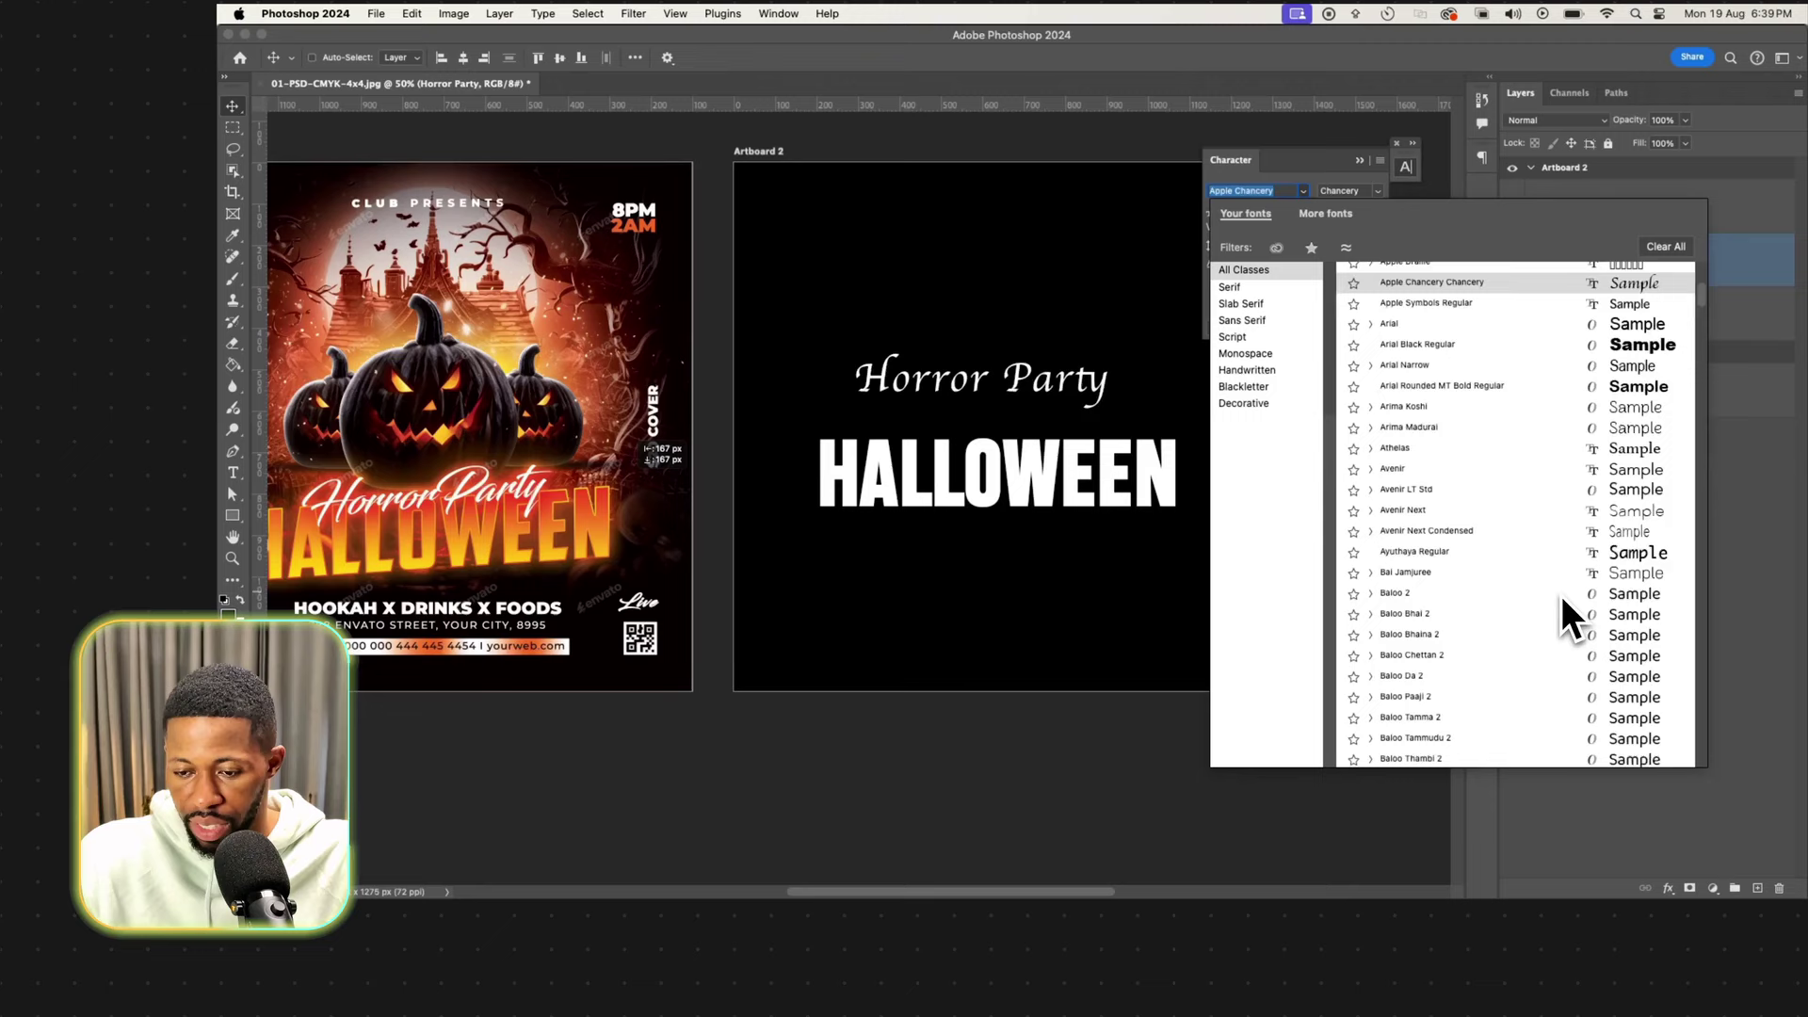
Browse the font list and choose a different font for the "Horror Party" text.
scroll(1562, 595, "up", 5)
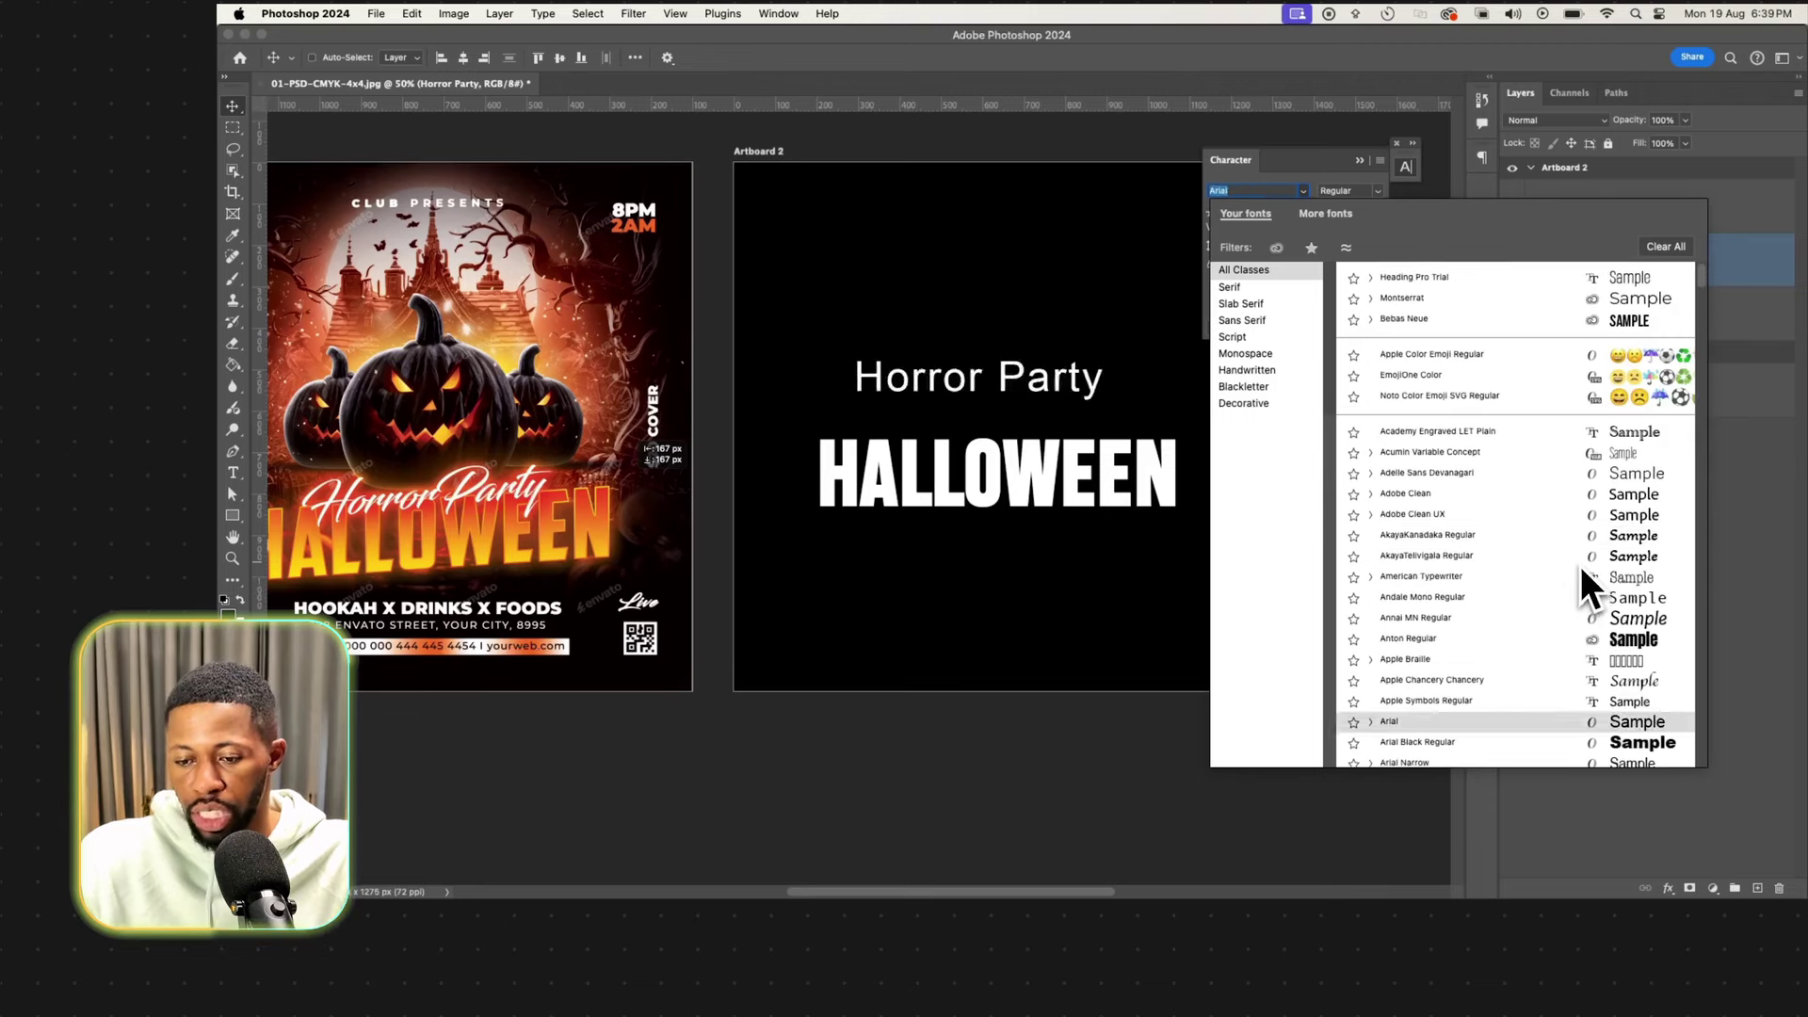
left_click(1571, 680)
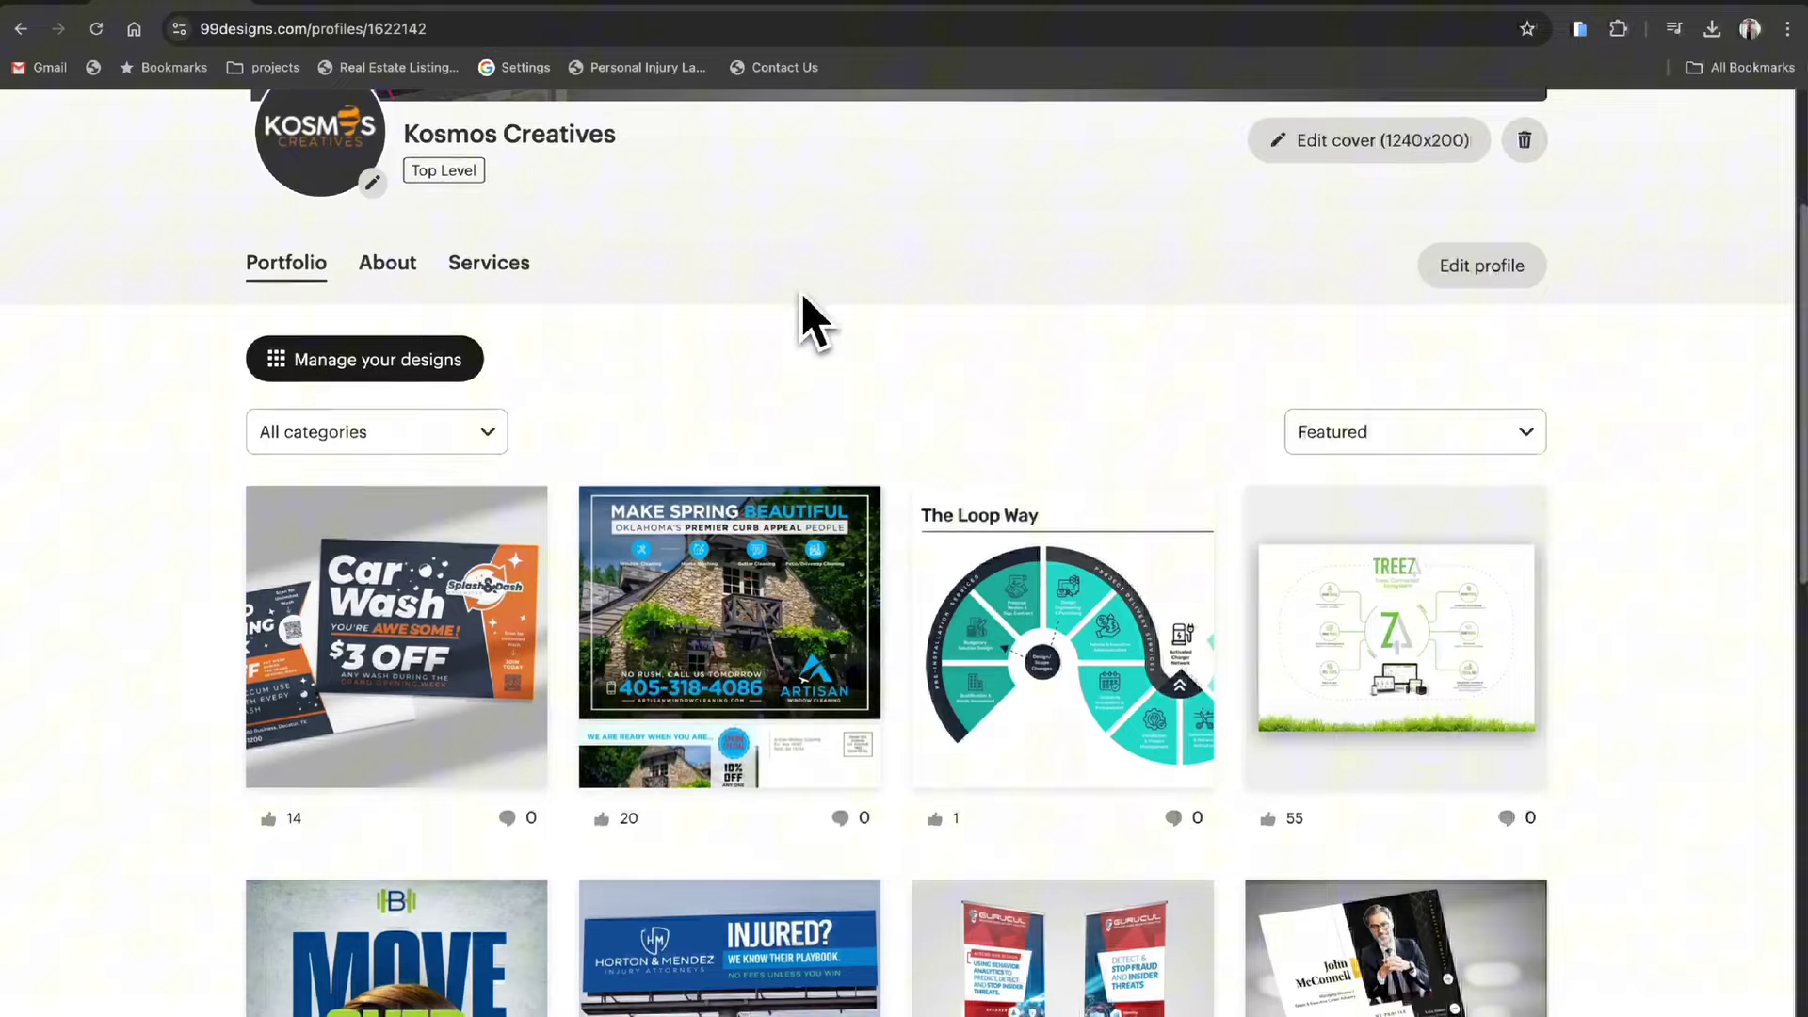
Switch to the browser and examine the Kosmos Creatives 99designs profile: portfolio, Top Level badge, rating and further client reviews.
scroll(819, 924, "down", 4)
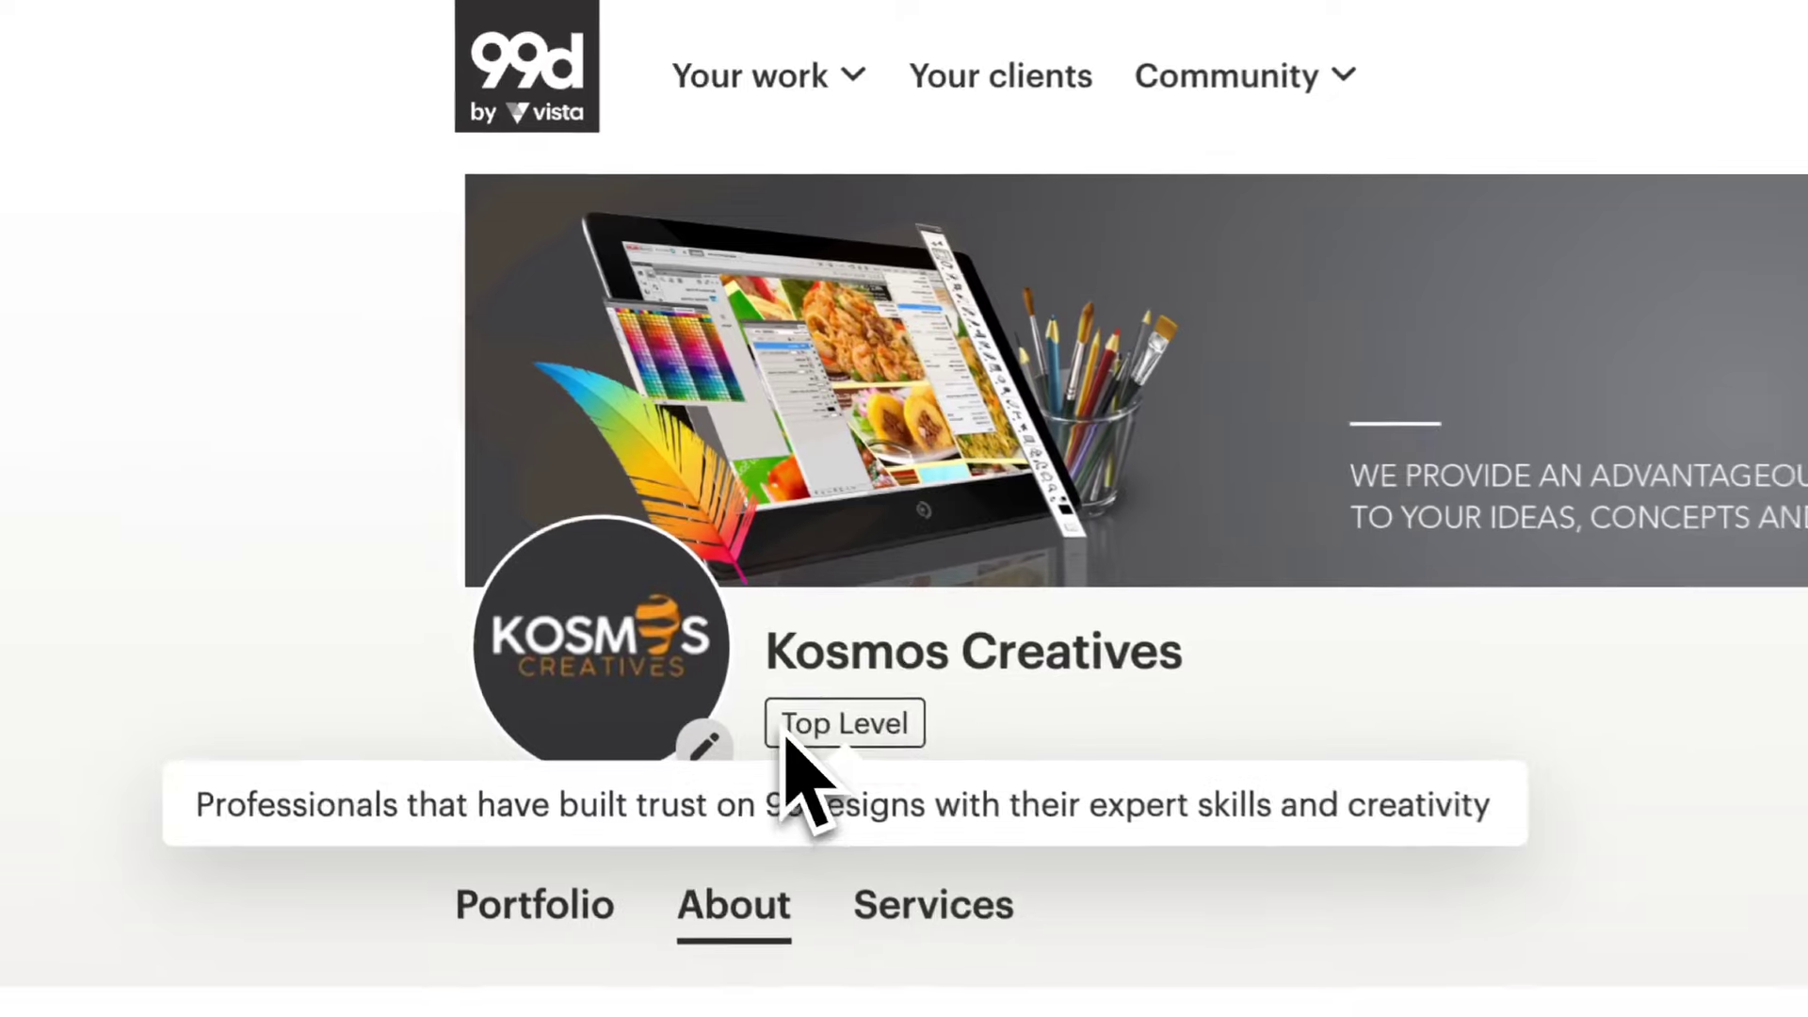
left_click_drag(785, 730, 900, 723)
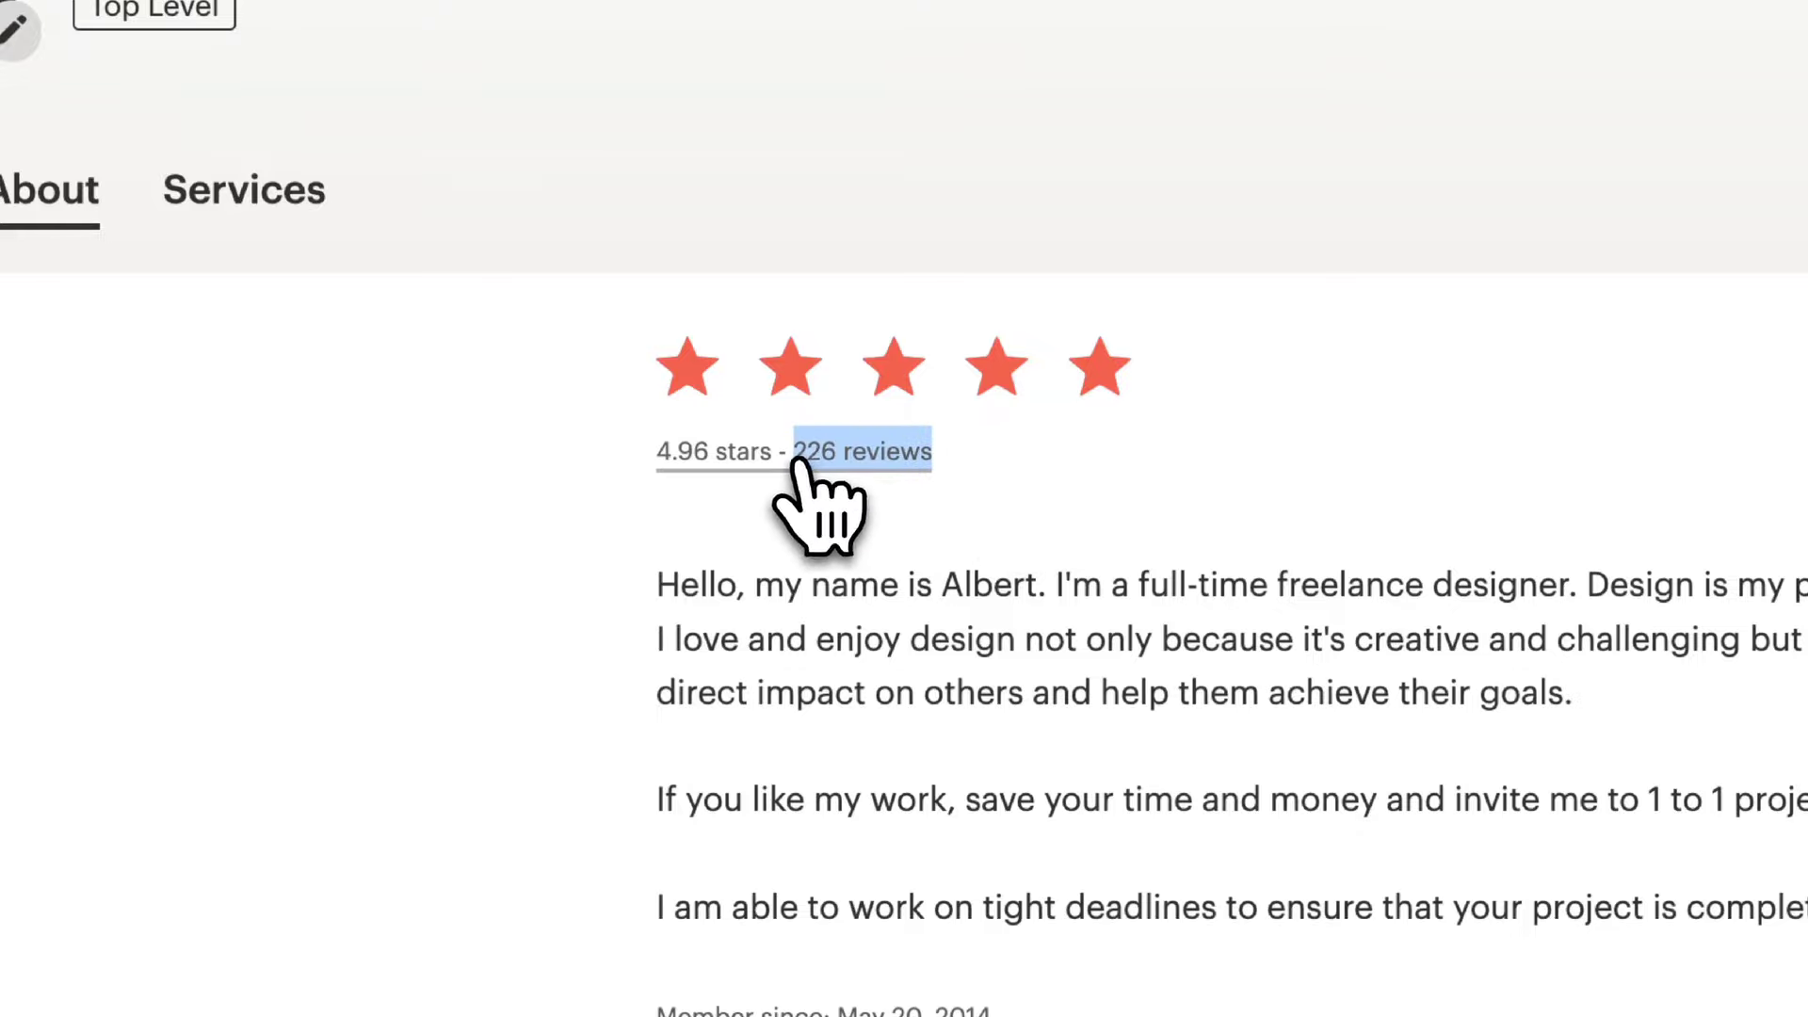
scroll(1097, 485, "down", 15)
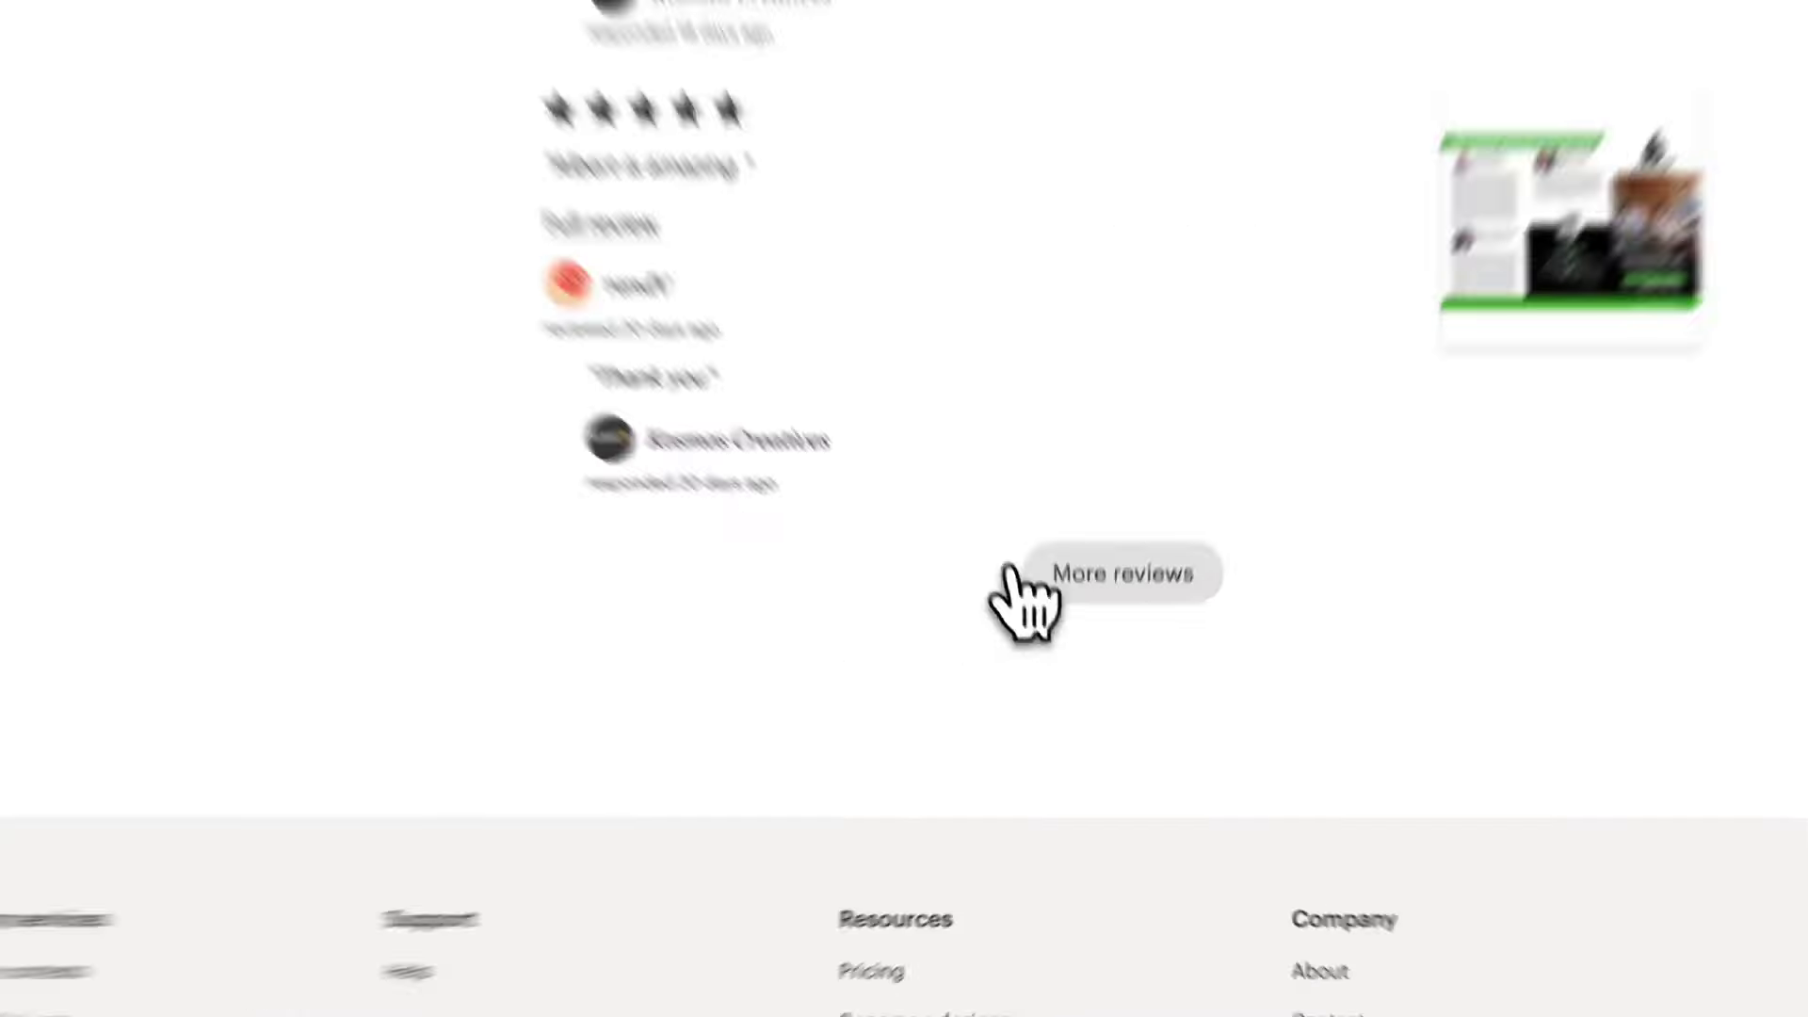
left_click(1013, 575)
scroll(942, 735, "down", 15)
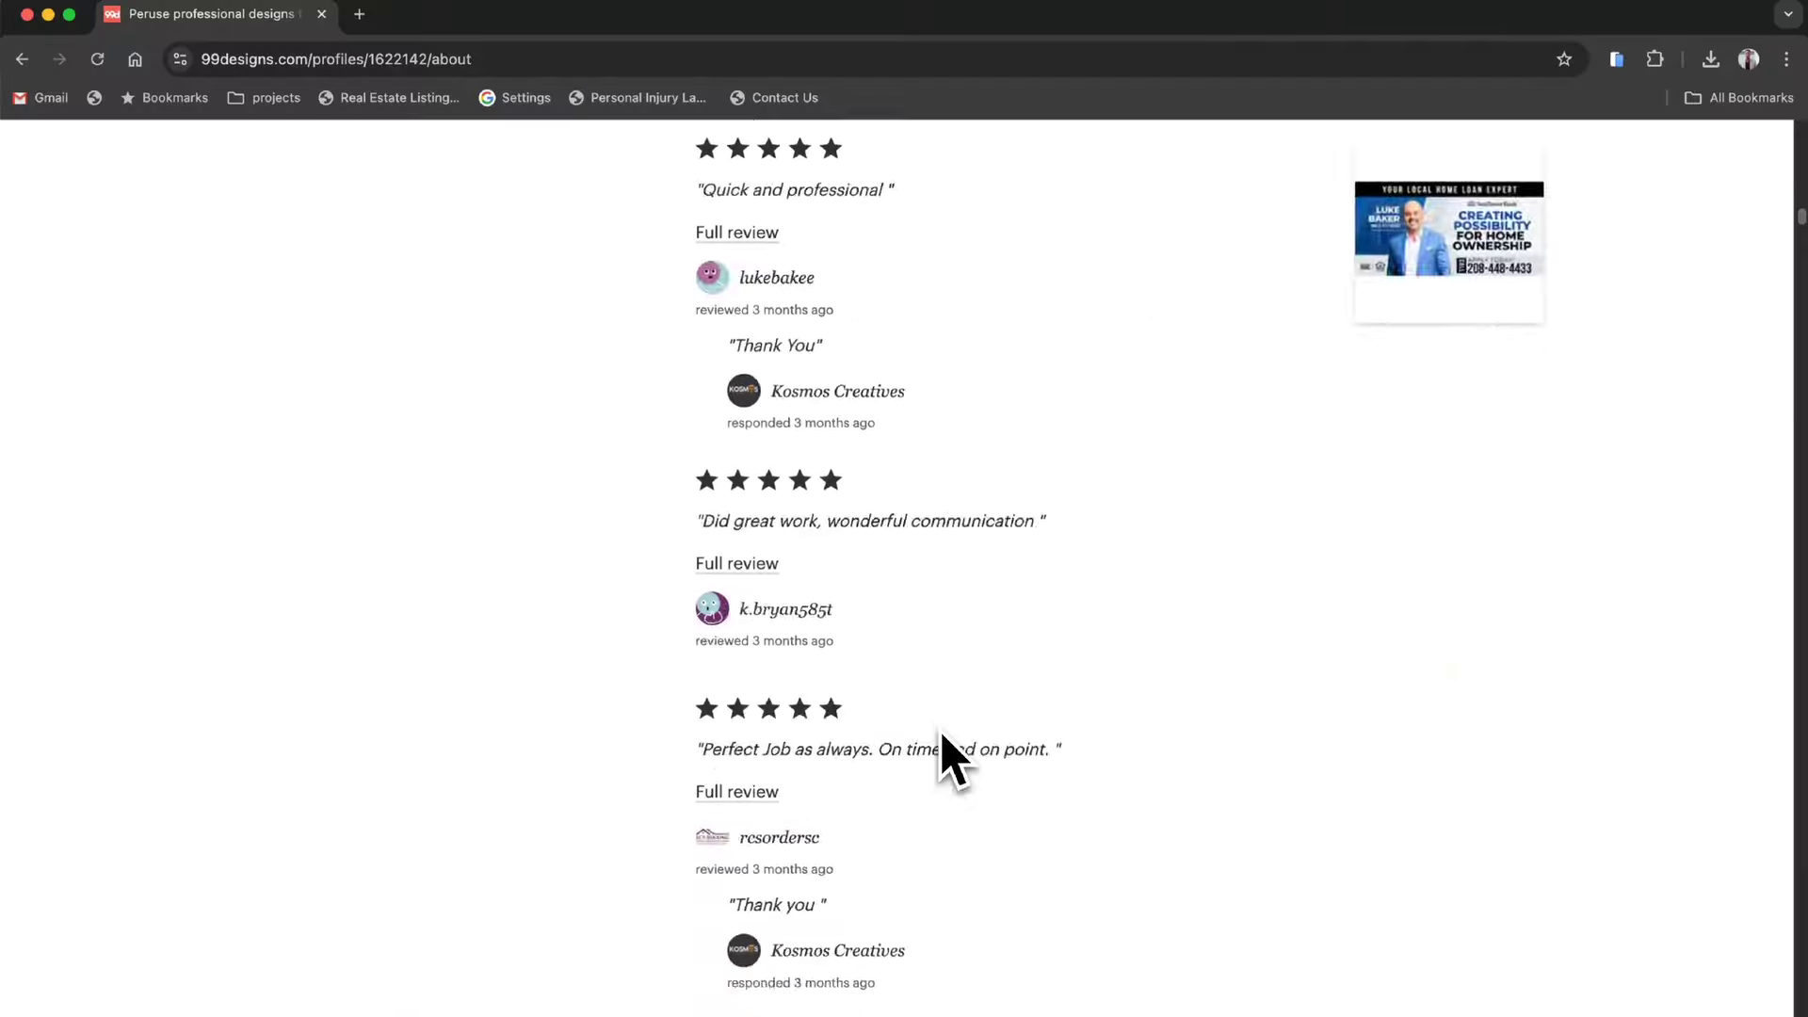
scroll(942, 734, "down", 5)
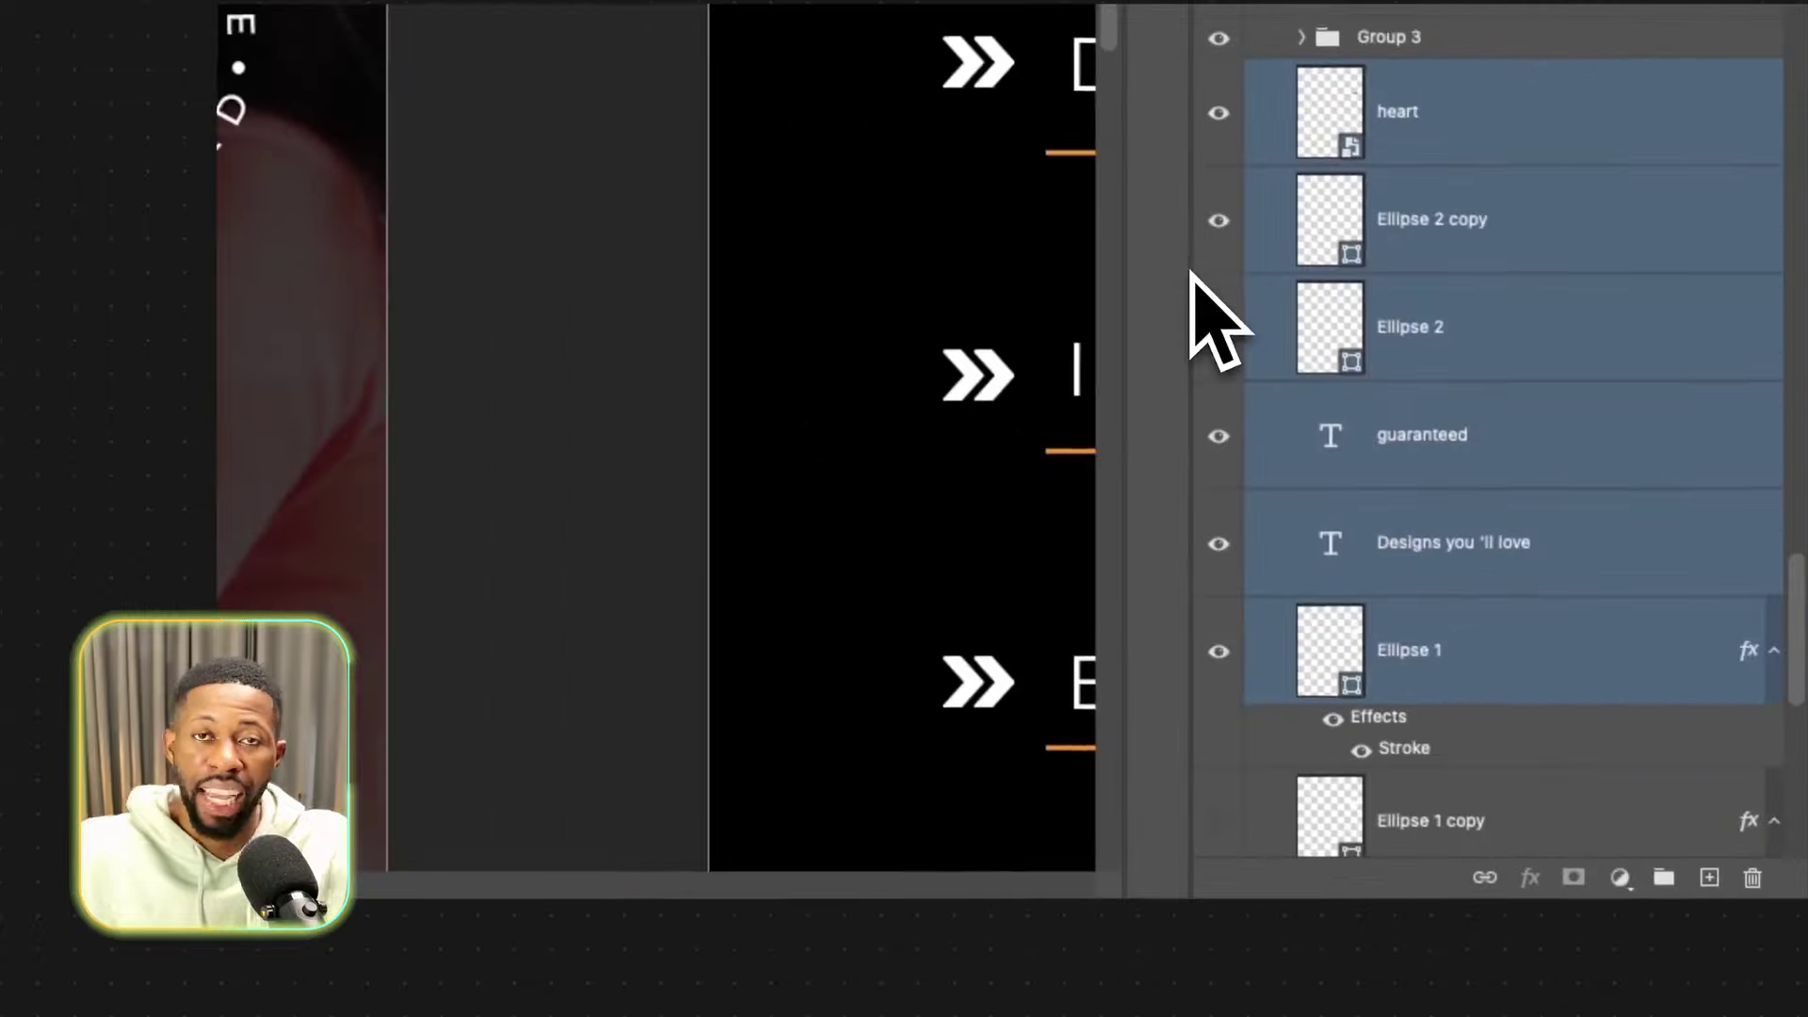
In Photoshop, group the selected badge layers from heart down to Ellipse 1.
key("super+g")
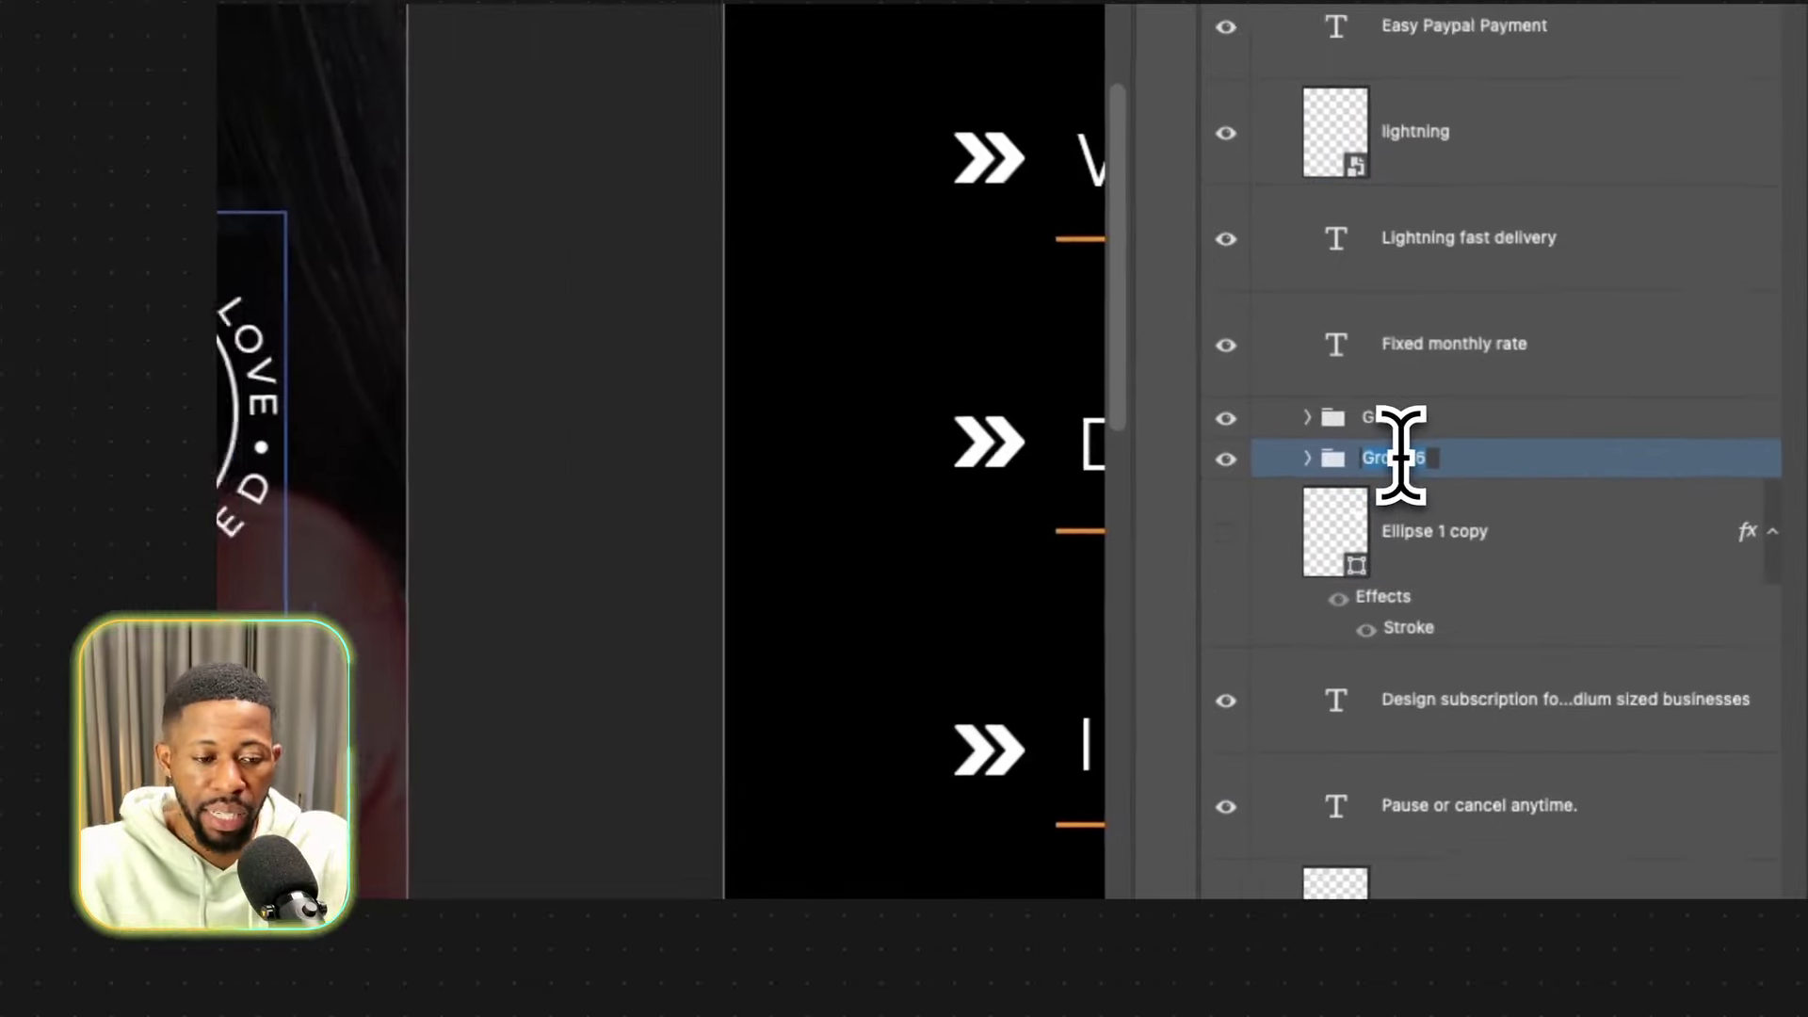
key("Return")
scroll(824, 551, "left", 3)
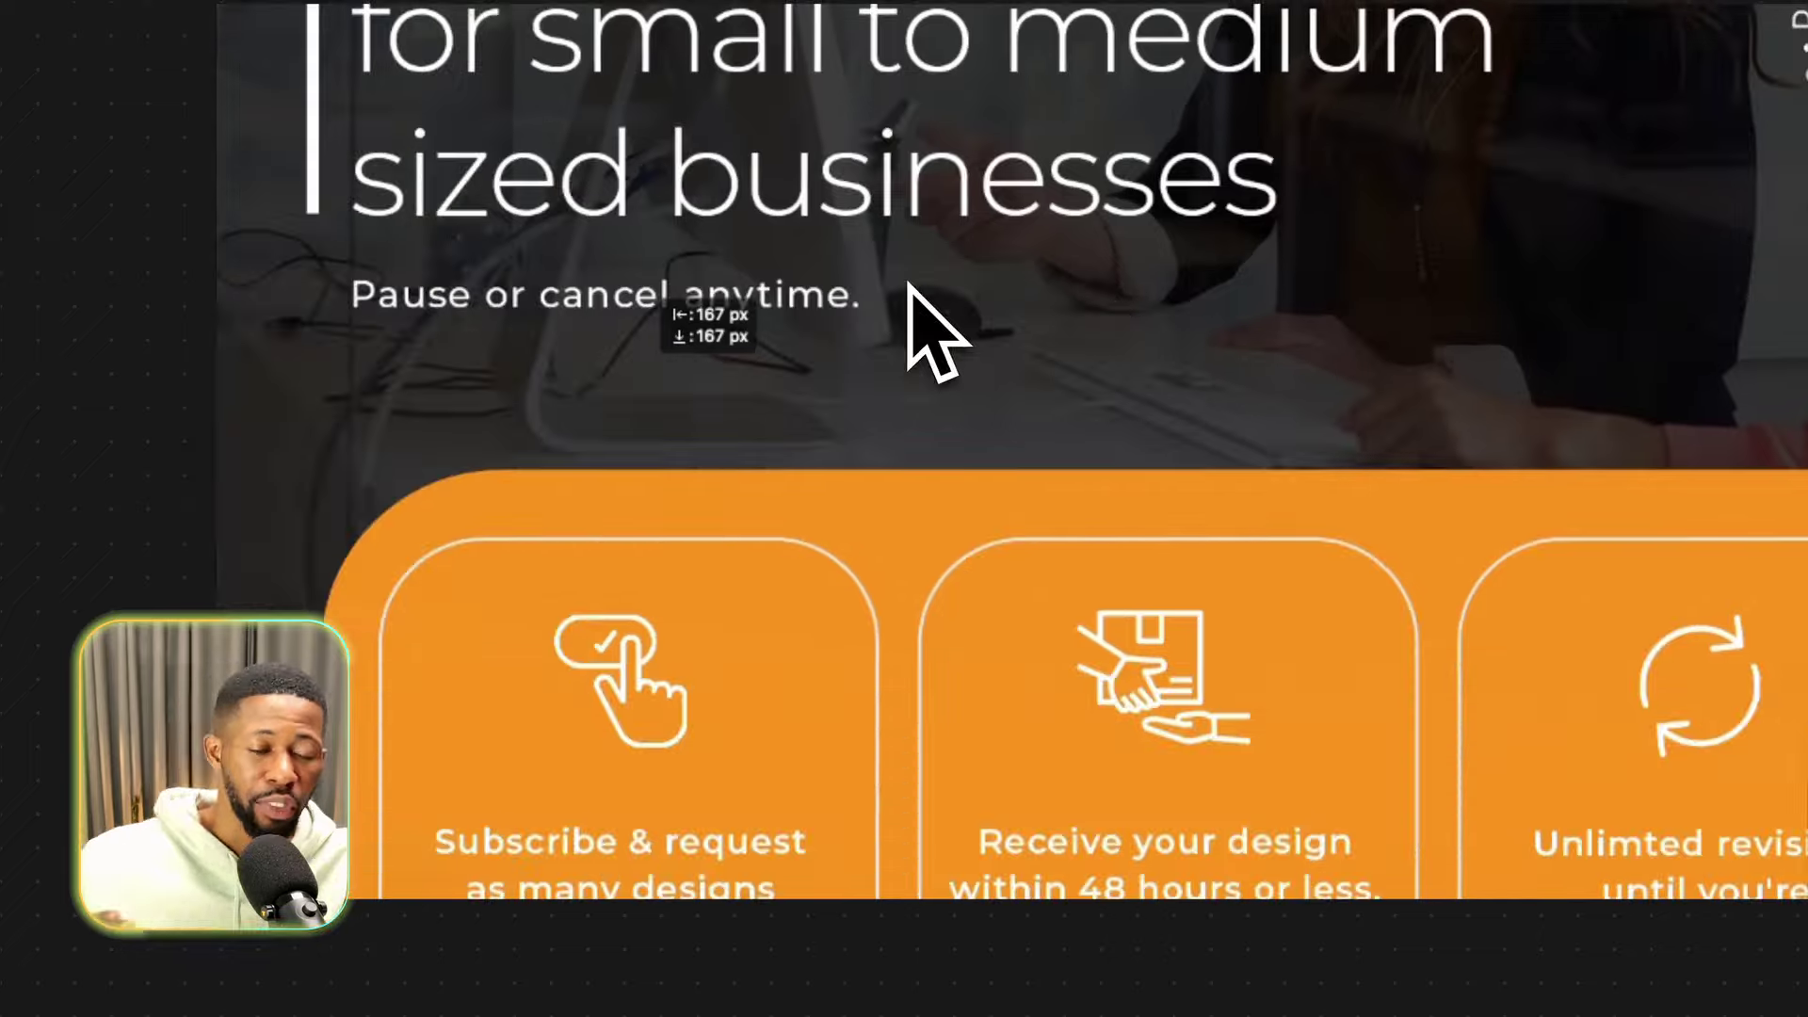
Collapse Group 3, toggle its visibility to check what it contains, and open its name for editing.
left_click_drag(907, 282, 805, 252)
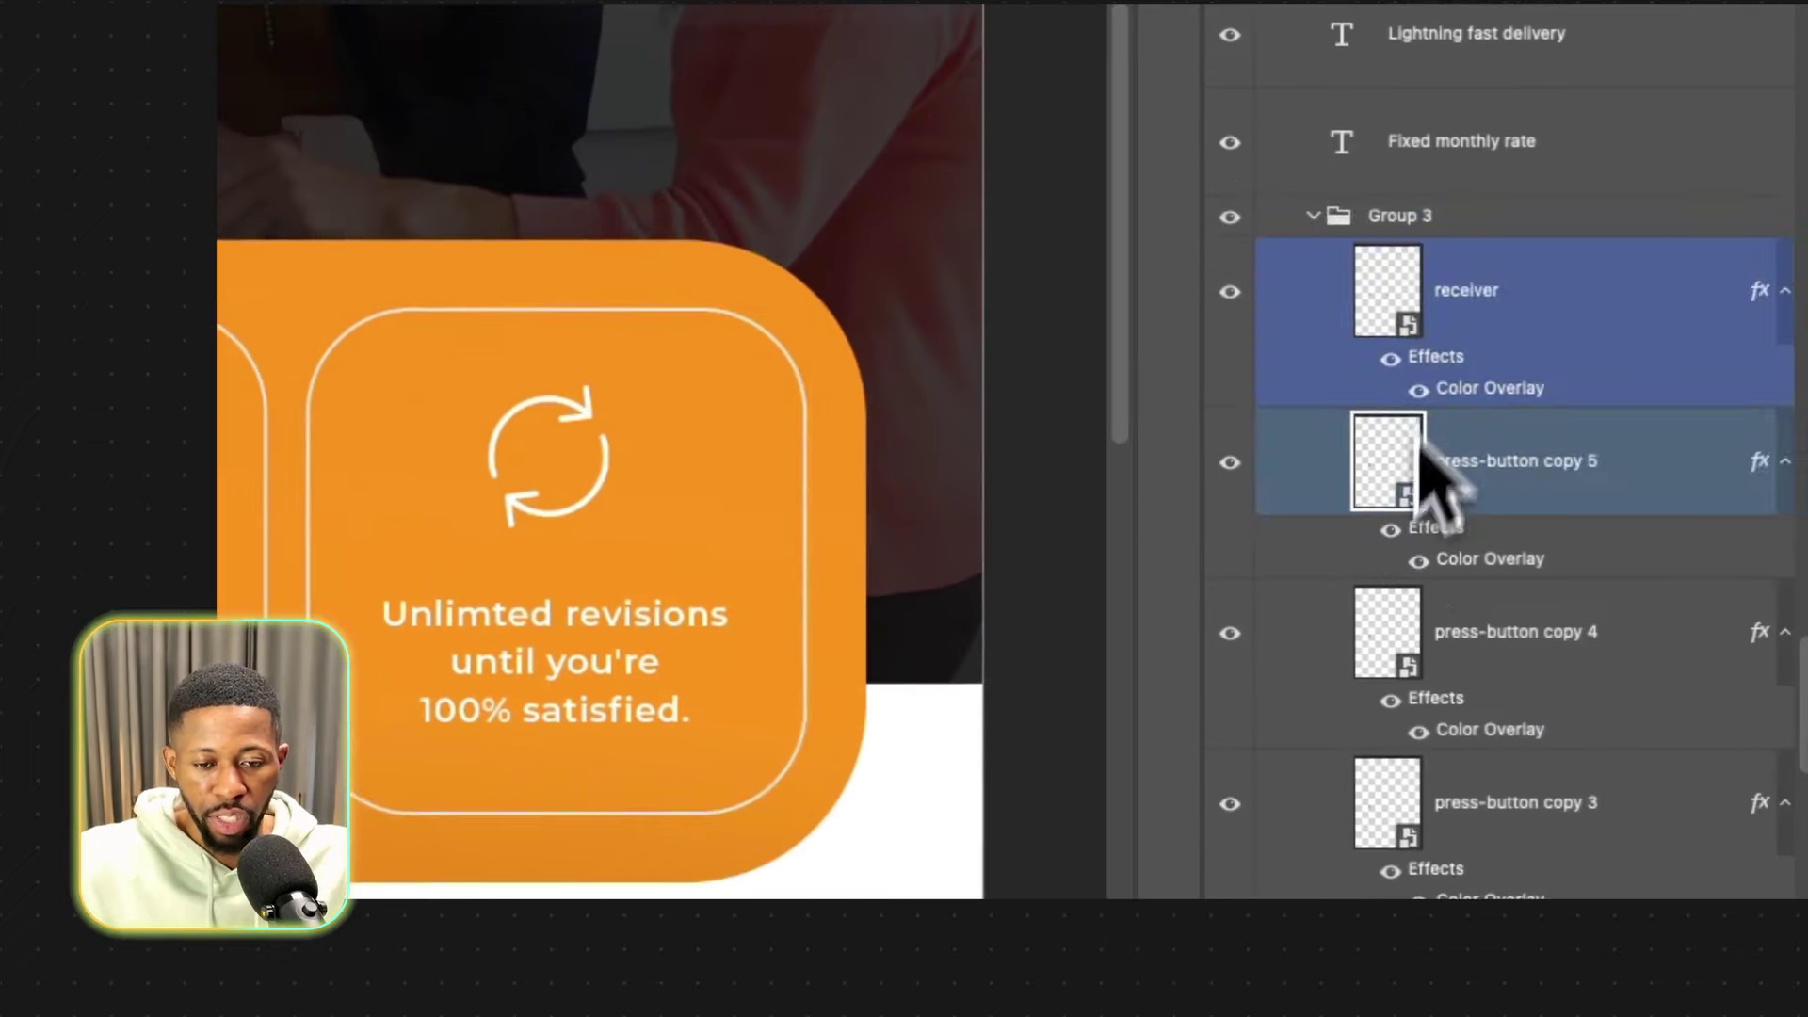
left_click(1299, 215)
left_click(1218, 216)
left_click(1219, 216)
double_click(1405, 222)
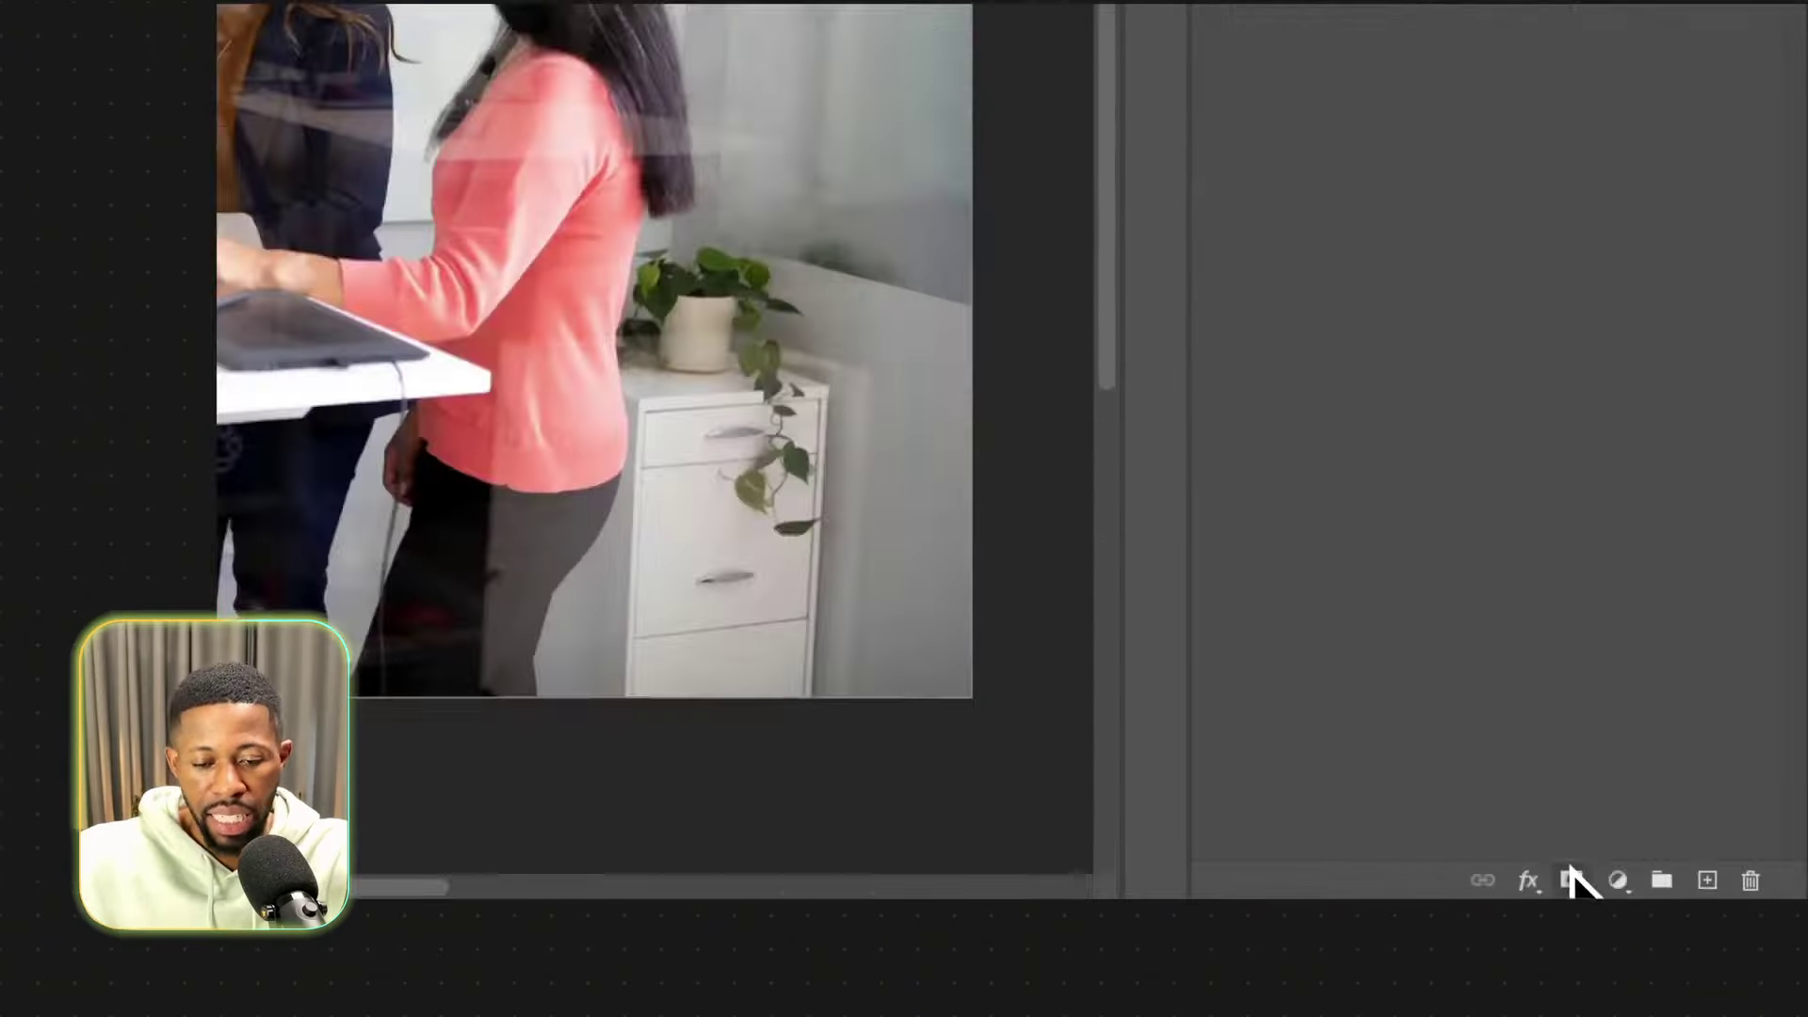
Add a mask to the selected layer.
left_click(1690, 888)
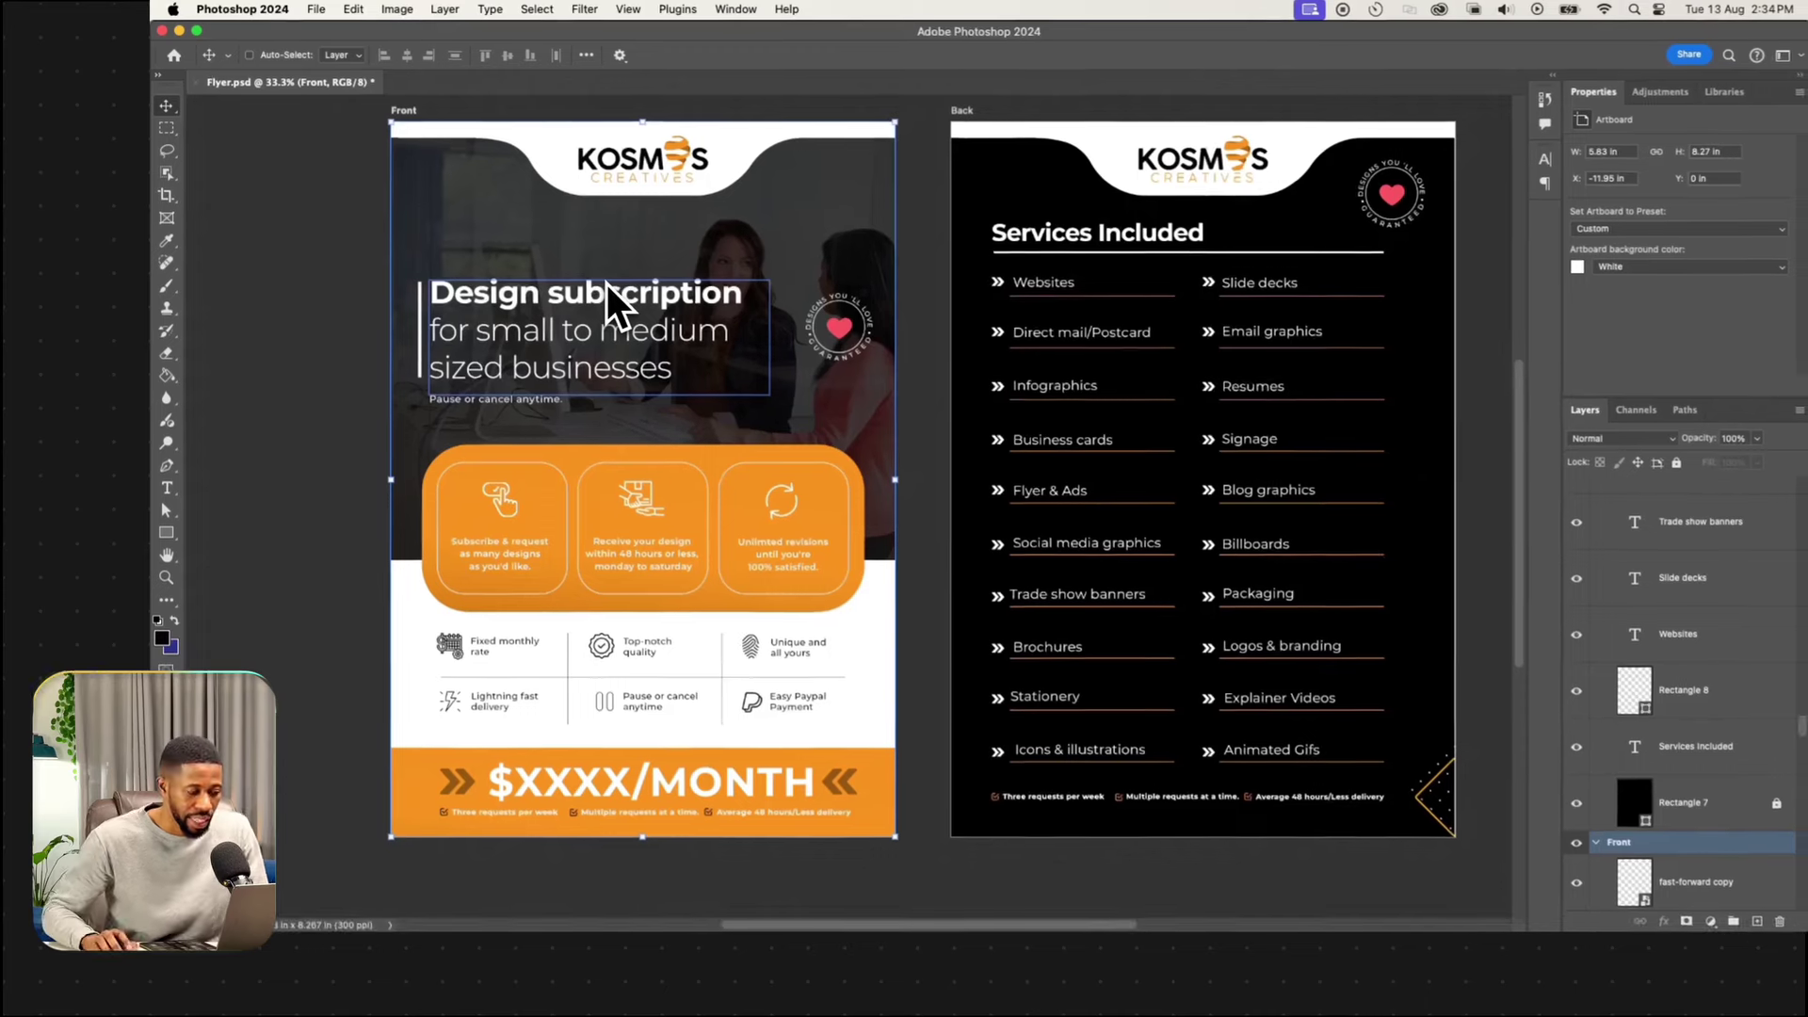
key("super")
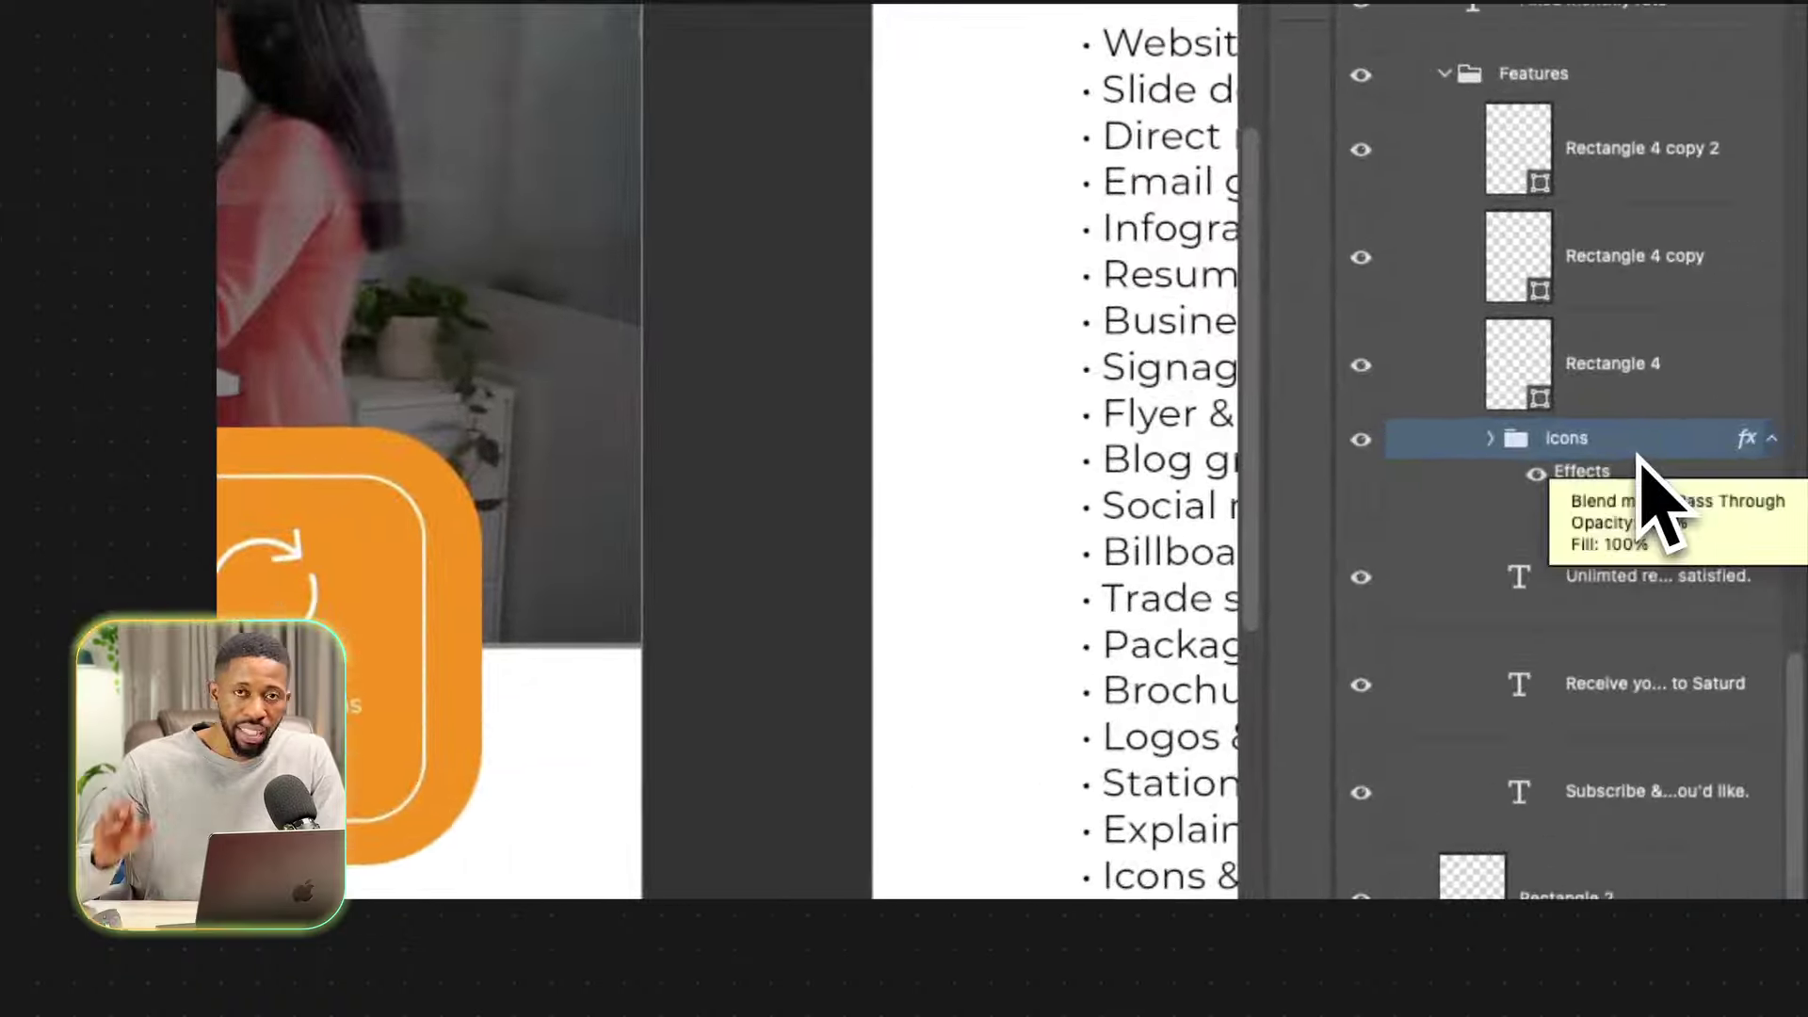
left_click(1625, 275)
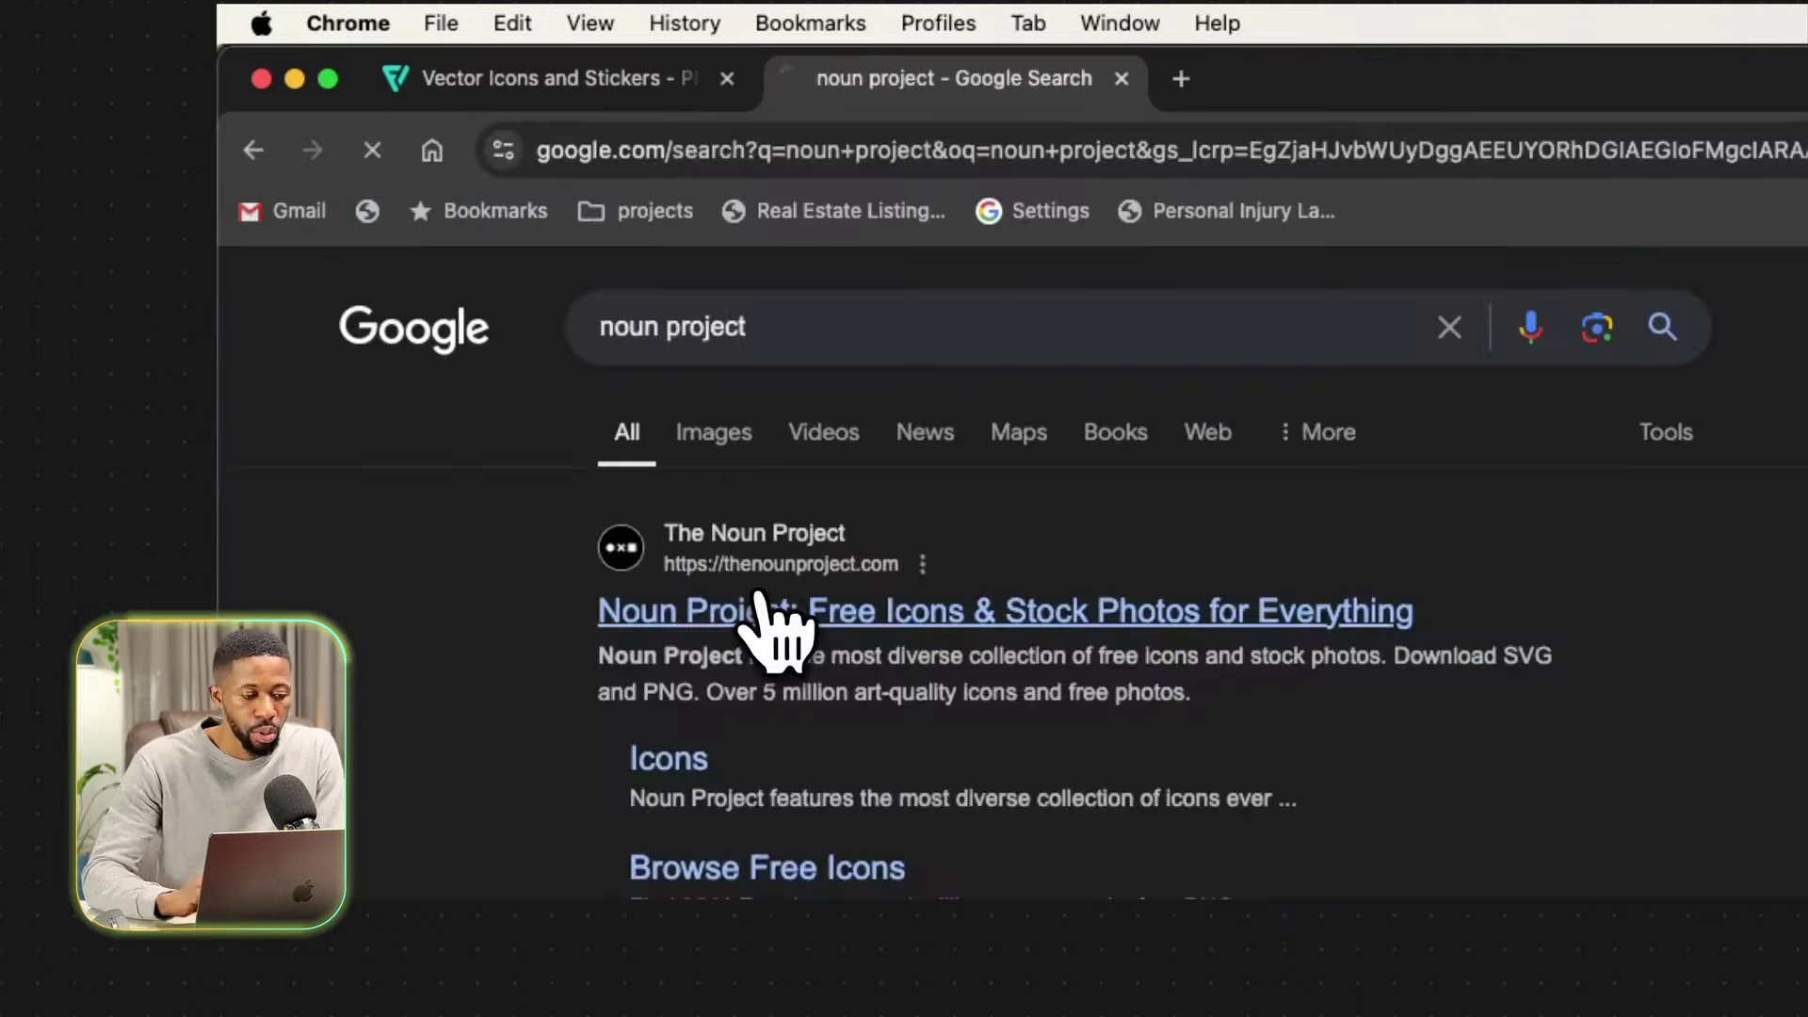
Switch to the browser and open the Noun Project website from the search results.
left_click(763, 608)
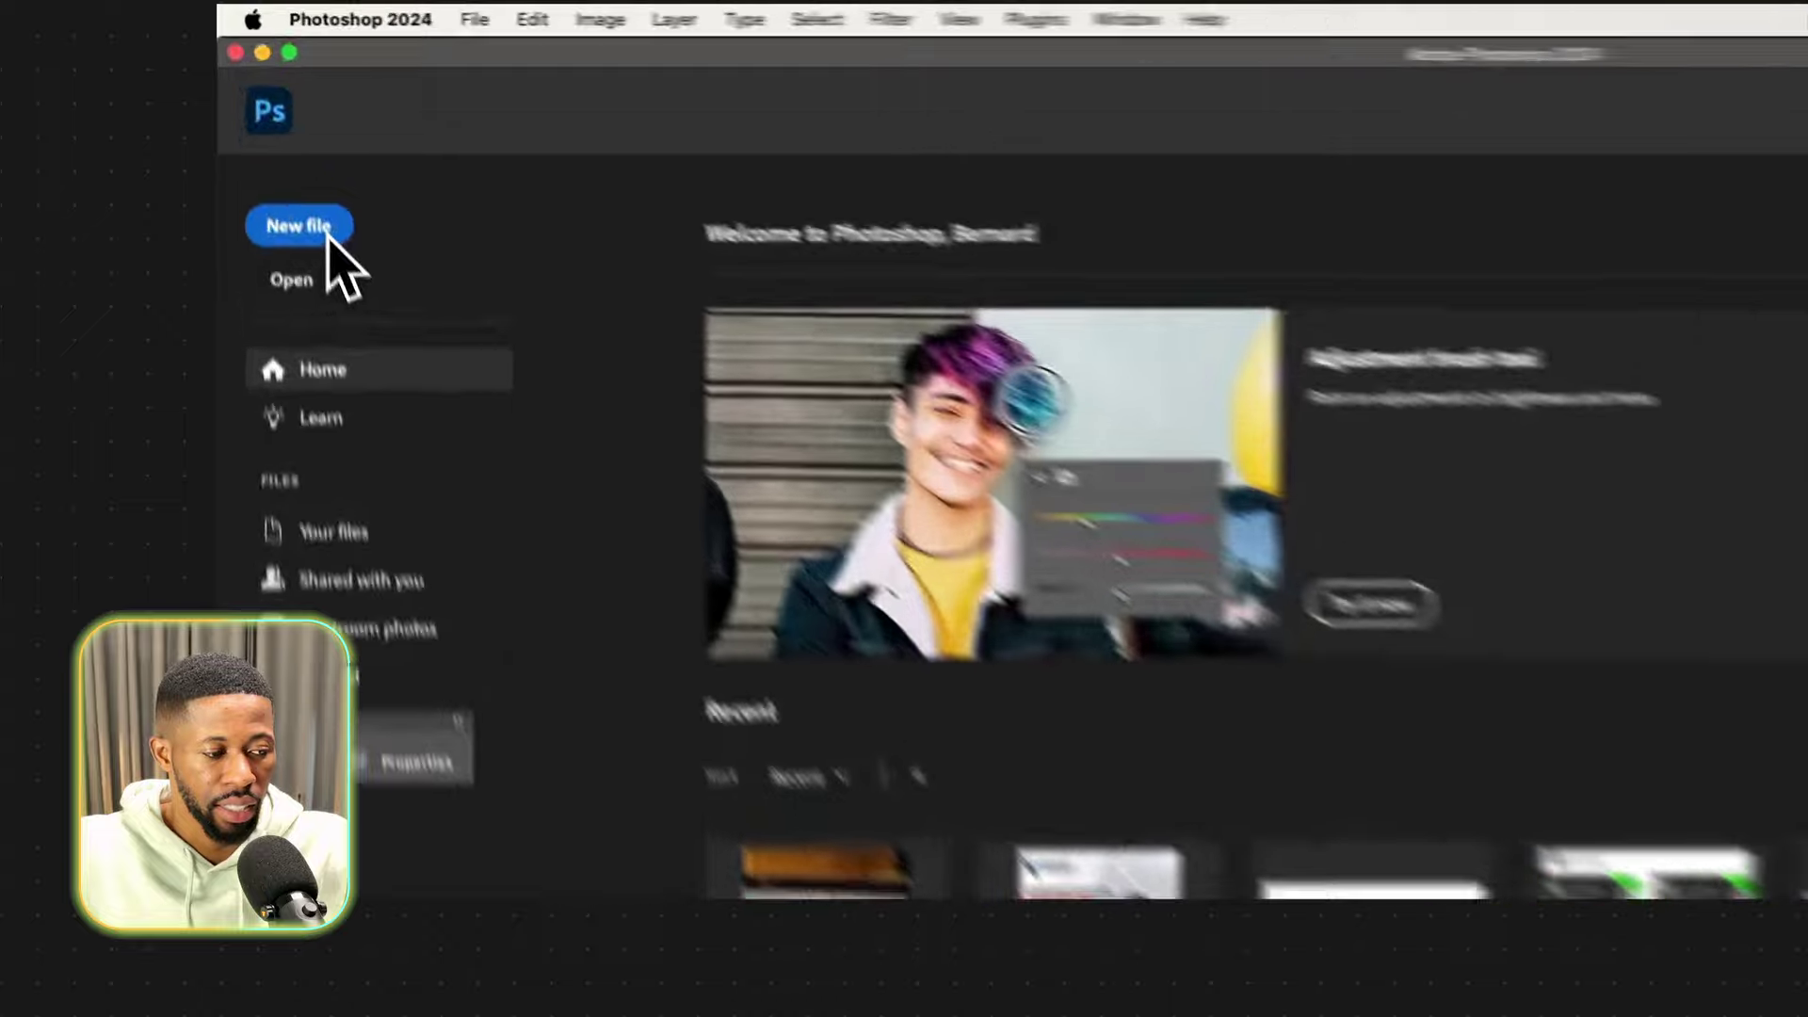
In Photoshop, create a document from the Web Large preset, 1920 x 1080 pixels at 72 pixels/inch, with artboards enabled.
left_click(294, 140)
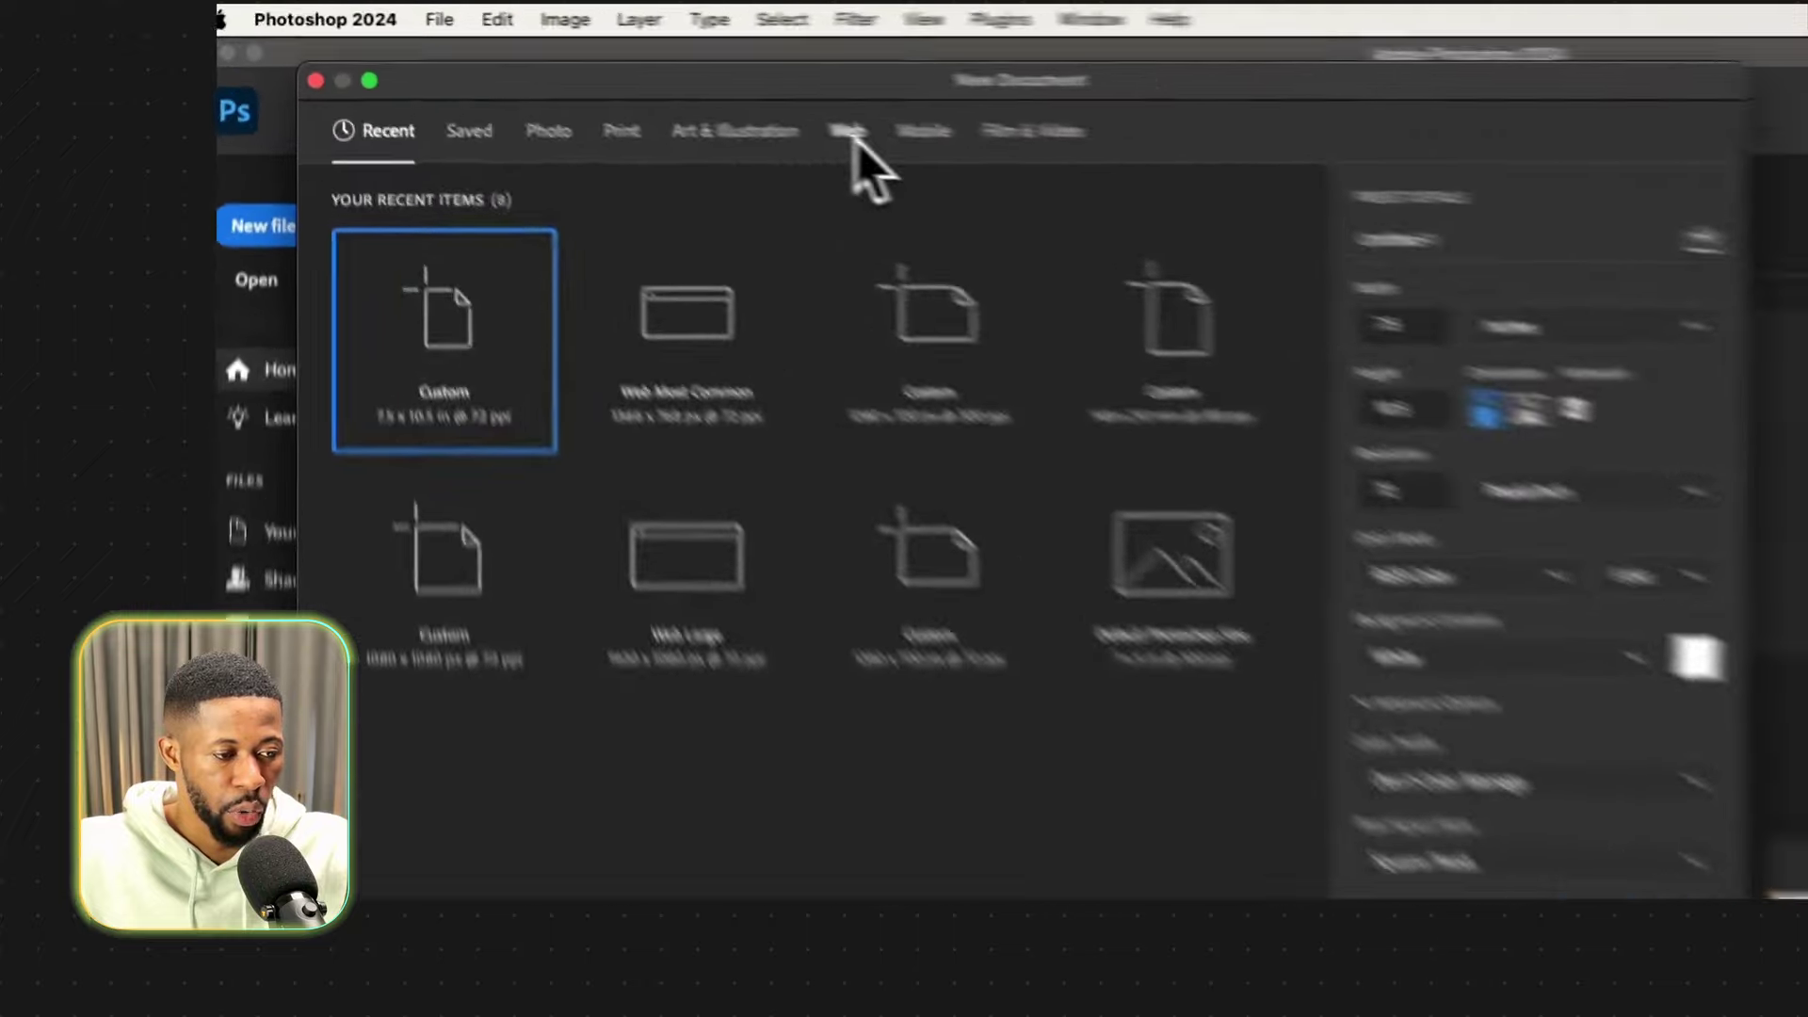
left_click(627, 82)
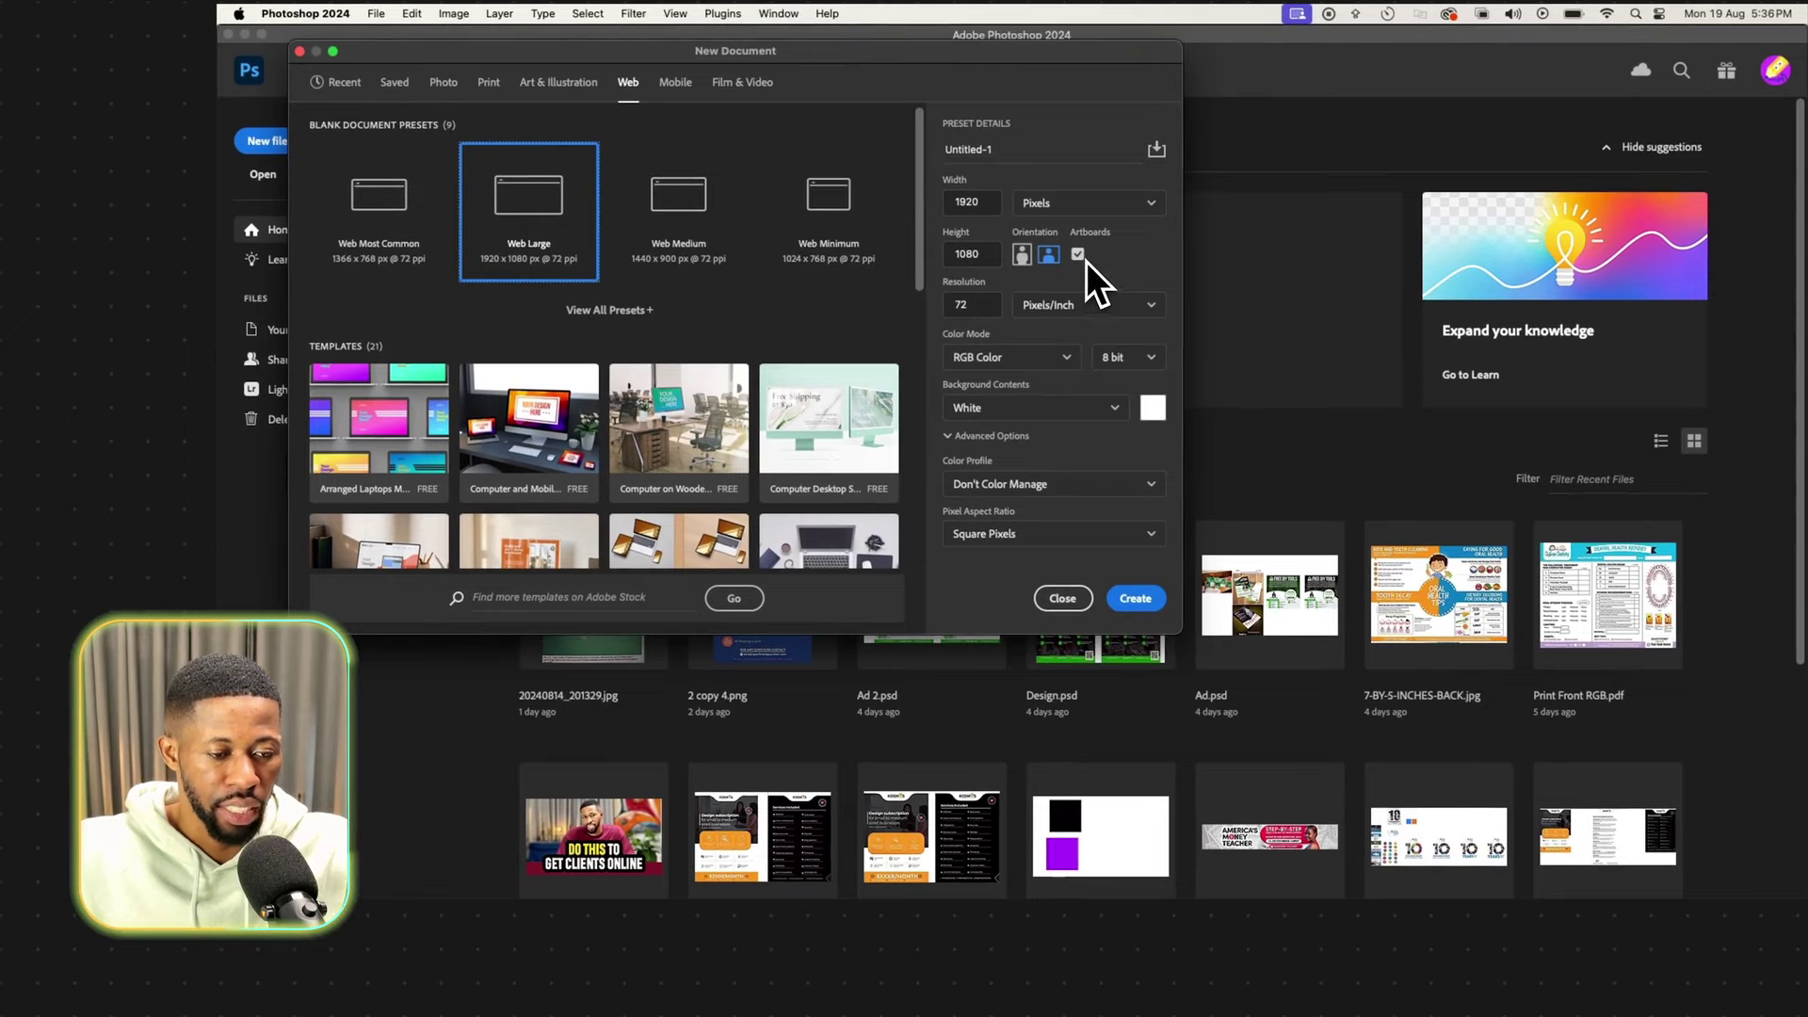
left_click(987, 304)
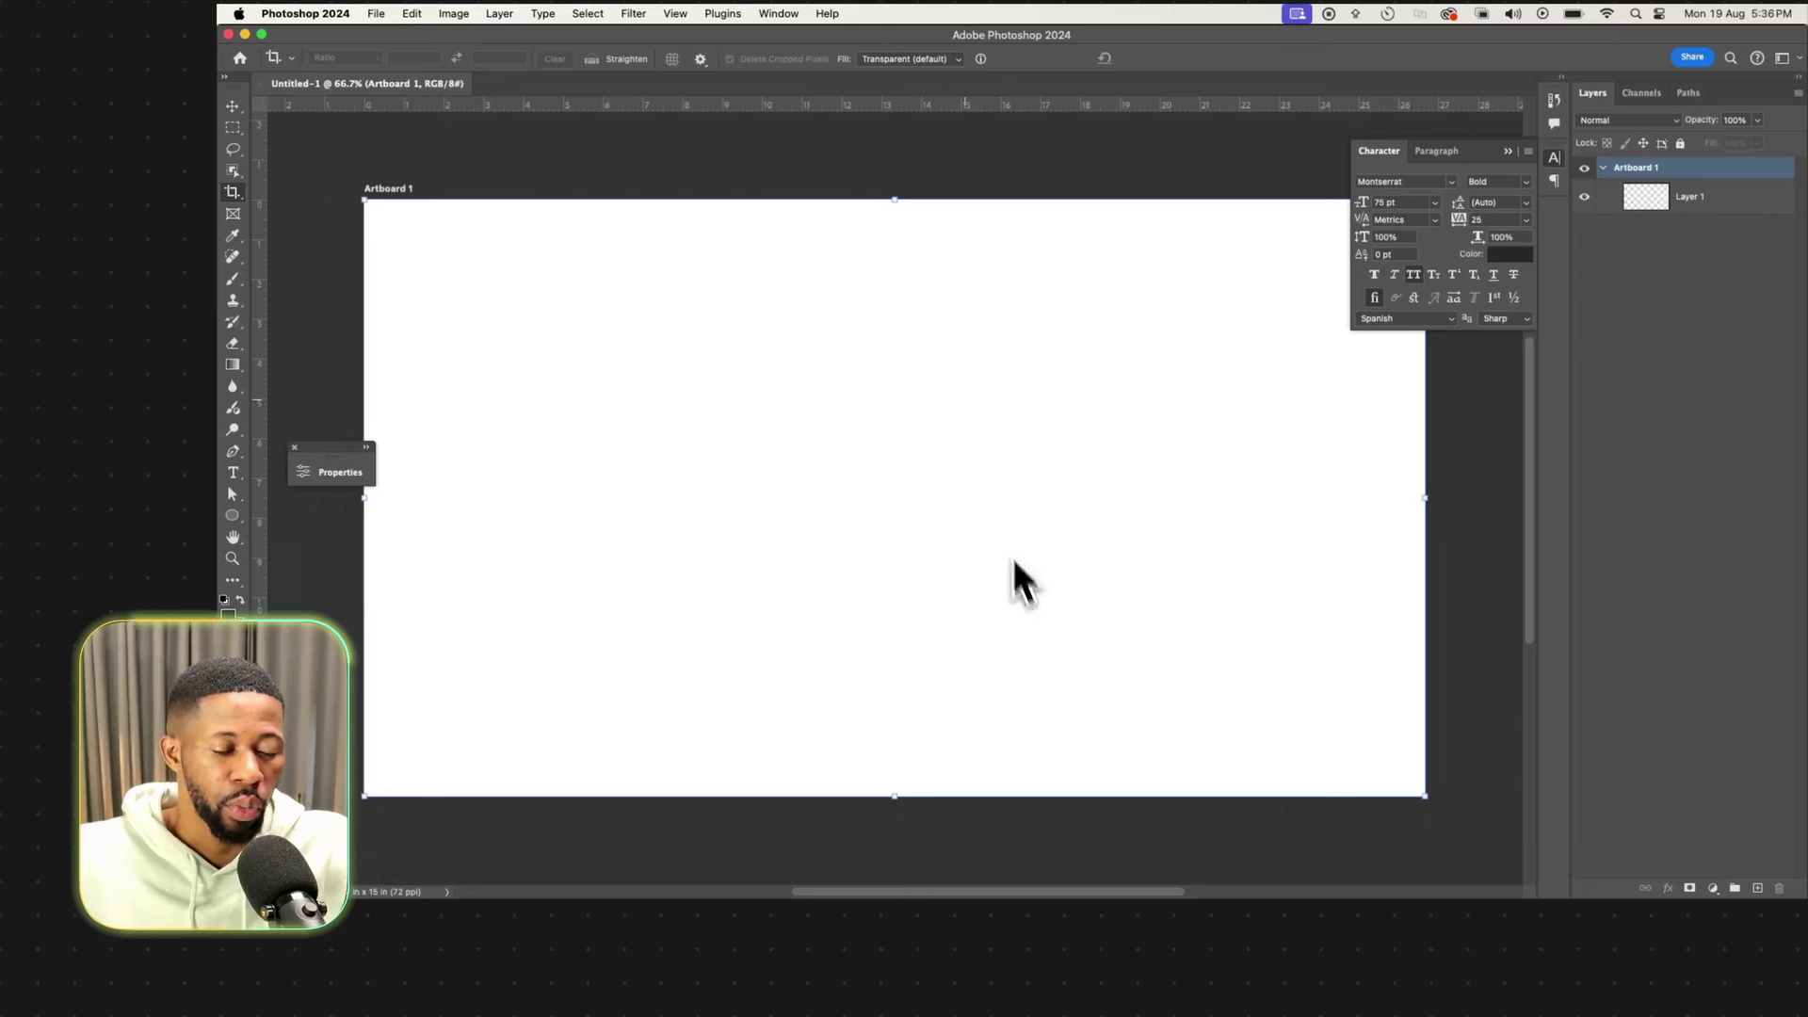
Try Black, Dark Gray, Medium Gray and Light Gray as the canvas background colour around the artboard.
left_click(233, 106)
scroll(787, 166, "up", 3)
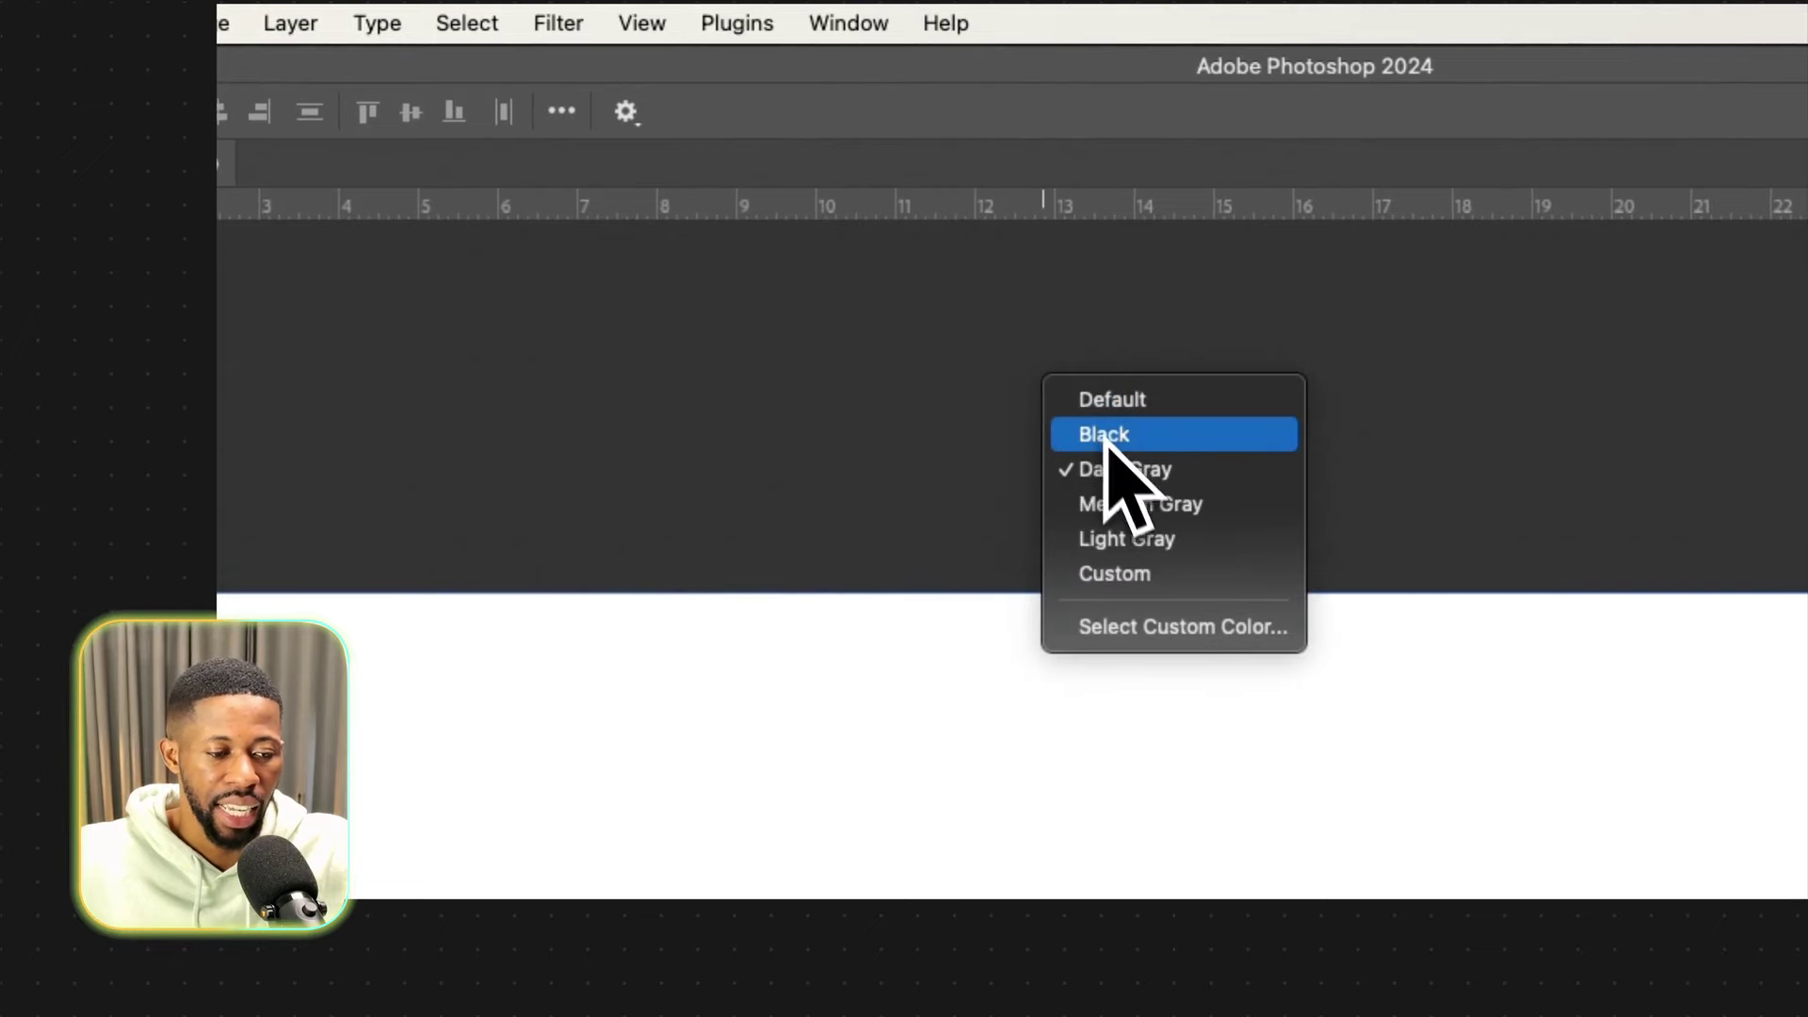
left_click(1126, 435)
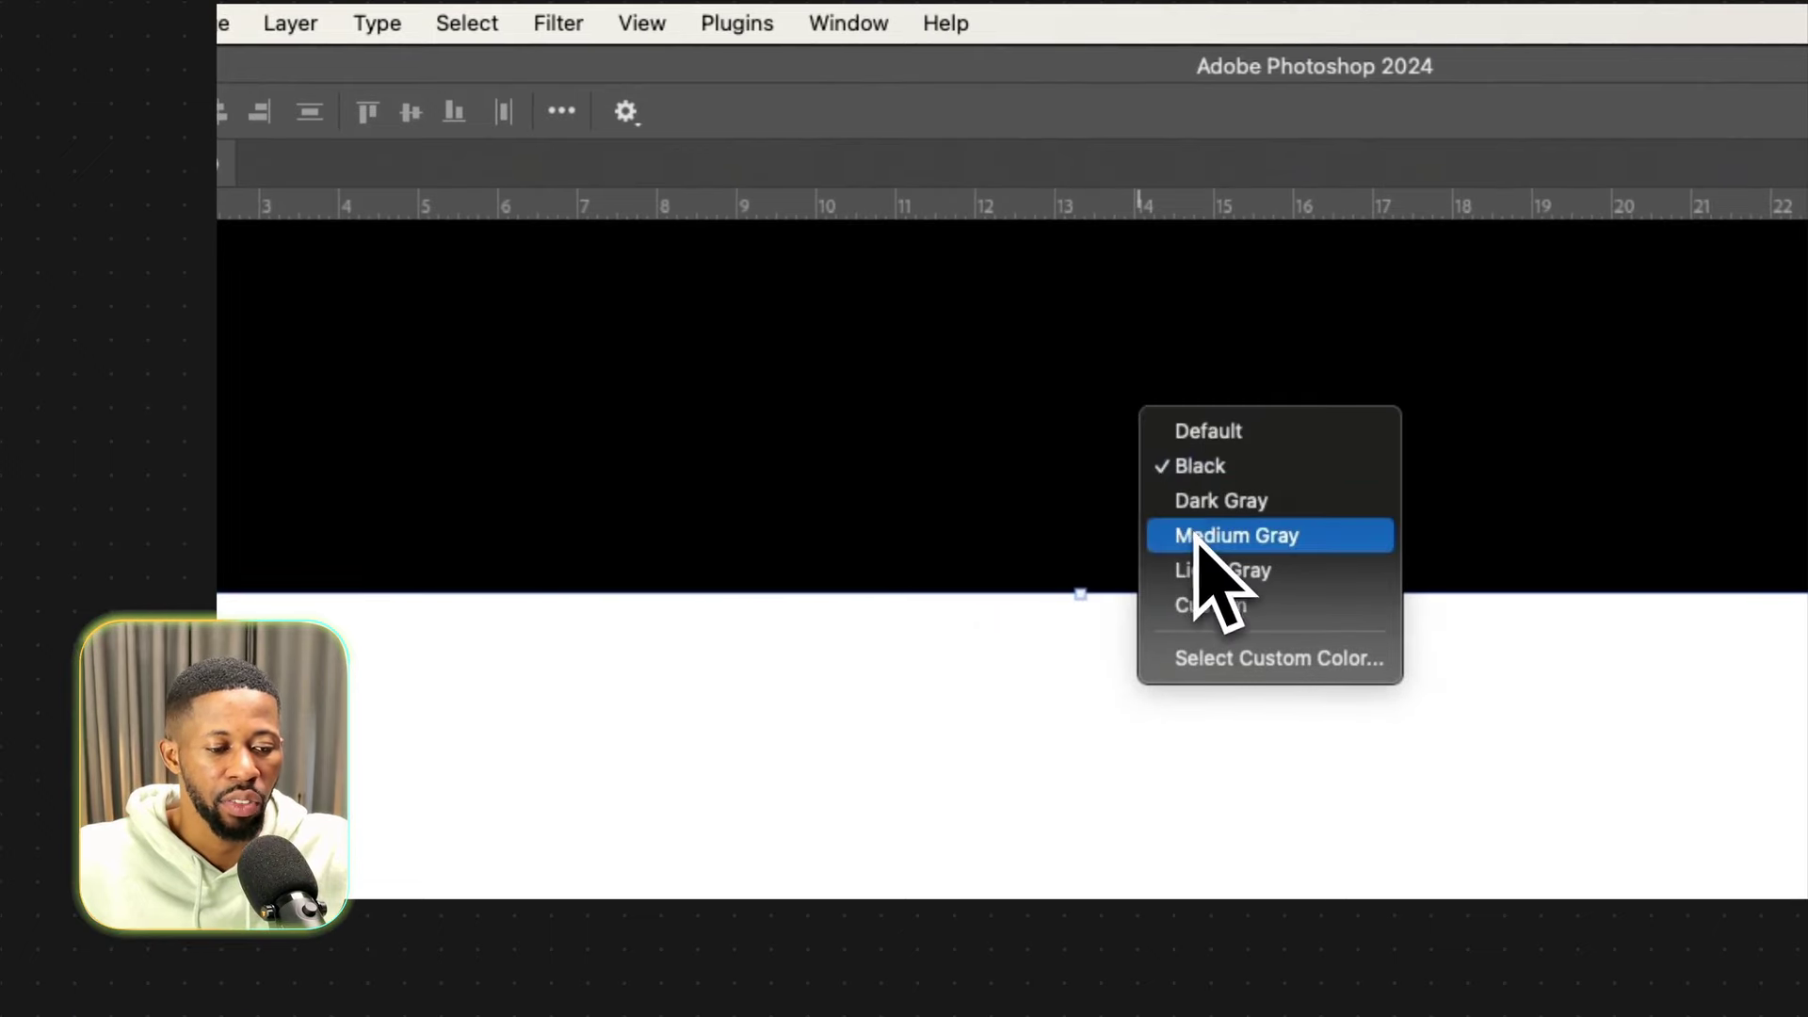
left_click(1213, 501)
right_click(1322, 401)
left_click(1440, 536)
right_click(1501, 416)
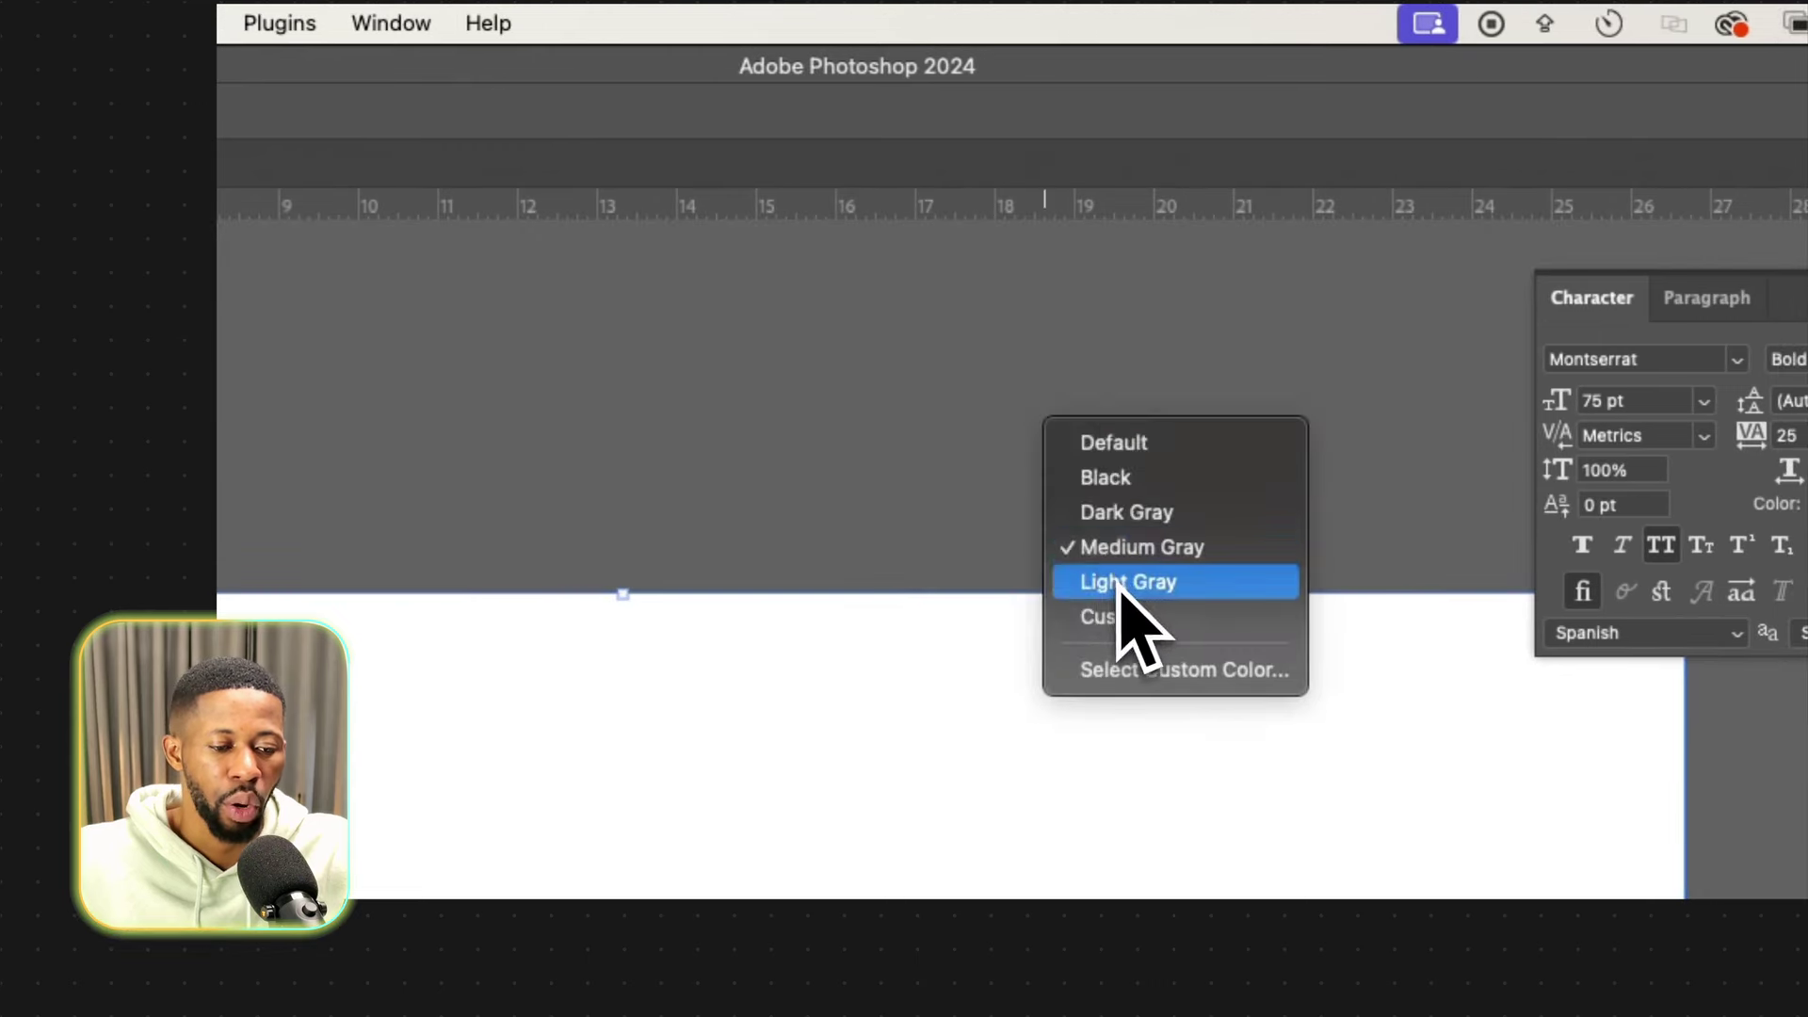
left_click(1120, 582)
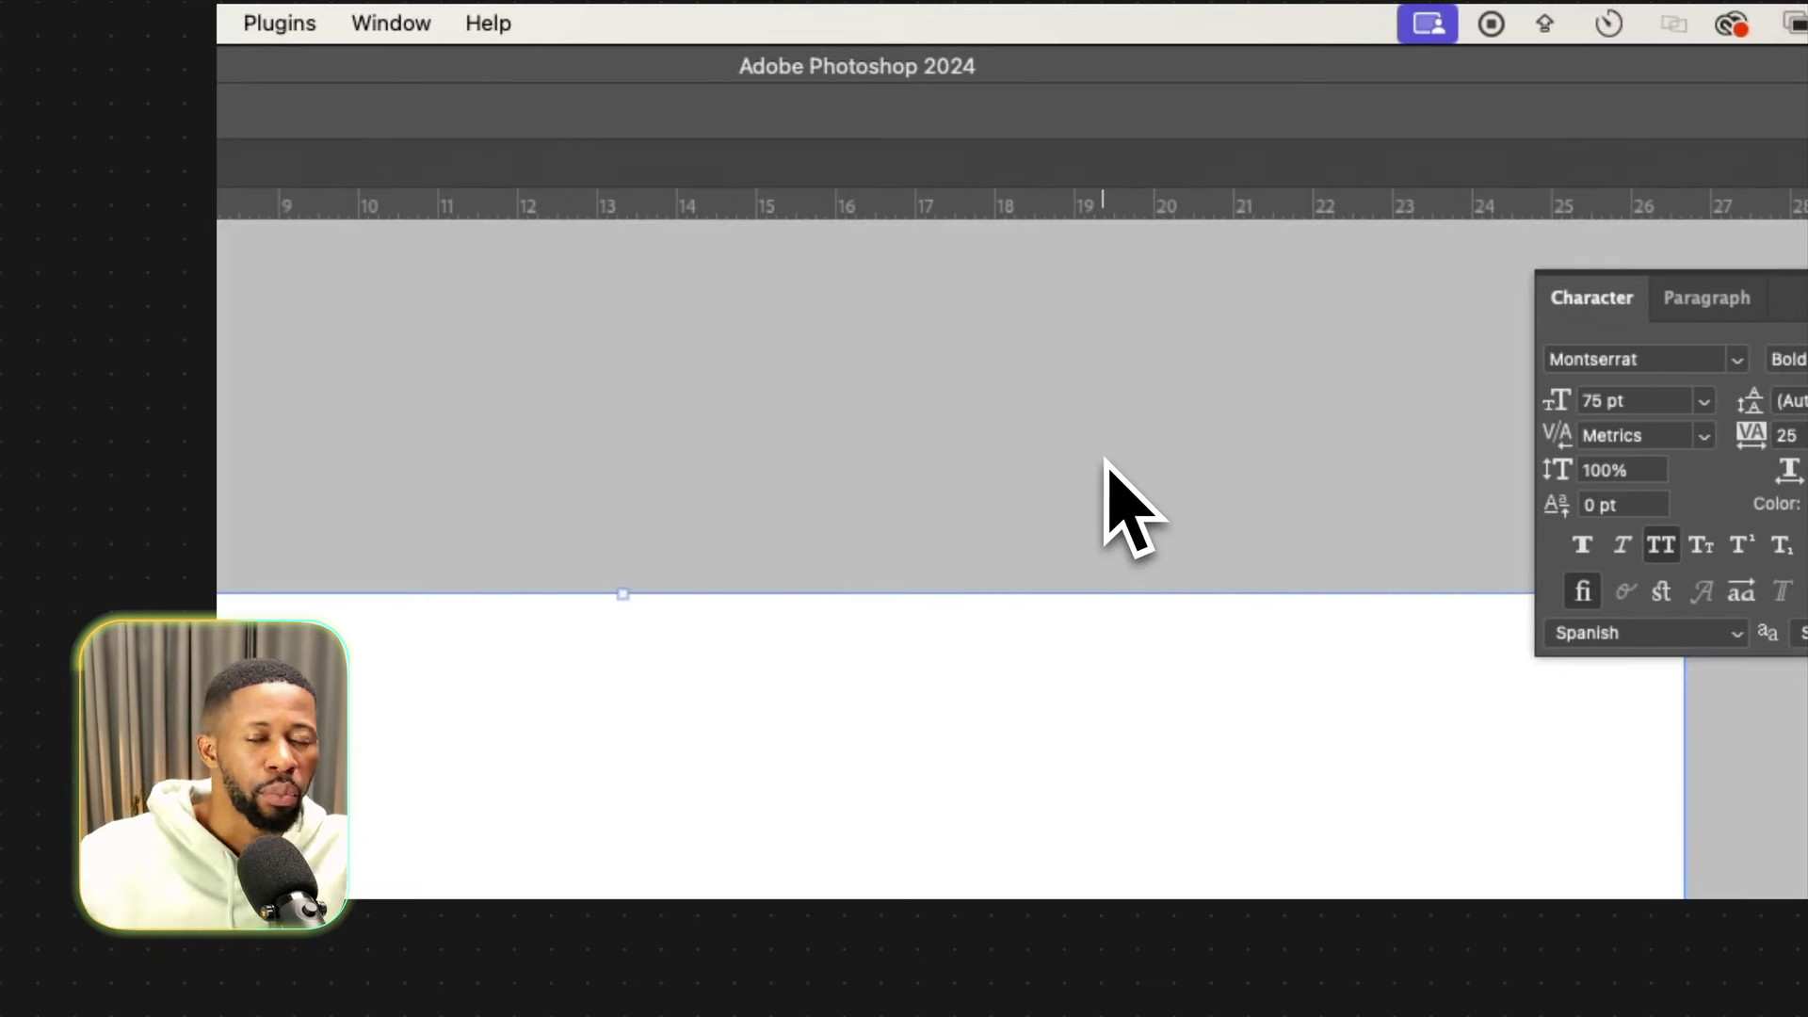
right_click(1106, 462)
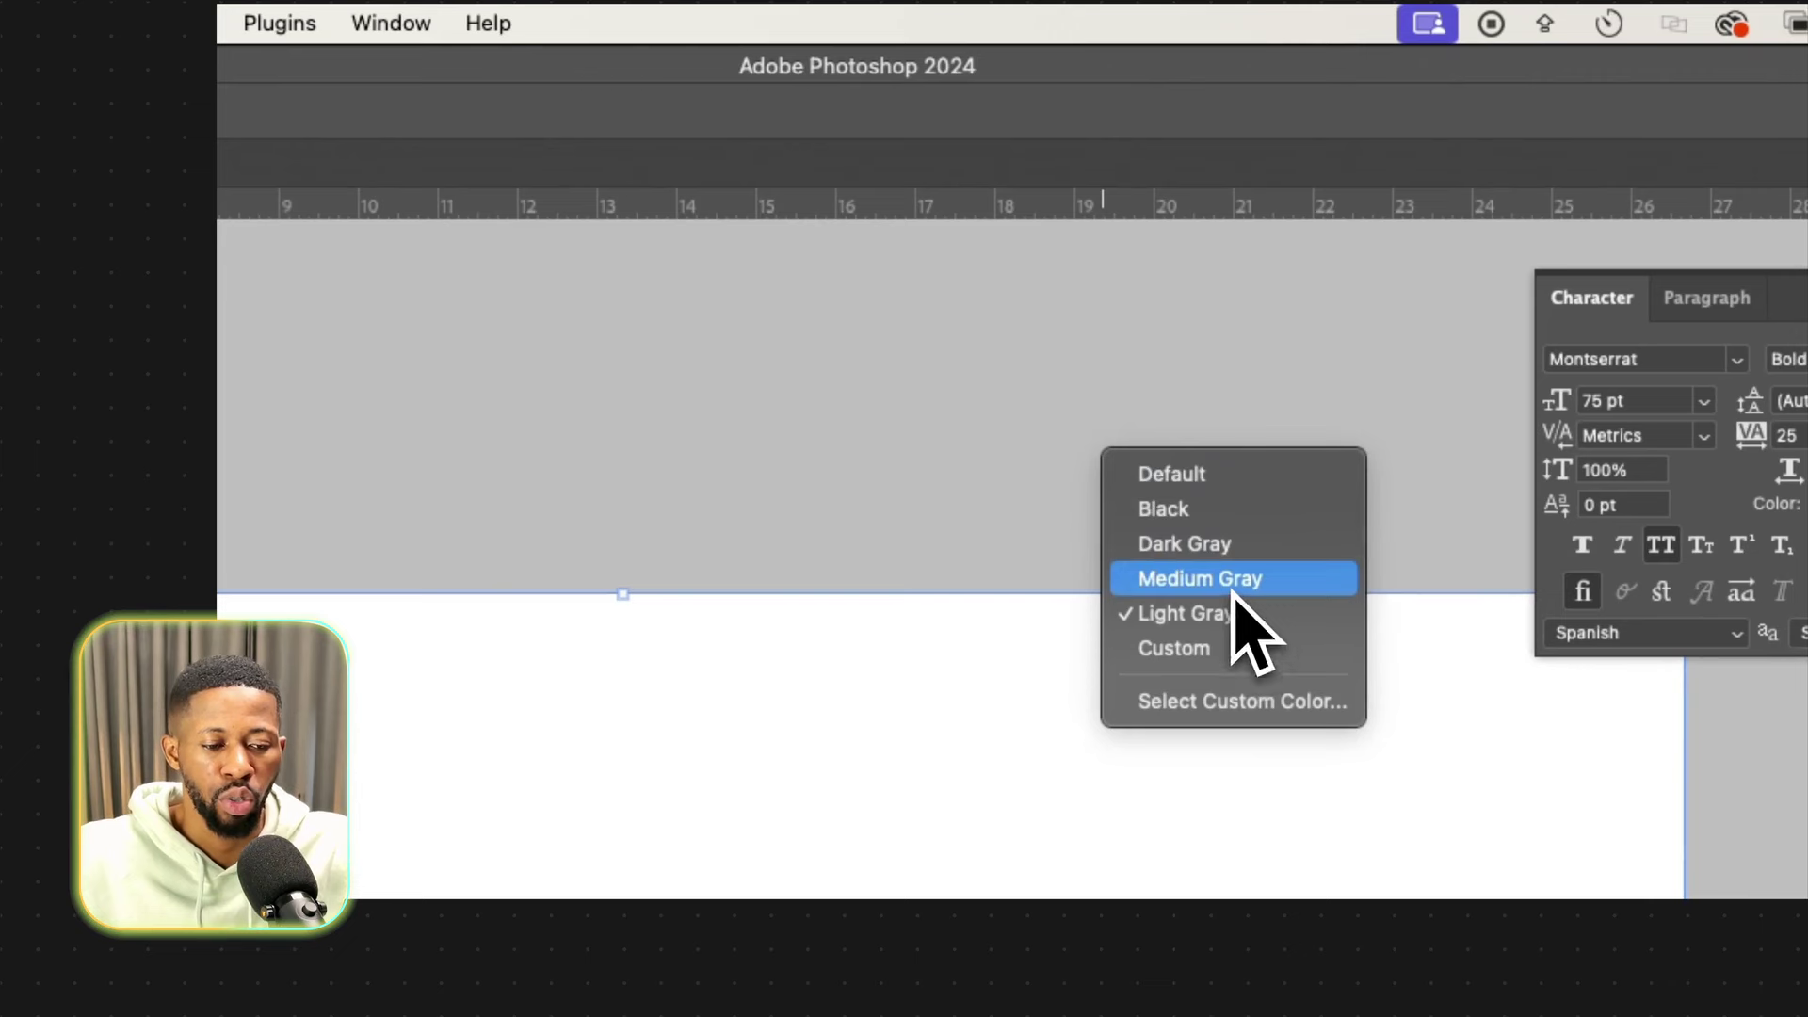
left_click(1231, 586)
Set the canvas background colour around the artboard to Default.
right_click(1203, 472)
left_click(1224, 480)
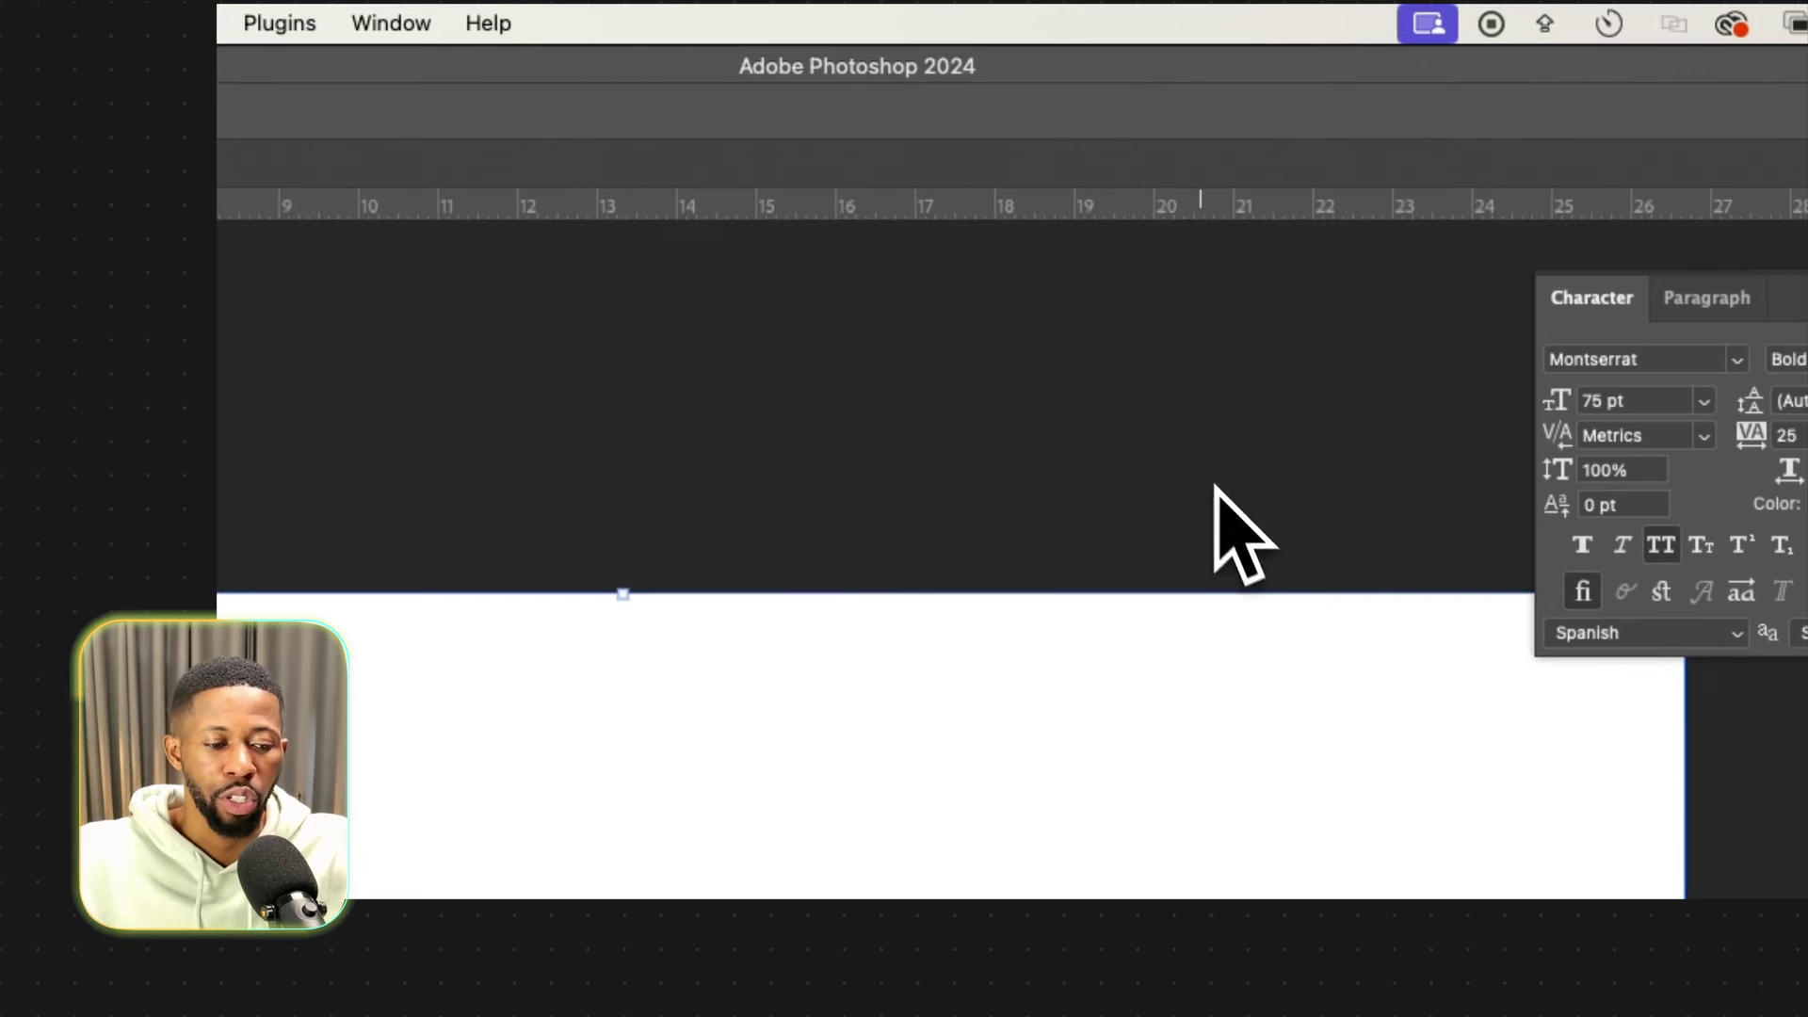
right_click(1040, 265)
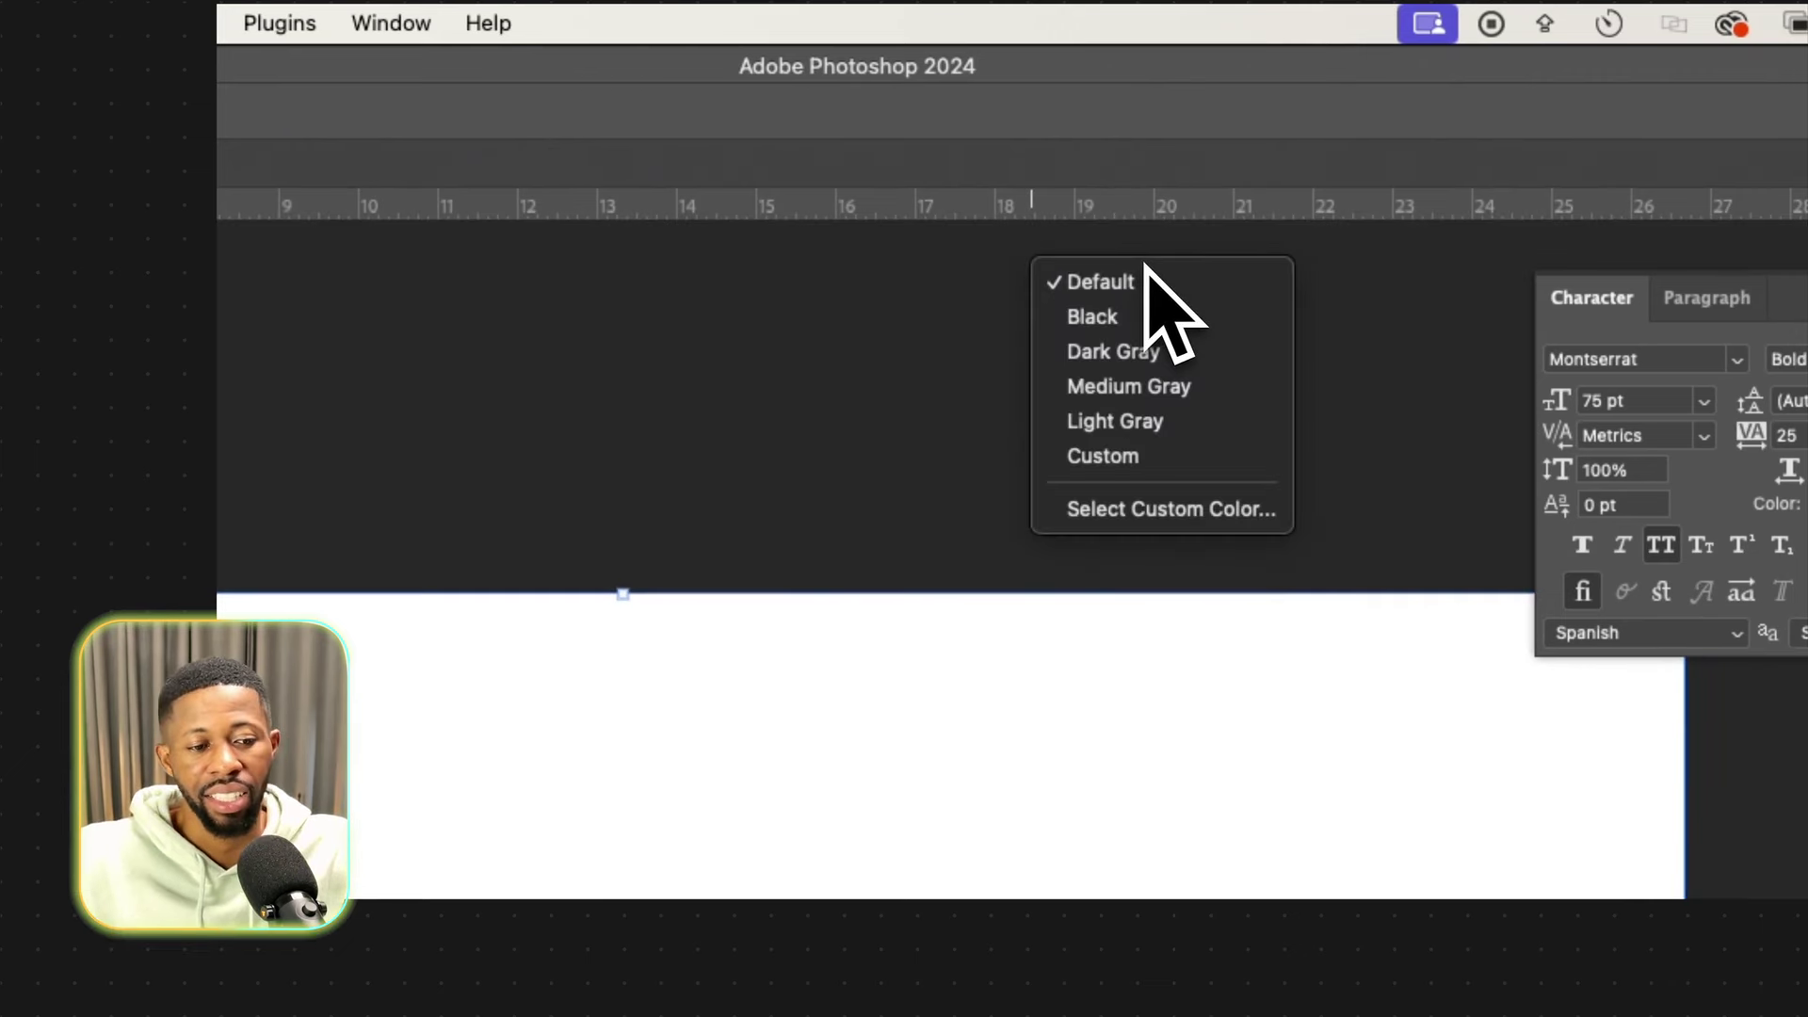
left_click(1075, 288)
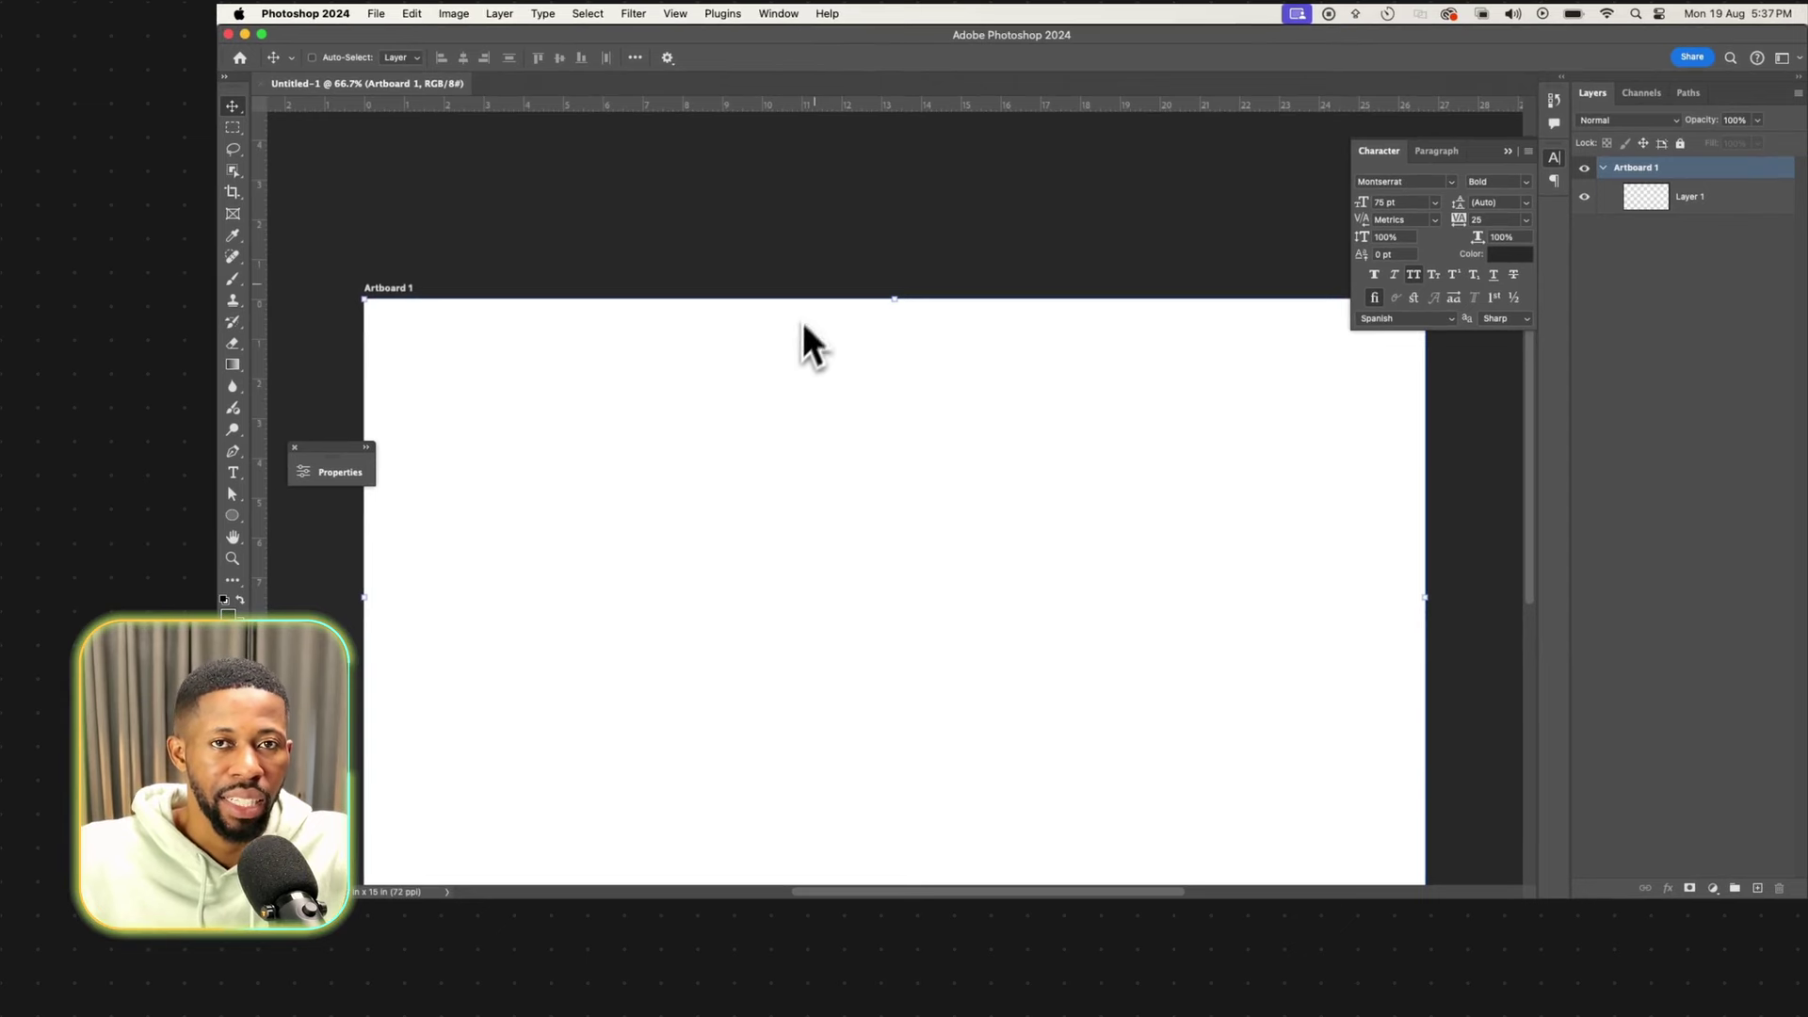
Reset the Essentials workspace to its original layout.
left_click(782, 14)
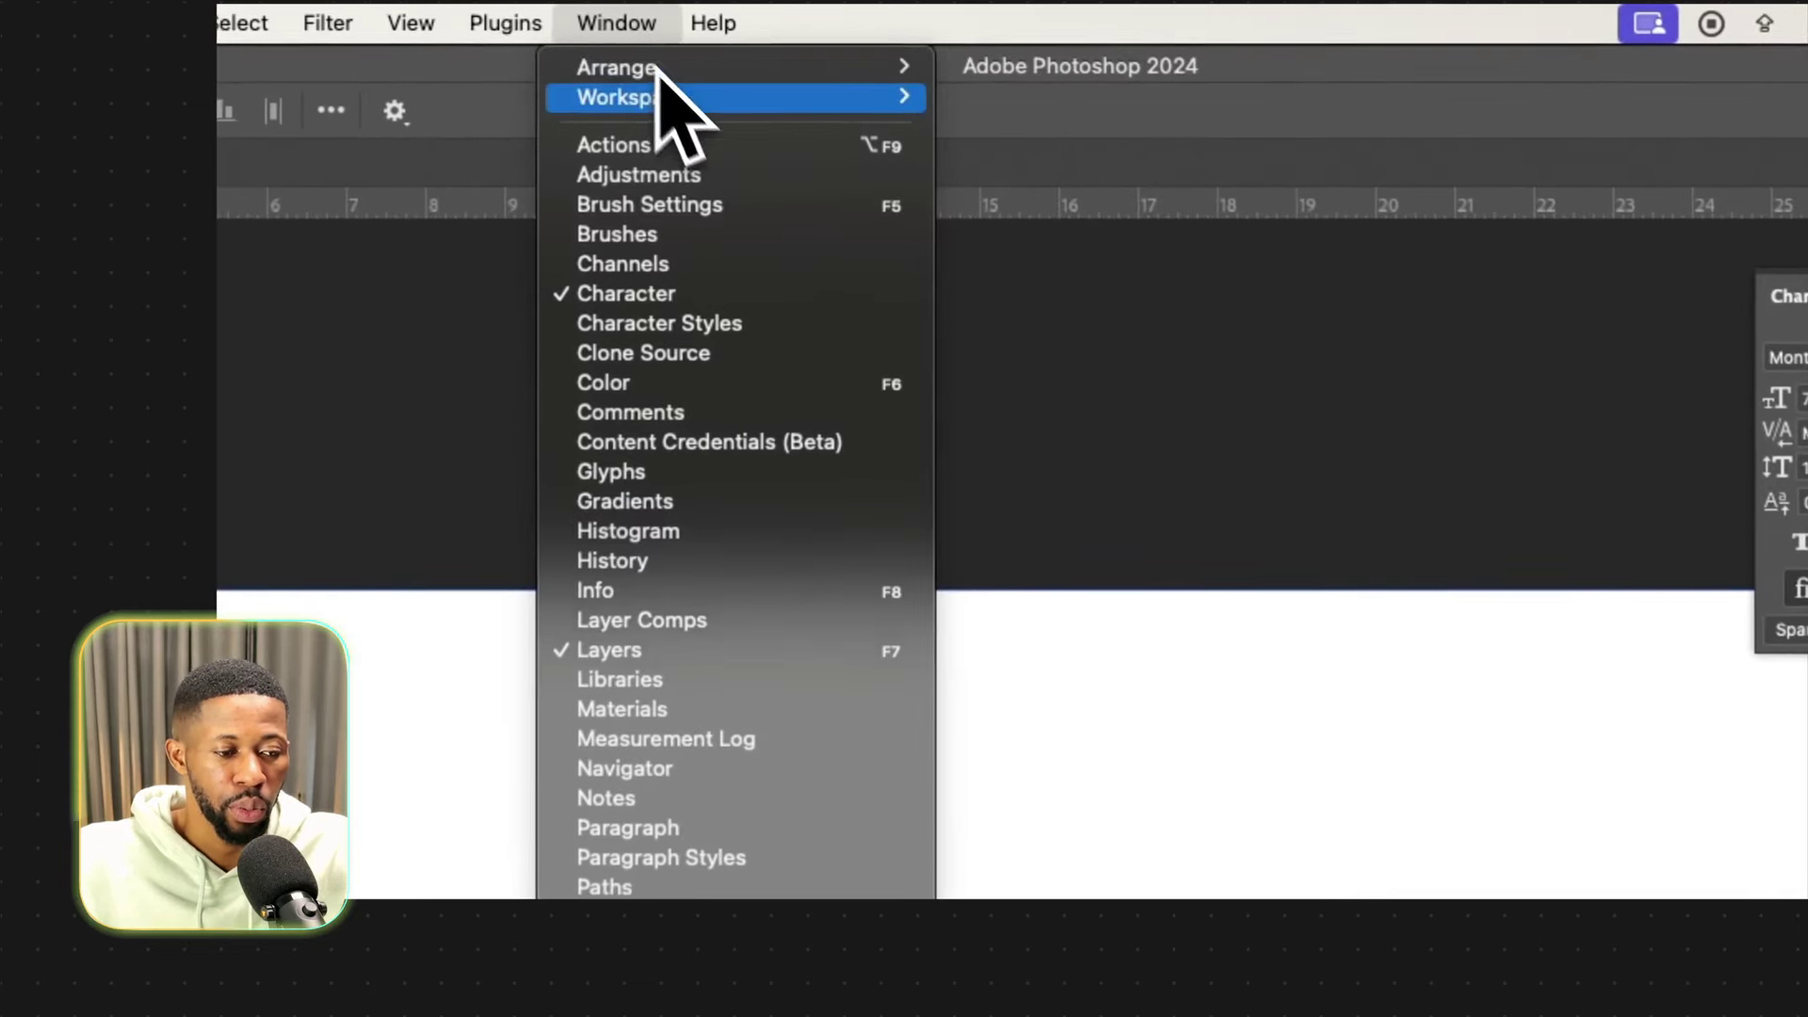
mouse_move(791, 101)
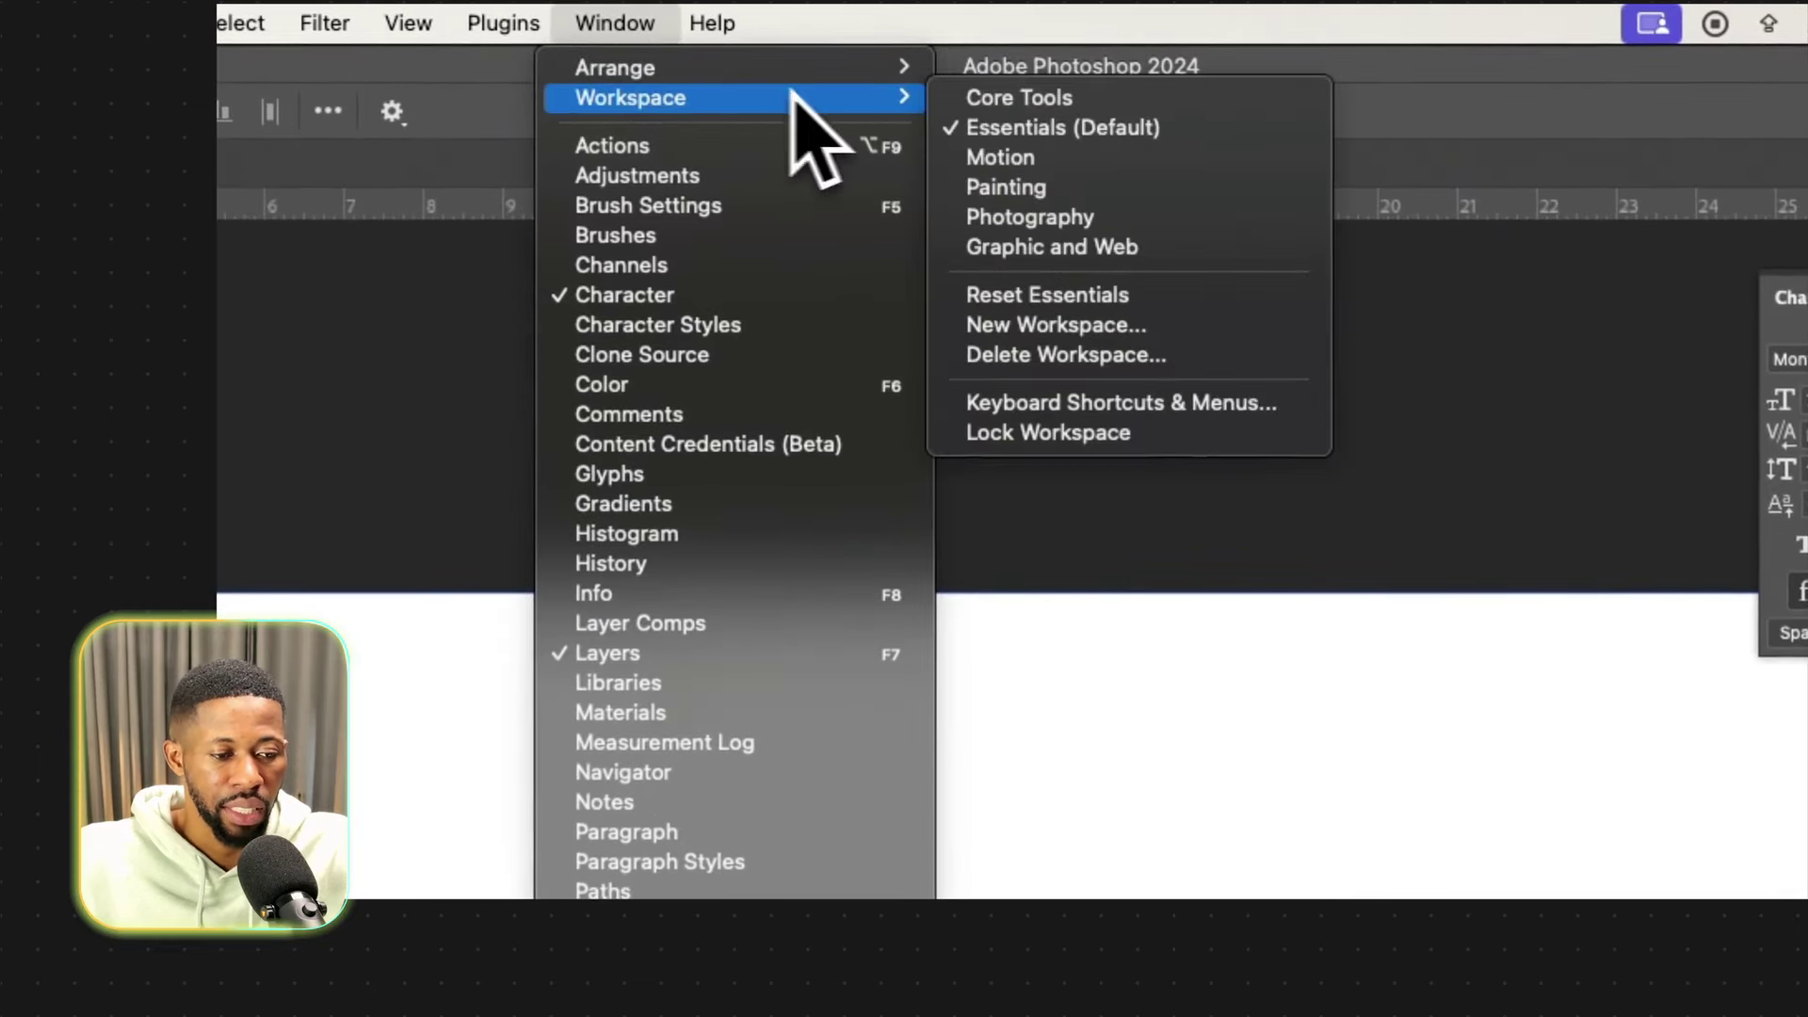
left_click(1071, 306)
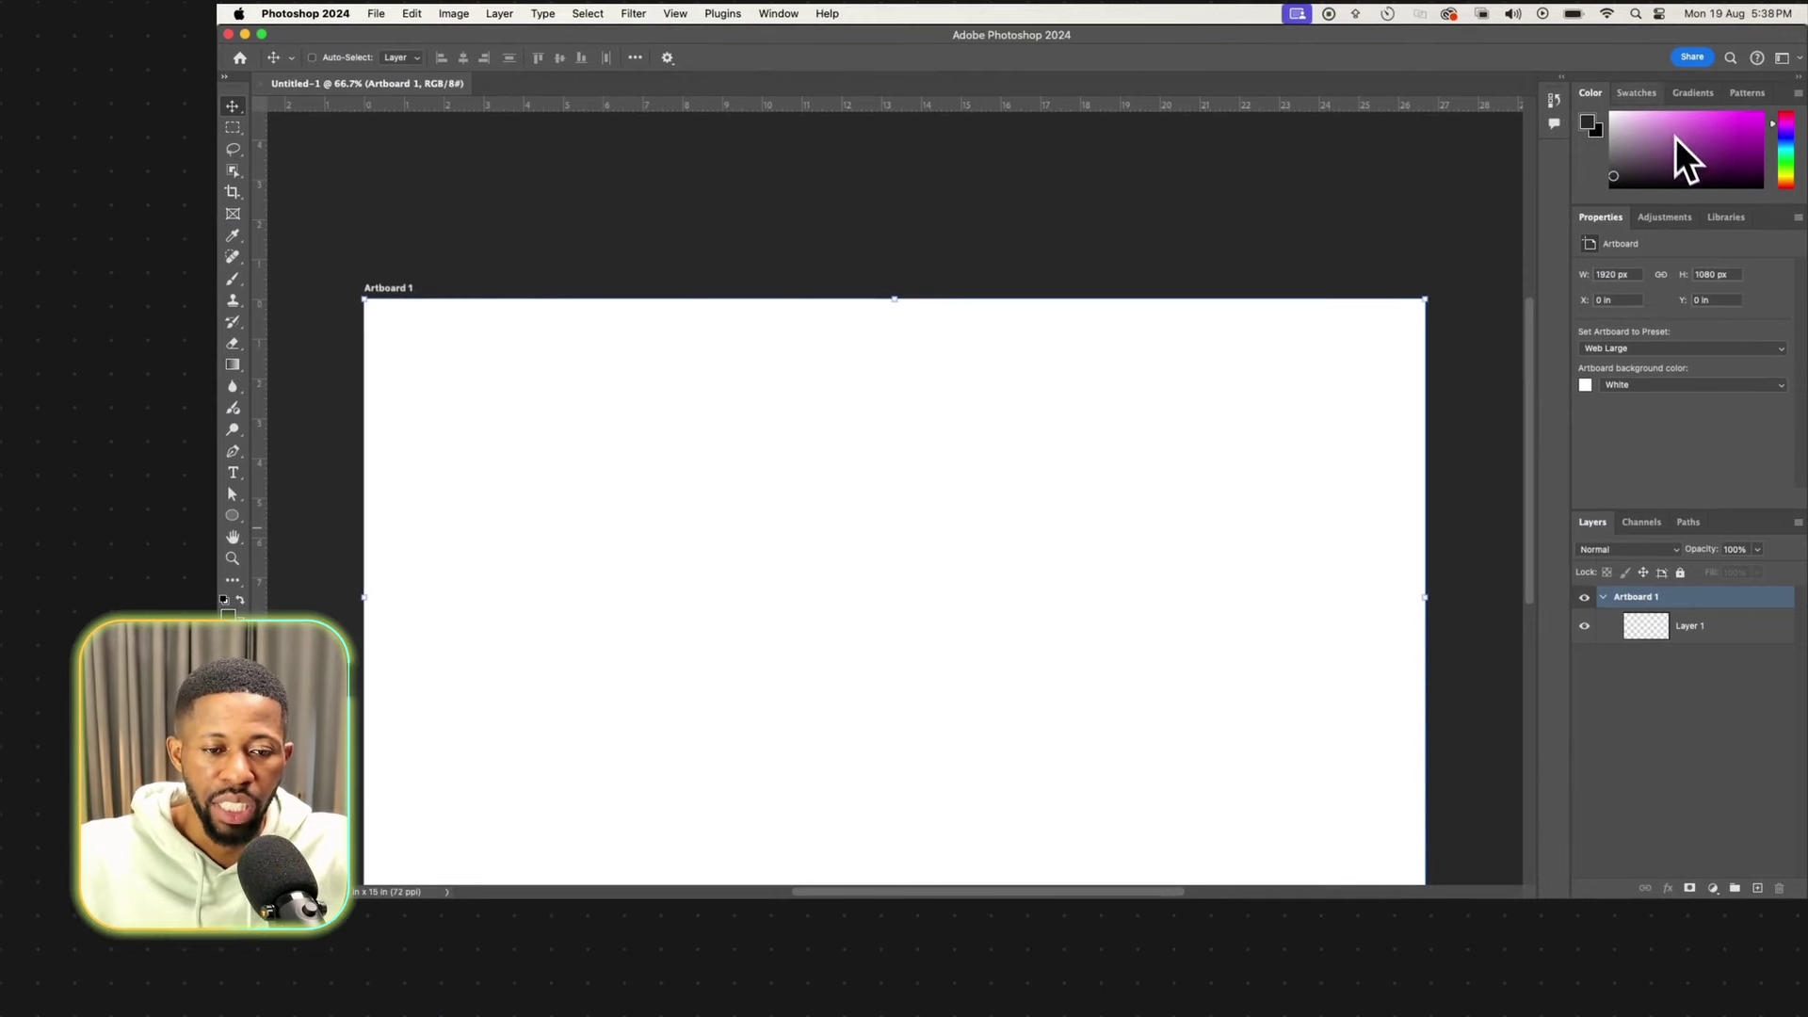
Look through the Color, Swatches, Gradients and Patterns panels.
left_click(1636, 92)
left_click(1693, 92)
left_click(1637, 92)
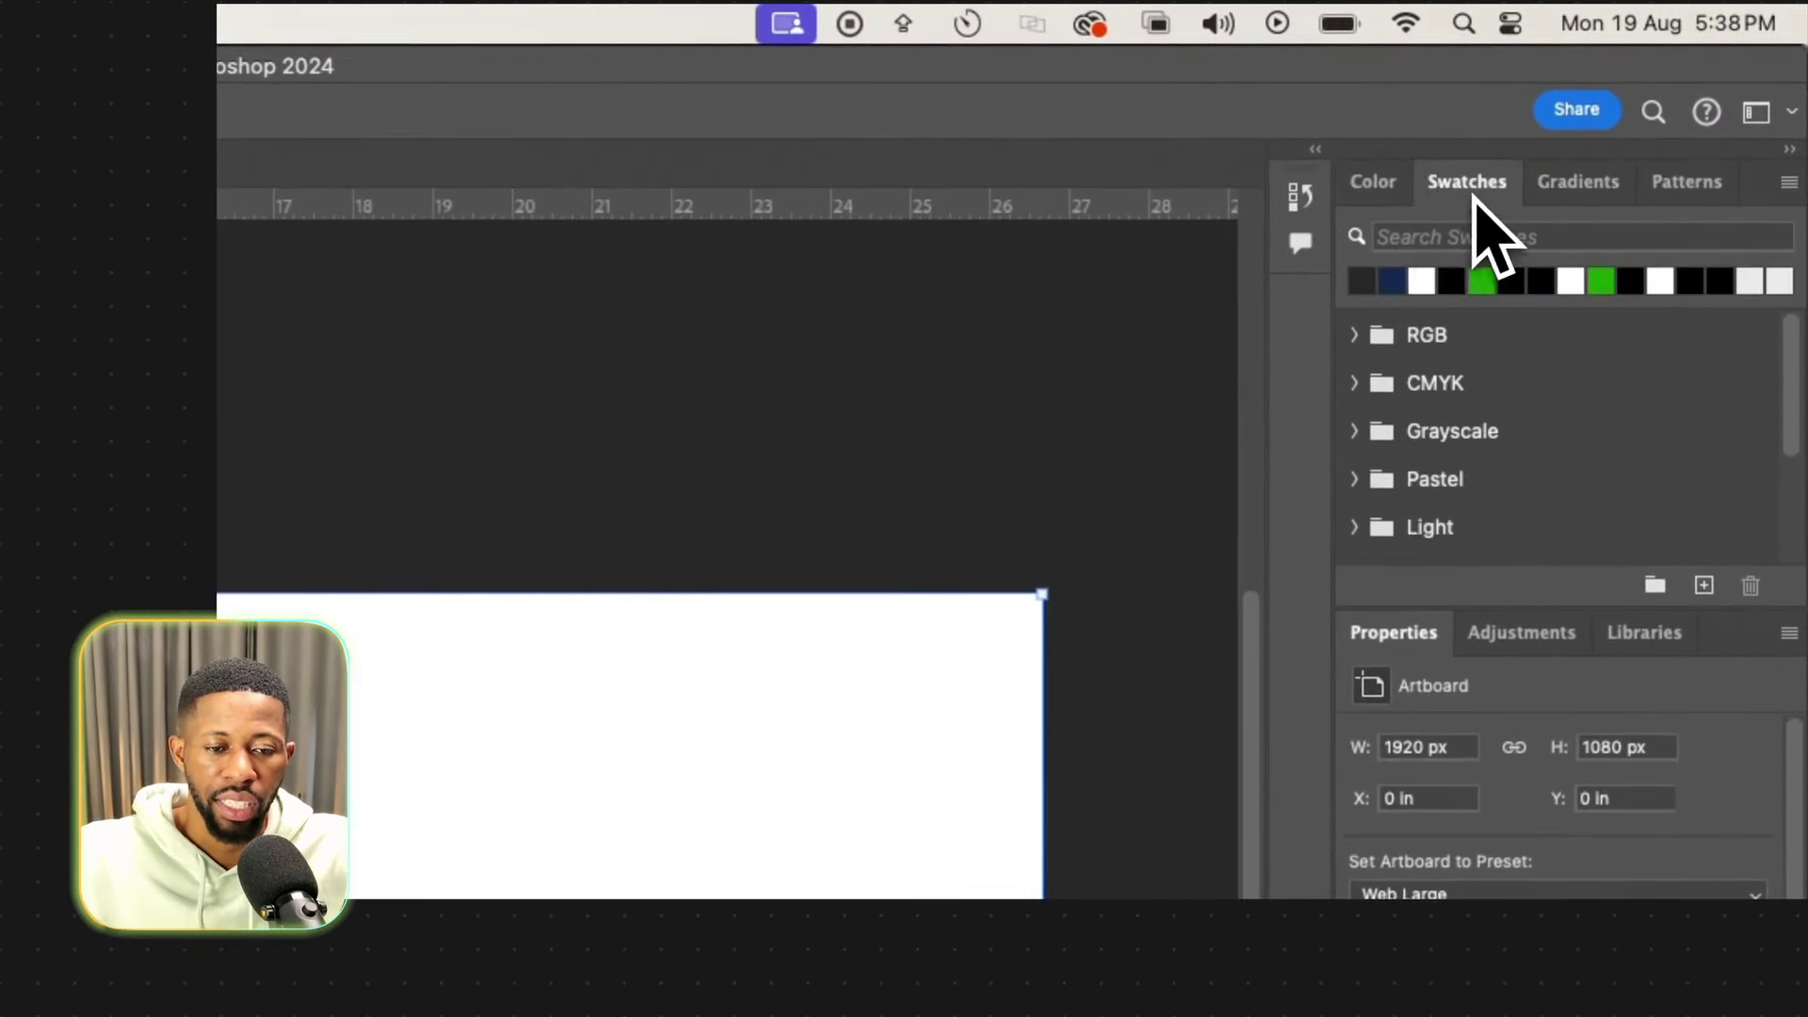
left_click(1379, 183)
left_click(1578, 182)
left_click(1688, 181)
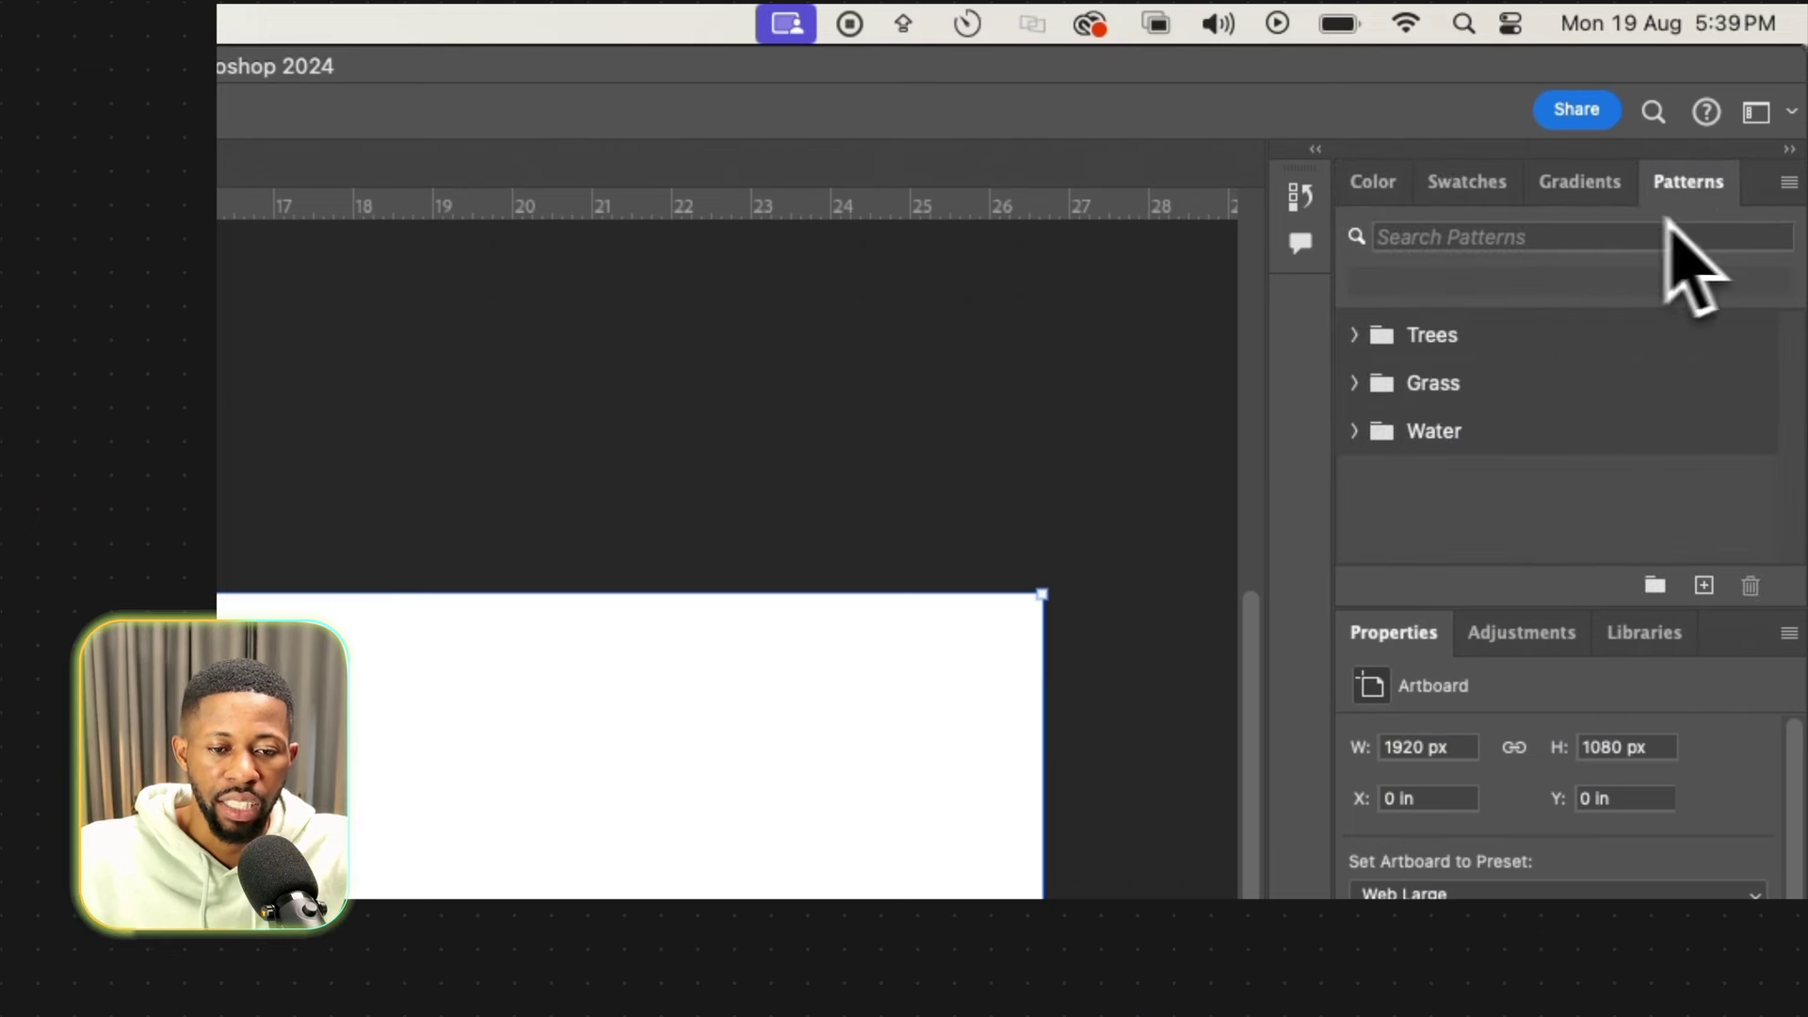
Close the tab groups containing Patterns and Properties, and select Artboard 1.
left_click(1788, 184)
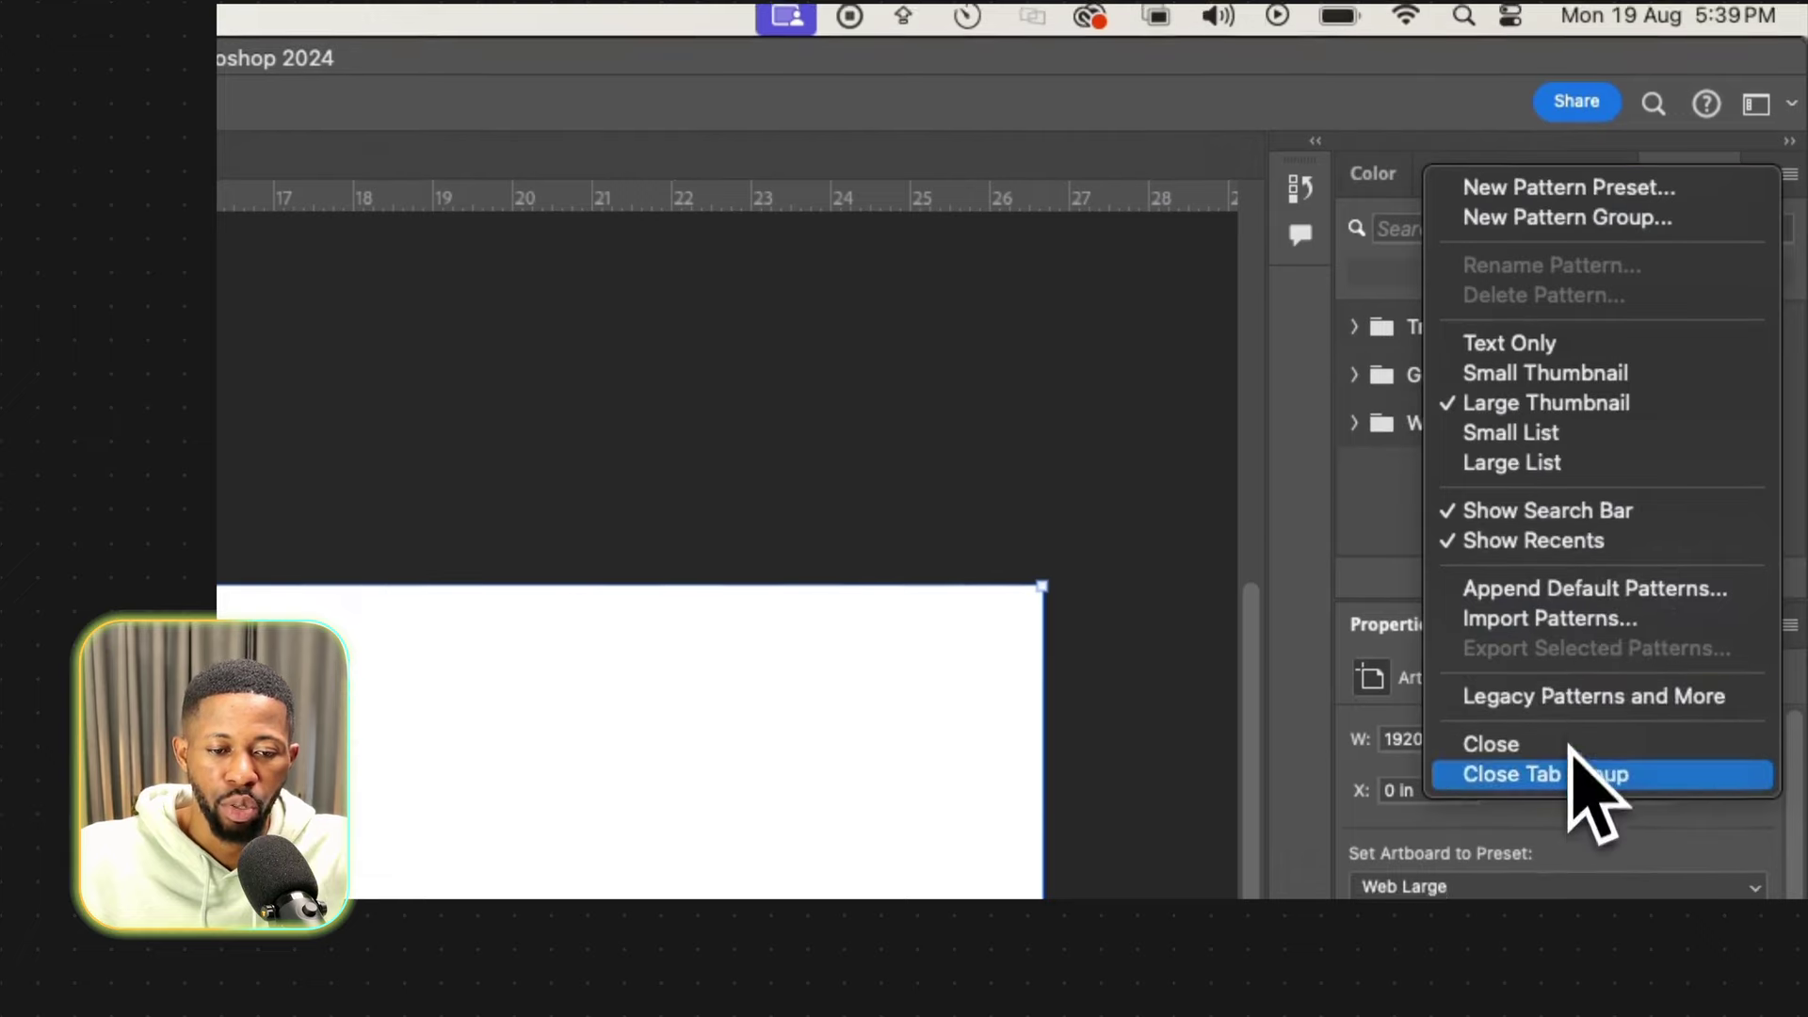
left_click(1571, 774)
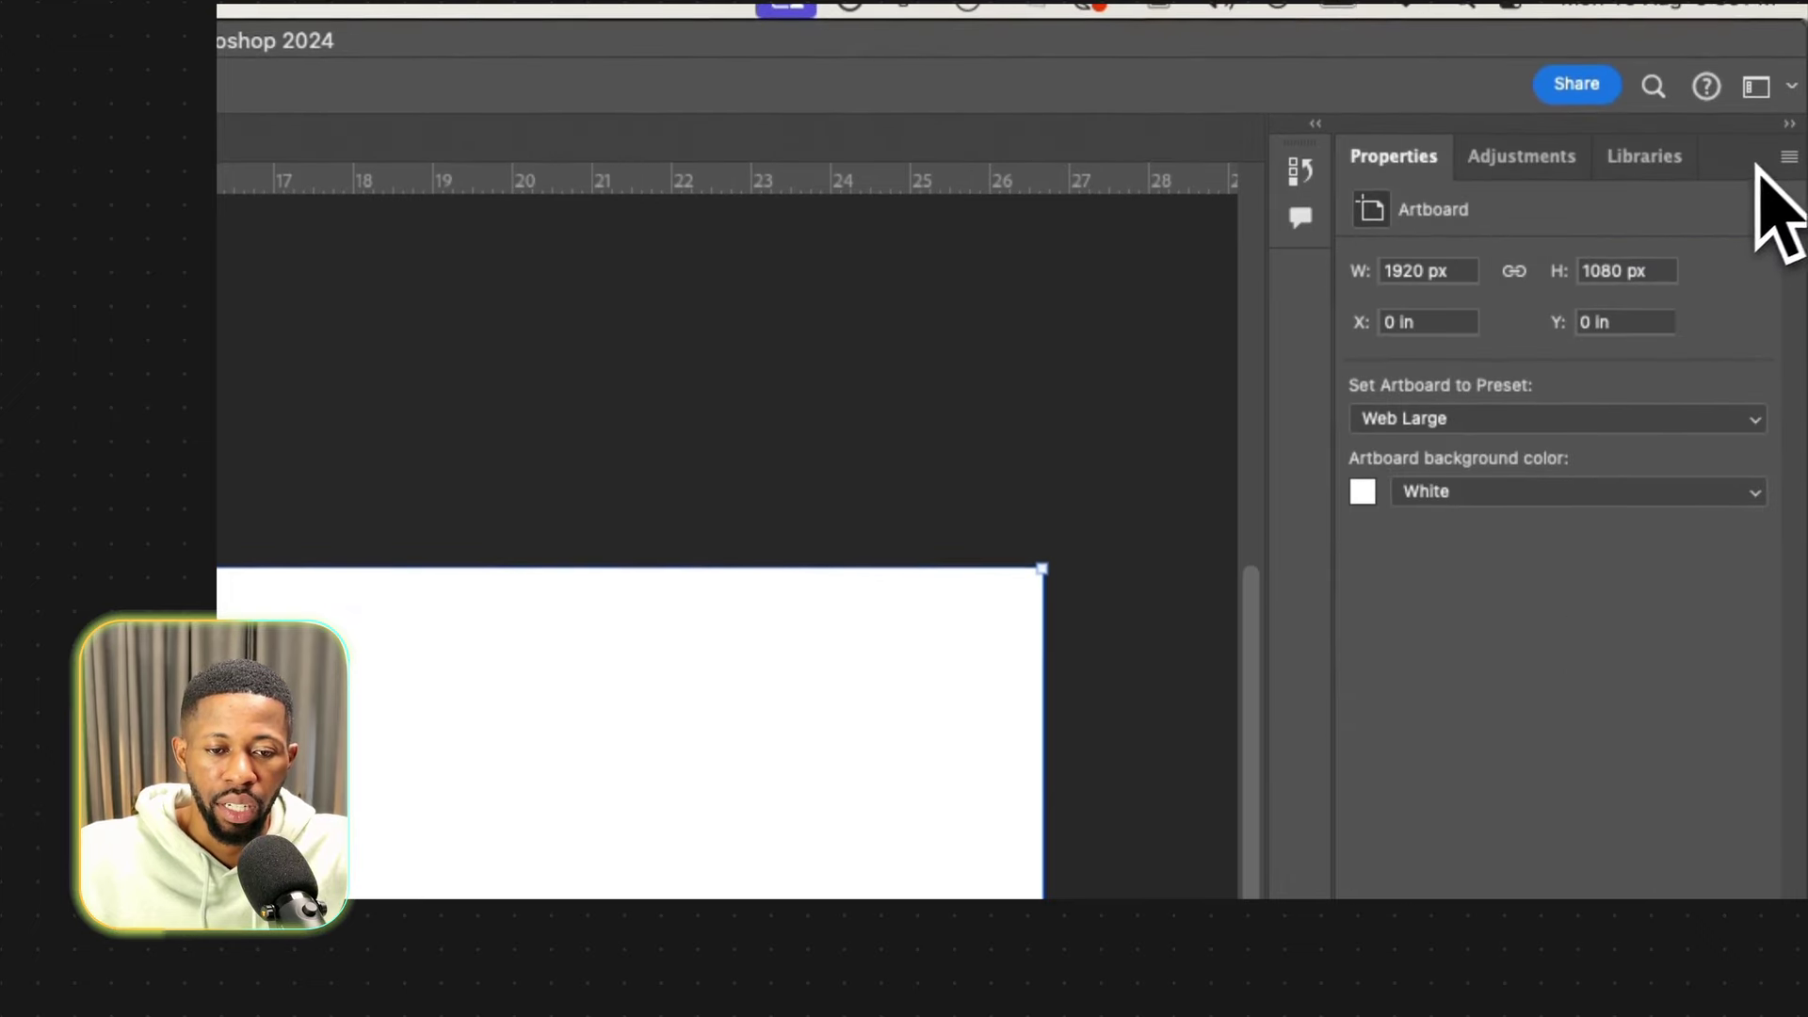
left_click(1789, 157)
left_click(1681, 252)
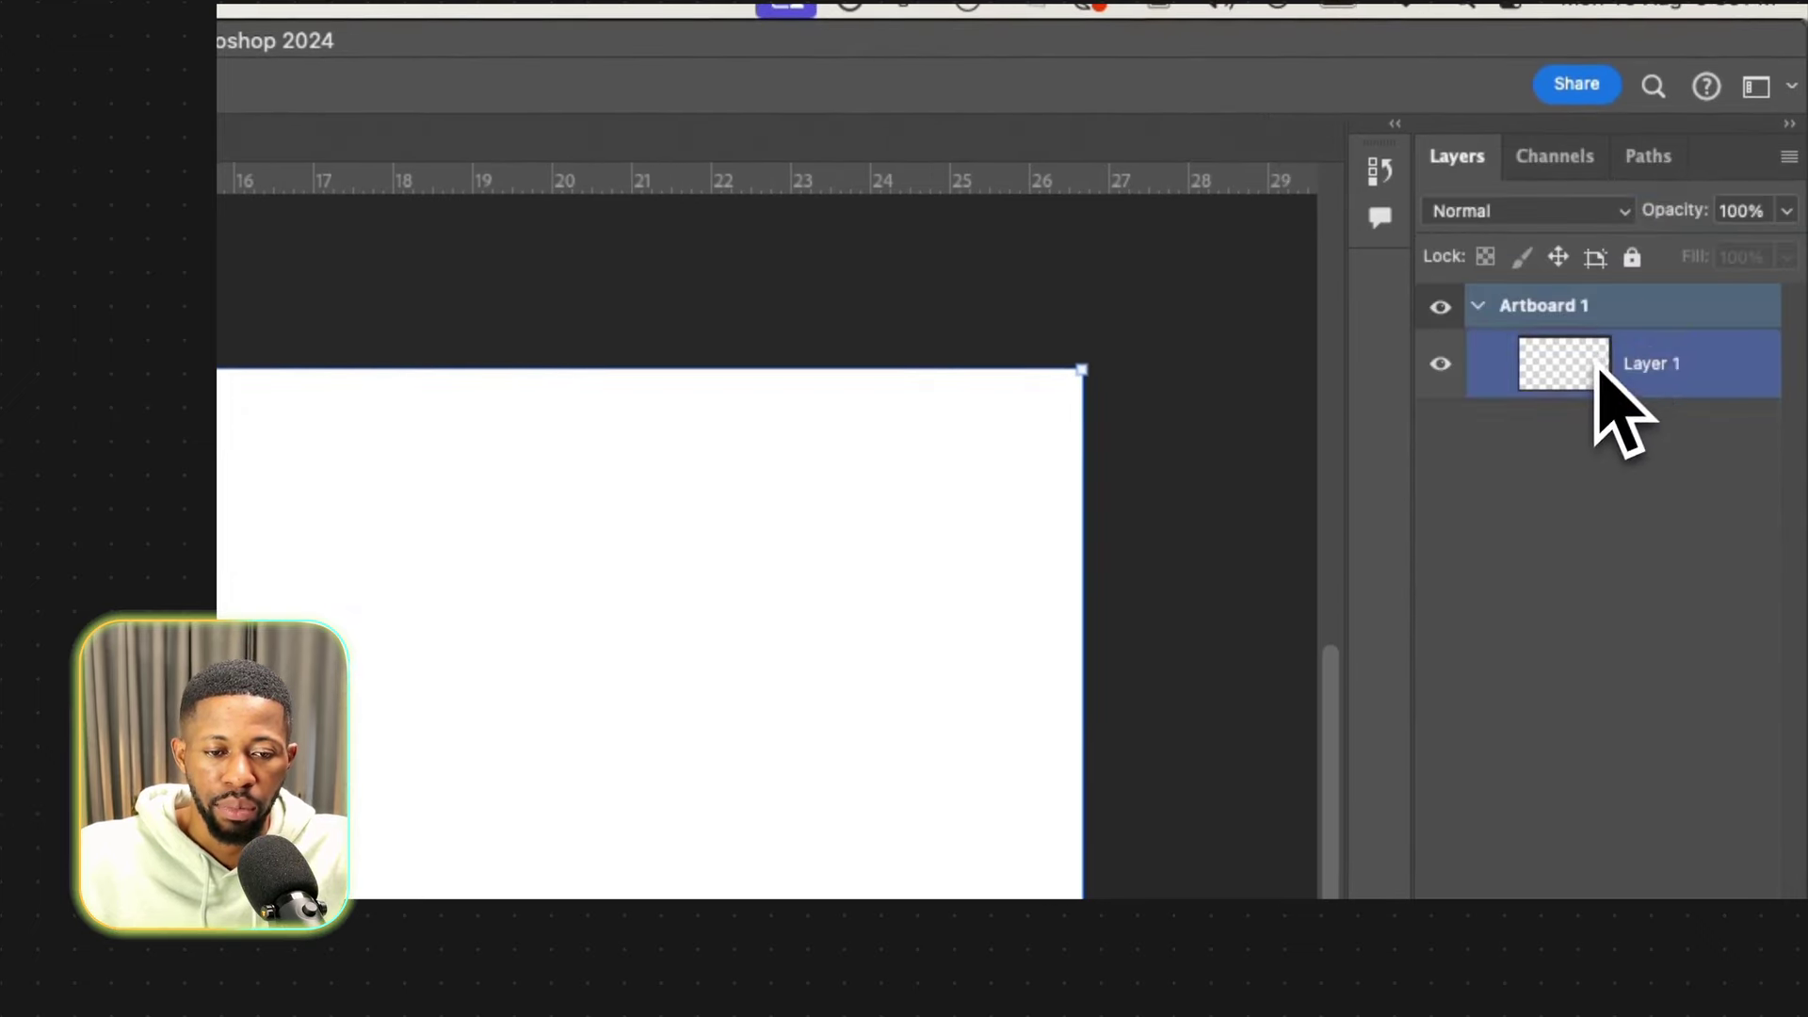
left_click(1564, 301)
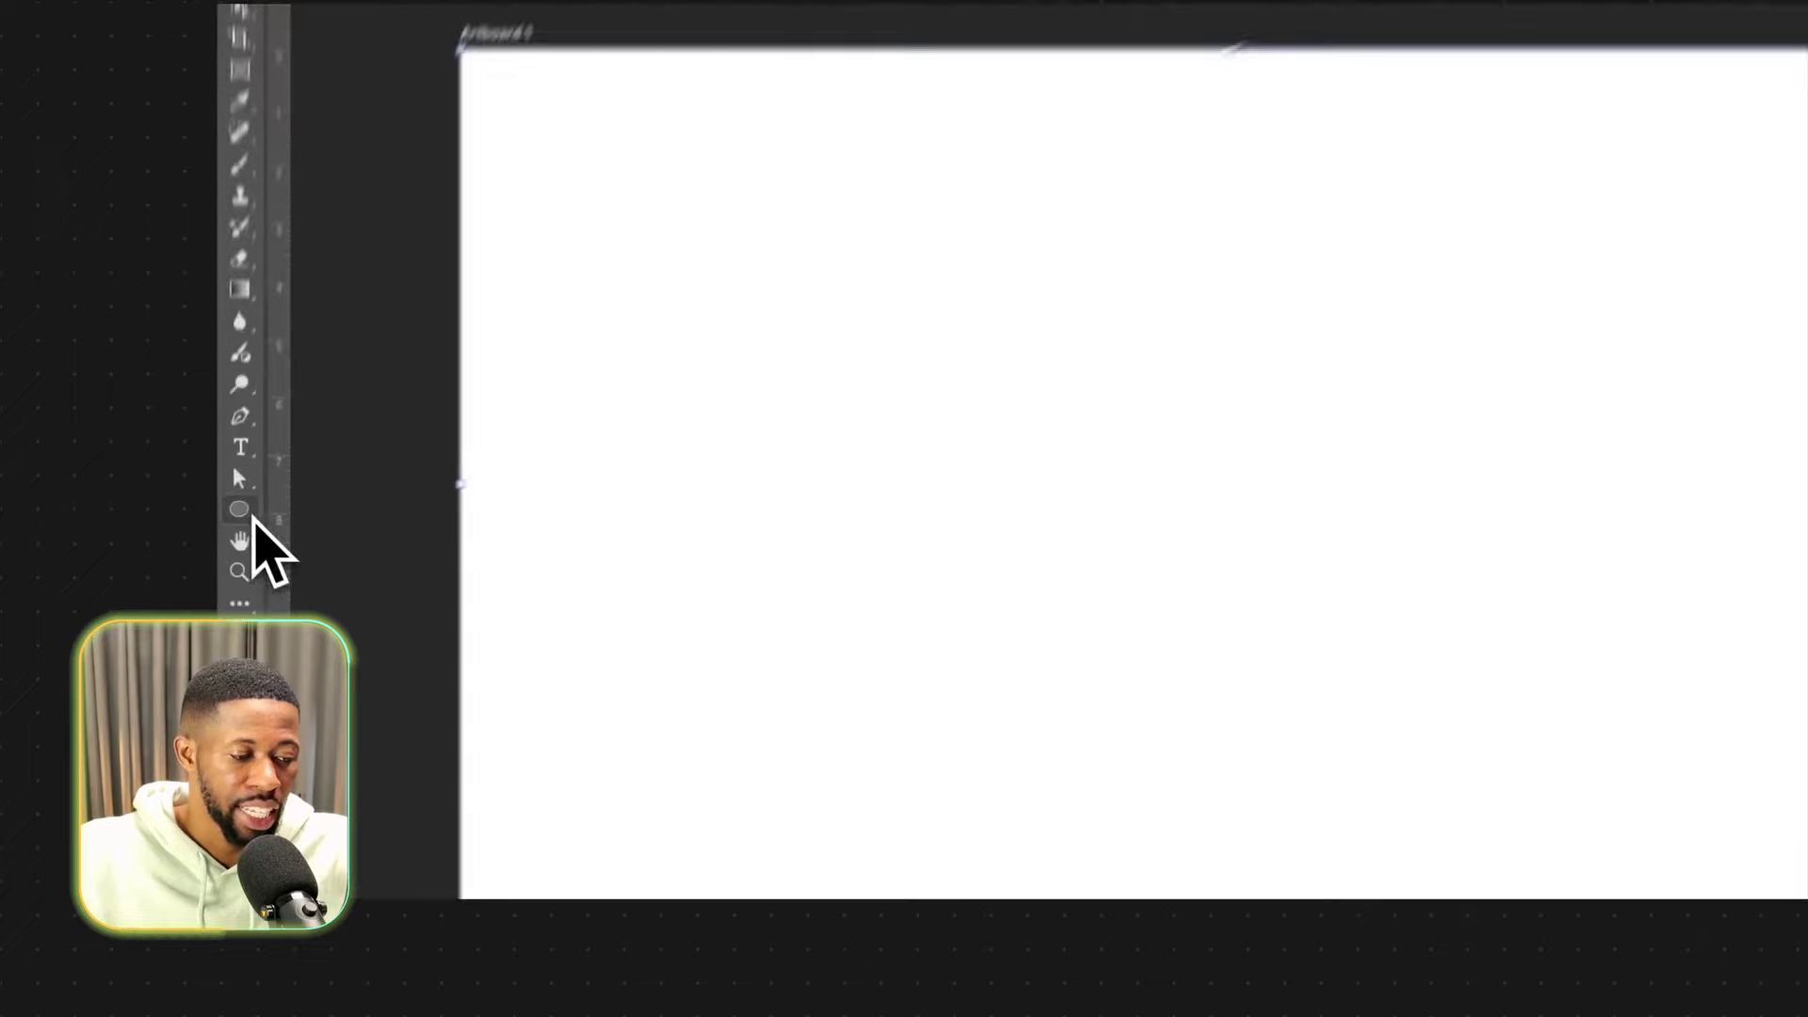
Draw an ellipse about 463 by 481 px in the upper middle of the artboard.
left_click(235, 516)
left_click_drag(828, 350, 1017, 503)
left_click_drag(1280, 466, 1412, 734)
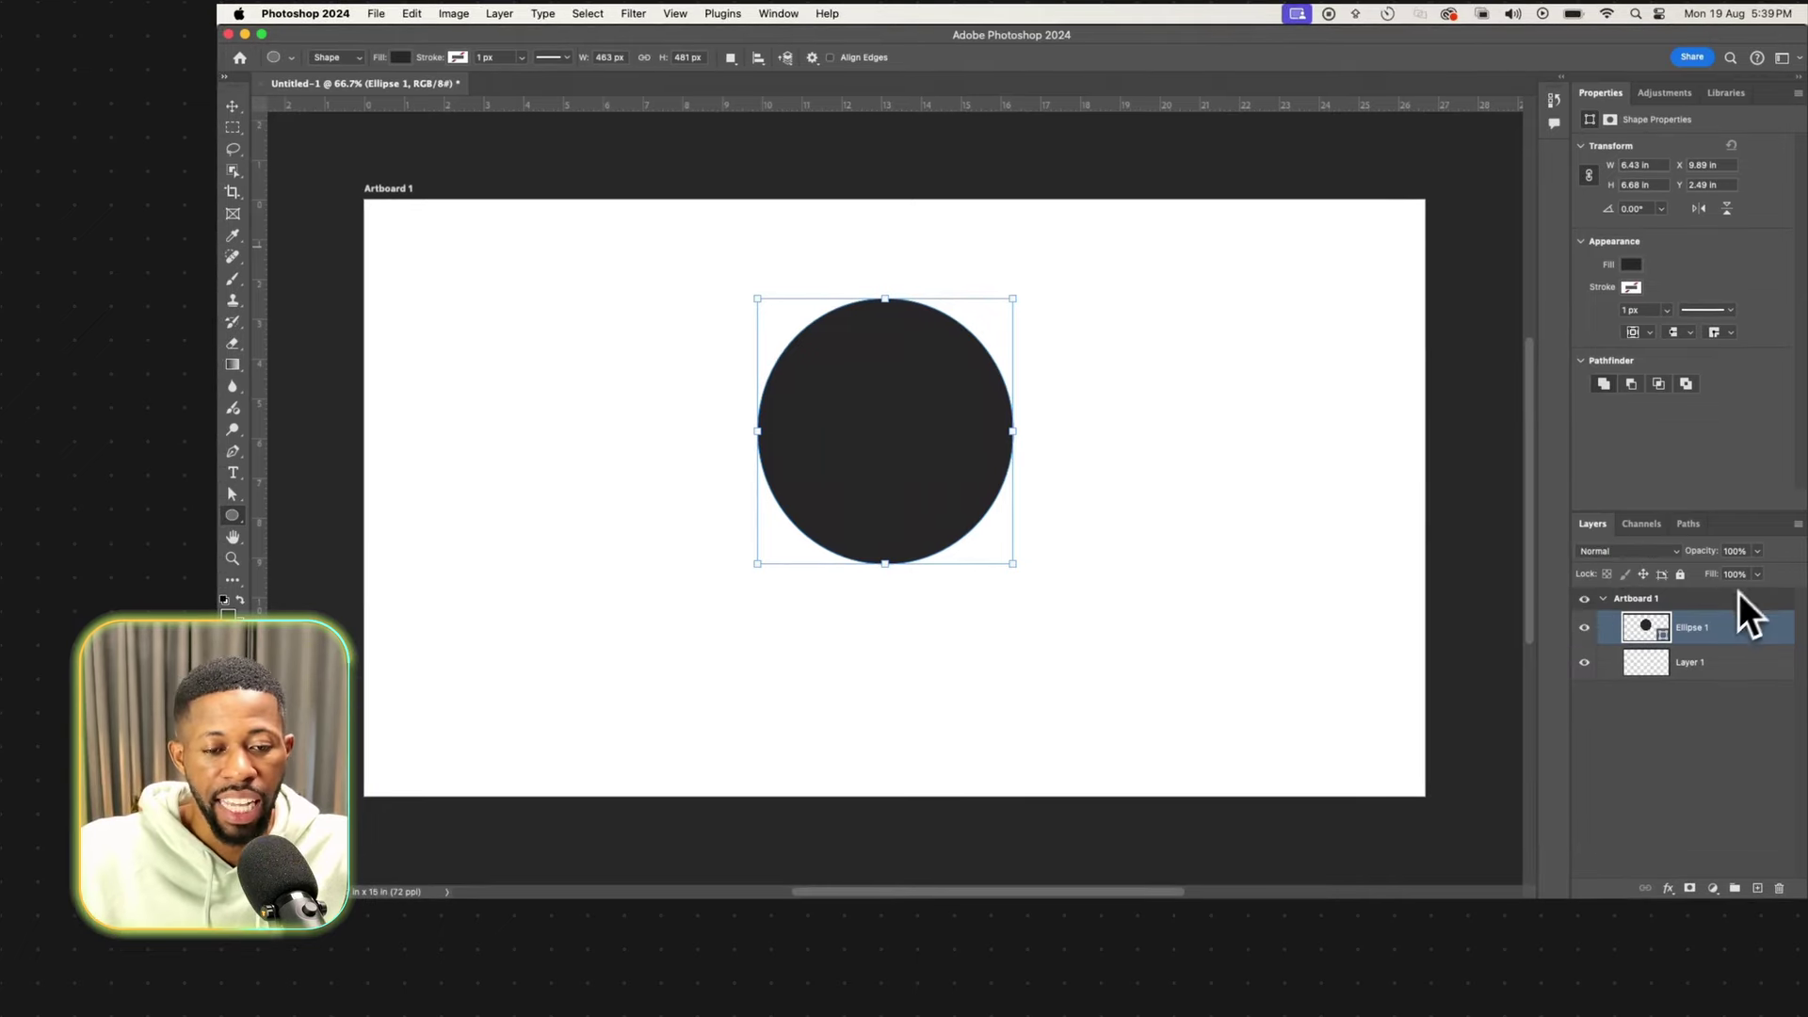
Detach the Properties panel as a floating panel and close the tab group containing Adjustments and Libraries.
left_click_drag(1603, 99, 1361, 155)
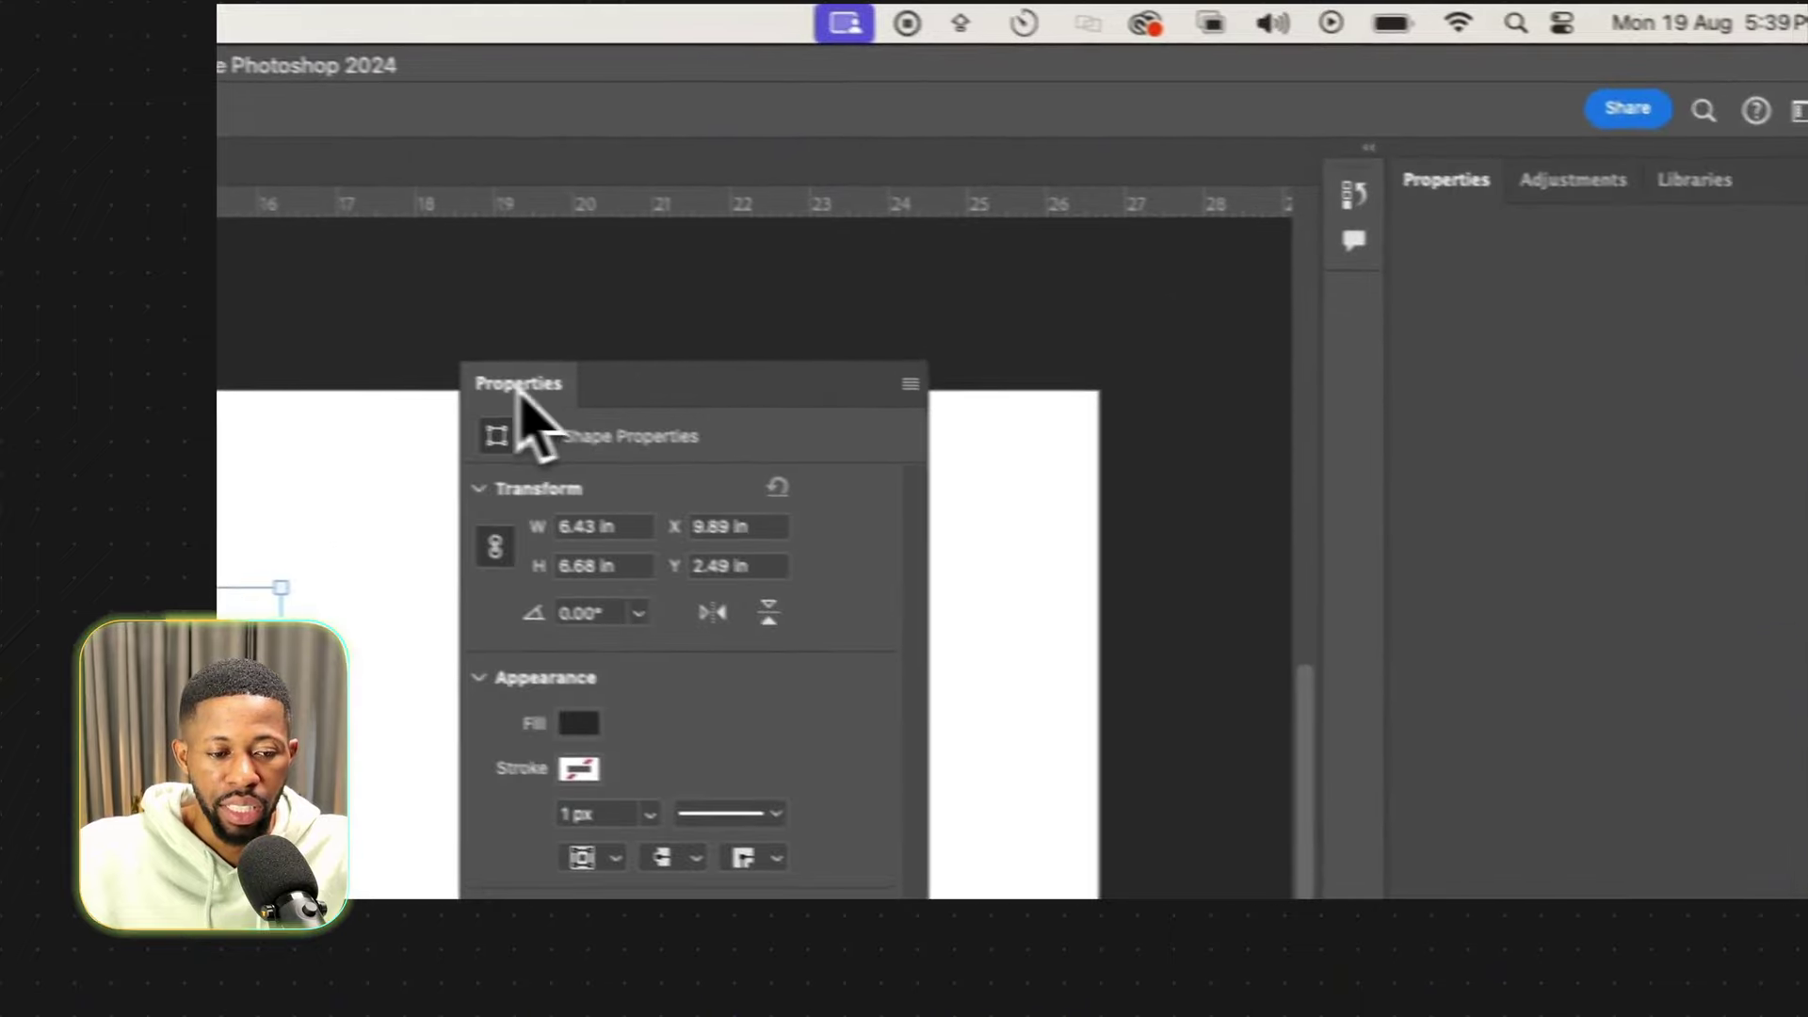
left_click_drag(1000, 296, 979, 339)
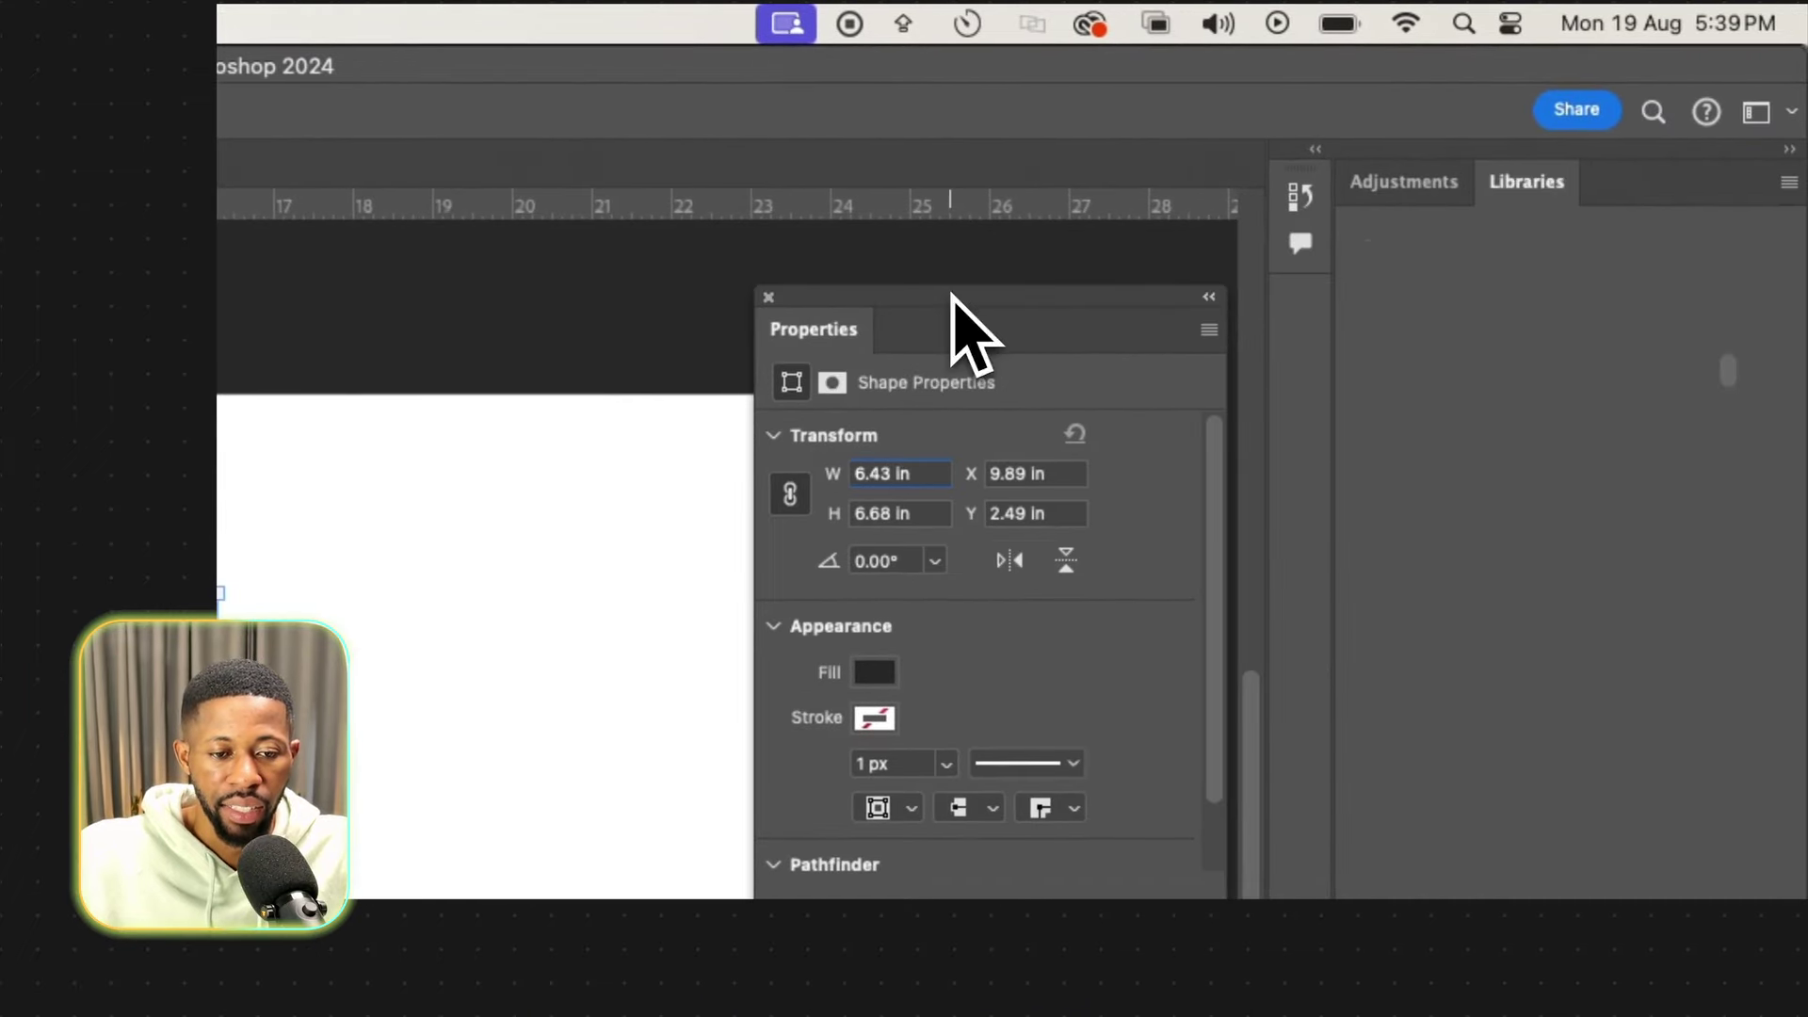
left_click(1789, 182)
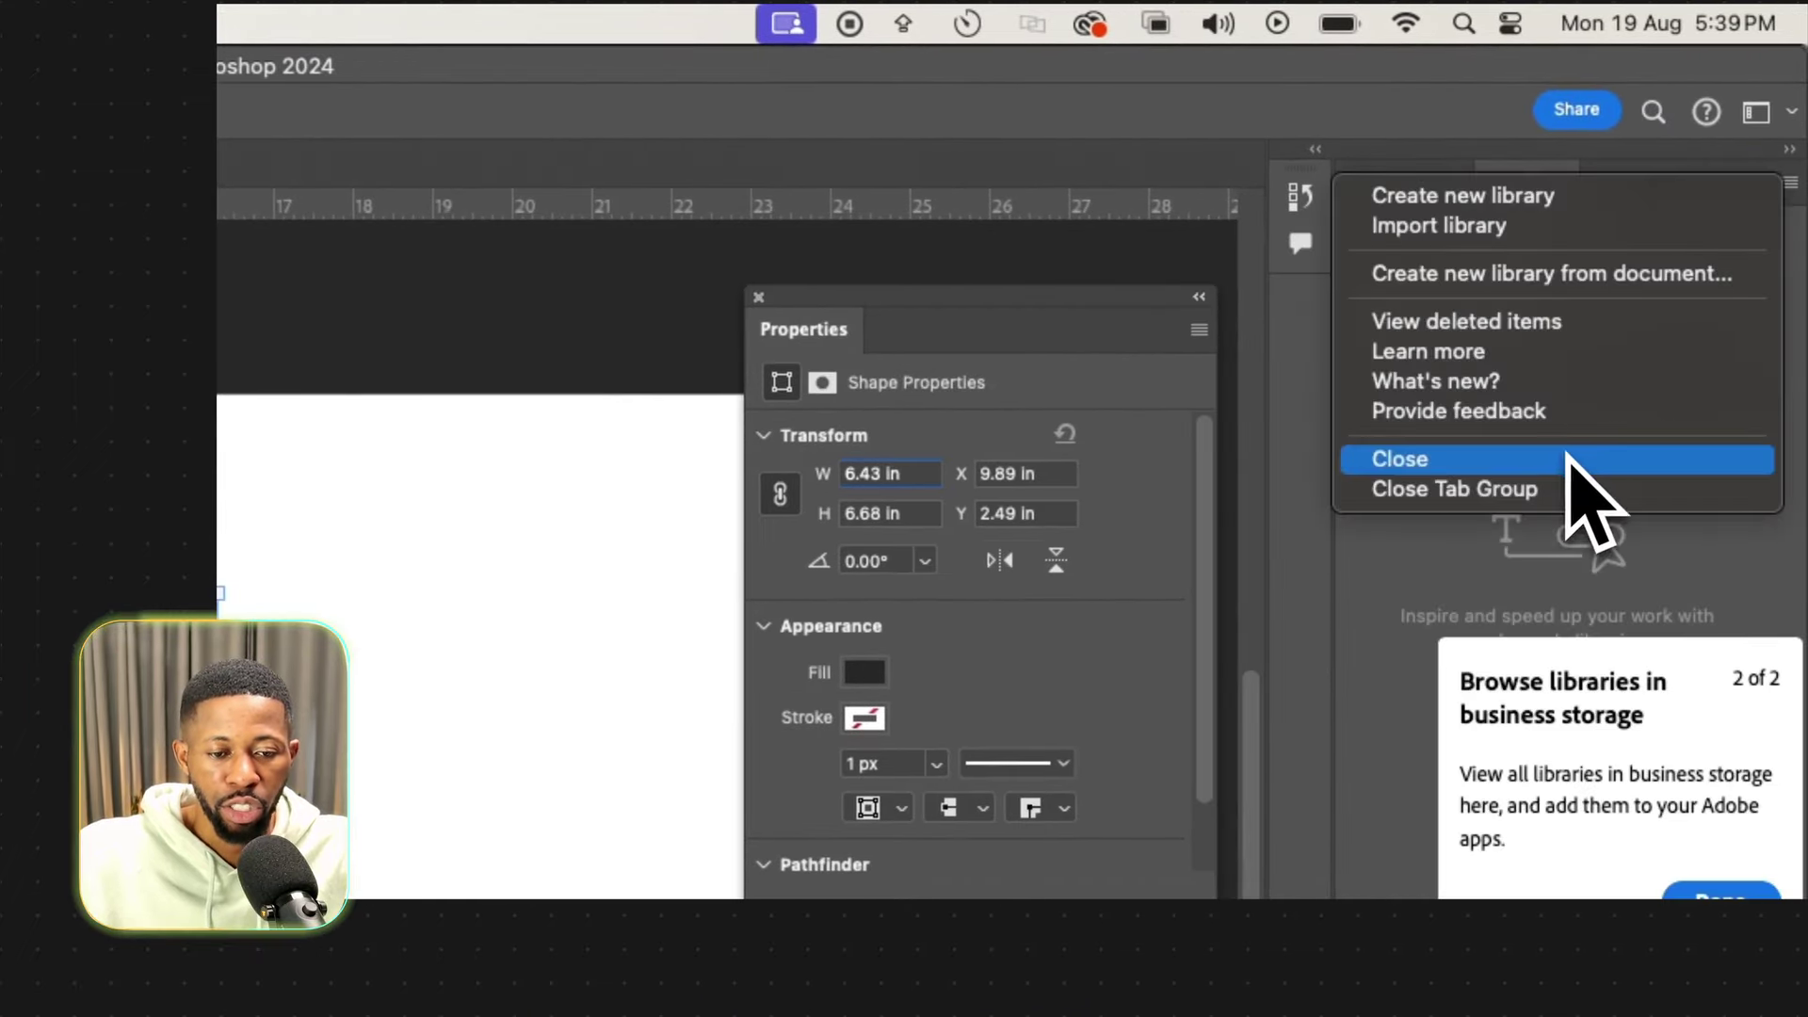
left_click(1556, 491)
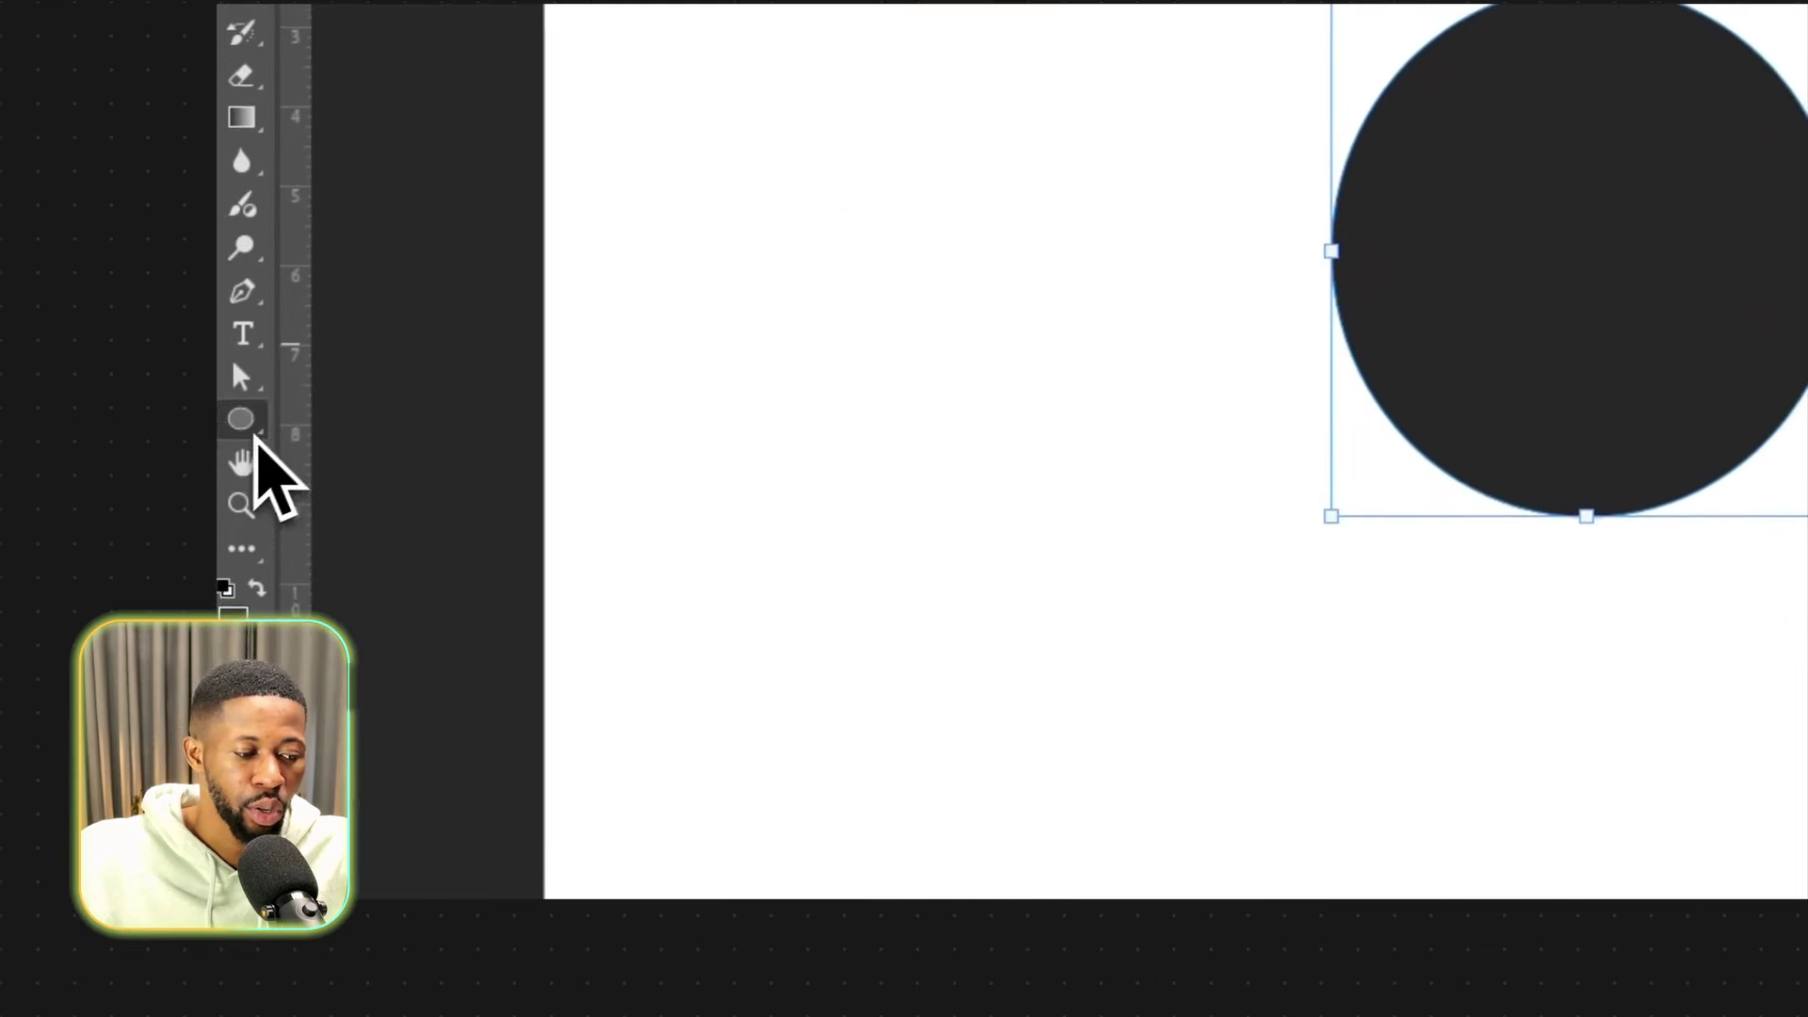
Draw a triangle about 253 by 209 px in the artboard's lower left and reposition the floating Properties panel.
right_click(254, 436)
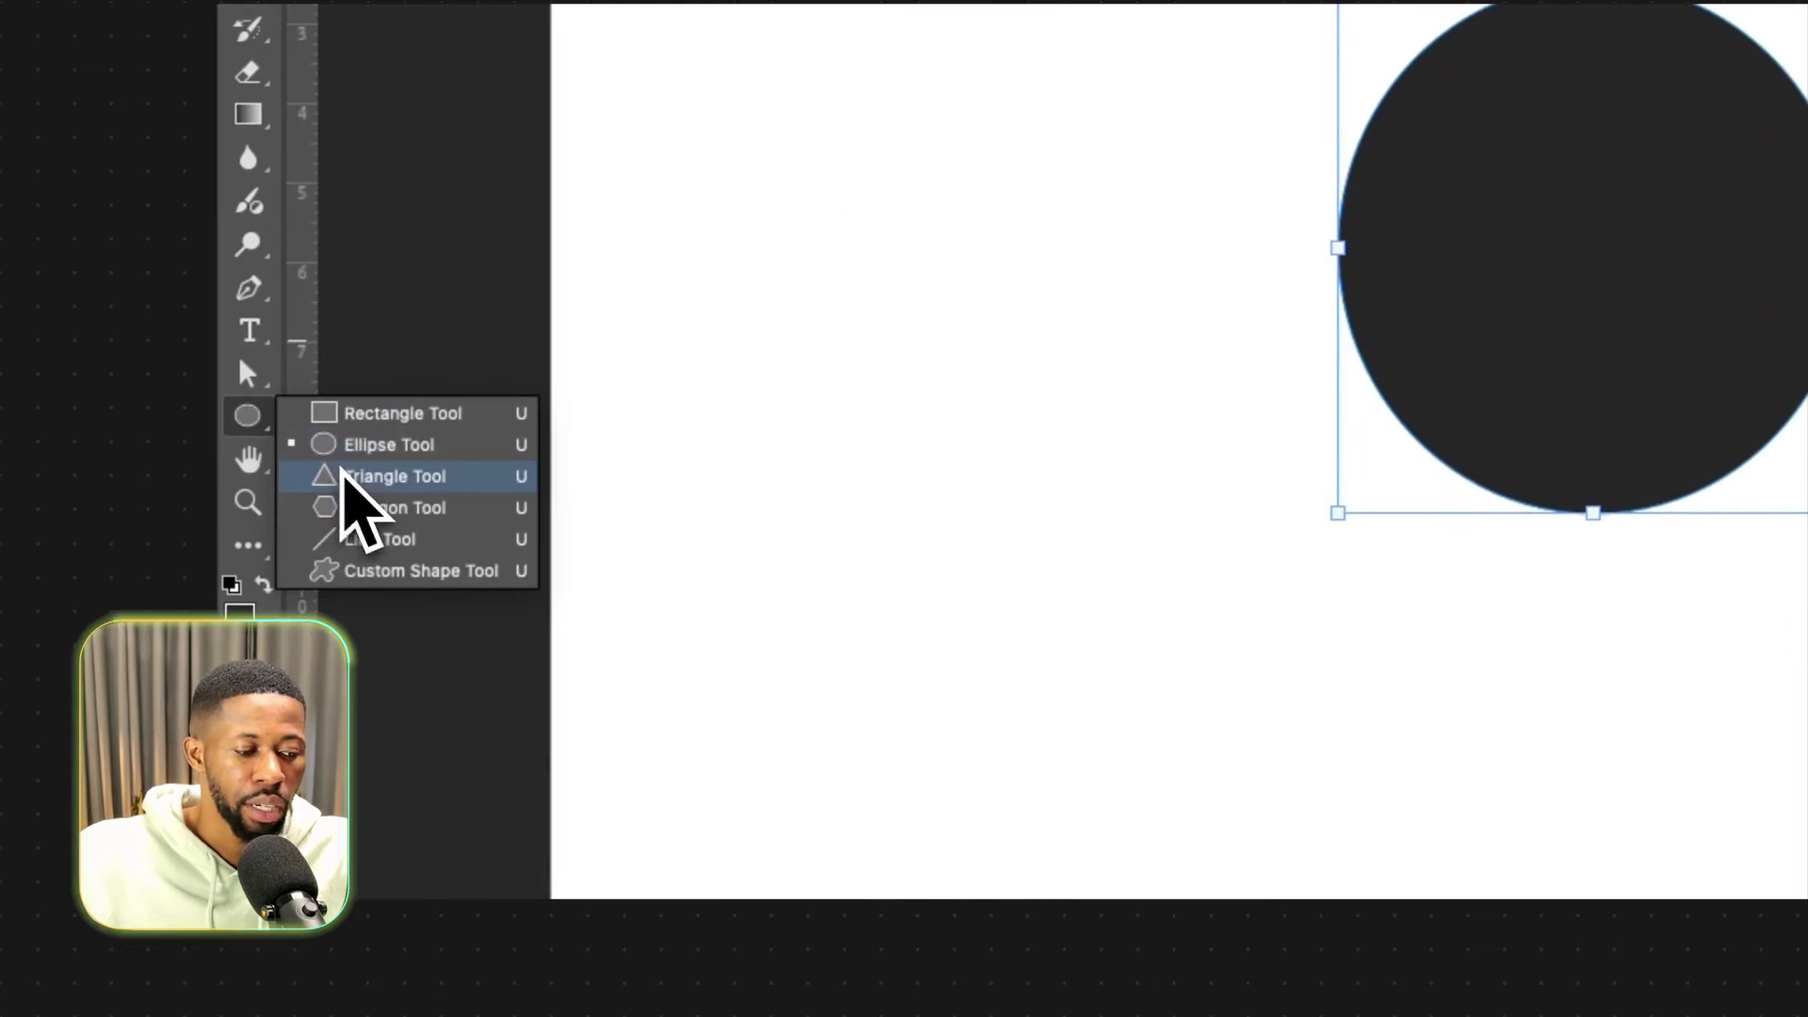
left_click(333, 476)
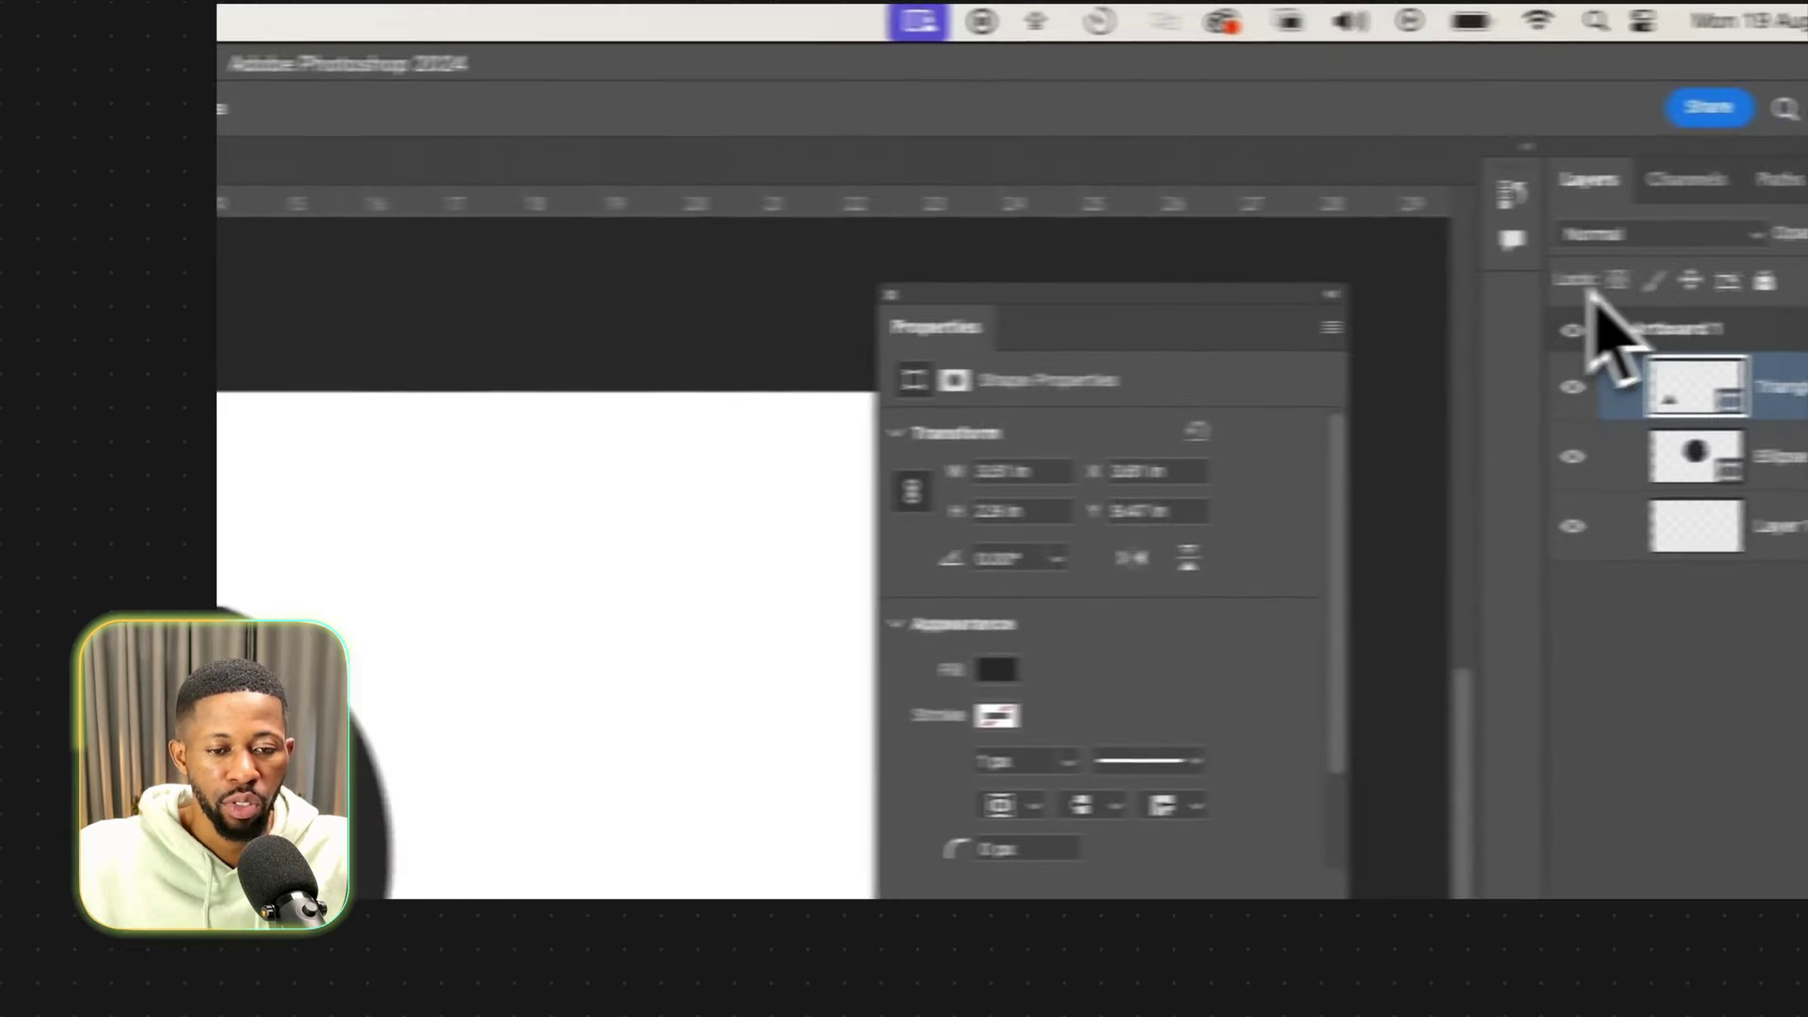
mouse_move(982, 290)
left_mouse_down()
mouse_move(1010, 307)
mouse_move(850, 353)
mouse_move(950, 294)
left_mouse_up()
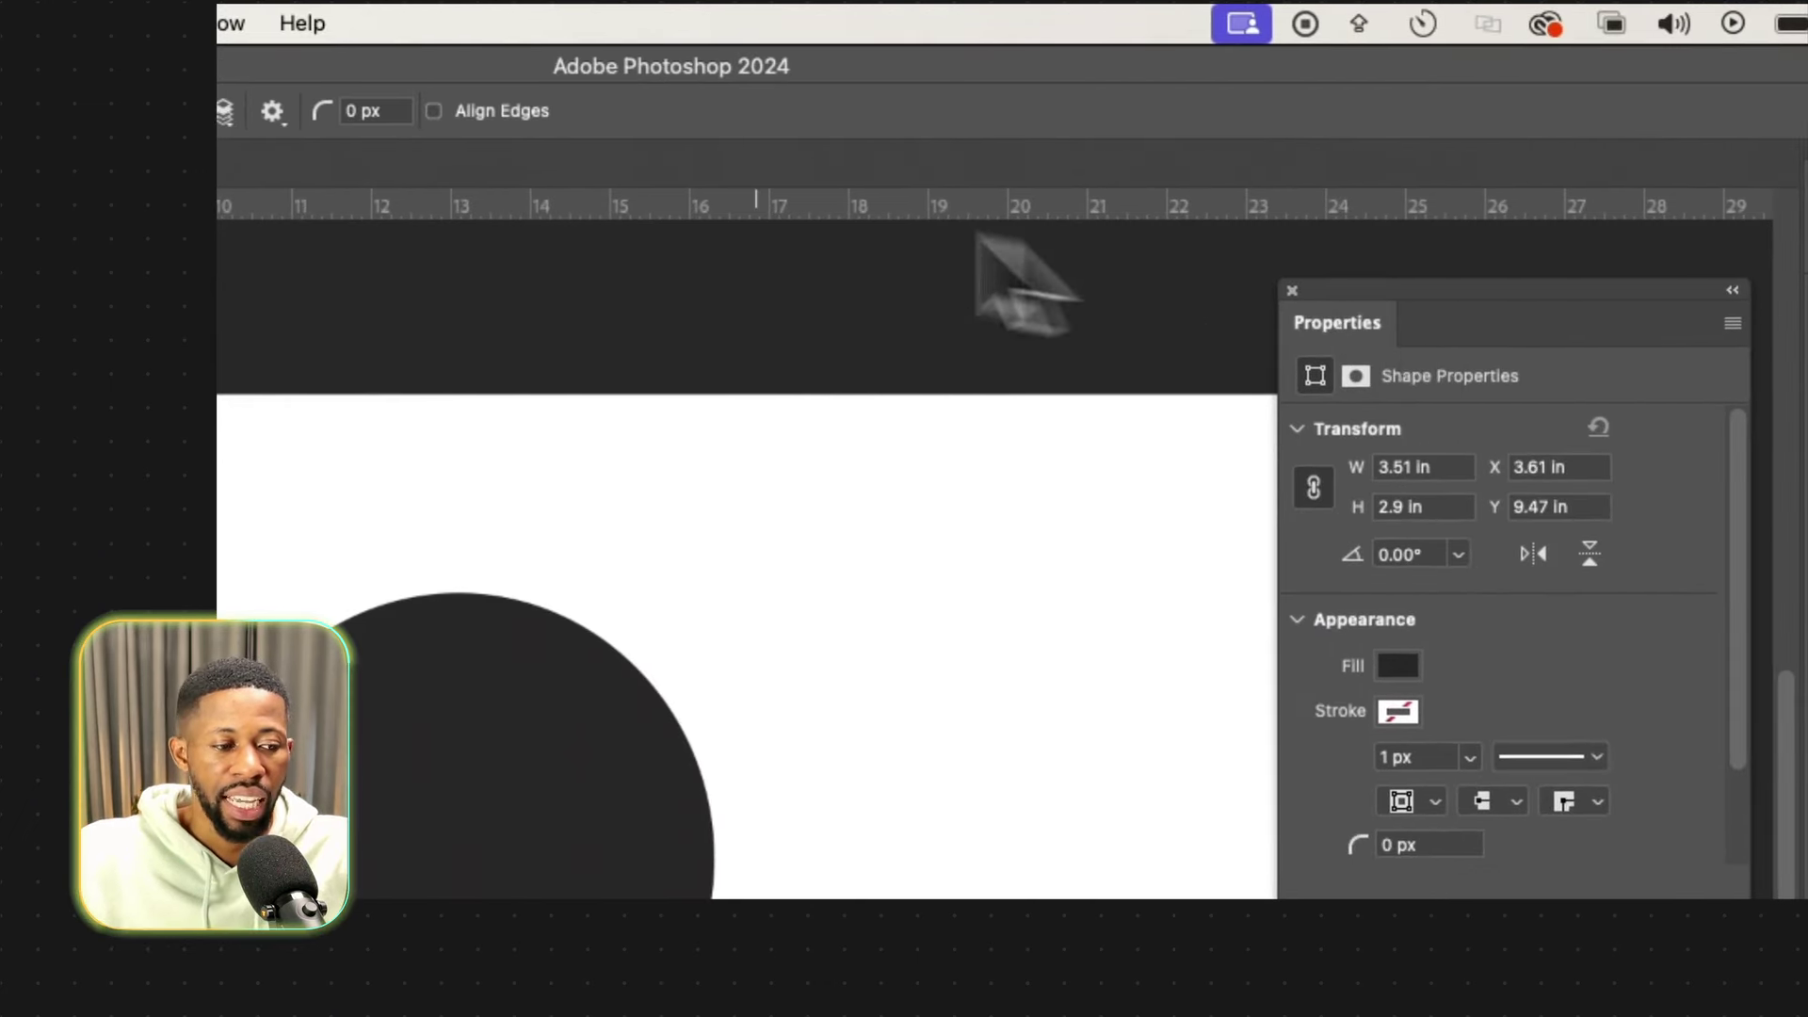
Show the Character panel and detach it from the Paragraph panel as a floating panel.
left_click(816, 25)
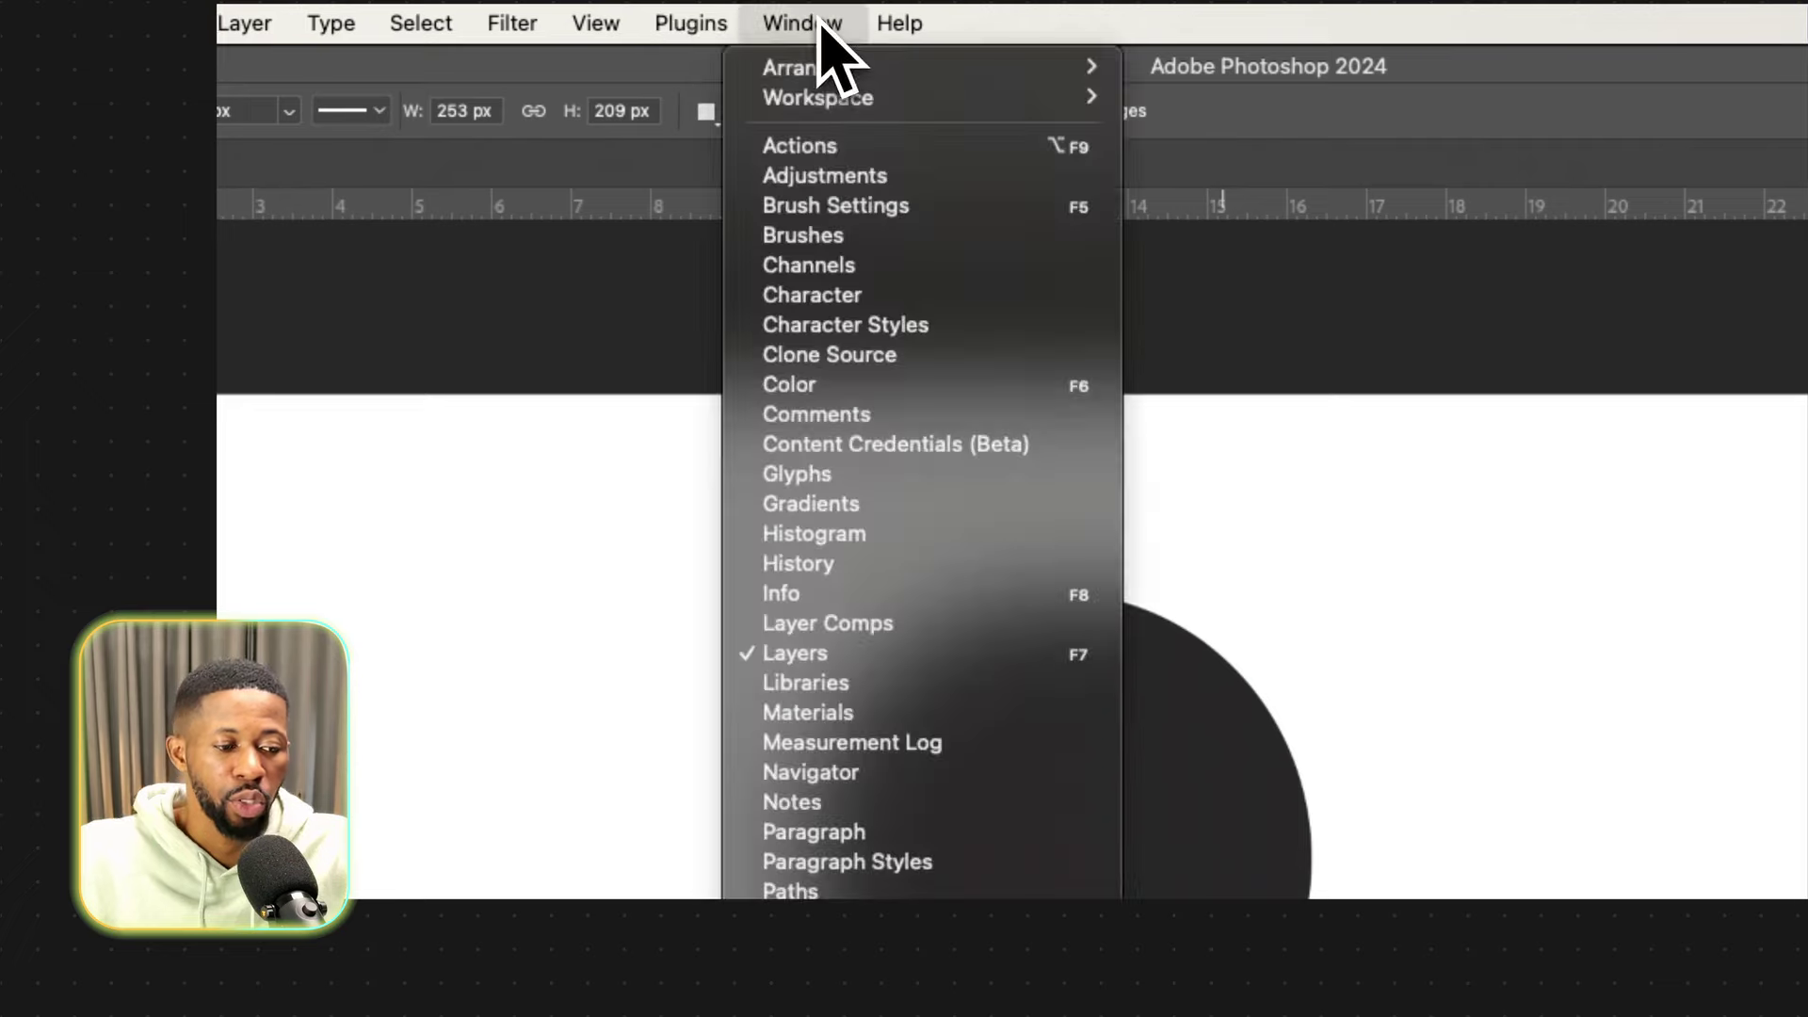
left_click(866, 295)
left_click(1407, 313)
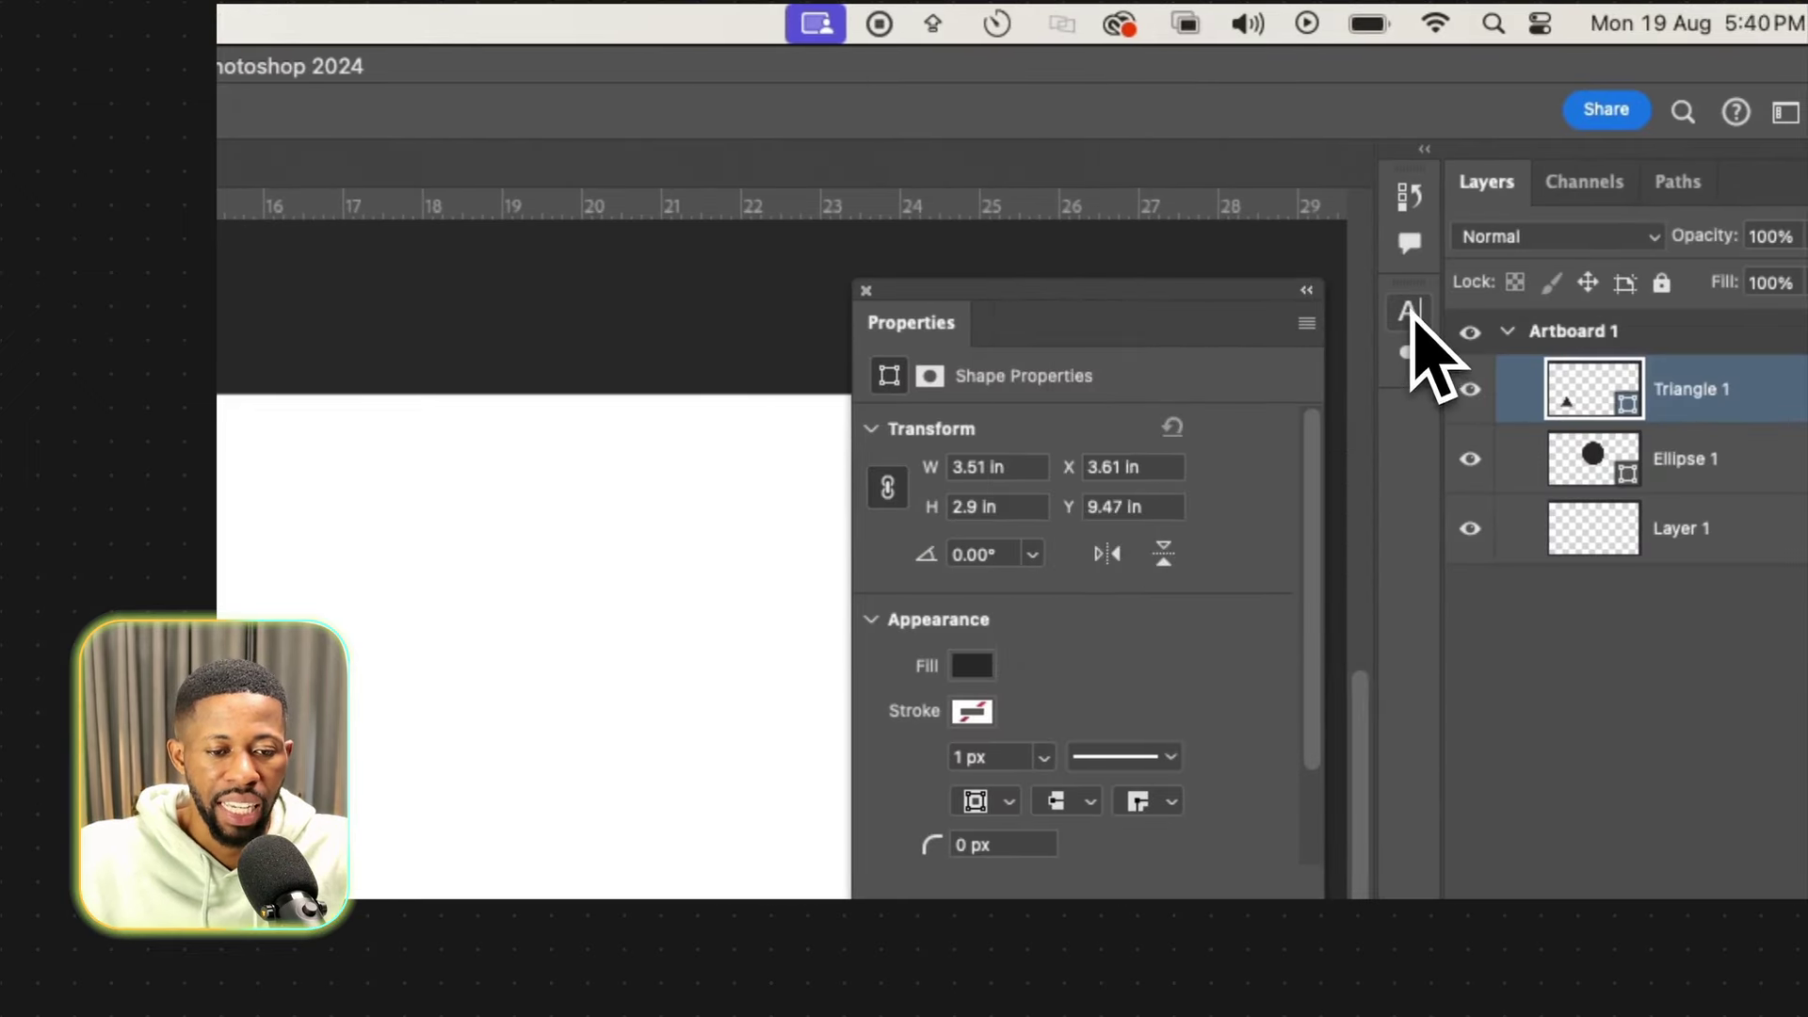
left_click(1406, 312)
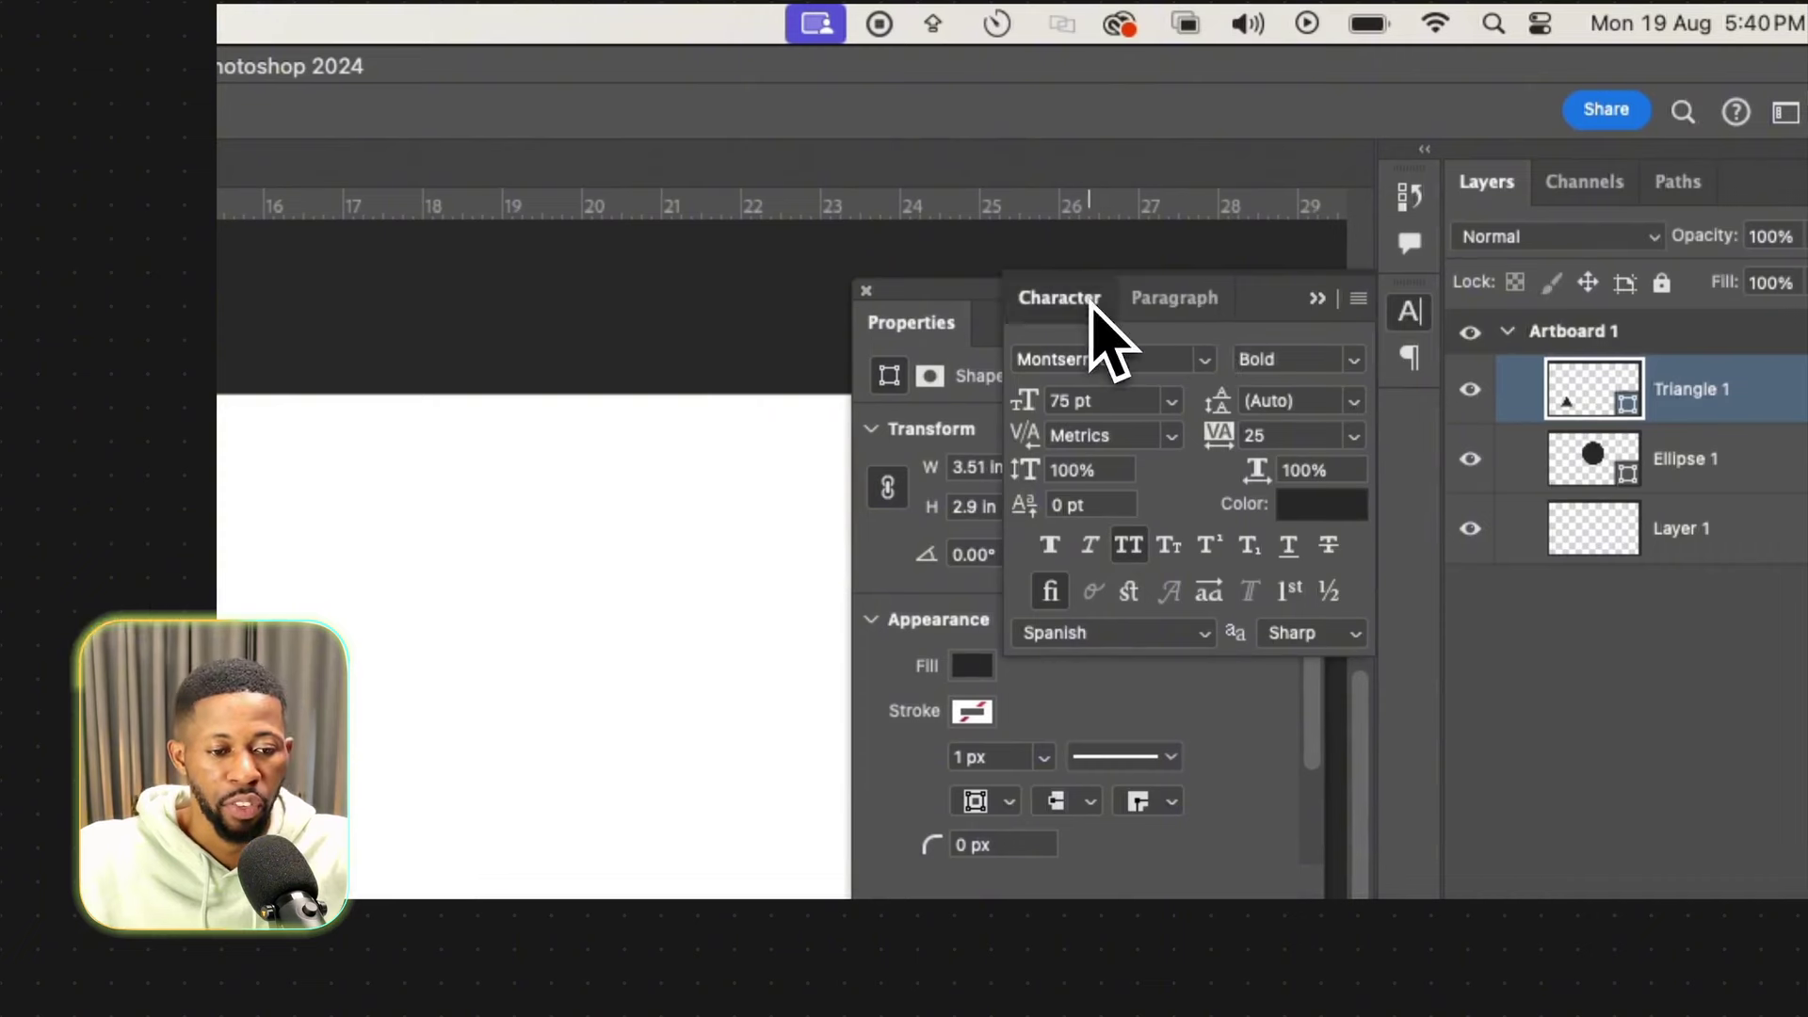
left_click_drag(1093, 300, 564, 314)
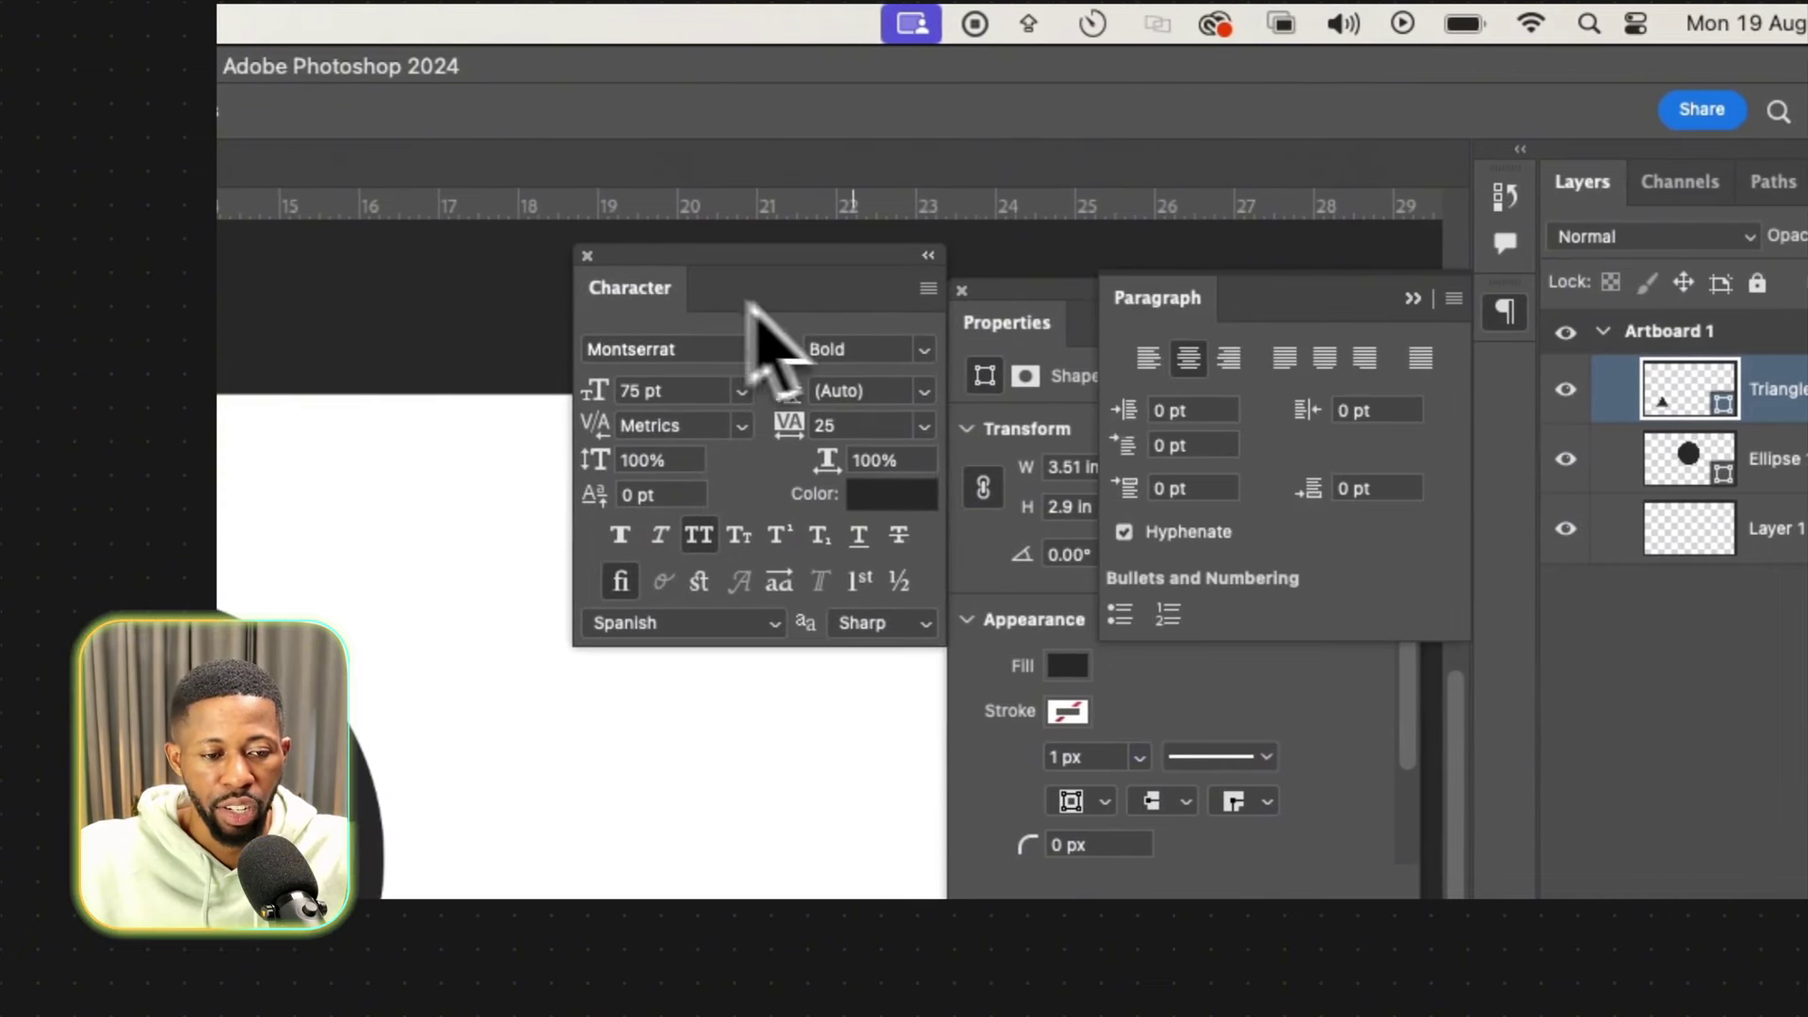
Collapse the floating Character and Properties panels and the docked Paragraph panel to compact icons.
left_click(927, 256)
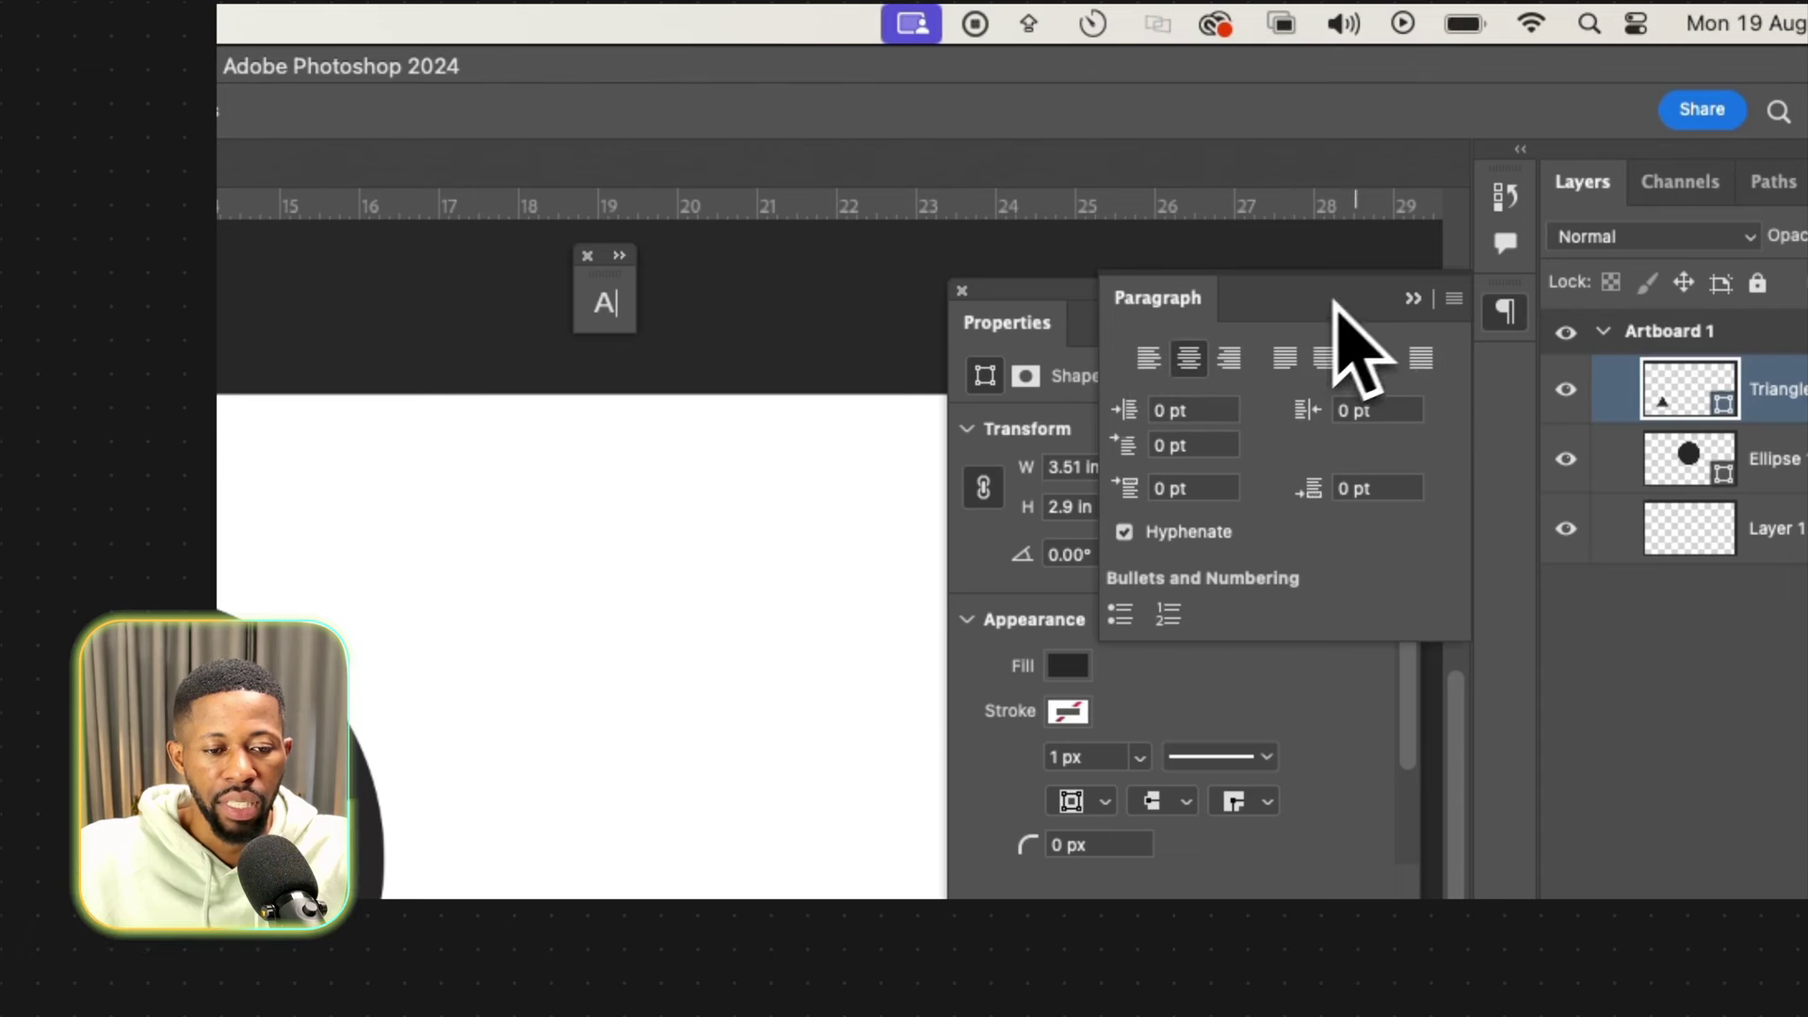
left_click(1411, 299)
left_click(1403, 291)
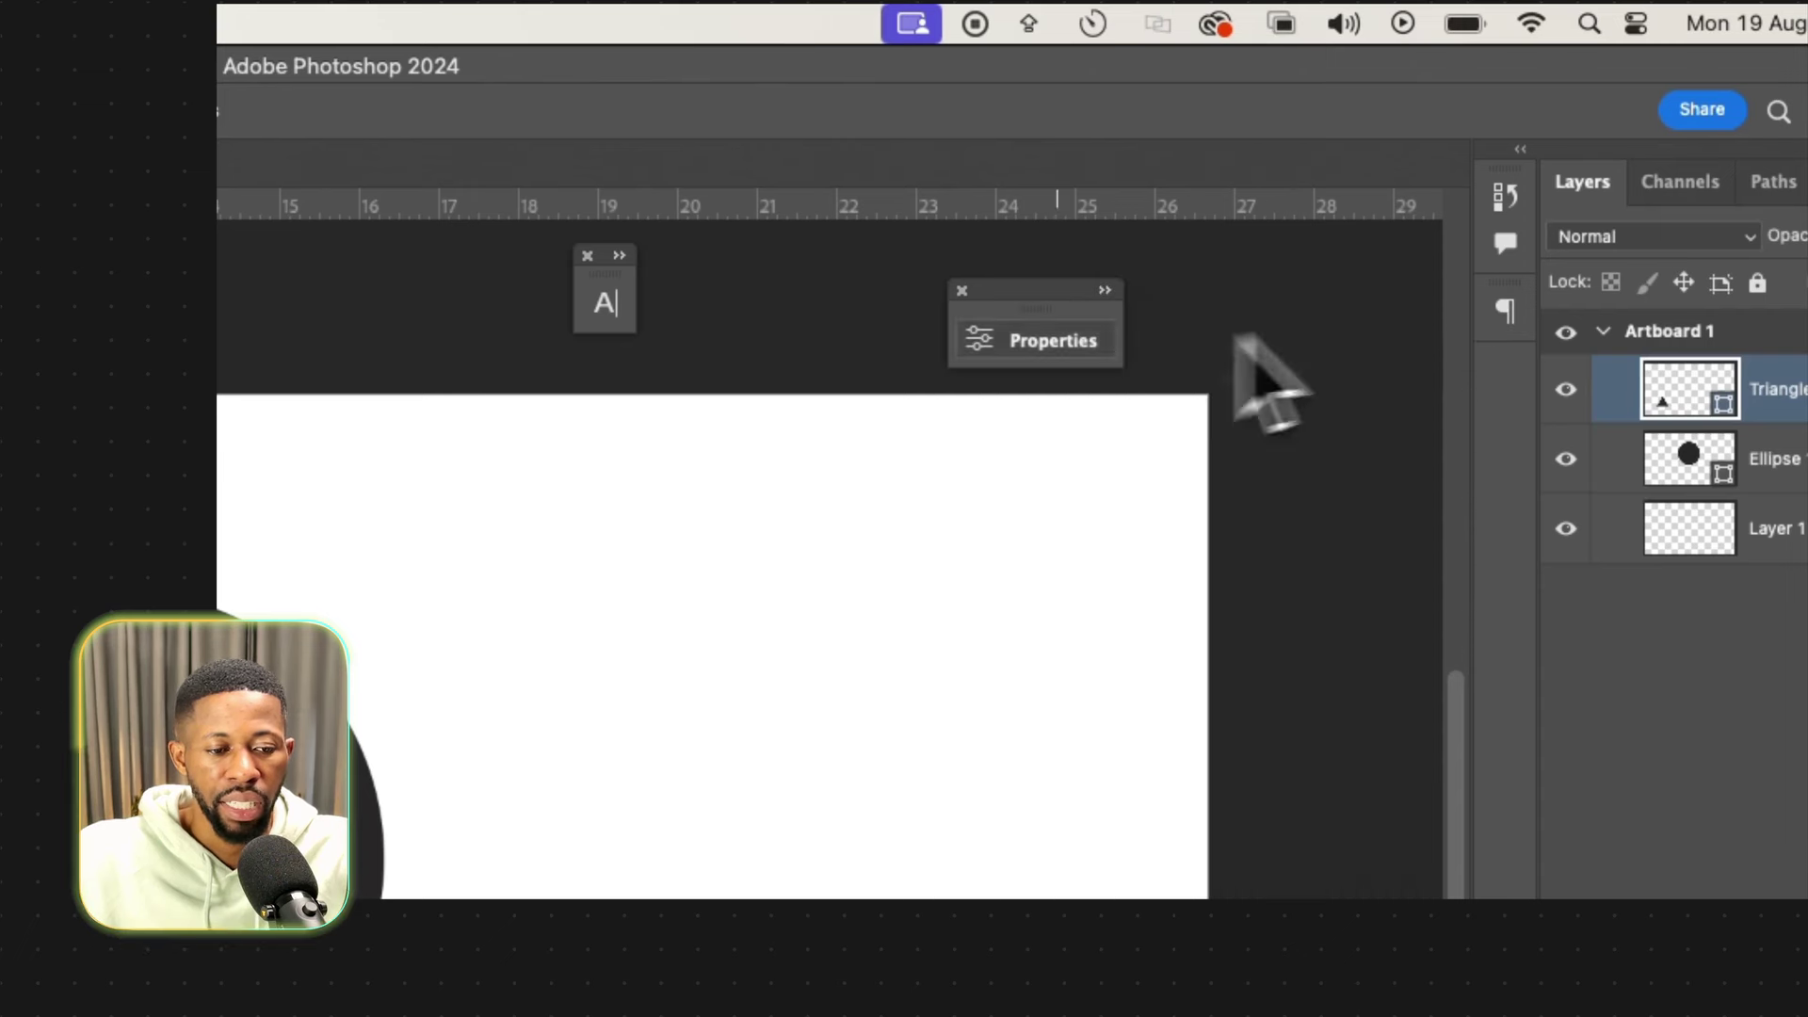
left_click(623, 317)
left_click(619, 317)
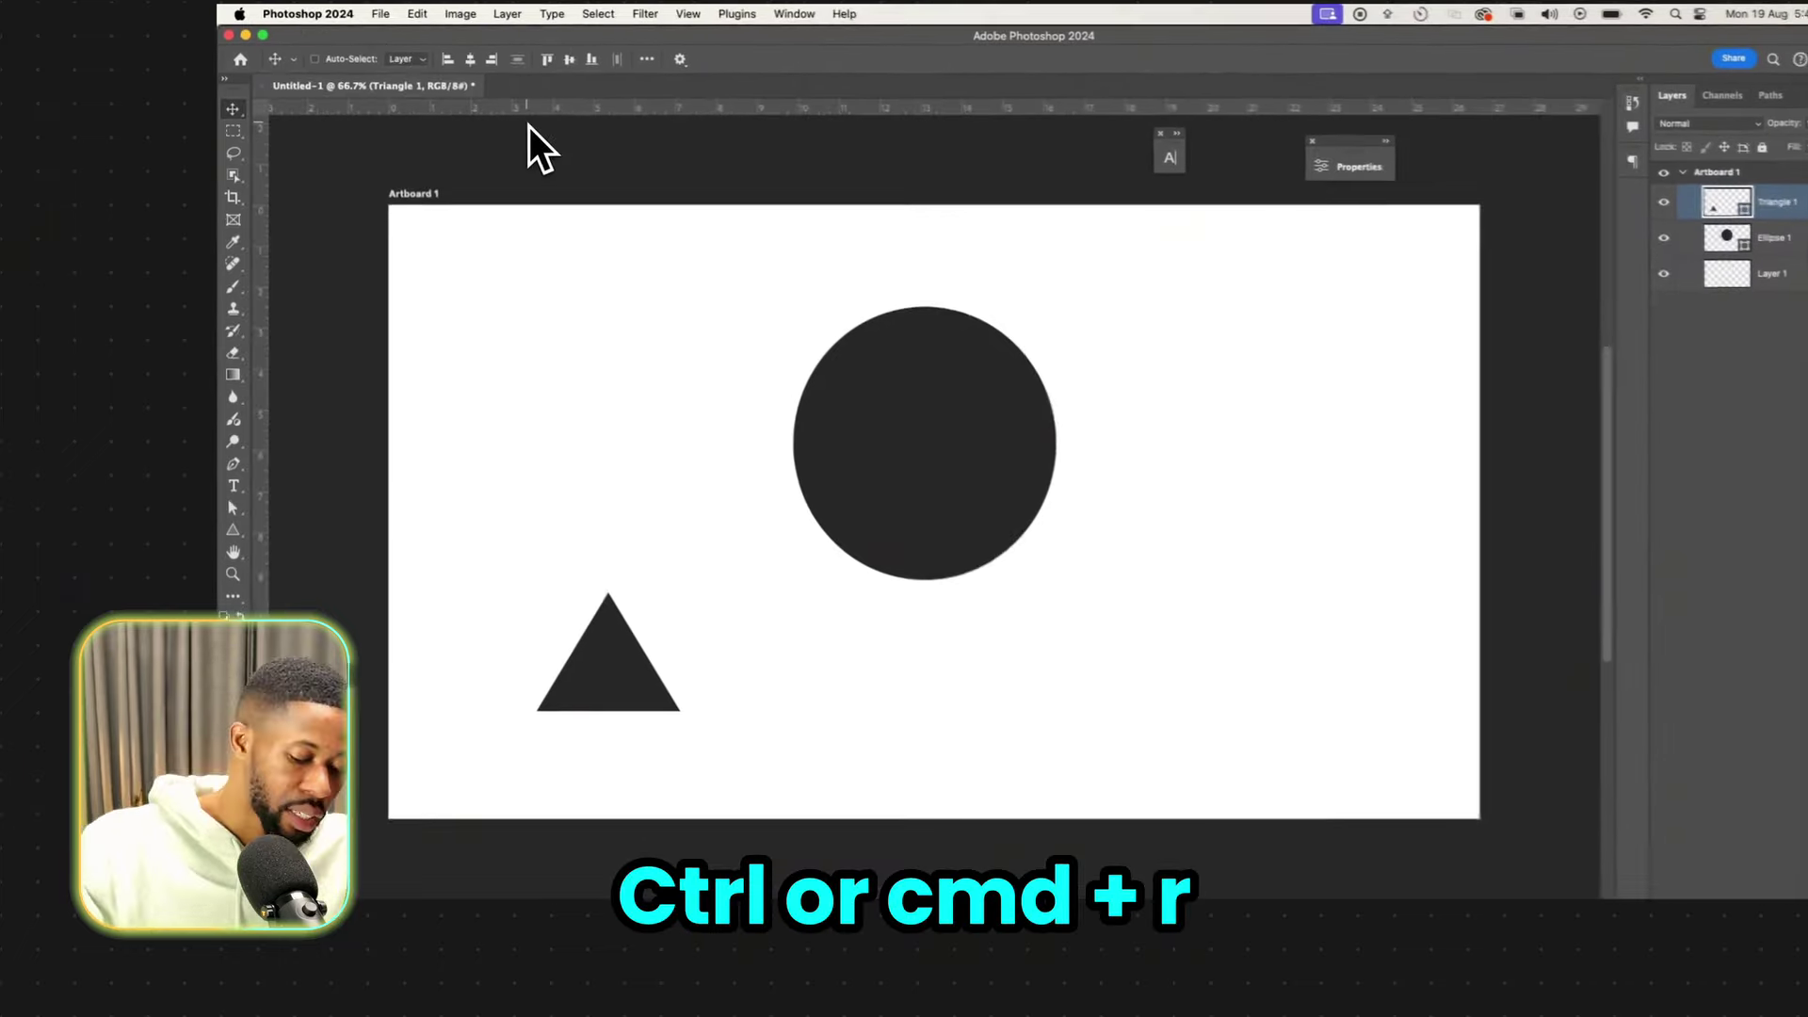
Toggle the rulers off and on, and set their units to pixels.
key("super+r")
key("super+r")
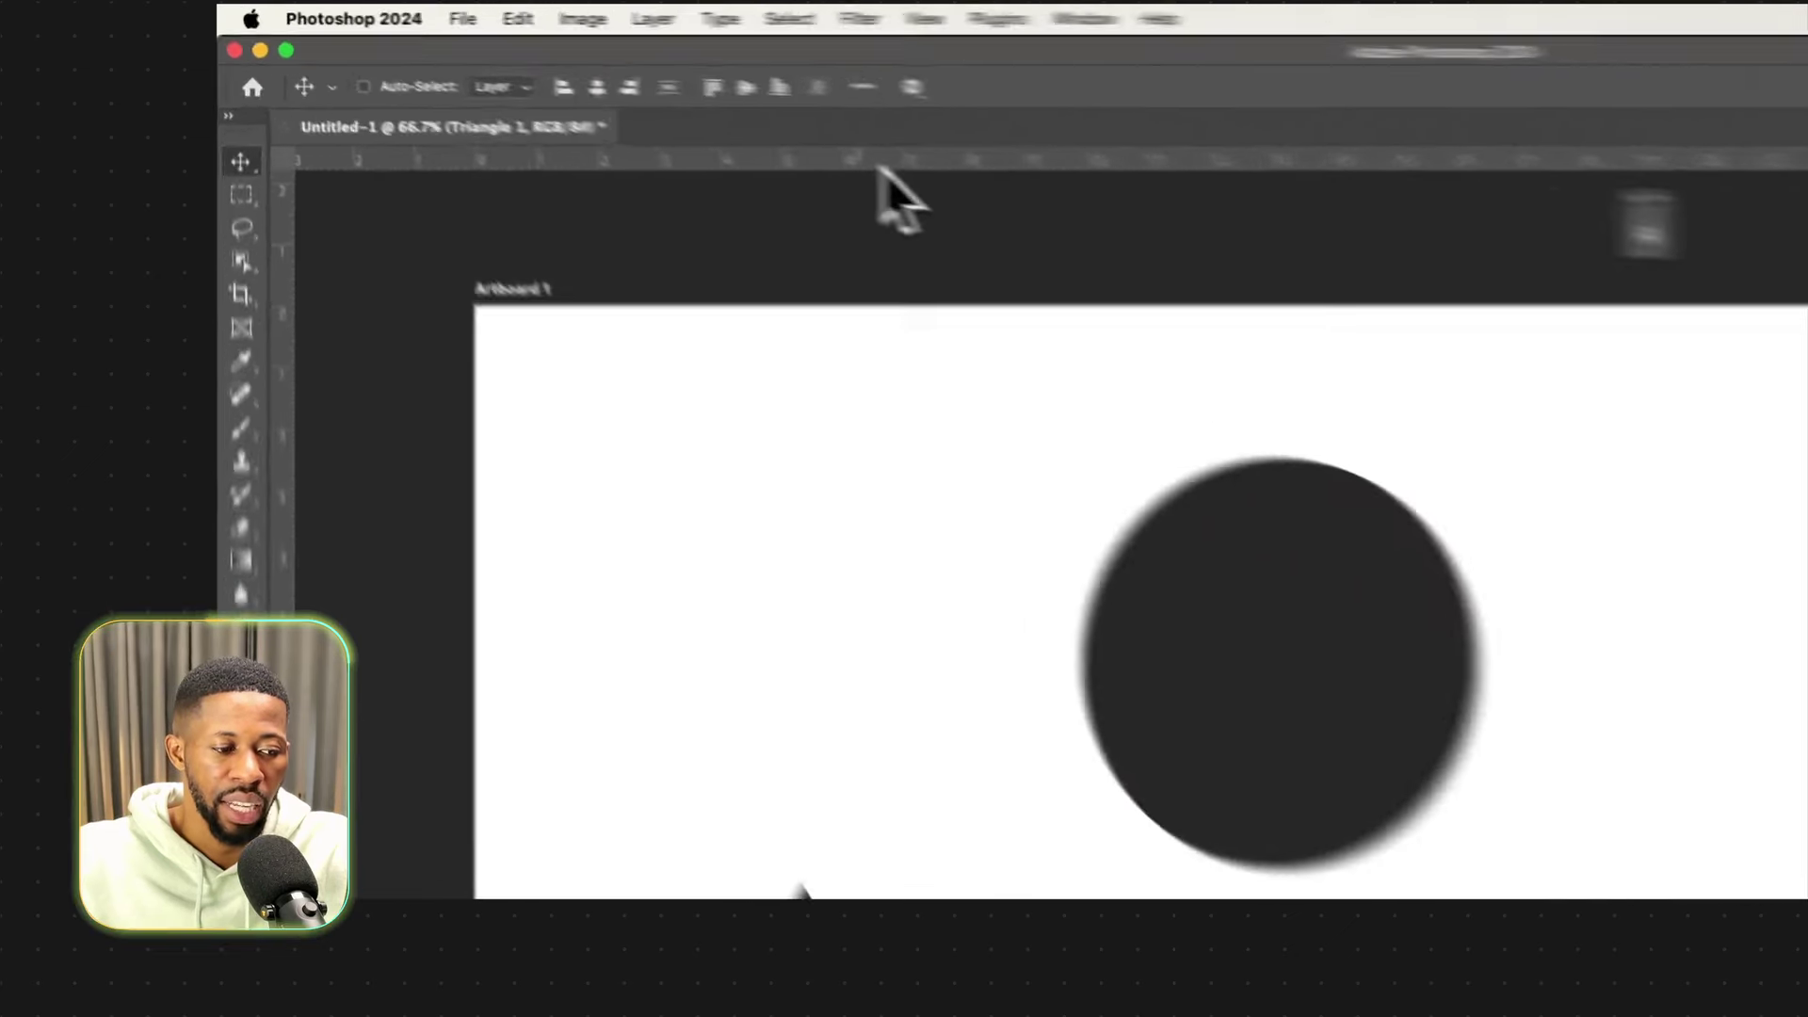
right_click(647, 111)
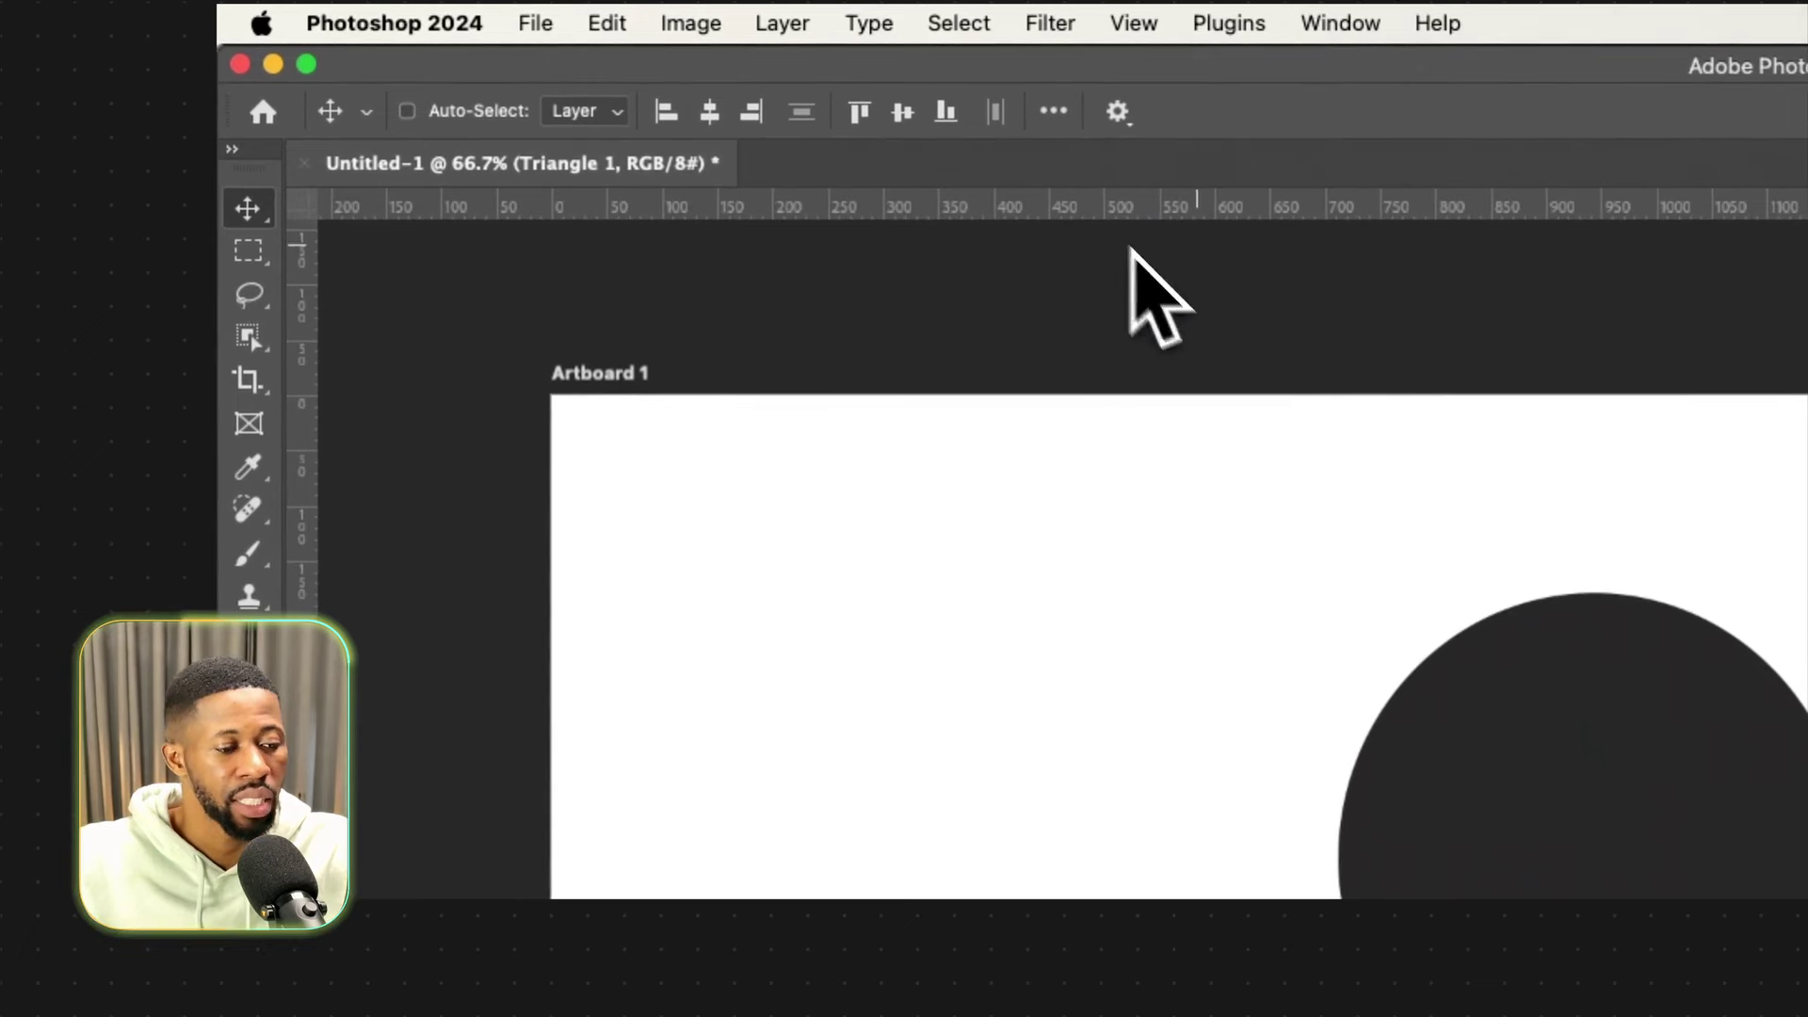
right_click(1437, 209)
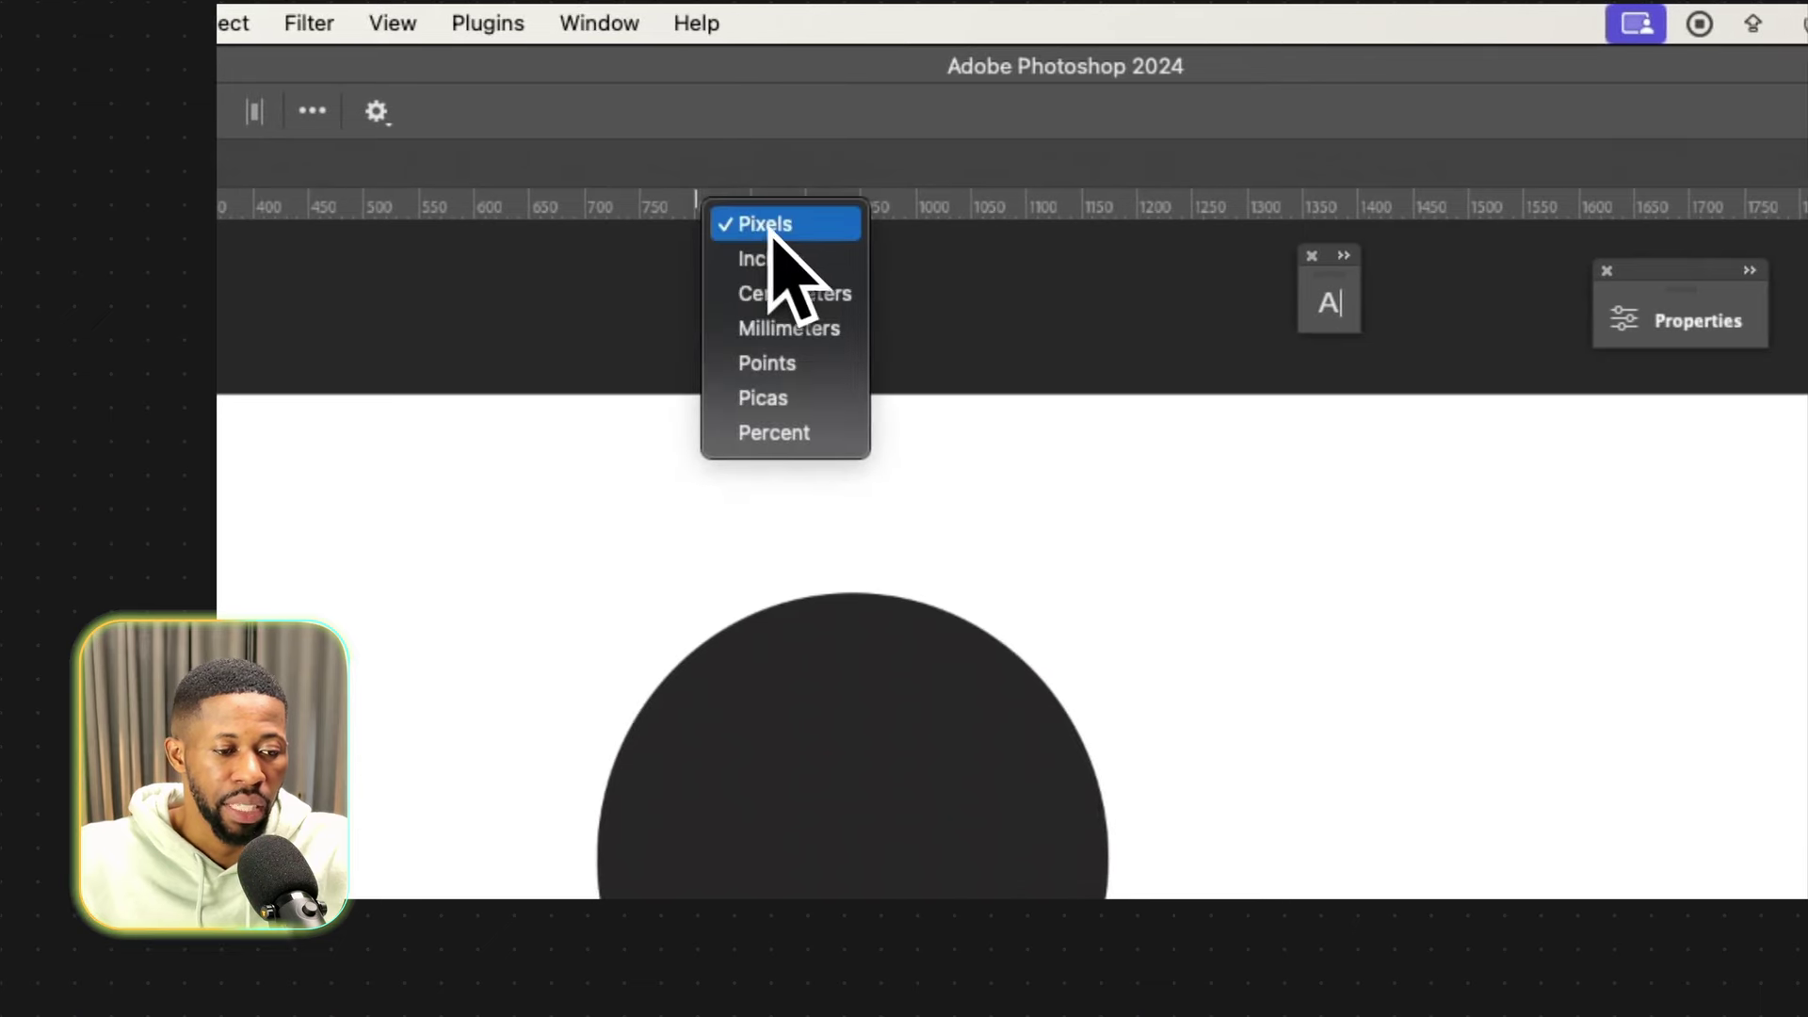
left_click(1498, 226)
Move the collapsed Character panel beside the Properties panel, and select the Ellipse 1 layer.
left_click_drag(1005, 301, 1309, 303)
left_click_drag(630, 291, 697, 273)
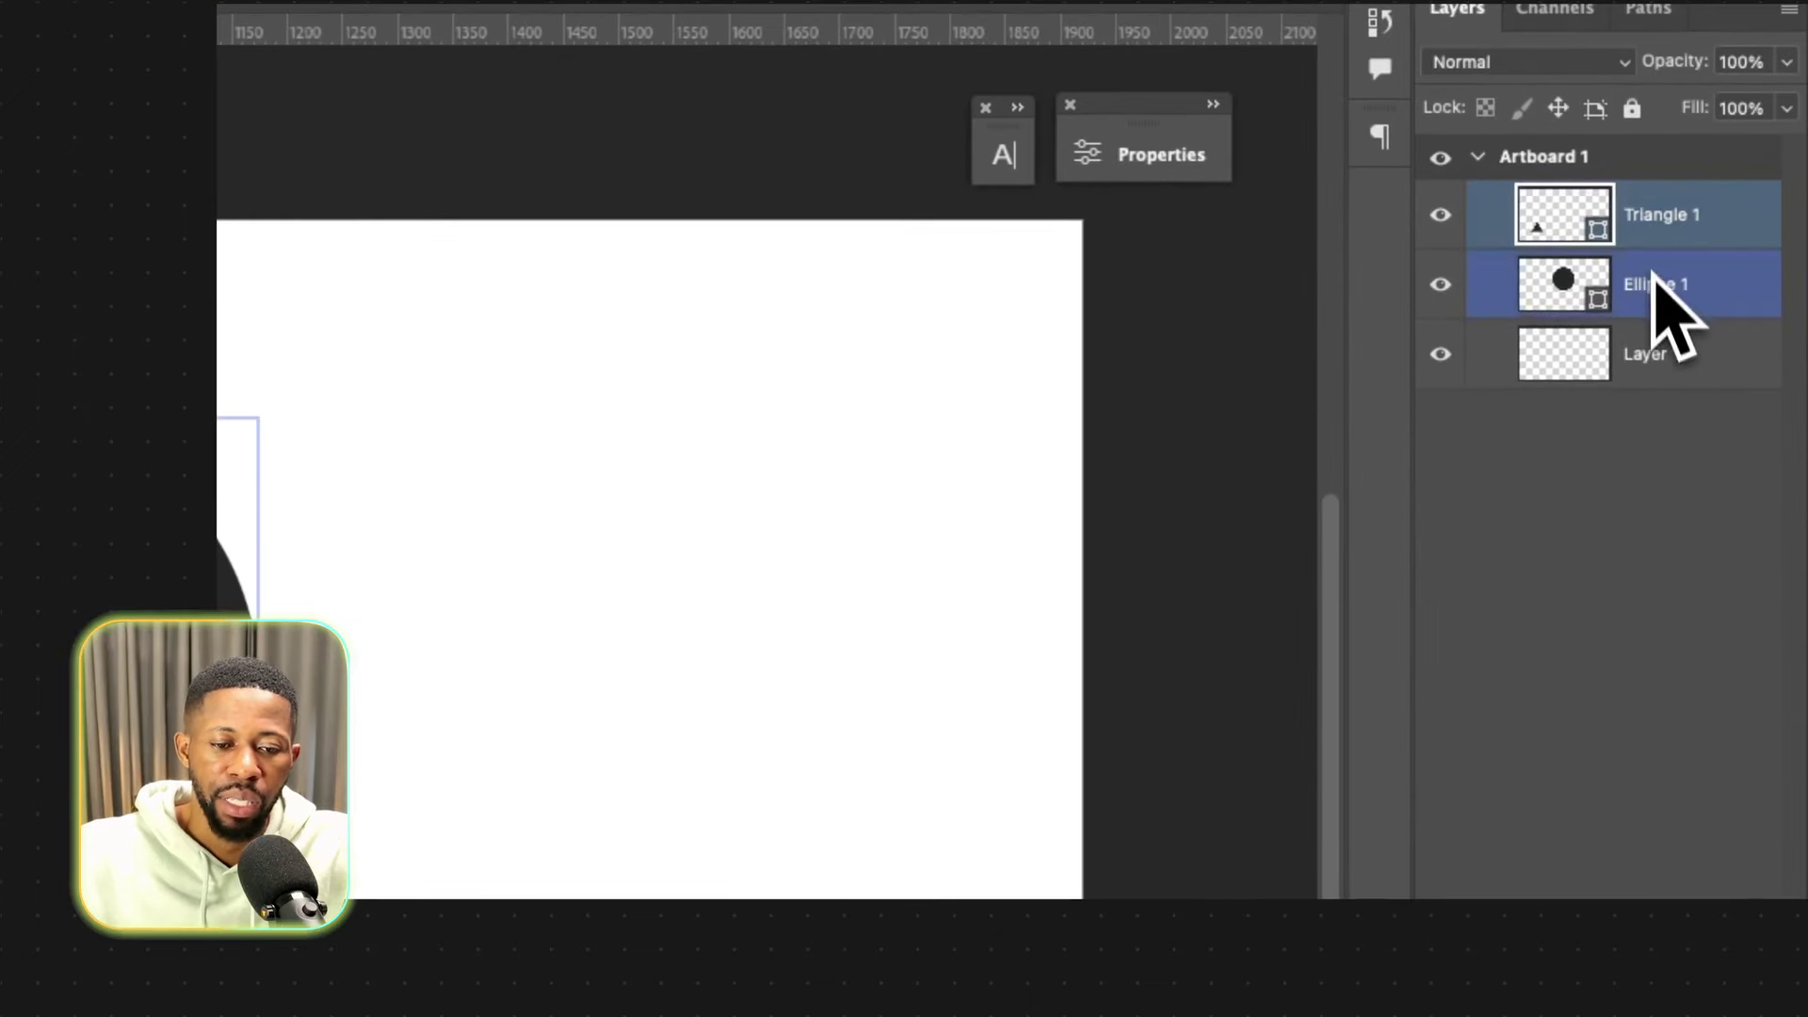
left_click(1654, 278)
left_click(1647, 358)
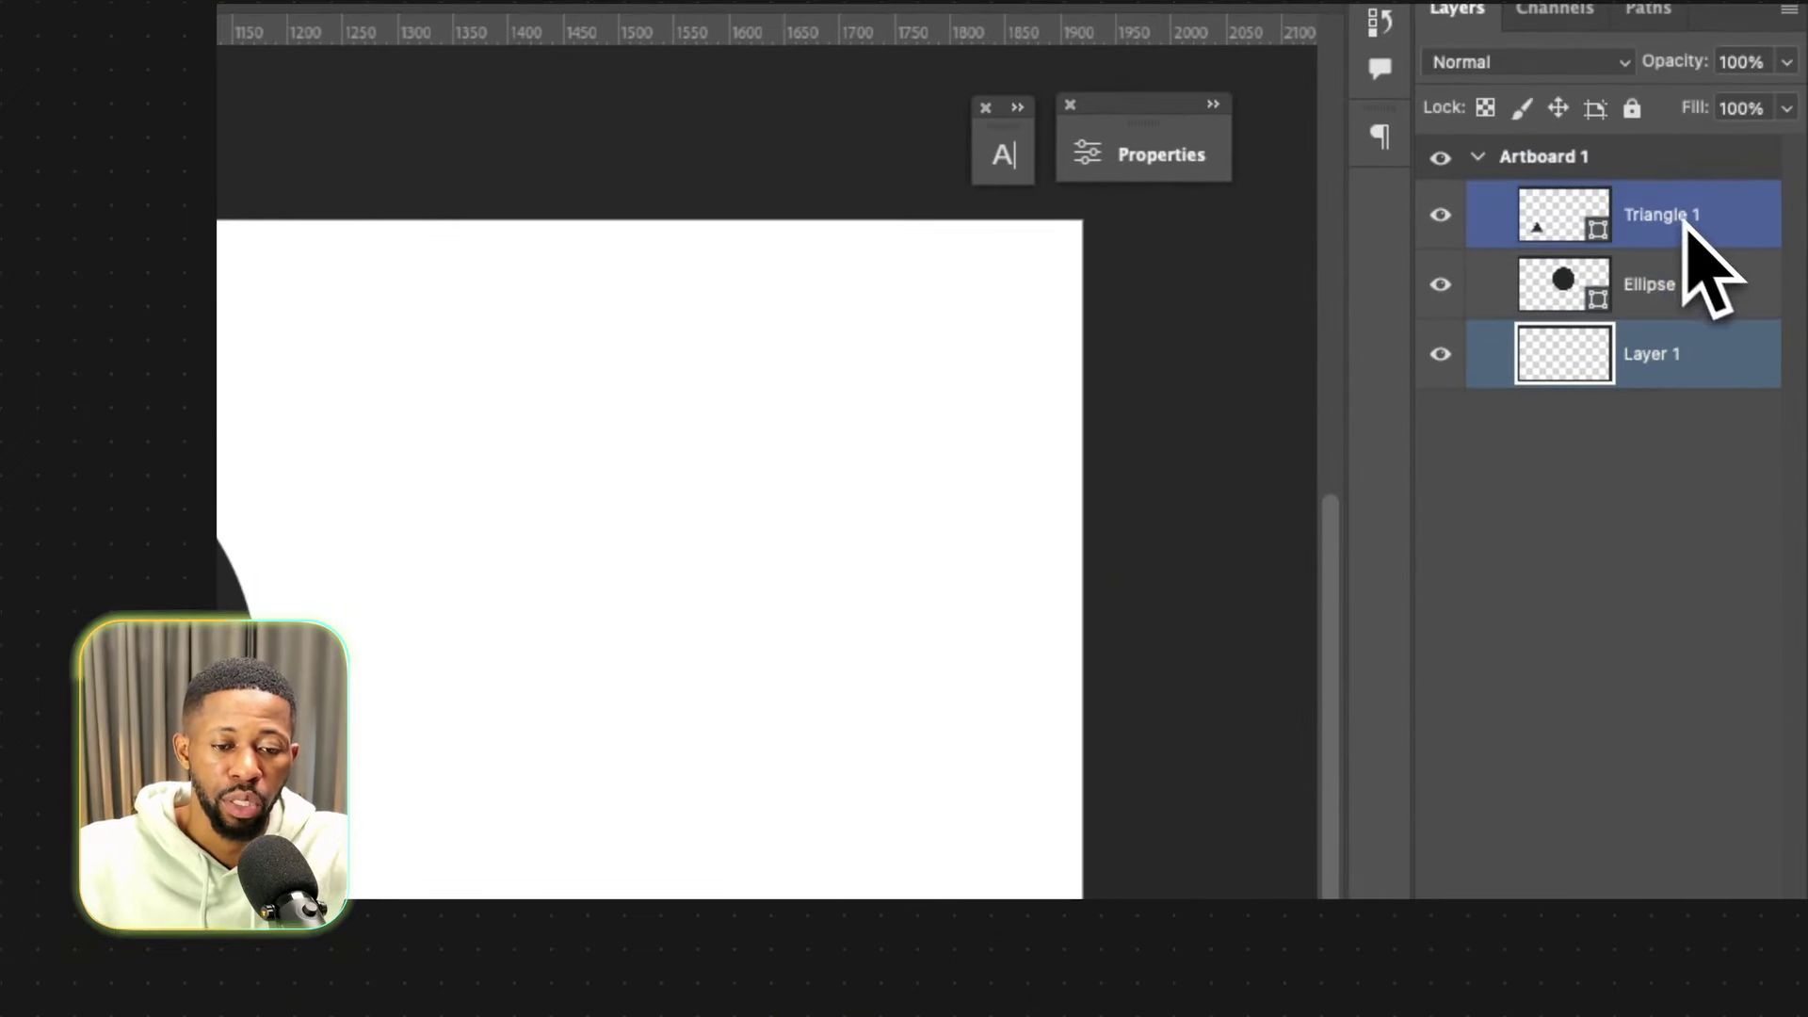
left_click(1688, 283)
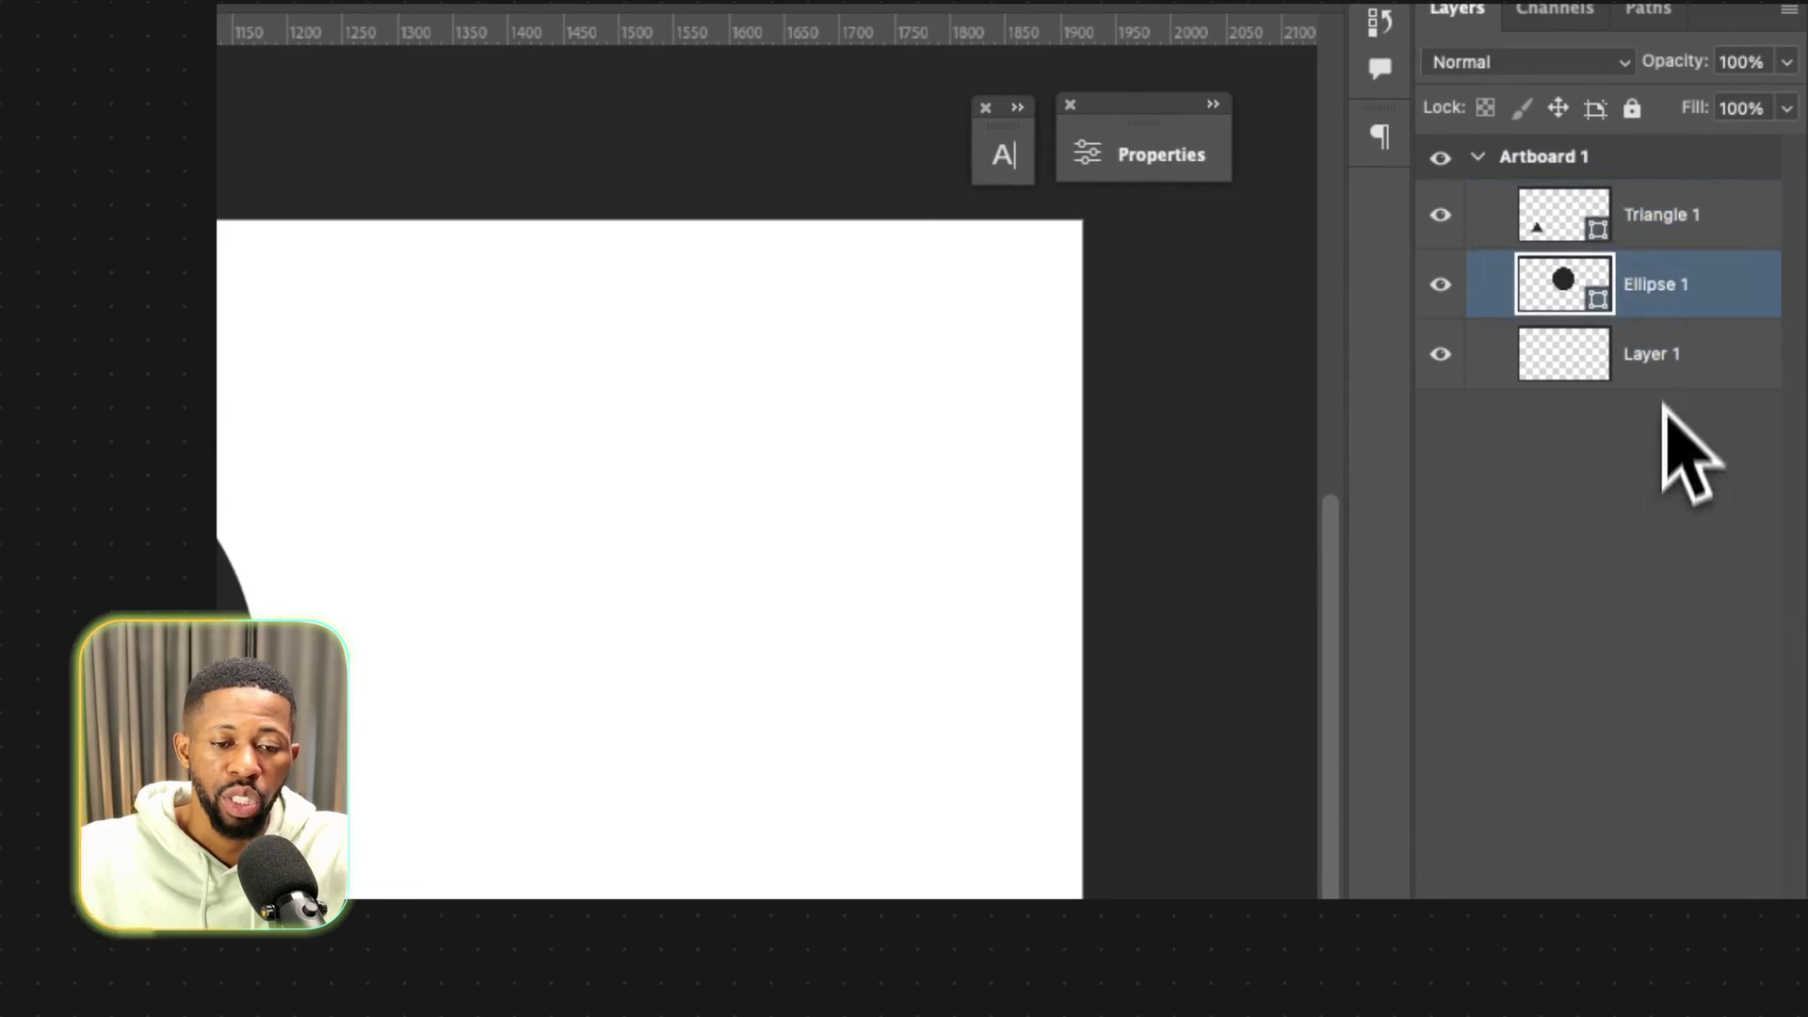
Try small and large layer thumbnails, and return the layer list to Medium Thumbnails.
right_click(1596, 530)
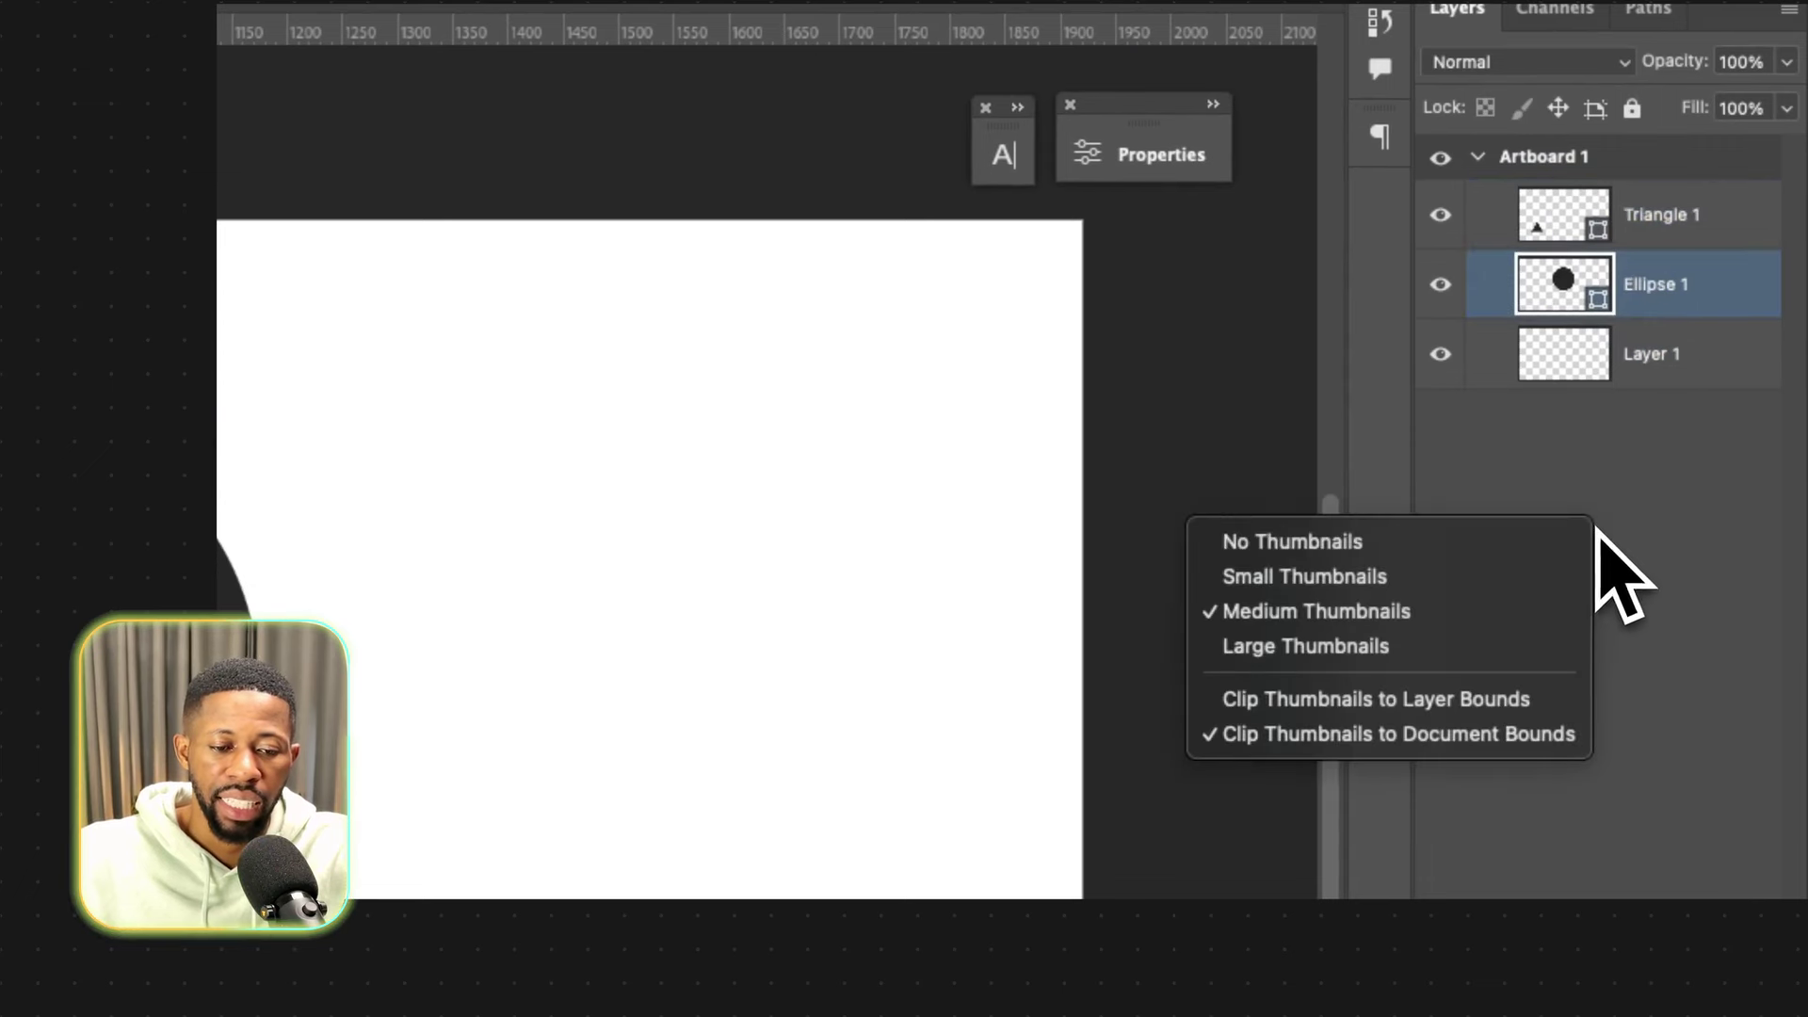
left_click(1512, 586)
right_click(1601, 500)
left_click(1528, 509)
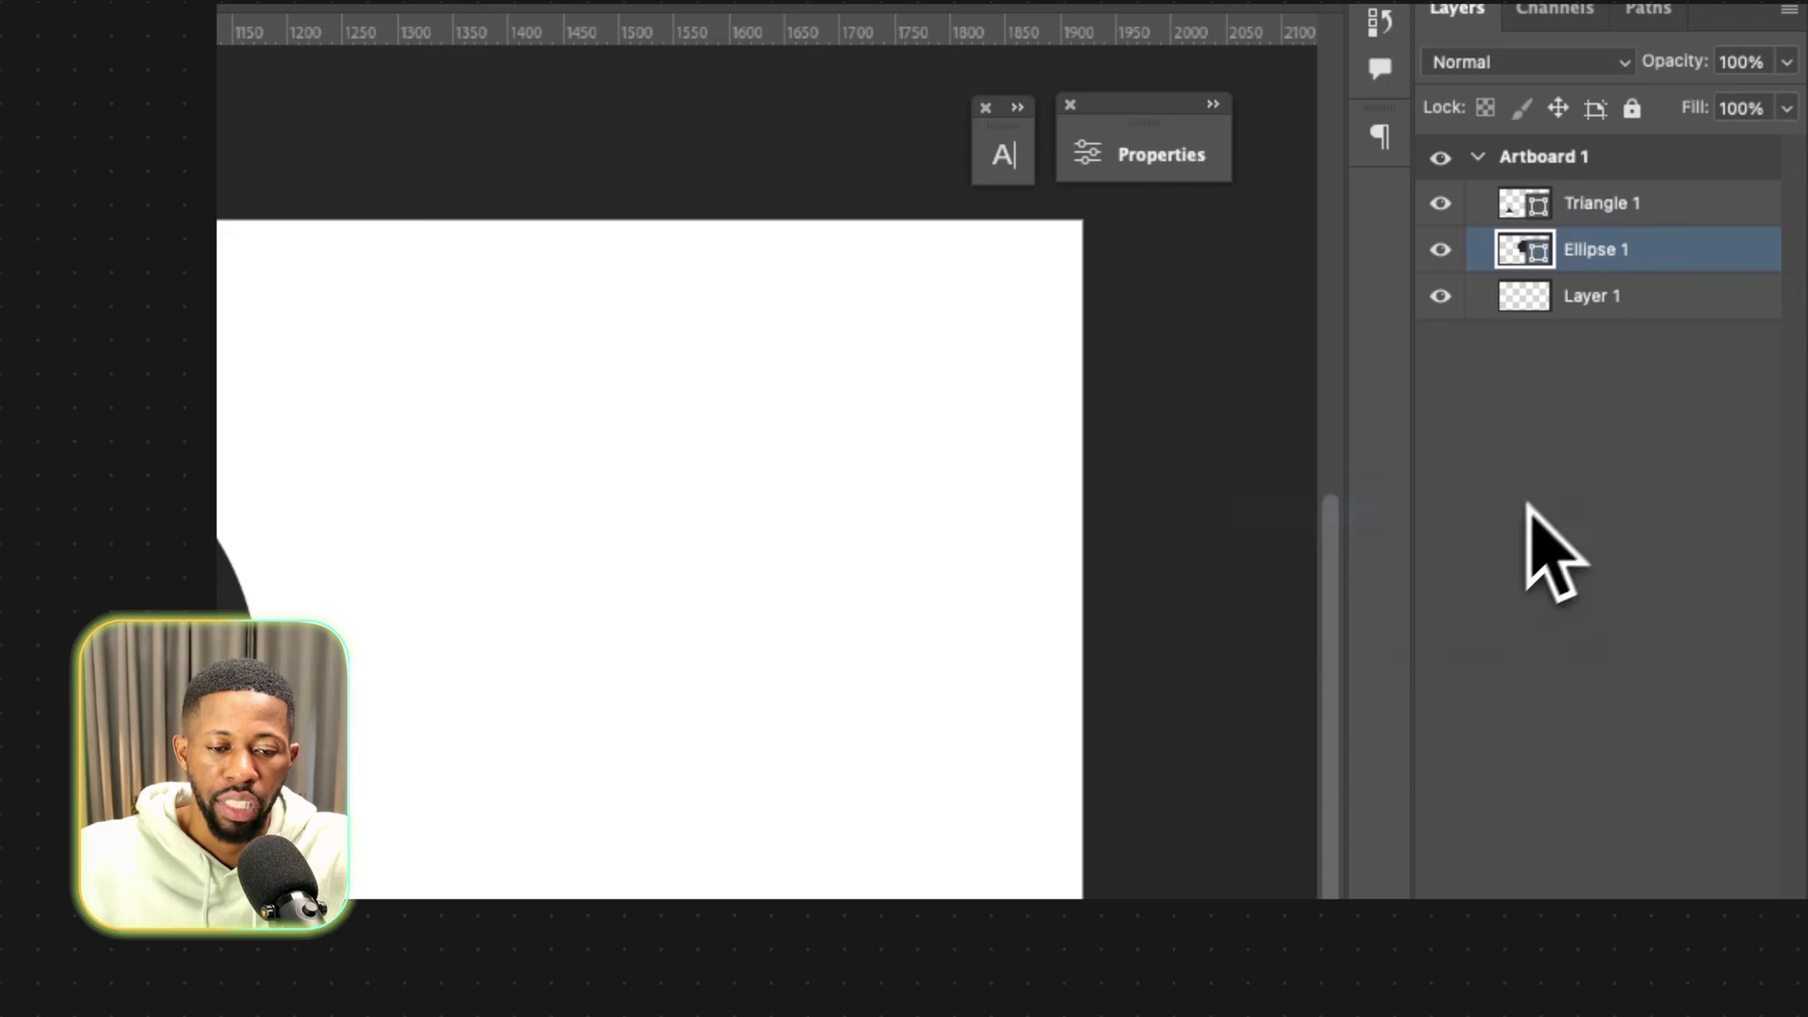
right_click(1554, 504)
left_click(1464, 579)
right_click(1498, 623)
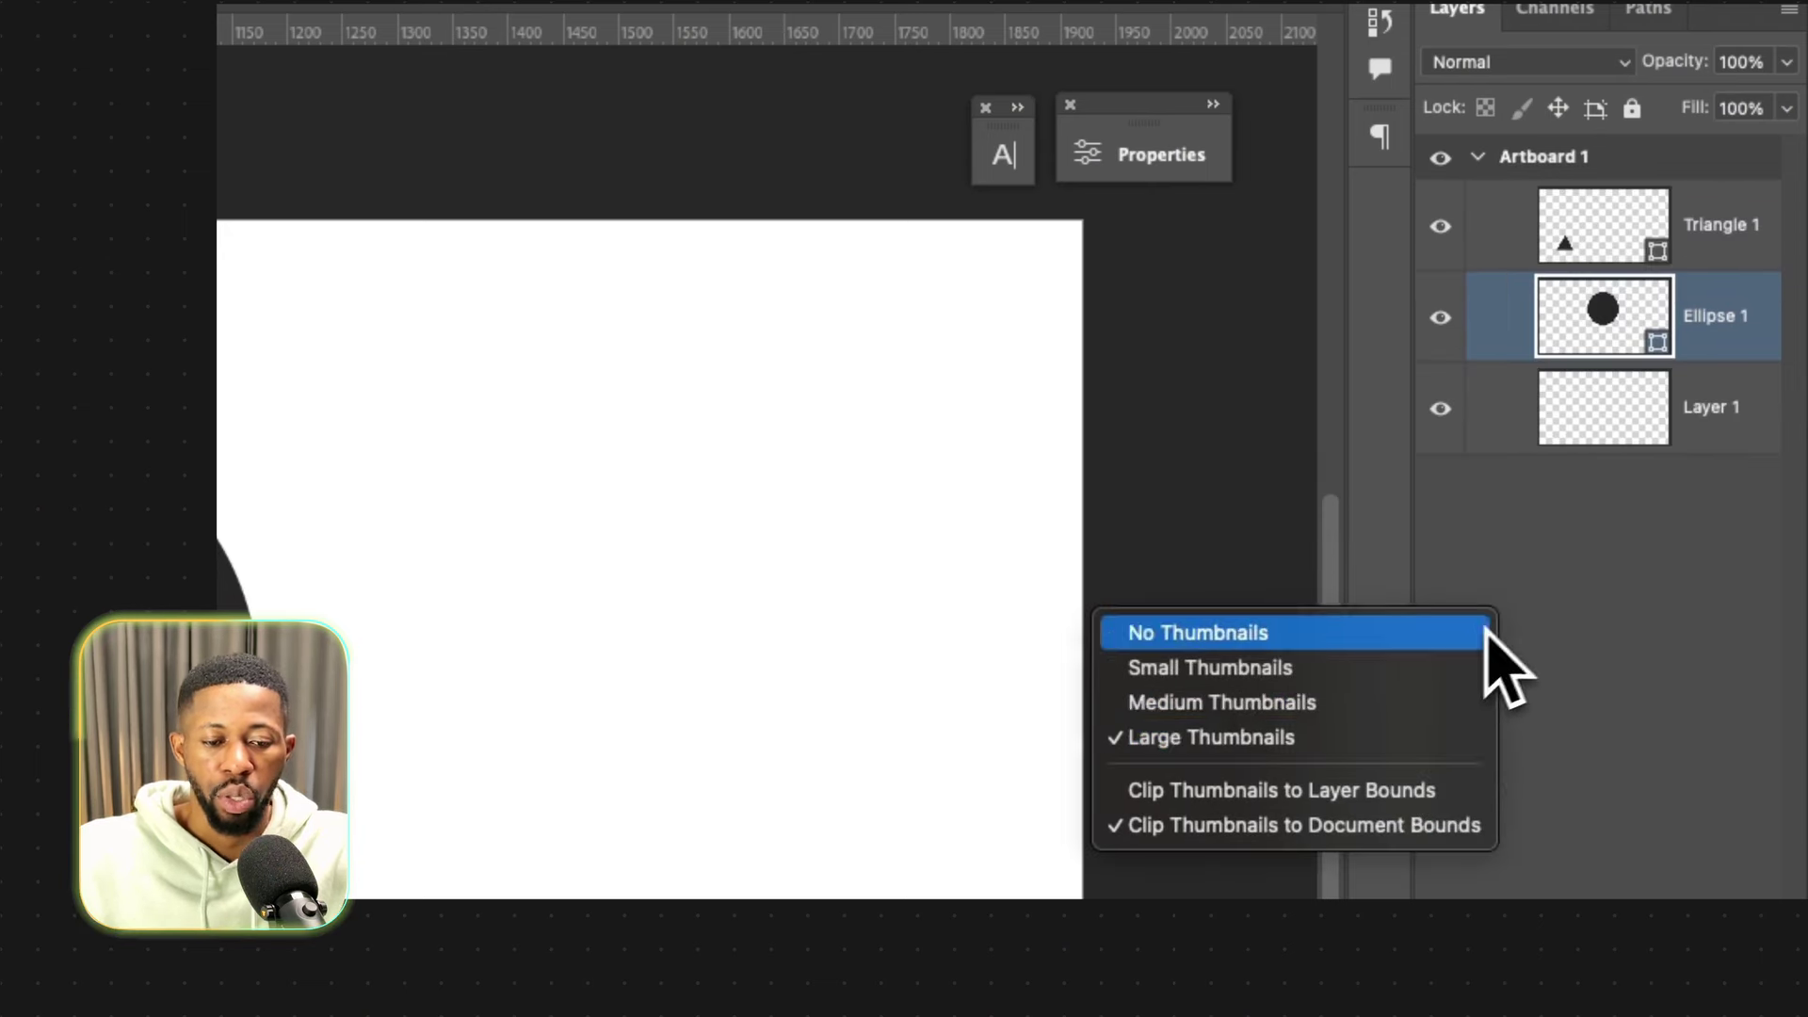
left_click(1417, 705)
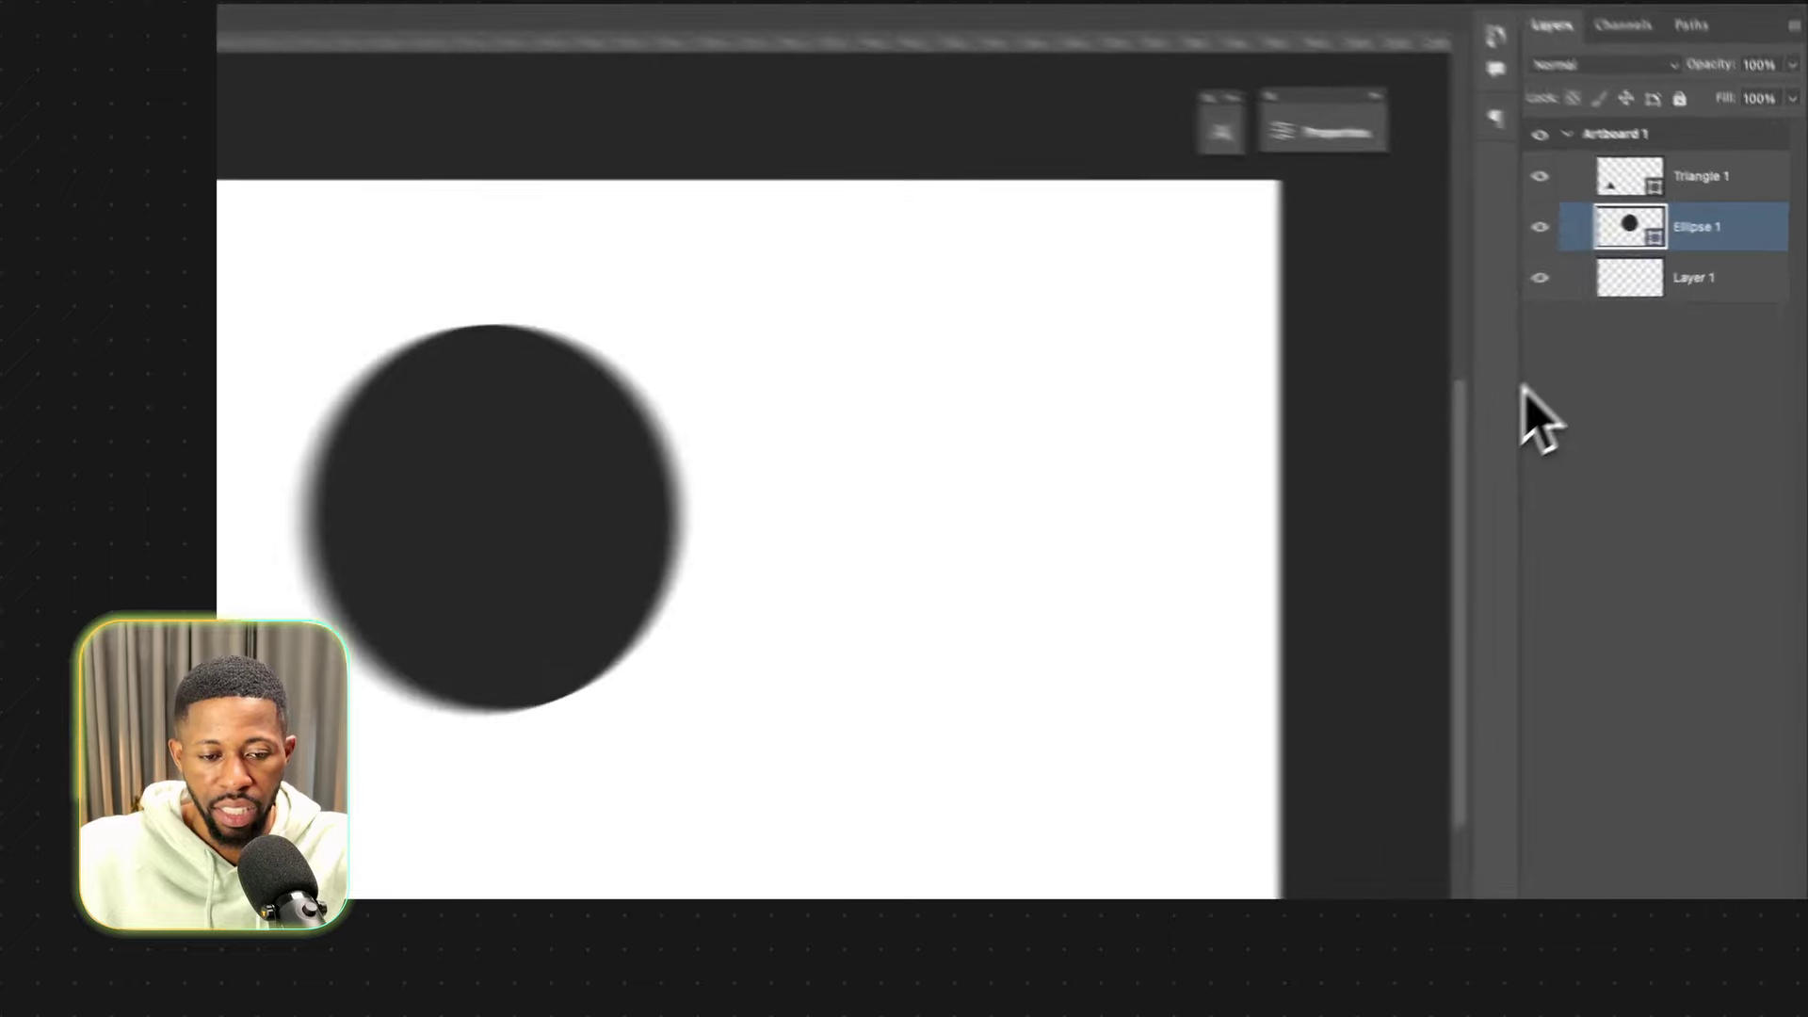
Move the circle towards the artboard's right side and the triangle slightly upwards.
left_click(1614, 347)
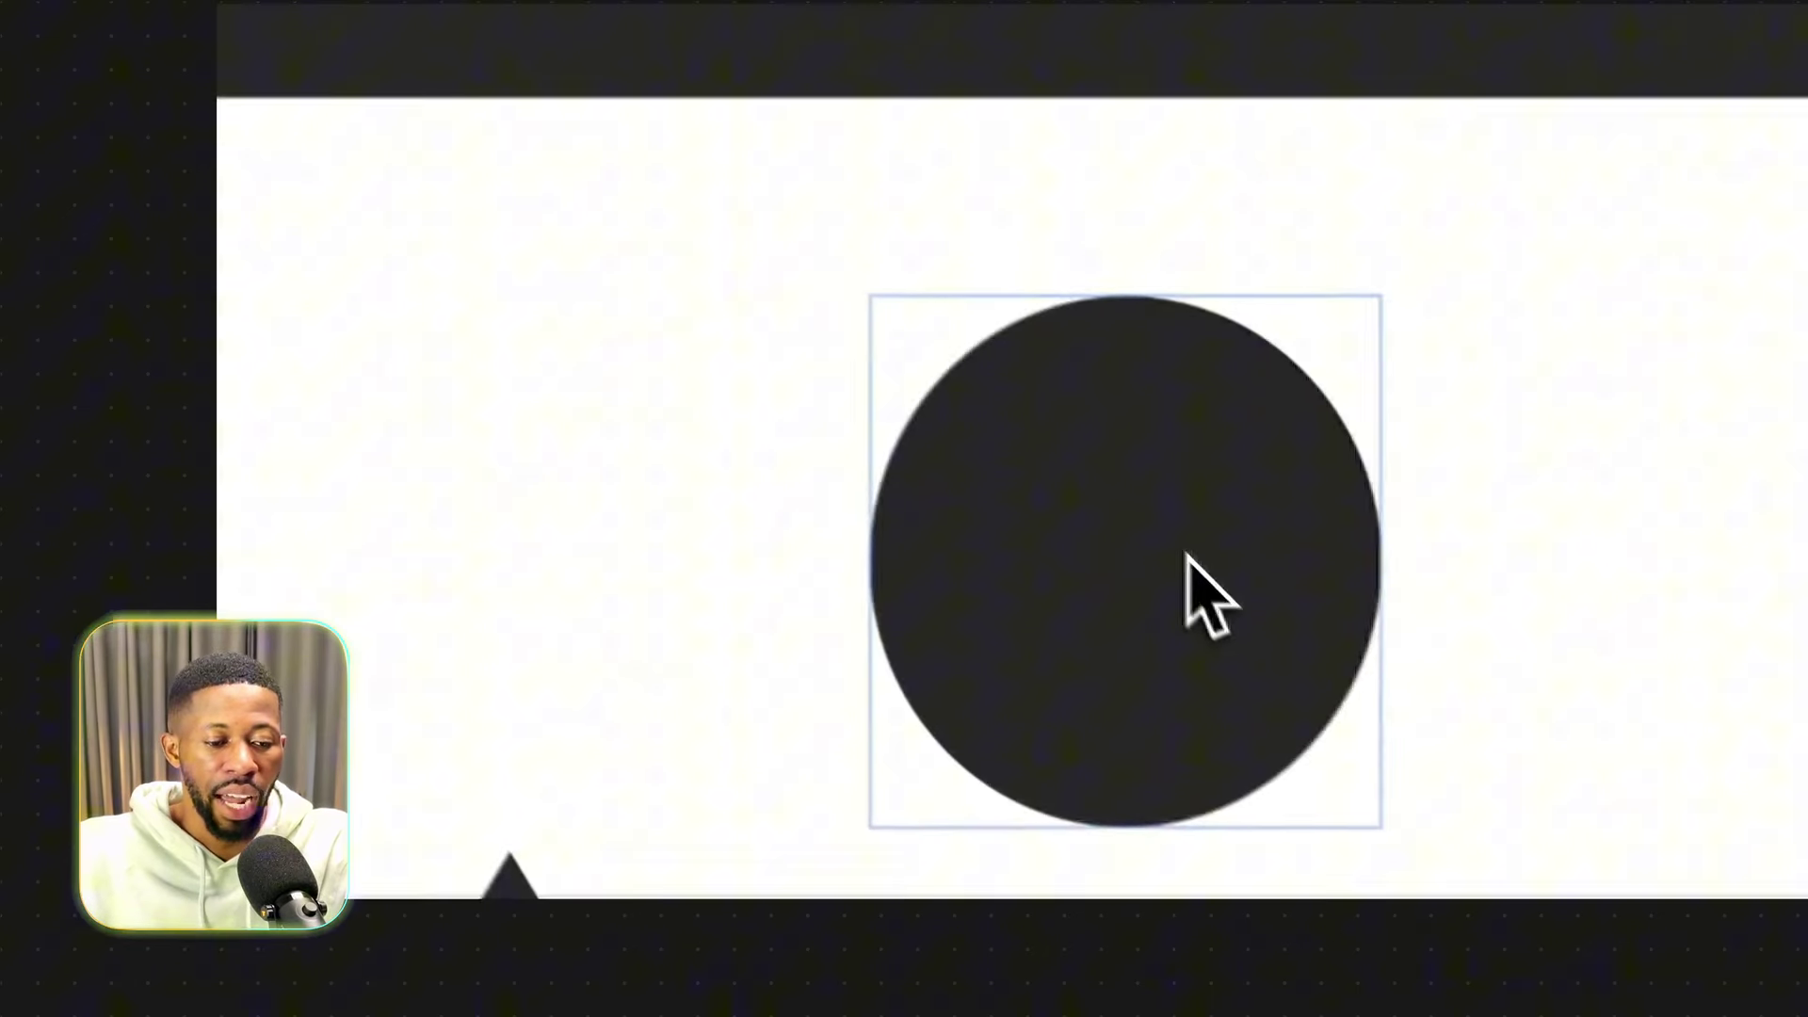
left_click_drag(1544, 851, 1807, 893)
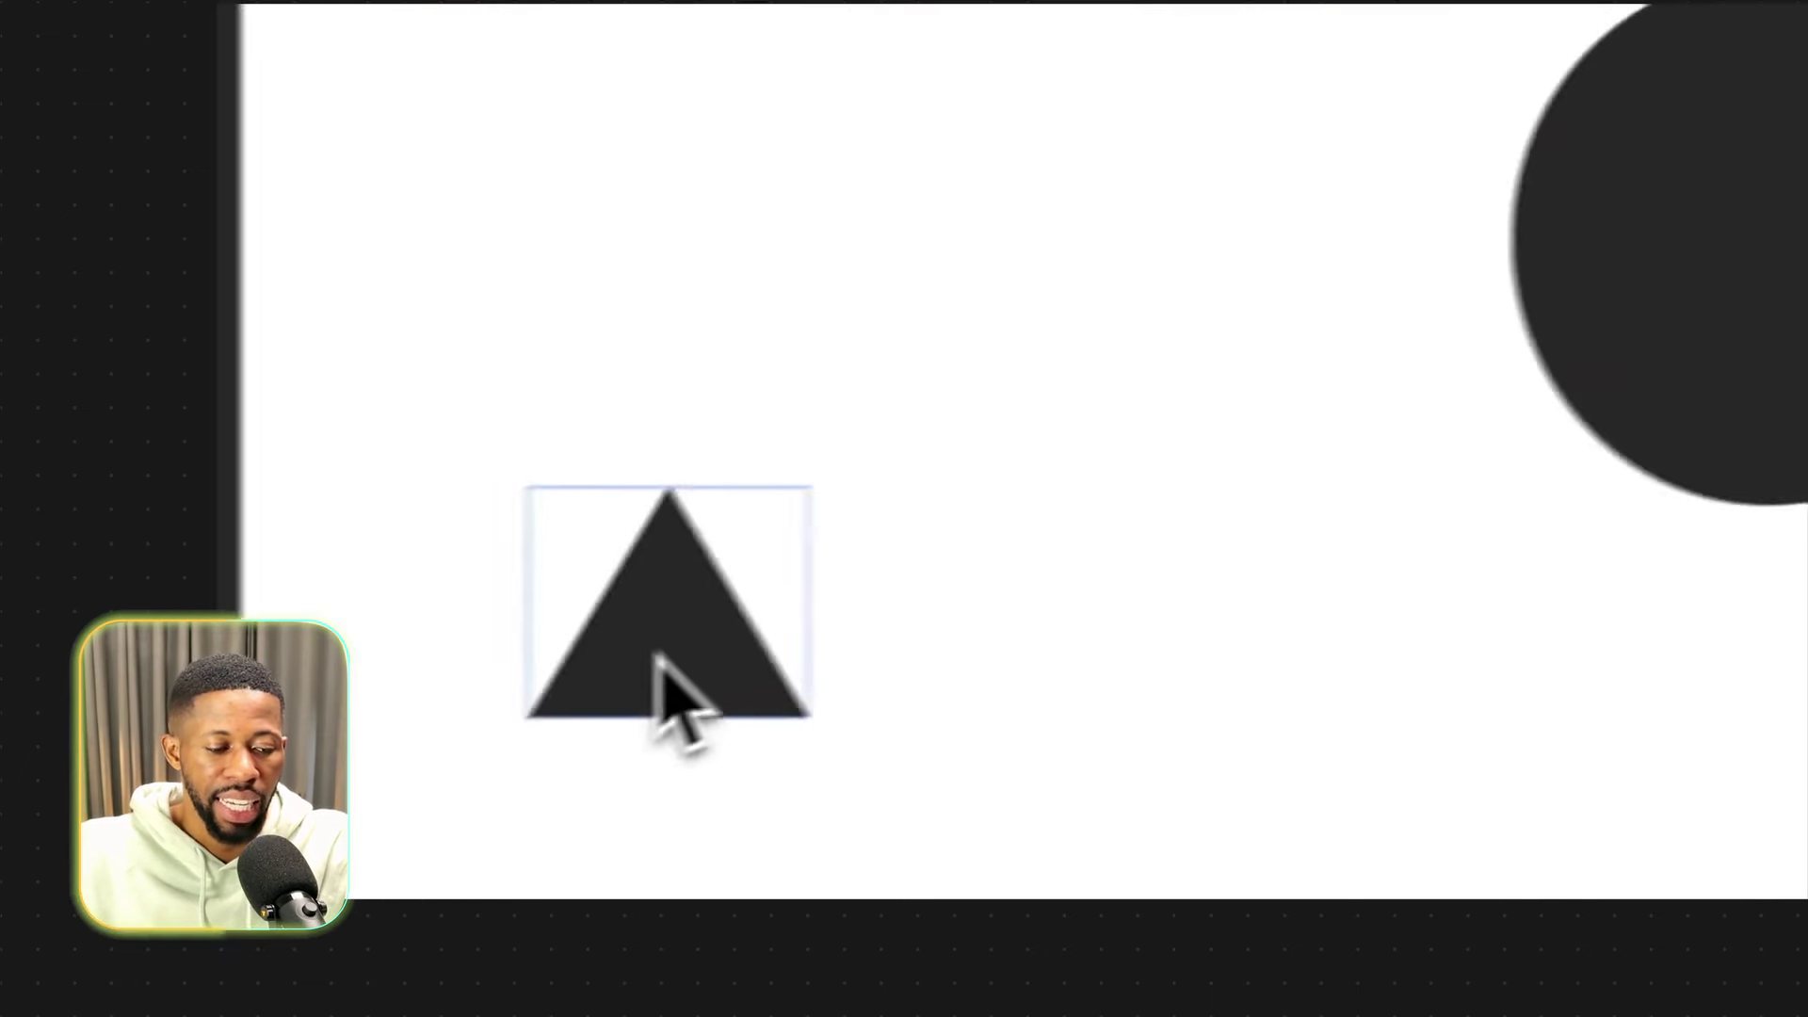
left_click_drag(659, 628, 660, 510)
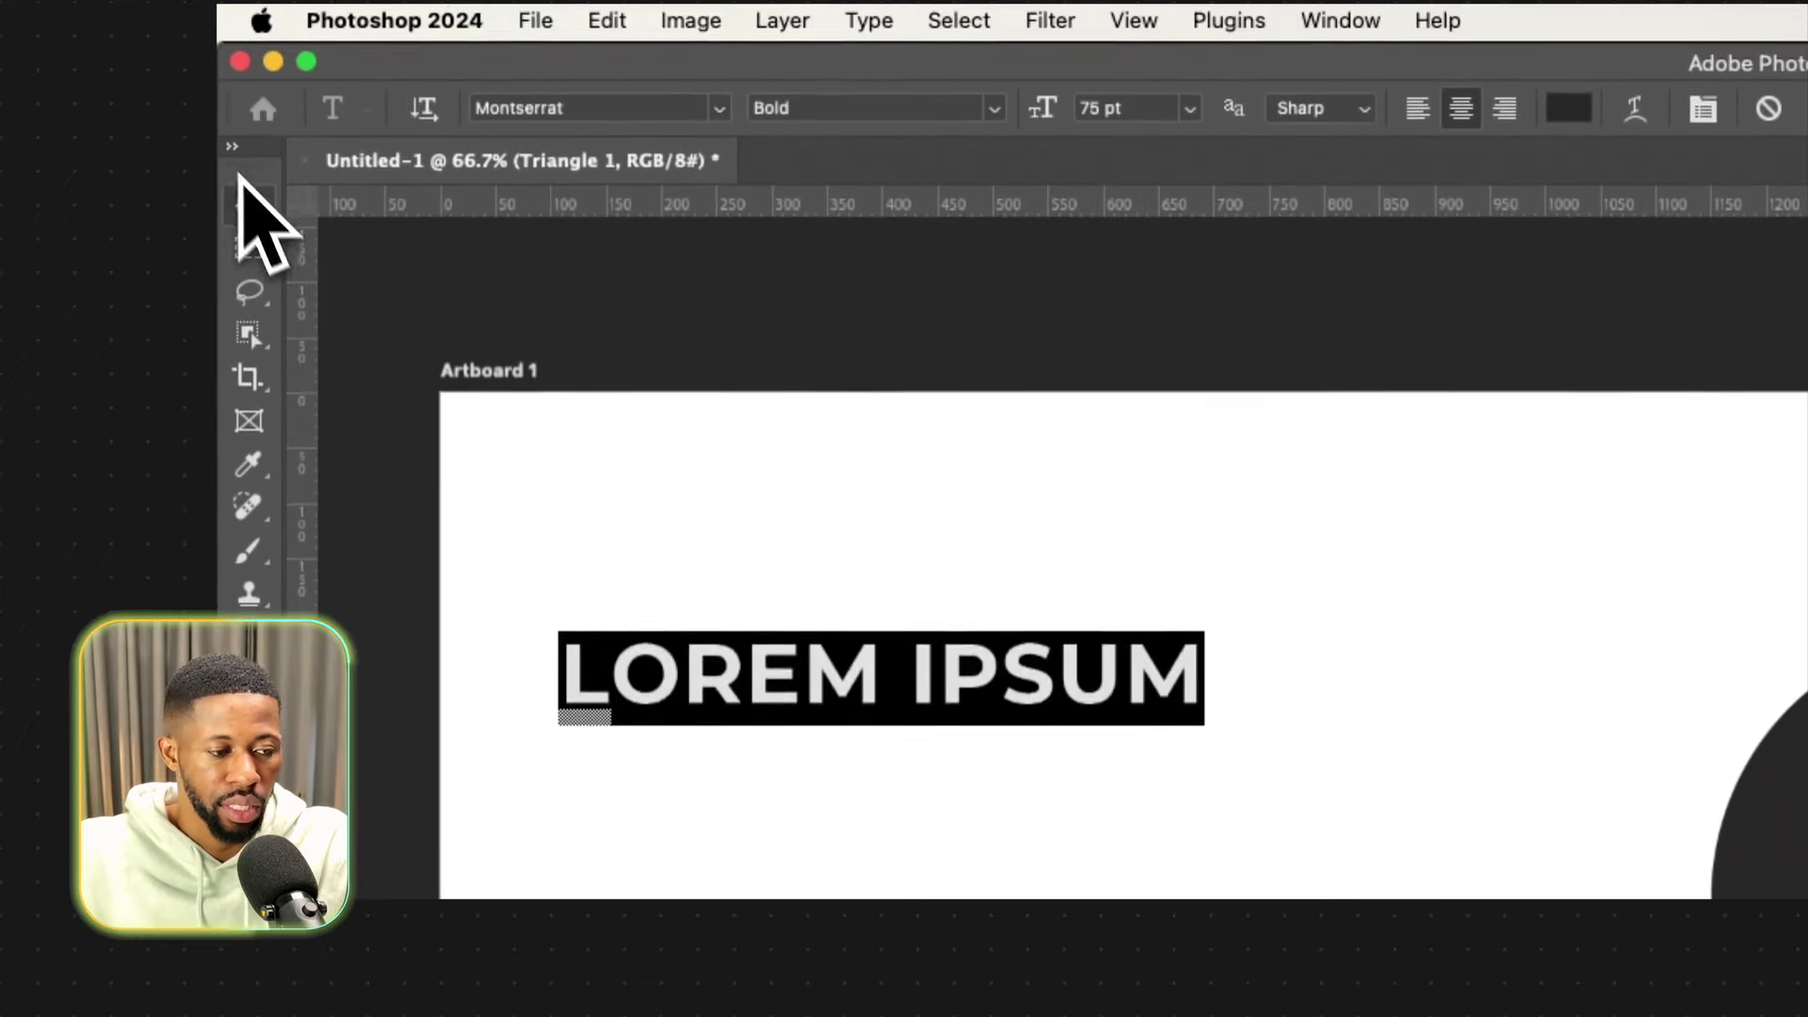
Place the LOREM IPSUM text above the triangle, and shift the text, triangle and circle rightwards together.
left_click(246, 198)
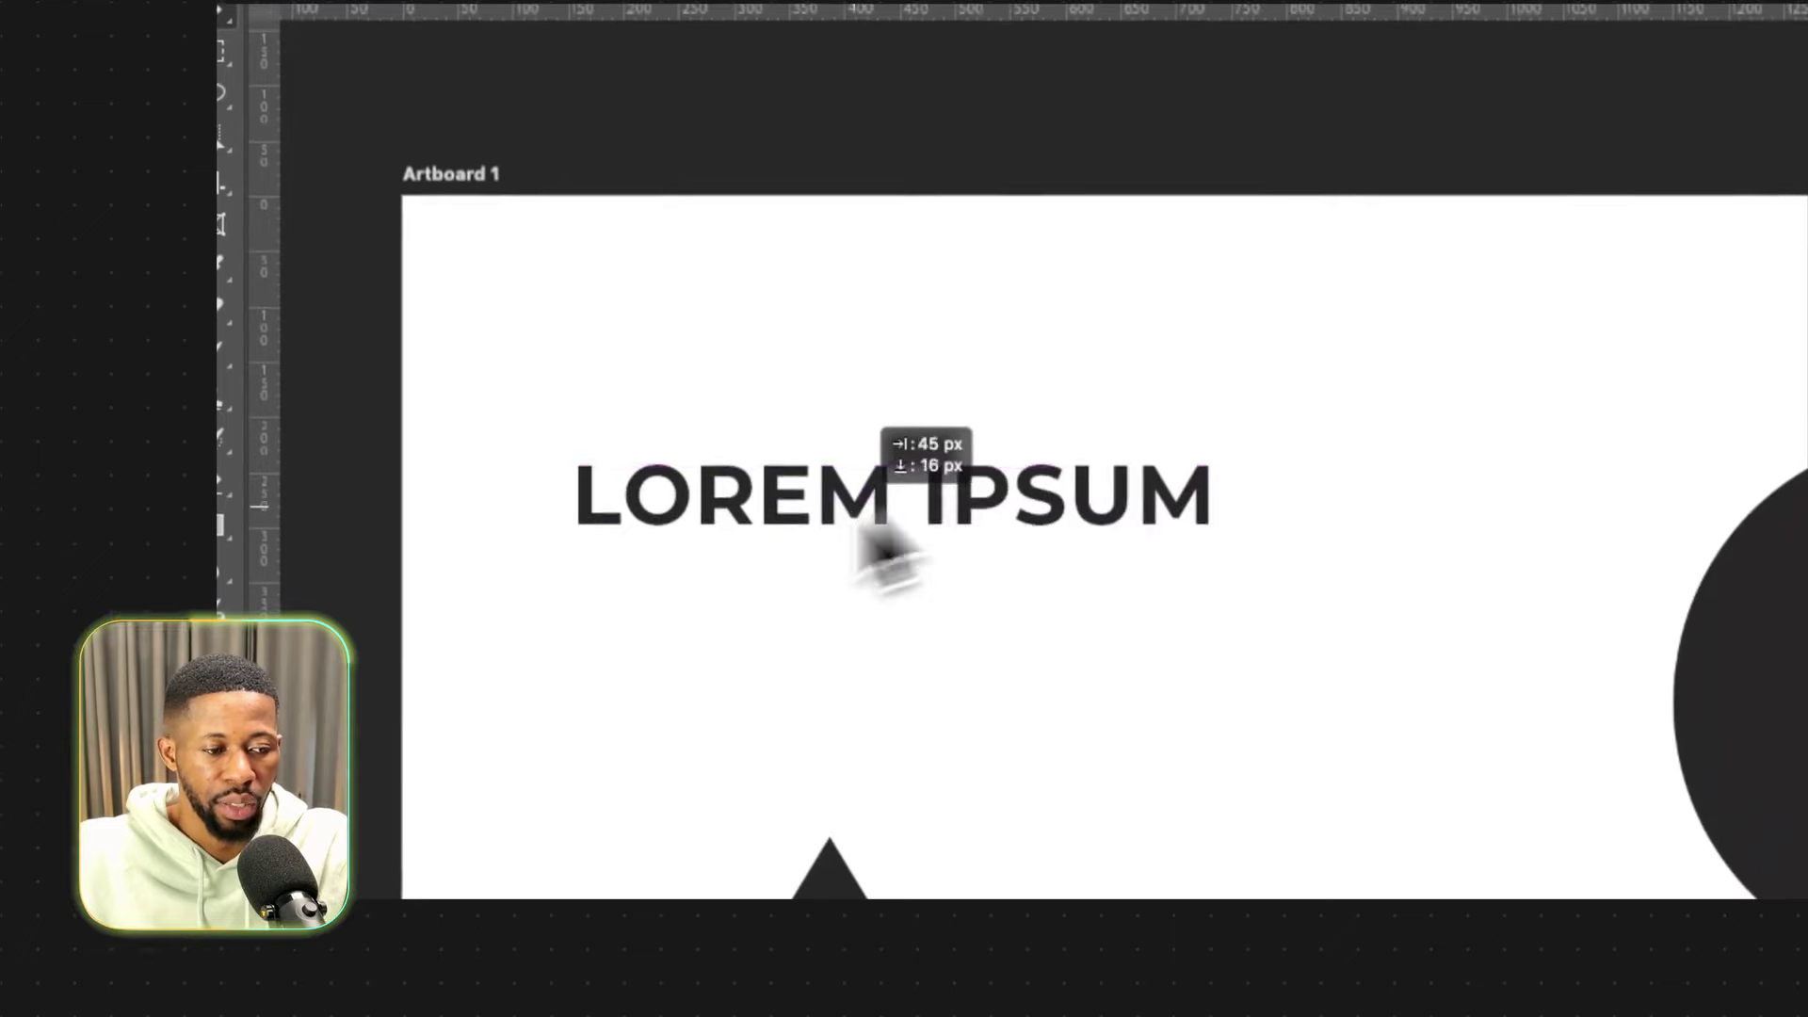
left_click_drag(857, 532, 907, 471)
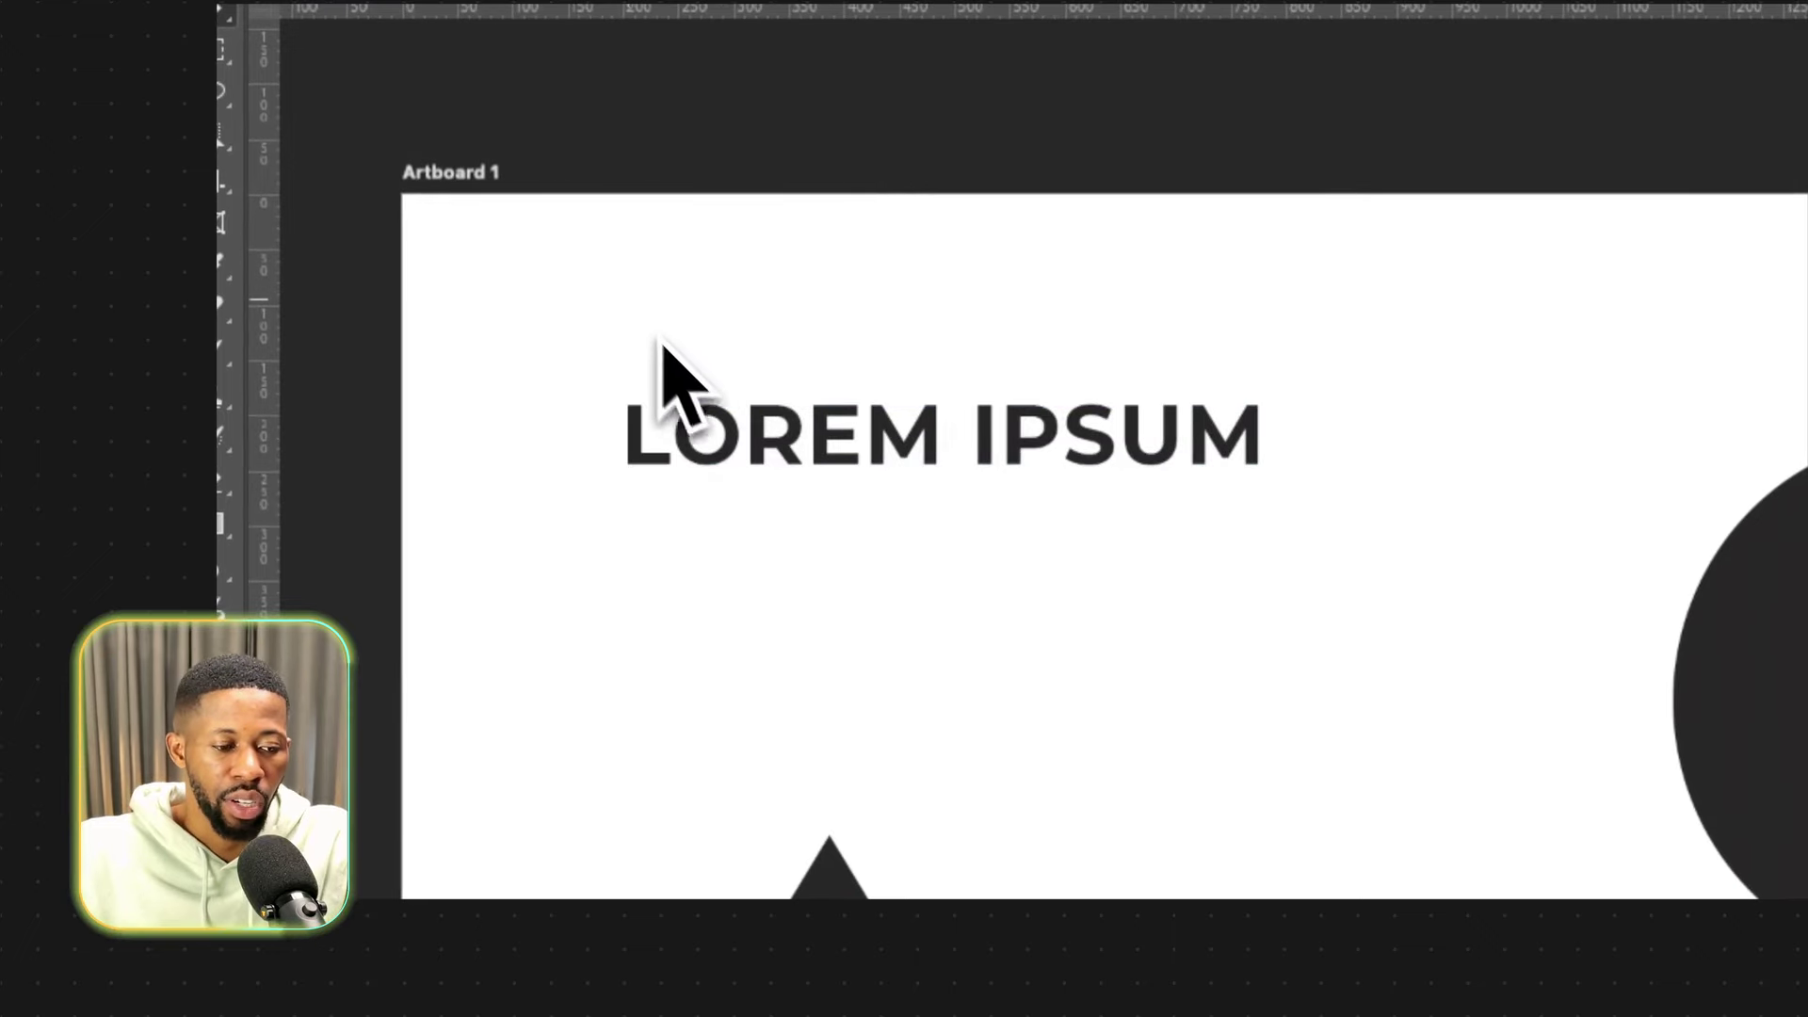
left_click_drag(617, 270, 1239, 750)
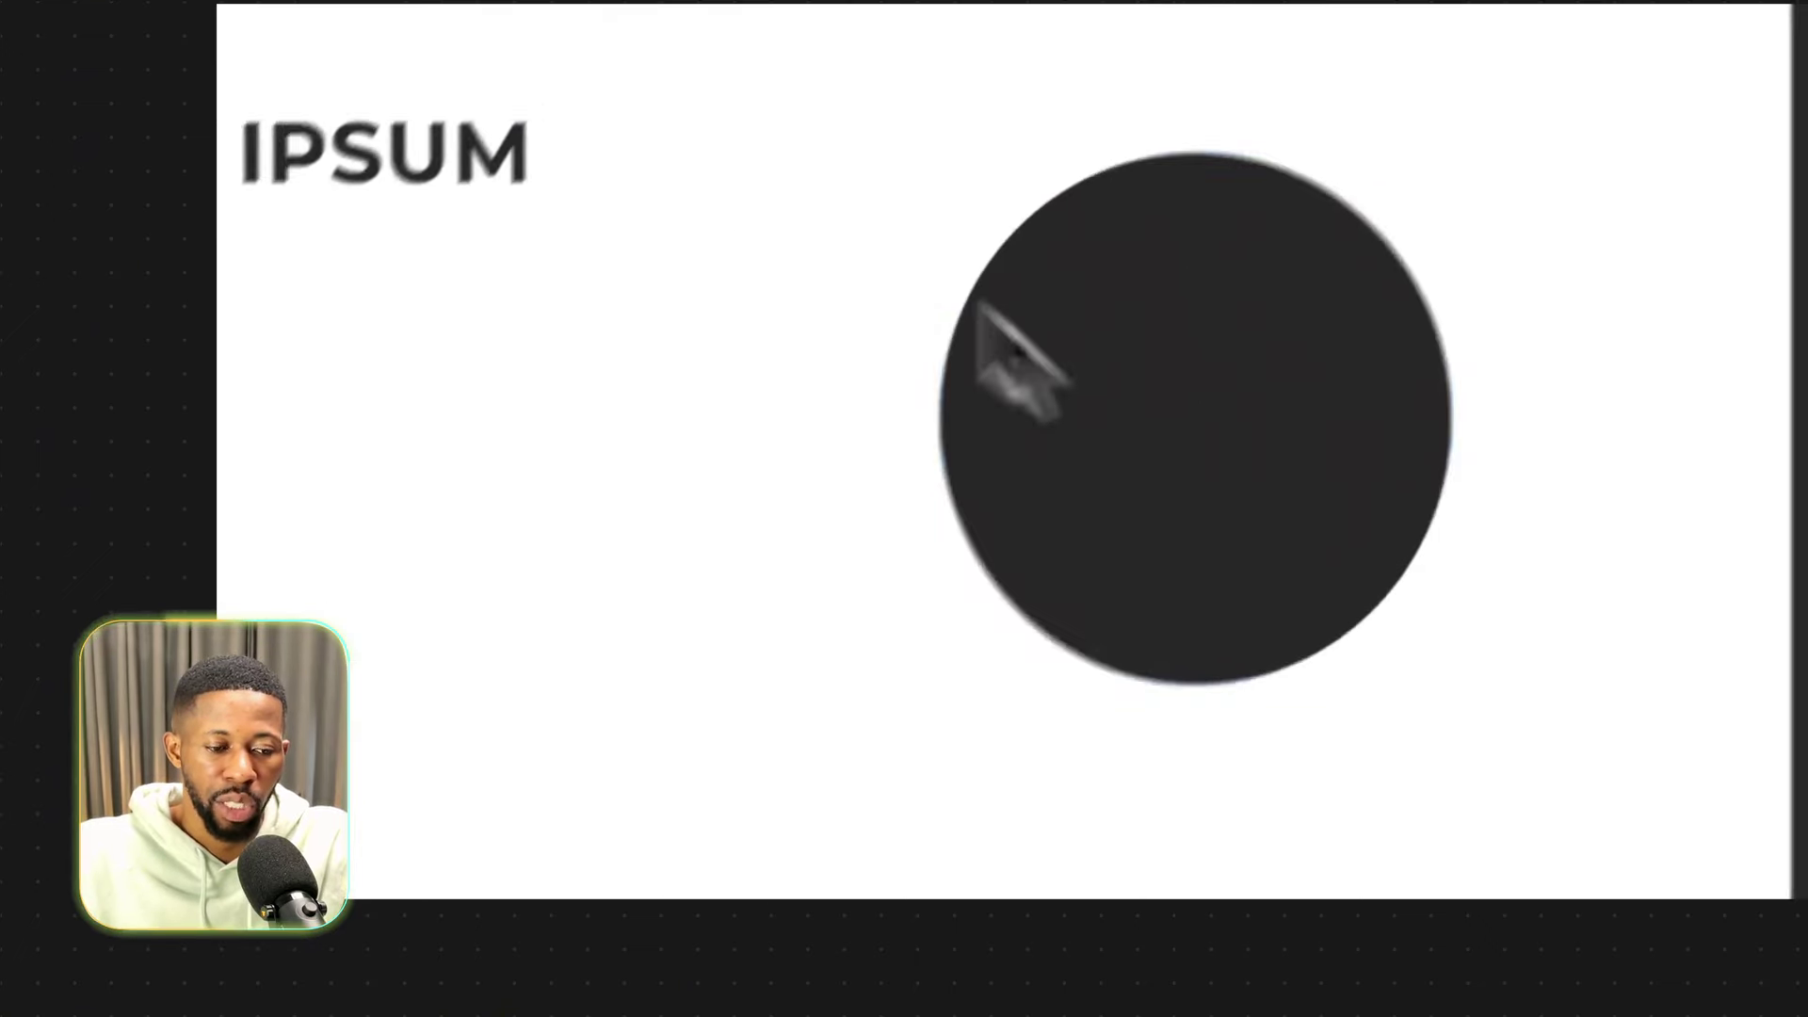
left_click_drag(1137, 465, 1431, 527)
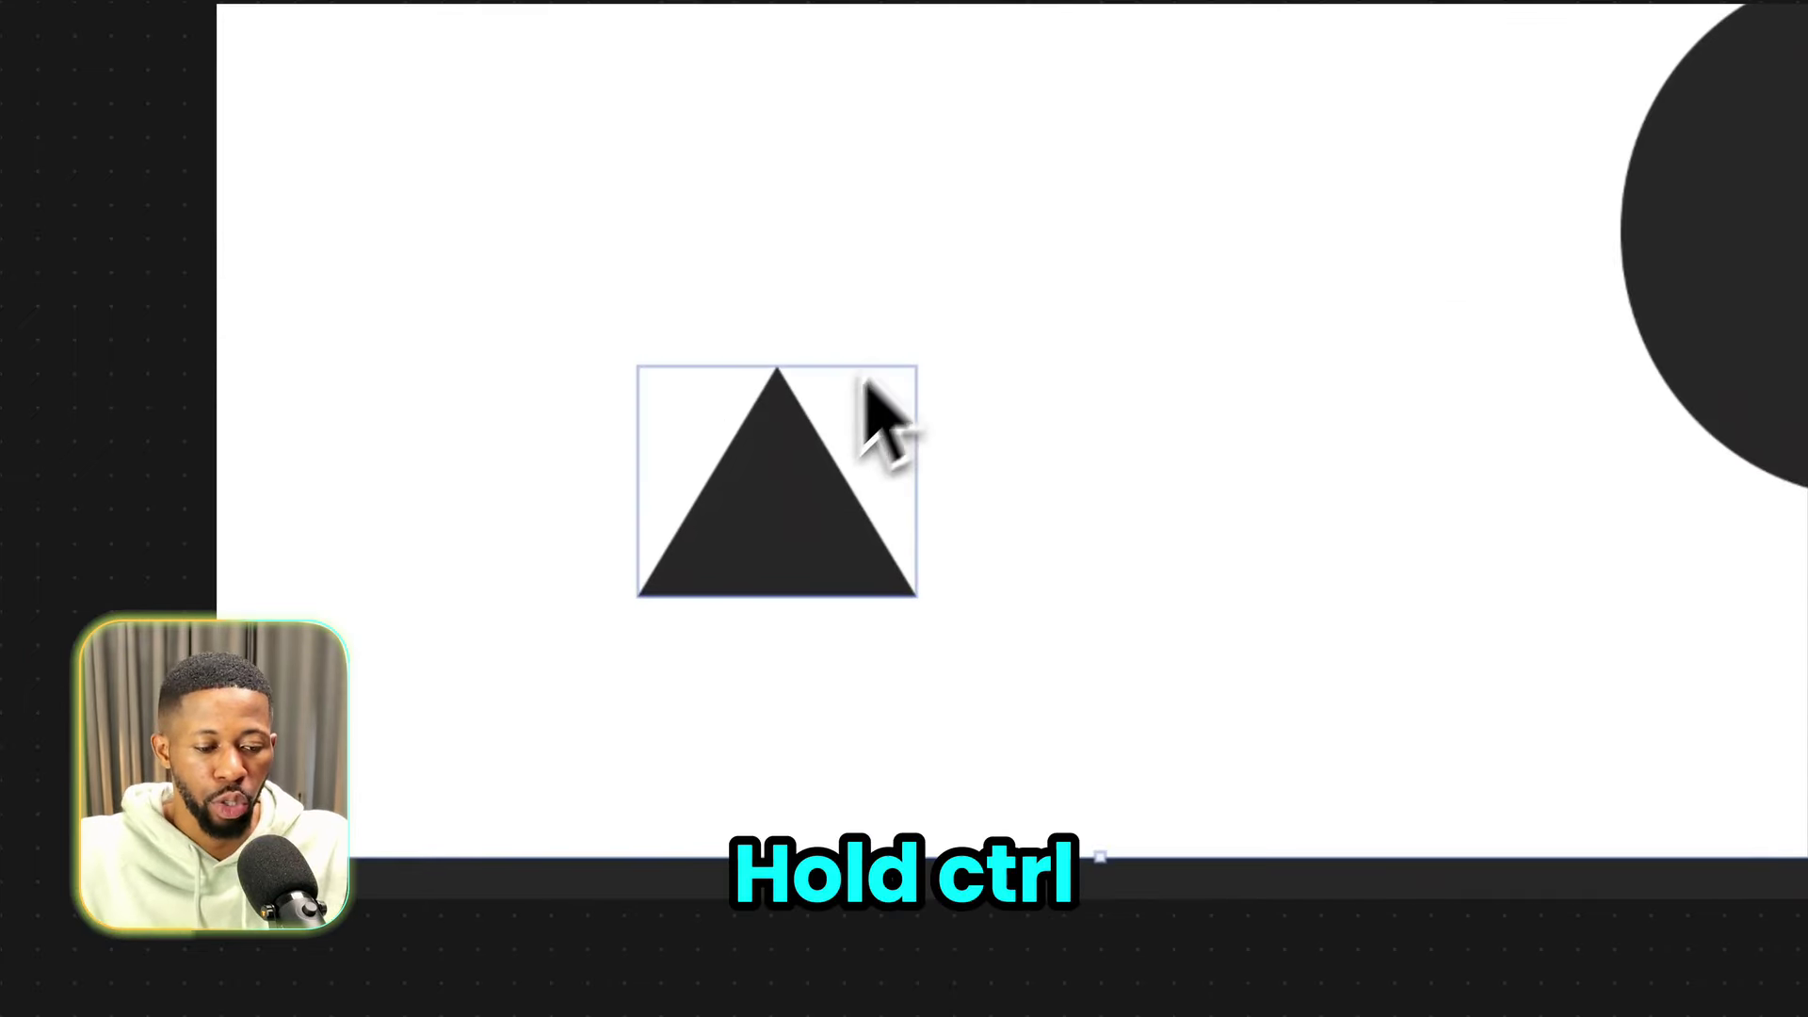
Move the triangle about 137 px left and 272 px up to below the text, and nudge the LOREM IPSUM text up and right.
key("ctrl")
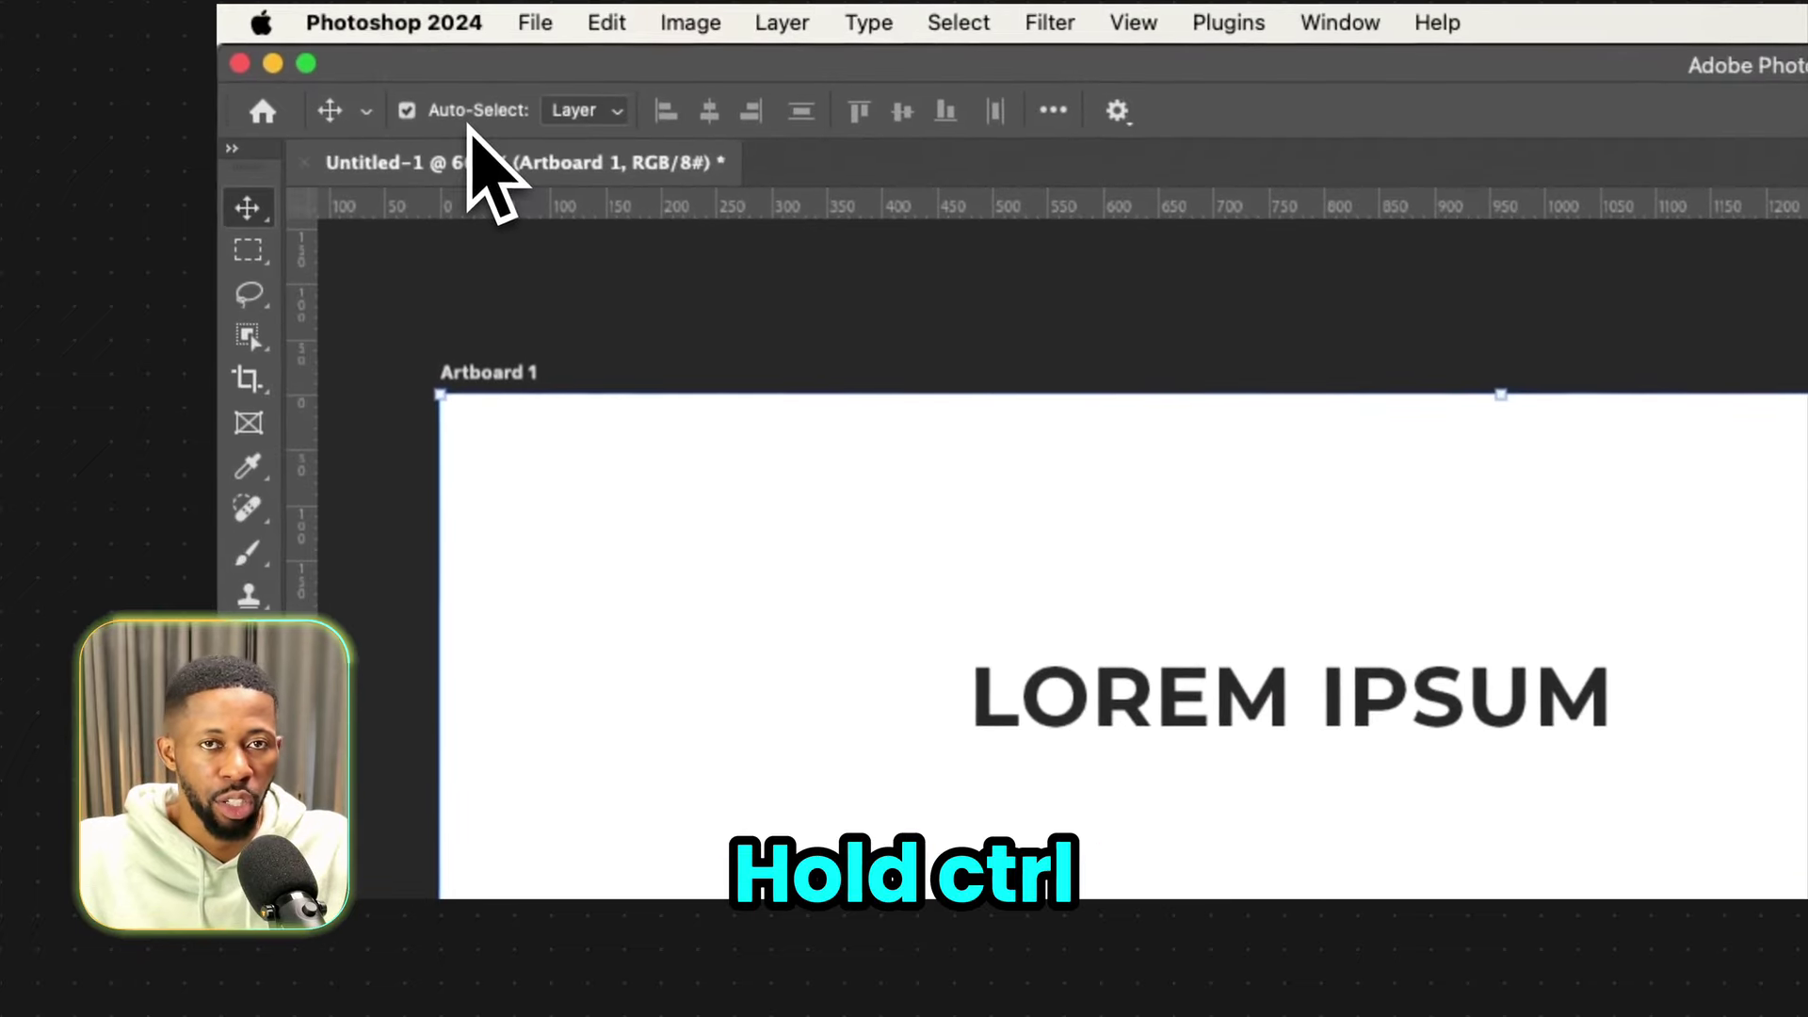
key("ctrl")
left_click_drag(948, 740, 791, 424)
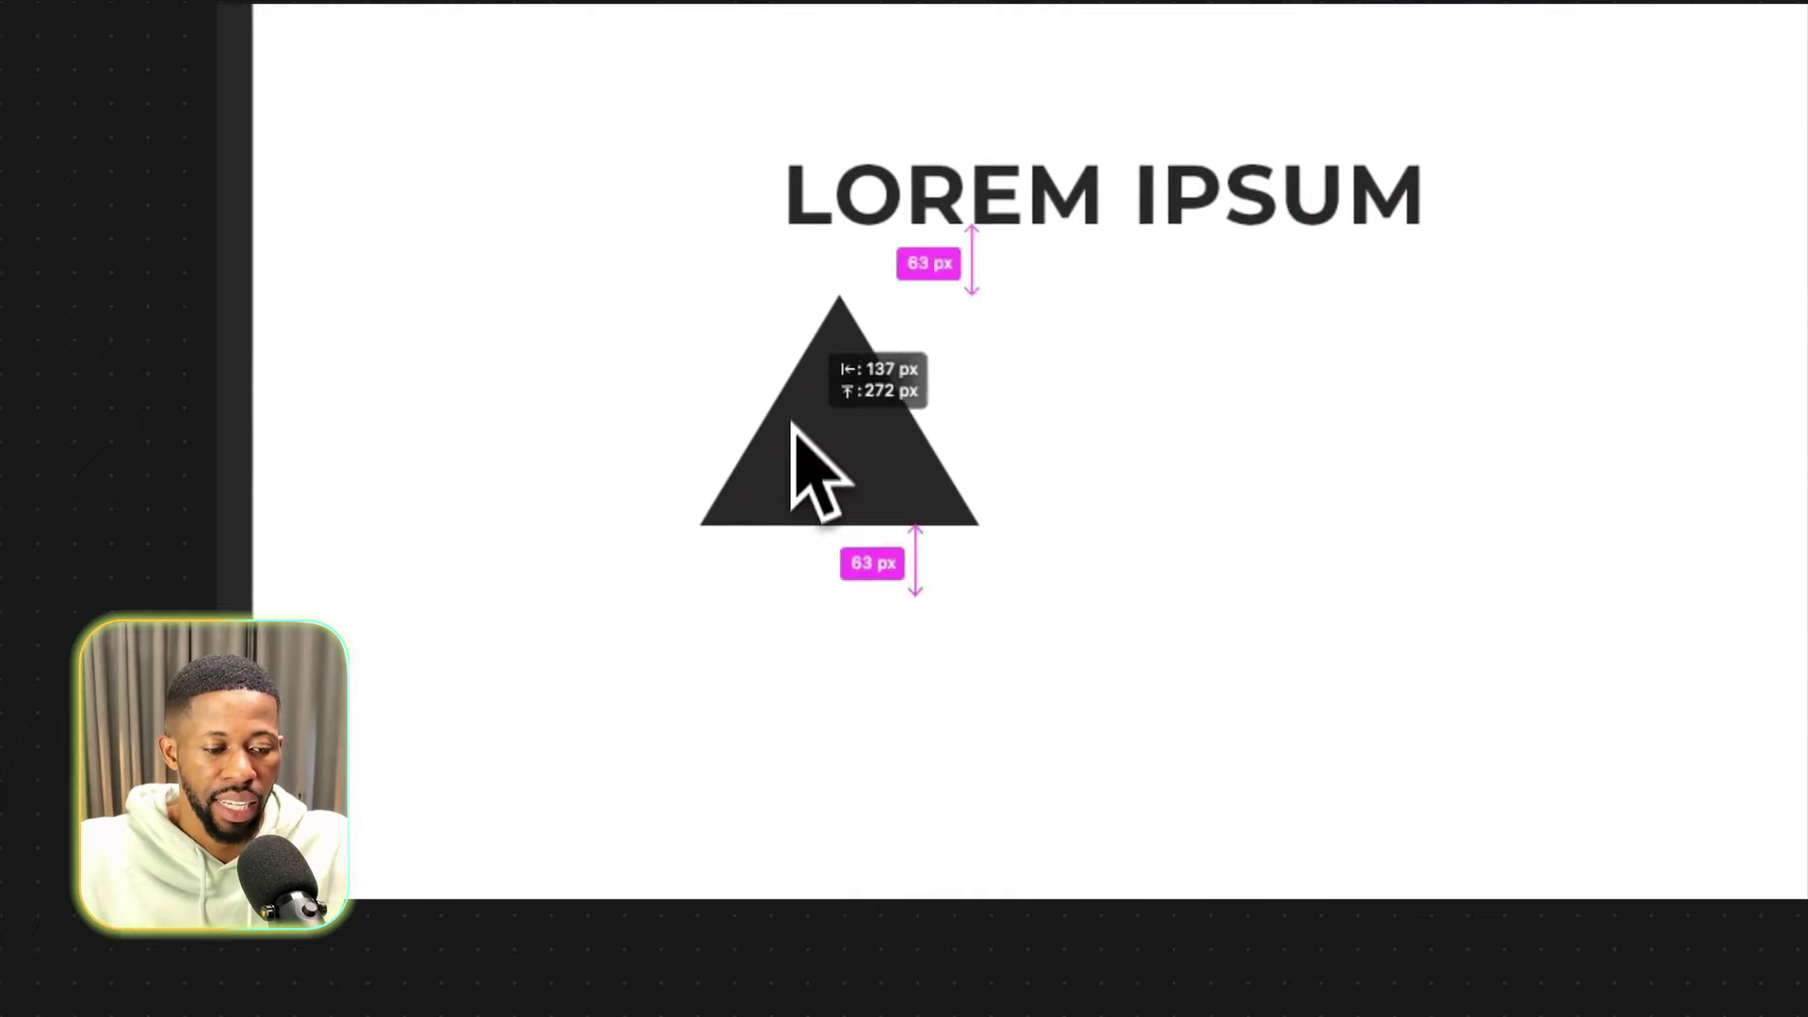
left_click_drag(1243, 215, 1332, 183)
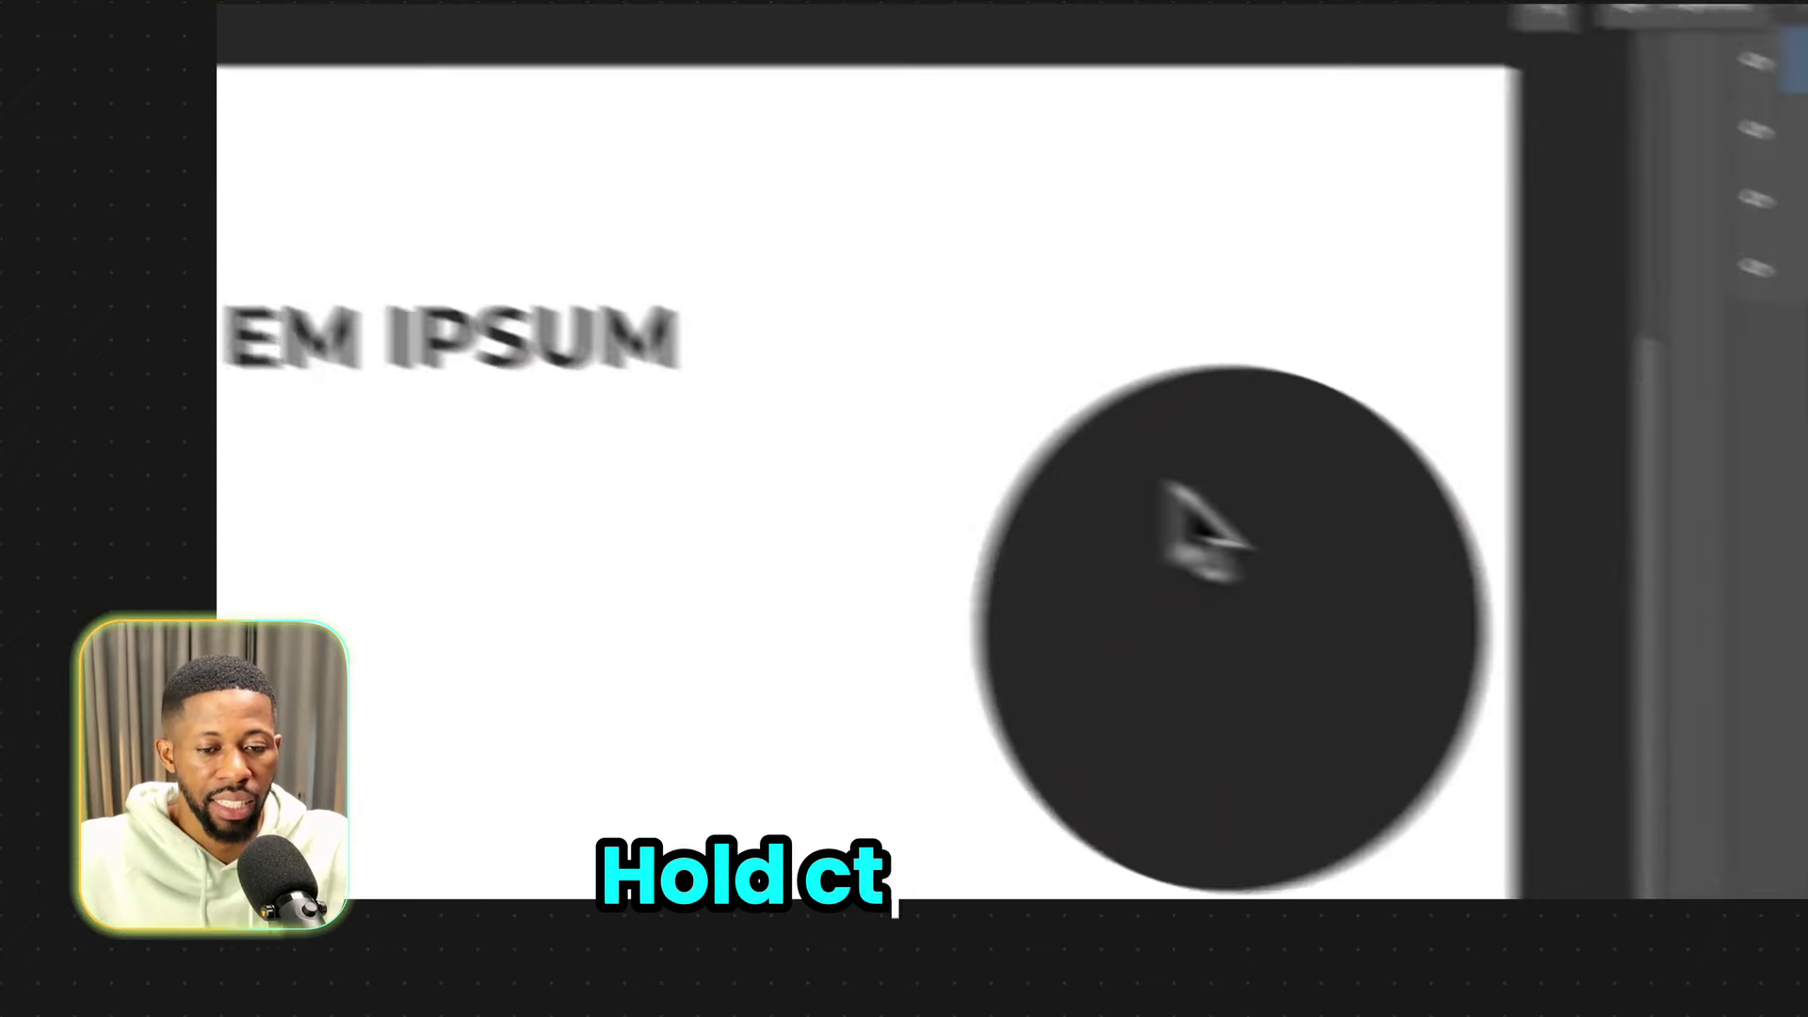
Select the circle, try moving it slightly down and to the left, and undo the move.
left_click(1310, 482)
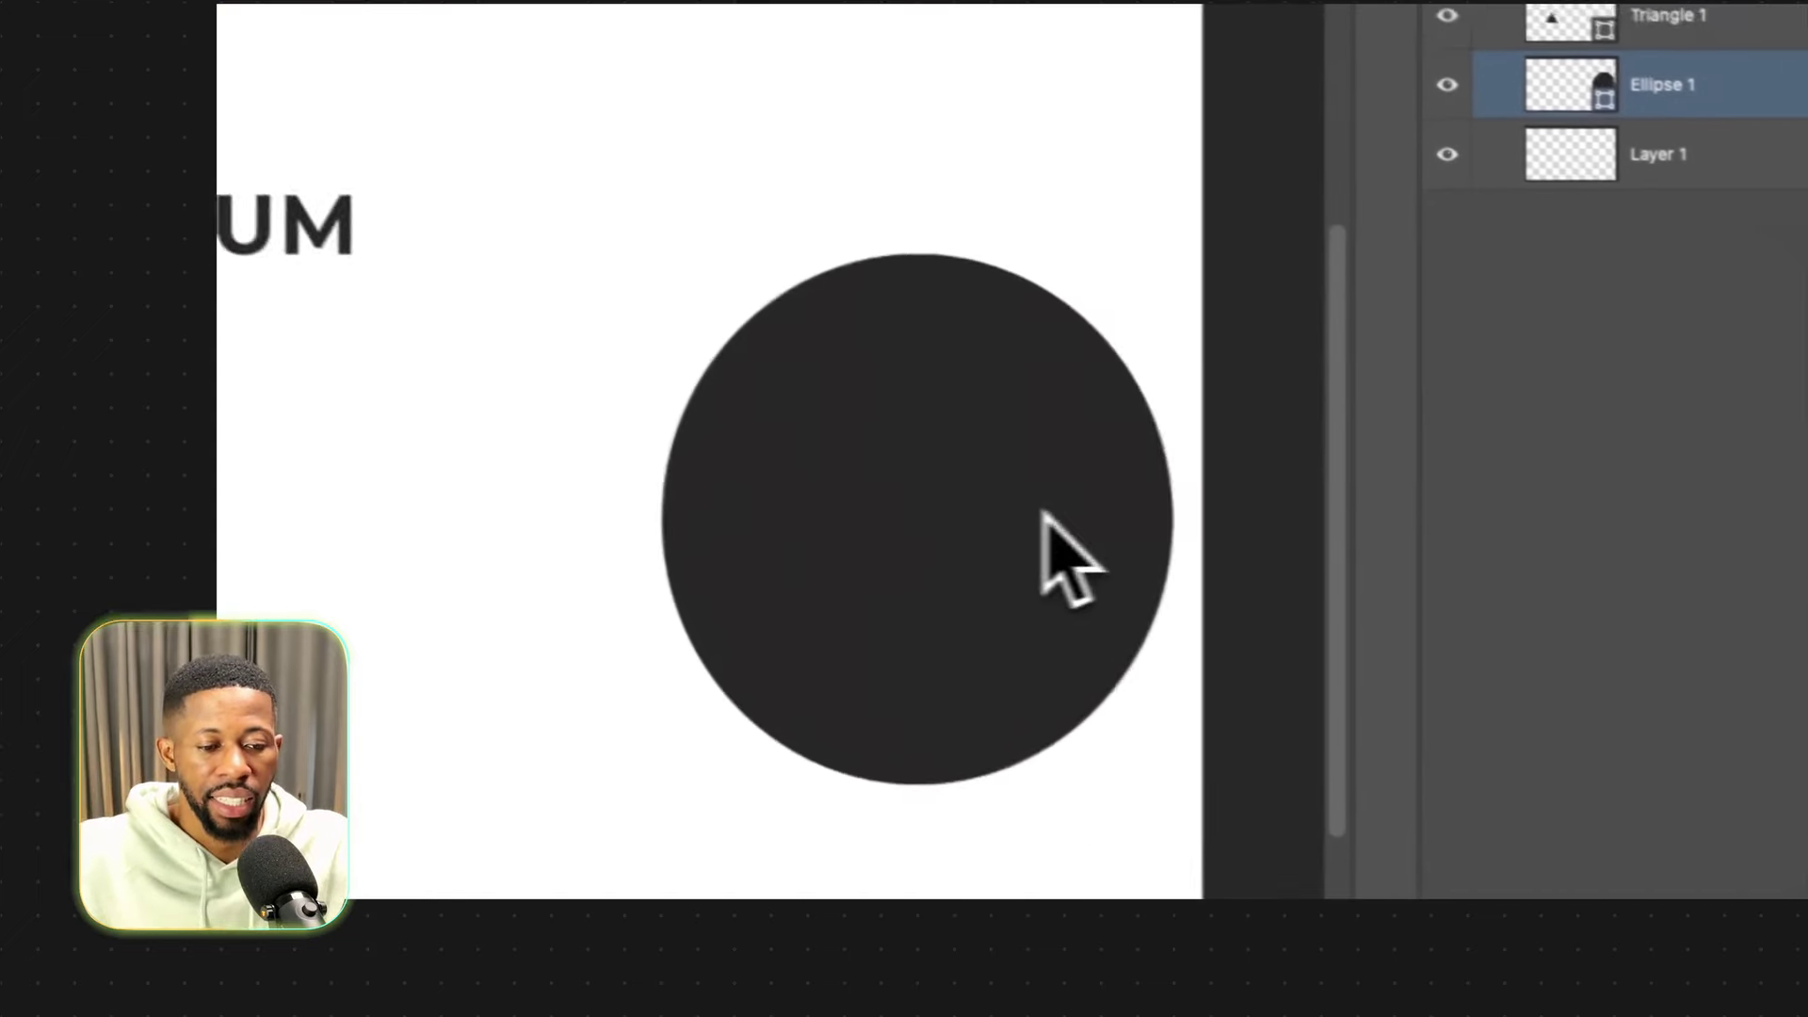
left_click_drag(1043, 513, 988, 592)
key("super+z")
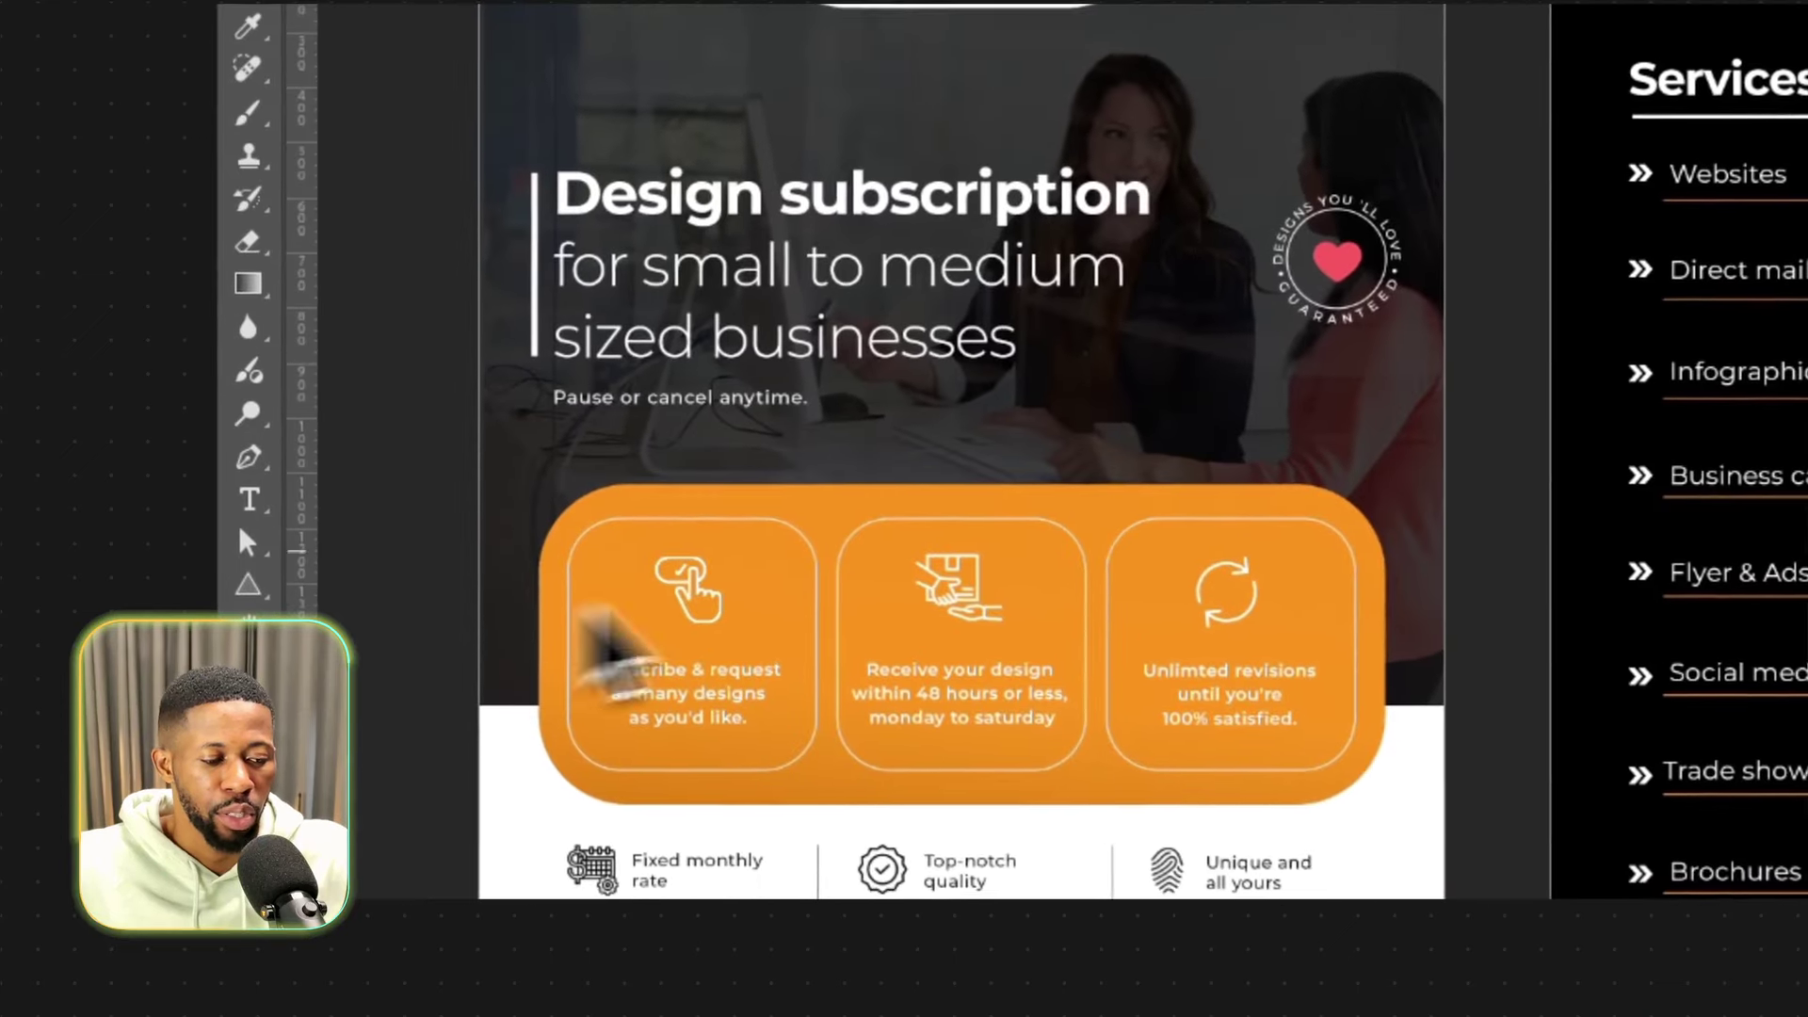
Activate the Move tool in Flyer.psd with the Front artboard's headline in view.
scroll(781, 612, "up", 3)
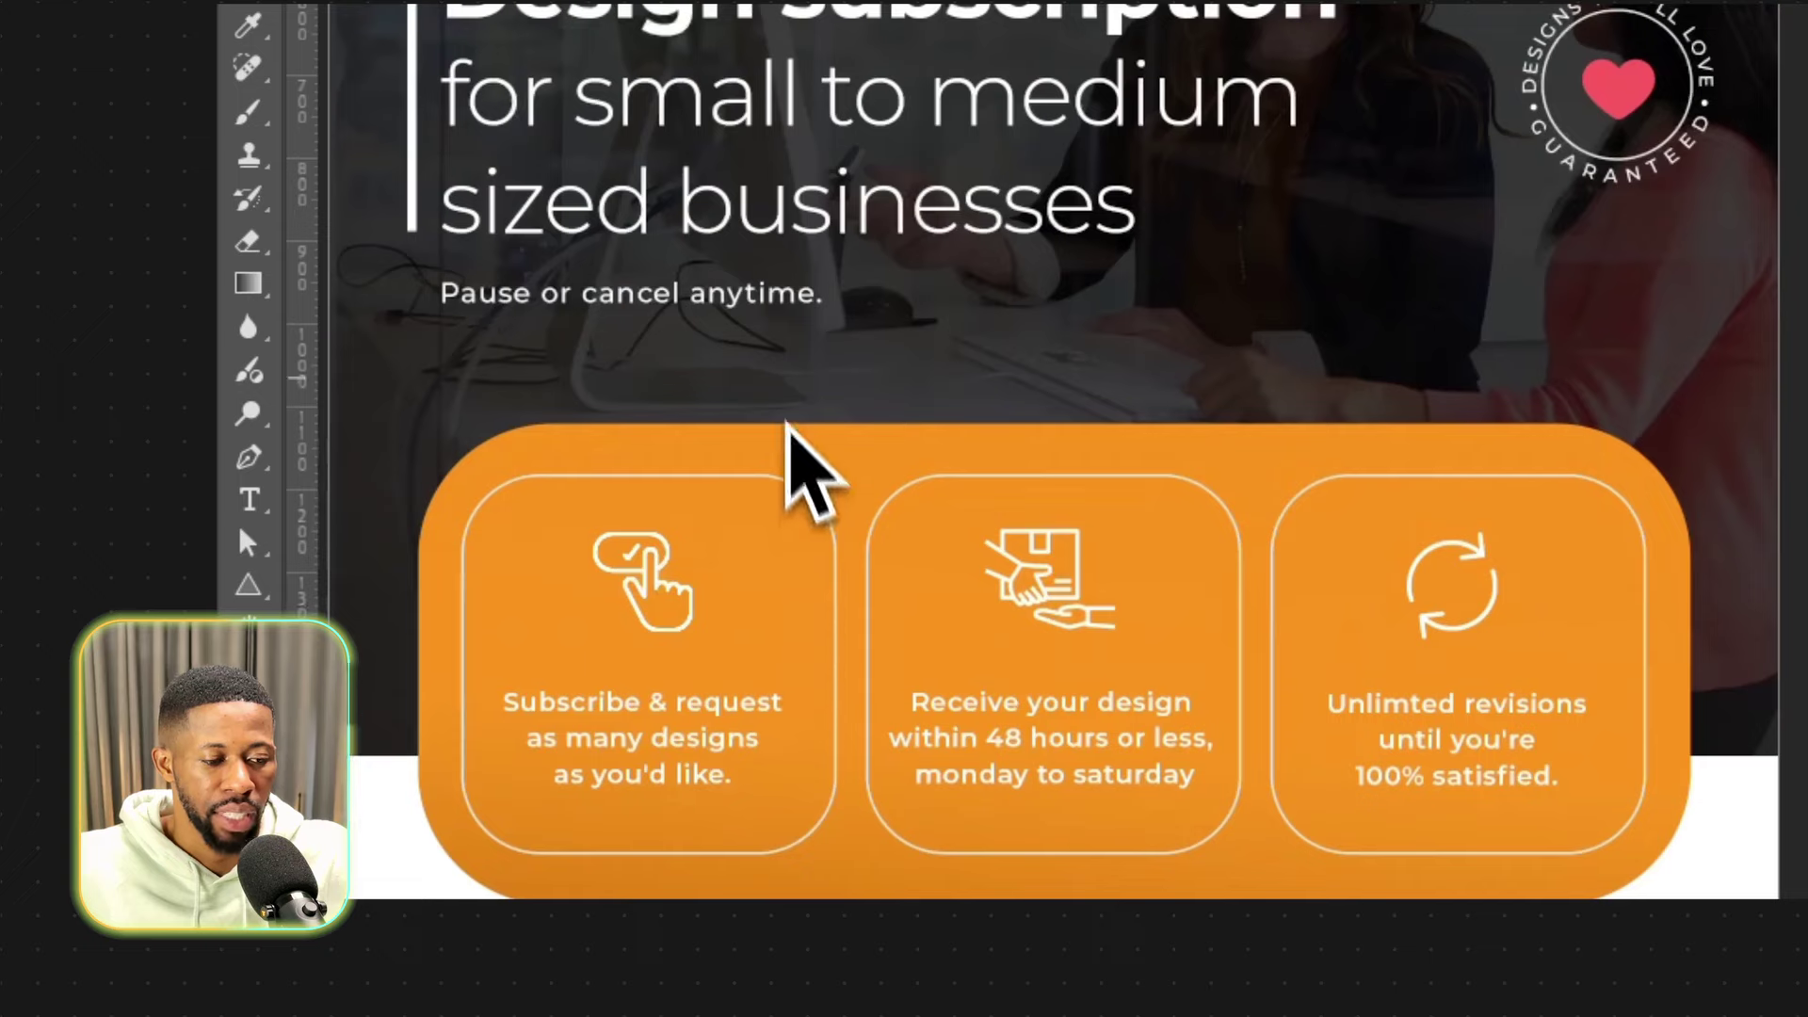
left_click_drag(688, 243, 1189, 489)
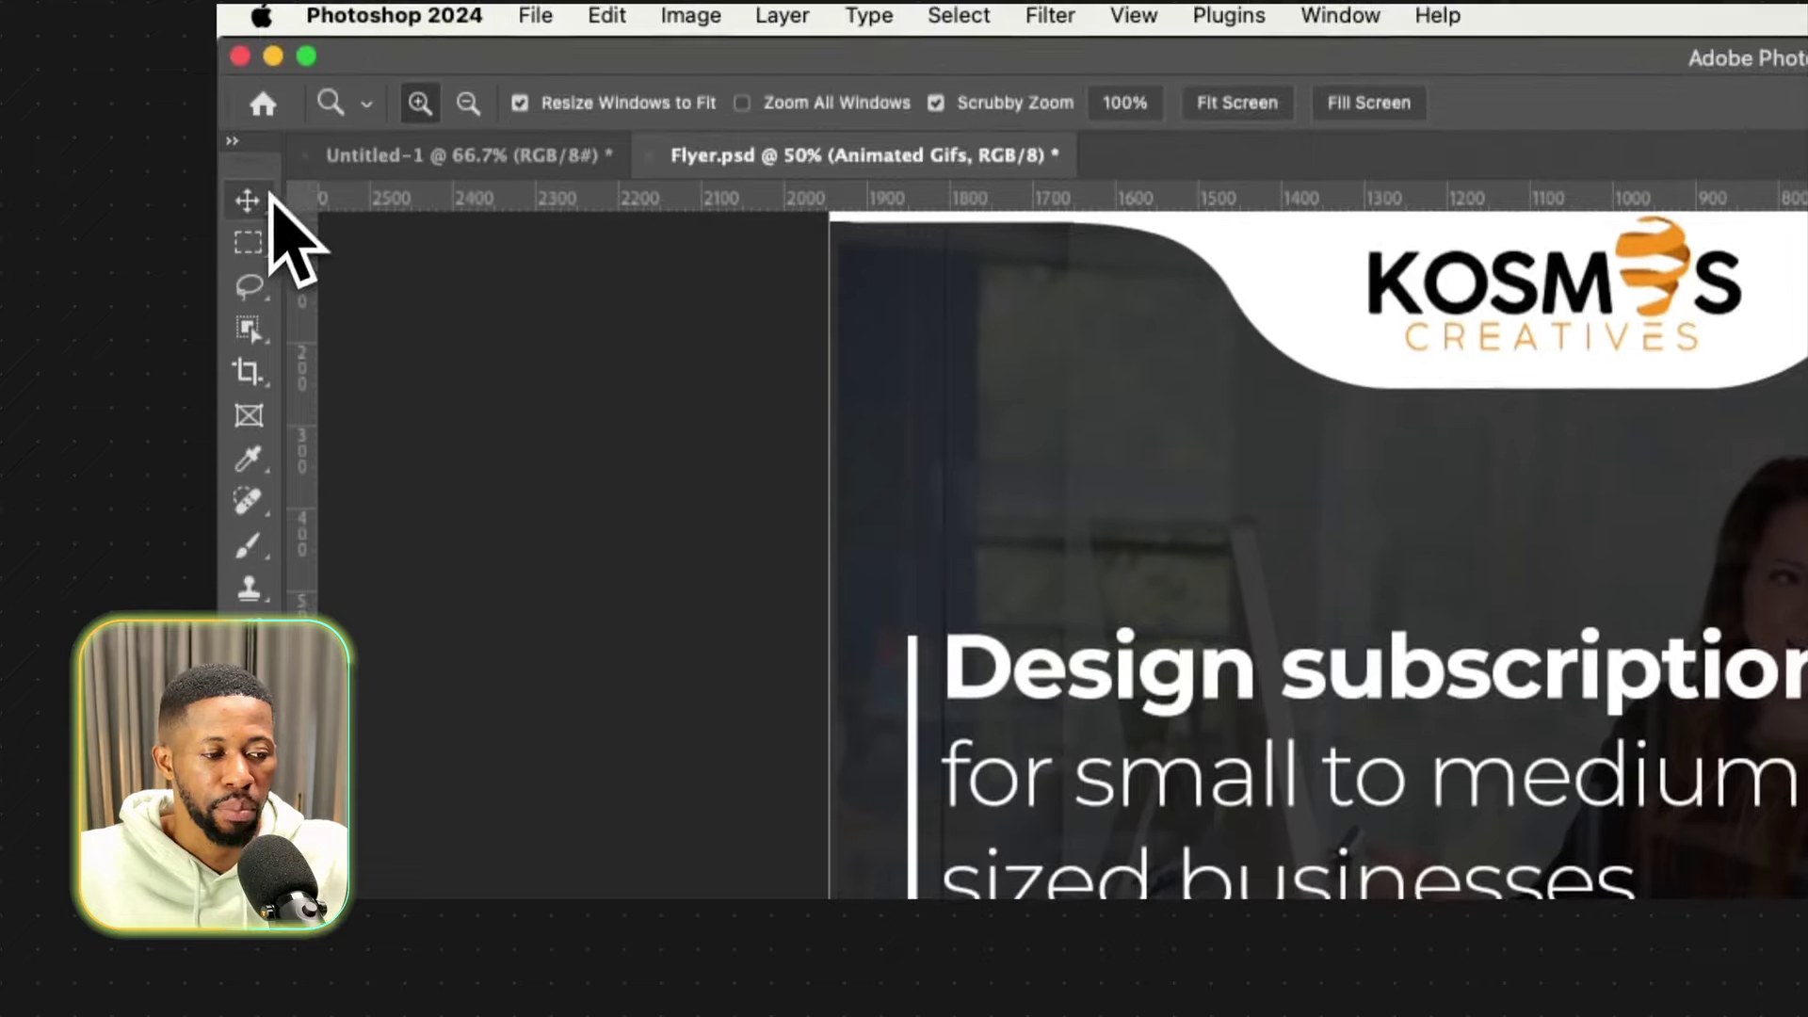
left_click(247, 48)
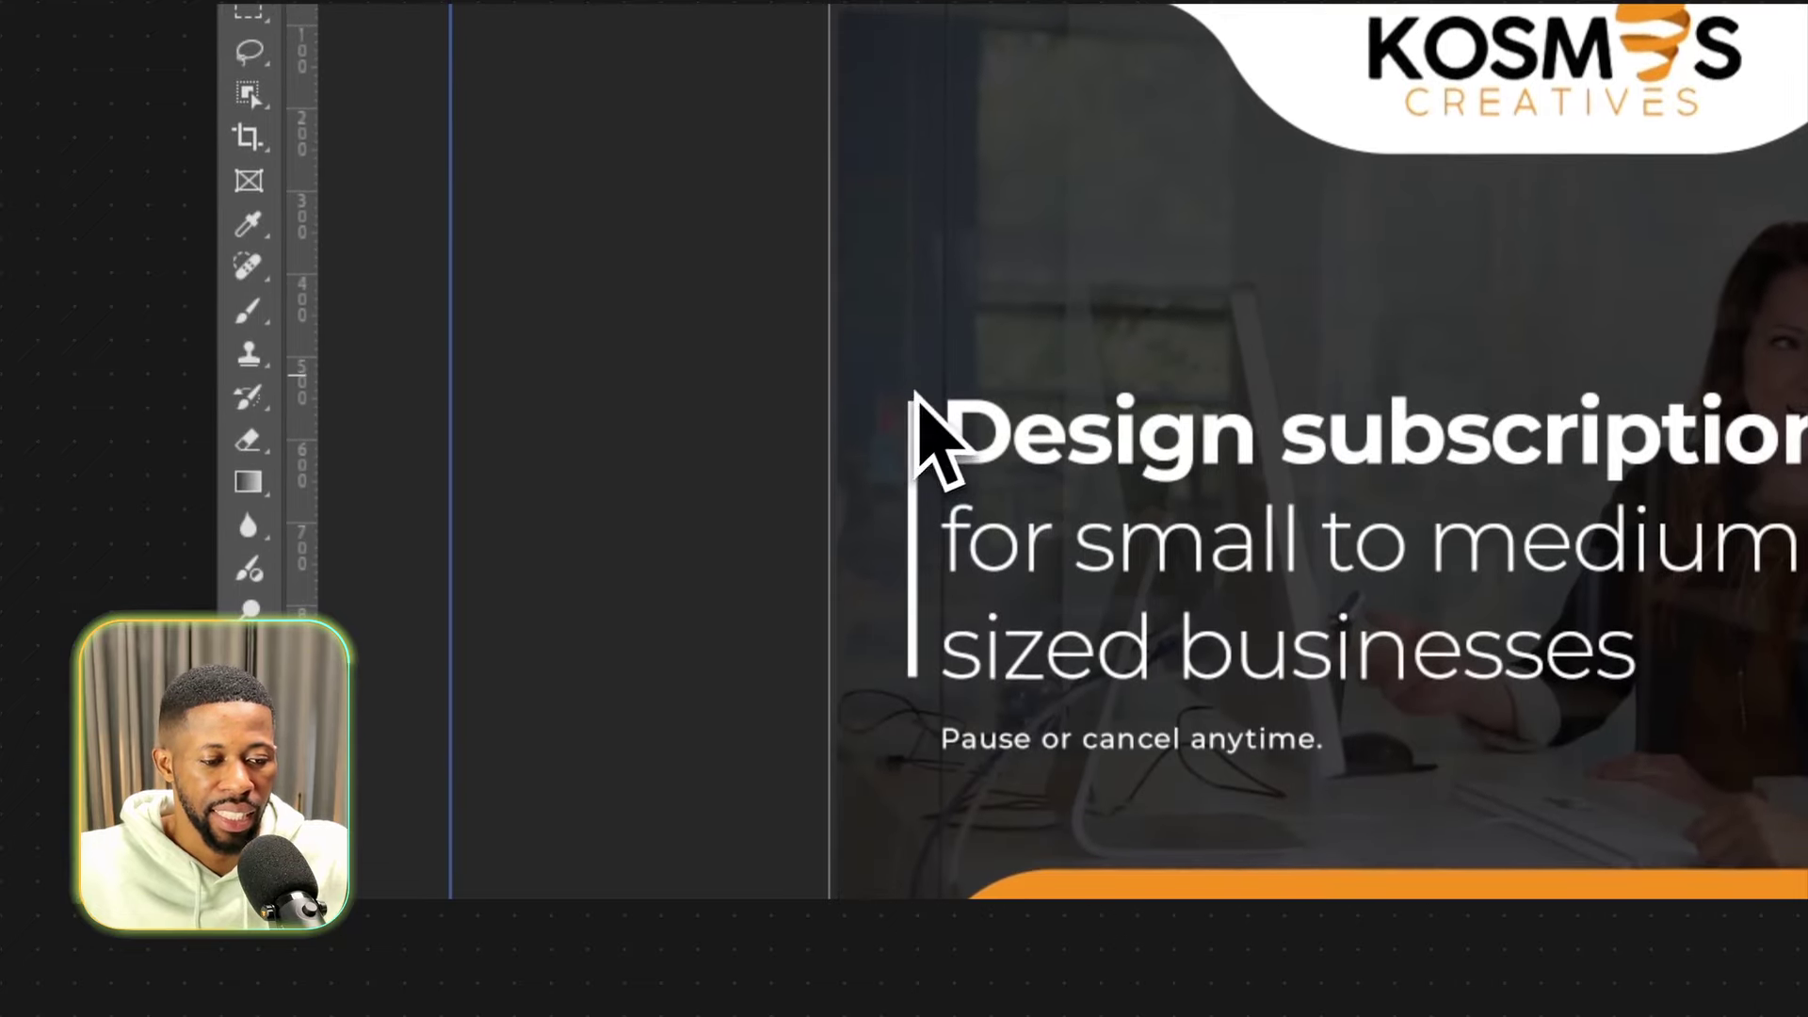
Try to marquee-select the headline block starting over the background photo, undo it and dismiss the locked-layer message.
left_click_drag(860, 355, 1092, 612)
key("ctrl+z")
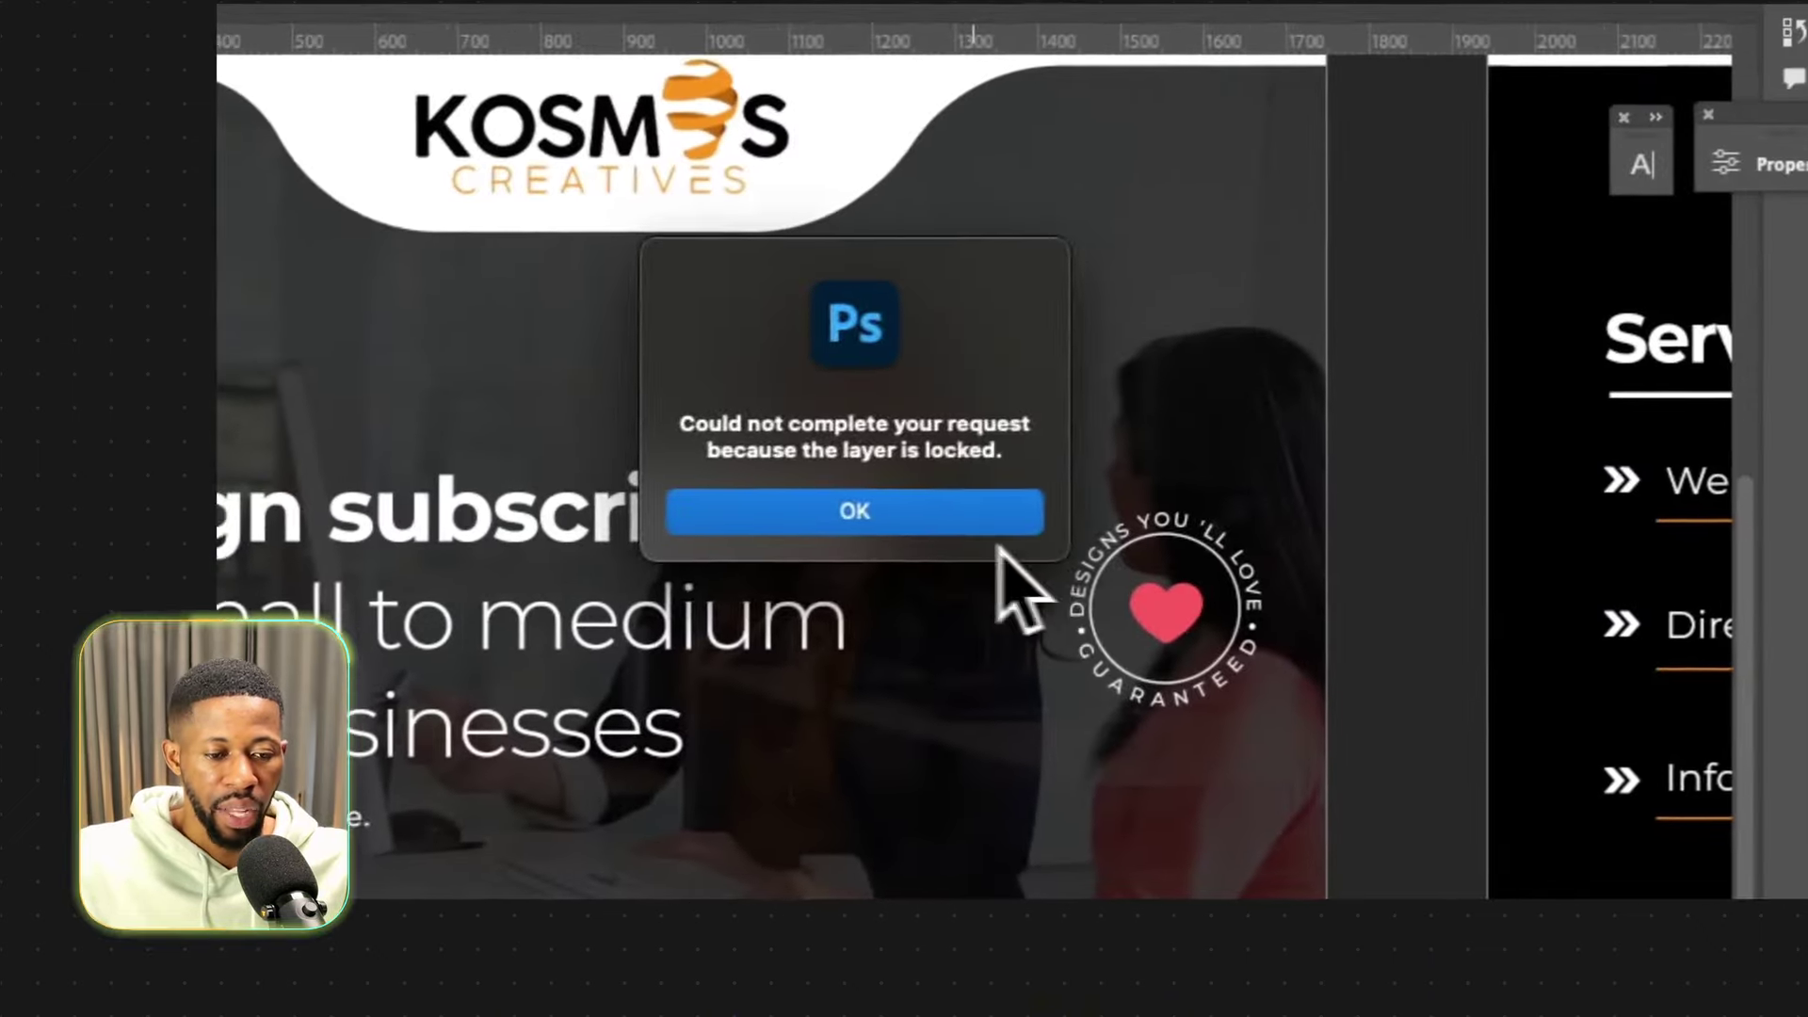
left_click(1524, 443)
Marquee-select the headline, the text below it and the side line, move them about 166 px right and 20 px up, and undo the move.
left_click_drag(951, 527, 847, 570)
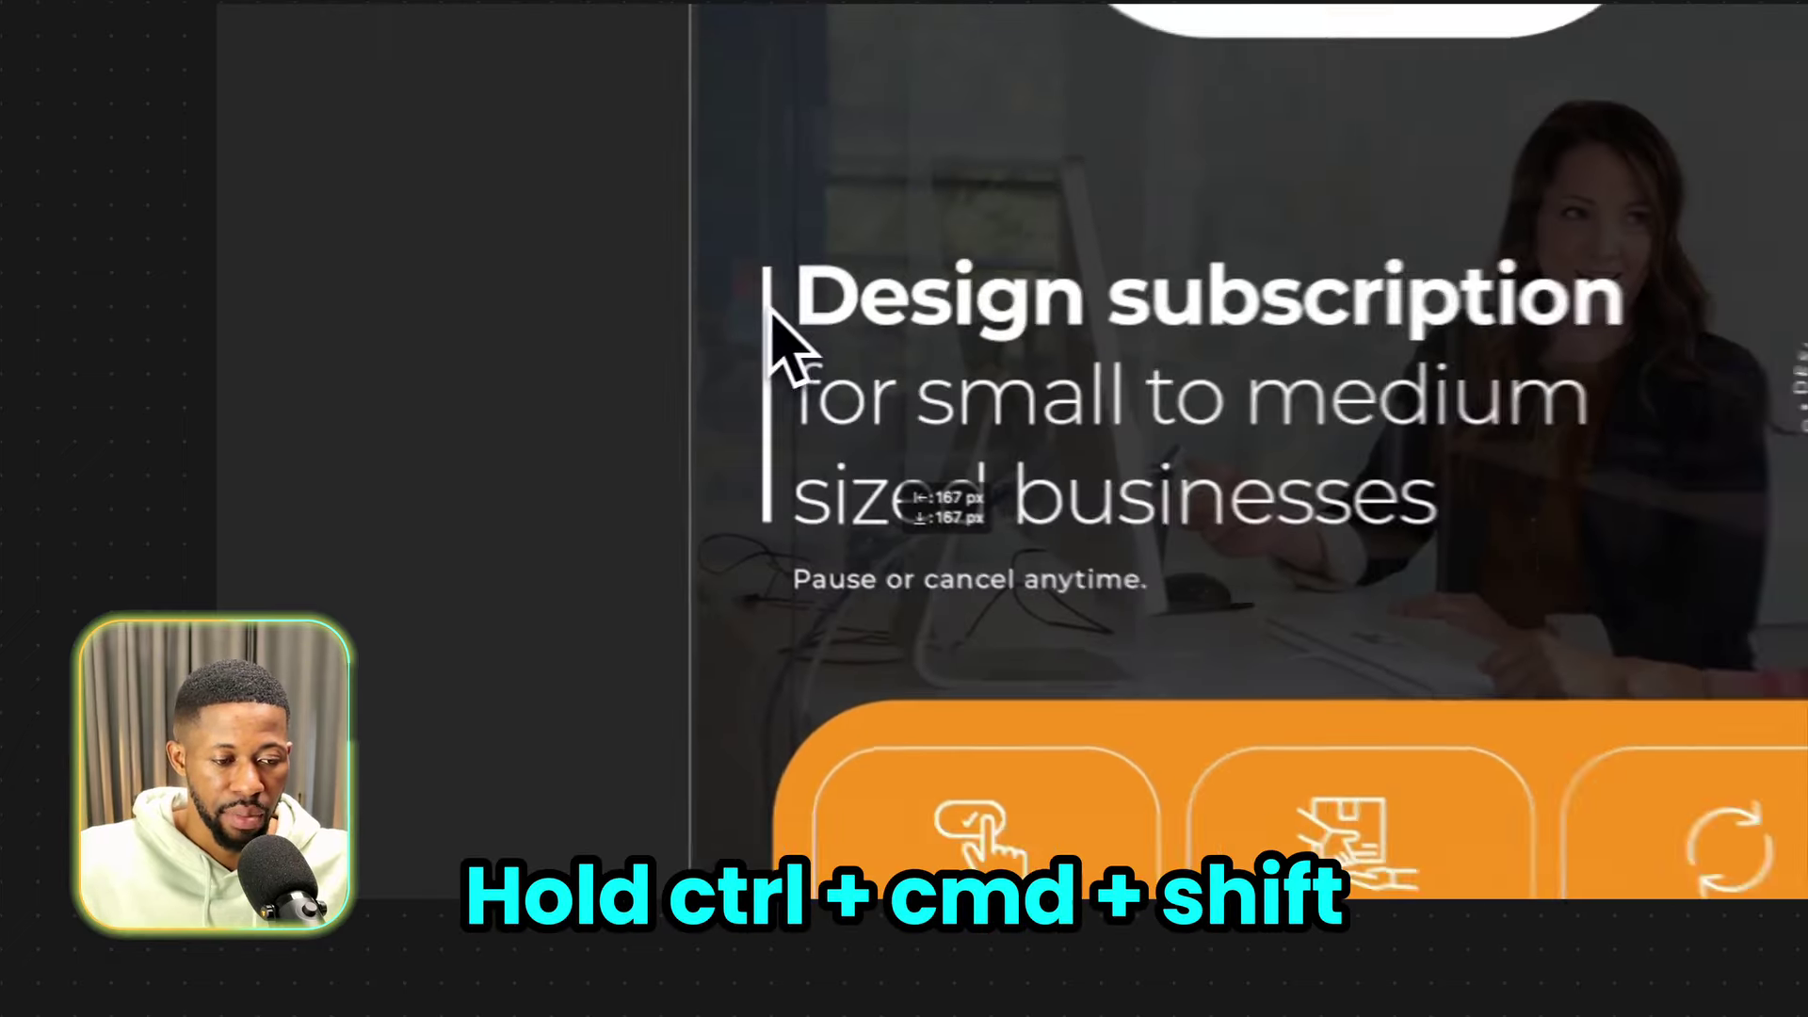
left_click_drag(973, 544, 1145, 529)
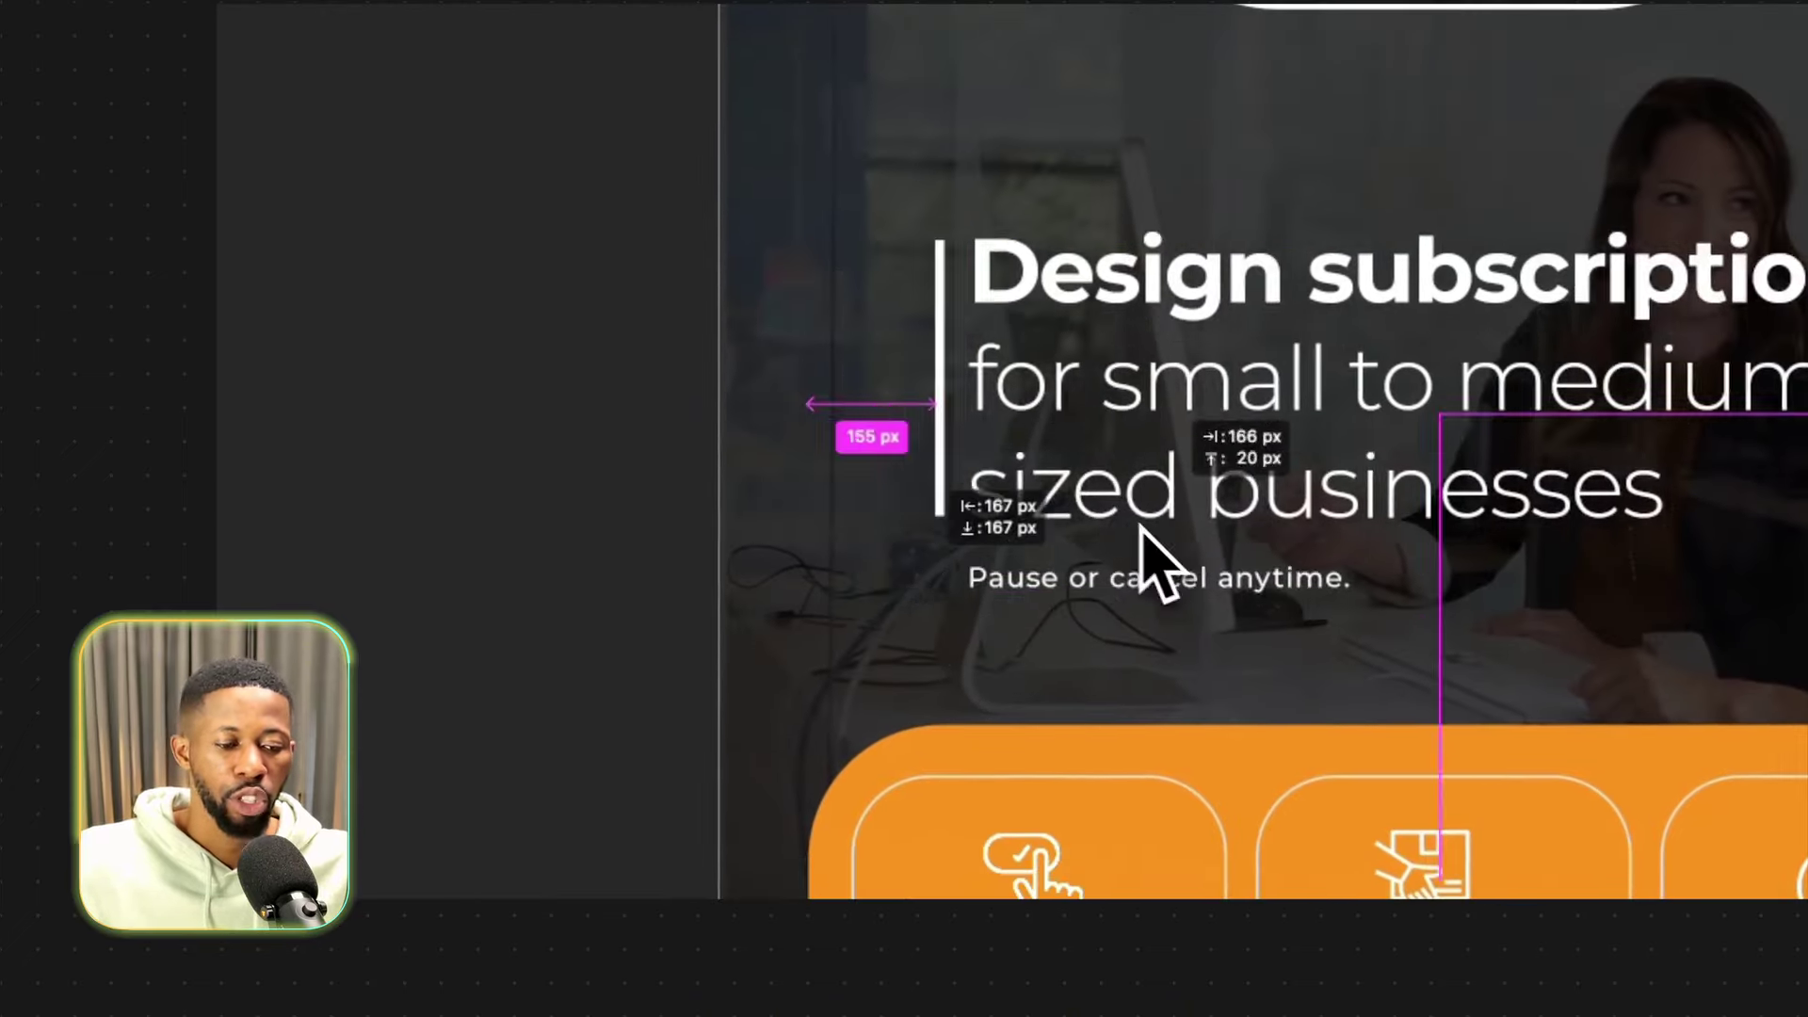
key("super+z")
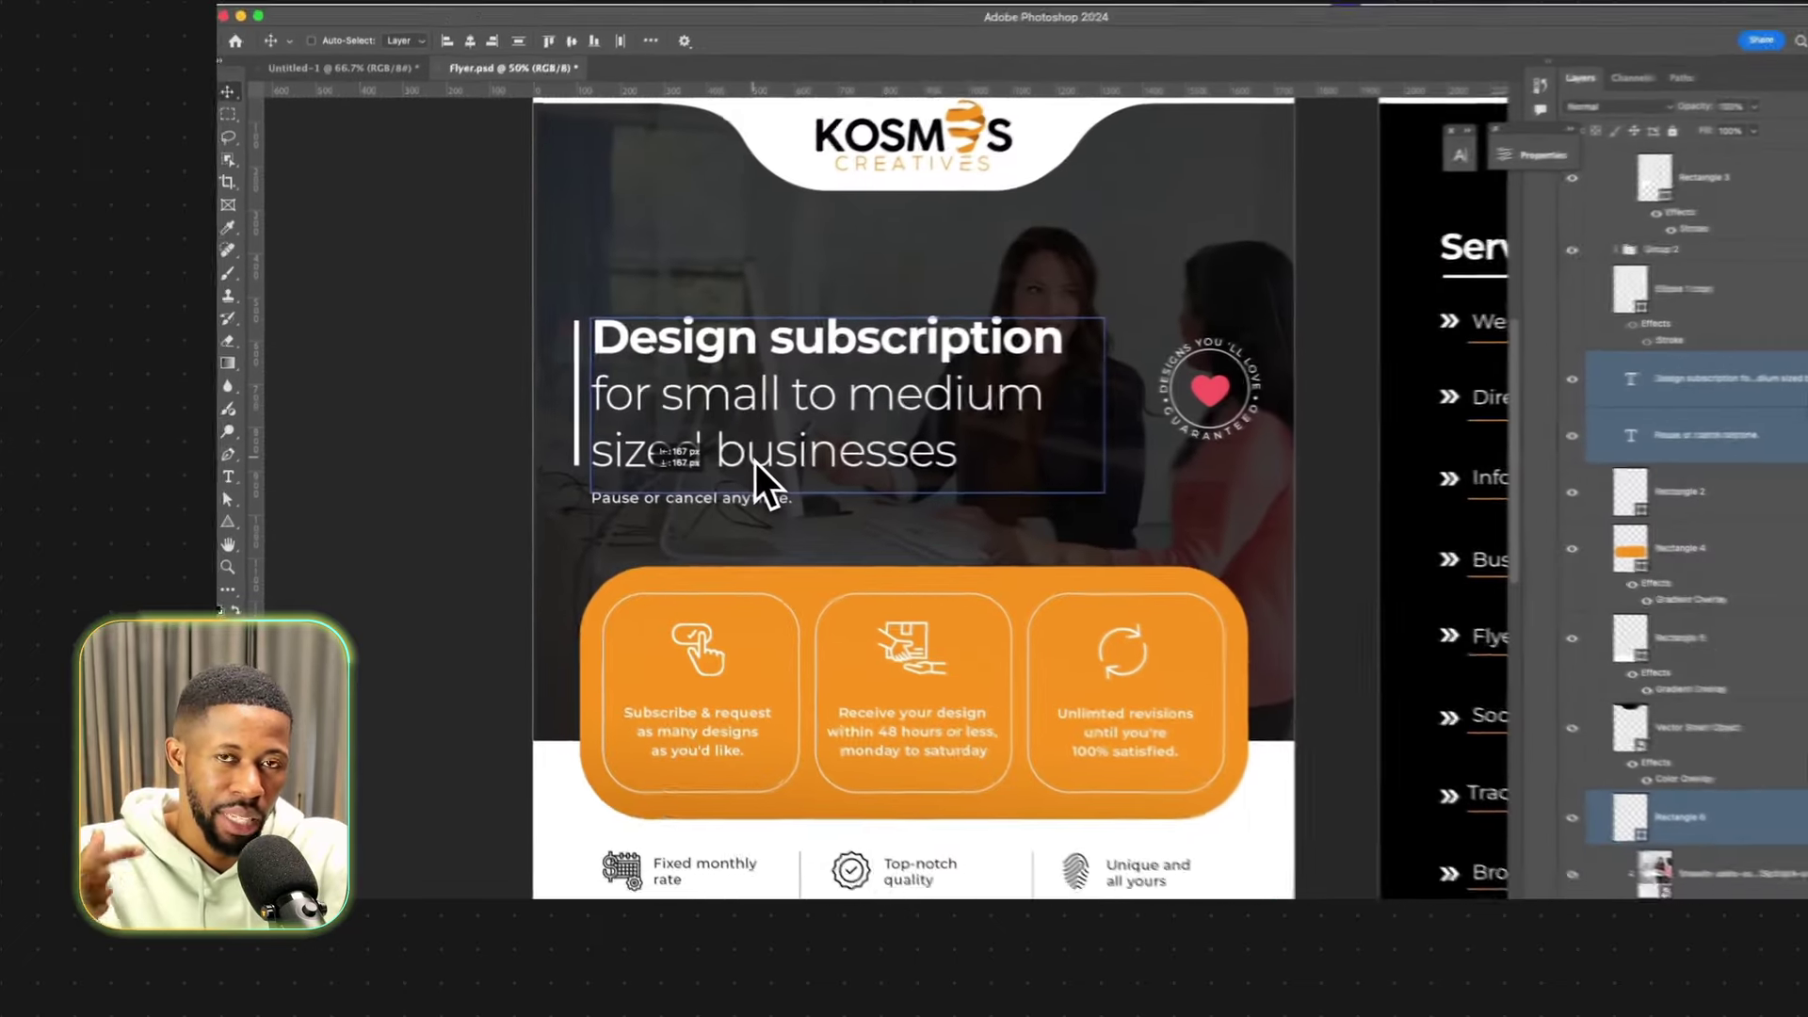
View the flyer at 100% and select the orange rounded panel, followed by the white outline around "Subscribe & request".
key("super+1")
scroll(808, 371, "down", 5)
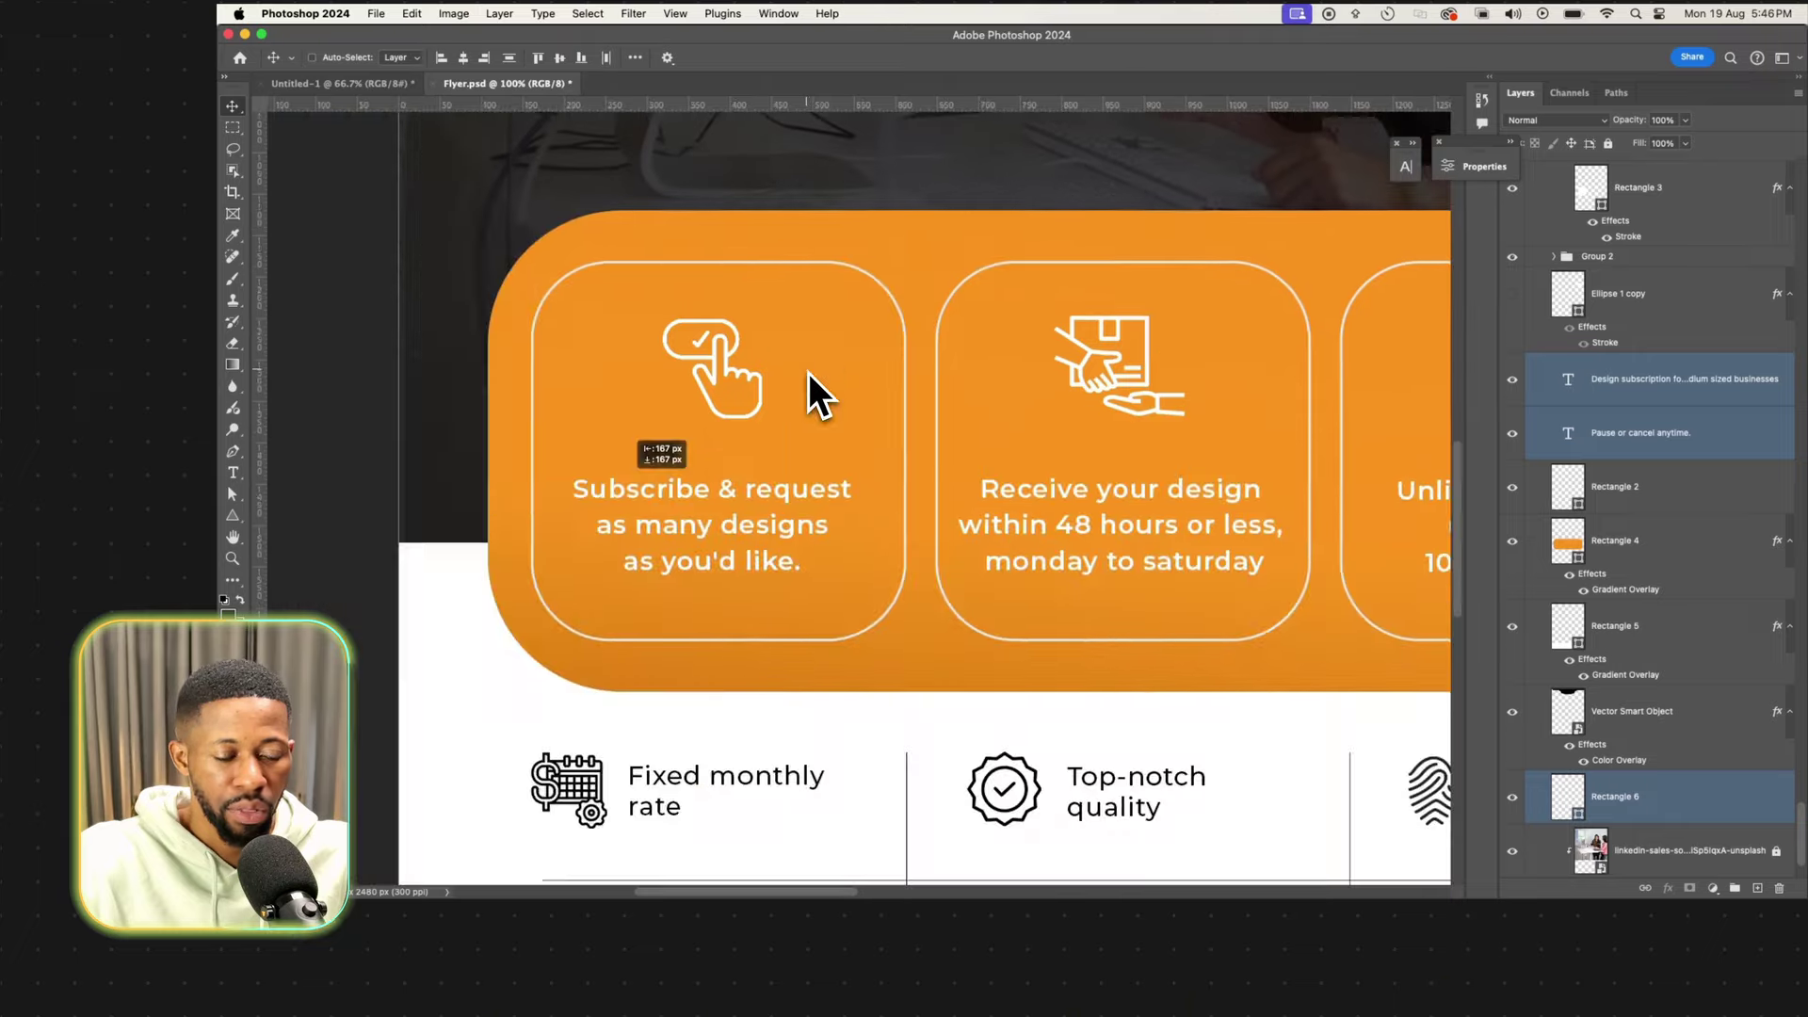
scroll(808, 371, "up", 1)
left_click(854, 265, "super")
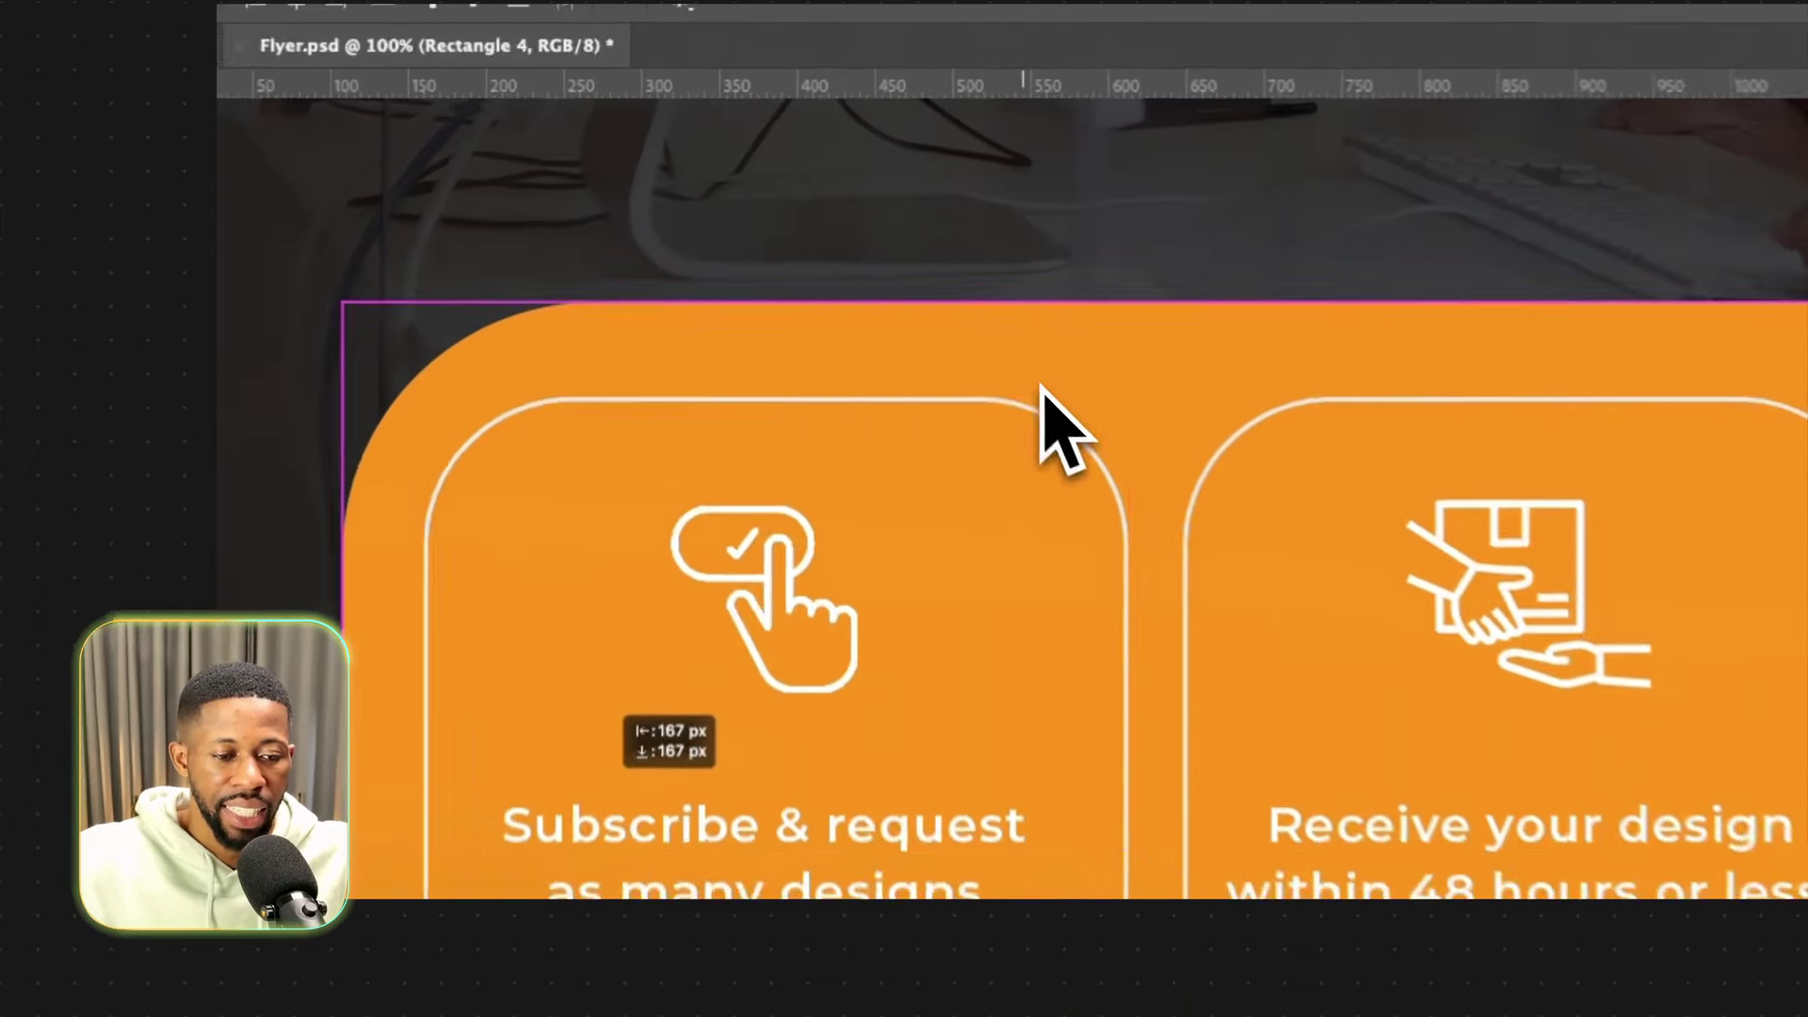
left_click(832, 276, "super")
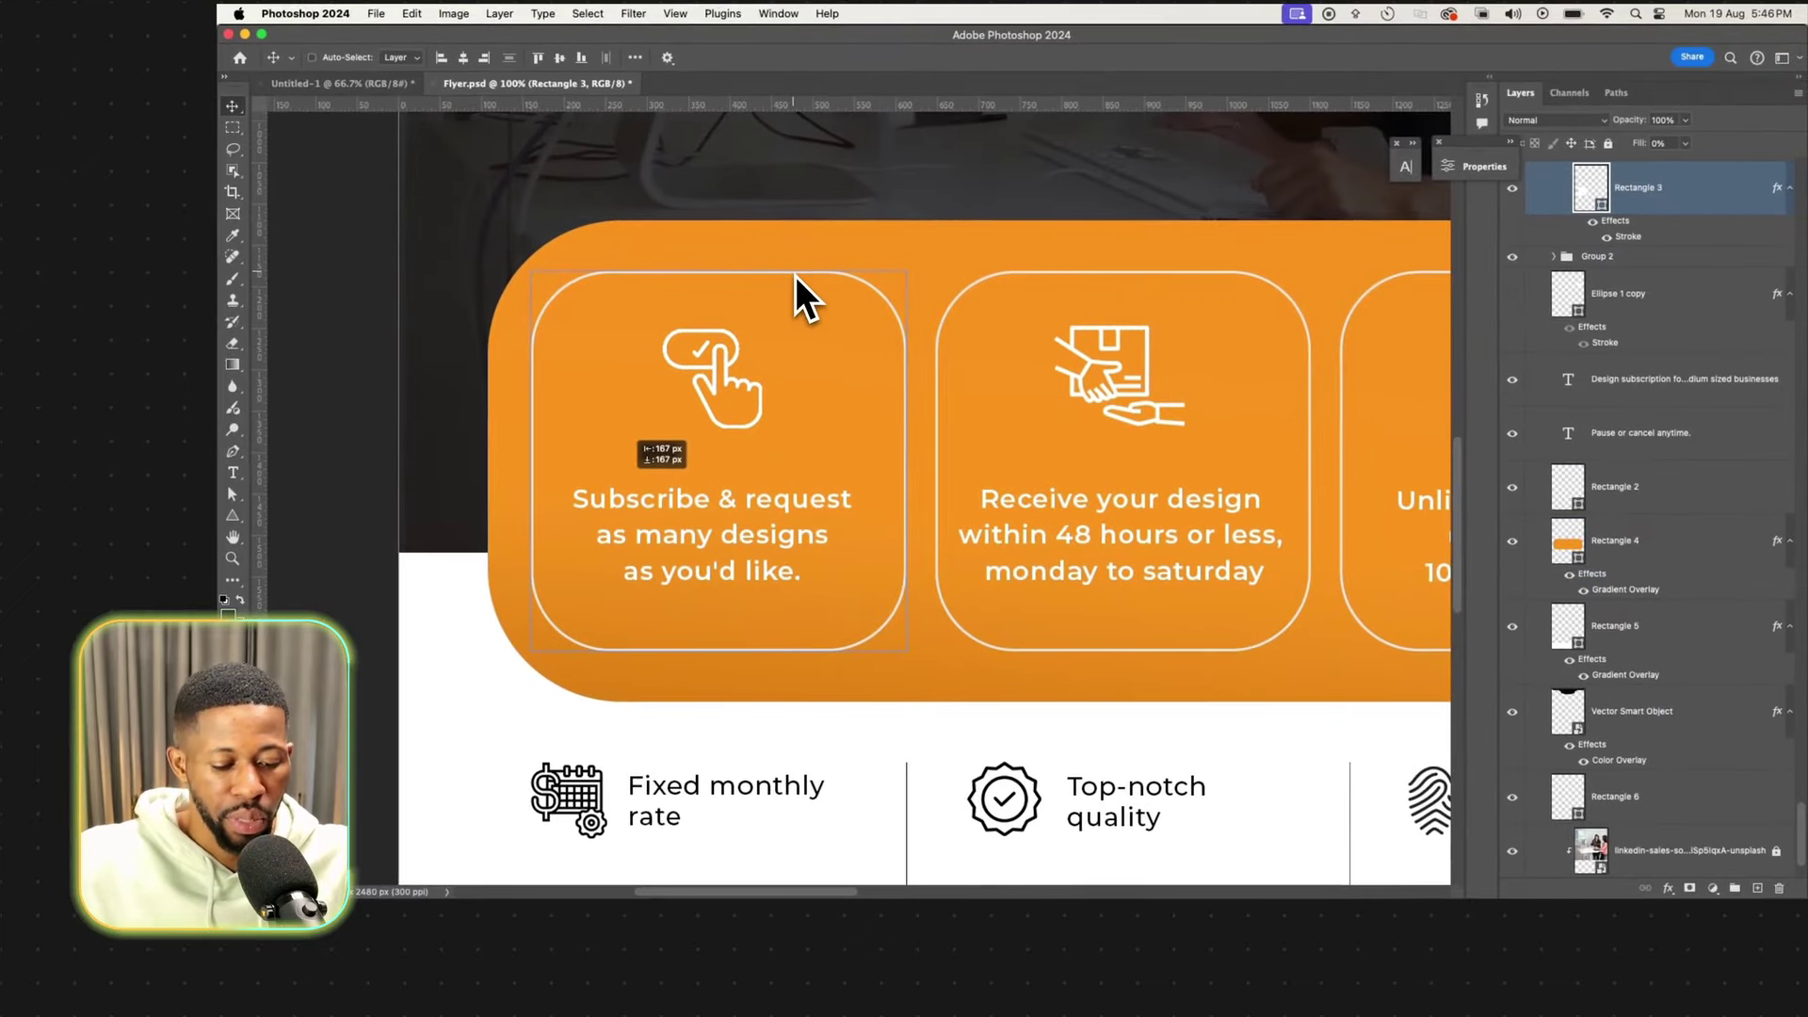
key("super")
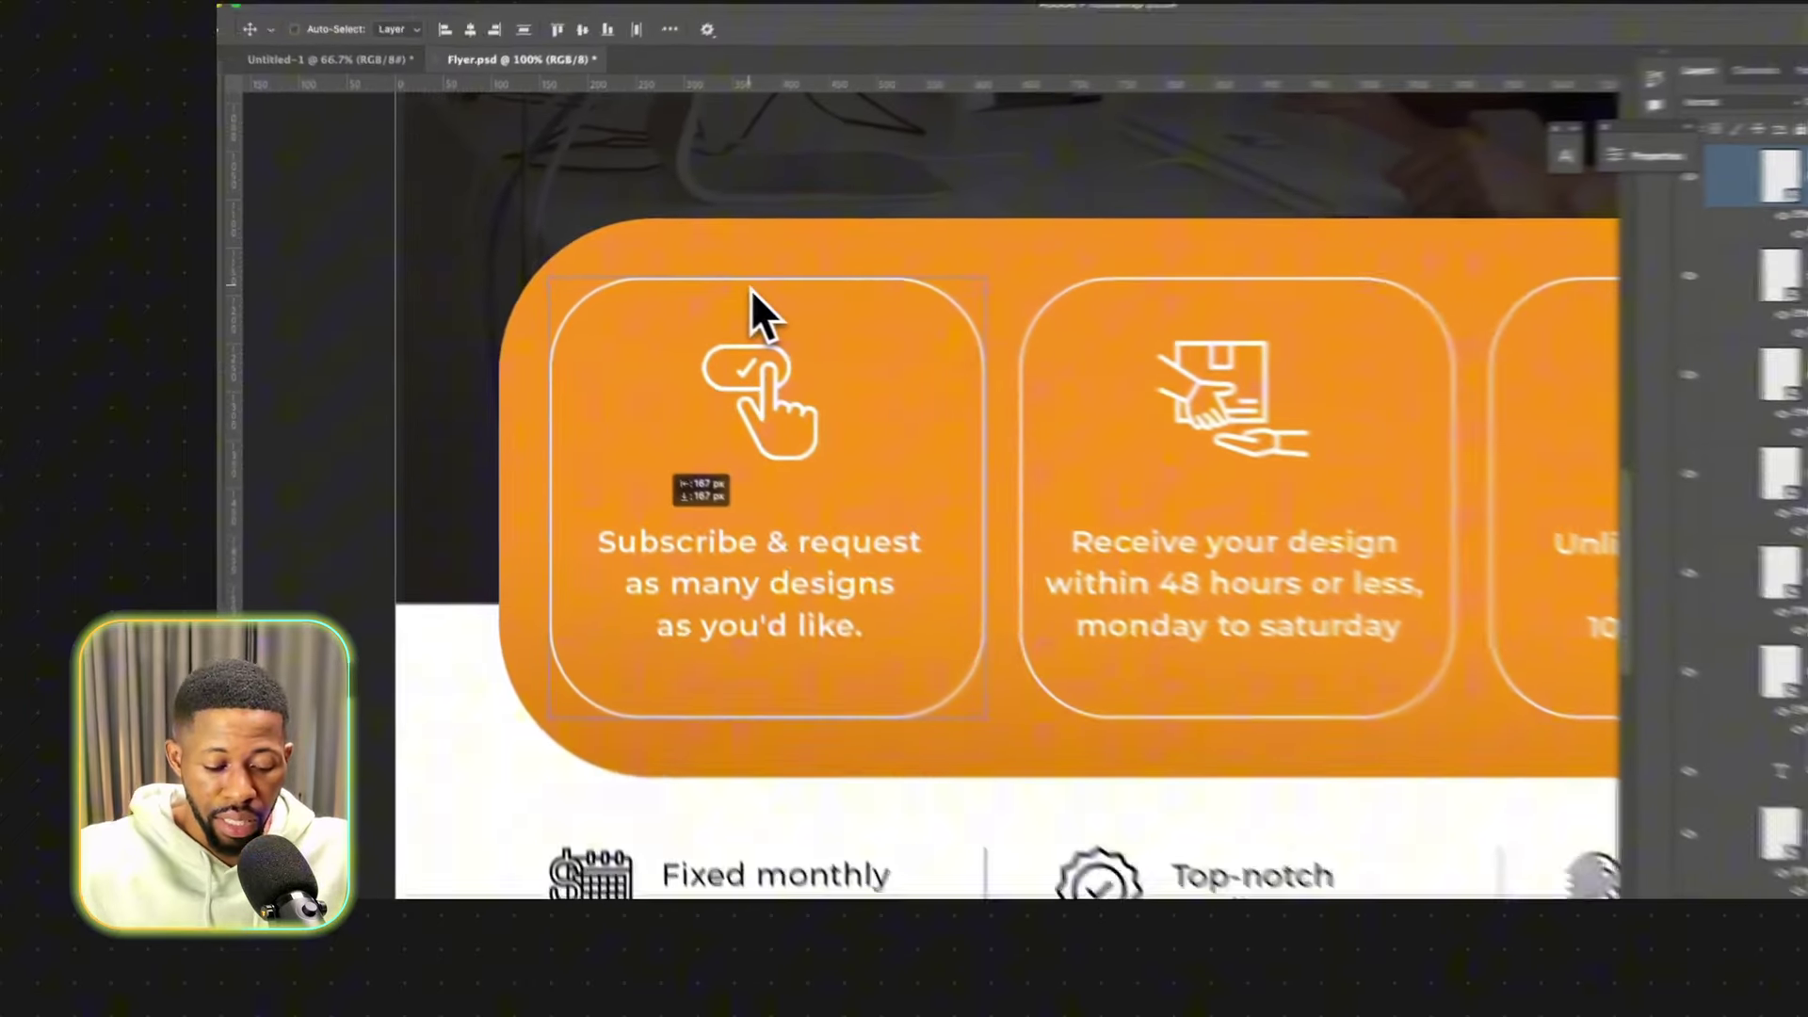
Bring both artboards into view, switch to the Artboard tool, and select Front, Back and Front again.
key("super+minus")
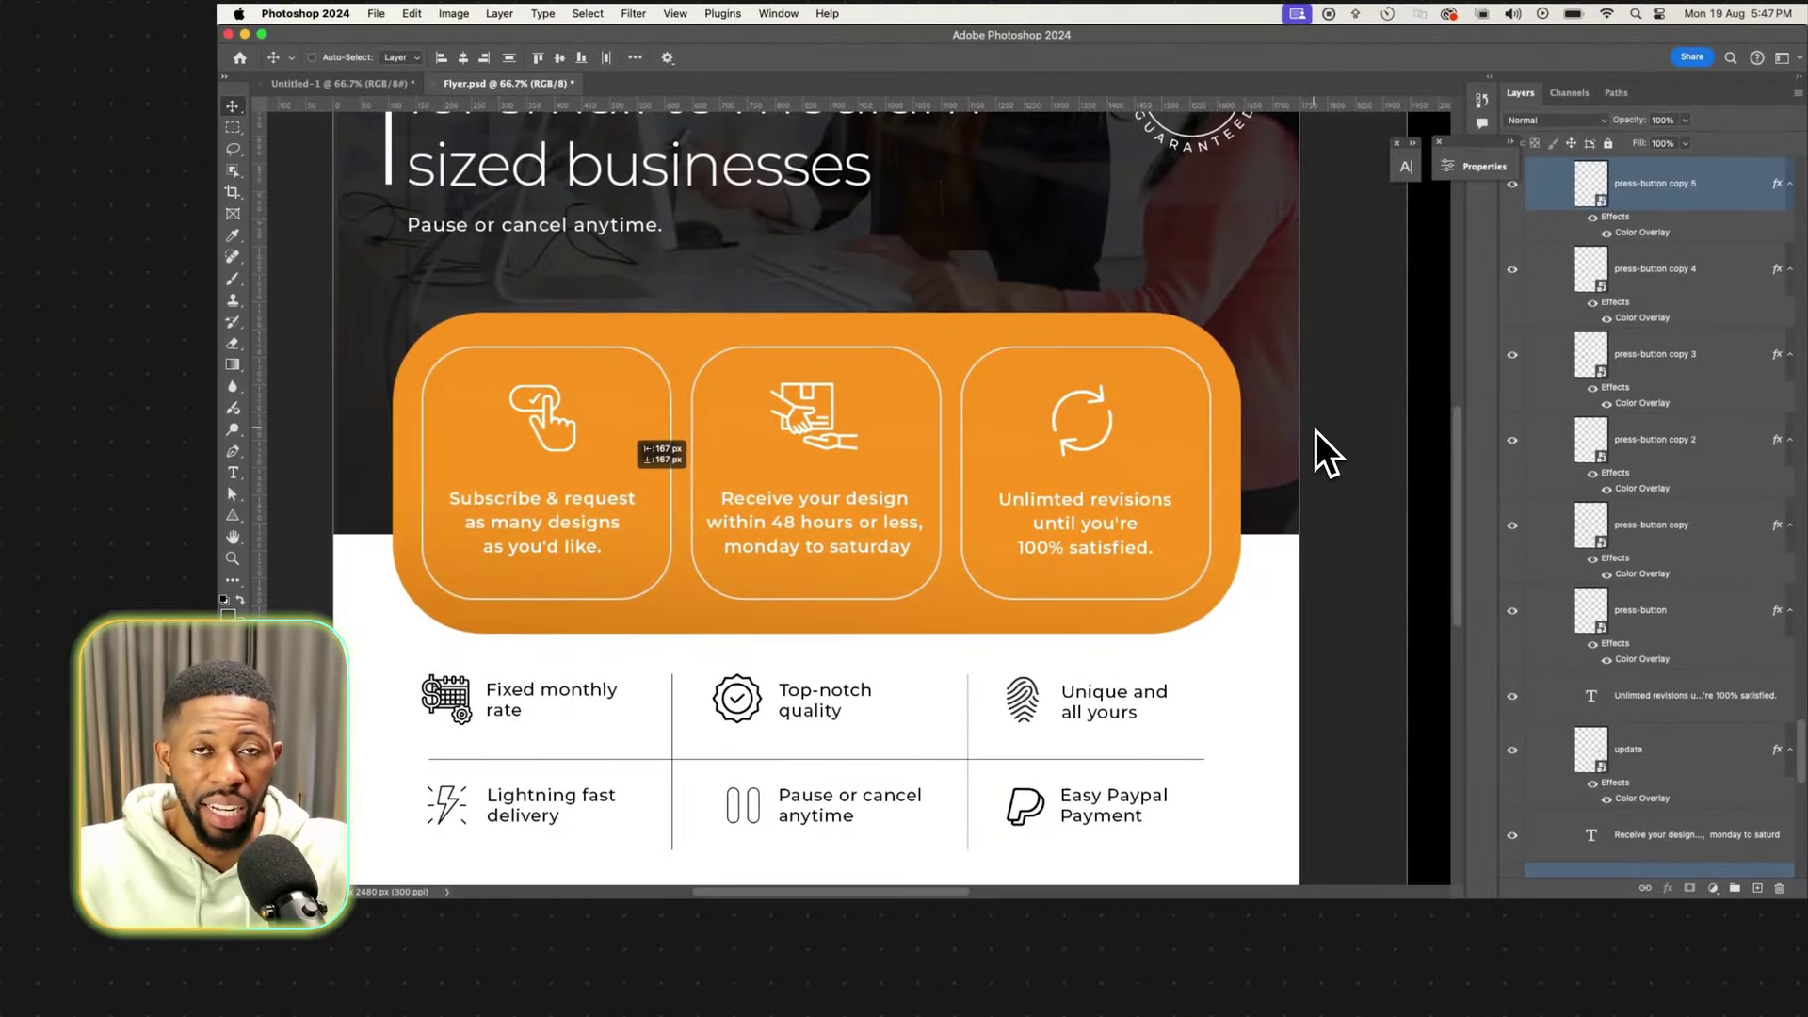
key("super+minus")
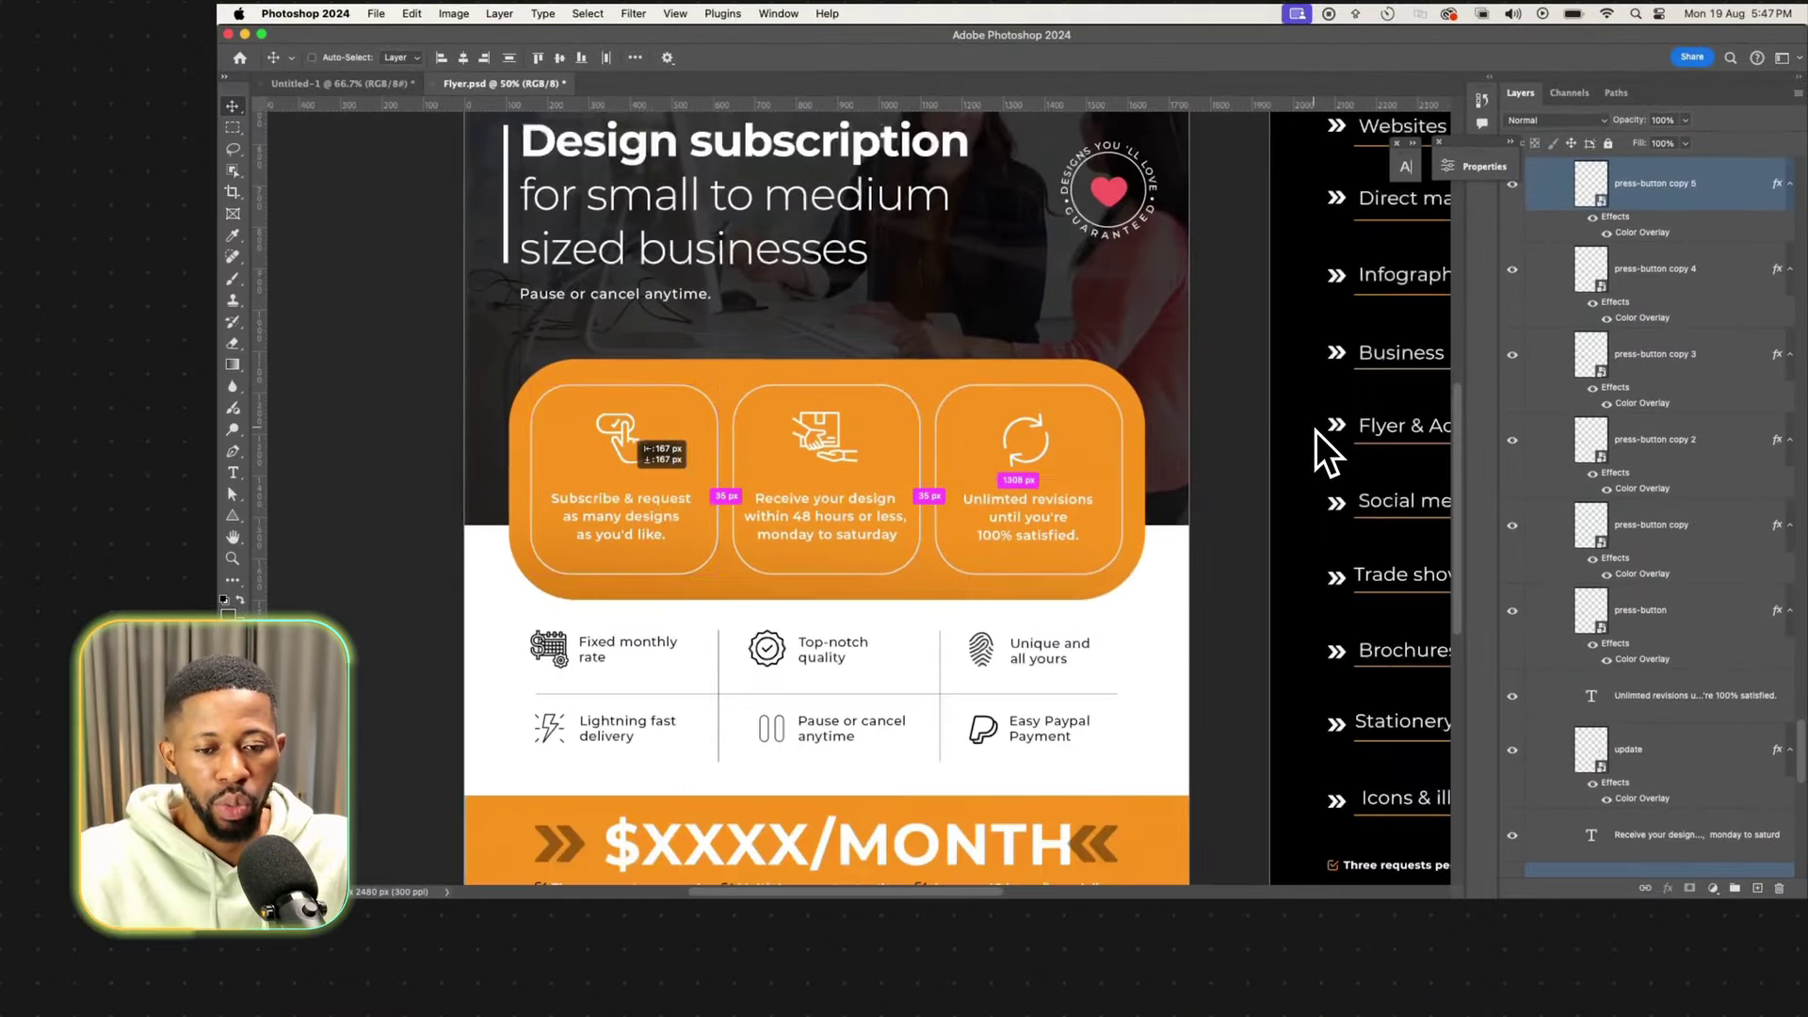
scroll(1314, 431, "up", 3)
scroll(1703, 311, "down", 5)
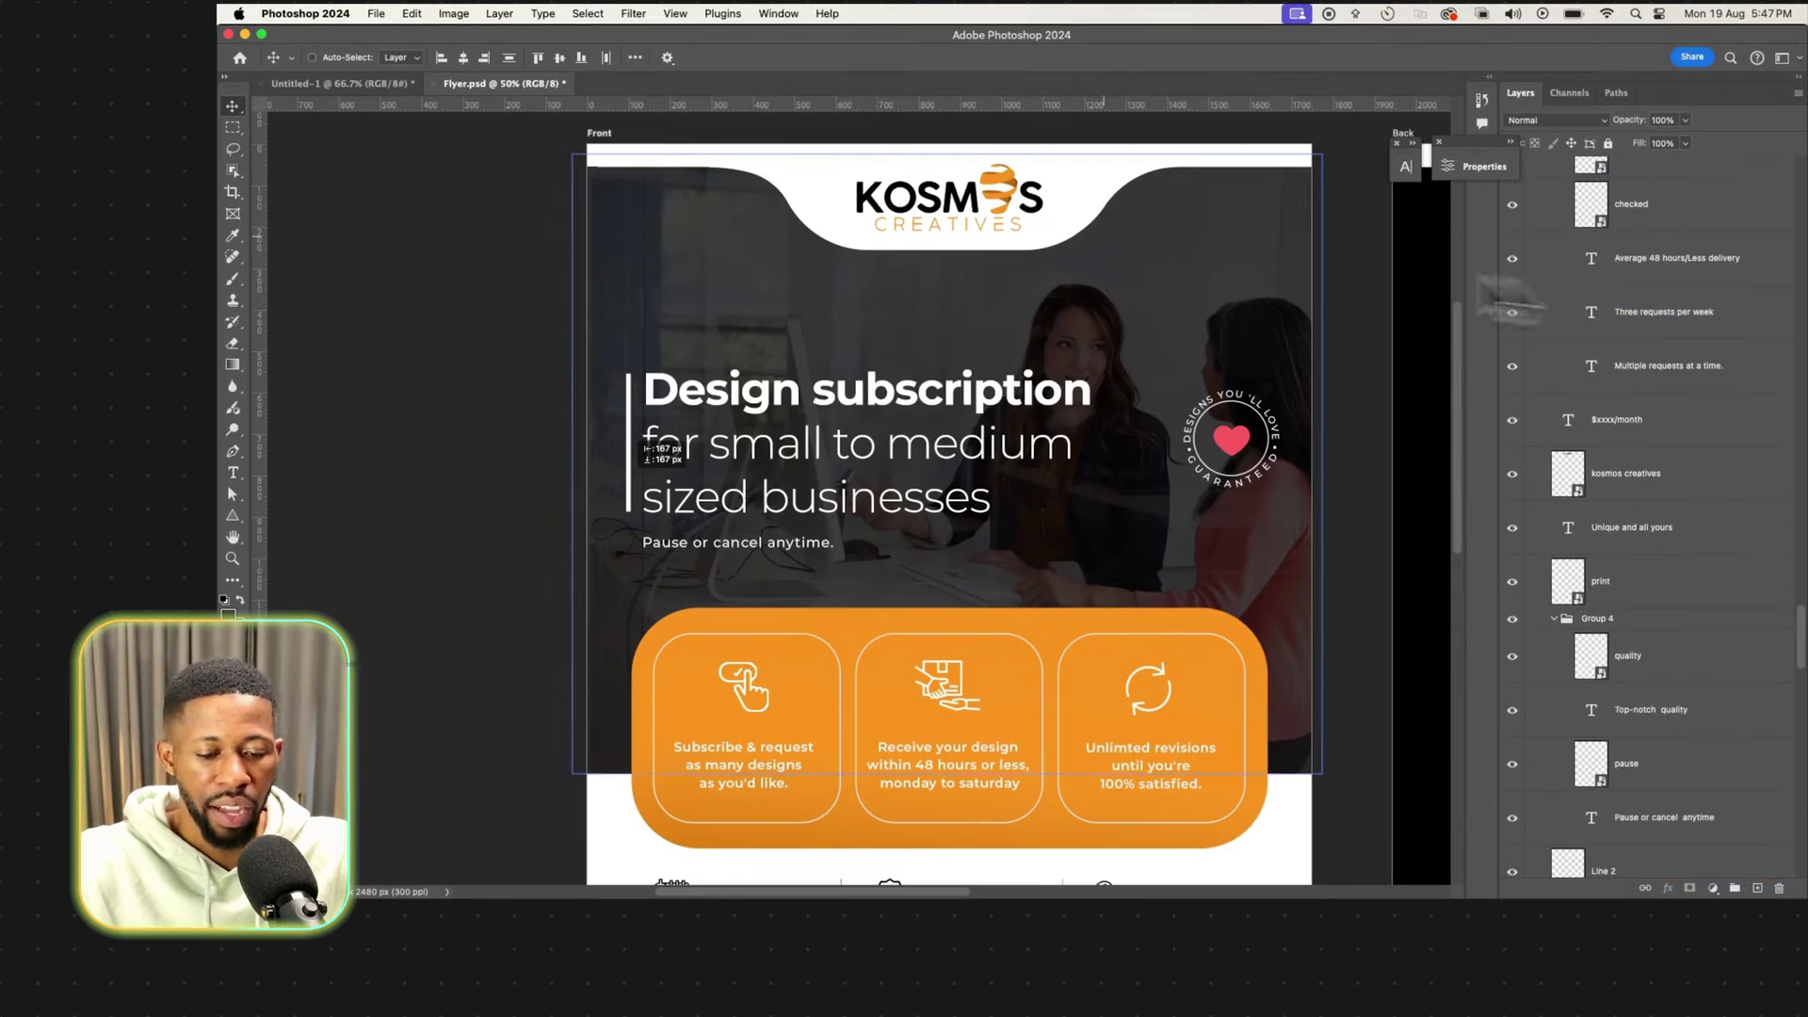
key("super+0")
key("super+minus")
key("shift+v")
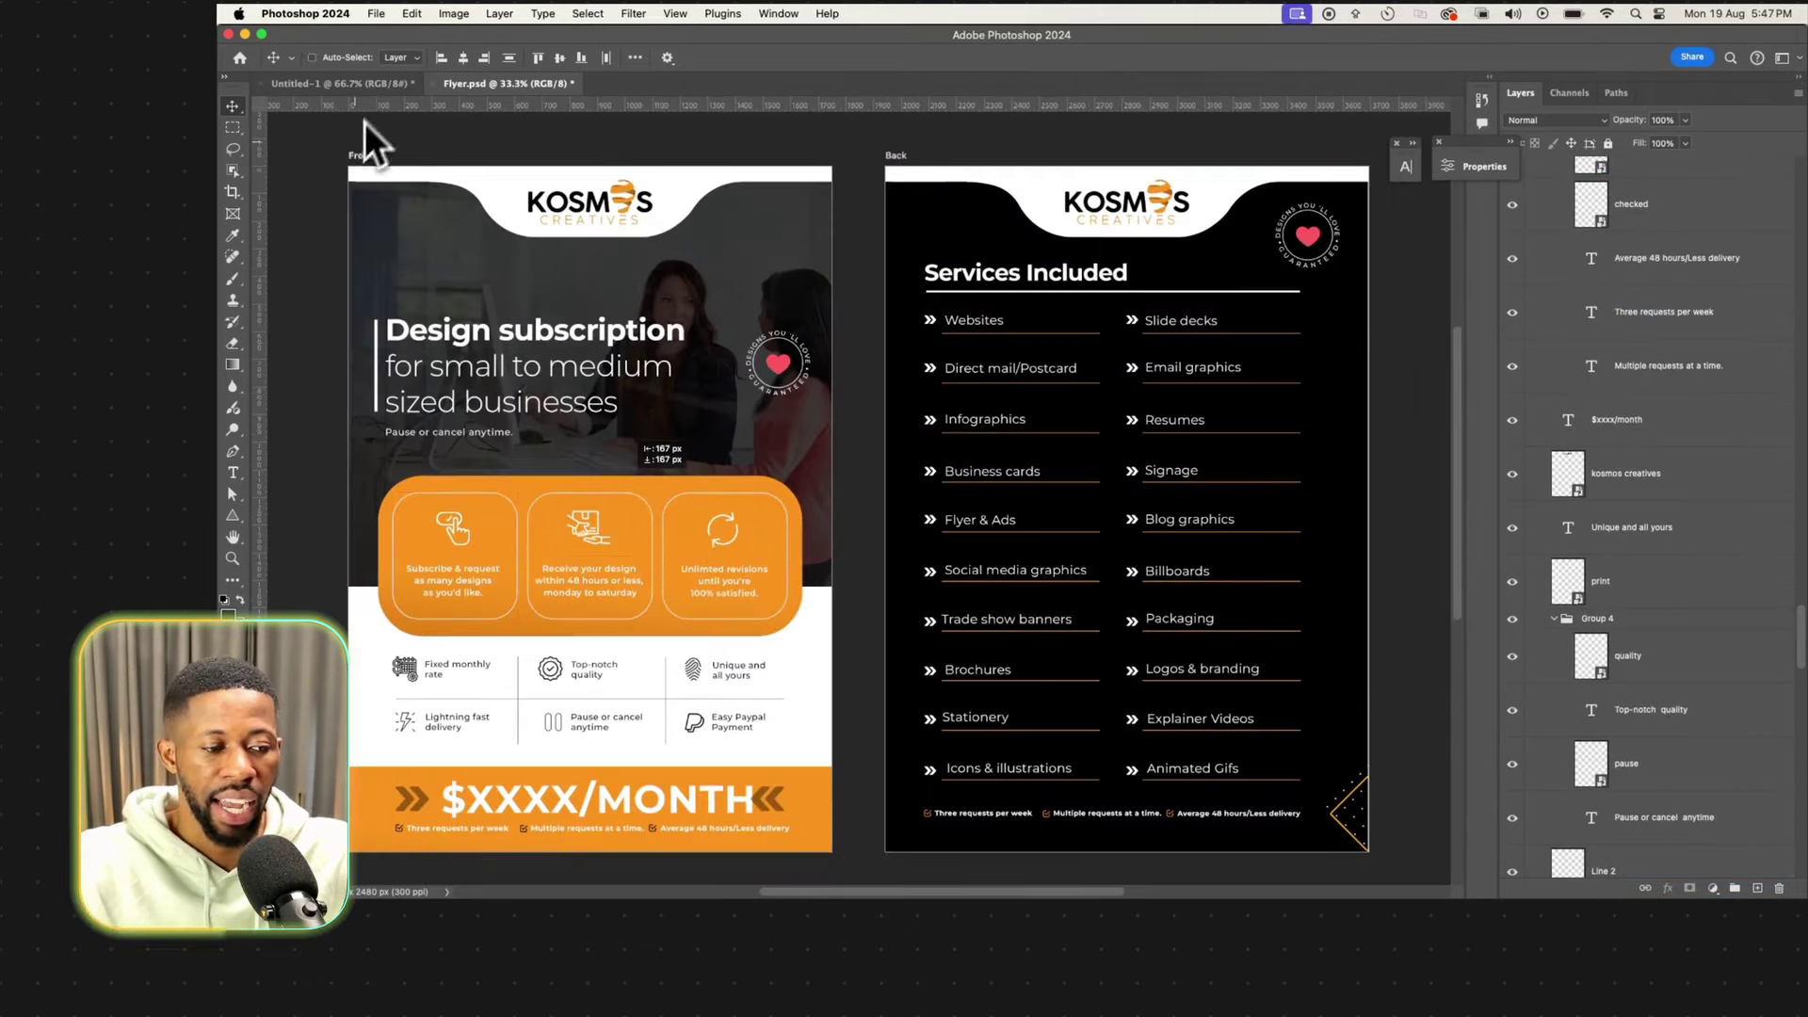
left_click(363, 162)
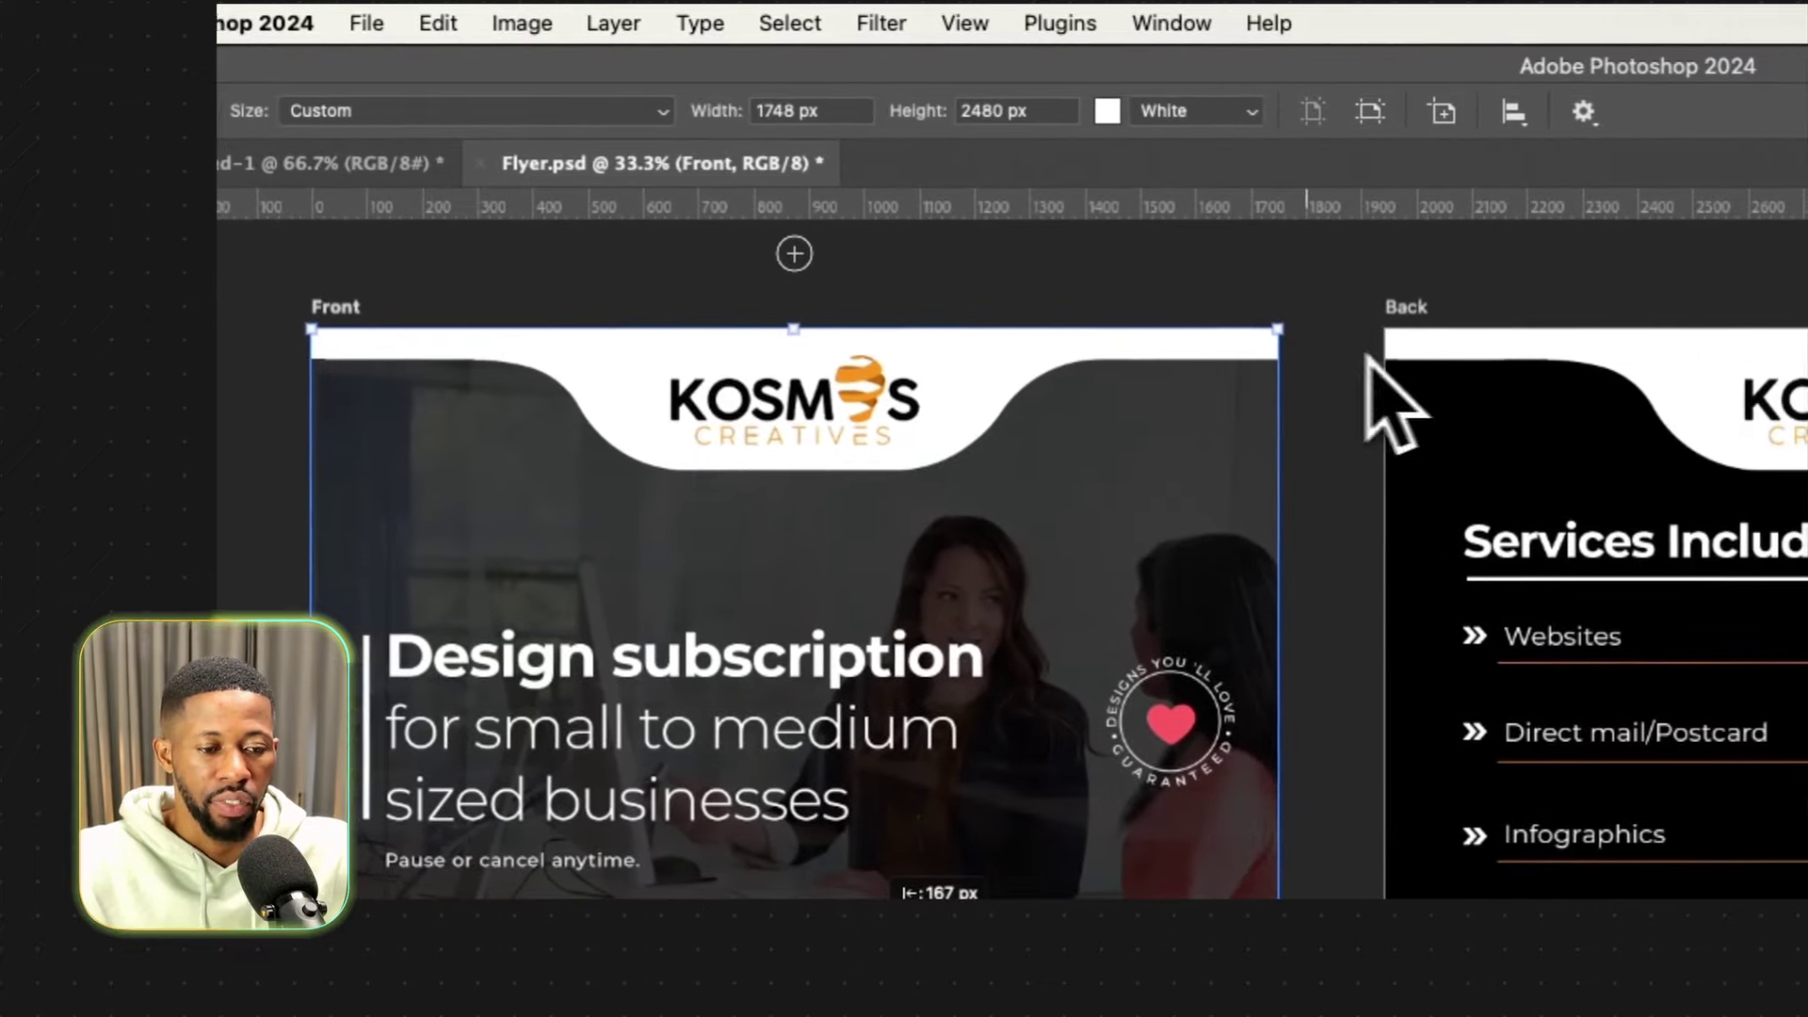
left_click(1393, 330)
left_click(377, 343)
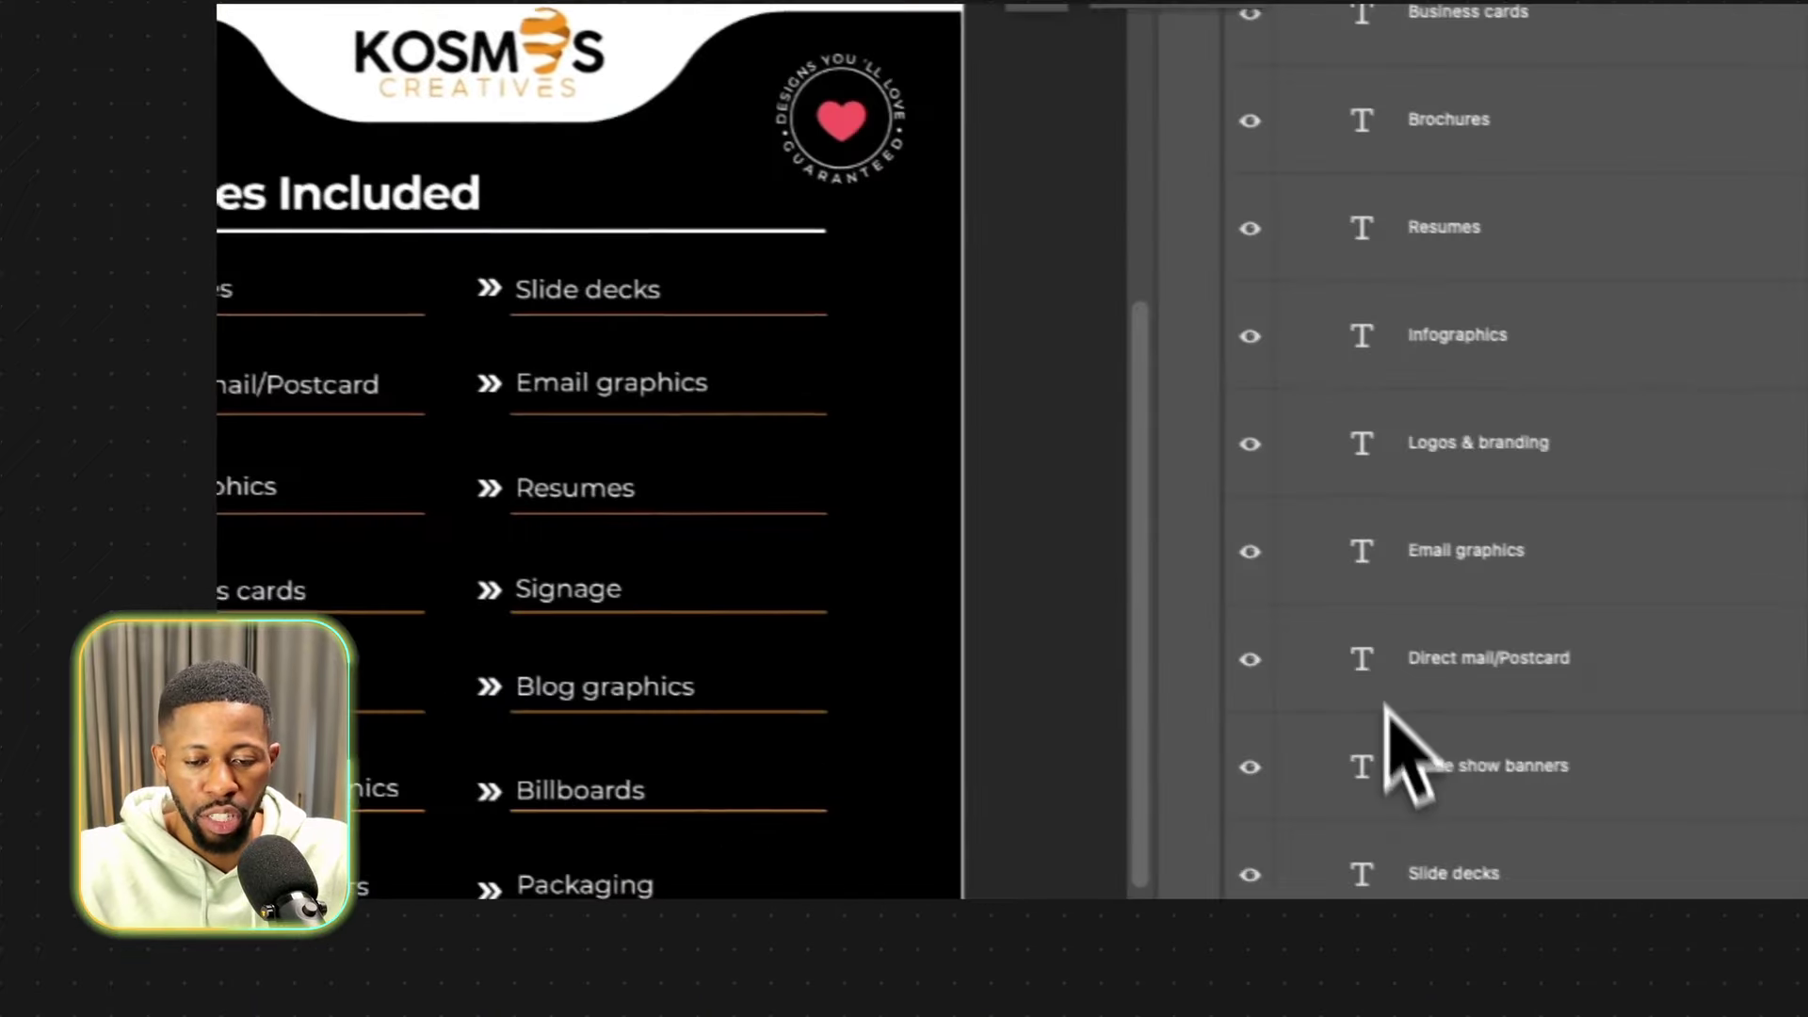
Collapse Group 5, Group 4 and Group 3 in the Front artboard's layers and review the layers below them.
scroll(1695, 791, "down", 10)
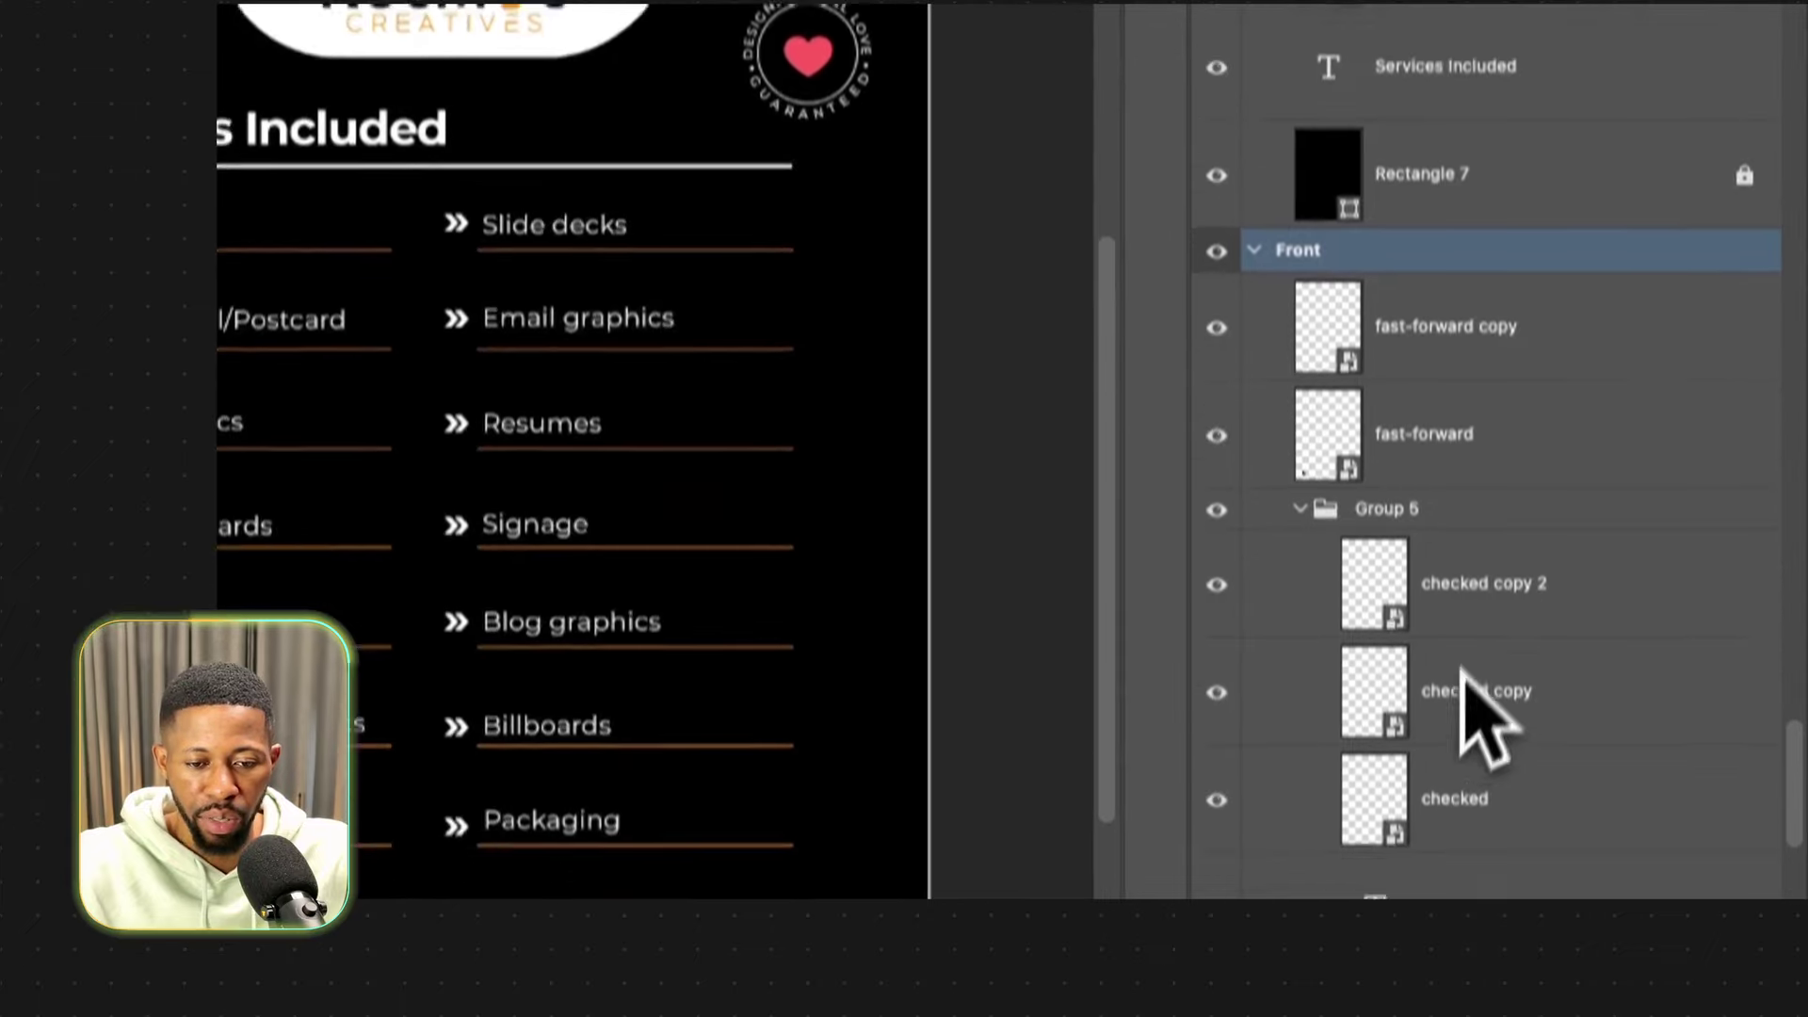
scroll(1780, 744, "down", 2)
left_click(1301, 330)
scroll(1300, 322, "down", 5)
left_click(1301, 222)
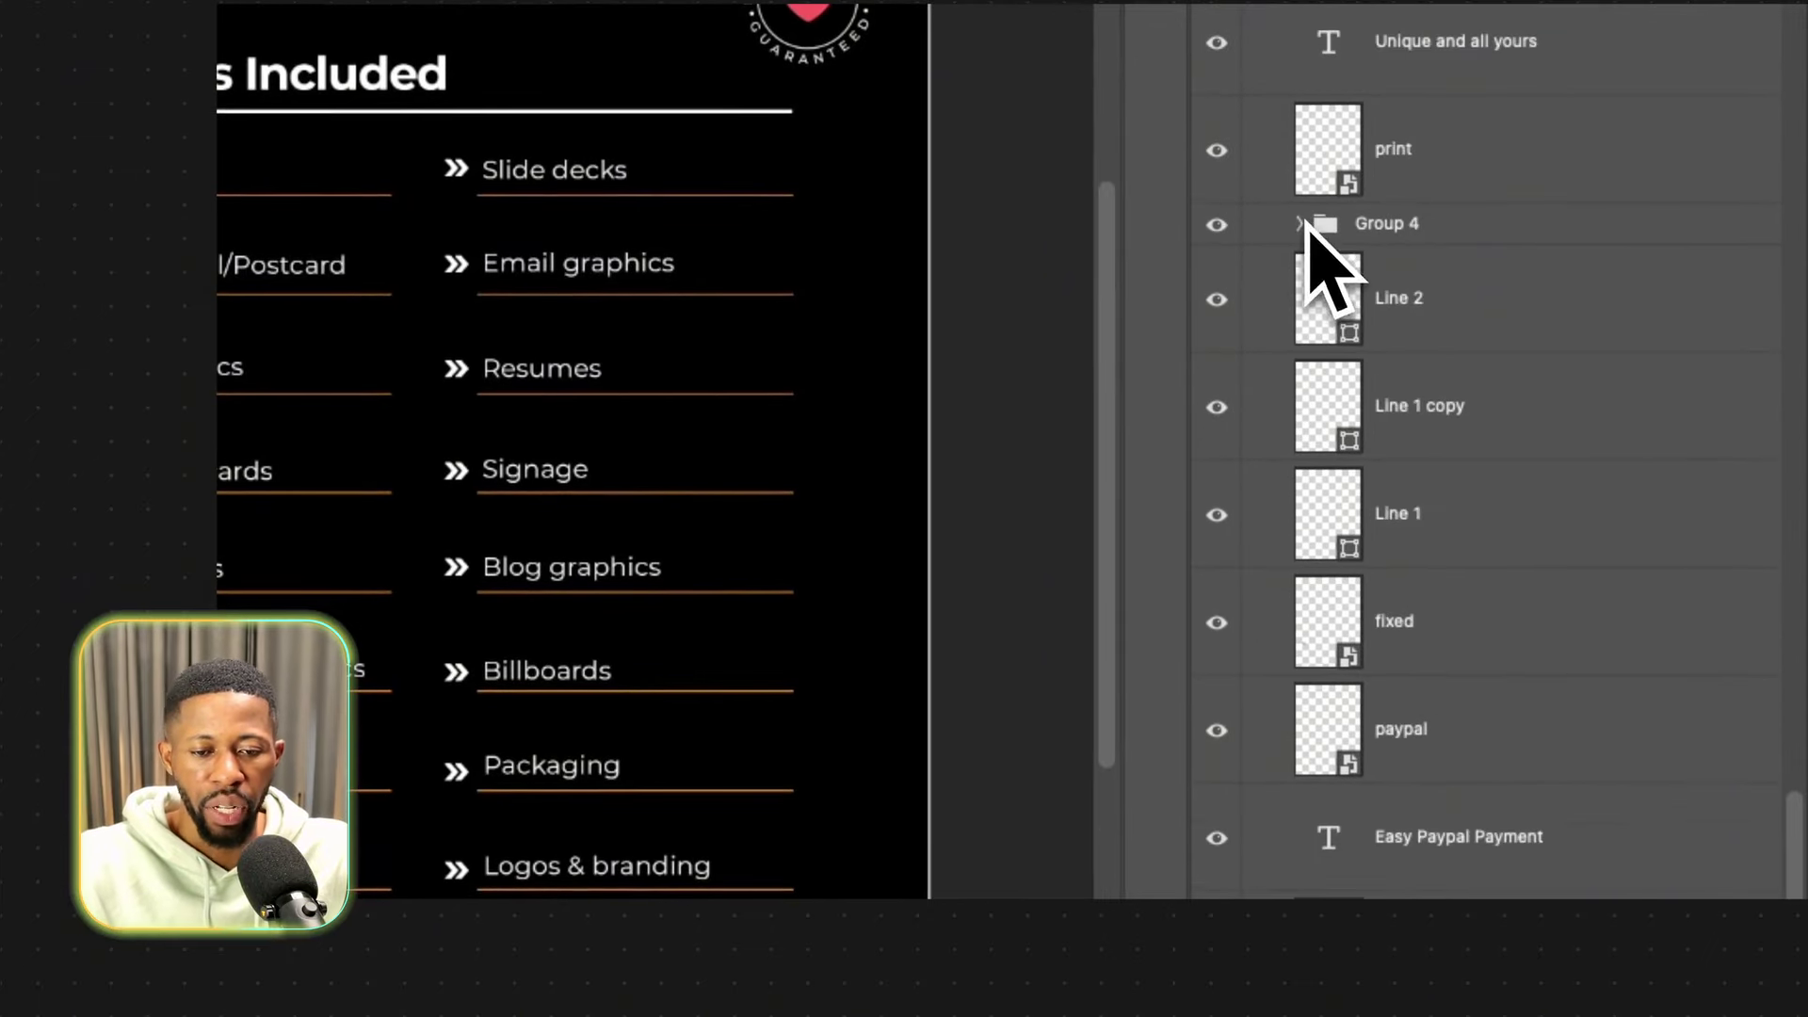
scroll(1346, 341, "down", 7)
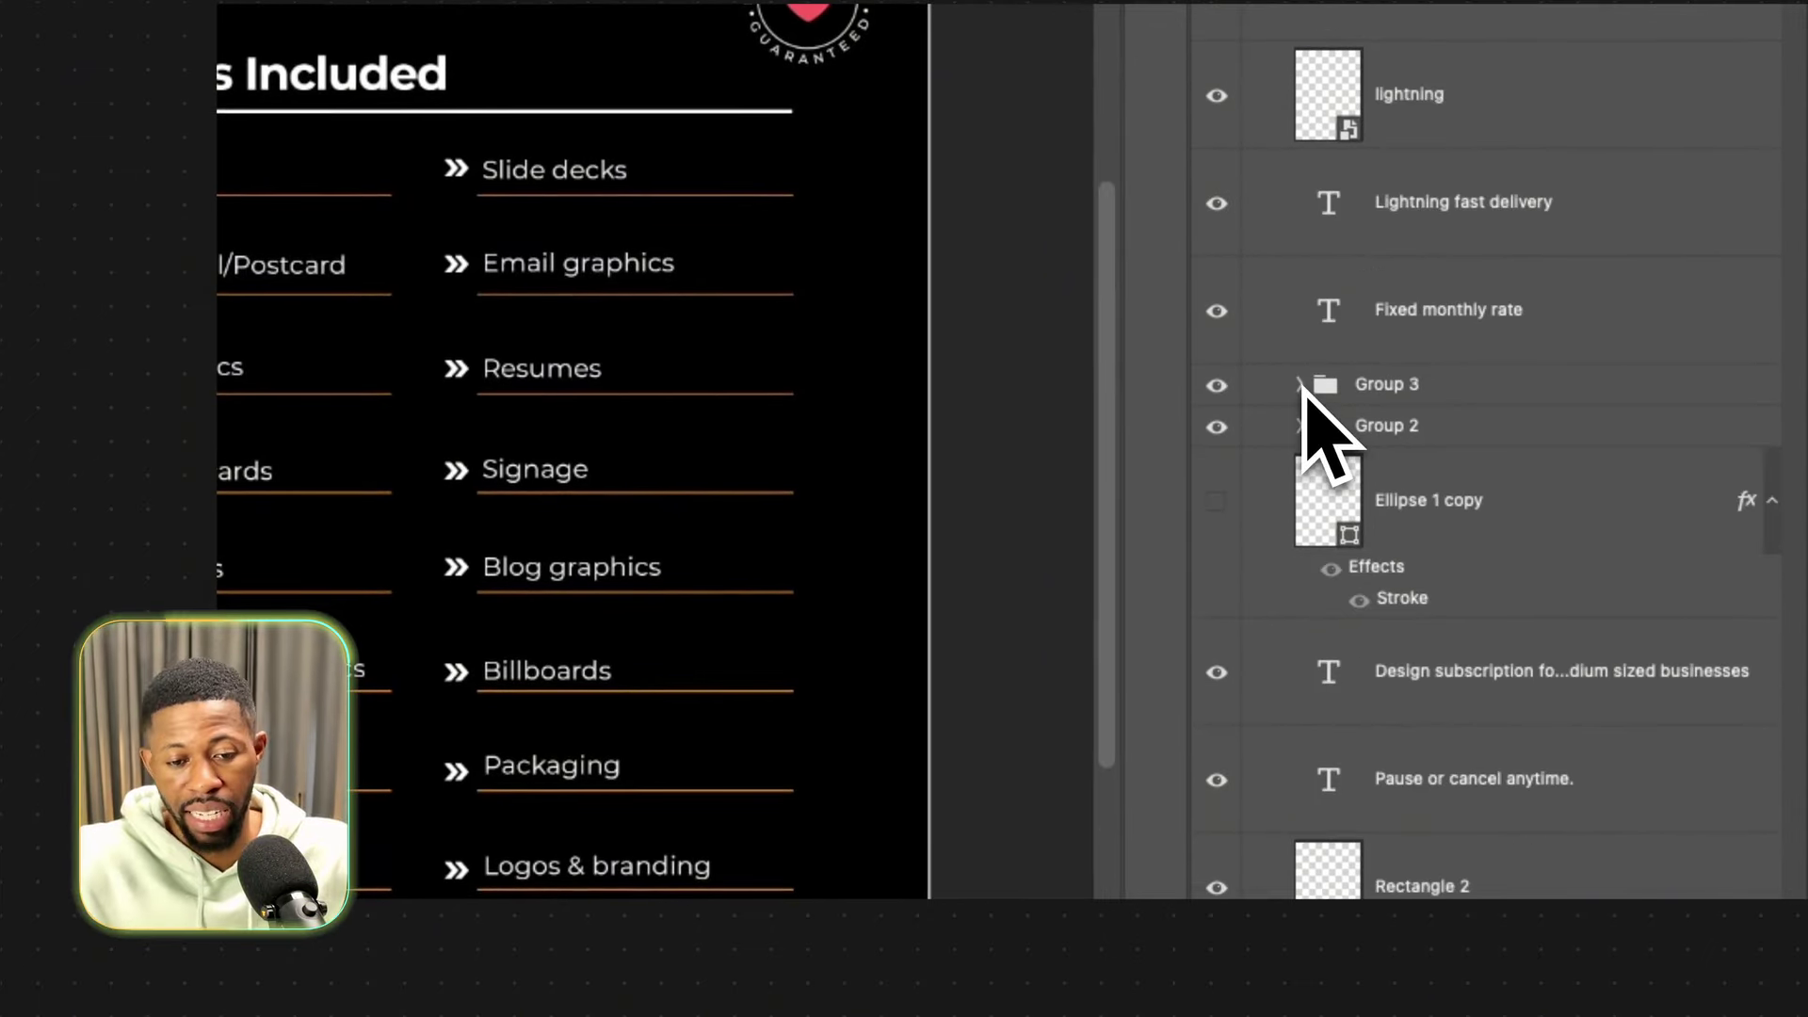
scroll(1302, 386, "down", 5)
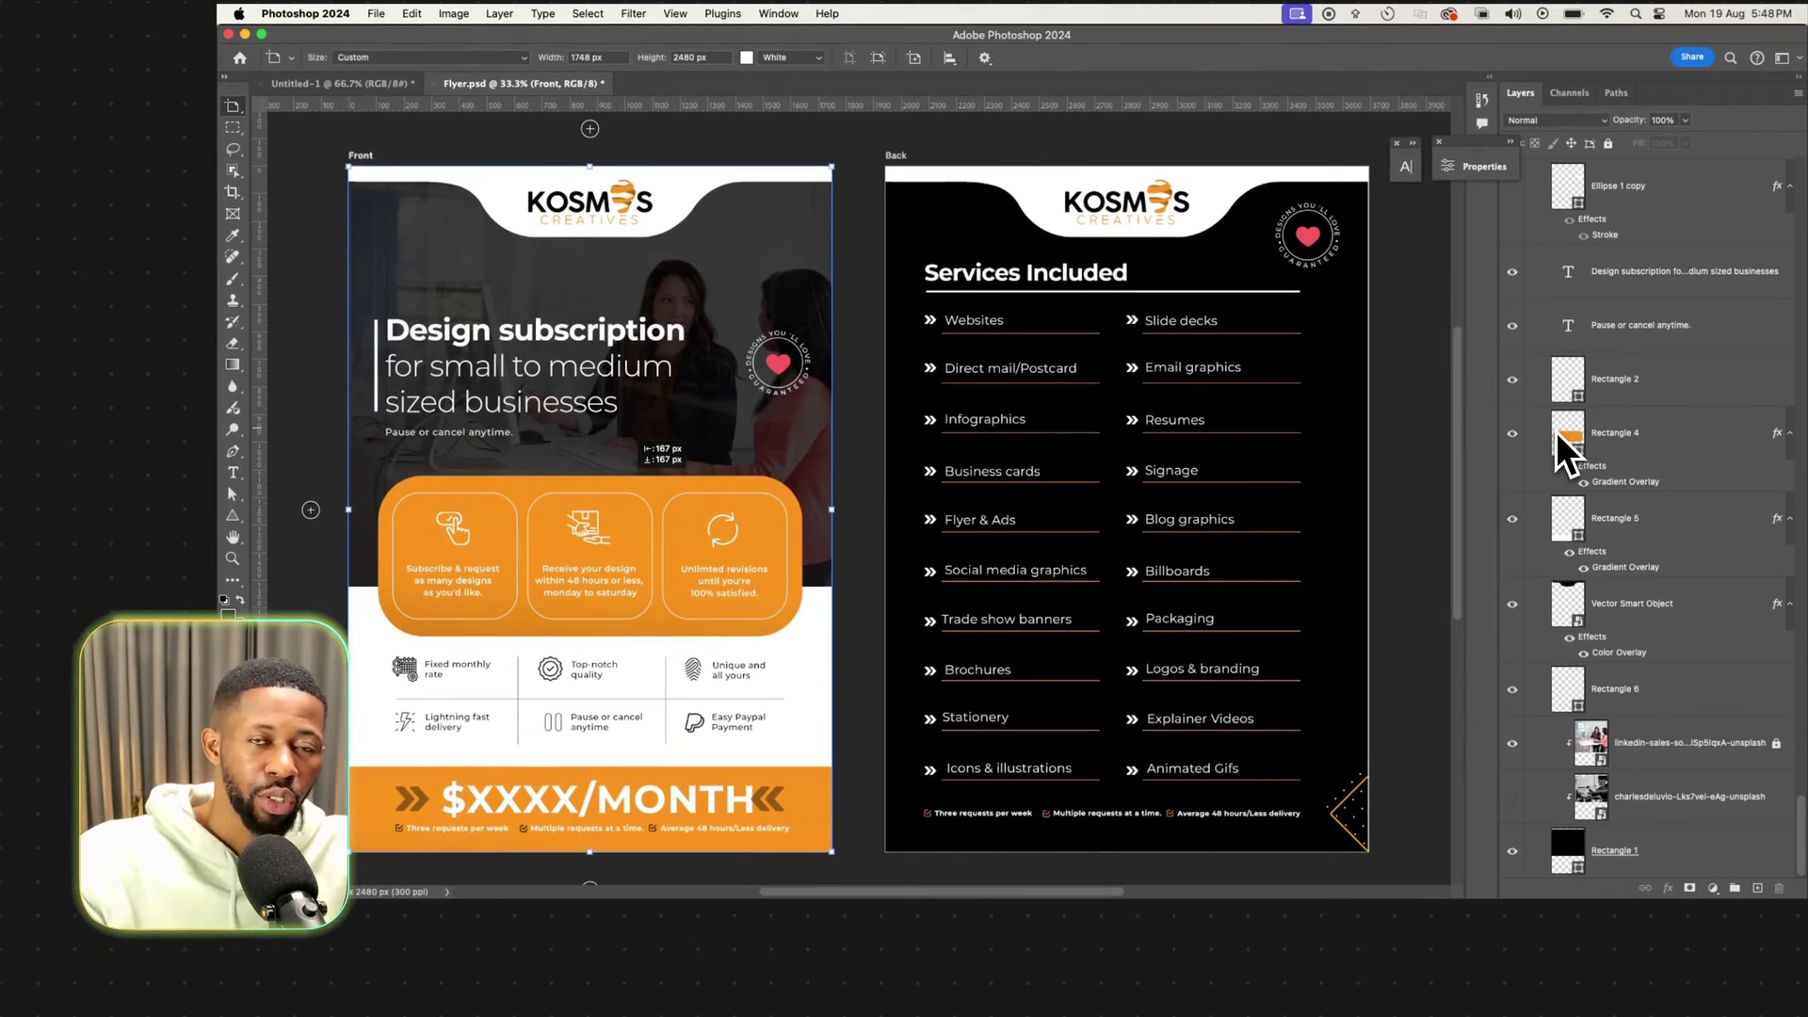
scroll(1556, 432, "up", 3)
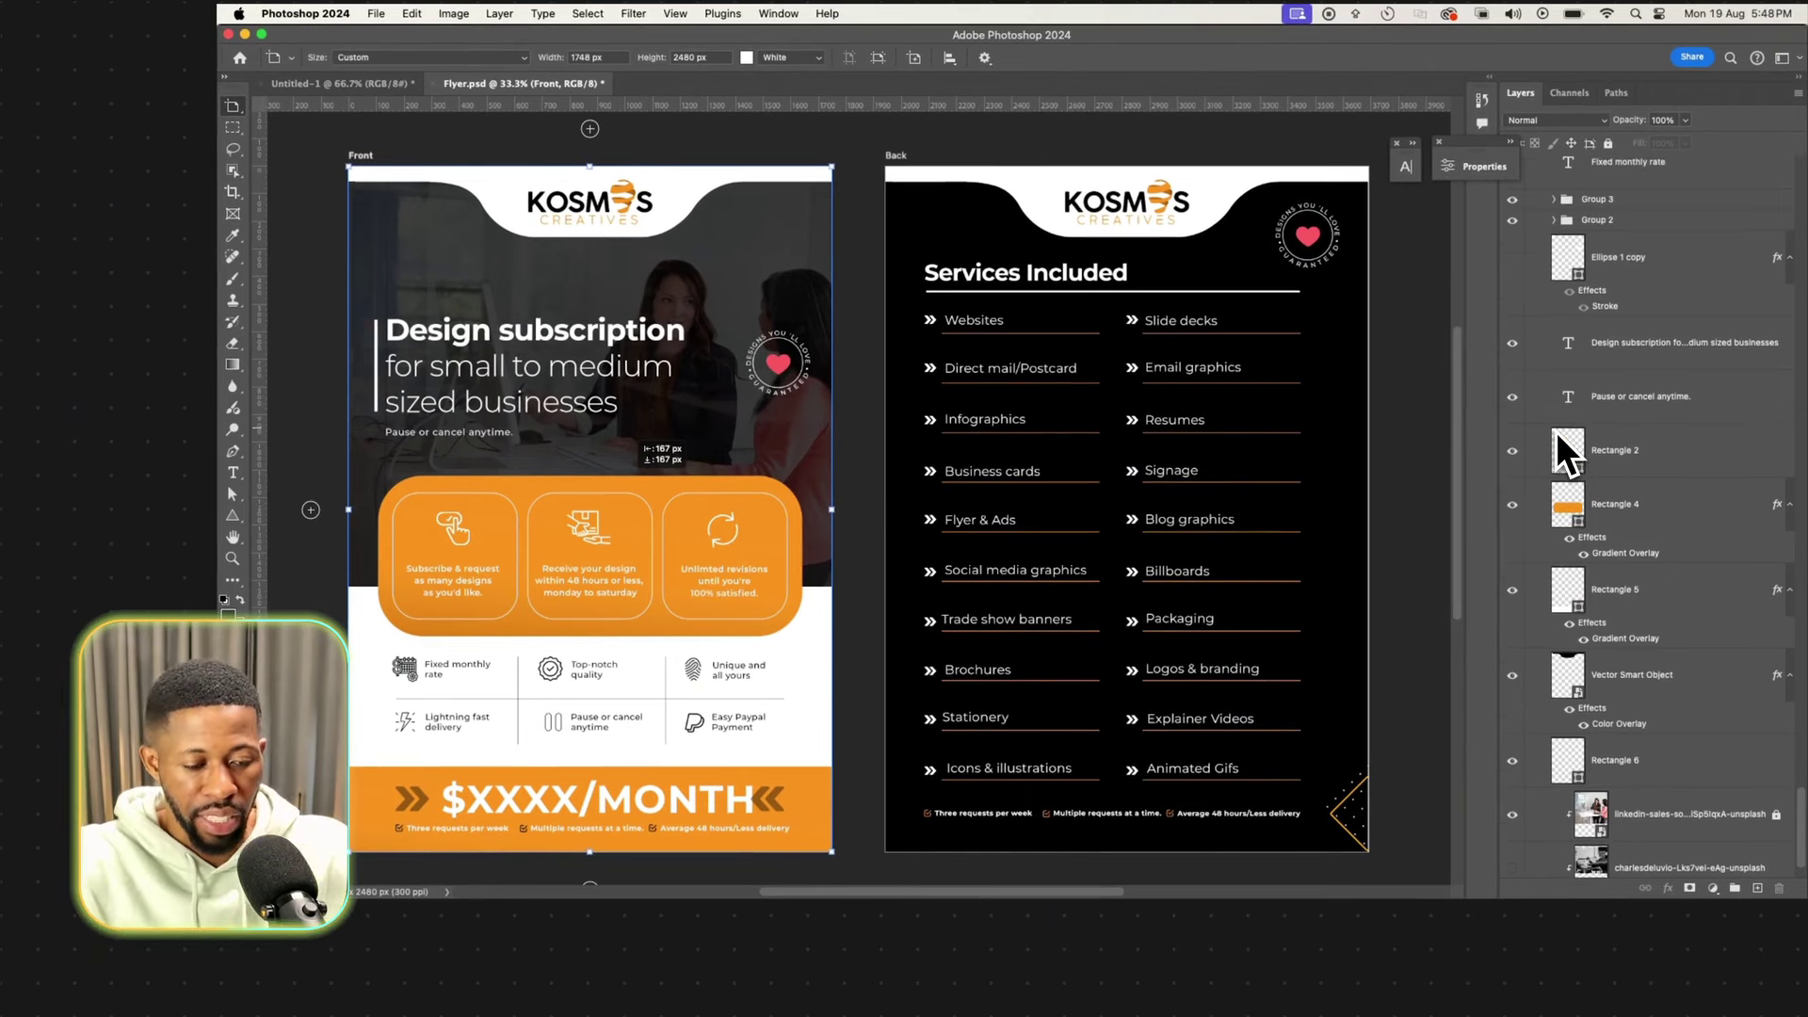
Select the red heart inside the "Designs you'll love guaranteed" badge on the Front artboard.
key("super+plus")
key("super+plus")
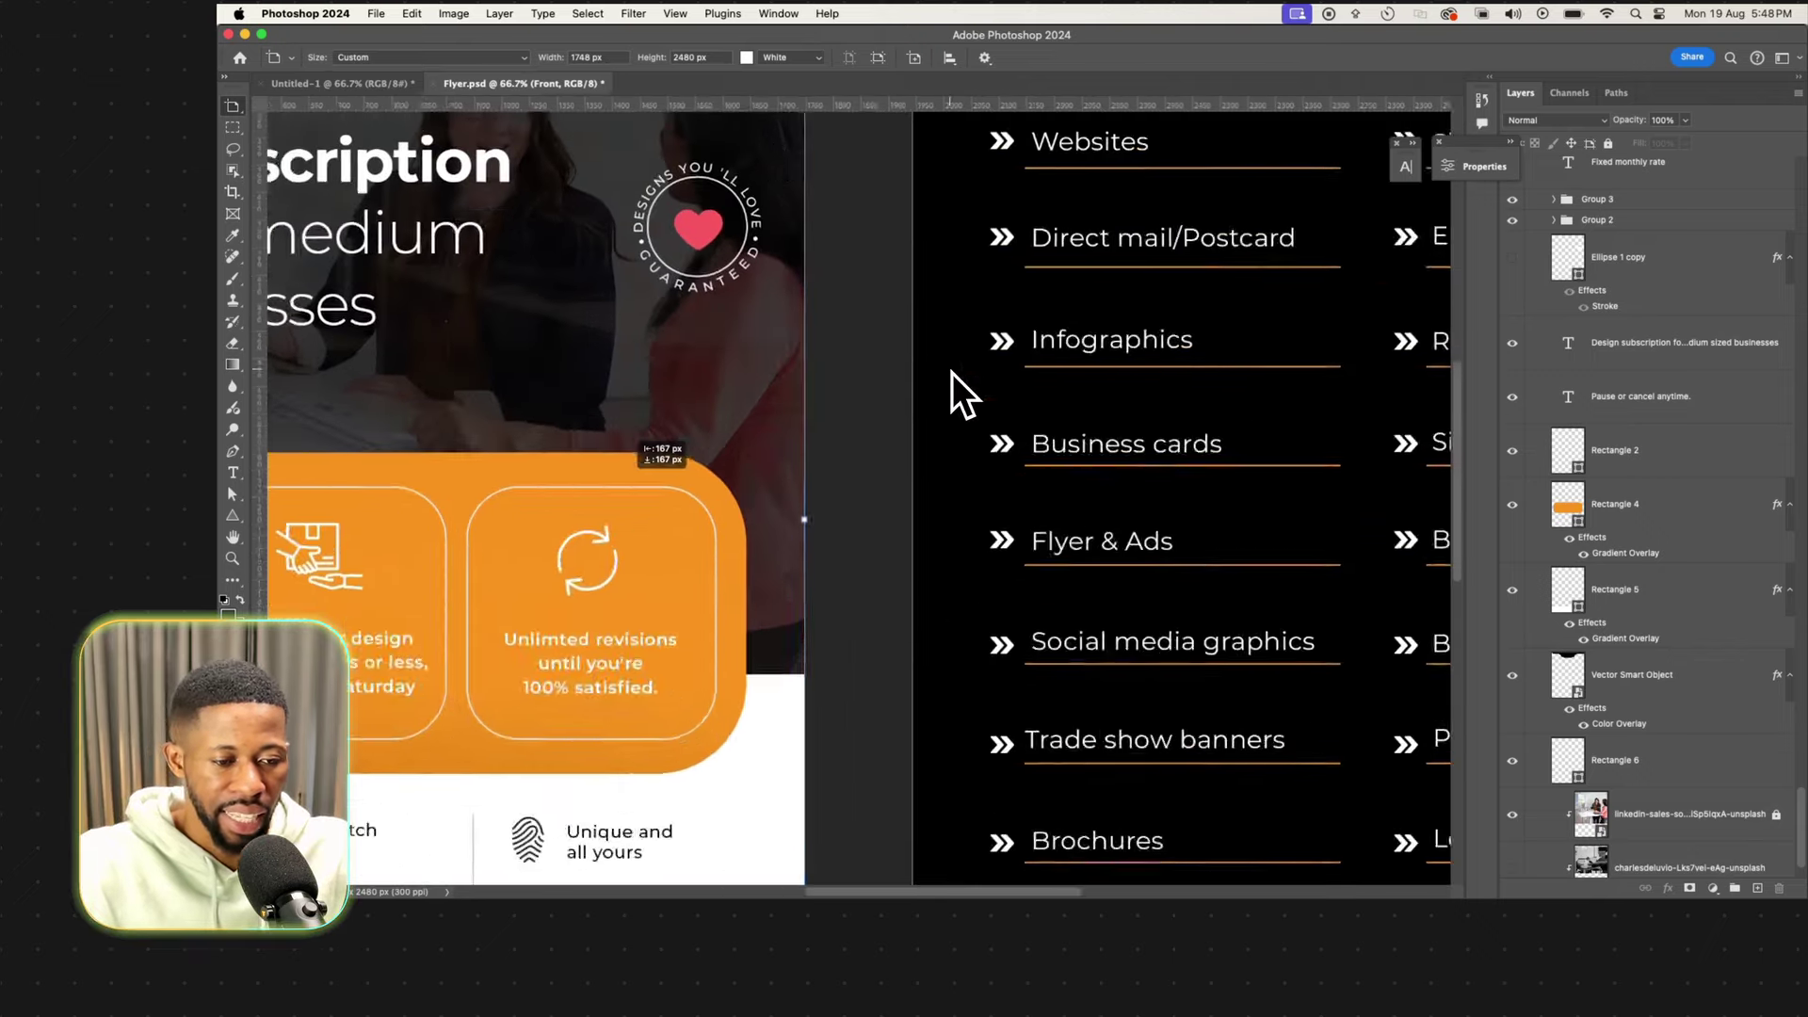
scroll(952, 373, "up", 4)
scroll(952, 373, "left", 3)
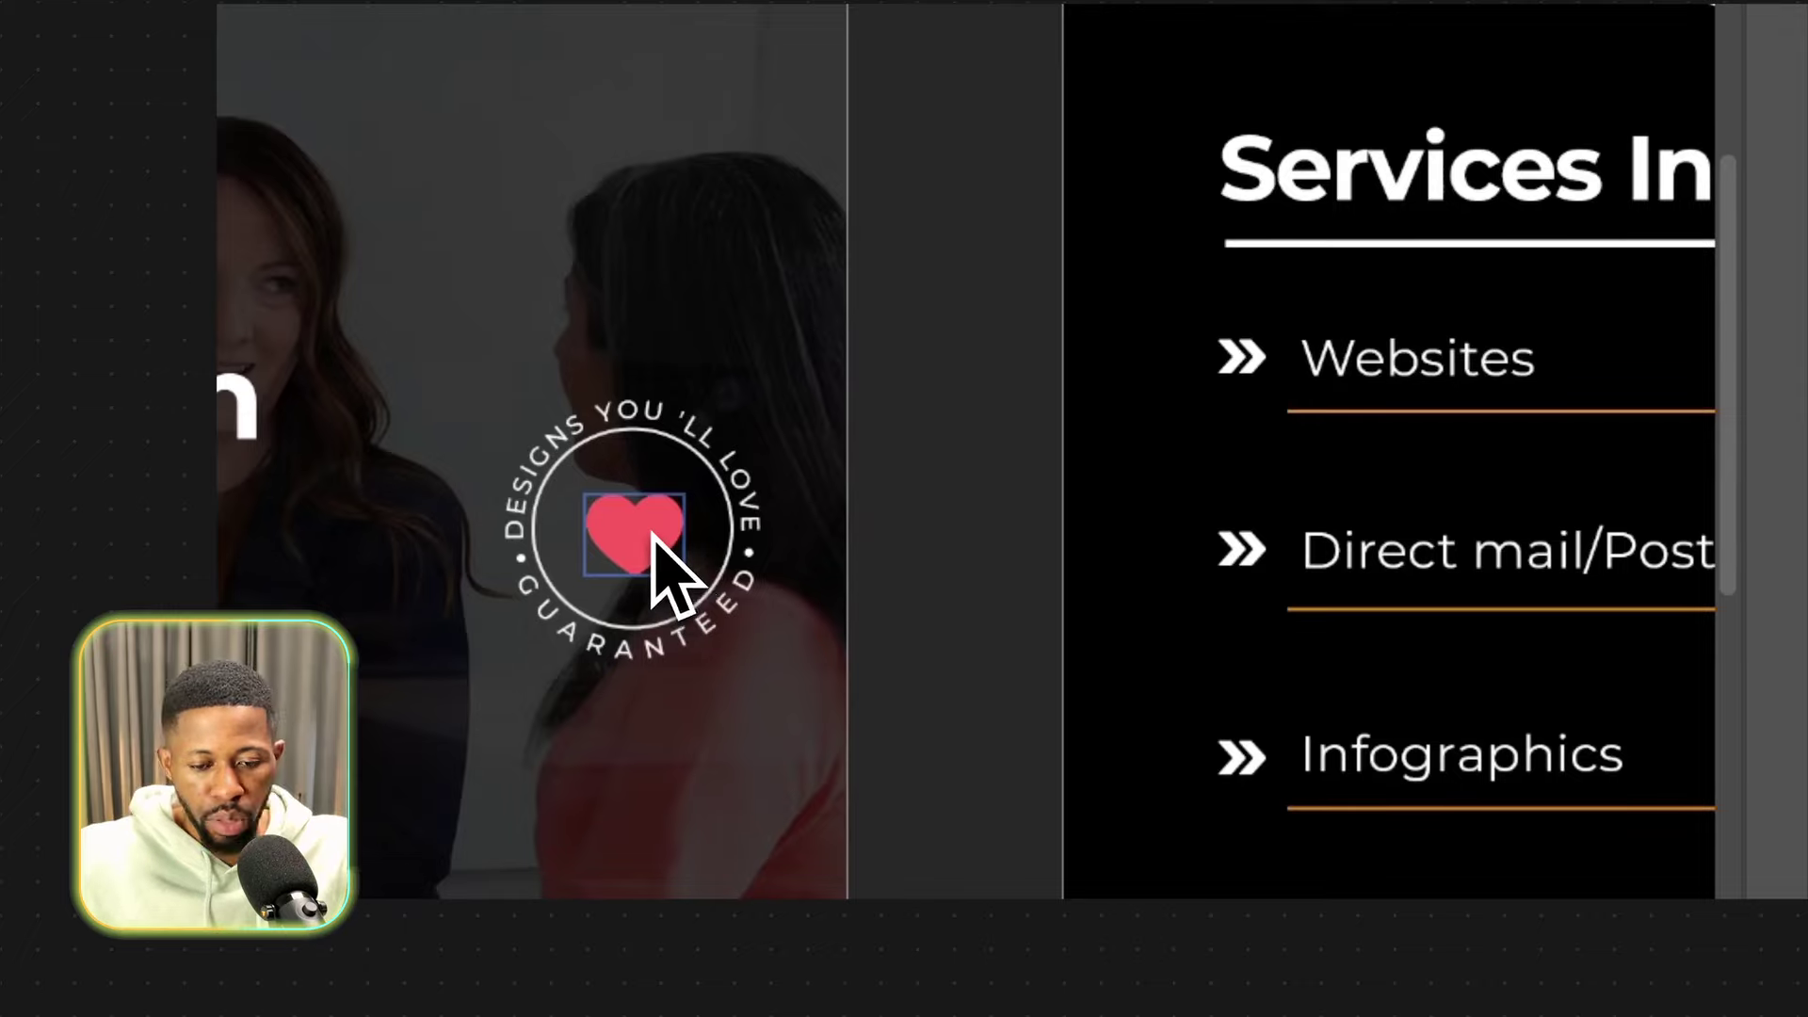
left_click(664, 563)
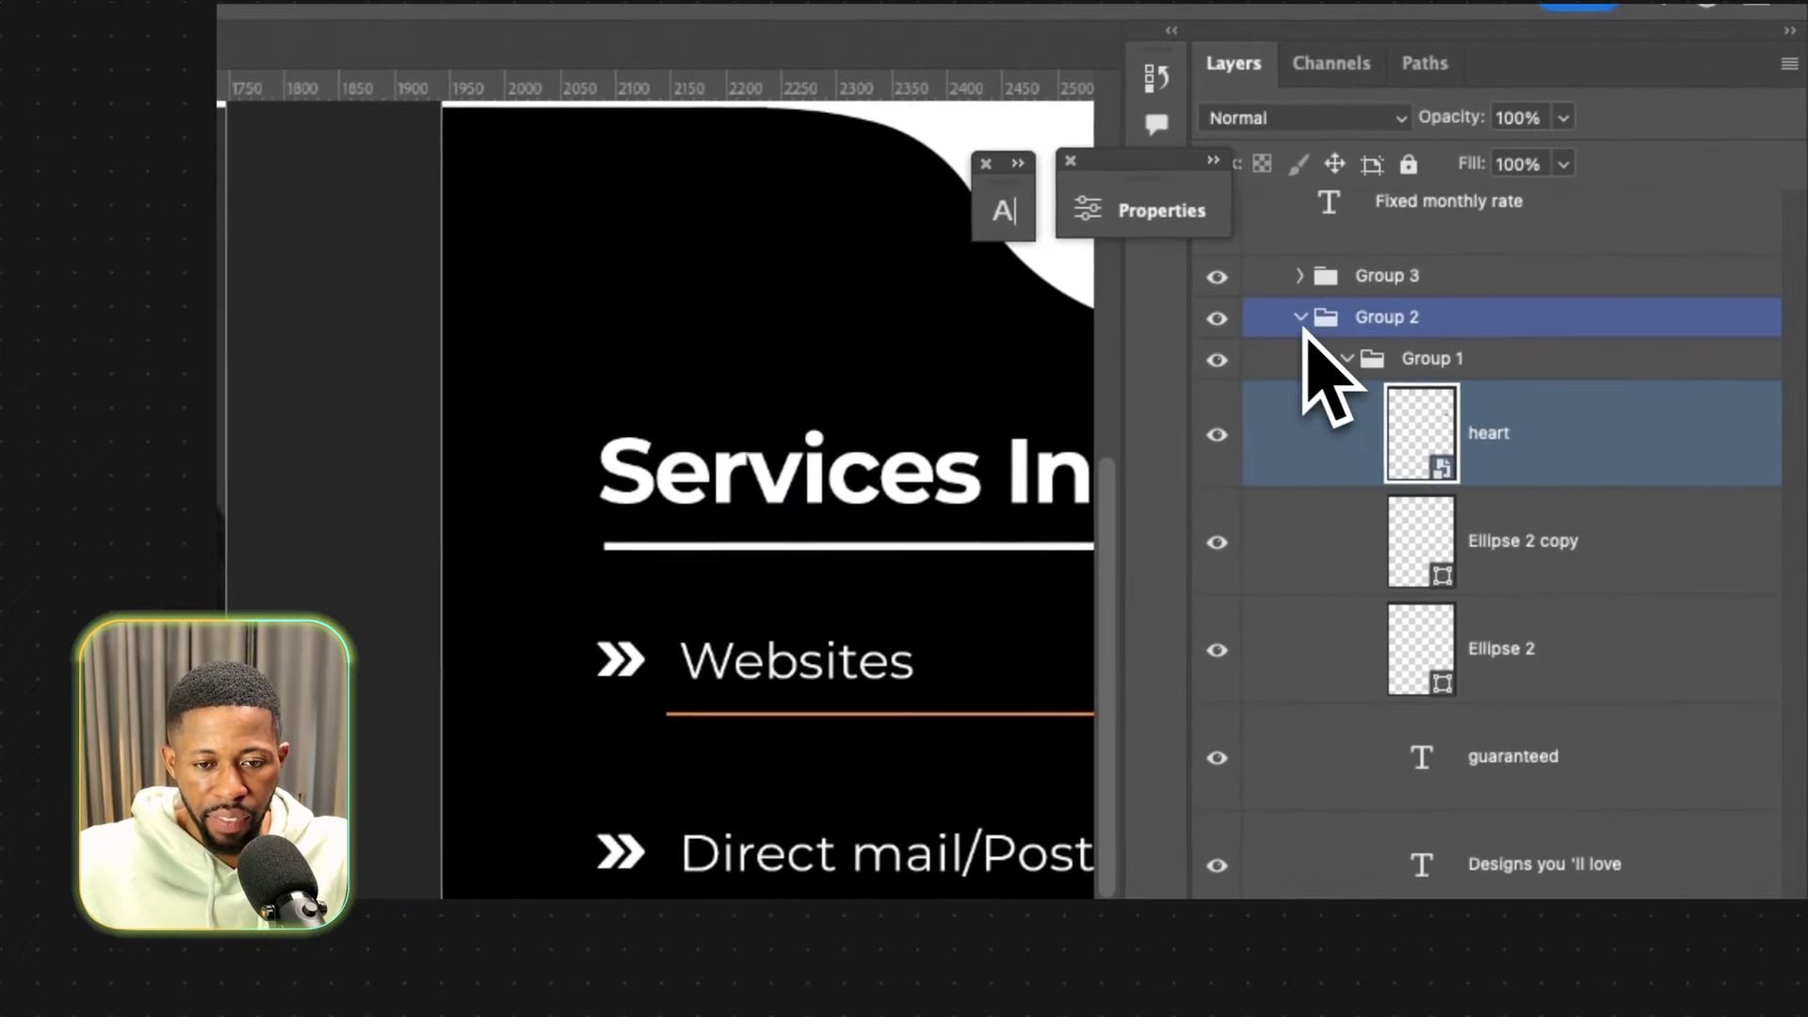
Collapse Group 2, try moving the whole heart badge as a group, and undo the move.
left_click(1299, 318)
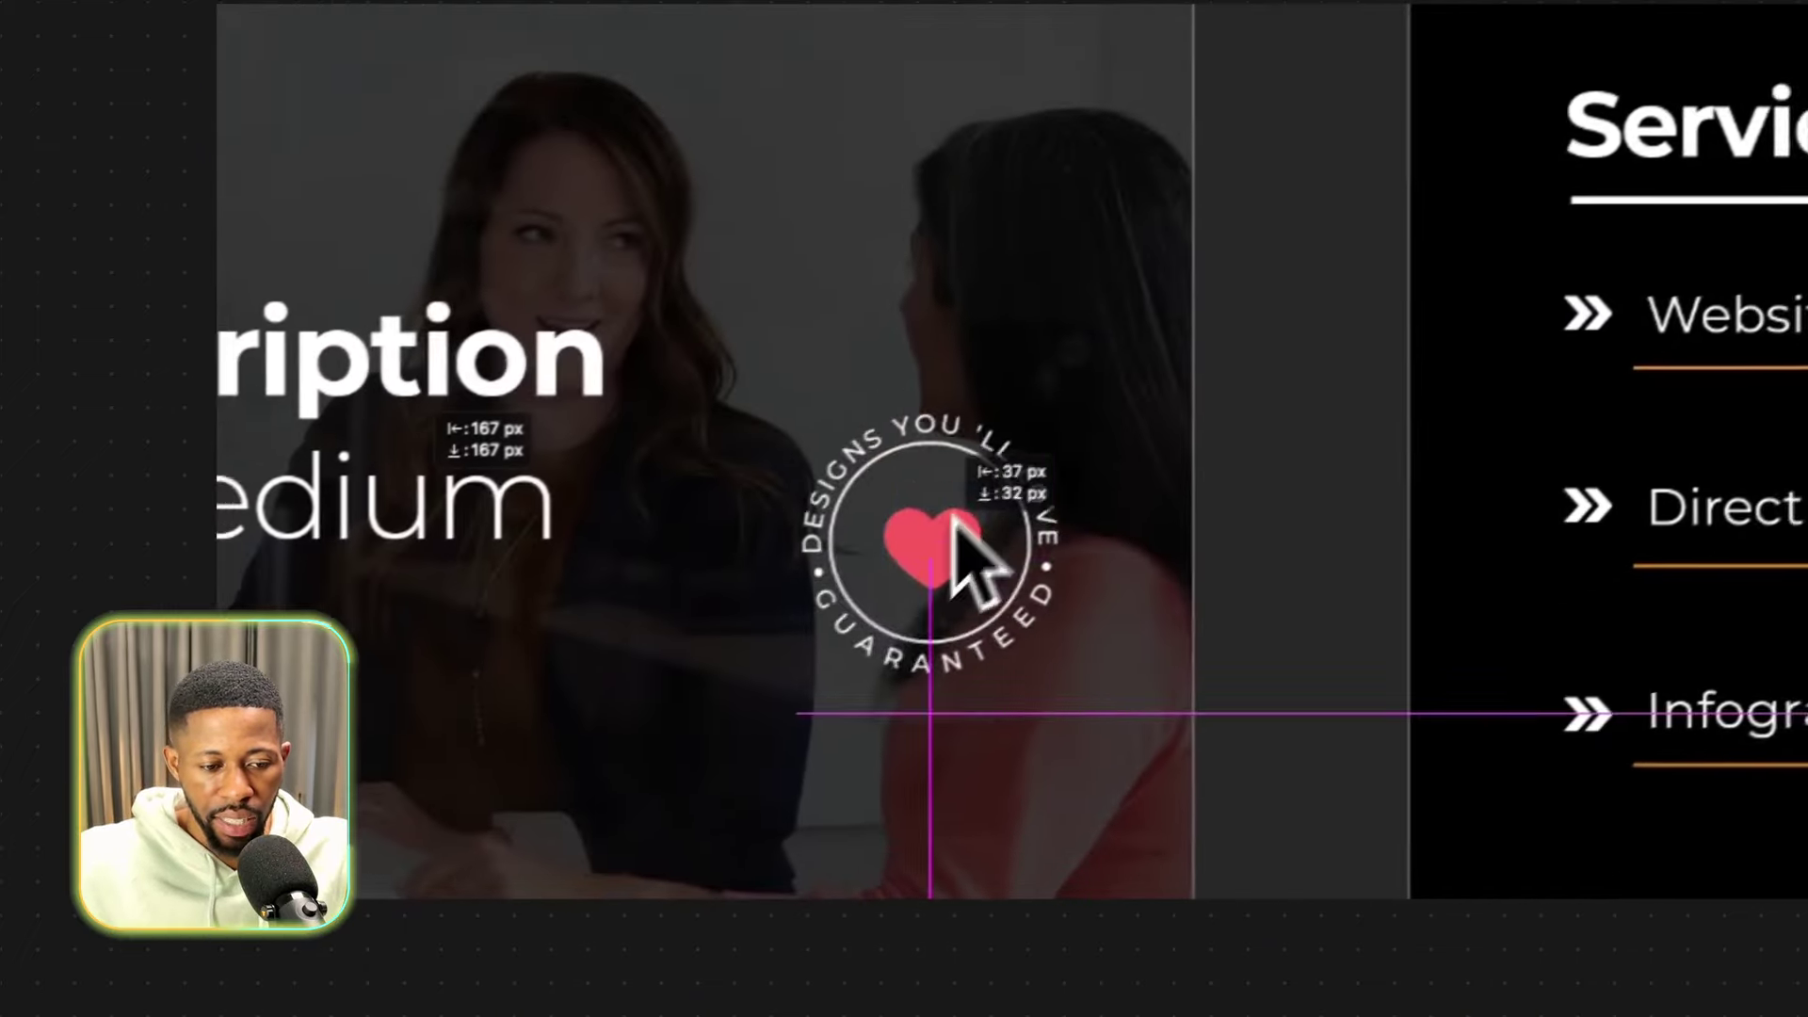
left_click_drag(953, 516, 998, 426)
key("super+z")
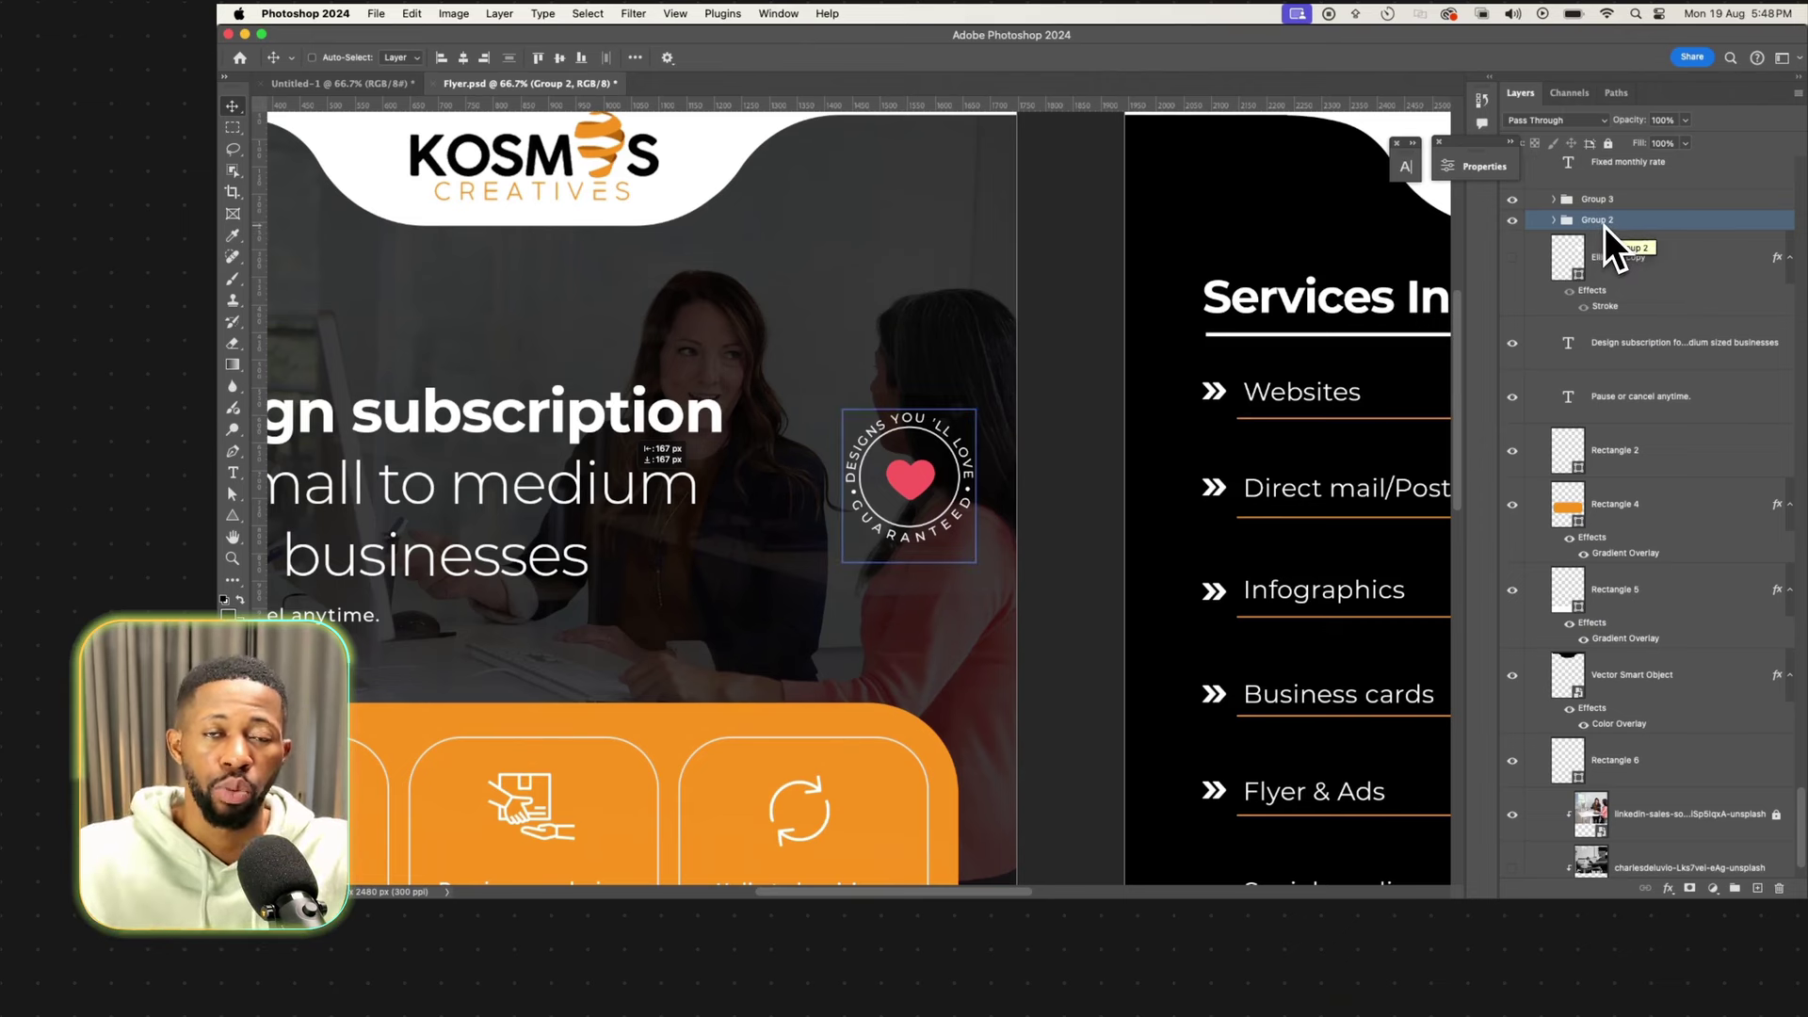
Ungroup Group 2 and the nested Group 1 that hold the heart badge's layers.
double_click(1603, 223)
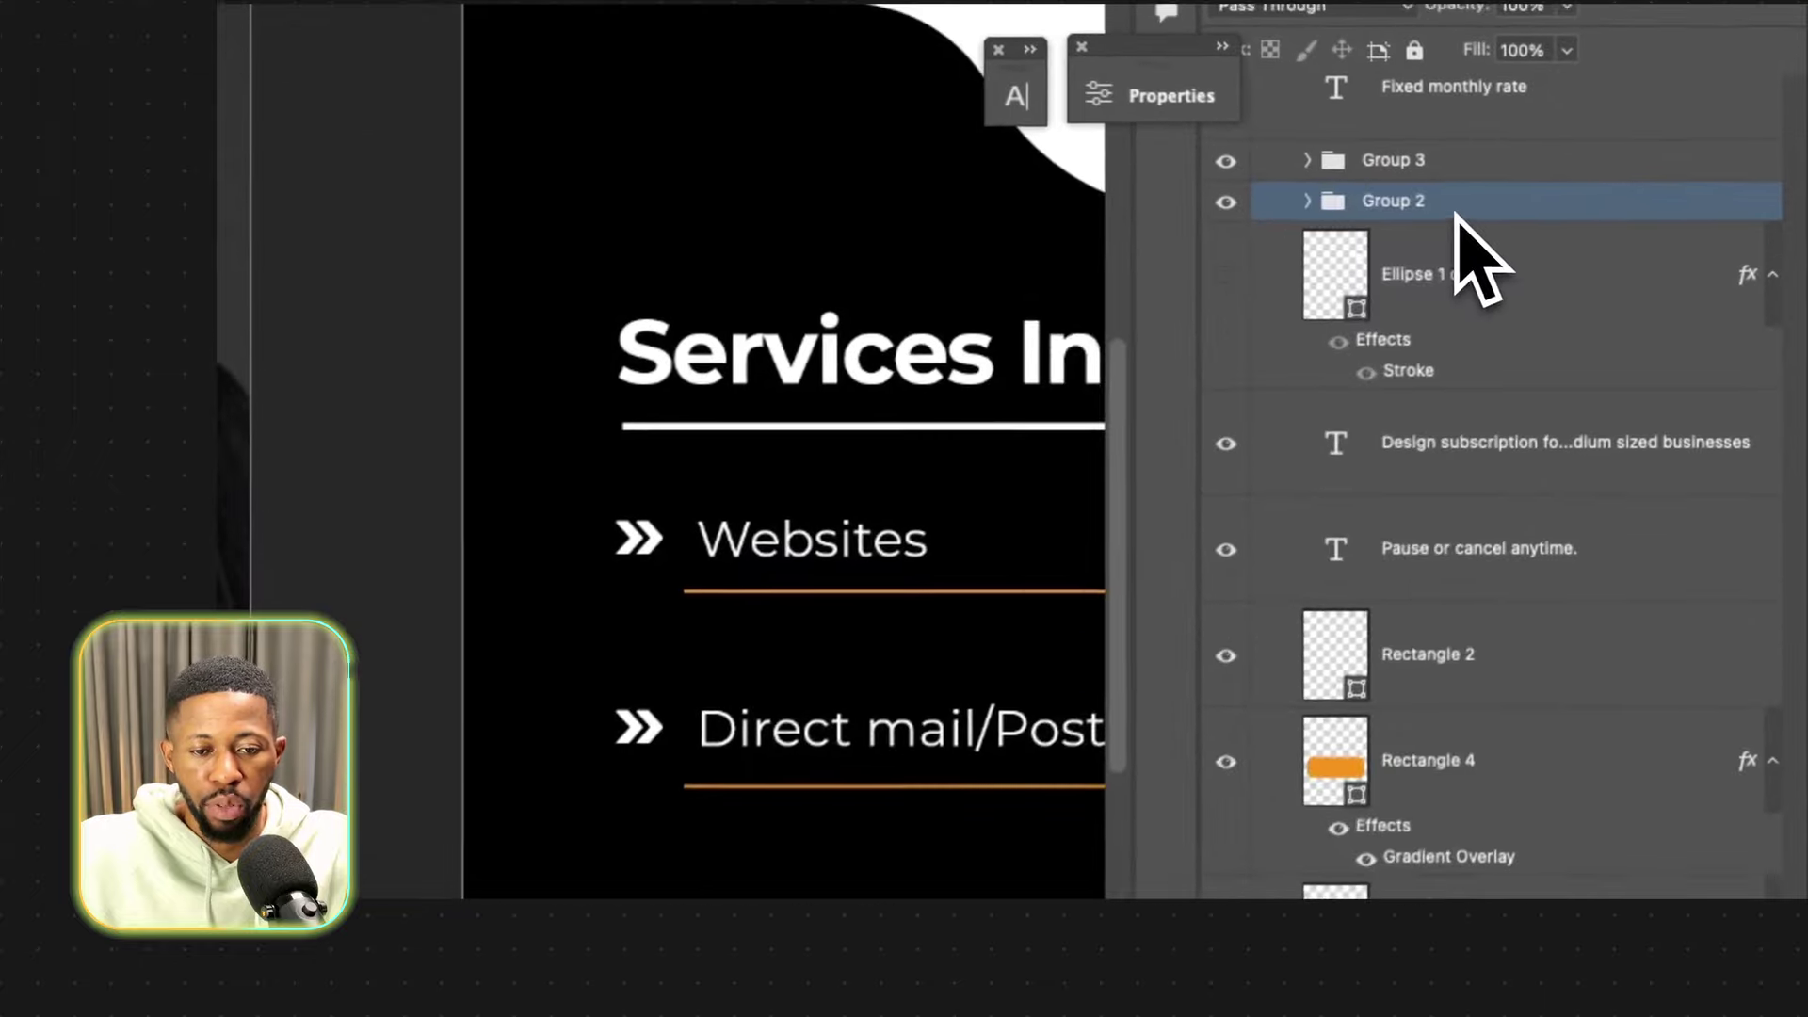
right_click(1621, 221)
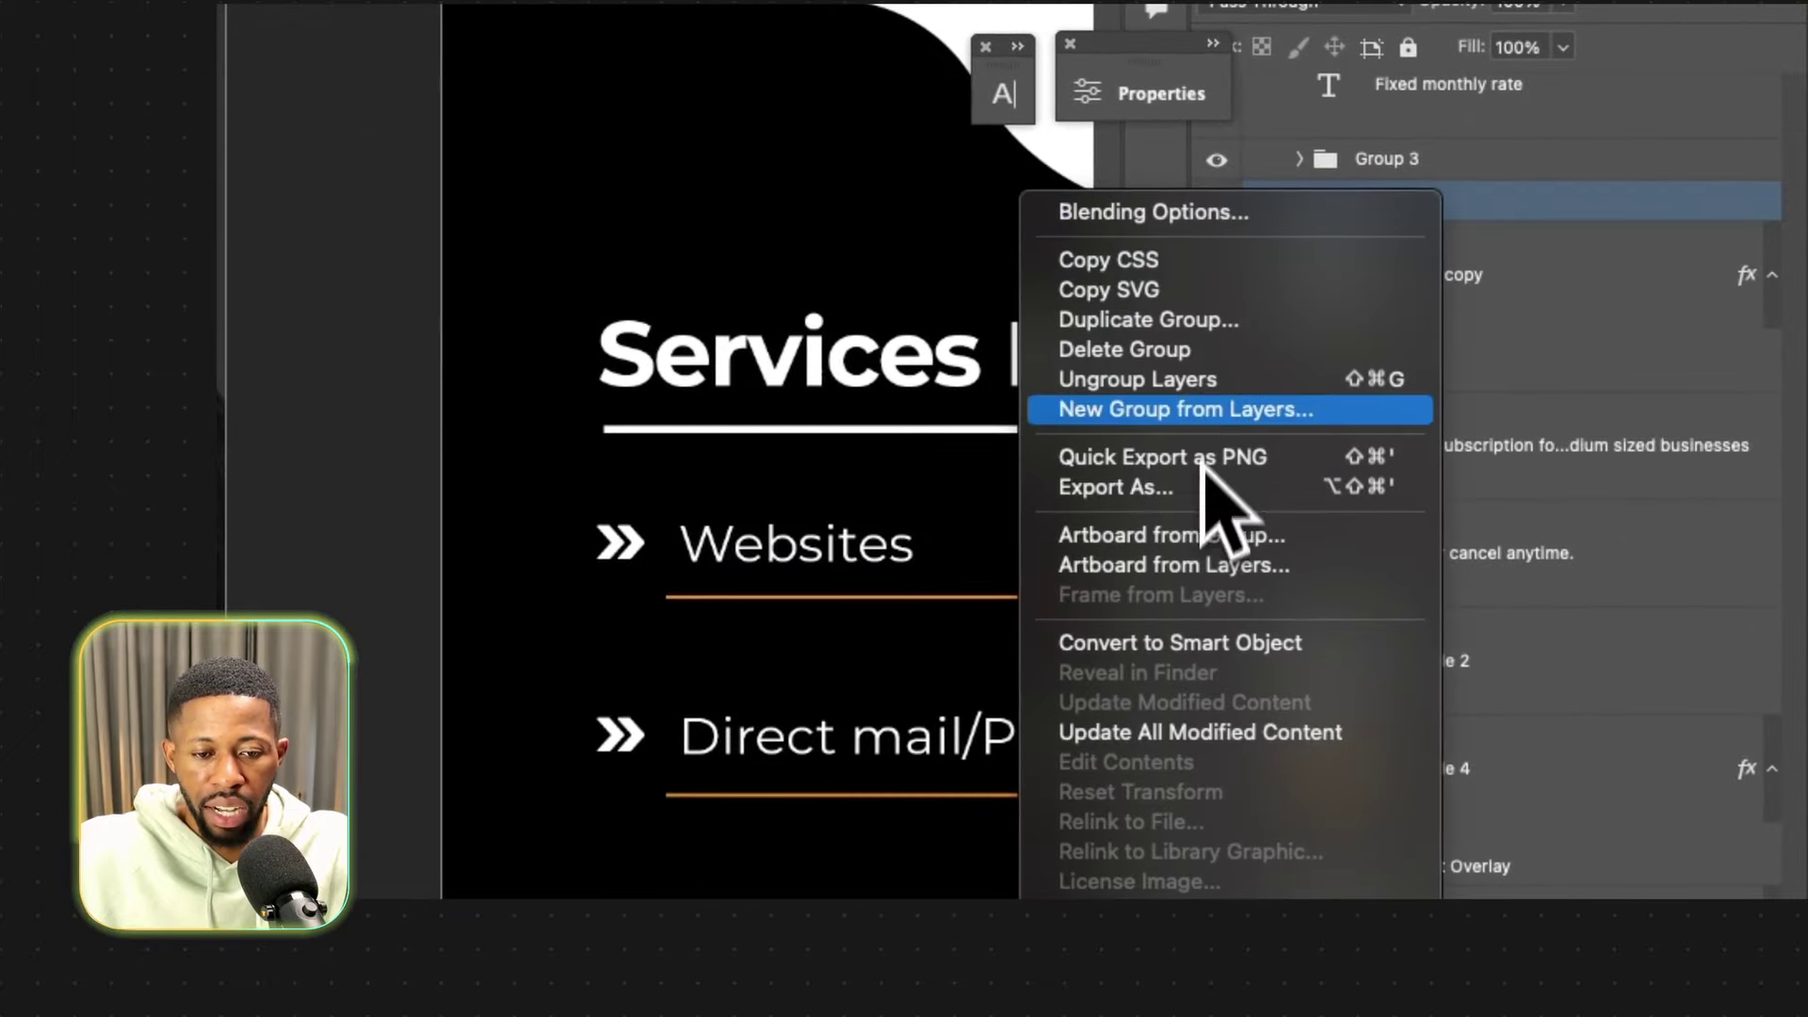
left_click(1215, 380)
right_click(1420, 226)
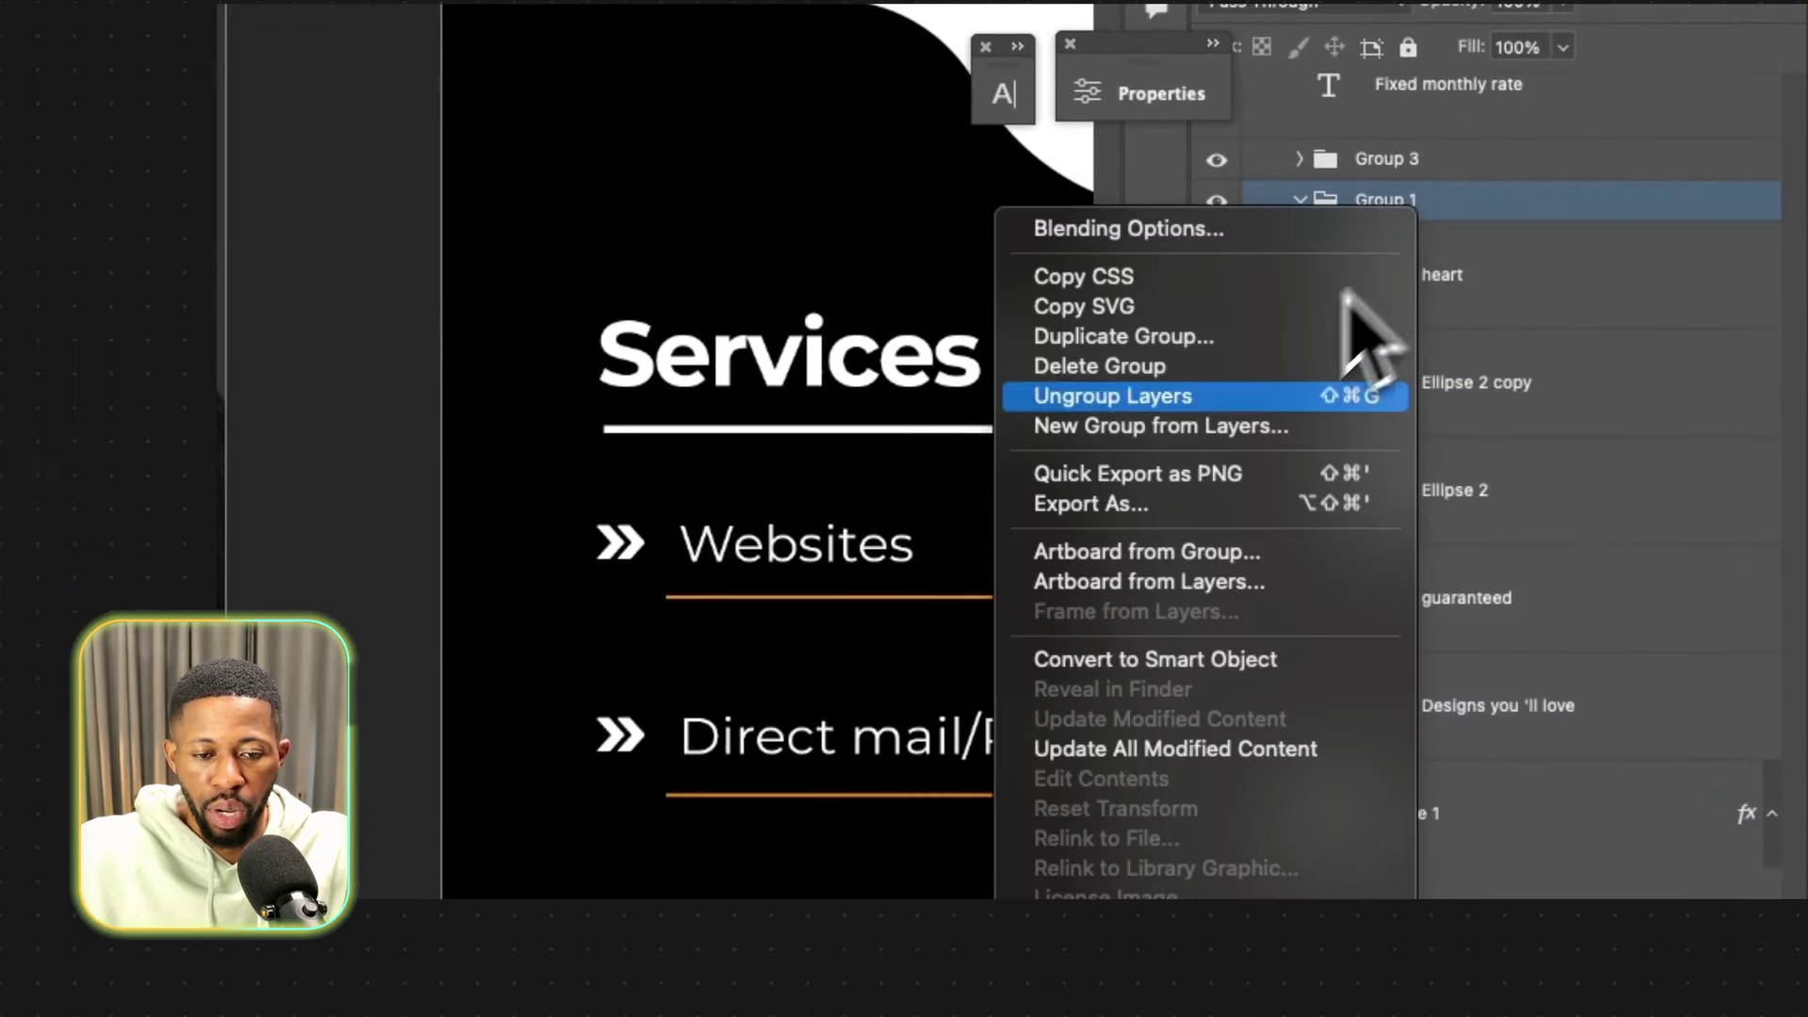
left_click(1227, 395)
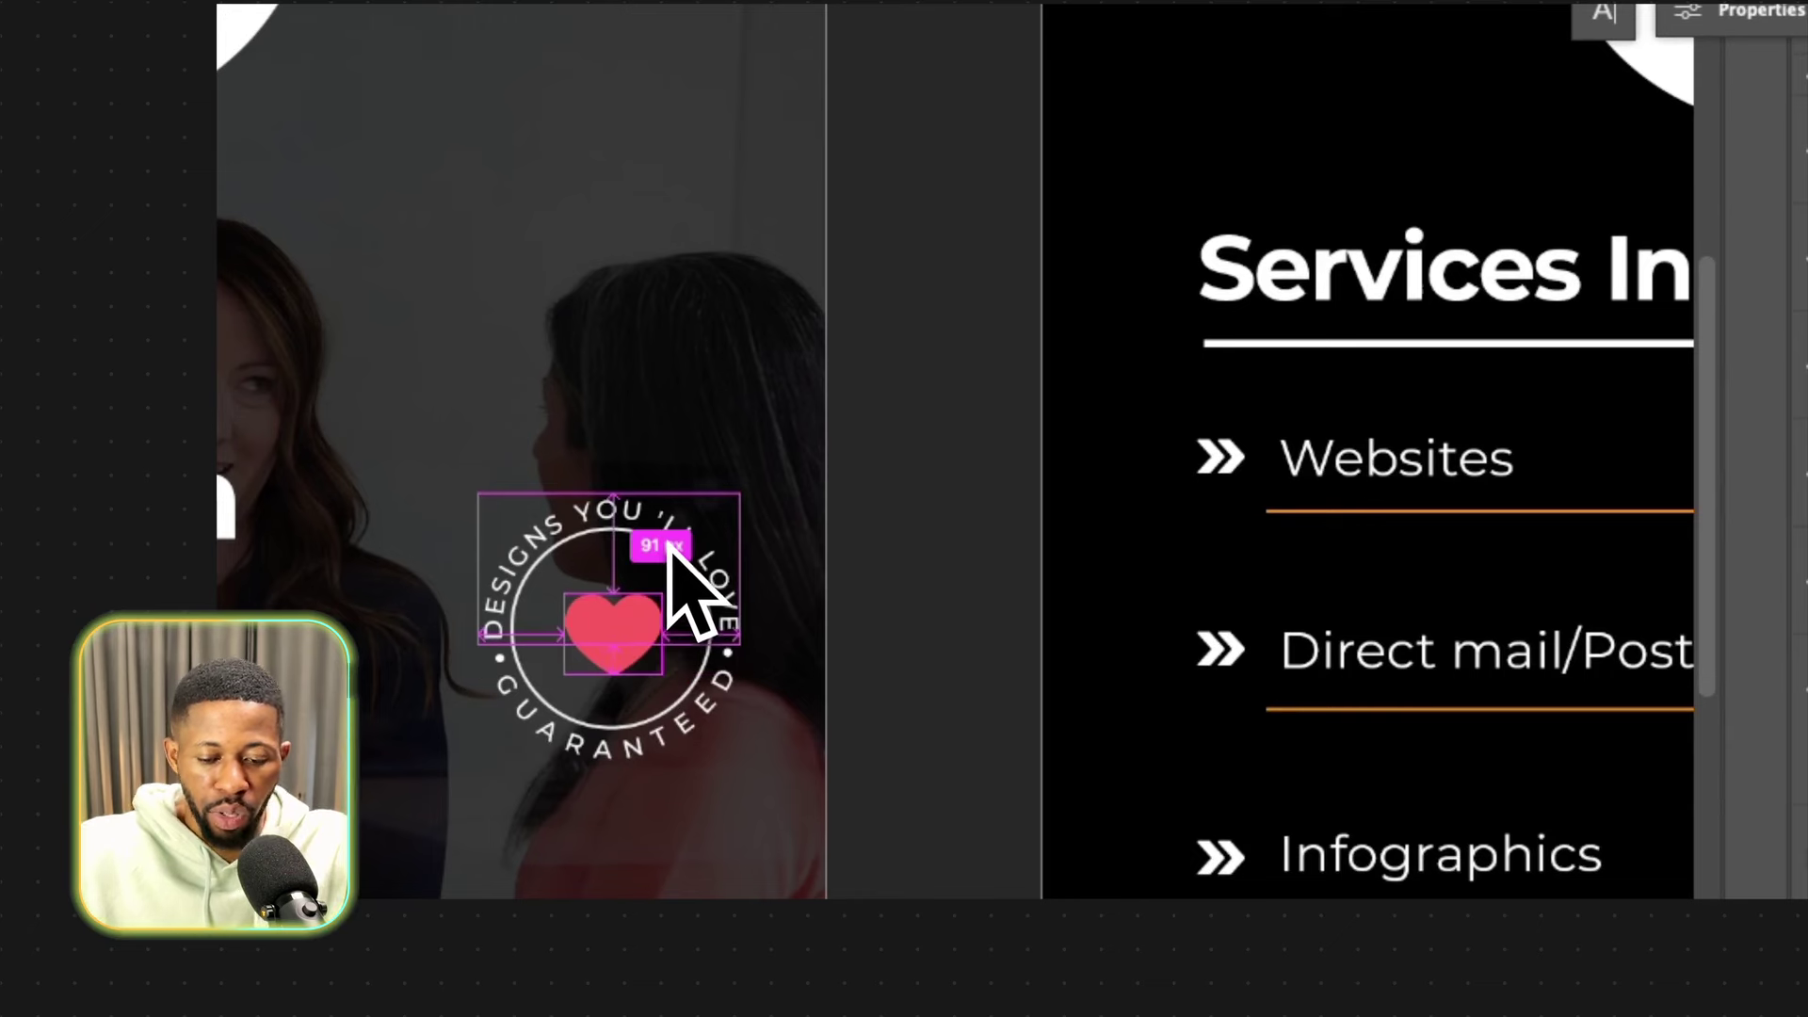
Select the badge's heart, Ellipse 2 copy, Ellipse 2, guaranteed and Designs you 'll love layers together on the Front artboard.
scroll(692, 589, "up", 3)
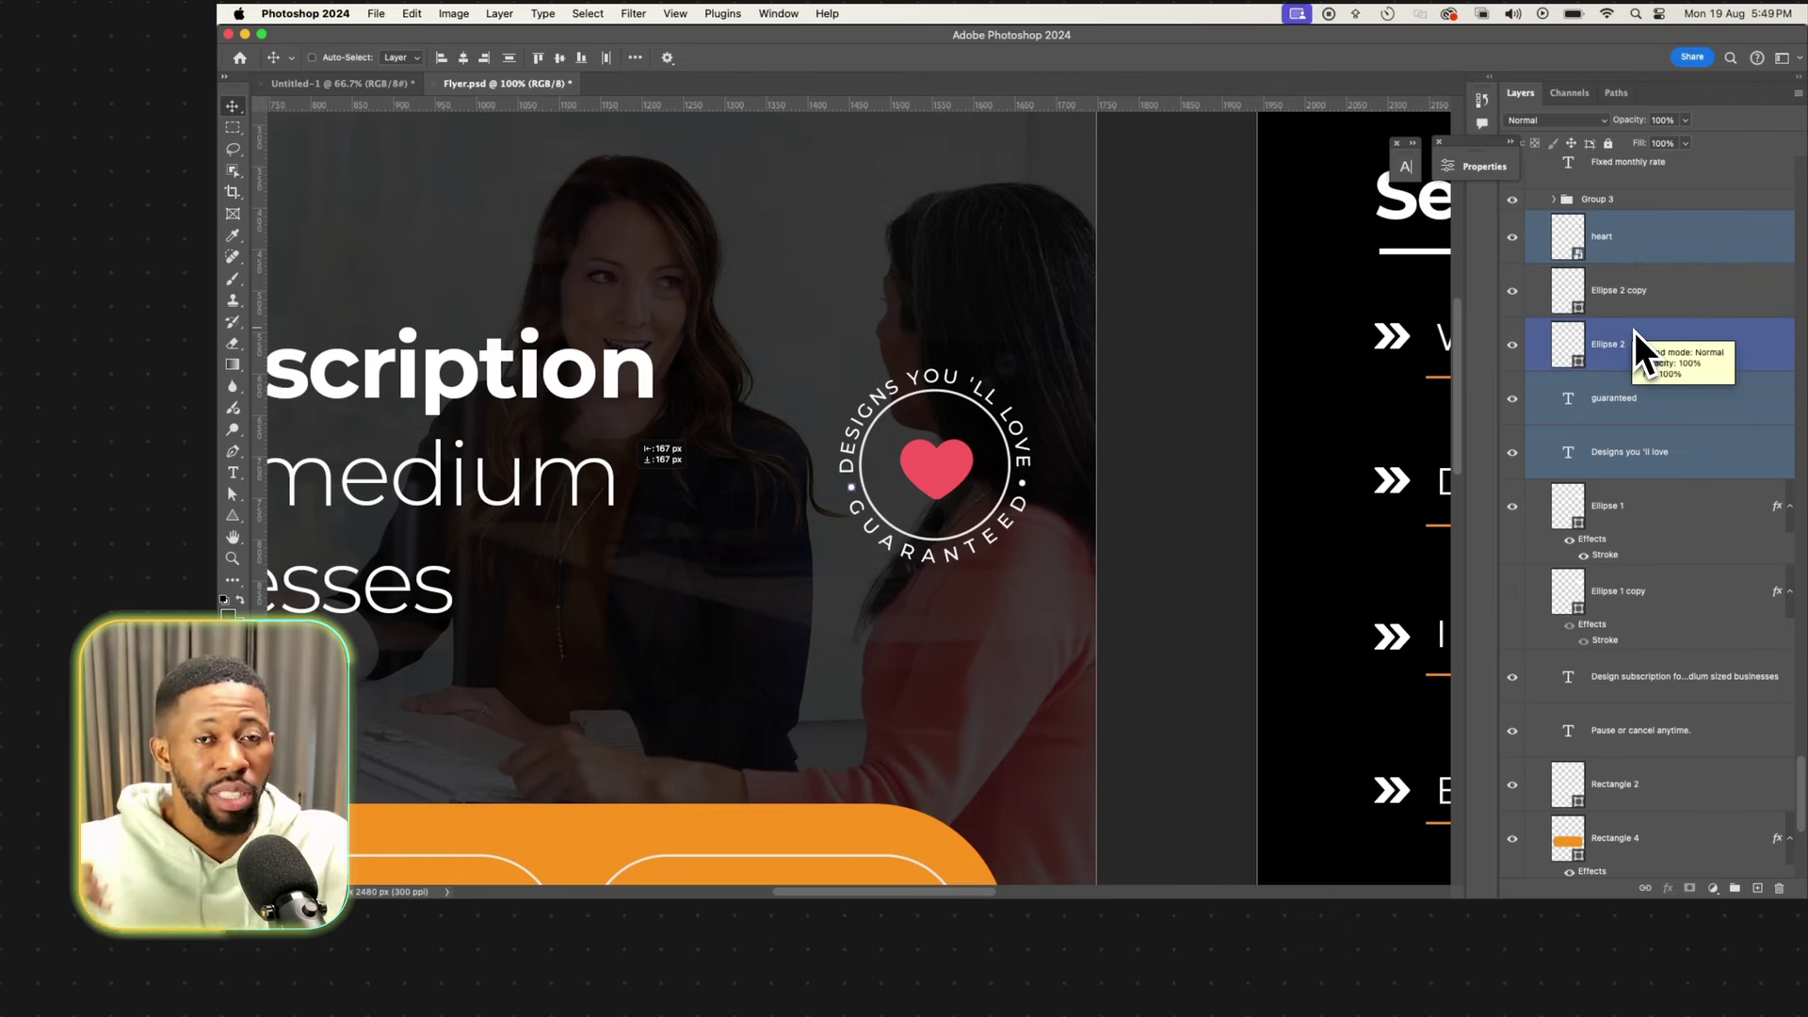
left_click(1642, 329, "super")
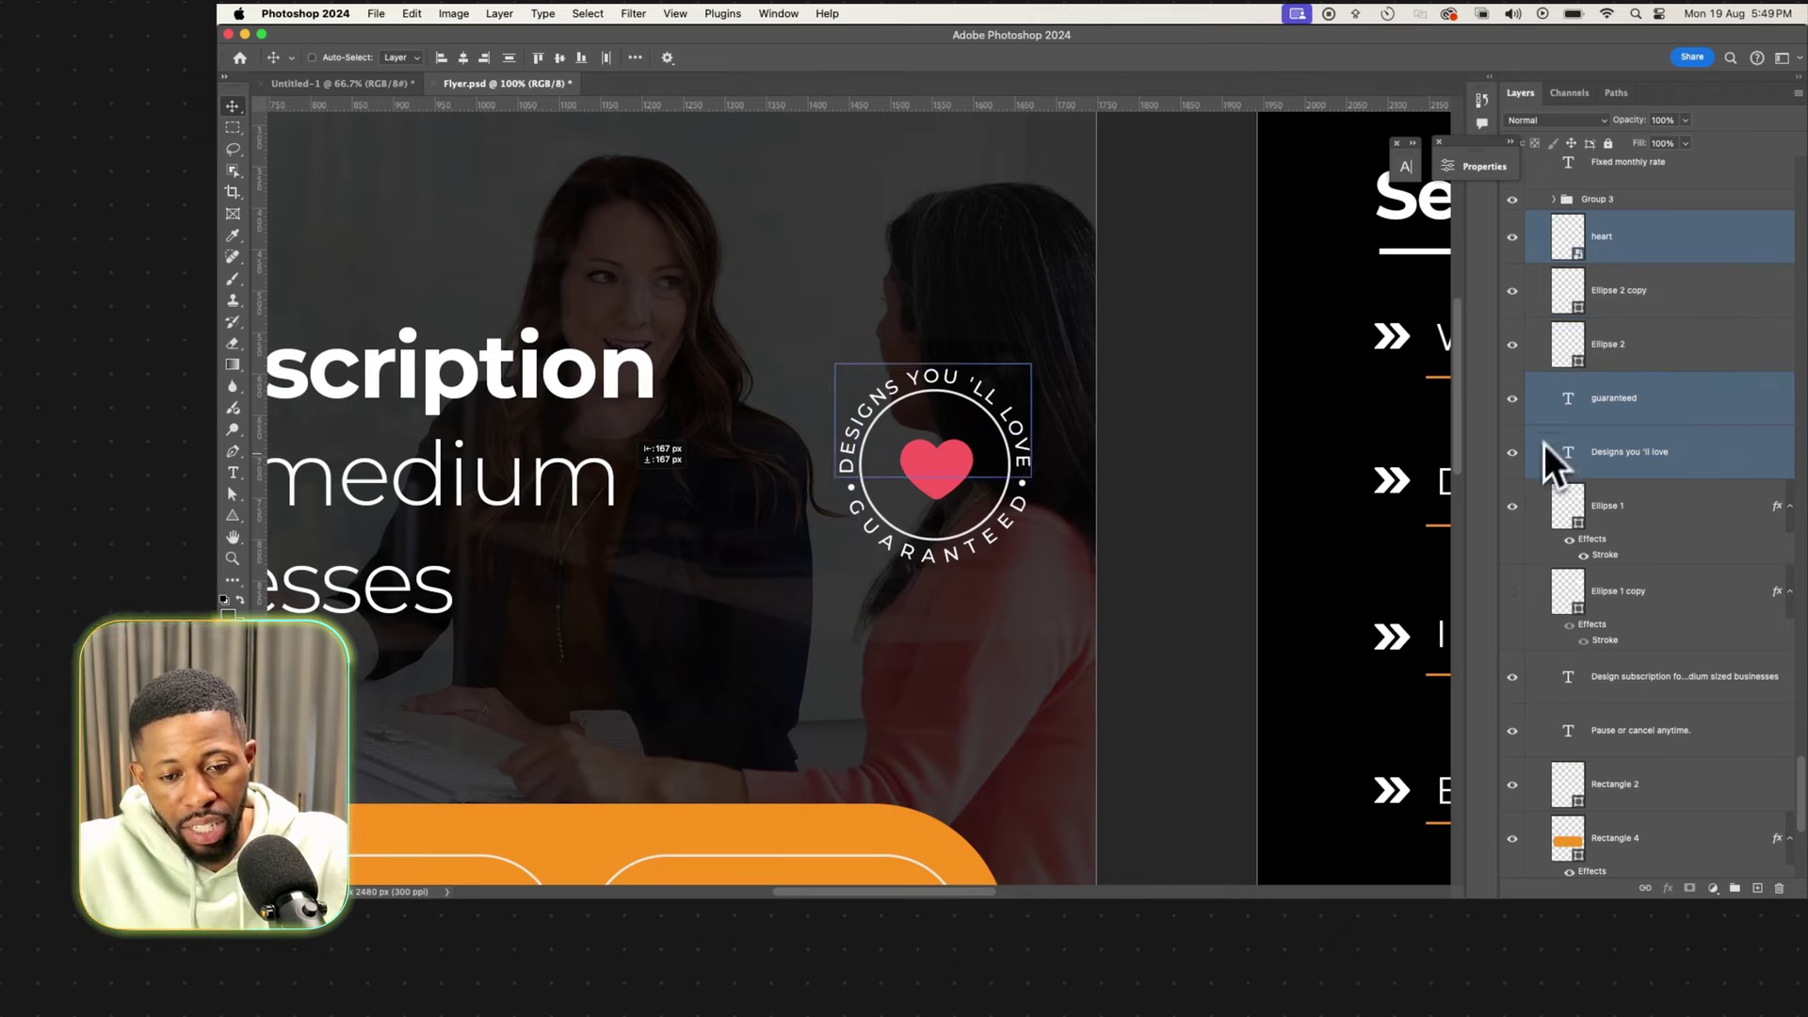
left_click(1697, 499, "super")
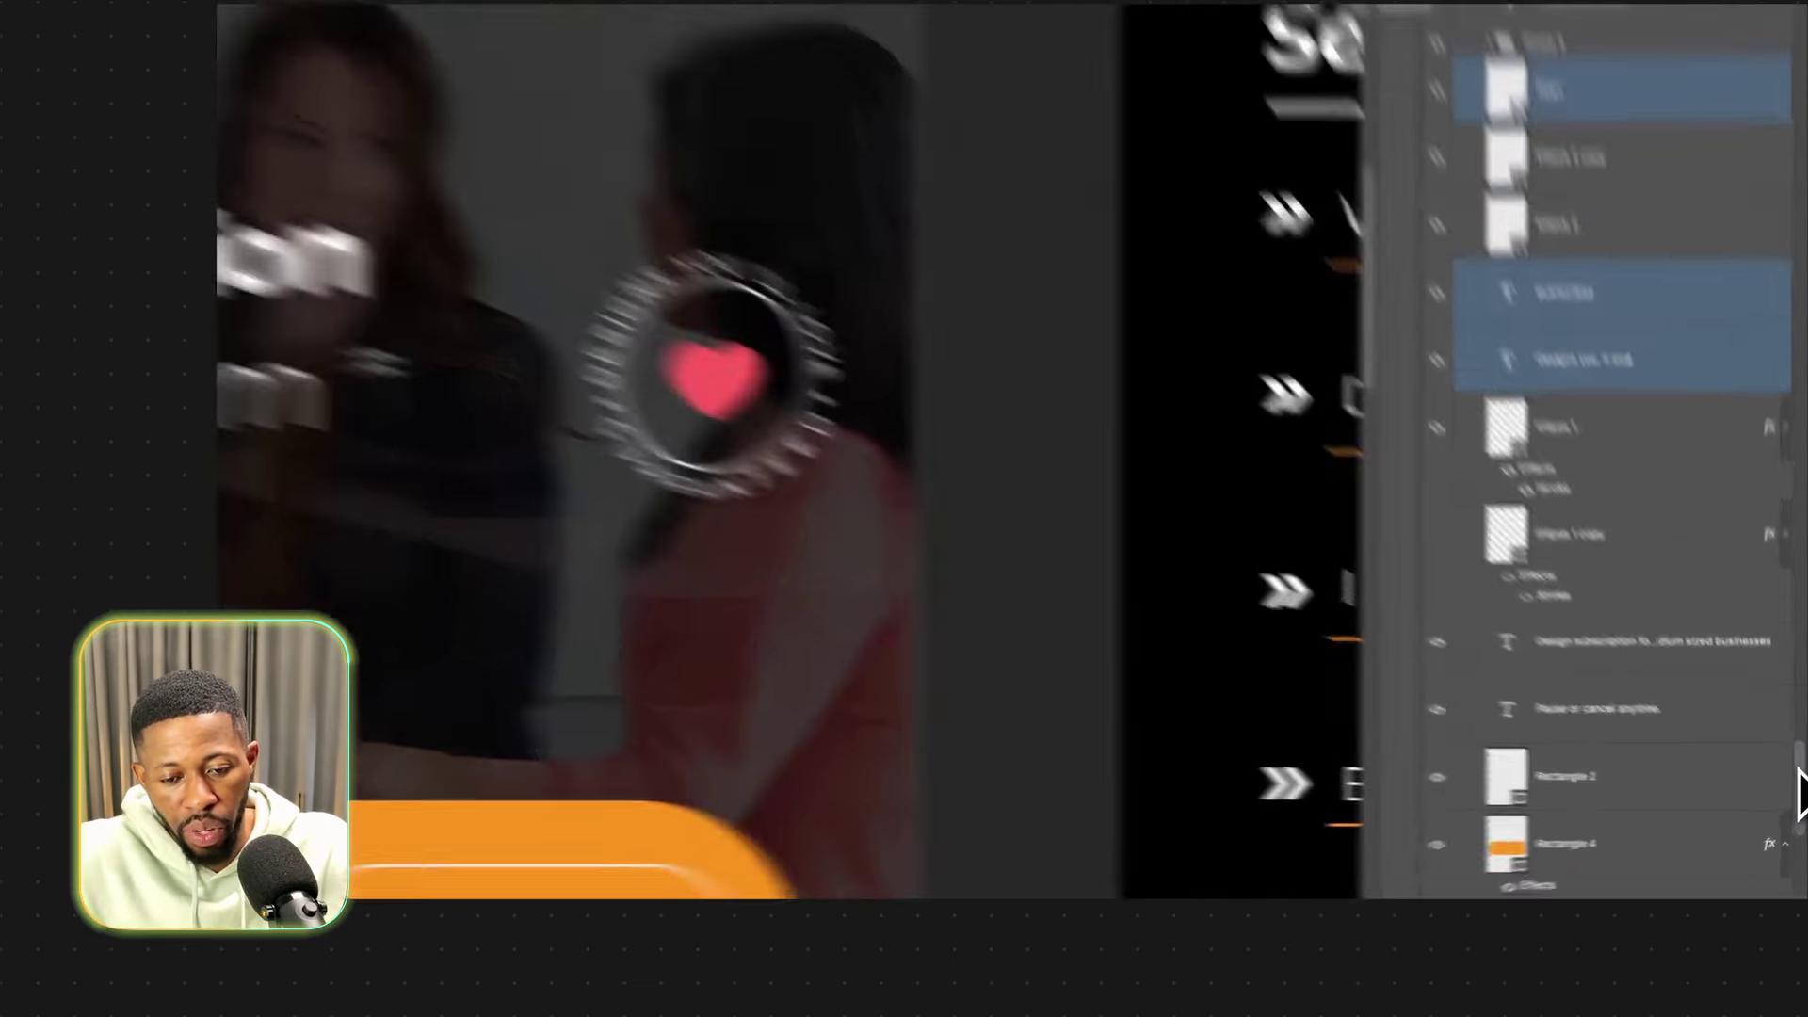
left_click_drag(1798, 782, 1792, 719)
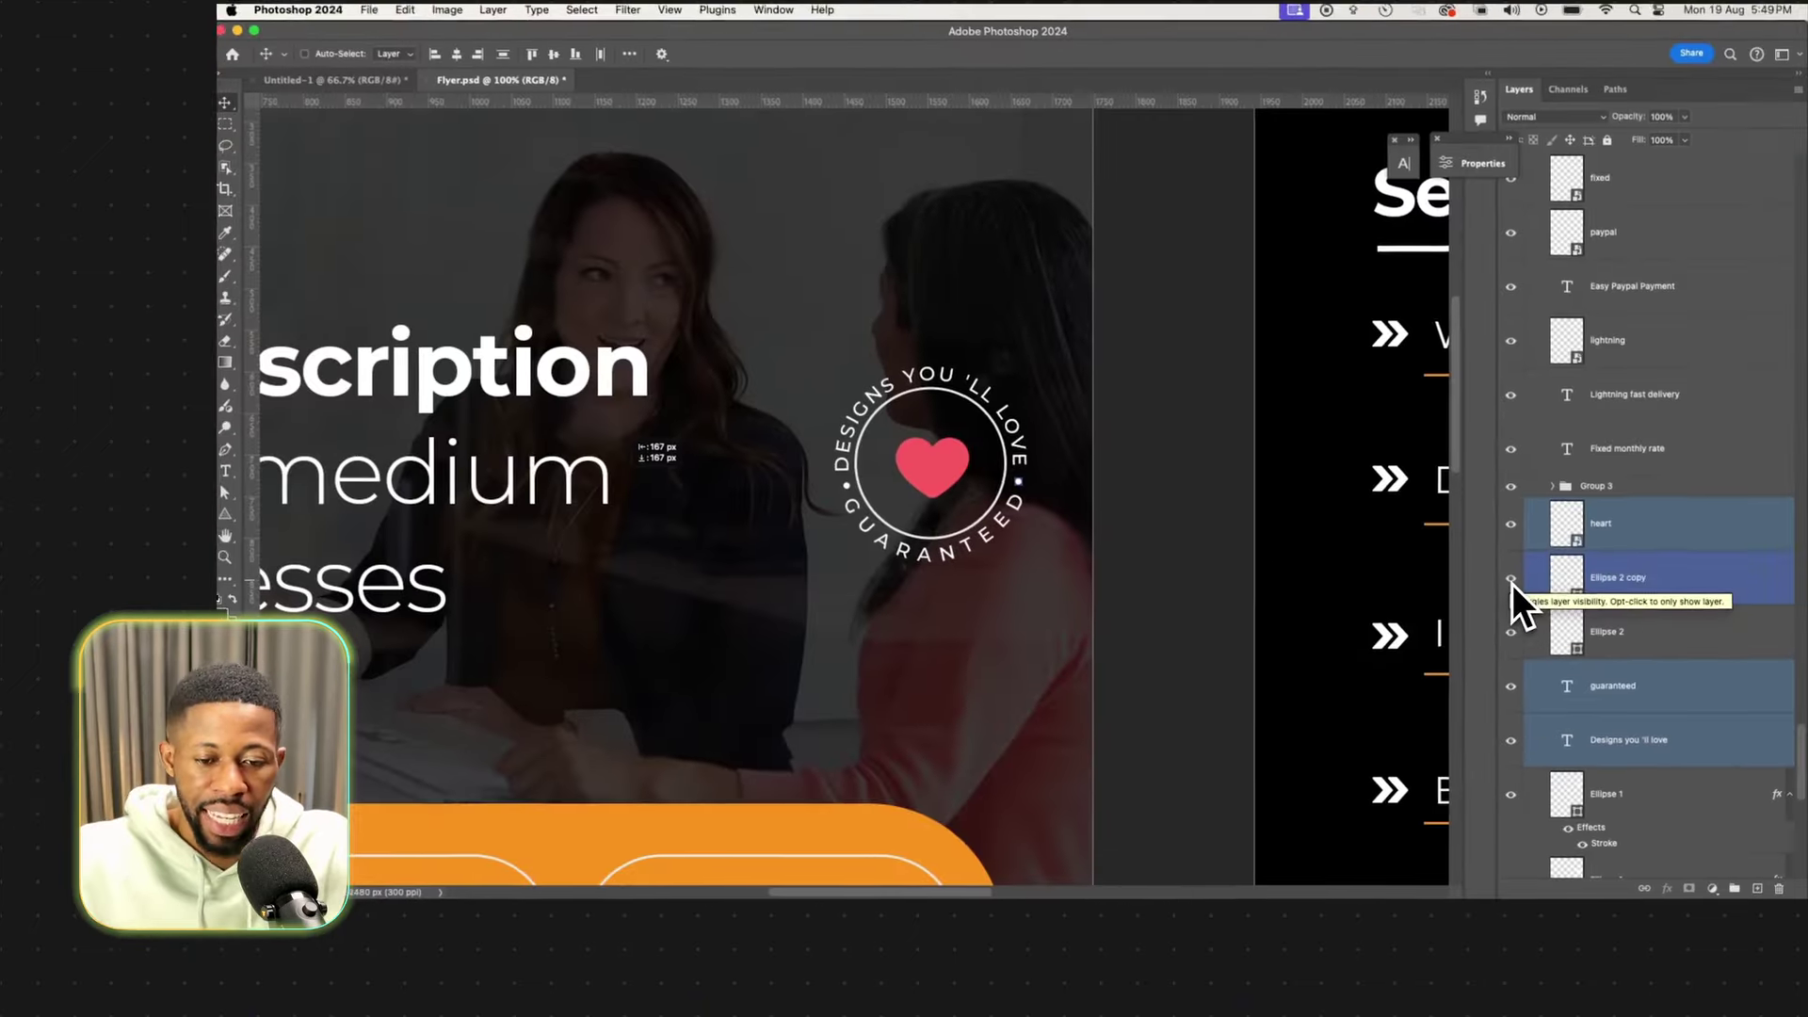
left_click(1248, 347, "super")
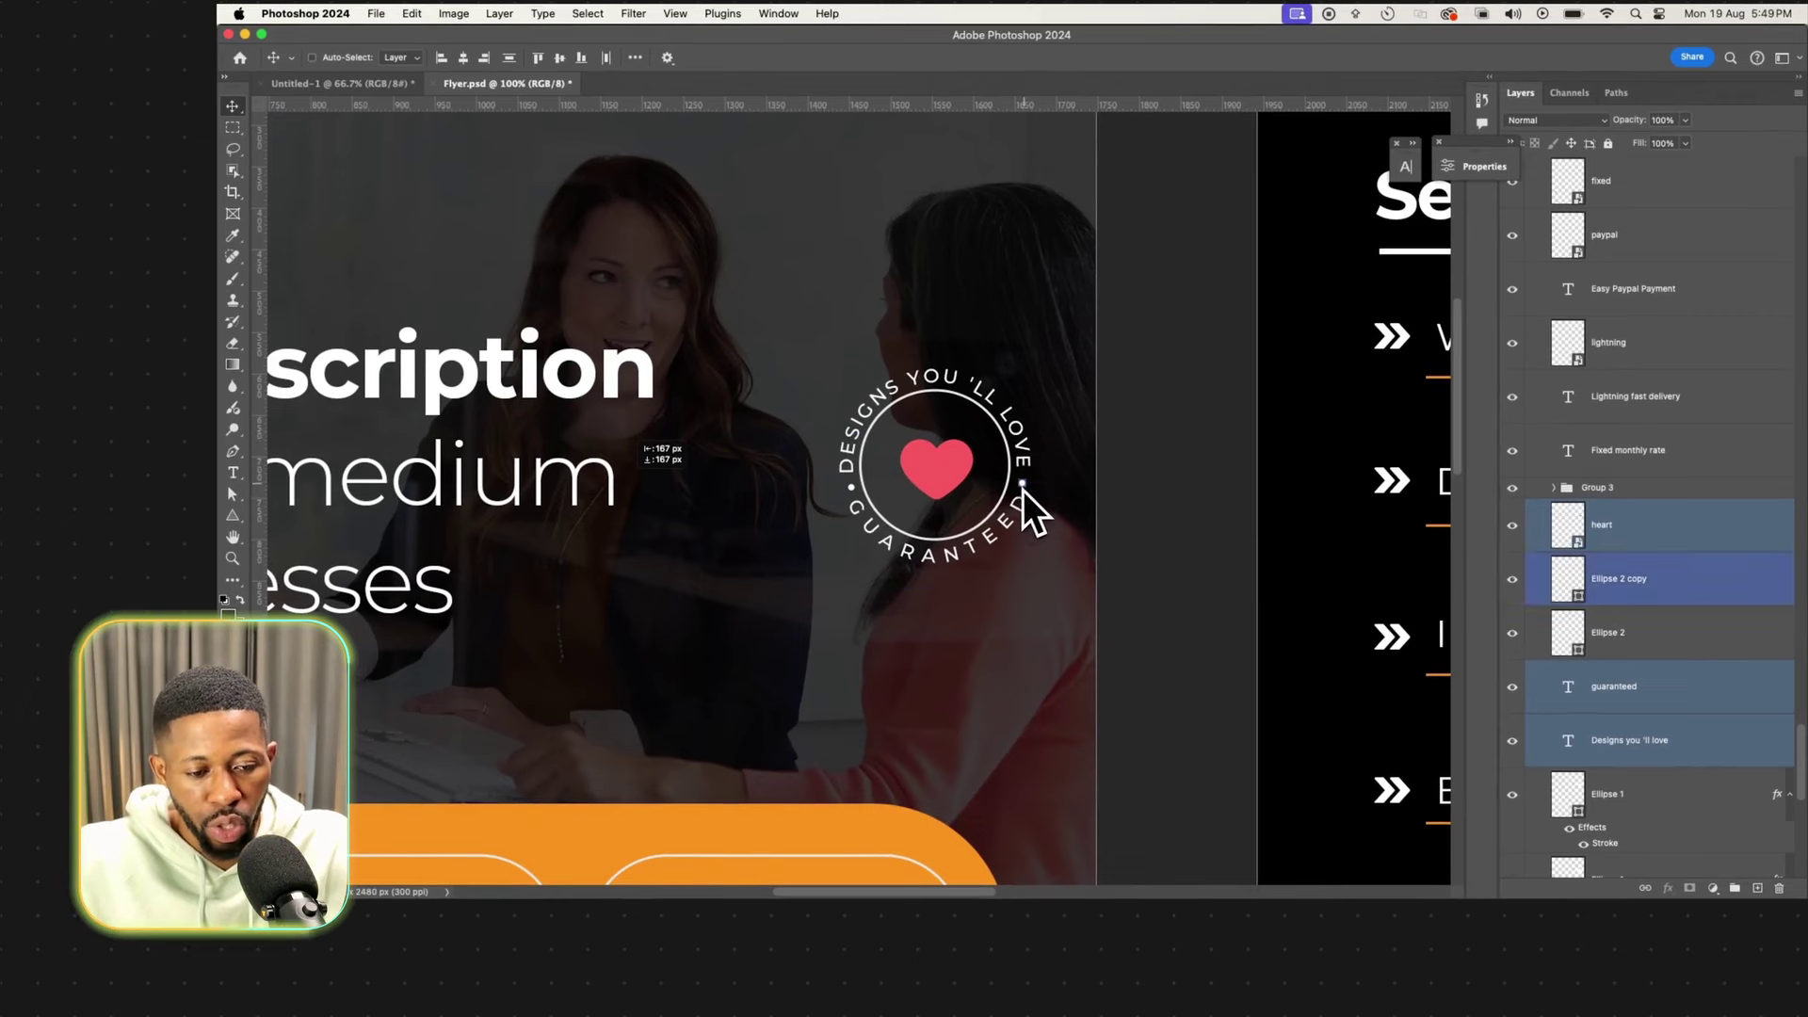
key("super")
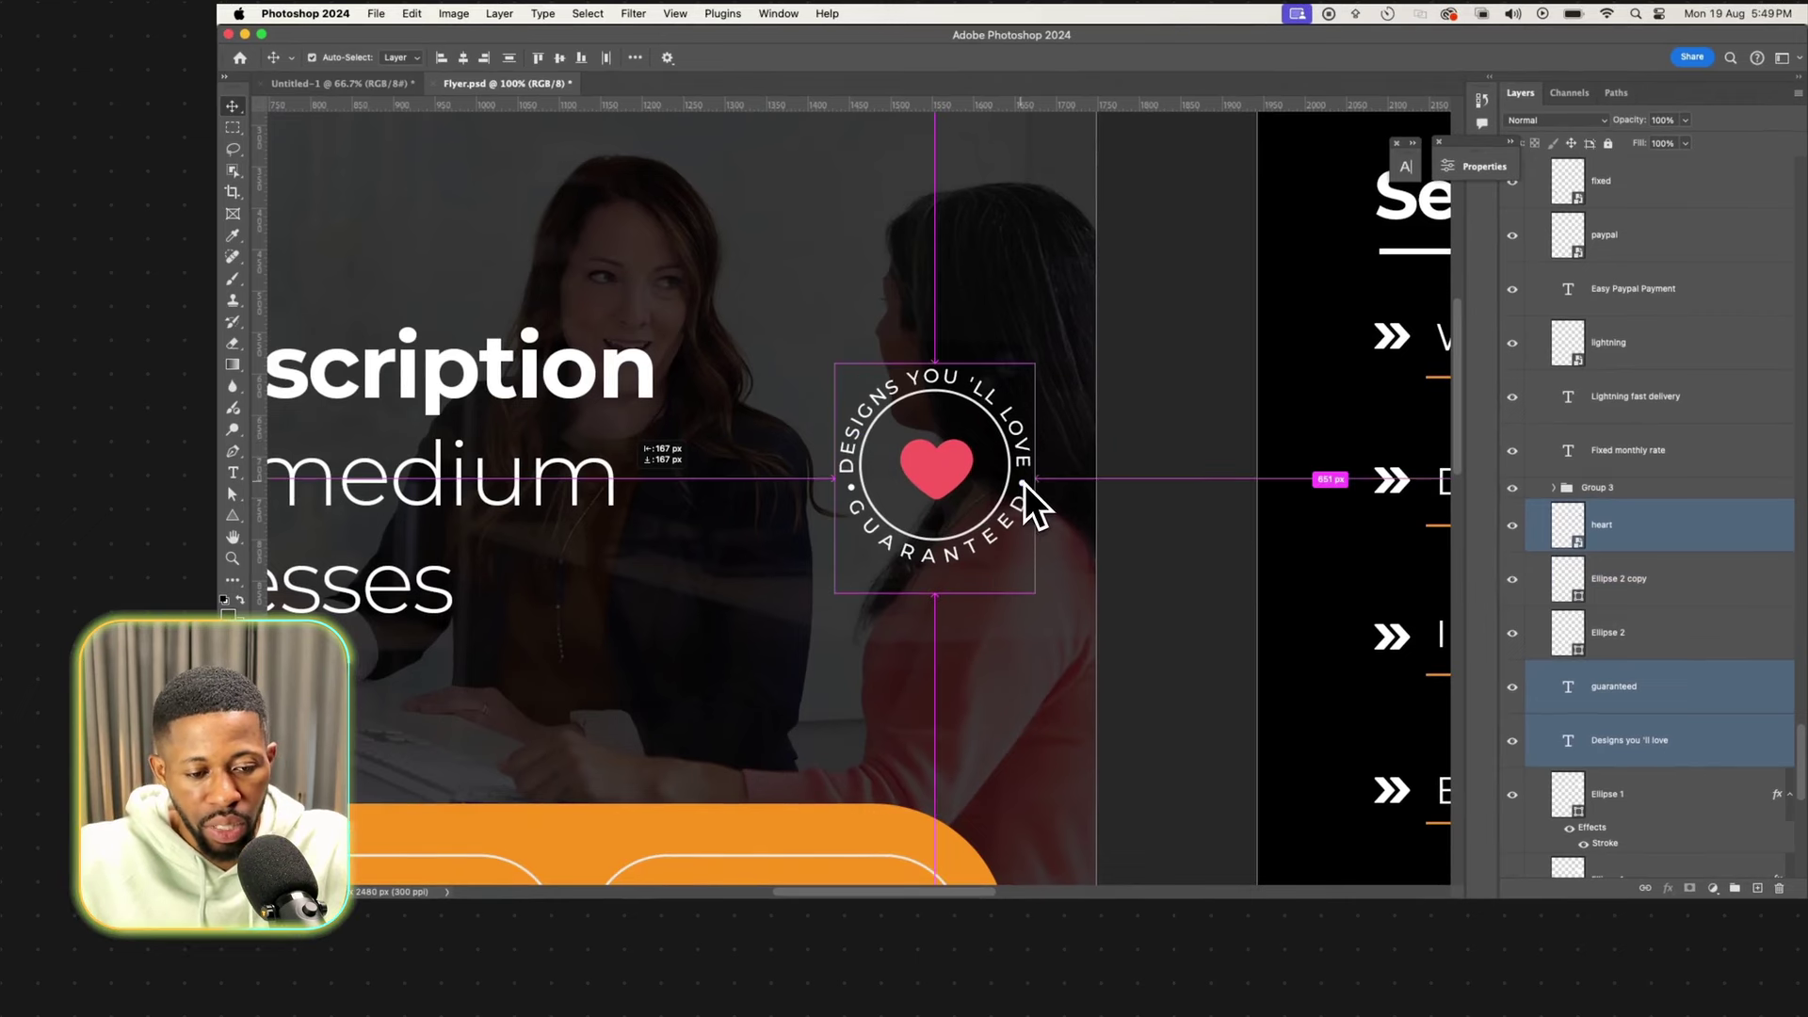
left_click(1641, 590, "super")
left_click(1649, 641, "super")
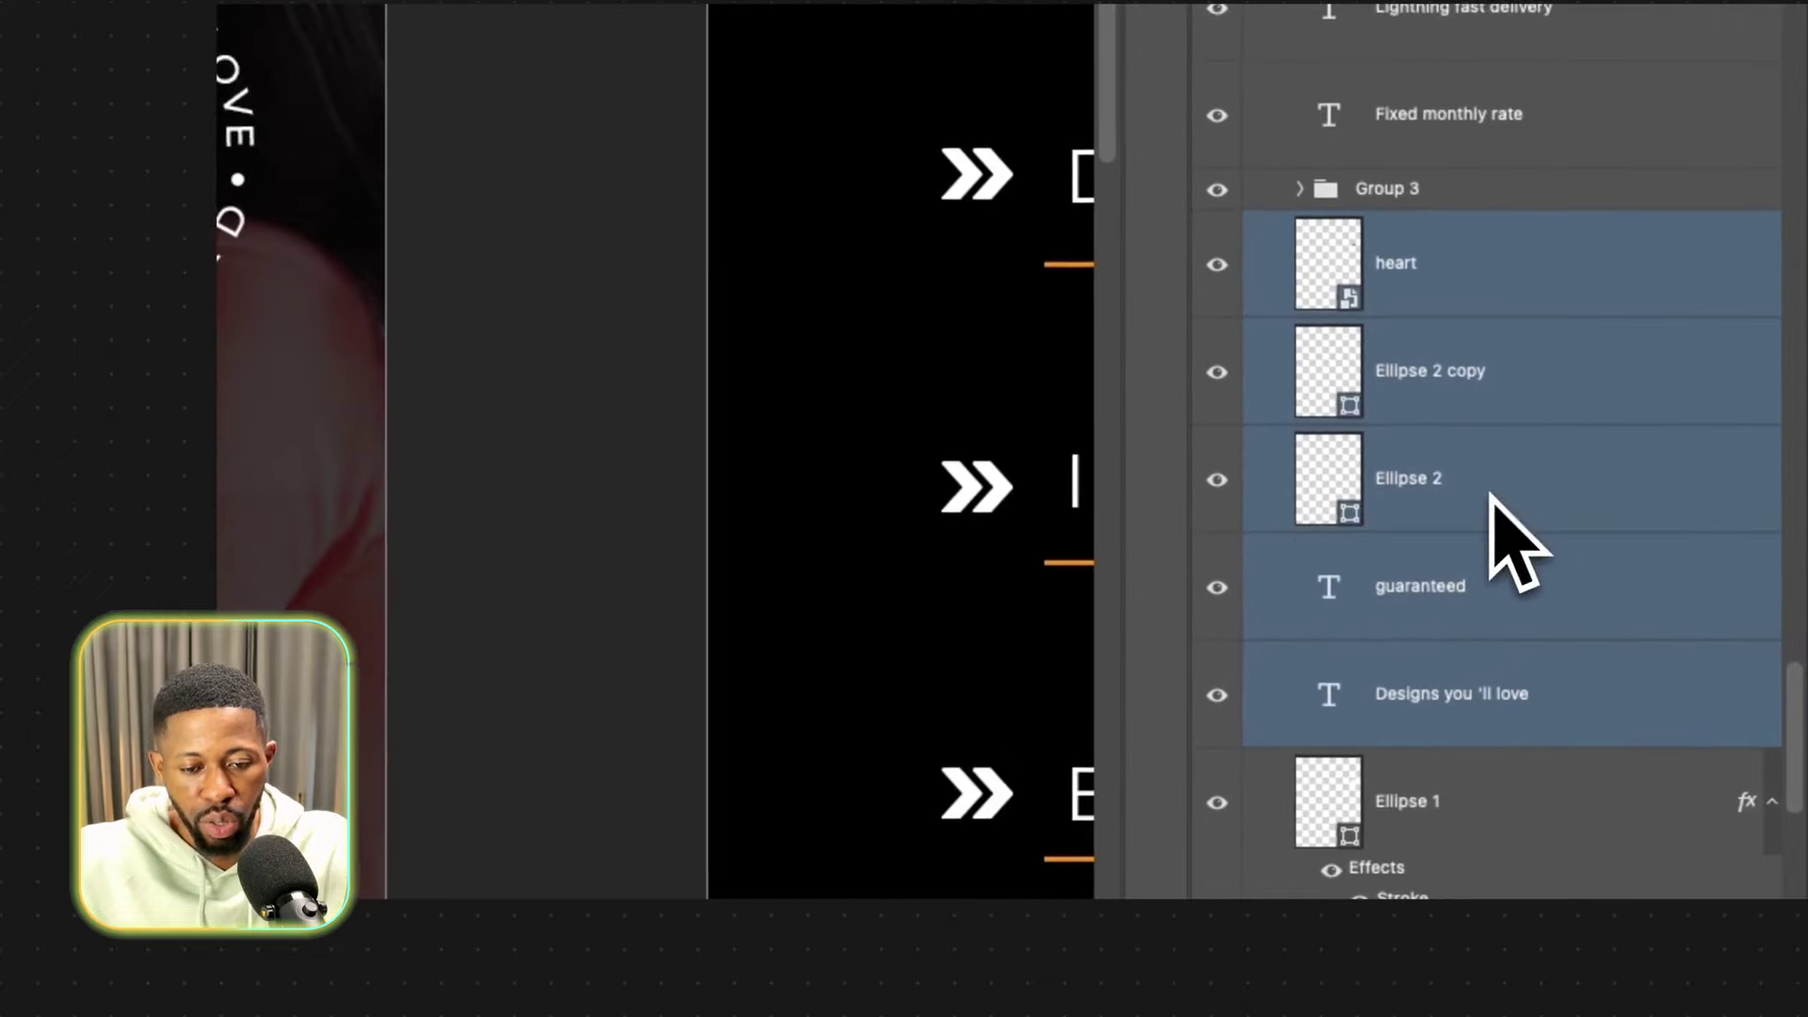
Group the selected badge layers together with Ellipse 1 and rename the new group as love.
left_click_drag(837, 516, 907, 495)
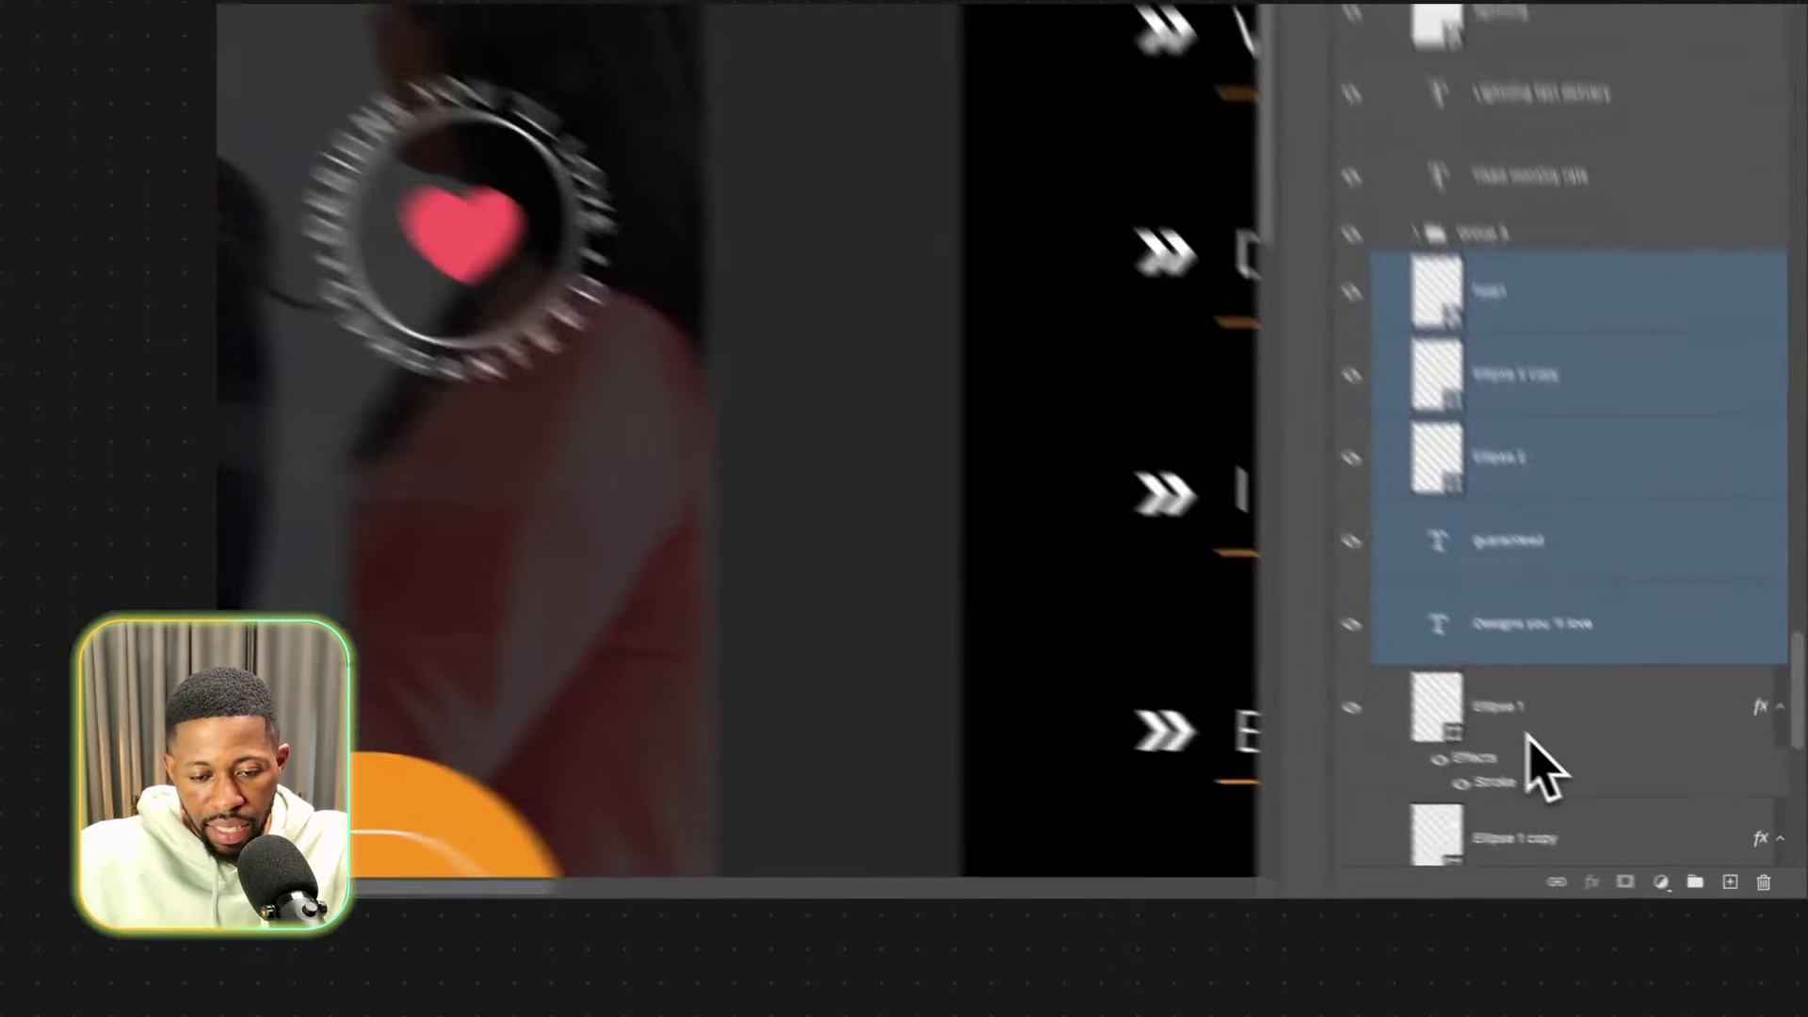
left_click(1503, 716, "shift")
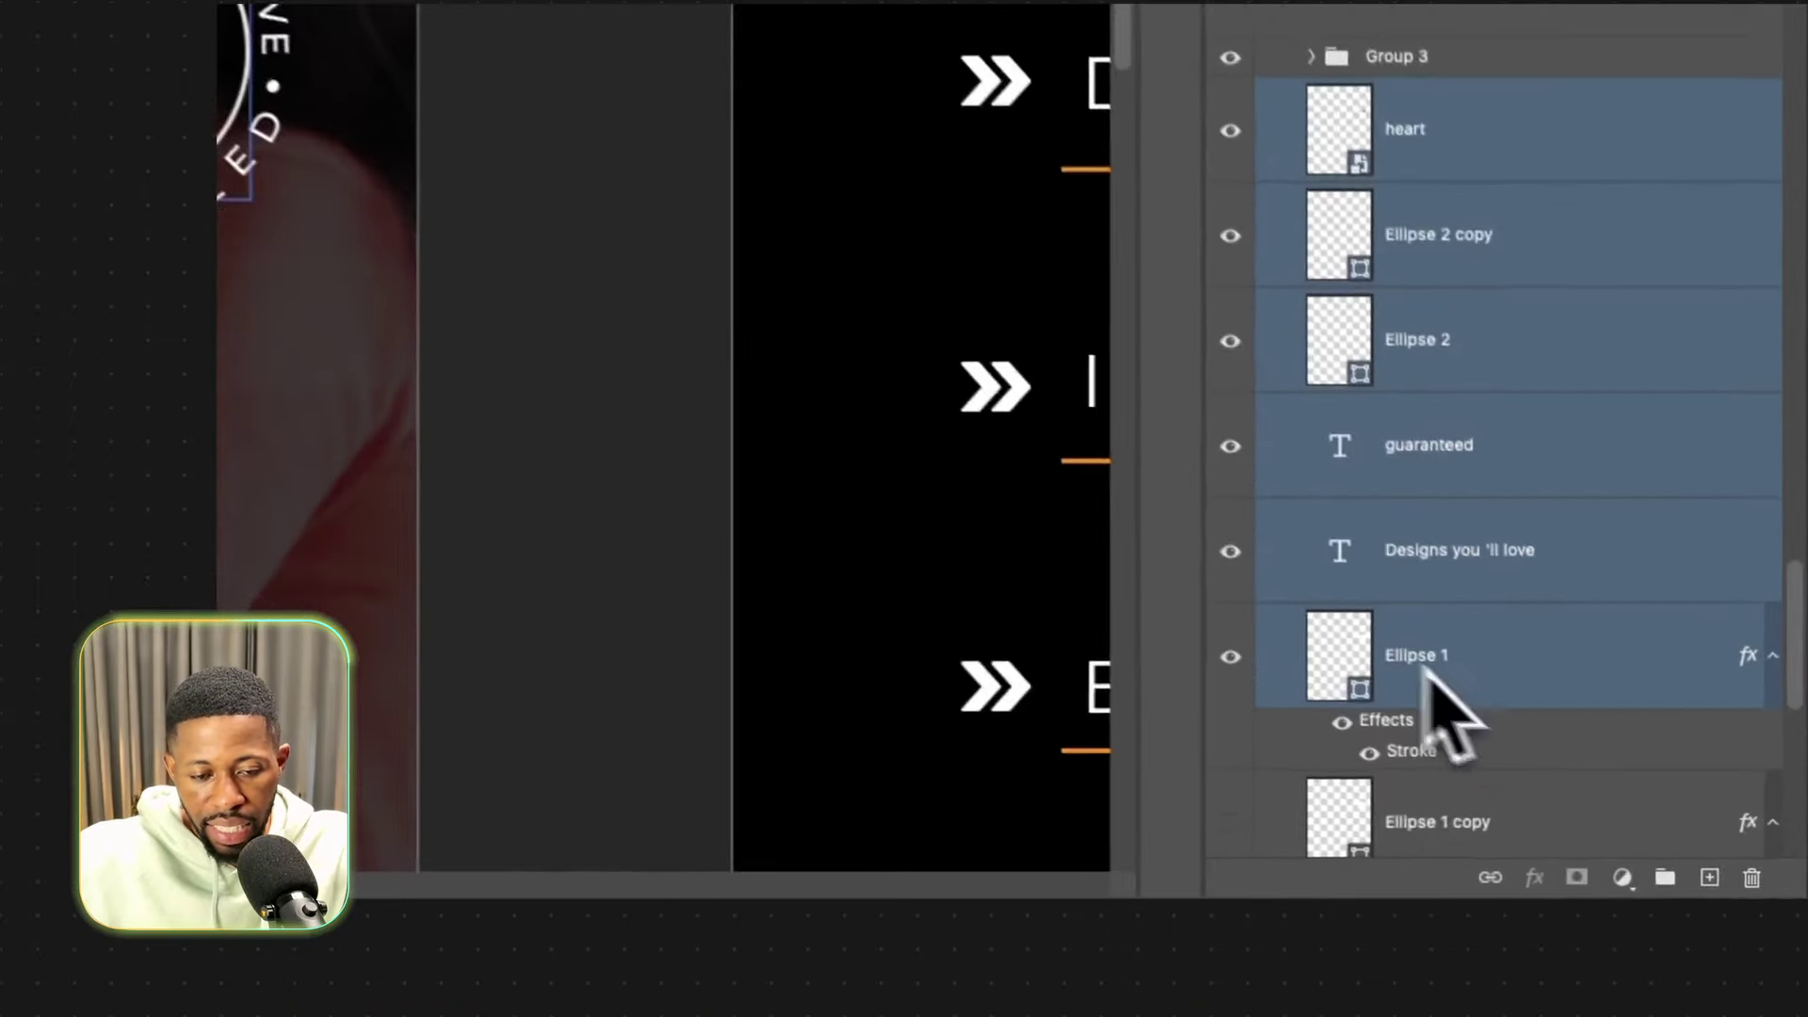
mouse_move(389, 324)
left_mouse_down()
mouse_move(298, 411)
mouse_move(384, 324)
left_mouse_up()
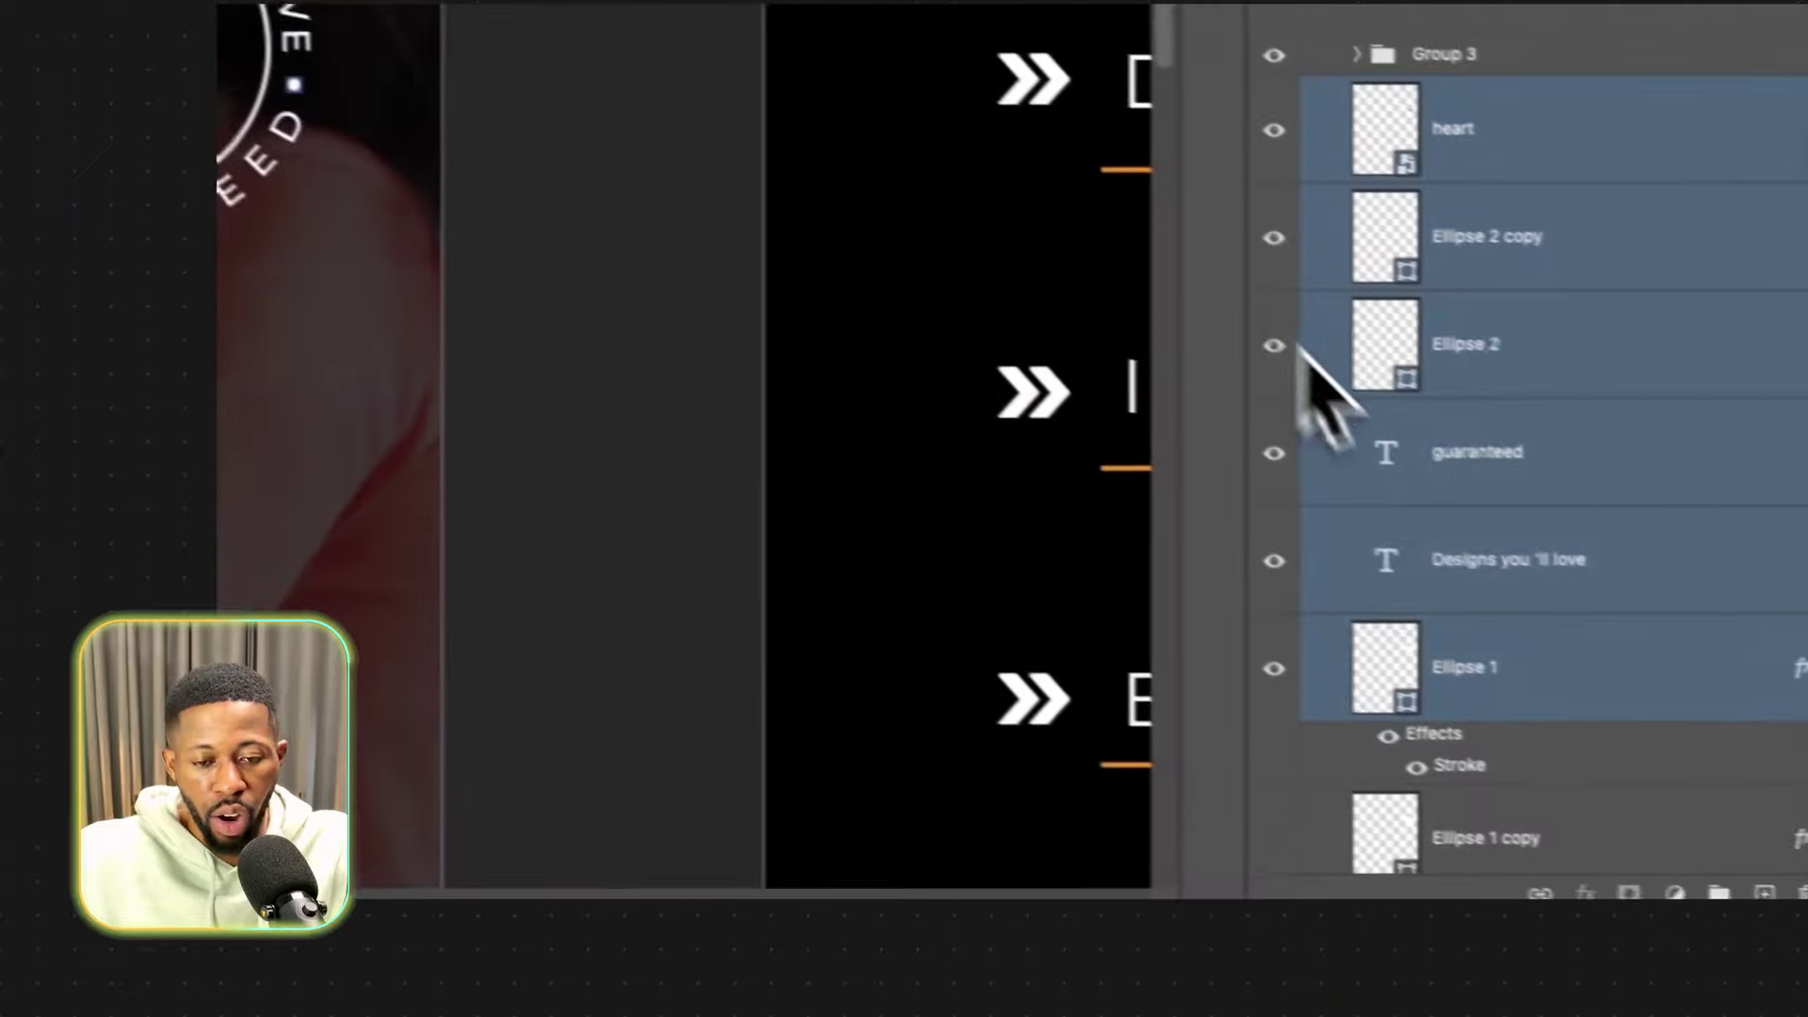
key("super+g")
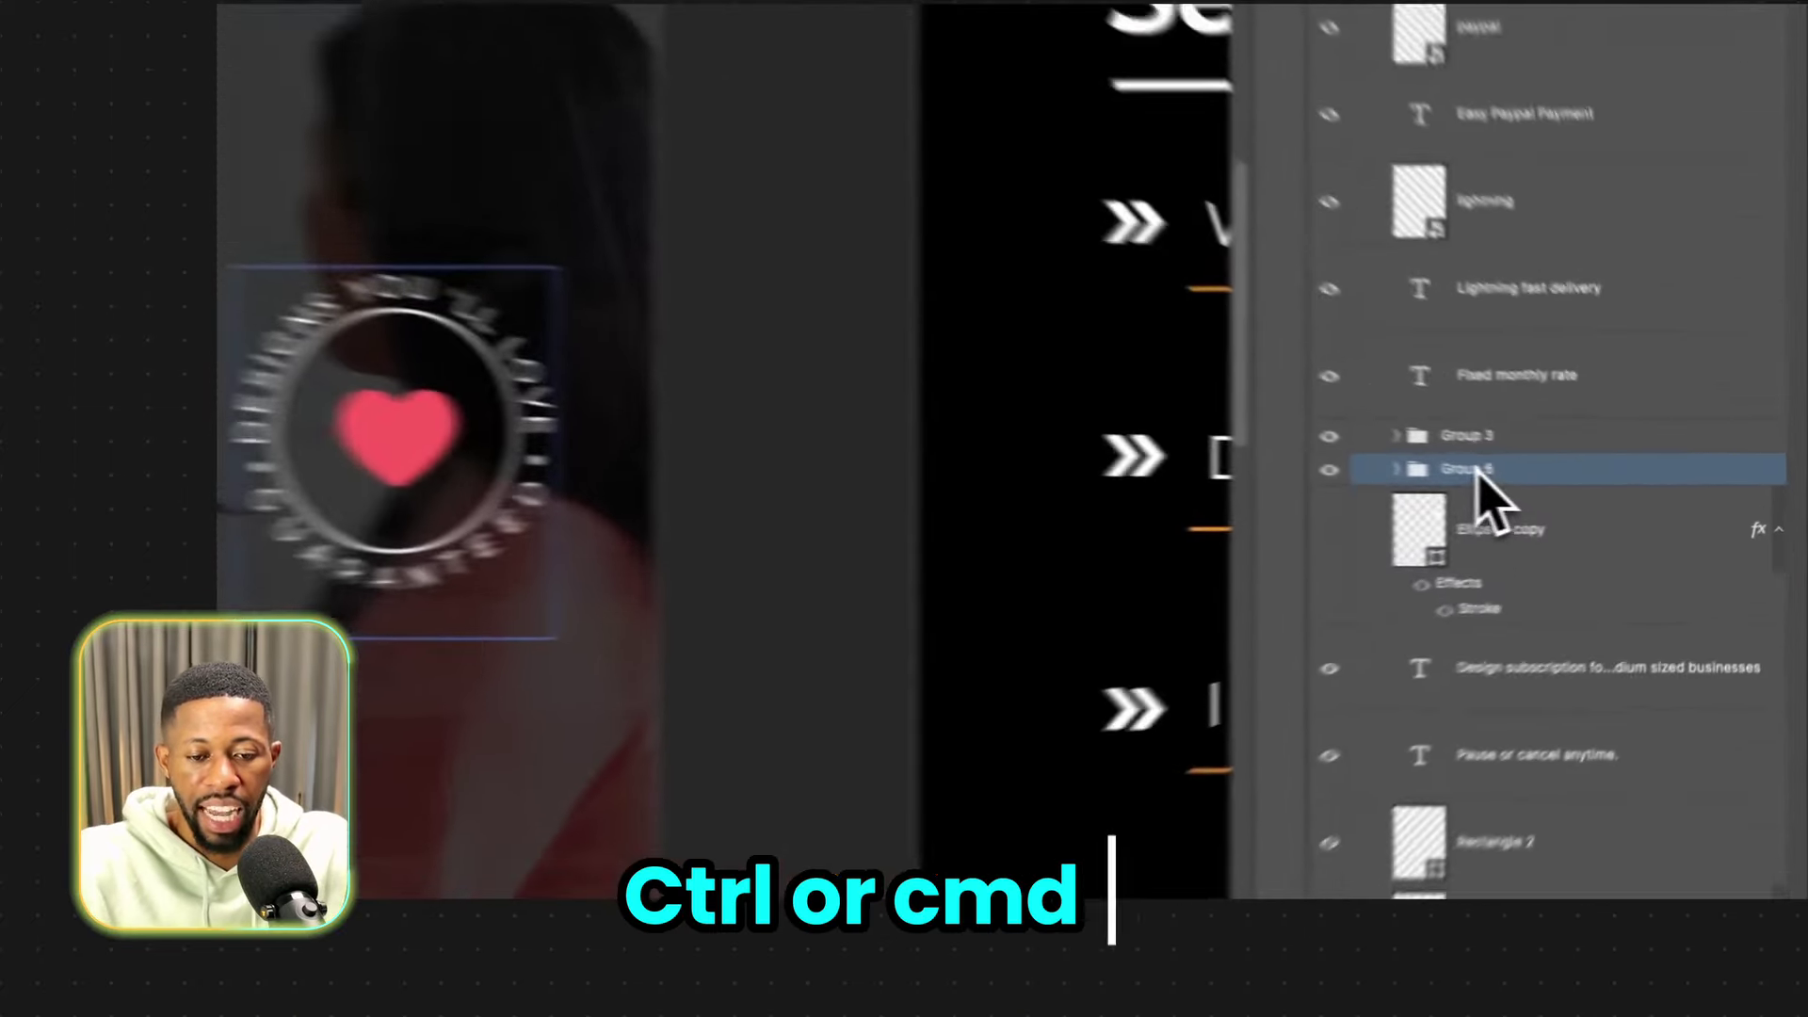
double_click(1600, 487)
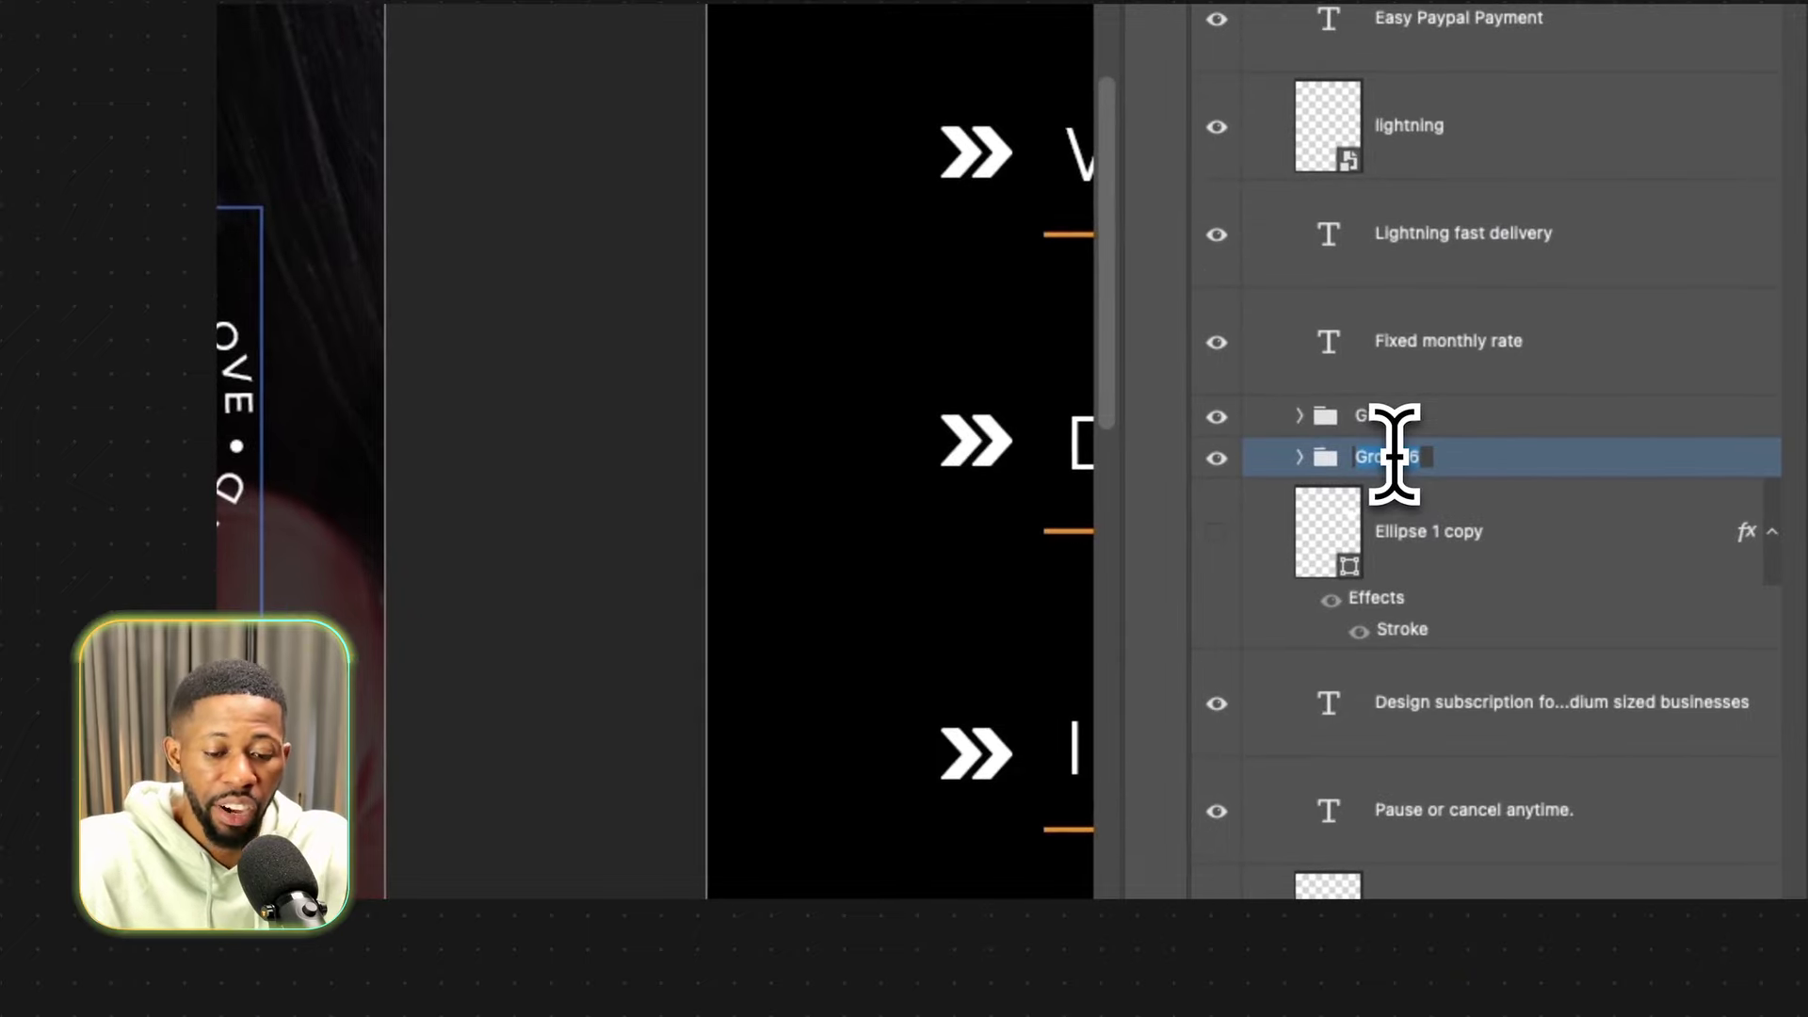
type("love")
key("Return")
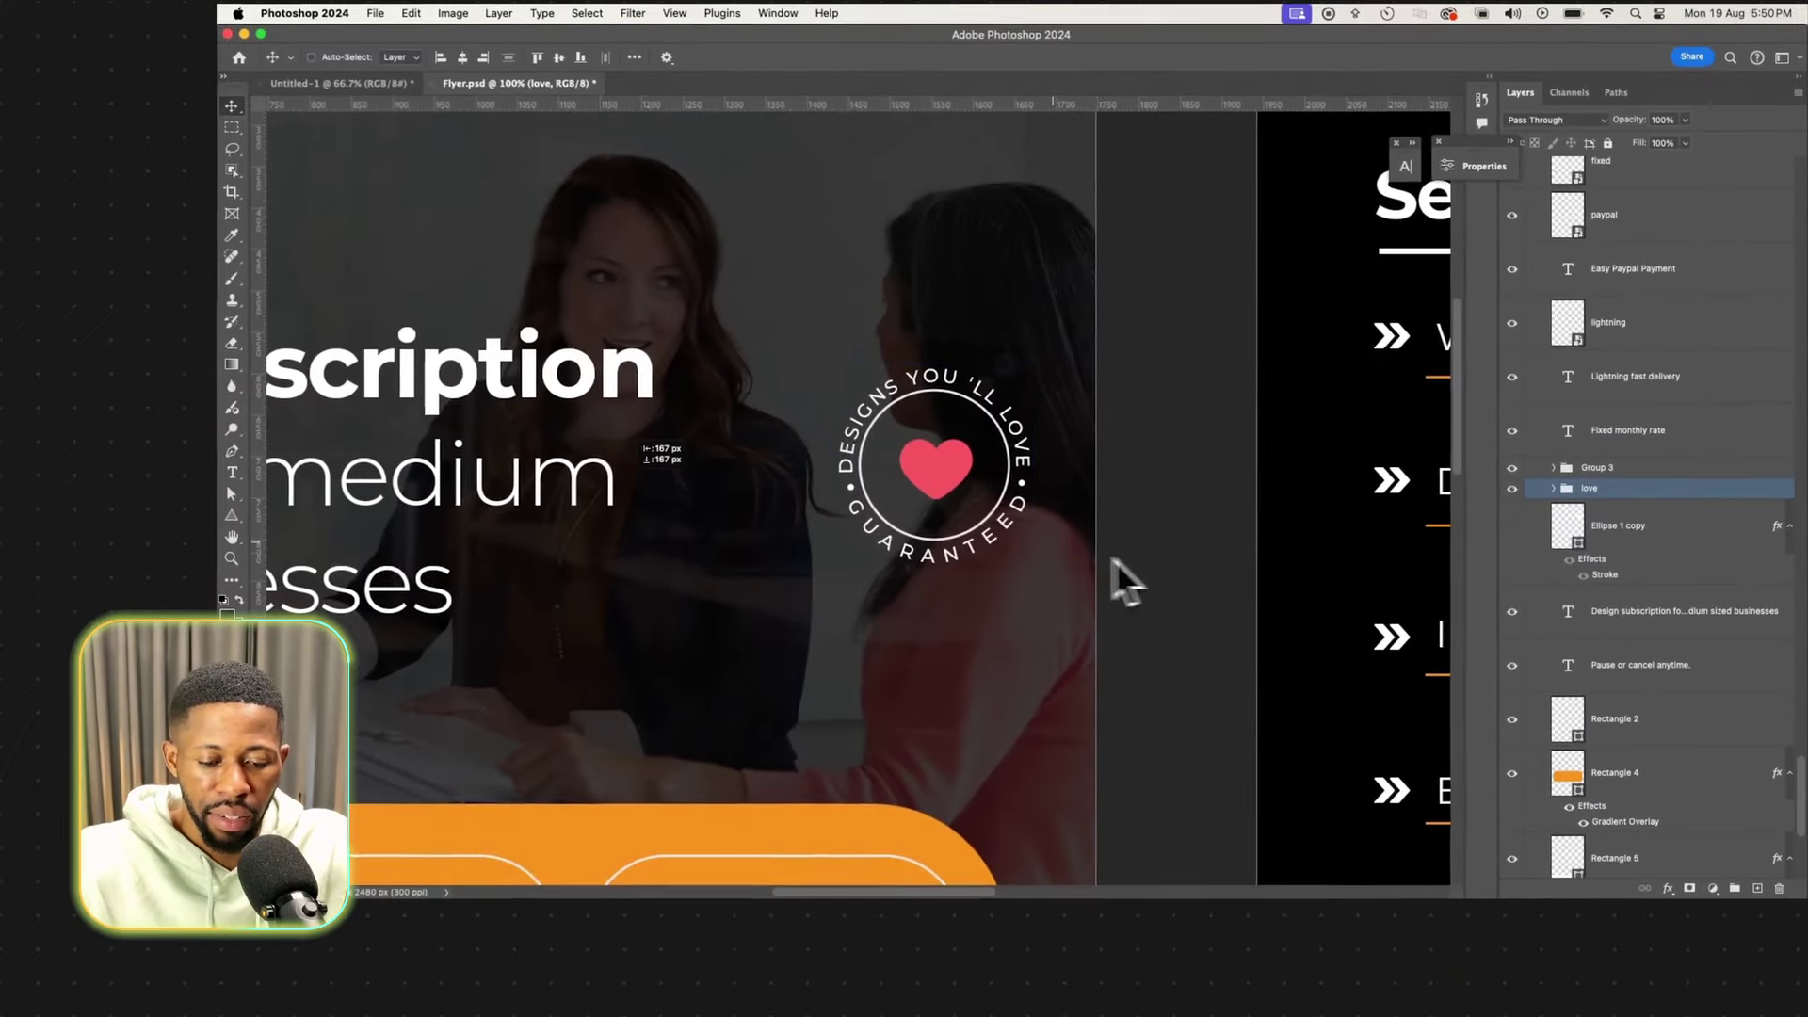
Collapse Group 3 and toggle its visibility off and on to check which flyer elements it holds.
key("super+minus")
scroll(1055, 545, "left", 3)
scroll(1055, 546, "up", 1)
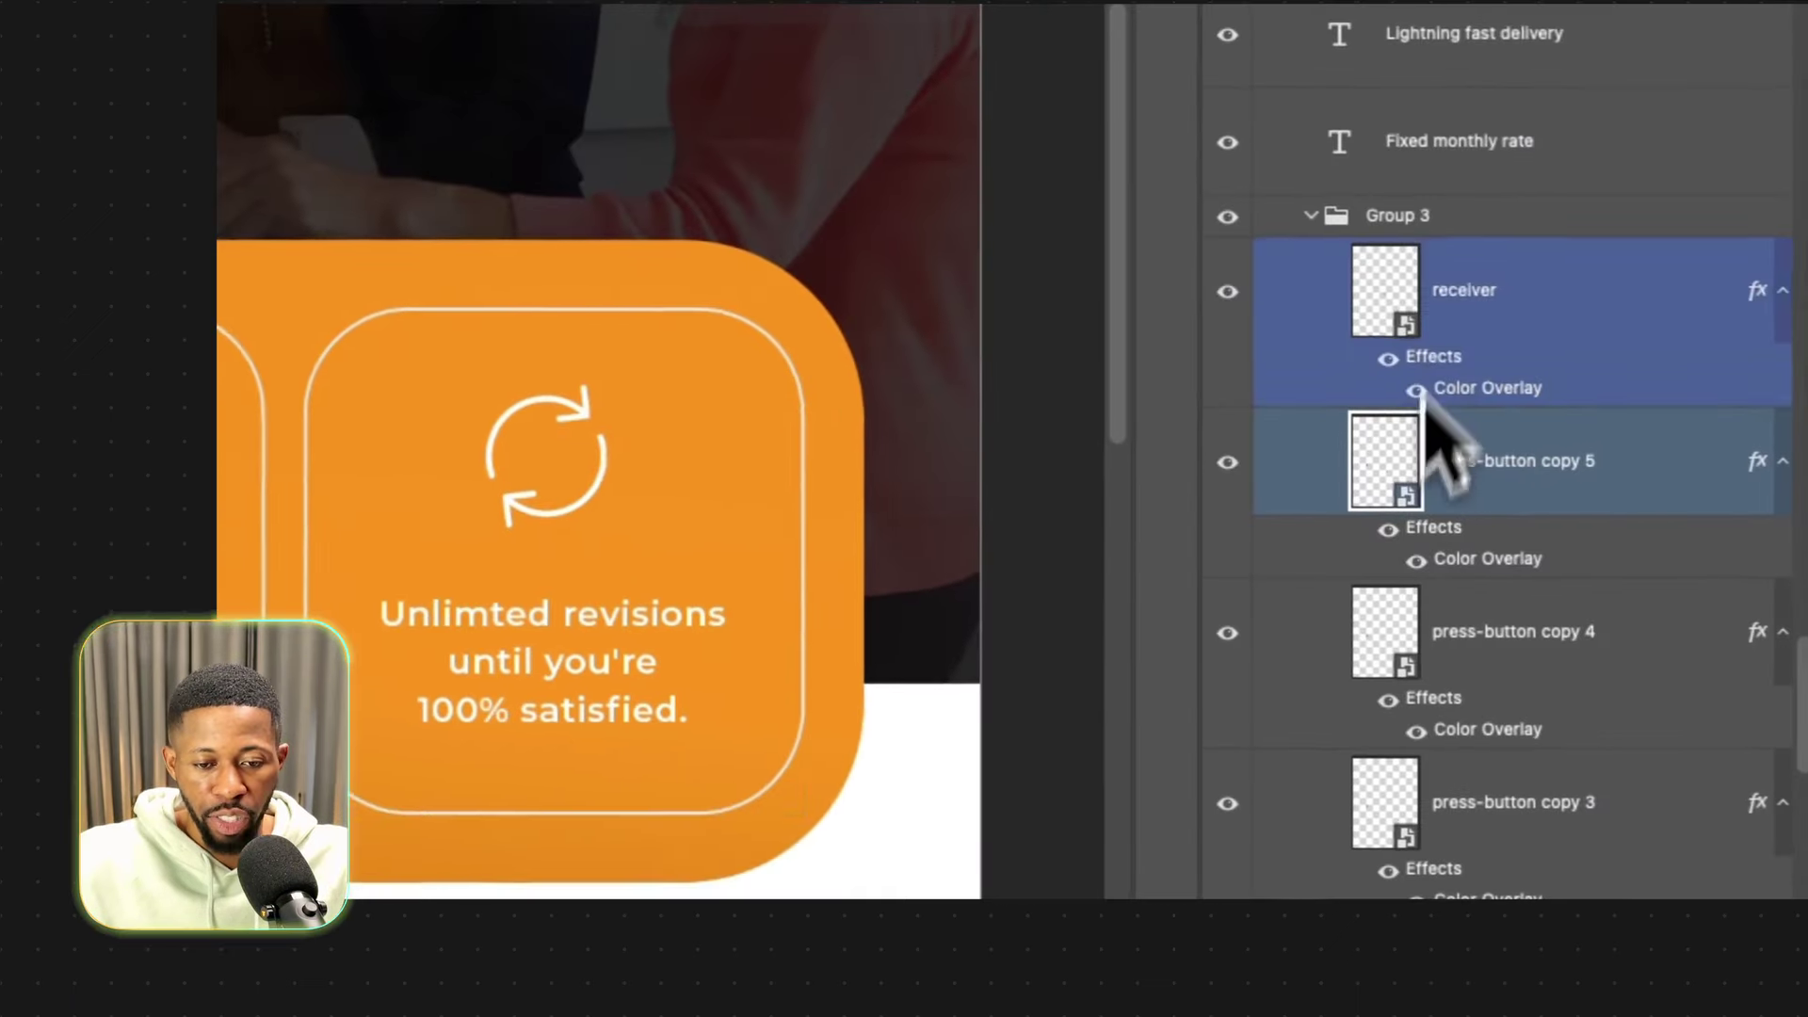
left_click(1366, 221)
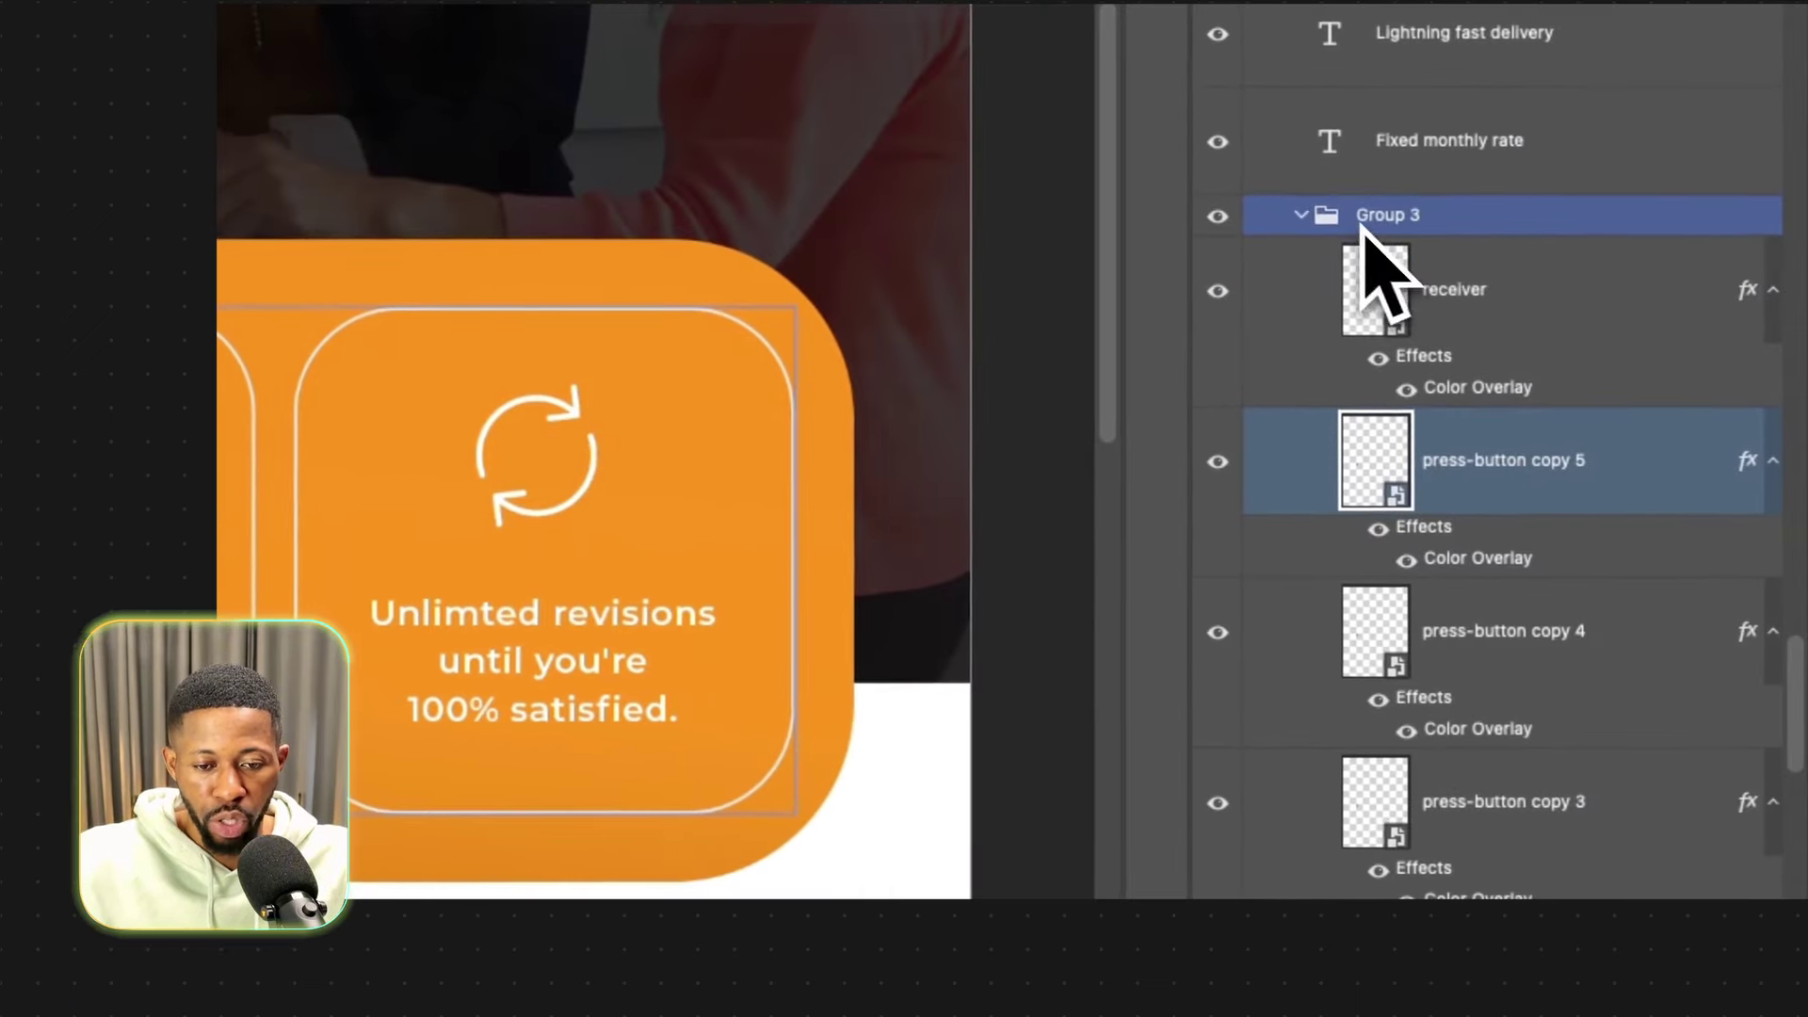
left_click(1300, 214)
left_click(1220, 217)
left_click(1221, 216)
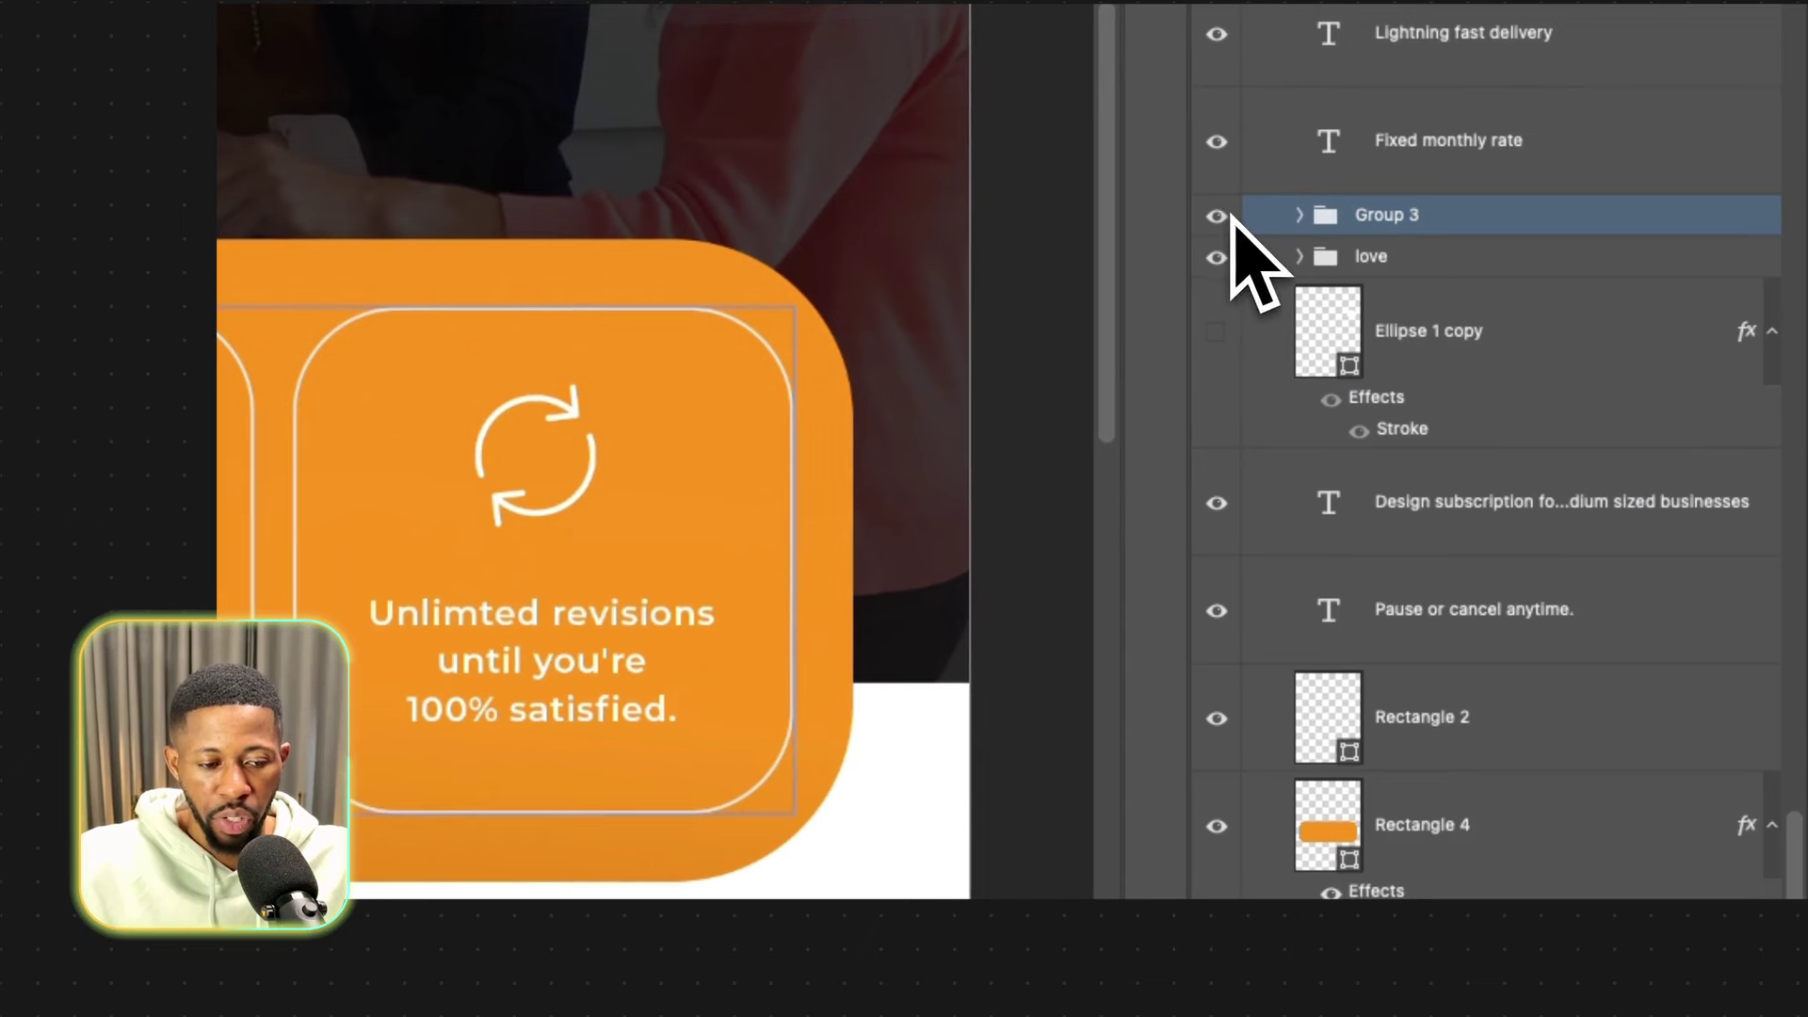
left_click(1221, 217)
left_click(1219, 216)
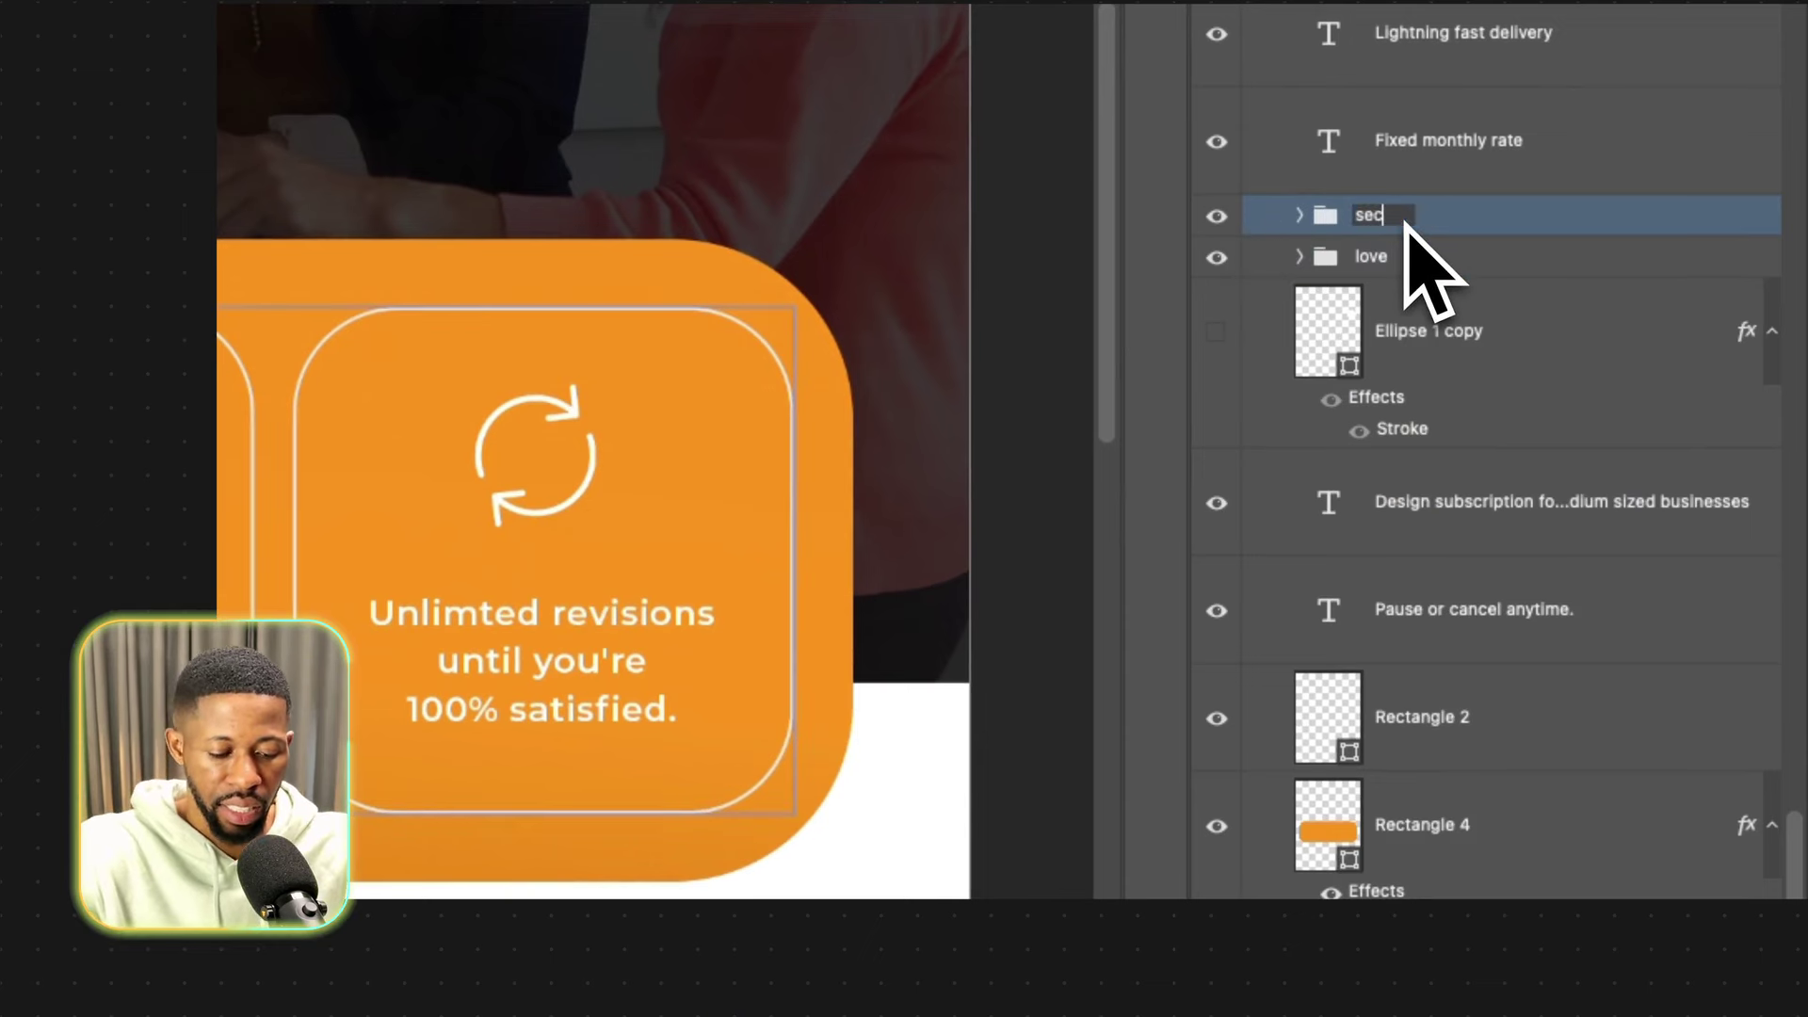
Rename Group 3 as section 2.
left_click(1404, 224)
type("section 2")
key("Return")
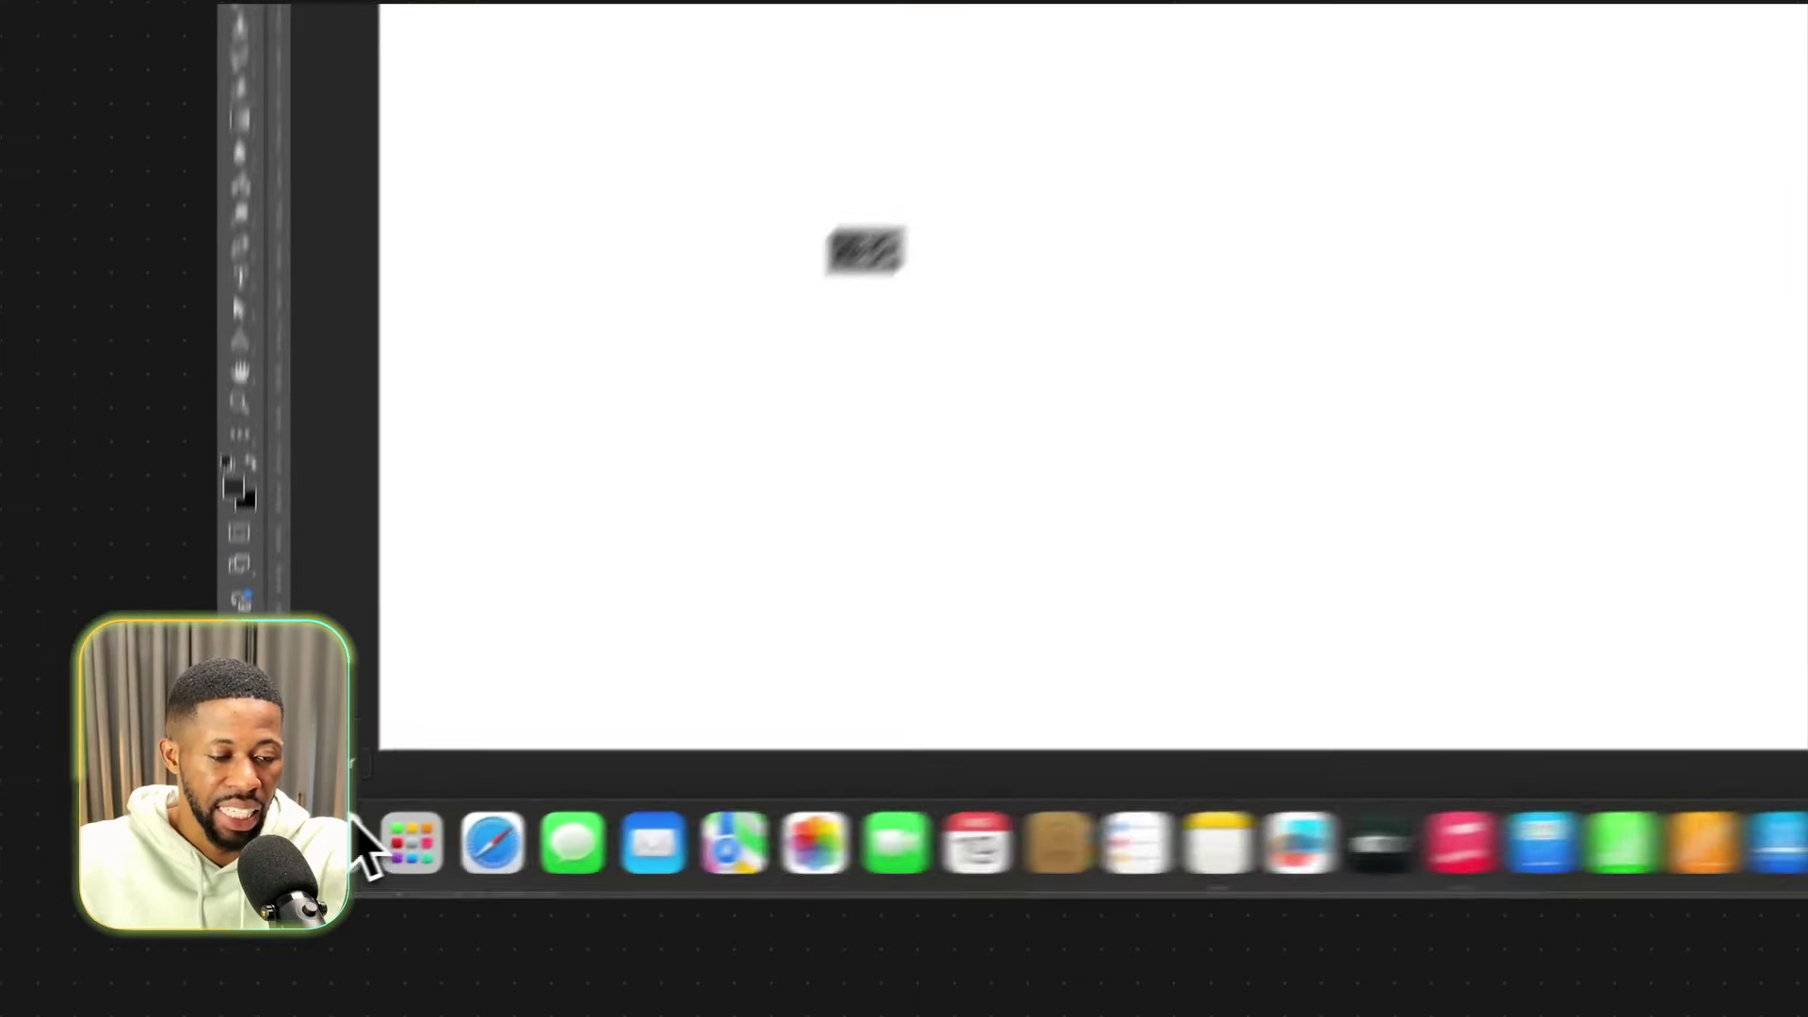
Place the linkedin-sales-solutions photo from Finder into the Untitled-1 document and shift it against Artboard 1's right side.
left_click(363, 872)
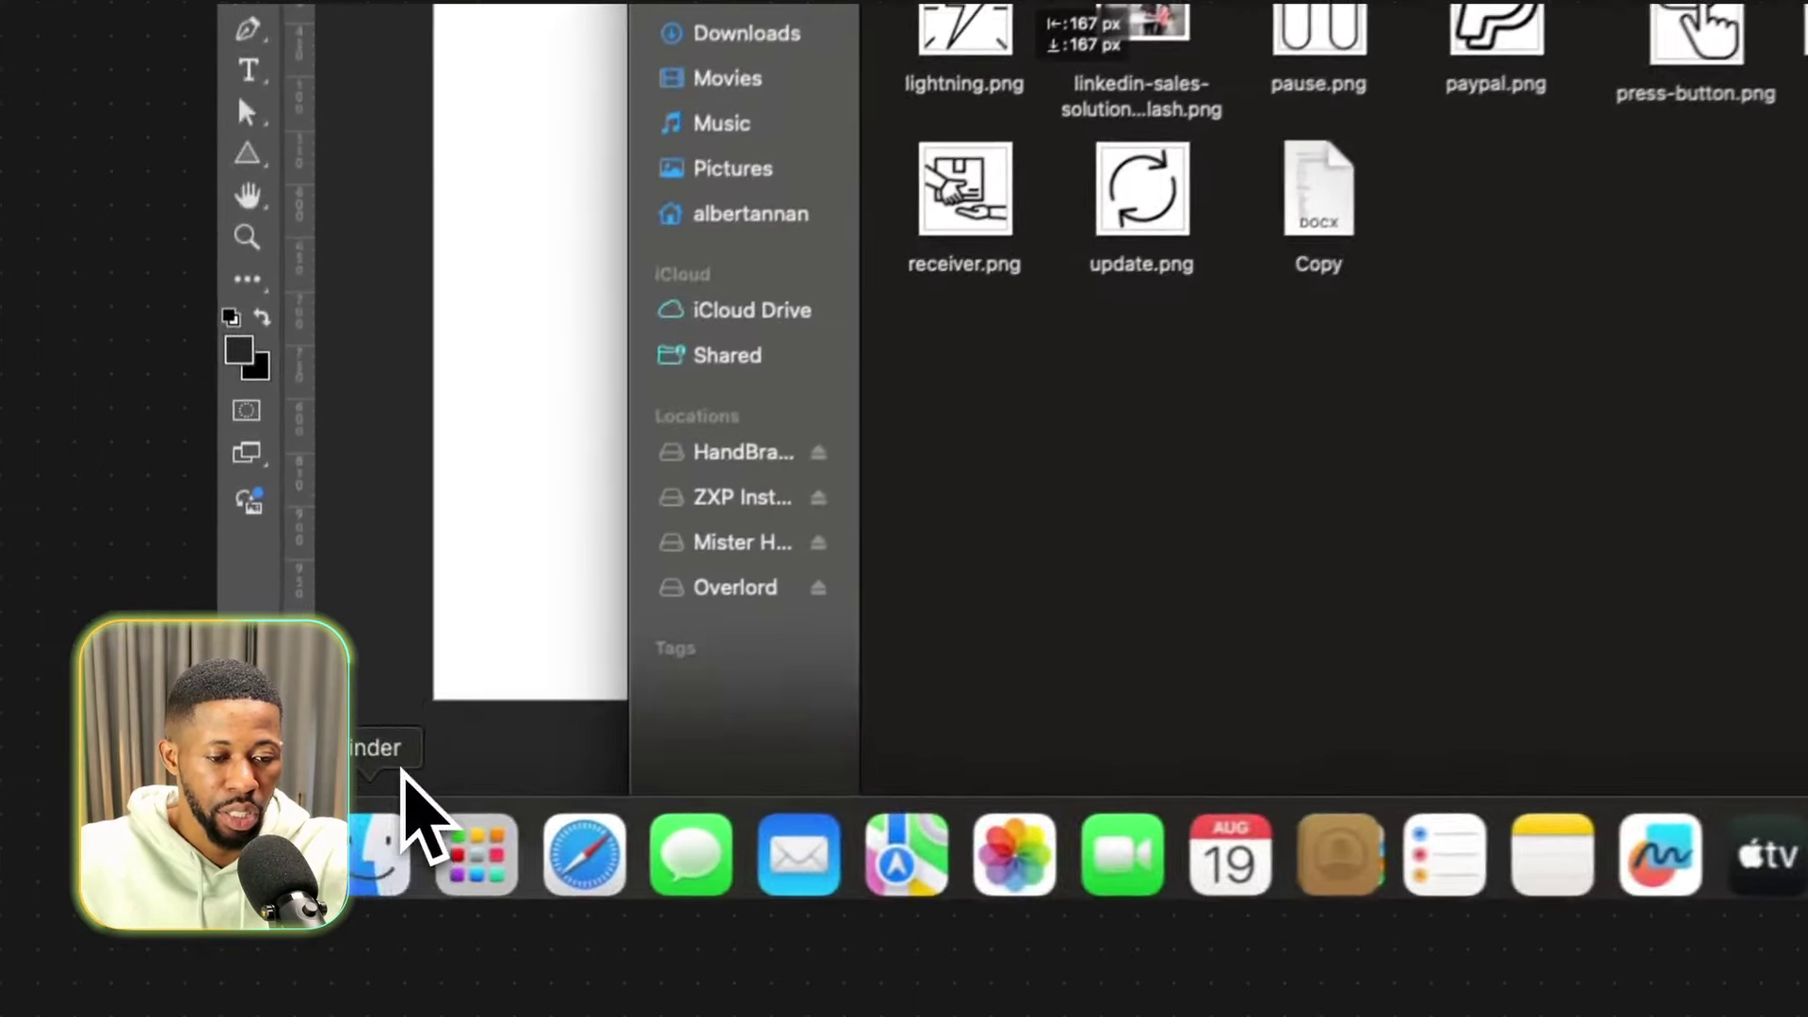
left_click_drag(1156, 29, 520, 188)
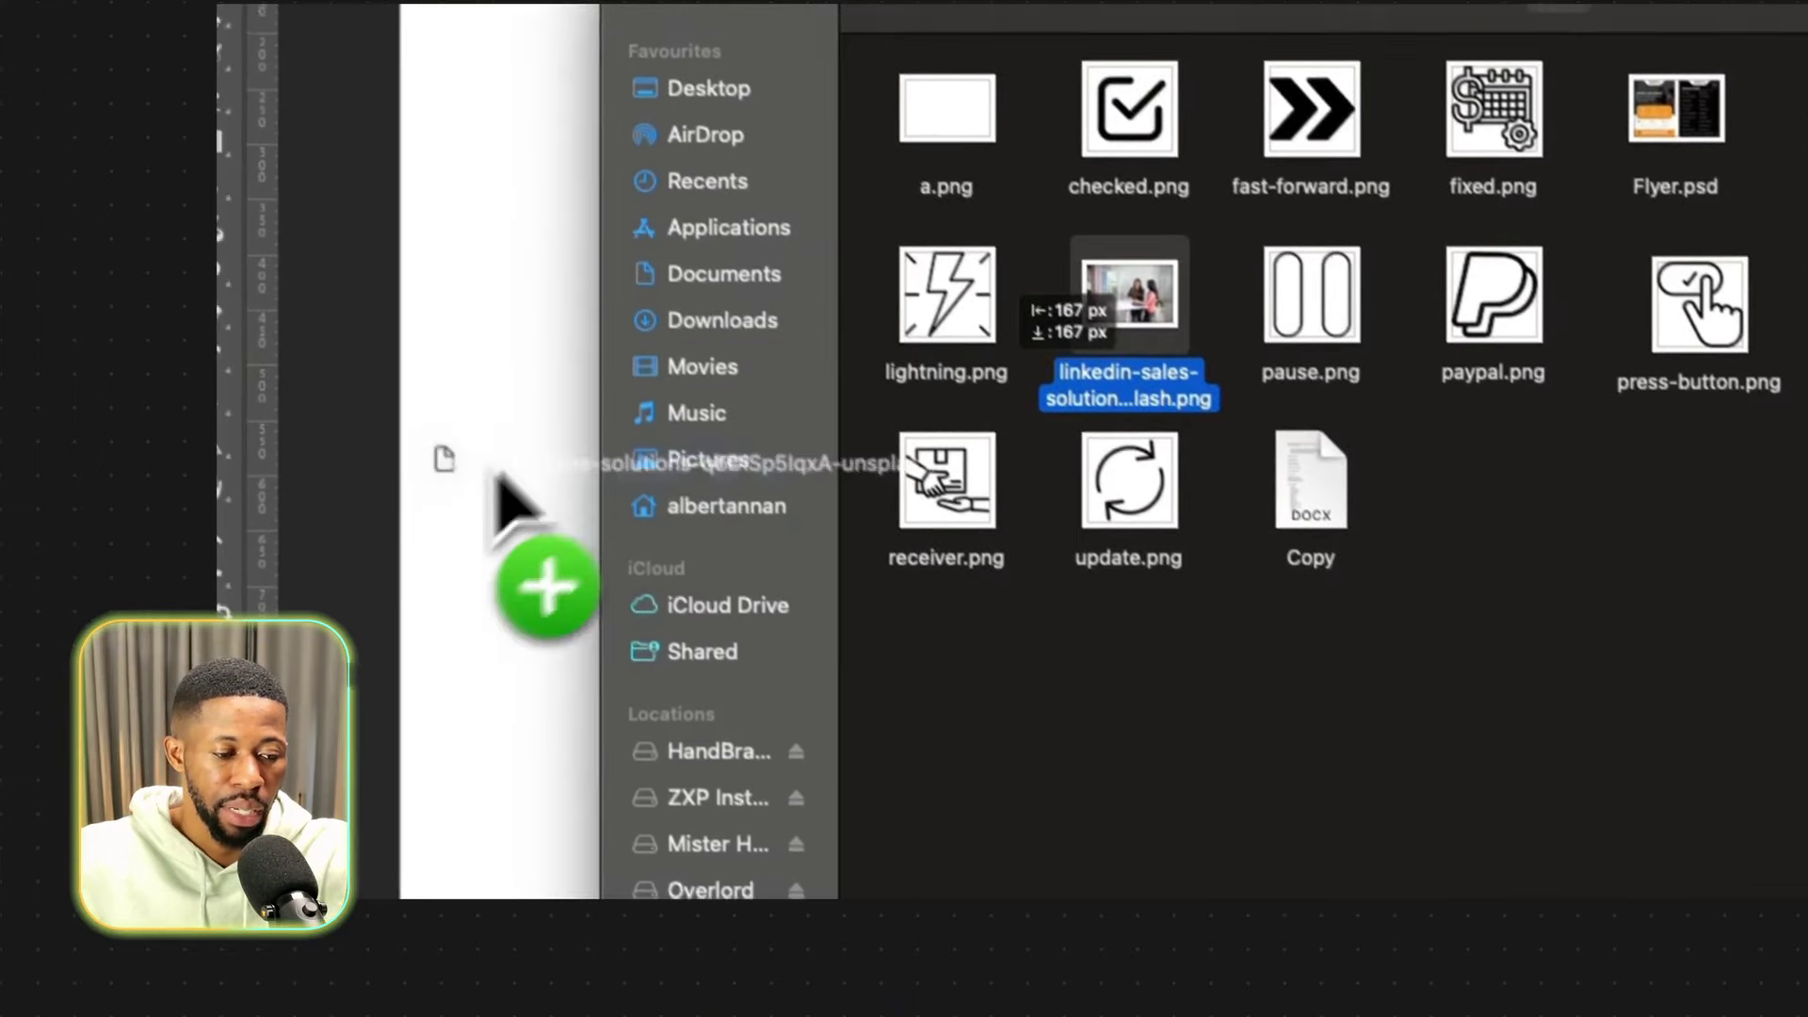
left_click_drag(497, 473, 494, 470)
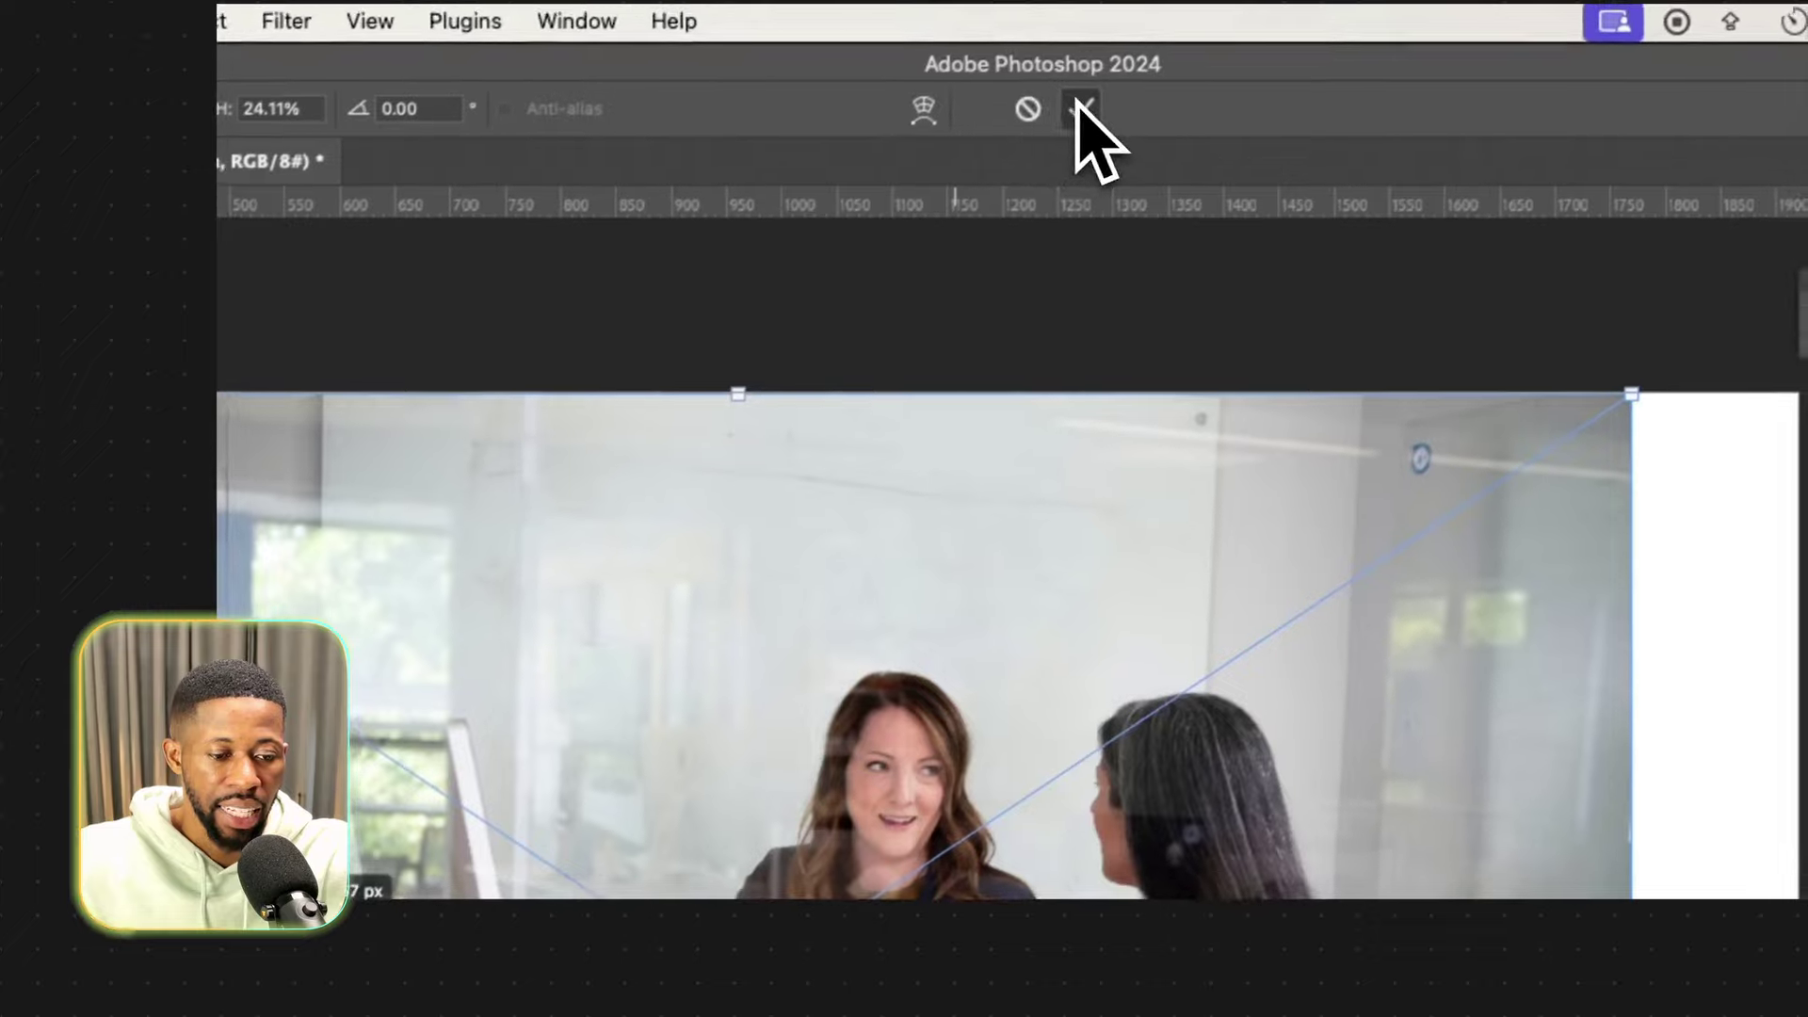
left_click(1080, 108)
left_click_drag(1042, 659, 874, 646)
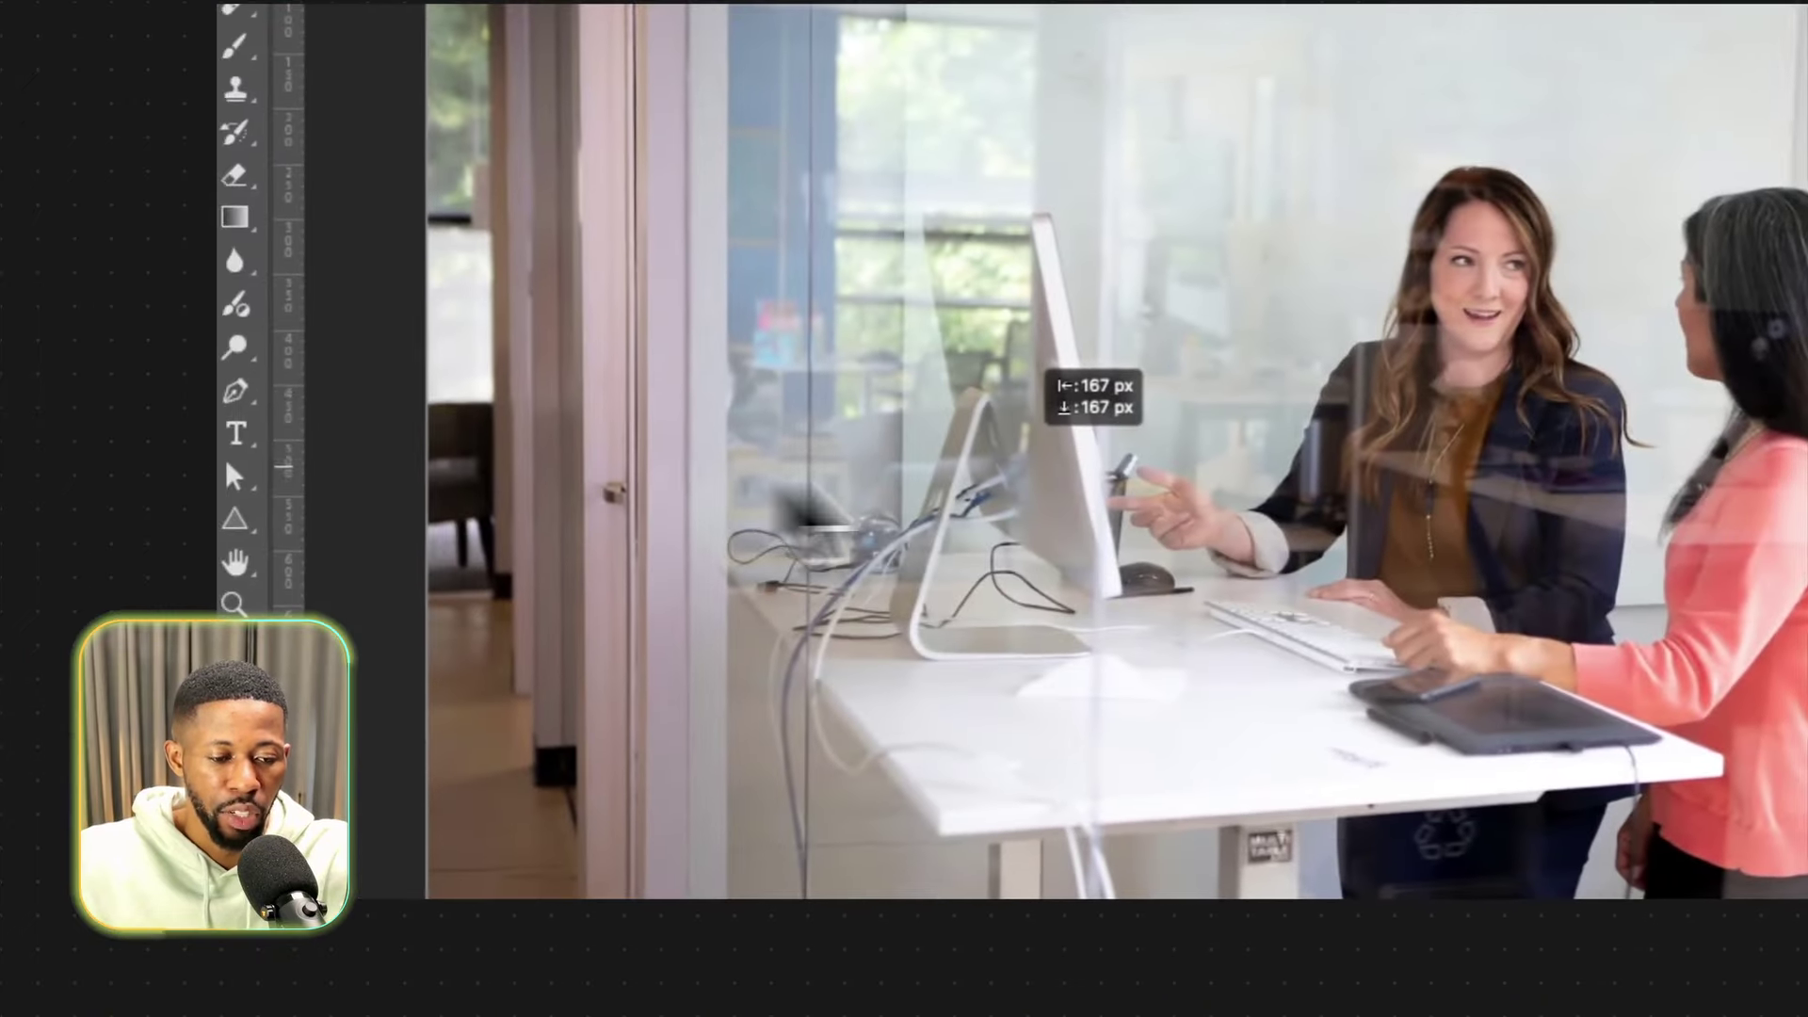
left_click_drag(1349, 406, 1693, 406)
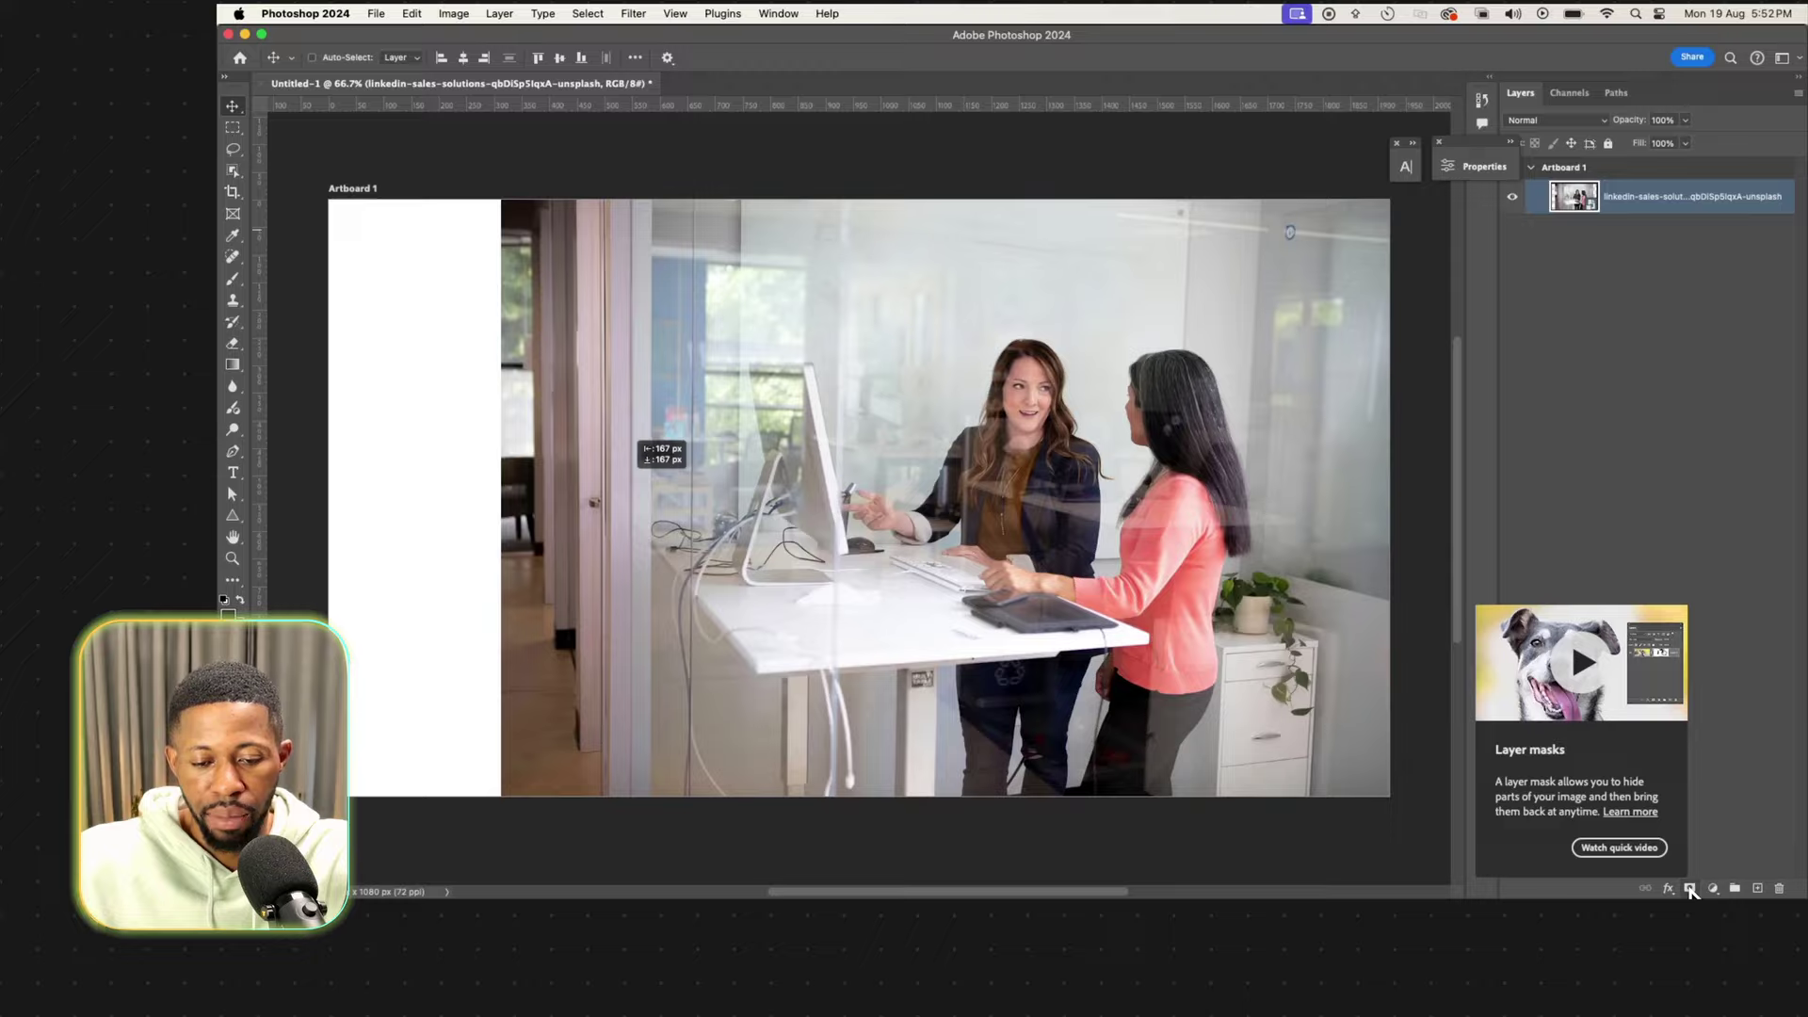
Add a layer mask to the photo layer and fill it with black using the Paint Bucket tool.
left_click(1690, 888)
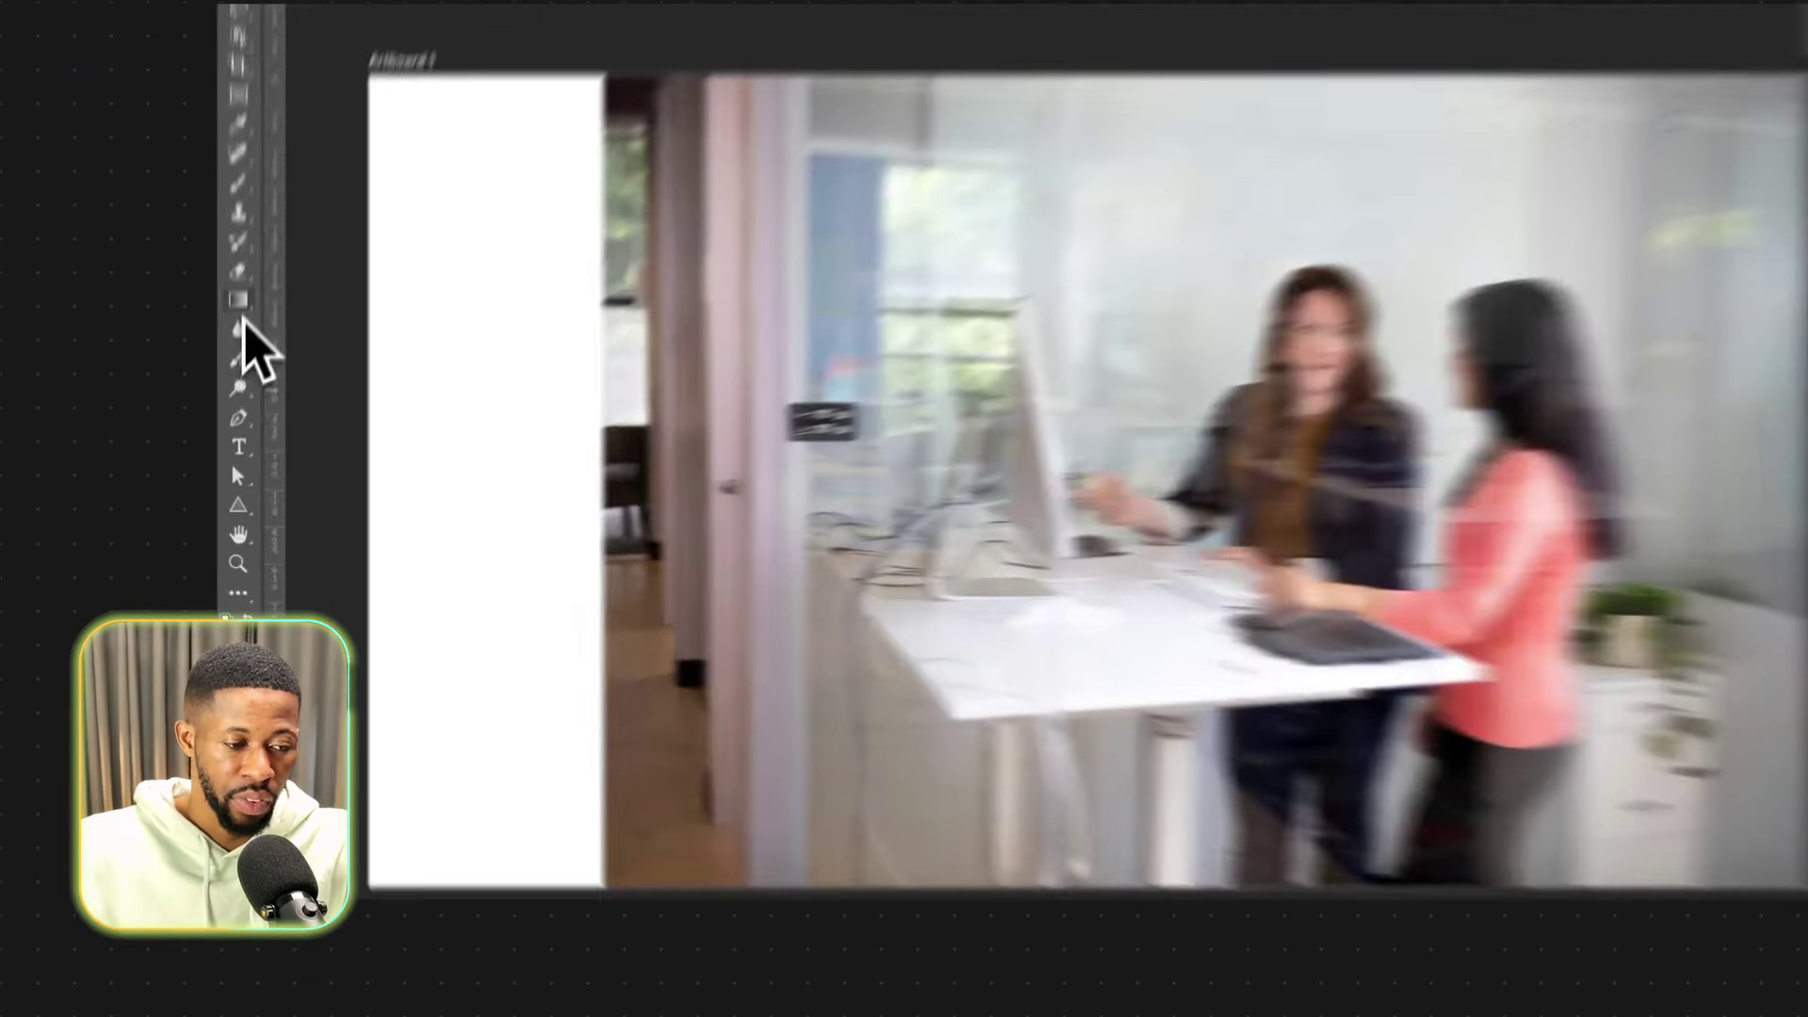
right_click(233, 364)
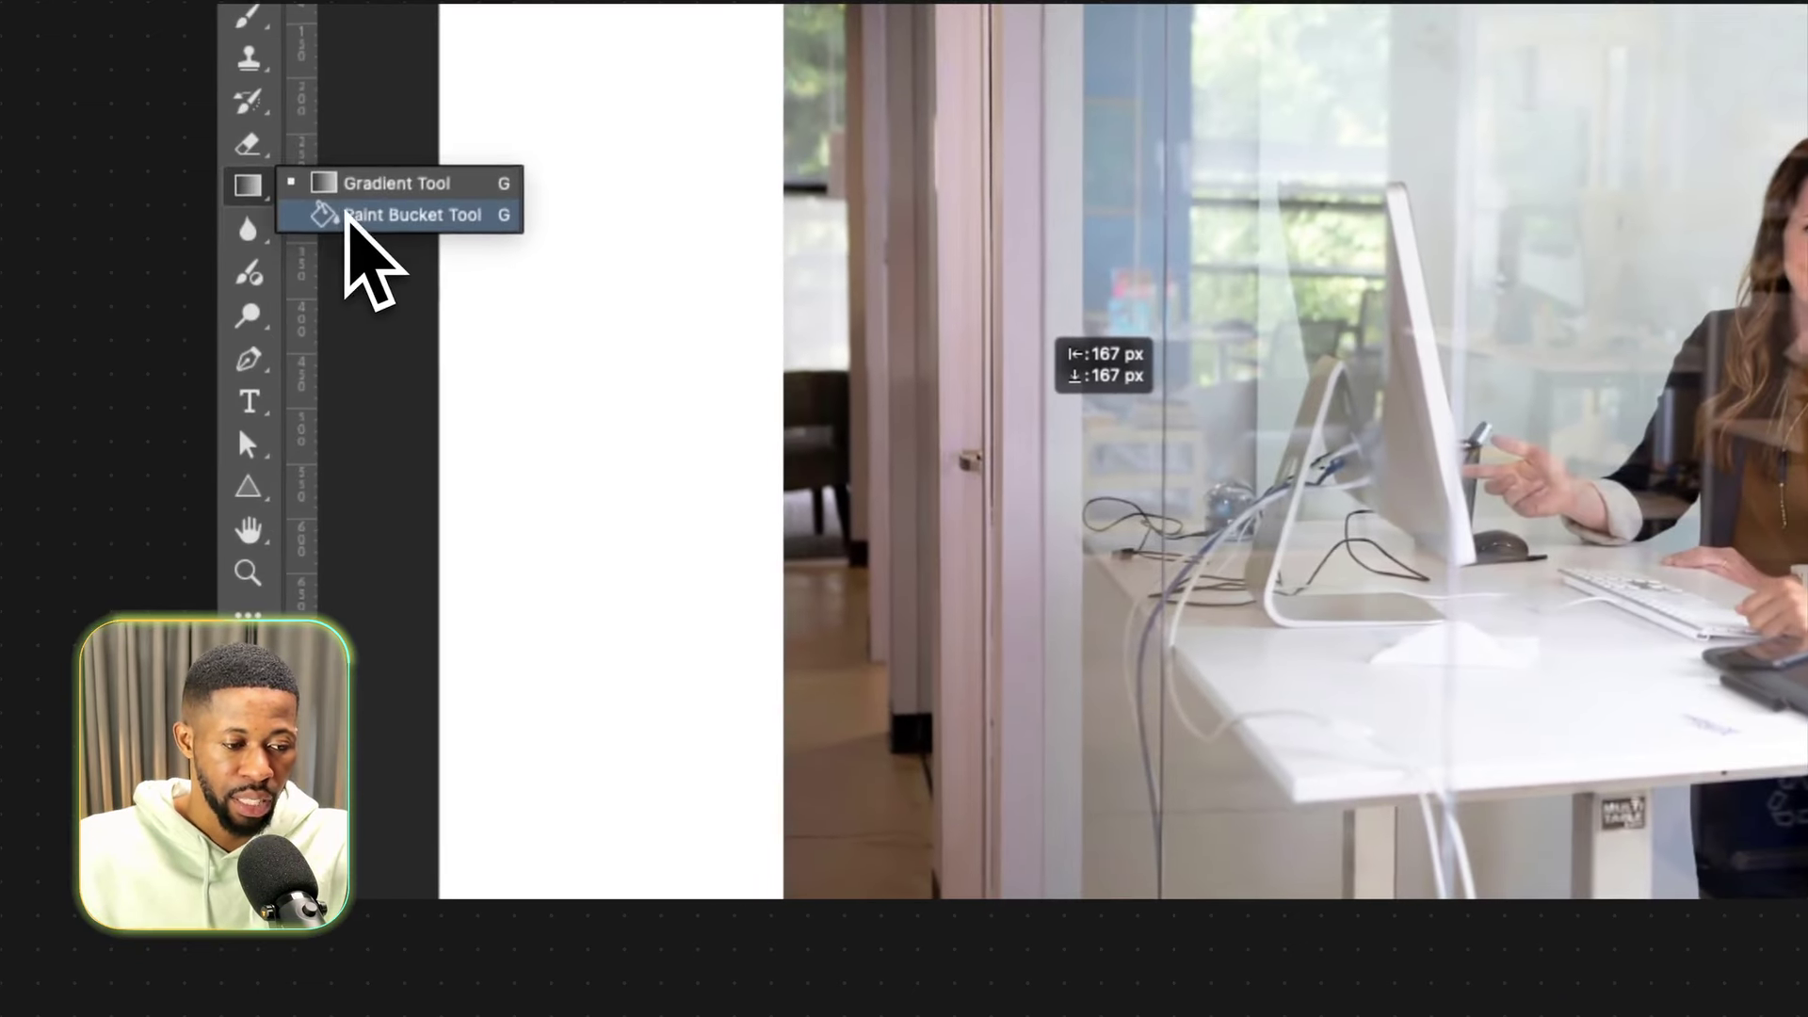
left_click(283, 379)
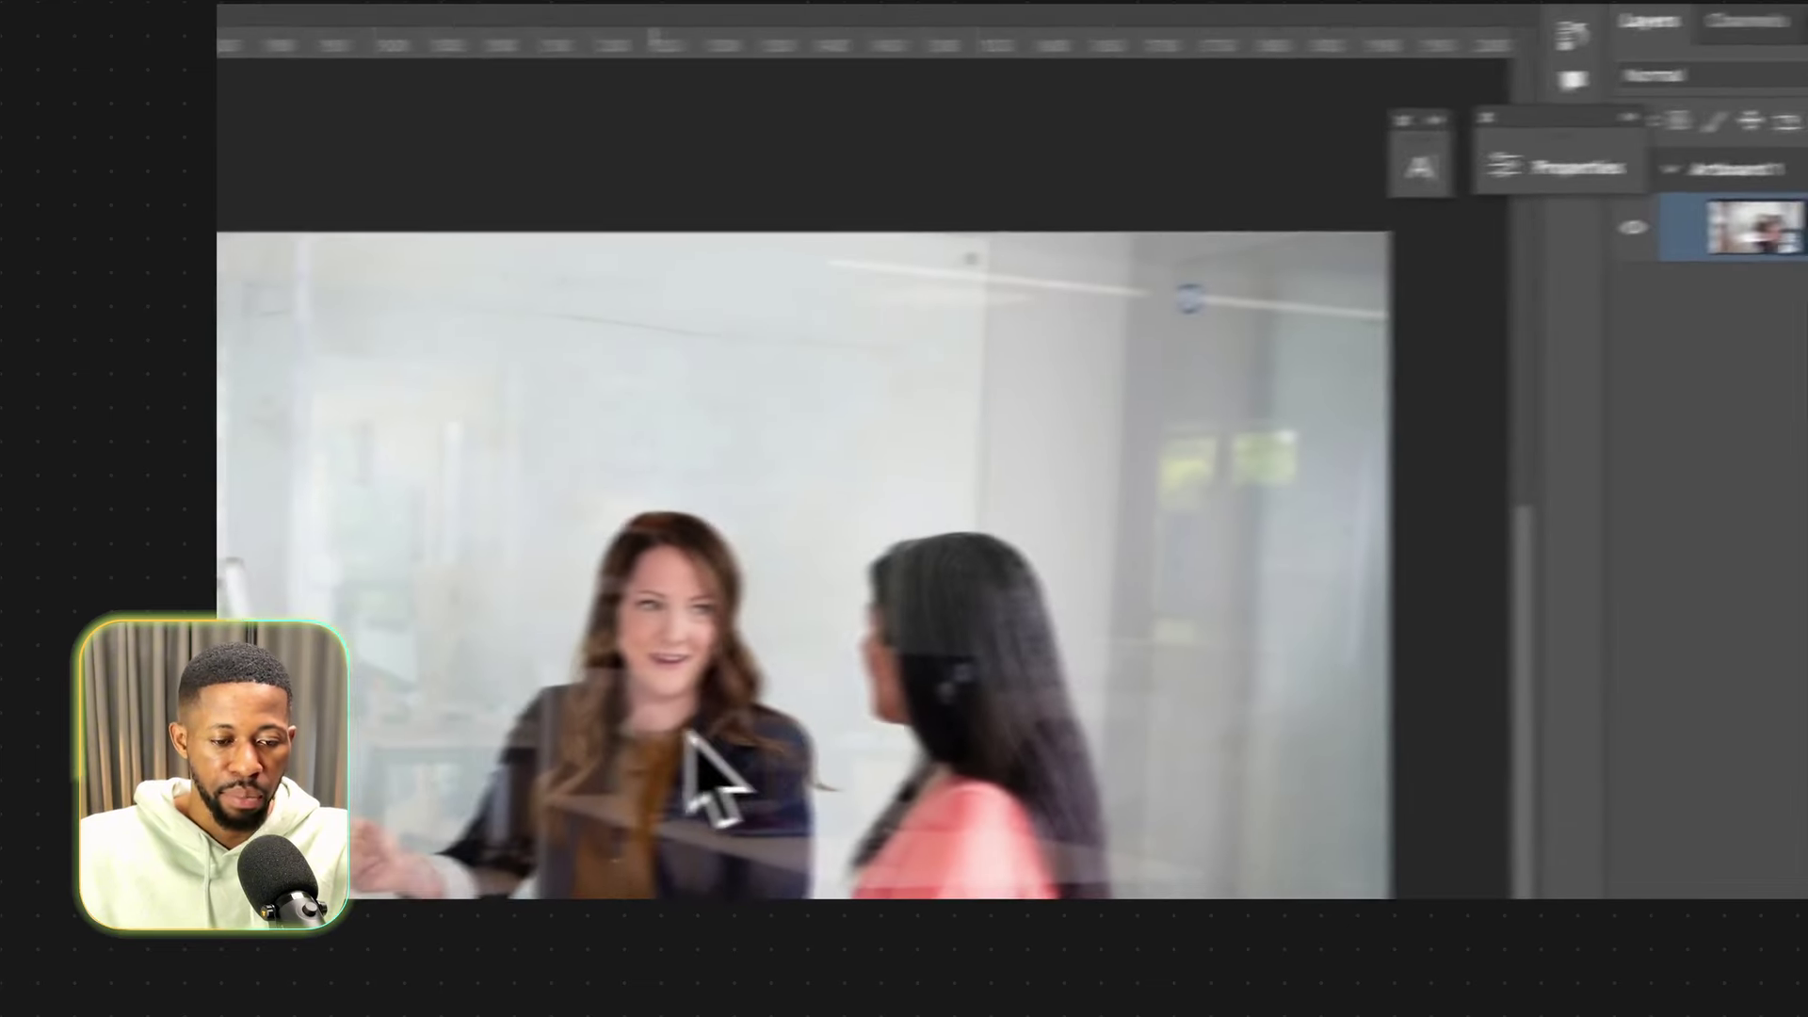
left_click(1036, 461)
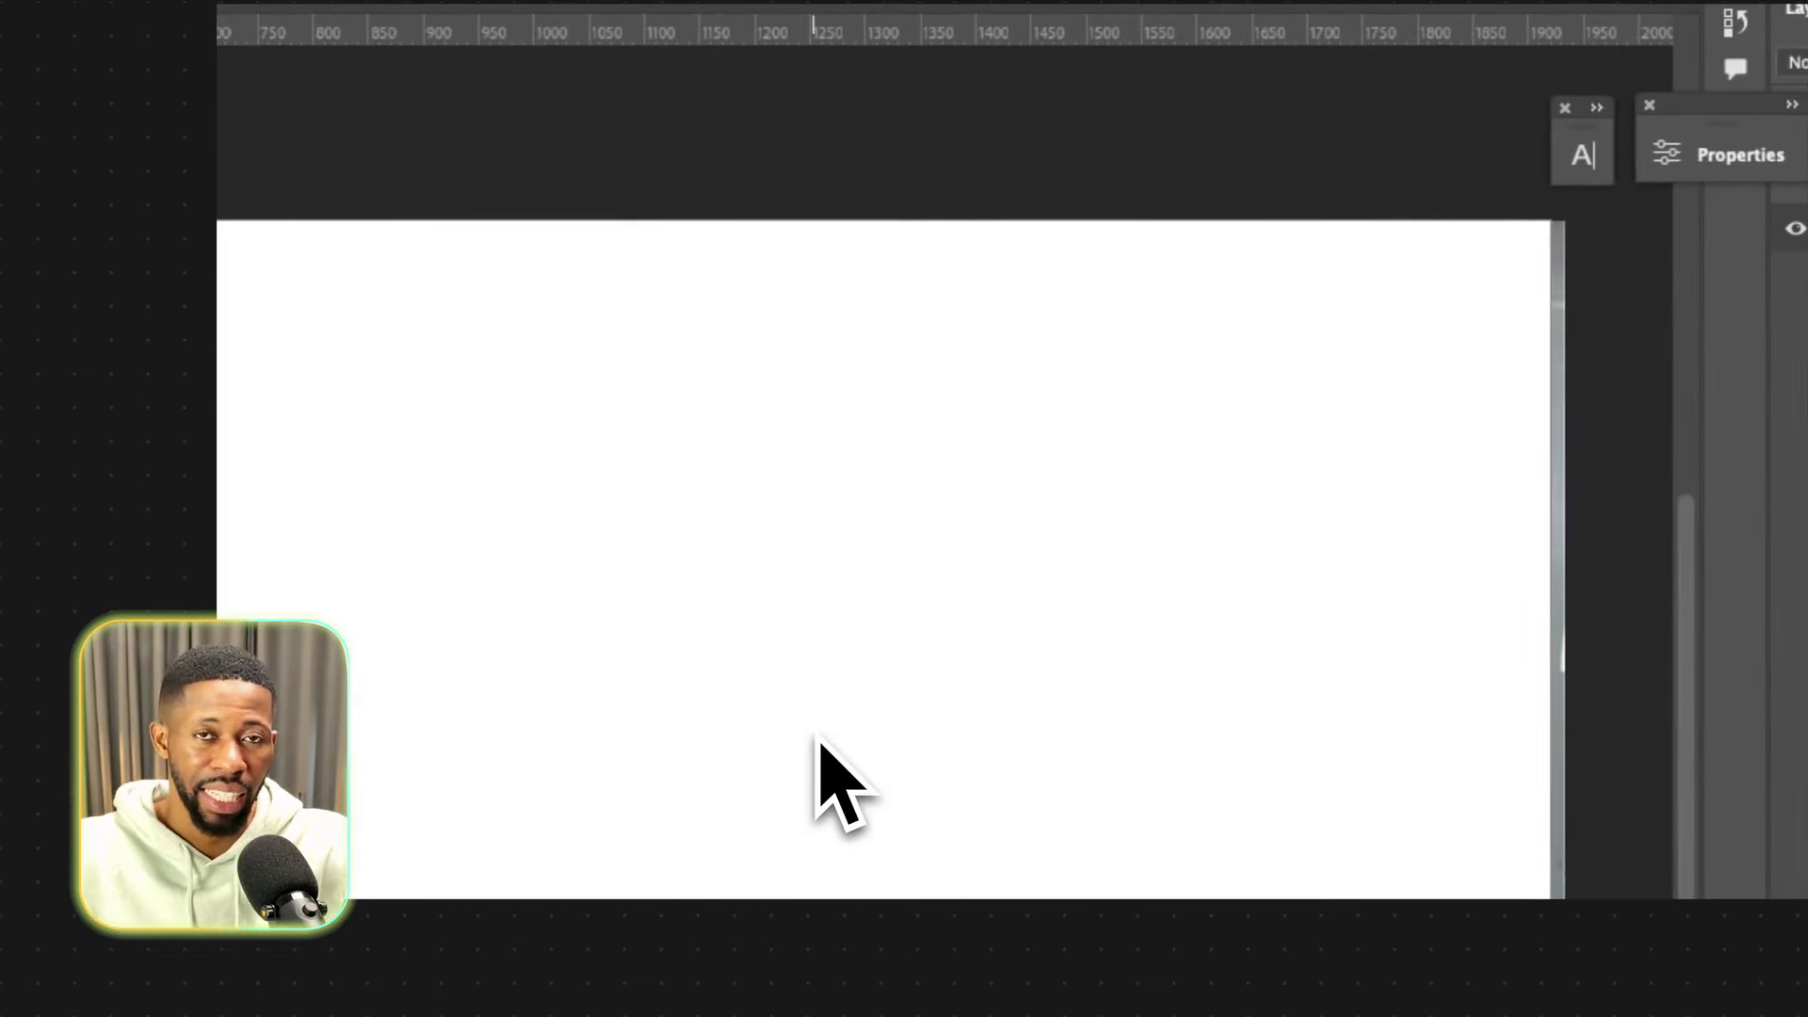
Set the foreground colour to a mid grey and fill the photo's layer mask with it.
left_click(247, 405)
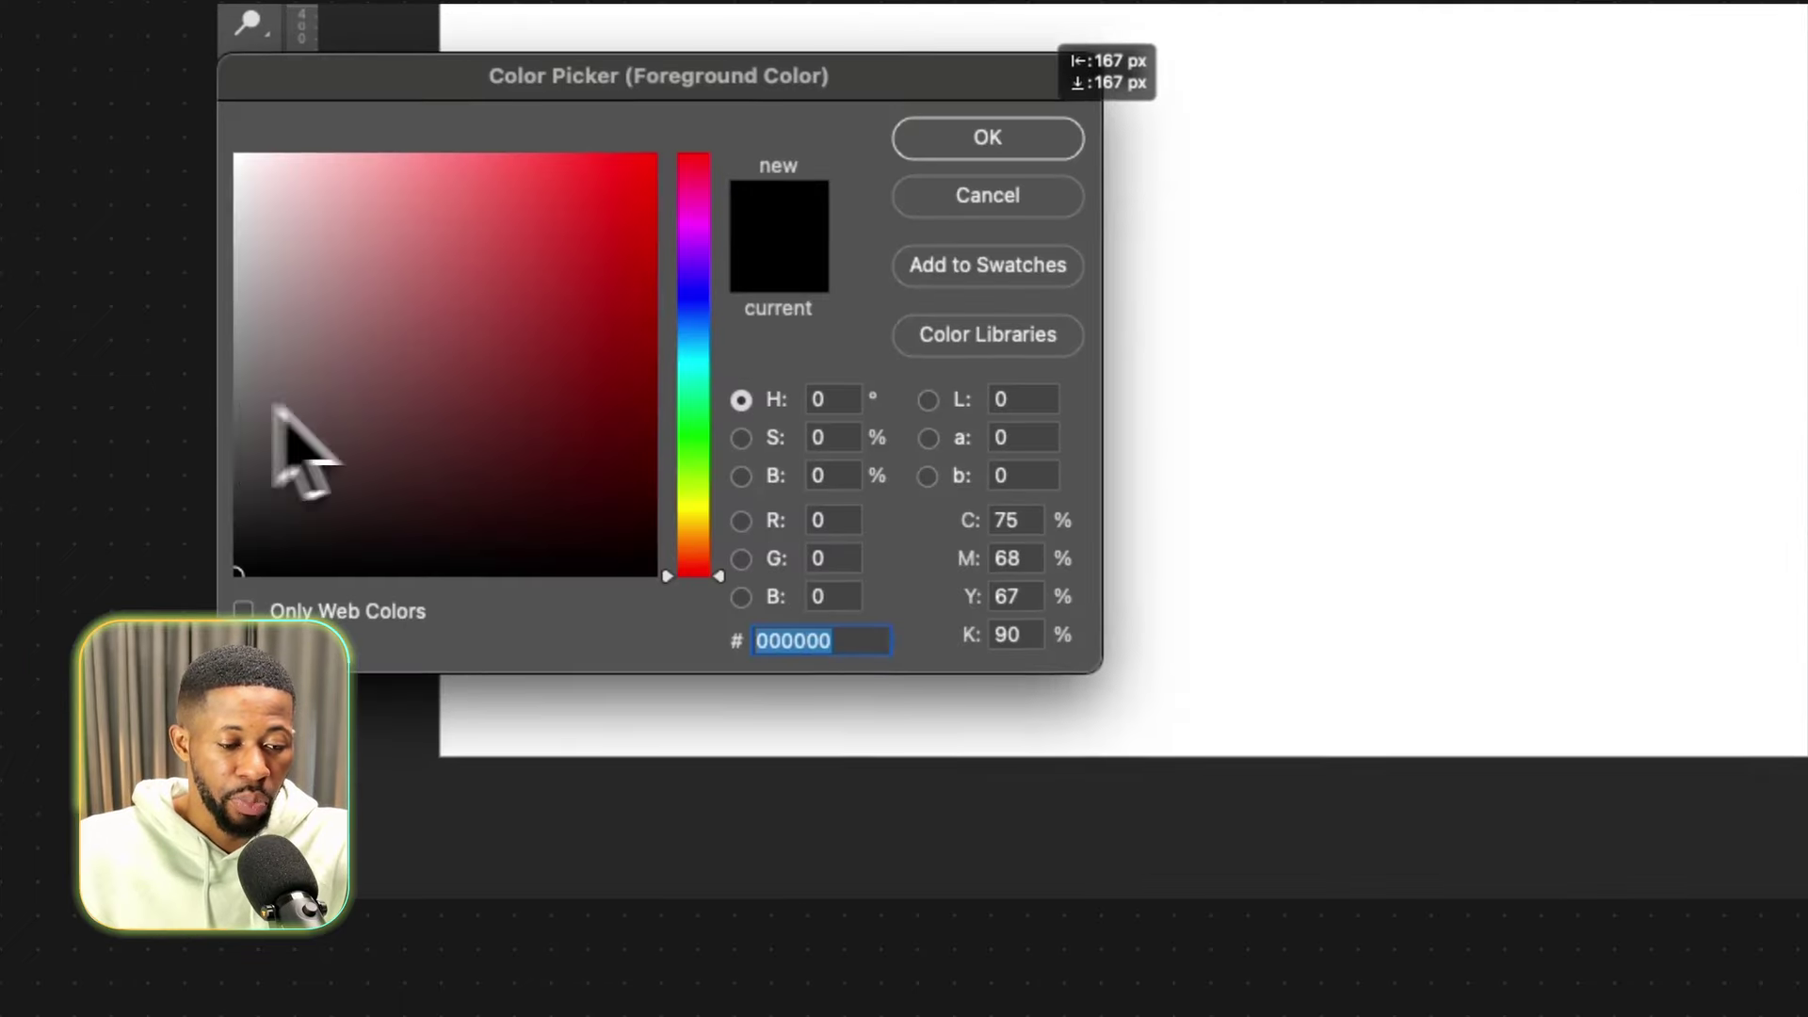
left_click(235, 369)
left_click(987, 138)
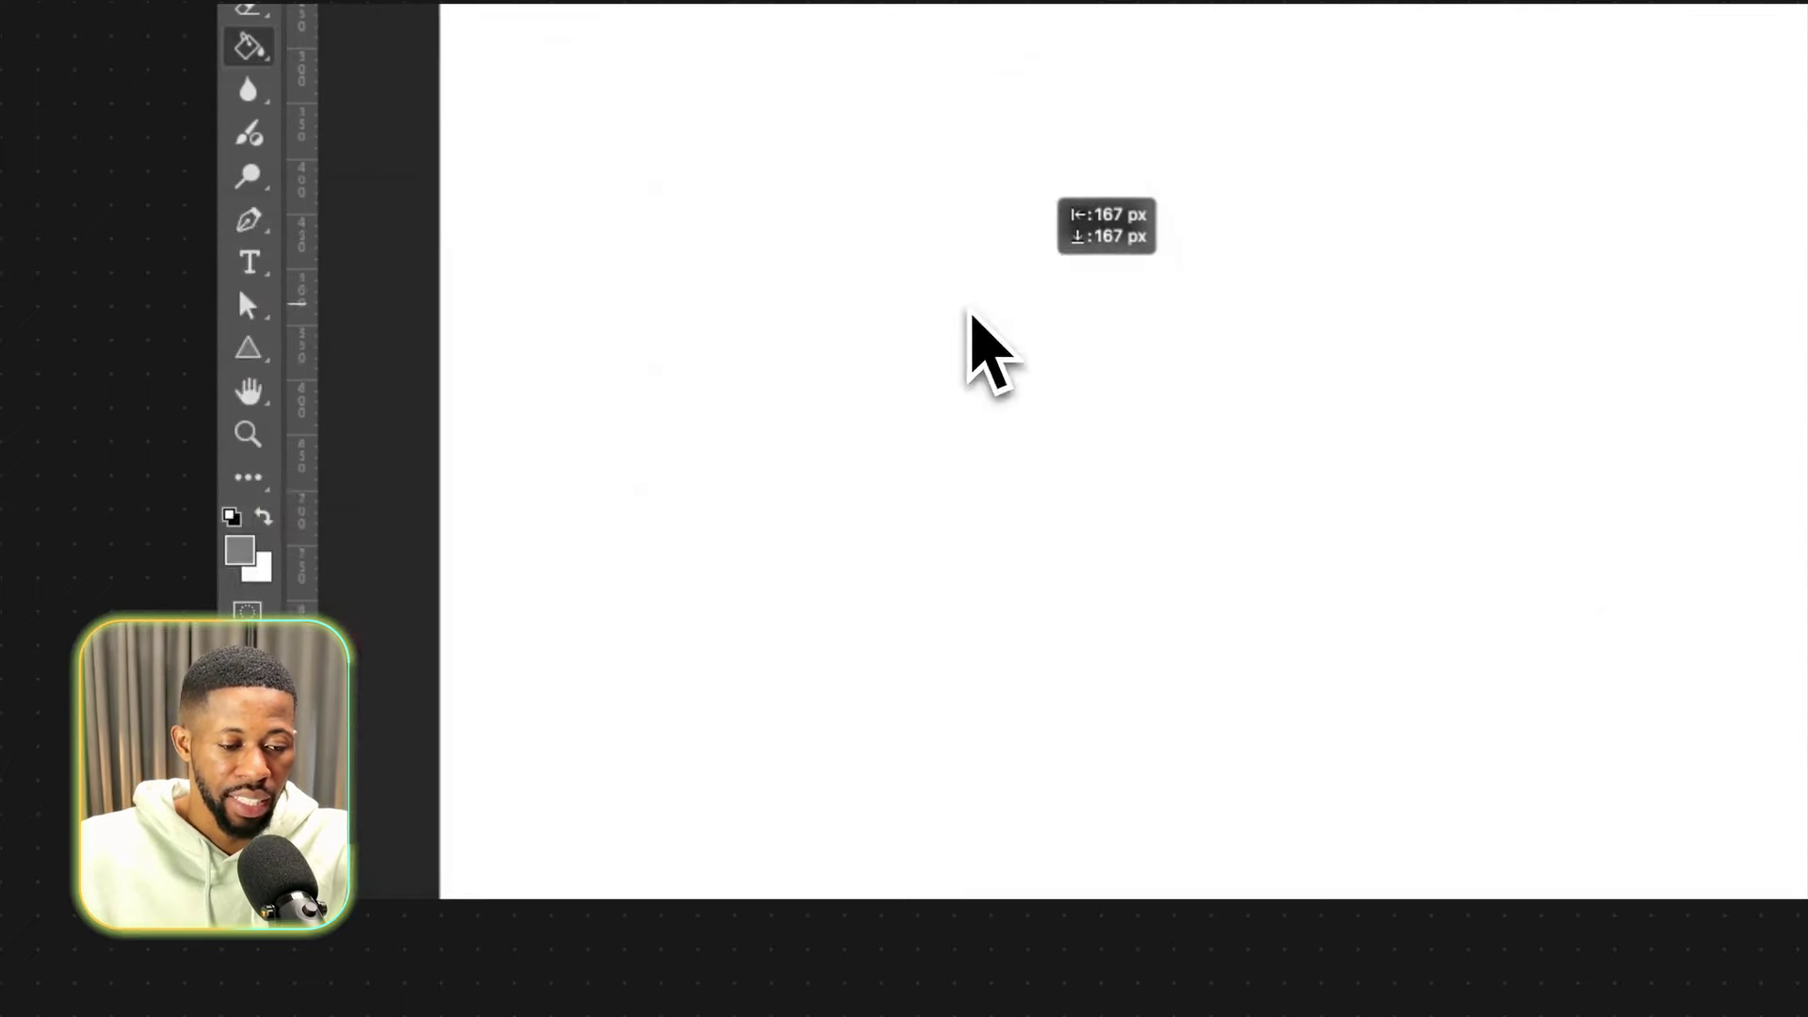
left_click(1541, 191)
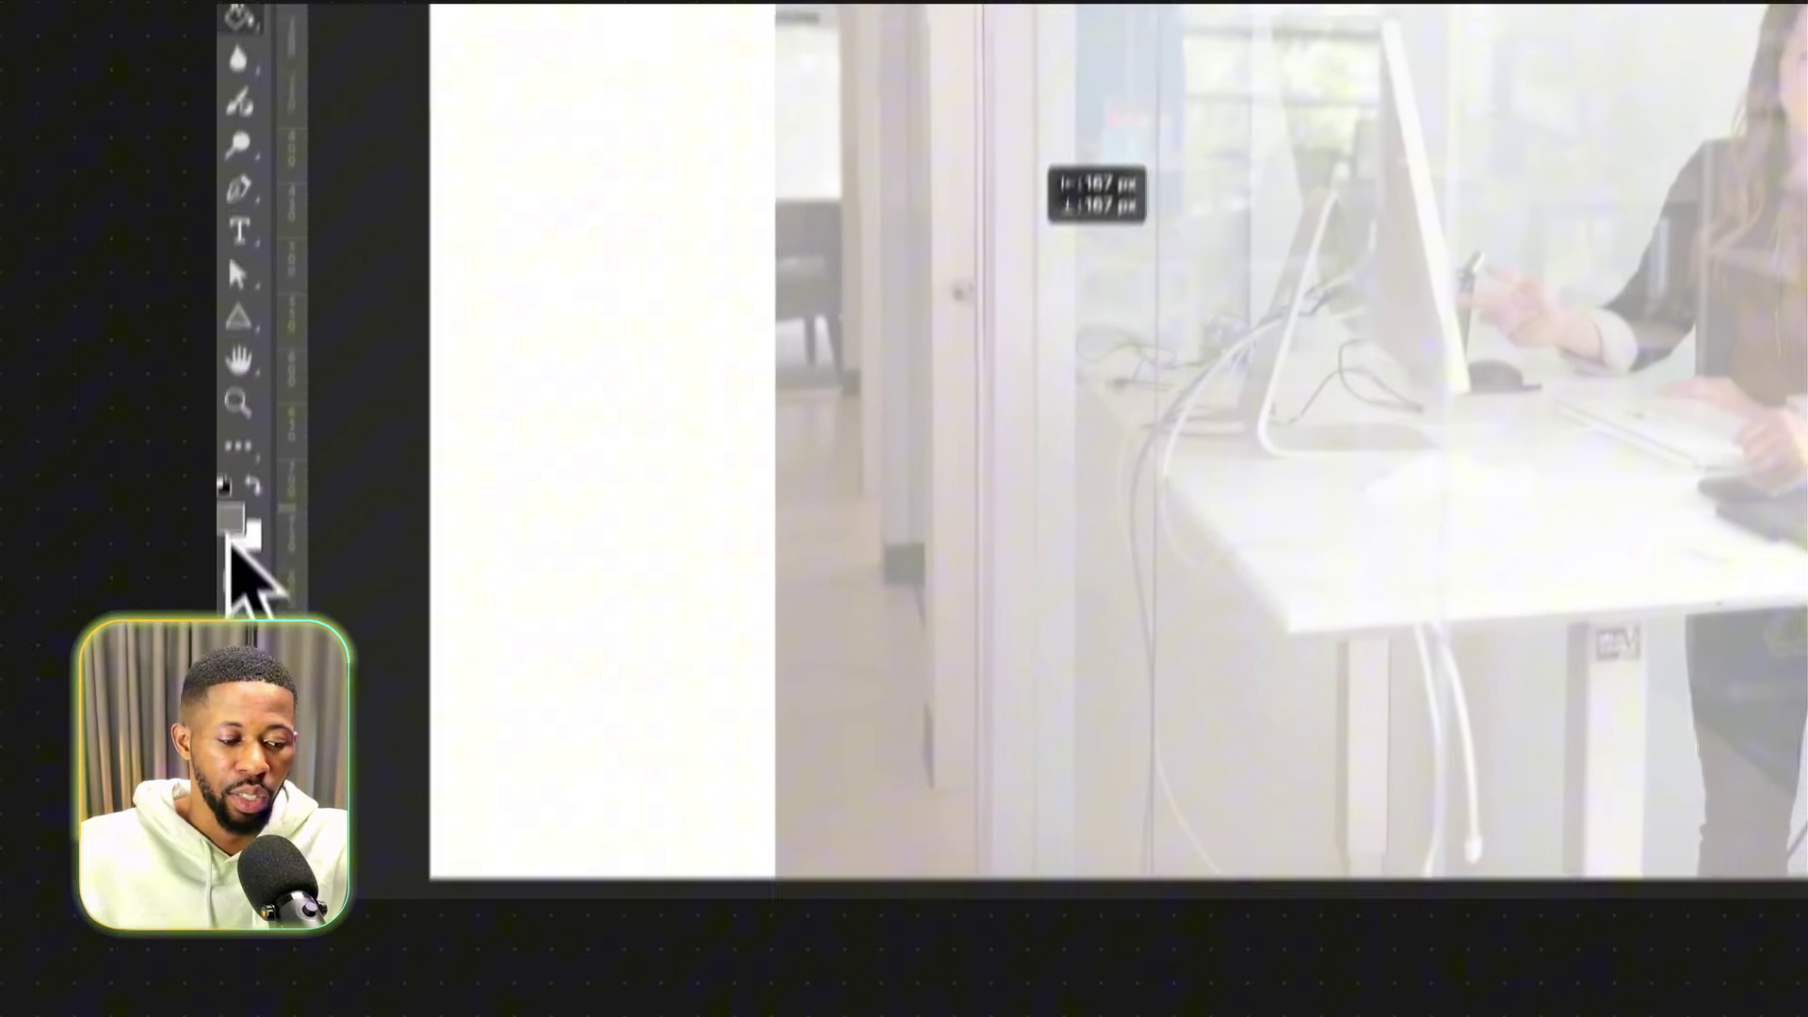
Set the foreground colour to white (ffffff) and fill the photo's layer mask to reveal the whole image.
left_click(227, 529)
left_click_drag(308, 443, 212, 109)
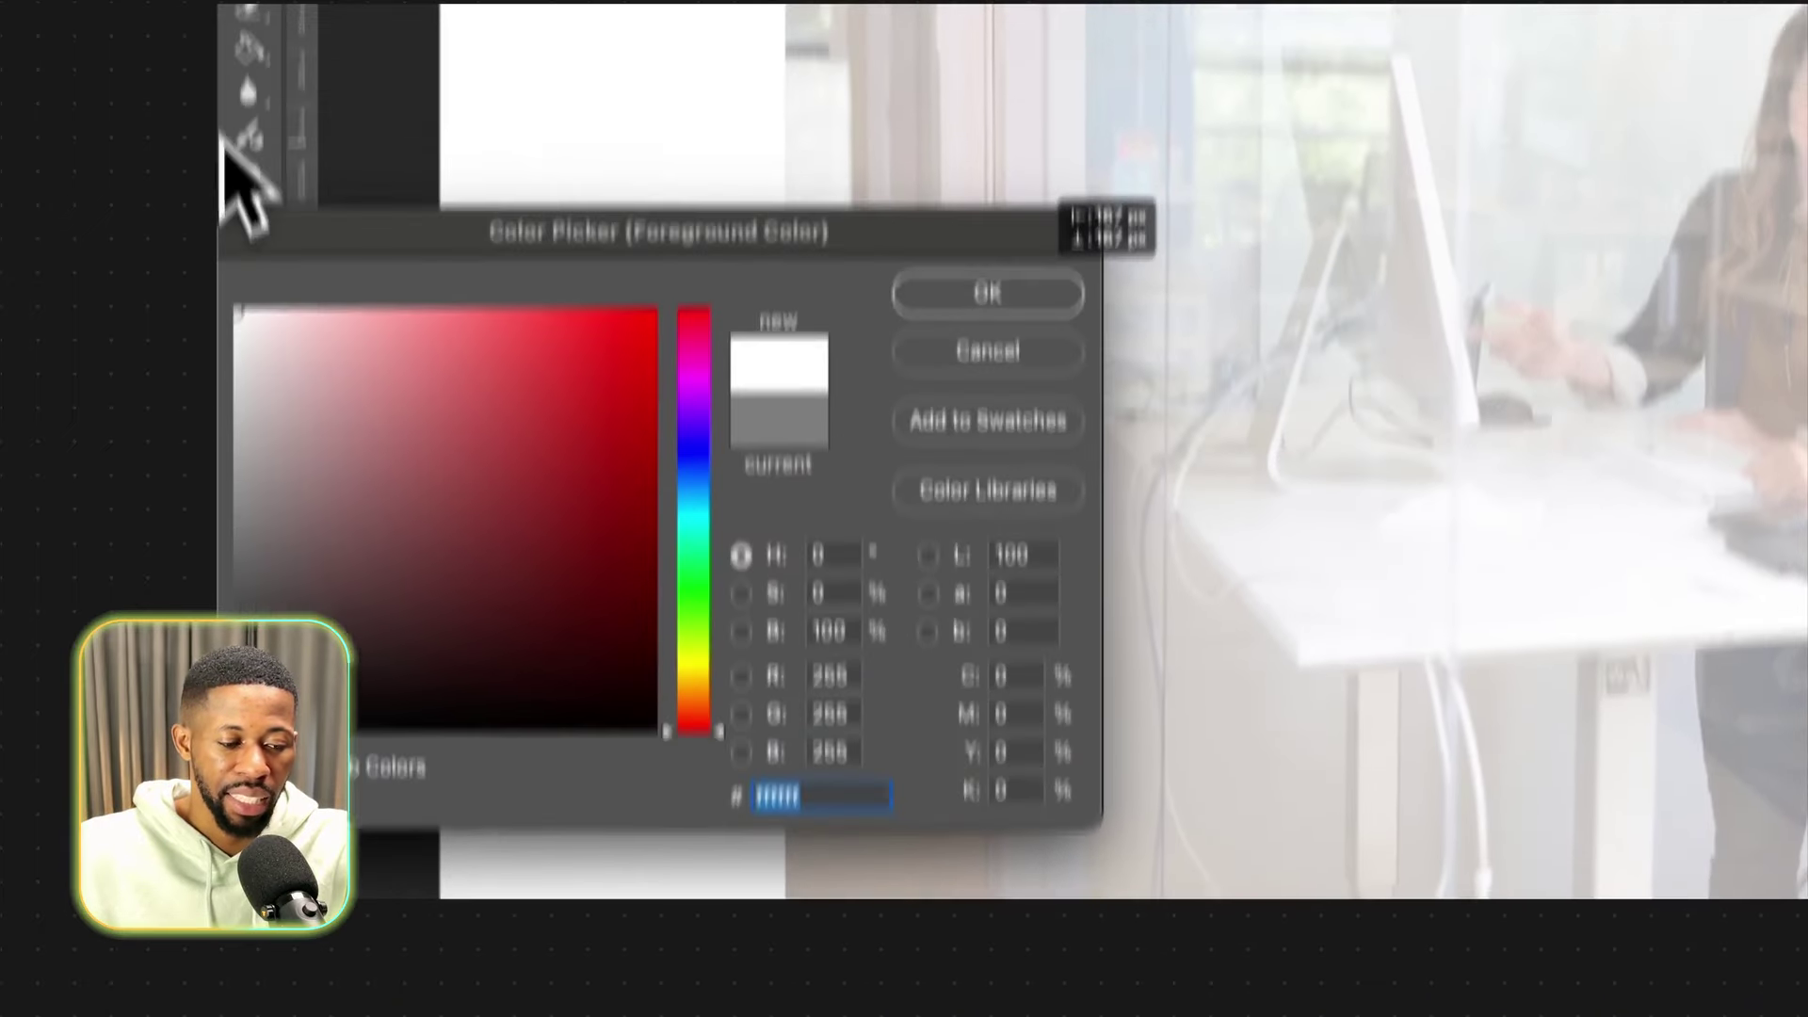
left_click(988, 269)
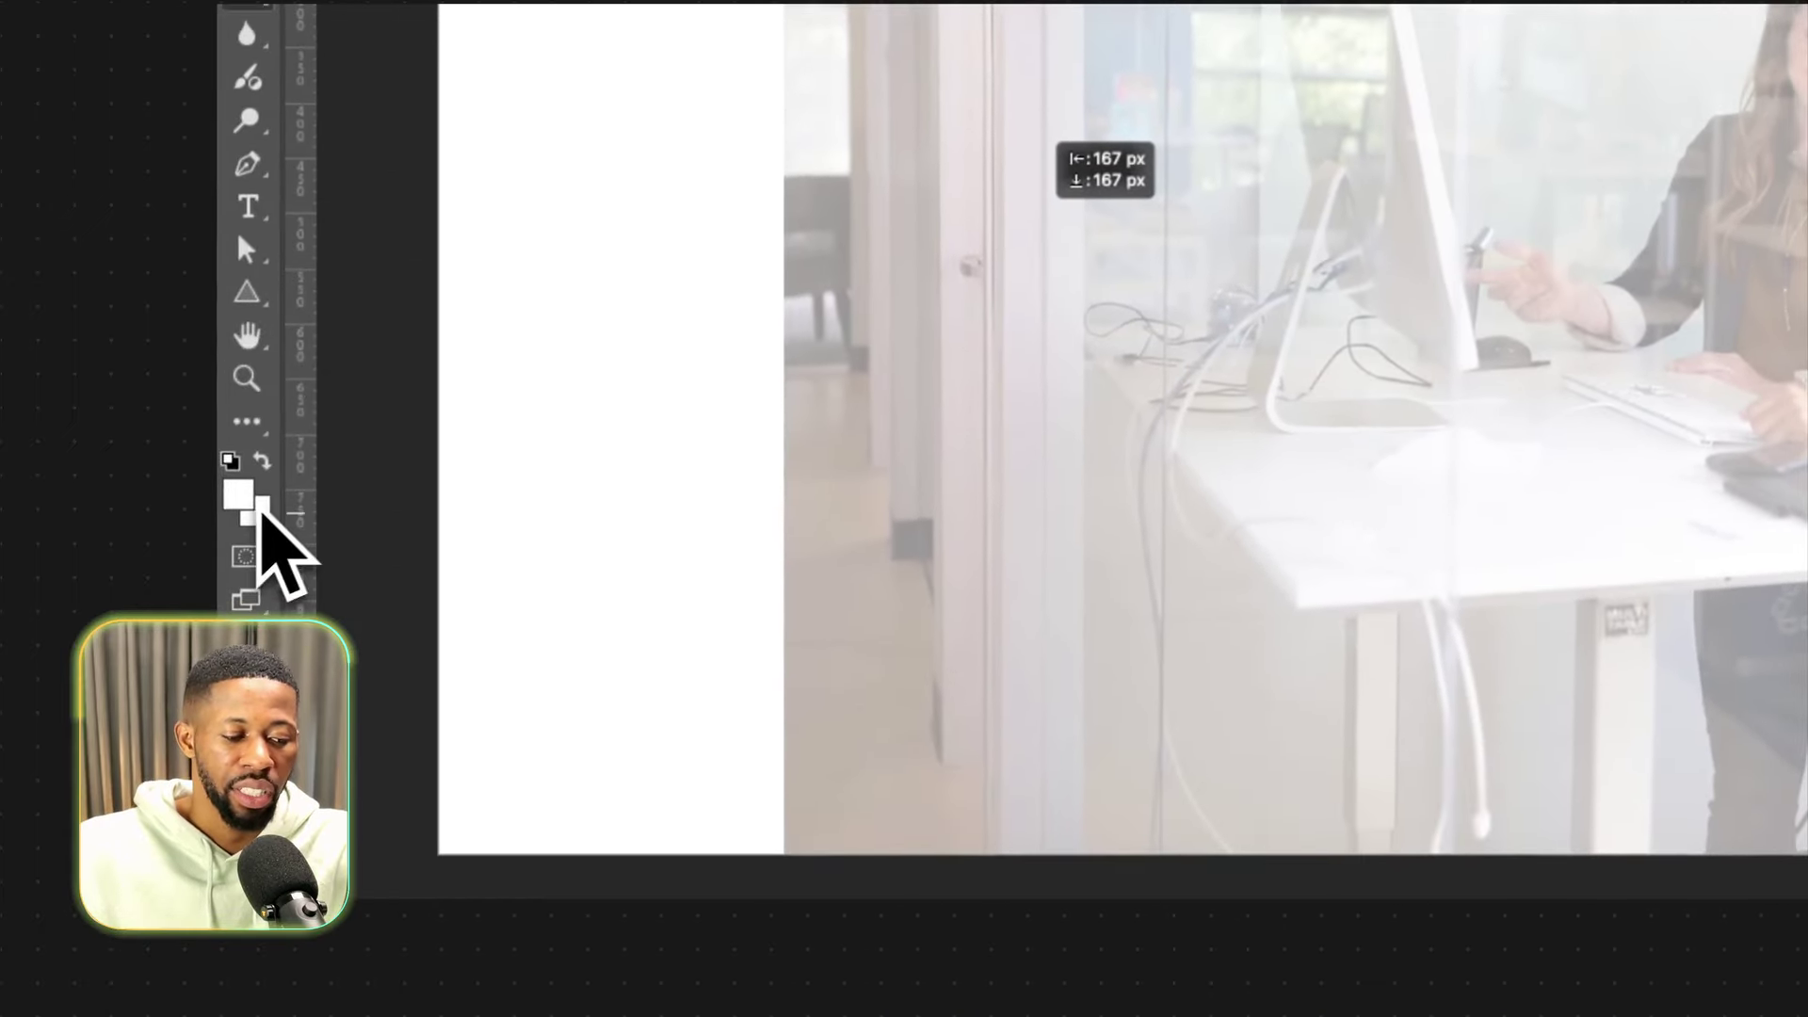
left_click(245, 720)
left_click_drag(424, 330, 236, 247)
left_click(960, 226)
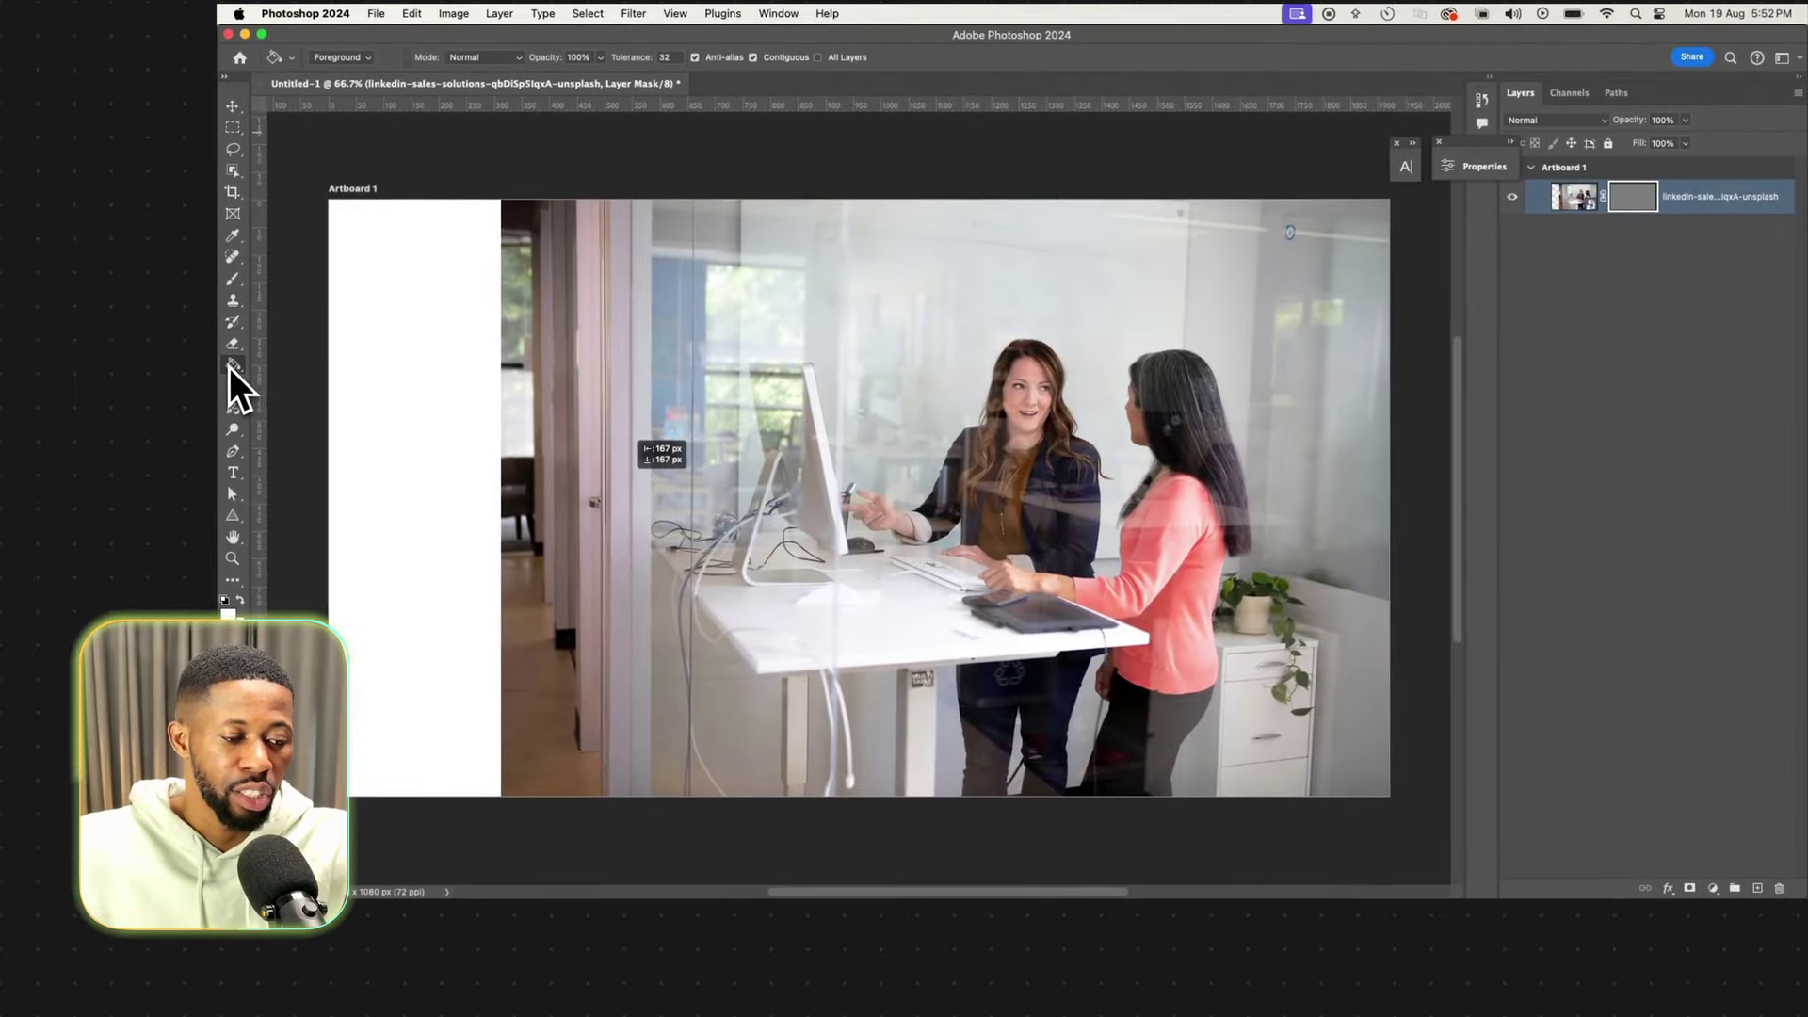
Activate the Gradient tool and choose the foreground-to-transparent preset from the Basics gradients.
right_click(231, 367)
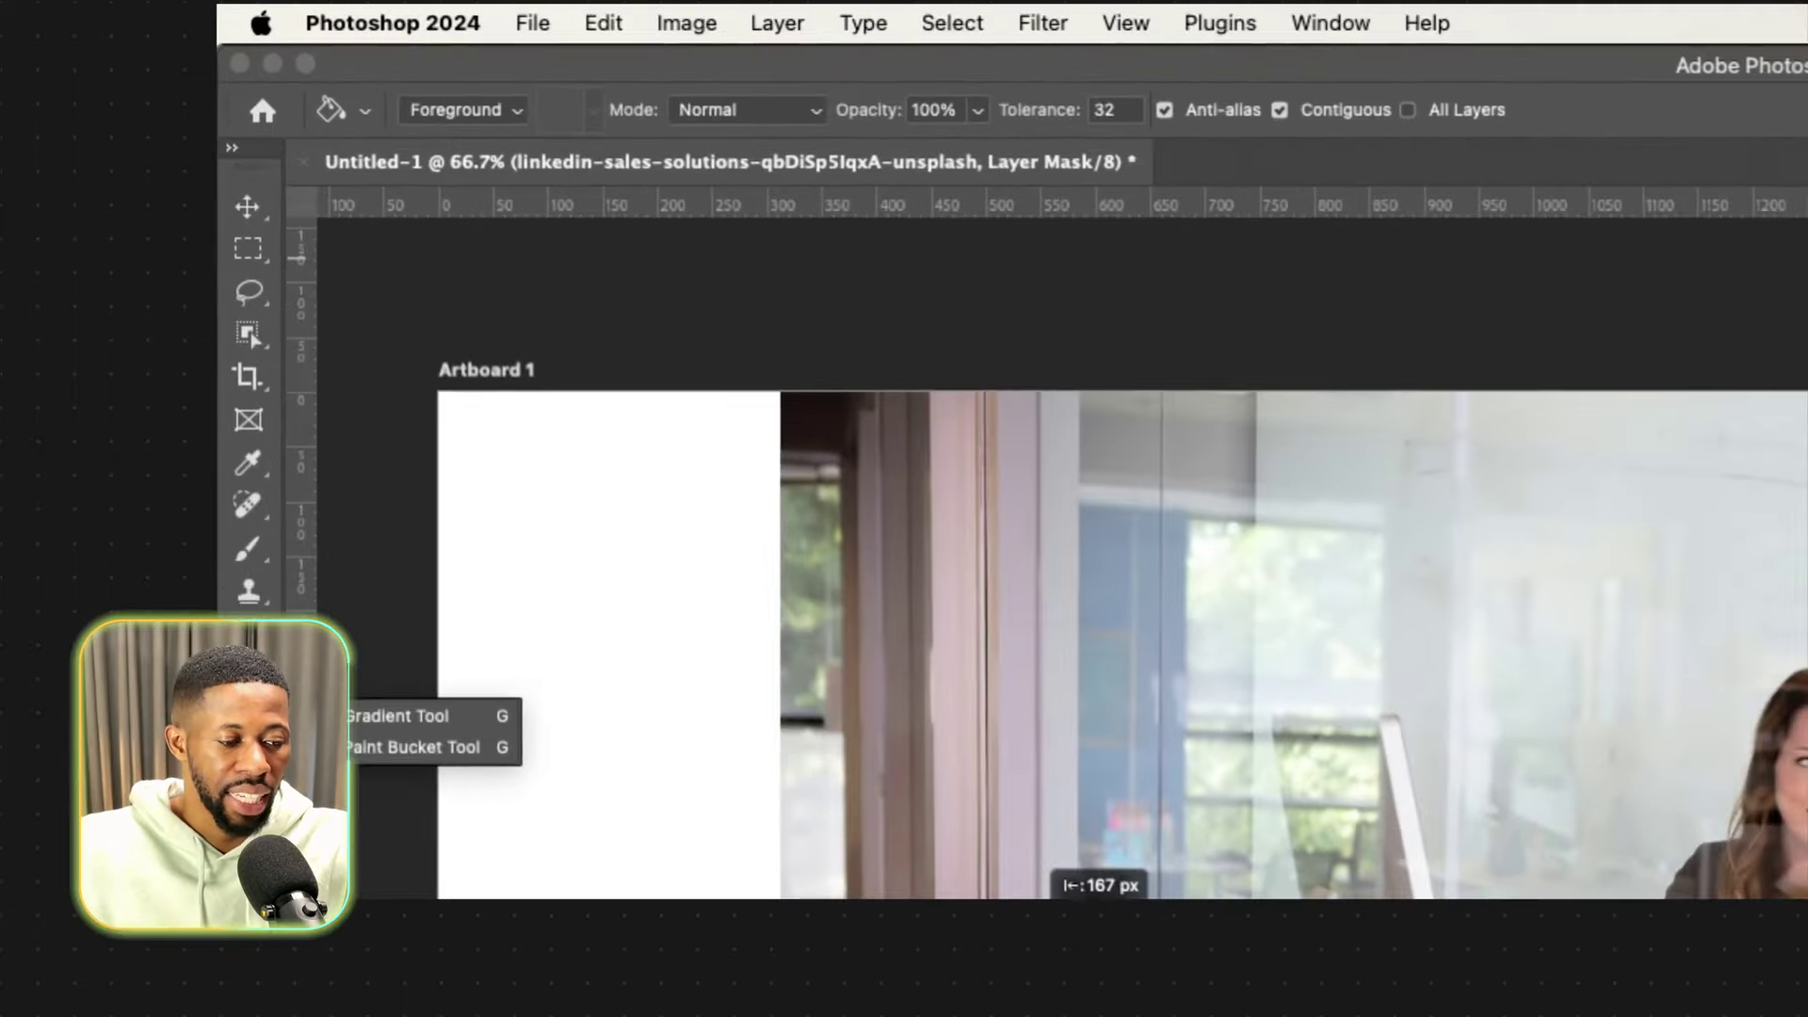
left_click(386, 719)
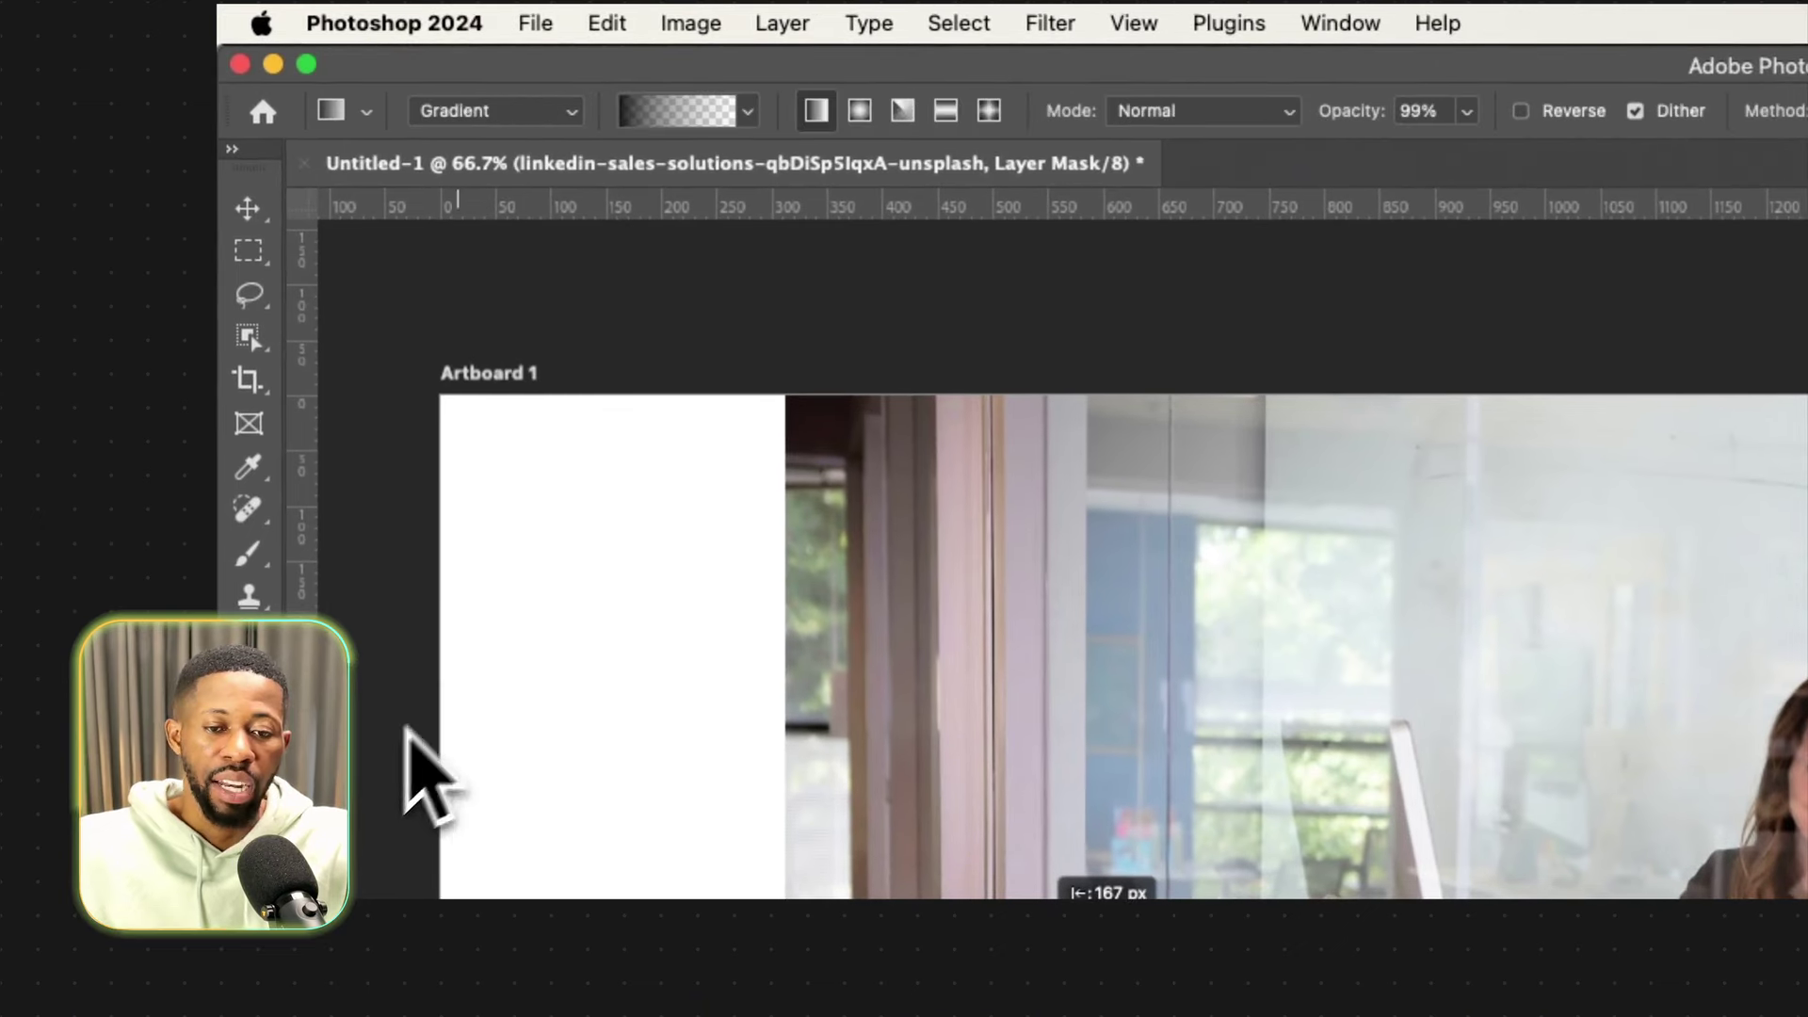
left_click(748, 112)
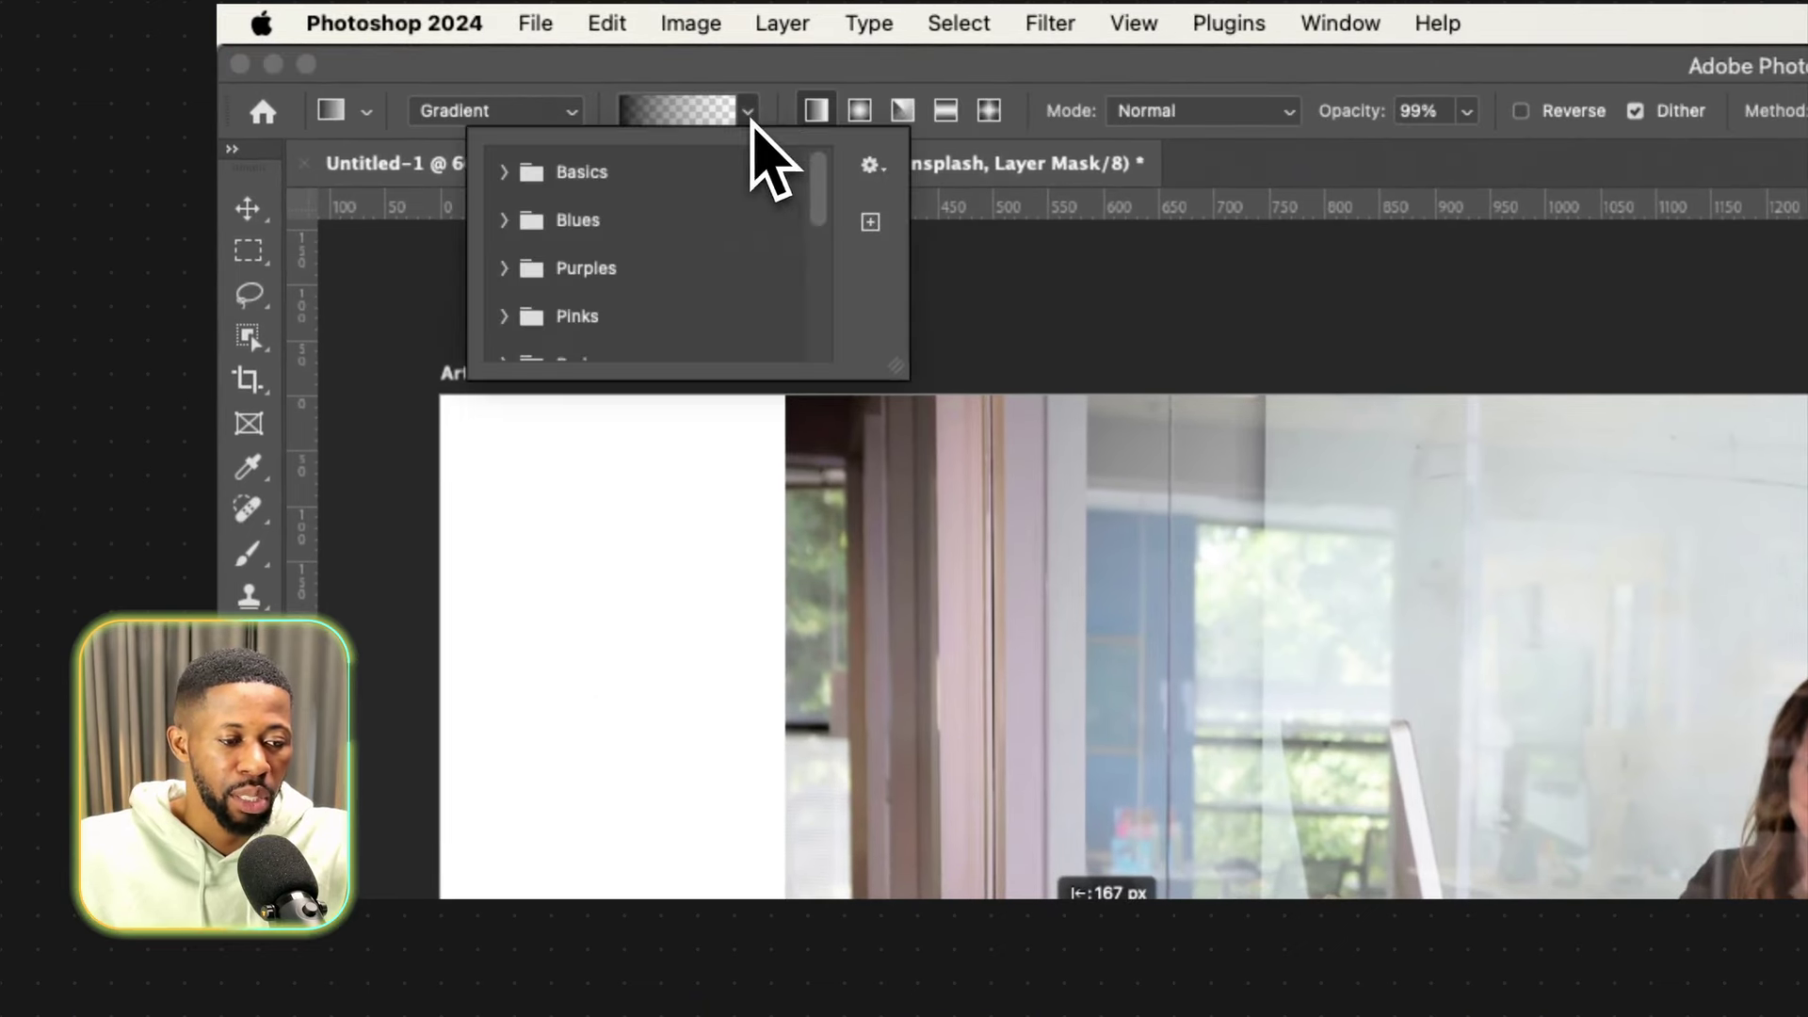
left_click(522, 174)
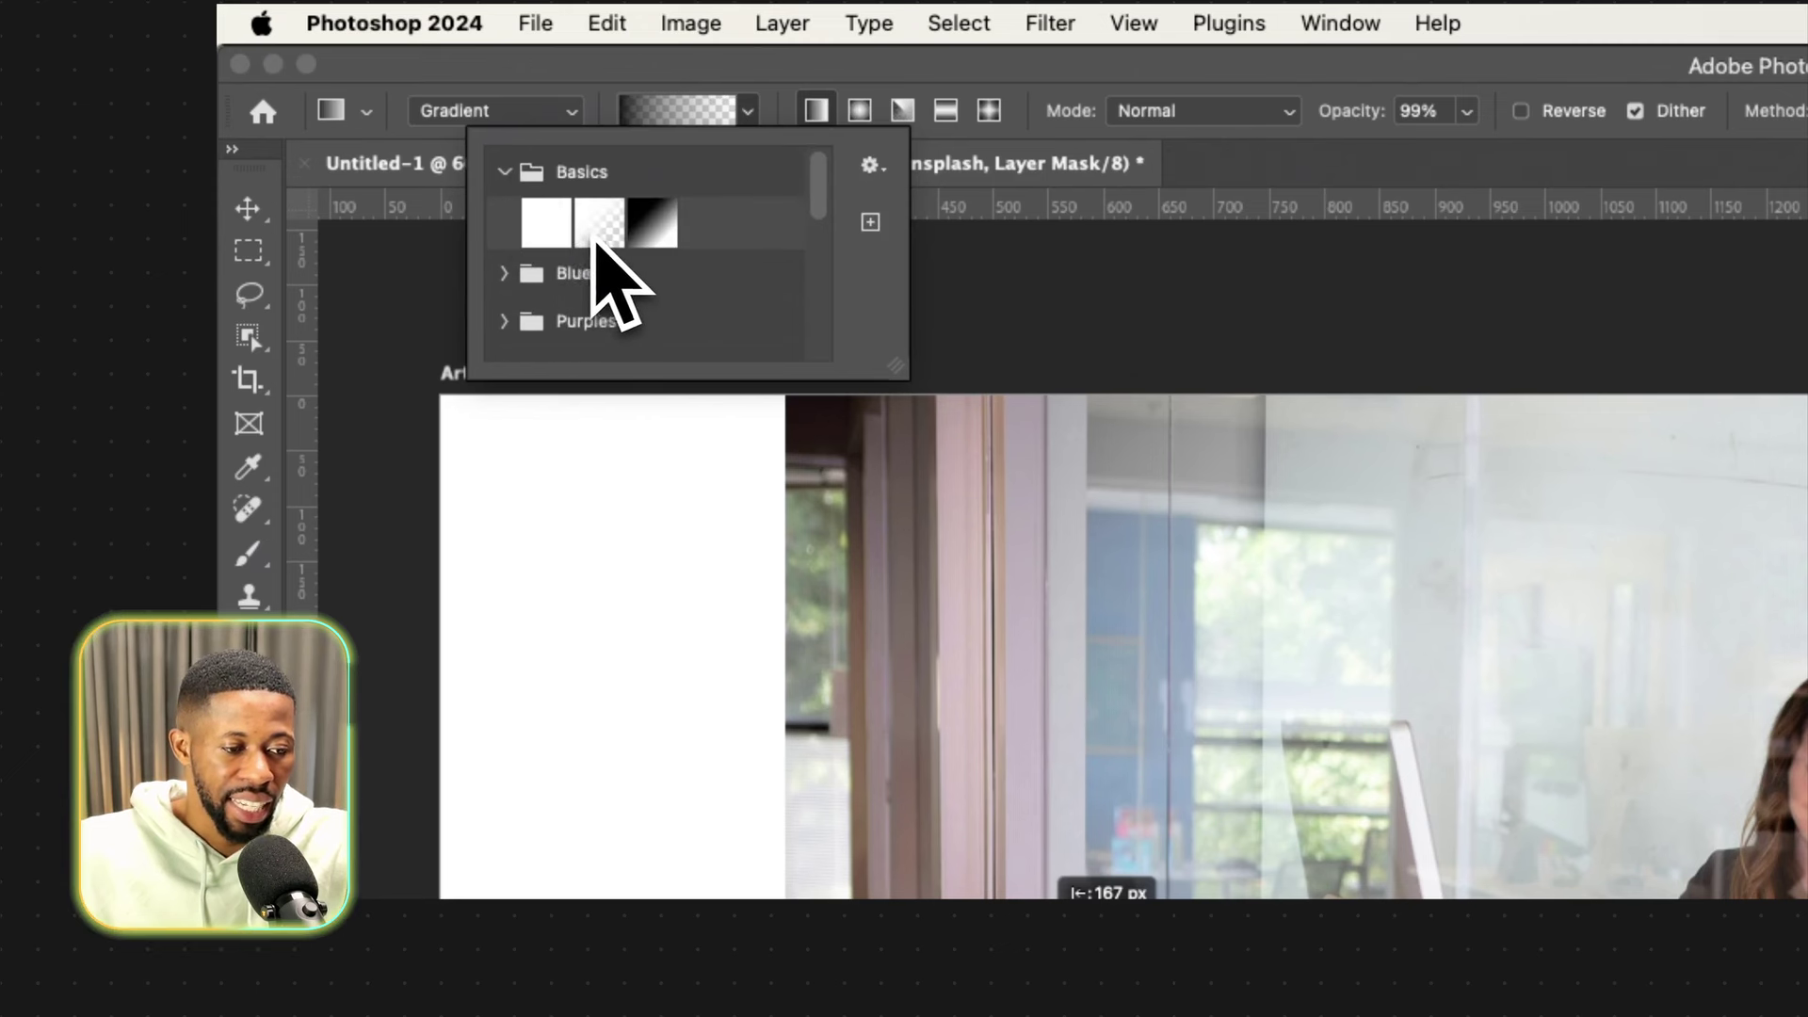
left_click(607, 236)
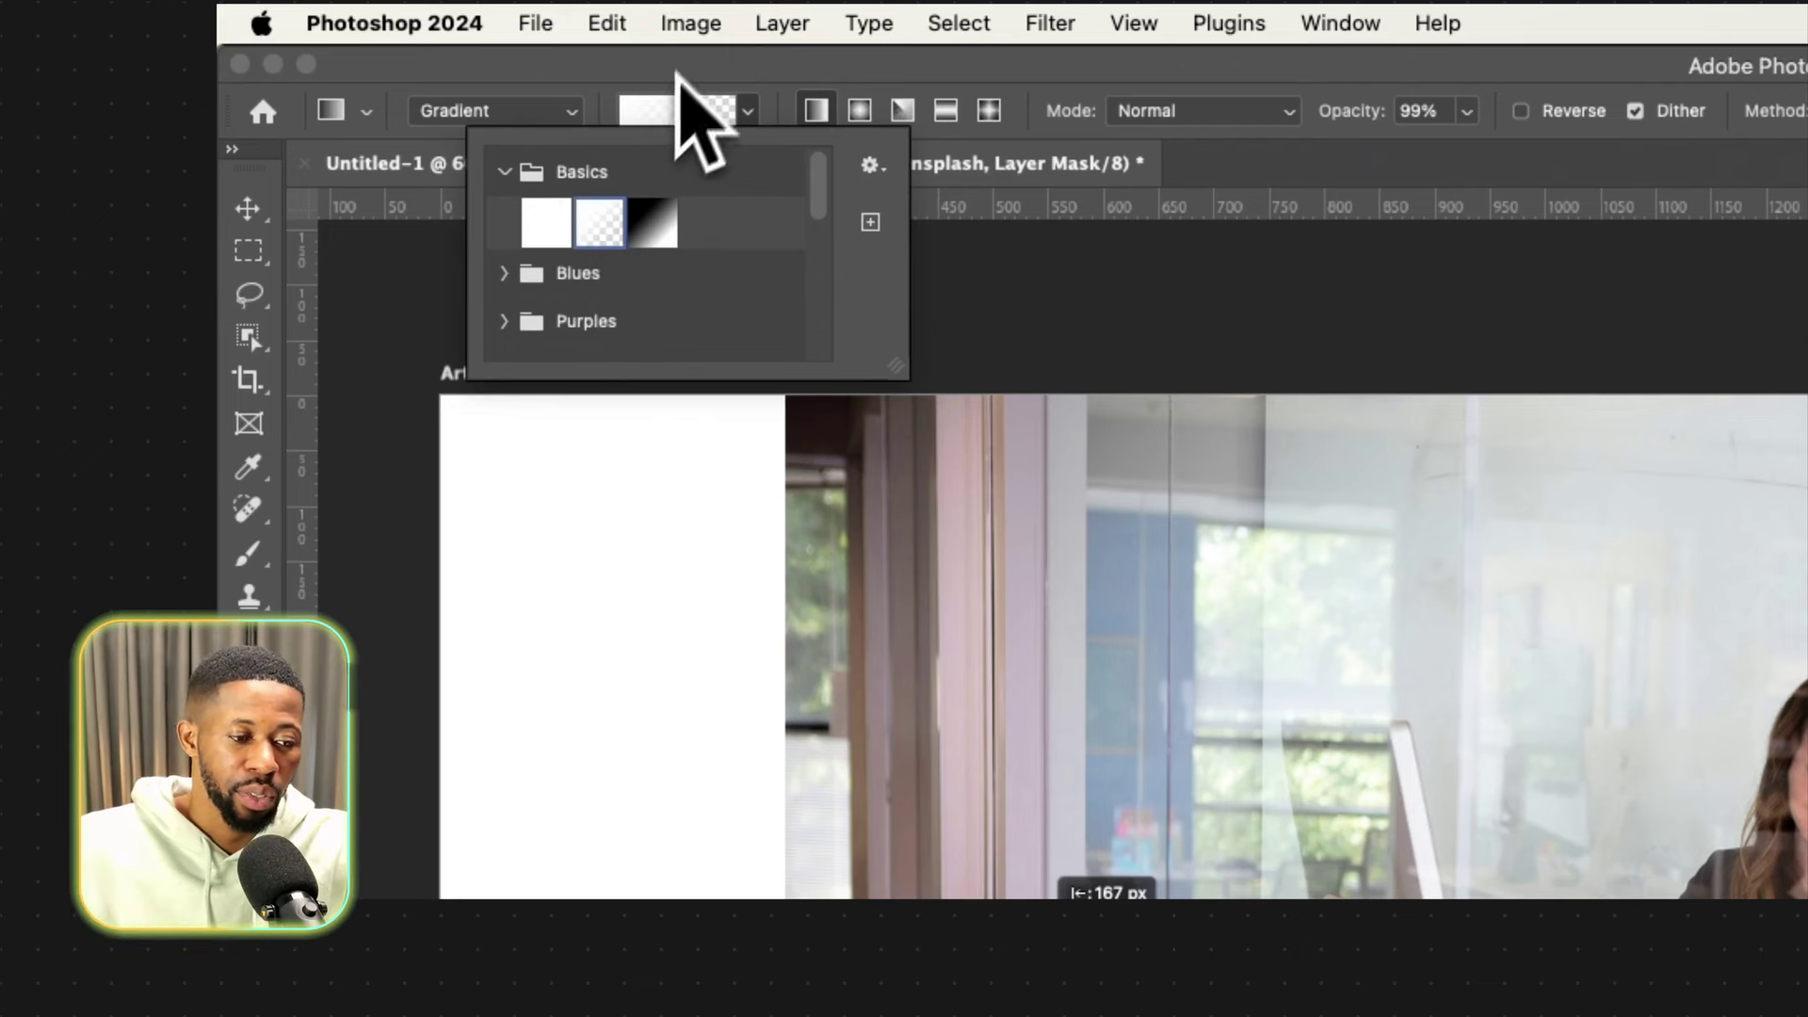
left_click(686, 111)
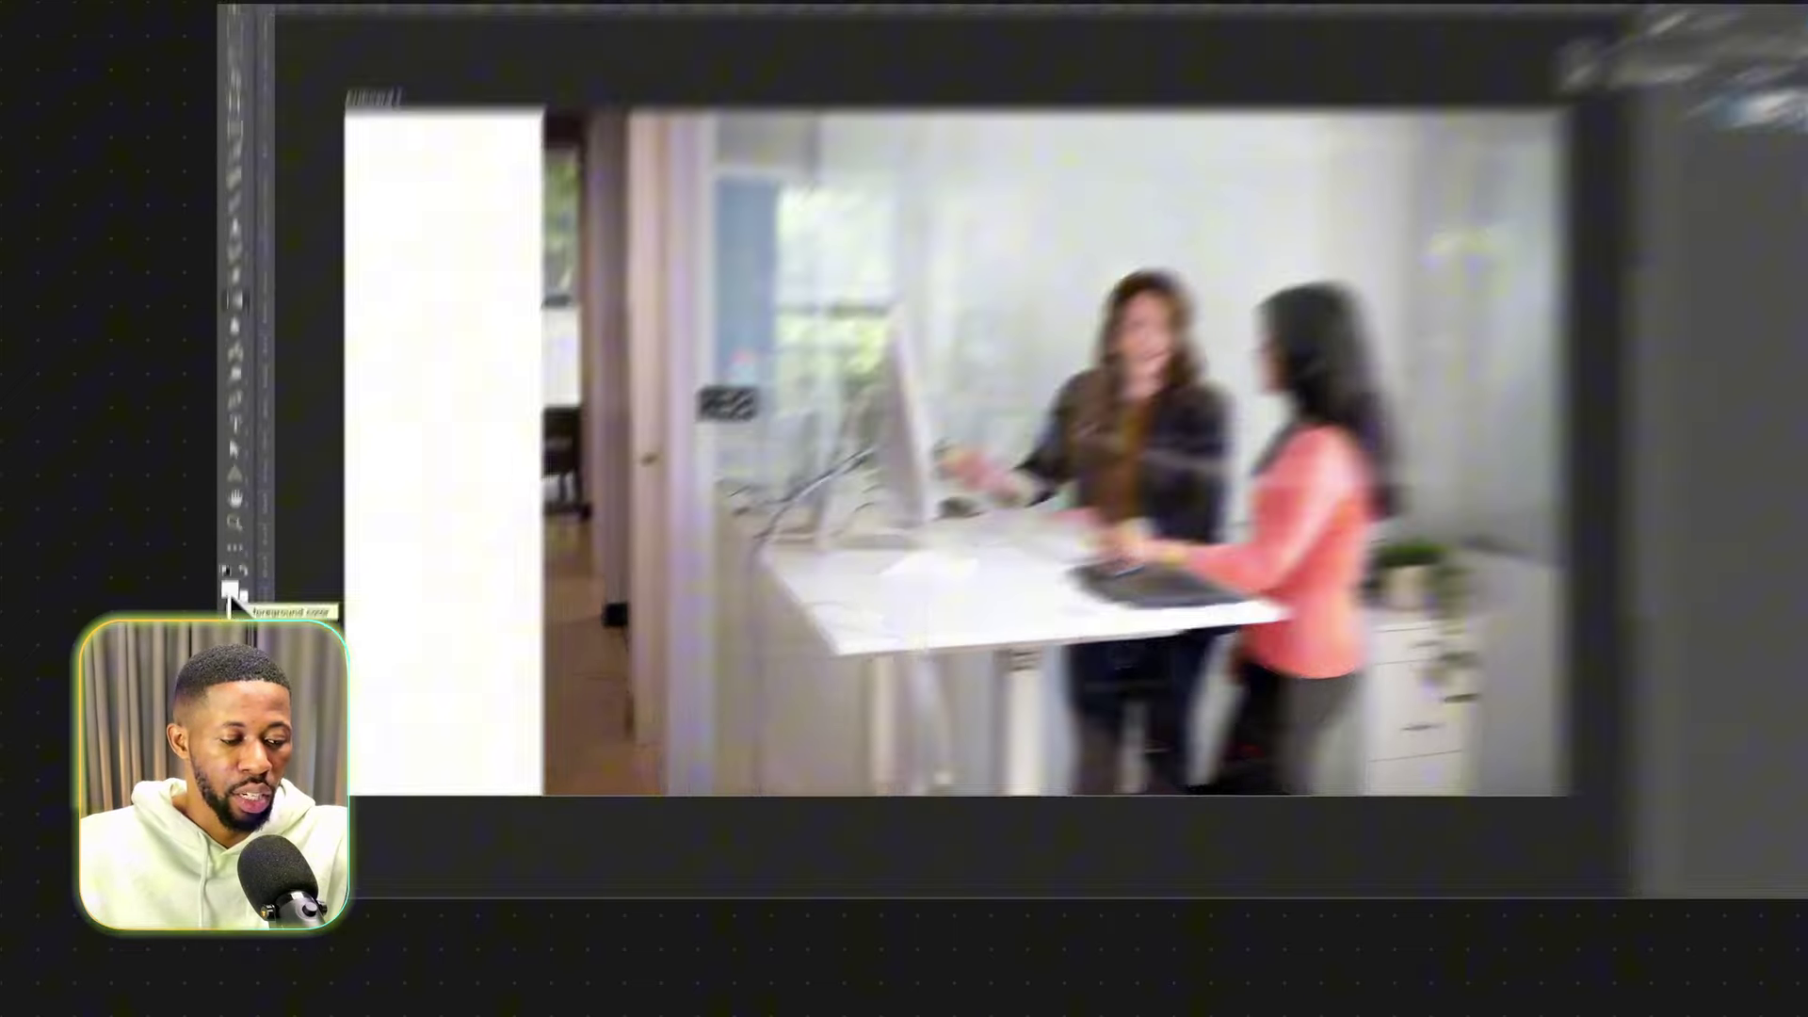
Set the foreground colour to black and reselect the Basics foreground-to-transparent gradient preset.
double_click(228, 615)
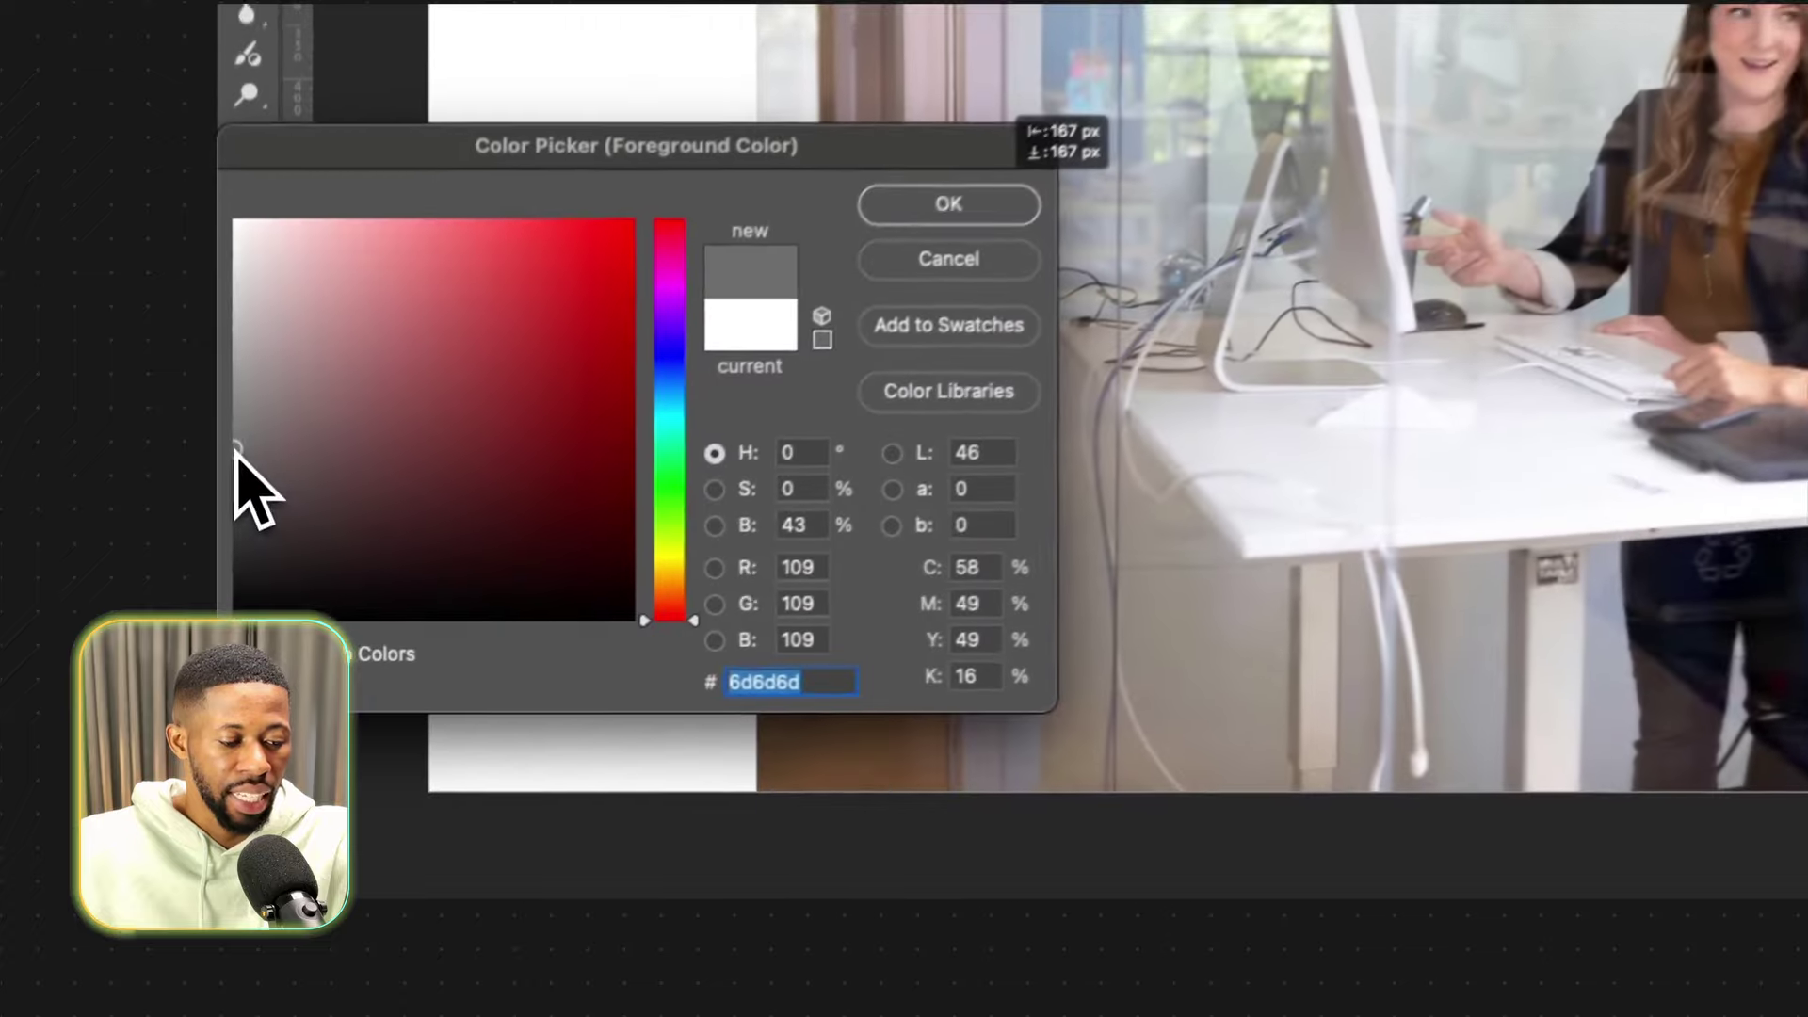
left_click_drag(310, 589, 224, 708)
left_click(899, 173)
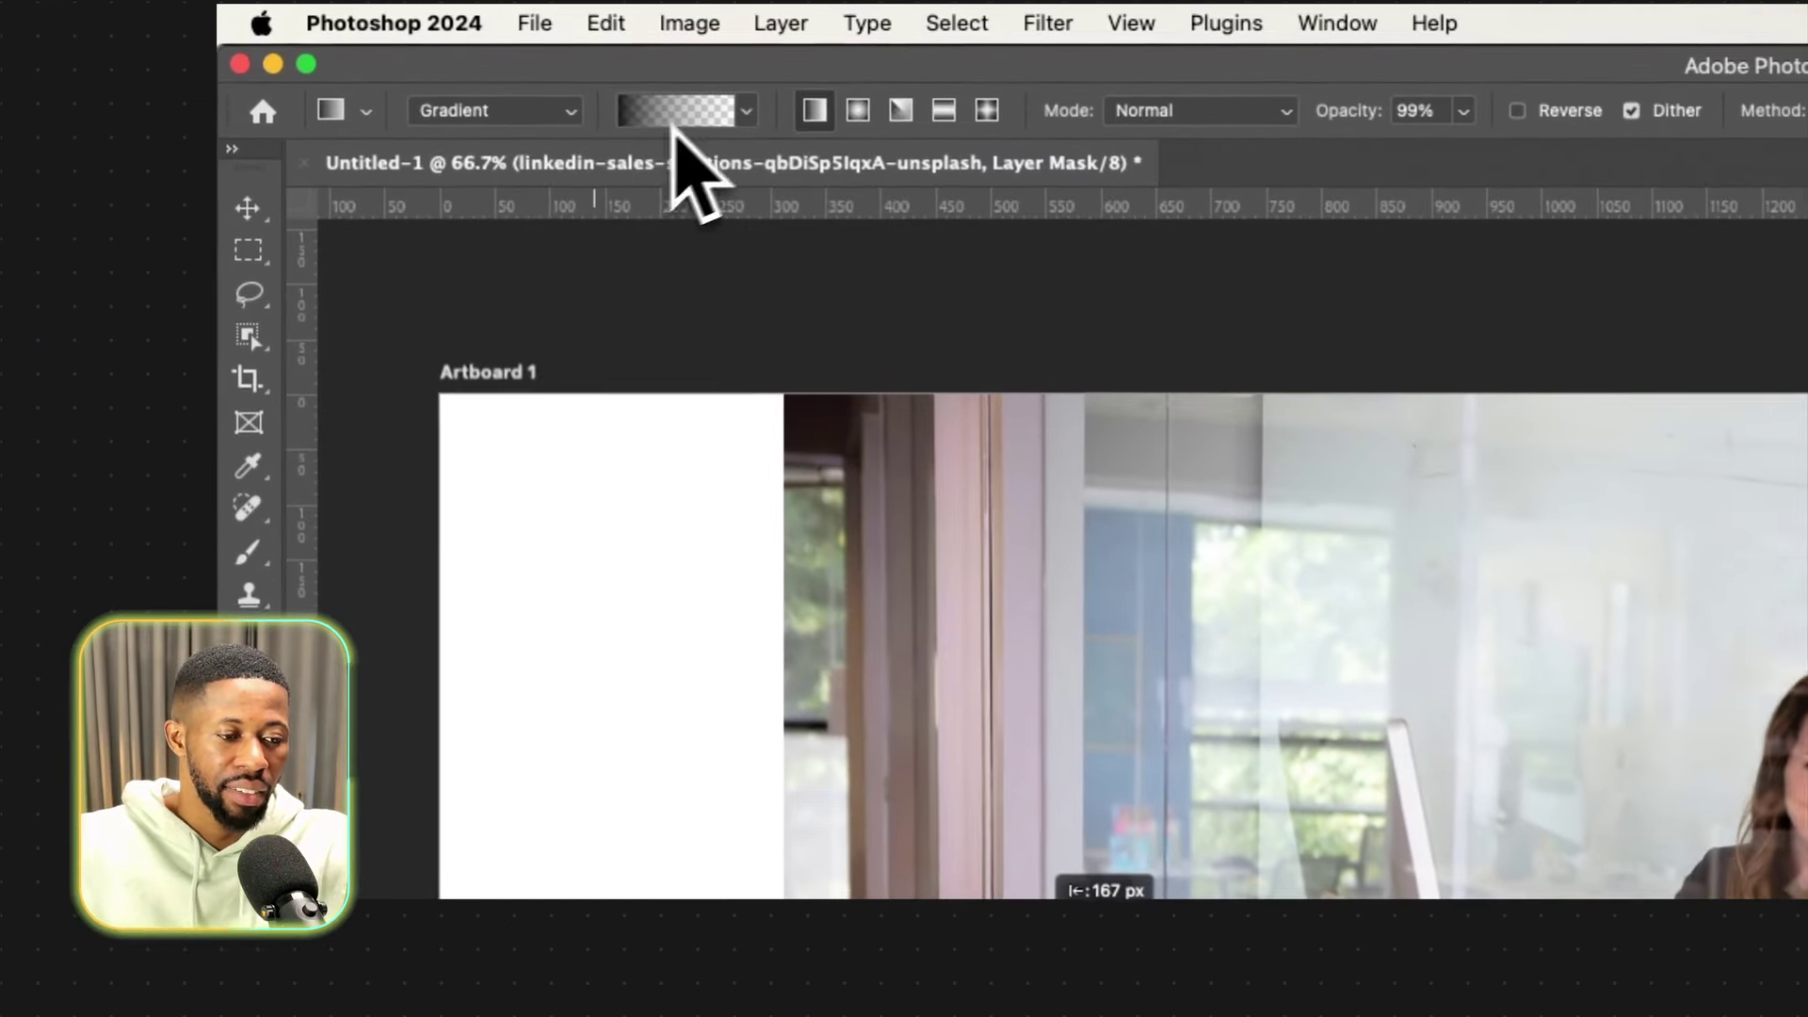
left_click(481, 59)
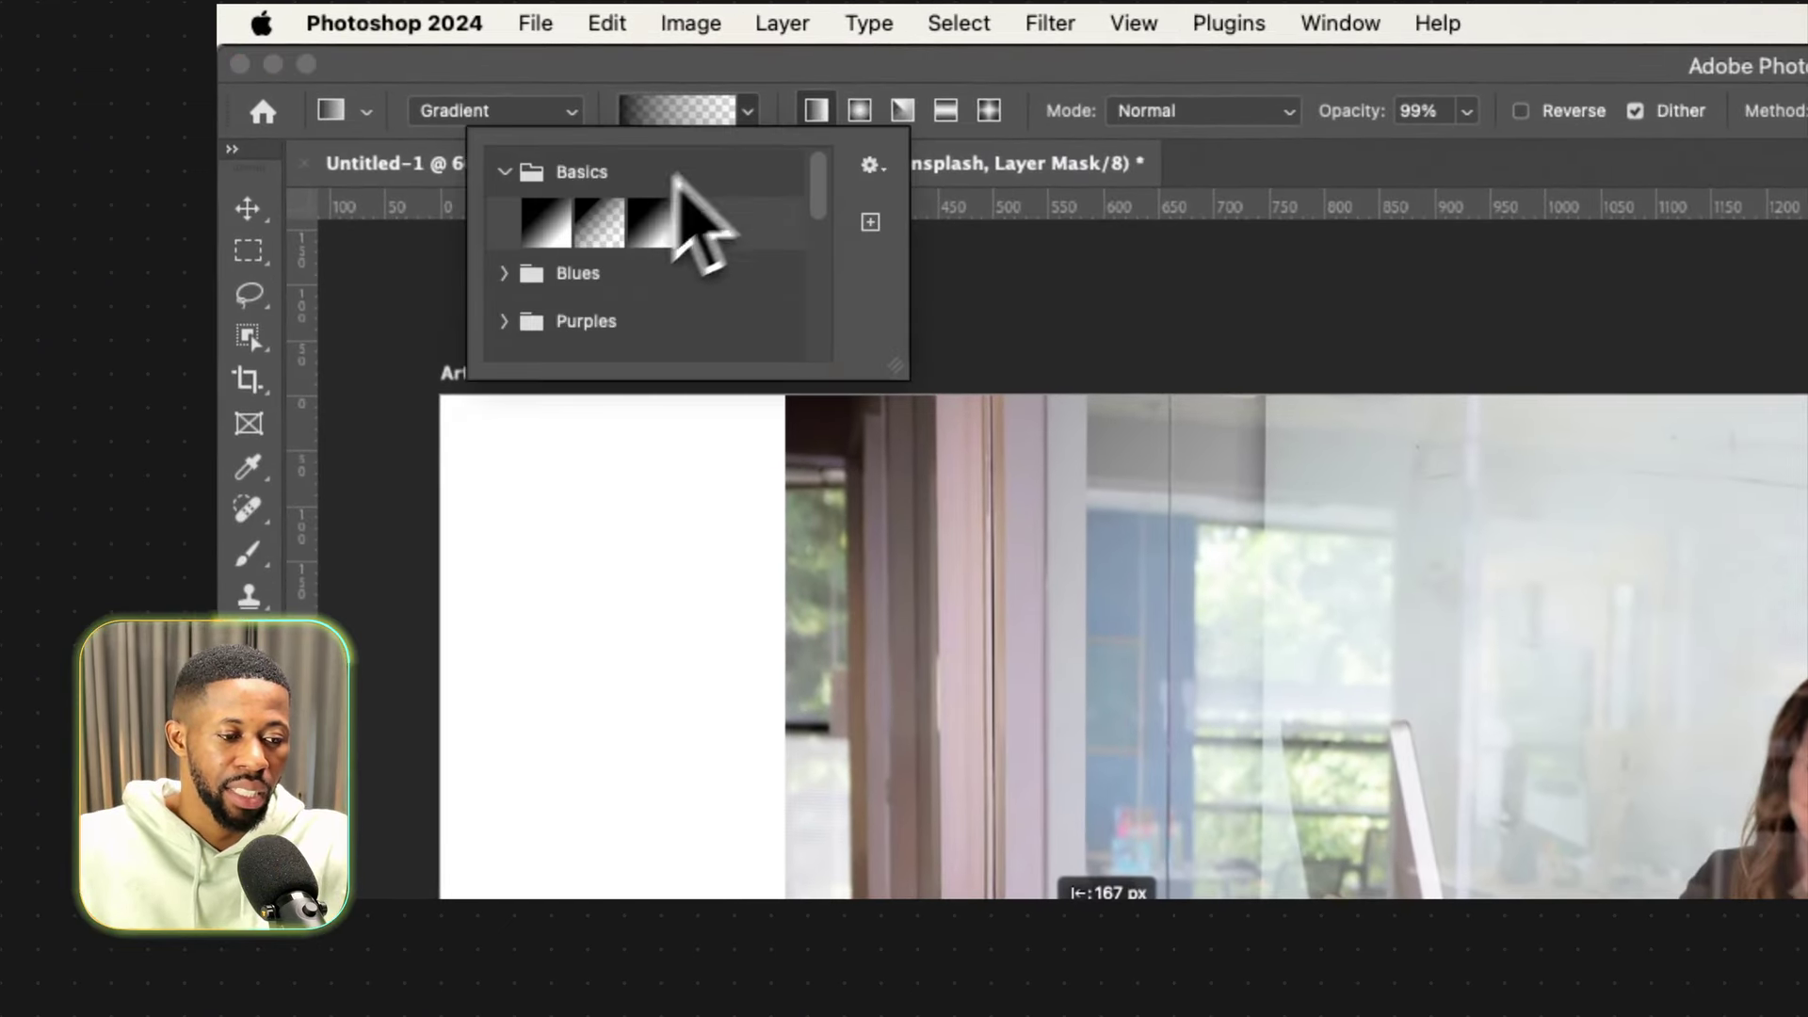
left_click(586, 230)
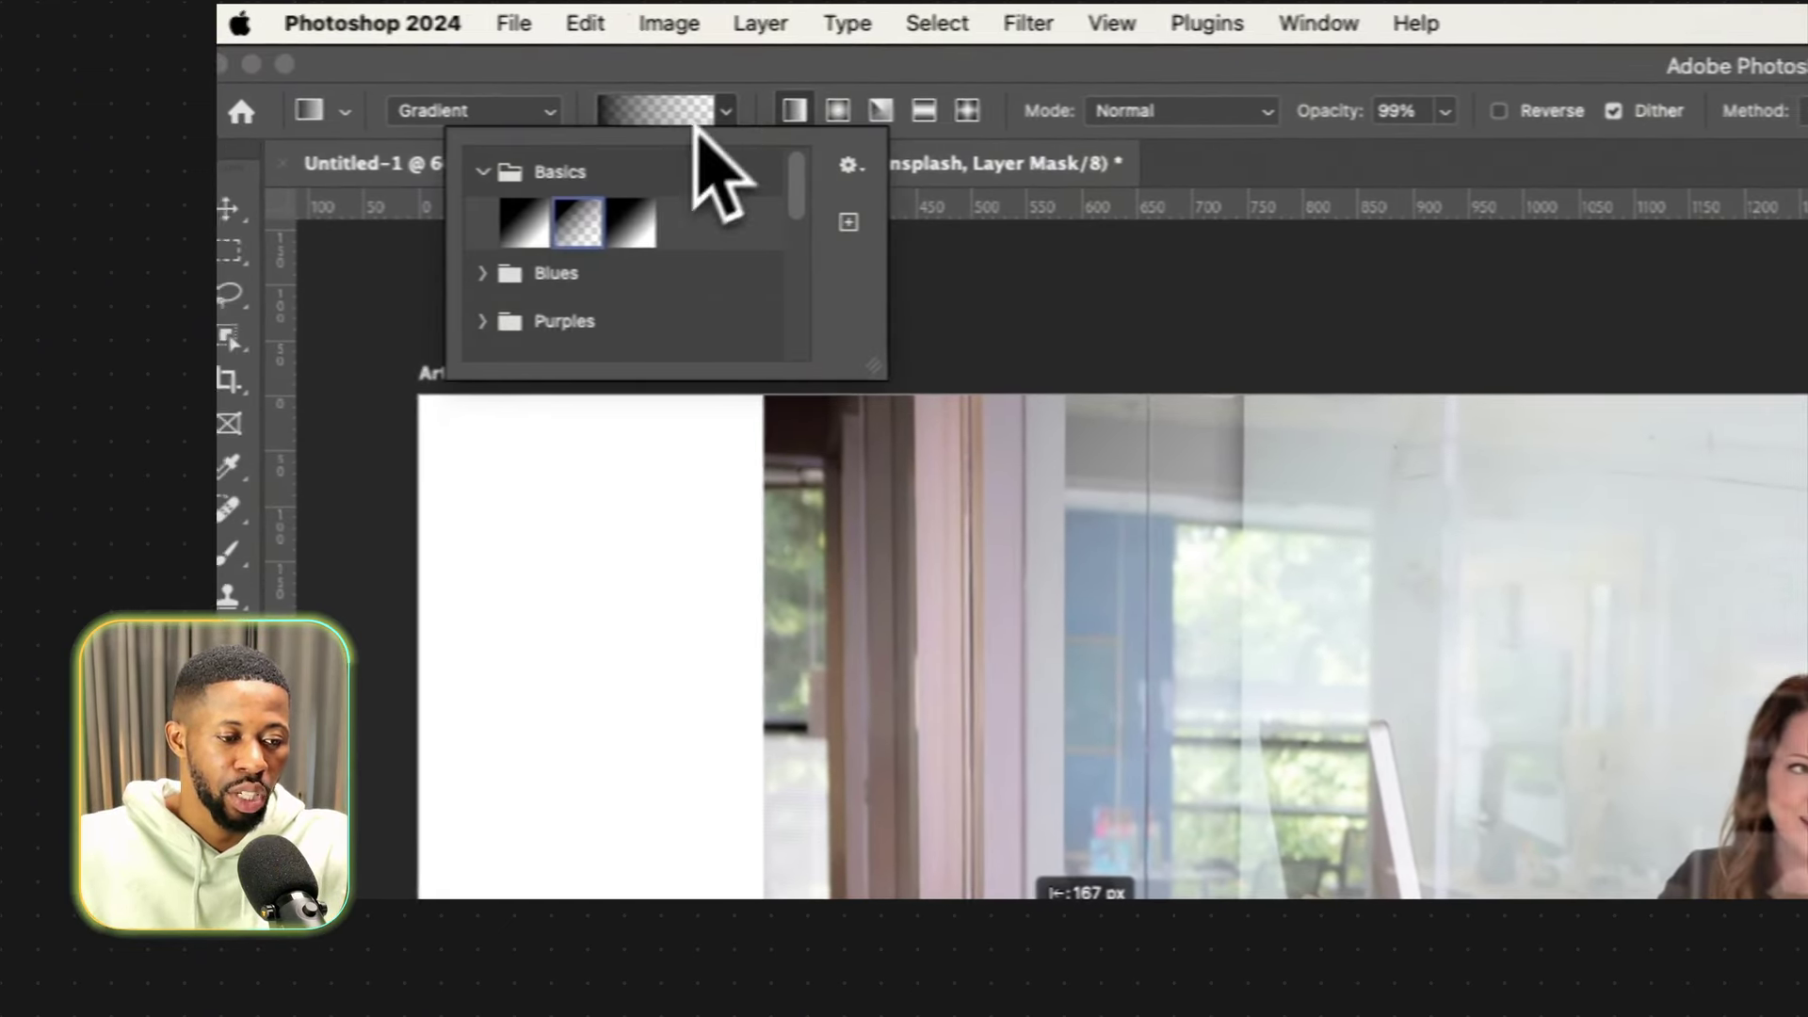
left_click(759, 103)
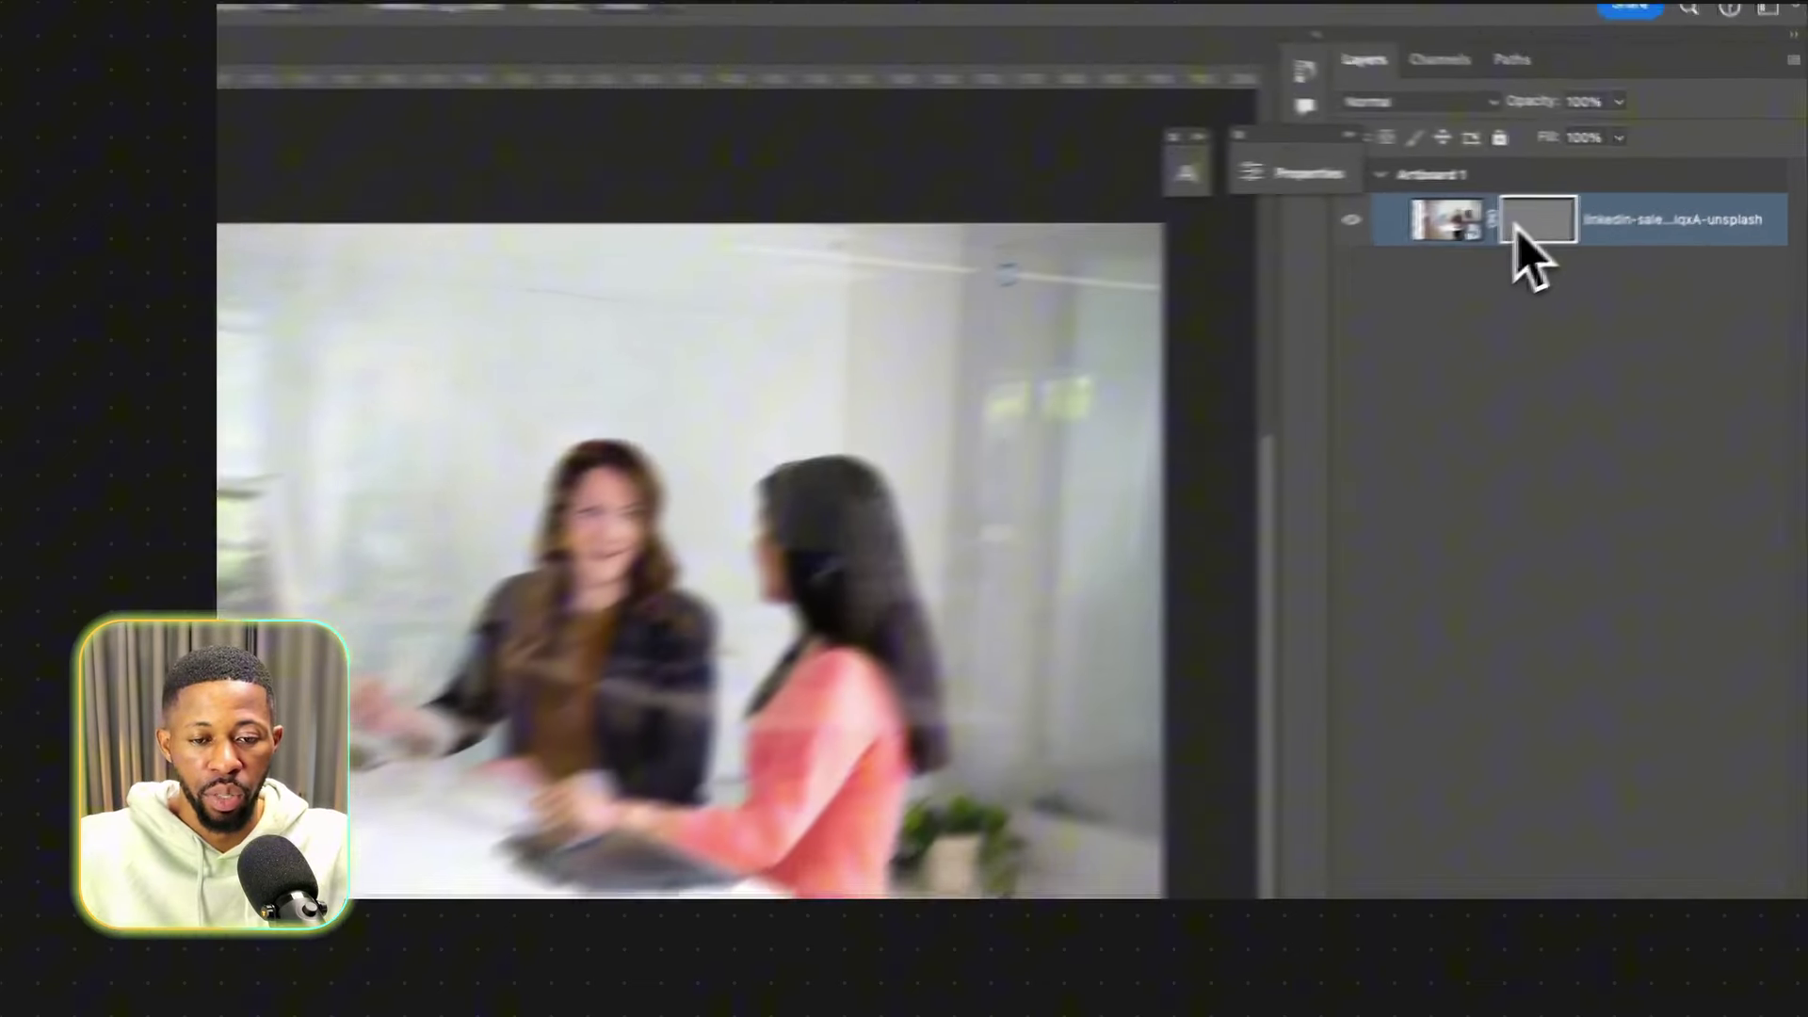
Draw a near-horizontal gradient on the photo's layer mask, fading the photo's left edge into the white artboard.
left_click(1619, 206)
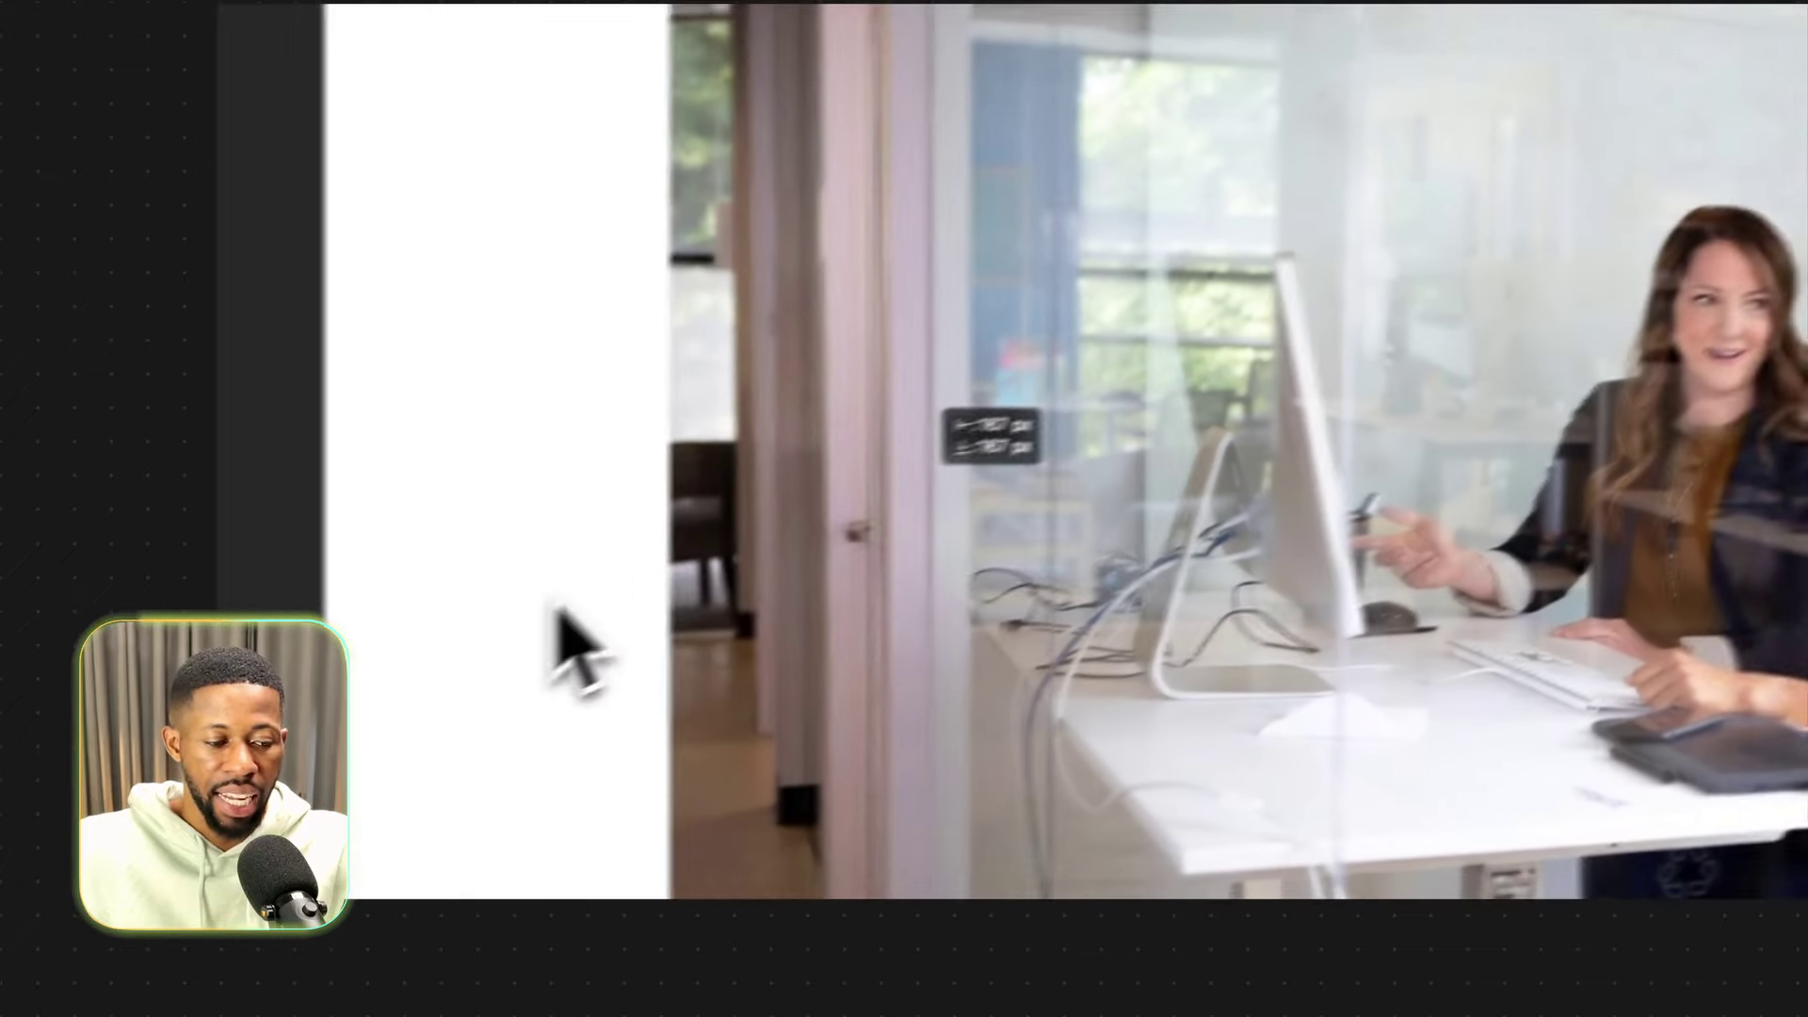
left_click_drag(665, 507, 1367, 496)
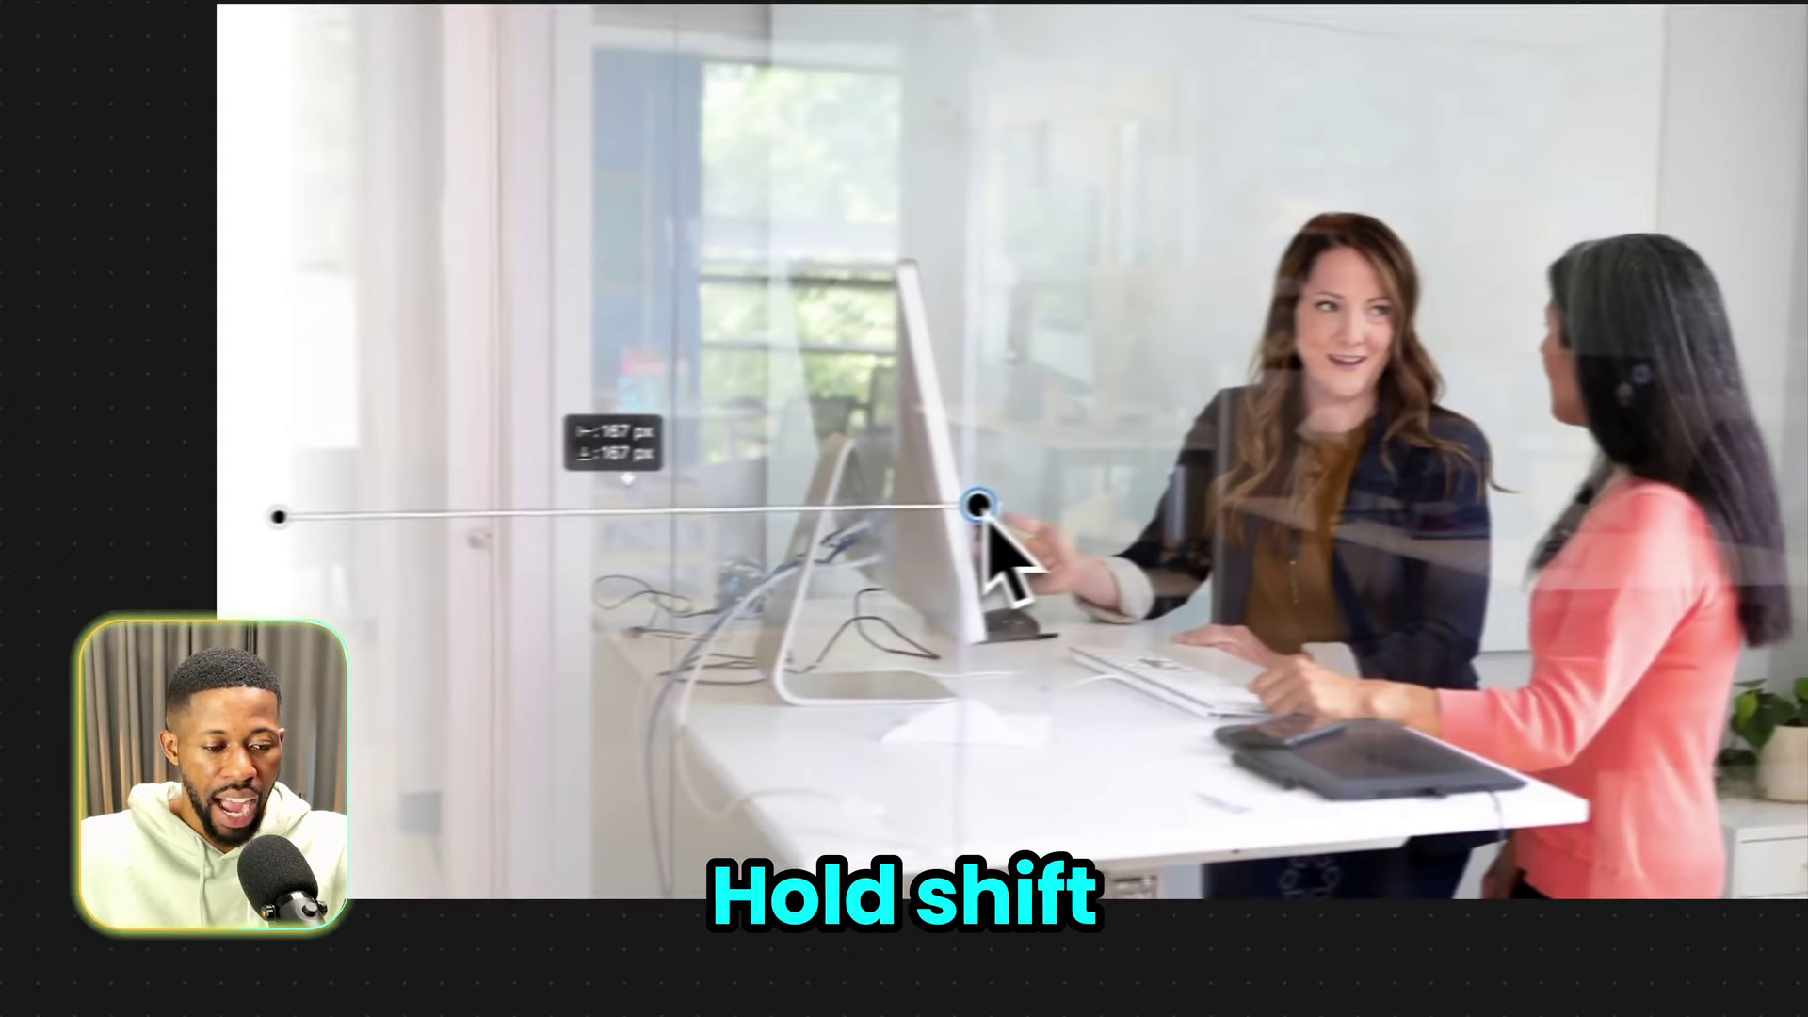
left_click_drag(981, 509, 1390, 561)
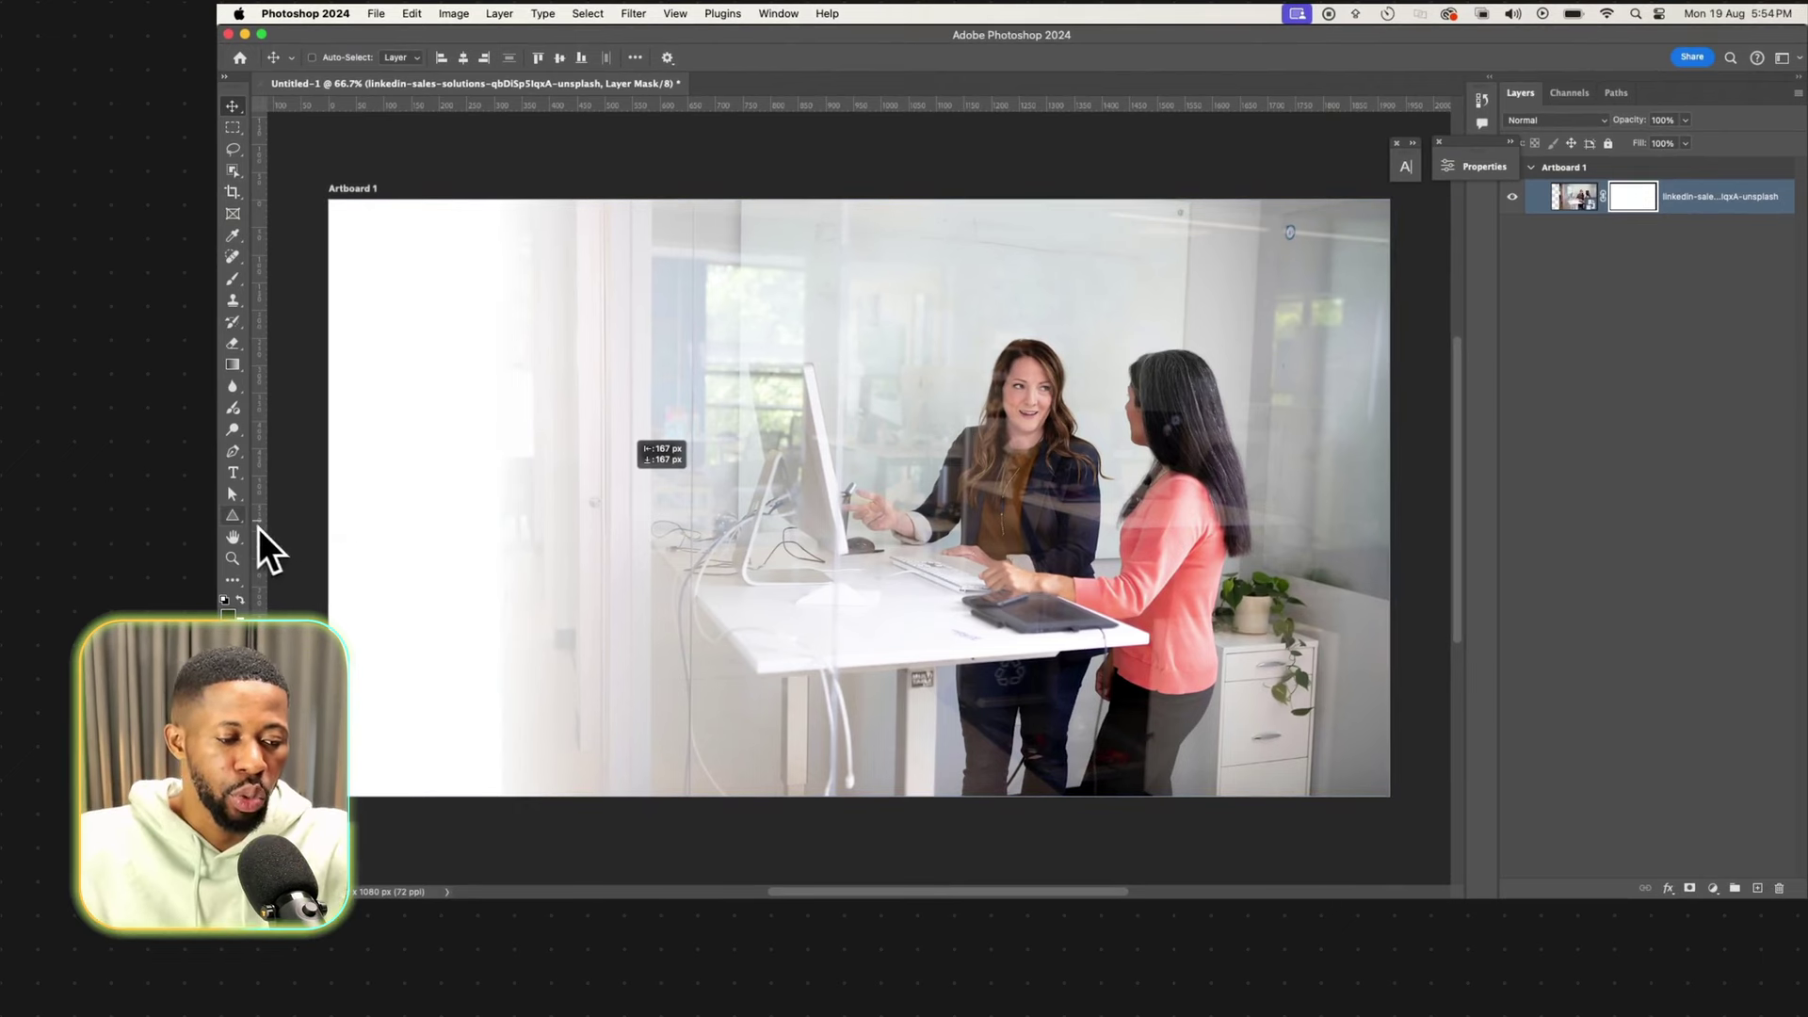
Draw a black 460 × 460 px circle with the Ellipse tool over the two women and collapse the shape properties.
left_click(231, 558)
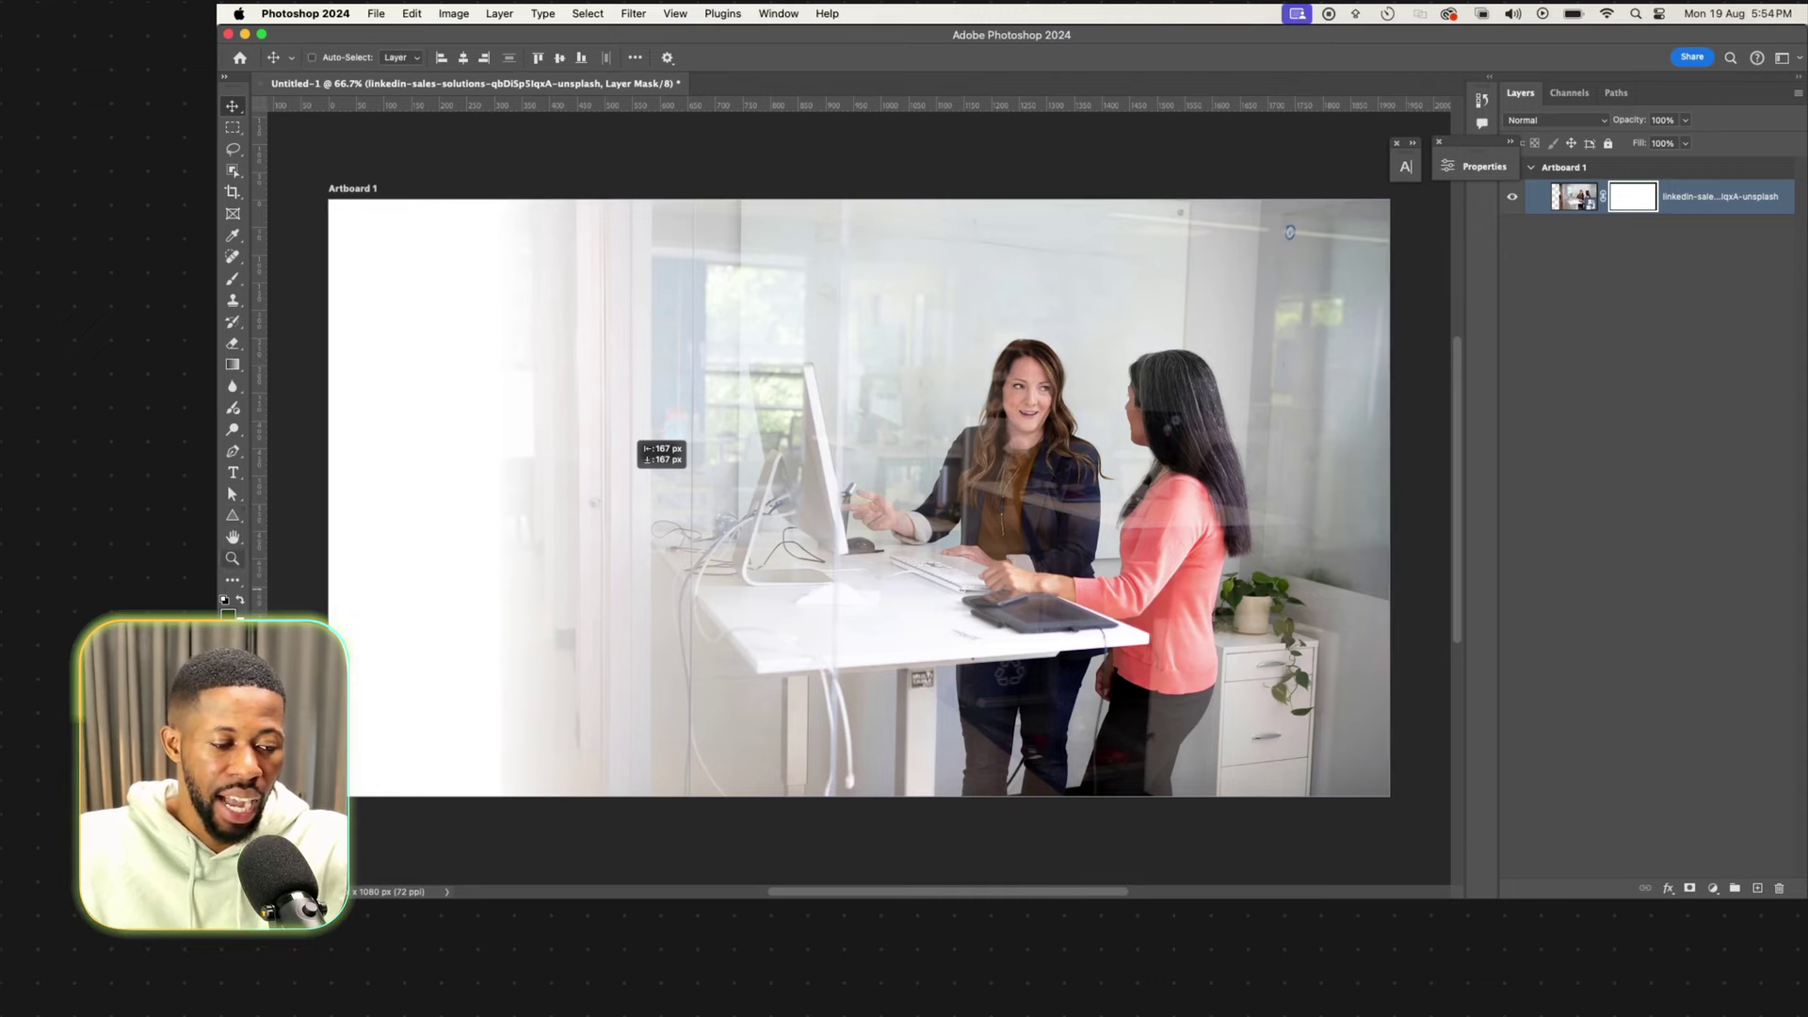
right_click(232, 515)
left_click(305, 531)
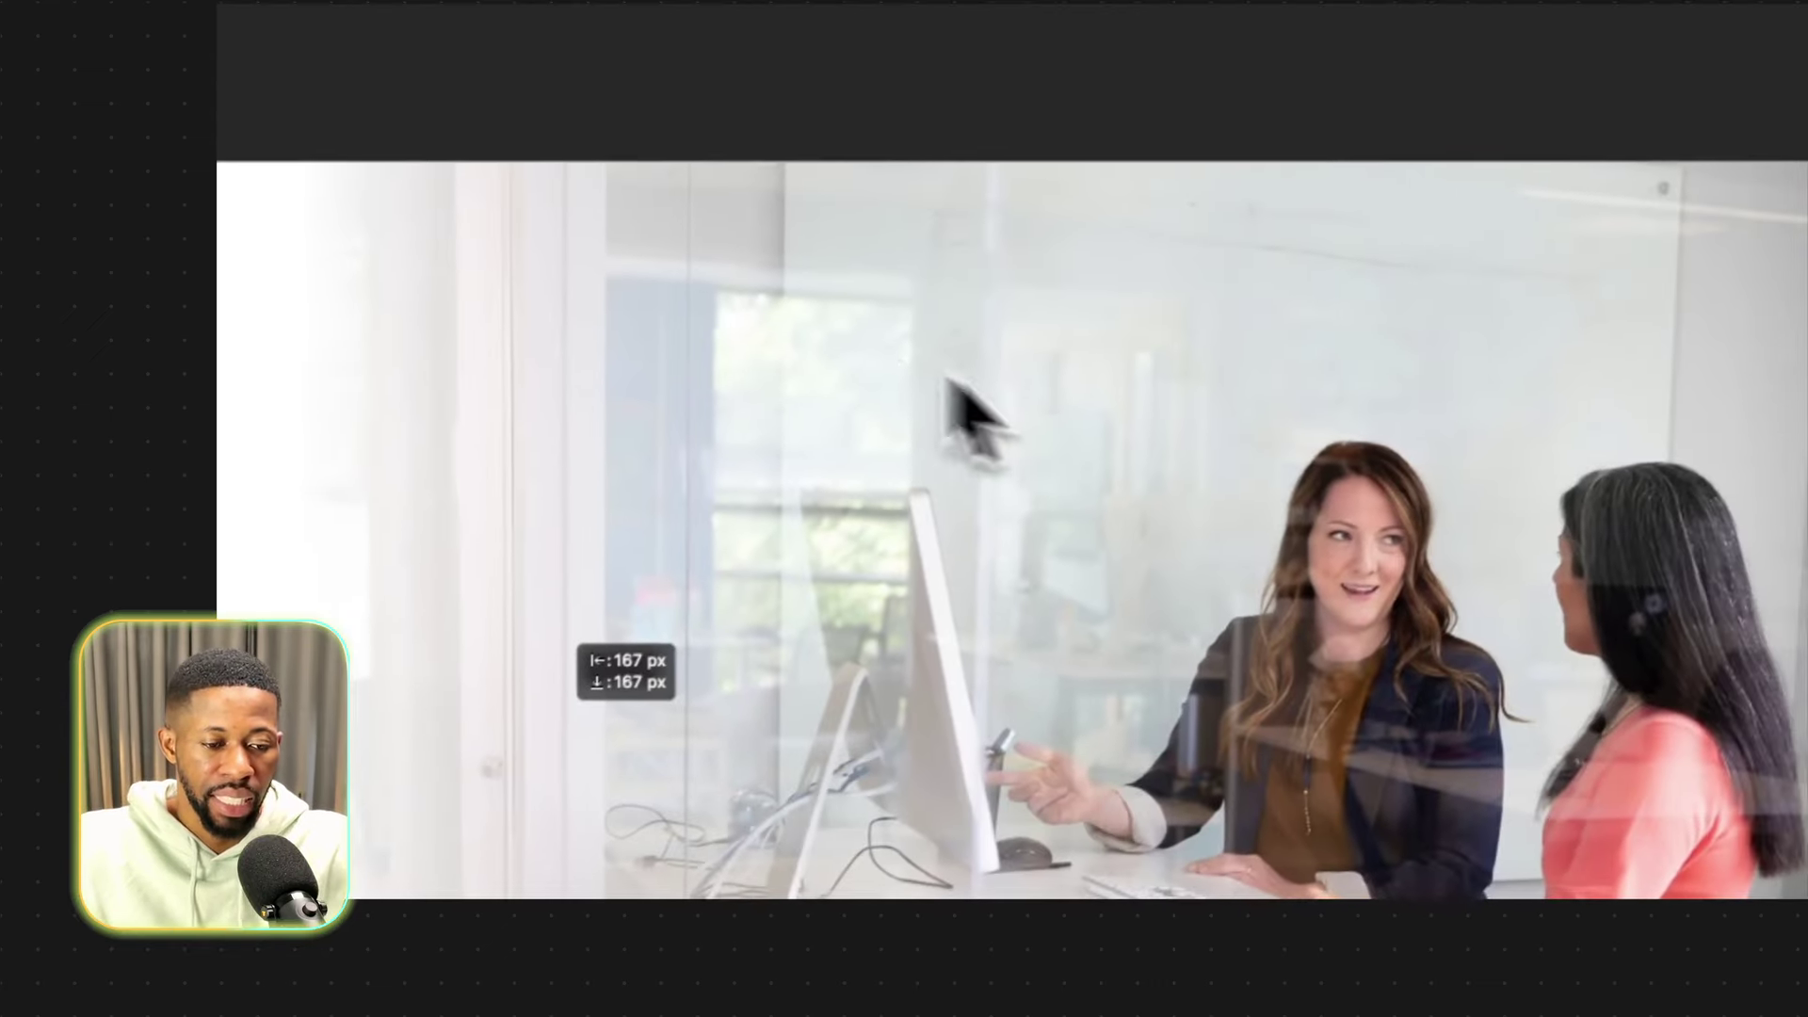
left_click_drag(1285, 508, 1780, 1003)
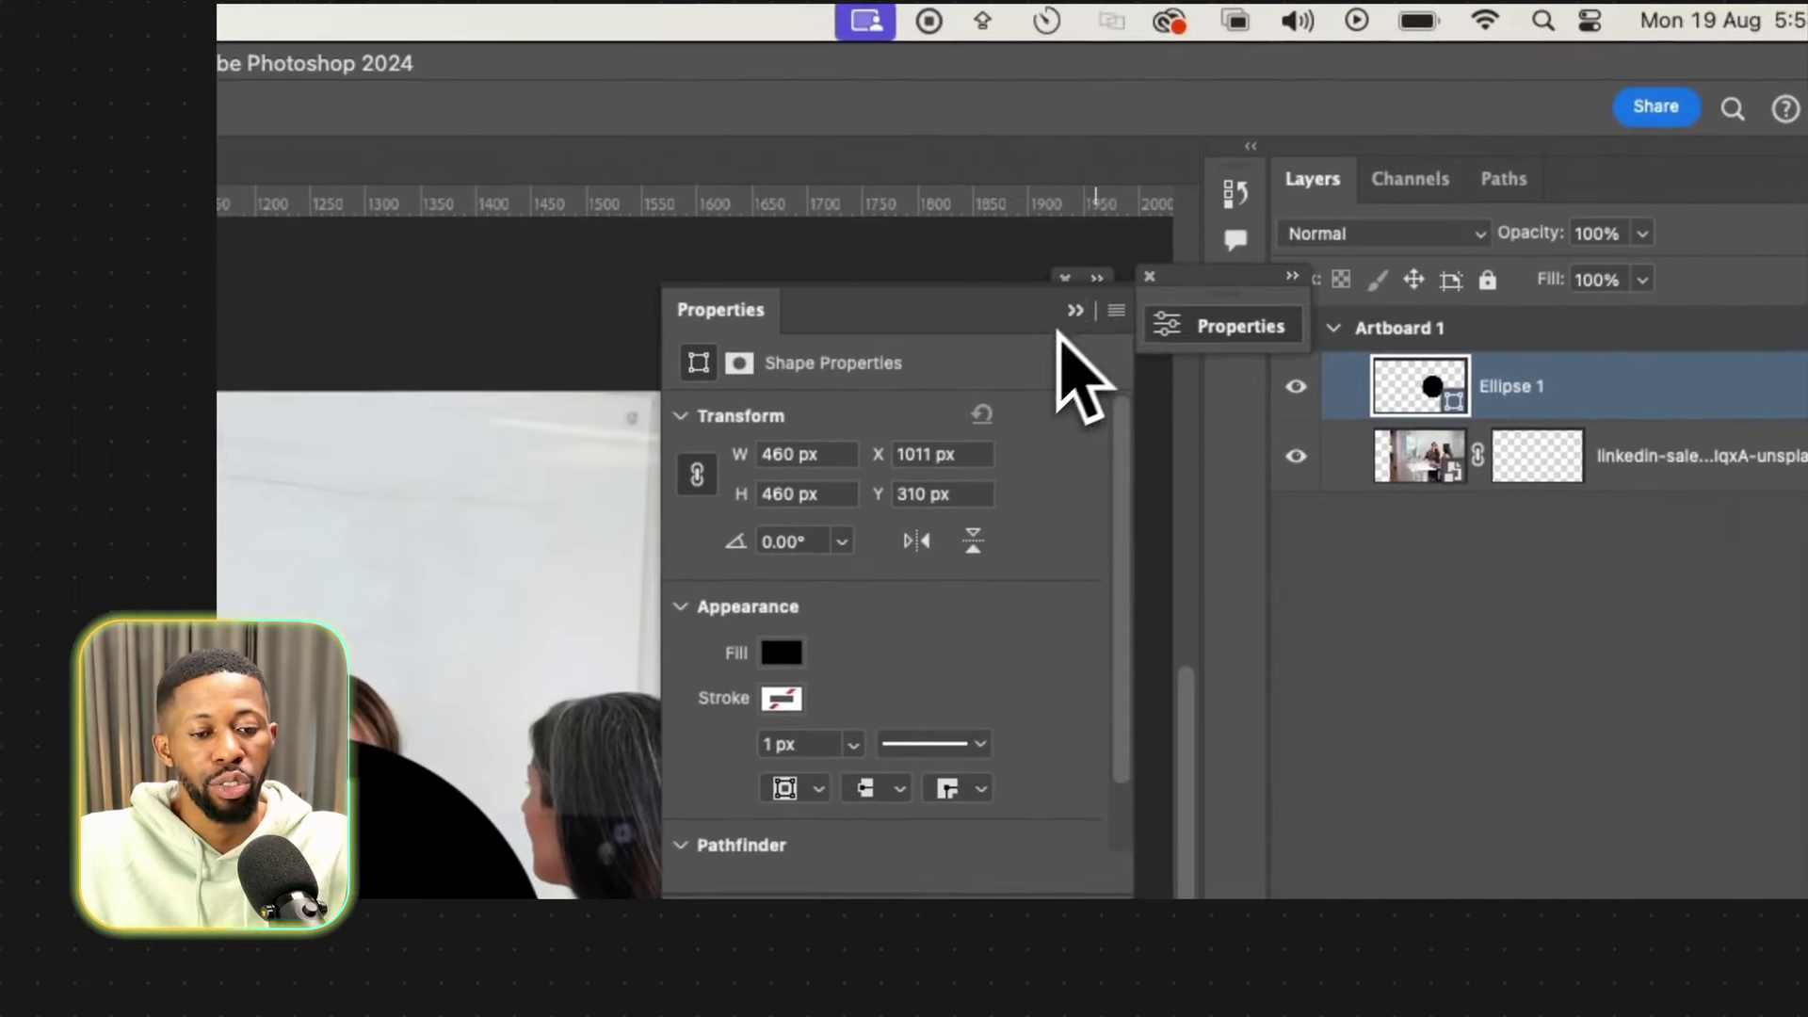
left_click(1076, 310)
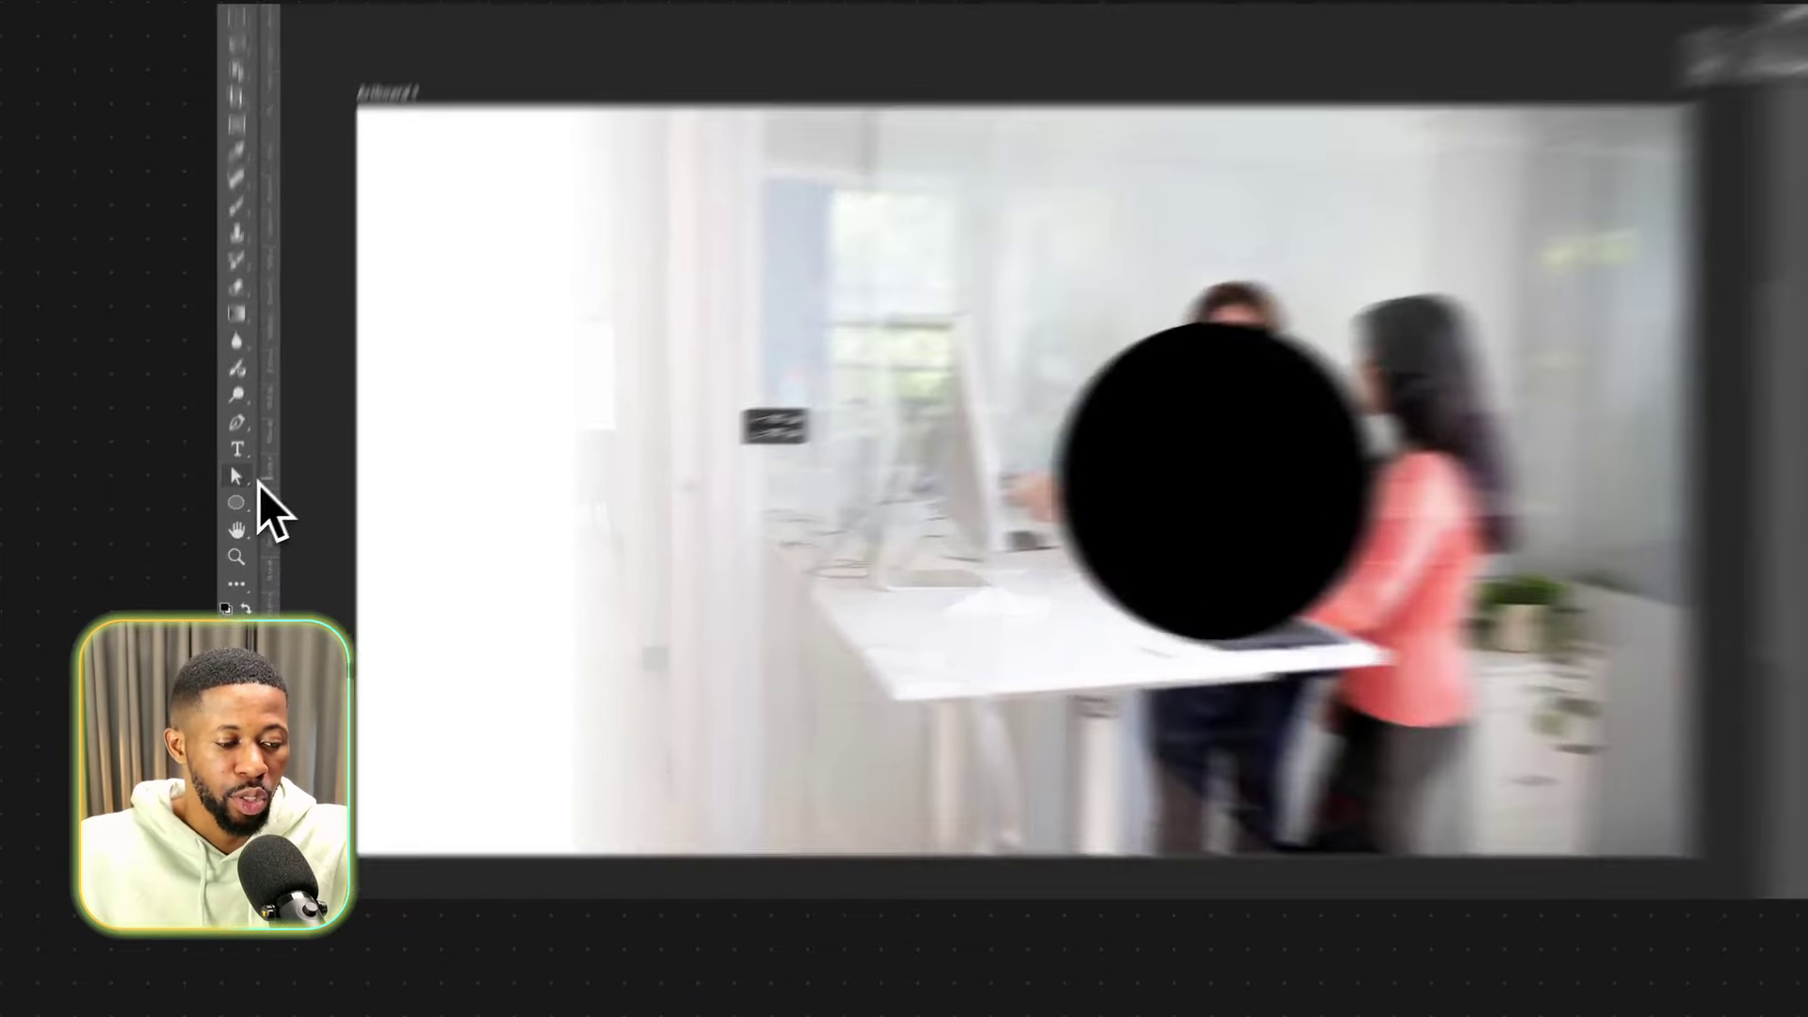
Try deleting the circle's right anchor point with the Direct Selection tool, undo the deletion and return to the Move tool.
right_click(235, 494)
left_click(269, 508)
left_click(1140, 497)
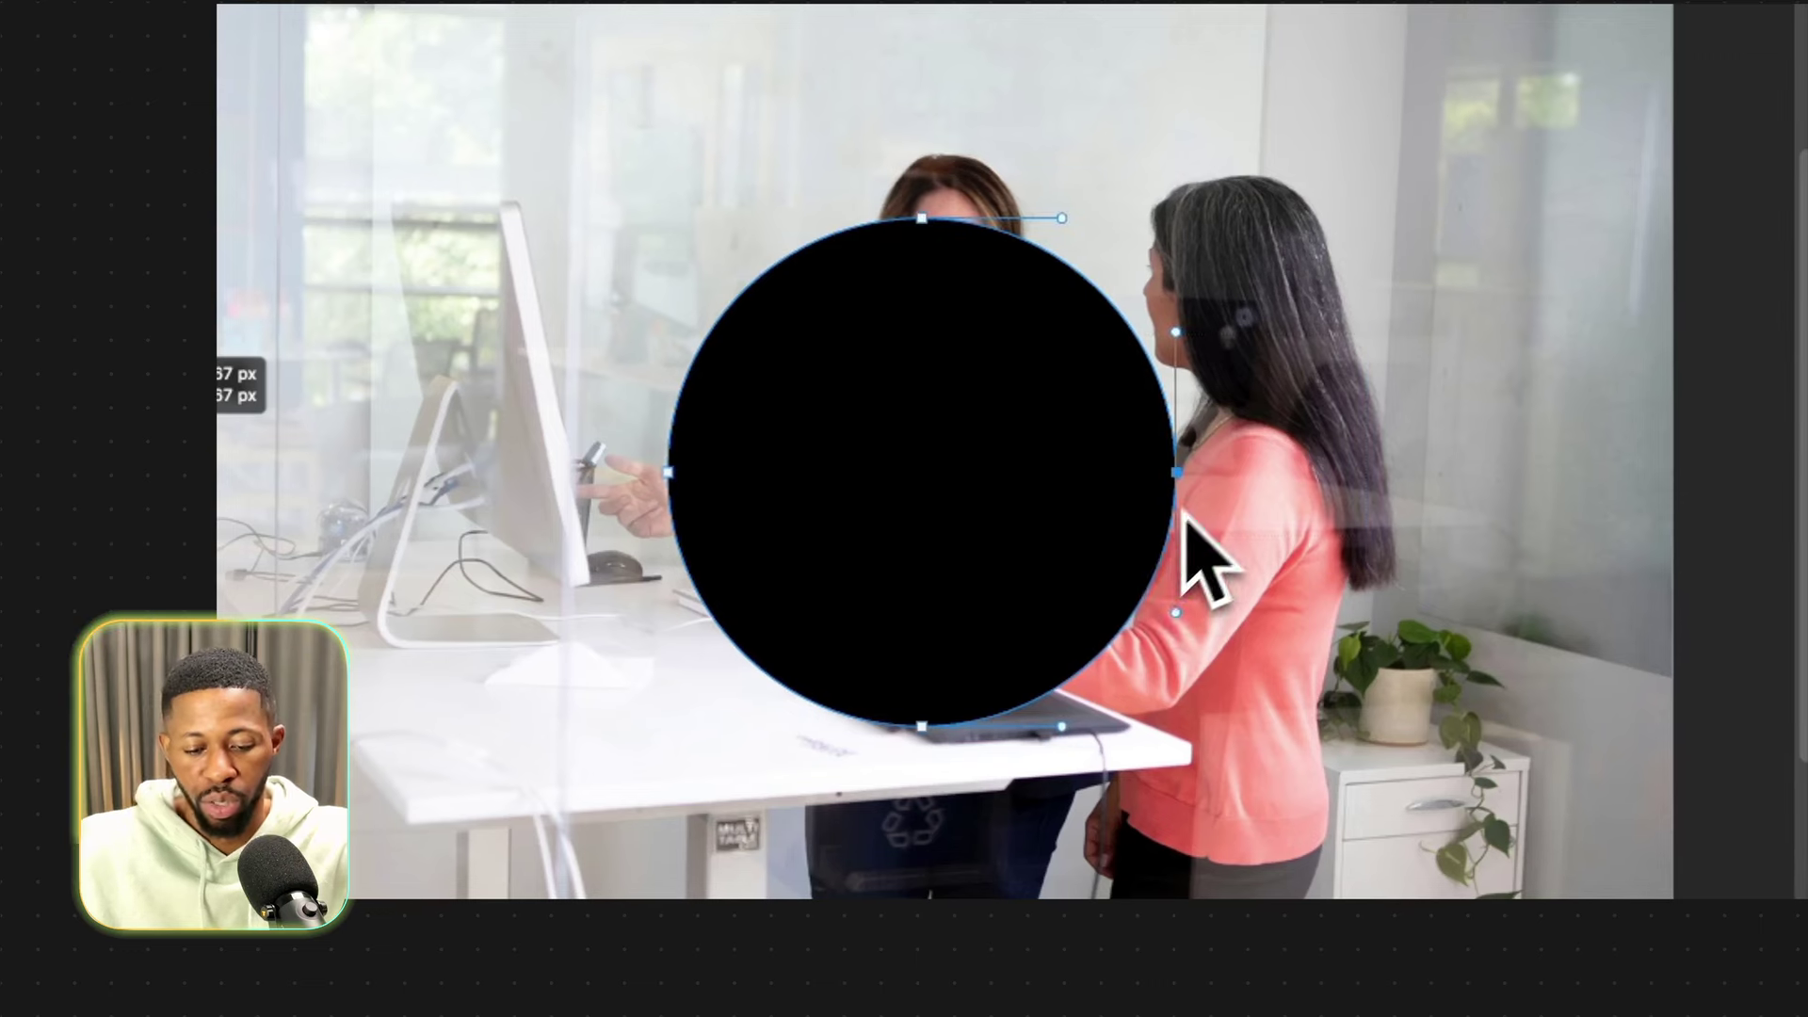
key("Delete")
key("super+z")
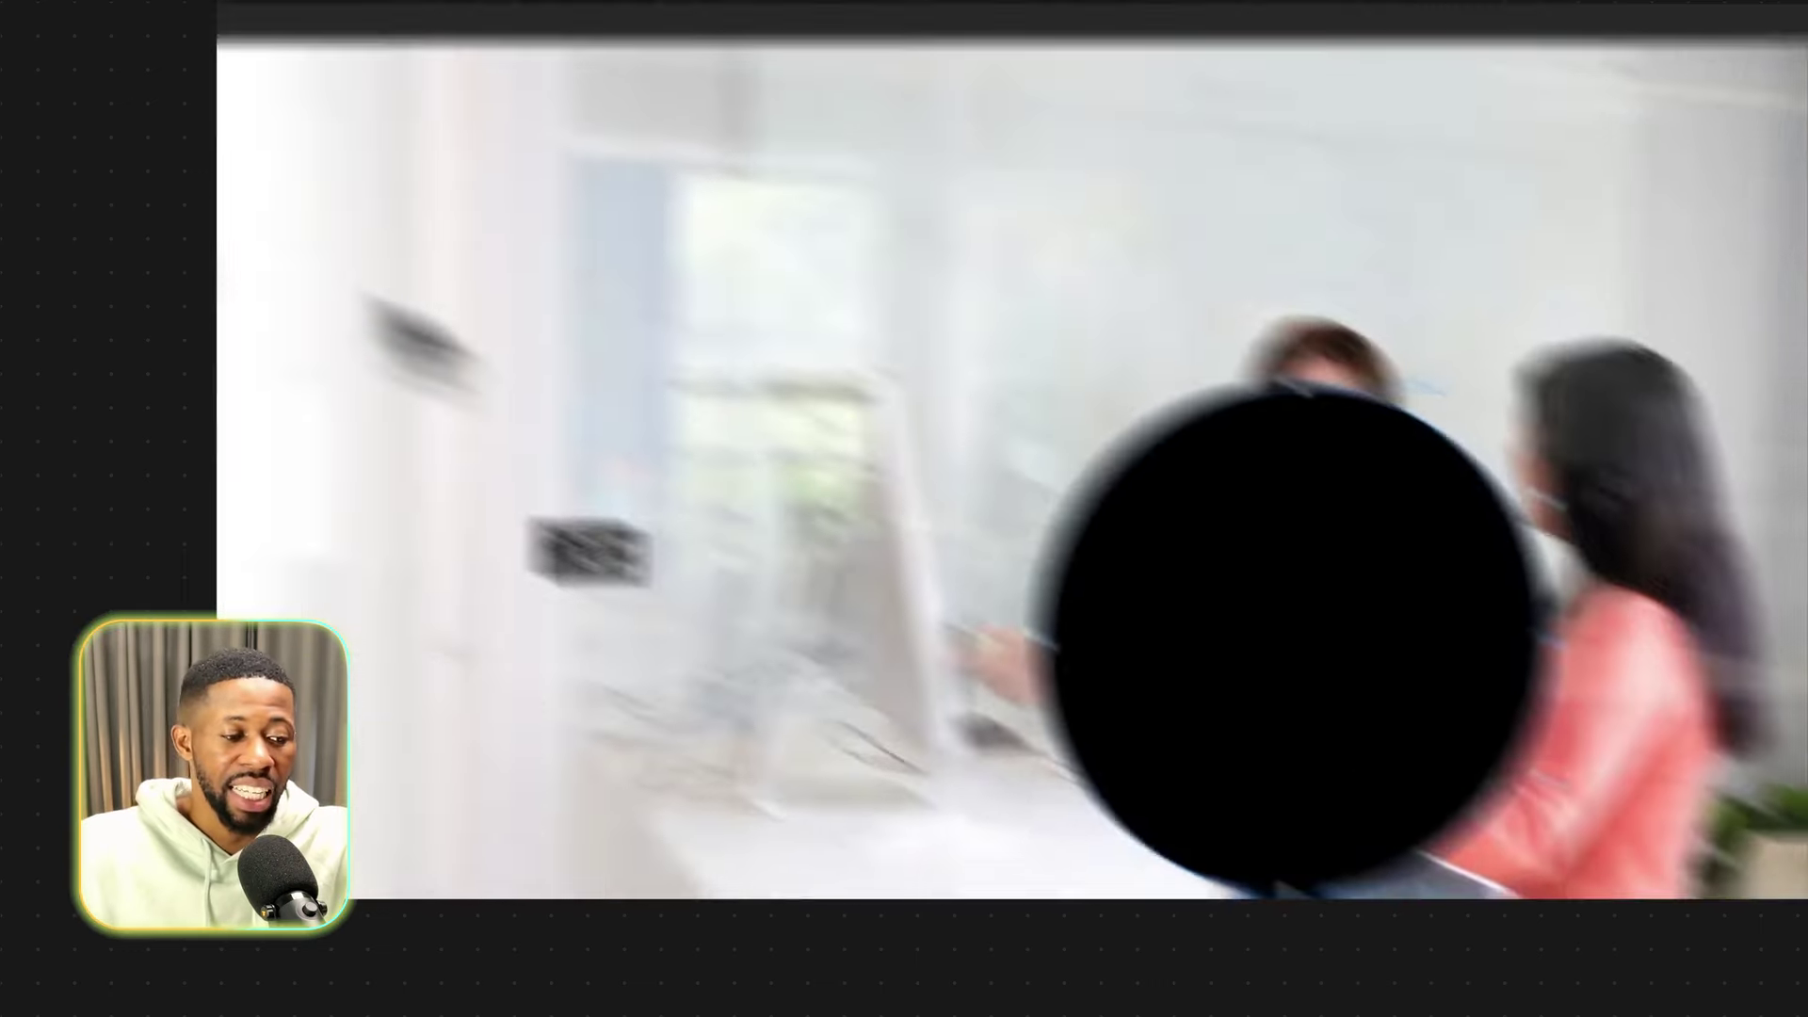
left_click(243, 211)
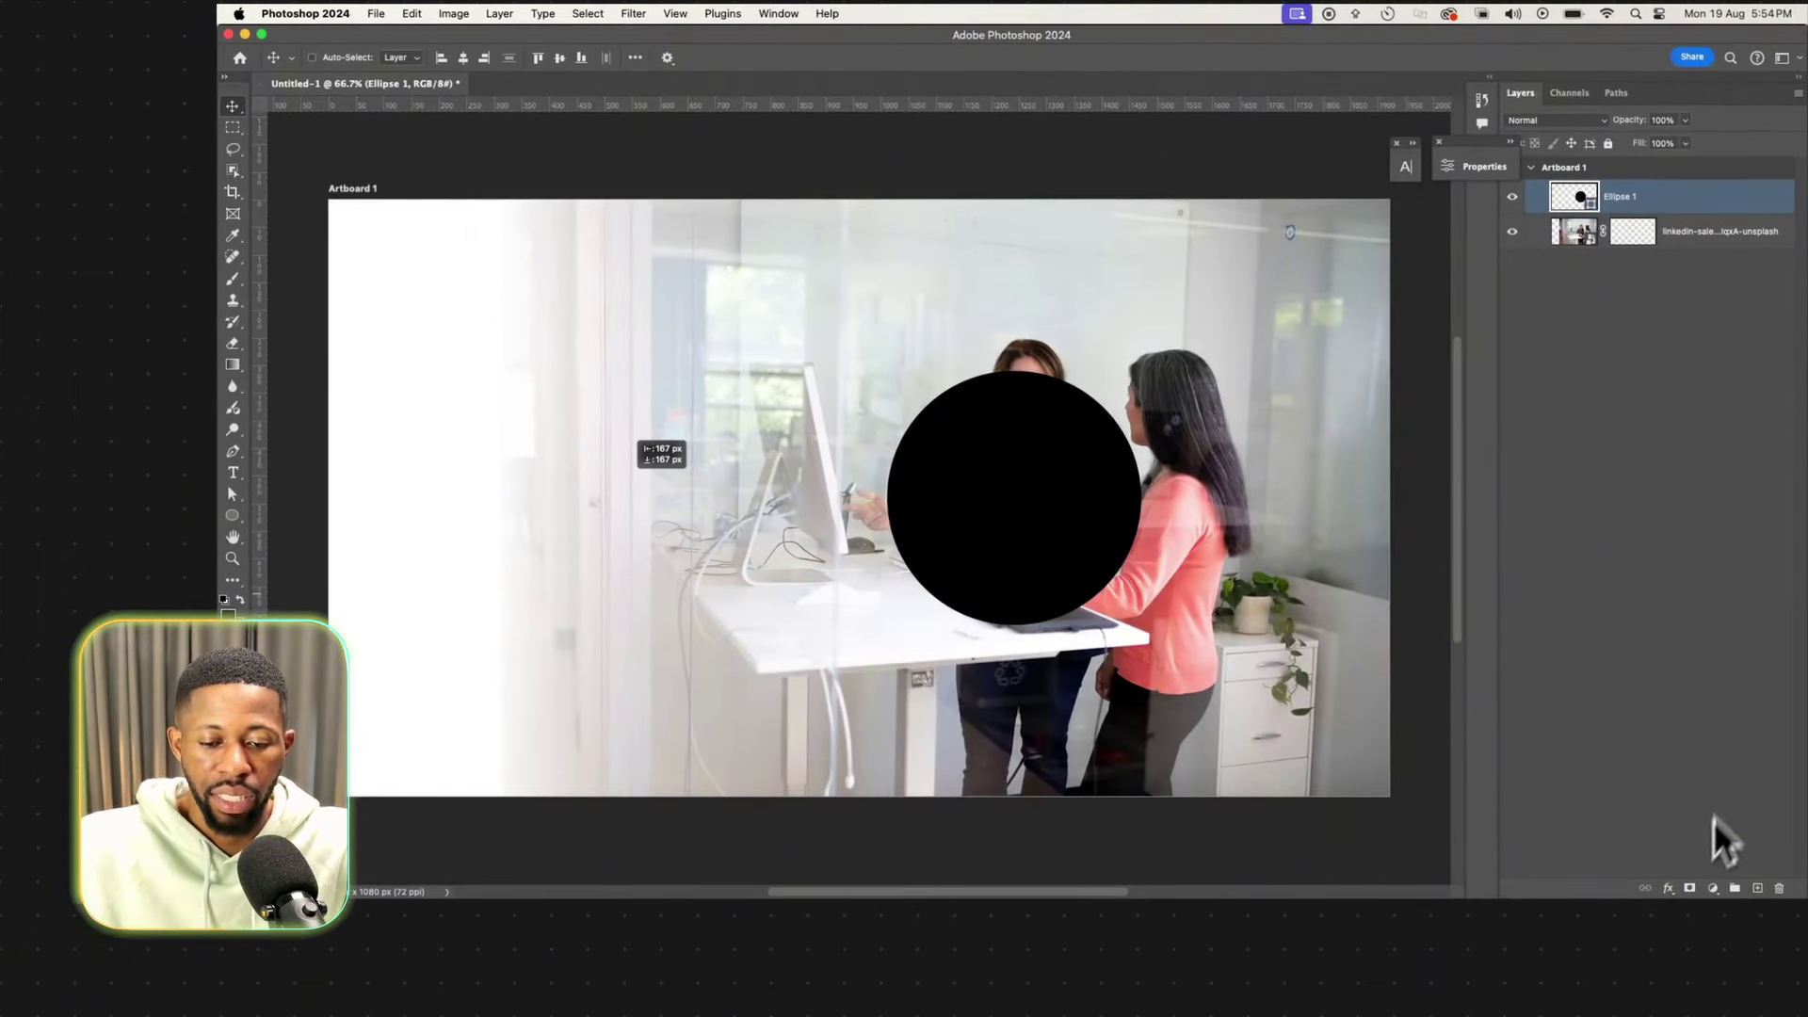
Add a layer mask to the circle and hide its right half by filling a rectangular marquee with black, then deselect.
left_click(1687, 888)
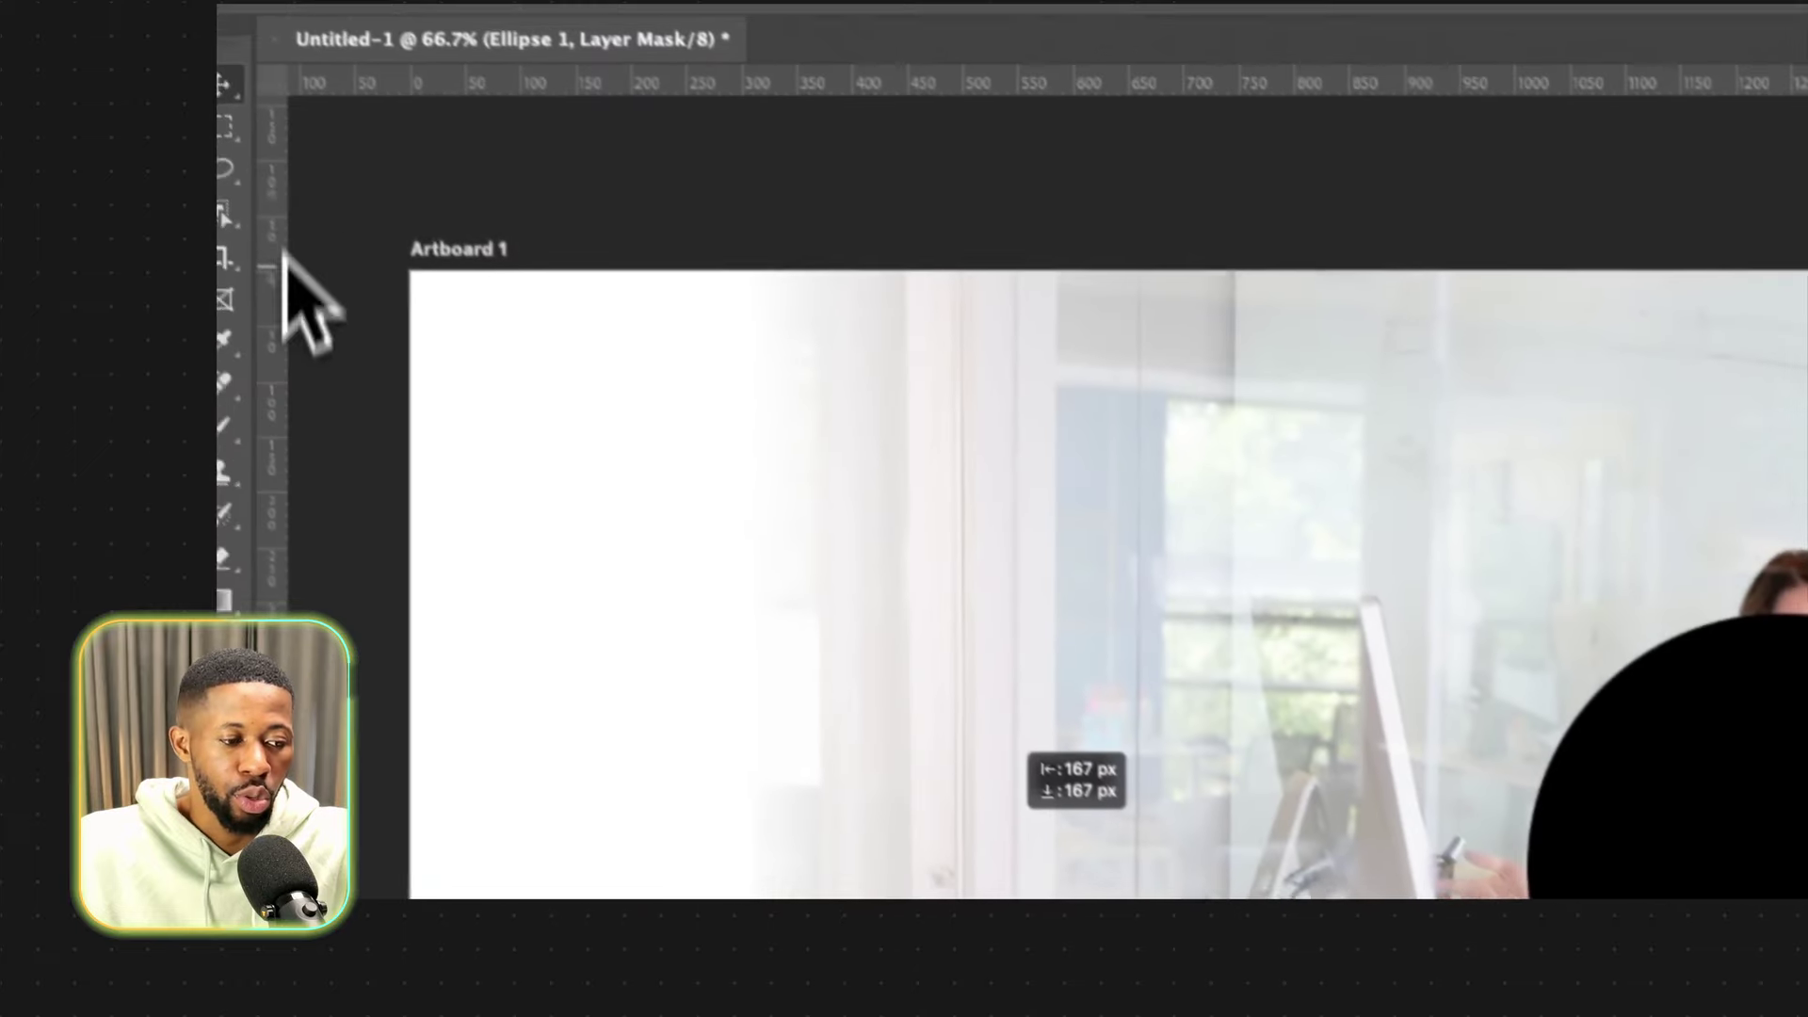
left_click(249, 172)
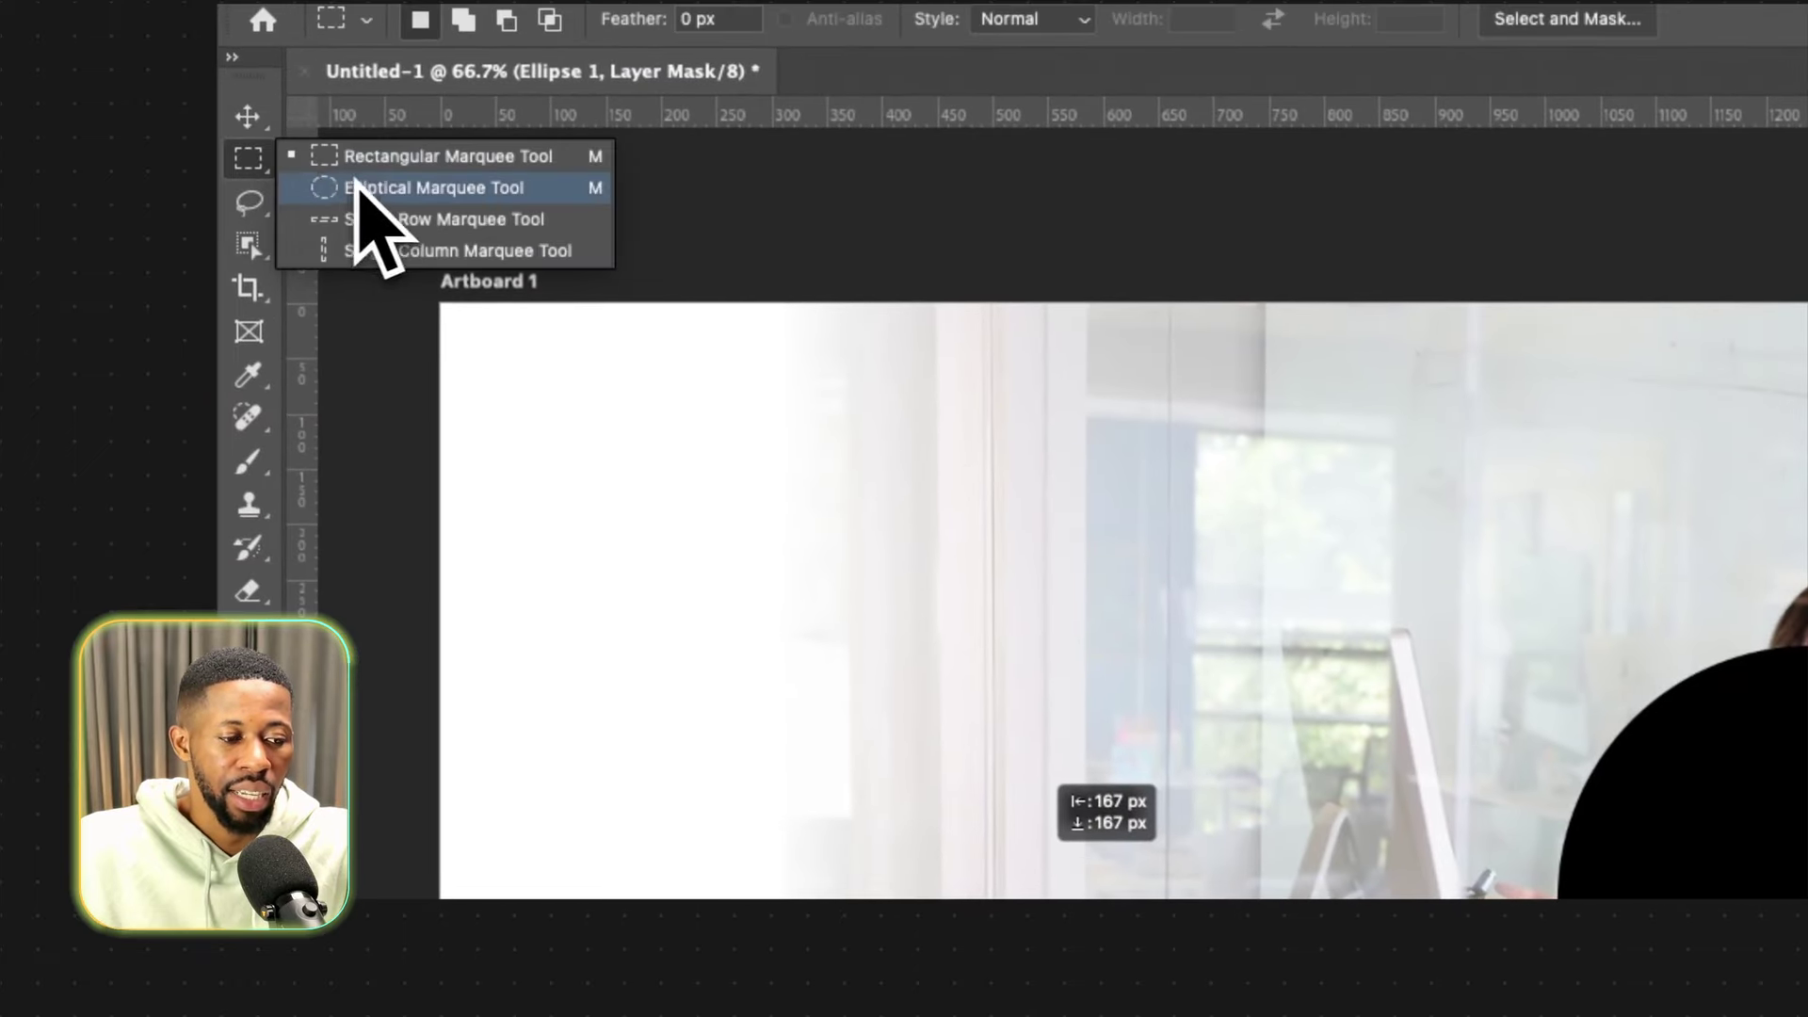
left_click(373, 172)
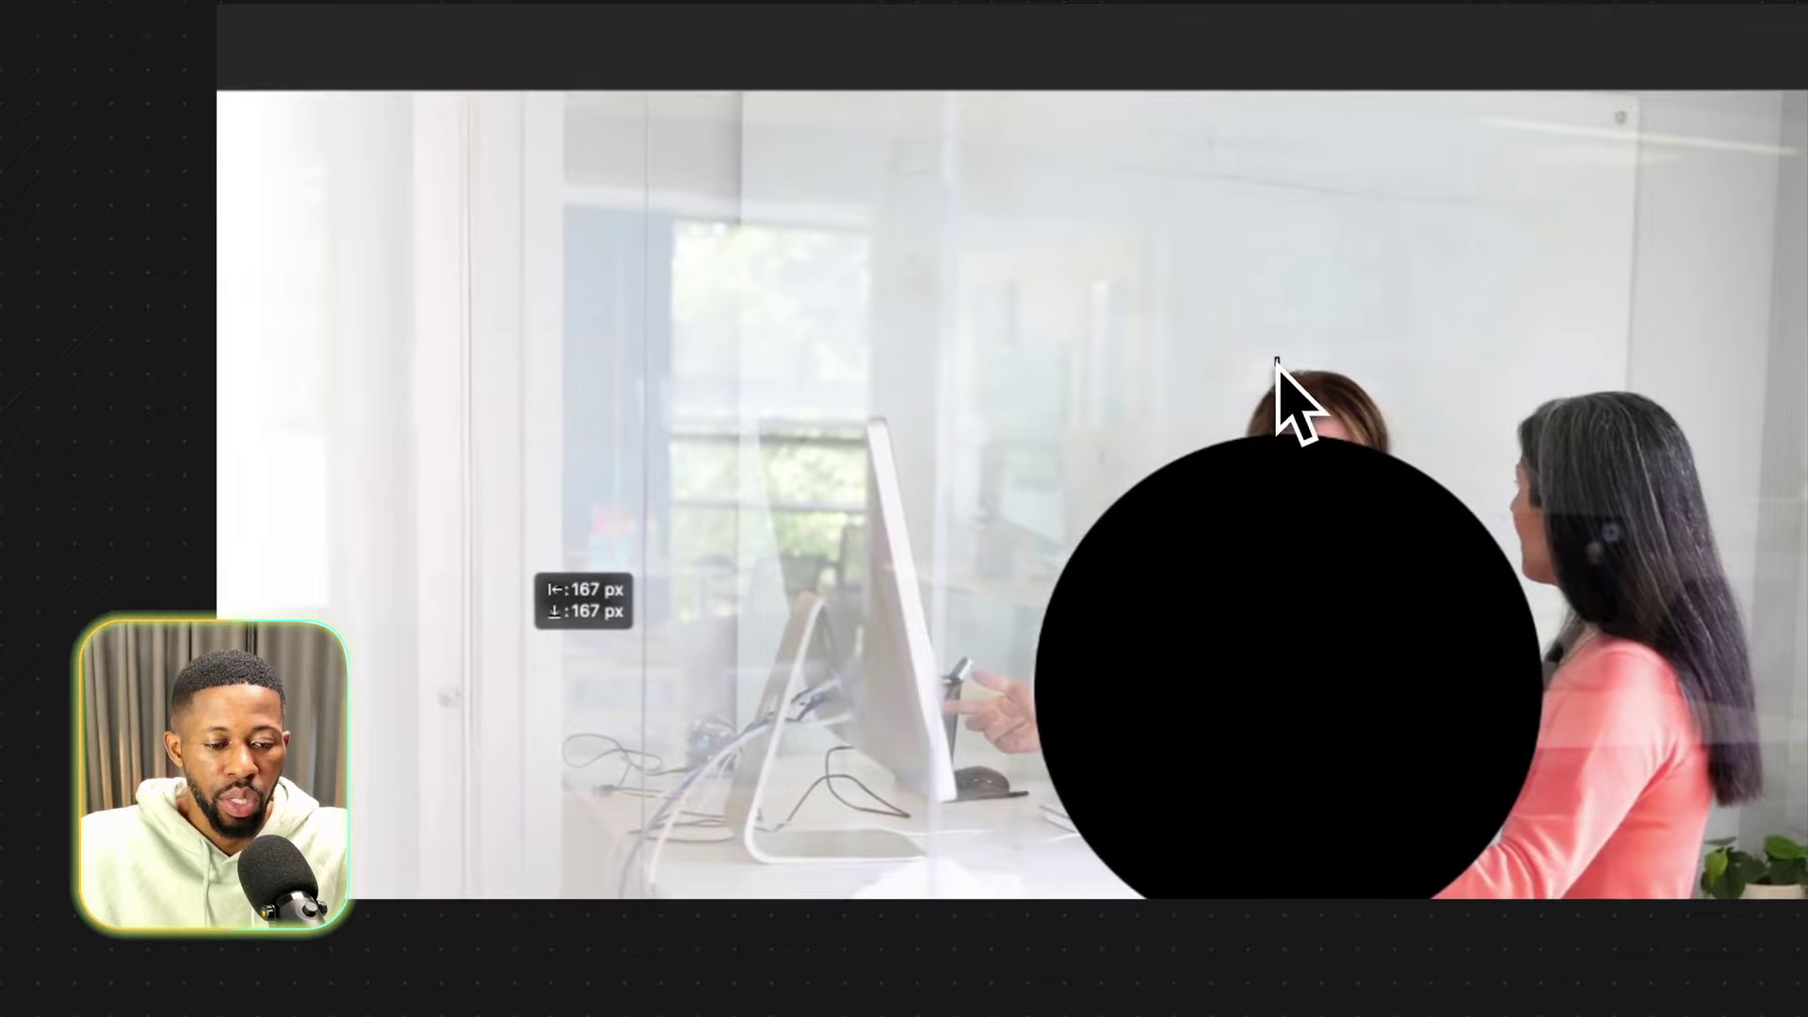
left_click_drag(770, 84, 1117, 781)
left_click_drag(979, 522, 994, 530)
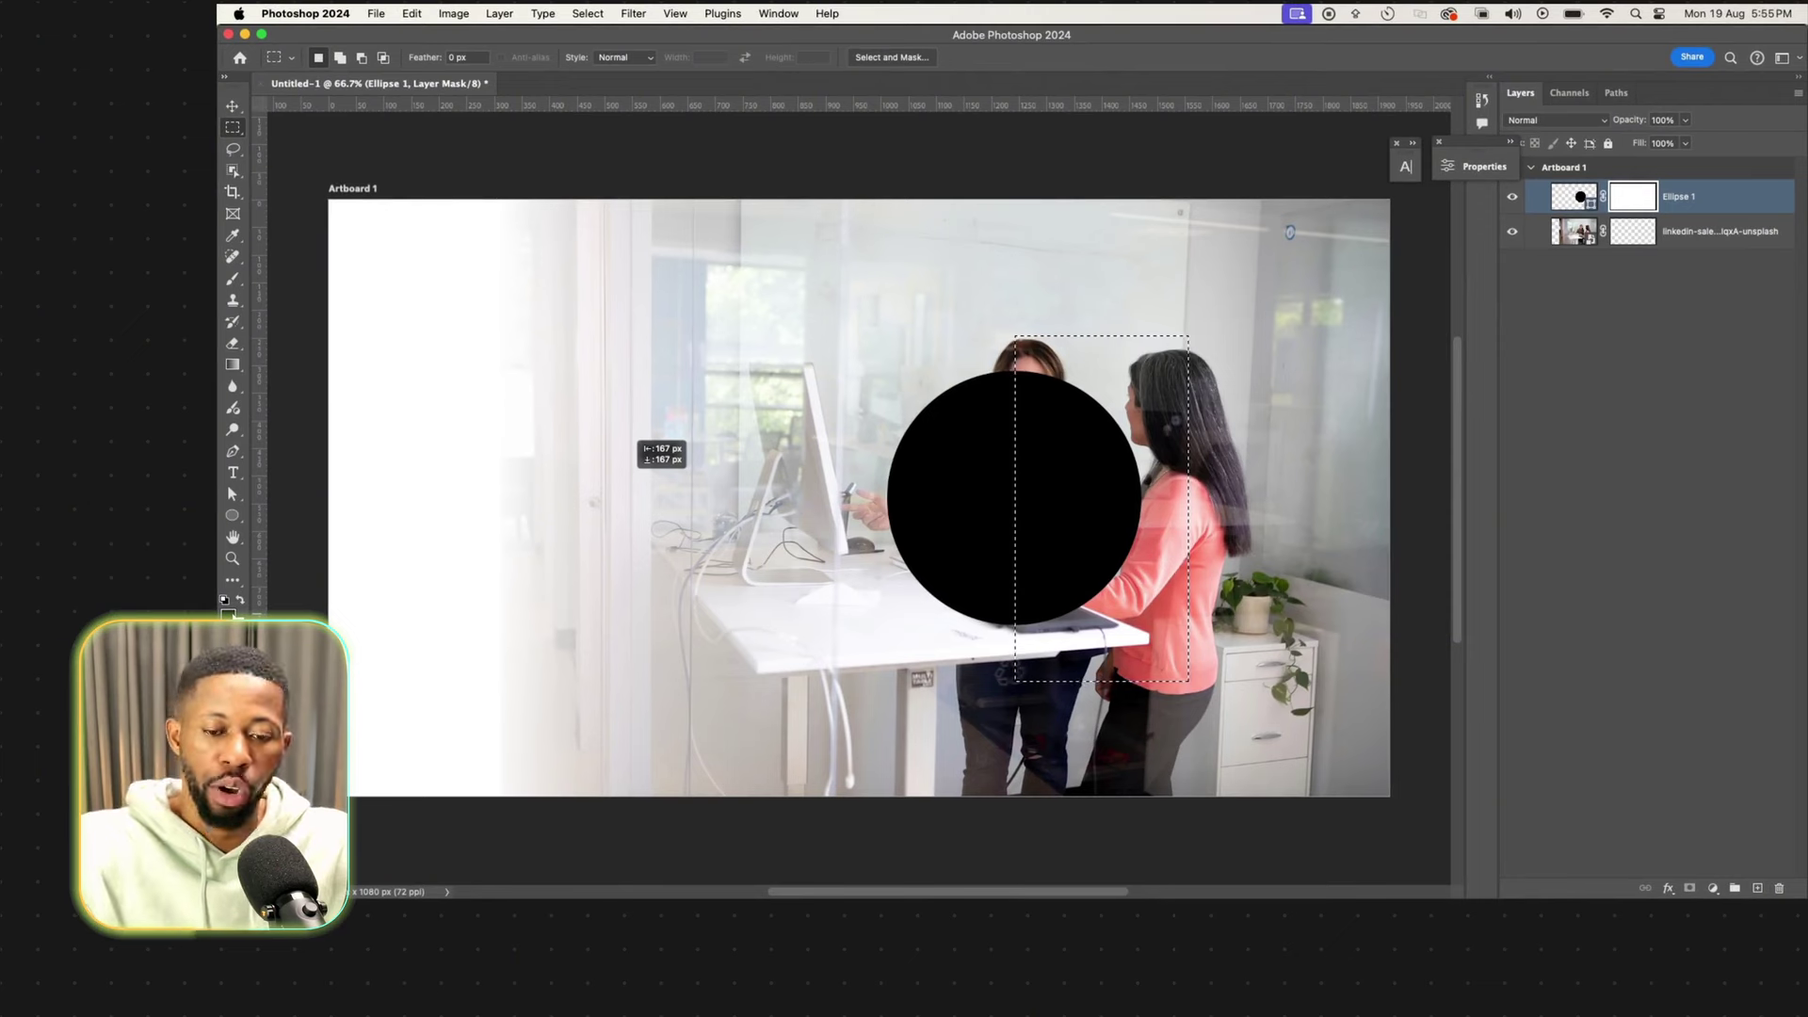
key("alt+BackSpace")
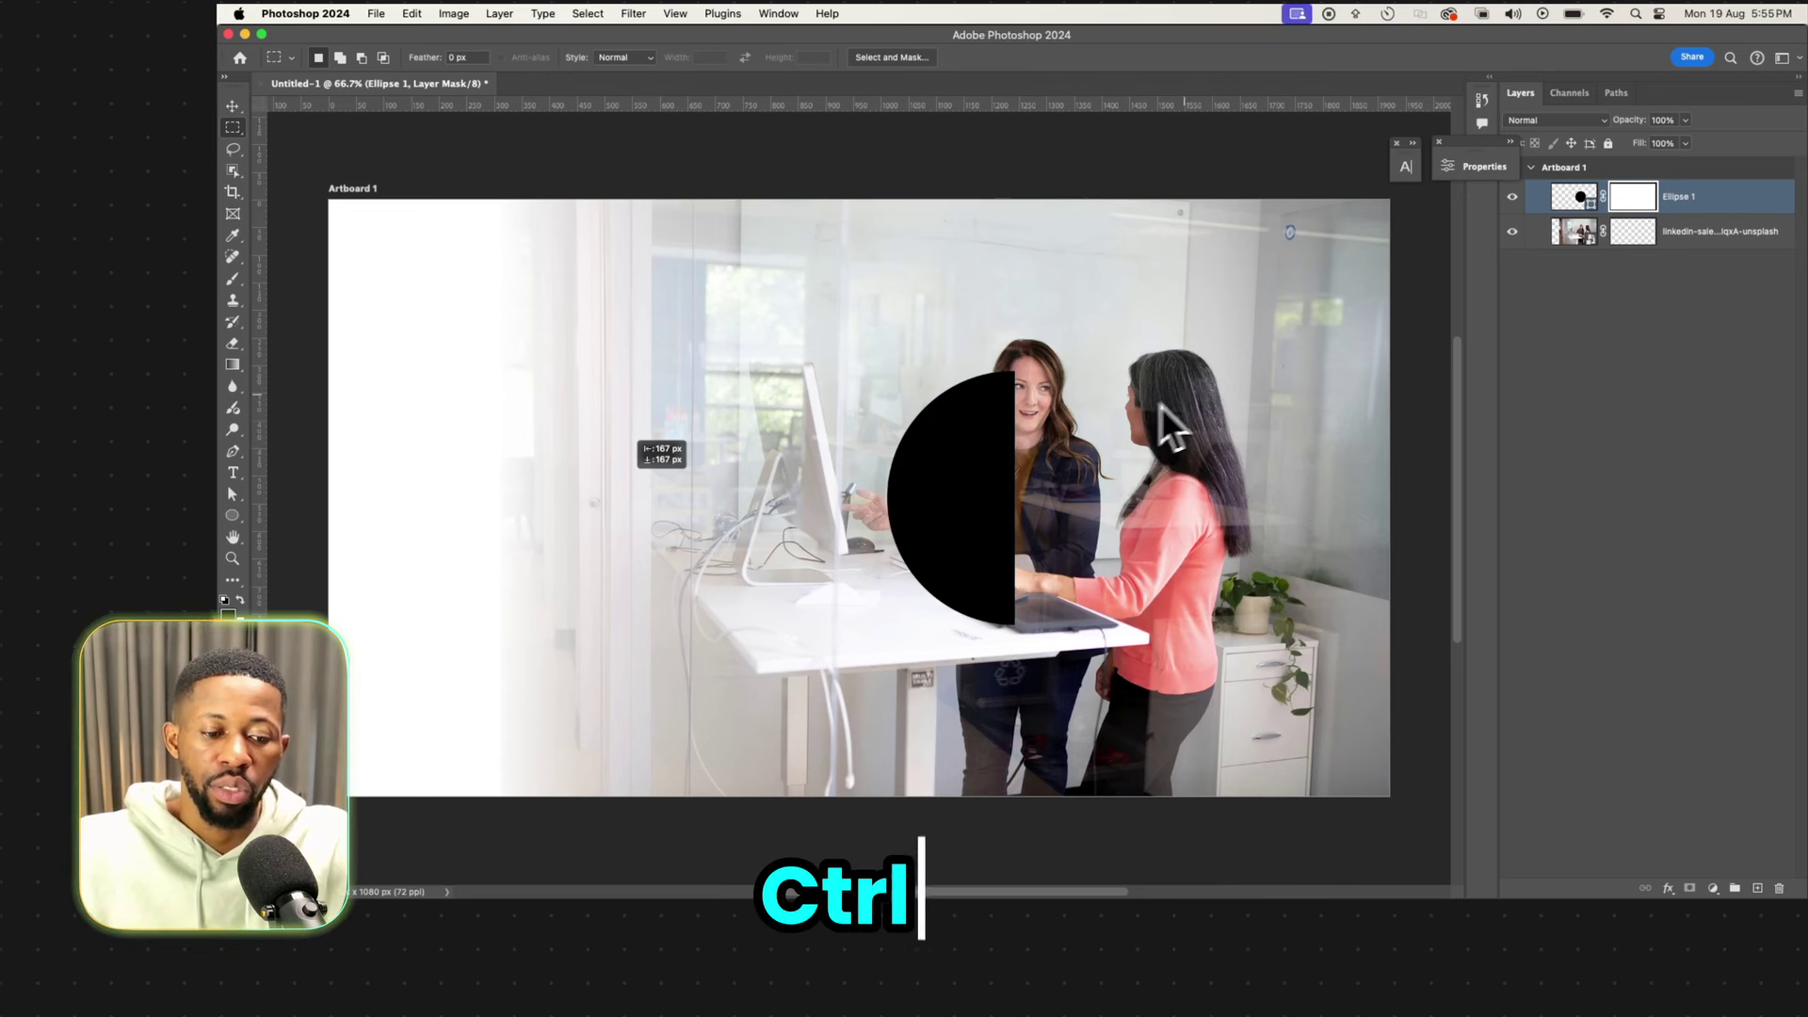
key("ctrl+d")
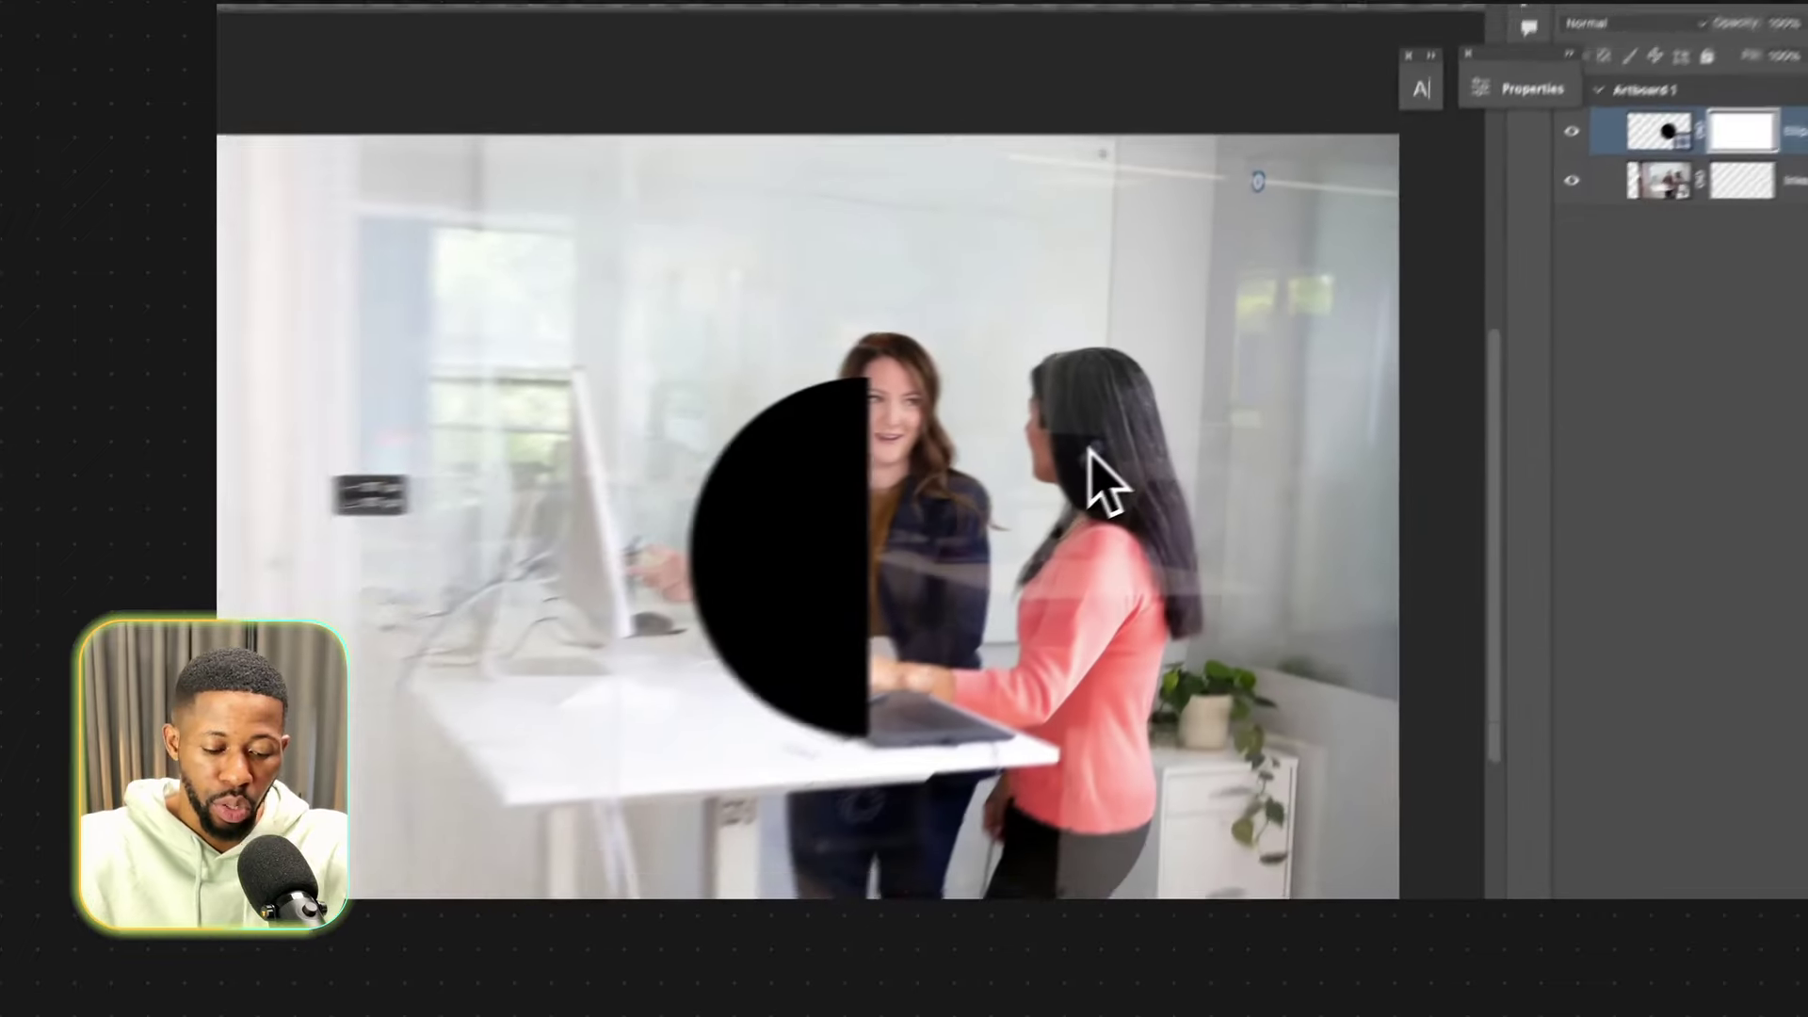
Activate the Brush tool and reduce the soft round brush's size to under 100 px.
key("b")
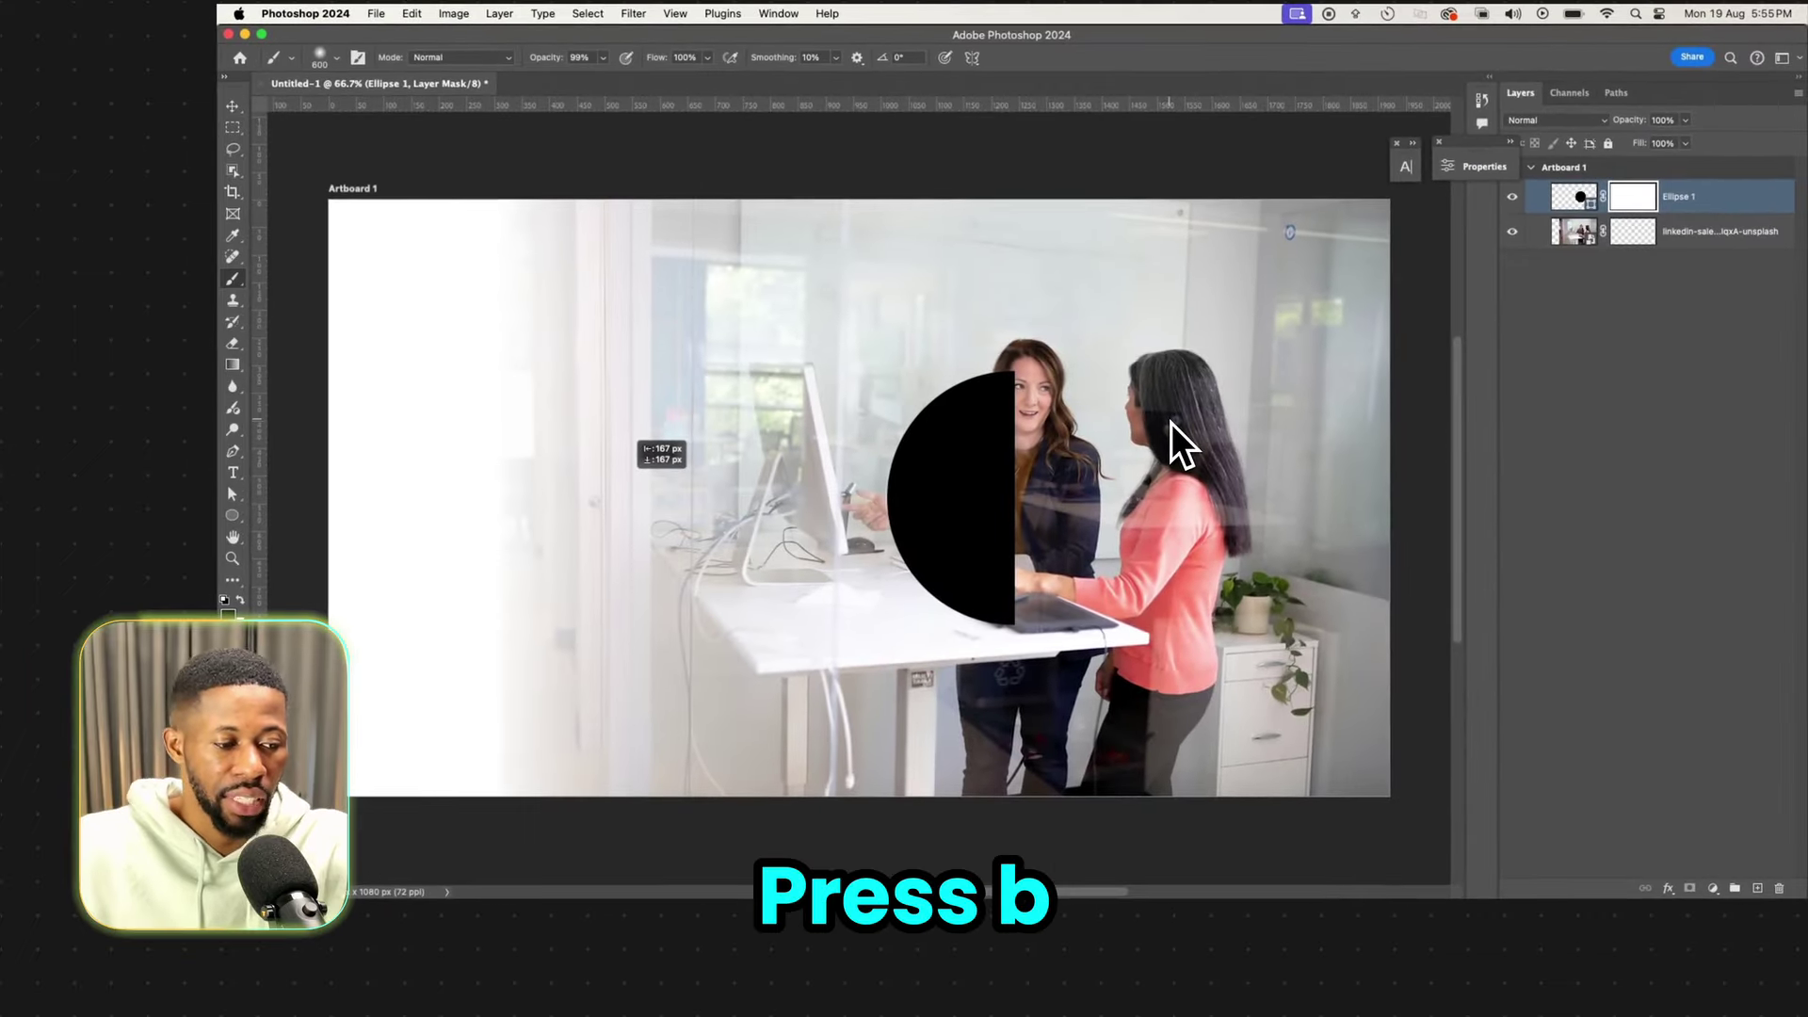
left_click(228, 300)
left_click(269, 561)
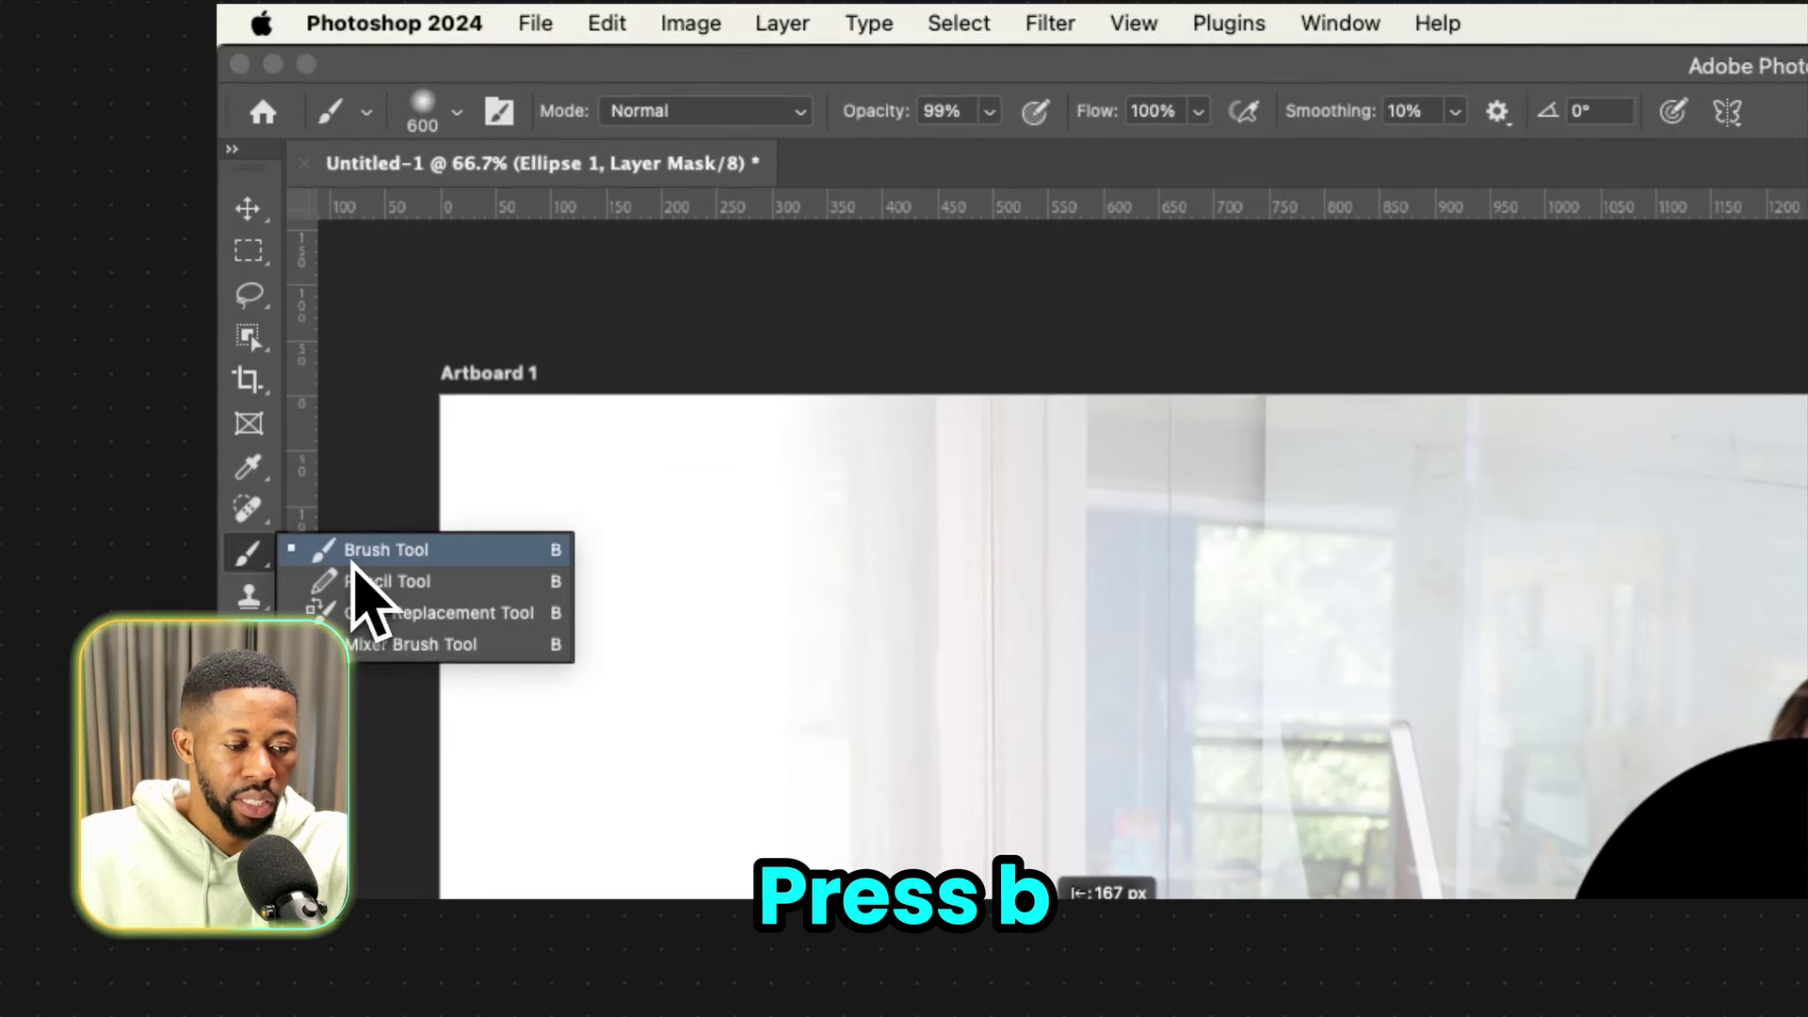
left_click(353, 556)
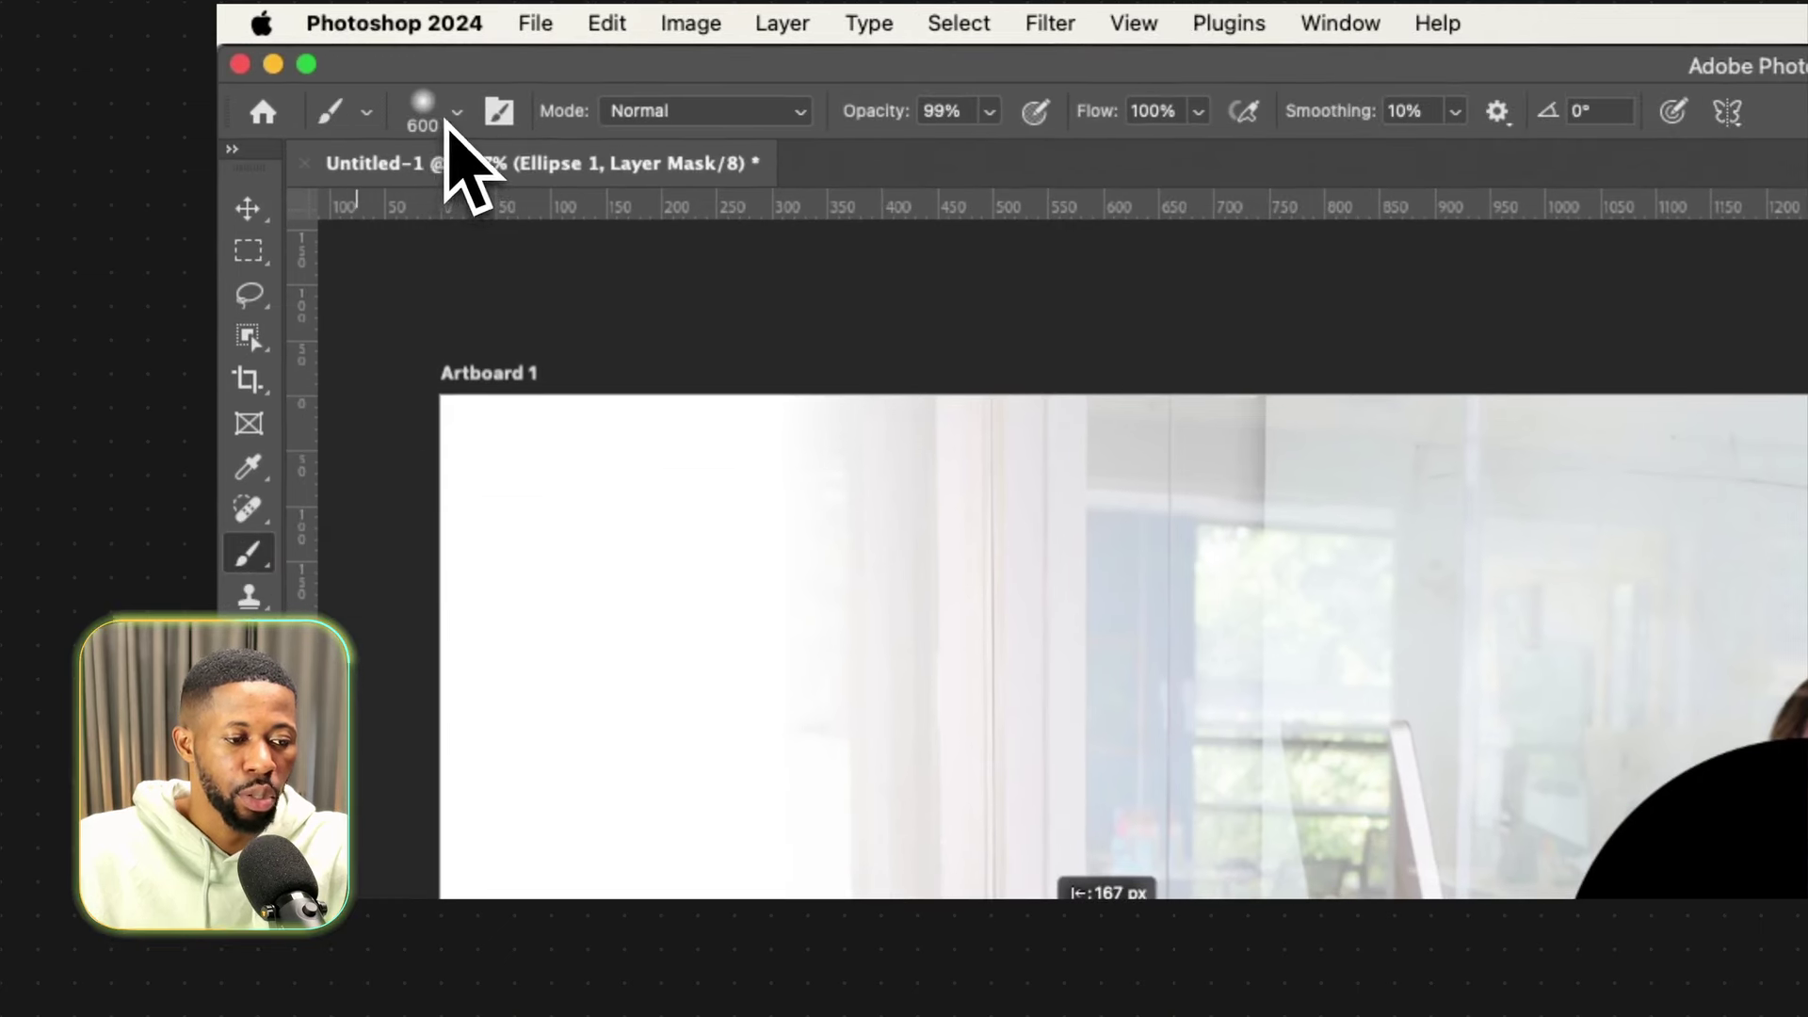
left_click(454, 115)
left_click(482, 205)
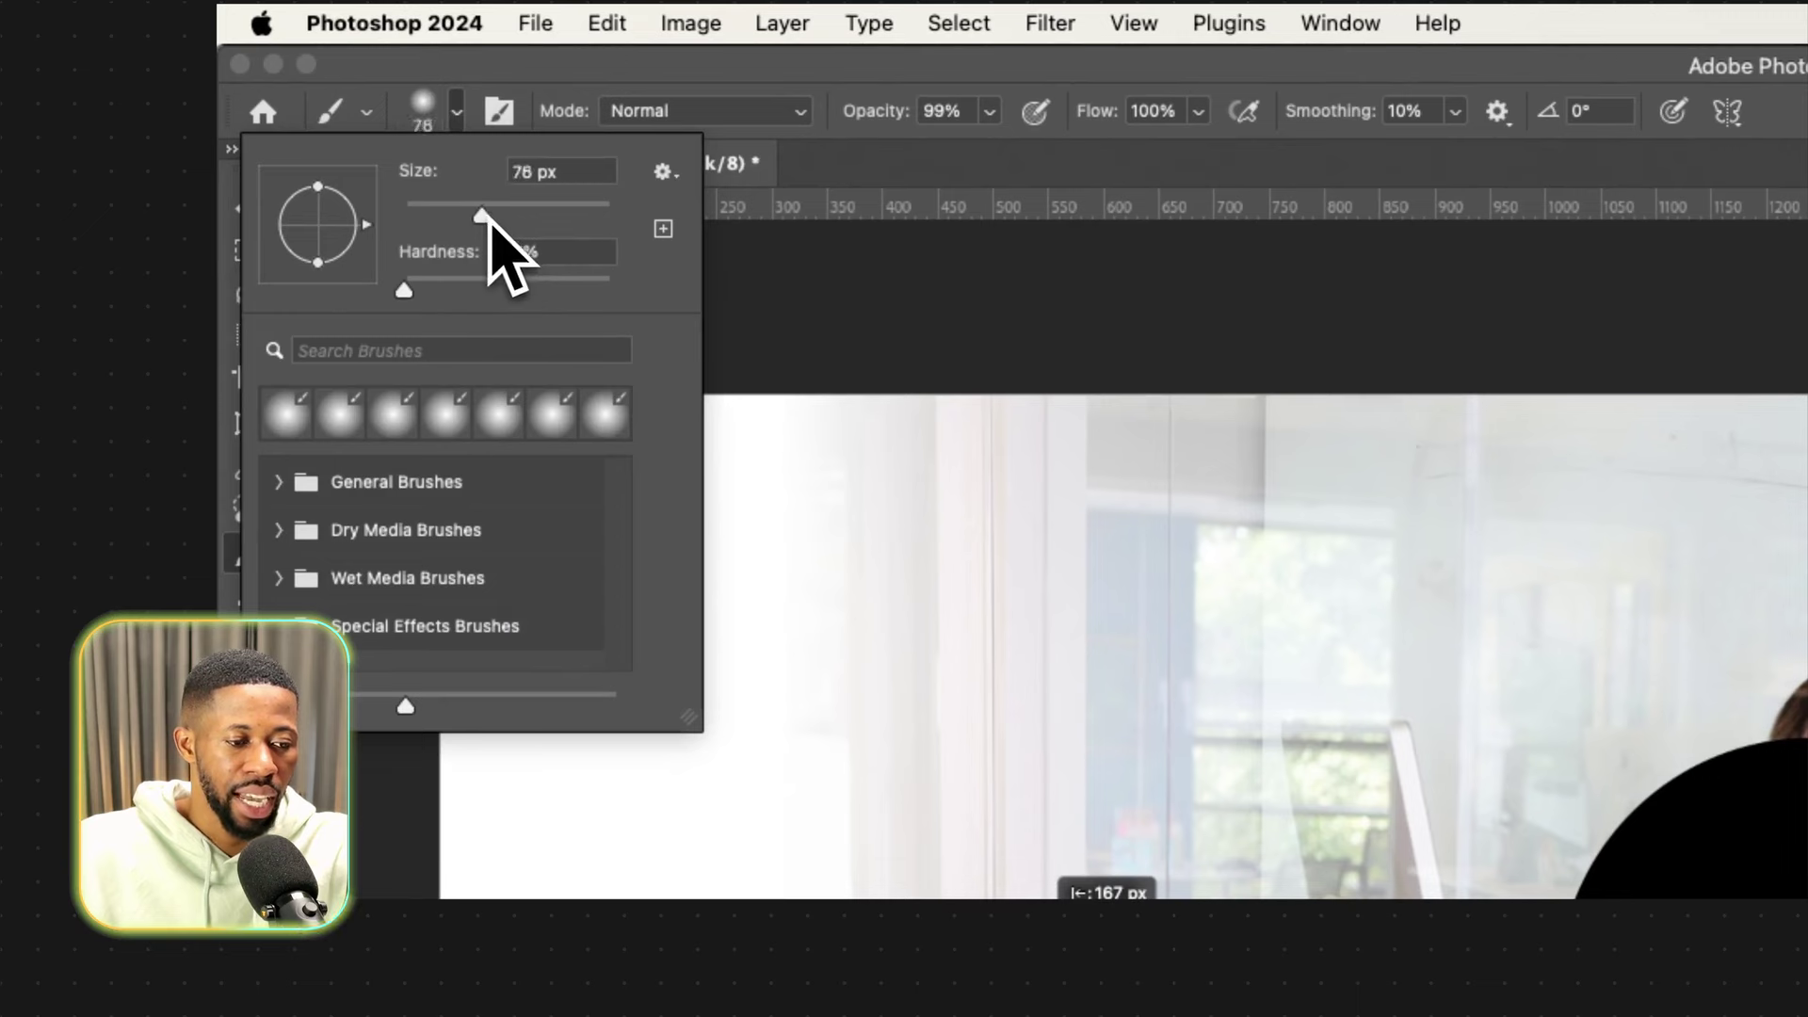
left_click(472, 217)
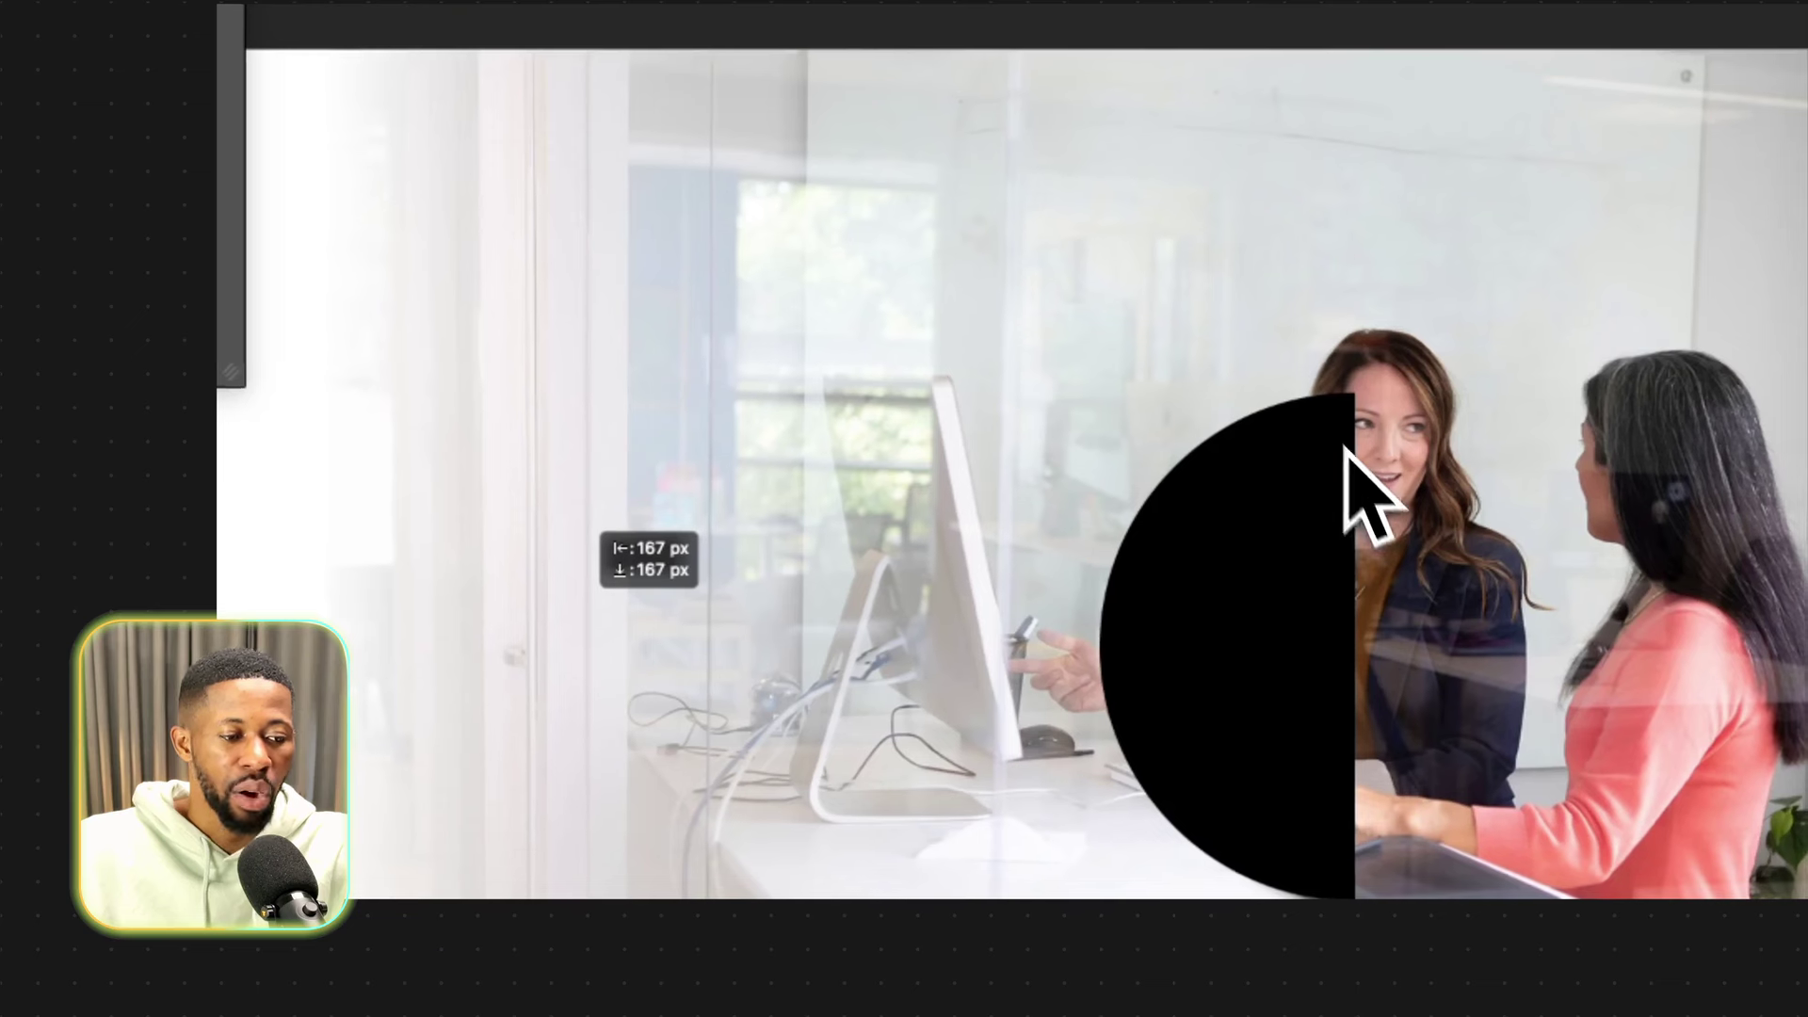
Paint black on the circle's layer mask with the soft brush to hide the upper part of the remaining half.
mouse_move(1804, 317)
left_mouse_down()
mouse_move(1796, 365)
mouse_move(1773, 249)
left_mouse_up()
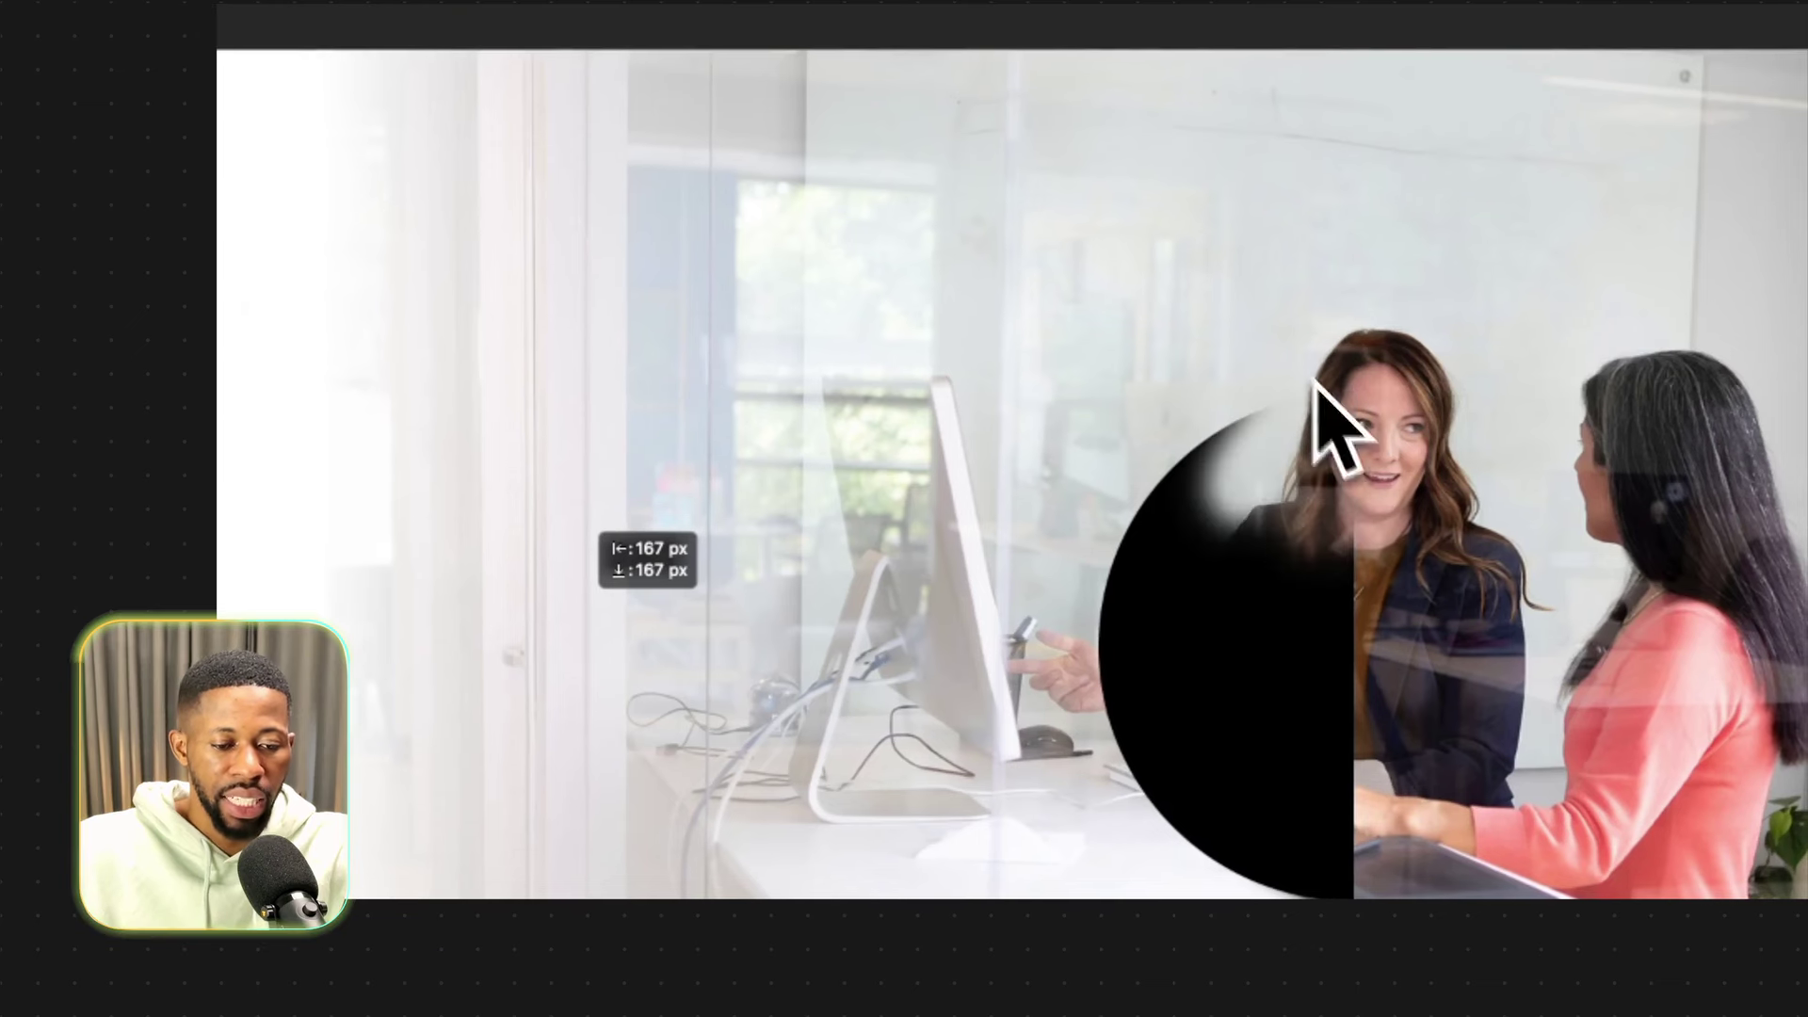
mouse_move(1315, 381)
left_mouse_down()
mouse_move(1271, 476)
mouse_move(1231, 477)
mouse_move(1409, 605)
mouse_move(1179, 474)
mouse_move(1384, 529)
mouse_move(1253, 459)
left_mouse_up()
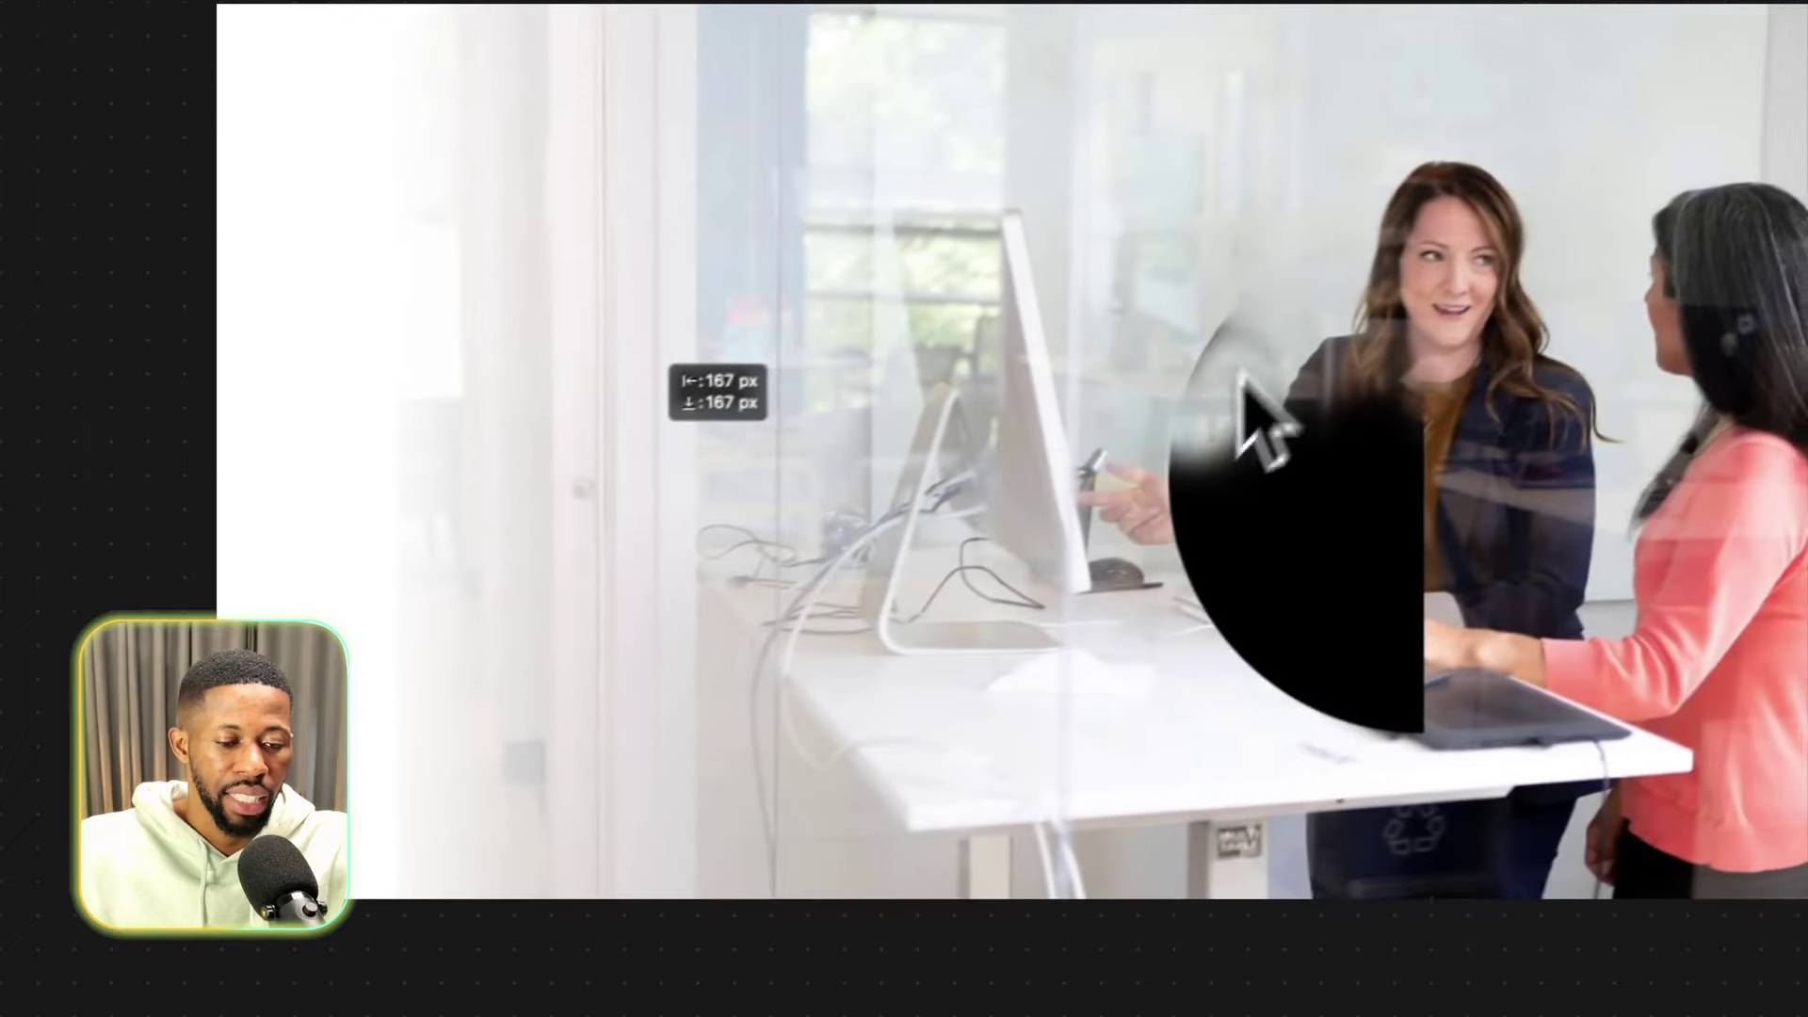
mouse_move(1598, 219)
left_mouse_down()
mouse_move(1776, 272)
mouse_move(1685, 163)
left_mouse_up()
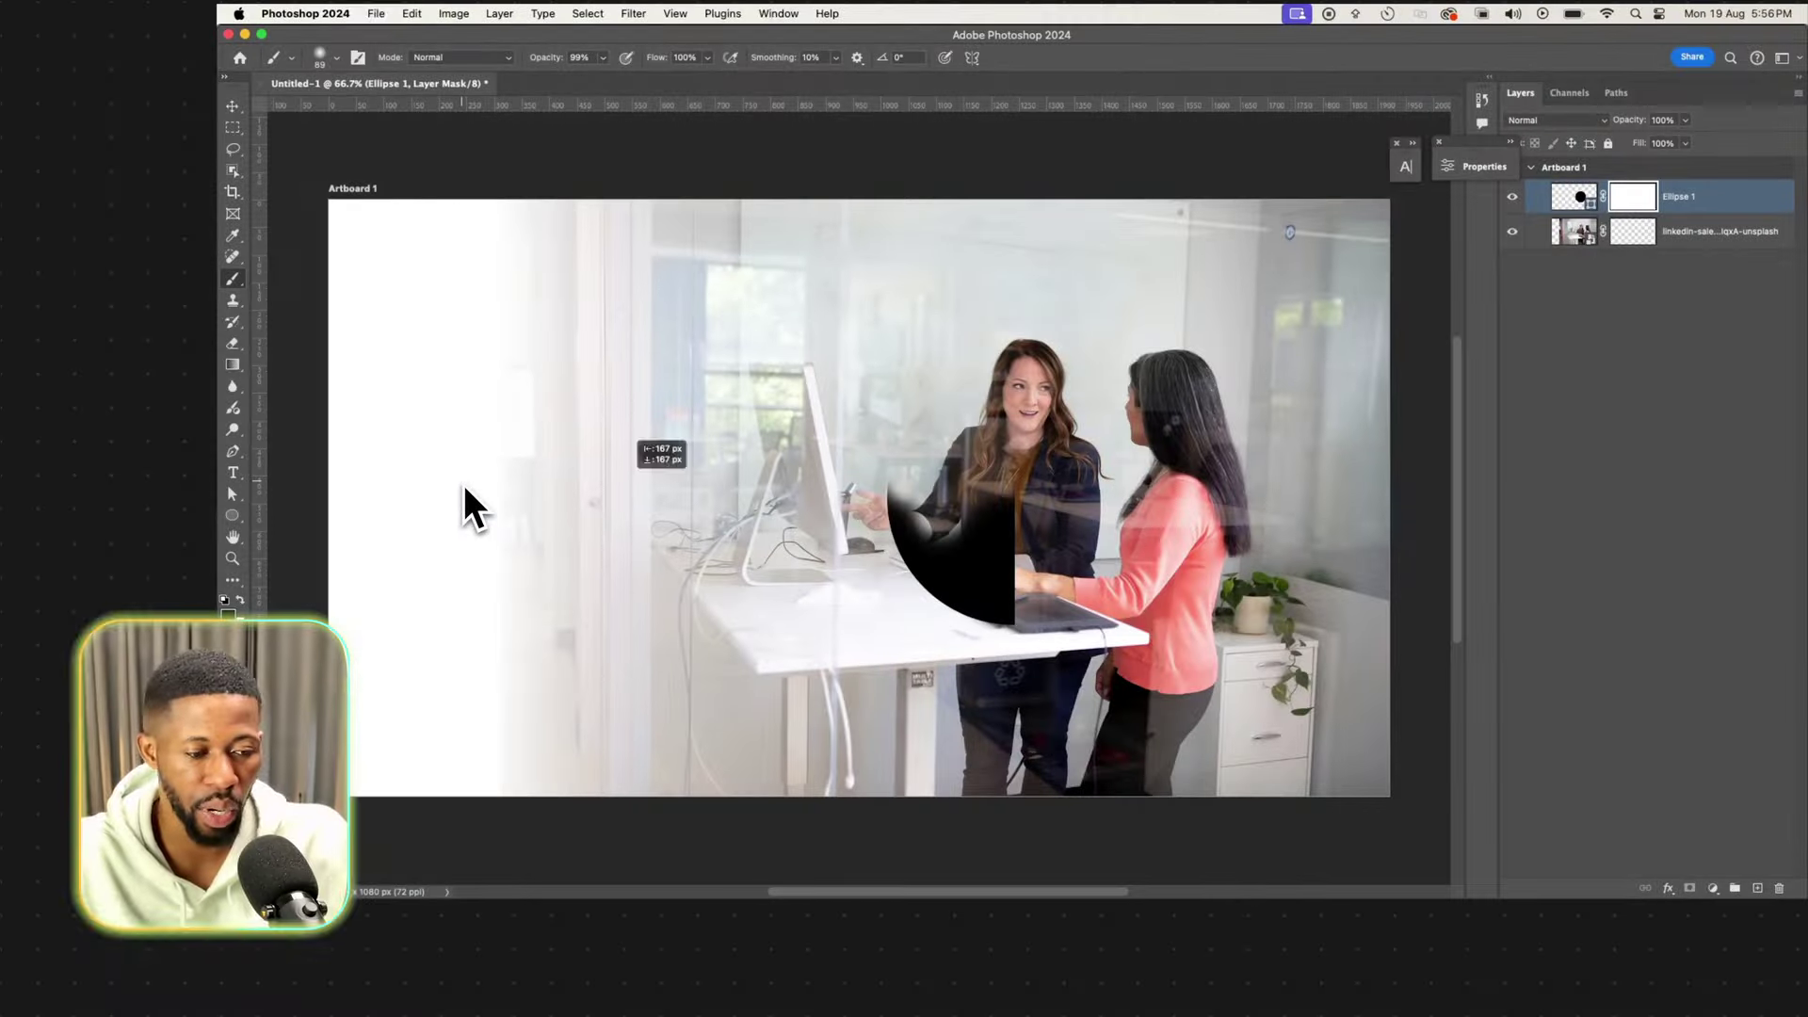
Close the untitled document without saving its changes.
key("super+w")
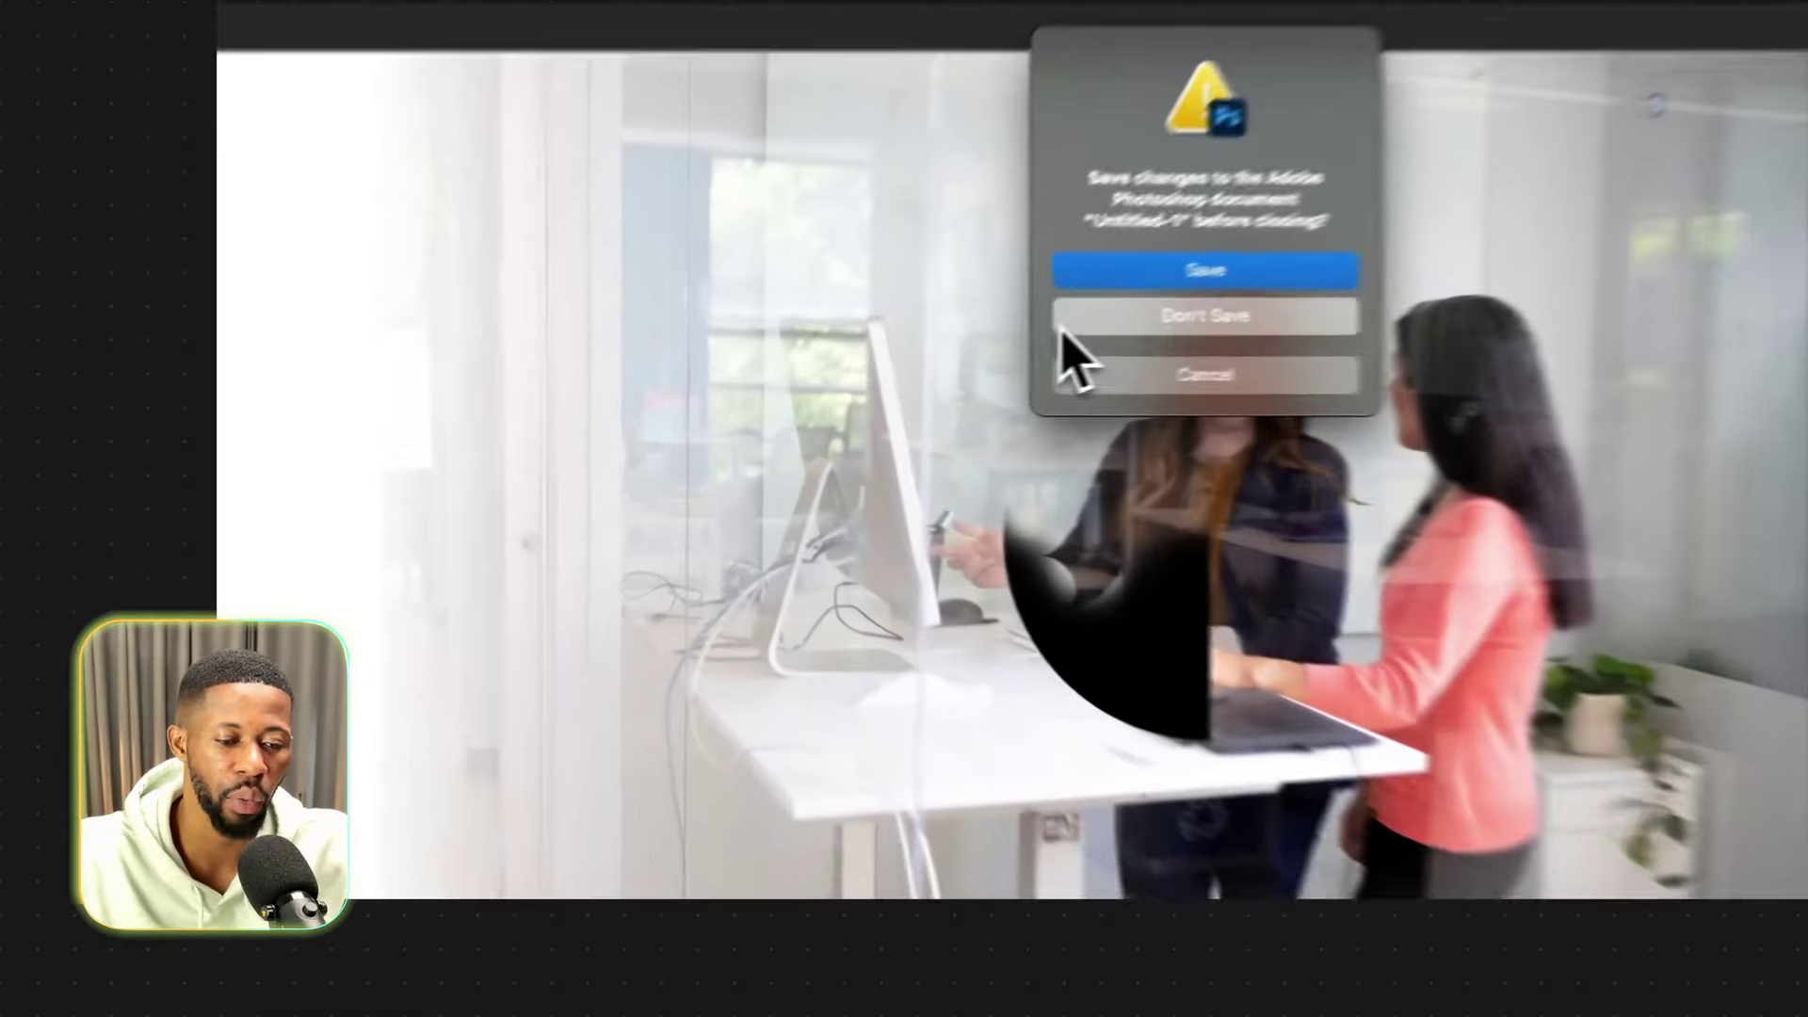
left_click(932, 364)
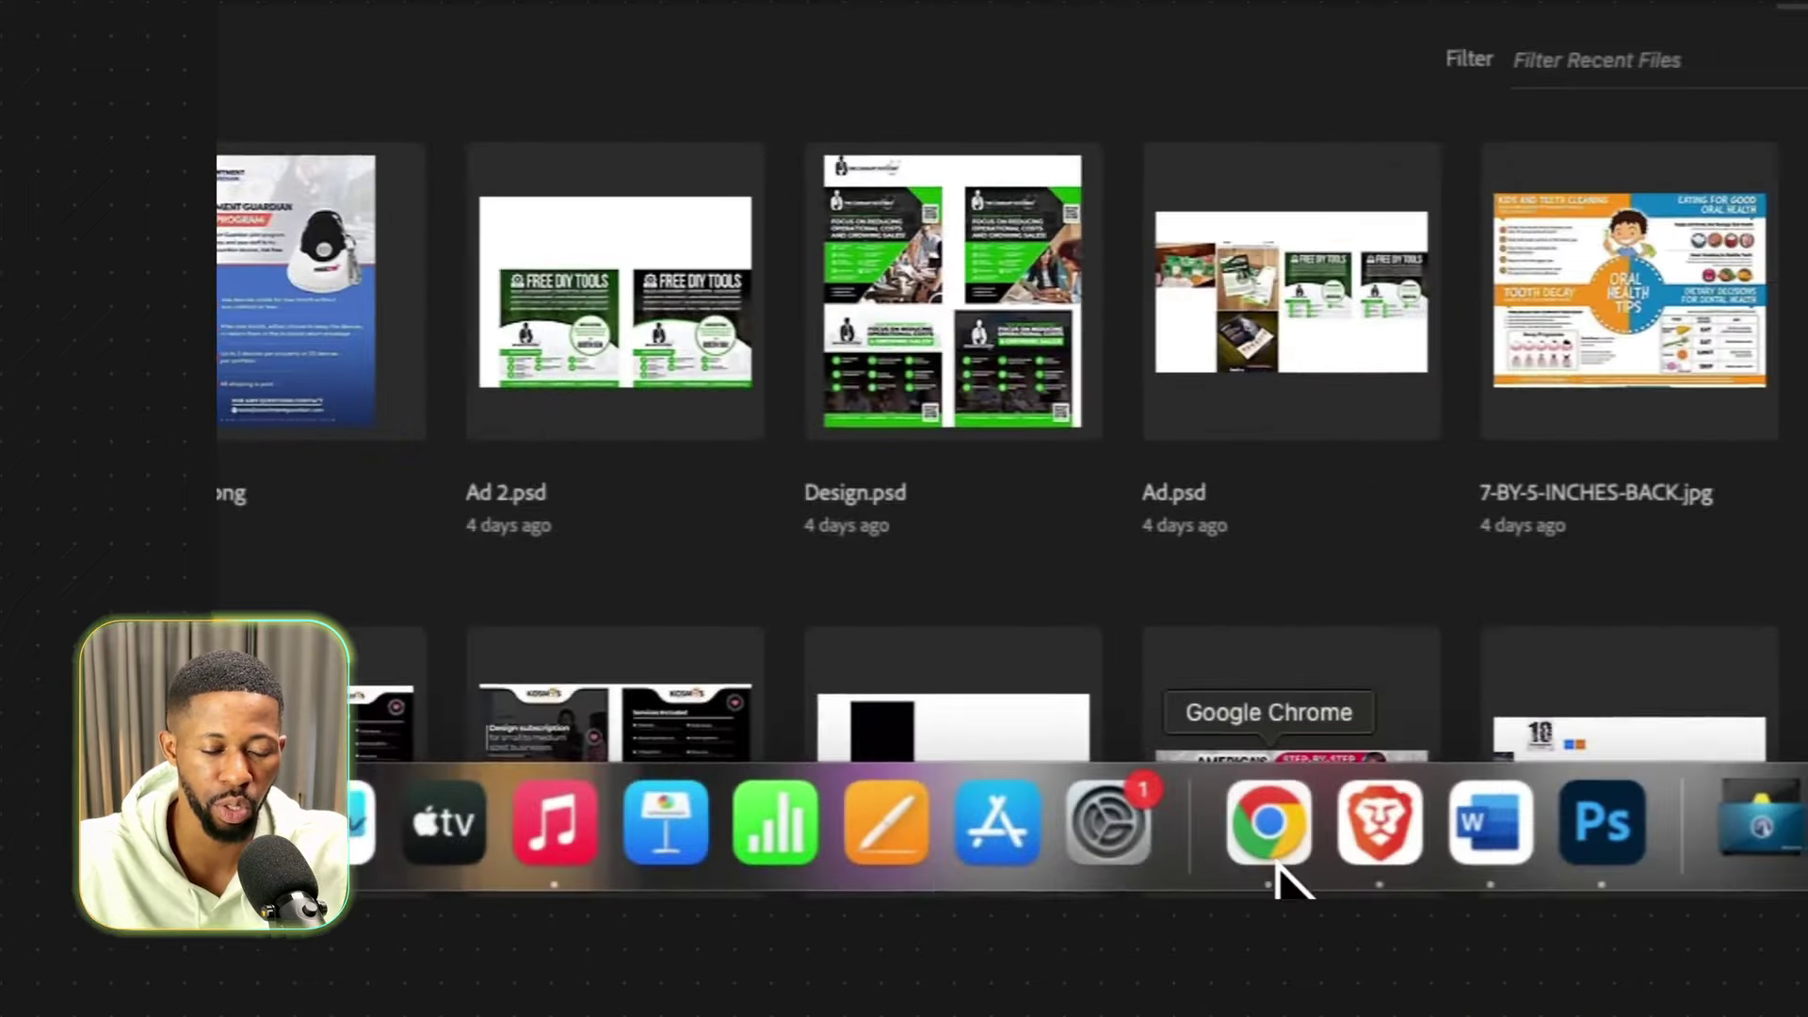
Switch to Chrome and search Google Images for "image of dog".
left_click(1276, 838)
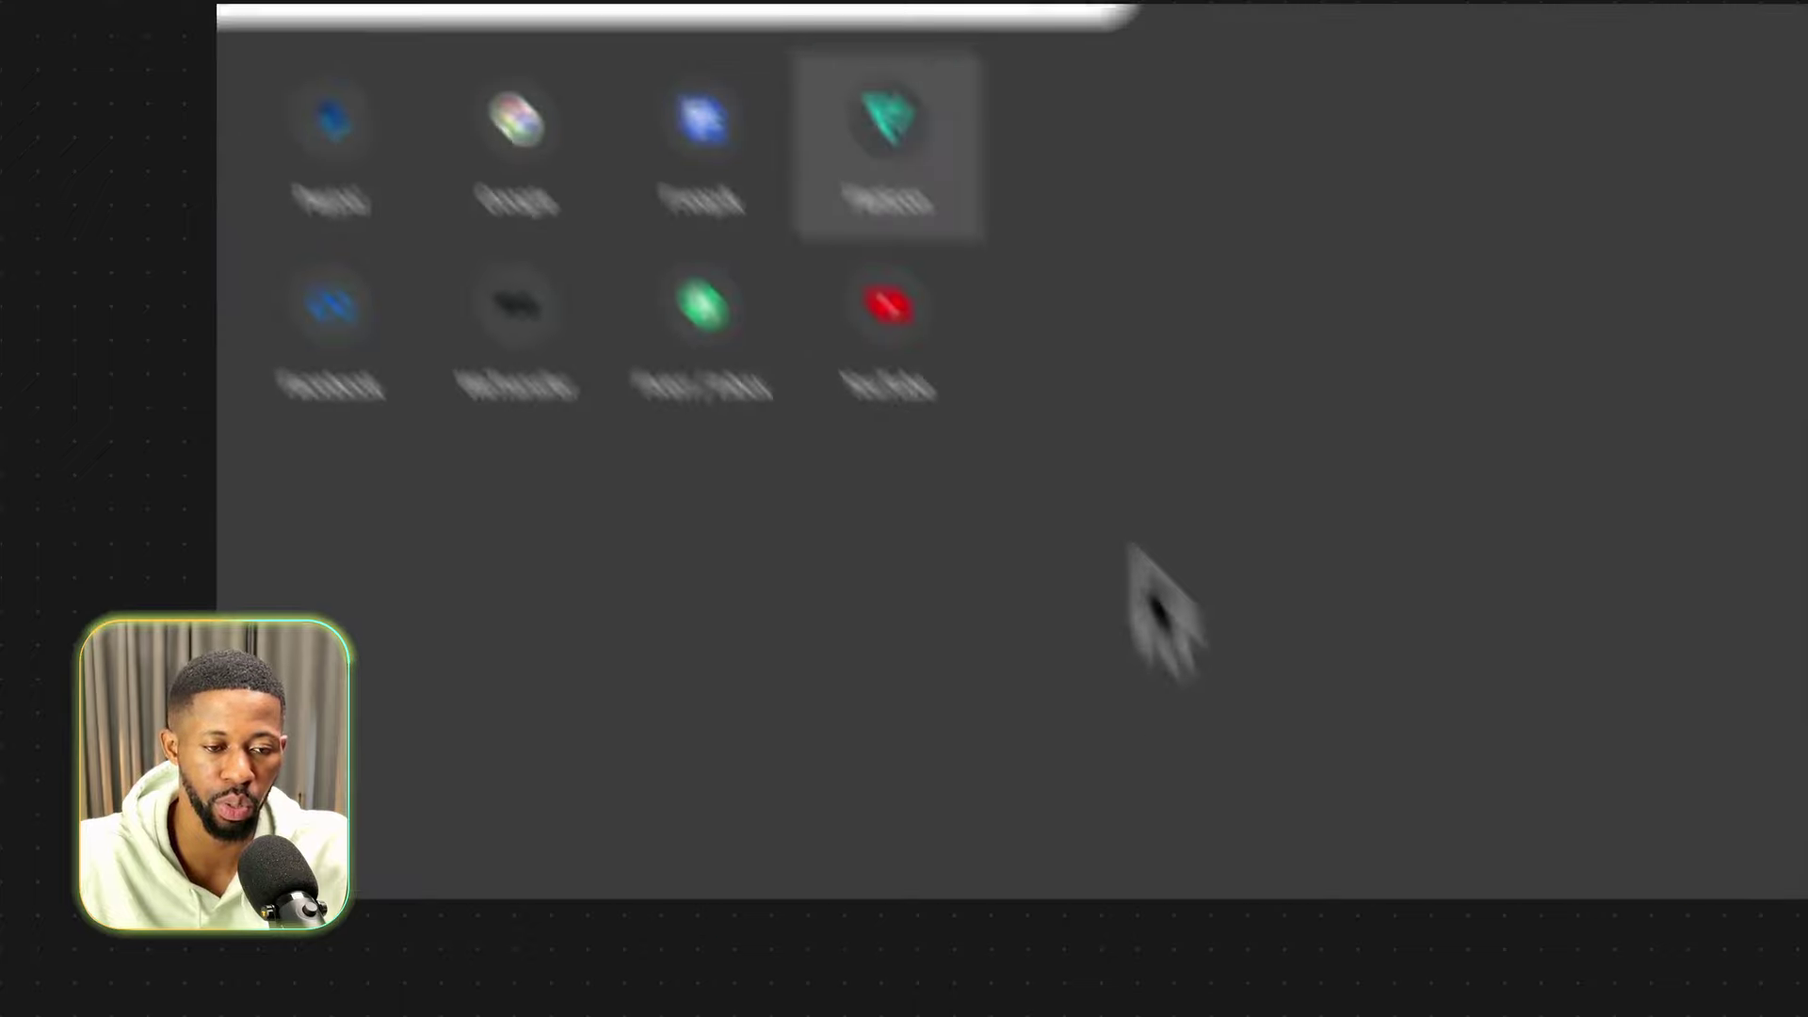
type("image of ")
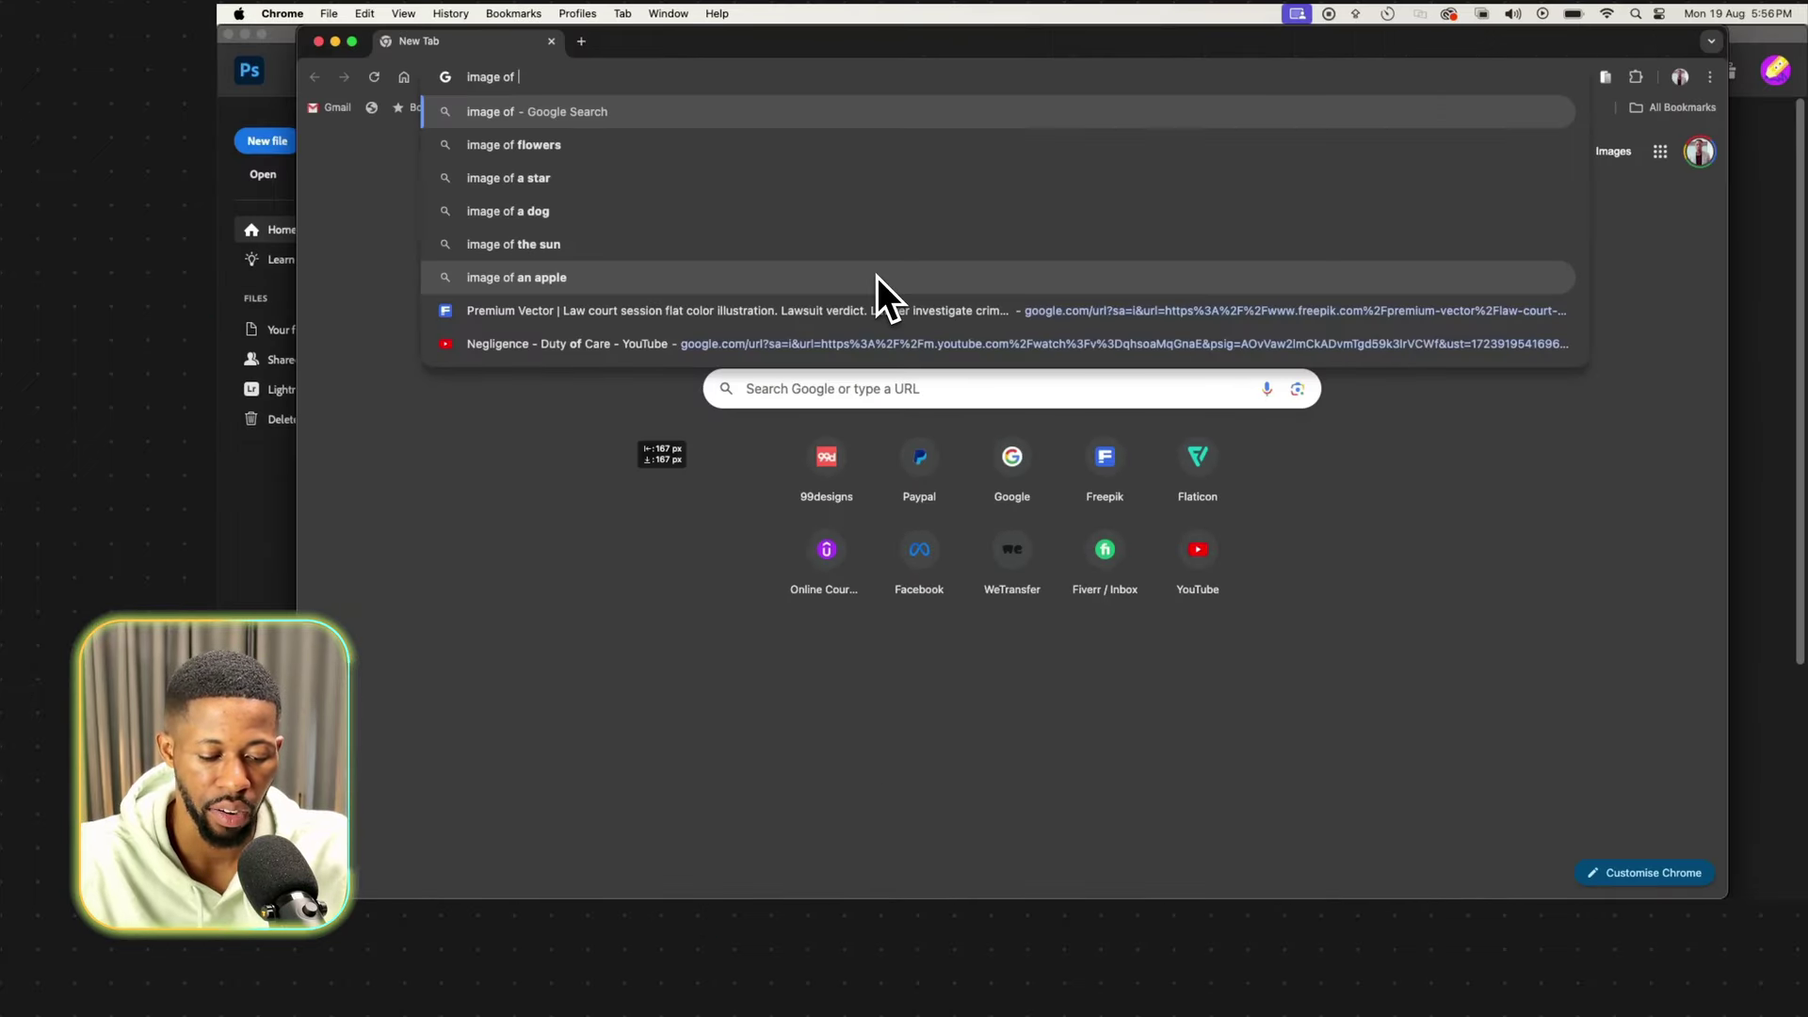
type("dog")
key("Return")
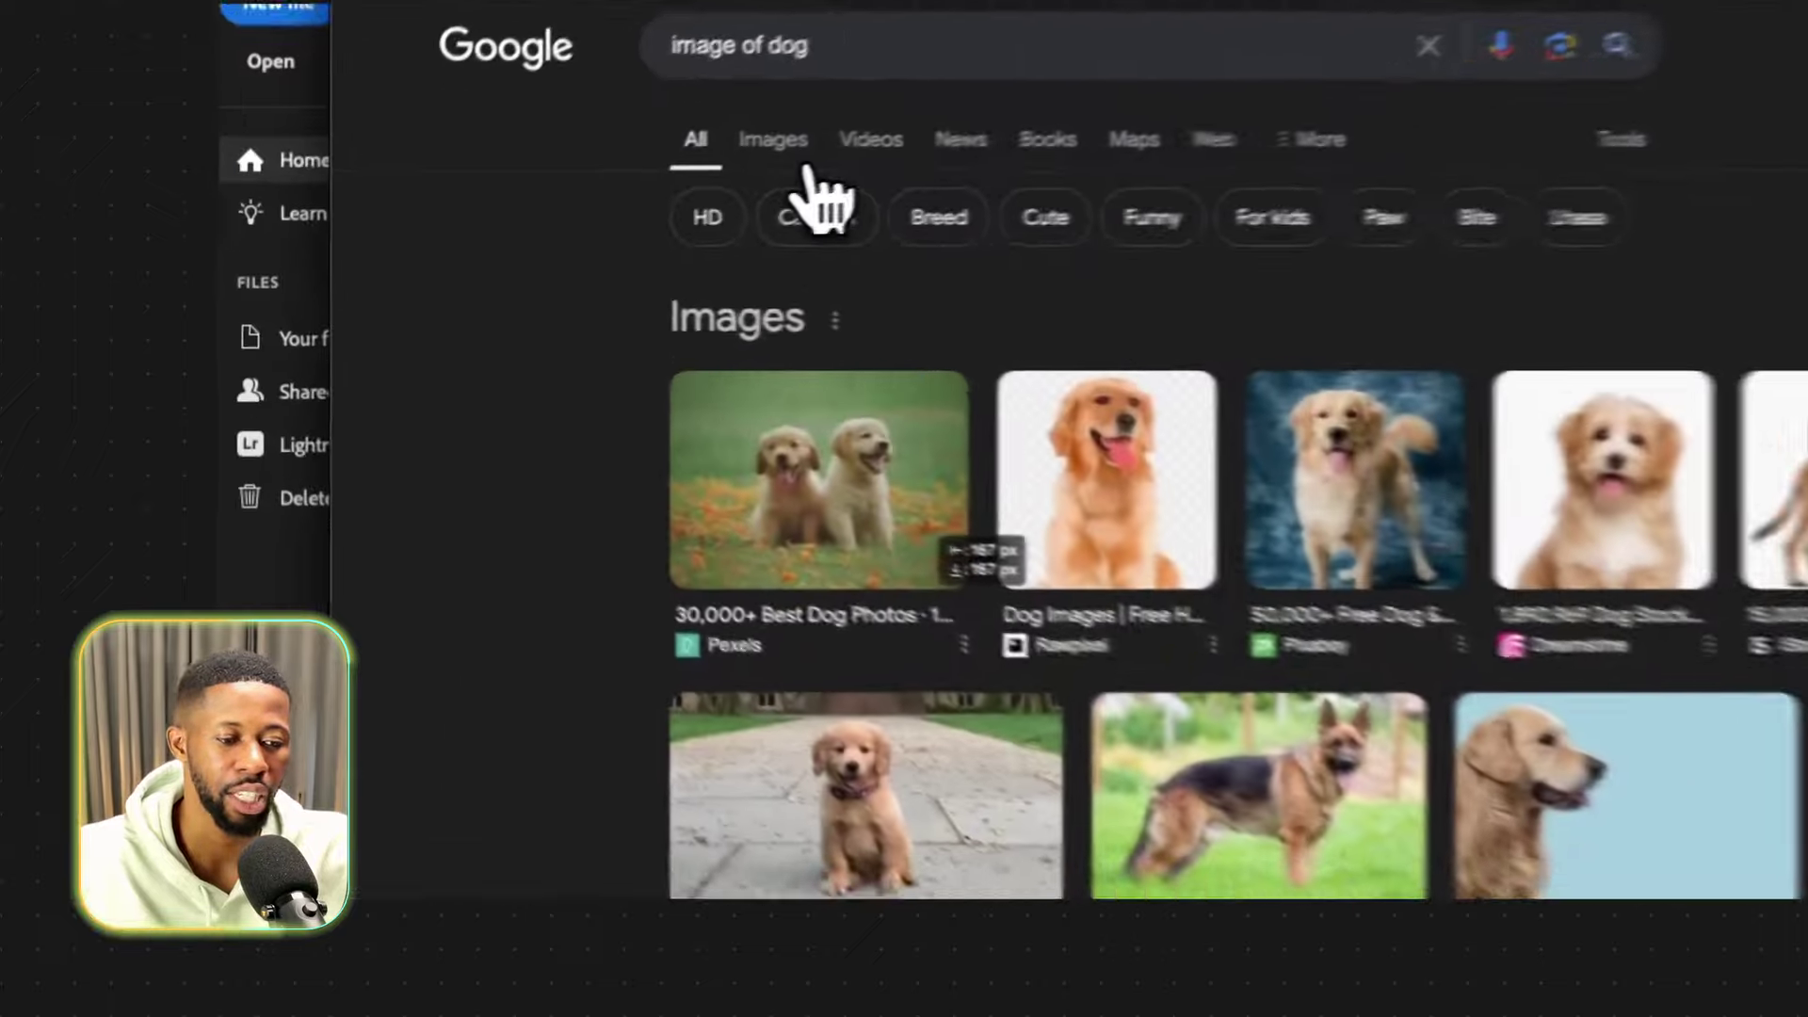
left_click(545, 219)
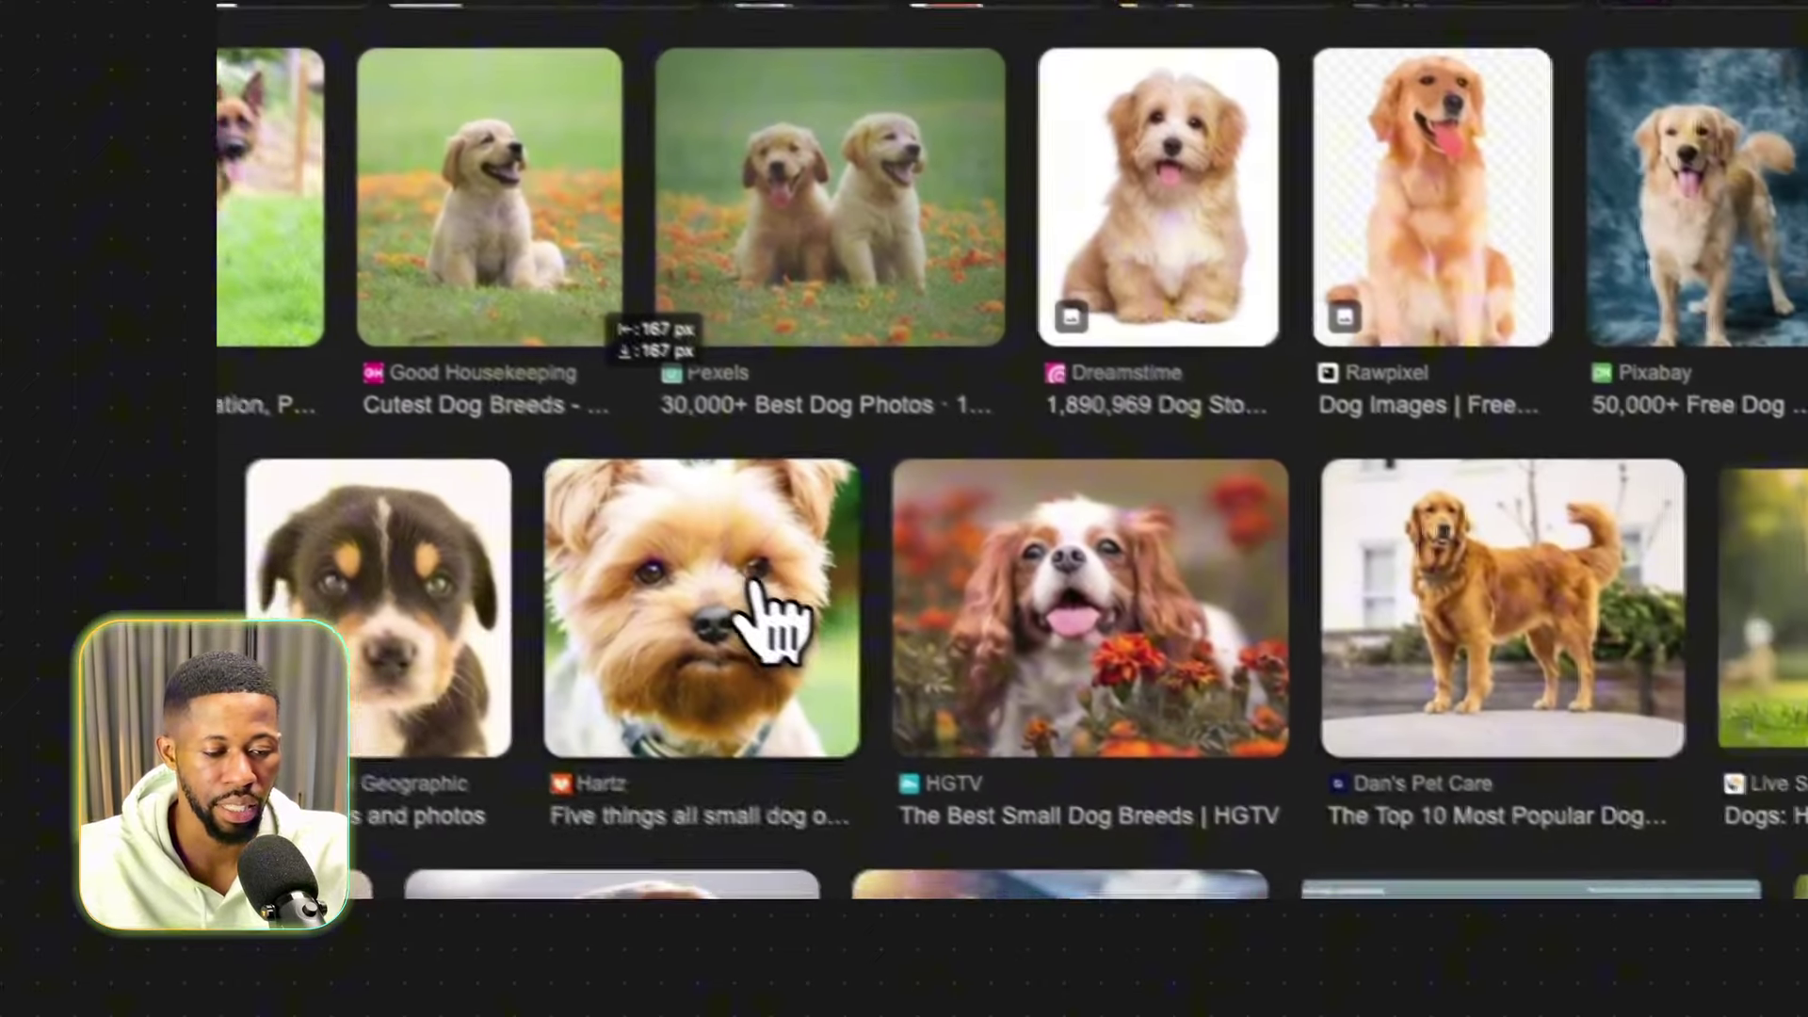
Preview the Hartz dog photo, then save the Forbes image of the running white dog to the Desktop as top-20-small-dog-breeds.jpeg.webp.
left_click(1172, 840)
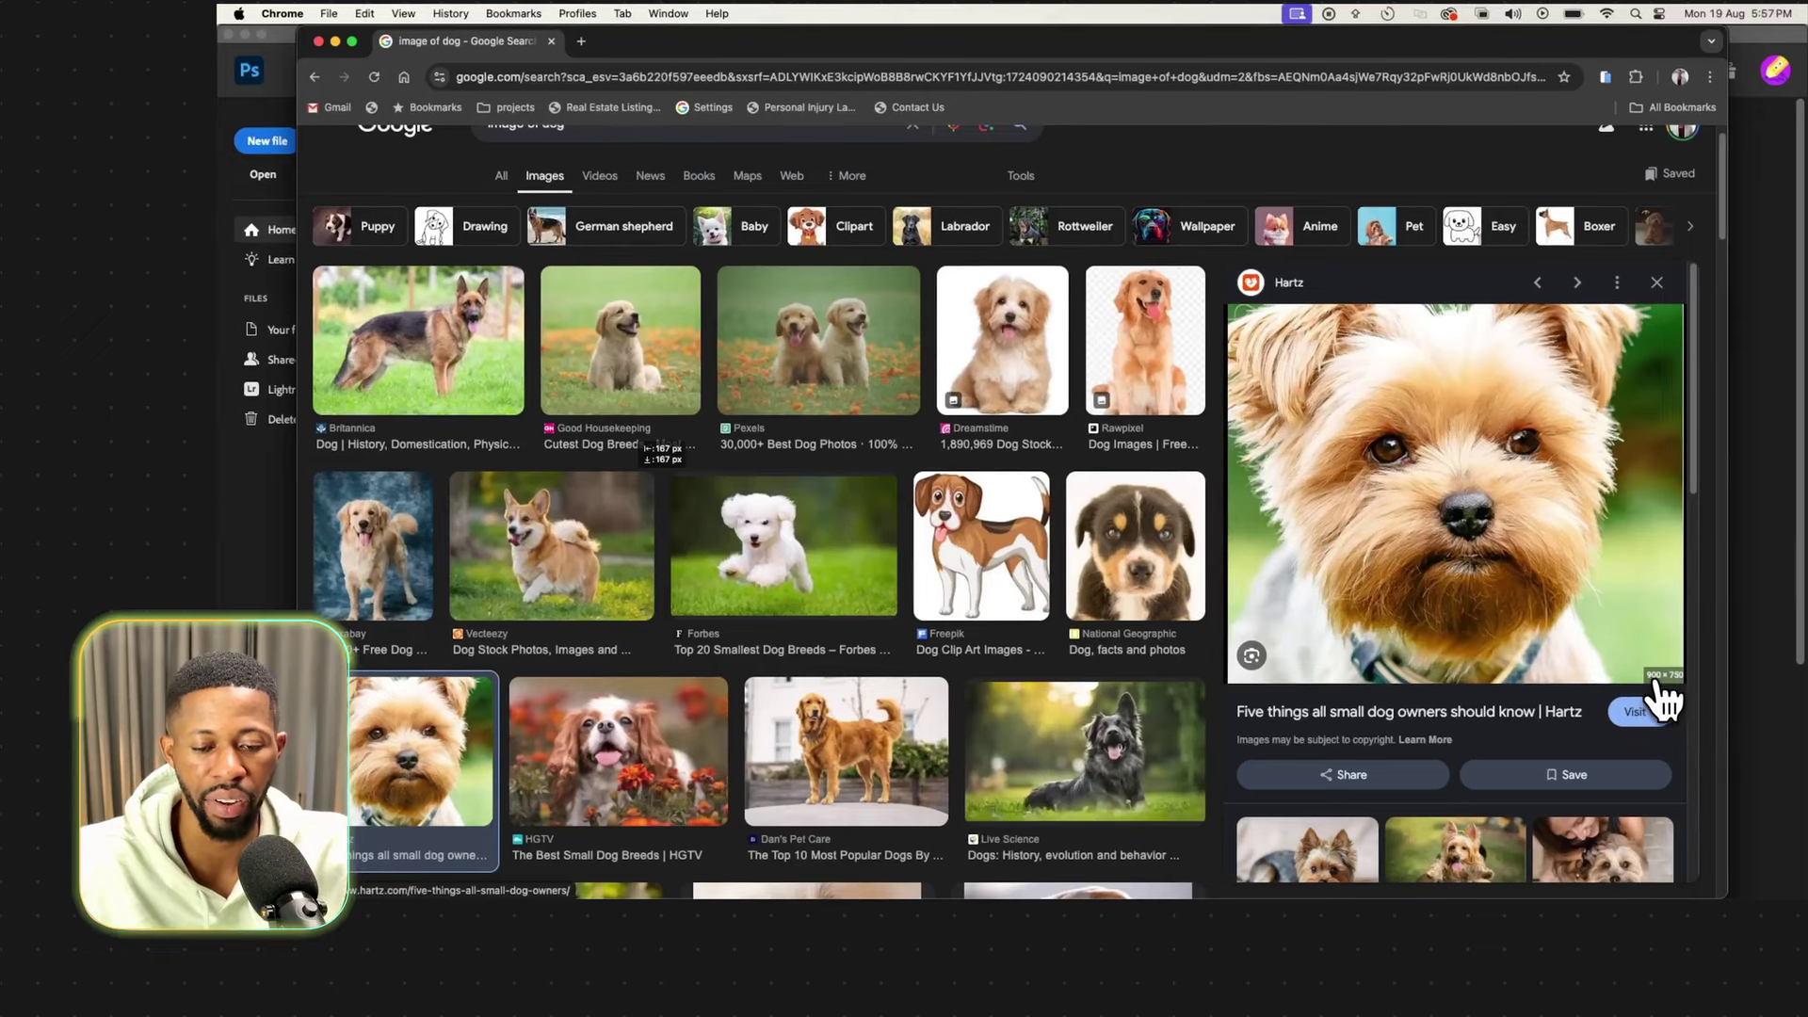
left_click(1130, 552)
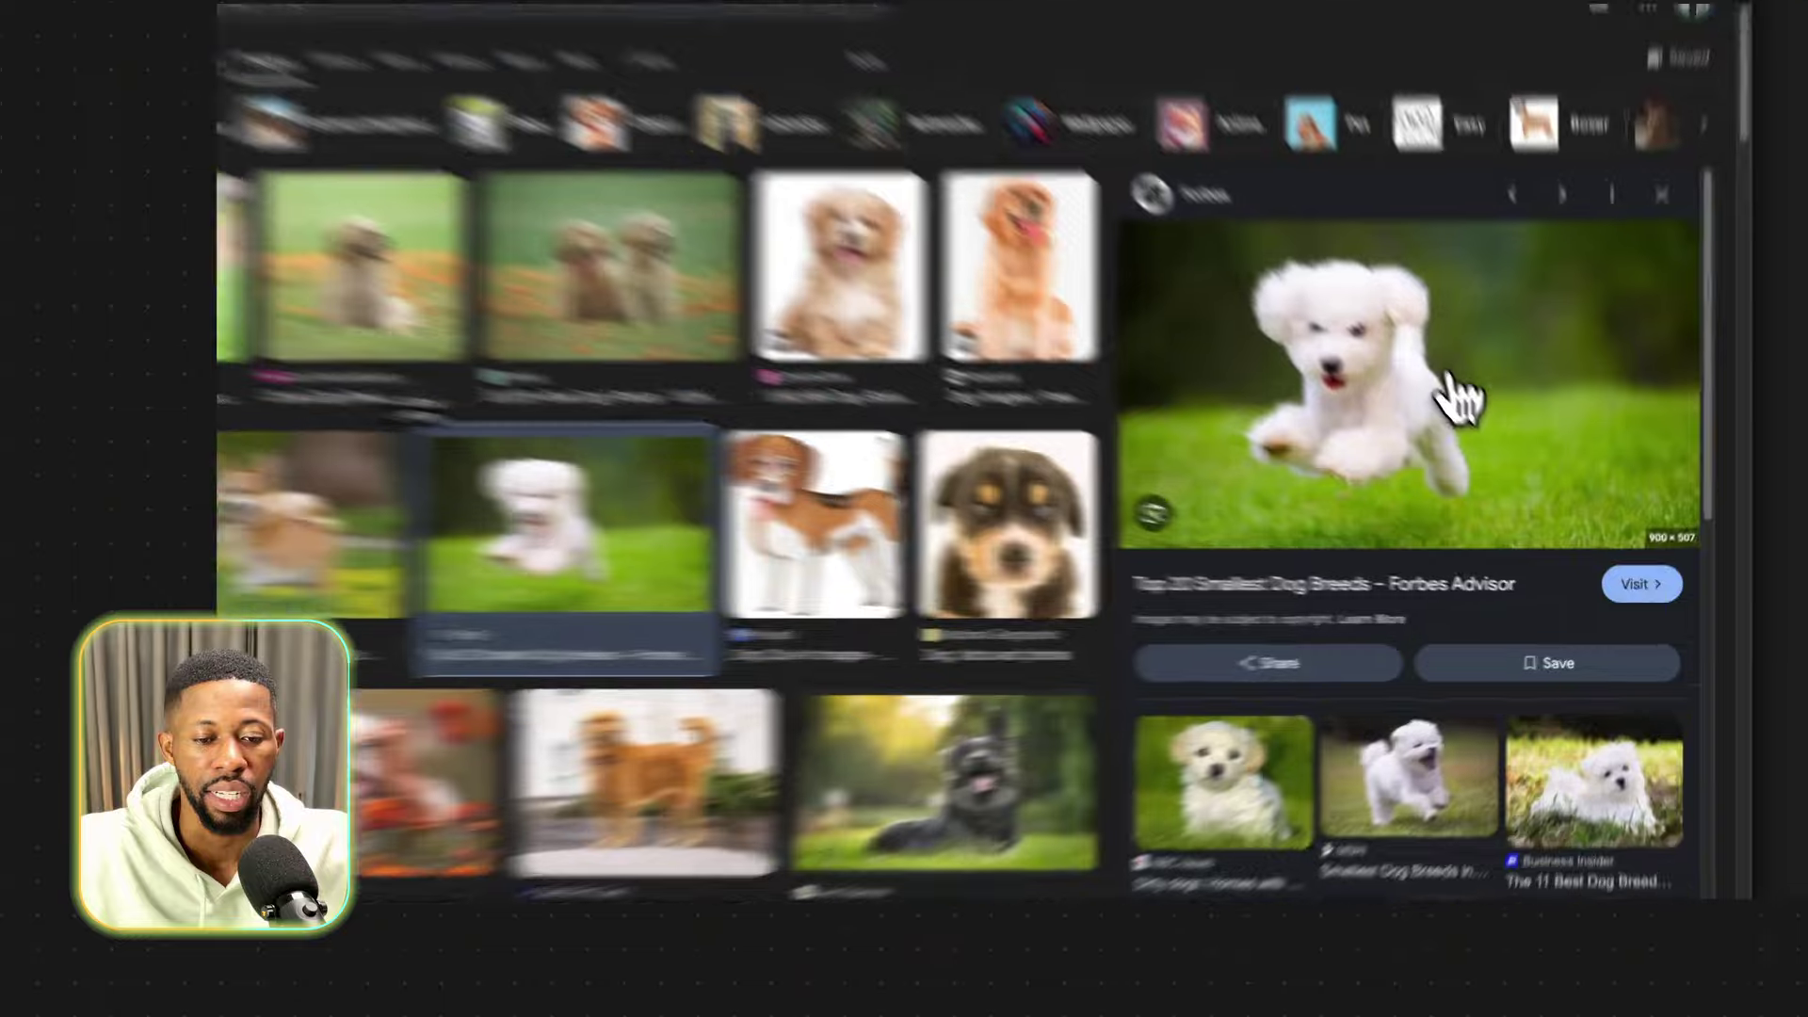
right_click(1477, 422)
left_click(1413, 536)
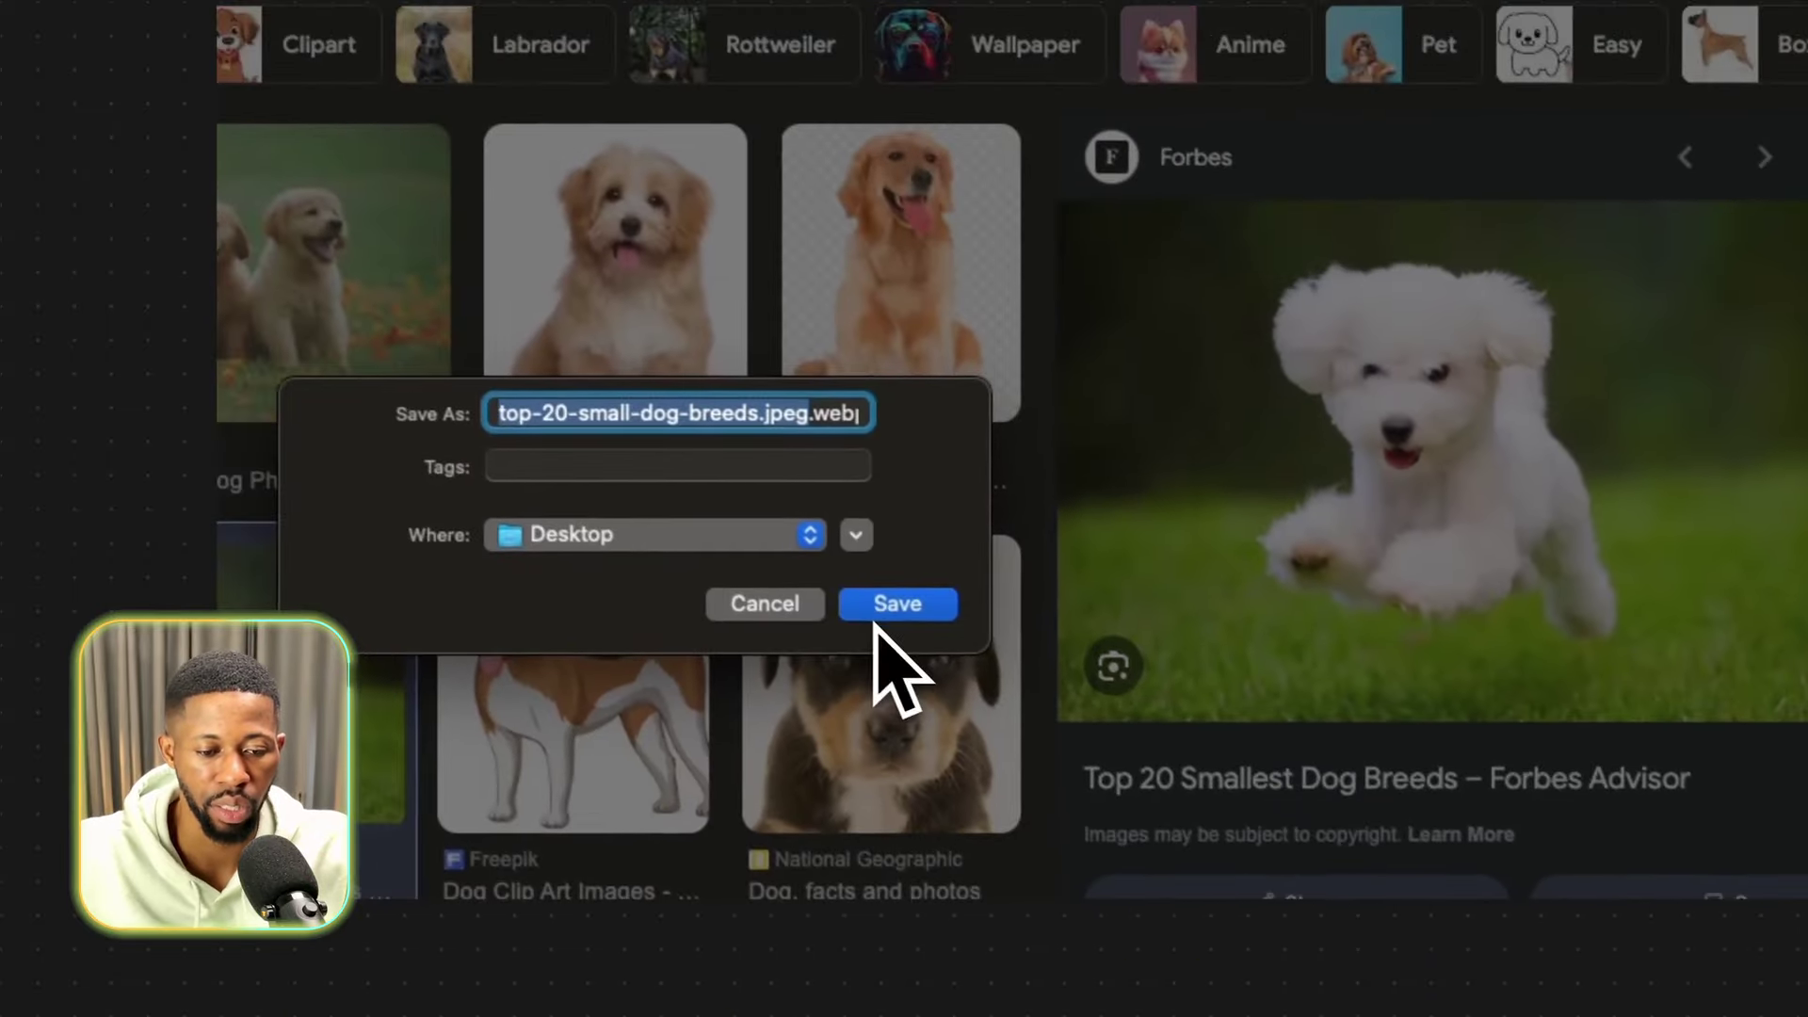
left_click(862, 578)
Open the saved white dog image from the desktop folder in Photoshop.
left_click(1405, 178)
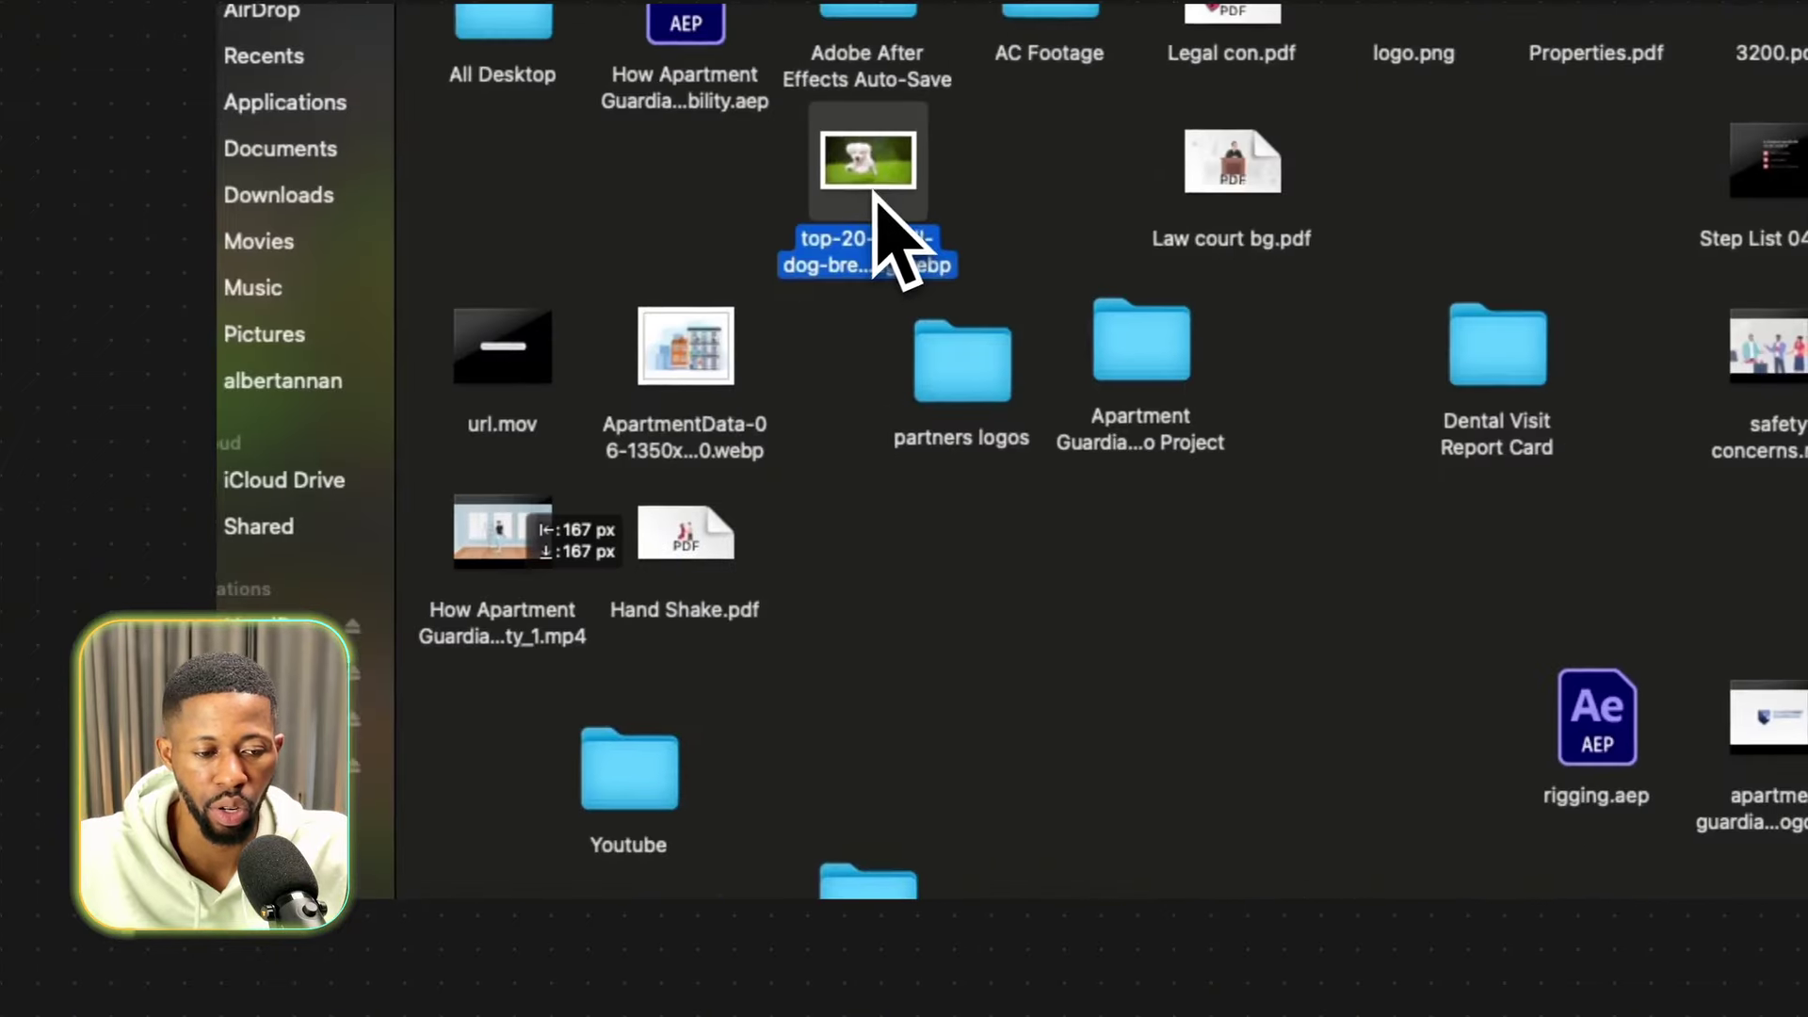
left_click_drag(417, 240, 1211, 888)
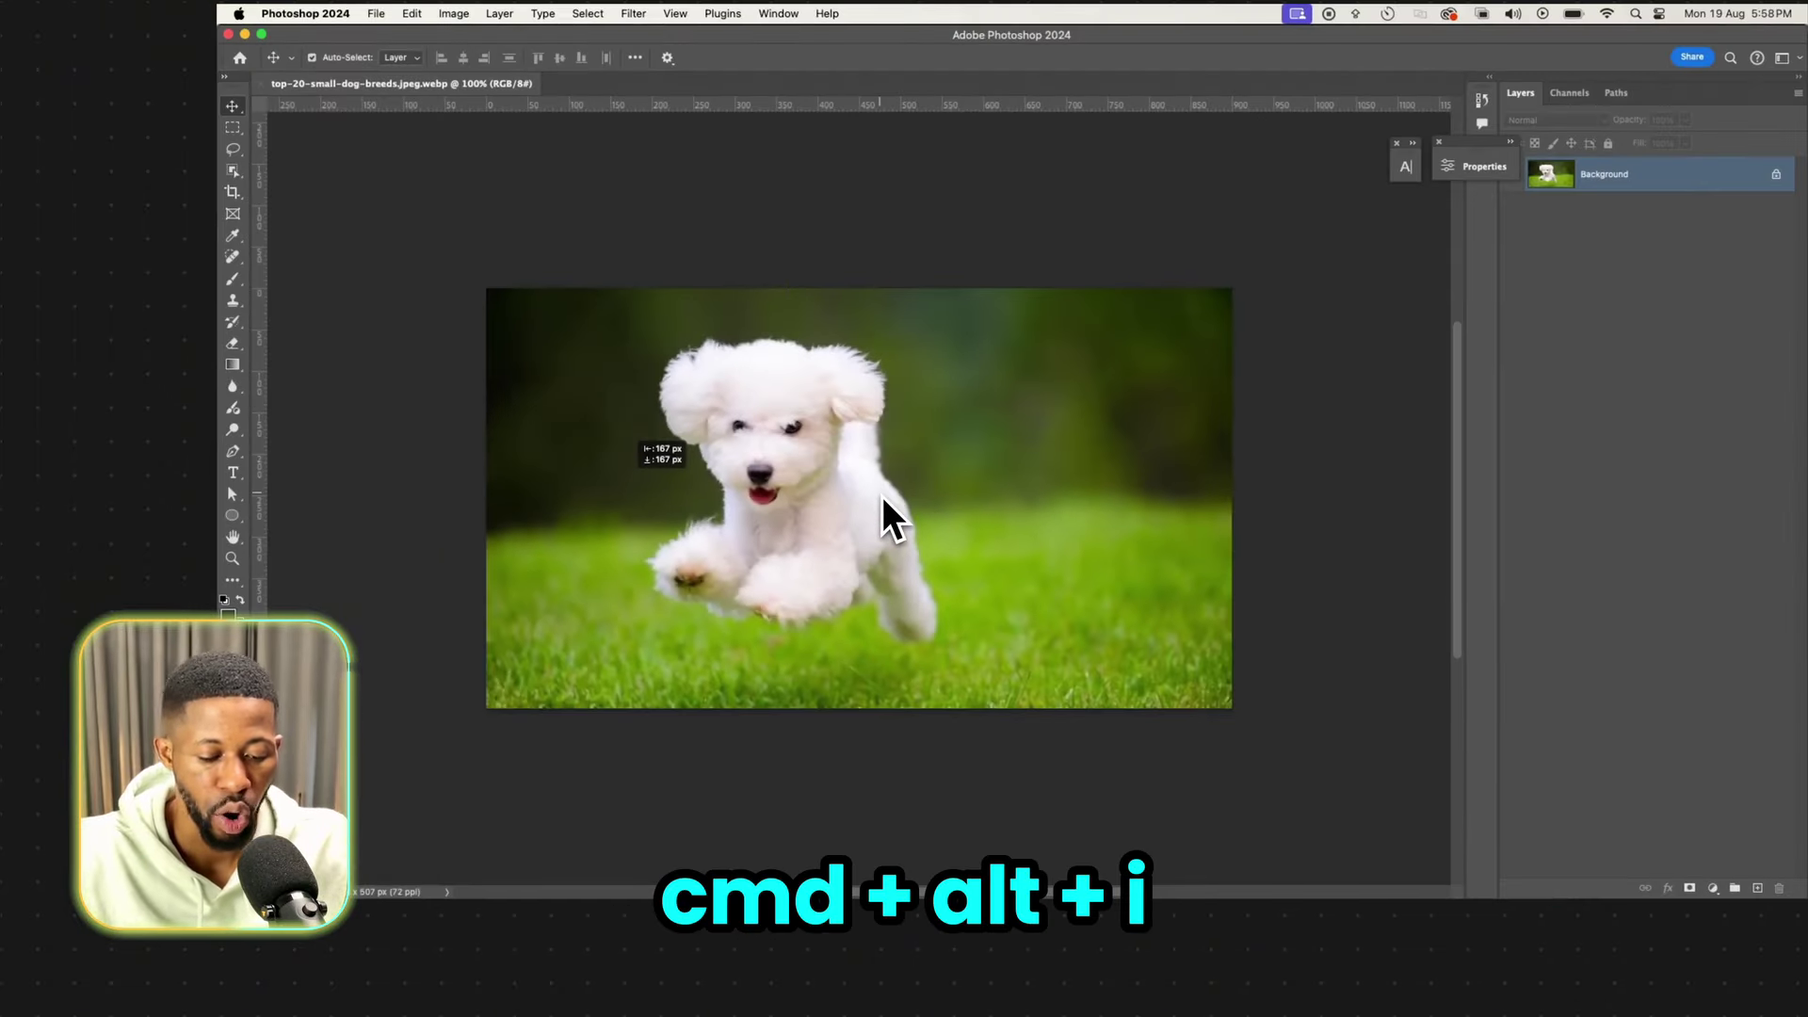
Check the dog image's width, height and resolution in Image Size, and leave the dialog without changes.
key("super+alt+i")
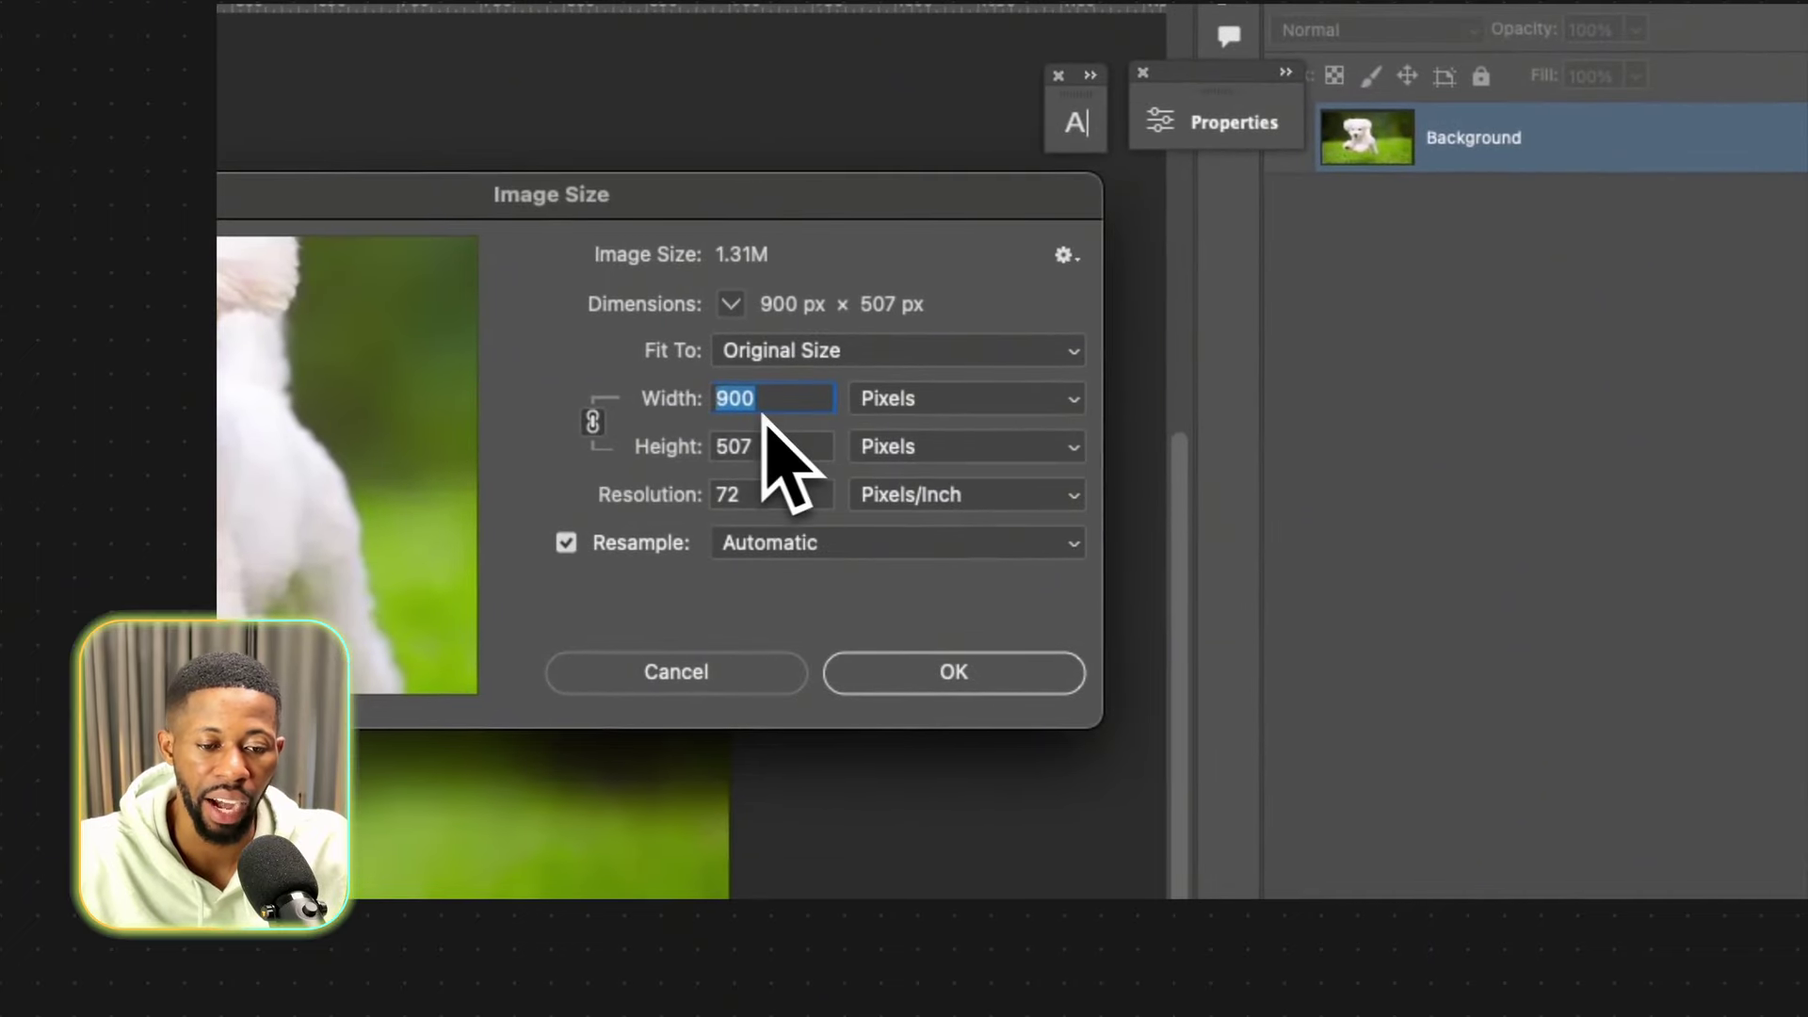
key("Tab")
key("Tab")
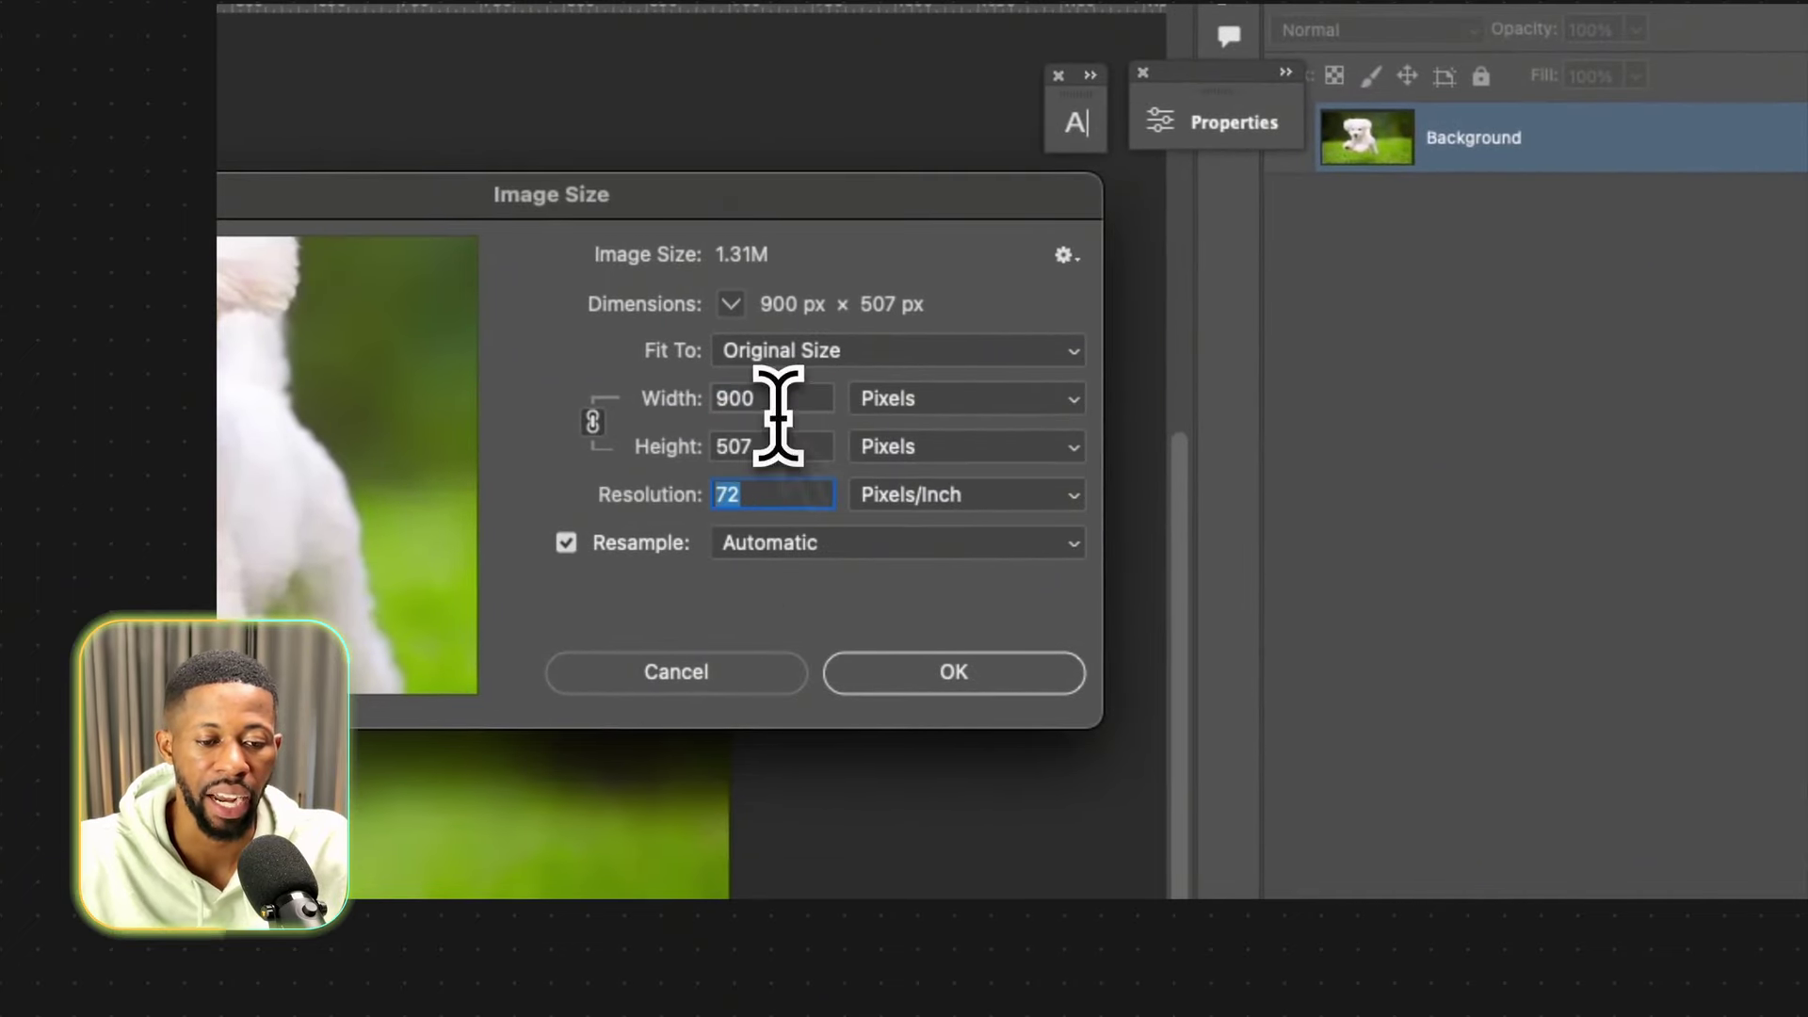
left_click(738, 447)
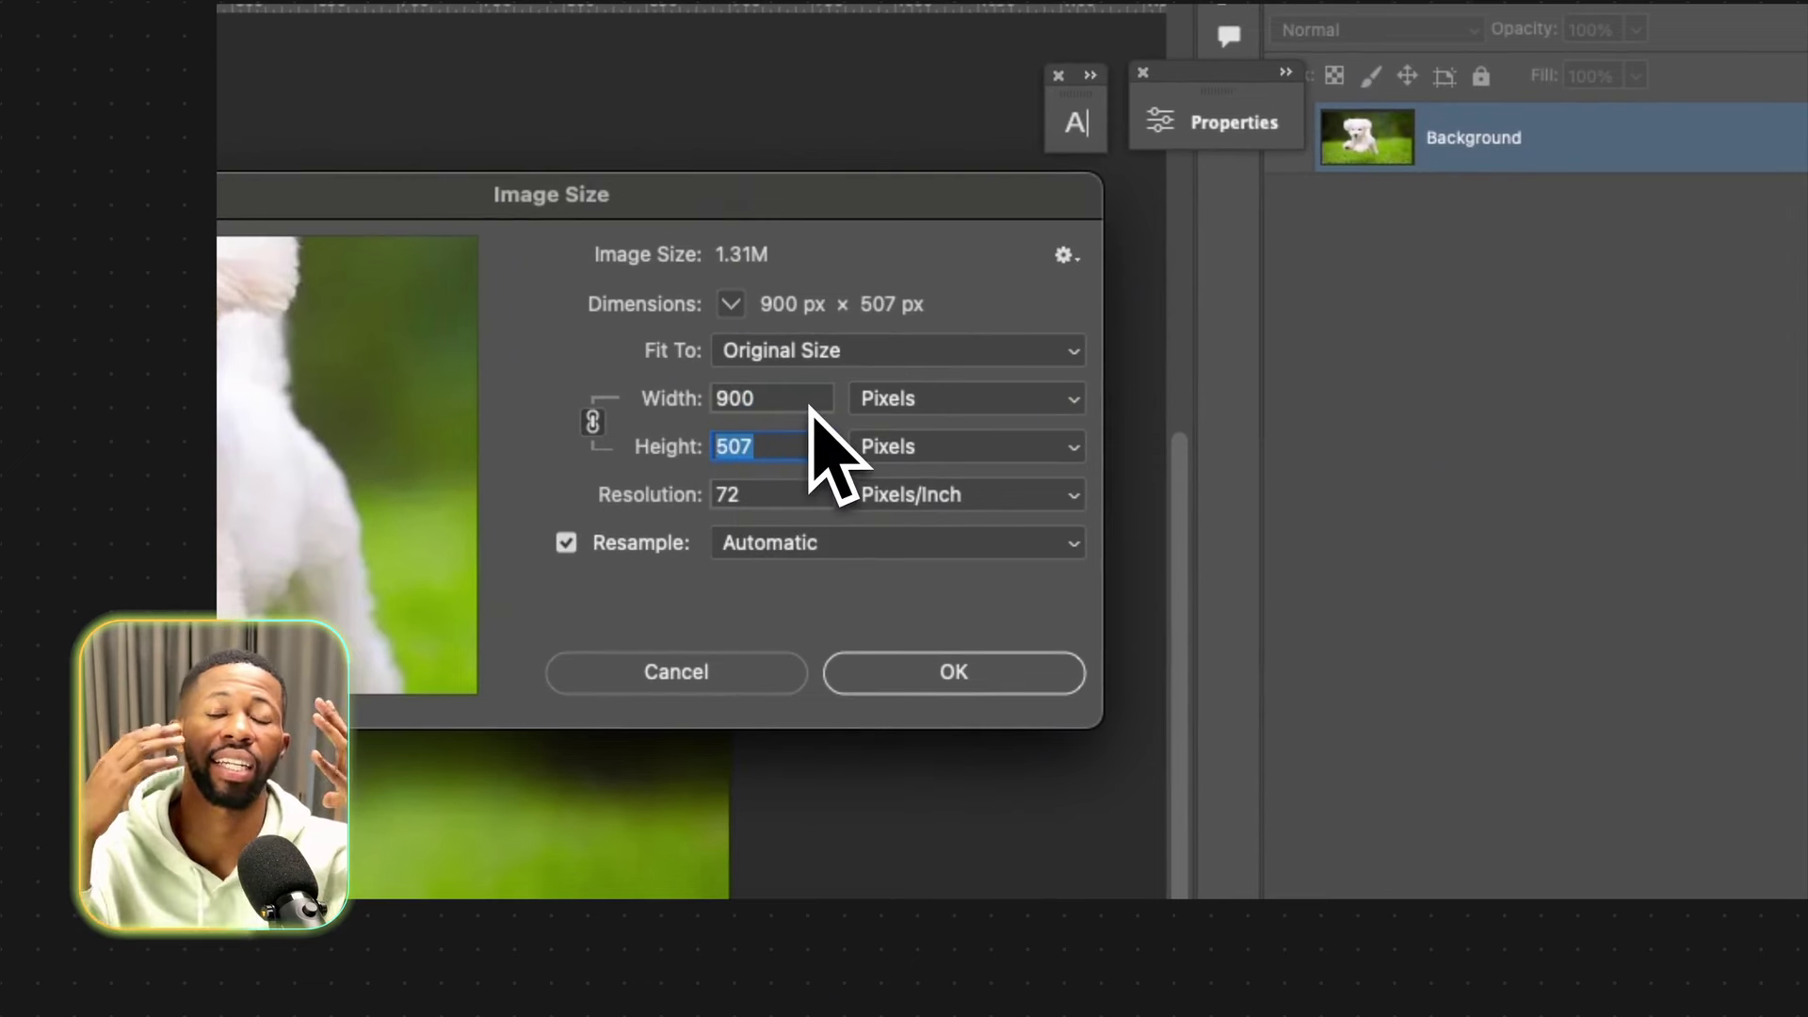
left_click(756, 683)
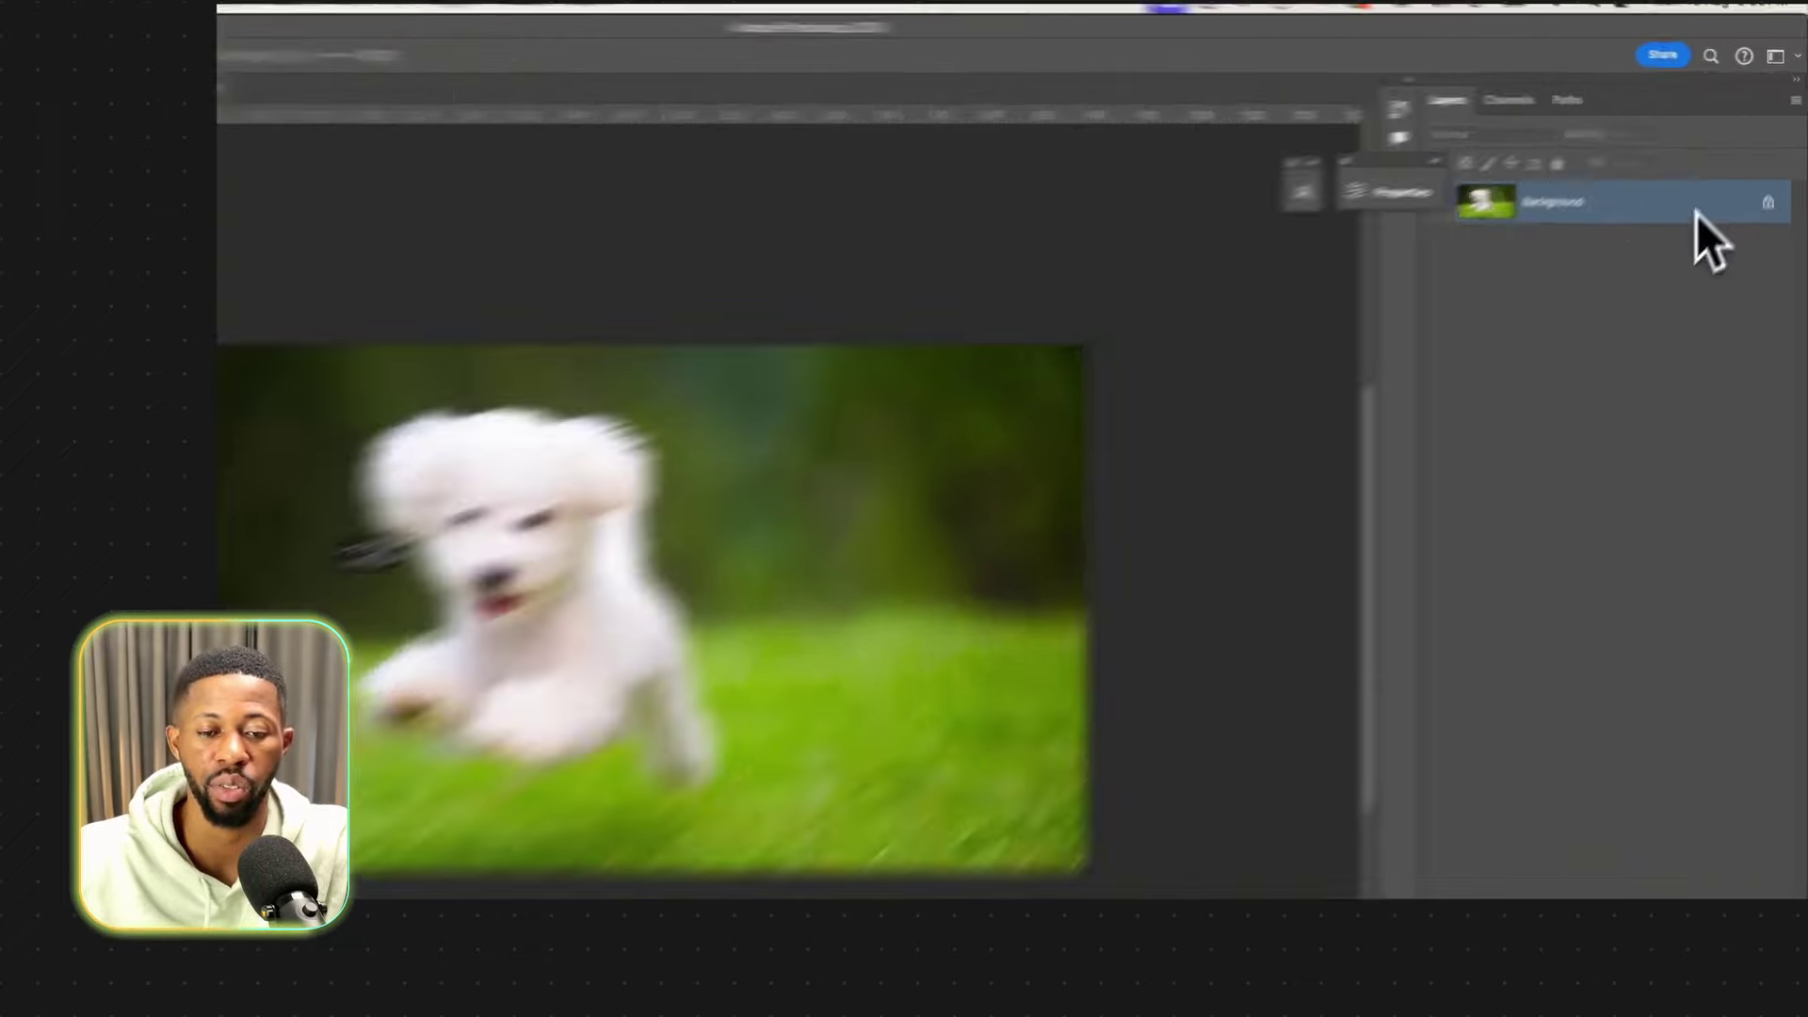
Convert the dog's background layer to a smart object and resize the image to 2000 pixels wide, keeping the Custom fit.
right_click(1722, 193)
left_click(1397, 614)
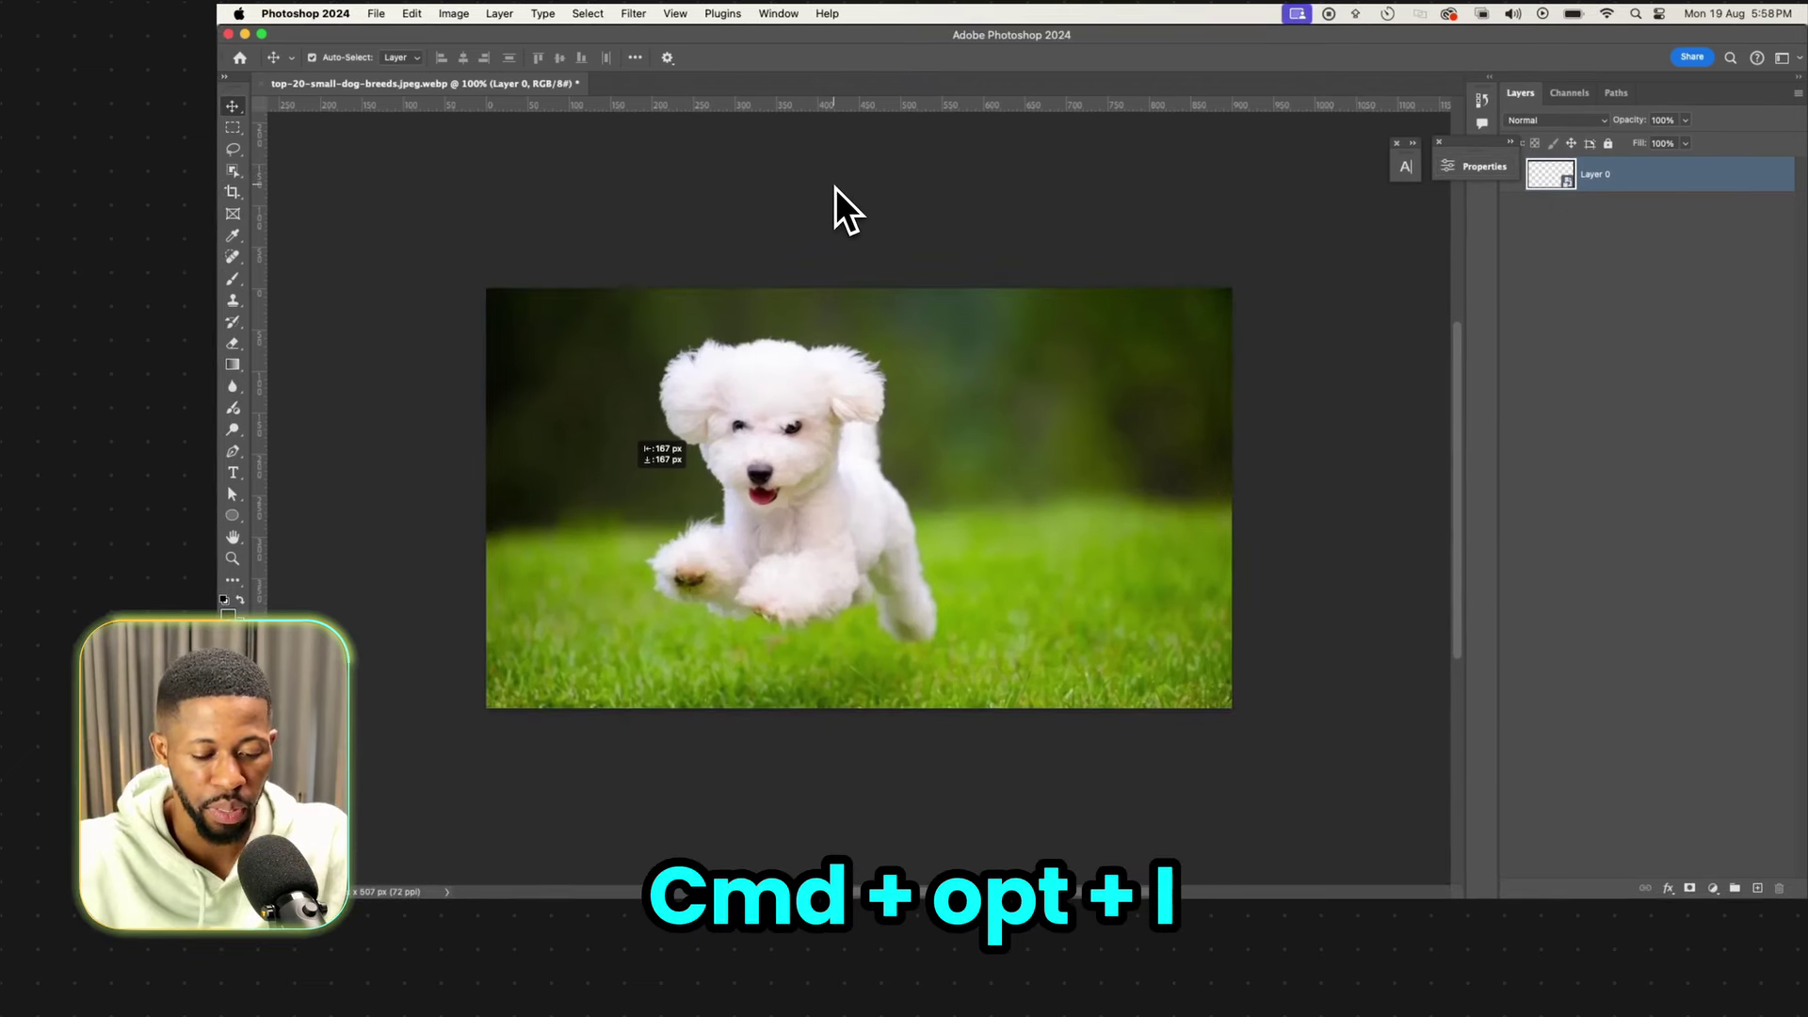
key("super+alt+i")
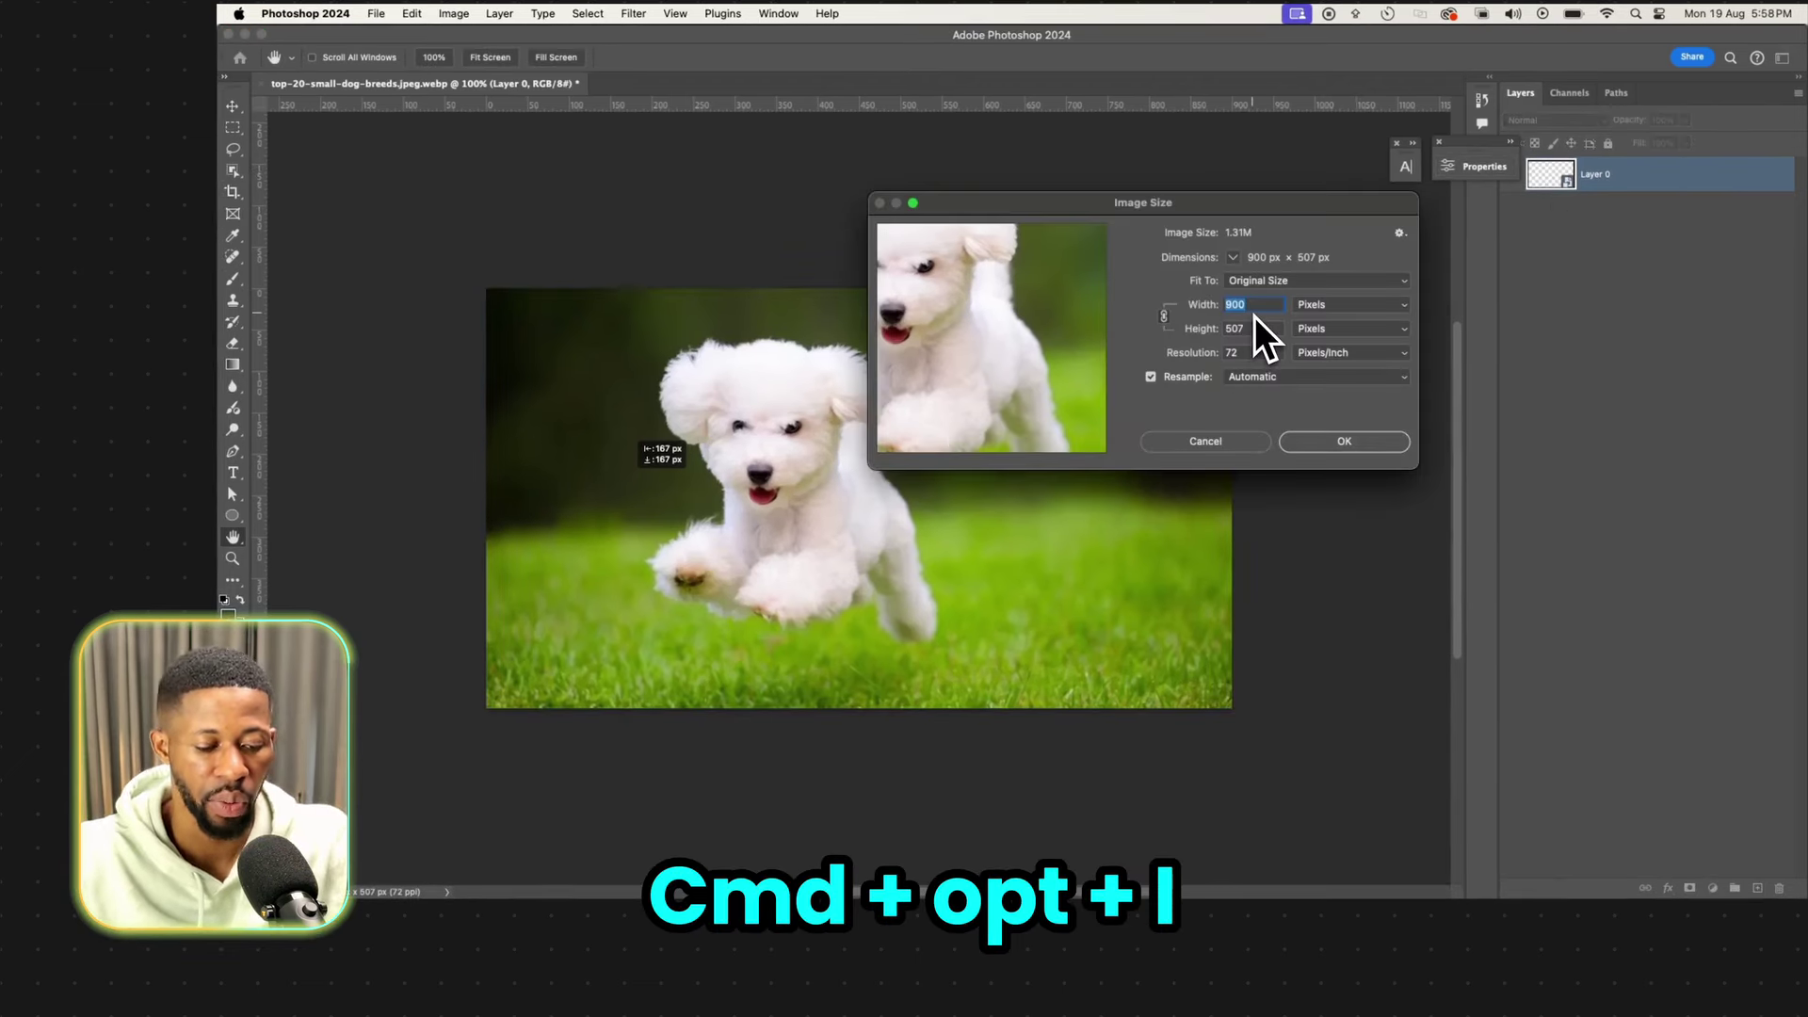
type("2000")
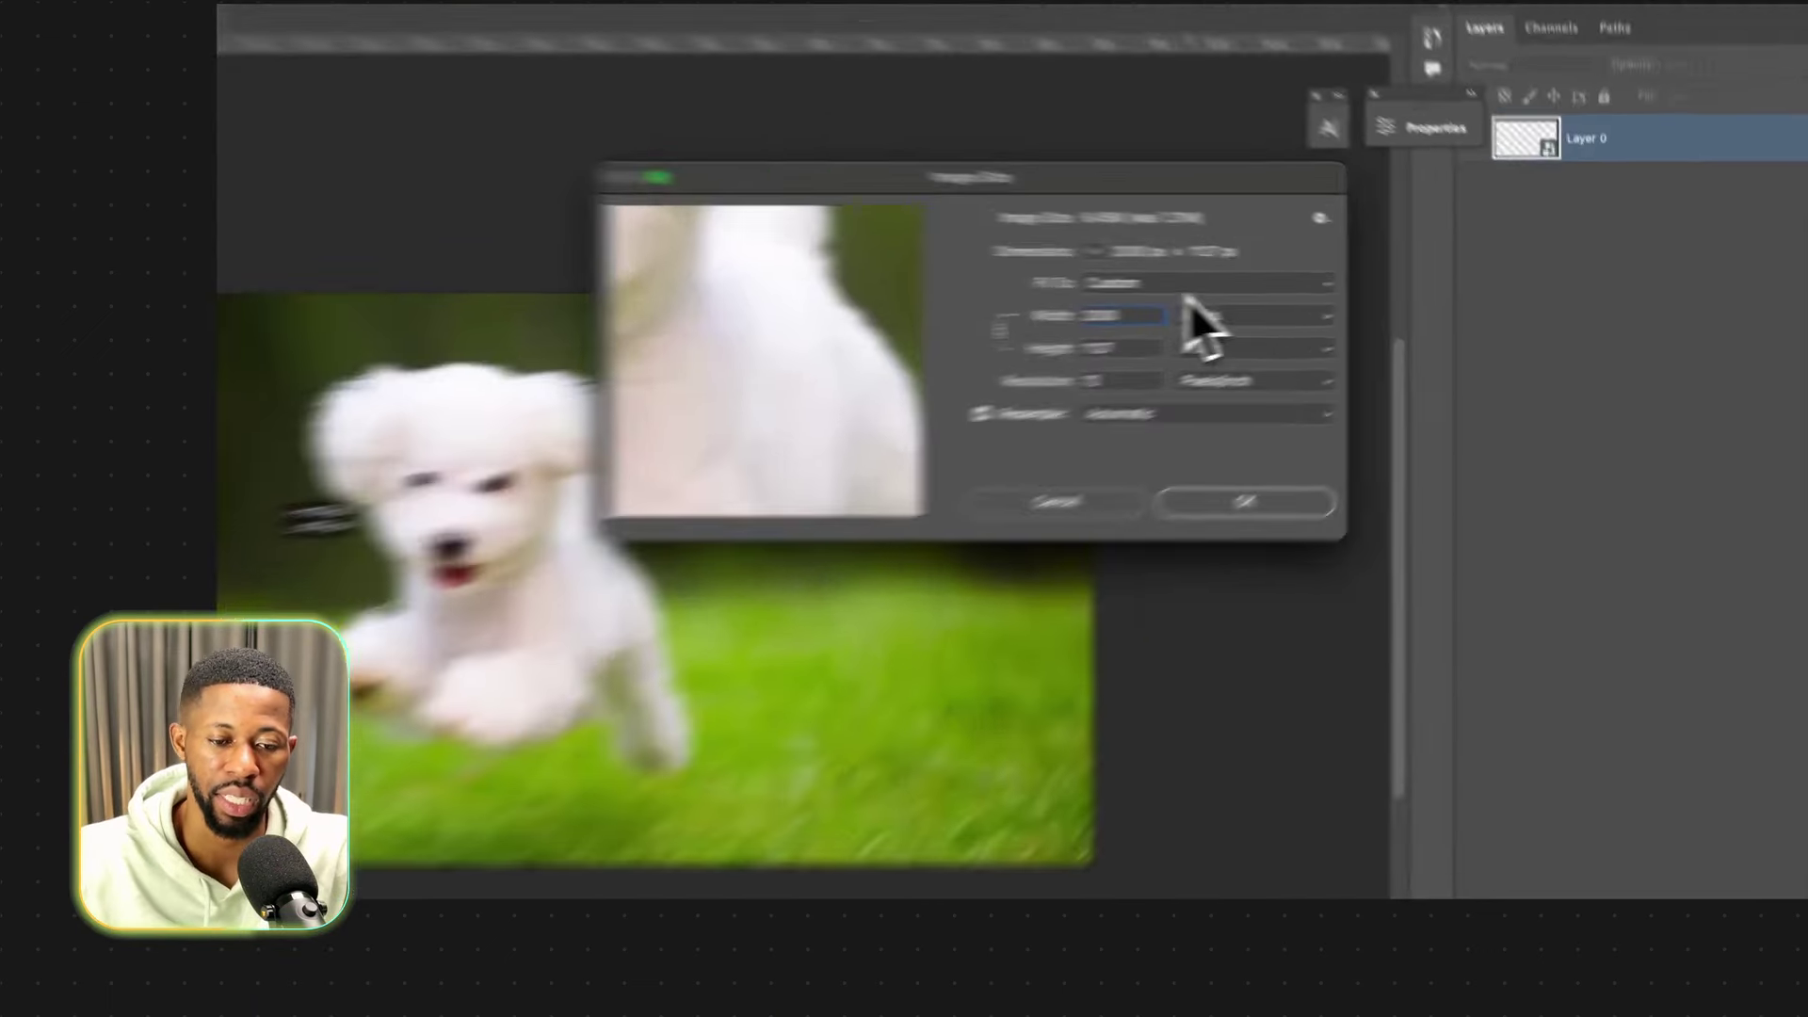
left_click(1307, 283)
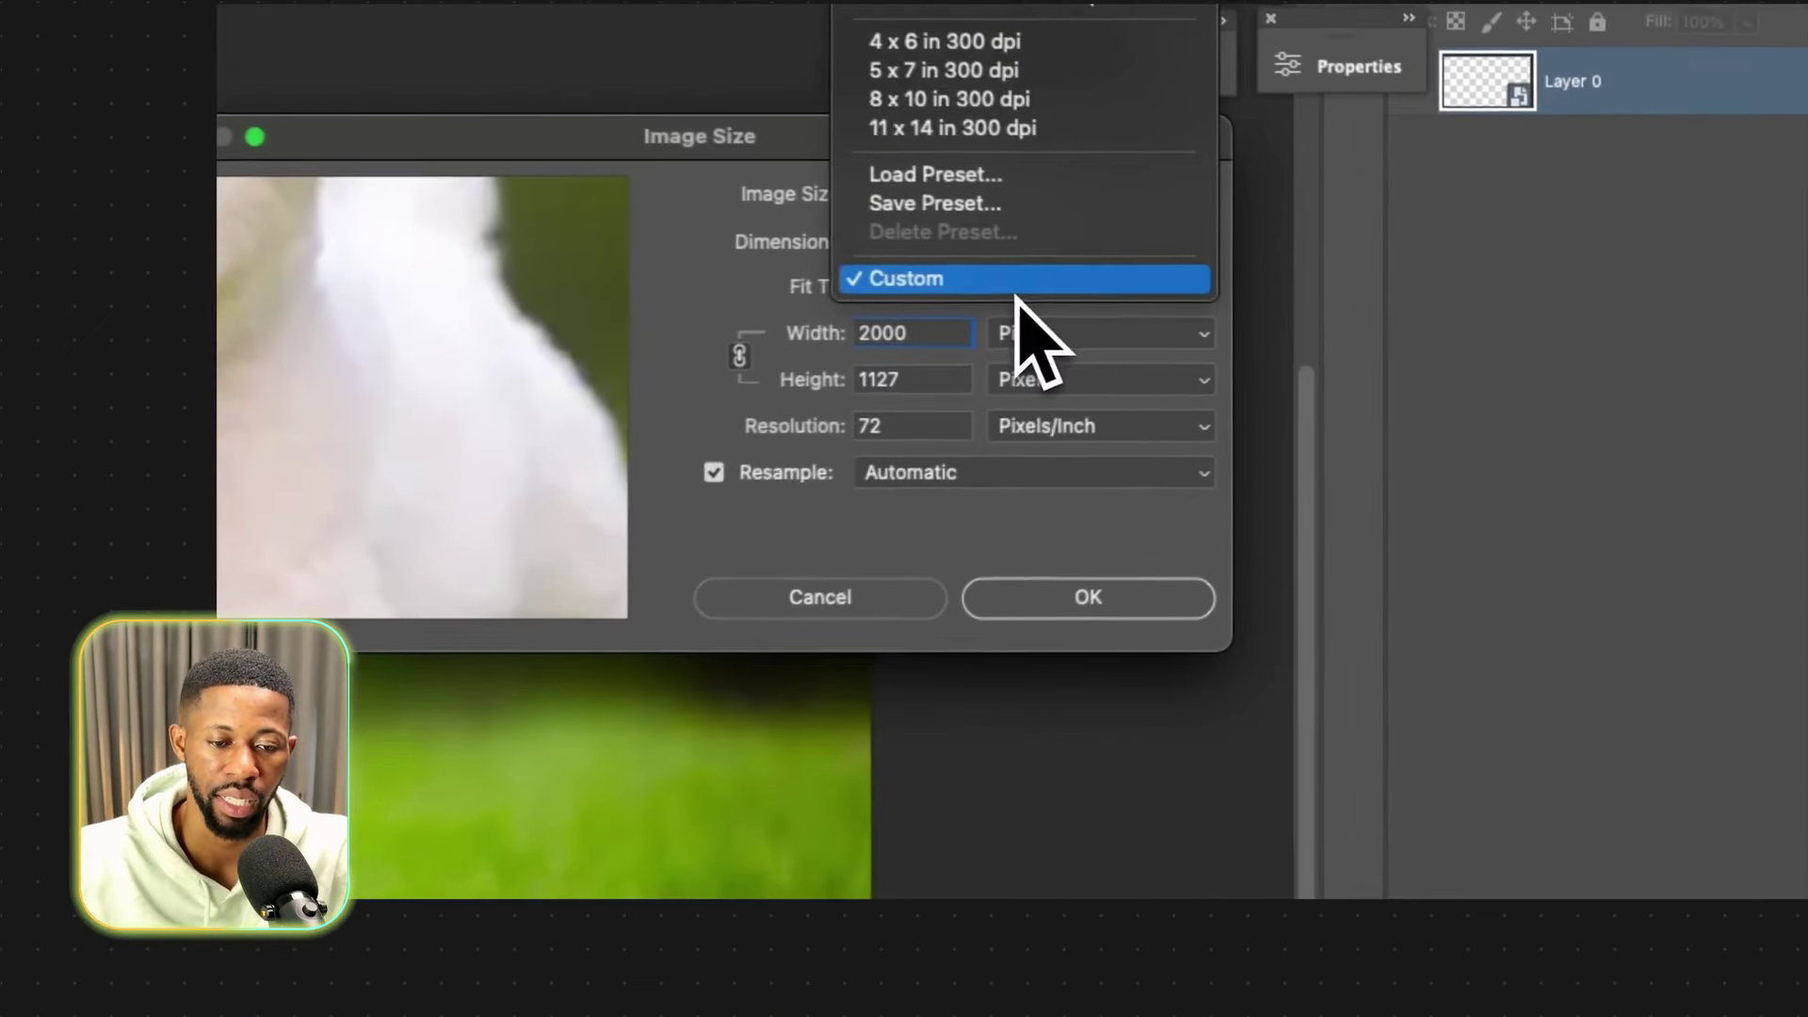
left_click(1013, 287)
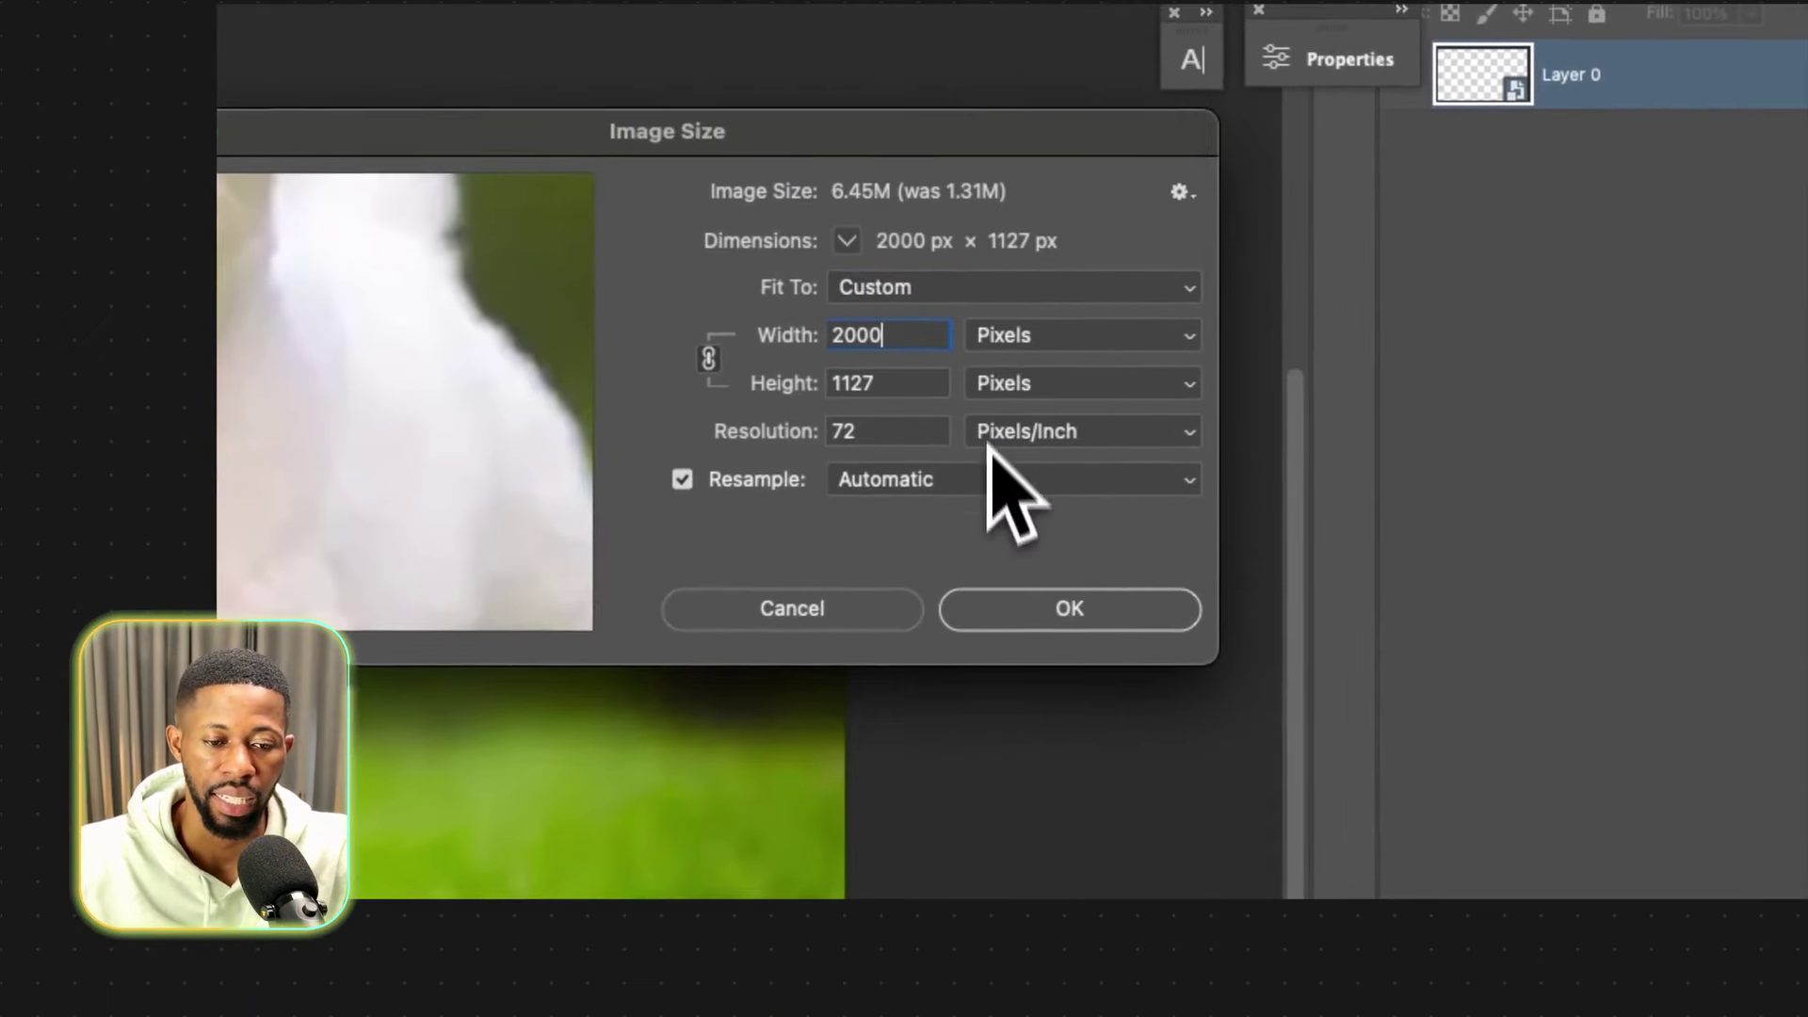
left_click(1069, 610)
key("ctrl+0")
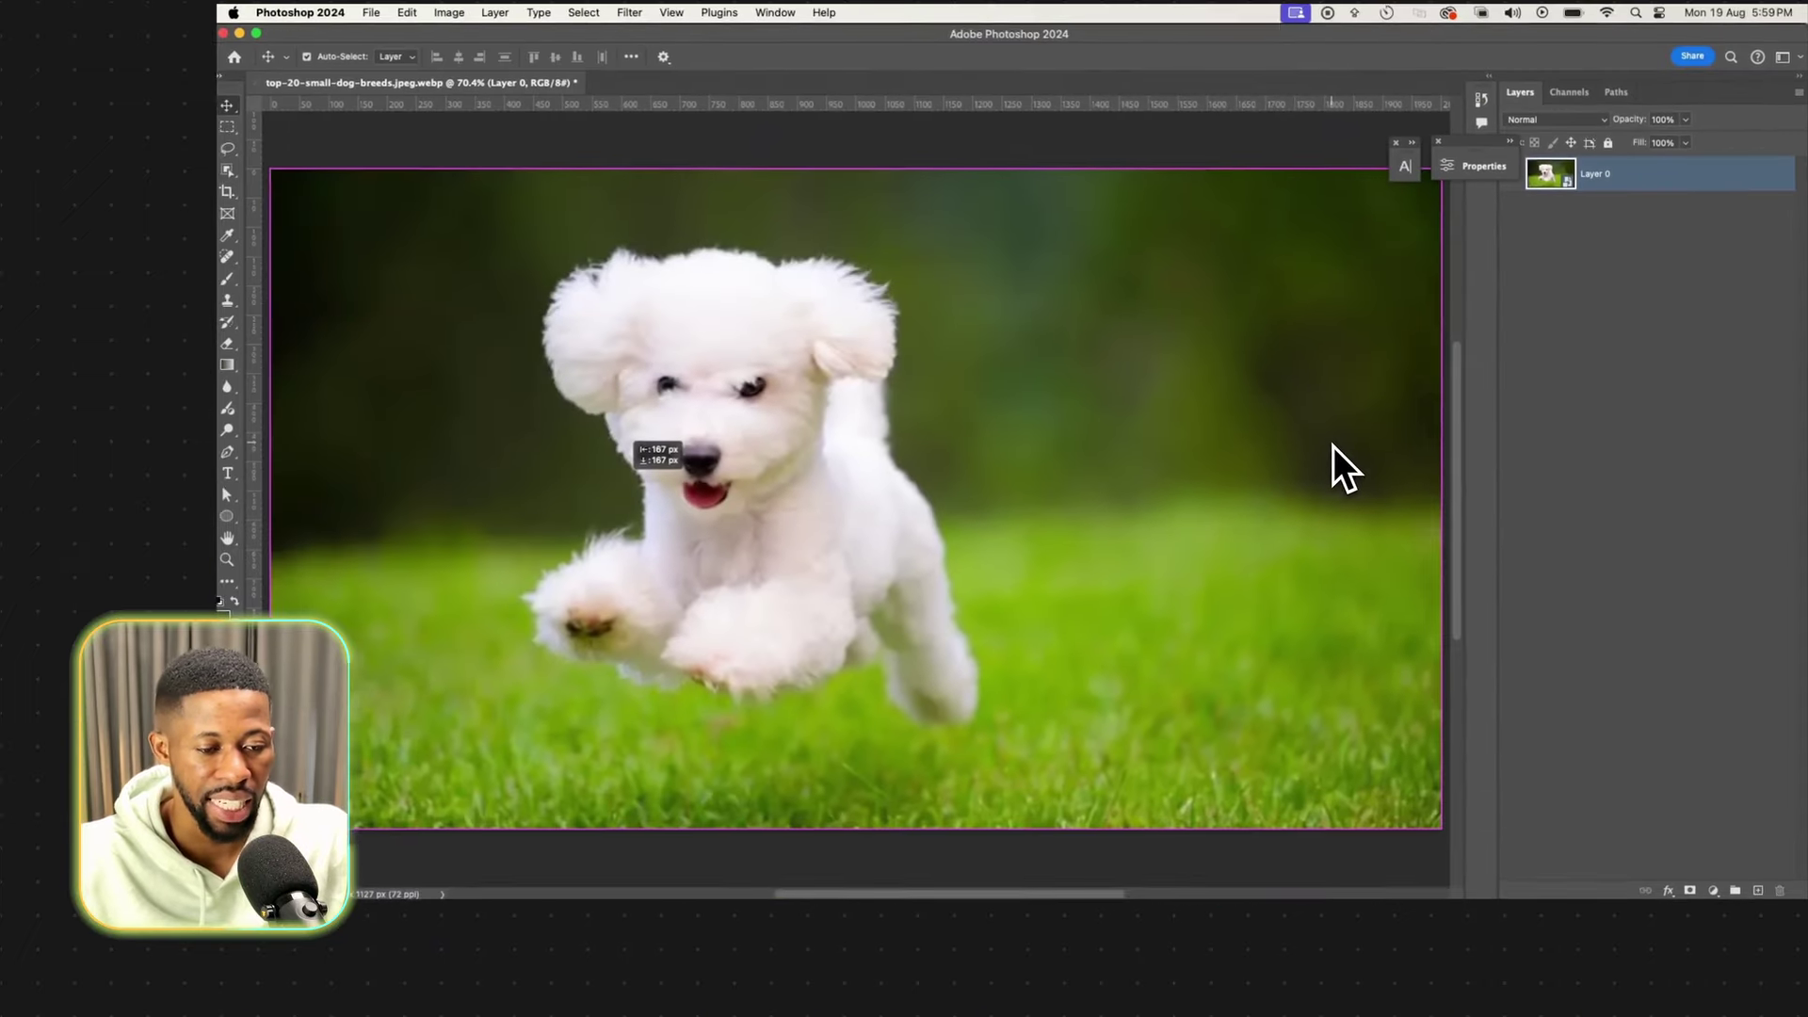
Apply the Sharpen filter twice to the enlarged dog layer.
key("ctrl+plus")
scroll(1068, 448, "left", 2)
scroll(1068, 448, "up", 1)
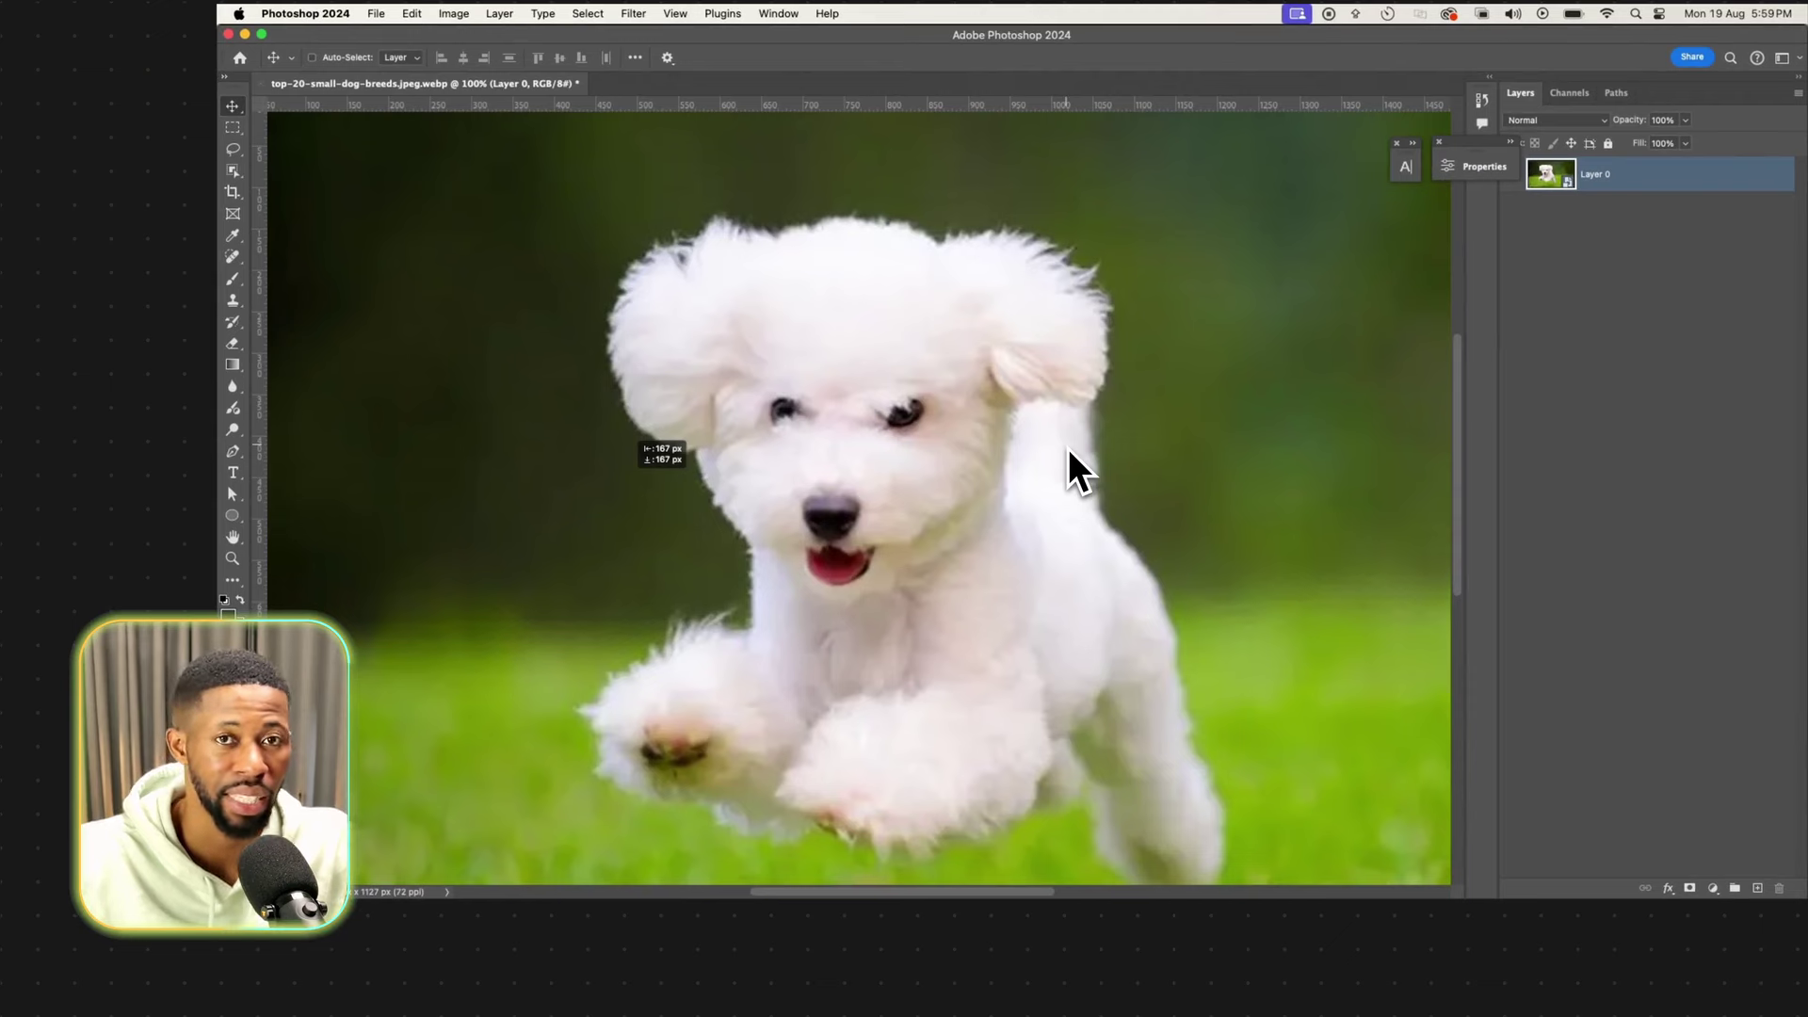
scroll(1004, 590, "right", 2)
scroll(1004, 591, "down", 2)
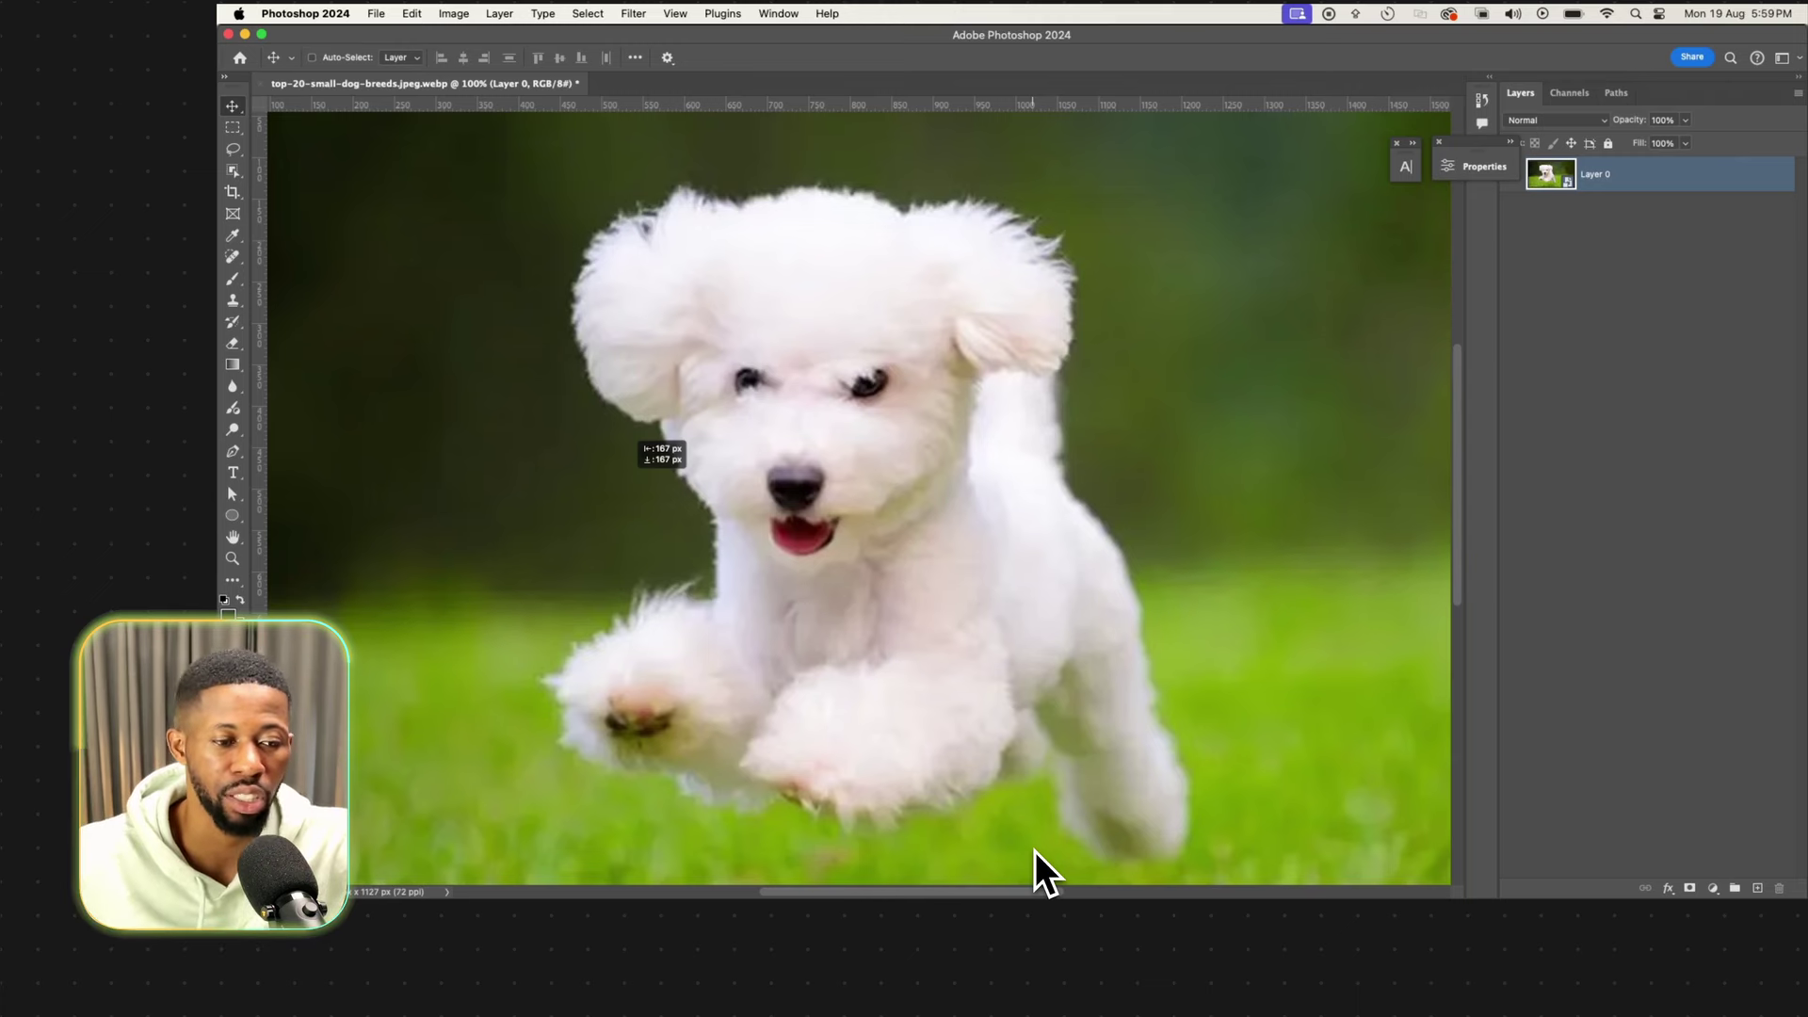
left_click(633, 12)
mouse_move(803, 296)
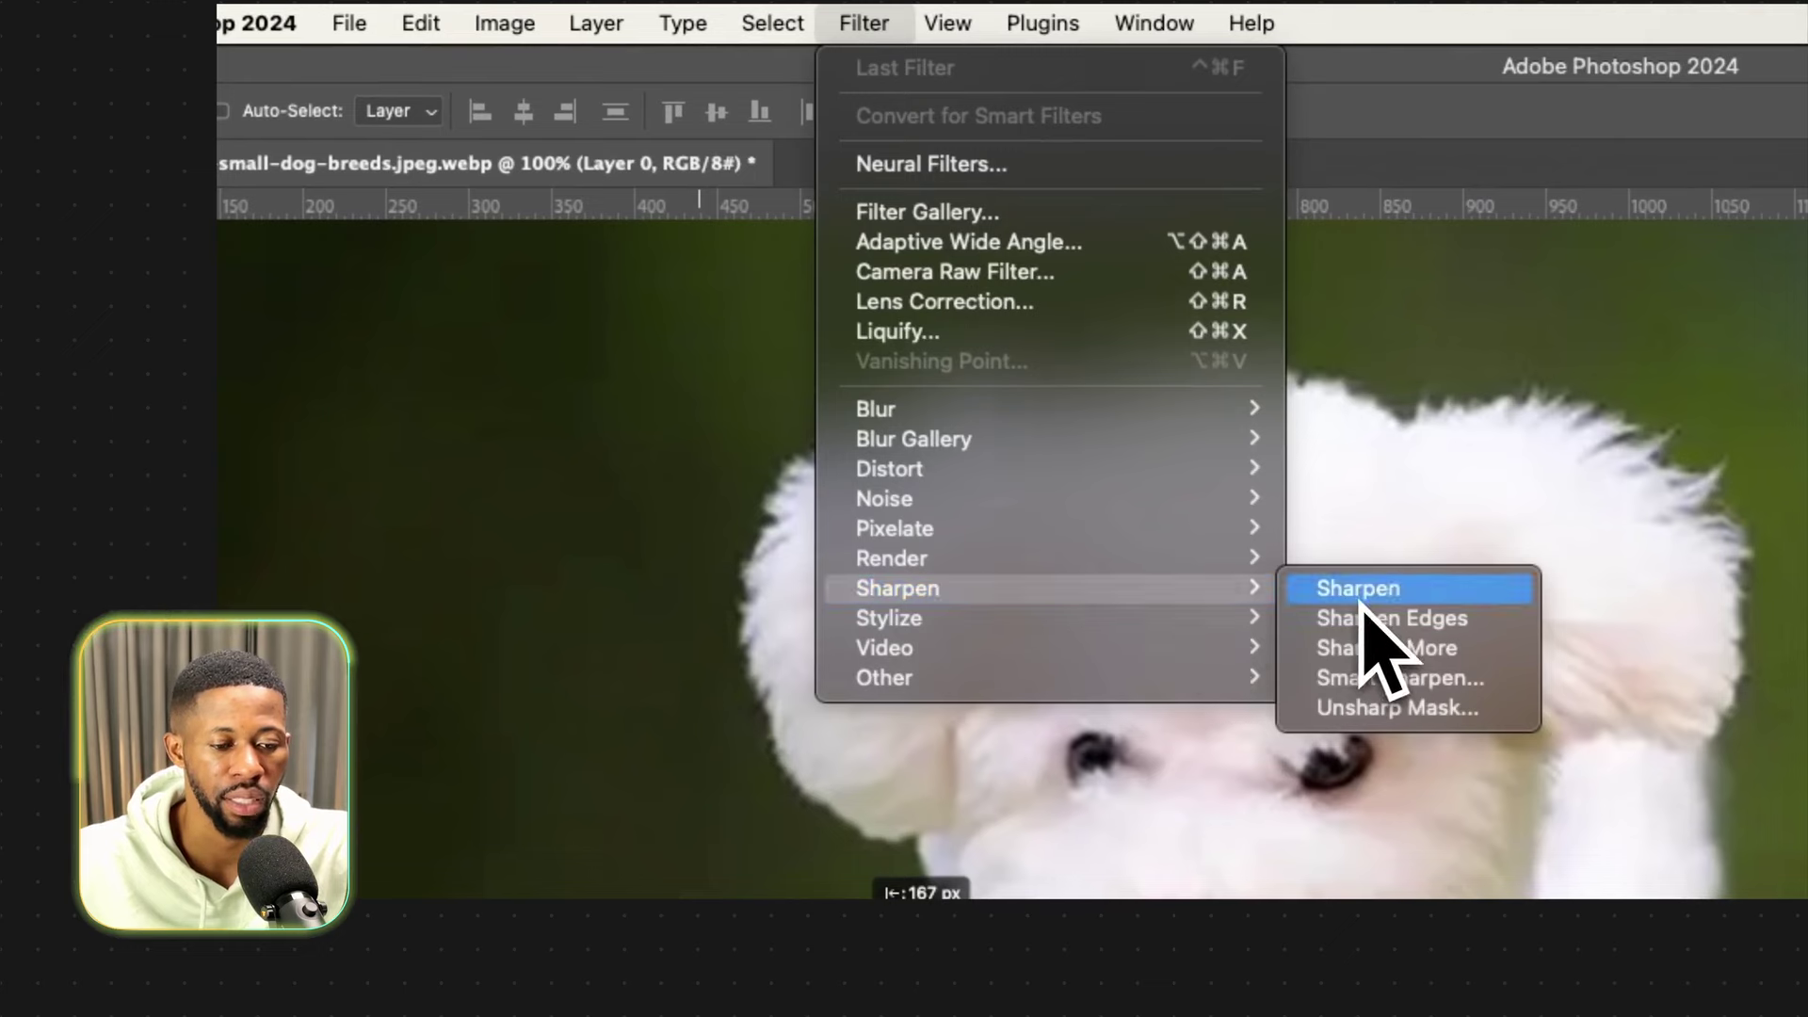
left_click(1361, 597)
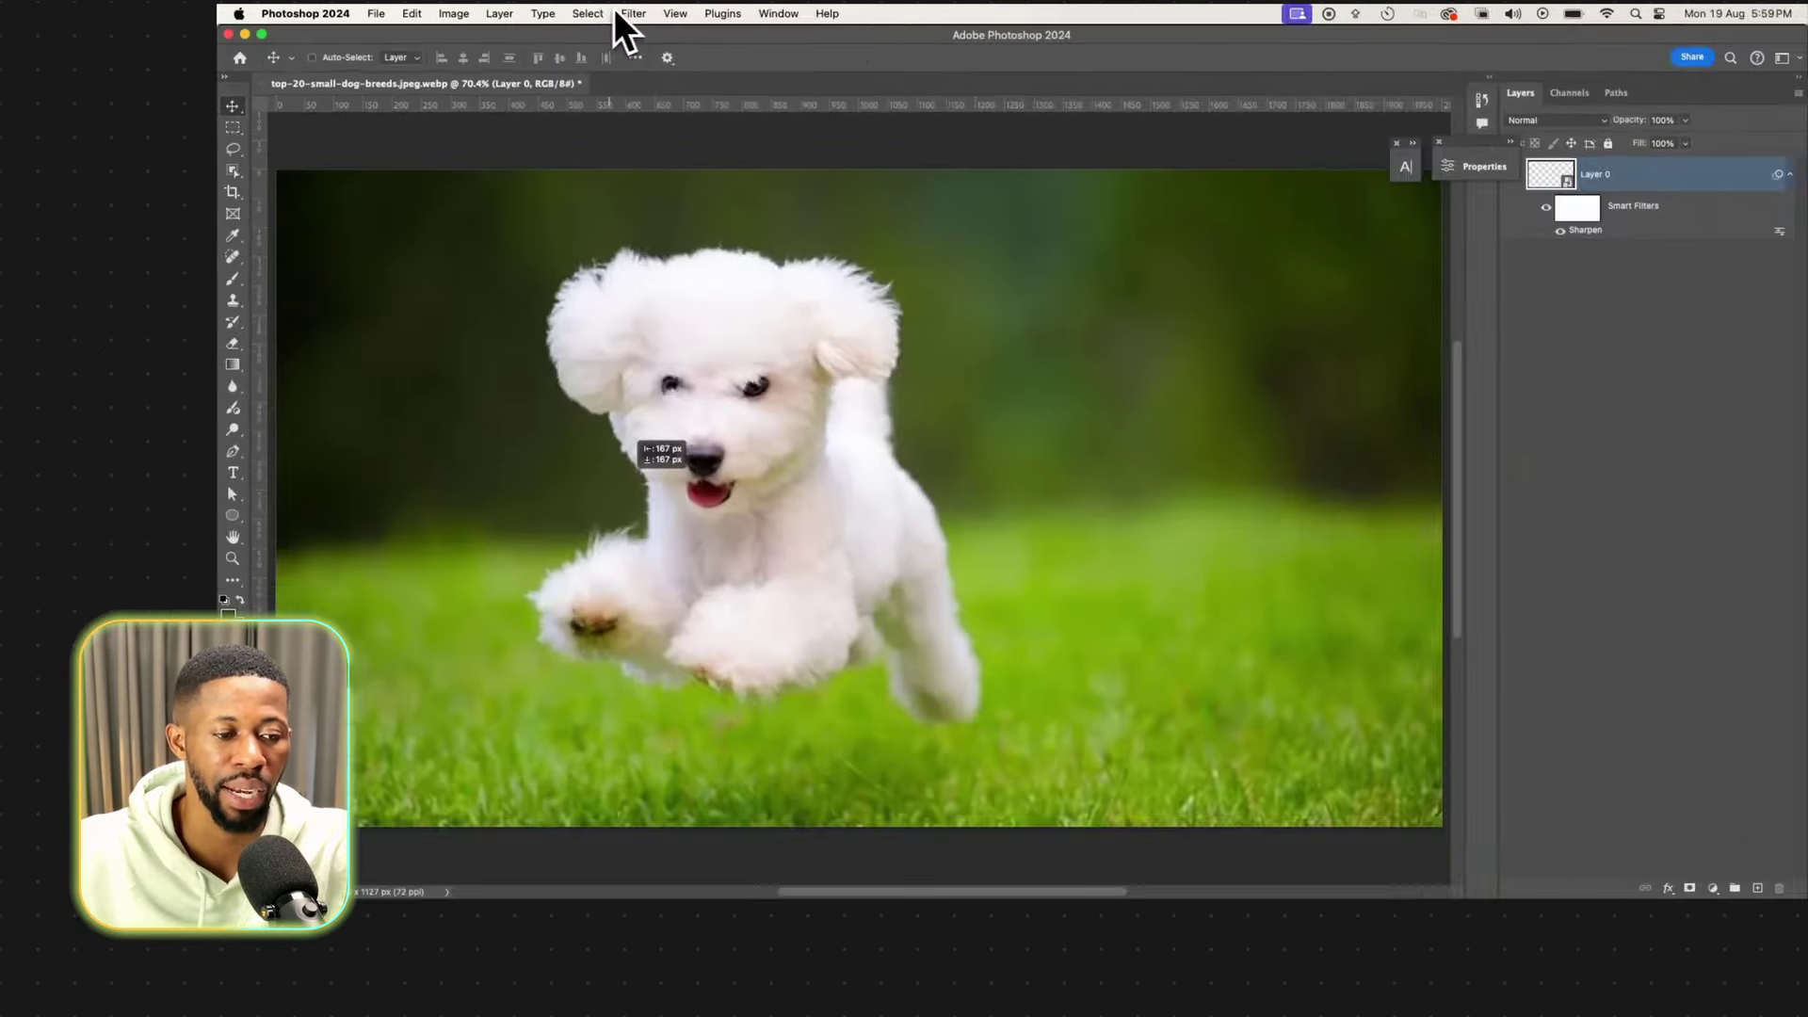
left_click(863, 23)
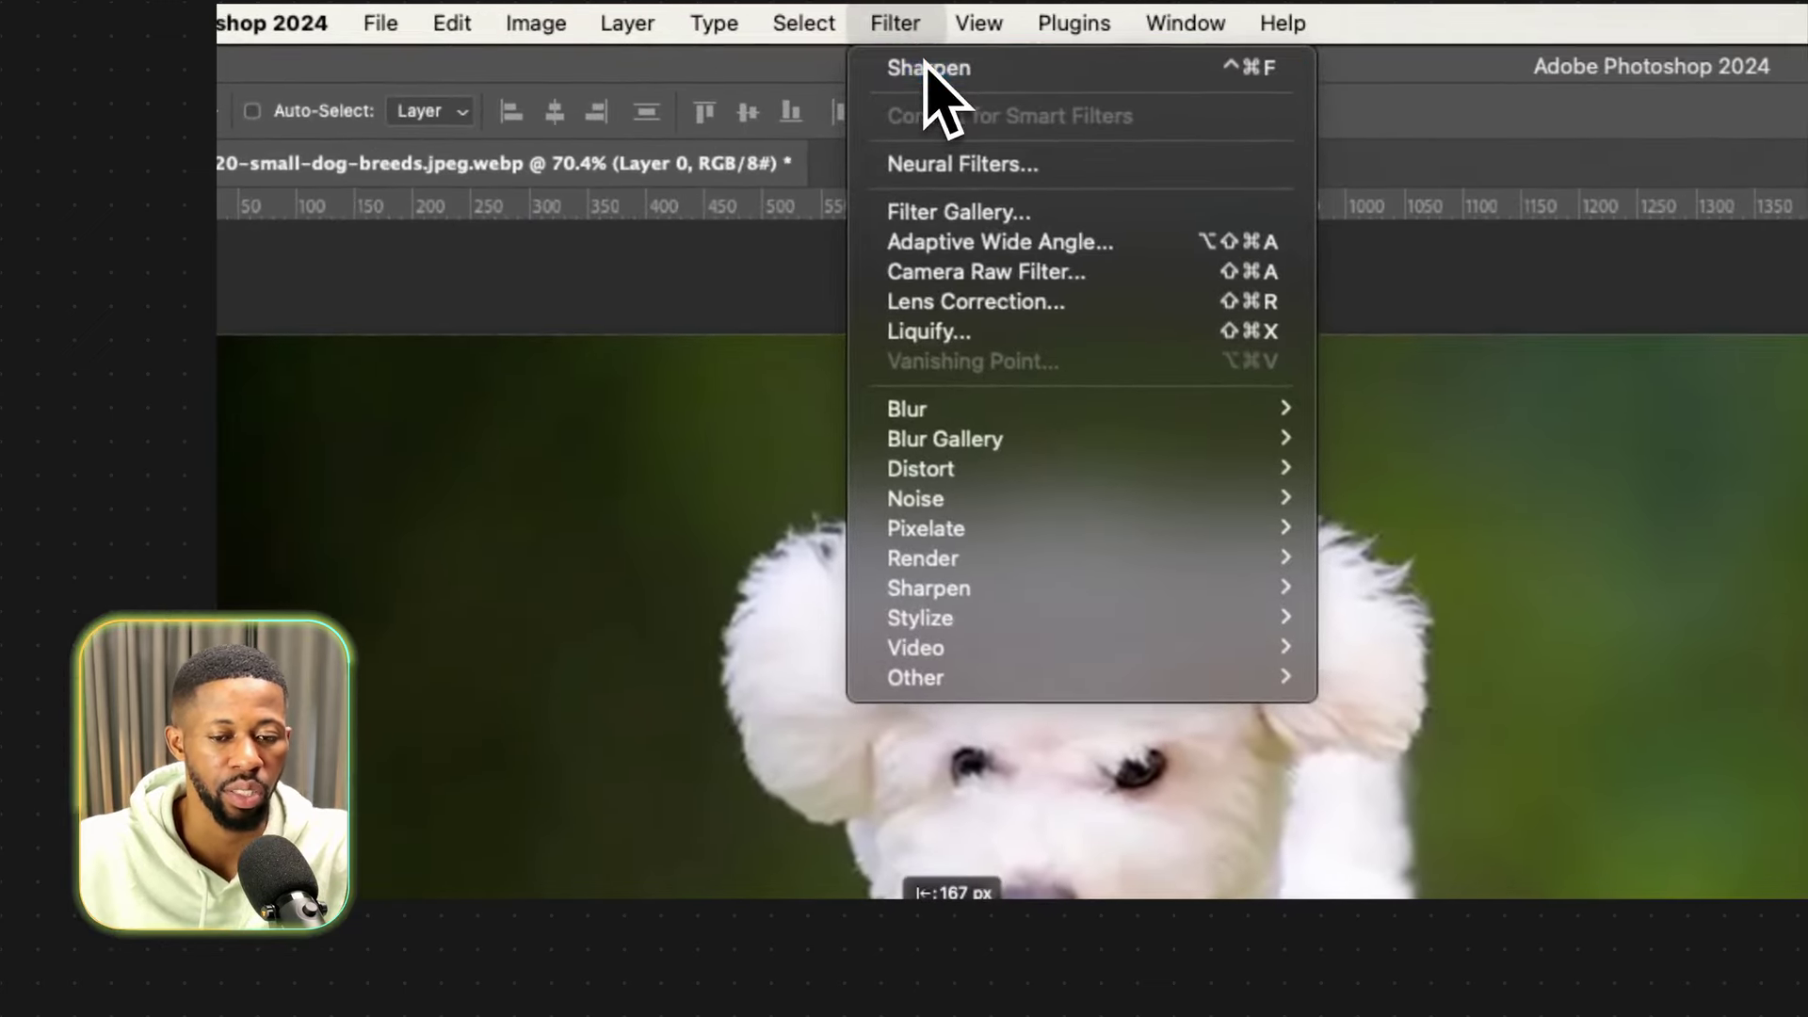
left_click(928, 70)
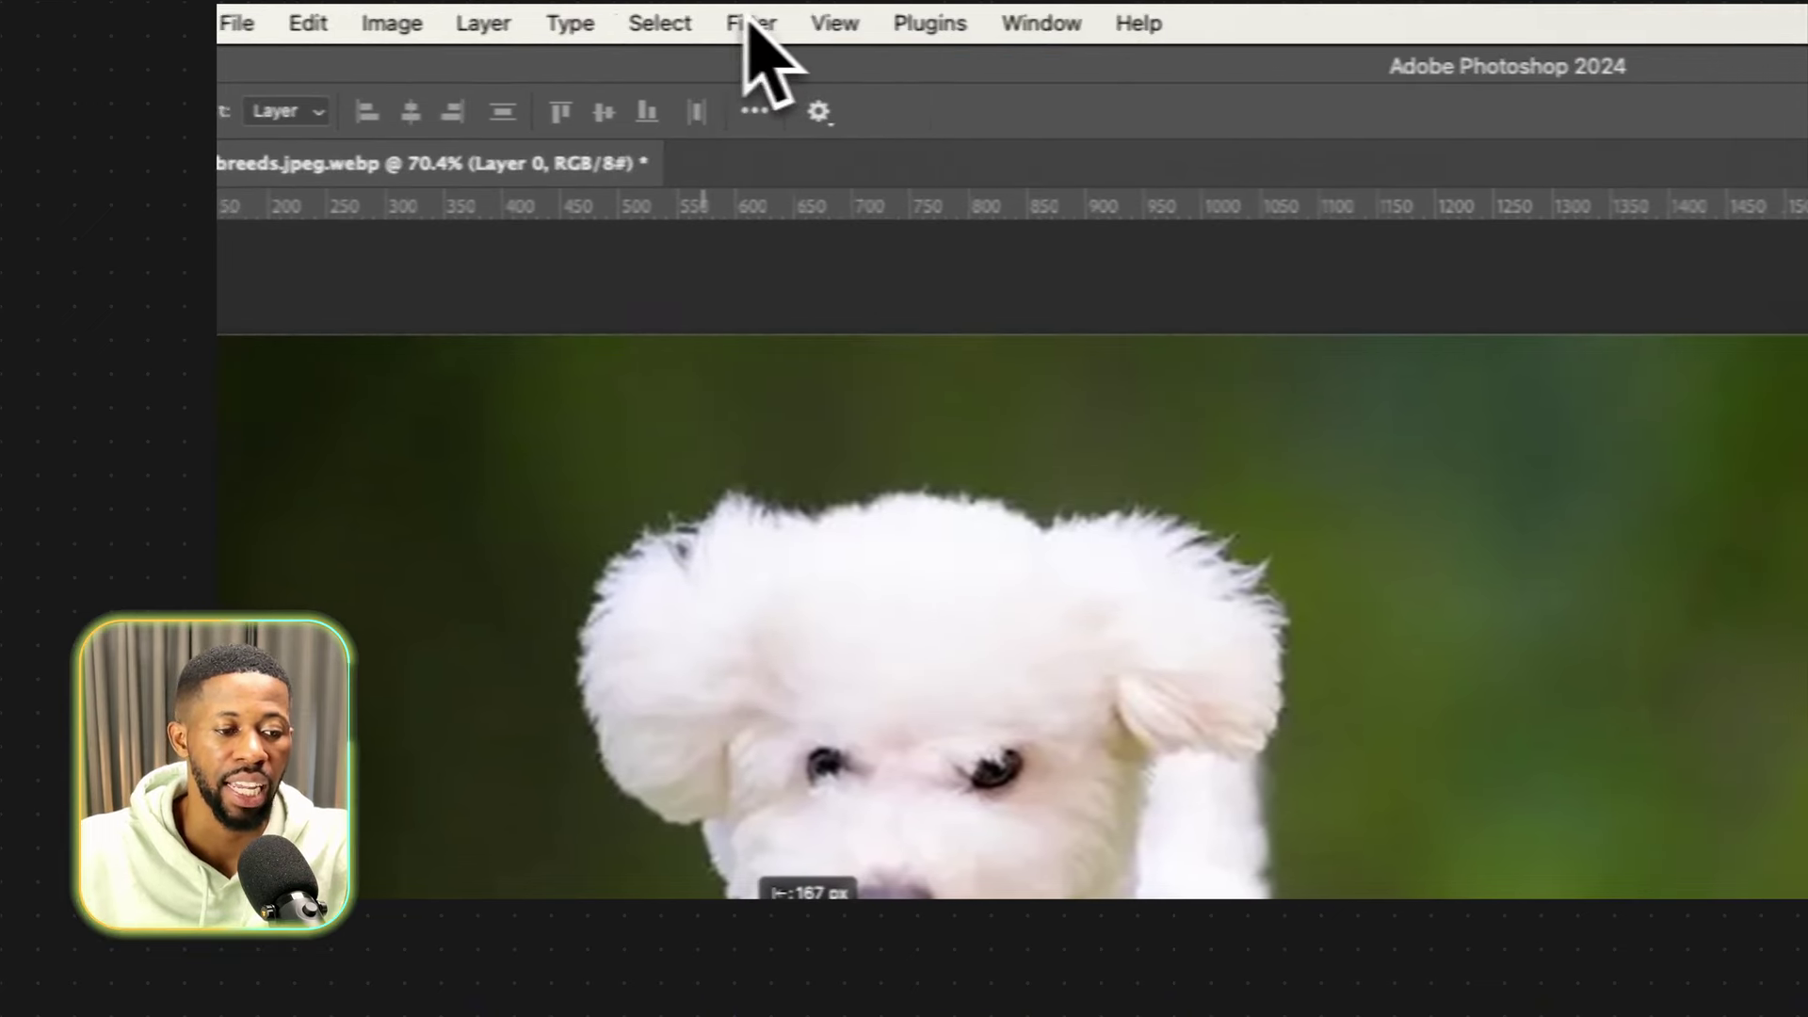
Apply an Unsharp Mask with a radius of 1.2 pixels to the dog layer, and toggle the smart filters' visibility to compare.
left_click(750, 28)
mouse_move(956, 593)
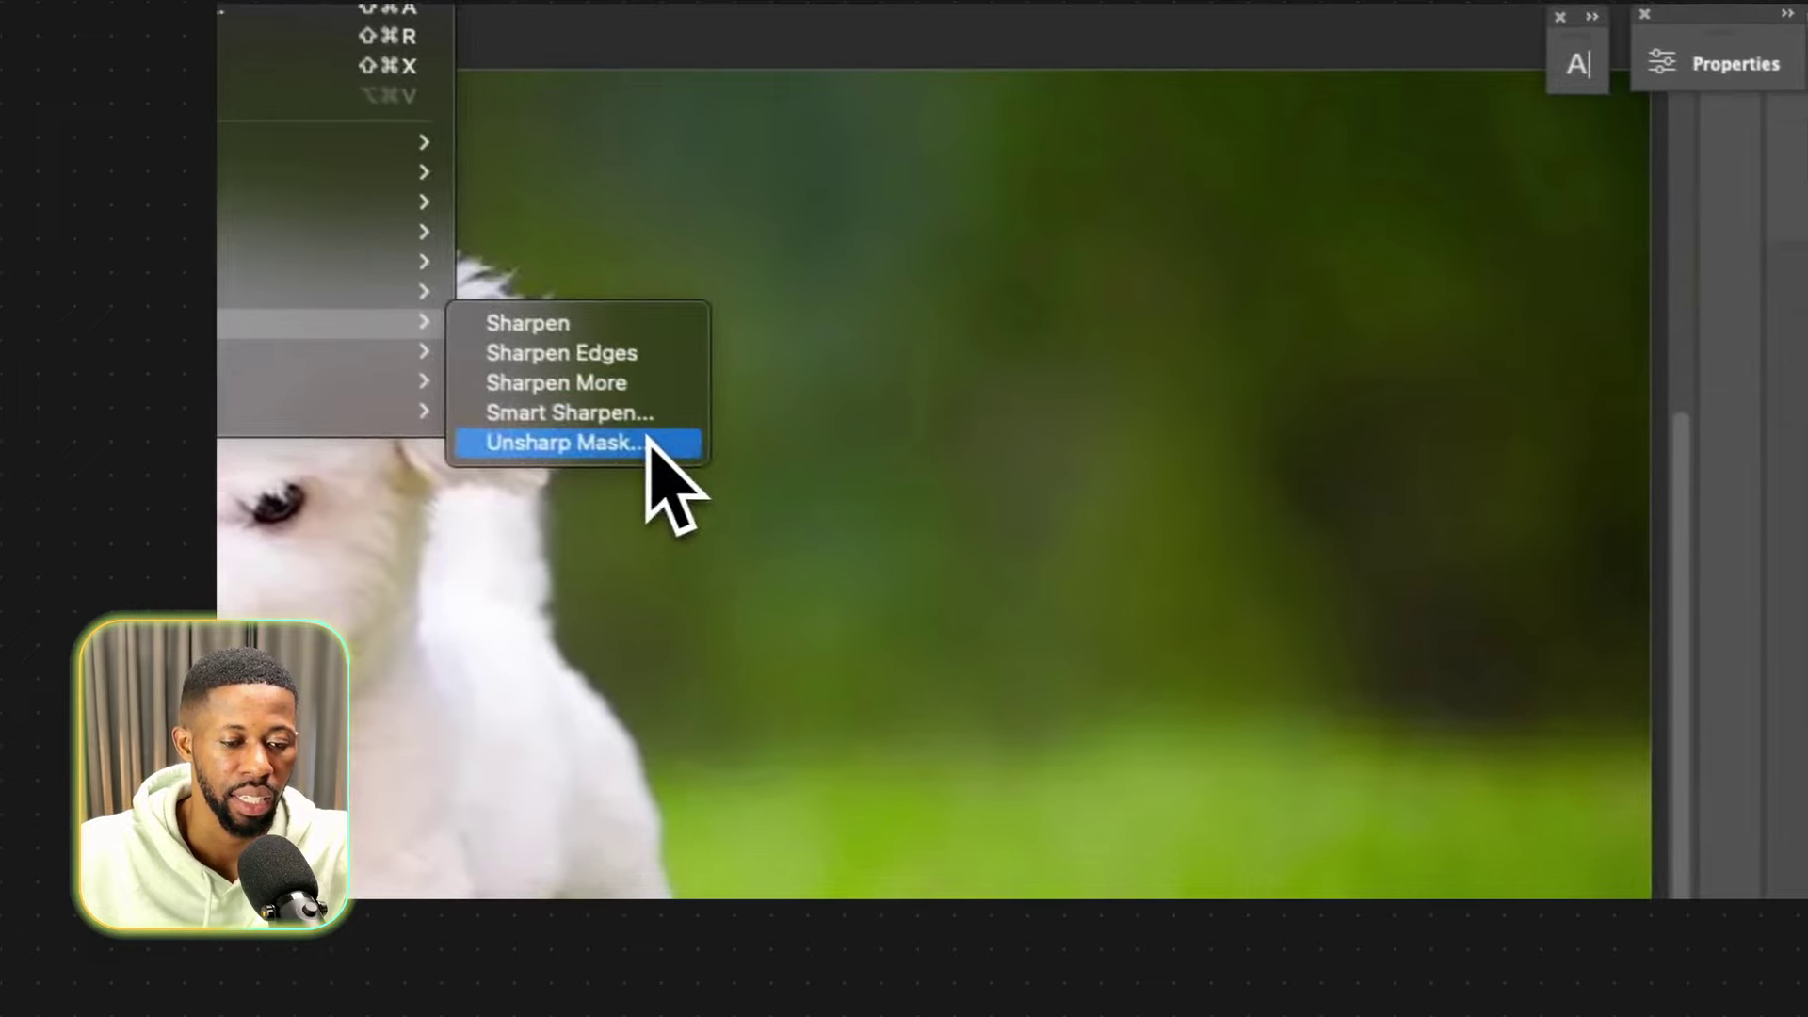
left_click(1236, 707)
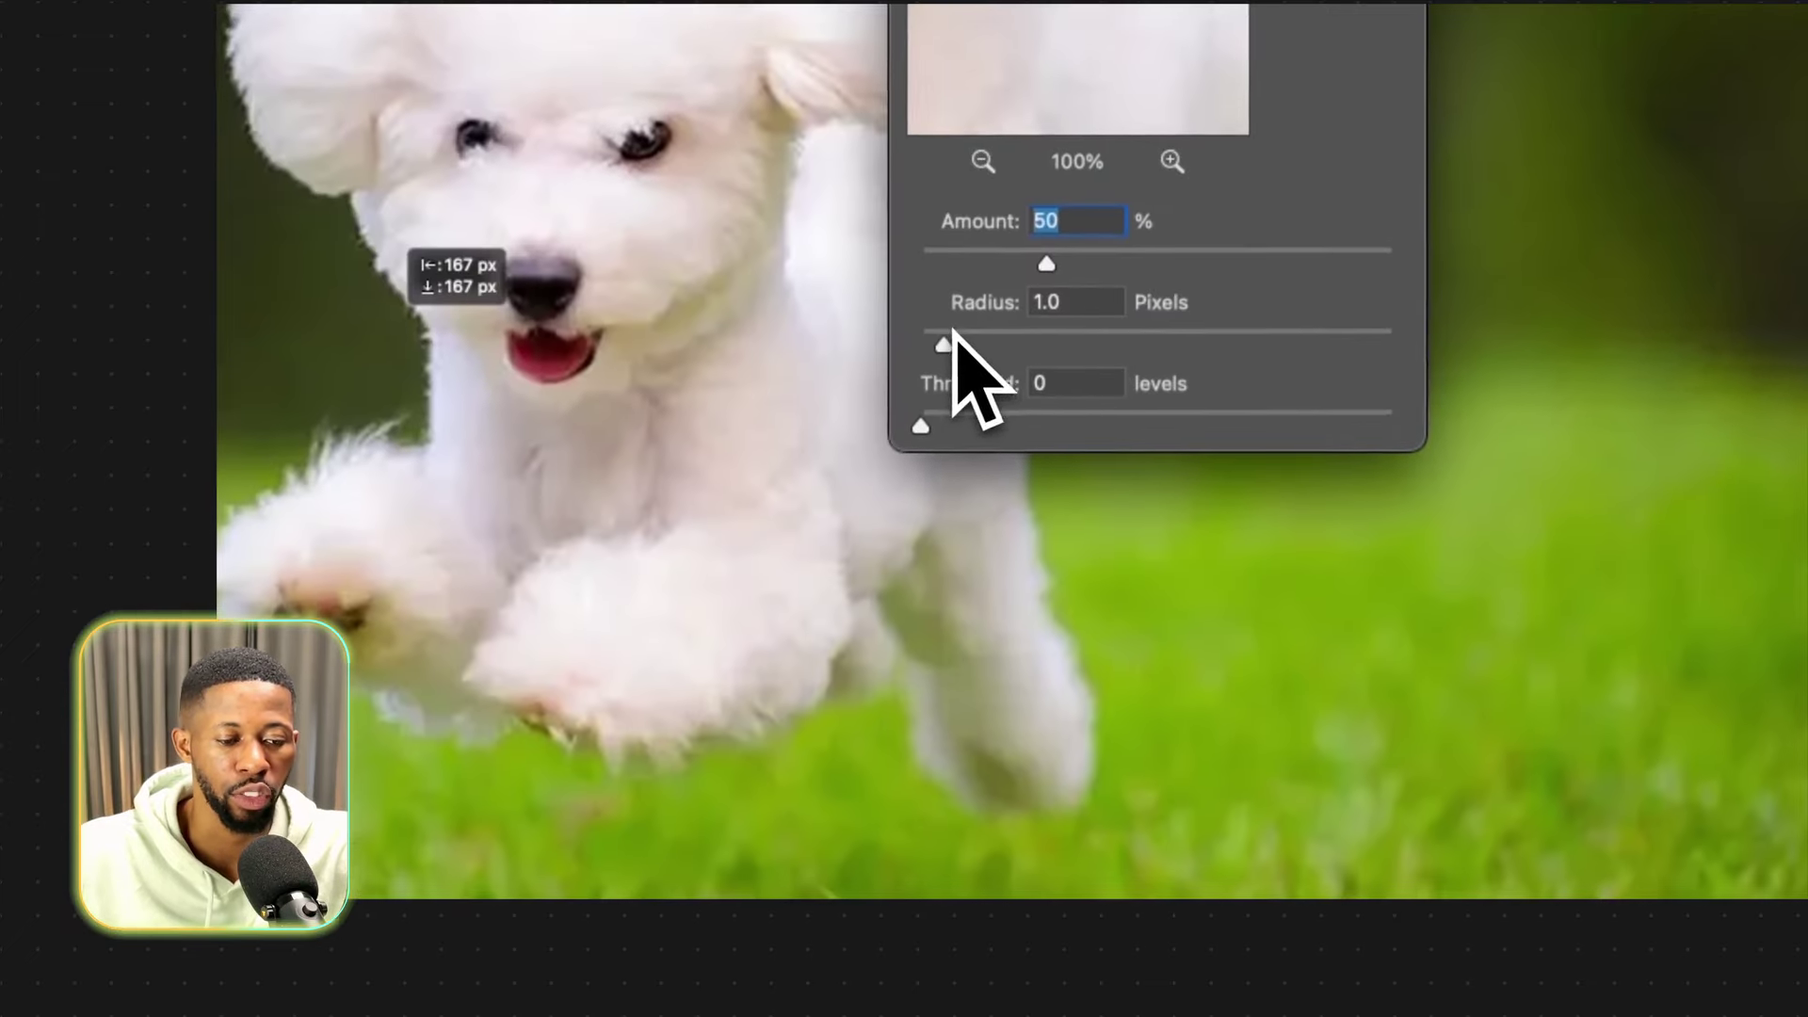
left_click_drag(561, 702, 566, 701)
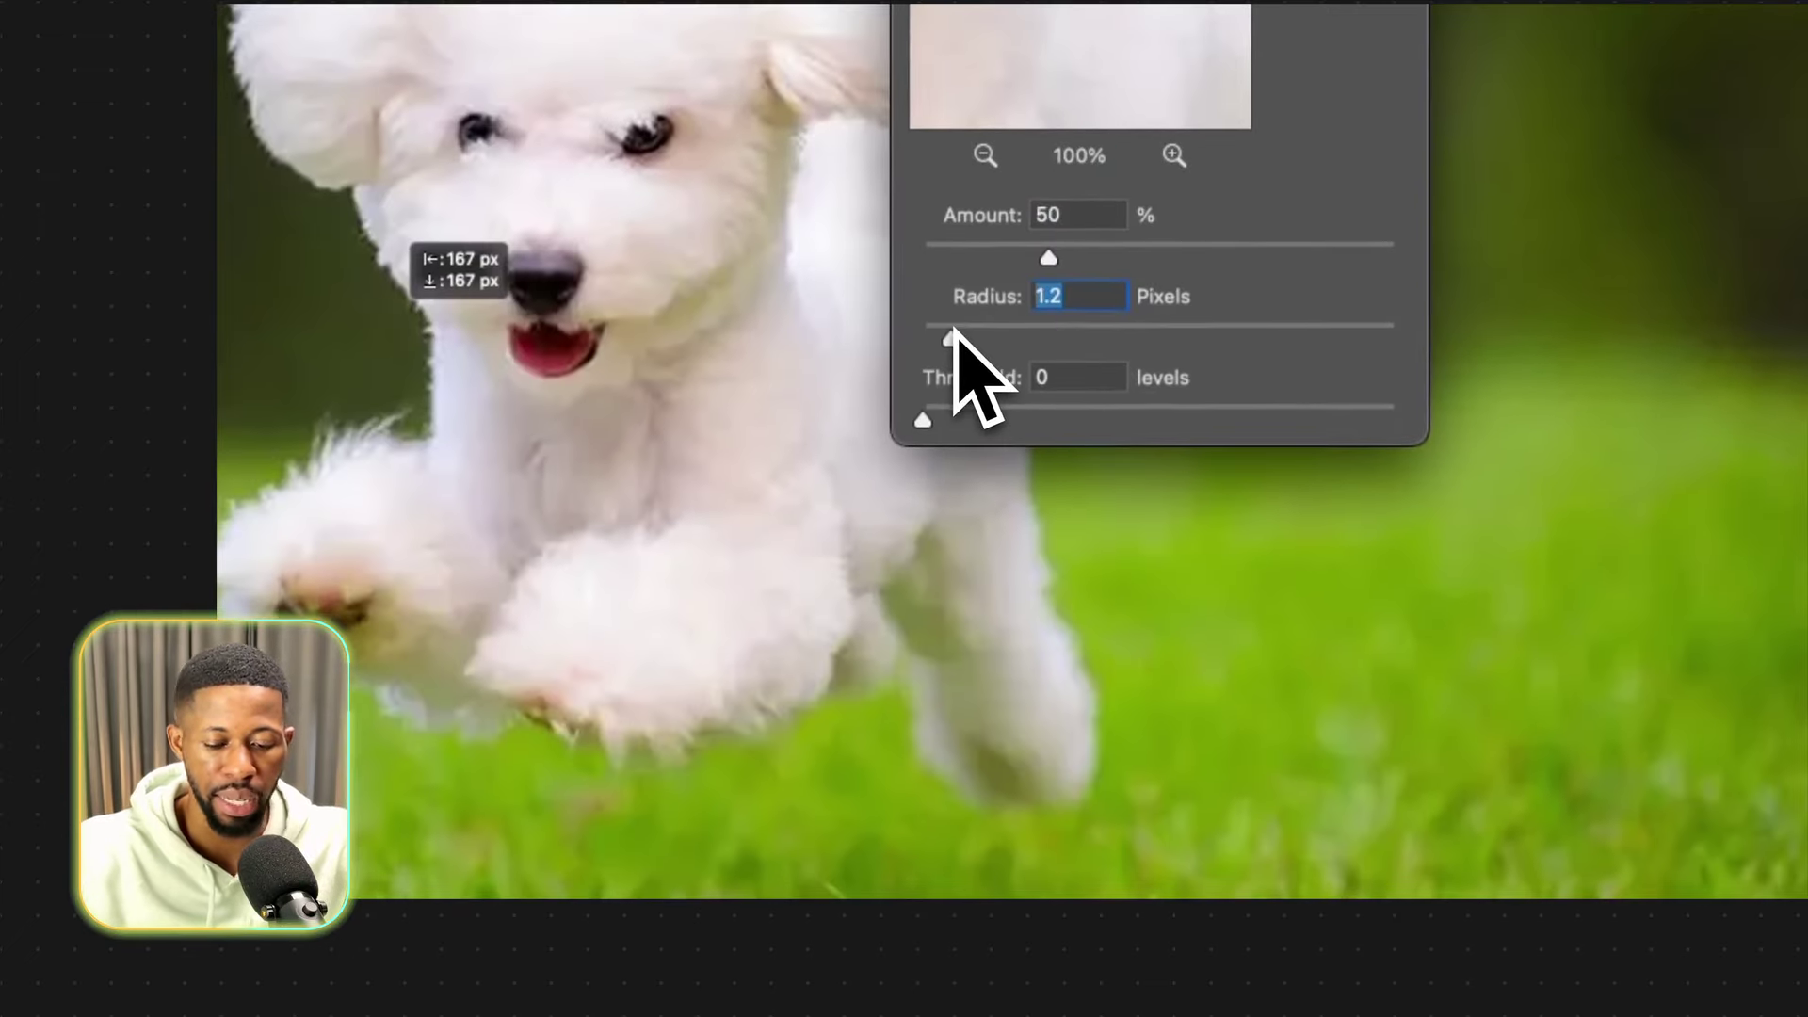
key("super+plus")
key("super+plus")
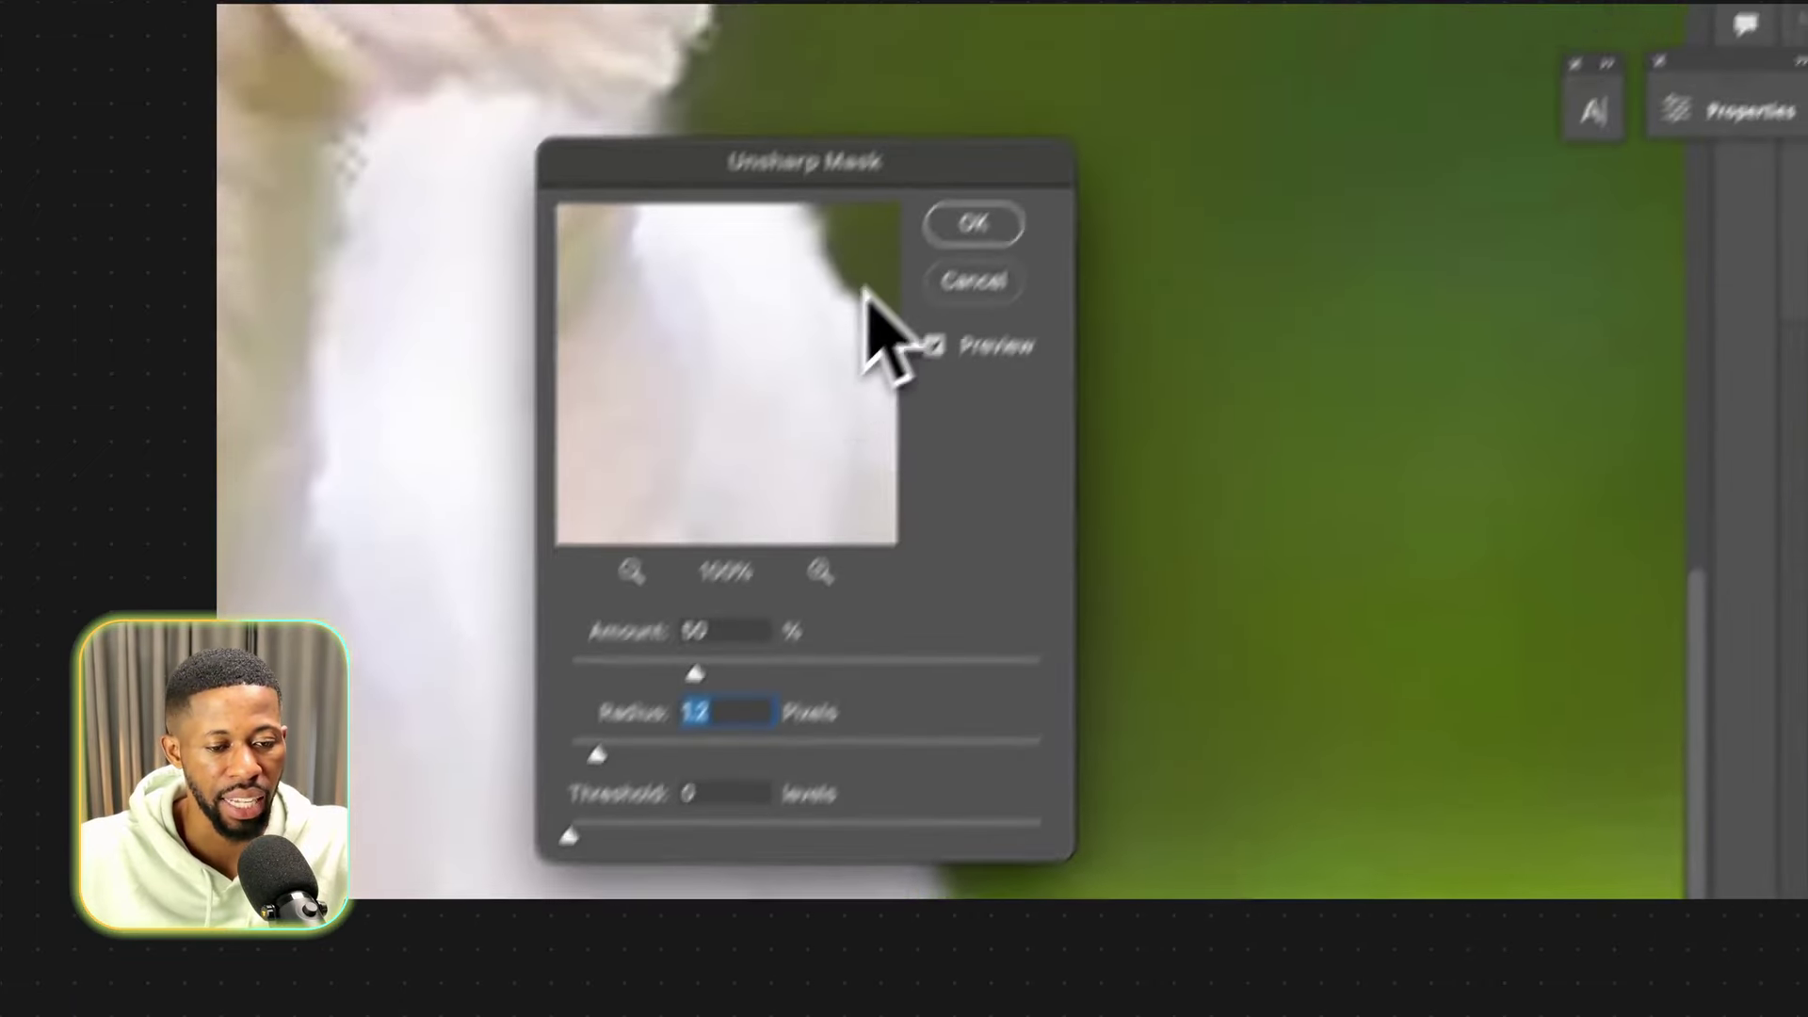
left_click(973, 222)
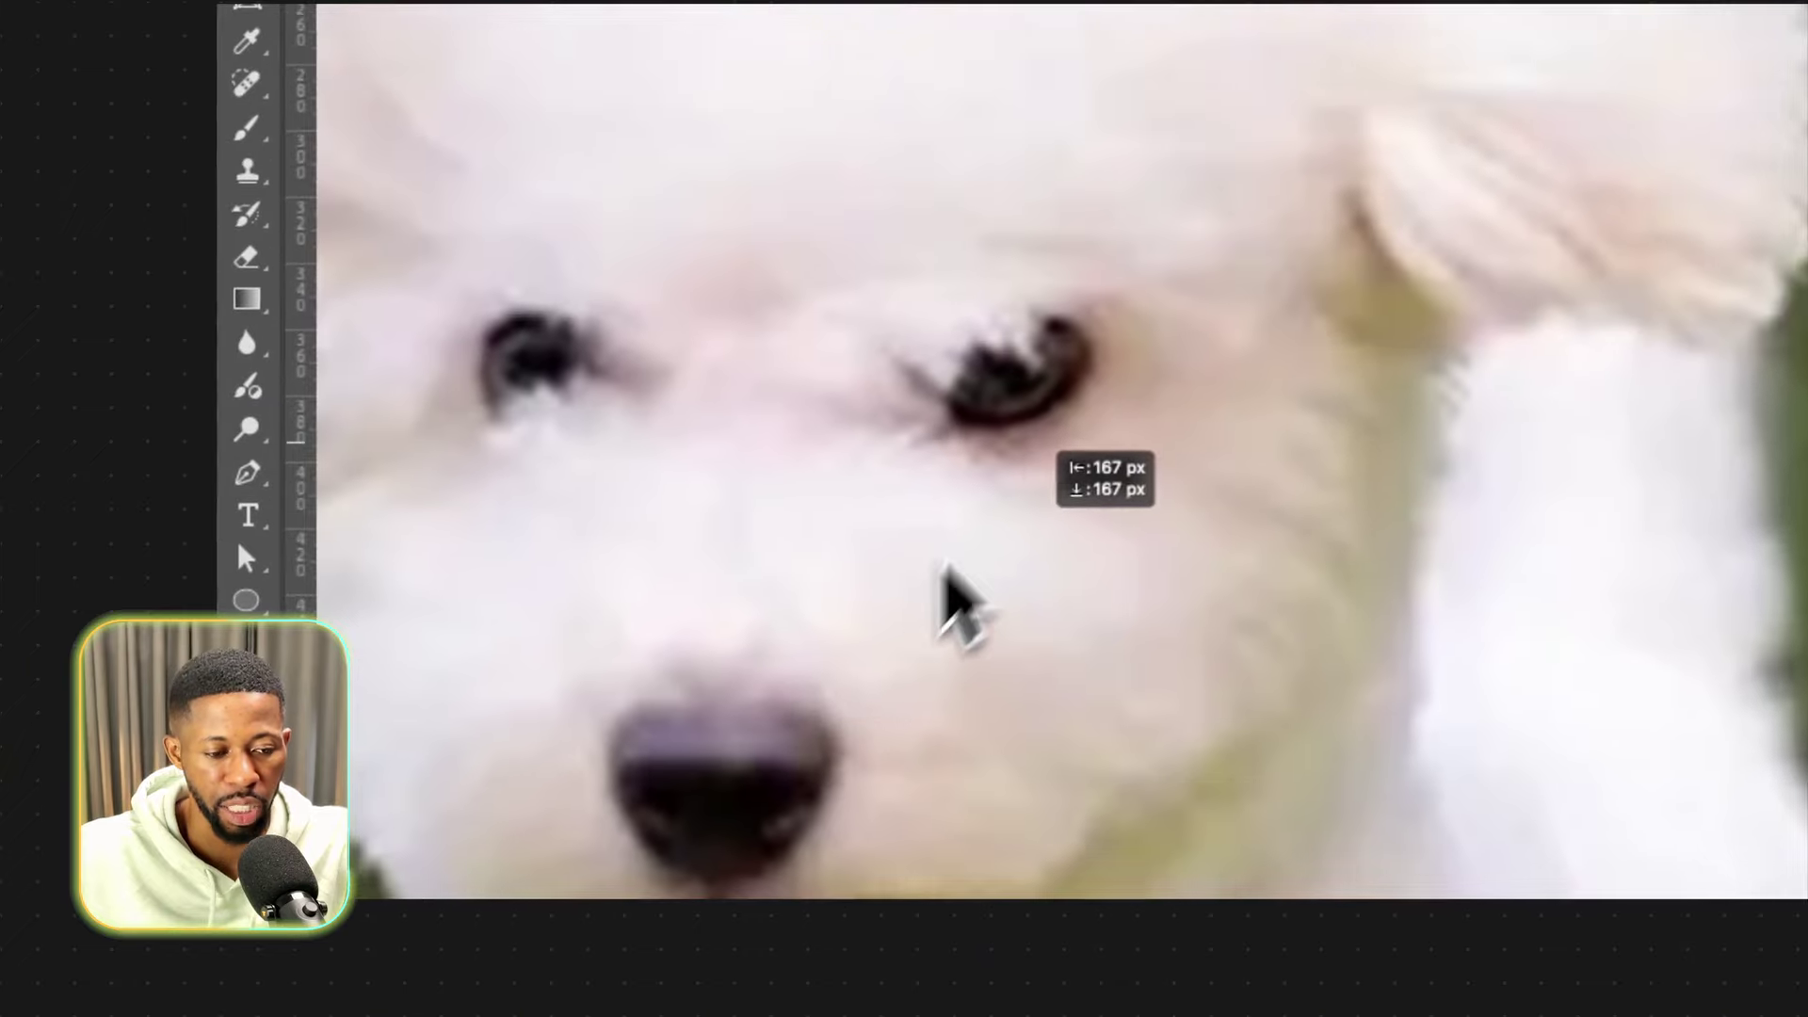
scroll(945, 565, "up", 4)
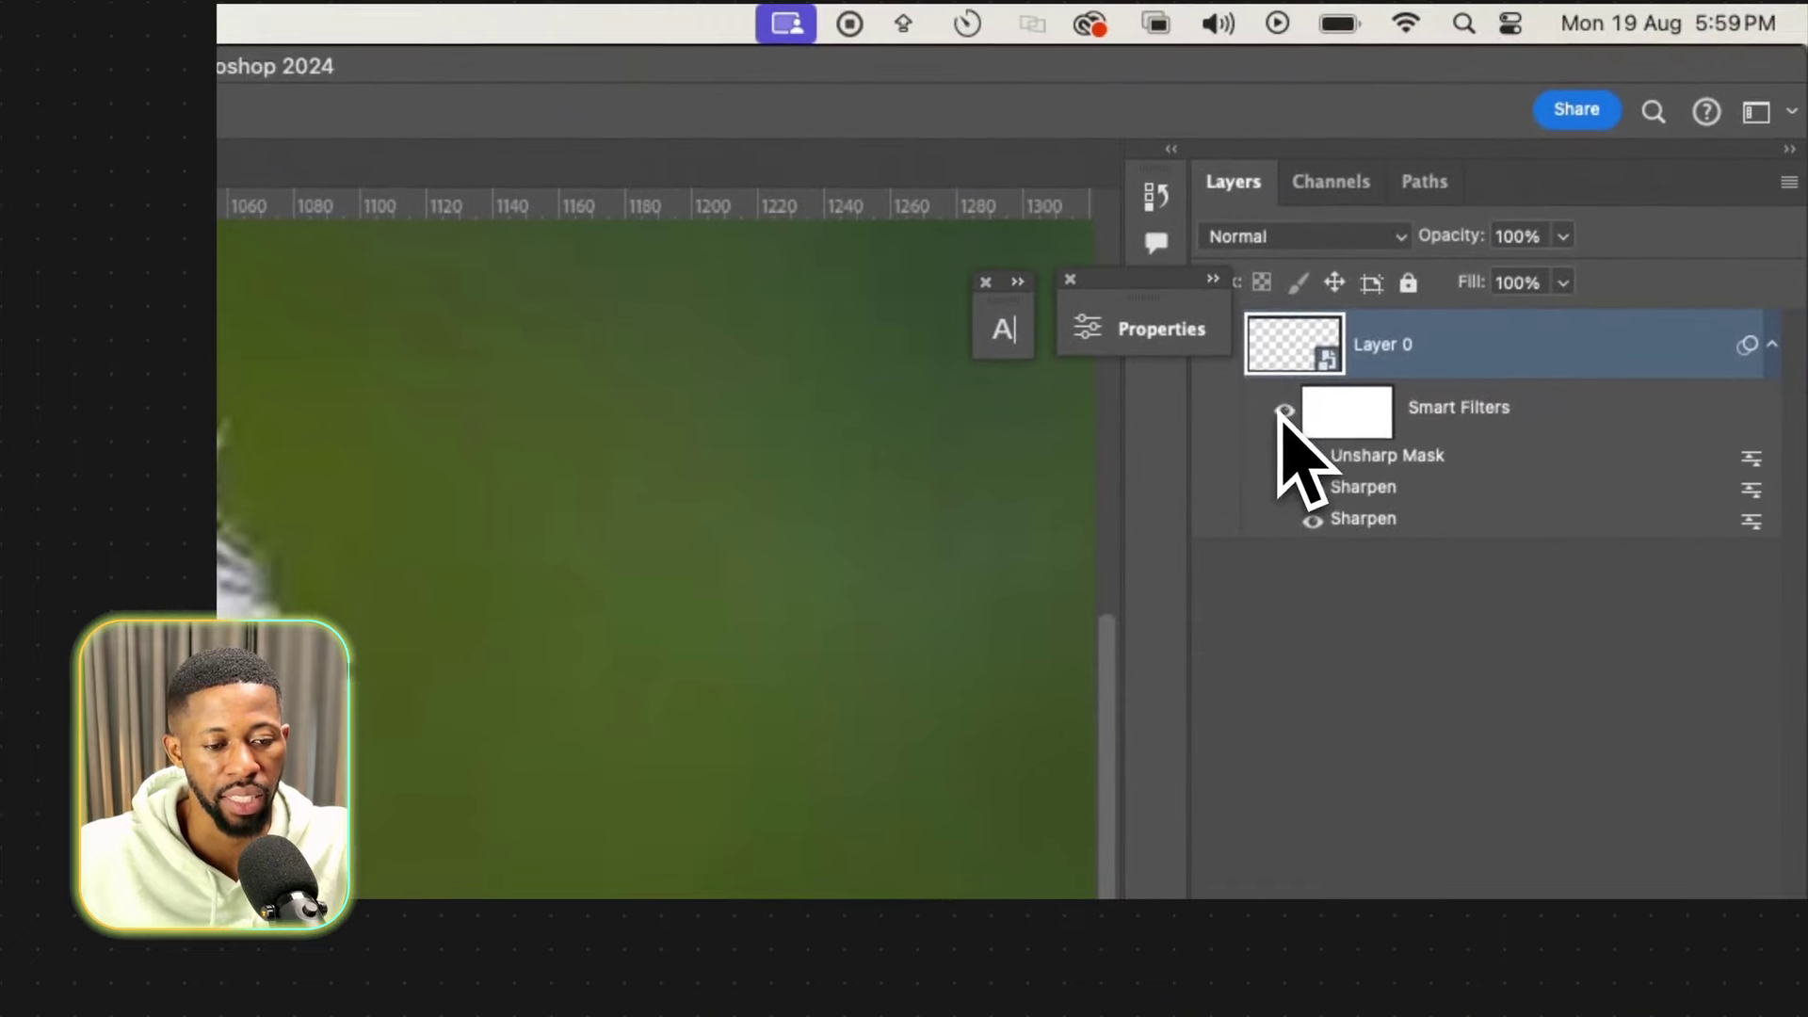
left_click(1285, 411)
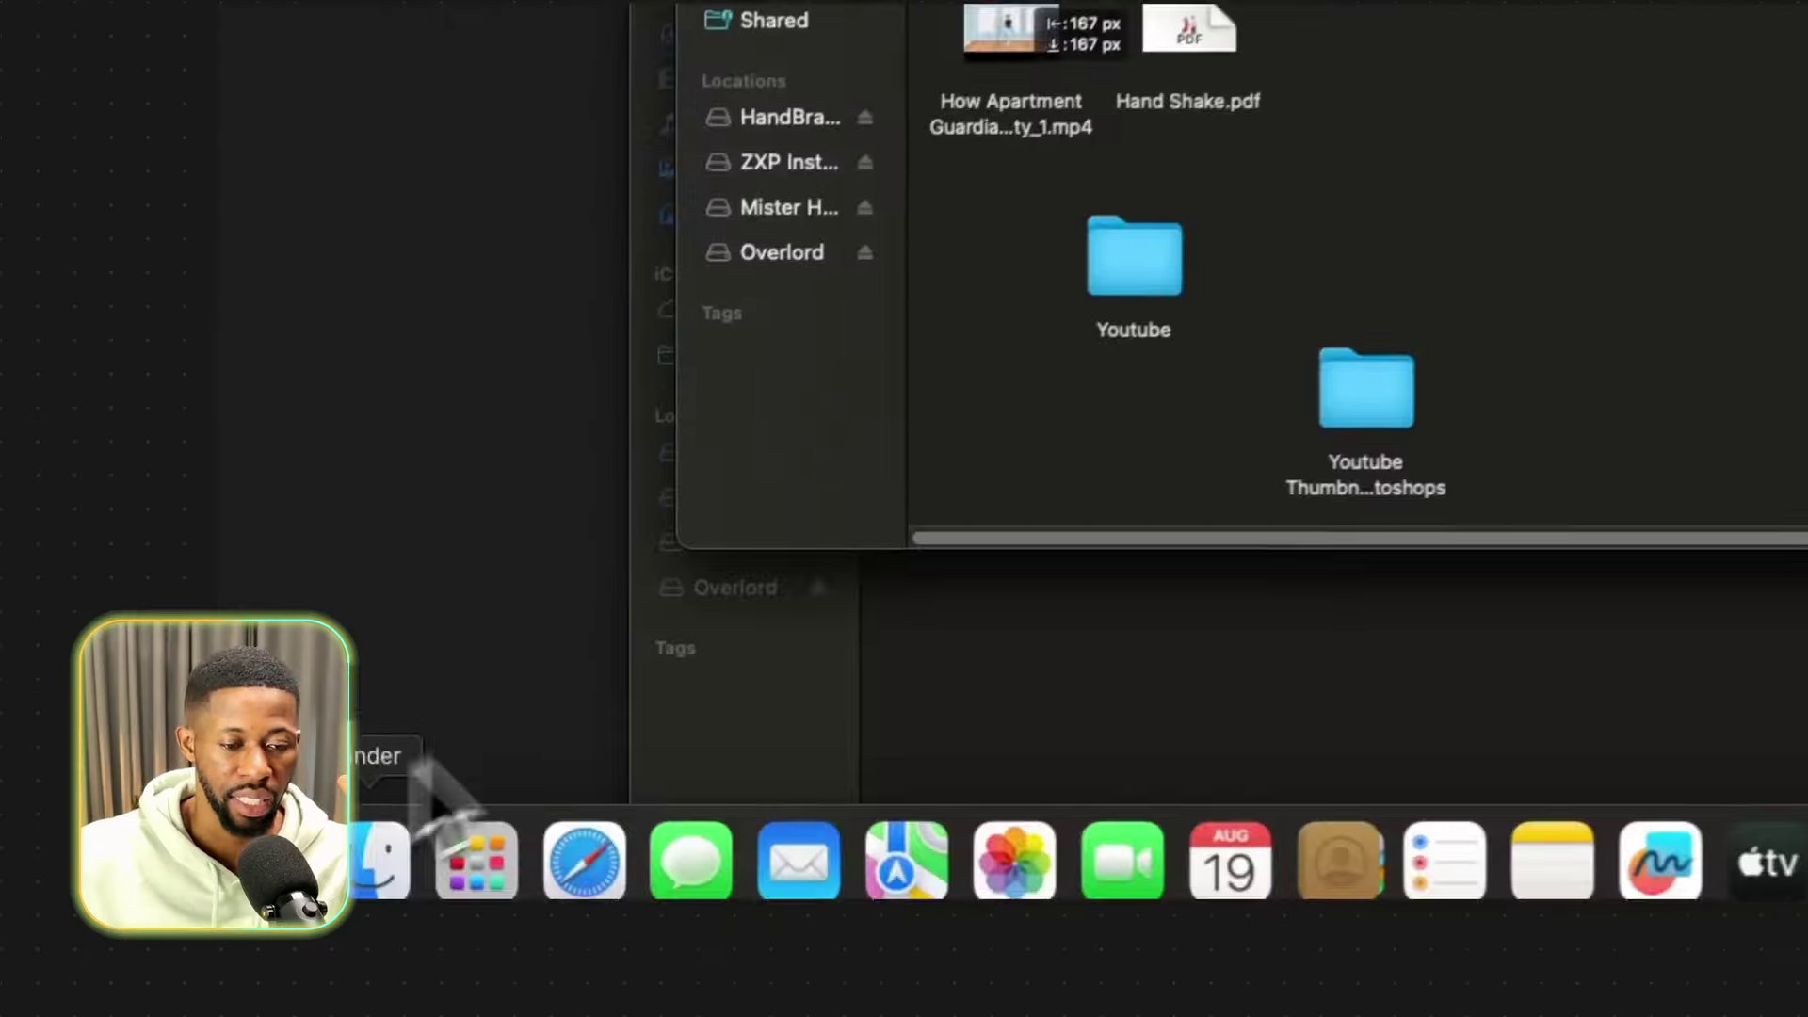
Open the original white dog image from the desktop folder in Photoshop again.
left_click_drag(1102, 202, 493, 537)
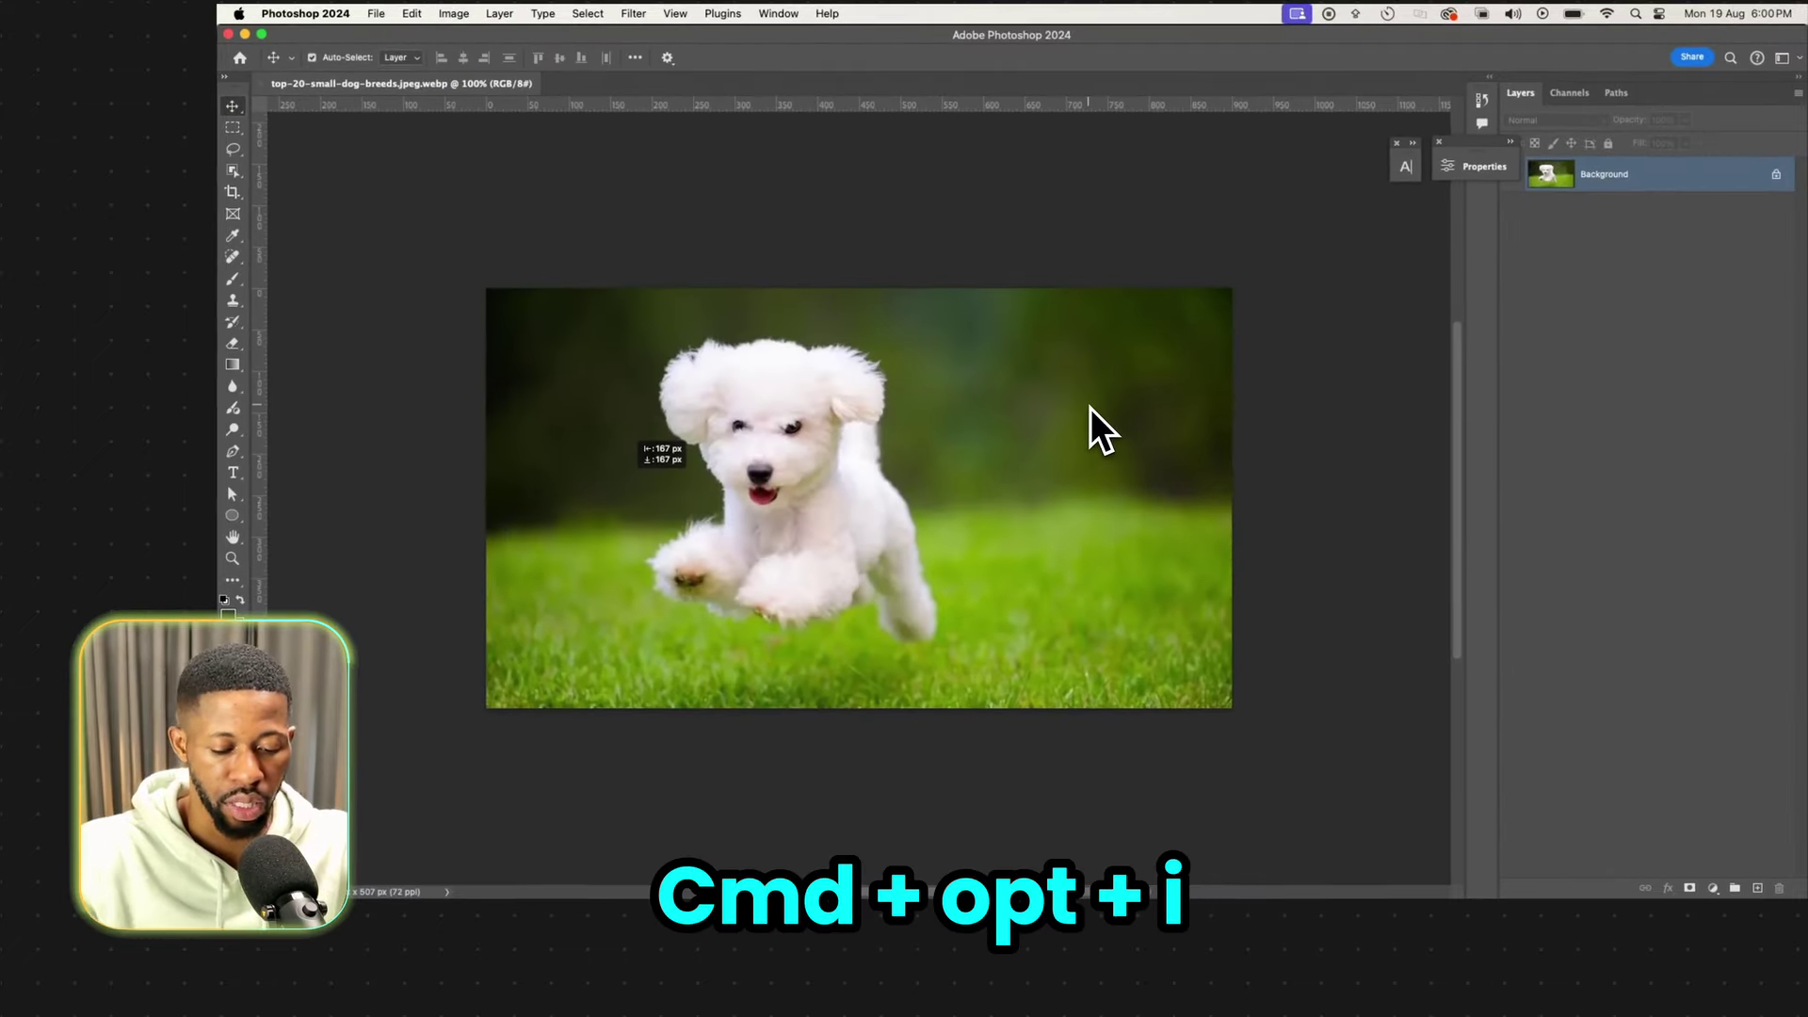
Check the dog image's dimensions in the Image Size dialog and close it without changes.
key("super+alt+i")
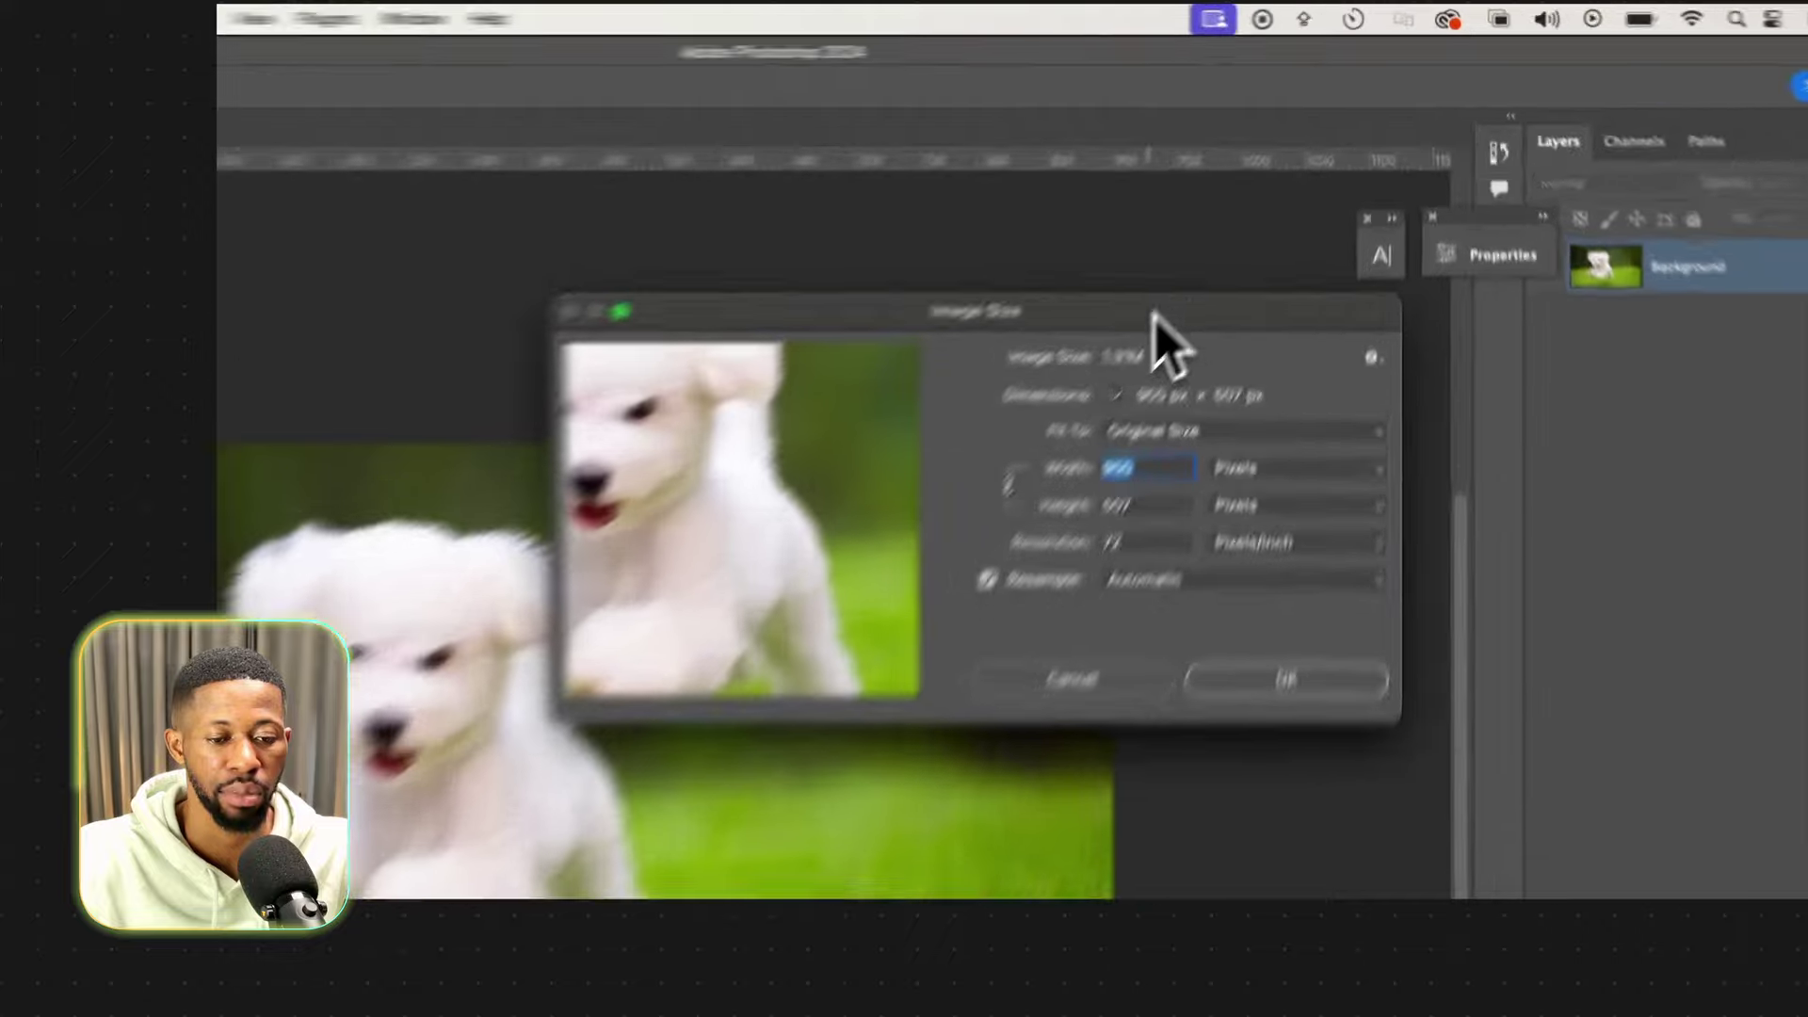
left_click_drag(1258, 202, 1205, 205)
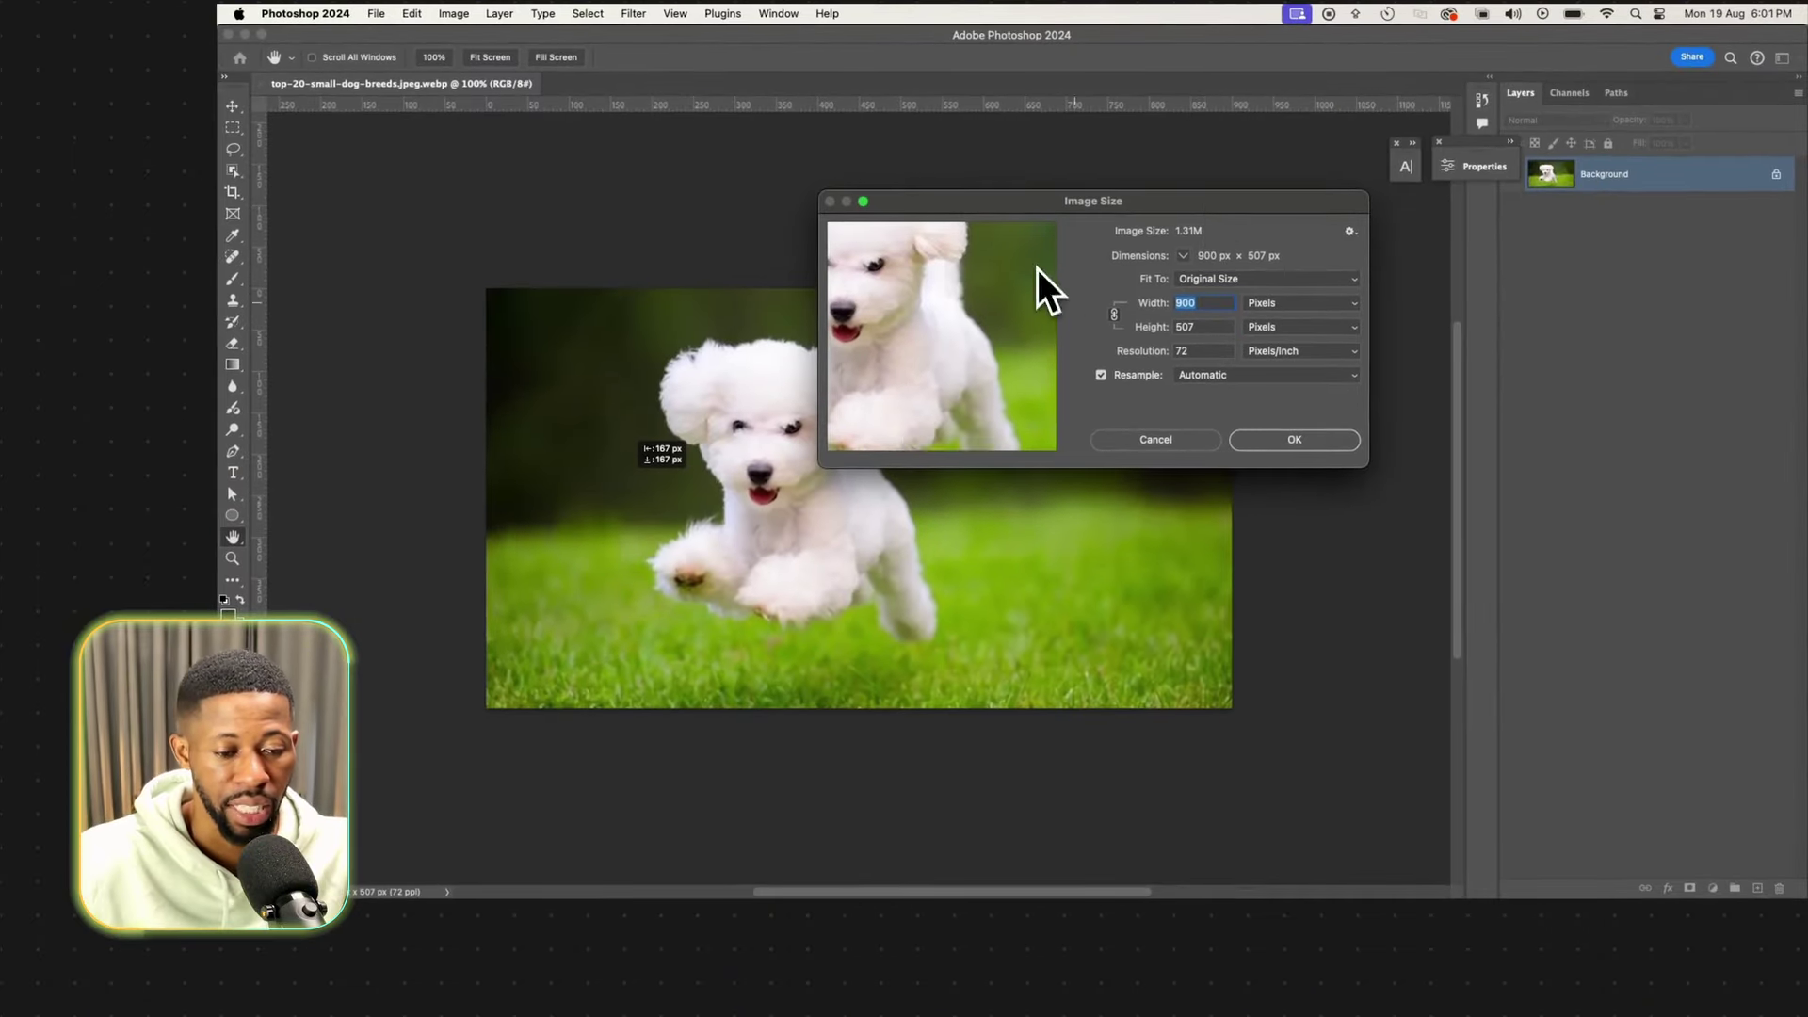
left_click(1200, 446)
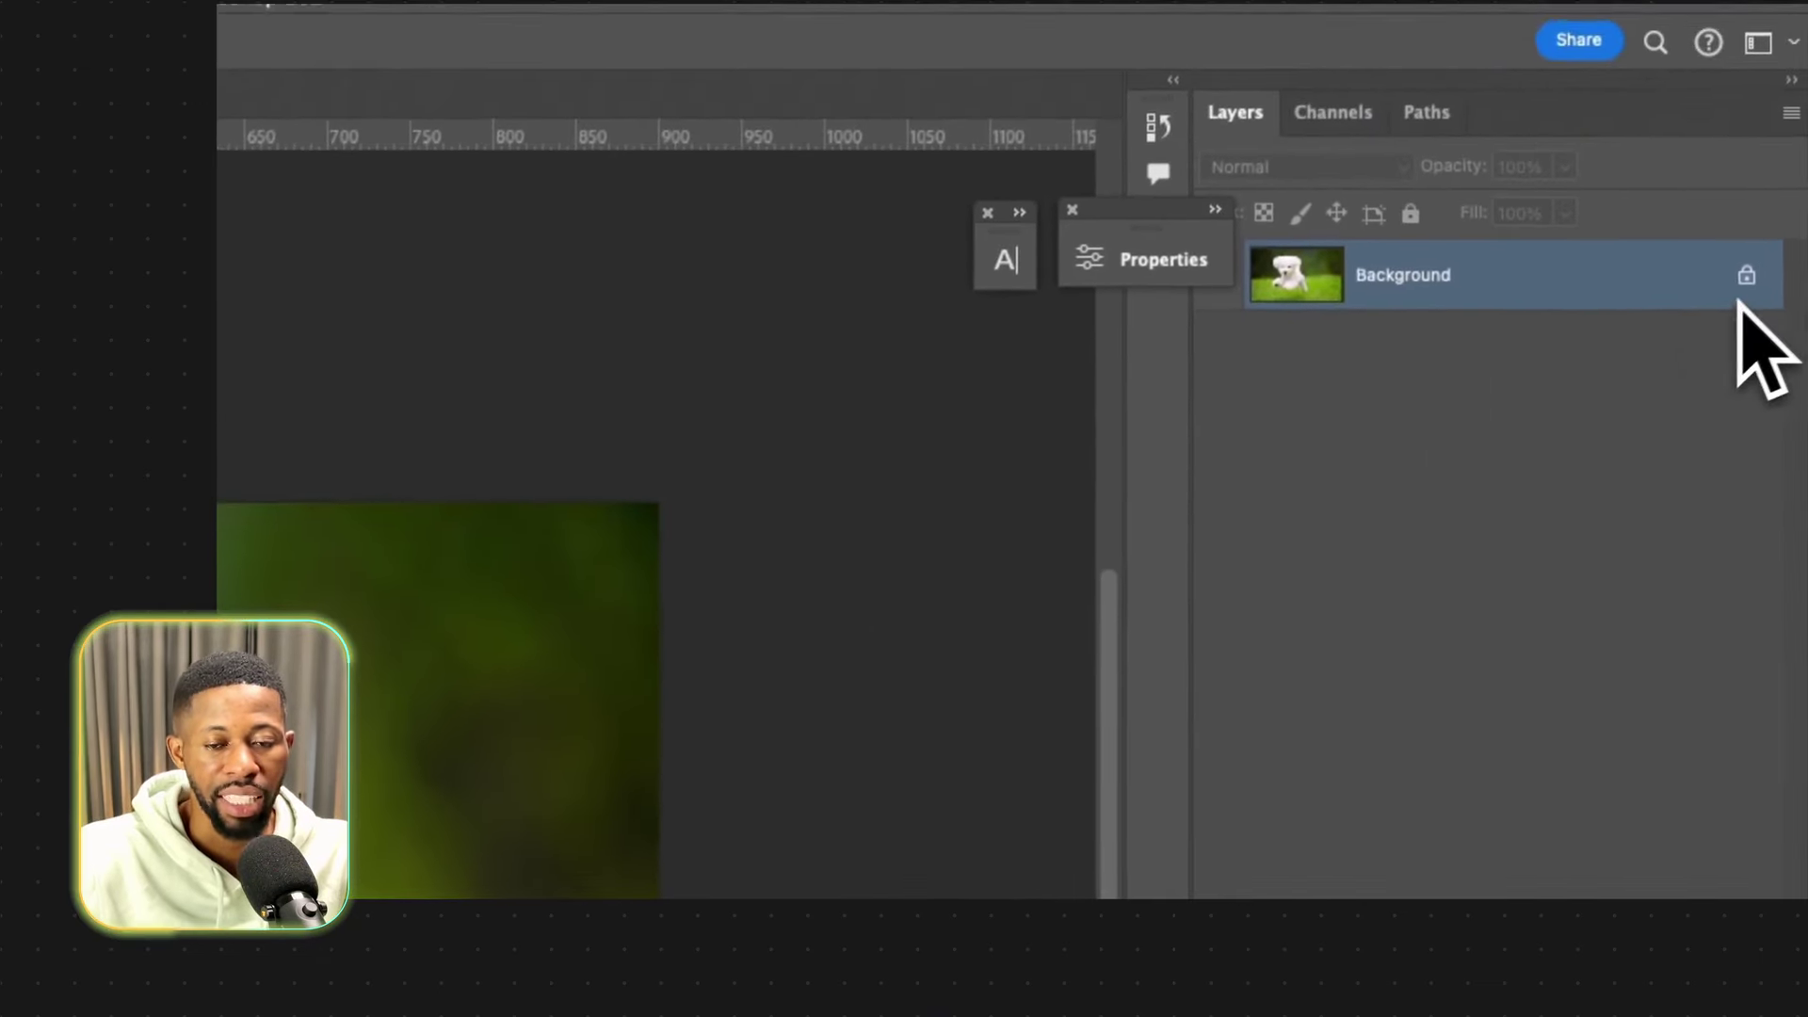
Convert the dog's background layer to a smart object and scale it down into the canvas's lower-left corner.
right_click(1537, 283)
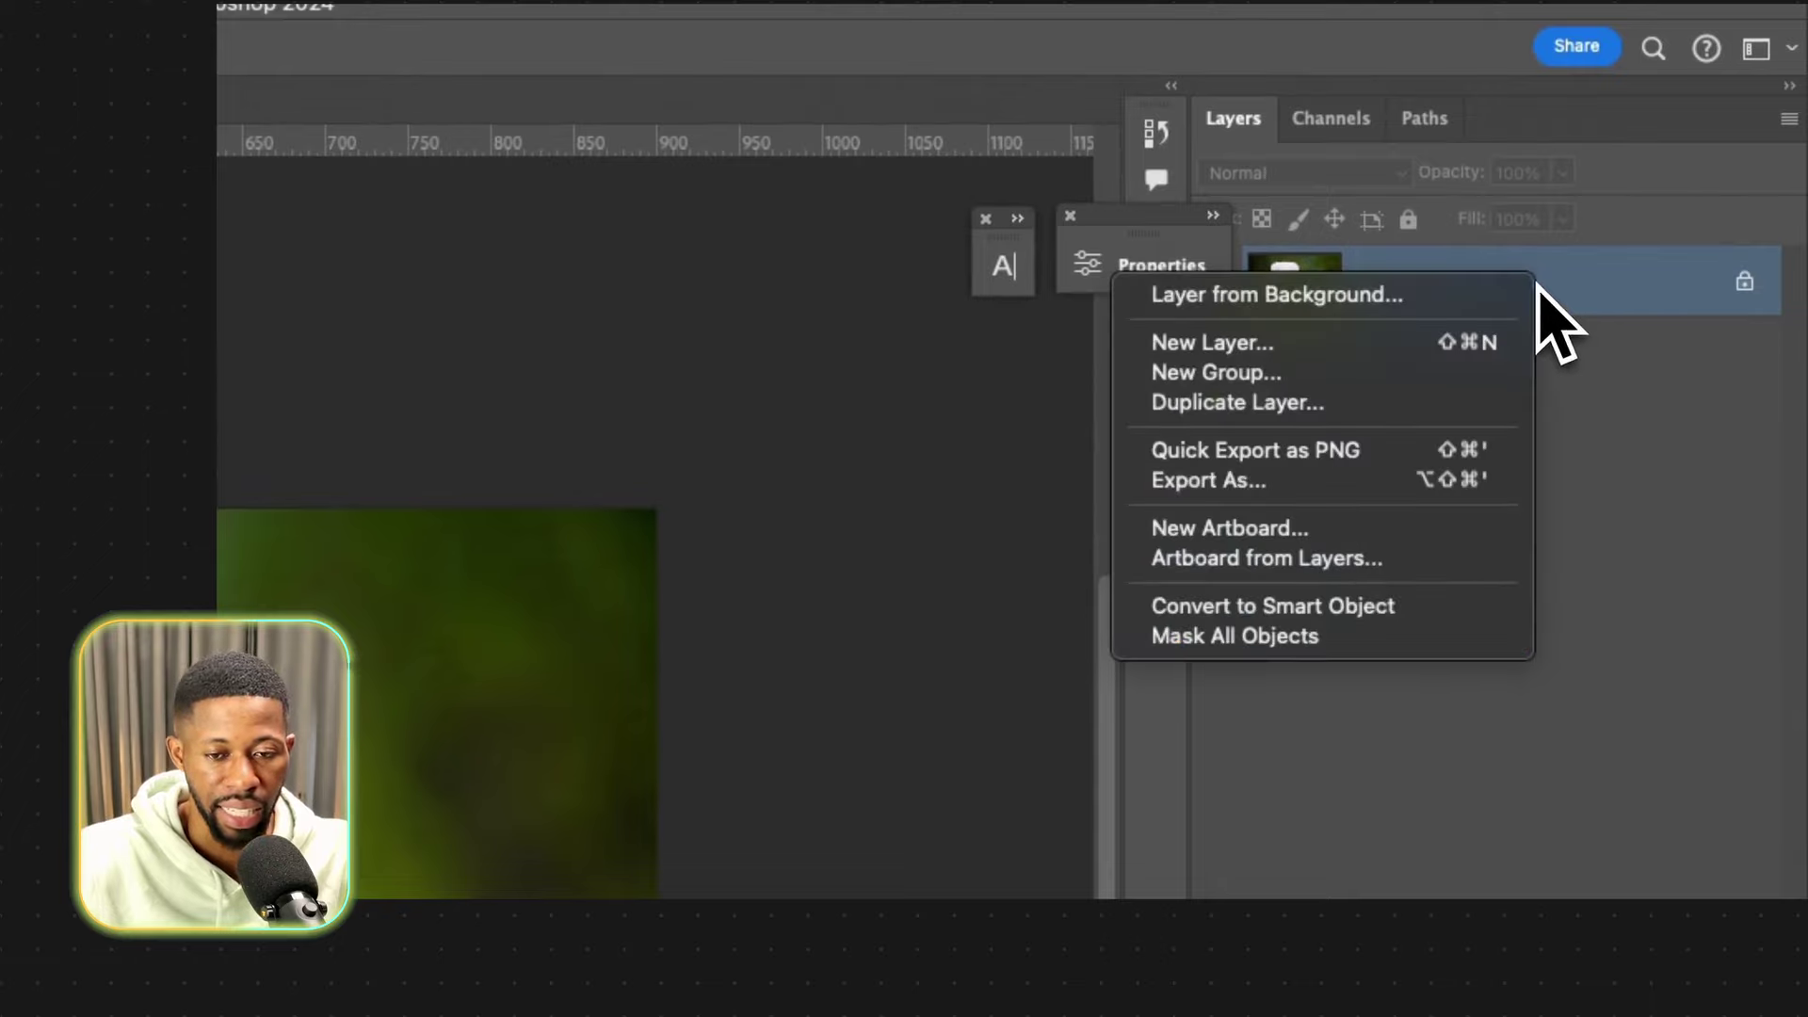
left_click(1332, 608)
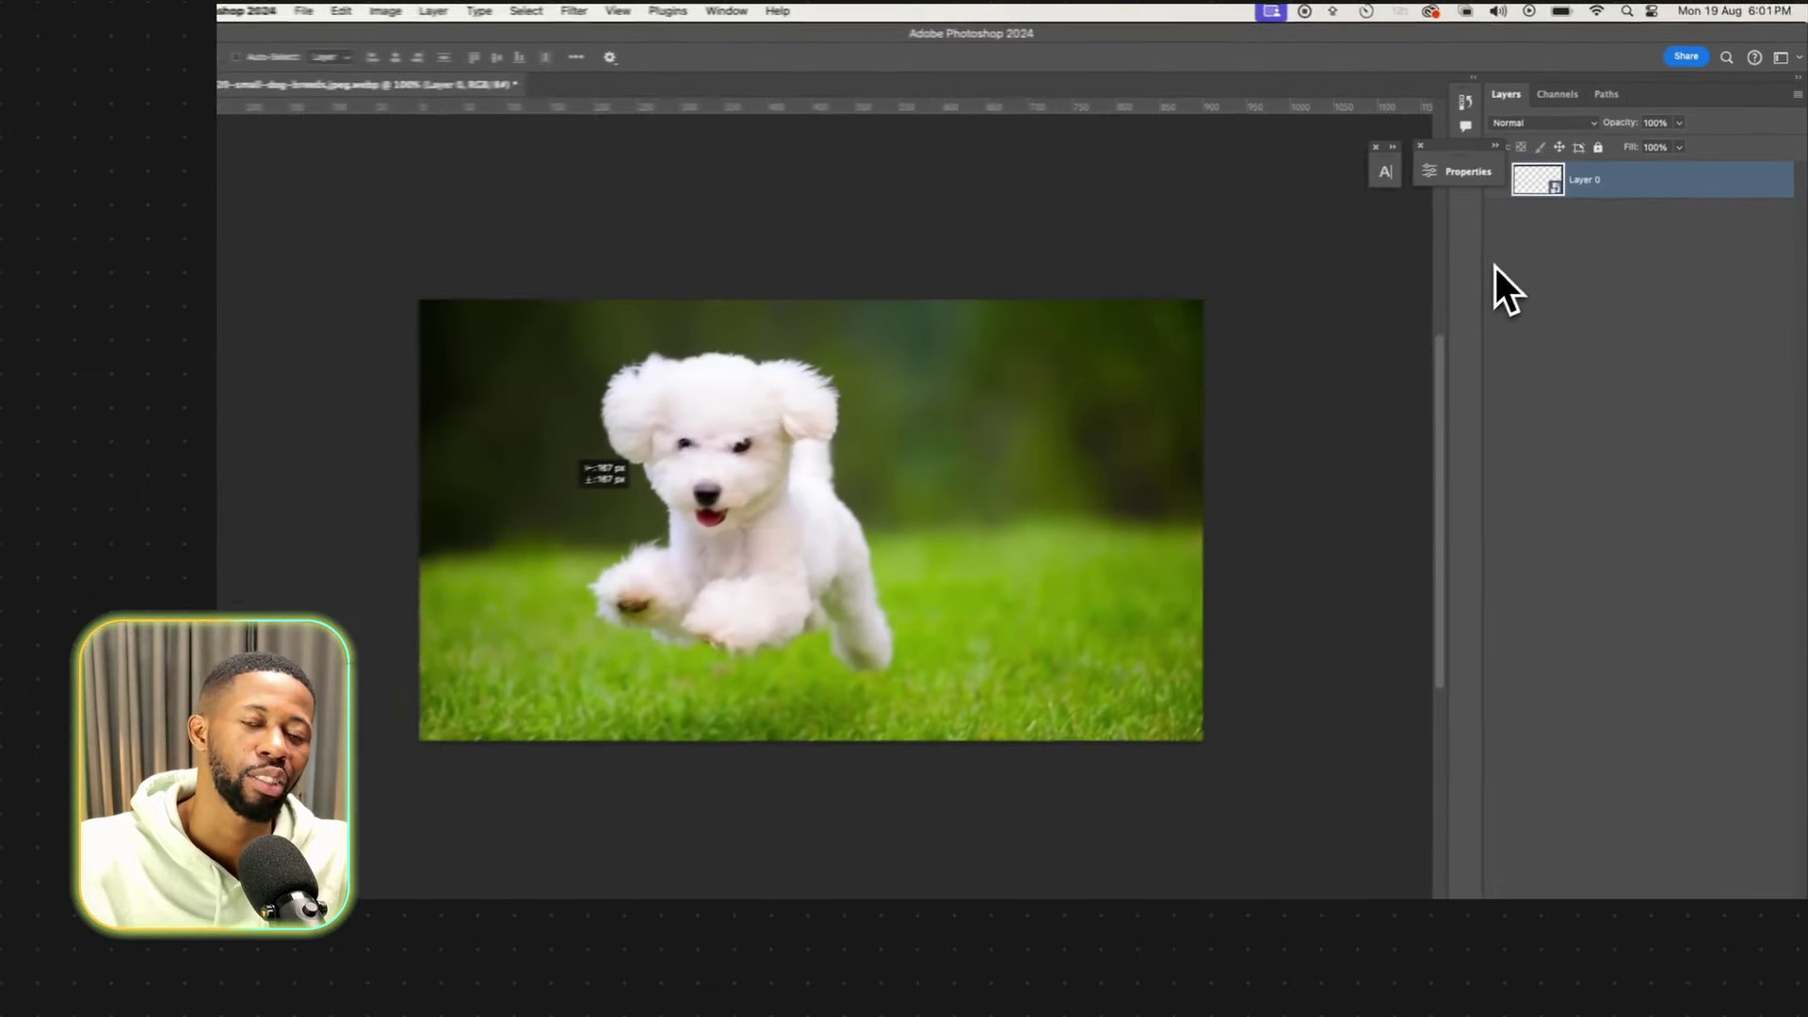
key("super+t")
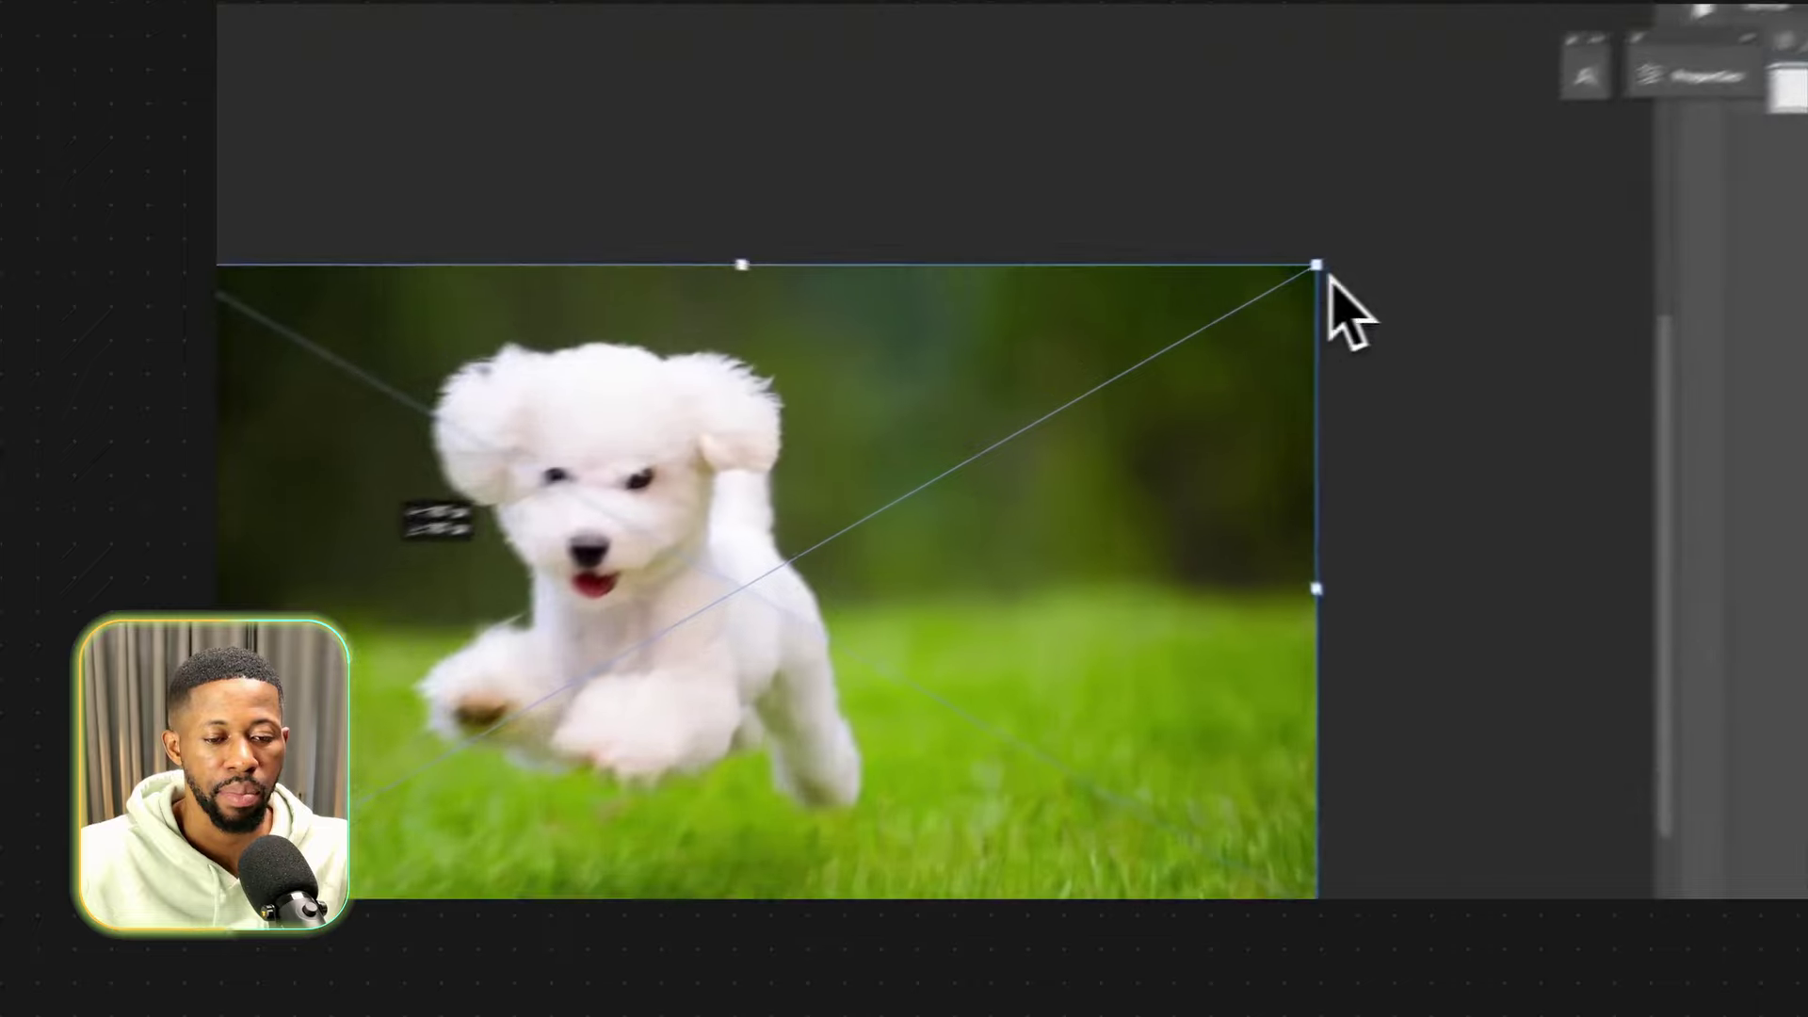
left_click_drag(1232, 288, 727, 566)
left_click_drag(649, 626, 815, 680)
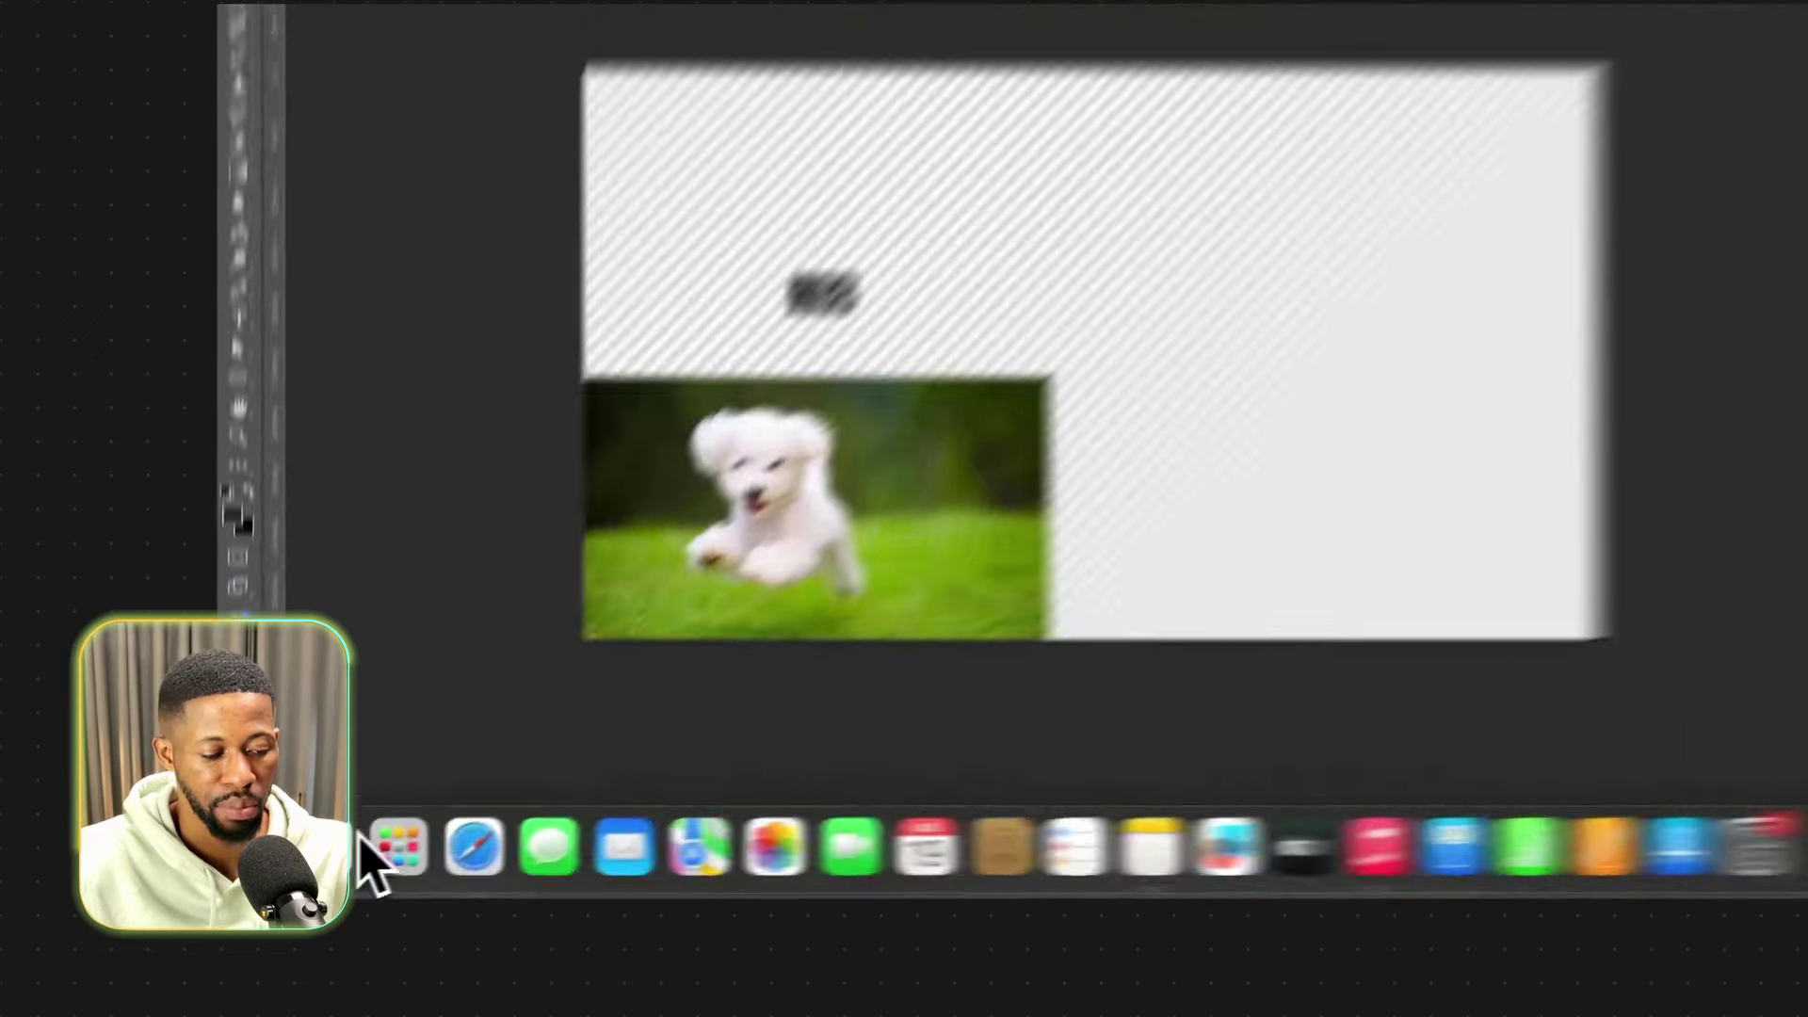
Place the original small dog breeds image file from Finder into the open document as a new layer.
left_click(315, 857)
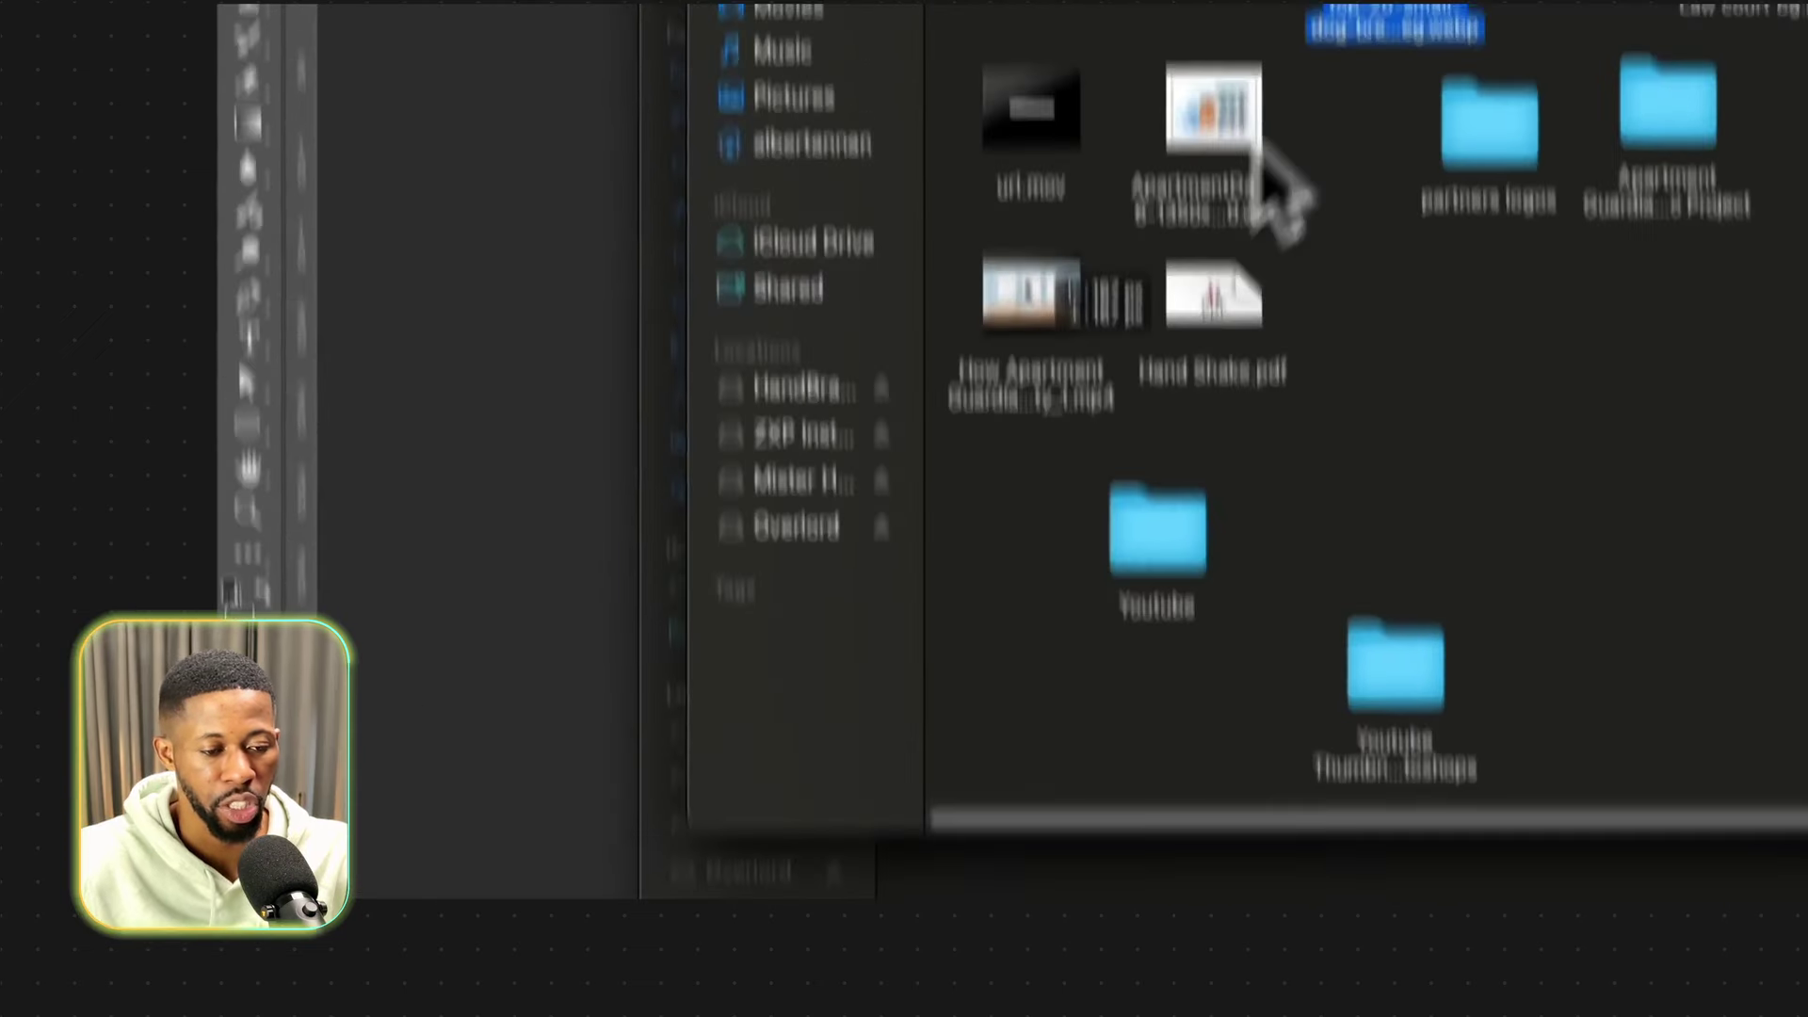
left_click_drag(1394, 188, 1414, 212)
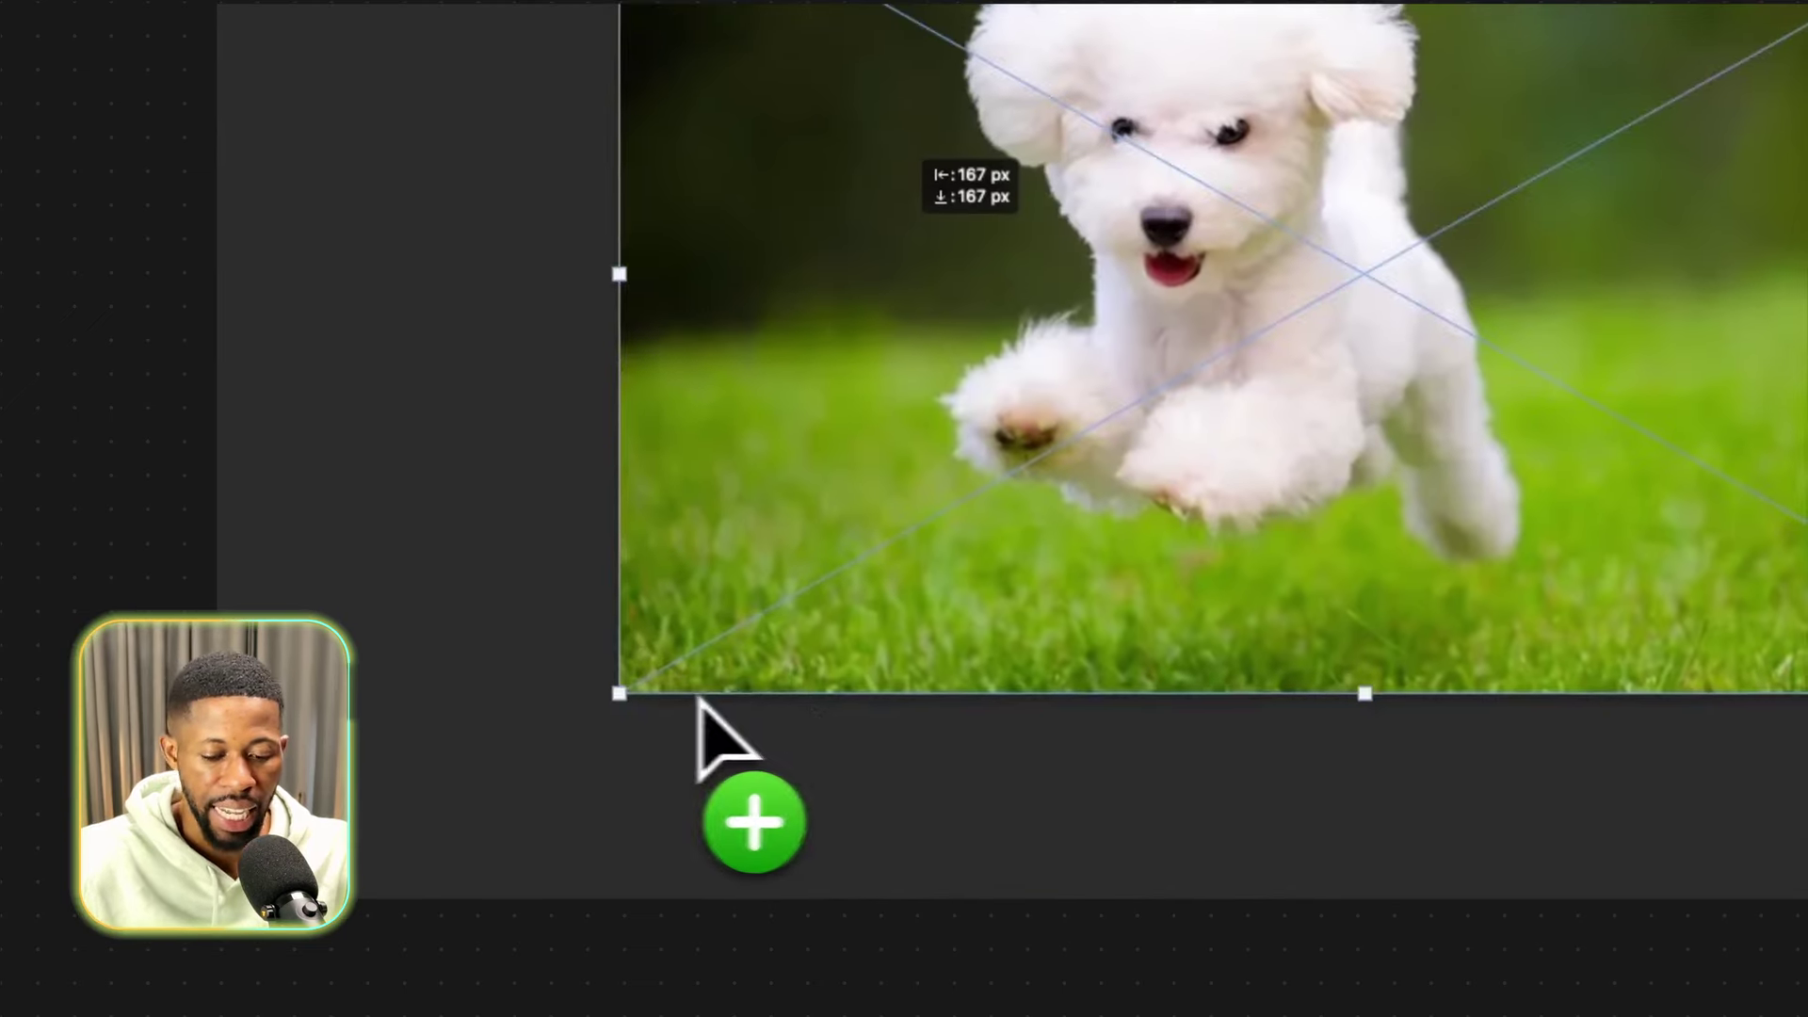
left_click_drag(718, 735, 636, 729)
Shrink the placed dog image into the canvas's upper-right corner, and scale it back up to almost full canvas size.
key("super+t")
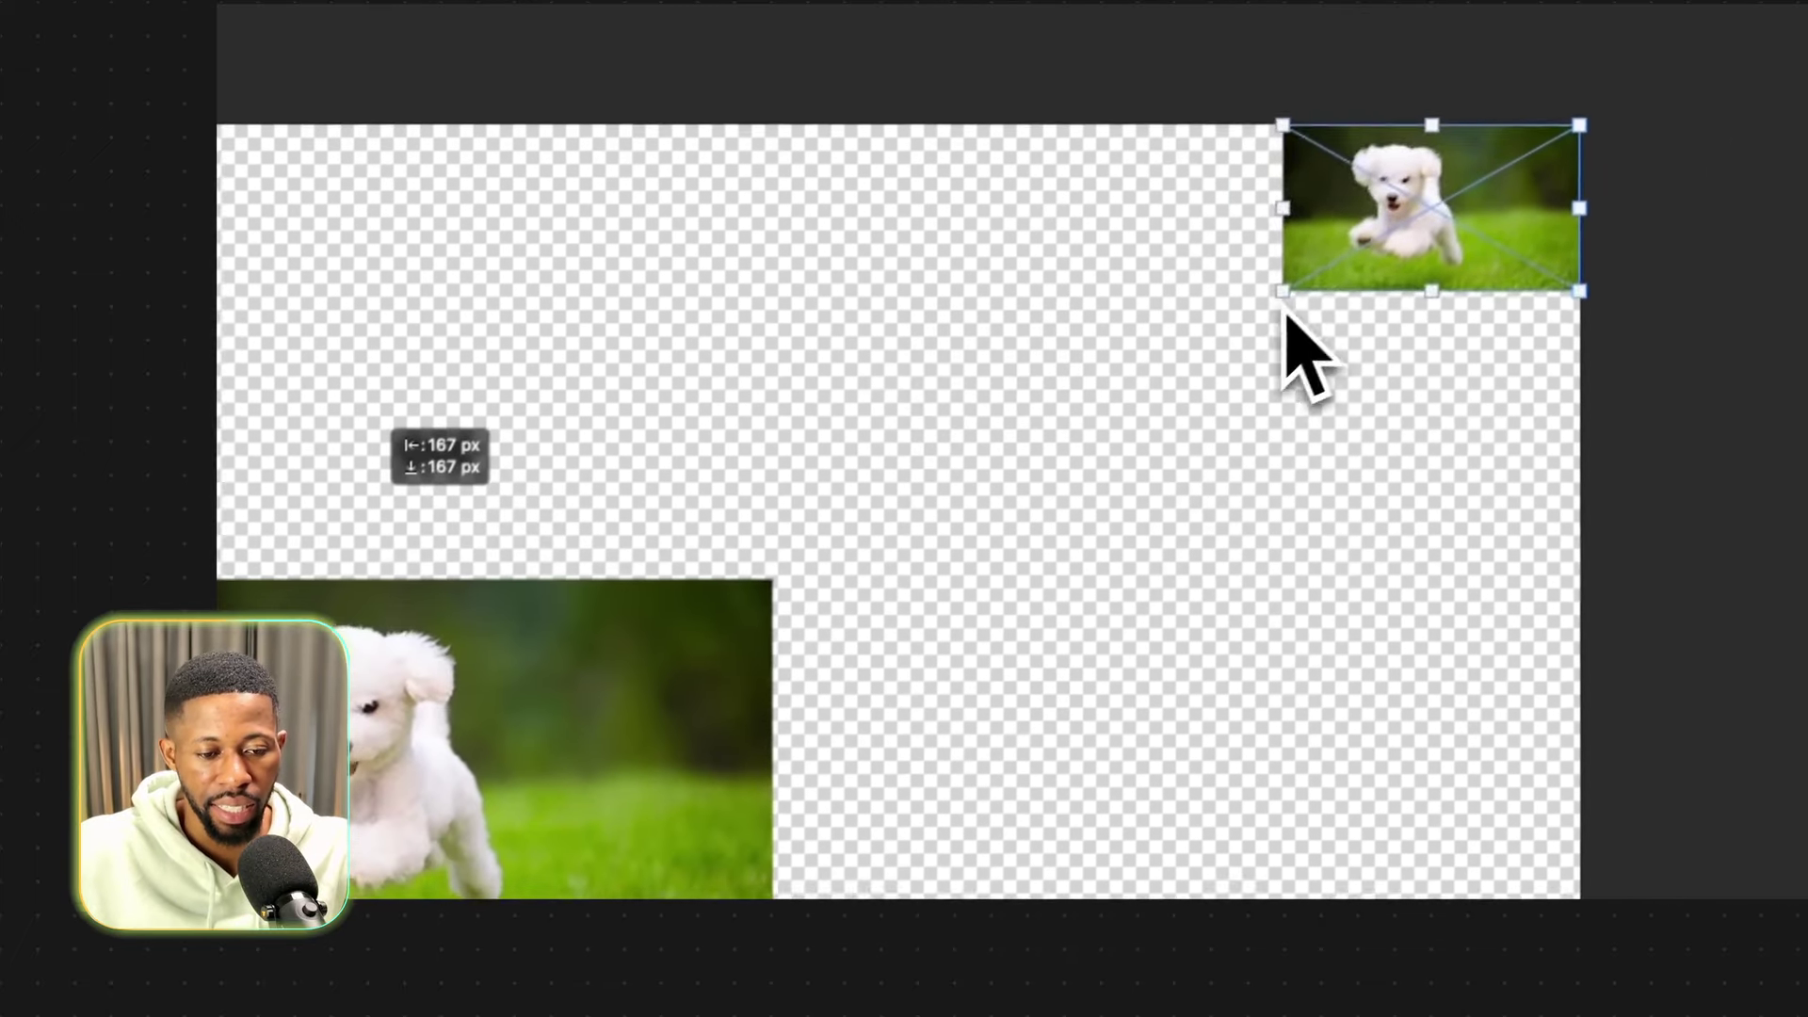
left_click_drag(1066, 589, 570, 646)
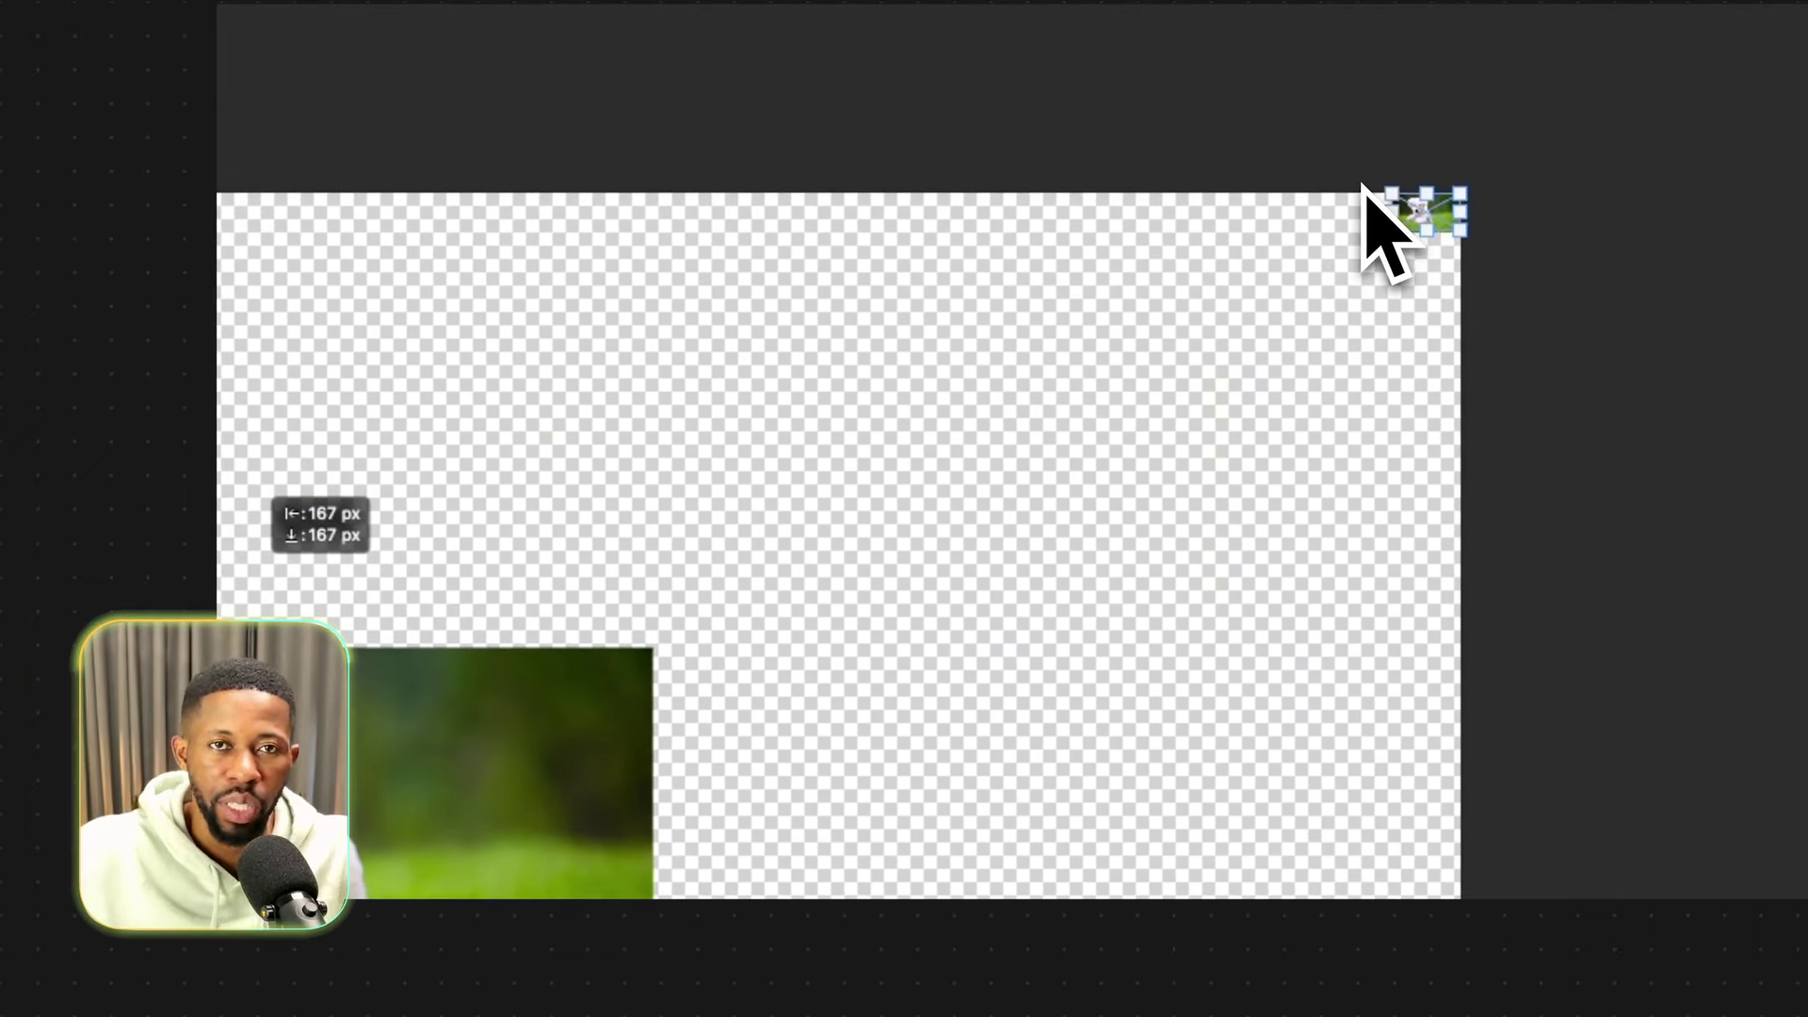
left_click_drag(1392, 230, 215, 887)
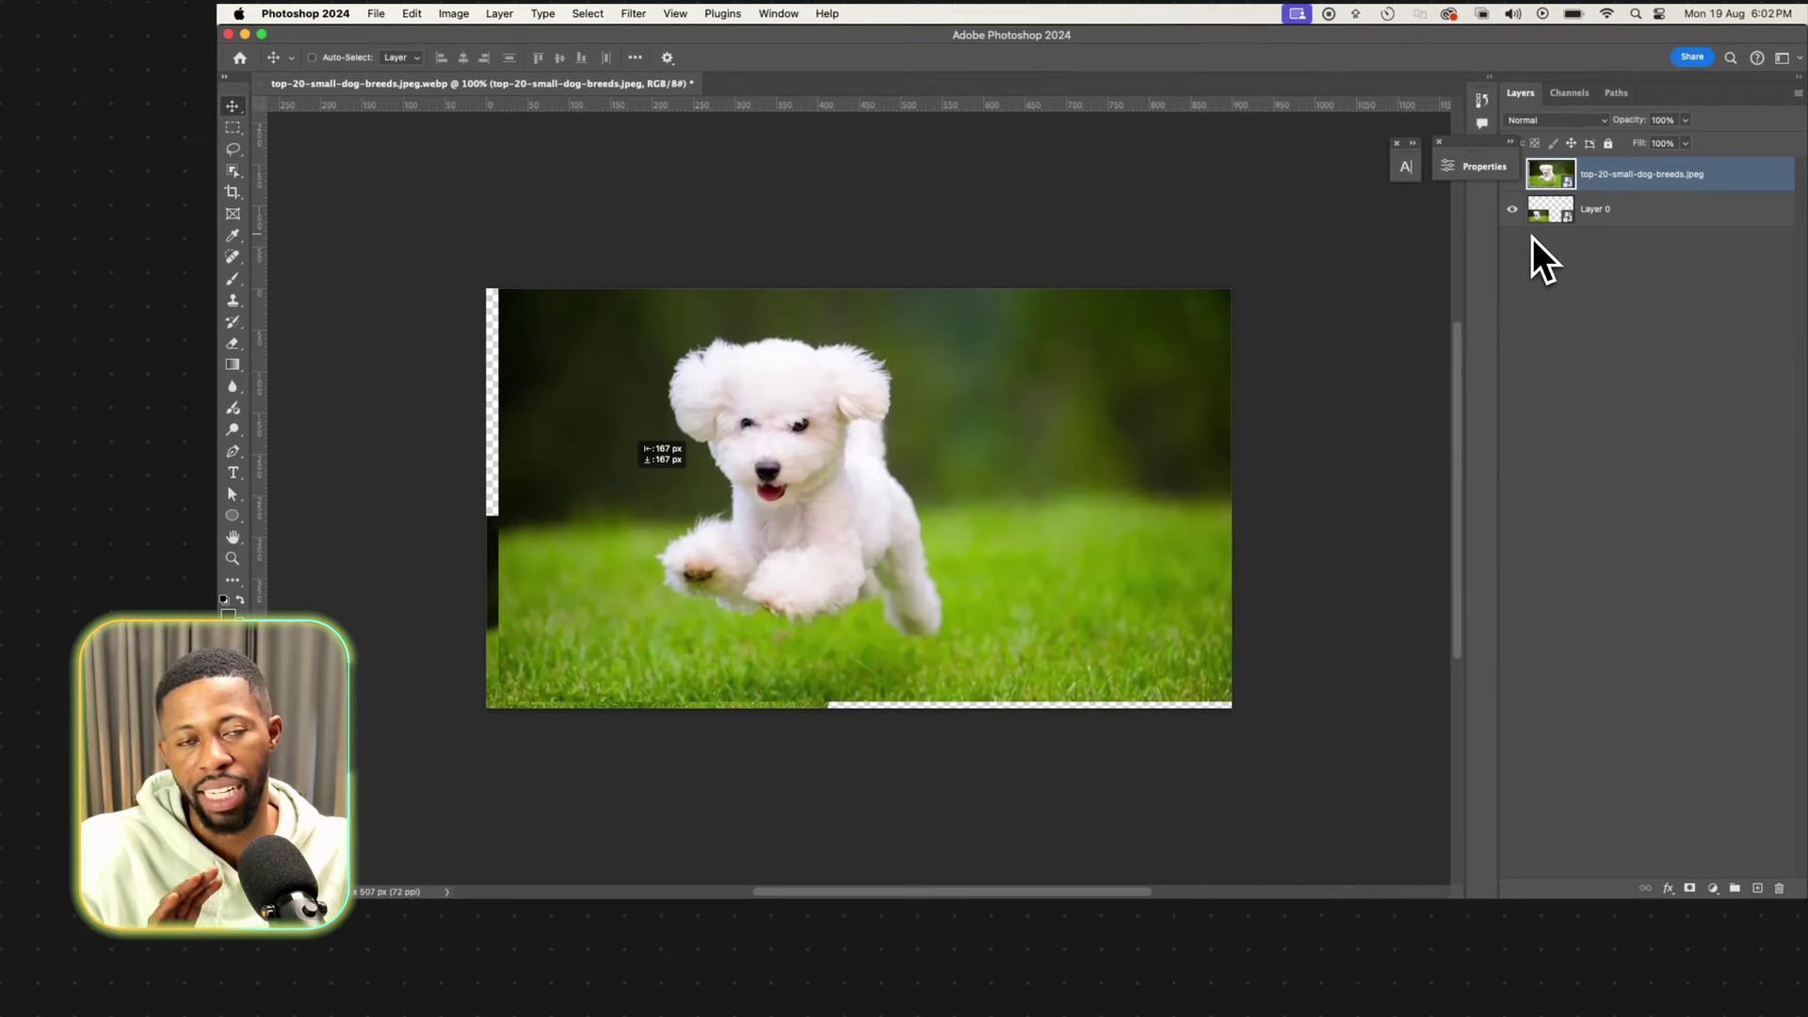
Rasterize the placed top-20-small-dog-breeds.jpeg layer and scale it down into the canvas's upper-right corner.
right_click(1568, 185)
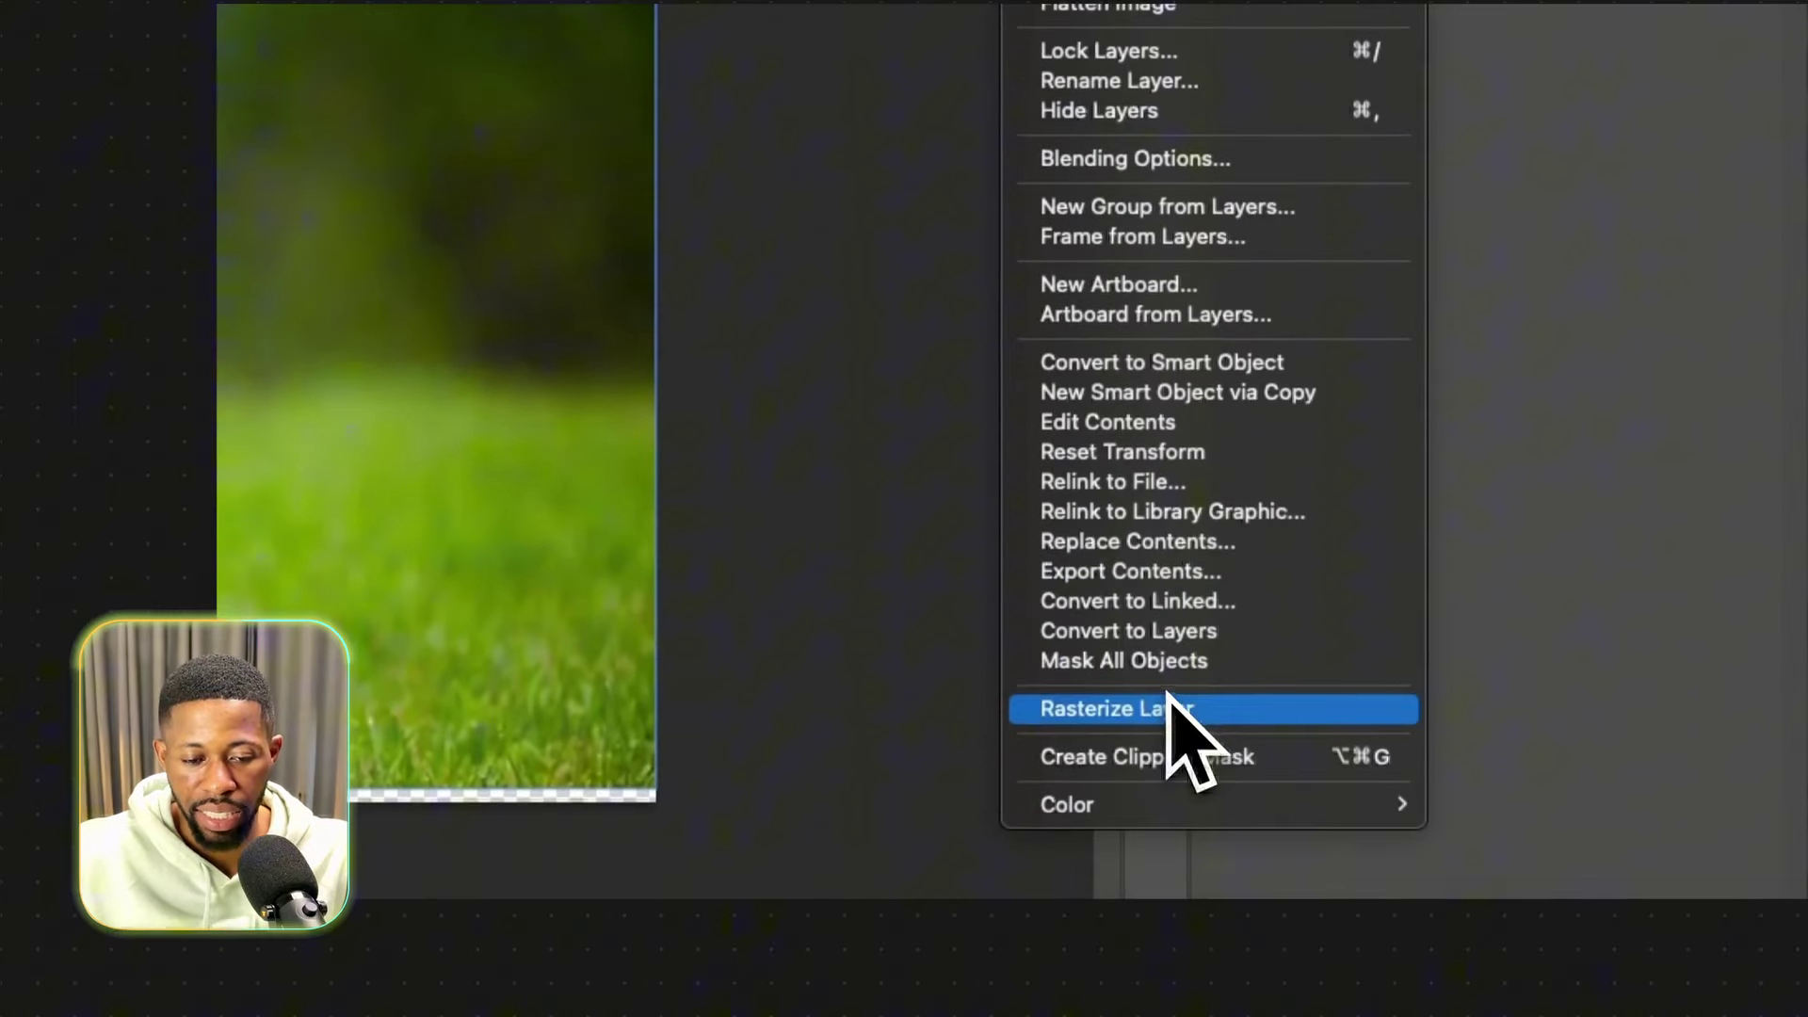
left_click(1168, 708)
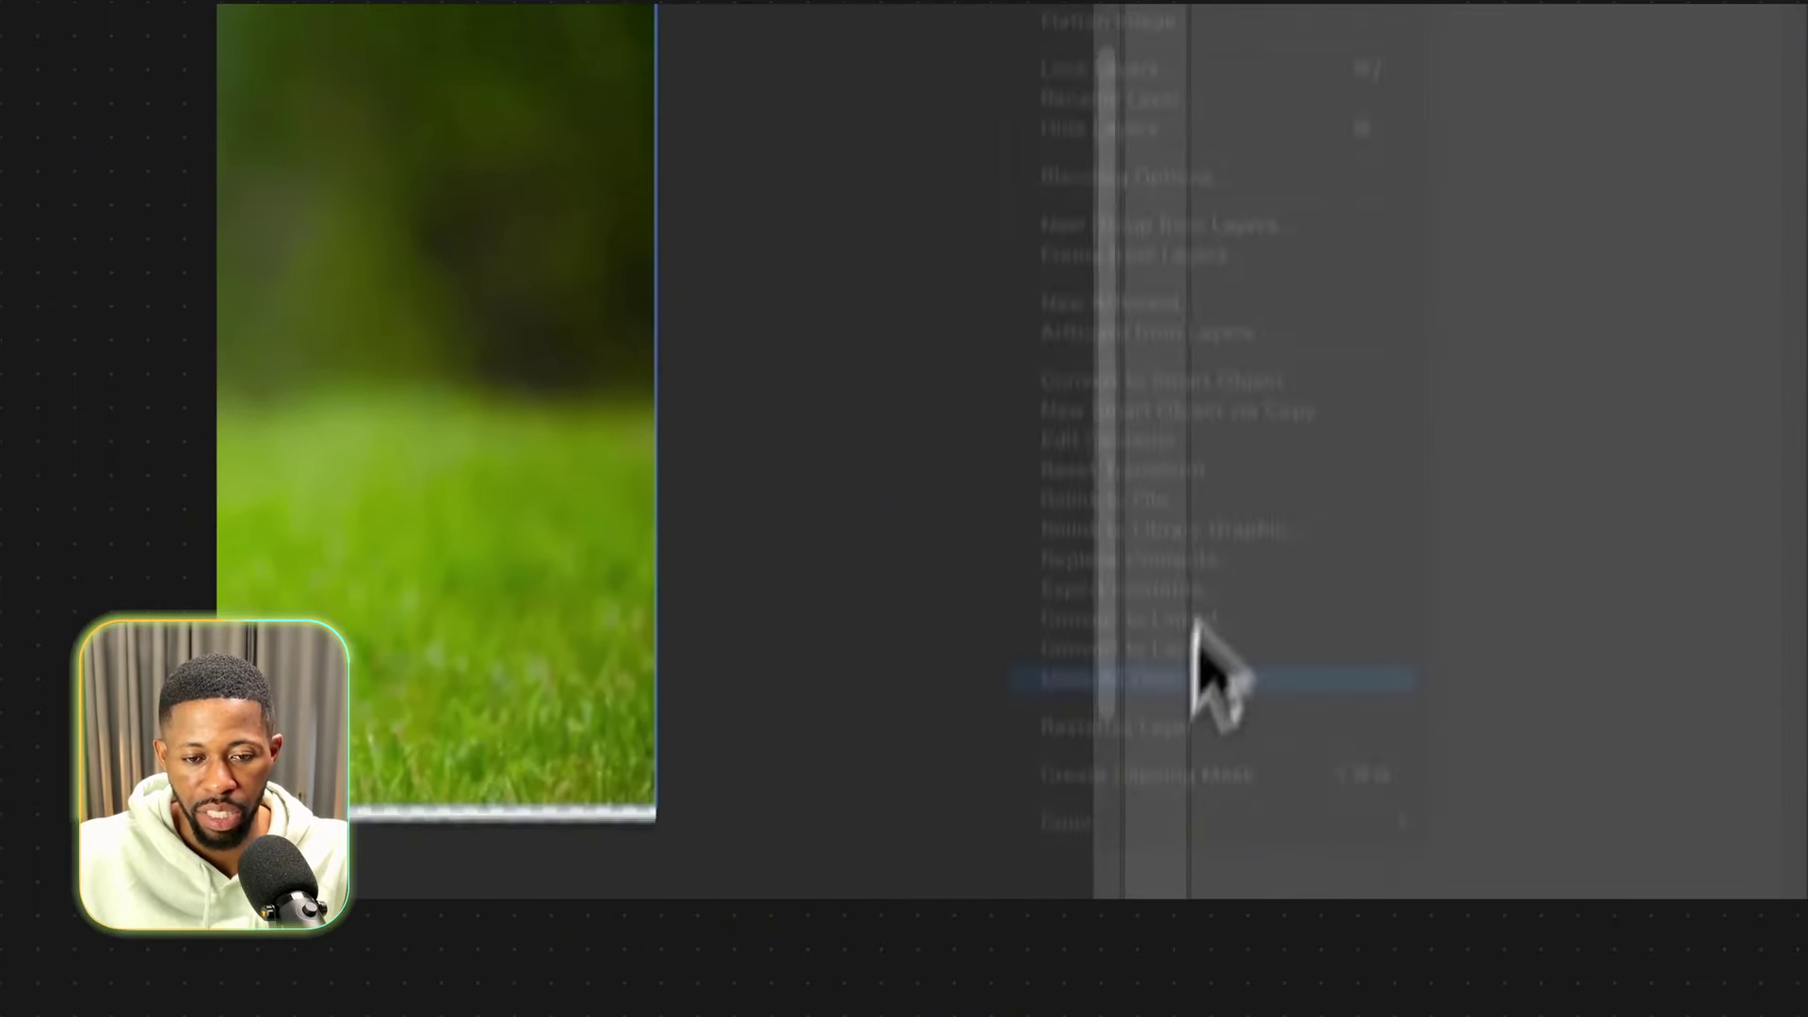
left_click(1331, 424)
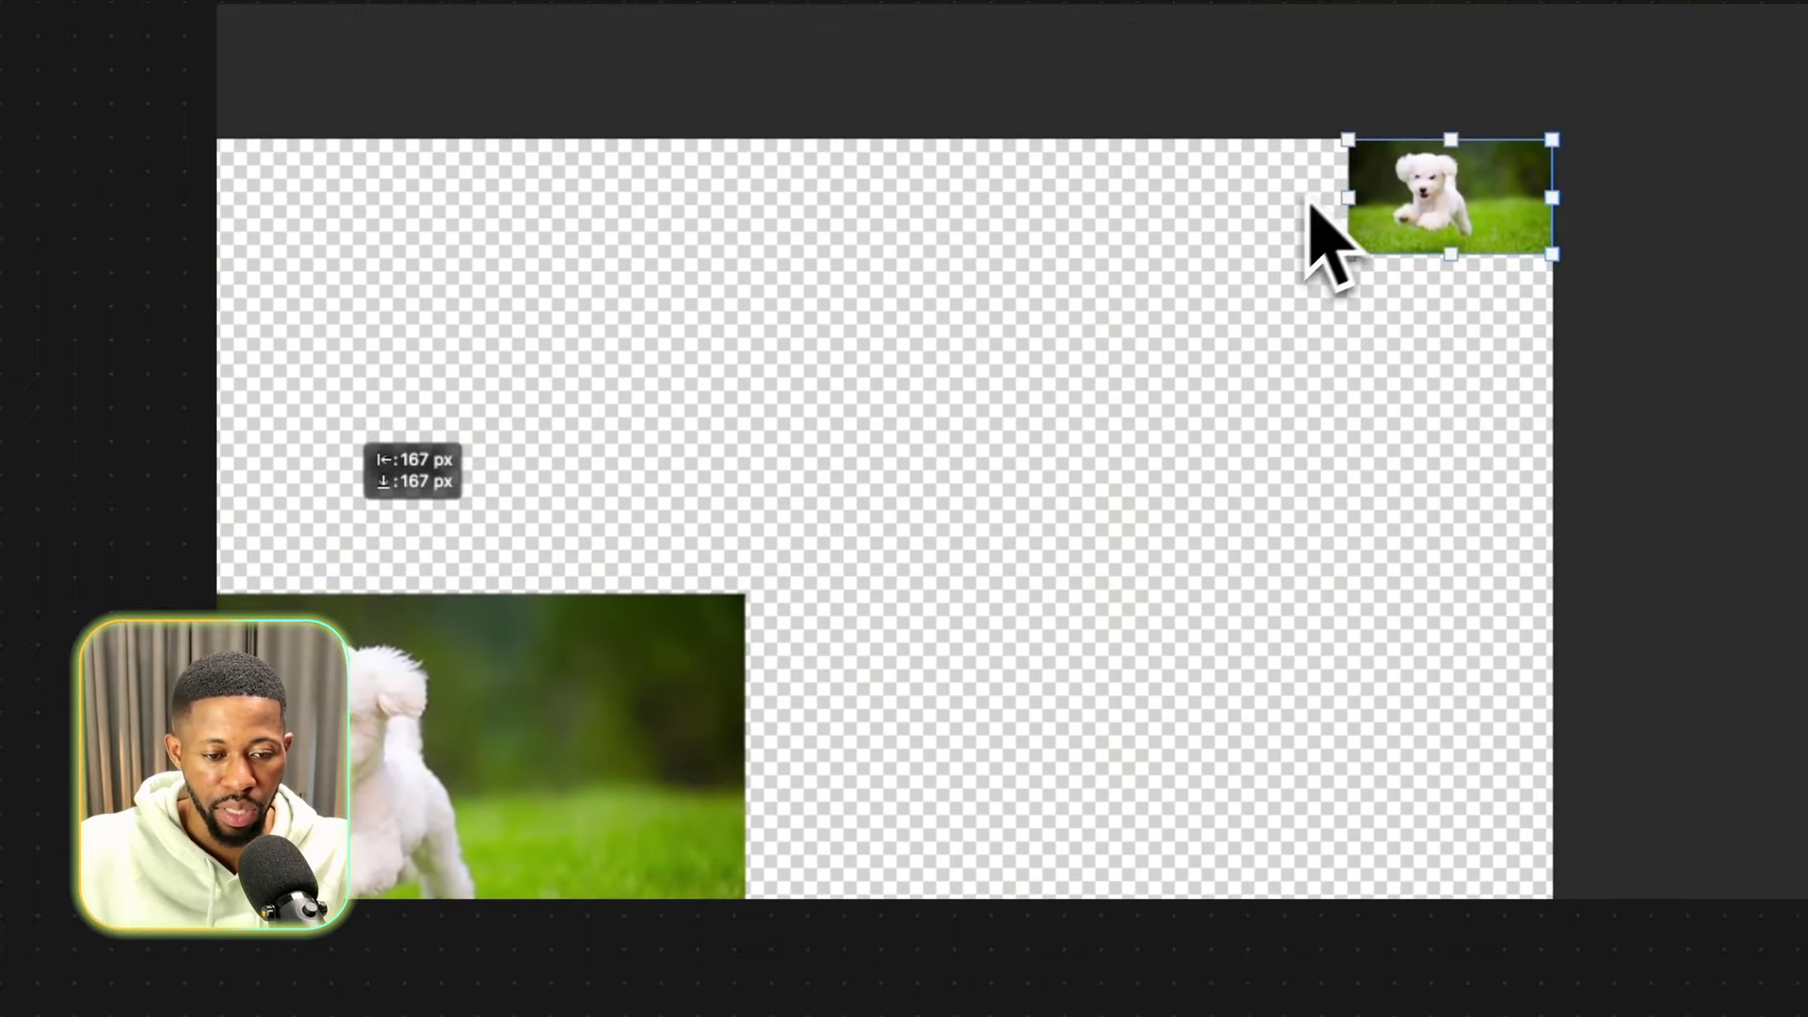
left_click_drag(1333, 274, 285, 858)
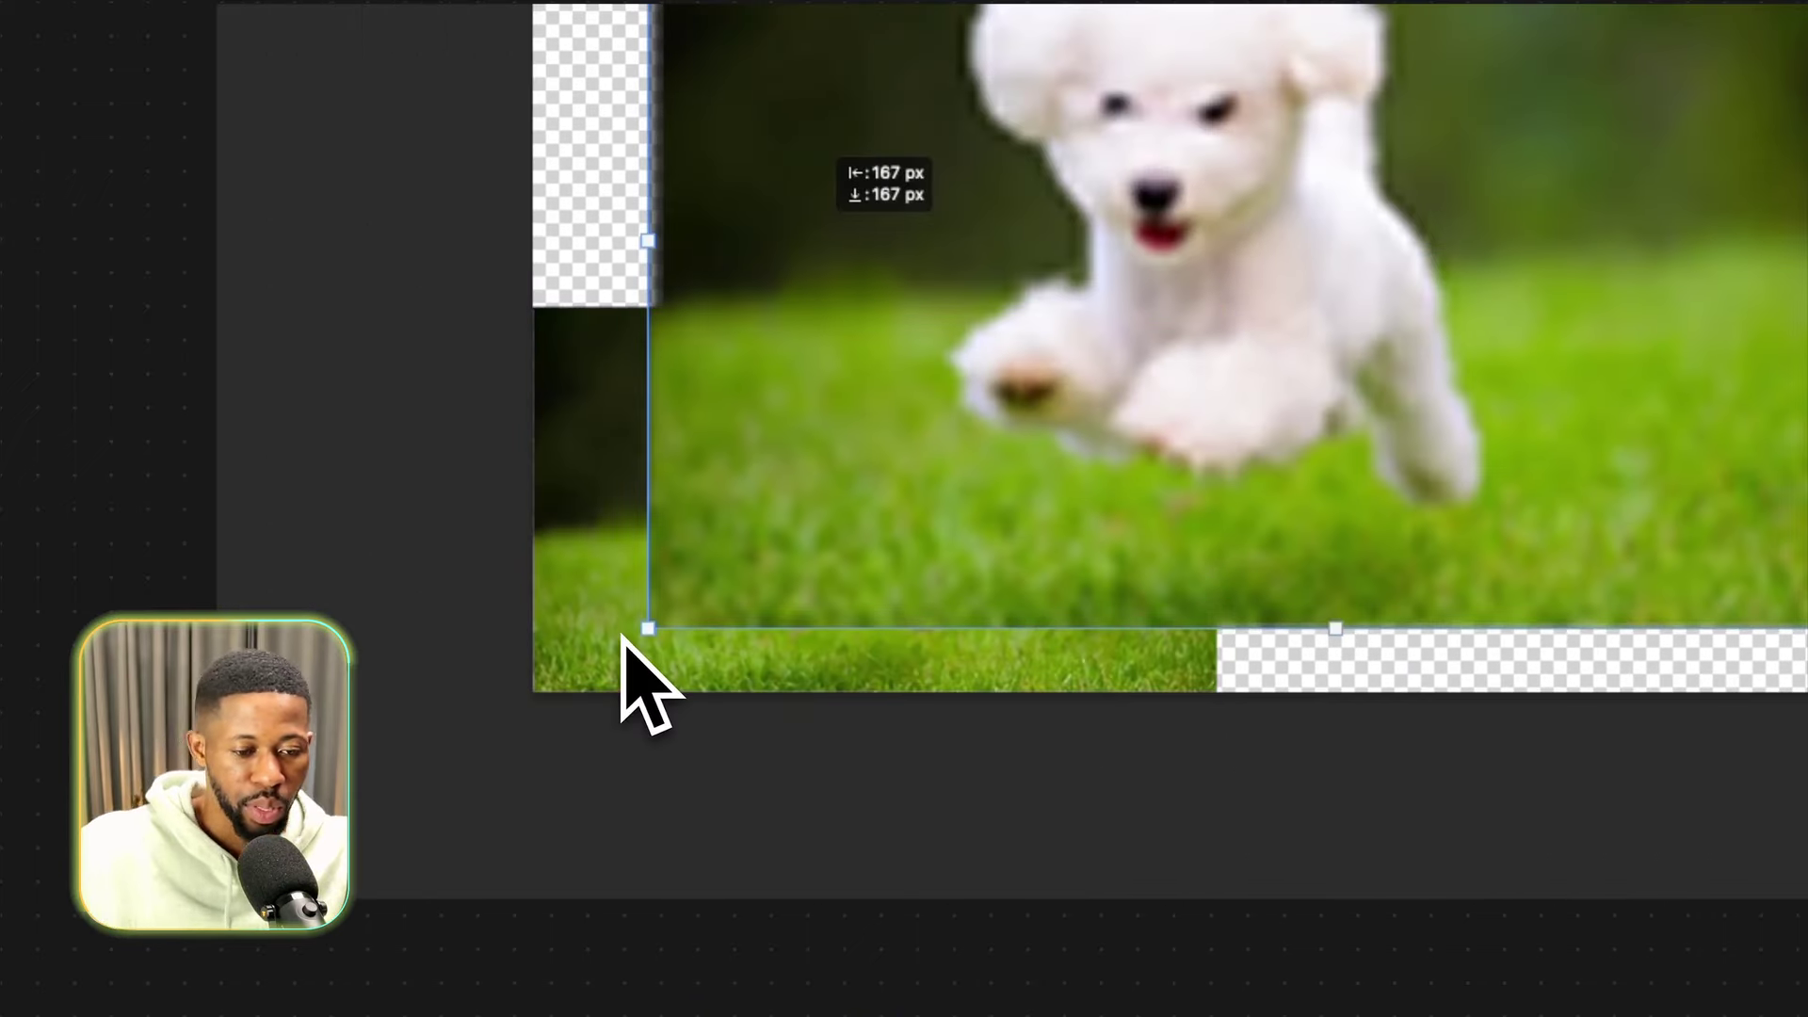
left_click_drag(643, 650, 1807, 17)
key("Return")
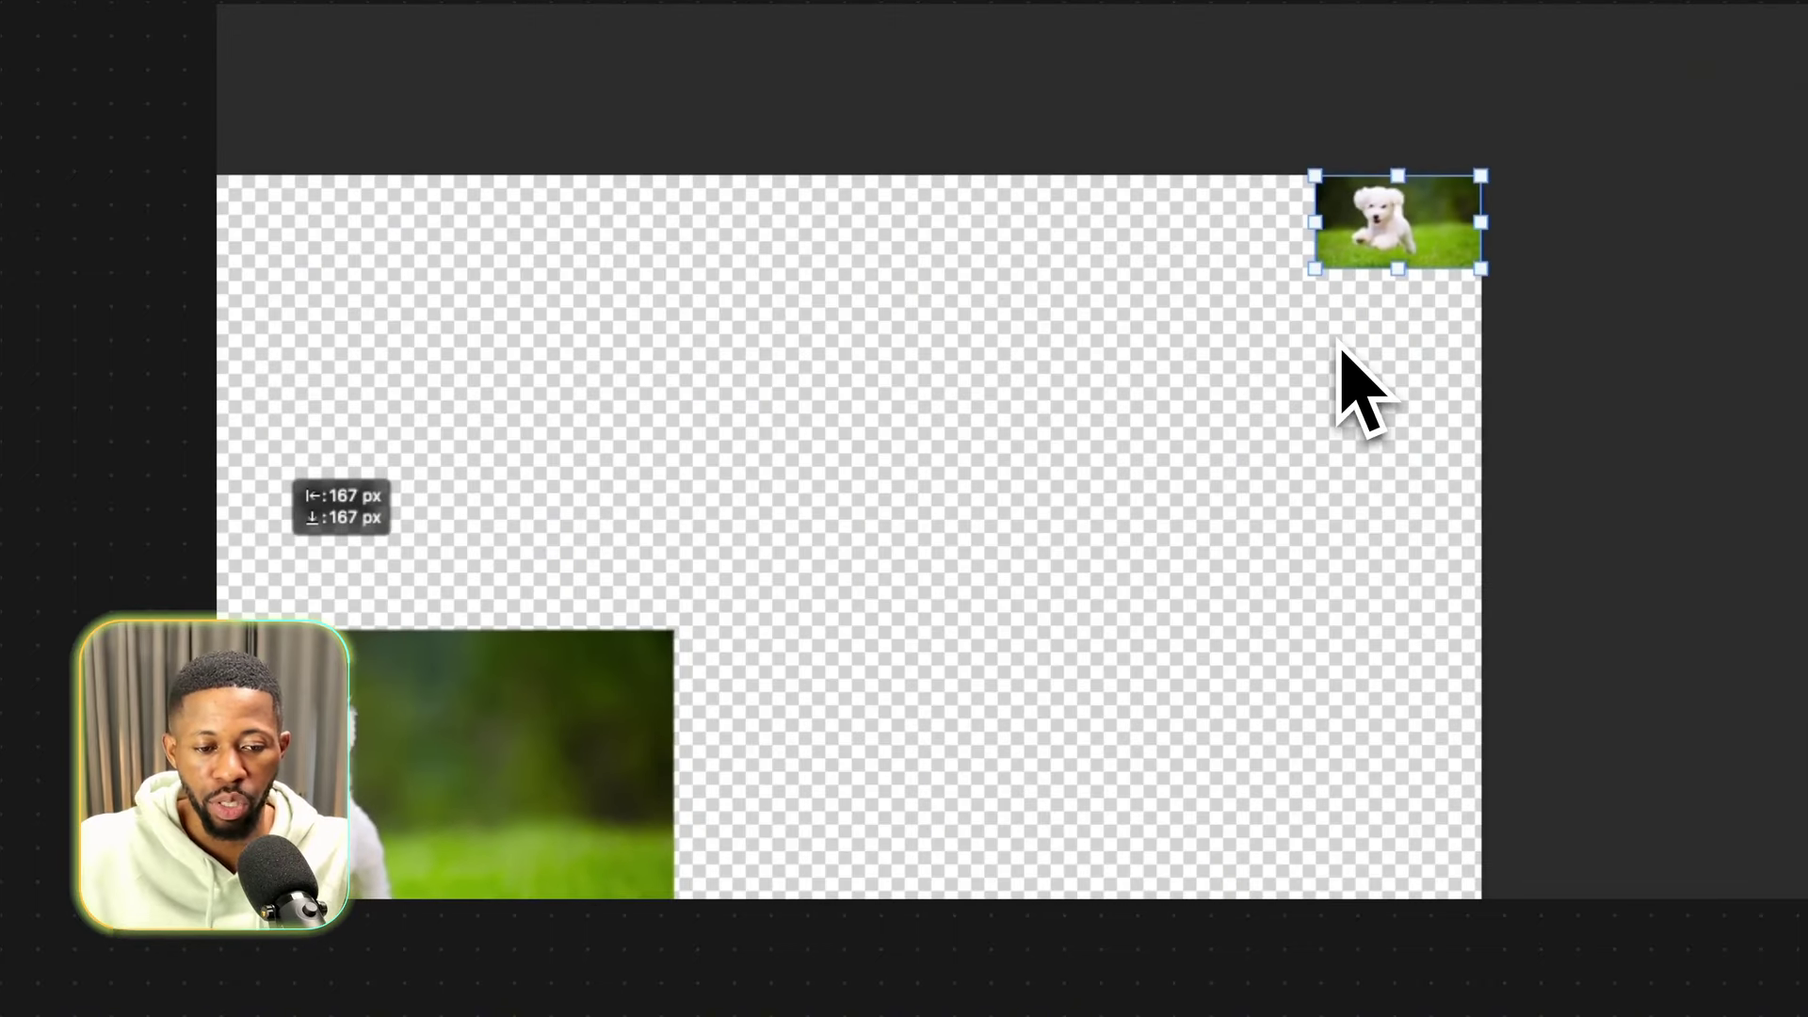
Try enlarging the rasterized dog layer to full canvas size, and undo the enlargement.
left_click_drag(1330, 264, 625, 629)
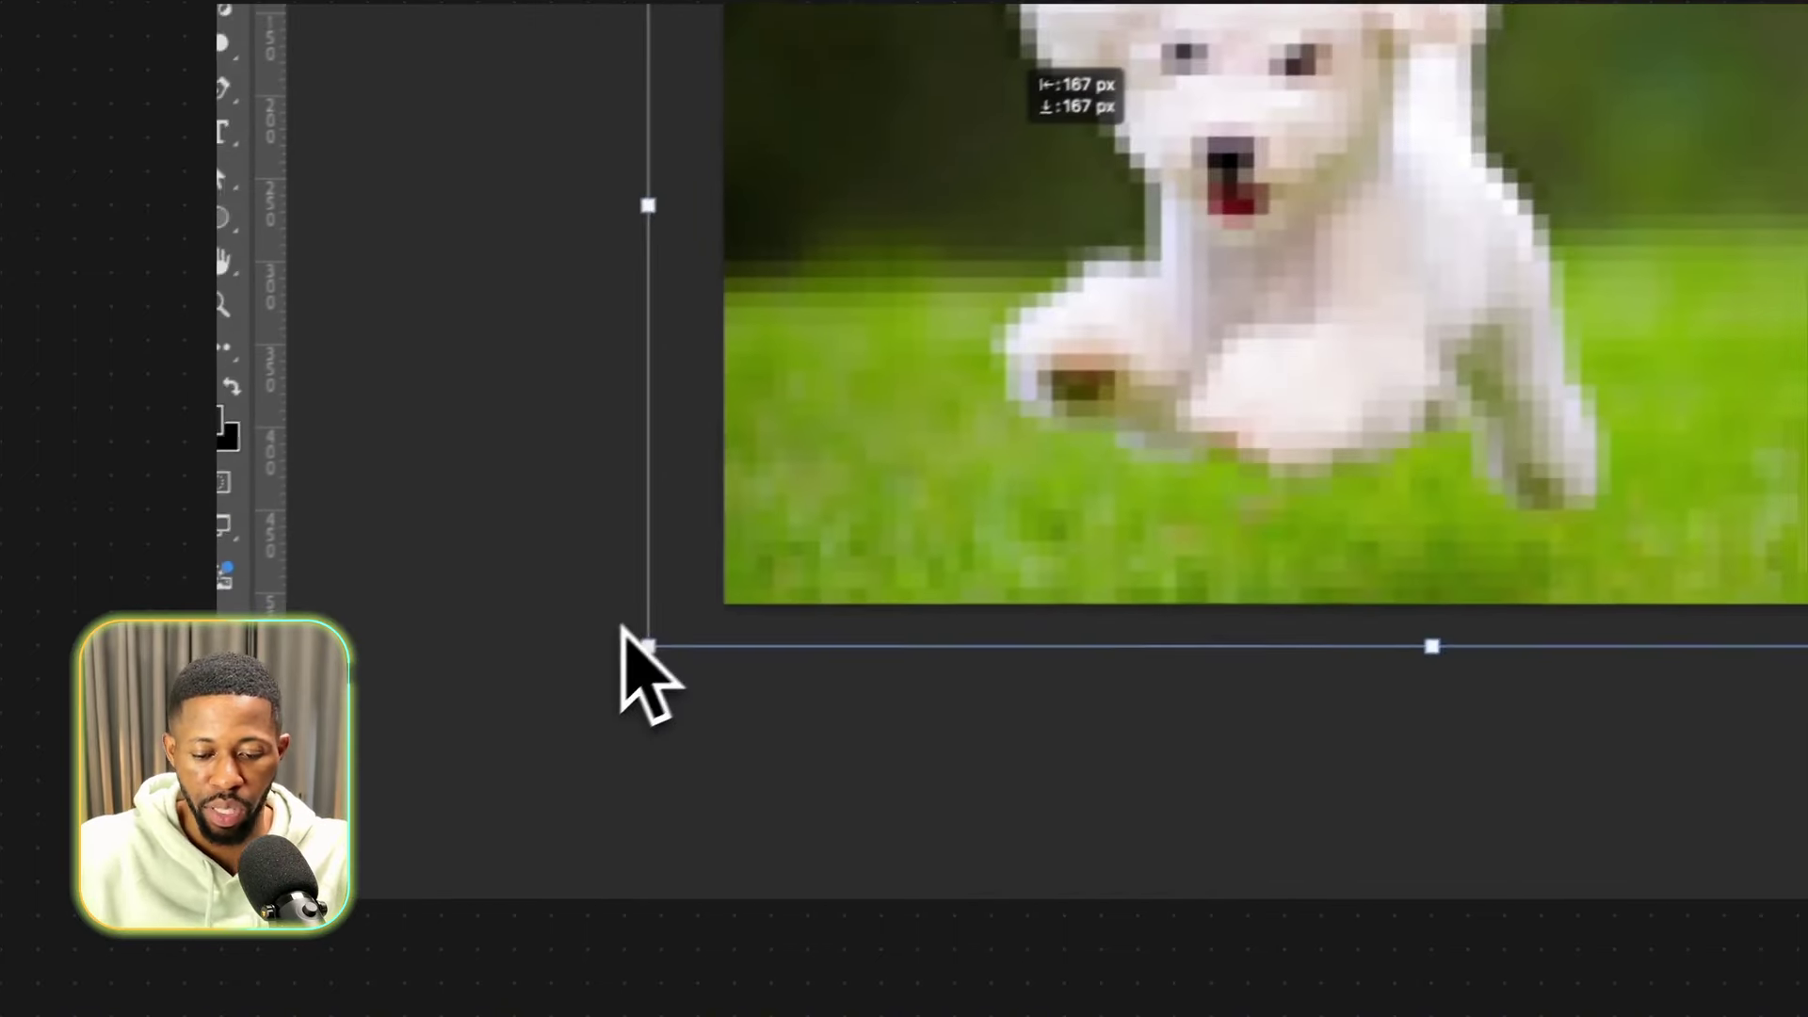
key("Return")
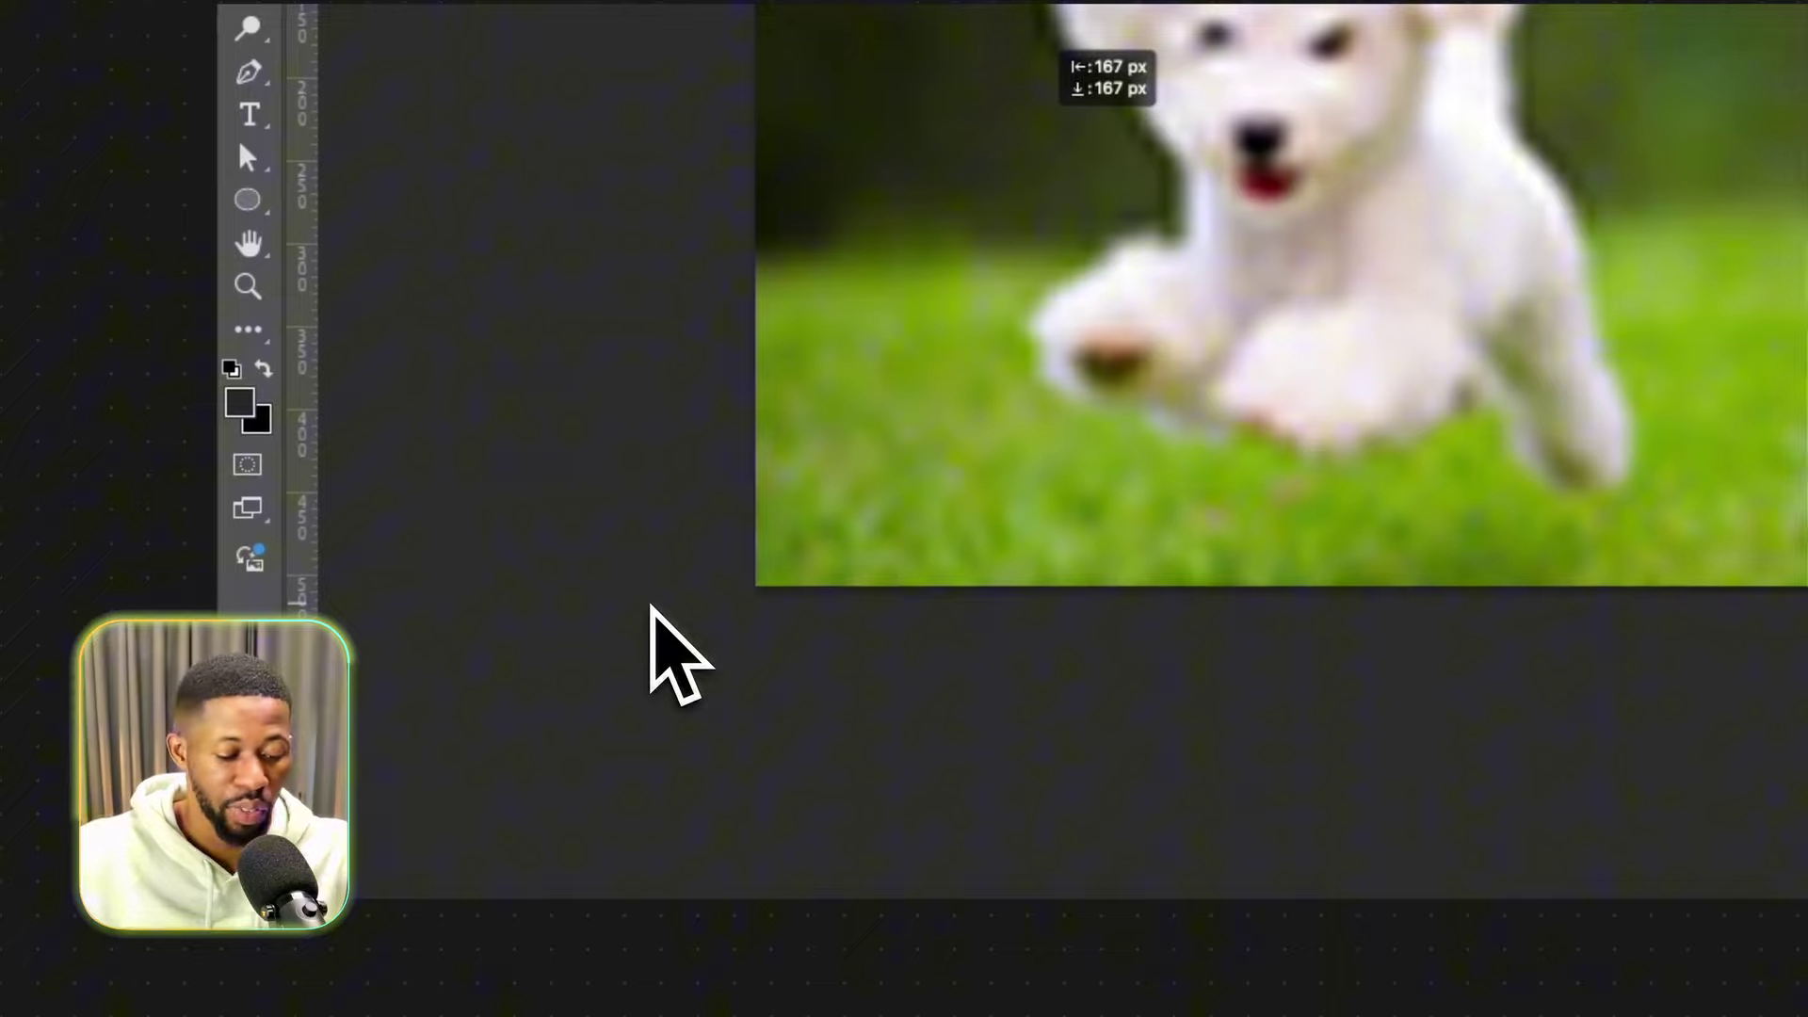
key("super+z")
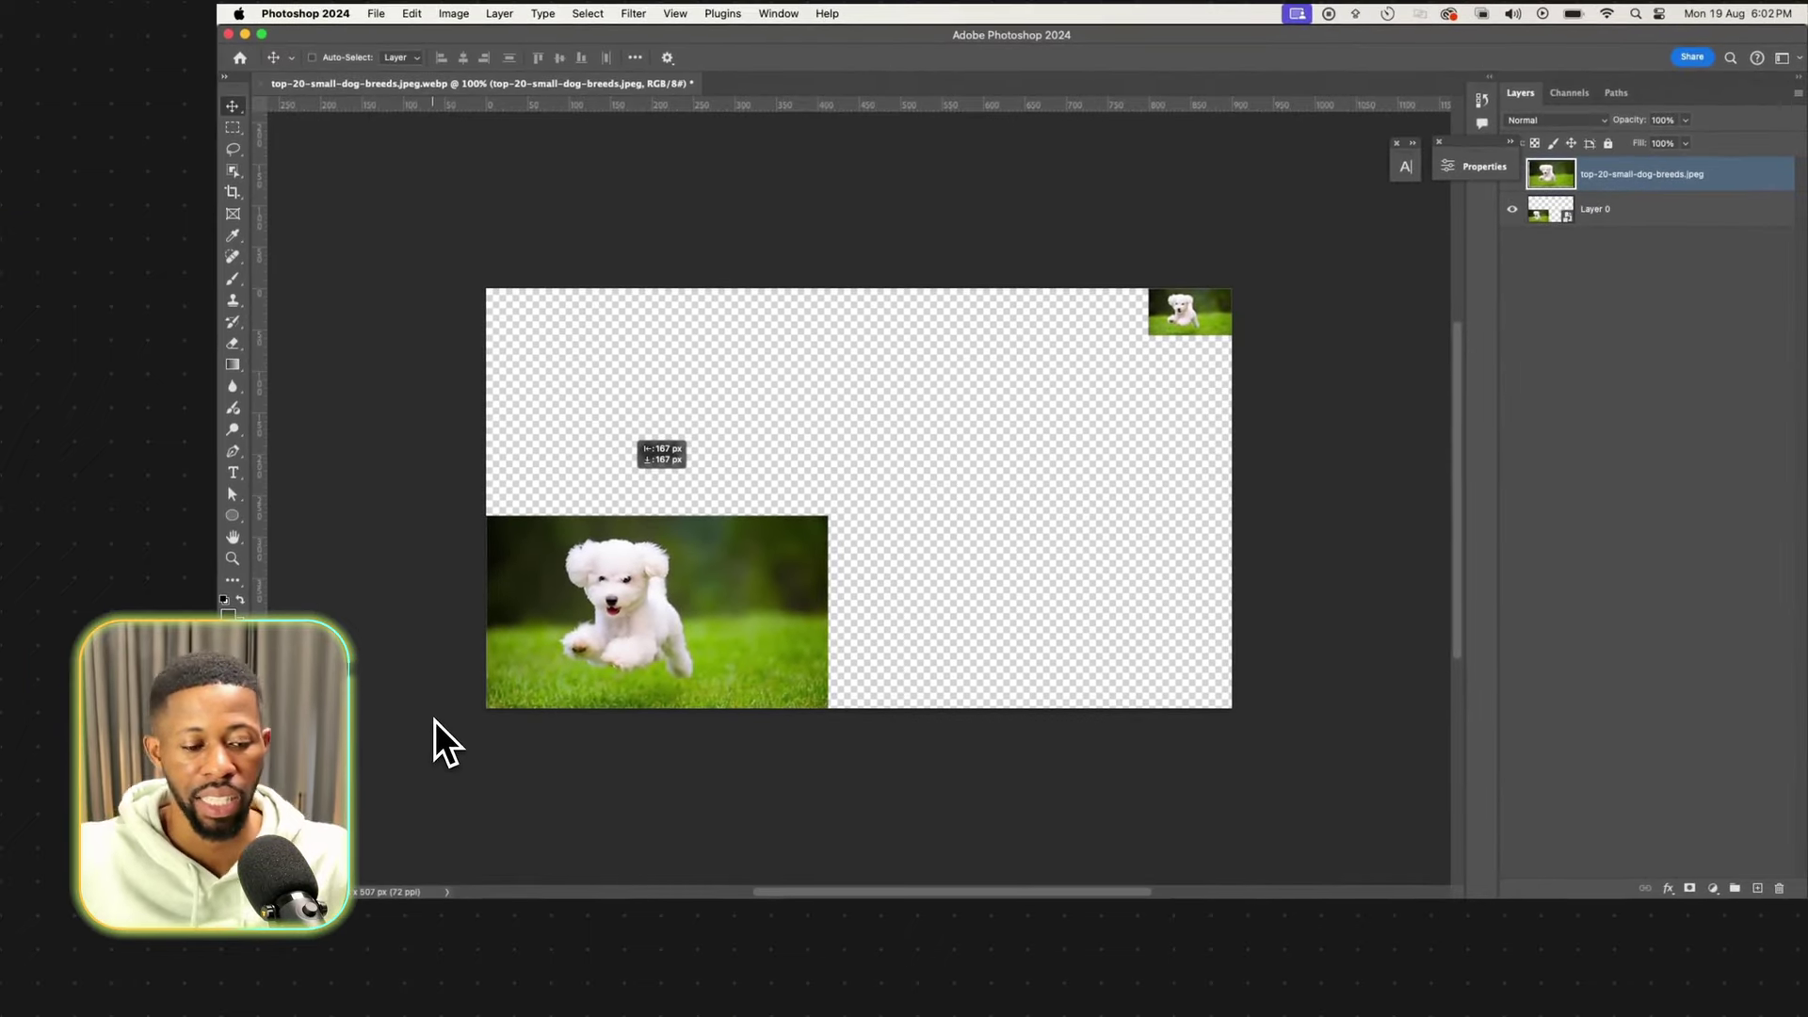
Enlarge the Layer 0 smart object to about 796 × 449 px and shift its hue toward red with a Hue/Saturation adjustment.
mouse_move(775, 565)
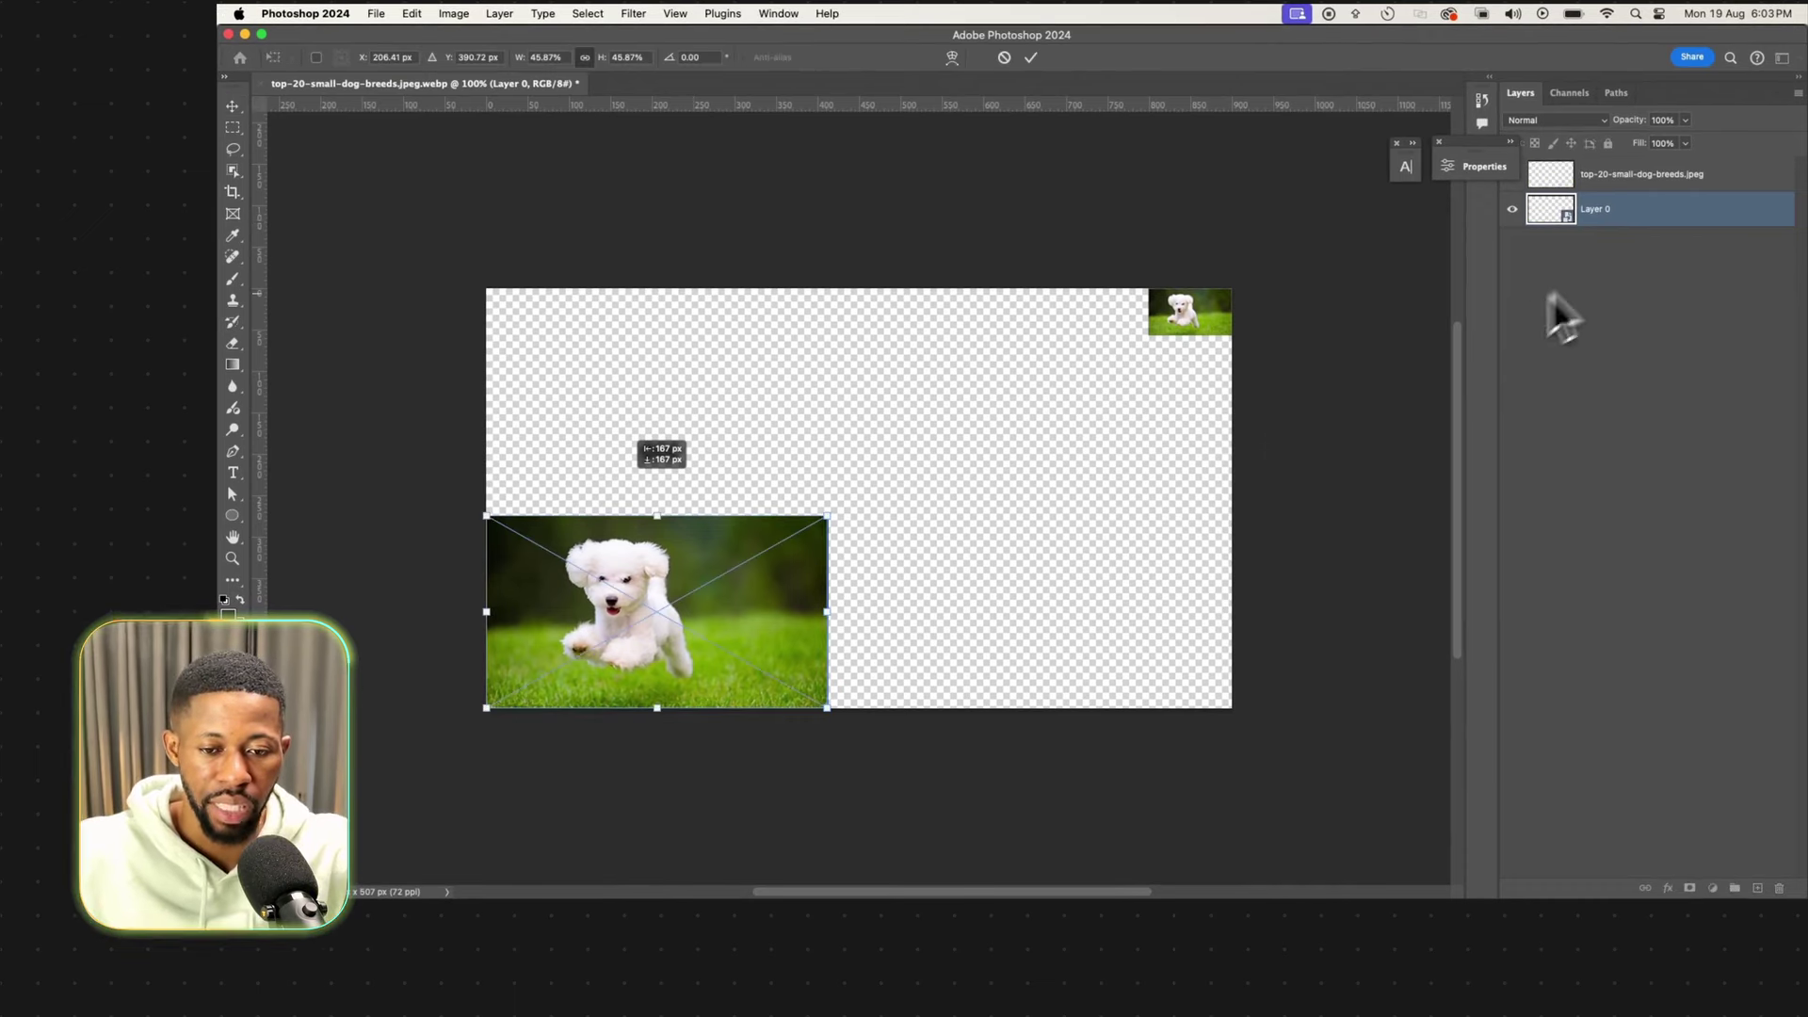
left_click_drag(924, 430, 1123, 302)
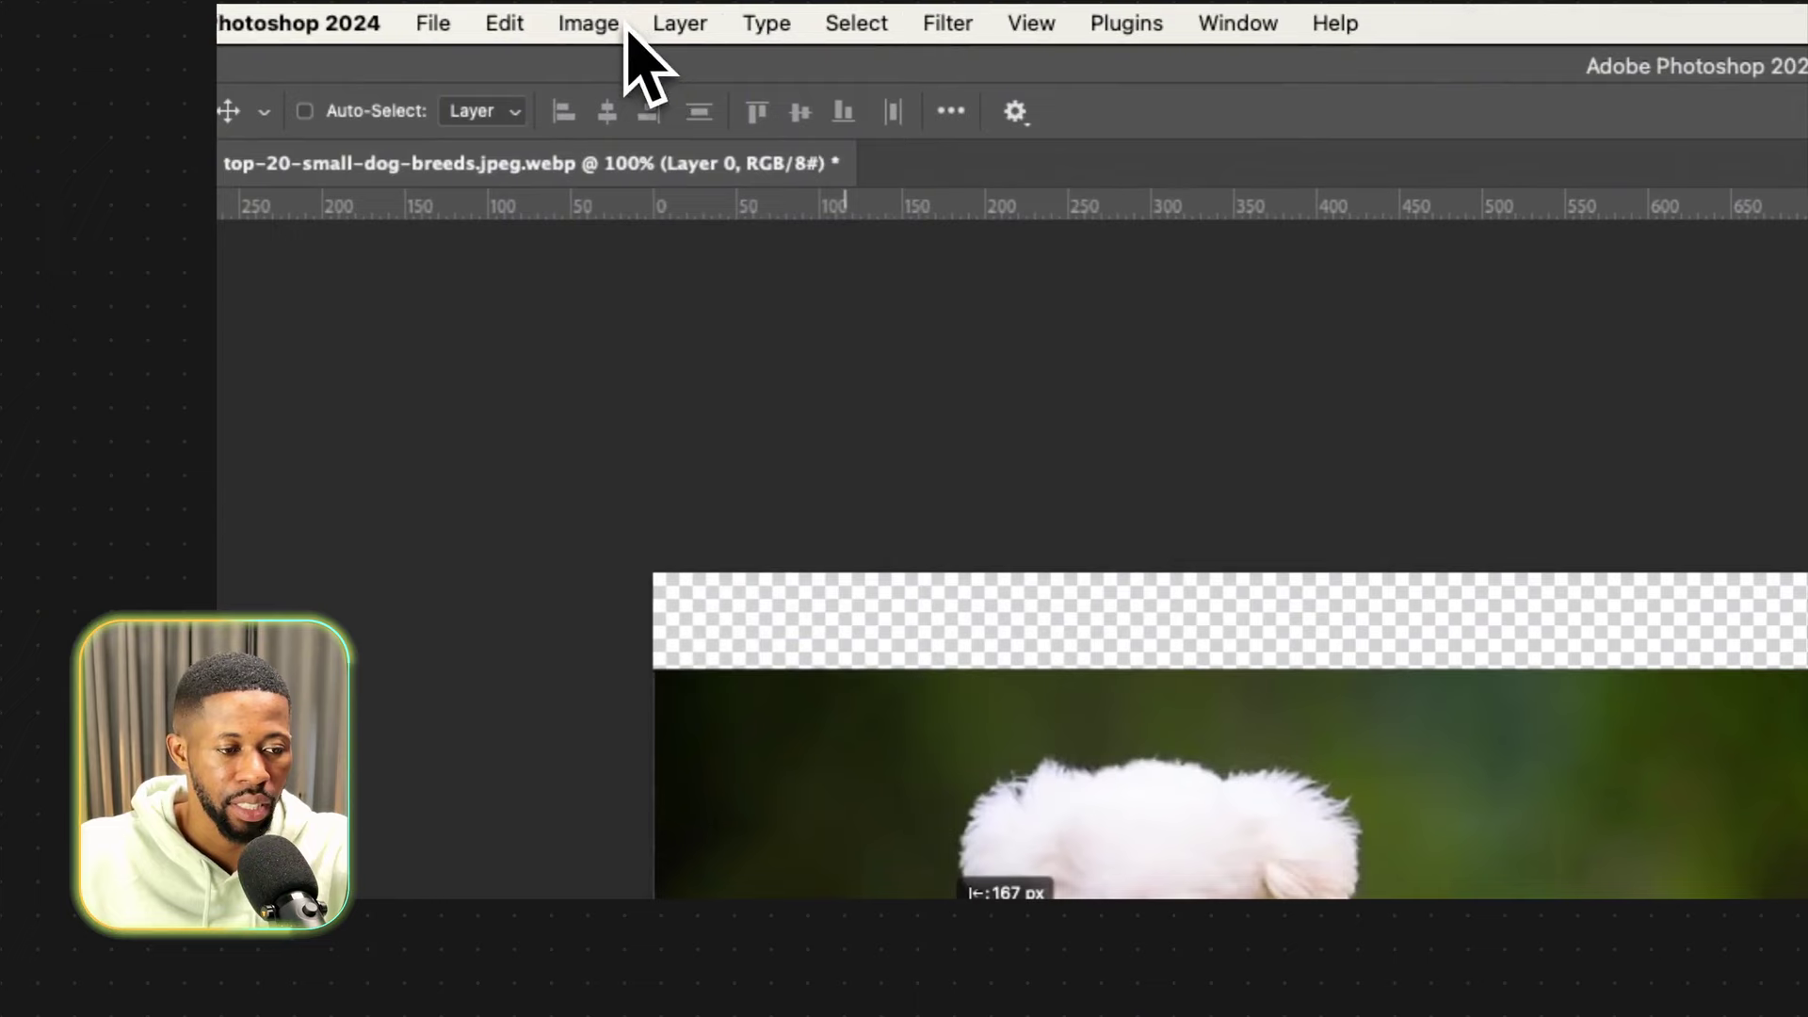
left_click(593, 23)
mouse_move(701, 117)
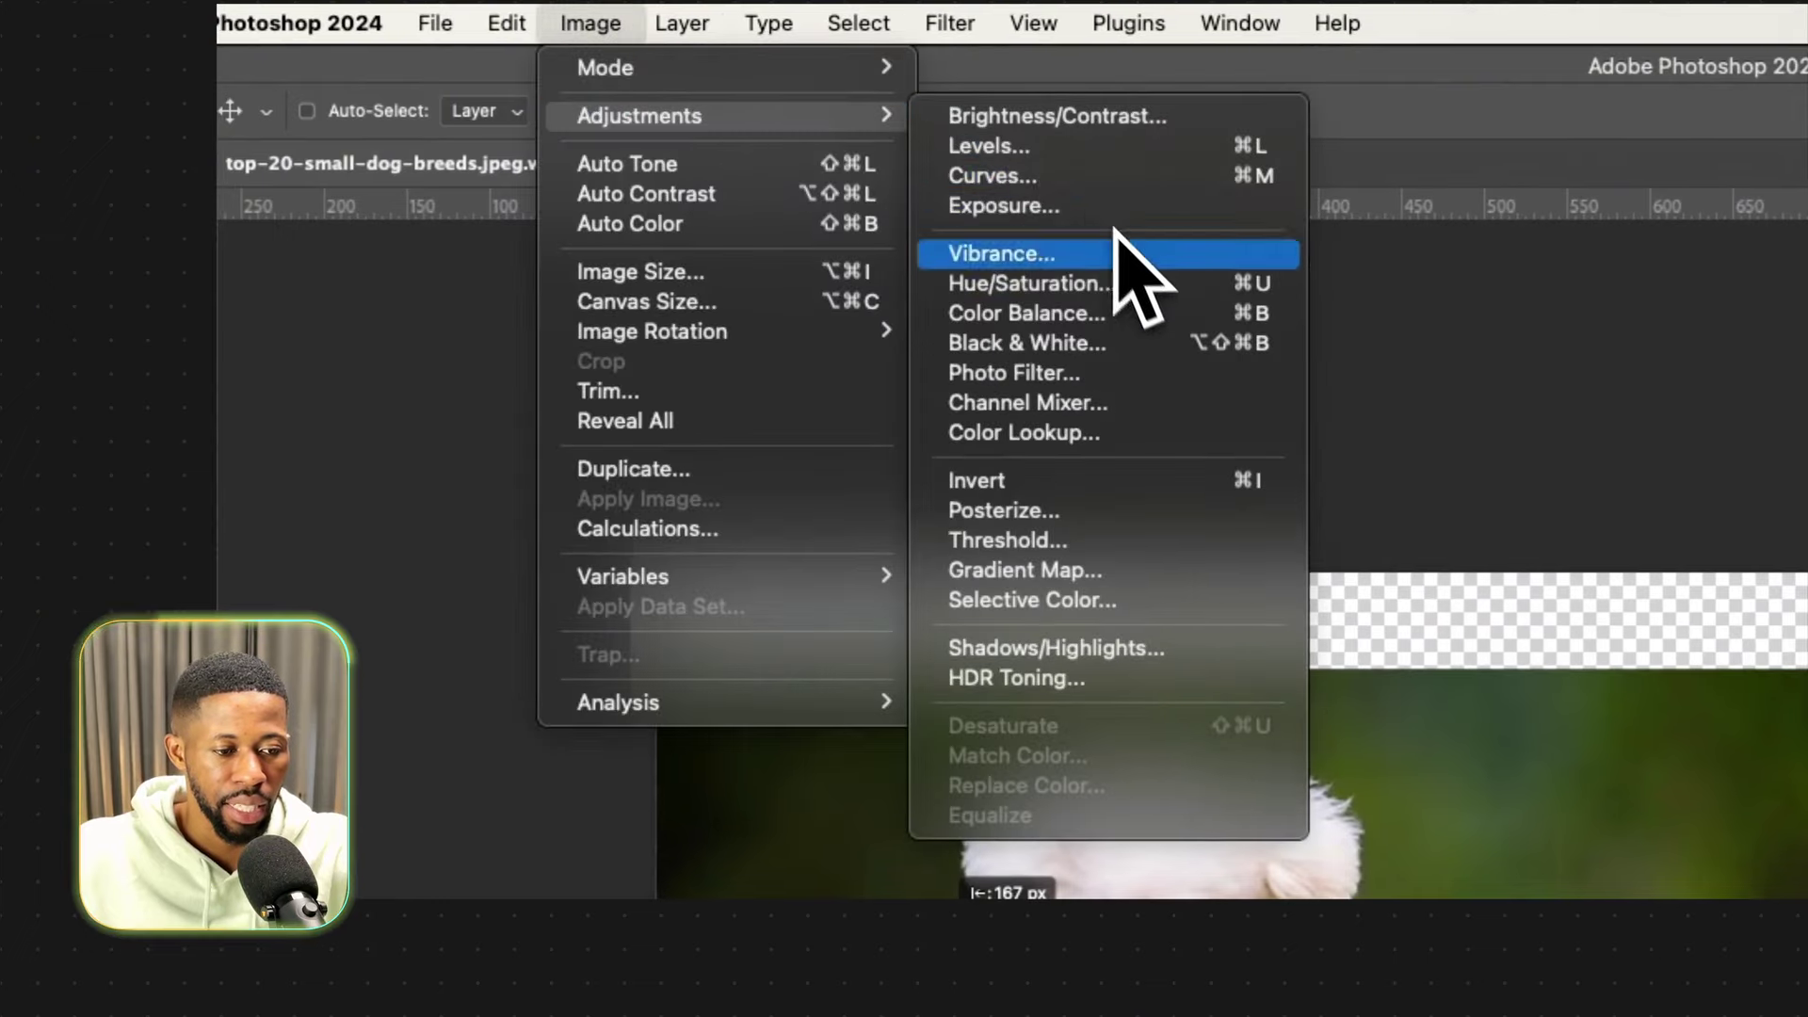
left_click(1039, 283)
left_click_drag(981, 405, 902, 405)
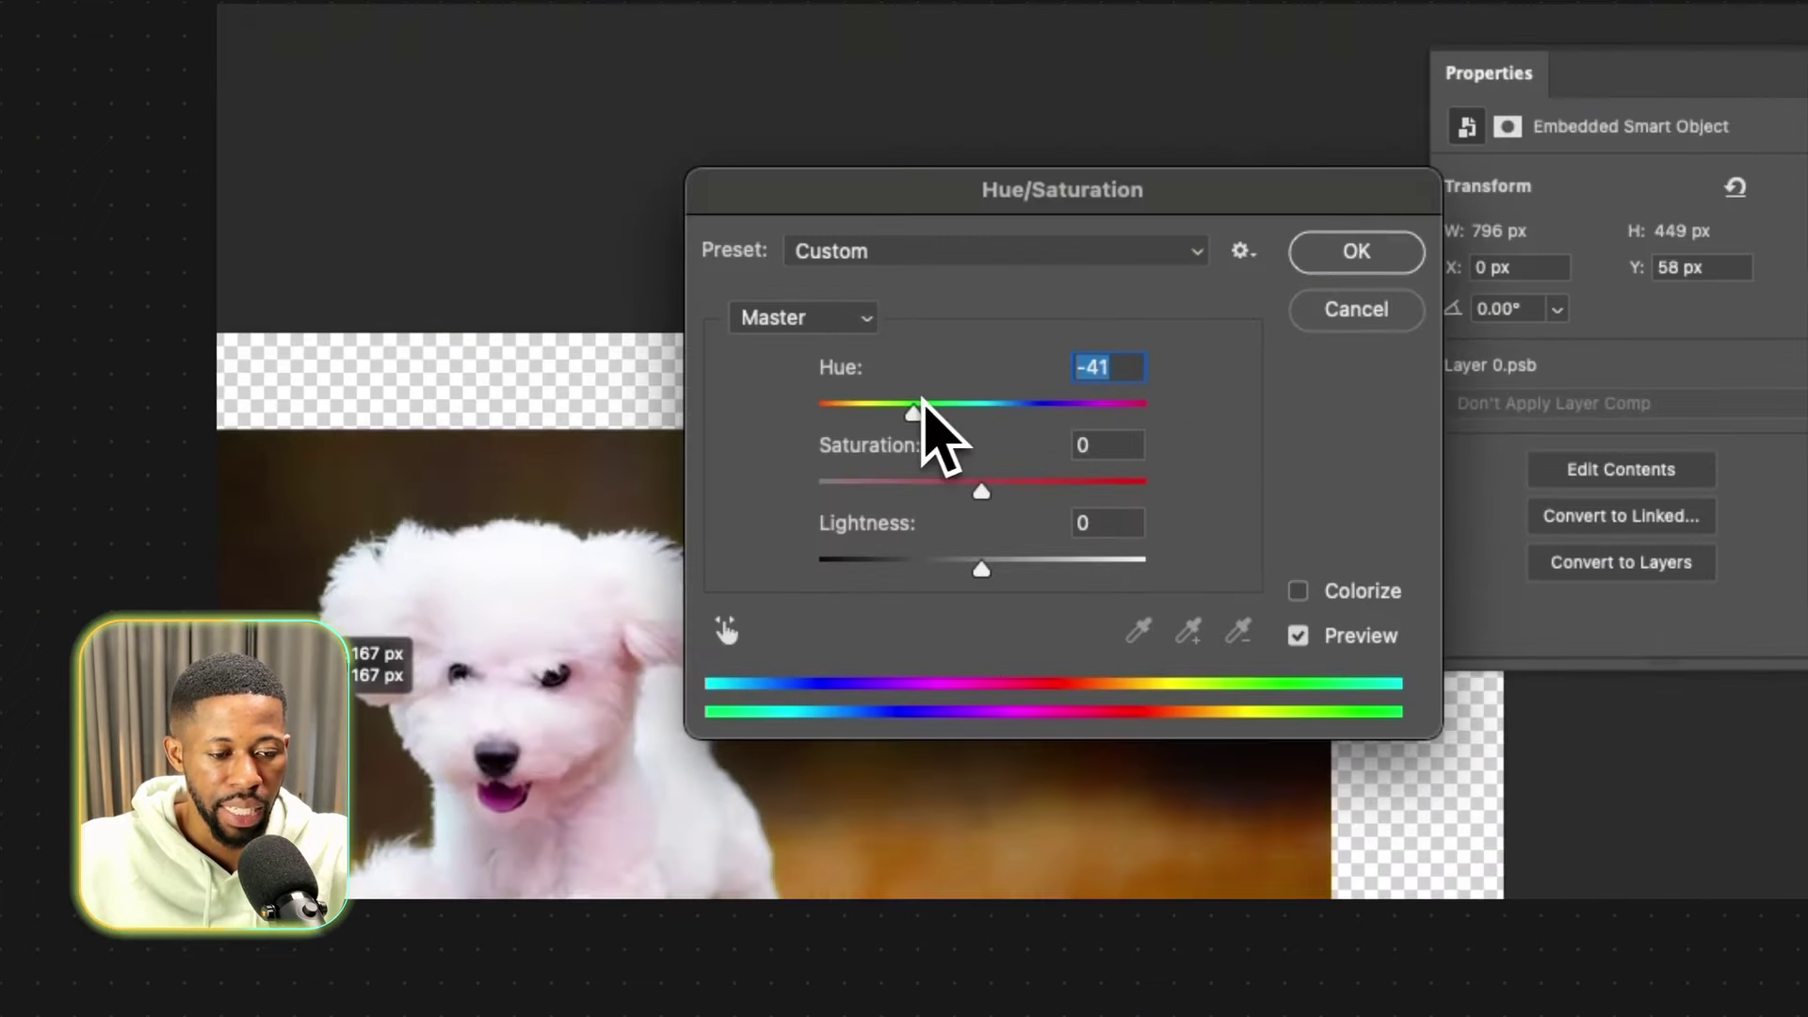
left_click(1356, 251)
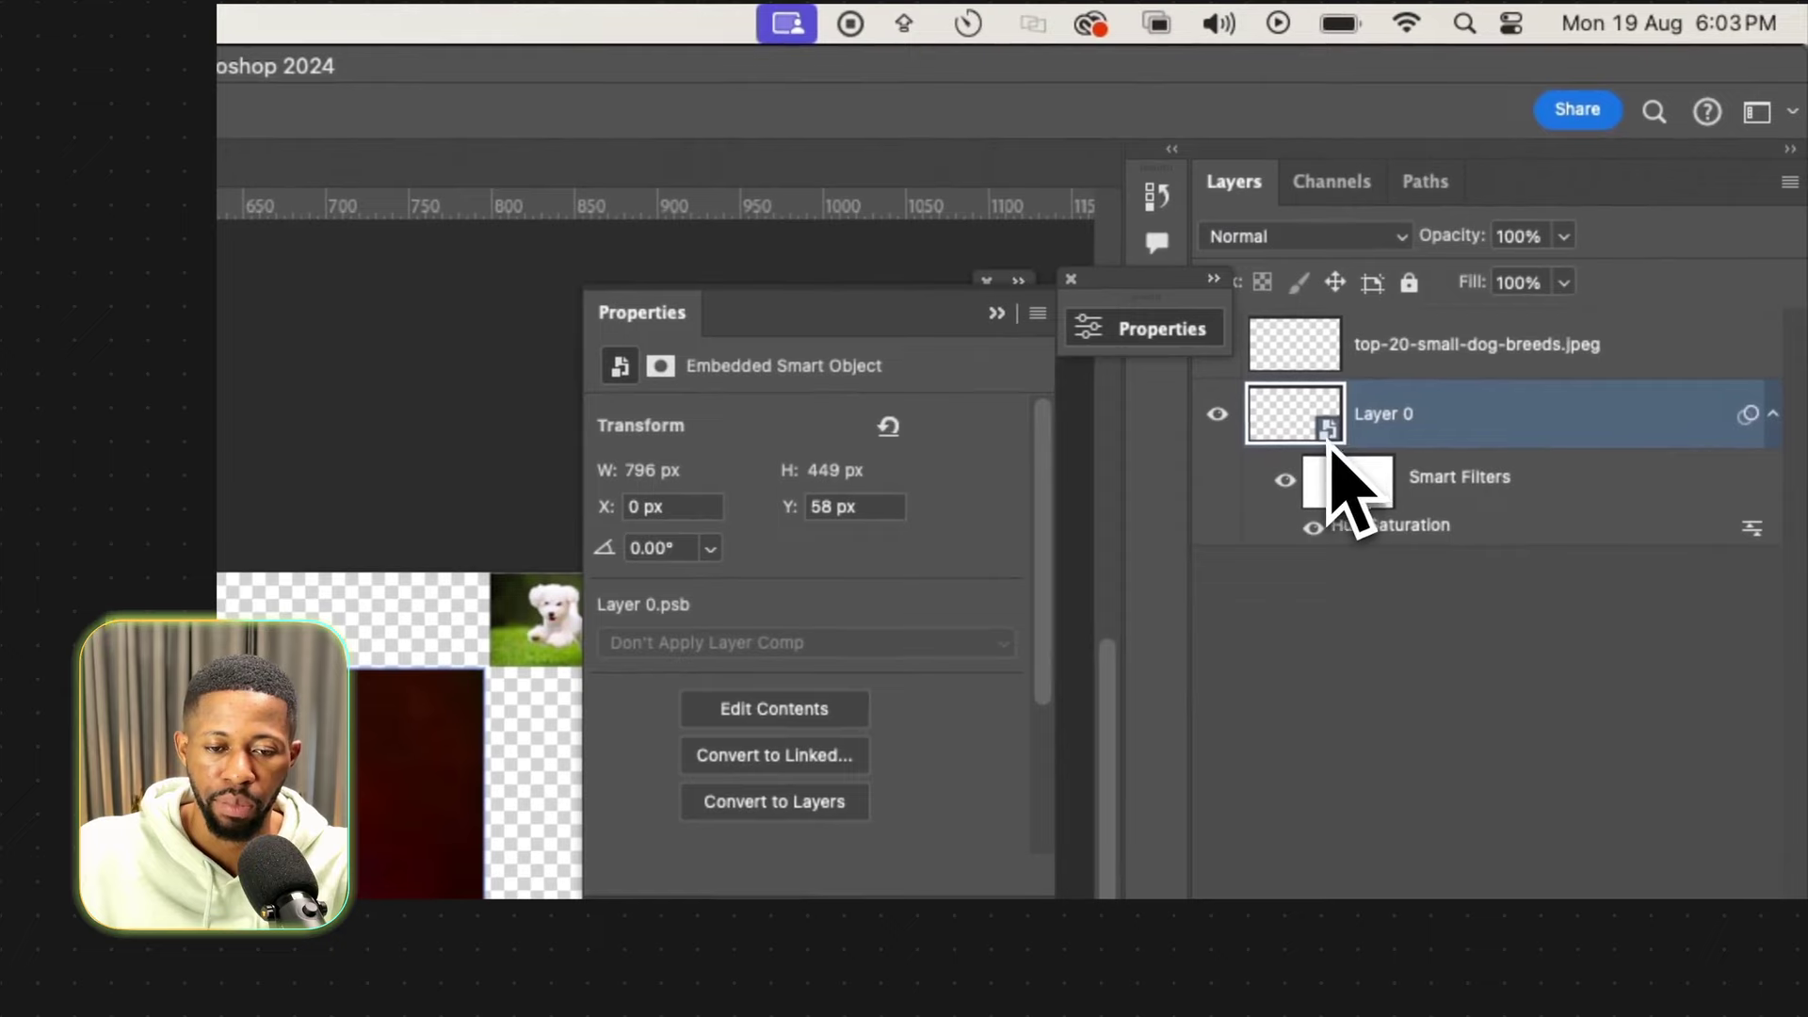
Open the contents of the Layer 0 smart object to view the original image, and close that document.
double_click(1328, 431)
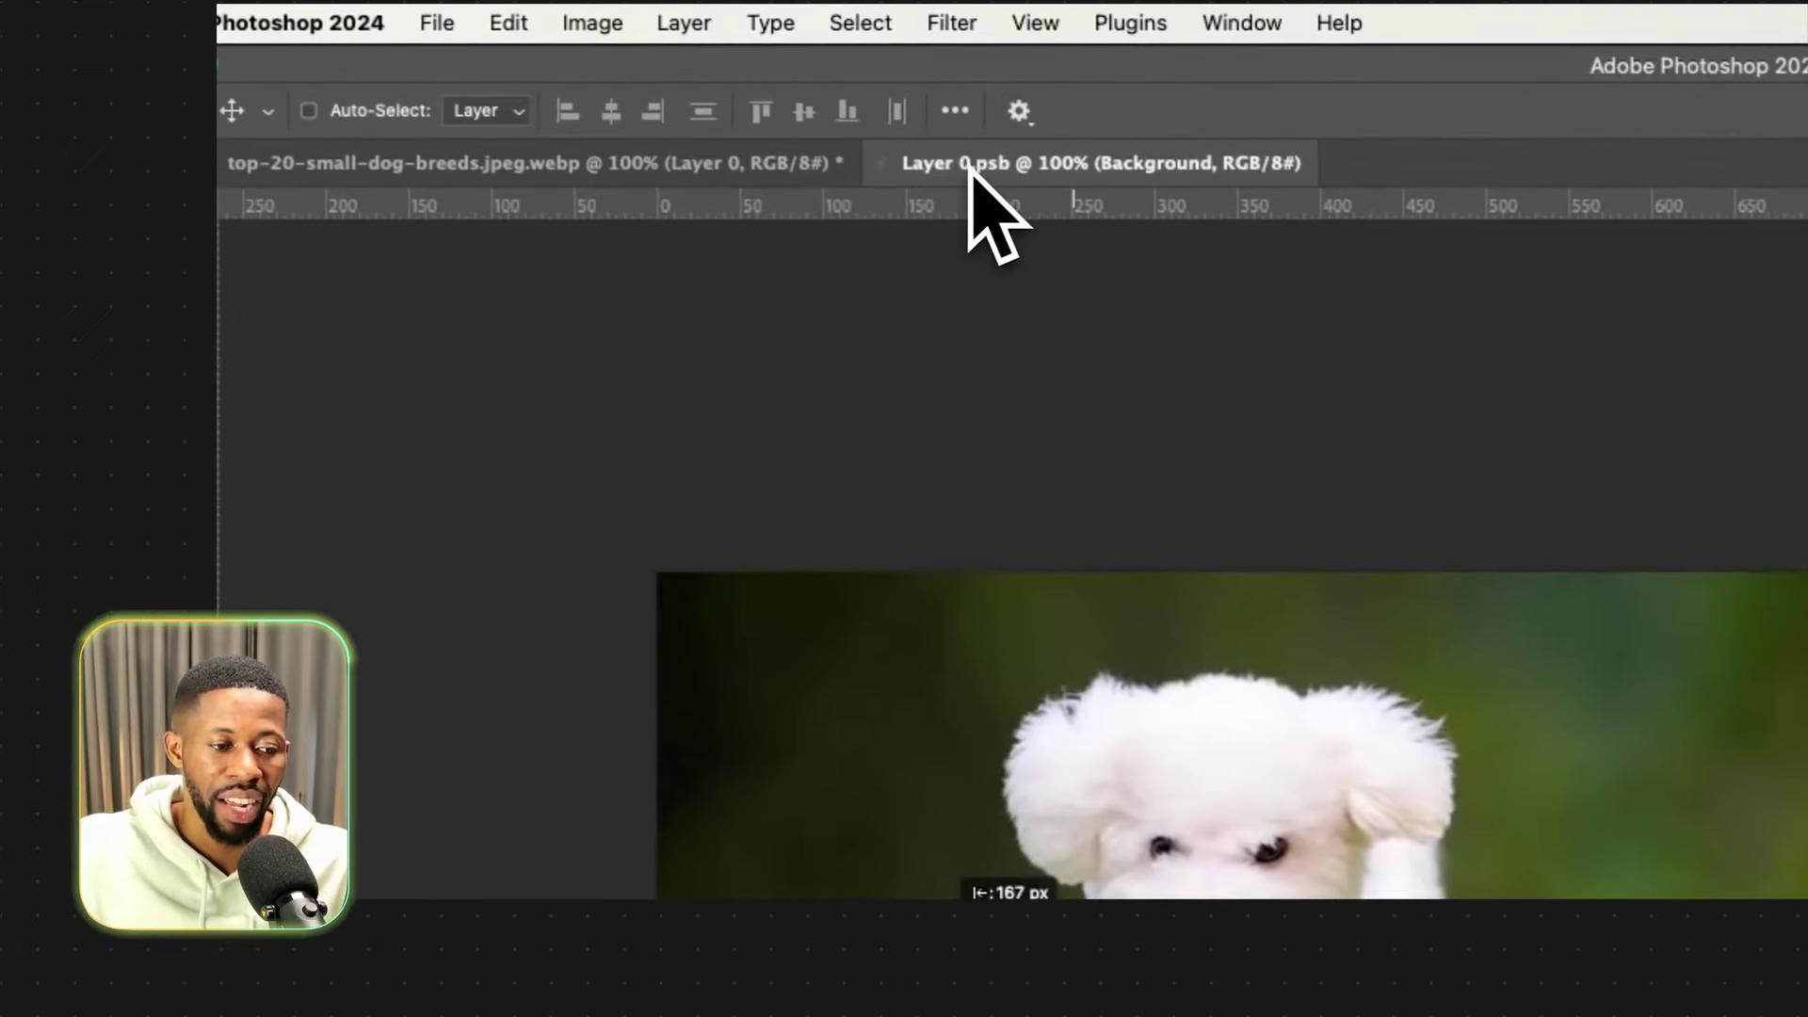
left_click(882, 163)
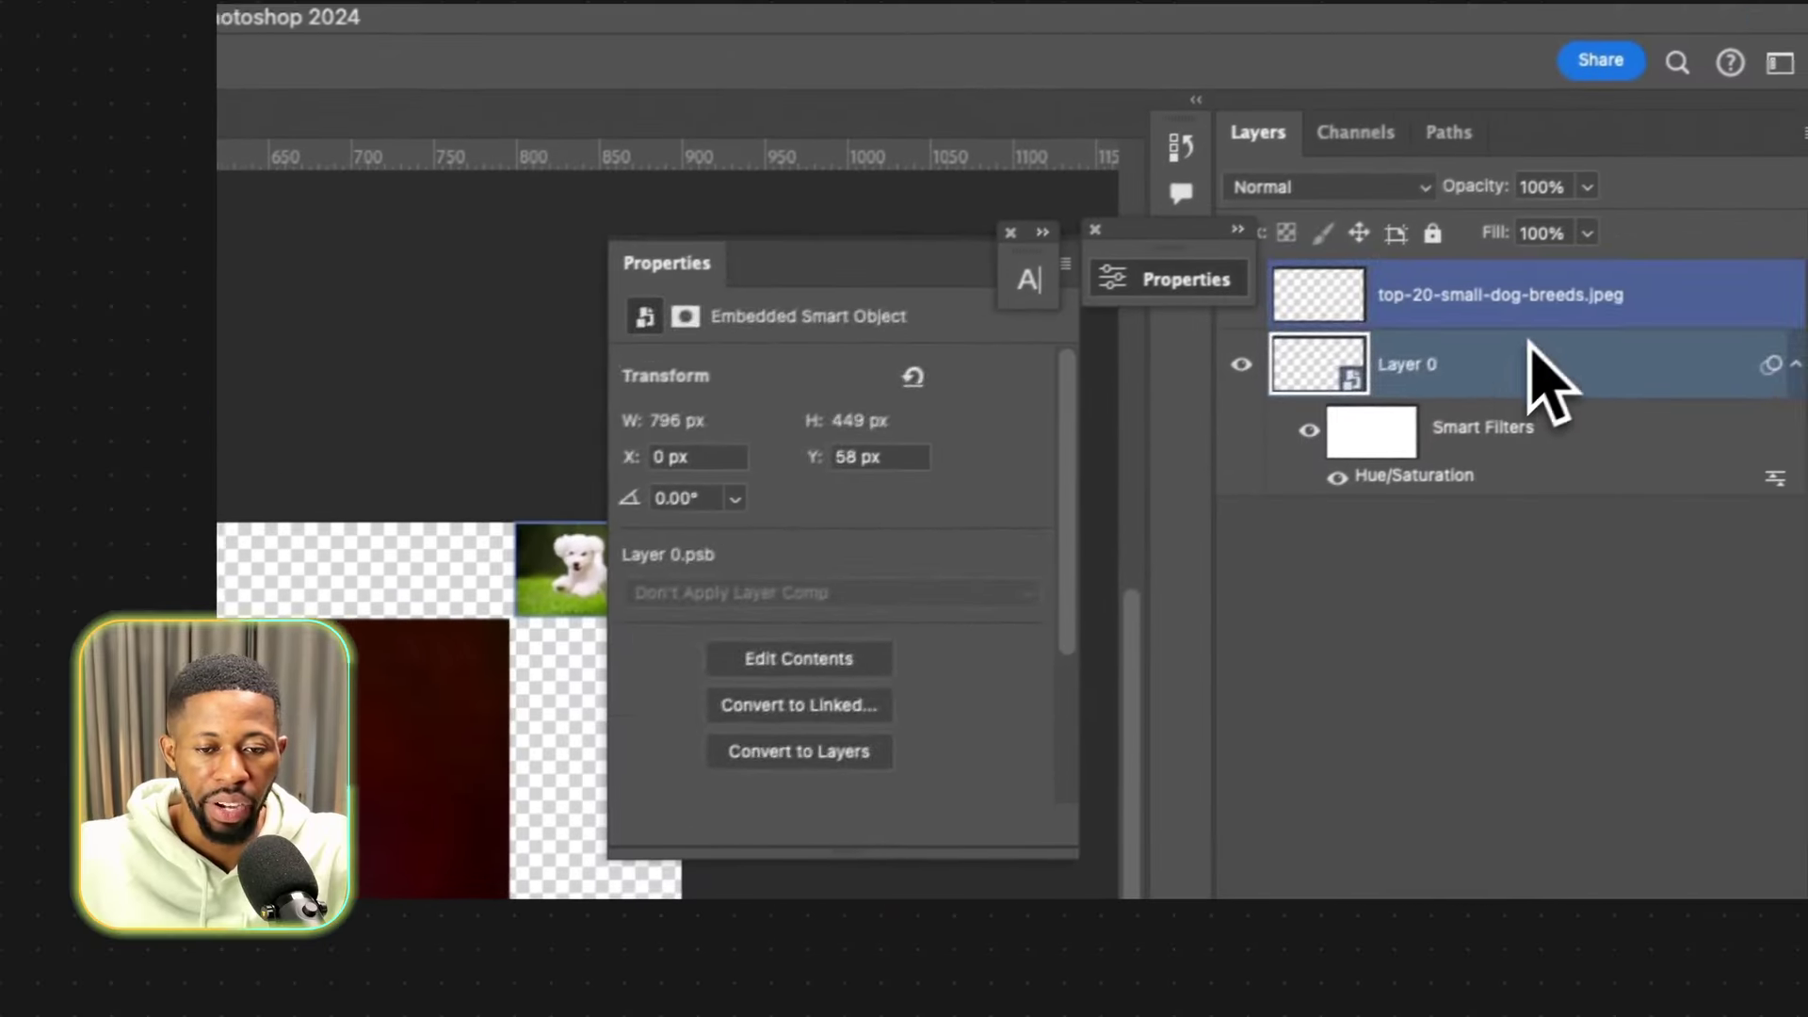
Replace the rasterized dog layer and the Layer 0 smart object with one new empty layer.
left_click(1538, 323)
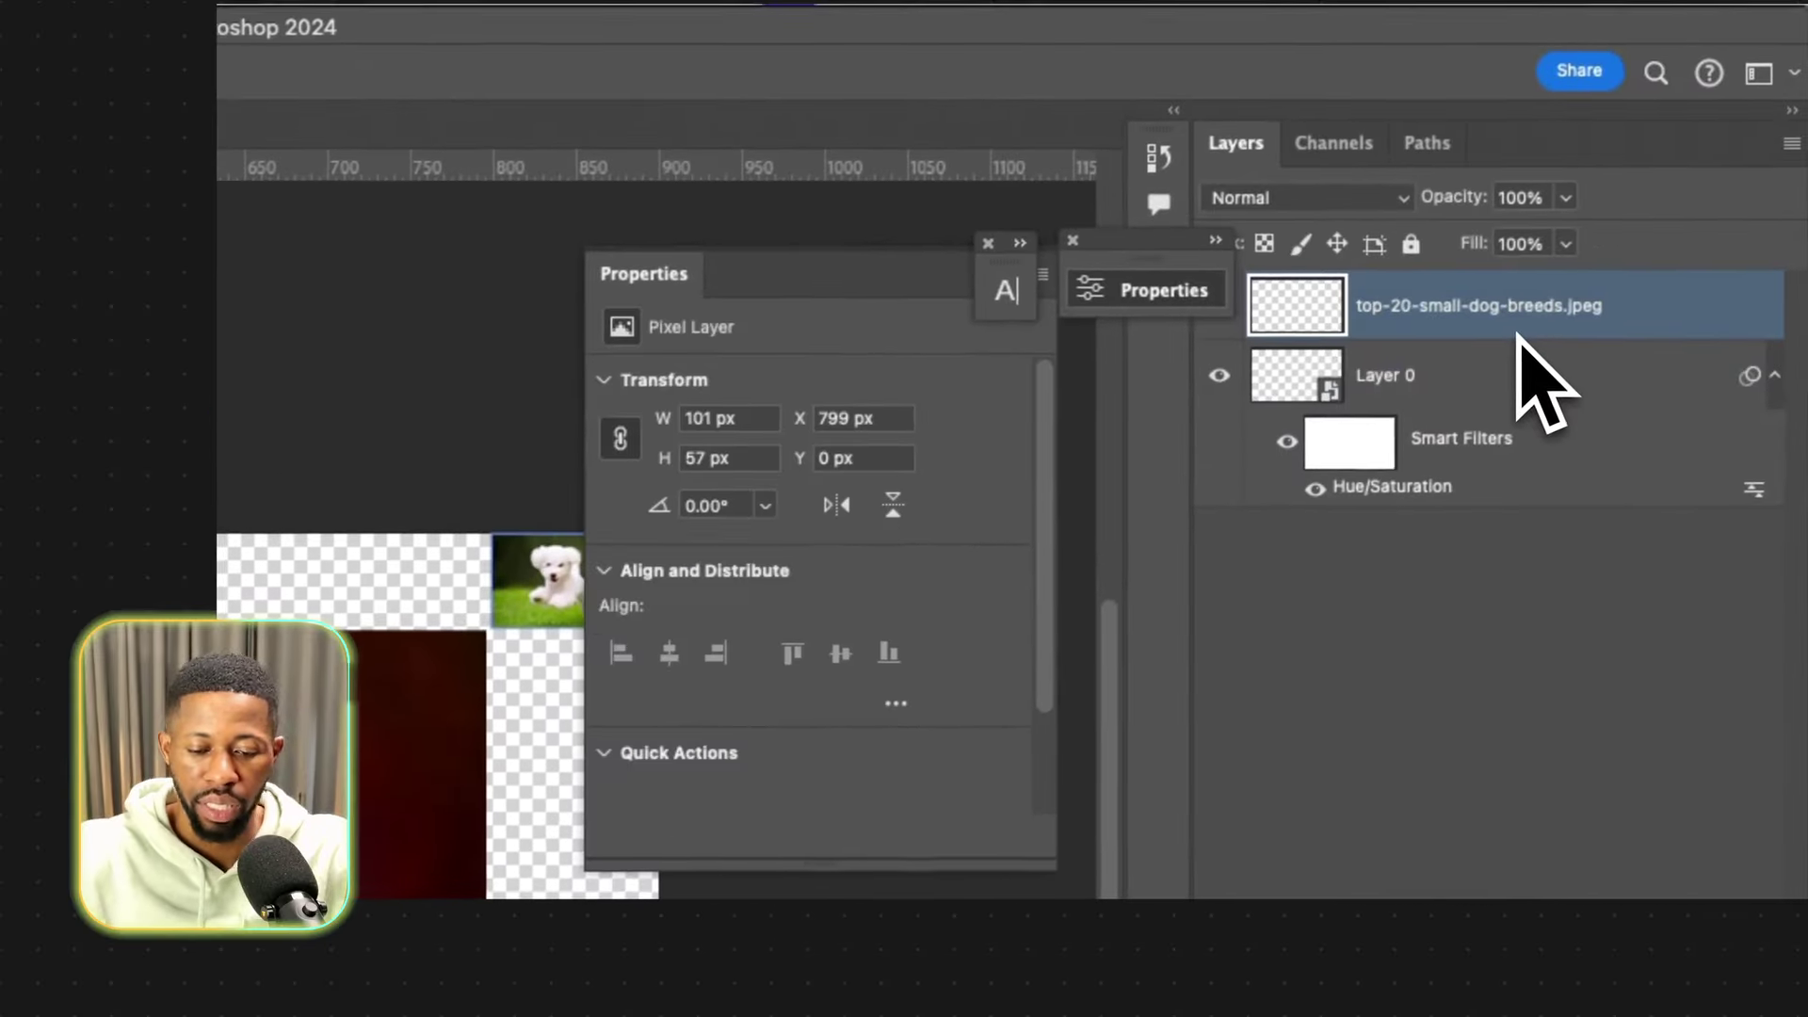
key("Delete")
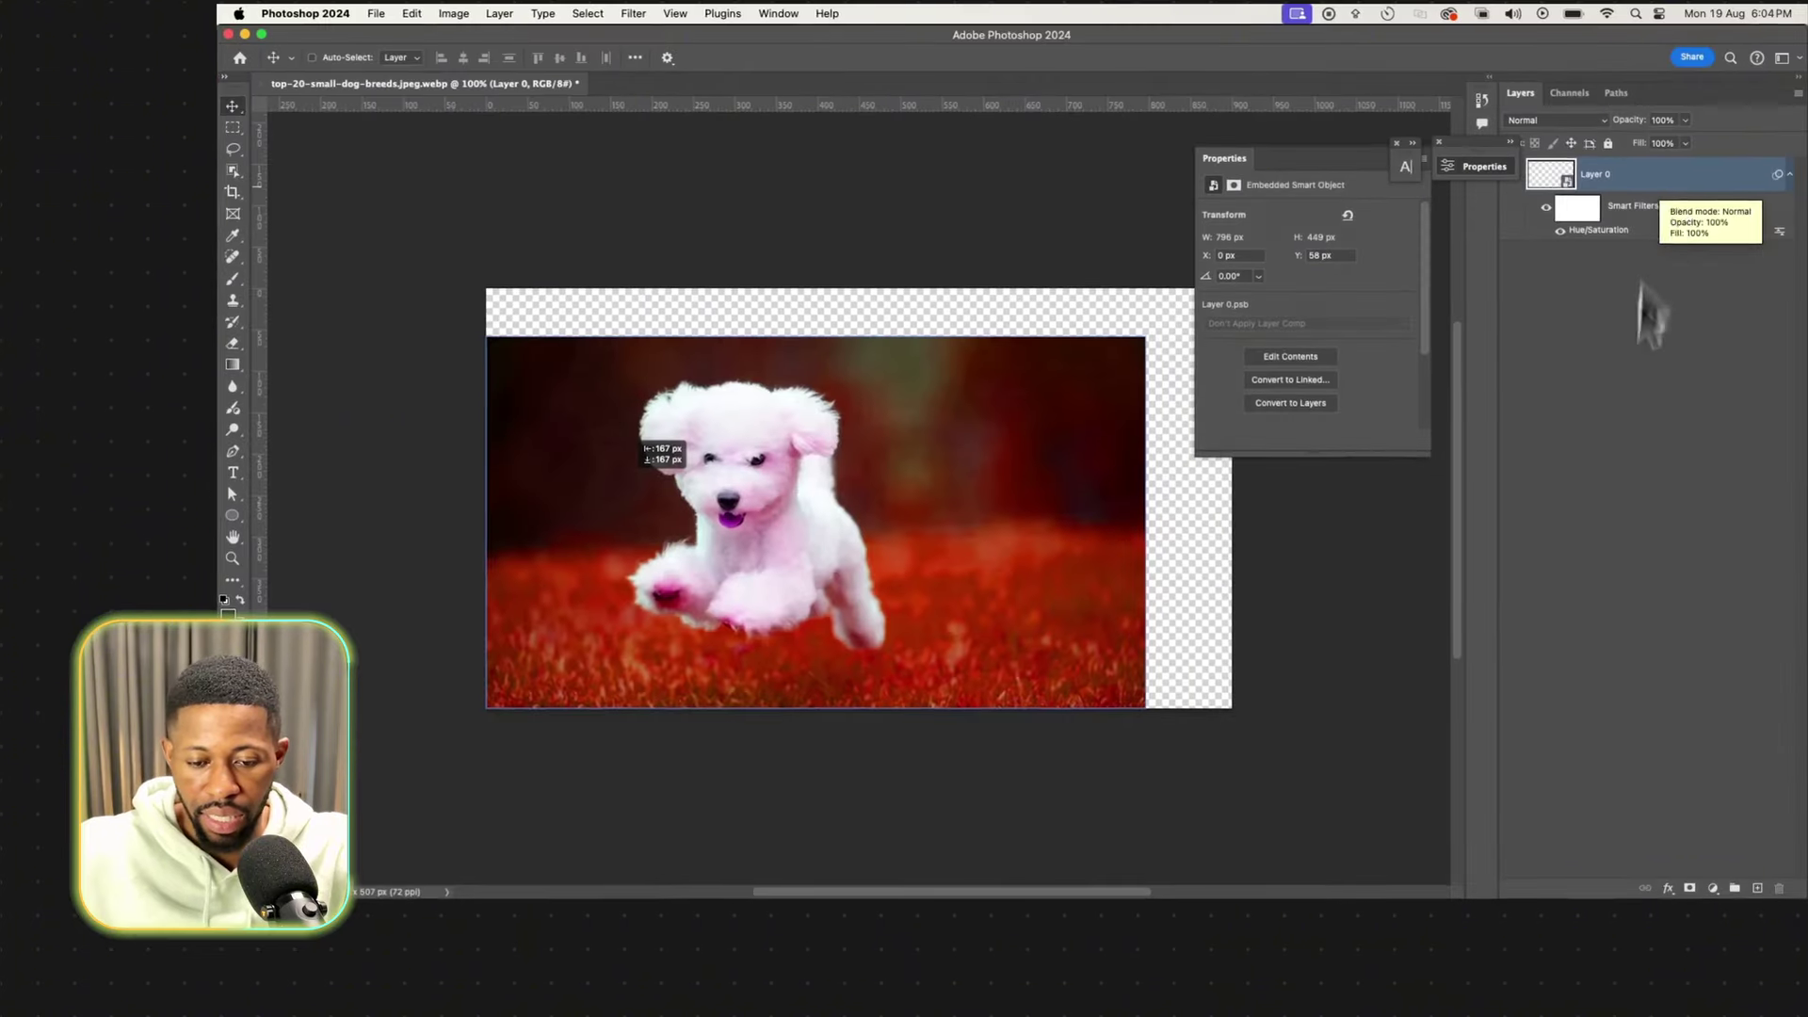
left_click(1743, 889)
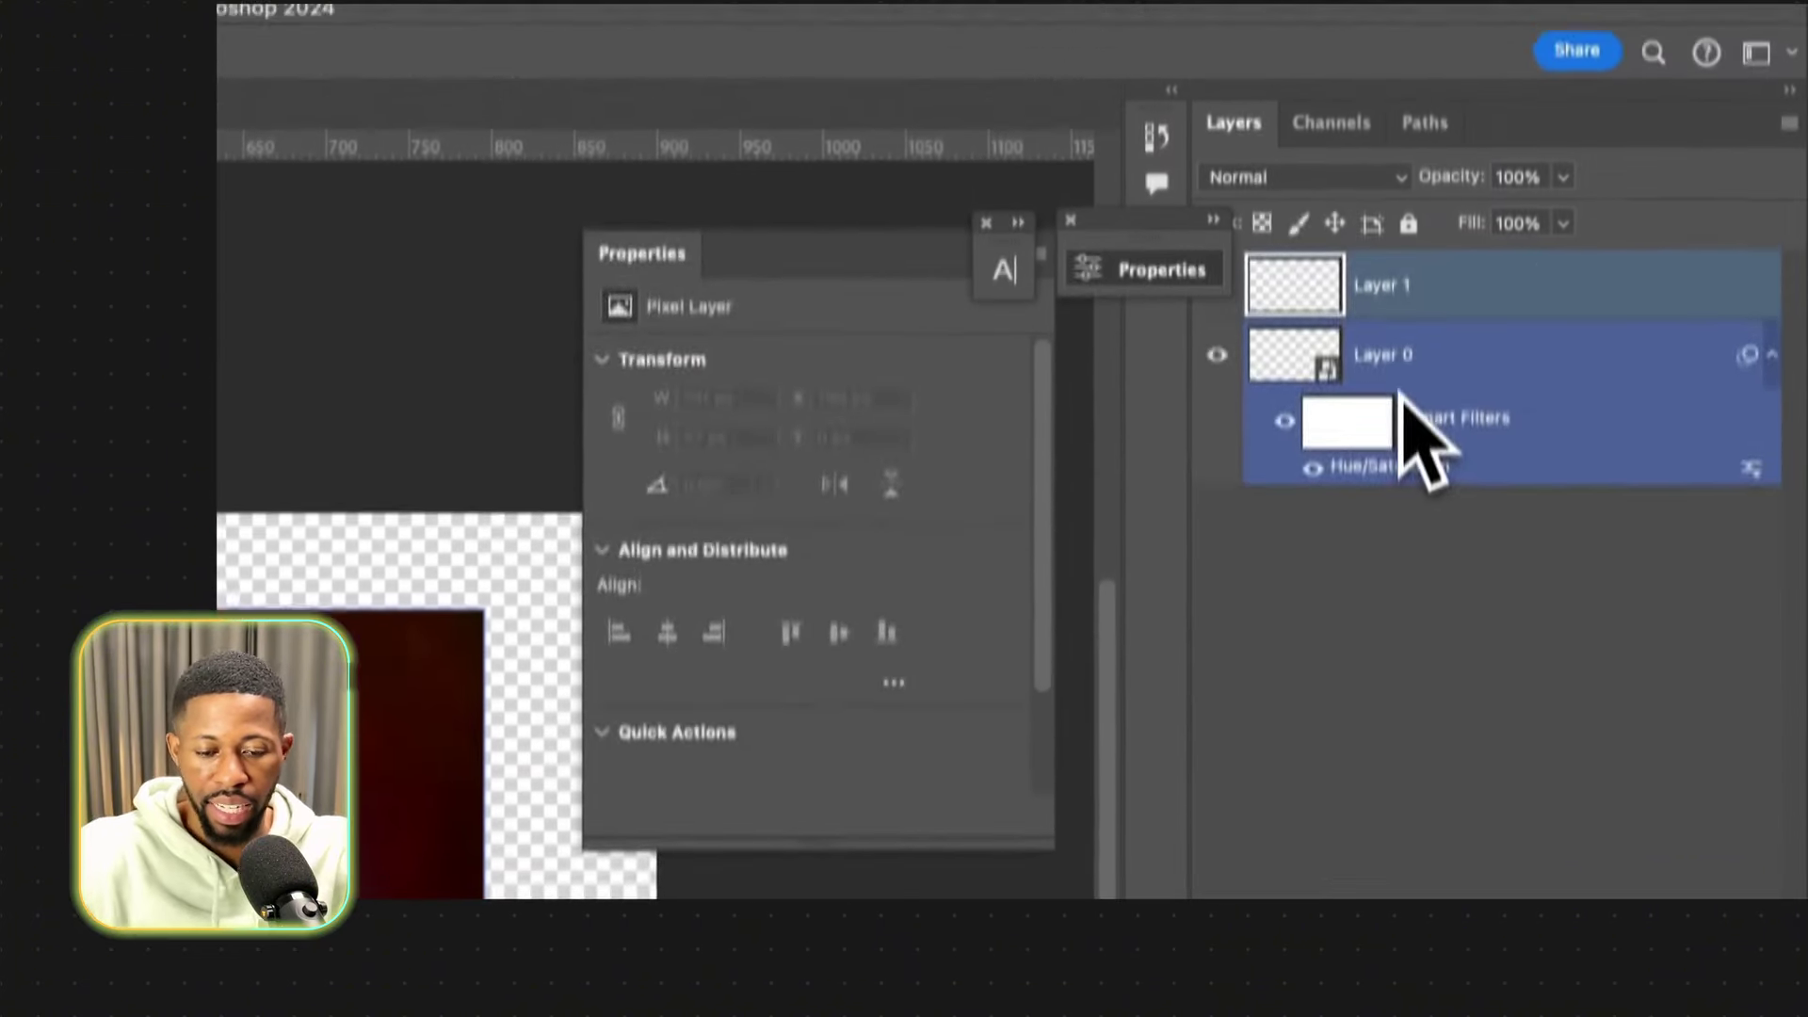
key("super+z")
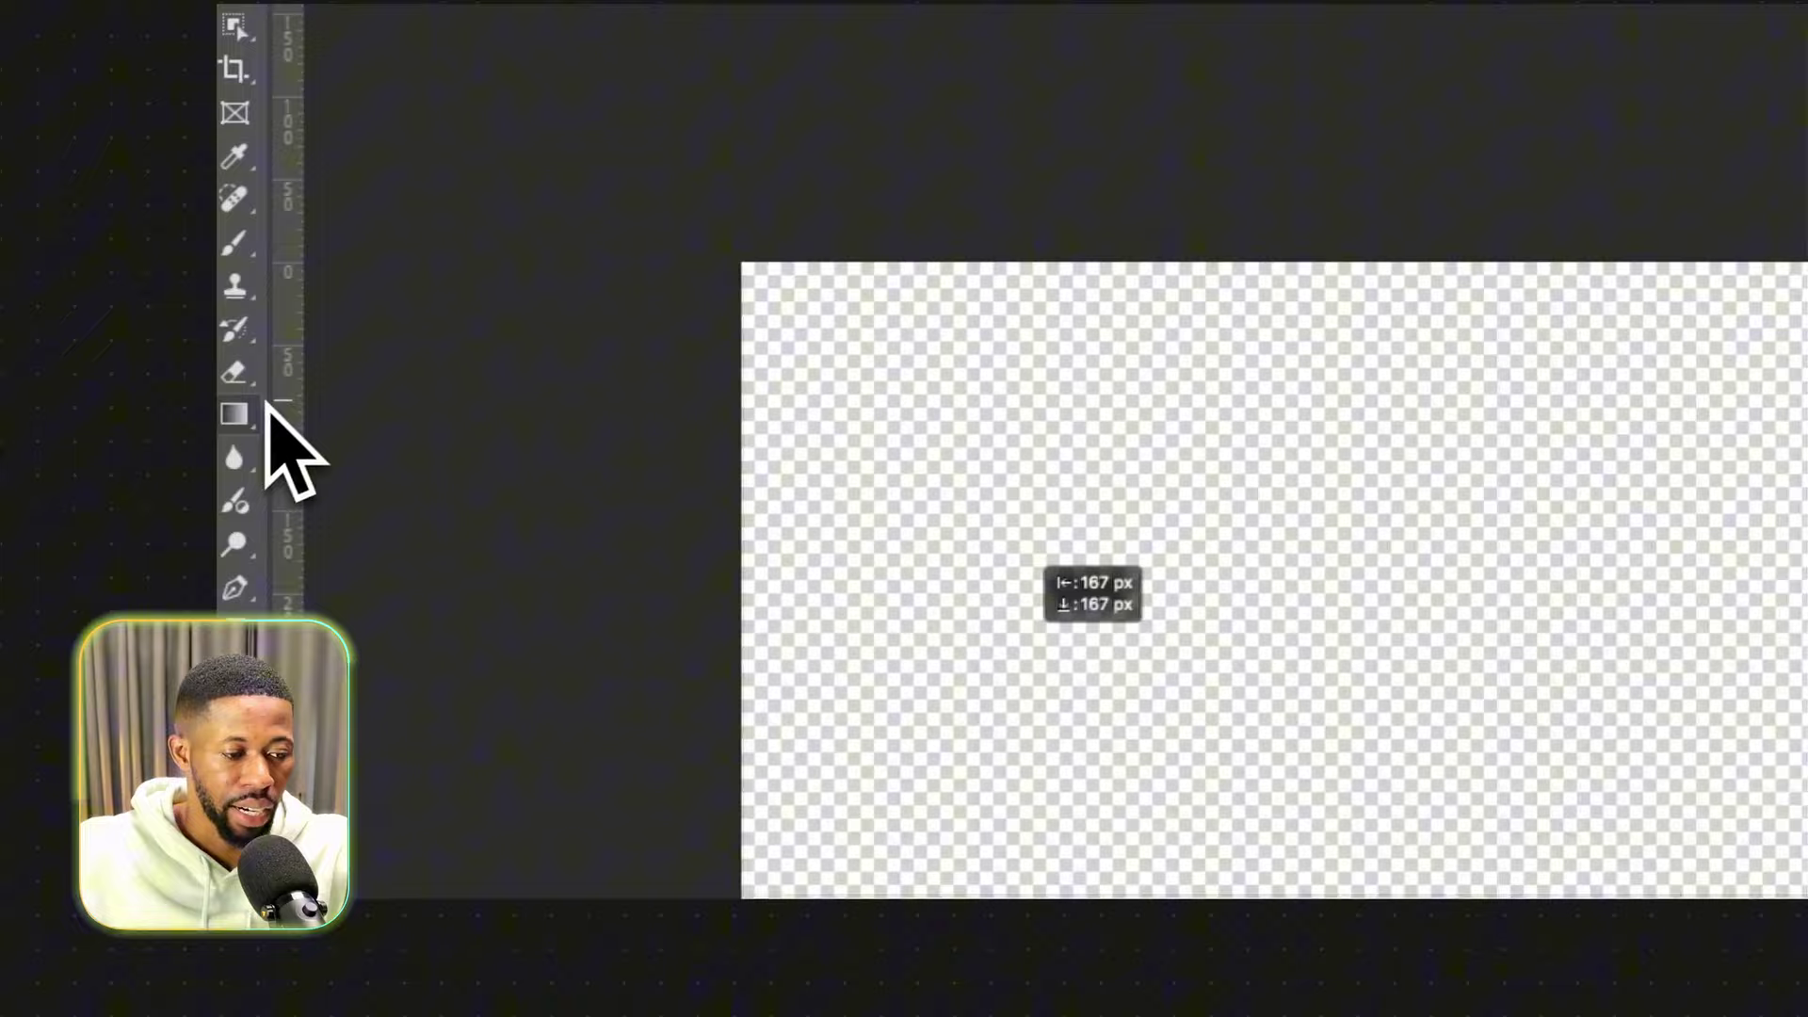
Fill the empty layer with white using the Paint Bucket tool, and collapse the open Properties panel.
left_click(260, 418)
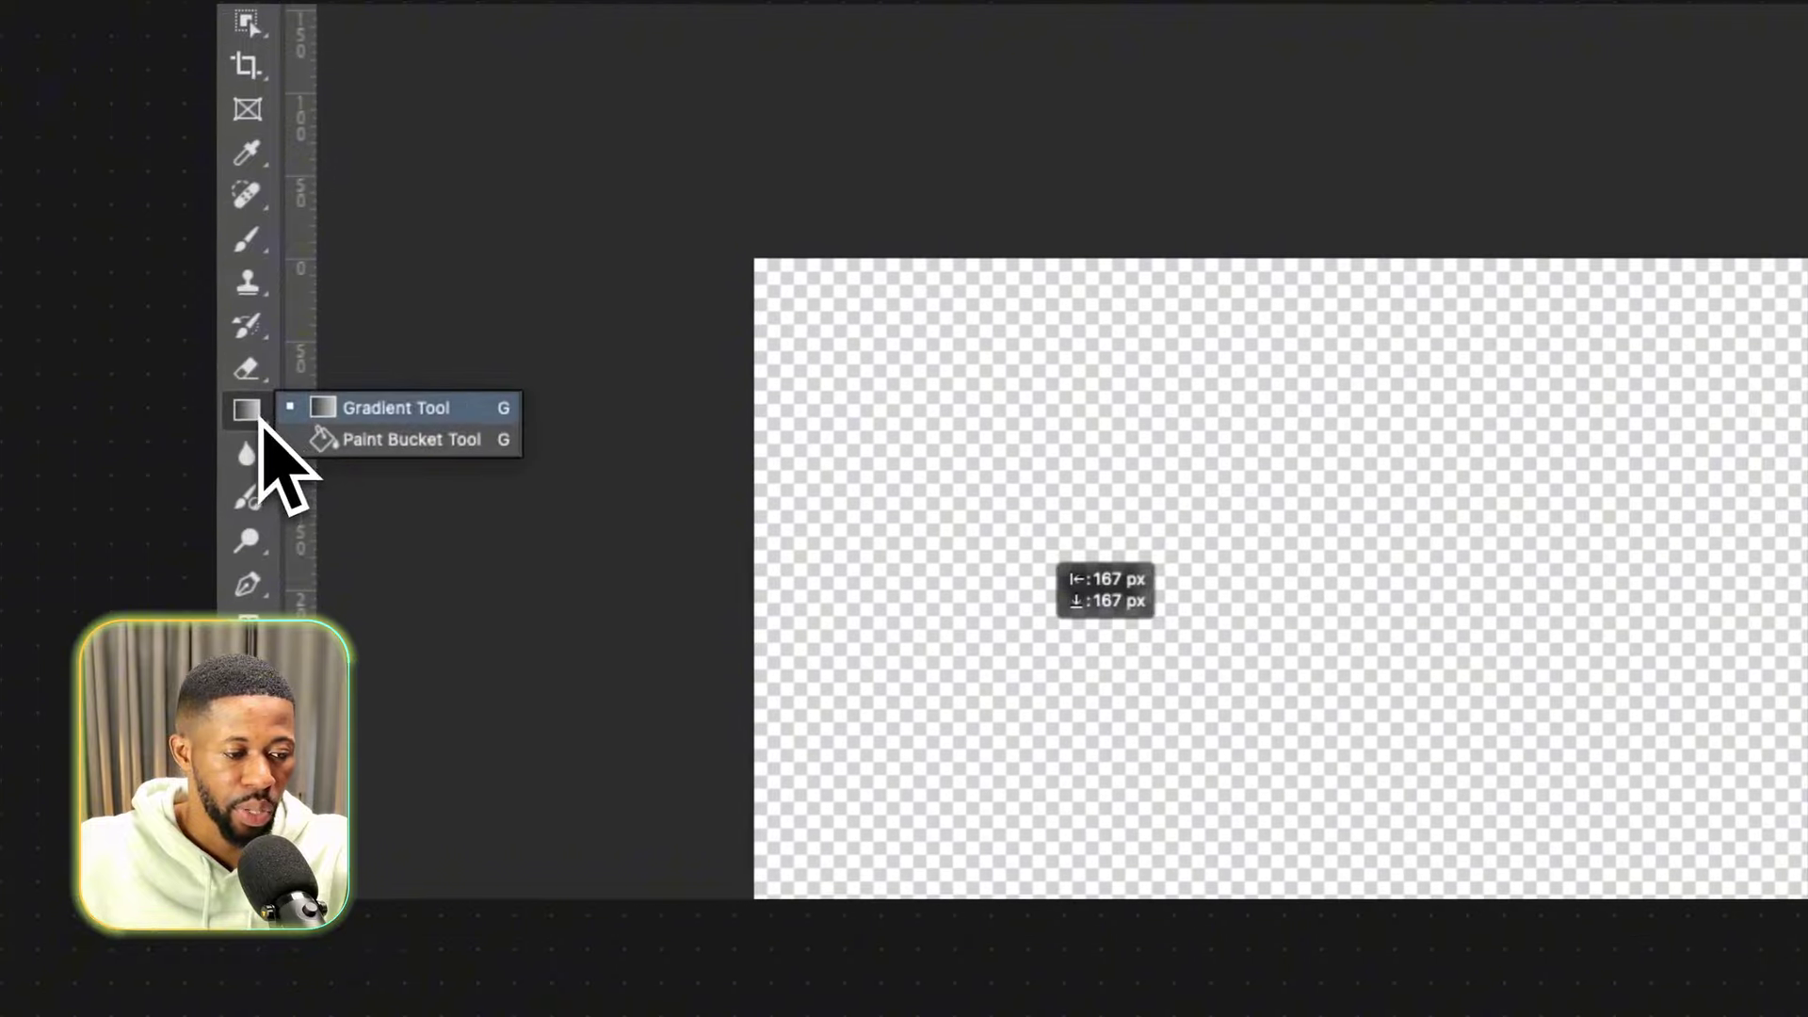
left_click(354, 439)
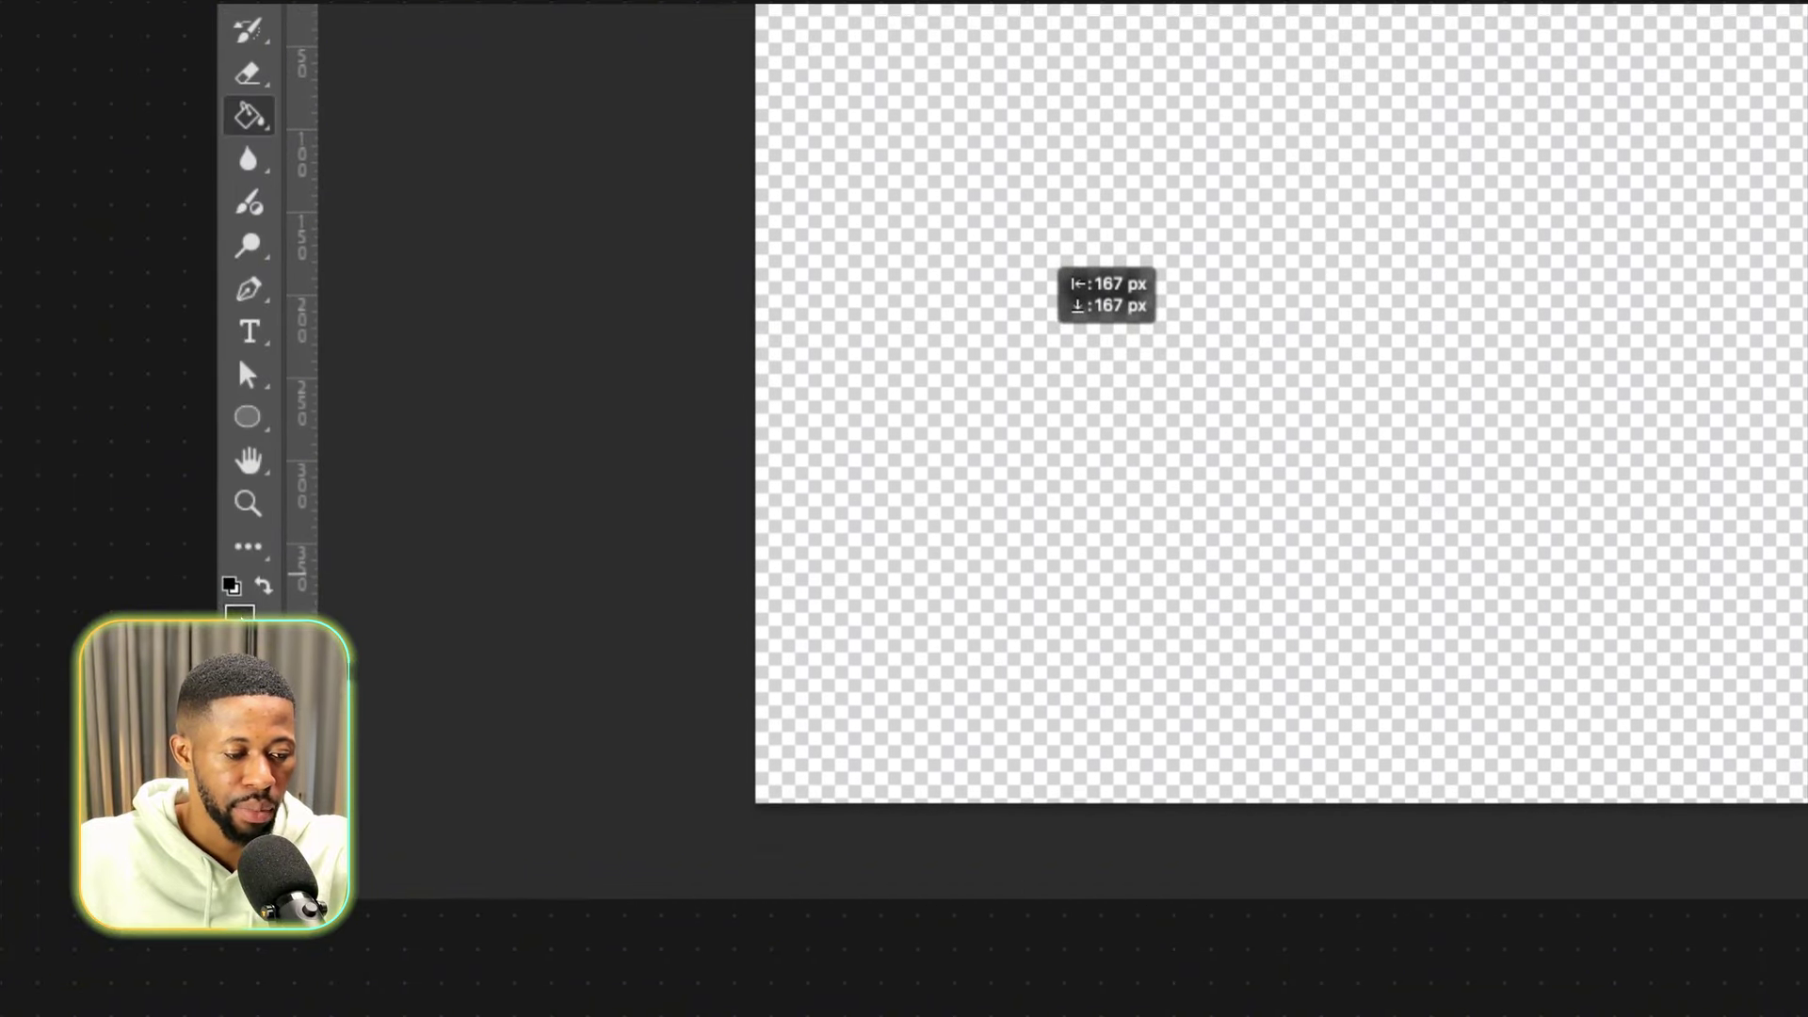
left_click(230, 585)
left_click_drag(291, 565, 233, 281)
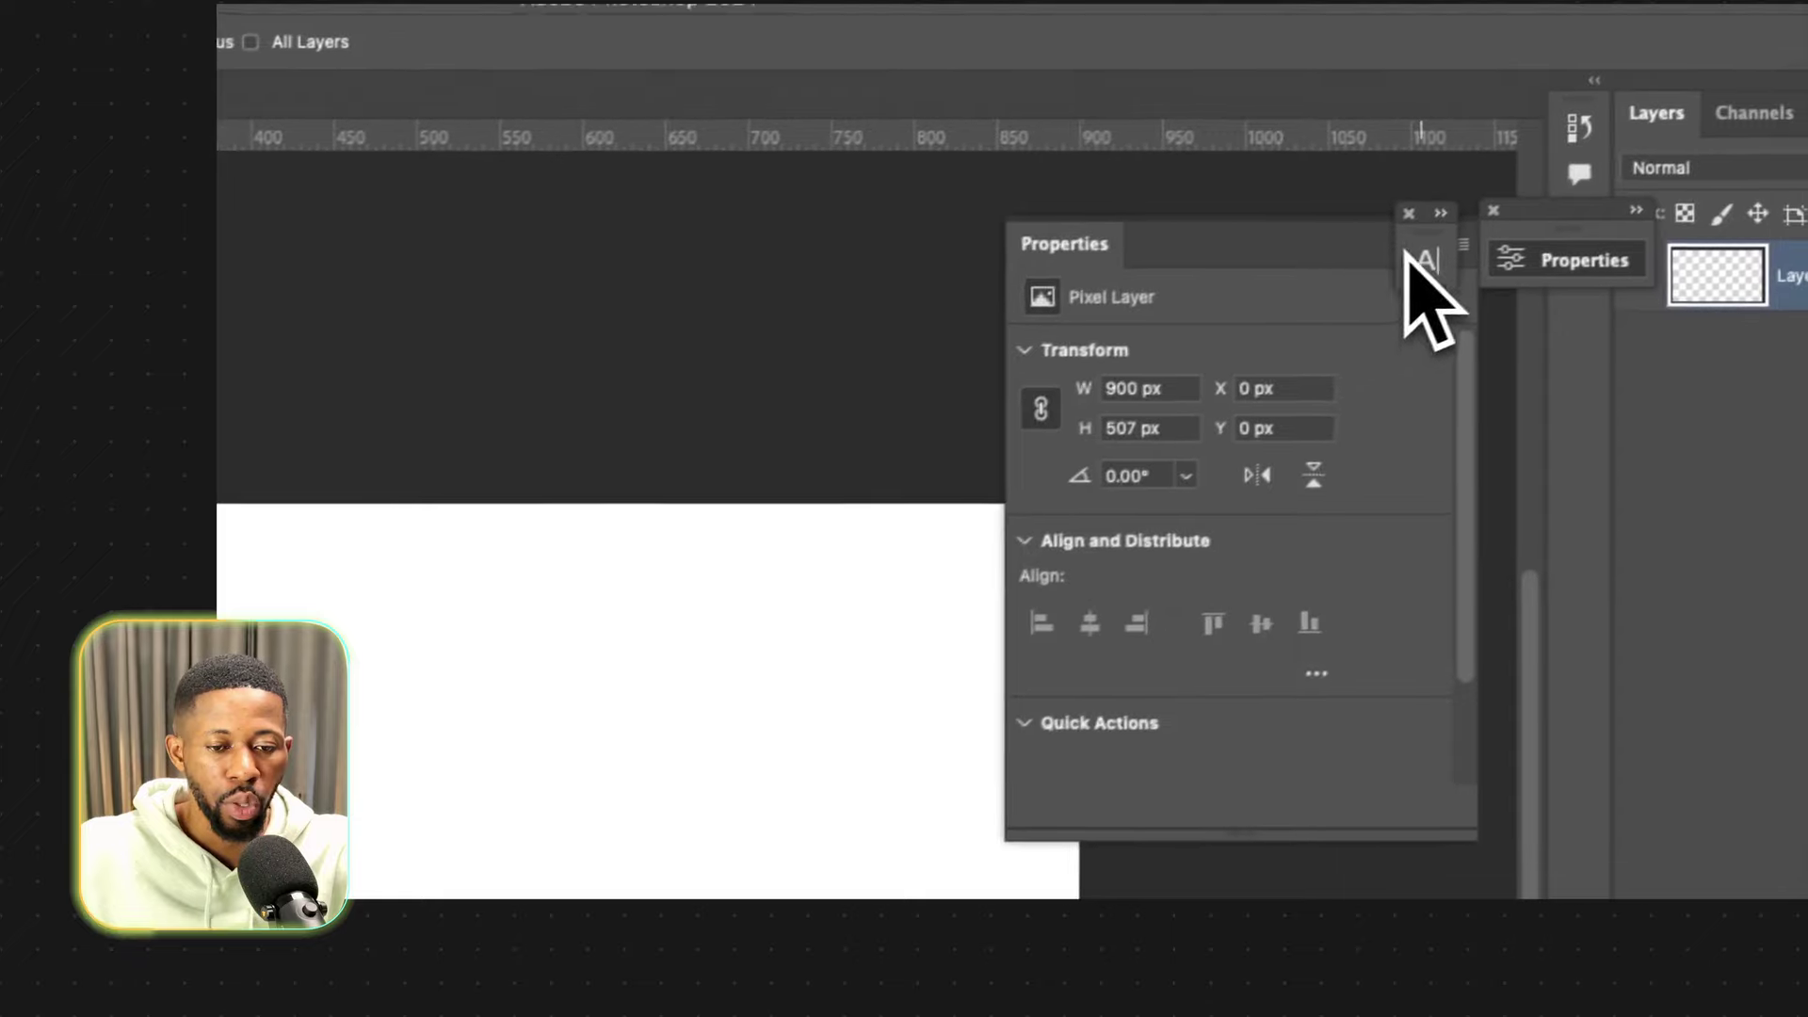
left_click(1434, 215)
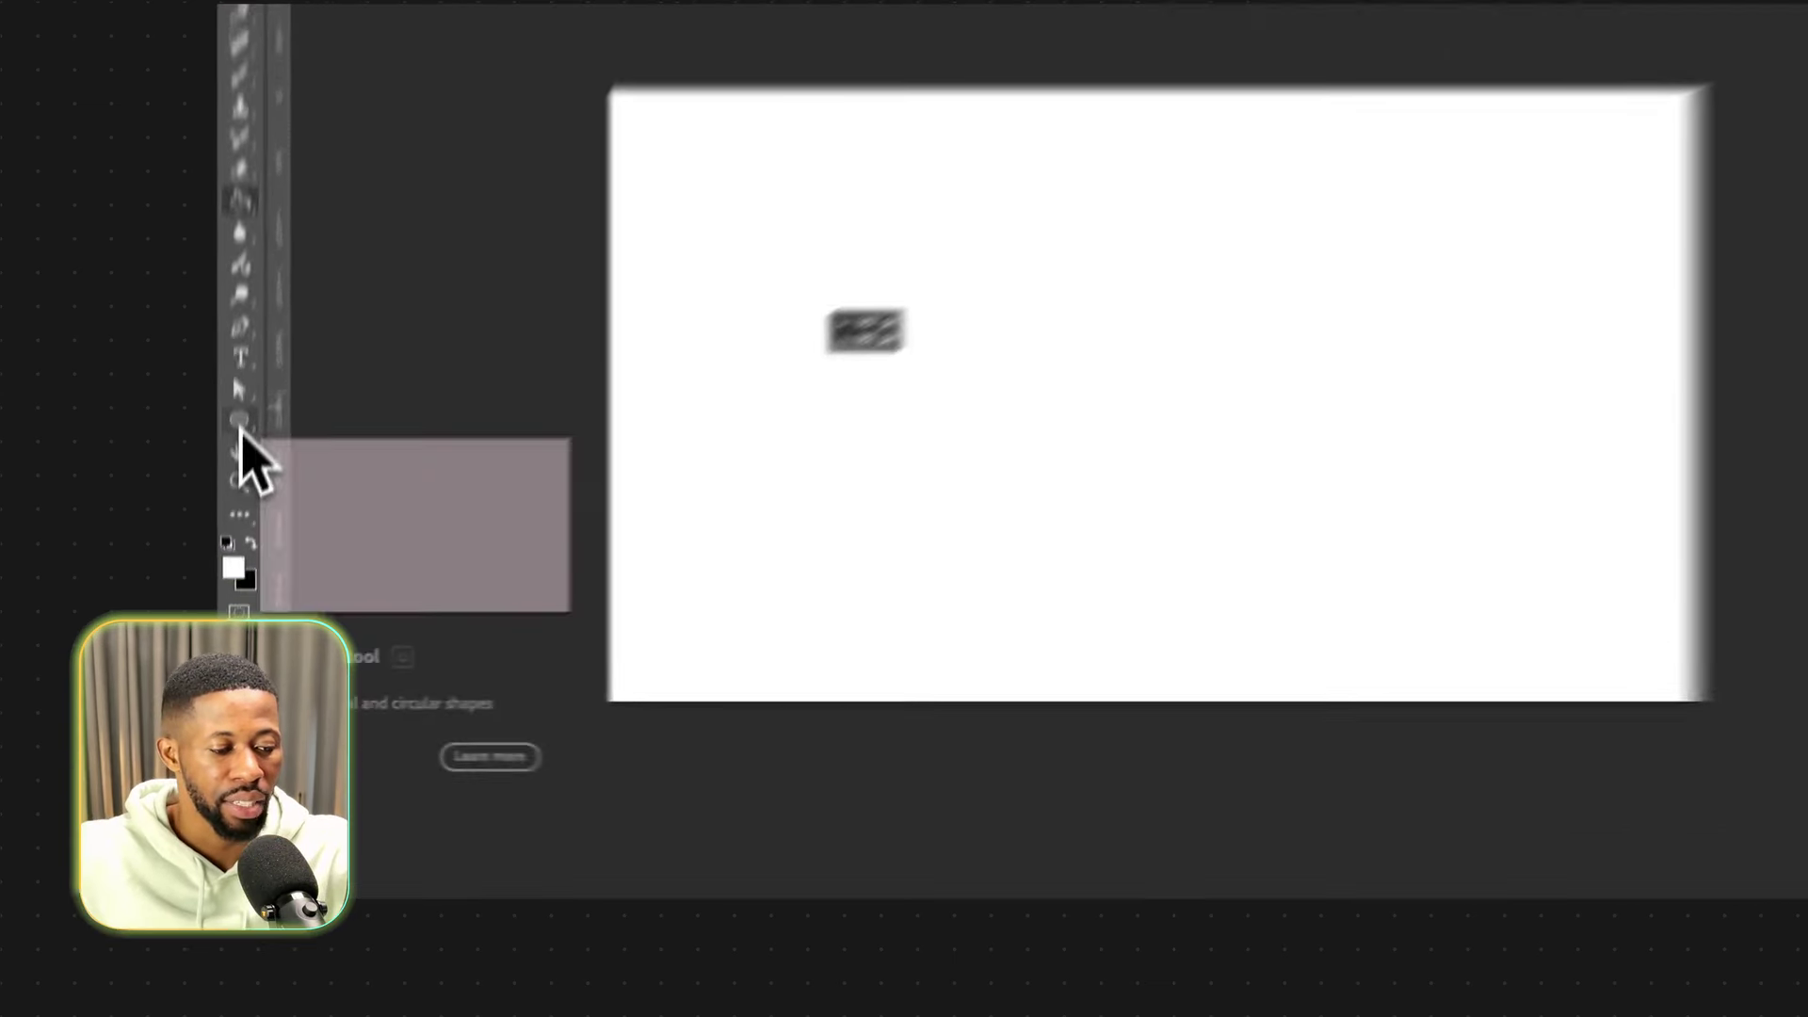
Choose the Rectangle tool and set its shape fill to a linear gradient from red to white.
right_click(239, 423)
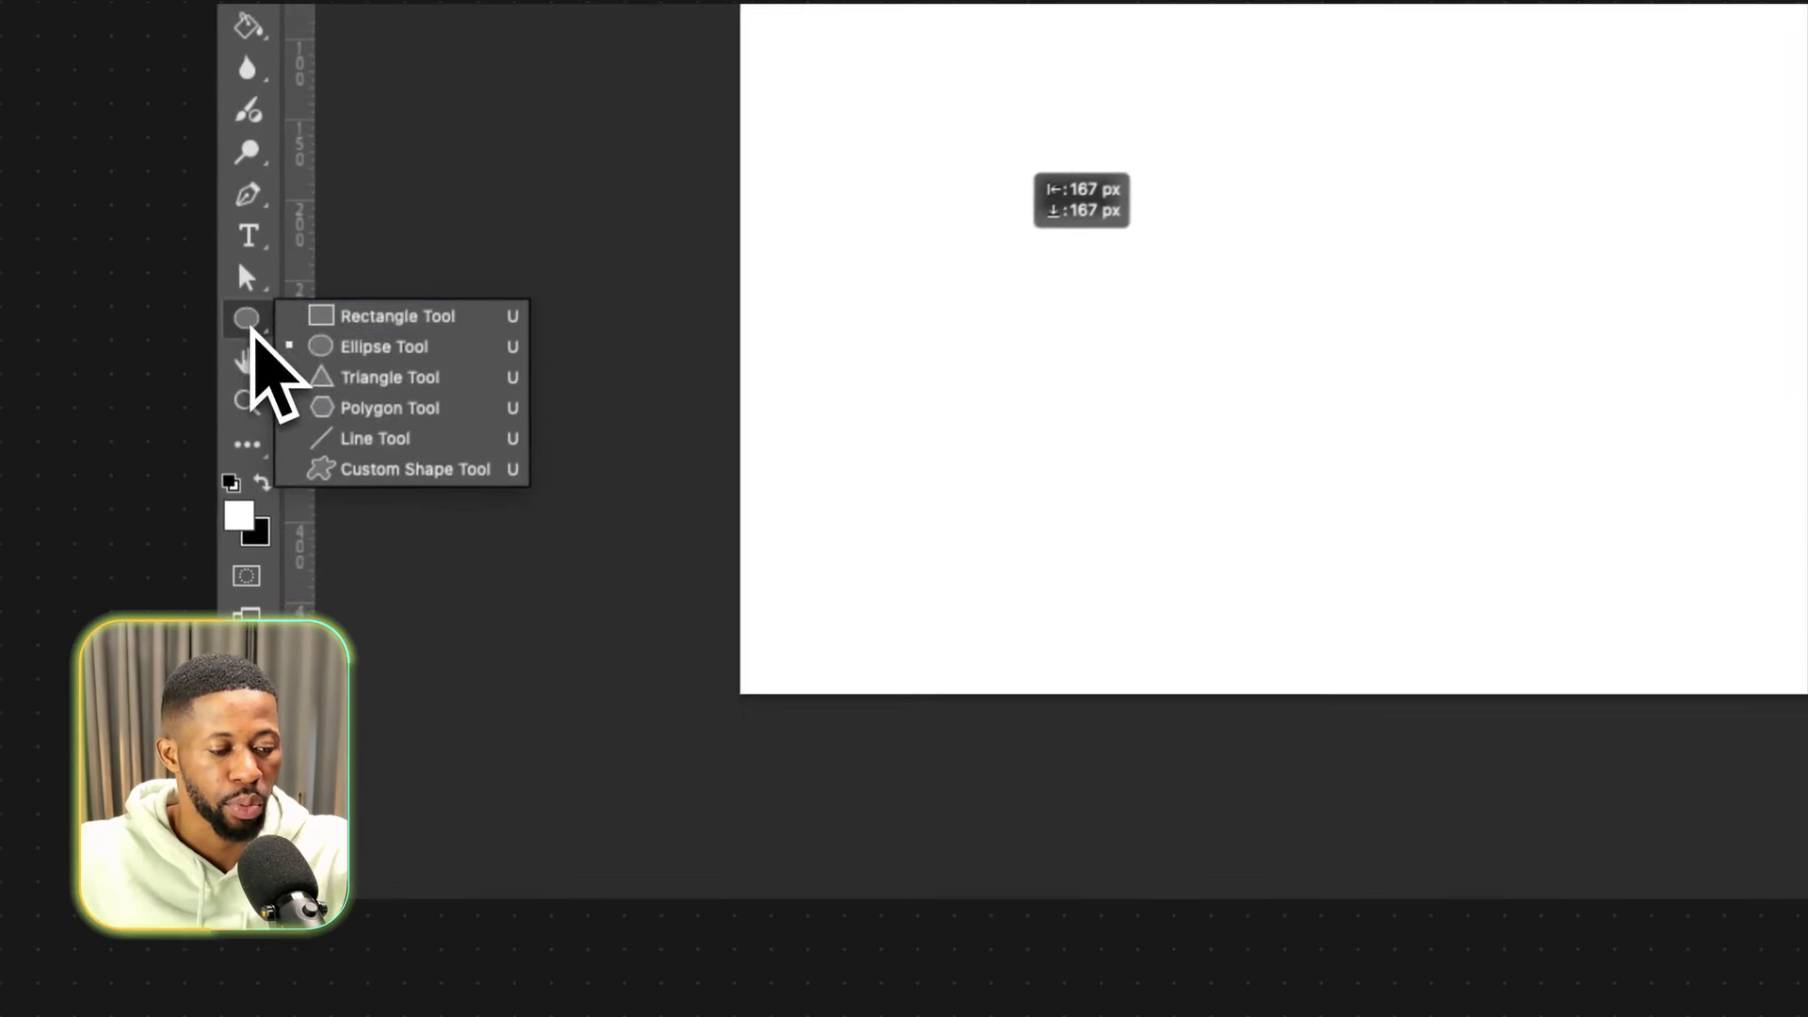
left_click(295, 421)
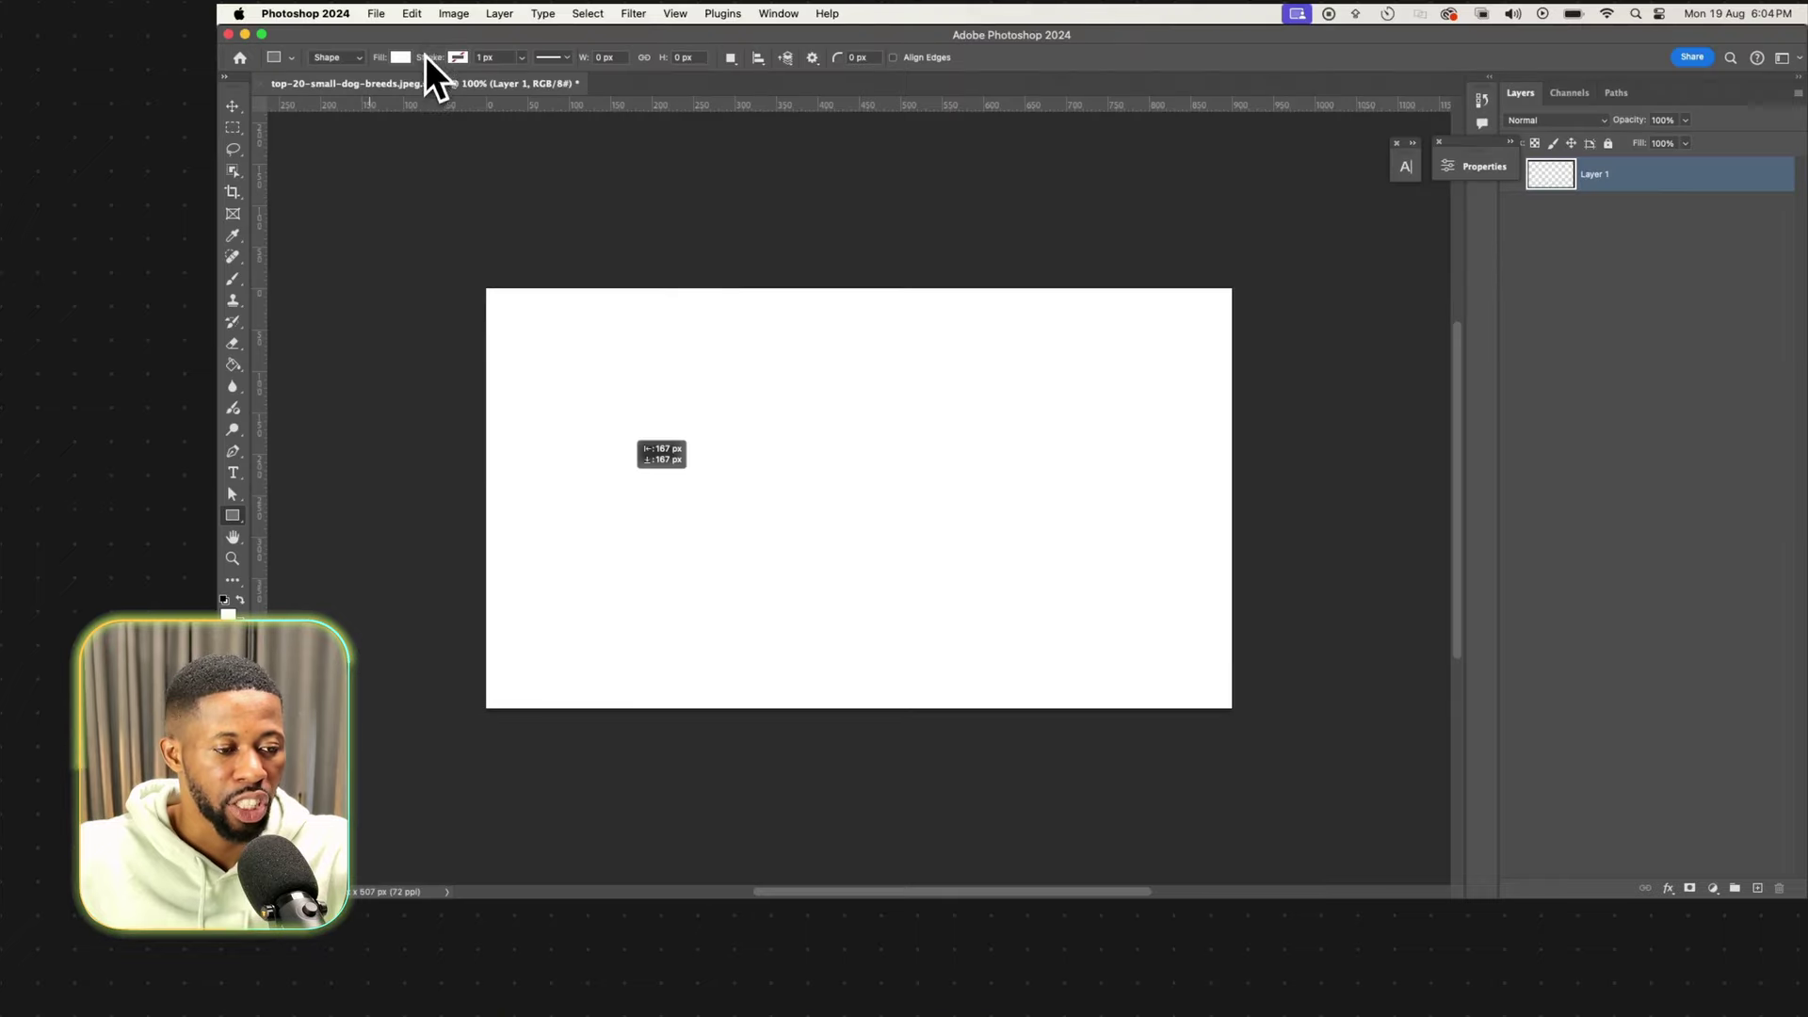
left_click(424, 60)
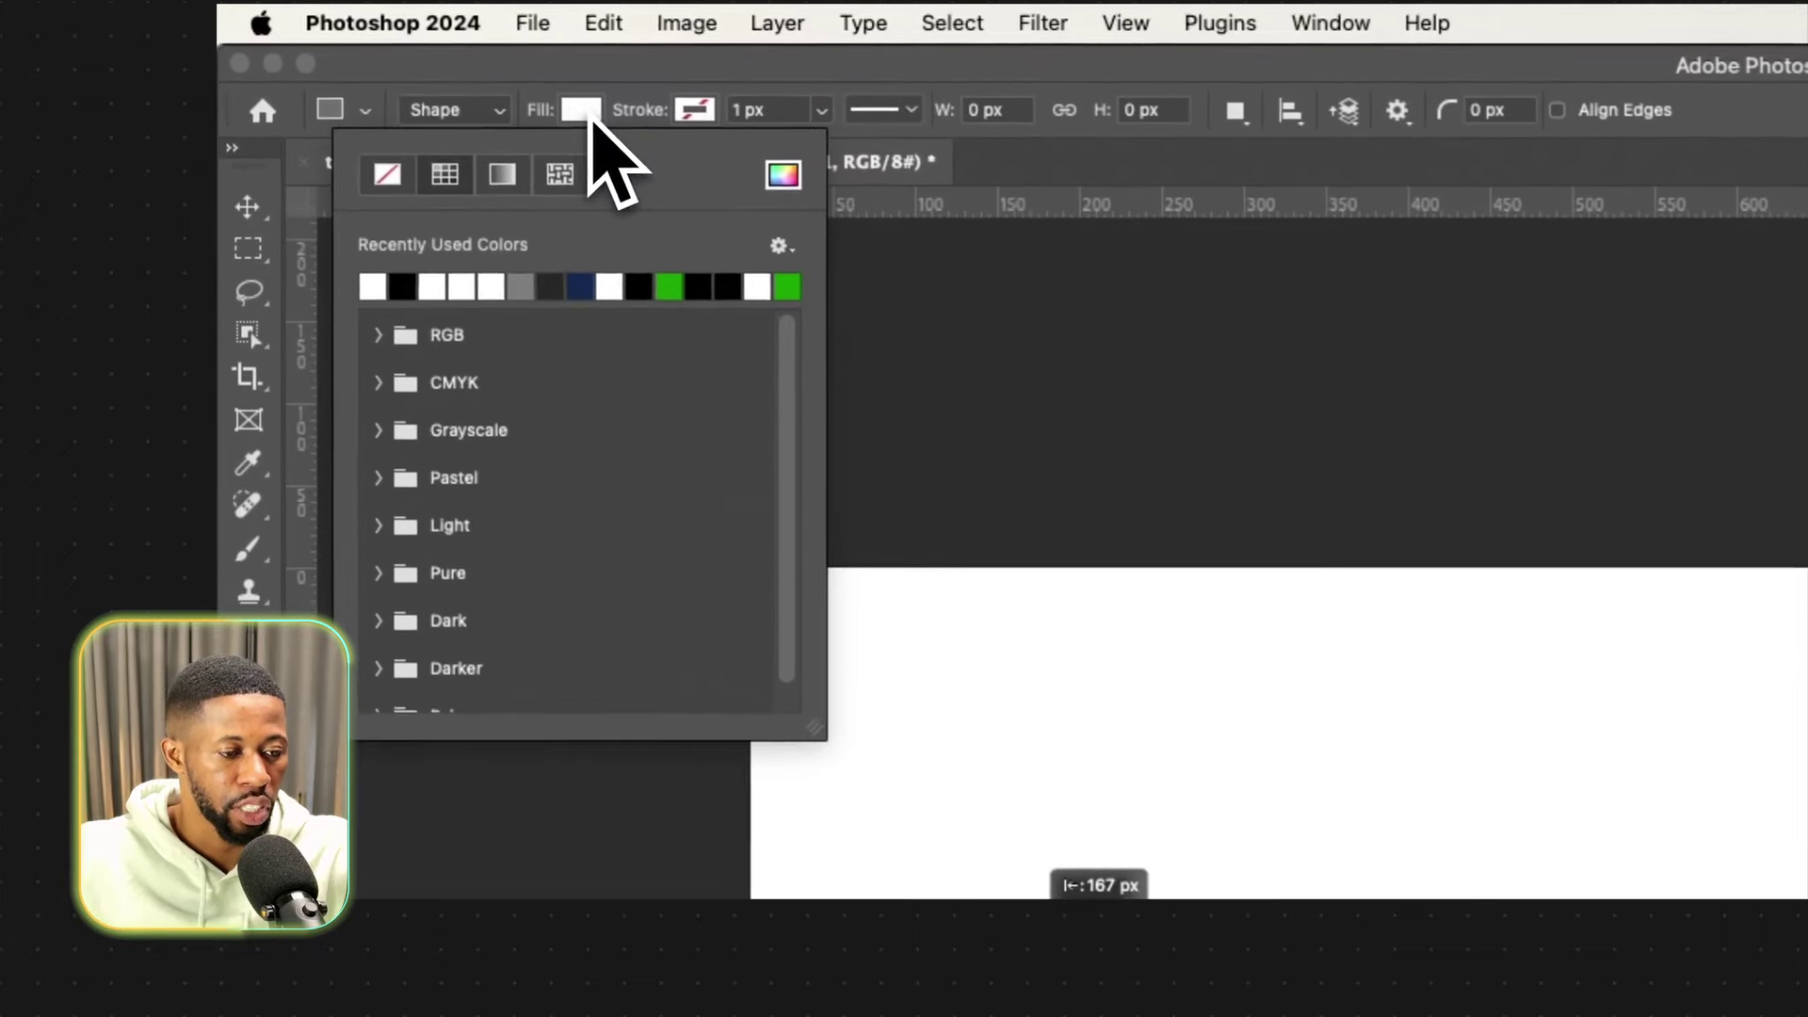
left_click(504, 176)
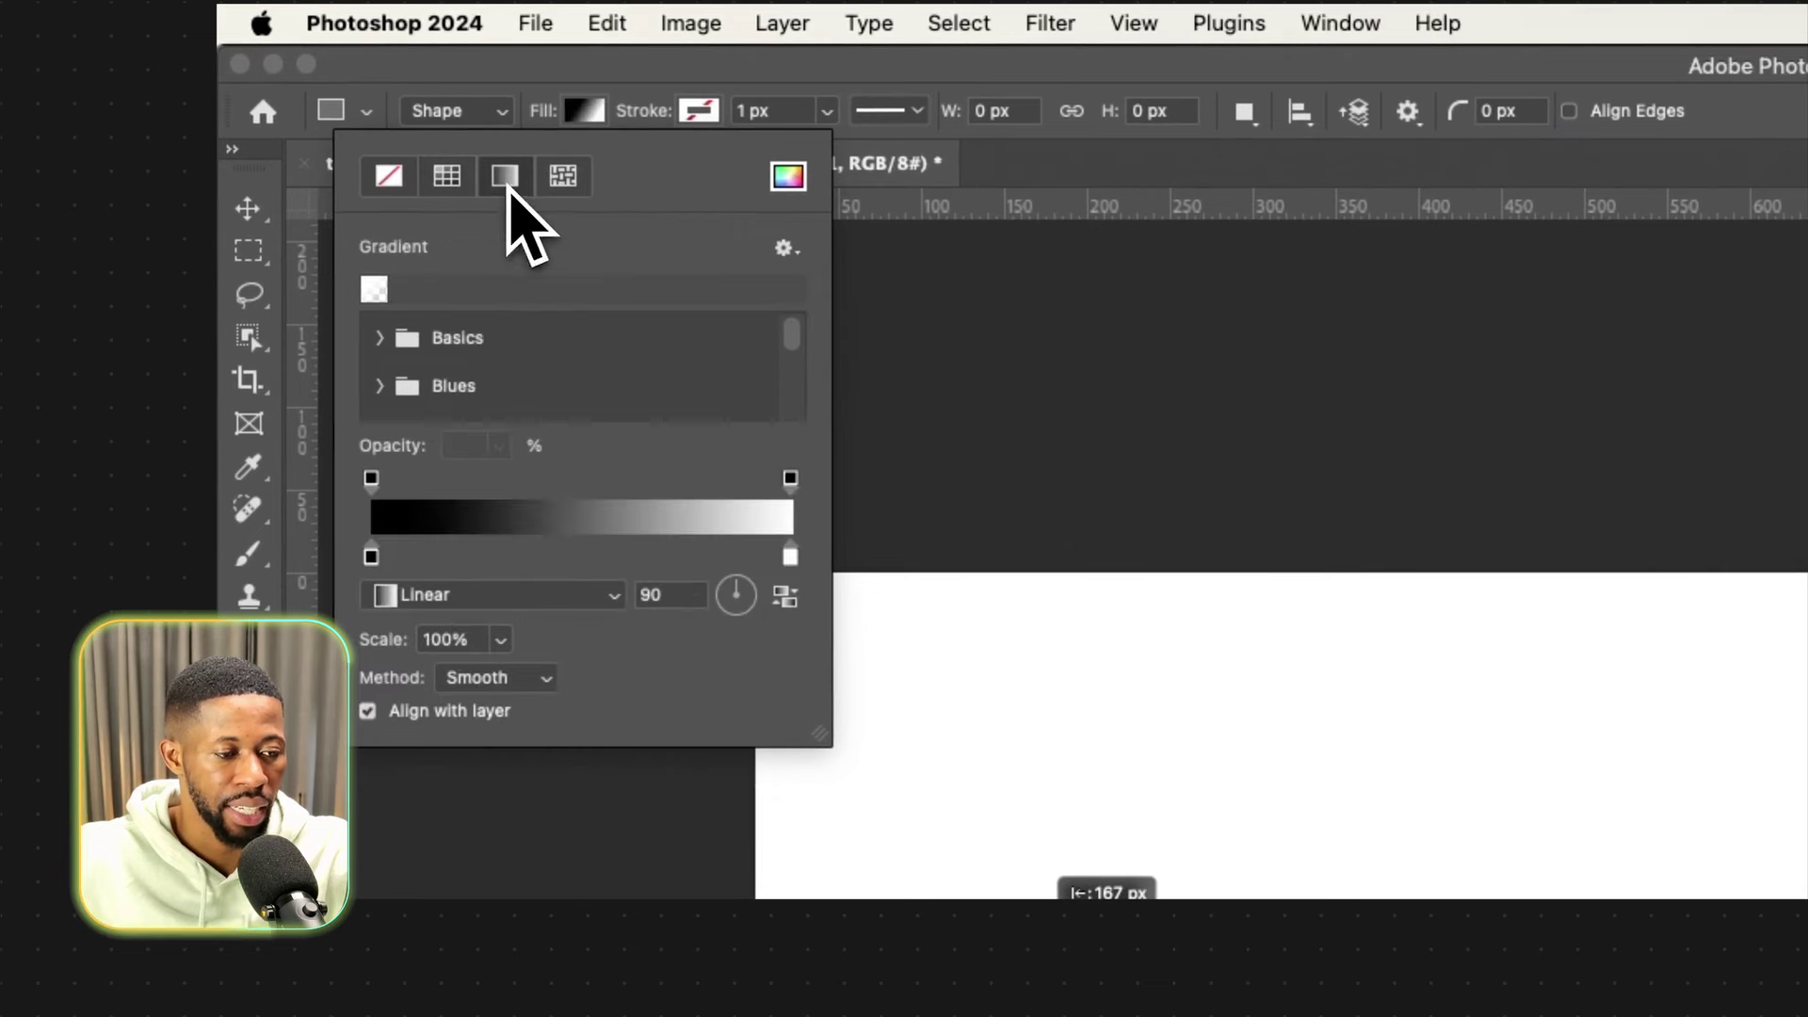
double_click(374, 558)
left_click_drag(692, 621, 716, 644)
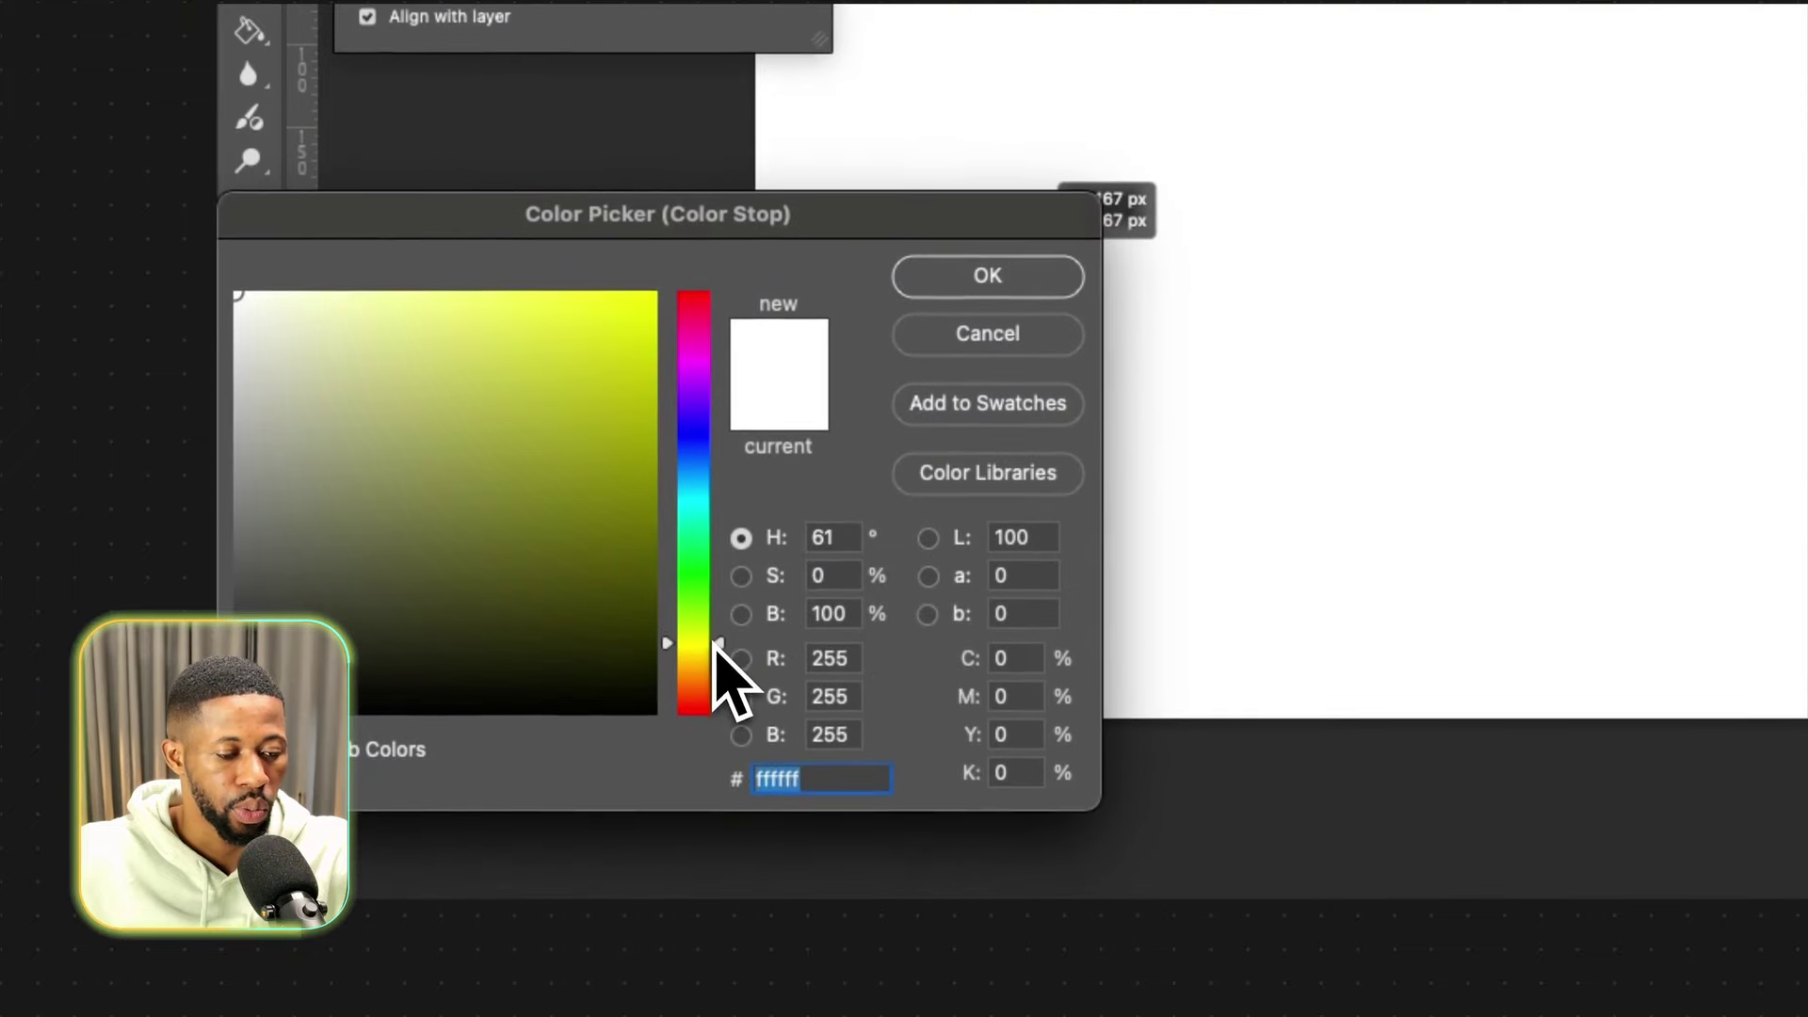
left_click(627, 356)
key("Return")
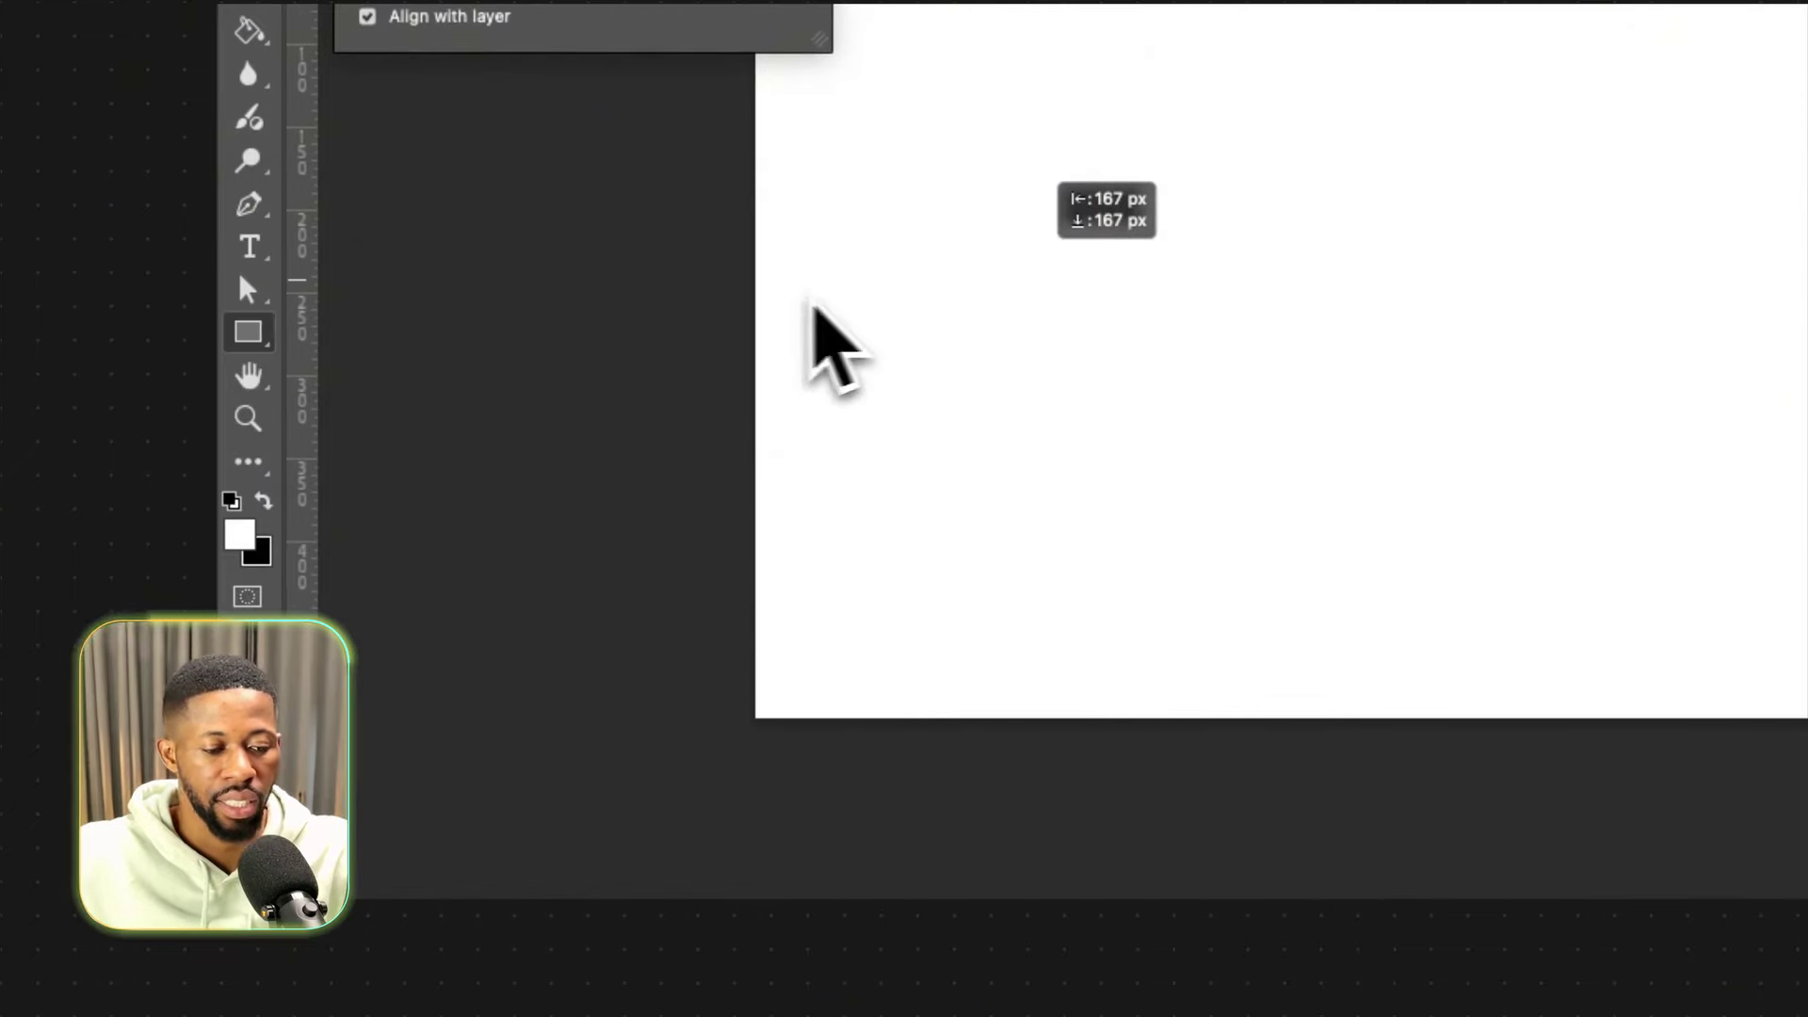
Draw a gradient-filled rectangle about 717 × 294 px on the white canvas.
left_click_drag(869, 291, 1807, 298)
key("super+z")
left_click_drag(901, 94, 1556, 420)
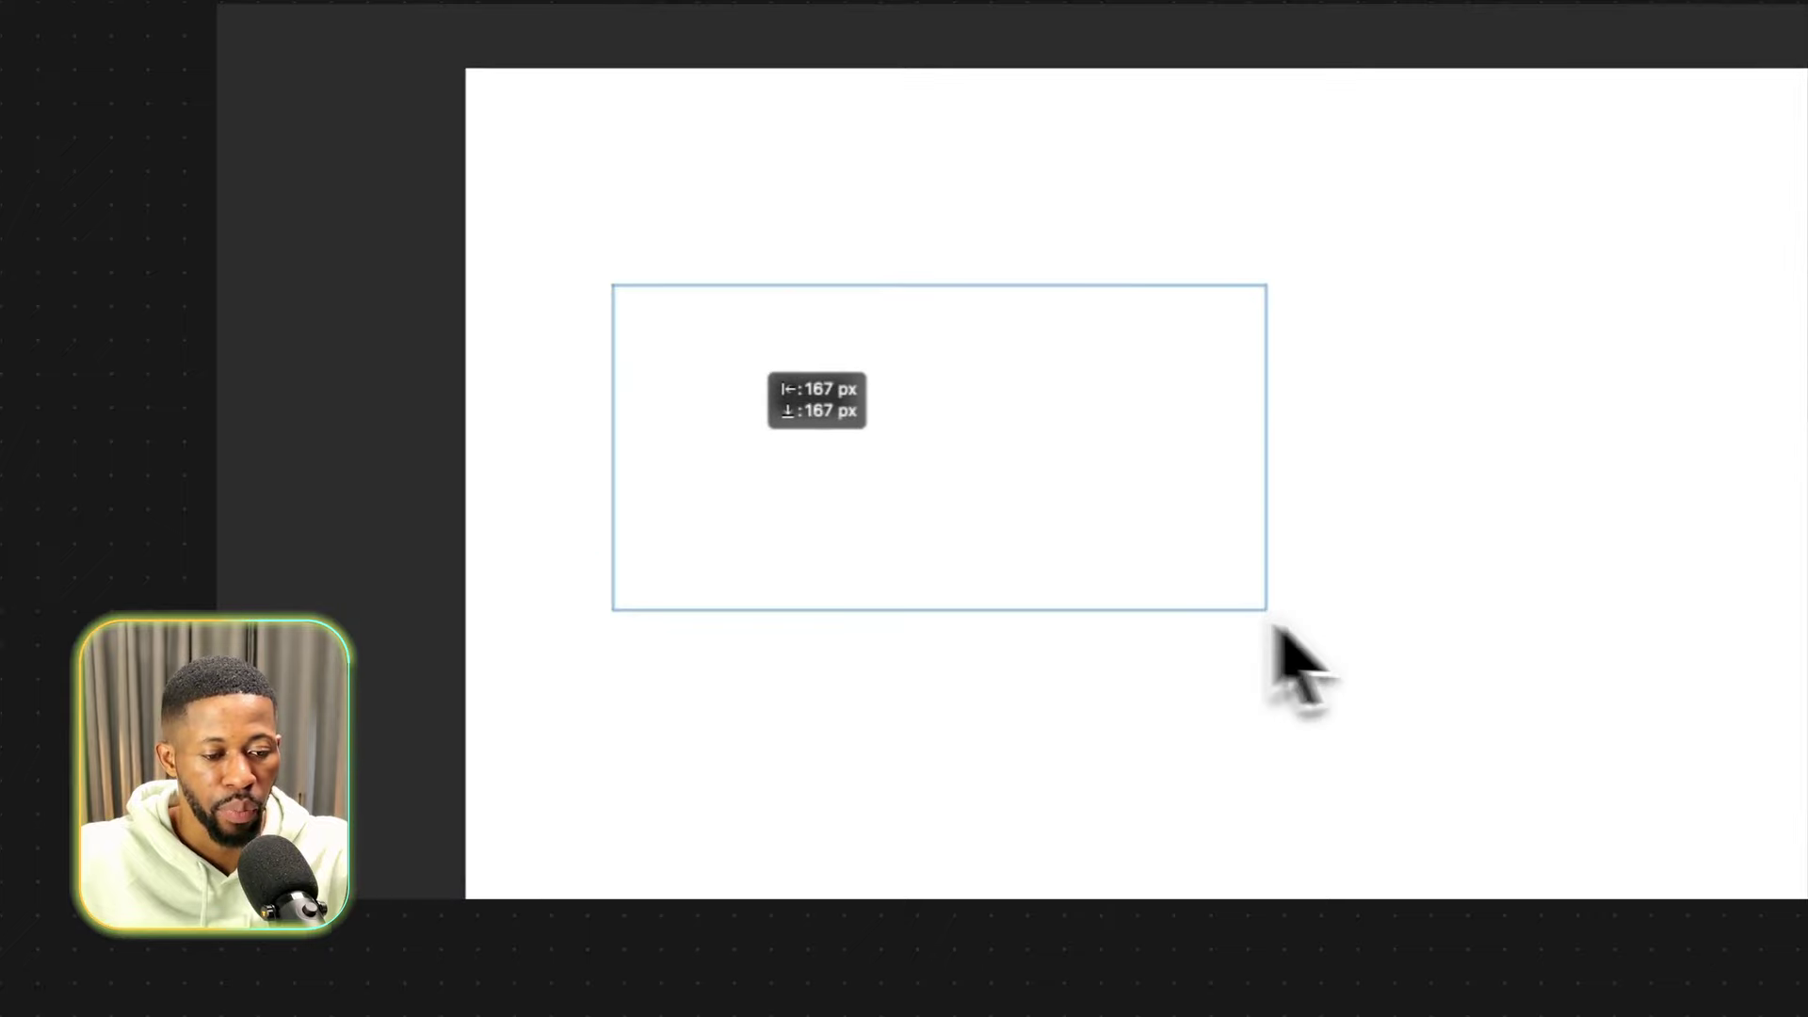
left_click_drag(1274, 626, 1802, 772)
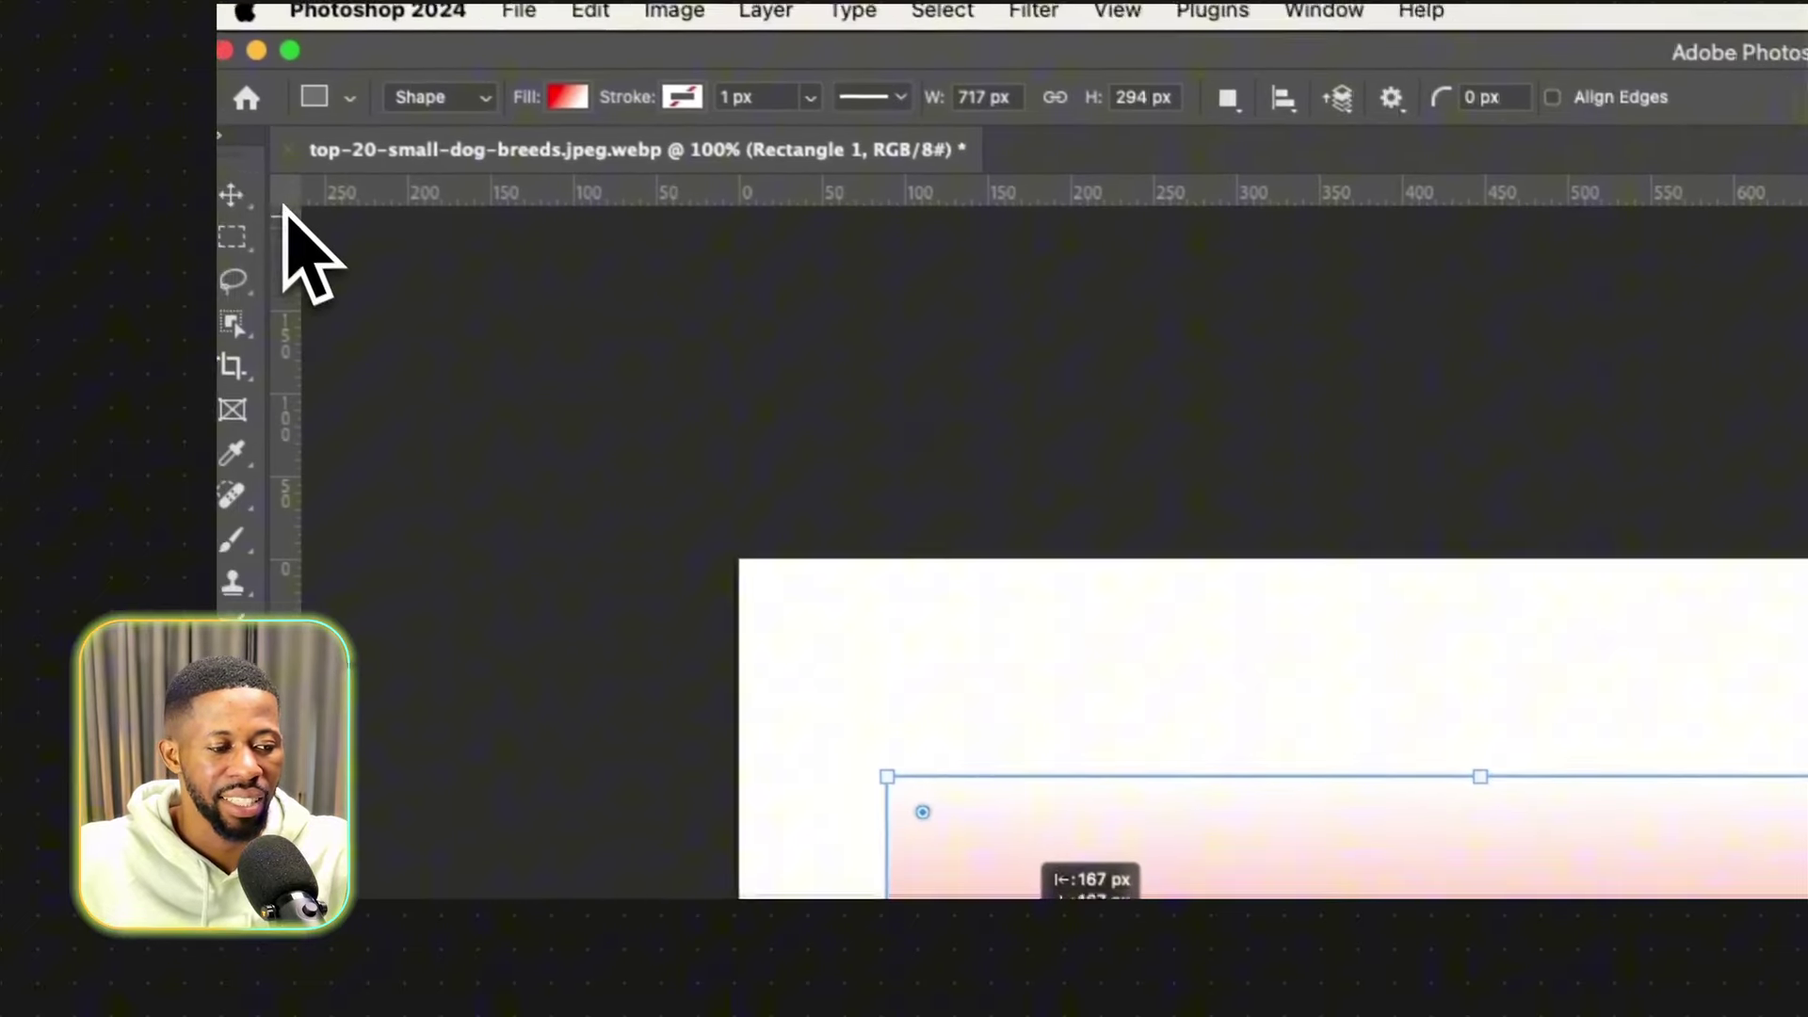
Try the Radial, Angle and Diamond gradient styles on the rectangle's red-to-white fill.
left_click(247, 206)
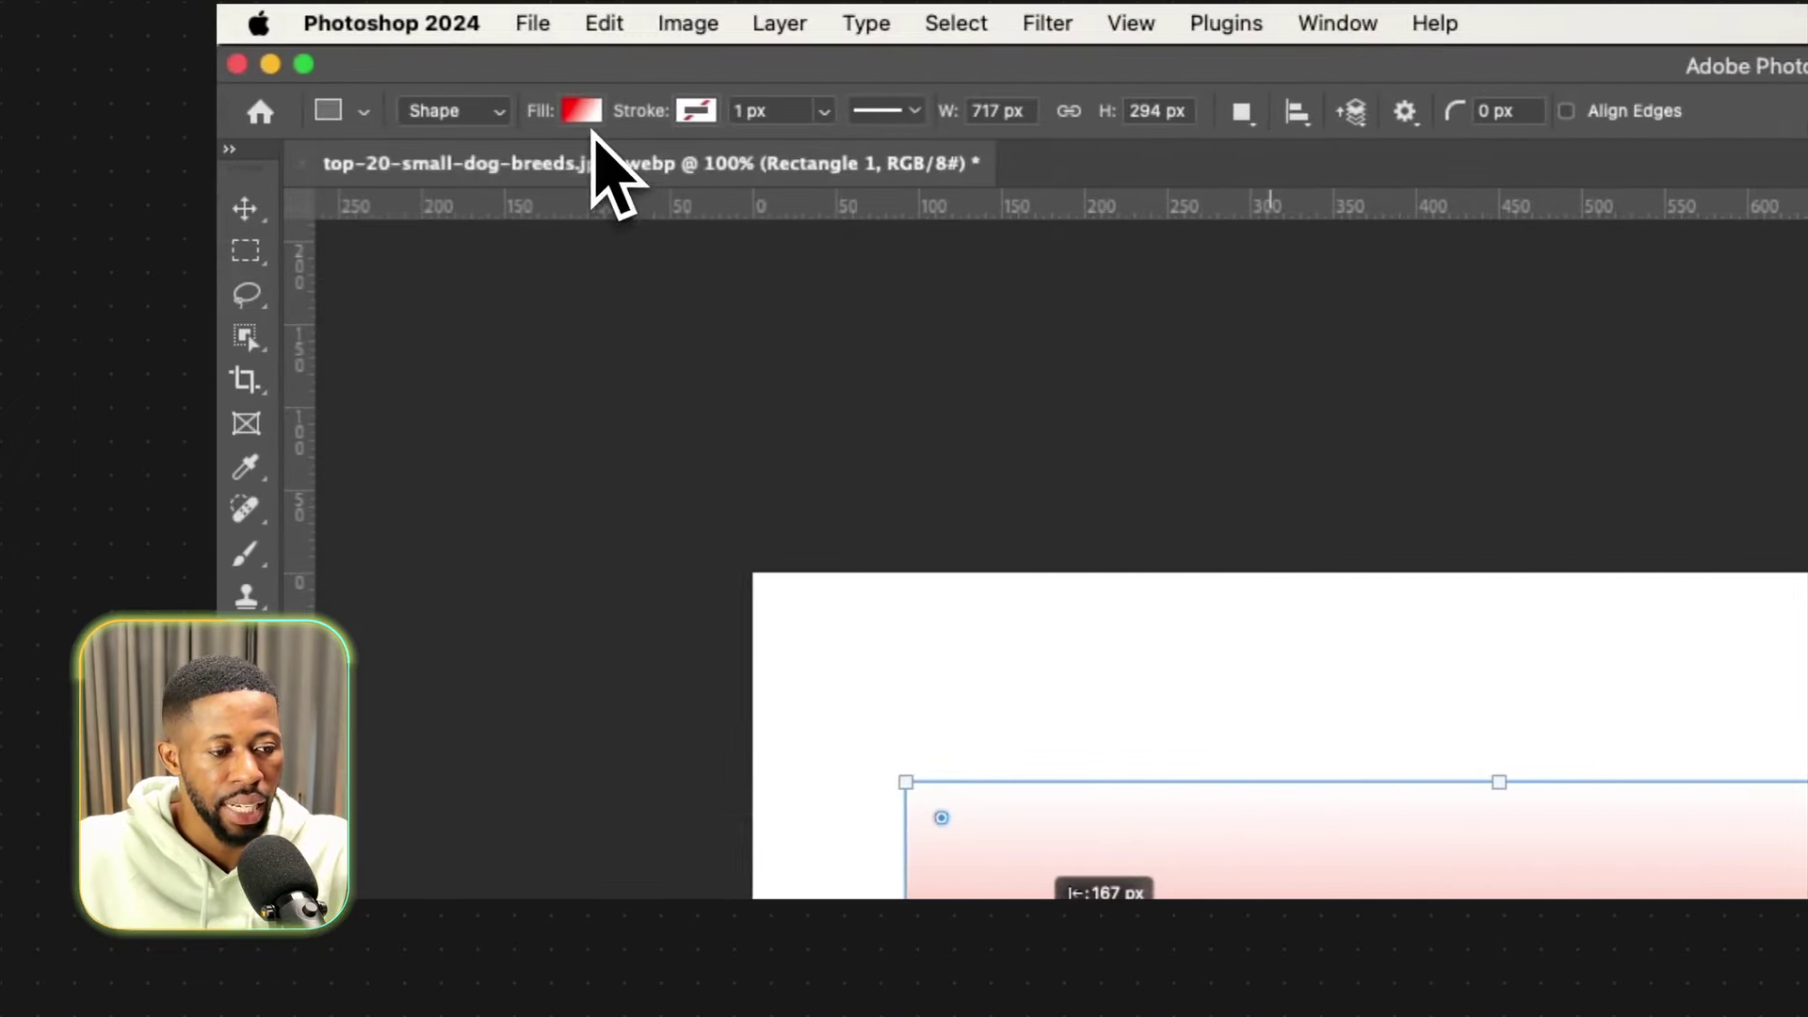
left_click(467, 111)
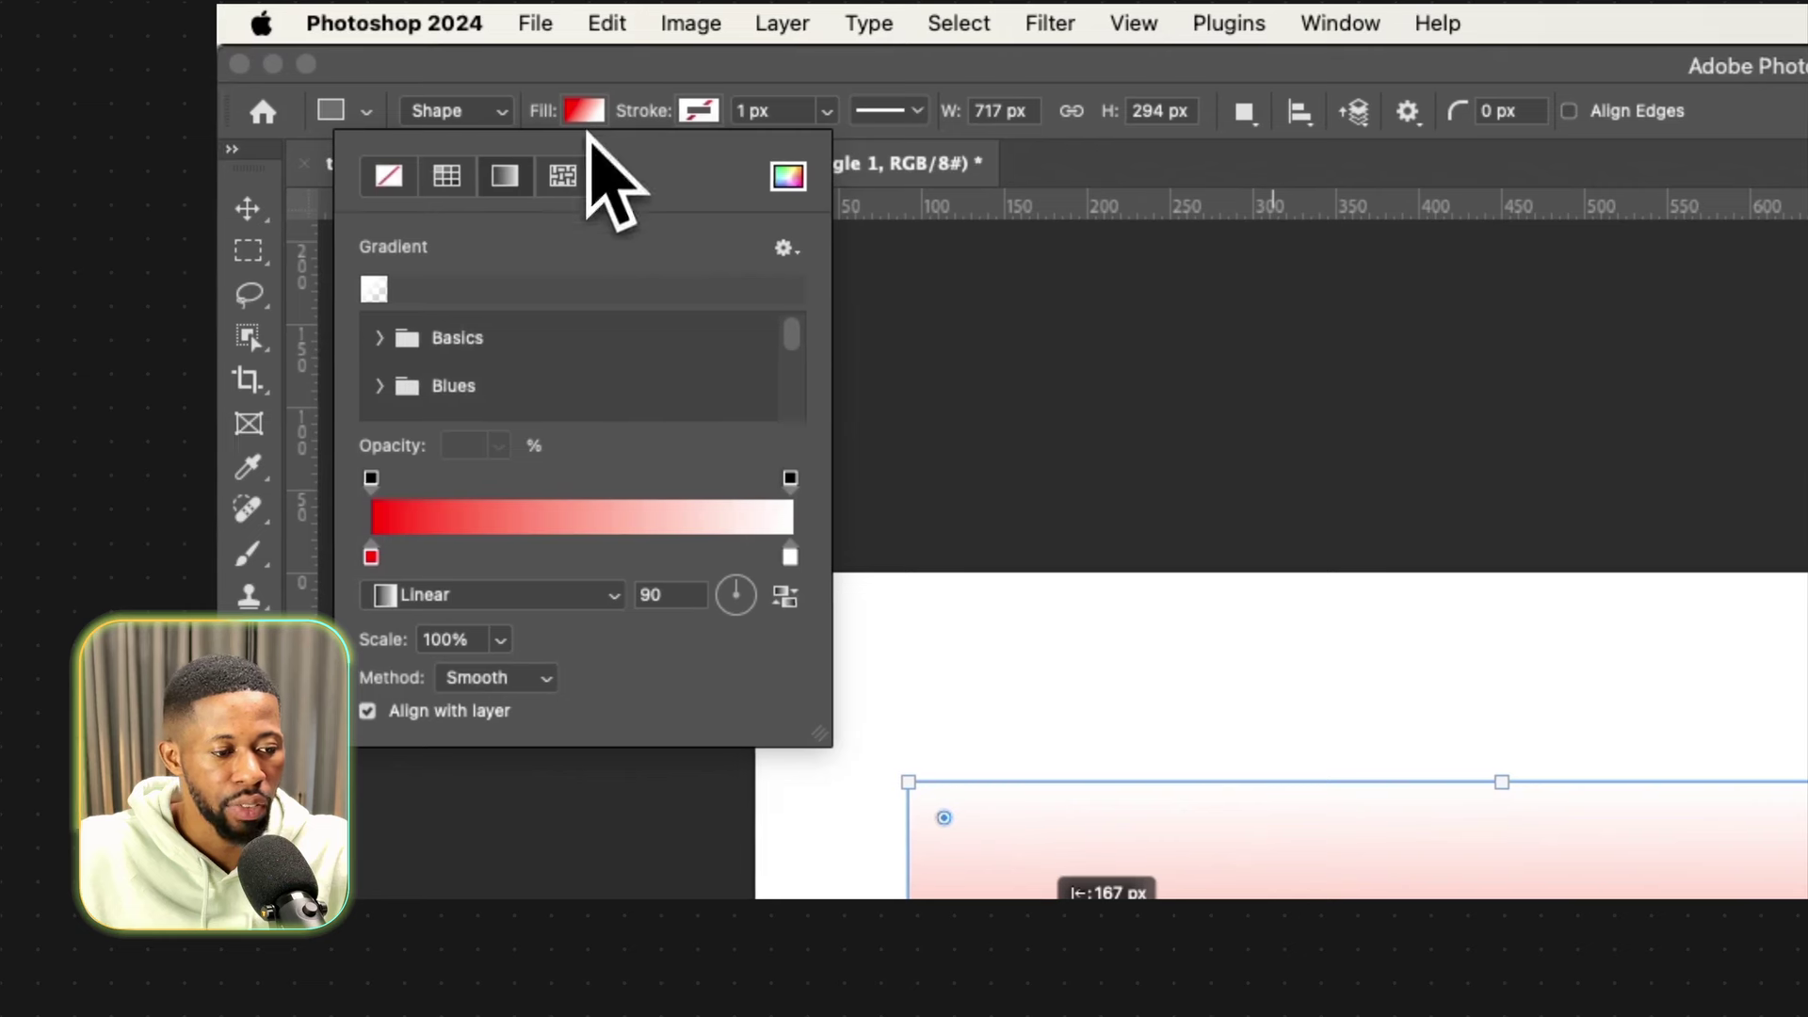
left_click(503, 591)
left_click(513, 618)
left_click(513, 598)
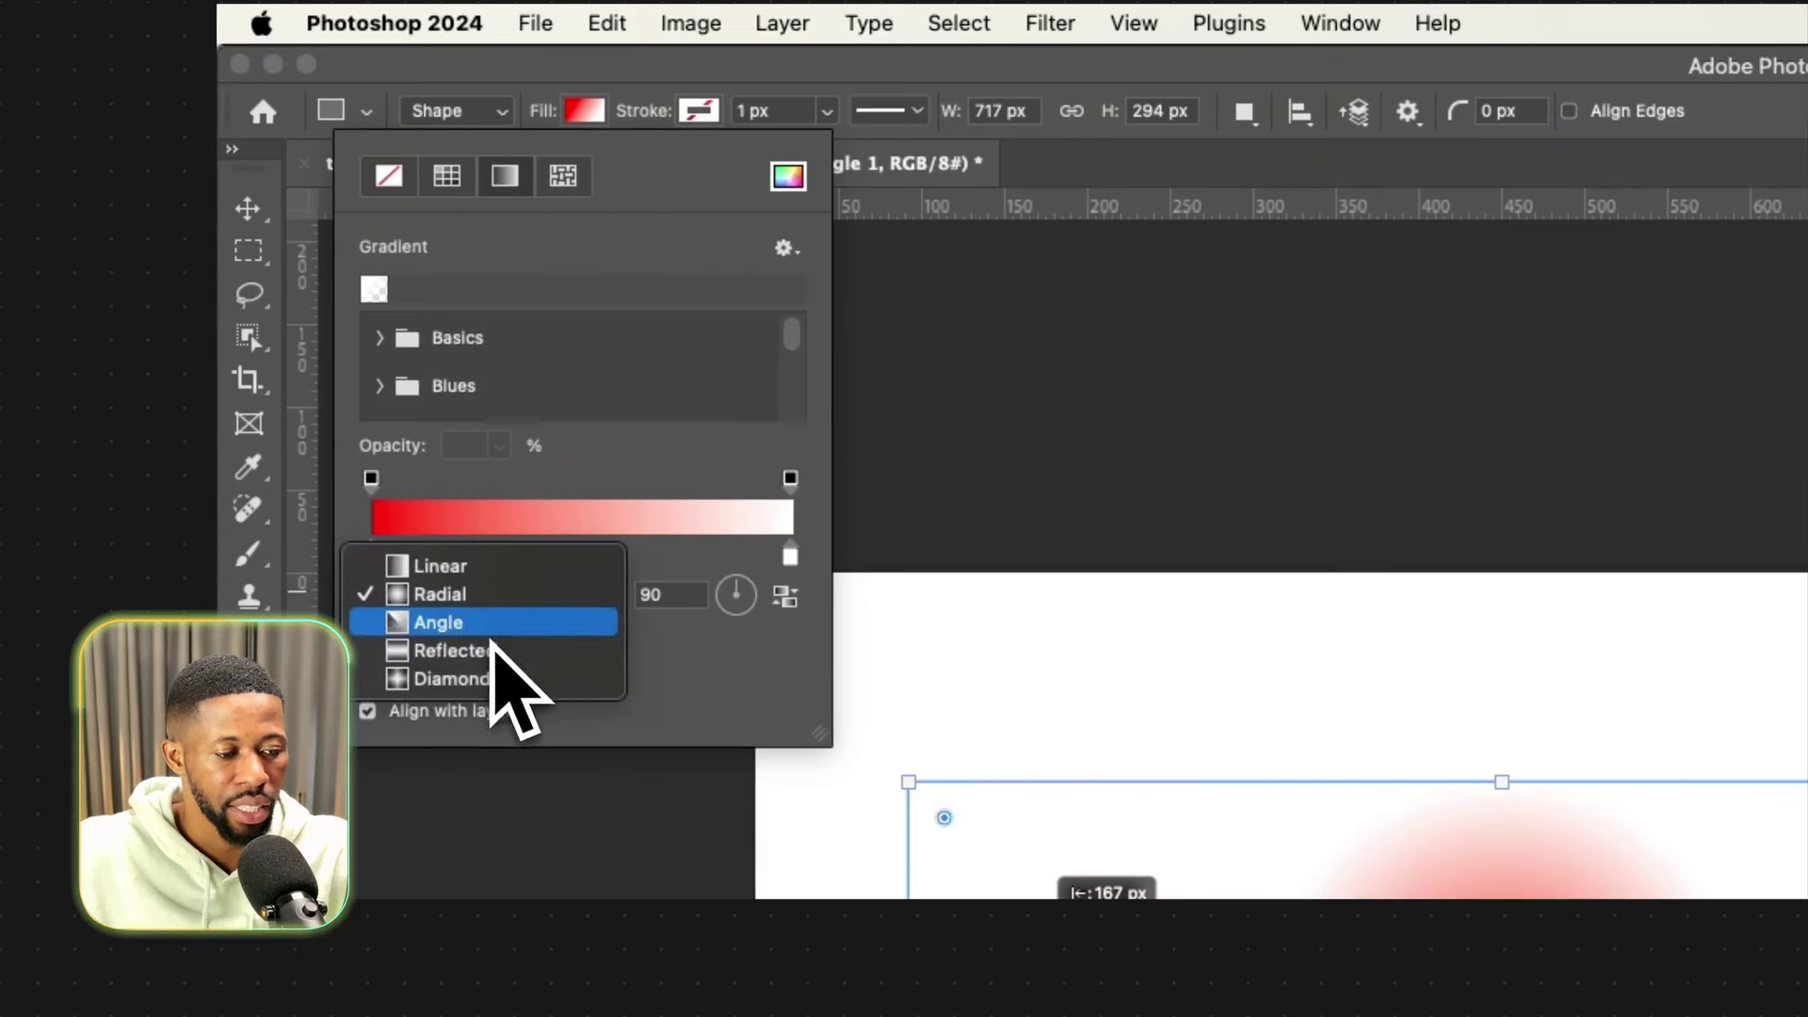
left_click(499, 622)
left_click(525, 601)
left_click(496, 652)
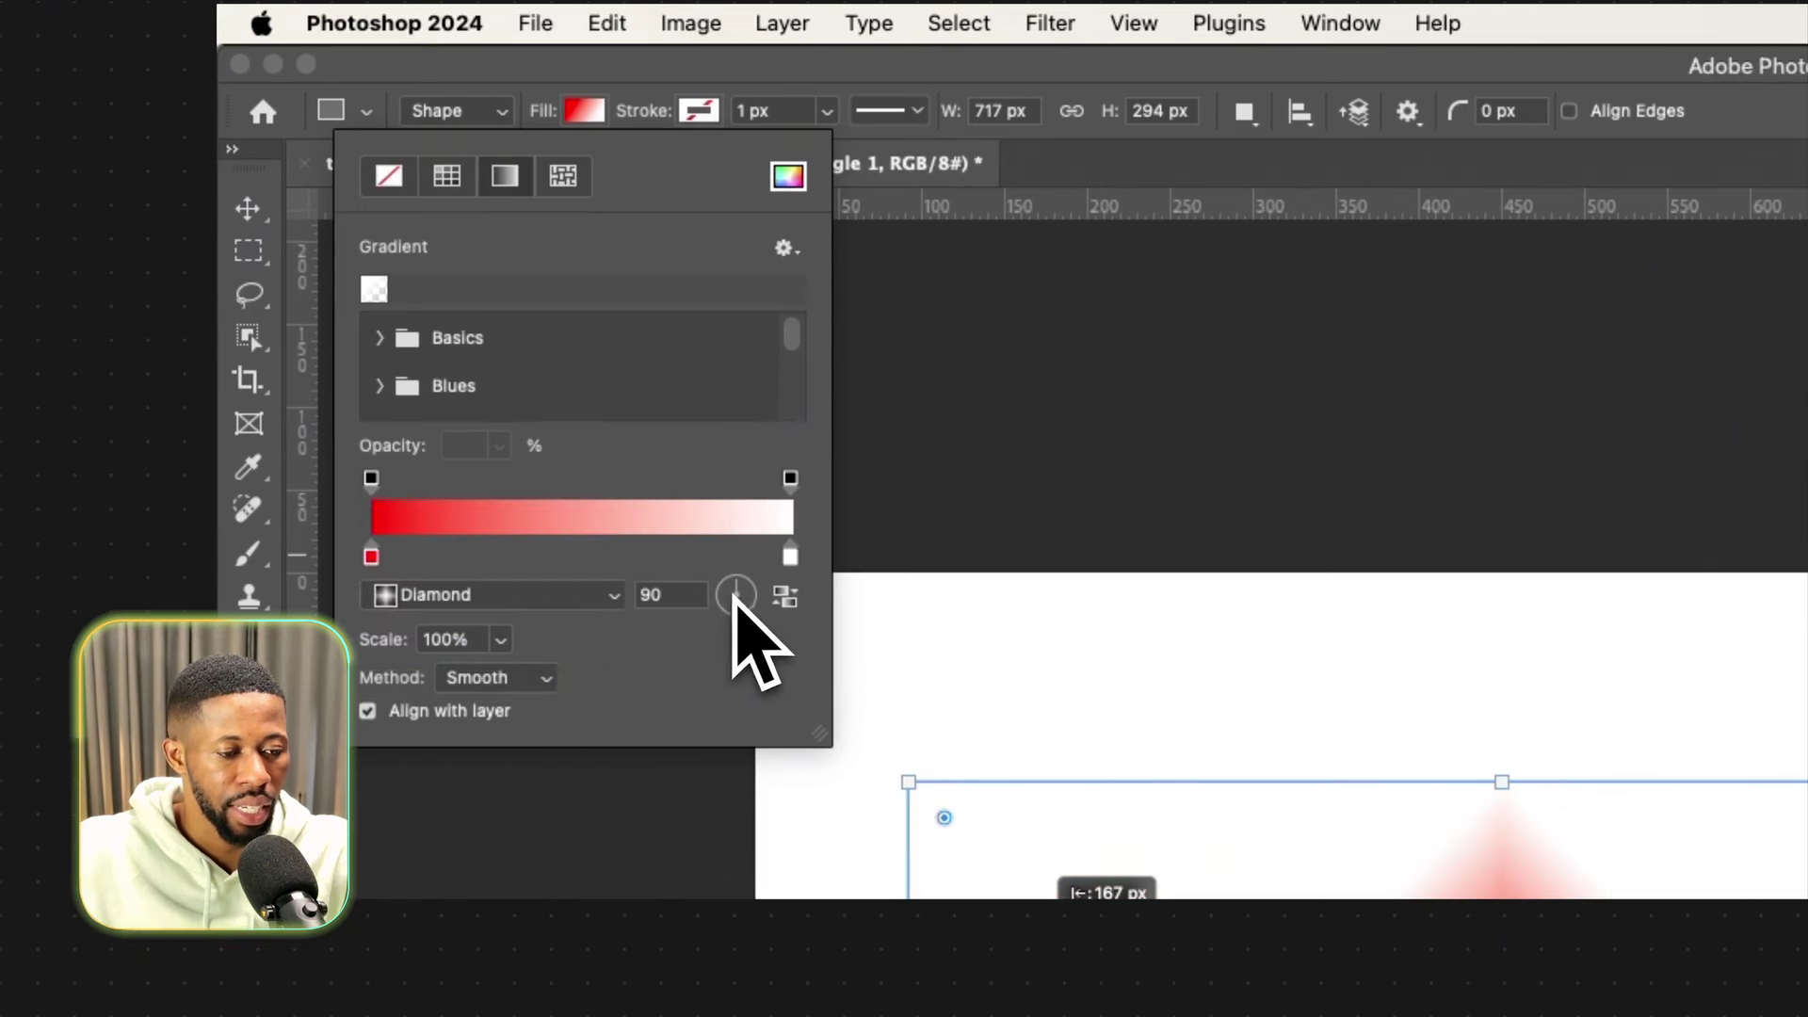
Rotate the rectangle's gradient to 165° and switch its blending method to Stripes.
left_click_drag(736, 599, 737, 604)
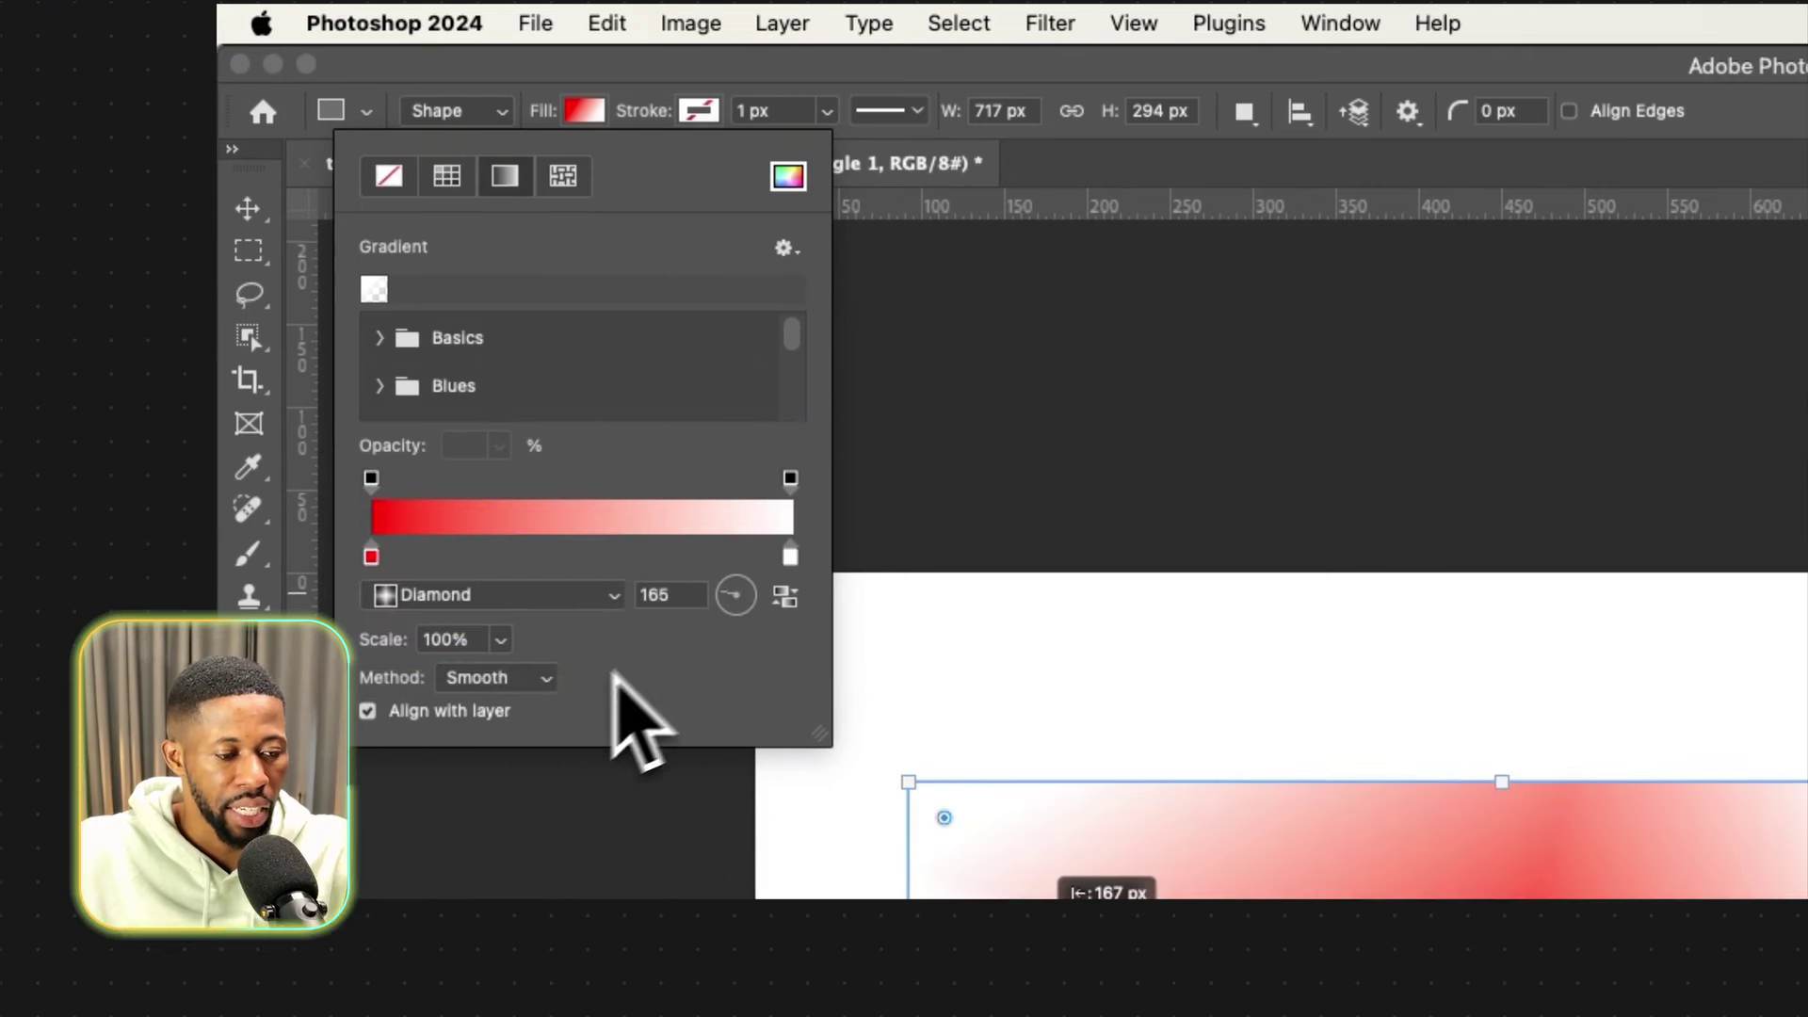
left_click(544, 678)
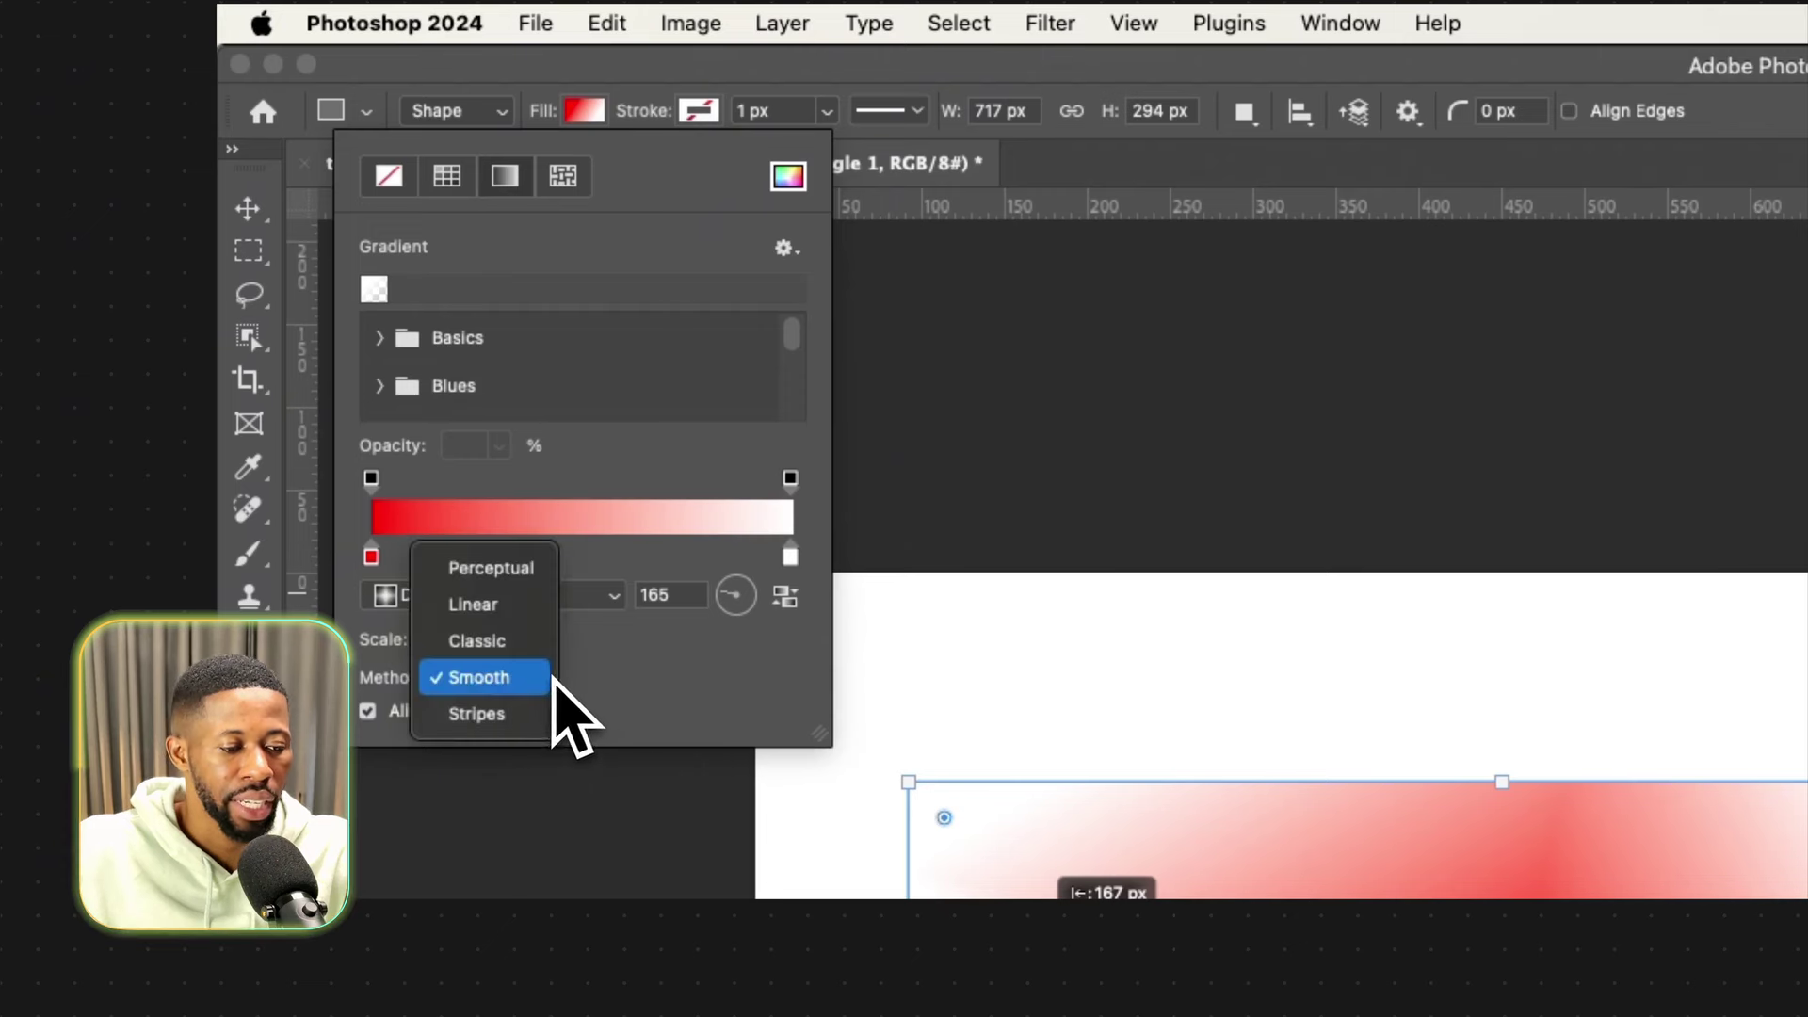
left_click(476, 714)
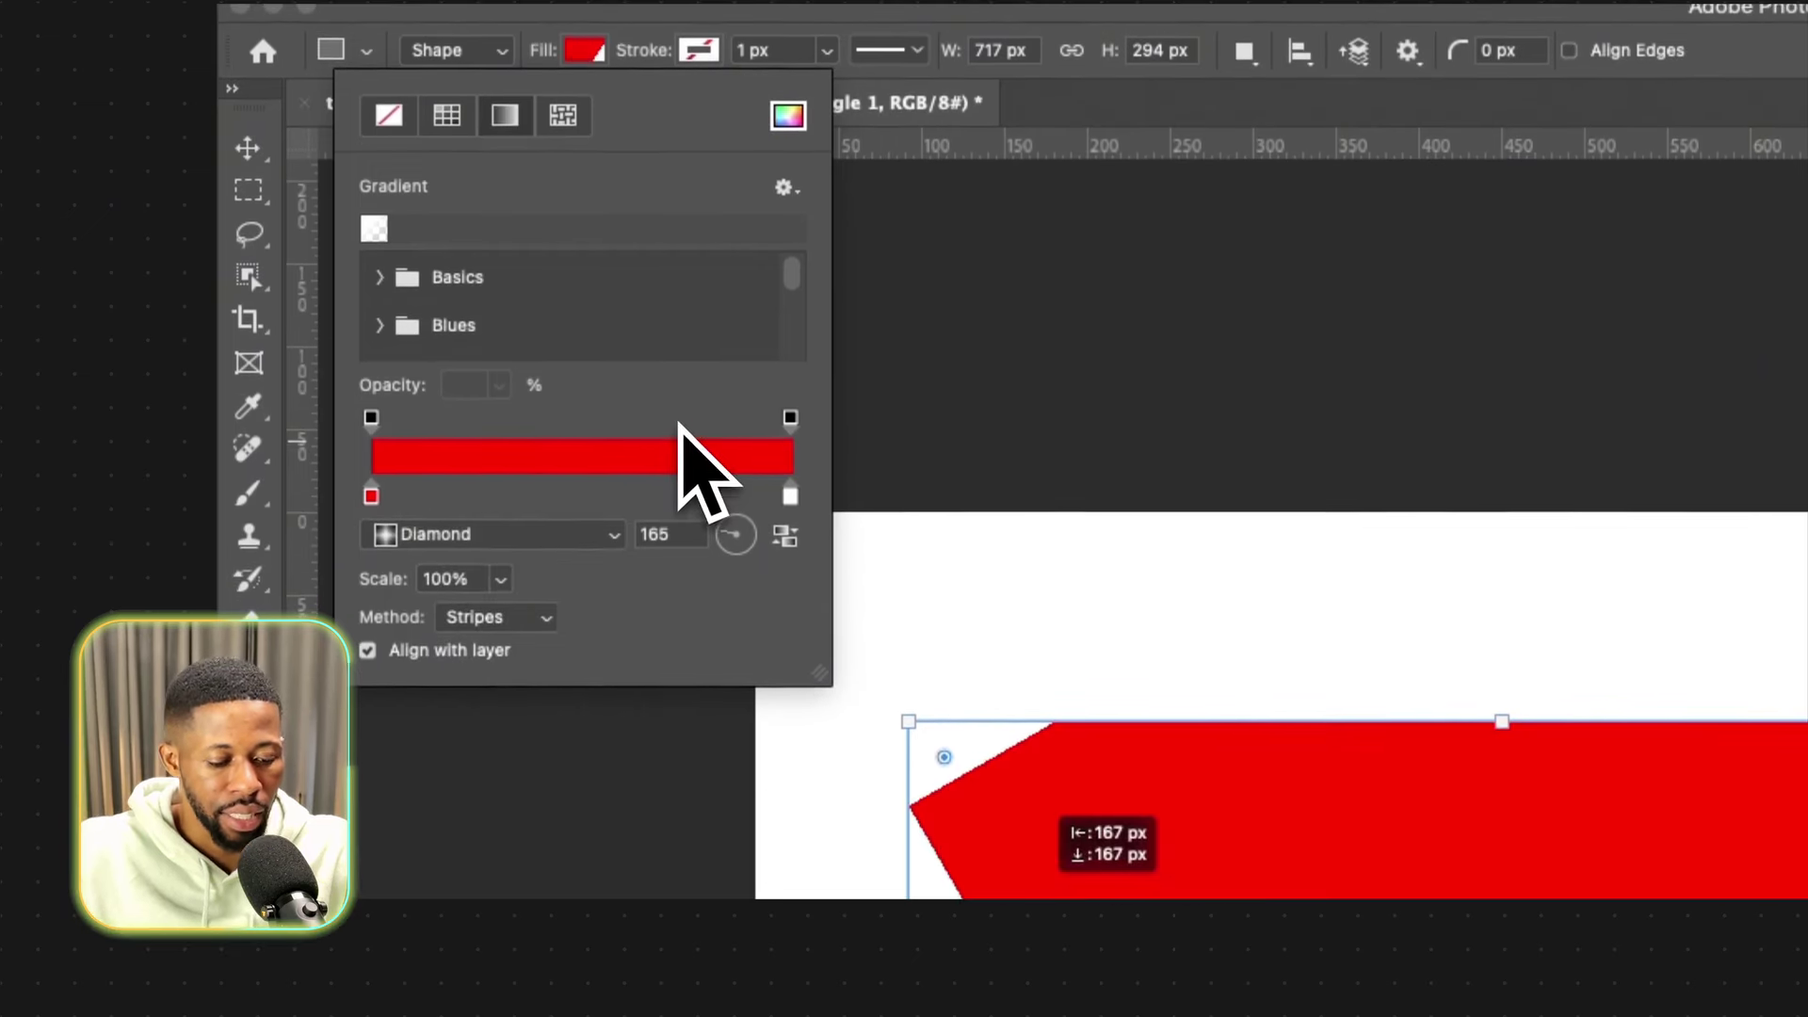
Cancel creating another rectangle and undo the style, angle and method changes to the gradient fill.
left_click(895, 318)
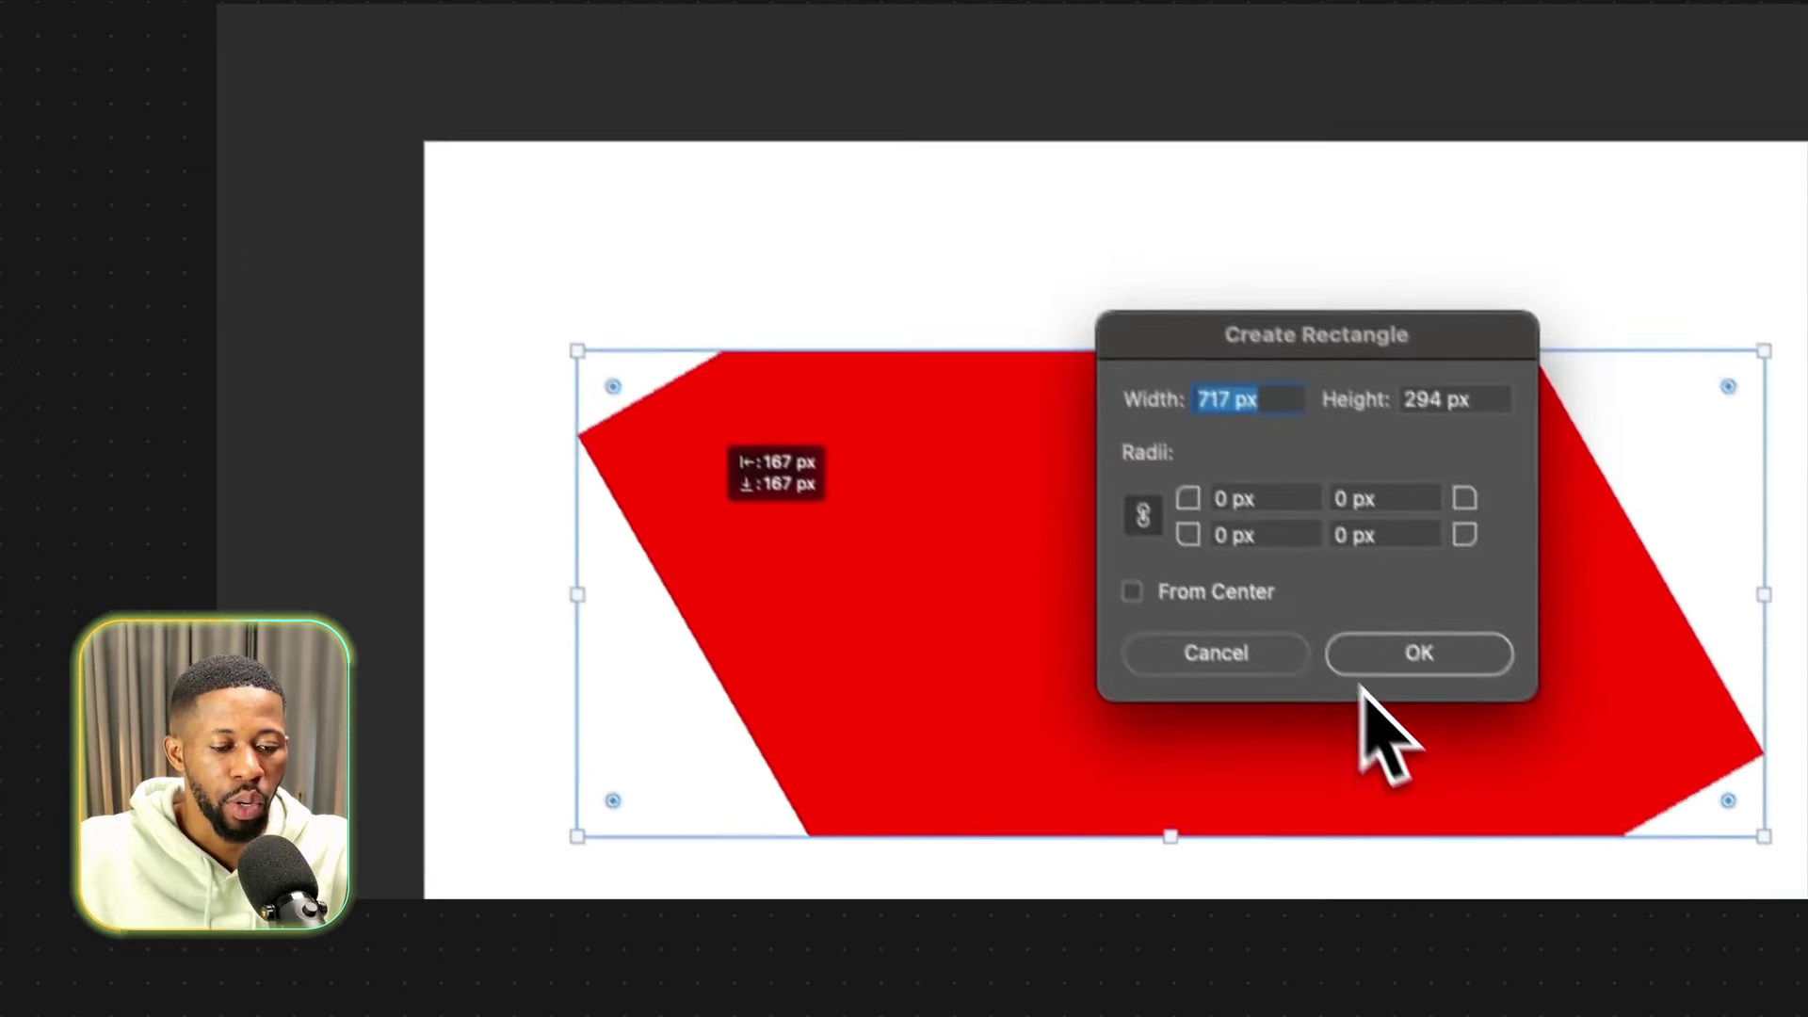
left_click(1222, 650)
key("super+z")
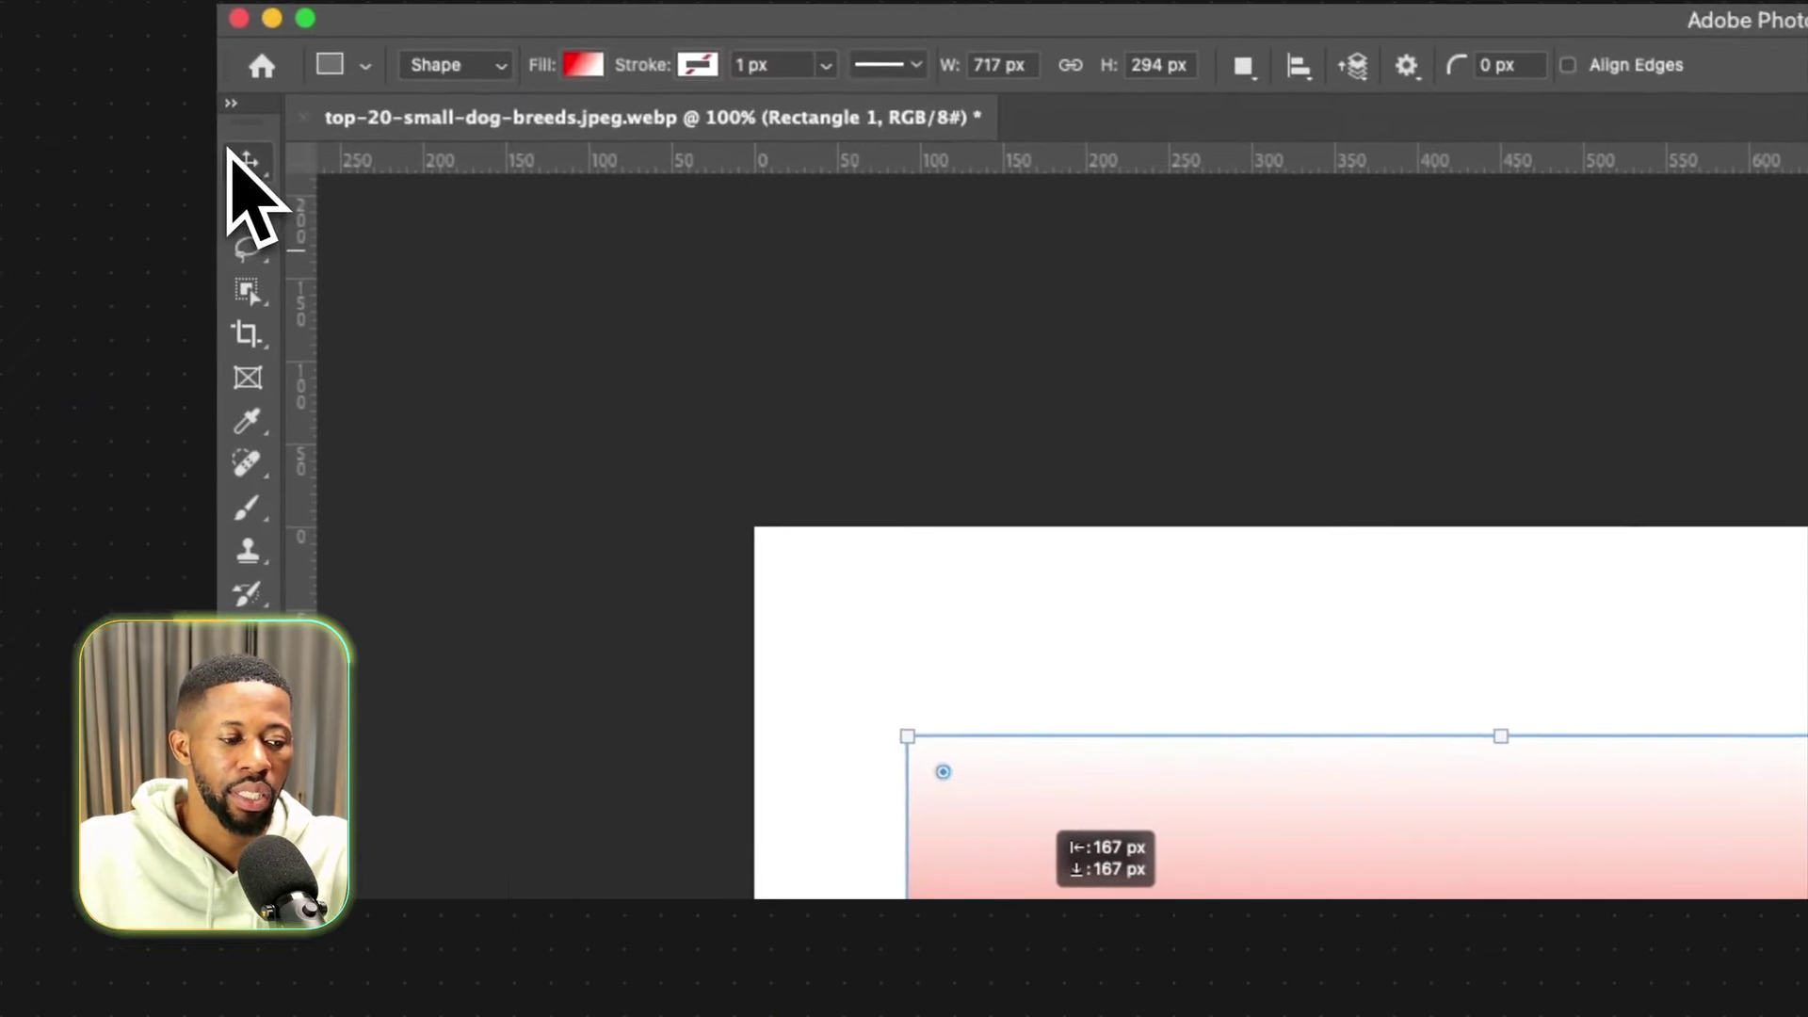
Delete the gradient rectangle from the canvas and collapse the Properties panel.
left_click(233, 162)
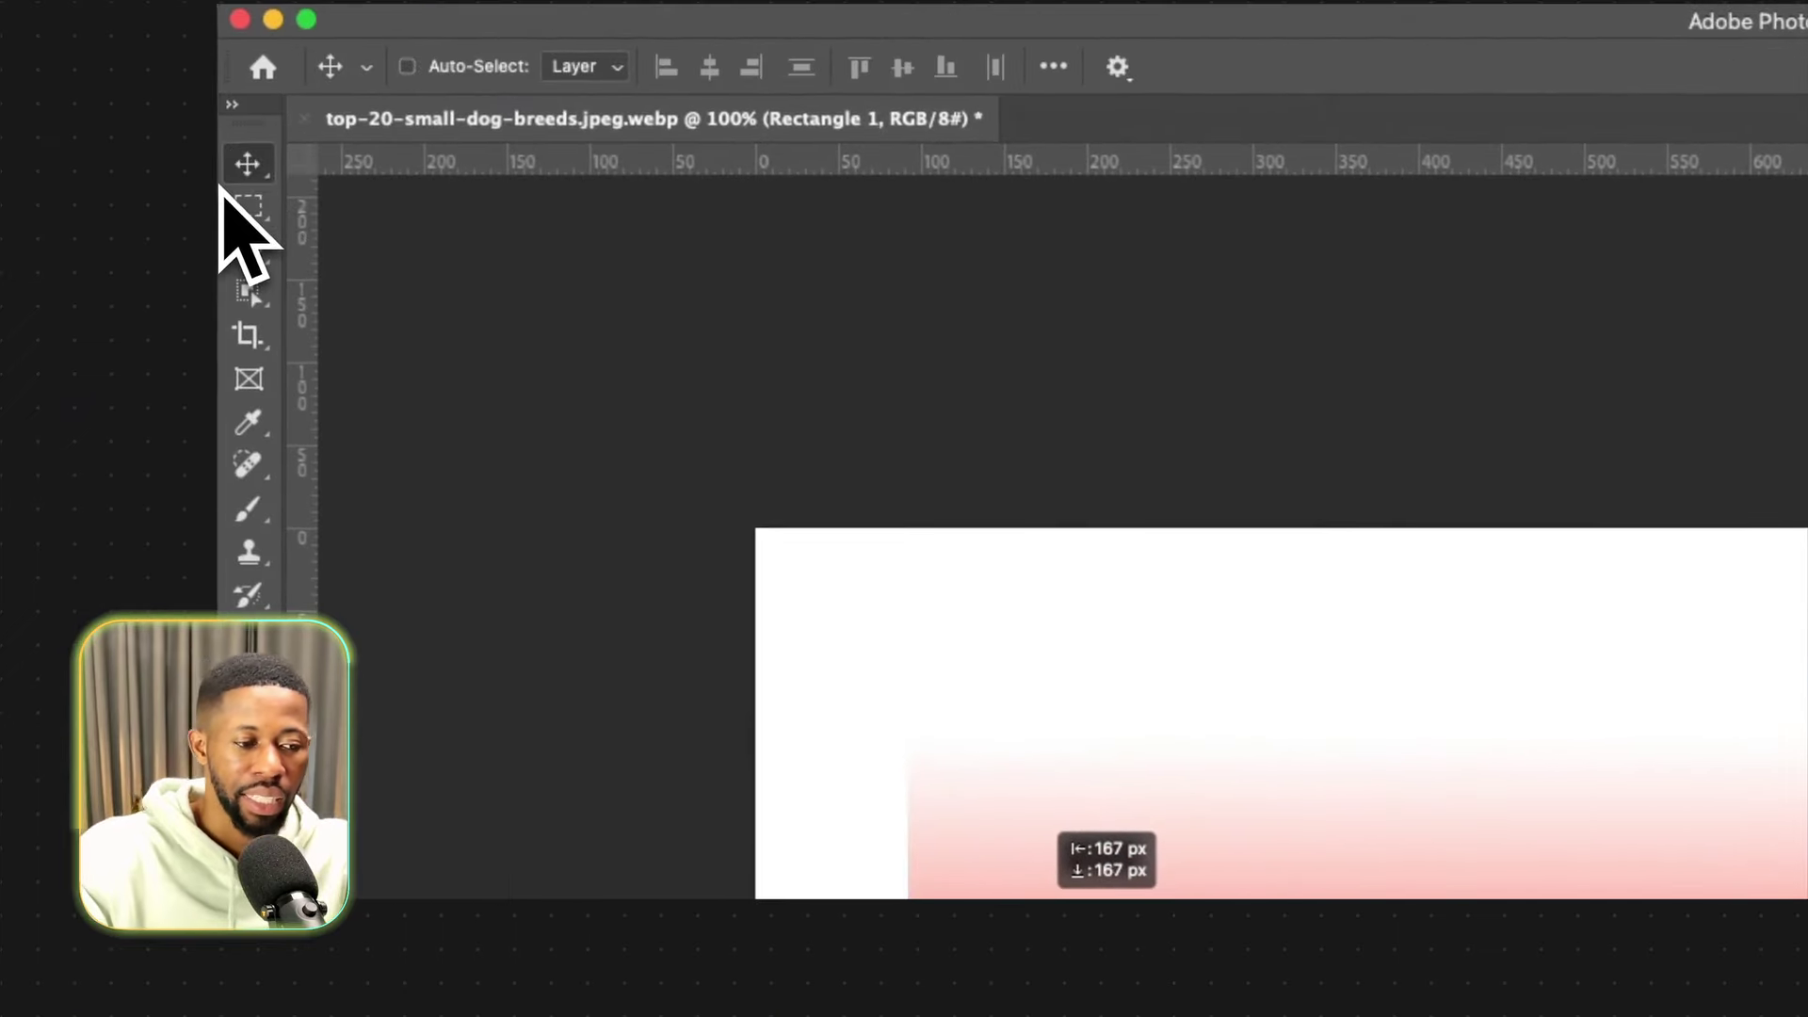
key("Delete")
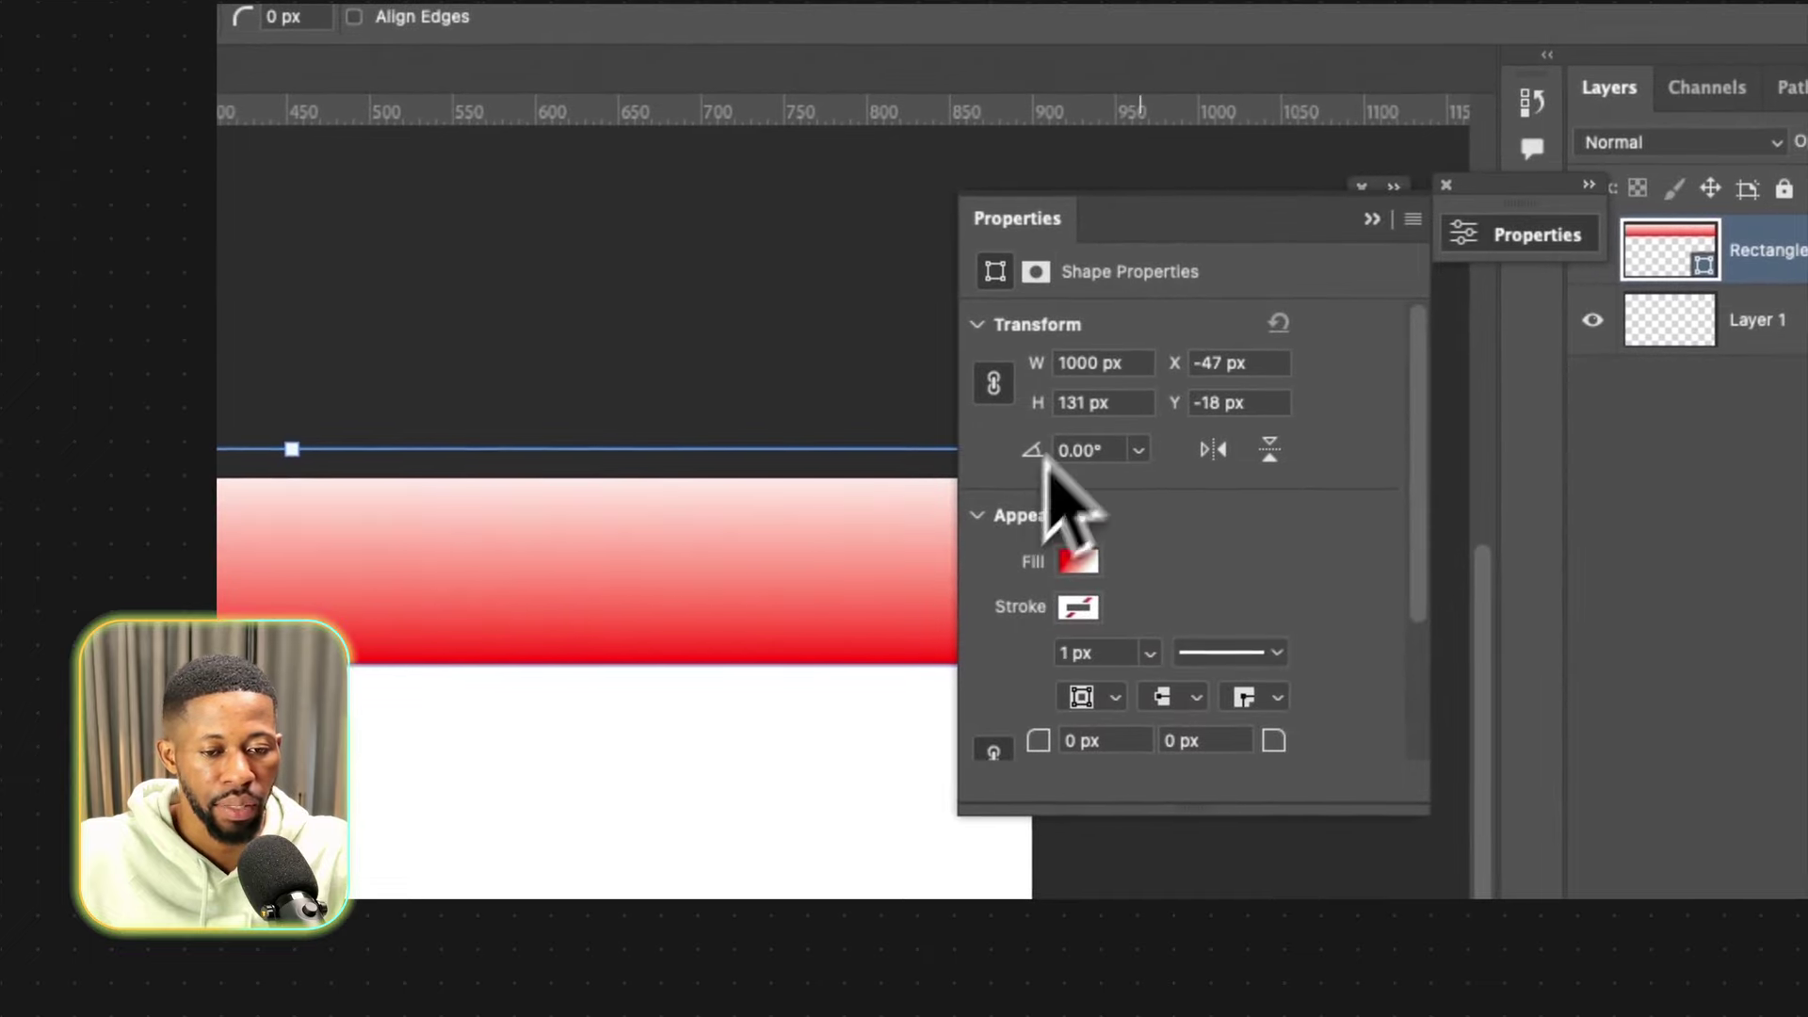
left_click(1390, 217)
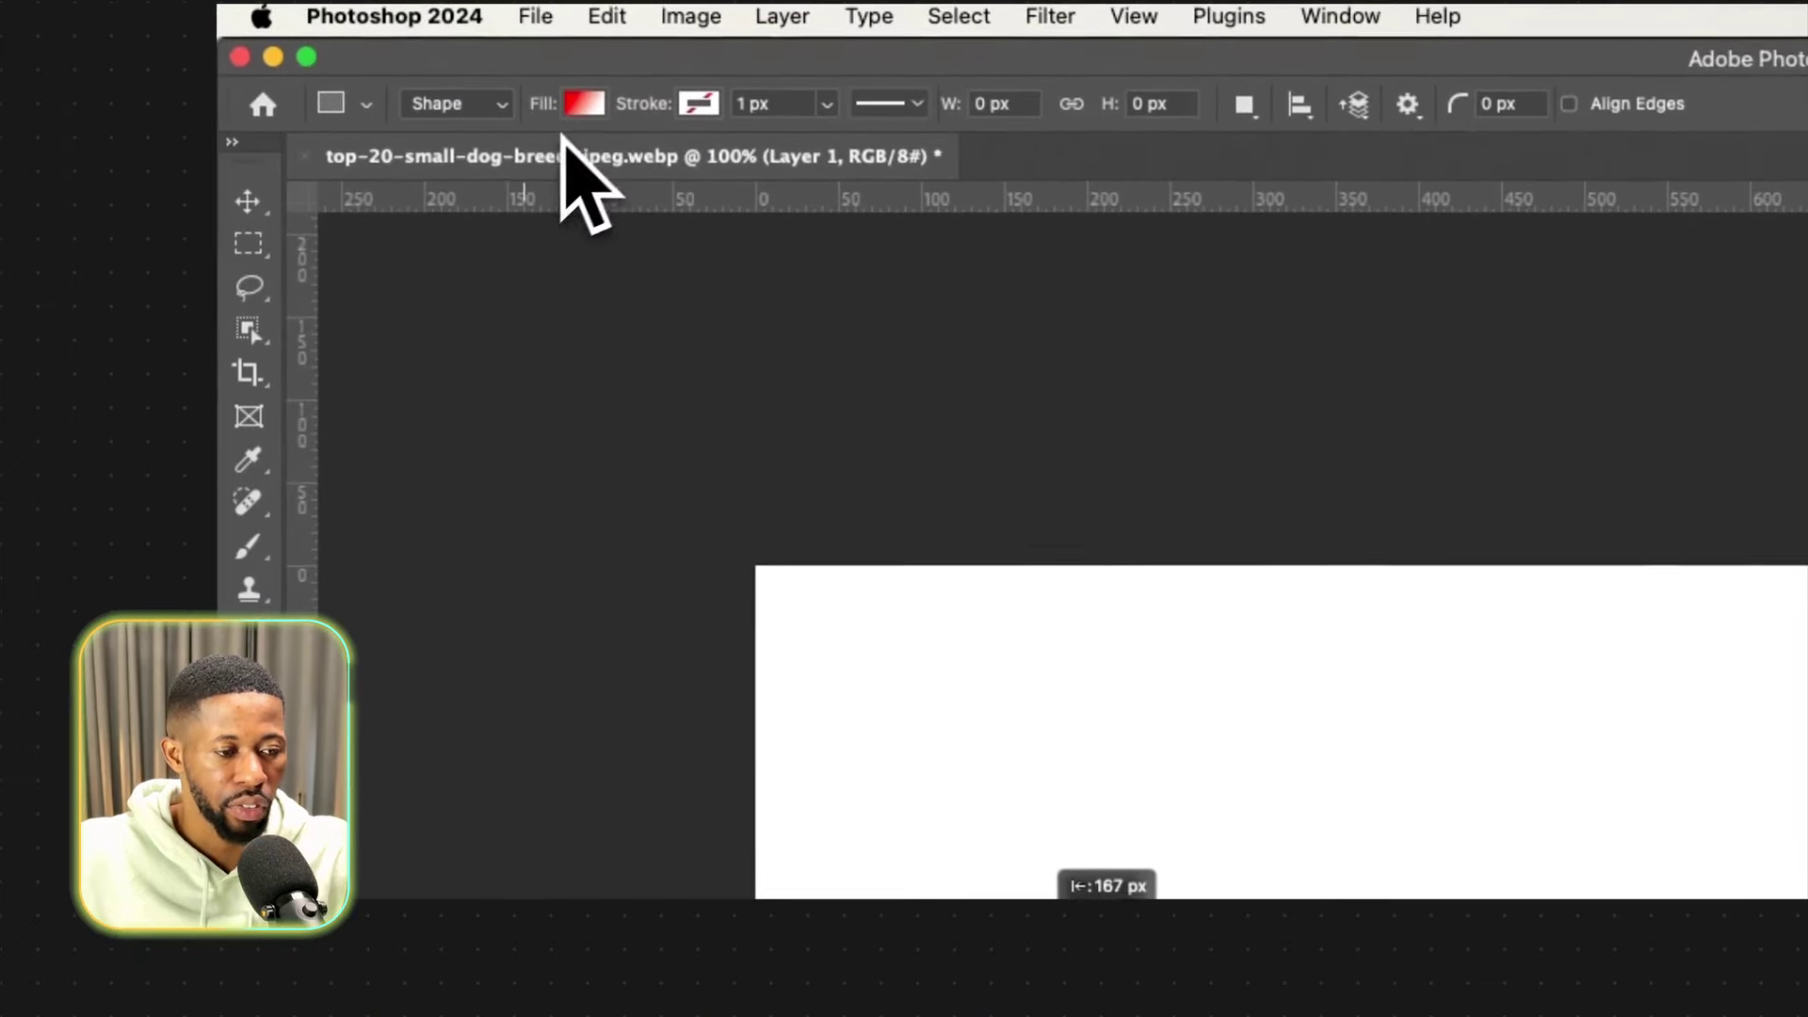
Look through the Basics gradient presets, and replace the shape's gradient fill with solid black.
left_click(584, 111)
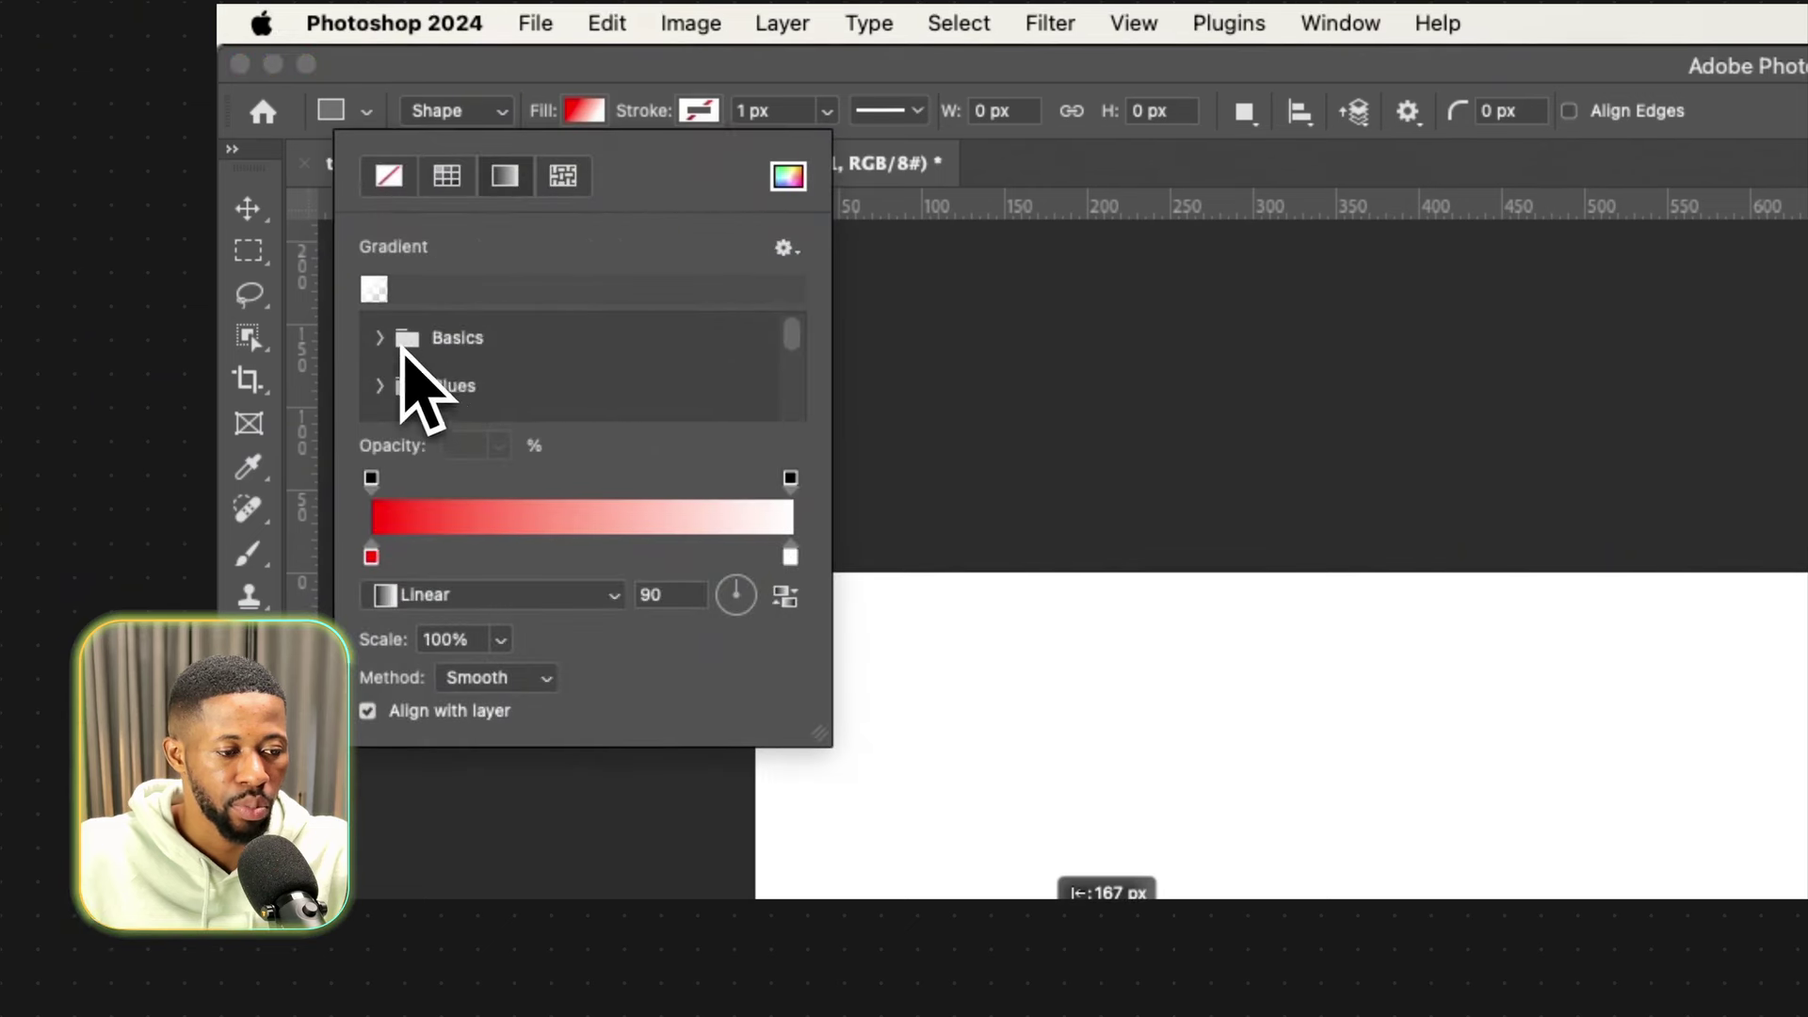
left_click(403, 341)
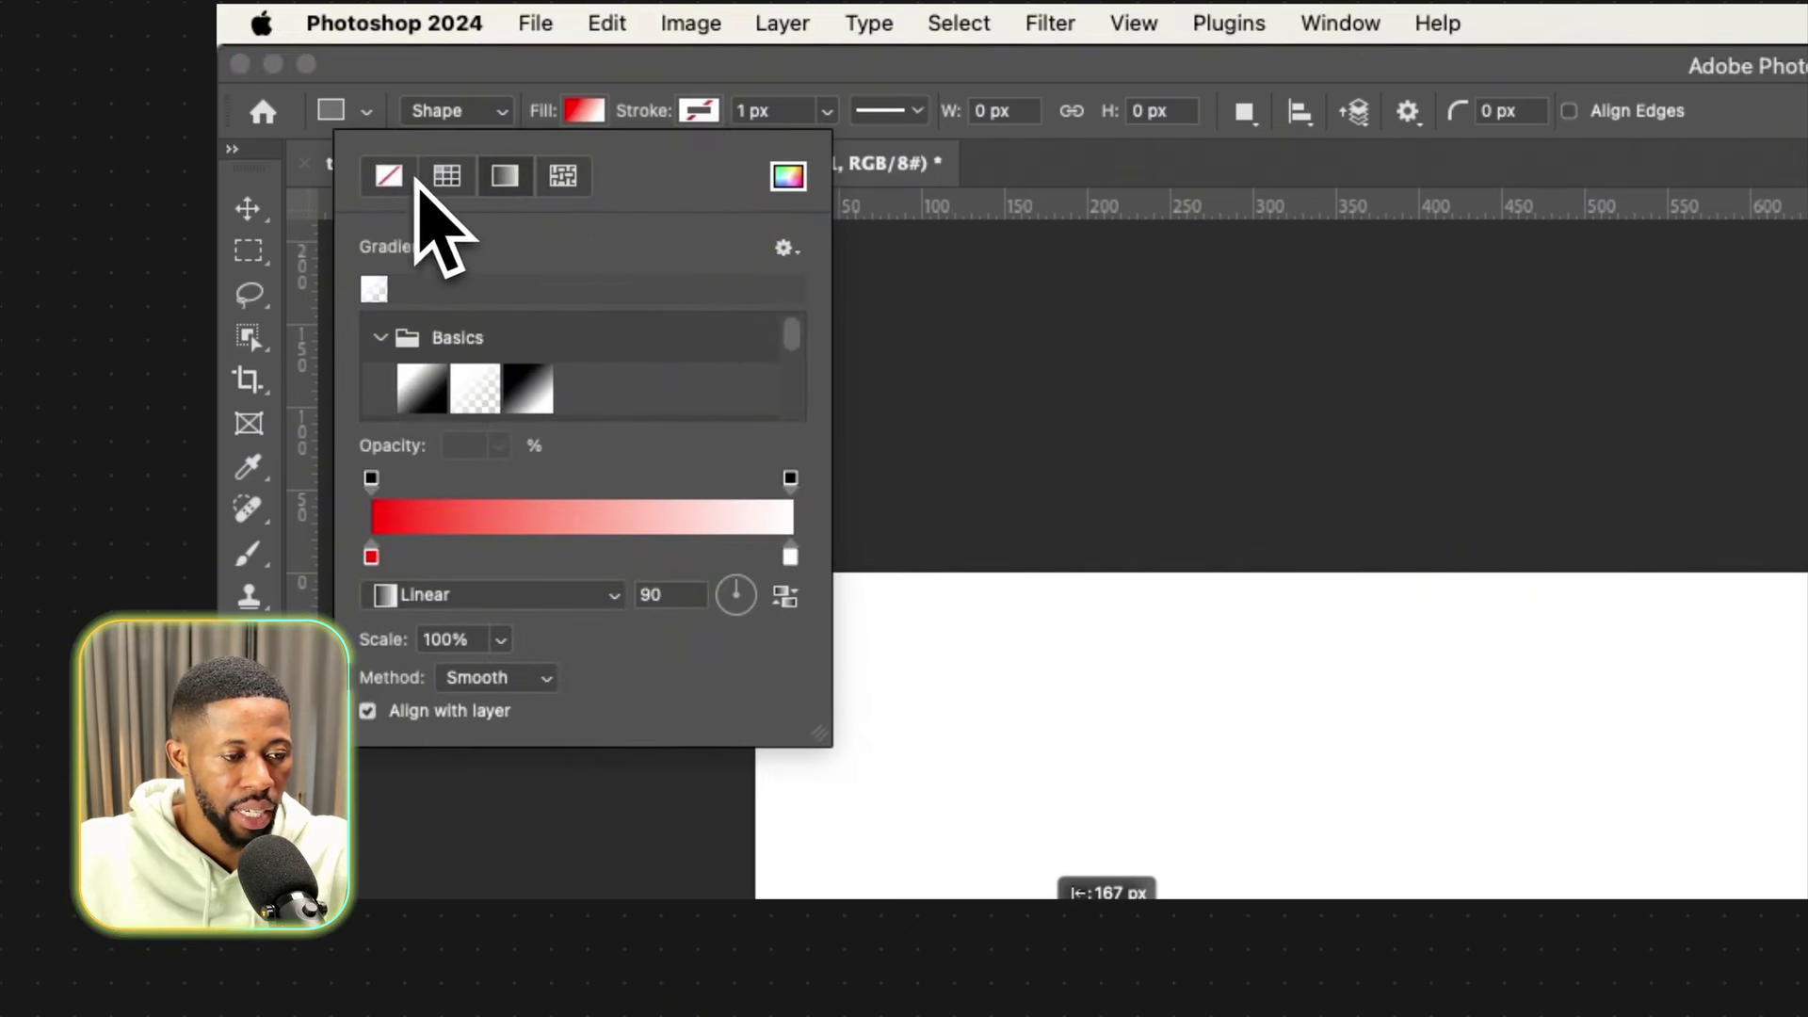
left_click(389, 176)
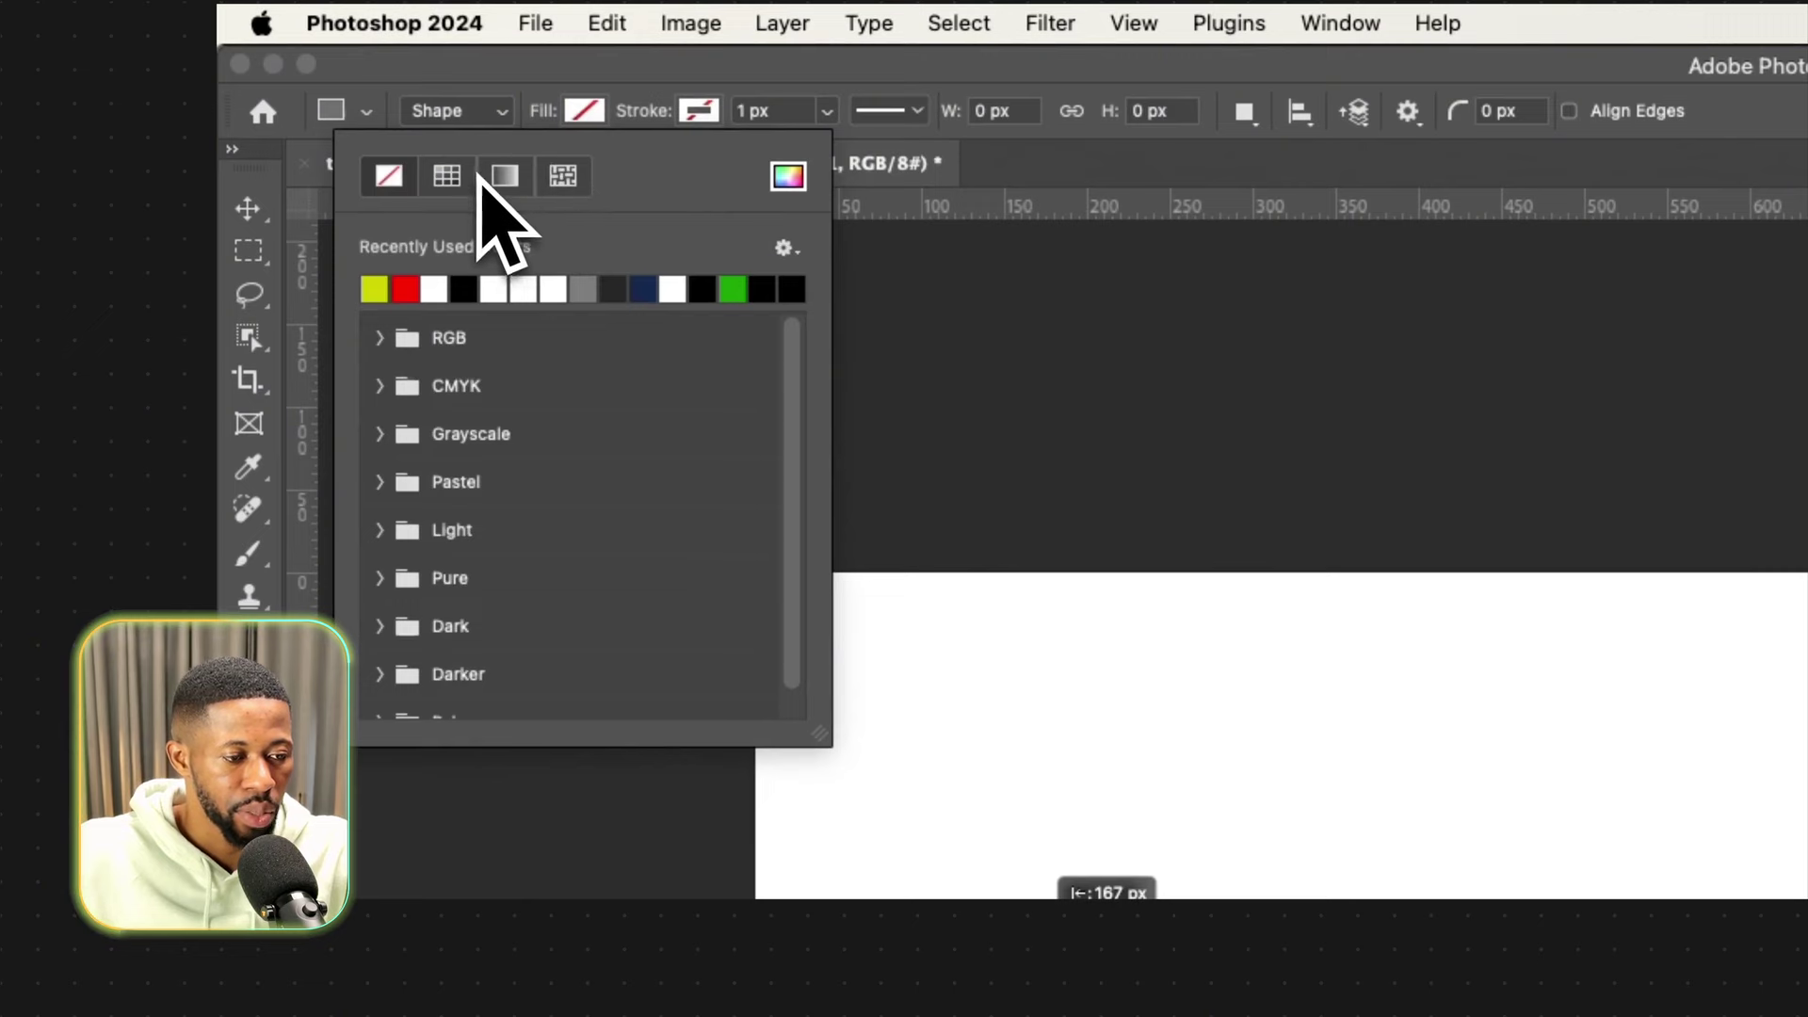
left_click(434, 289)
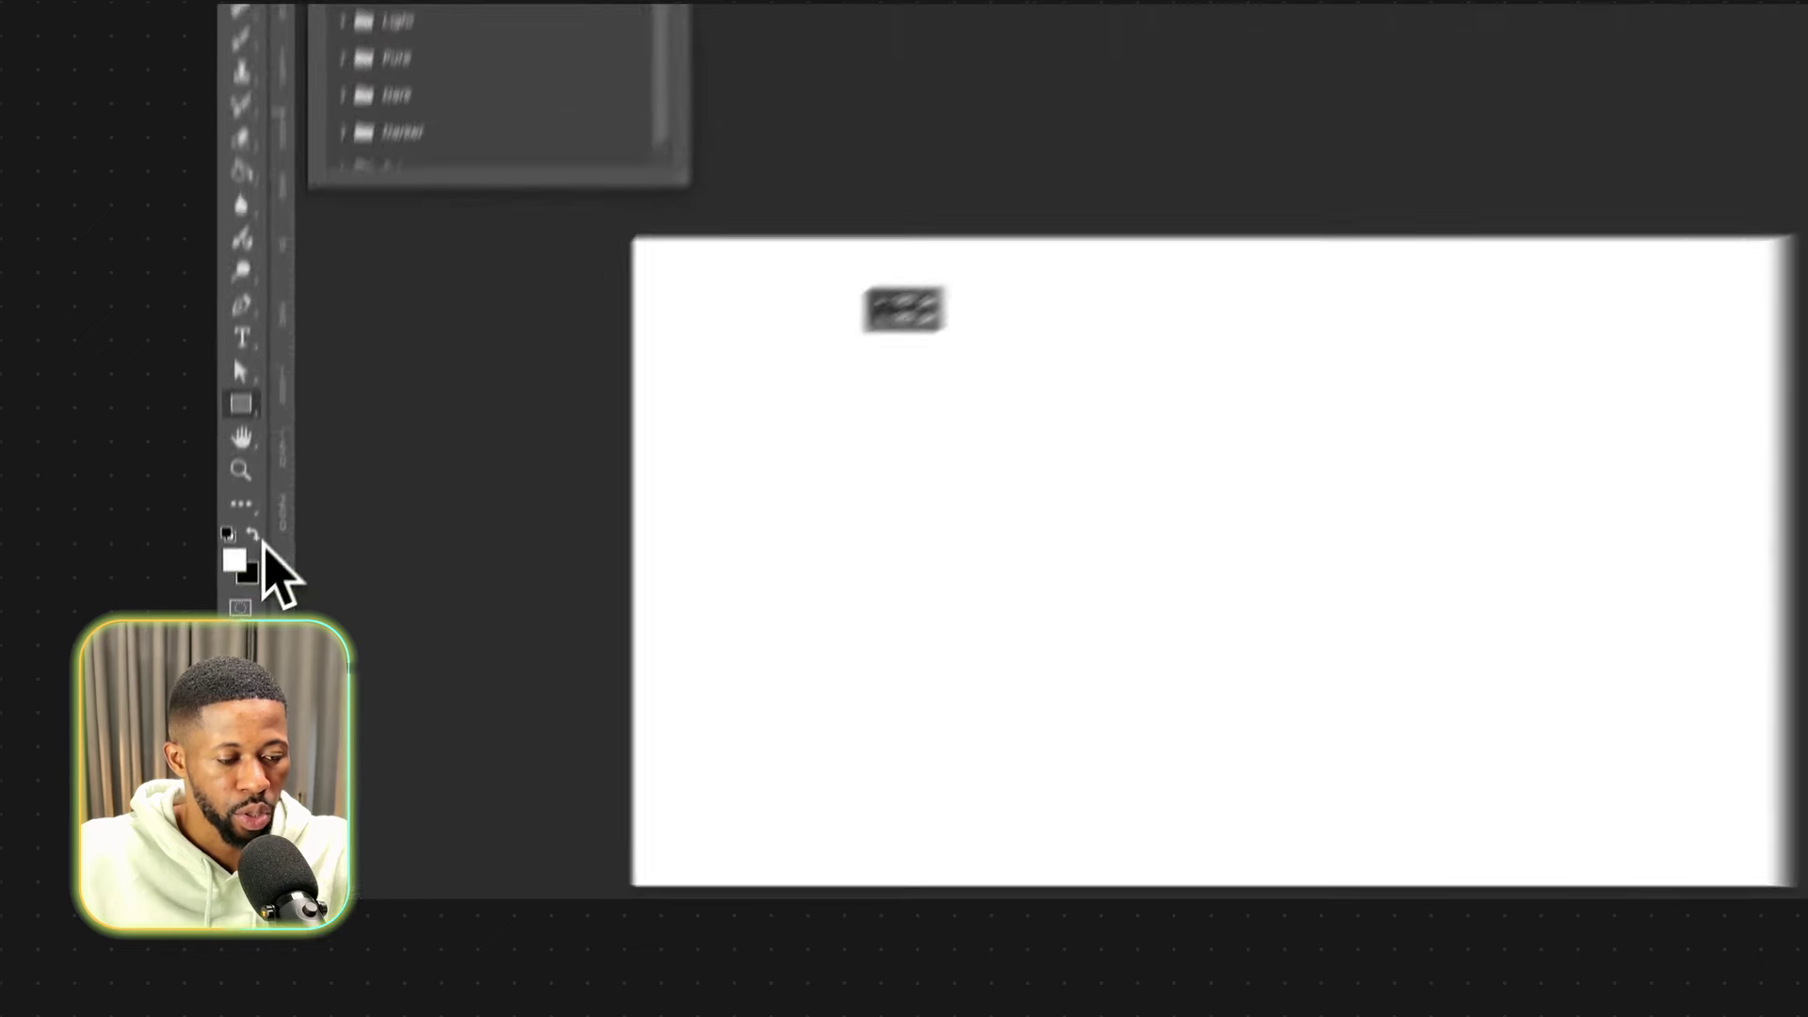
Draw a black rectangle about 932 × 126 px as a band across the canvas's upper edge.
left_click(396, 592)
left_click_drag(484, 395, 1441, 585)
left_click_drag(1644, 572, 1248, 414)
left_click(231, 205)
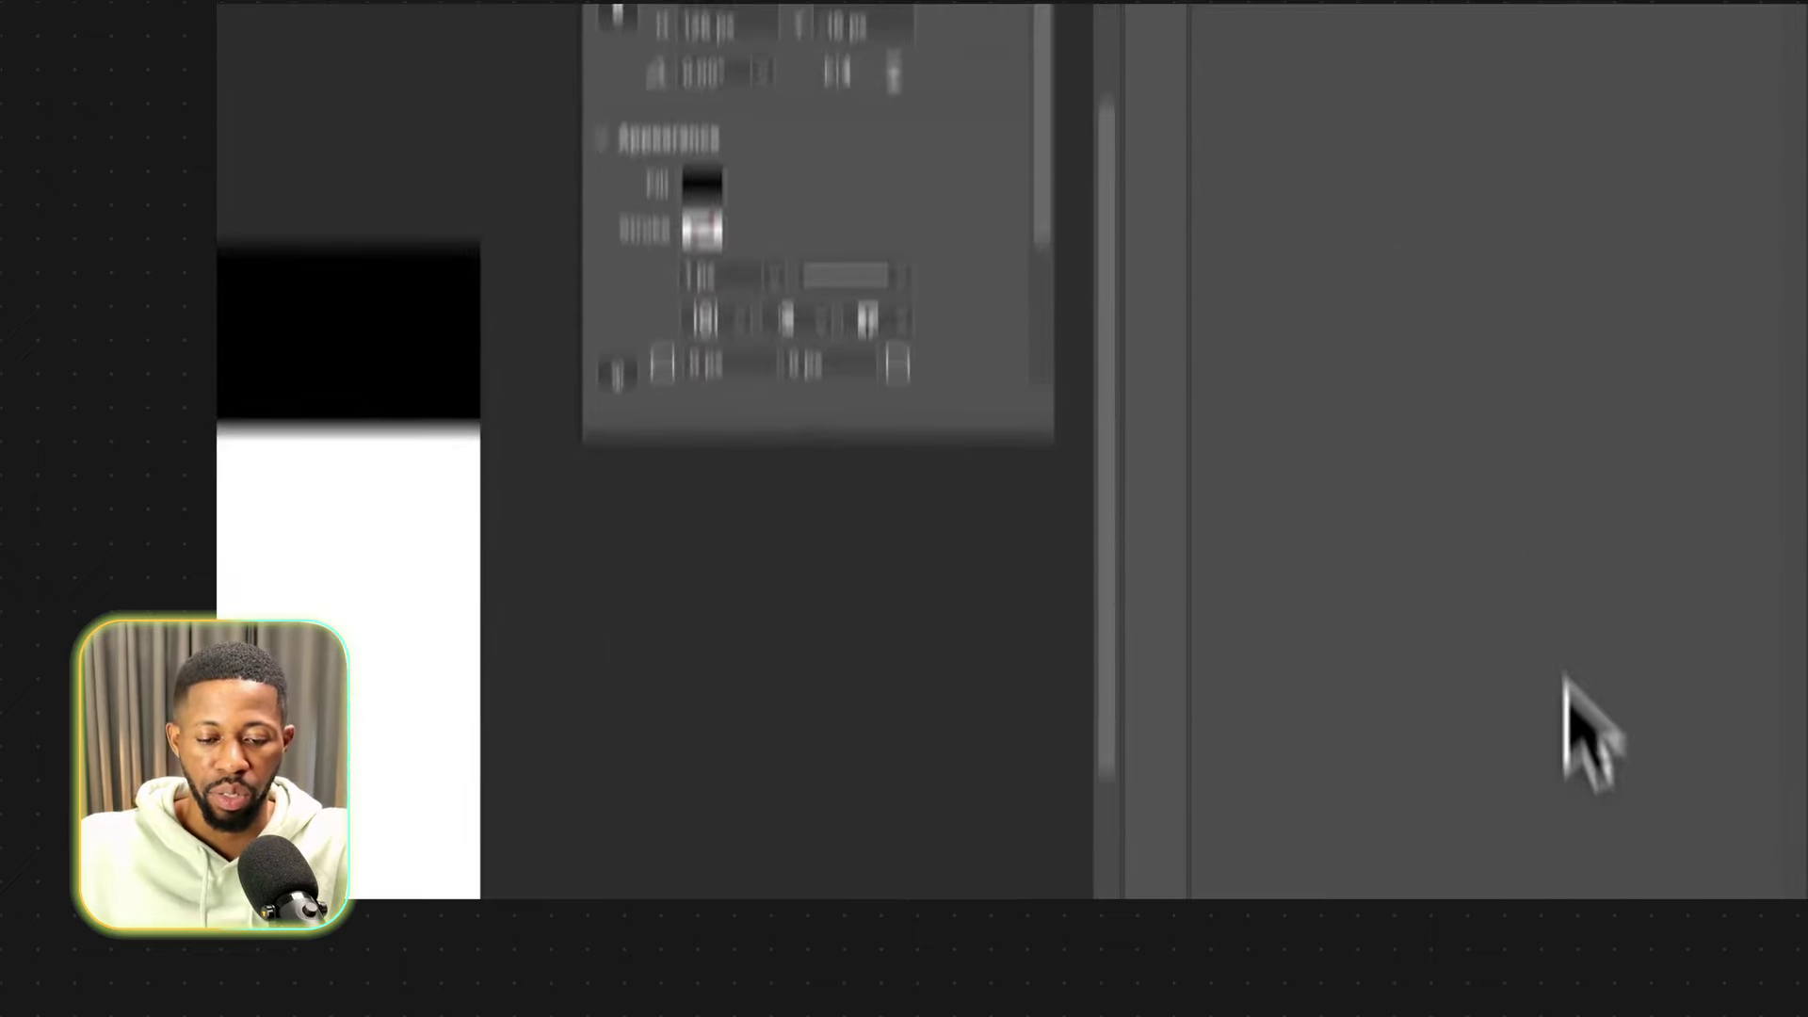
Add a Gradient Overlay to the black rectangle and set the gradient's starting color stop to pinkish red #fb0f51.
left_click(1521, 878)
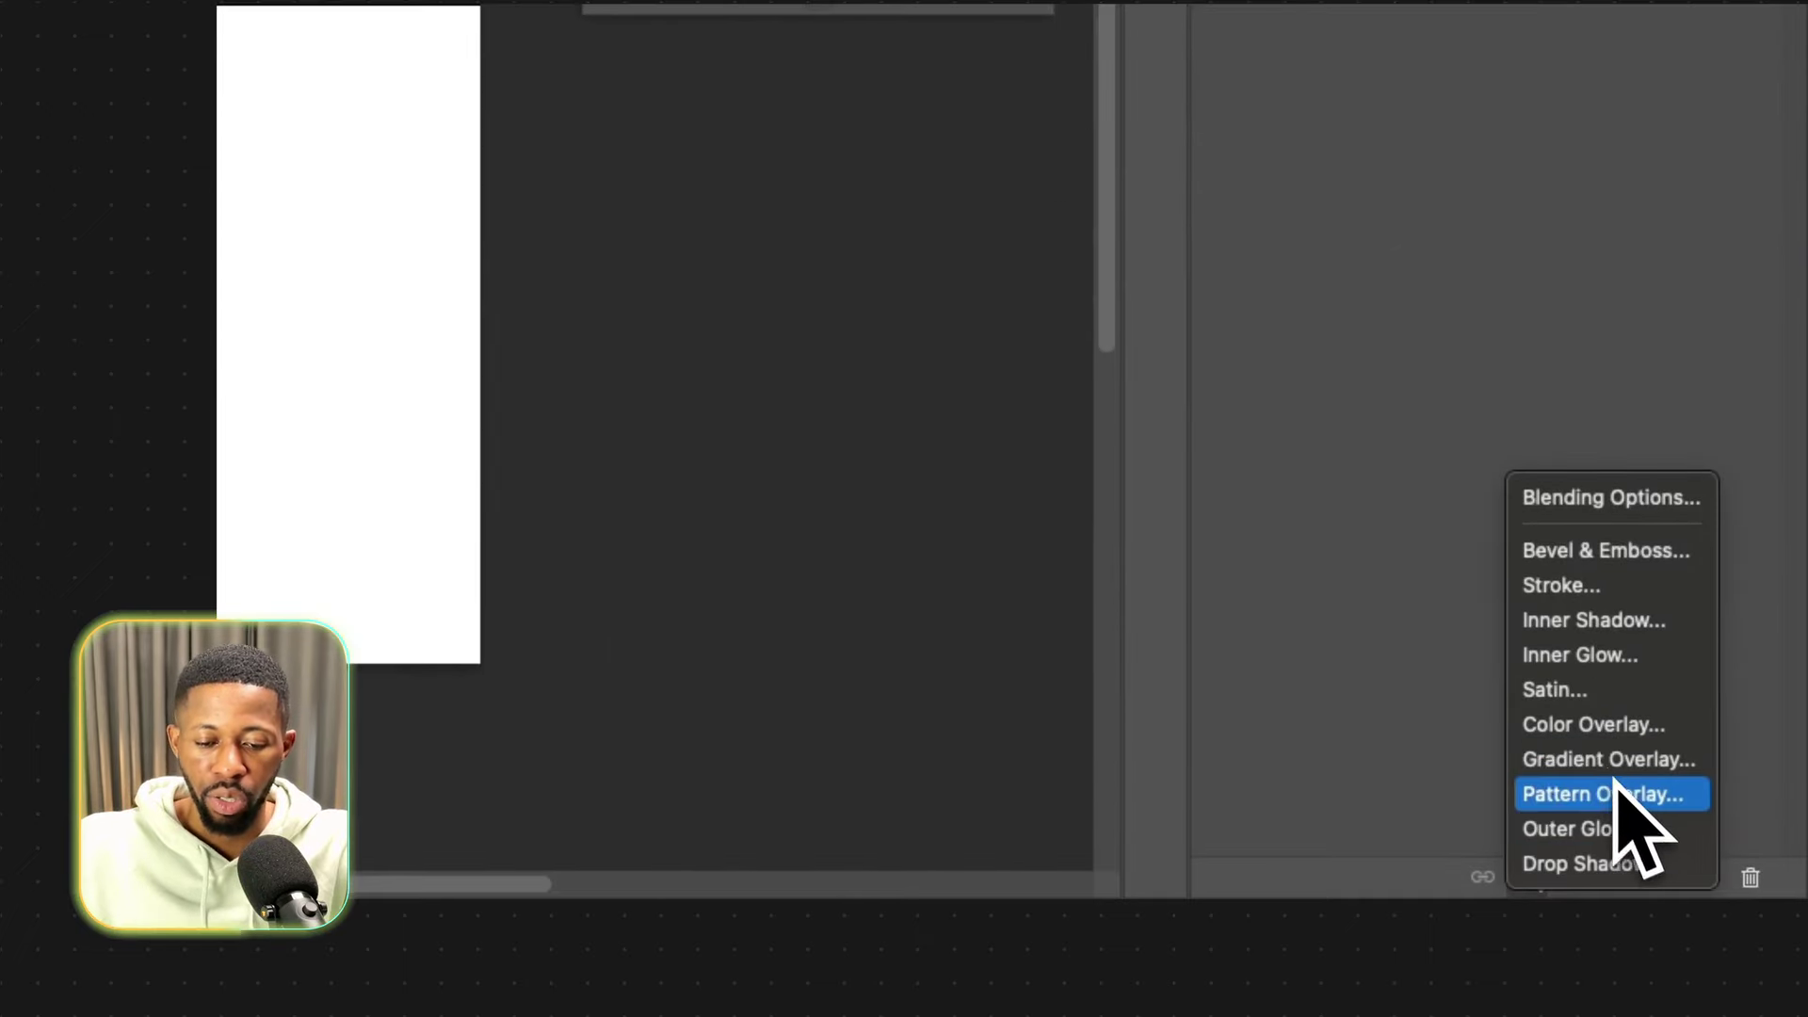
left_click(1612, 760)
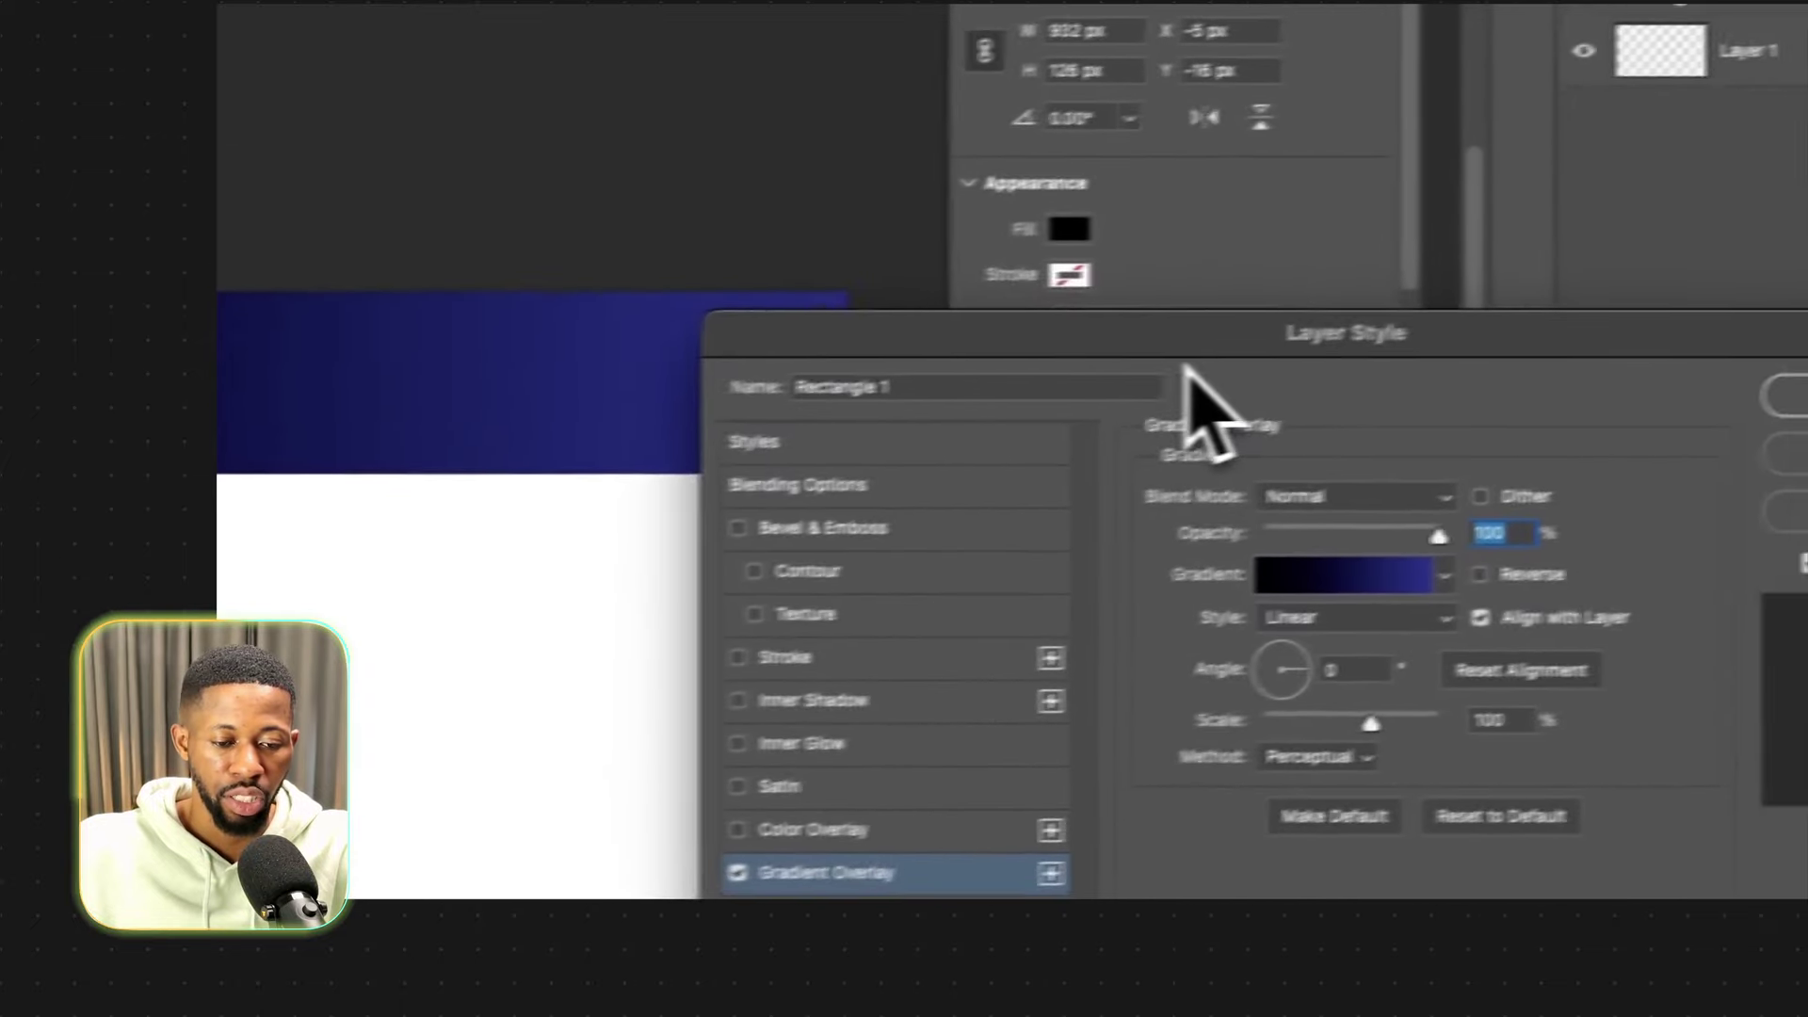
left_click(1367, 578)
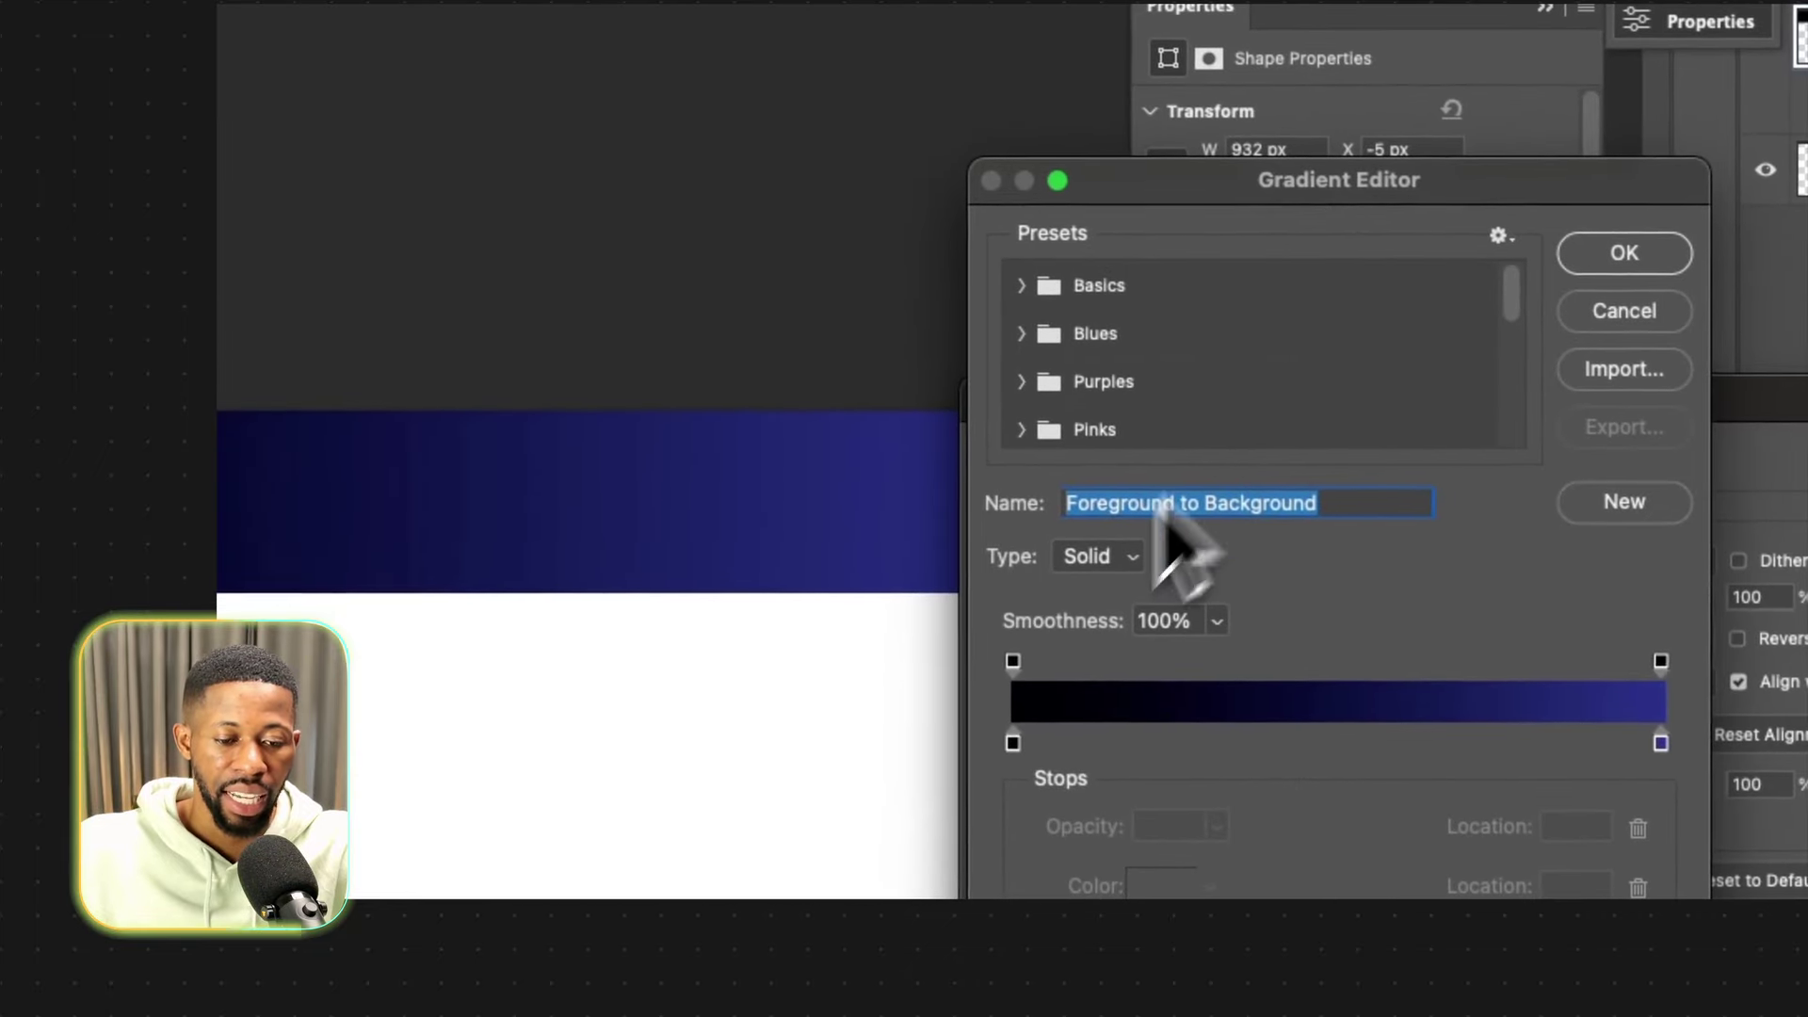
double_click(1012, 744)
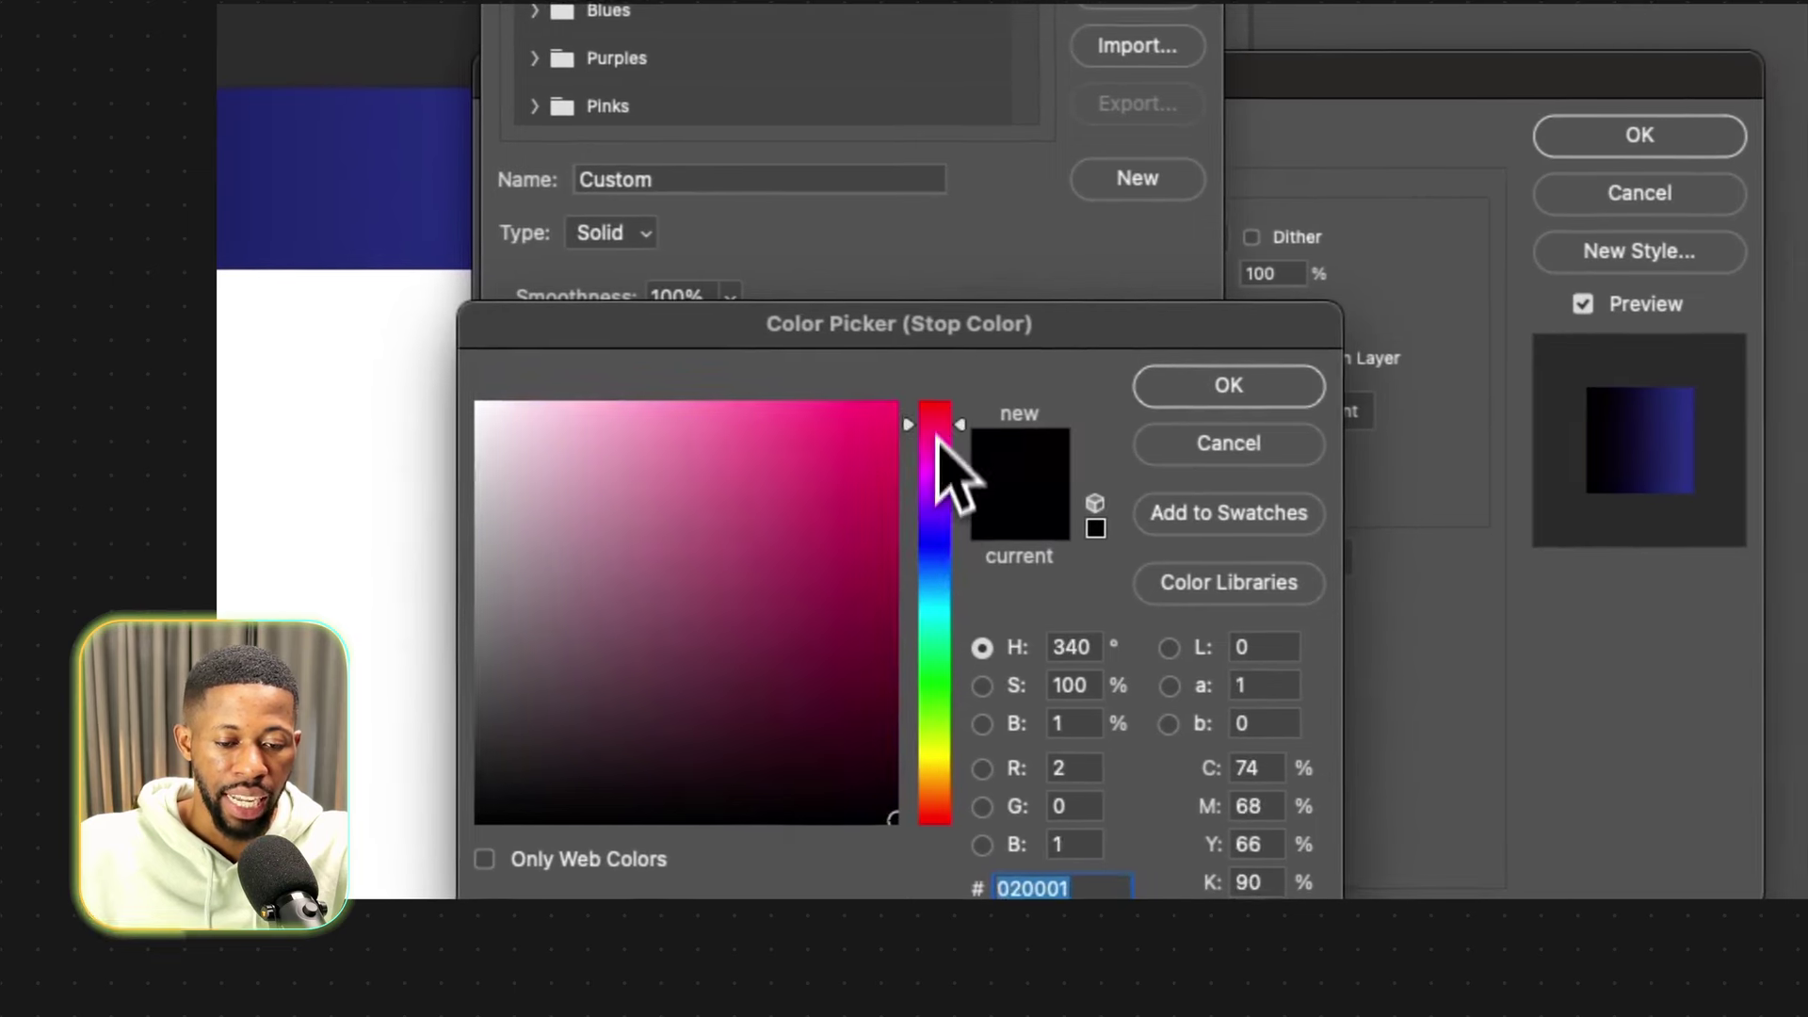
mouse_move(939, 439)
left_mouse_down()
mouse_move(888, 416)
mouse_move(890, 381)
left_mouse_up()
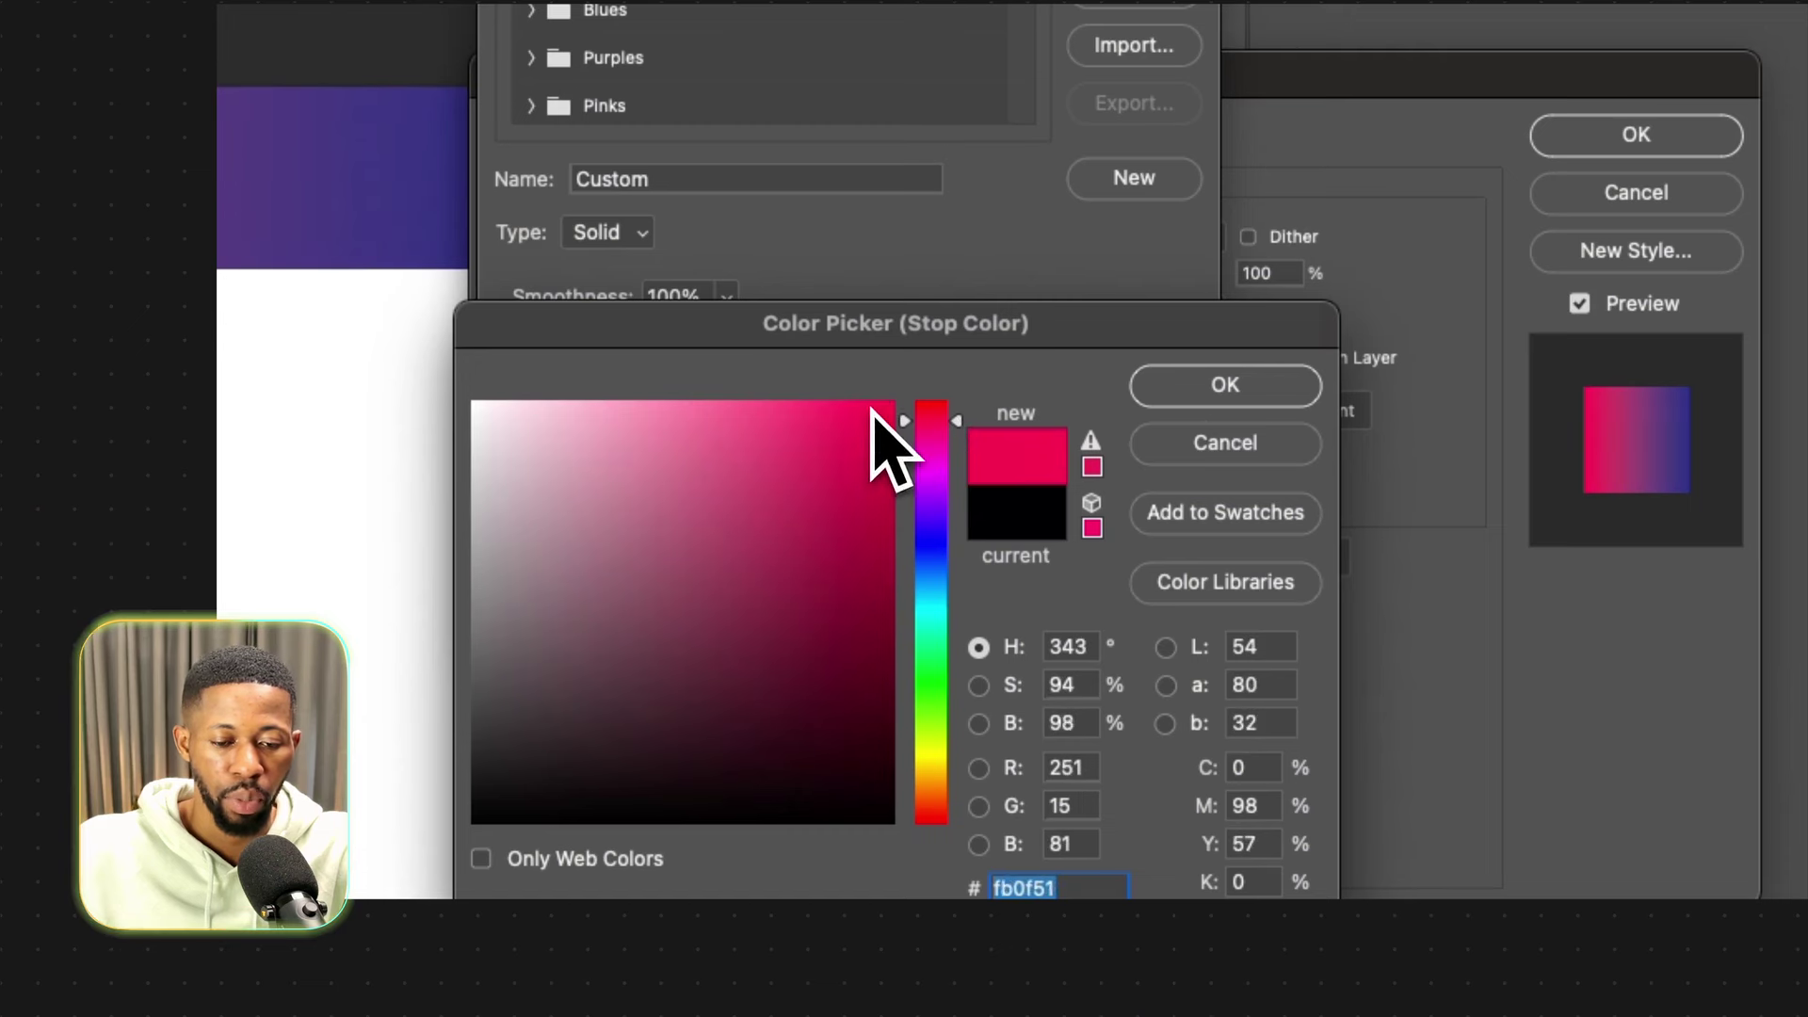
left_click(1170, 386)
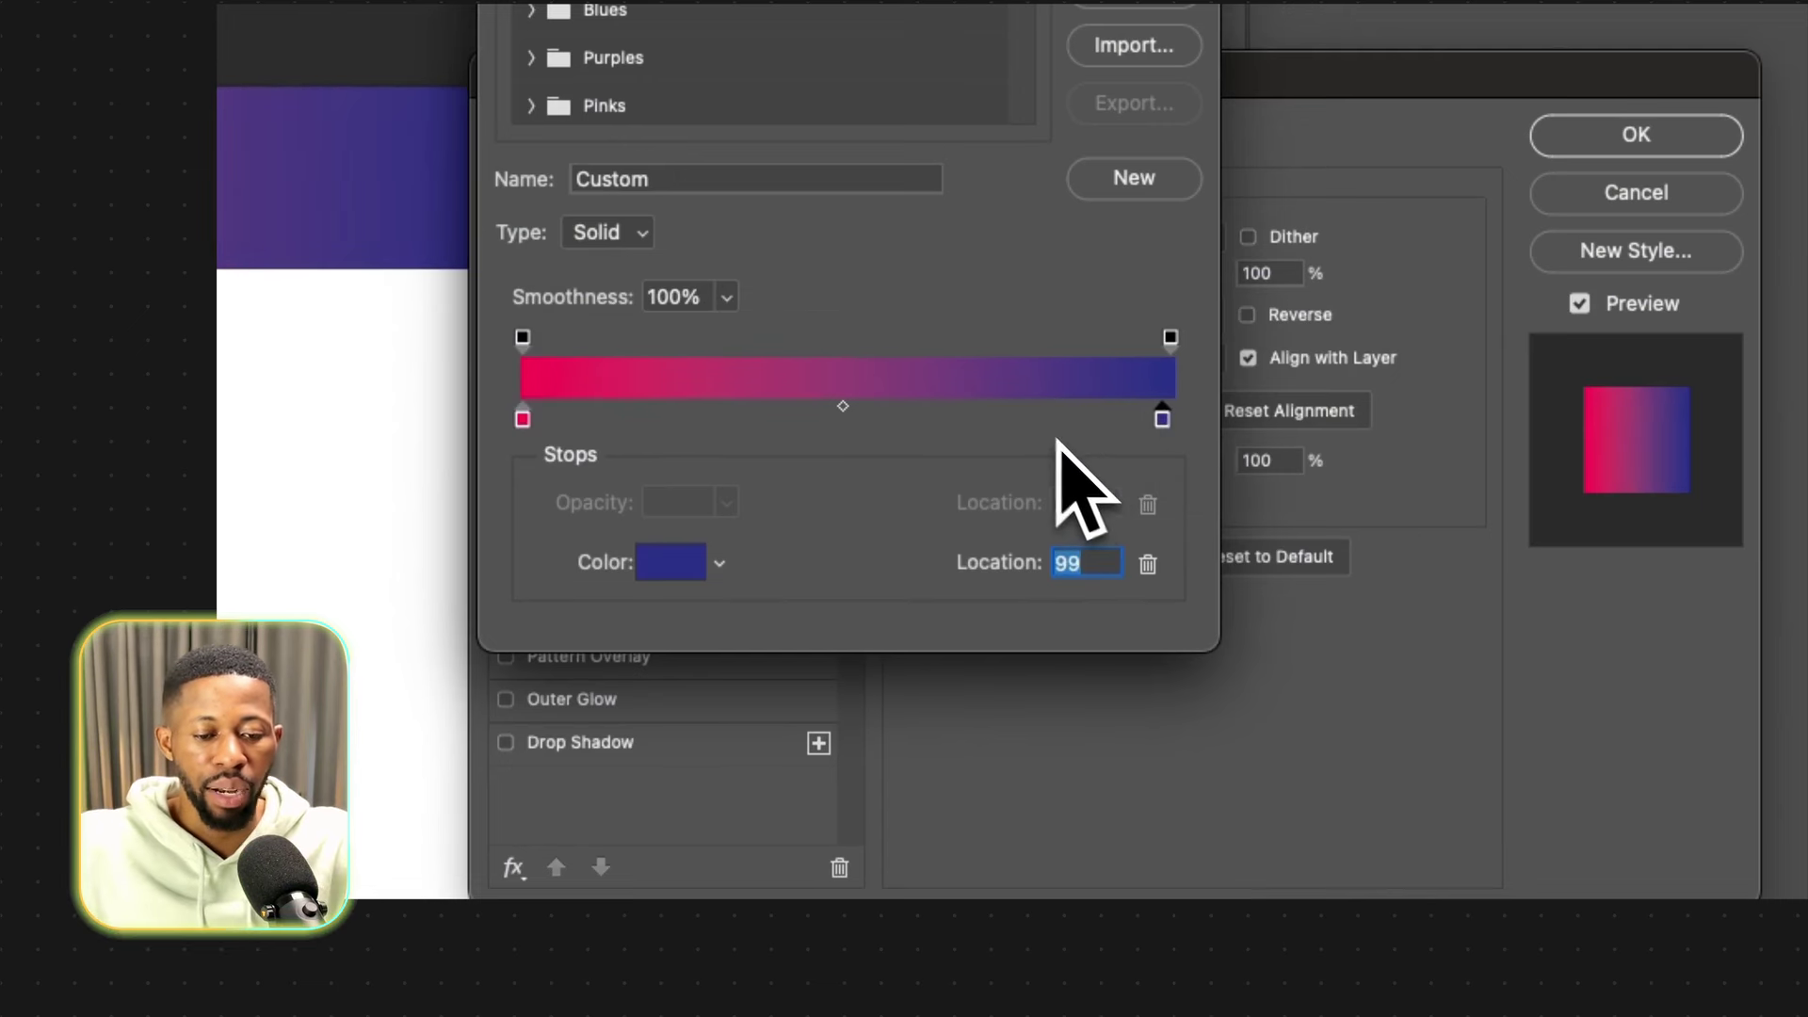
key("super+z")
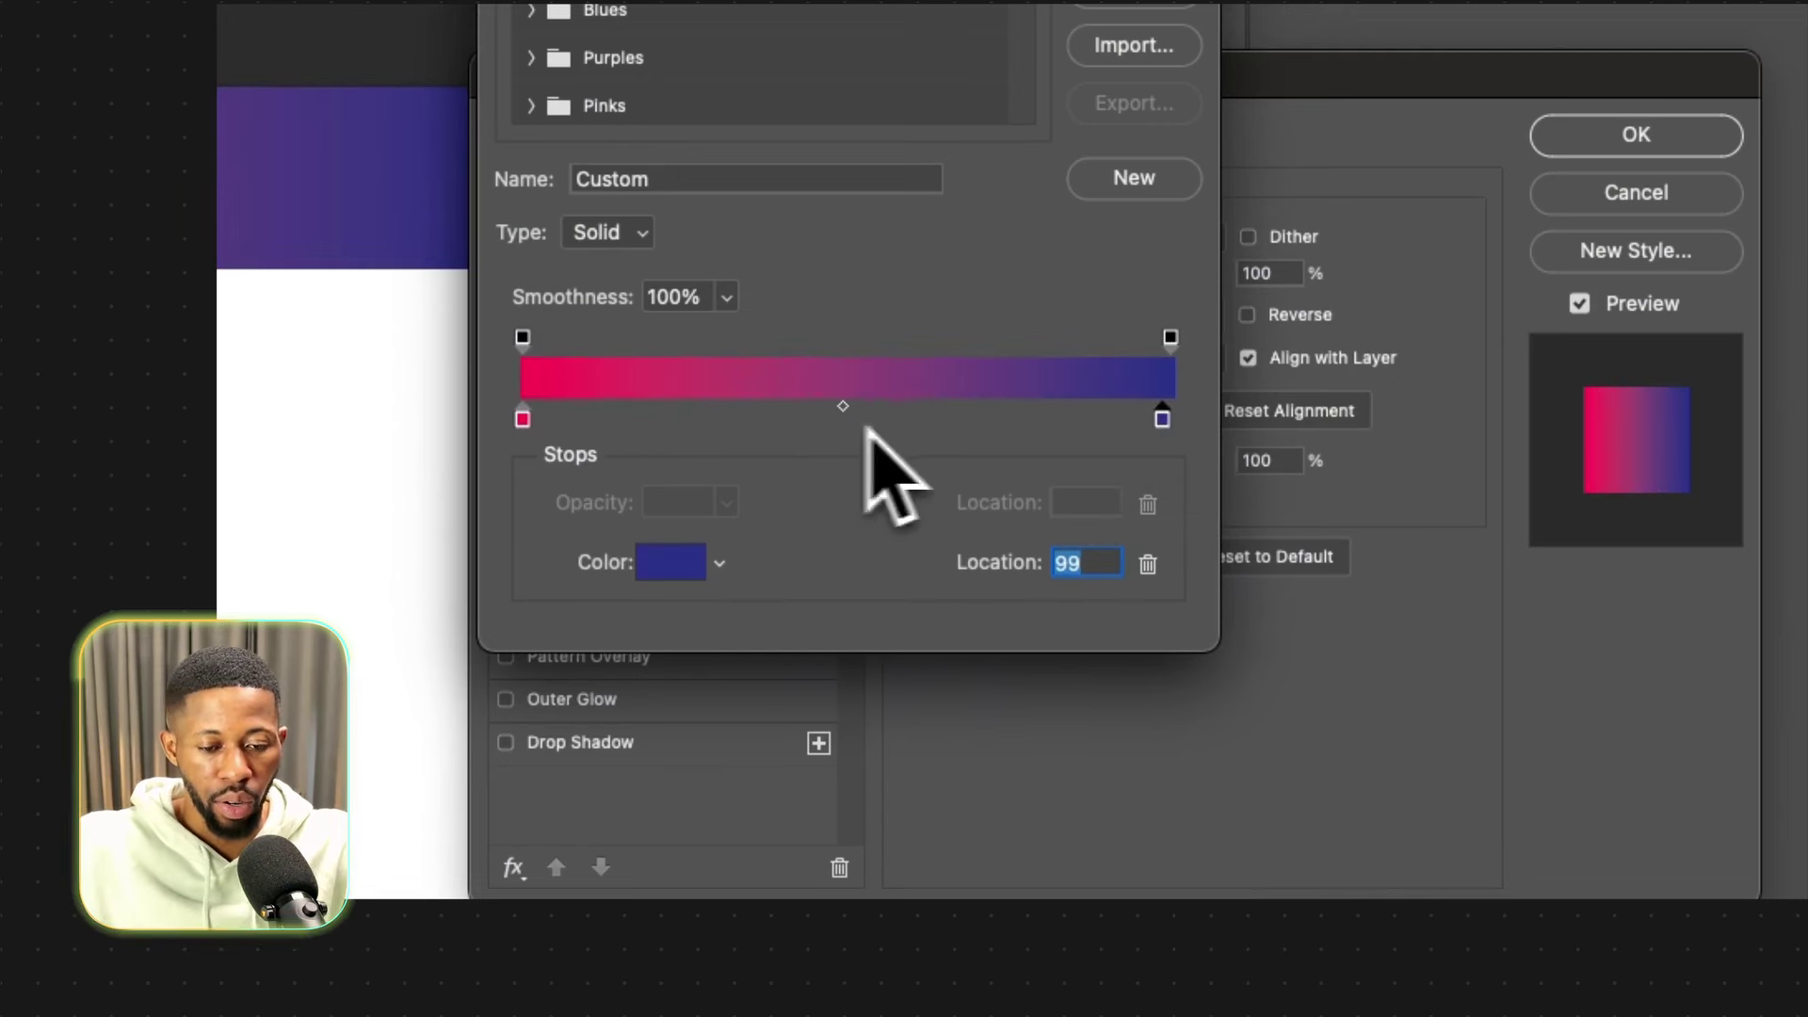
Recolor the overlay gradient's end stop to bright green and add a middle color stop at location 52%.
double_click(1164, 422)
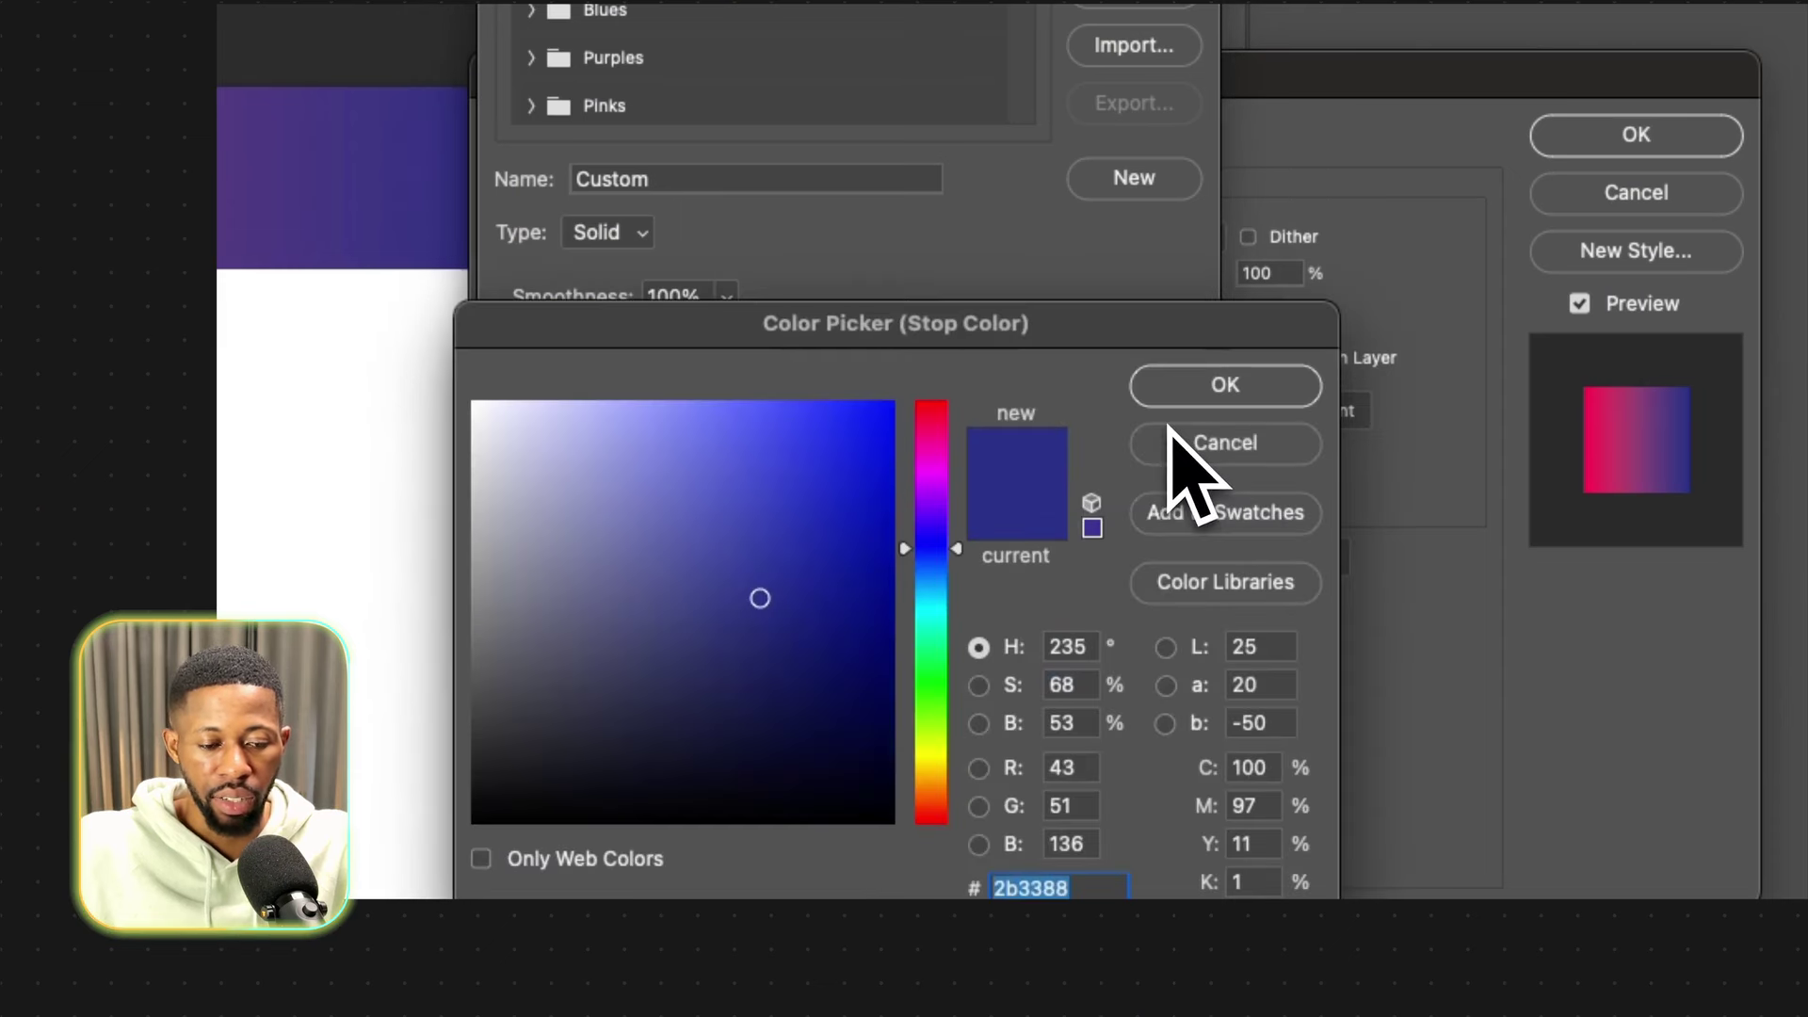
left_click(937, 689)
left_click(879, 435)
left_click(1225, 381)
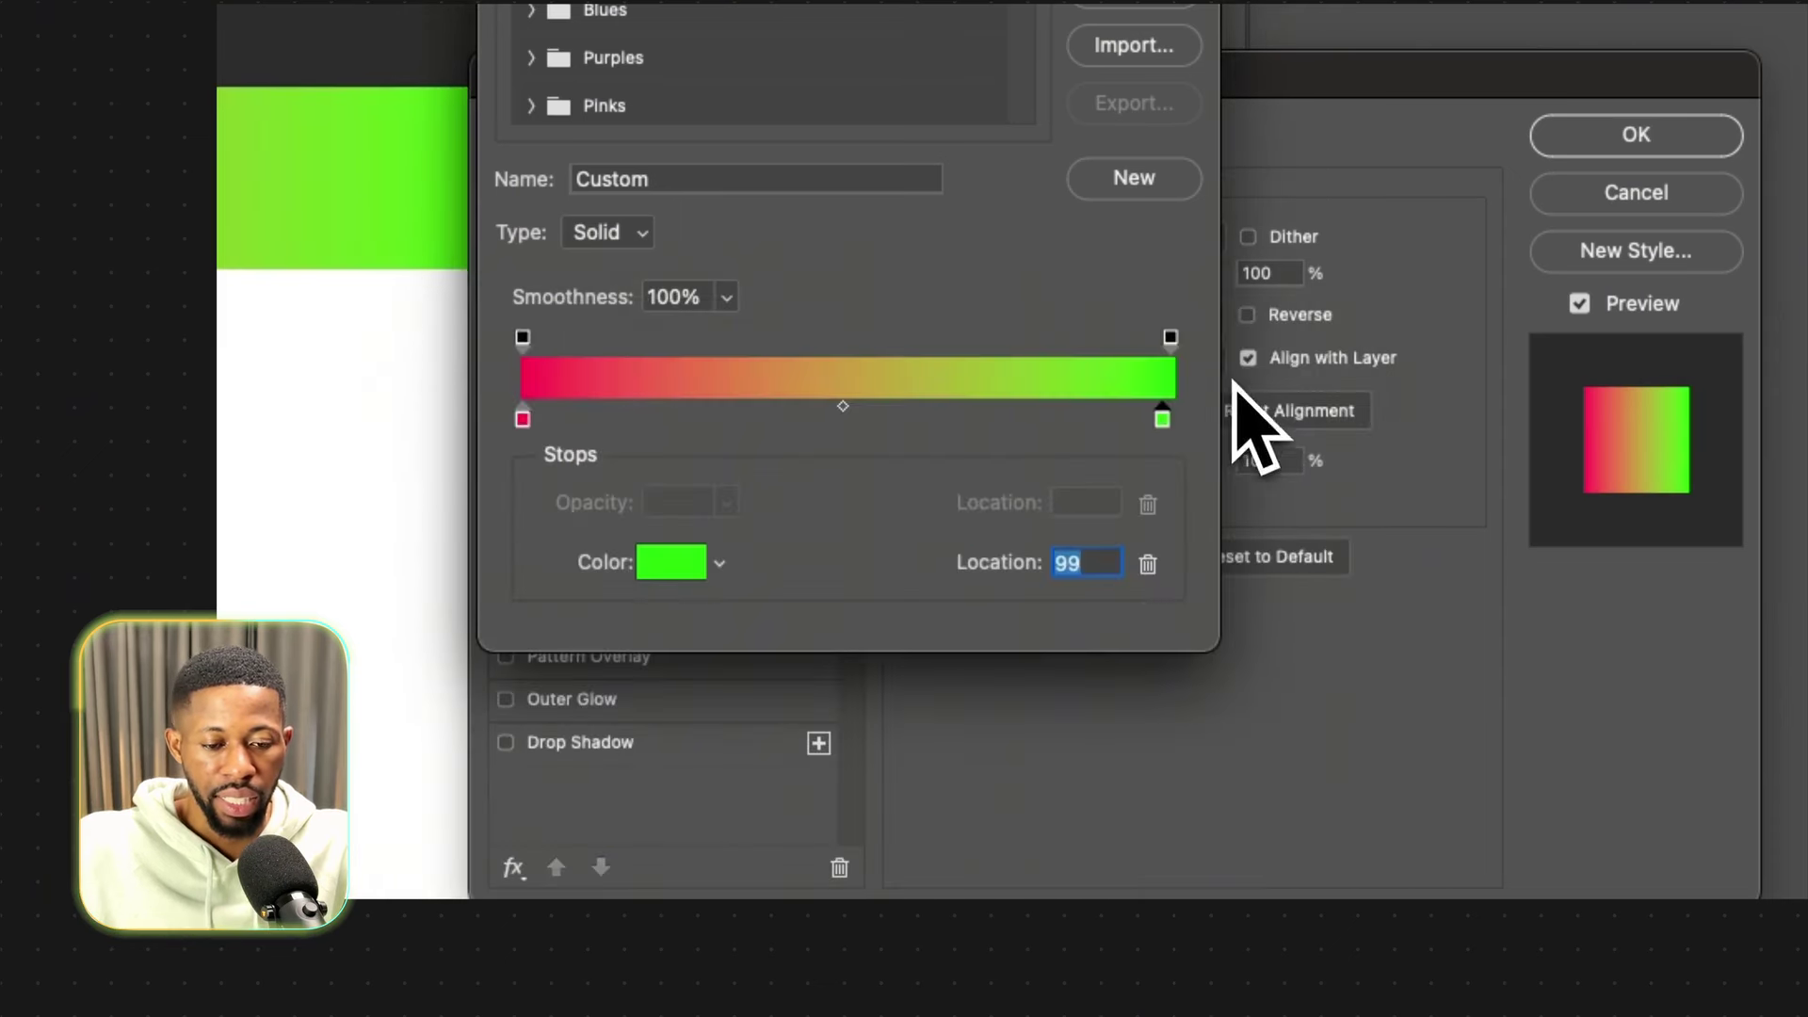
left_click(860, 421)
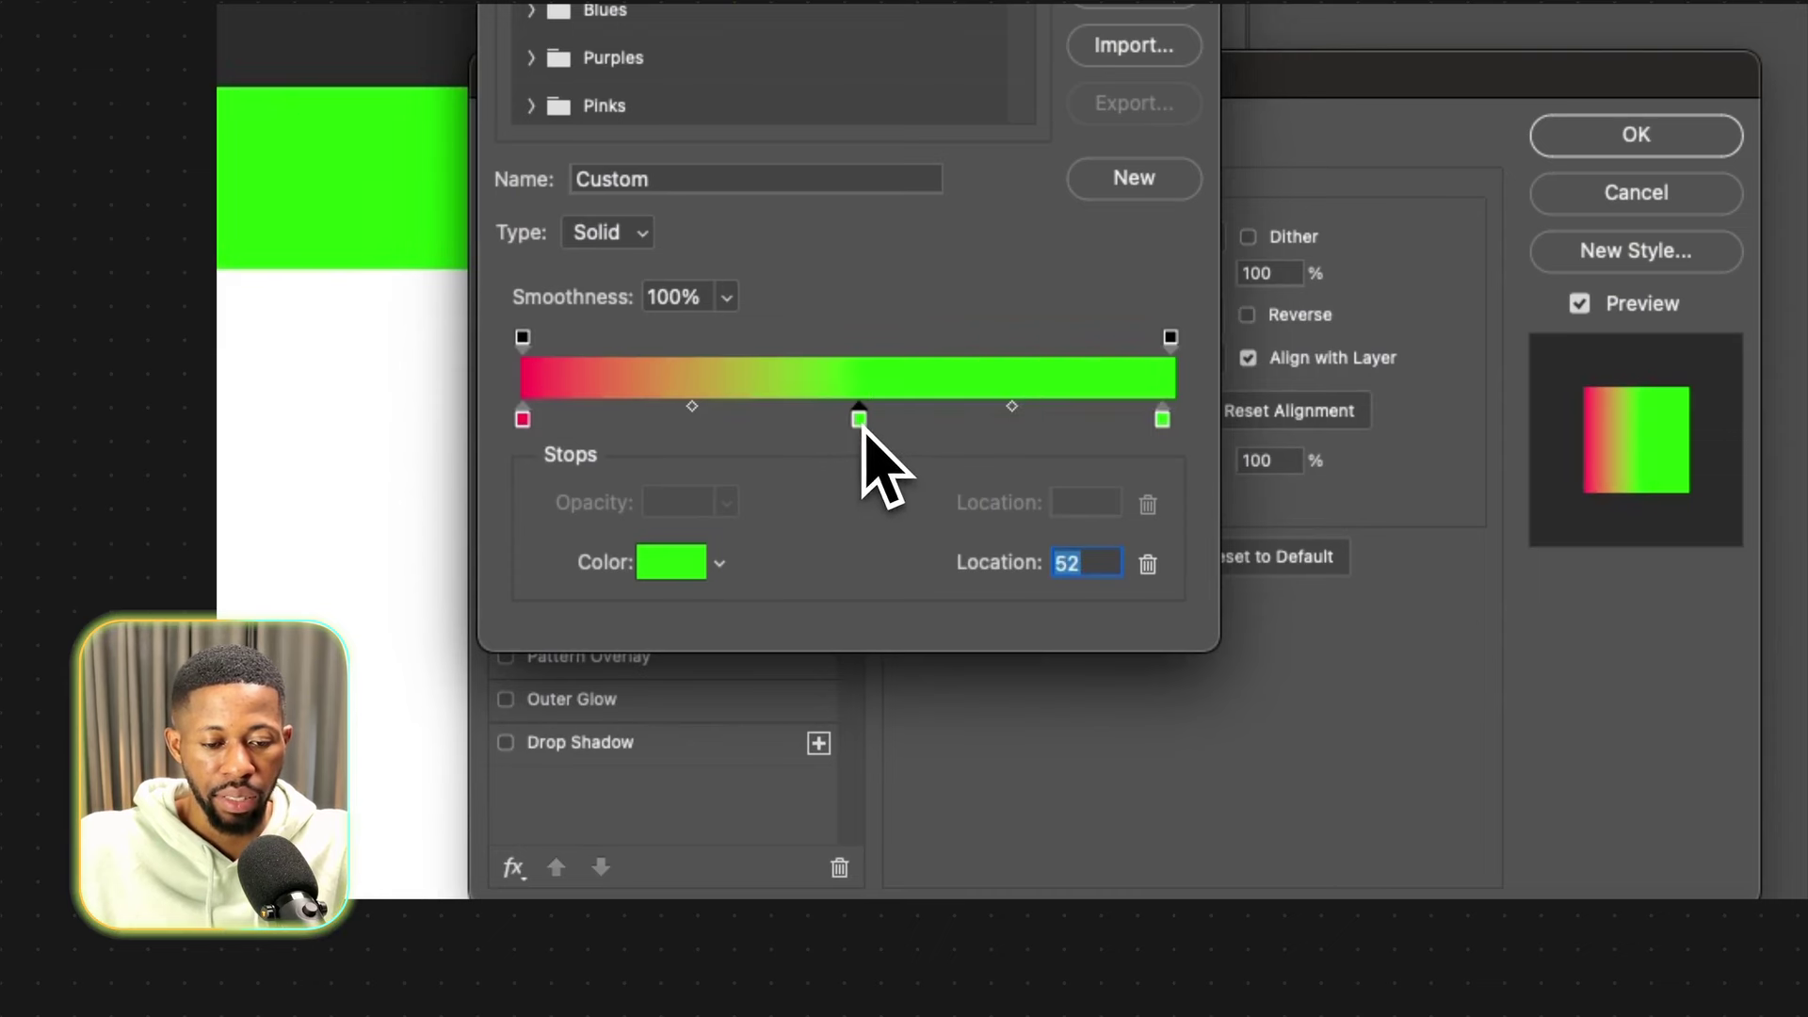
Recolor the overlay gradient's middle stop to yellow, move the red-to-yellow midpoint to 31%, and accept the gradient.
double_click(860, 421)
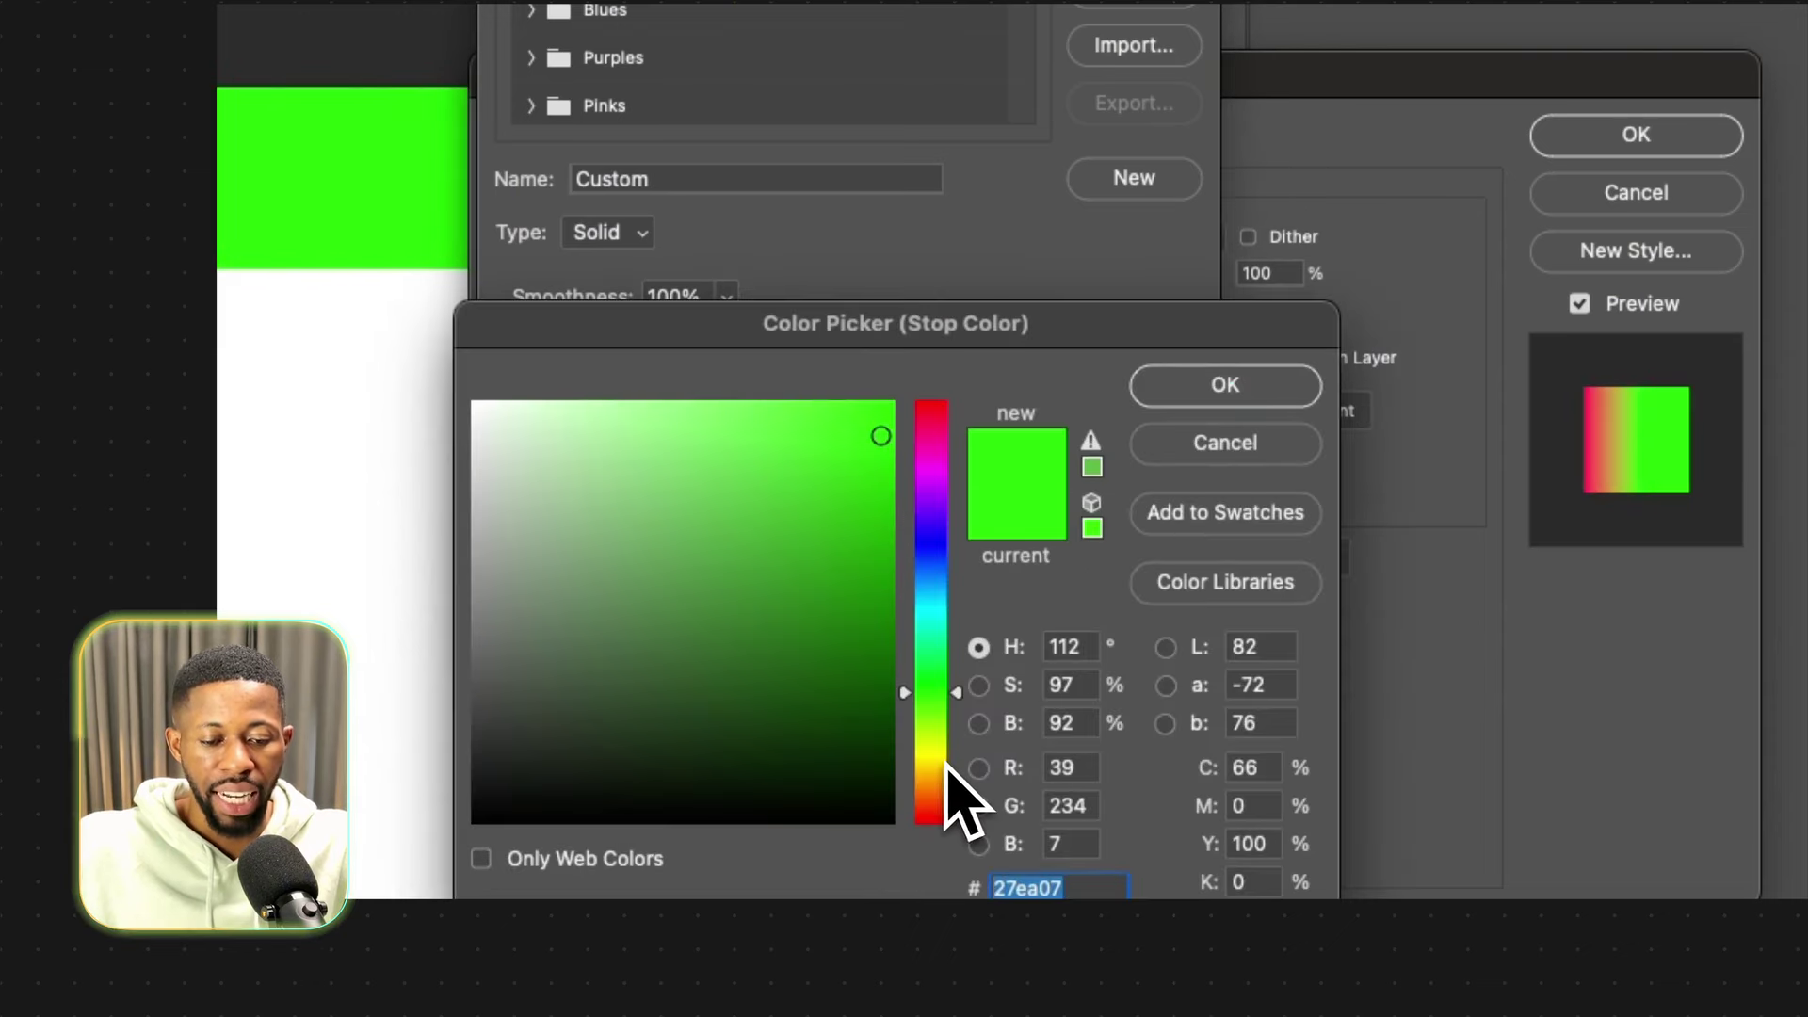
left_click_drag(946, 765, 934, 751)
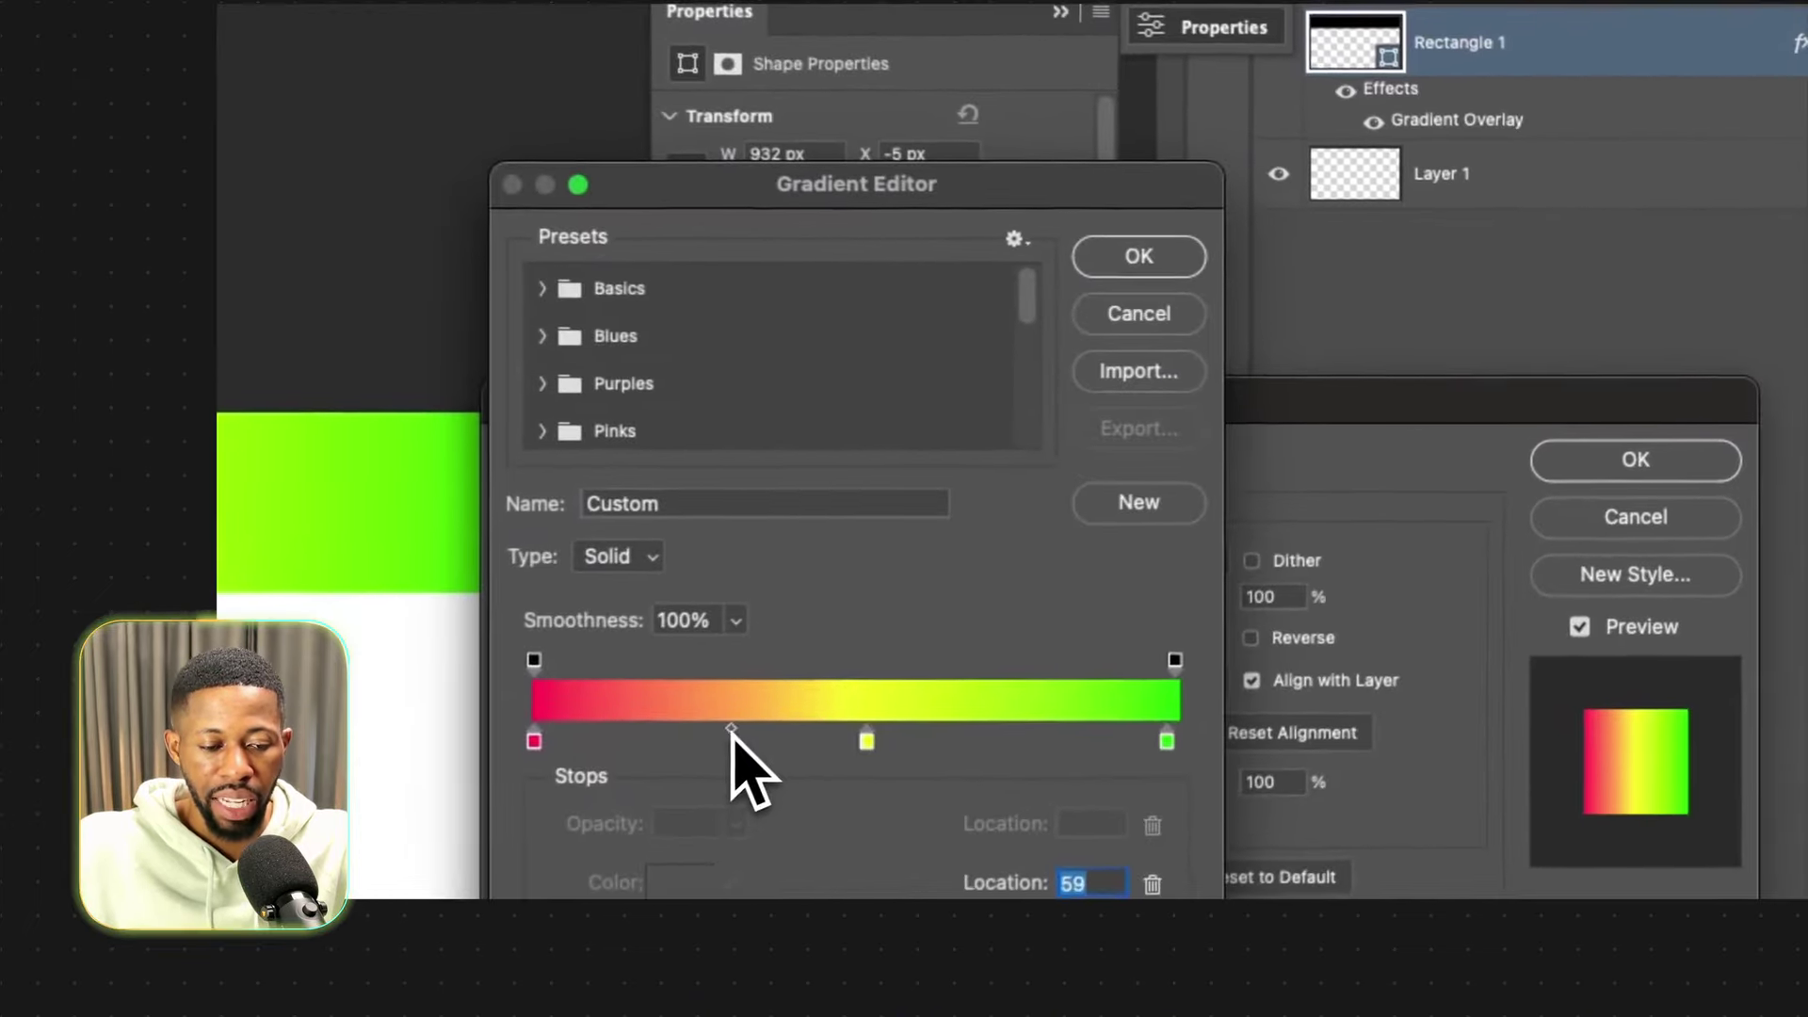
left_click_drag(1220, 521, 1184, 524)
left_click_drag(627, 731, 636, 729)
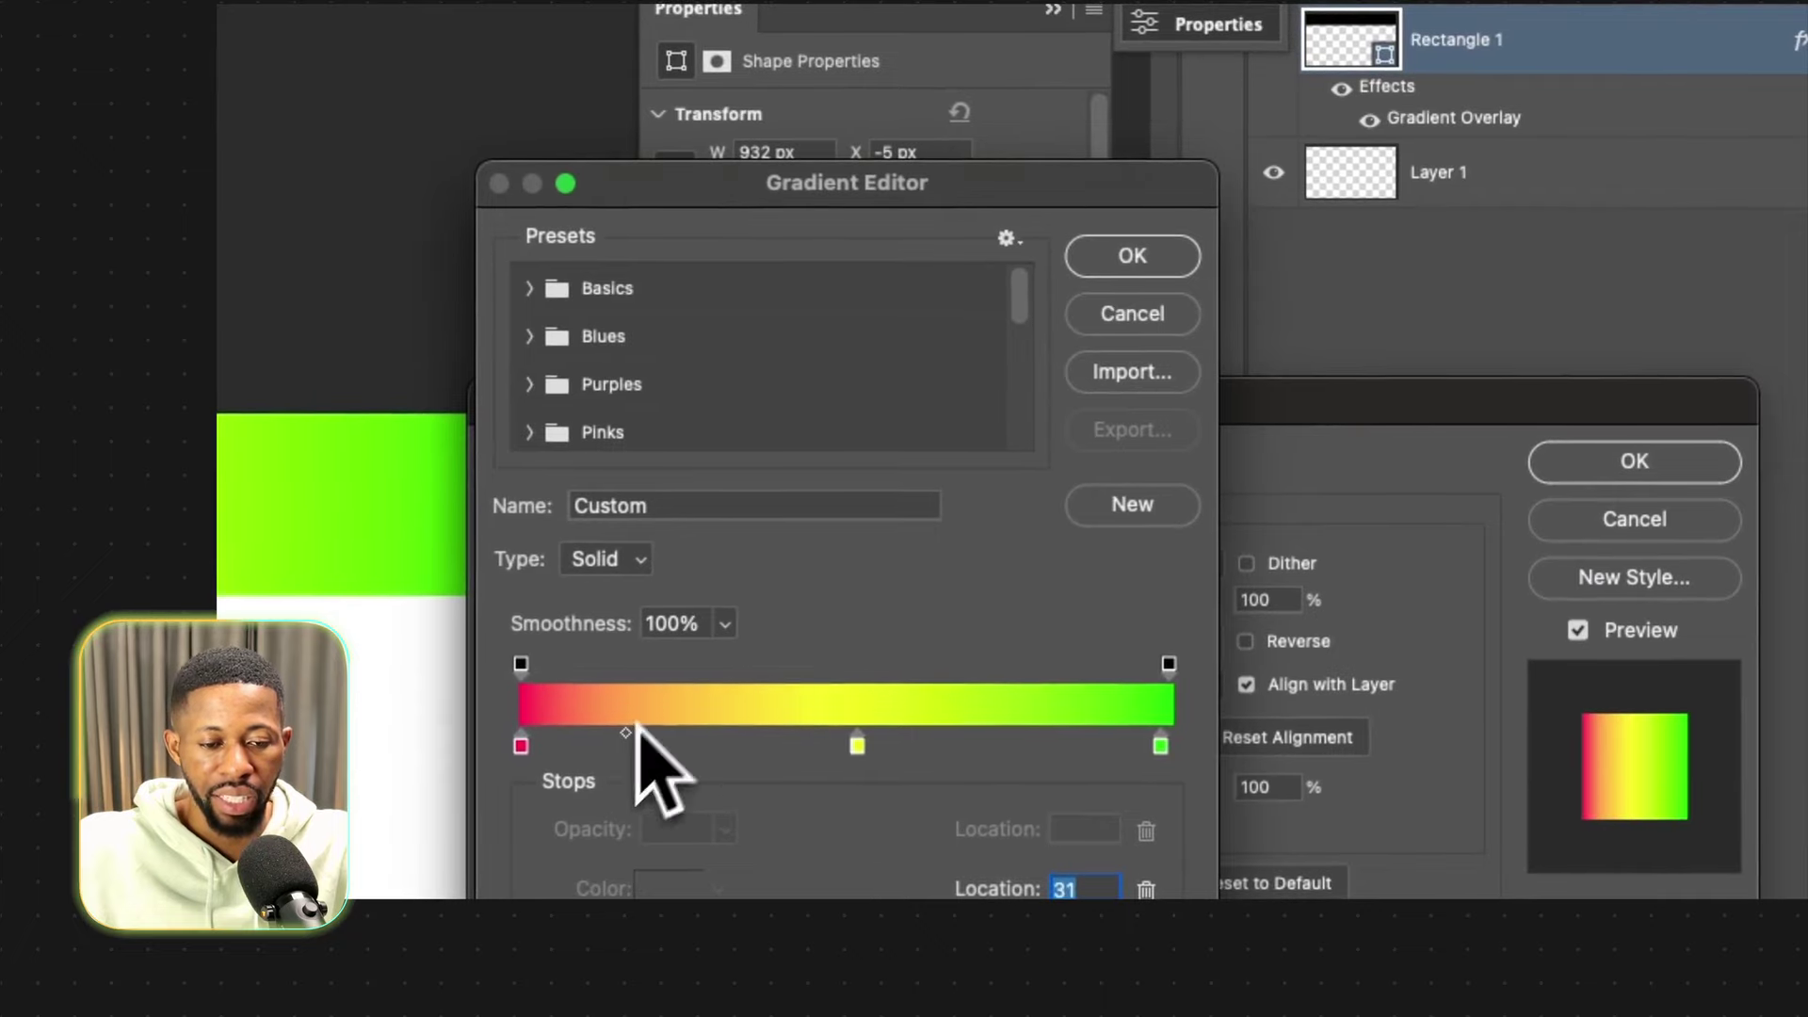
left_click_drag(735, 185, 1086, 245)
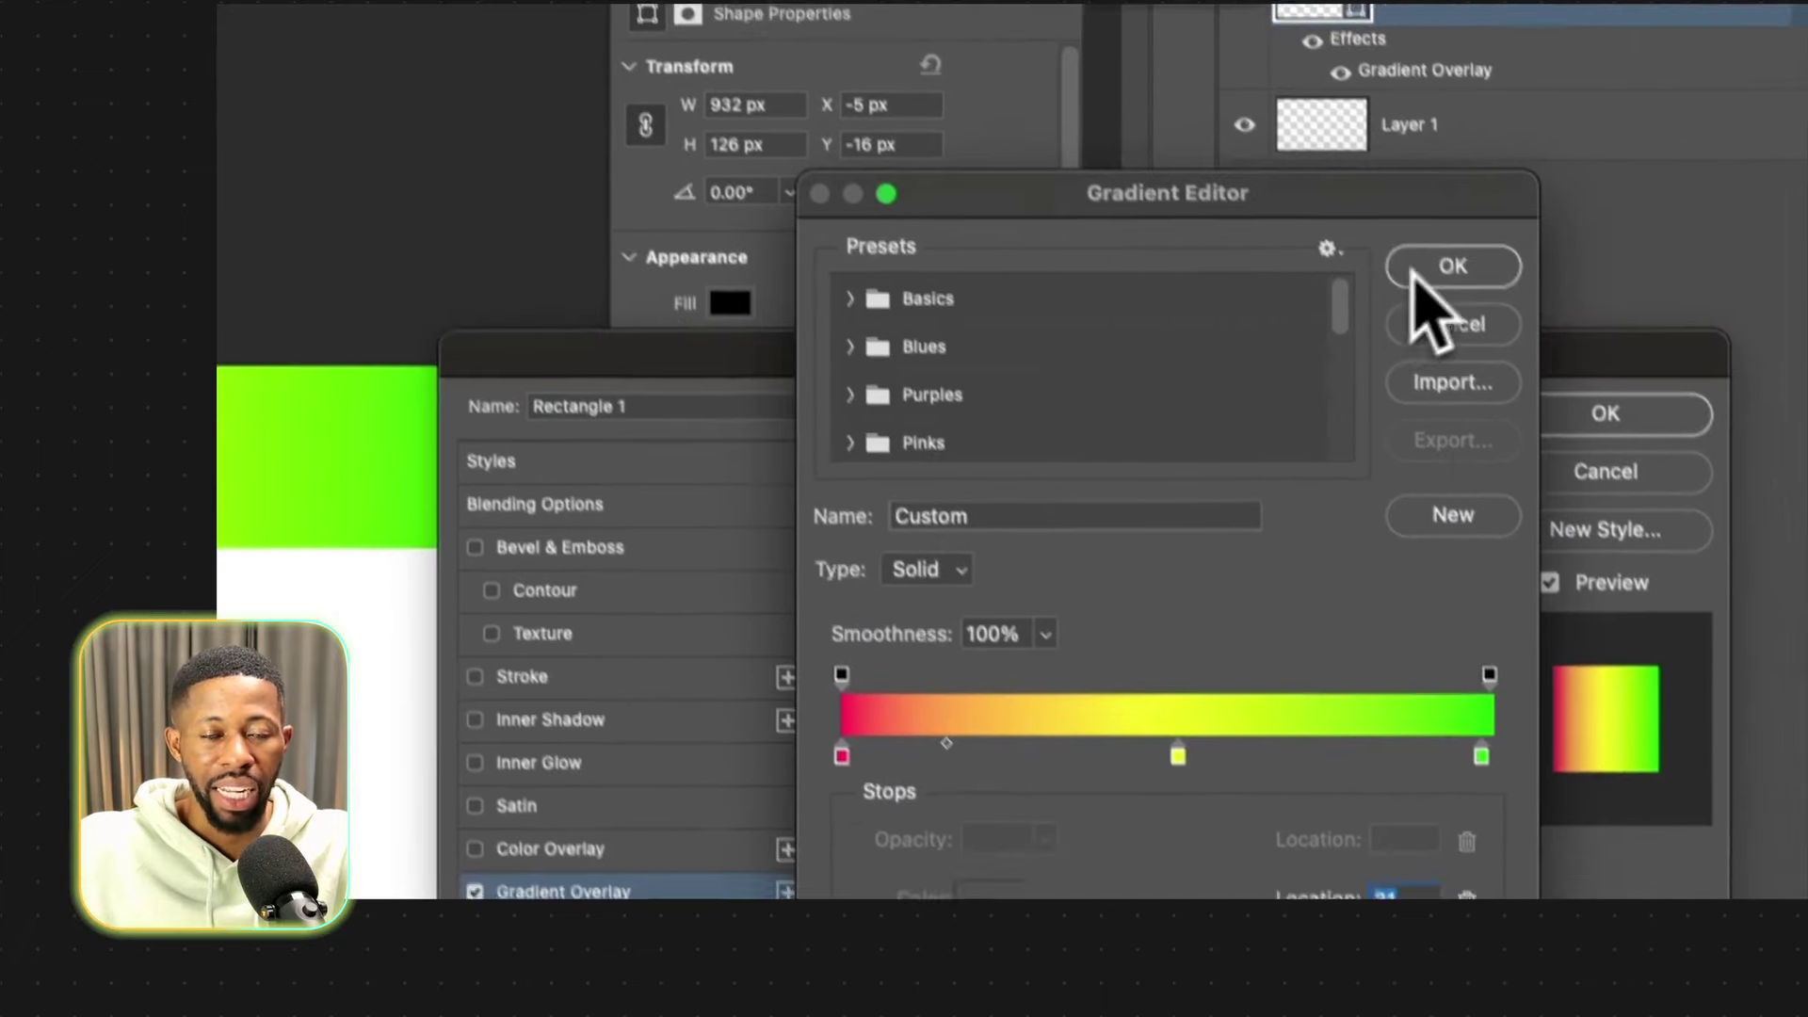
left_click(1413, 270)
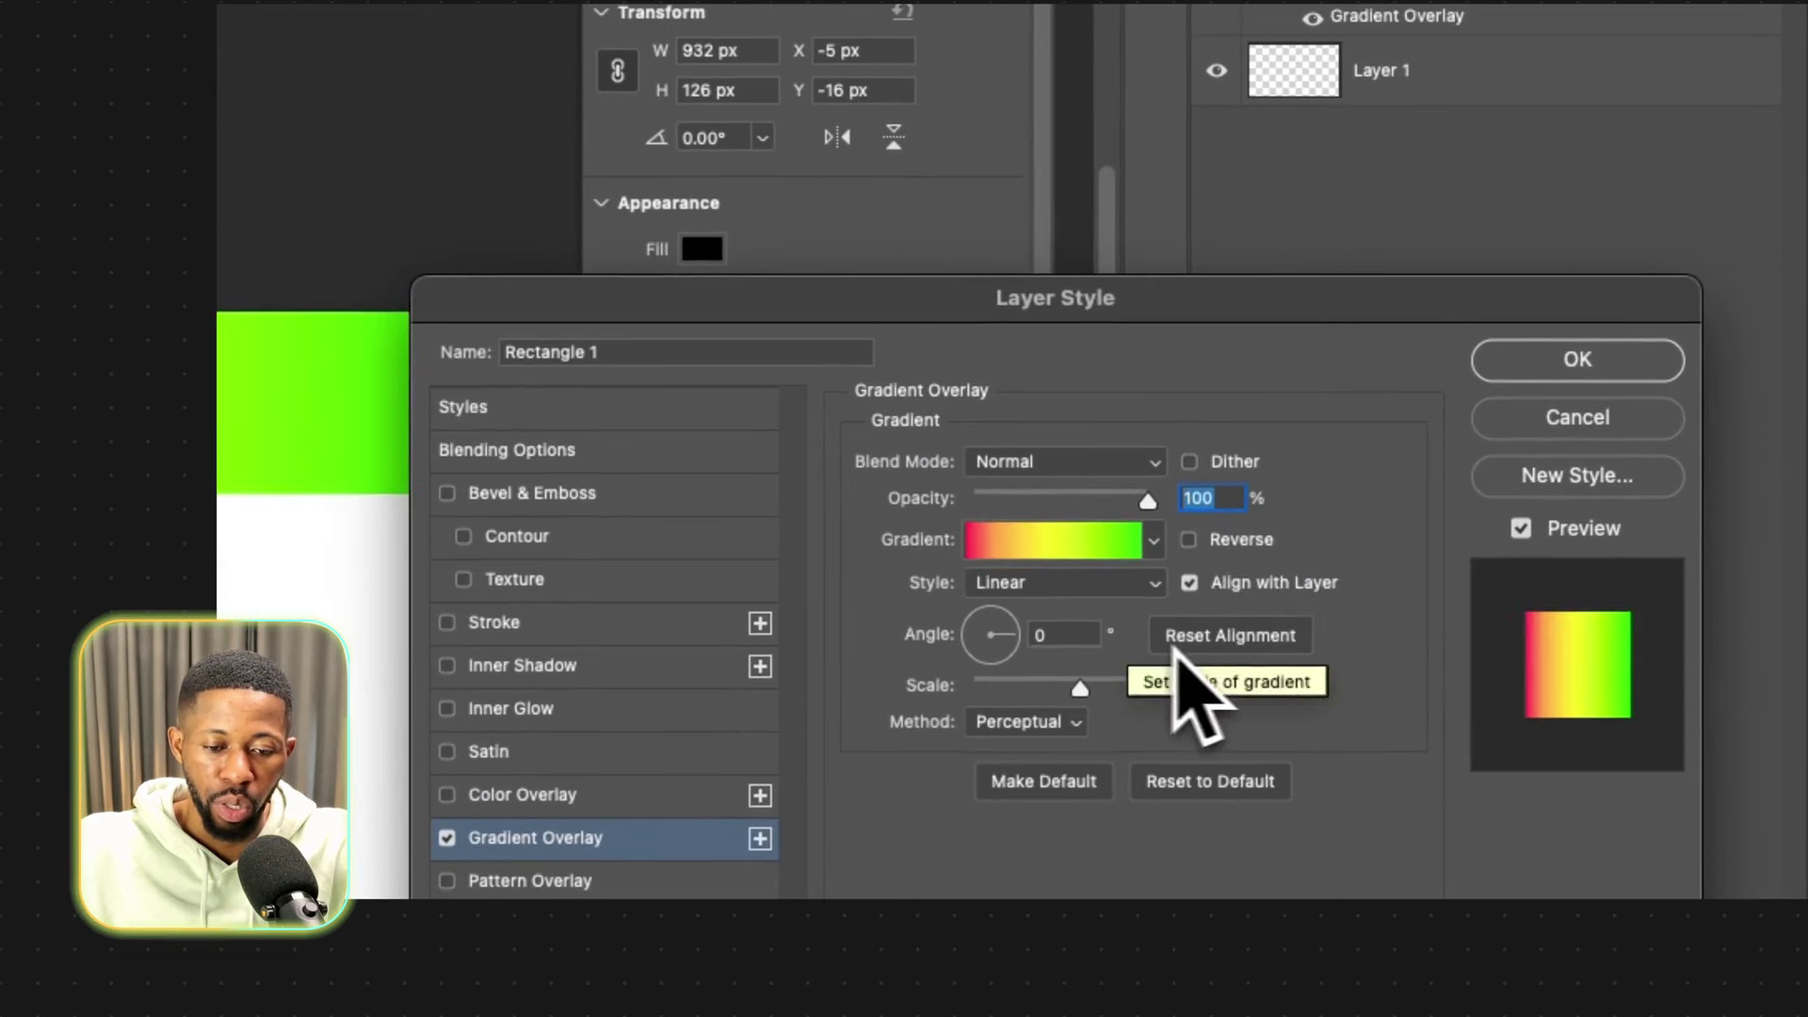
Set the gradient overlay's angle to -22° and its scale to 150%.
left_click_drag(1004, 623, 1040, 659)
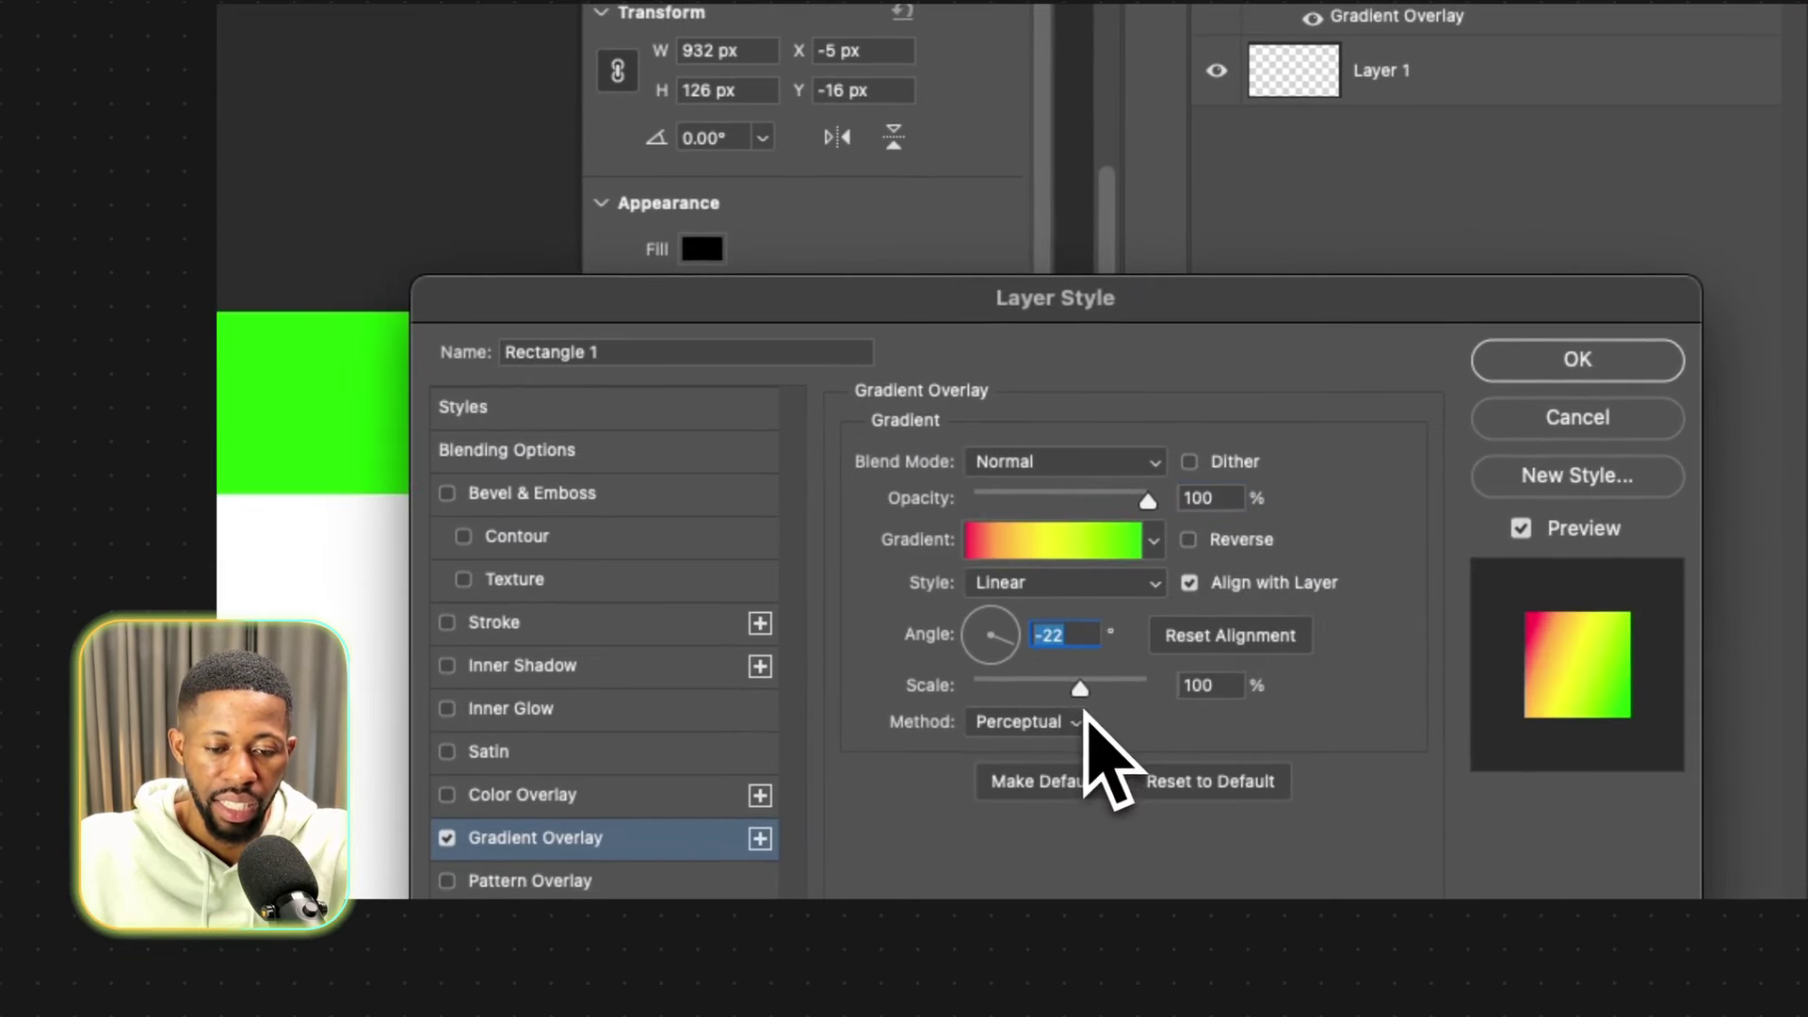
left_click_drag(1092, 698, 1237, 665)
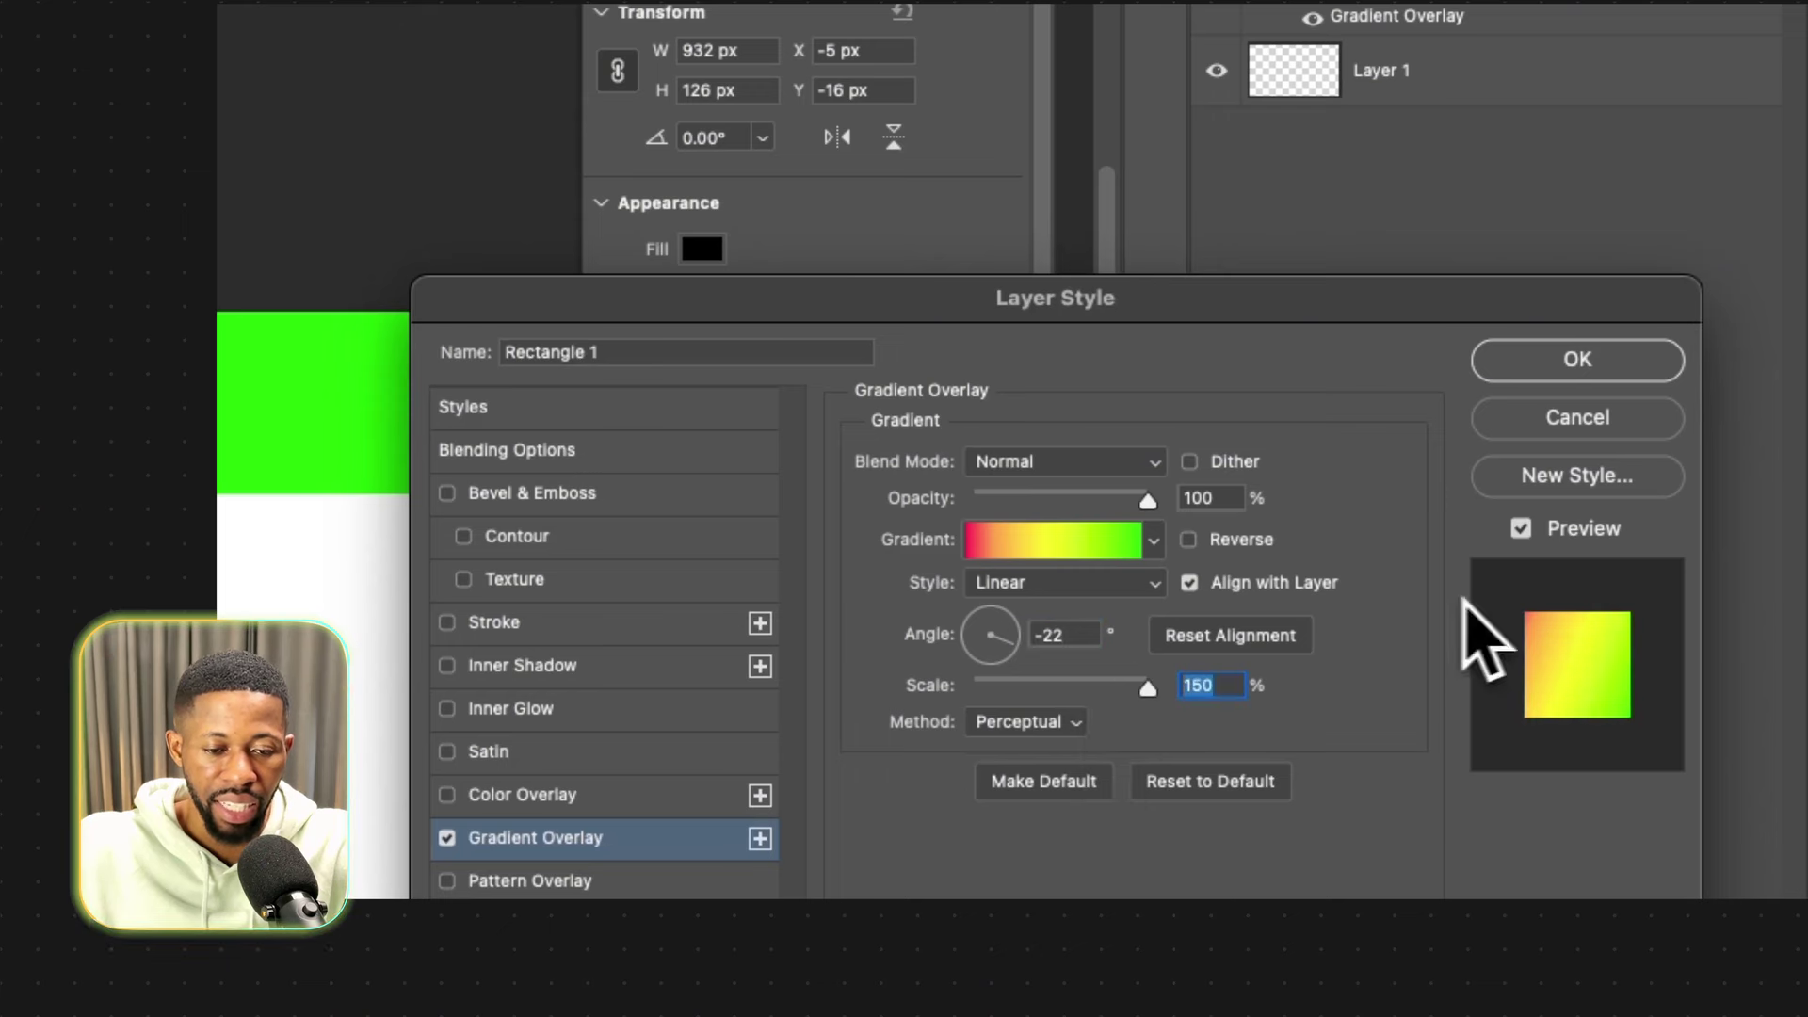
left_click_drag(979, 309, 1202, 201)
left_click_drag(1296, 580, 1420, 554)
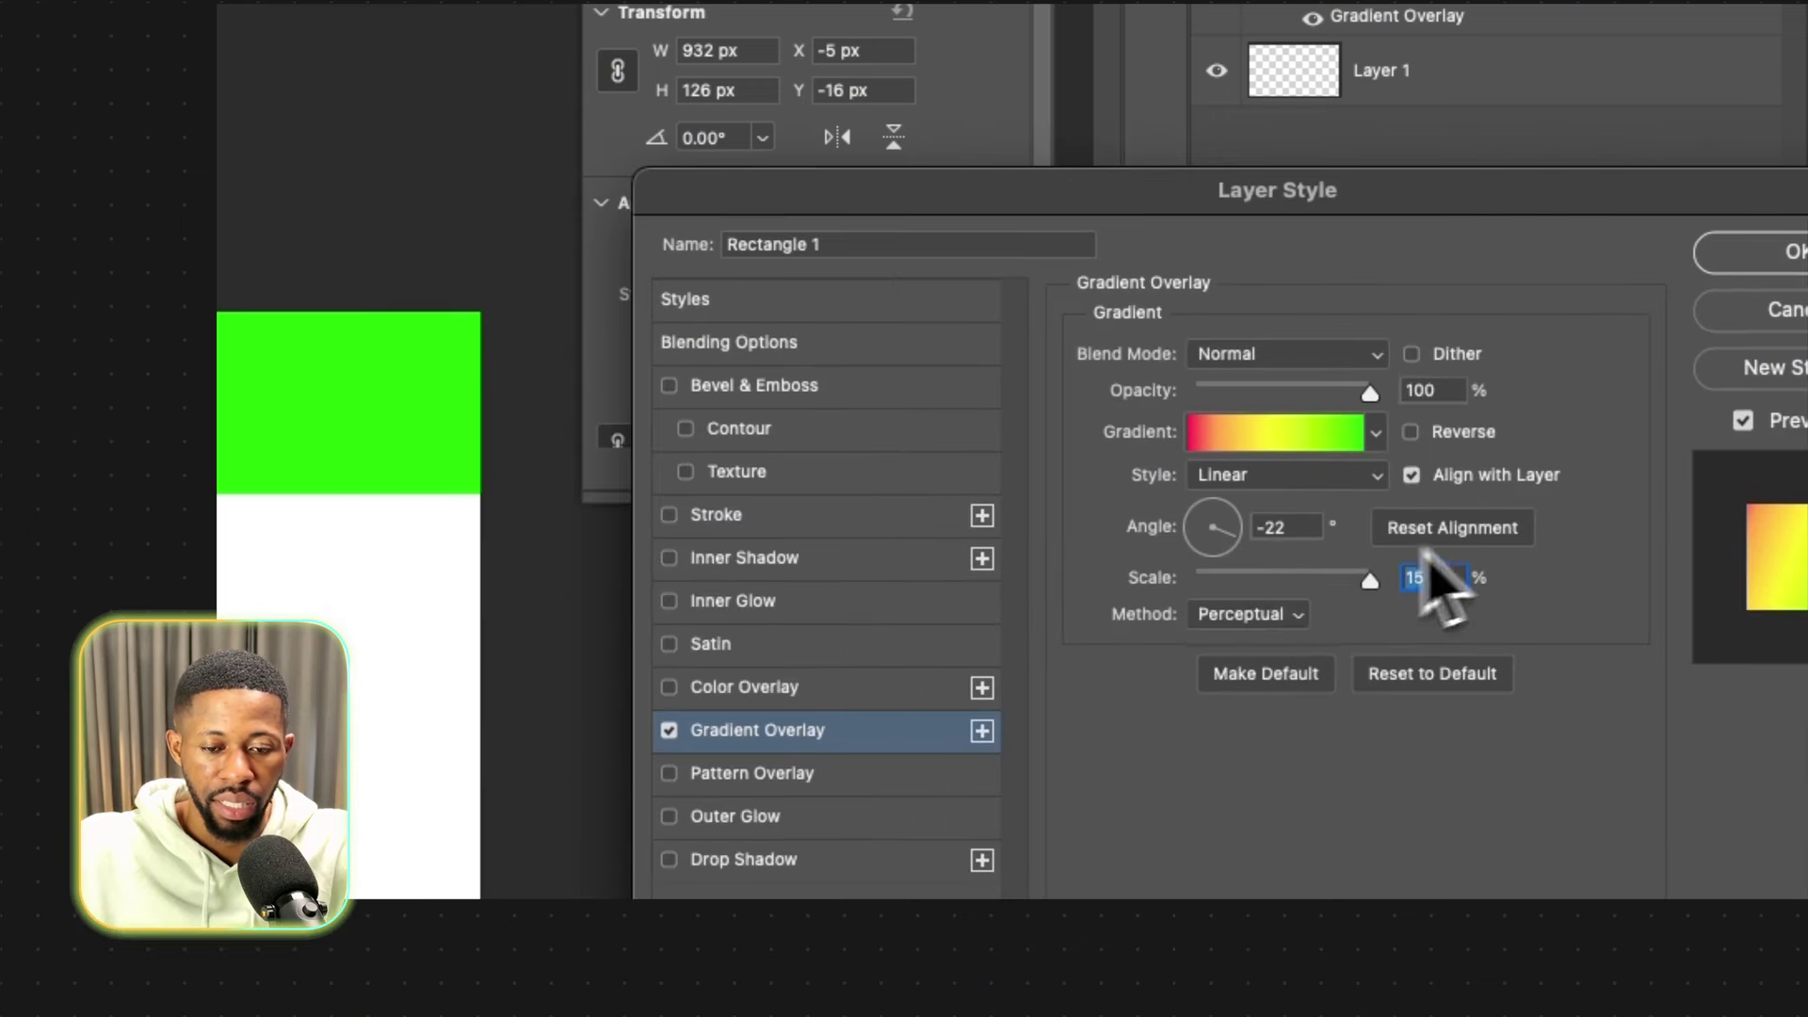
Set the gradient overlay's opacity to 66% with the Normal blend mode, and apply the layer style.
mouse_move(1368, 393)
left_mouse_down()
mouse_move(1259, 392)
mouse_move(1339, 390)
left_mouse_up()
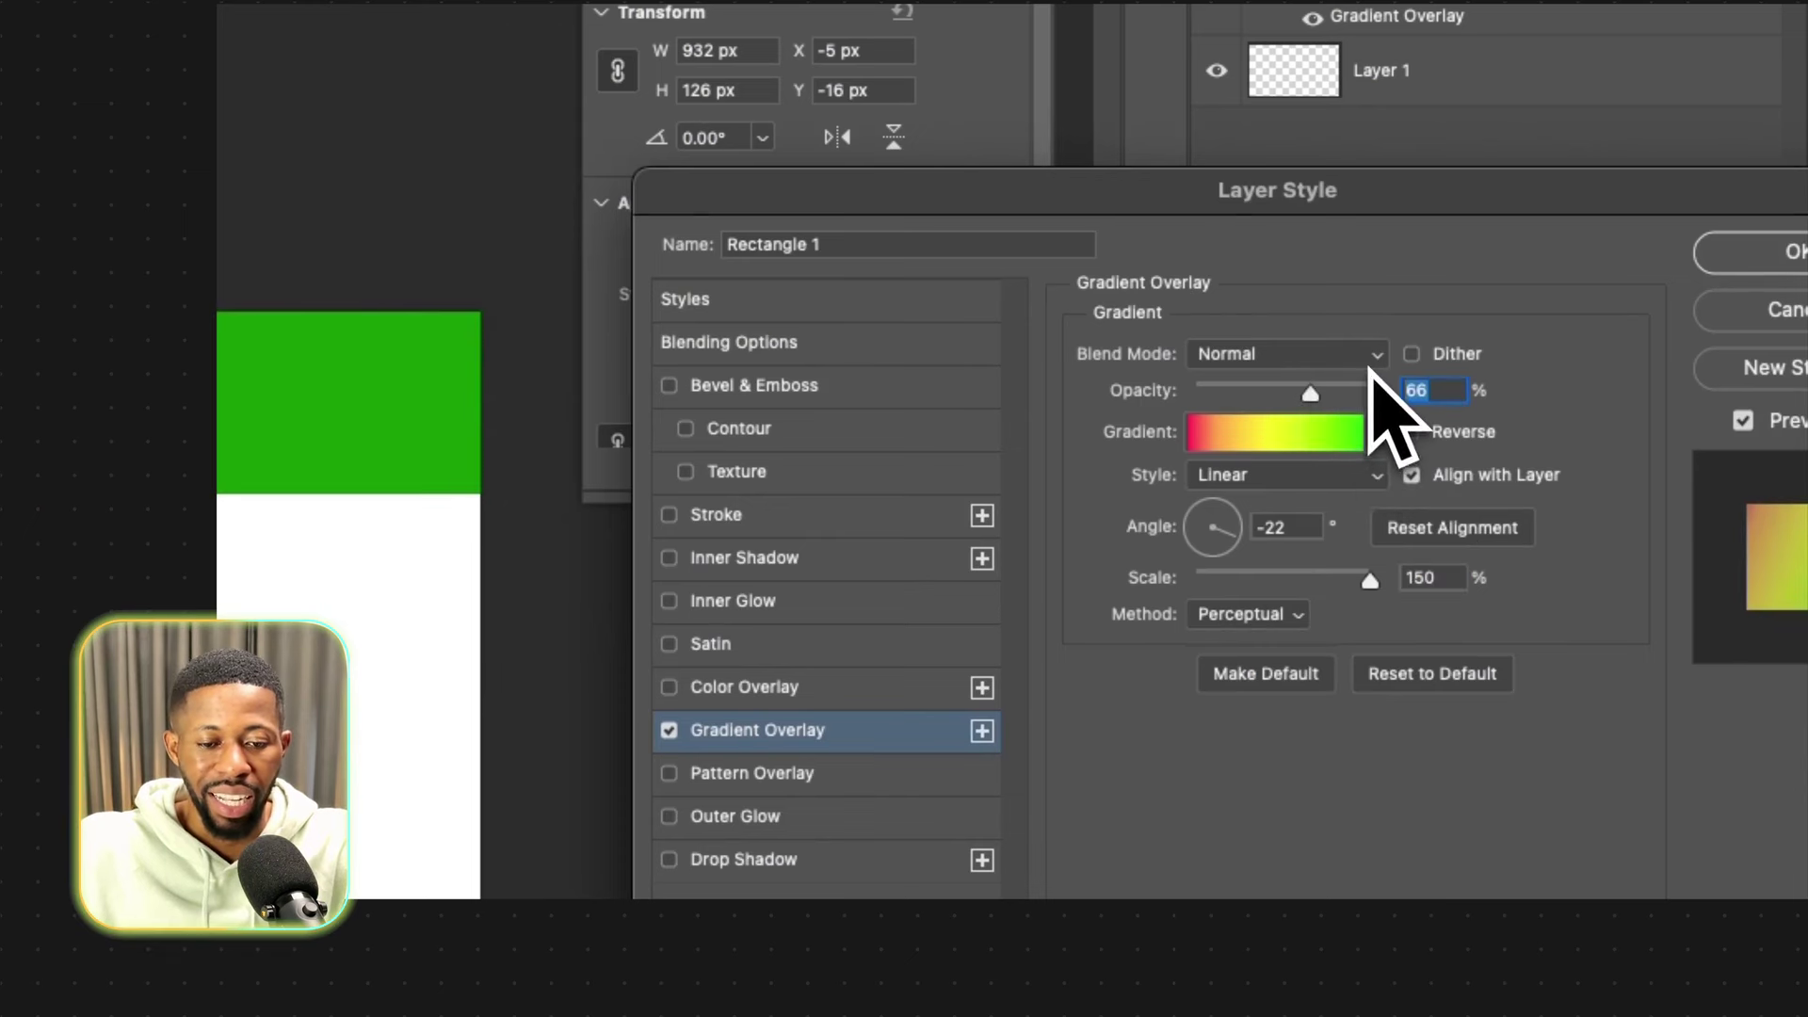
left_click(1372, 362)
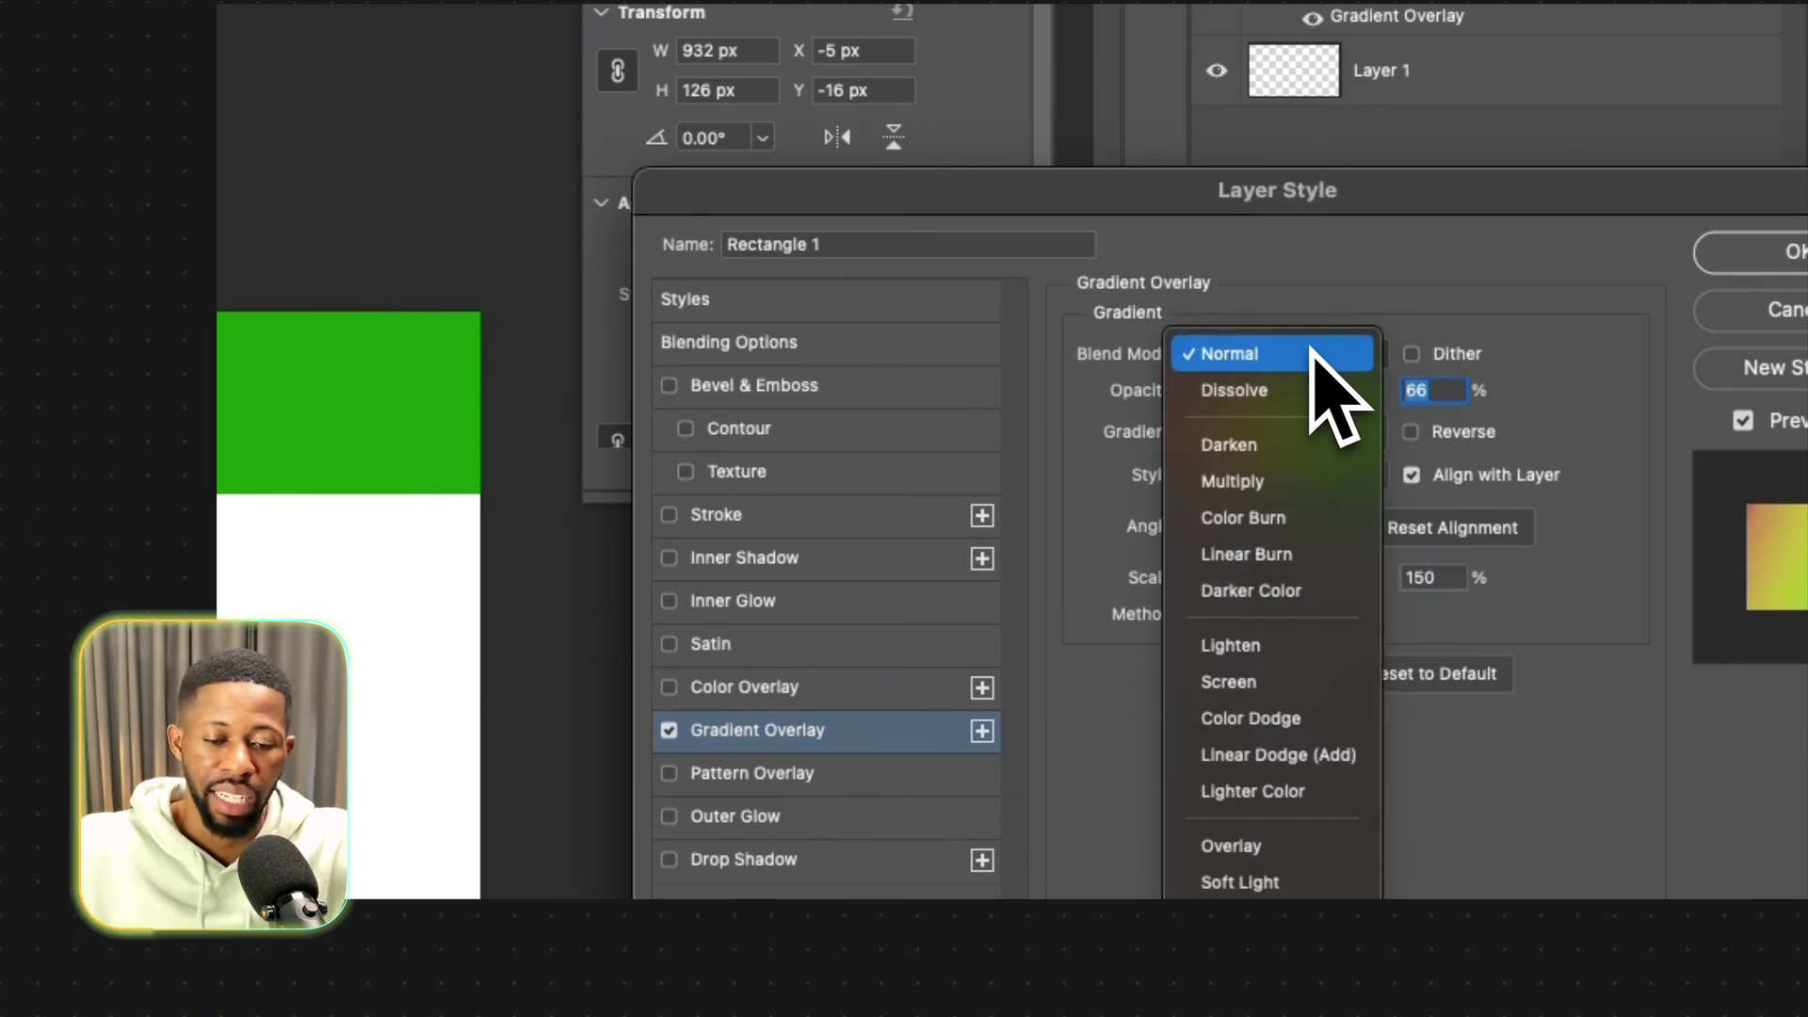
left_click(1253, 481)
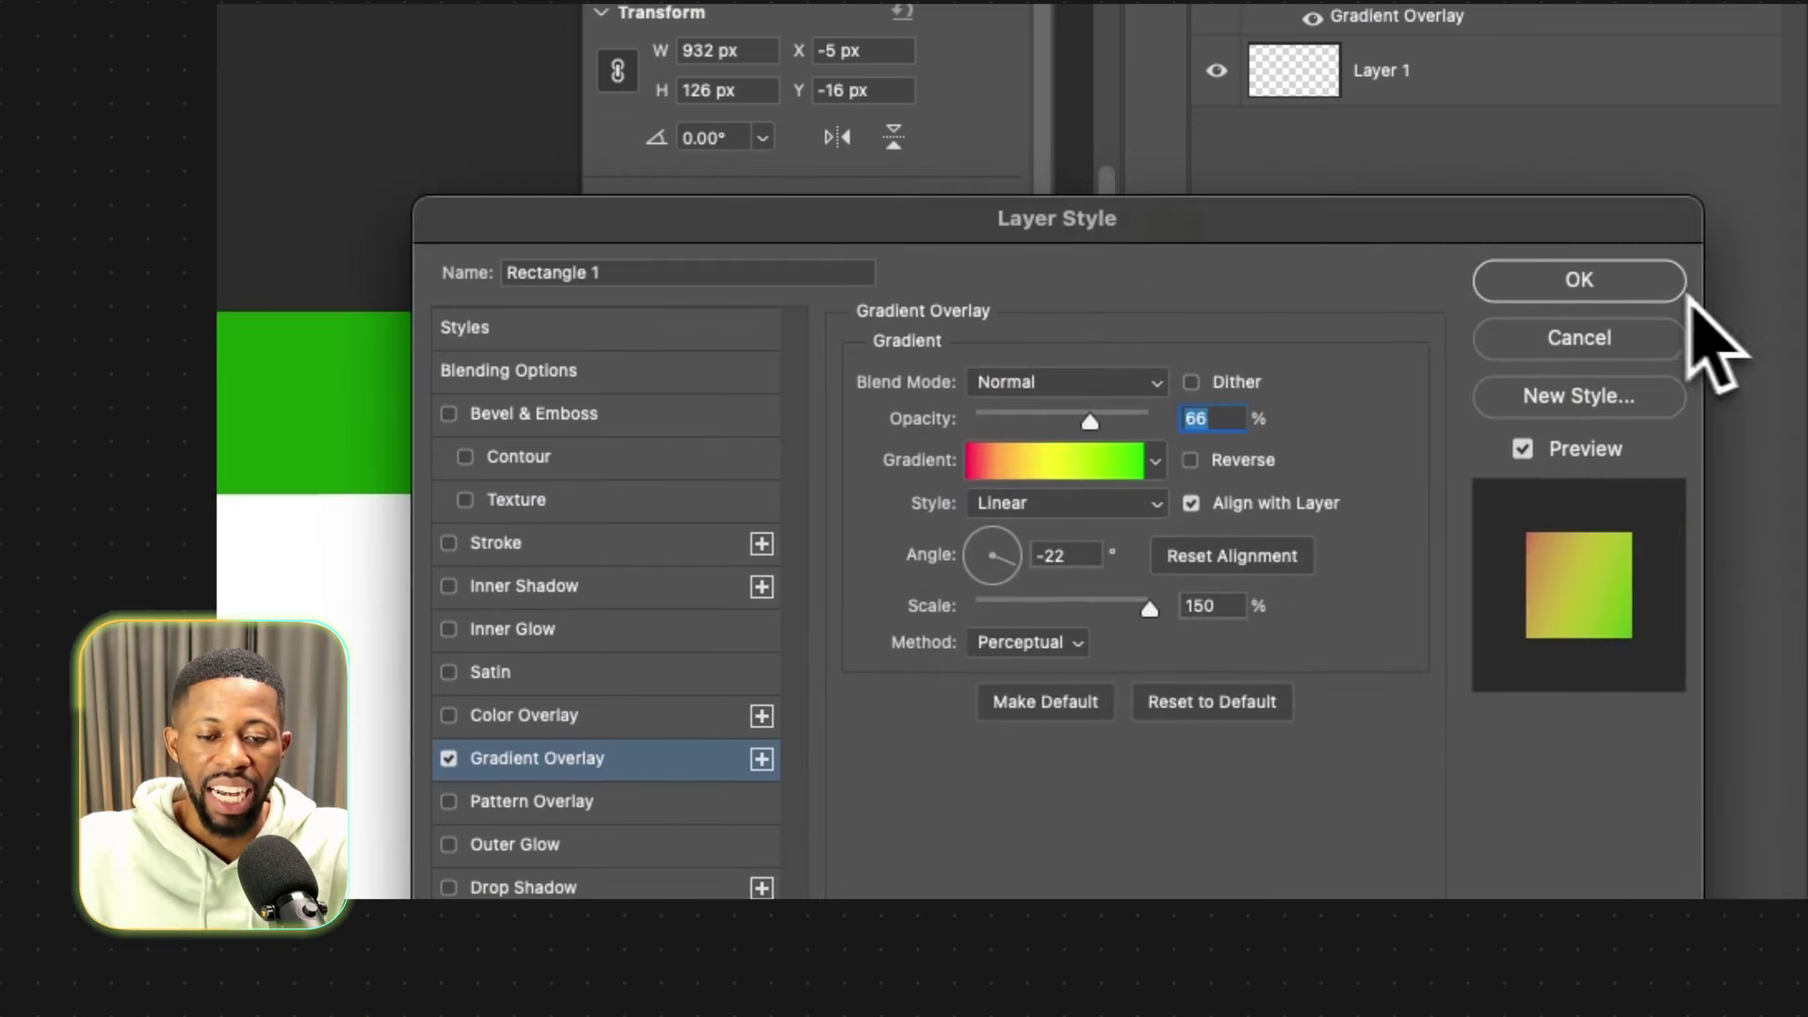
left_click(1624, 273)
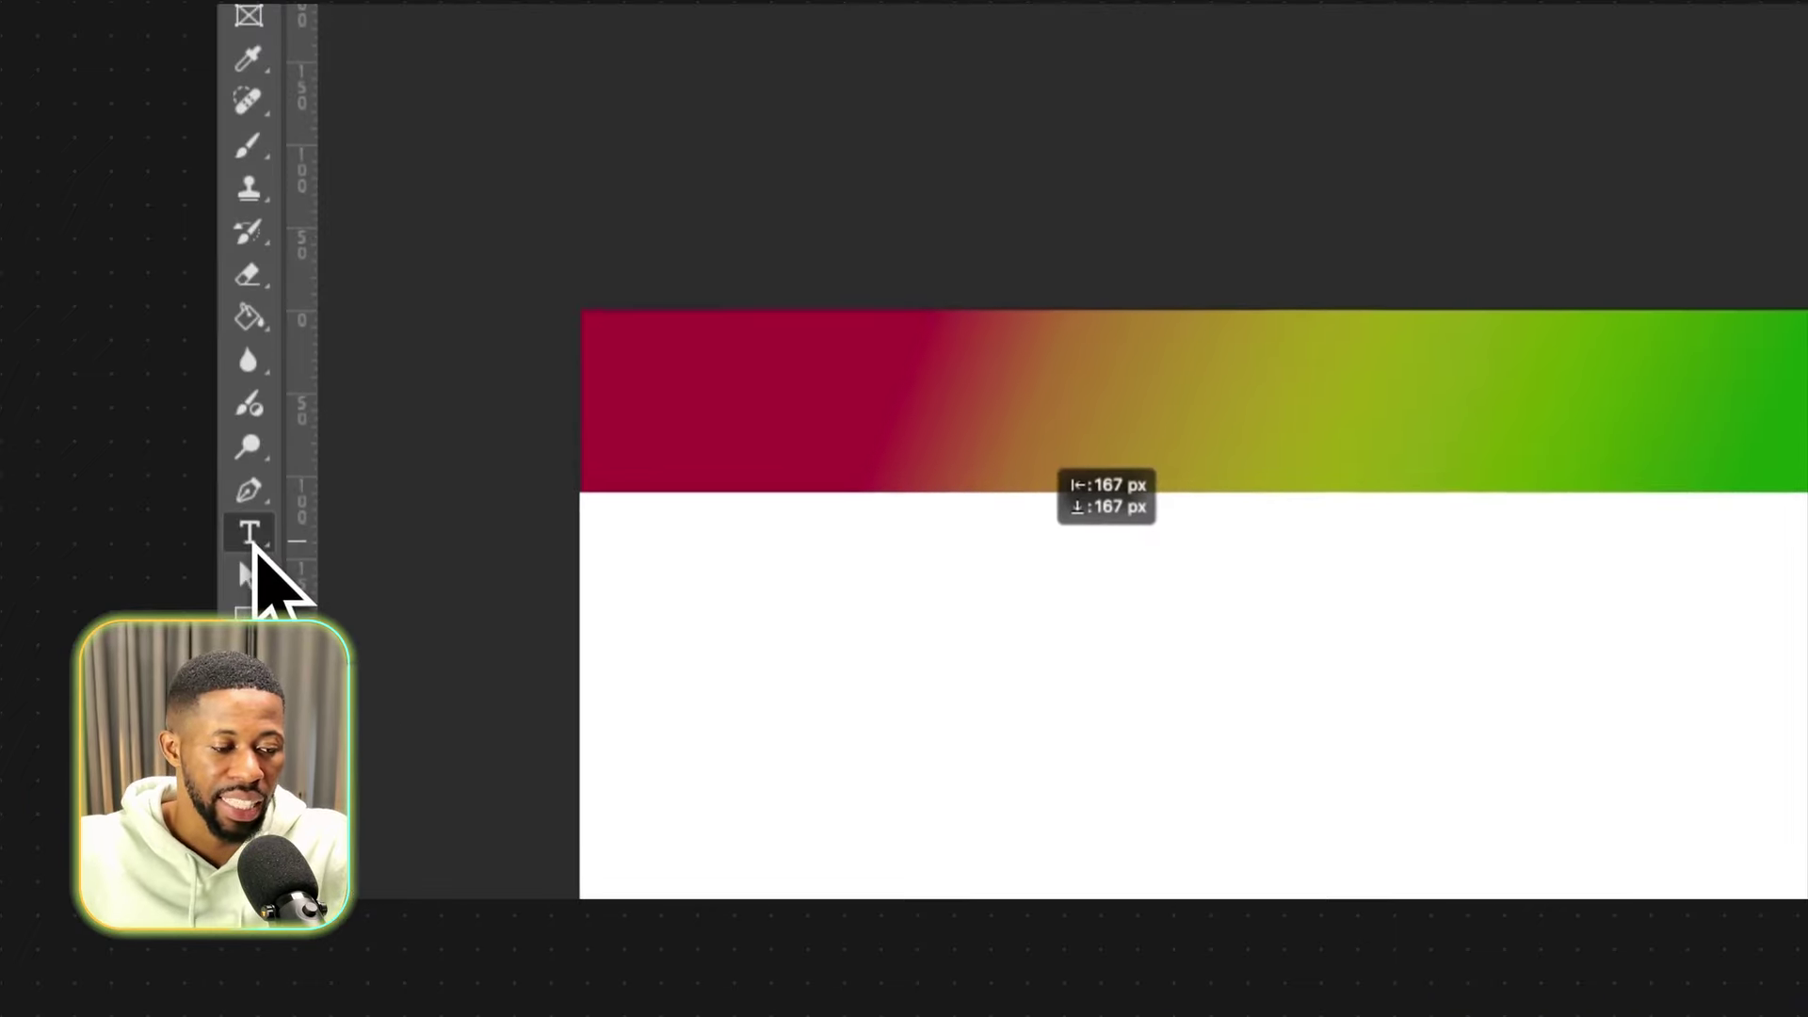
Add a black LOREM IPSUM text in Montserrat Bold 50 pt below the band, and copy the rectangle's gradient overlay onto it.
left_click(232, 473)
left_click(555, 582)
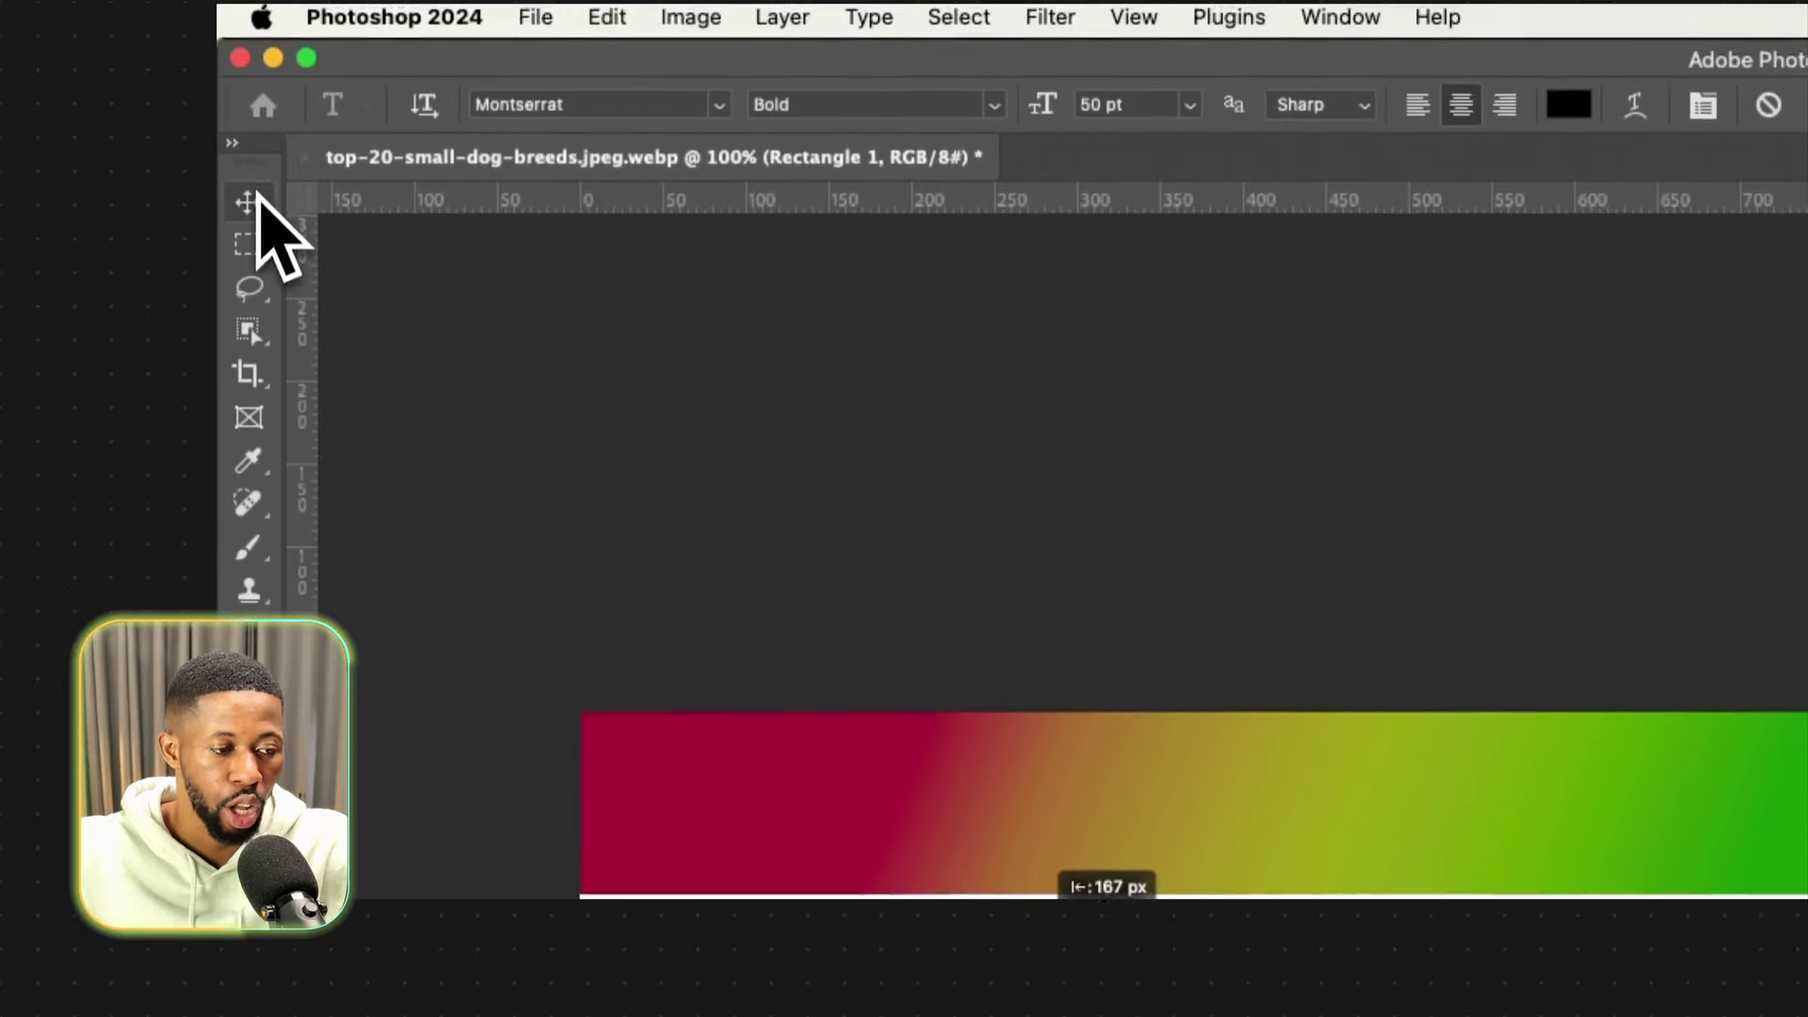
left_click(249, 143)
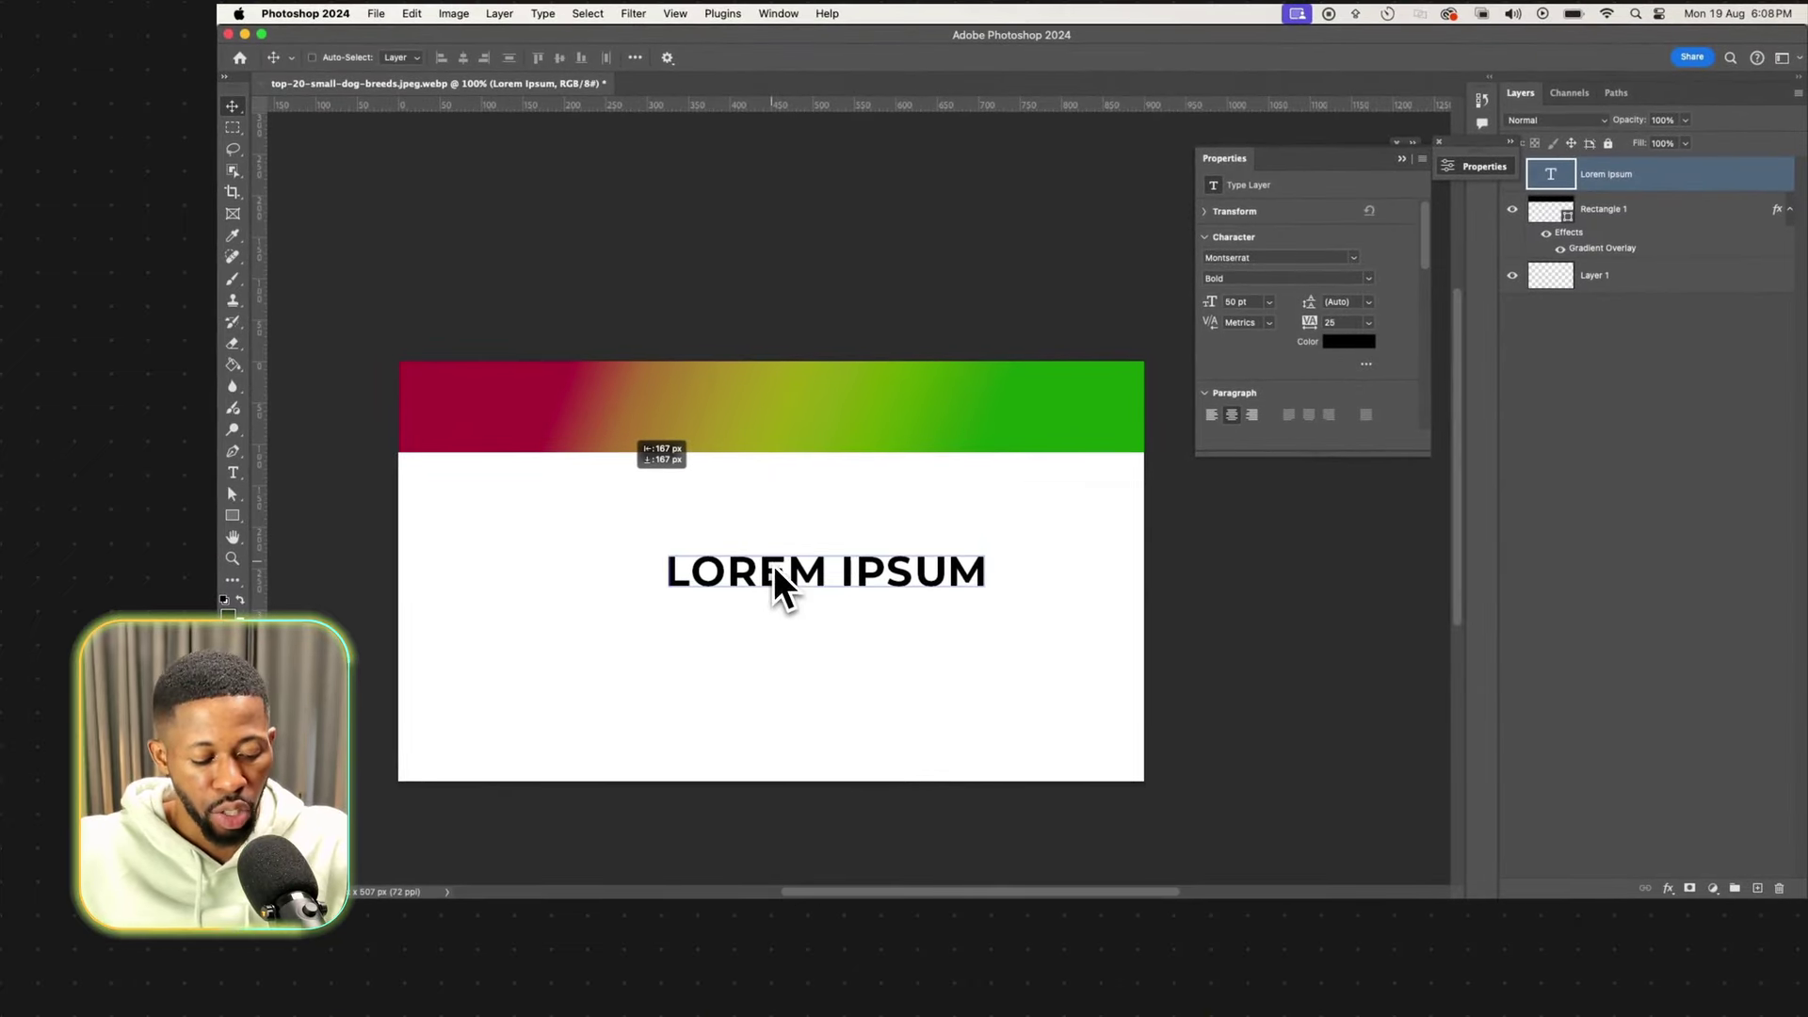
left_click(1685, 254, "shift")
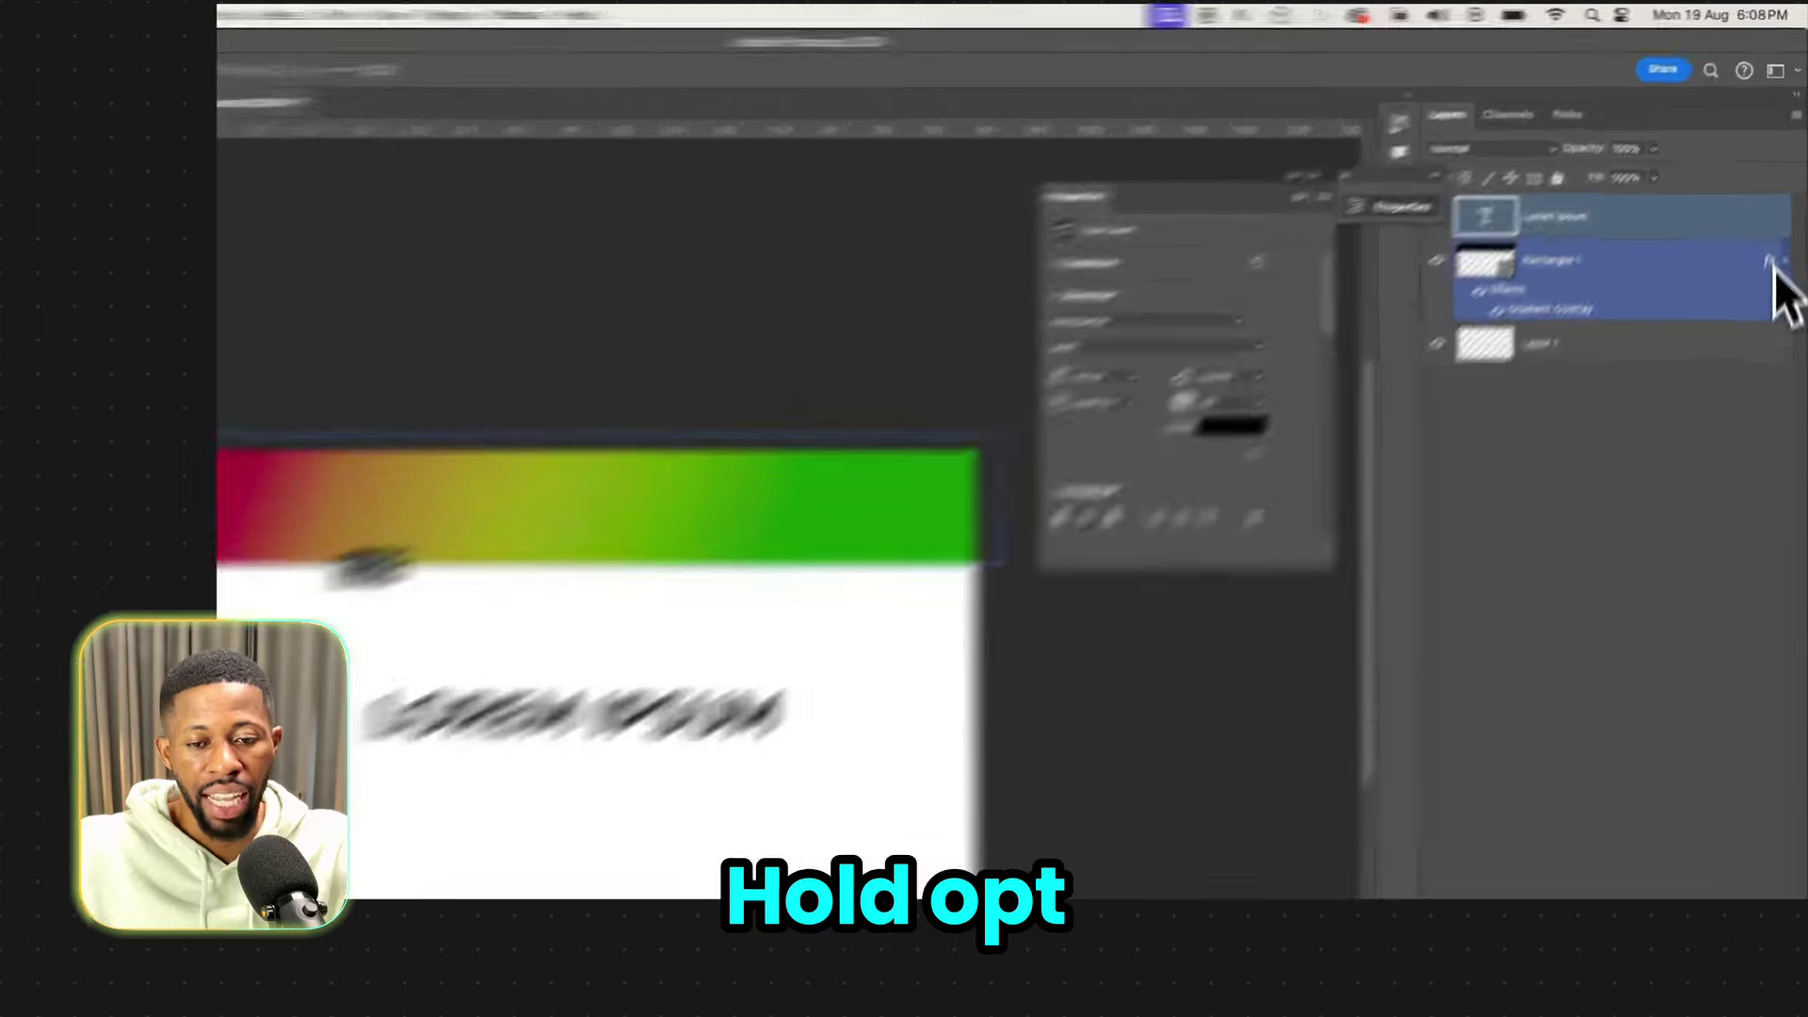
left_click_drag(1774, 207, 1776, 177)
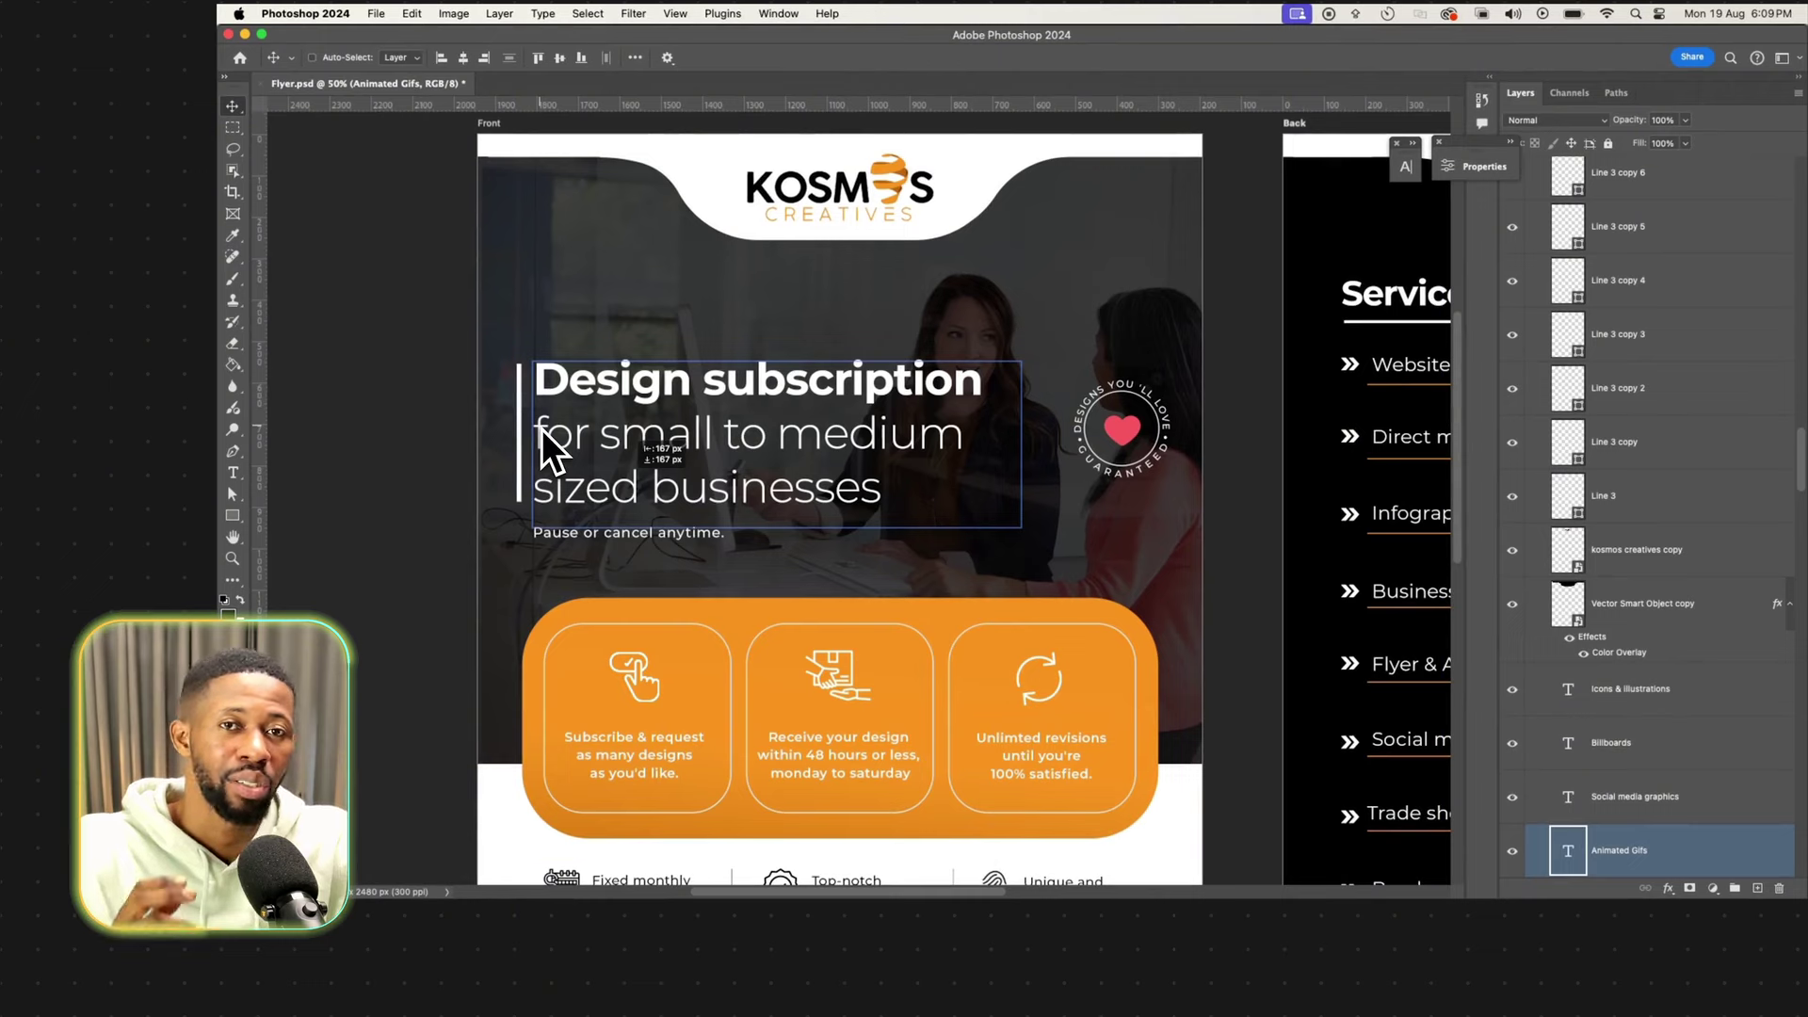
Look over the front and back artboards of Flyer.psd, from the heading down to the price band.
key("super+minus")
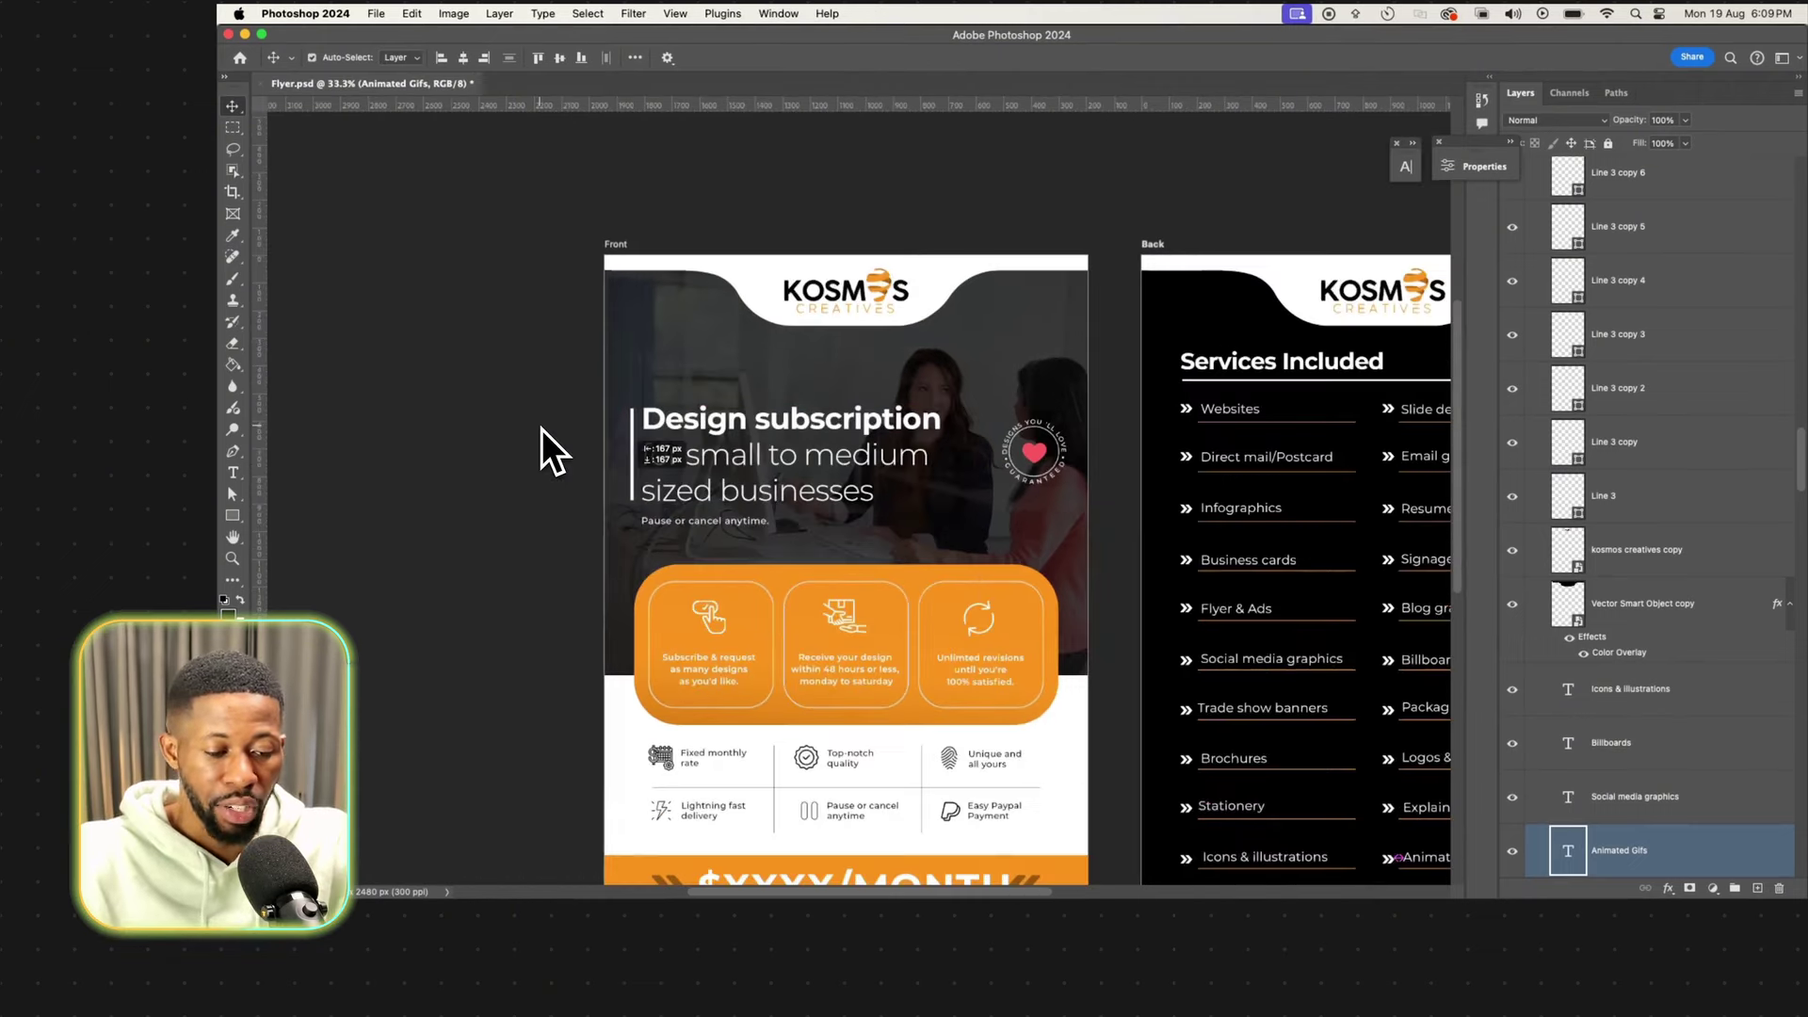
key("super+plus")
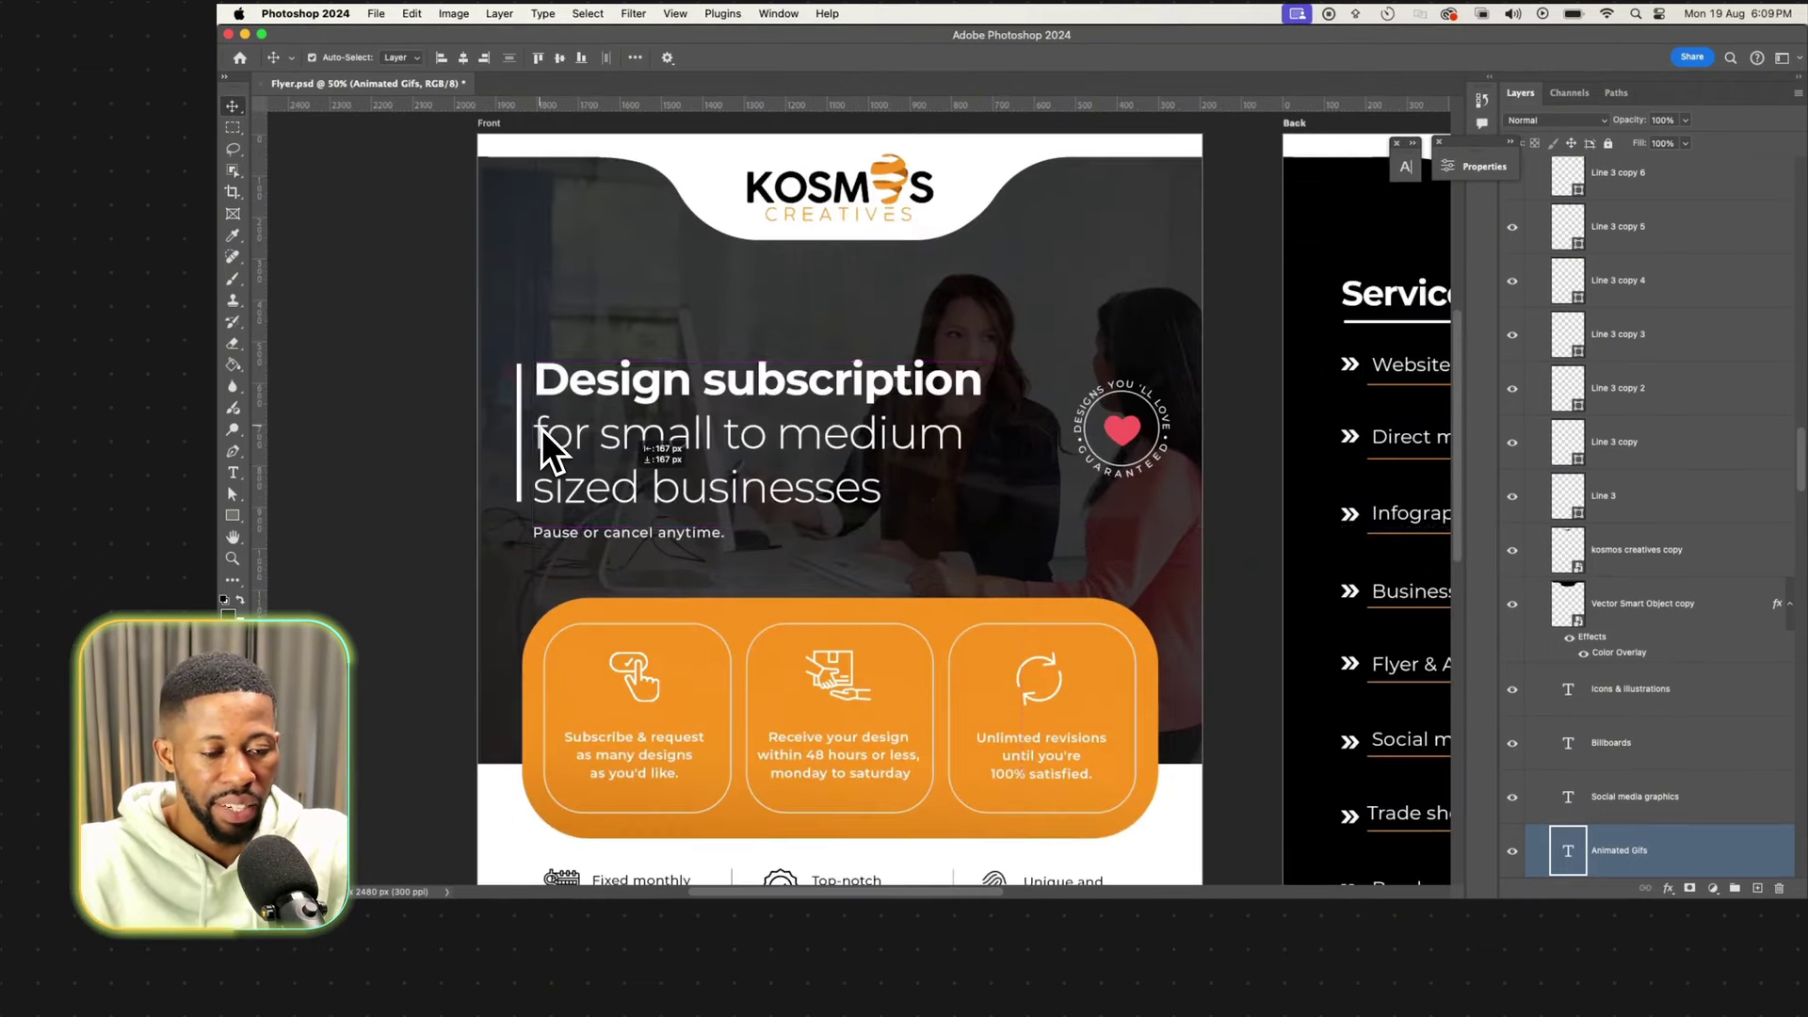
key("super+minus")
key("super+0")
scroll(540, 428, "left", 1)
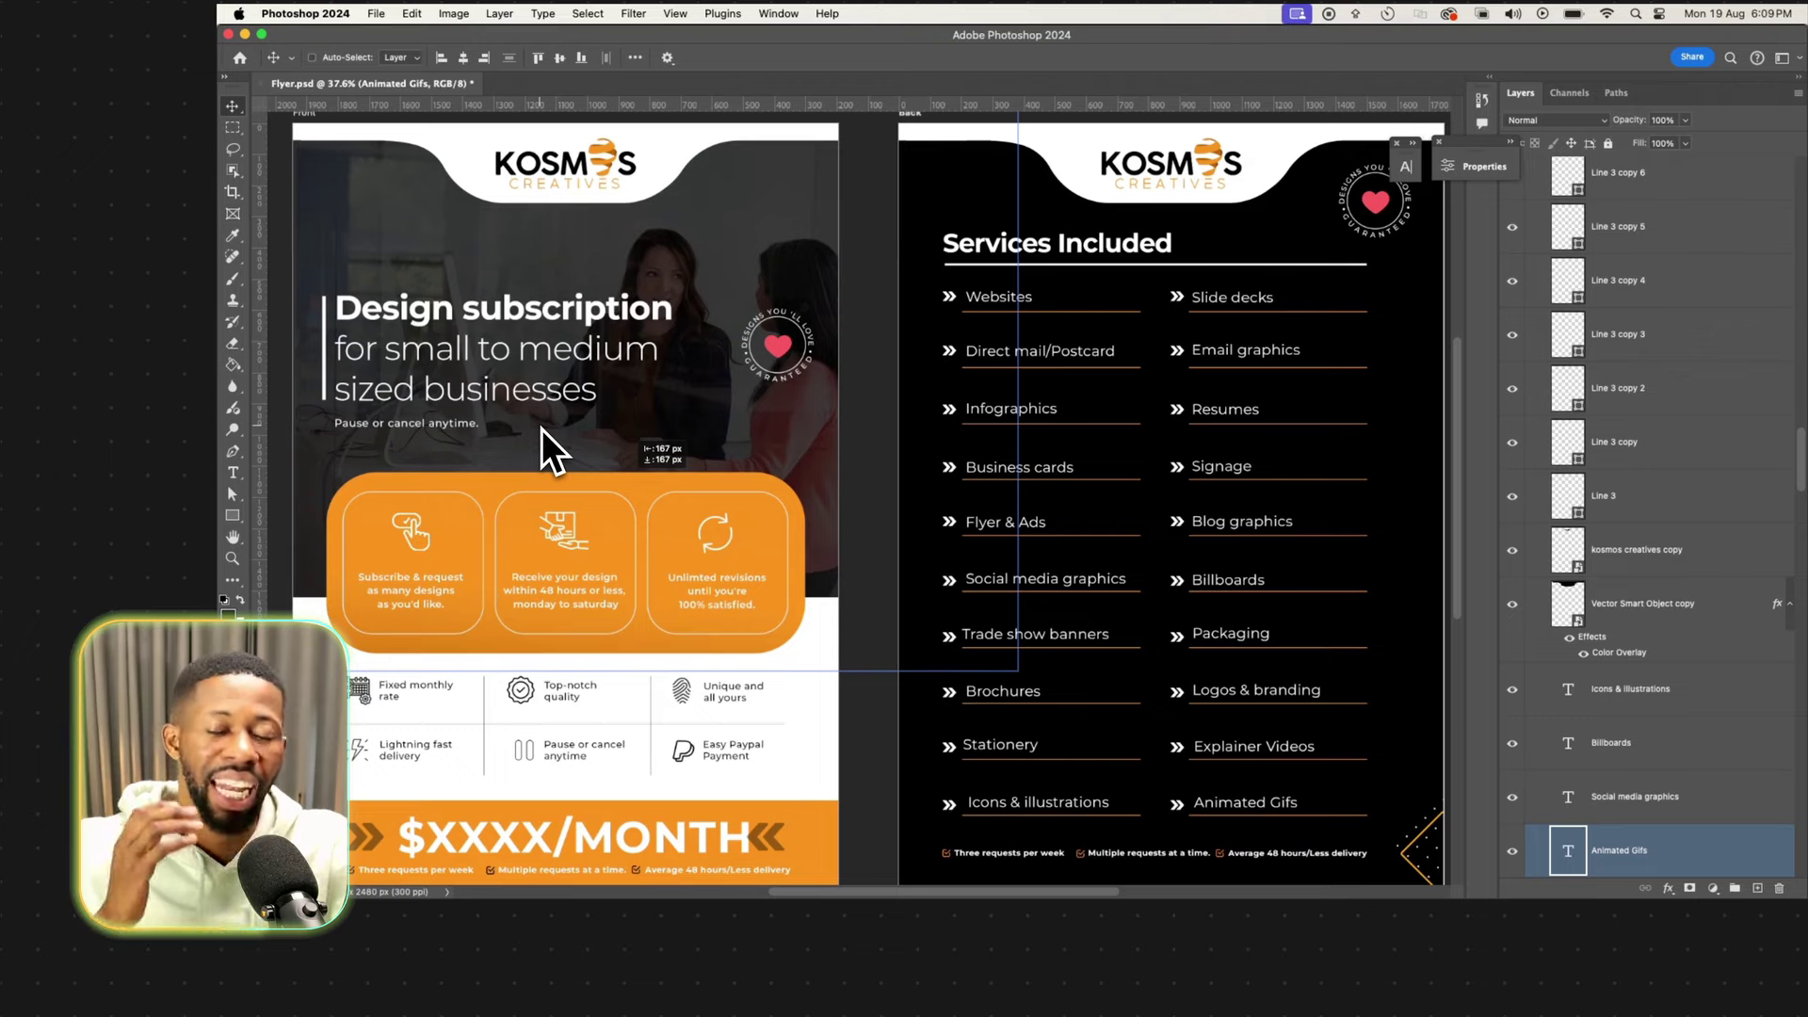
scroll(540, 427, "left", 5)
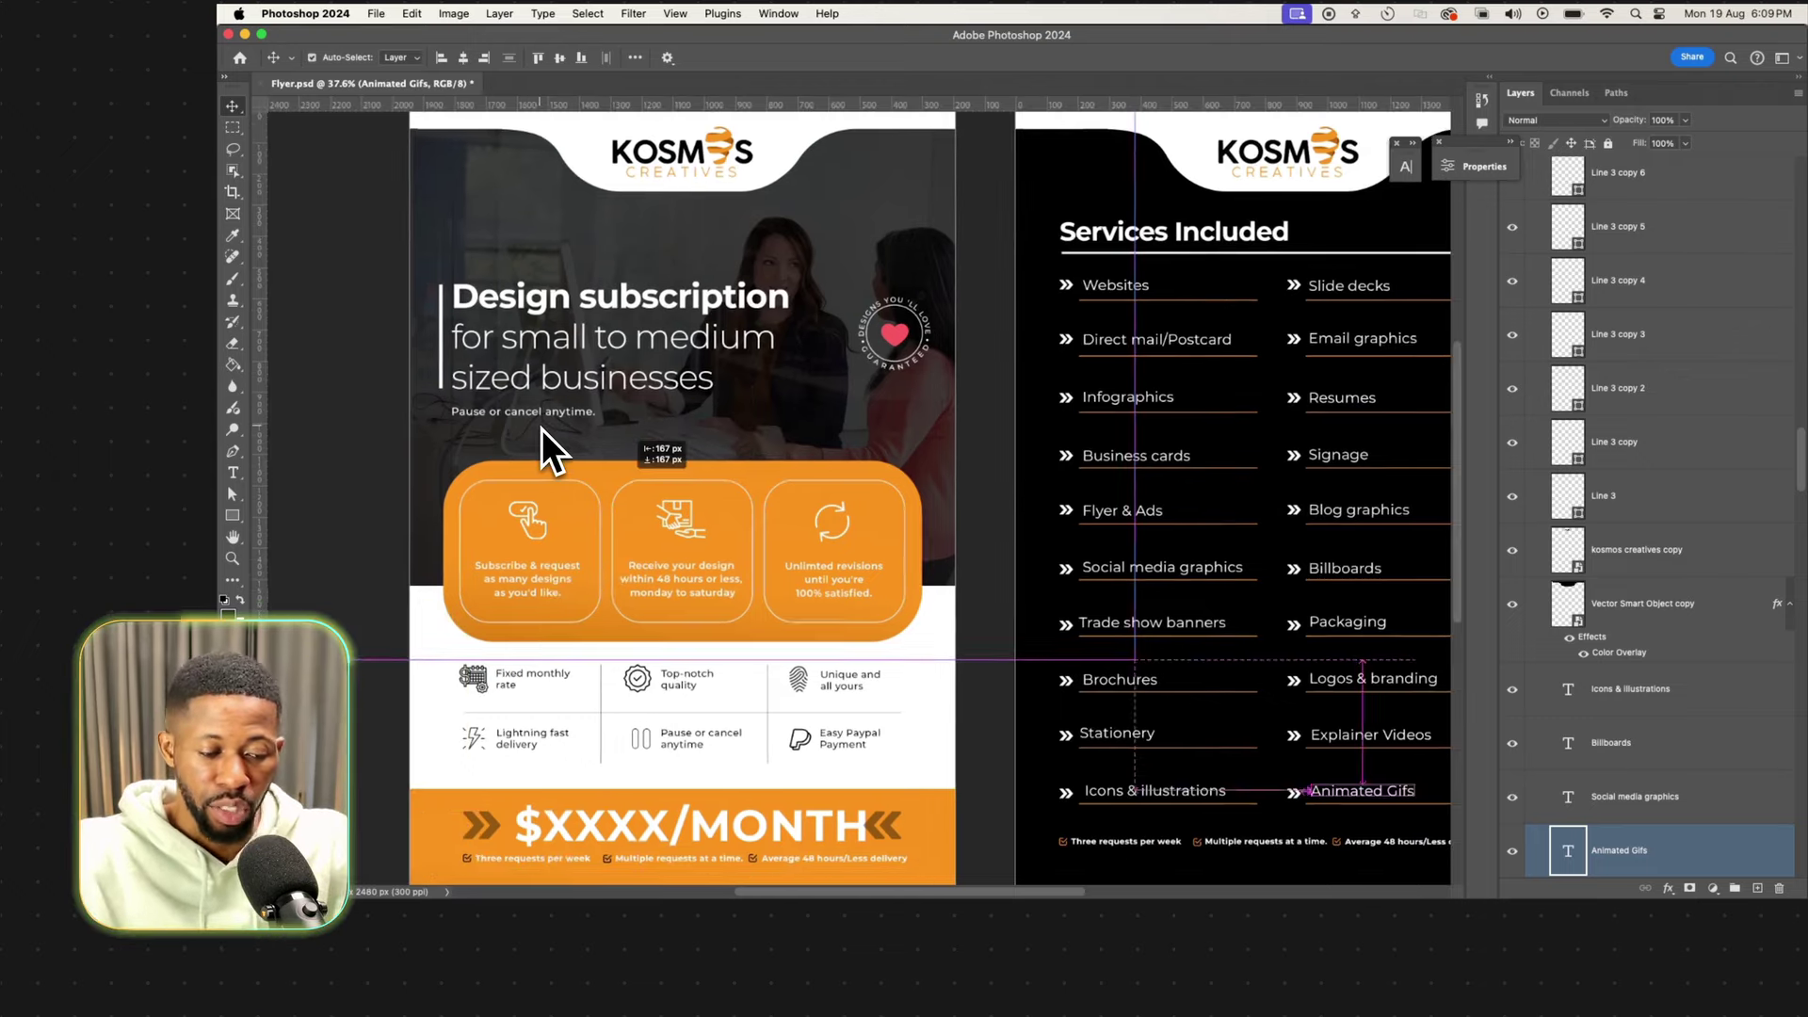
key("super+plus")
scroll(541, 428, "down", 6)
scroll(541, 427, "left", 5)
scroll(540, 428, "up", 3)
scroll(540, 428, "right", 2)
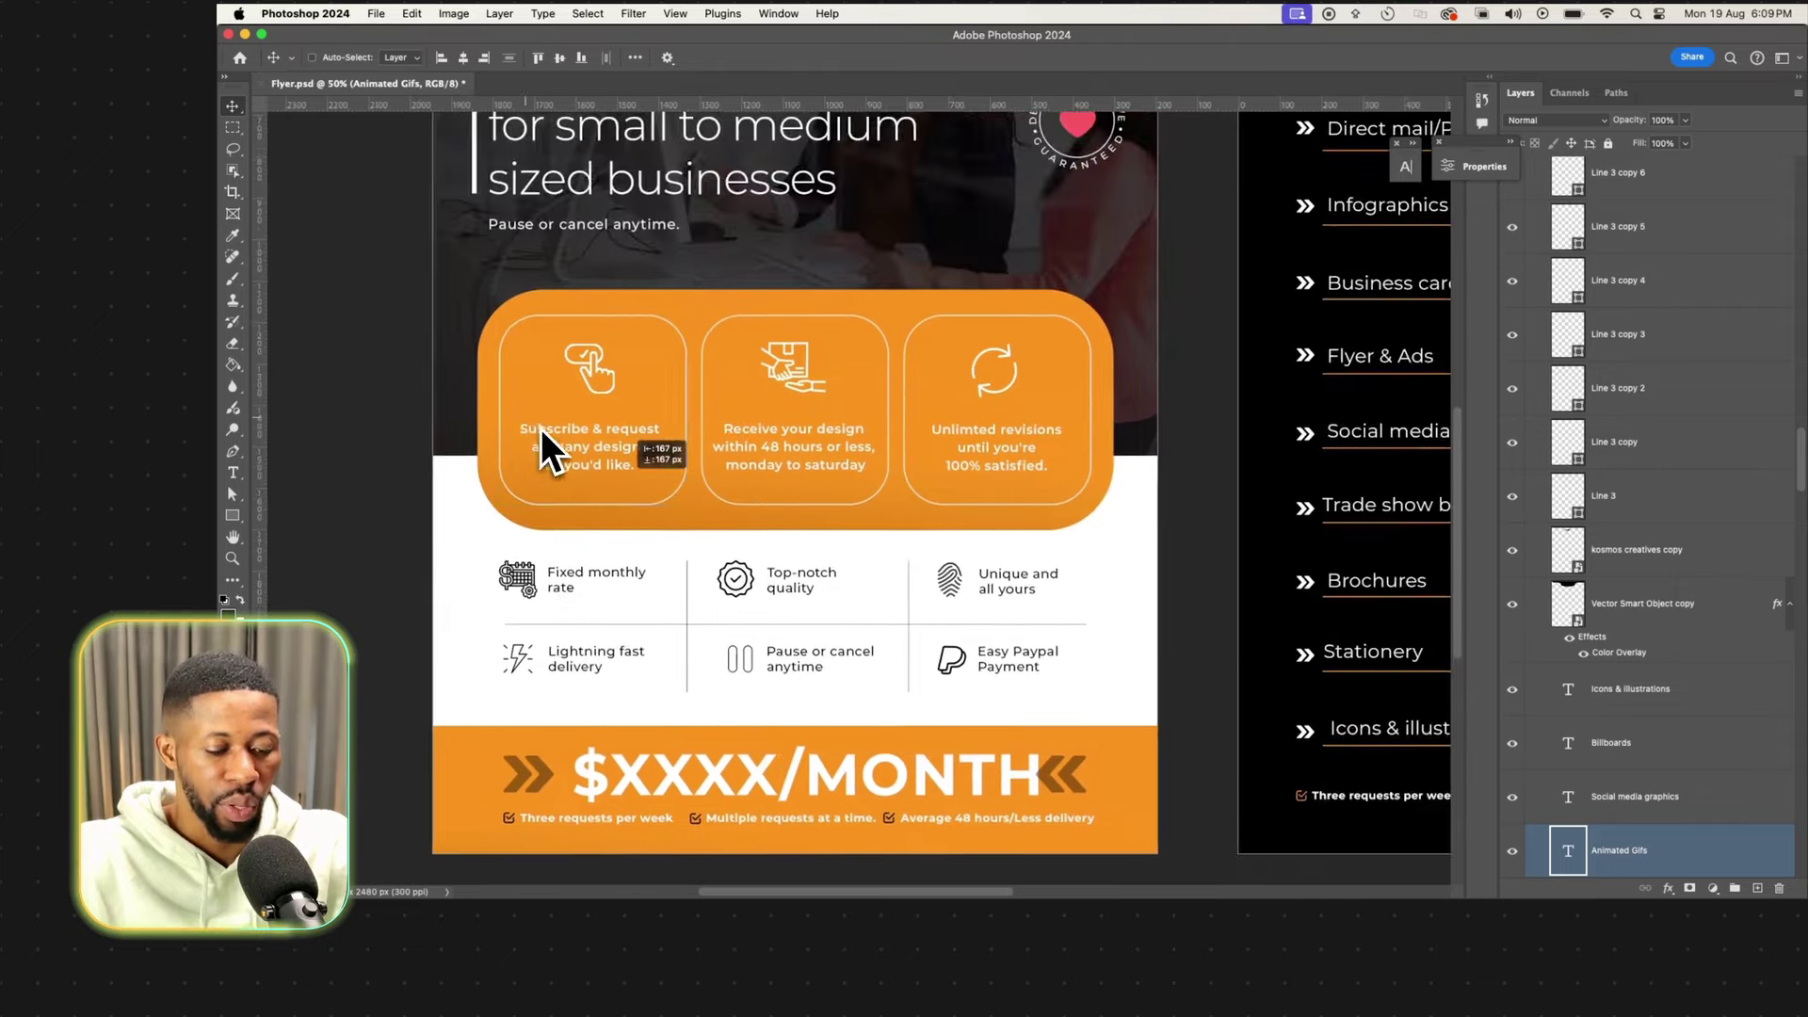
Toggle the rulers and place vertical guides at the left edges of the Fixed monthly rate and Top-notch quality icons.
key("super+r")
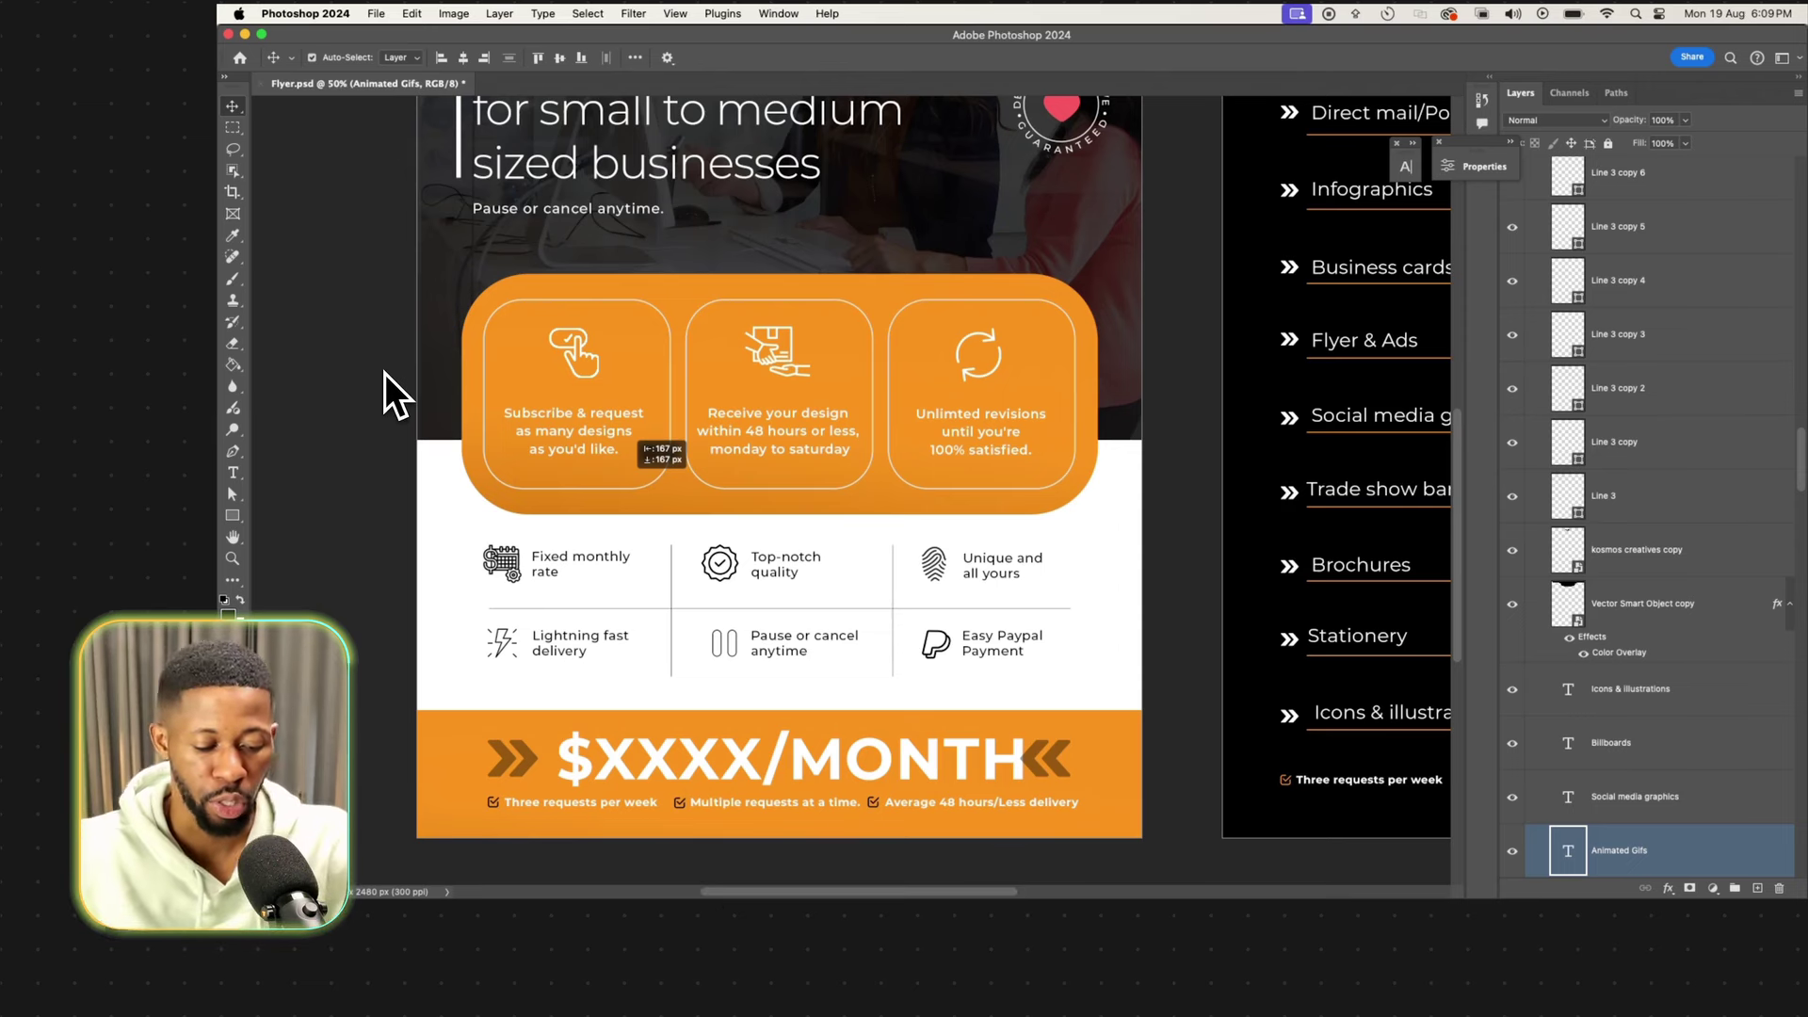
key("super+r")
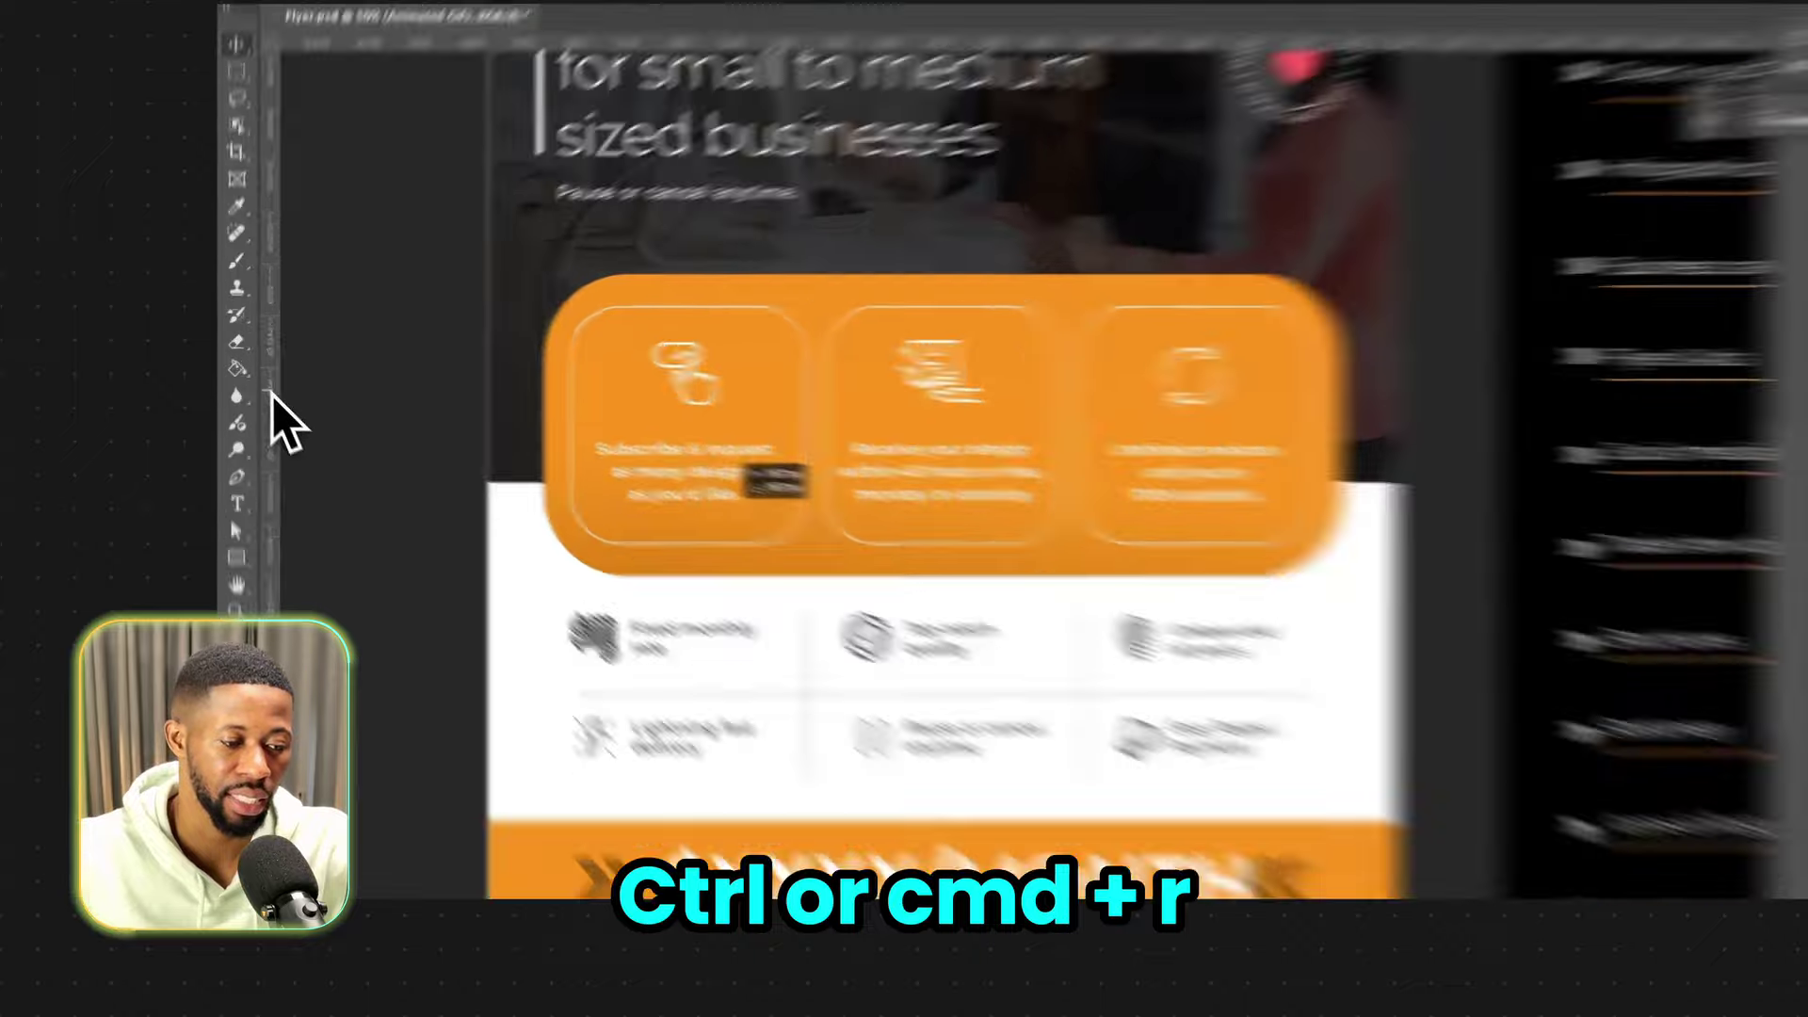
left_click_drag(260, 386, 386, 391)
left_click_drag(542, 441, 761, 446)
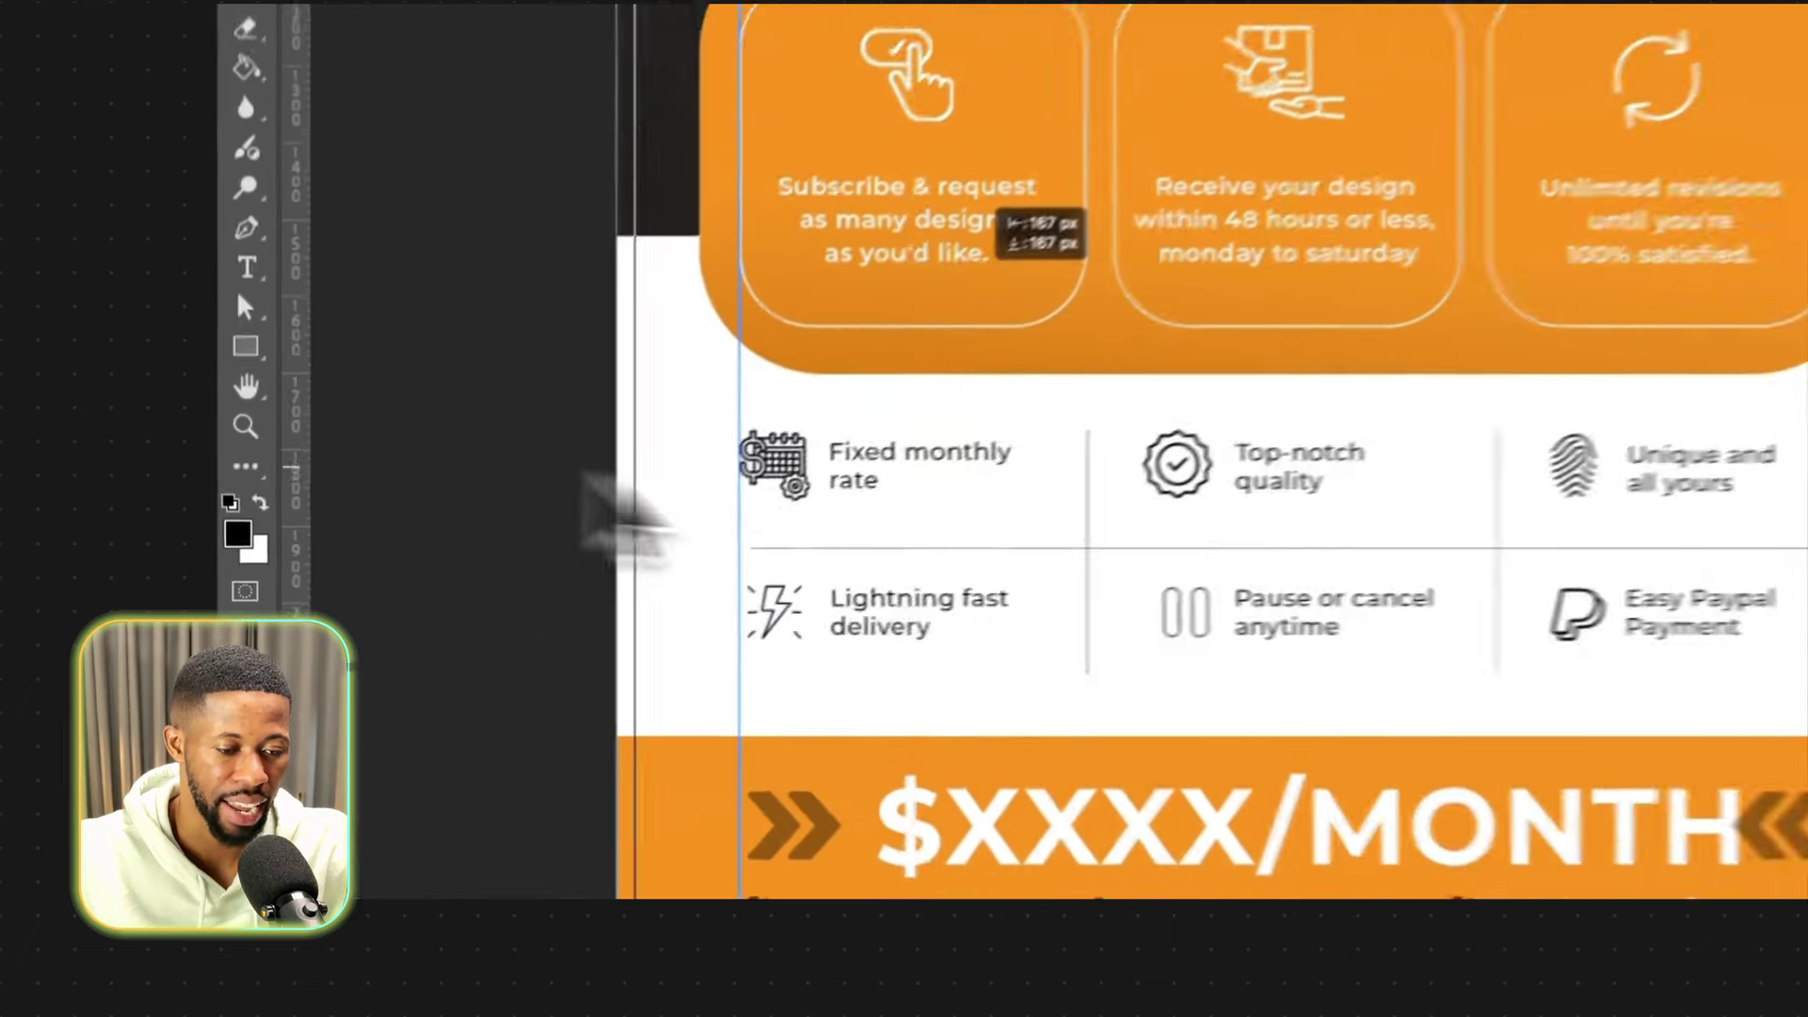
left_click_drag(1034, 485, 1209, 489)
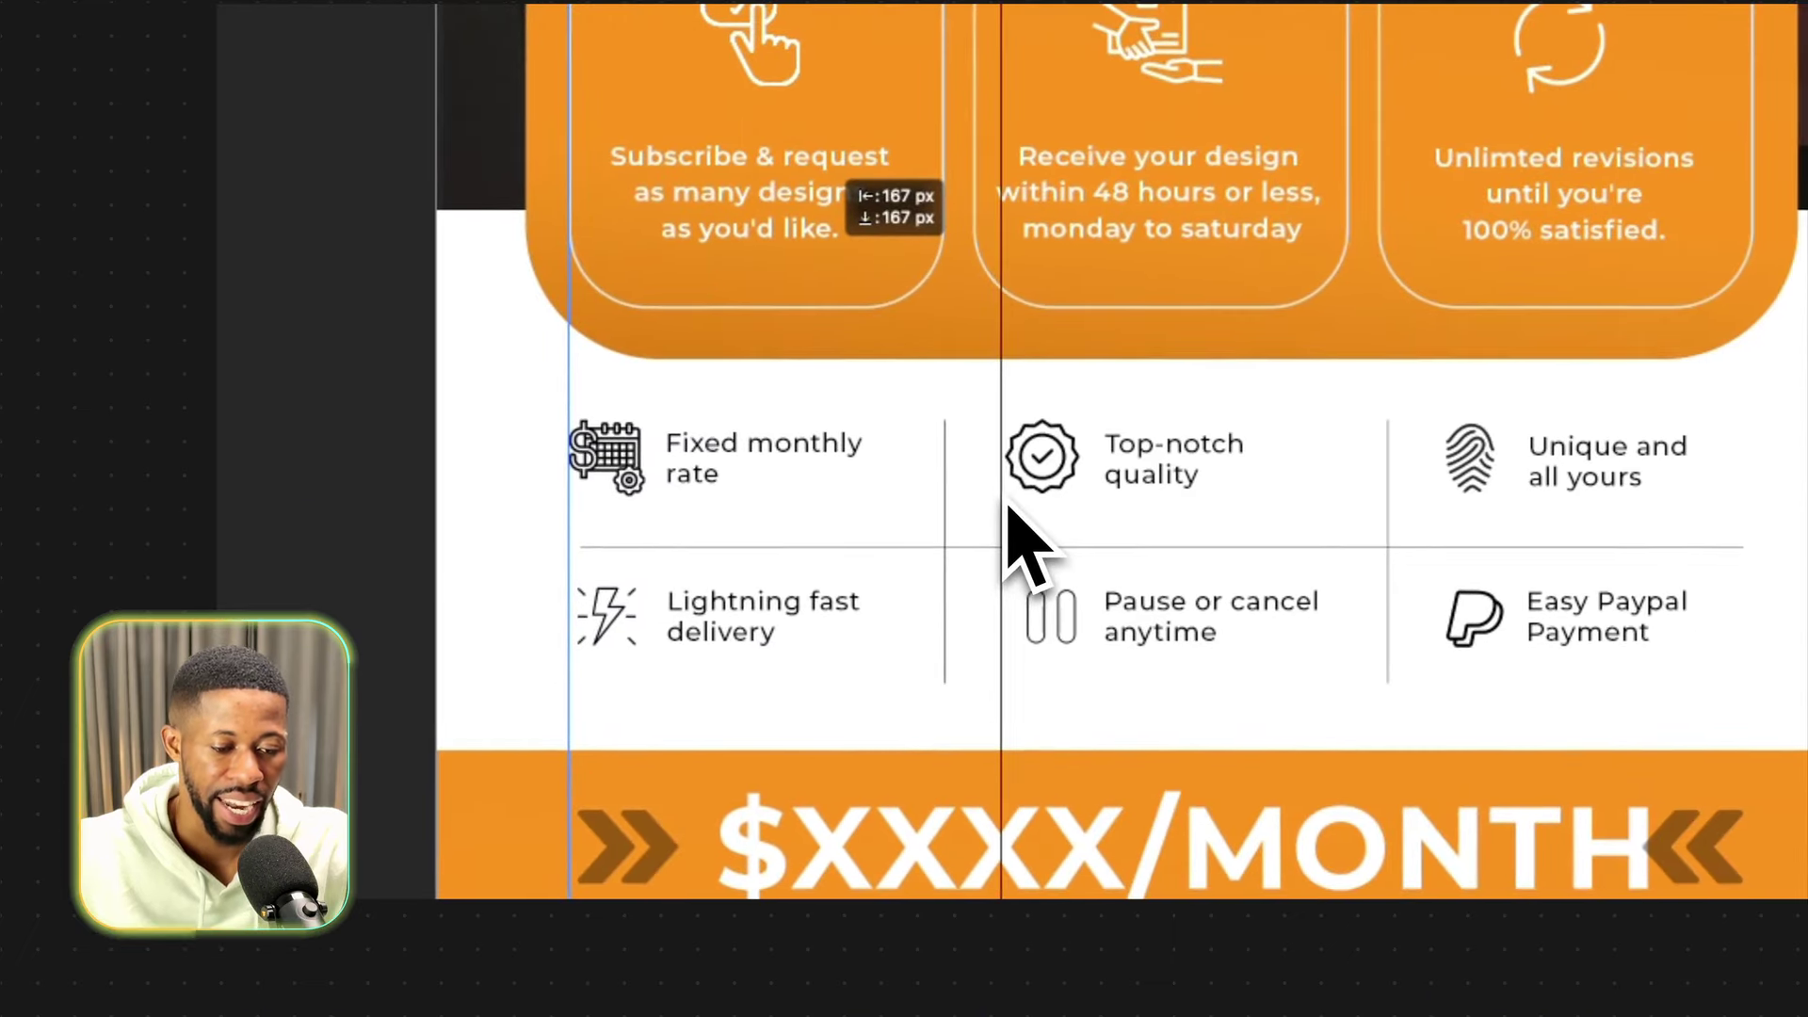
left_click_drag(1006, 509, 1003, 507)
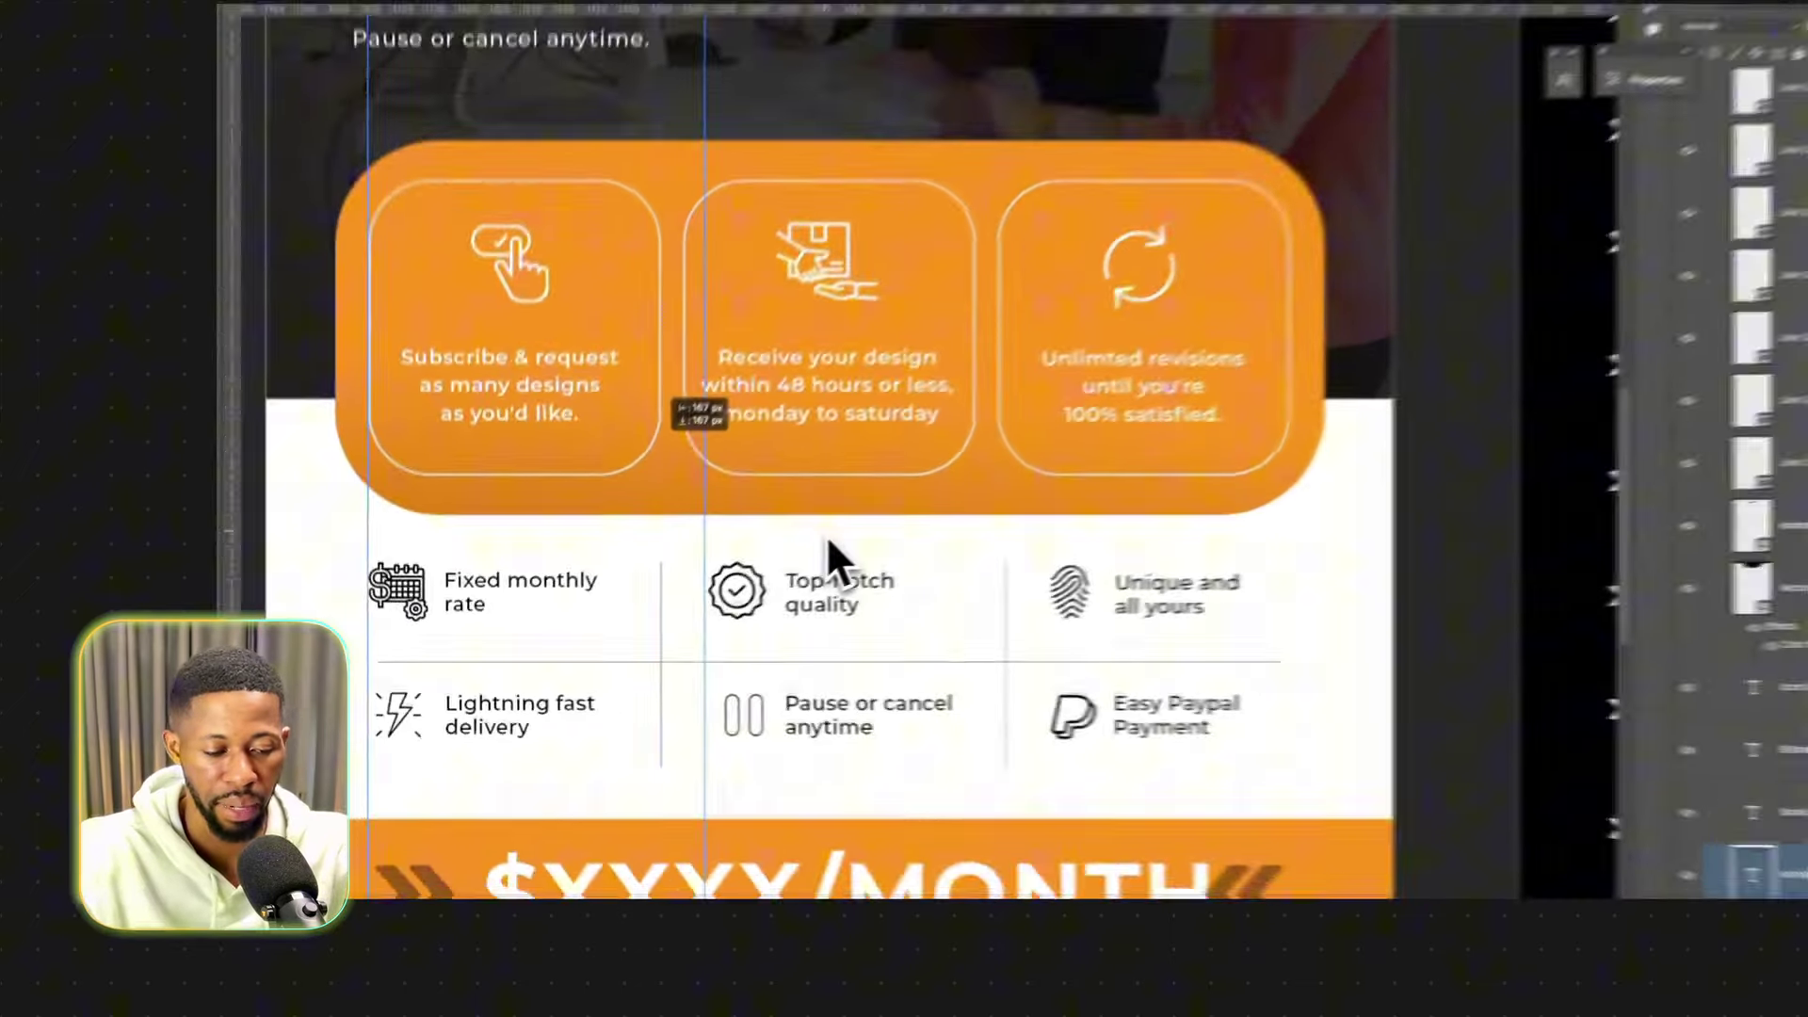
Place a vertical guide at the left edge of the flyer's Design subscription heading.
key("super+plus")
key("super+plus")
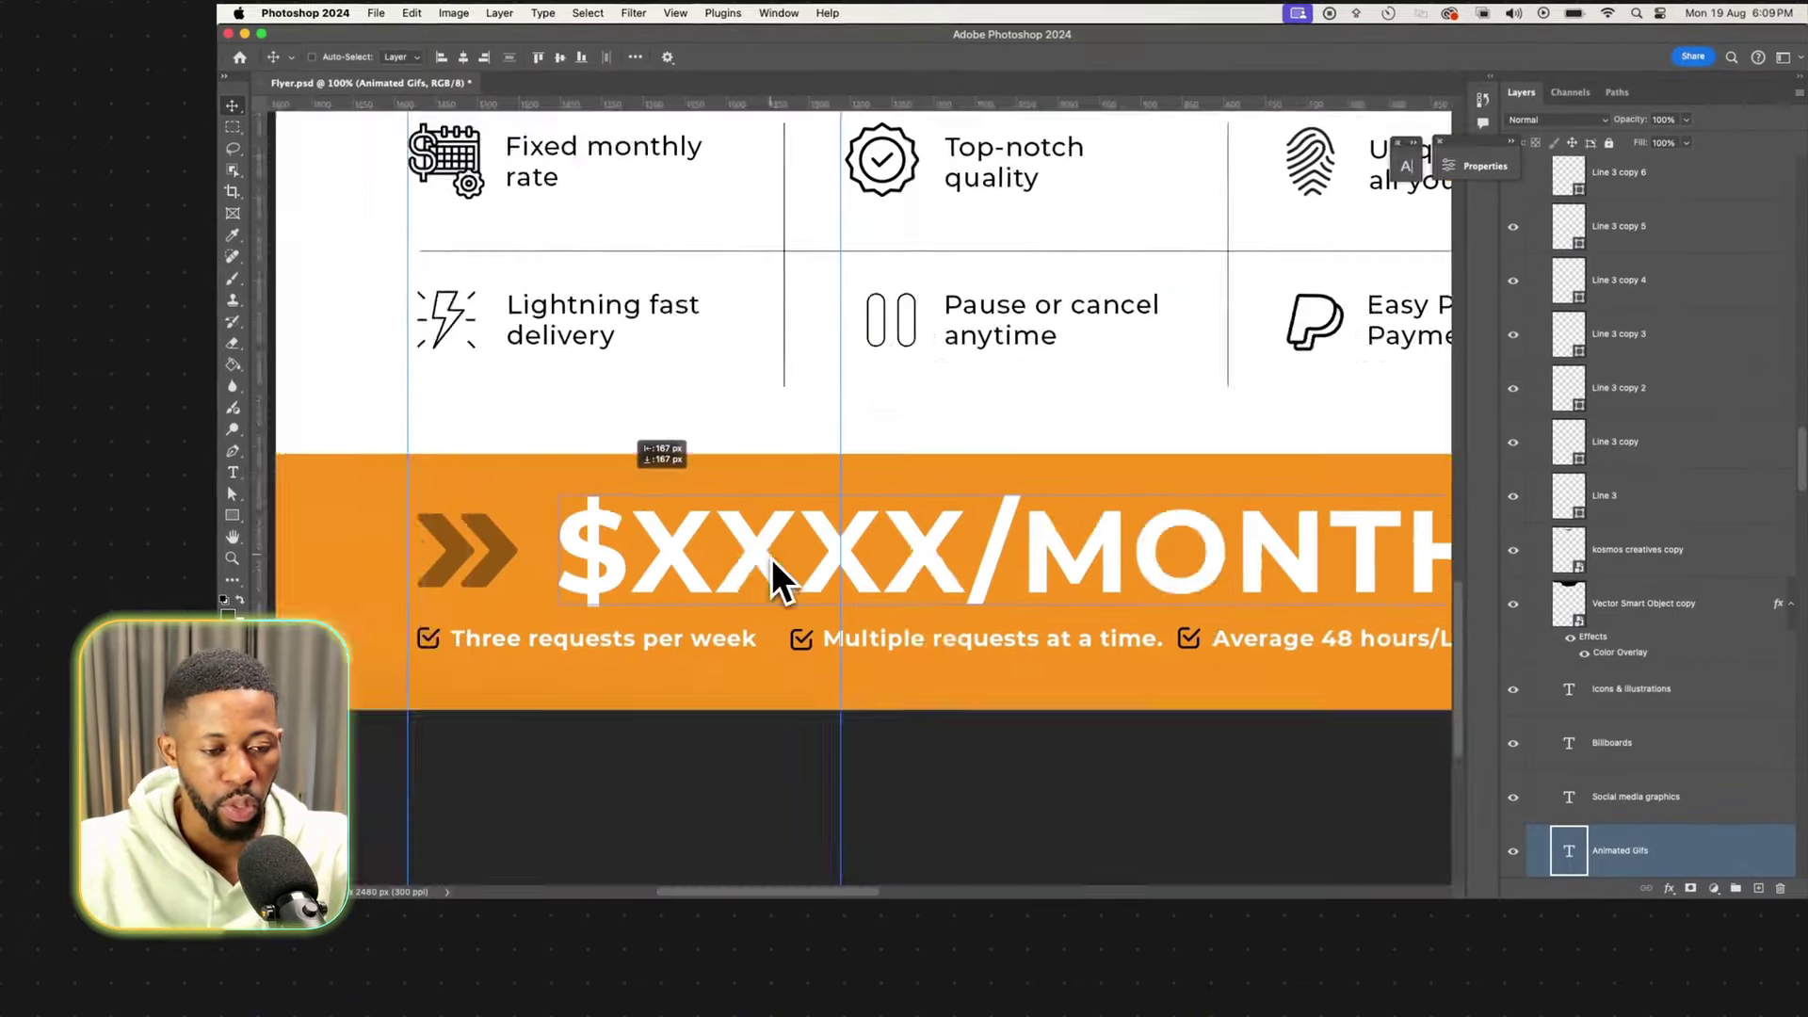
scroll(929, 855, "up", 3)
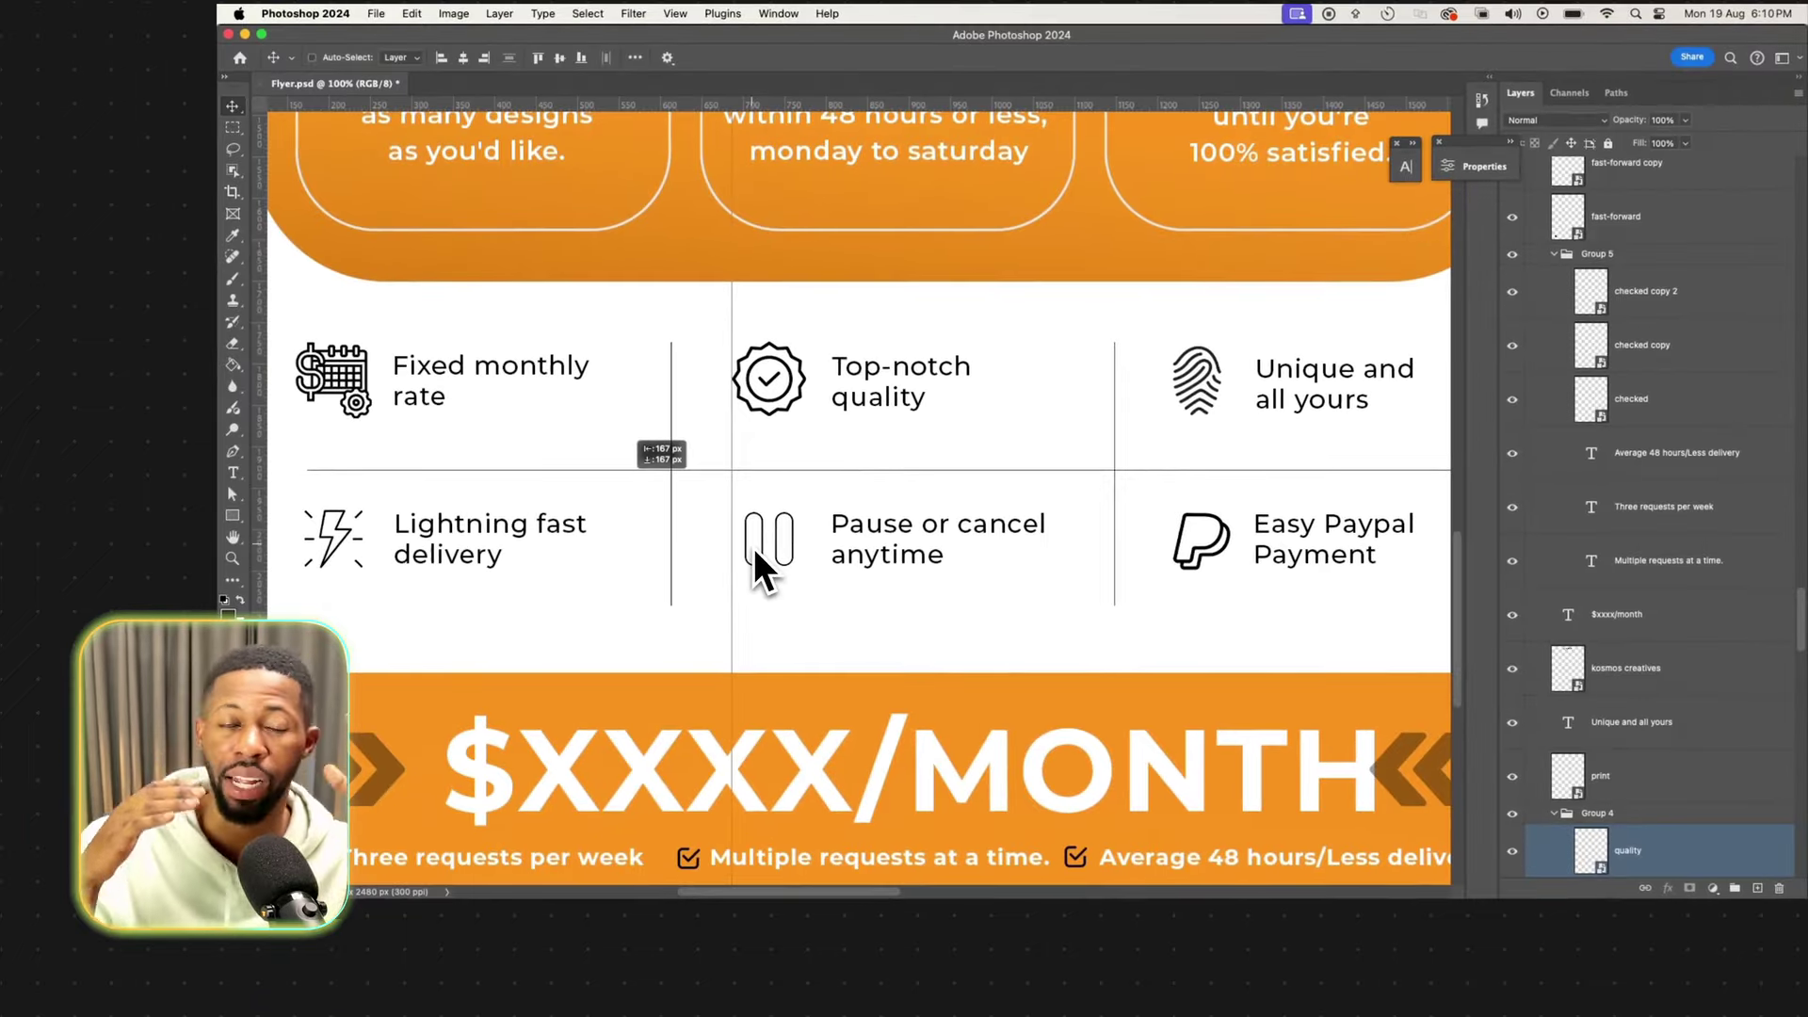
key("super+minus")
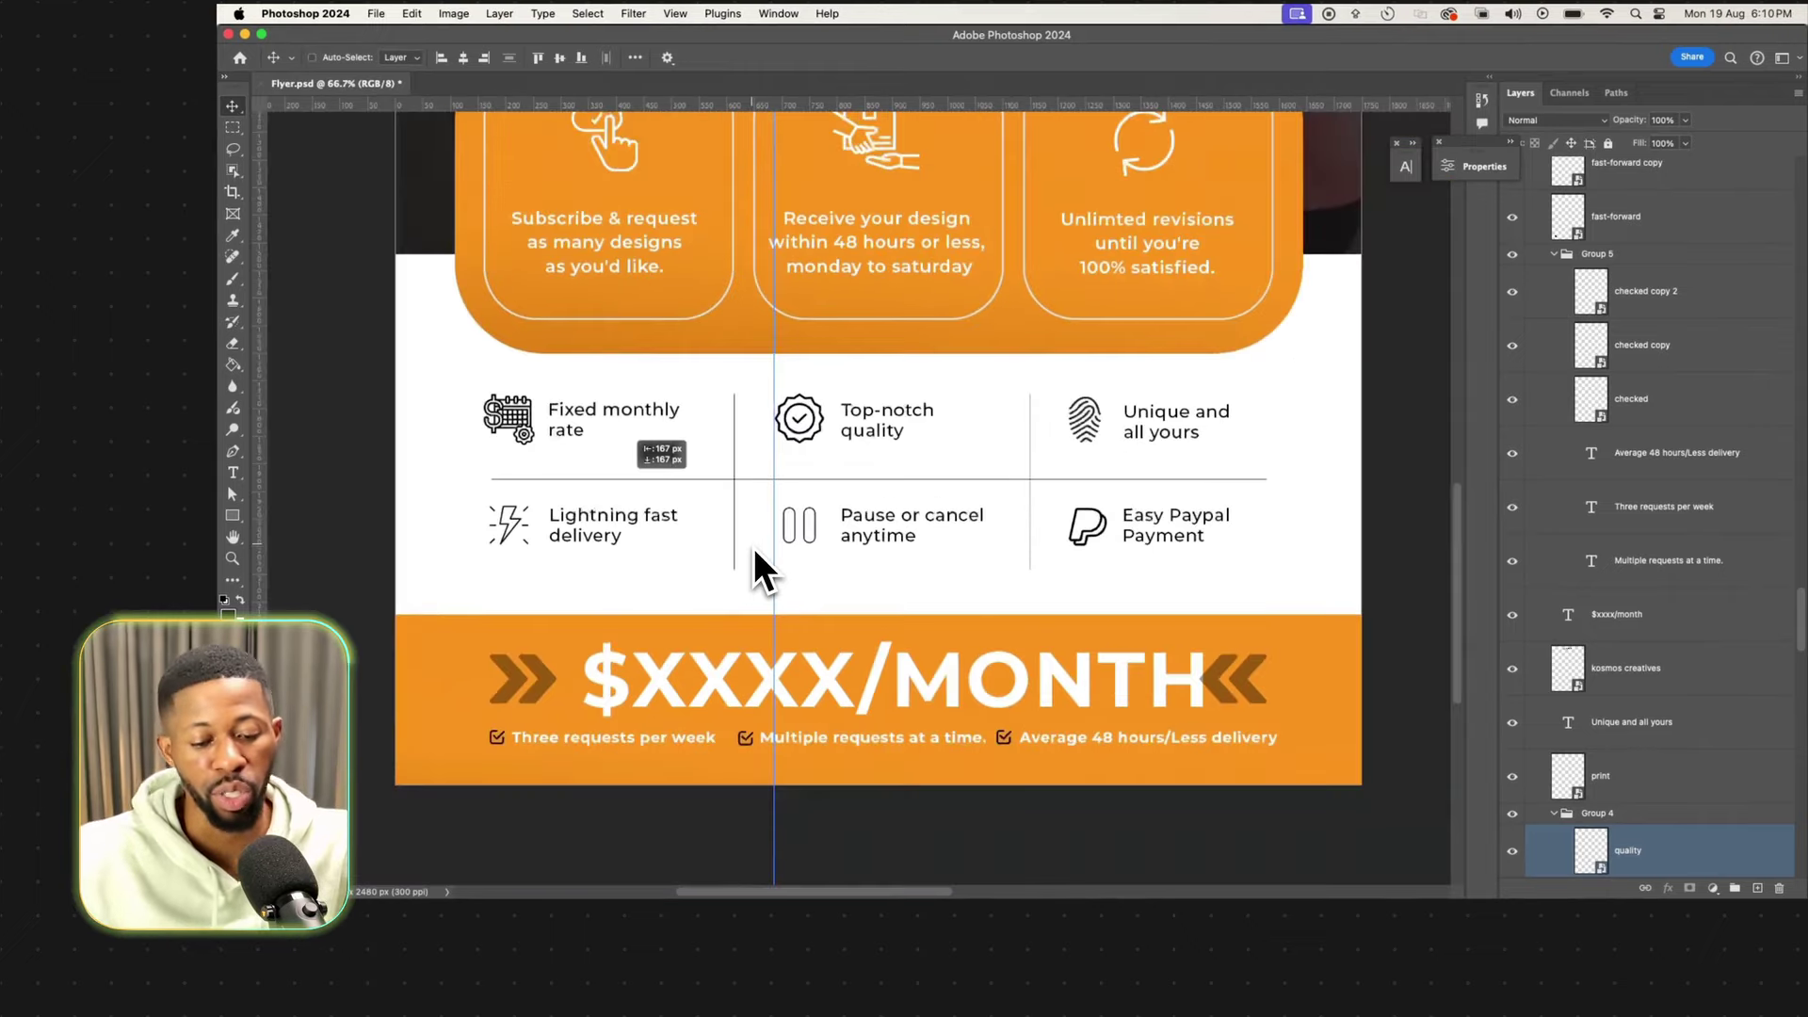
key("super+minus")
scroll(753, 547, "up", 5)
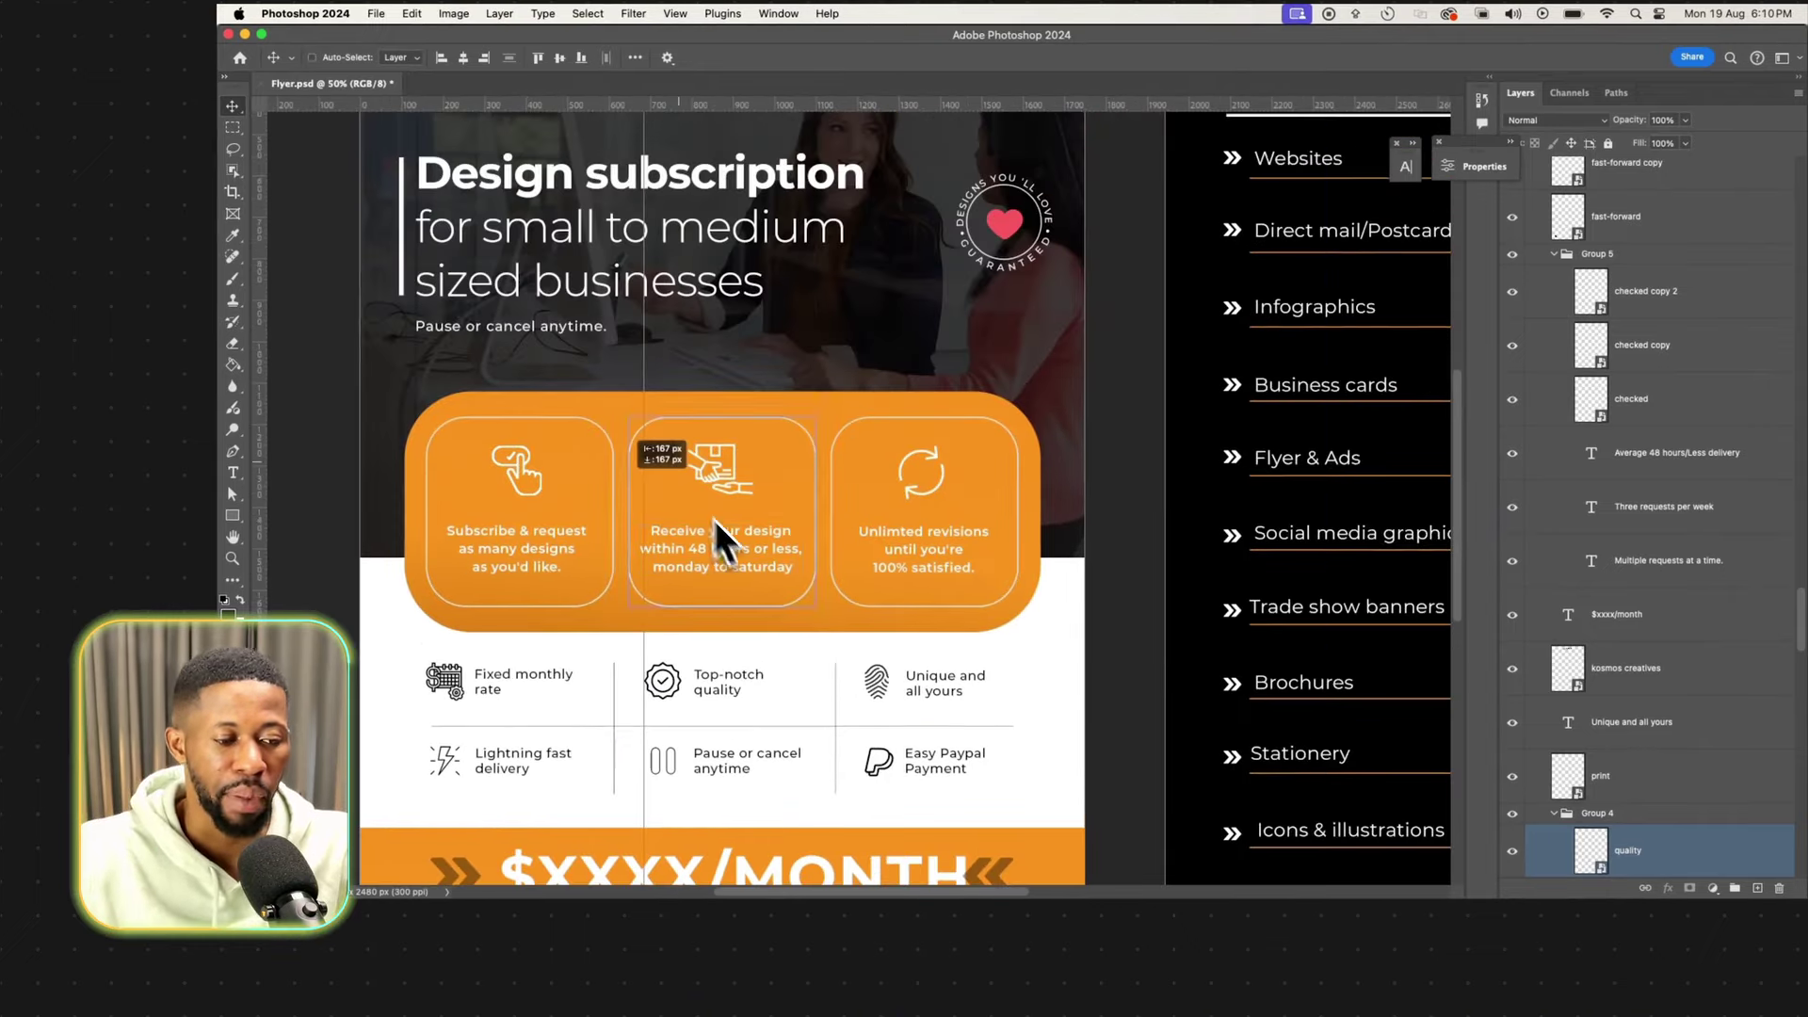
scroll(715, 520, "up", 3)
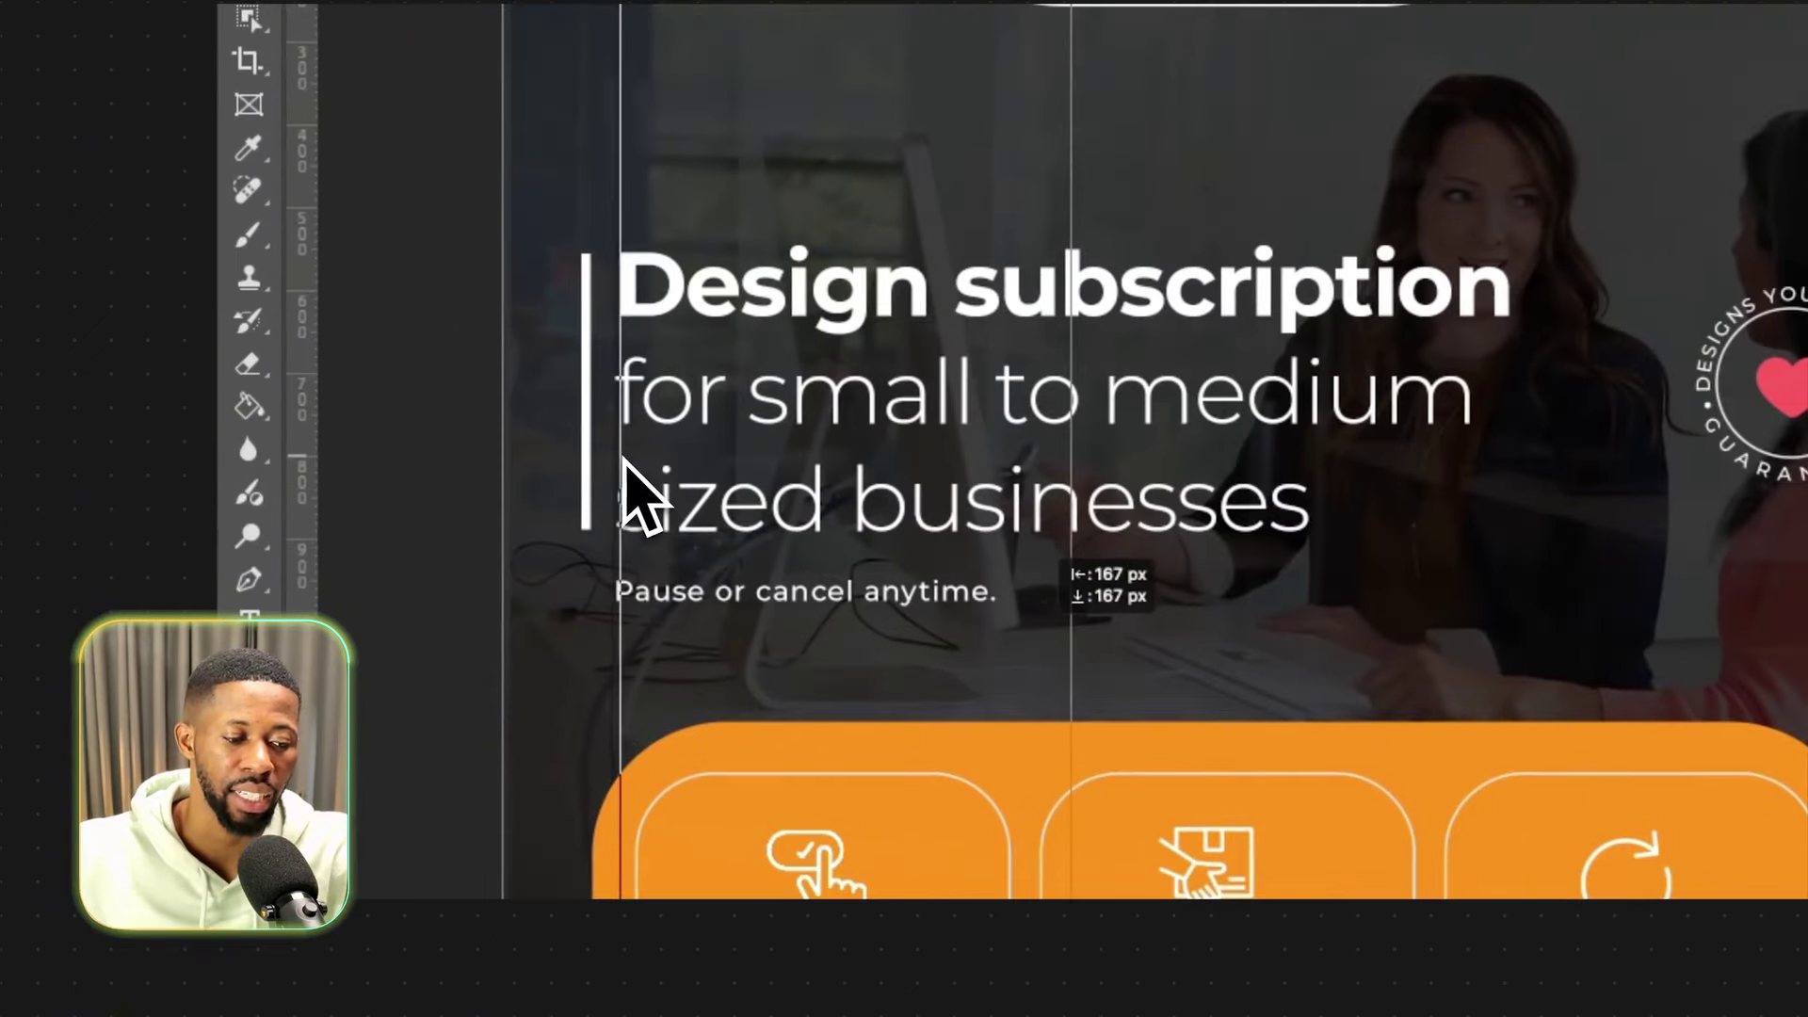
left_click_drag(623, 459, 623, 461)
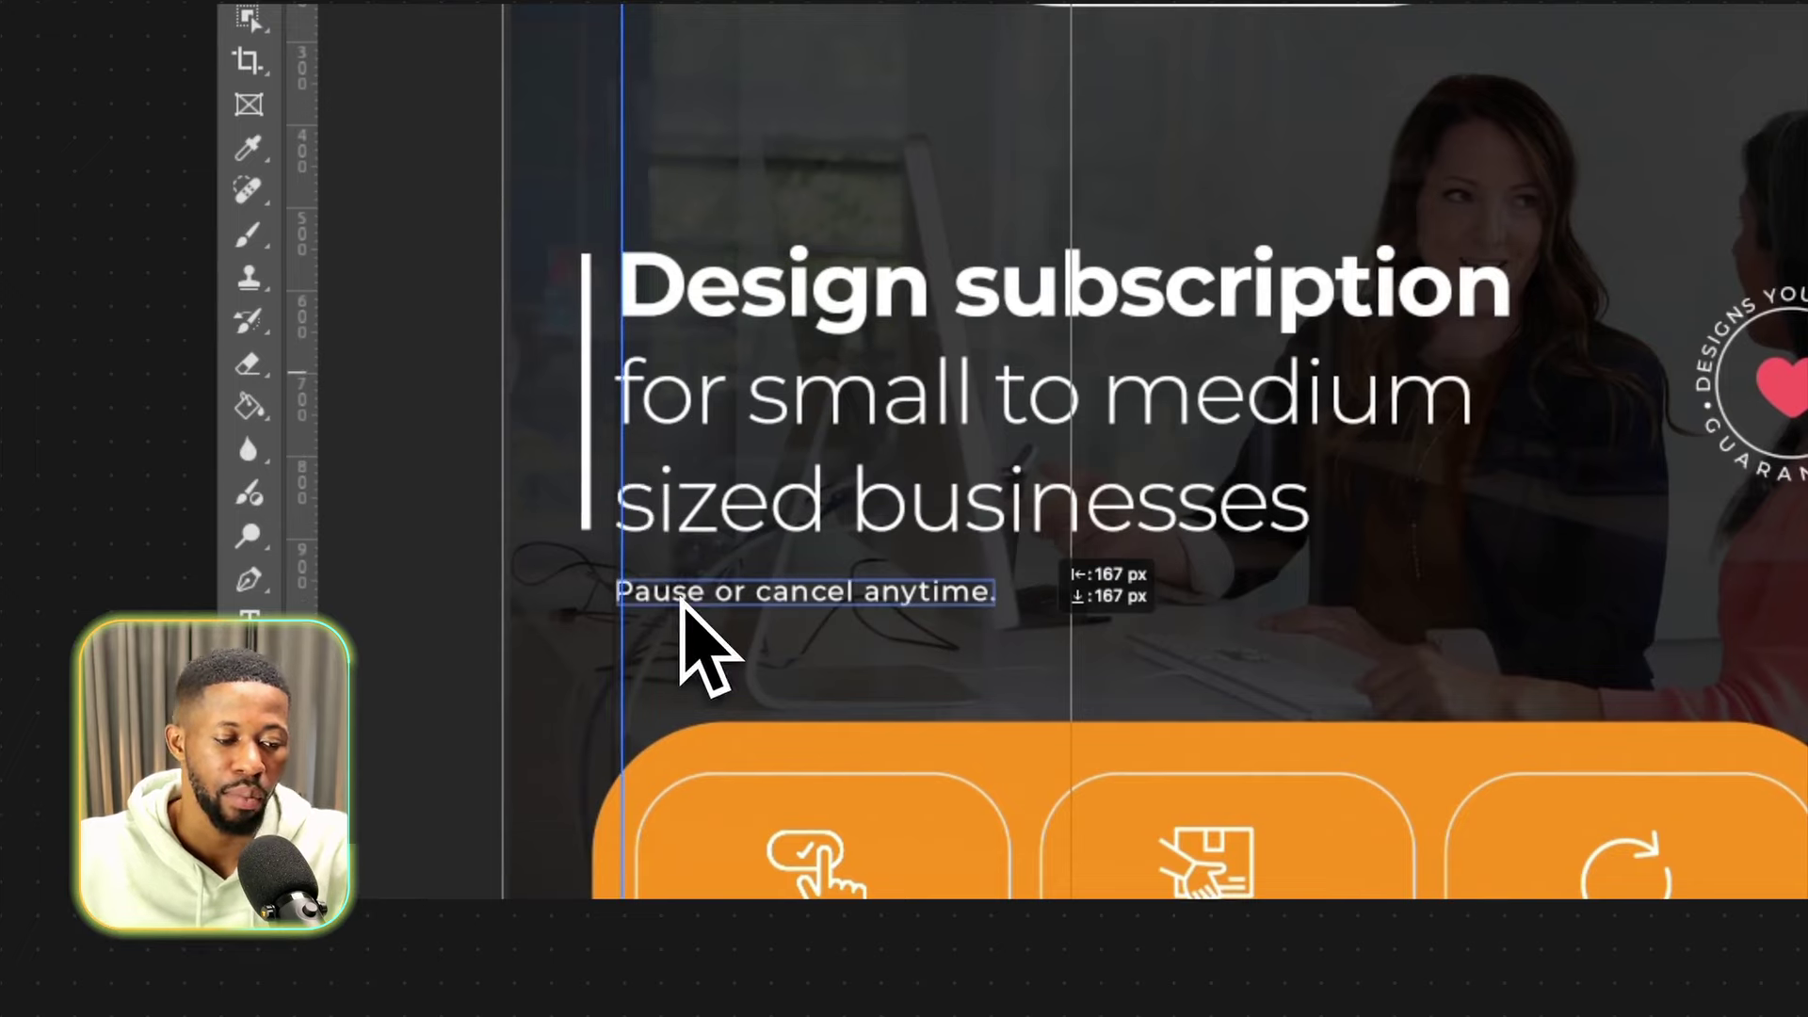
Shift the Design subscription heading and the line below it about 9 px right to align with the vertical guide.
scroll(682, 602, "down", 15)
scroll(494, 317, "up", 12)
scroll(494, 317, "left", 15)
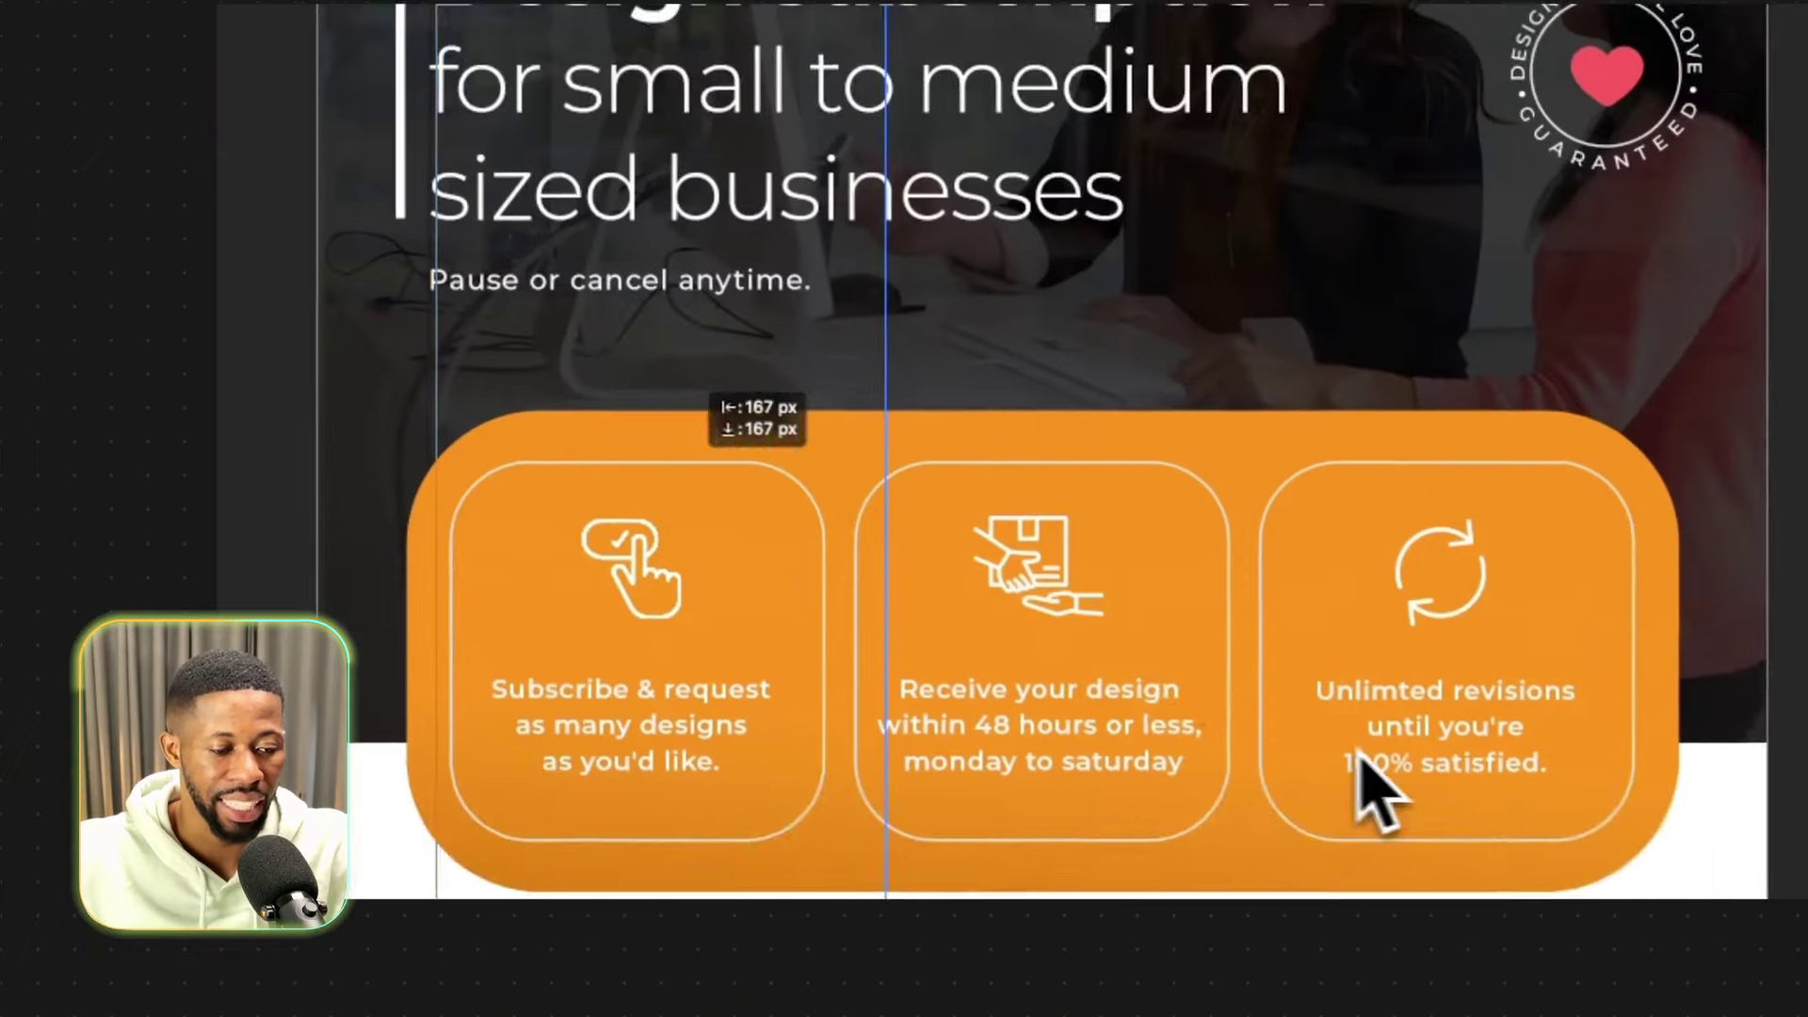
scroll(1356, 751, "down", 2)
key("alt")
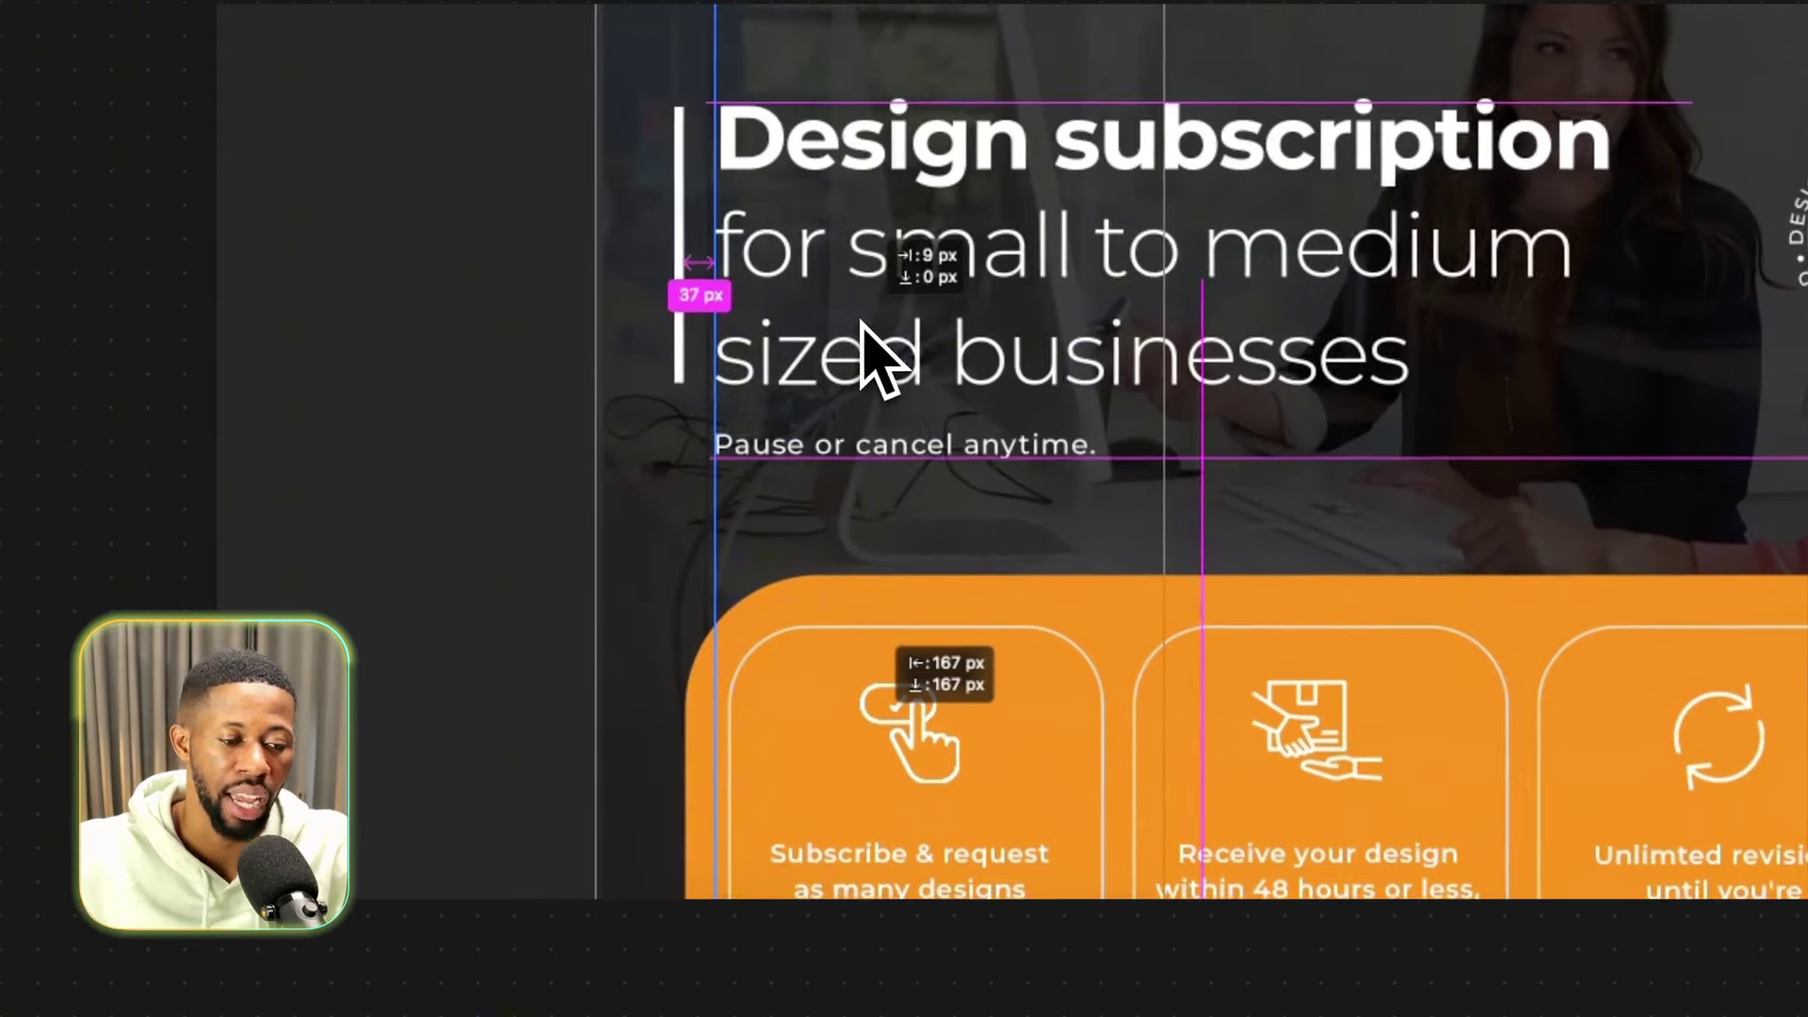
Place vertical guides along the left edges of the two service text columns on the back artboard.
scroll(858, 322, "right", 15)
scroll(1284, 528, "up", 2)
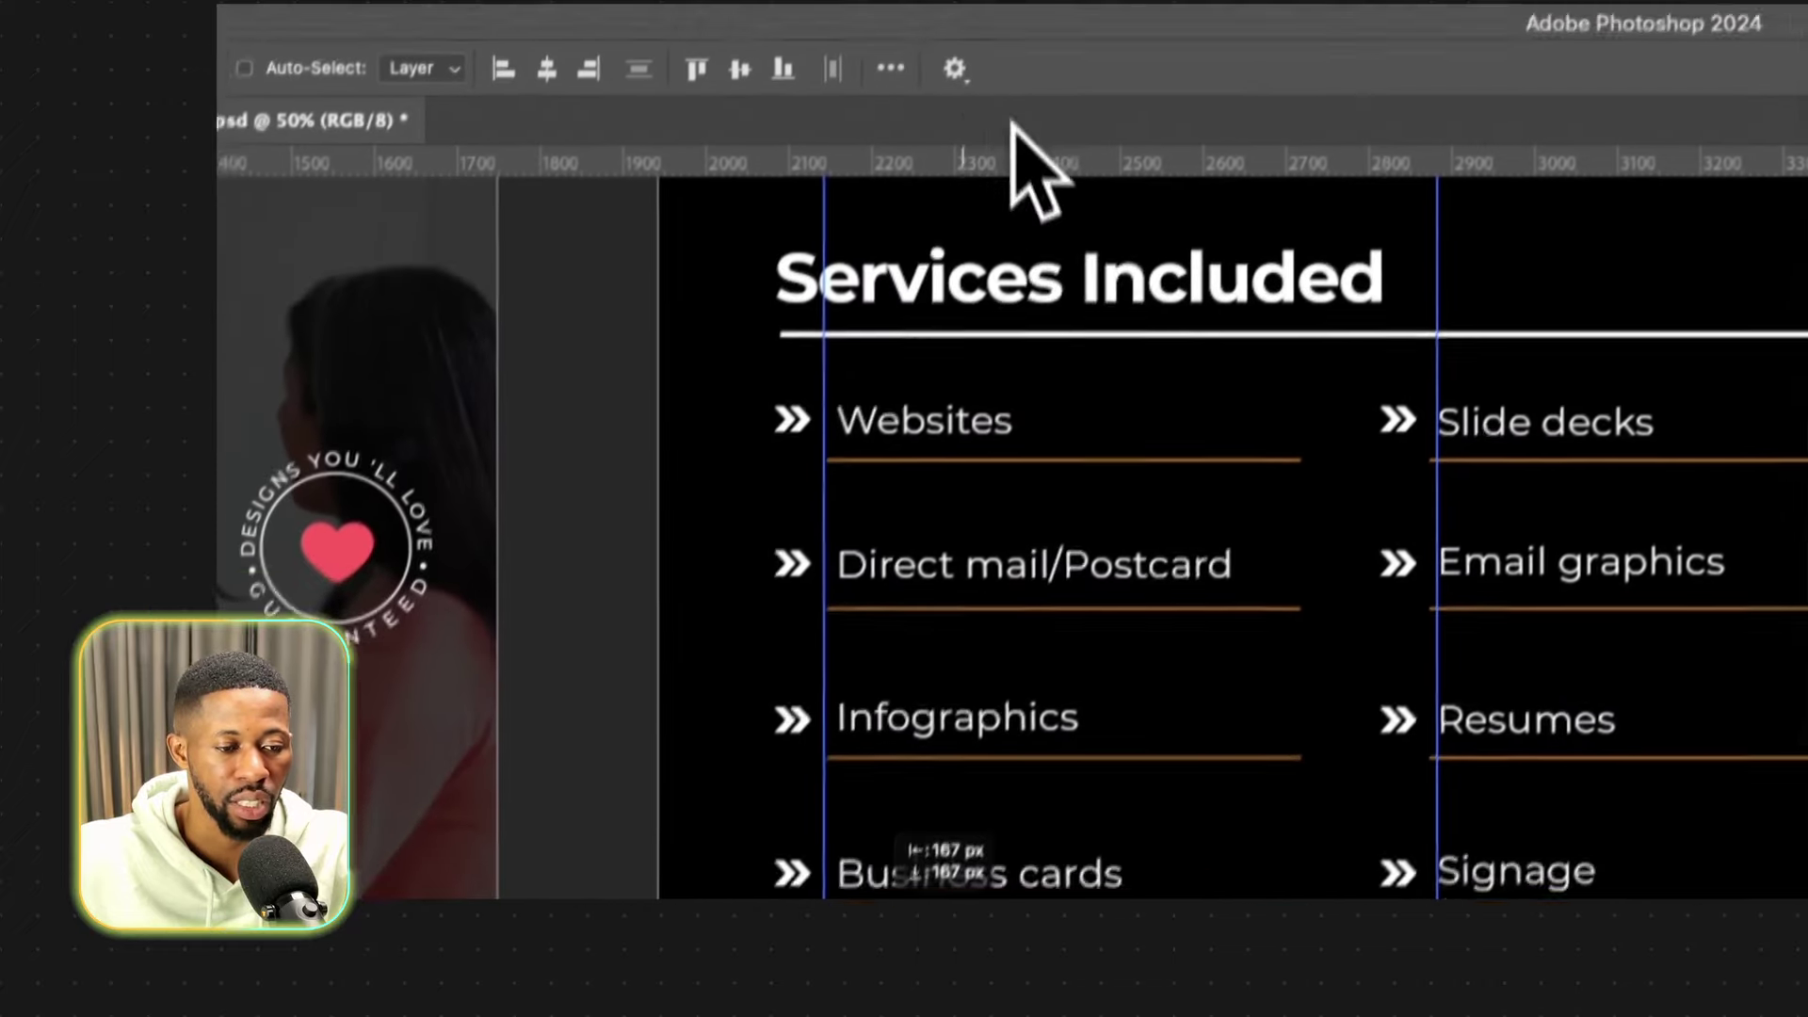
Place a horizontal guide level with the Social media graphics line on the back artboard.
left_click_drag(1036, 179, 1248, 861)
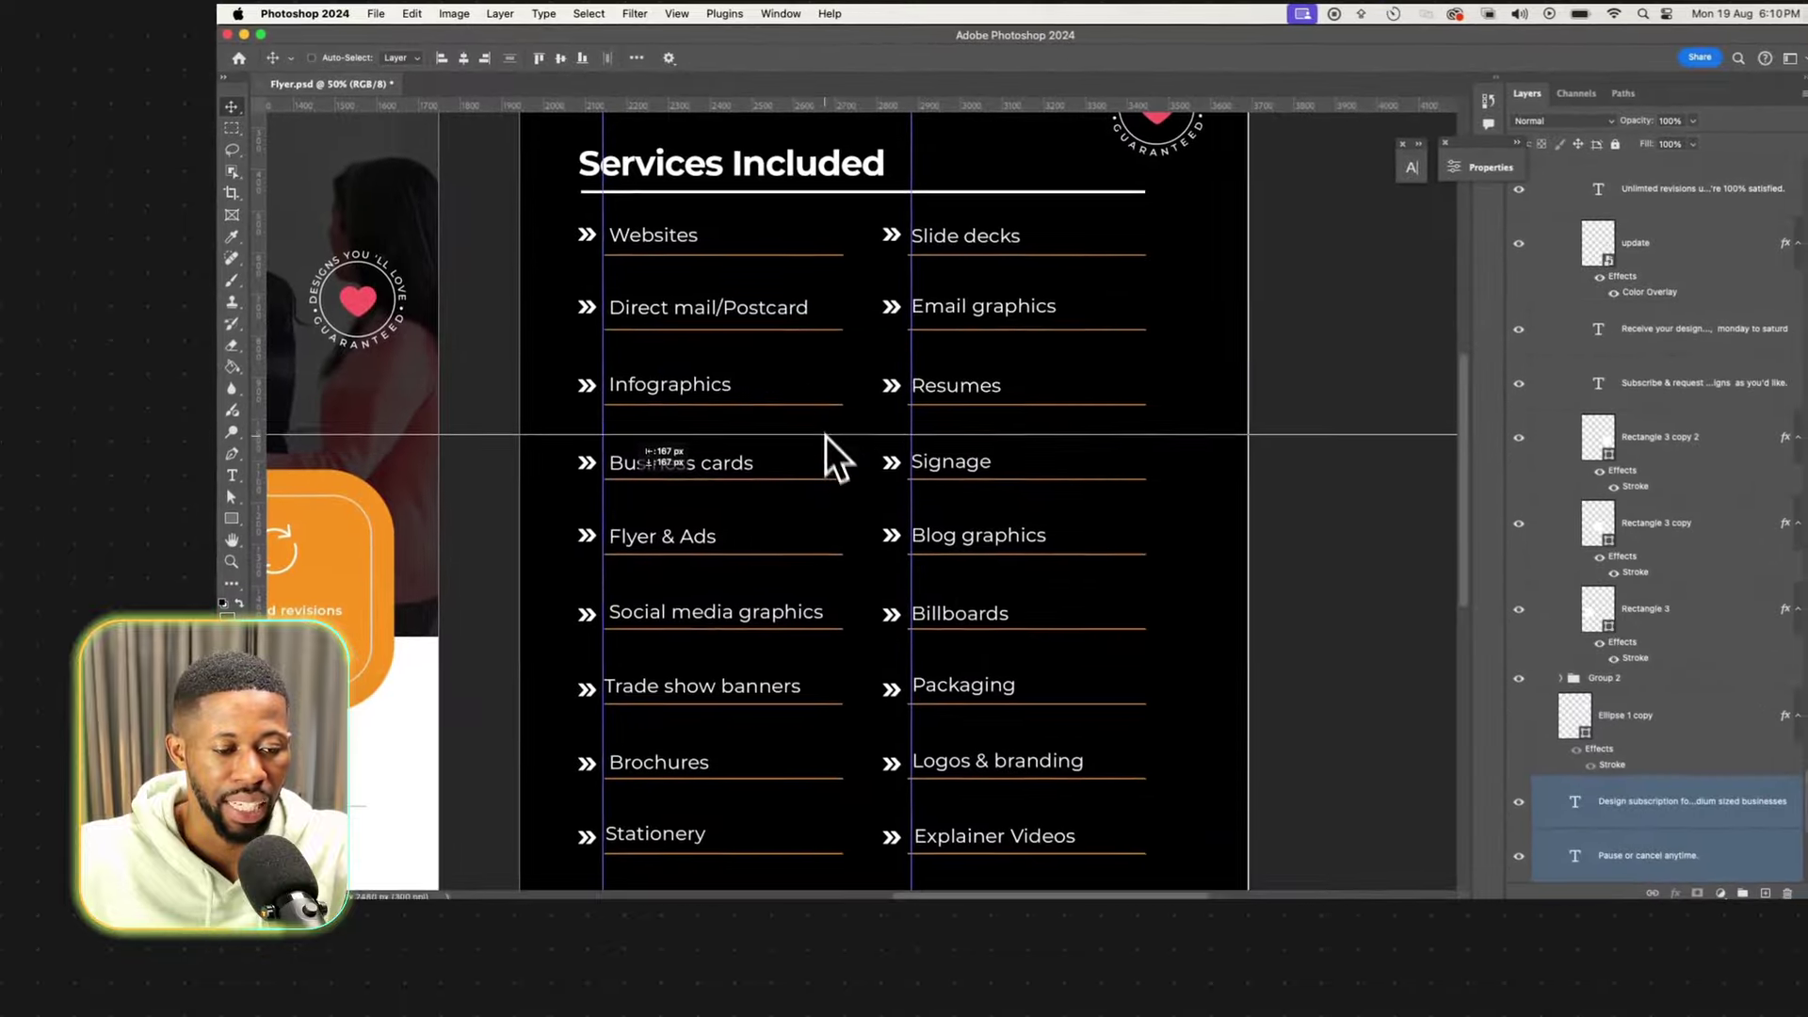
left_click_drag(827, 437, 875, 607)
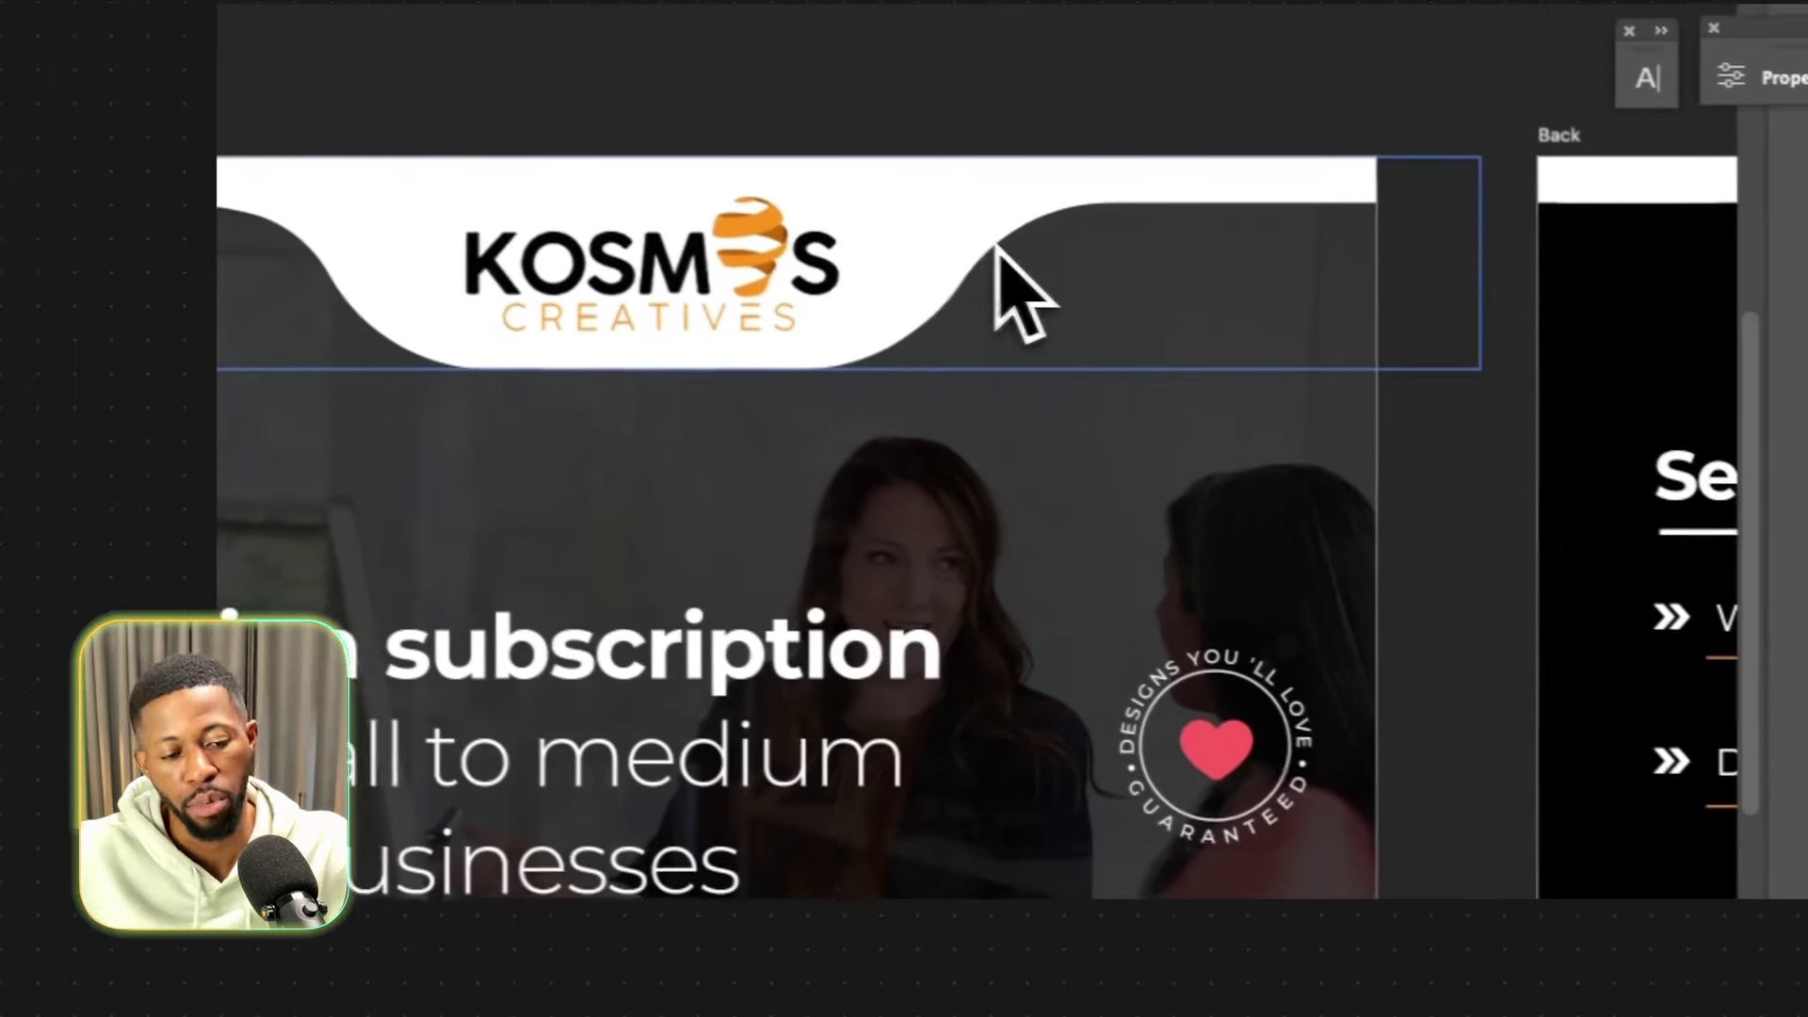
left_click_drag(1029, 505, 991, 601)
key("super+z")
Set the opacity of the linkedin-sales-solutions photo layer to 100%.
scroll(1518, 694, "down", 3)
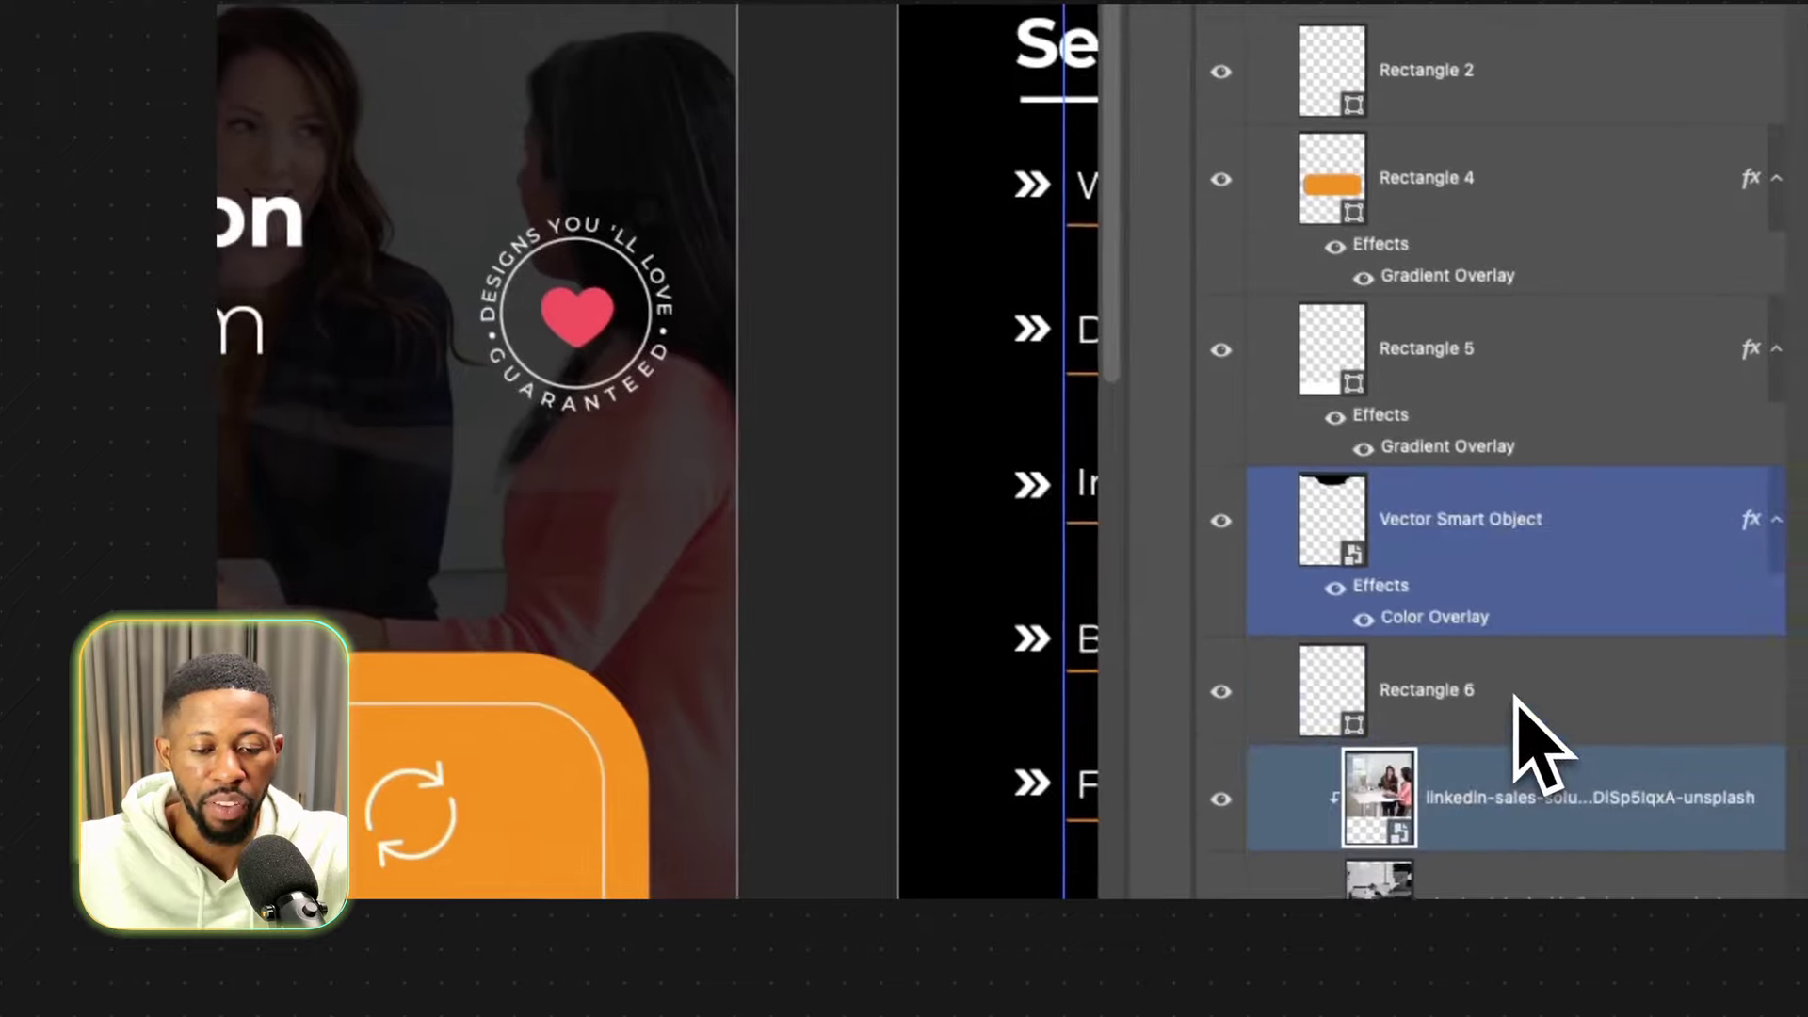
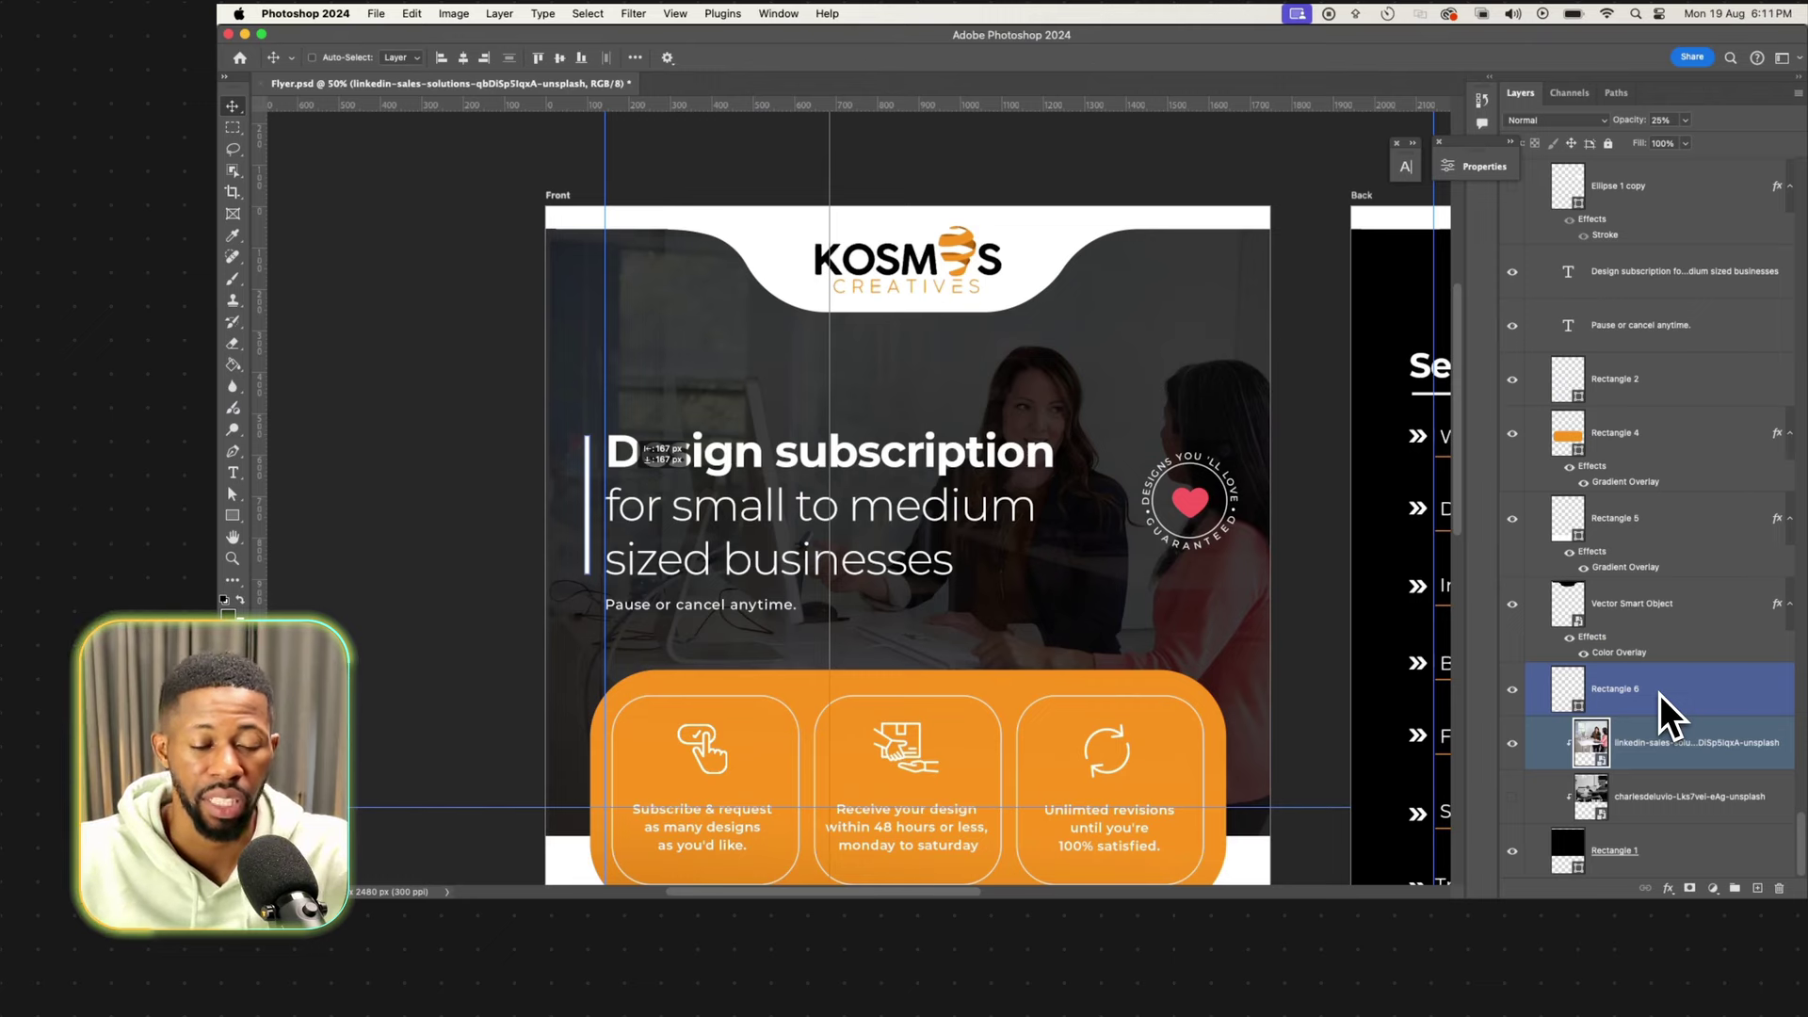
left_click(1646, 739)
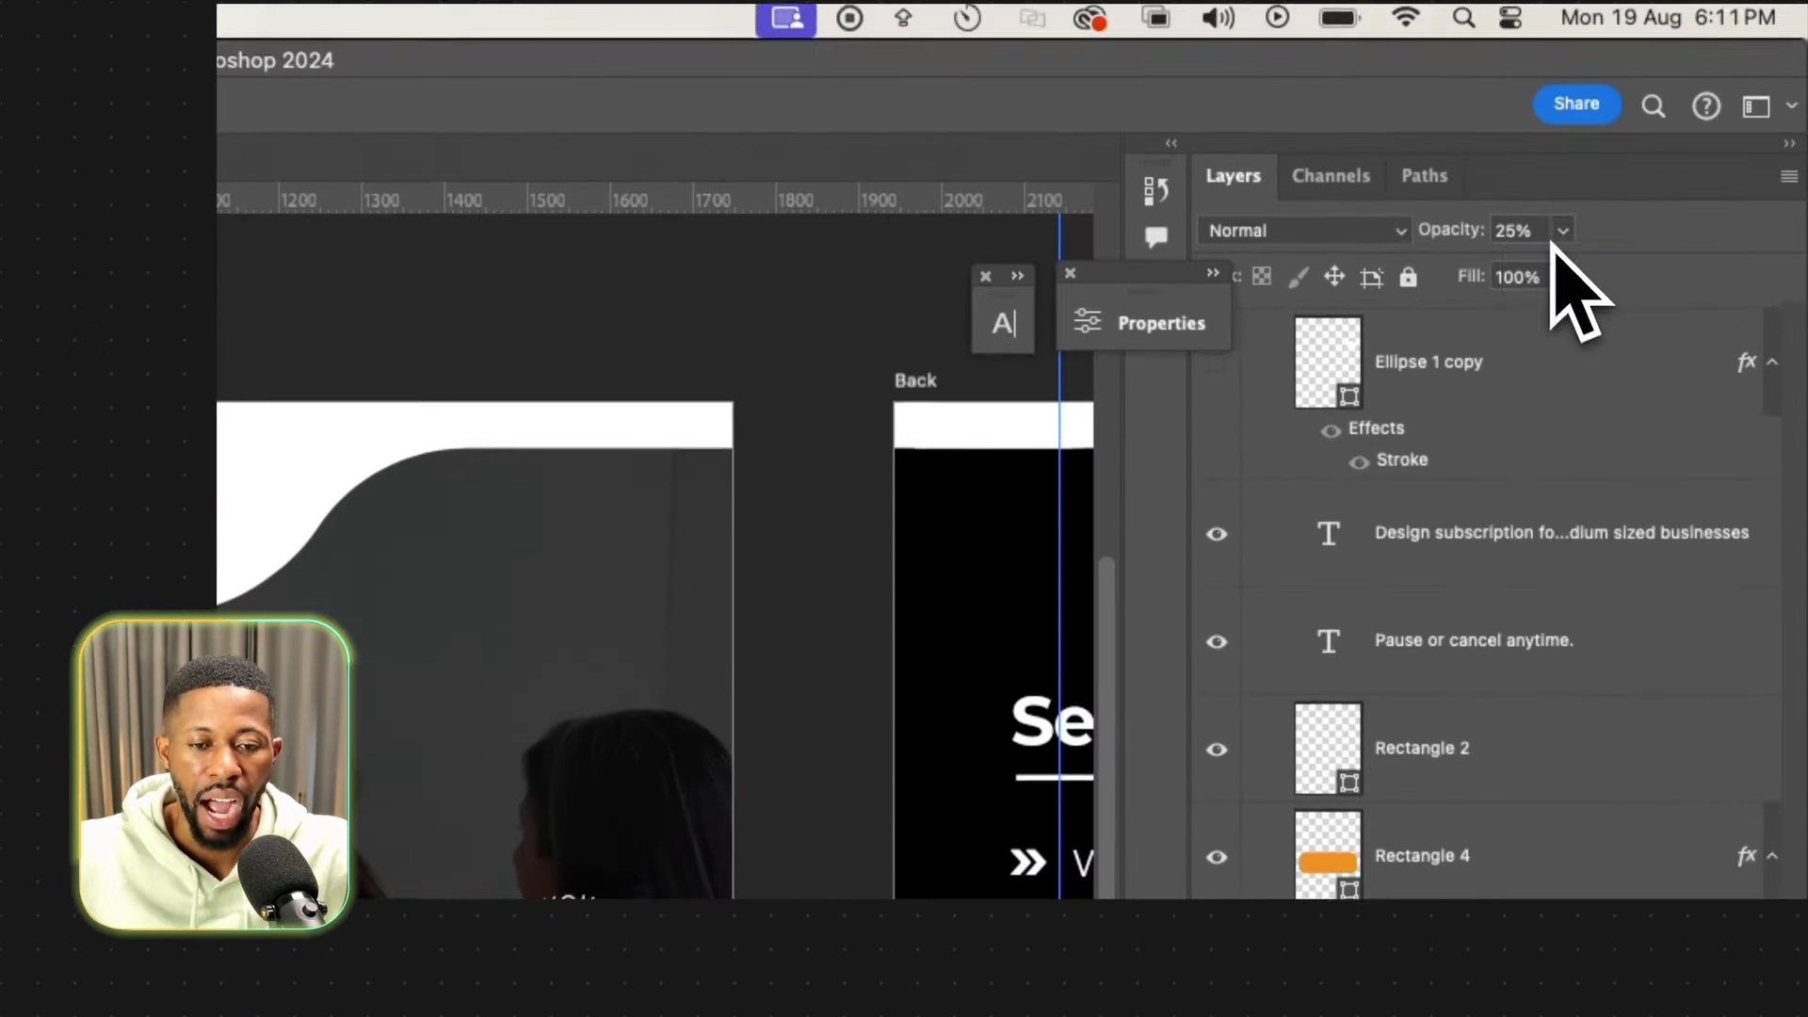
left_click(1562, 237)
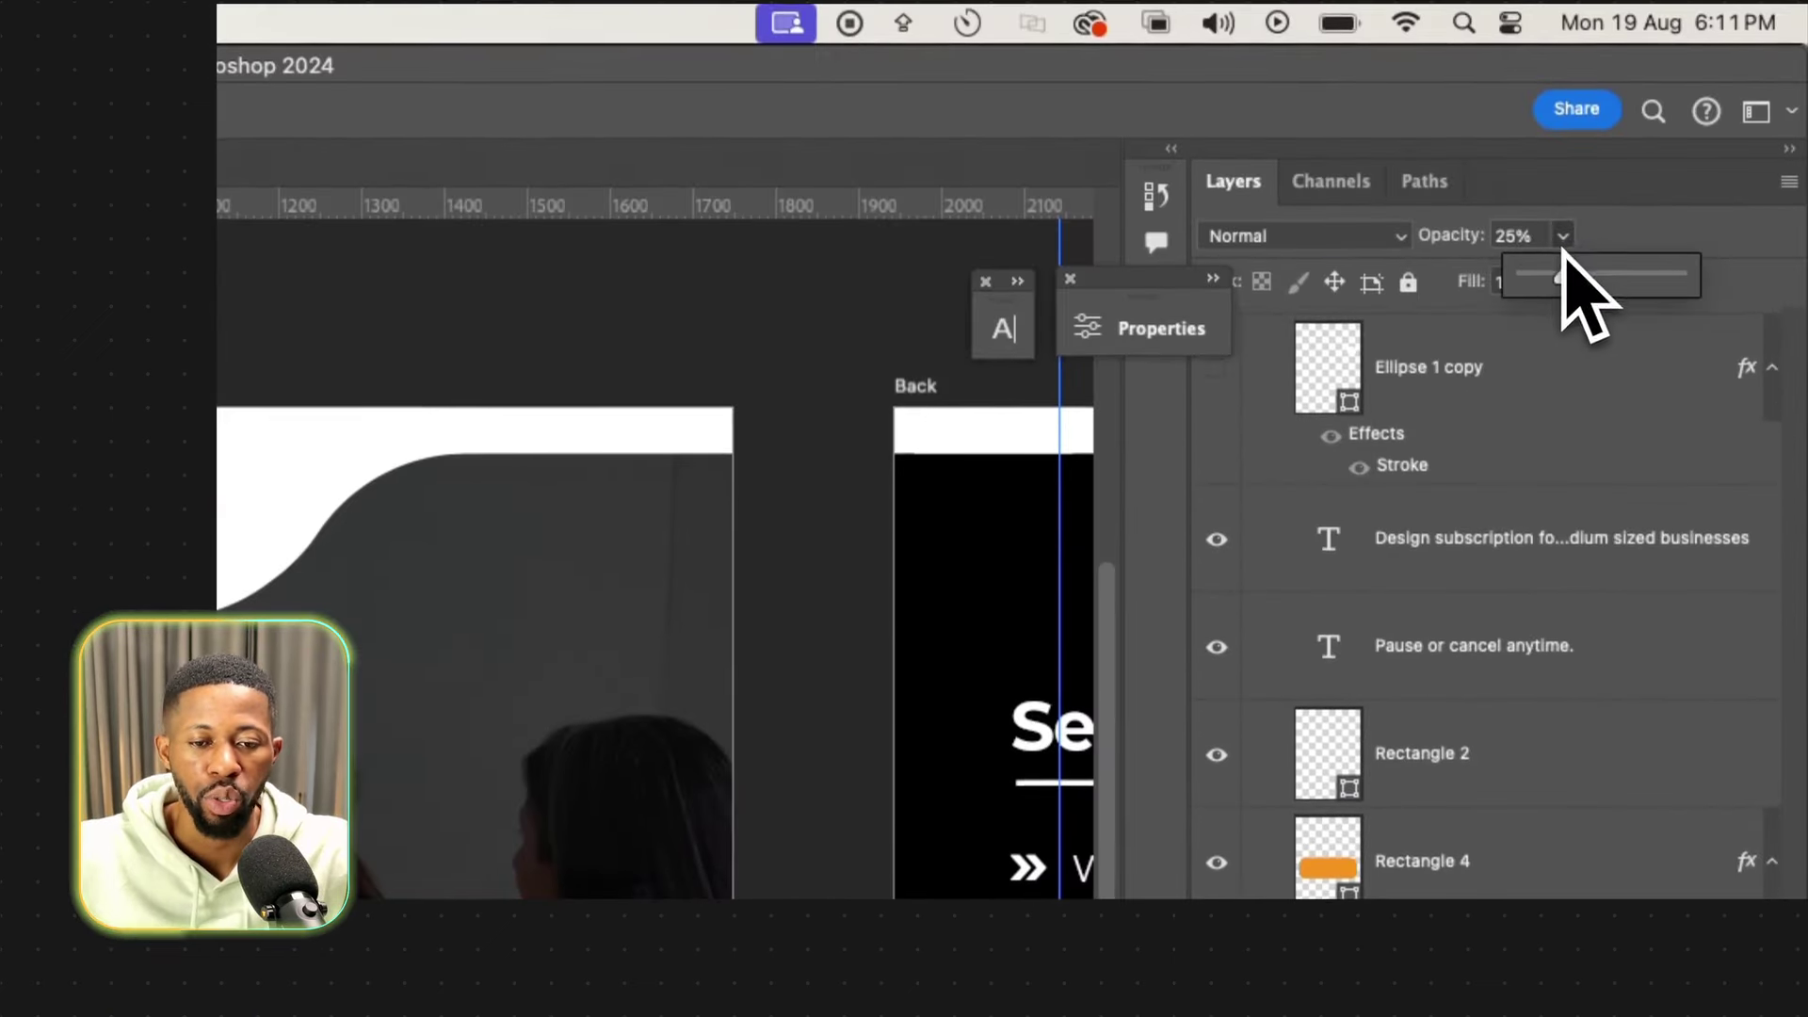
left_click_drag(1556, 275, 1725, 309)
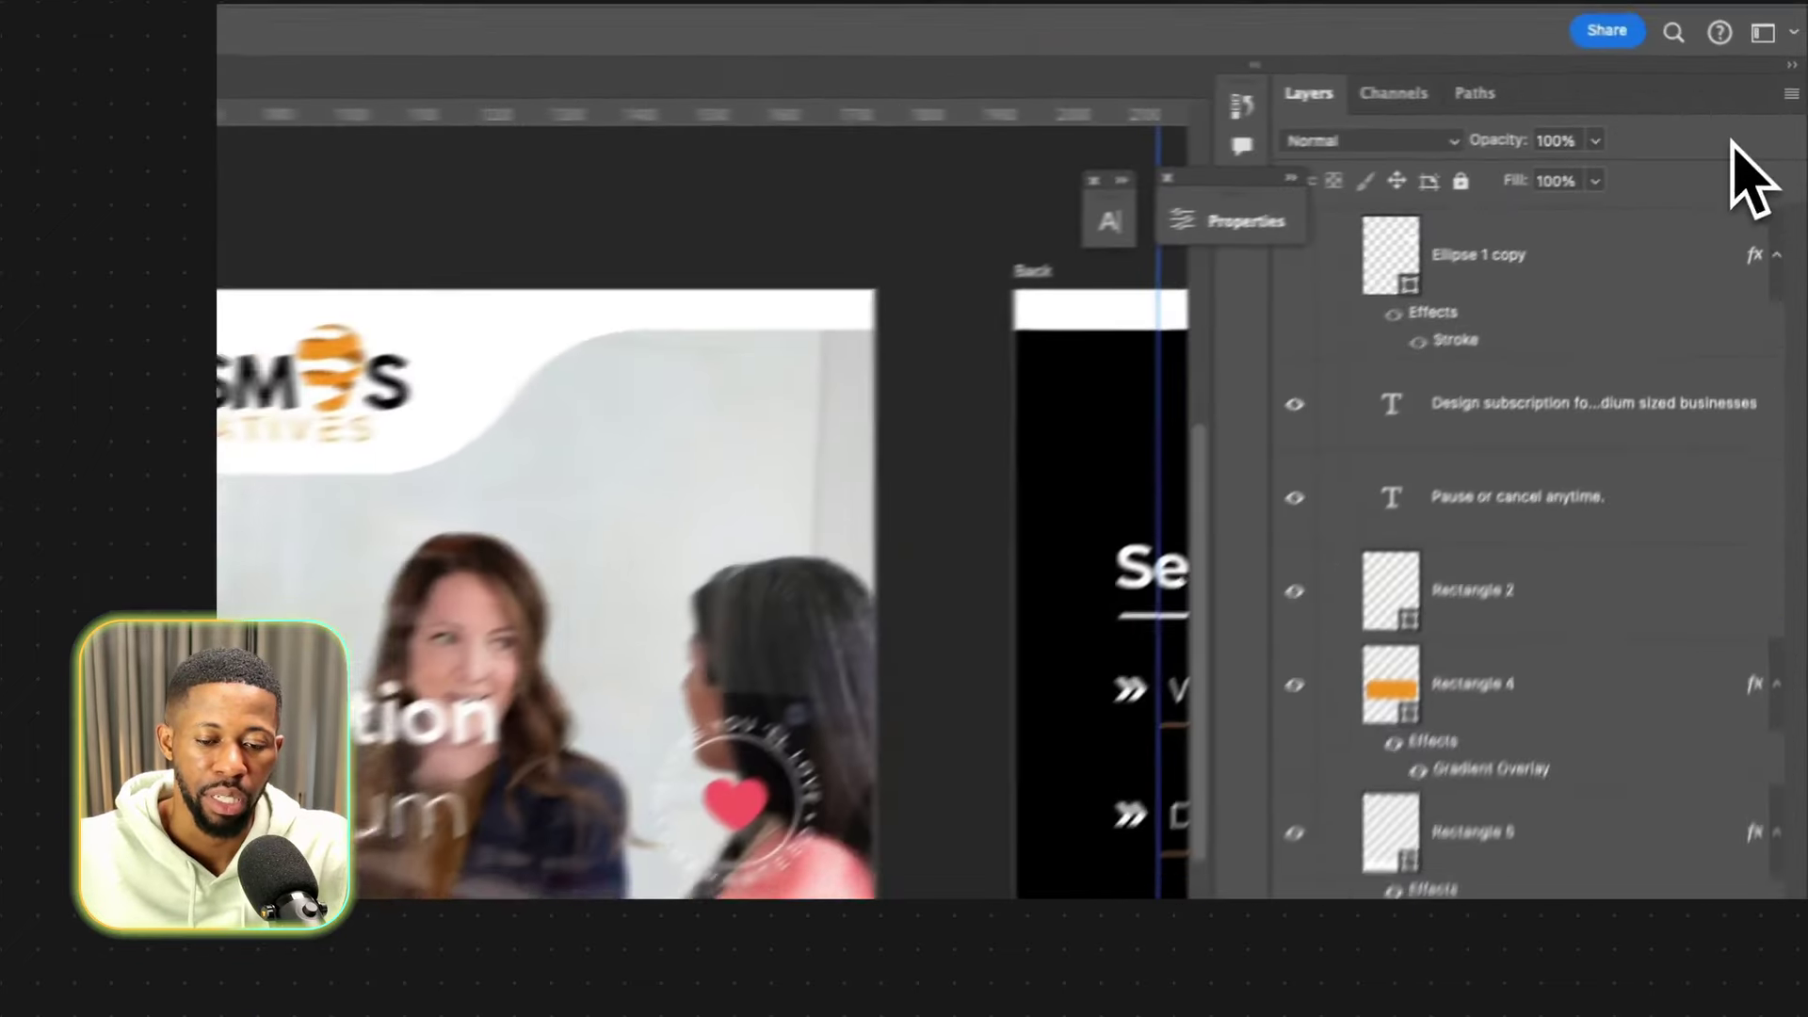
Duplicate Rectangle 1 above the photo layer and fill the copy with the orange sampled from the flyer's rounded feature panel.
left_click(1652, 827)
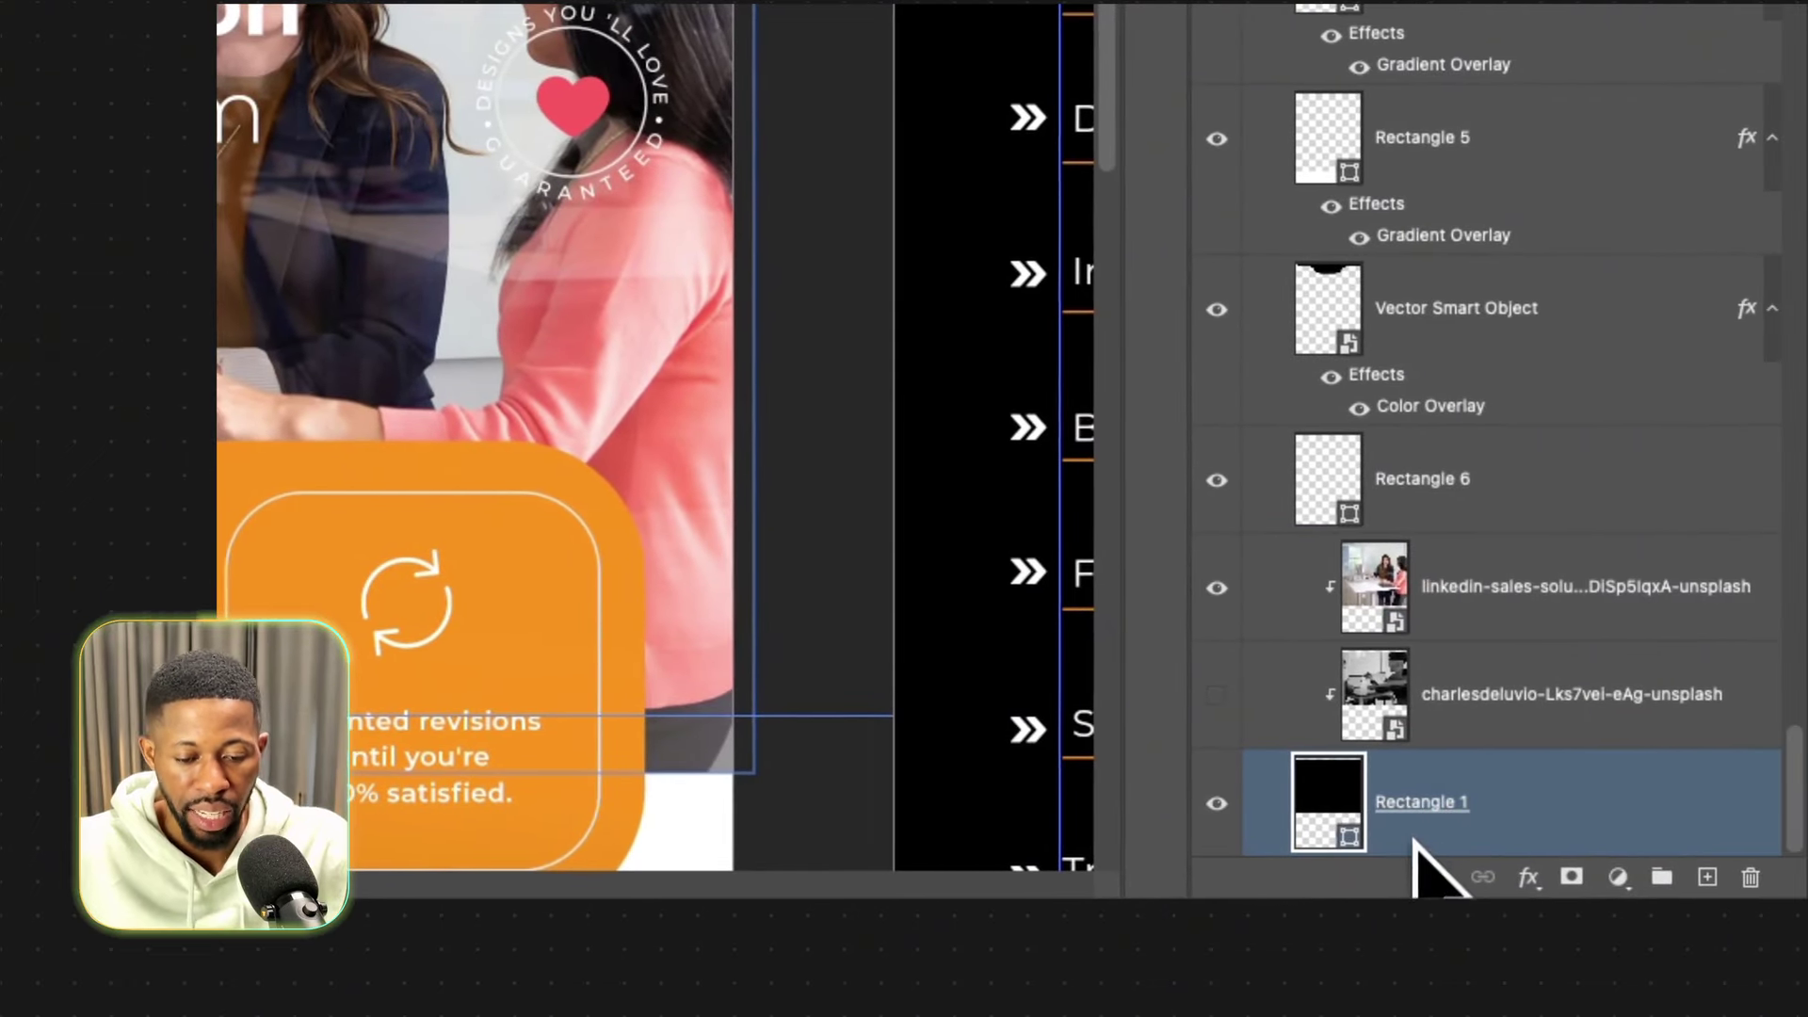
left_click_drag(1520, 827, 1506, 574)
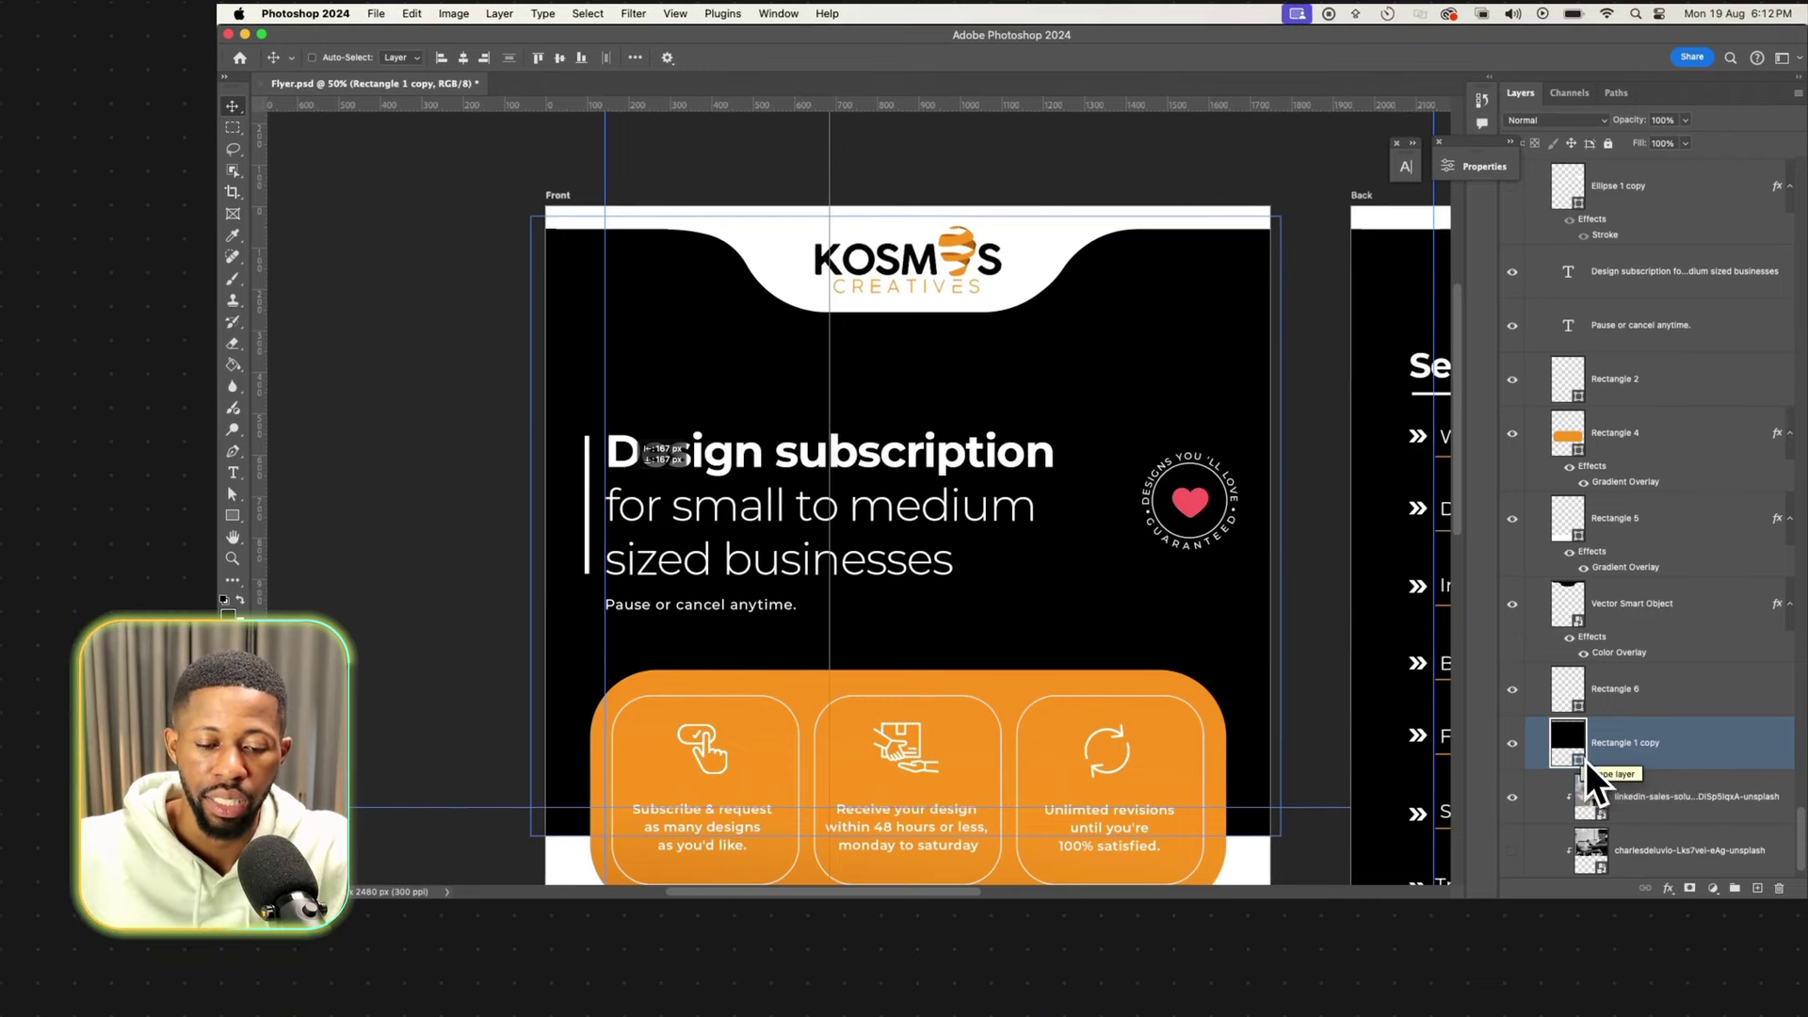
double_click(1586, 761)
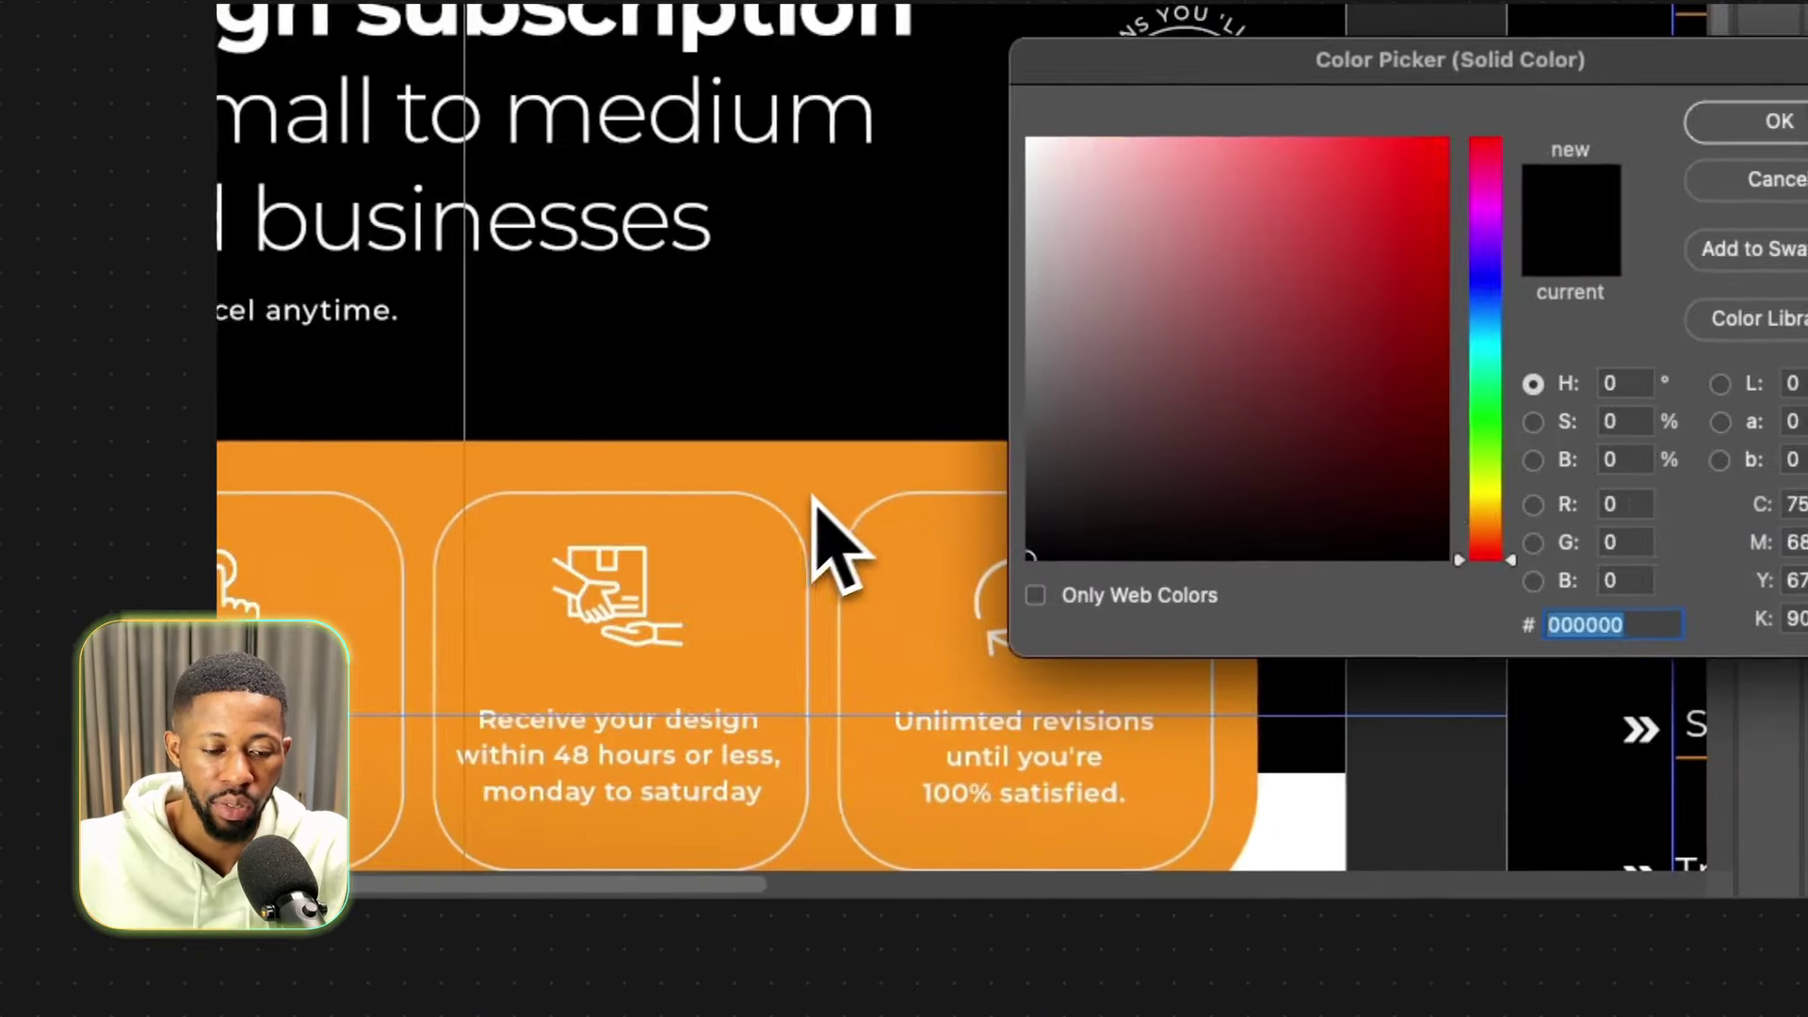
left_click(363, 532)
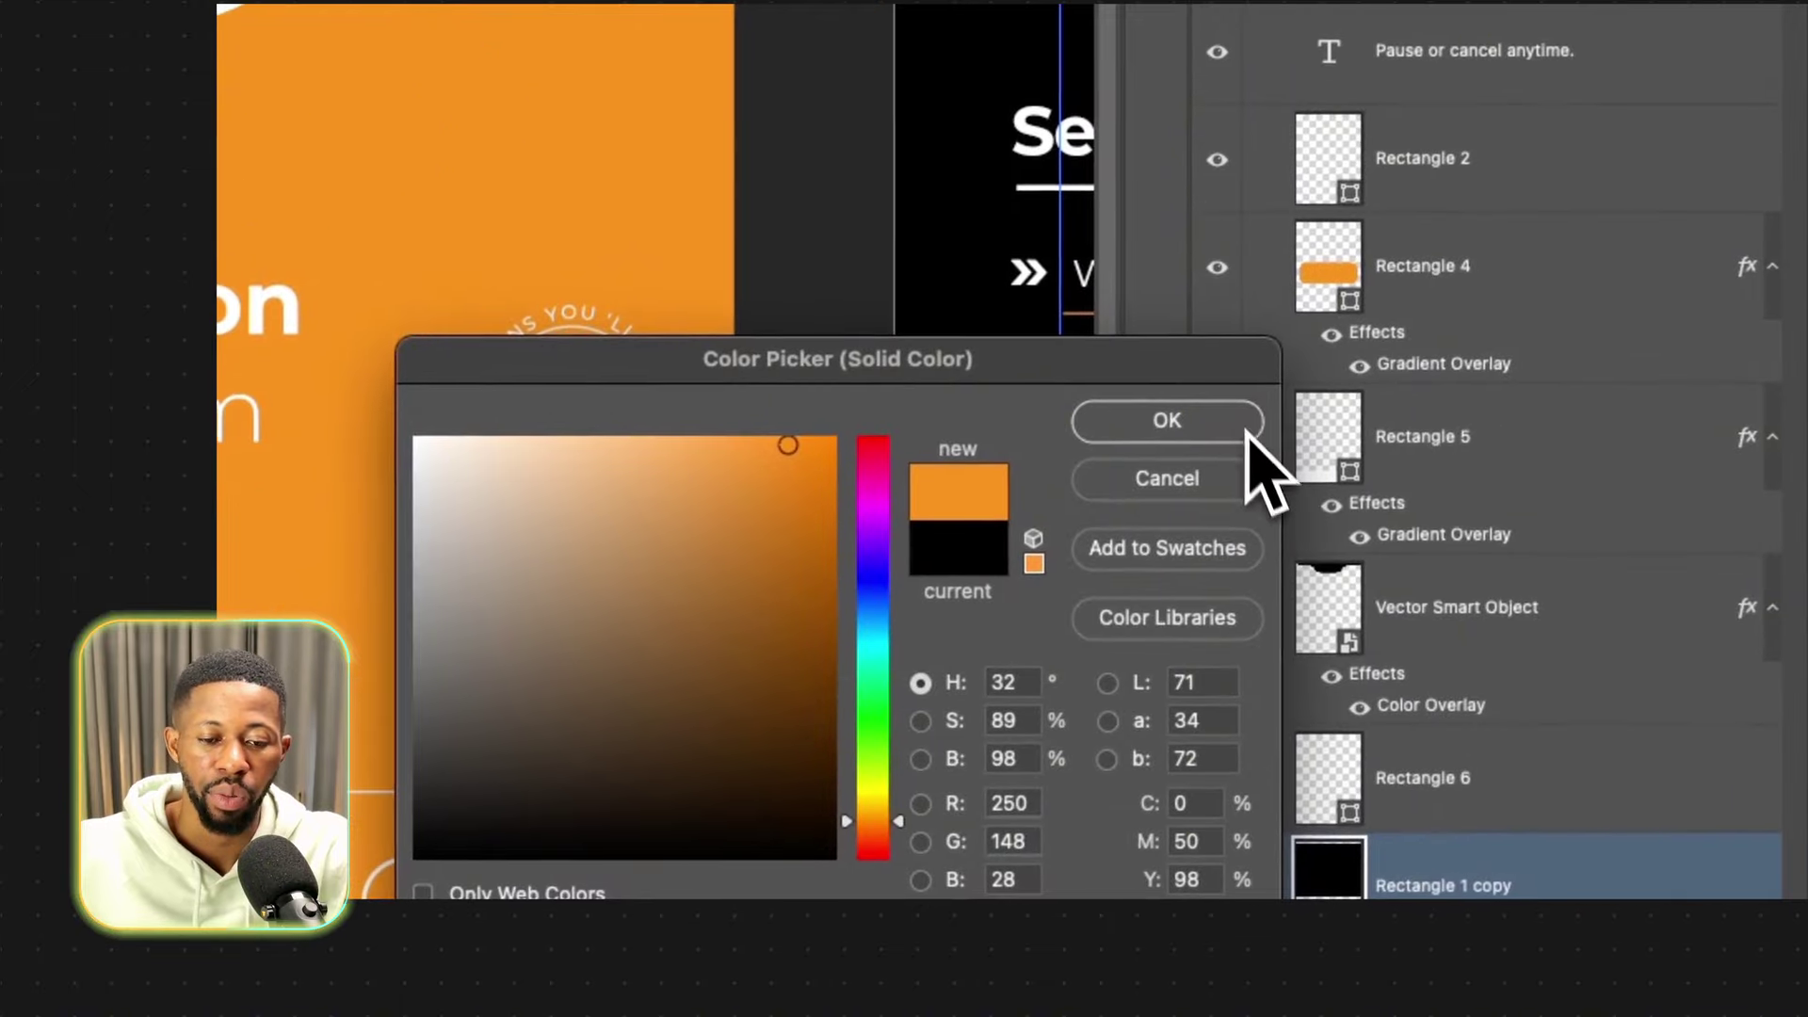
left_click(1245, 419)
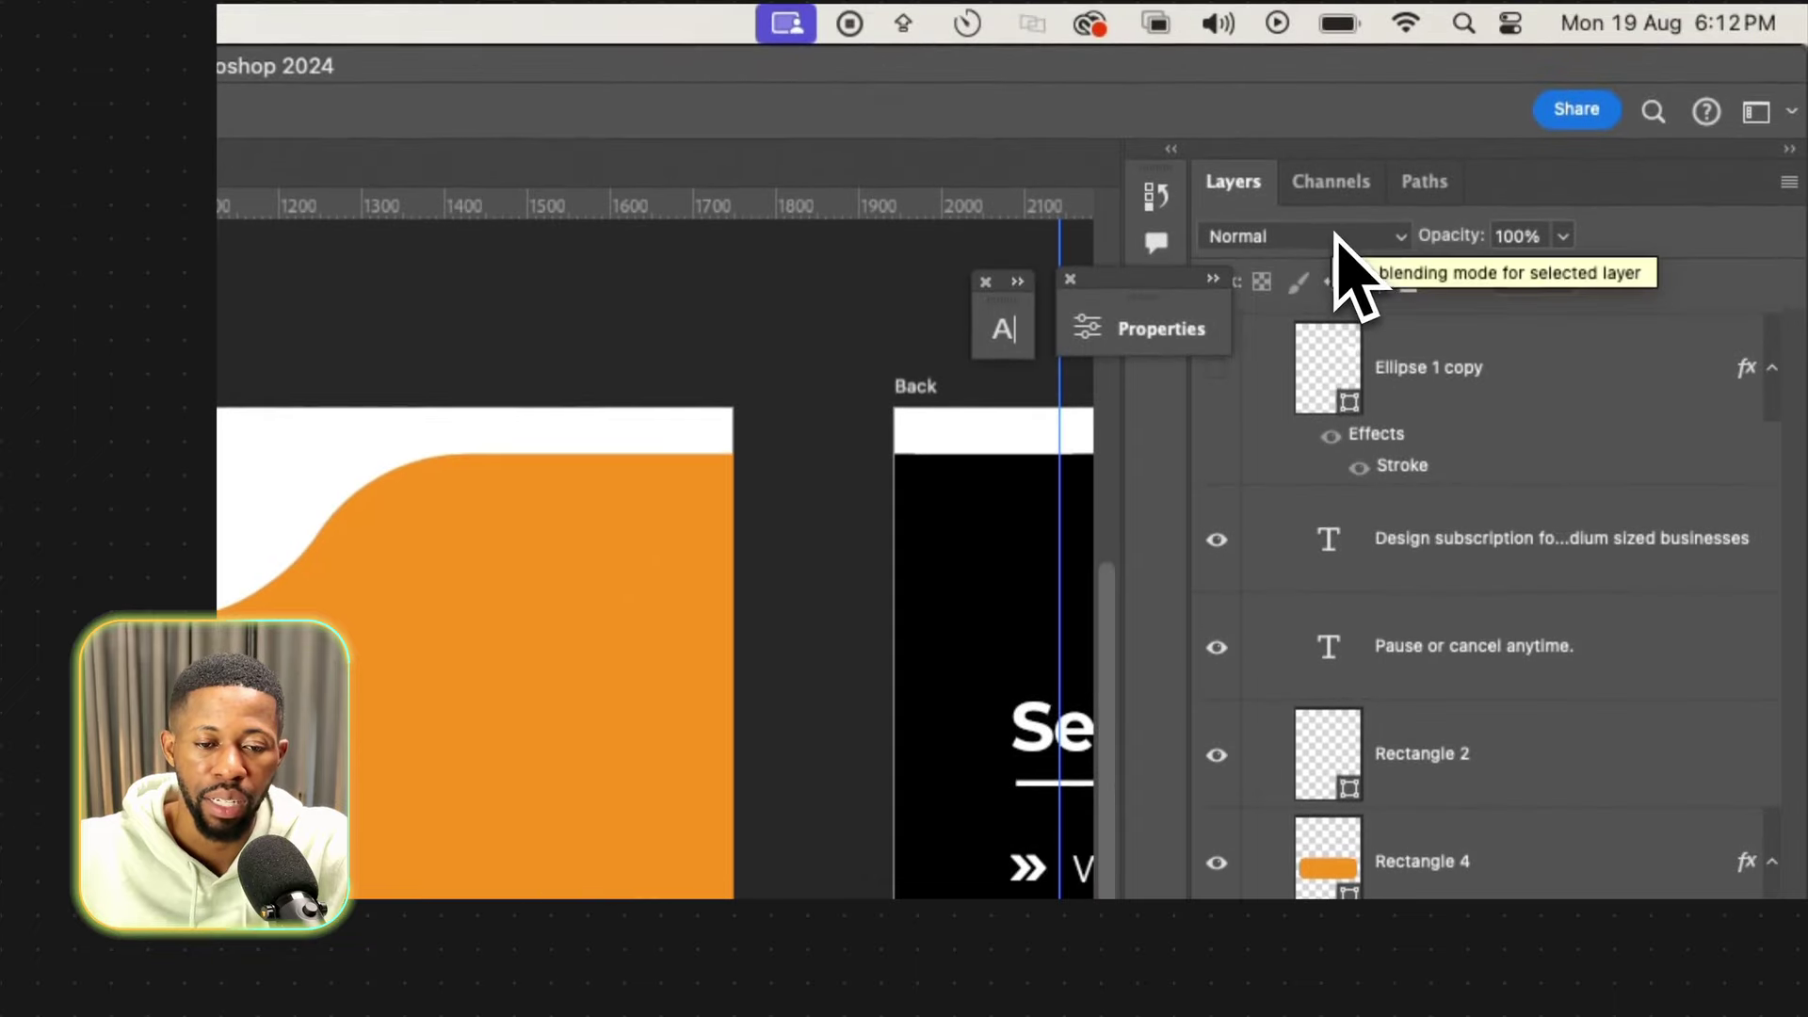
Try the Dissolve and Color Dodge blend modes on the orange Rectangle 1 copy.
left_click(1337, 237)
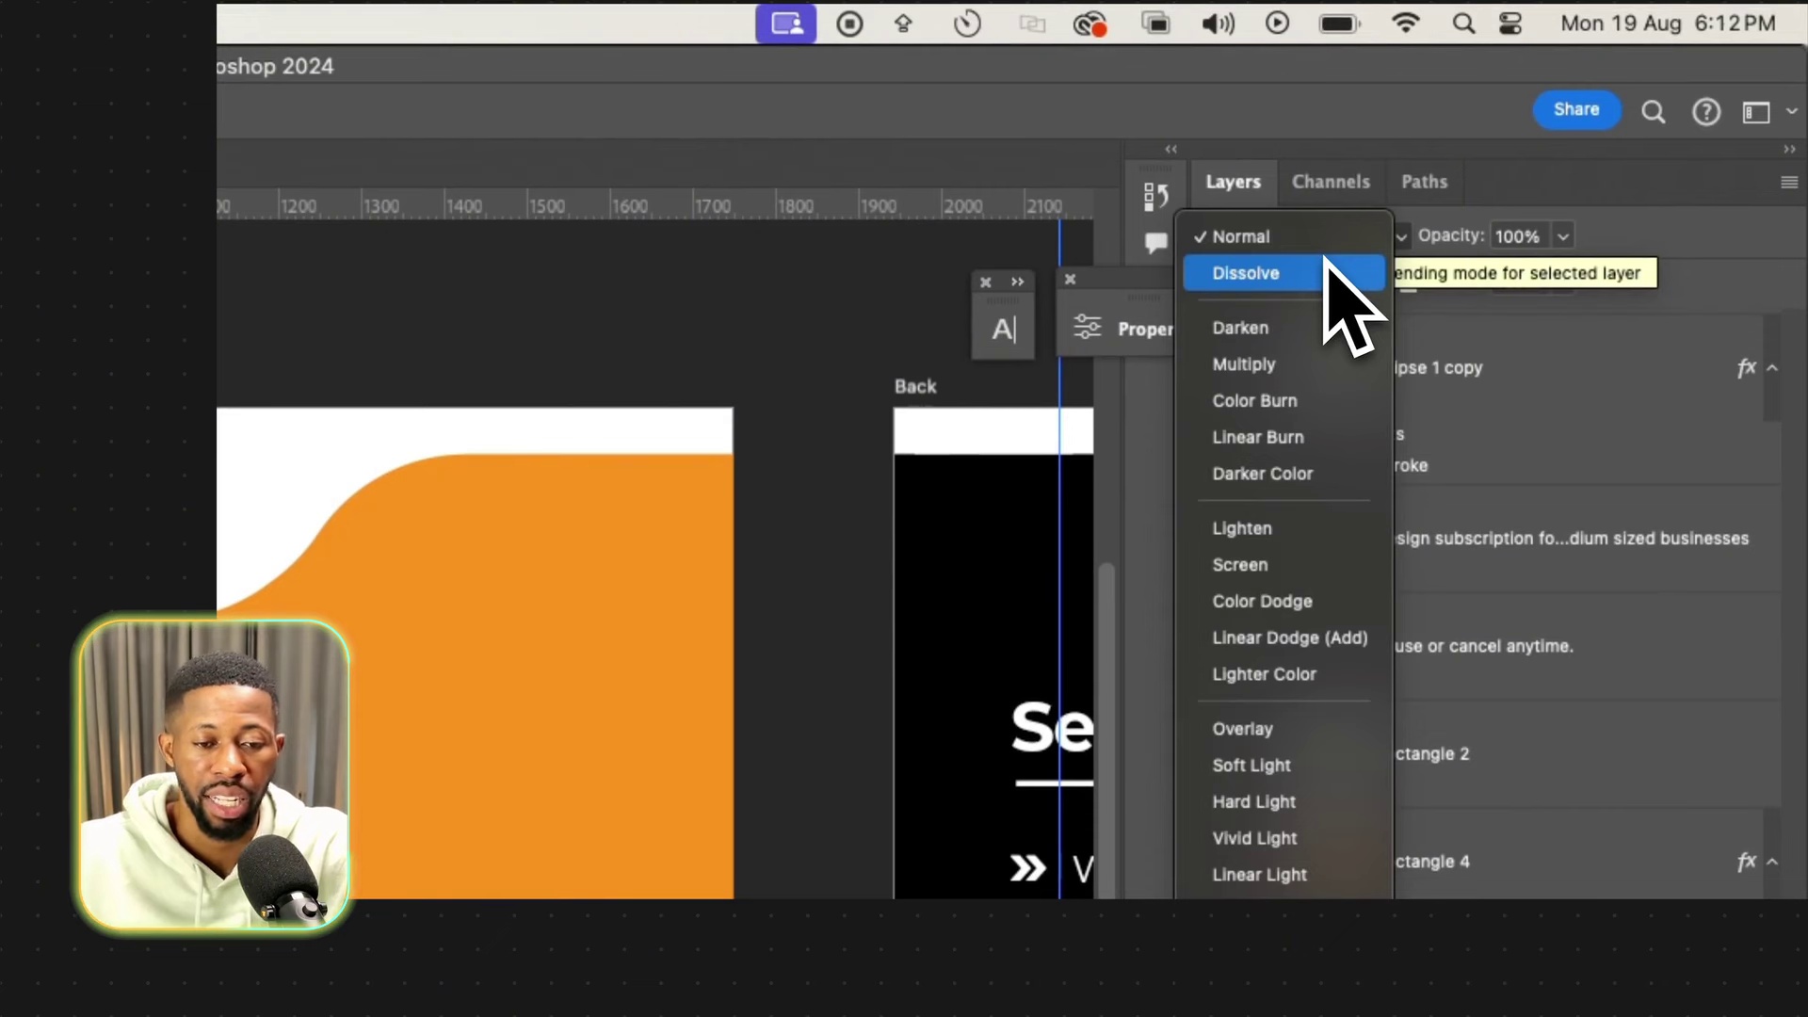
left_click(1348, 273)
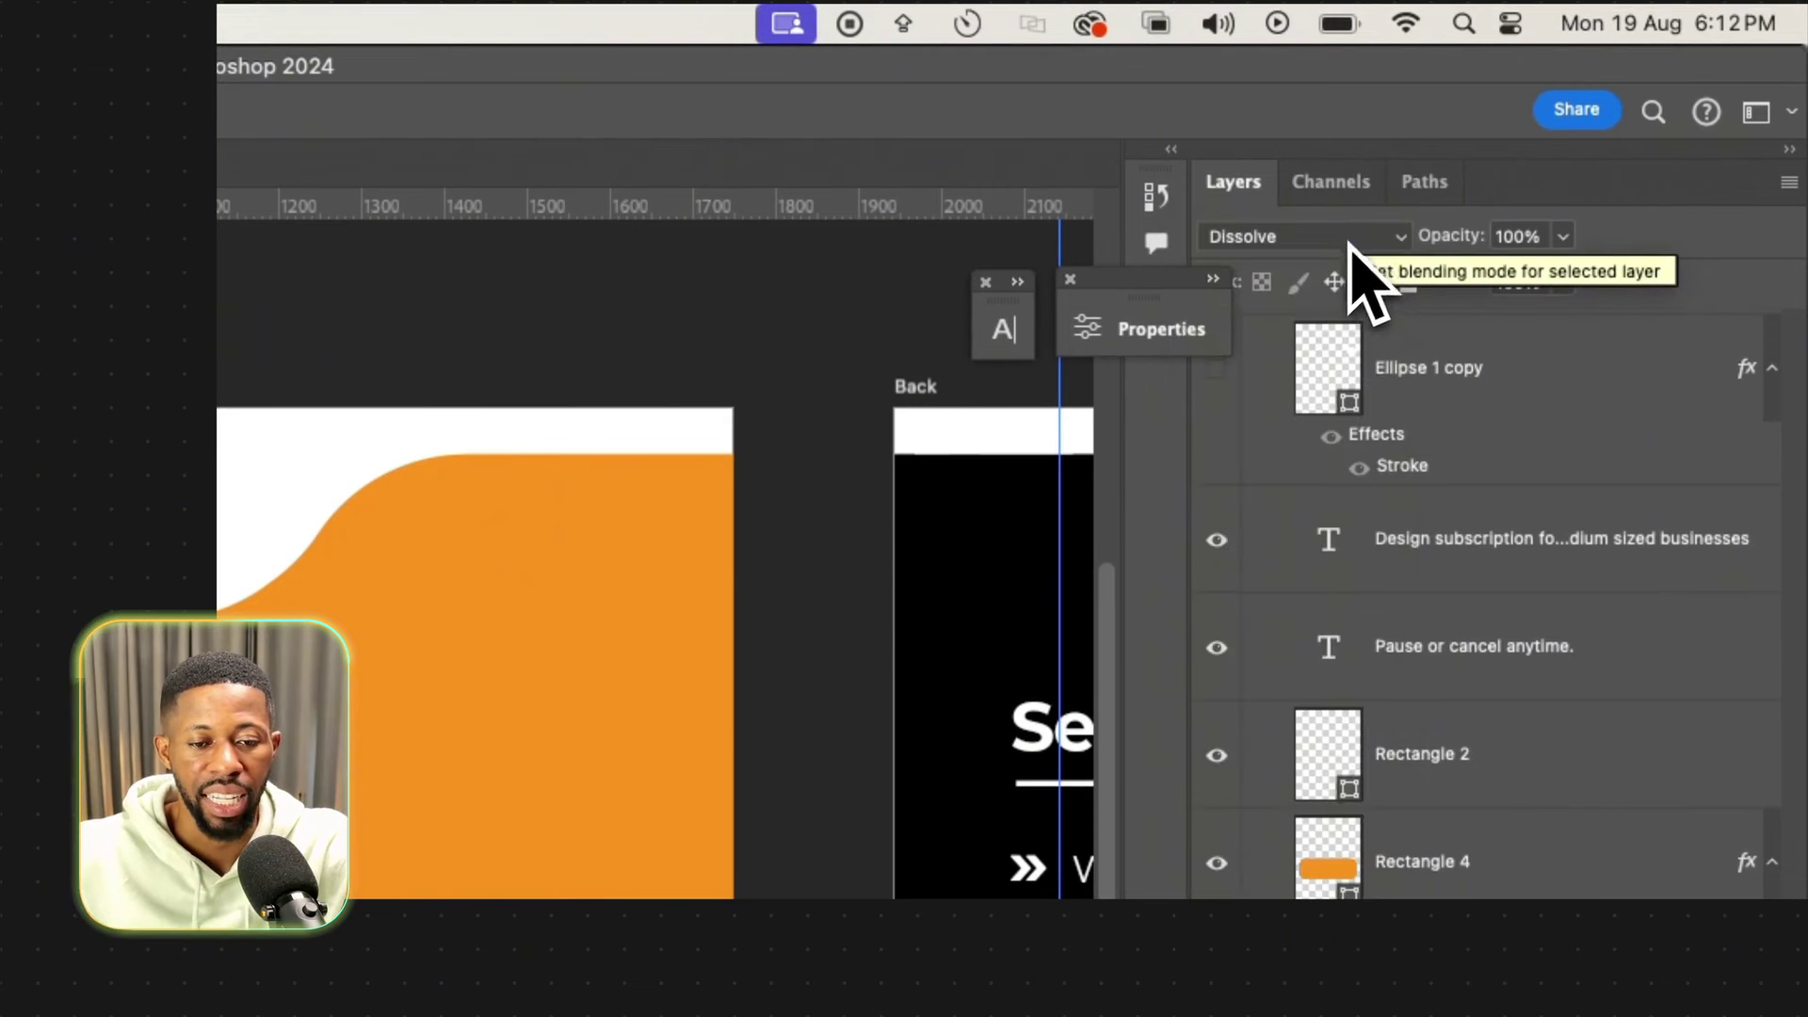
left_click(1349, 243)
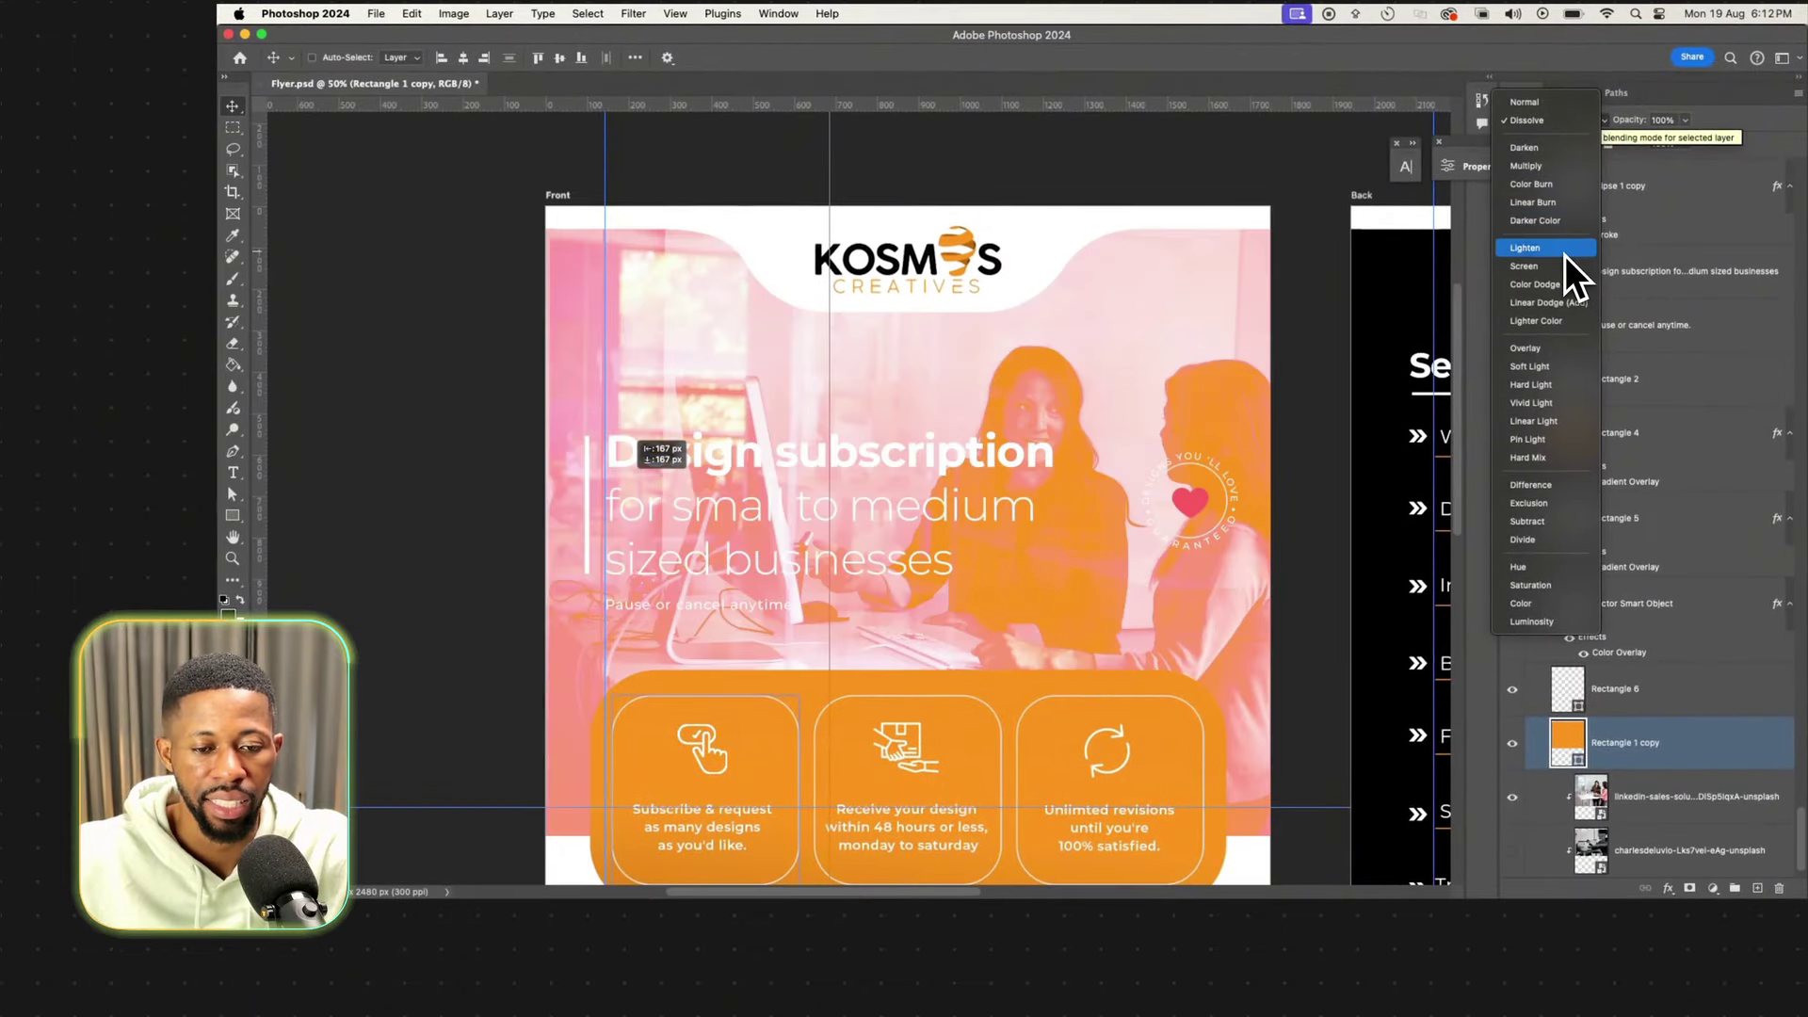
left_click(1564, 282)
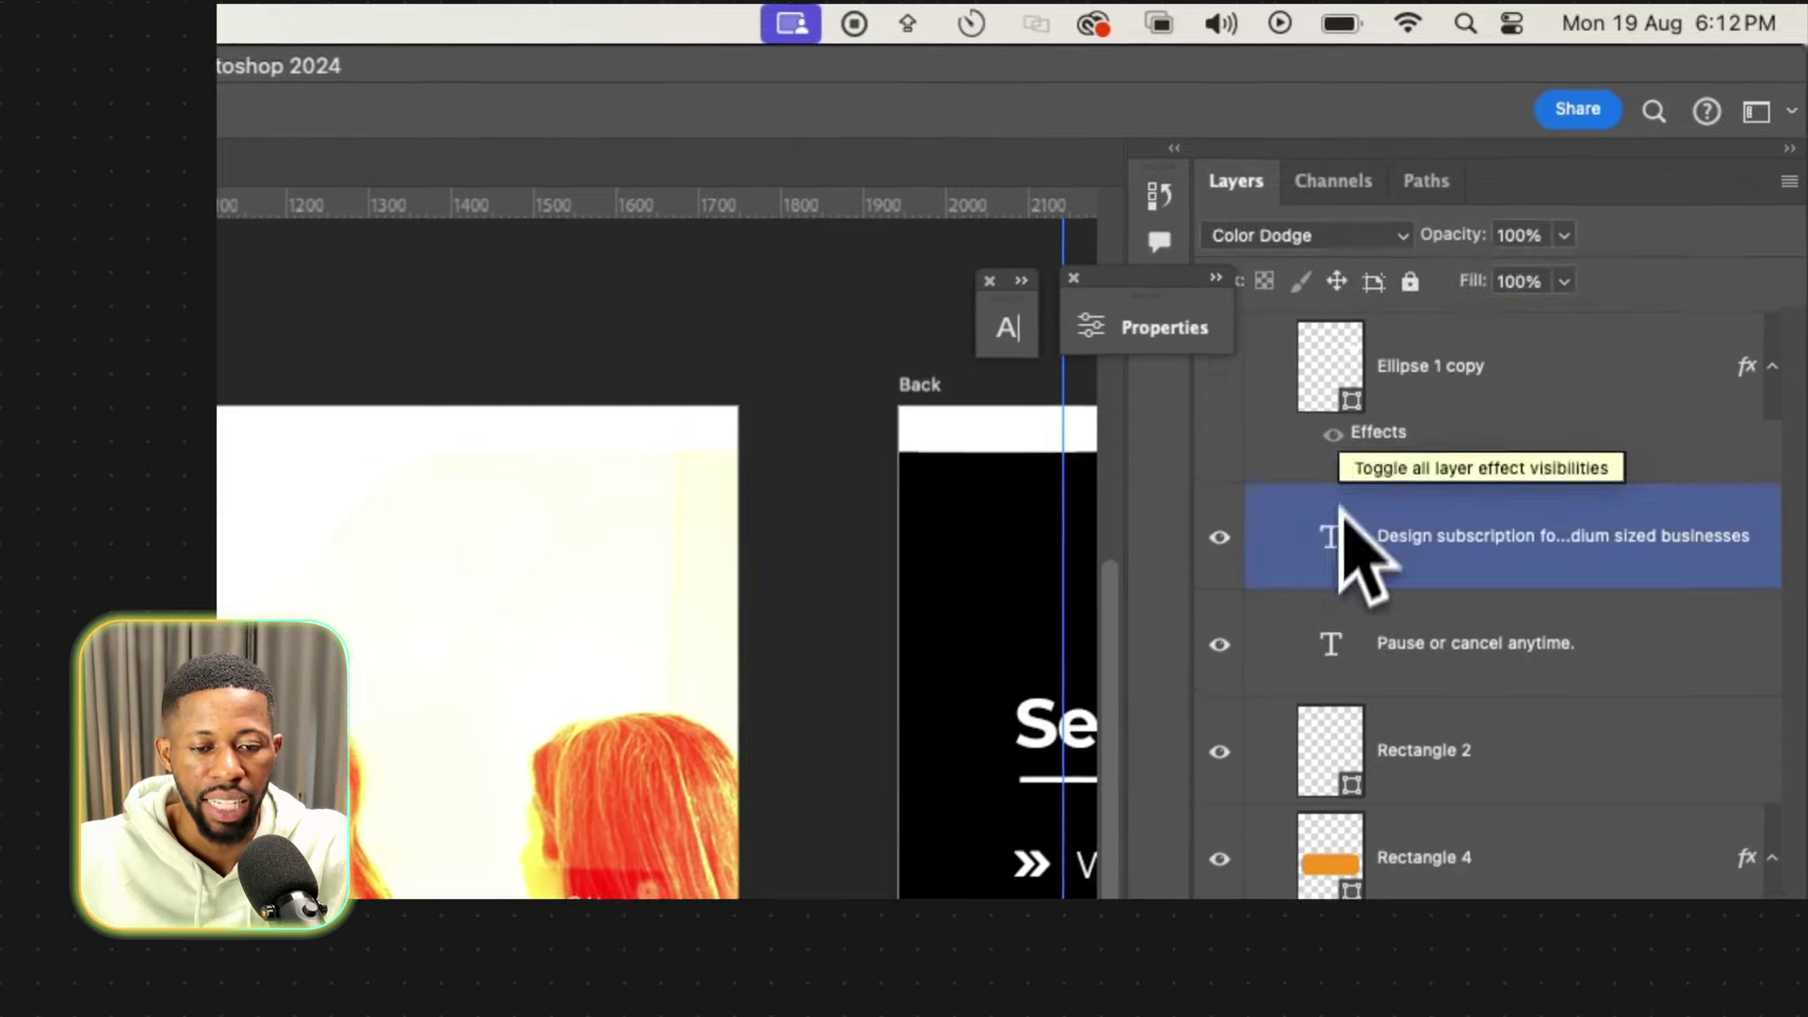
Try Overlay and Vivid Light on the orange Rectangle 1 copy, and set its blend mode to Multiply.
left_click(1565, 126)
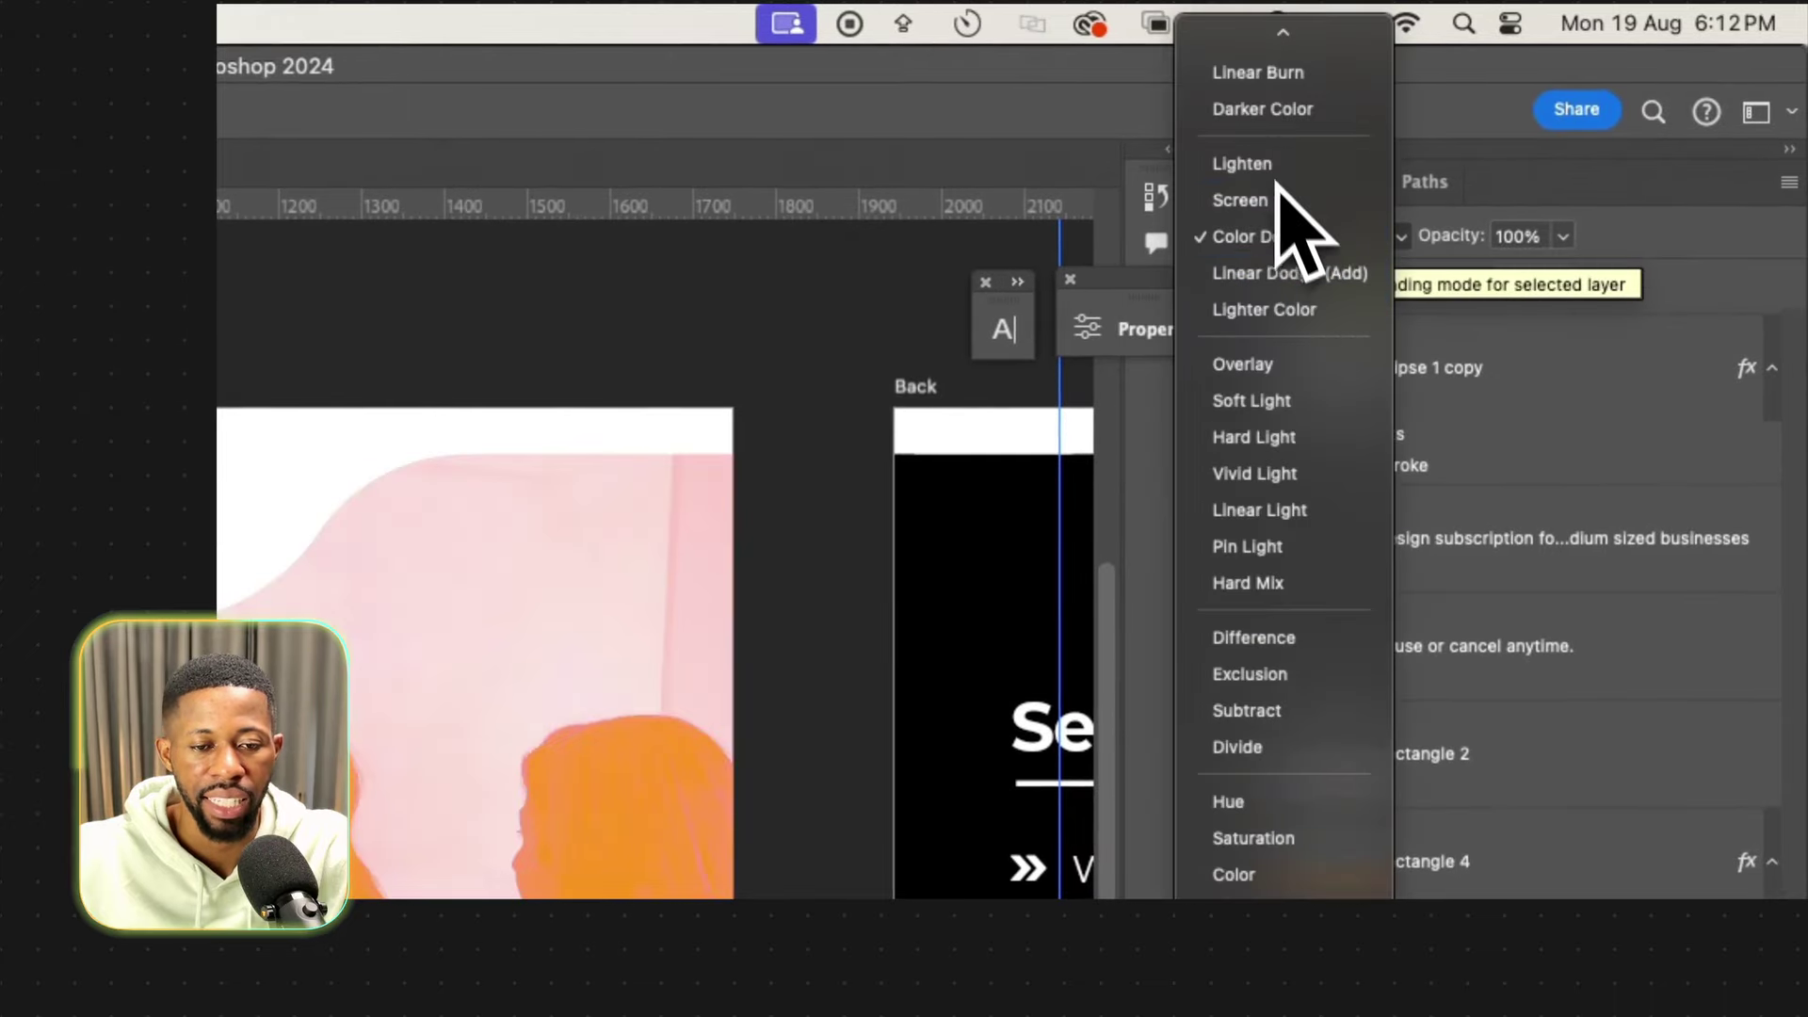
left_click(1286, 373)
left_click(1304, 236)
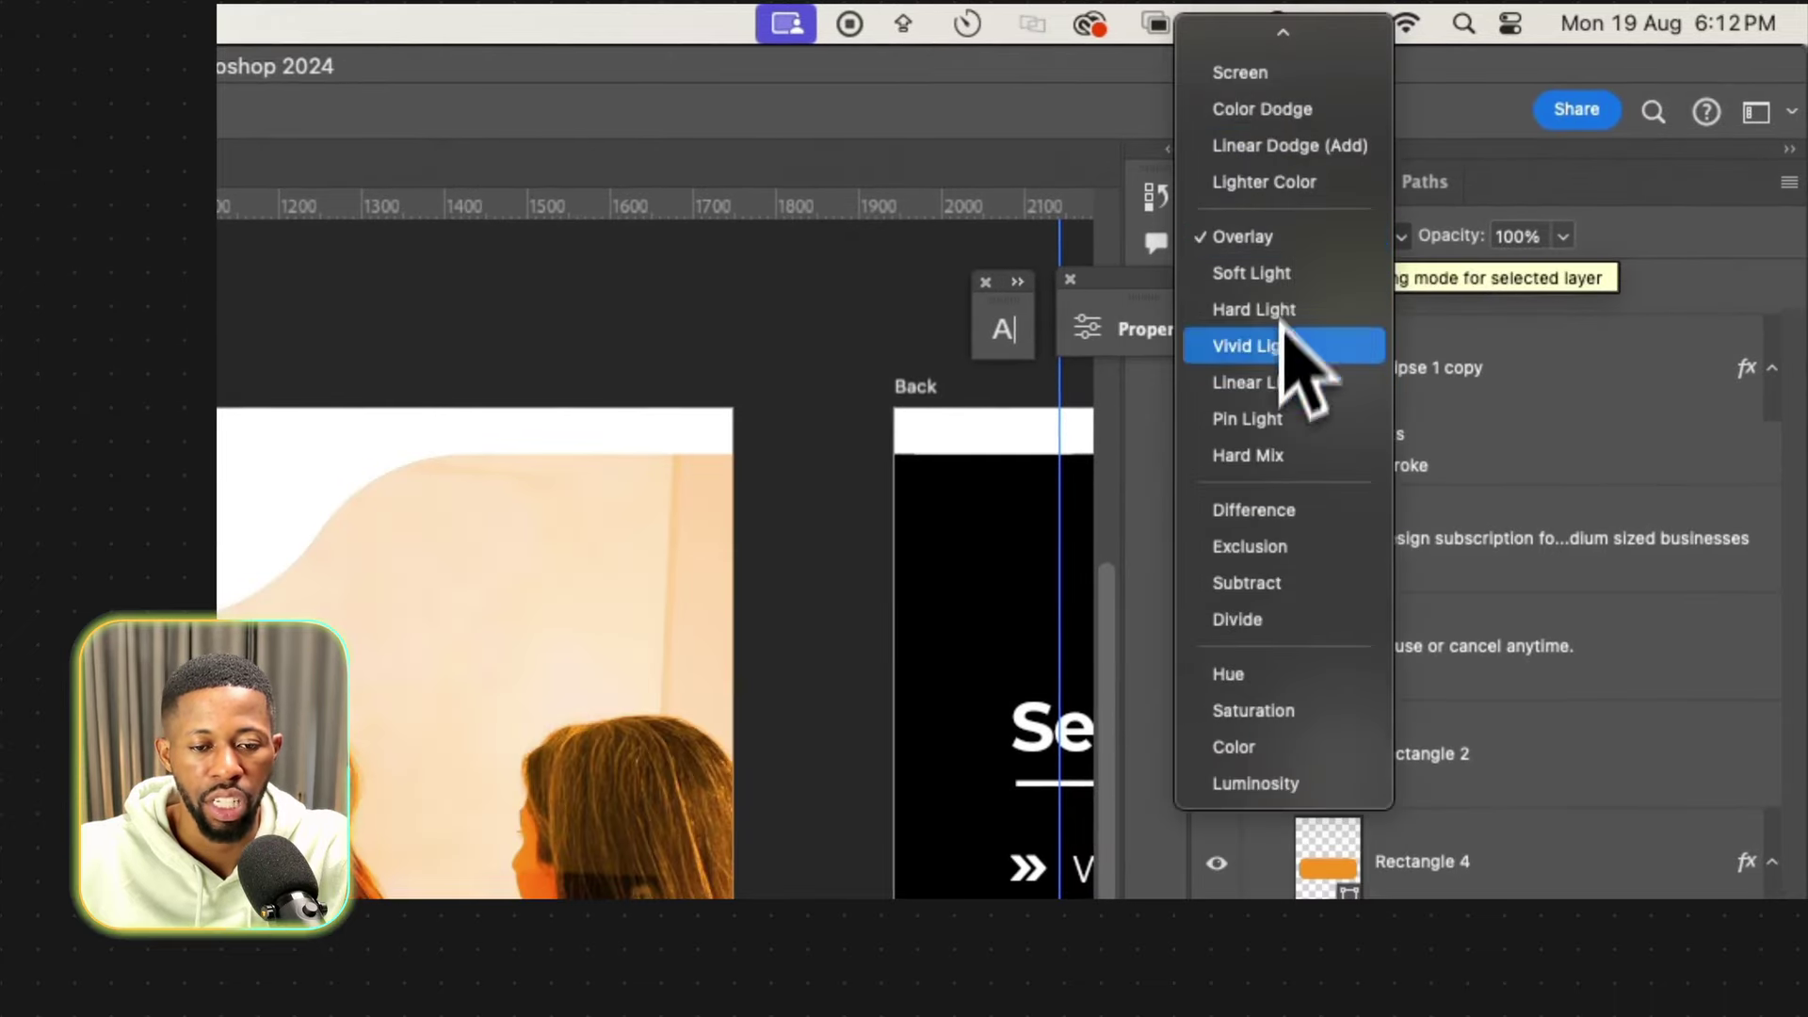
left_click(1281, 348)
left_click(1313, 236)
left_click(1322, 223)
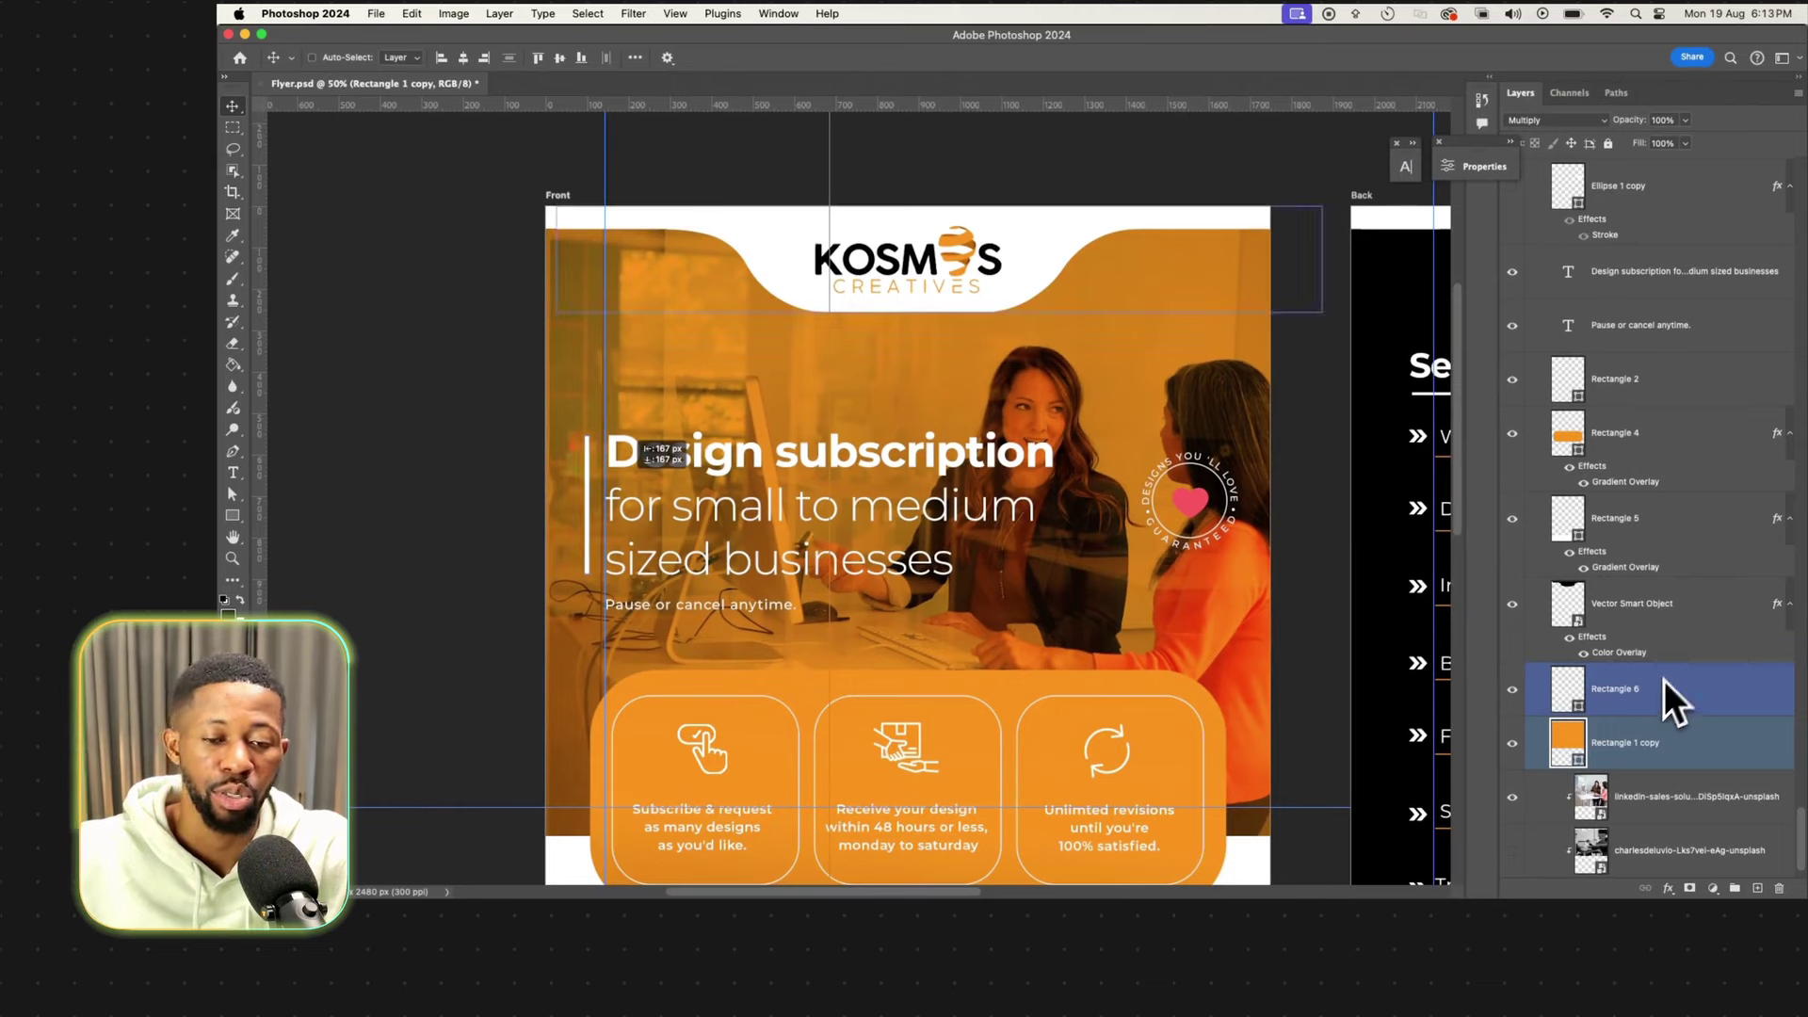
Open both photo smart objects, unlock the charlesdeluvio image's background, and copy that photo into the linkedin-sales-solutions image.
left_click(1627, 798)
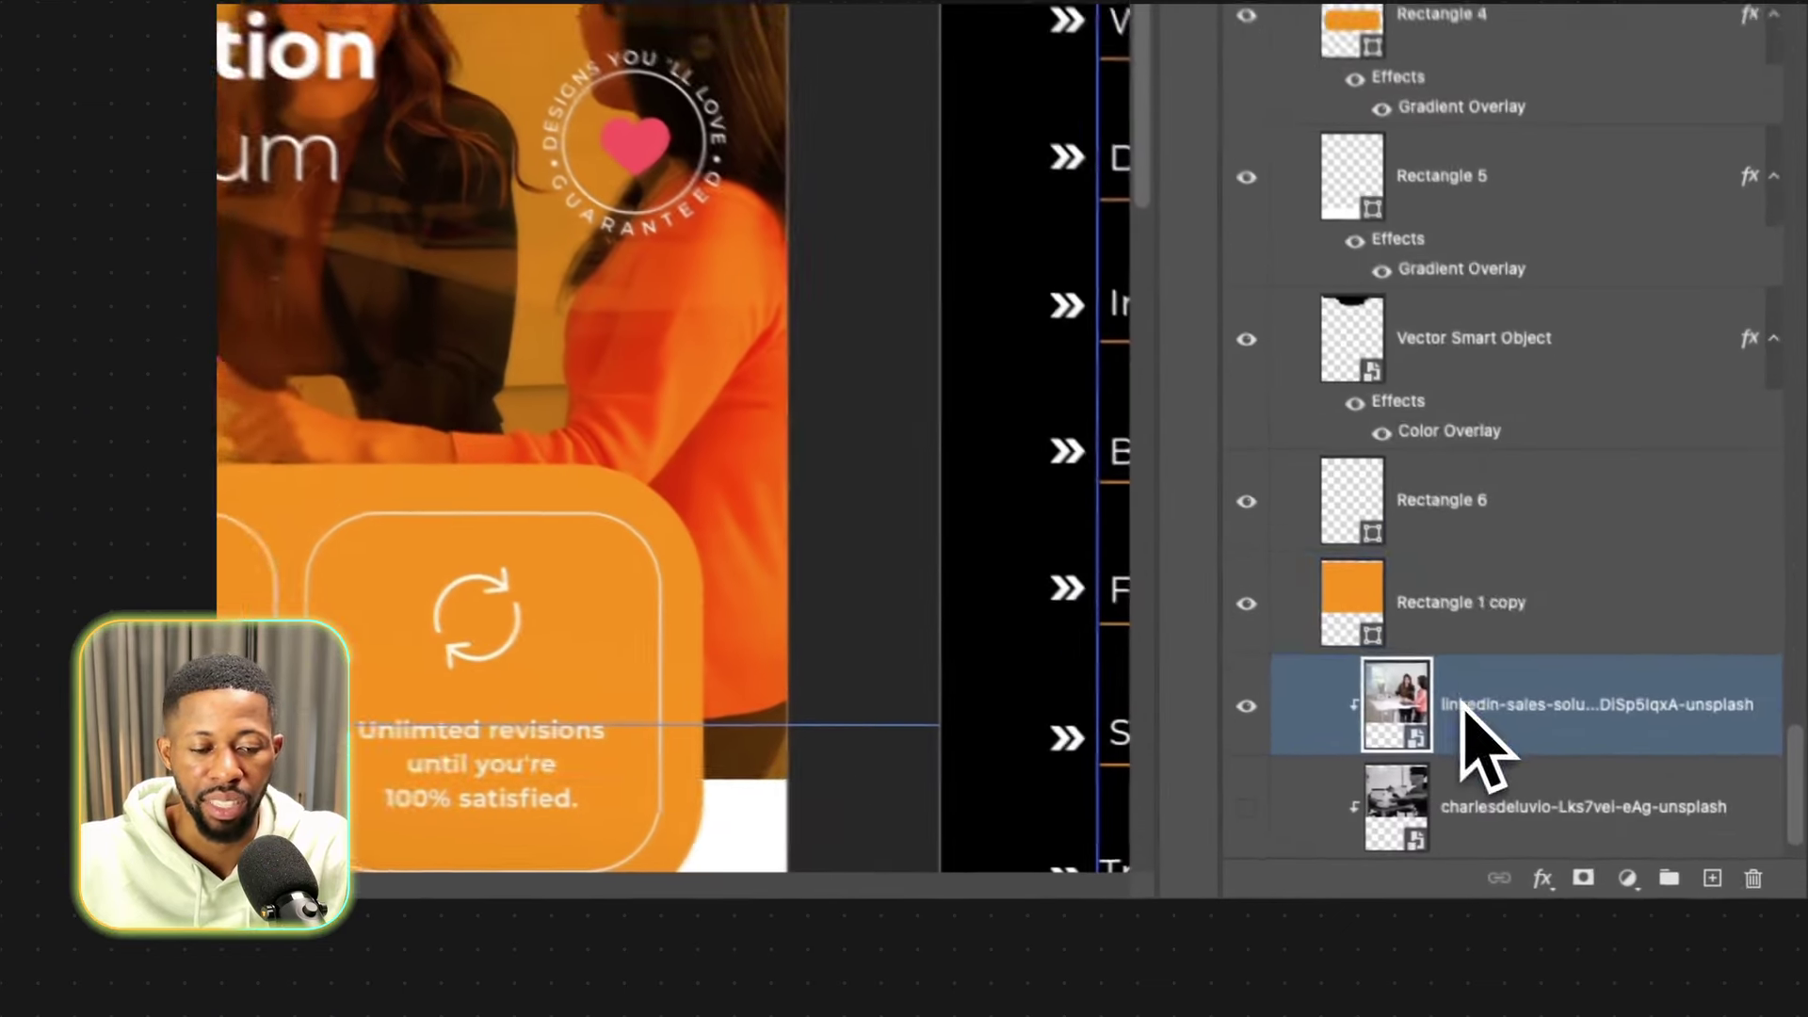
left_click(1463, 584)
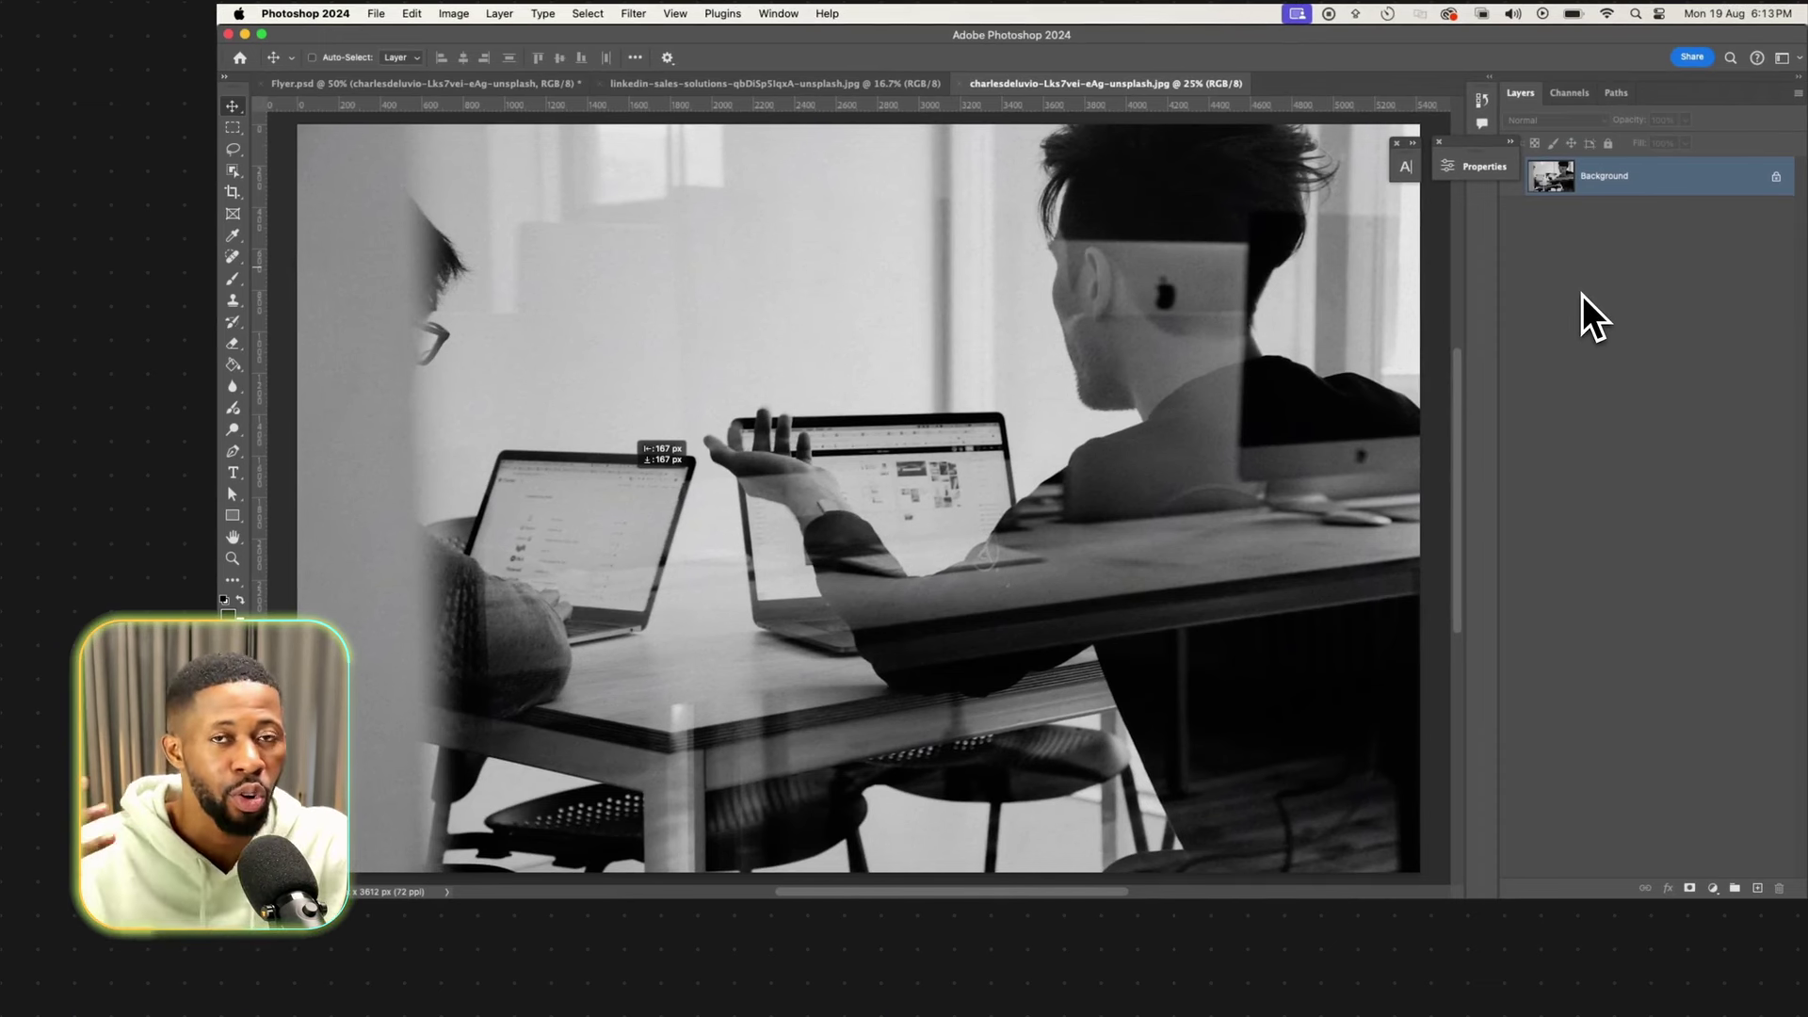
left_click(1776, 176)
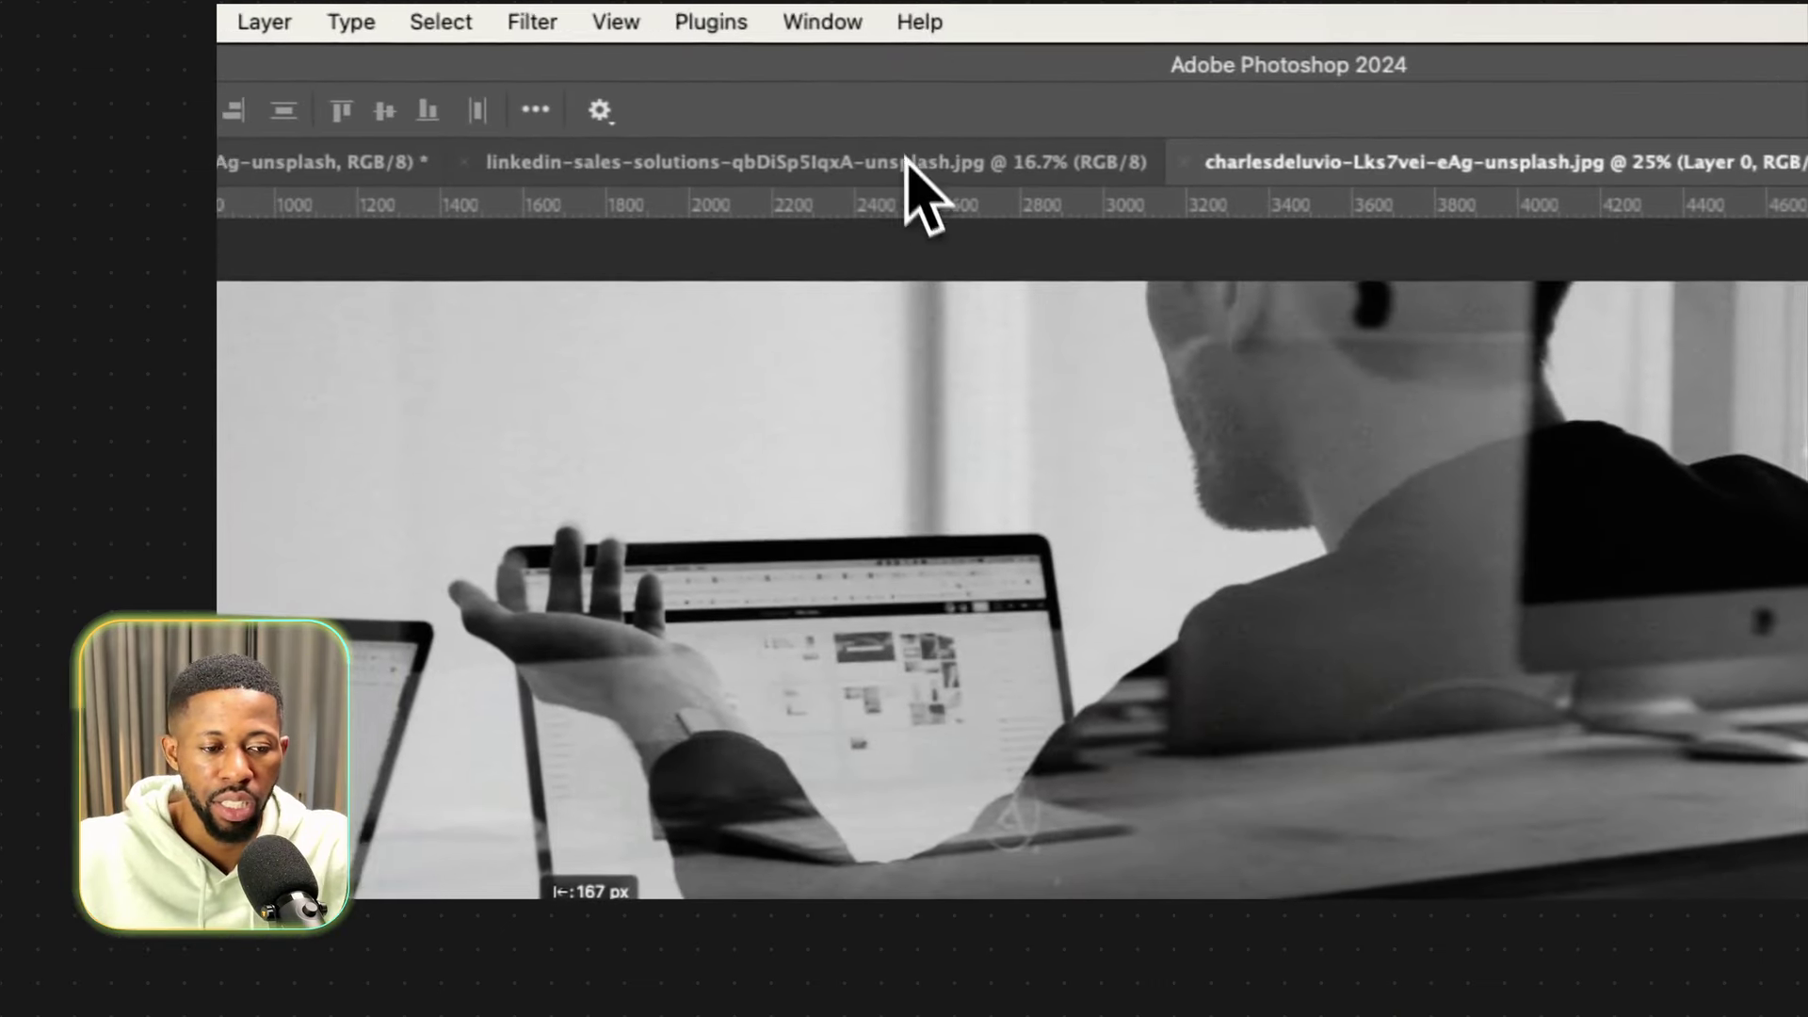
left_click(820, 84)
left_click_drag(919, 171, 850, 567)
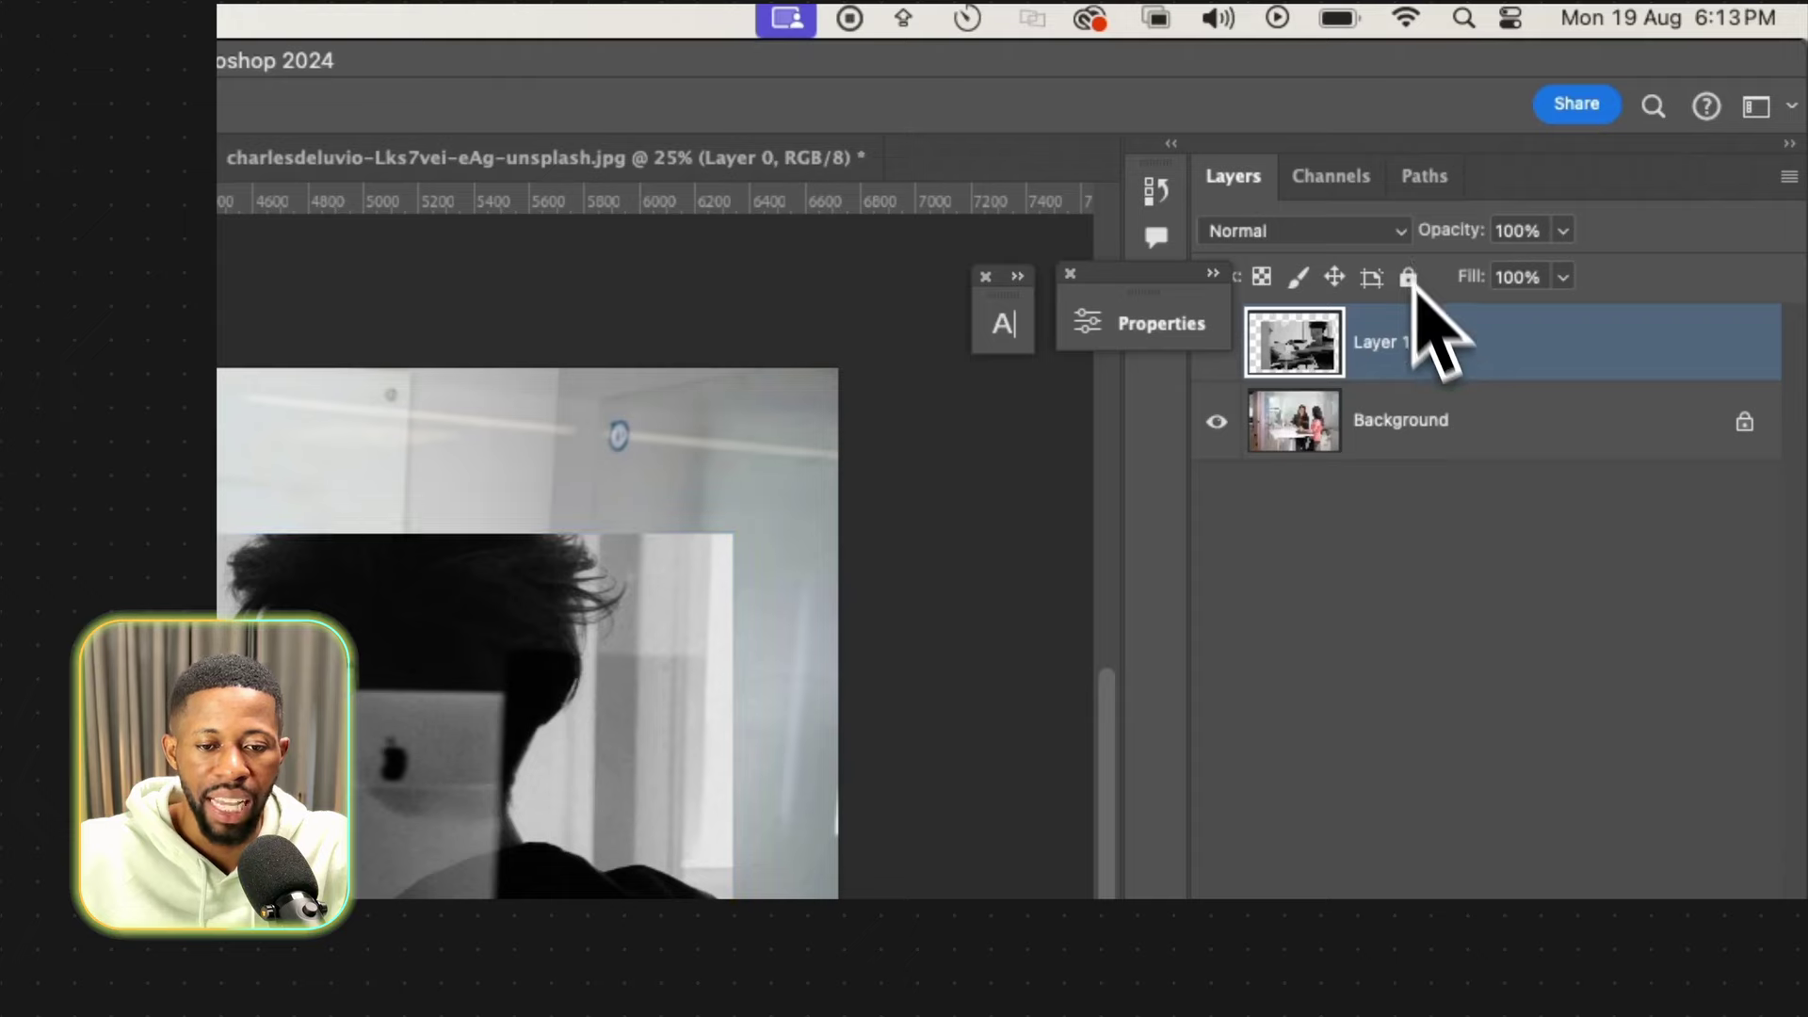
Blend the copied black-and-white photo layer using Soft Light at 90% opacity and 45% fill.
left_click(1382, 226)
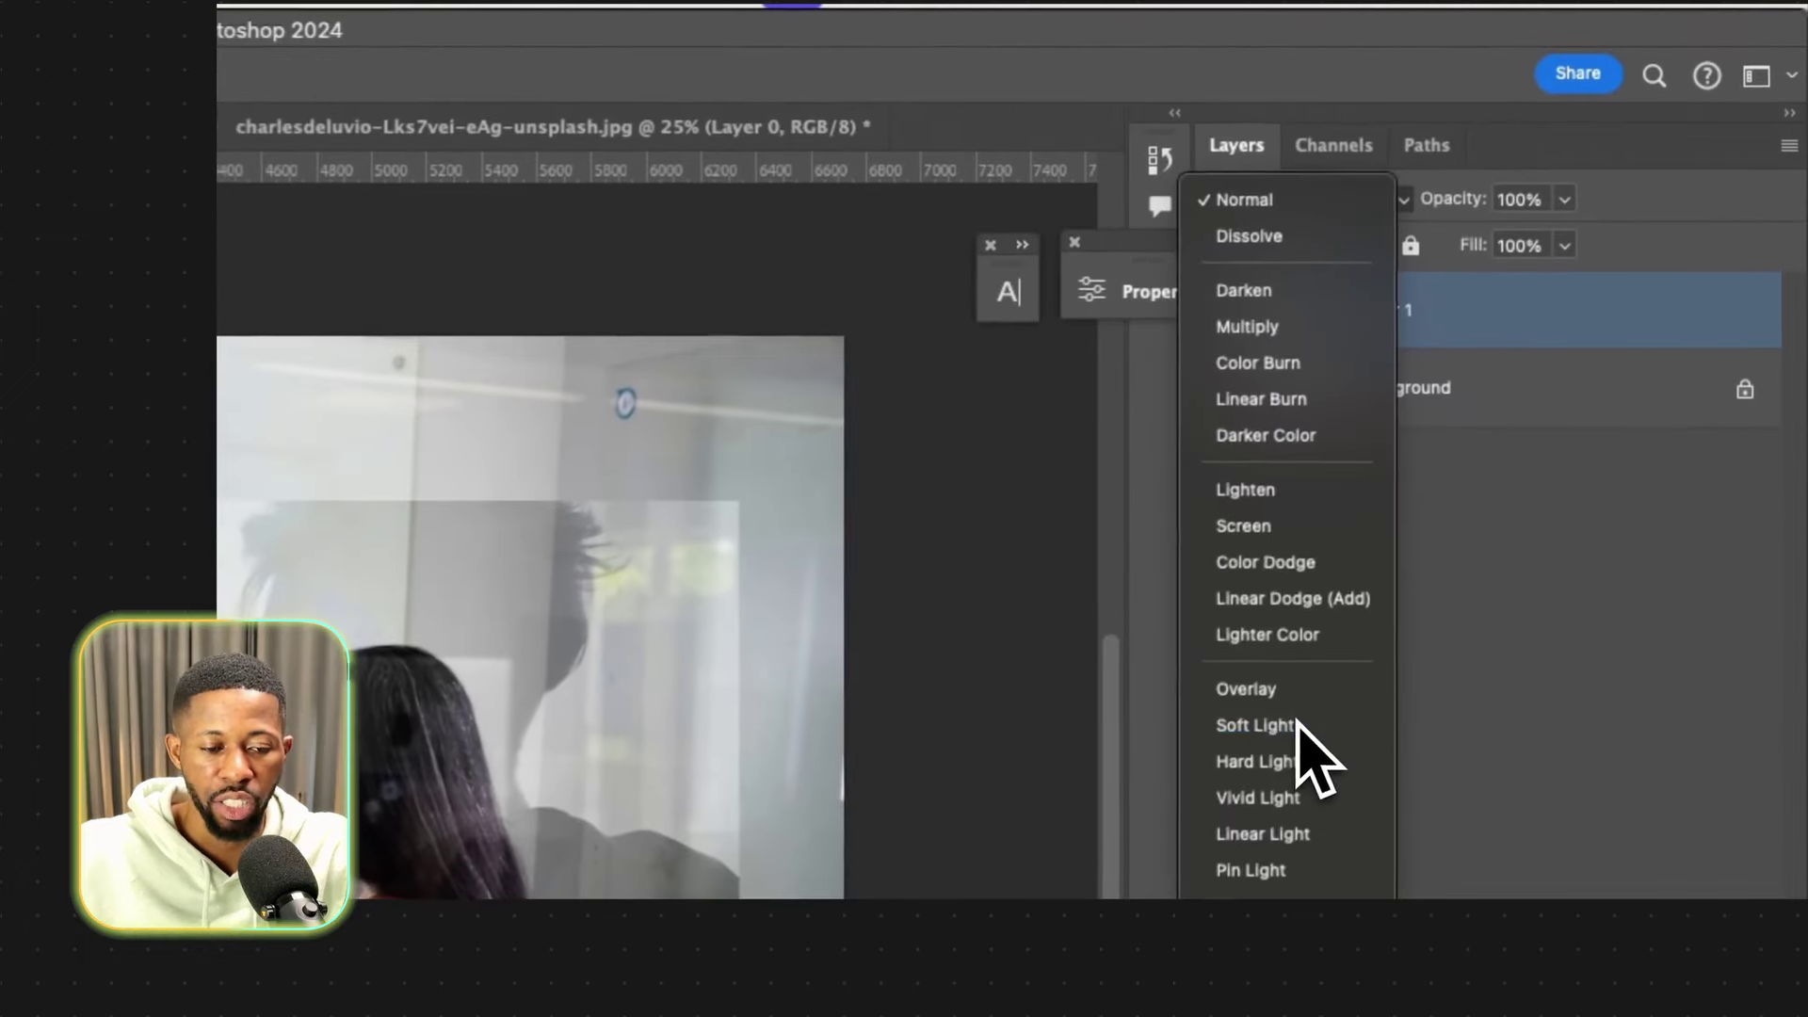
left_click(1537, 402)
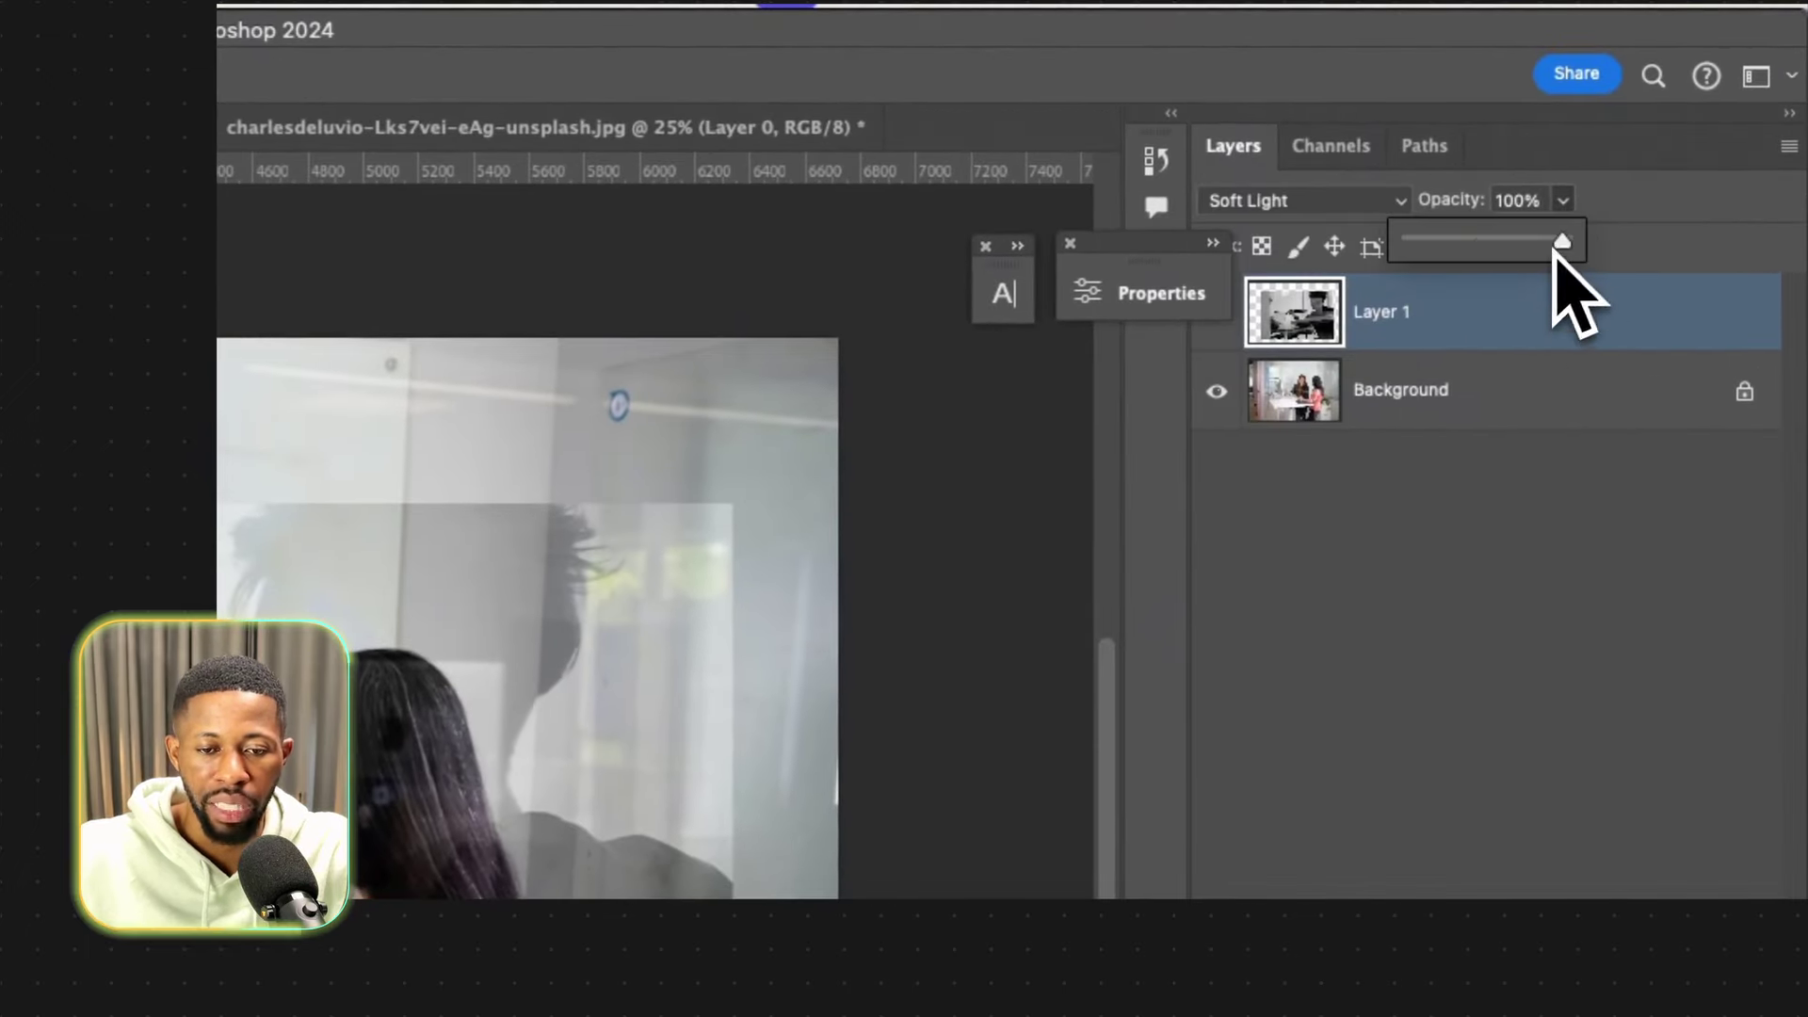
left_click_drag(1484, 247, 1708, 235)
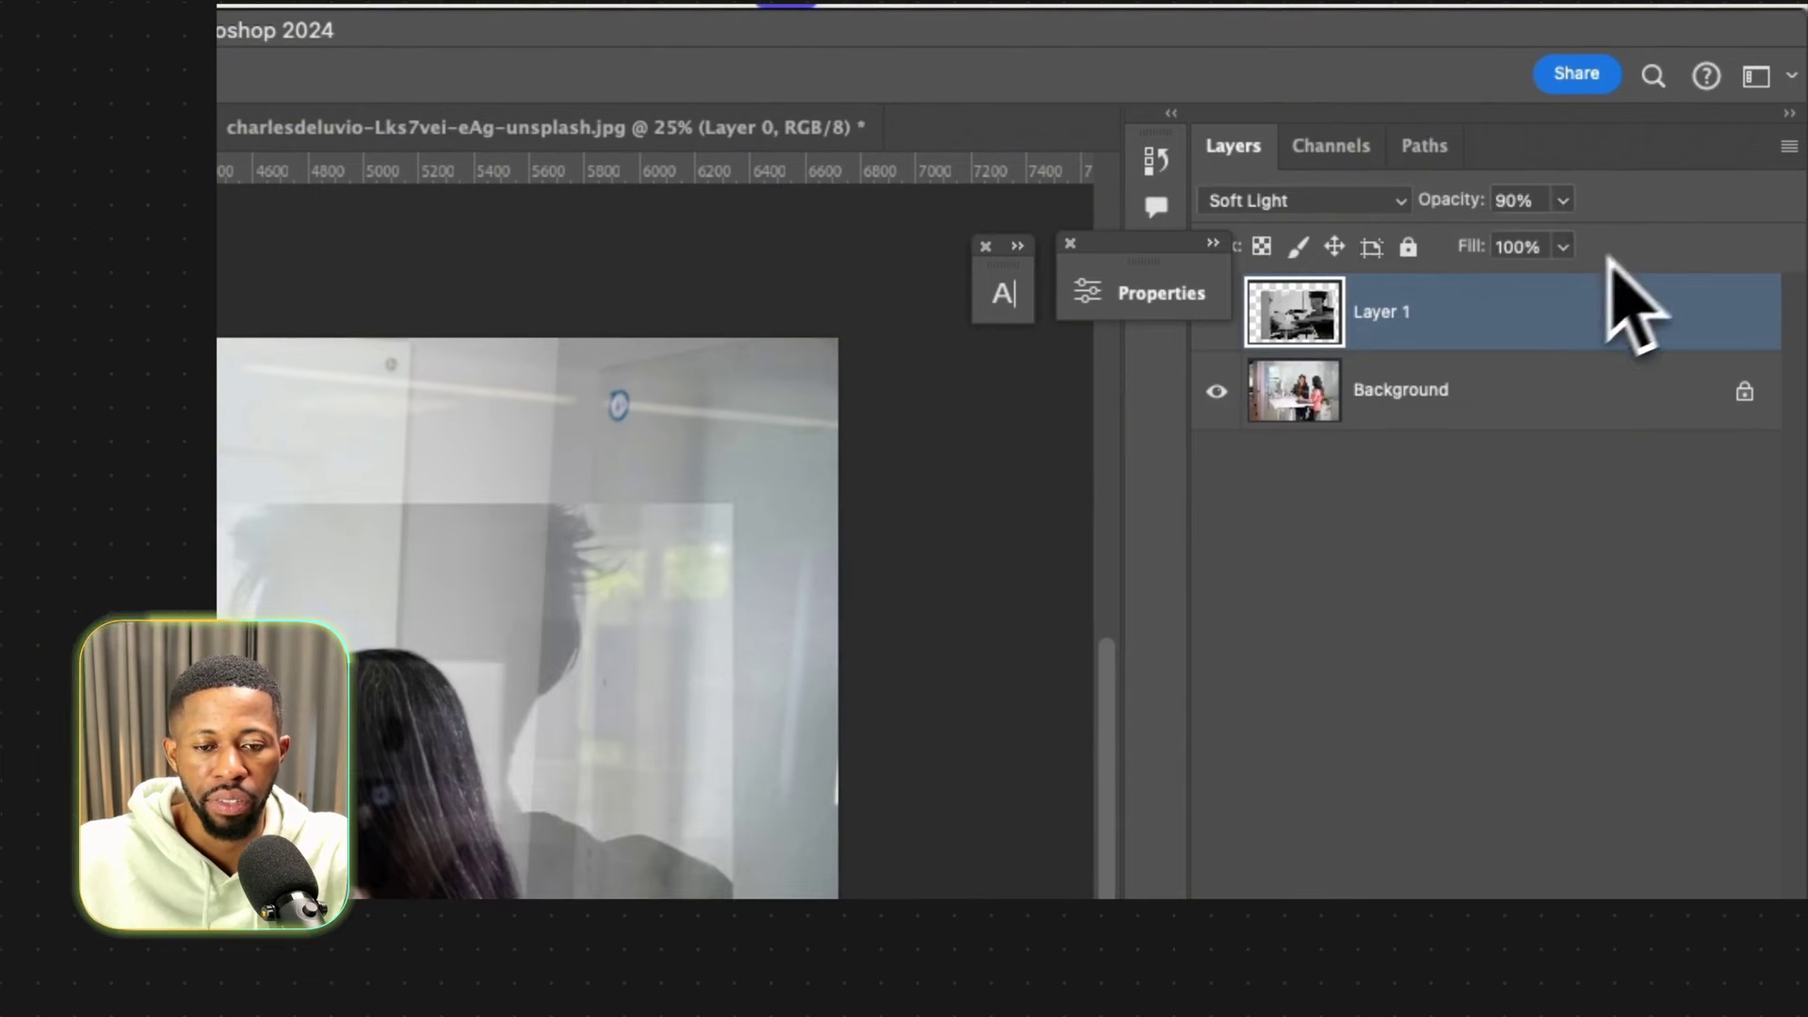
left_click_drag(1537, 287, 1485, 285)
Move the blended photo layer to the image's upper-right corner and scale it up to cover the whole canvas.
left_click_drag(463, 667, 566, 500)
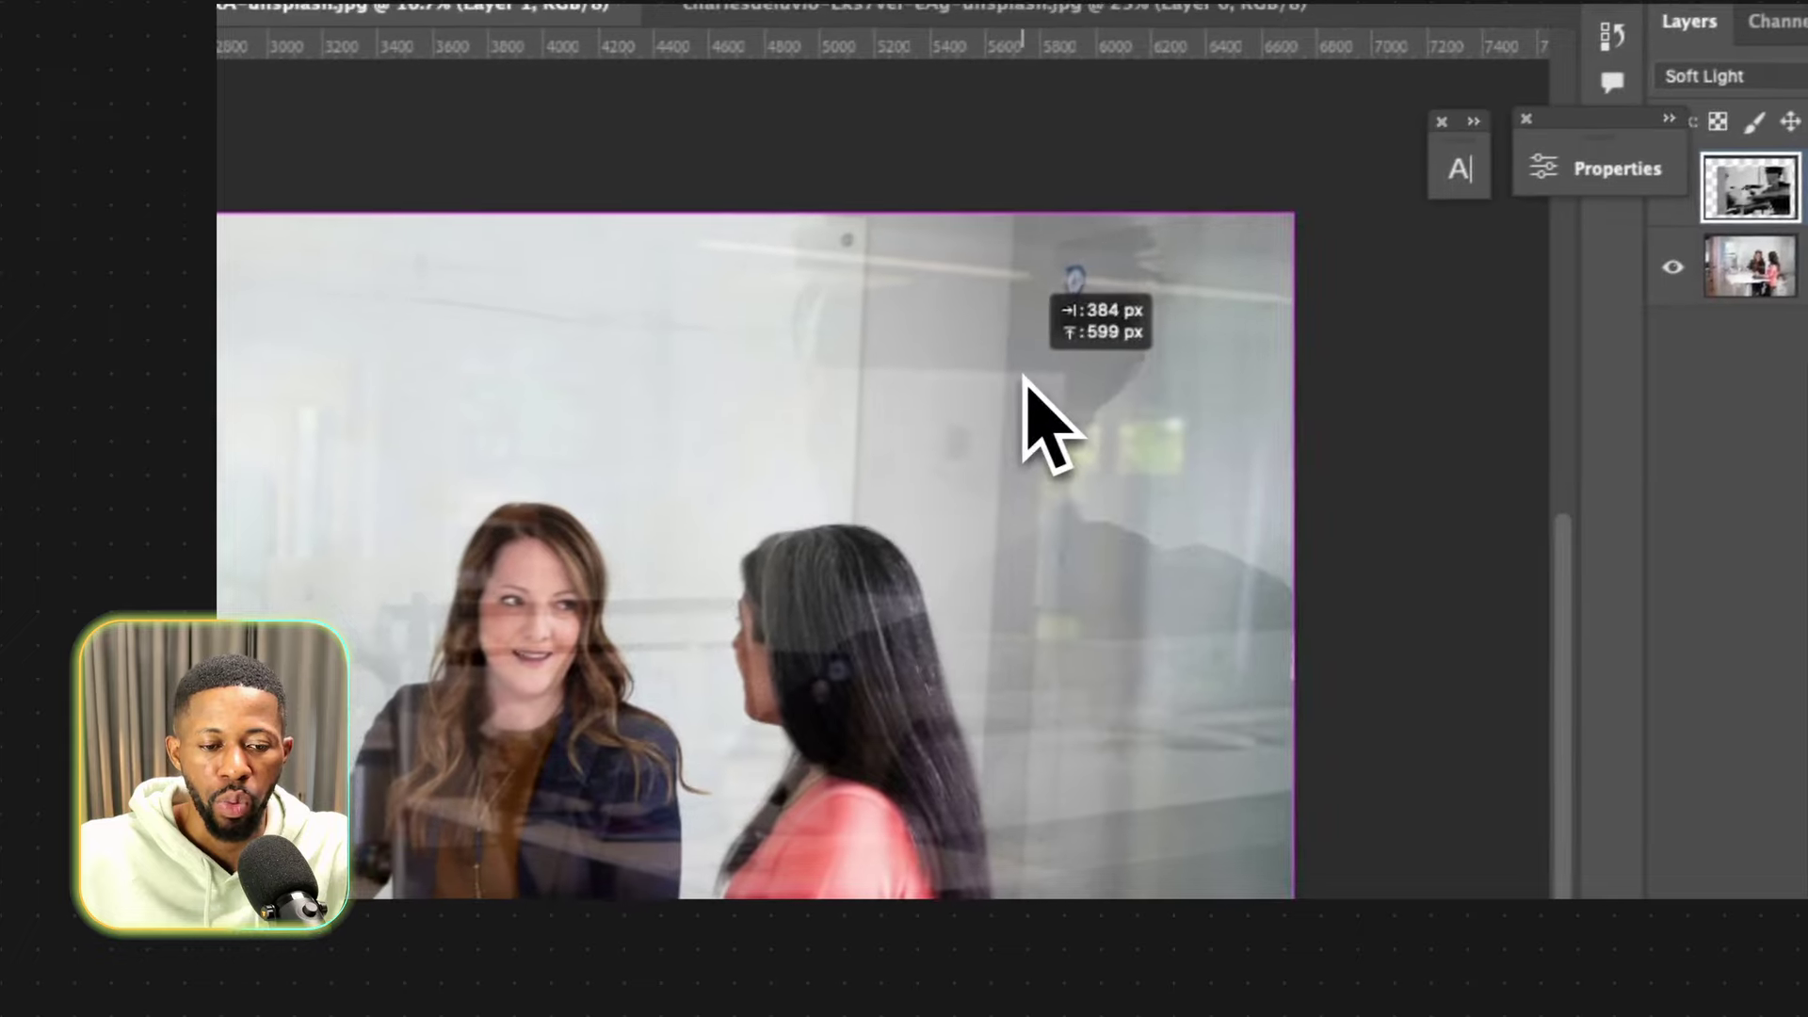
key("super+t")
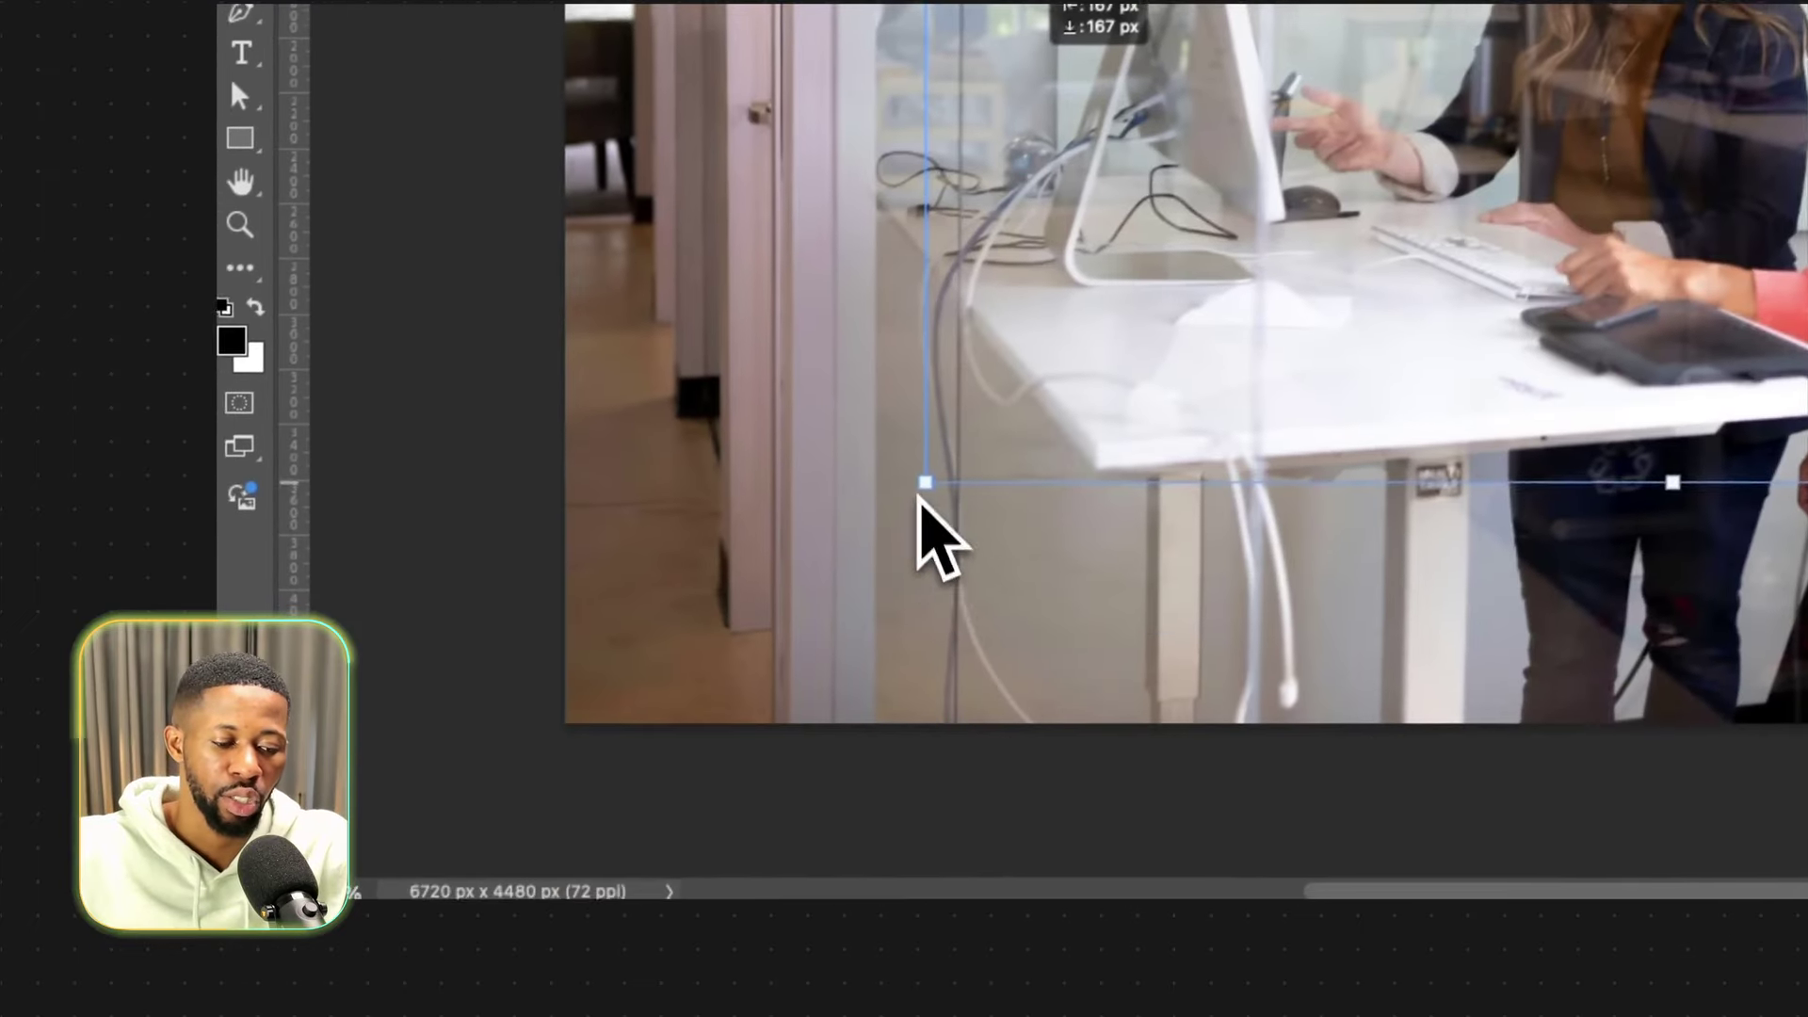
left_click_drag(920, 492, 570, 796)
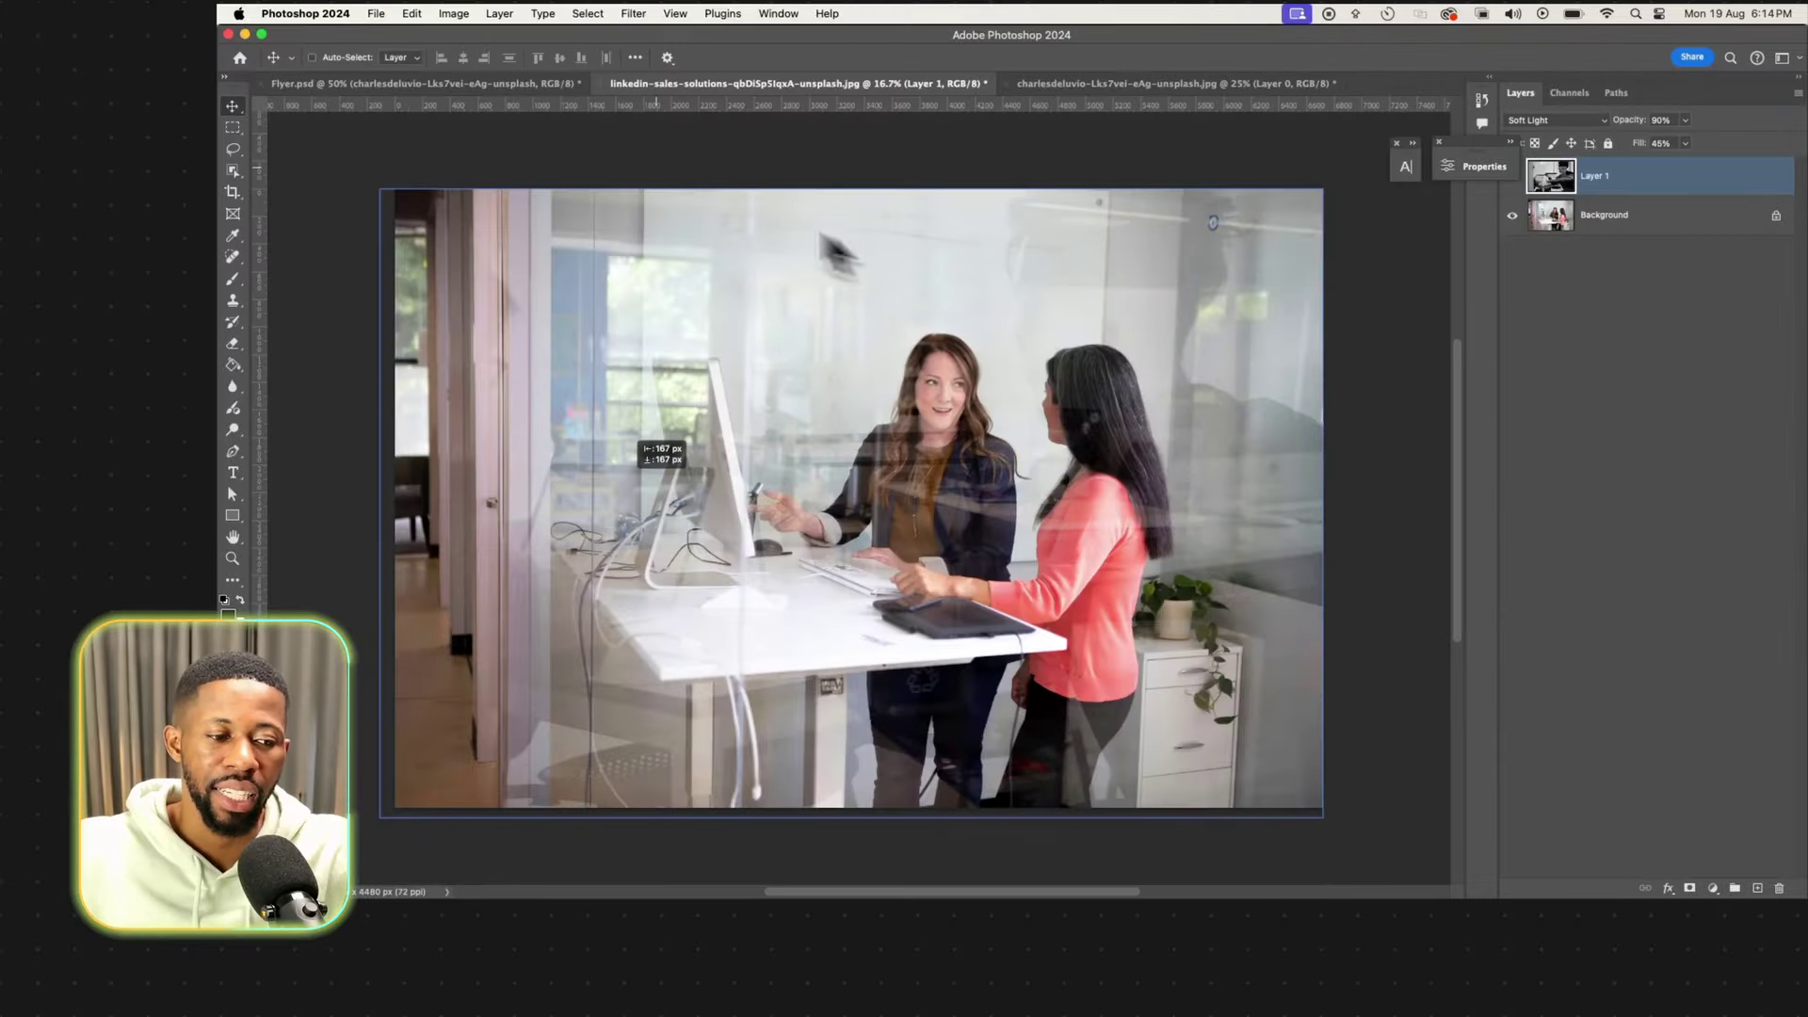
Return to Flyer.psd and draw a black rectangle about 356 by 155 px below the logo on the front artboard.
left_click(435, 85)
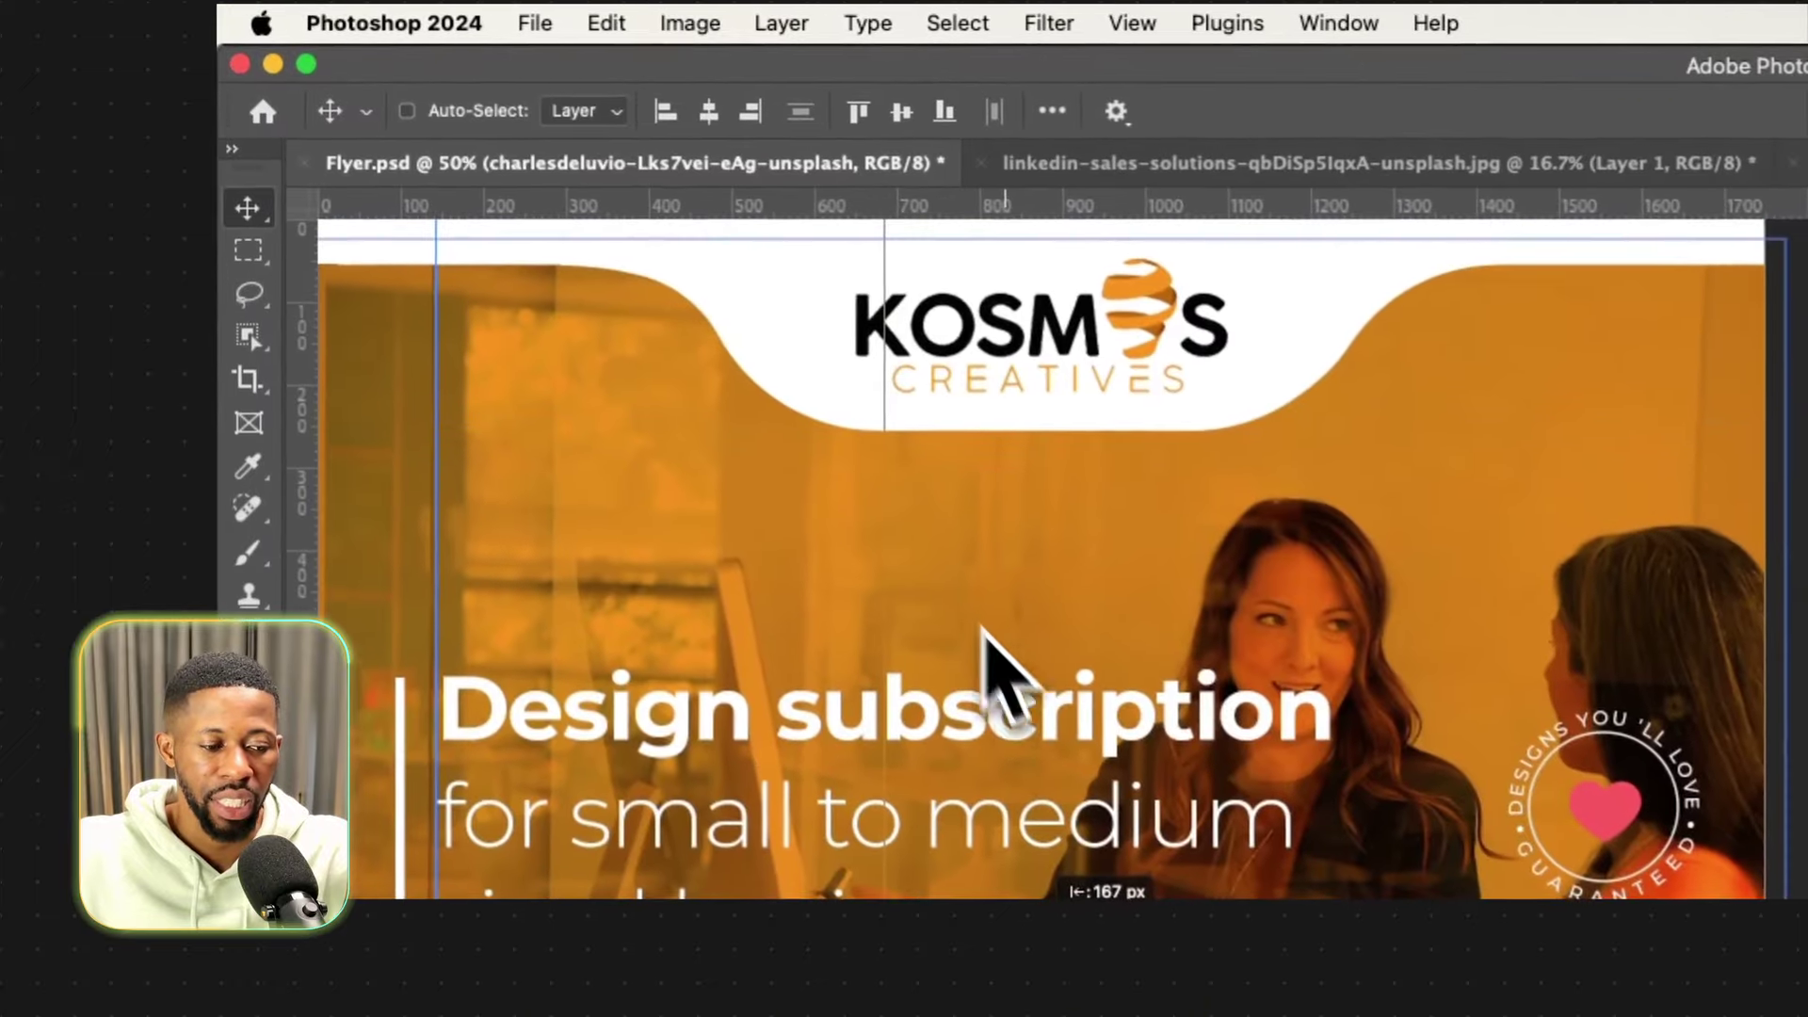
scroll(883, 569, "left", 5)
scroll(883, 569, "right", 3)
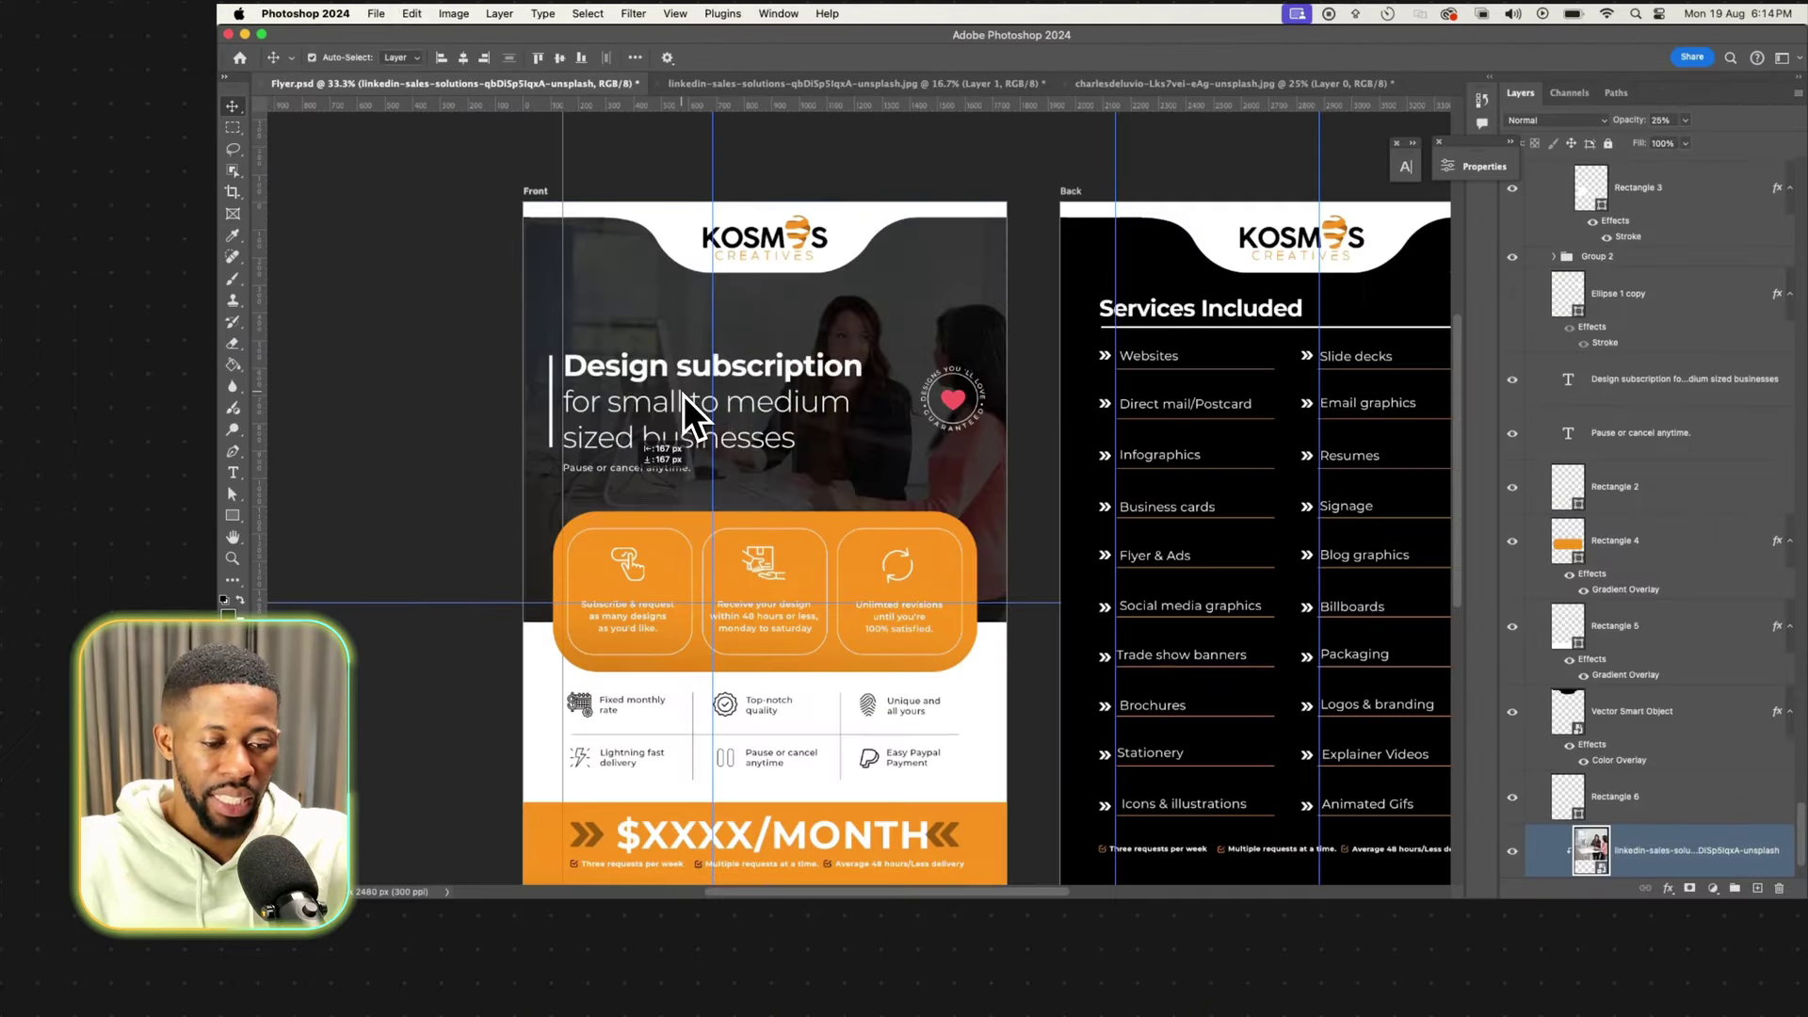
scroll(720, 407, "down", 3)
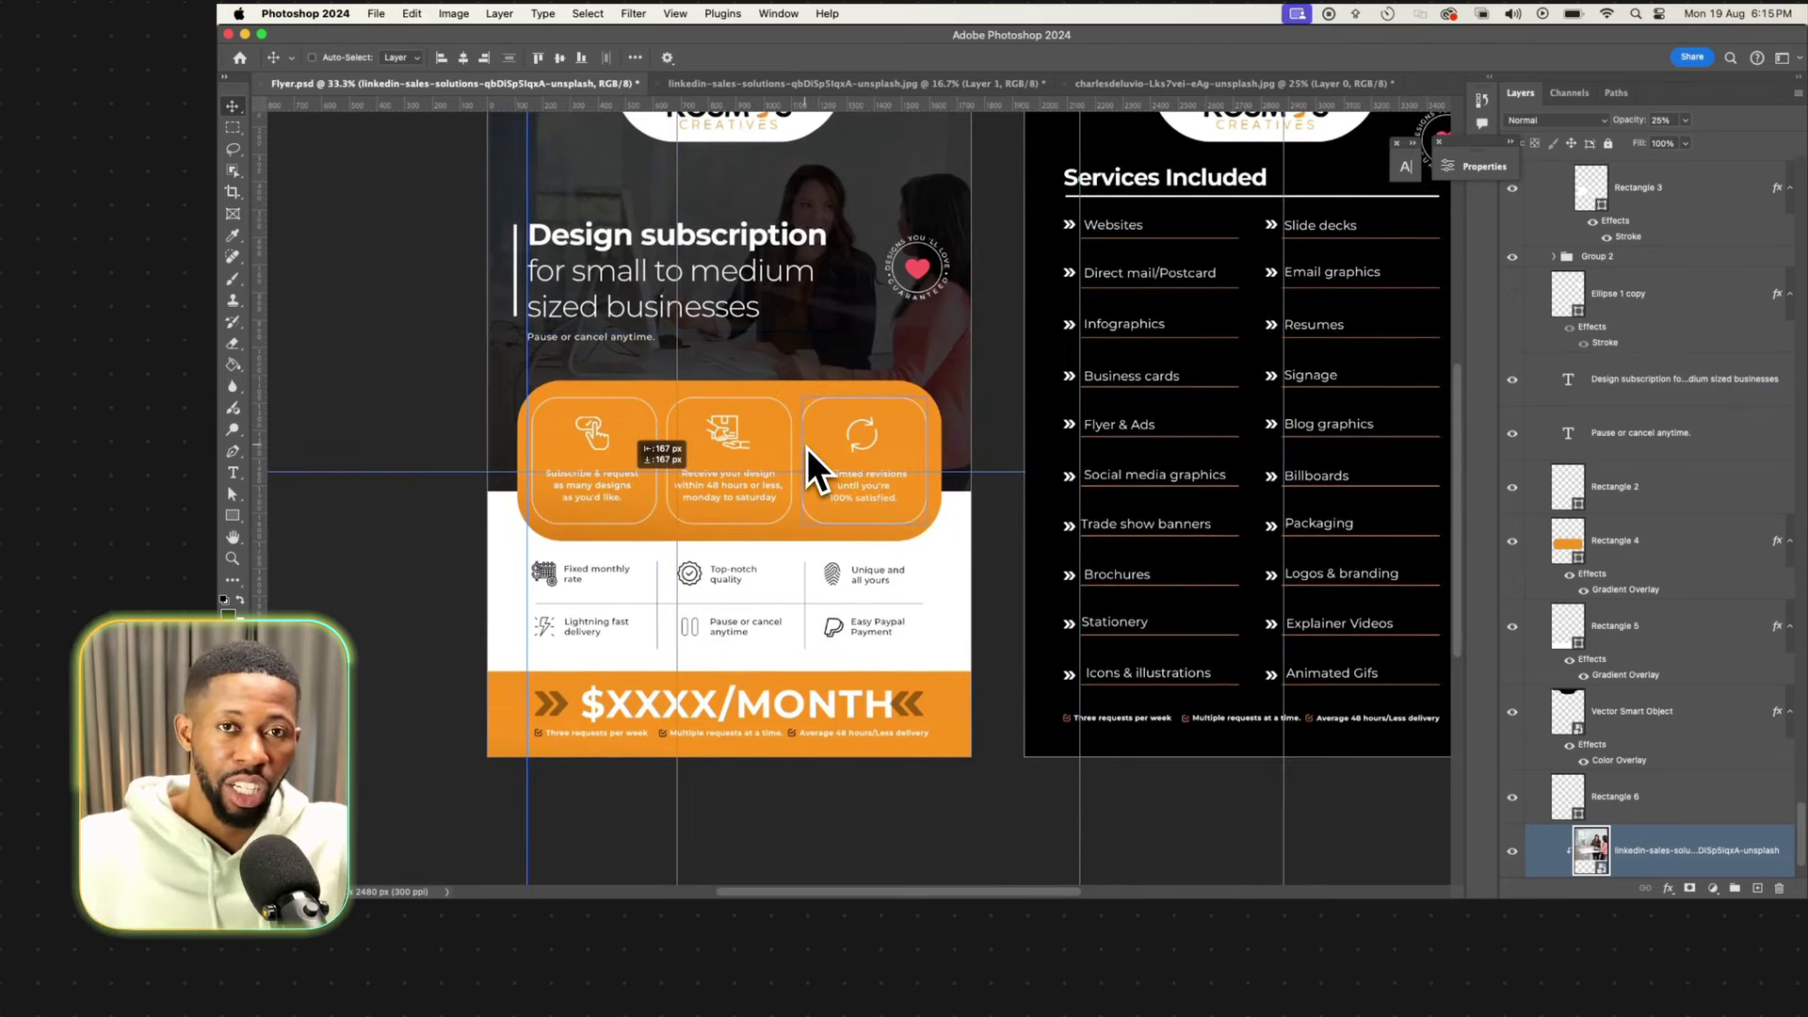
scroll(806, 449, "up", 10)
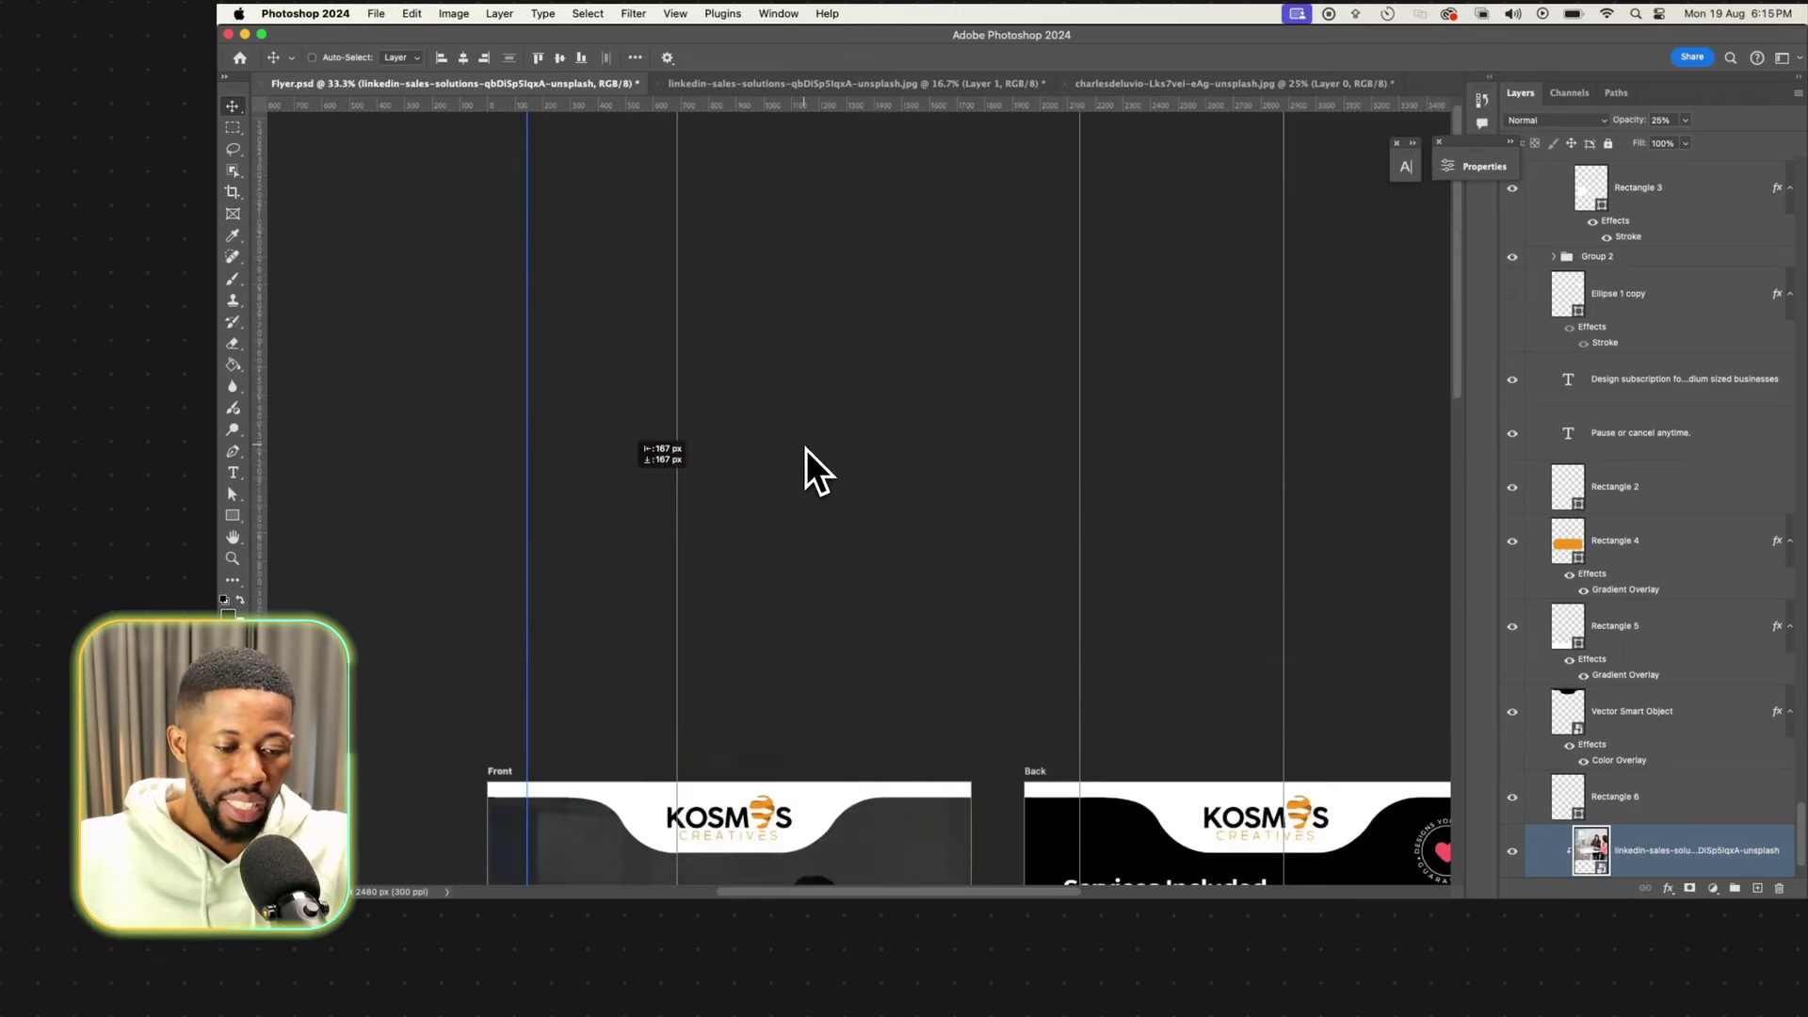
scroll(806, 449, "down", 7)
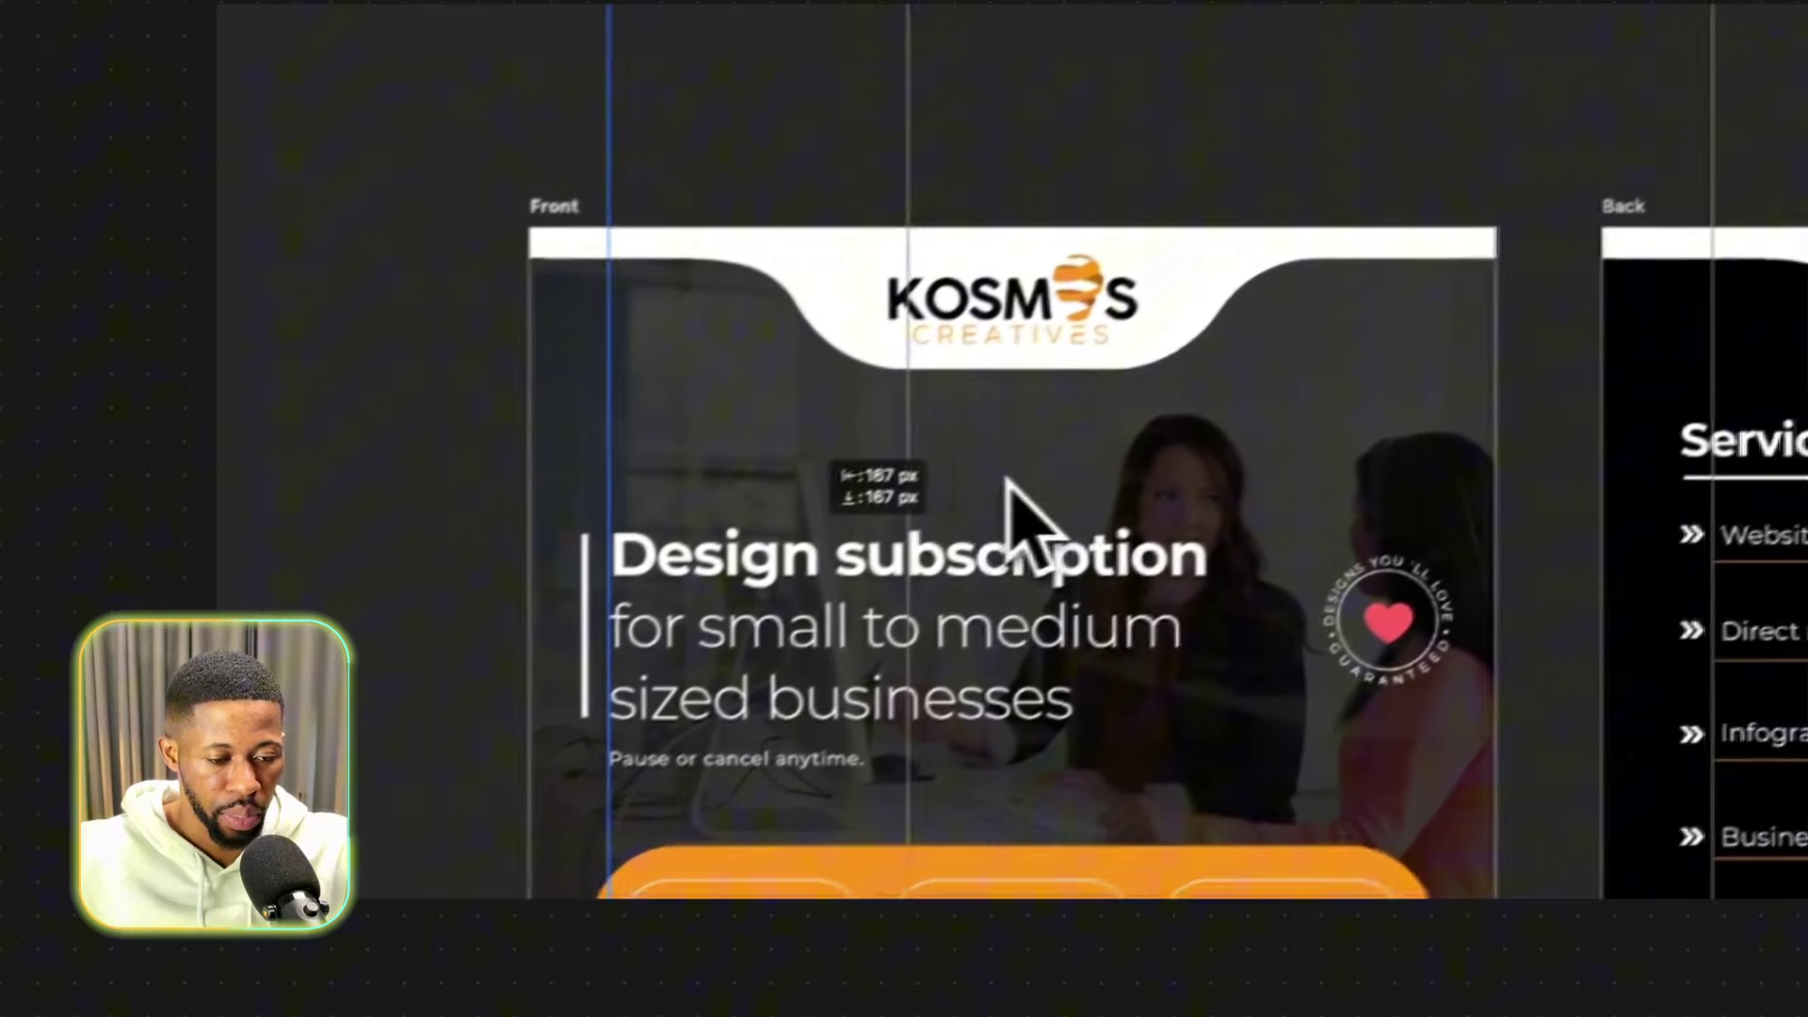
left_click_drag(1055, 422, 1197, 535)
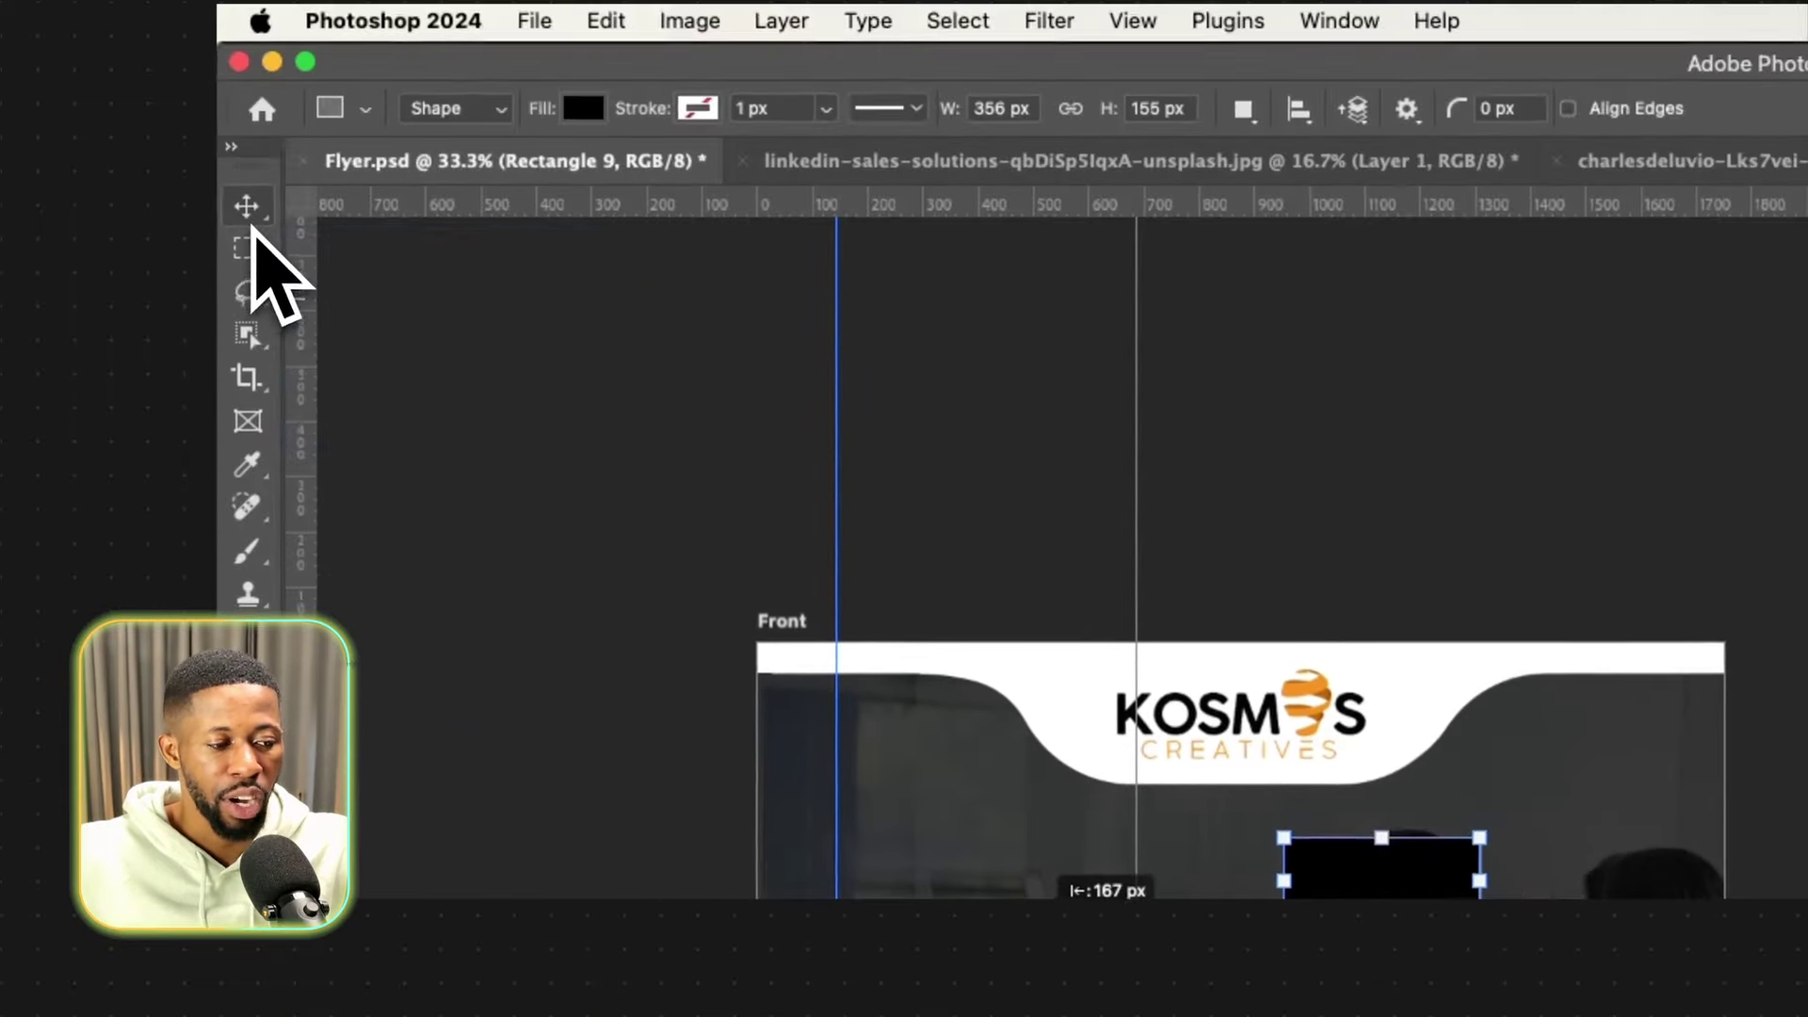
Scale the black rectangle proportionally to about 474 by 206 px and change its fill color to pinkish red.
left_click(249, 209)
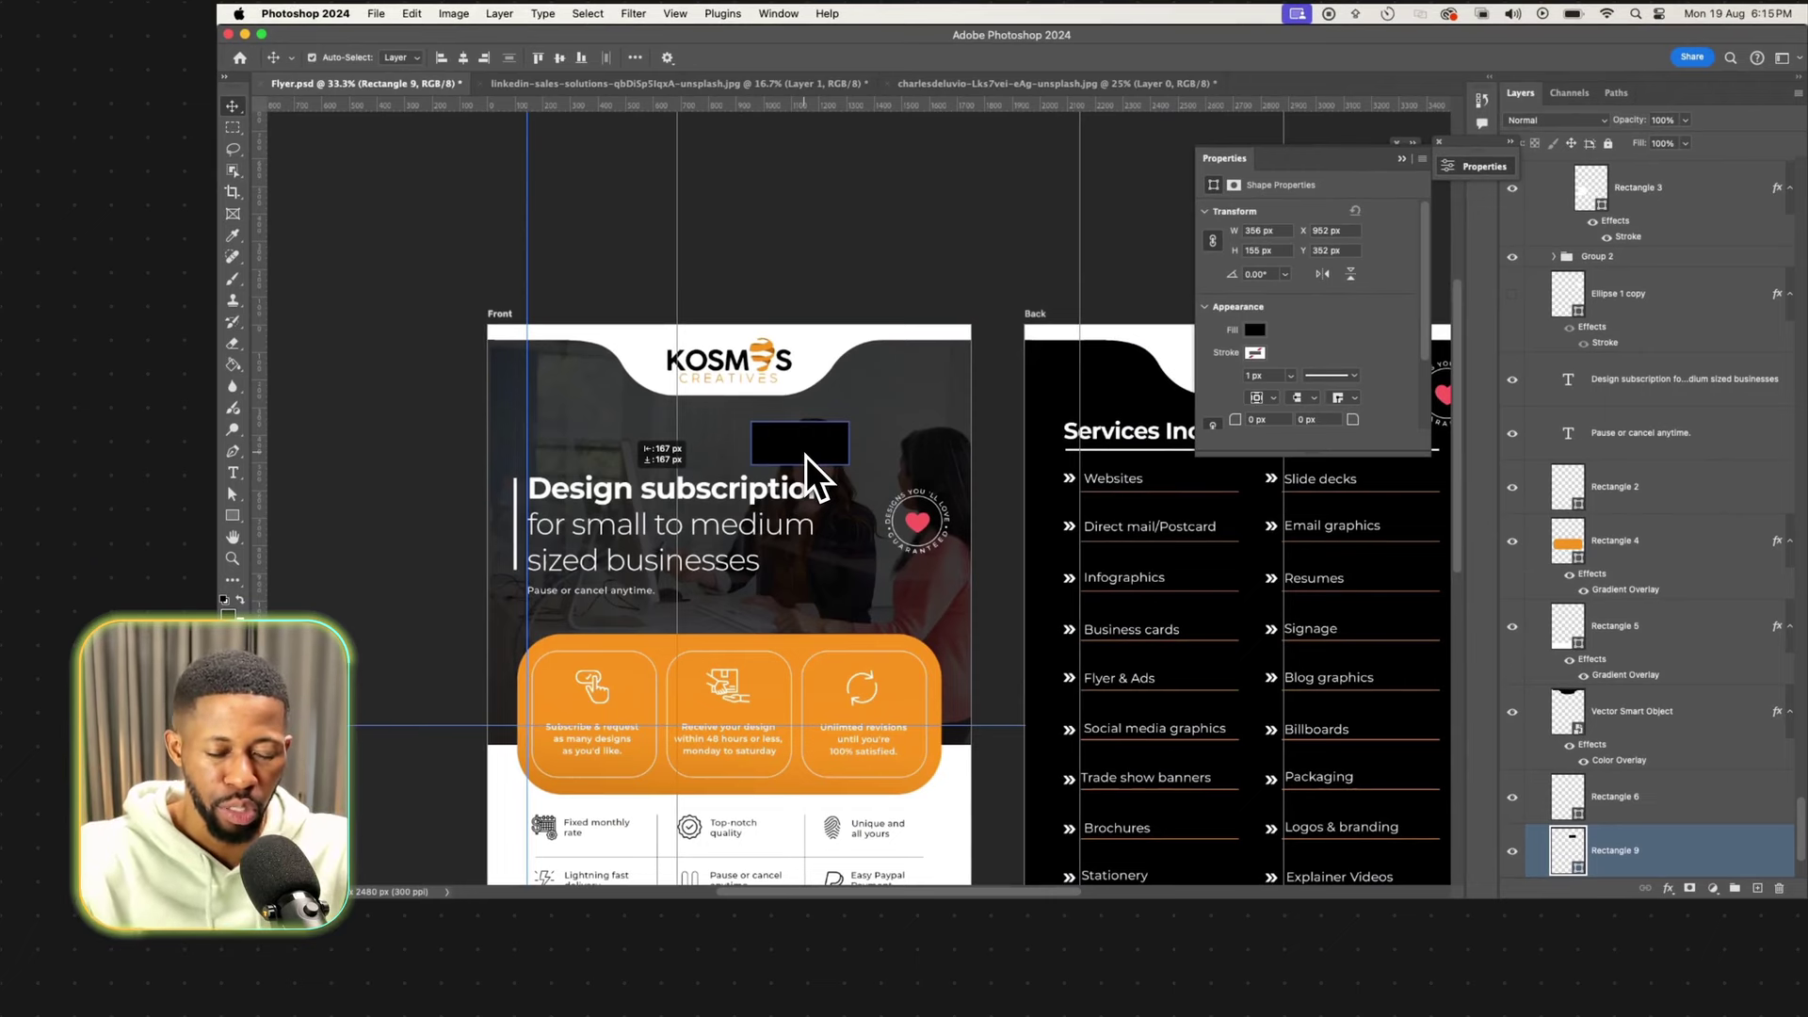
key("super+t")
key("Return")
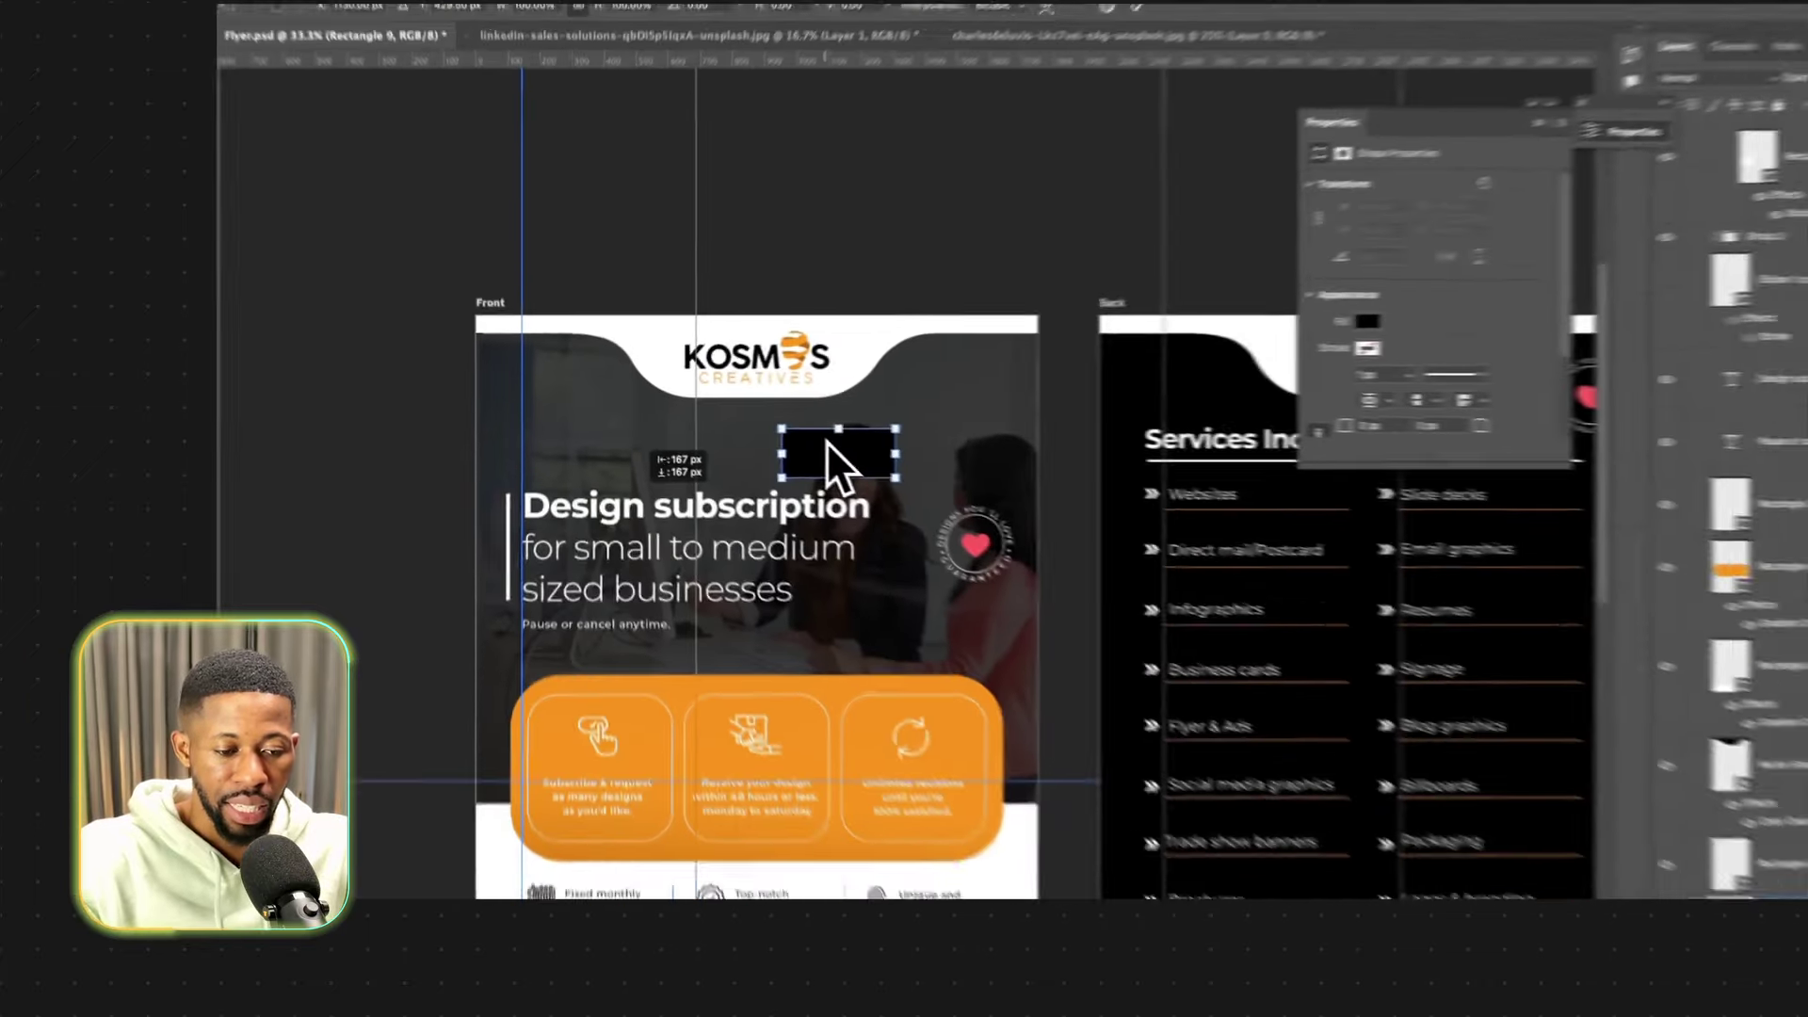
key("super+t")
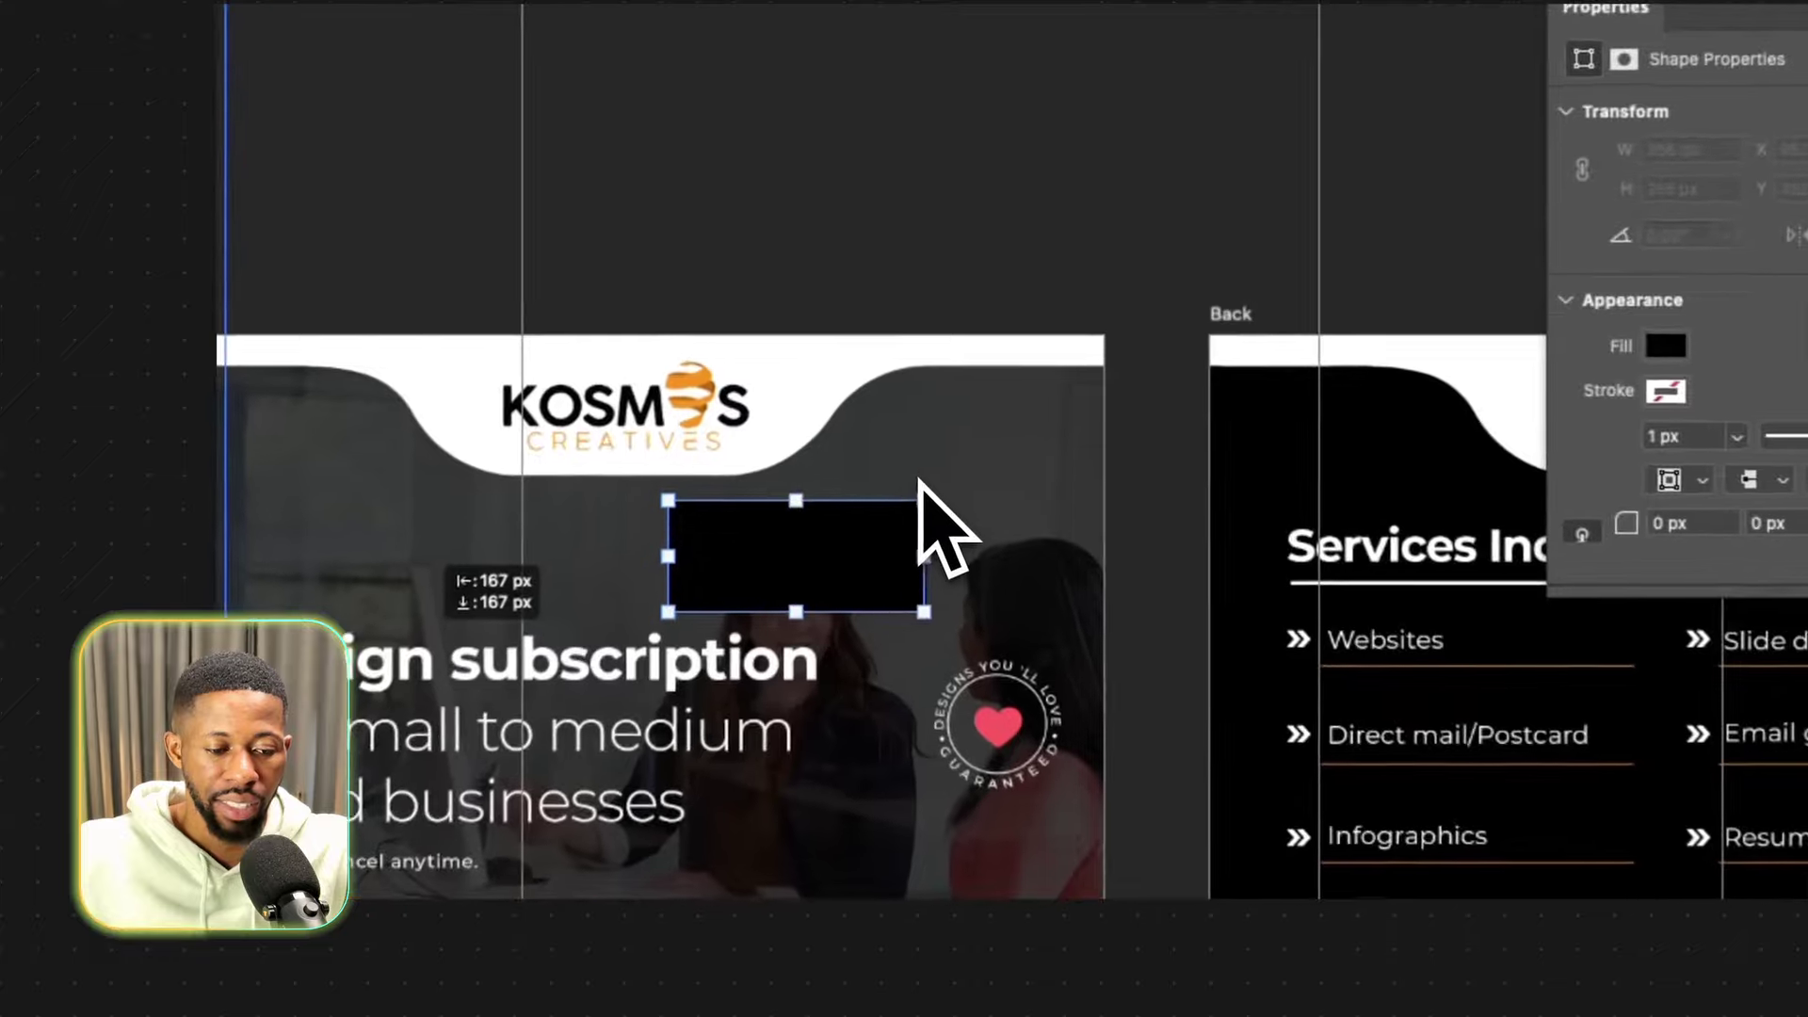
left_click(1229, 90)
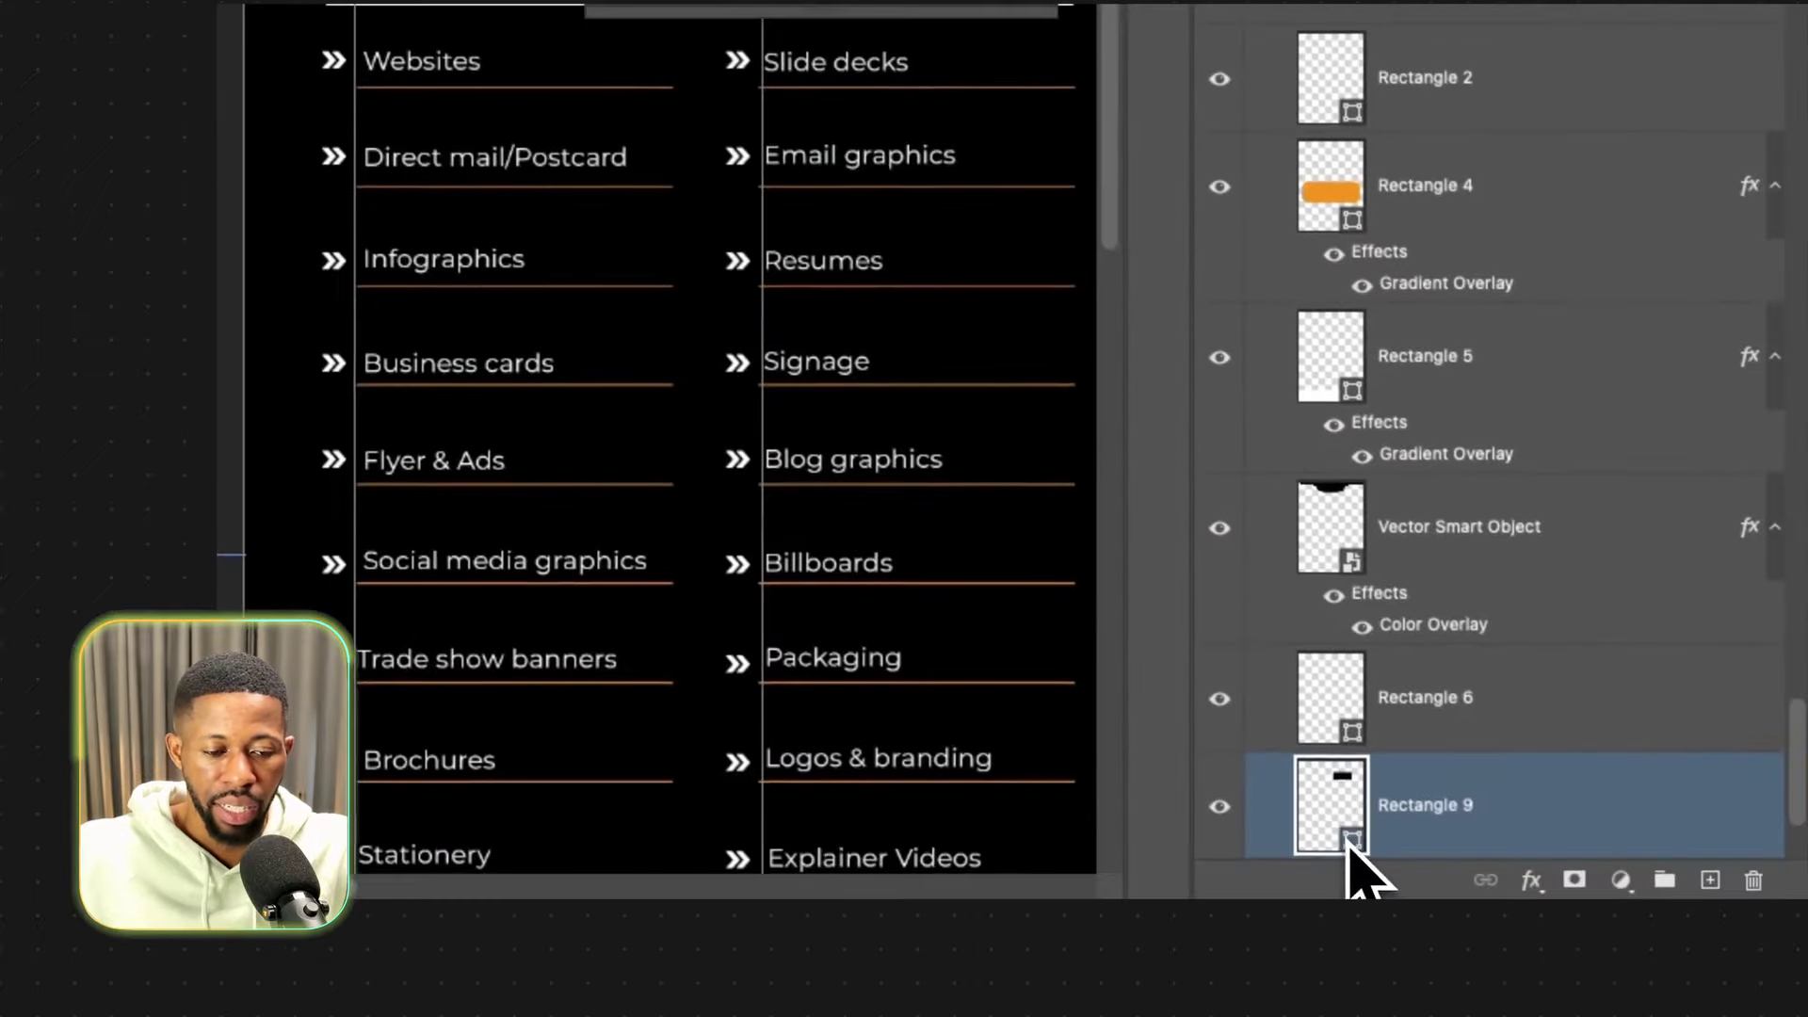
double_click(1356, 838)
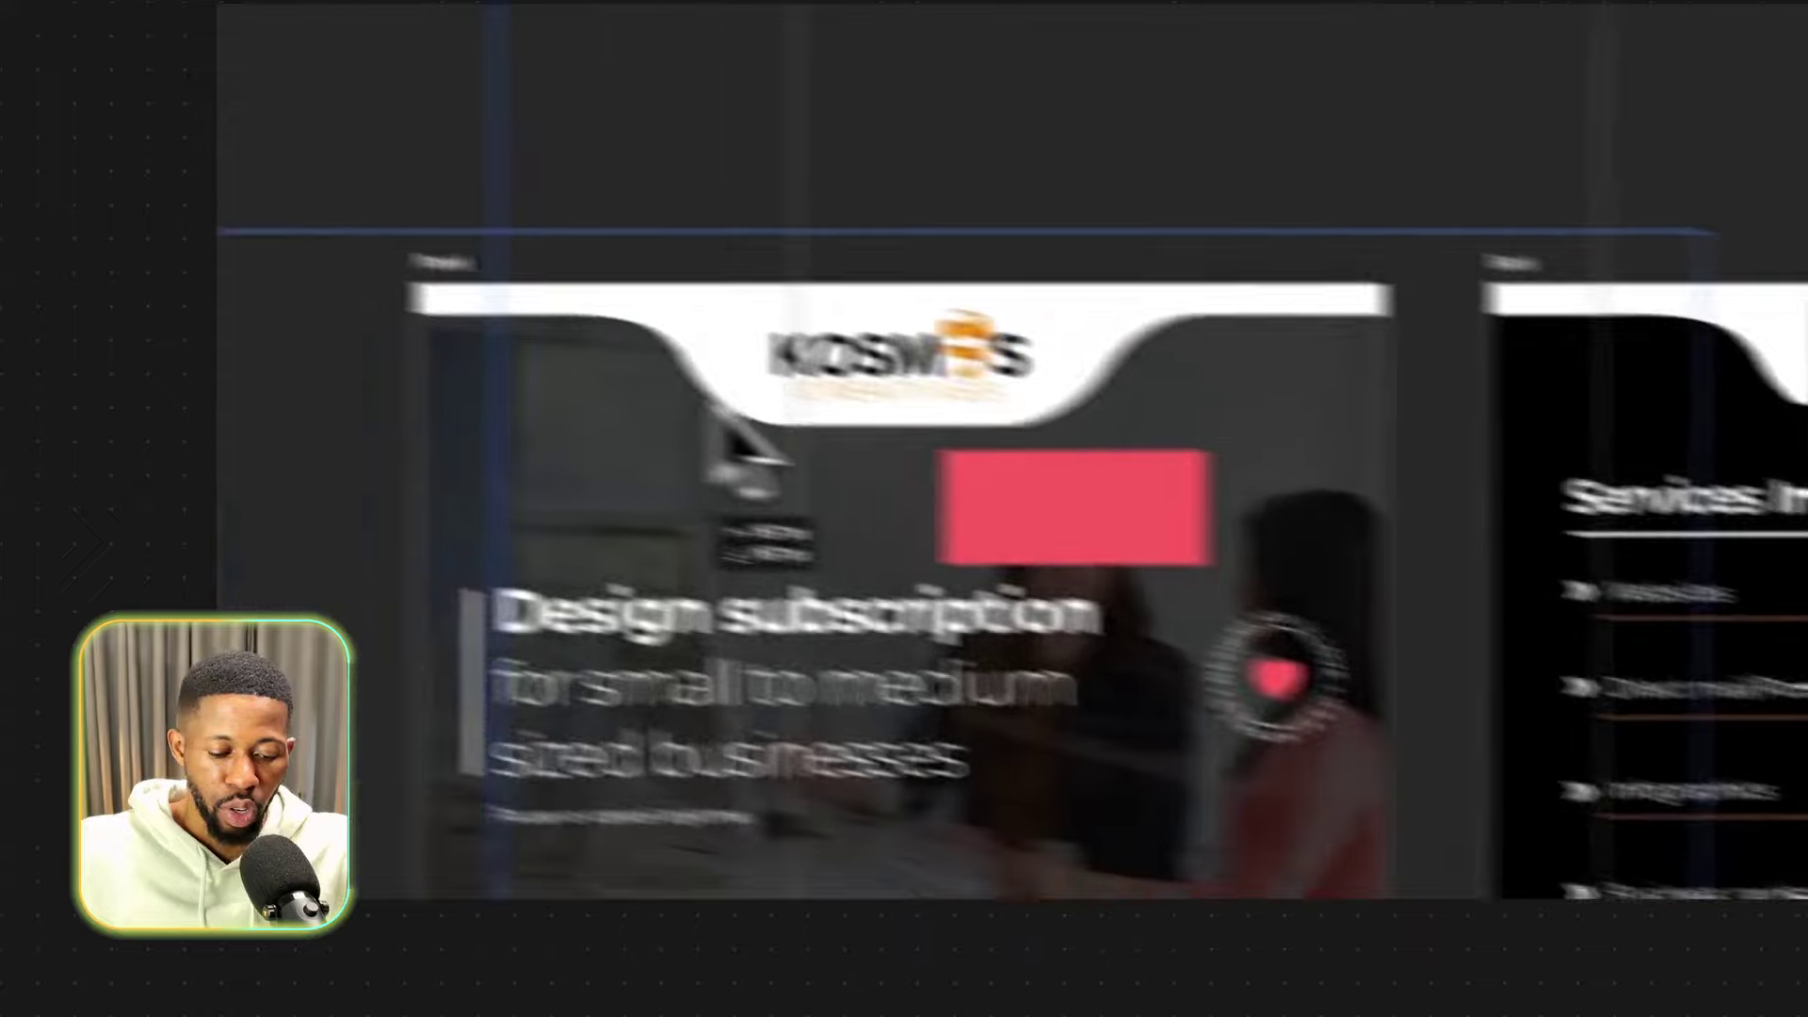
Try rotating the pink rectangle slightly counter-clockwise and stretching it without keeping its proportions, and undo the transform.
key("ctrl+t")
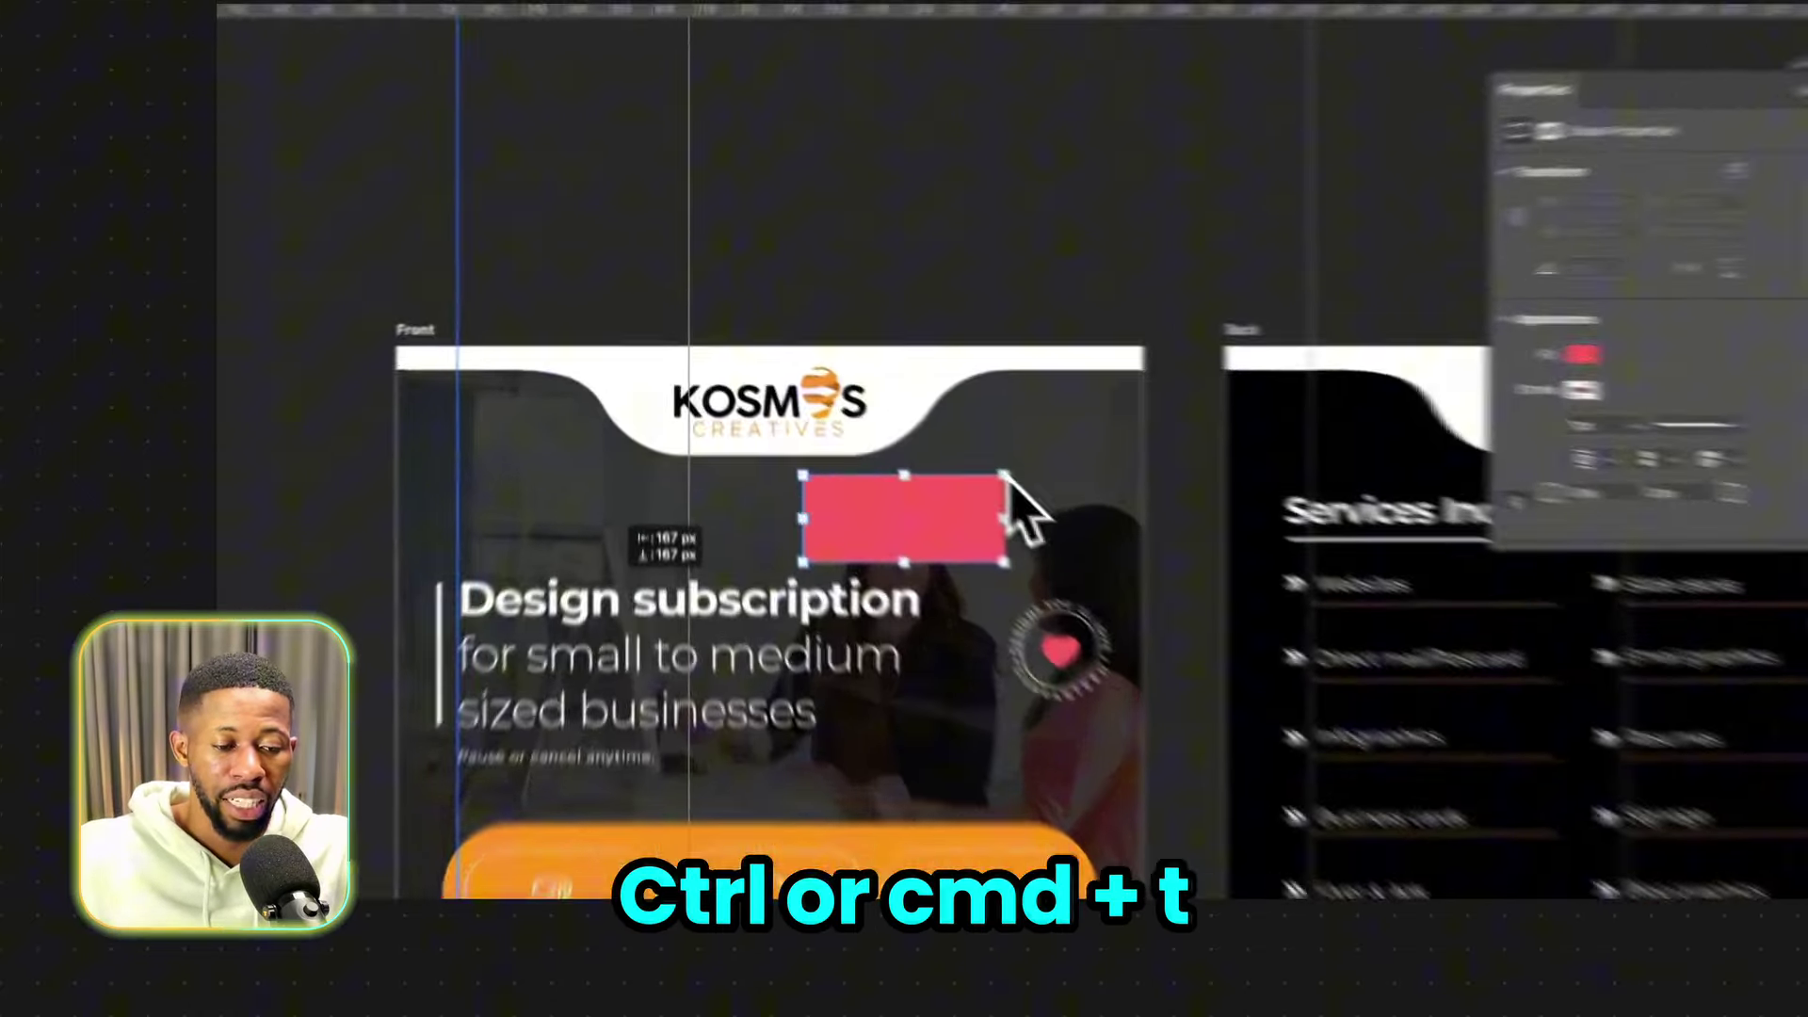
left_click_drag(882, 410, 1129, 602)
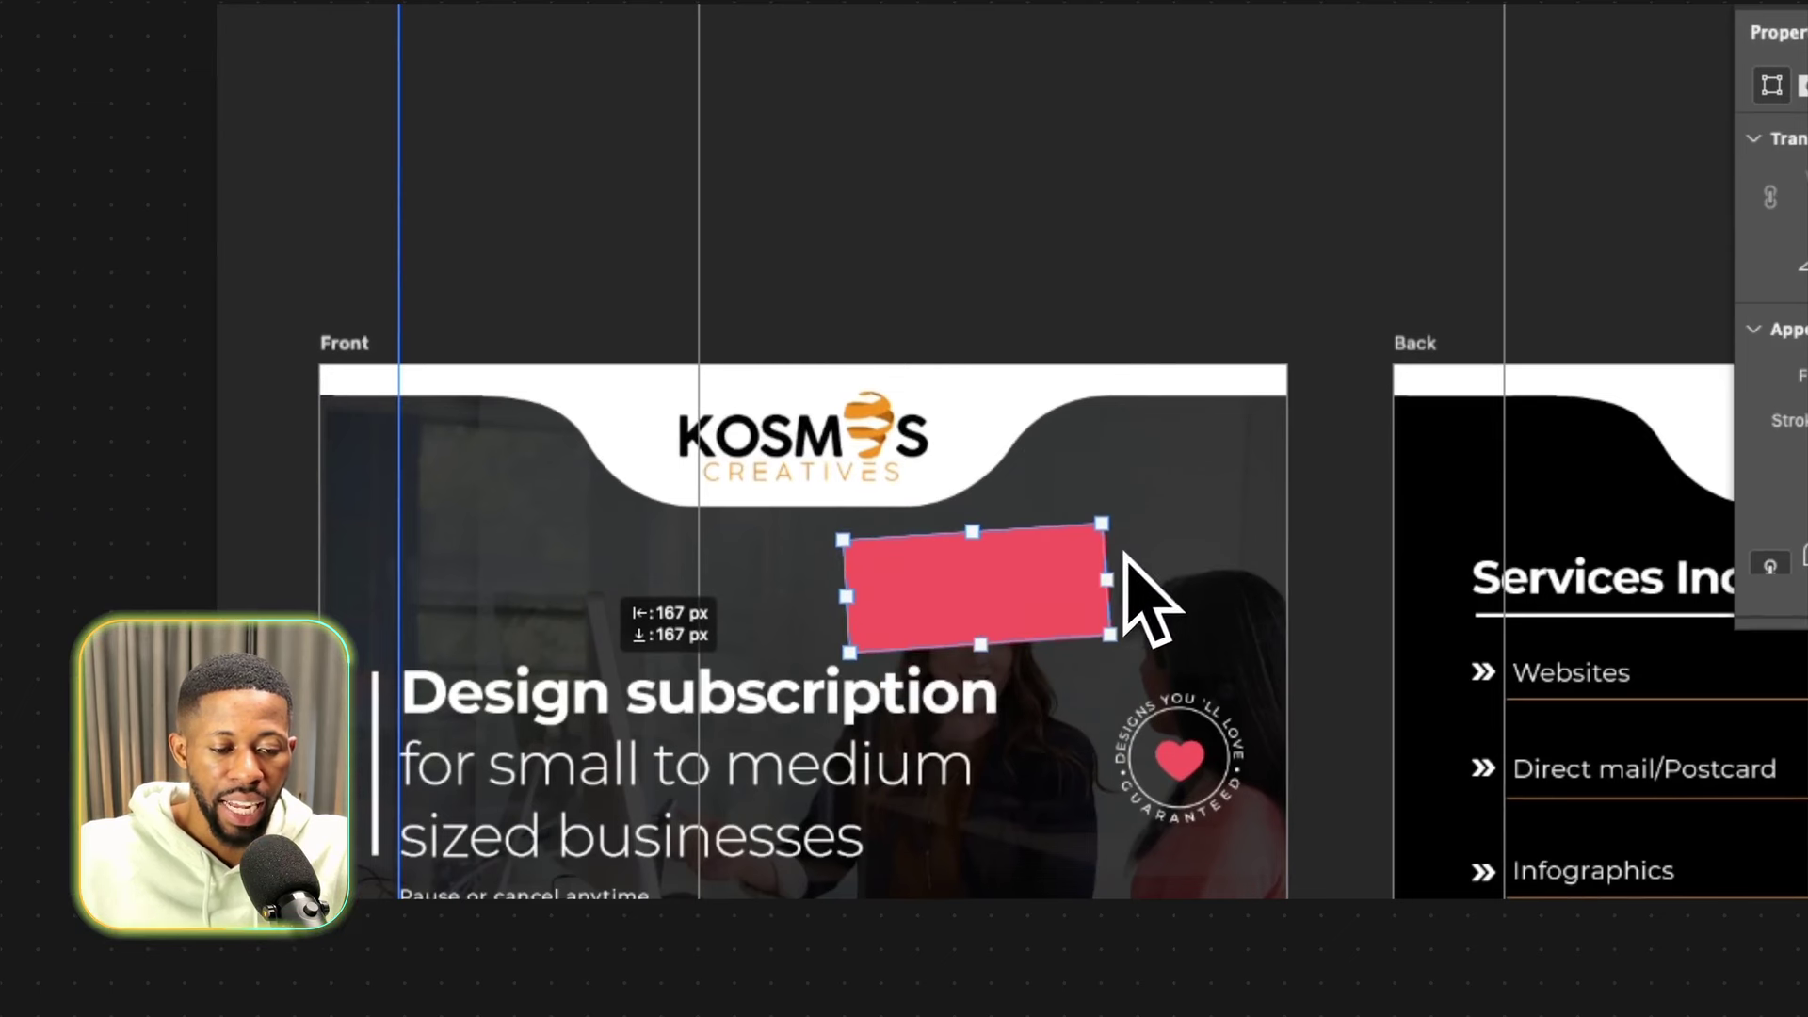
left_click_drag(1104, 539, 1179, 505)
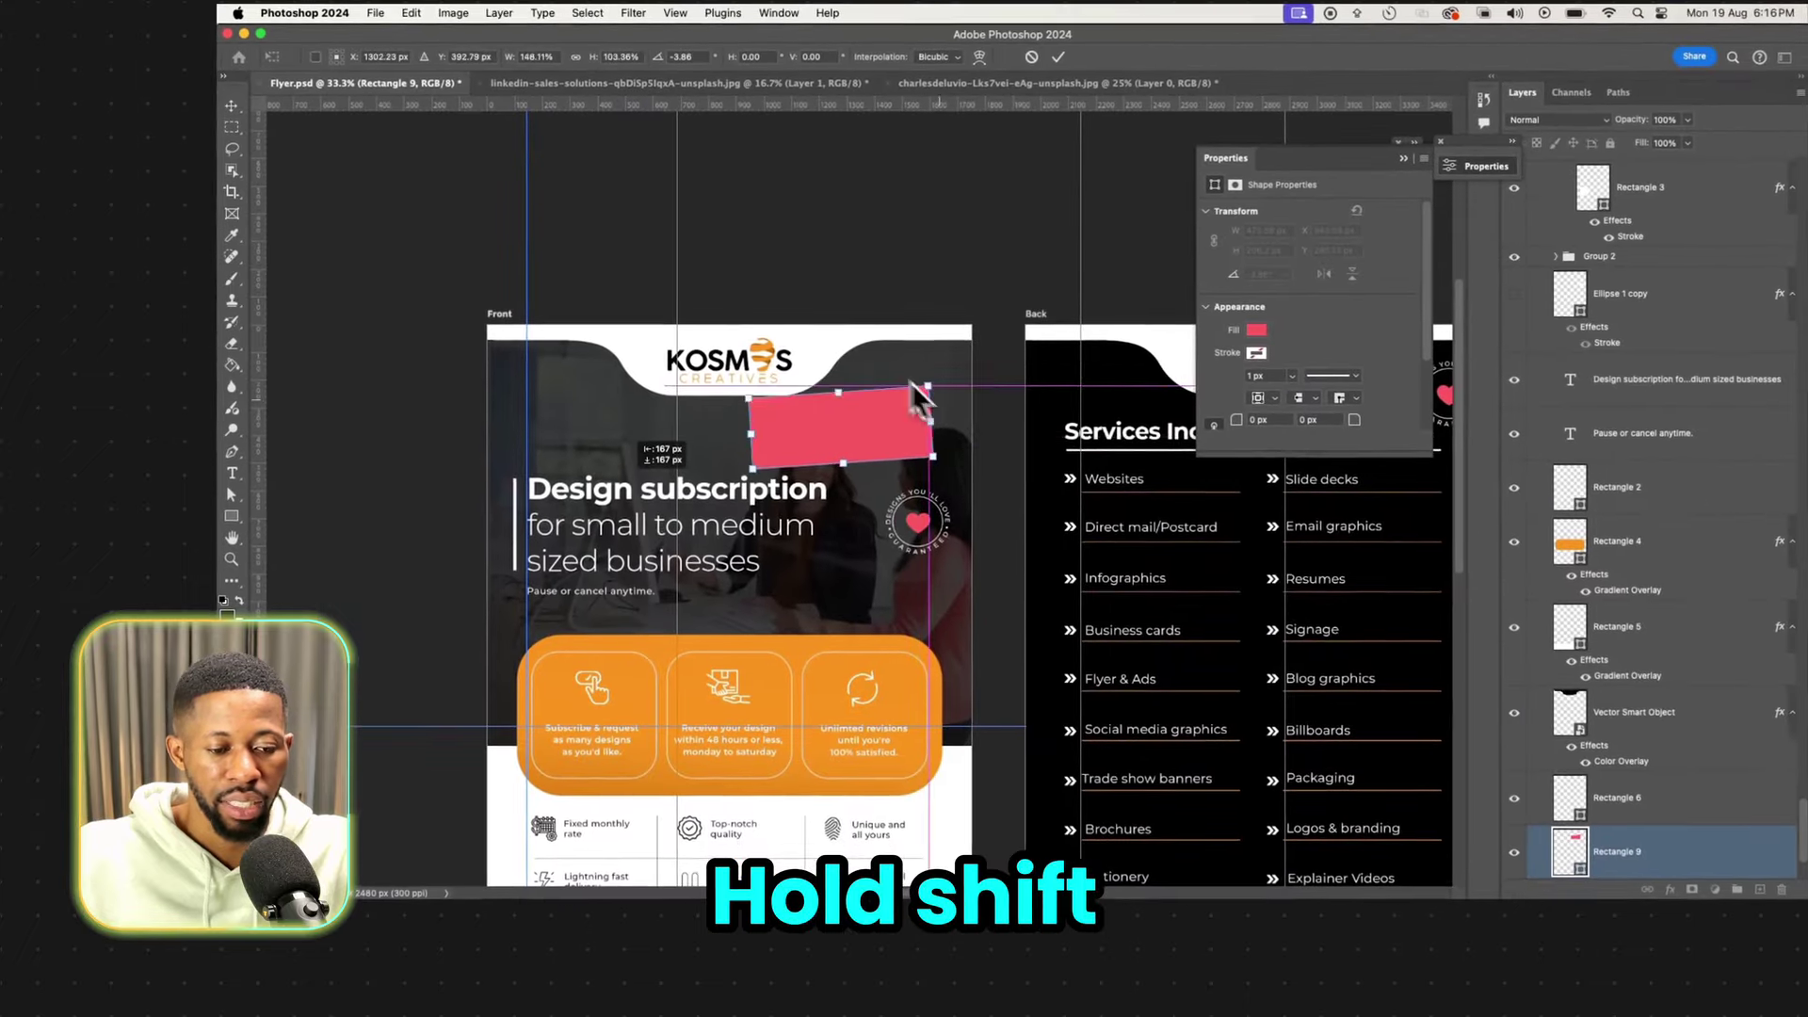
mouse_move(912, 383)
left_mouse_down()
mouse_move(931, 419)
mouse_move(936, 364)
mouse_move(927, 393)
left_mouse_up()
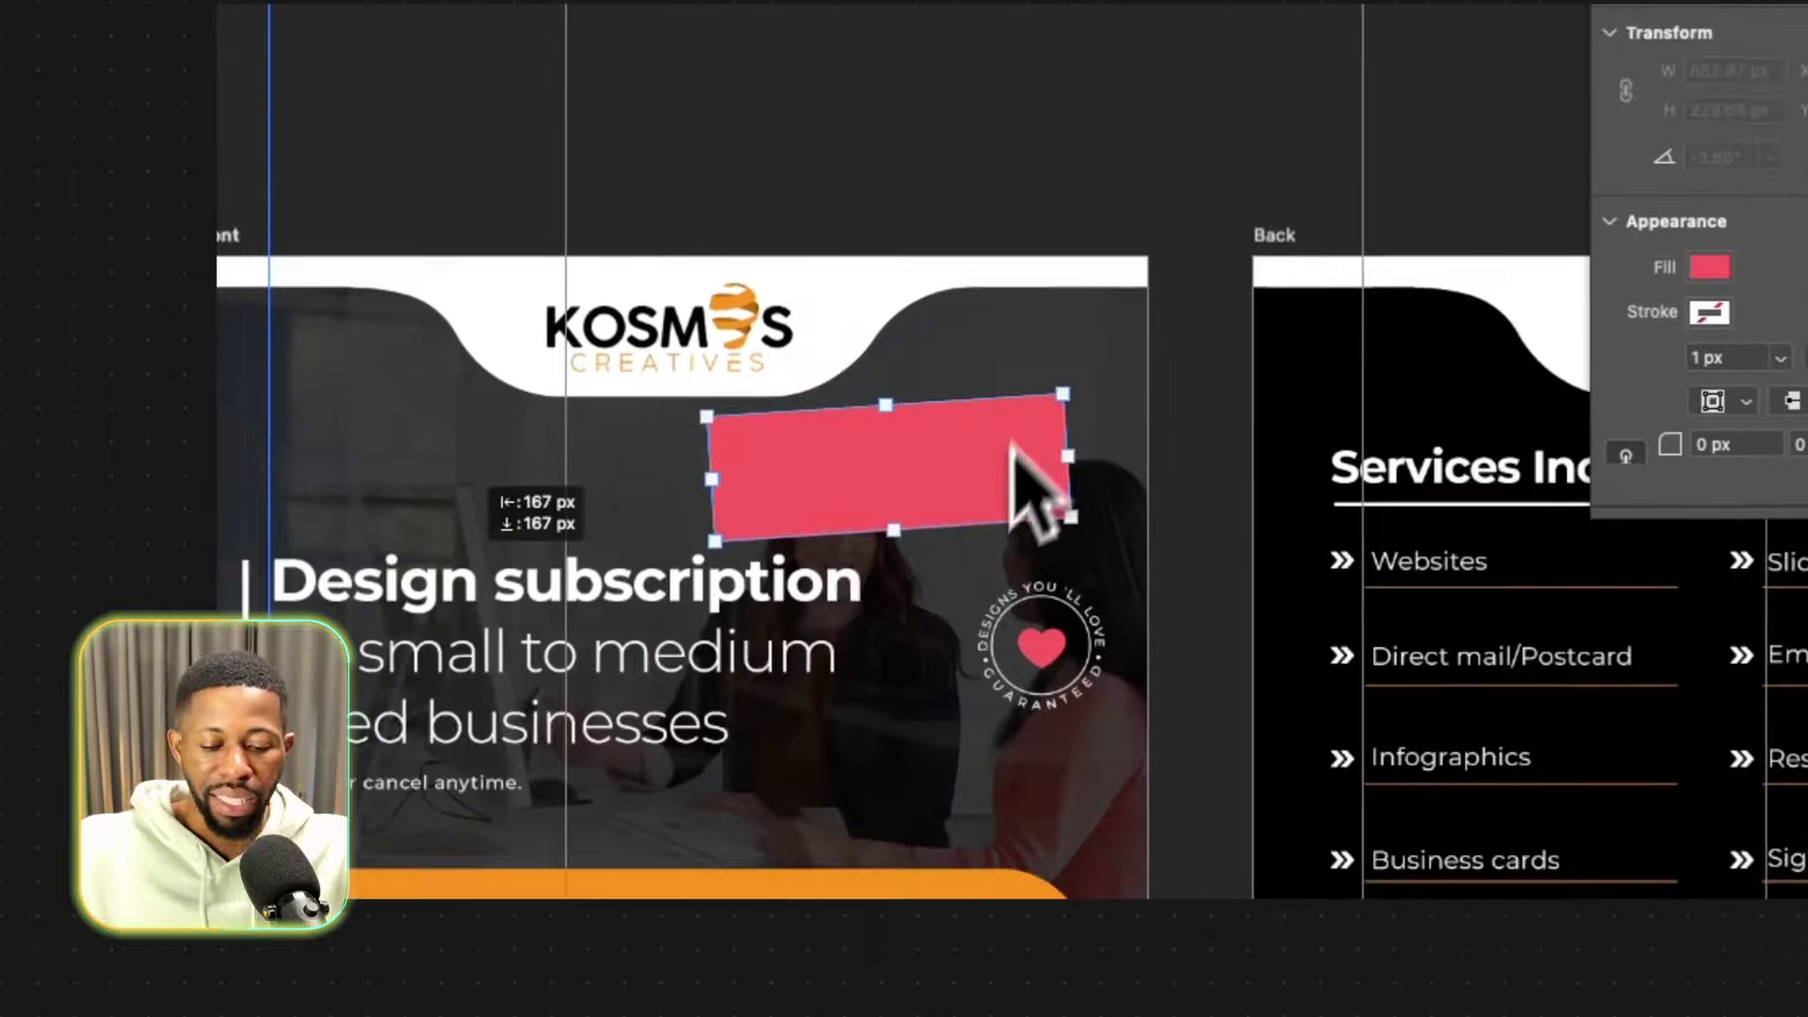
key("Return")
key("ctrl+z")
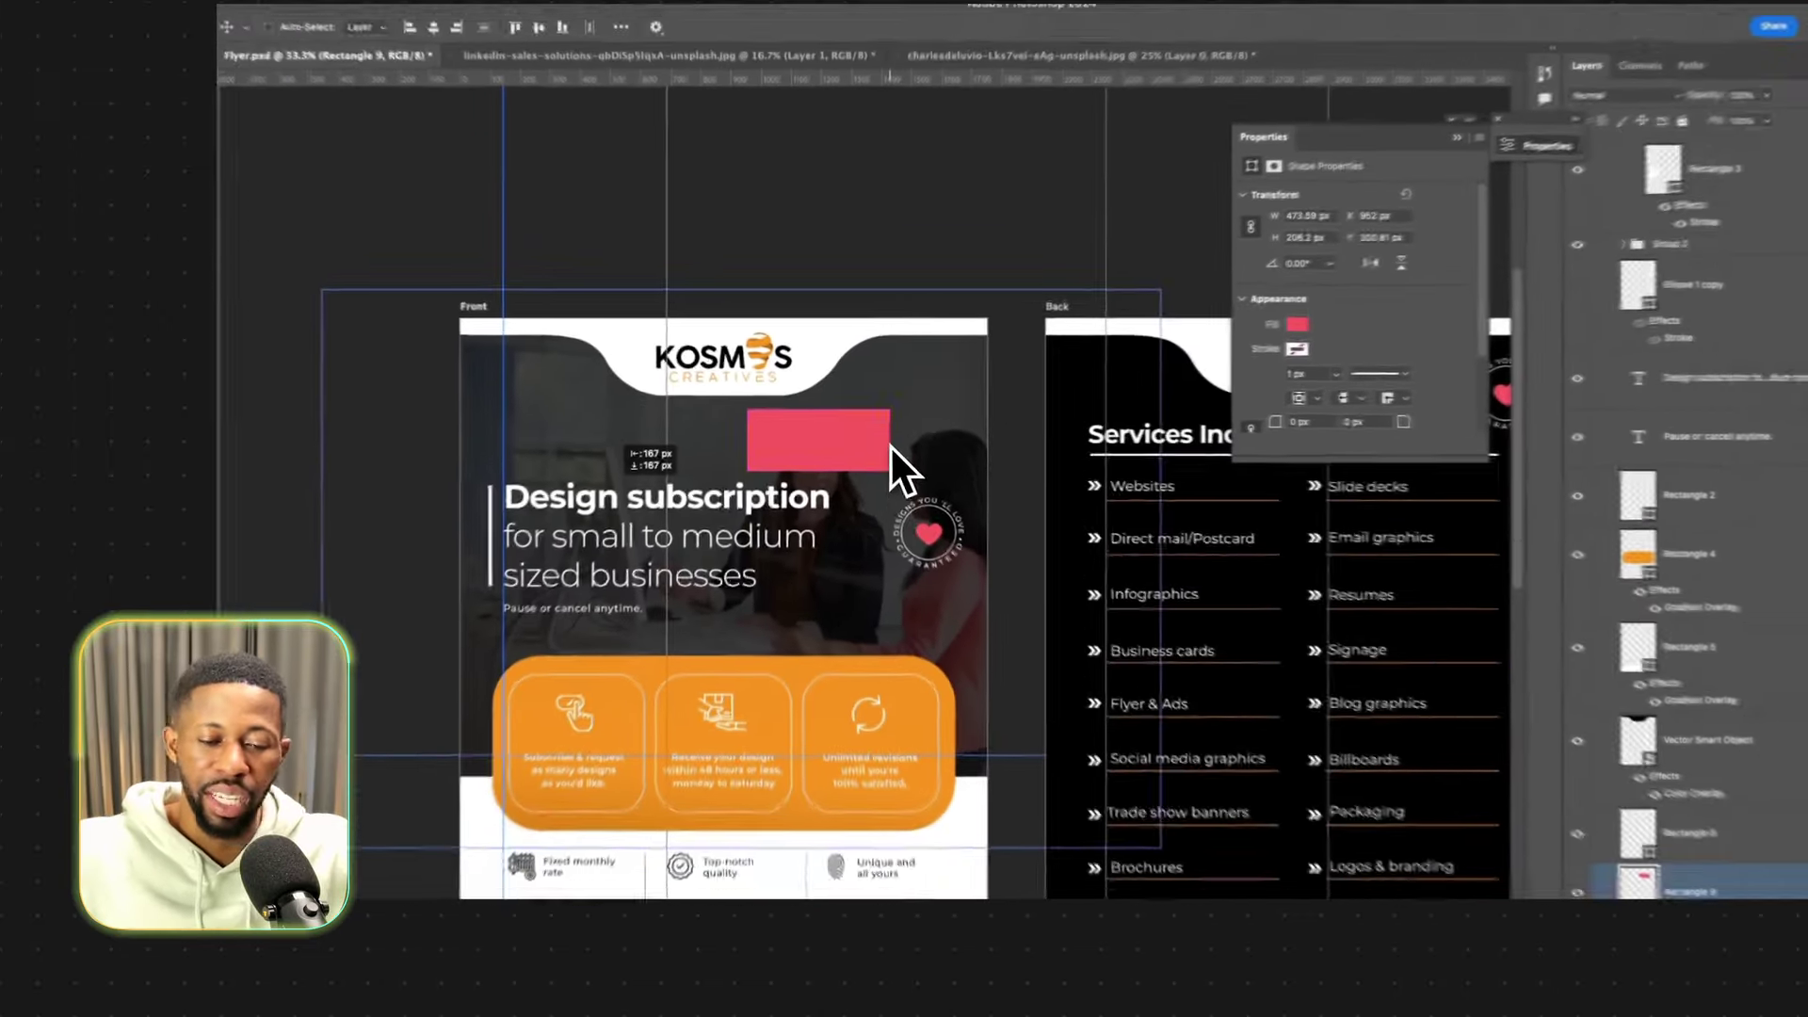
Free-transform the pink rectangle, stretching only its width to about 317% so it spans from the heading's left edge to the orange panel's right edge.
key("super+plus")
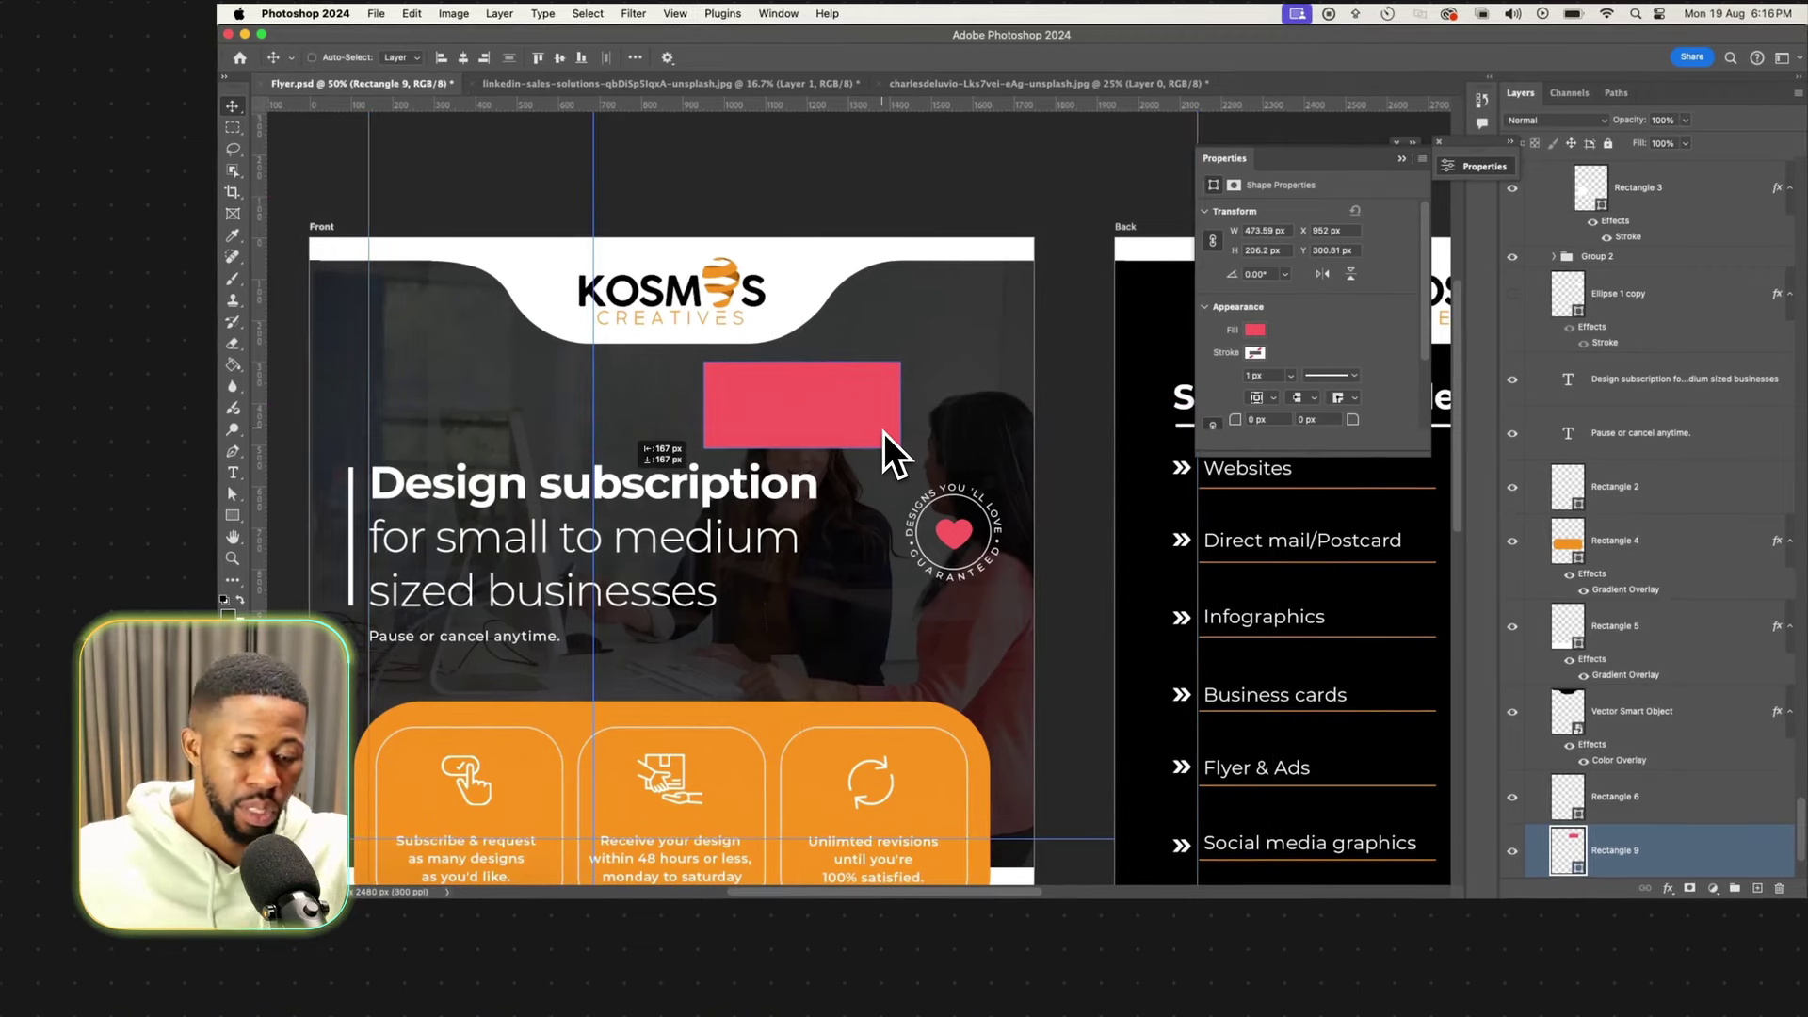
key("super+t")
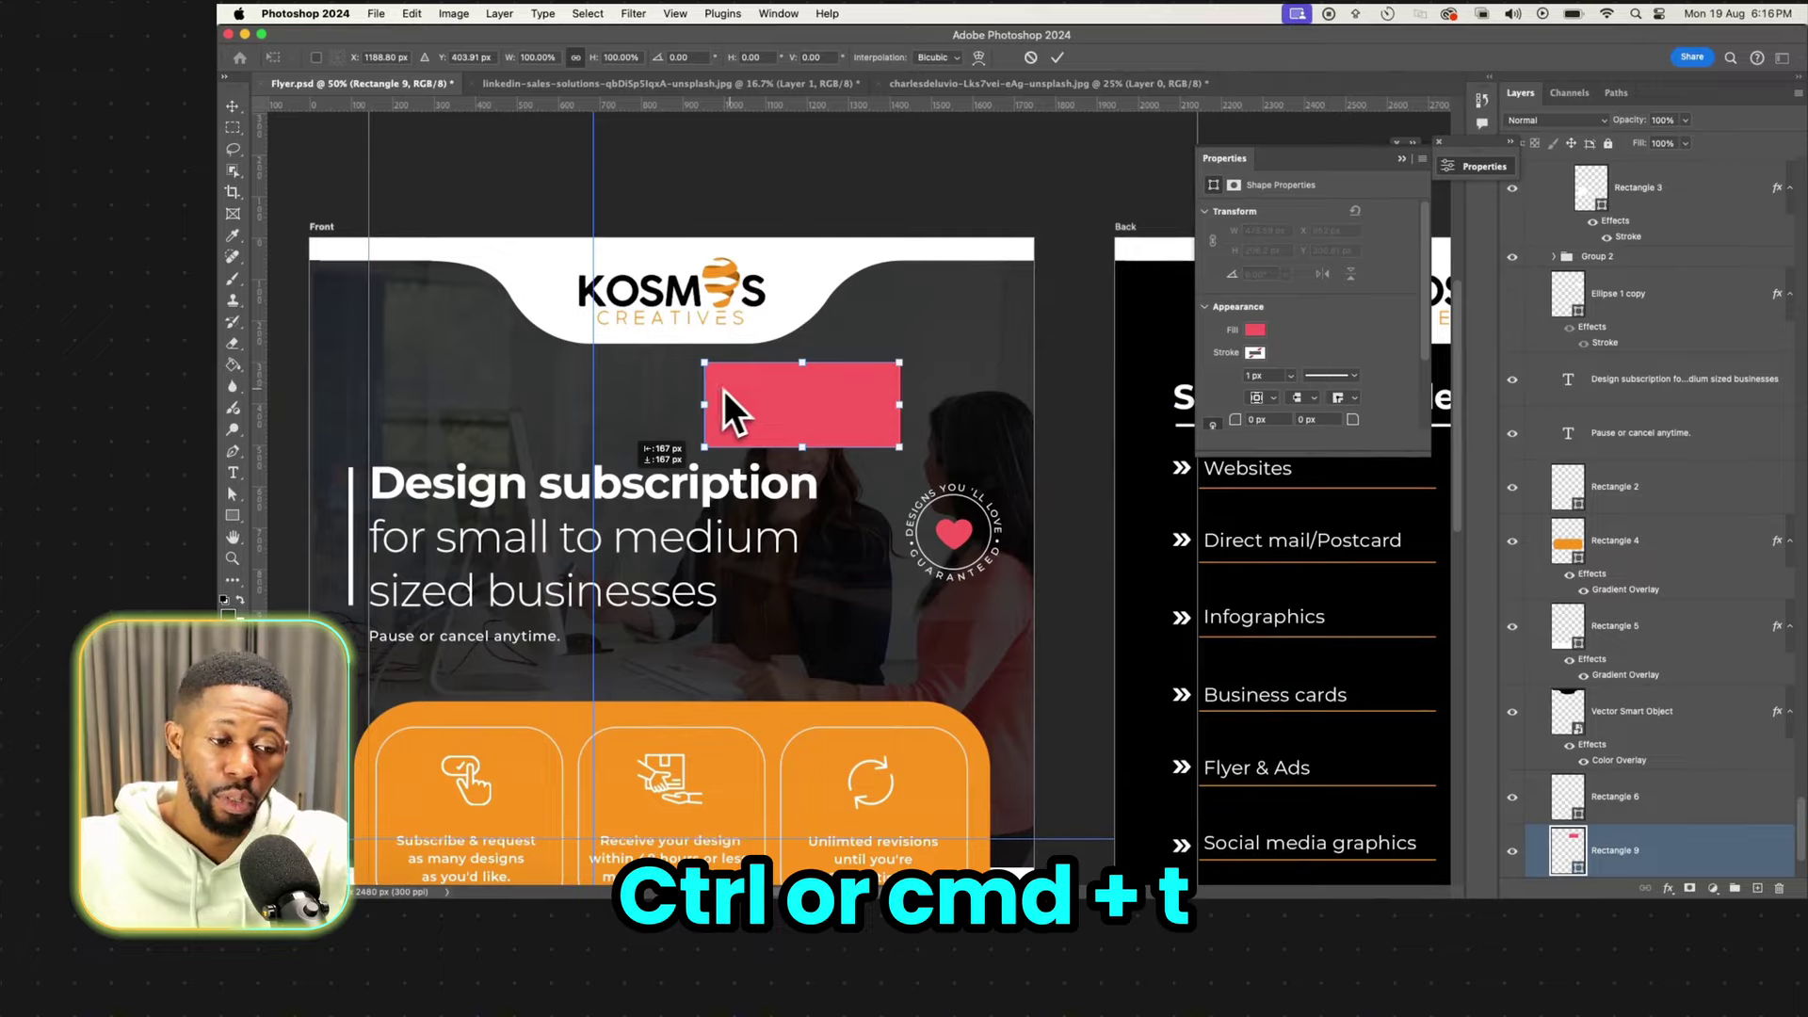
left_click_drag(705, 405, 383, 413)
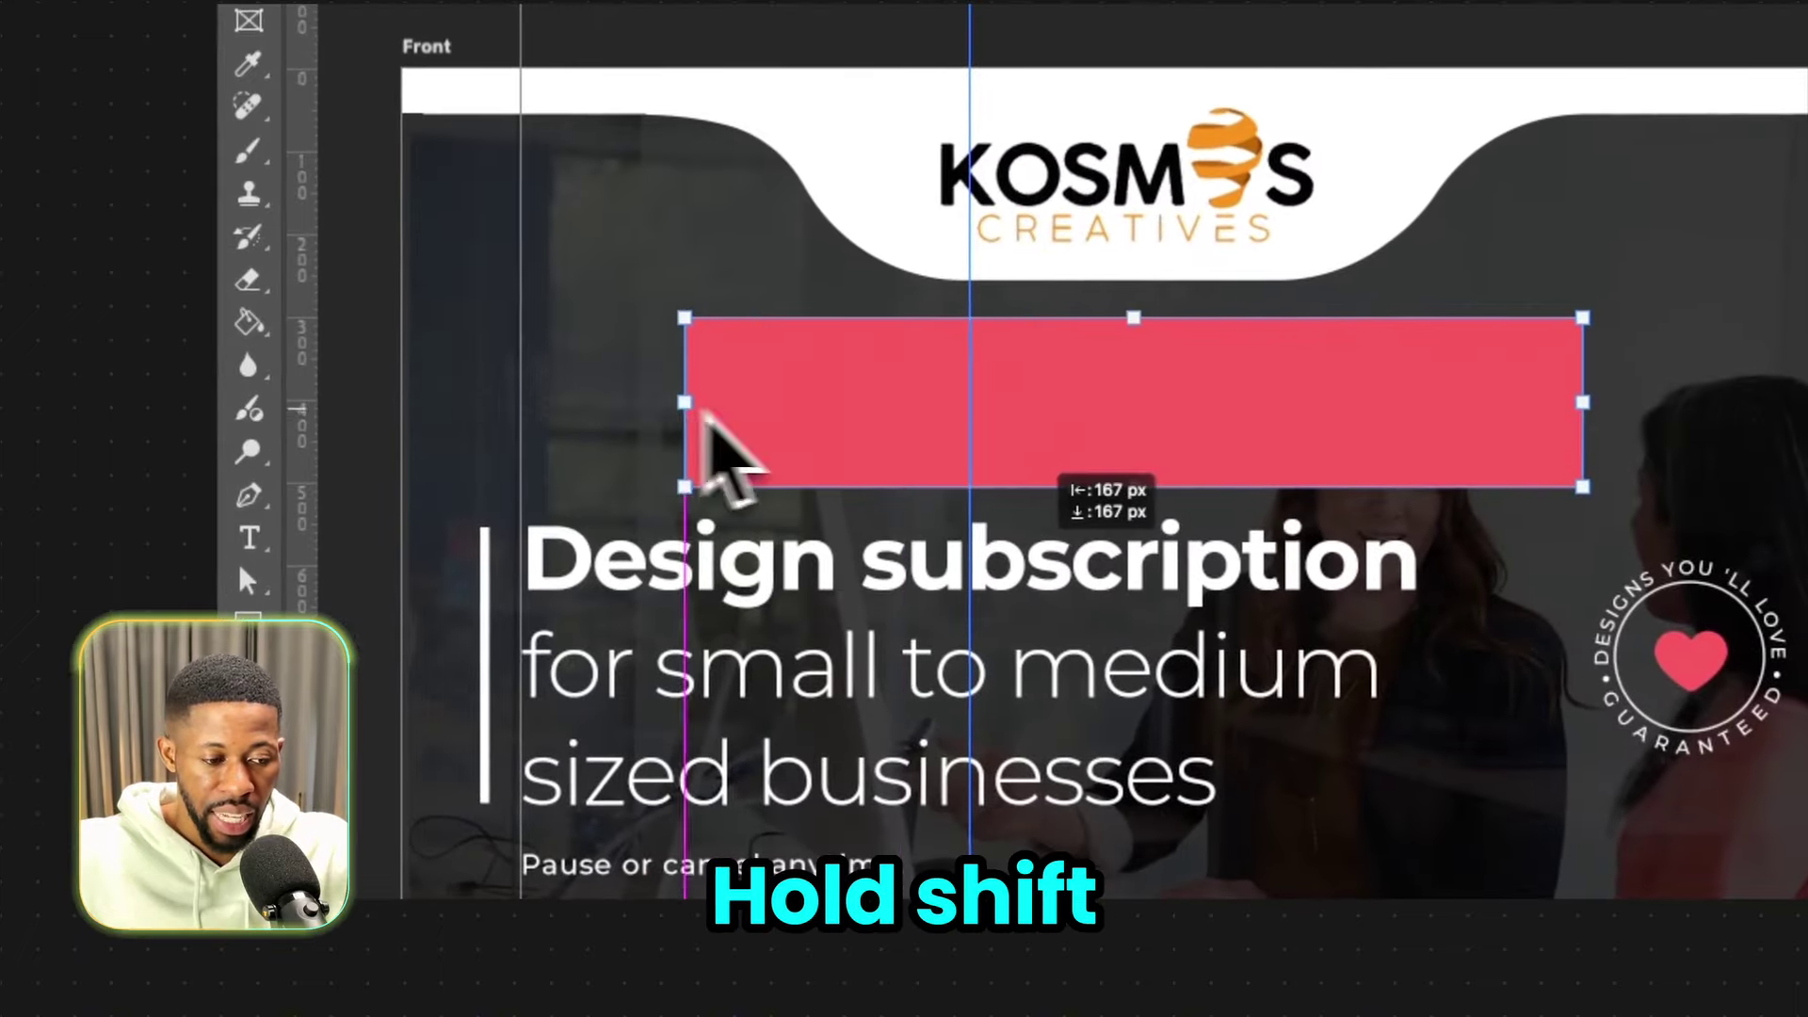
left_click_drag(549, 420, 529, 423)
left_click_drag(1599, 421, 1716, 390)
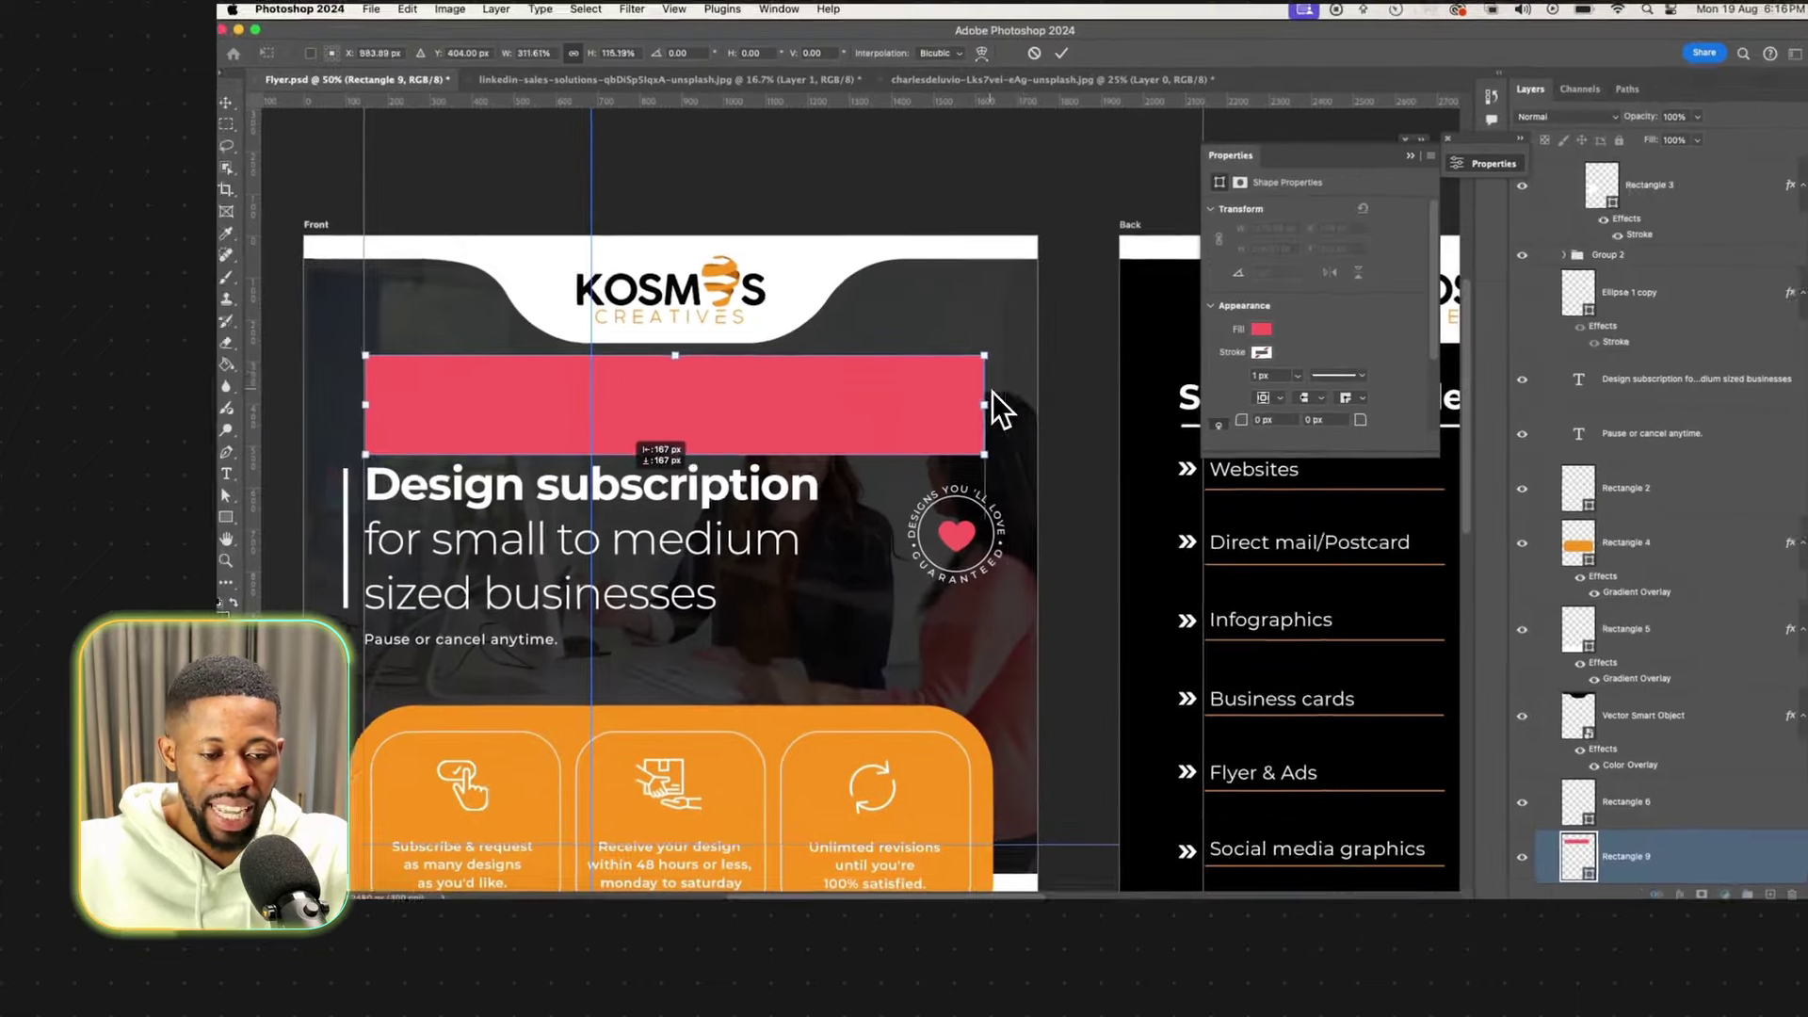
mouse_move(992, 392)
left_mouse_down()
mouse_move(1017, 392)
mouse_move(998, 379)
left_mouse_up()
left_click_drag(1001, 544, 1004, 544)
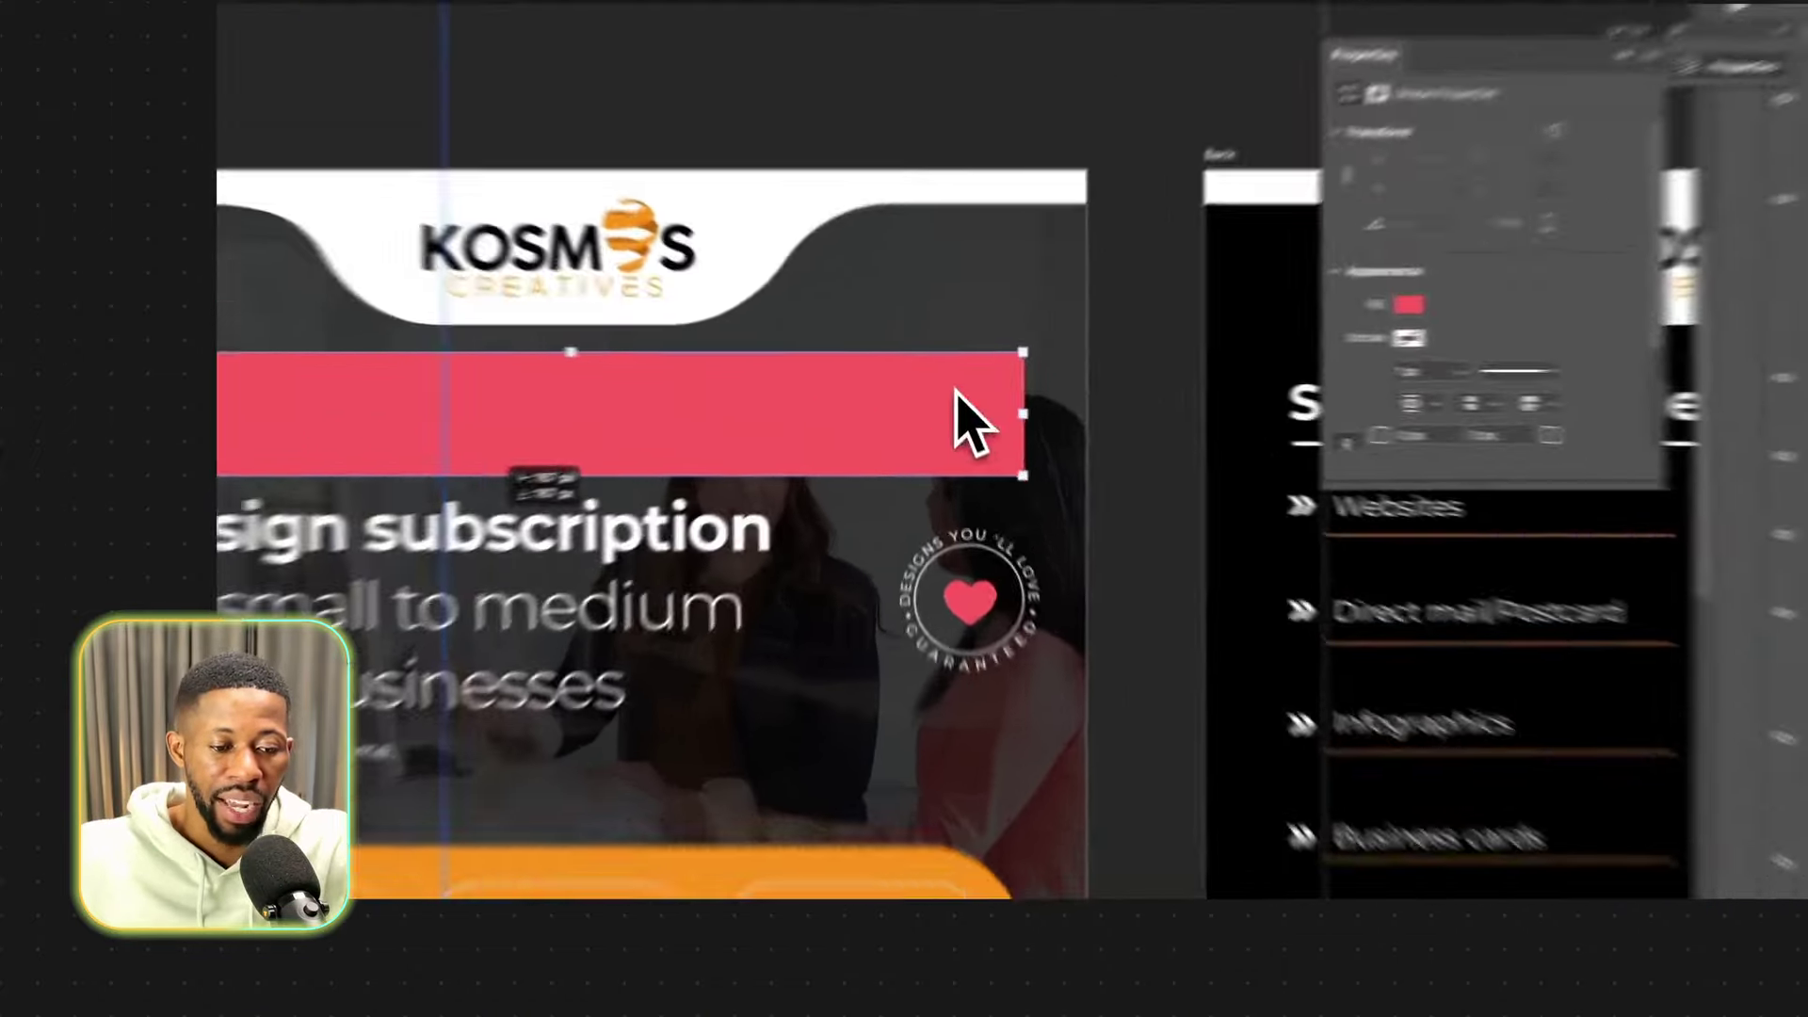
Warp the wide pink rectangle so its upper edge forms a wave, rising on the left half and dipping on the right half.
right_click(954, 397)
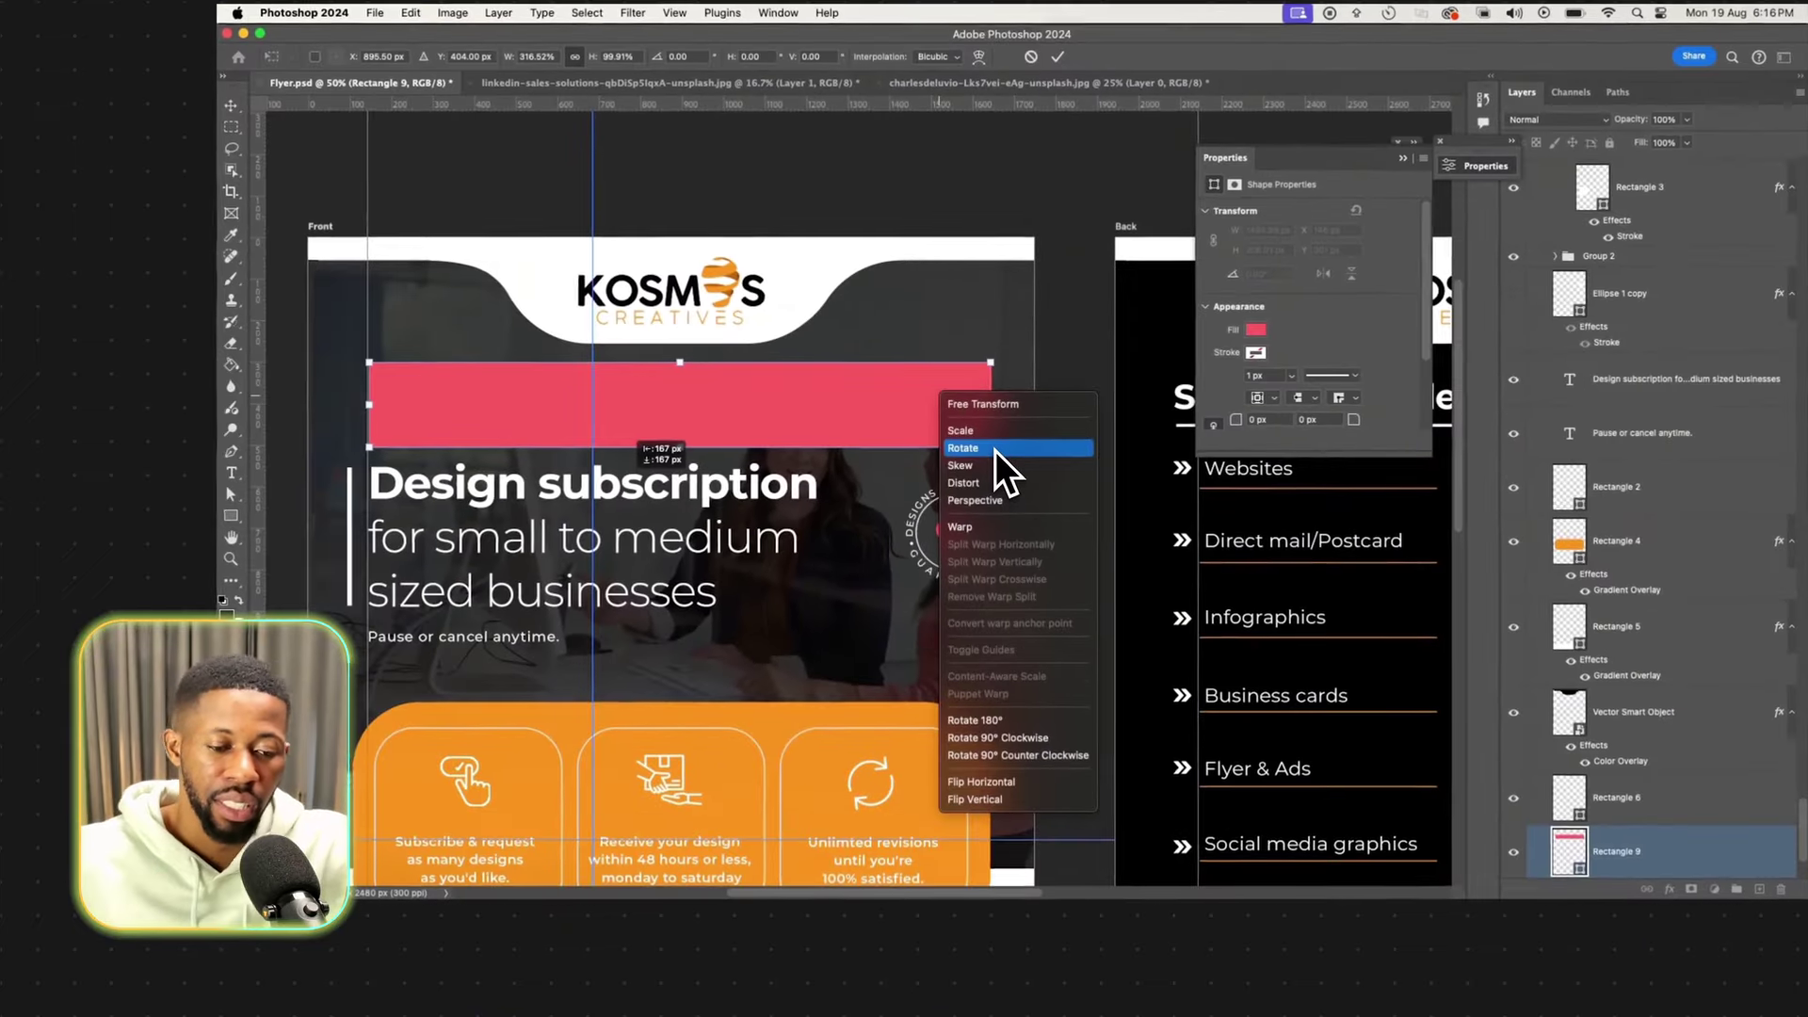
left_click(976, 527)
left_click_drag(784, 363, 784, 460)
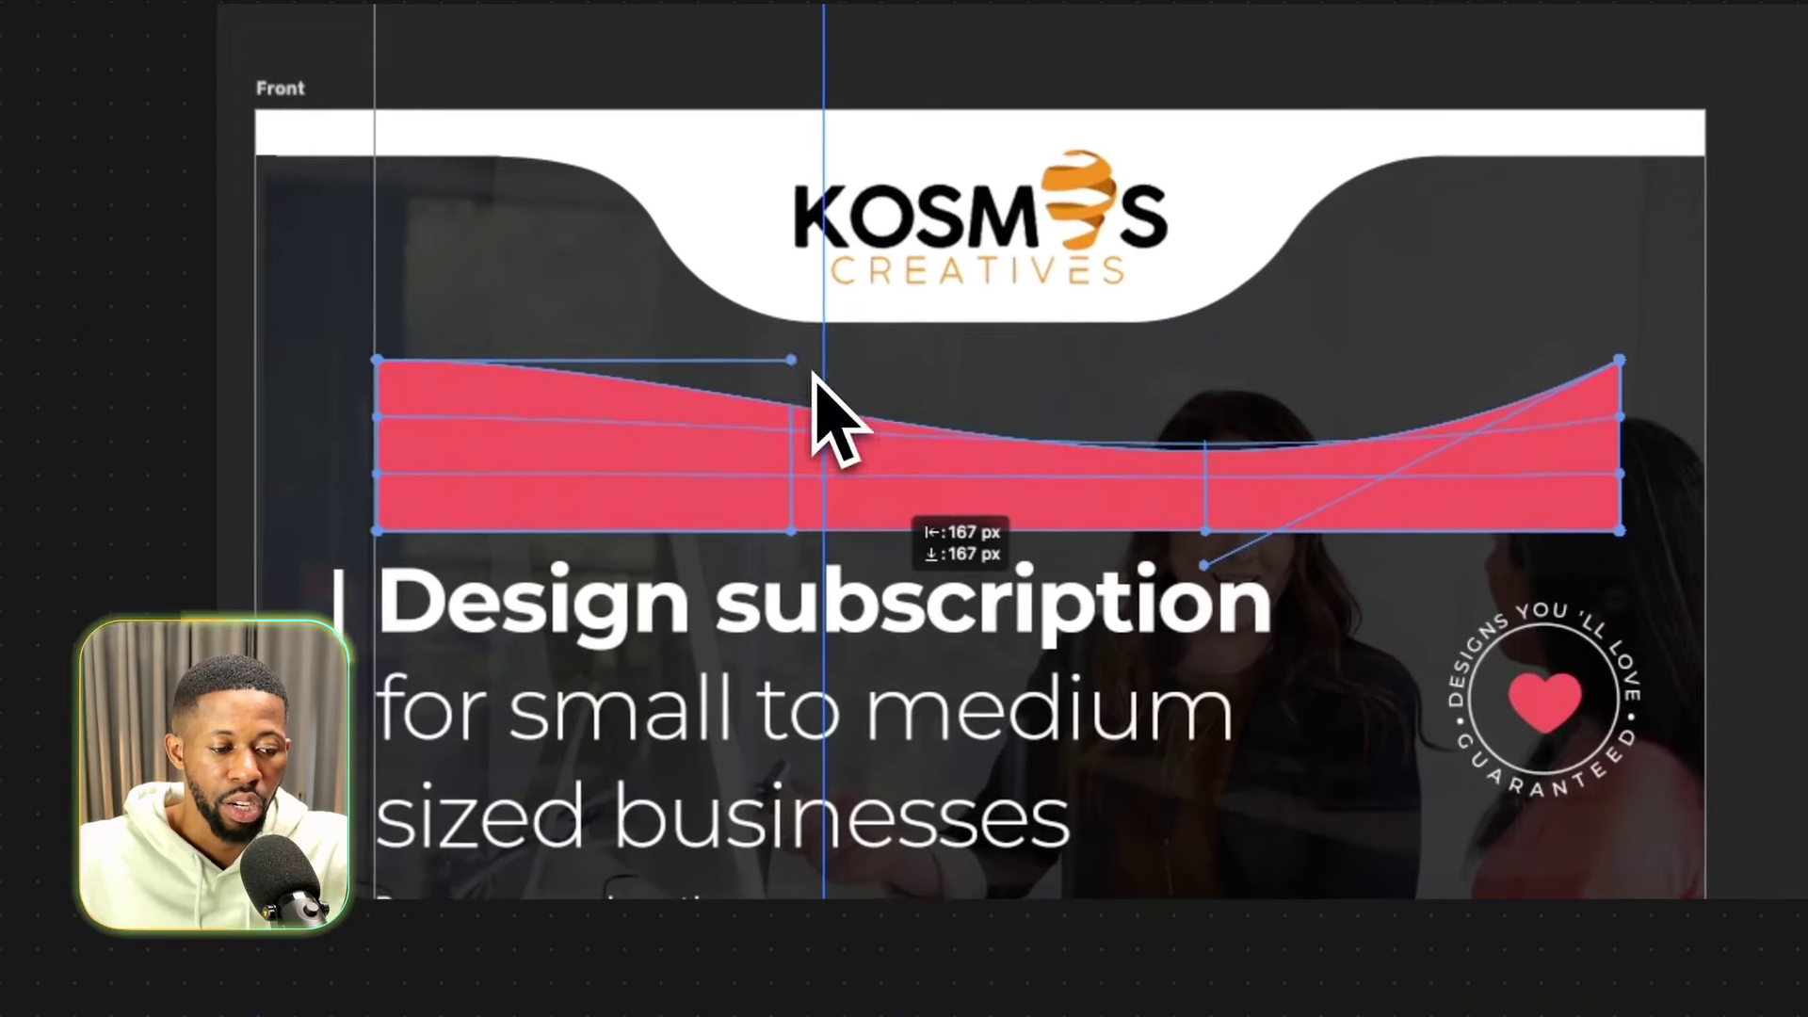
left_click_drag(614, 315, 616, 248)
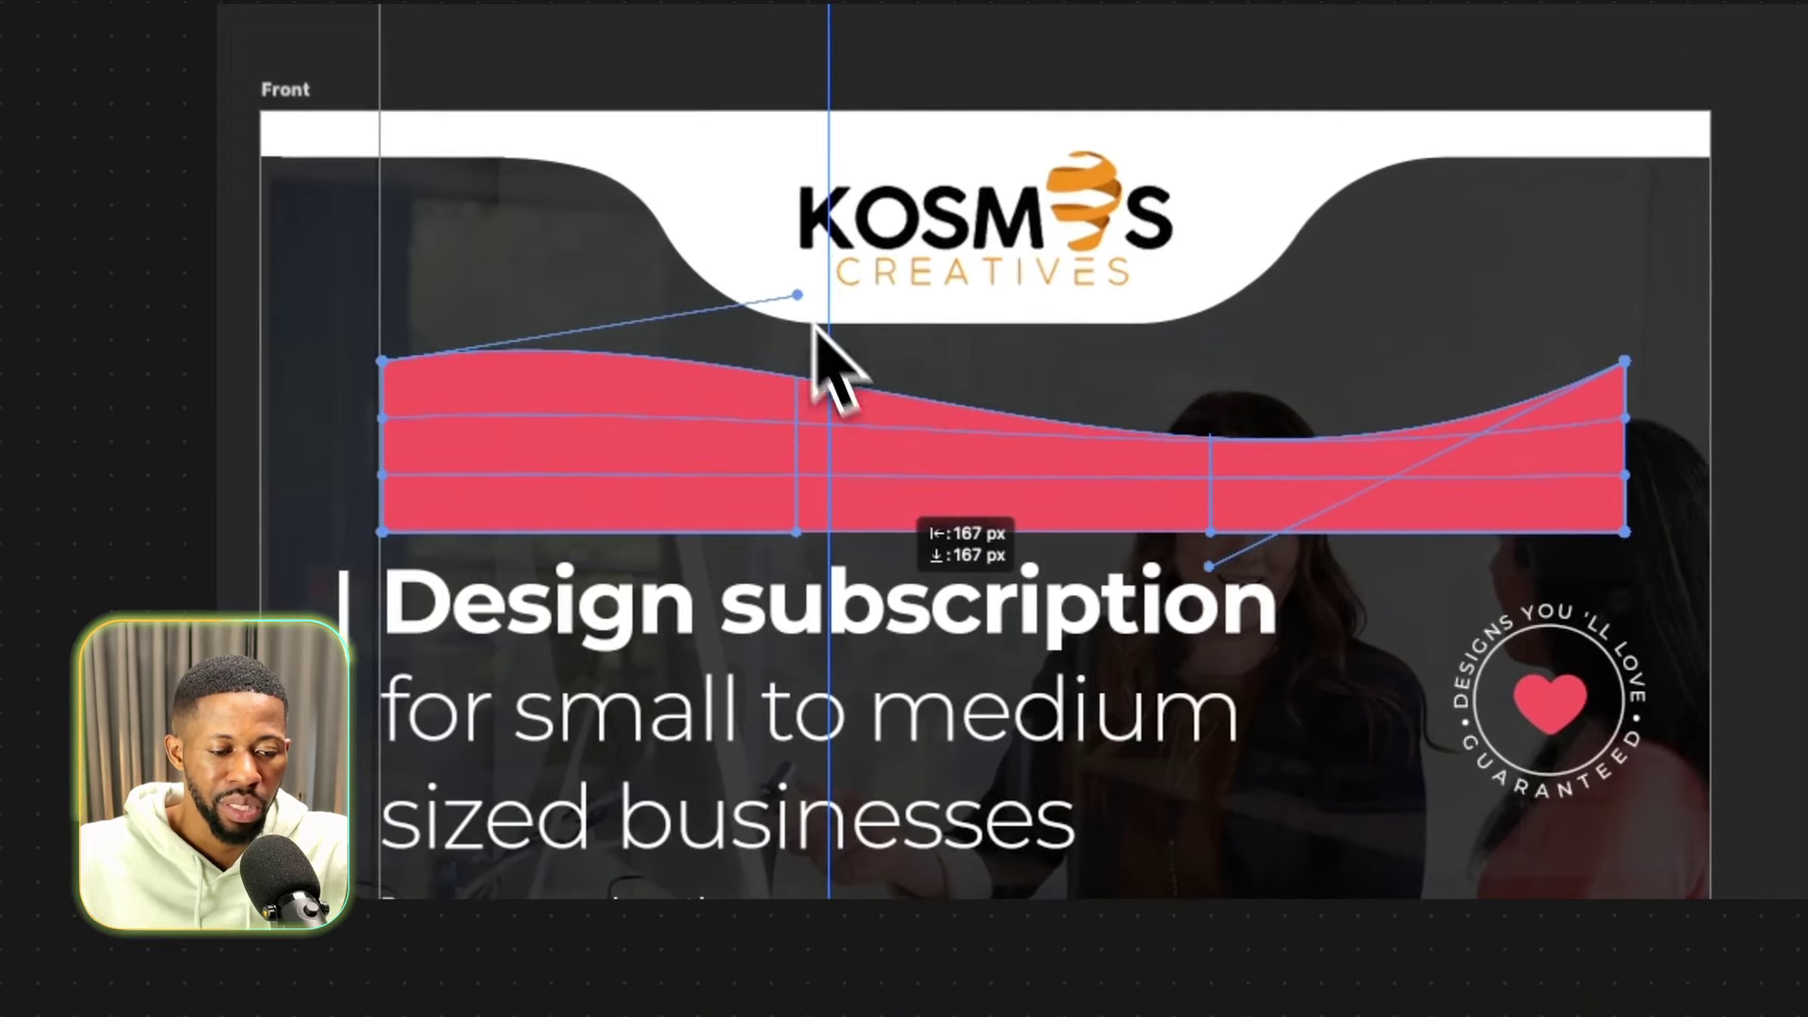
left_click_drag(1208, 568, 1206, 682)
key("Return")
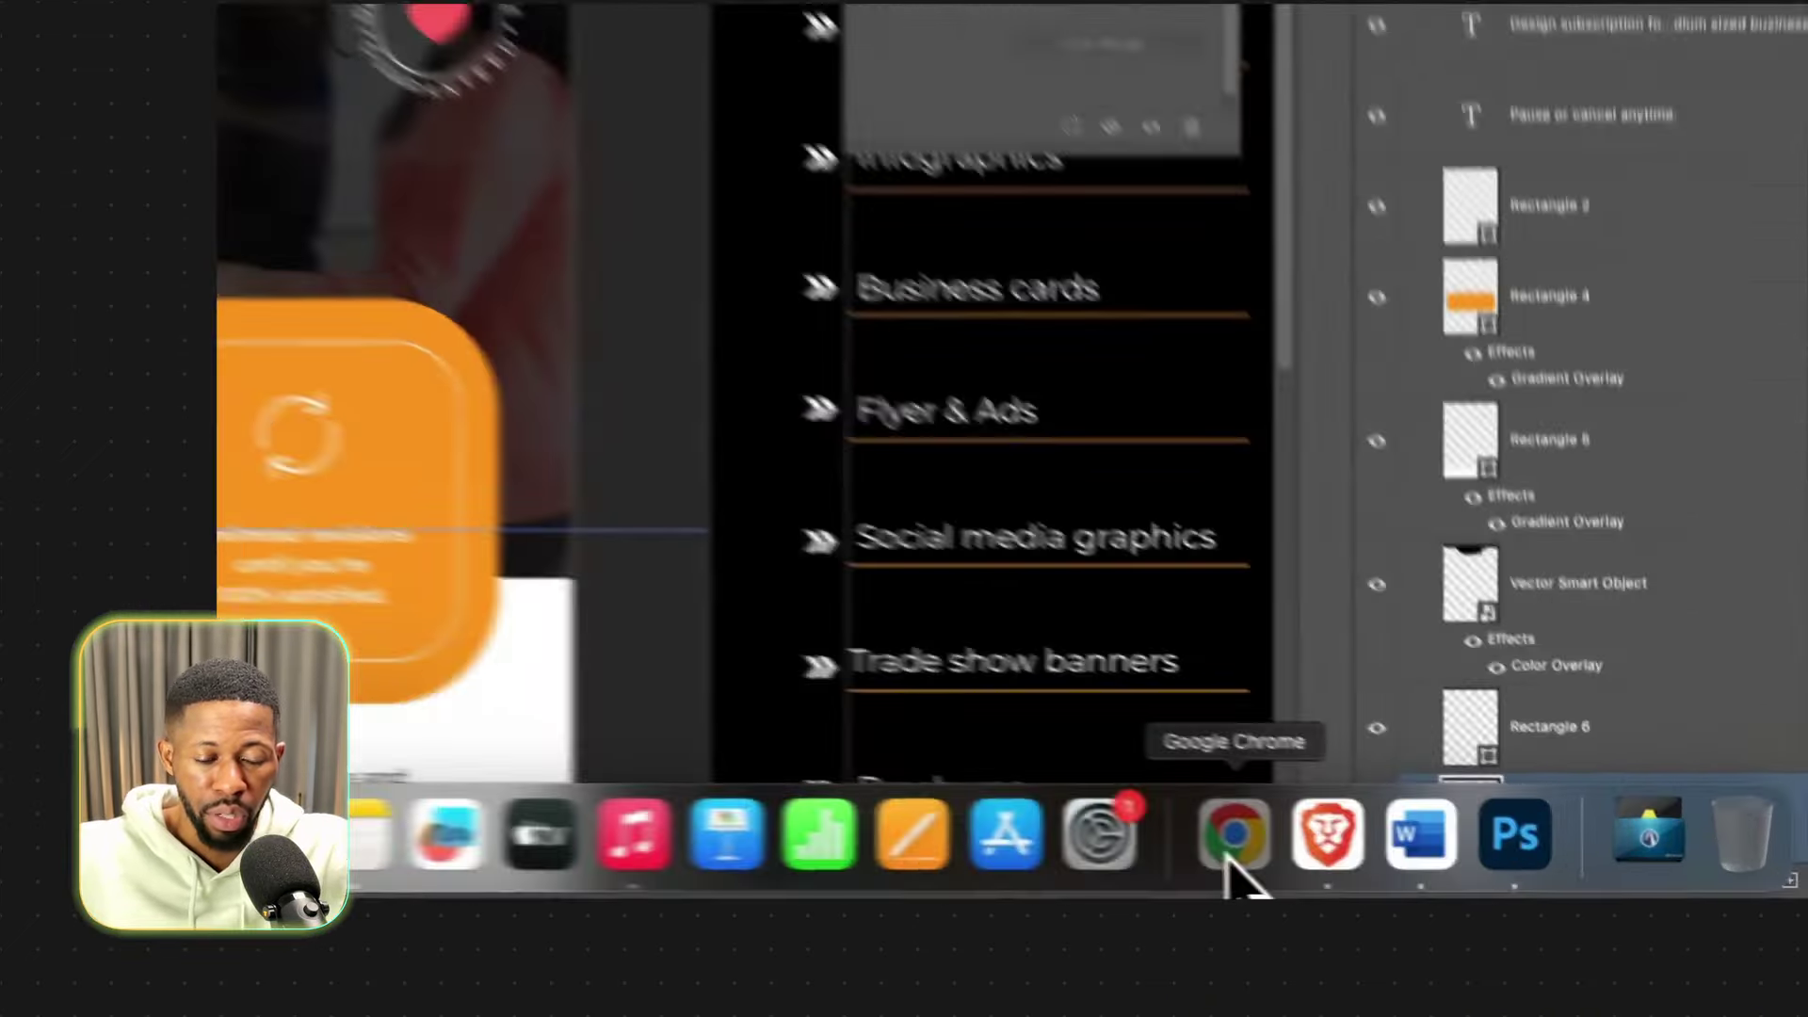
Switch to Google Chrome and replace the dog image search query with "busines card m".
left_click(1428, 861)
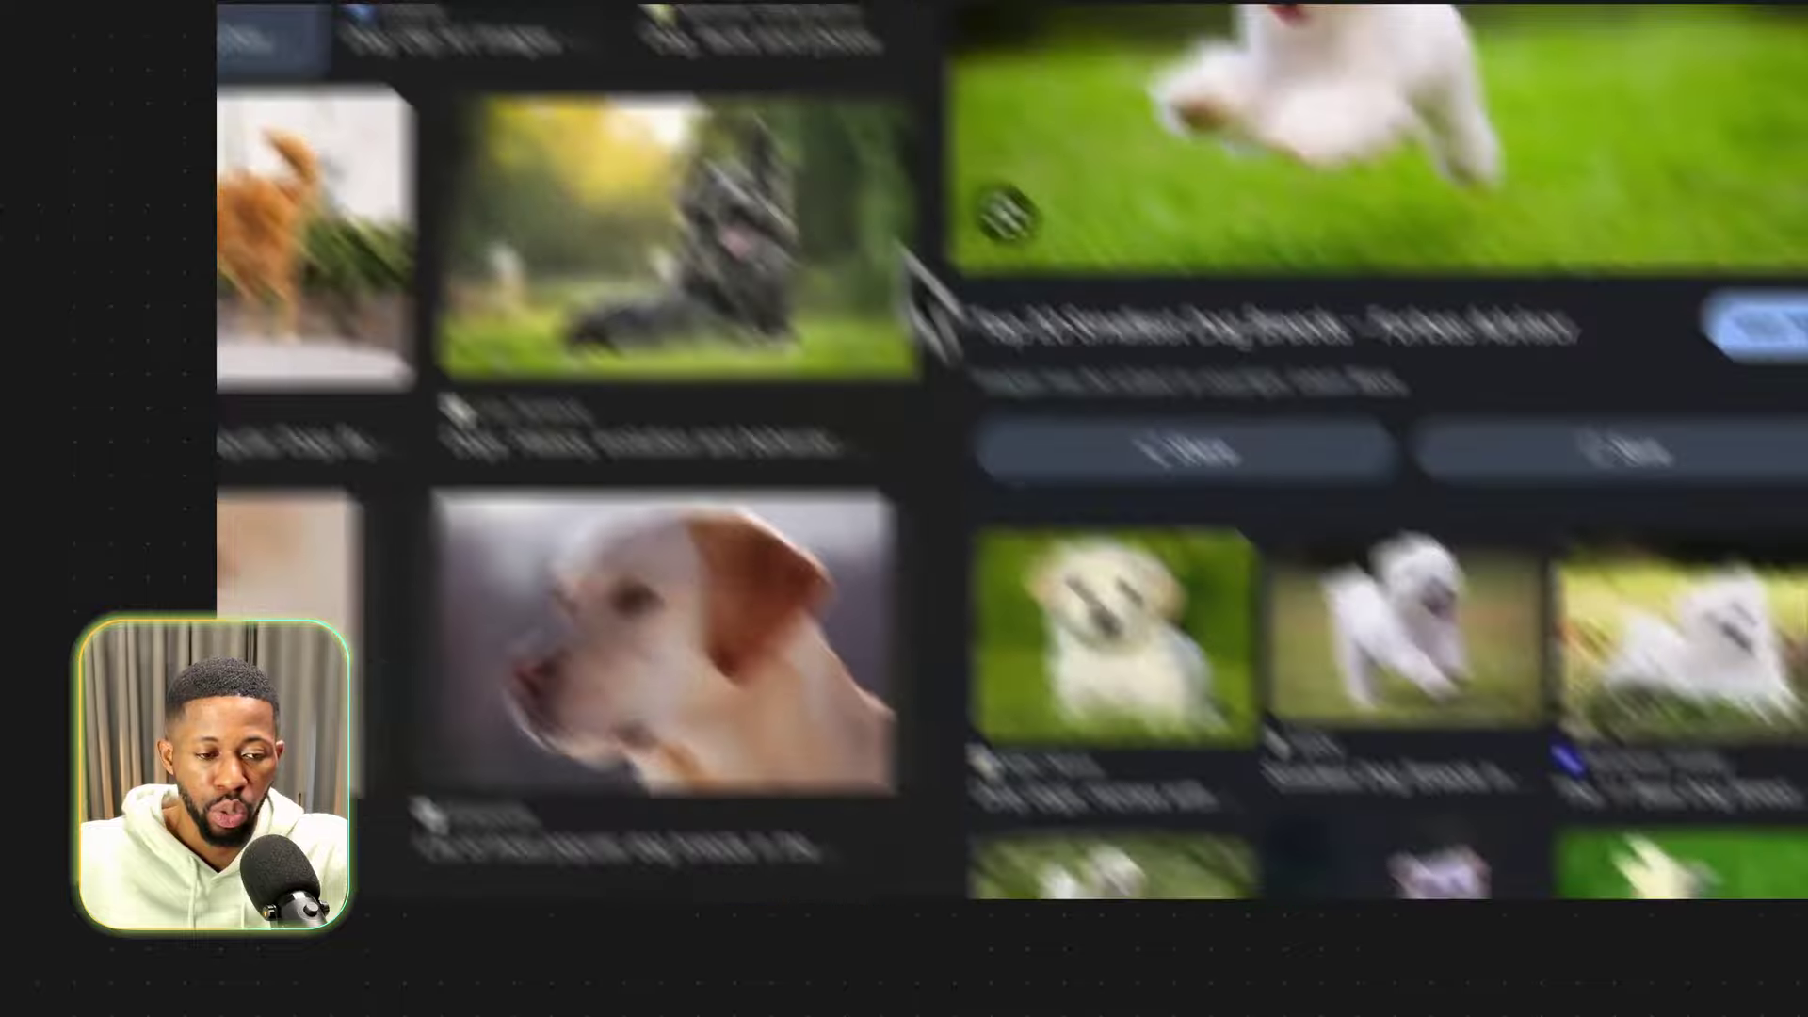
left_click(904, 283)
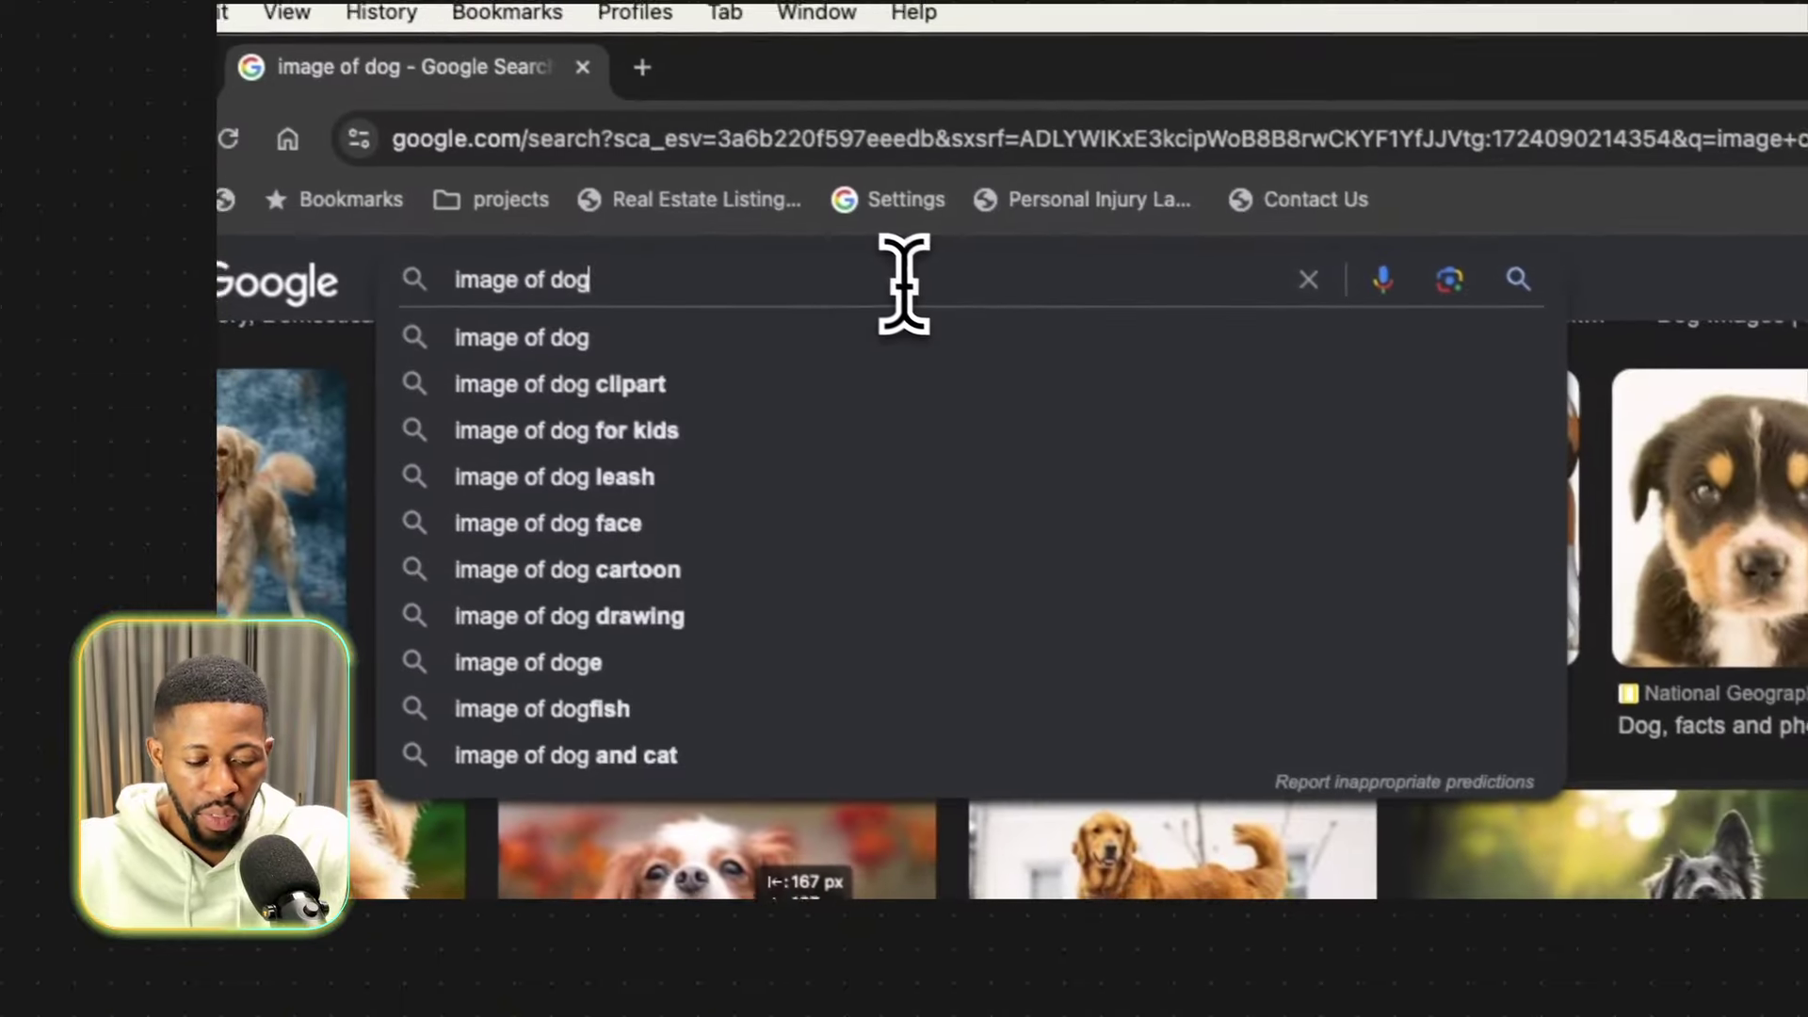
key("super+a")
type("busines card m")
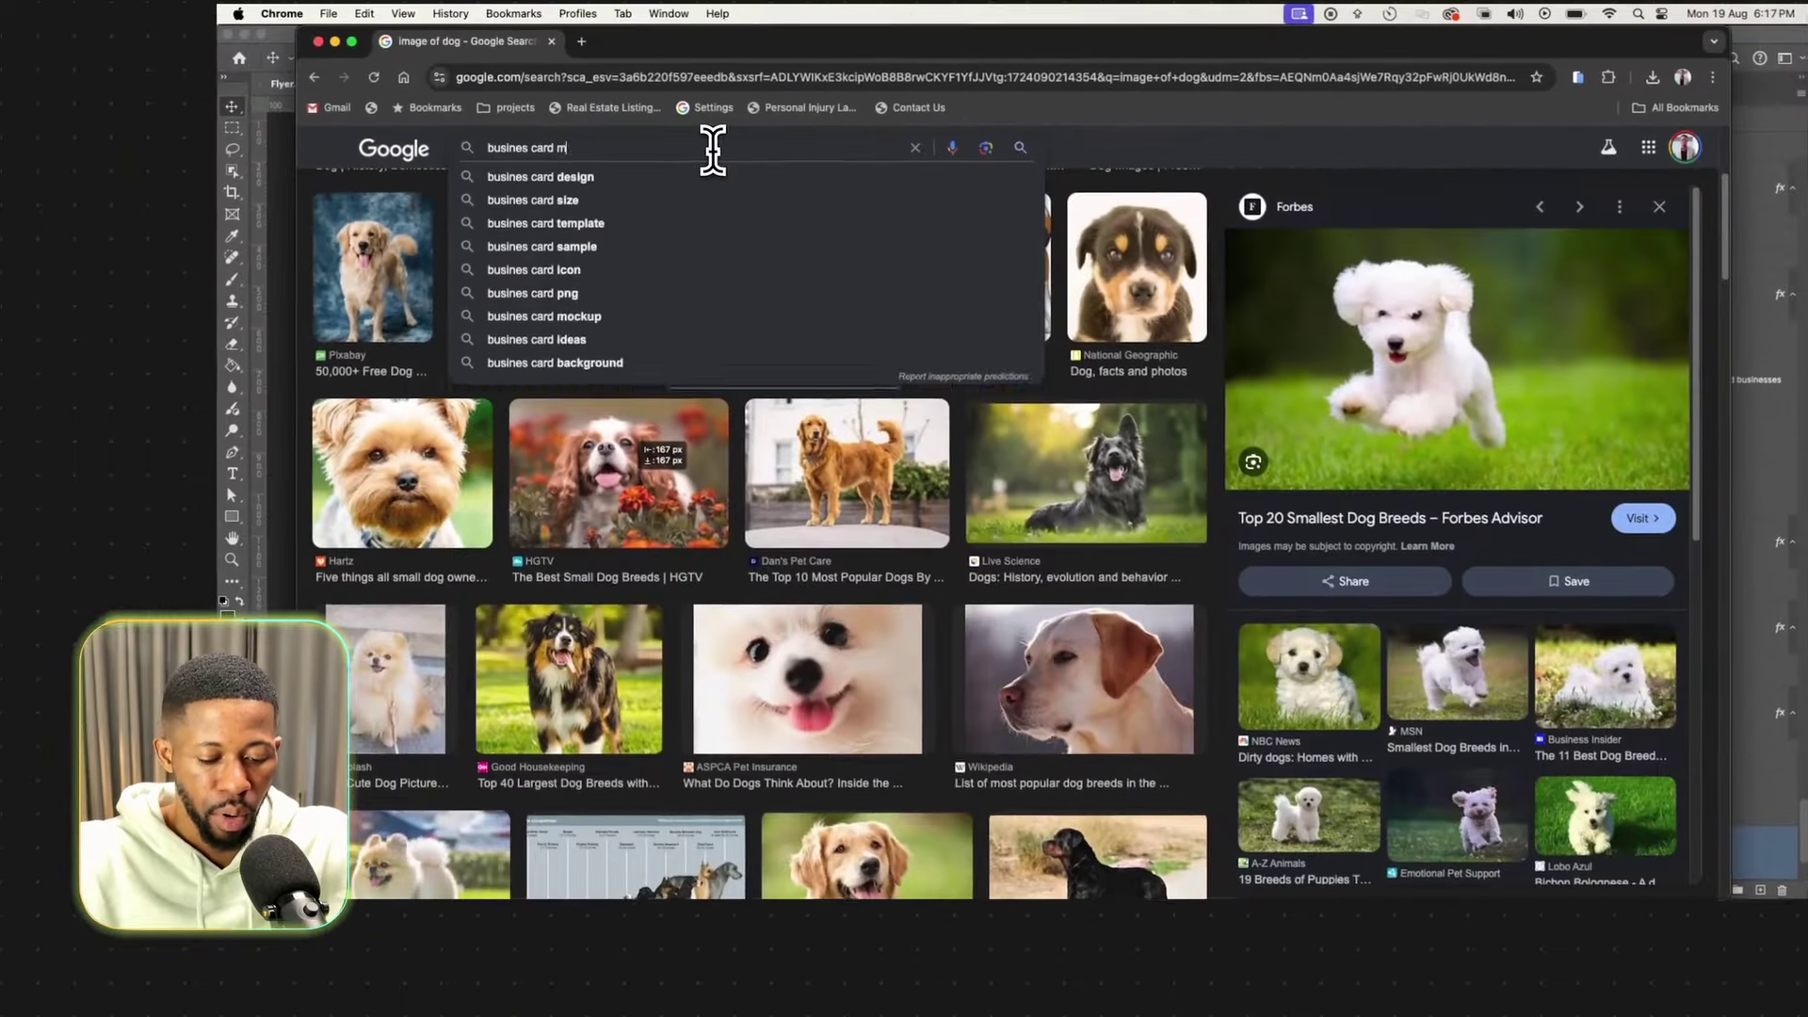
Search Google Images for "busines card mockup" and save a mockup image to the Desktop as Business-Card-Mockup.
type("ockup")
key("Return")
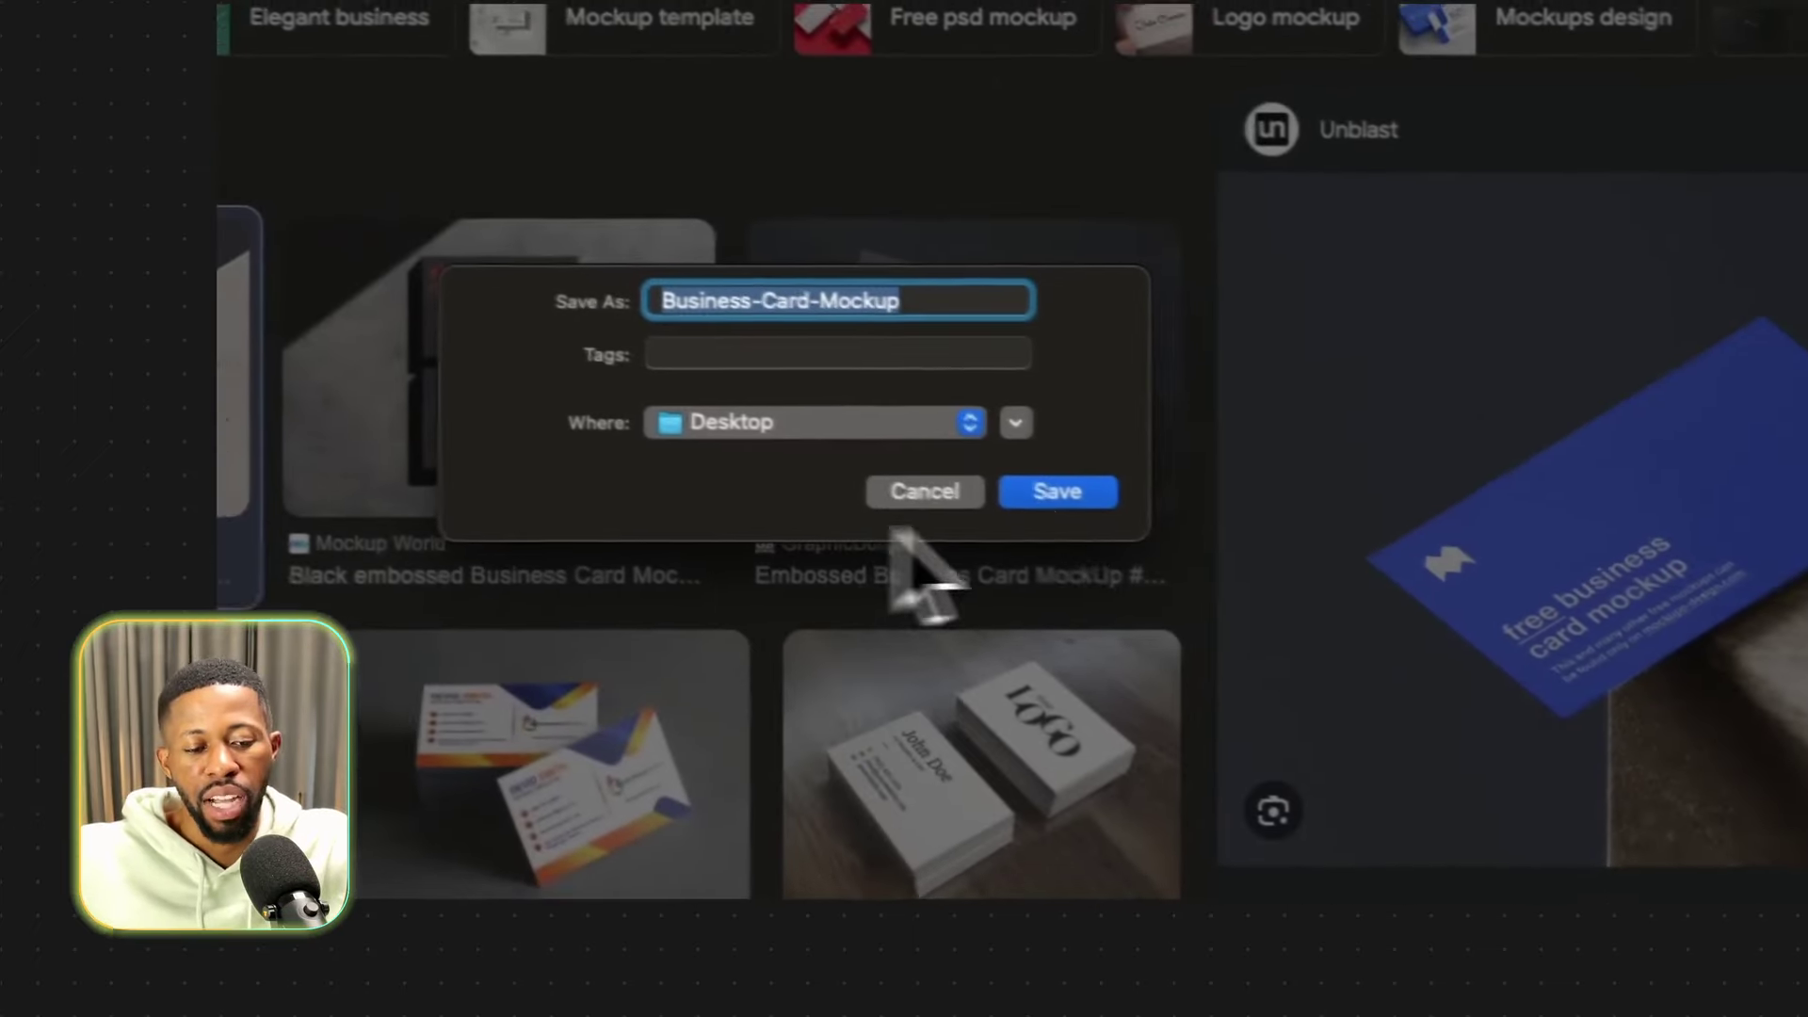
left_click(667, 394)
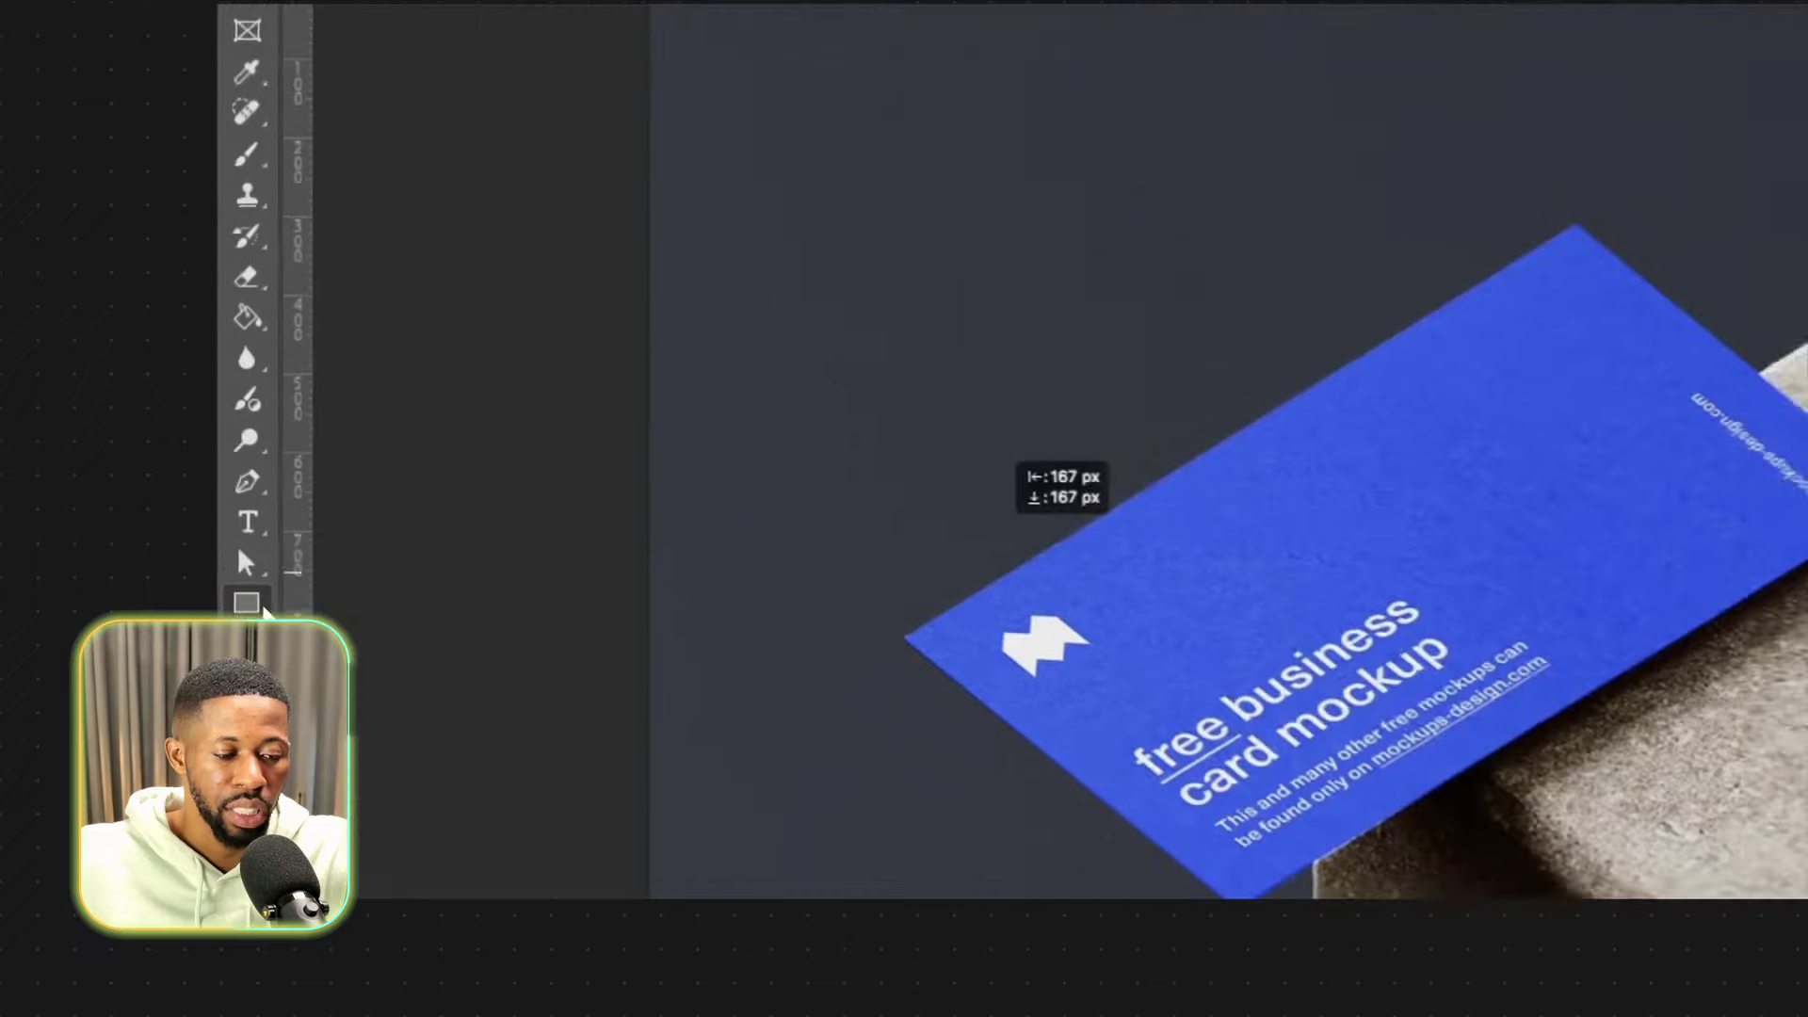
Draw a black rectangle of about 1260 × 763 px over the business card in the mockup image.
left_click(234, 516)
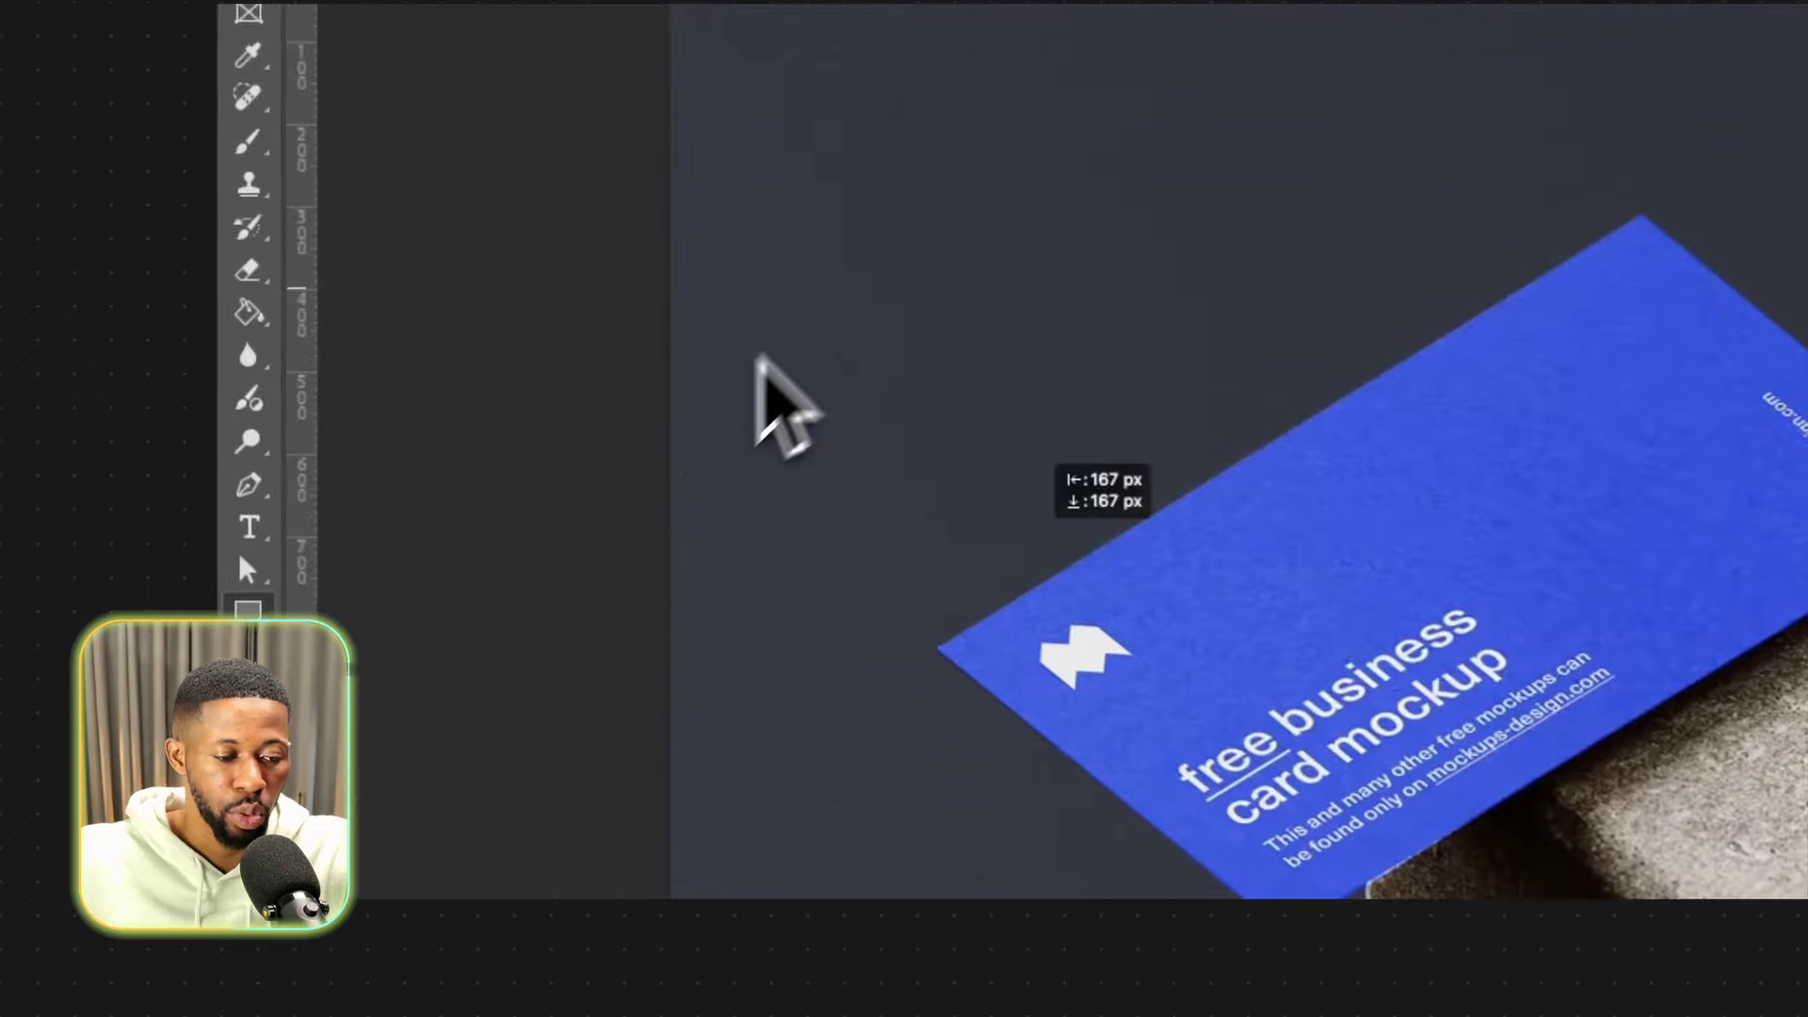
left_click_drag(518, 349, 1026, 621)
left_click_drag(1375, 631, 1394, 709)
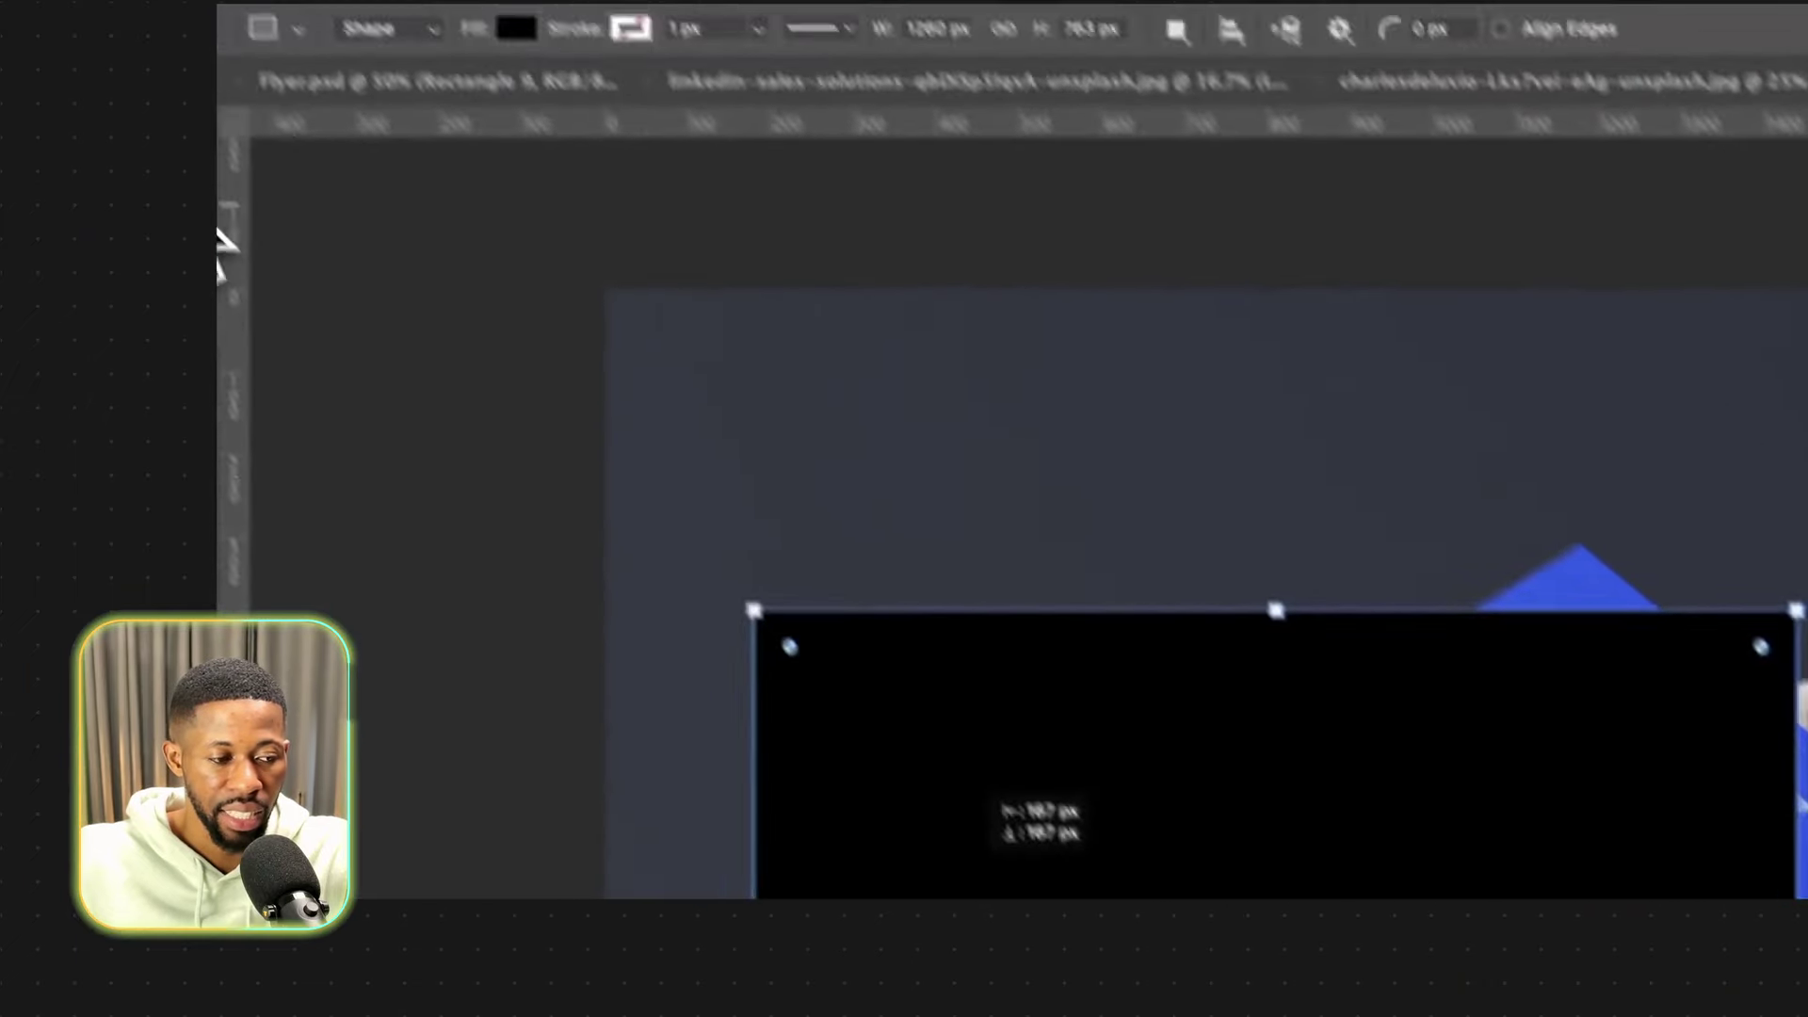
Move the black rectangle over the blue business card, to about X 301 px and Y 476 px.
left_click(218, 226)
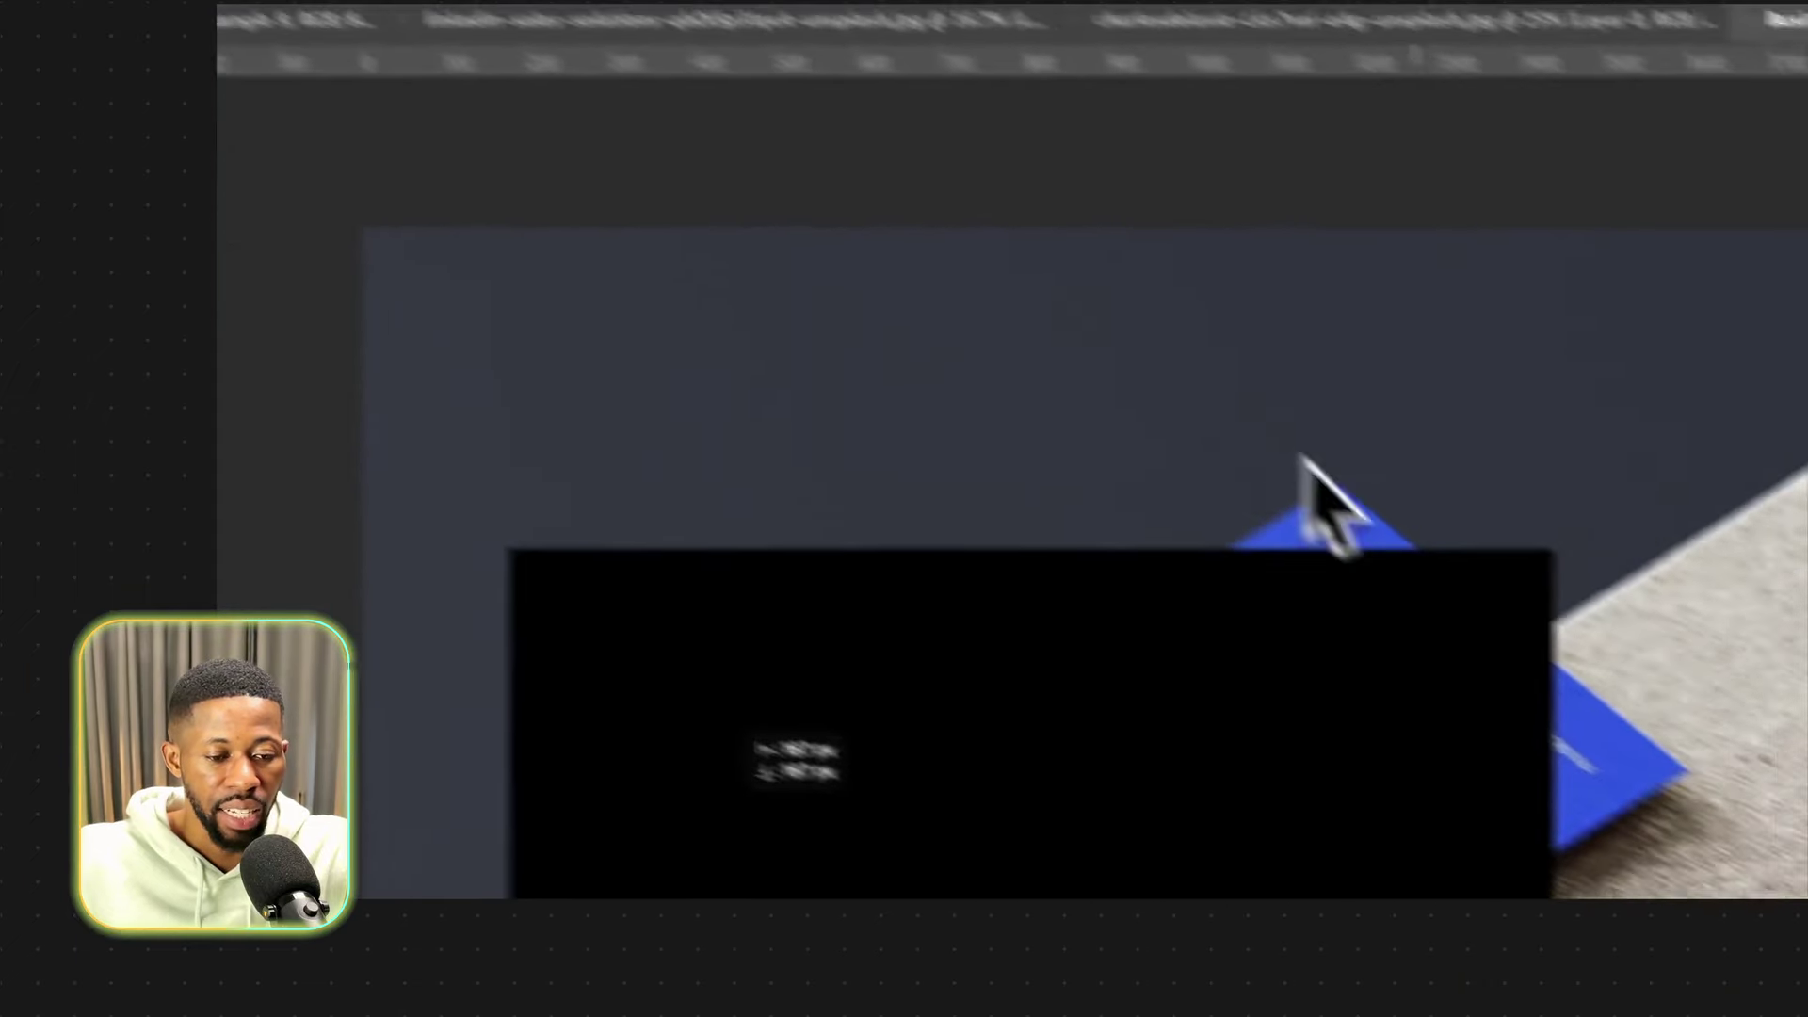
left_click_drag(1207, 267, 1638, 471)
left_click_drag(1438, 504, 1322, 592)
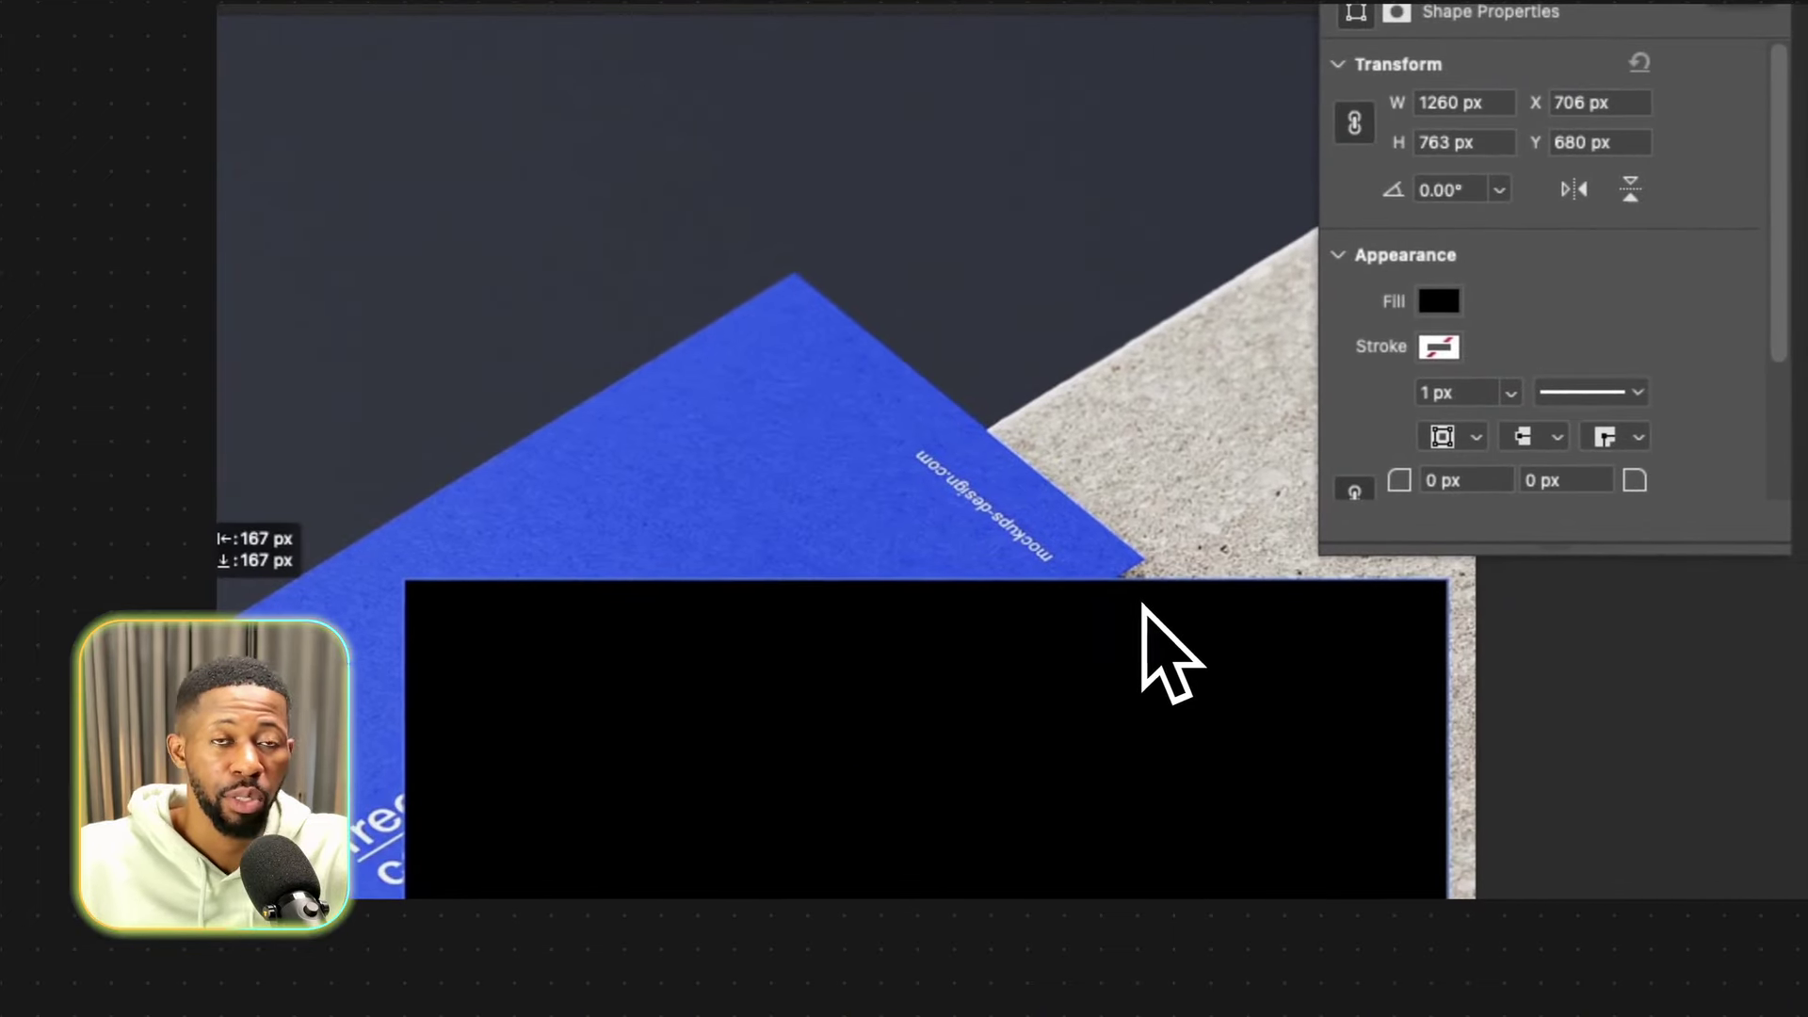
left_click_drag(1142, 608, 923, 493)
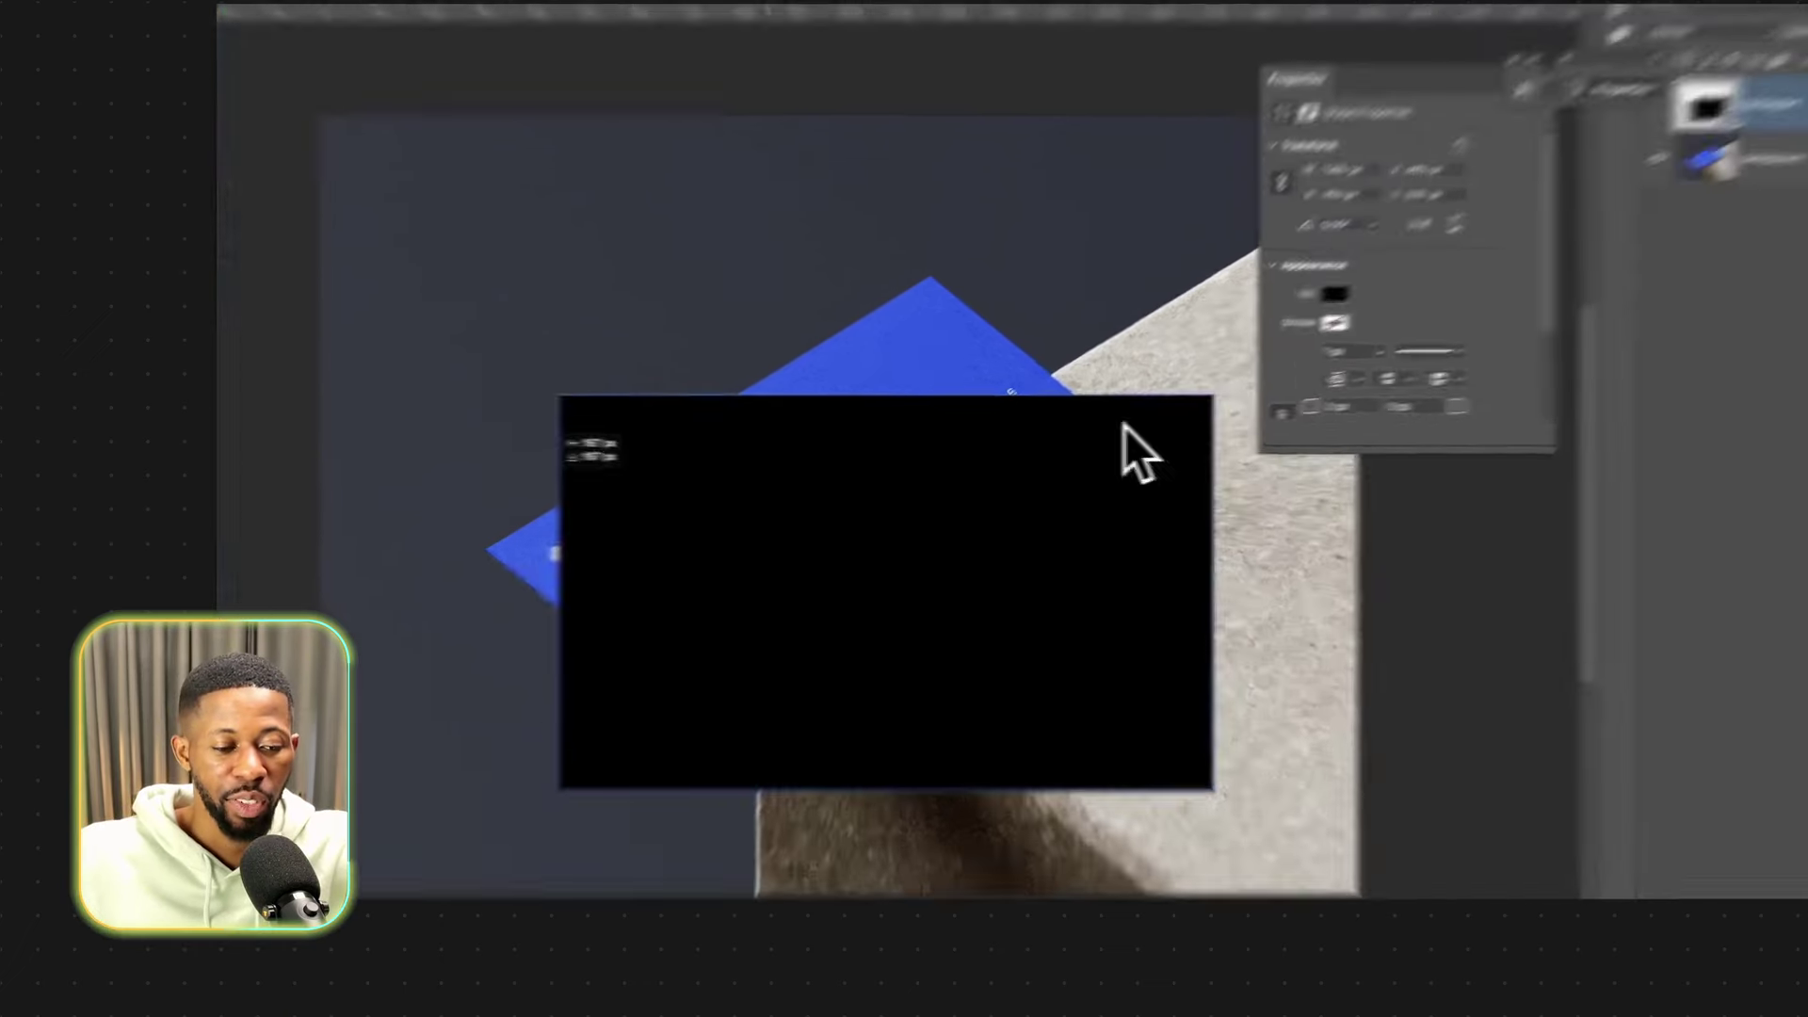
left_click_drag(843, 503, 776, 493)
left_click_drag(630, 511, 625, 491)
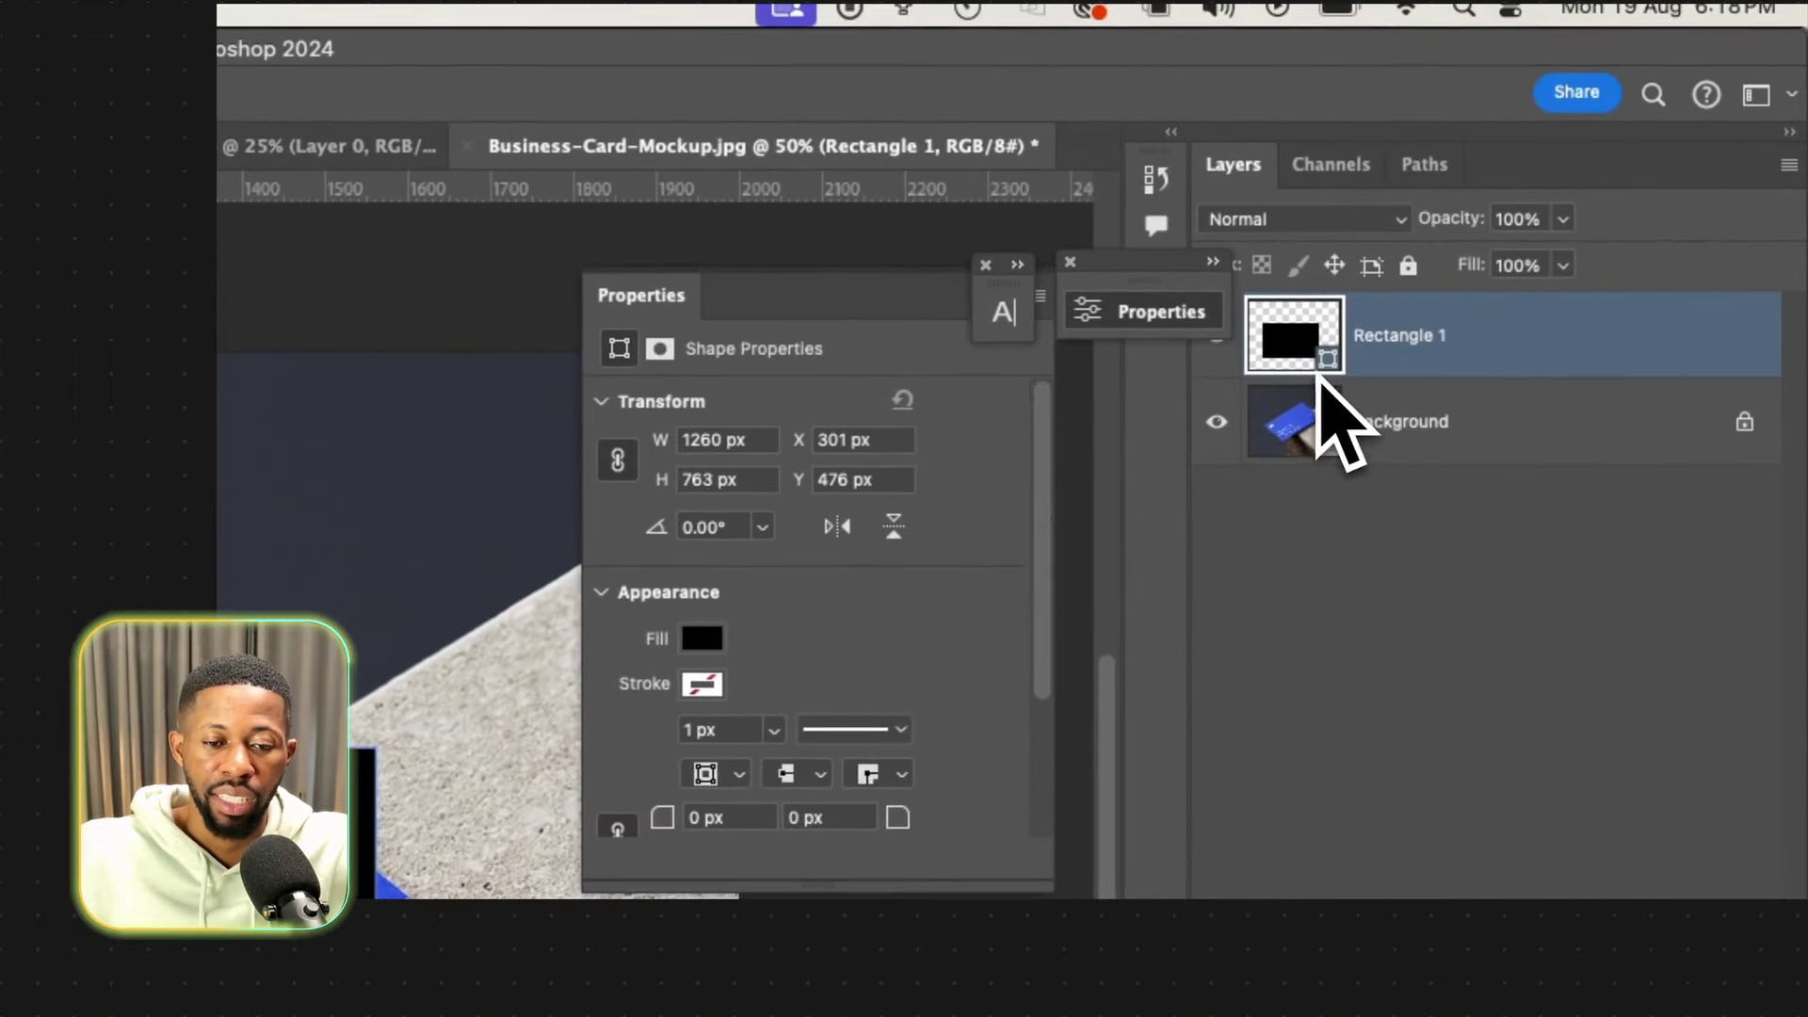
Change the rectangle's fill colour to red.
double_click(1329, 360)
left_click(754, 427)
left_click(1164, 412)
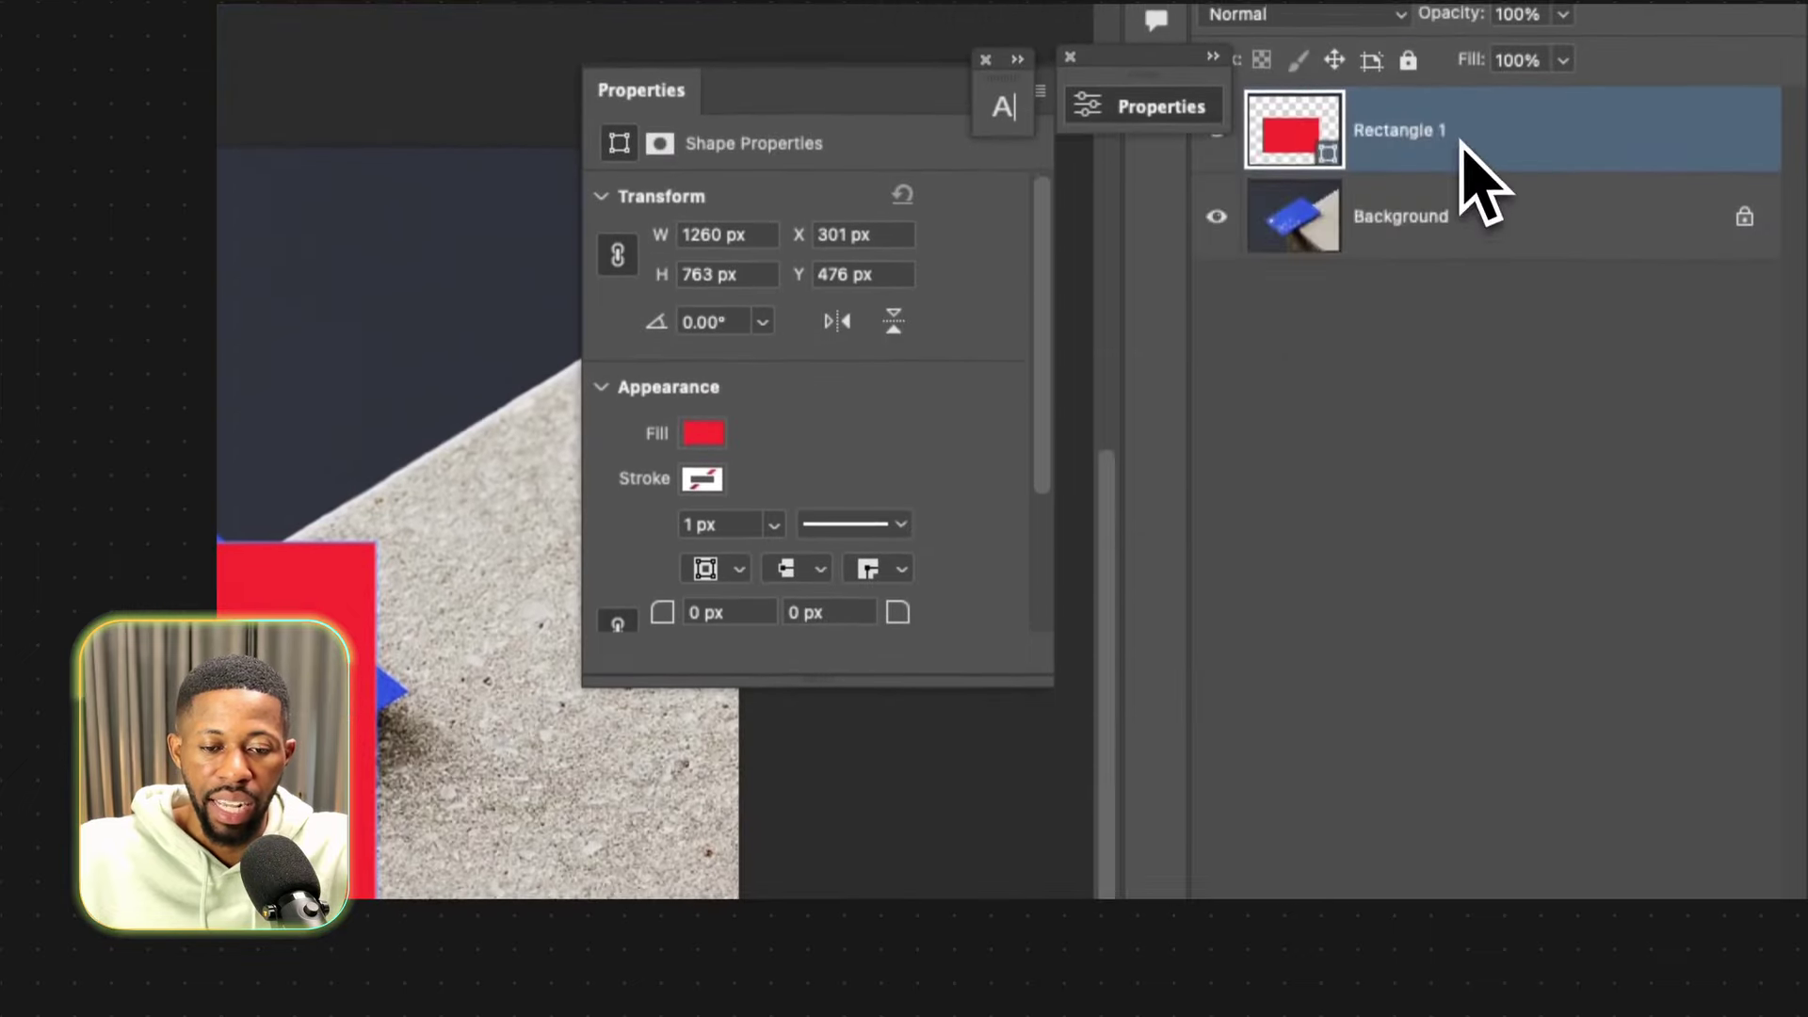
Convert the Rectangle 1 layer to a smart object and rename it "front".
right_click(1465, 156)
left_click(1205, 627)
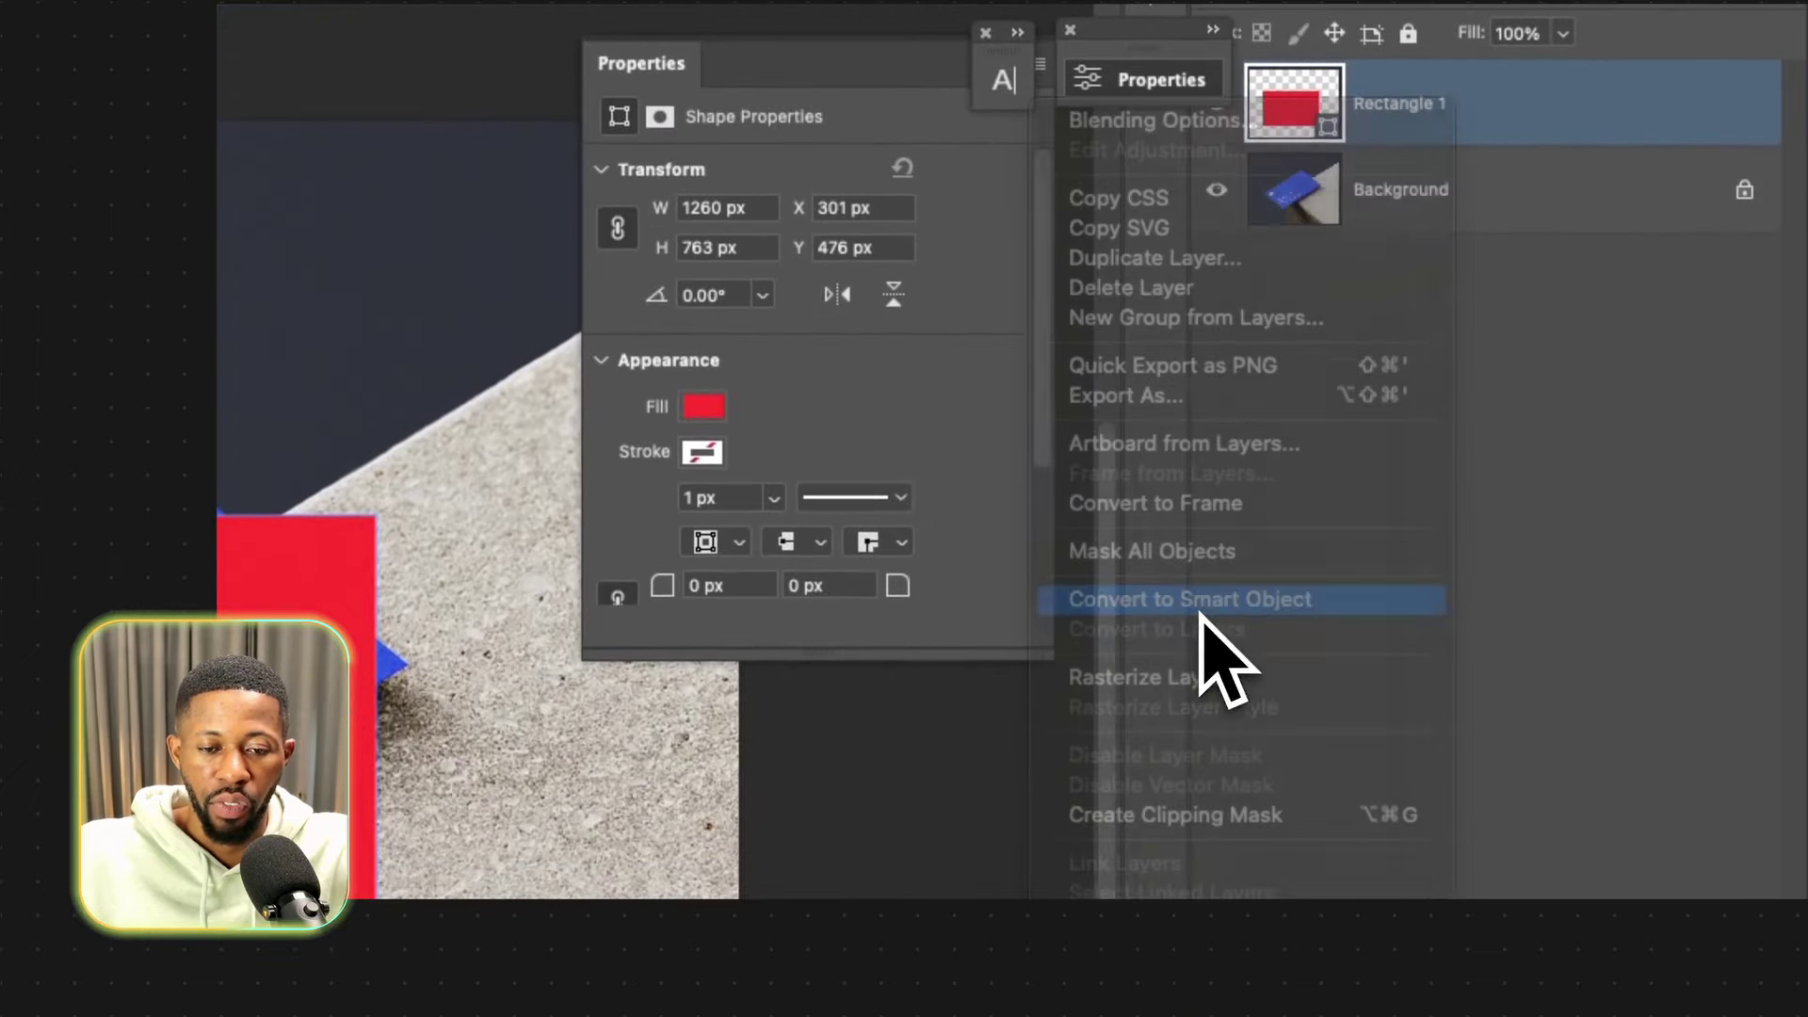
double_click(1427, 120)
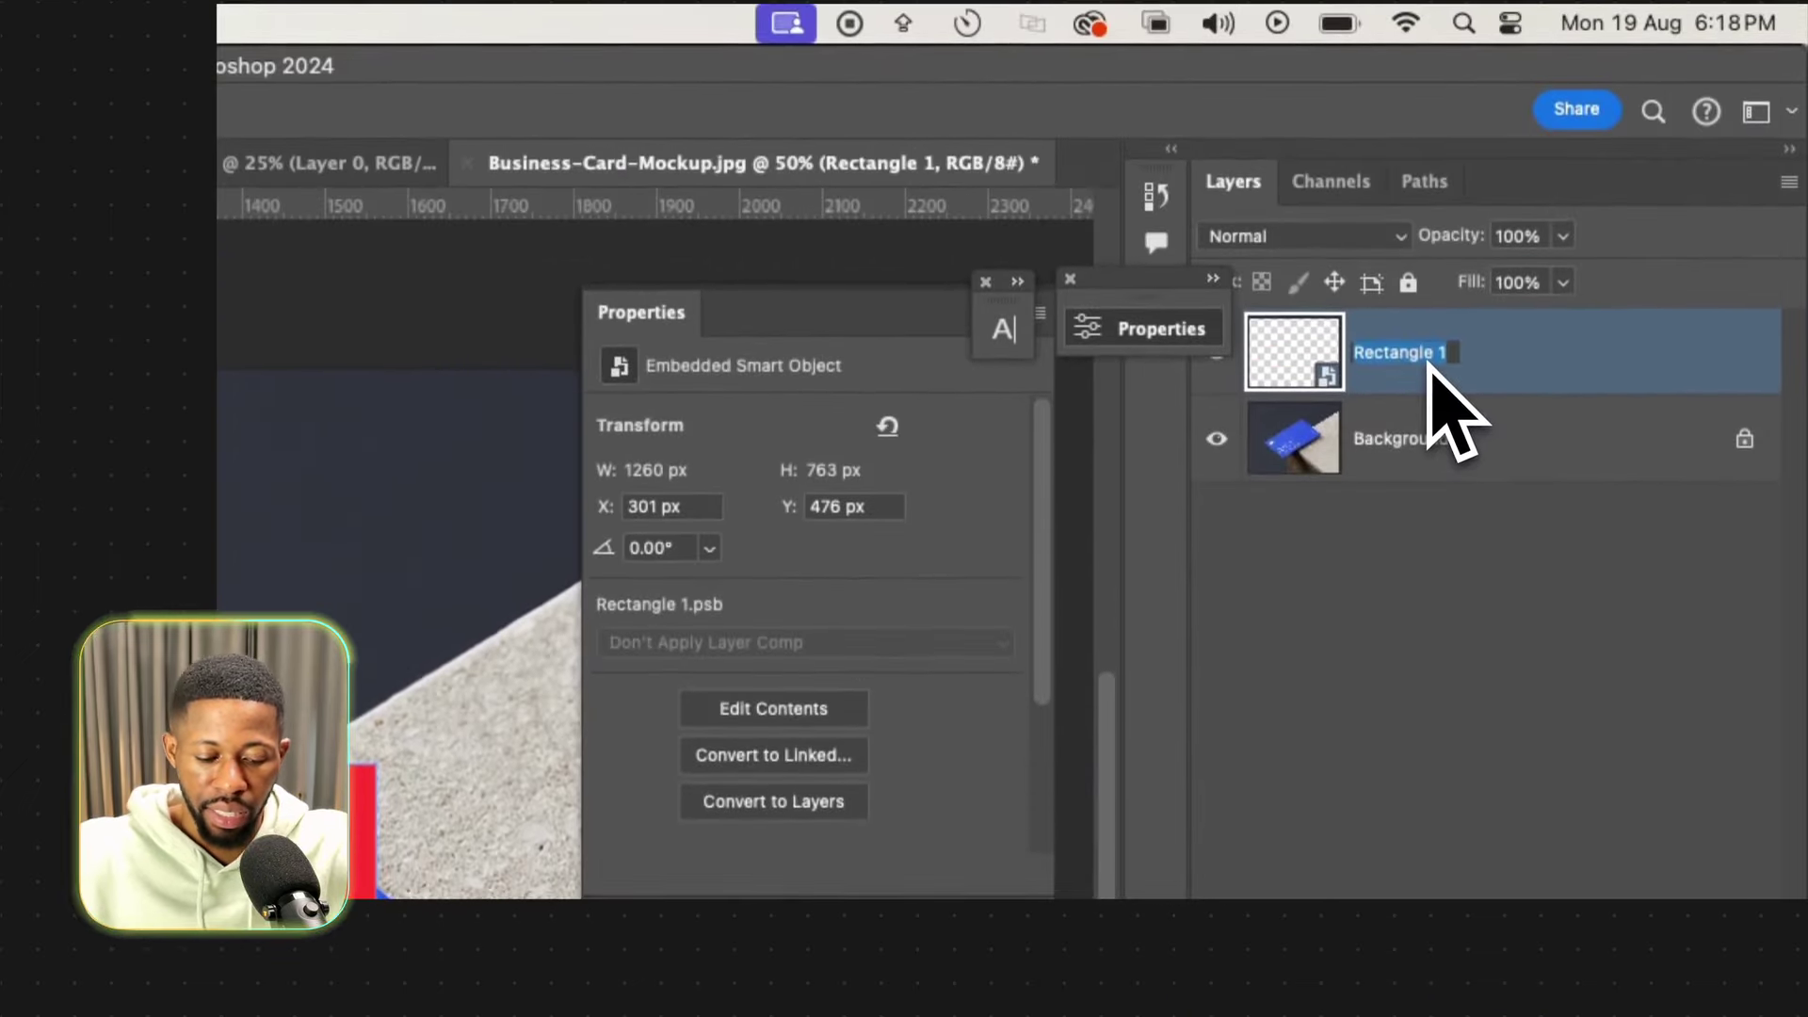
type("front")
key("Return")
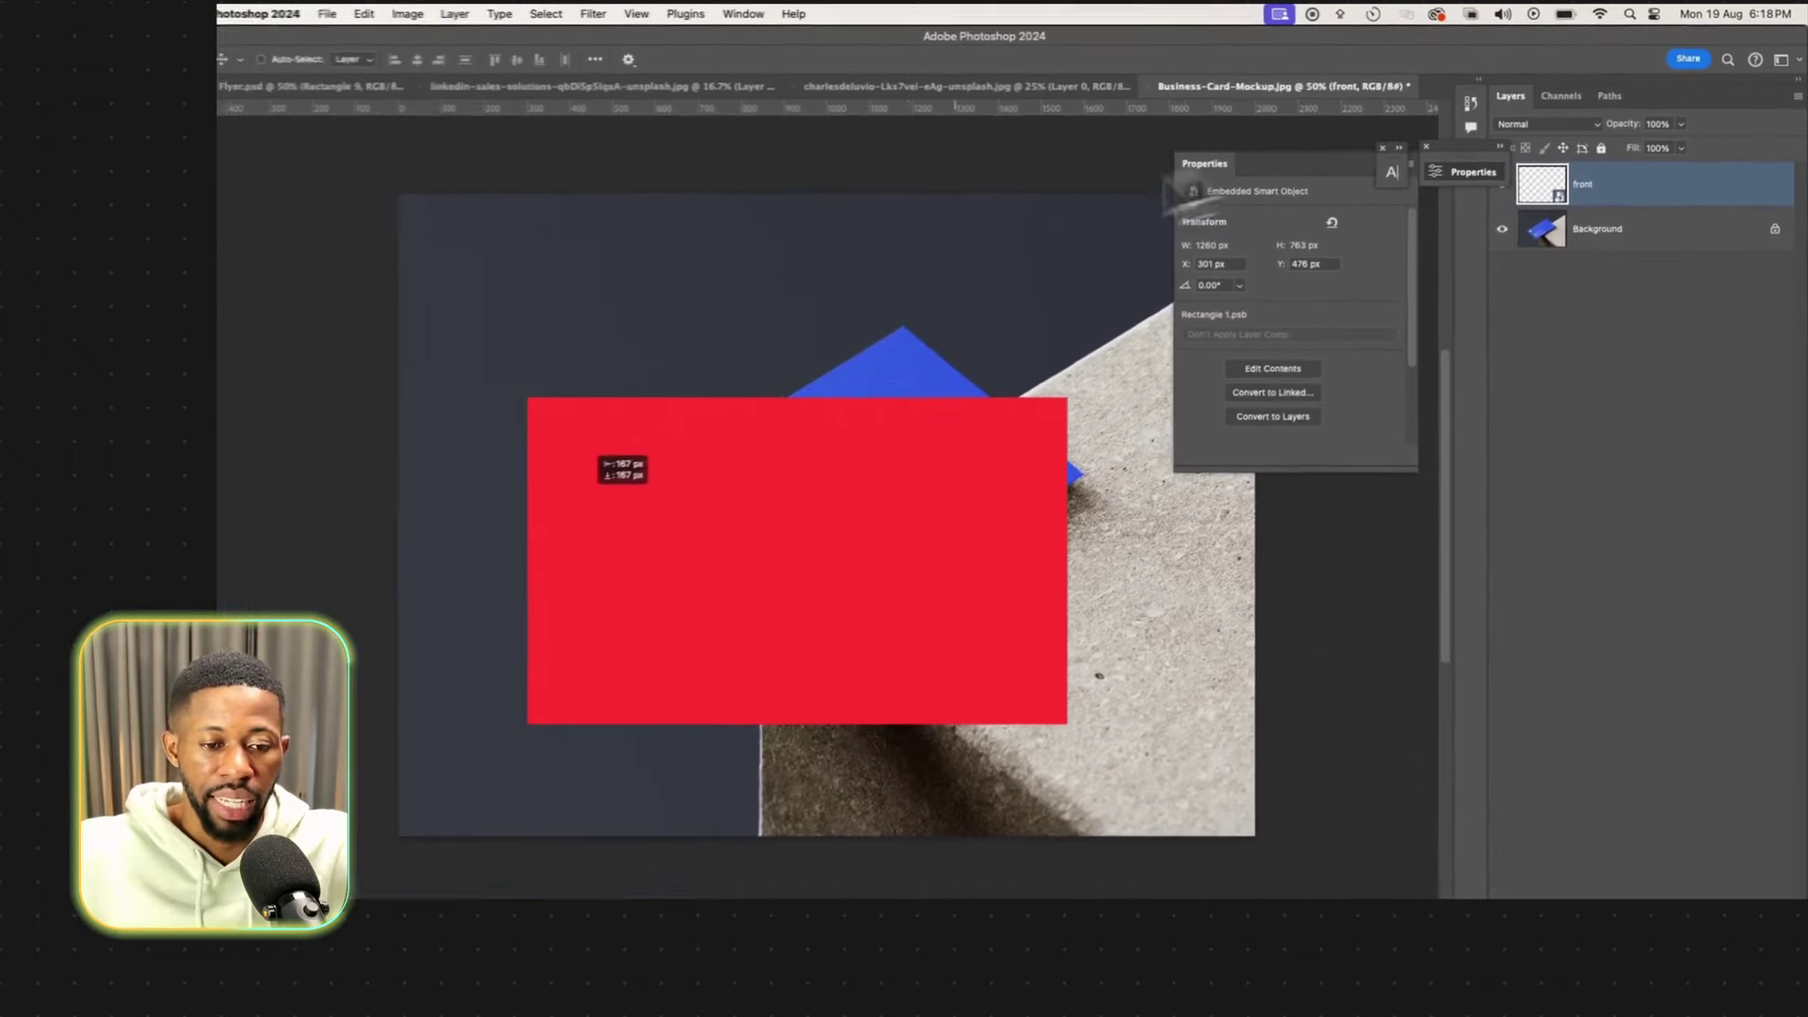
Distort the red smart object with Free Transform so its four corners match the corners of the blue card.
key("super+t")
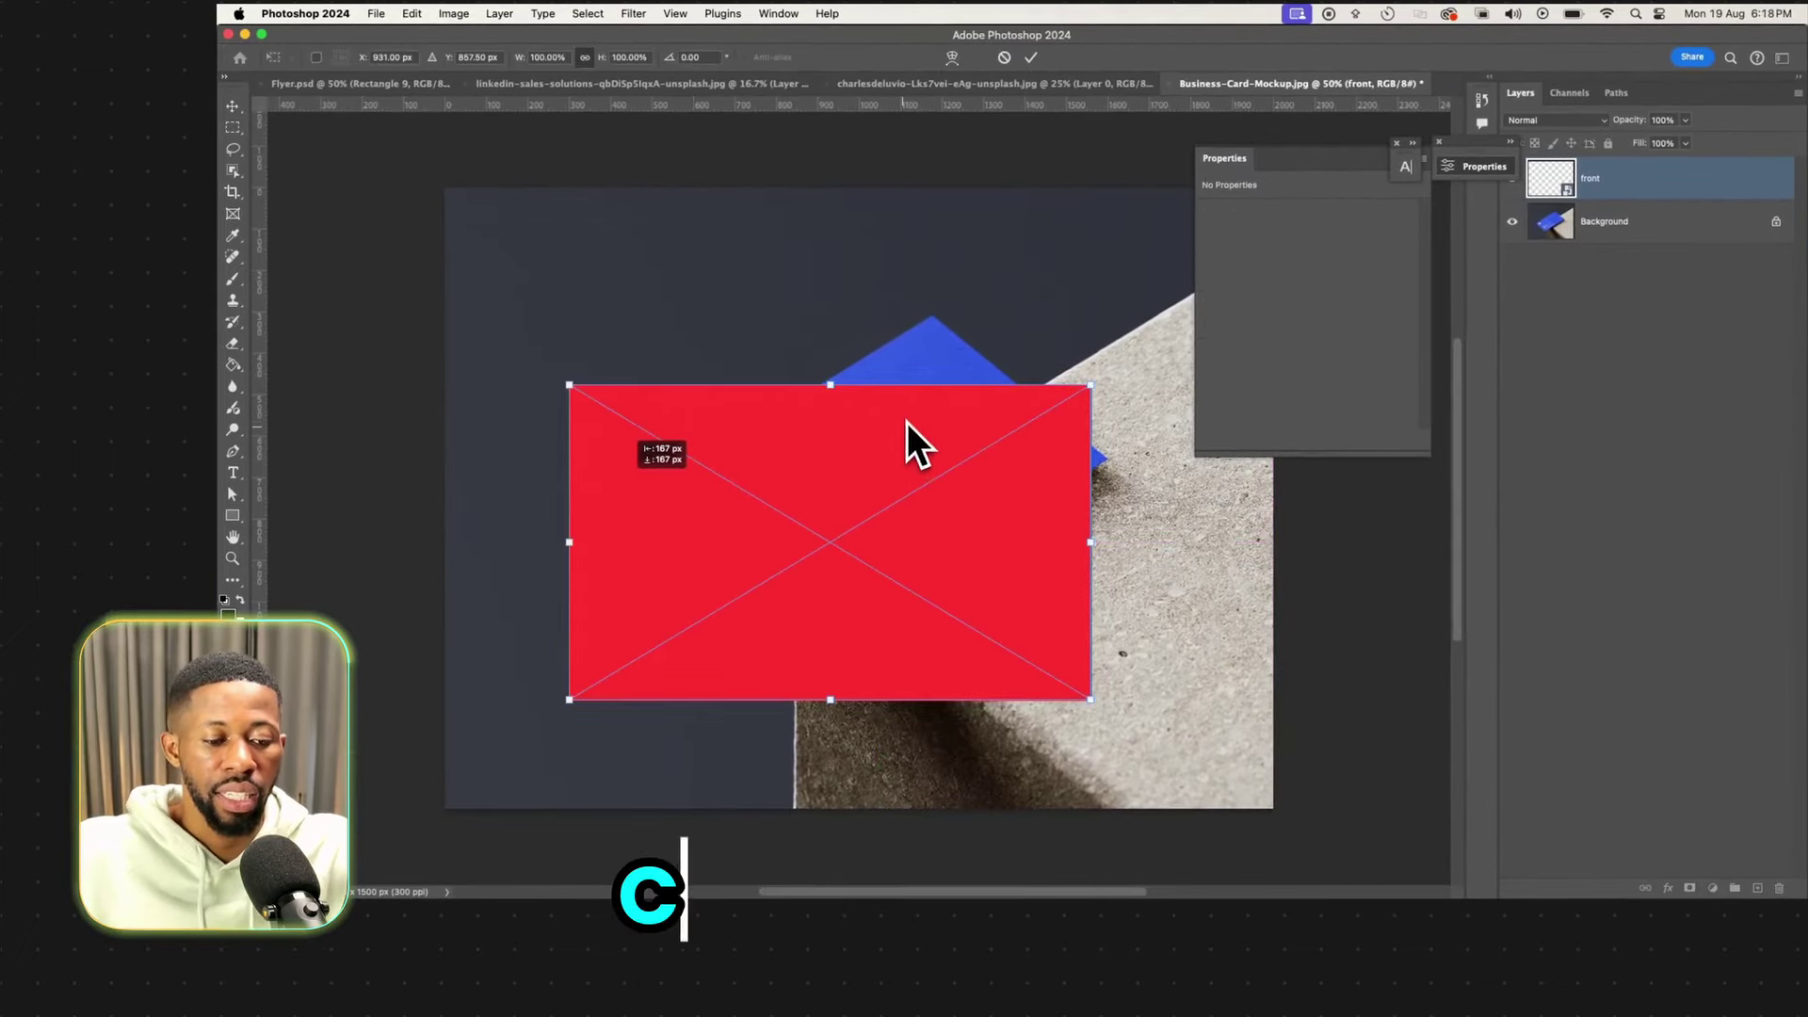
right_click(912, 436)
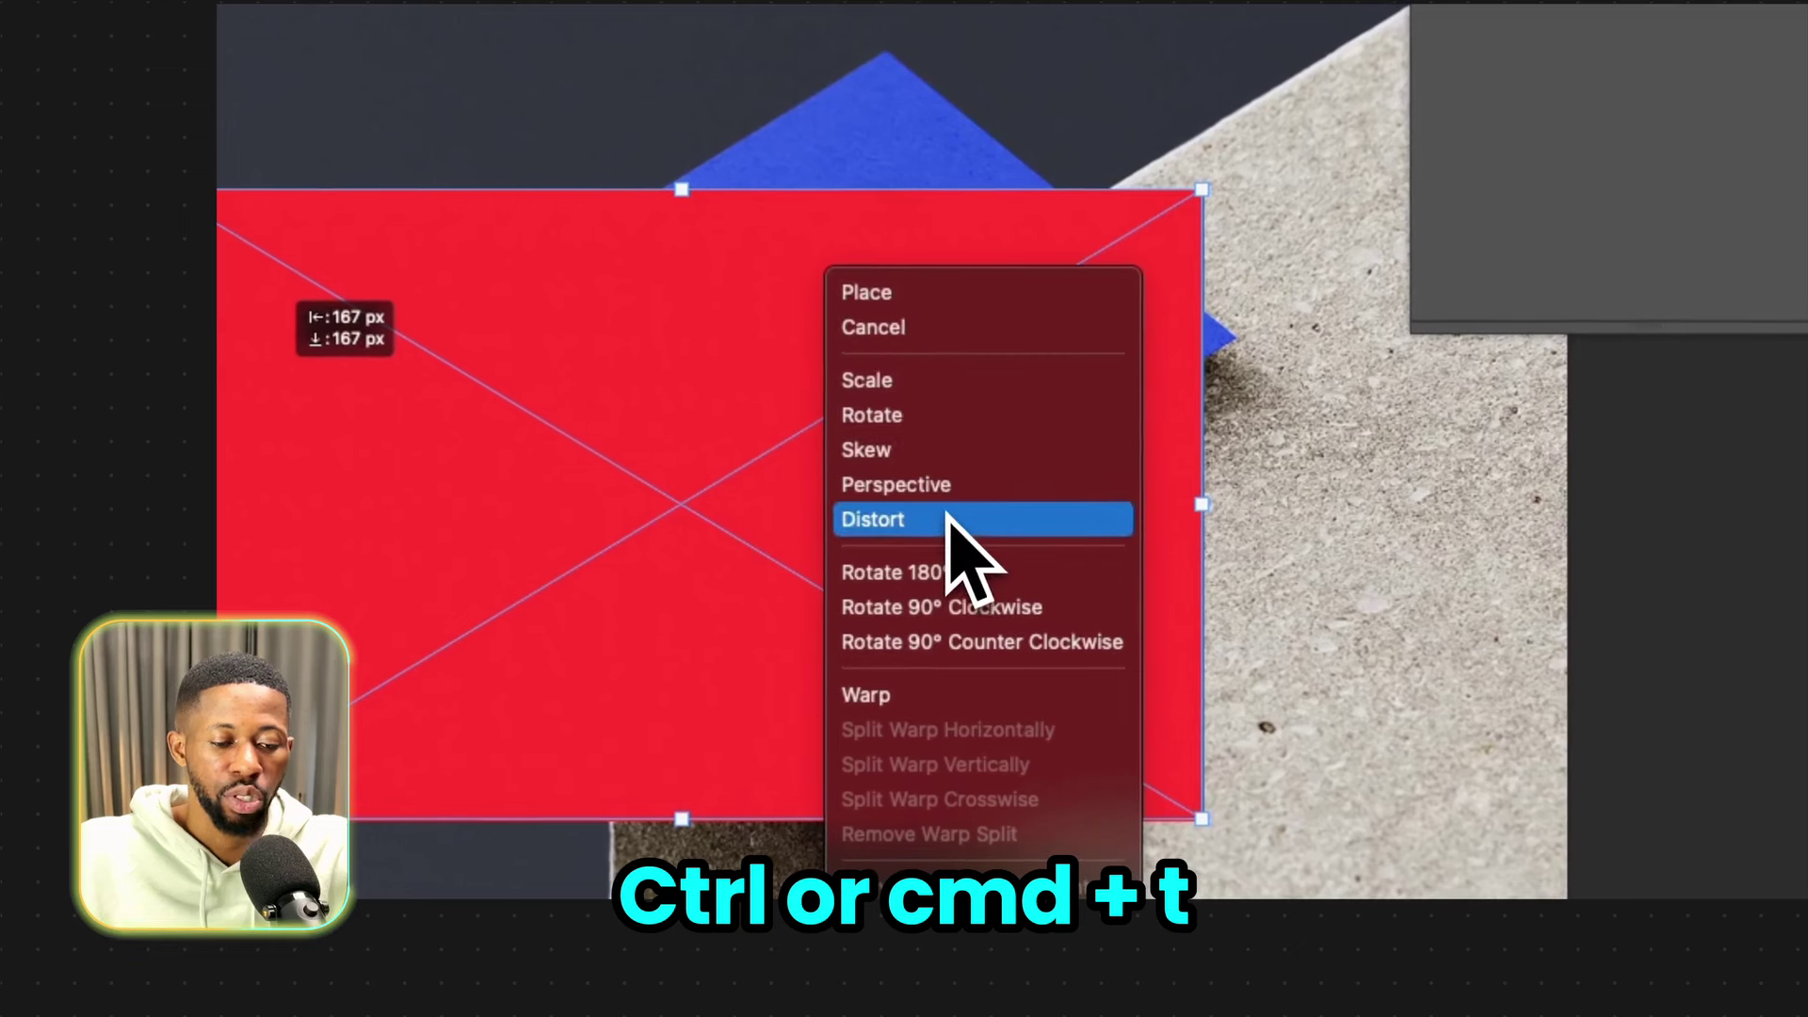
left_click(947, 523)
right_click(961, 489)
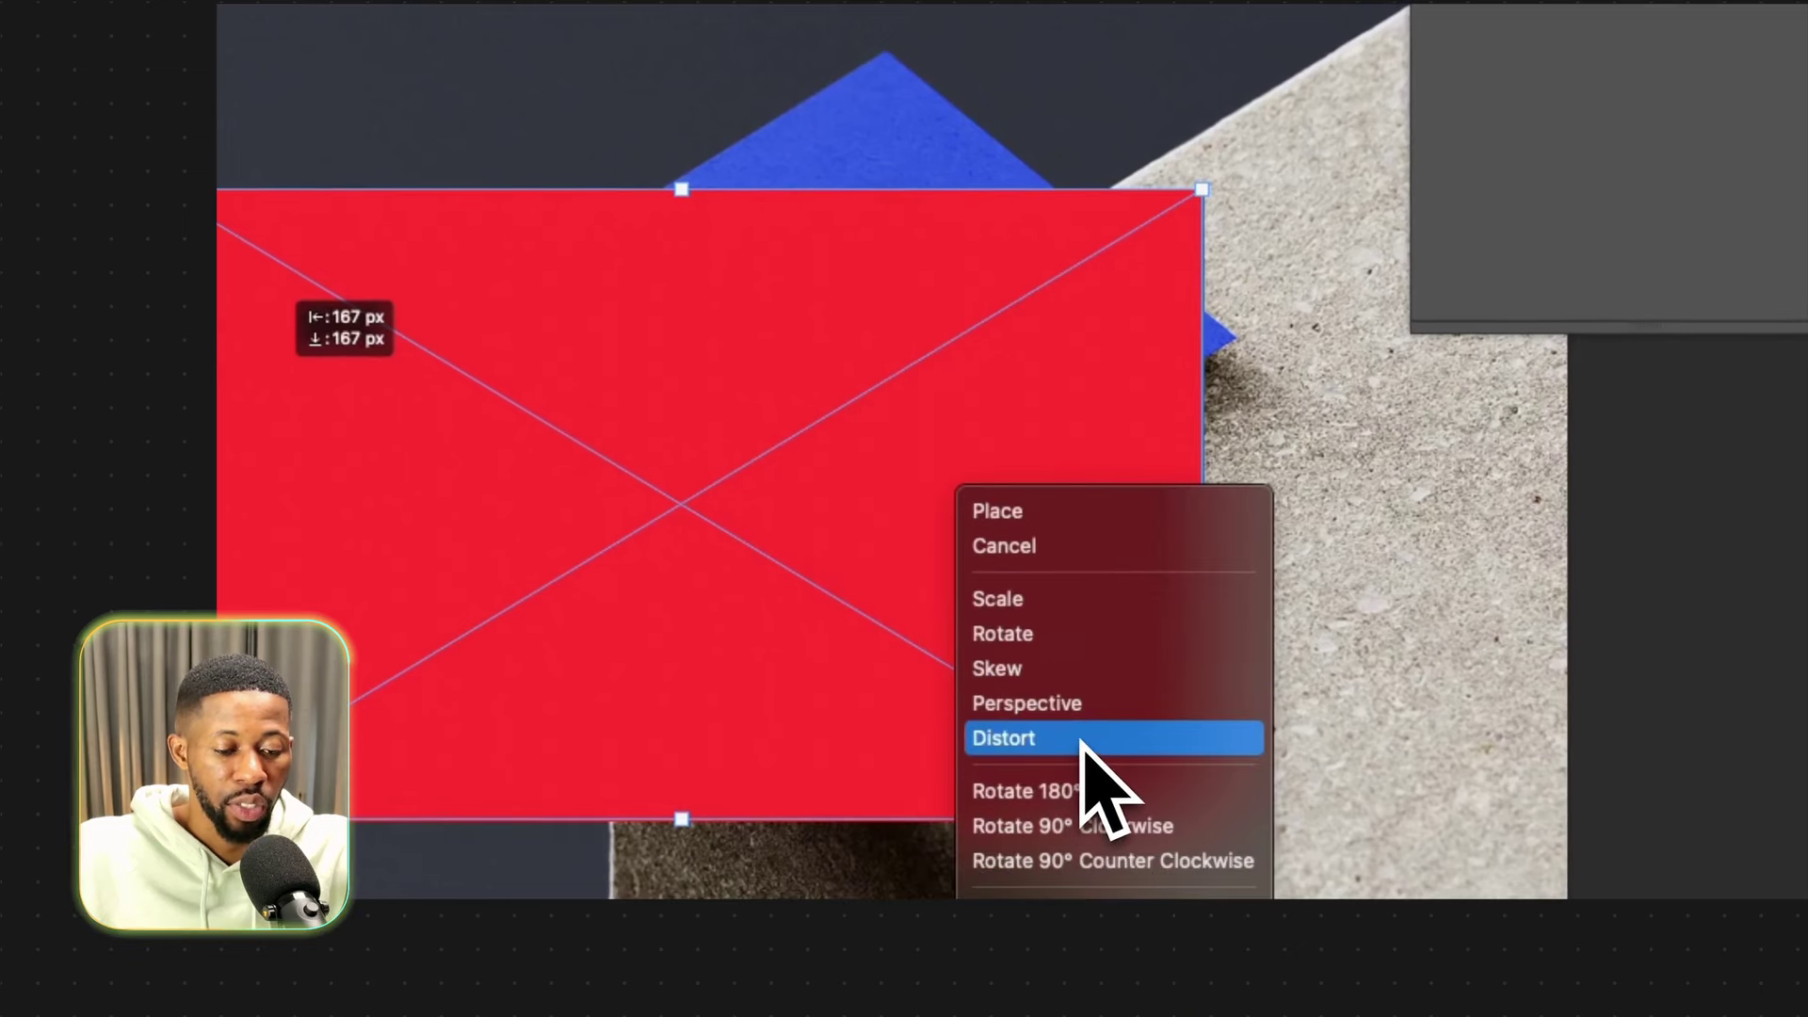
left_click(1082, 740)
left_click_drag(1202, 191, 900, 56)
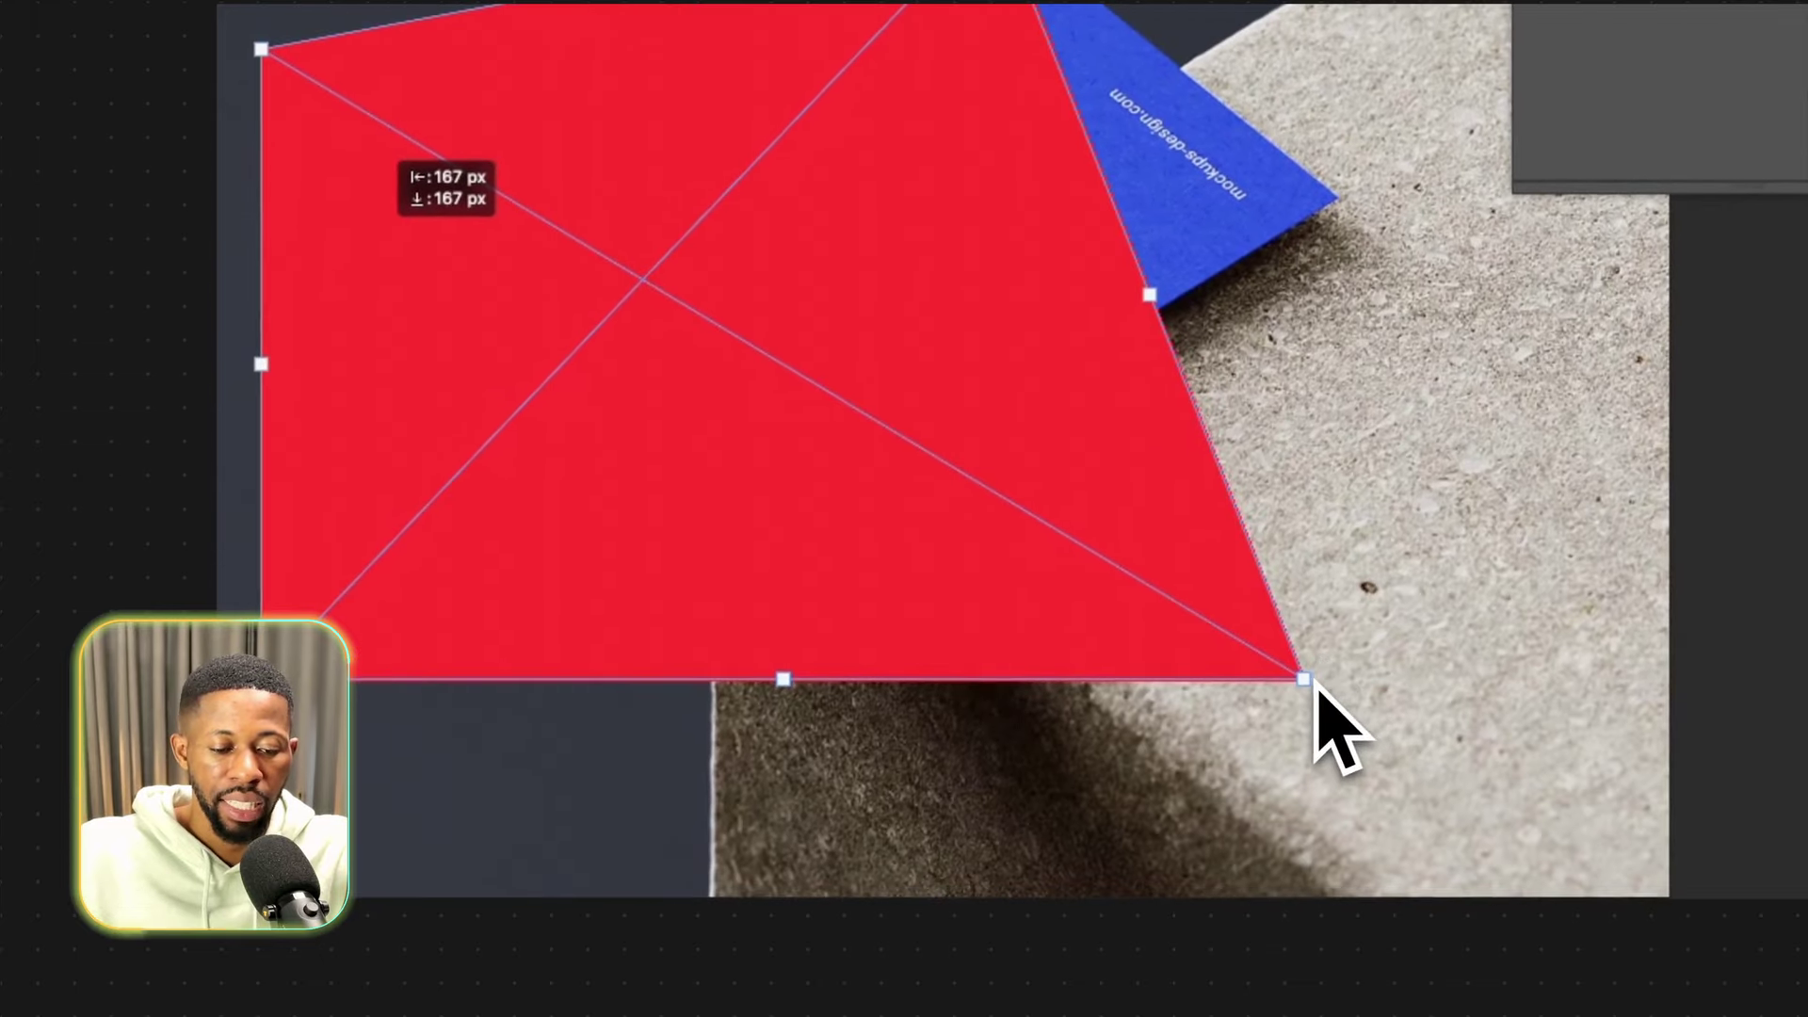
left_click_drag(1304, 683, 1344, 195)
left_click_drag(262, 680, 574, 600)
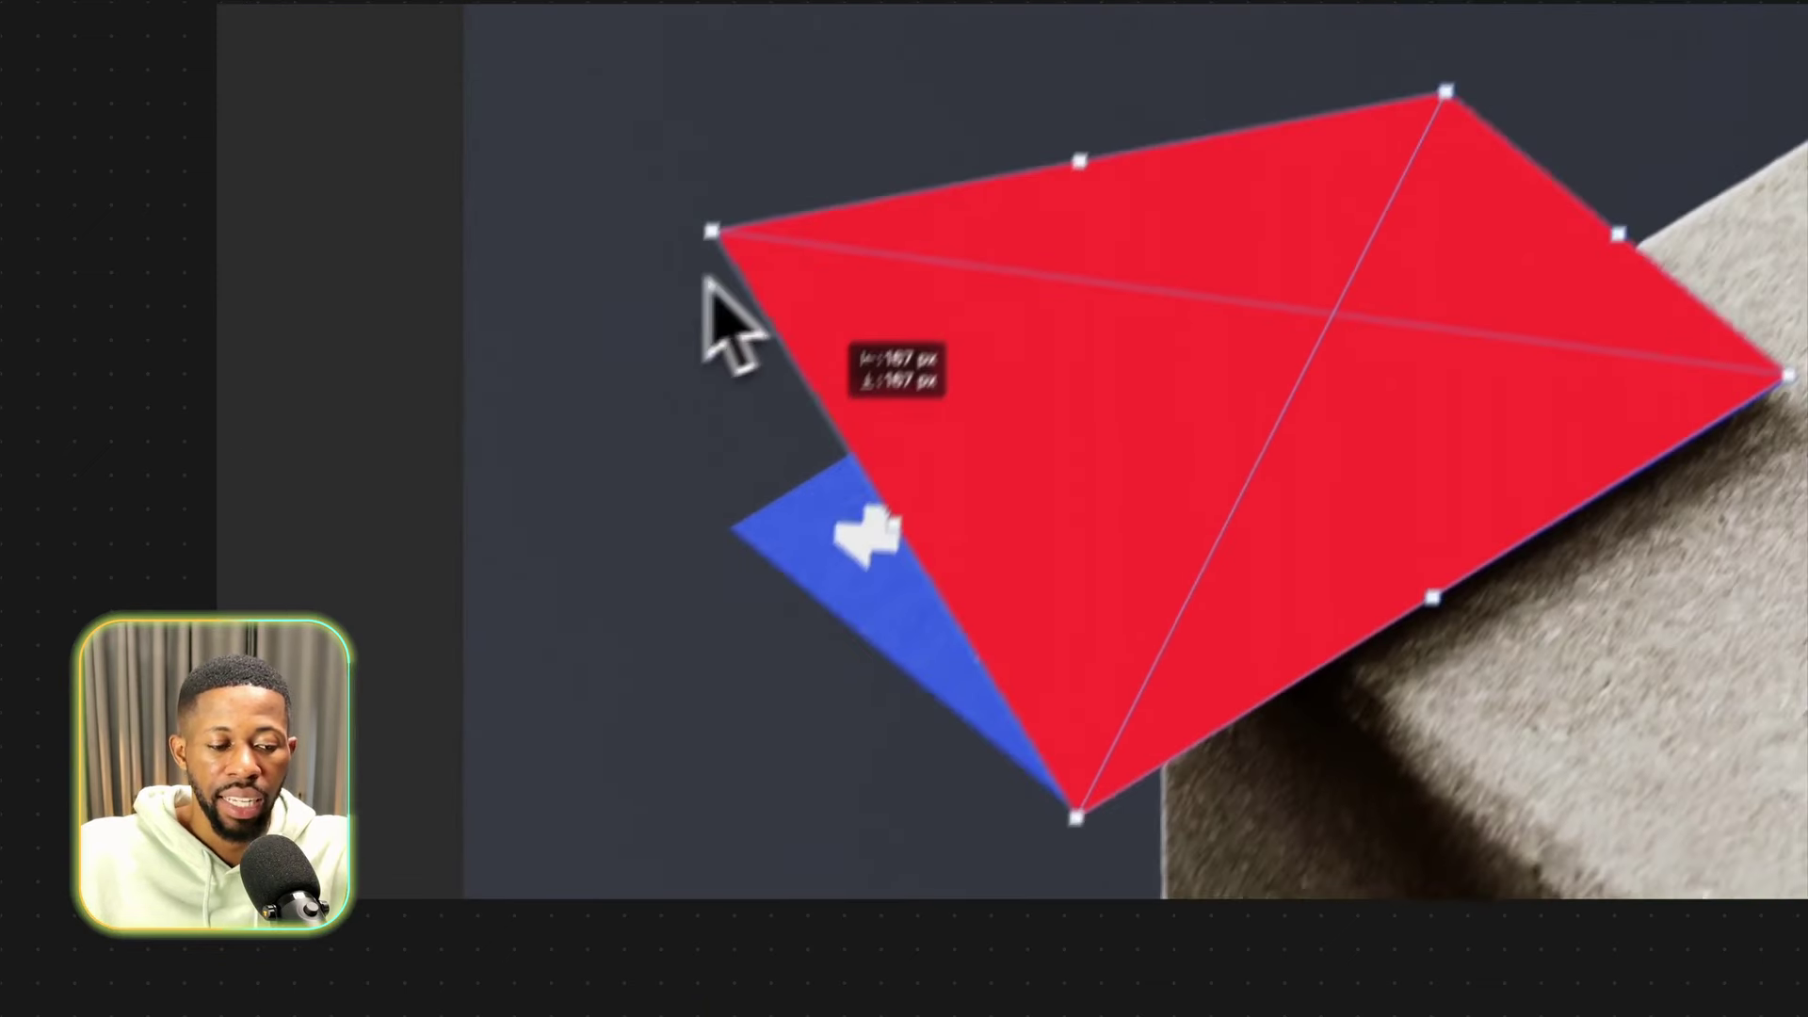
left_click_drag(897, 1, 932, 184)
left_click_drag(701, 516, 674, 610)
left_click_drag(1734, 456, 1745, 457)
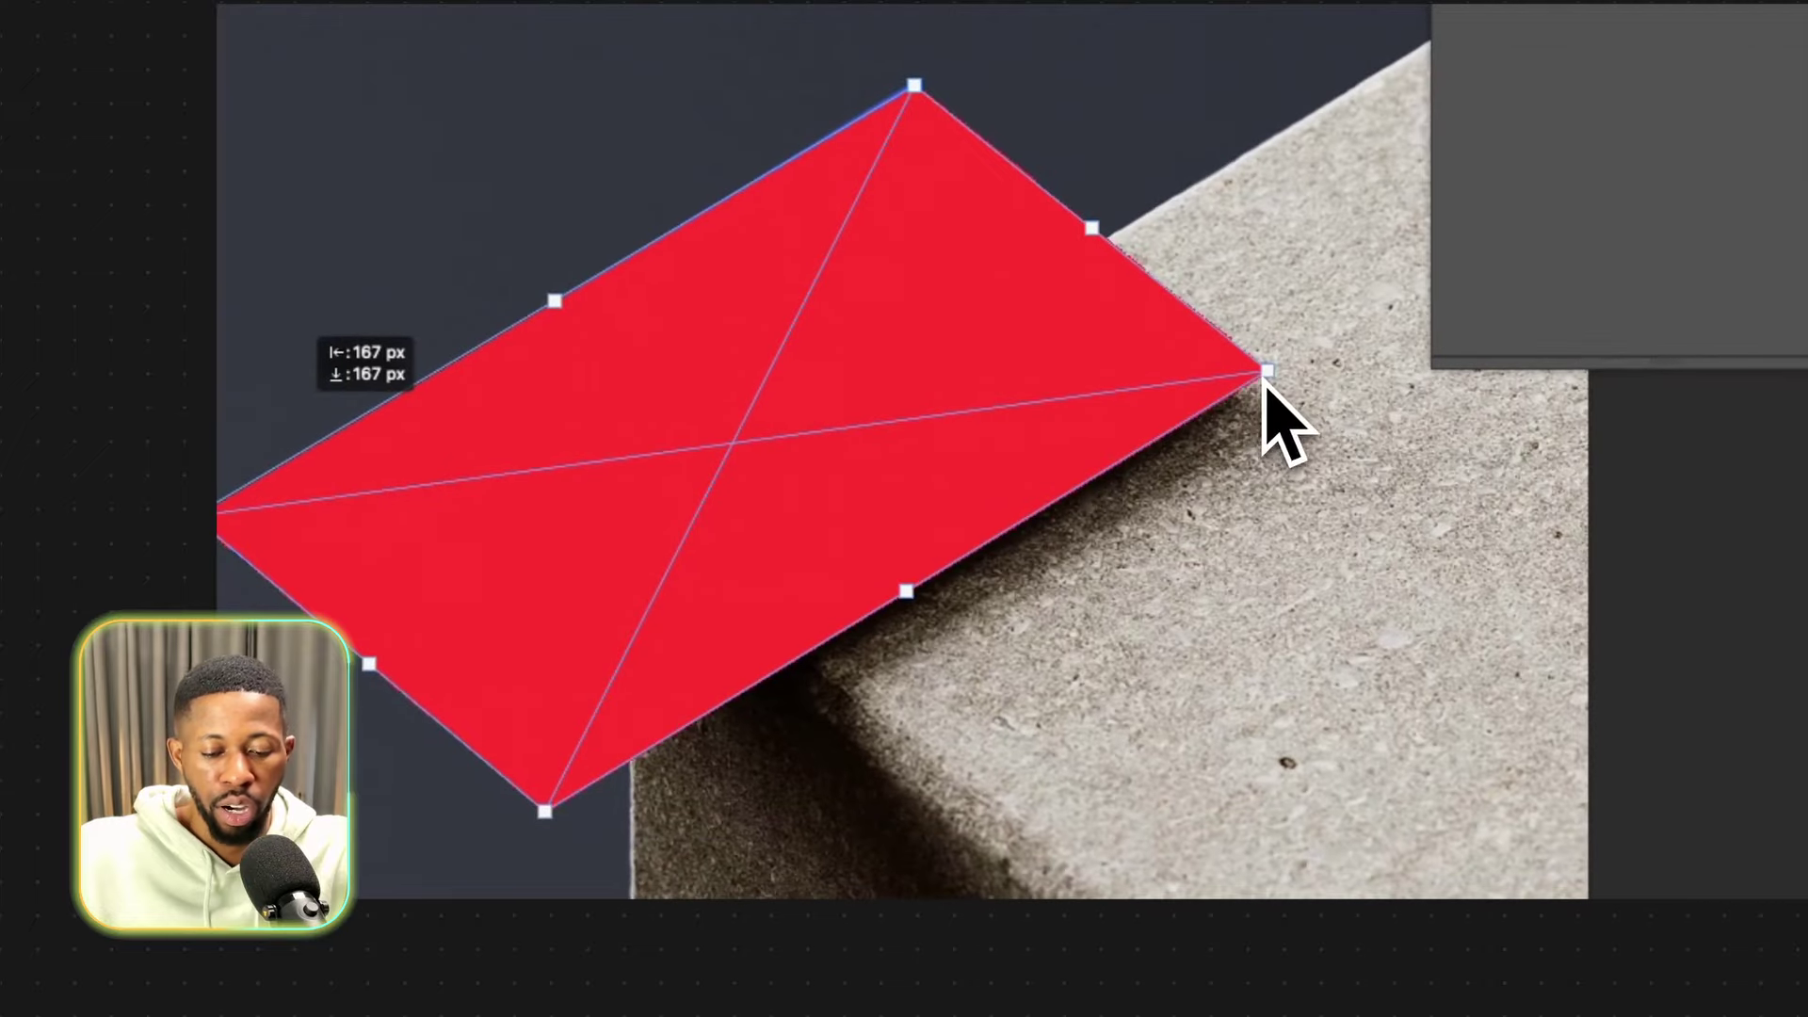
key("Return")
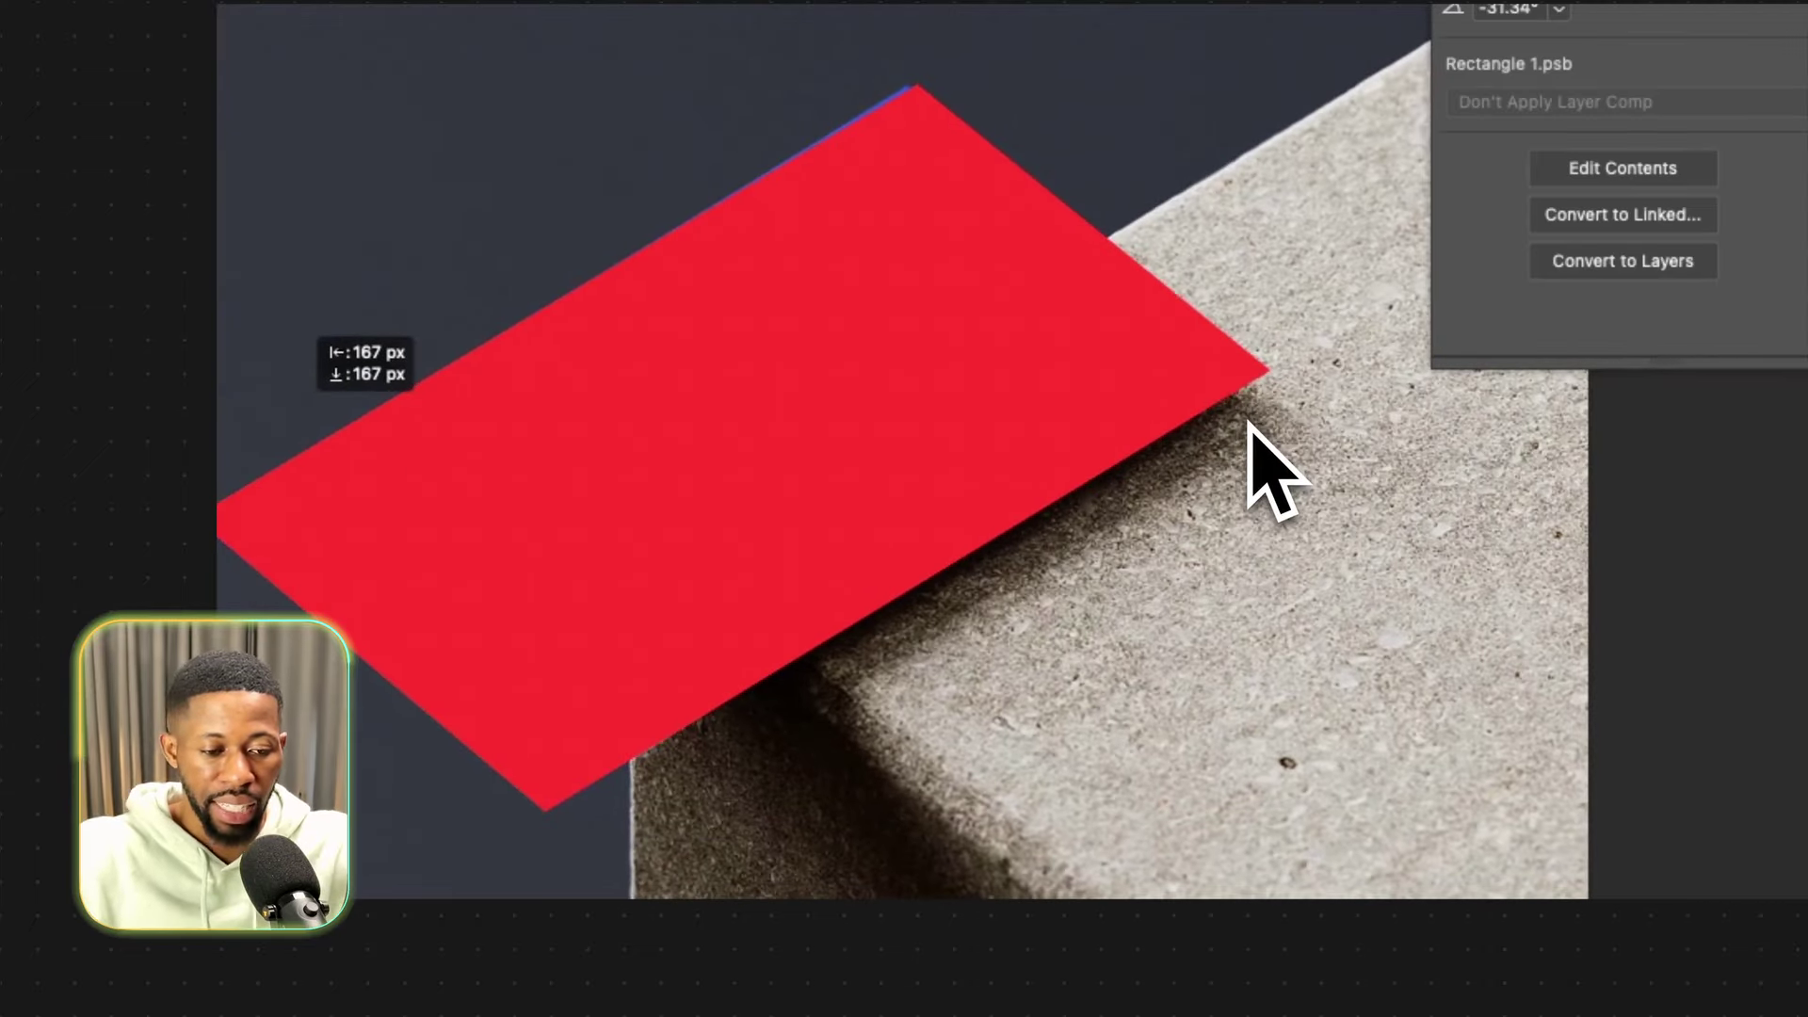
Refine the distortion of the front layer's top corner so the red shape covers the blue edge of the card.
scroll(1158, 188, "up", 6)
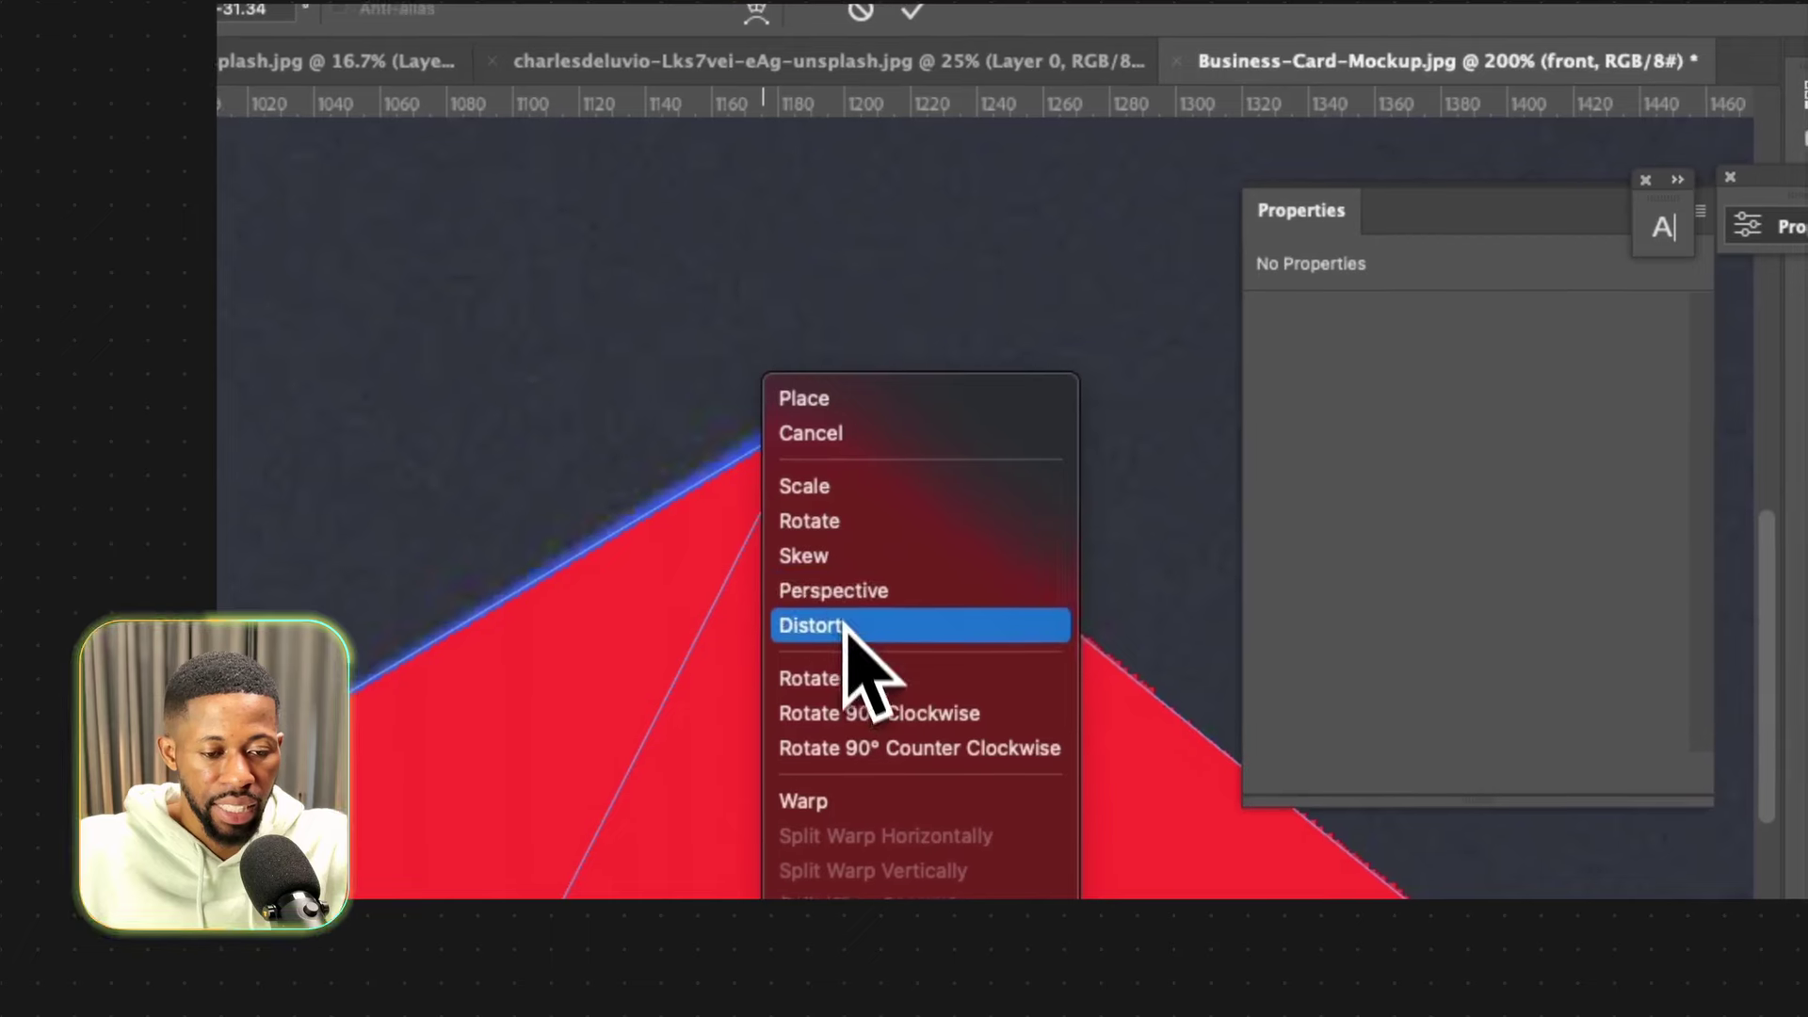
left_click(848, 687)
left_click_drag(807, 416, 770, 419)
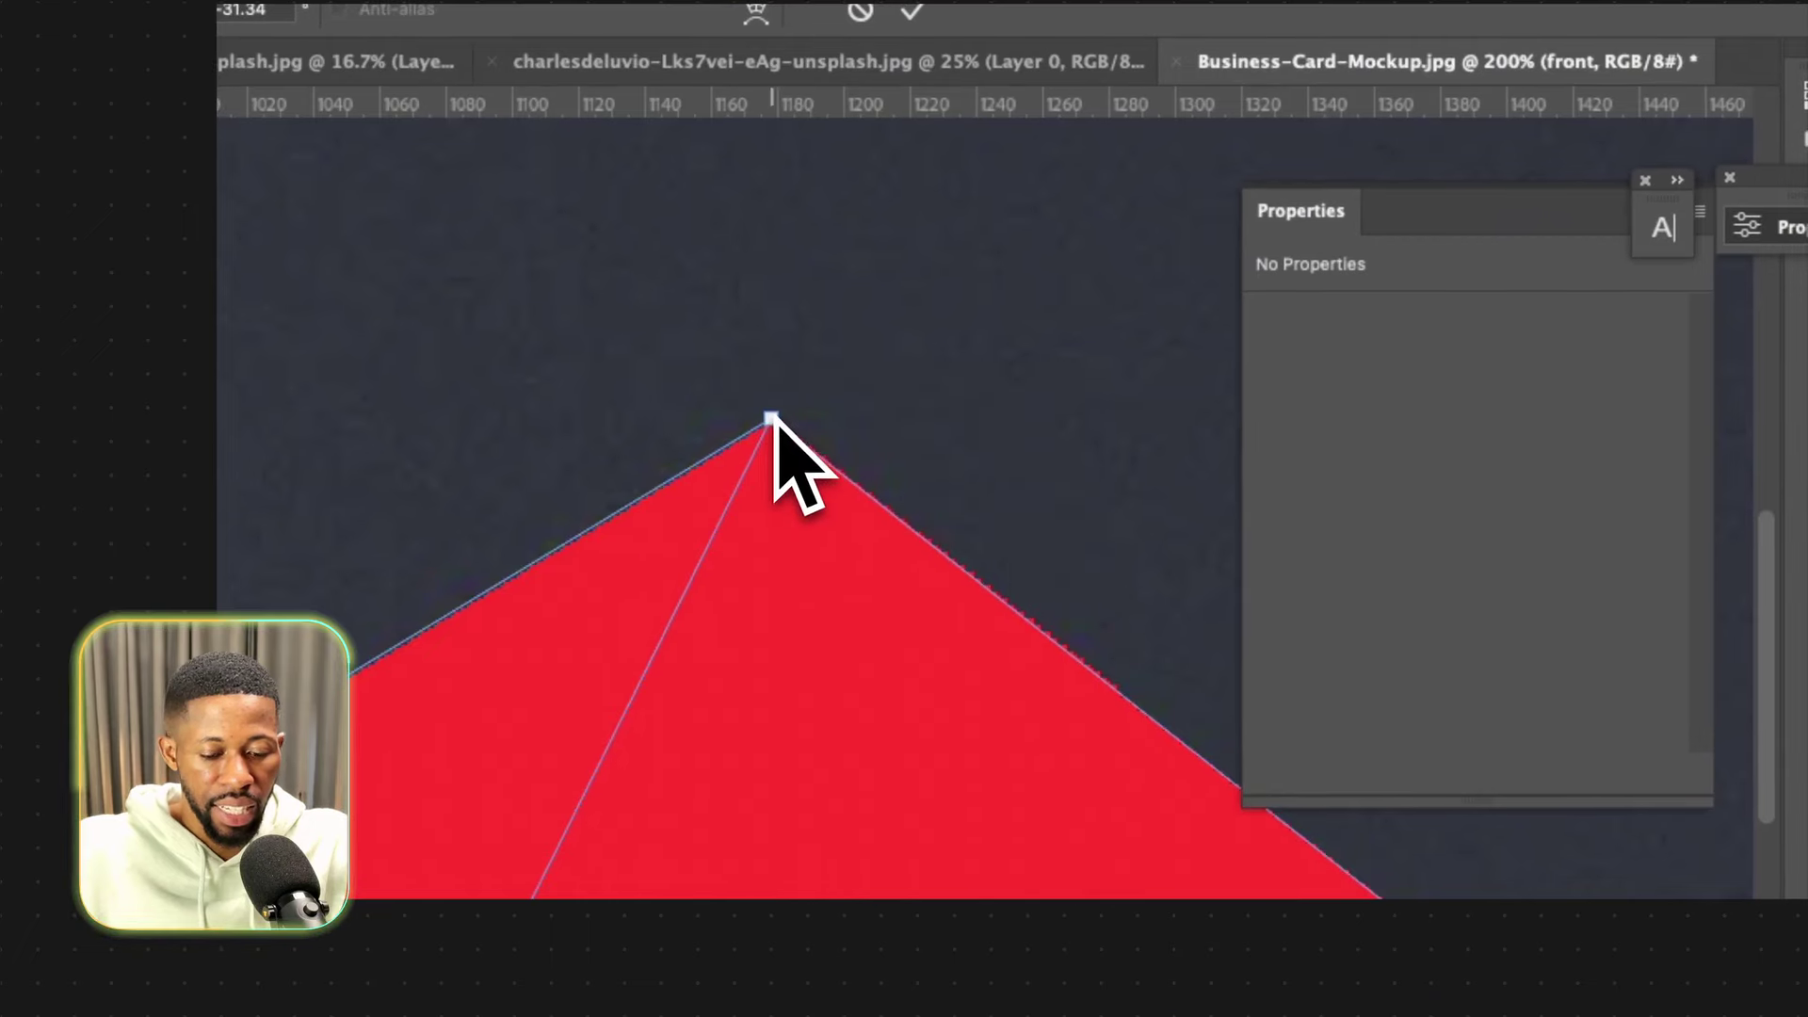
key("Return")
scroll(770, 419, "down", 6)
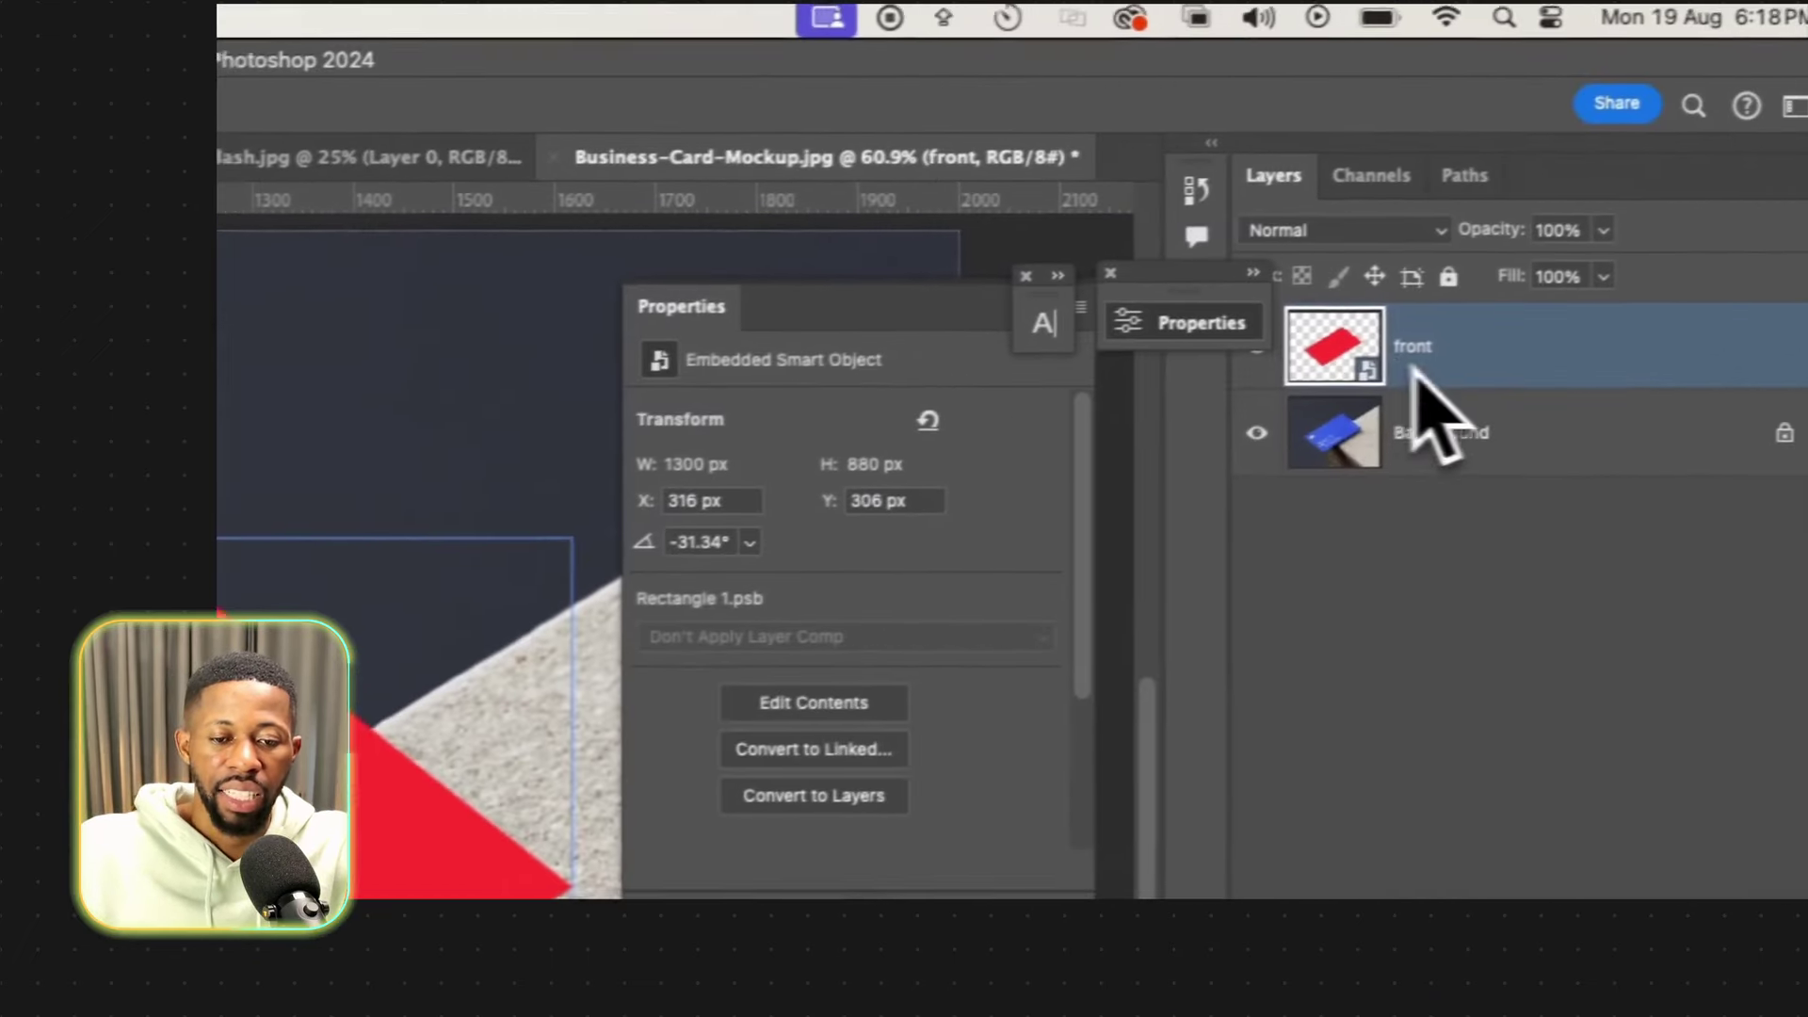
Open the contents of the front smart object and place the top-20-small-dog-breeds image, scaled to cover the whole canvas.
double_click(1333, 381)
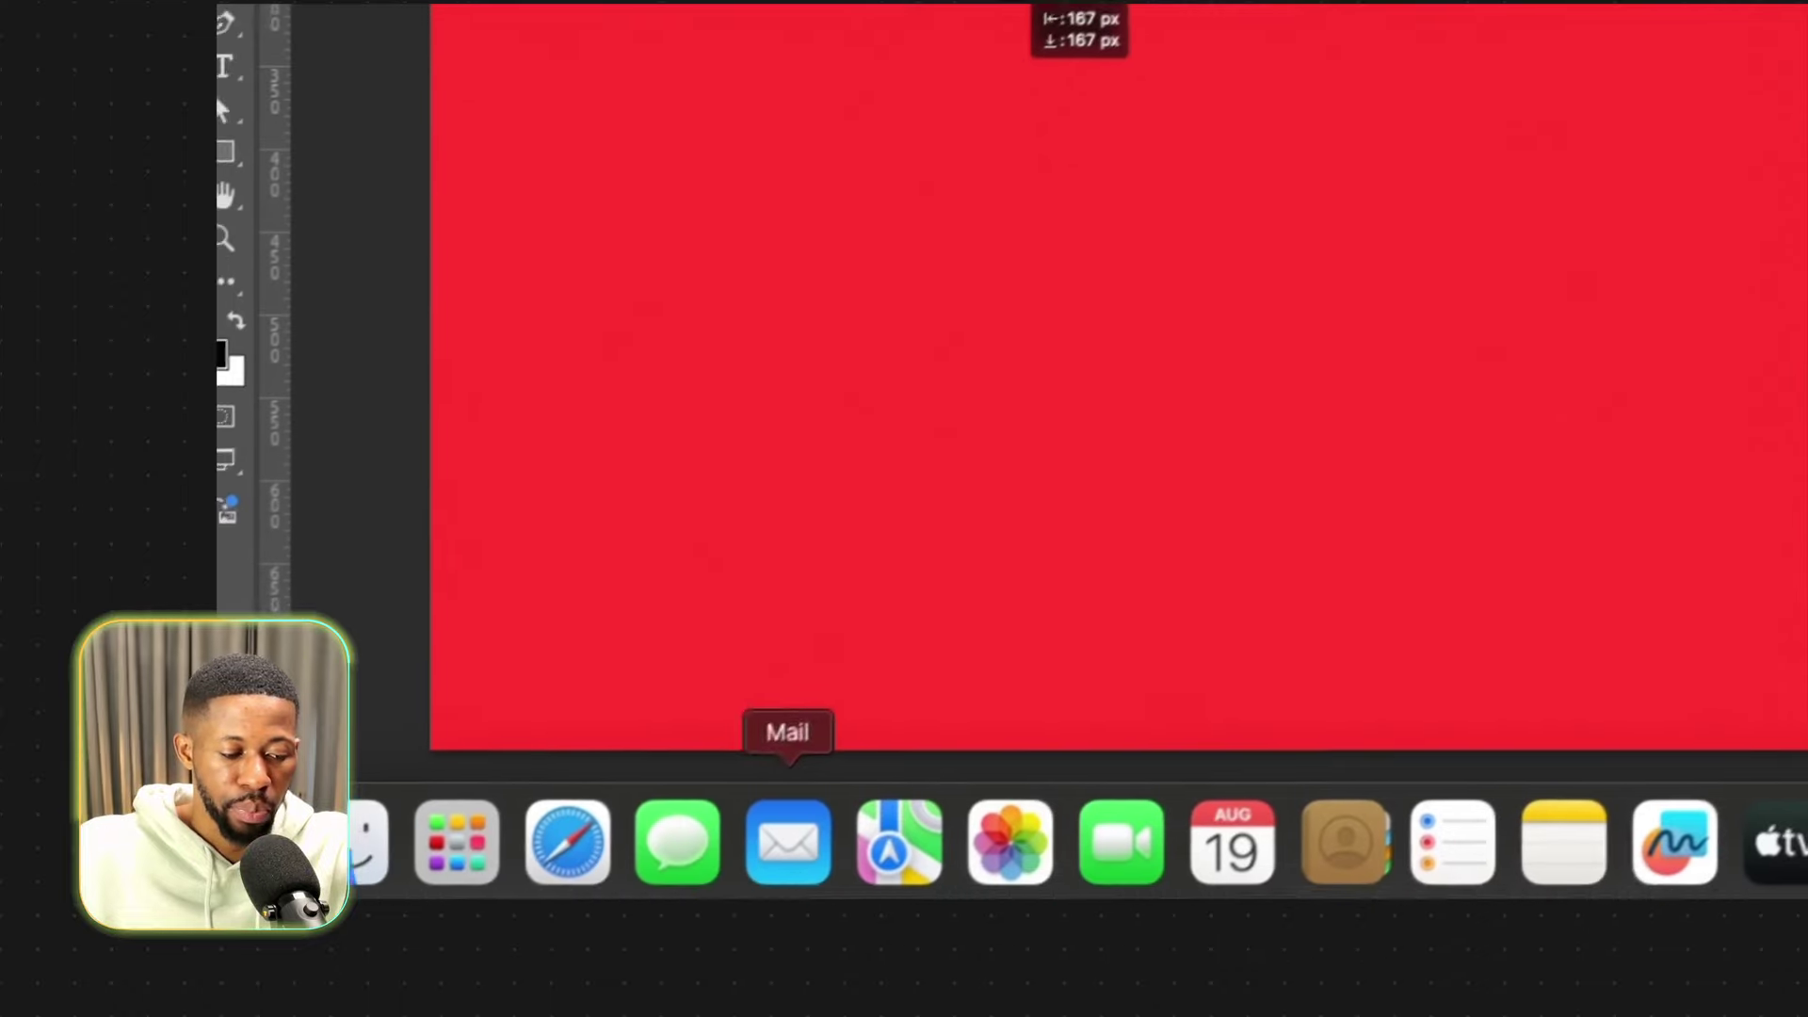
left_click(414, 848)
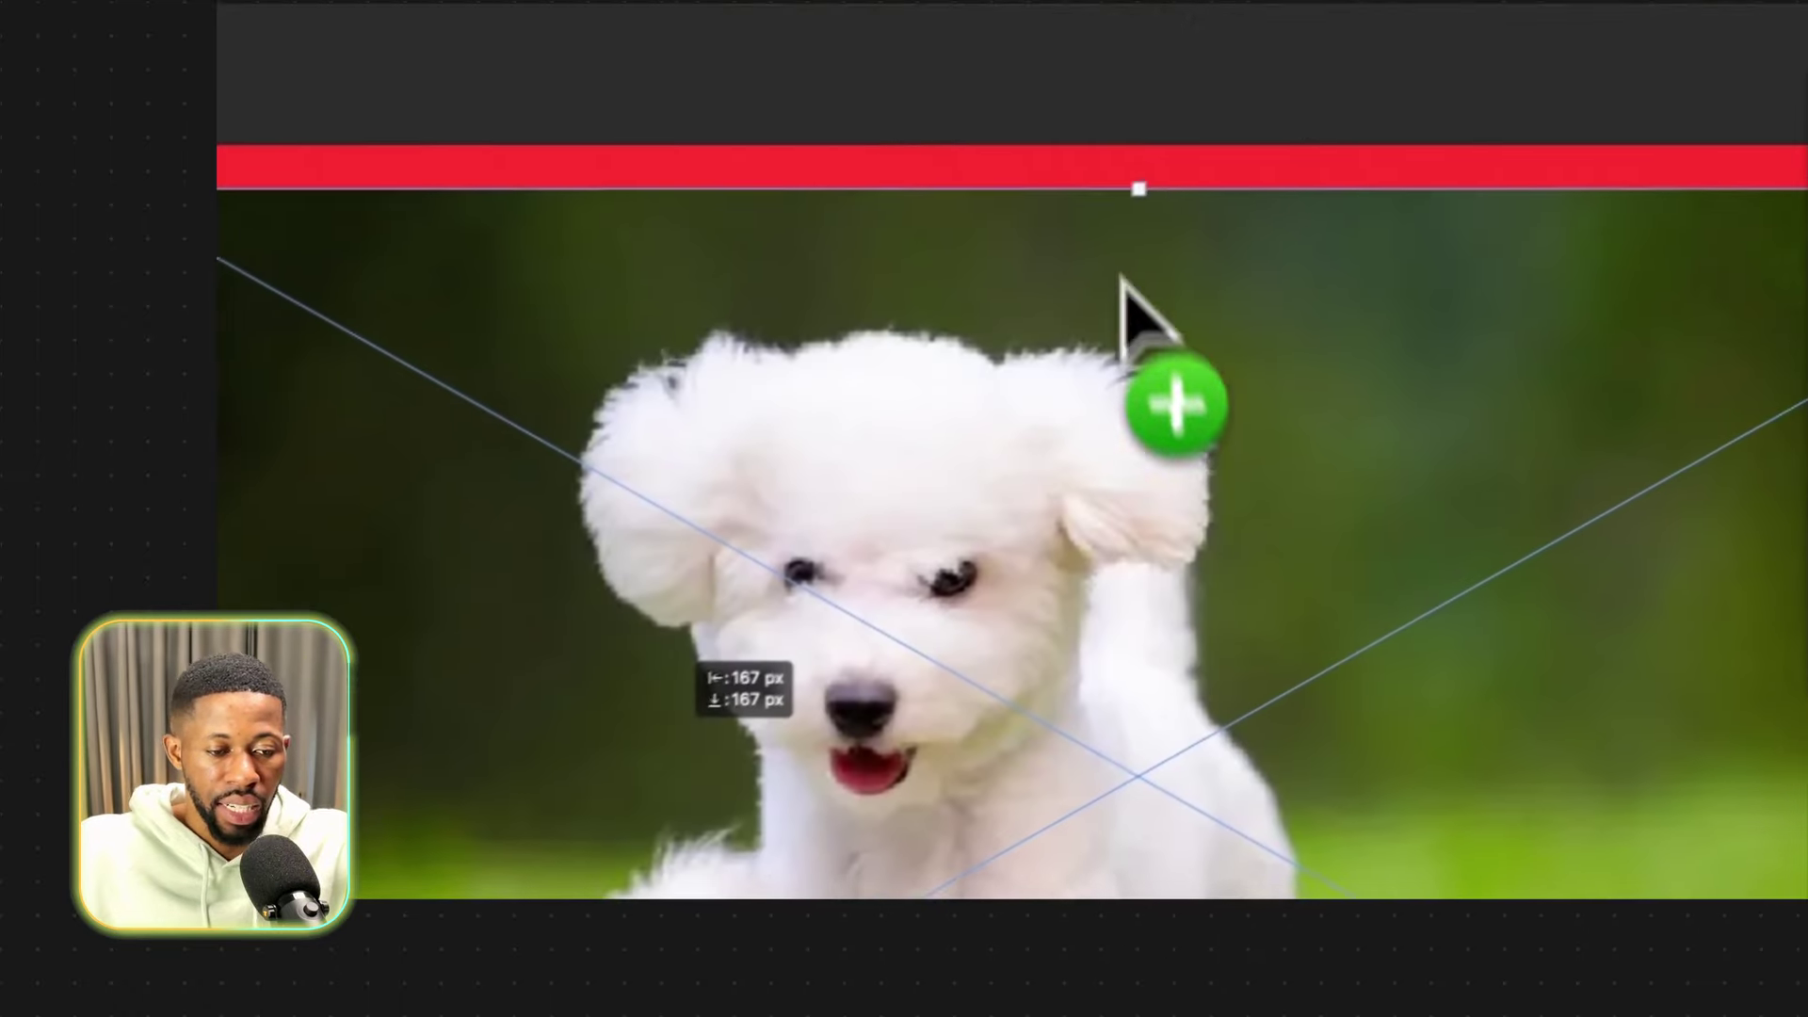
left_click_drag(1118, 222, 1154, 217)
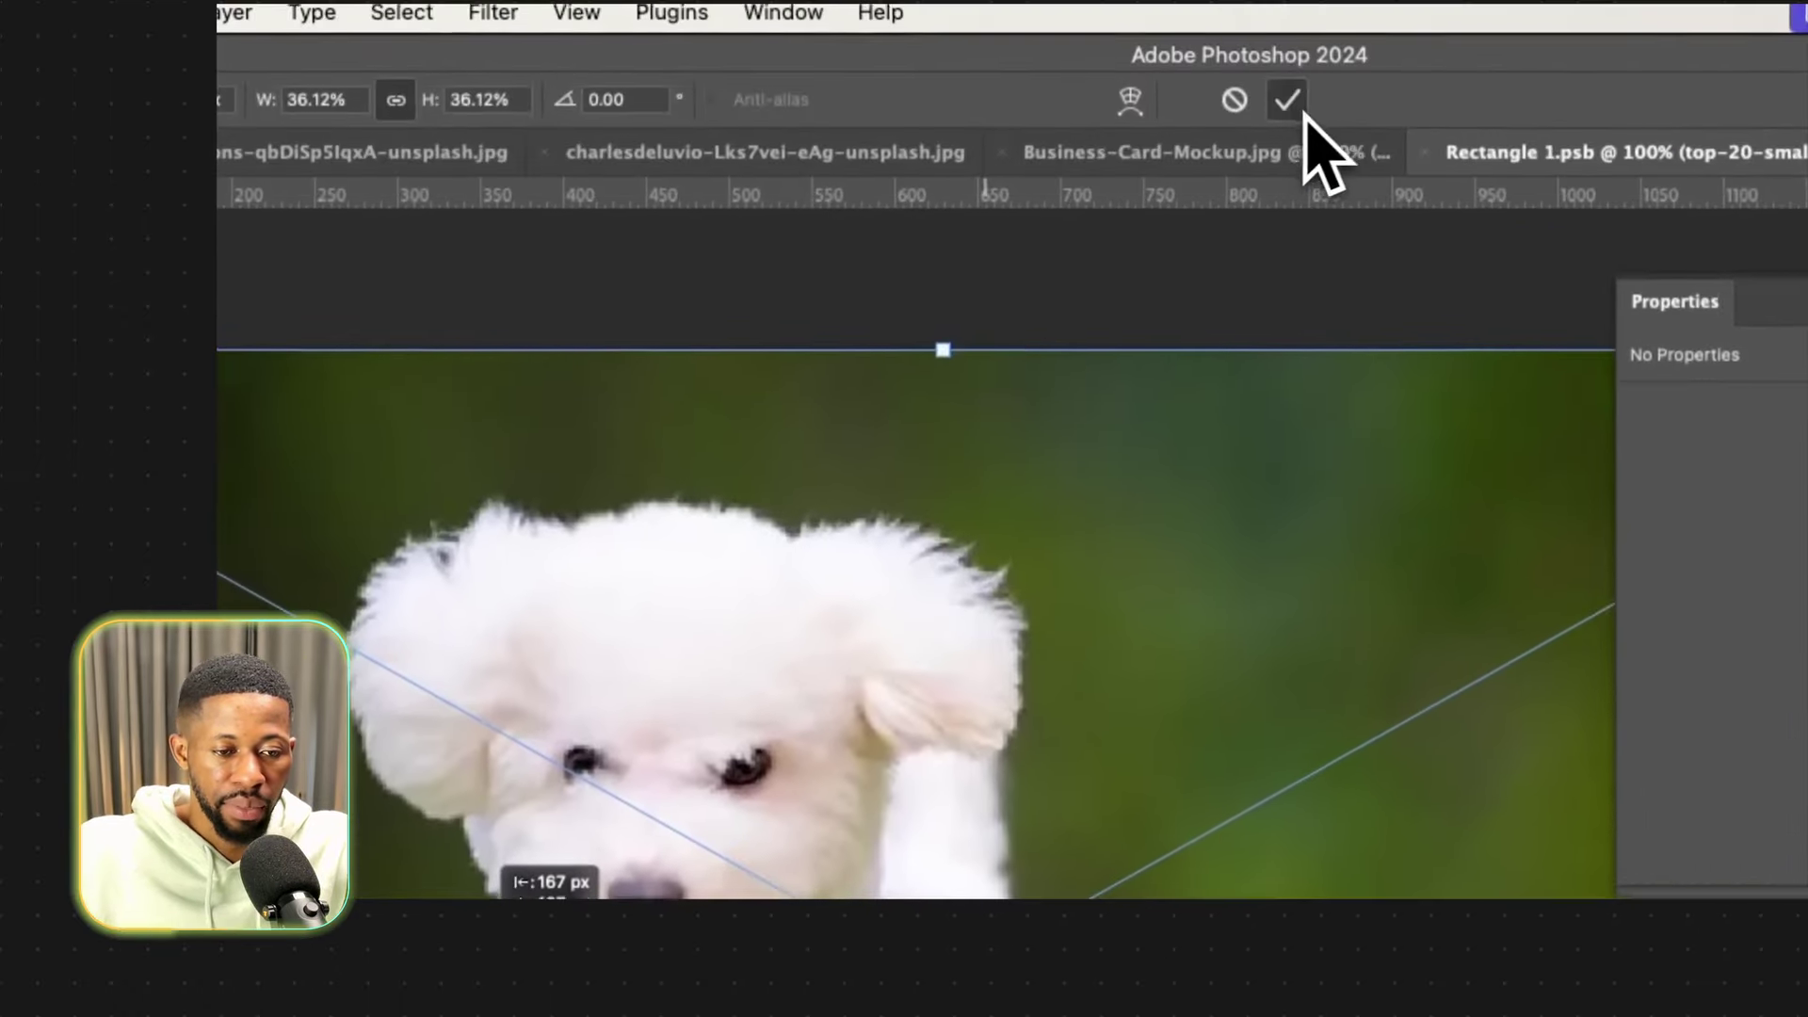
left_click(1442, 0)
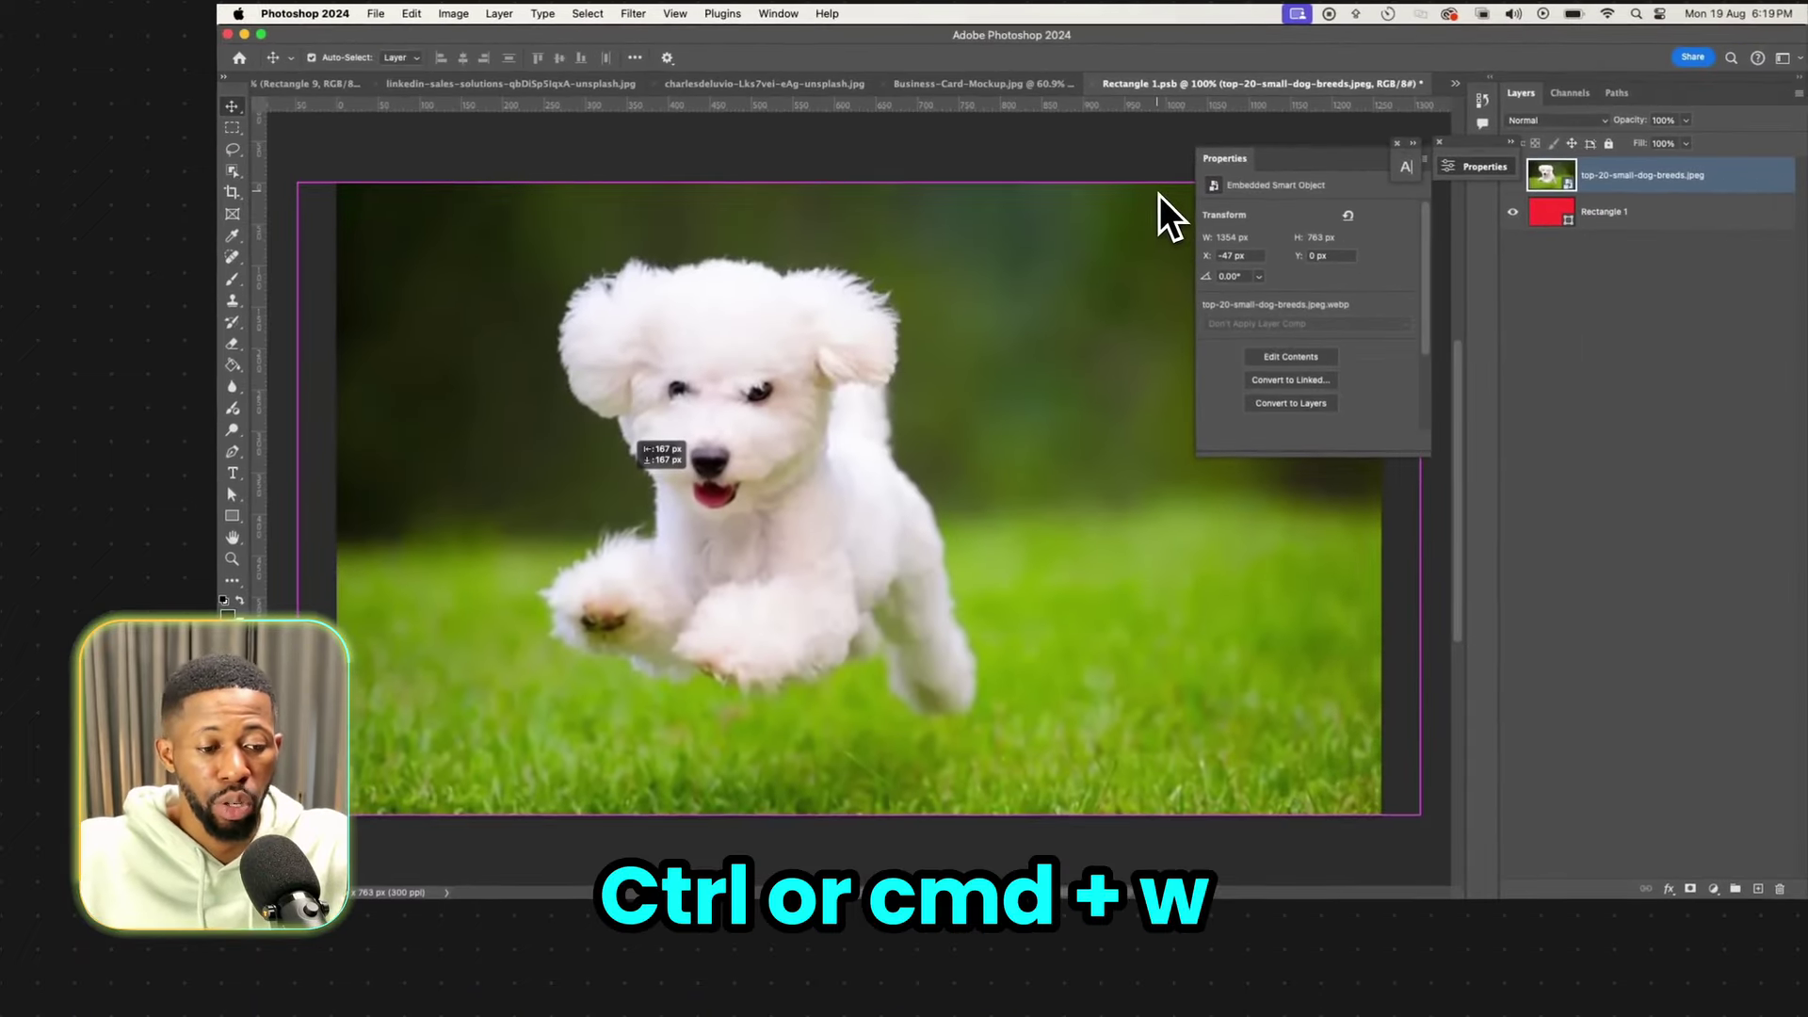
Close the smart object's contents and save the changes so the mockup updates.
key("super+w")
left_click(1064, 432)
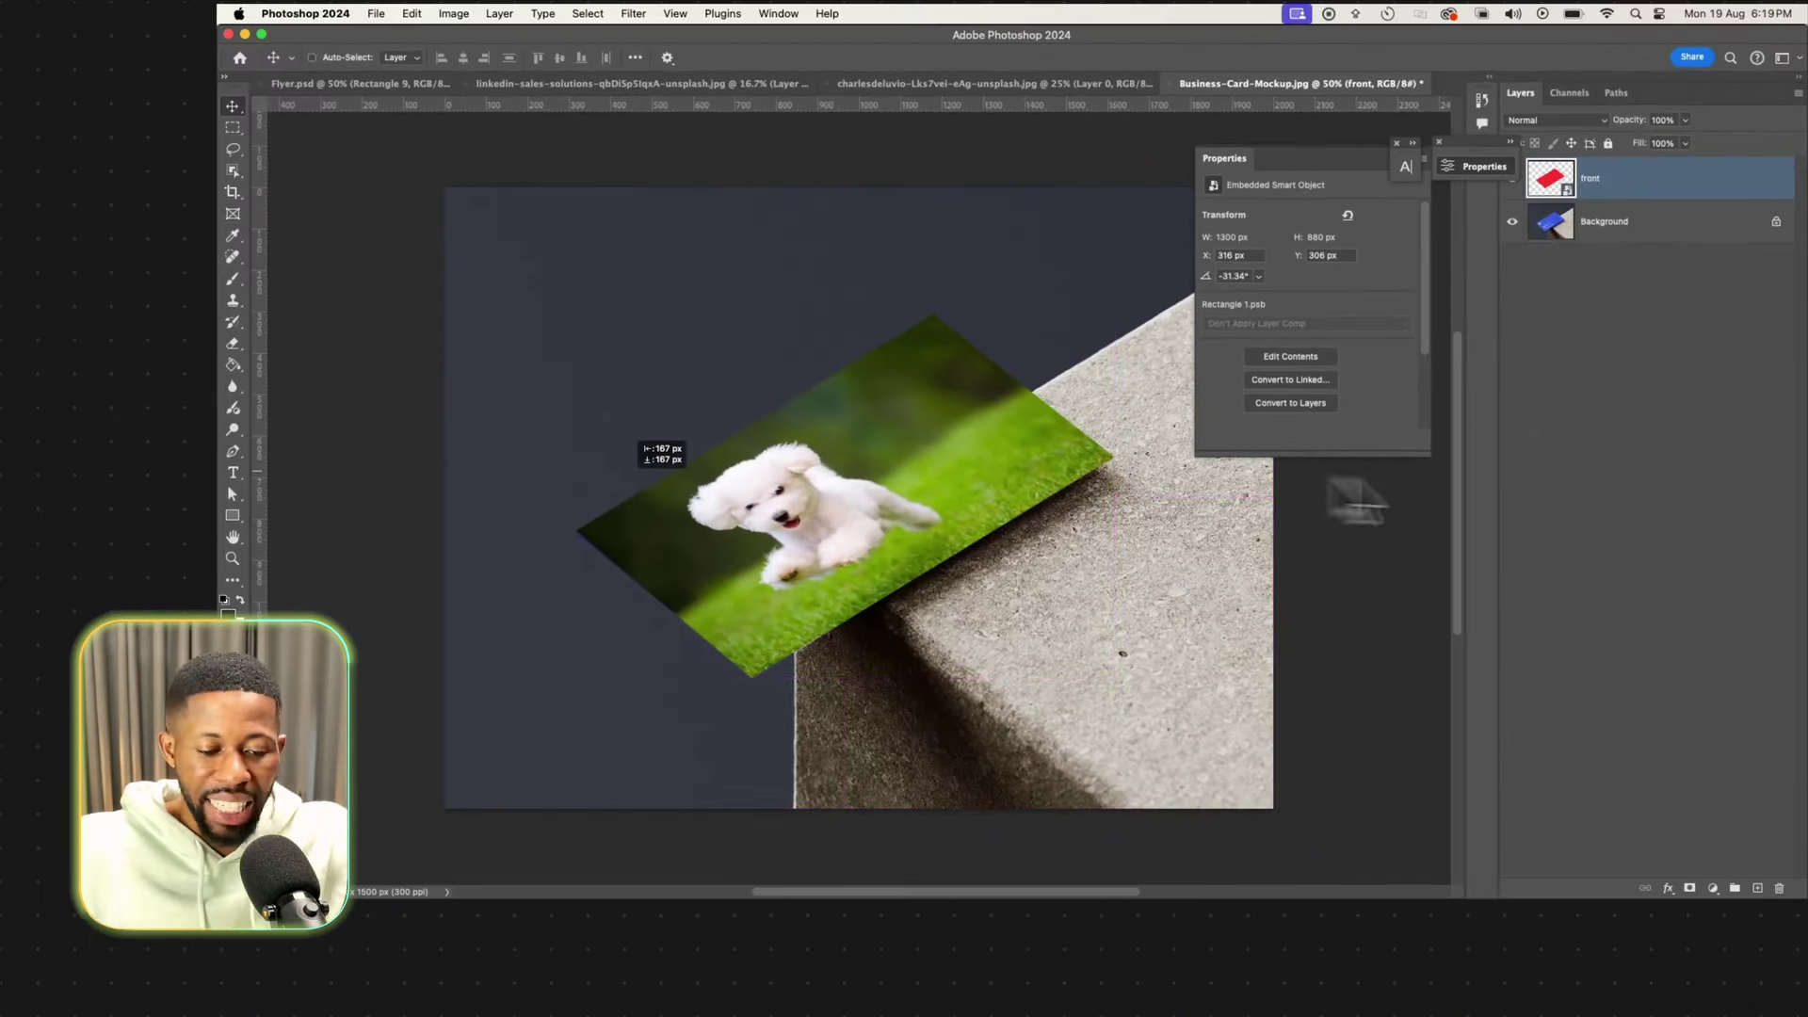
Flip the front layer horizontally and vertically with Free Transform.
key("super")
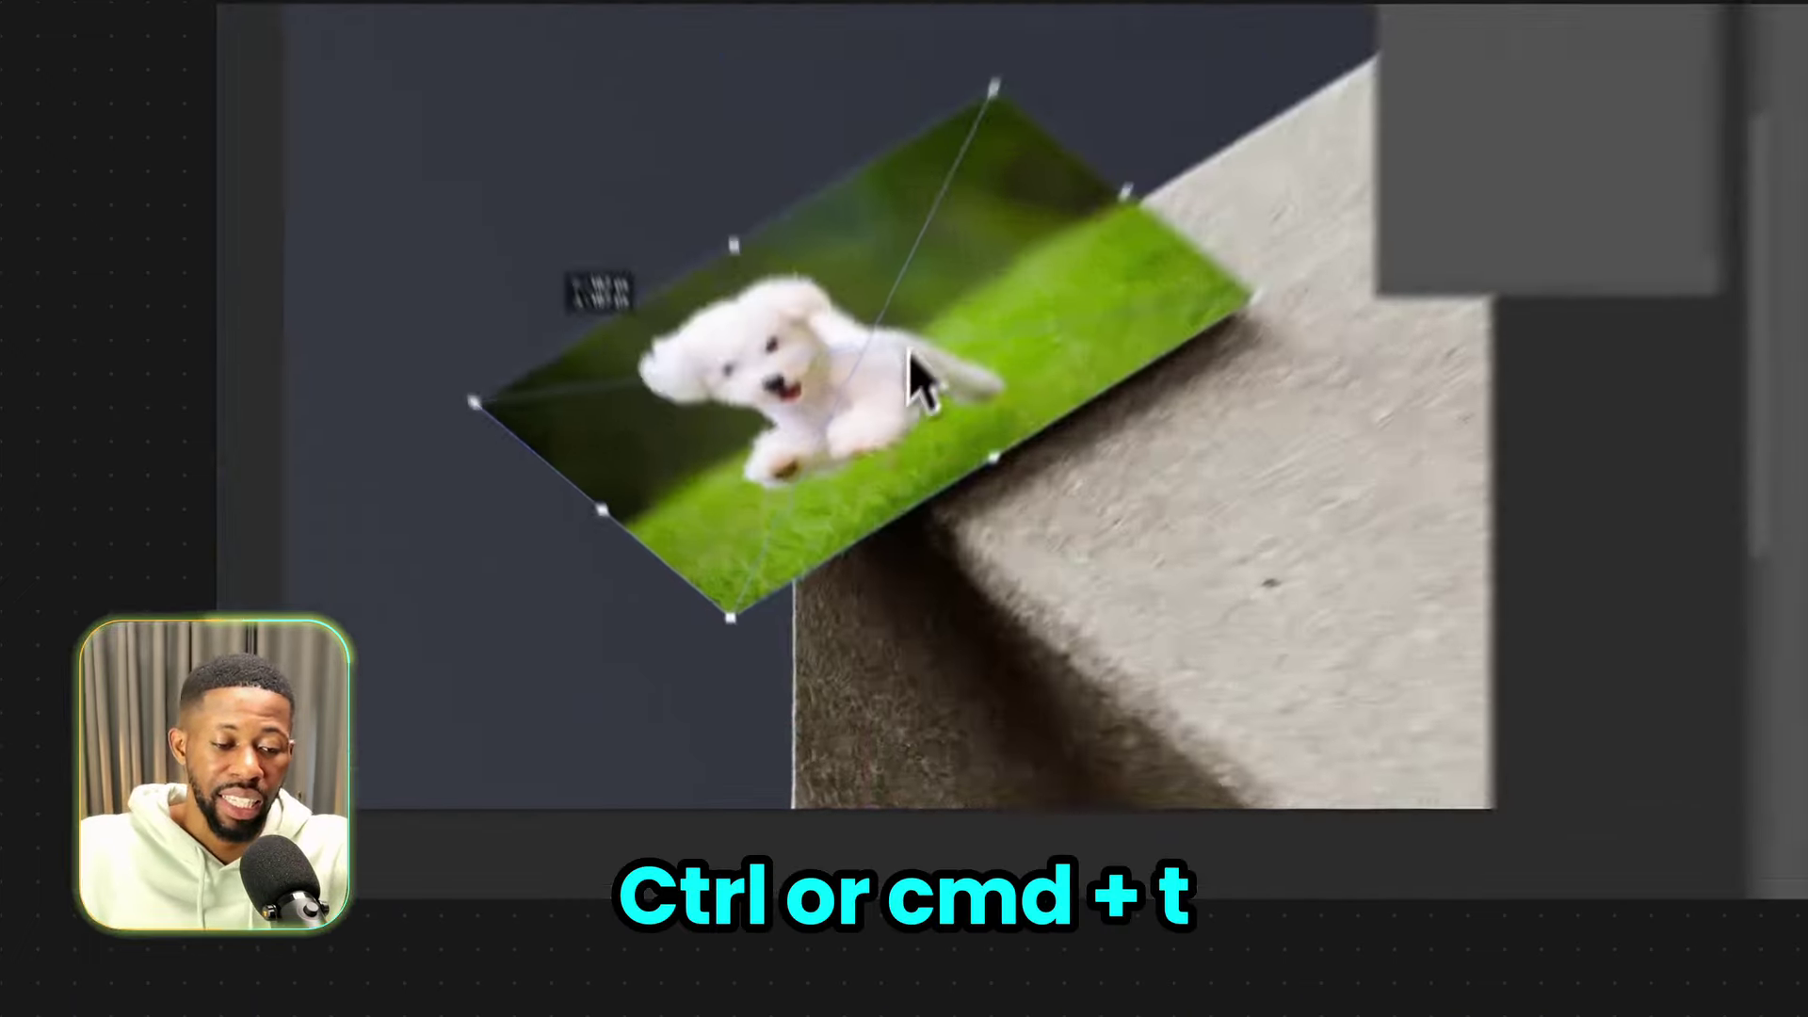
right_click(874, 475)
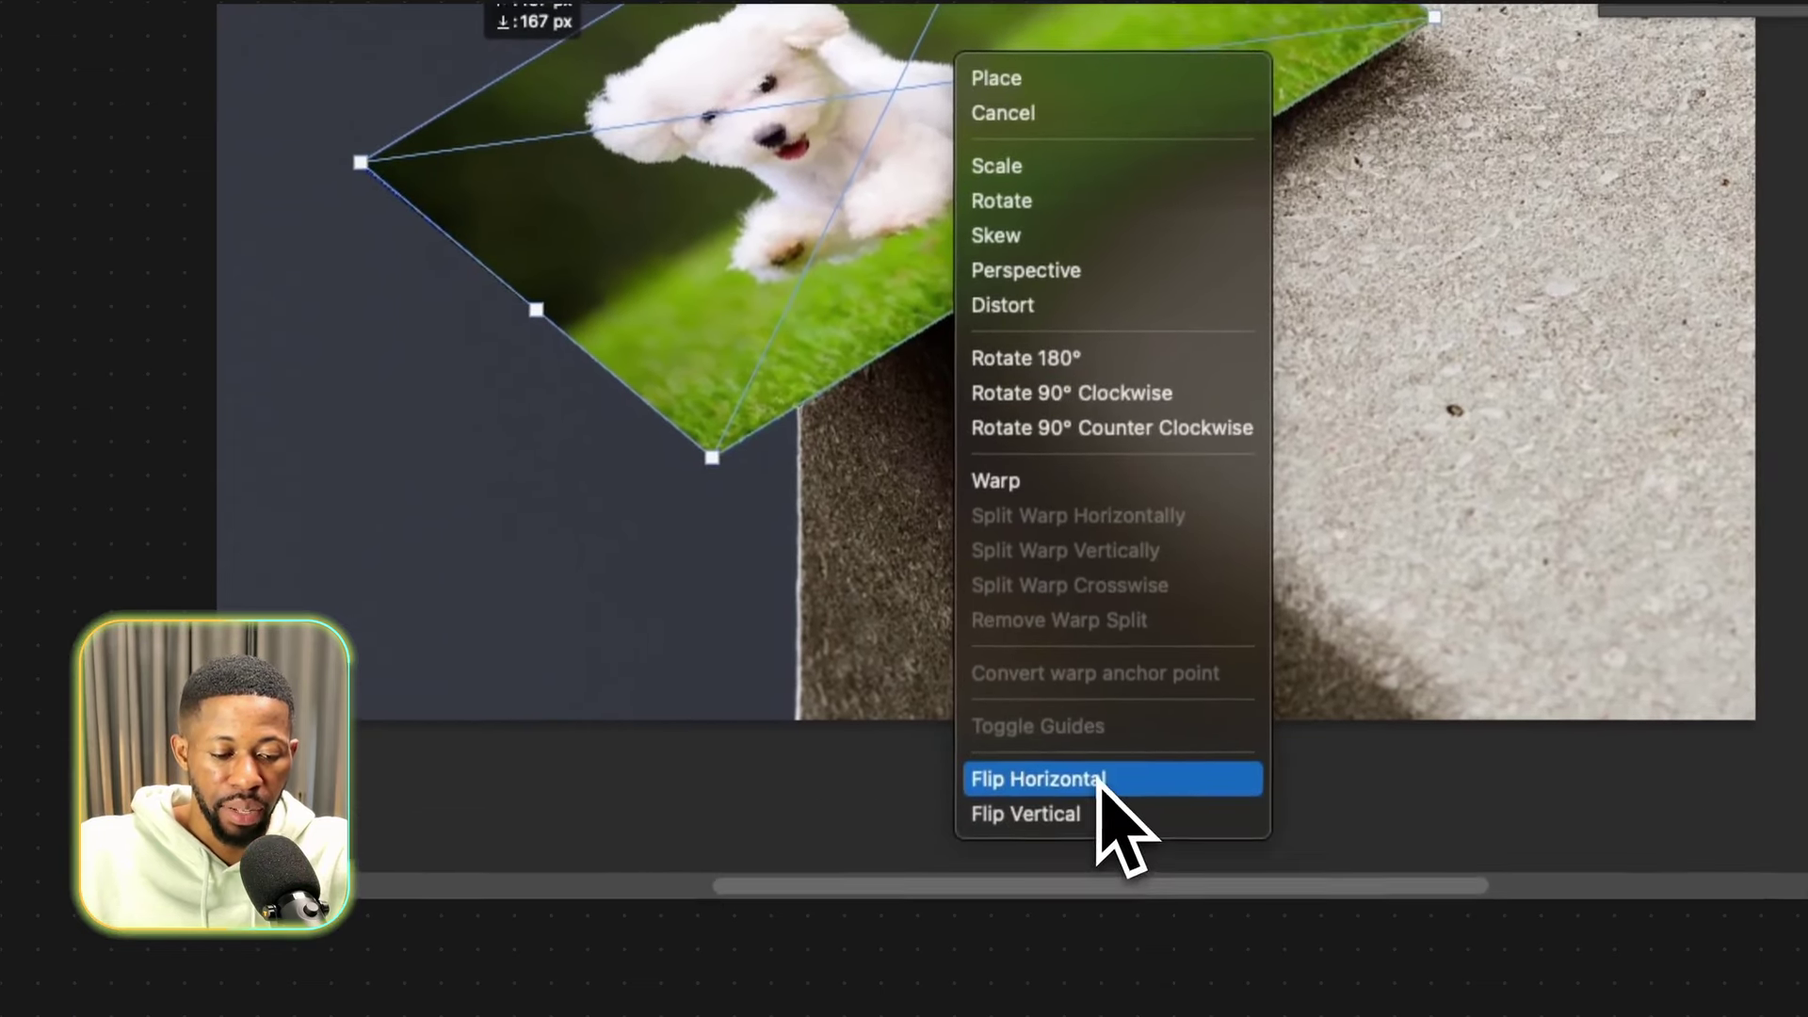
left_click(1102, 864)
right_click(933, 281)
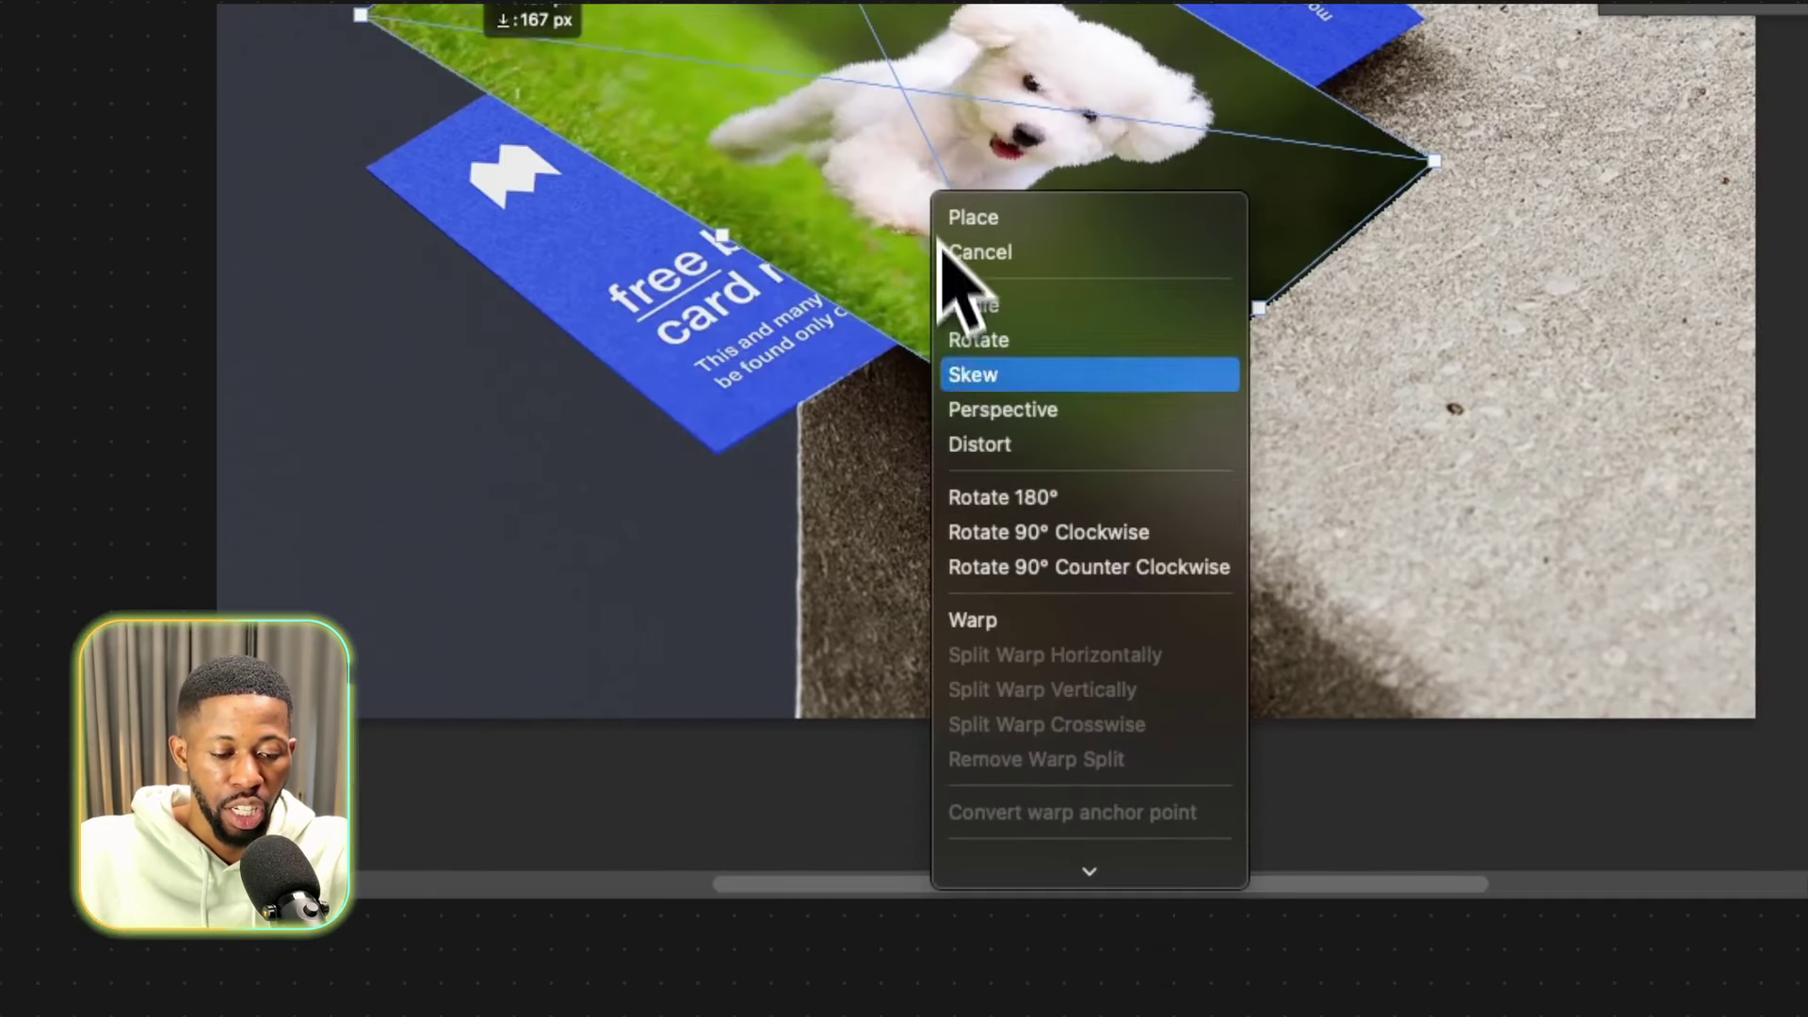
scroll(1065, 787, "down", 2)
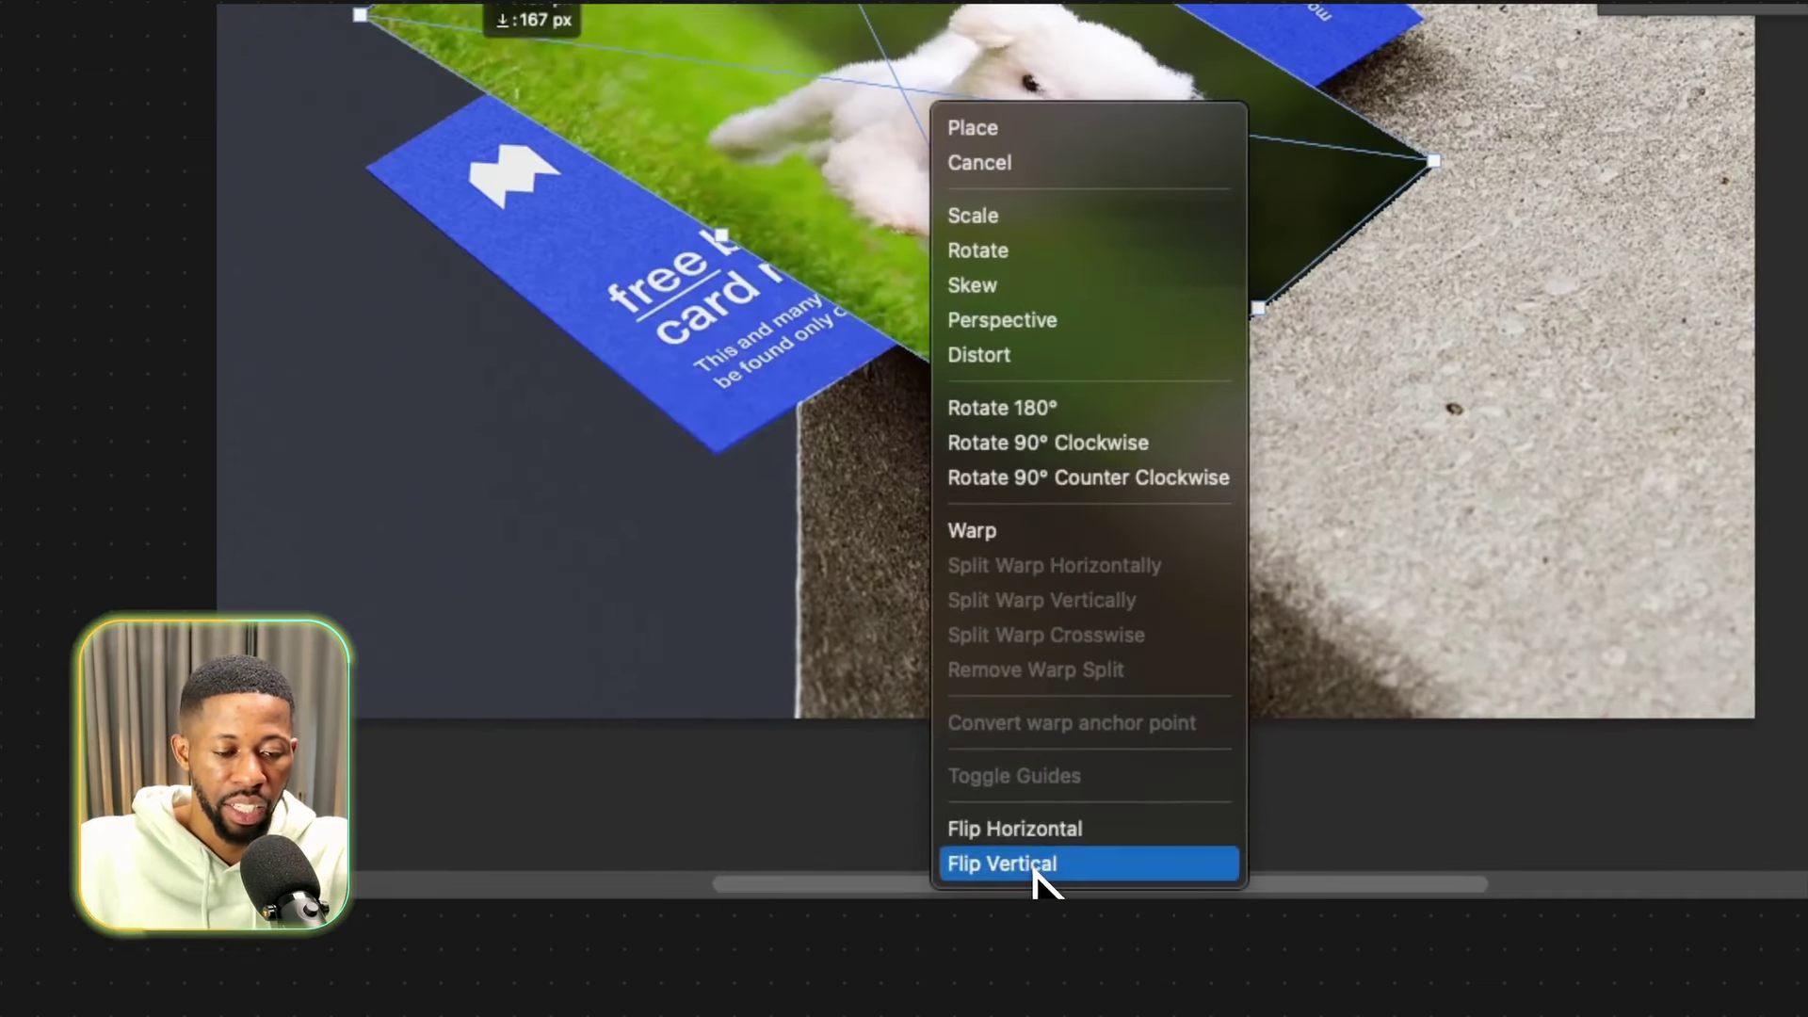
left_click(1034, 864)
Distort the front layer by pulling its top corner beyond the card's outline.
right_click(979, 139)
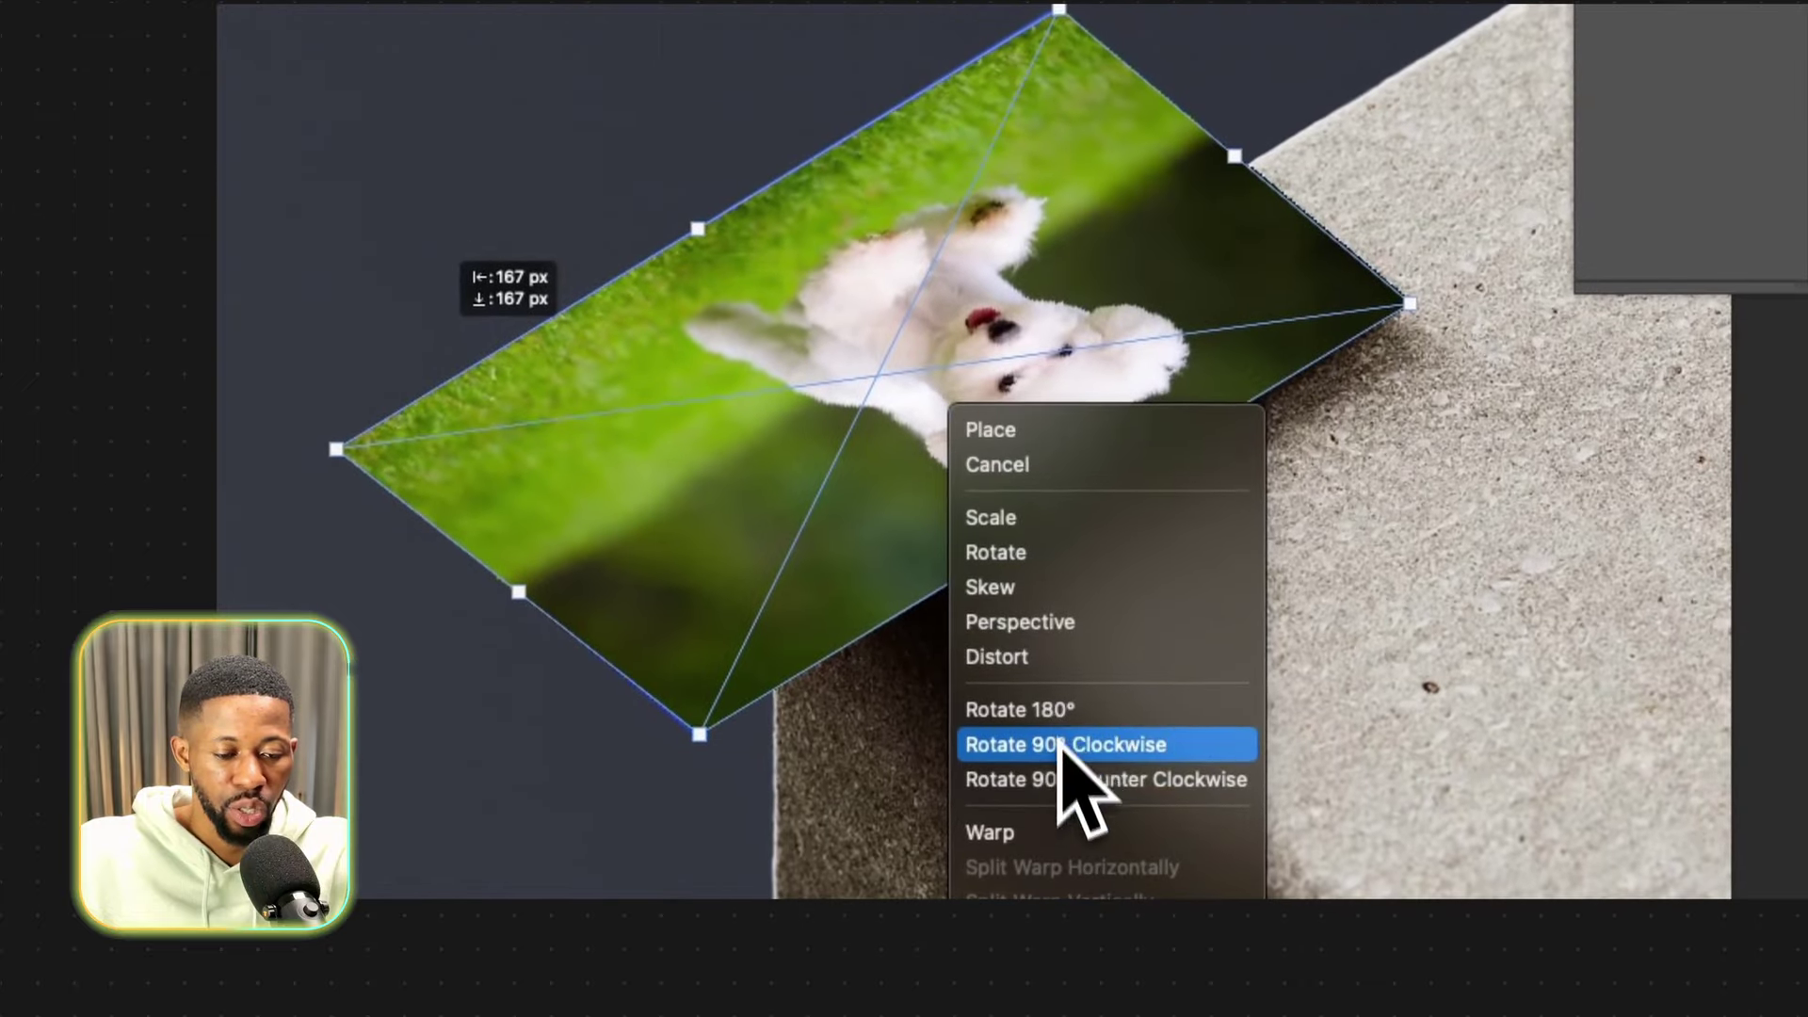
left_click(1040, 636)
mouse_move(1058, 9)
left_mouse_down()
mouse_move(953, 0)
mouse_move(1041, 9)
left_mouse_up()
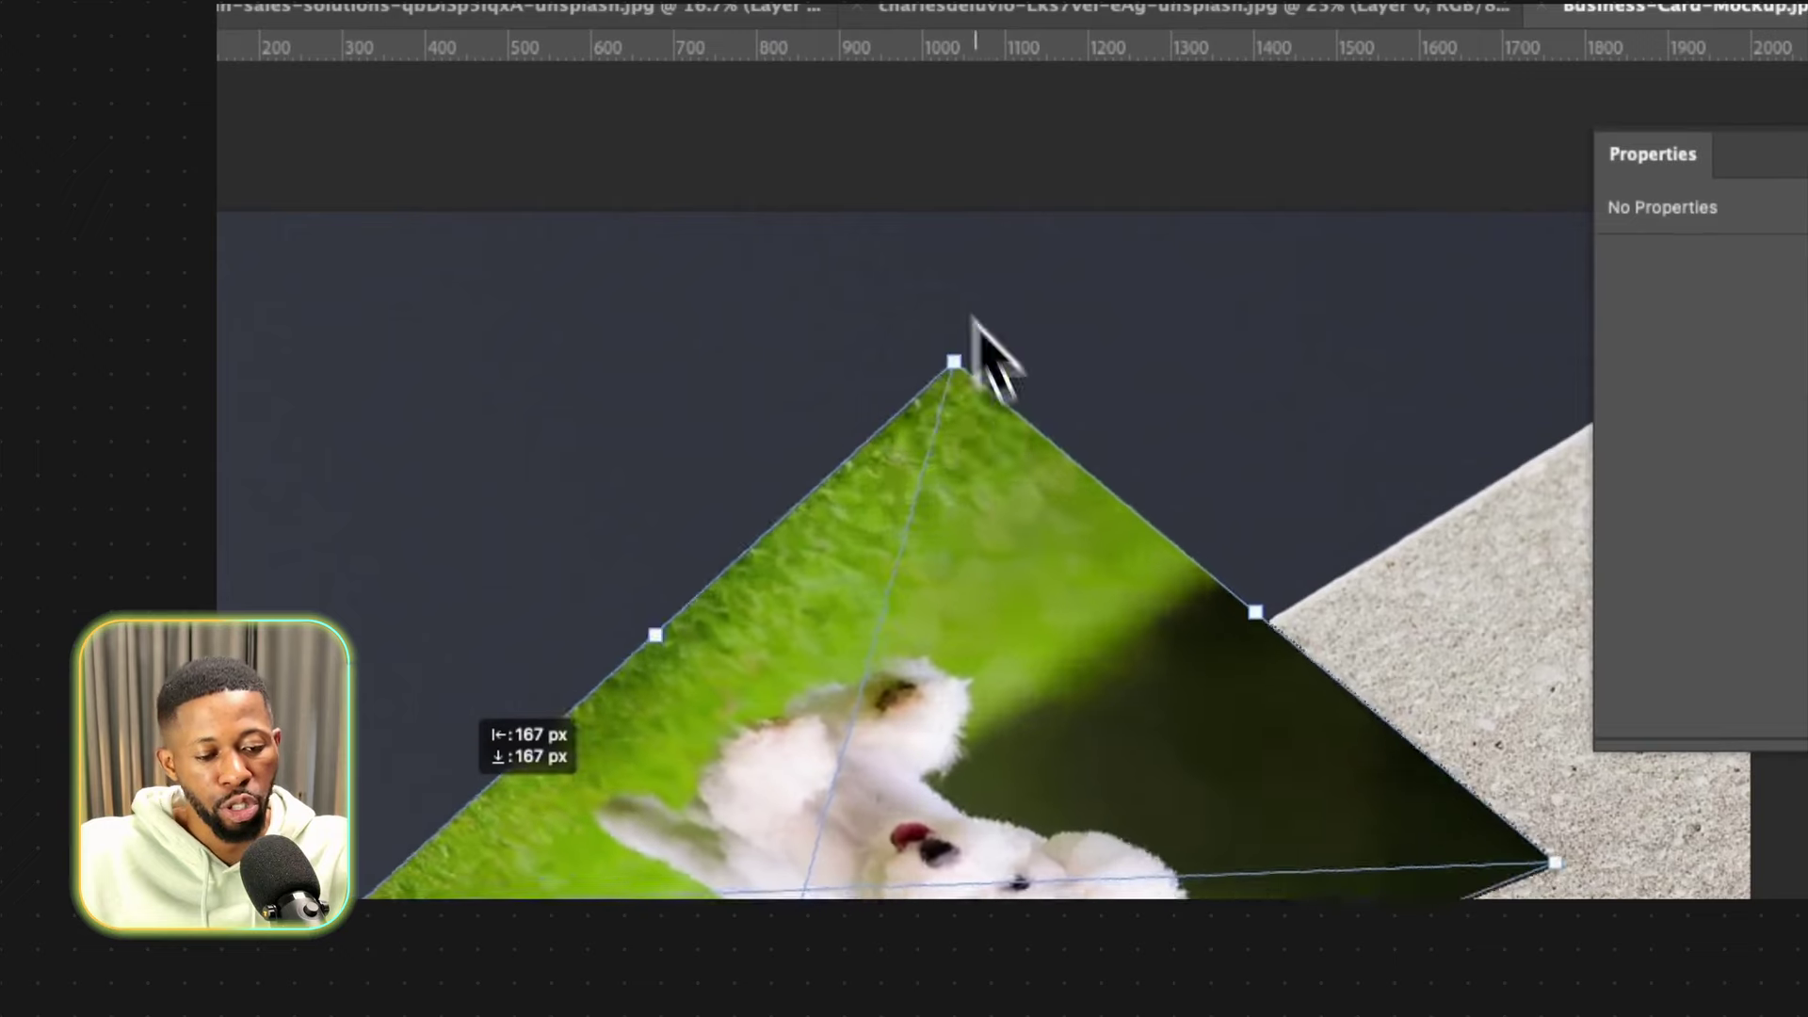
left_click_drag(1063, 476, 940, 254)
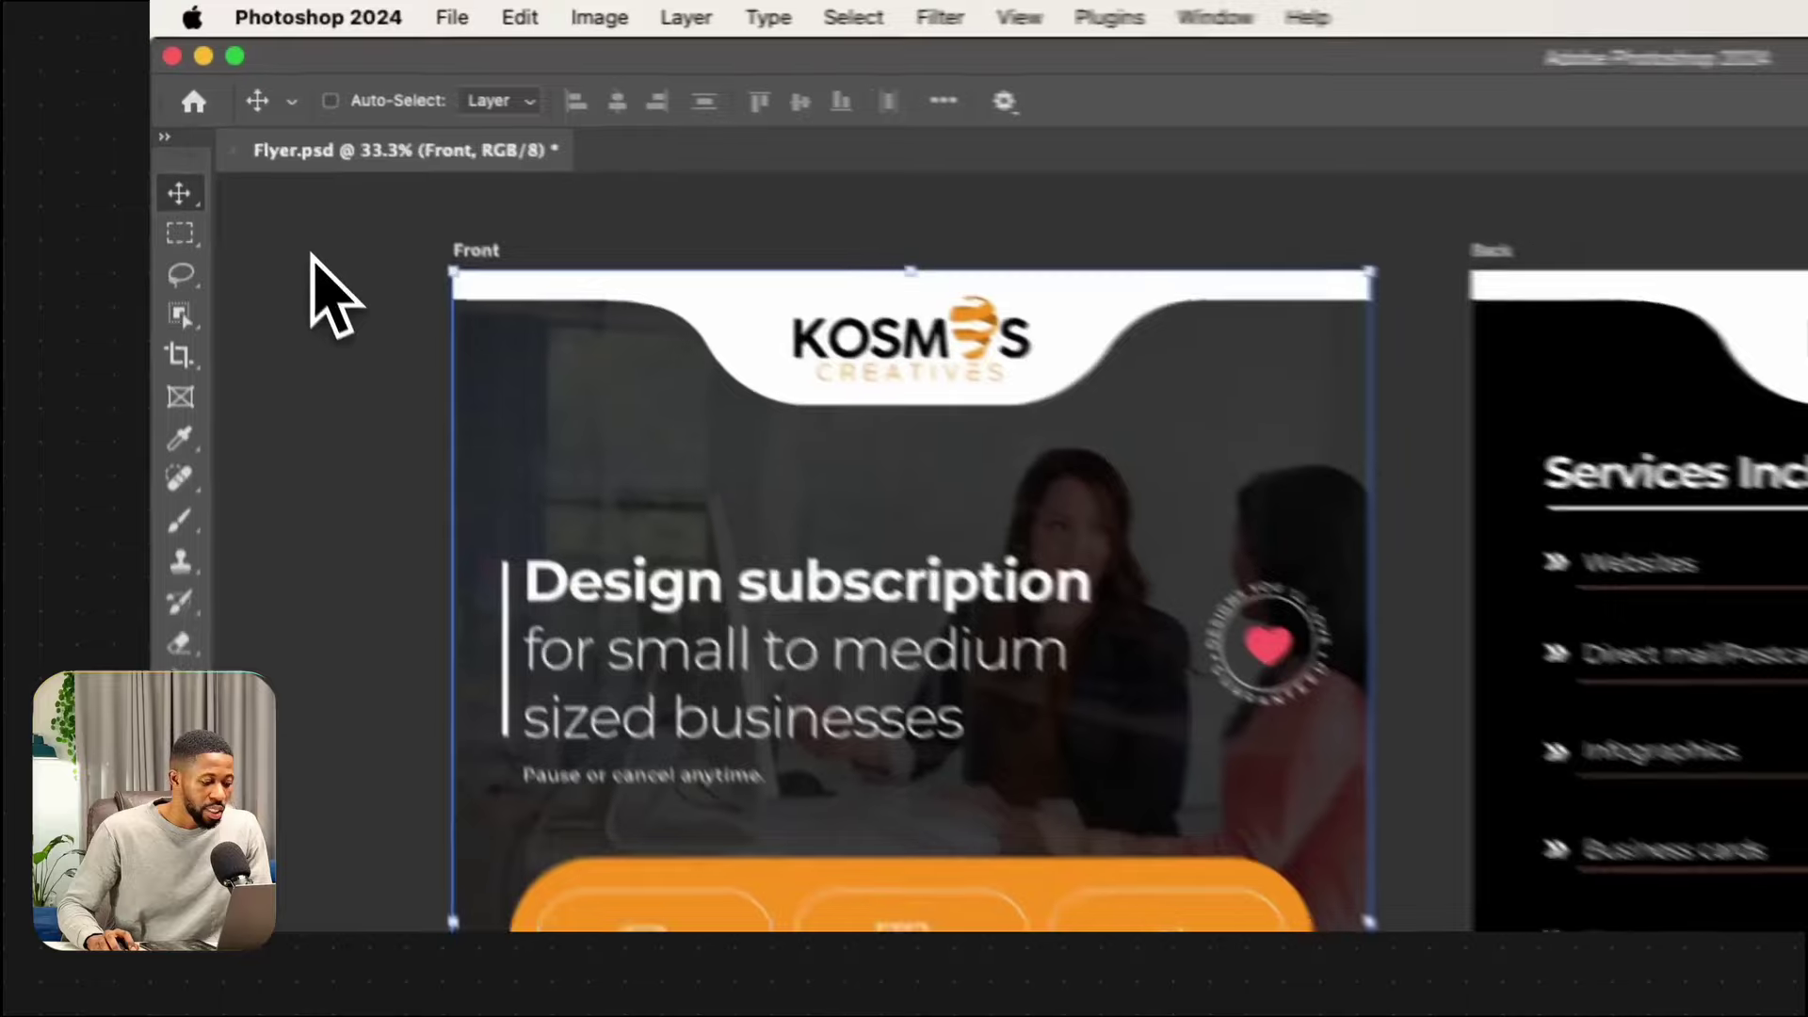
scroll(517, 403, "left", 3)
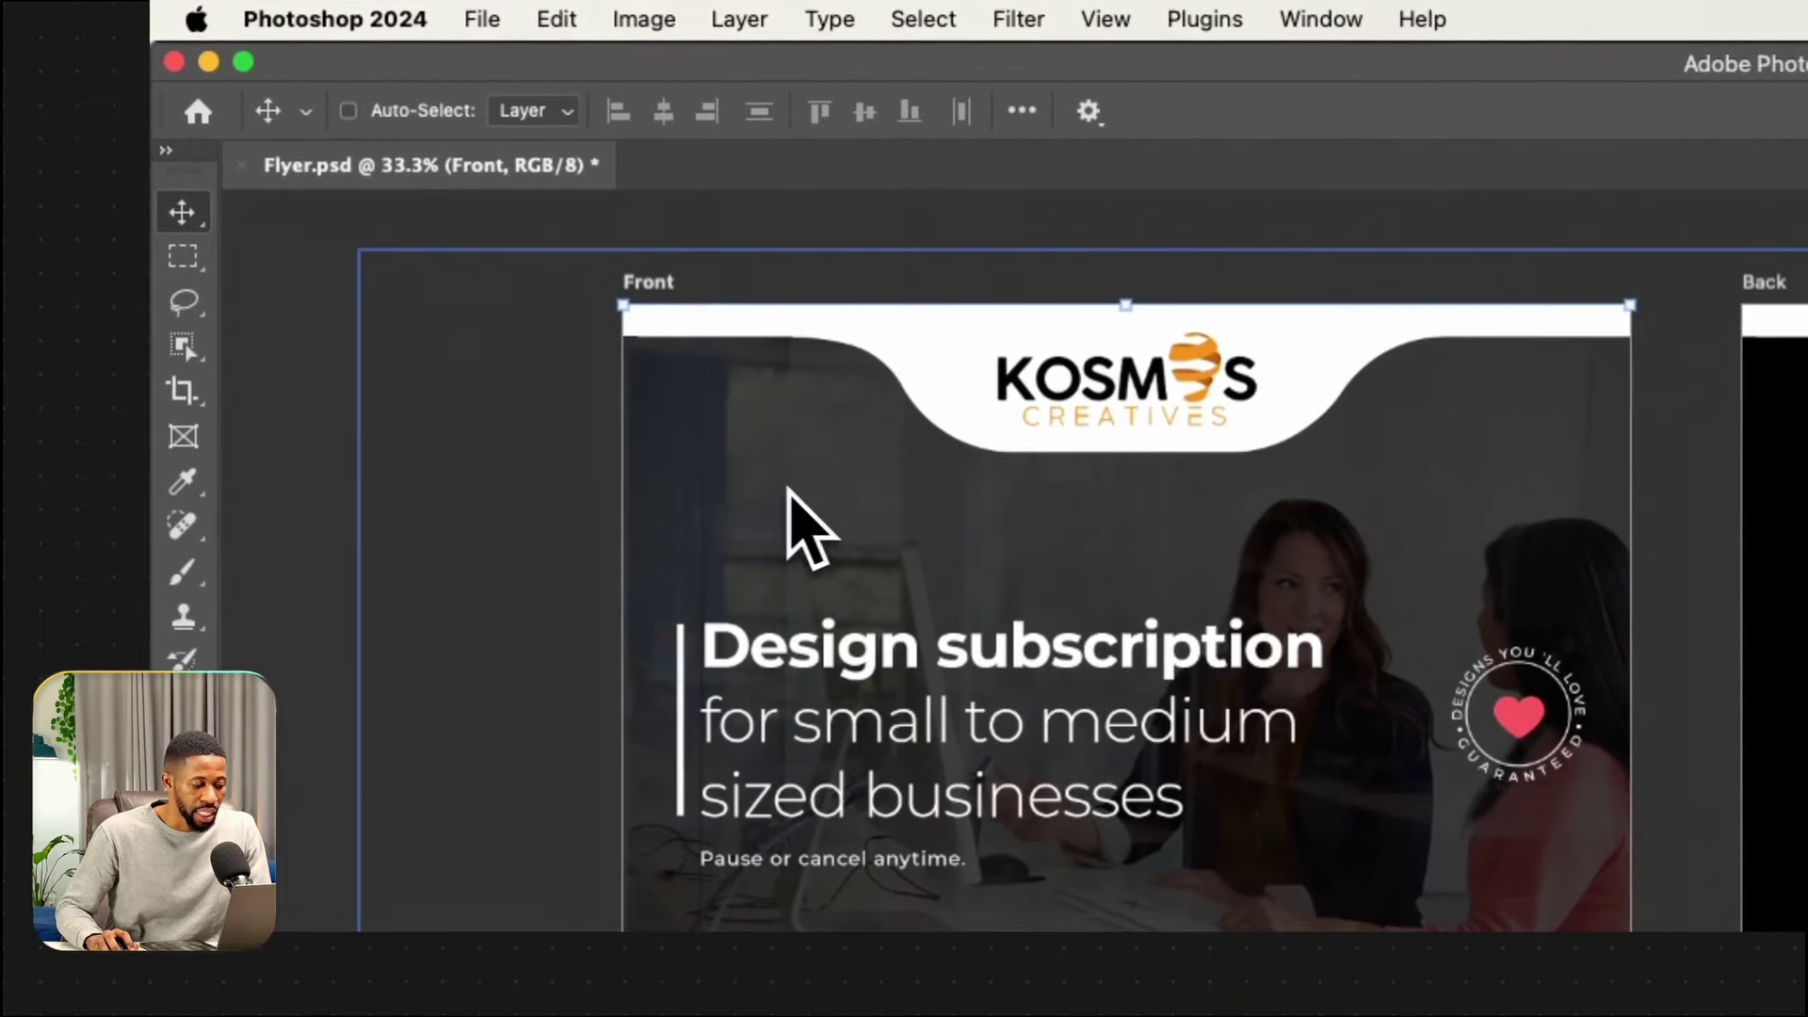
Look over the finished front and back flyer design and close the Flyer.psd document.
scroll(1064, 613, "down", 2)
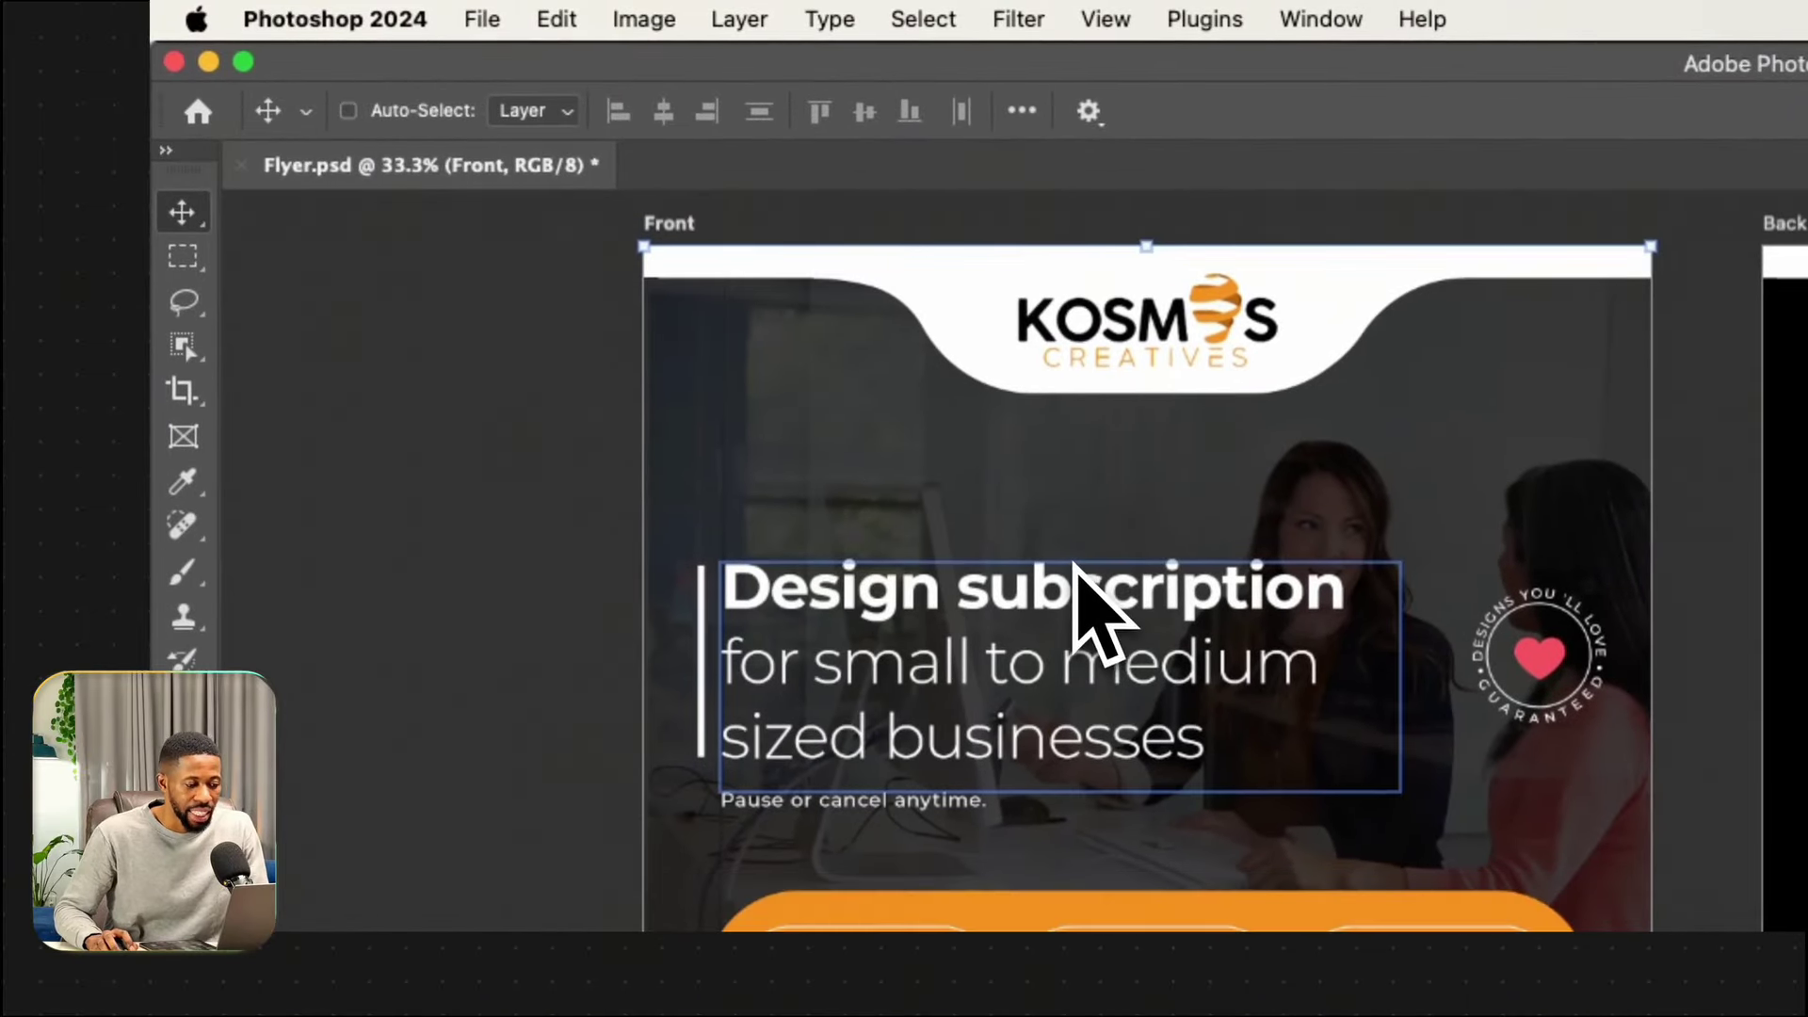
left_click_drag(1073, 563, 1061, 561)
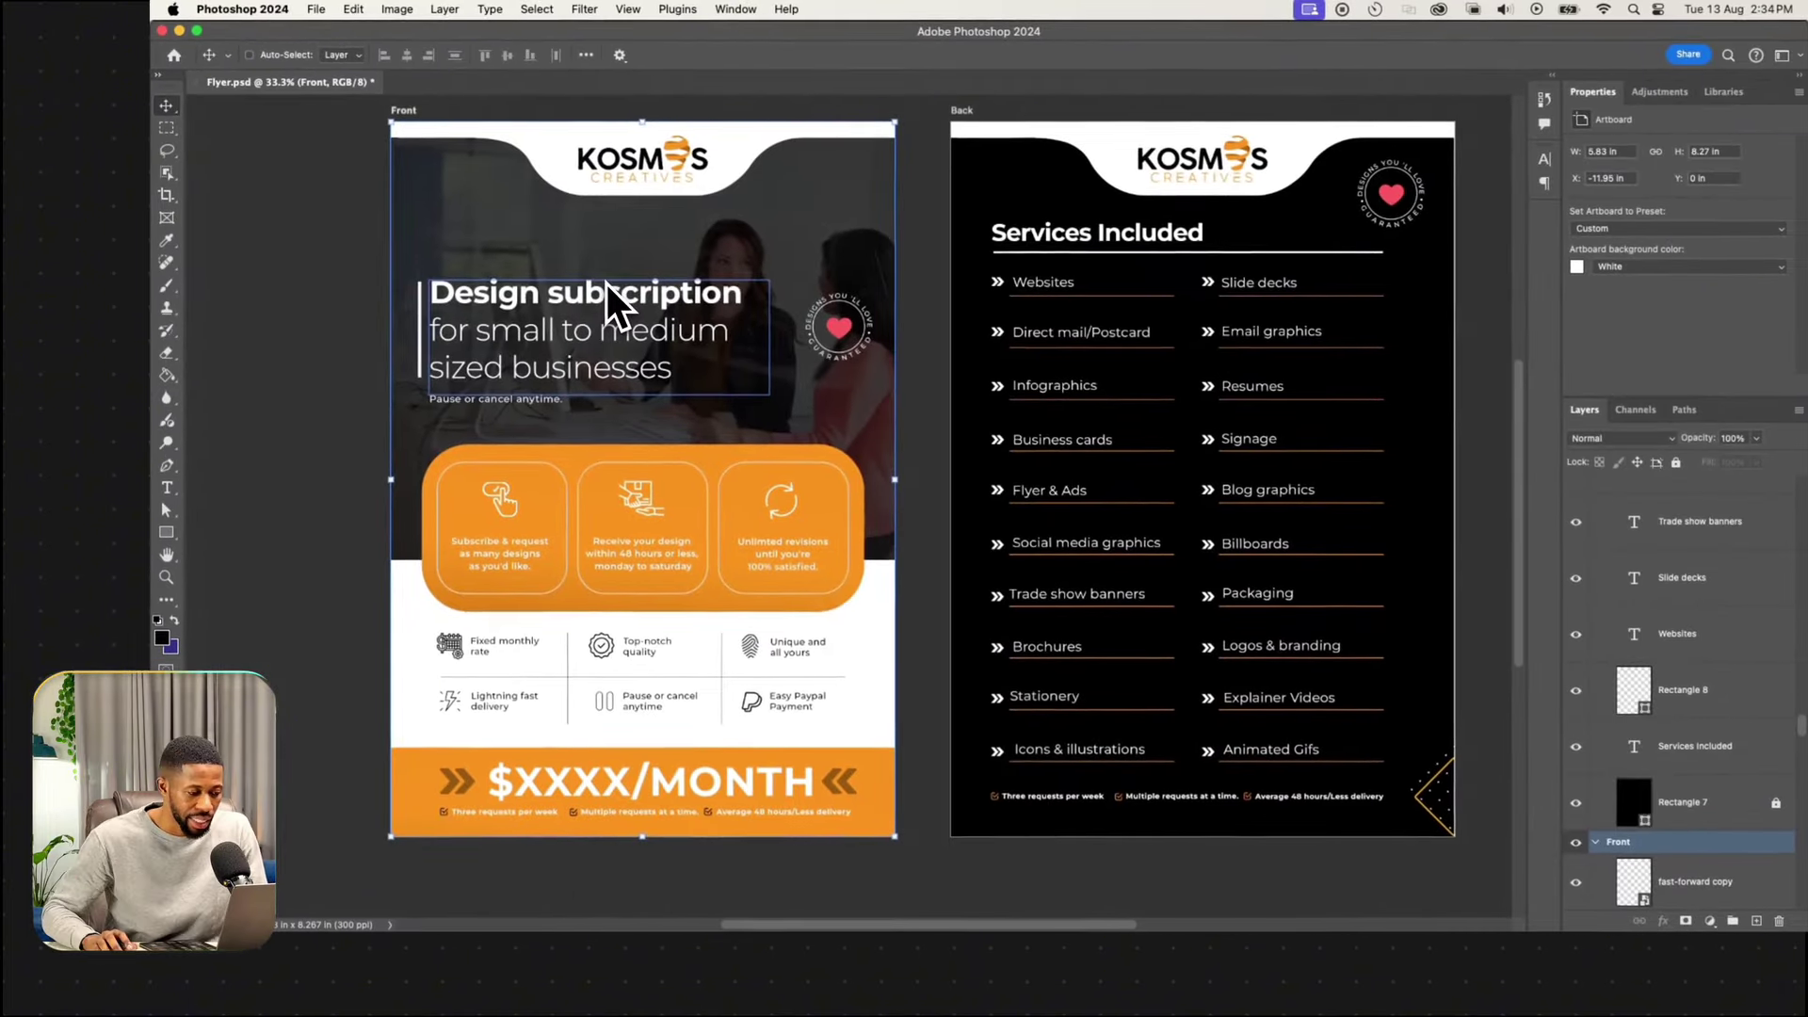
key("super")
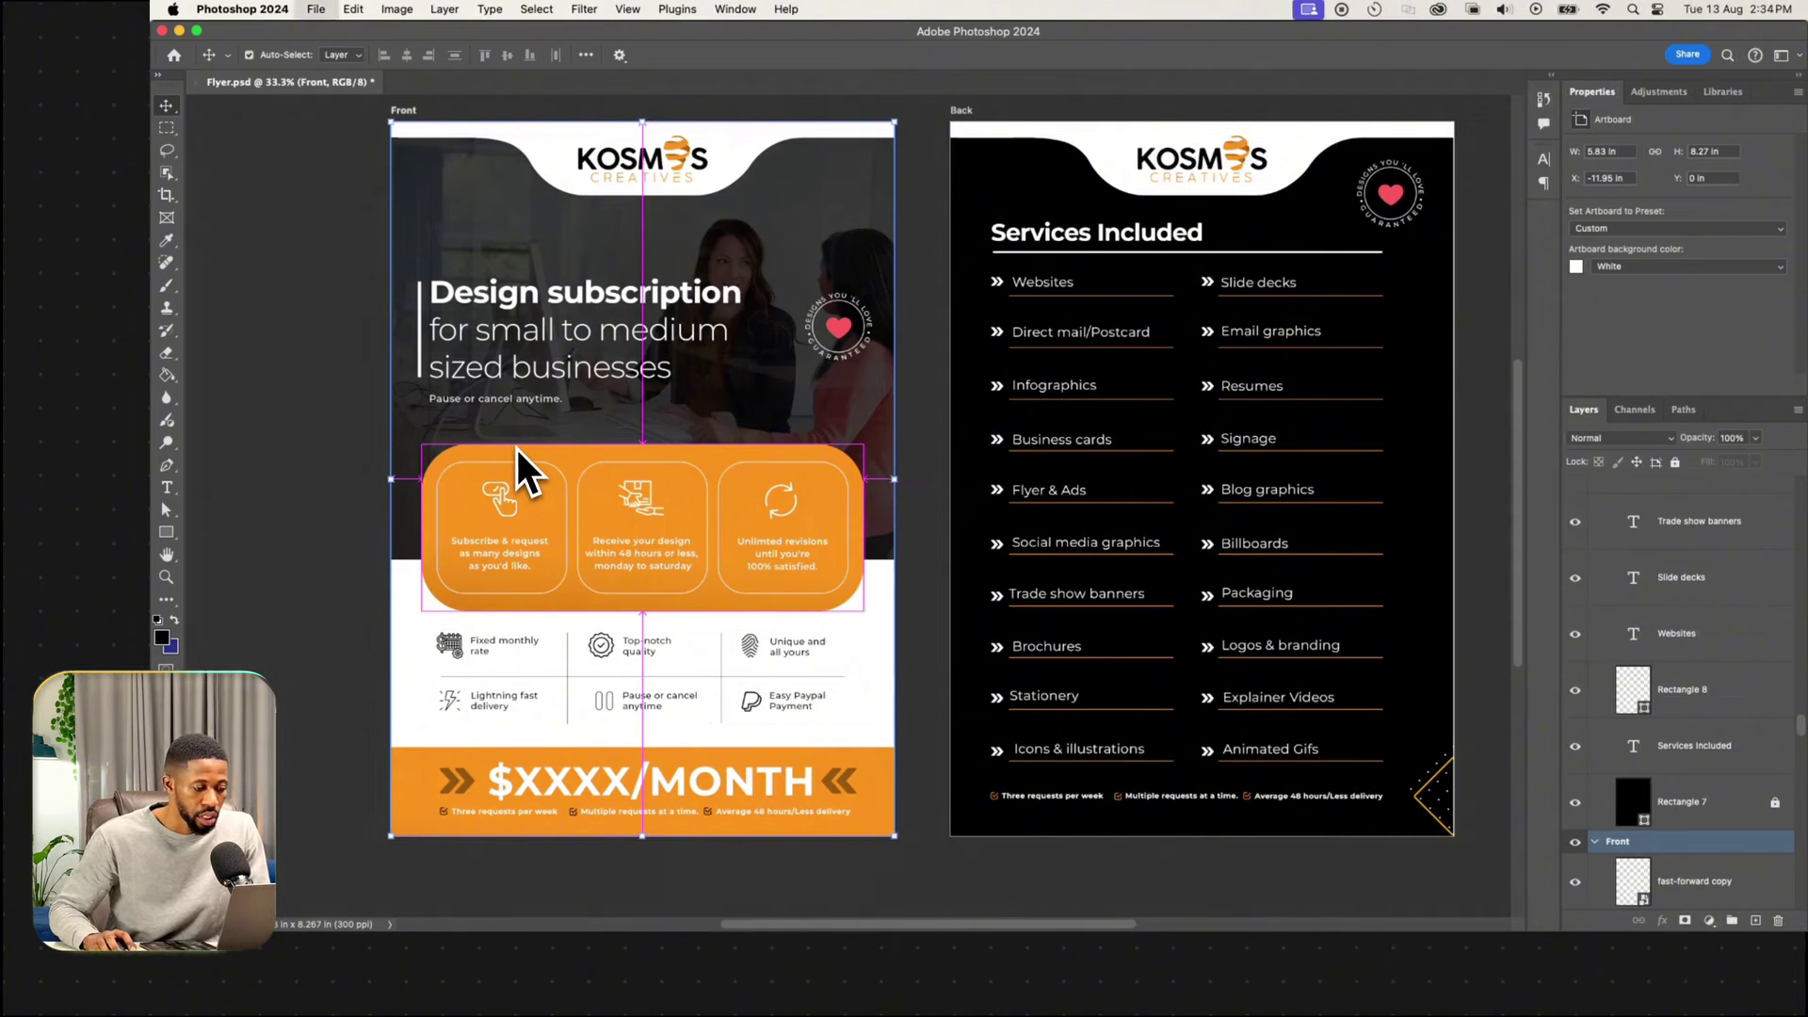
key("super+w")
left_click(910, 372)
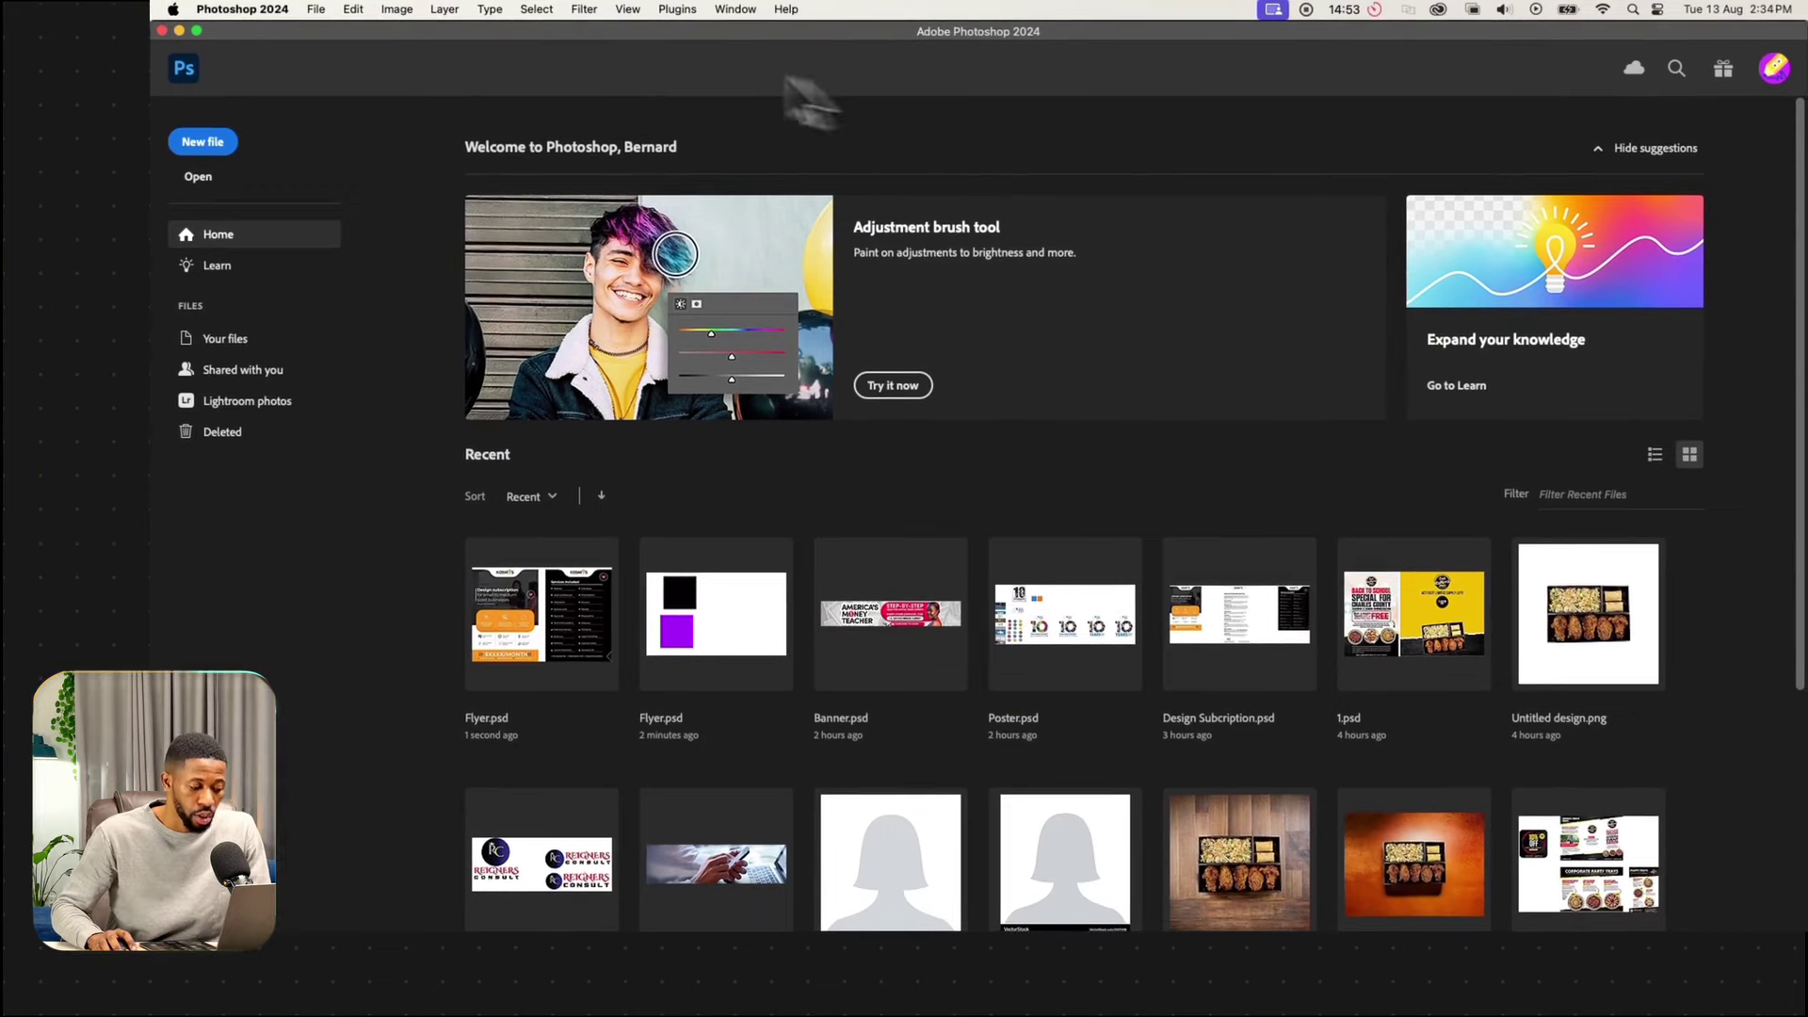
Open the Copy document from the Flyer Project Files folder and review the flyer text.
left_click(341, 895)
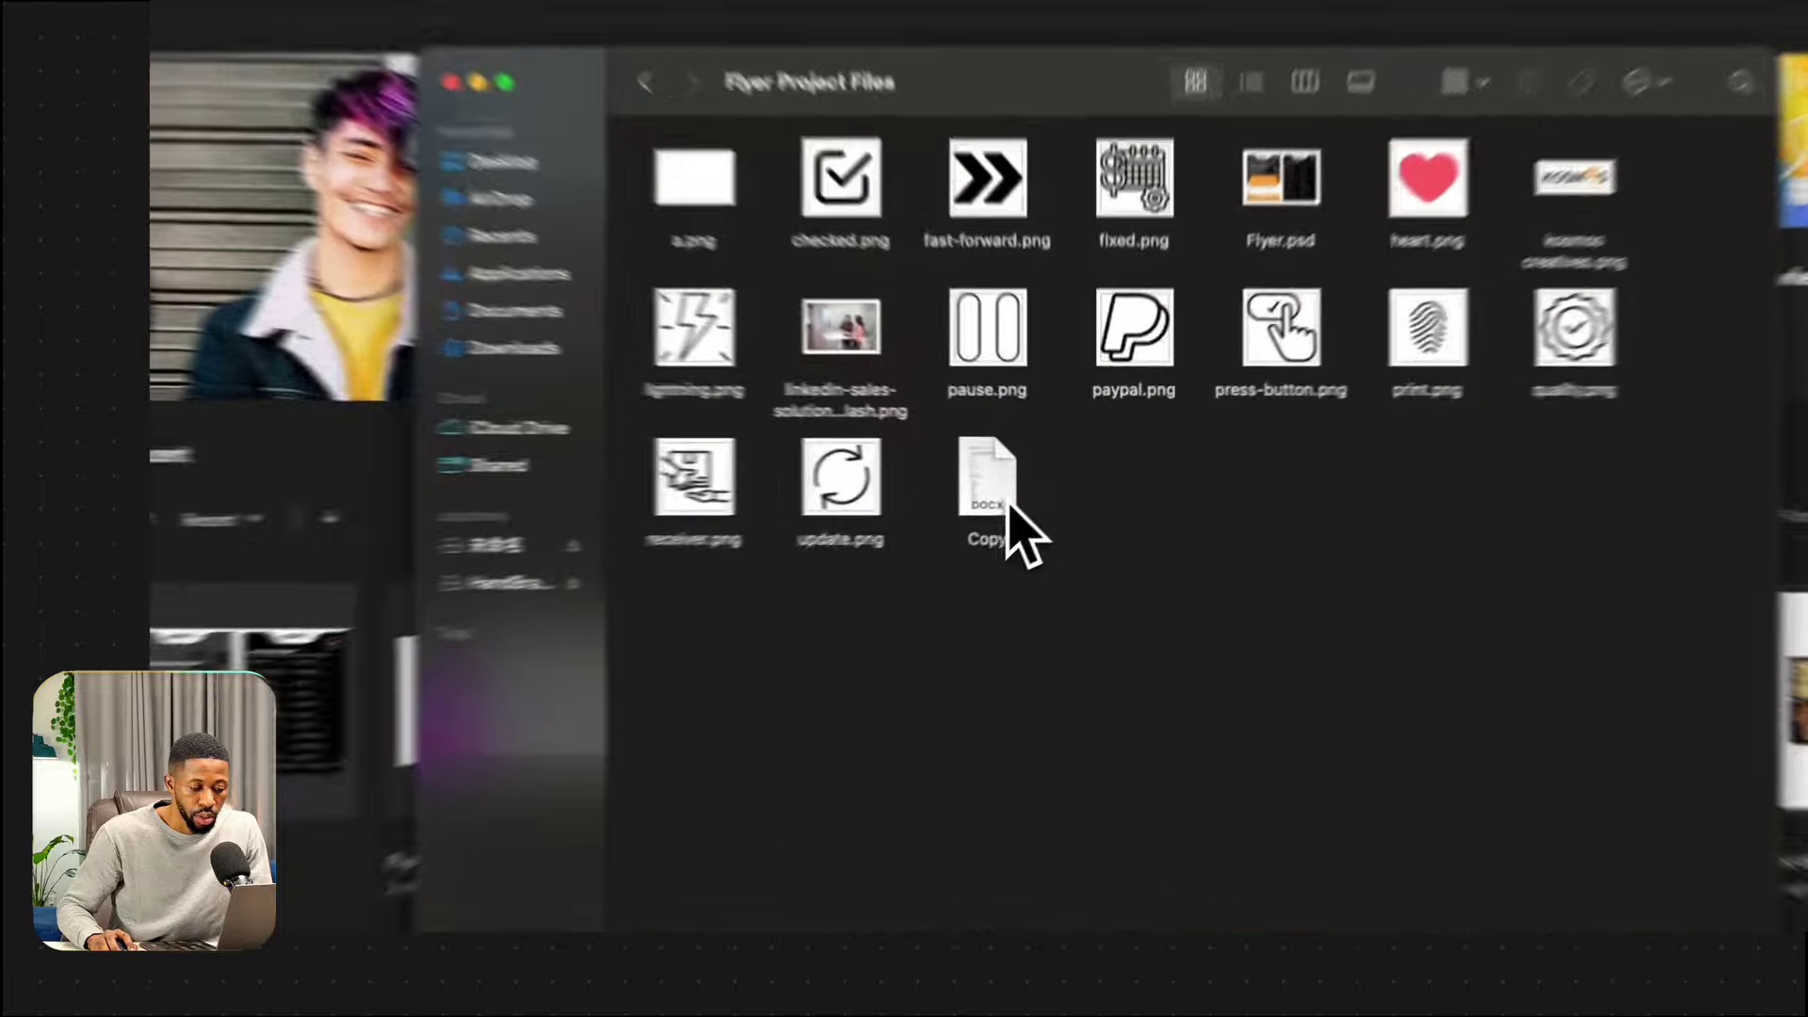
double_click(1028, 479)
scroll(989, 464, "up", 3)
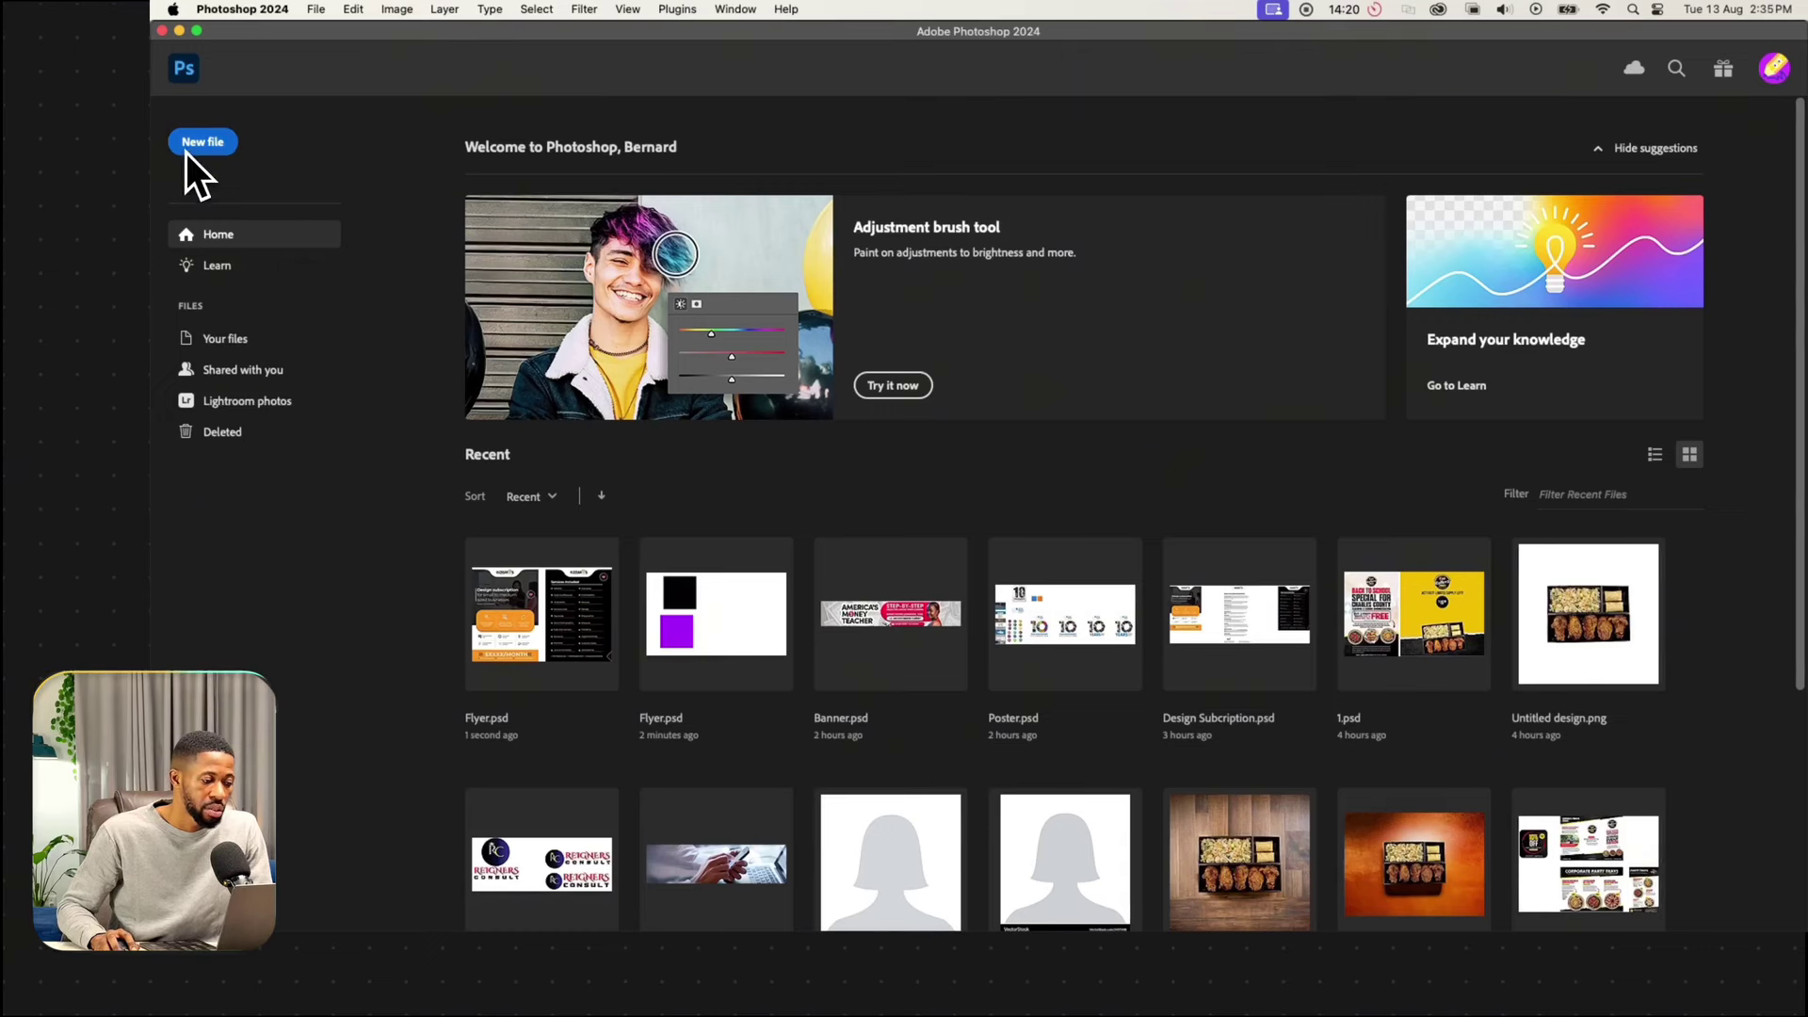
Create a new 148 x 210 mm print document named Fllyer at 300 pixels/inch in RGB Color with artboards enabled.
key("super+n")
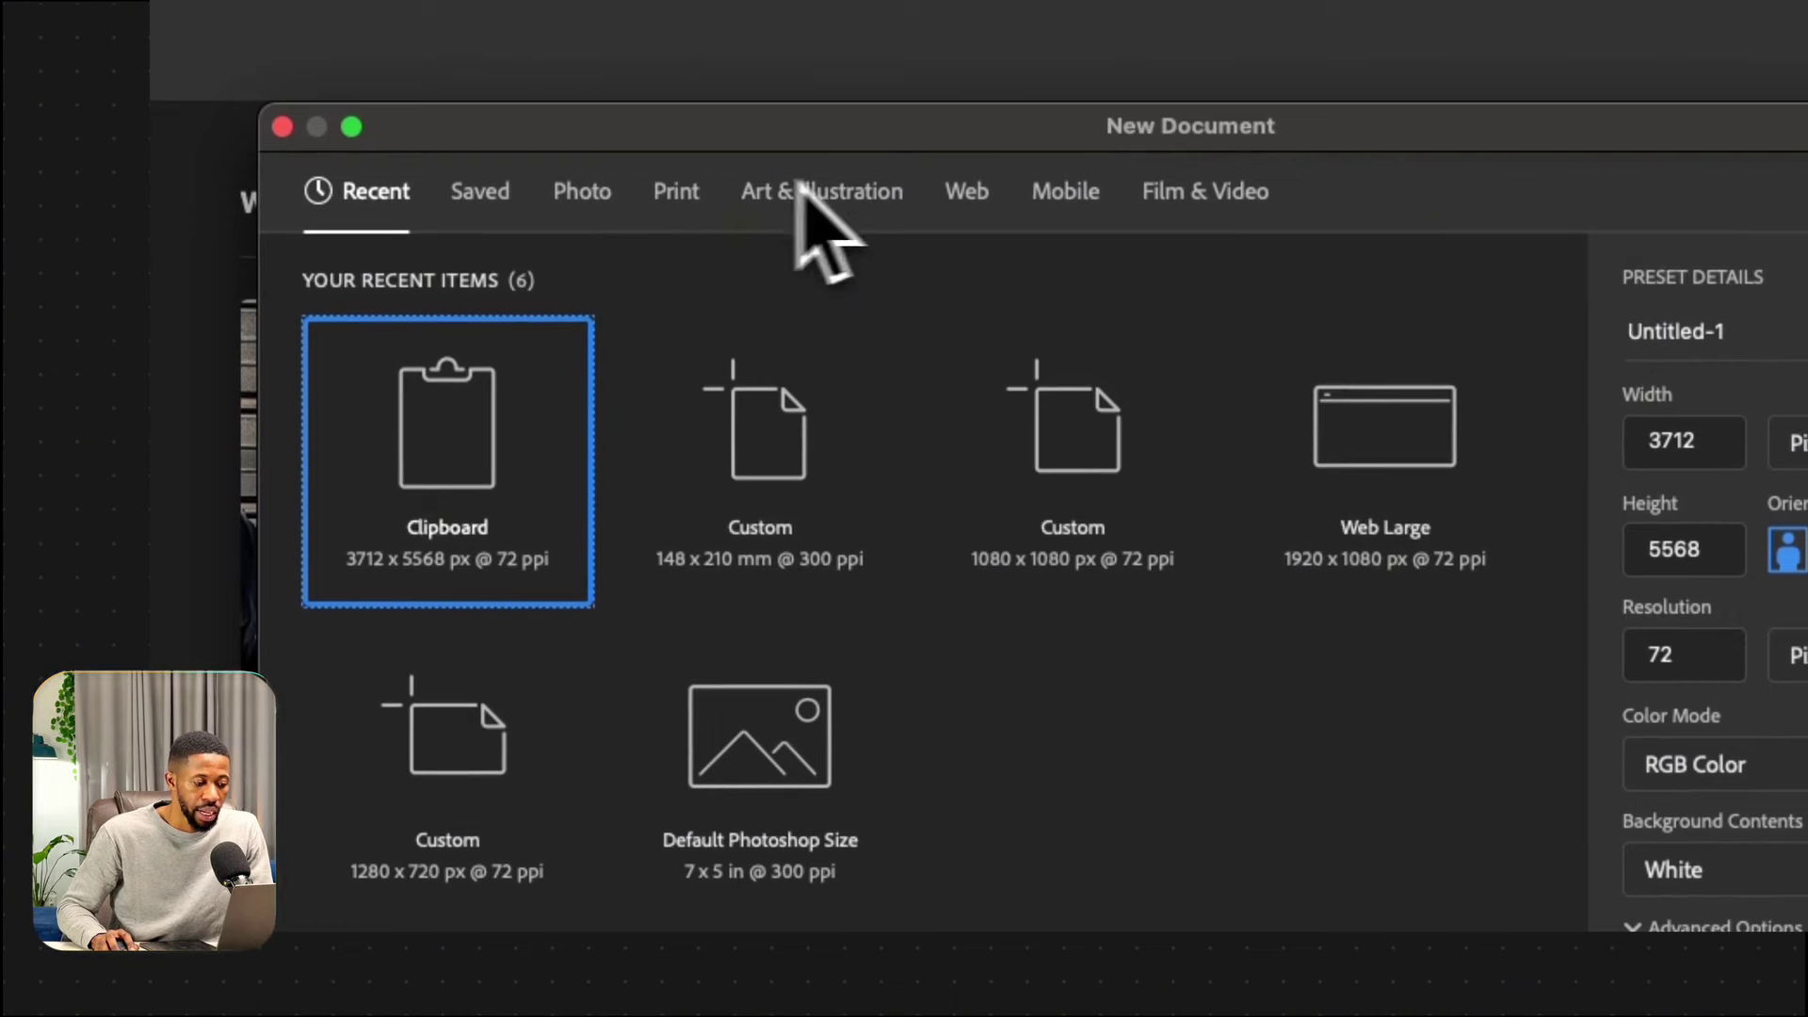
left_click(701, 196)
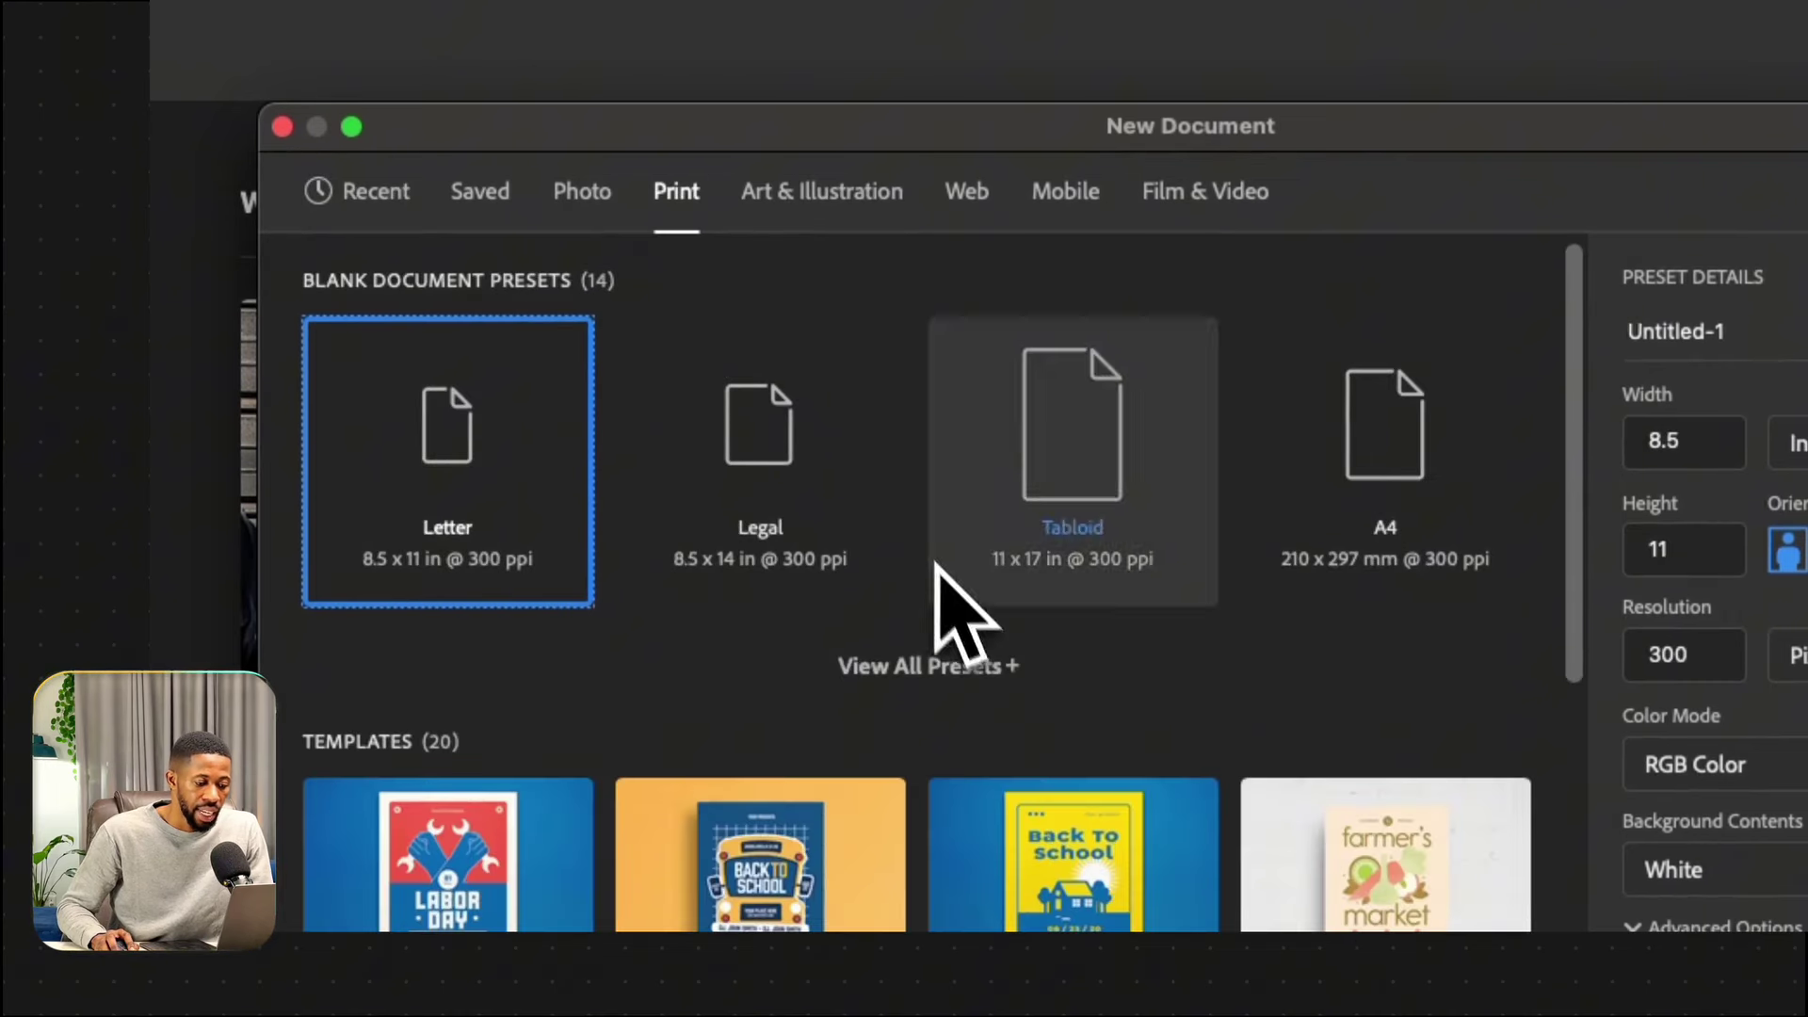
left_click(951, 680)
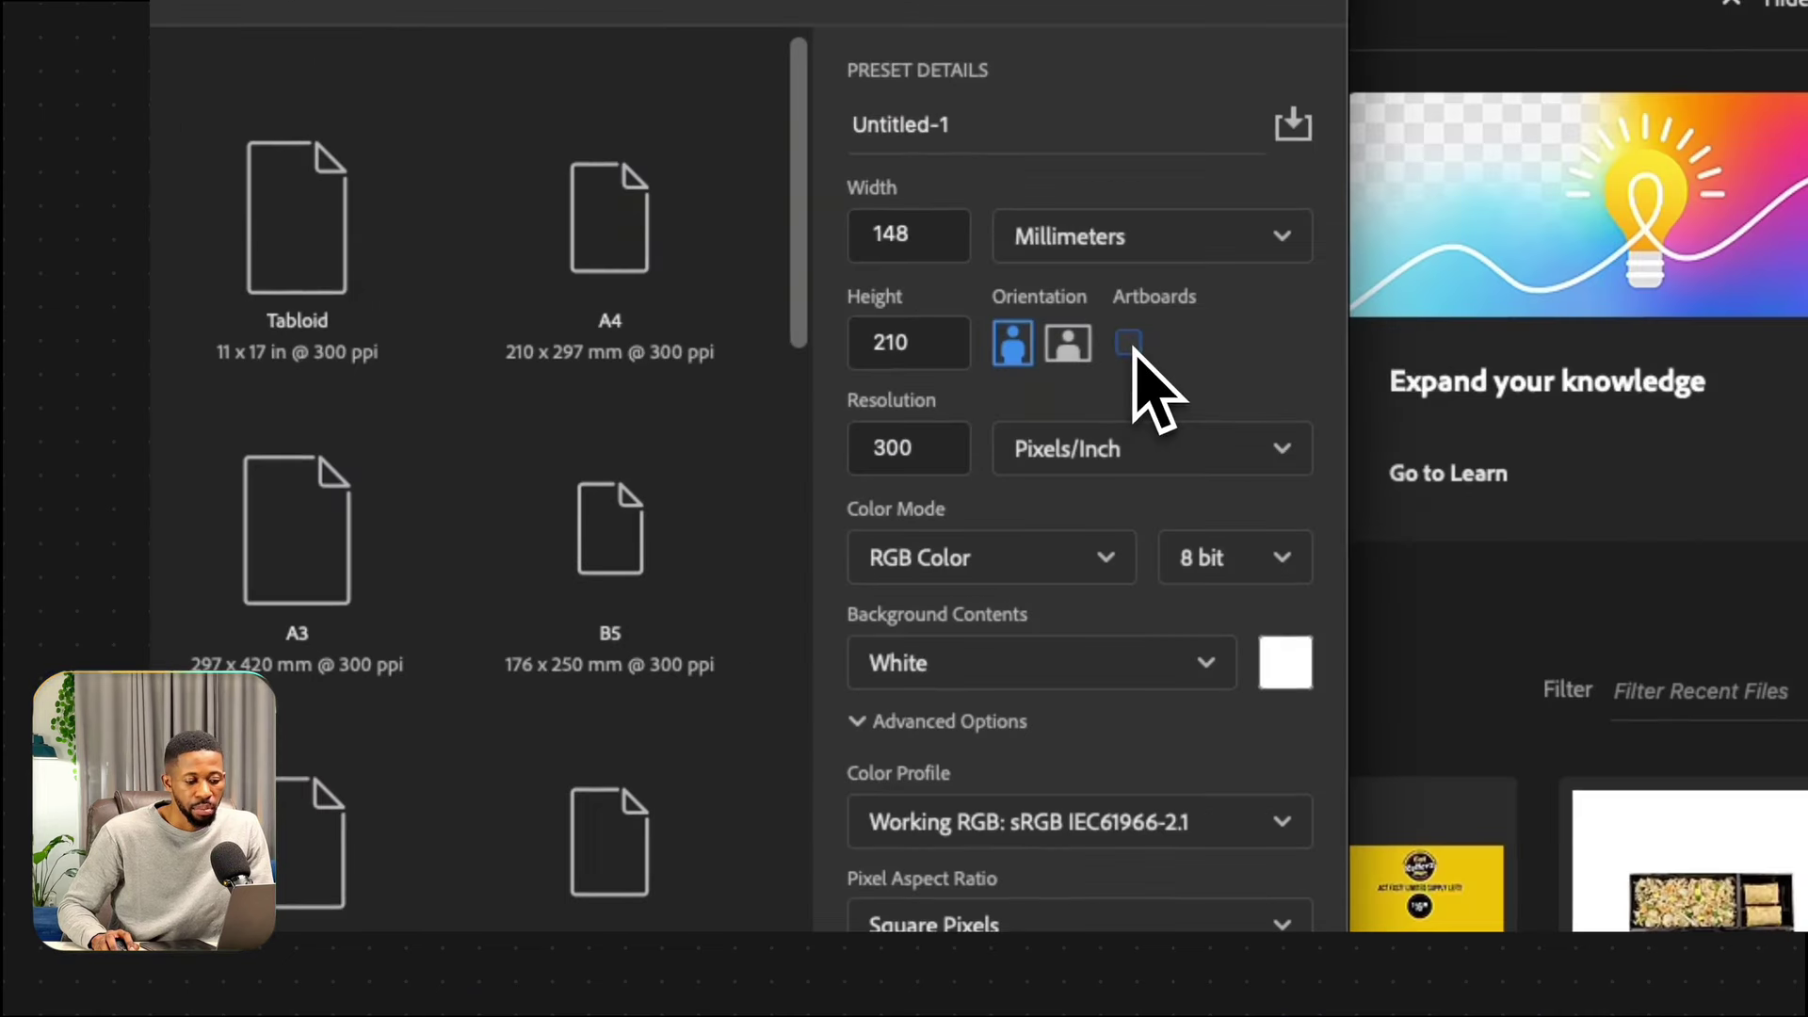
left_click(1077, 563)
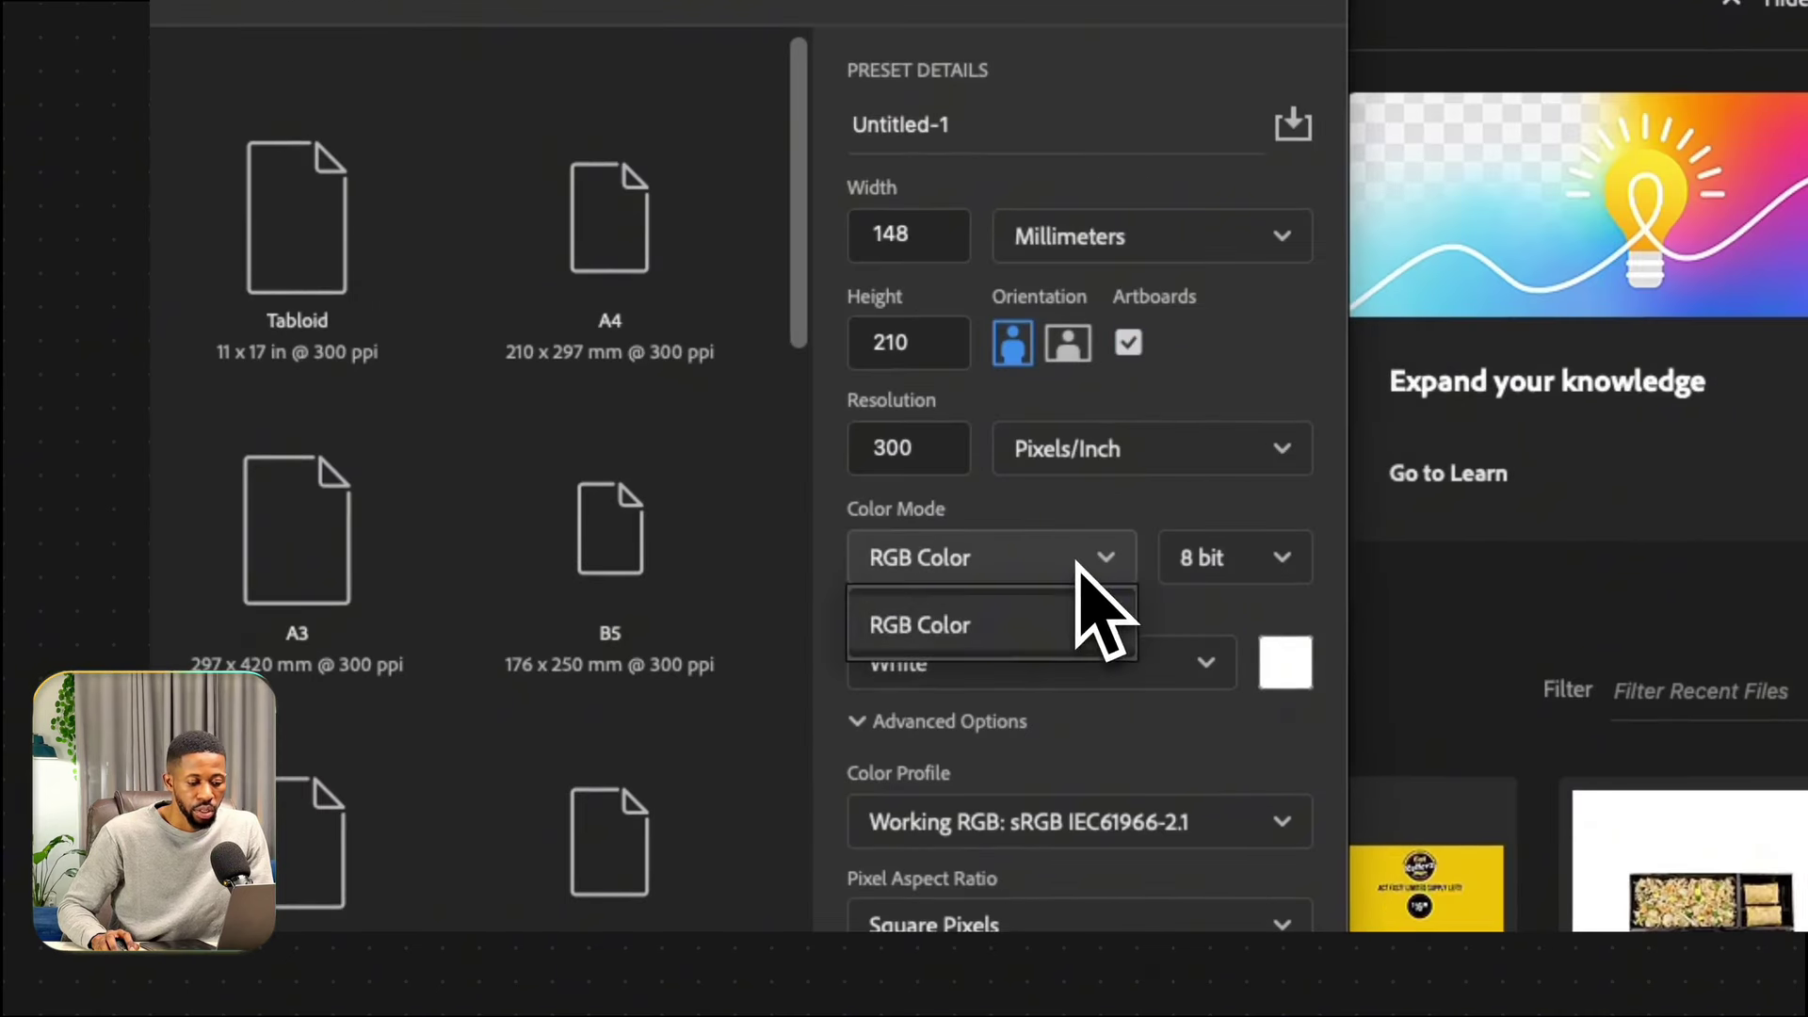
left_click(1080, 561)
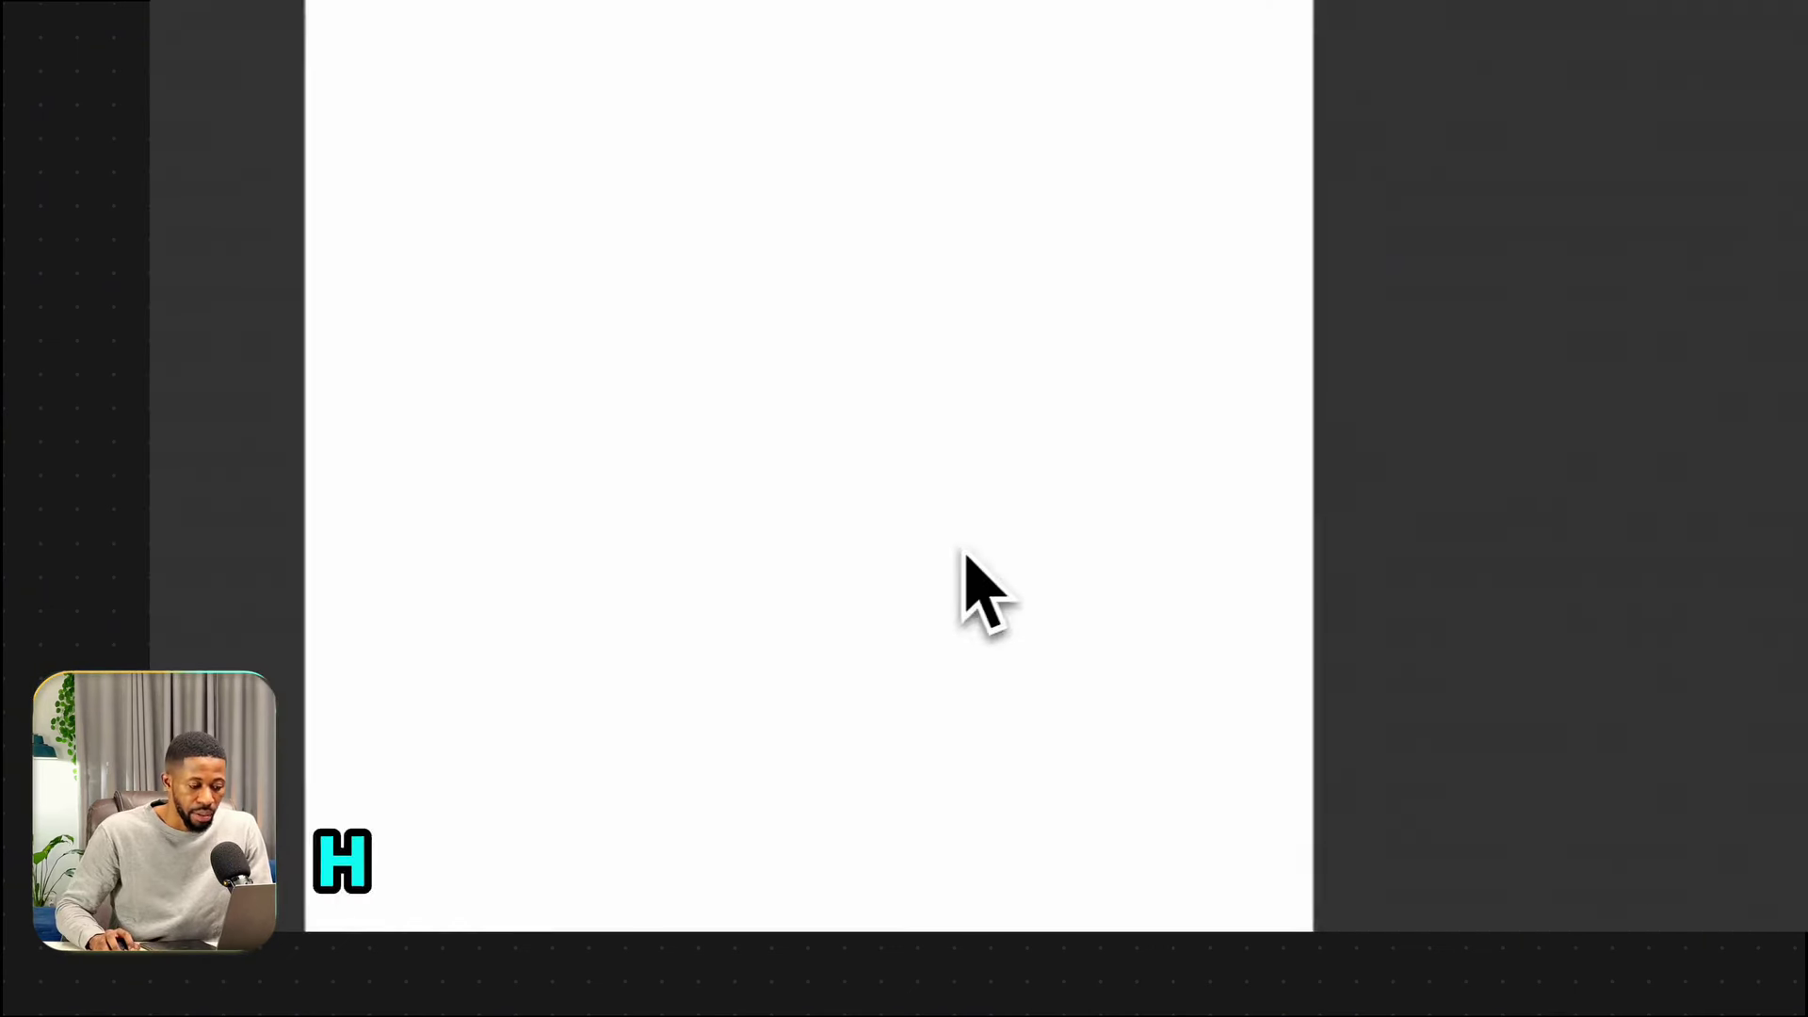
Duplicate the blank artboard so a second page sits beside the original.
left_click_drag(420, 490, 309, 499)
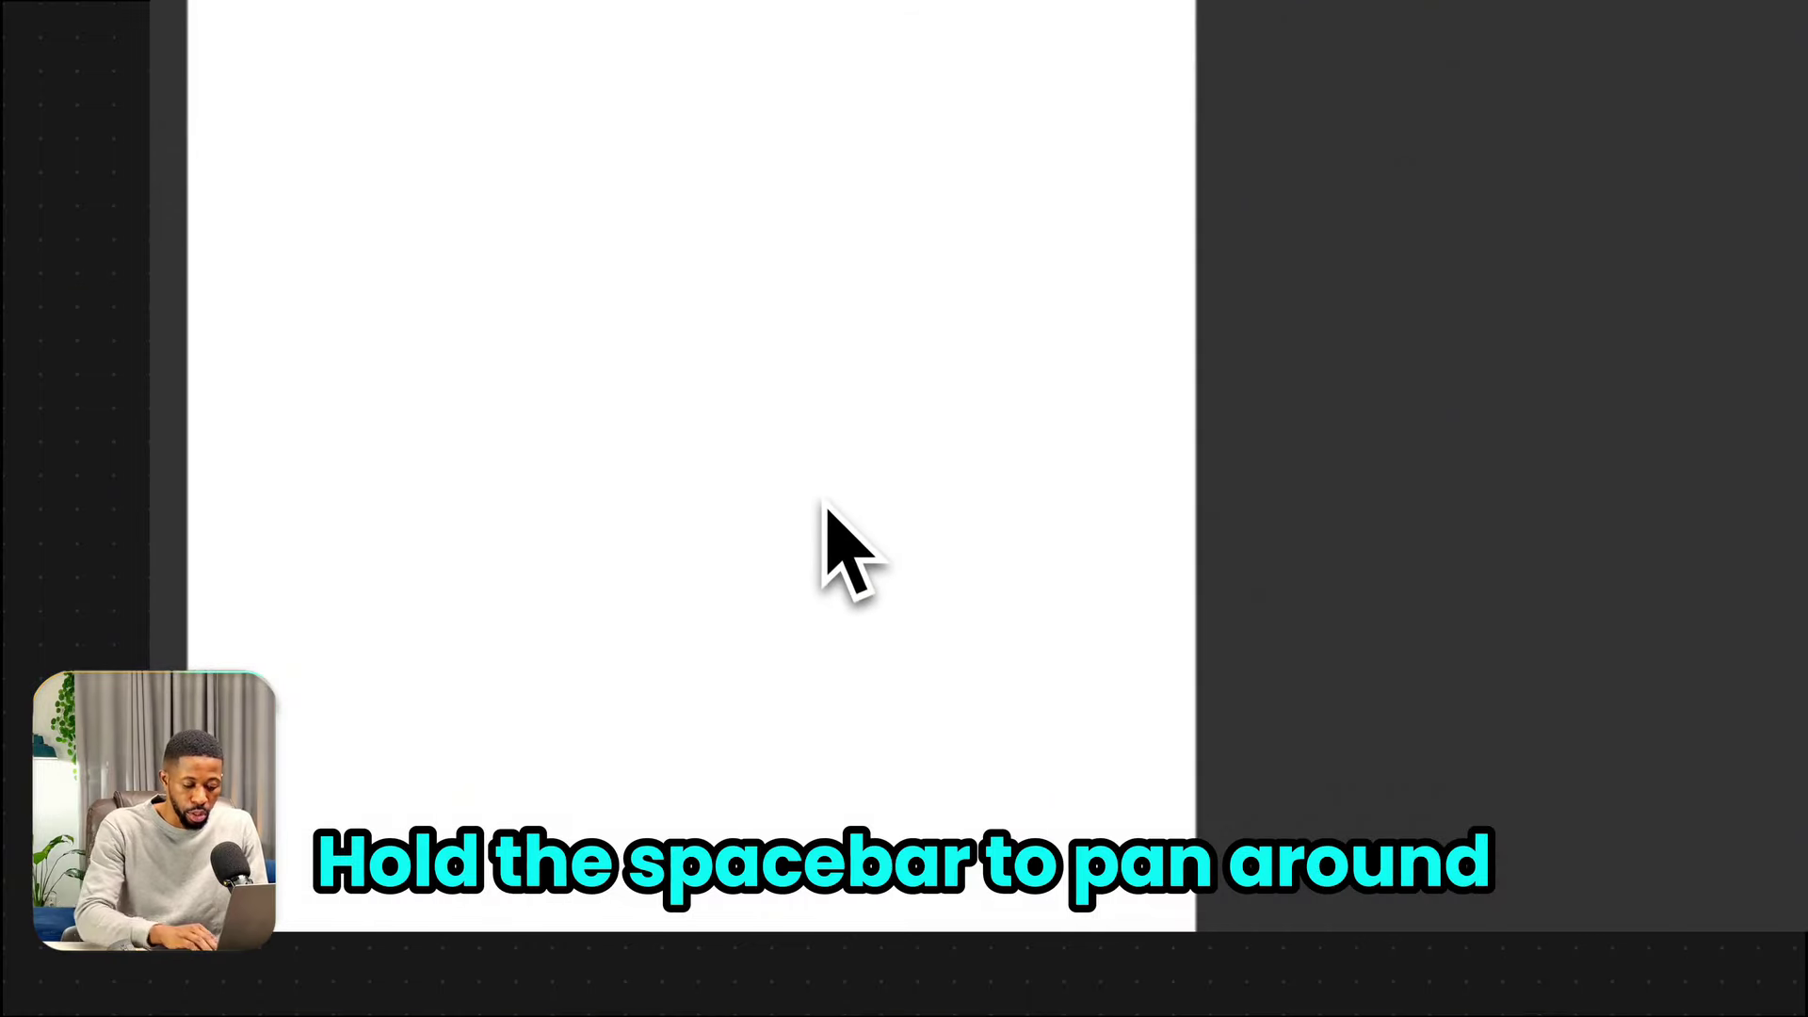
key("ctrl+minus")
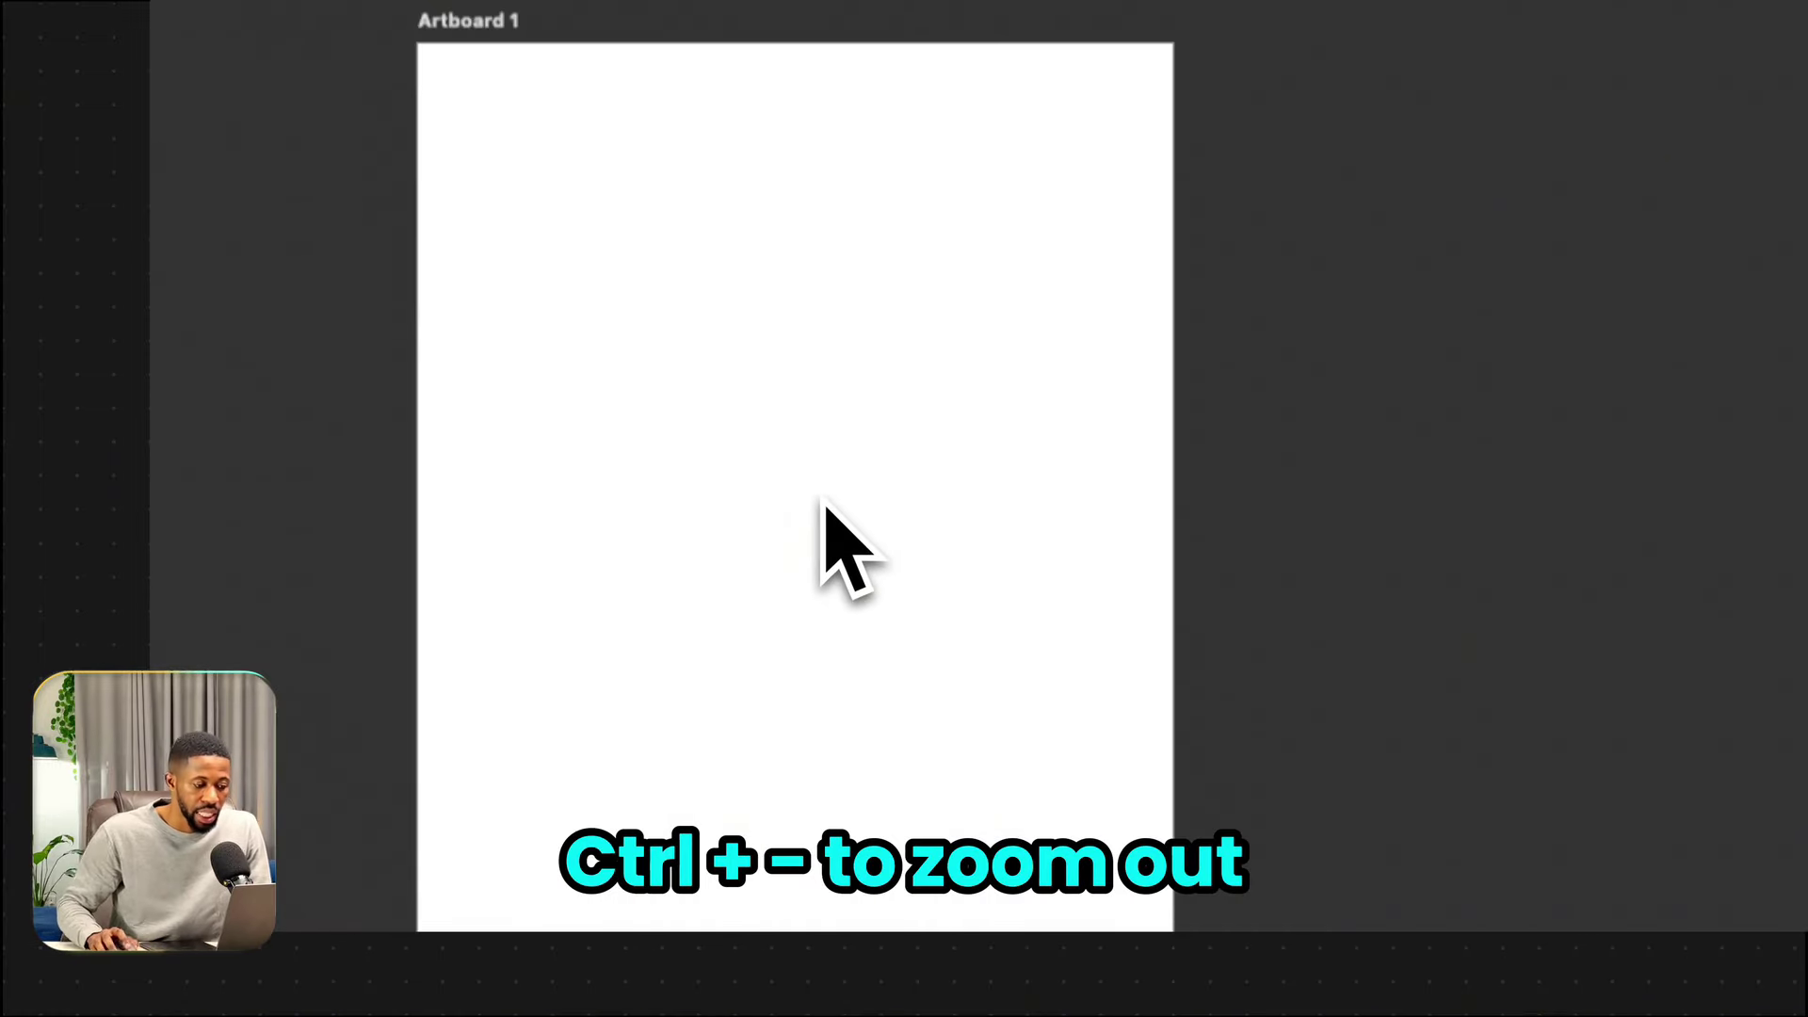
left_click_drag(821, 500, 606, 423)
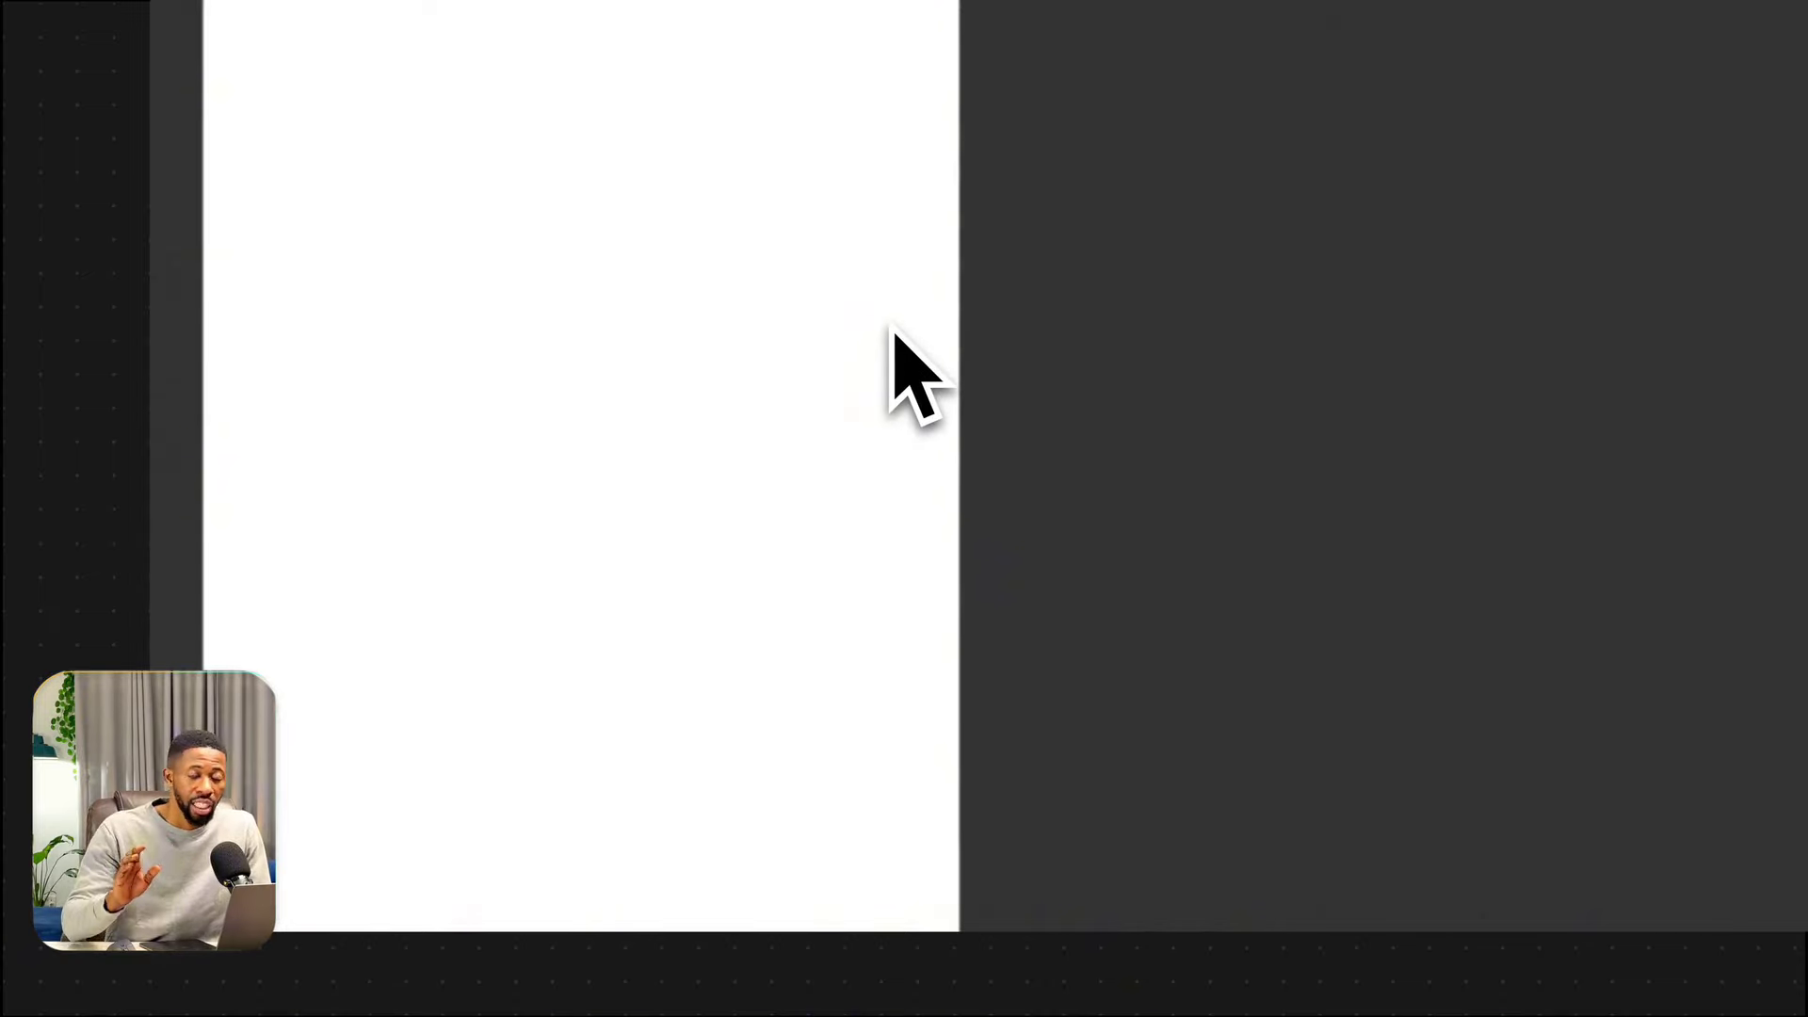
key("ctrl+minus")
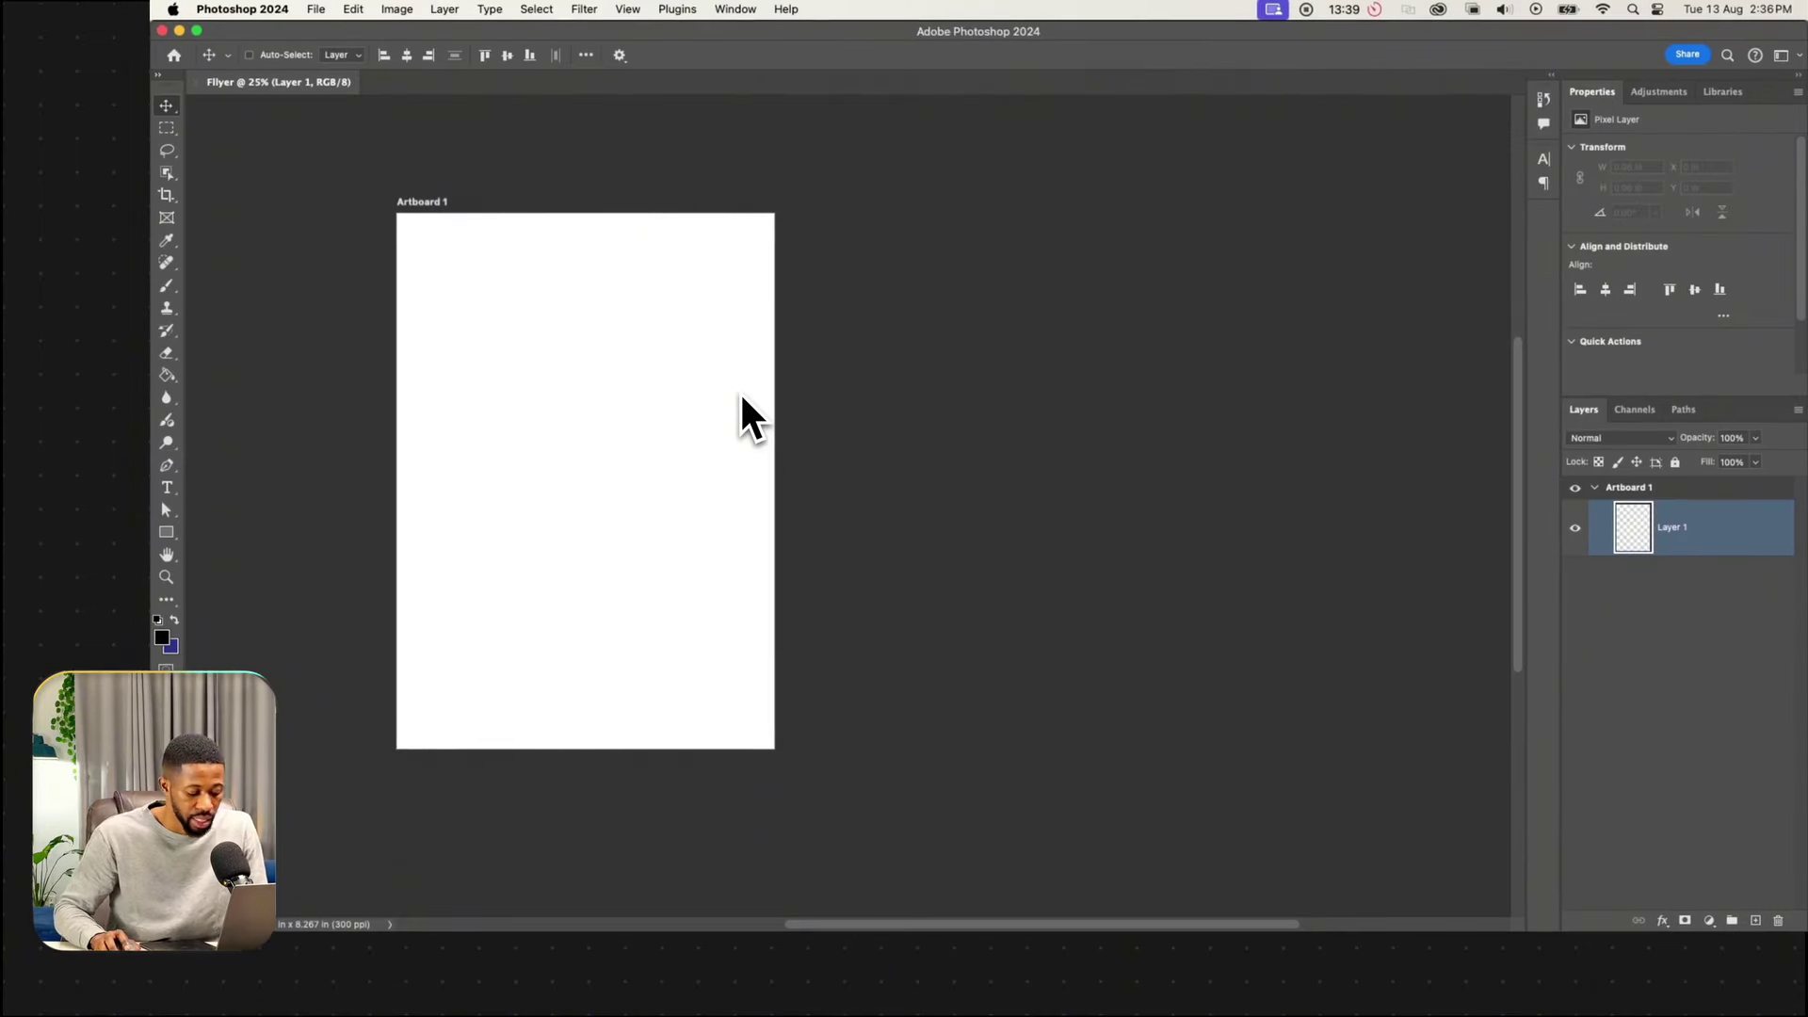
left_click(439, 201)
key("ctrl+j")
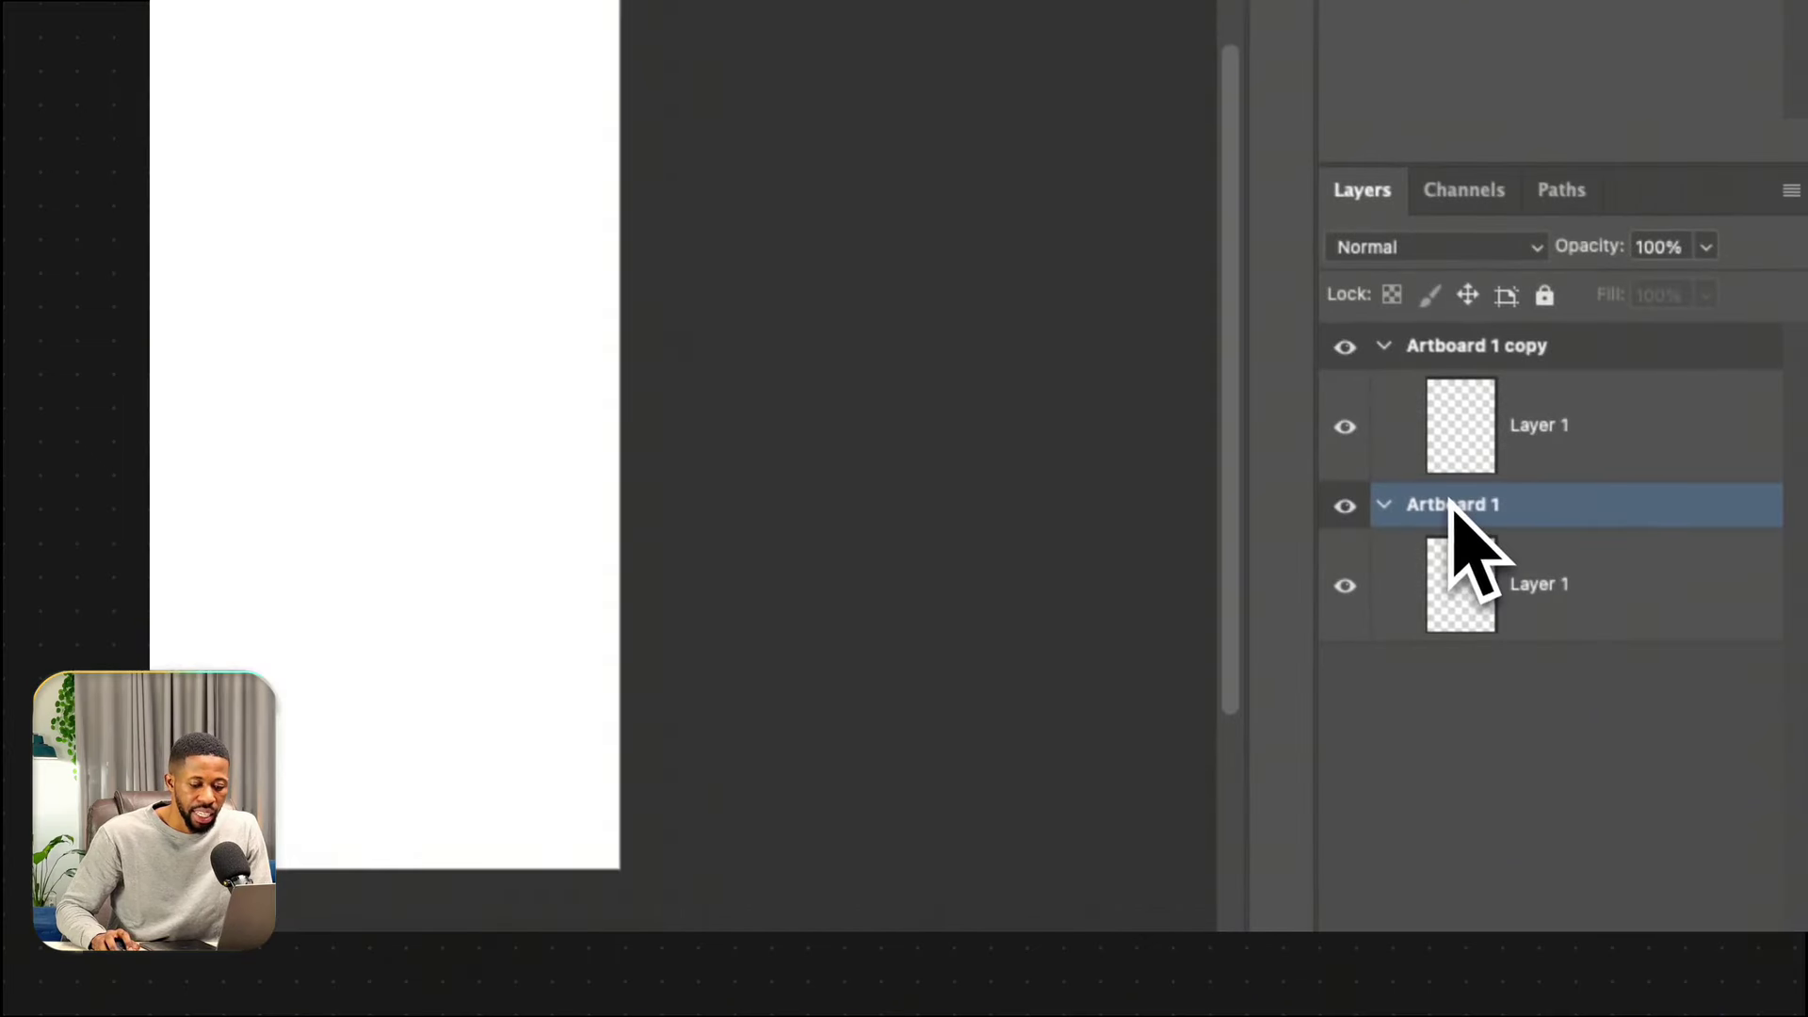
Rename the original artboard as Front and the duplicated artboard as Back.
key("Caps_Lock")
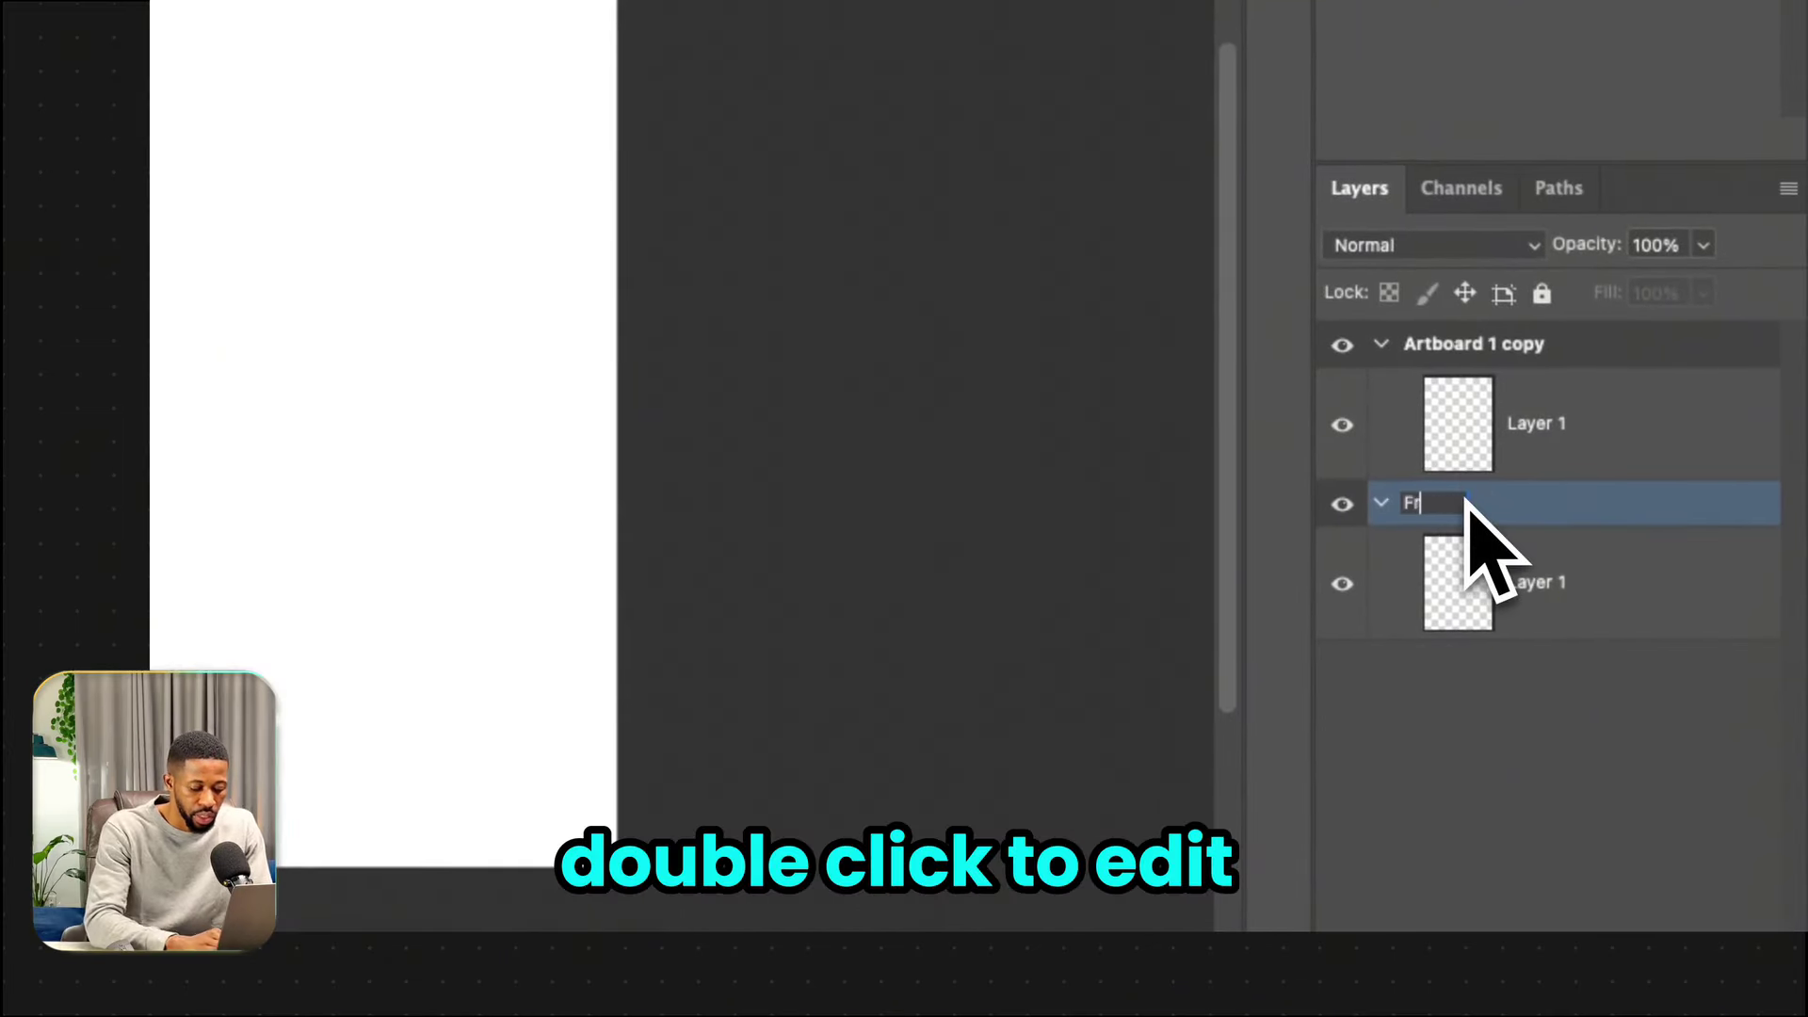
left_click(1494, 354)
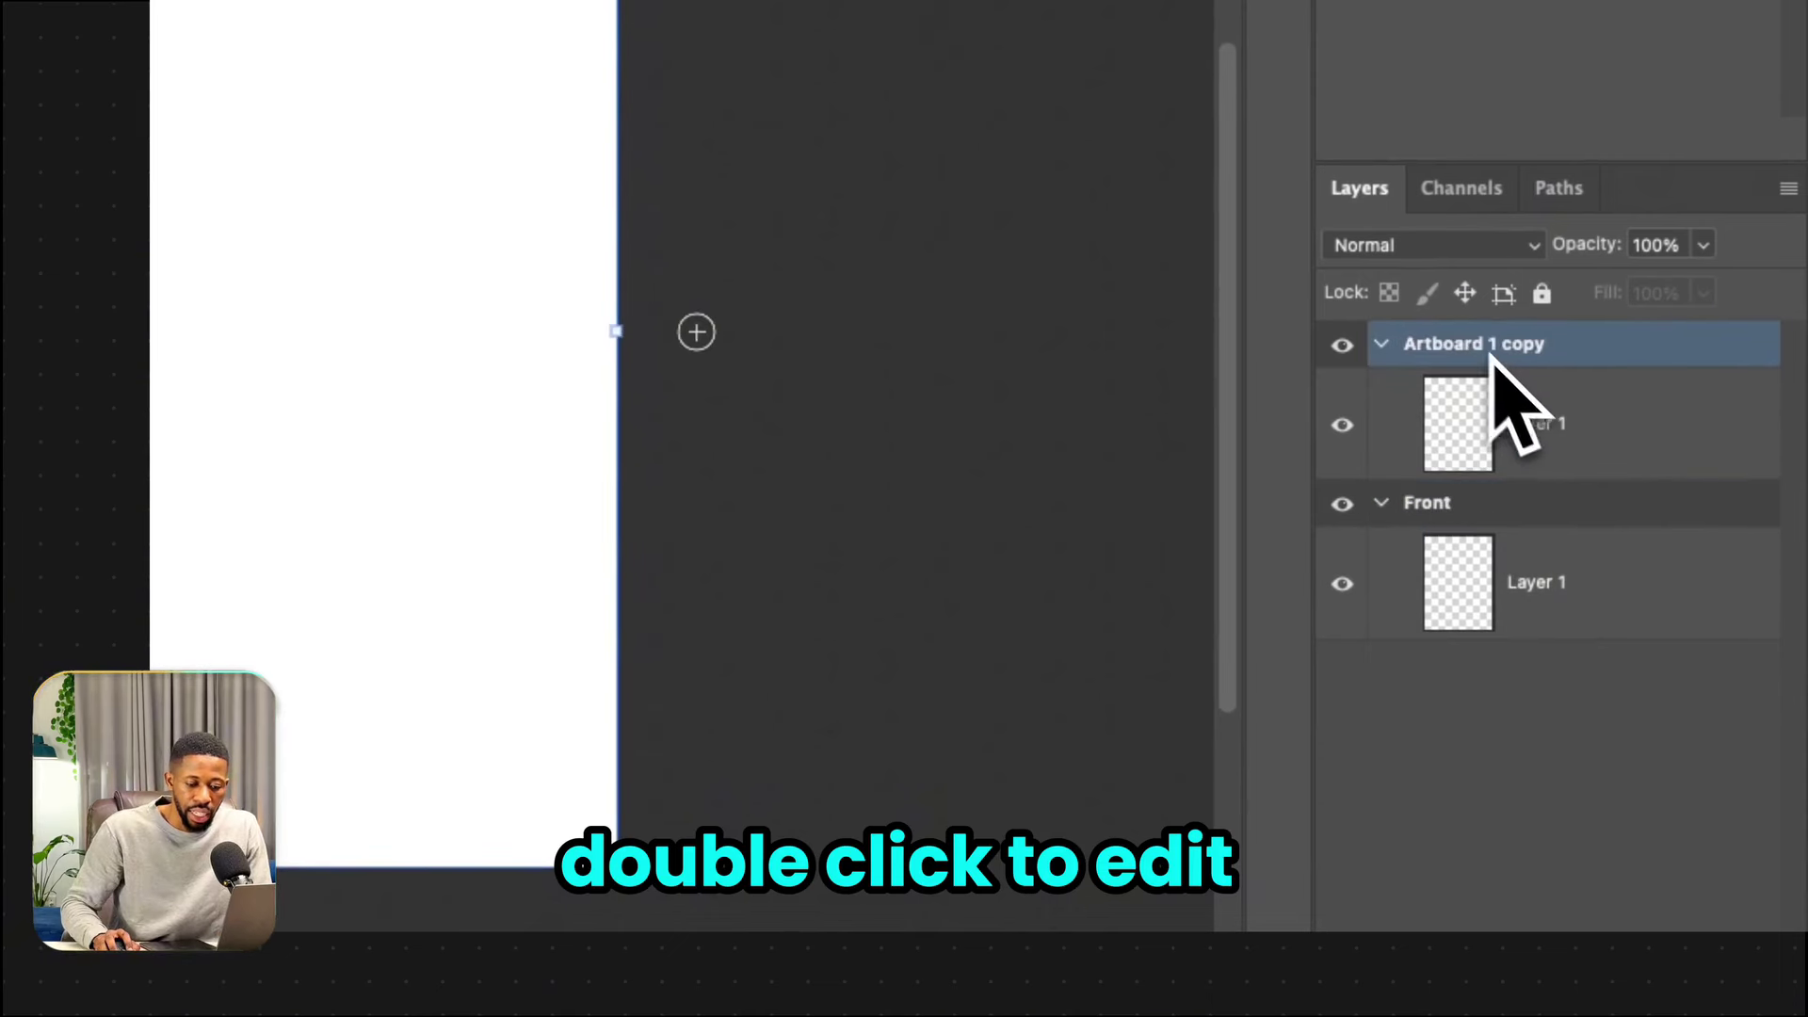
type("B")
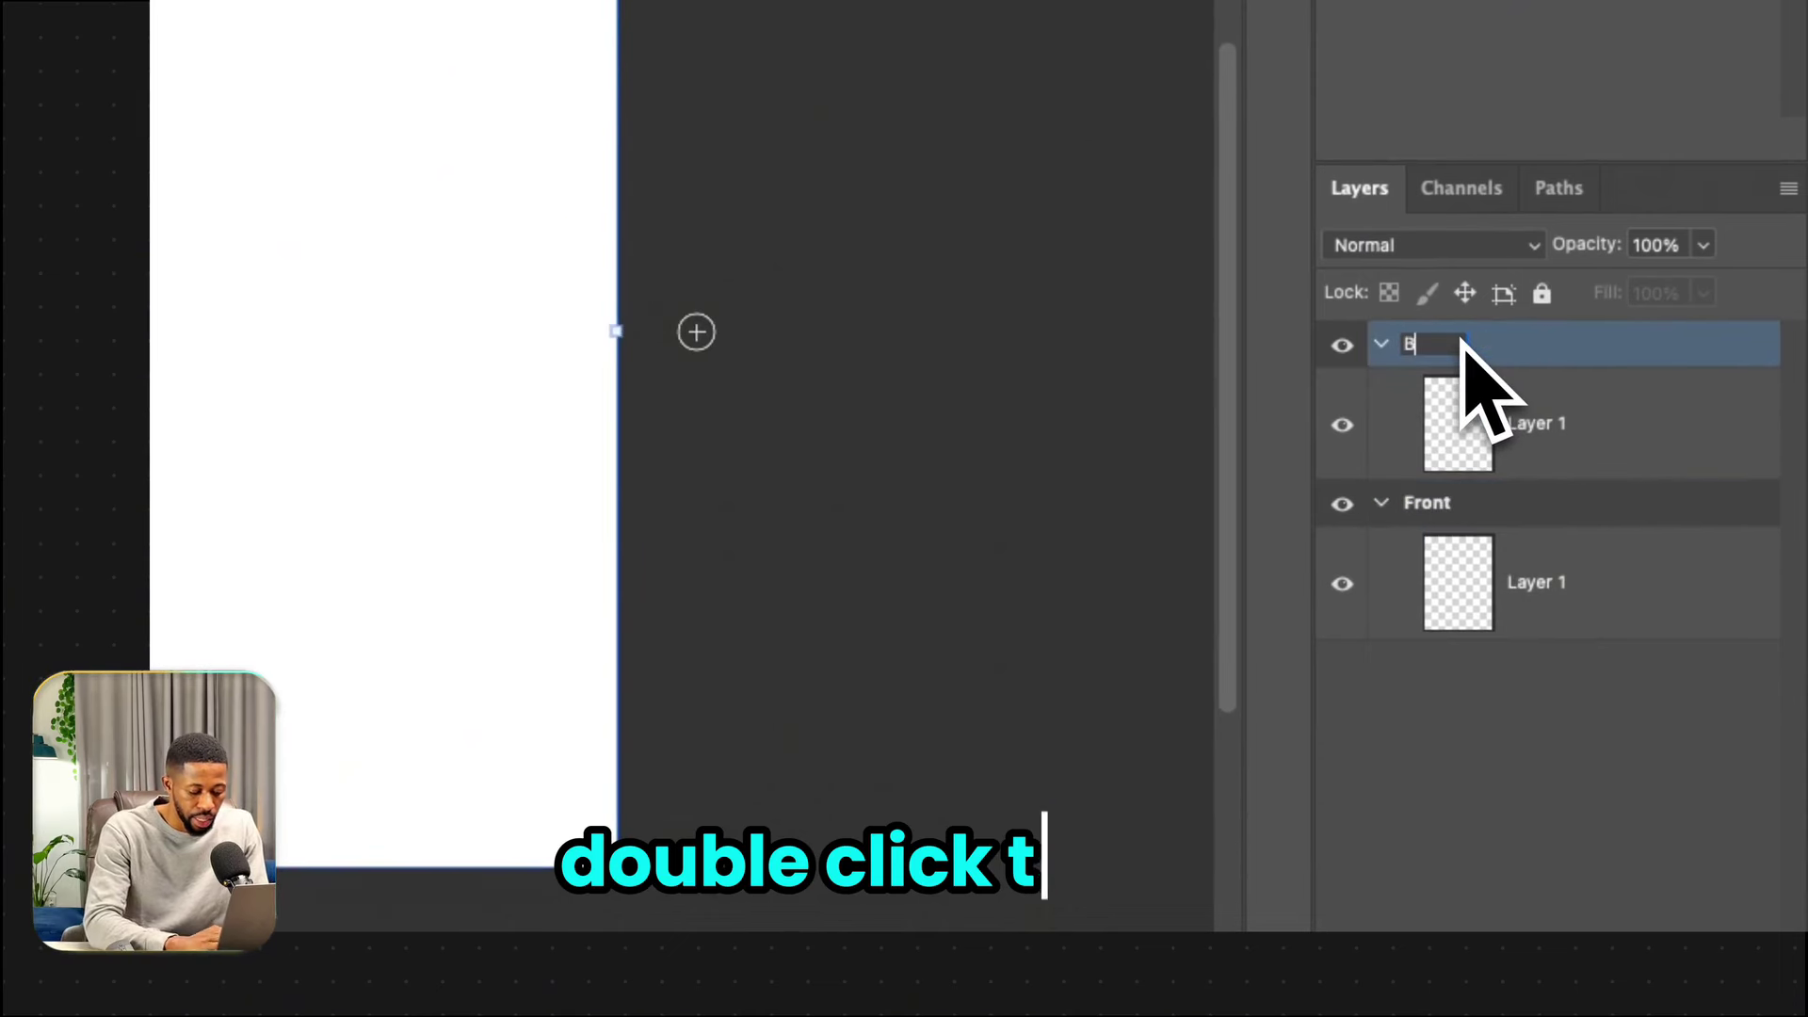
type("ack")
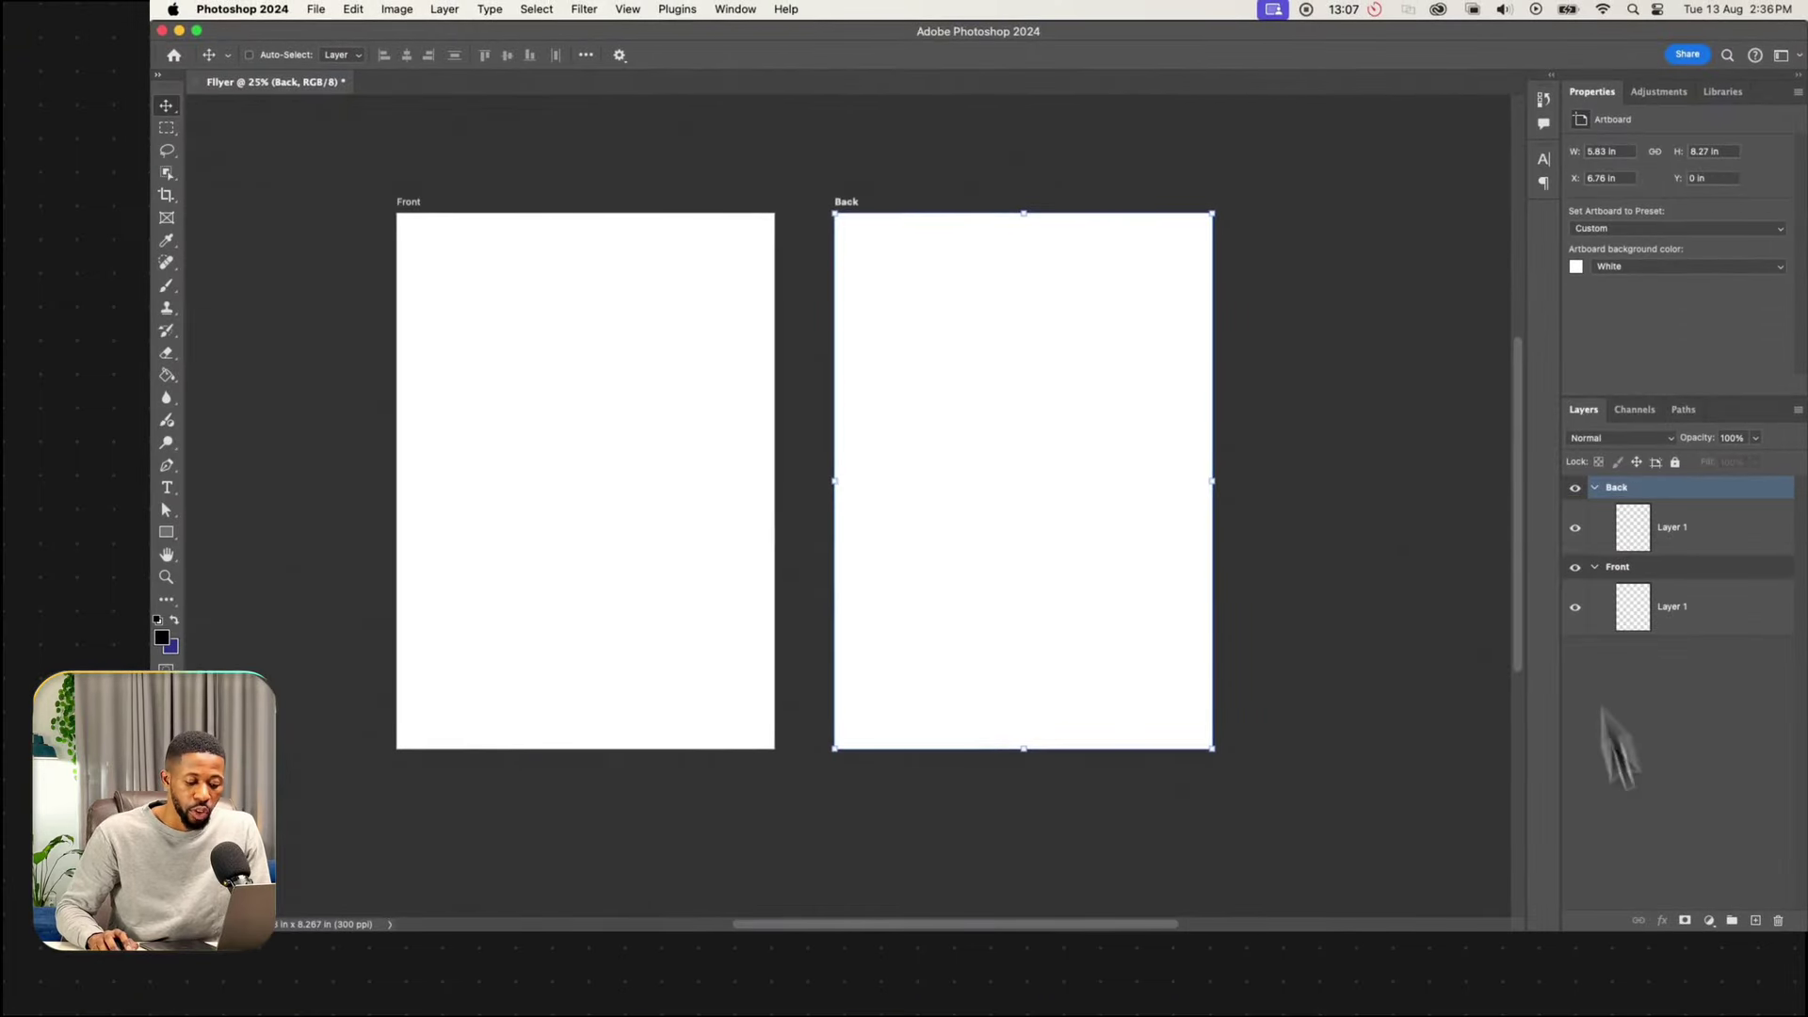
Switch to the Copy document in Word and select the flyer text for copying.
mouse_move(1651, 890)
left_click(1566, 891)
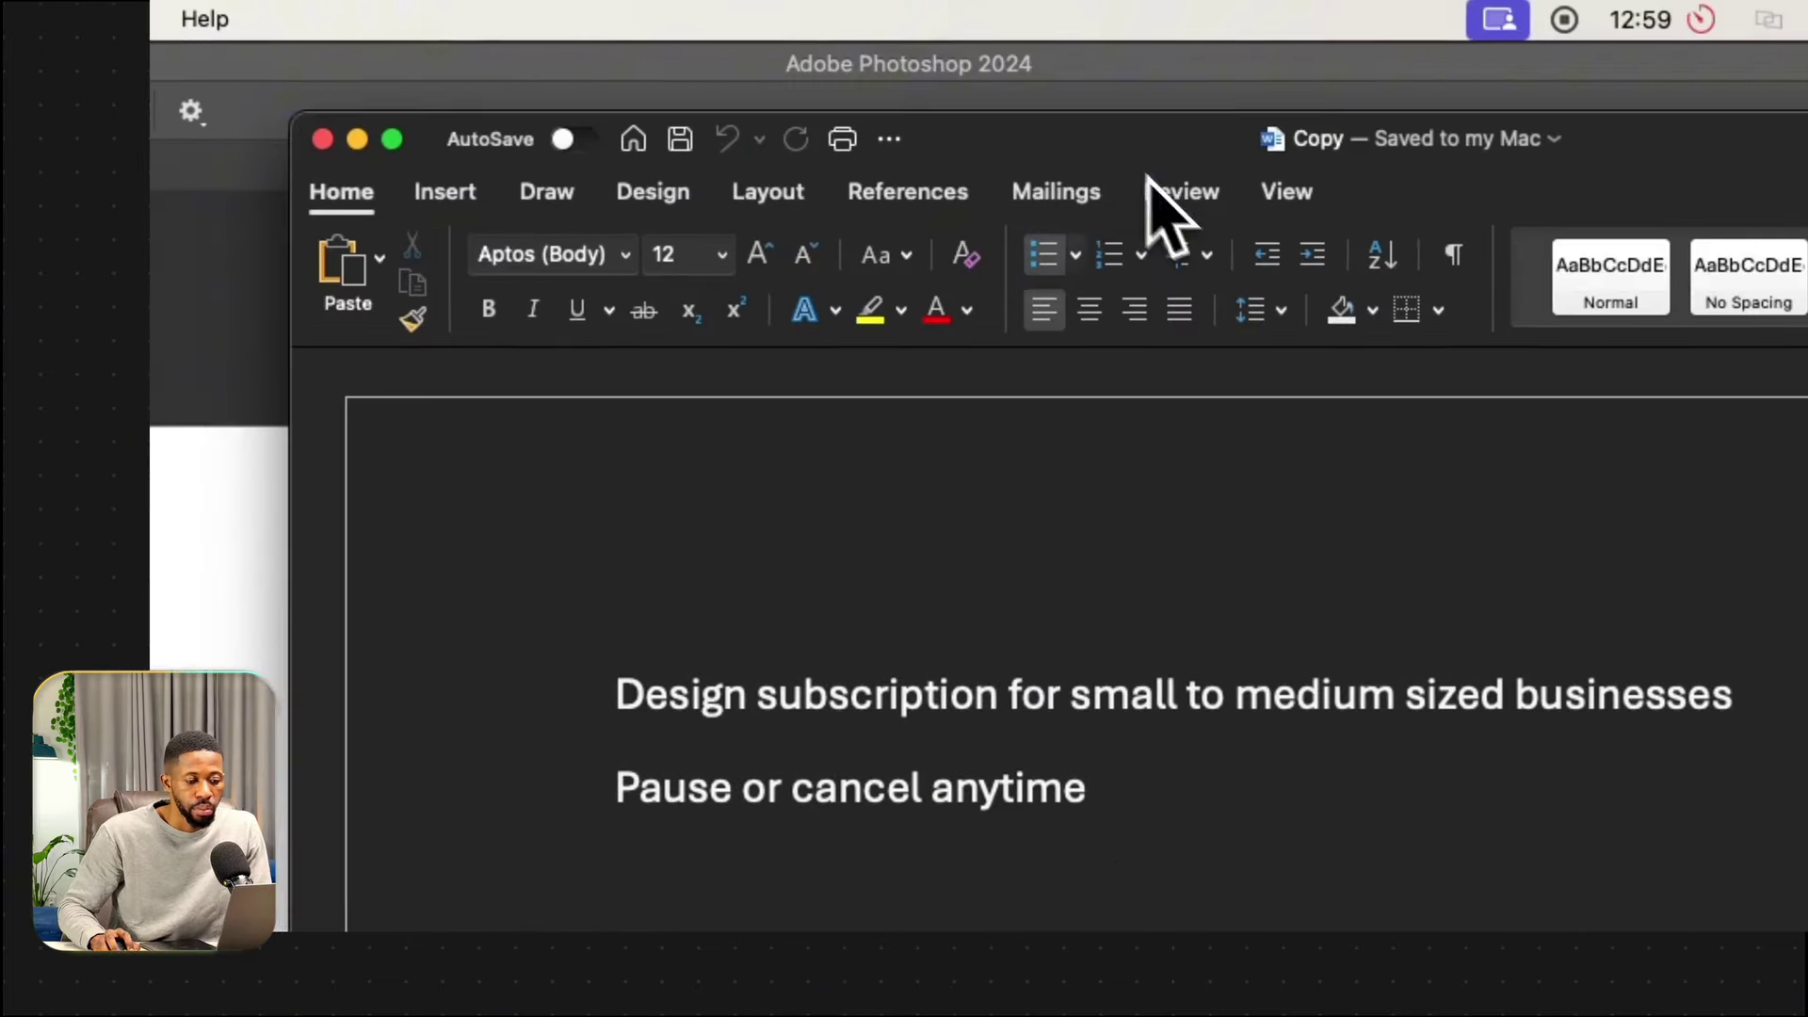
left_click_drag(610, 660, 1126, 405)
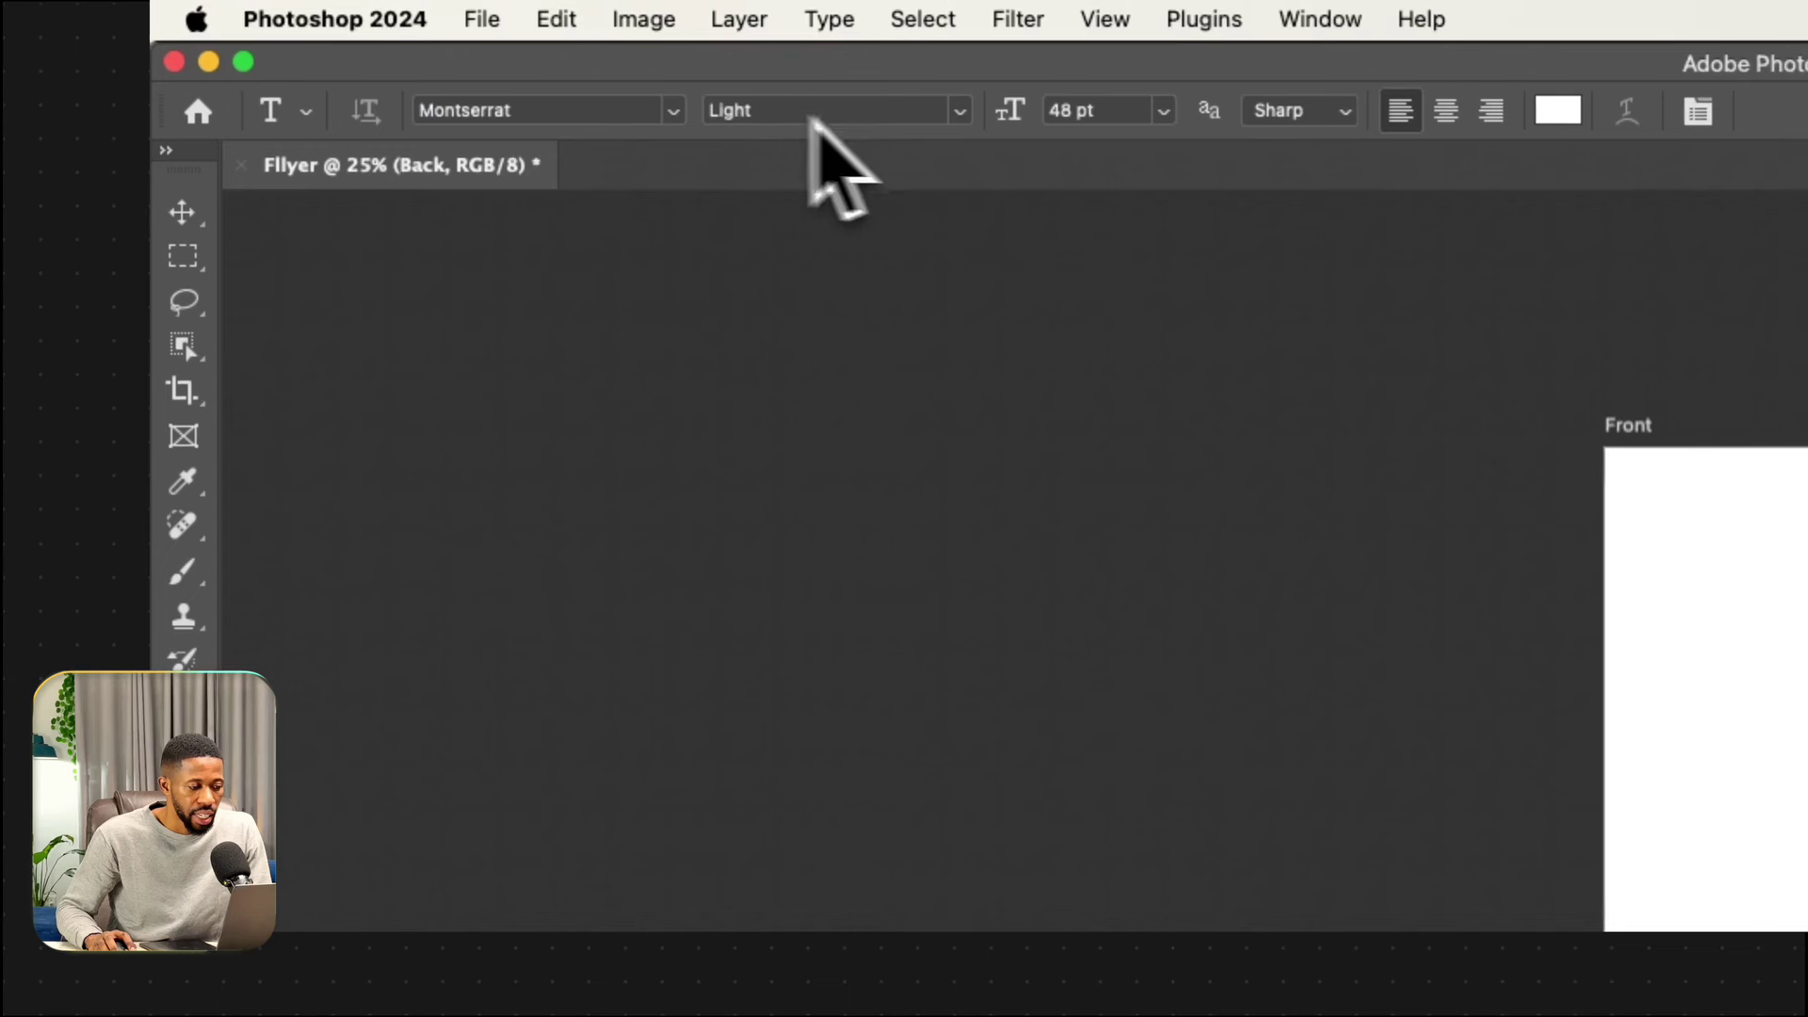
Set the Type tool's Montserrat font to the Regular style at 16 pt.
left_click(953, 110)
left_click(918, 142)
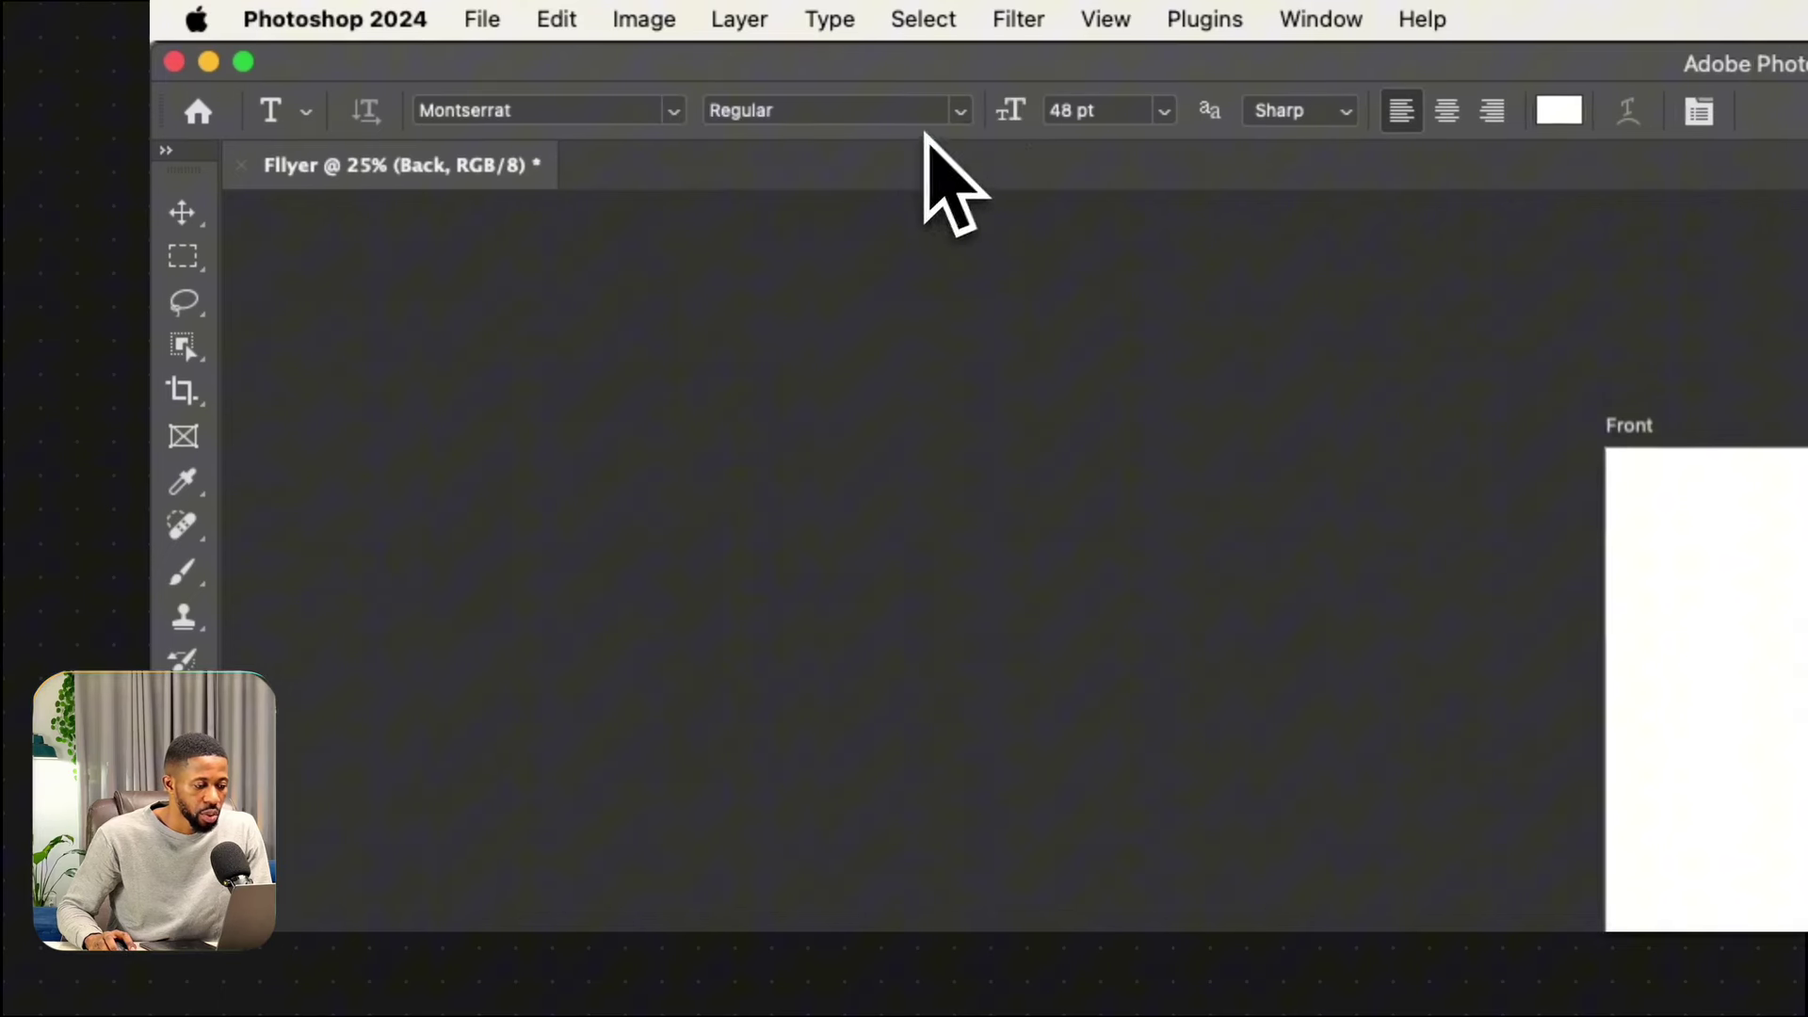
left_click(1158, 112)
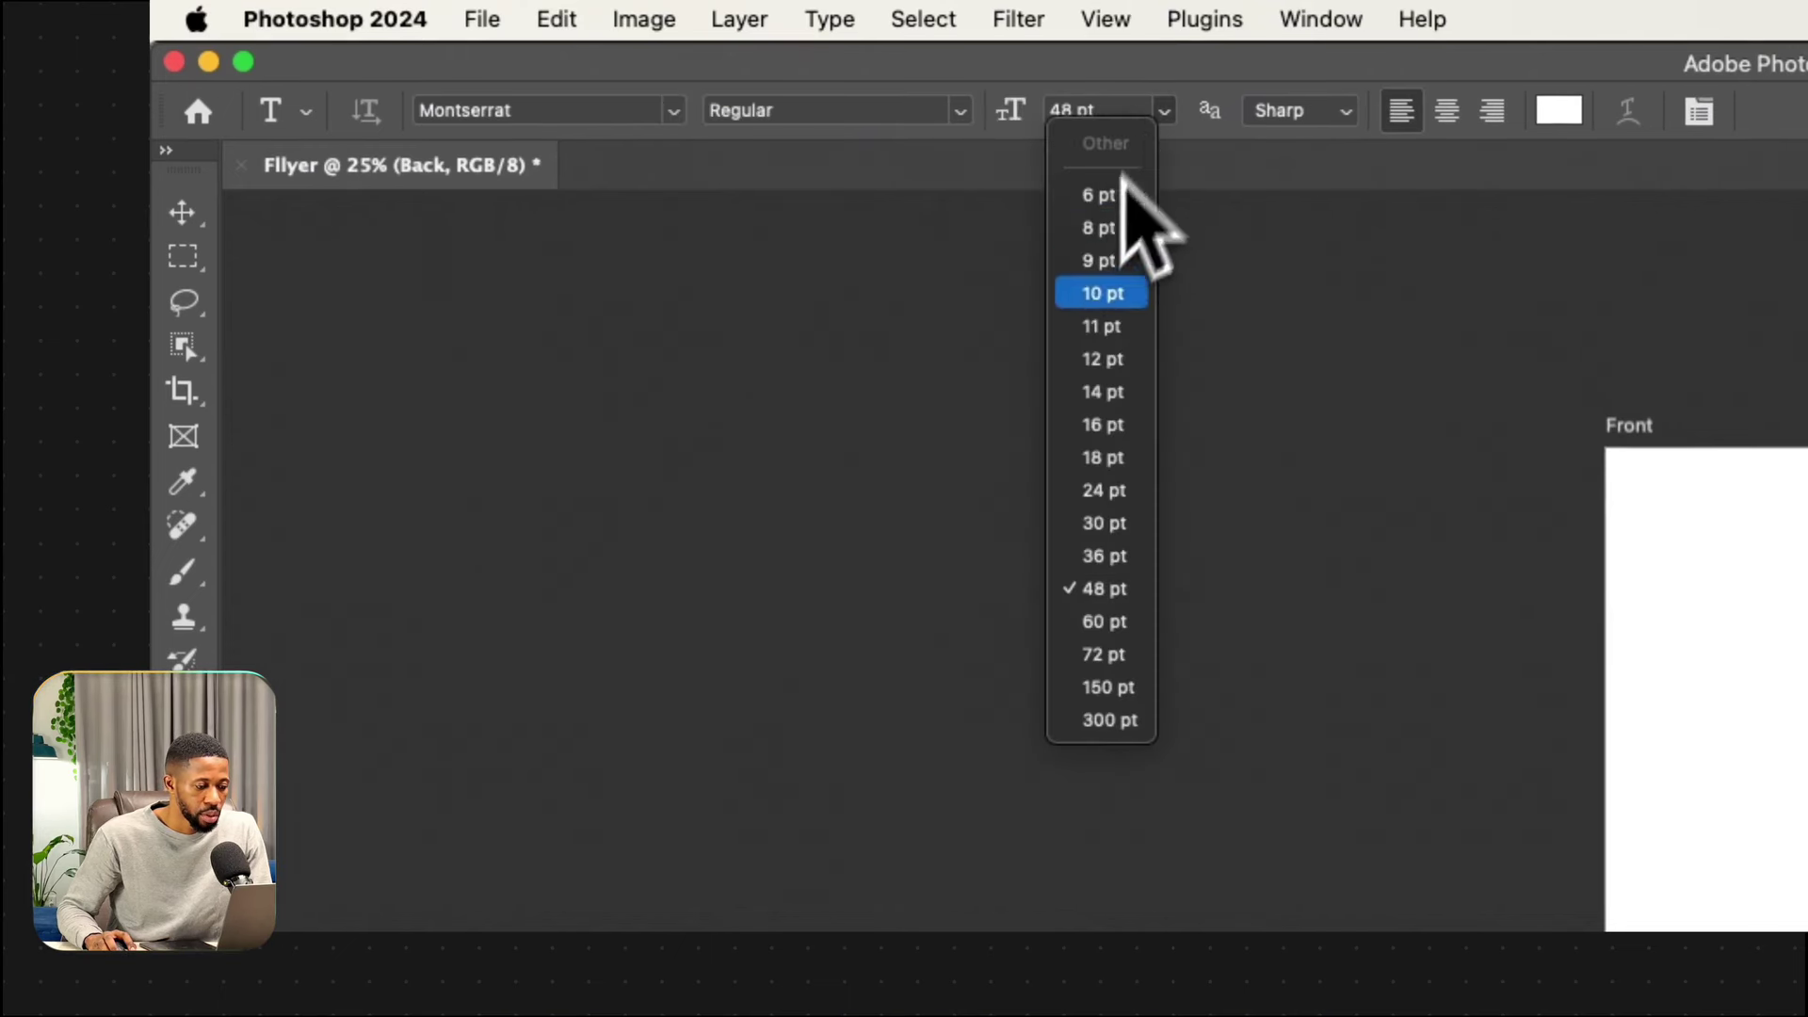
left_click(1100, 433)
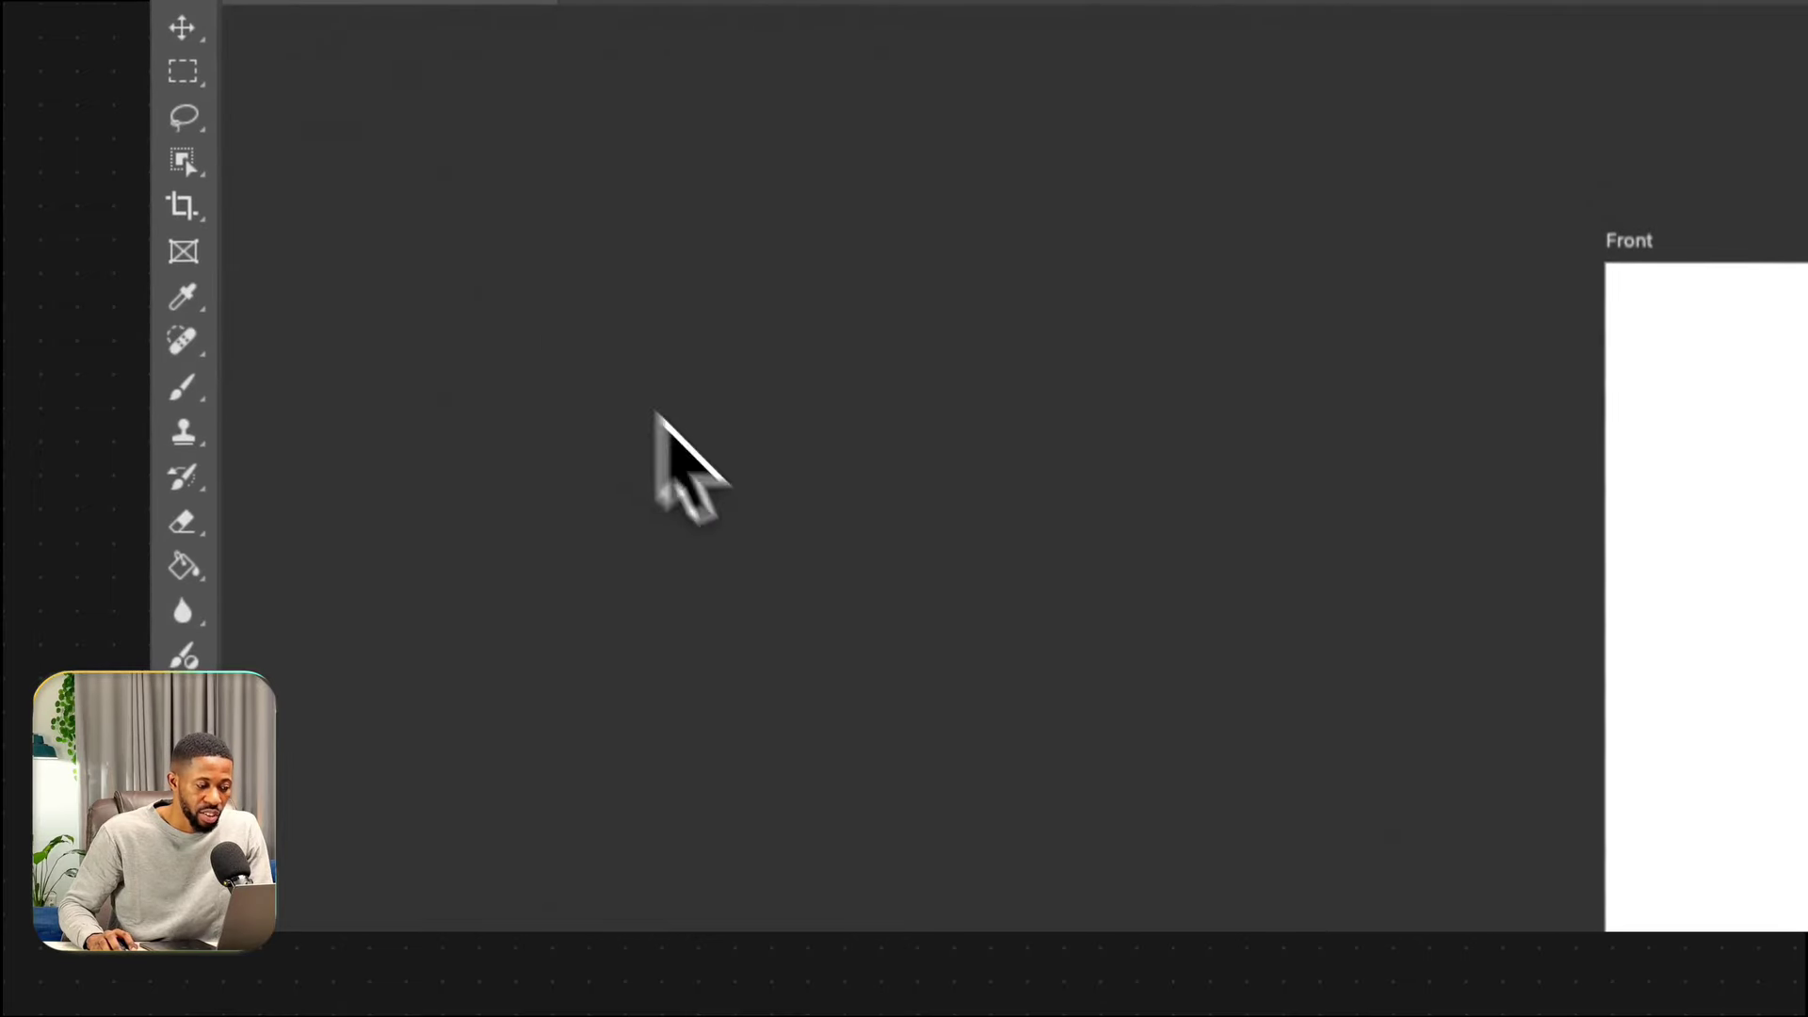
Paste the copied flyer text into a large text box drawn beside the Front artboard and color it white.
mouse_move(656, 411)
left_mouse_down()
mouse_move(1328, 928)
mouse_move(1221, 752)
left_mouse_up()
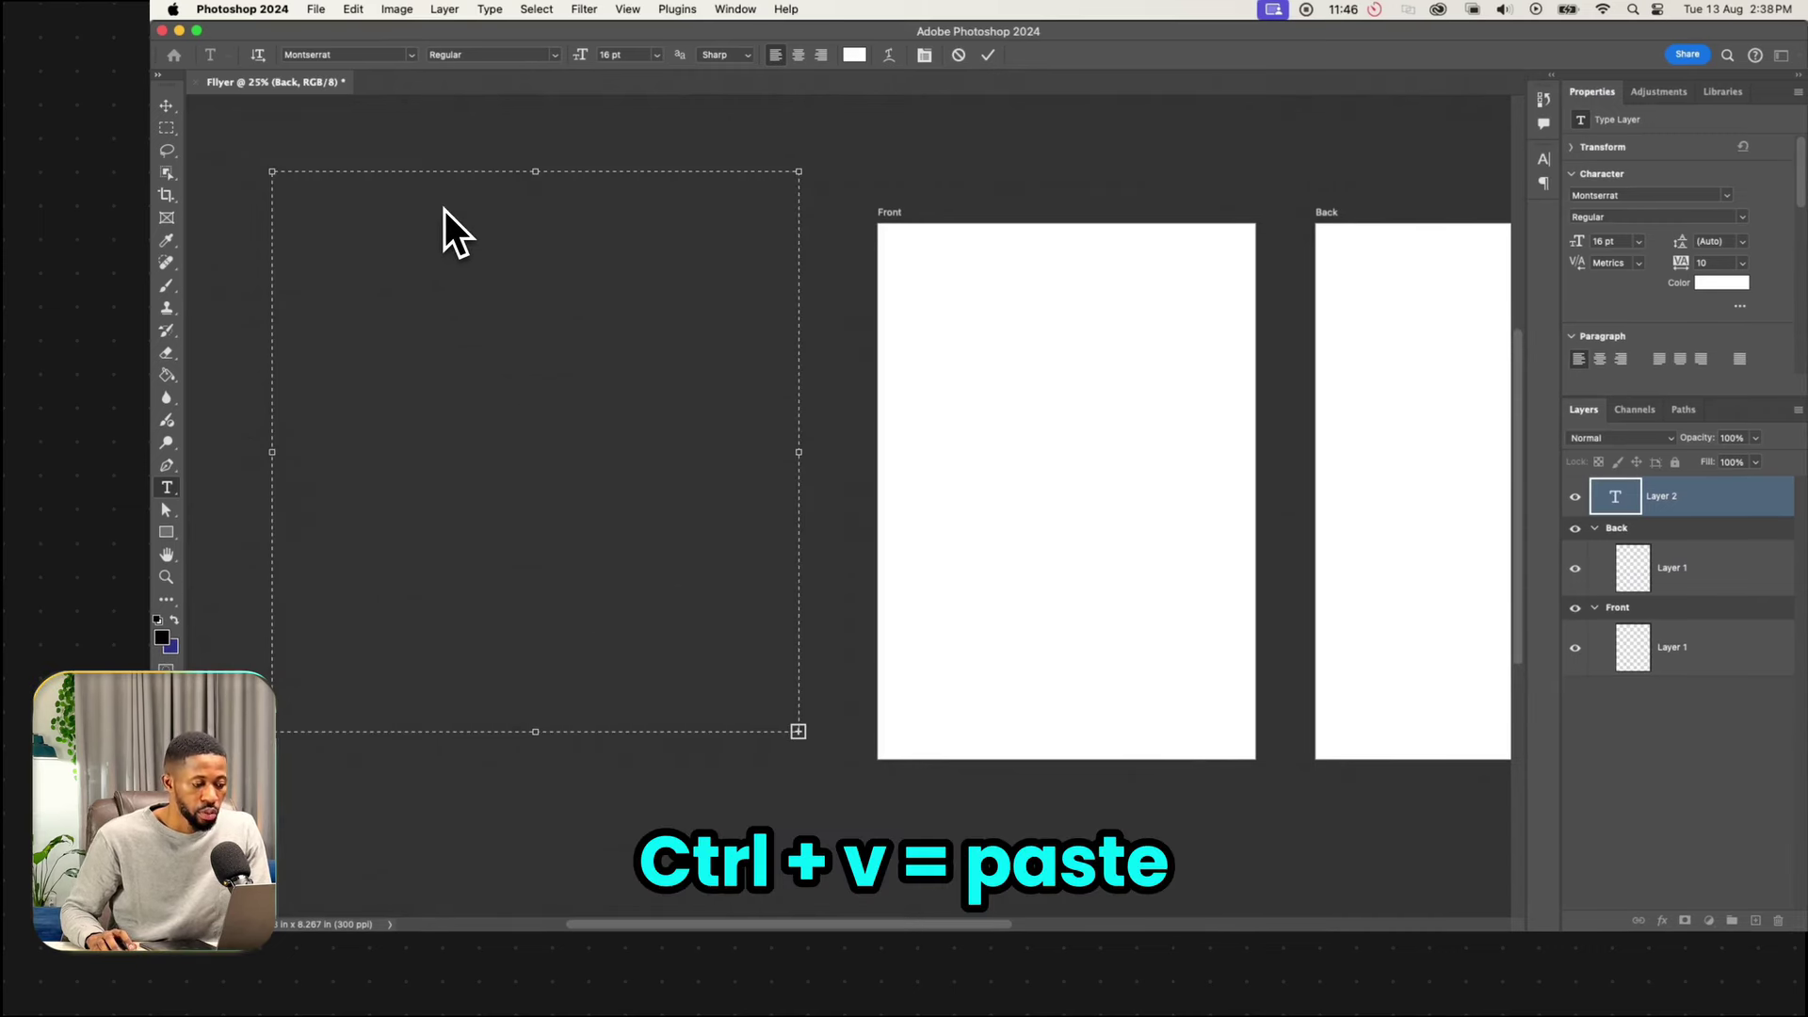
key("ctrl+v")
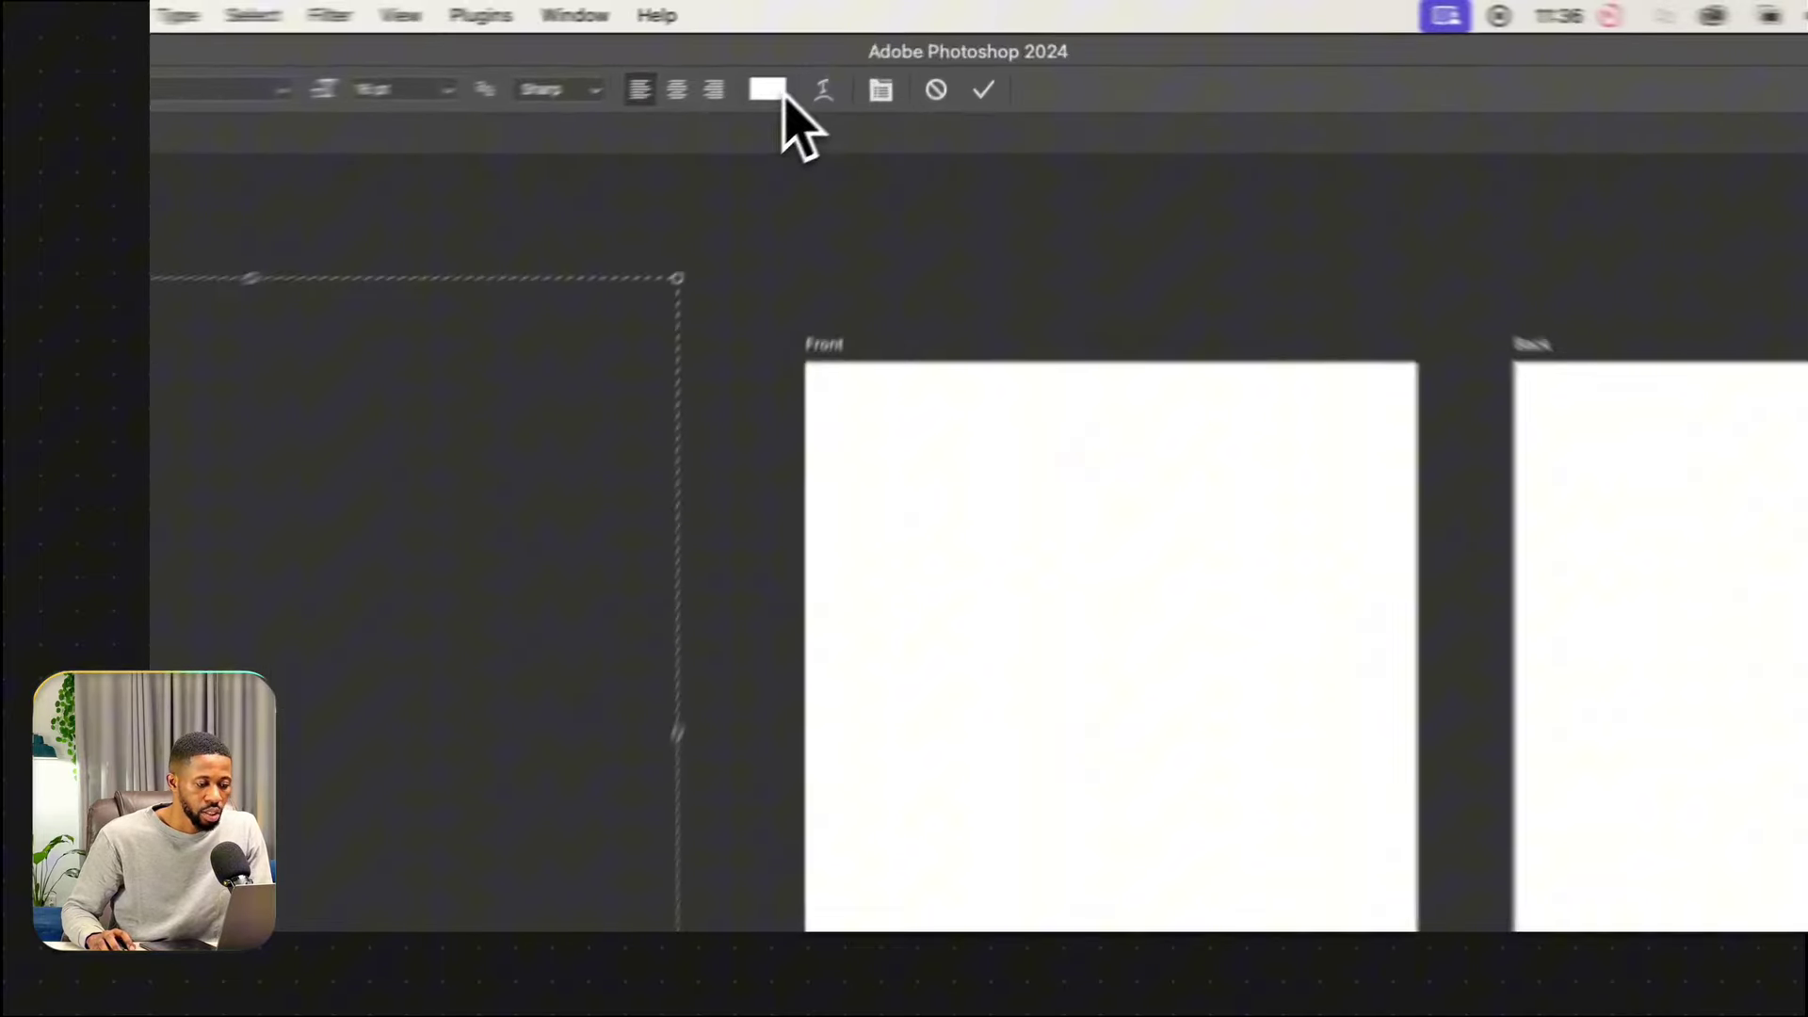
double_click(859, 55)
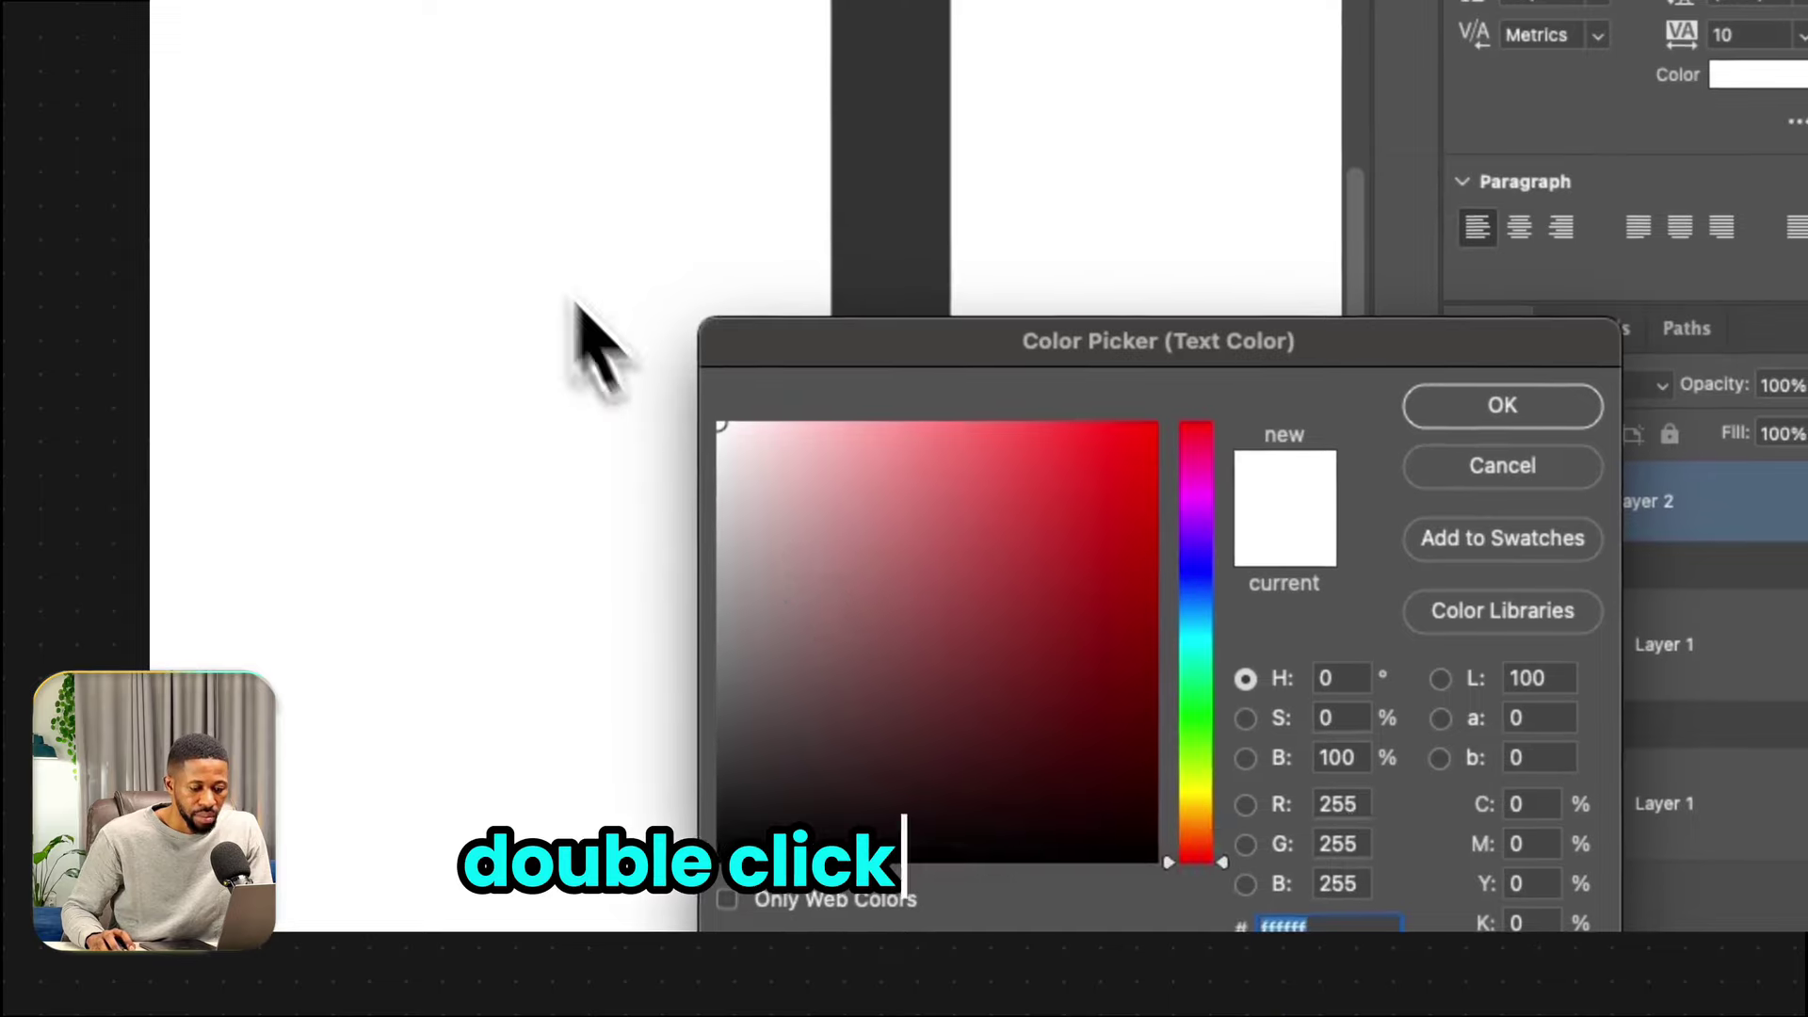
left_click(1432, 407)
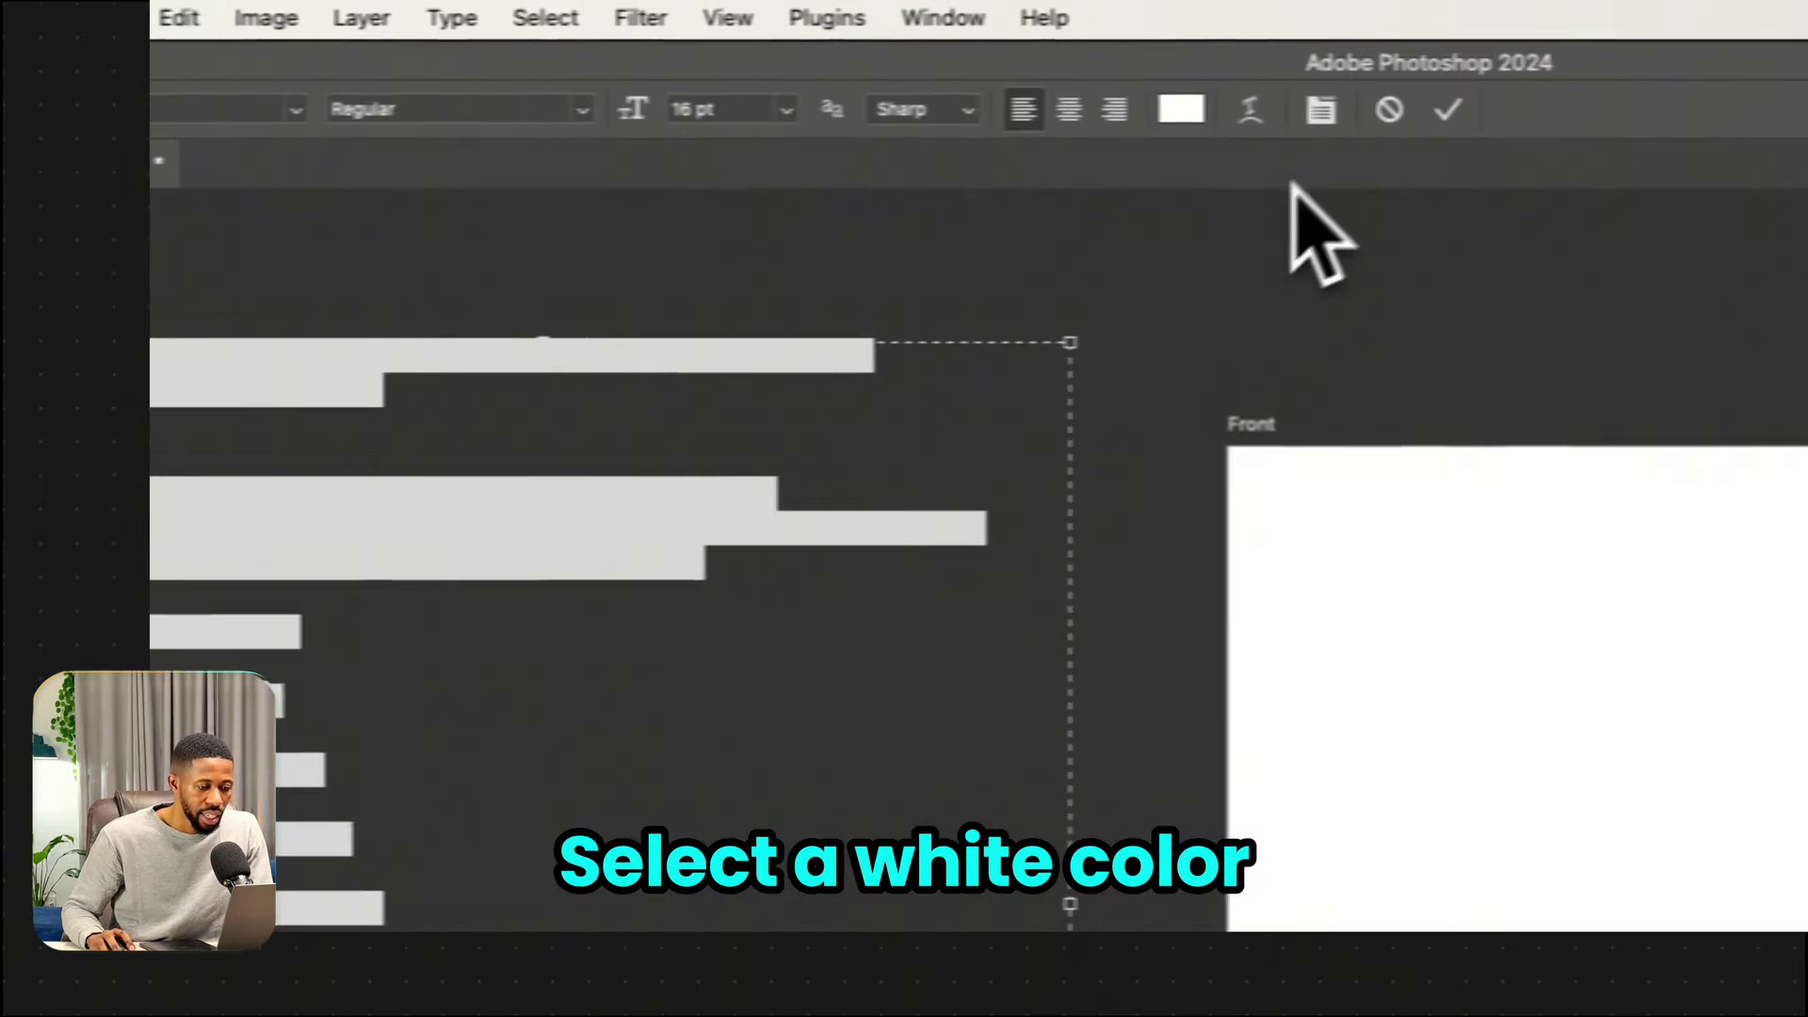
left_click(1448, 110)
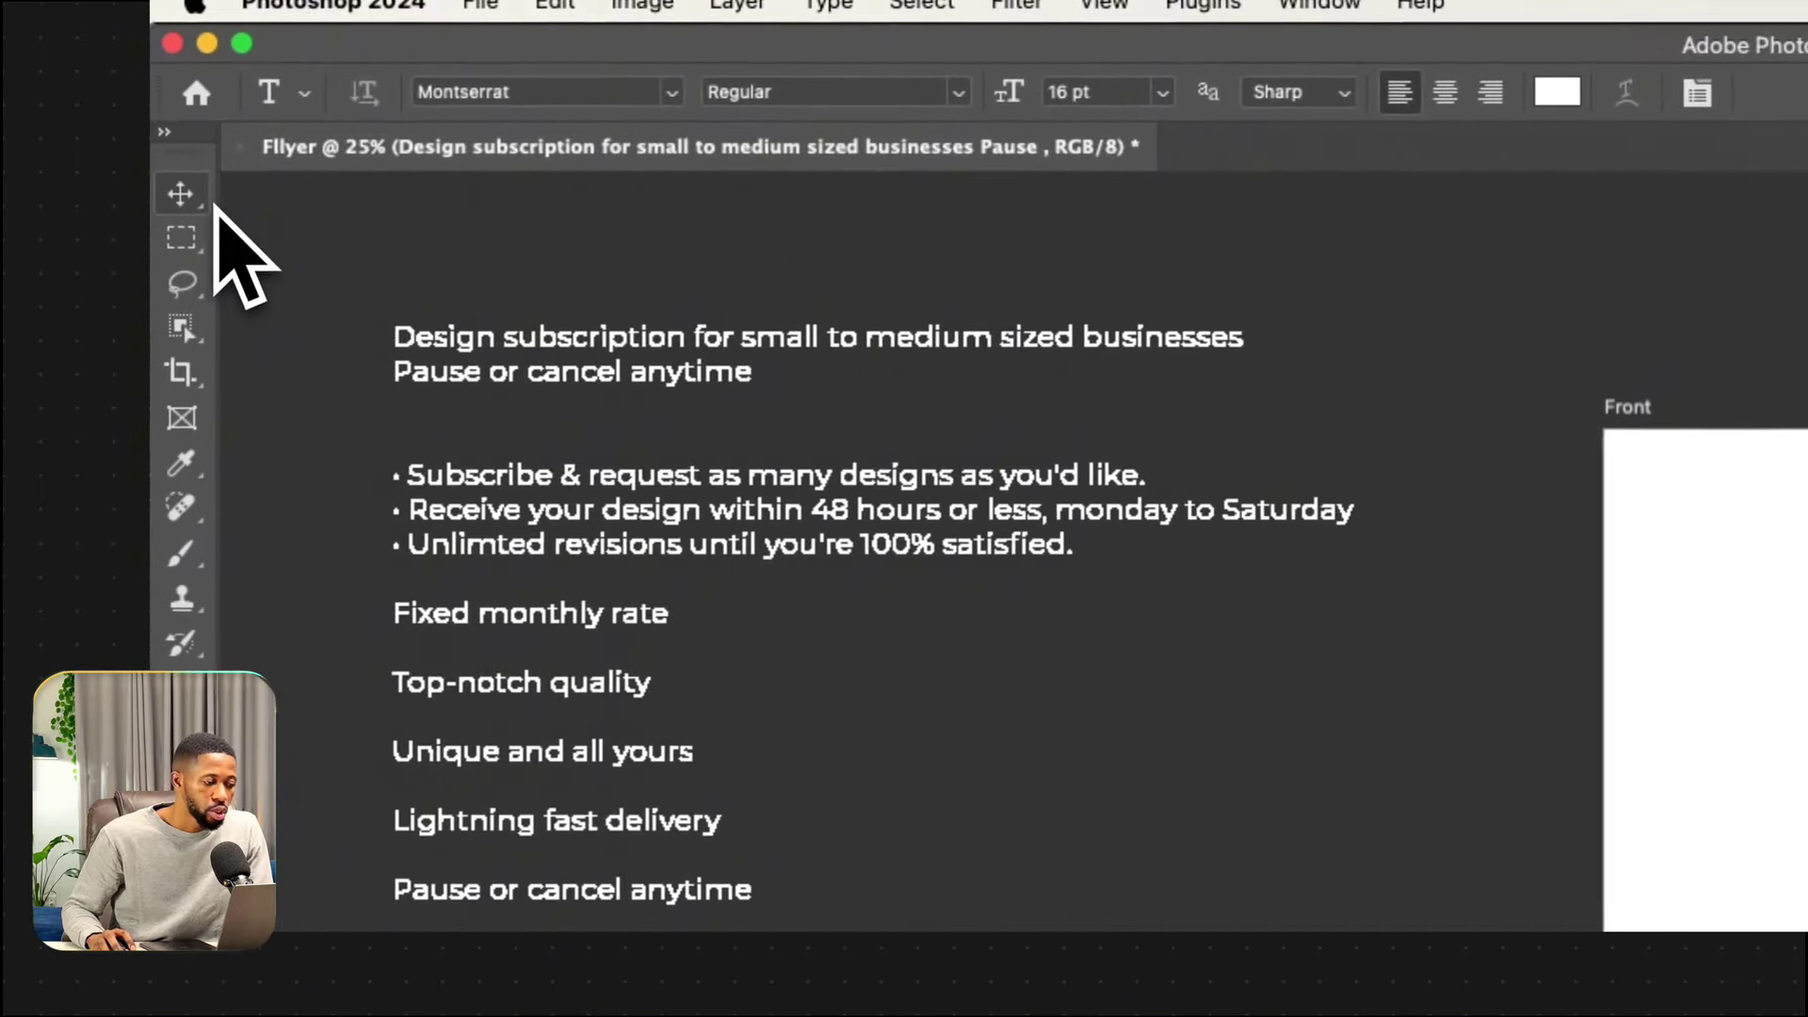
left_click(195, 204)
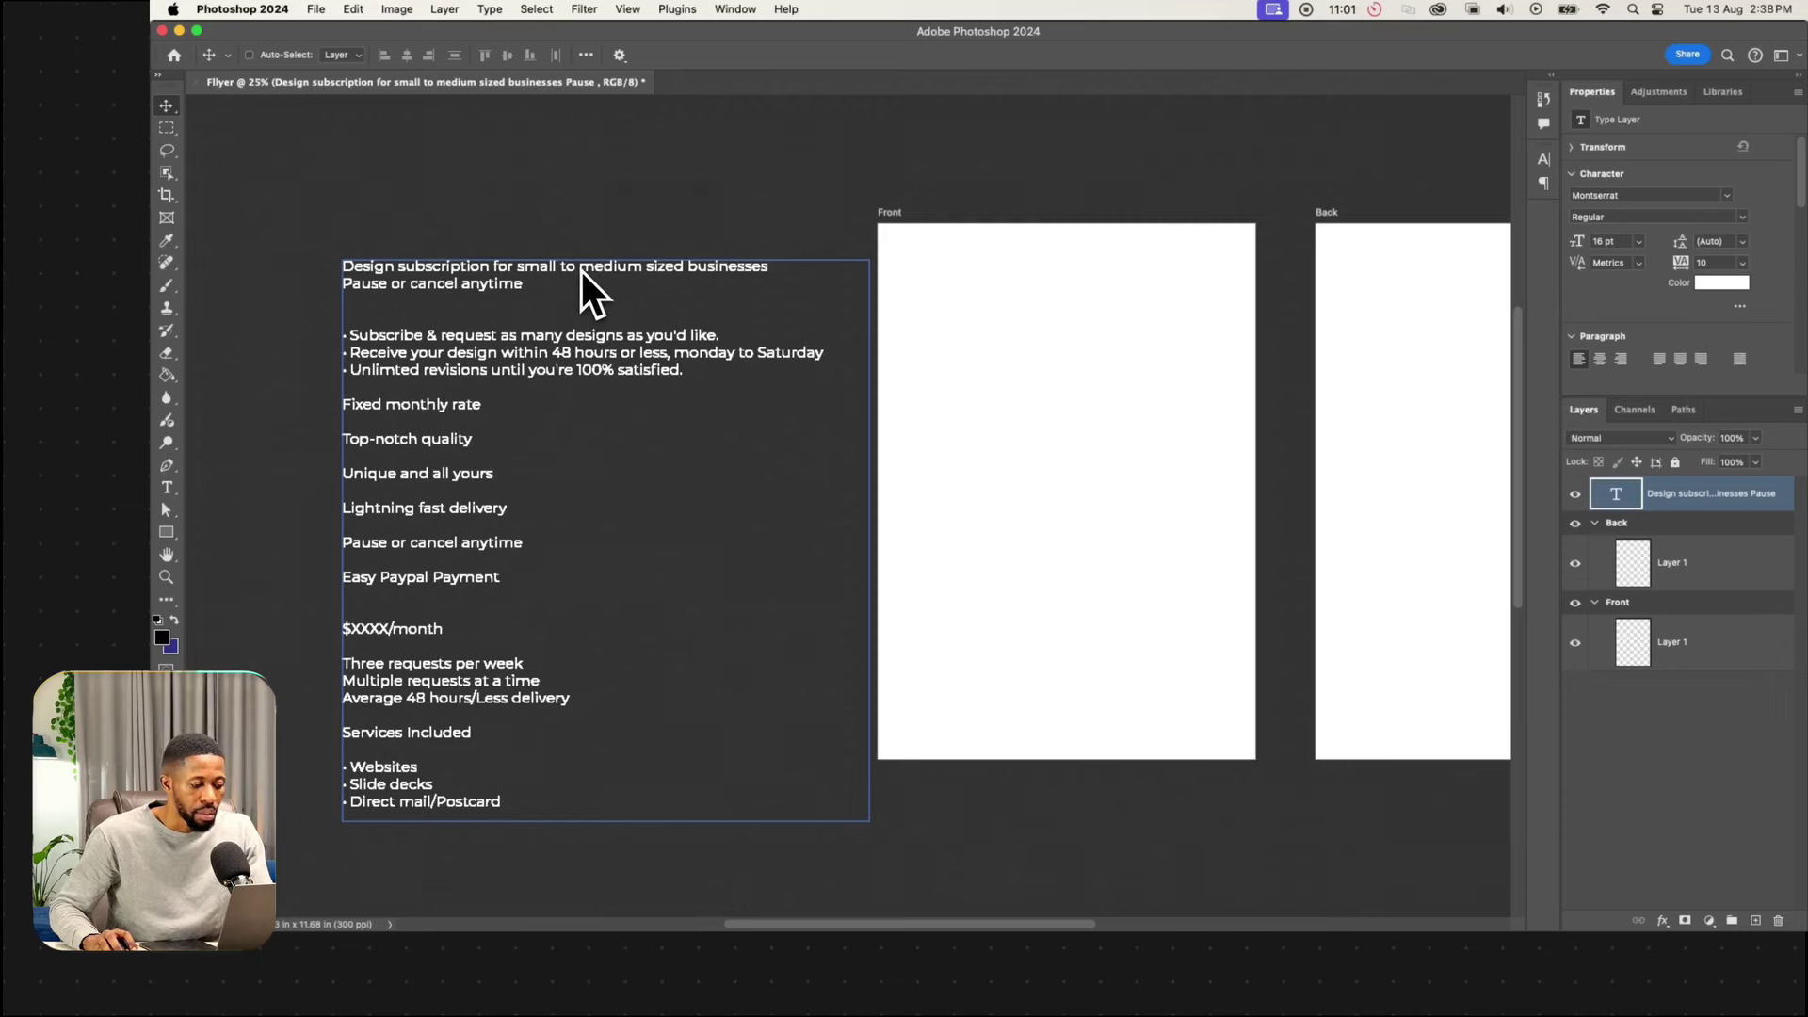
Cut the line "Design subscription for small to medium sized businesses" out of the pasted text block.
key("t")
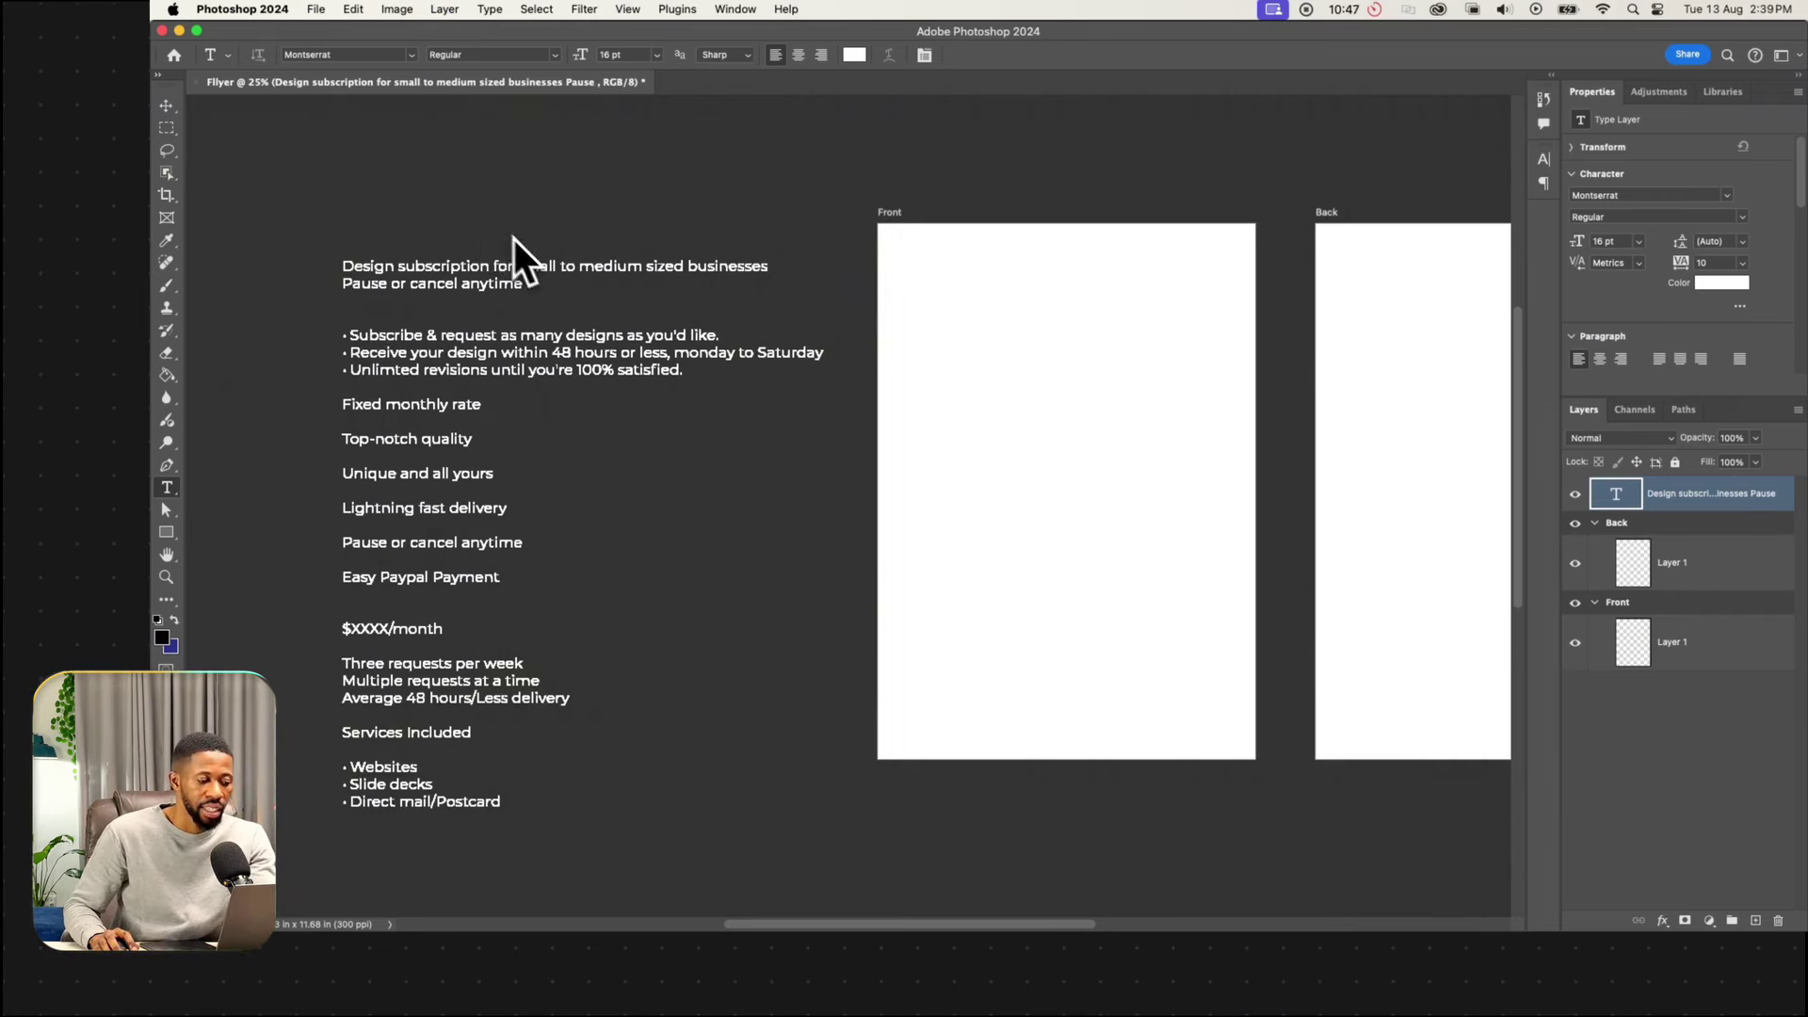
left_click(554, 267)
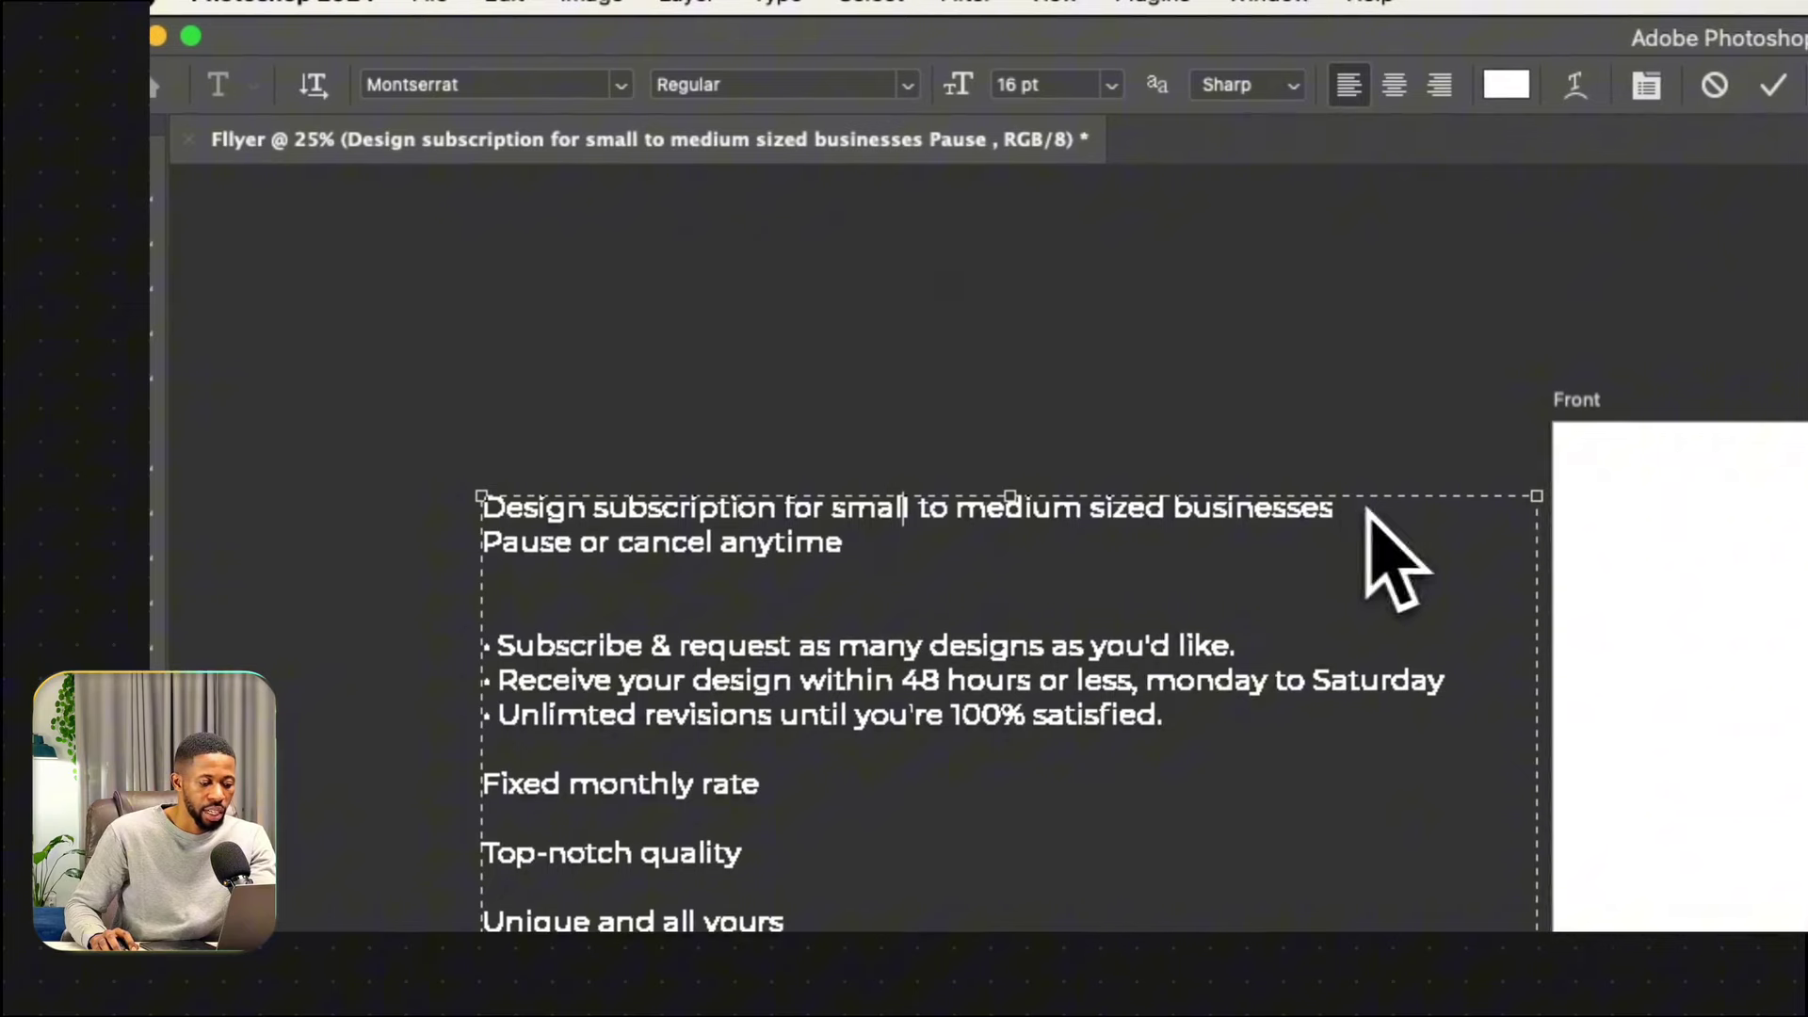
left_click_drag(1163, 448, 482, 509)
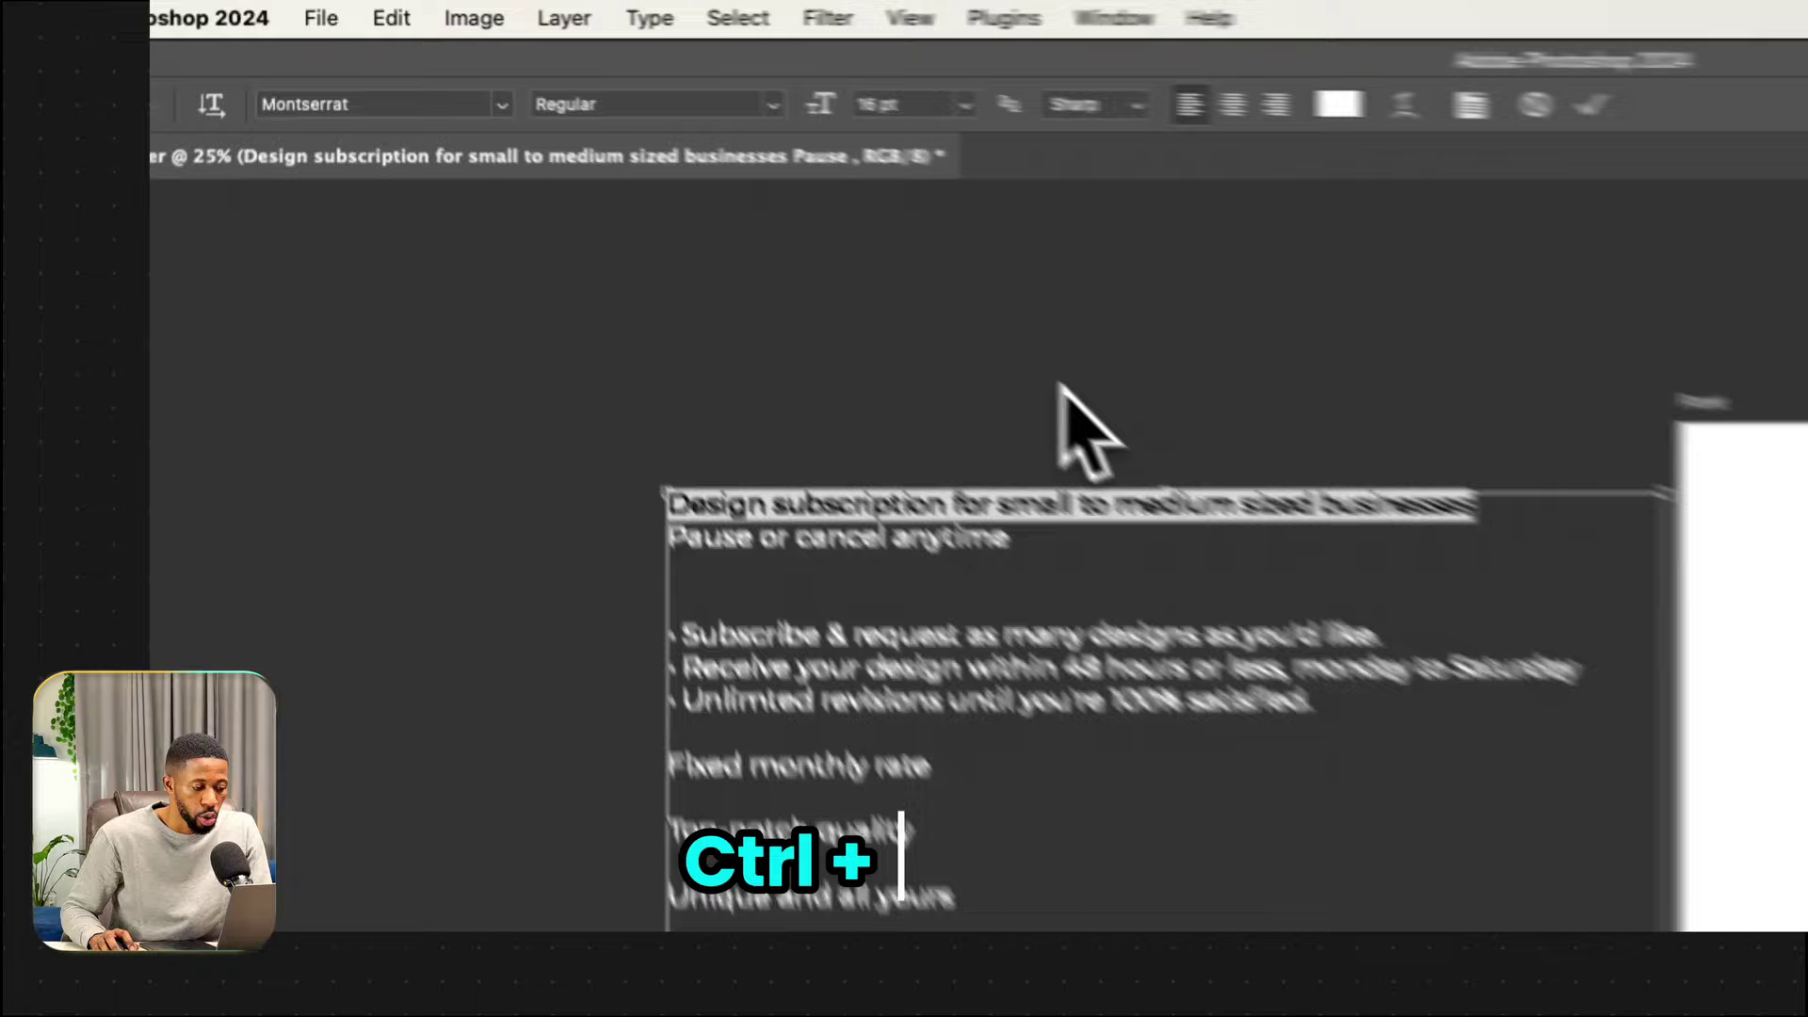
key("ctrl+x")
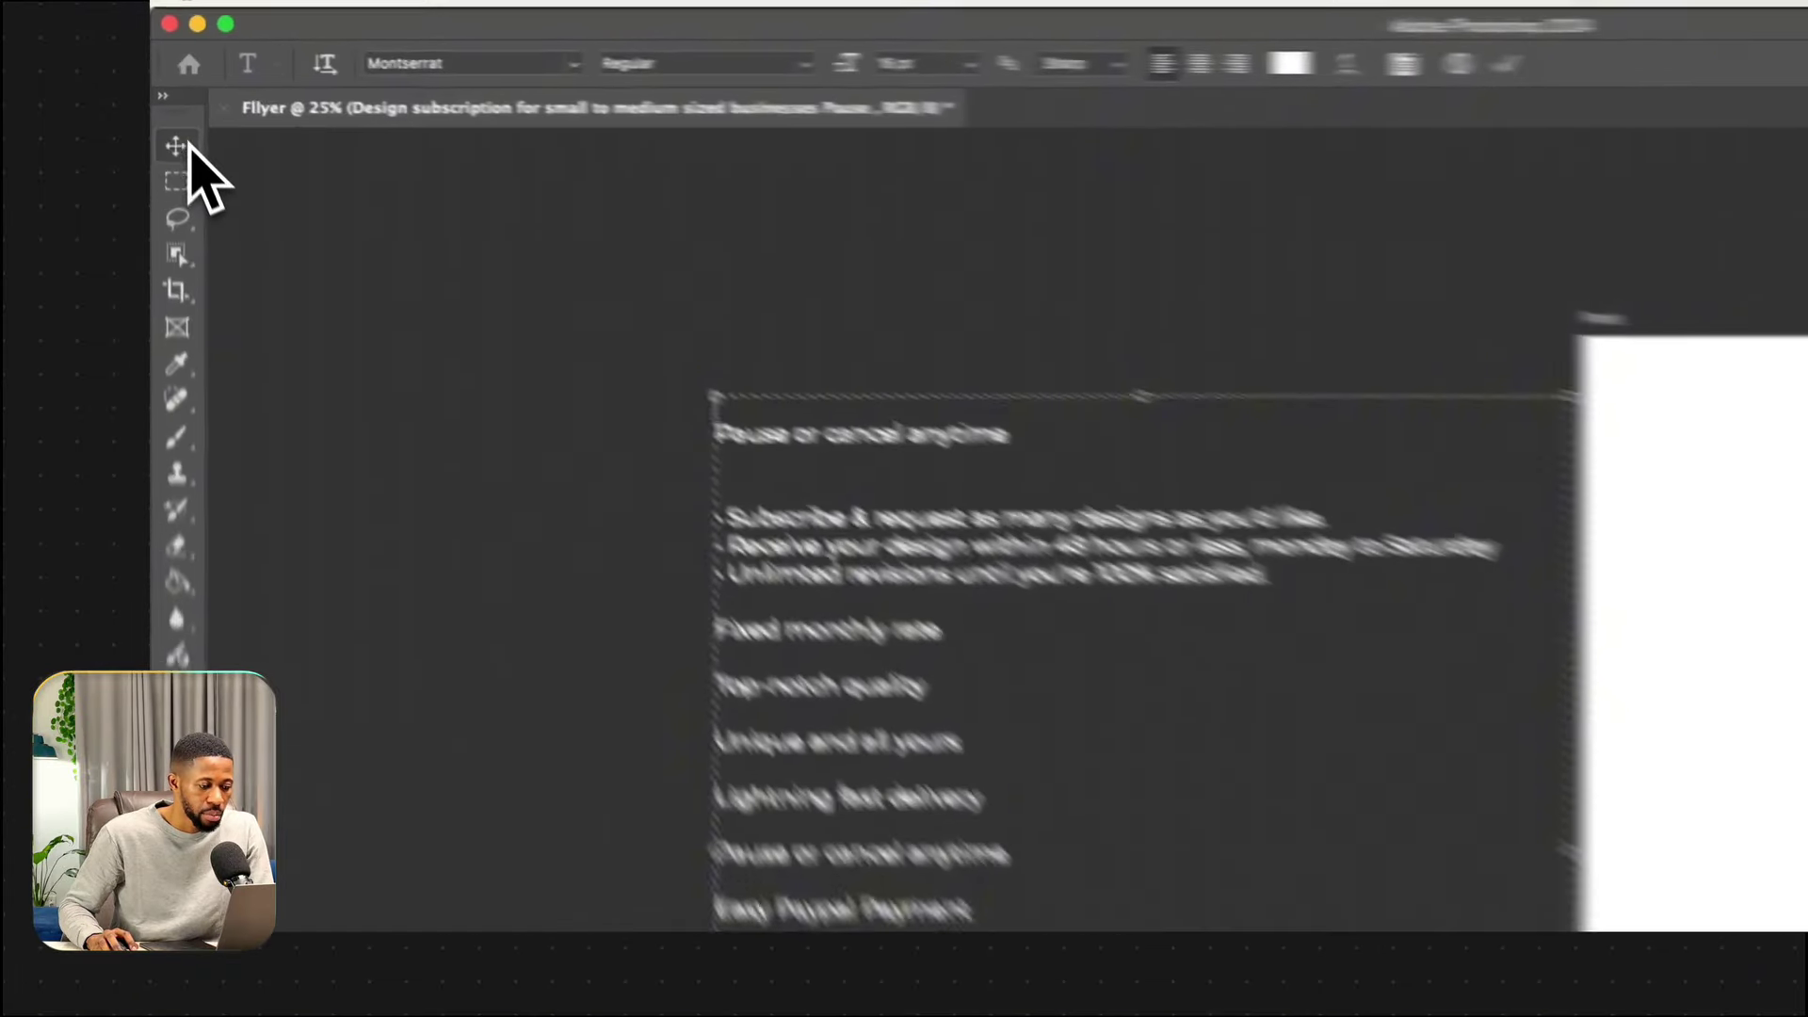
Paste the cut "Design subscription for small to medium sized businesses" line as its own text layer on the Front artboard.
left_click(167, 105)
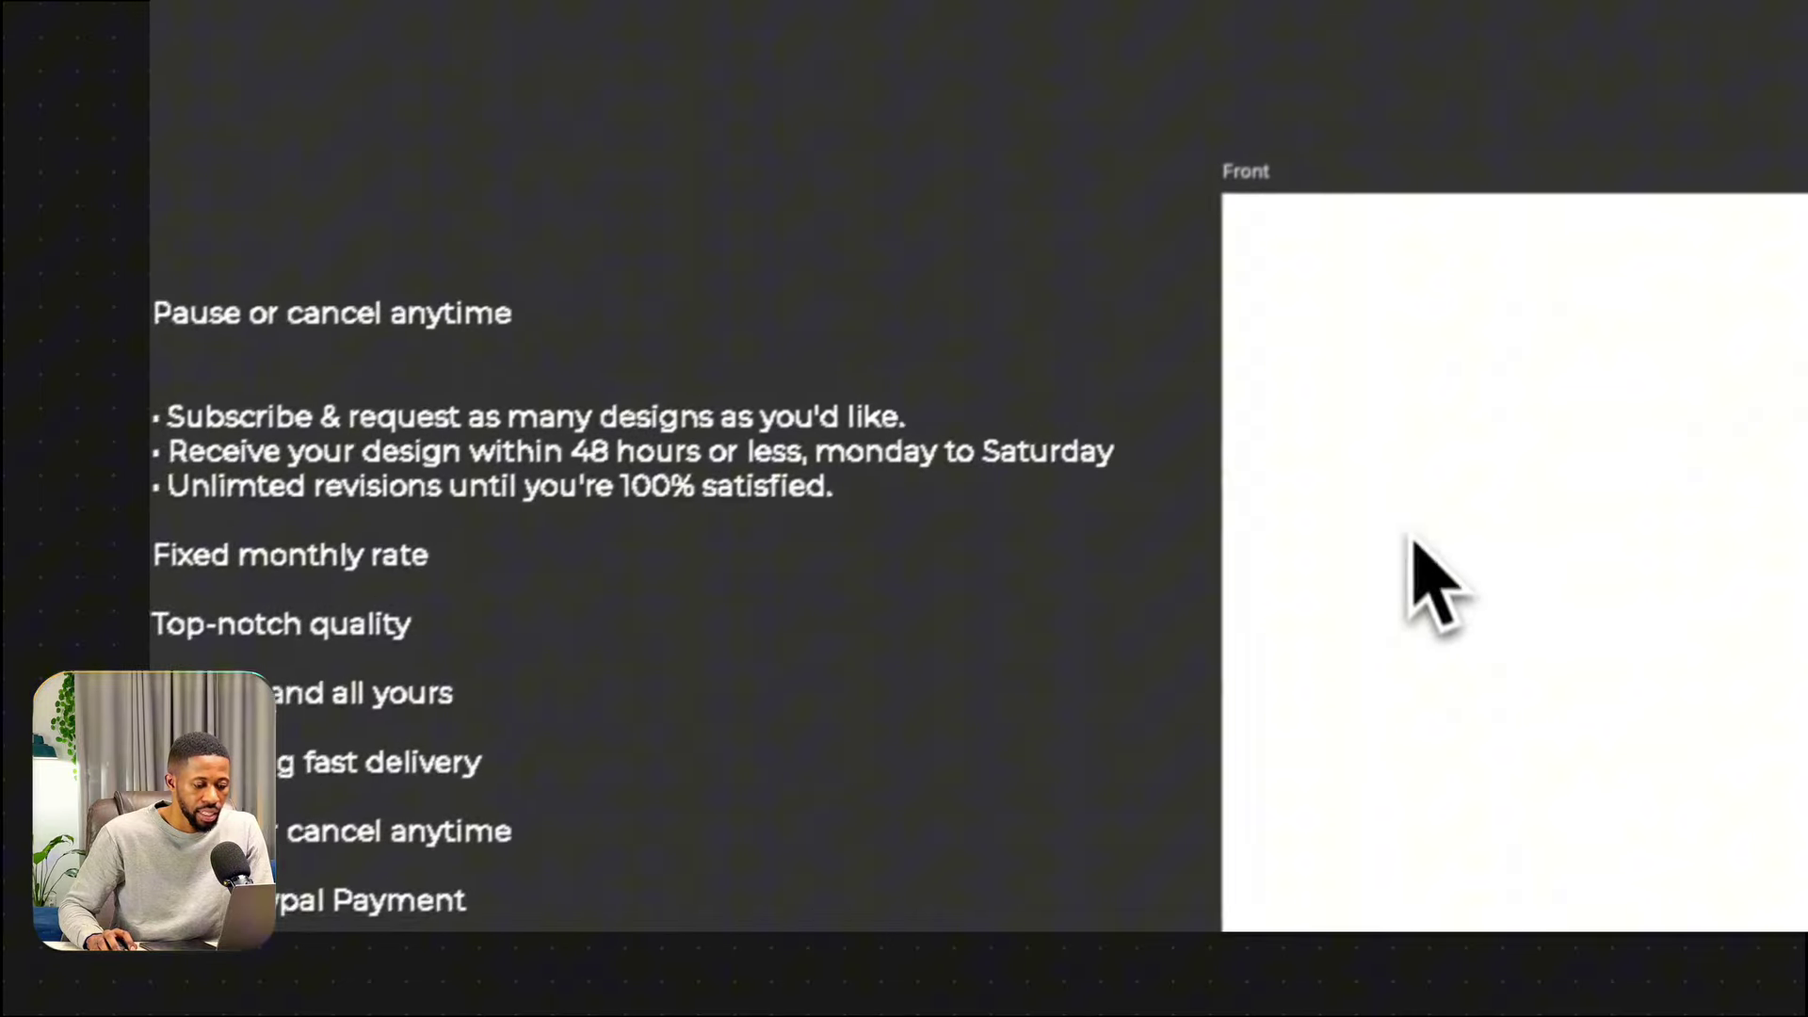
left_click(1408, 490)
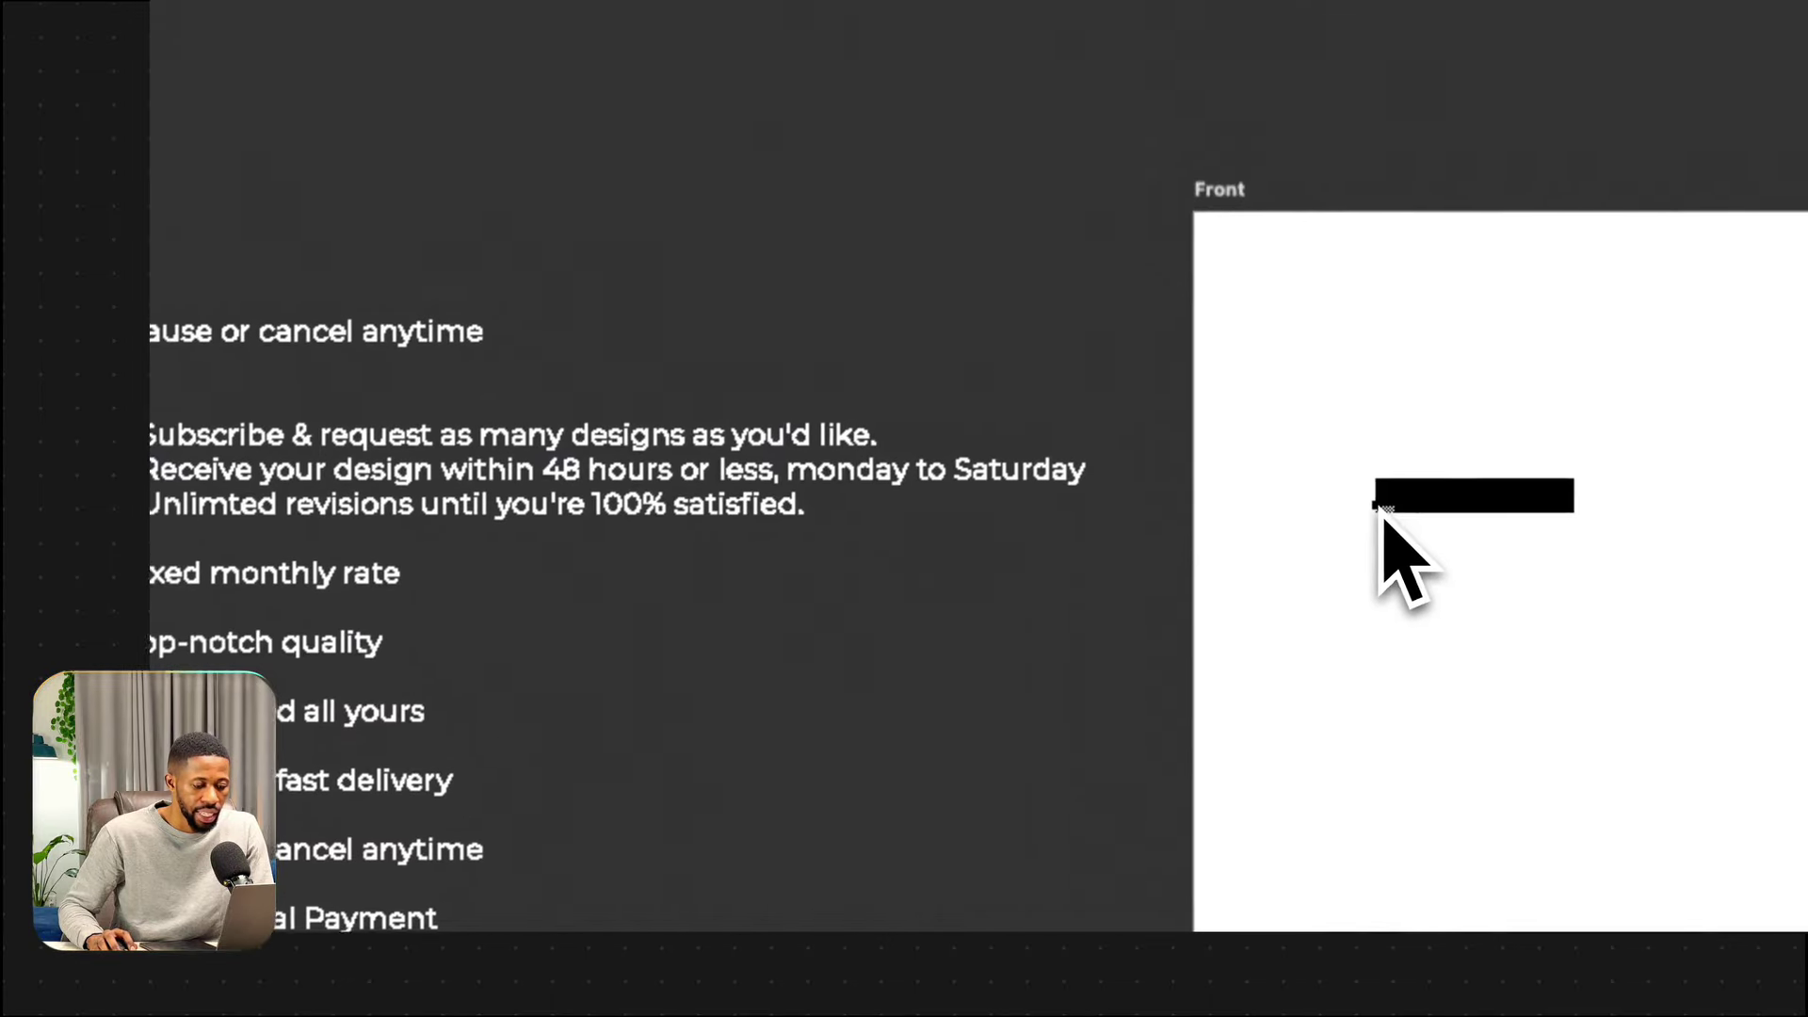
key("ctrl+v")
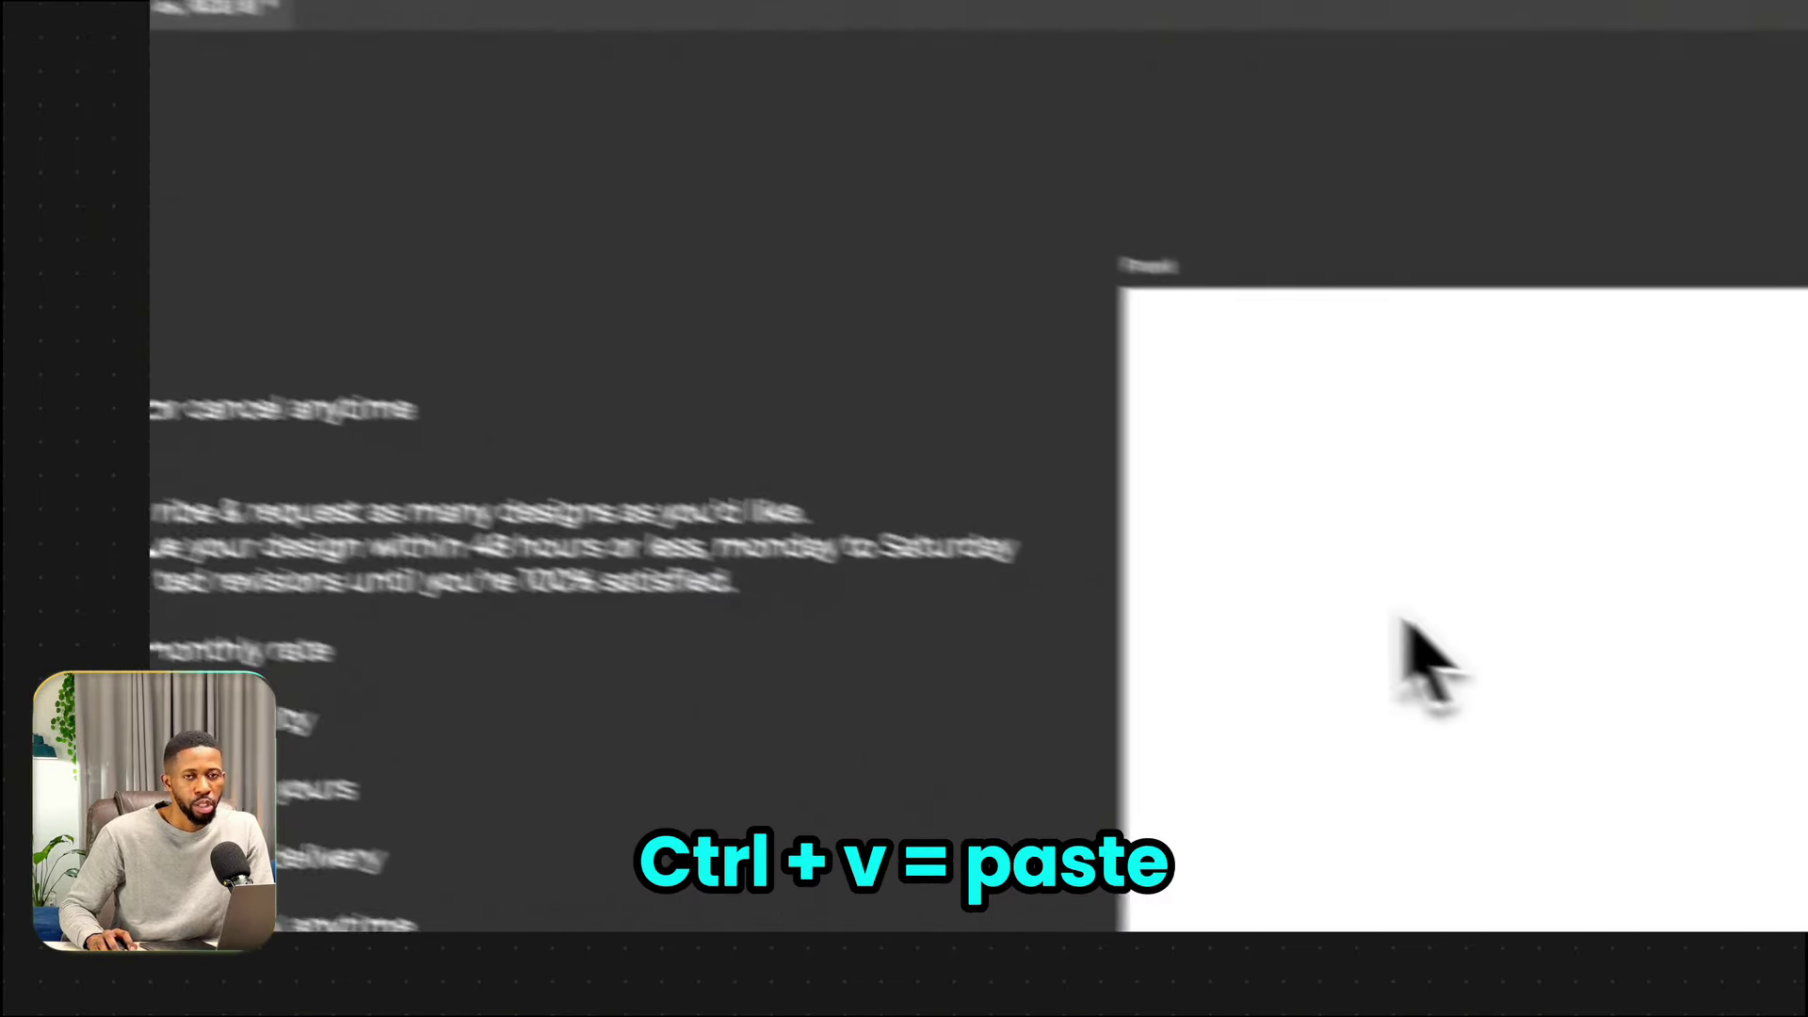
left_click_drag(1401, 618, 1454, 660)
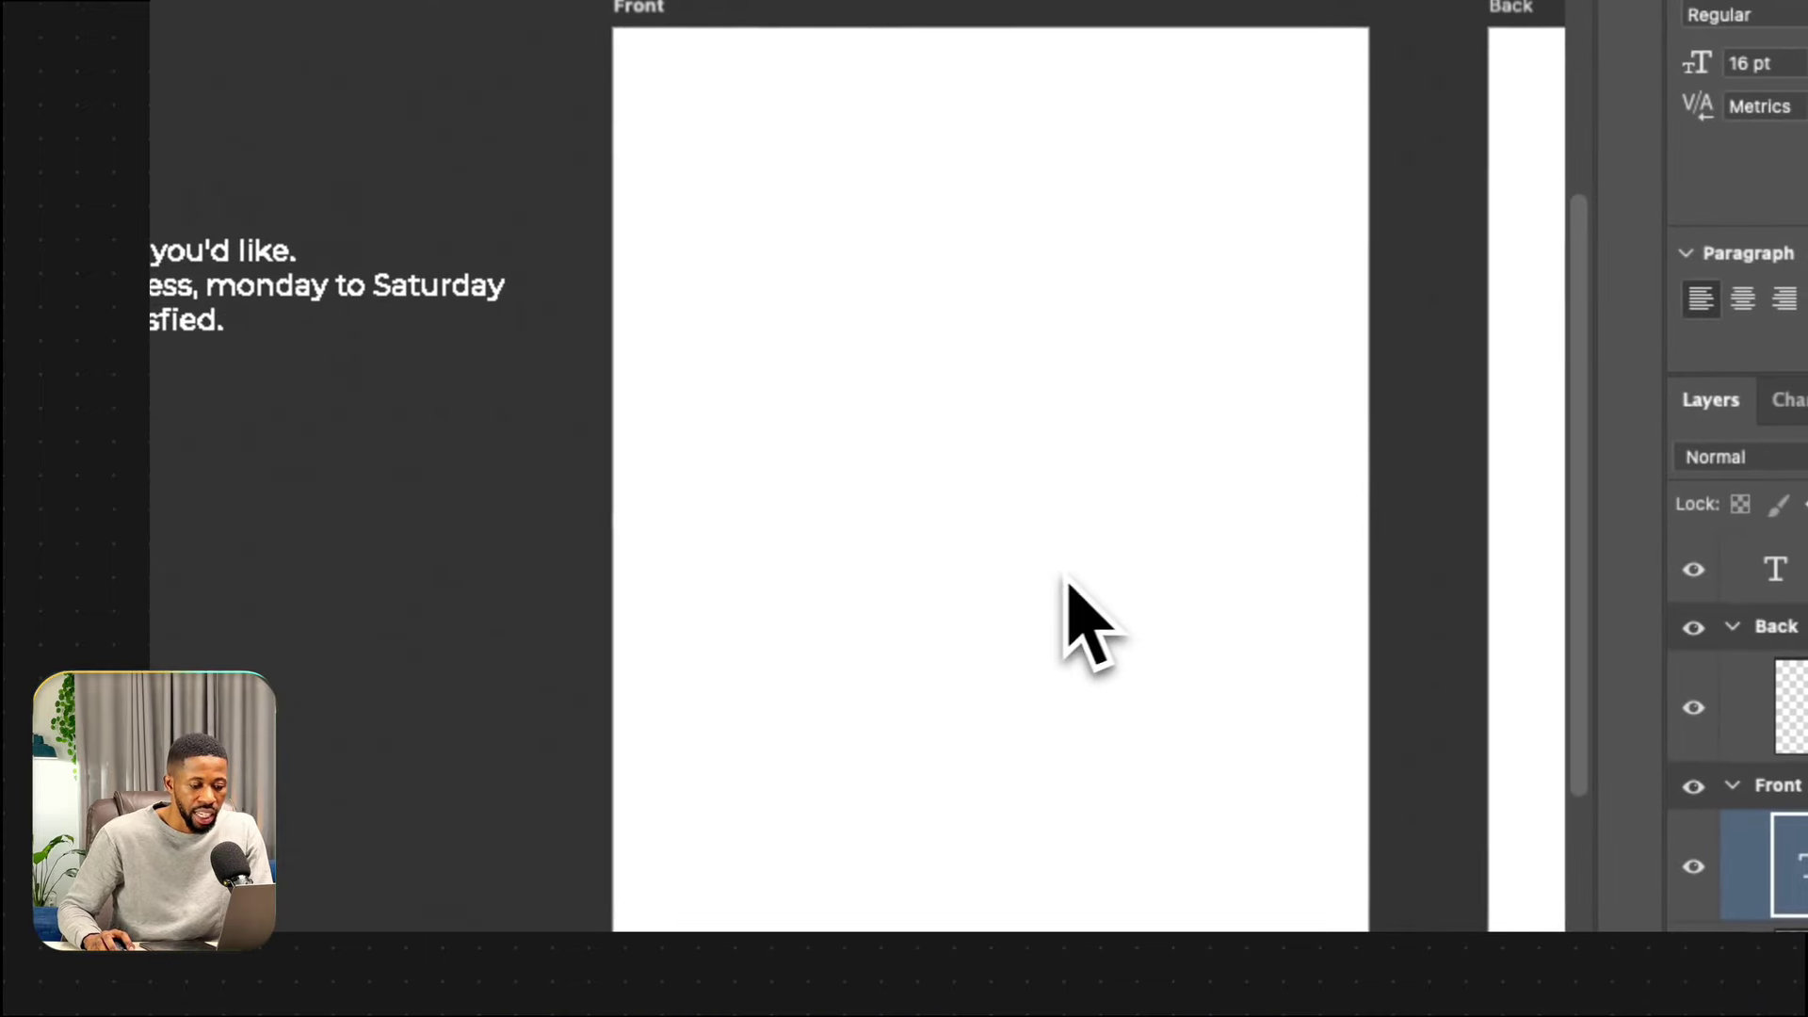
left_click_drag(1519, 663, 1464, 540)
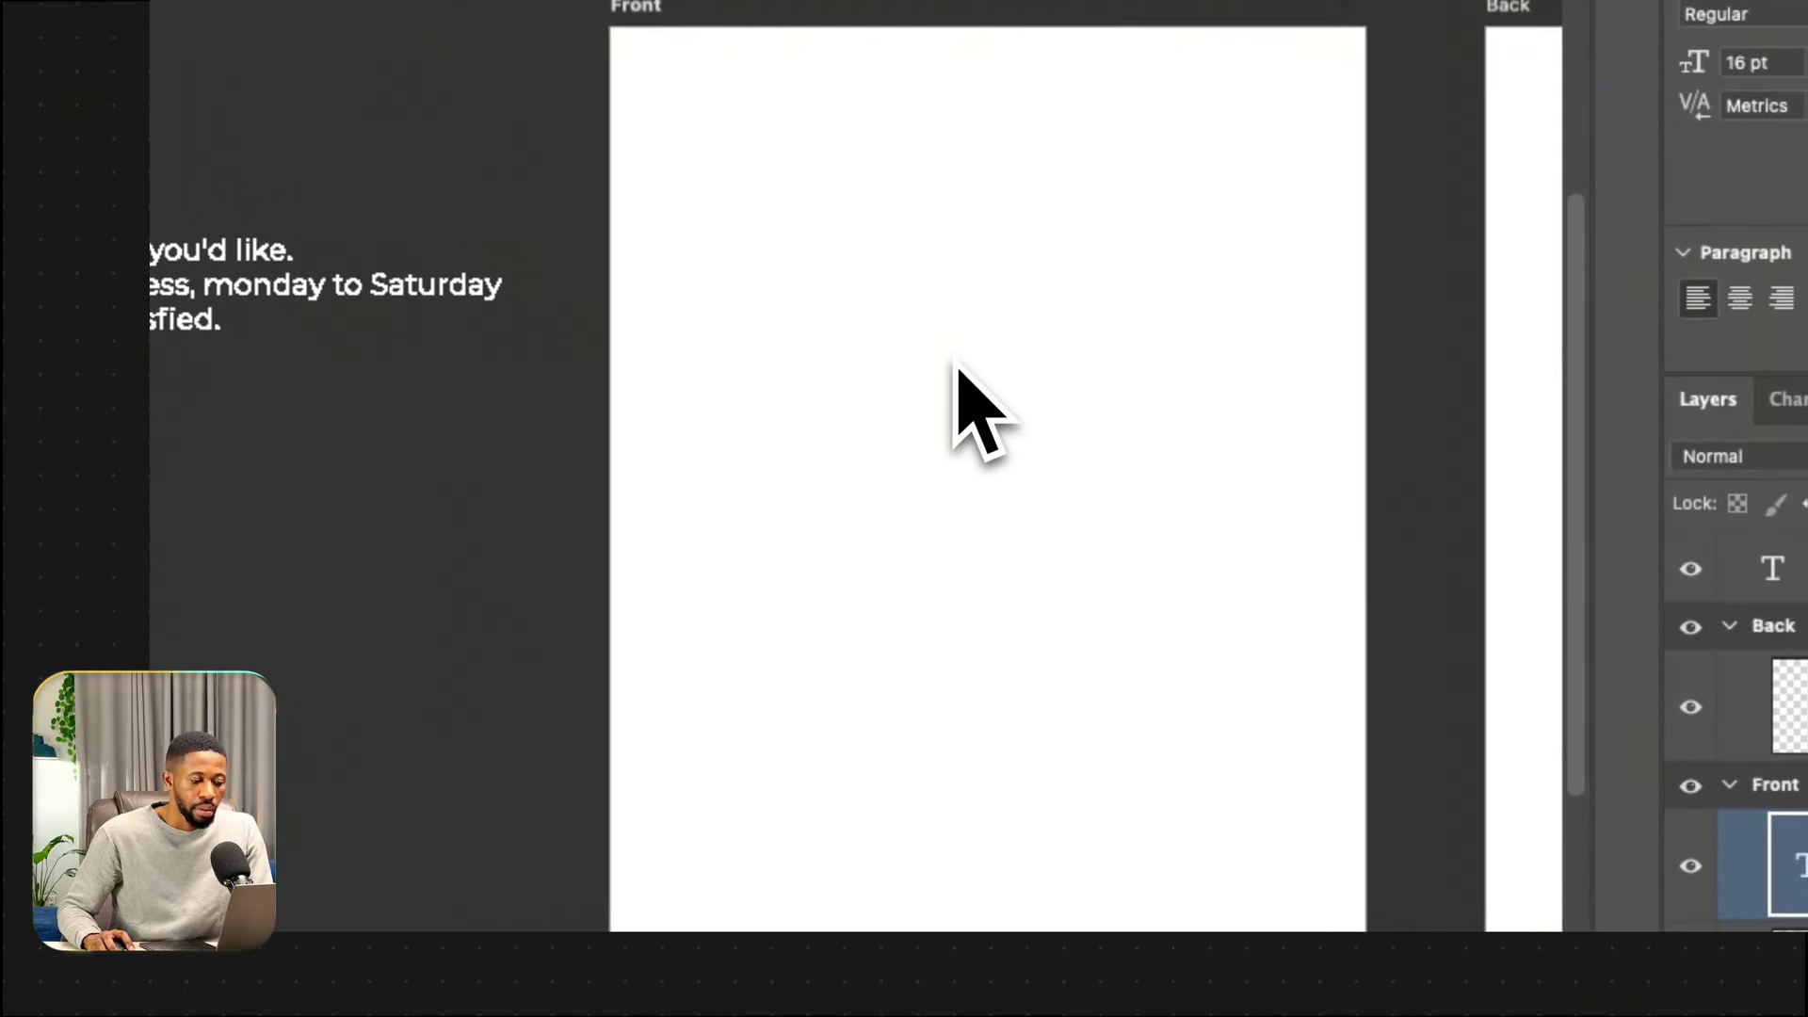
Change the pasted subscription line's text color to black.
key("t")
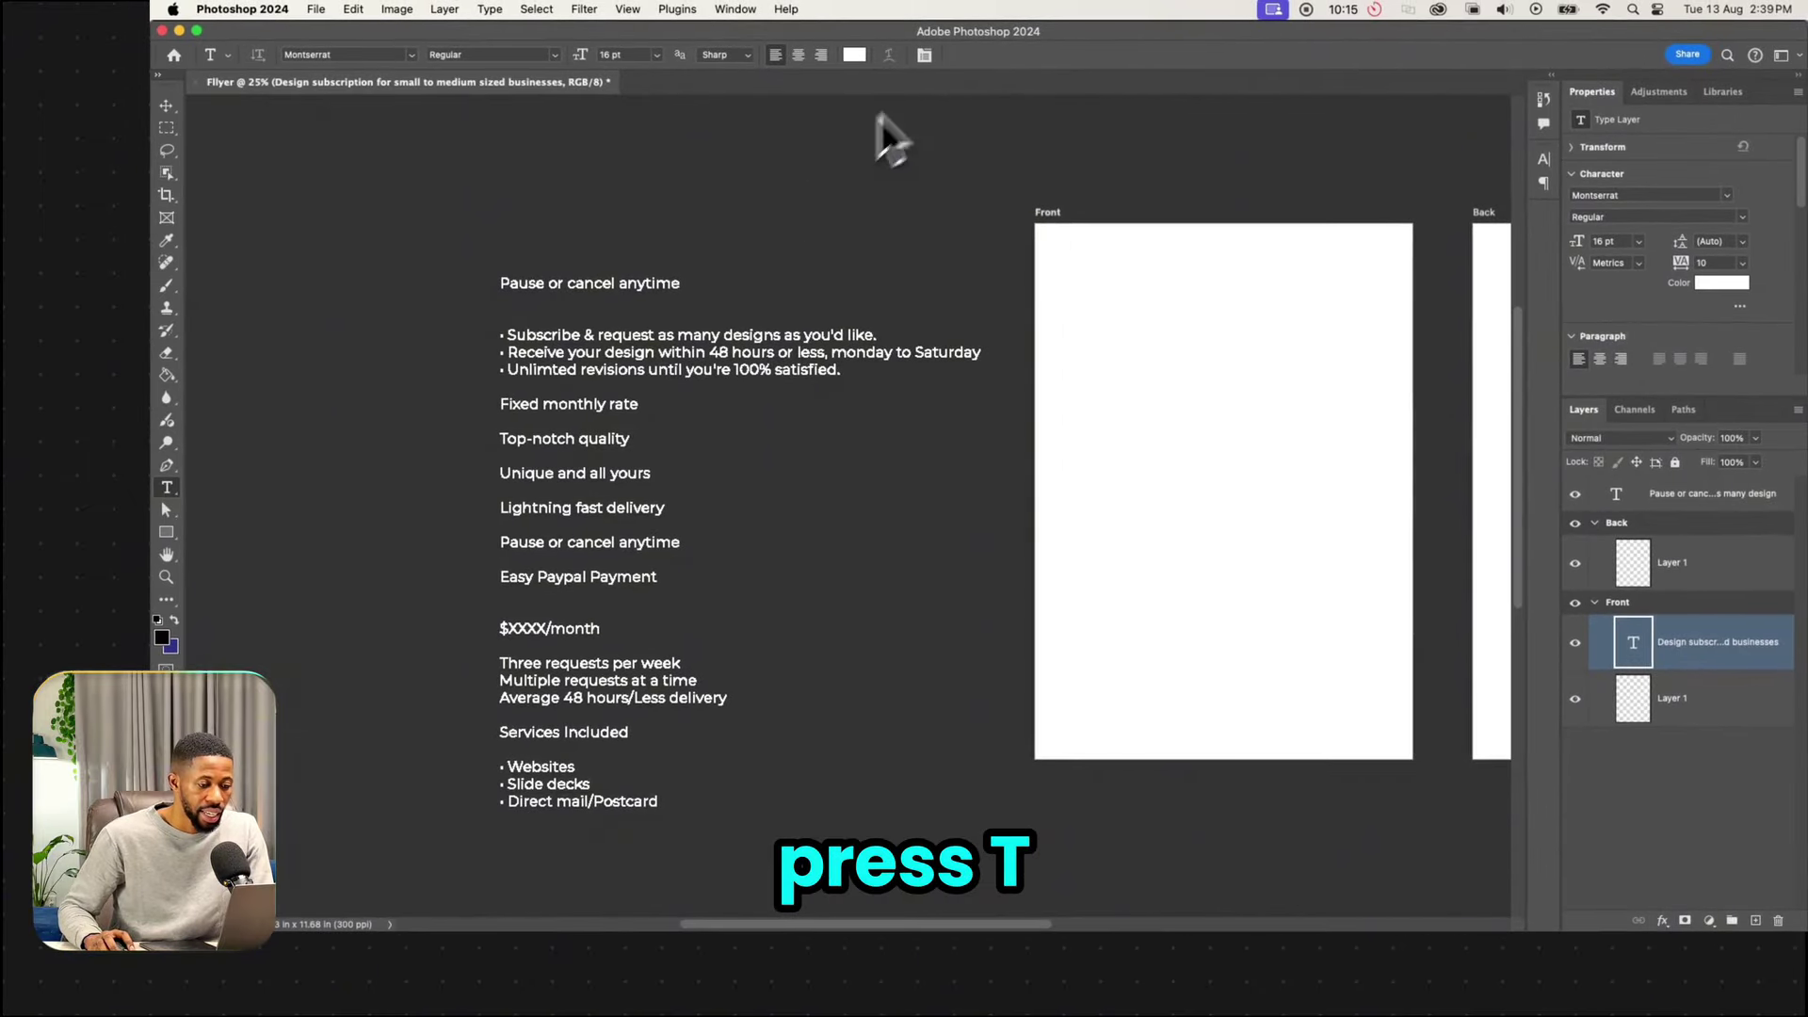
left_click(863, 57)
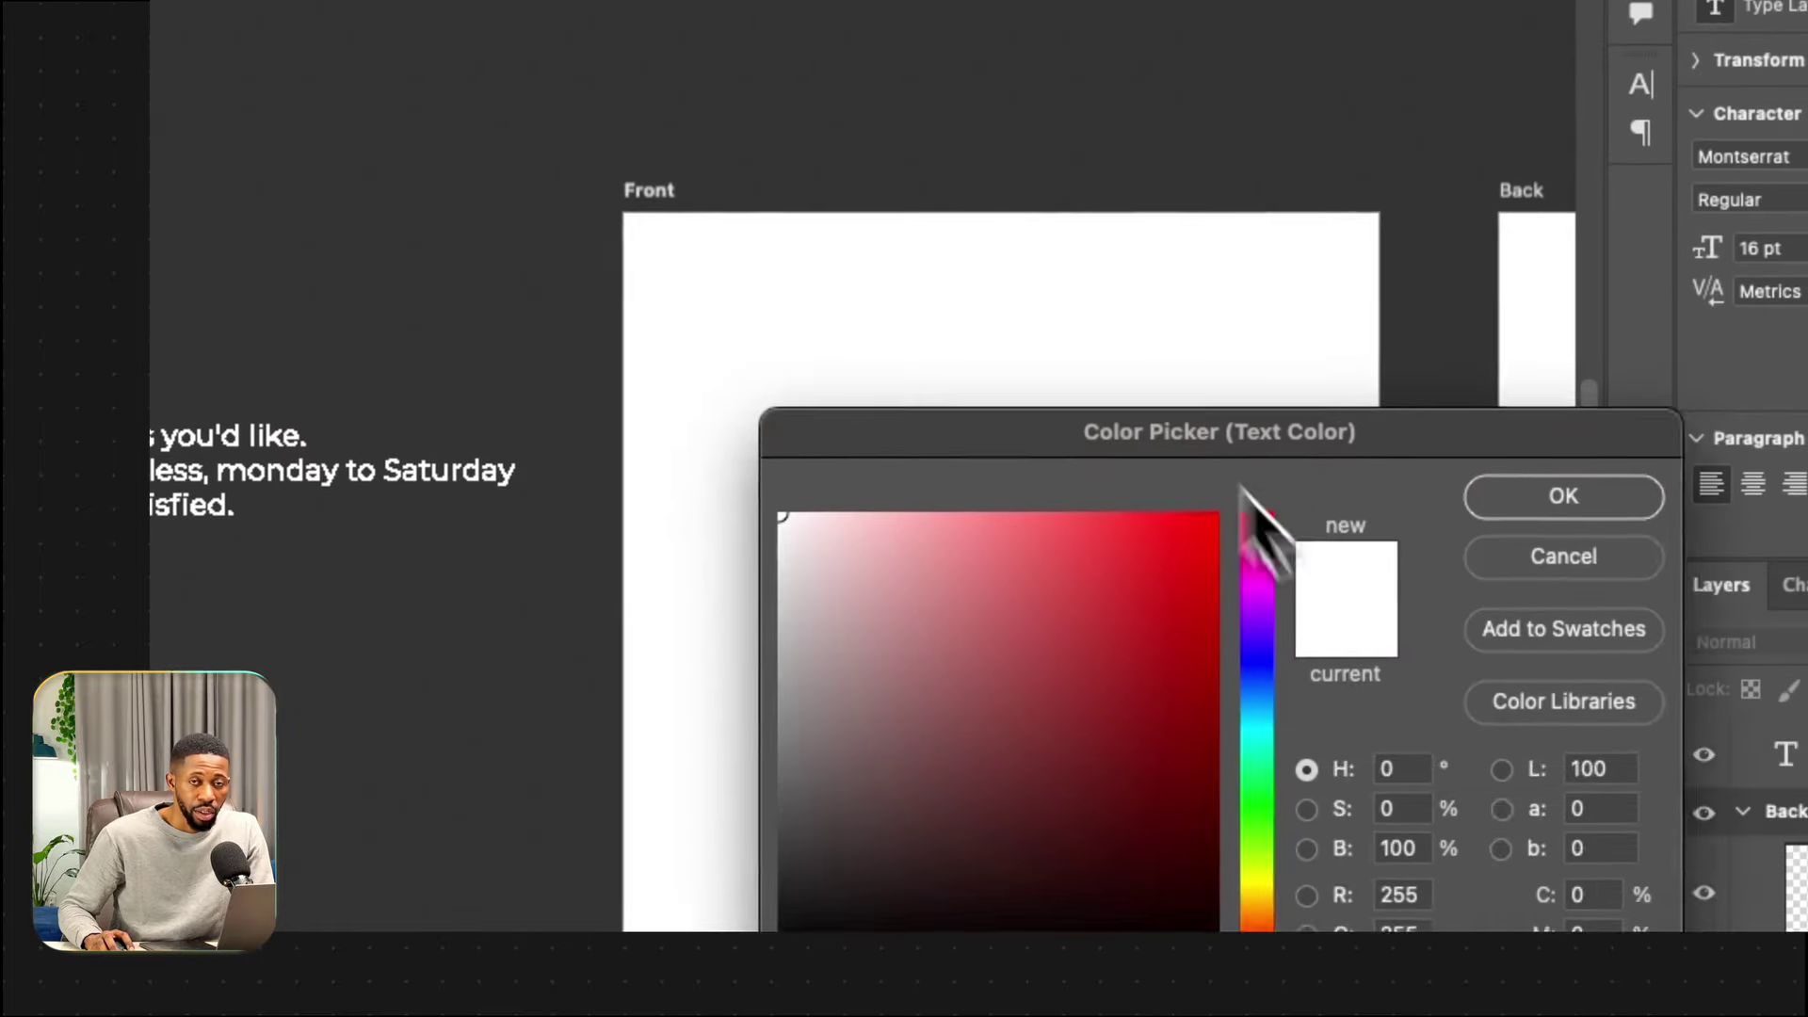
left_click_drag(1223, 454, 1007, 217)
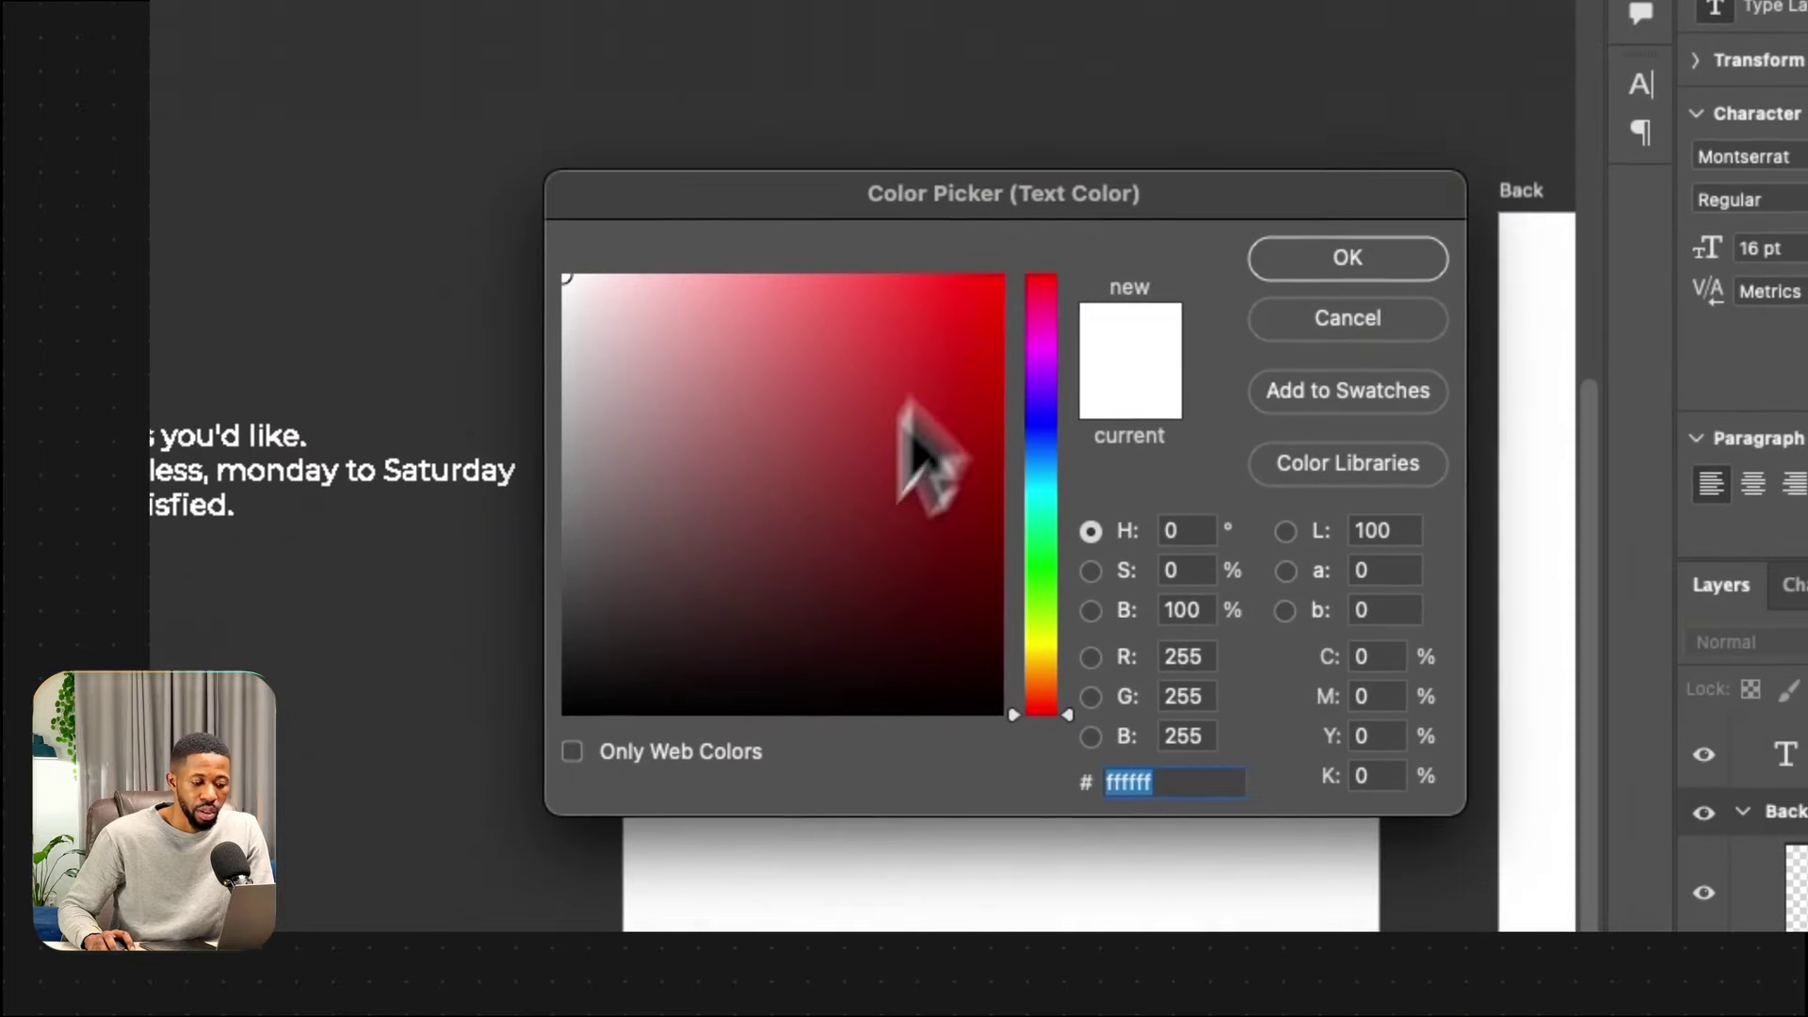
left_click_drag(902, 406, 458, 750)
left_click(1453, 213)
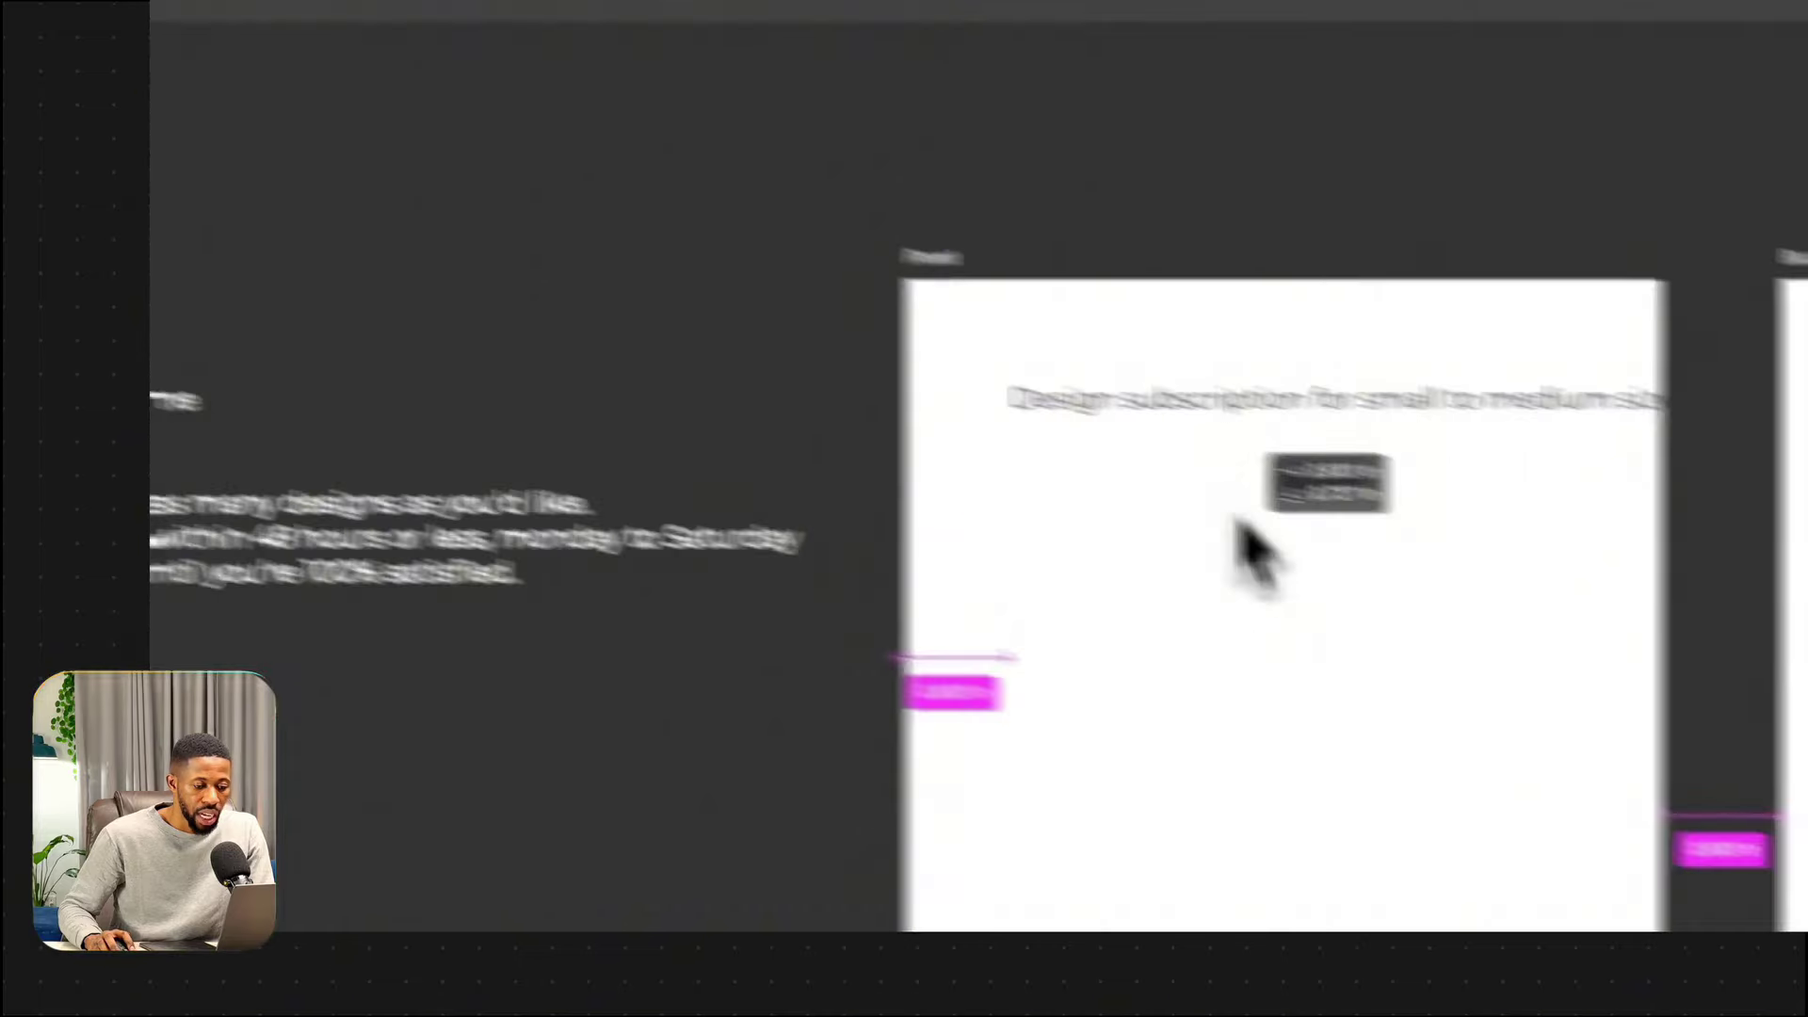
Scale the subscription line down to about 11 pt so it fits the Front artboard's width, and position it near the artboard's top.
left_click_drag(1238, 522, 1190, 659)
left_click_drag(1250, 463, 1279, 443)
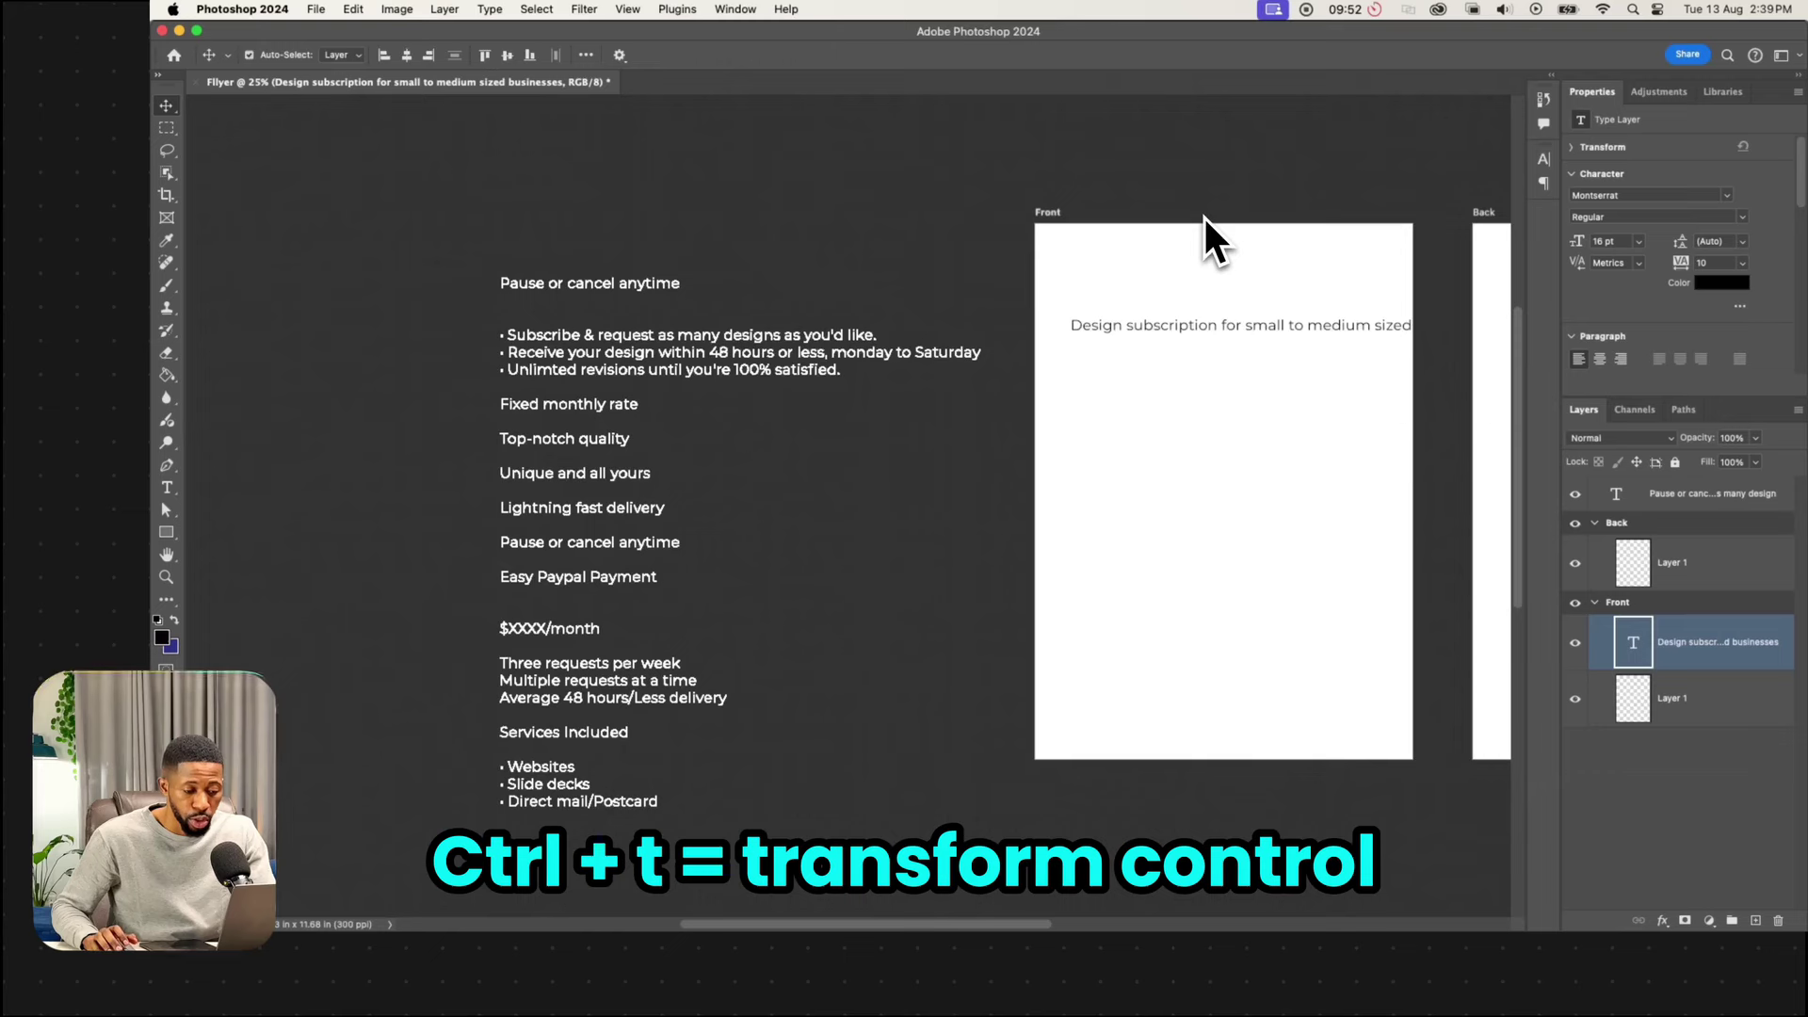
key("ctrl+t")
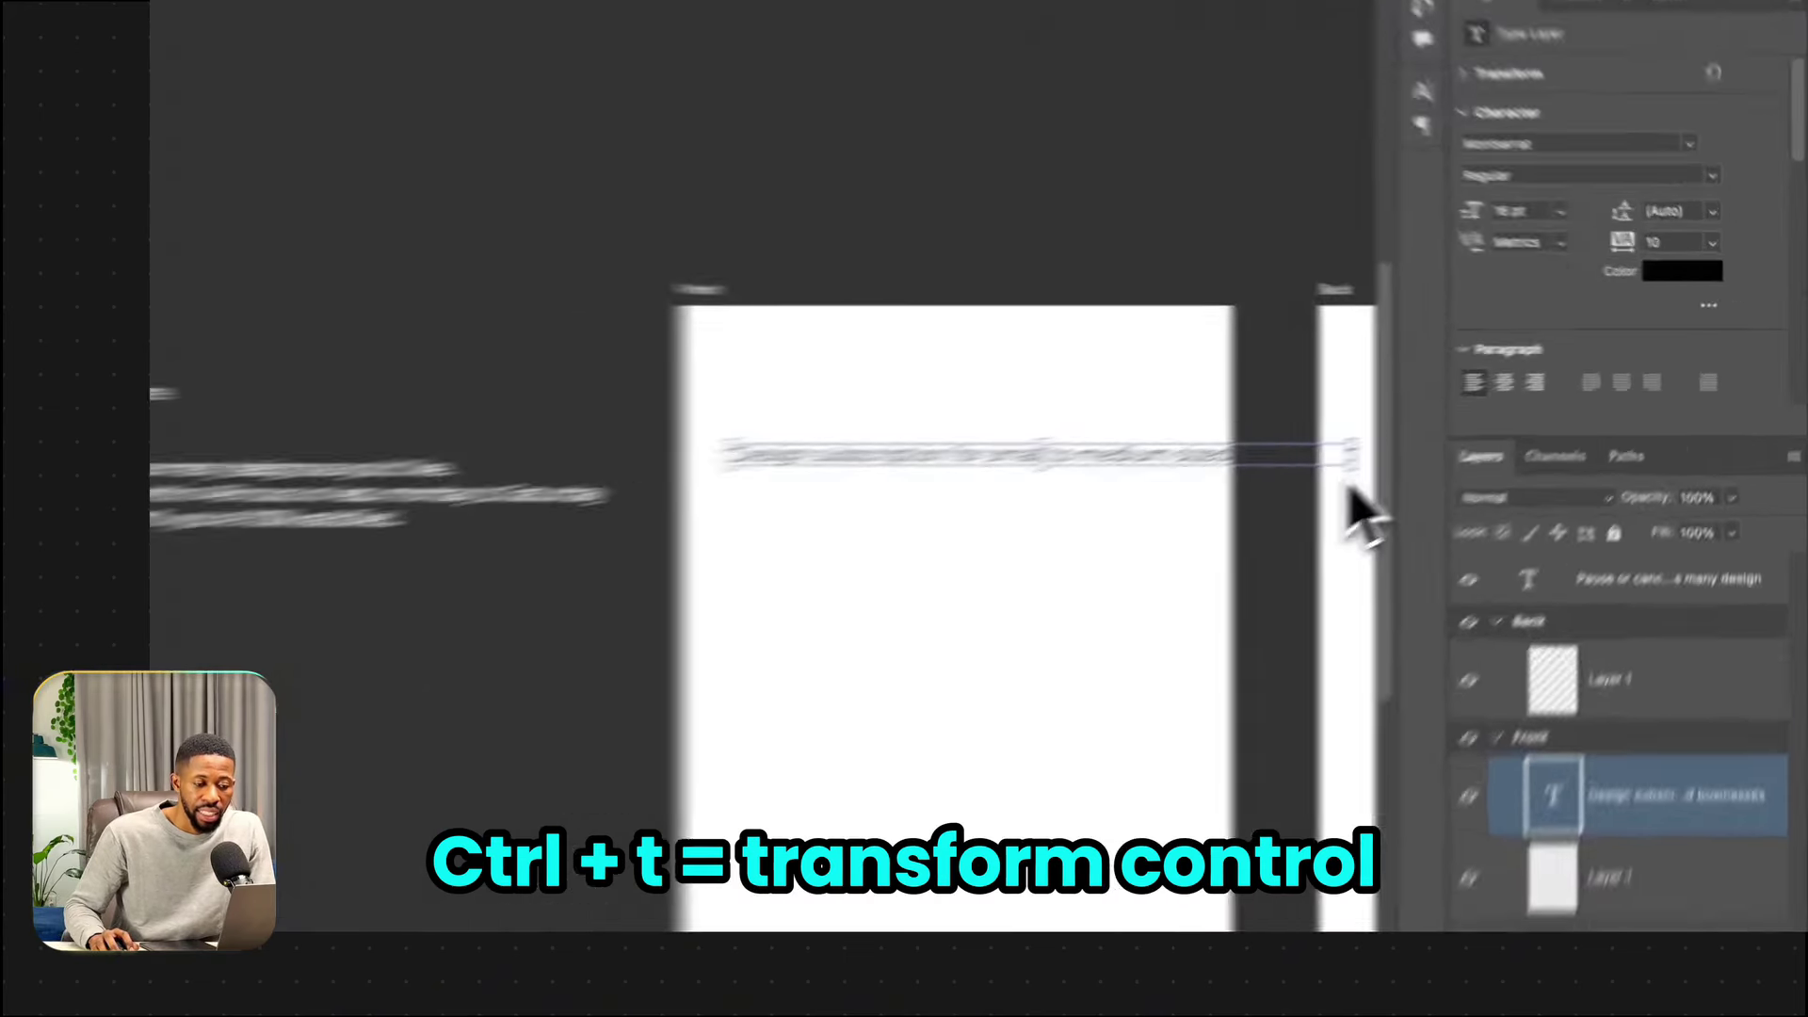
left_click_drag(1490, 421, 1354, 383)
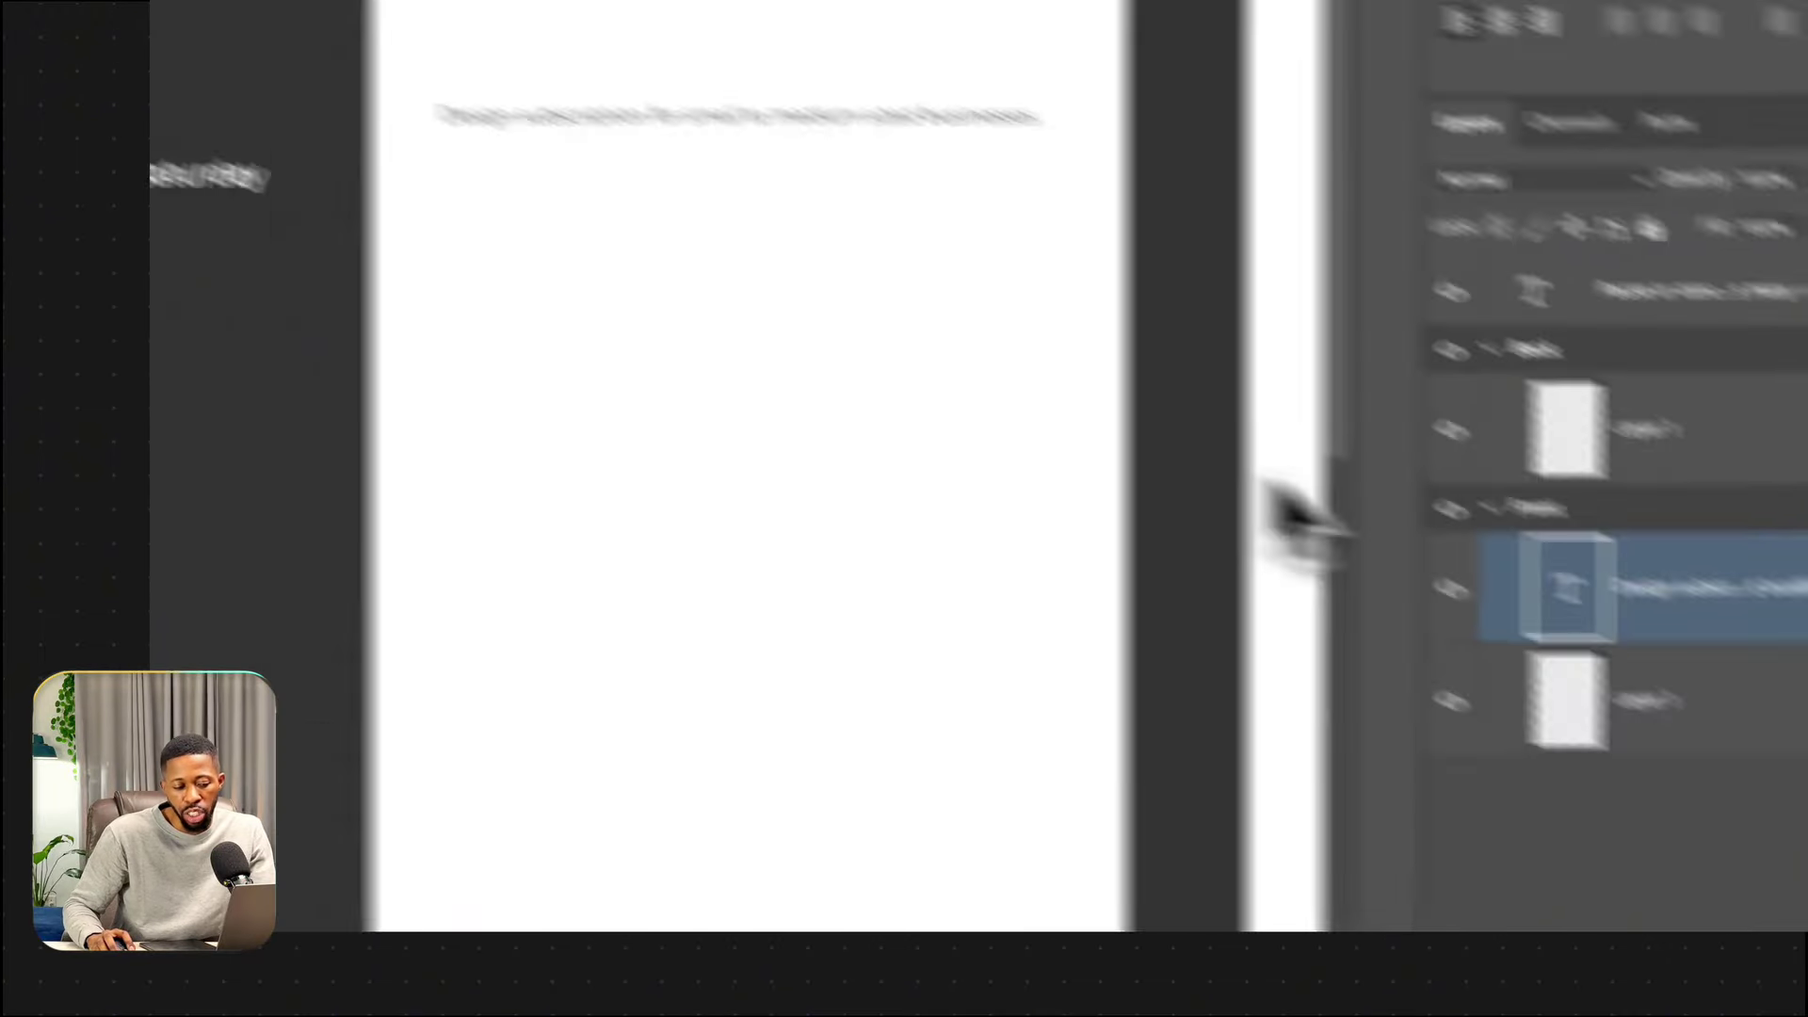
left_click_drag(666, 170, 670, 130)
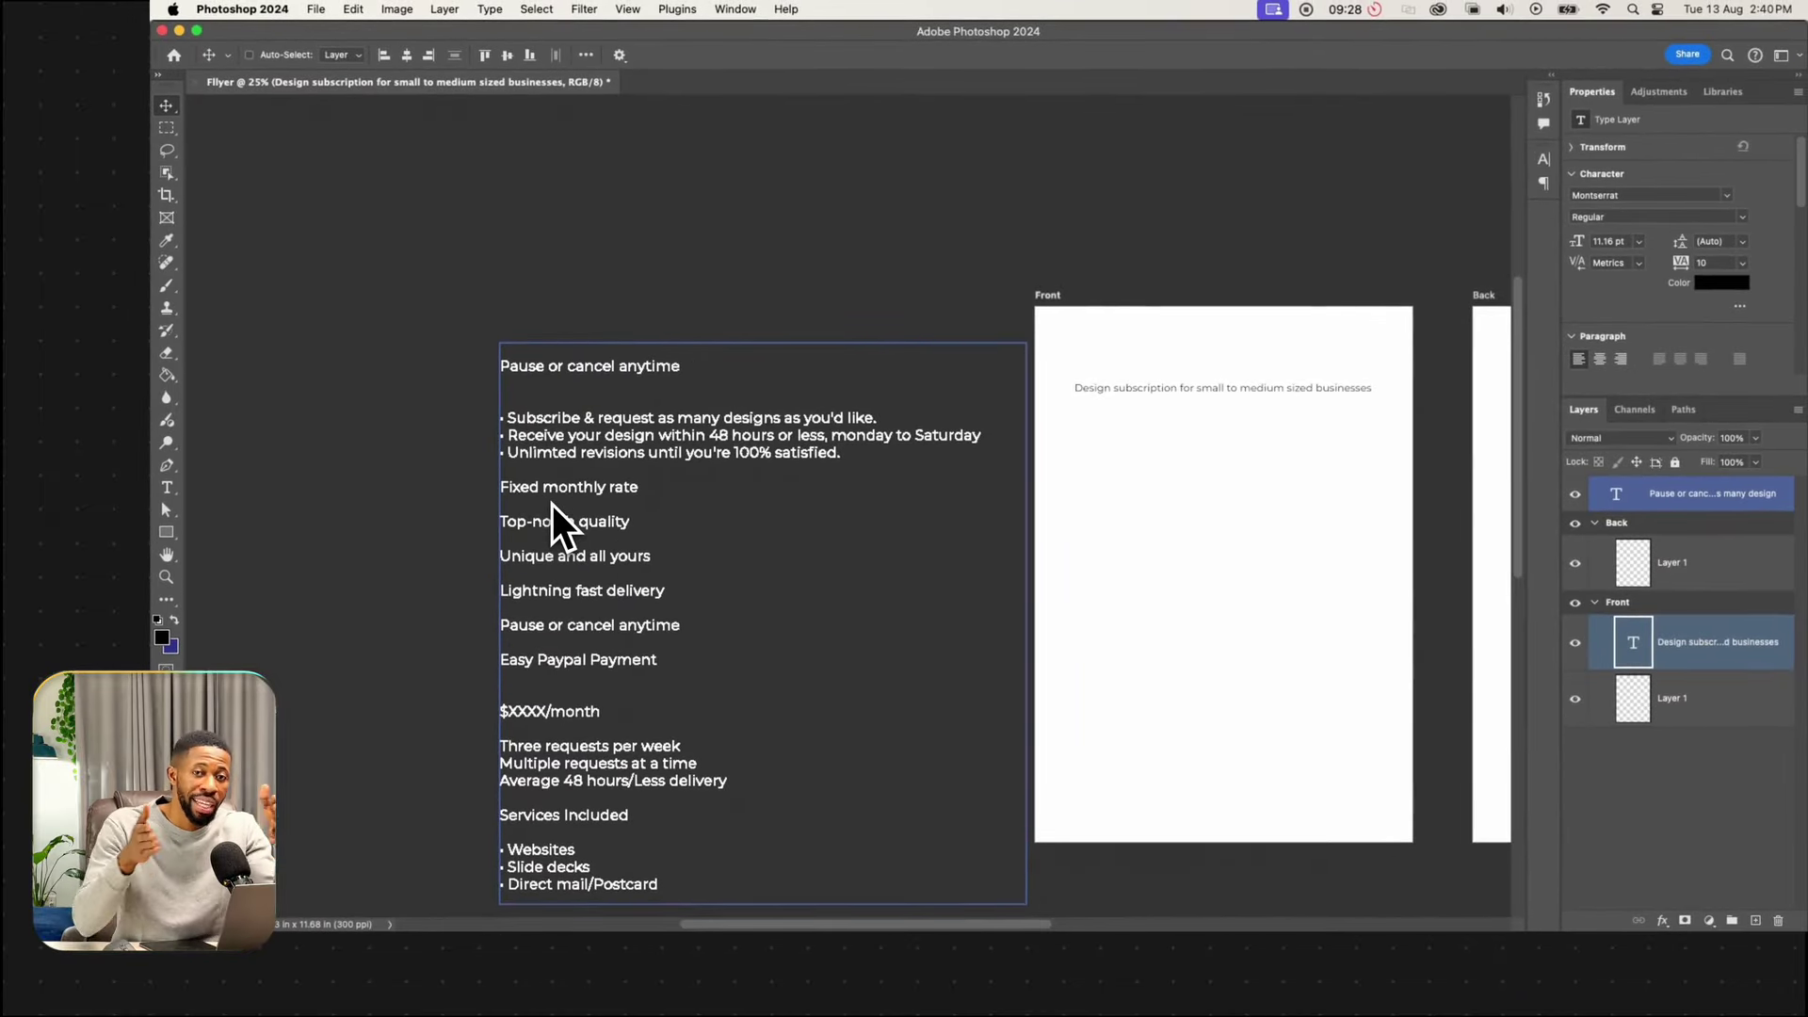
Cut "Pause or cancel anytime" out of the text block for the Front artboard and color the remaining block text black (000000).
left_click_drag(680, 367, 431, 344)
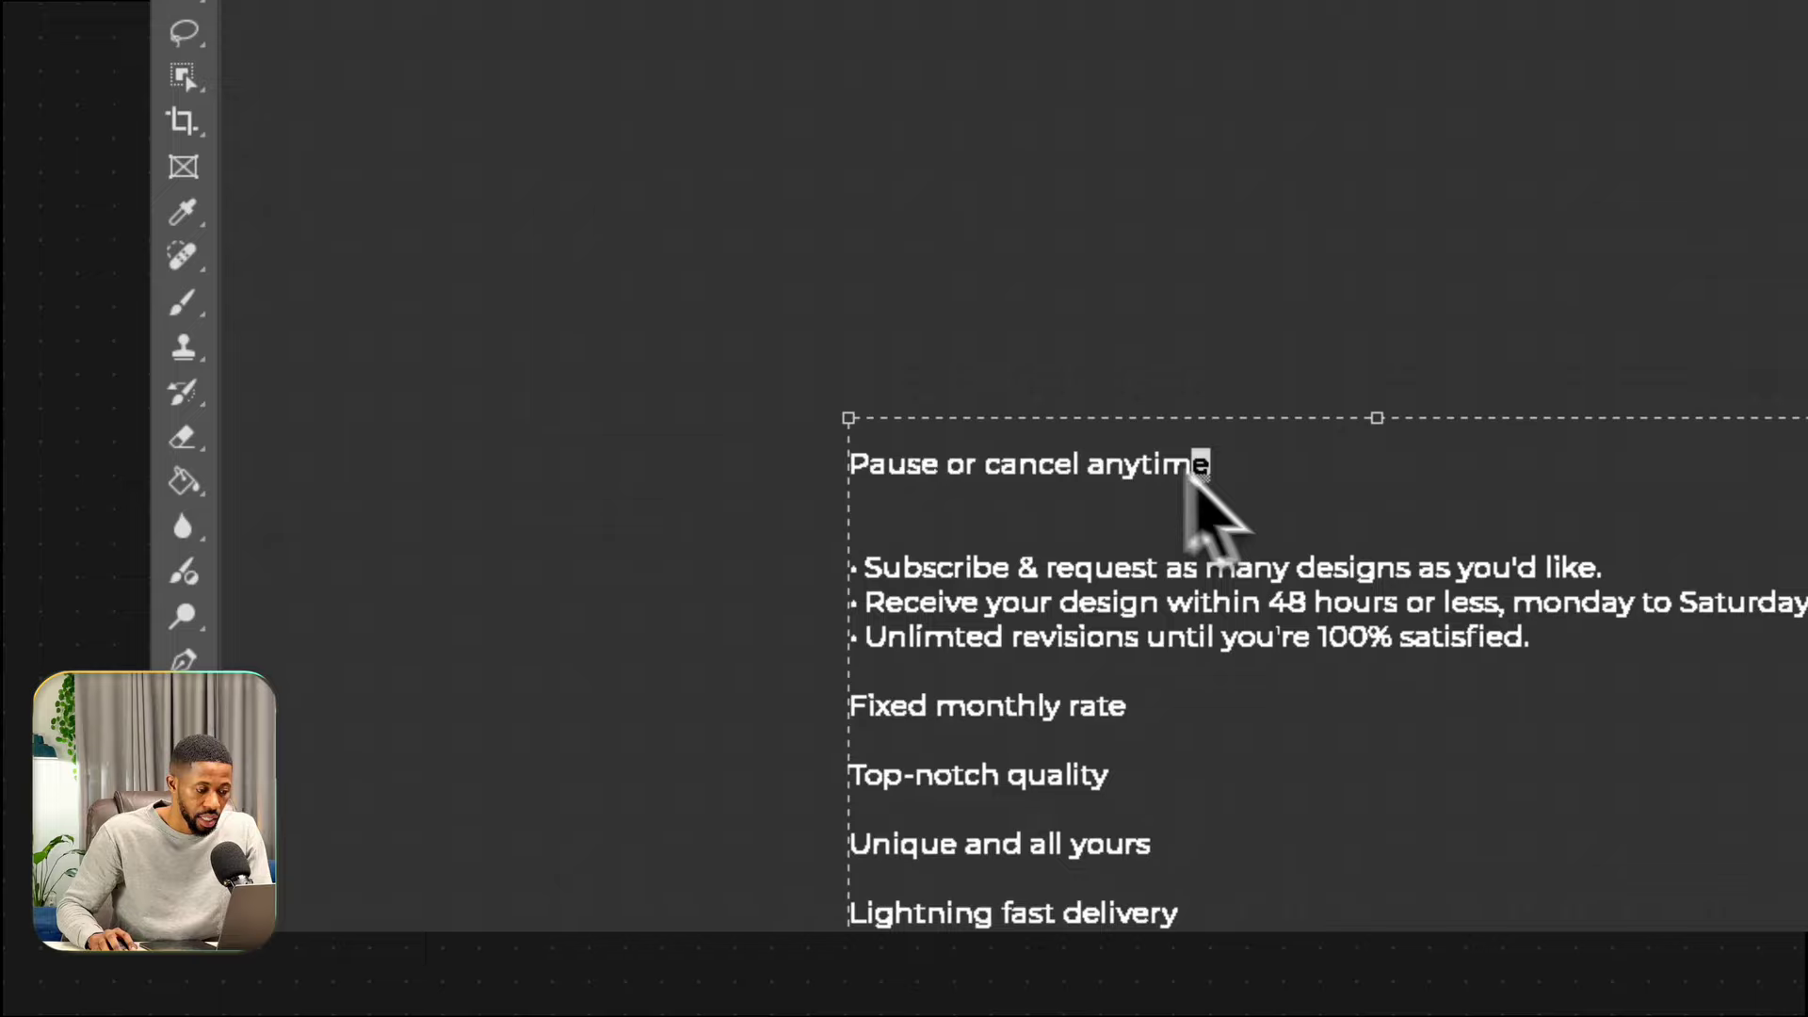
key("super+x")
left_click(166, 106)
key("t")
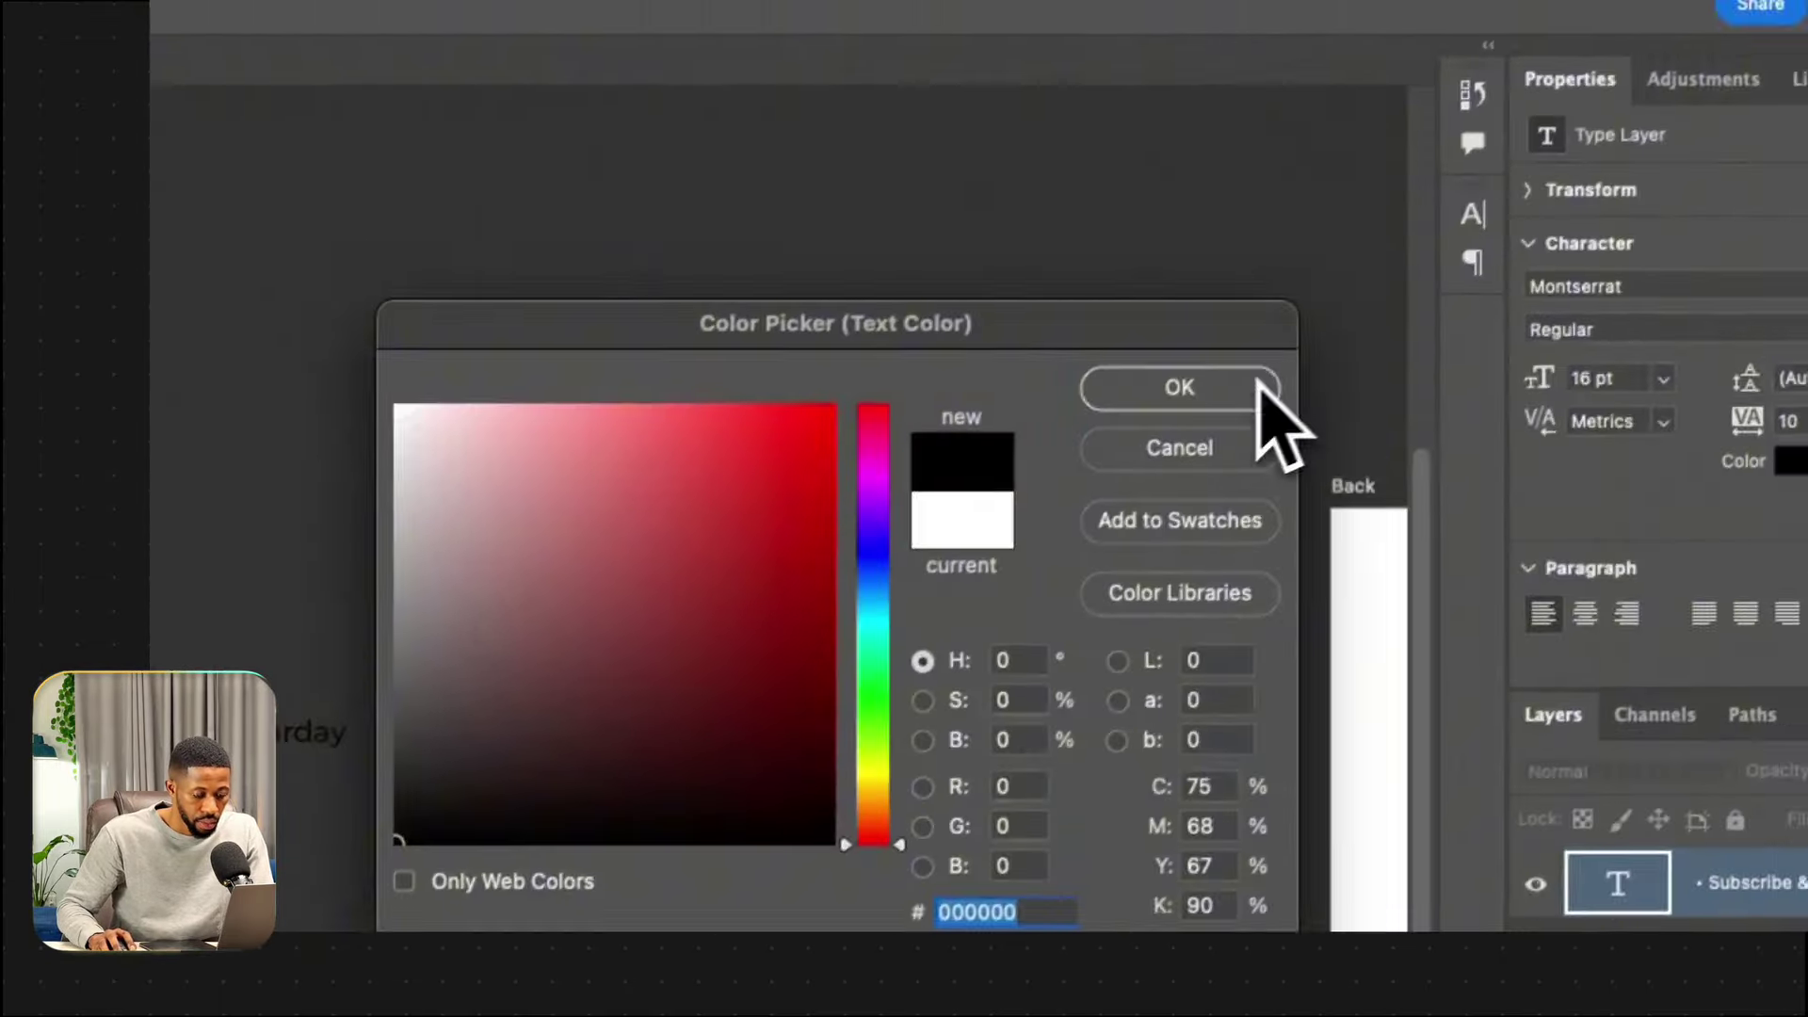
left_click(1685, 10)
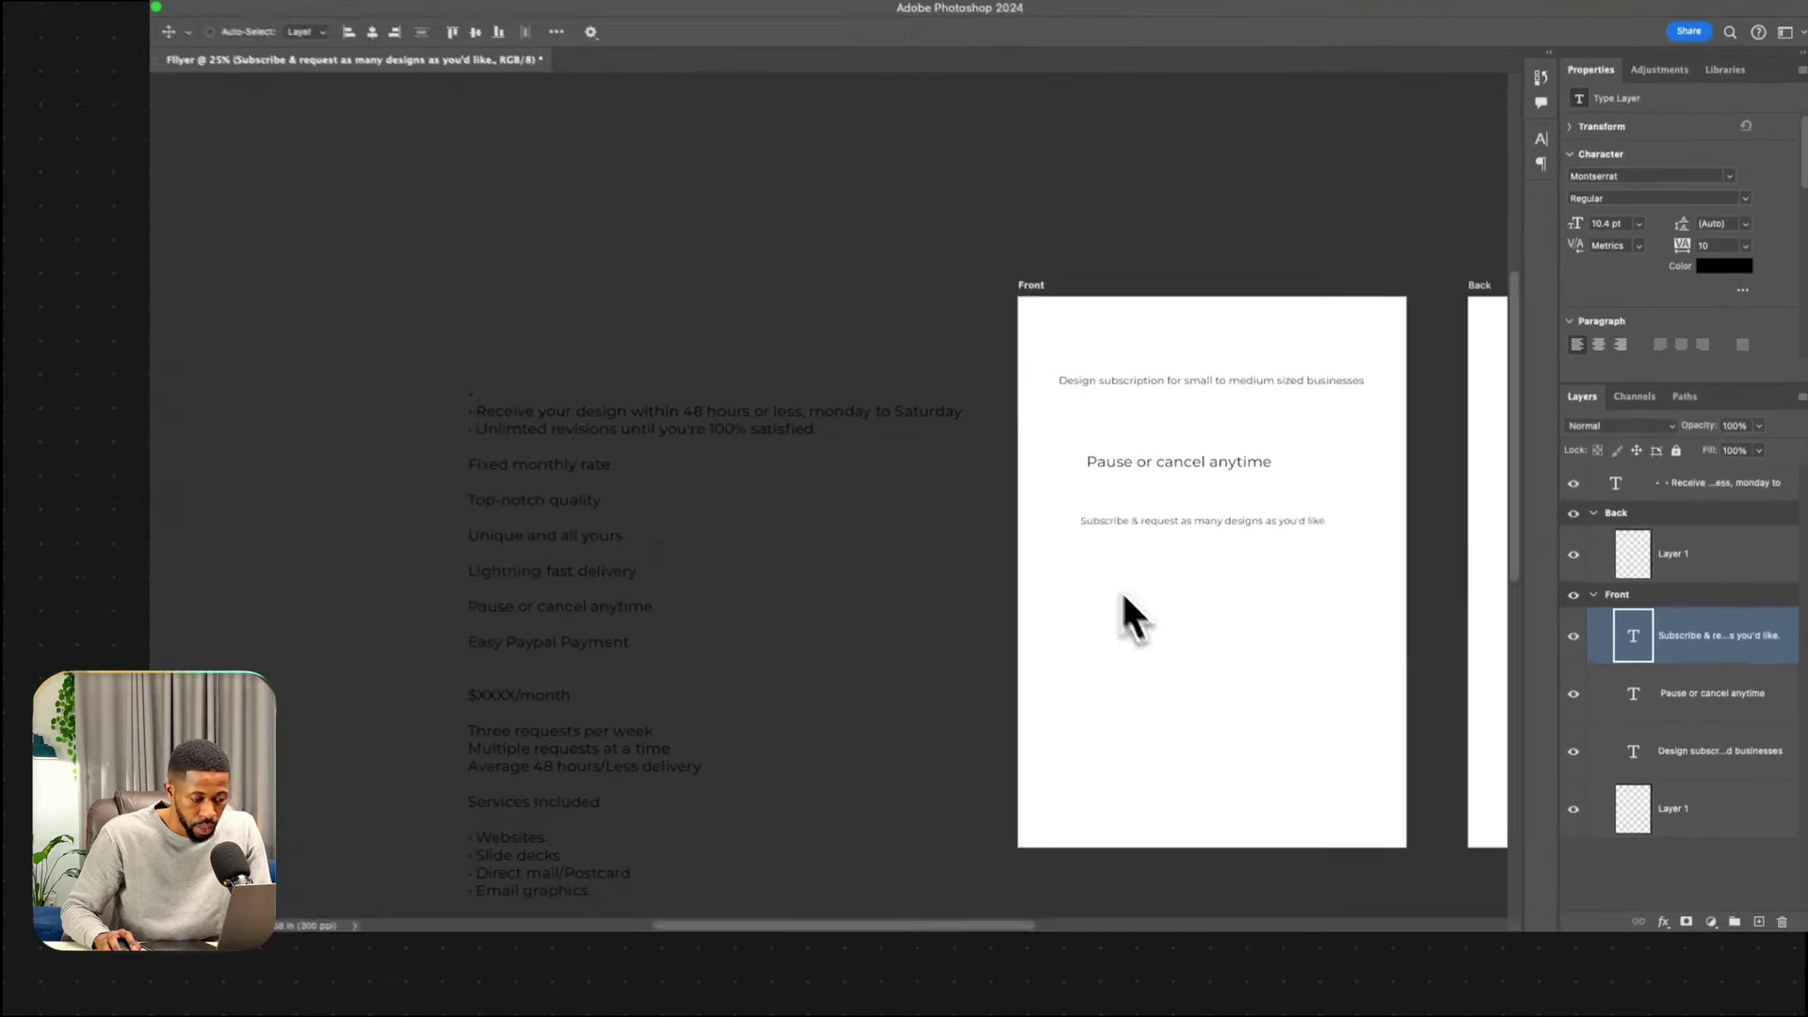
Move the "Receive your design within 48 hours" and "Unlimted revisions" lines from the text block to beneath the "Subscribe & request" line on Front.
double_click(678, 425)
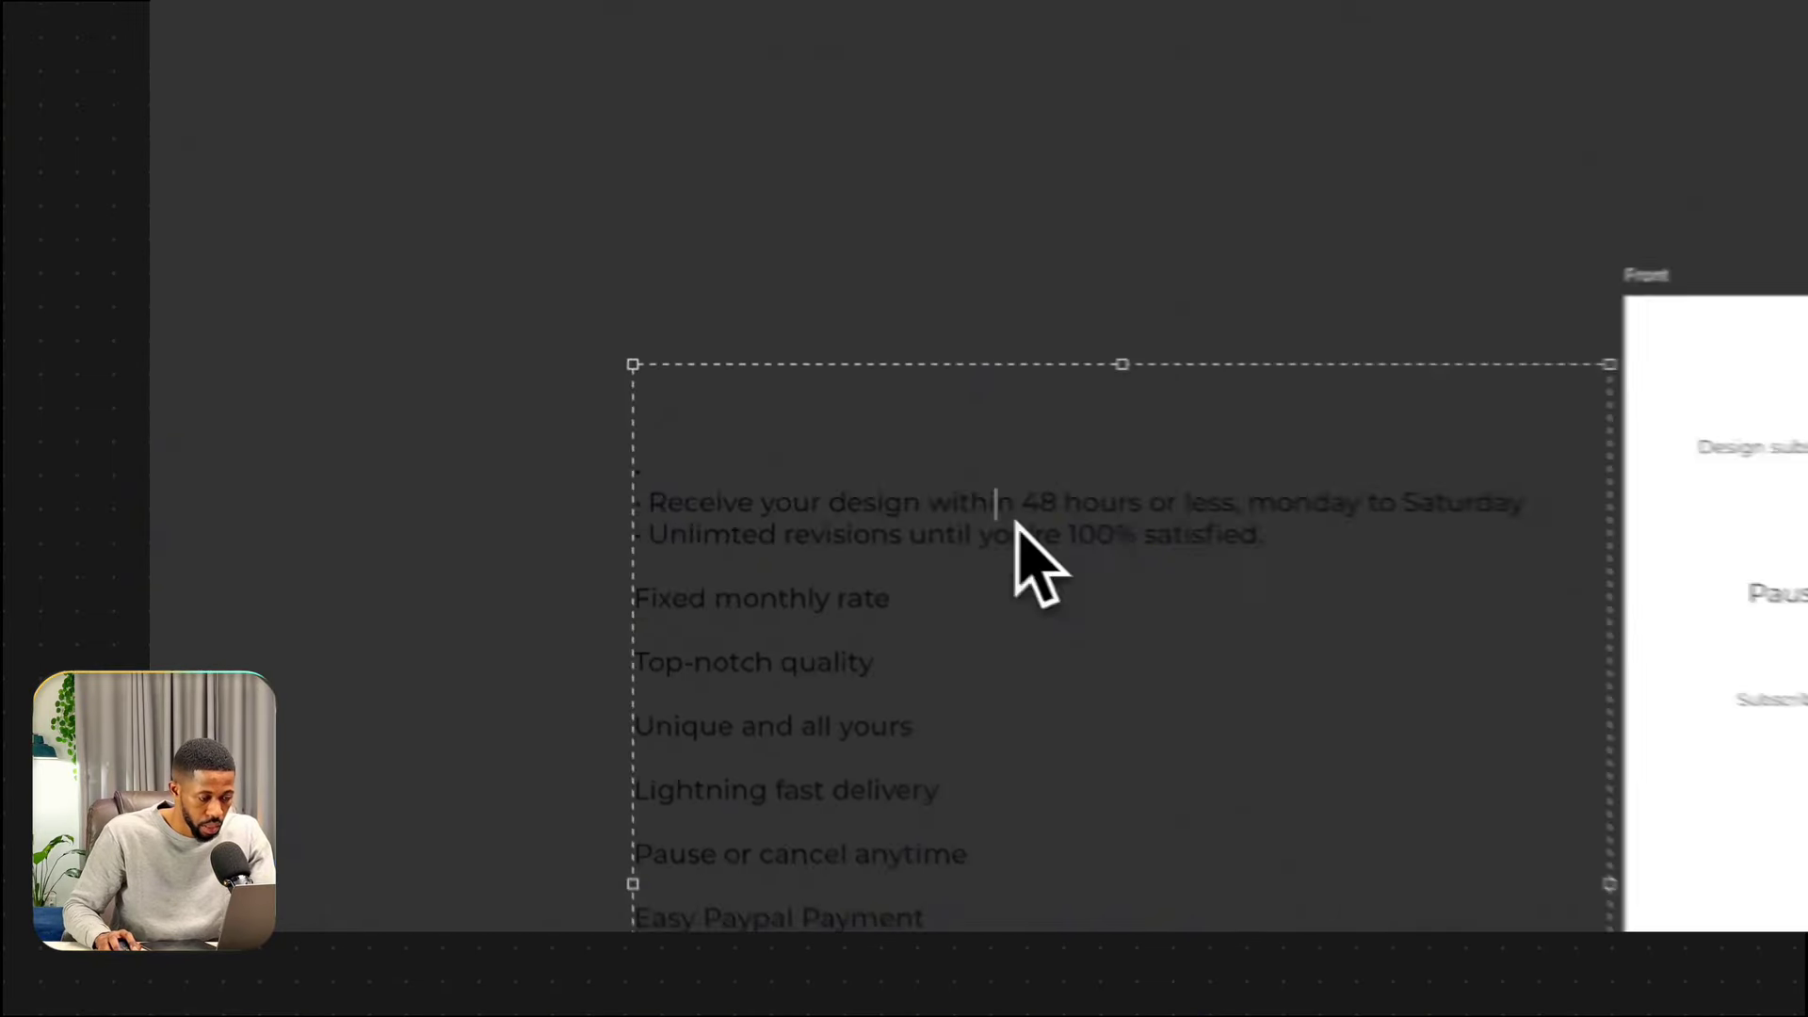
left_click_drag(816, 434, 472, 413)
key("super+x")
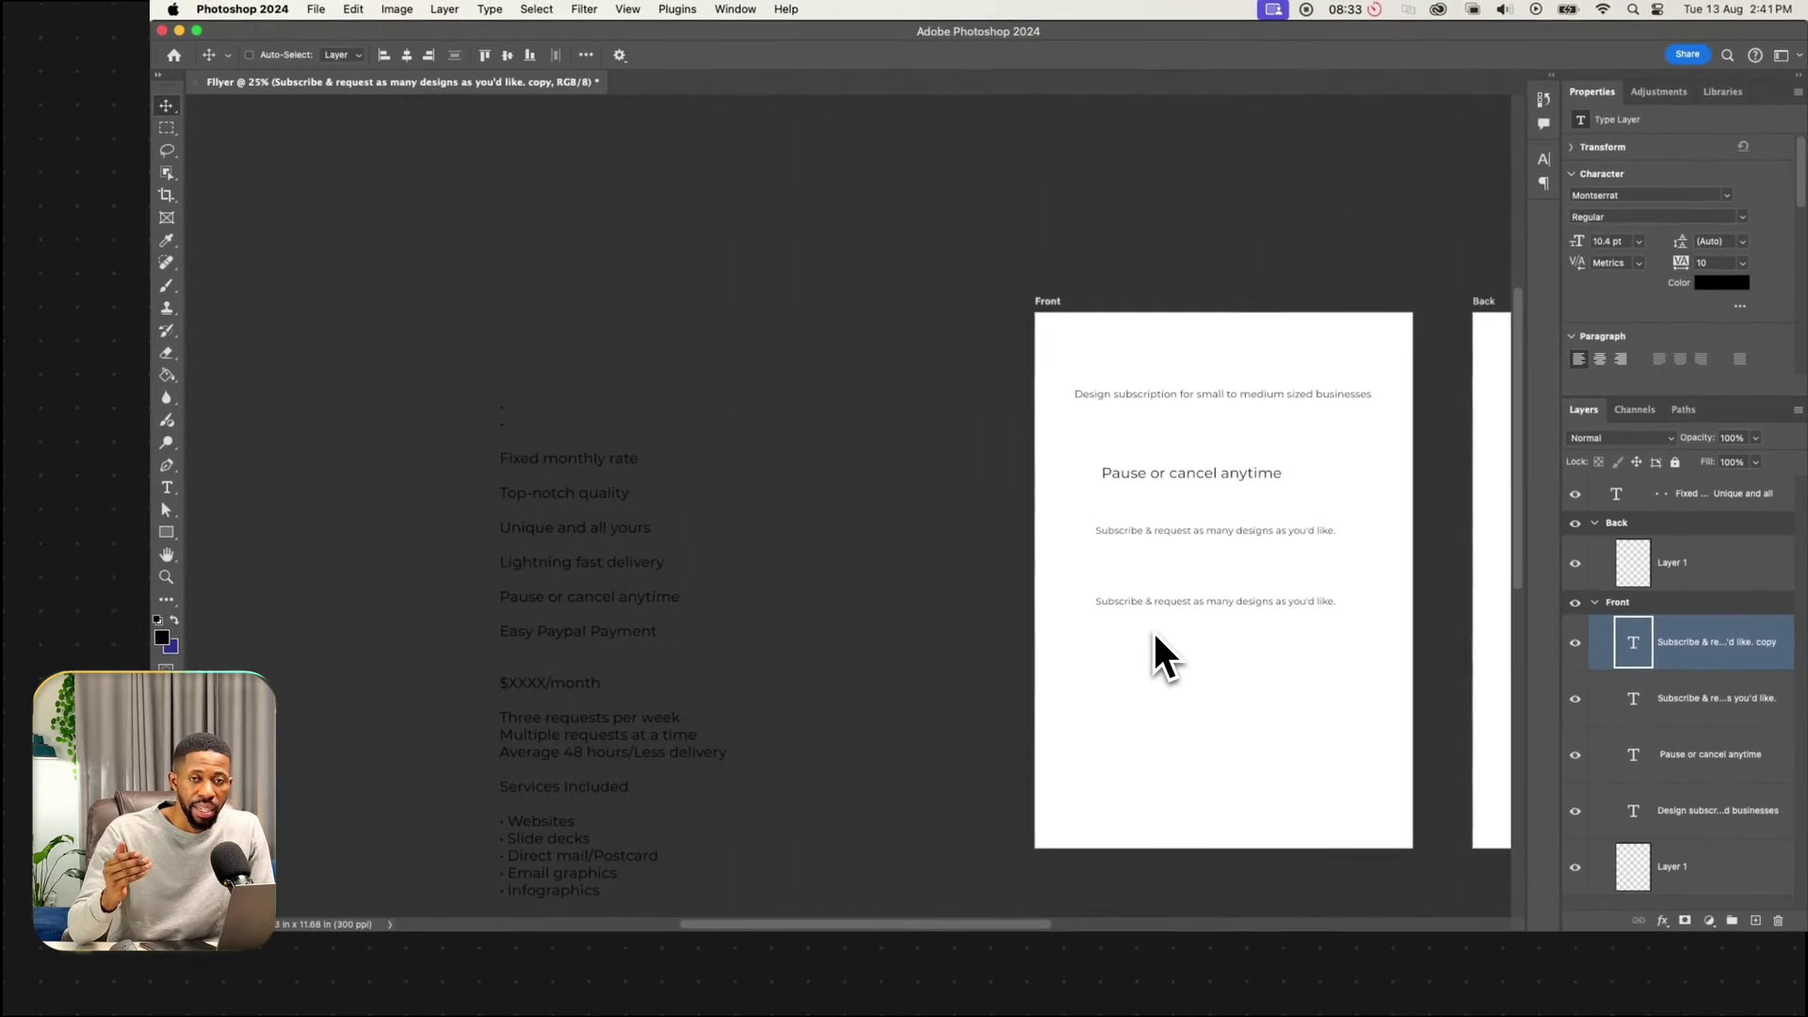
left_click_drag(1154, 633, 1158, 571)
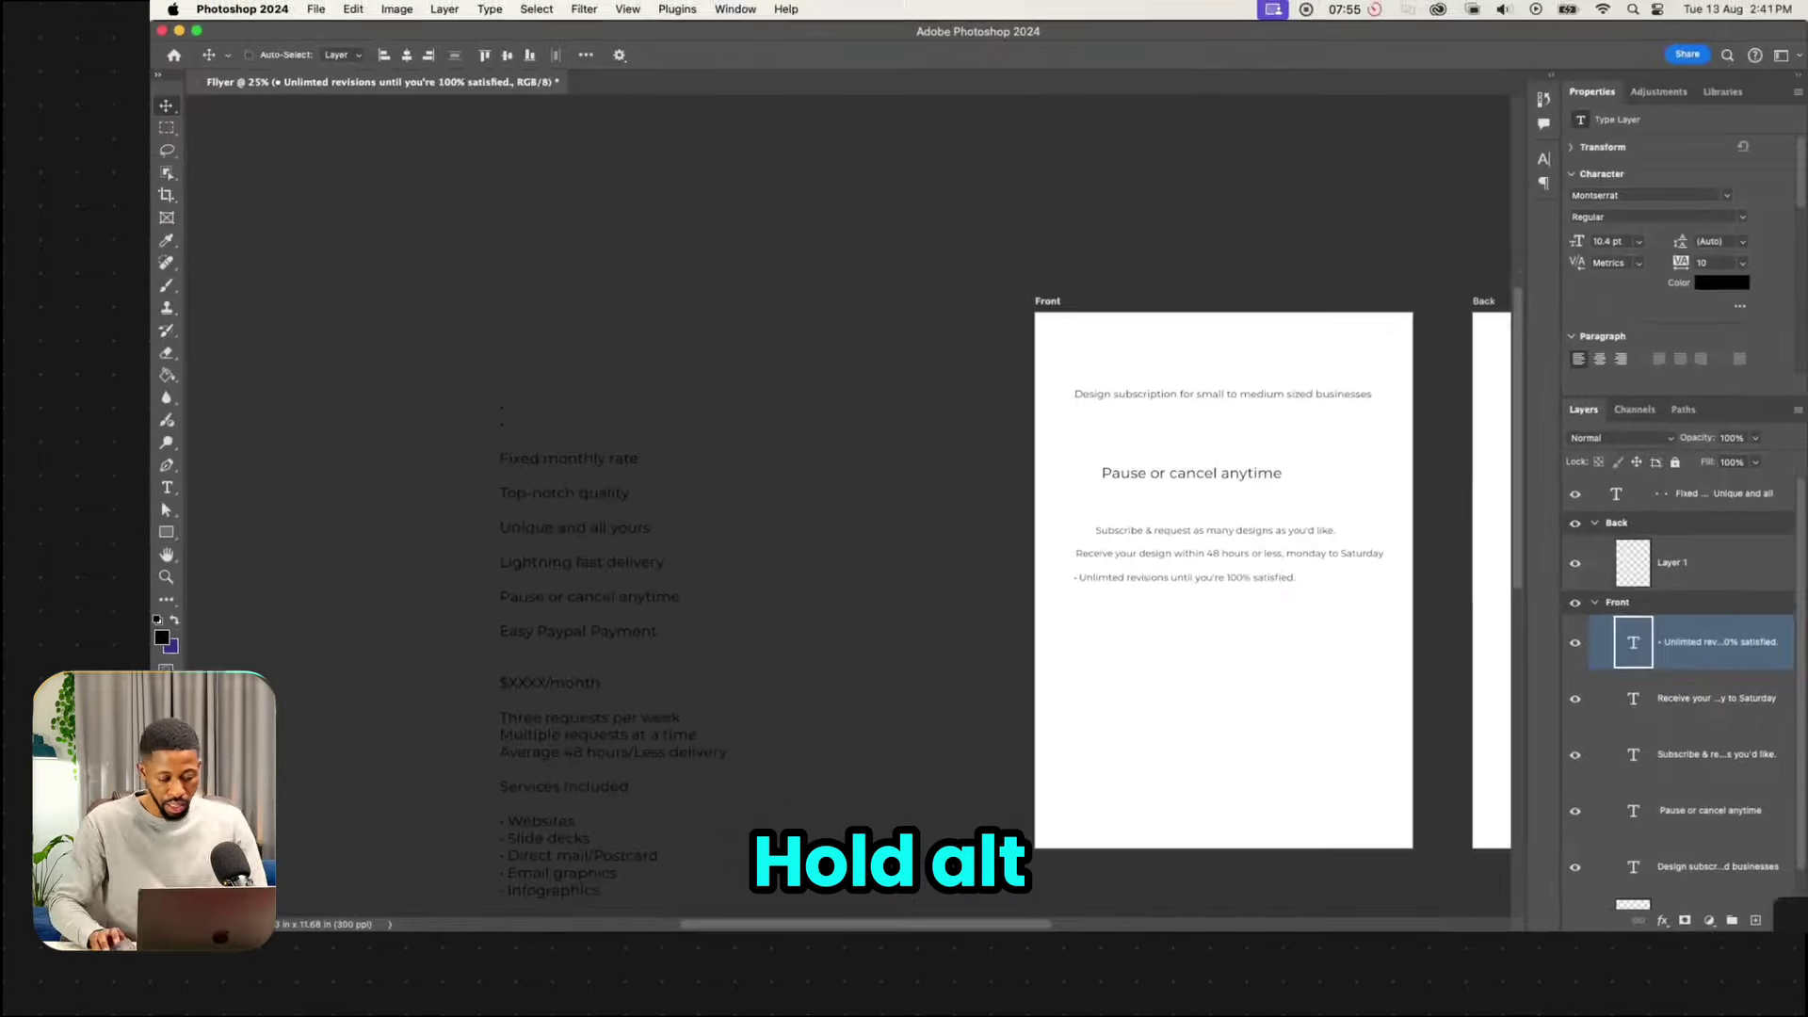
Duplicate the "Unlimted revisions" line on Front and reuse the copies for the short benefit lines such as "Fixed monthly rate".
triple_click(39, 447)
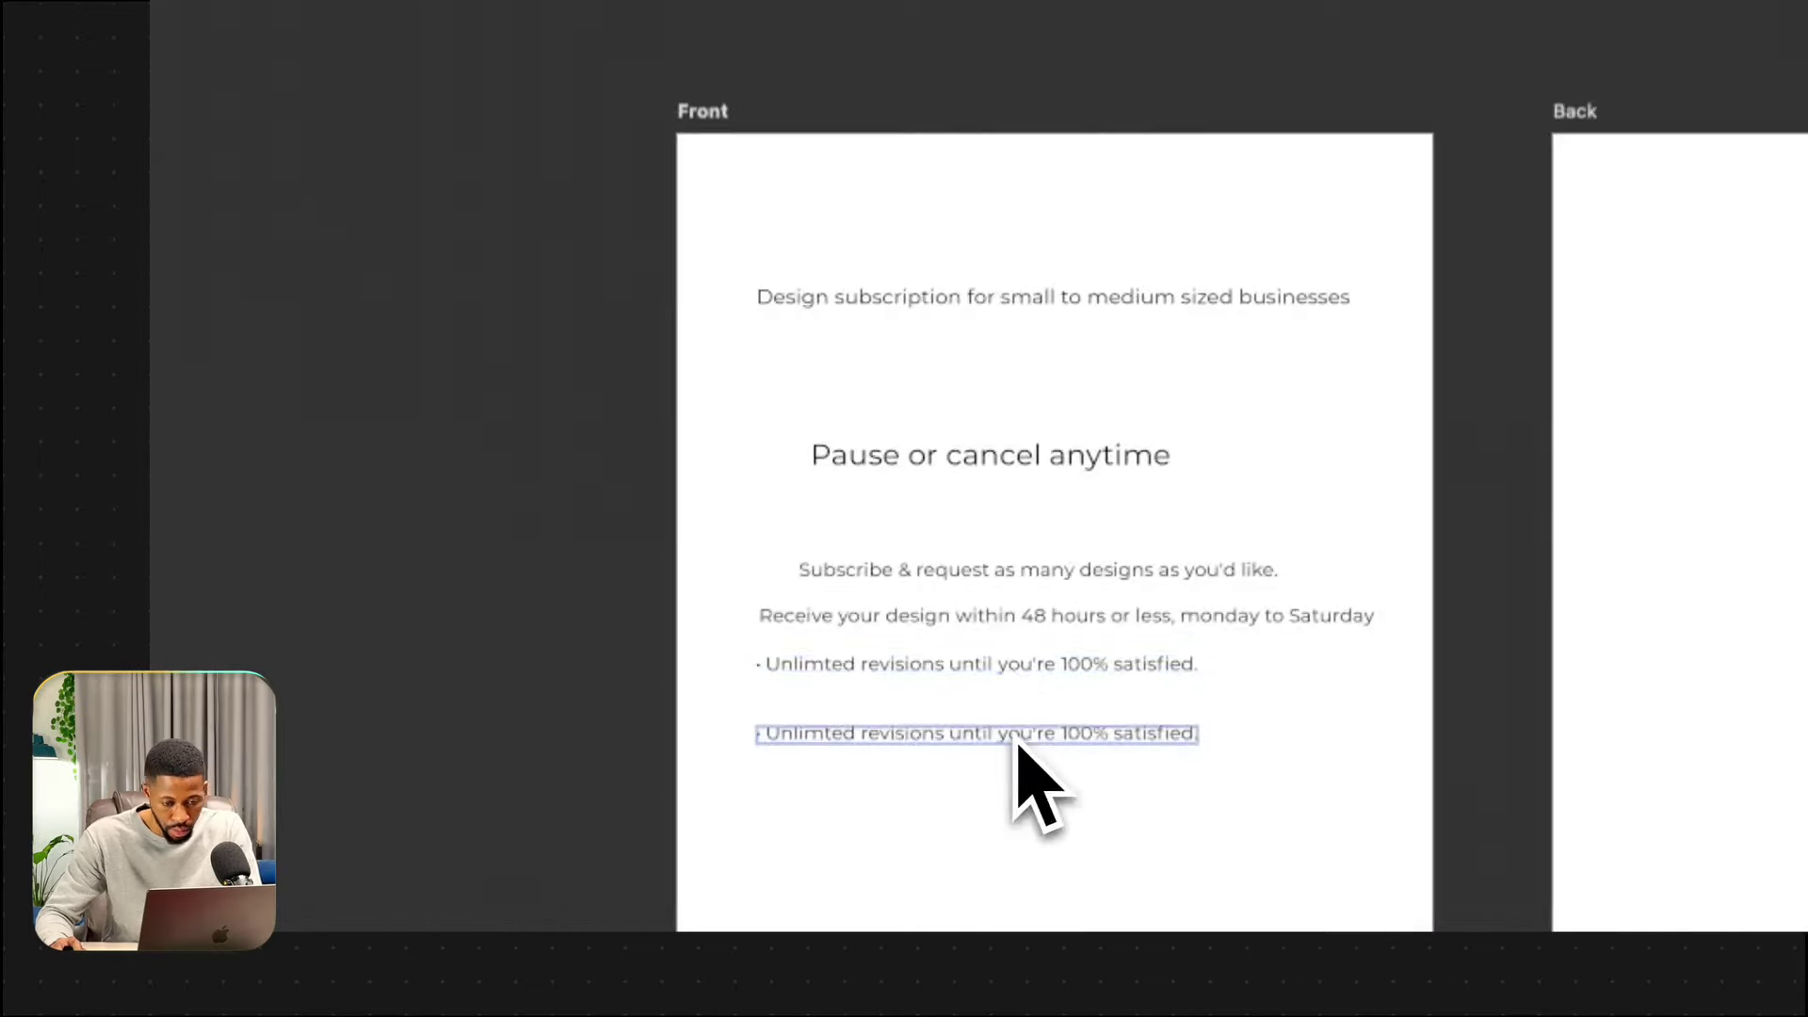
key("super+v")
left_click_drag(807, 553, 1142, 674)
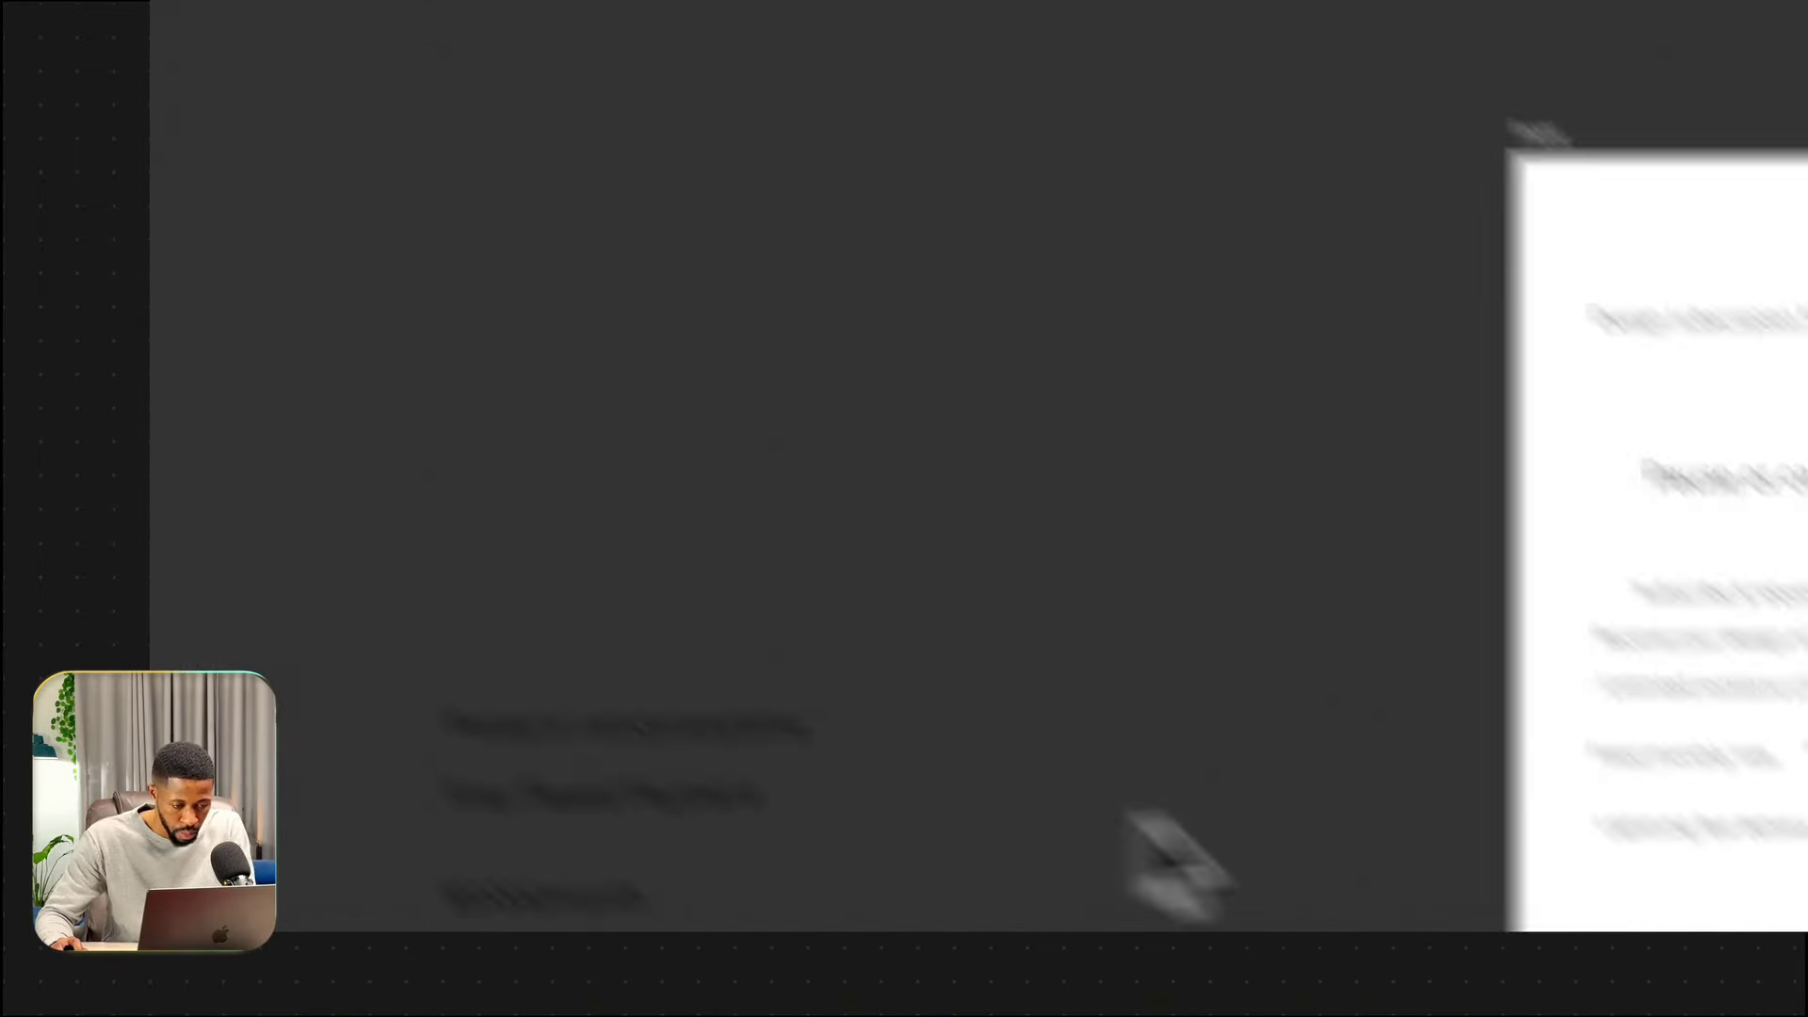
Place the remaining request and $XXXX/month lines on Front and the Services Included list on Back, and save the flyer.
left_click_drag(1004, 748, 1018, 797)
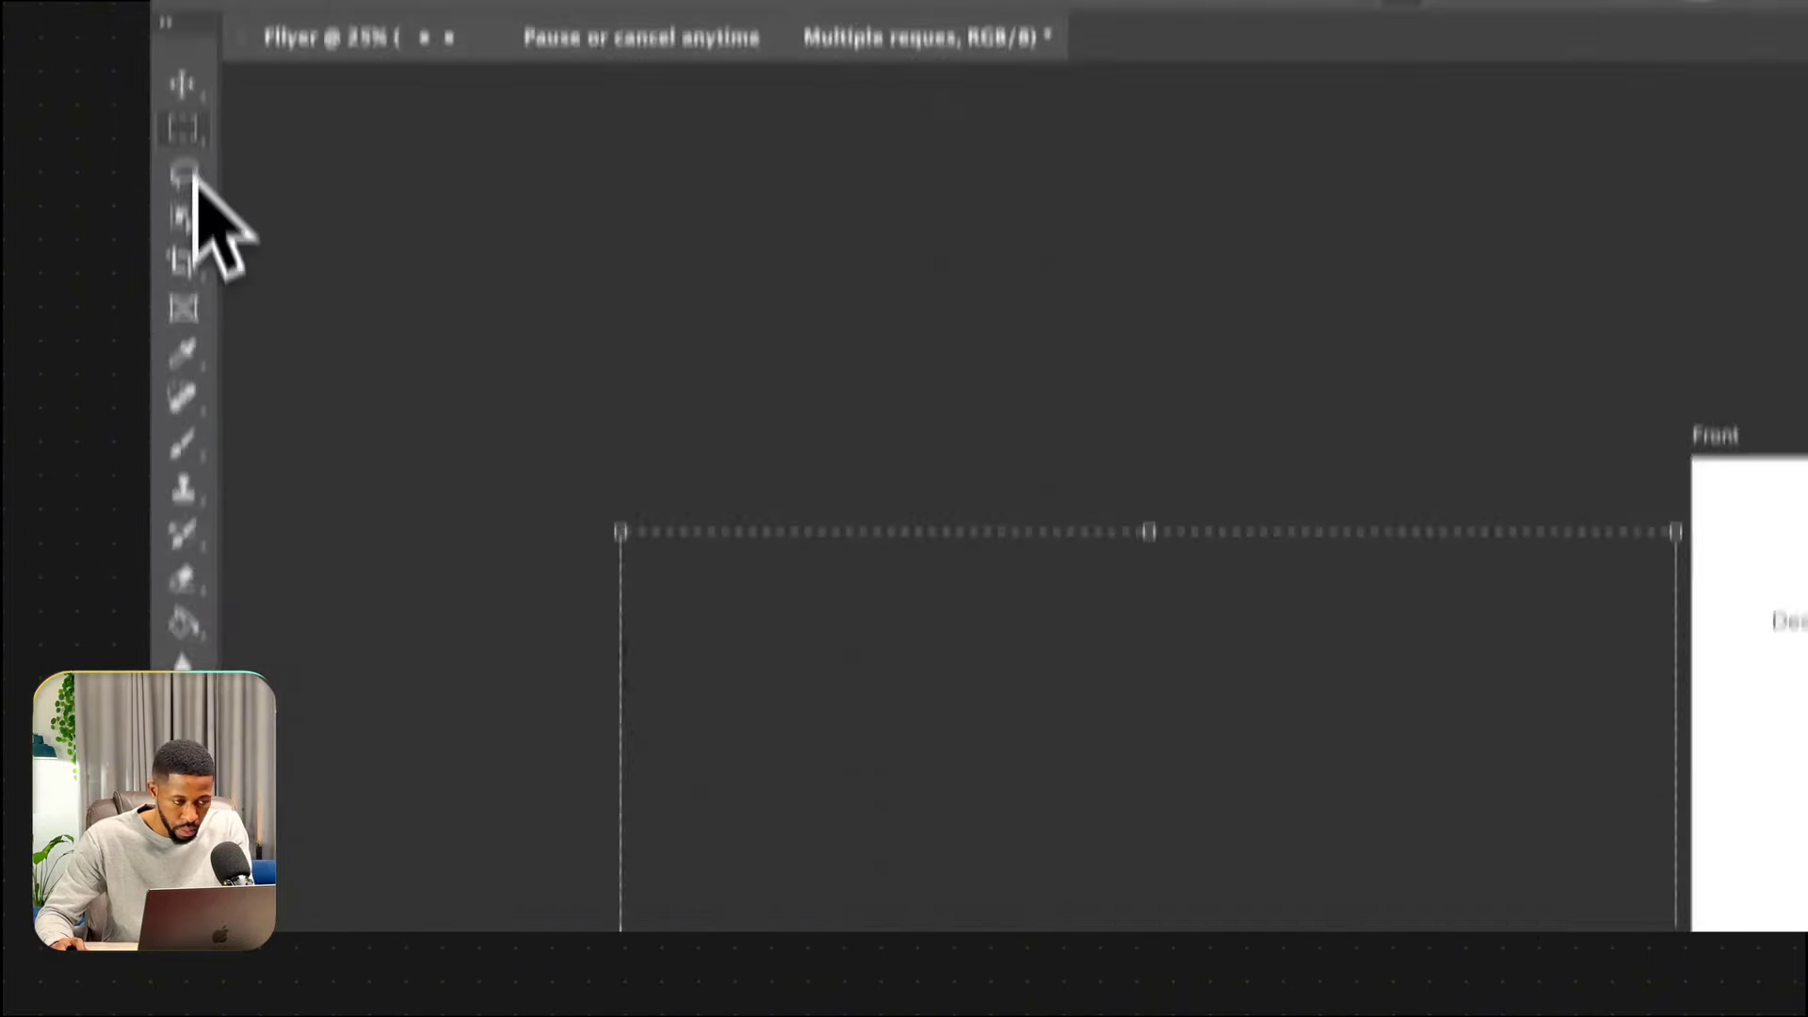
left_click_drag(980, 452, 1021, 920)
left_click_drag(717, 833, 489, 177)
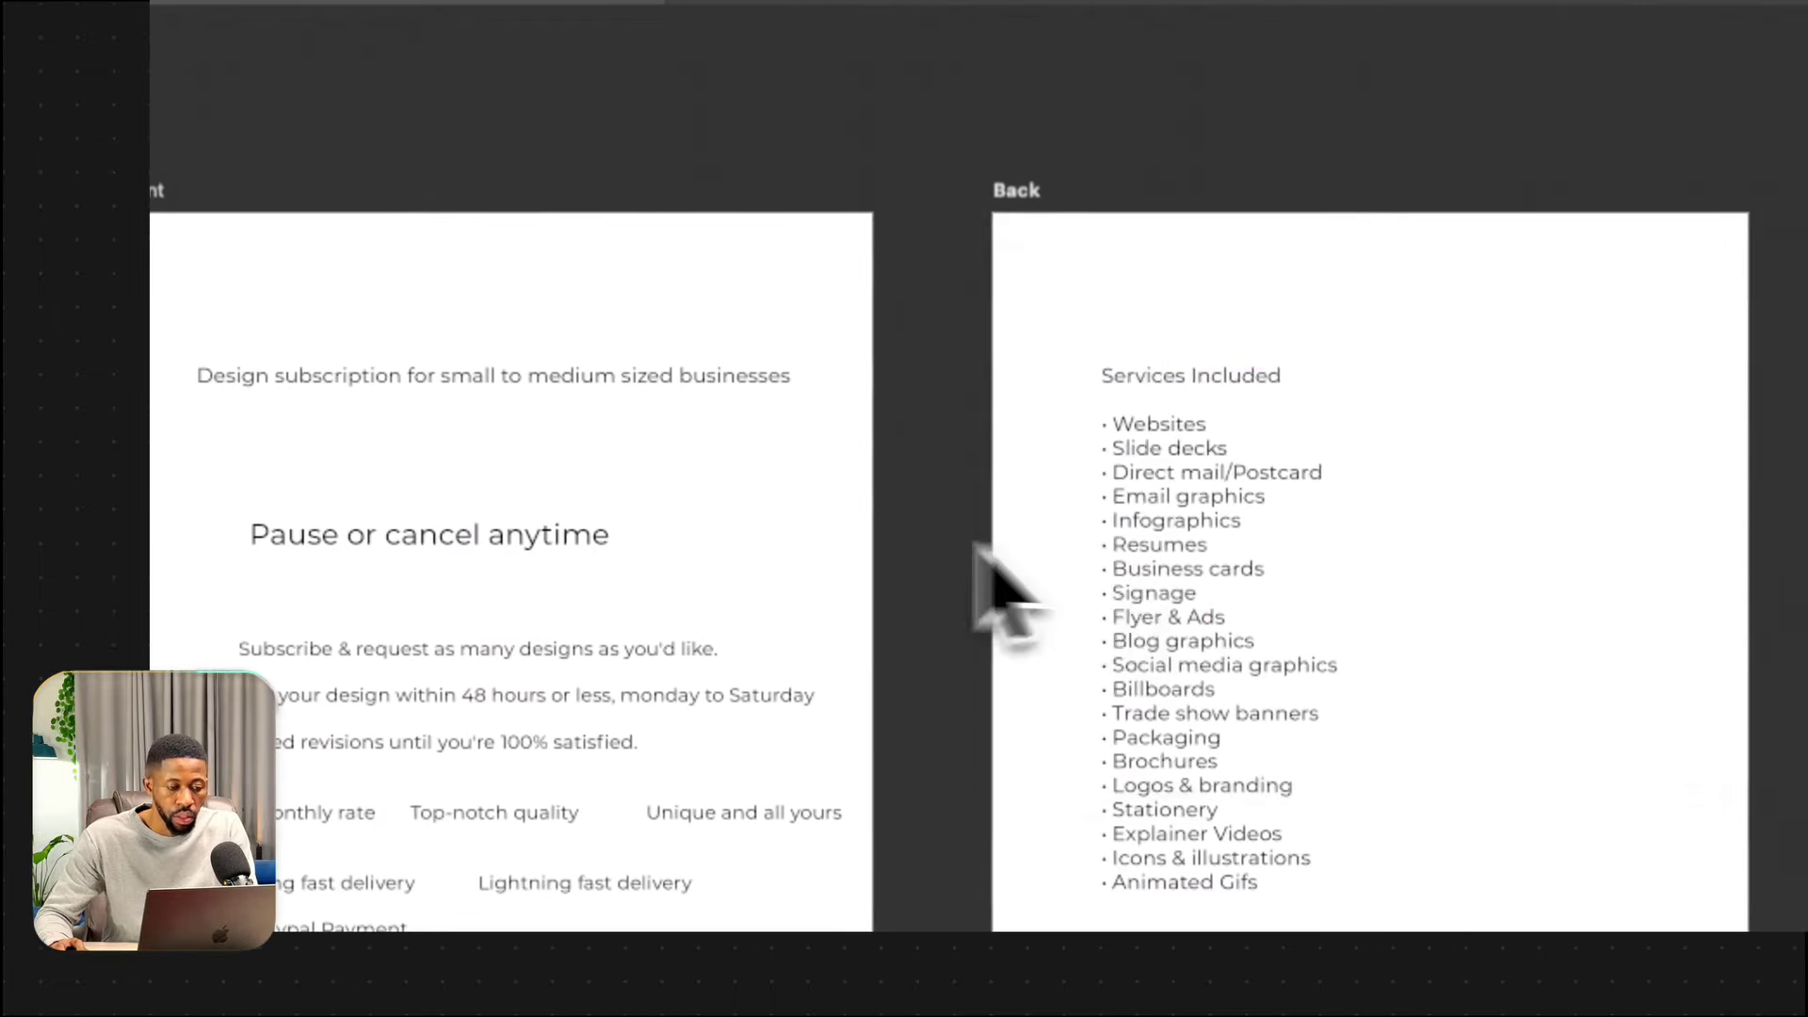
key("super+s")
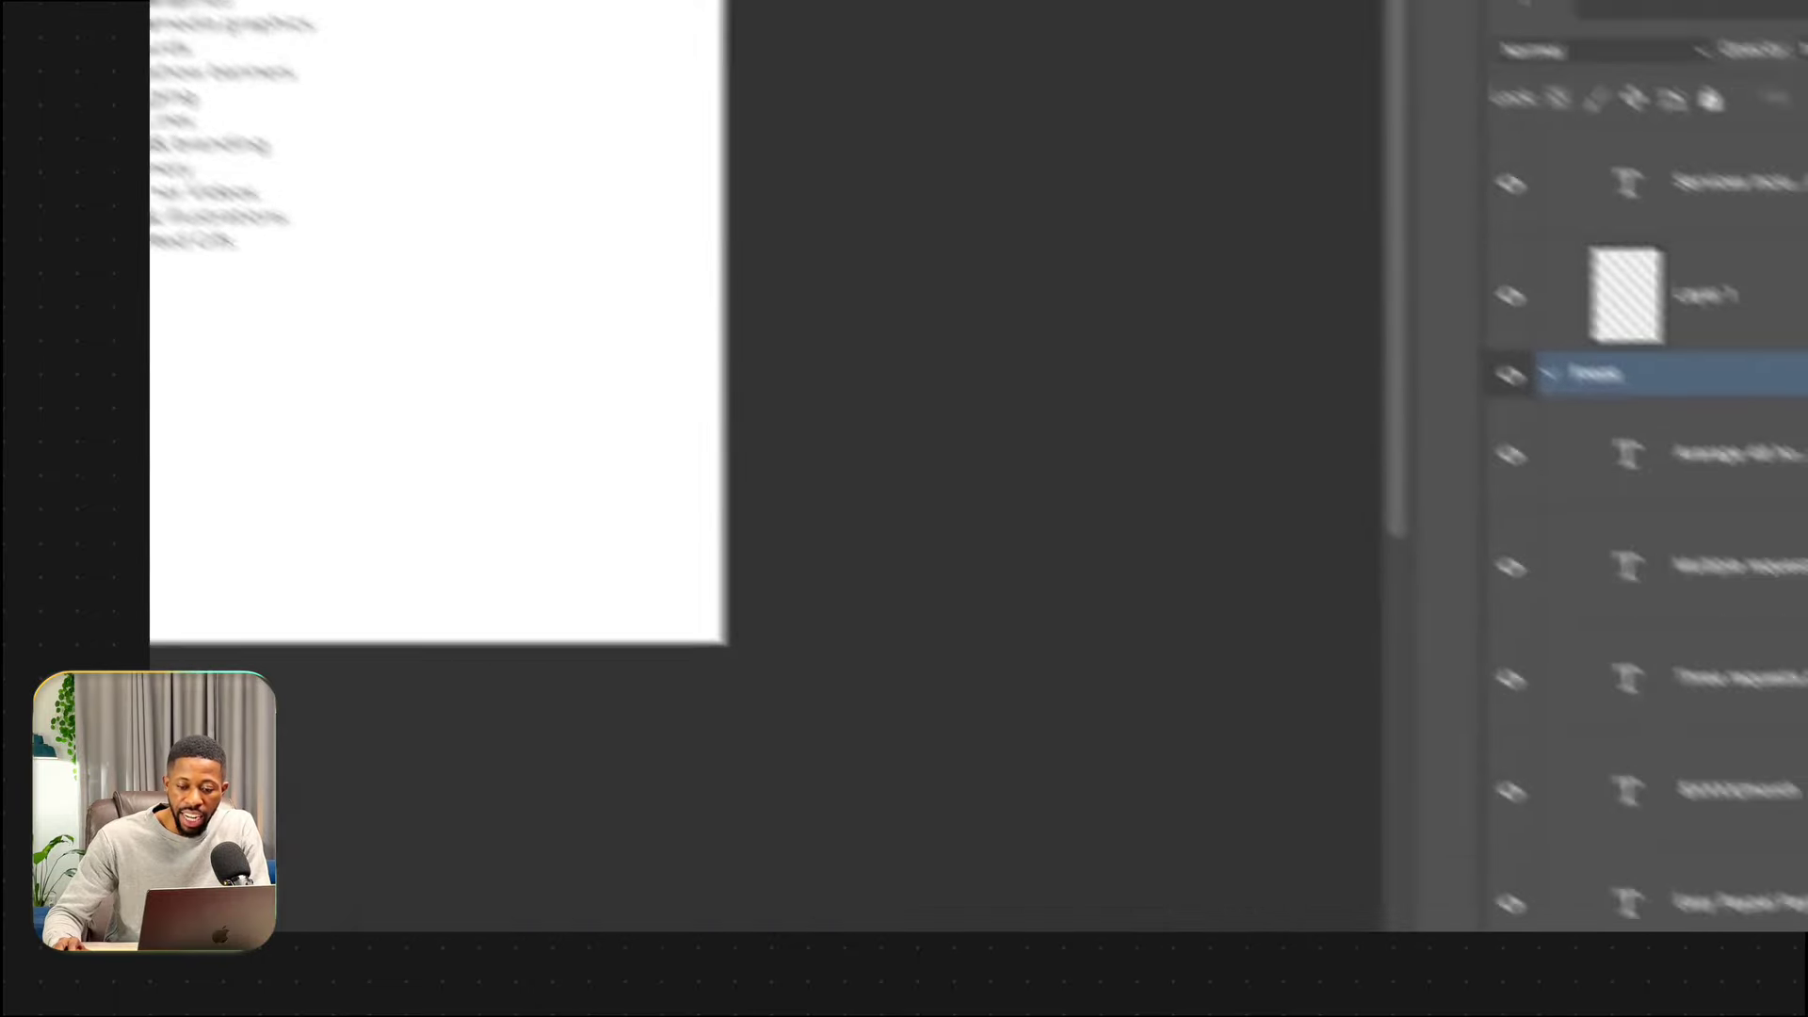
scroll(1527, 533, "down", 5)
scroll(1545, 514, "down", 4)
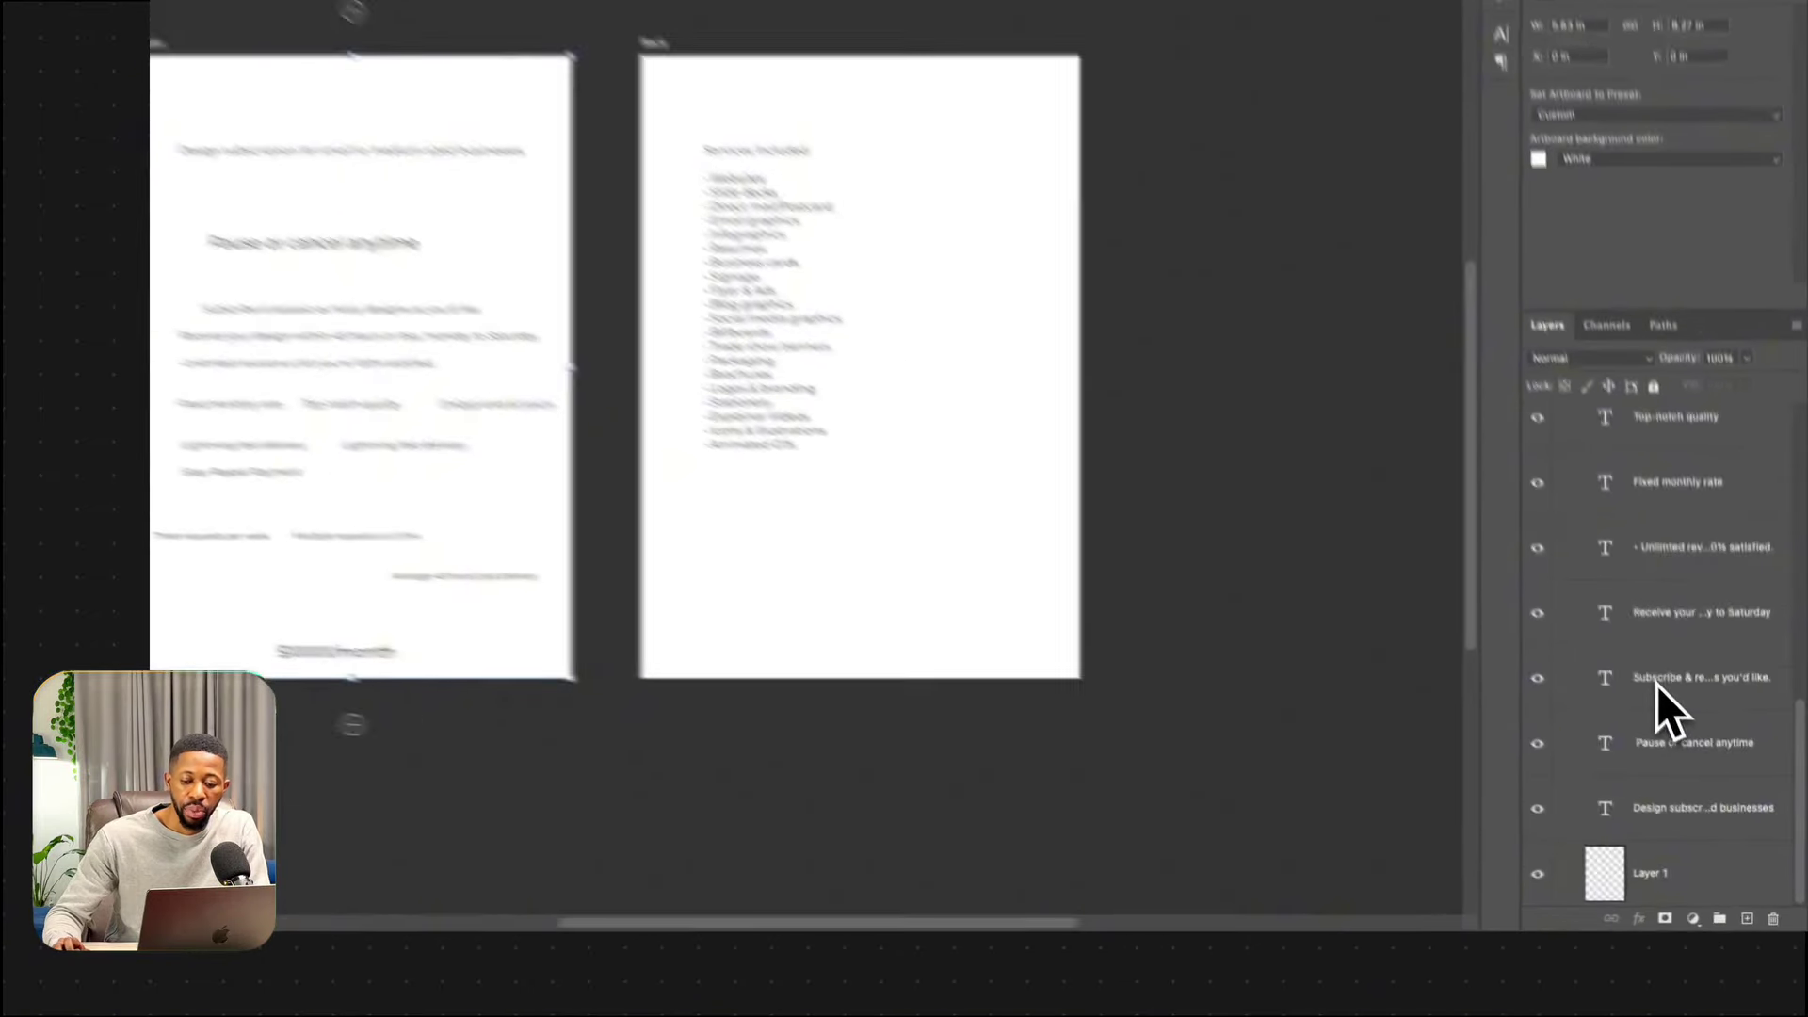
scroll(1550, 503, "up", 7)
scroll(1678, 730, "up", 2)
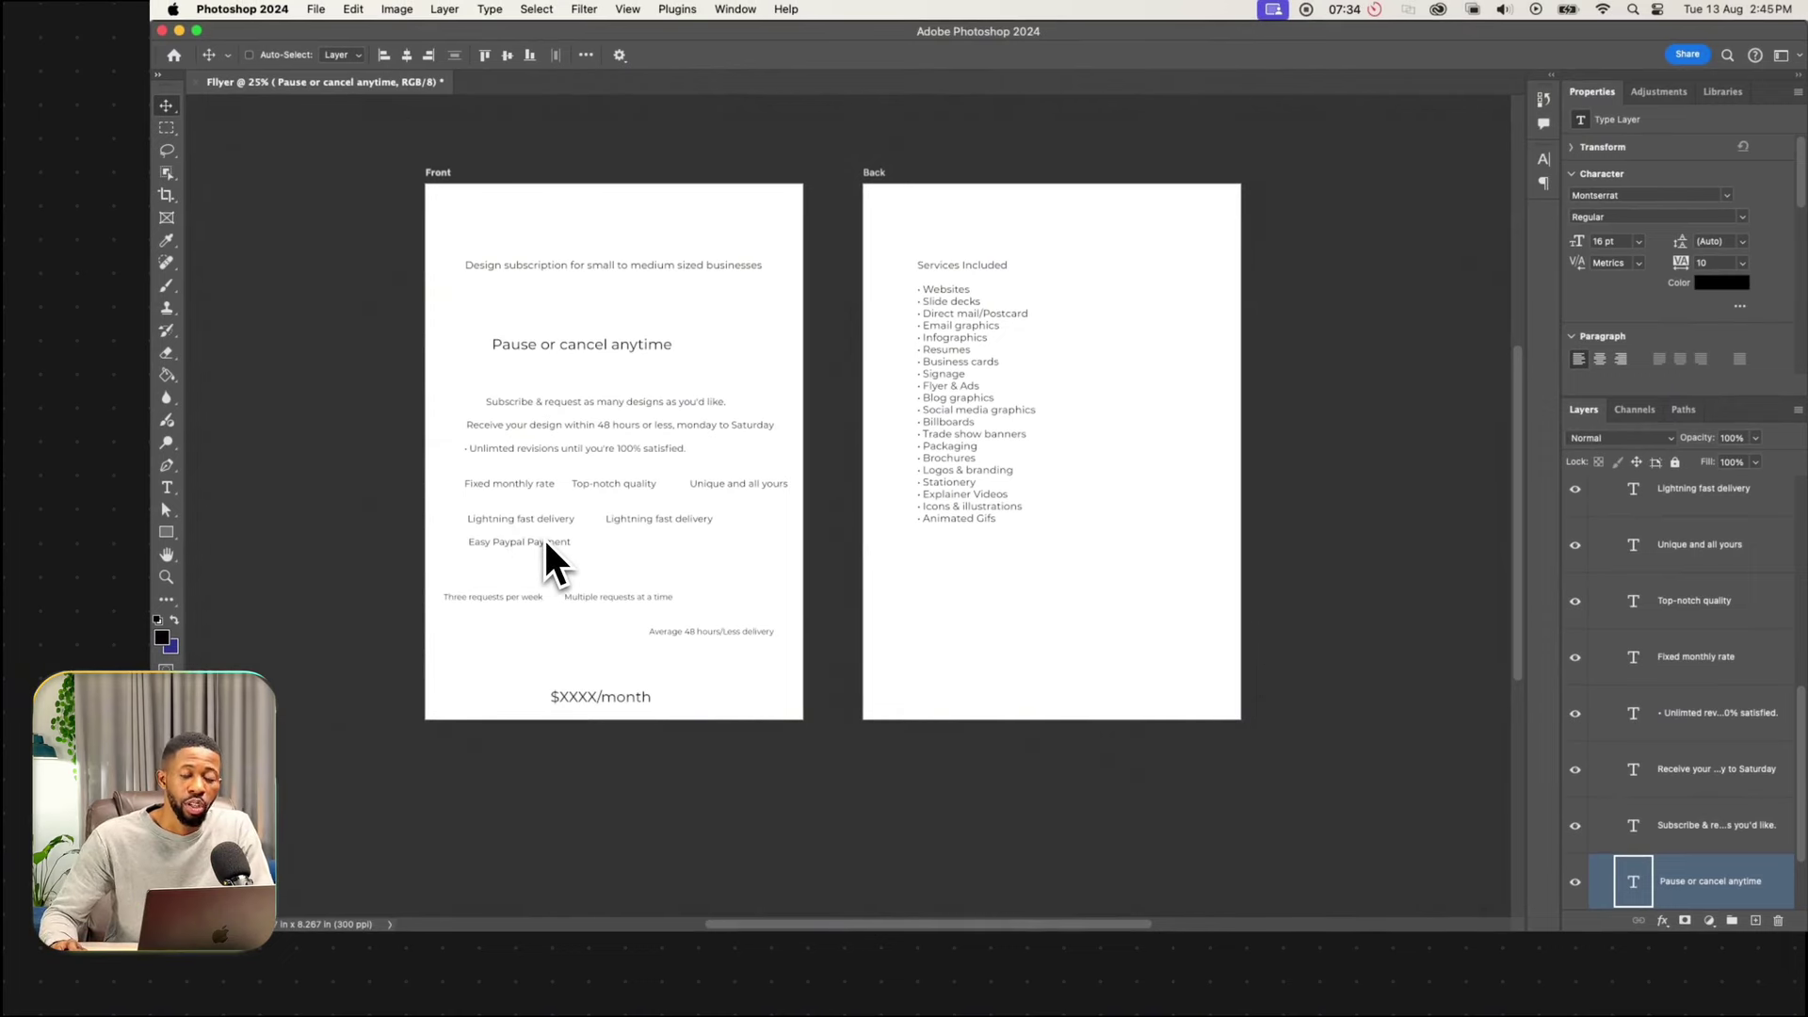
left_click(307, 888)
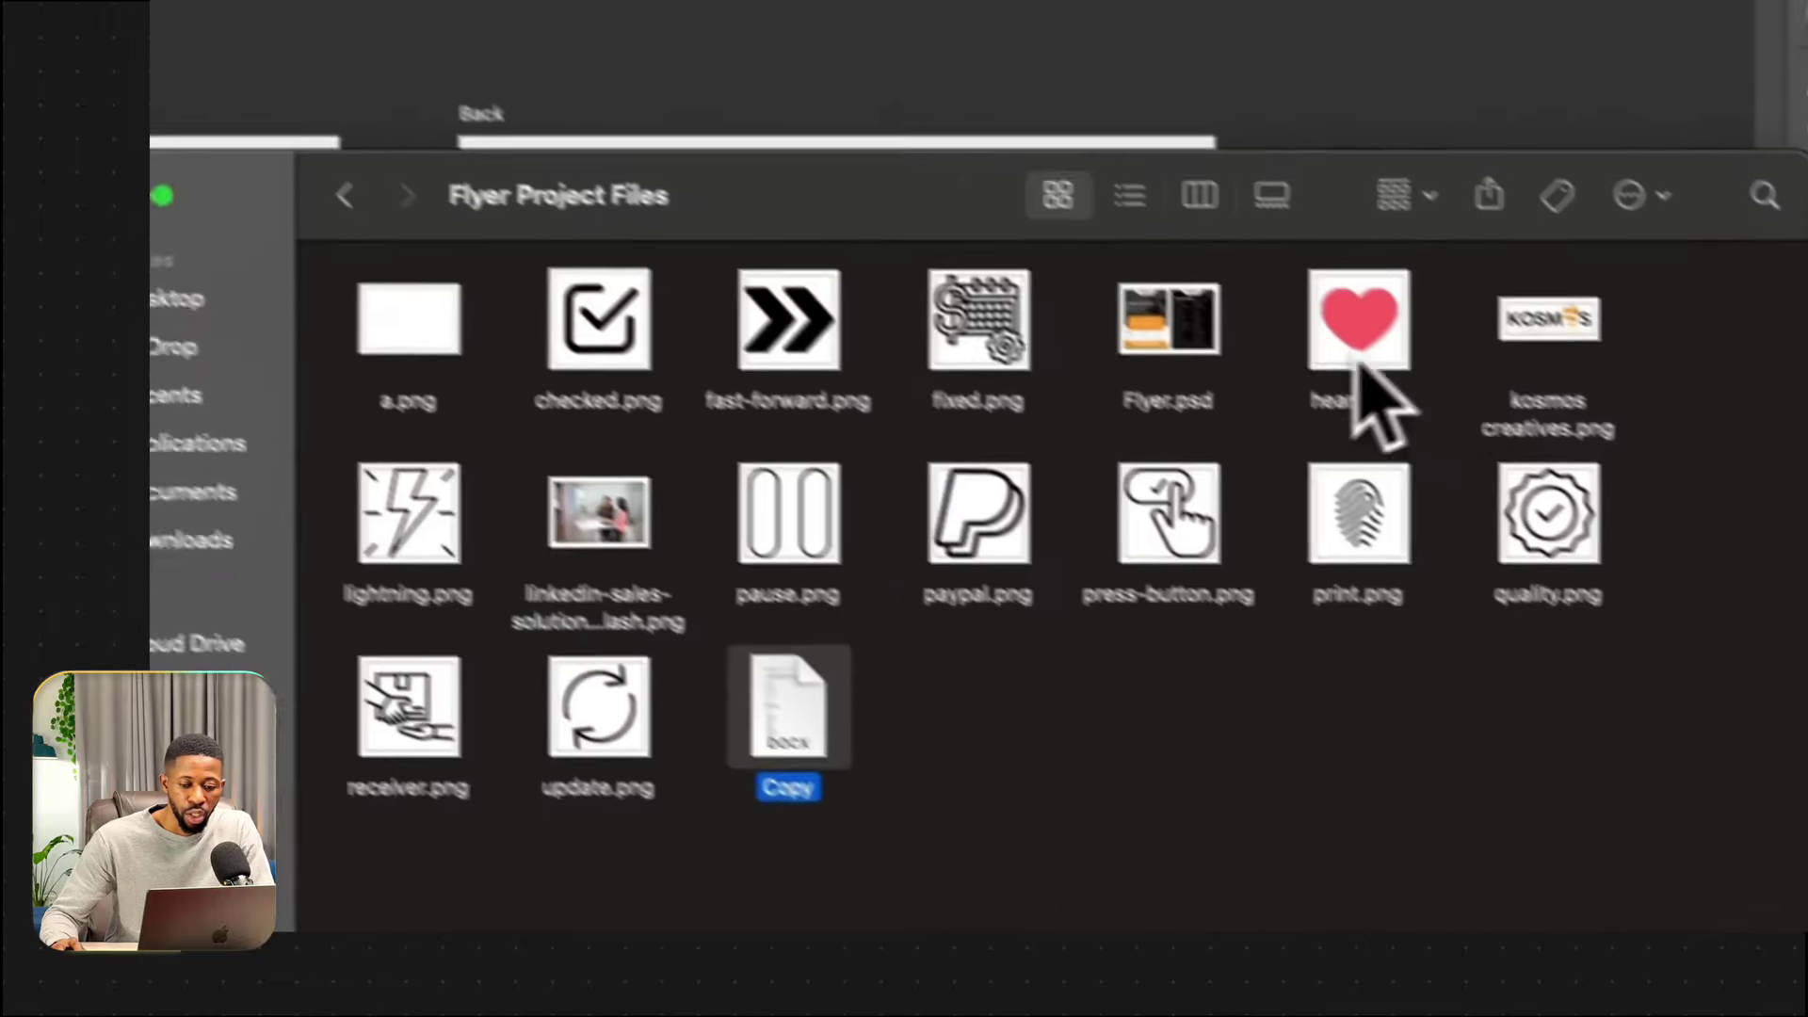
left_click(1724, 254)
left_click_drag(726, 237, 1363, 687)
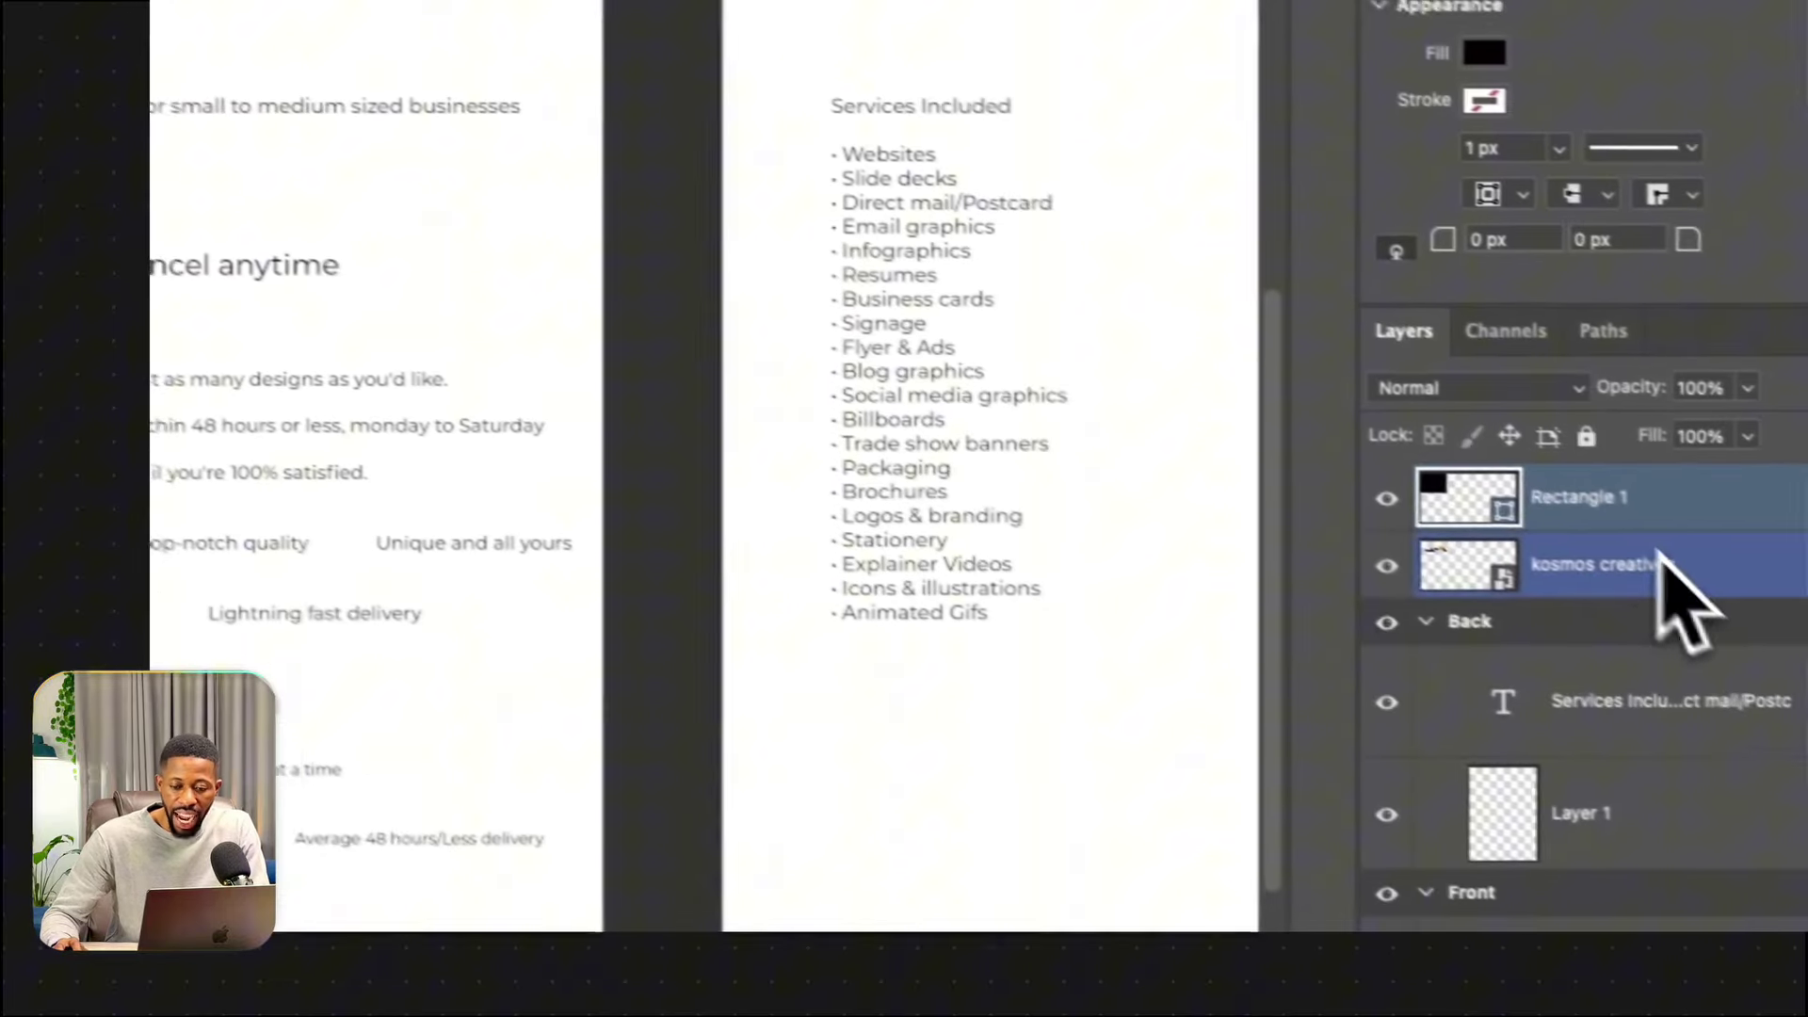
left_click_drag(1598, 490, 1577, 571)
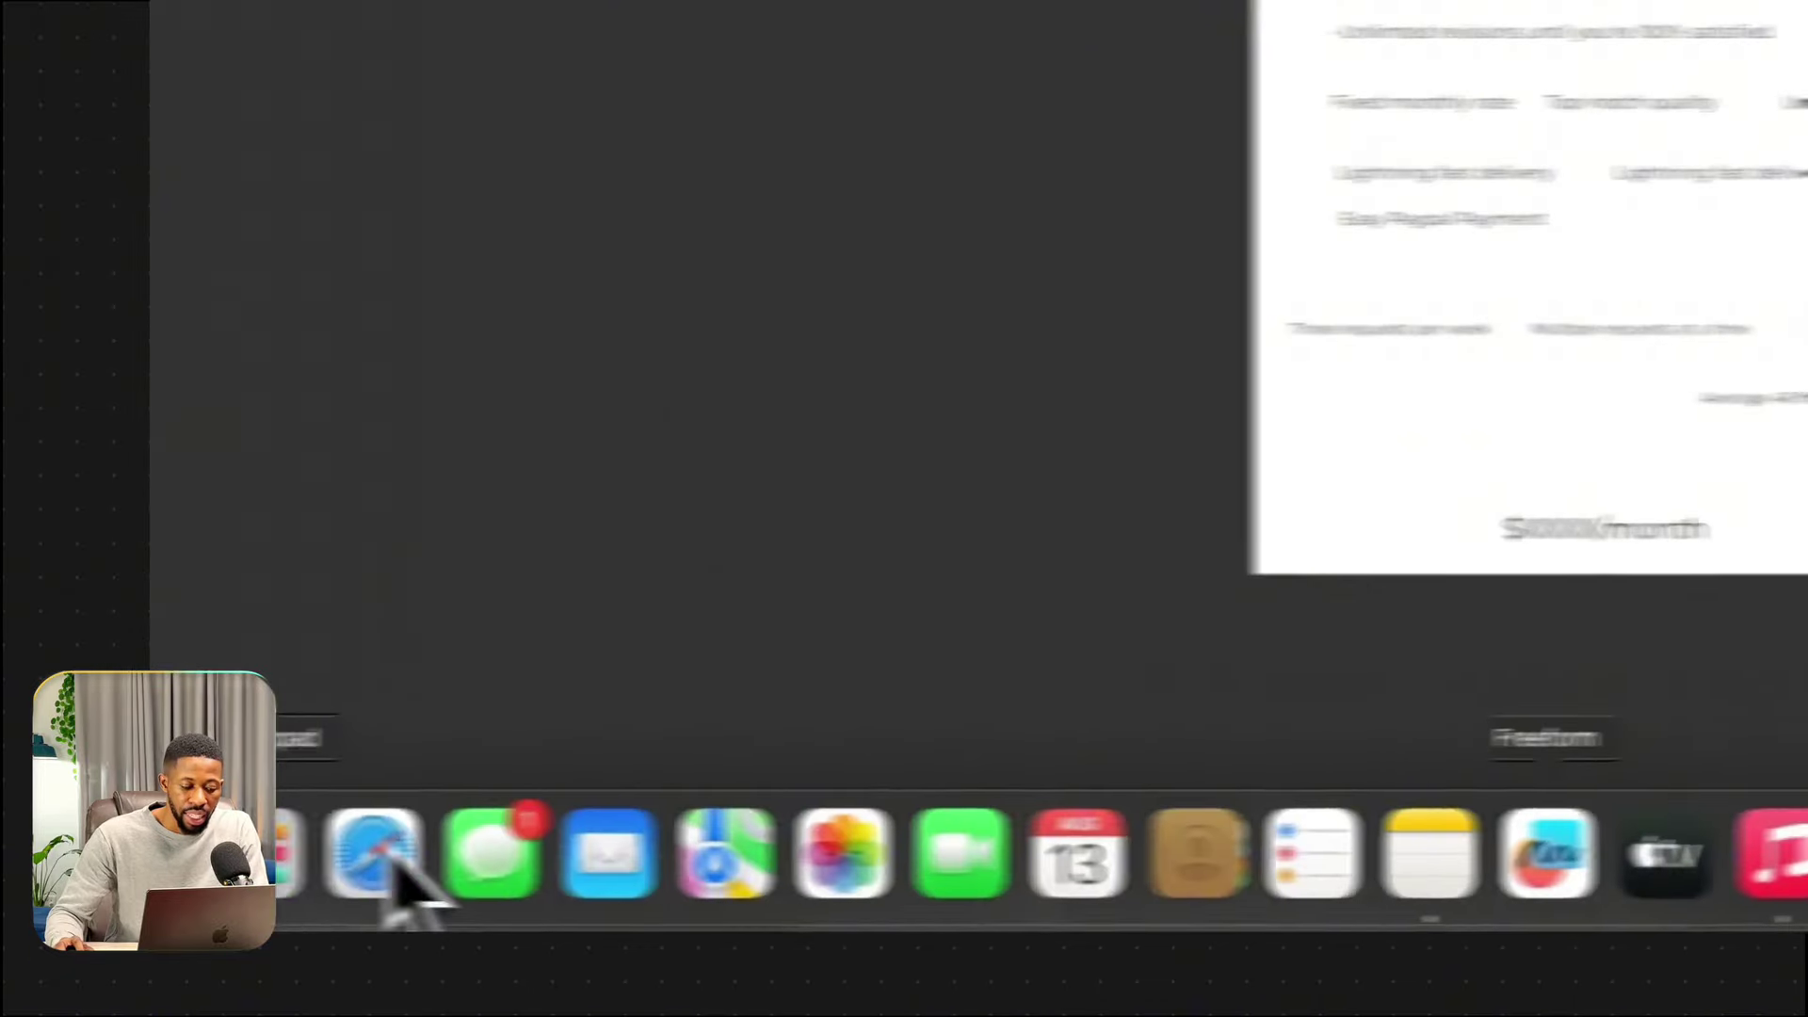
Place kosmos creatives.png from the Flyer Project Files folder and position it above the subscription line on the Front artboard.
left_click(165, 857)
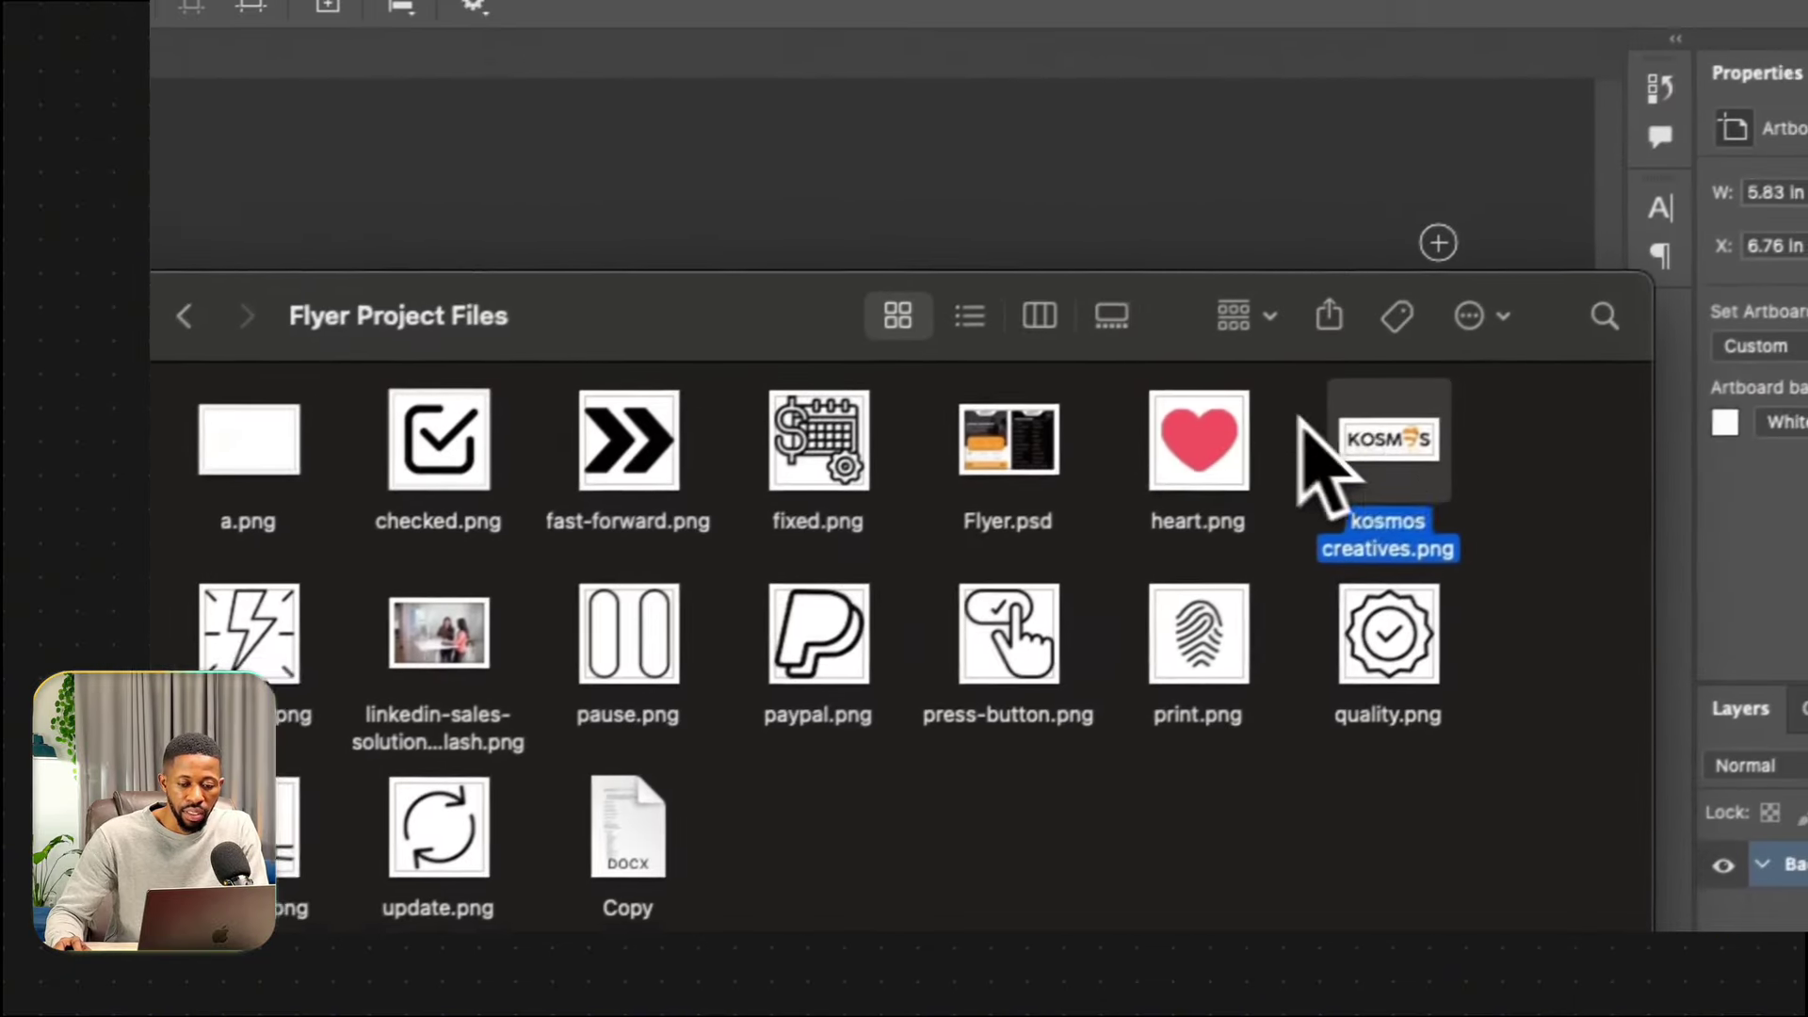
left_click_drag(1388, 456, 694, 500)
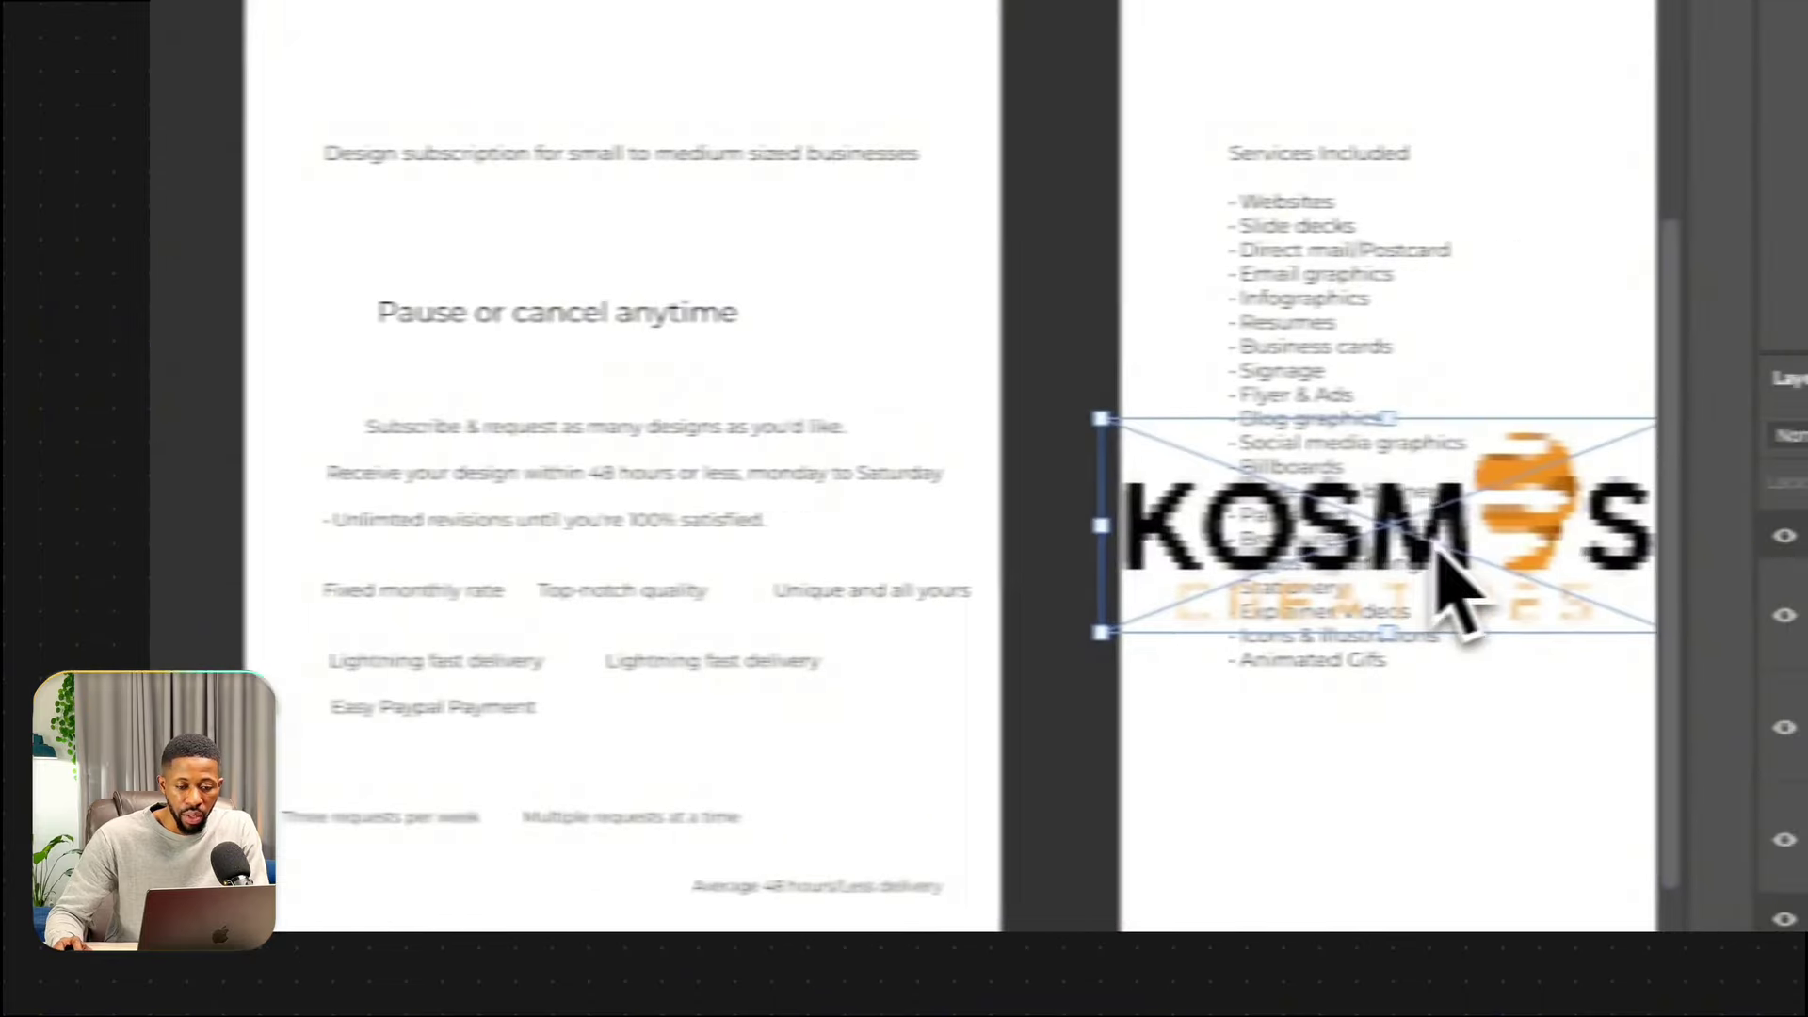
left_click_drag(1432, 537, 597, 541)
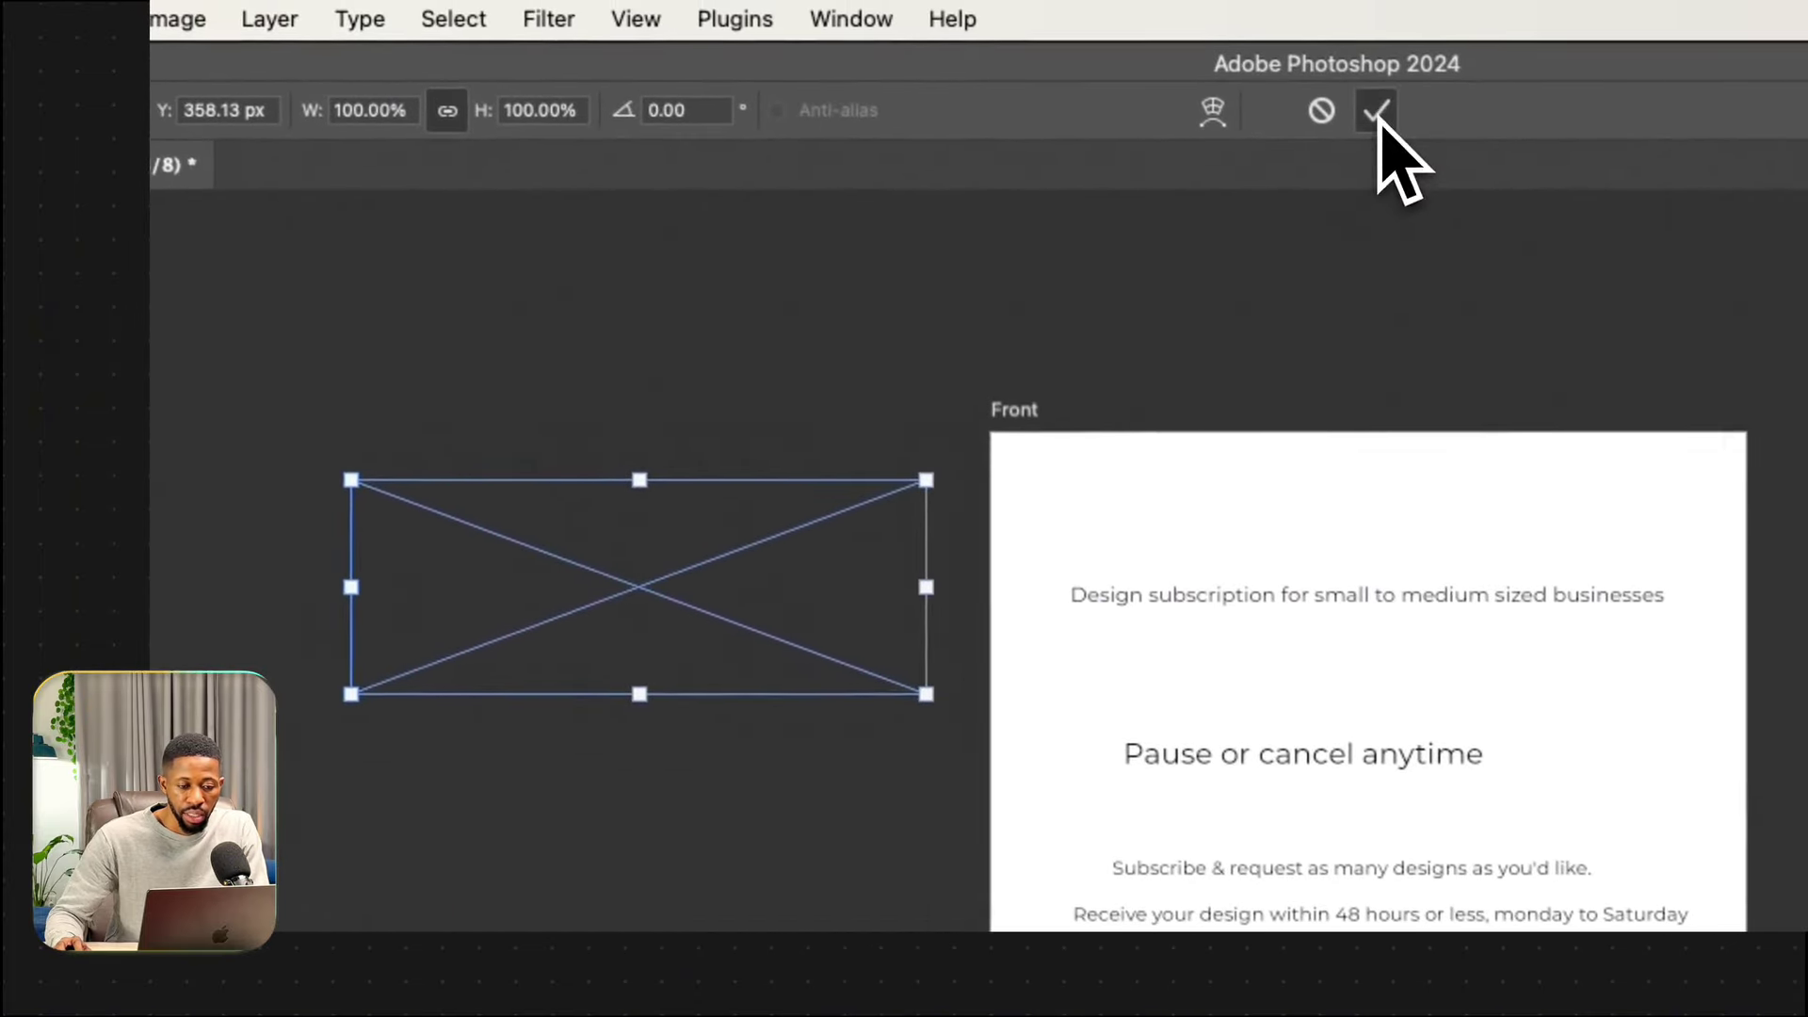
left_click(1377, 111)
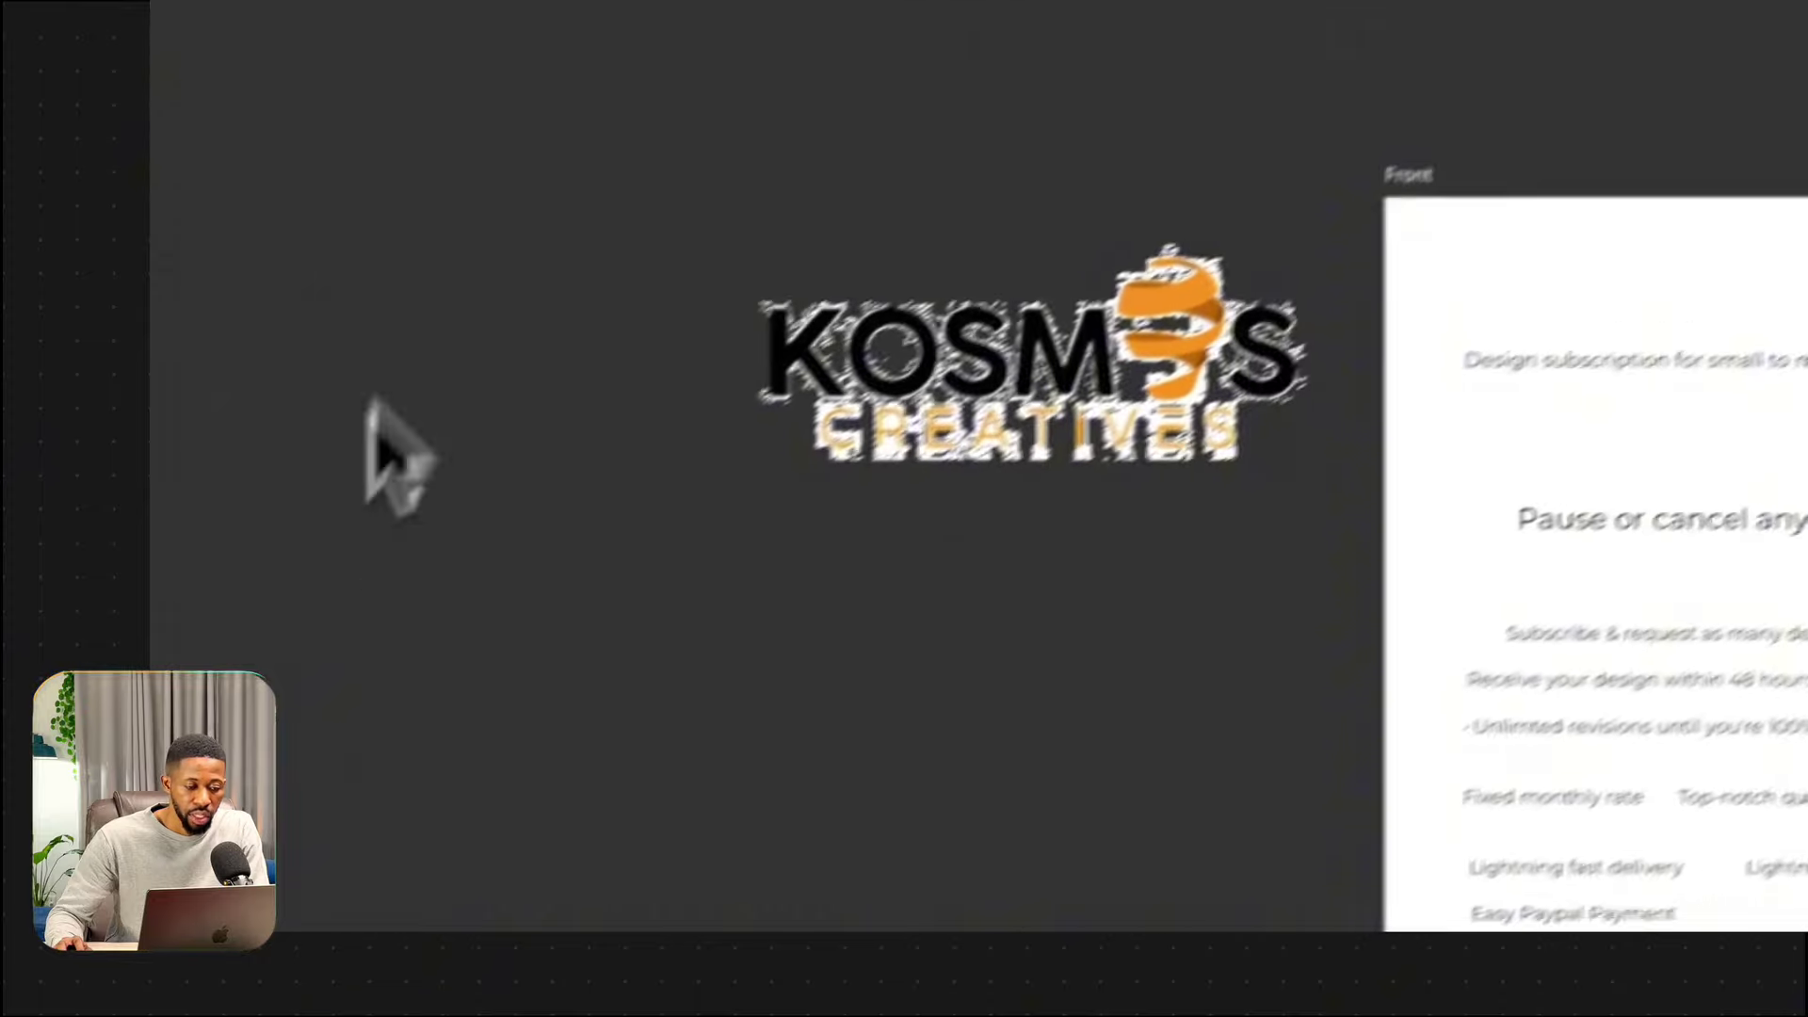
left_click_drag(716, 470, 476, 423)
left_click_drag(575, 489, 1462, 450)
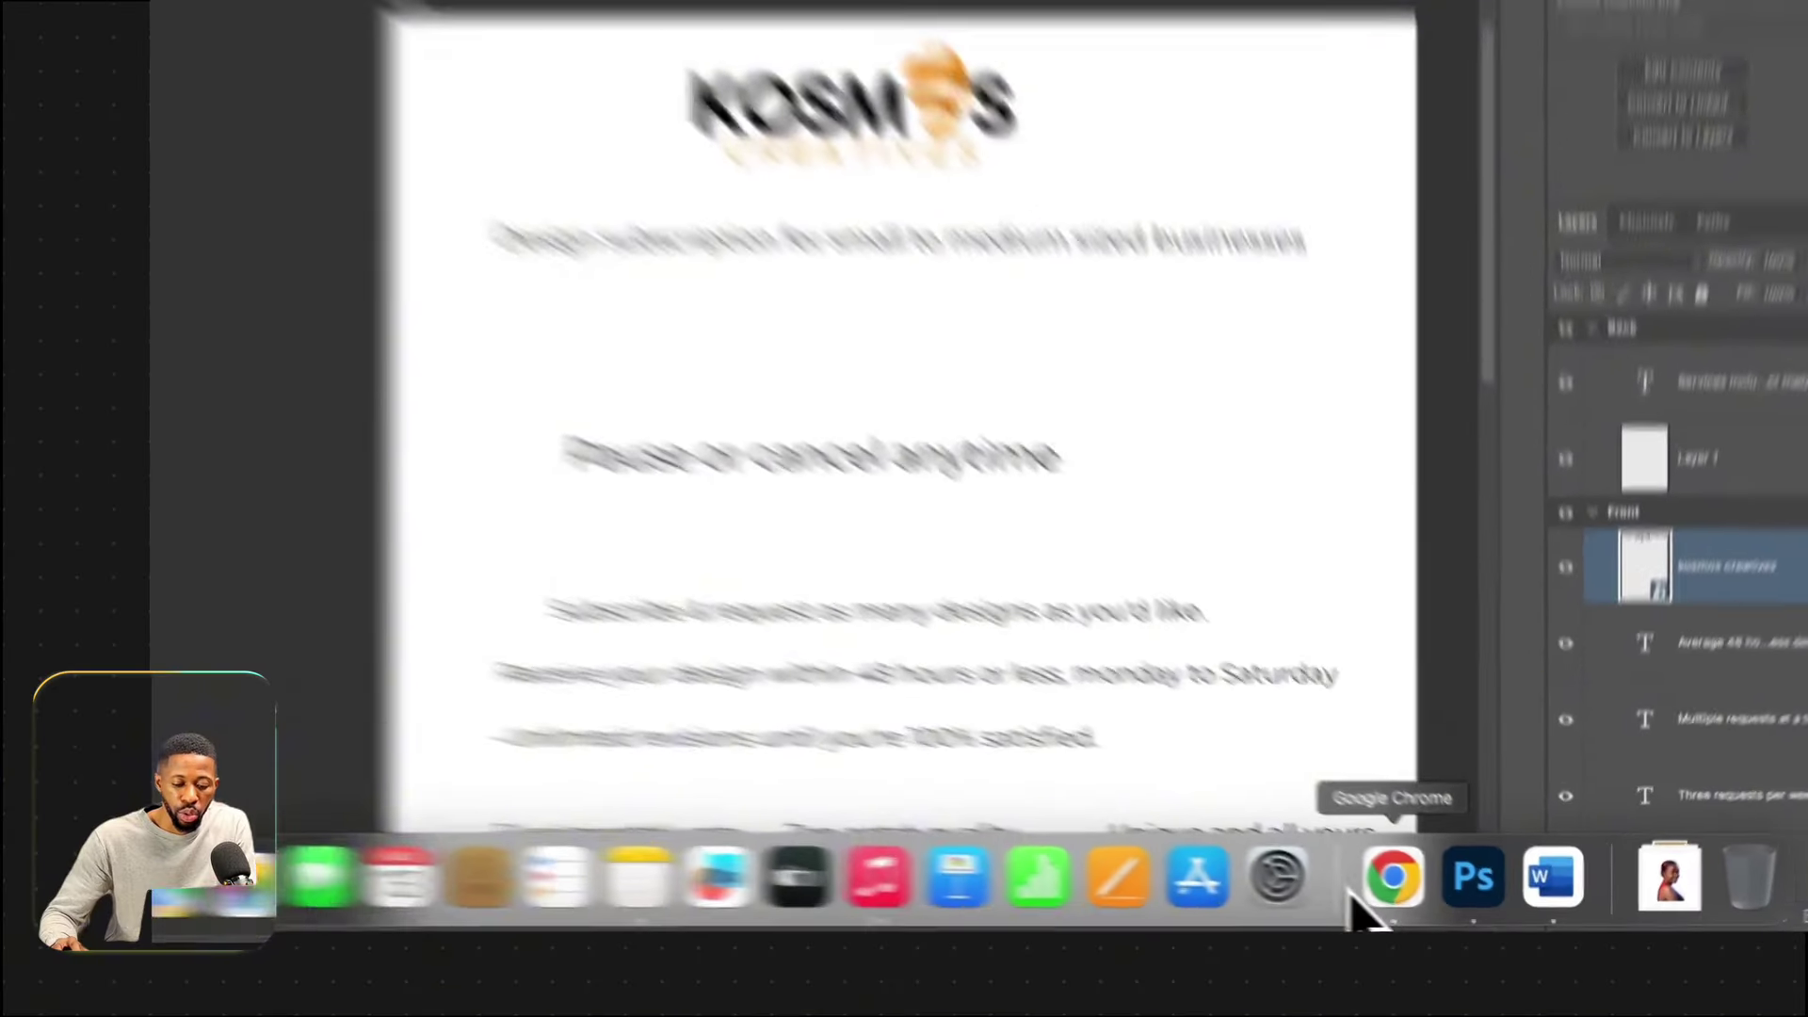
Switch to Google Chrome, search for "flyer design 99designs" and show the image results.
left_click(1448, 892)
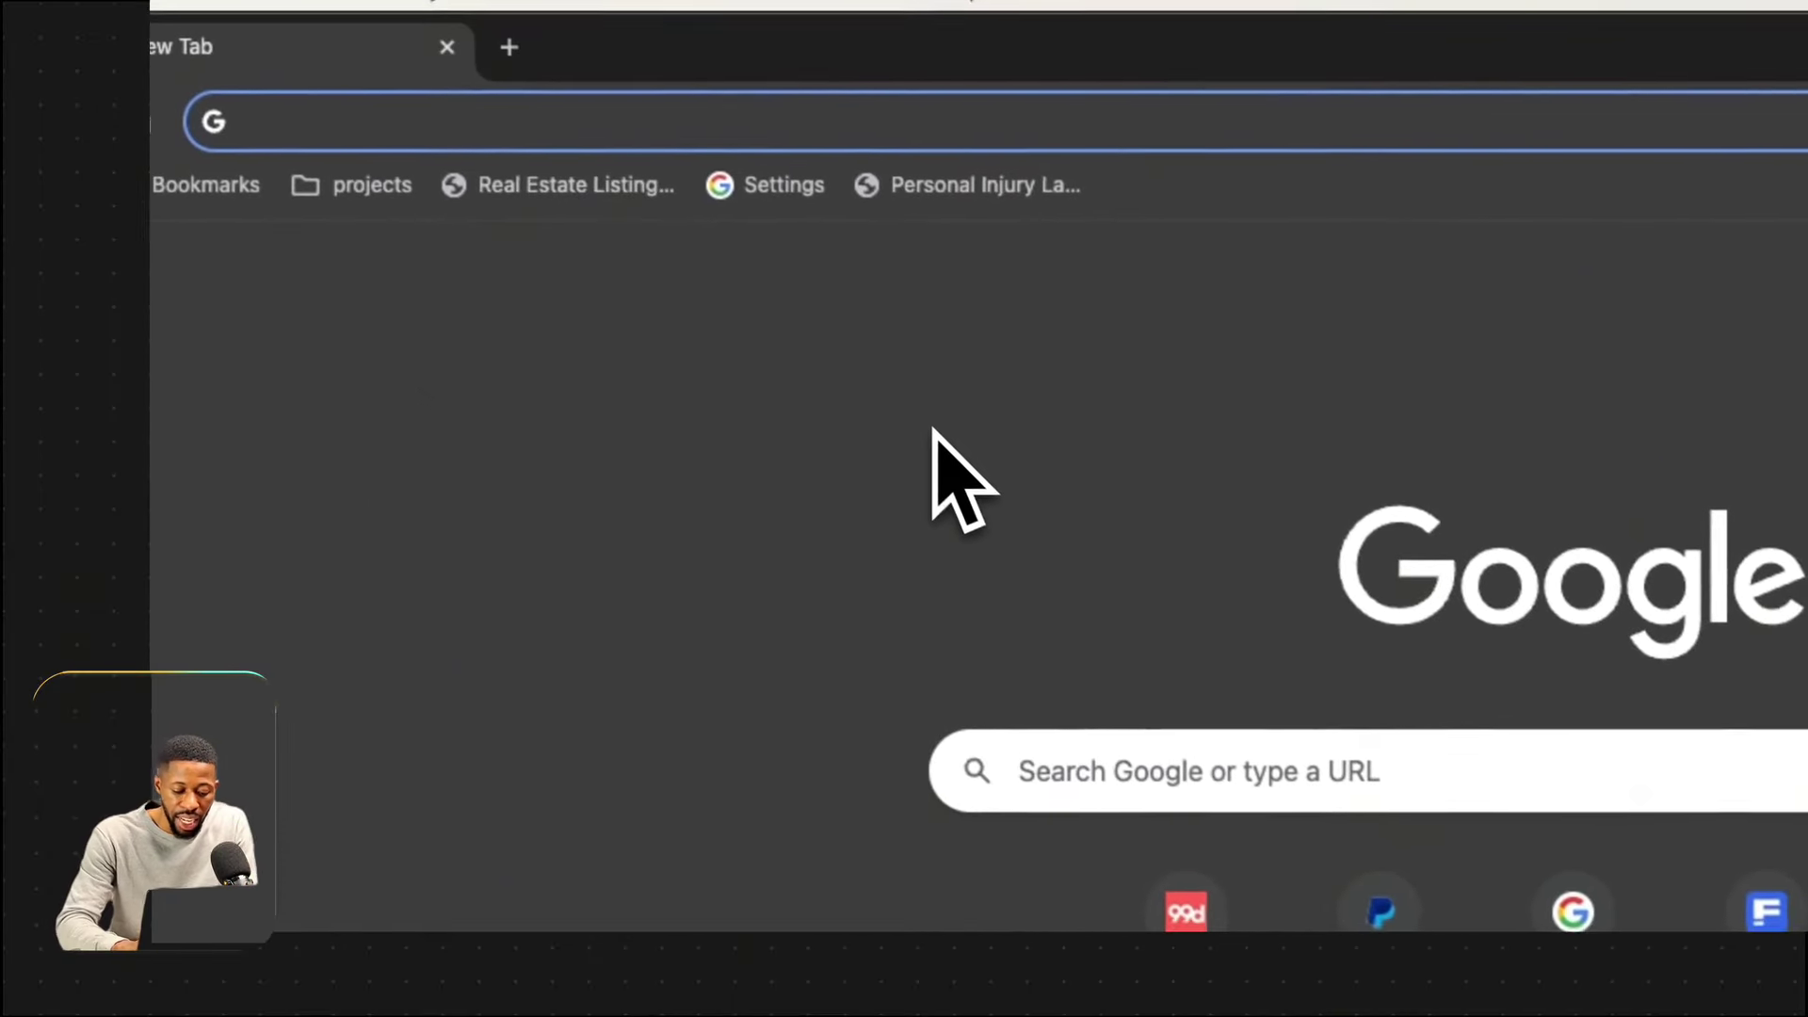
type("fly")
type("er des")
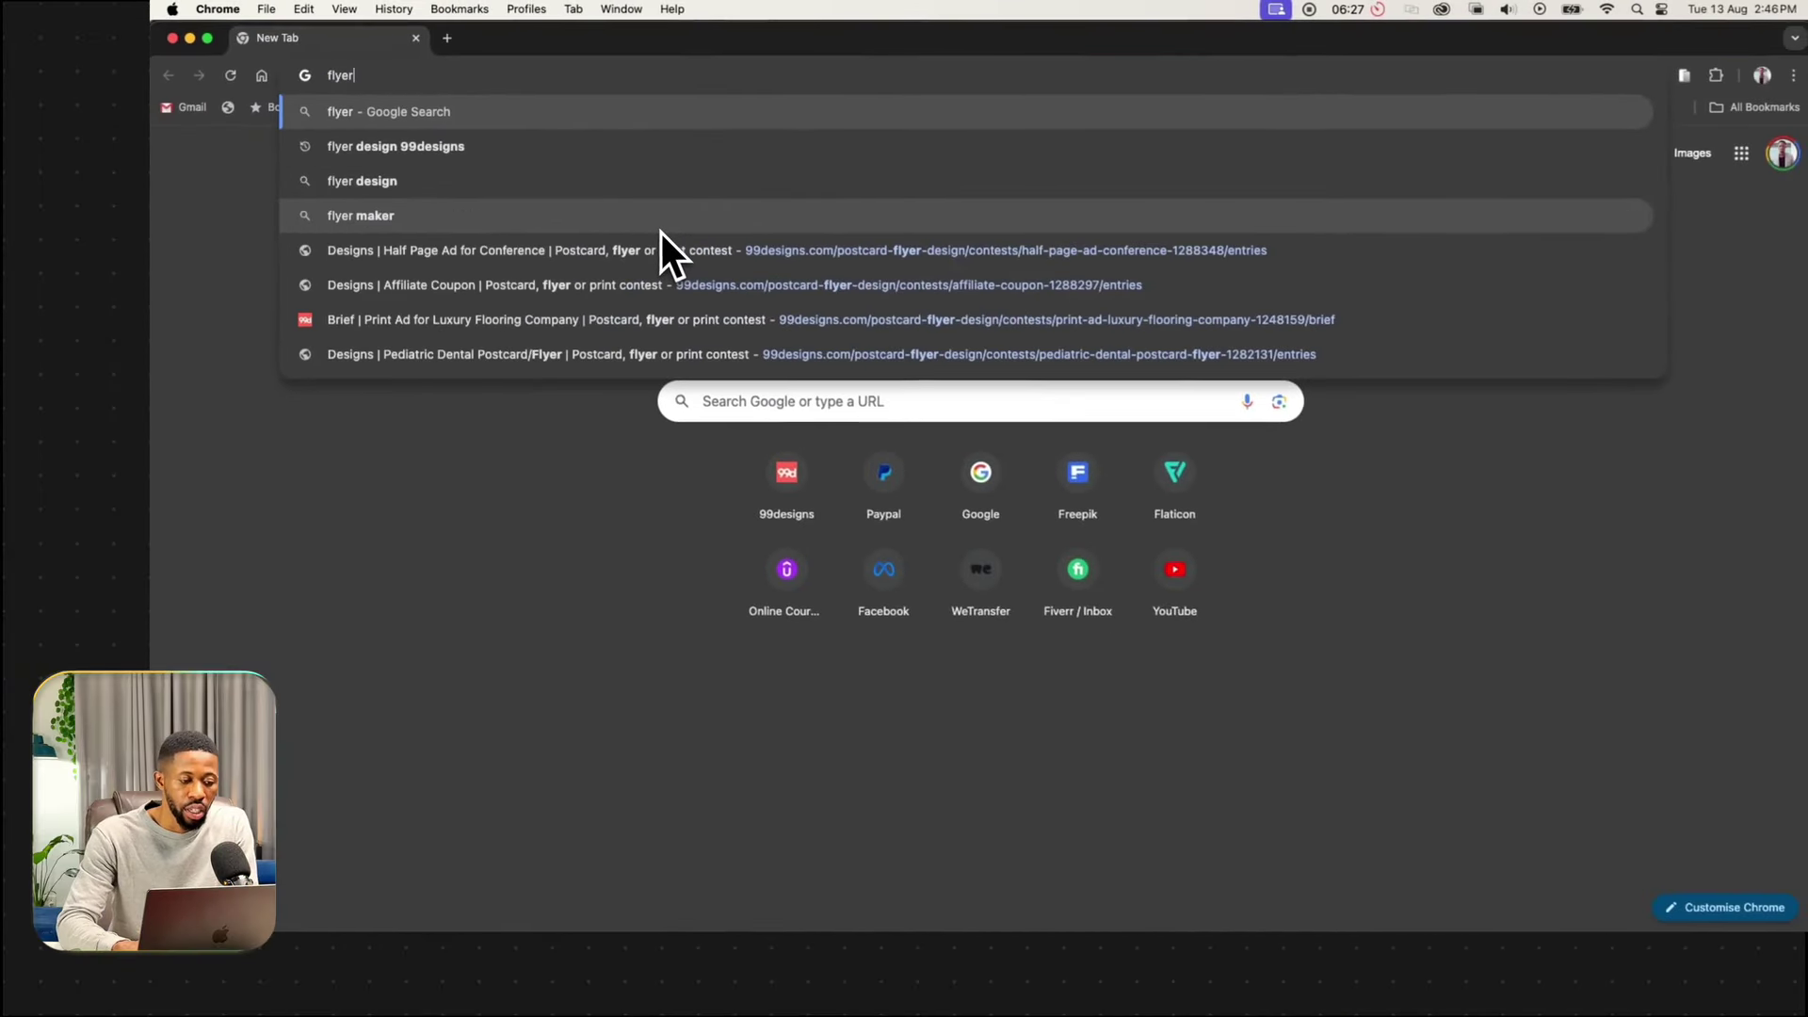
type("ign")
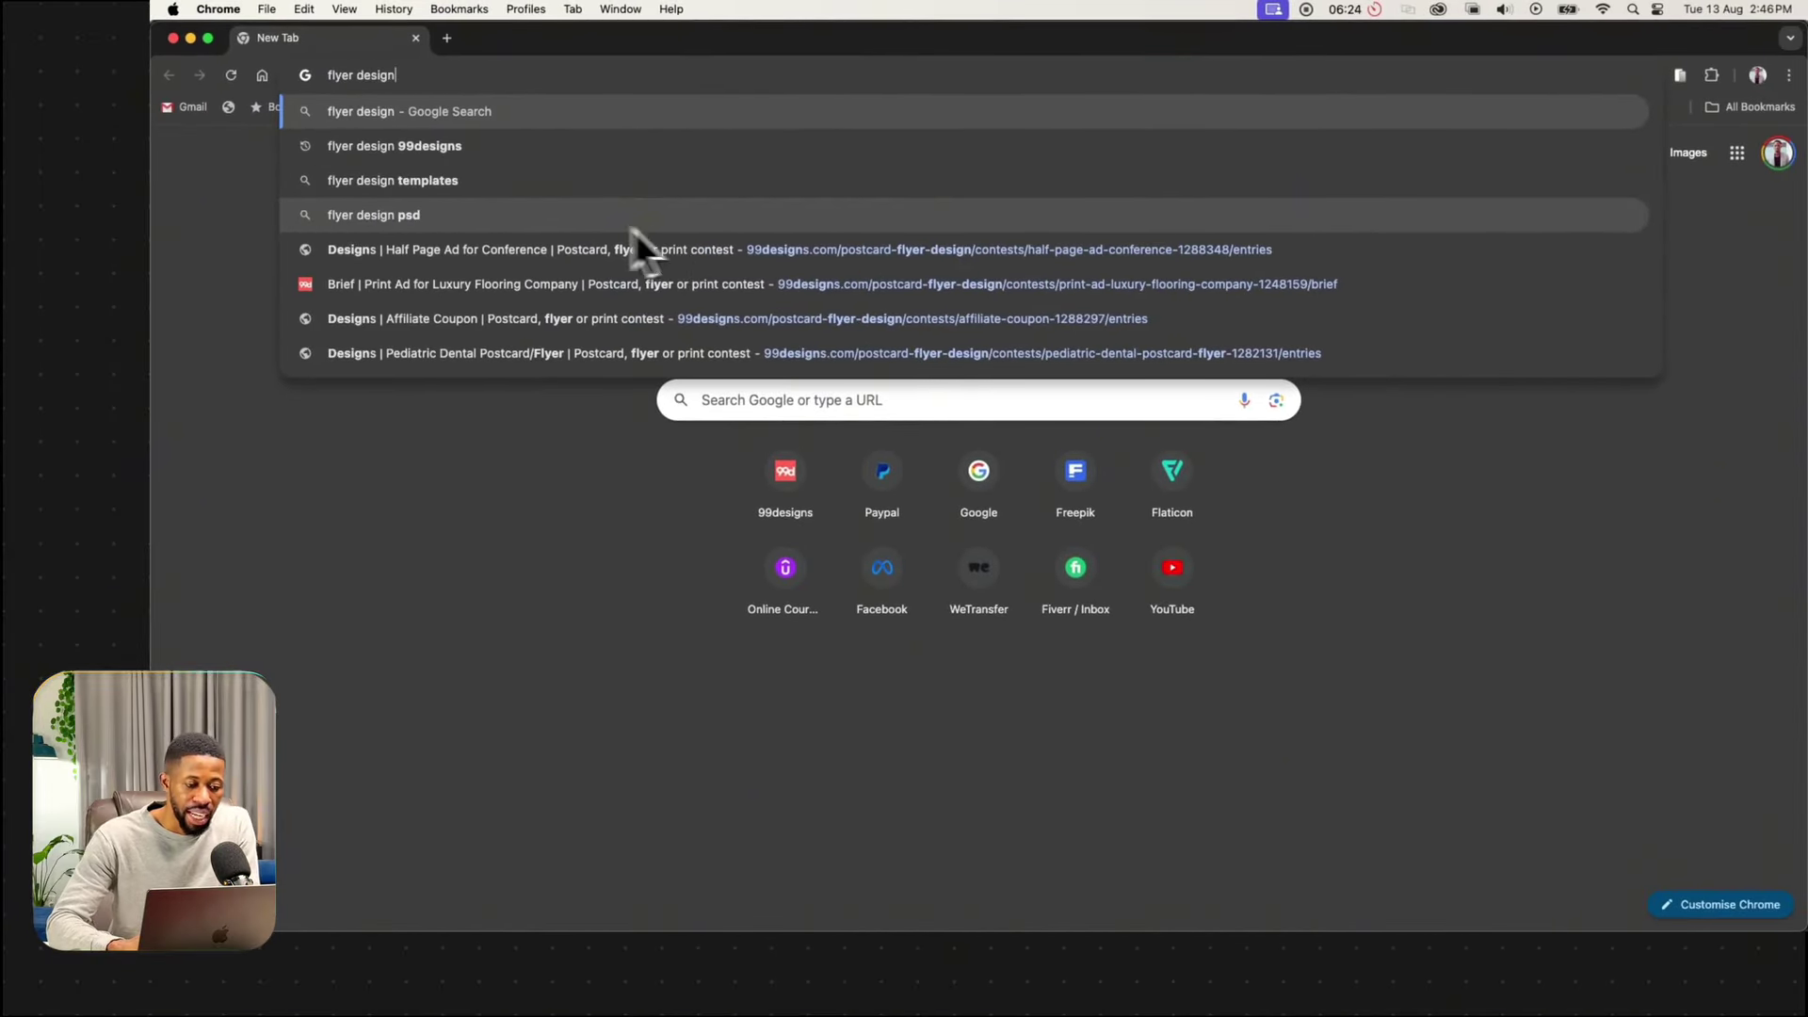
left_click(452, 148)
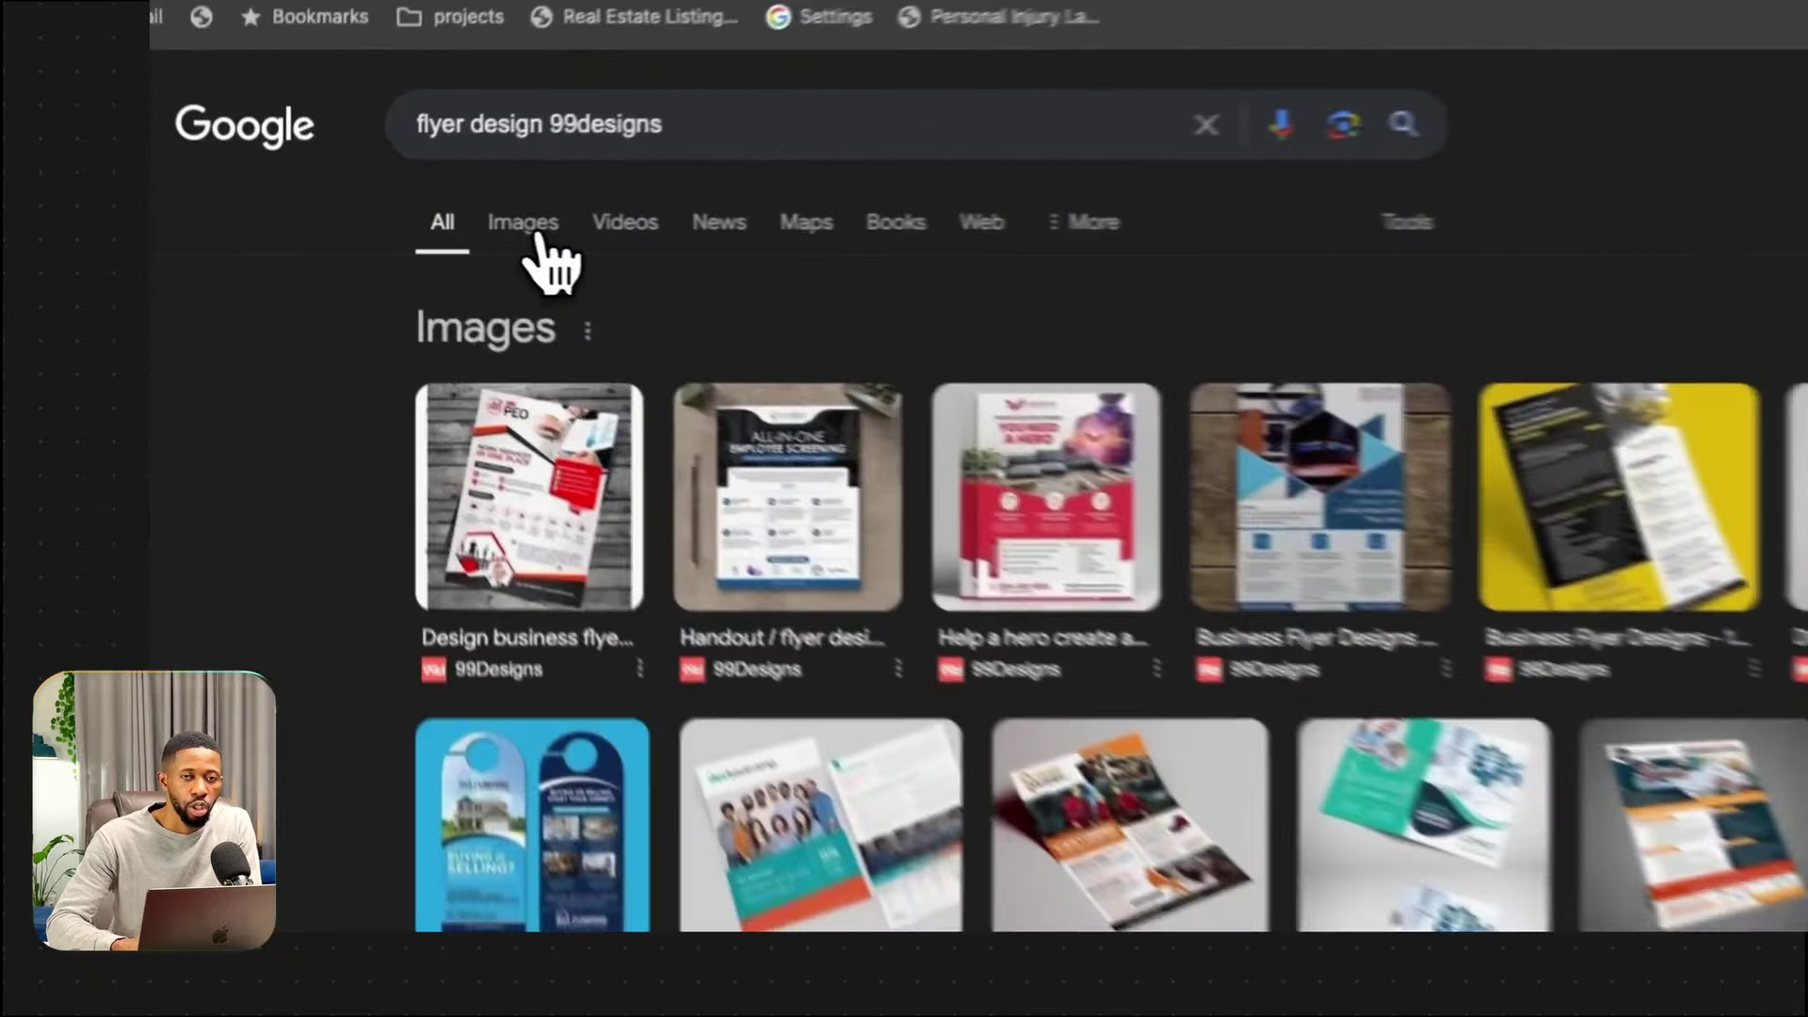
left_click(414, 226)
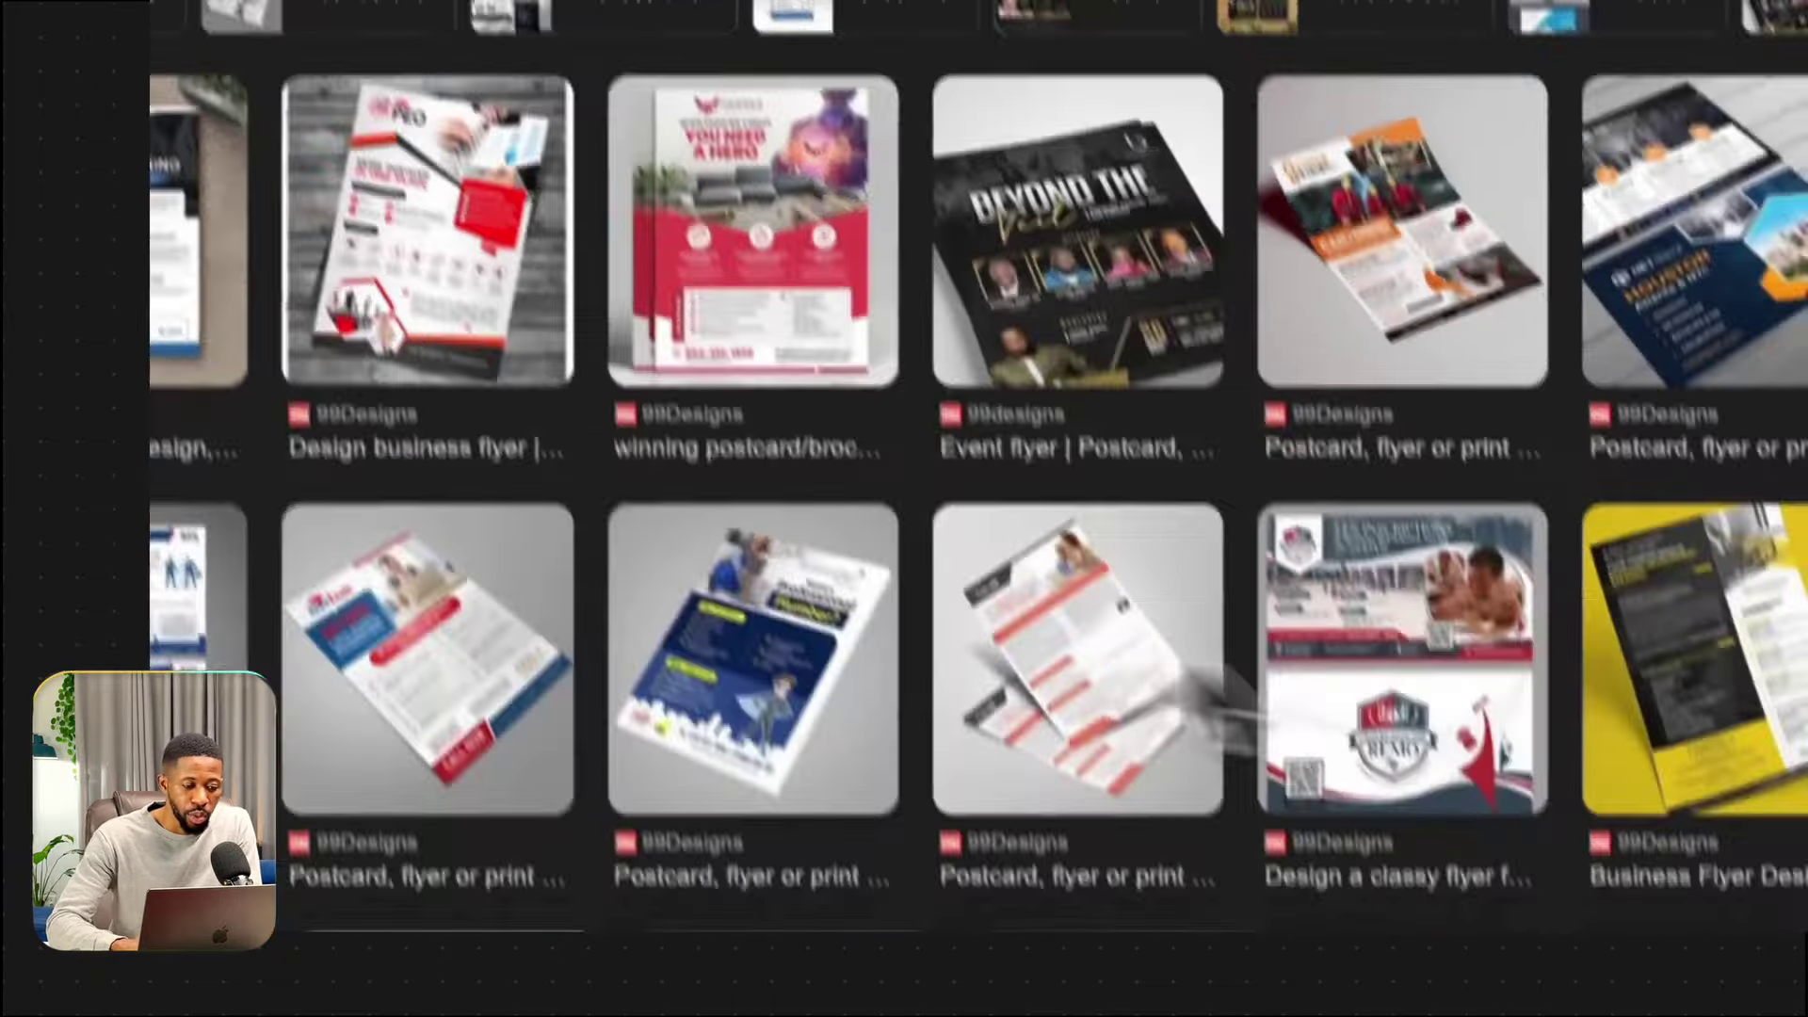
Open the All-in-One Employee Screening flyer from the image results and save it to the Desktop as attachment_127132540.
left_click(334, 626)
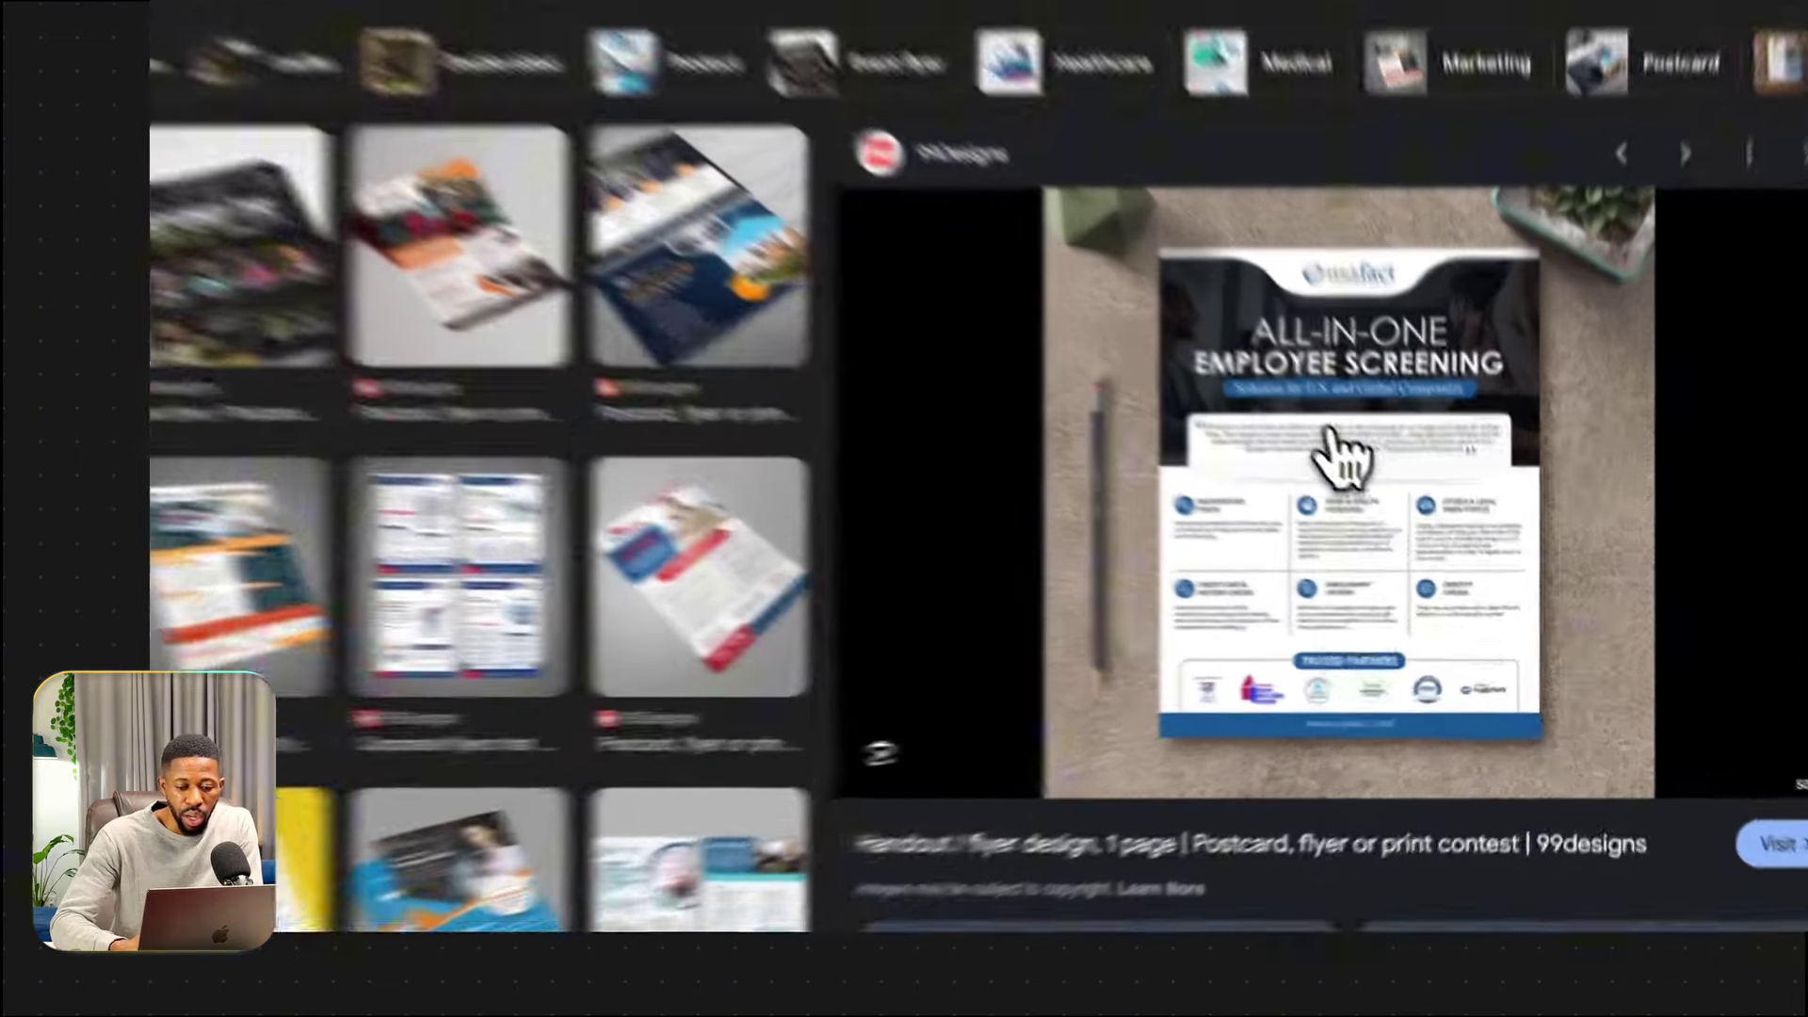
right_click(1418, 509)
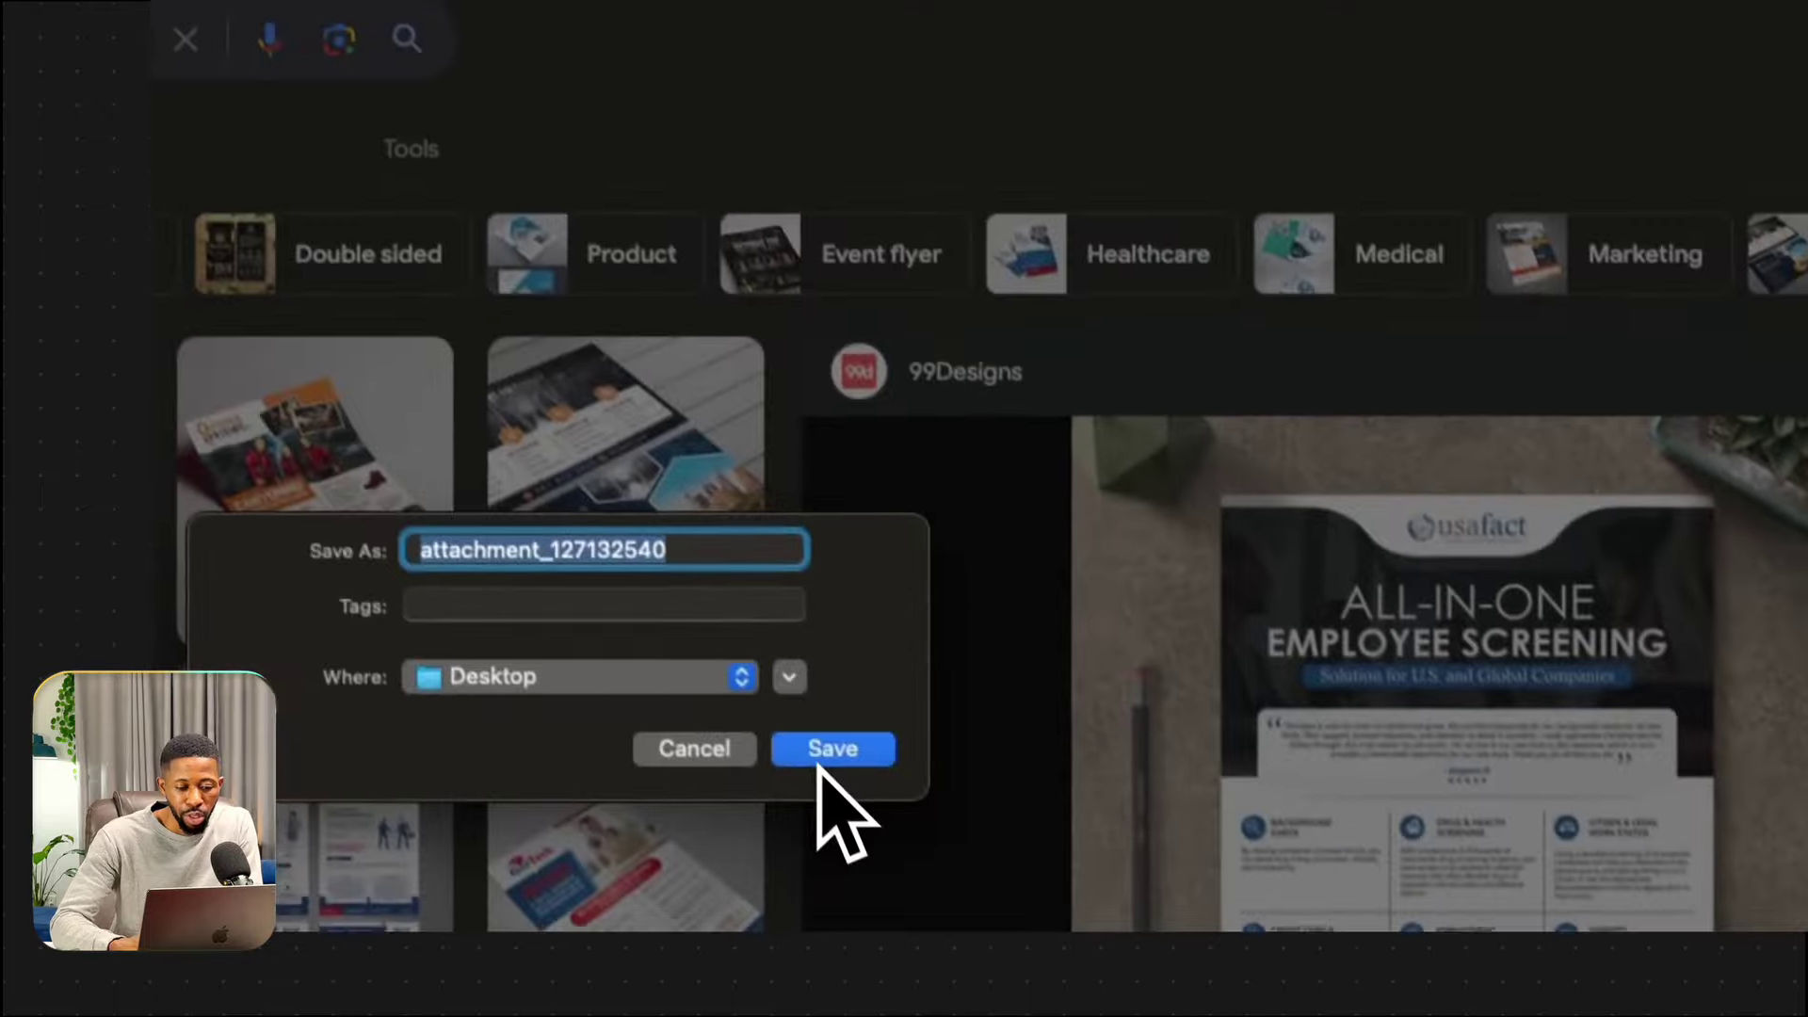
left_click(638, 380)
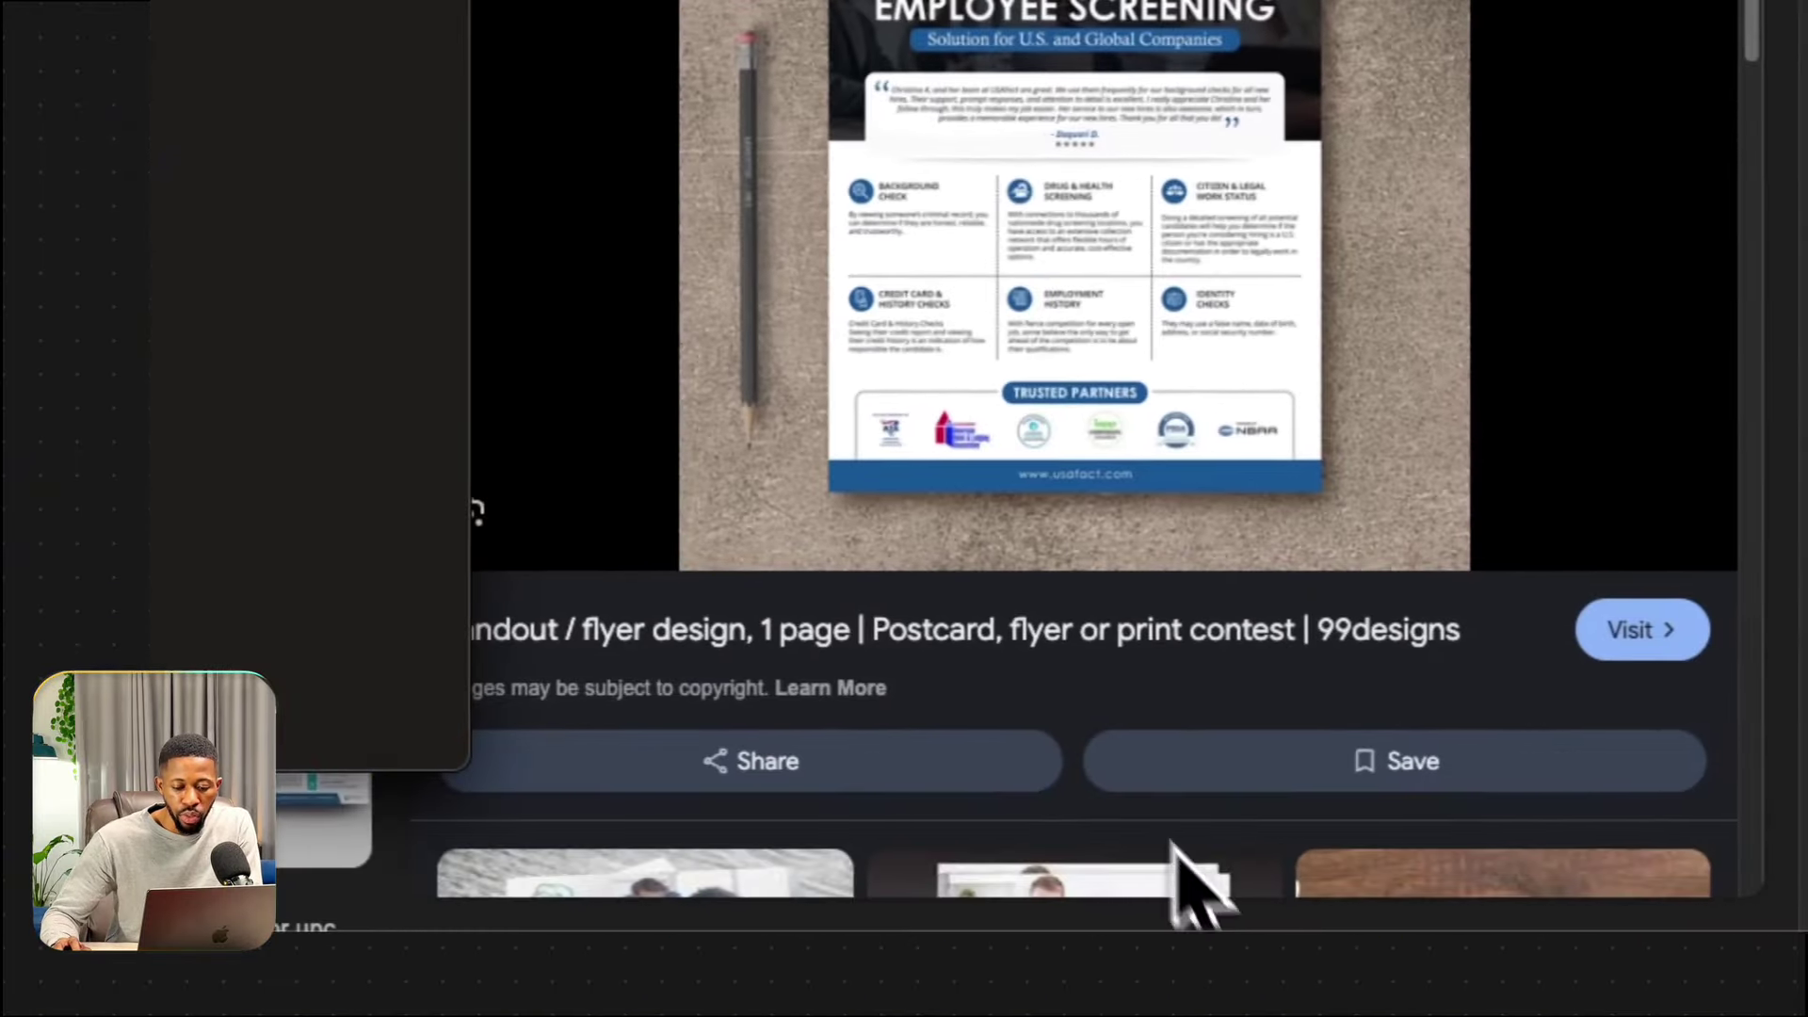
Return to Photoshop, place attachment_127132540.png from the Desktop and position it beside the Front artboard as a reference.
left_click(1202, 852)
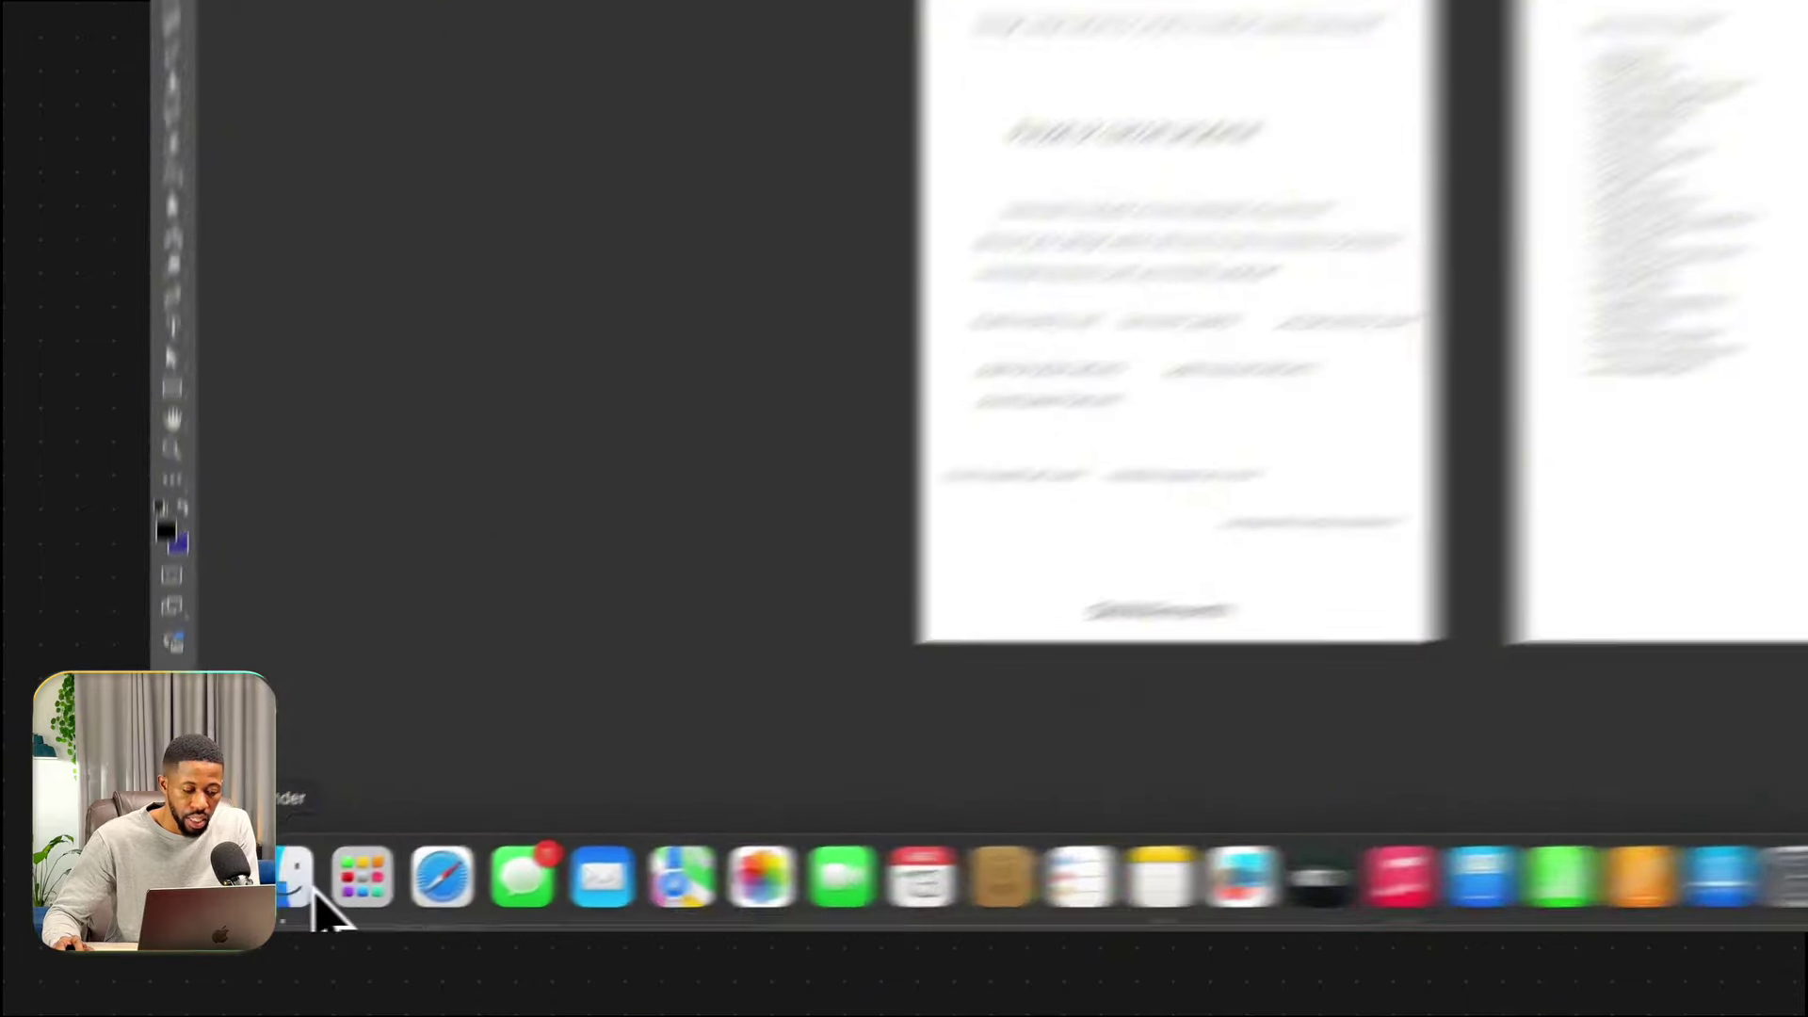
left_click(248, 892)
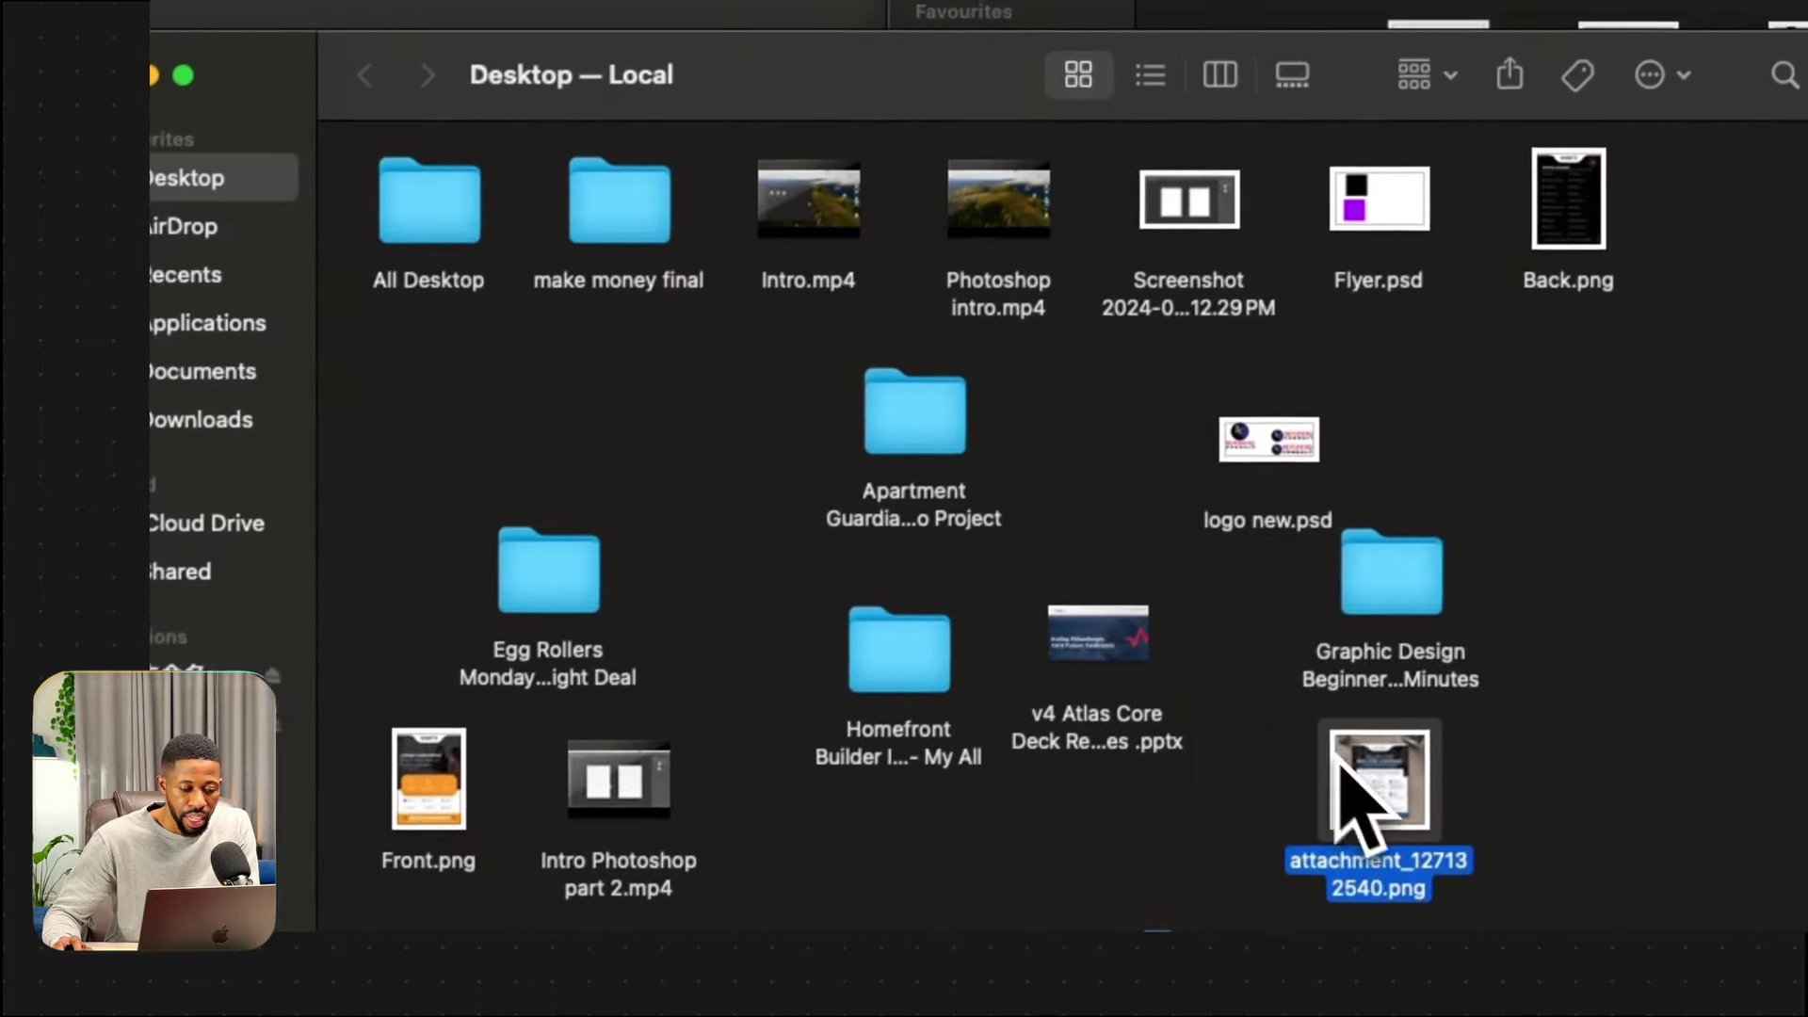
left_click_drag(1403, 744, 753, 372)
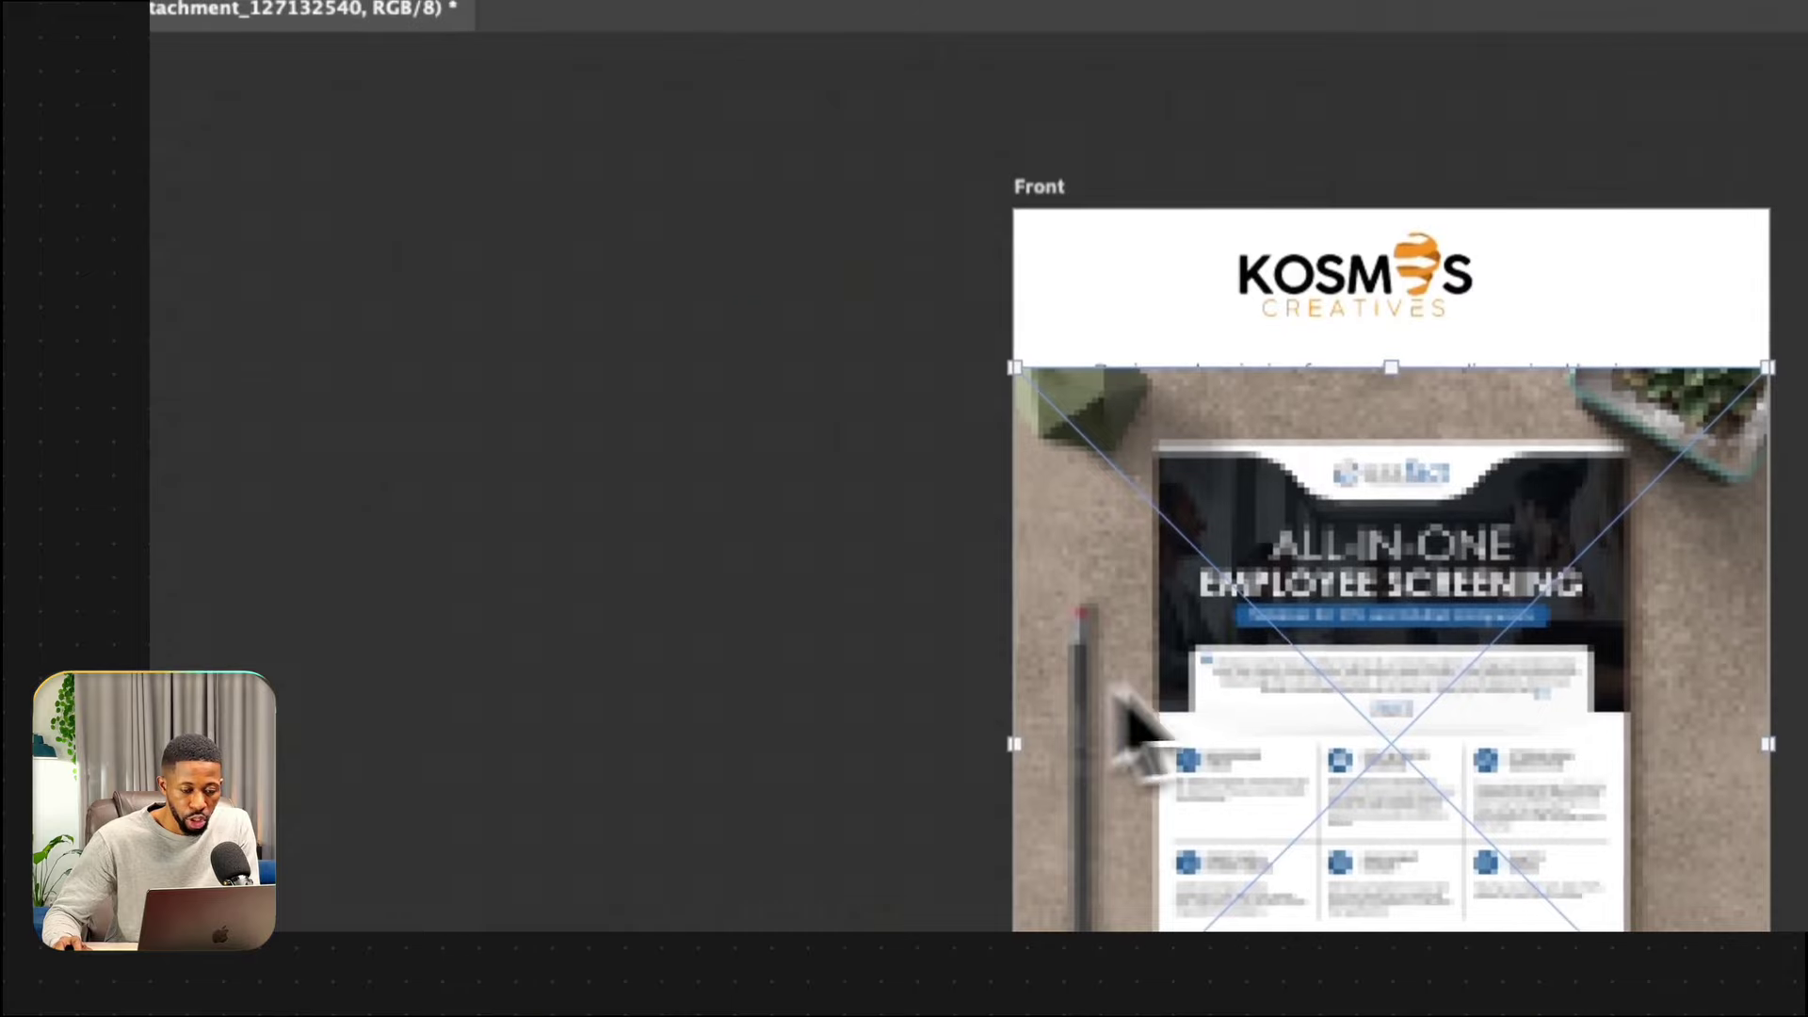
left_click_drag(629, 589, 590, 597)
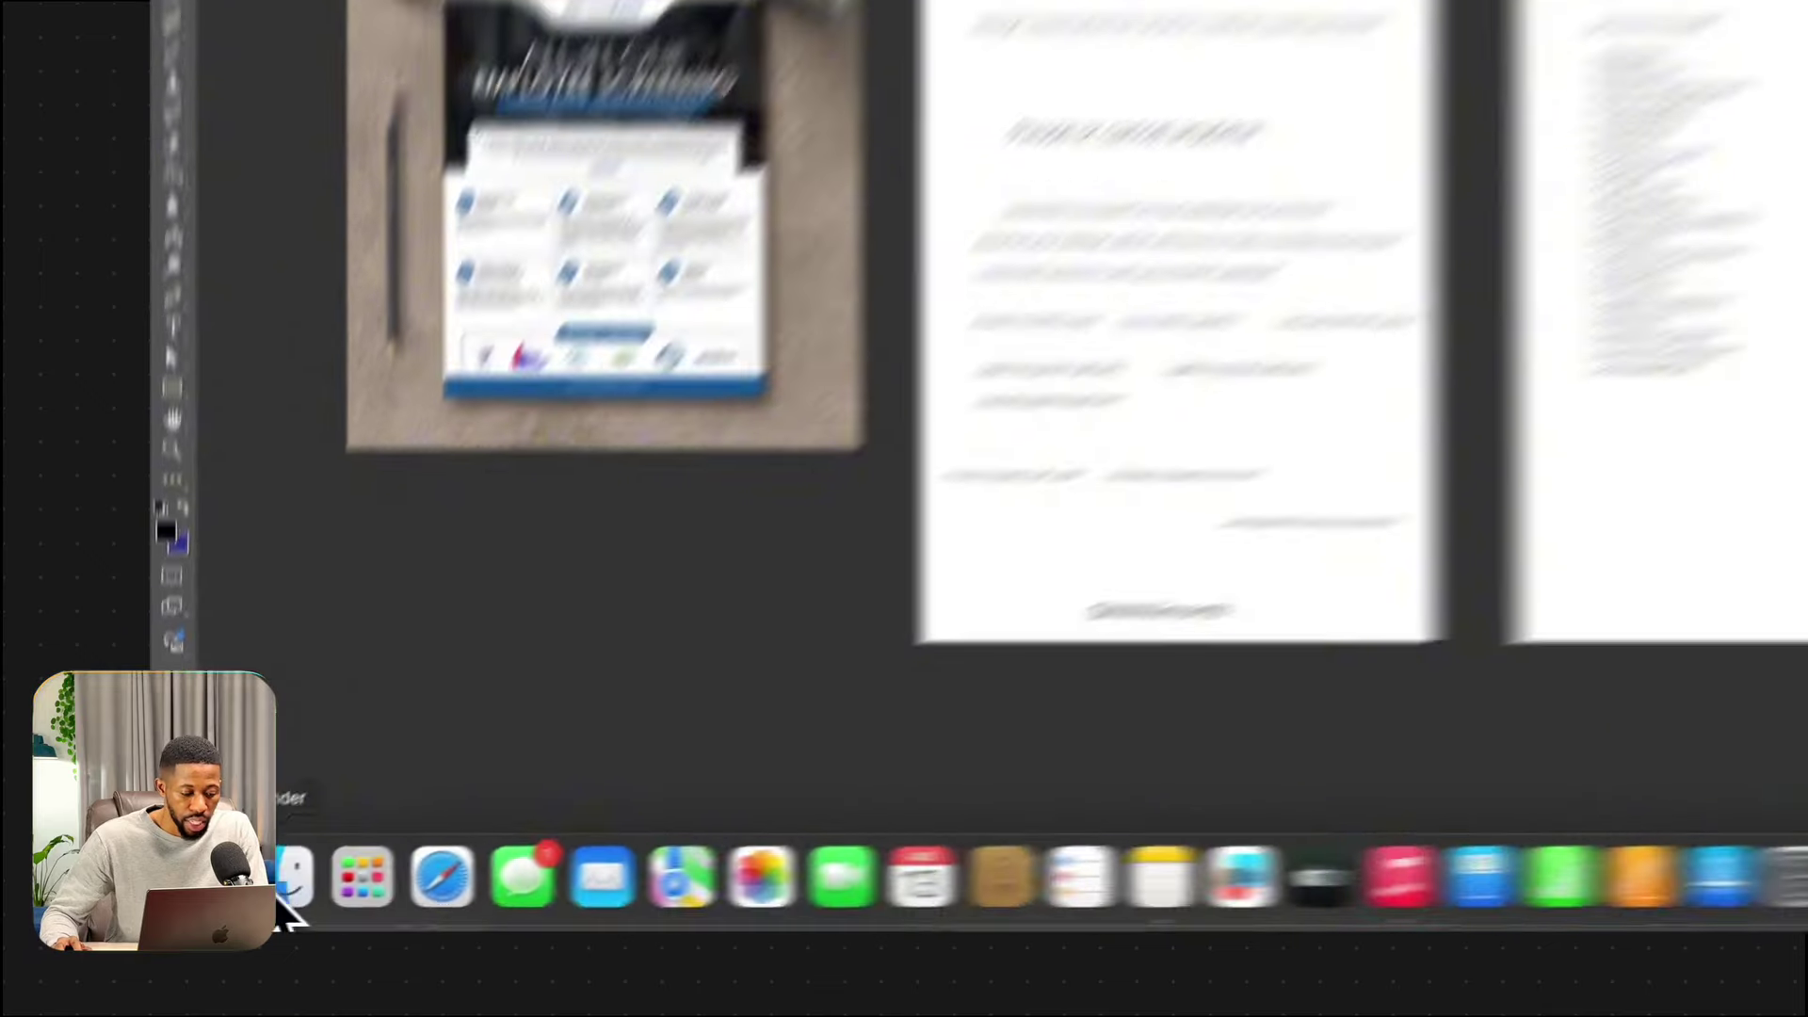
Place the linkedin-sales-solutions photo from Flyer Project Files and scale it down onto the Front artboard.
left_click(246, 891)
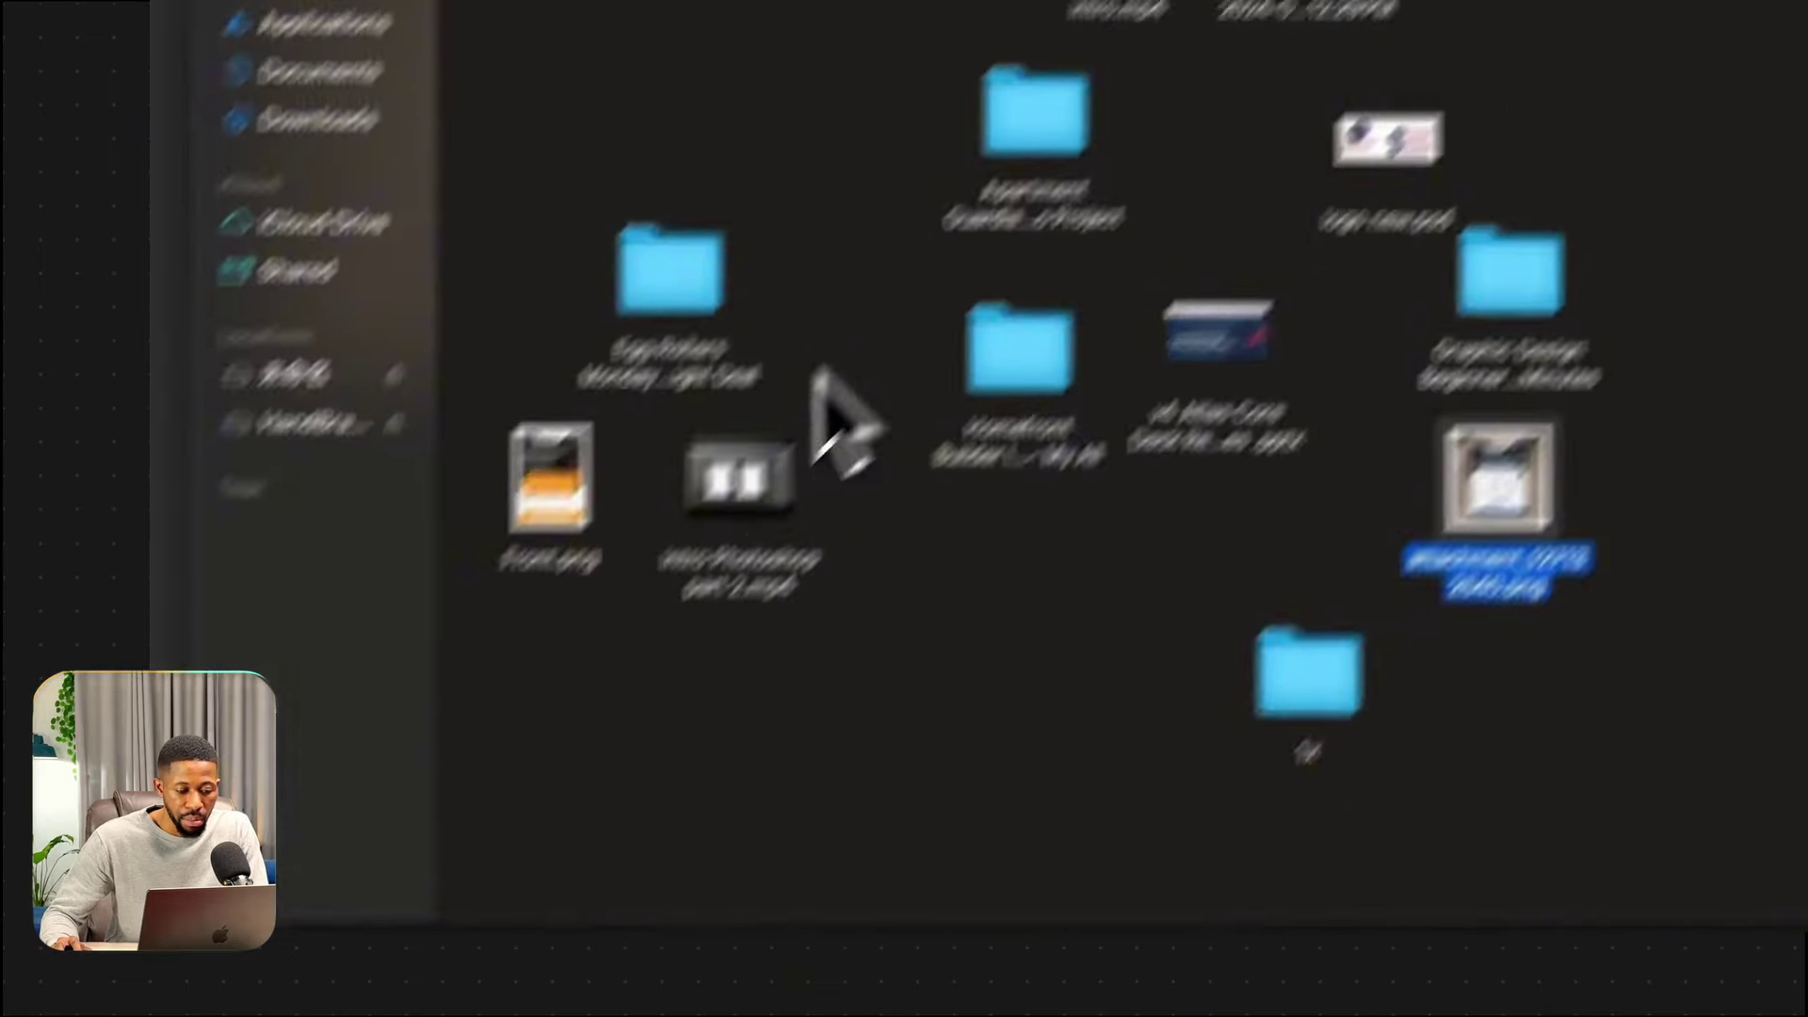
left_click(1775, 514)
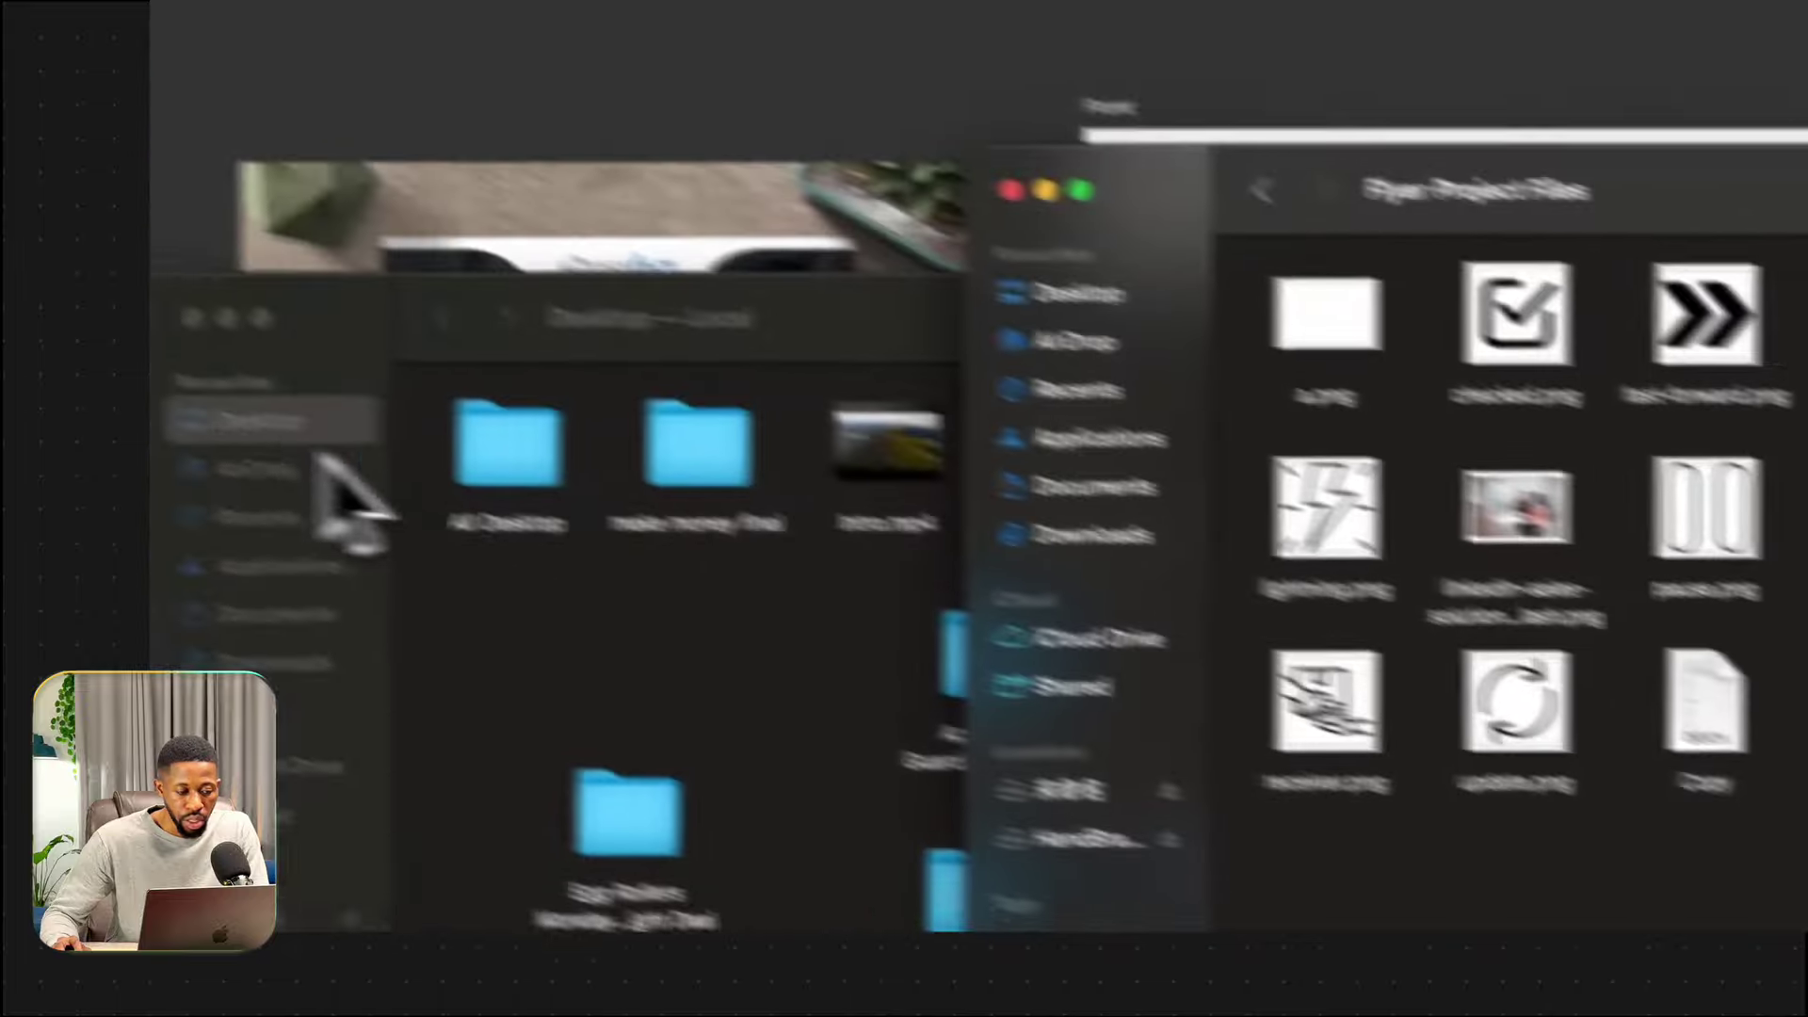
left_click(203, 317)
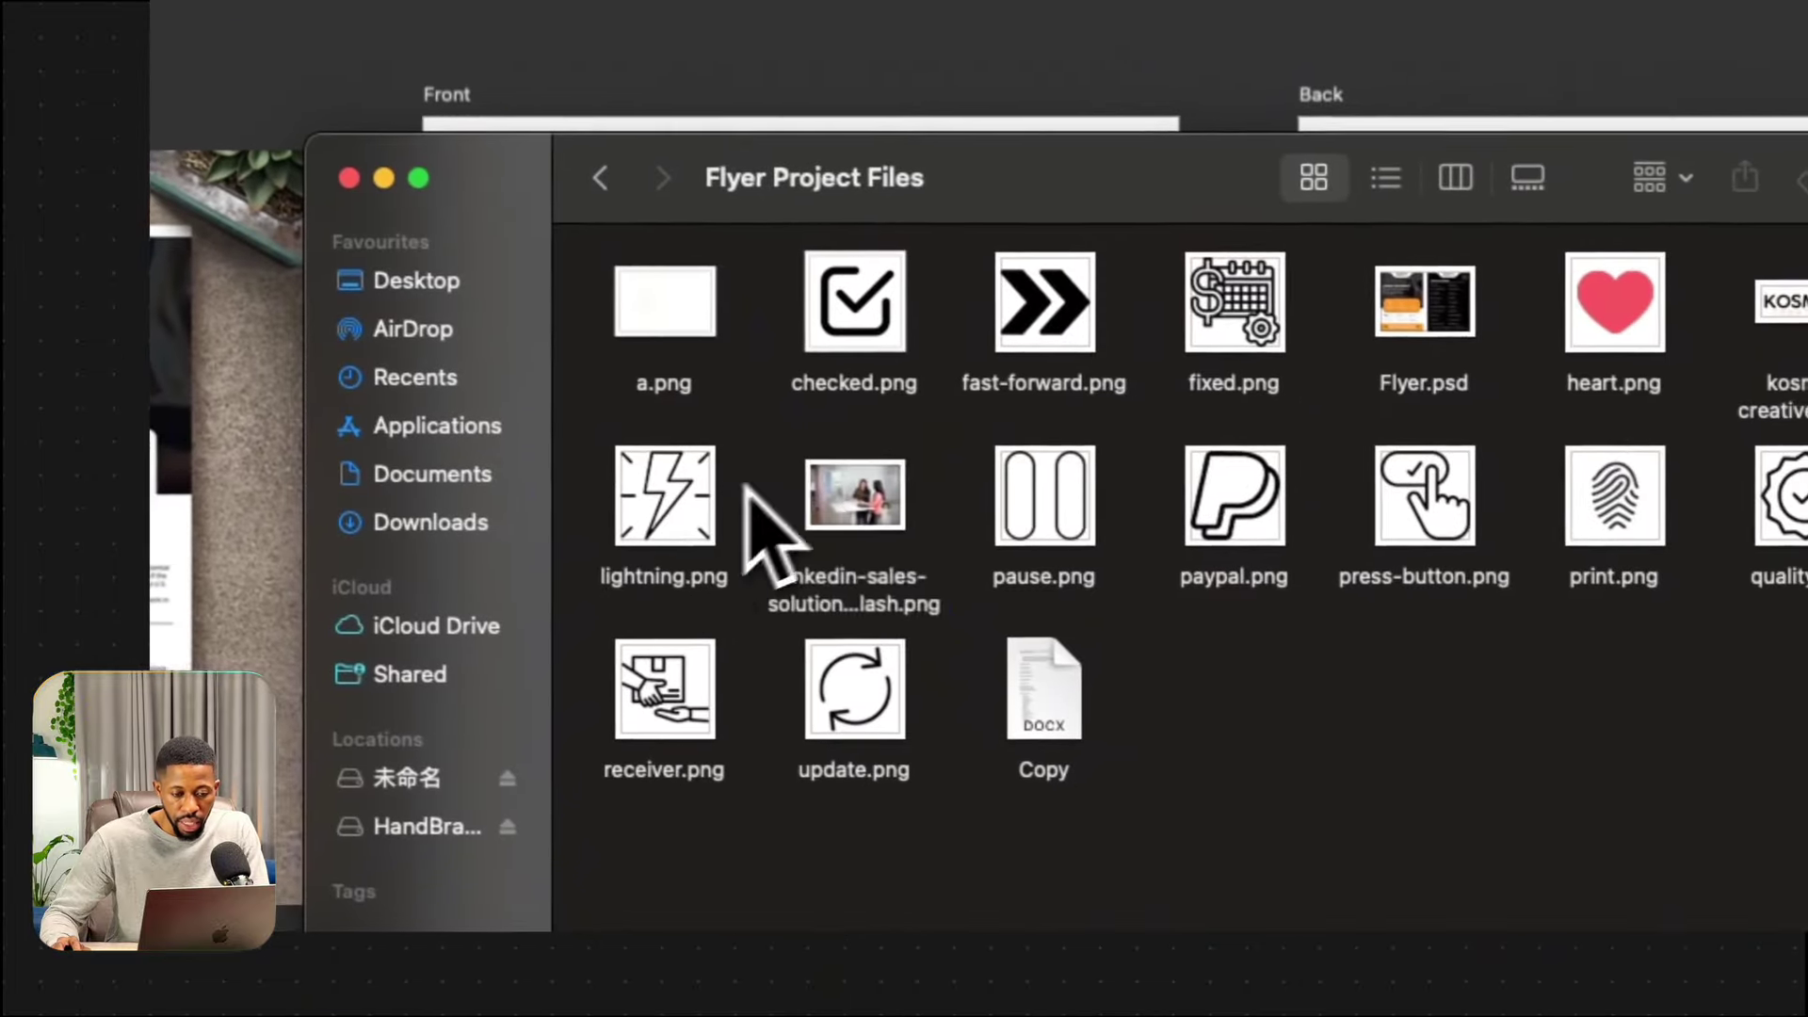
left_click(1400, 596)
left_click_drag(721, 482, 851, 548)
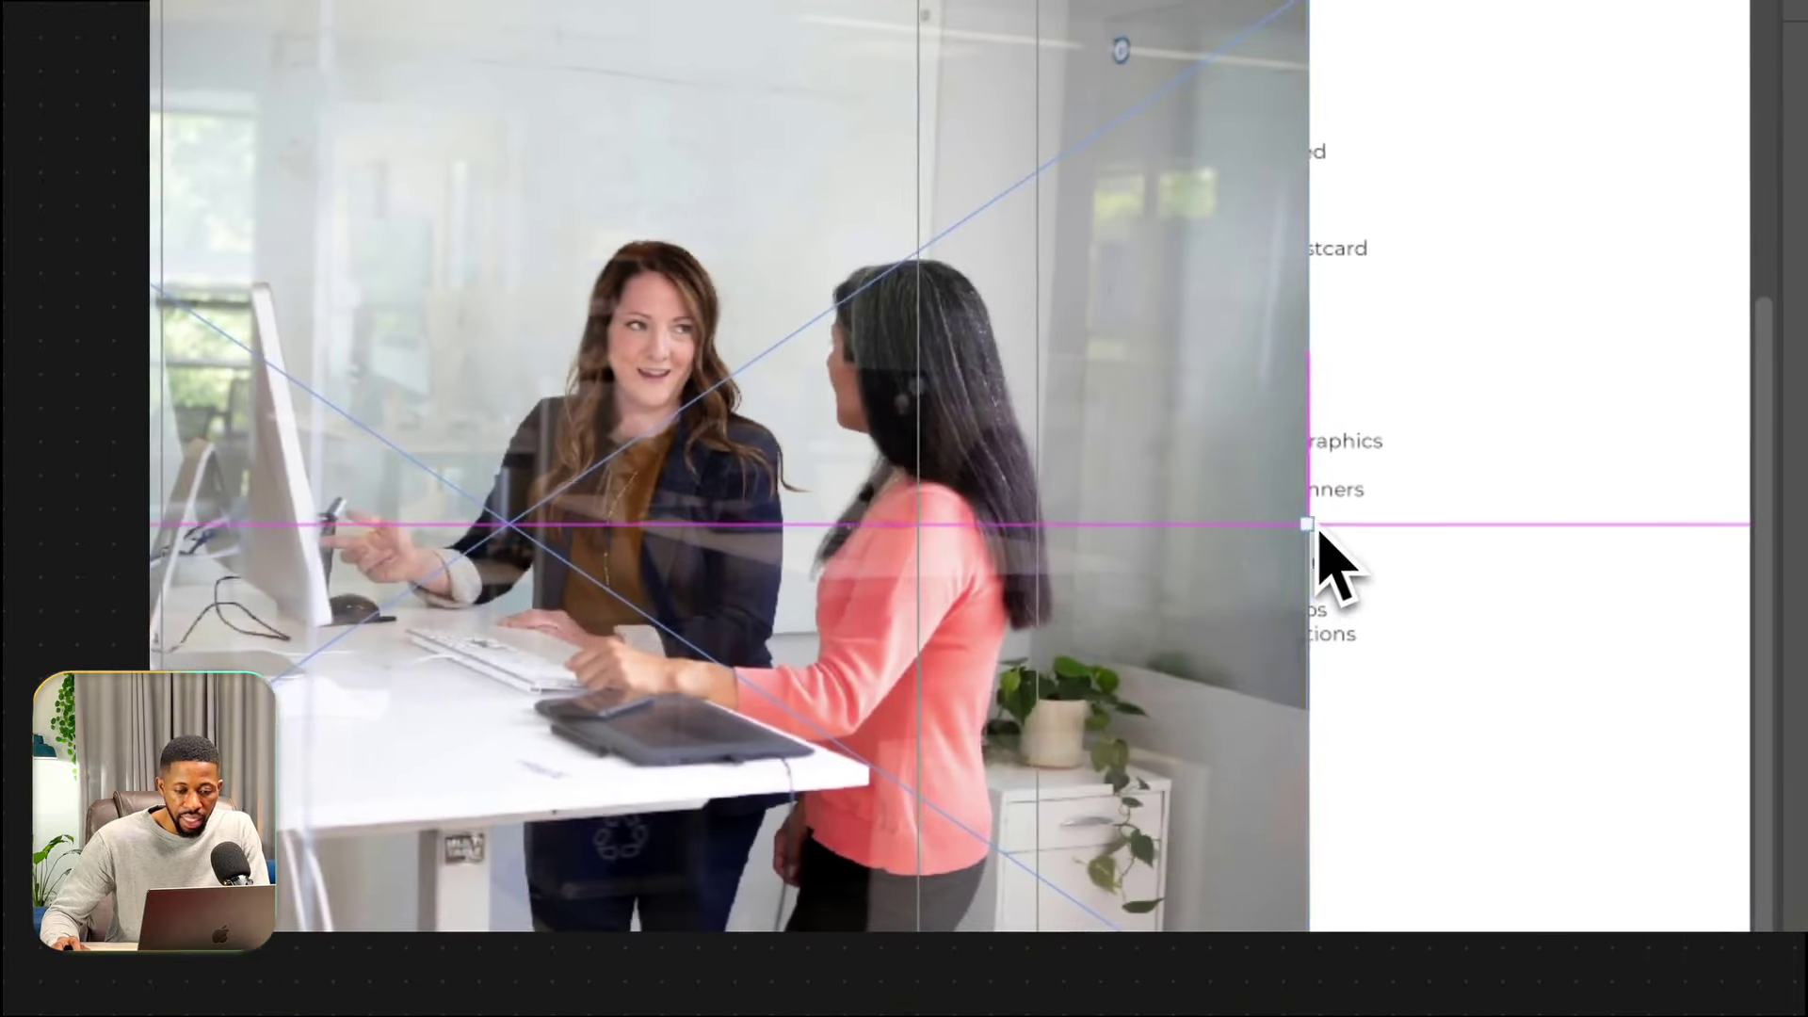
left_click_drag(1308, 524, 923, 423)
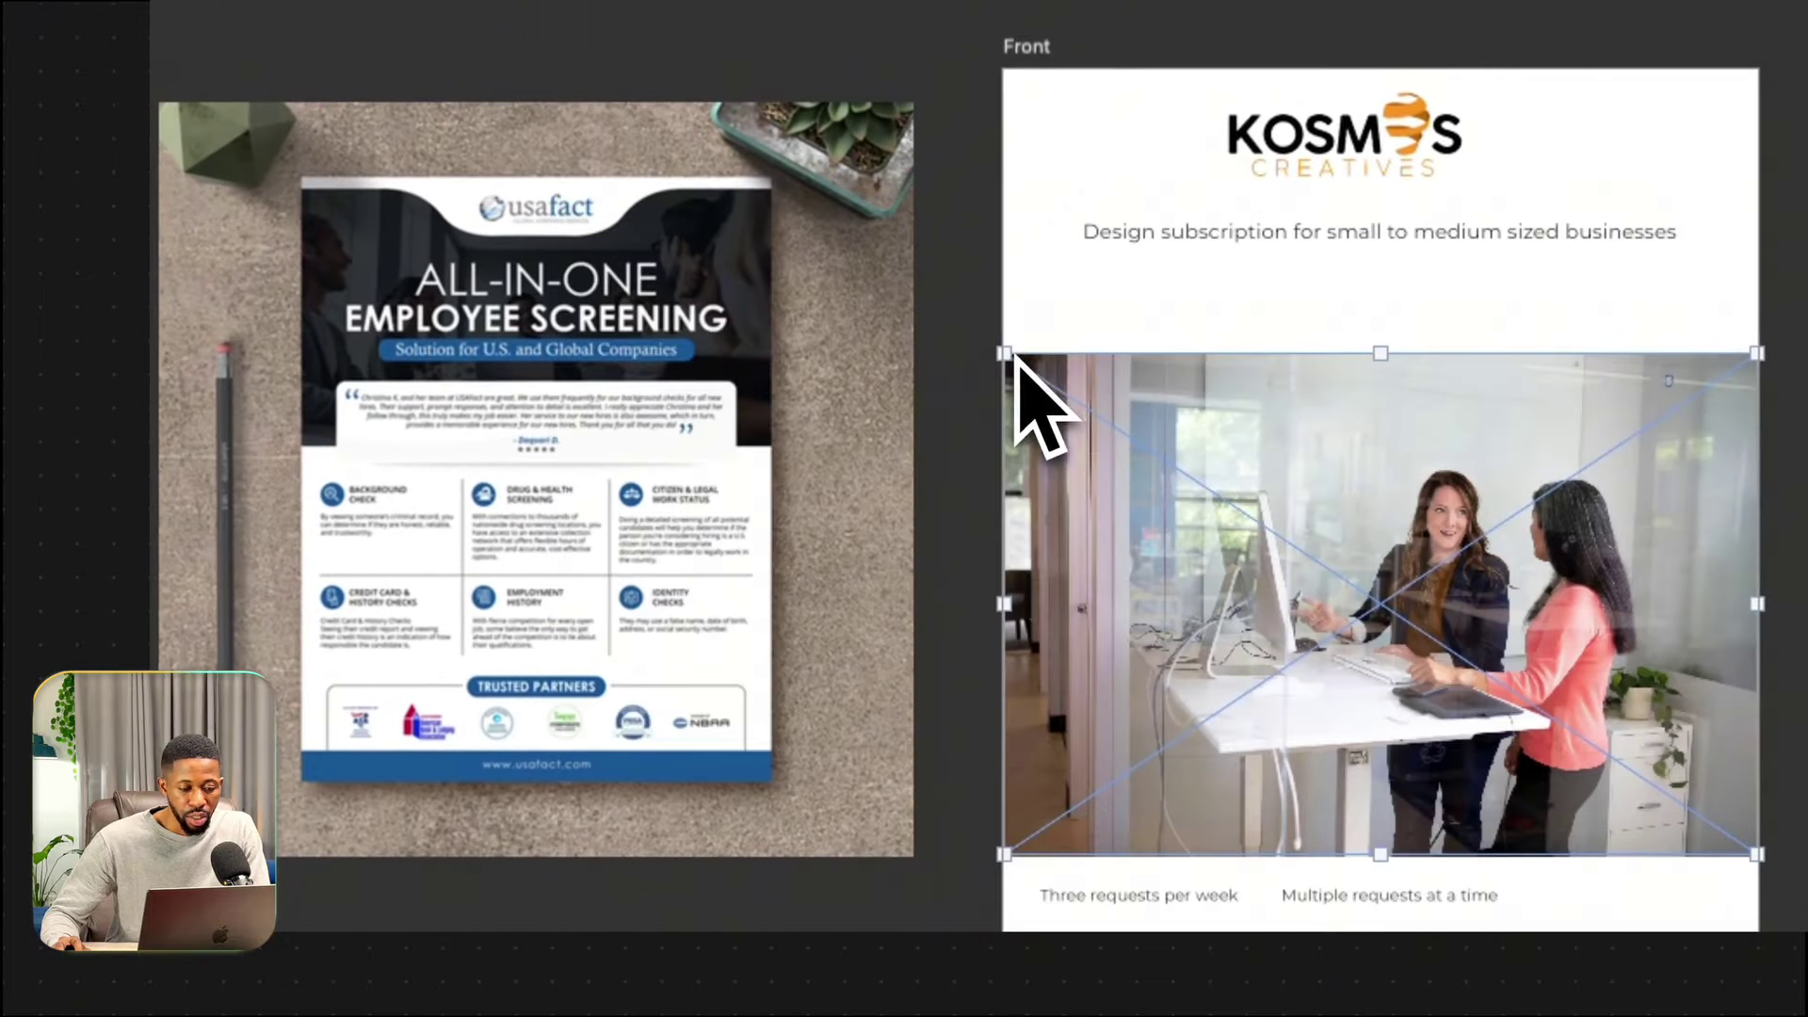
Adjust the office photo's size proportionally so it spans the full width of the Front artboard, and commit the placement.
mouse_move(1380, 353)
left_mouse_down()
mouse_move(1401, 407)
mouse_move(1383, 346)
left_mouse_up()
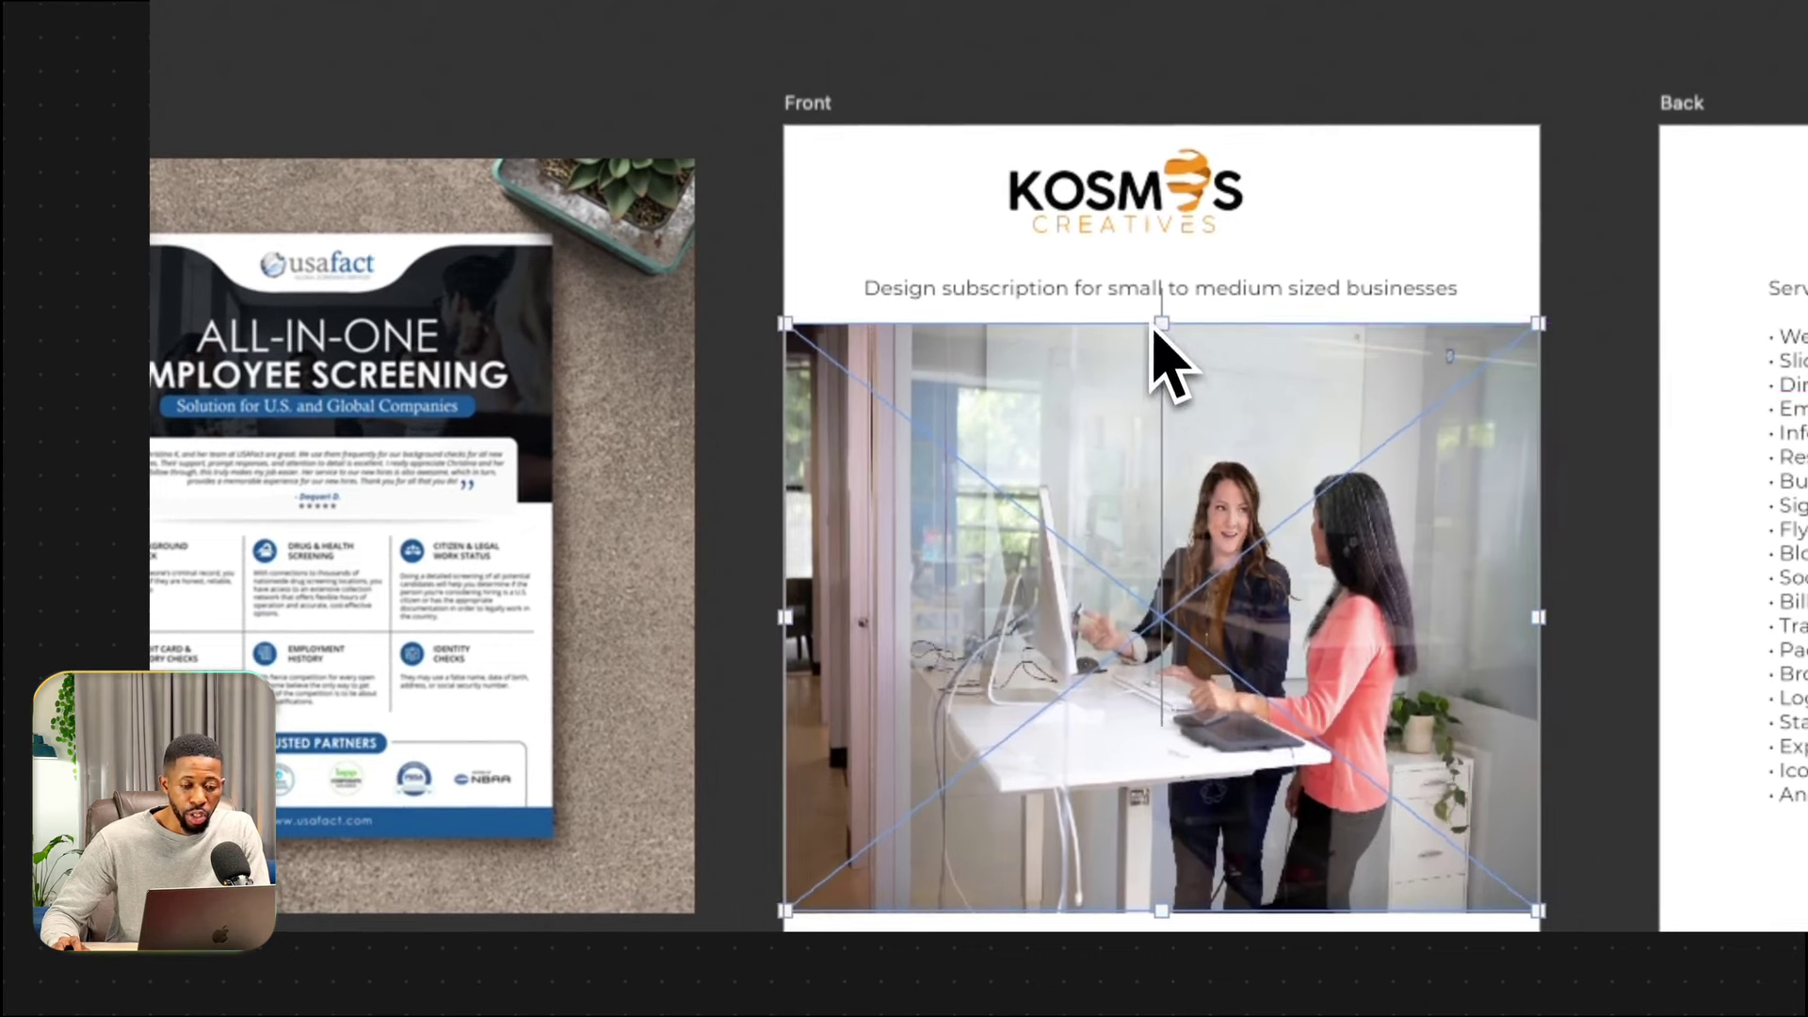
left_click_drag(1178, 439, 1156, 399)
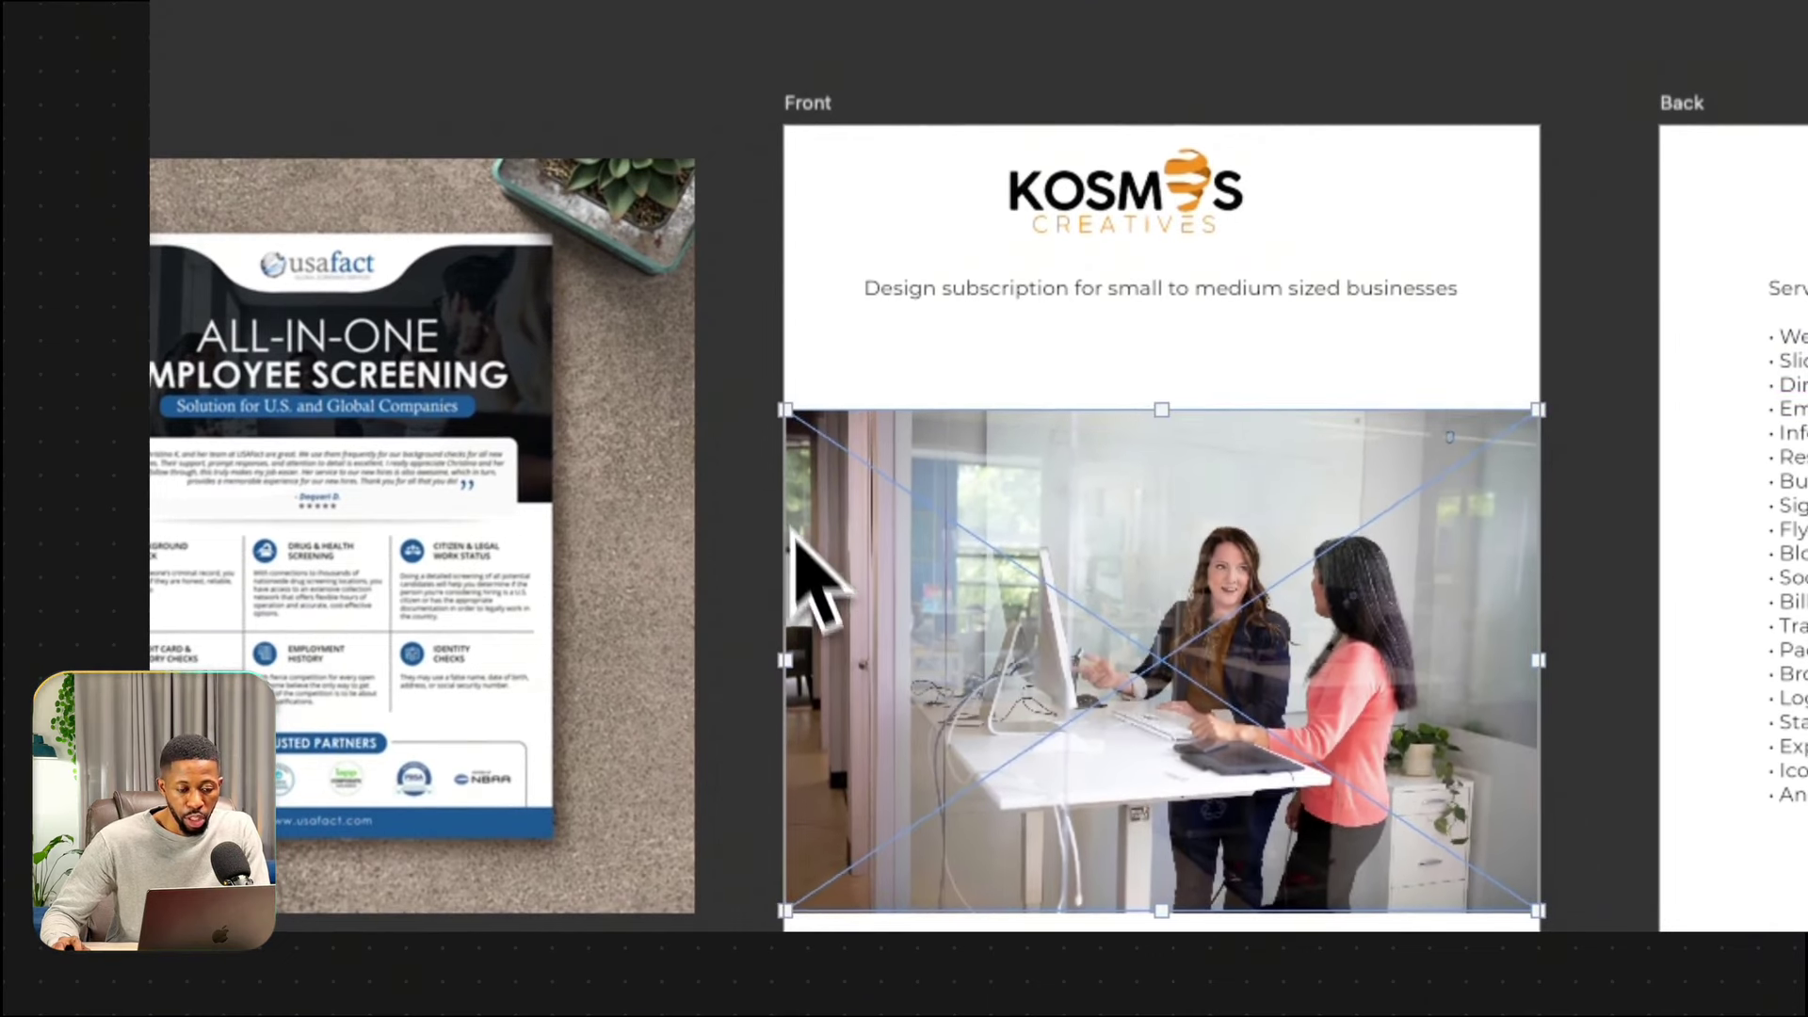
left_click_drag(796, 407, 847, 362)
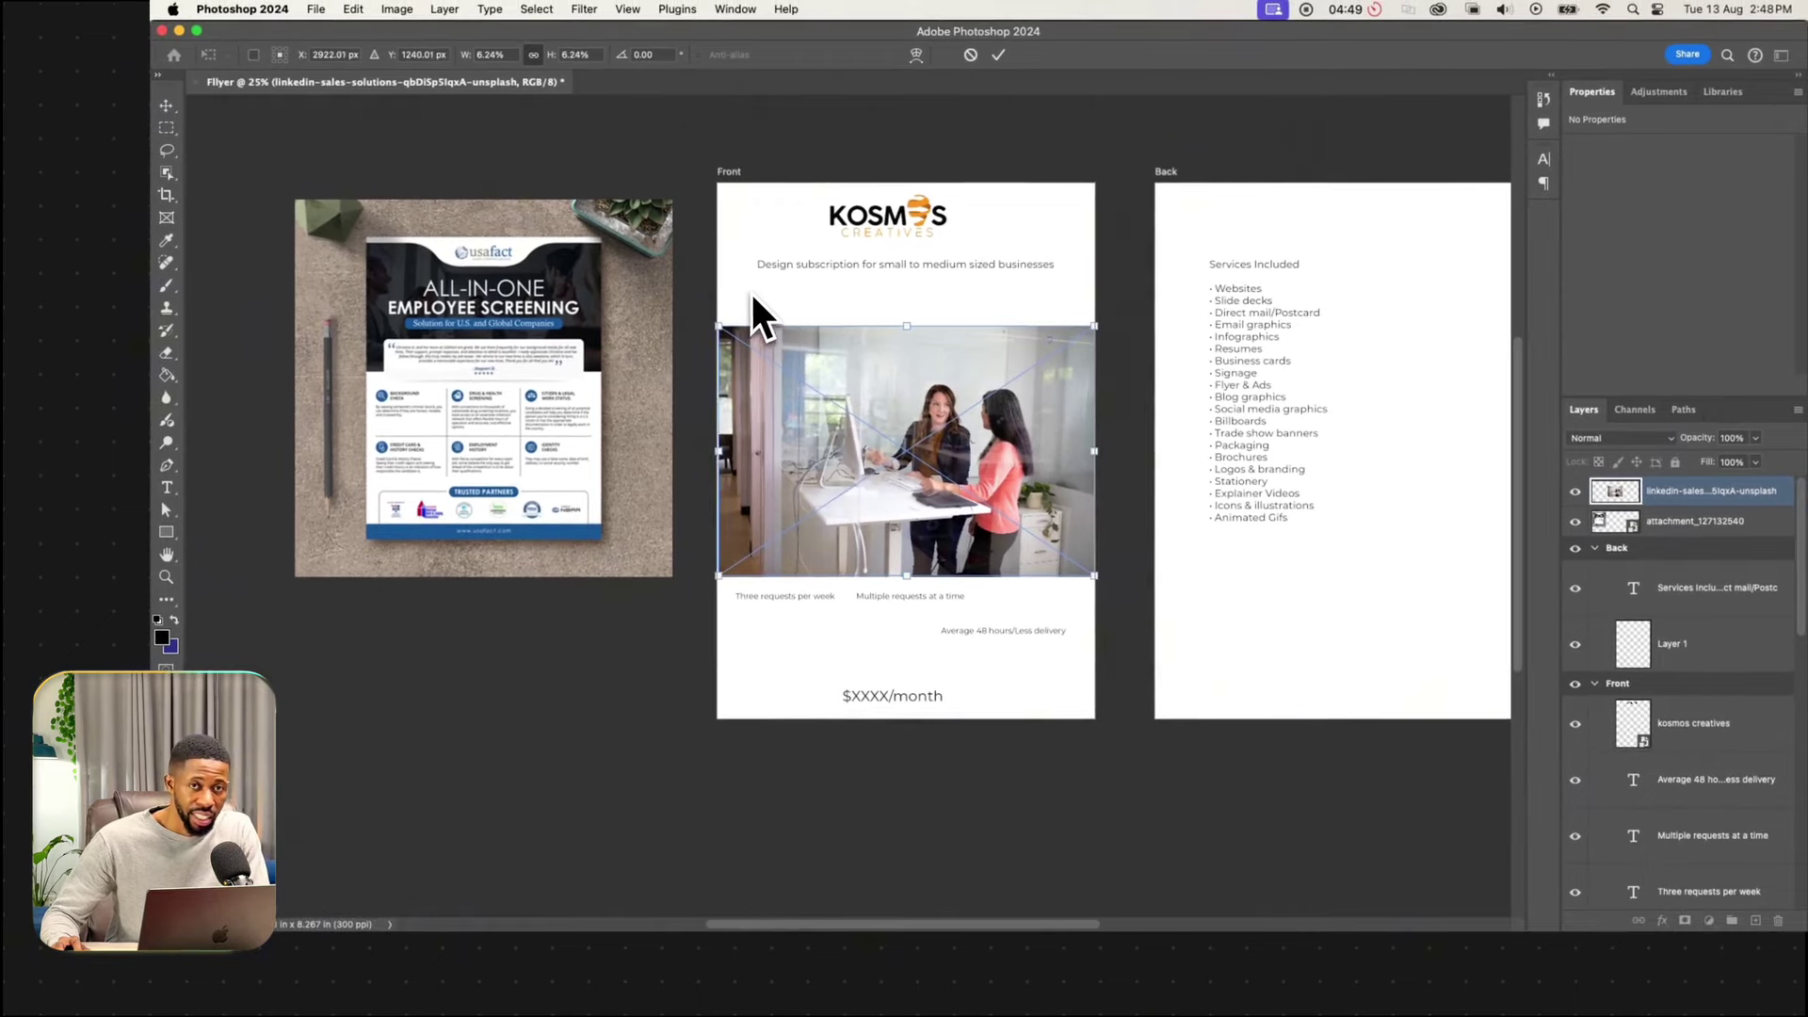
left_click_drag(750, 291, 752, 281)
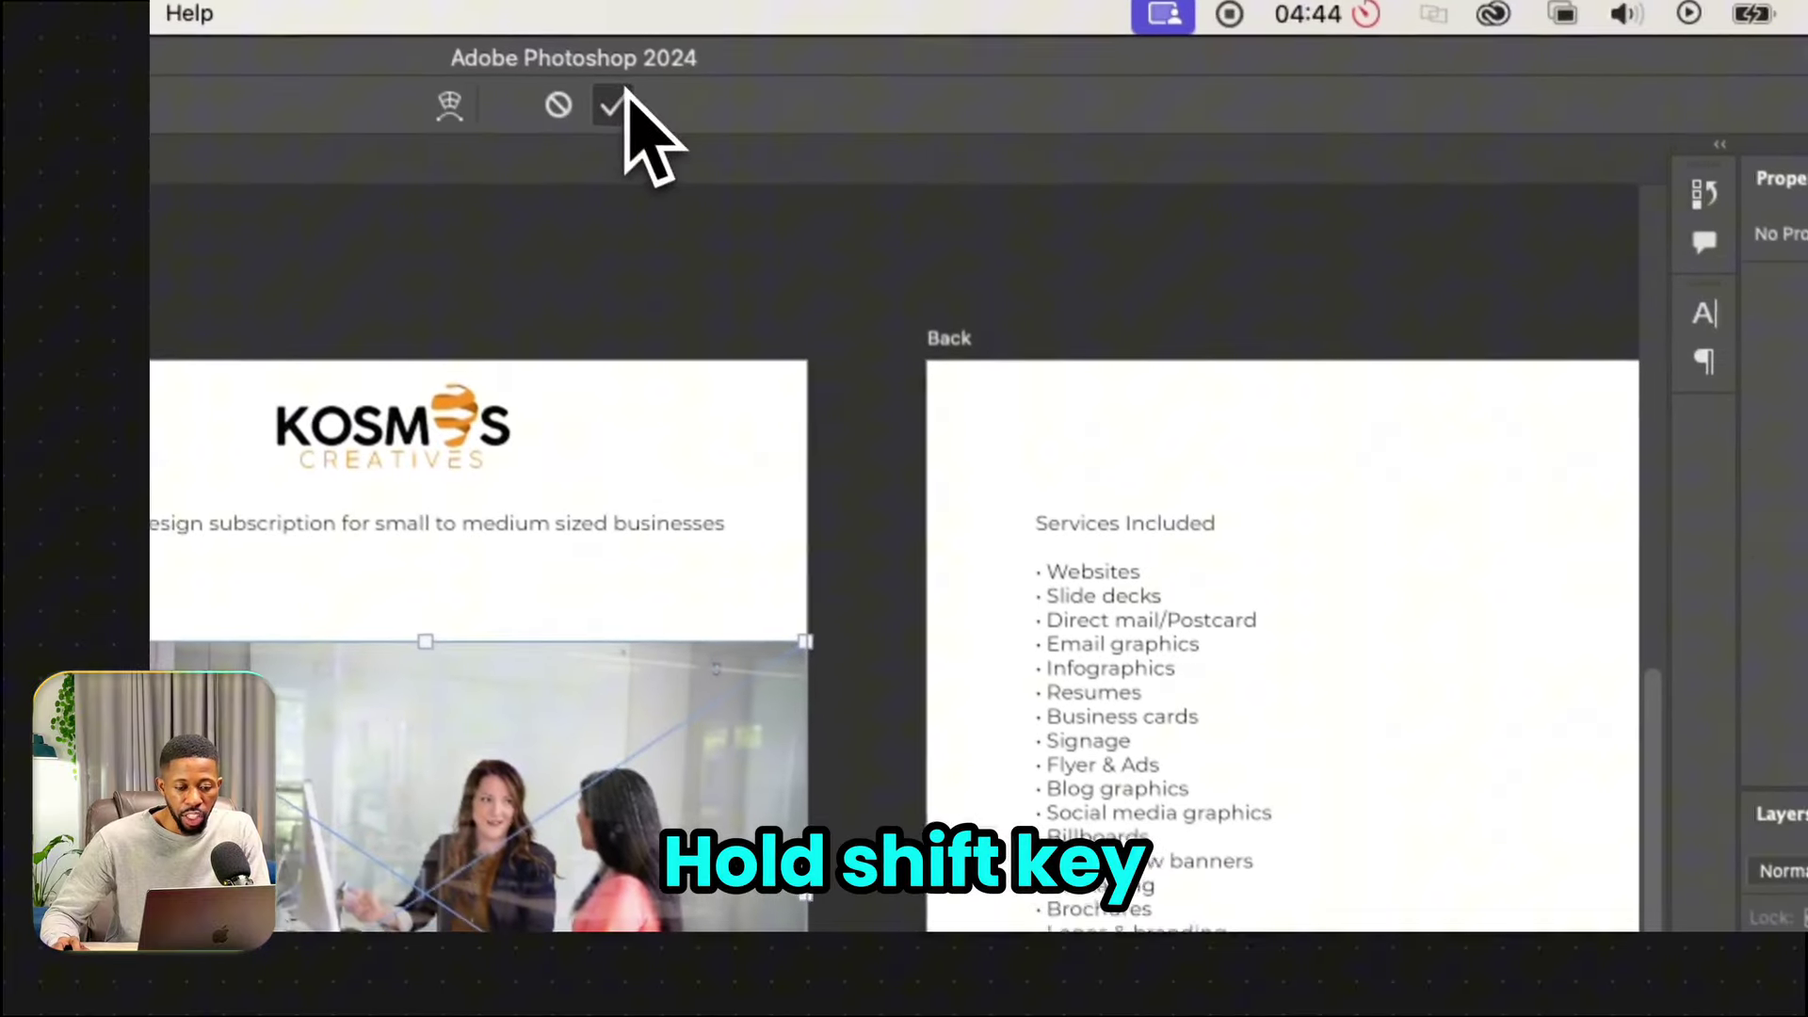
left_click(621, 98)
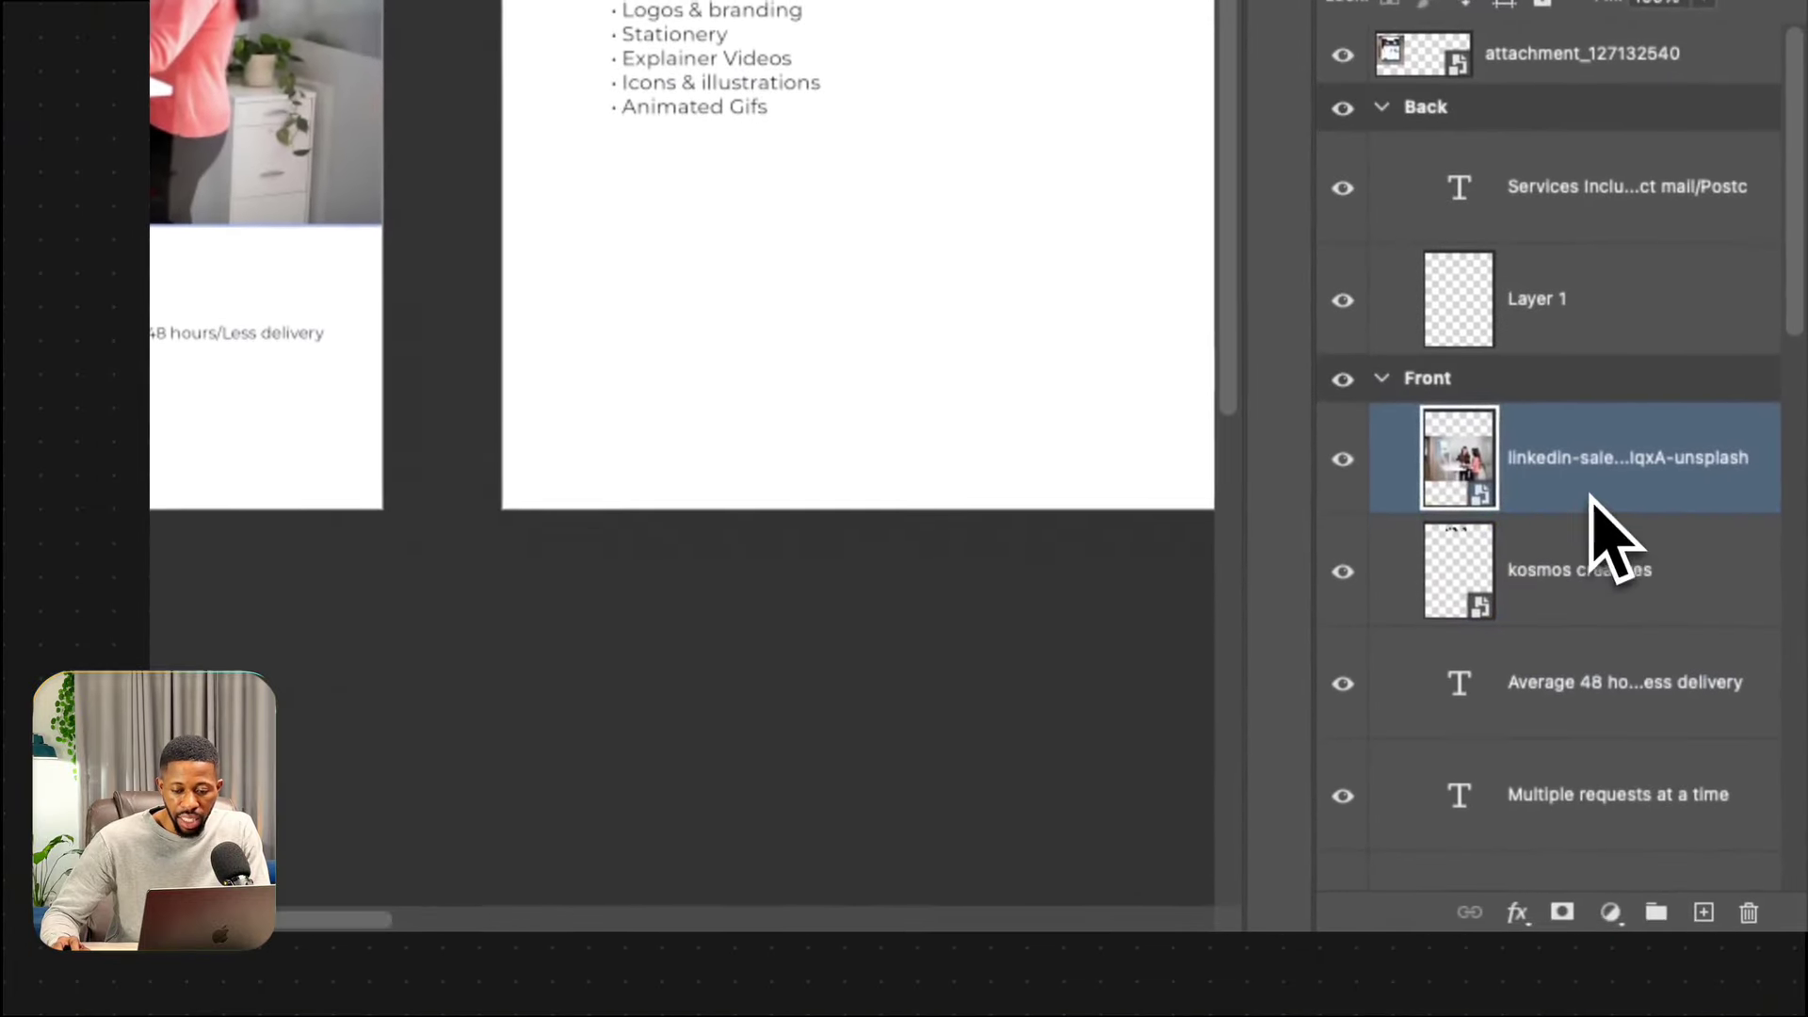
Reorder the linkedin-sales photo layer beneath all the text layers in Front, directly above Layer 1.
left_click_drag(1592, 496, 1659, 801)
scroll(1663, 800, "down", 5)
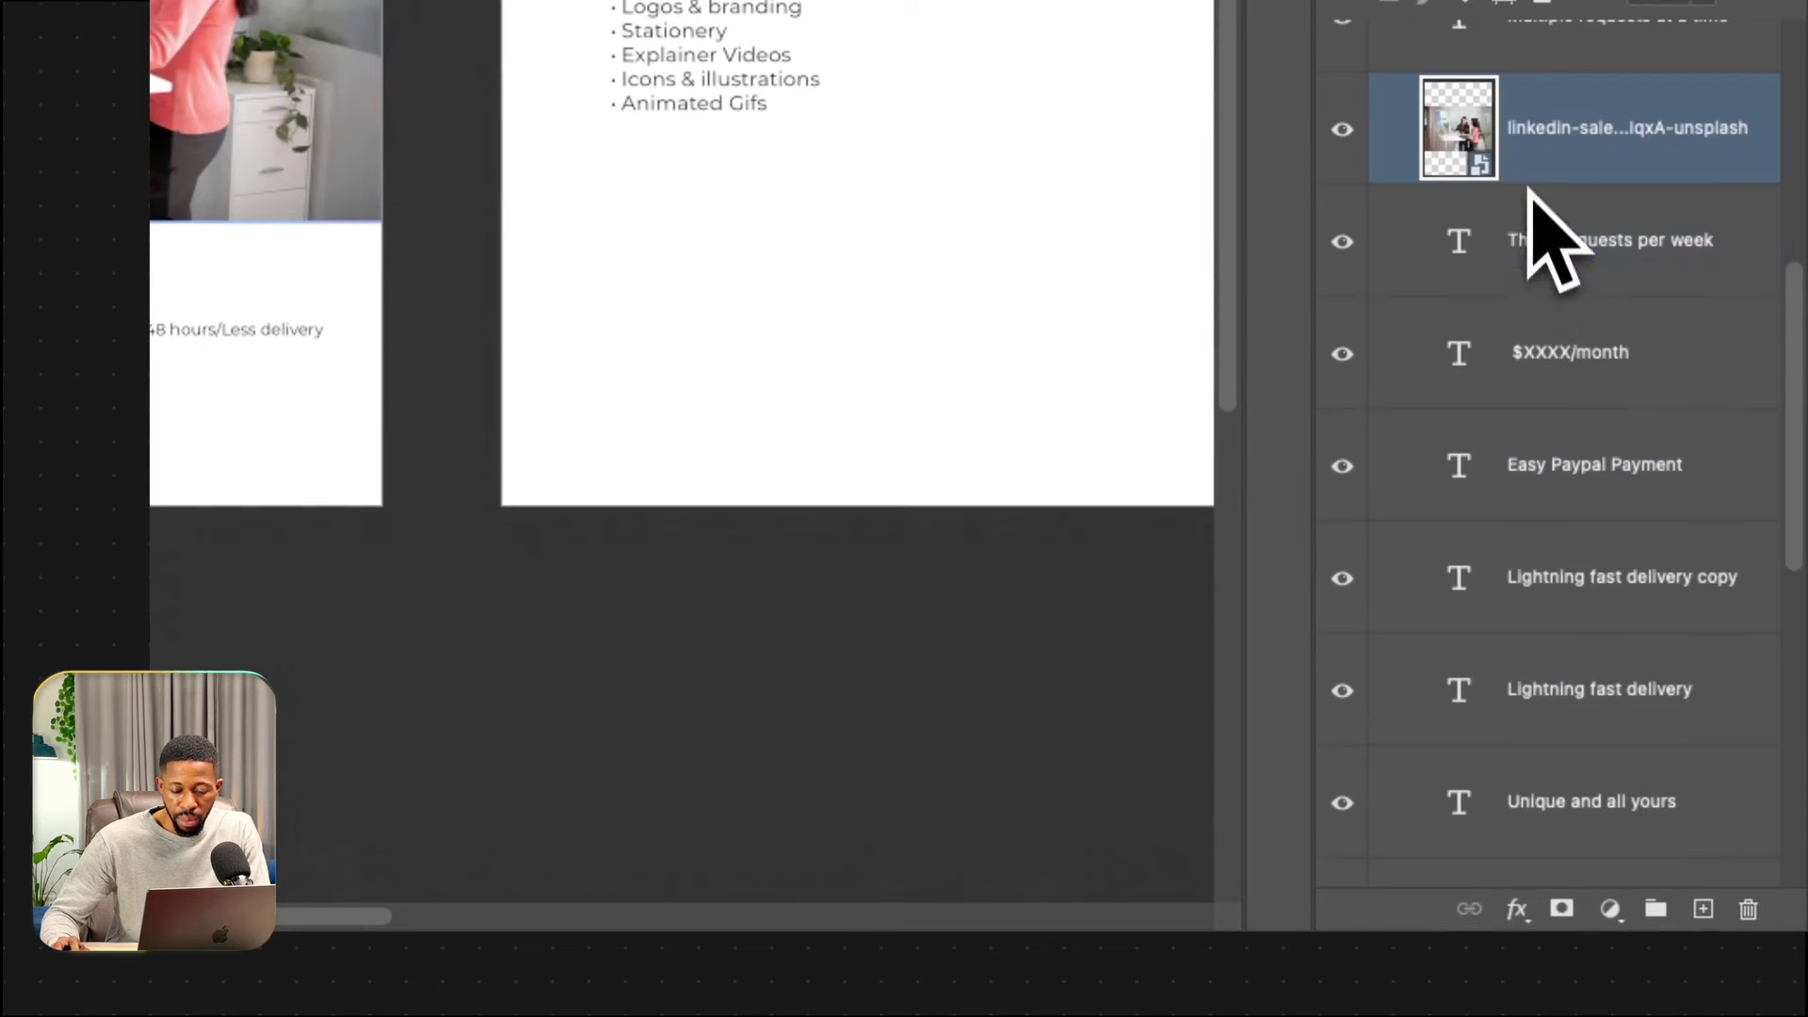
left_click_drag(1534, 187, 1606, 746)
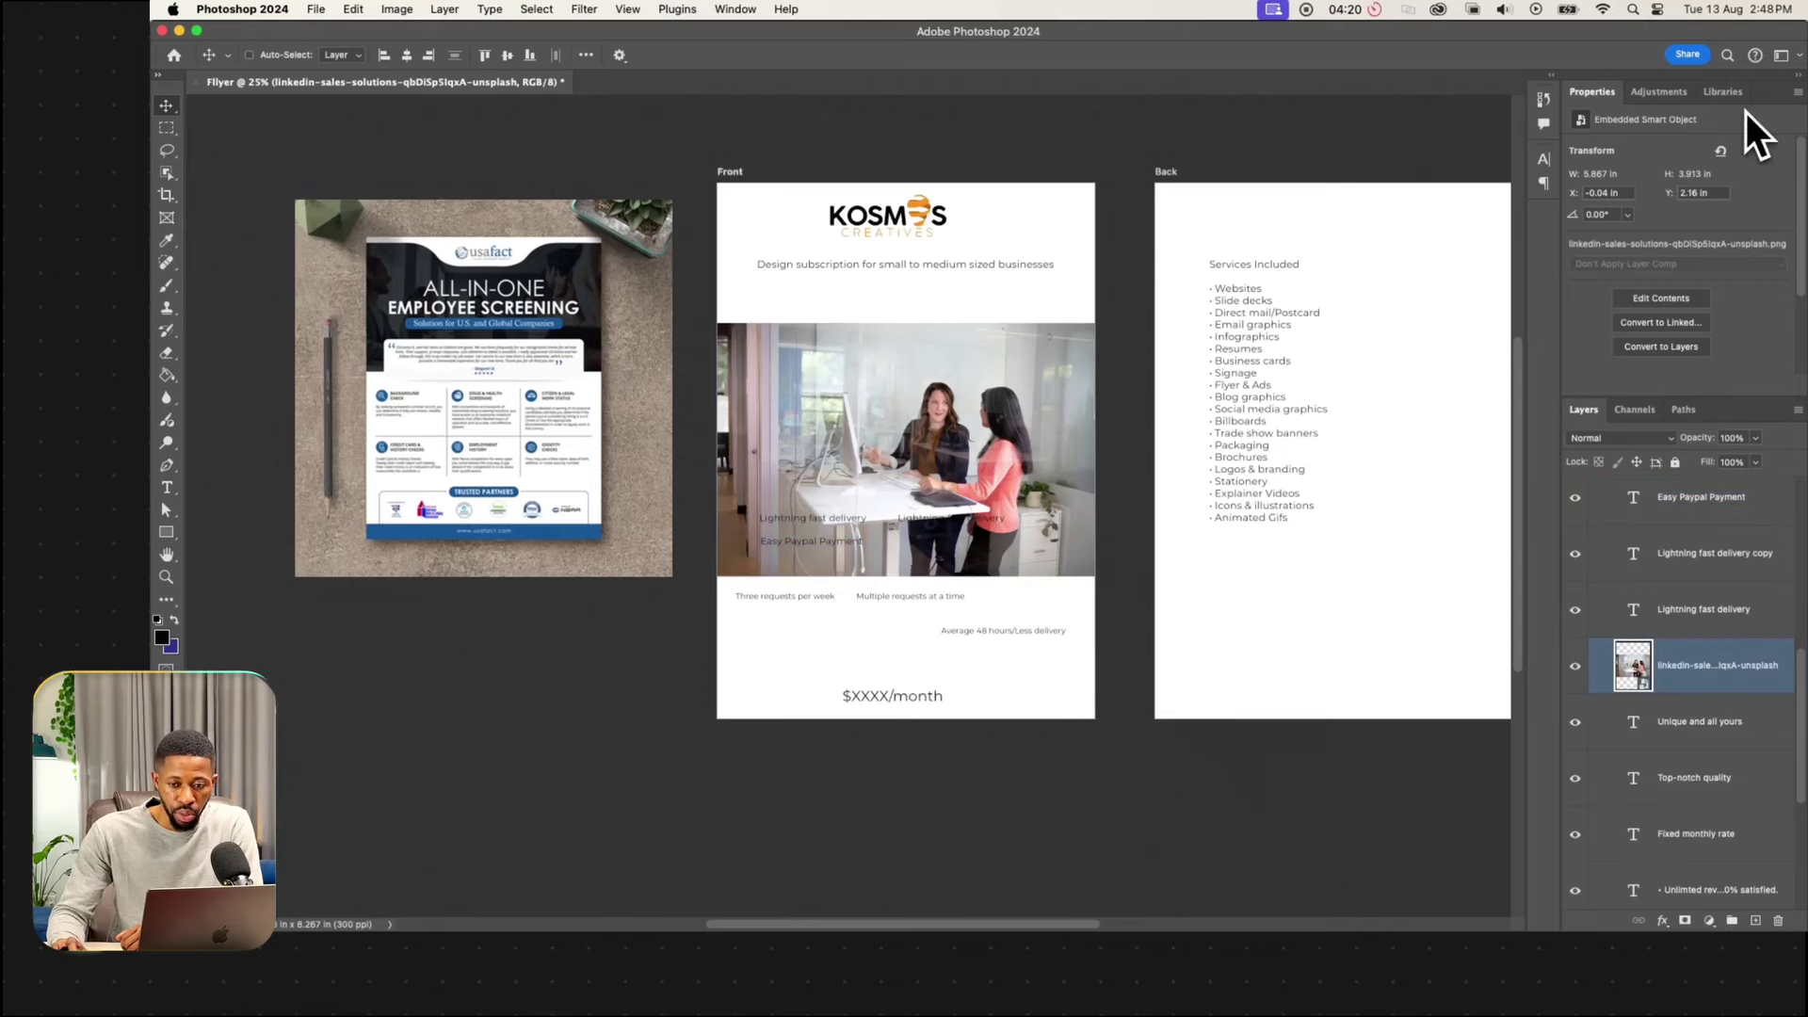
left_click(1797, 92)
left_click(1774, 114)
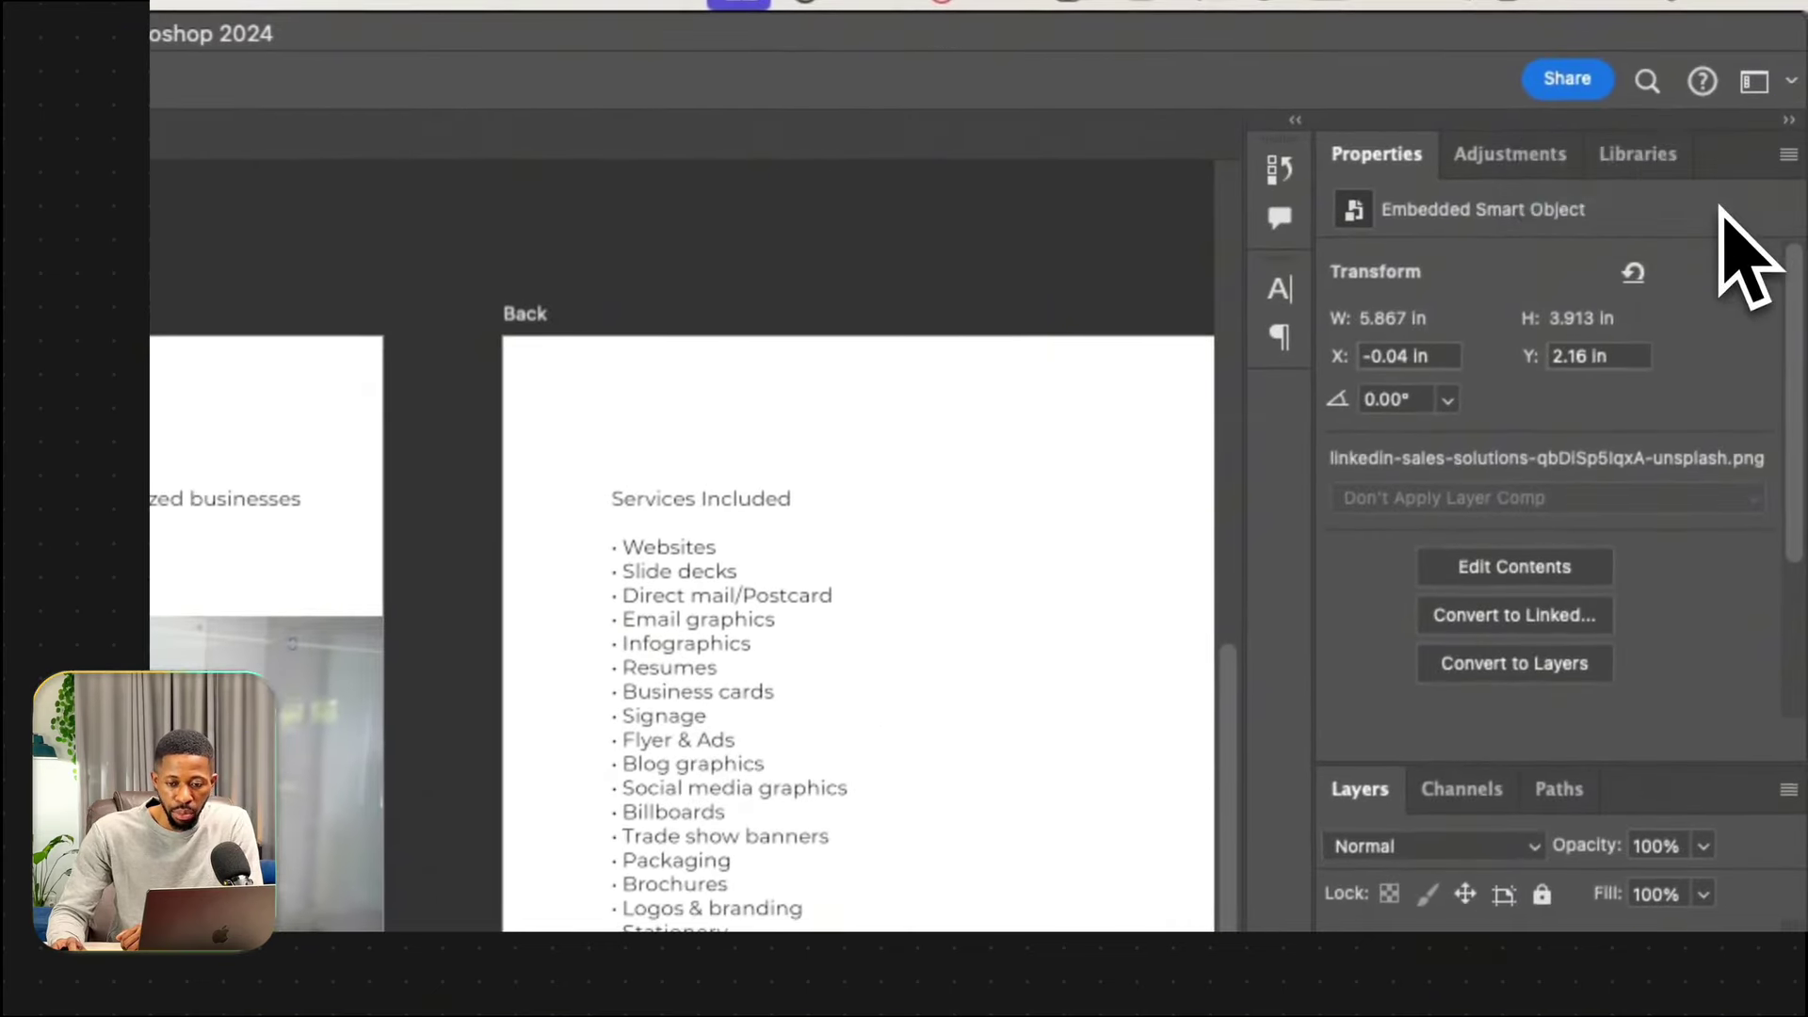
left_click_drag(1605, 715, 1592, 869)
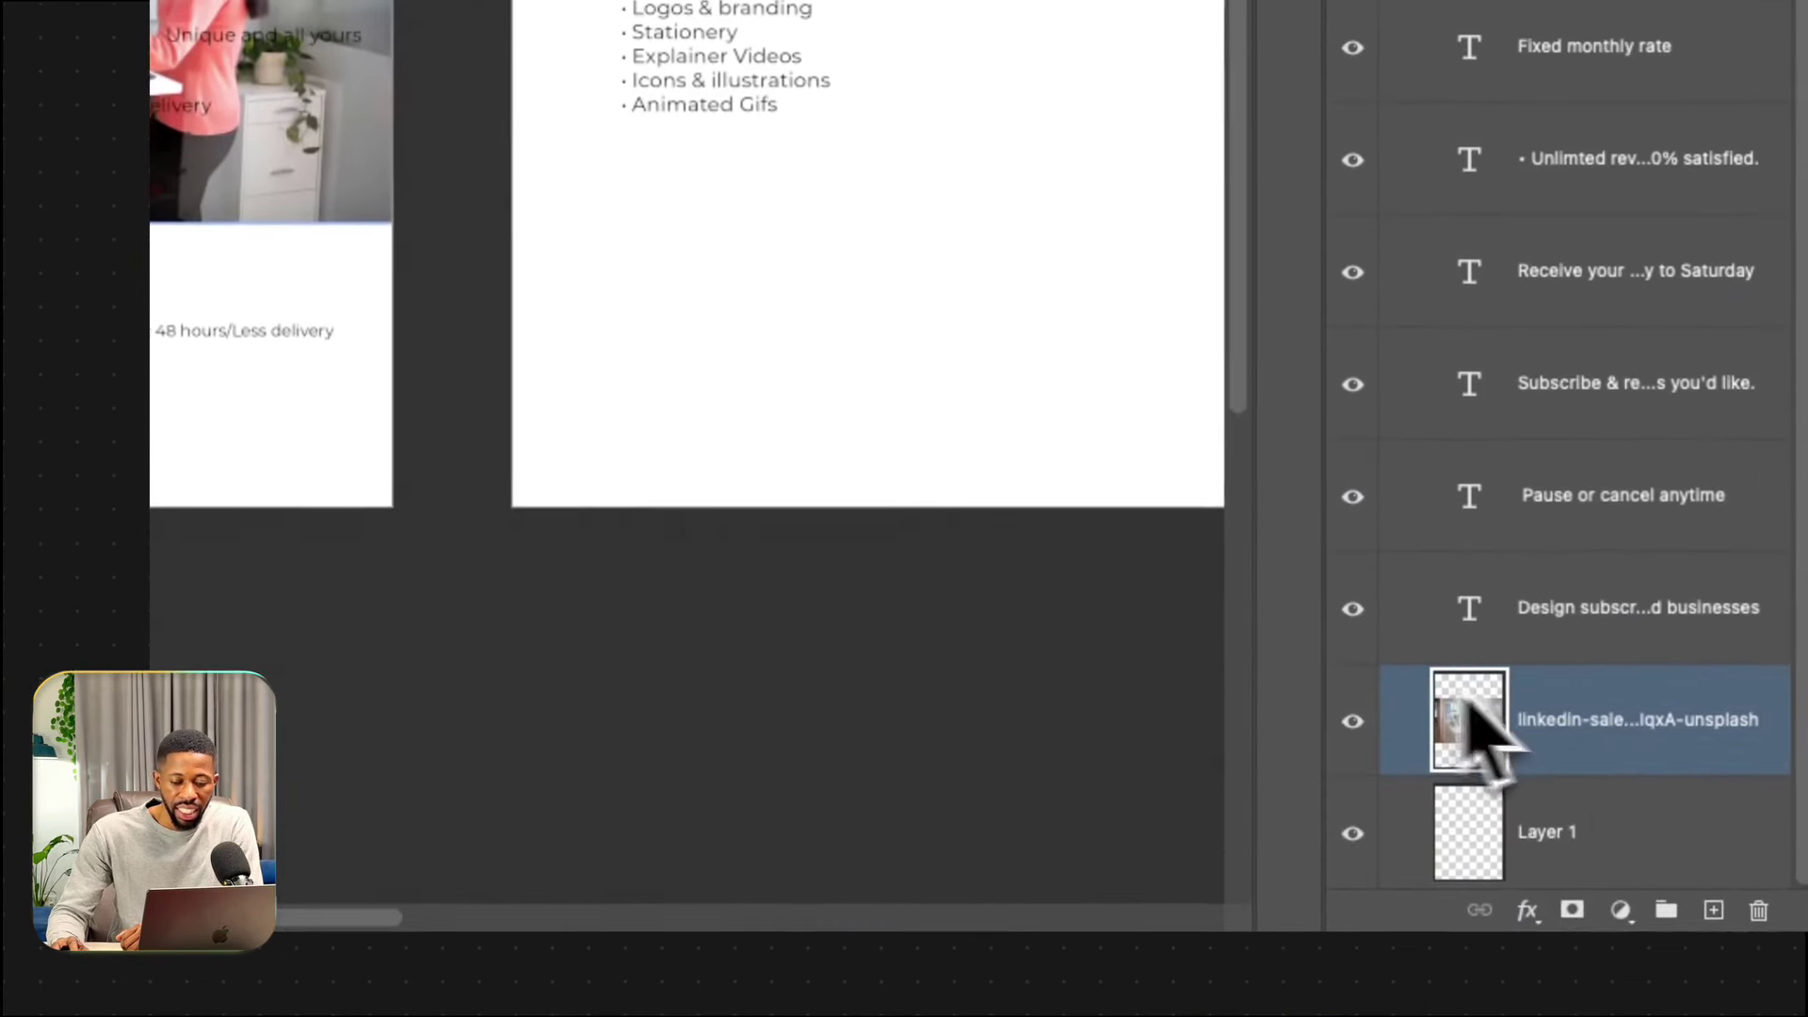
Delete Layer 1 from the Front artboard and move the office photo up behind the logo and subscription line.
left_click(1531, 841)
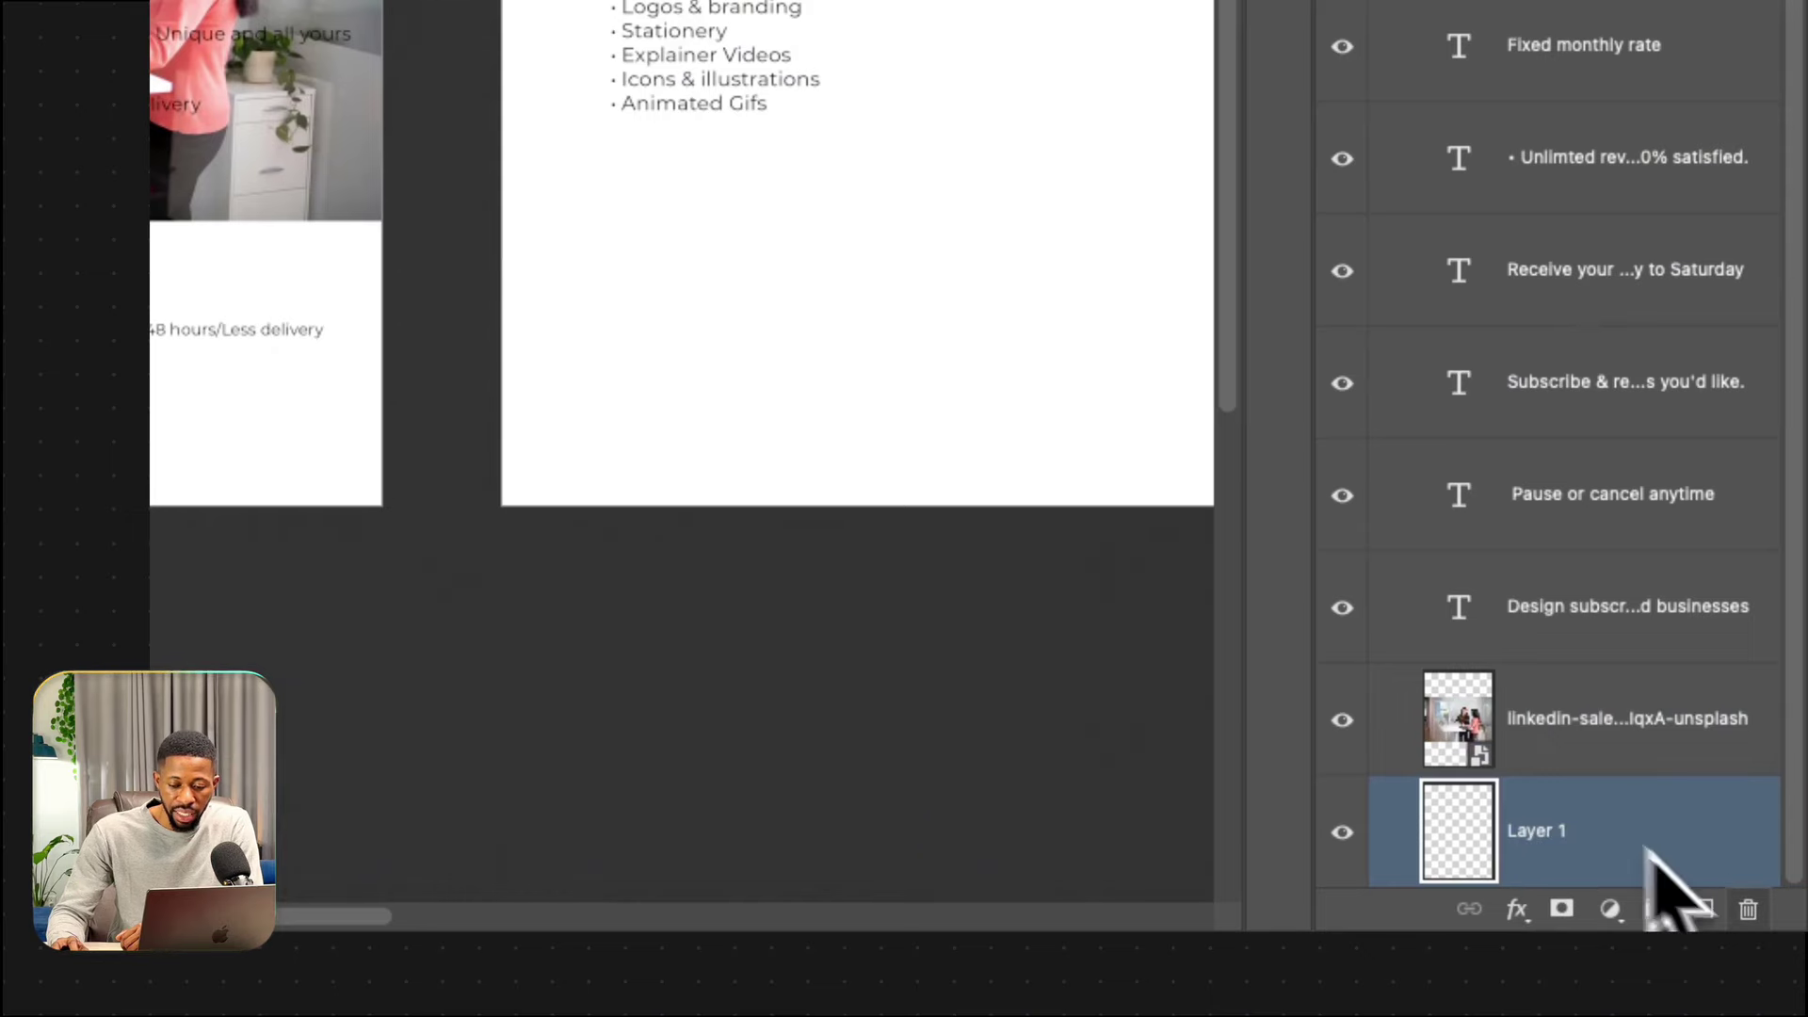
left_click(1747, 909)
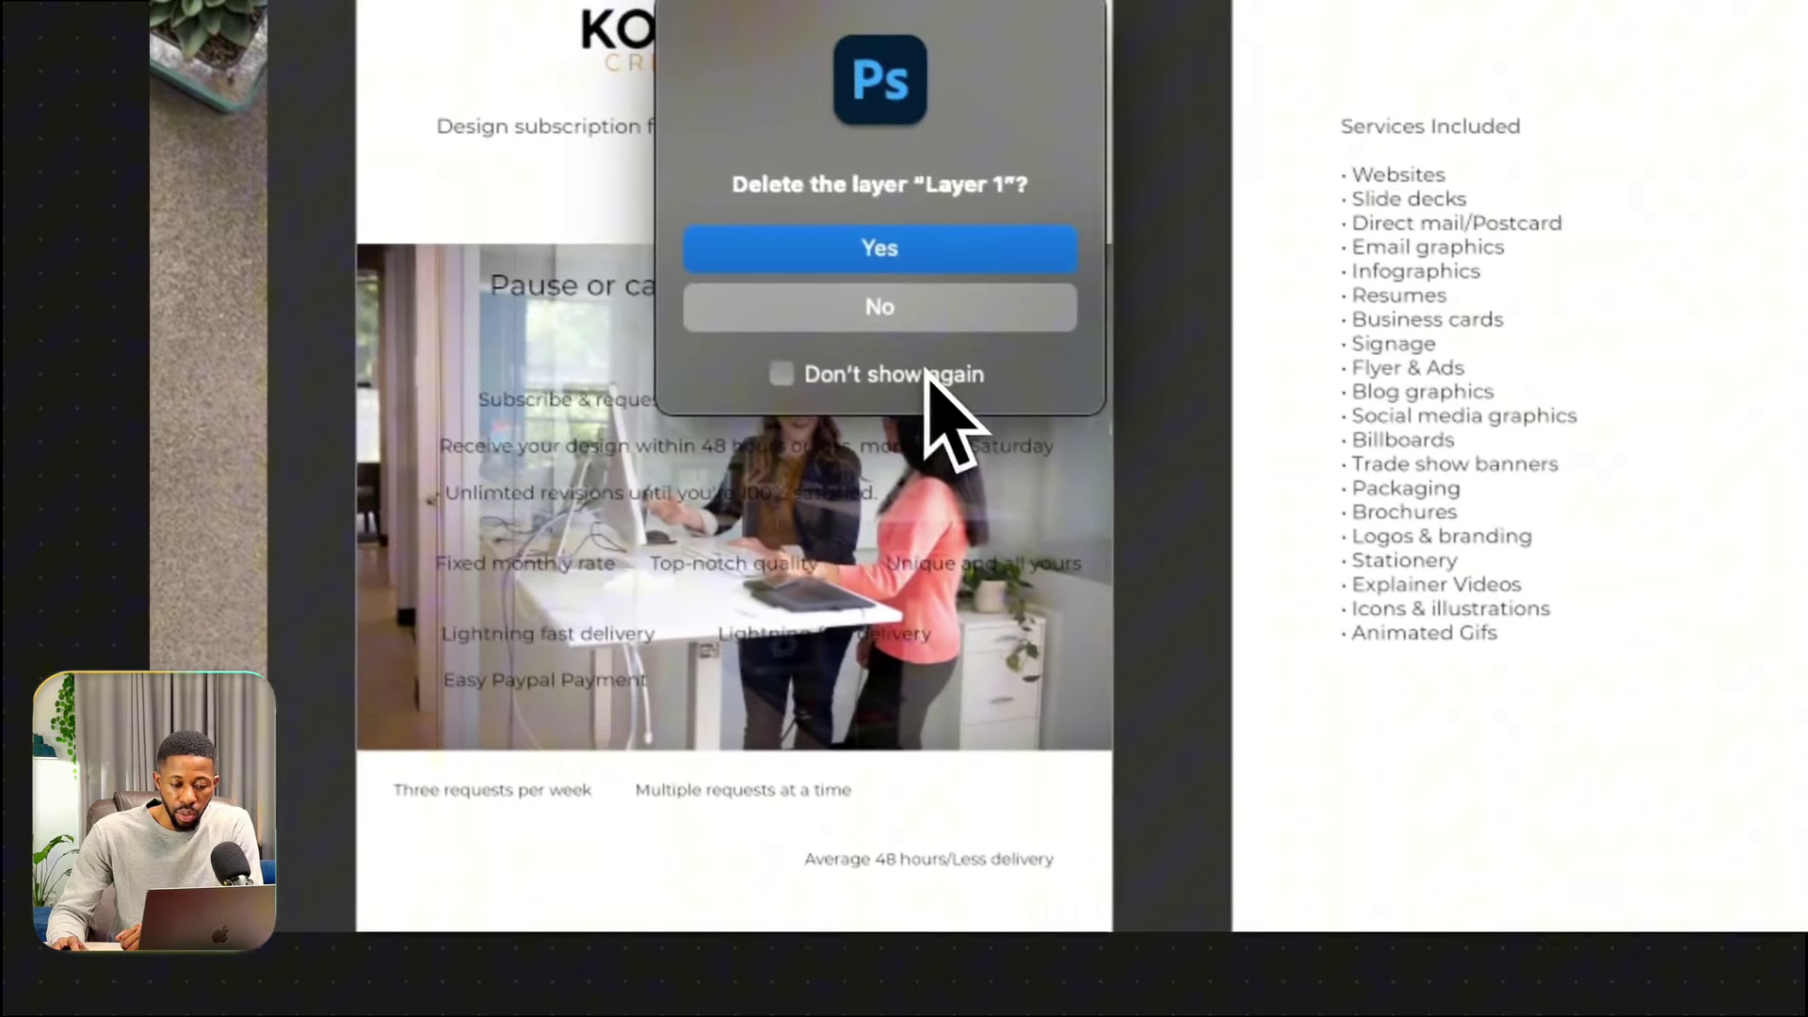
left_click(921, 262)
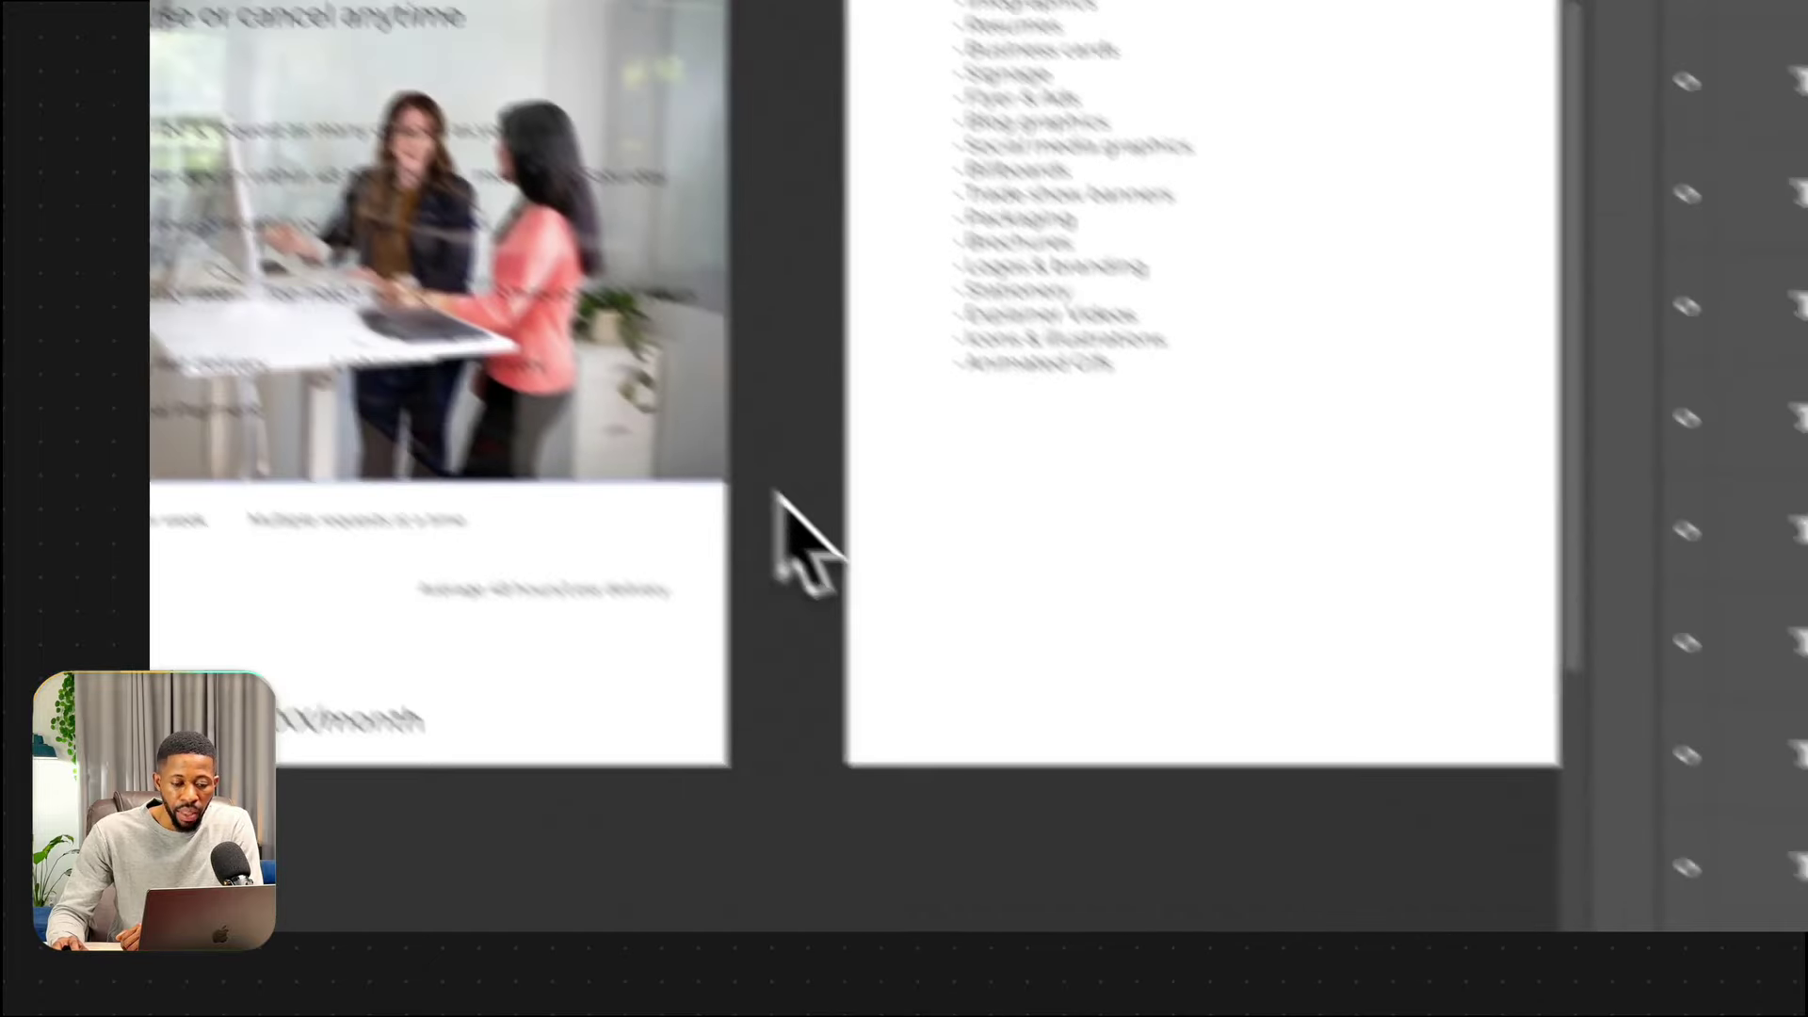
left_click_drag(613, 343, 614, 111)
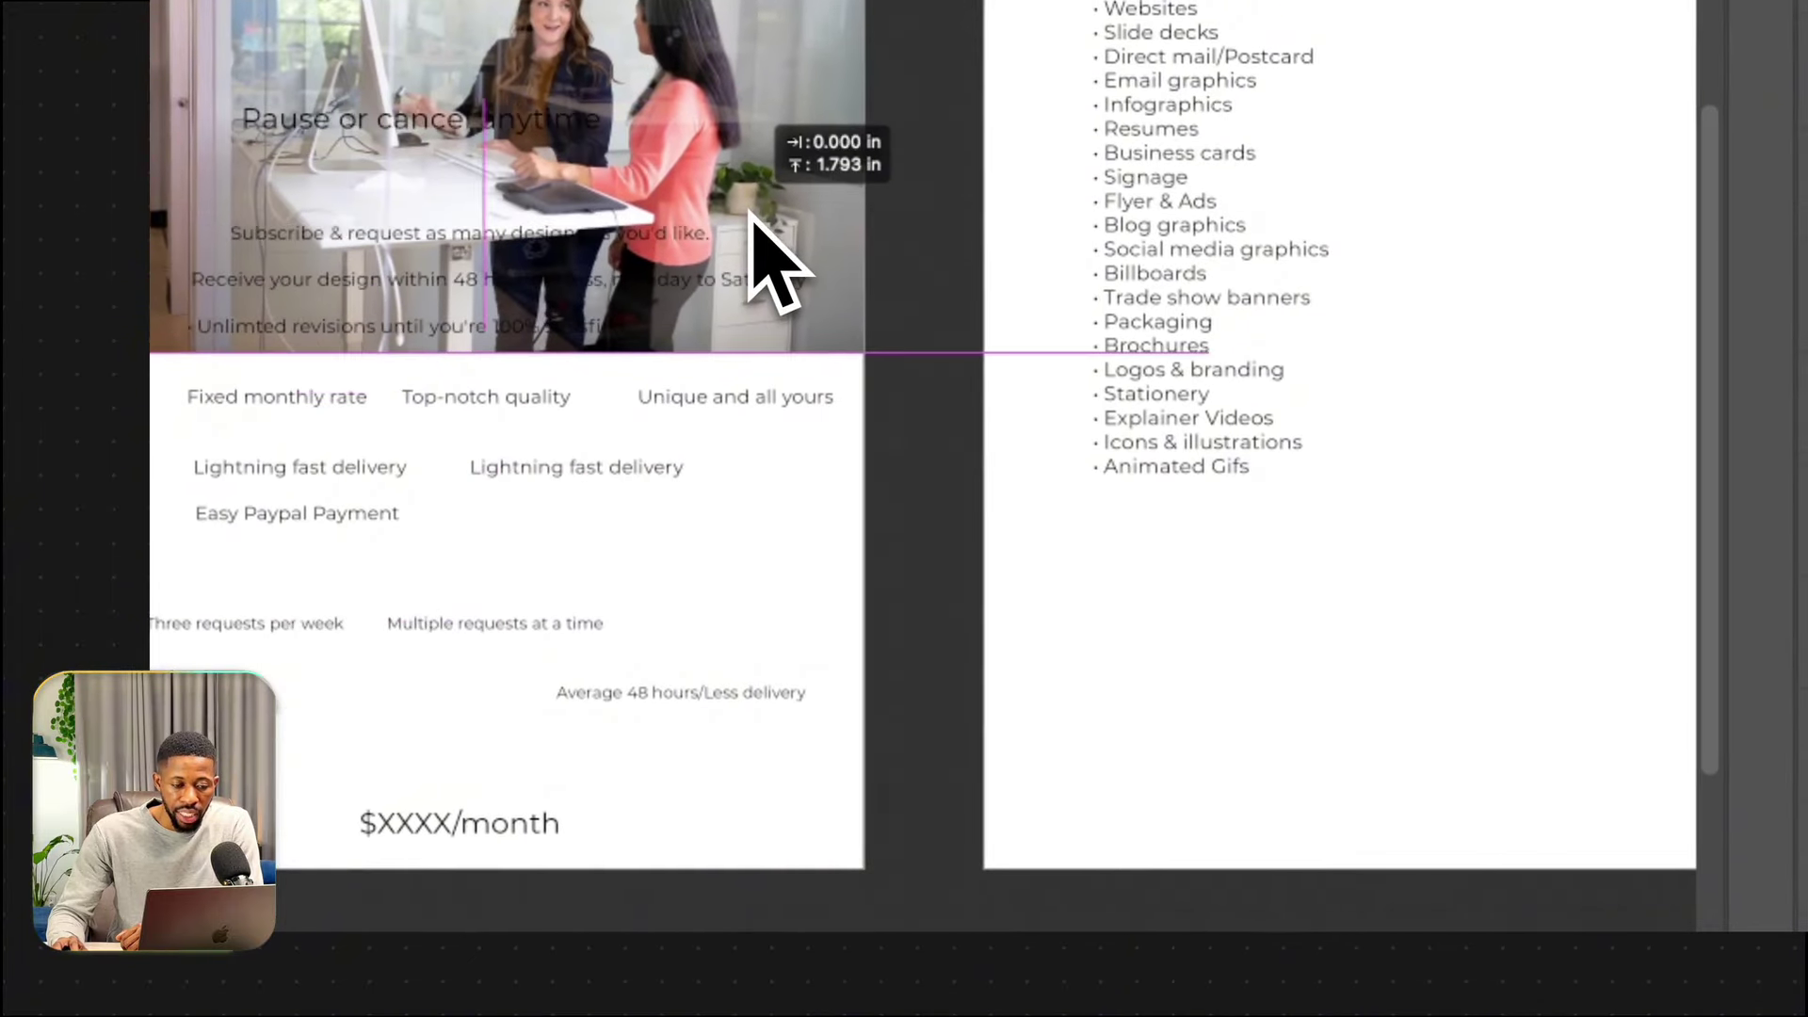
left_click_drag(751, 211, 751, 211)
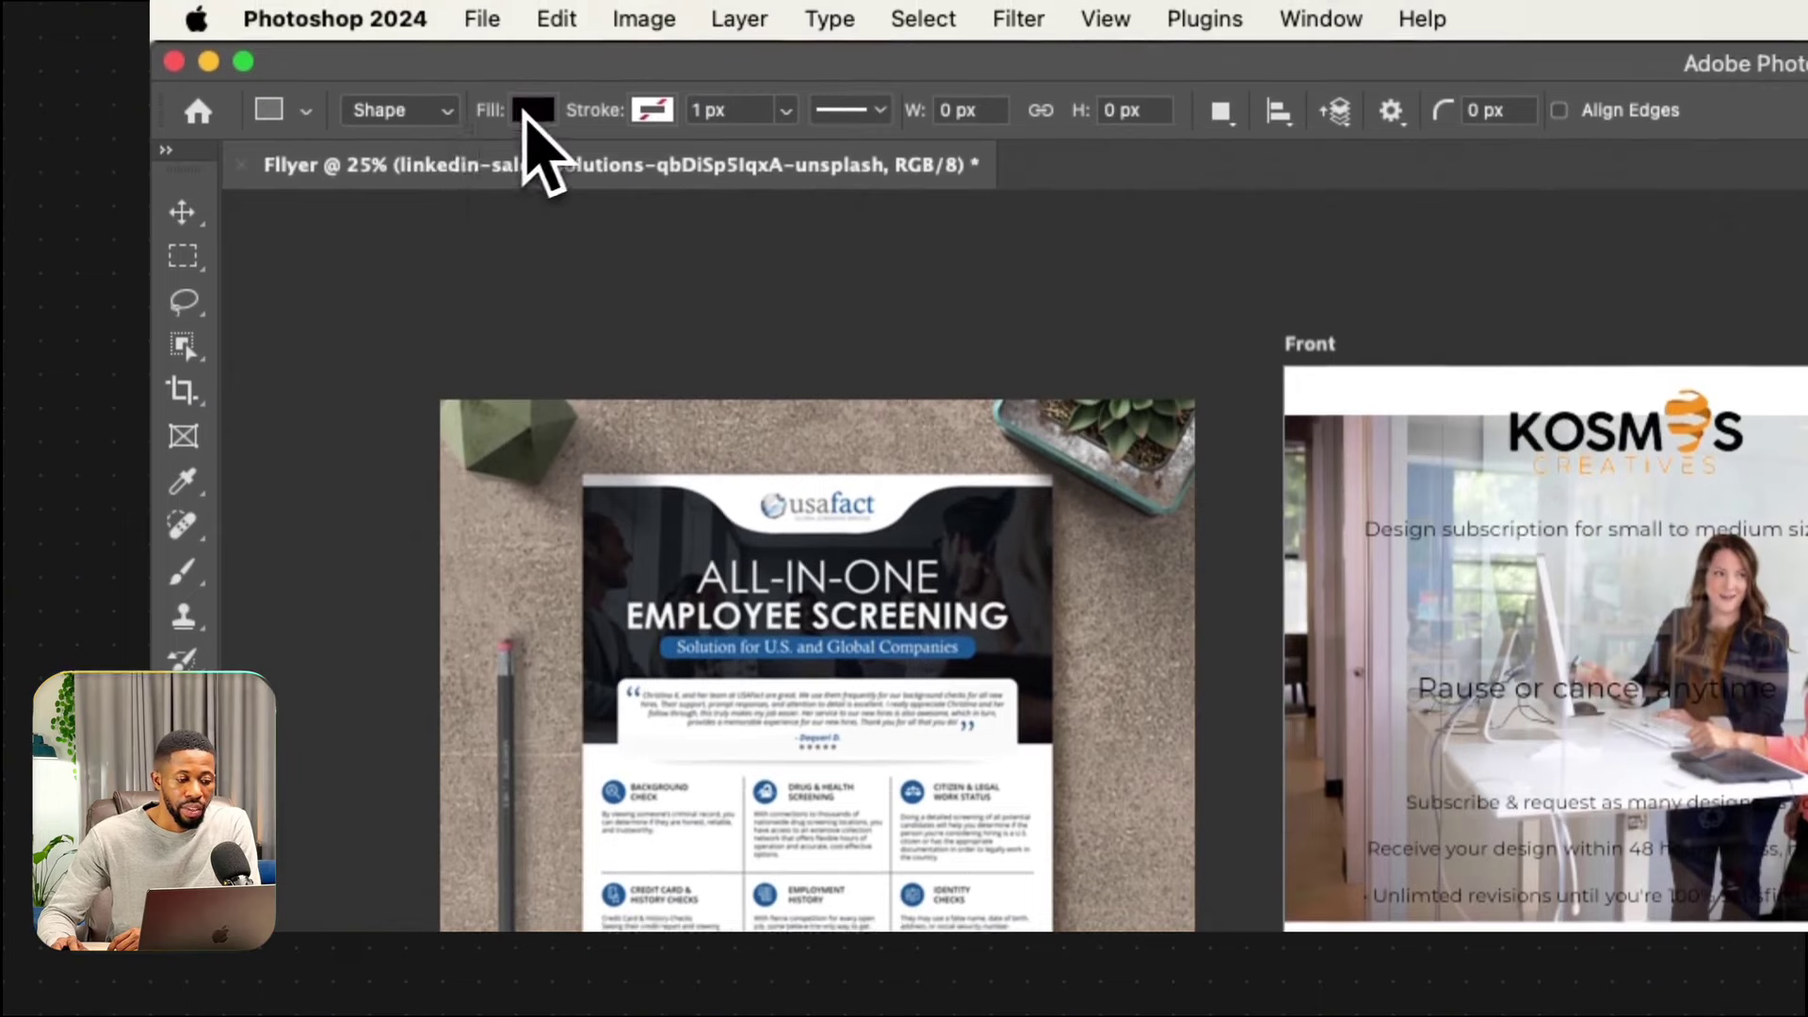
Draw a black-filled rectangle of about 1810 × 1170 px covering the office photo on Front.
left_click(533, 110)
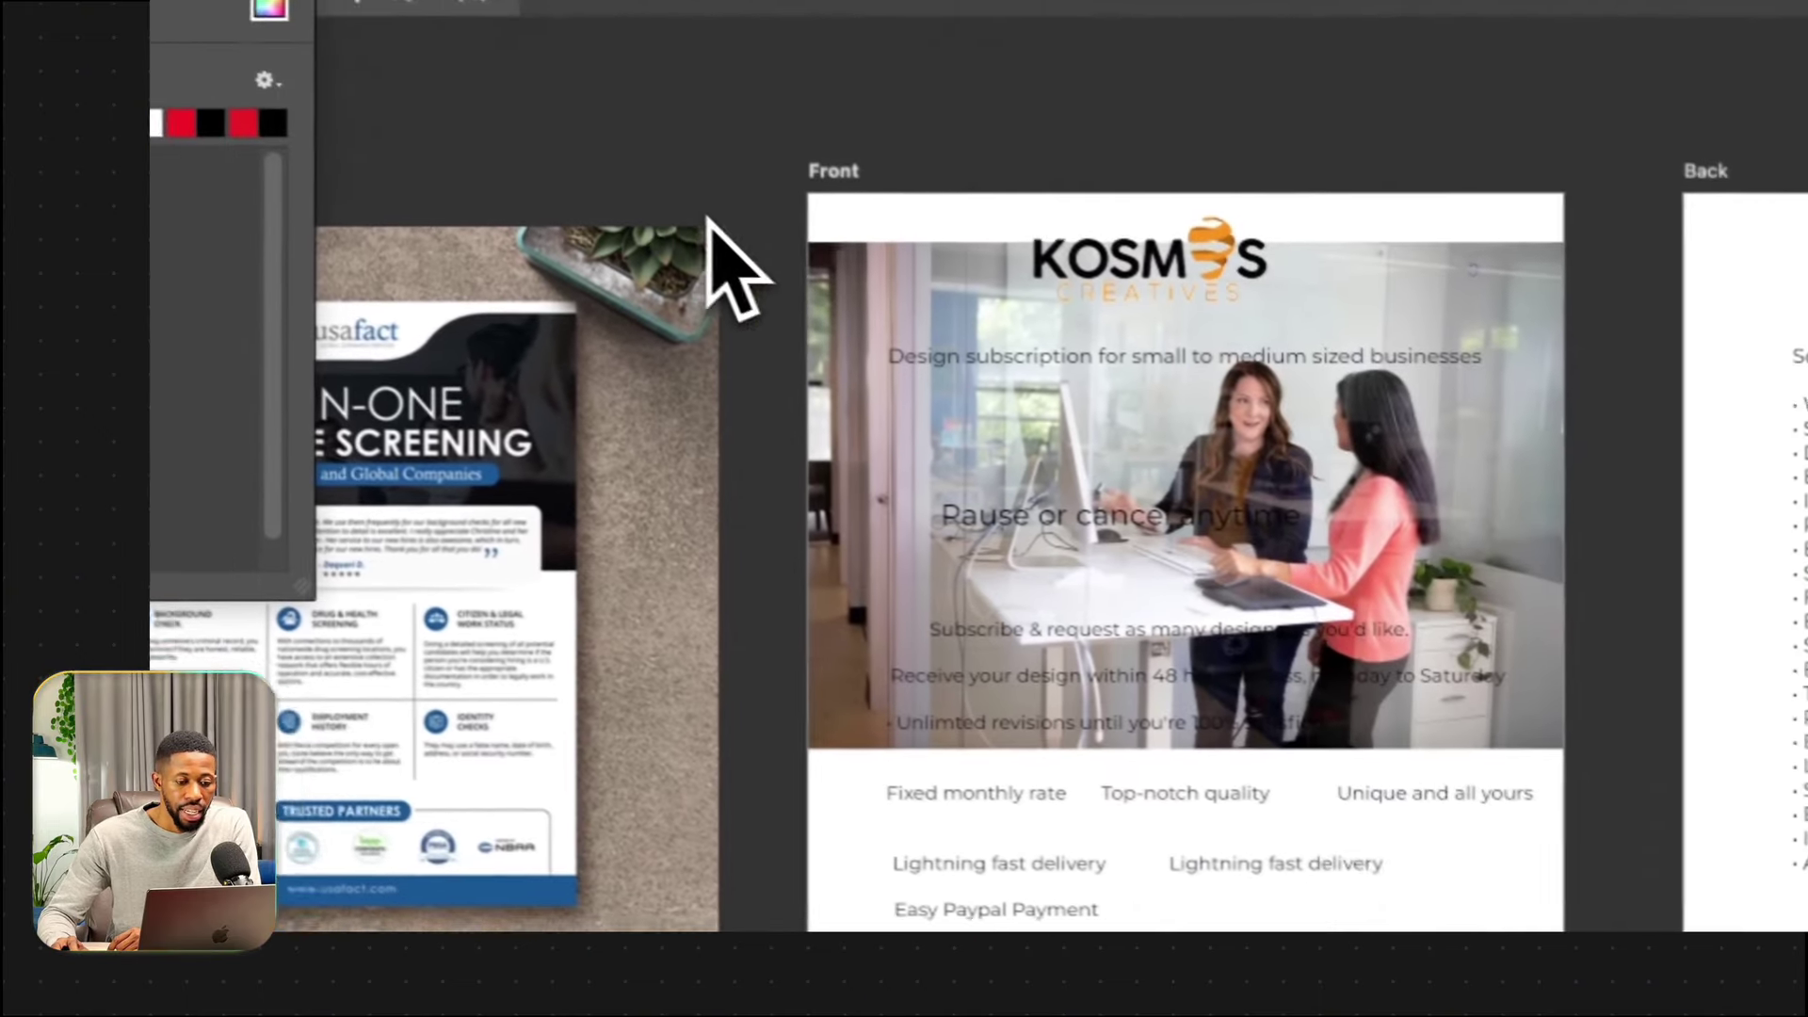
left_click_drag(1277, 419, 1784, 939)
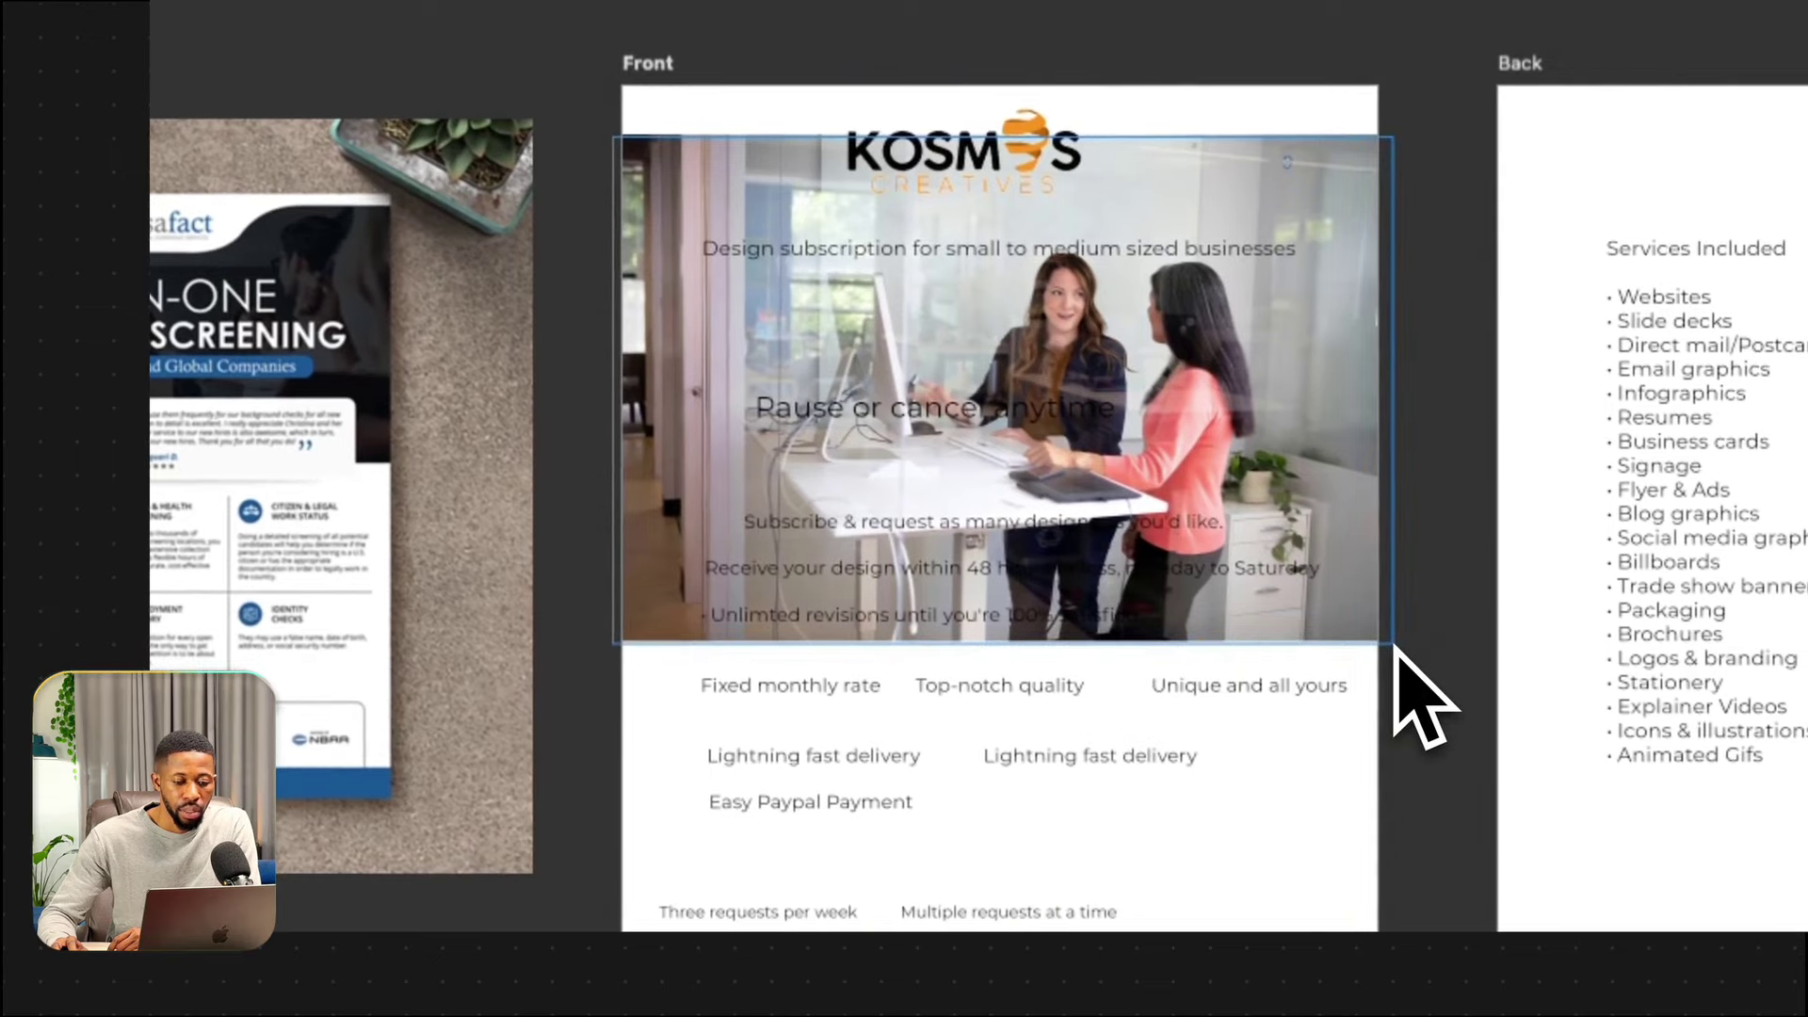
left_click_drag(1394, 645, 1392, 643)
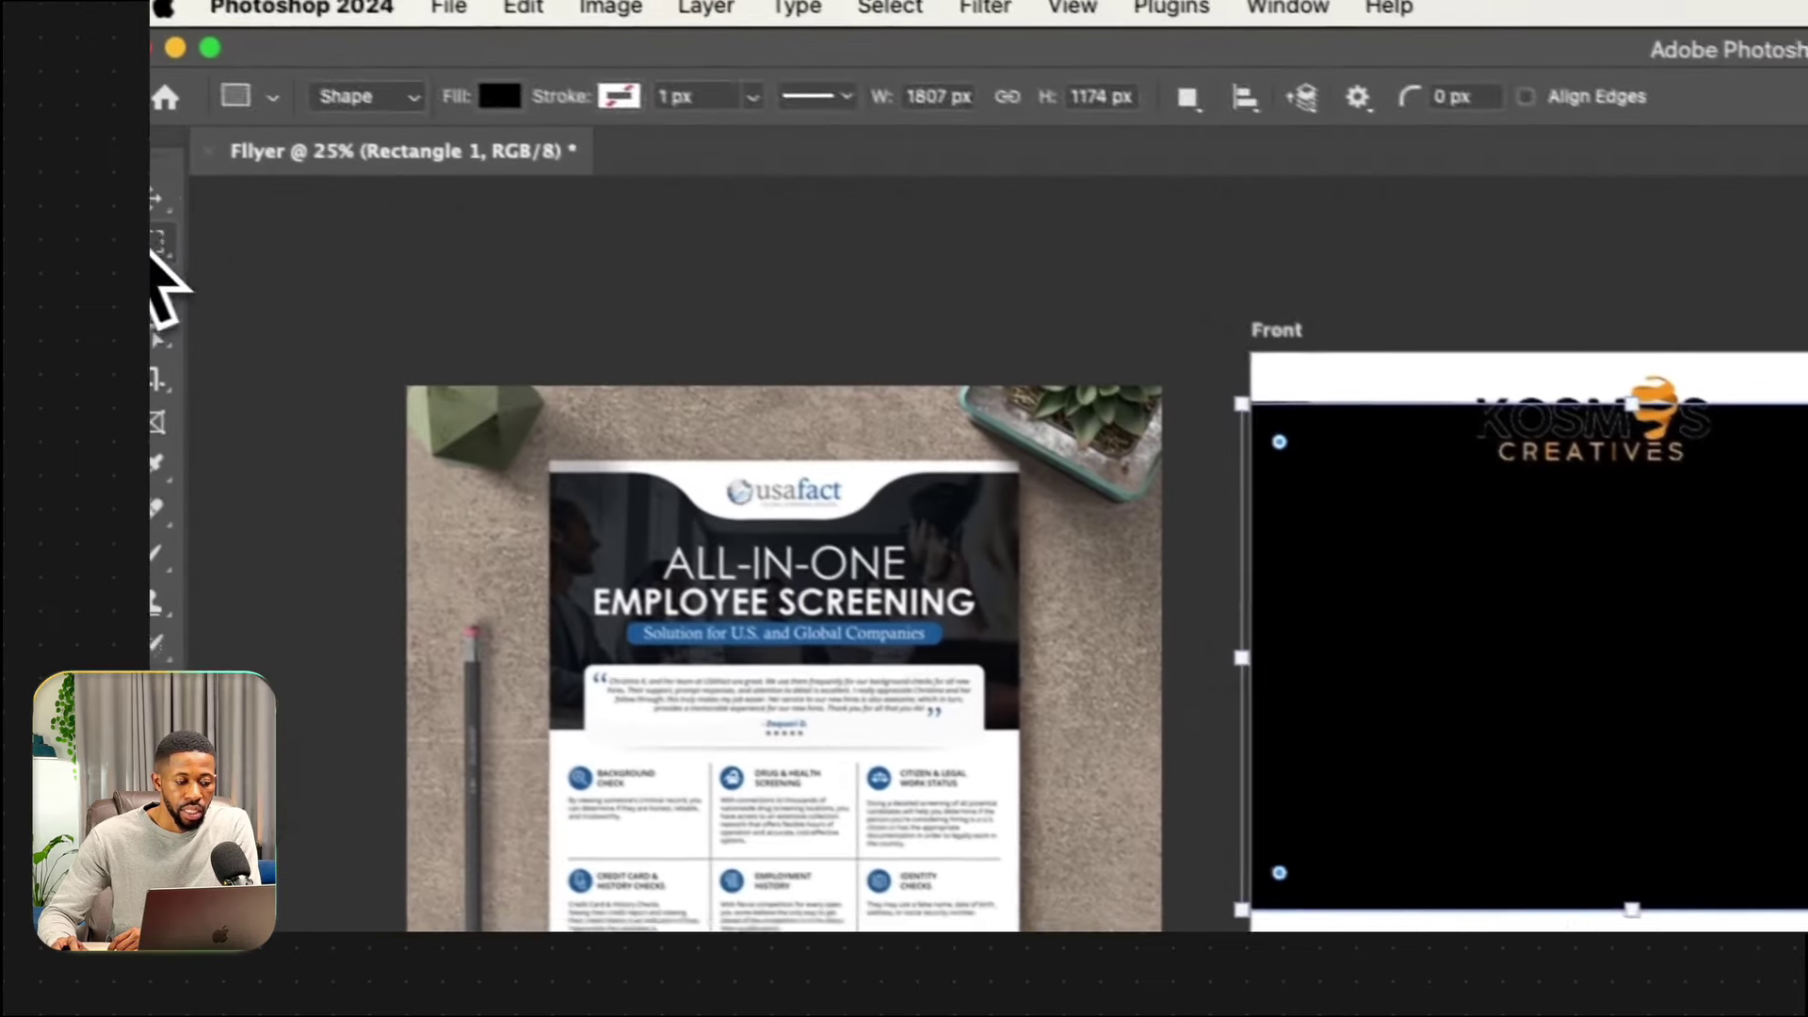
left_click(179, 212)
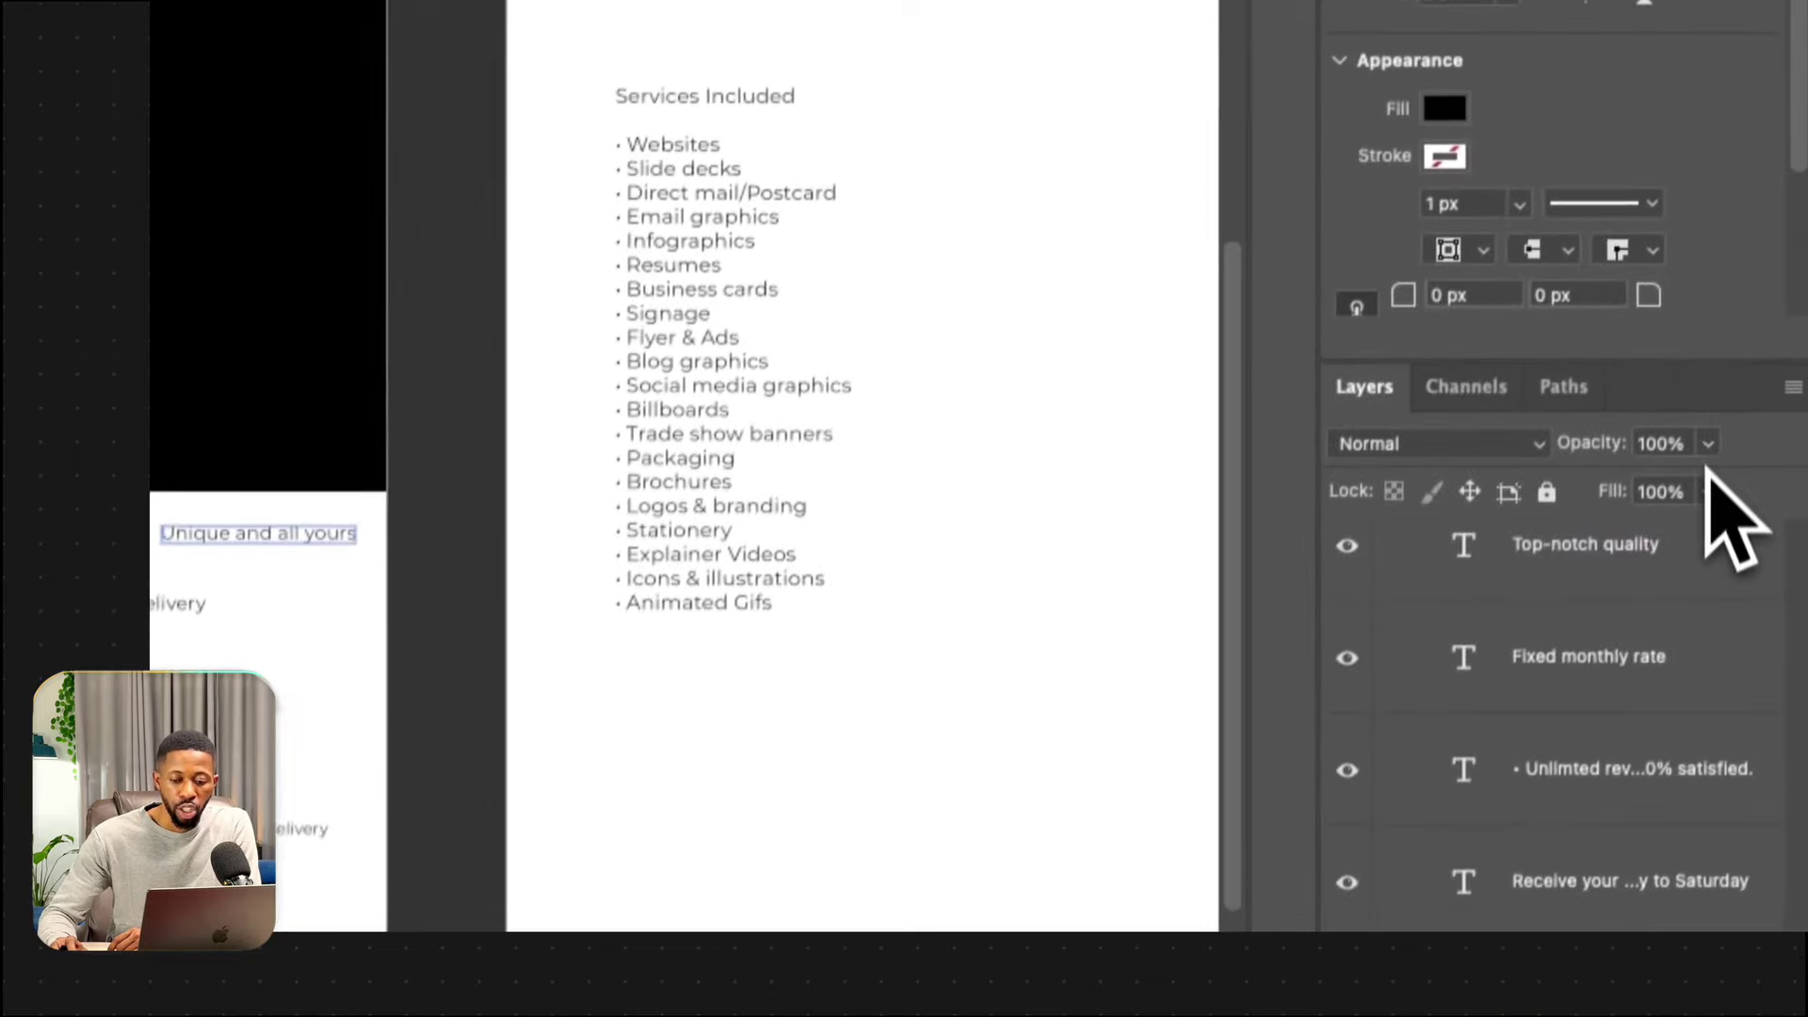
Lower the opacity of the black rectangle over the Front artboard's office photo to 50%.
left_click(1707, 450)
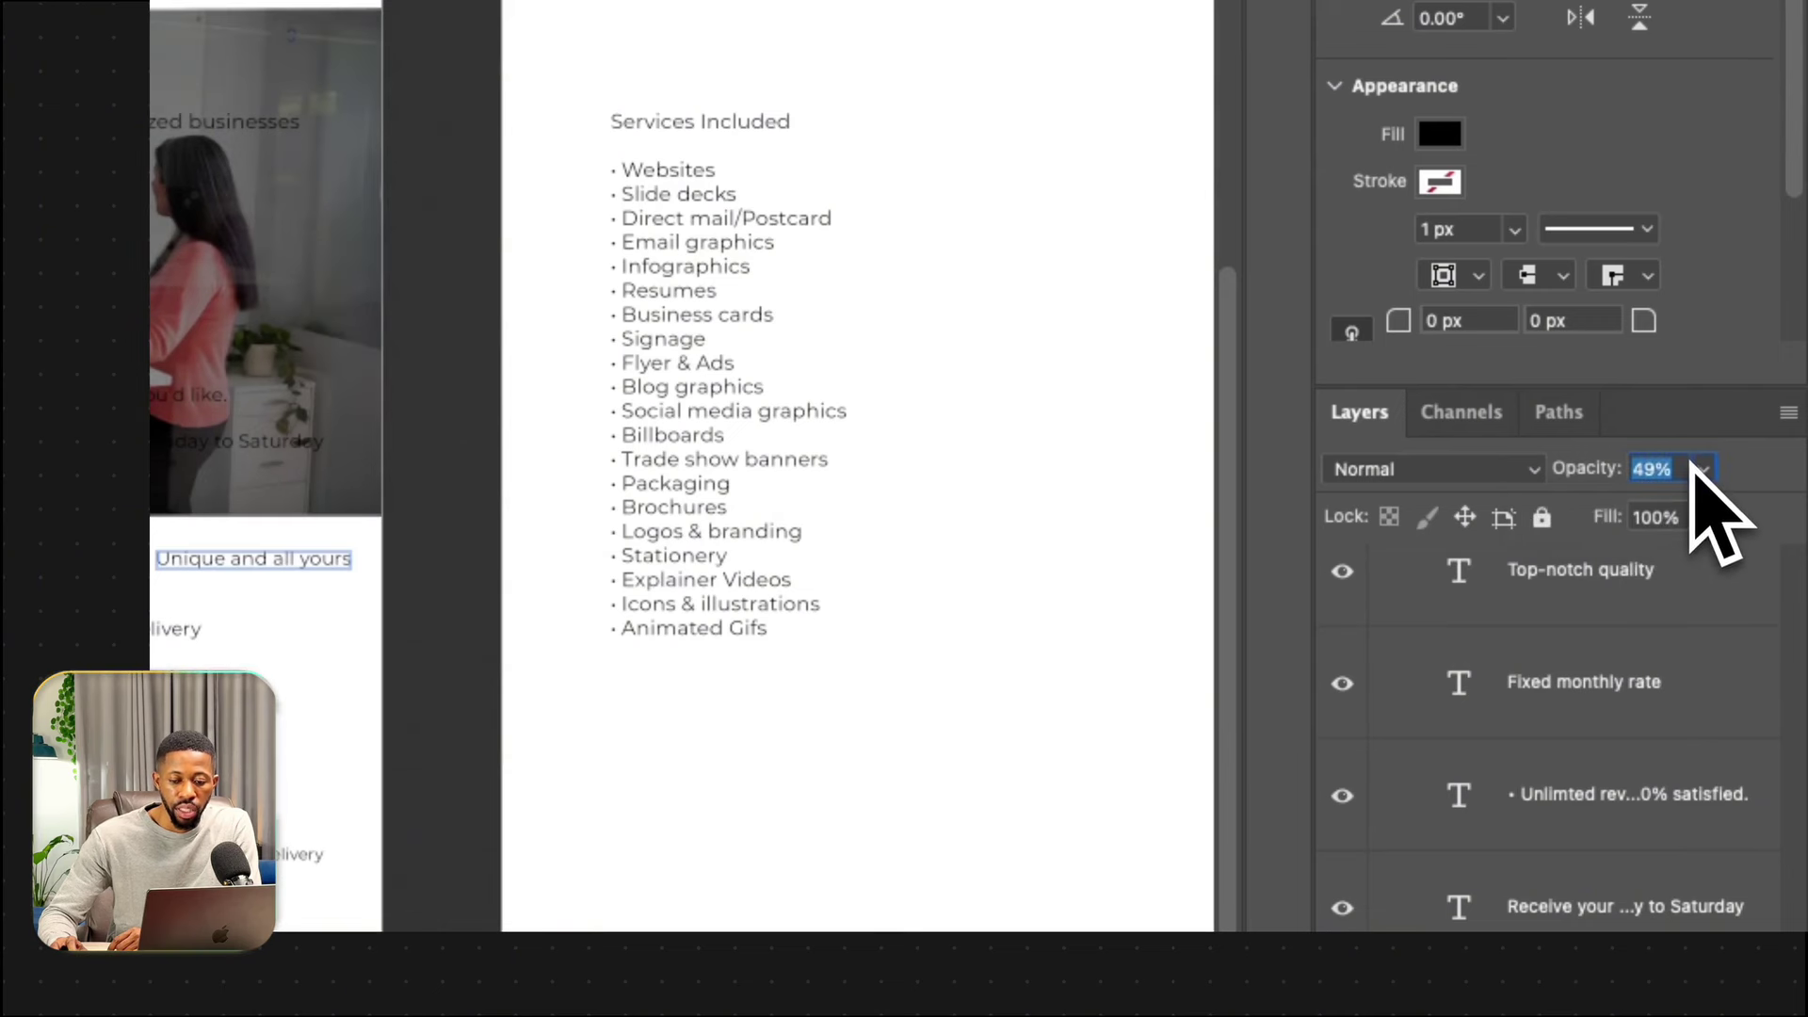
left_click(1612, 577)
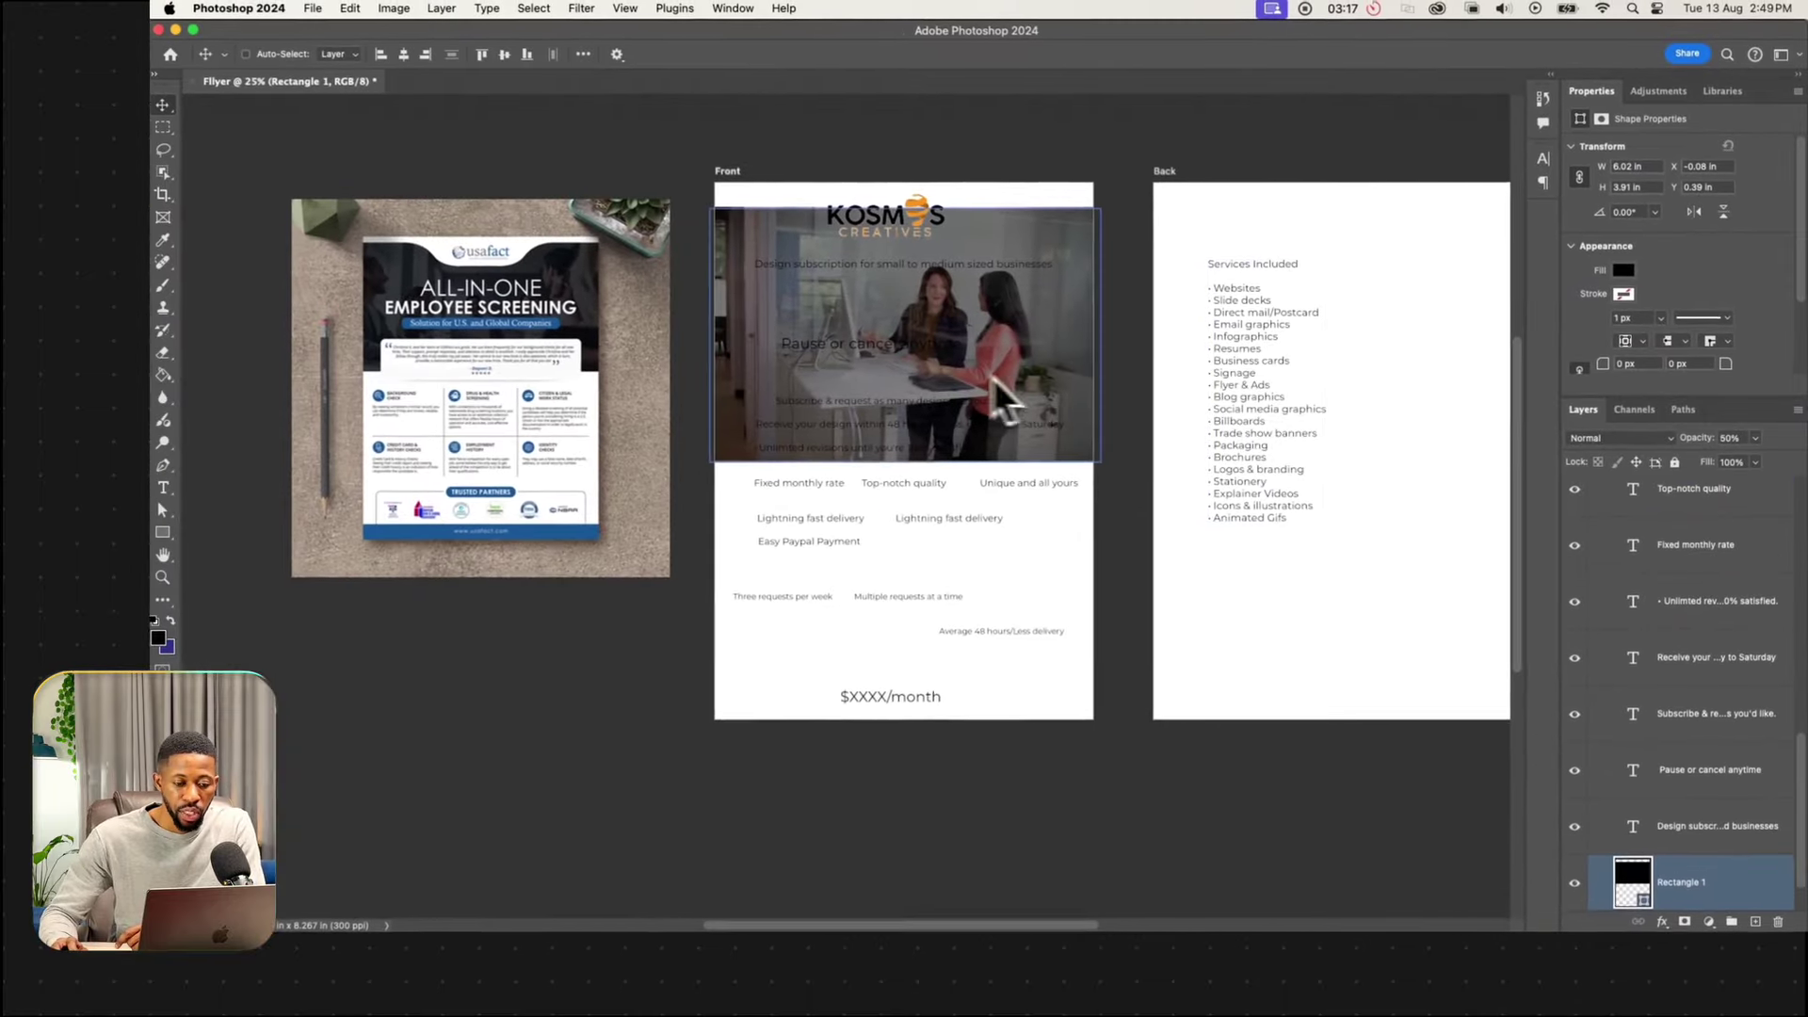
left_click(305, 354)
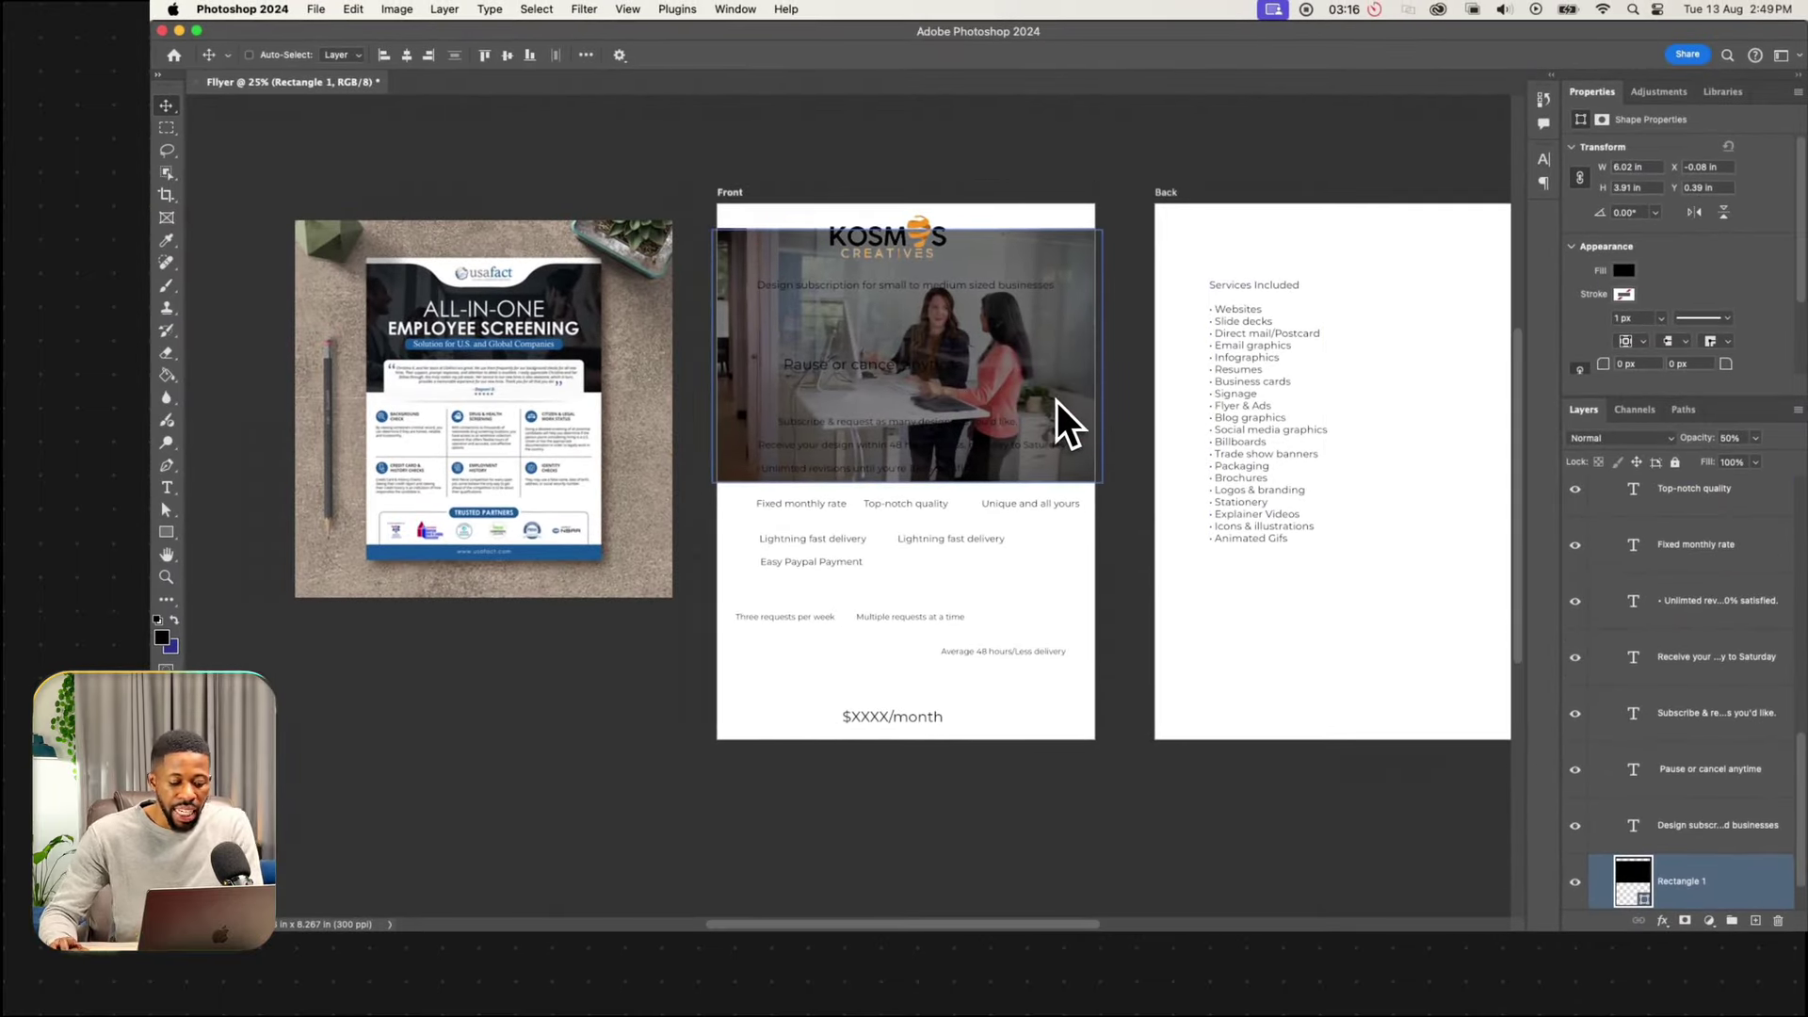
Try a white fill on the rectangle overlaying the office photo and undo it.
key("super+equal")
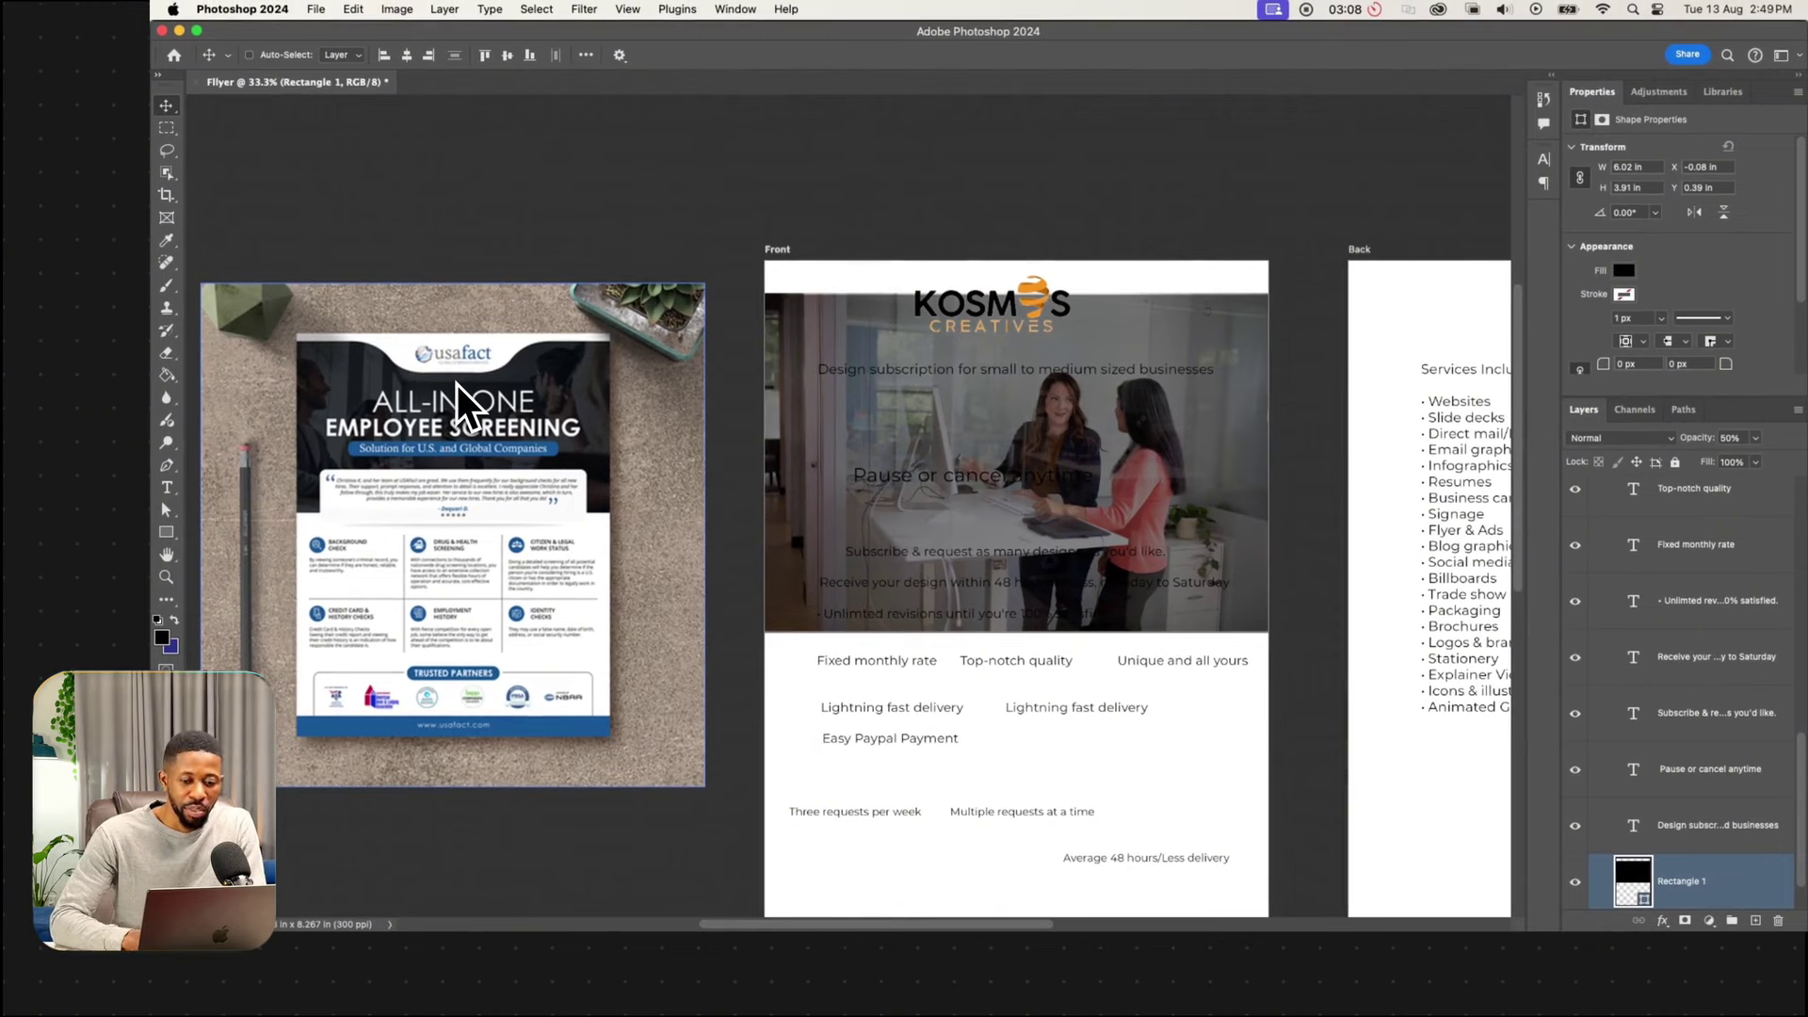
right_click(166, 529)
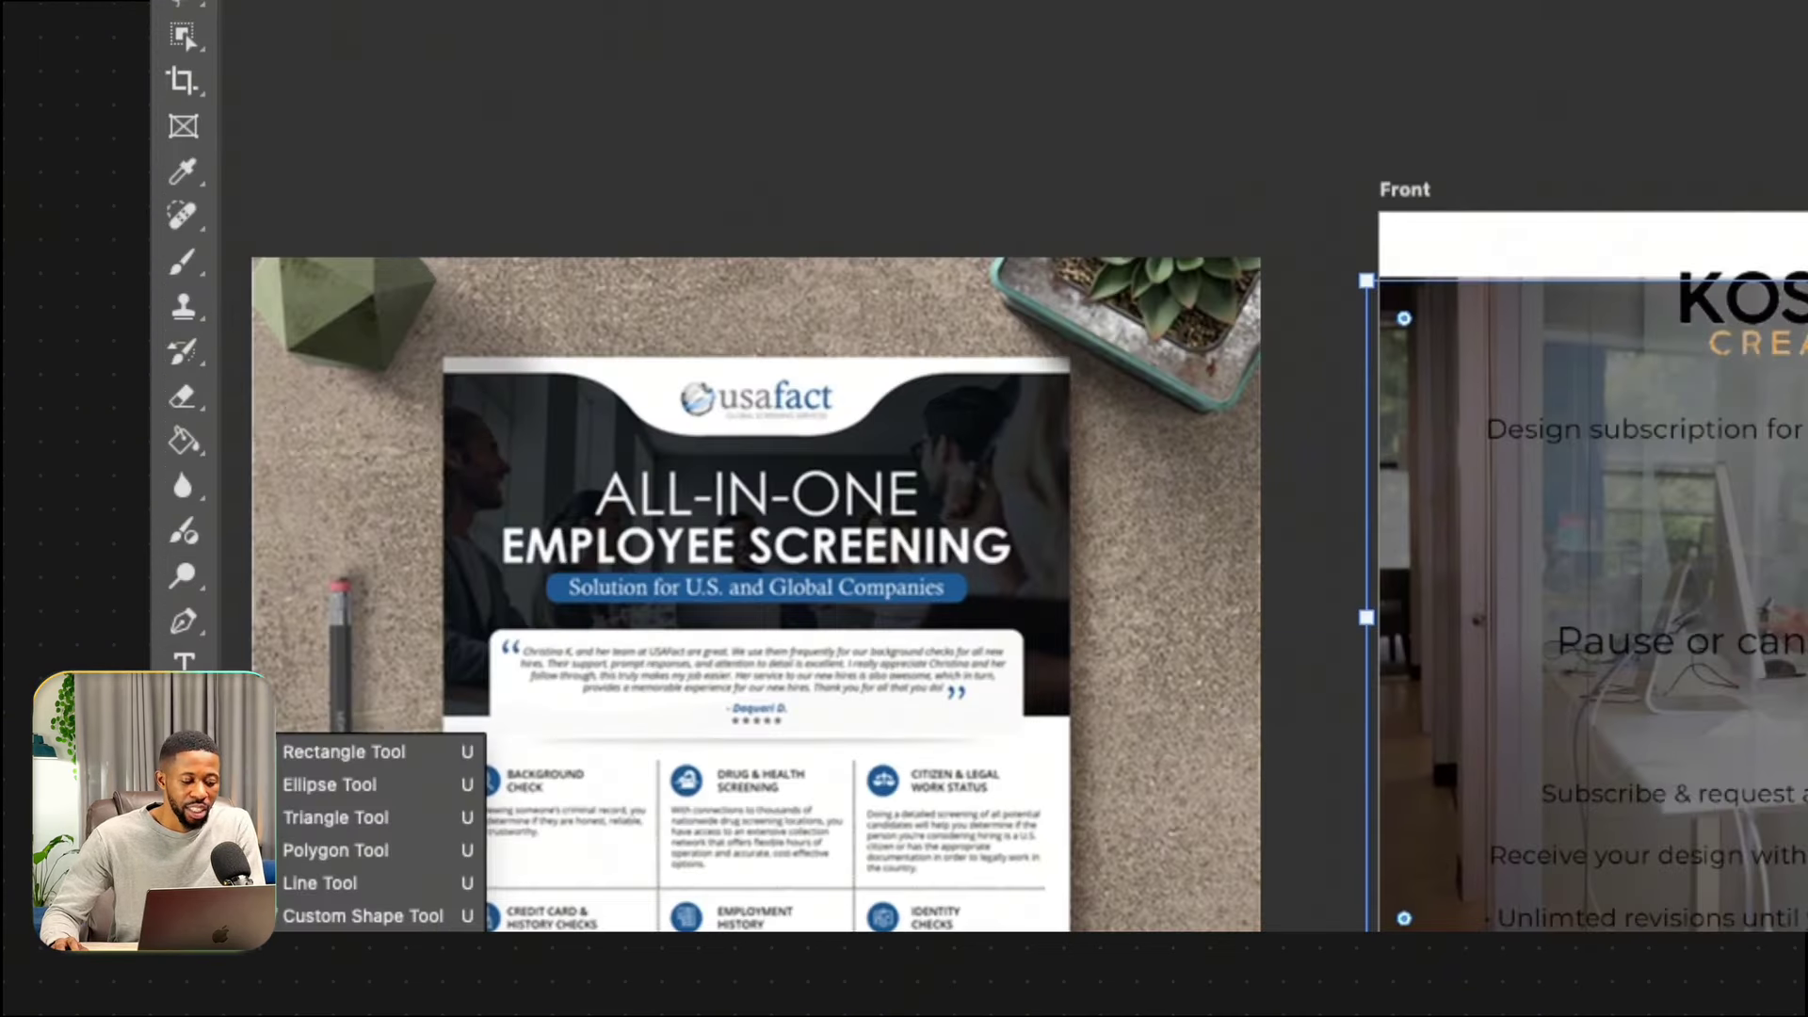
left_click(281, 757)
left_click(816, 377)
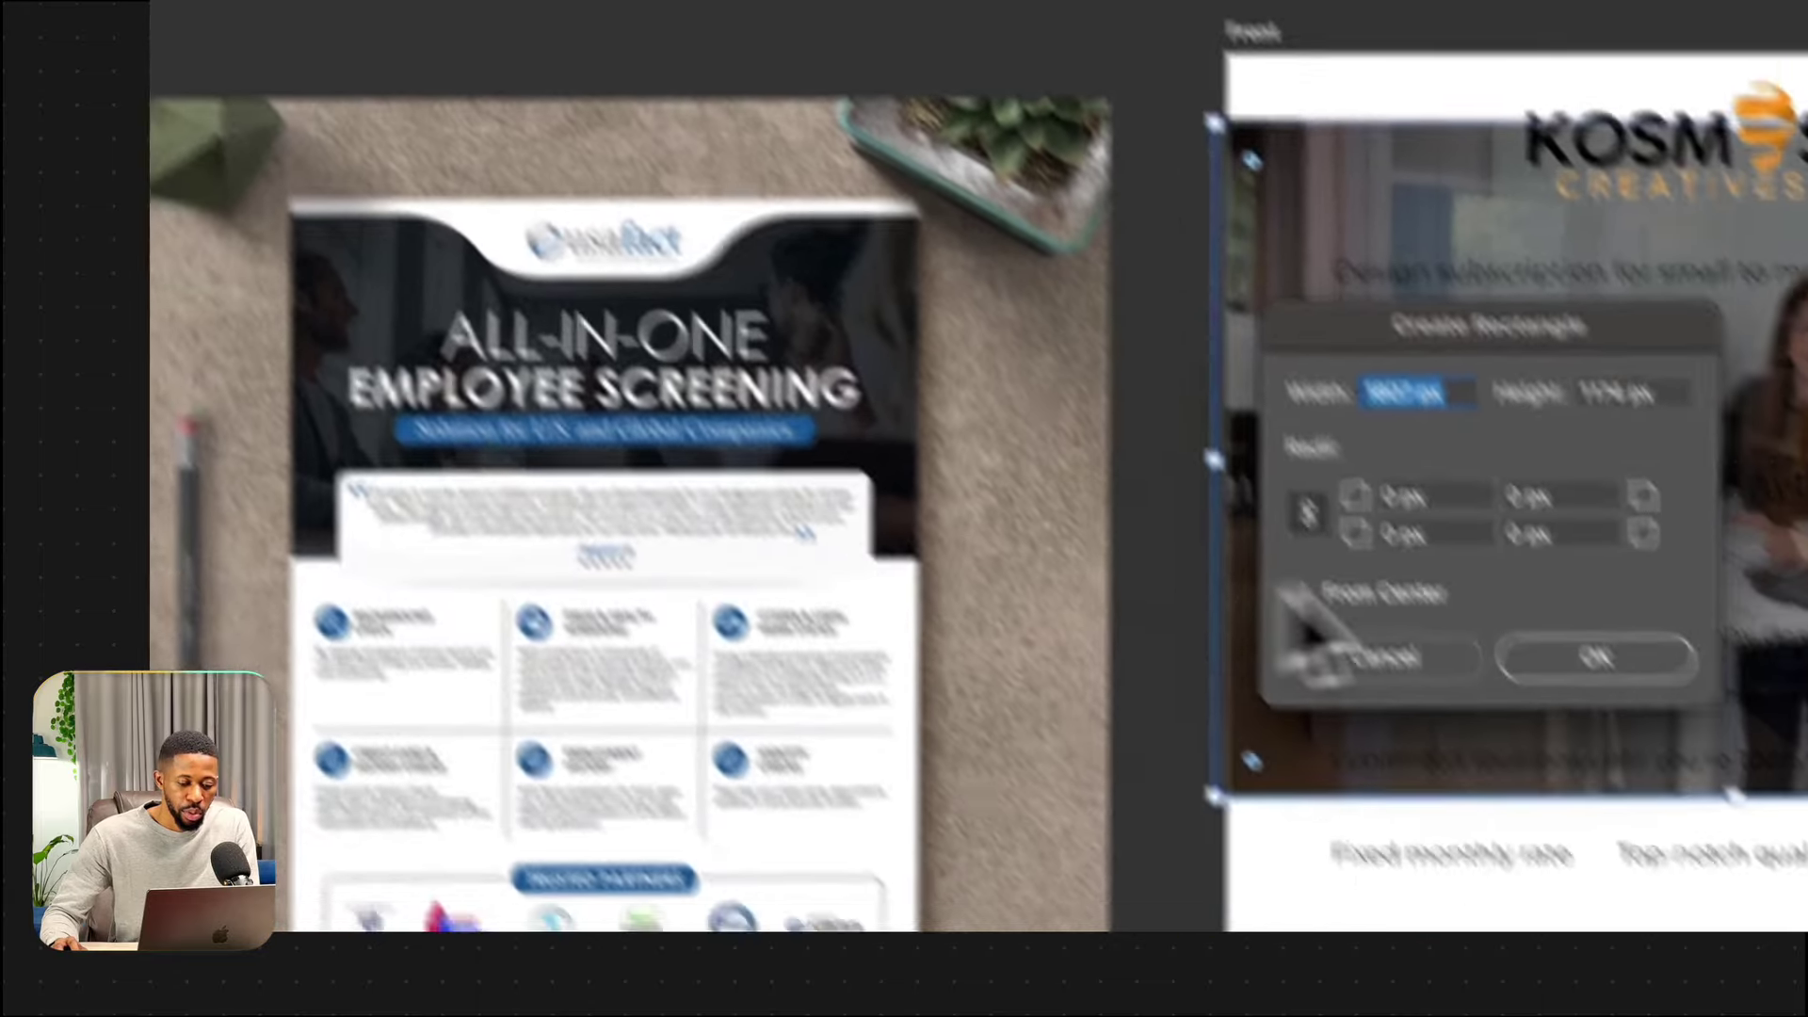
left_click(1518, 818)
left_click(533, 109)
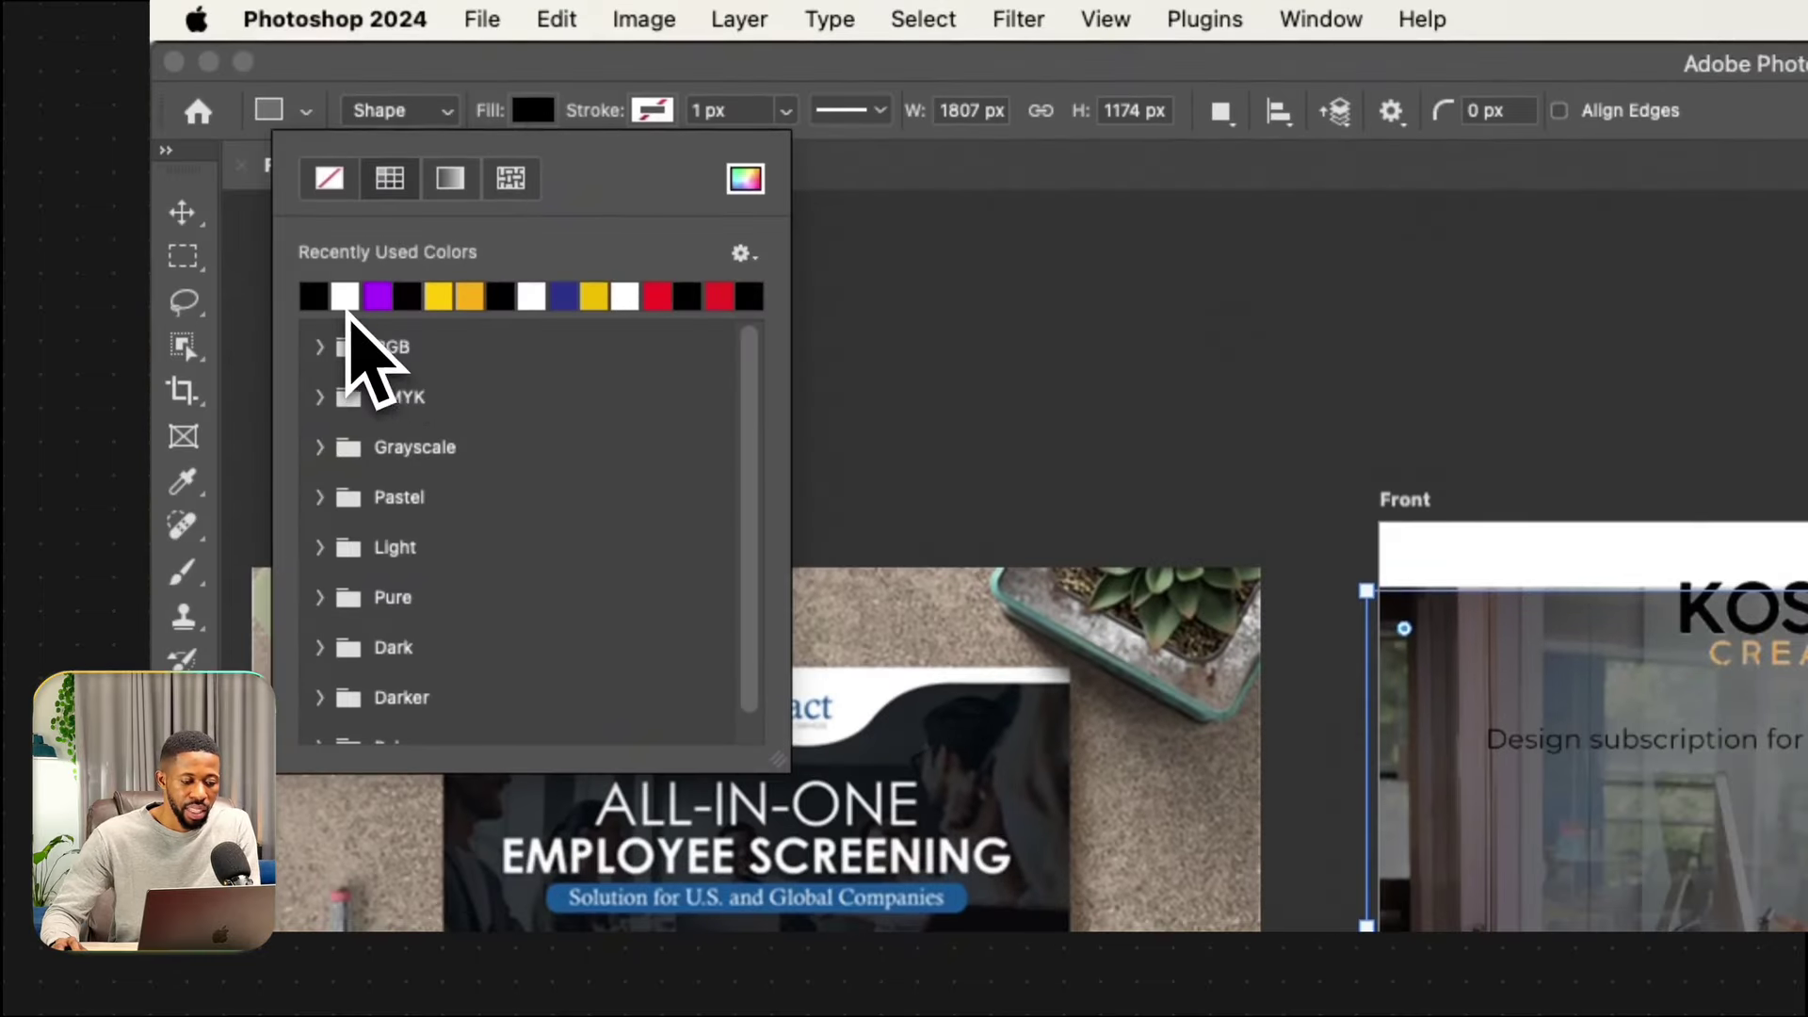
left_click(346, 301)
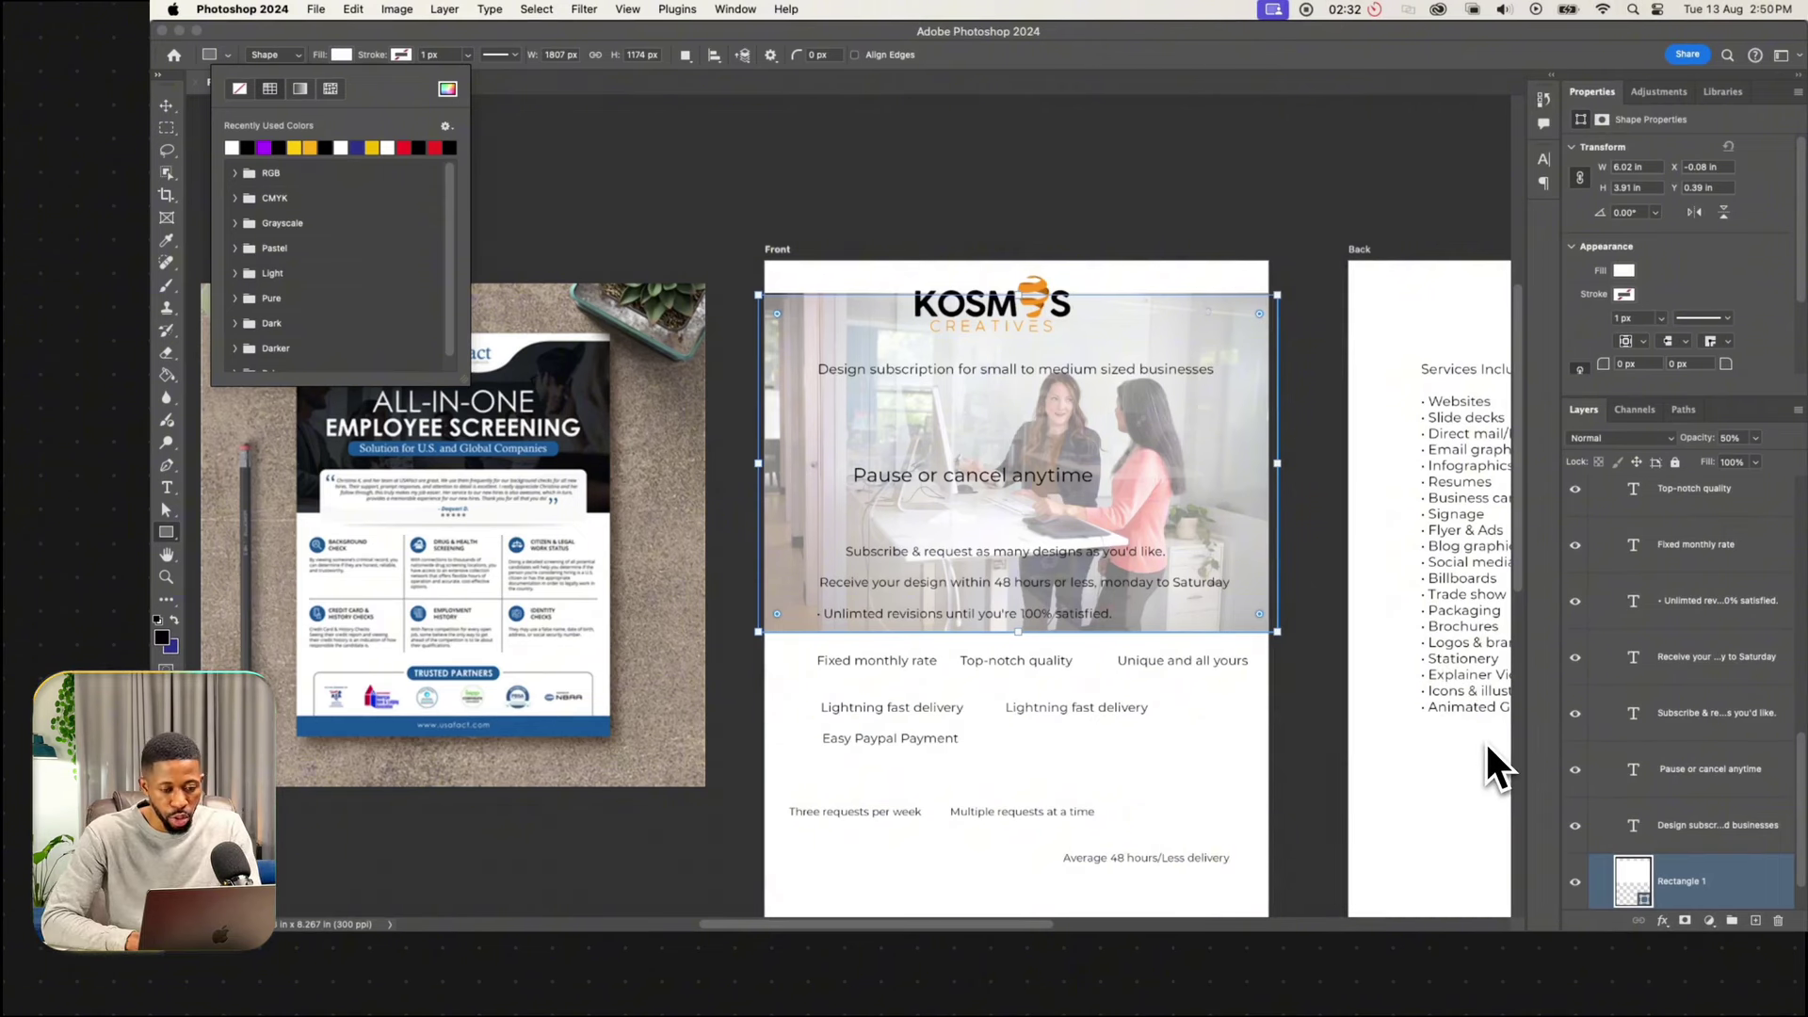
key("ctrl+z")
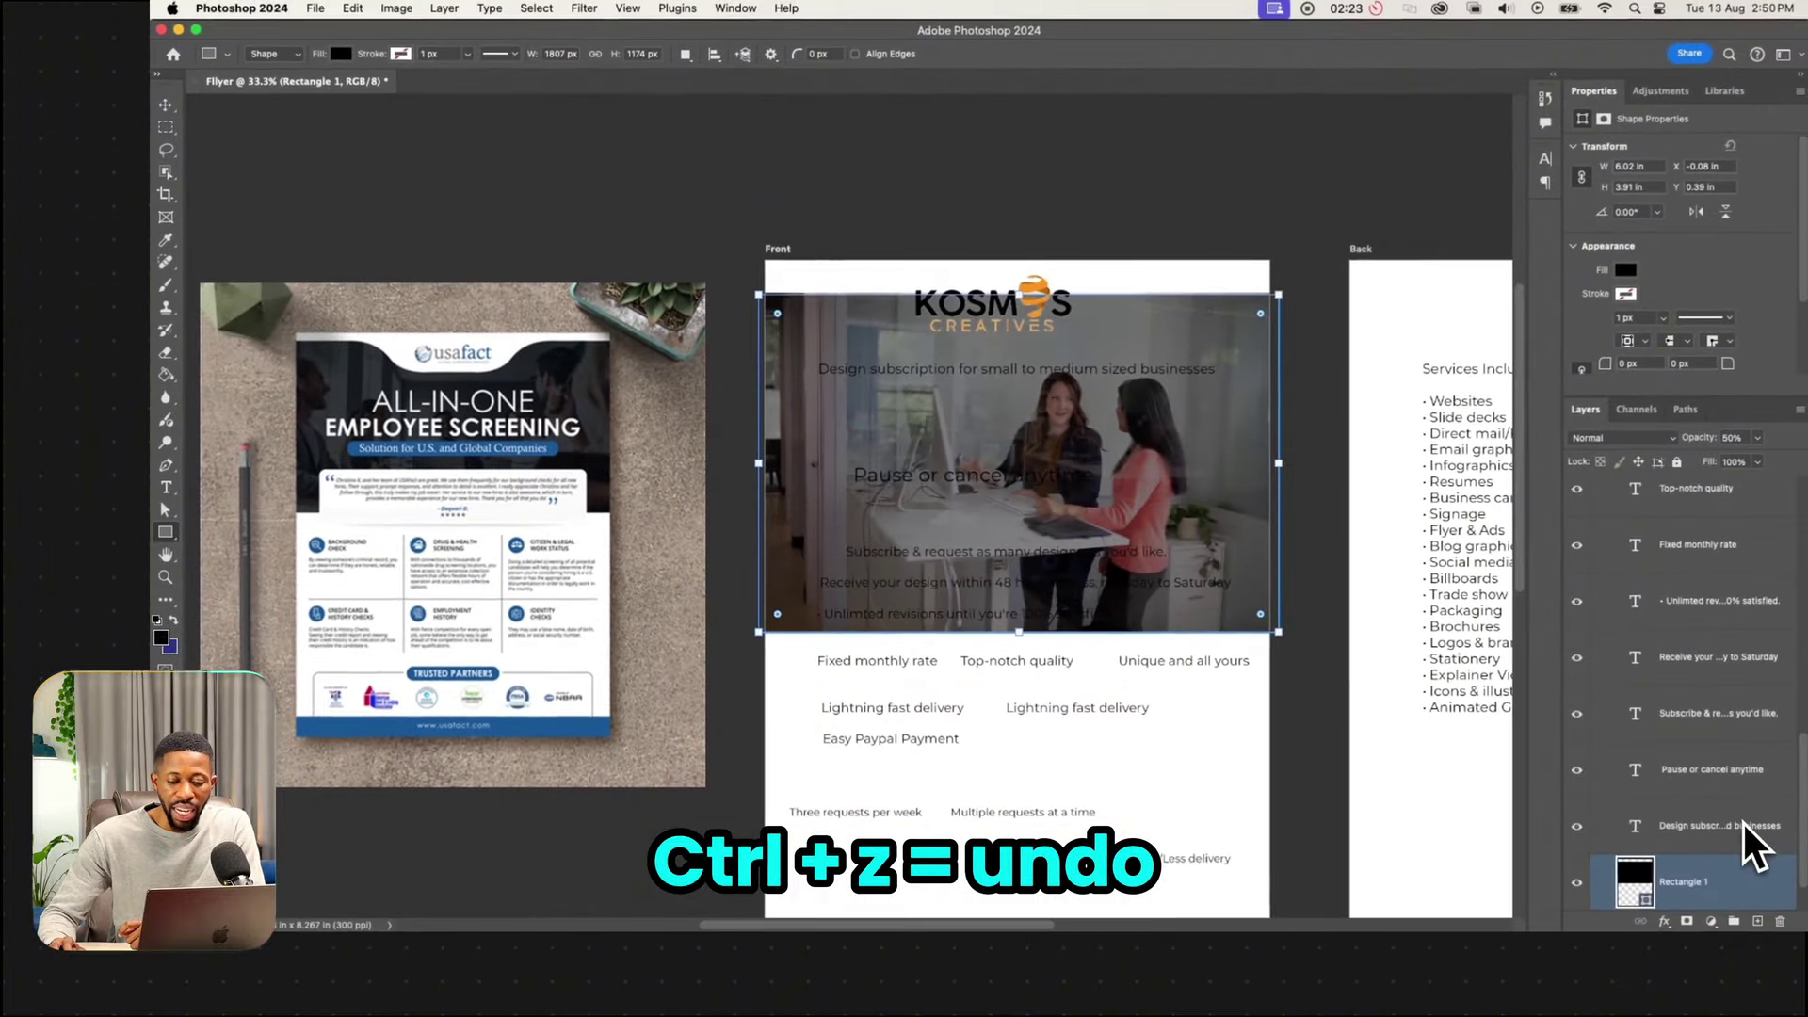
Draw a black-filled rectangle of about 1922 × 273 px across the upper edge of Front and adjust its position slightly.
scroll(1743, 825, "down", 2)
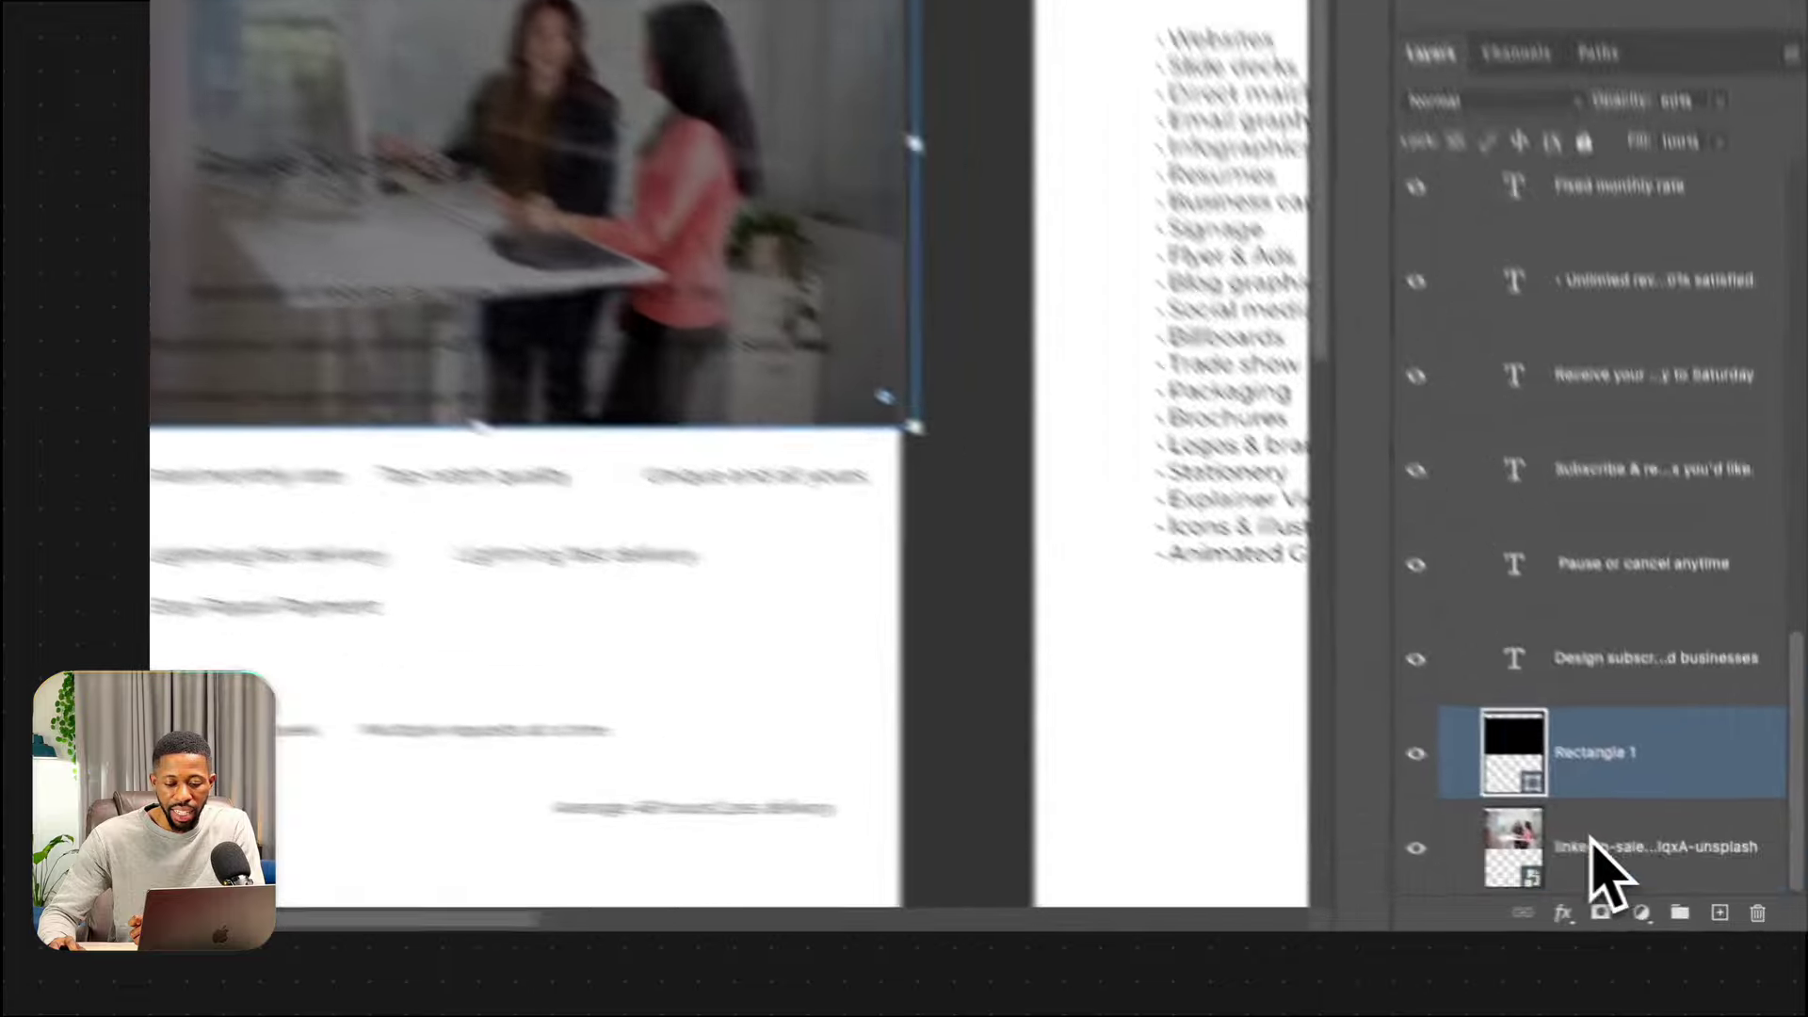
left_click(1680, 876)
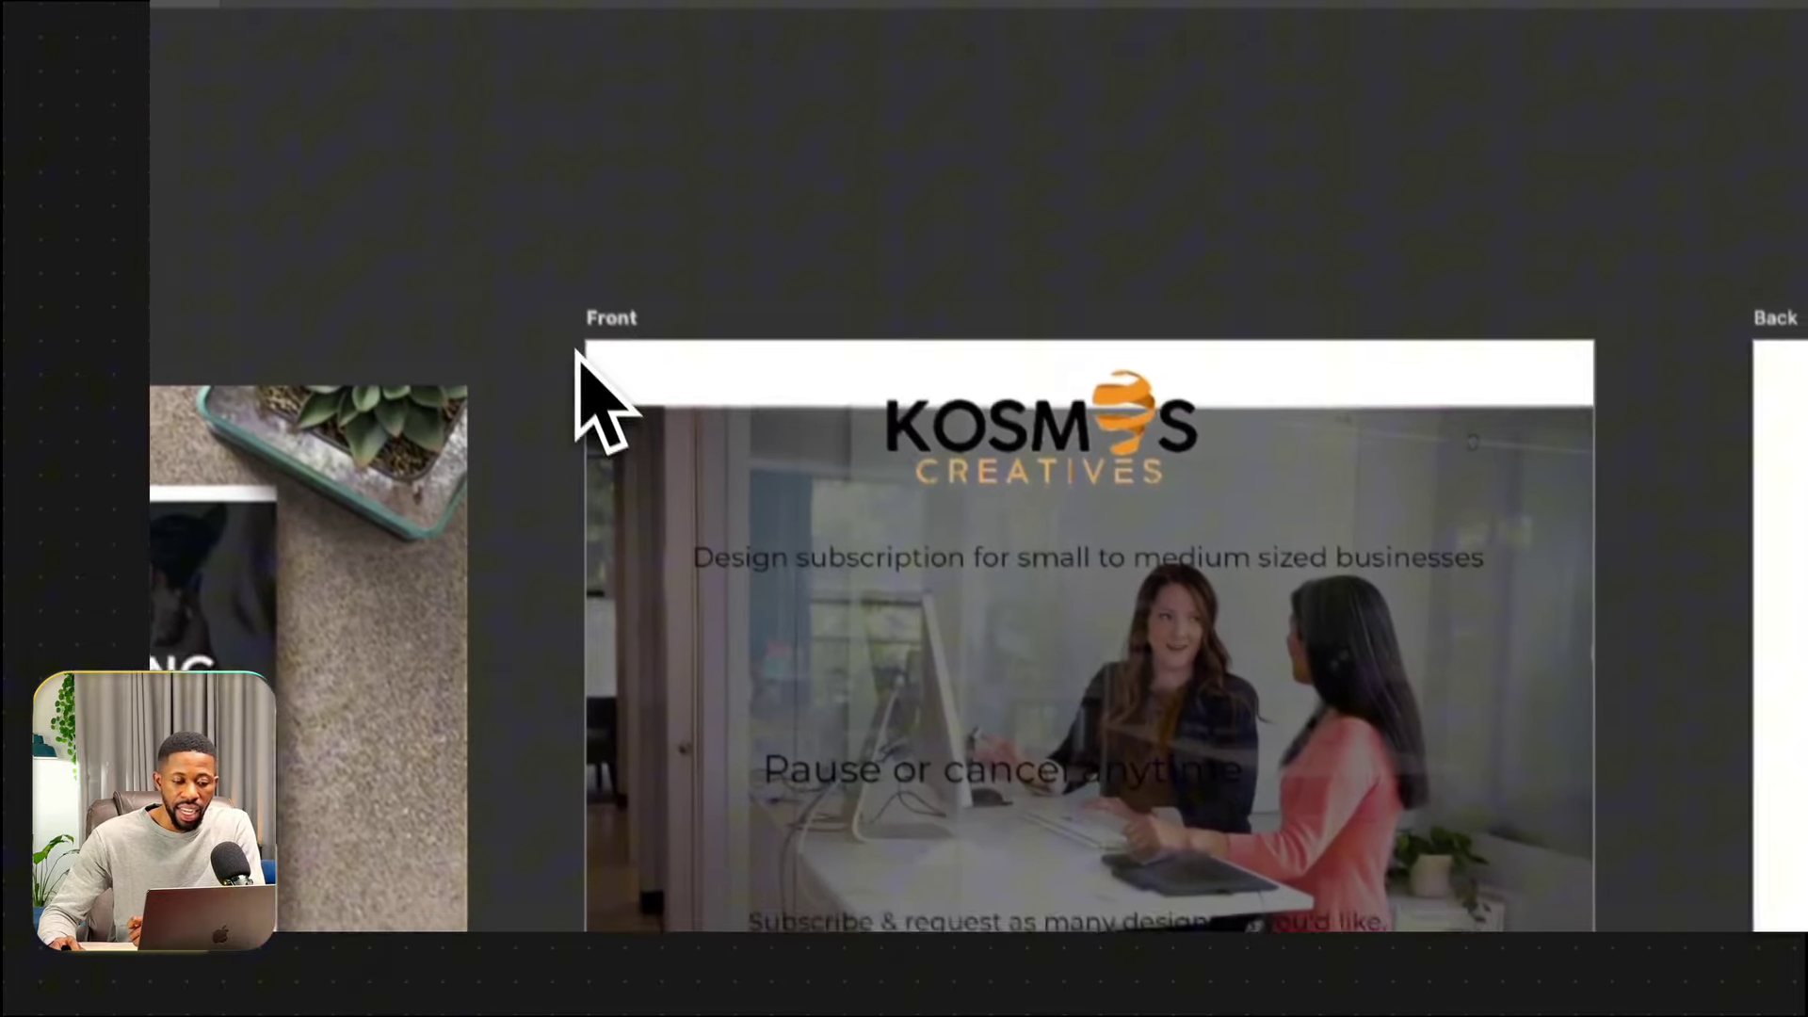
left_click_drag(565, 321, 1678, 497)
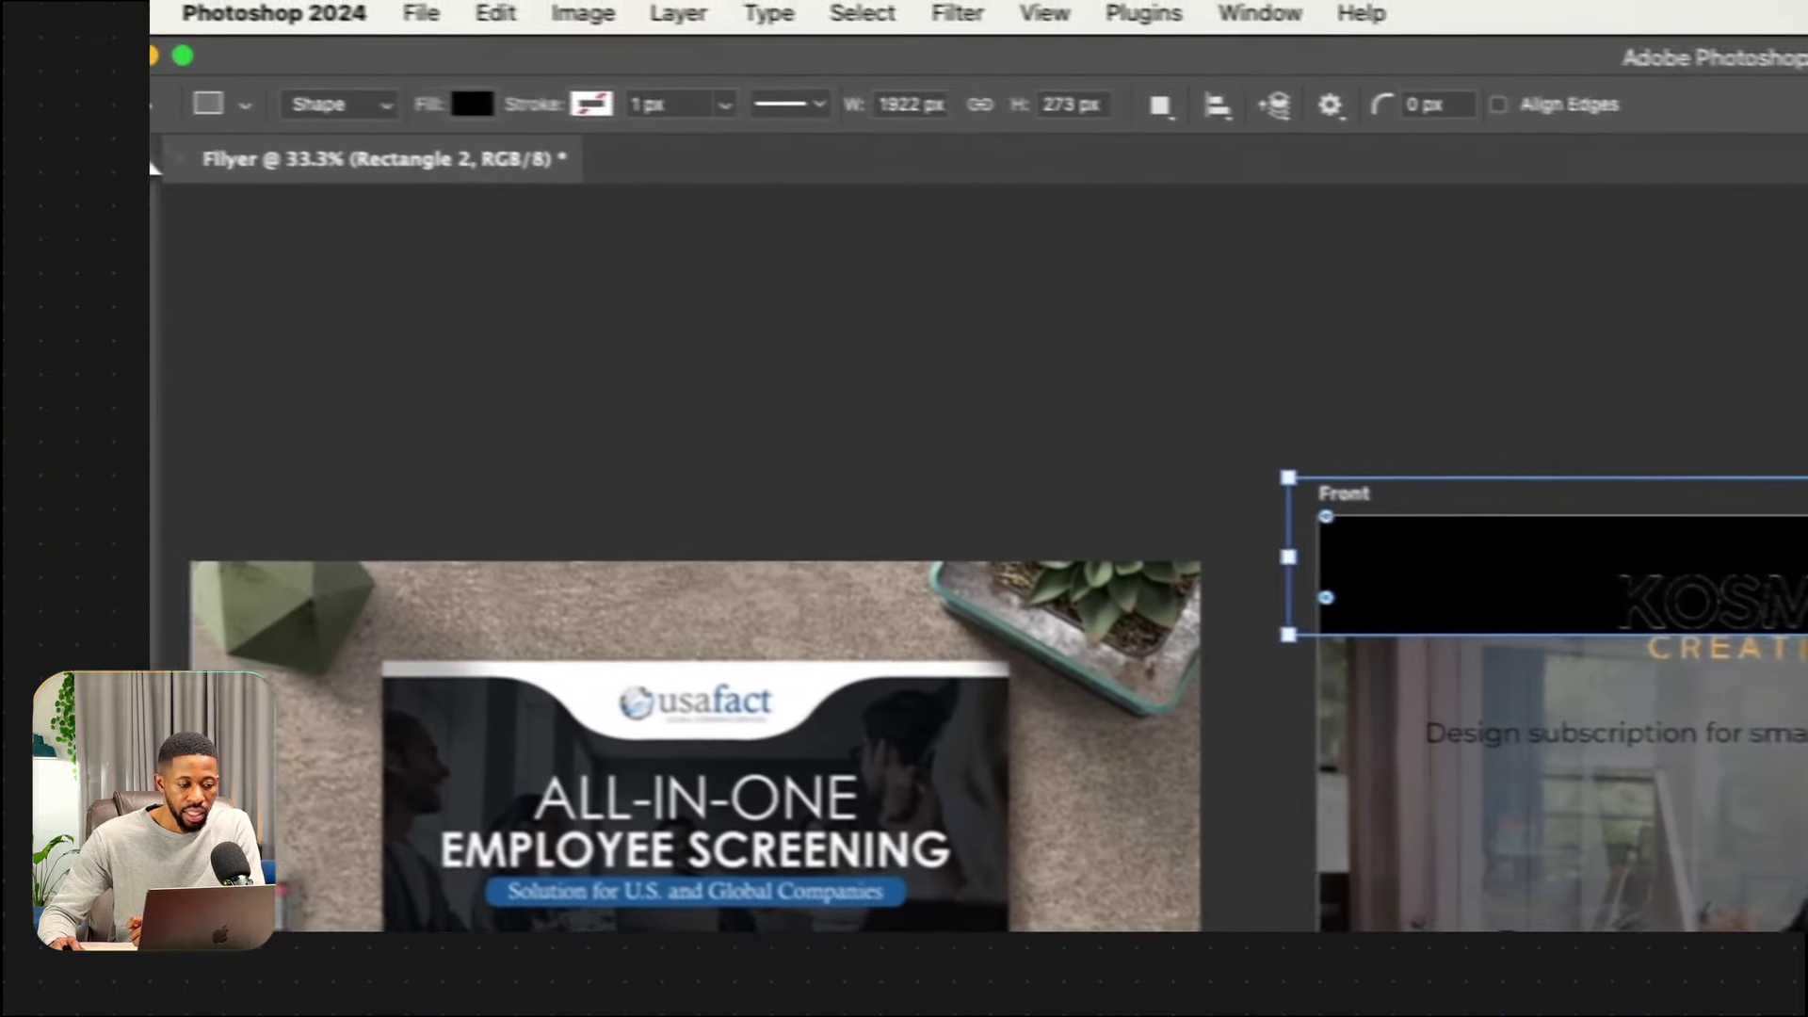
left_click(178, 218)
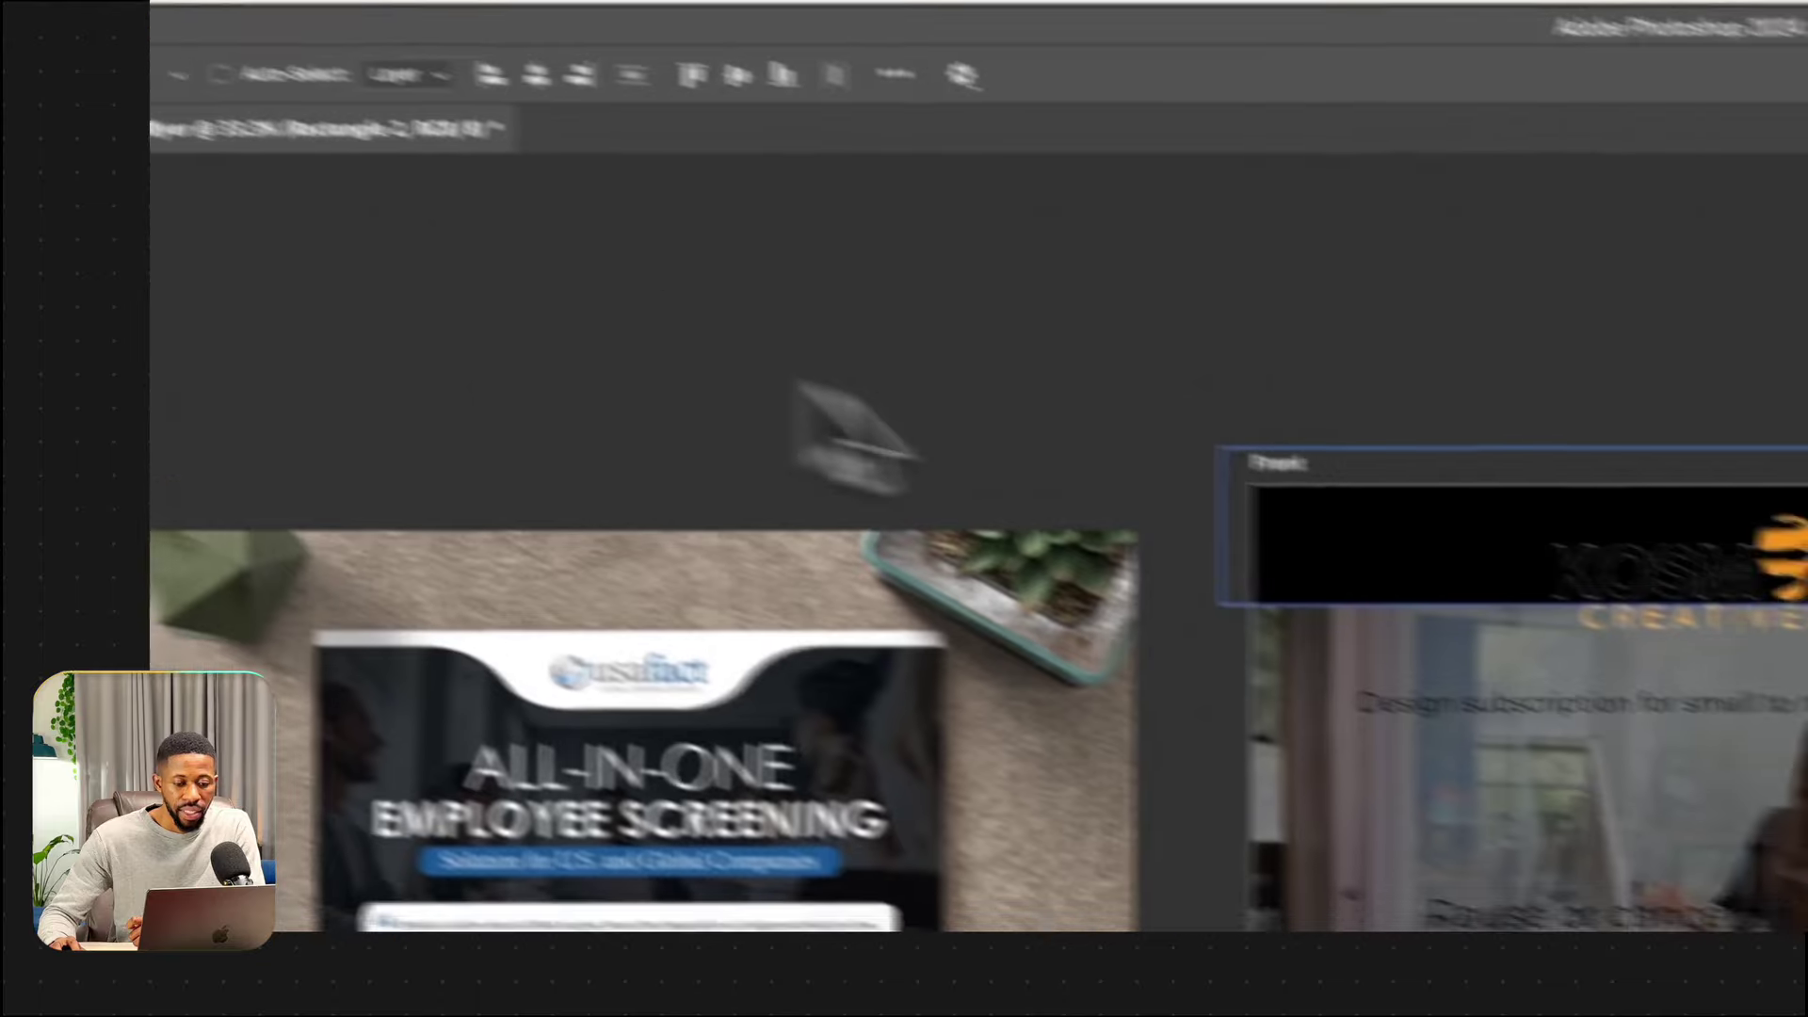
left_click(1486, 612, "super")
left_click_drag(1152, 504, 1150, 516)
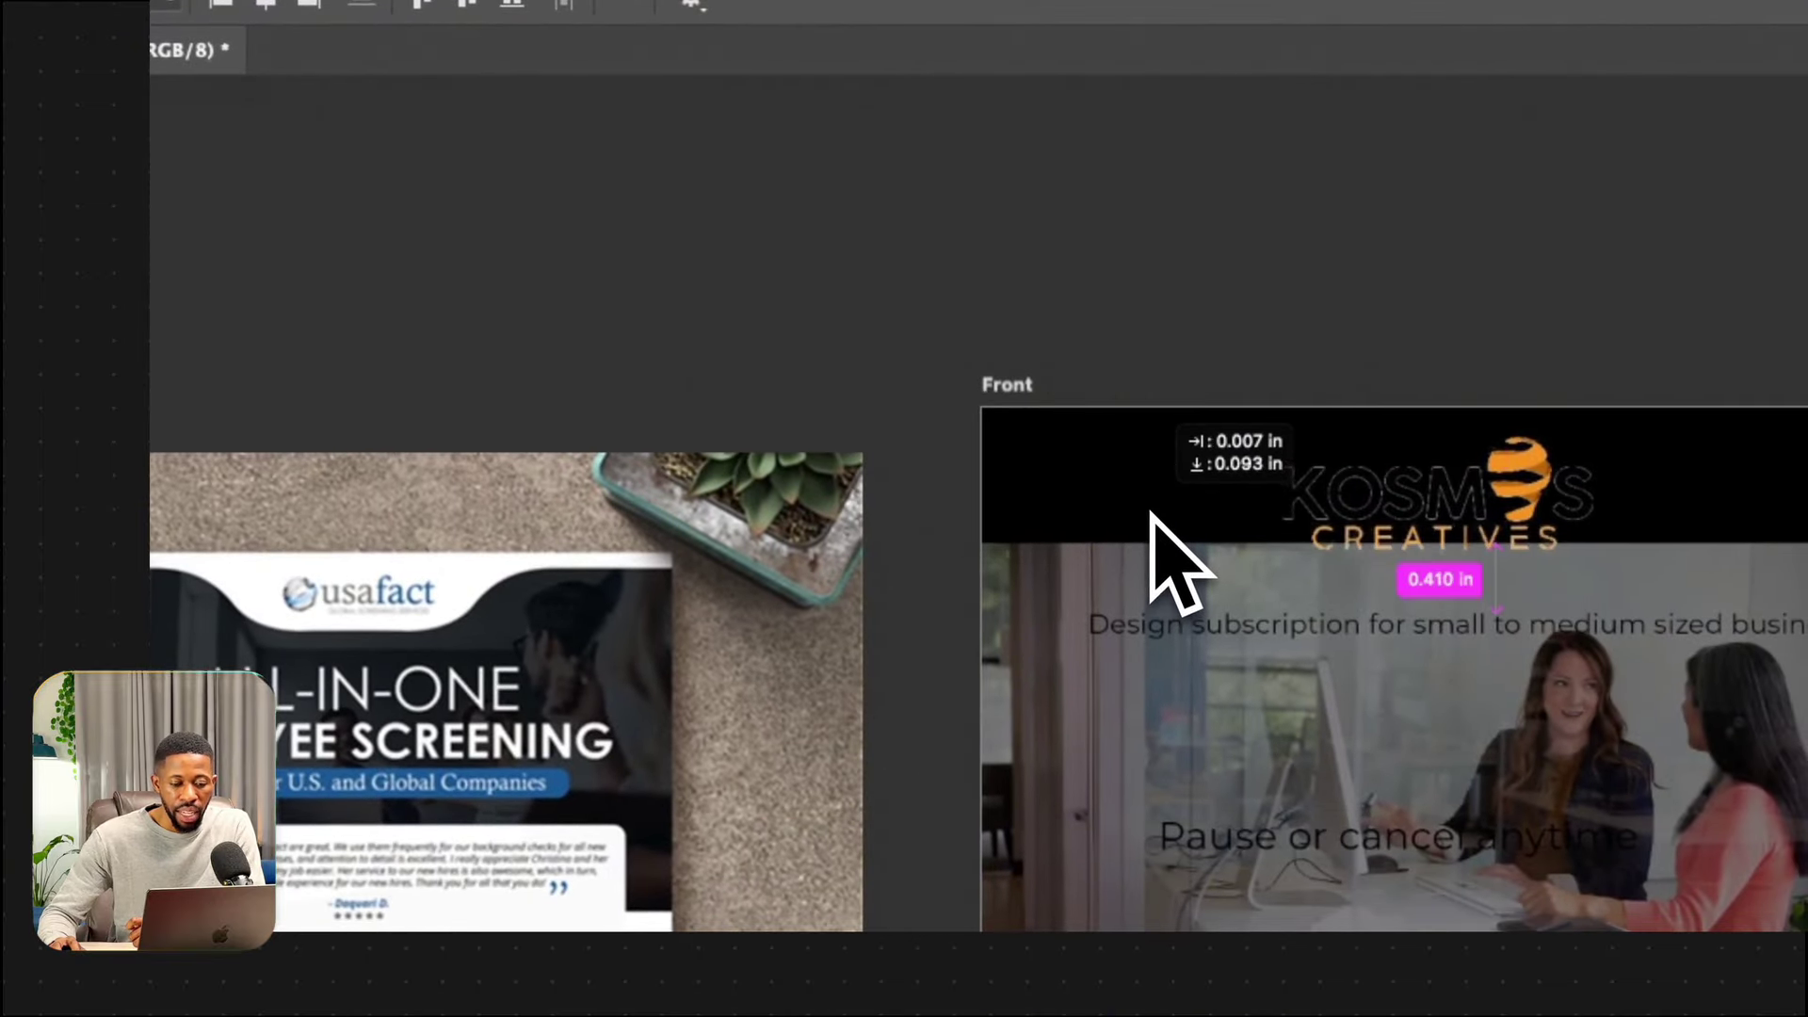
left_click_drag(1151, 513, 1151, 516)
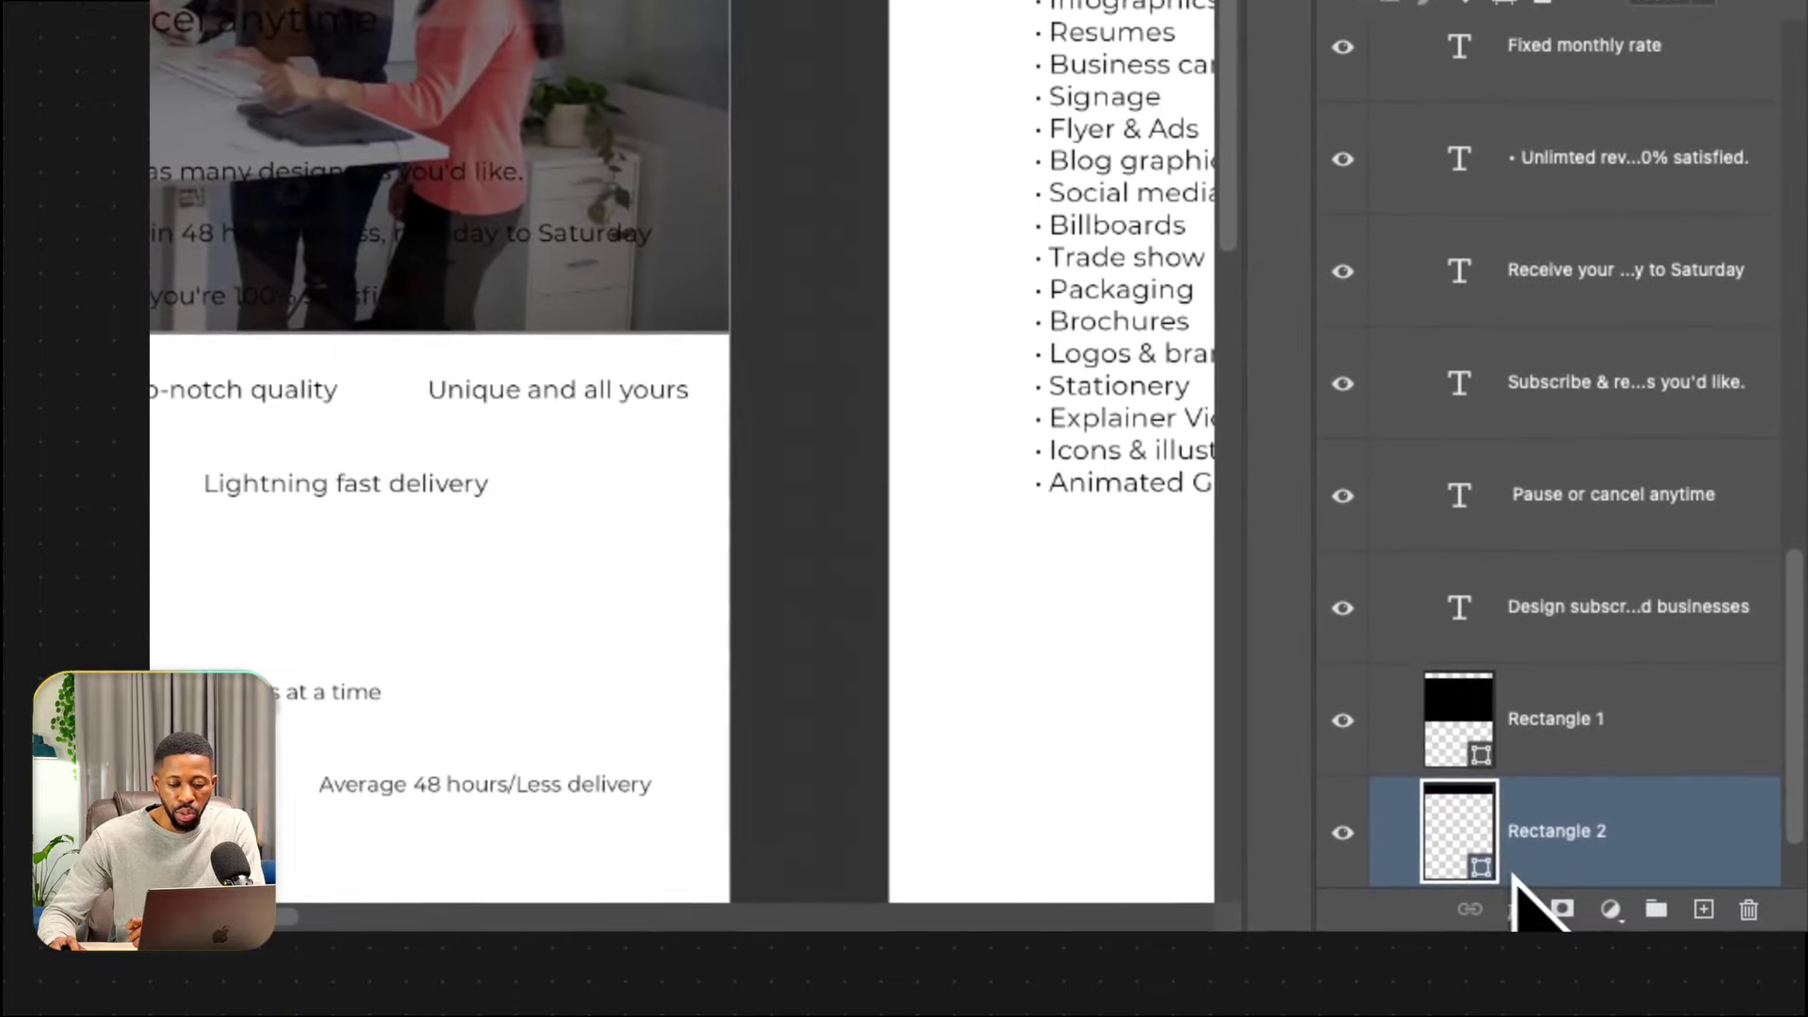
Reorder Rectangle 2 directly above Rectangle 1 and set its fill colour to white, ffffff.
left_click_drag(1521, 663, 1524, 727)
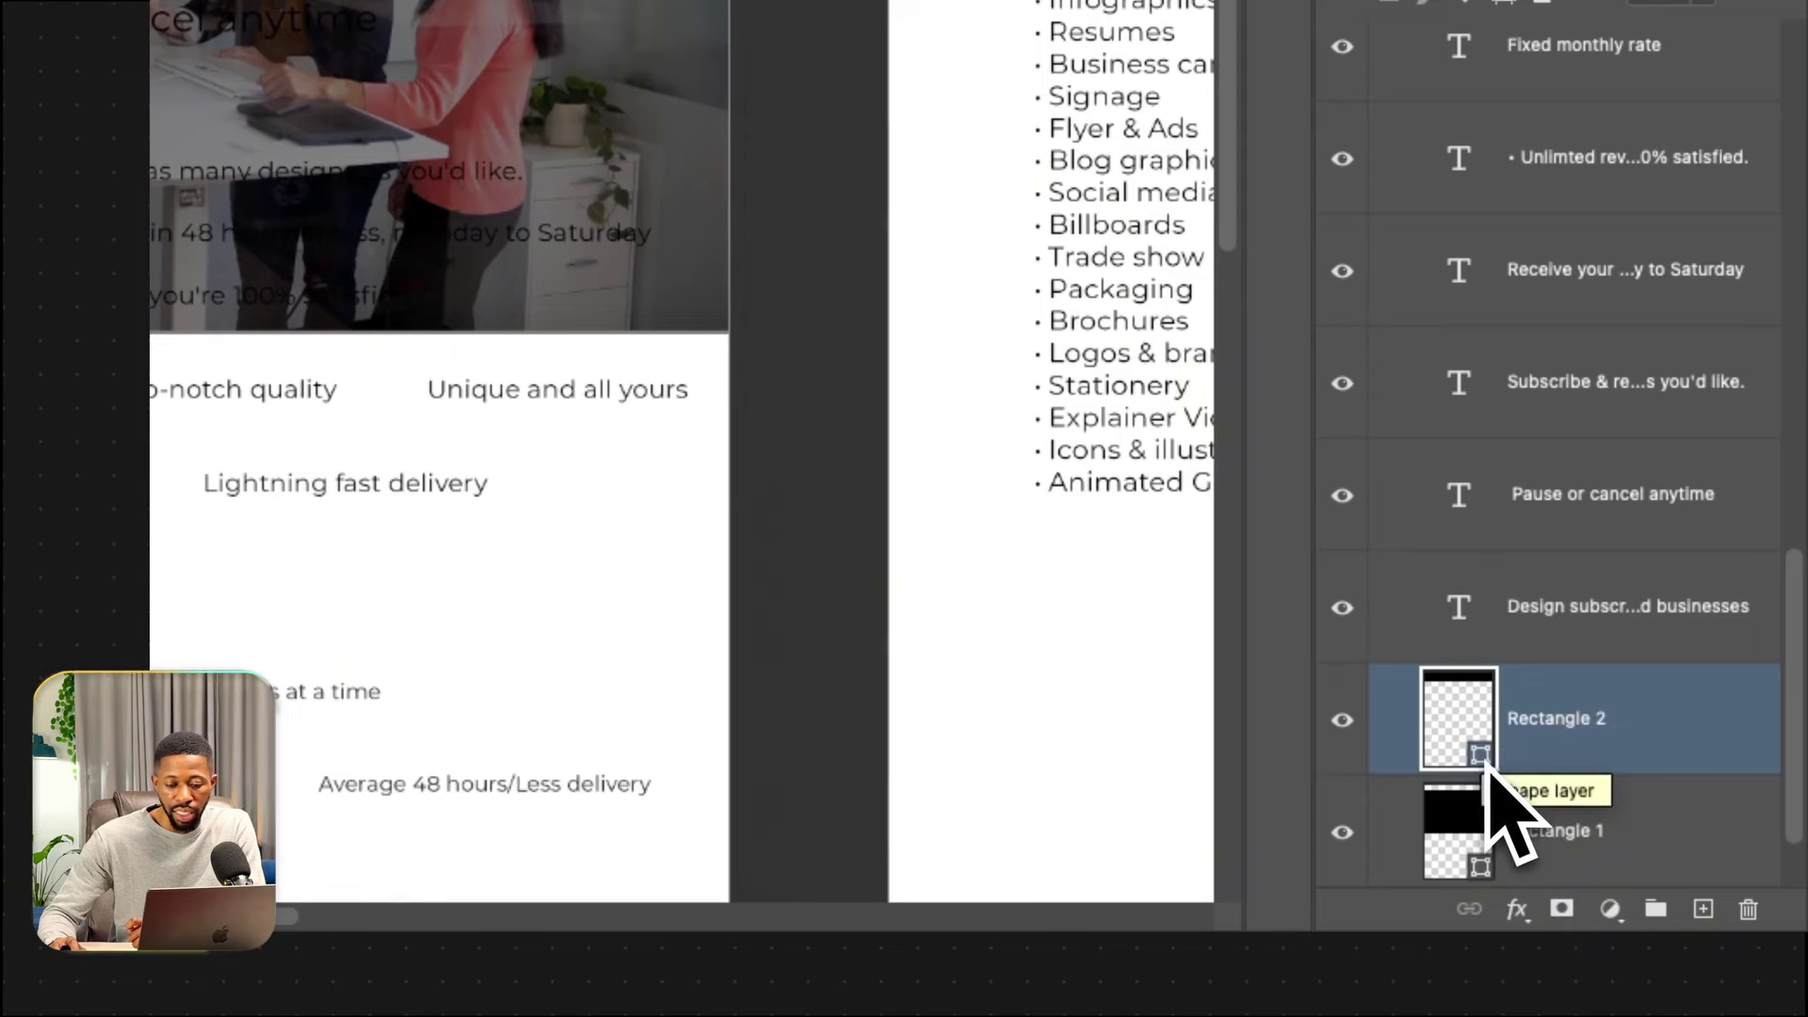
double_click(1486, 770)
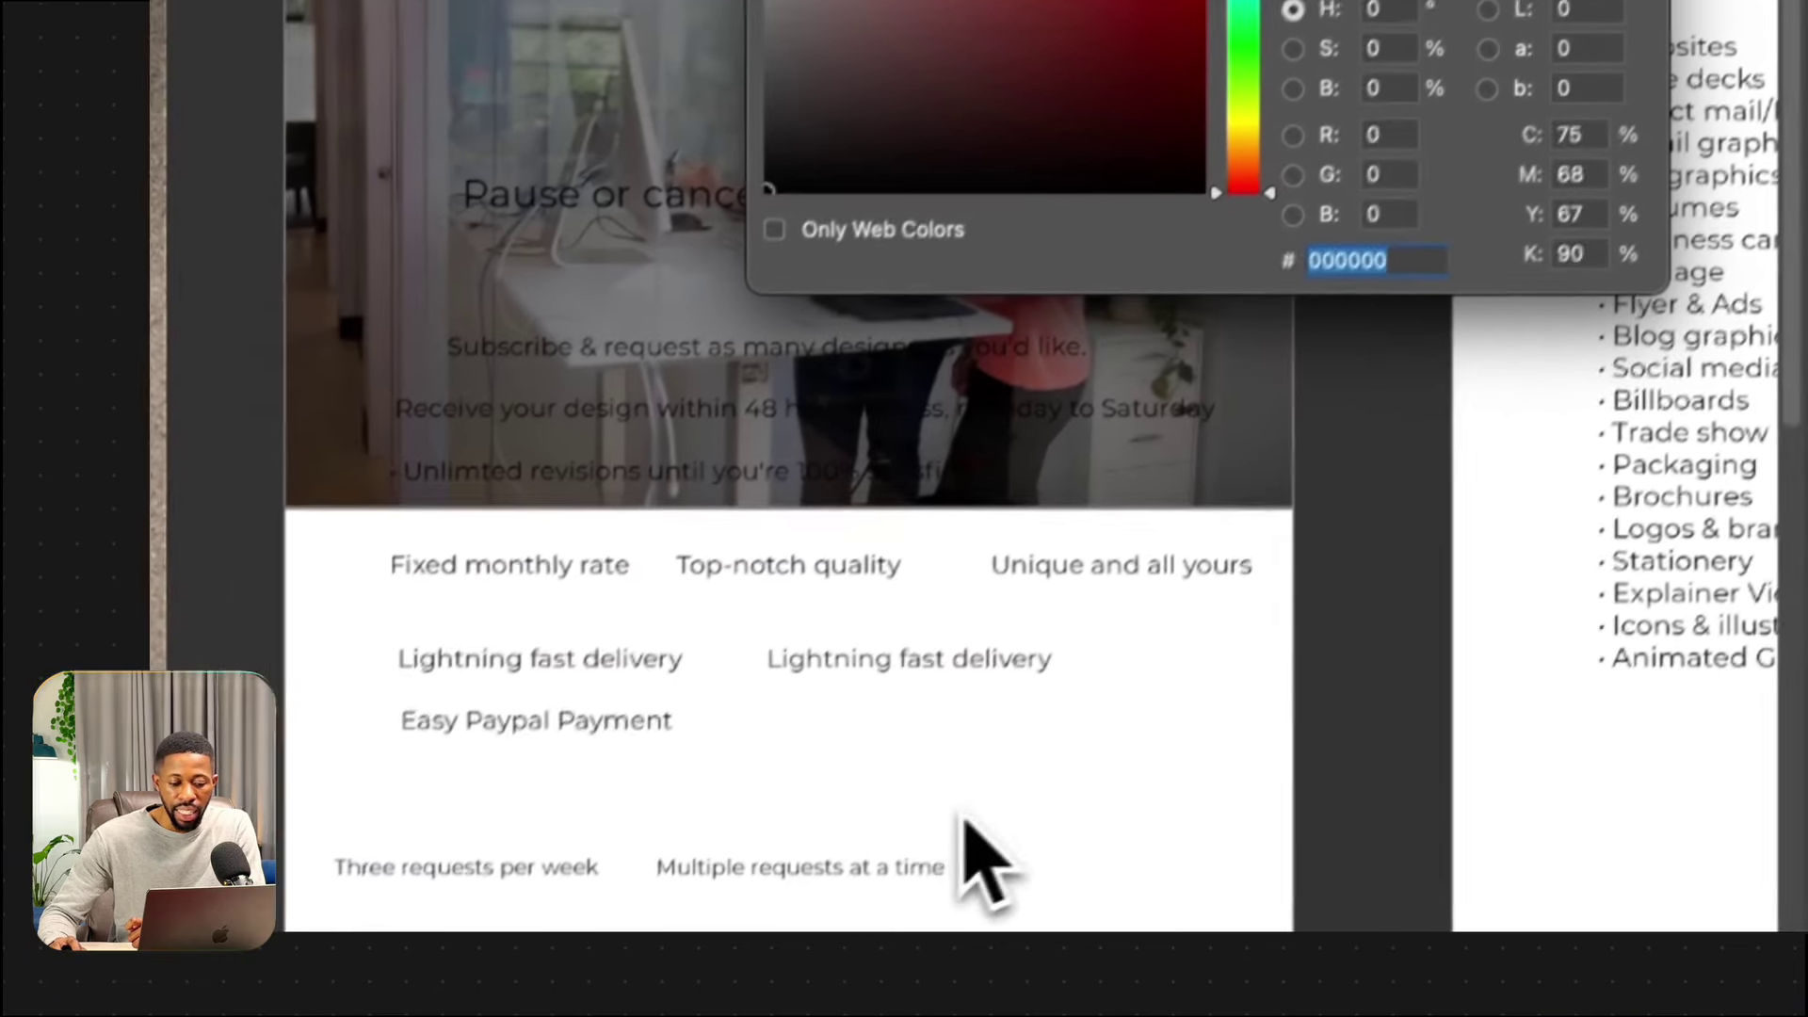
left_click(964, 818)
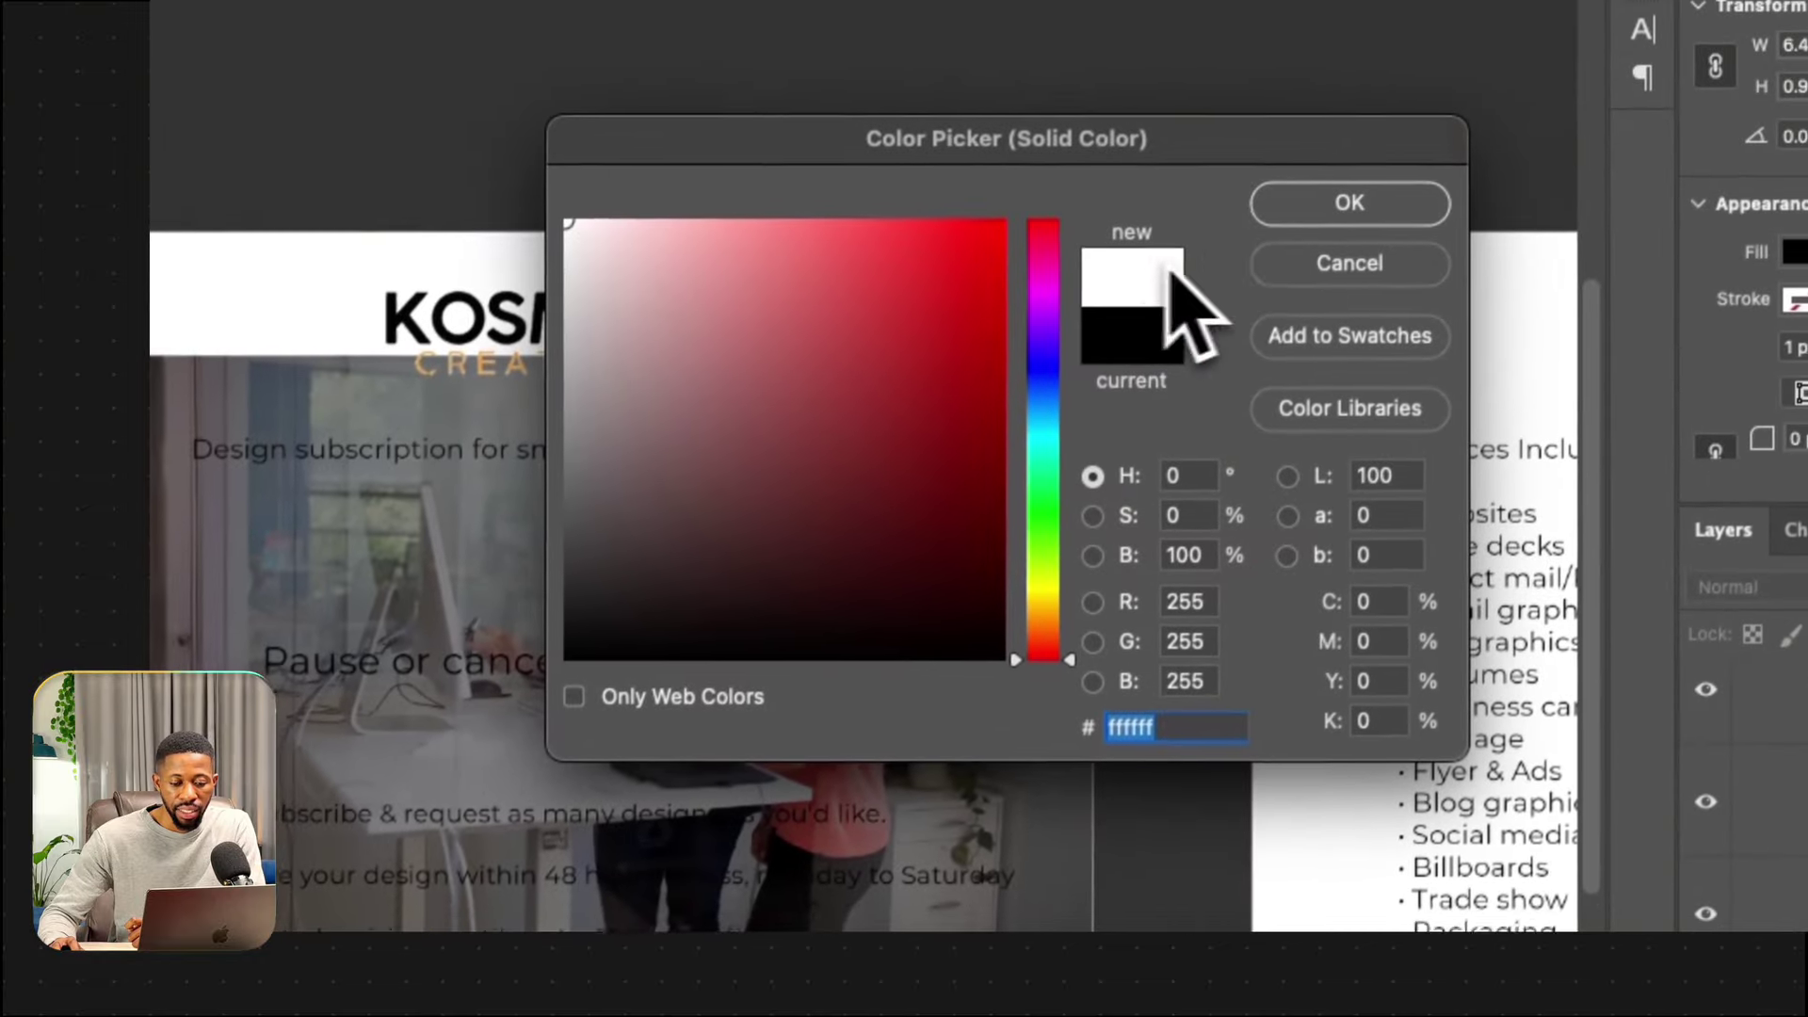
left_click_drag(1188, 165, 1306, 288)
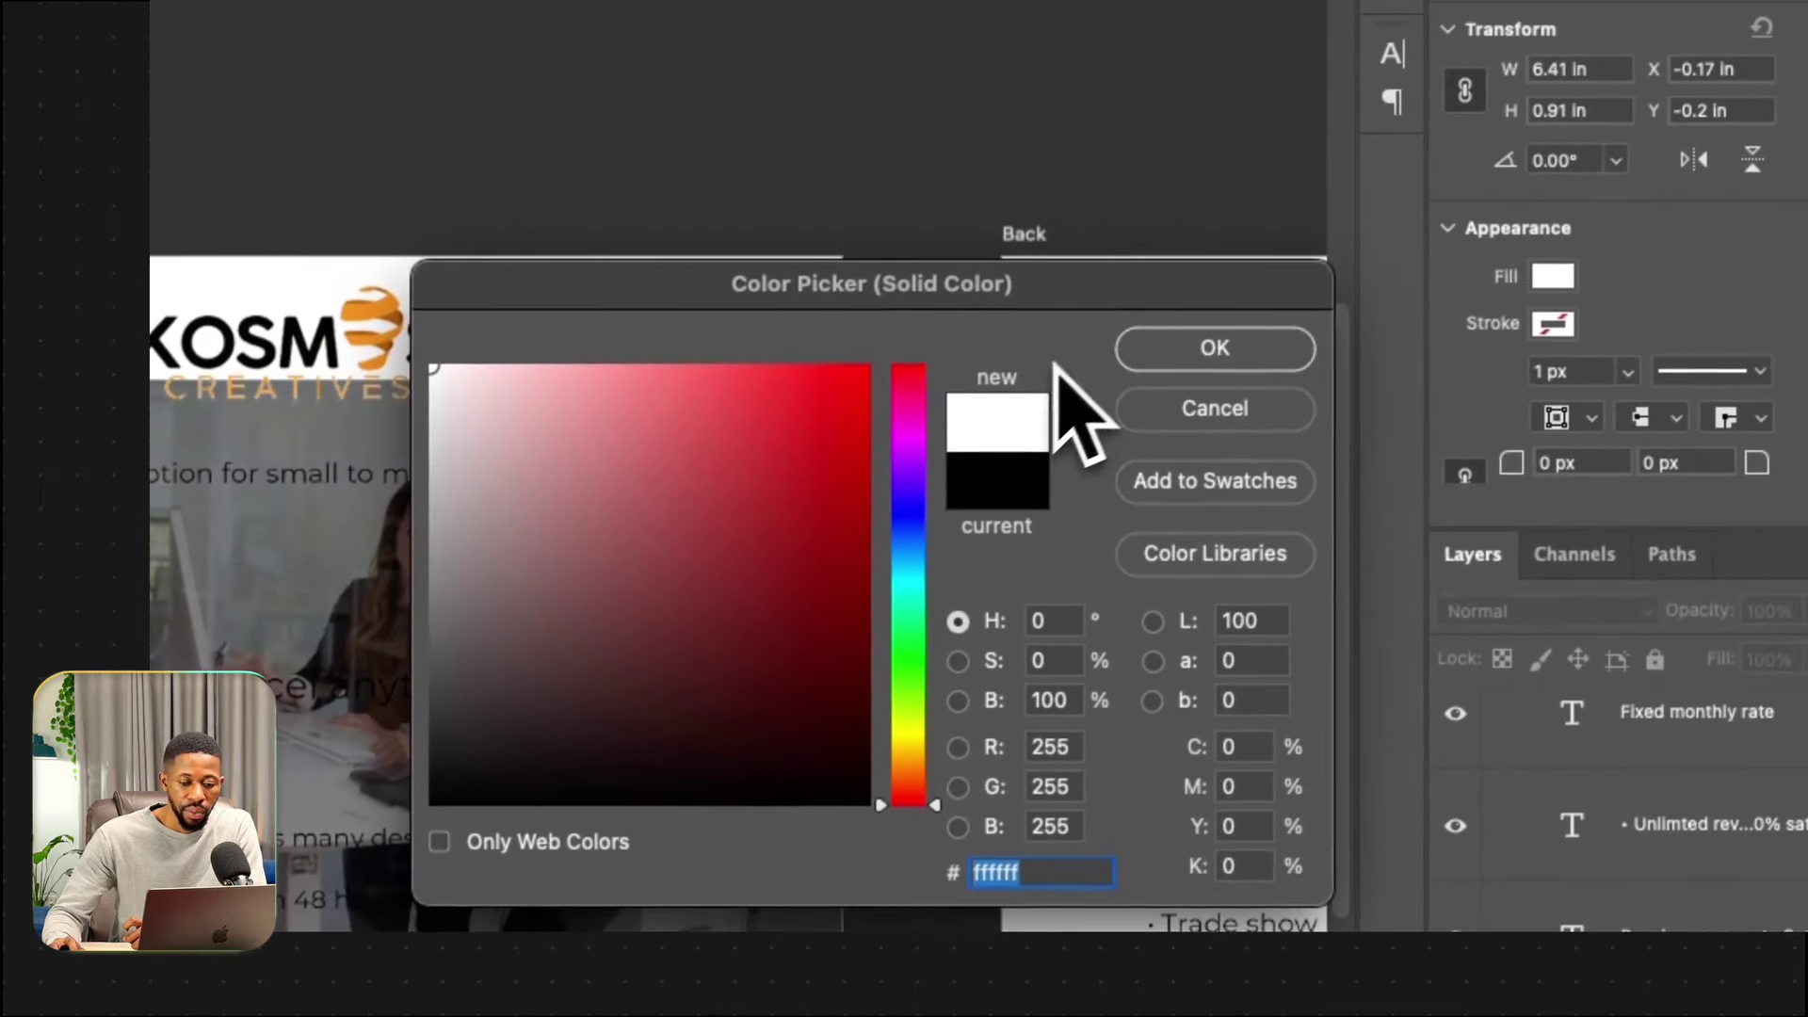
left_click(1135, 356)
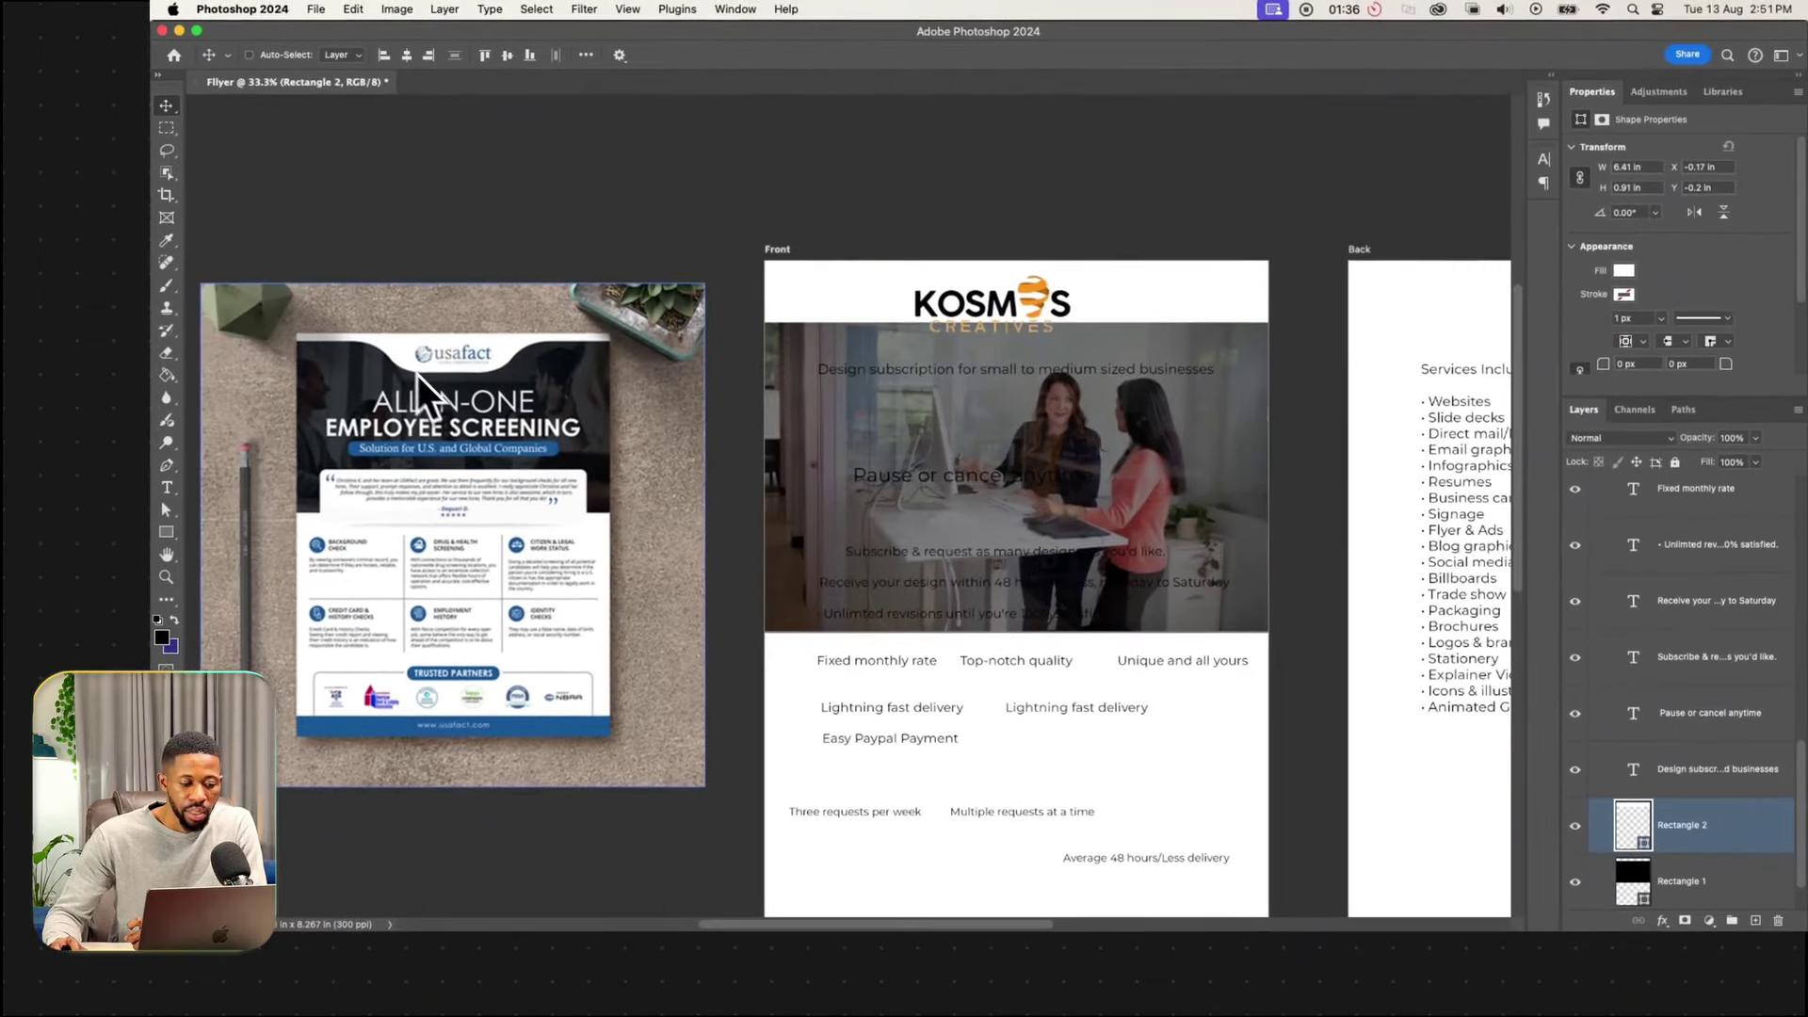
left_click(819, 367, "shift+super")
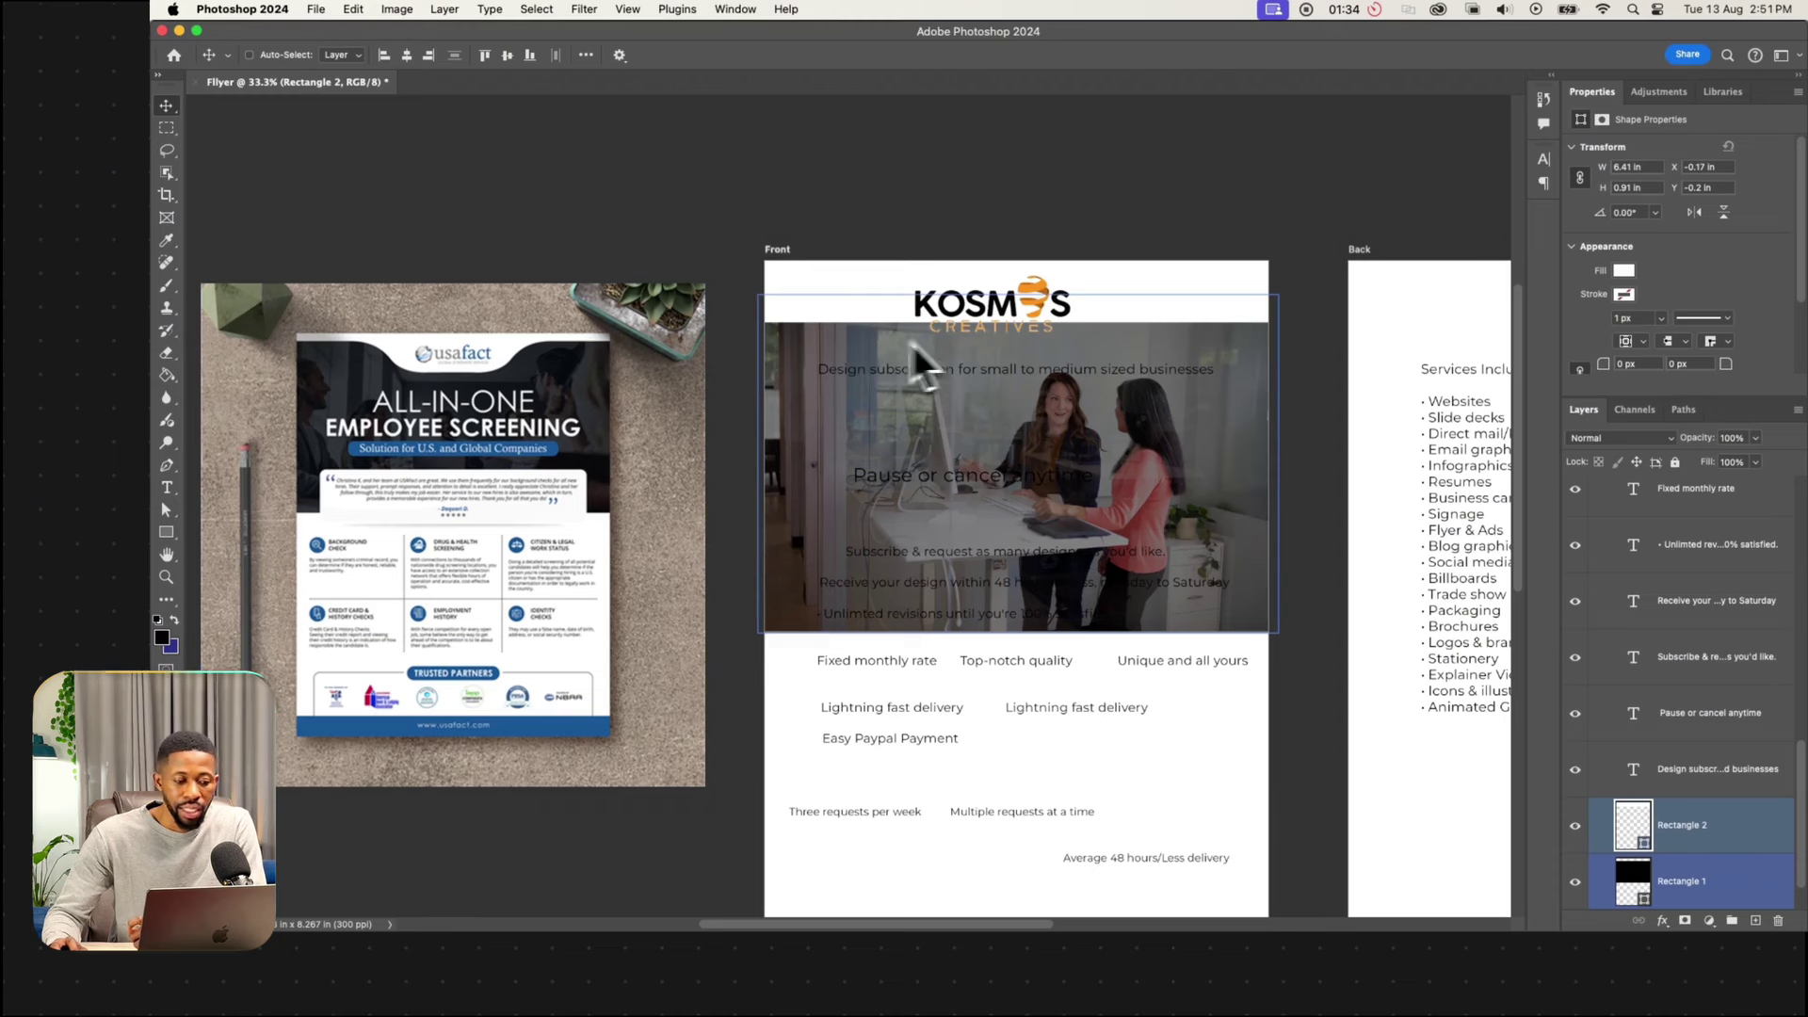
left_click(918, 358, "shift+super")
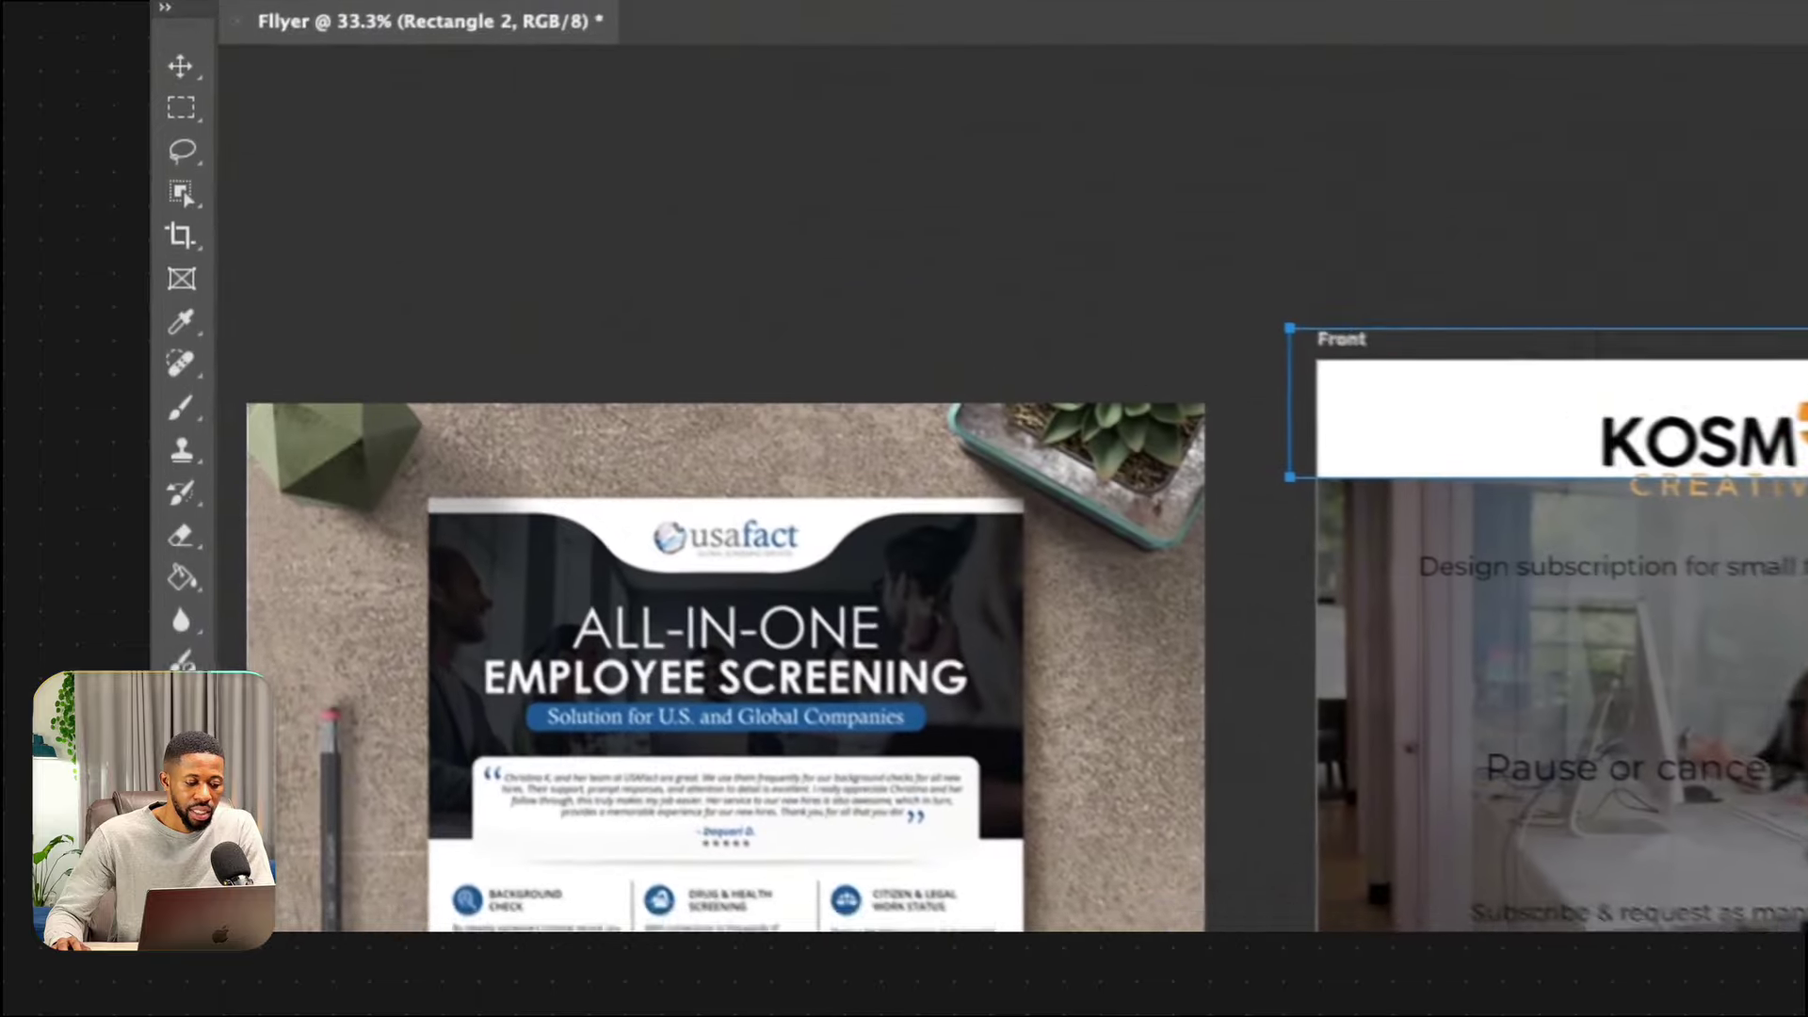
Configure the Pen tool to draw in Shape mode with a white fill and no stroke.
left_click(164, 468)
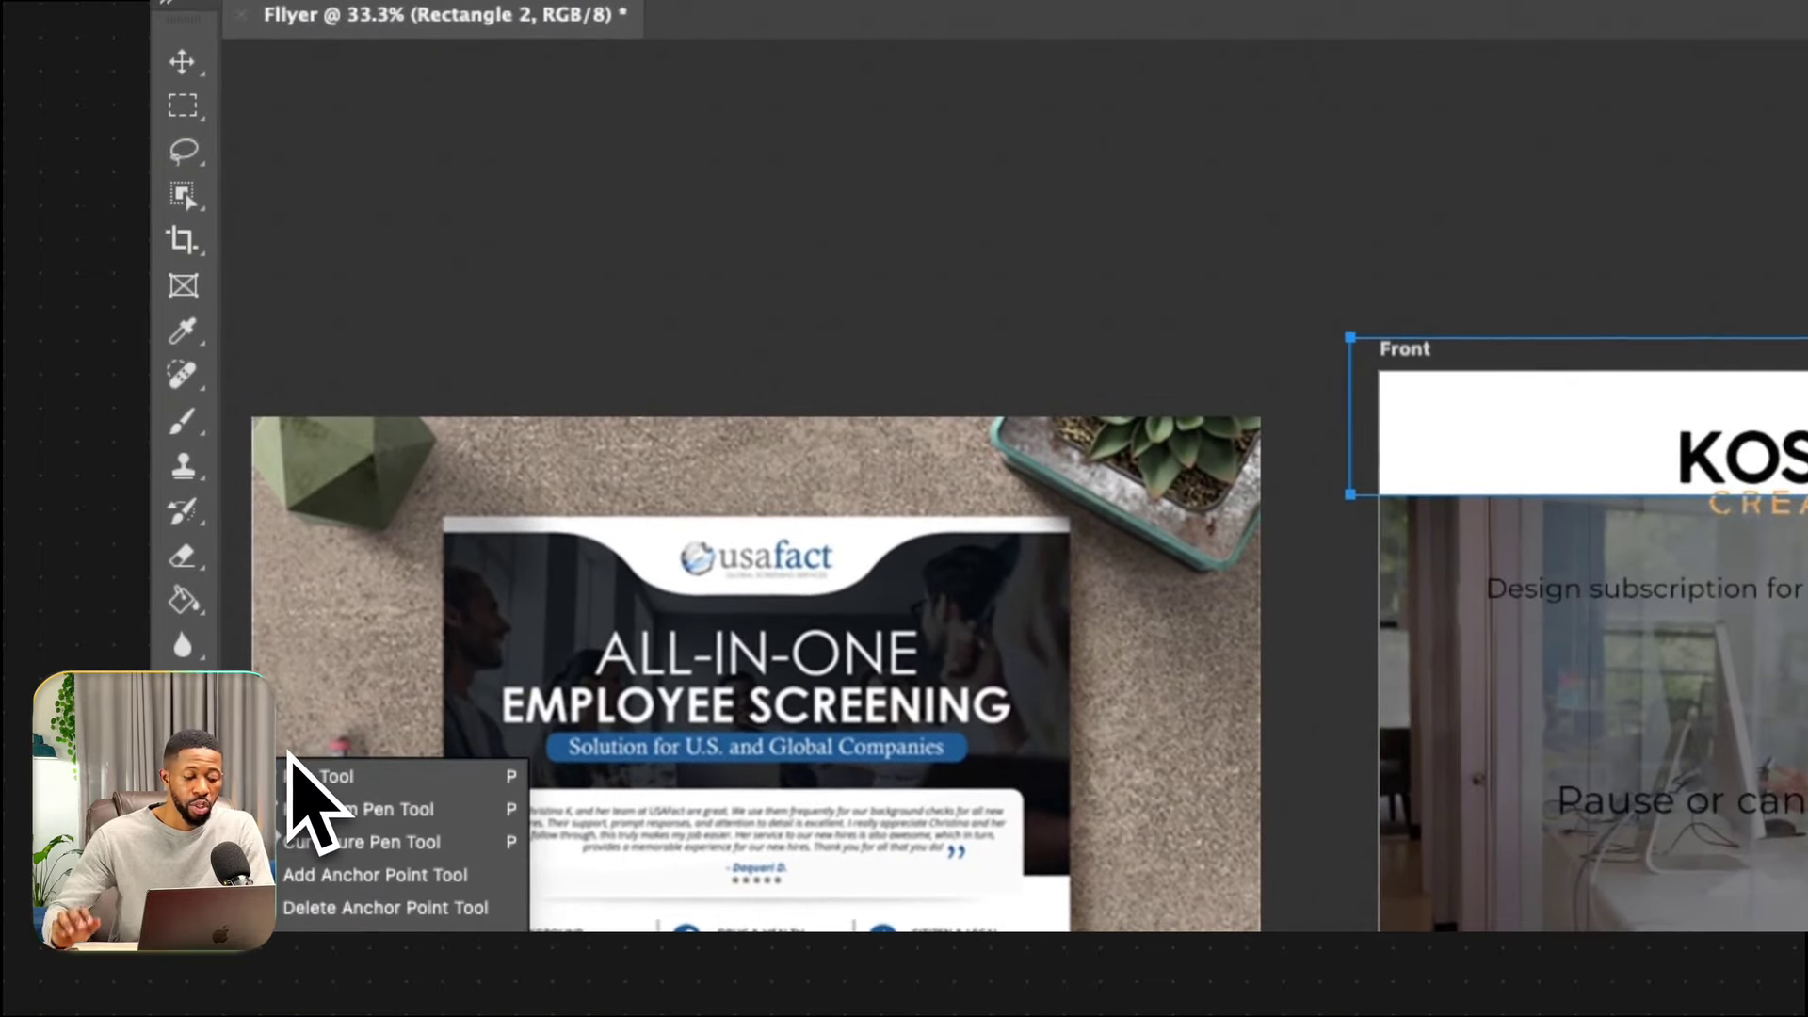
left_click(300, 774)
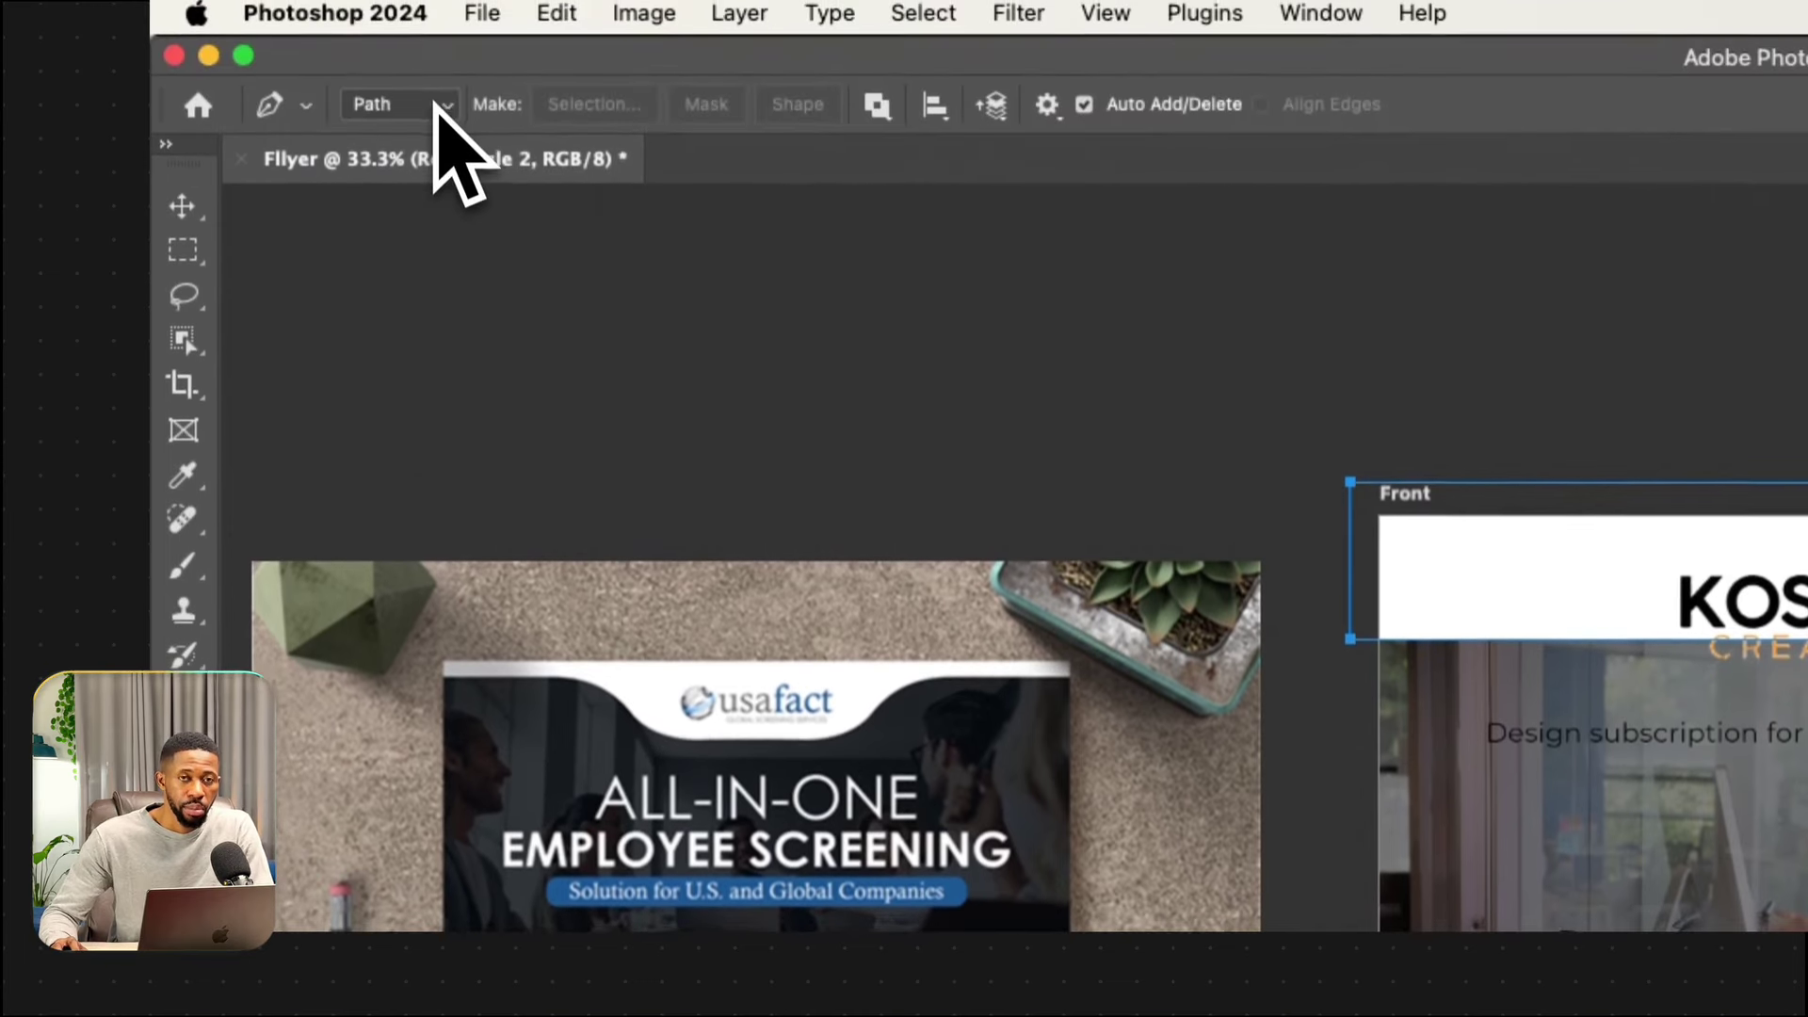
left_click(435, 122)
left_click(436, 83)
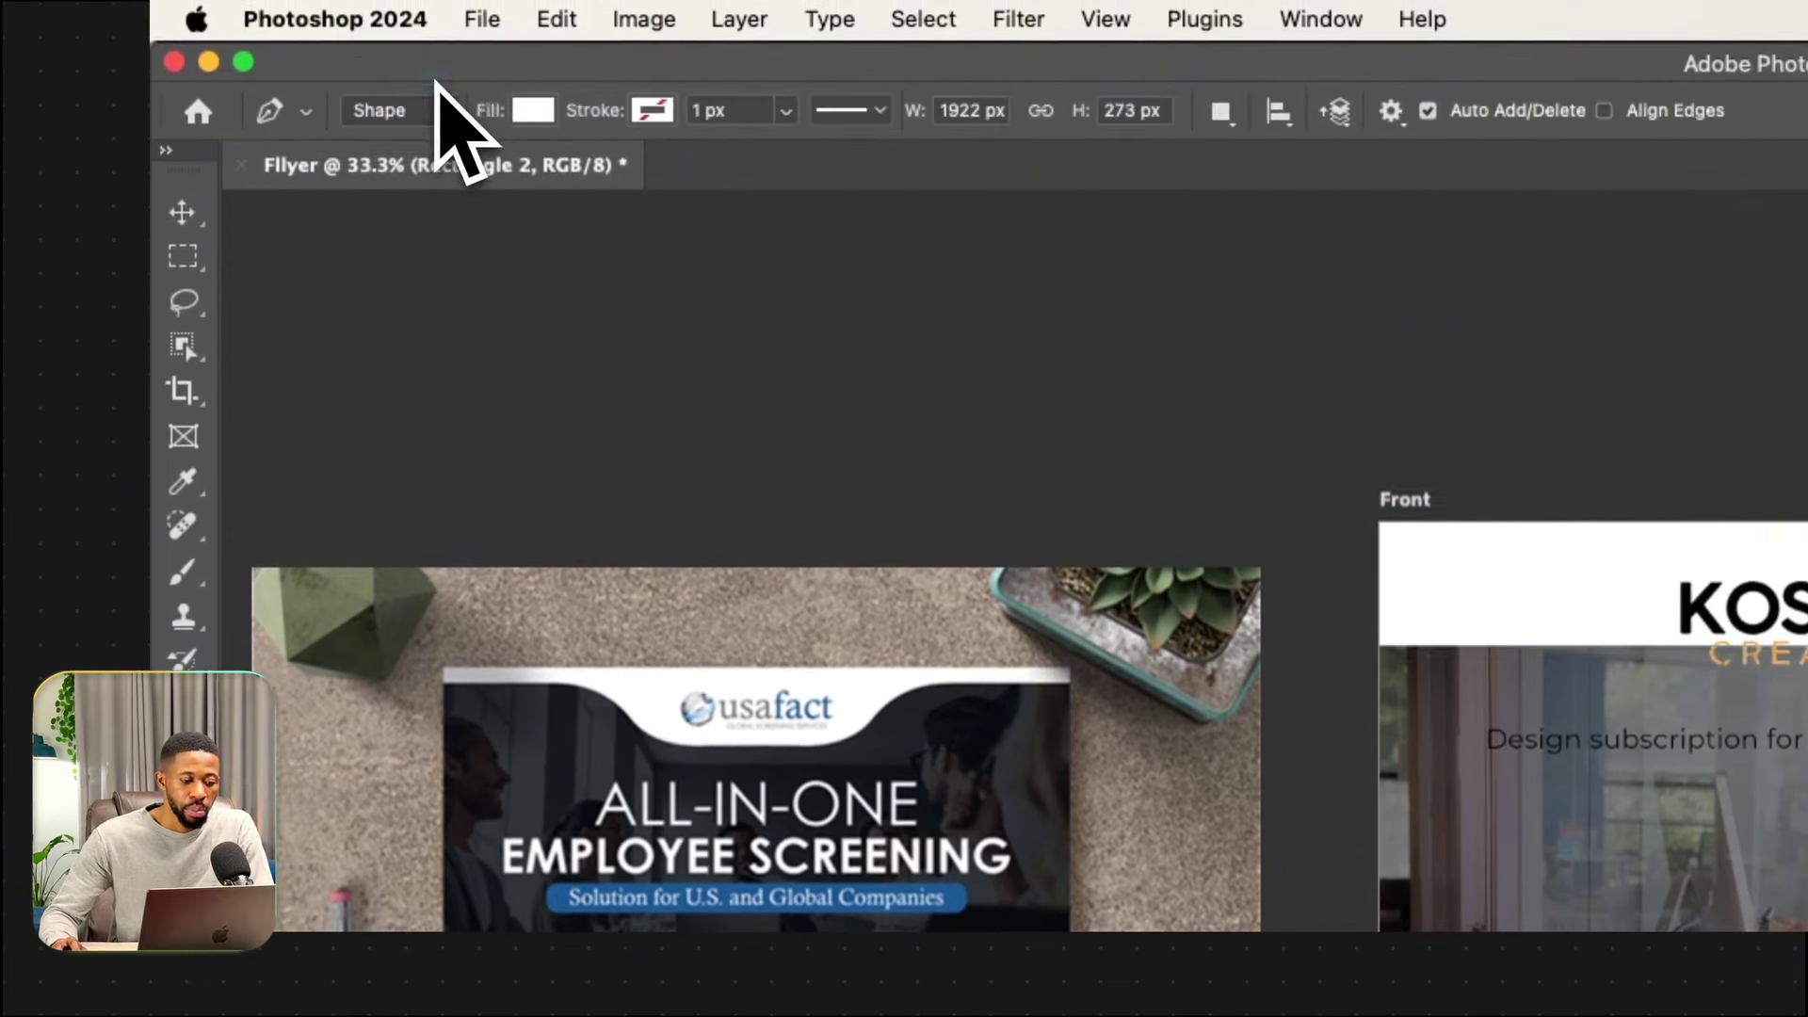
left_click(527, 110)
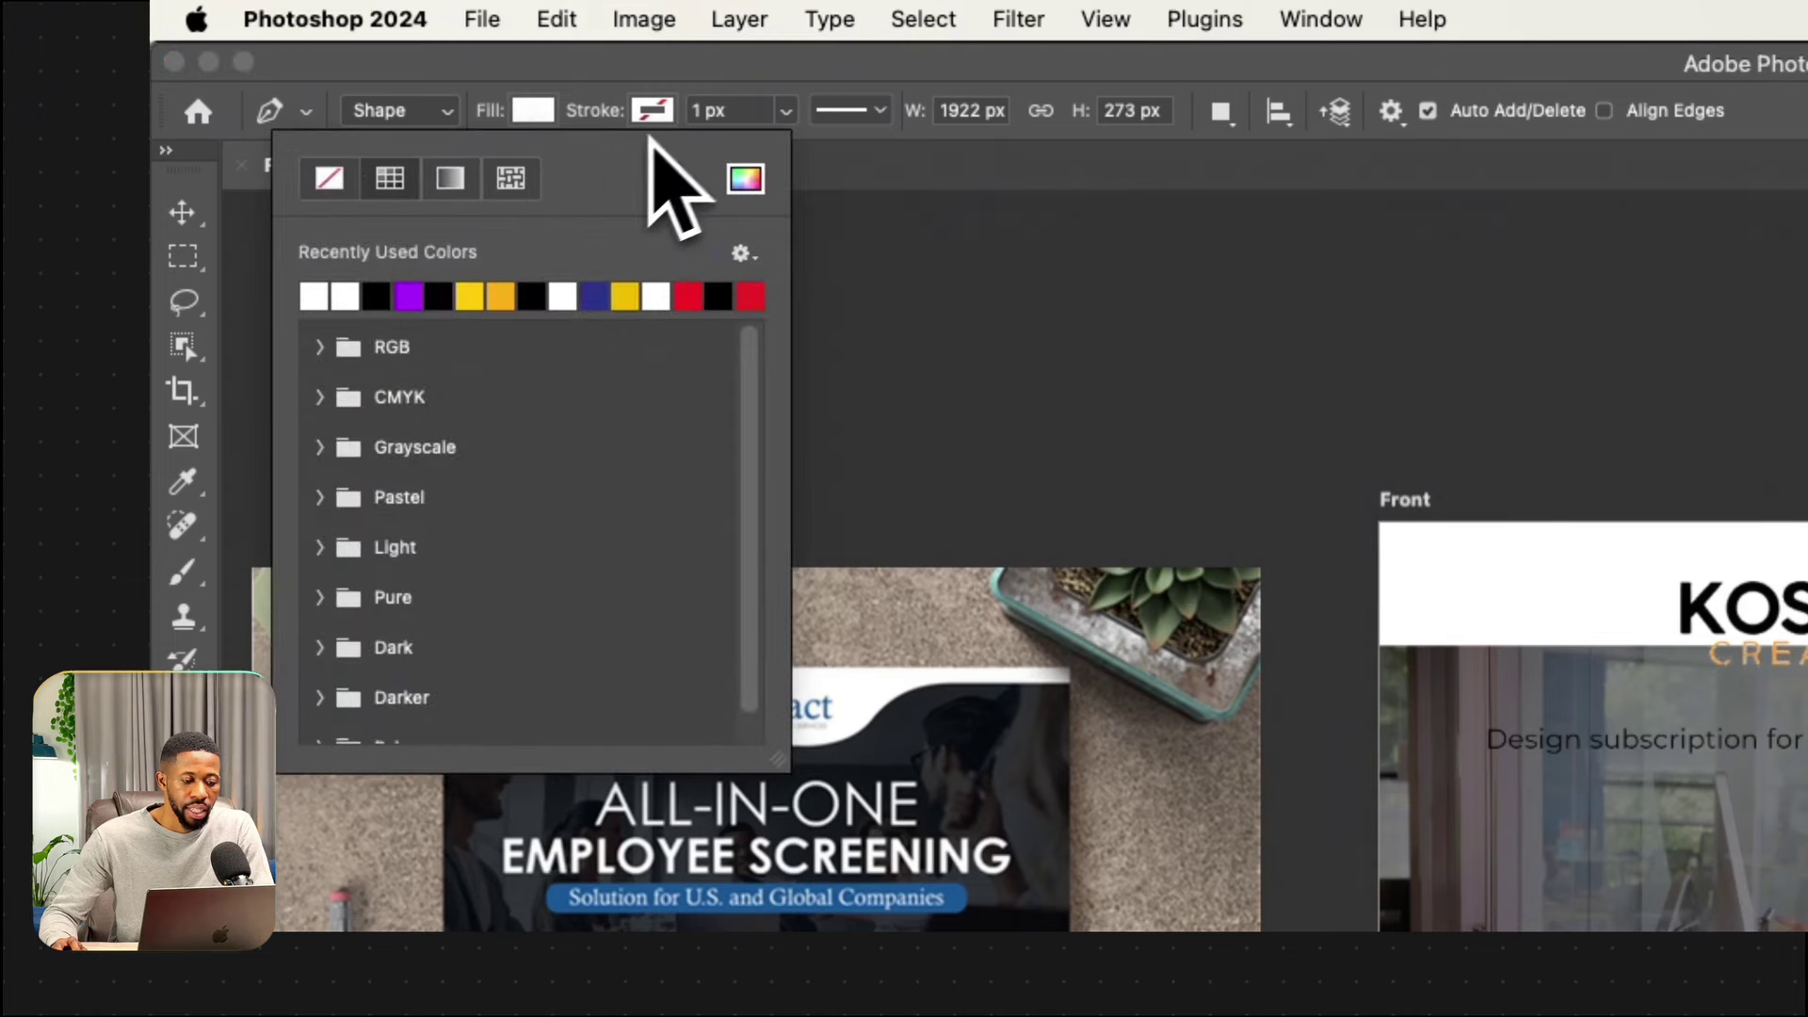
left_click(659, 113)
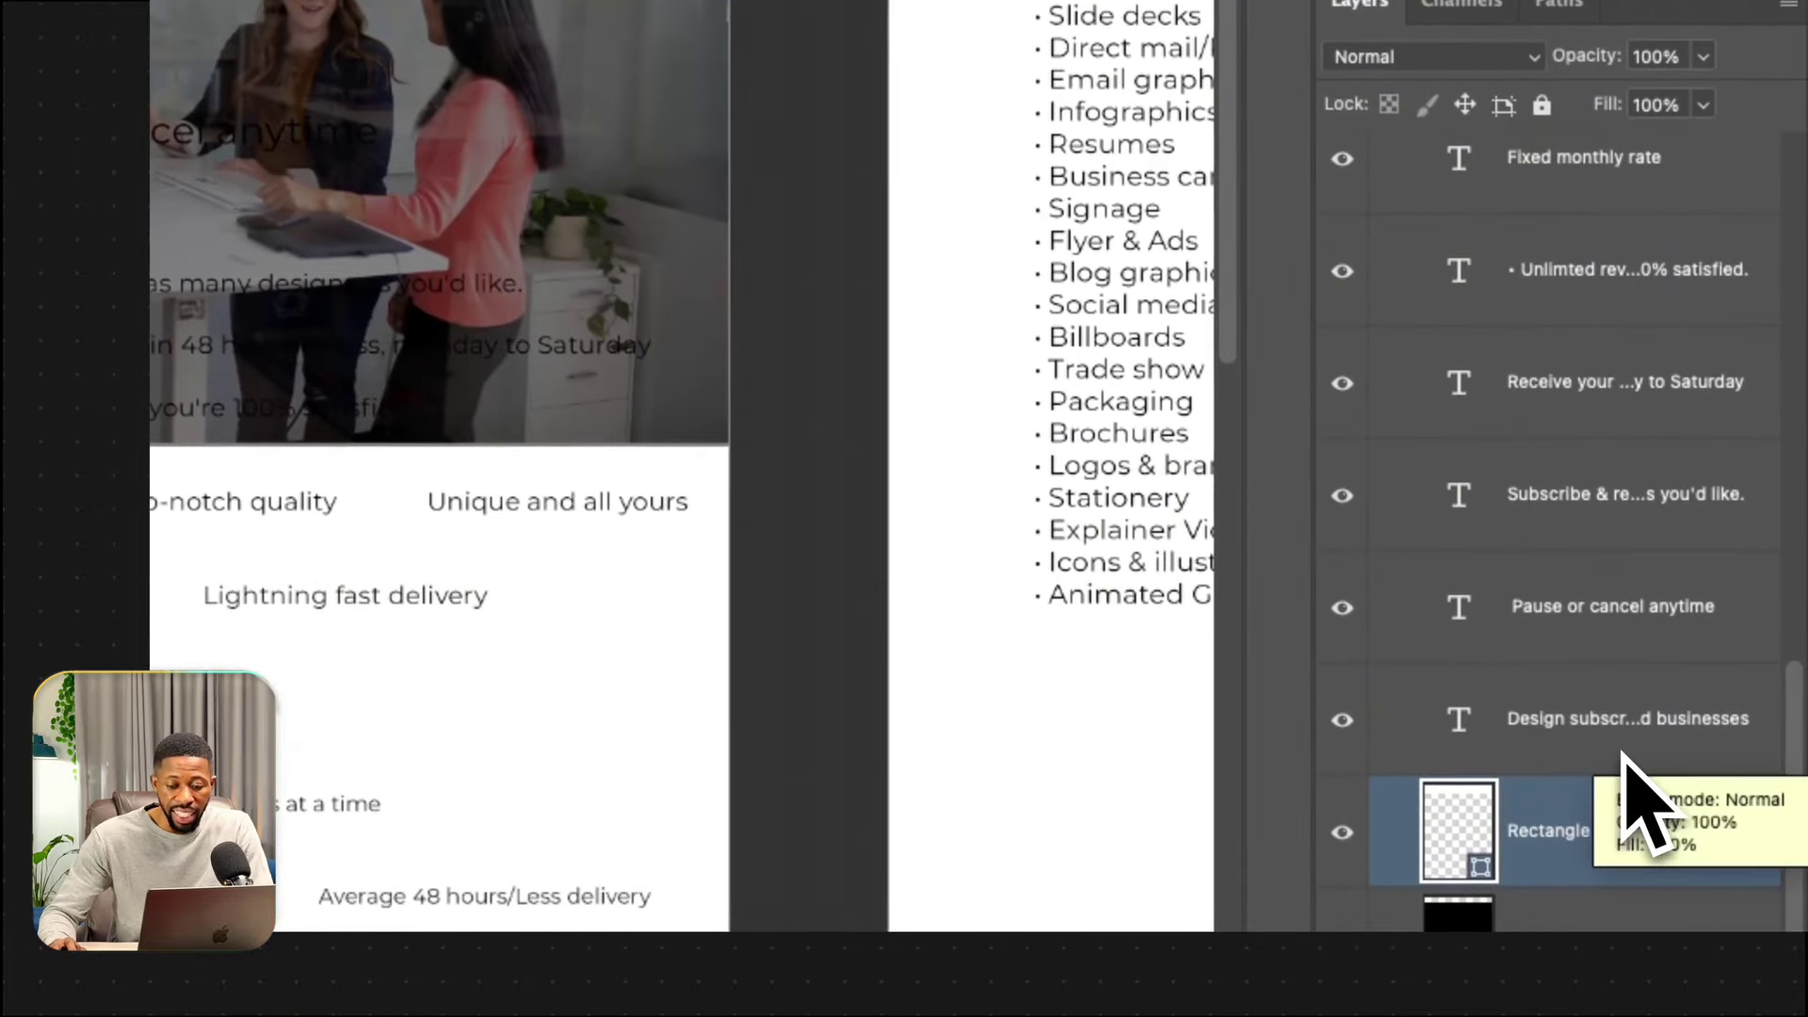
Trace the right half of the reference flyer's white curved header with the Pen tool and move the shape up off the logo.
left_click(1630, 719)
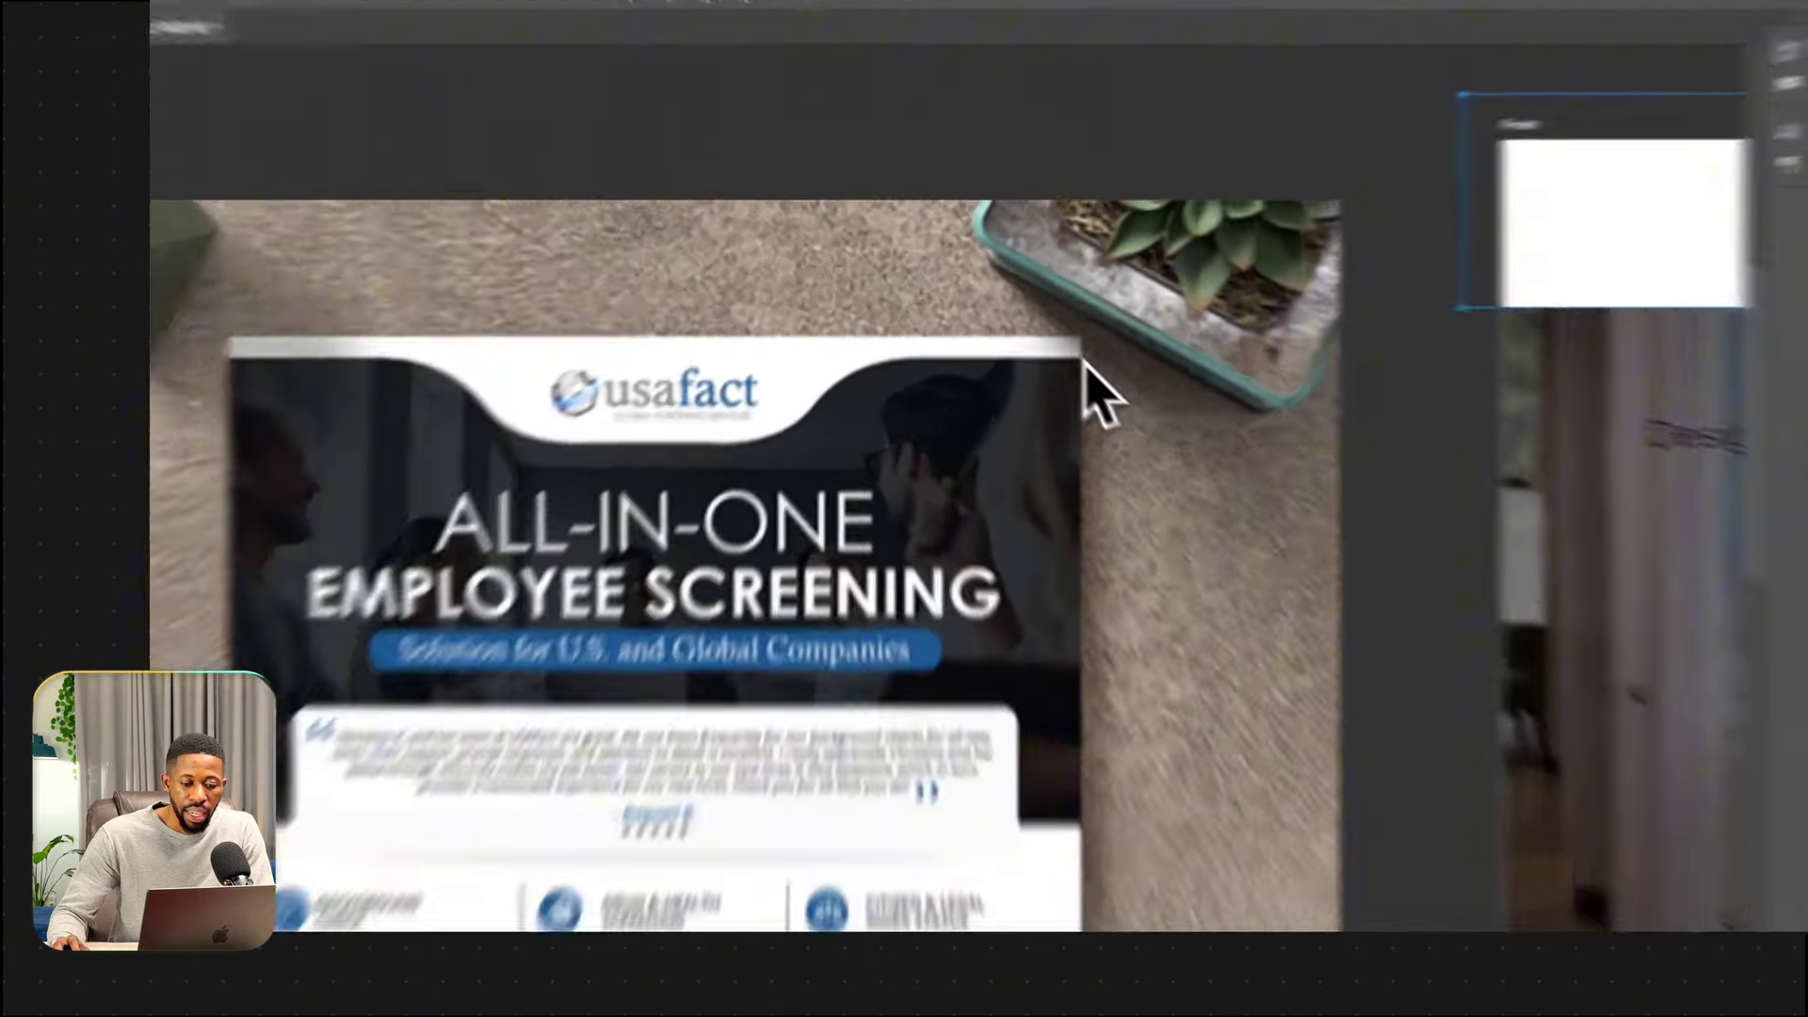
left_click(1022, 325)
left_click(909, 325)
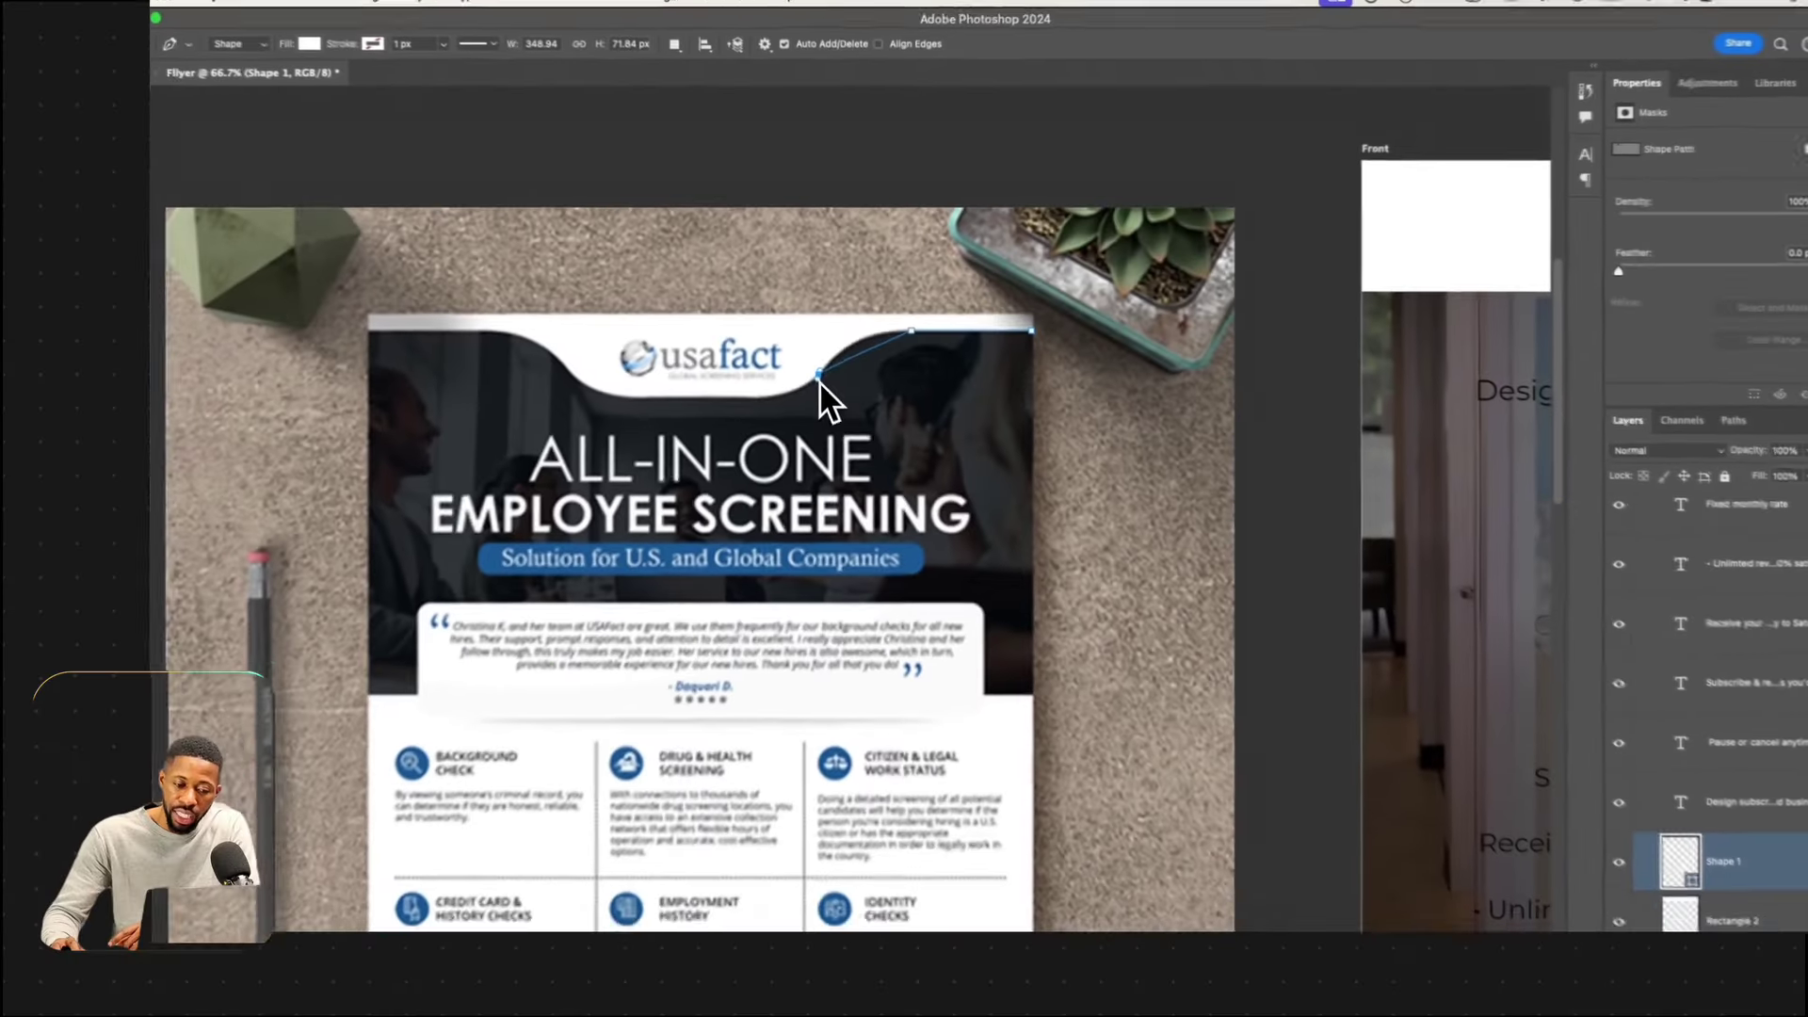
left_click_drag(818, 380, 790, 423)
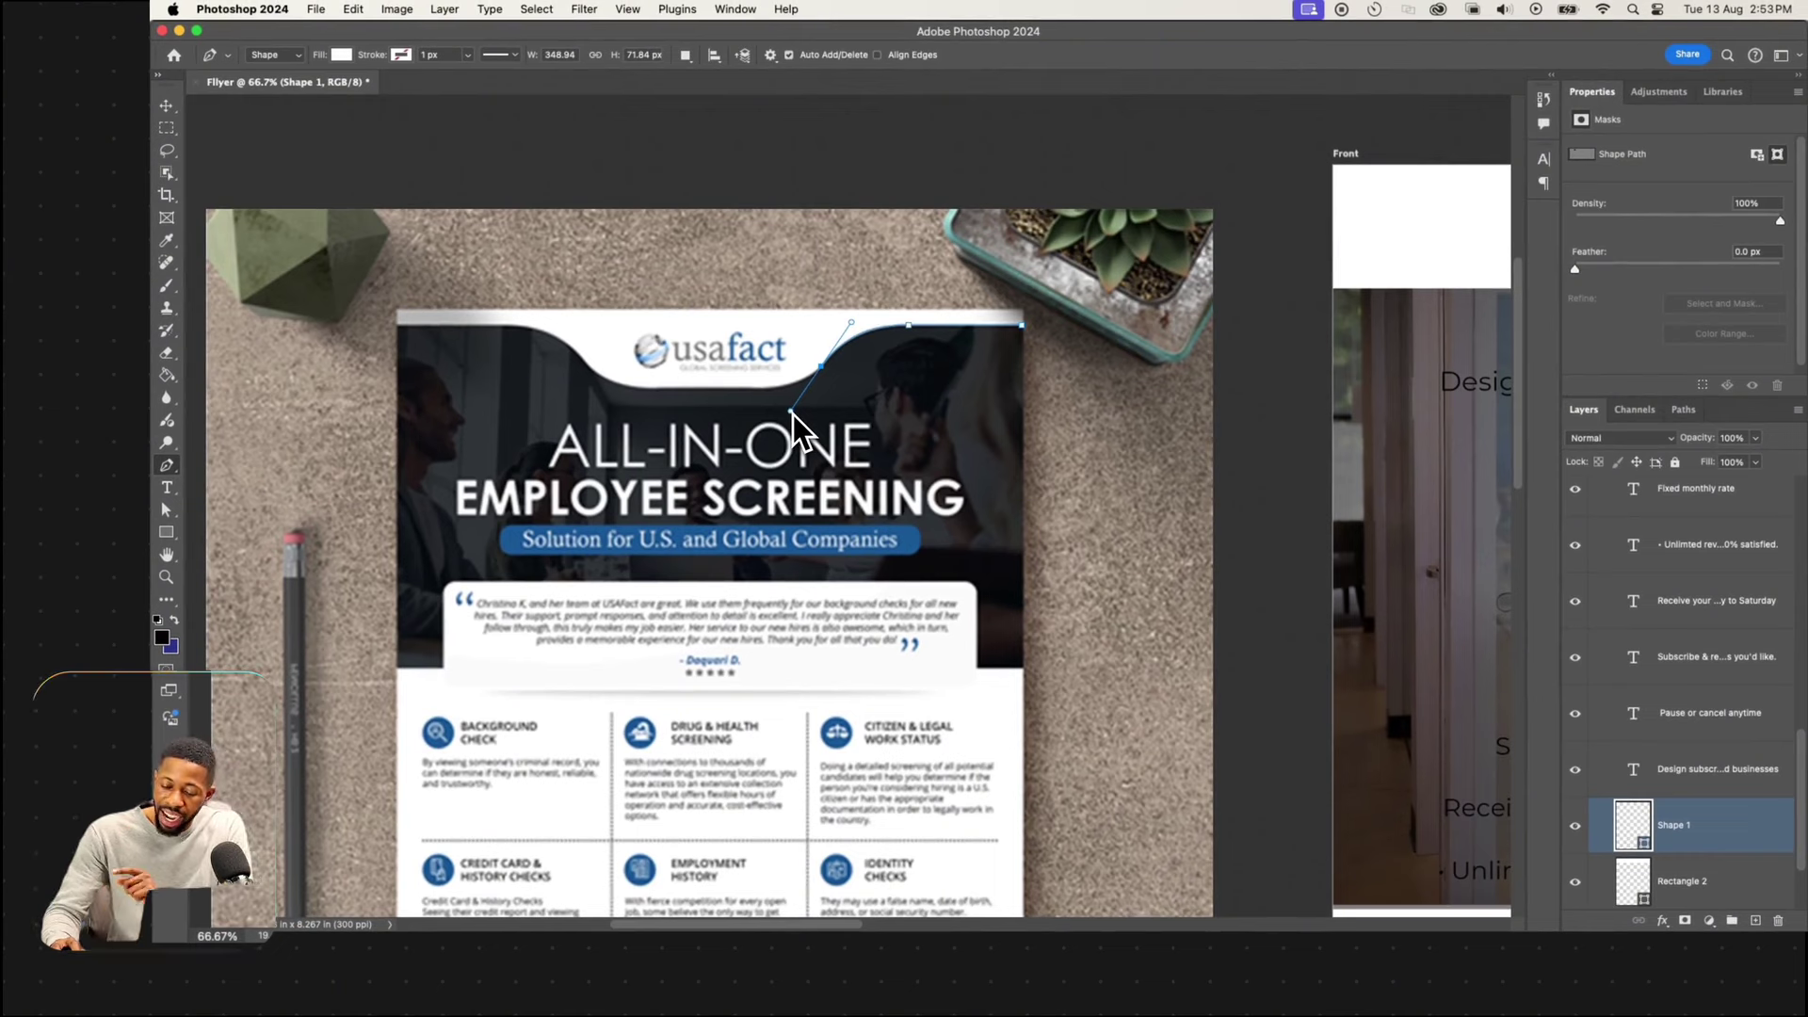
left_click_drag(791, 412, 783, 411)
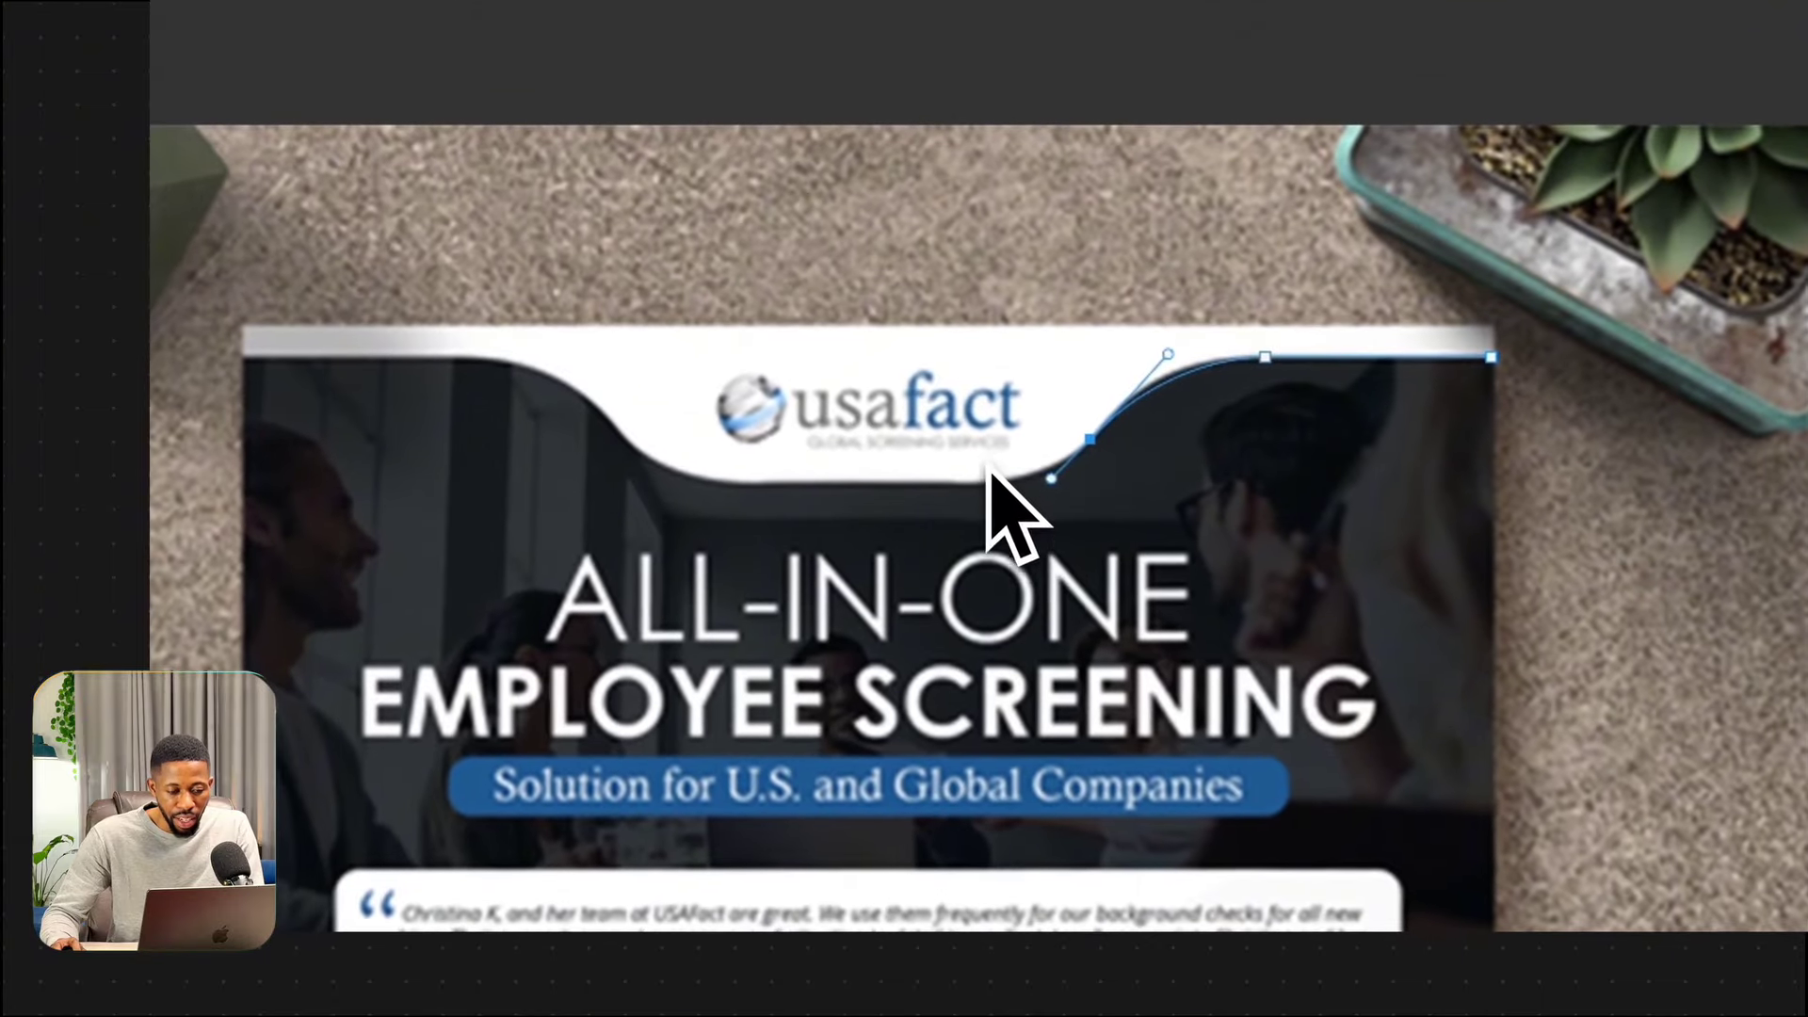
left_click_drag(980, 481, 942, 488)
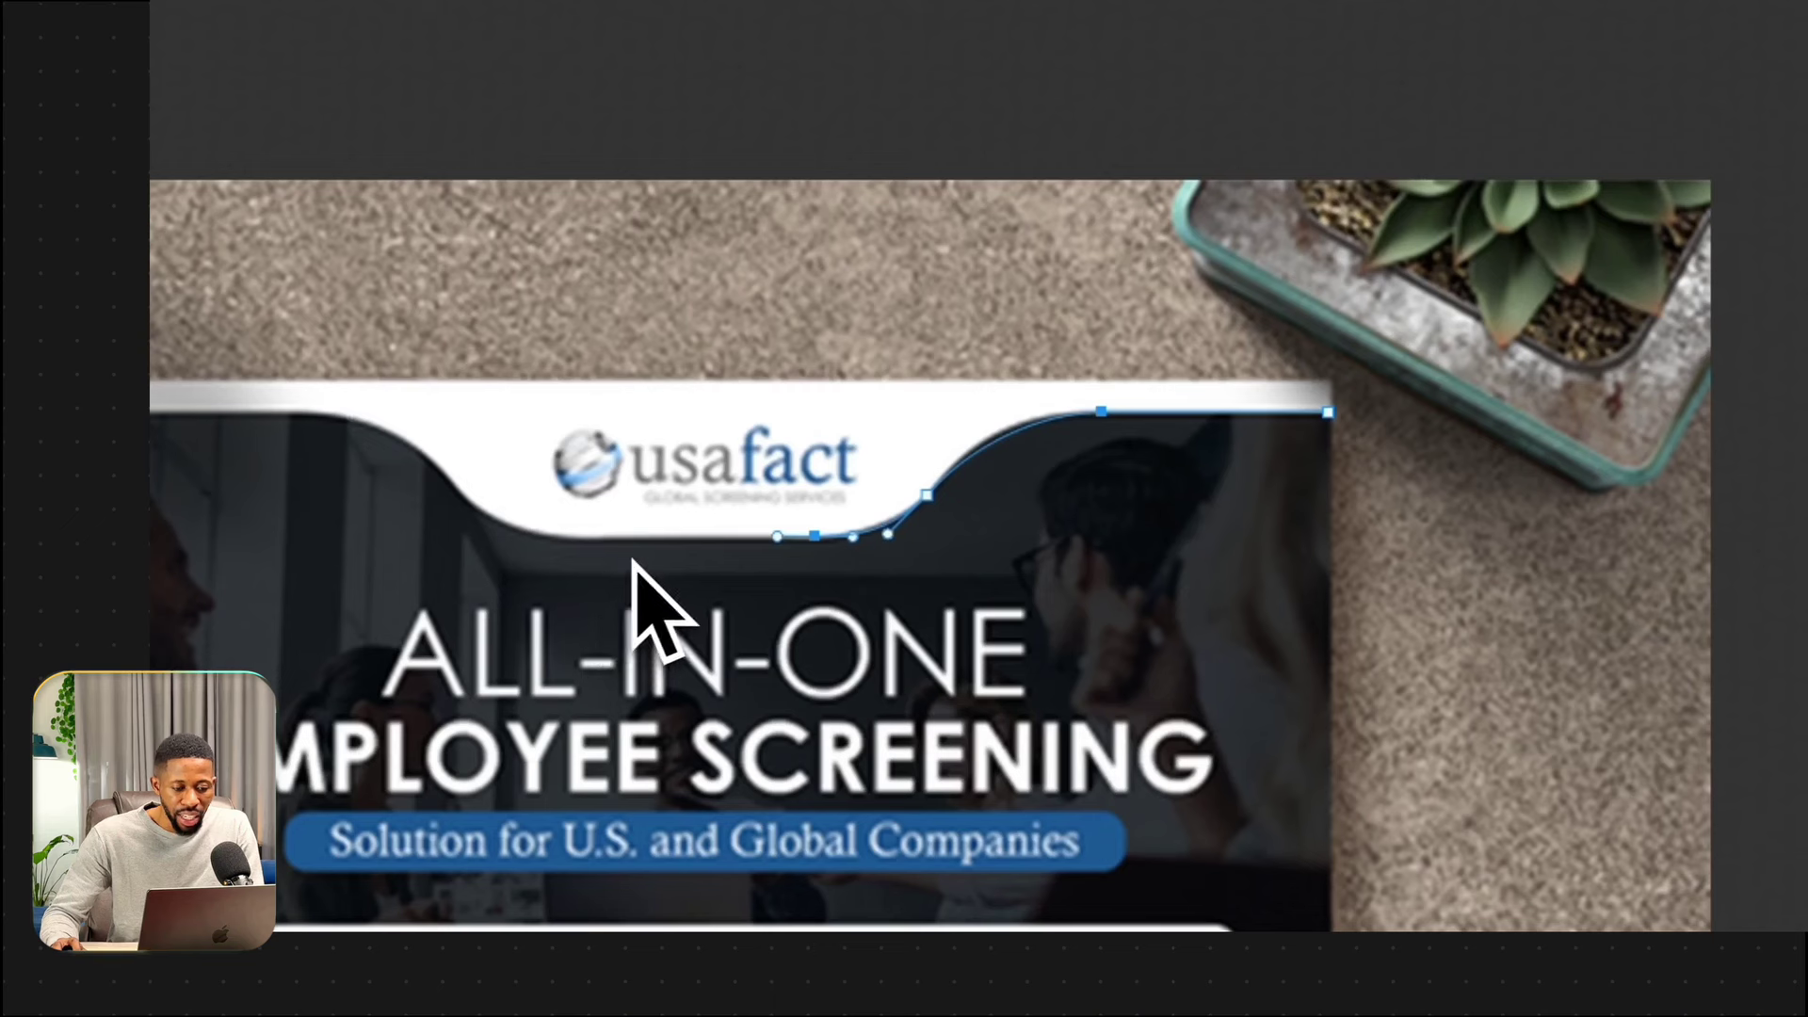
left_click(698, 536)
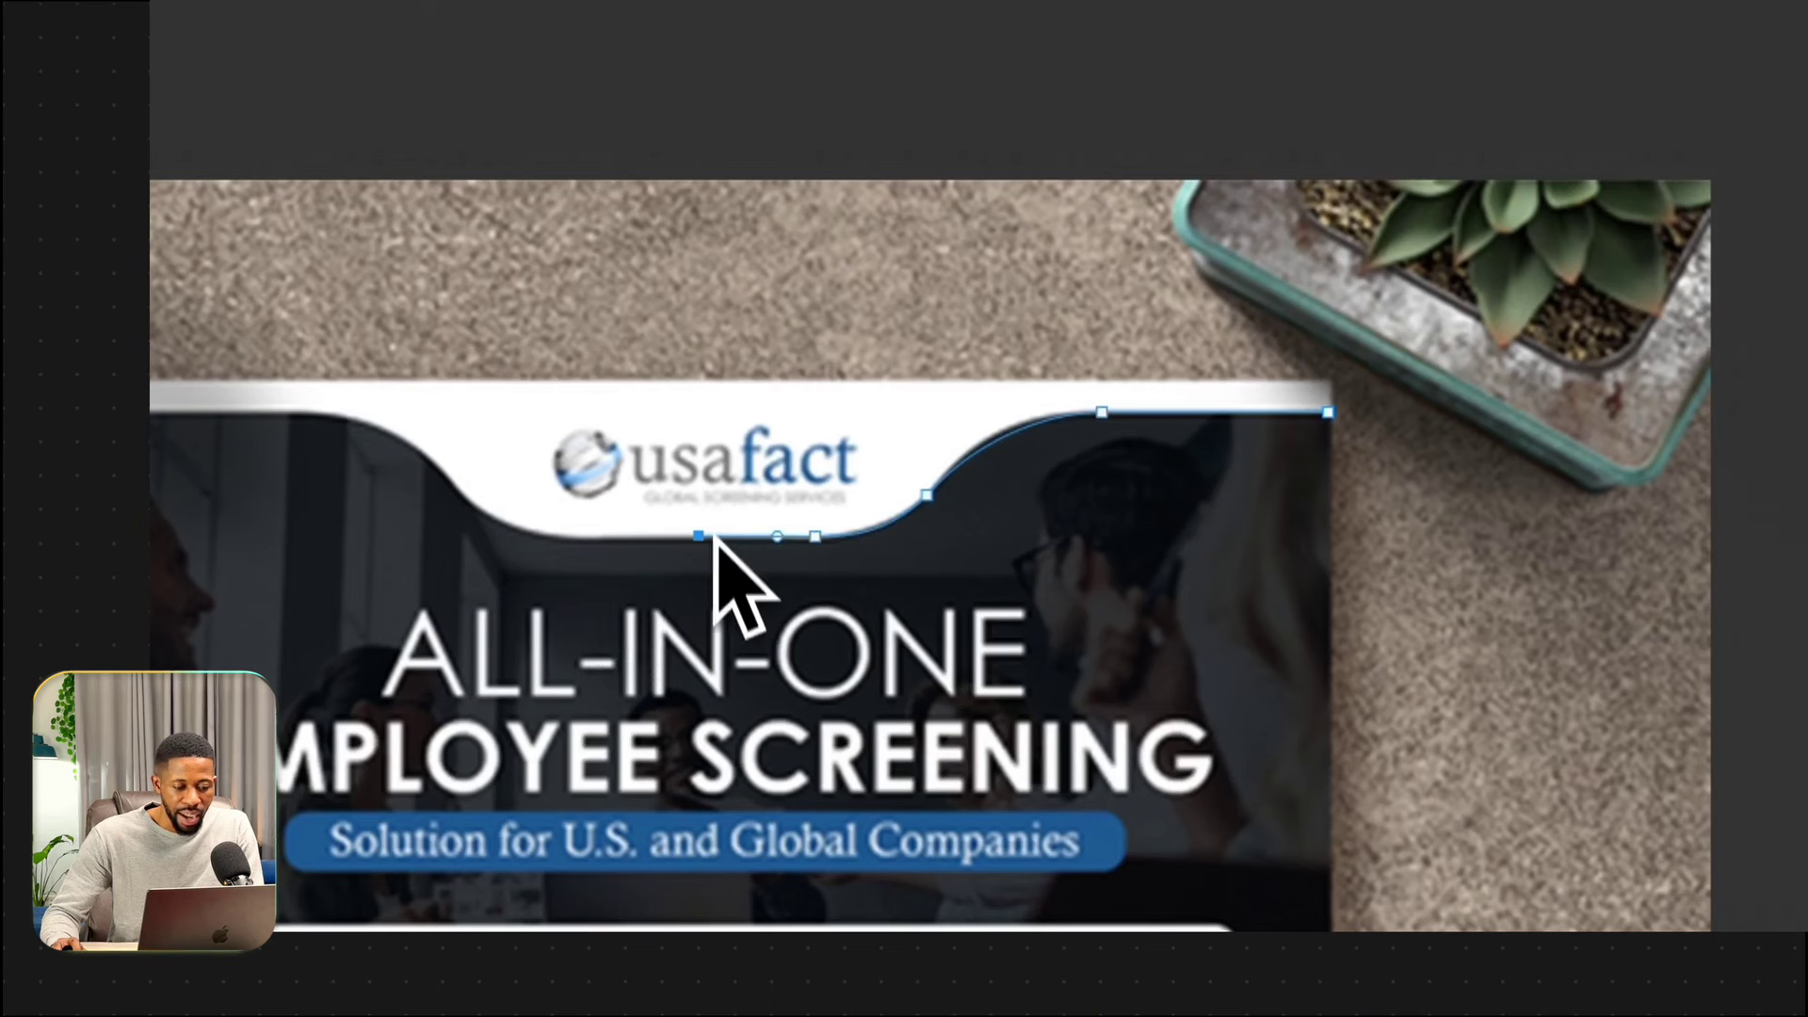
left_click(697, 383, "shift")
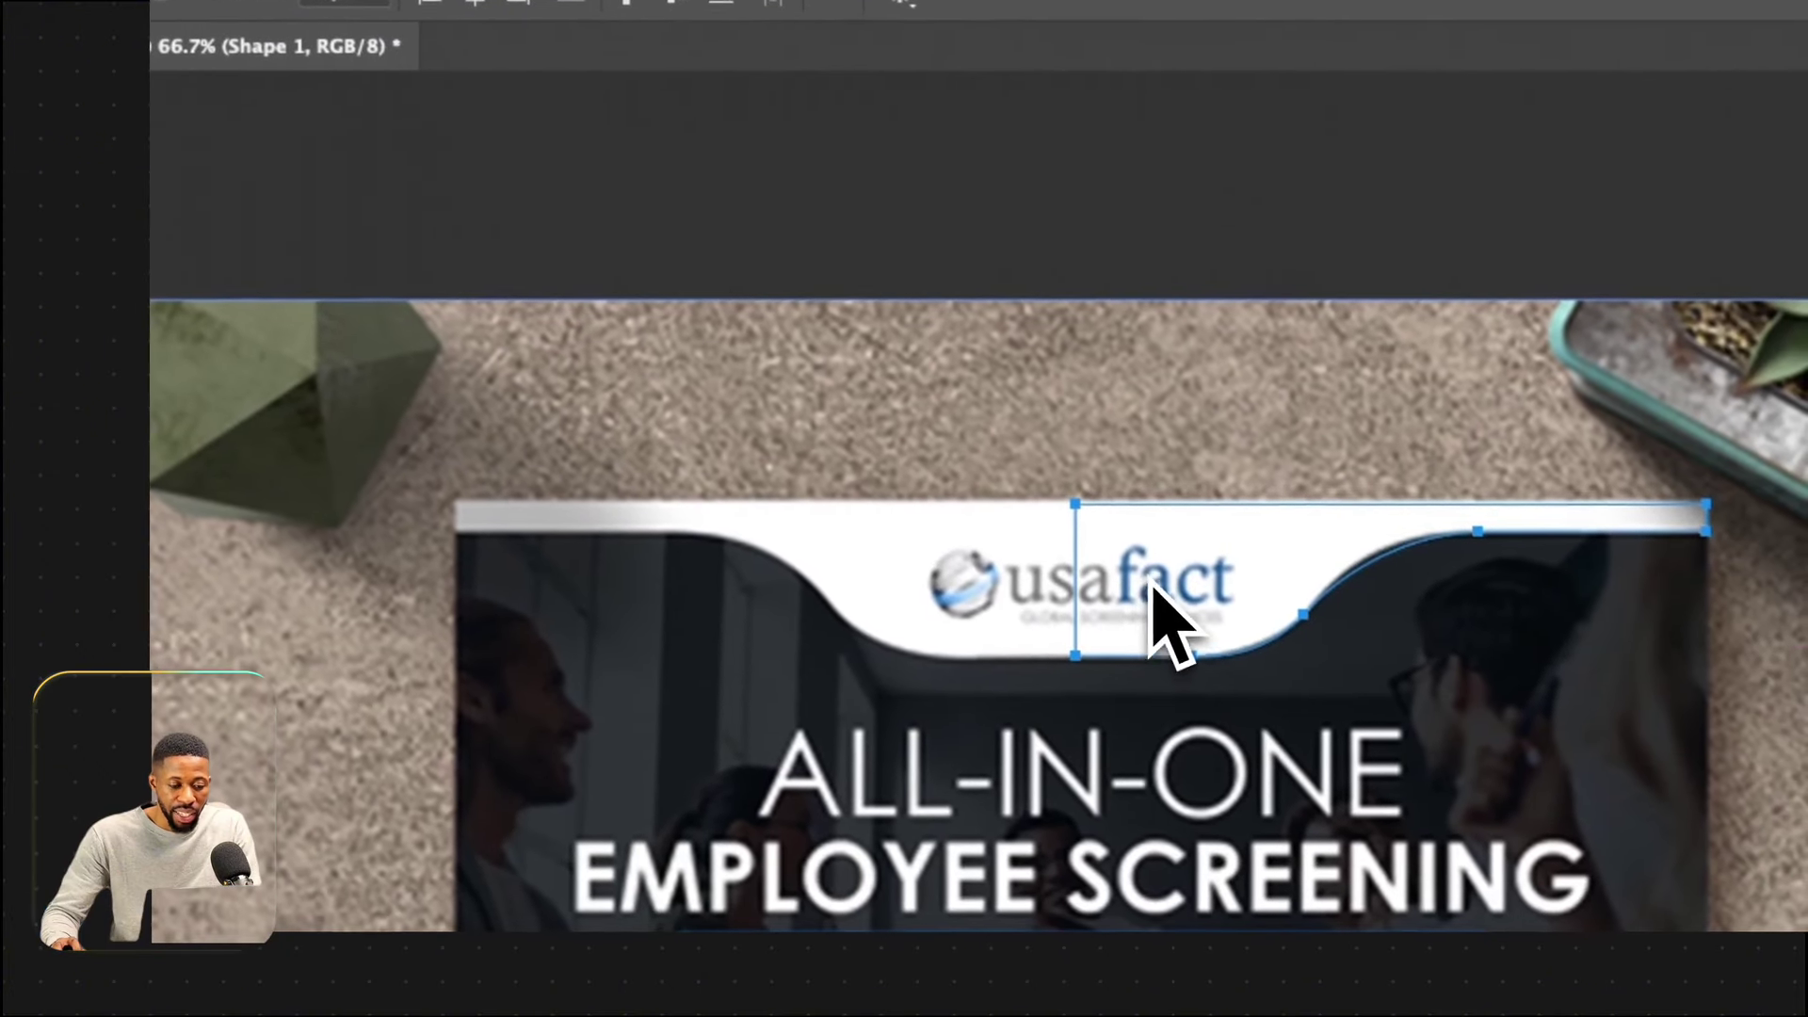
left_click_drag(1151, 584, 1074, 408)
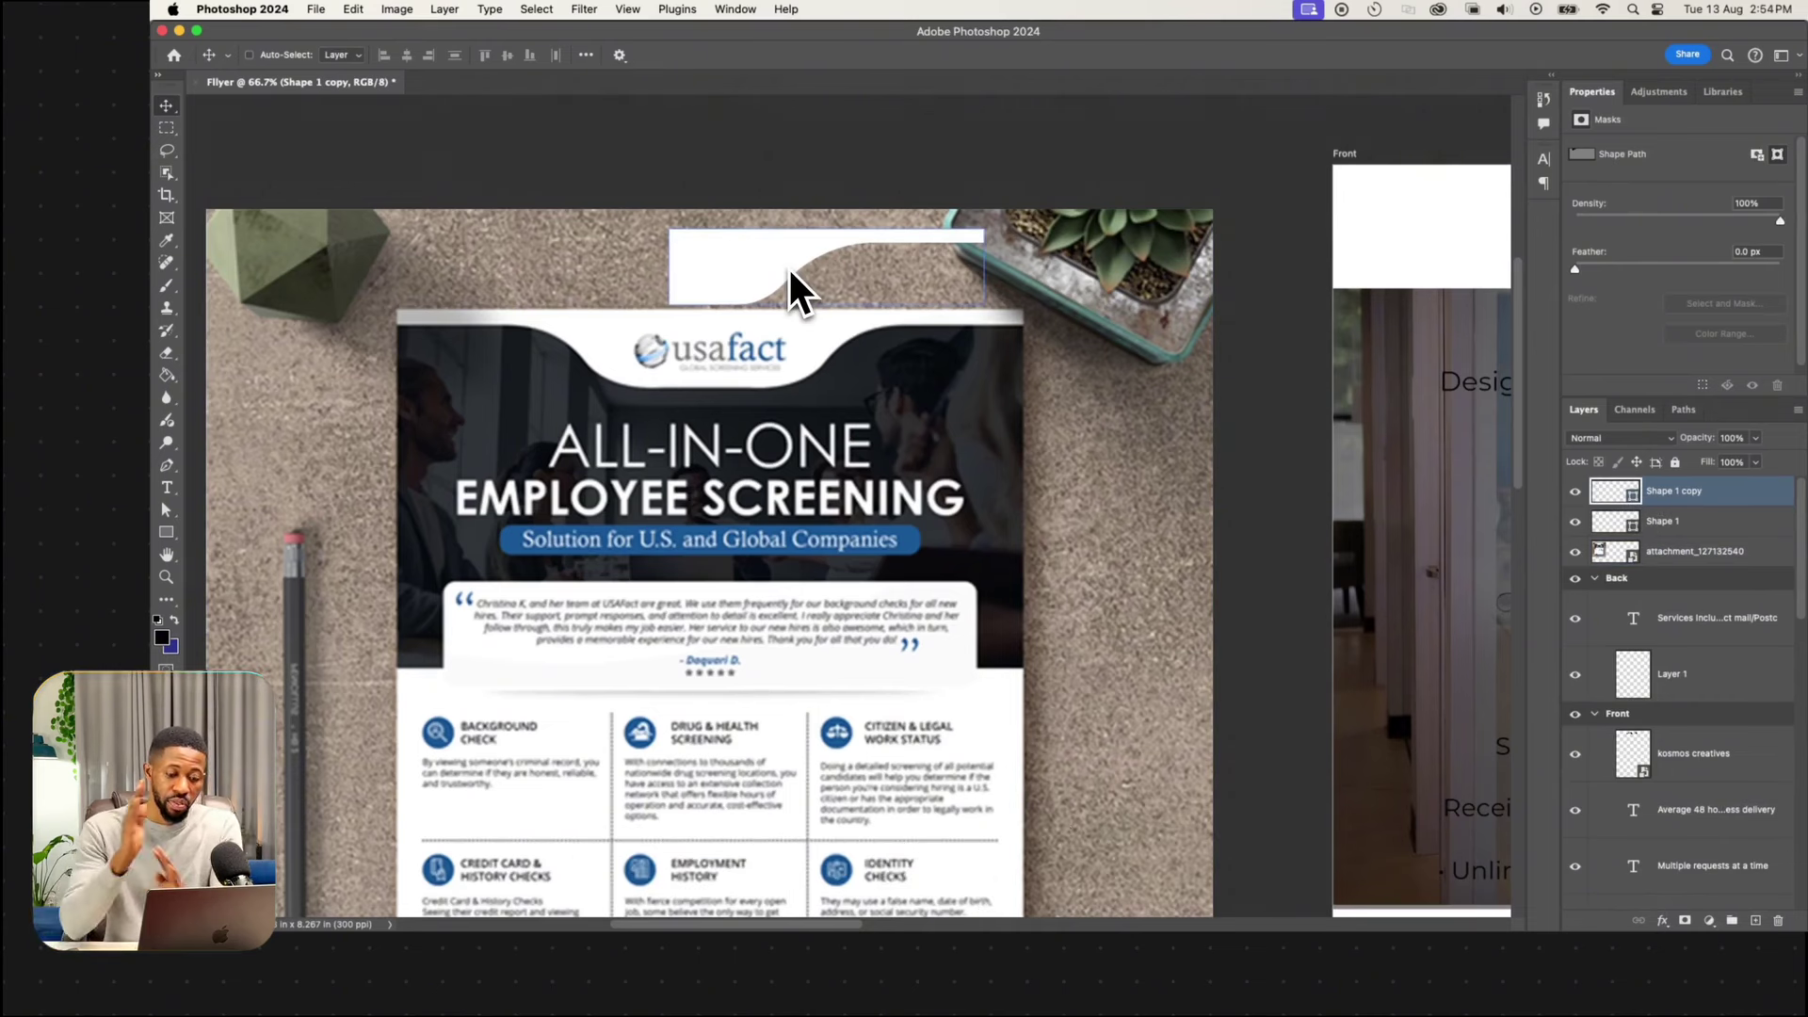
Flip Shape 1 copy horizontally and place it against the original half so both form one symmetrical curved header.
key("super+t")
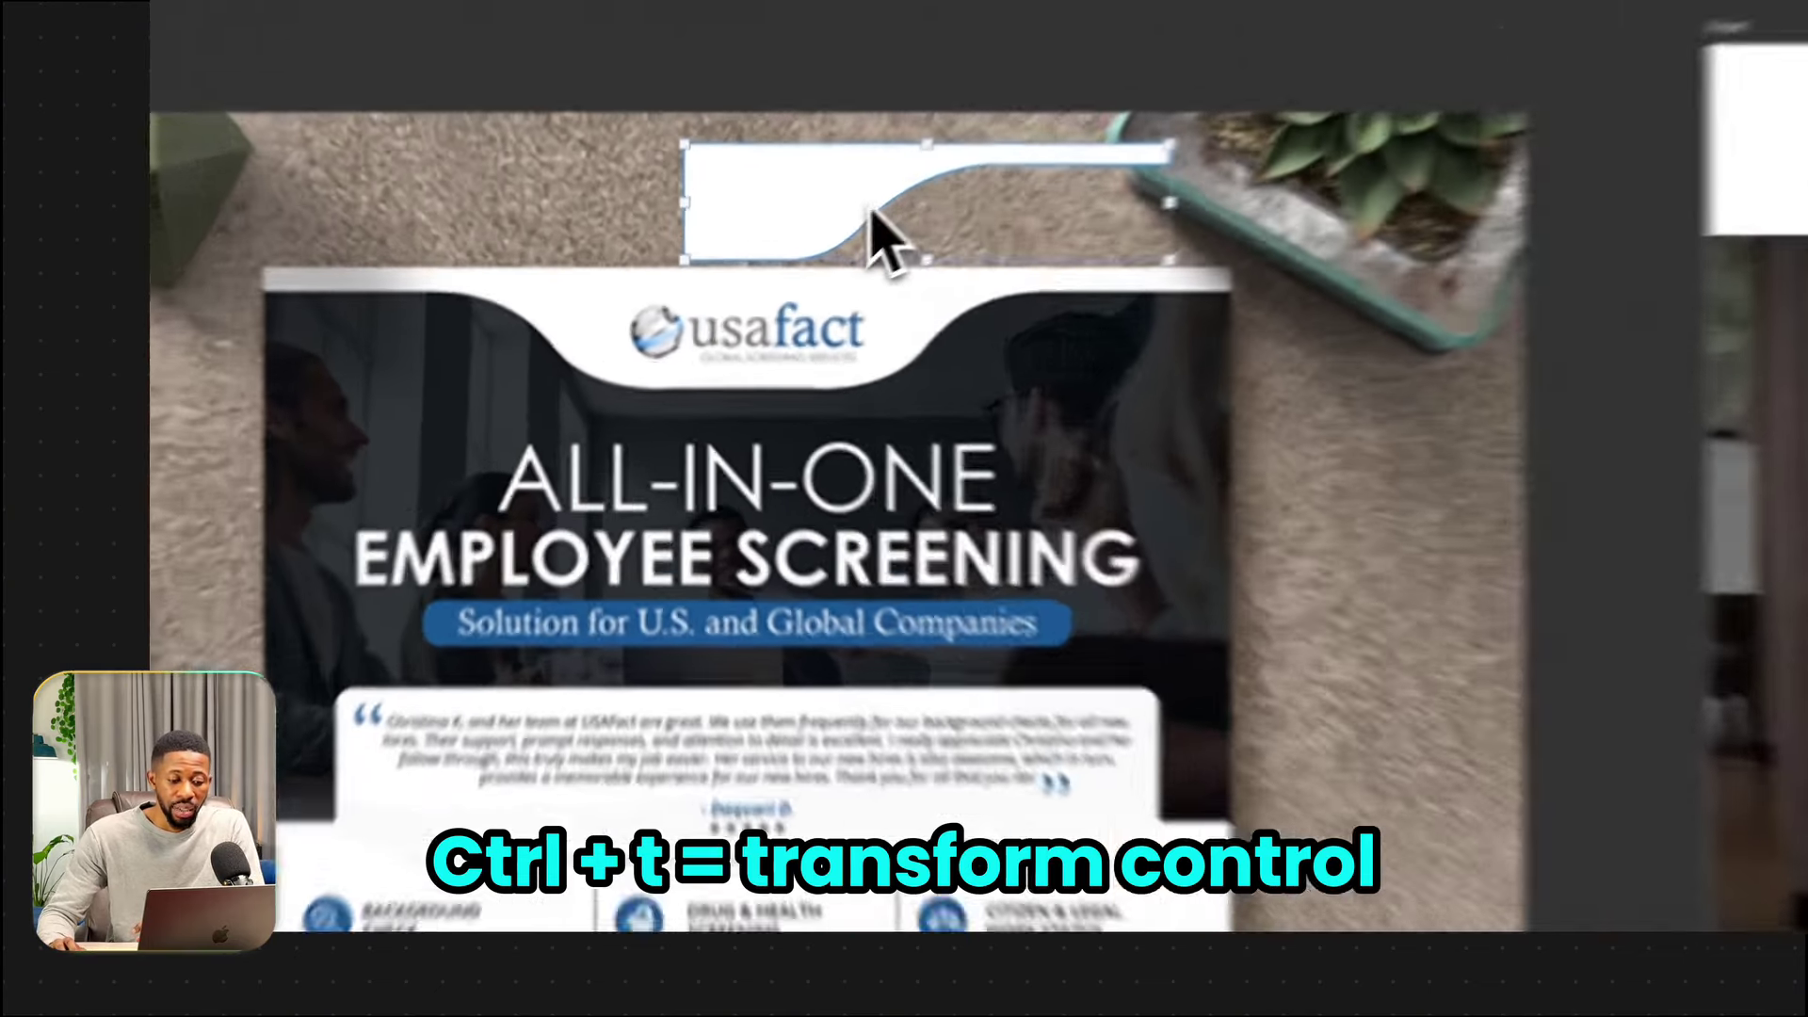
right_click(788, 262)
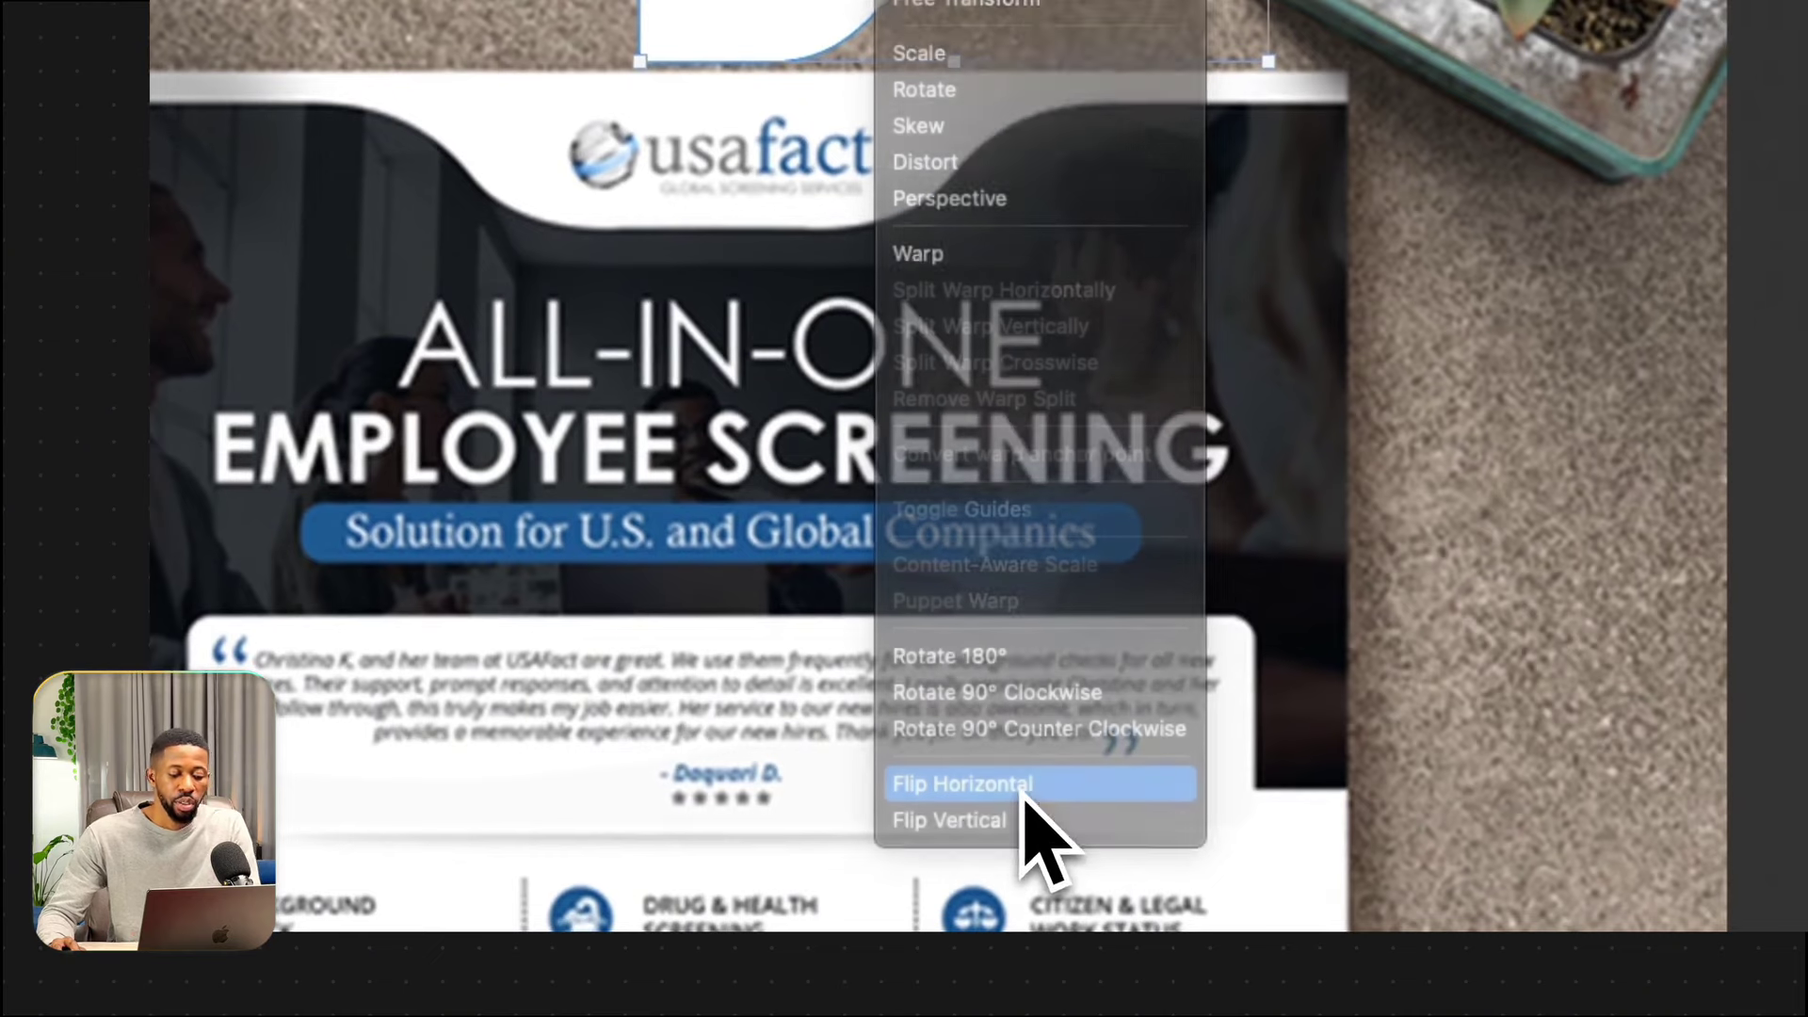
left_click(1027, 798)
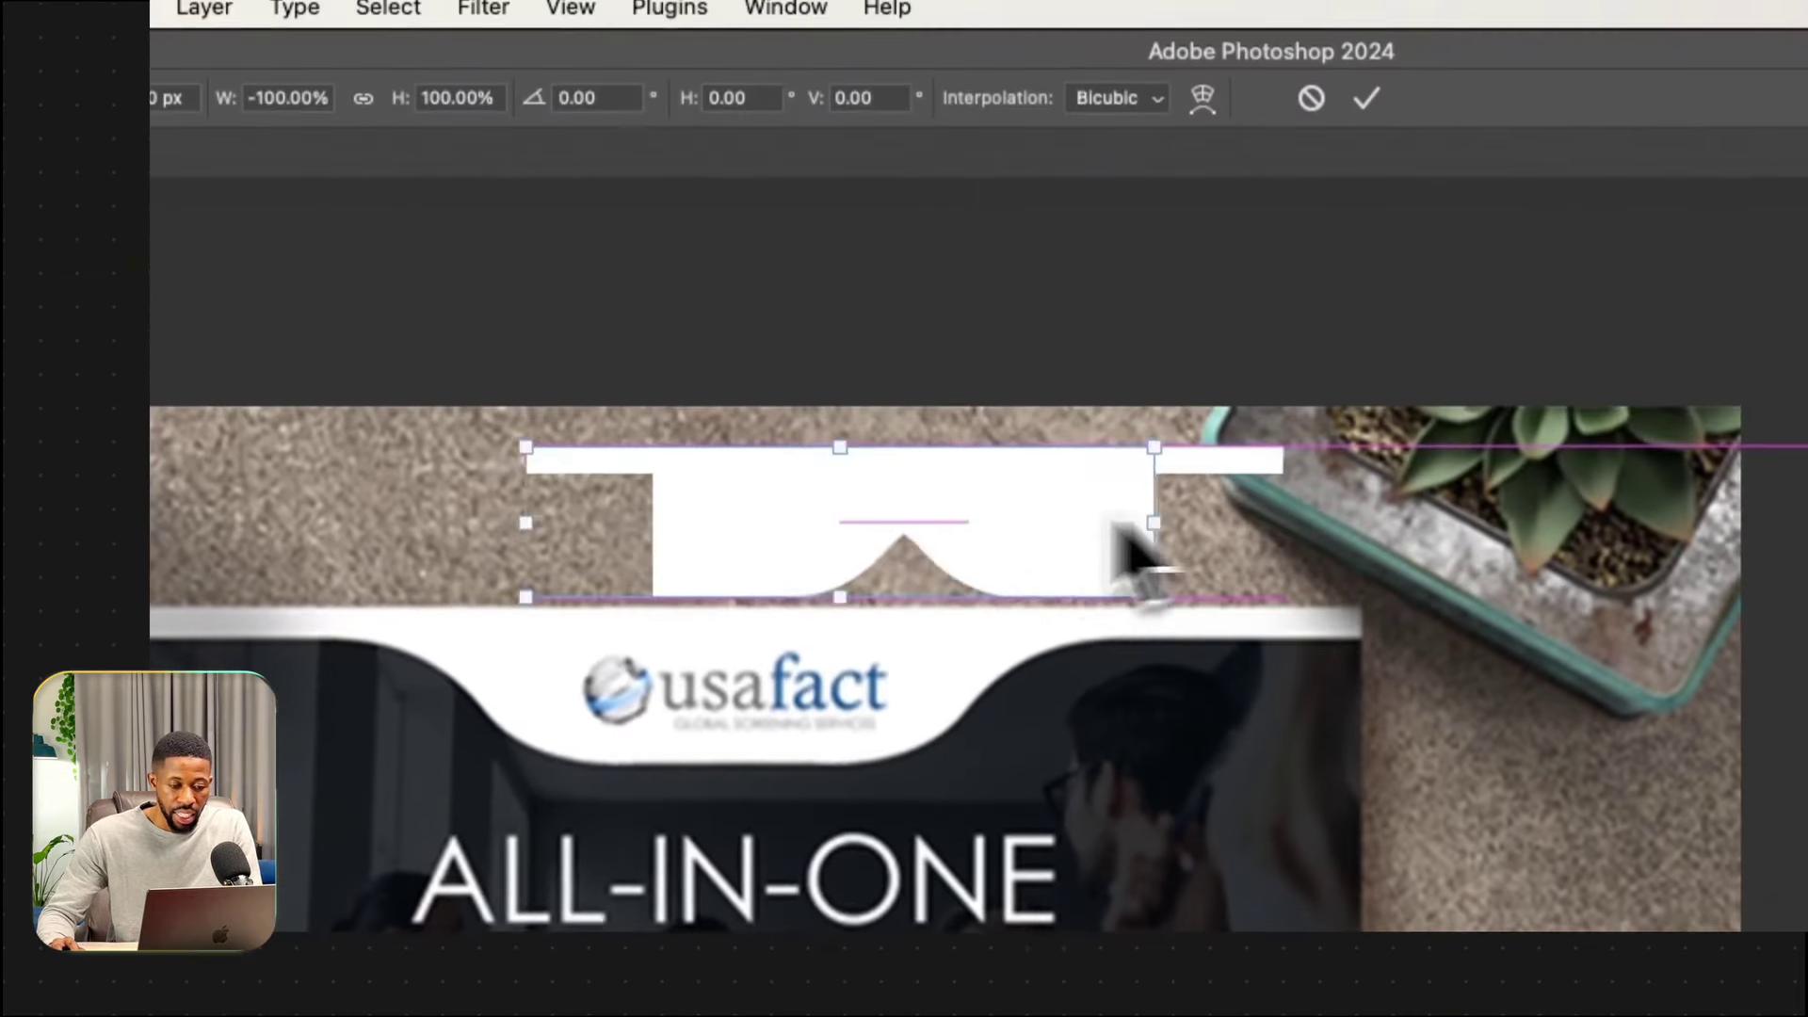
left_click_drag(1115, 524, 623, 496)
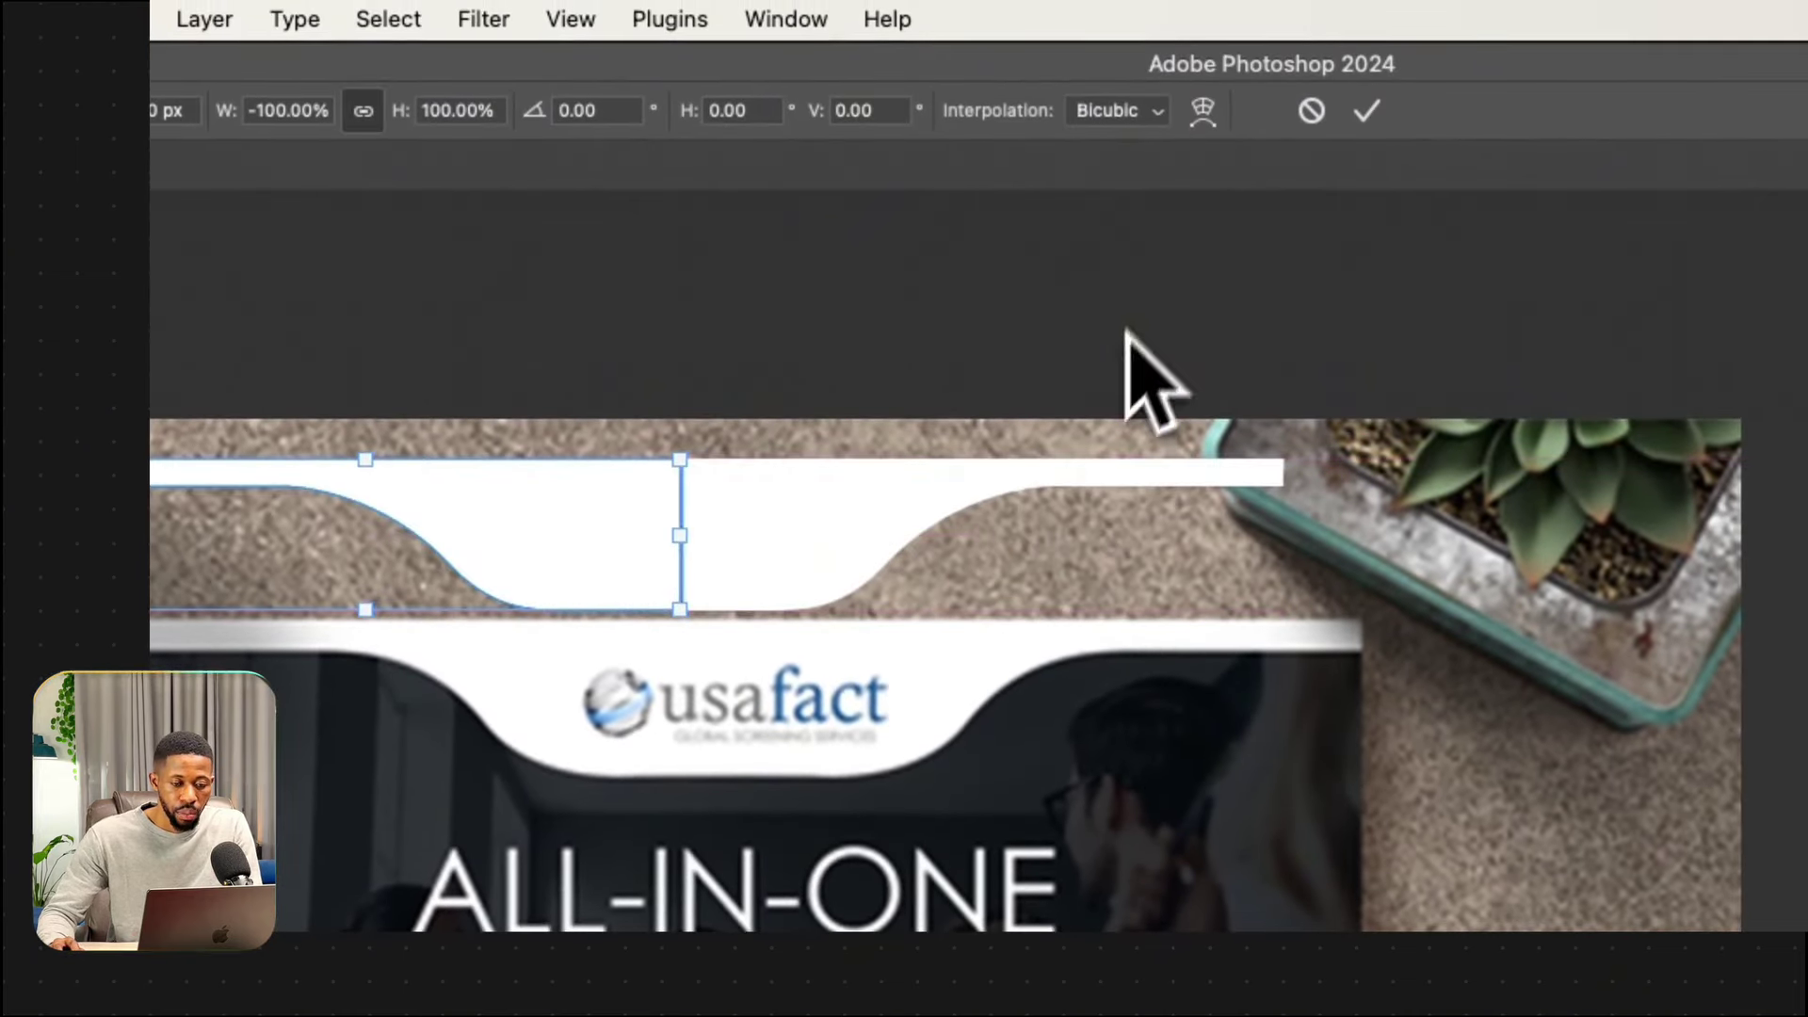
left_click(1367, 110)
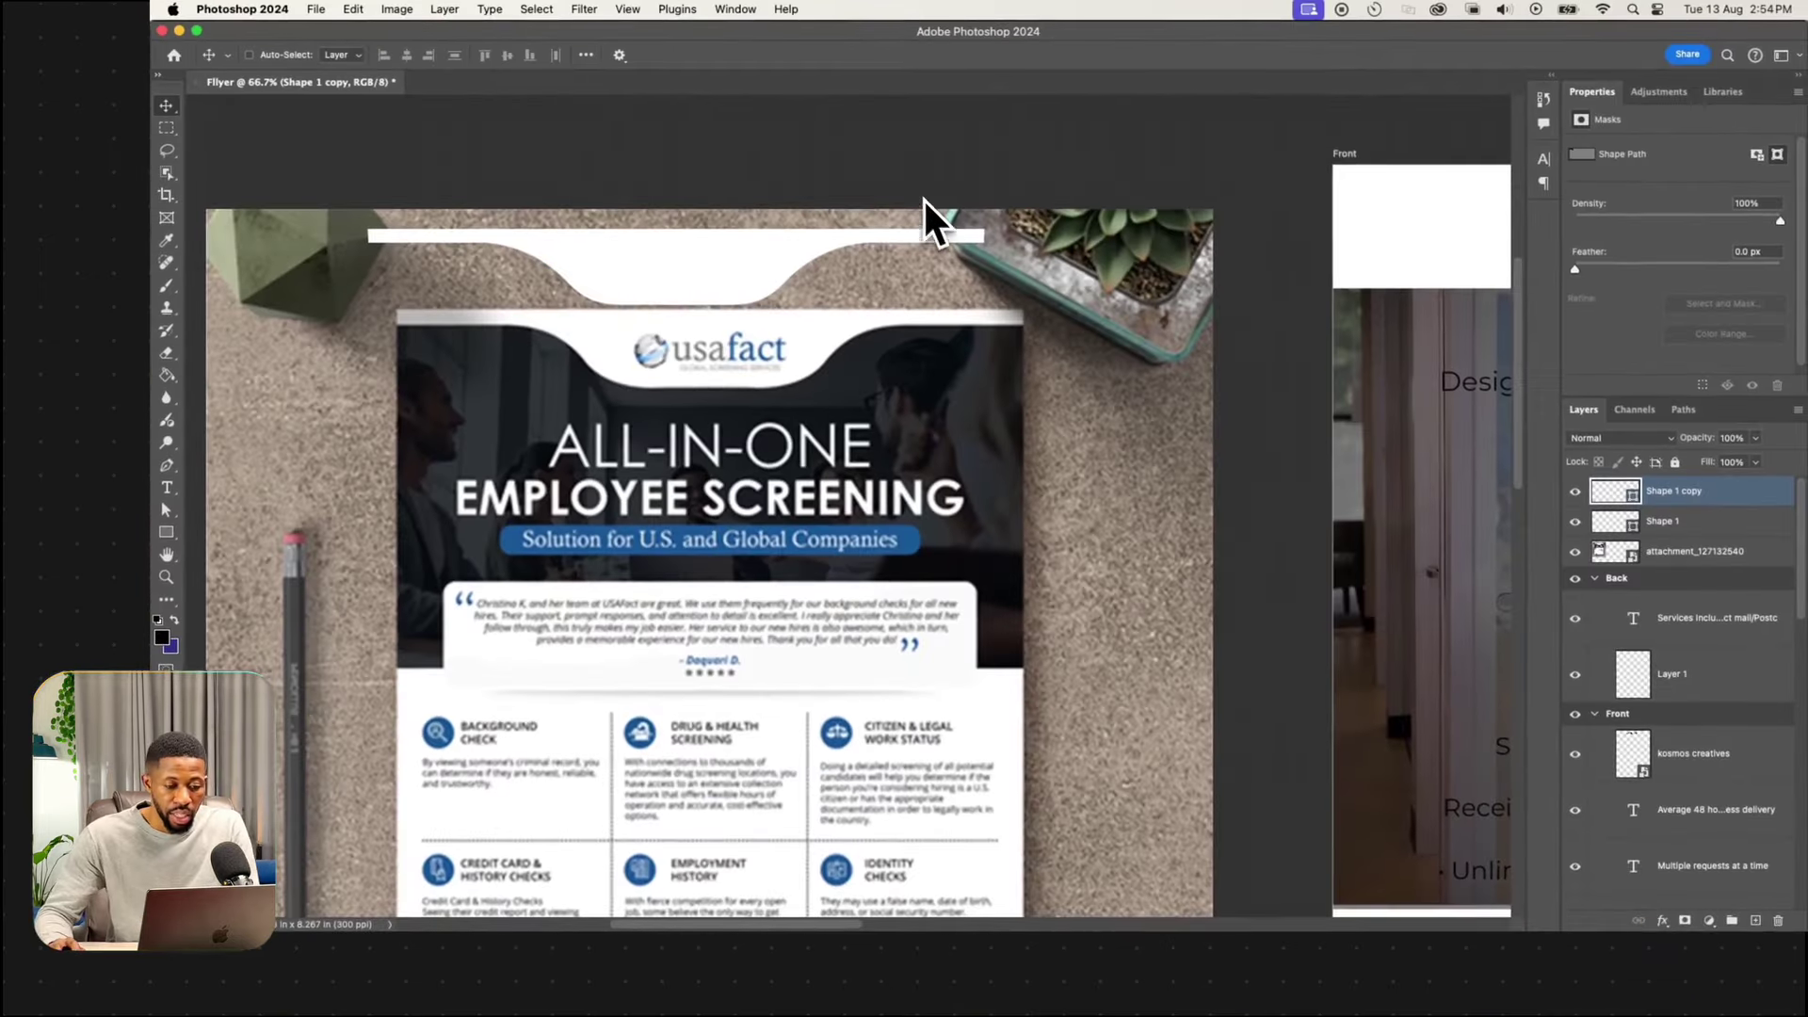
Merge Shape 1 and Shape 1 copy into a single shape layer.
left_click(939, 463, "shift+super")
left_click(812, 235, "shift+super")
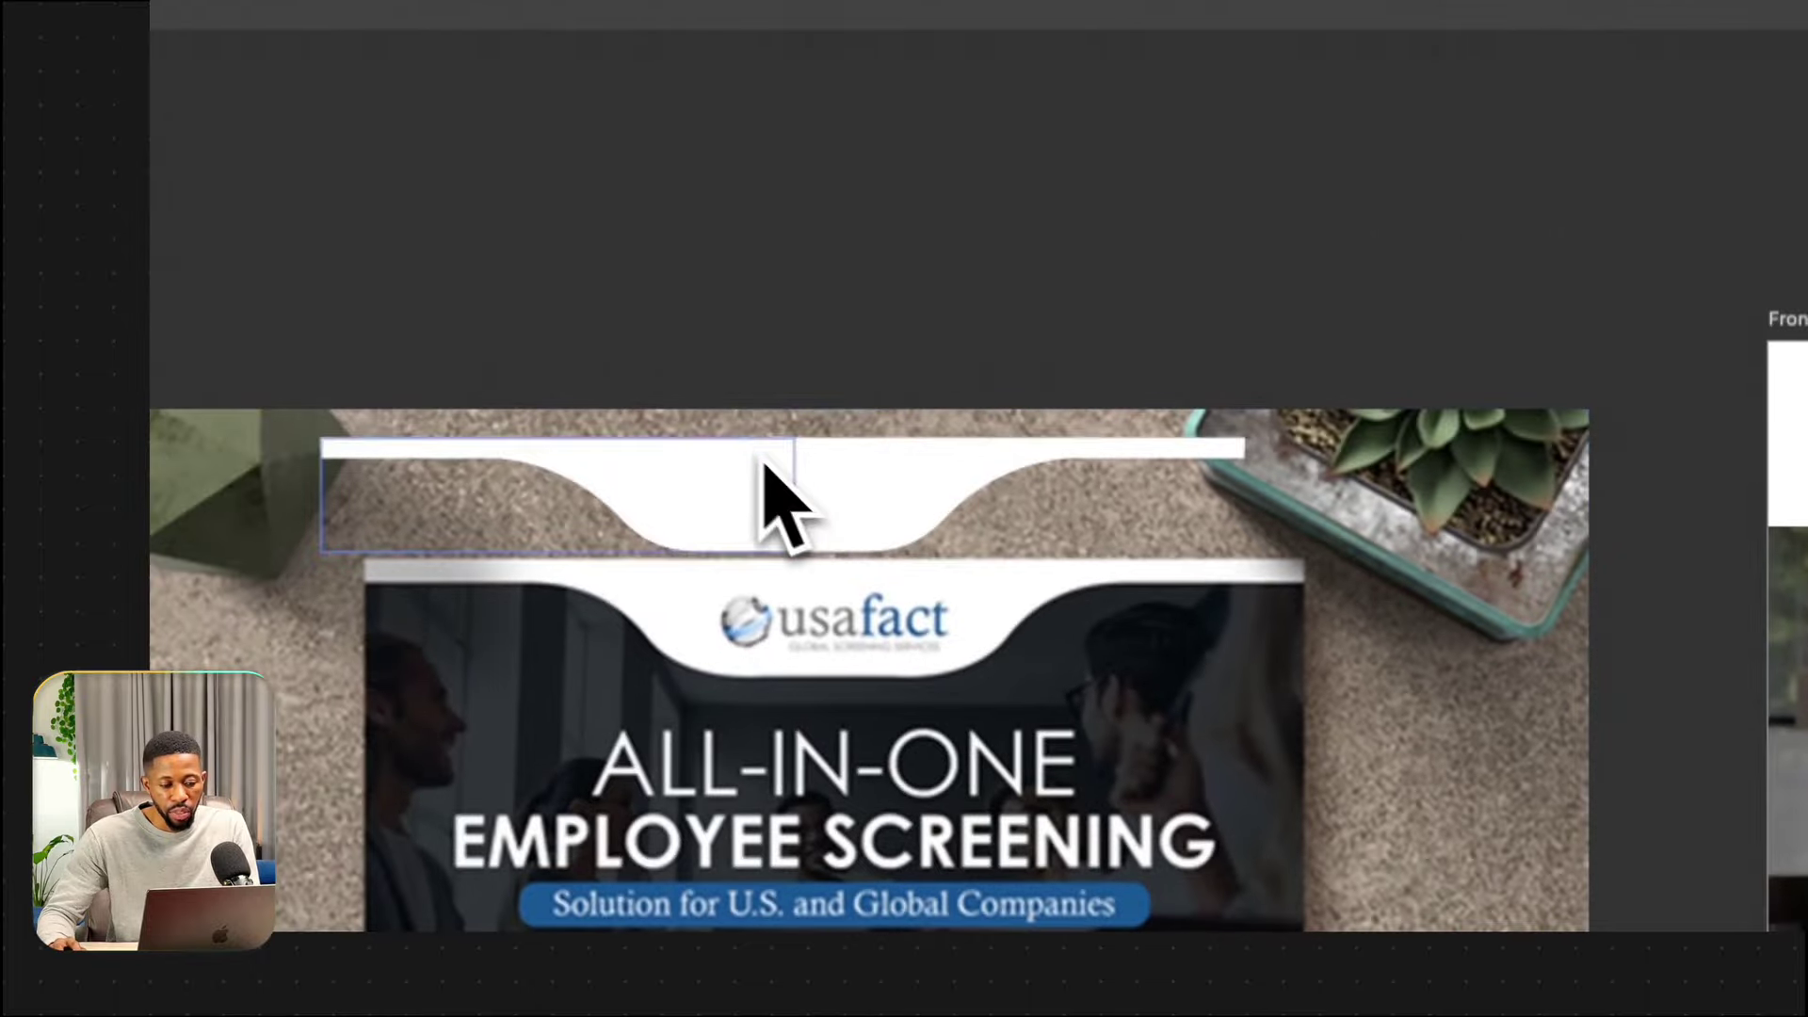
left_click_drag(675, 244, 618, 244)
left_click_drag(697, 461, 759, 476)
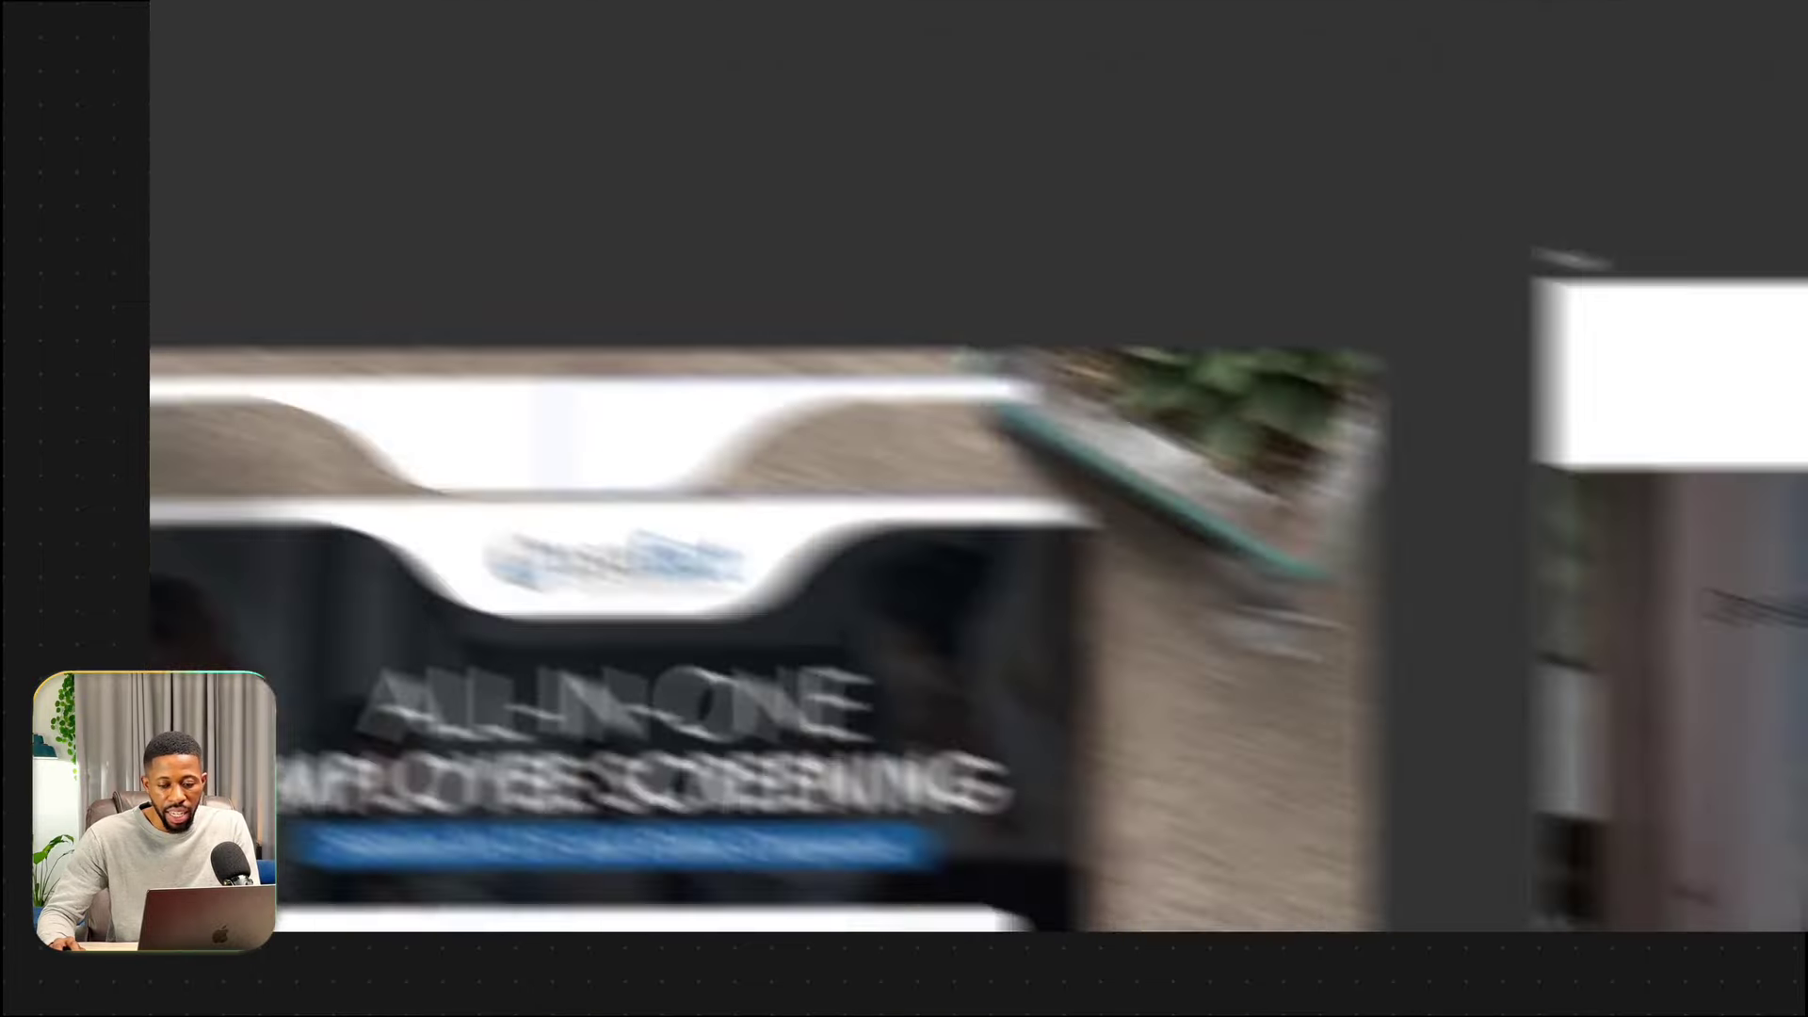
left_click(1672, 482, "shift")
left_click(1803, 600)
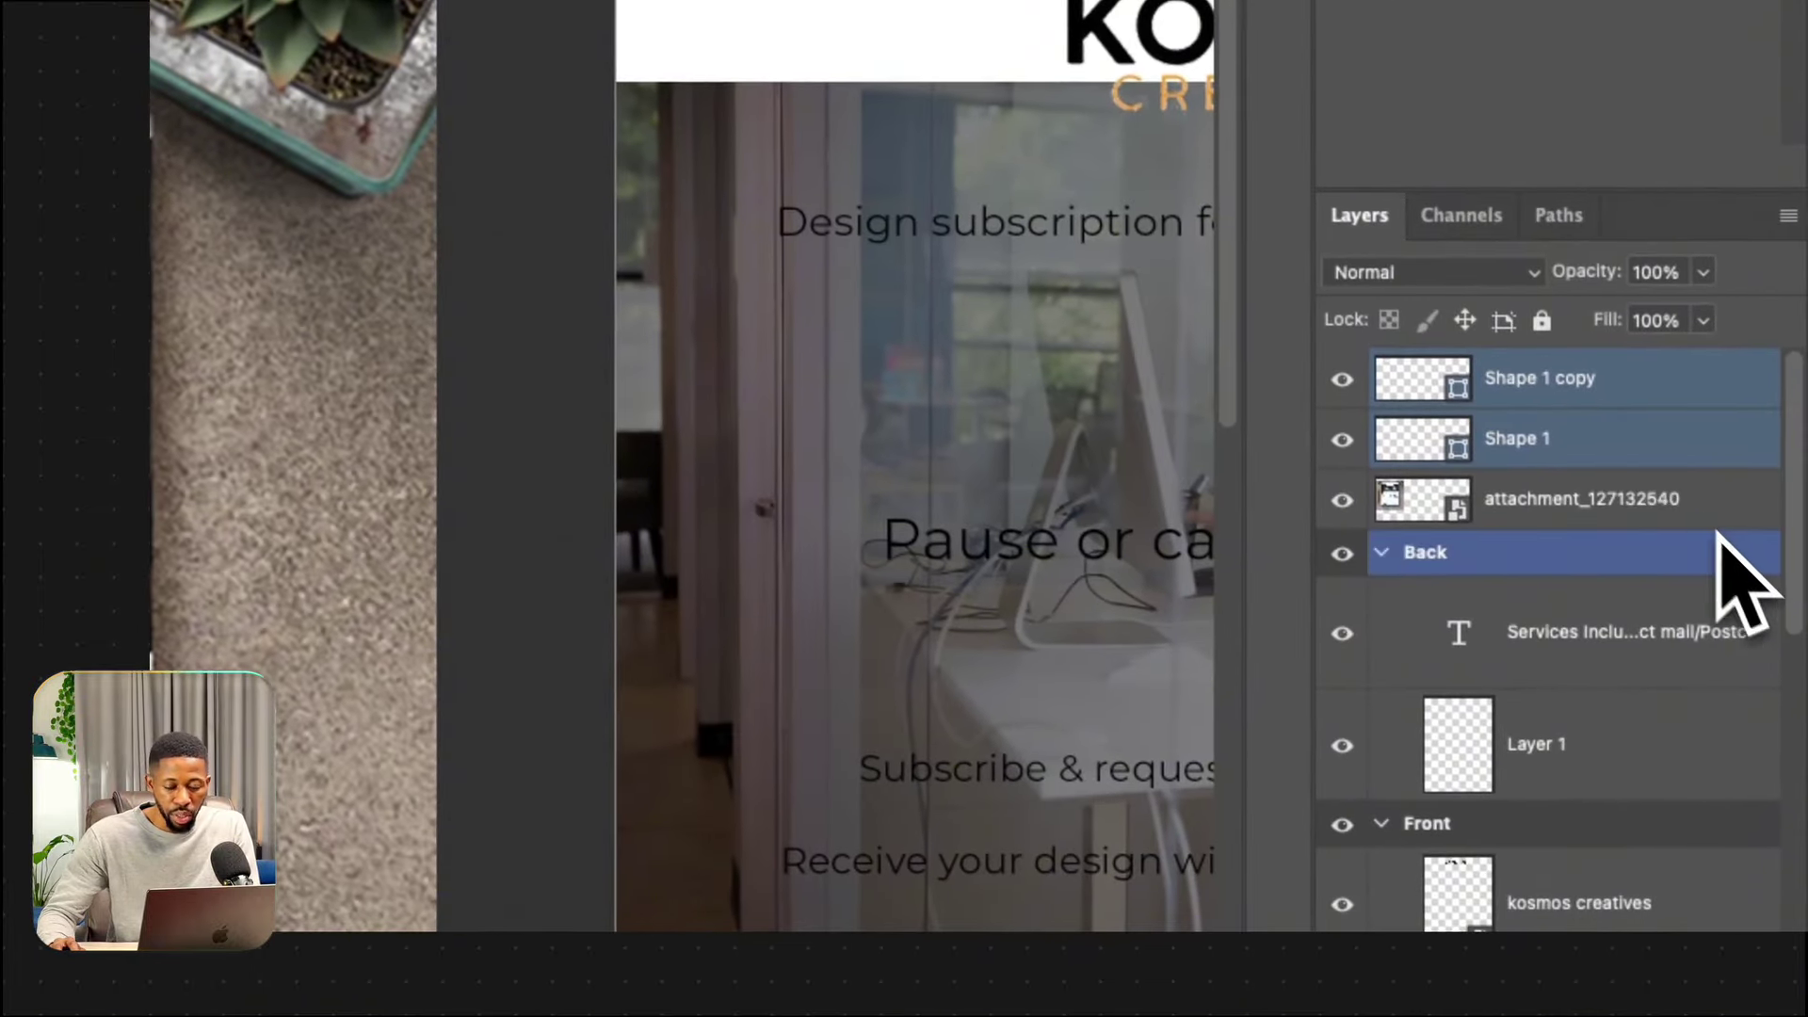
left_click_drag(1727, 542, 1690, 425)
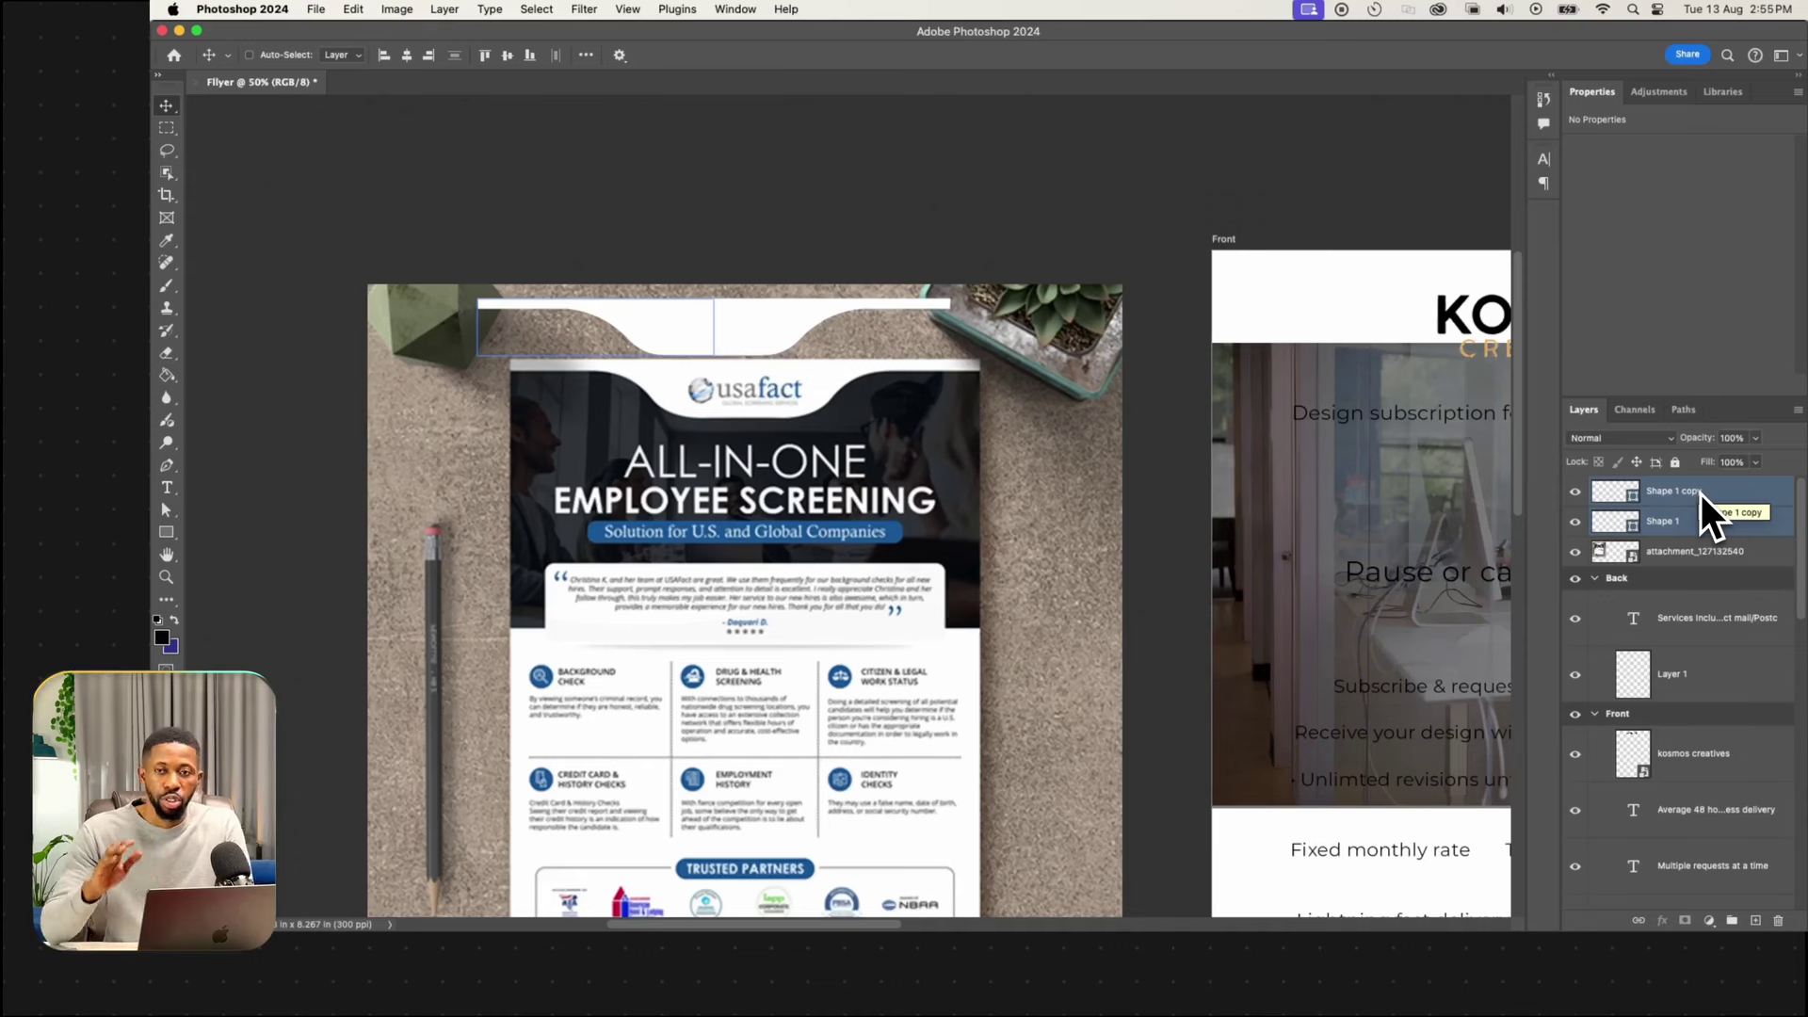
key("super+e")
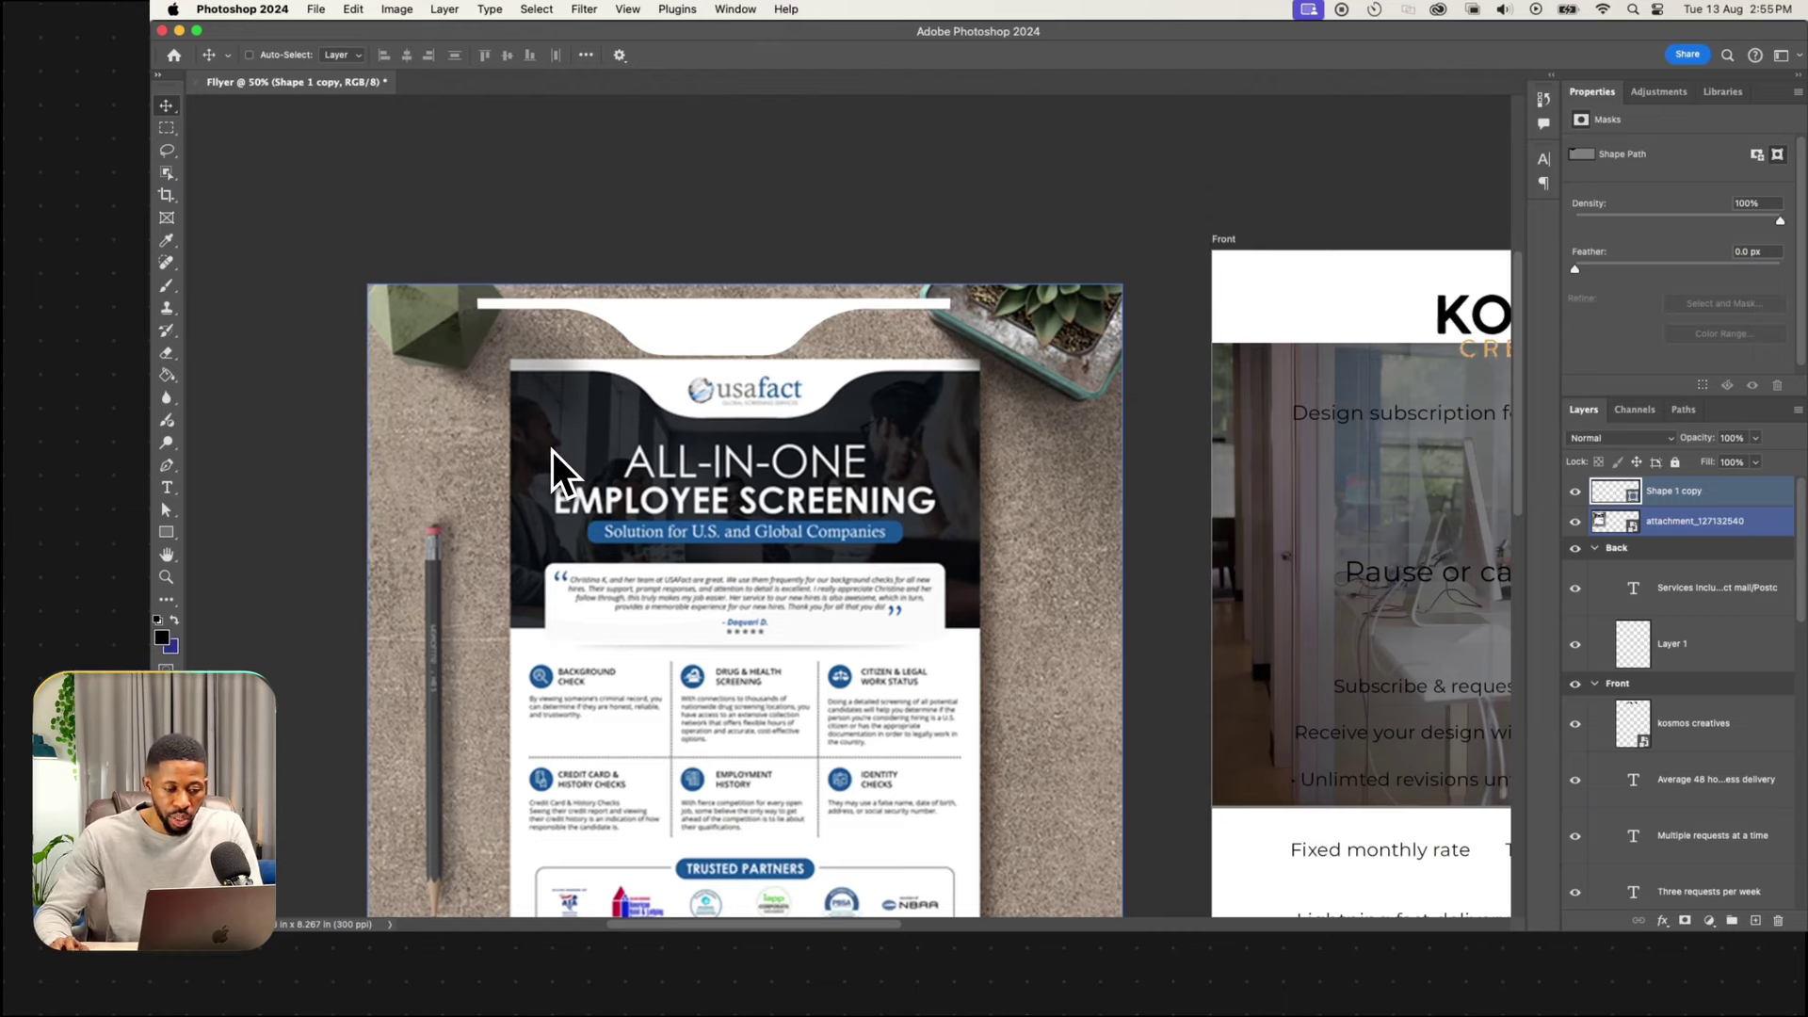
Move the merged curved shape onto Front, aligned with the artboard's left edge and the lower edge of the white band.
scroll(411, 554, "down", 3)
scroll(405, 565, "right", 3)
scroll(409, 572, "right", 3)
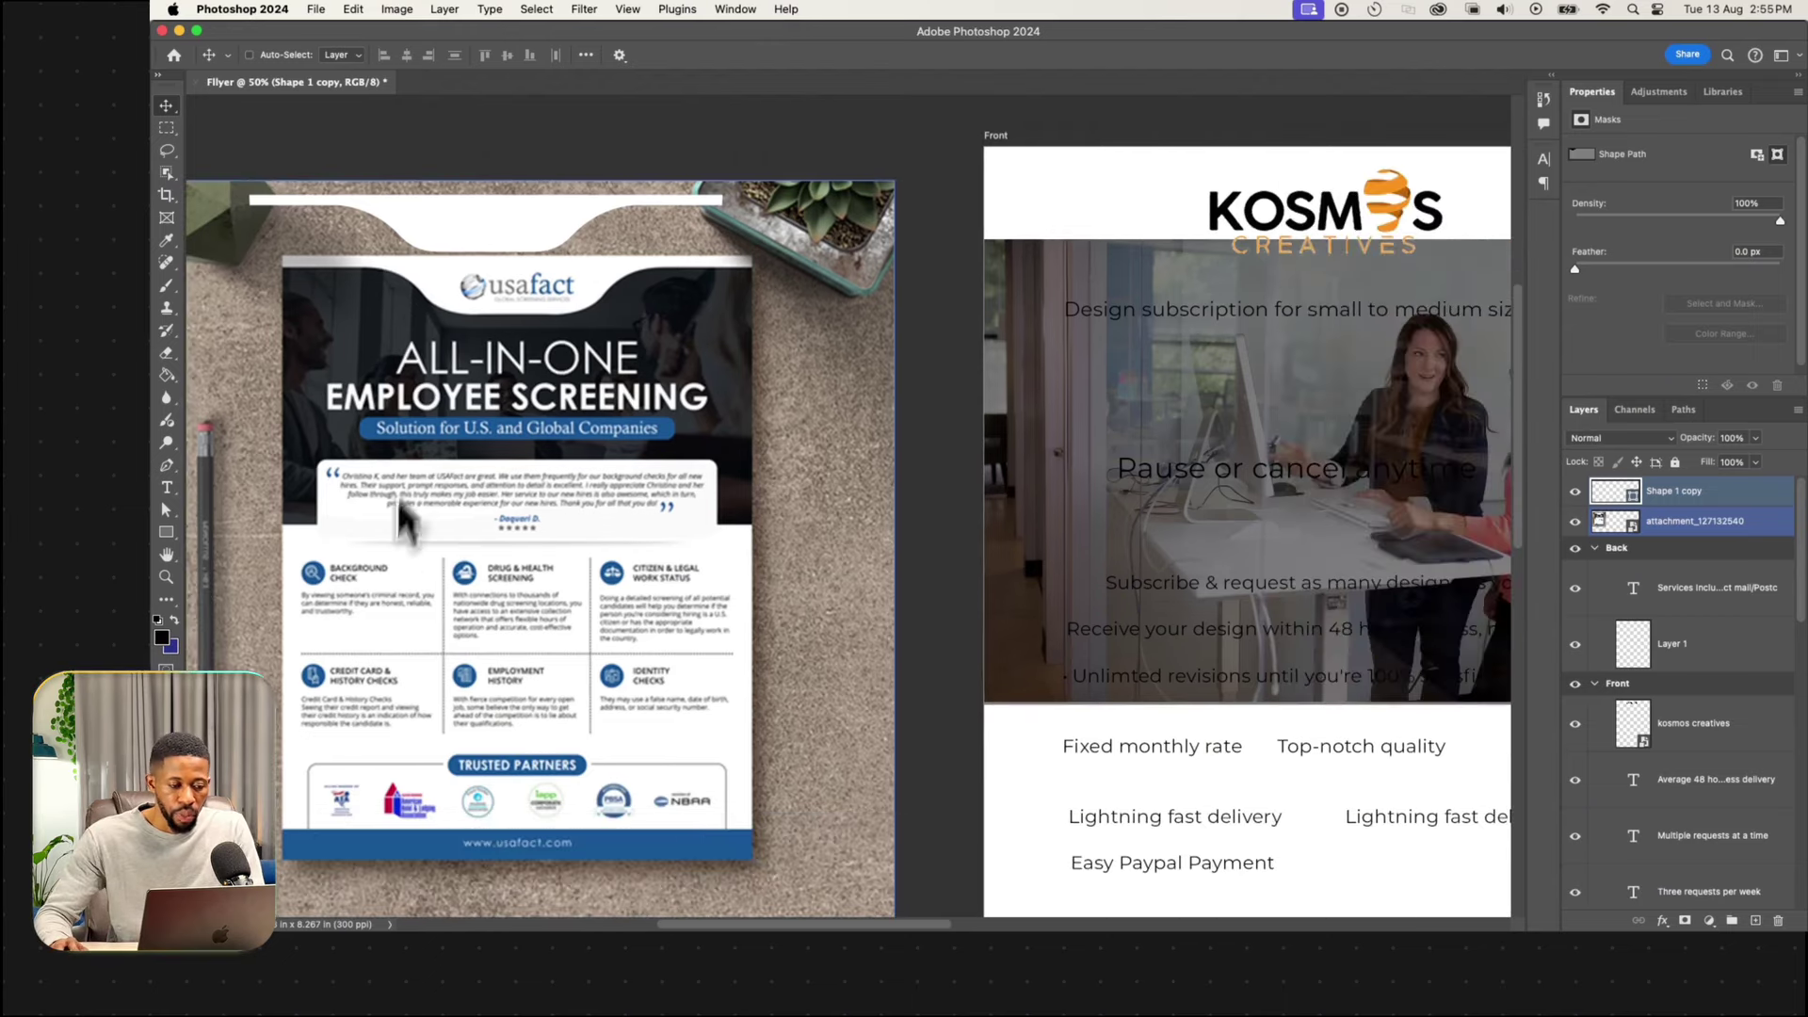
left_click_drag(486, 236, 830, 254)
left_click_drag(1257, 510, 1300, 544)
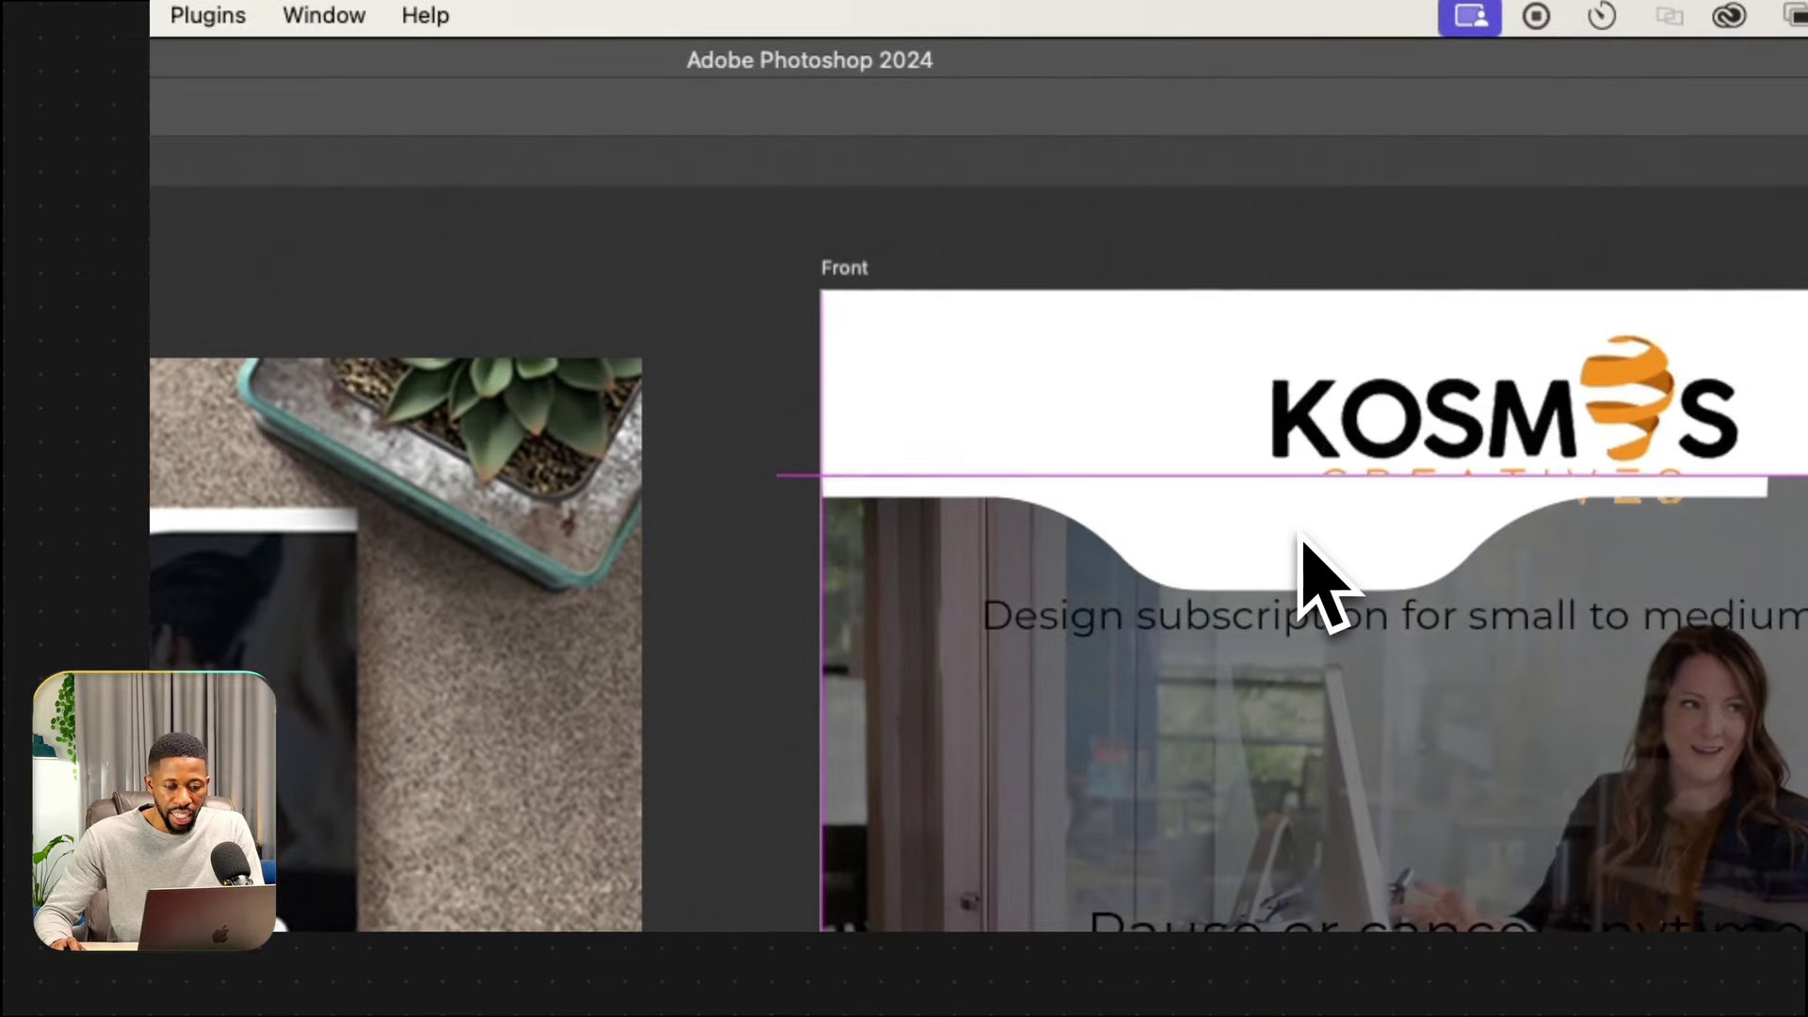
Scale the curved shape proportionally to the full width of Front and move it up to the artboard's upper edge.
scroll(1257, 490, "right", 5)
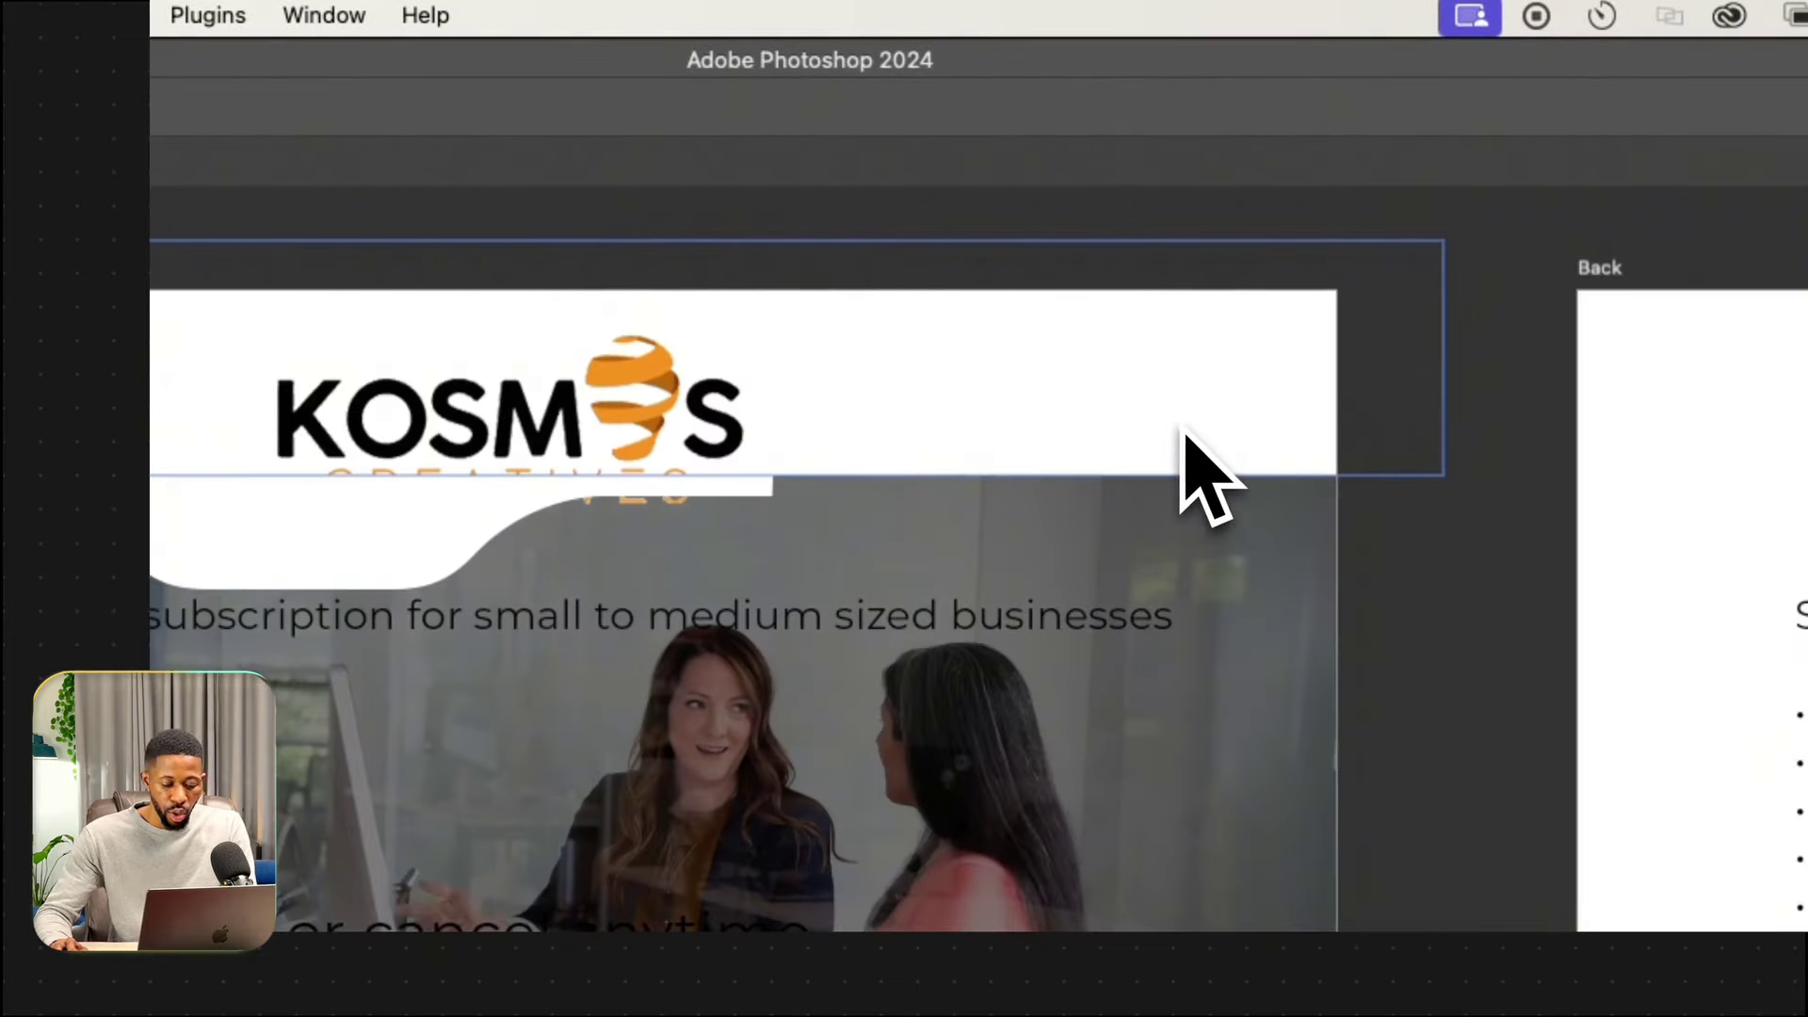
key("super+t")
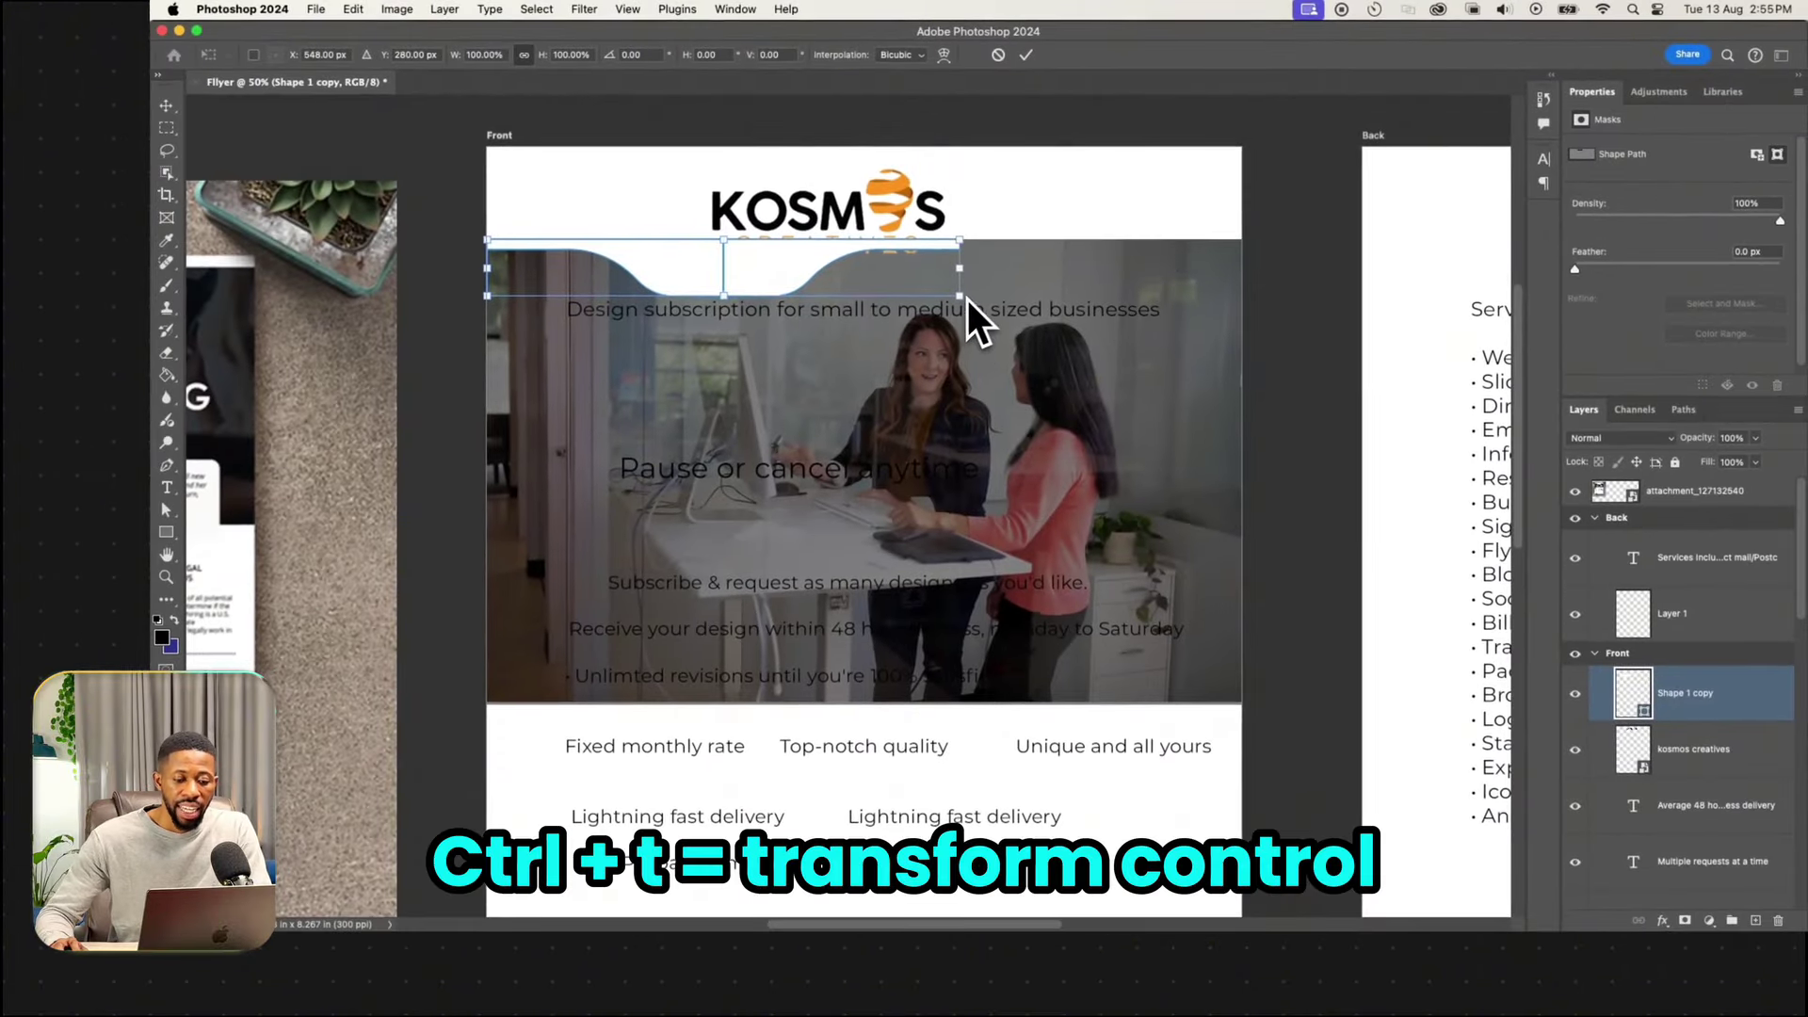
left_click_drag(968, 299, 1195, 389)
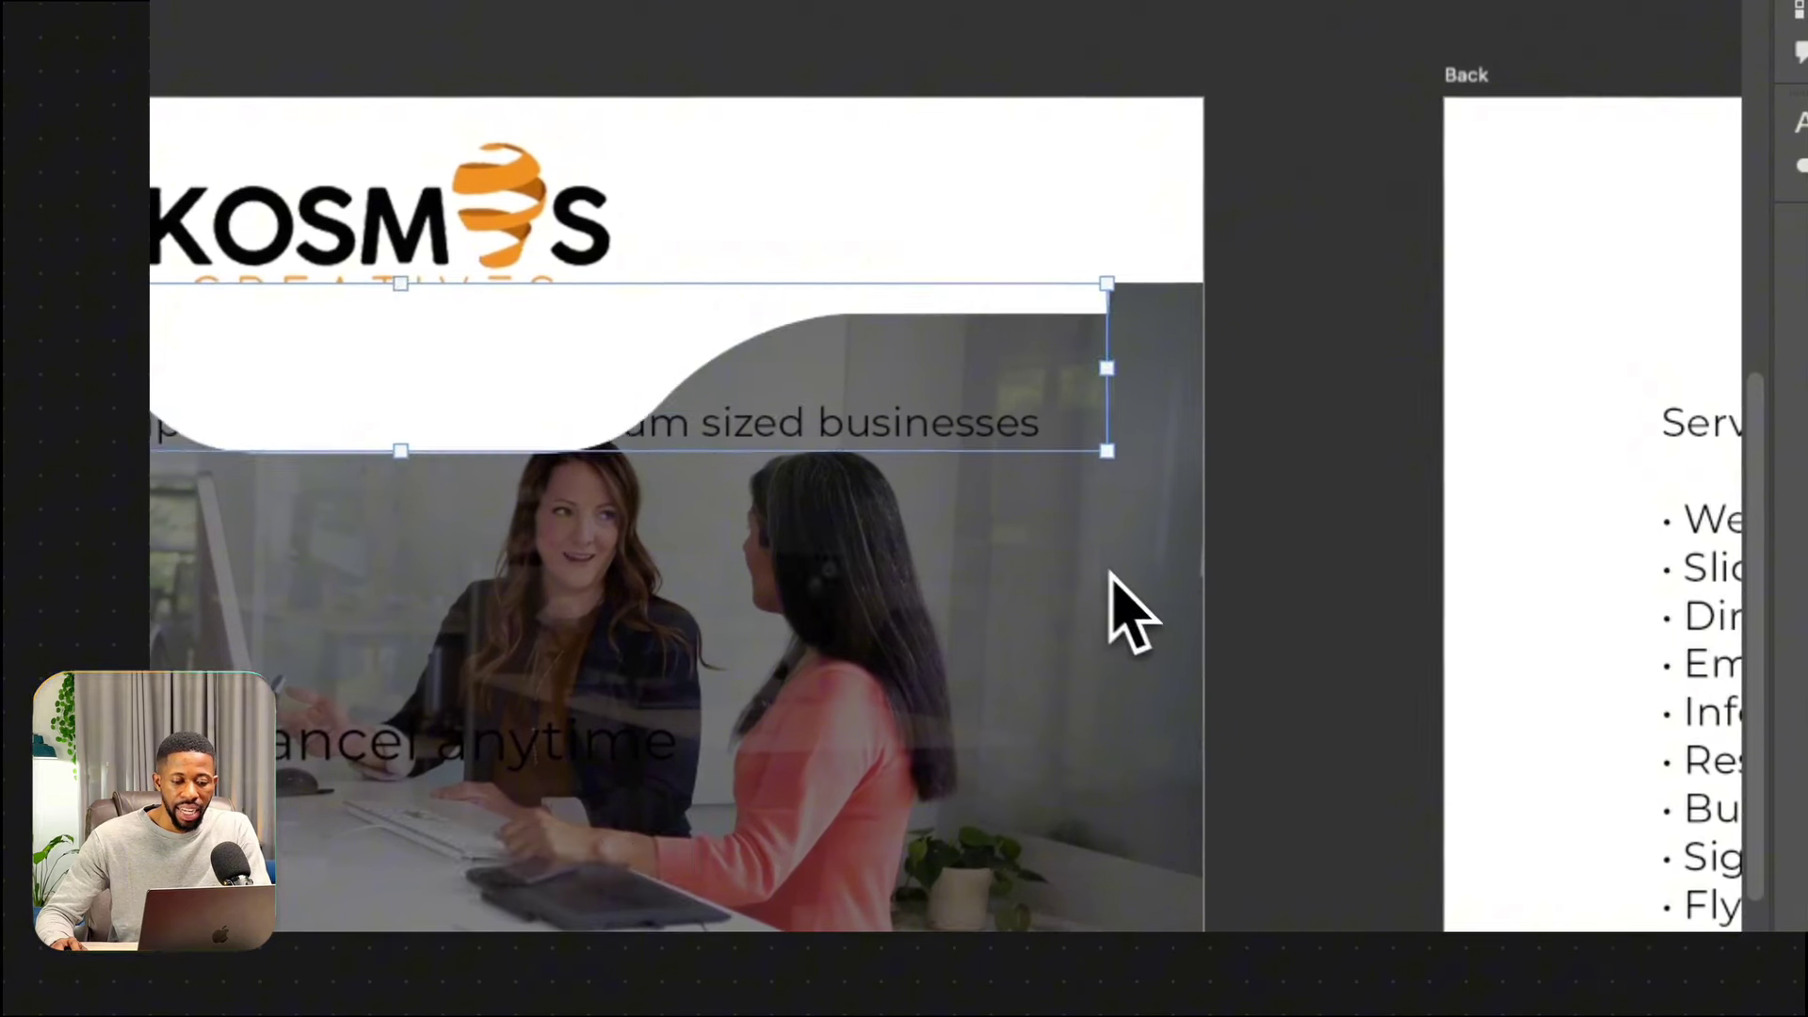
left_click_drag(1111, 577, 1207, 640)
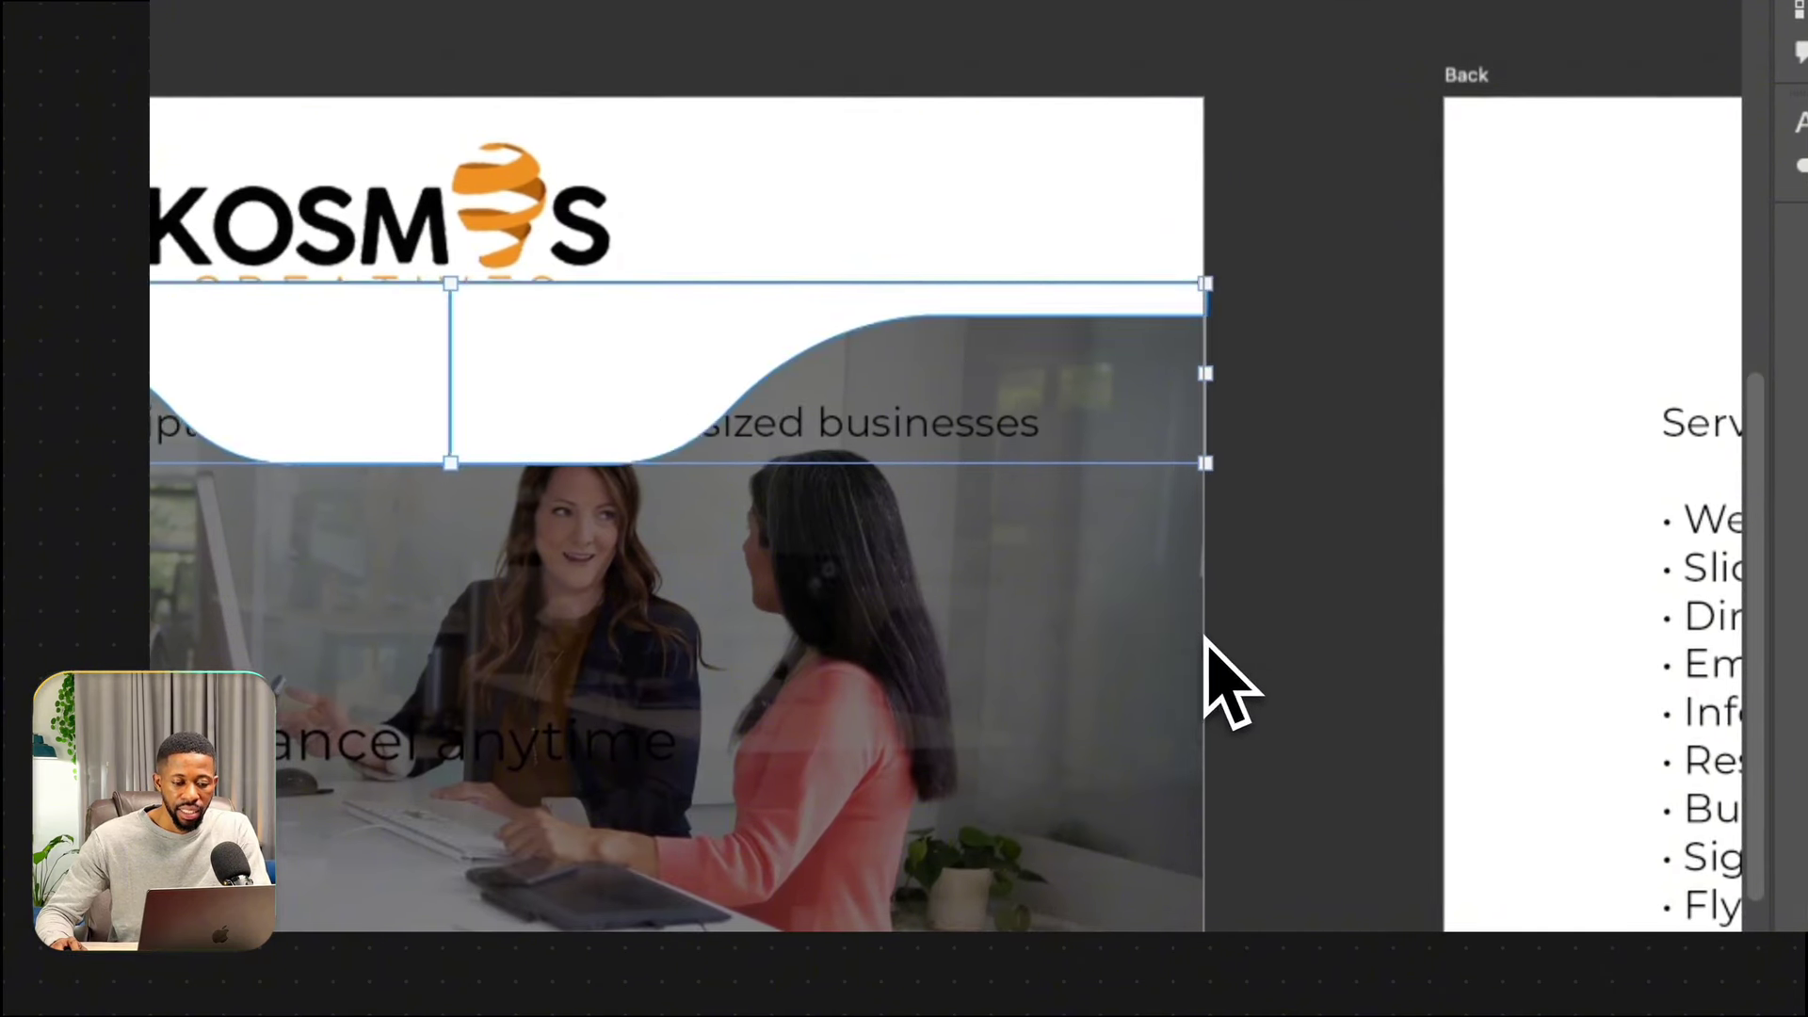
key("Return")
left_click_drag(896, 392, 906, 174)
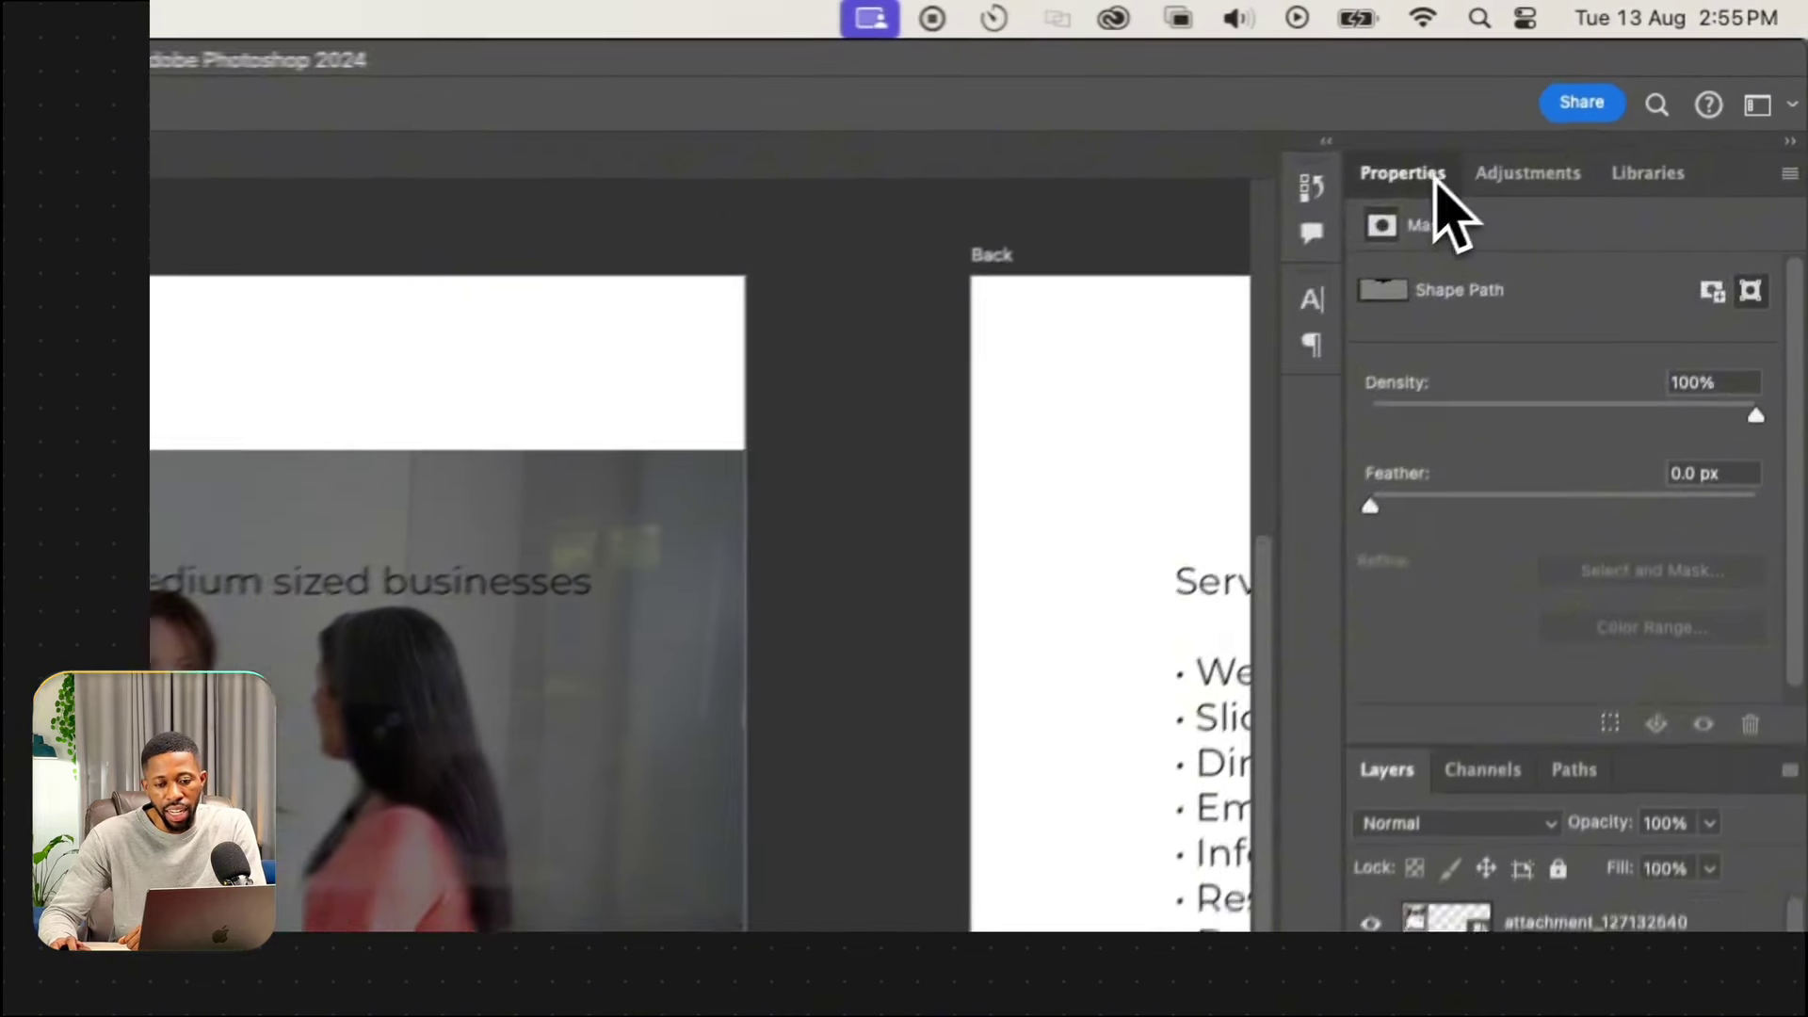
Remove Properties, Adjustments and Libraries from the workspace to give the layer list more room.
left_click_drag(1436, 179, 882, 238)
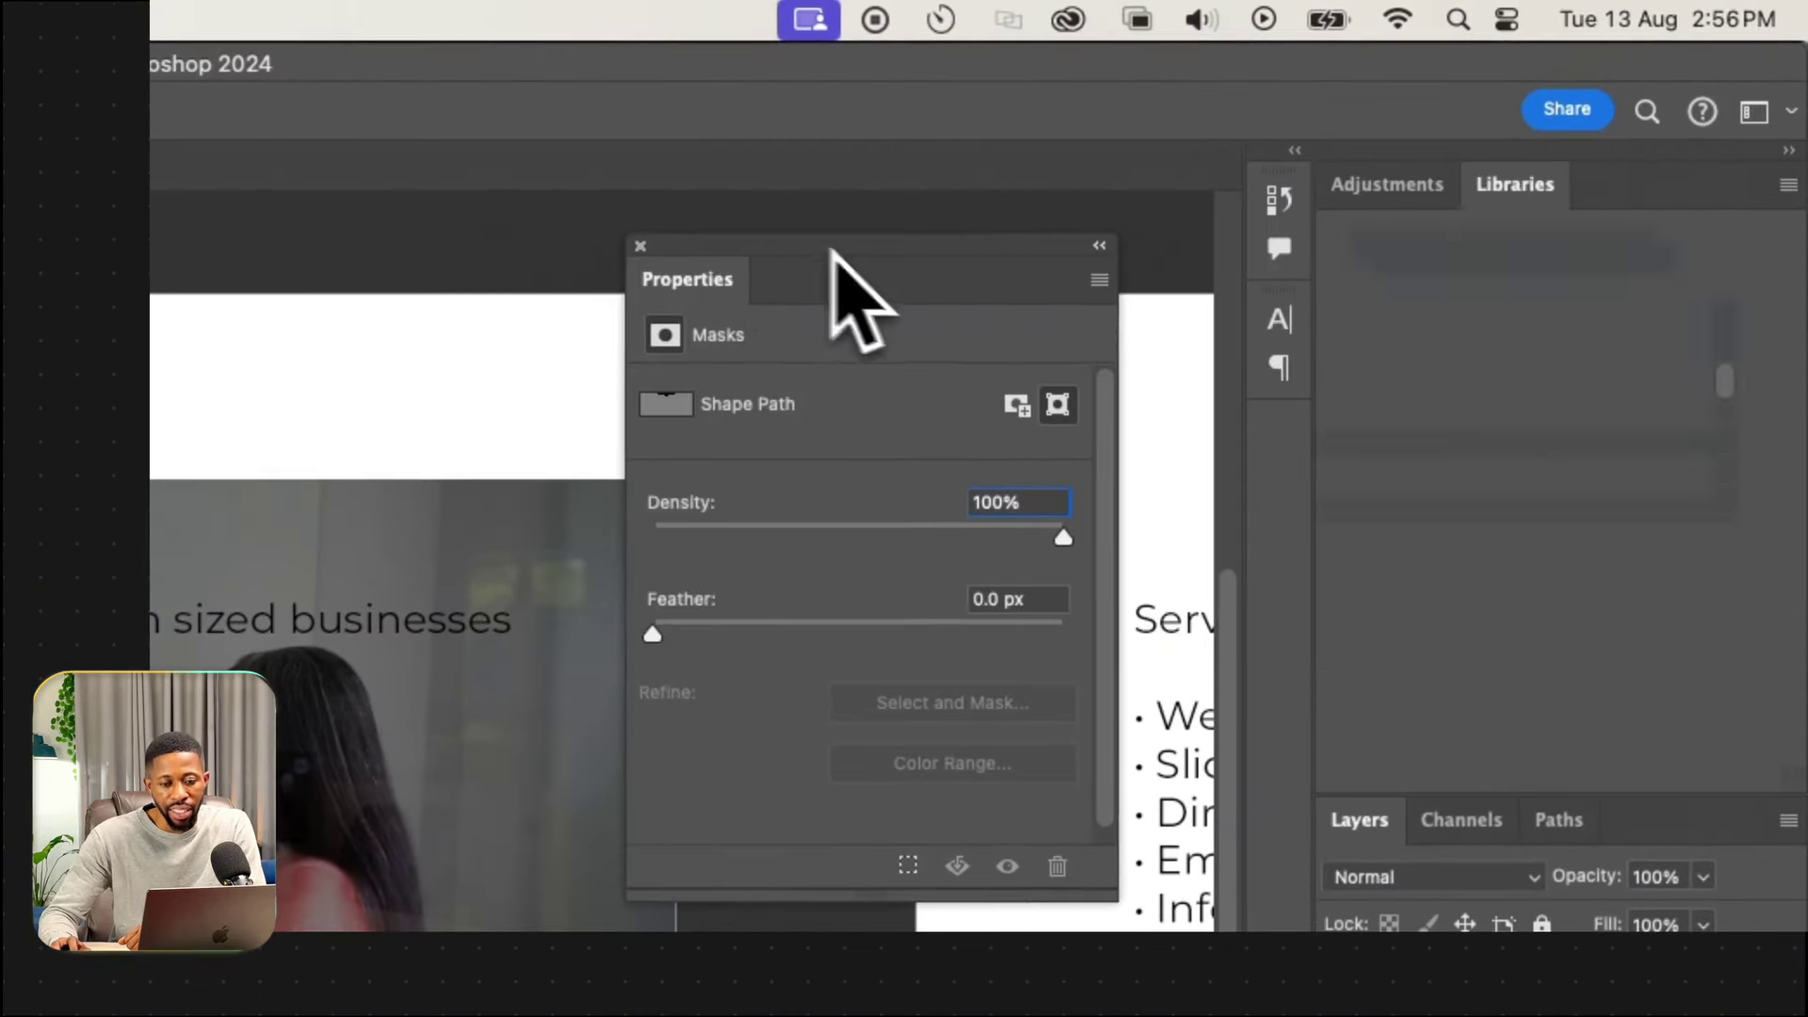
left_click(1786, 185)
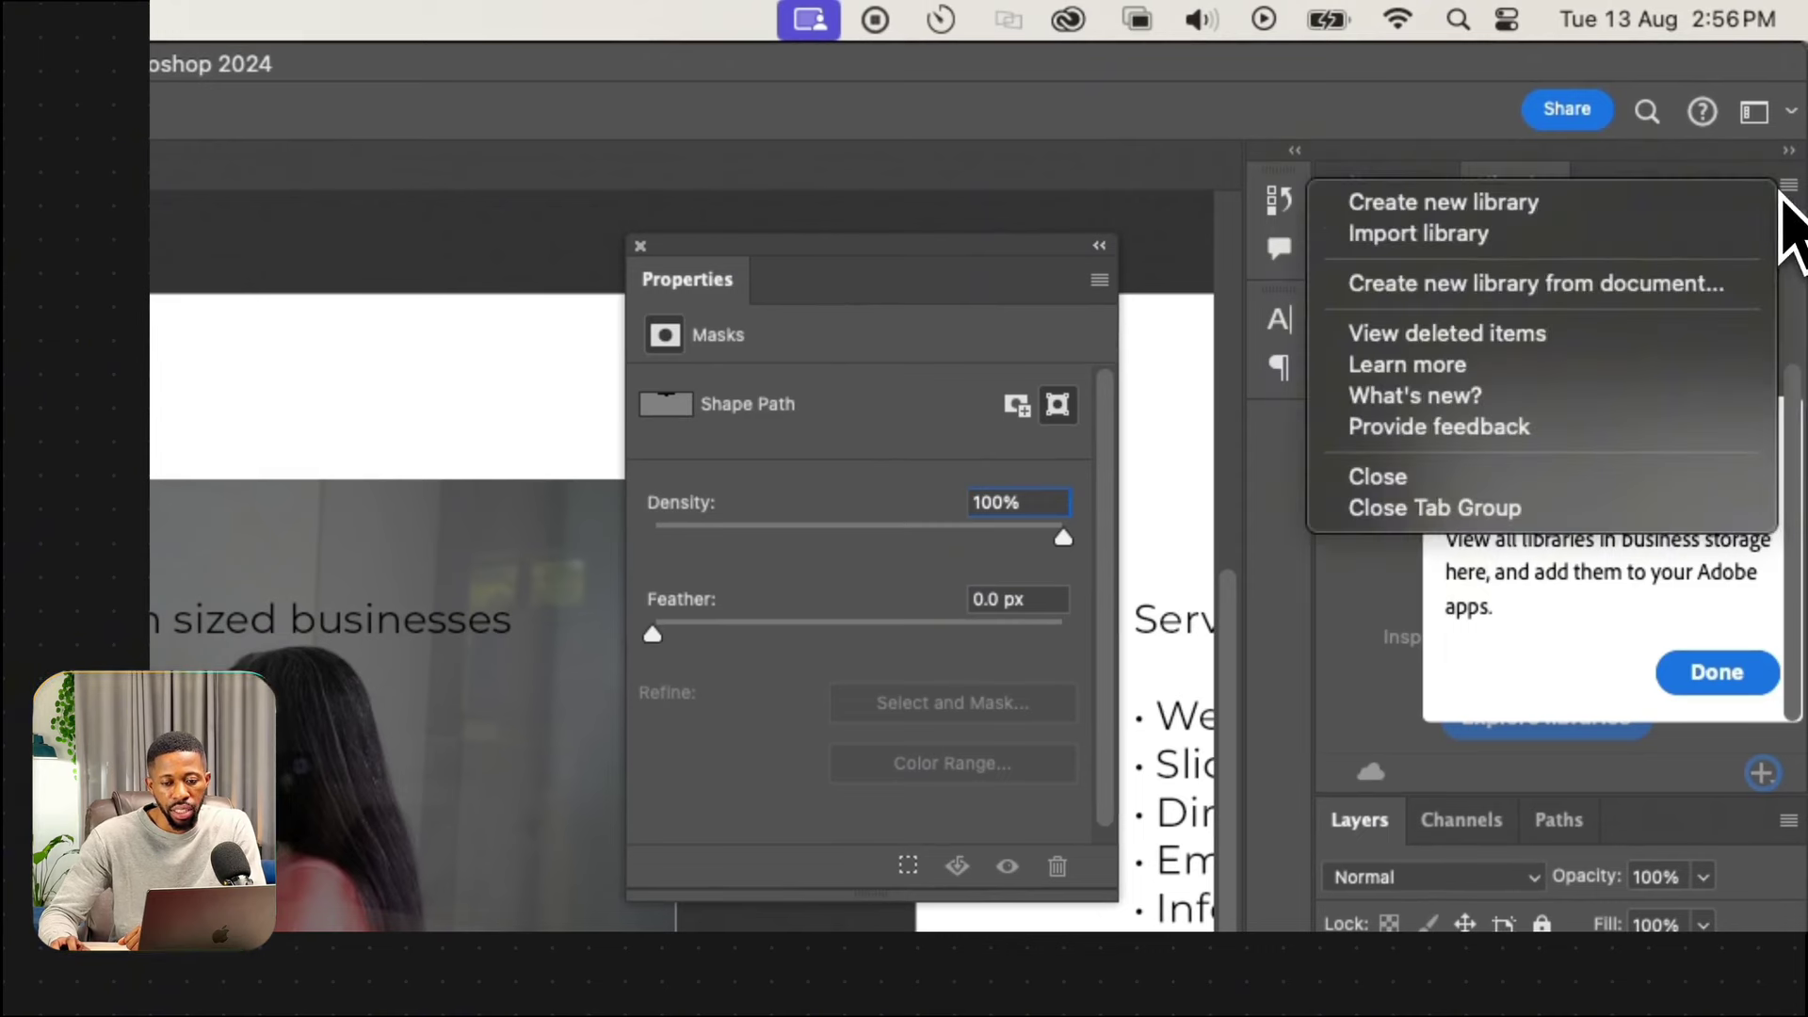
left_click(1597, 504)
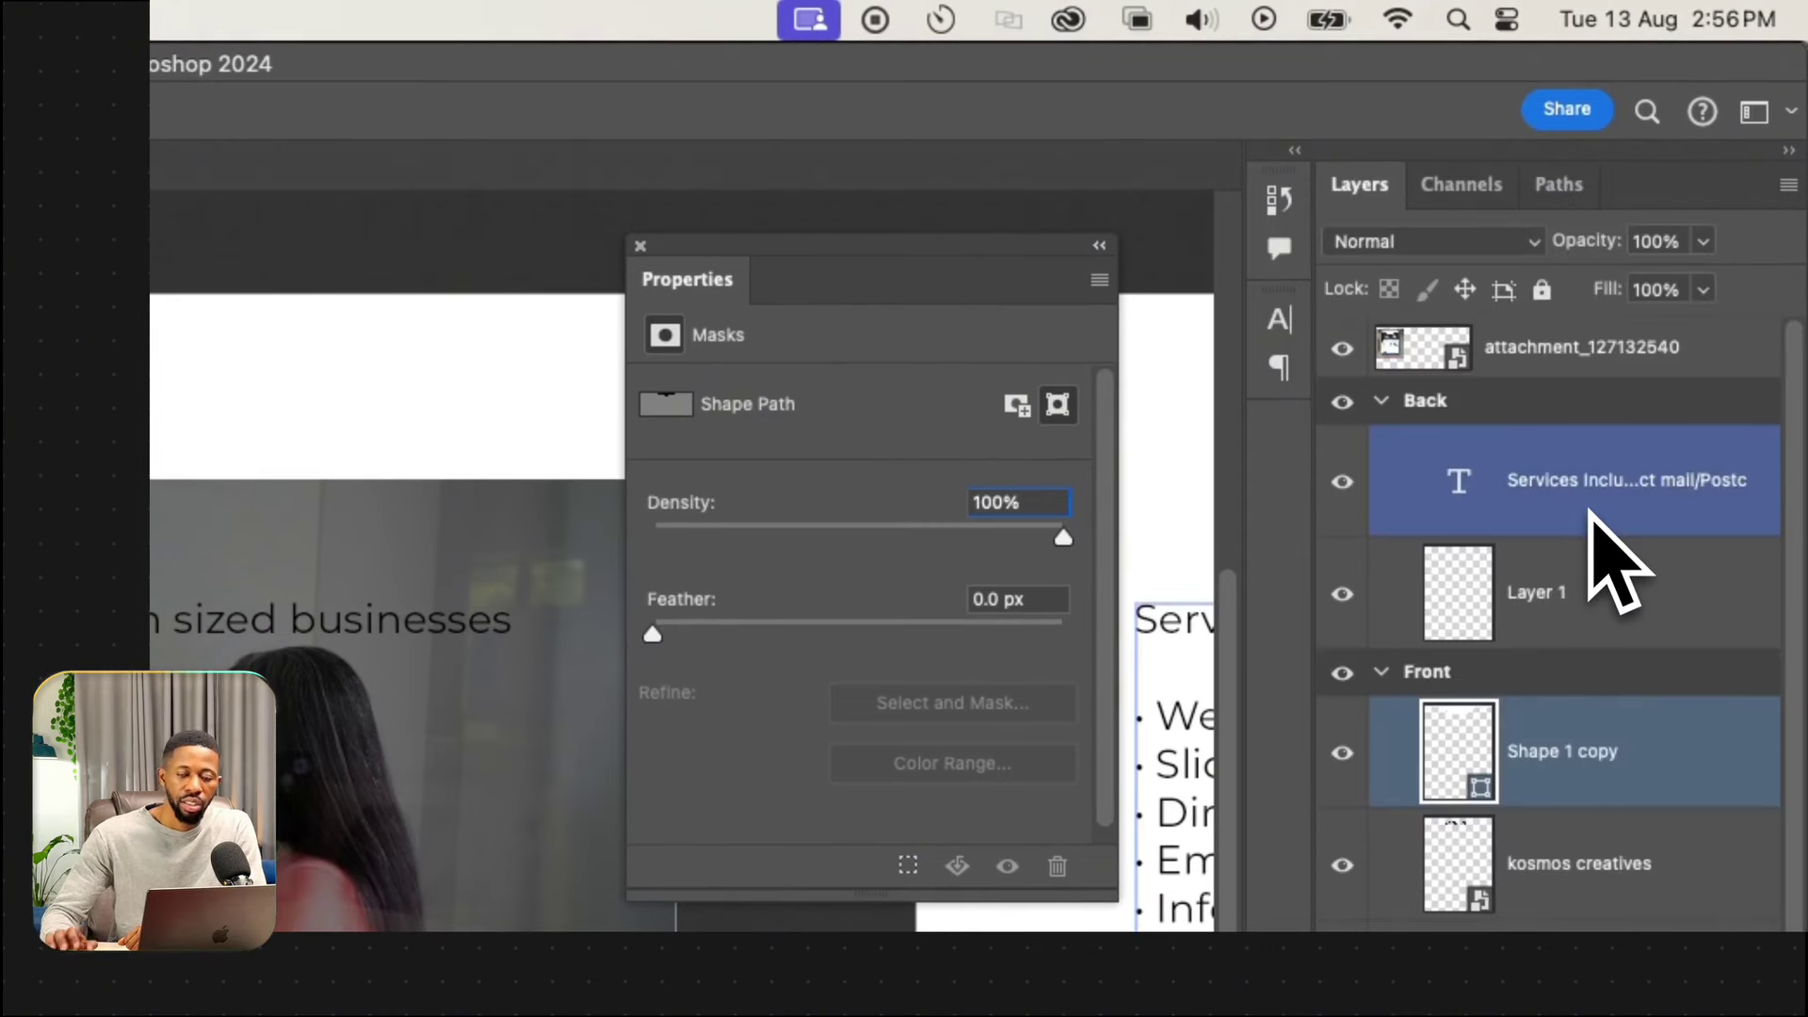
left_click(1607, 585)
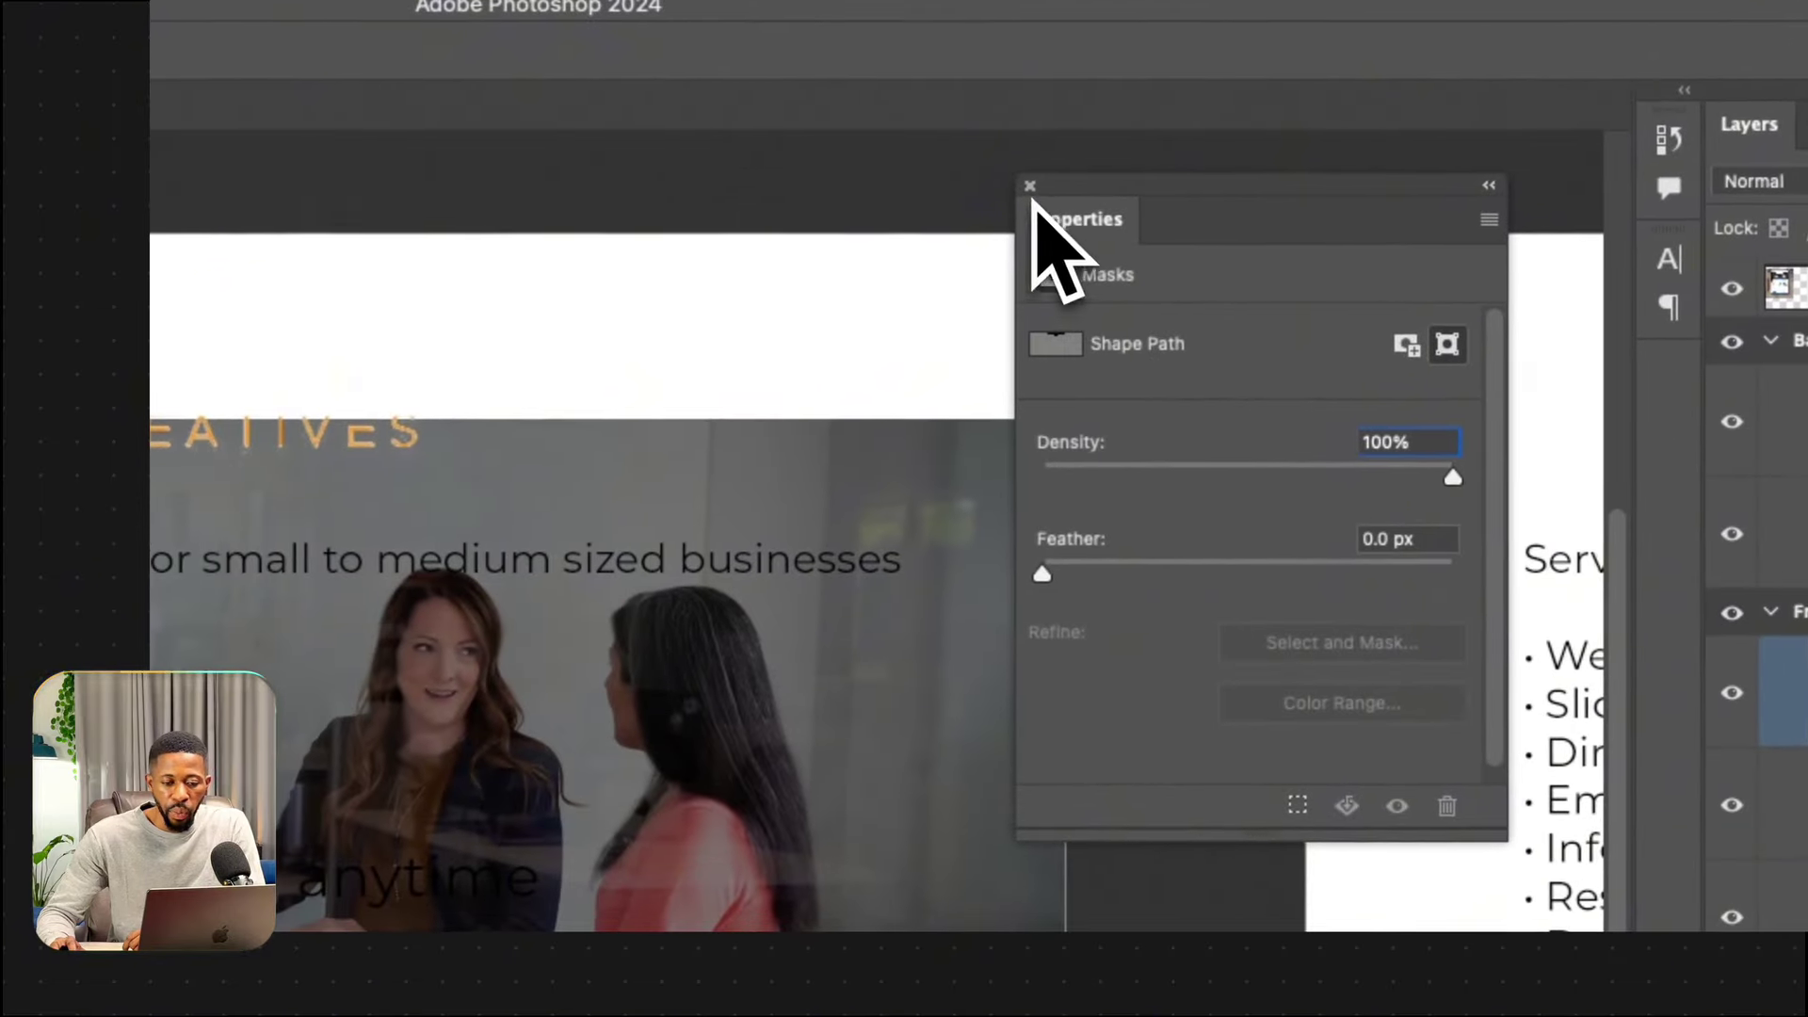
left_click(870, 209)
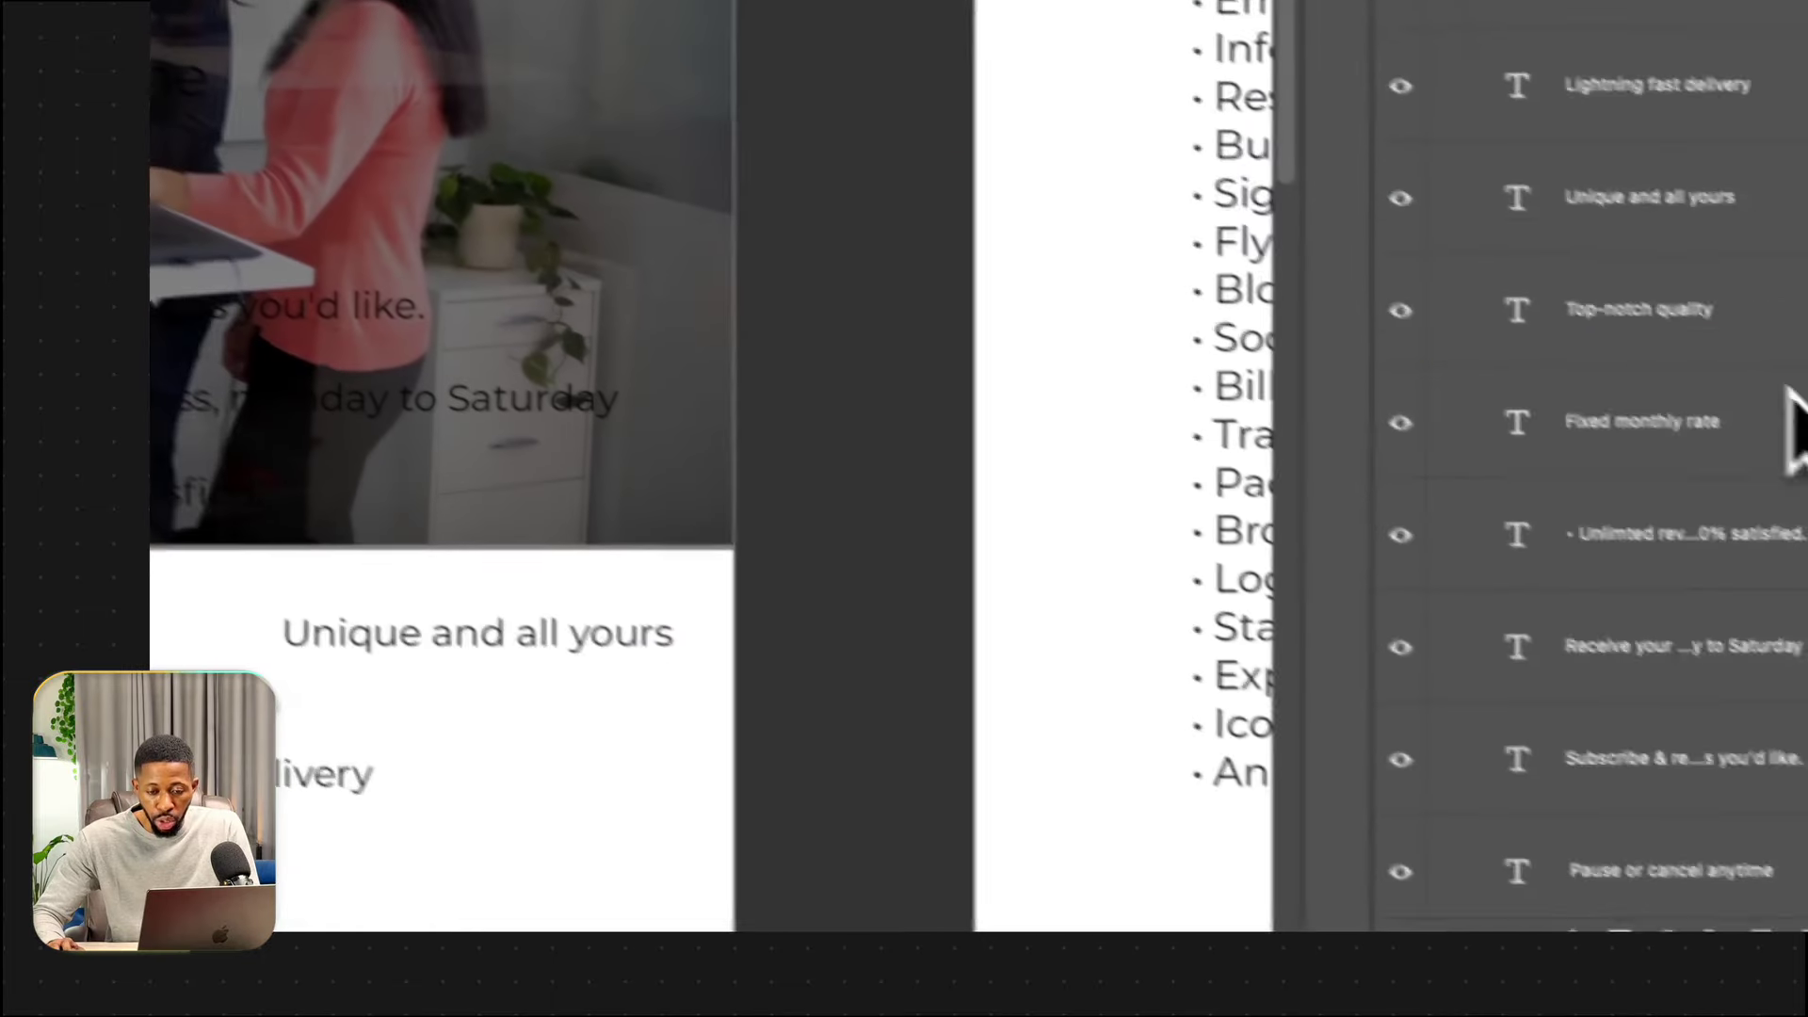
Group Rectangle 1 with the LinkedIn Unsplash photo and name the group picture.
scroll(1779, 400, "down", 4)
left_click(1714, 361)
left_click(1607, 641)
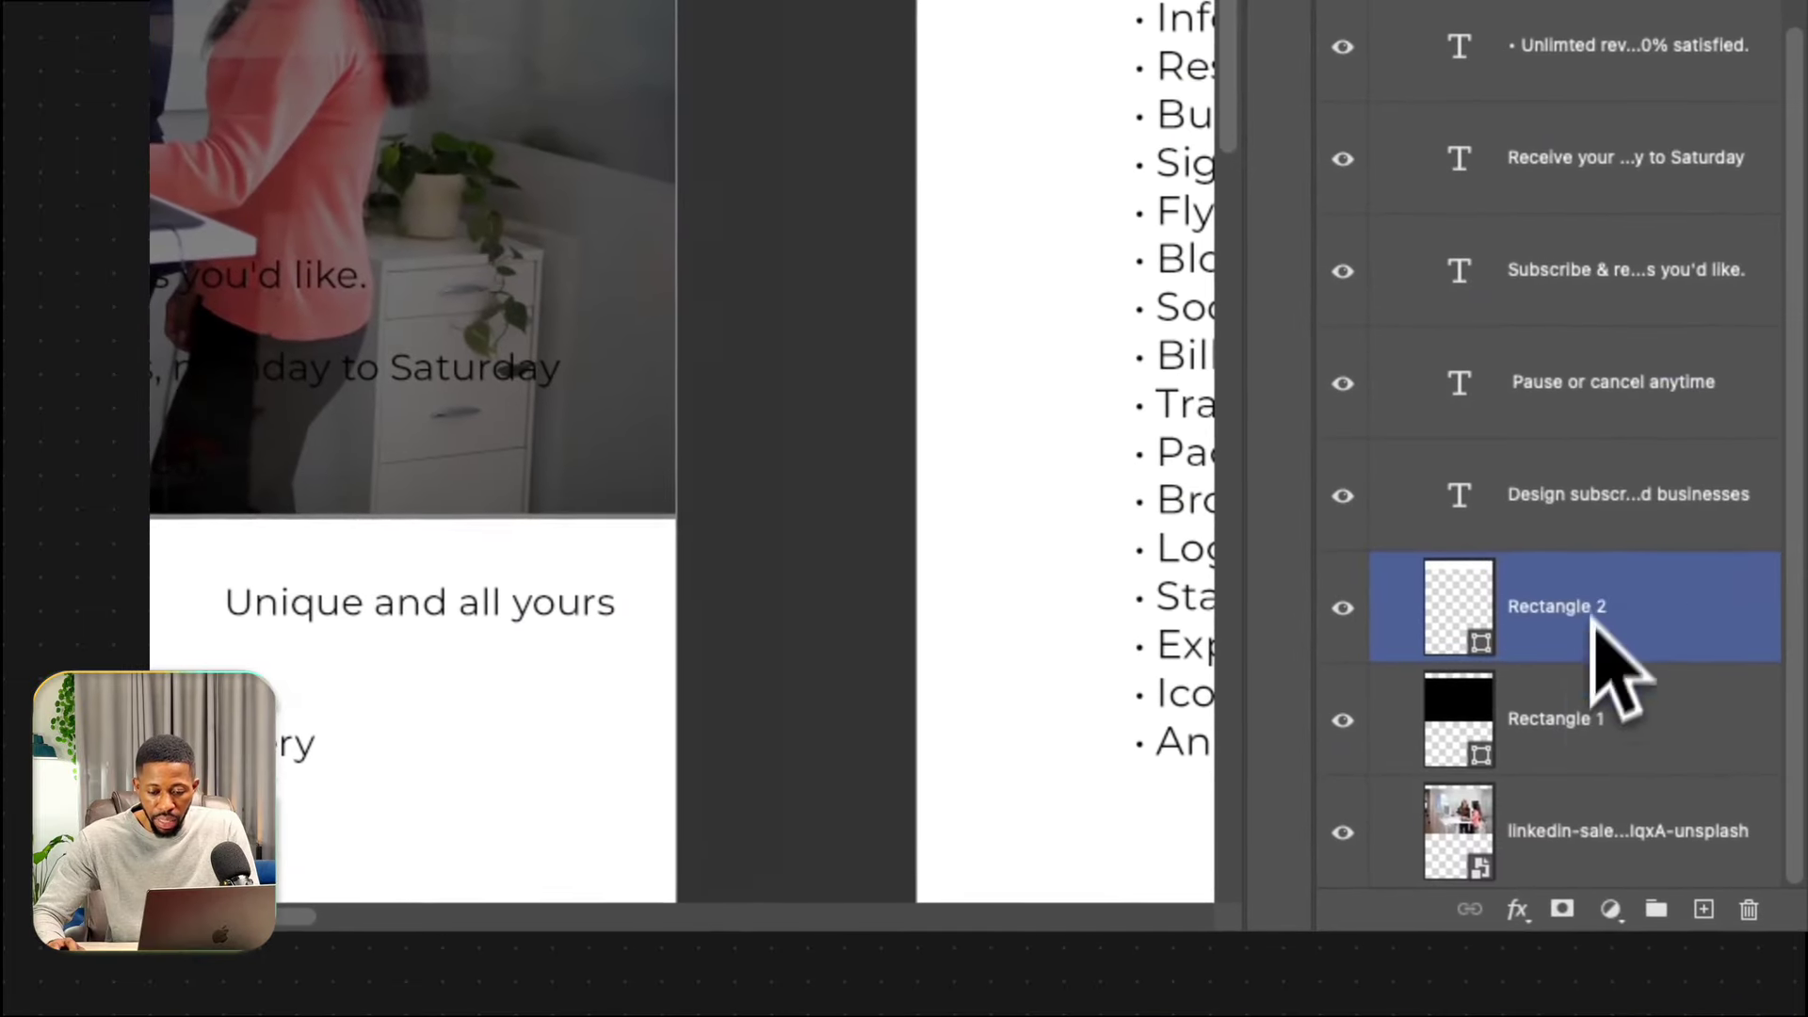
left_click(1594, 784)
left_click(1560, 828, "shift")
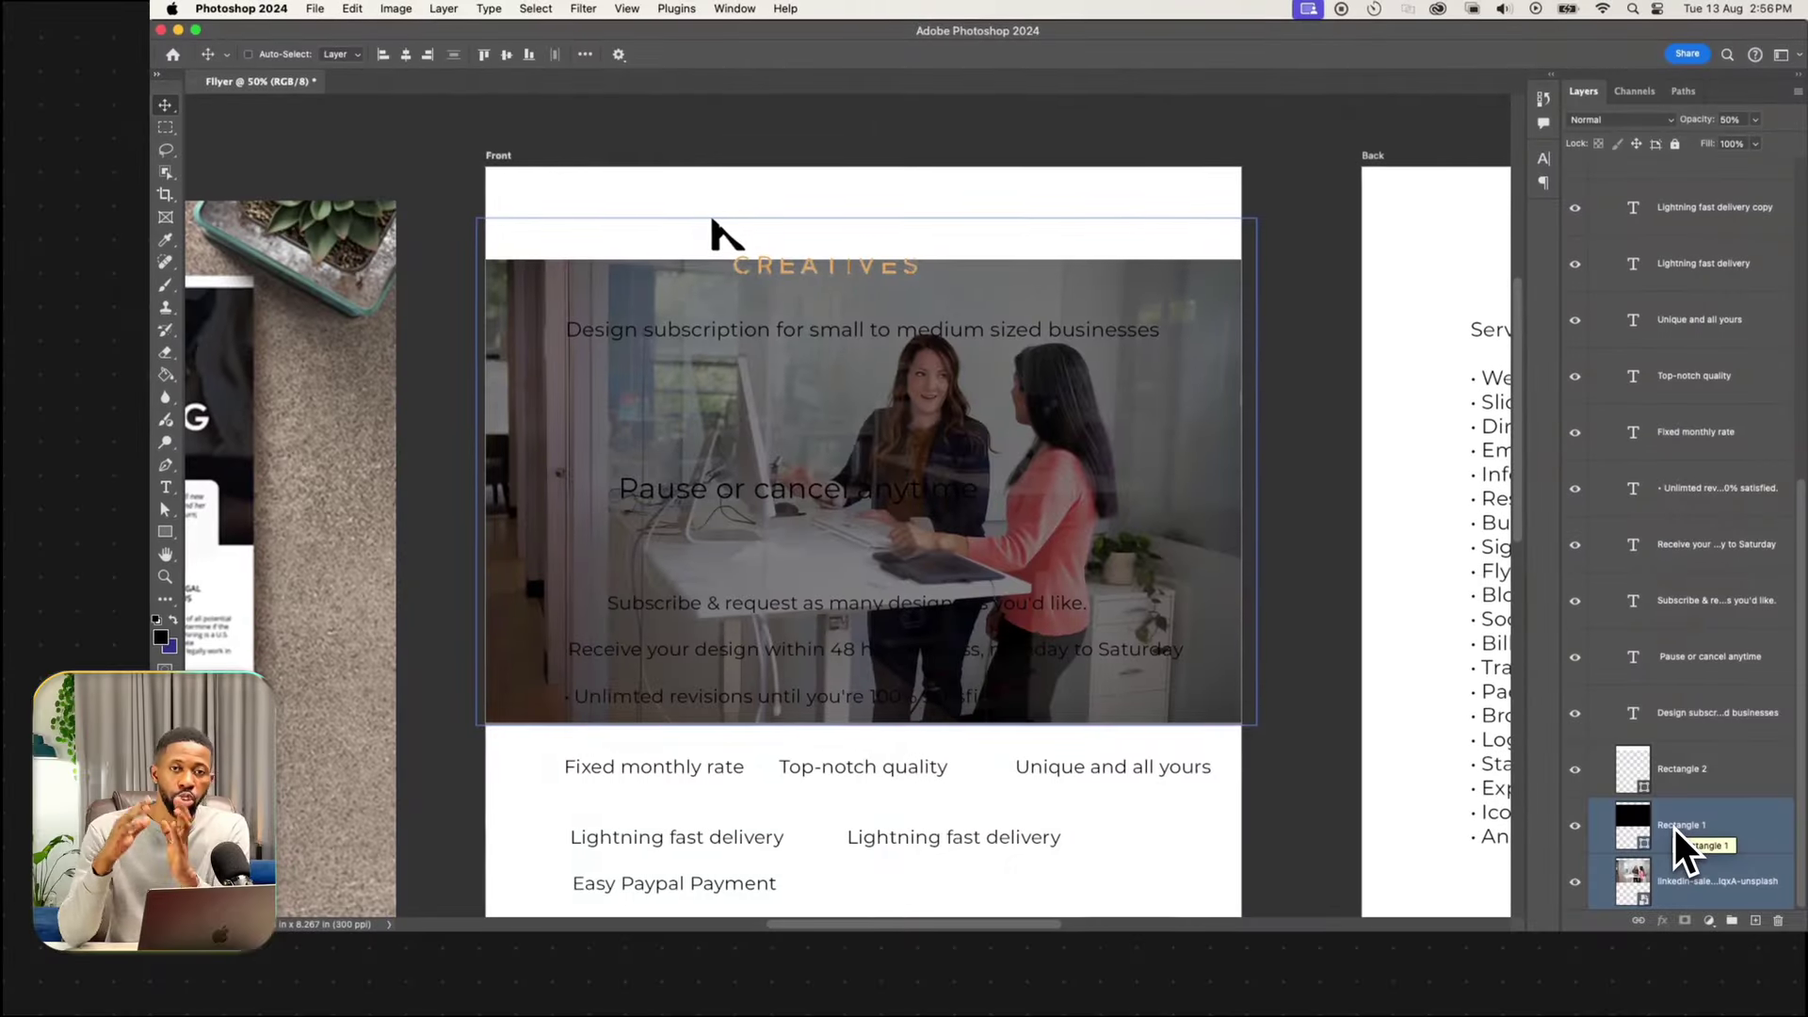
key("ctrl+g")
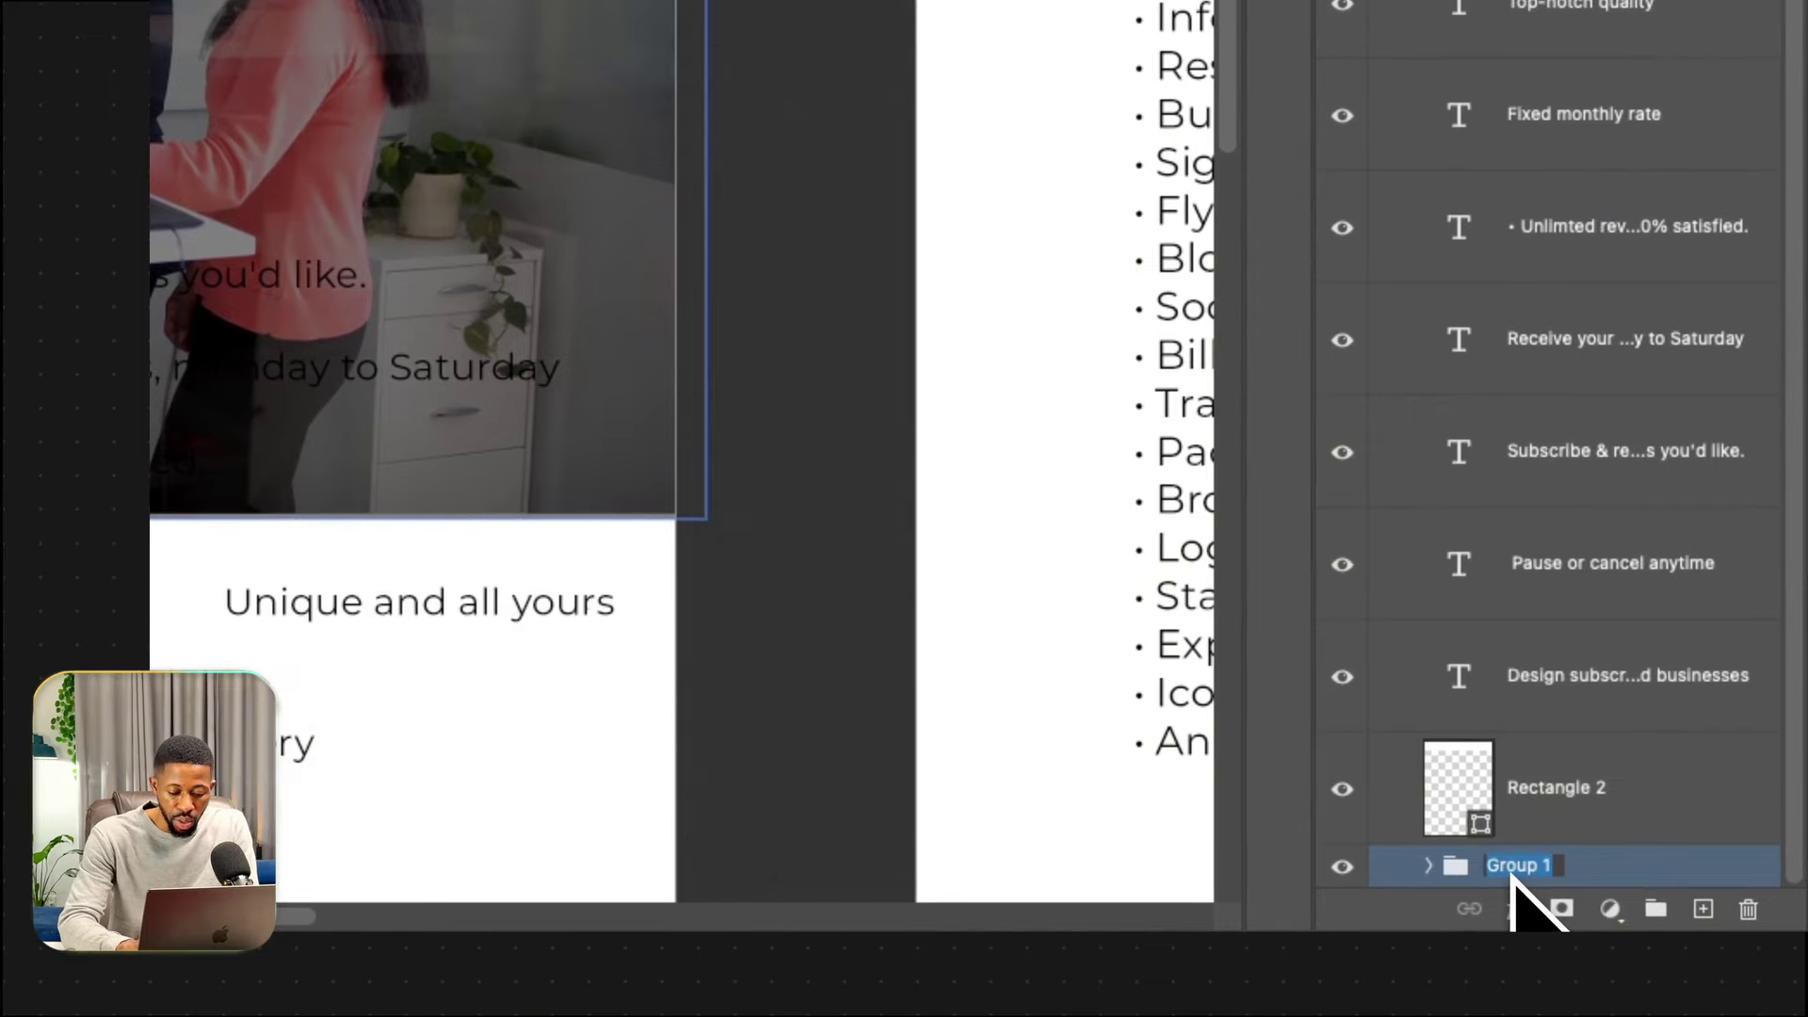
type("picture")
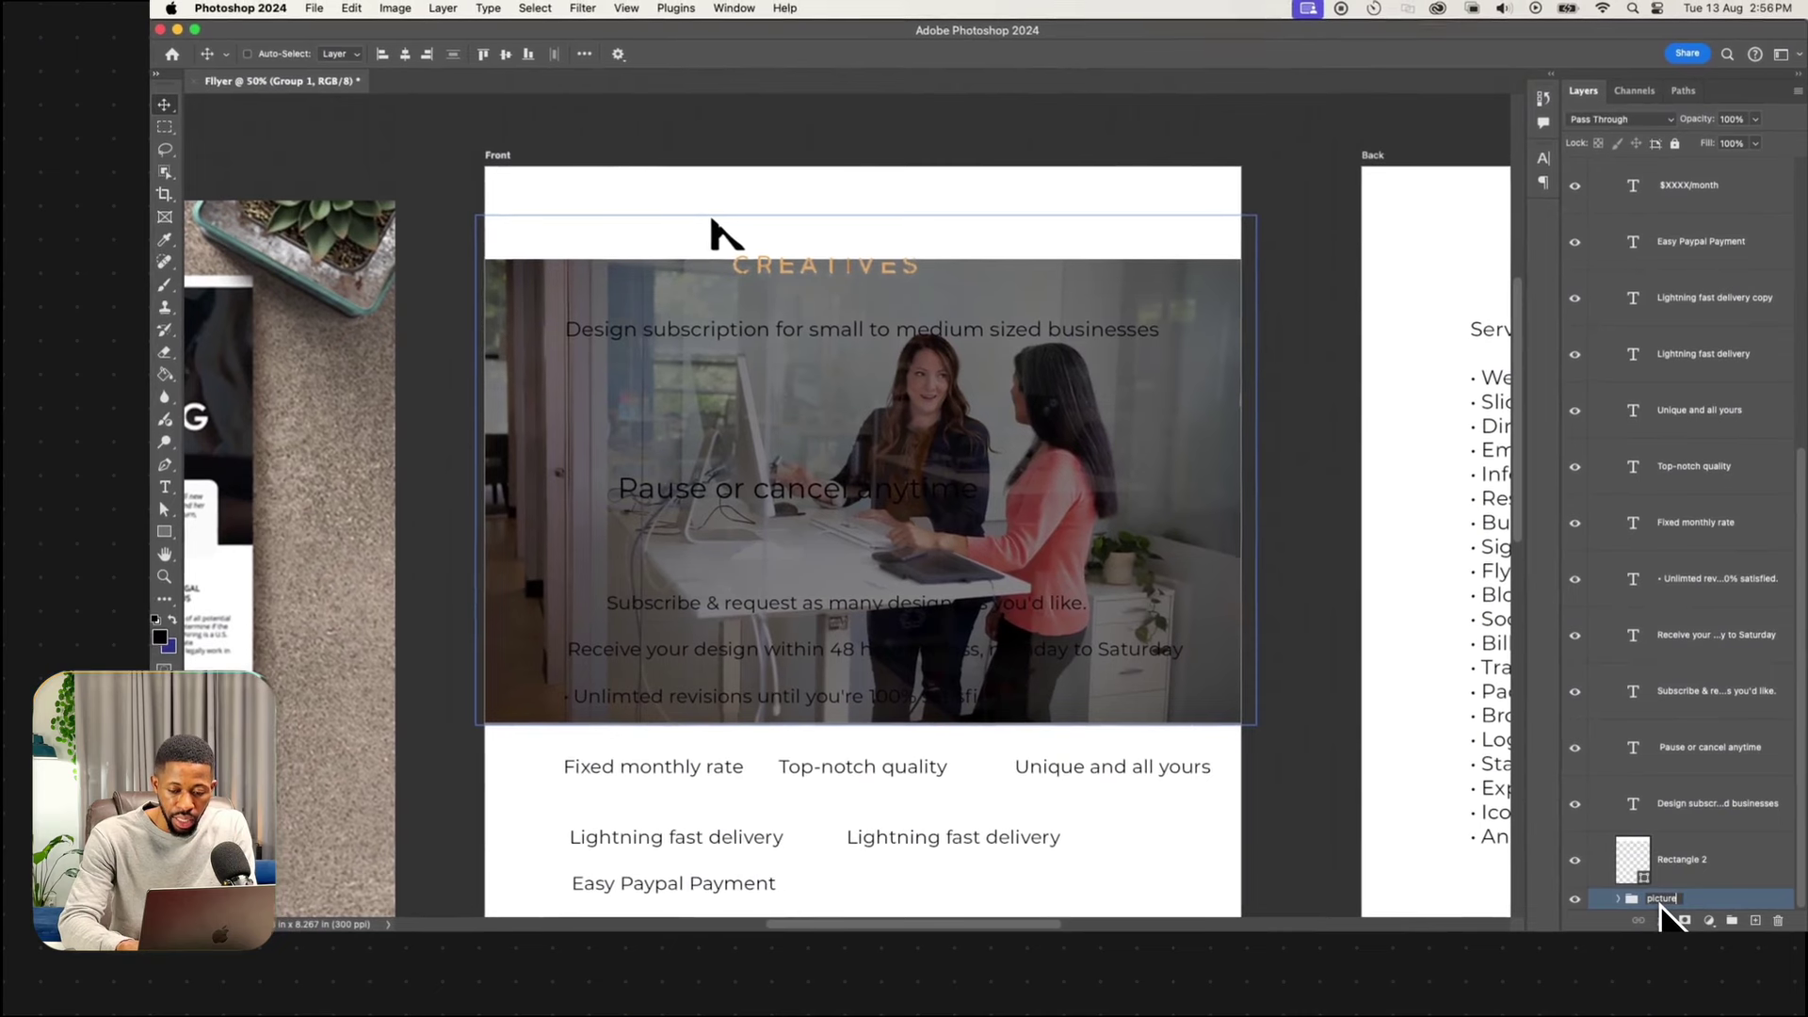
key("Return")
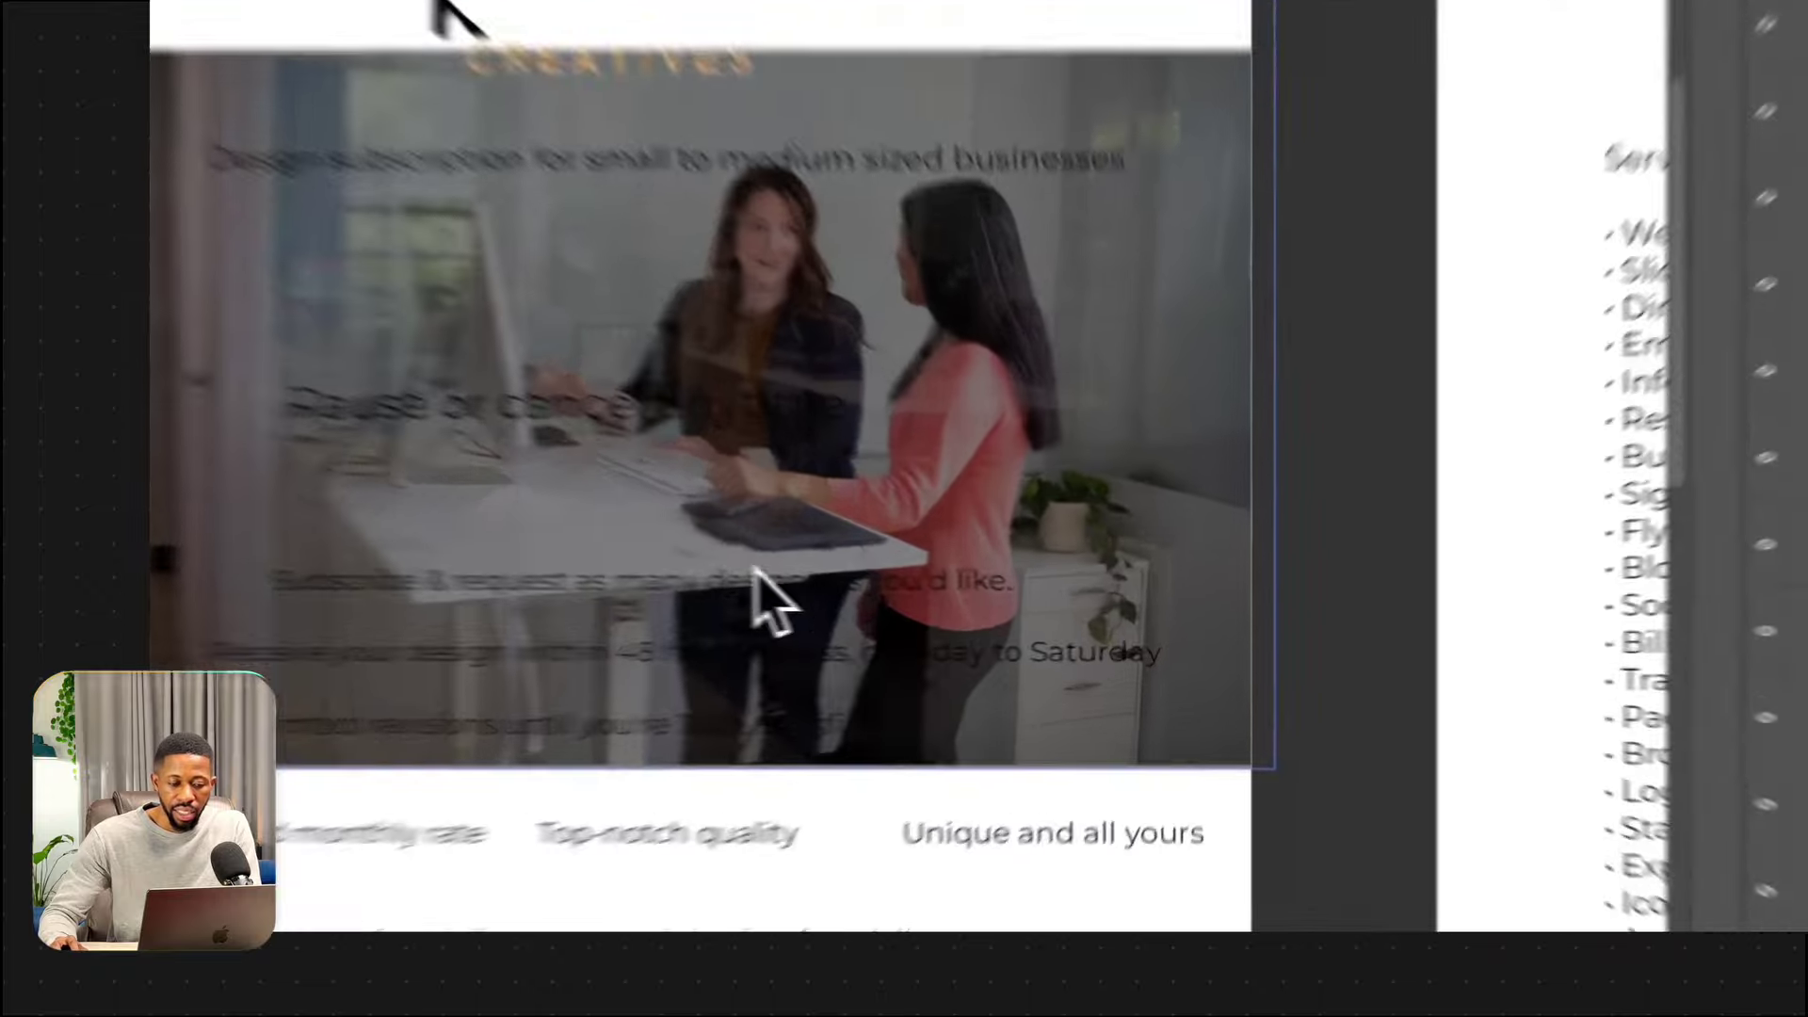
Move the picture group up slightly and remove the white Rectangle 2 covering the photo's upper part.
left_click_drag(919, 602, 914, 539)
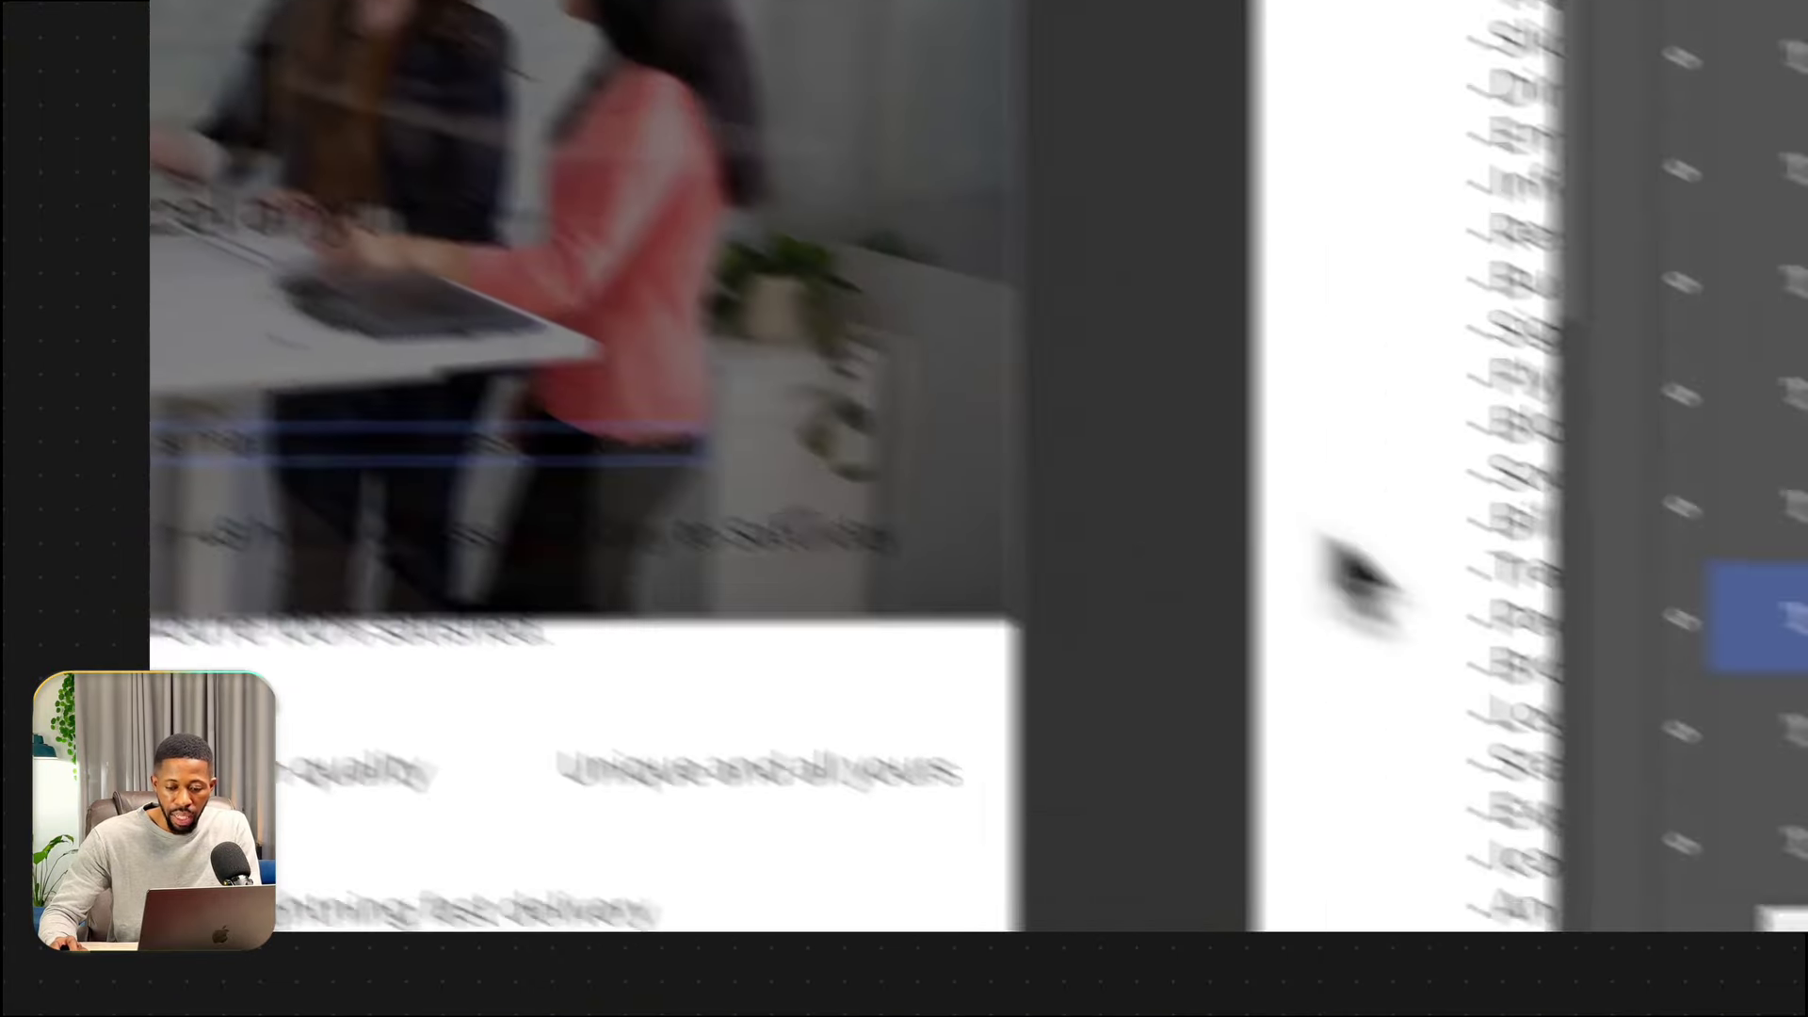
left_click(1601, 781)
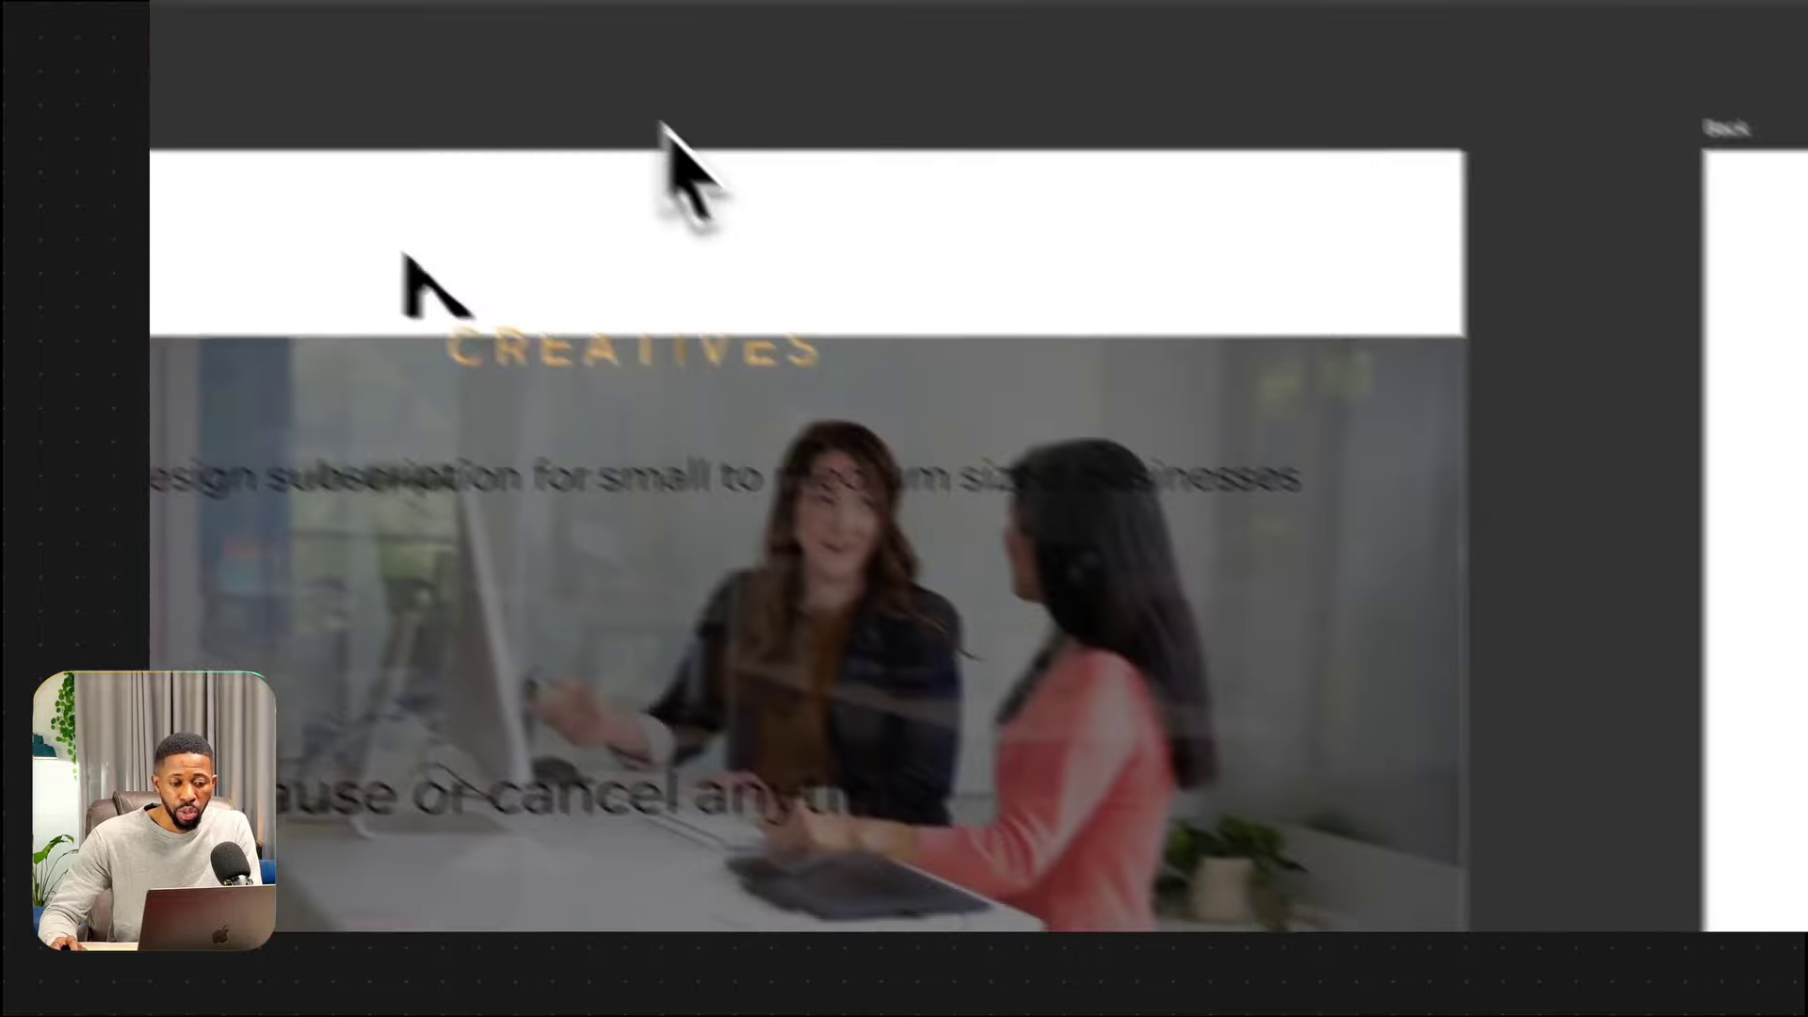
left_click_drag(728, 241, 894, 586)
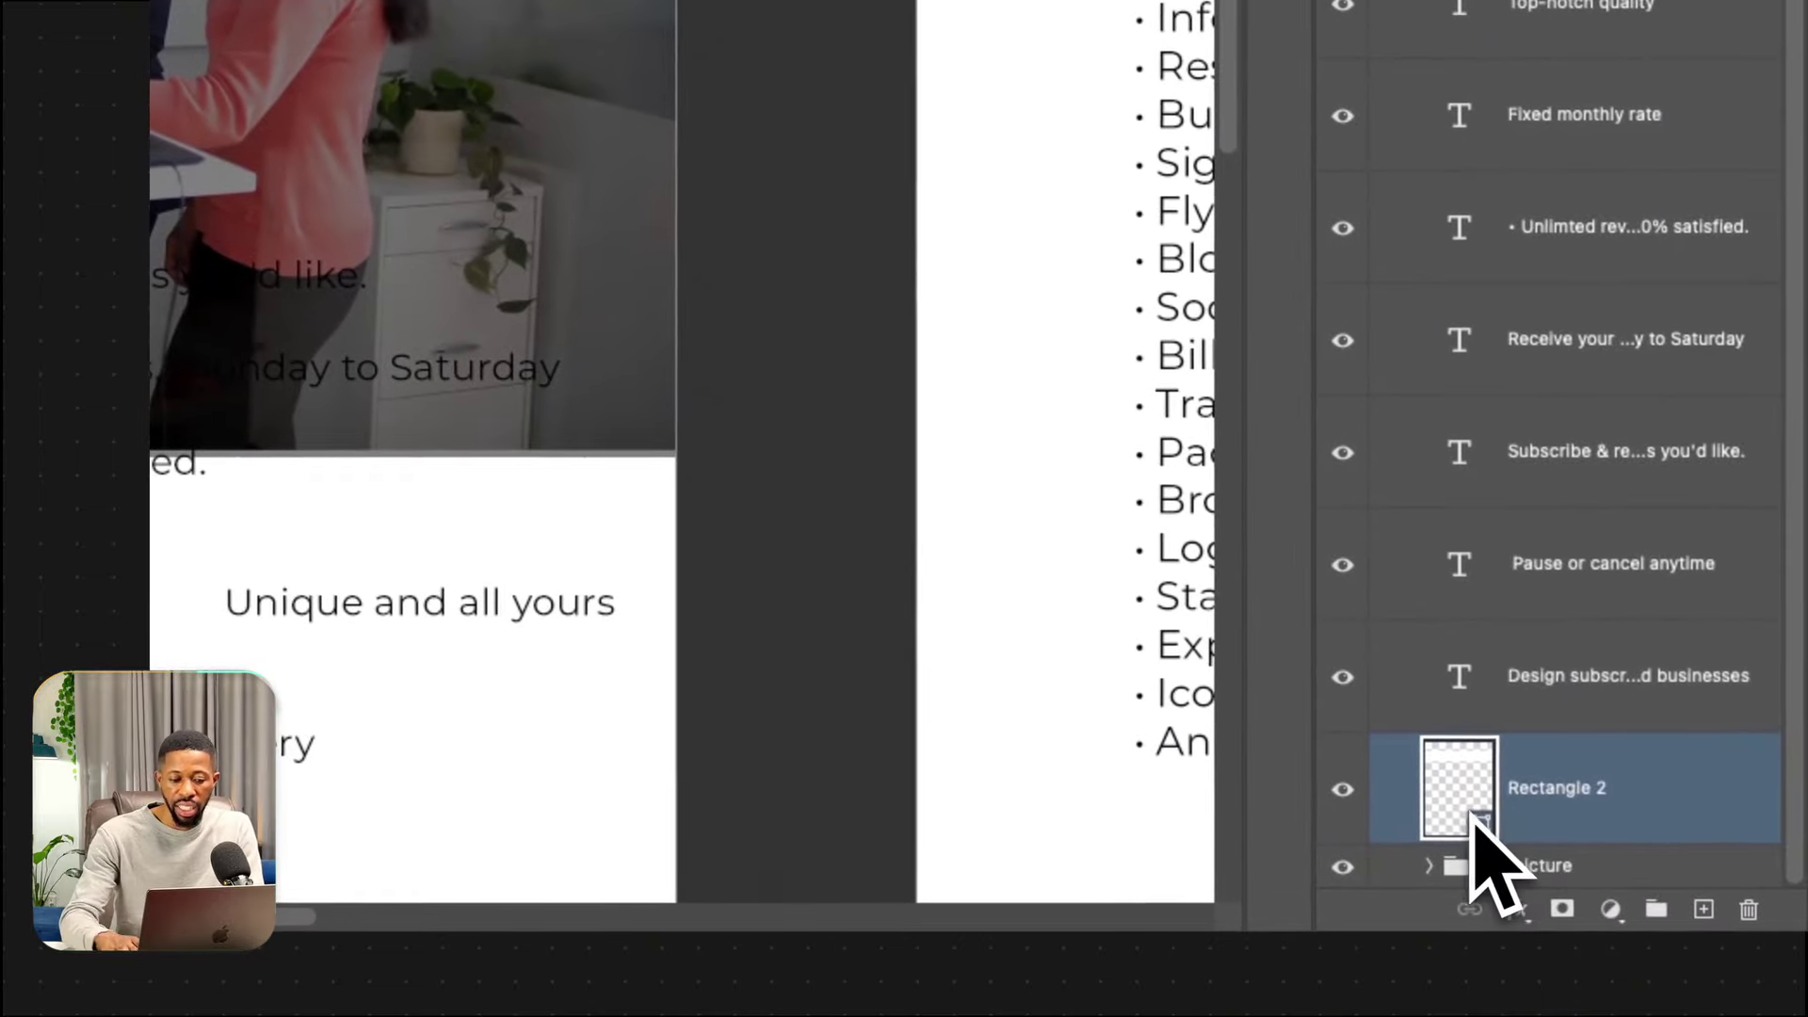
Nudge Shape 1 copy slightly down and reorder it below the kosmos creatives logo and text layers in Front.
scroll(1472, 818, "up", 5)
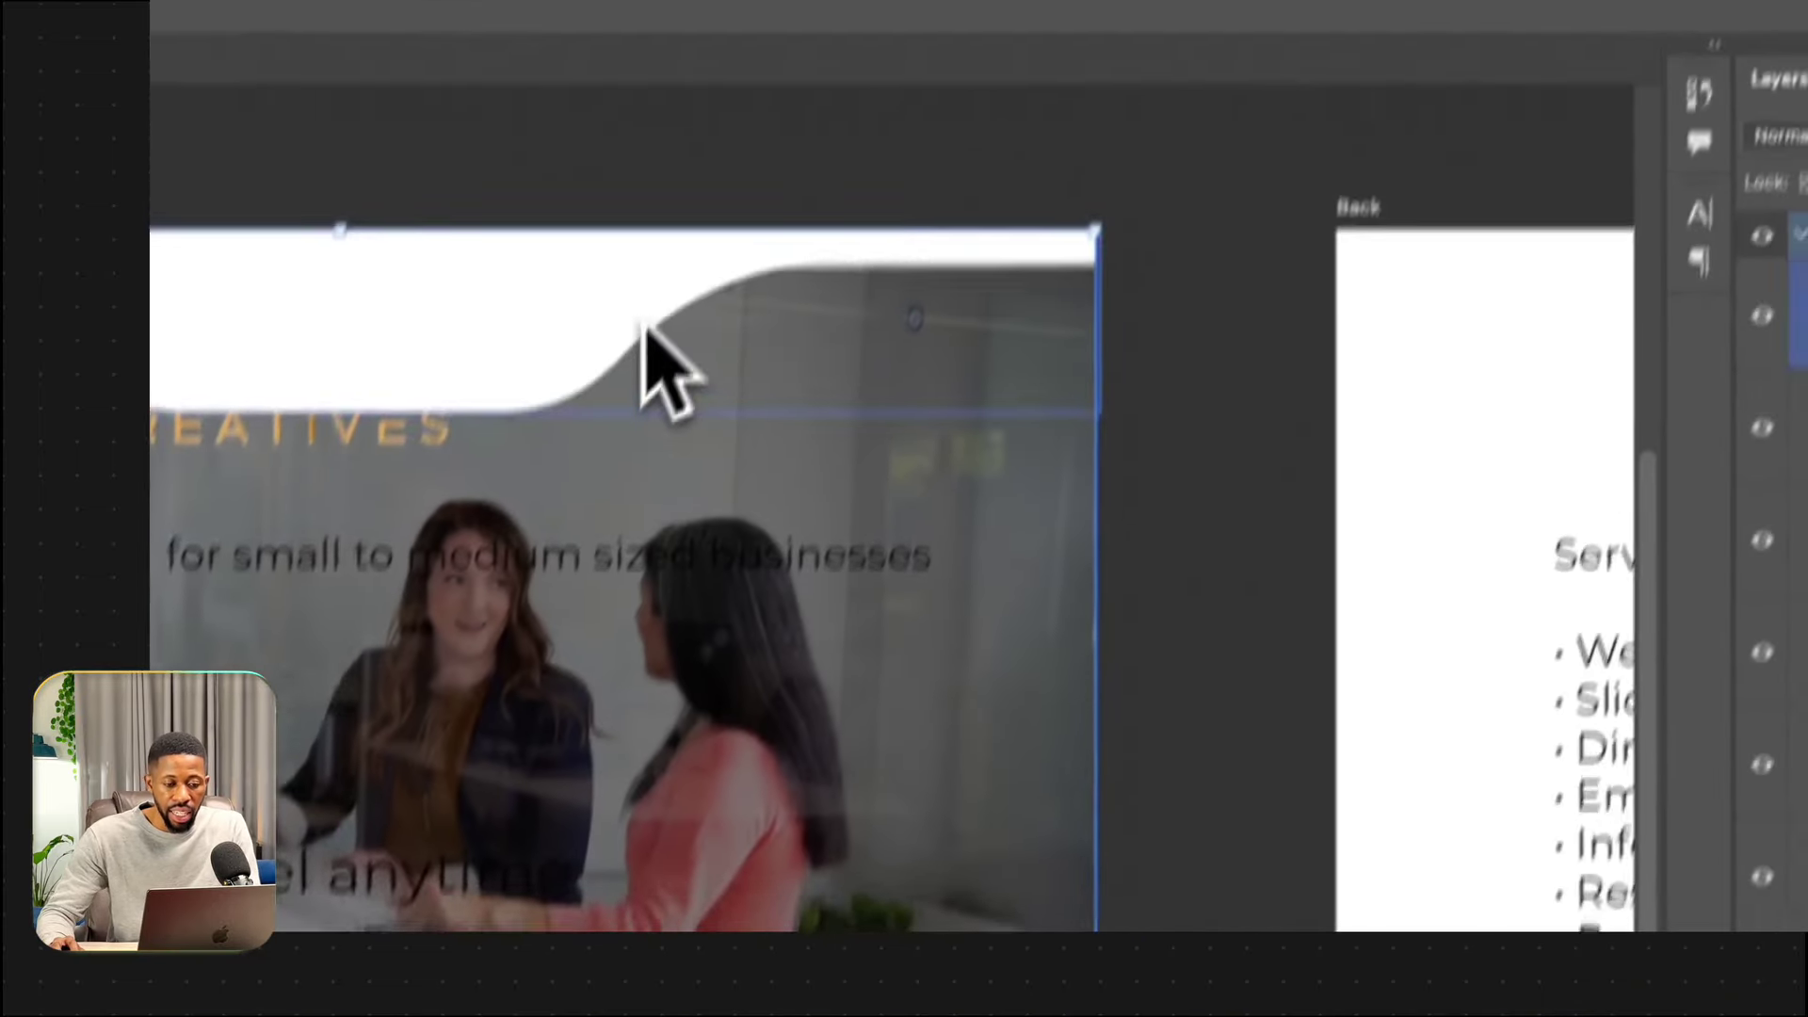
left_click(646, 325)
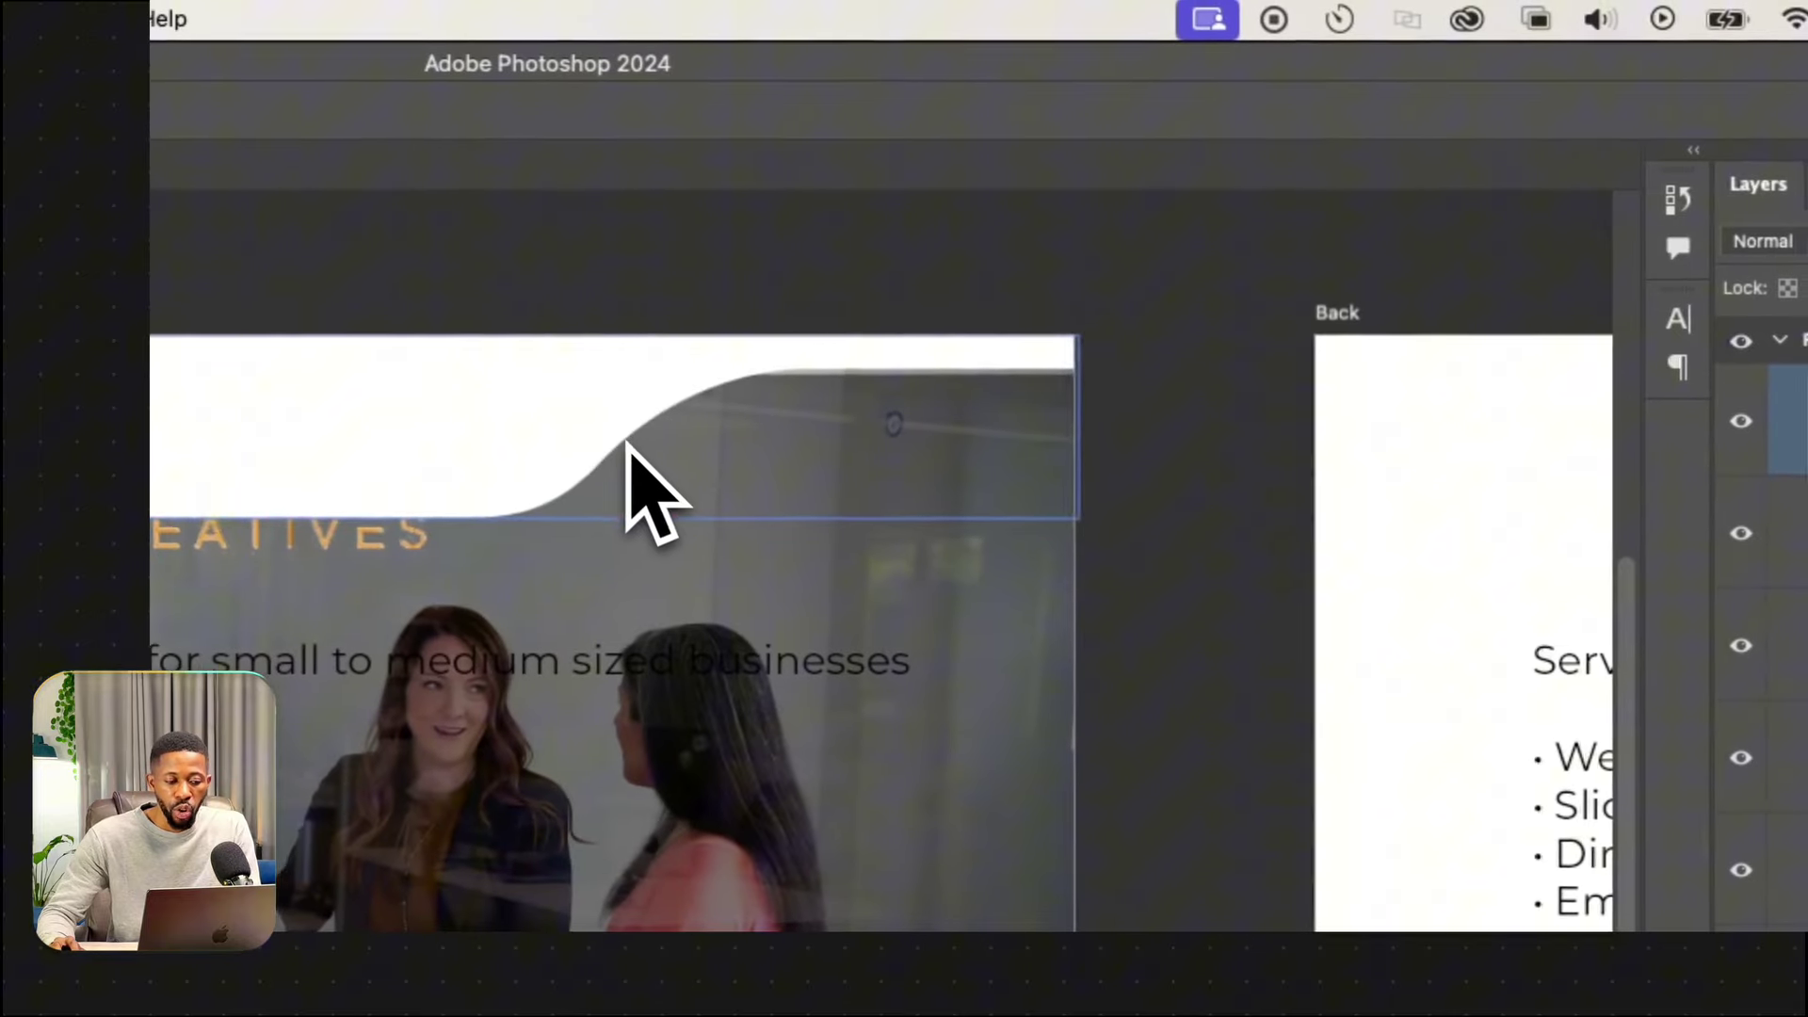
left_click_drag(628, 442, 628, 458)
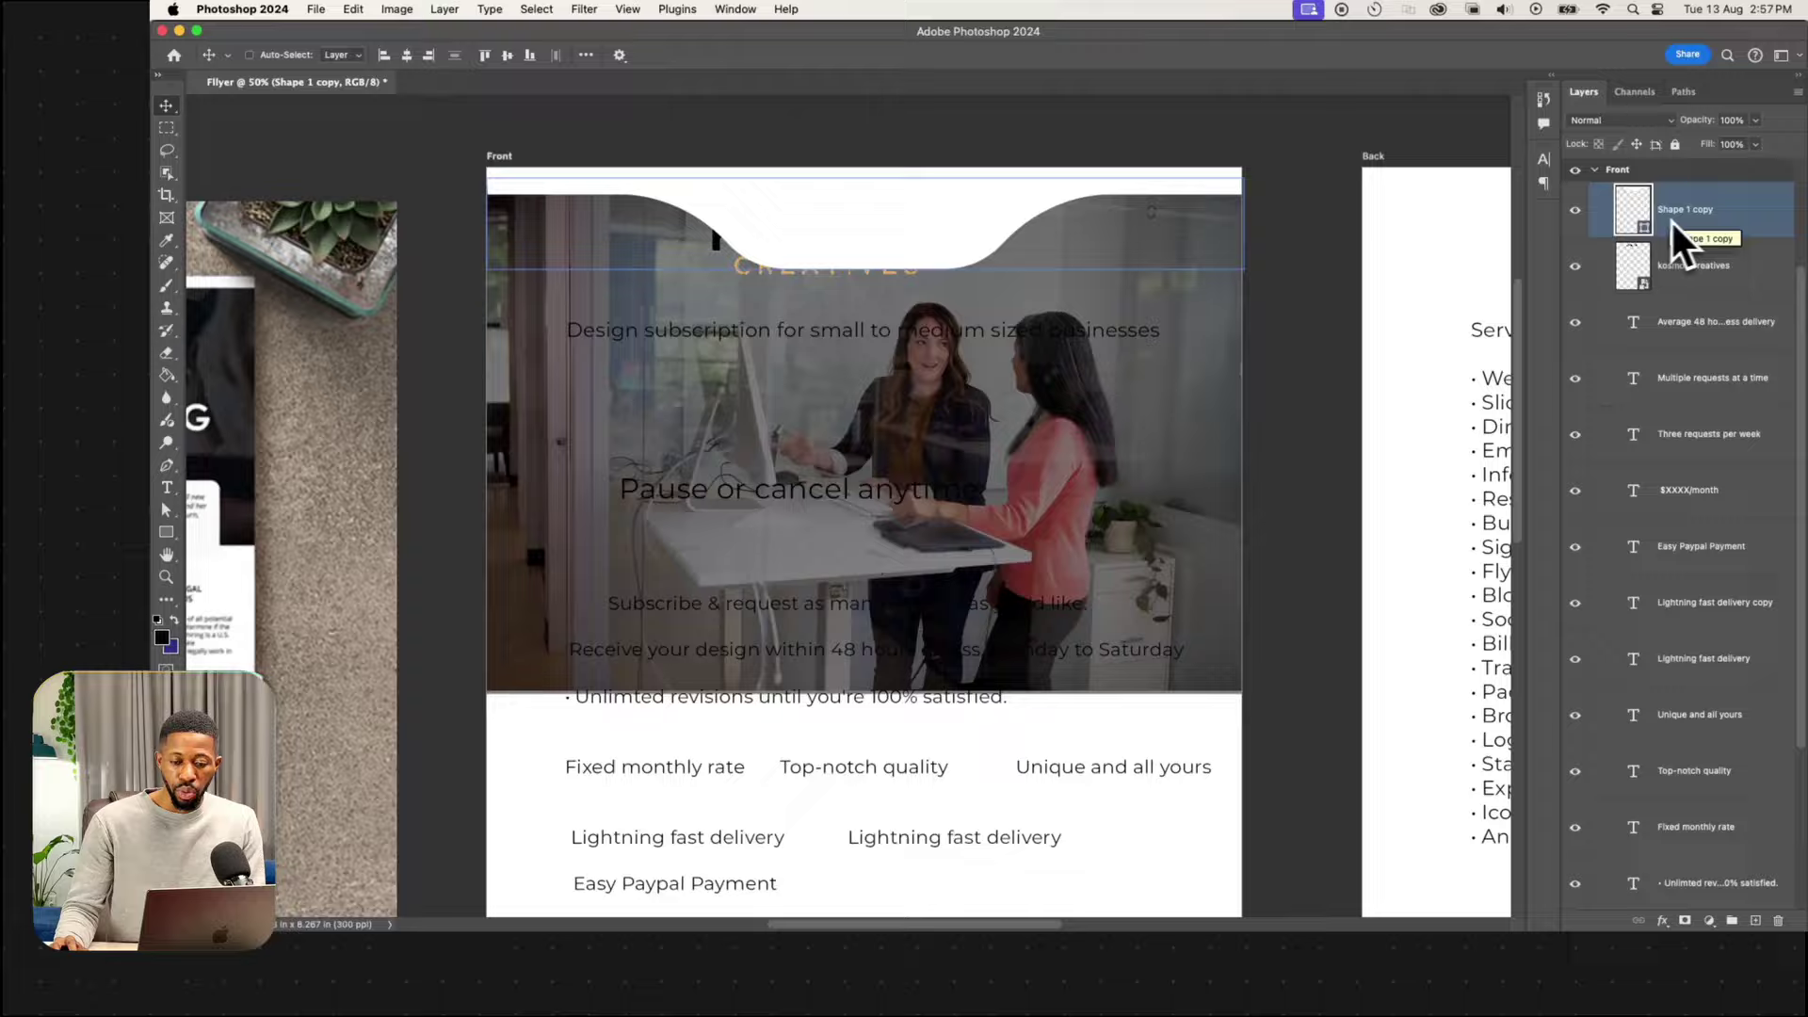
left_click_drag(1673, 222, 1718, 587)
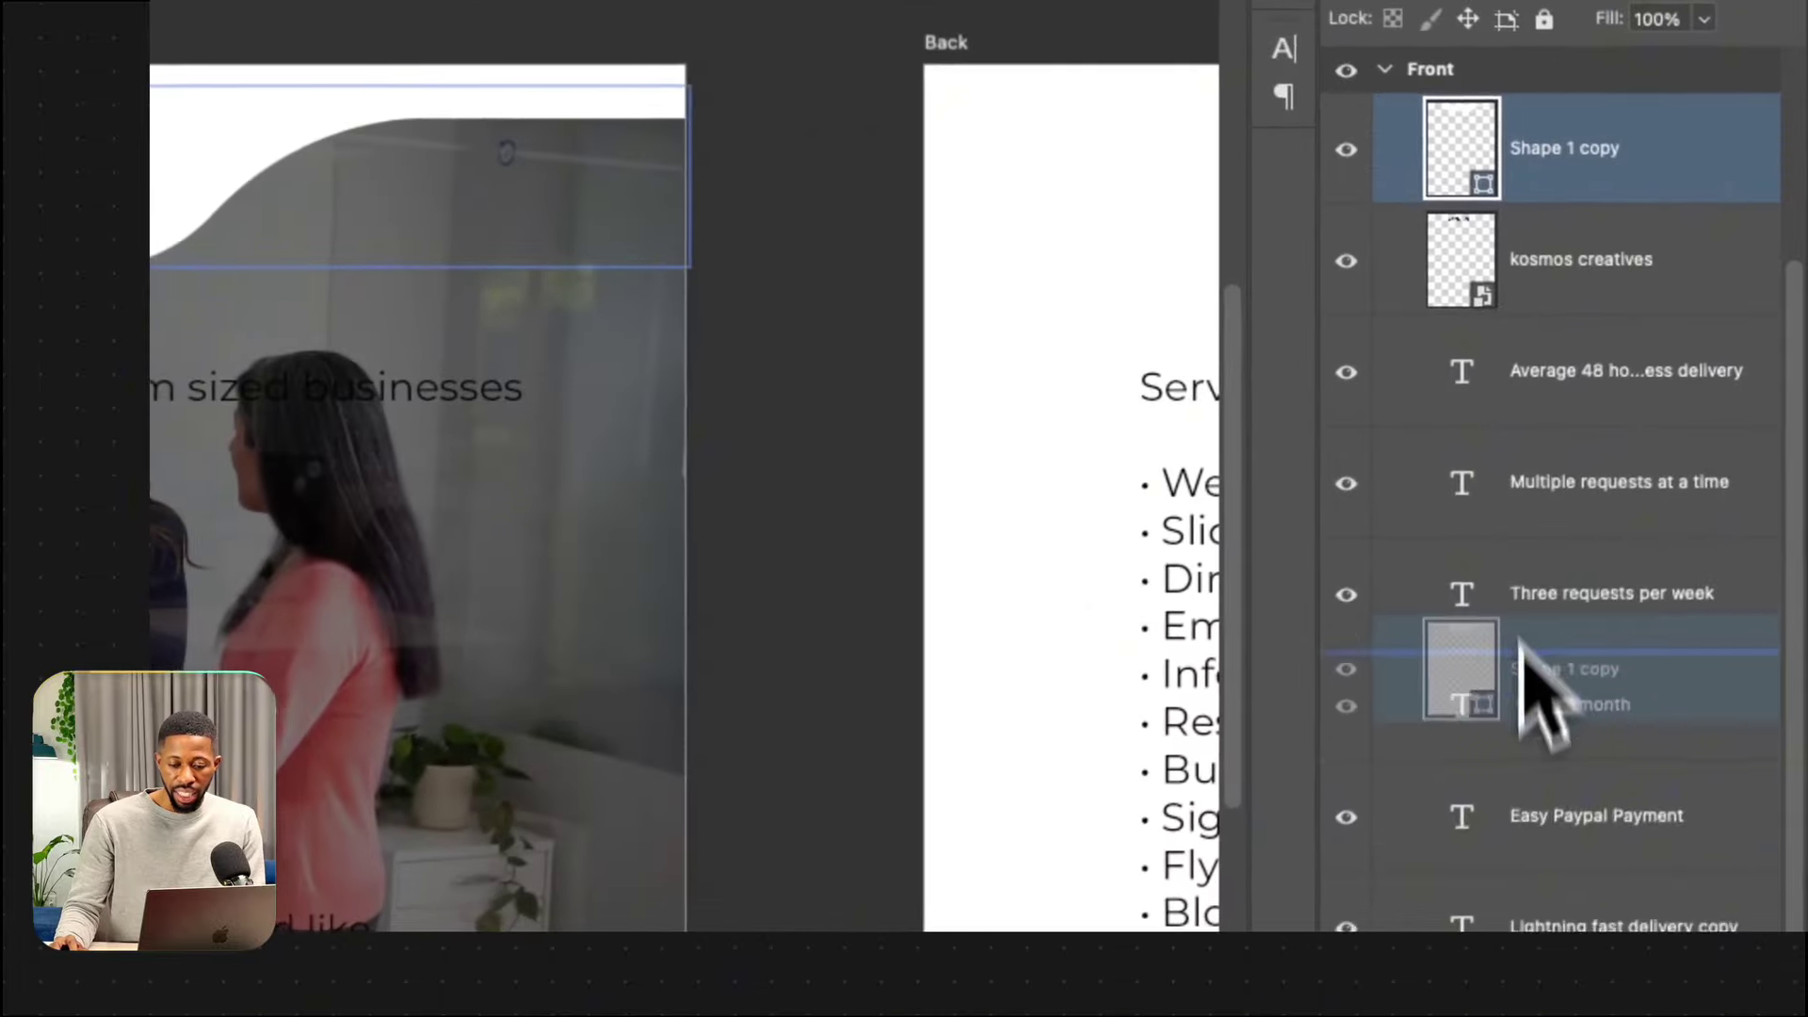
left_click_drag(1522, 639, 1663, 761)
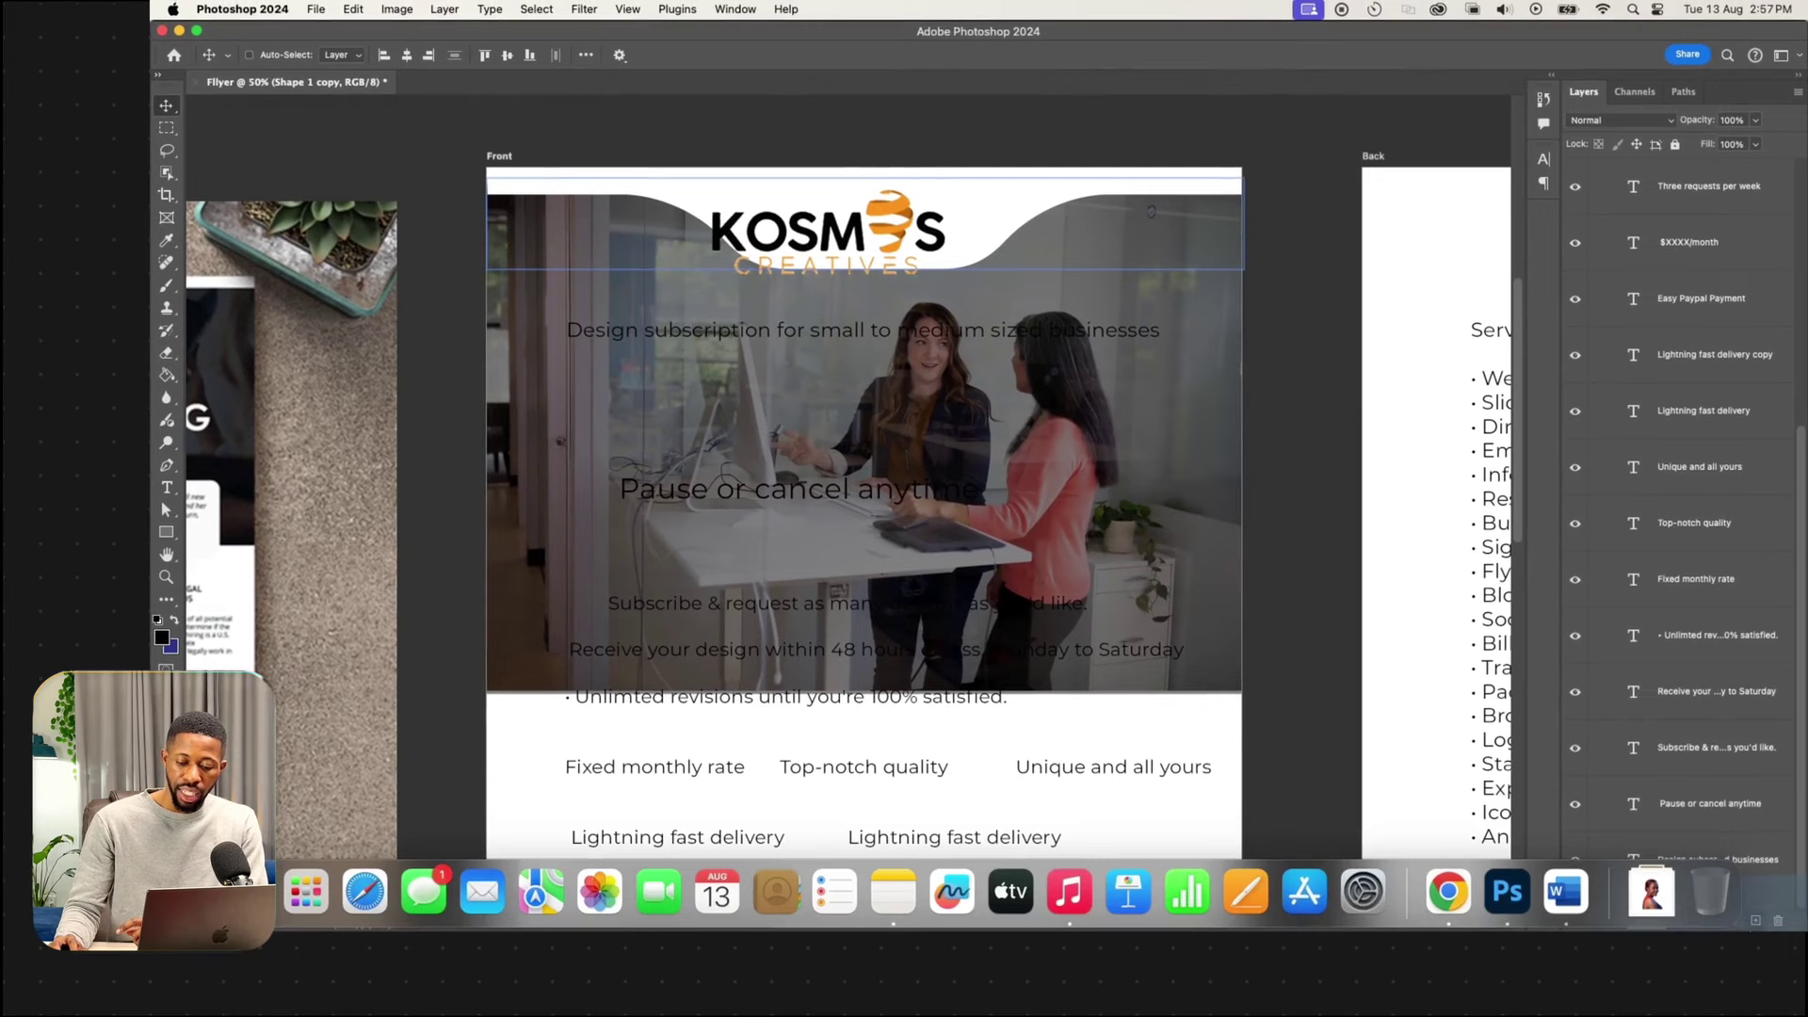
Reorder Shape 1 copy below the Design subscription text, directly above the bg picture group.
left_click_drag(1676, 919, 1681, 894)
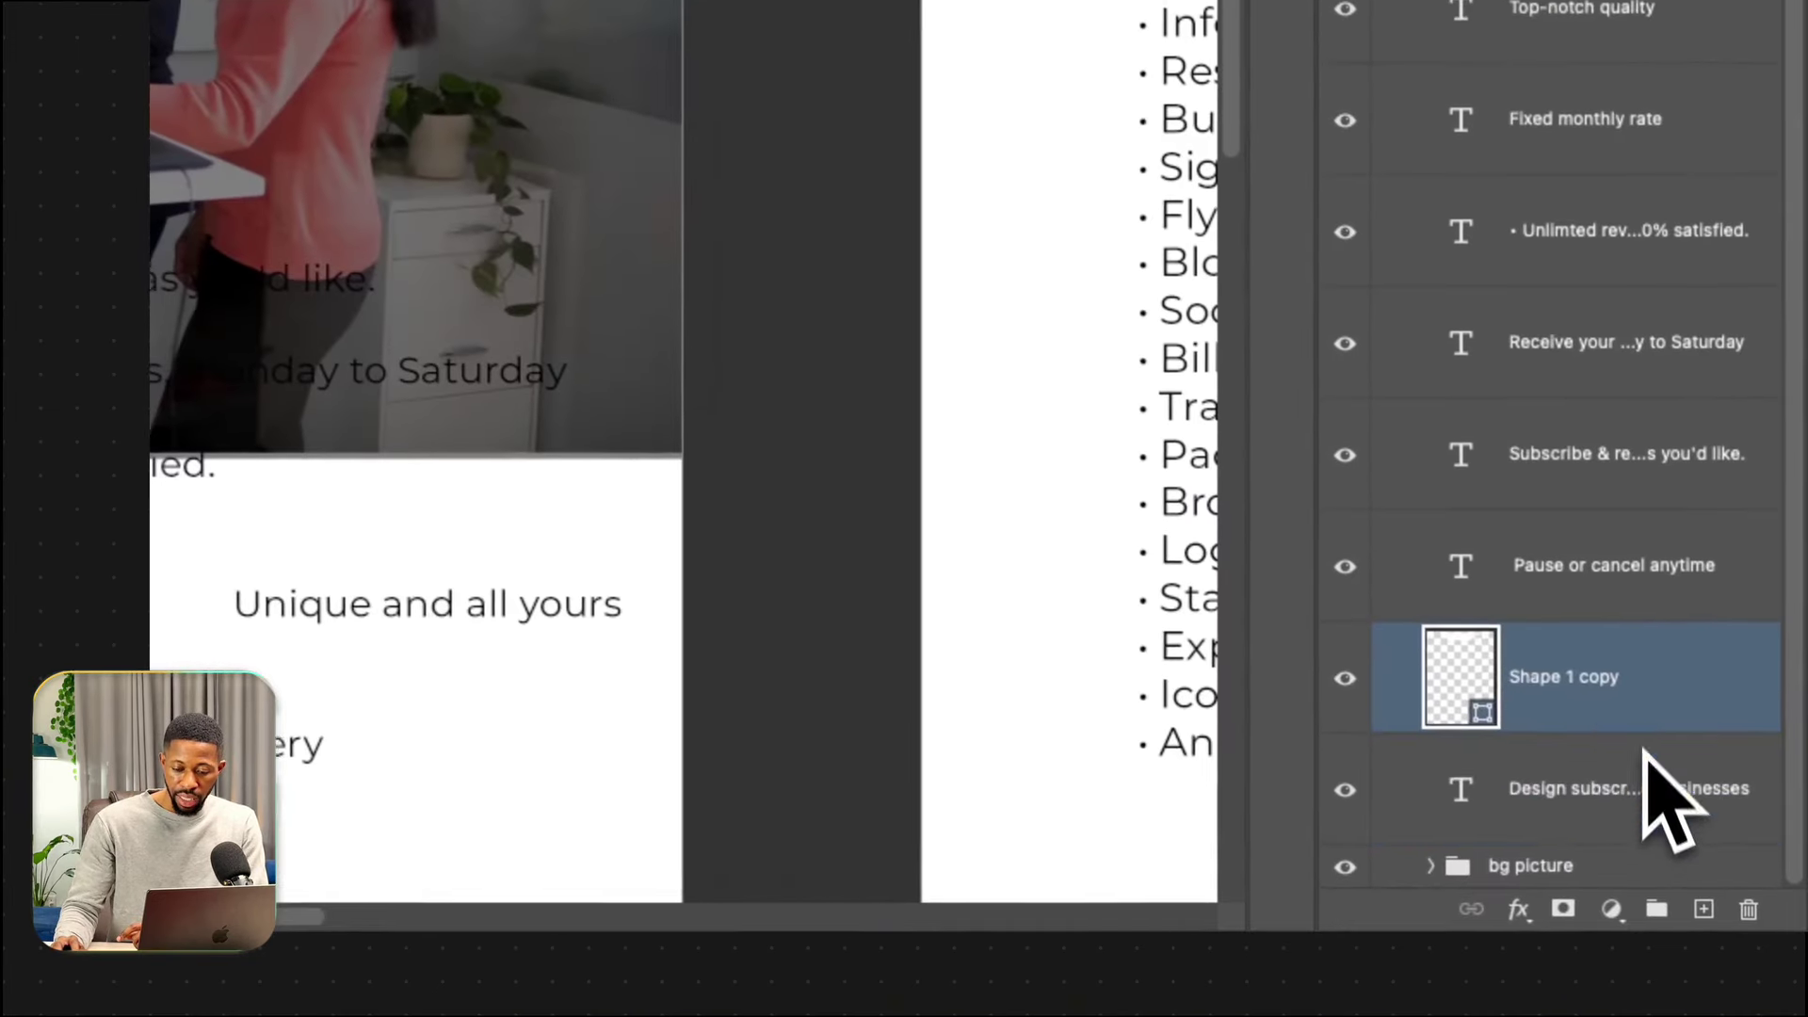
left_click_drag(1612, 670, 1573, 828)
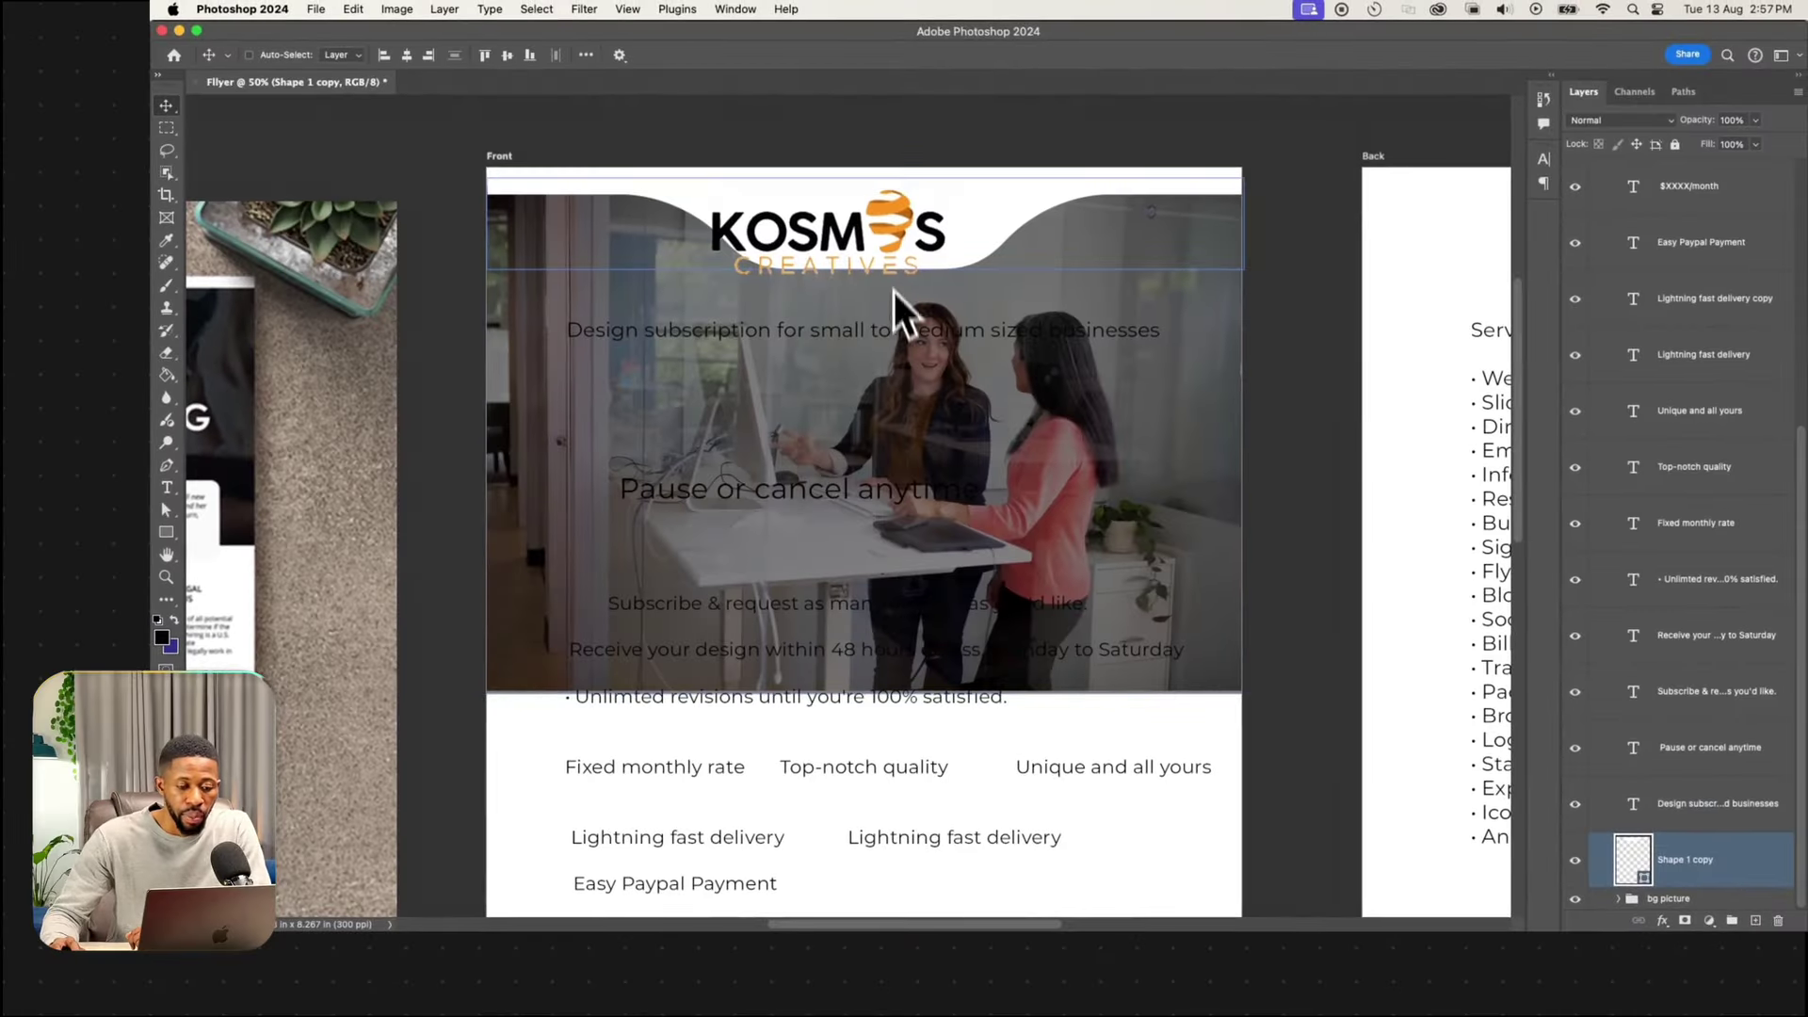
Scale the kosmos creatives logo down to about 35% and center it within the curved white area.
left_click(893, 231, "super")
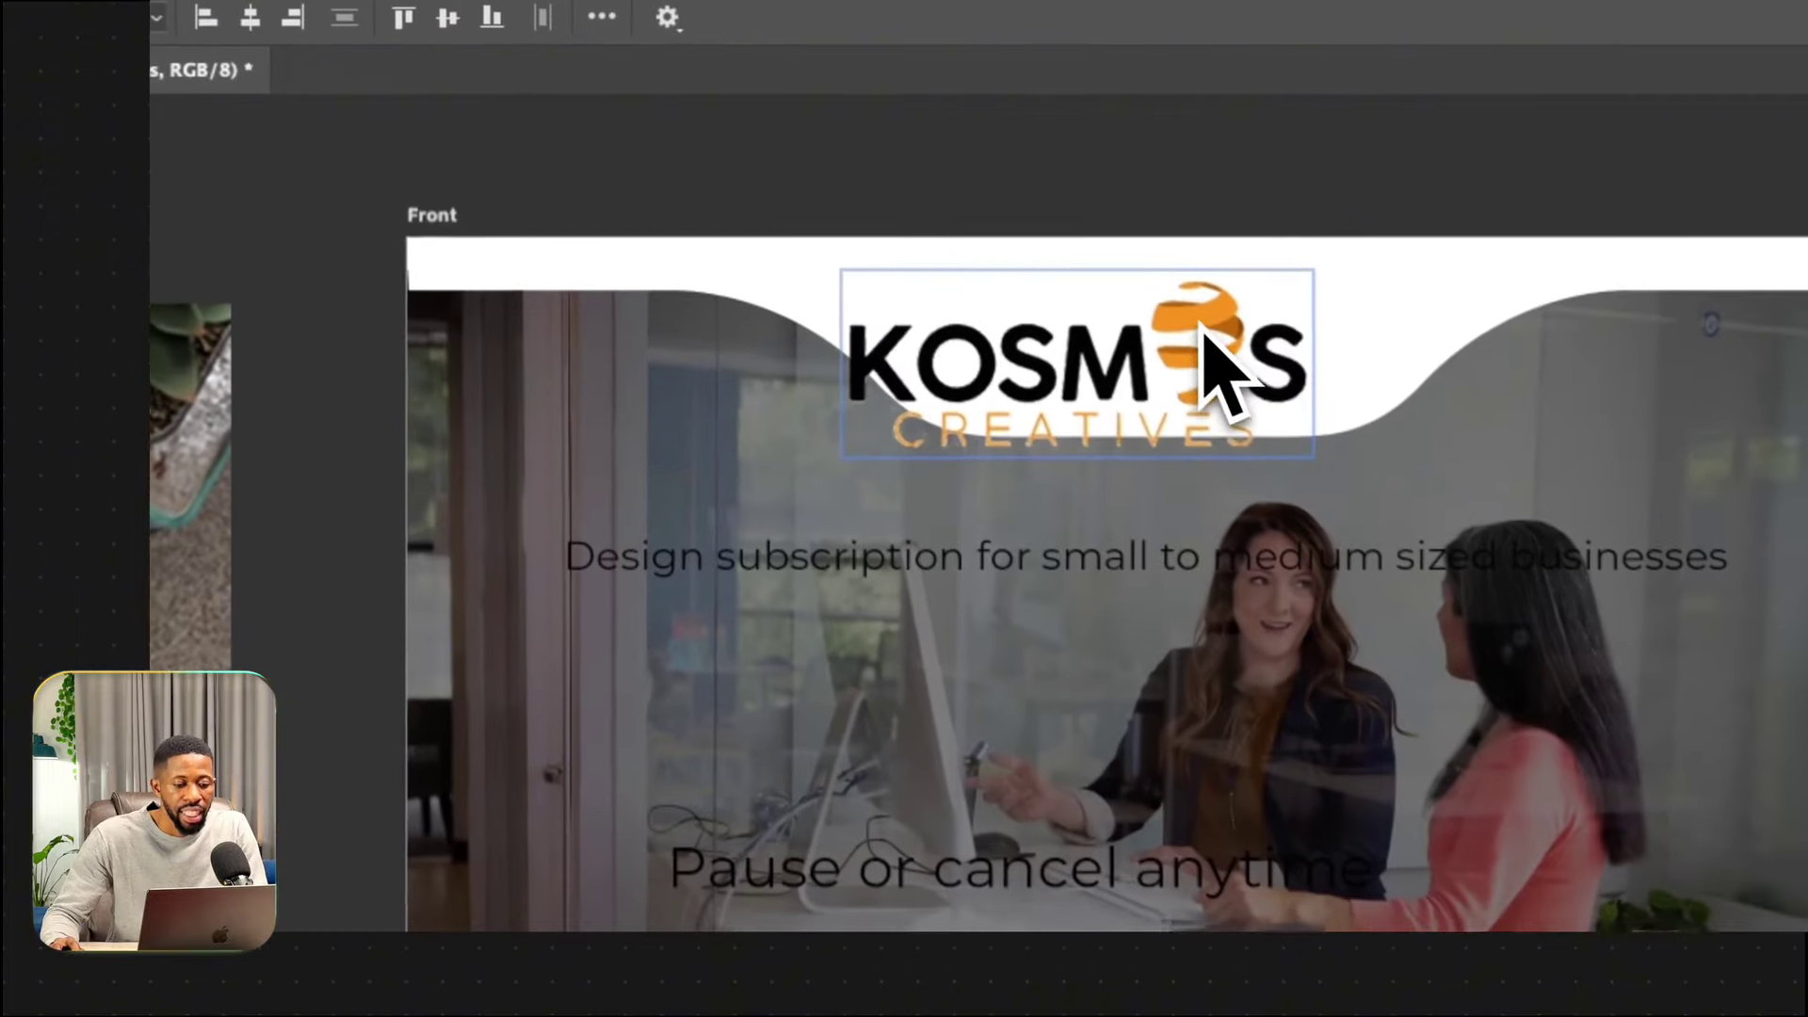
left_click_drag(1215, 363, 1257, 353)
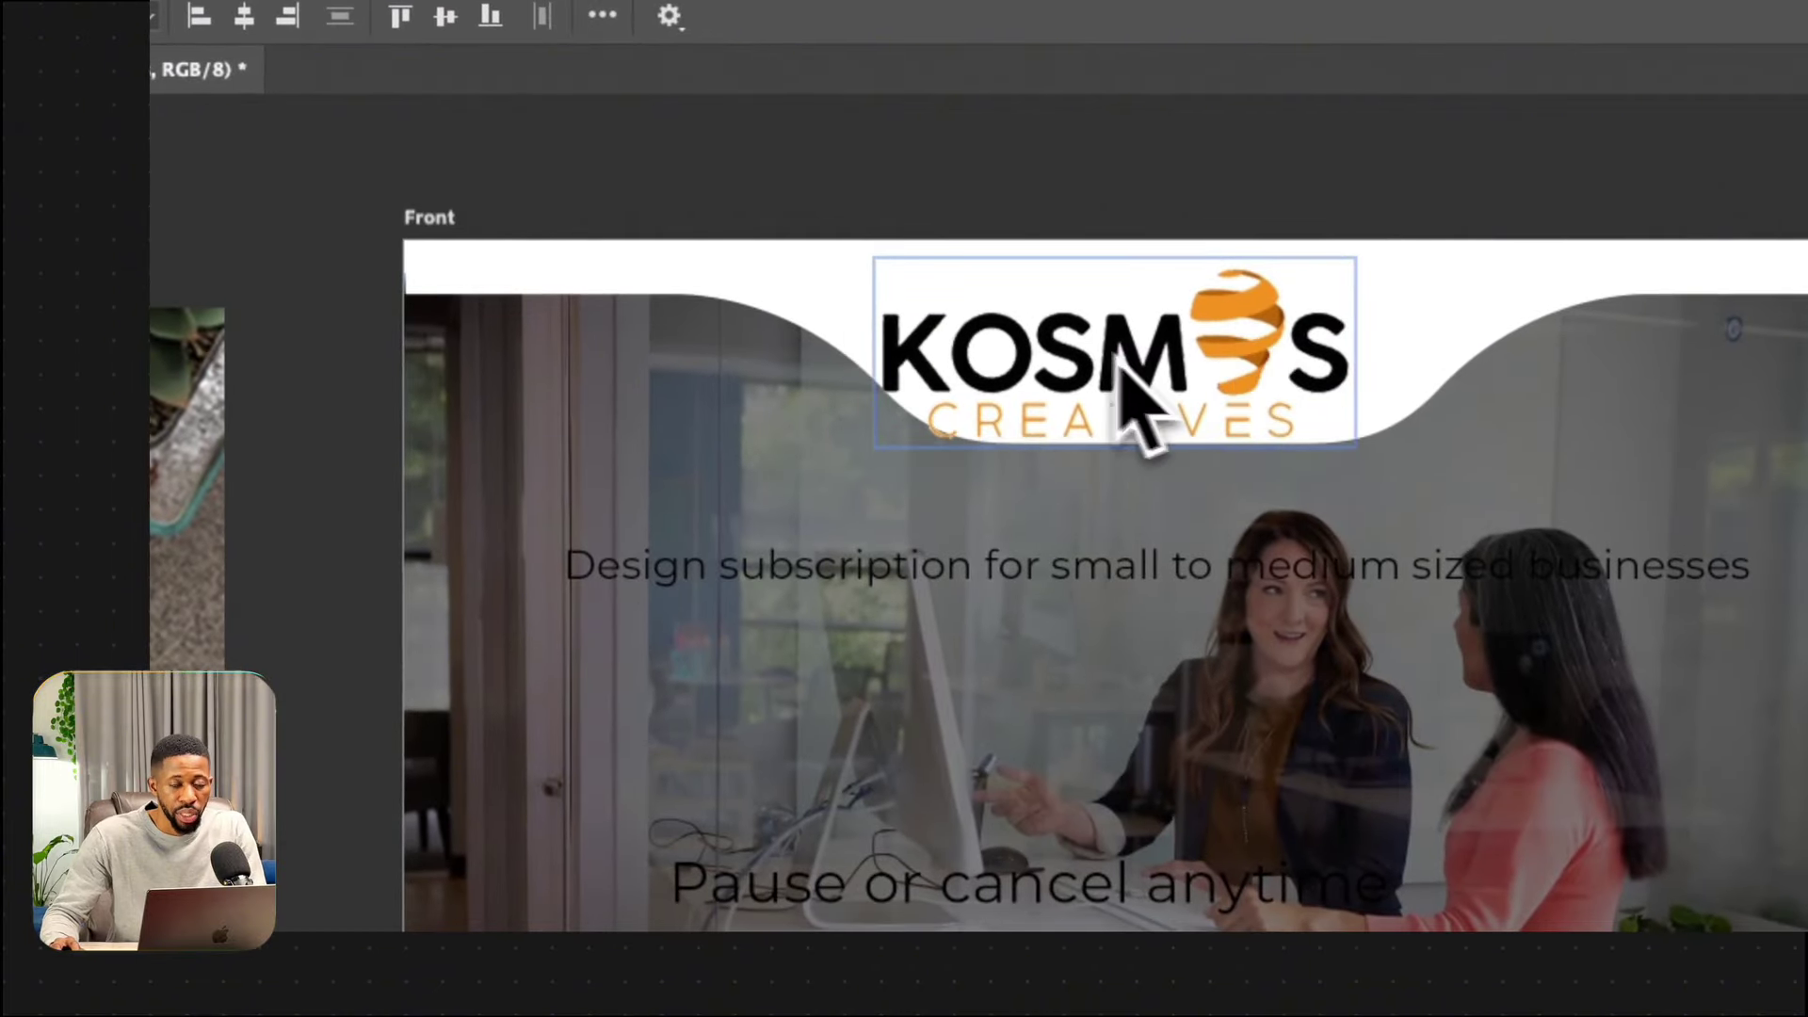
key("super+t")
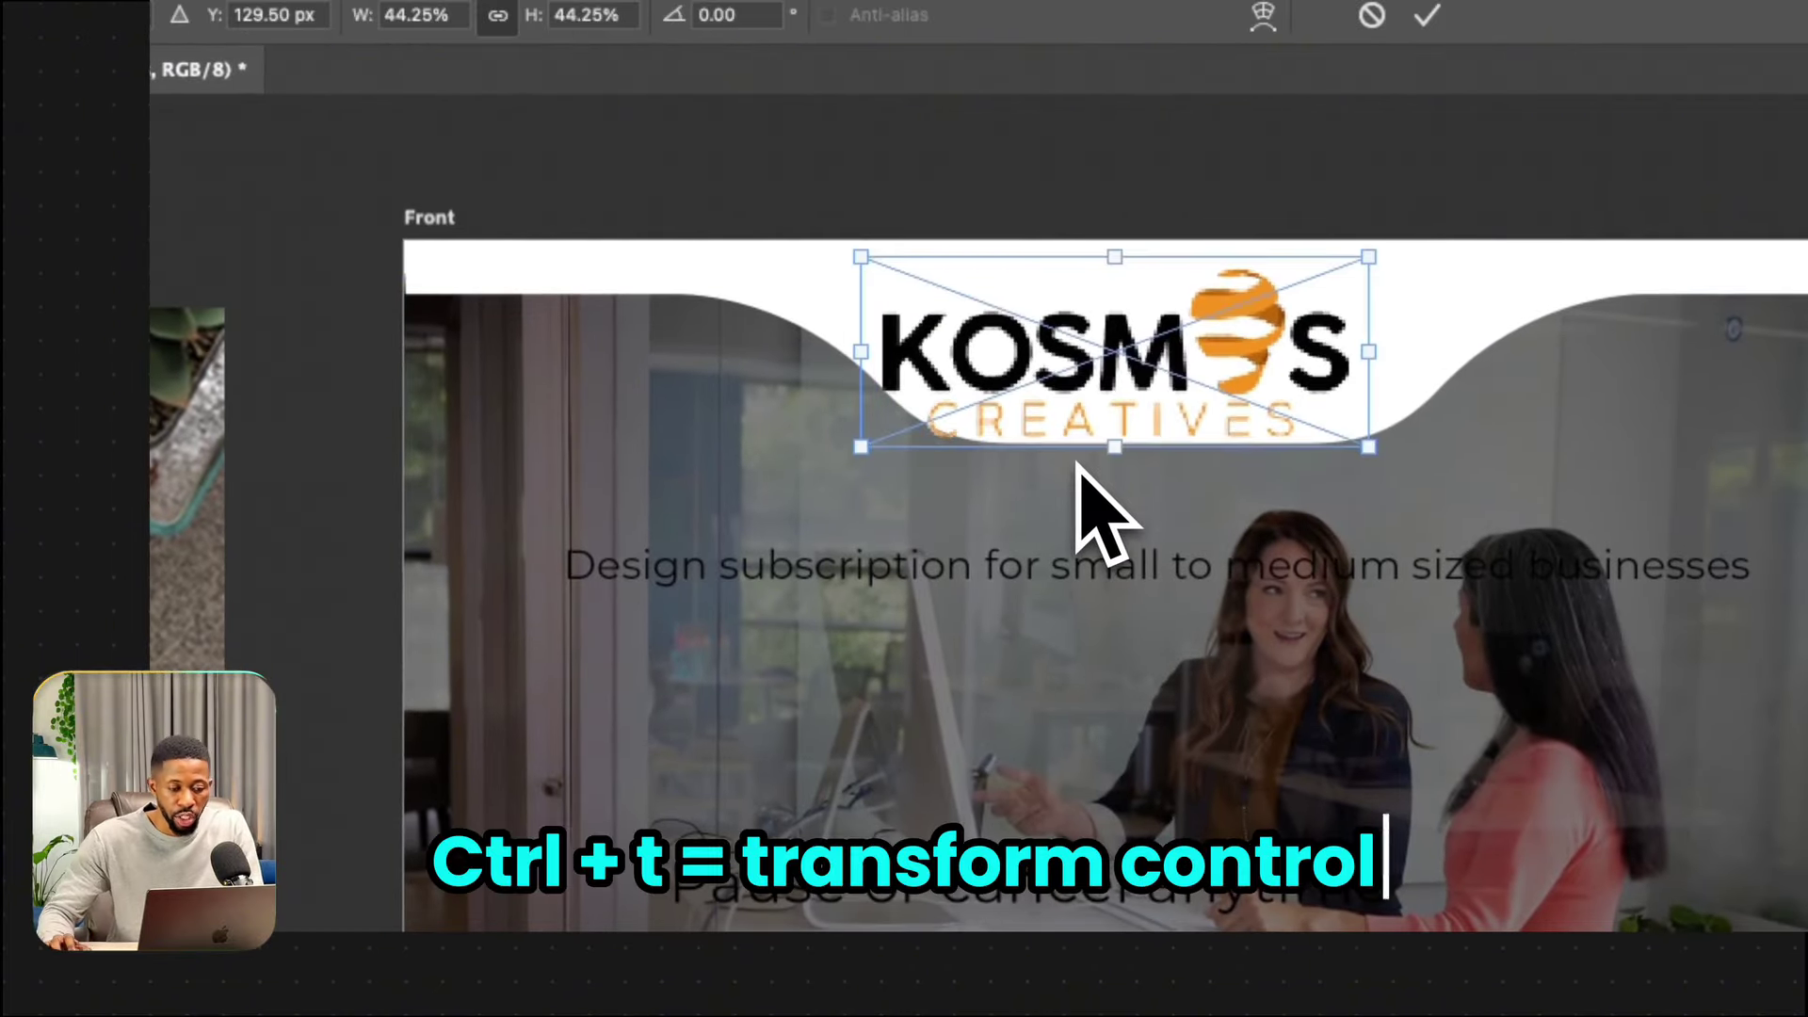
left_click_drag(855, 453, 1067, 361)
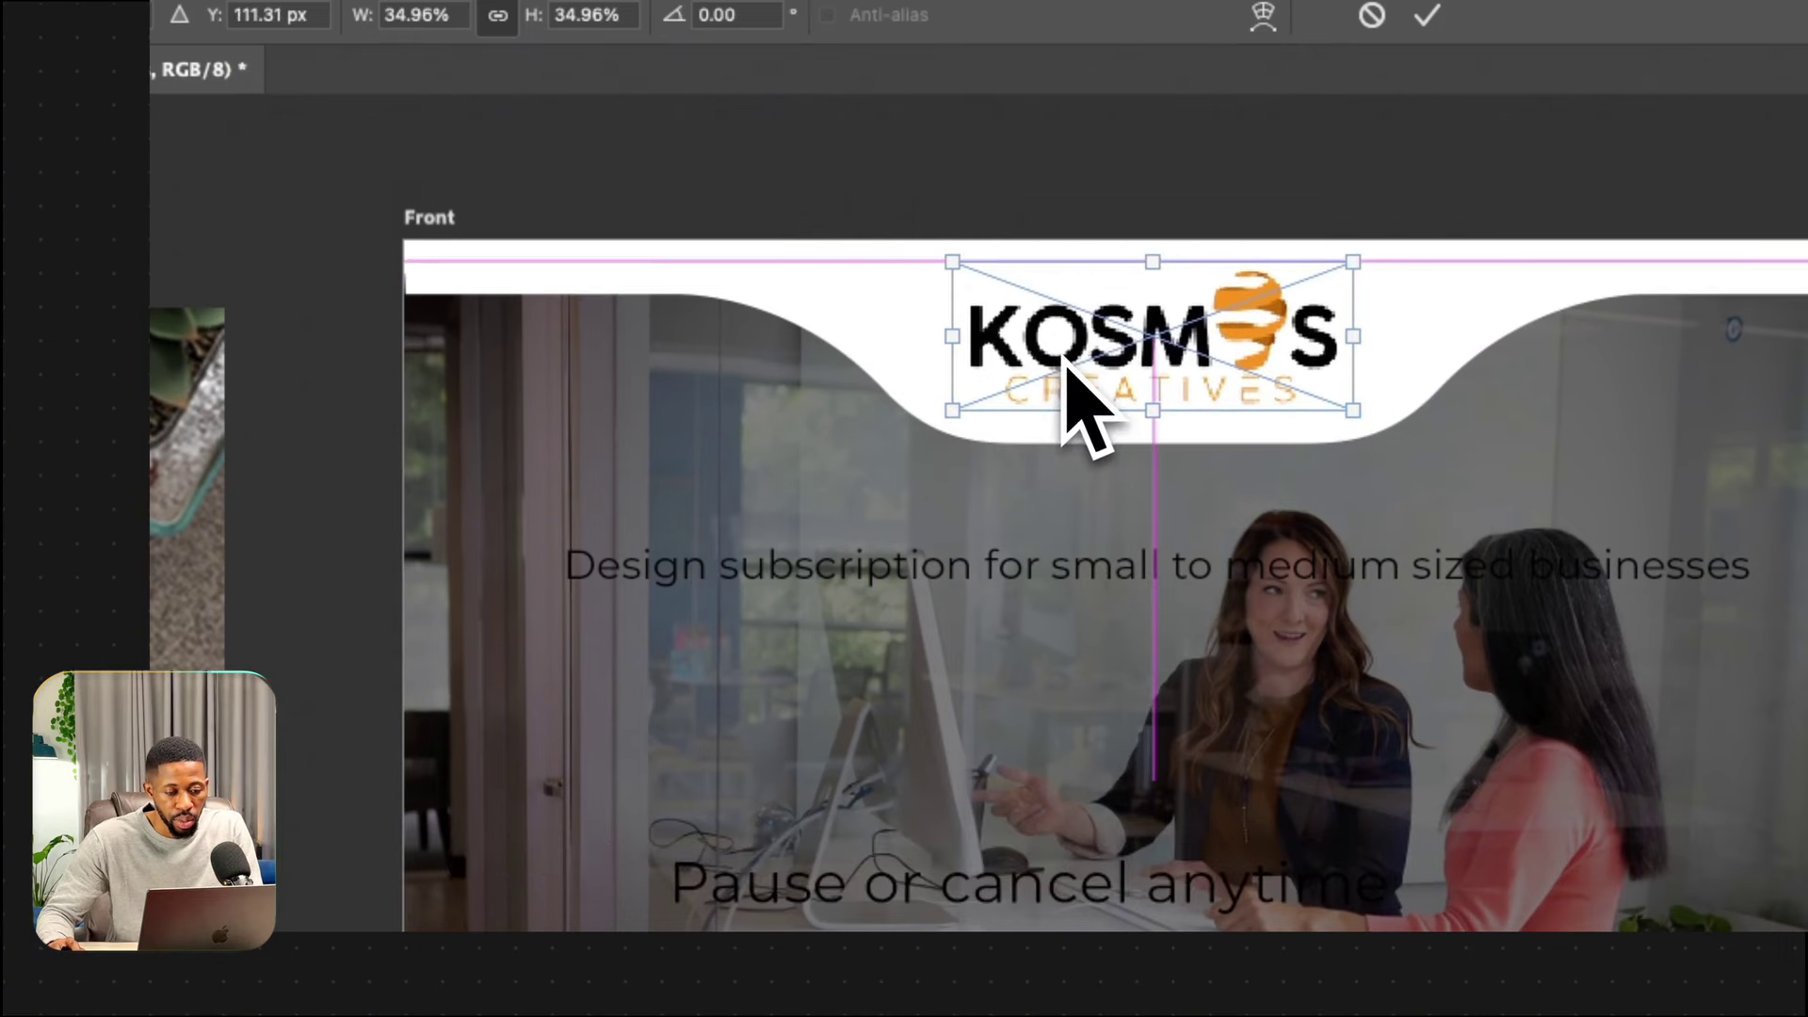
key("Return")
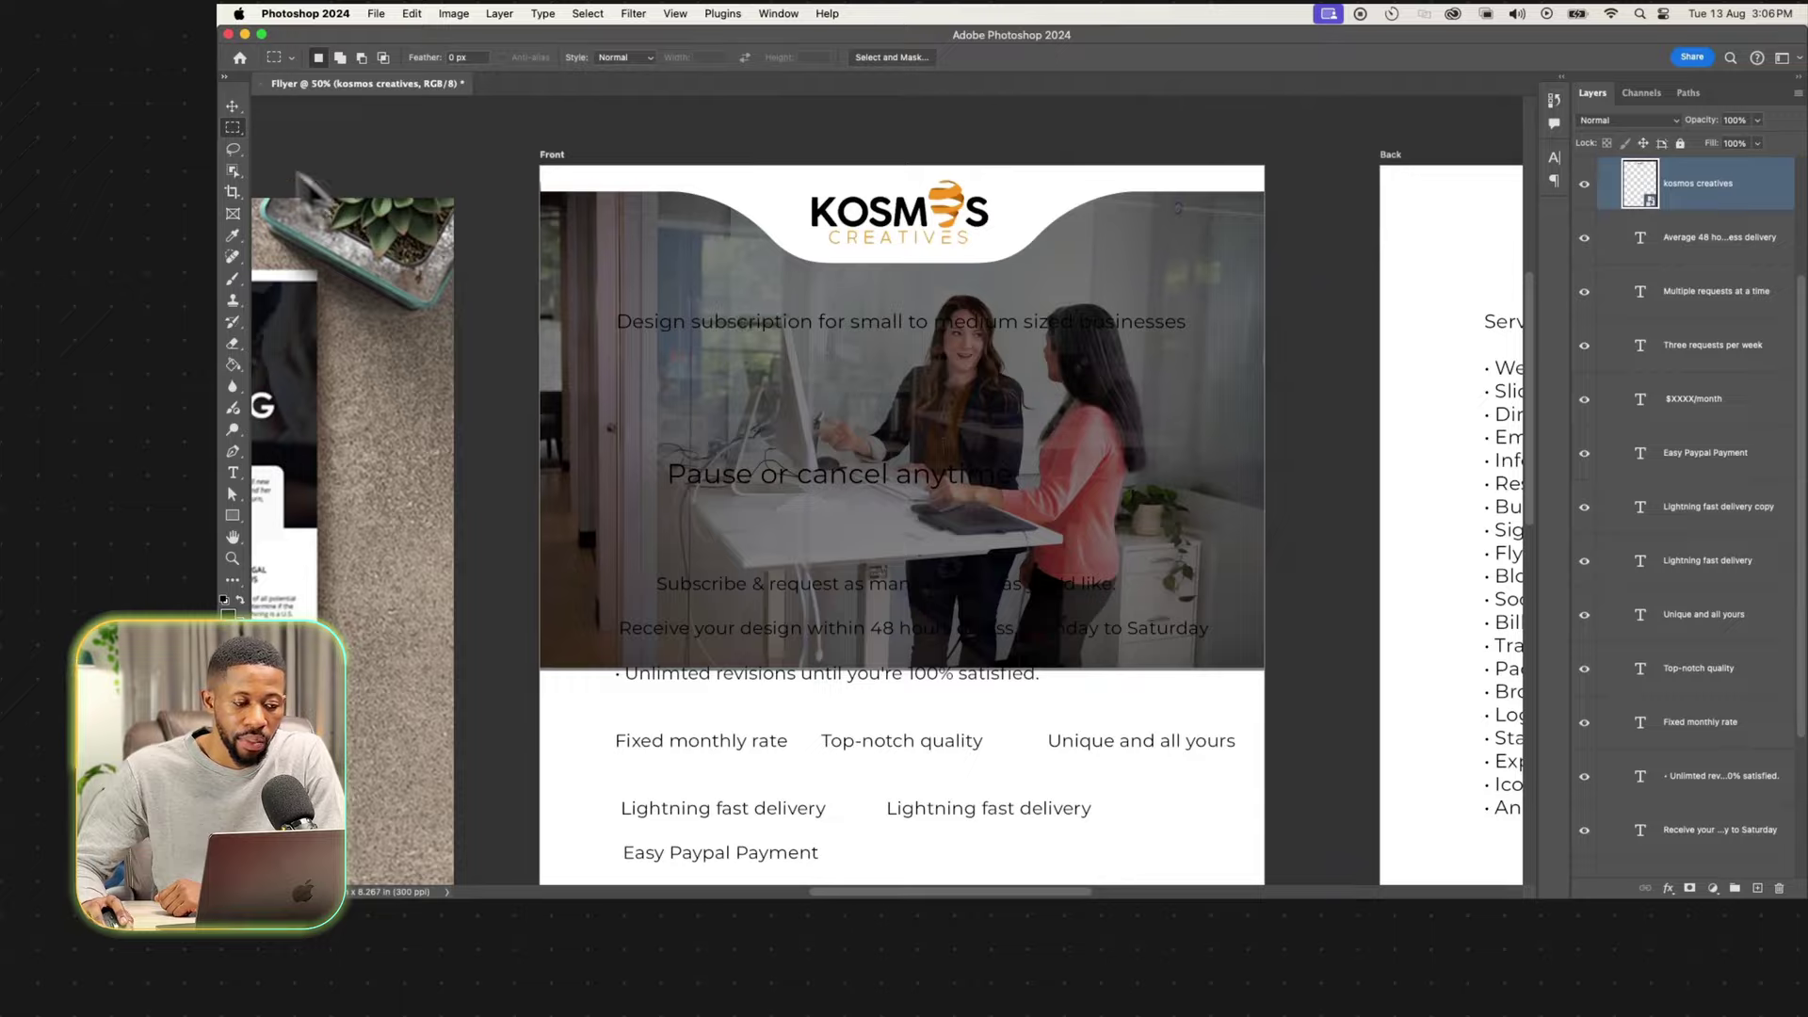
Move the "Design subscription for small to medium sized businesses" text slightly down and color it white.
left_click(236, 103)
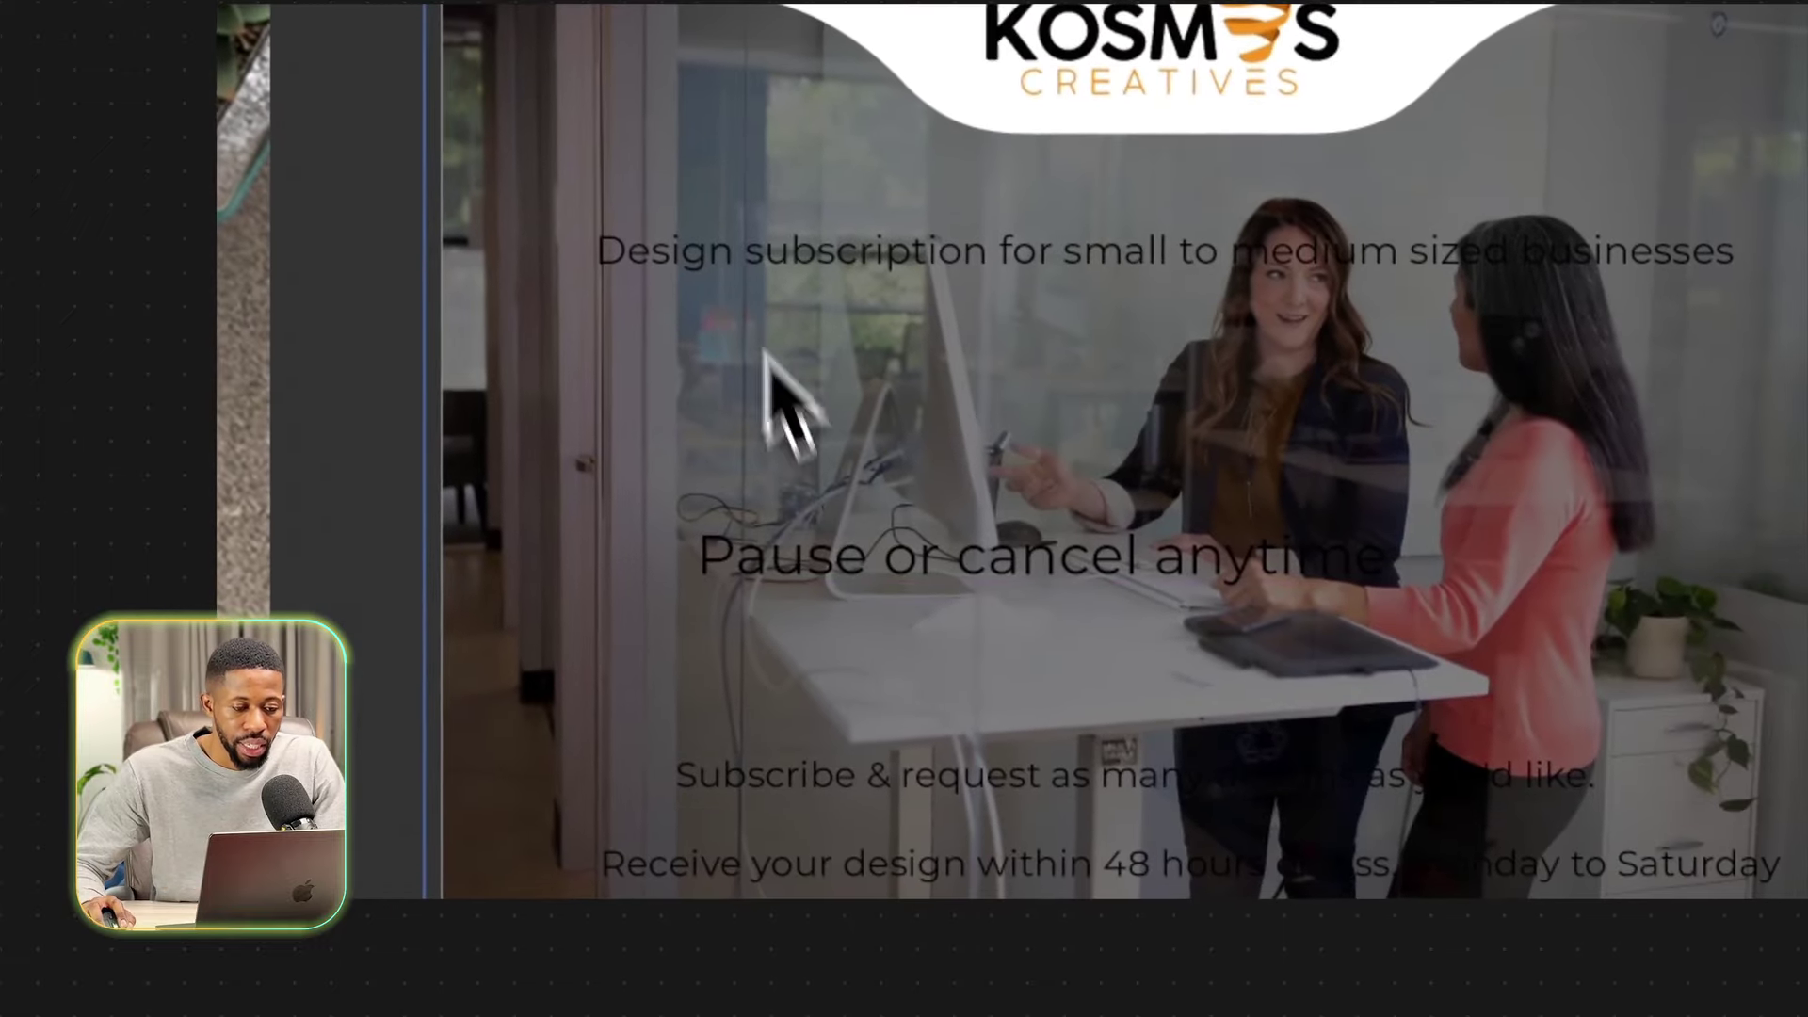
left_click_drag(715, 274, 814, 341)
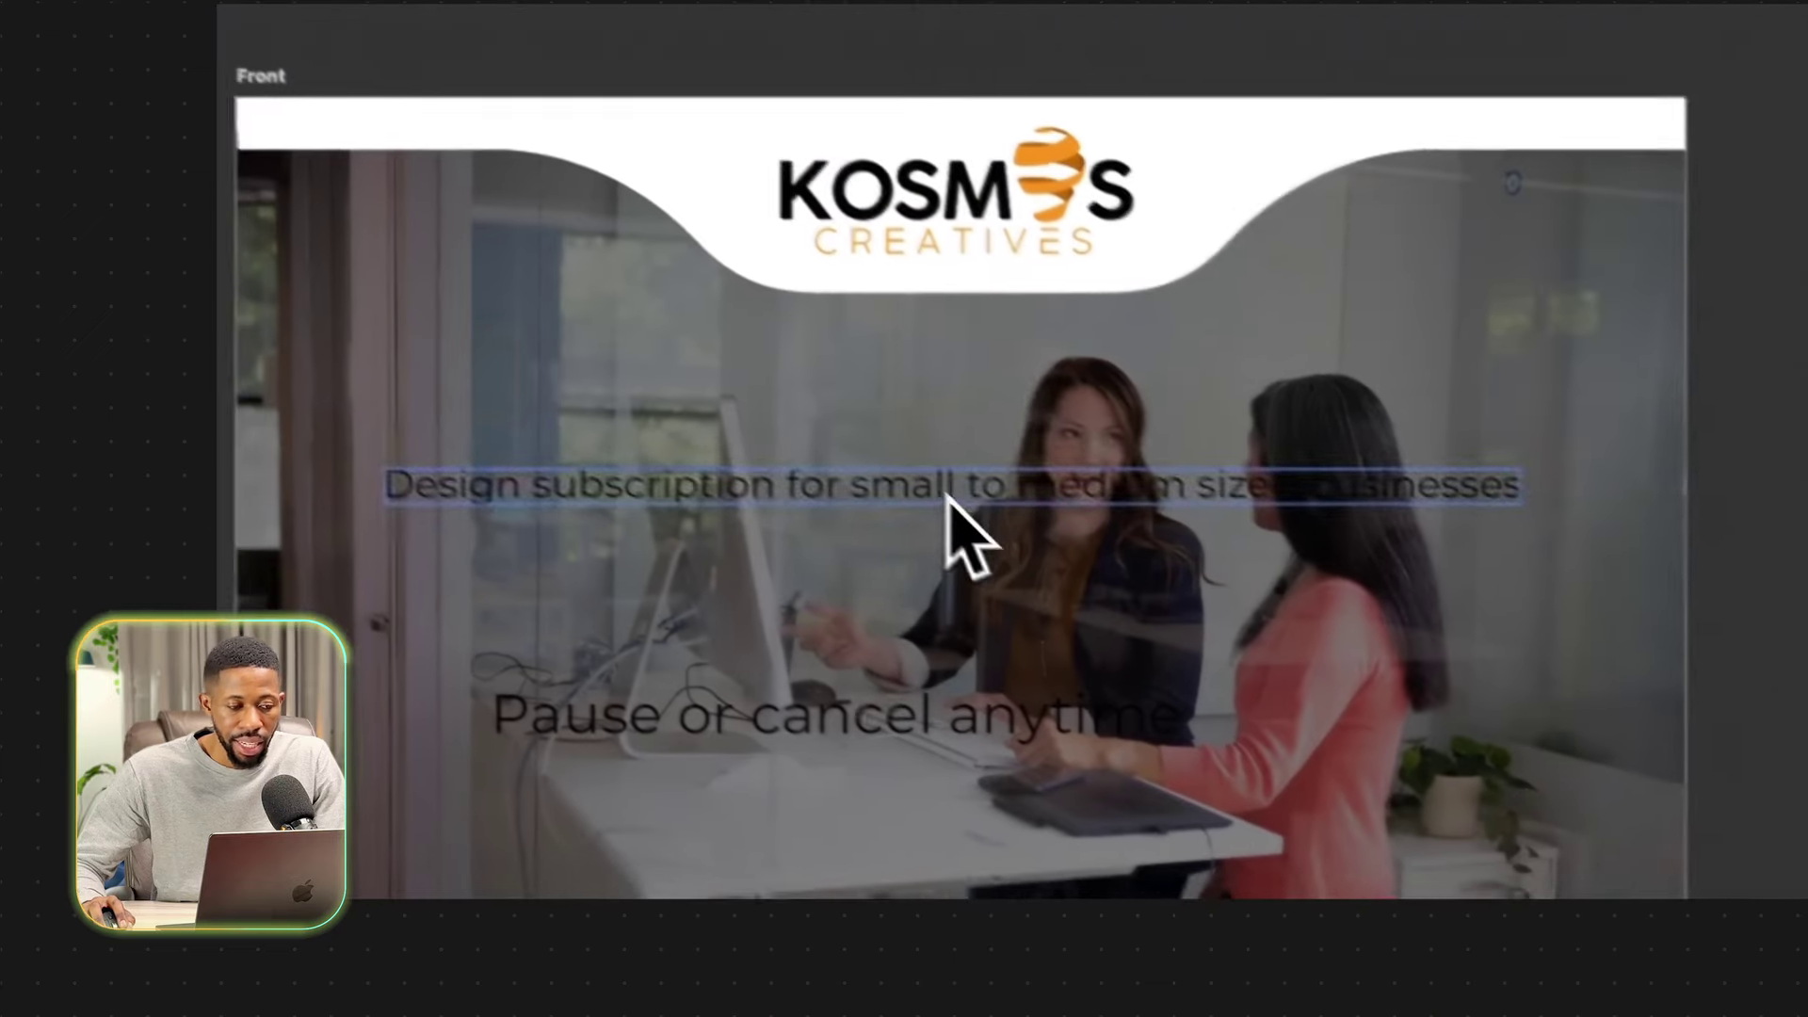
left_click_drag(947, 496, 938, 482)
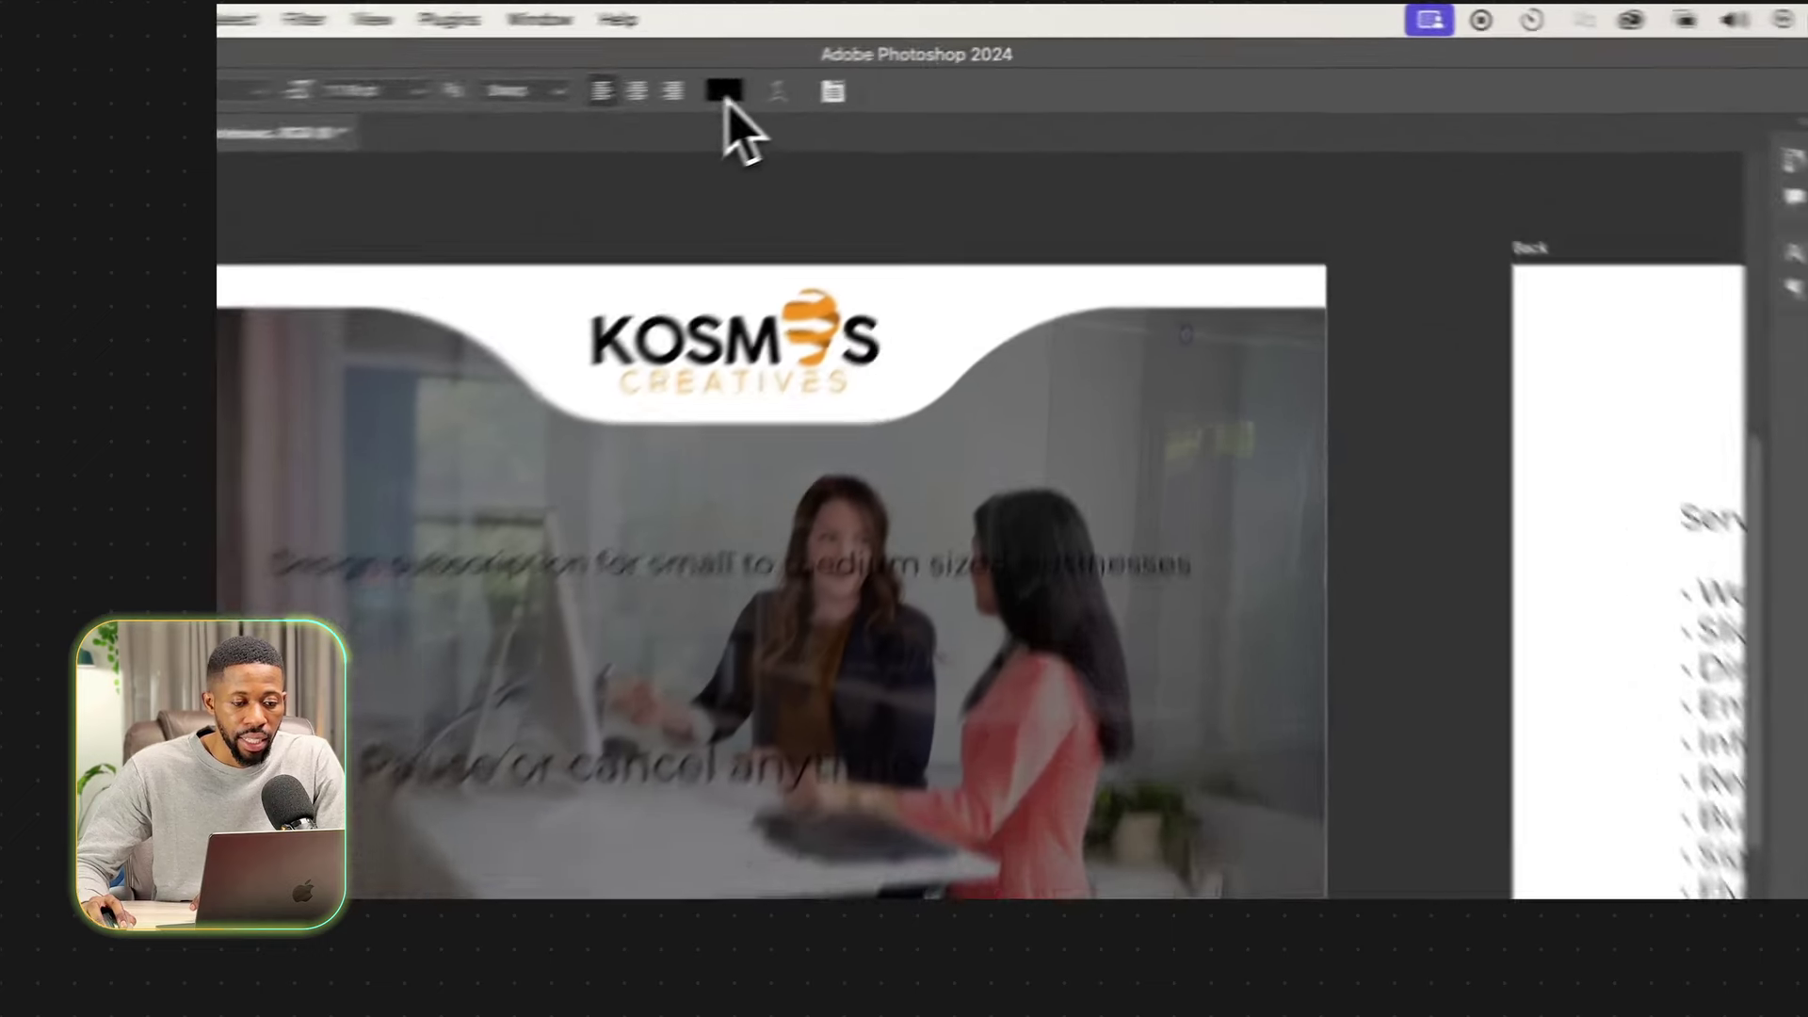
left_click(893, 58)
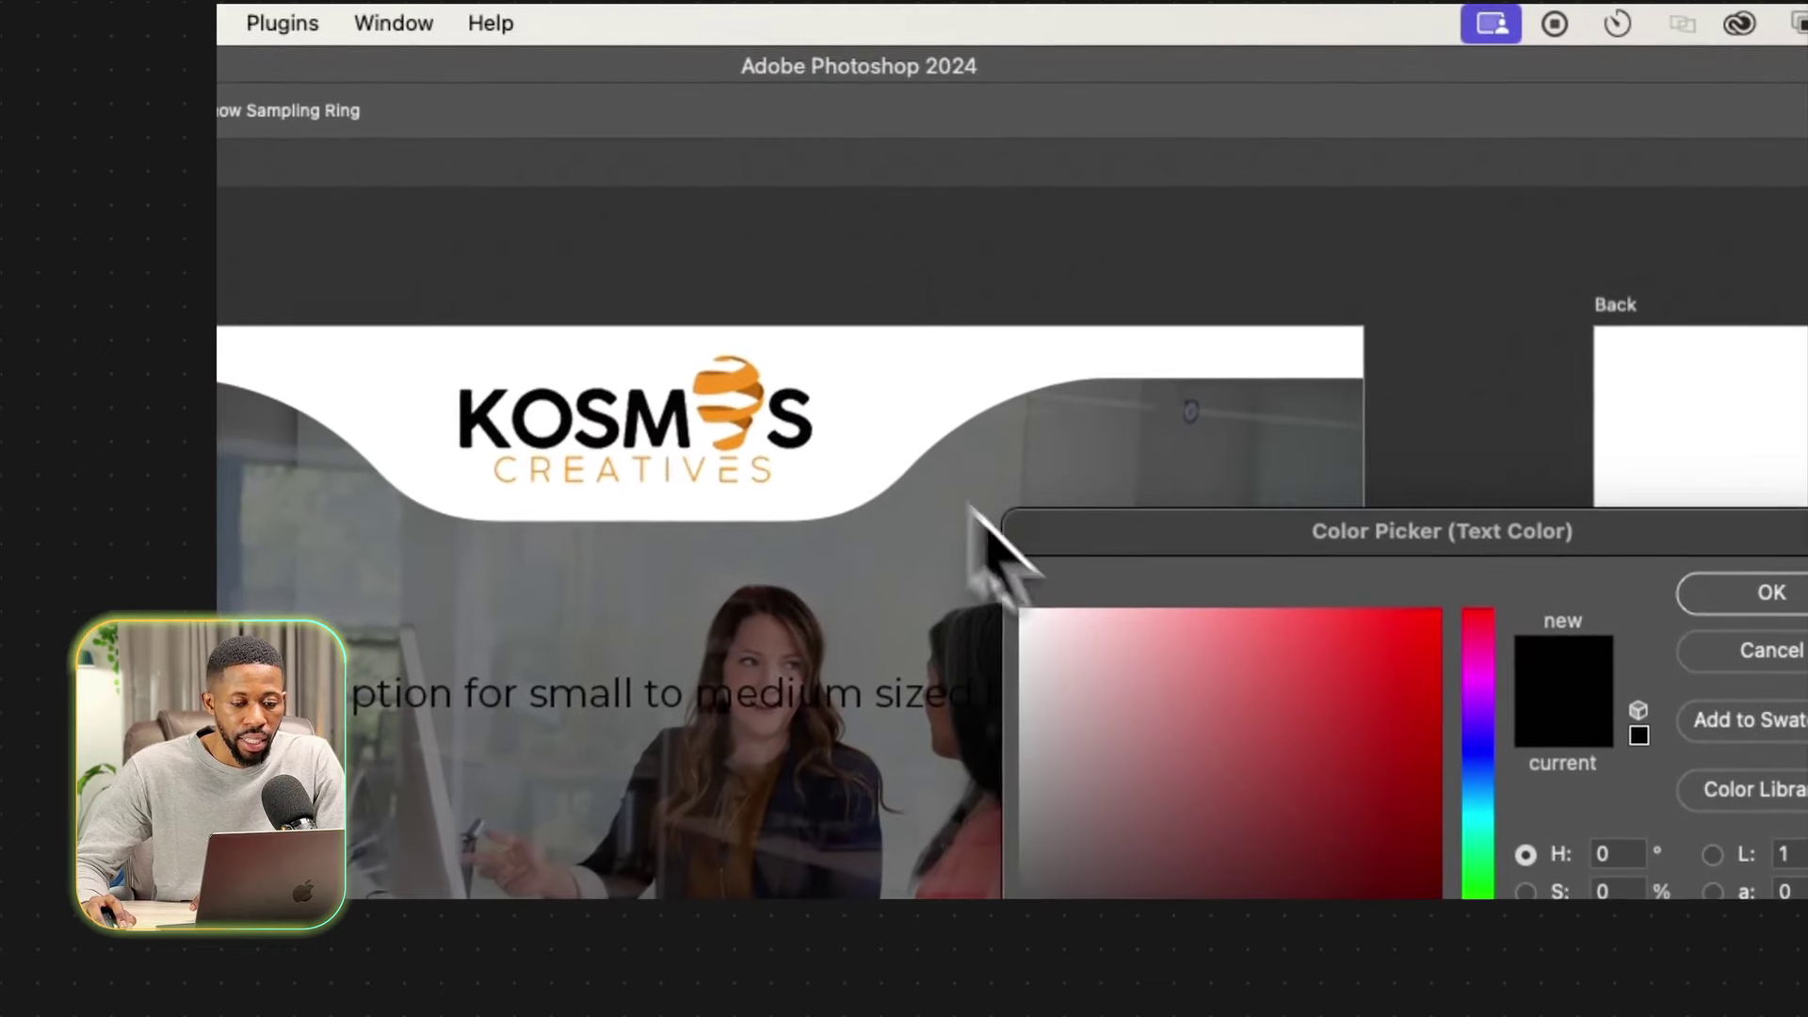
left_click_drag(1190, 564, 925, 458)
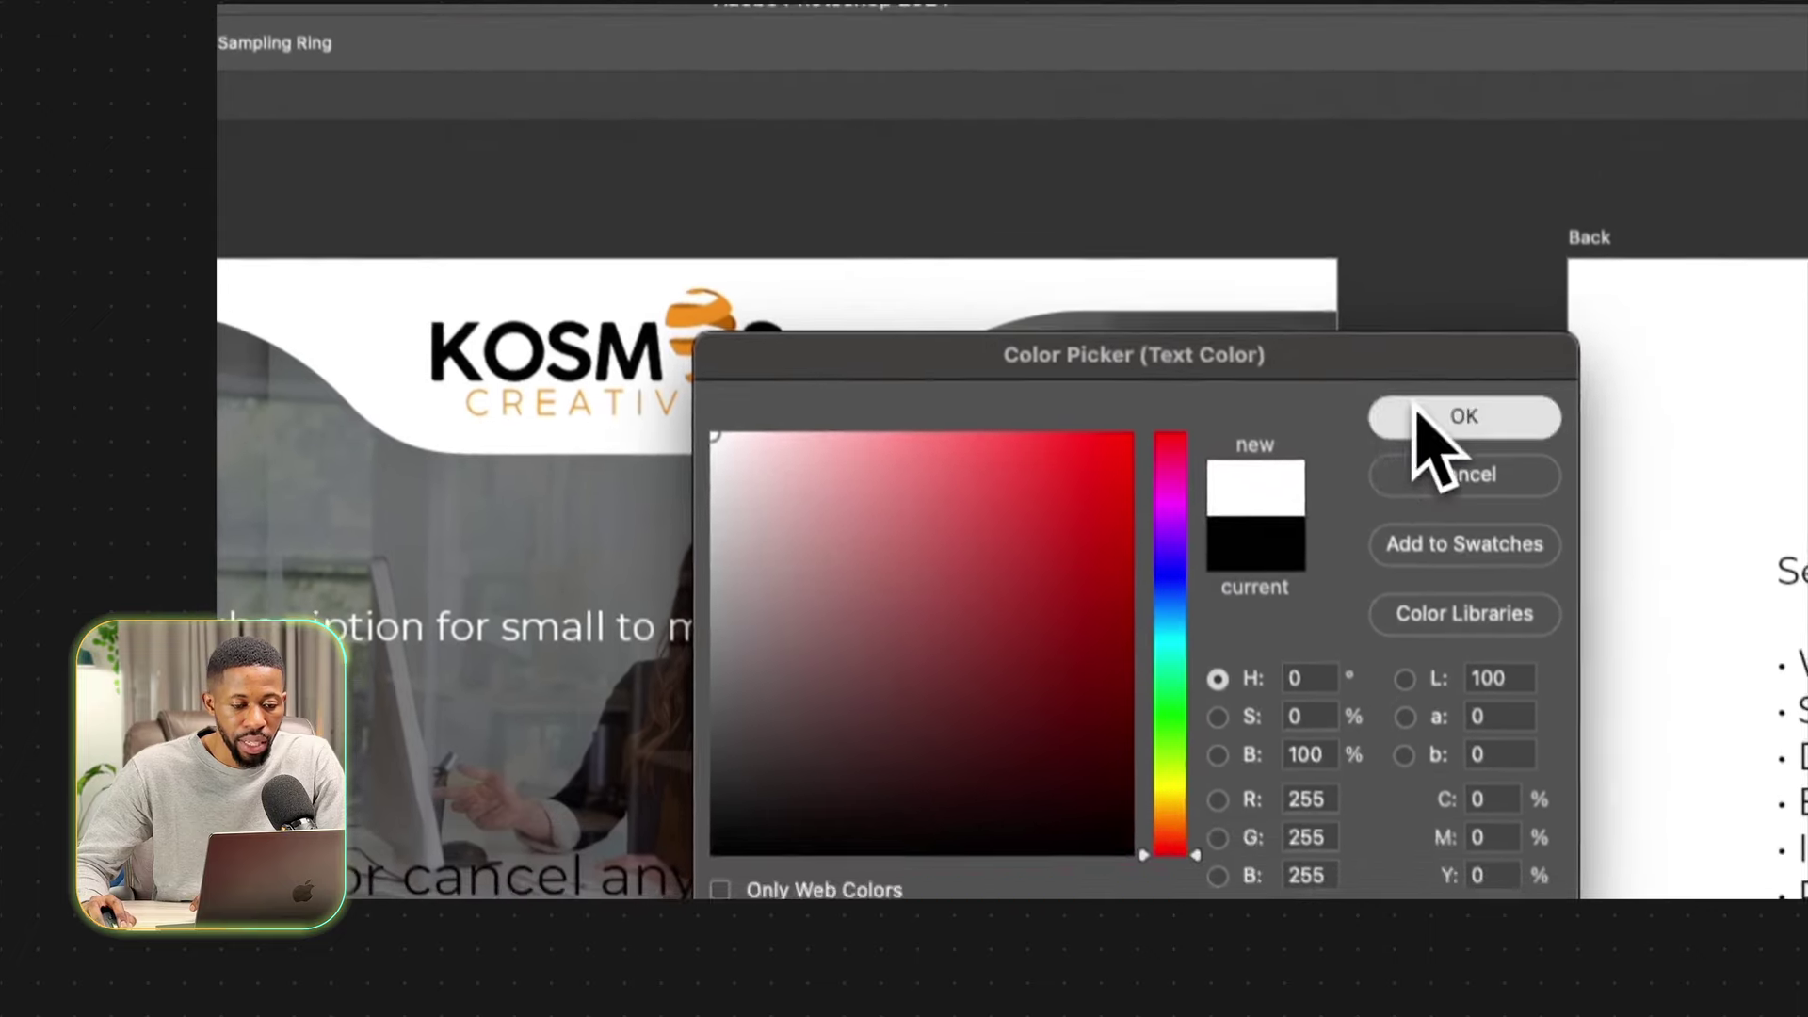
left_click(1455, 484)
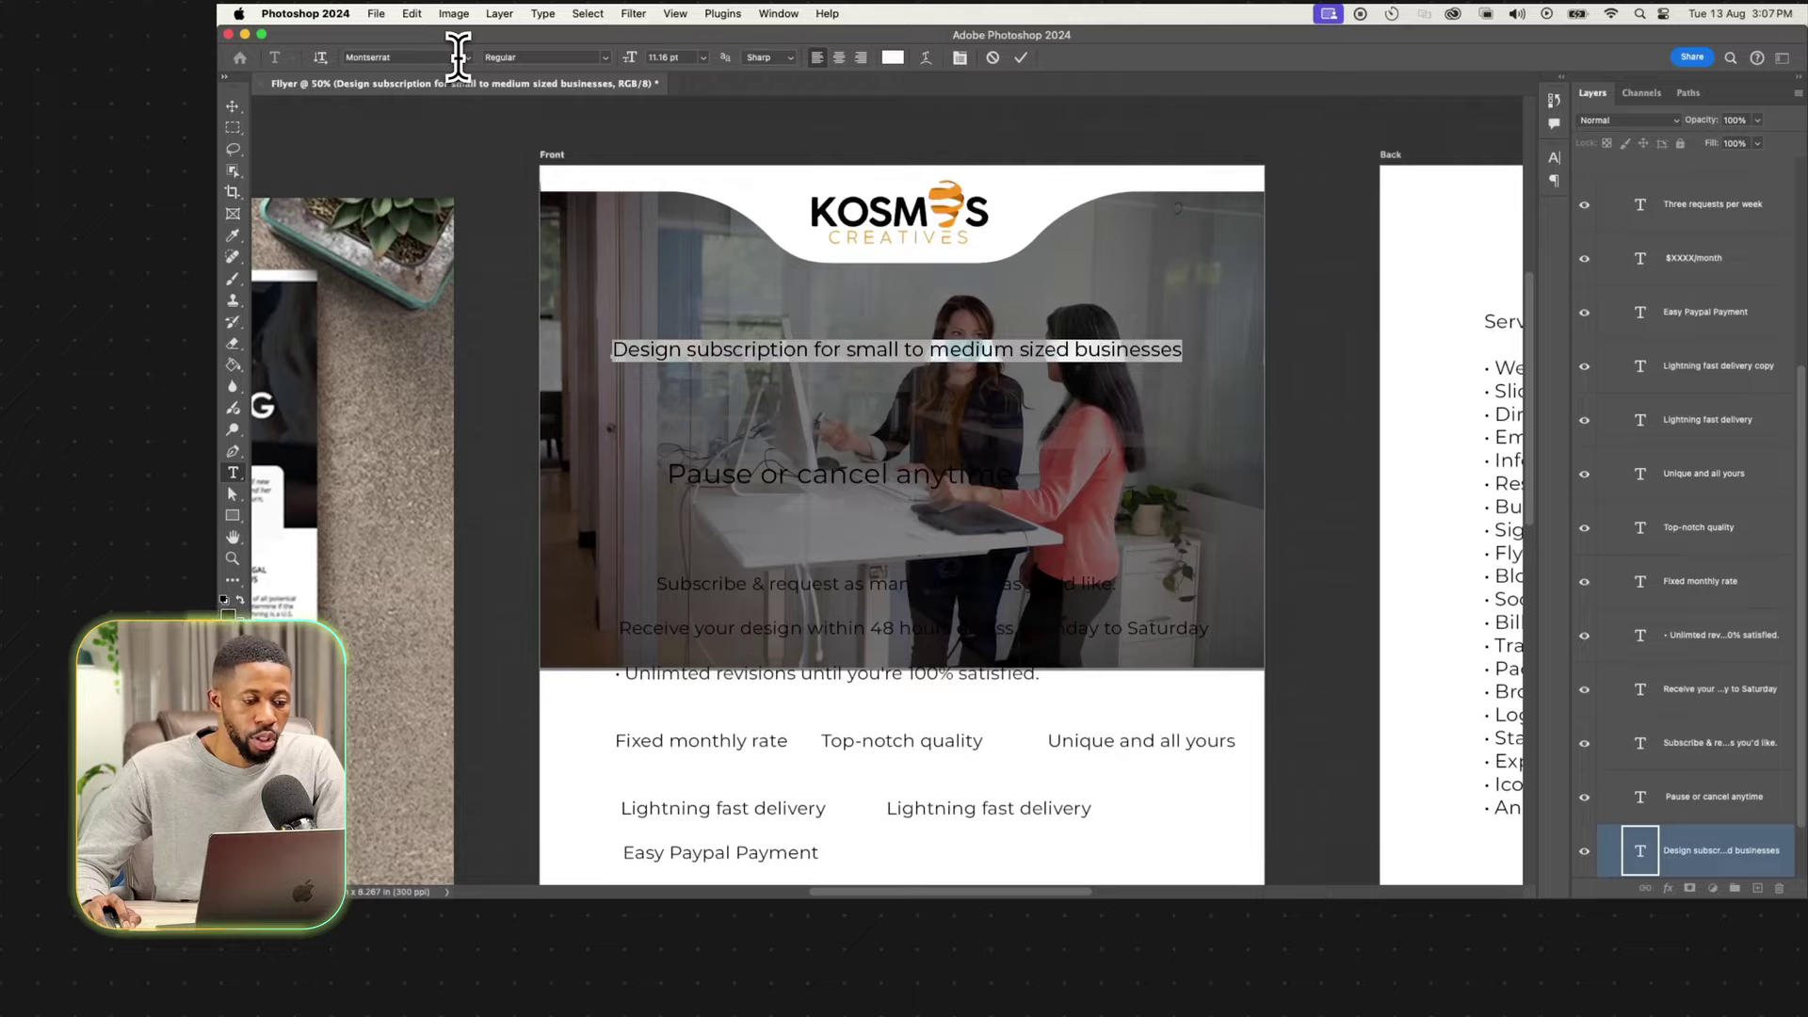
Set the Design subscription text to Montserrat ExtraBold.
left_click(459, 56)
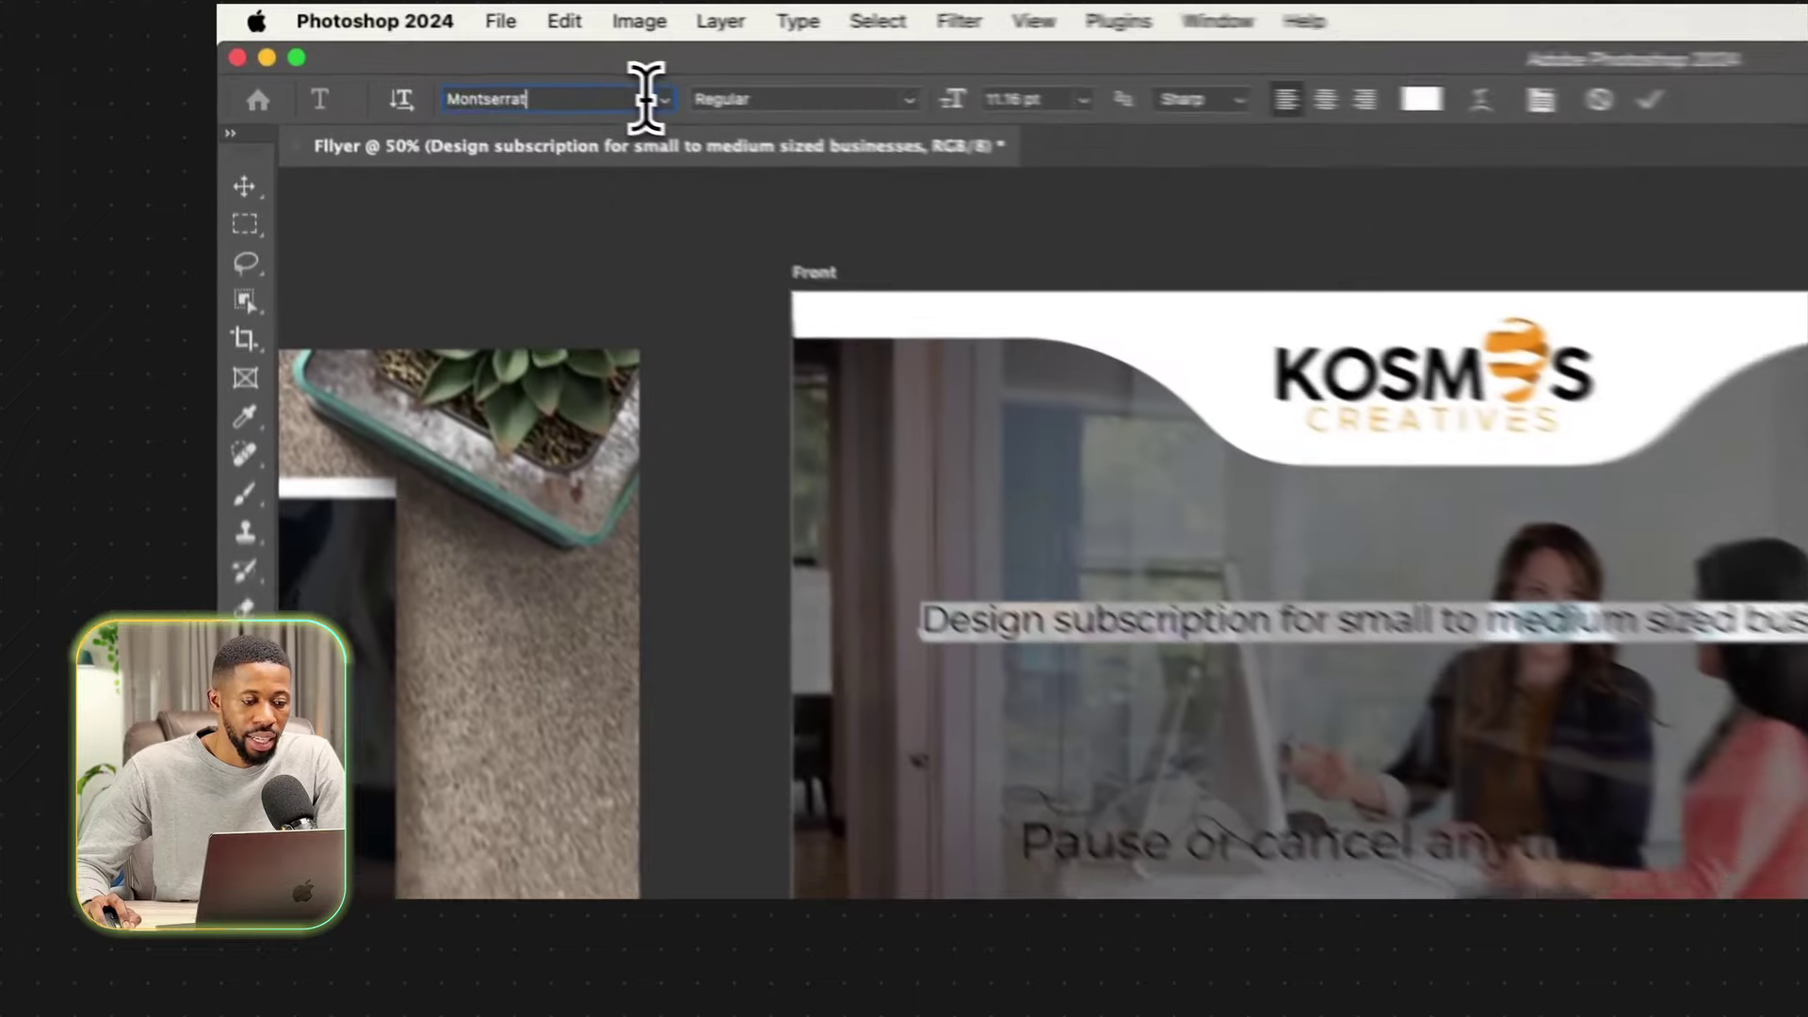
left_click(468, 58)
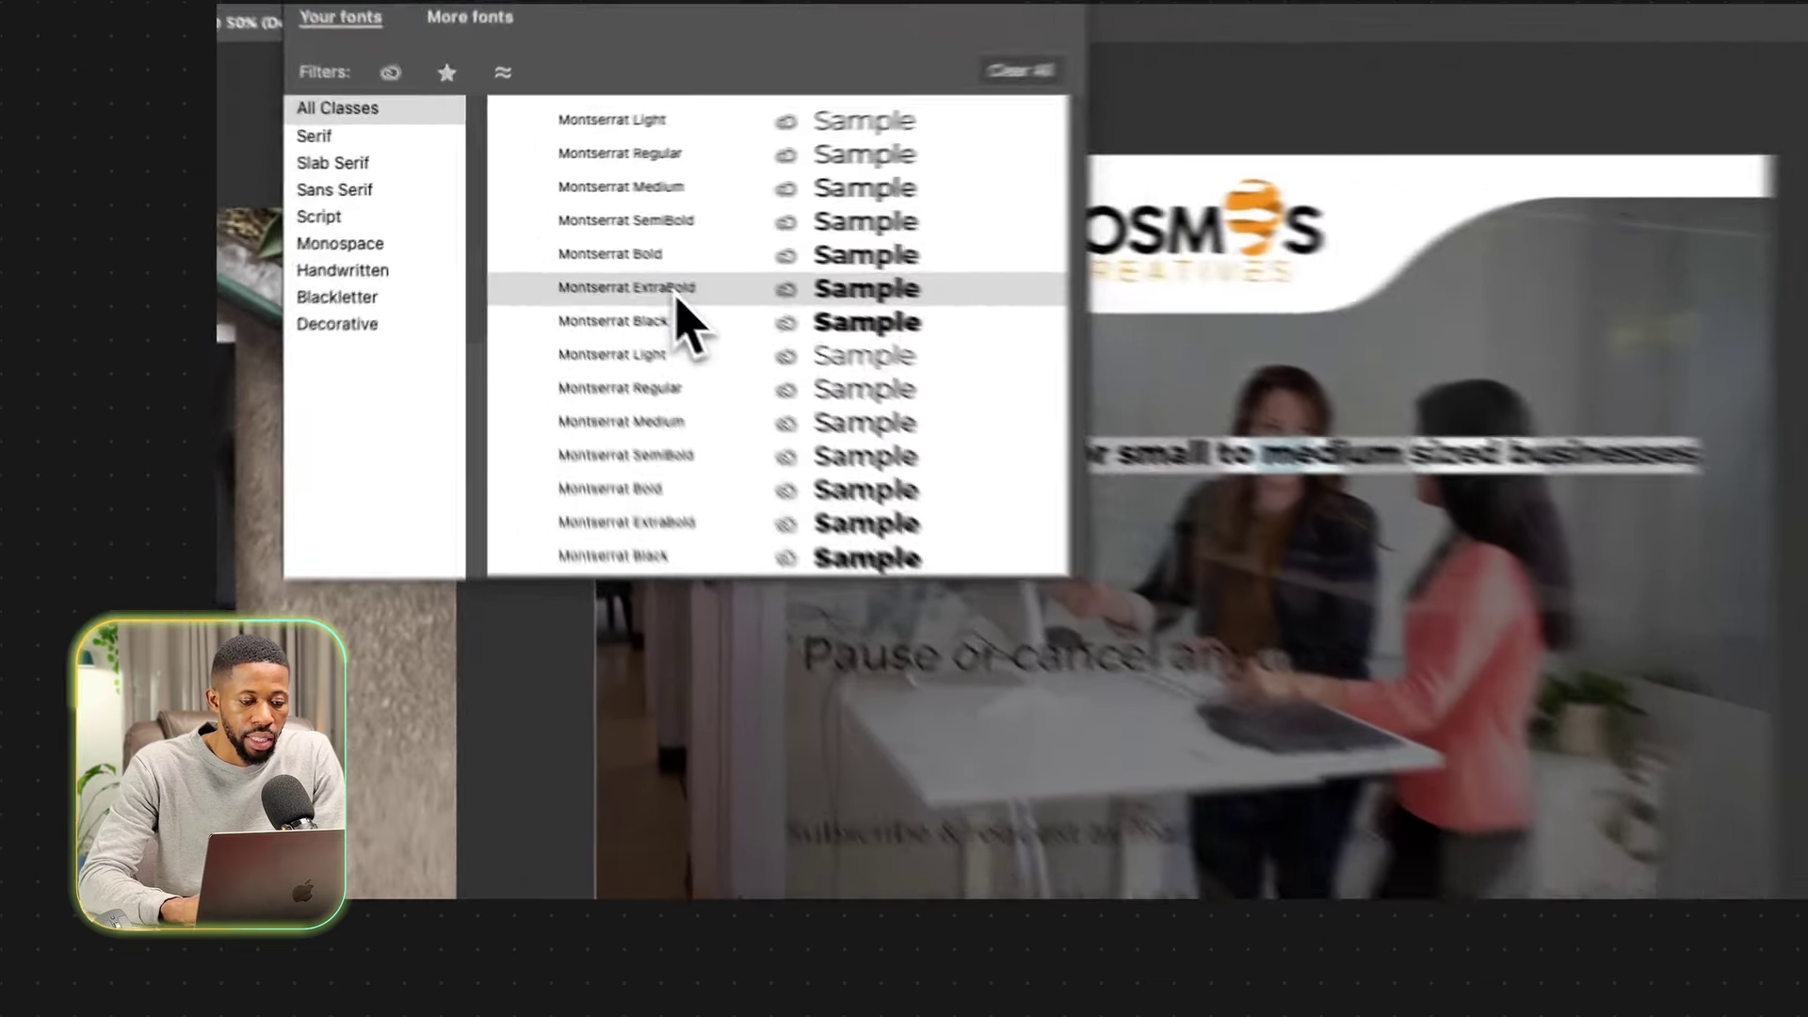
left_click(588, 247)
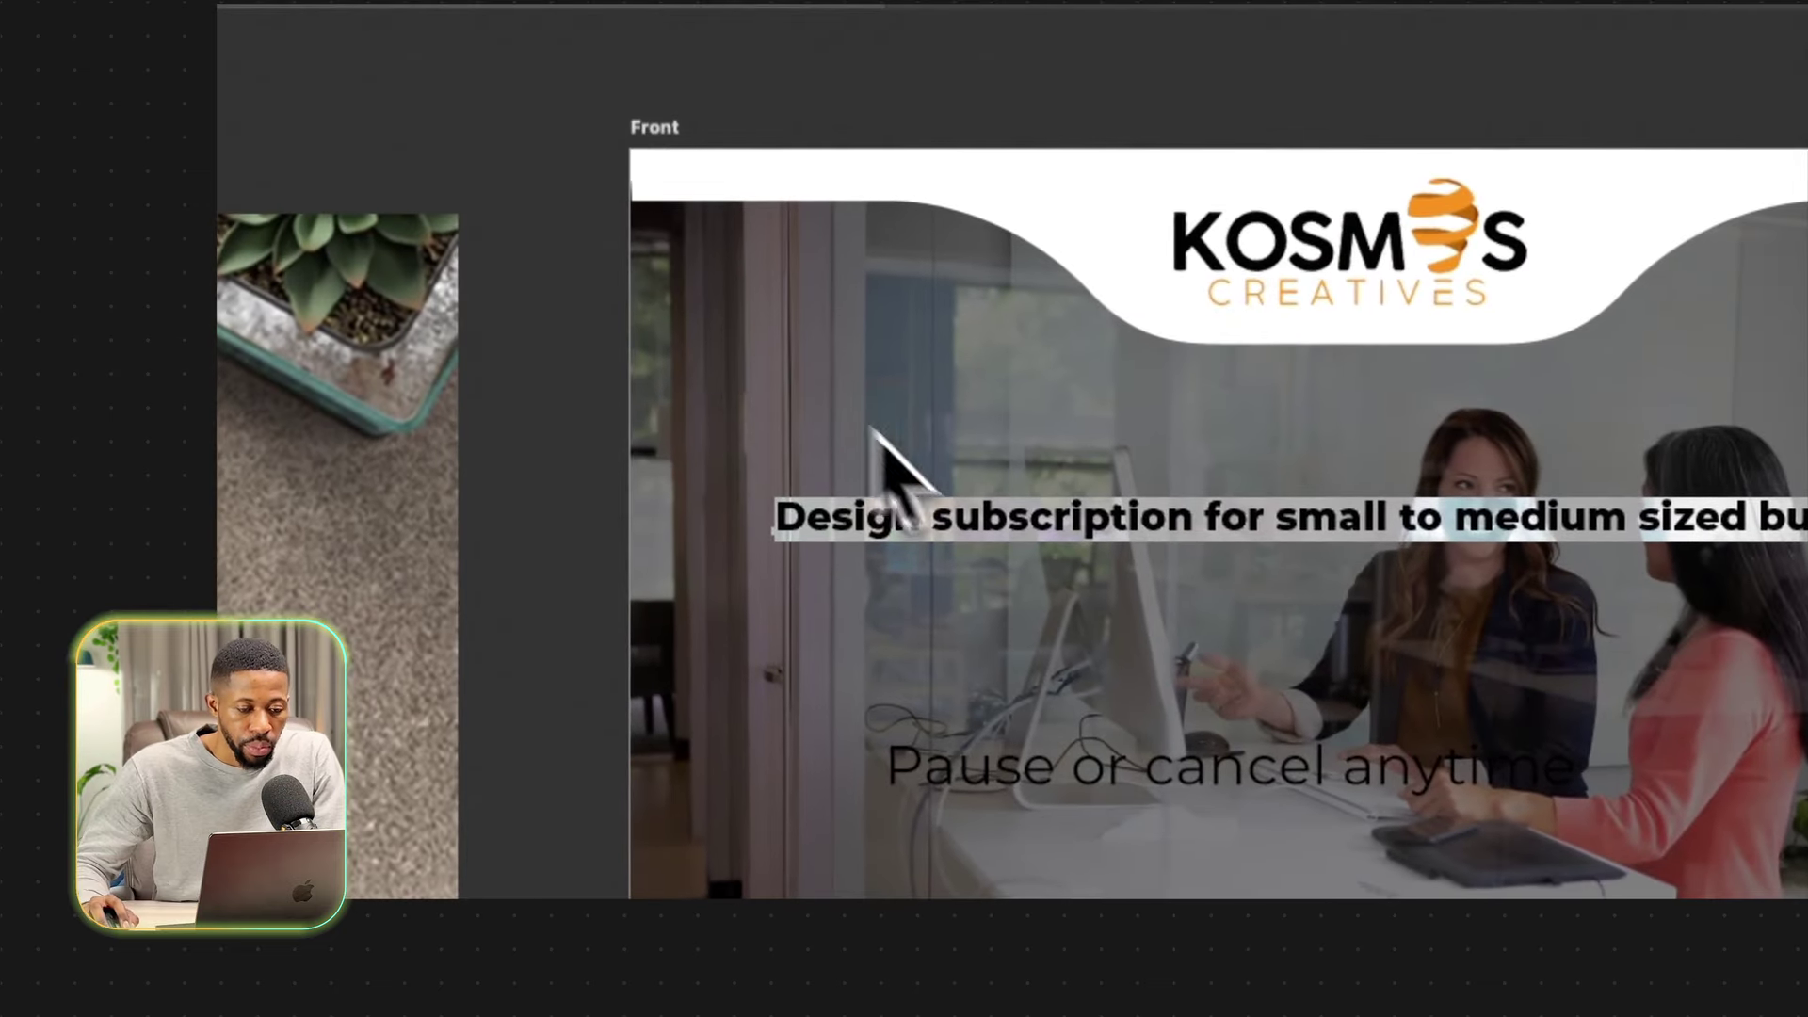
Break the heading into three lines: "Design subscription", "for small to medium" and "sized businesses".
left_click(1304, 518)
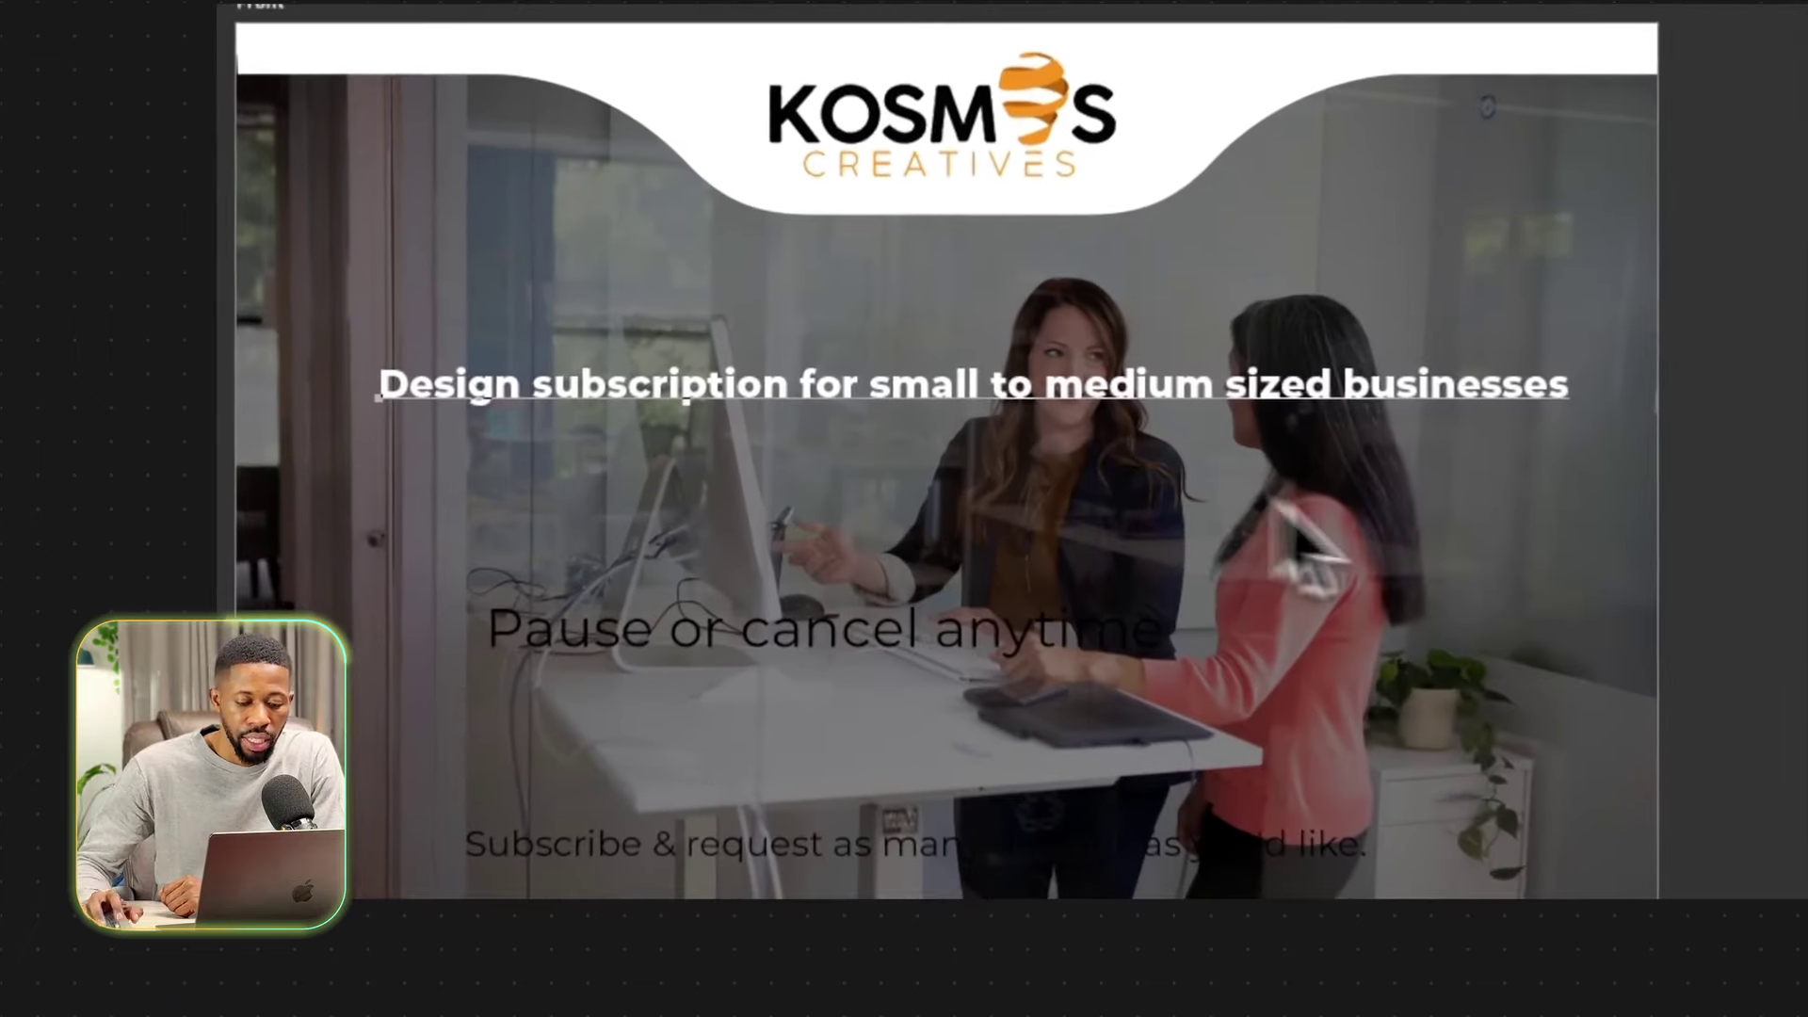
key("Return")
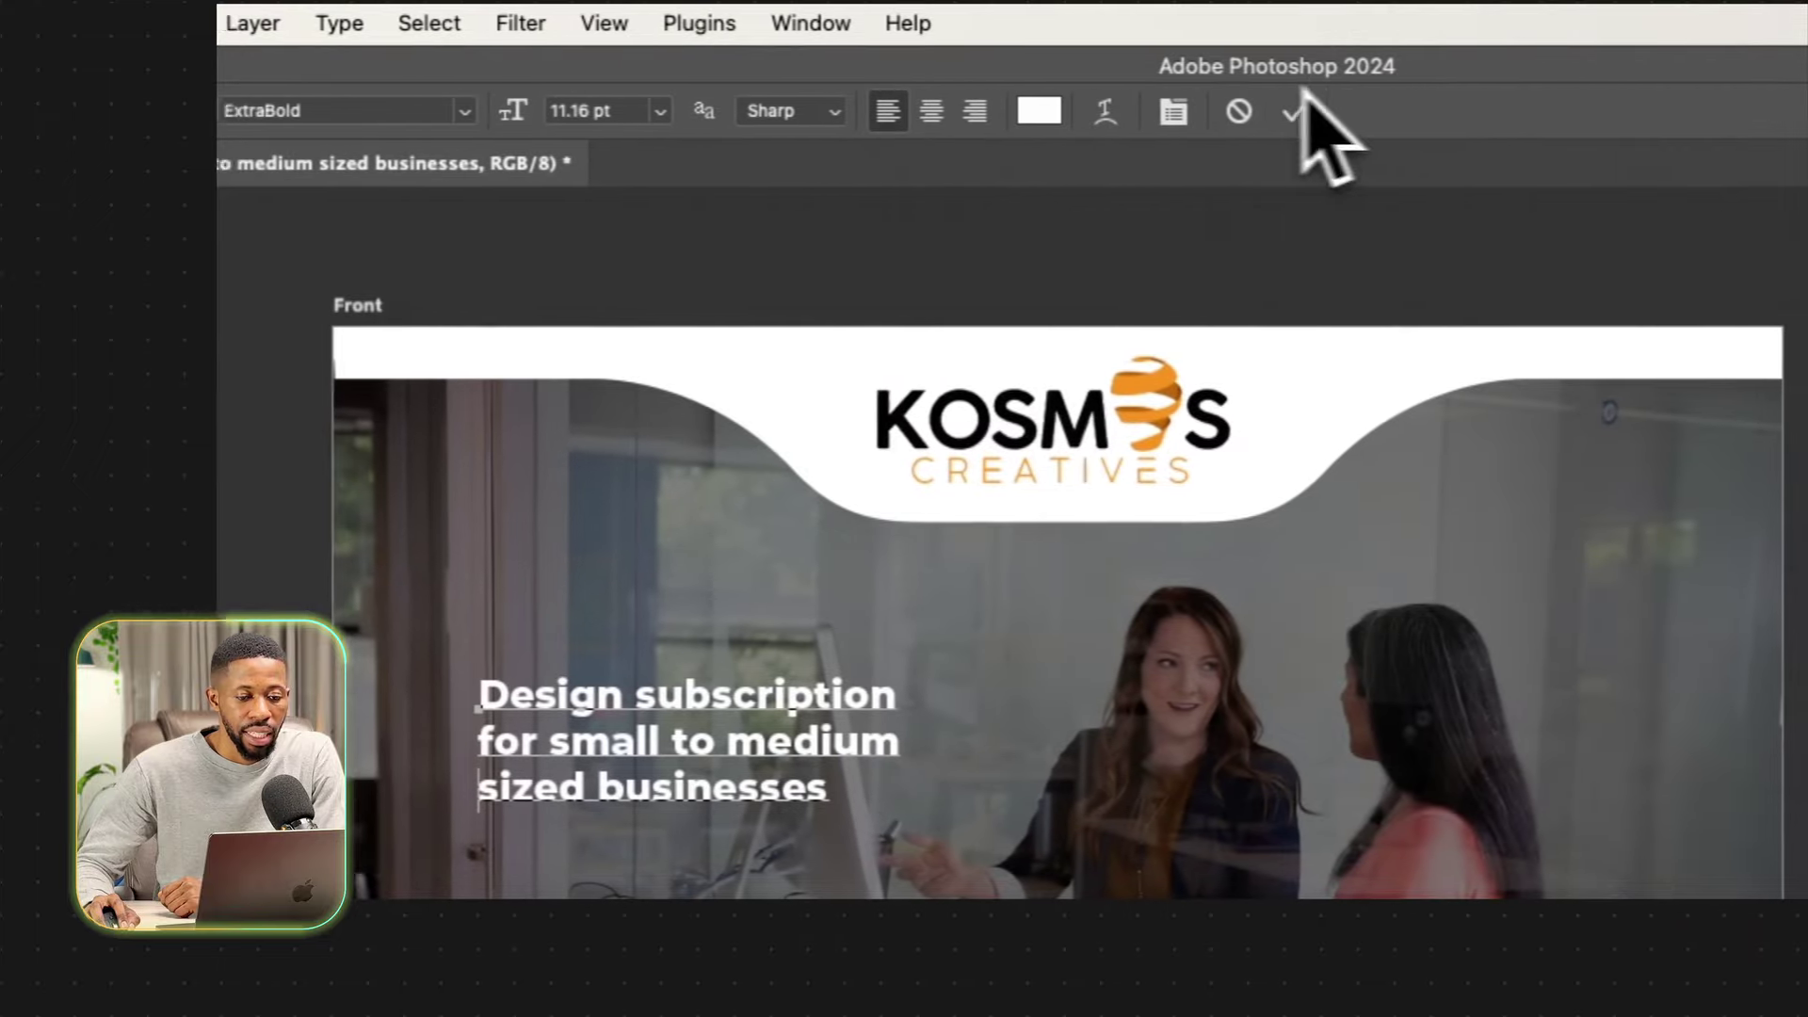
left_click(1292, 111)
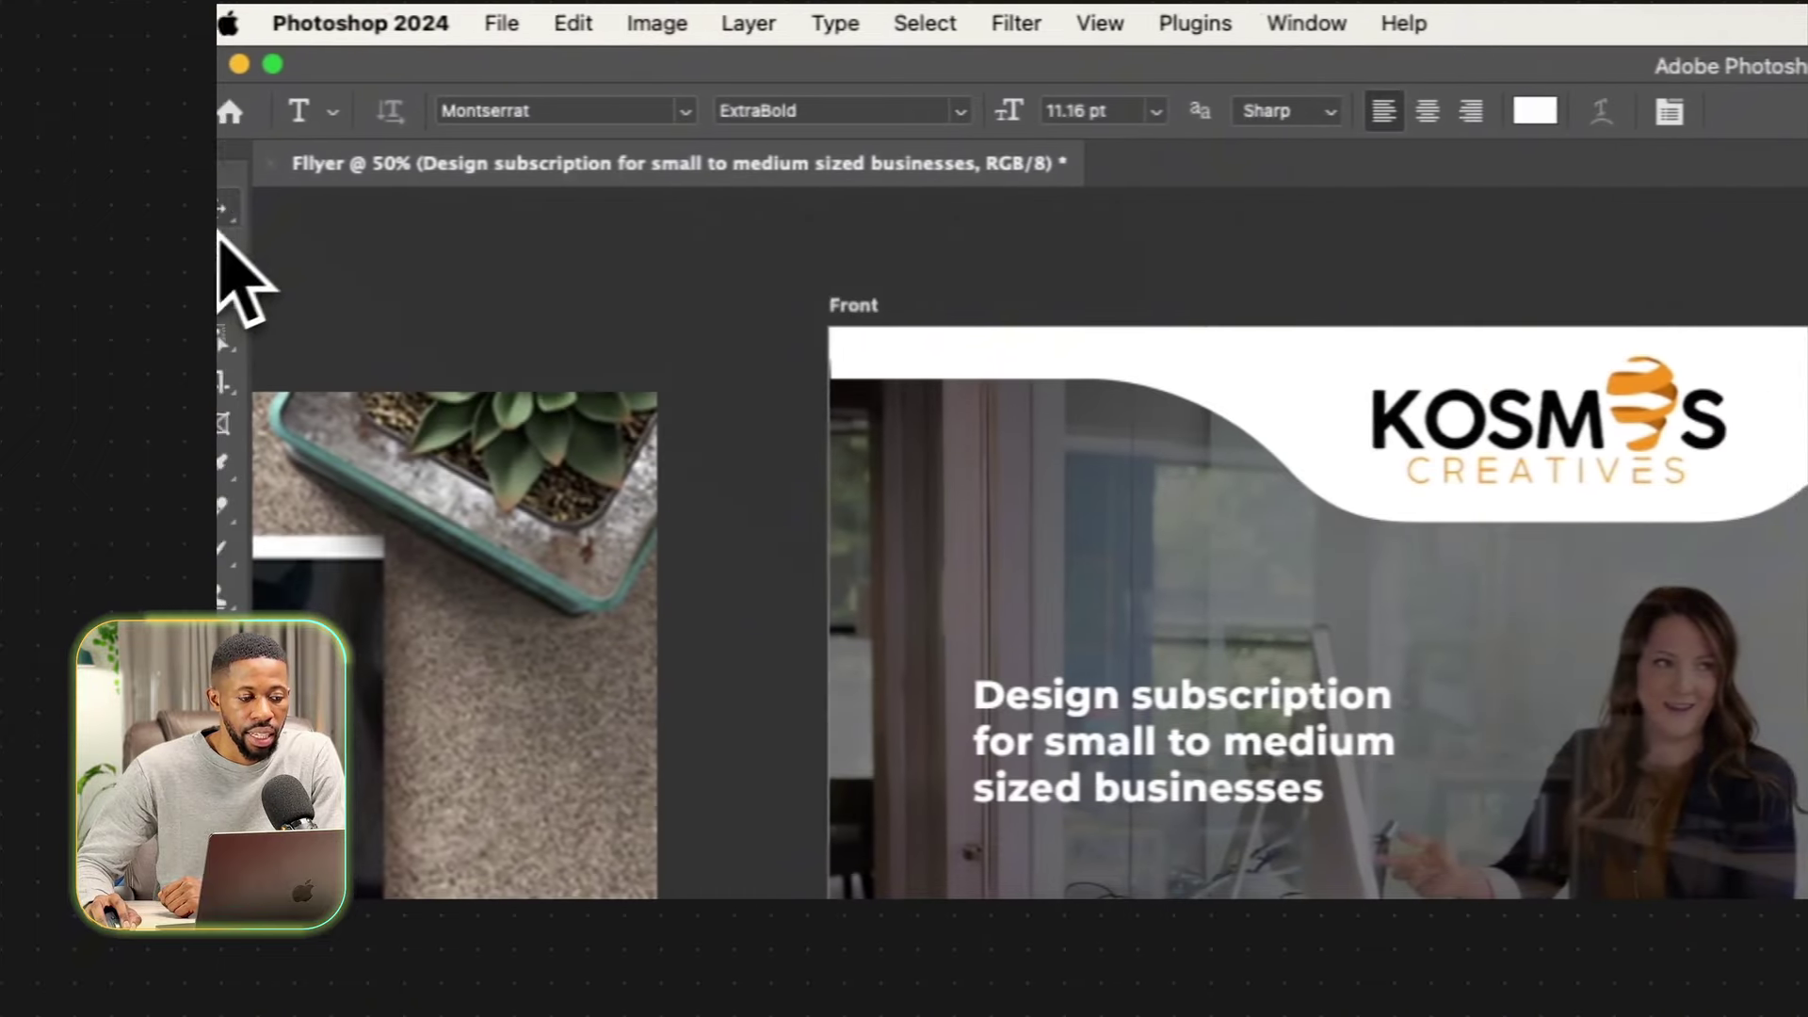
Enlarge the three-line heading to about 22.8 pt and position it below the logo toward the photo's left side.
left_click(224, 209)
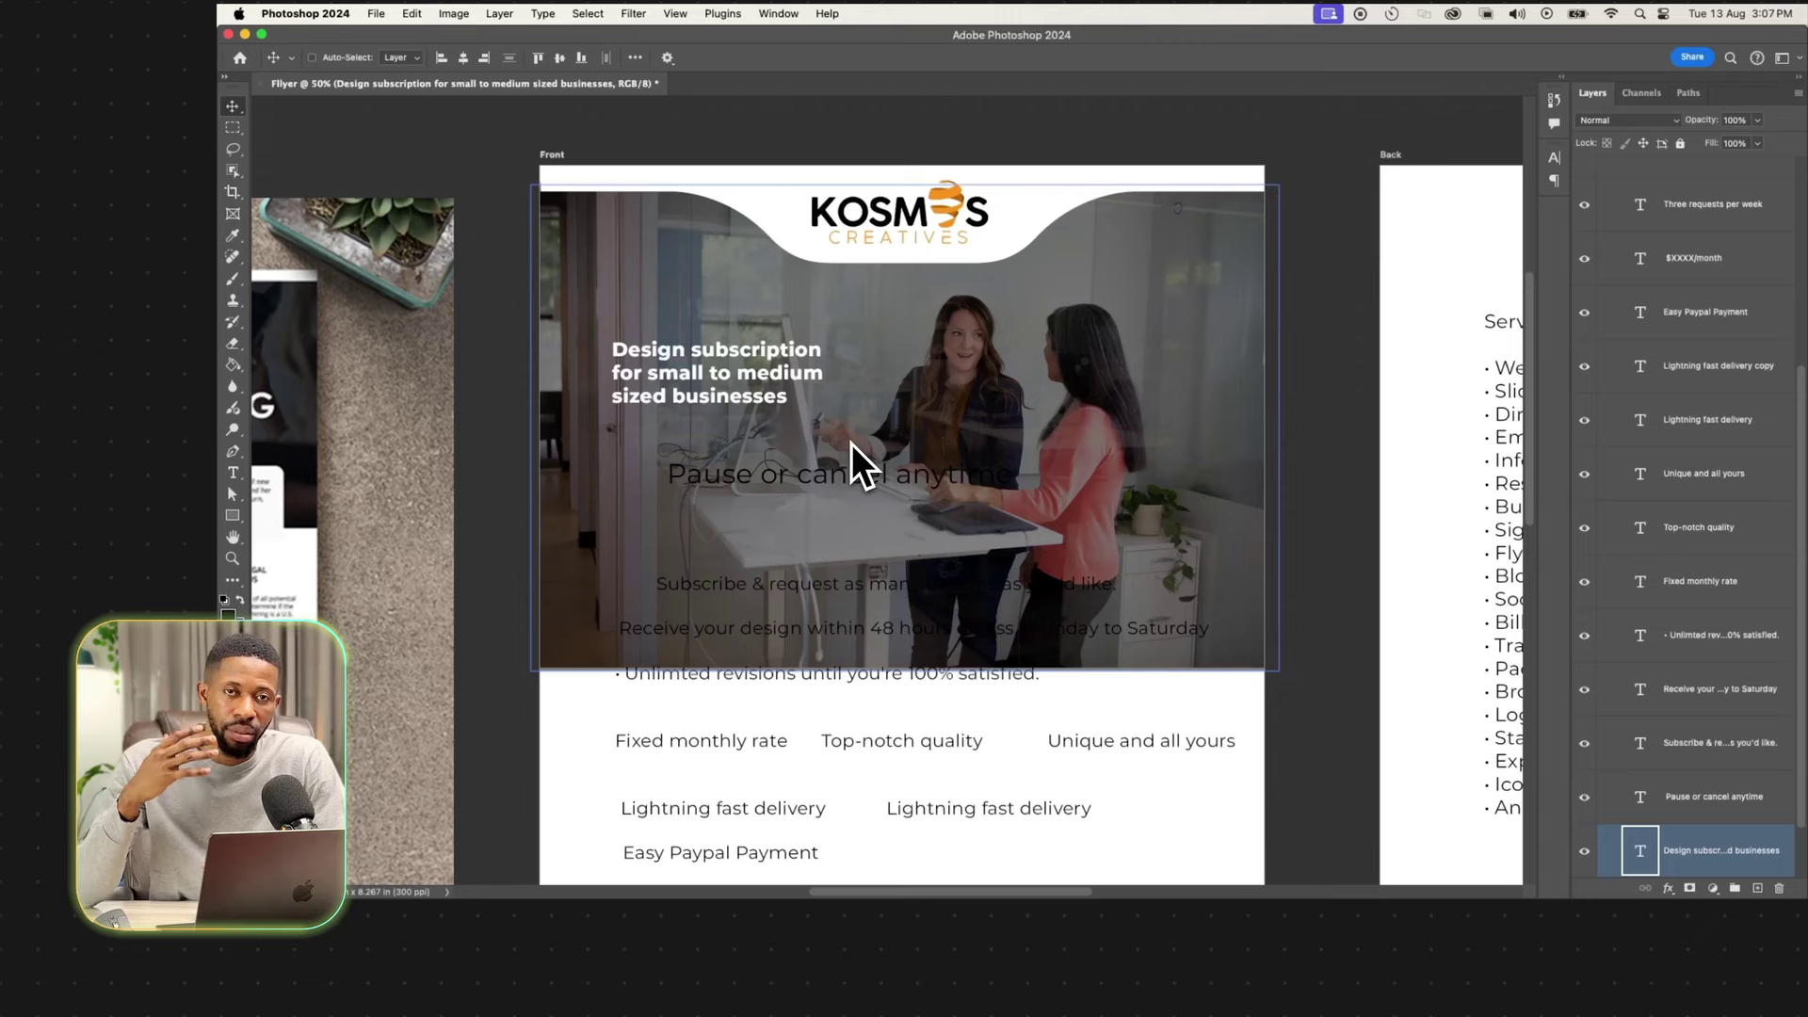
key("super+t")
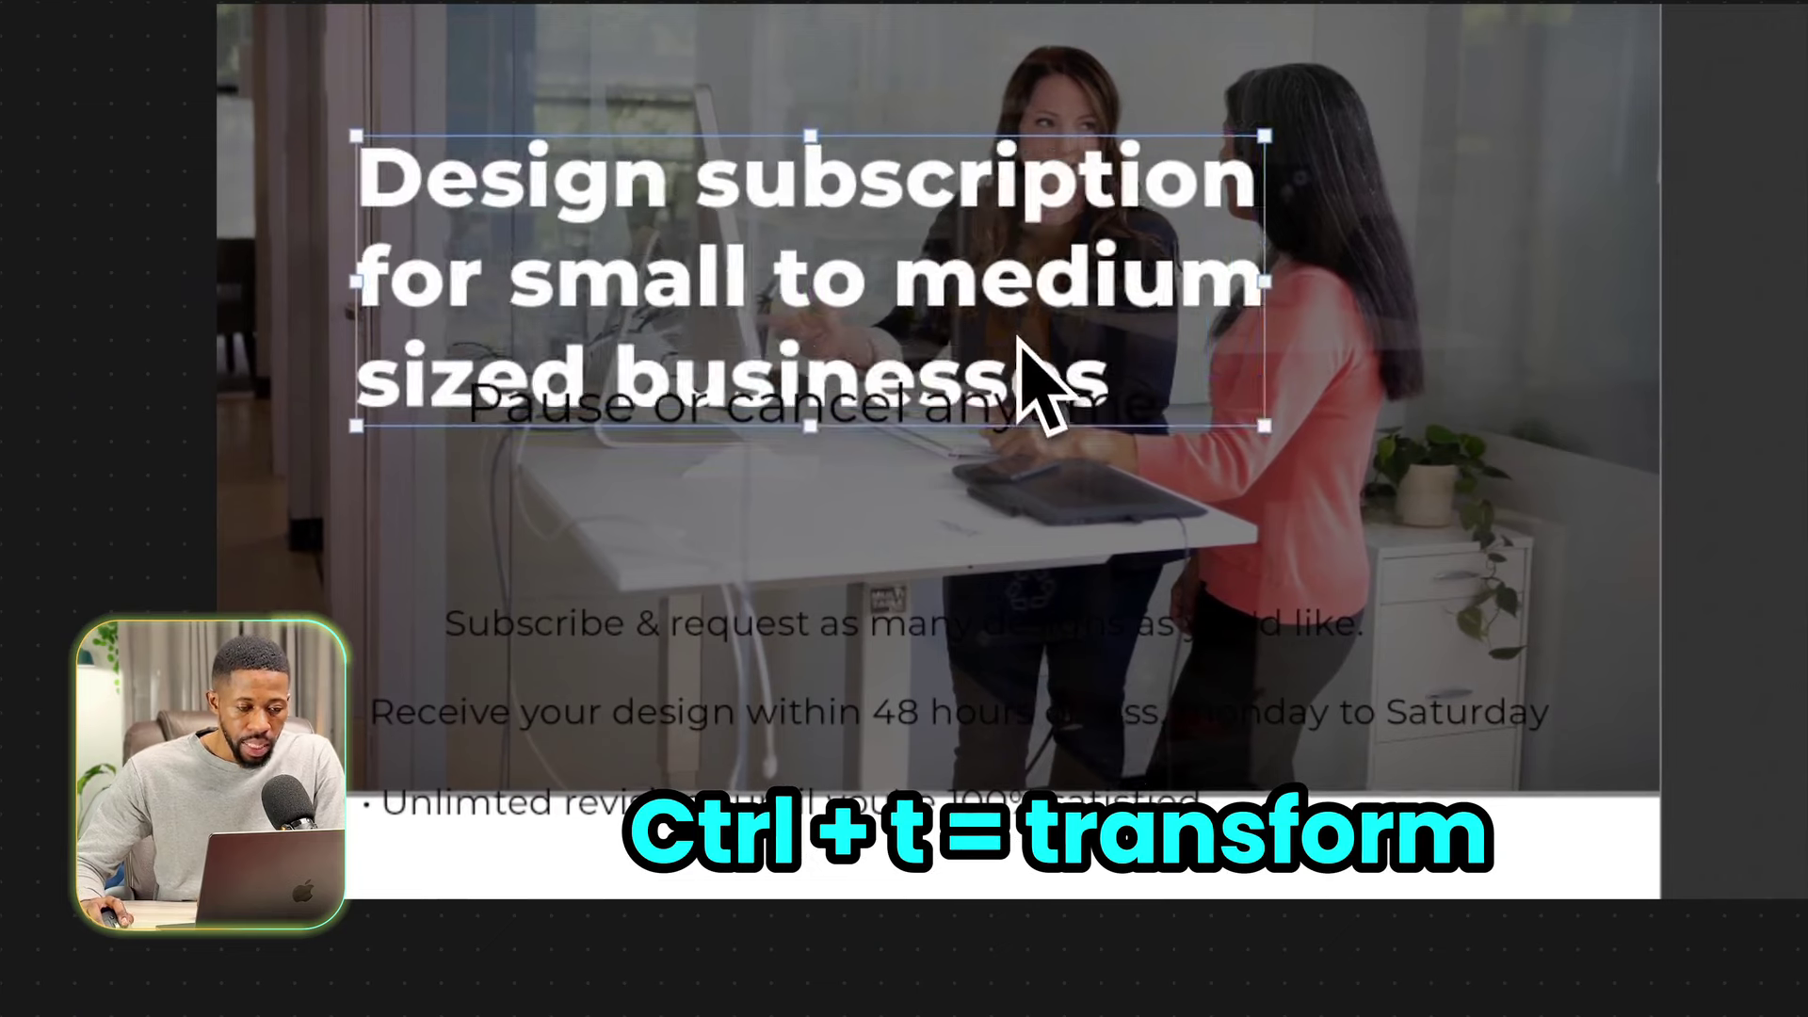
left_click_drag(1020, 336, 1008, 280)
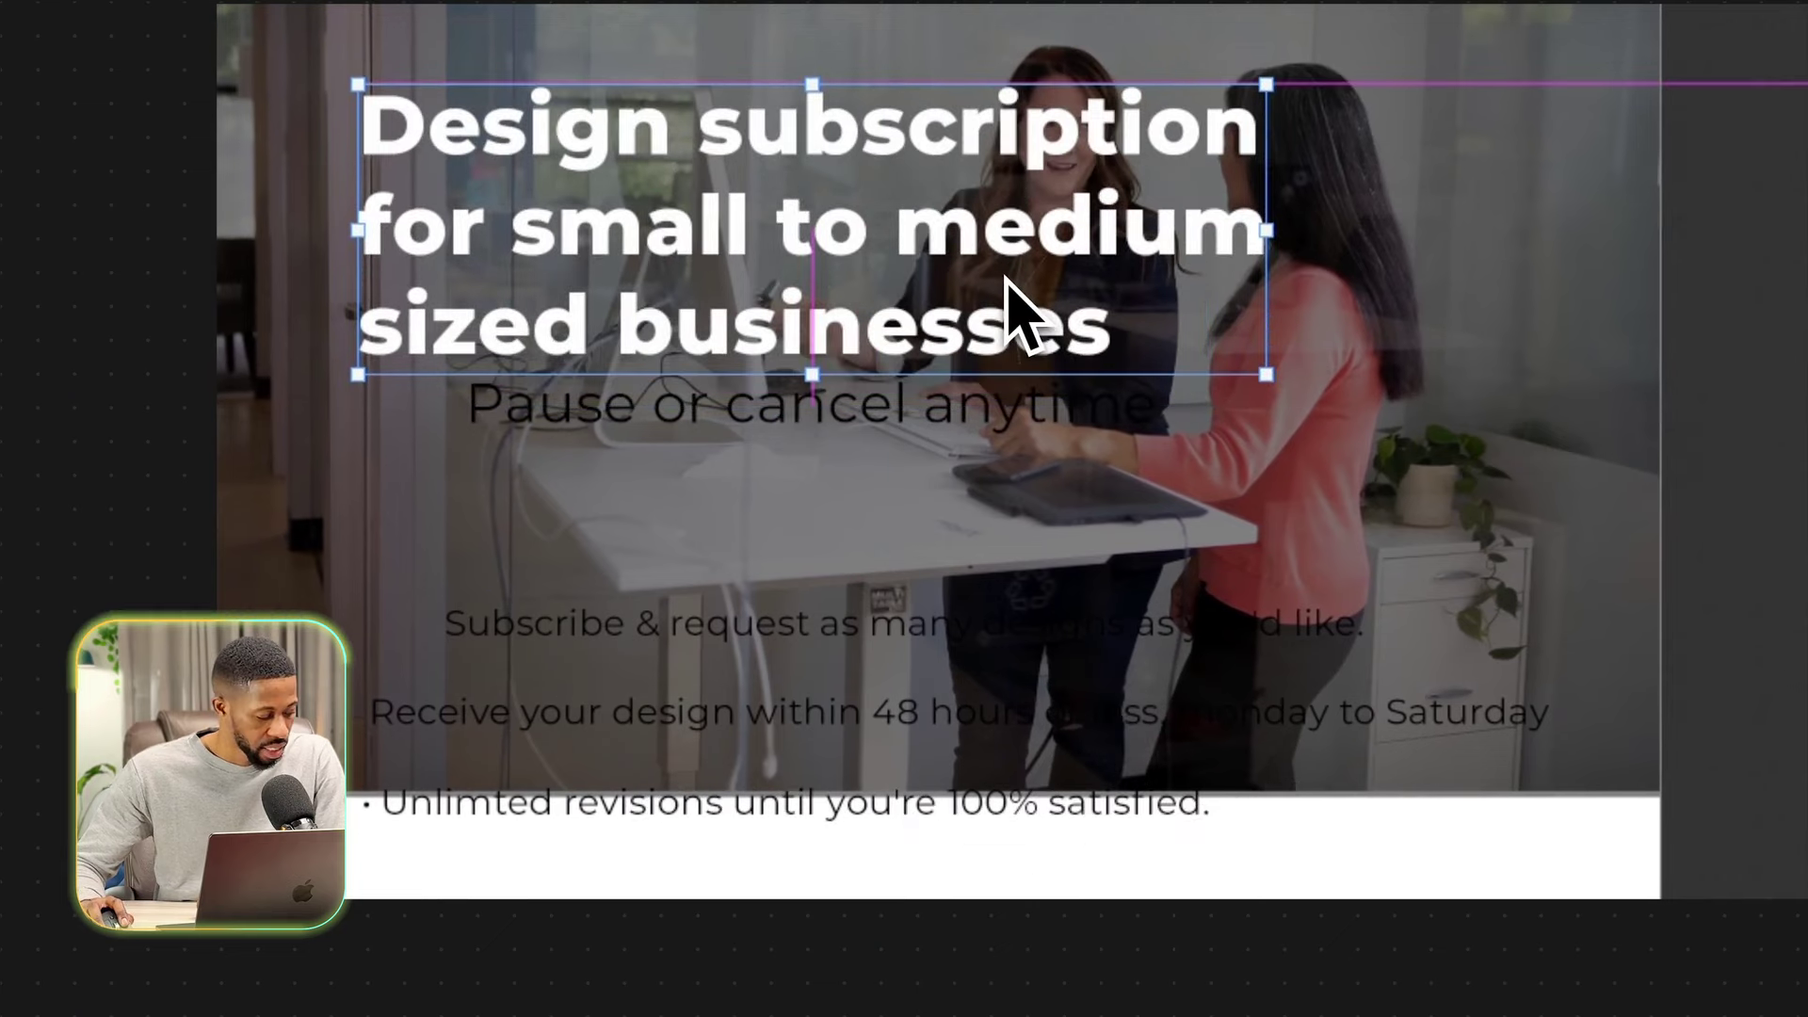
left_click_drag(1236, 390, 1132, 247)
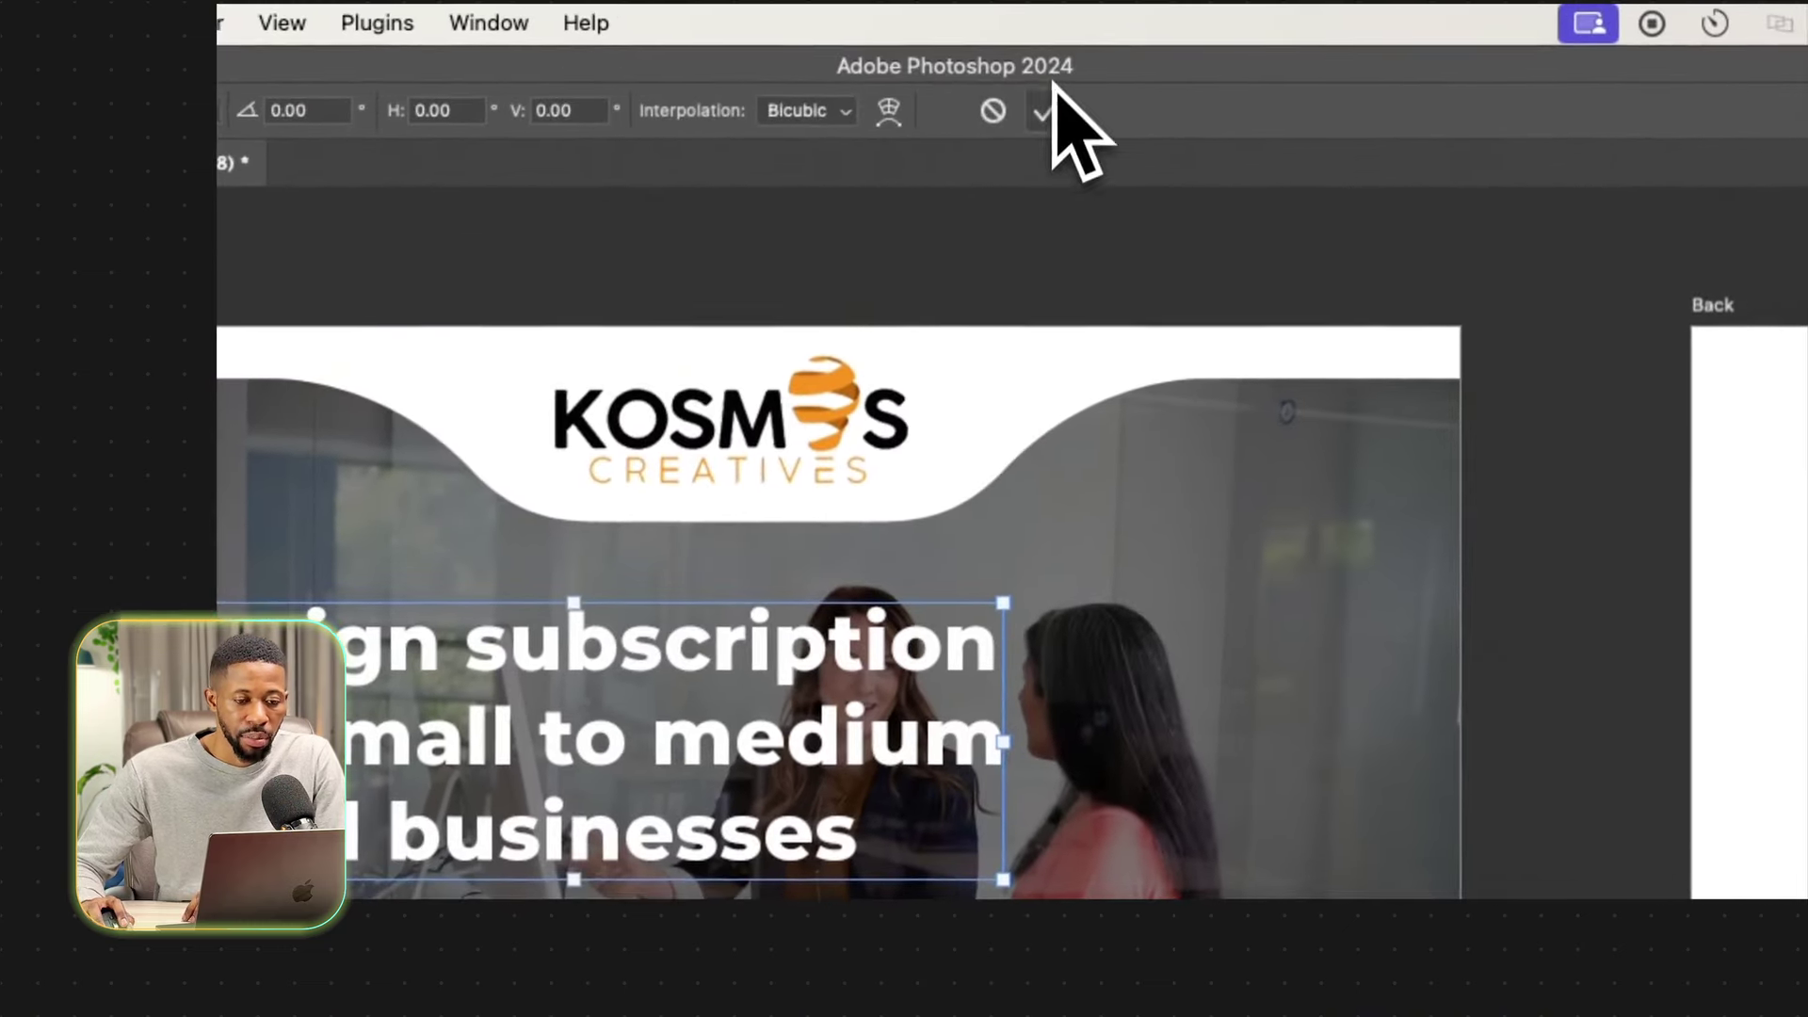
left_click(1045, 113)
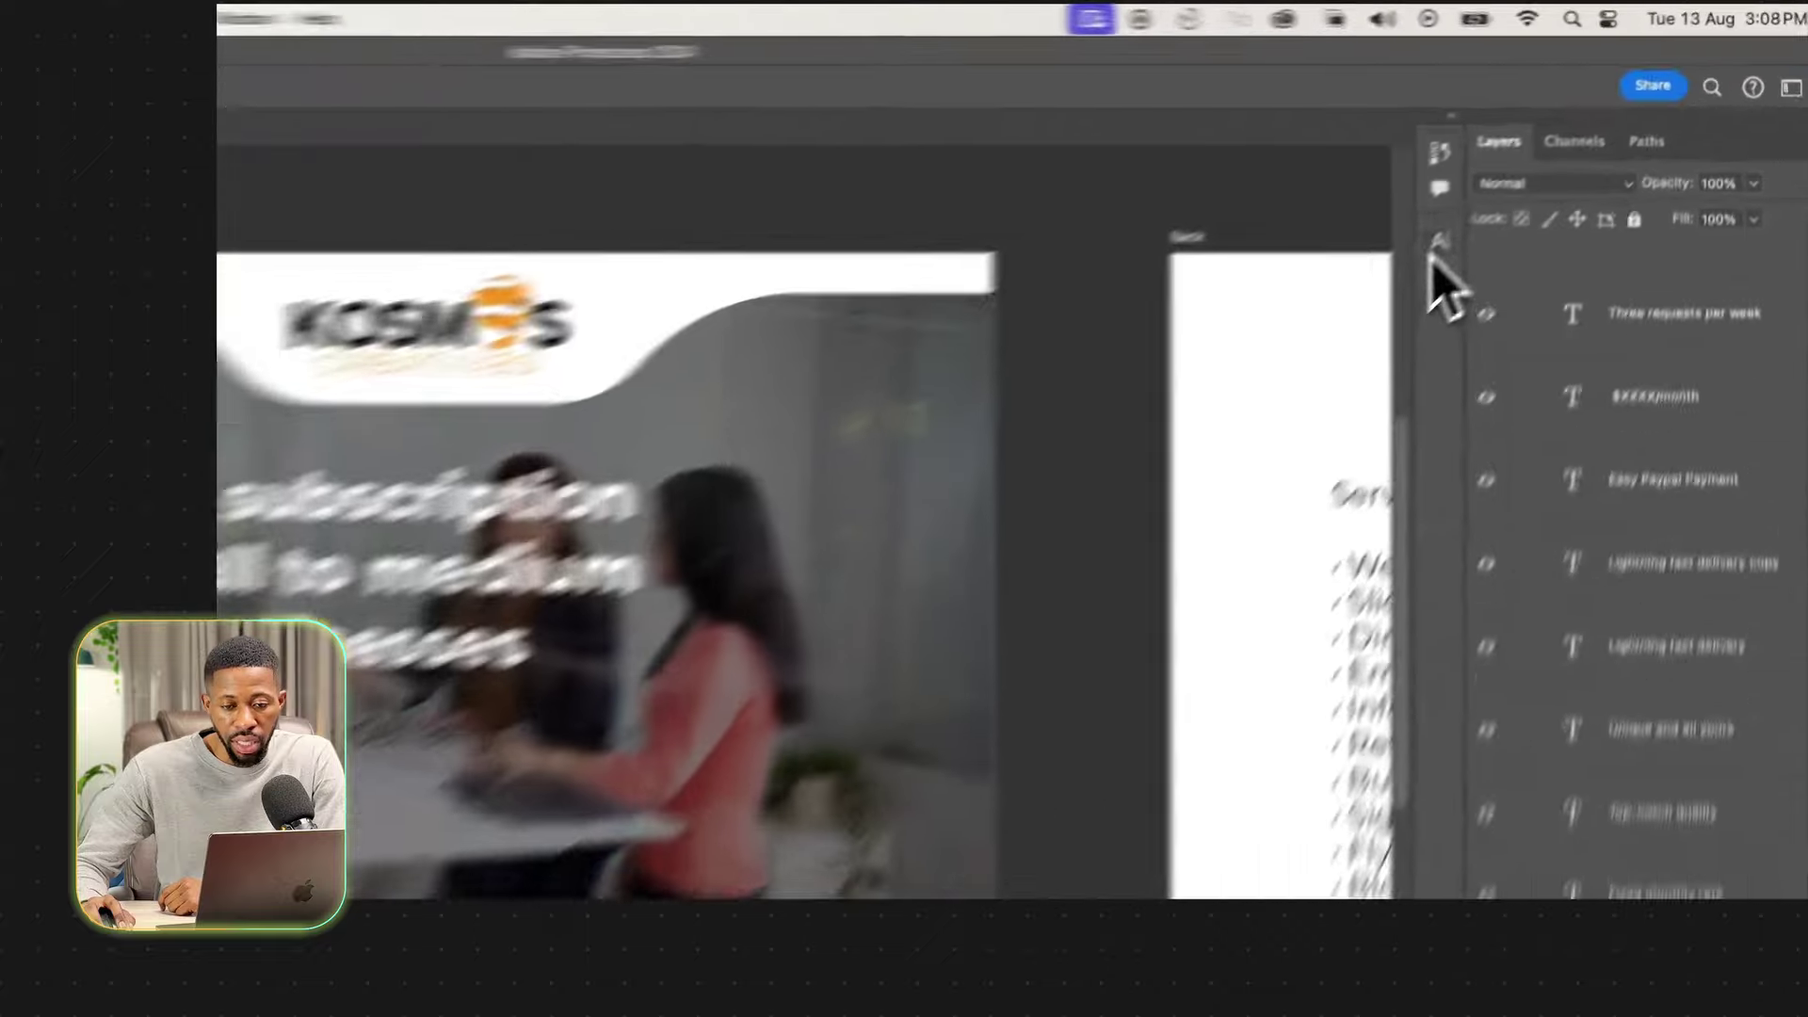
Show the Character settings and set the heading's tracking to -25.
left_click(1356, 325)
left_click(1345, 315)
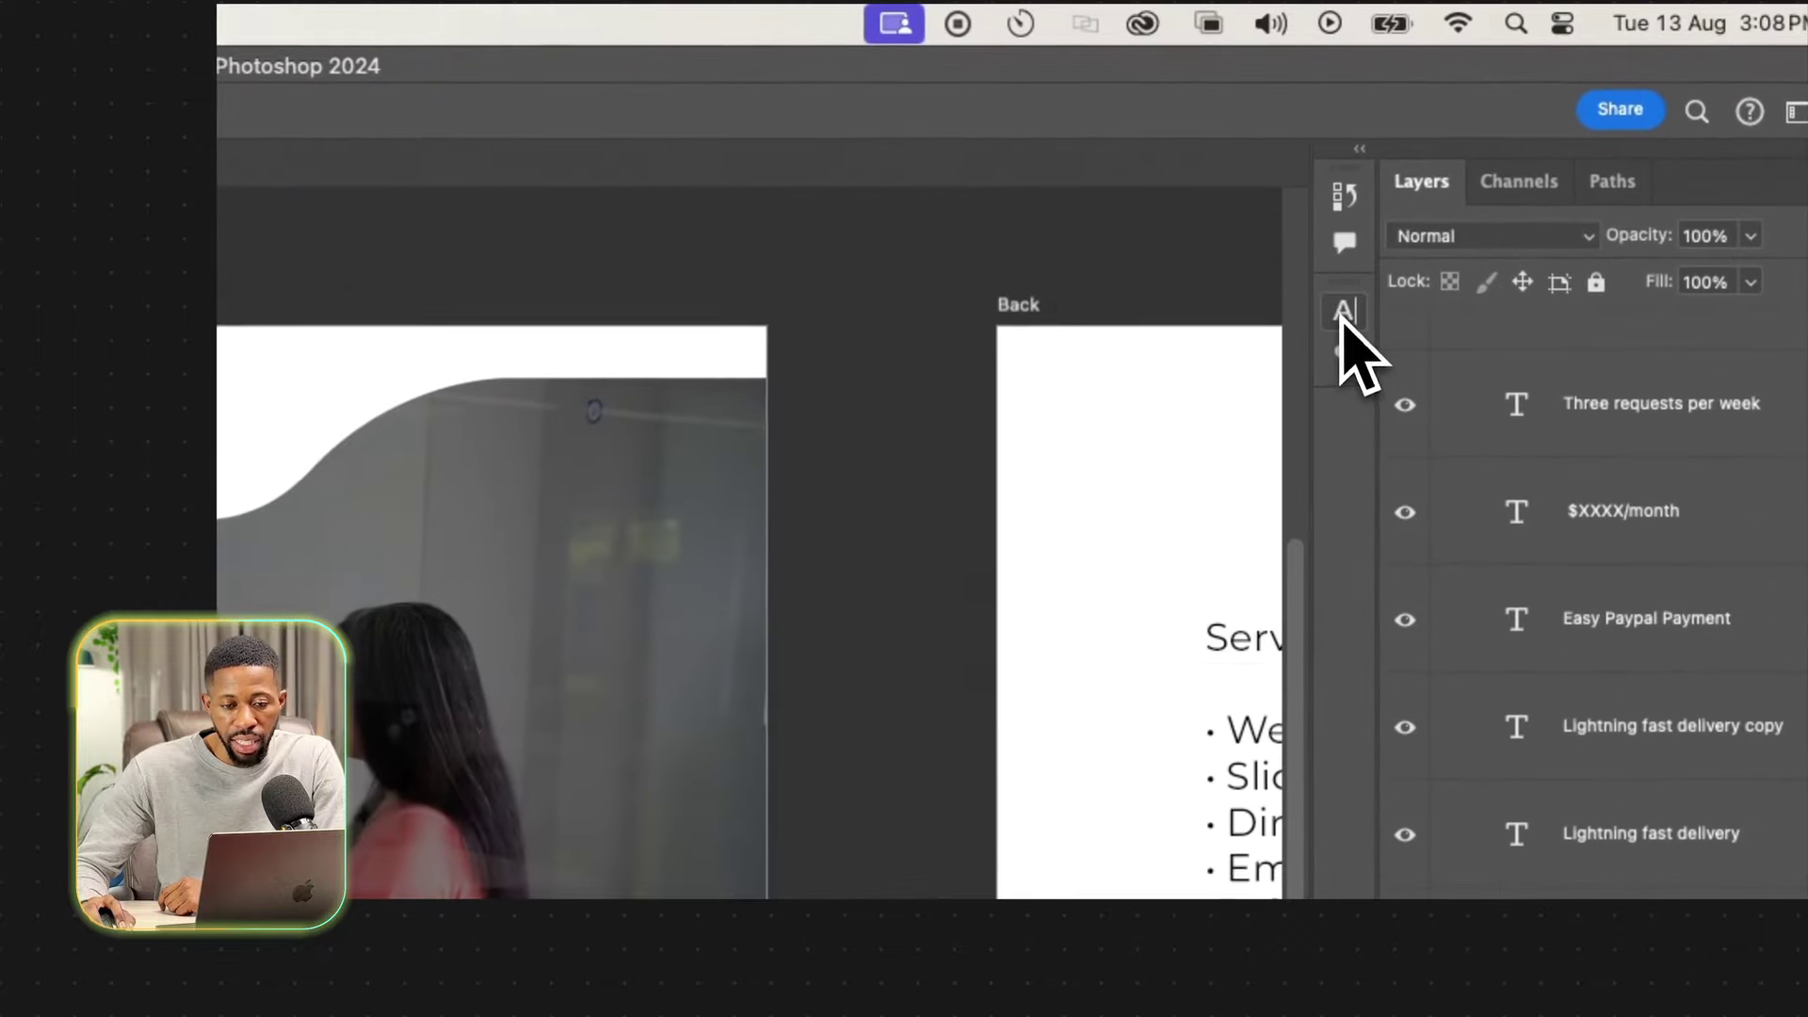
left_click(1343, 319)
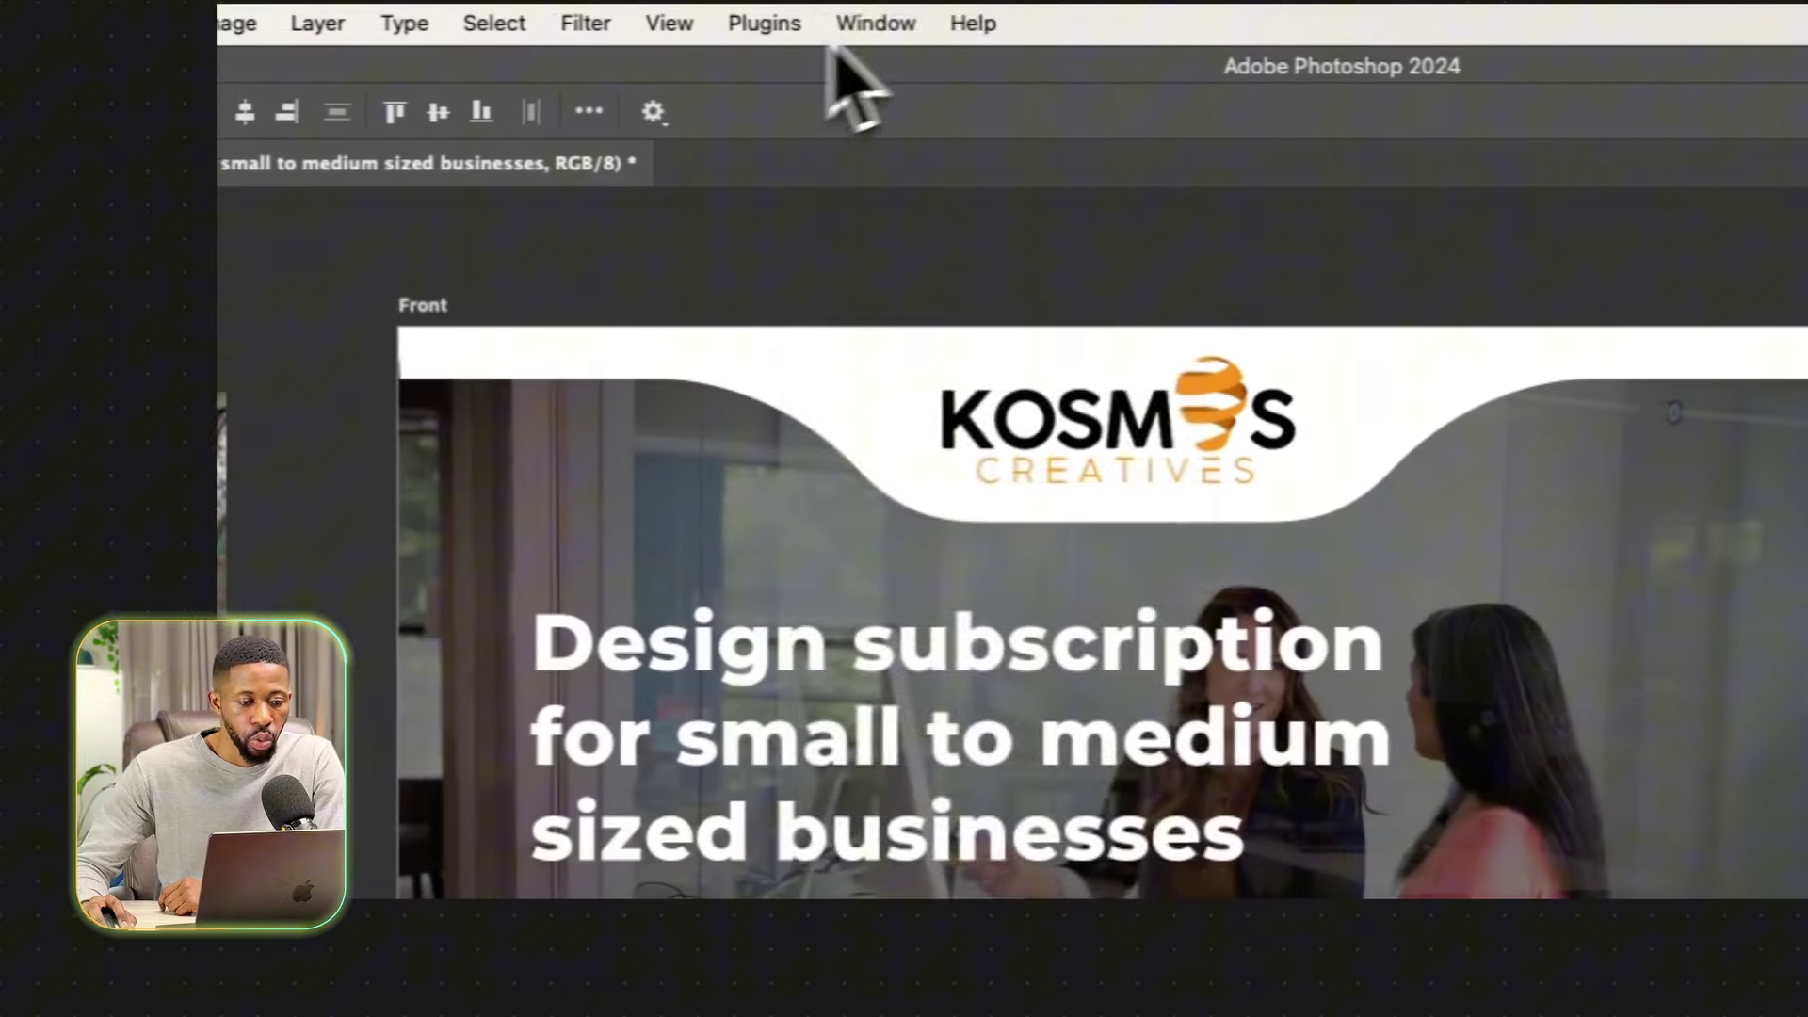
left_click(890, 23)
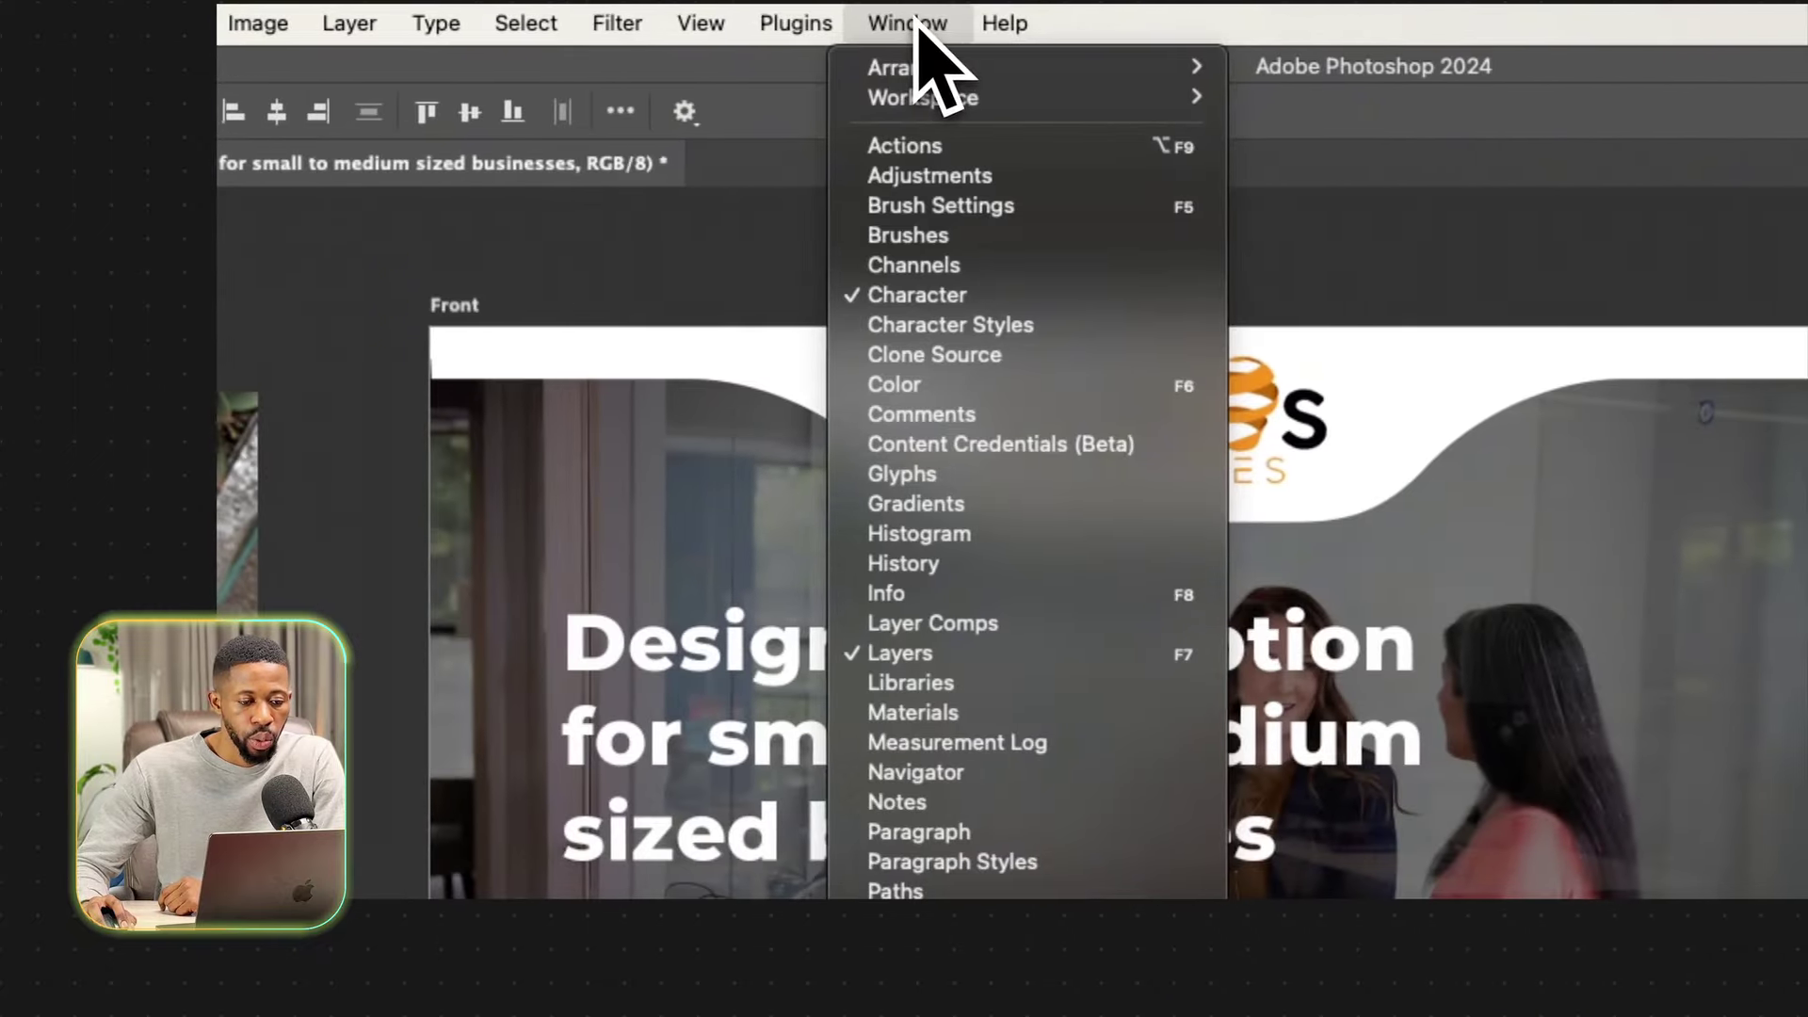
left_click(970, 295)
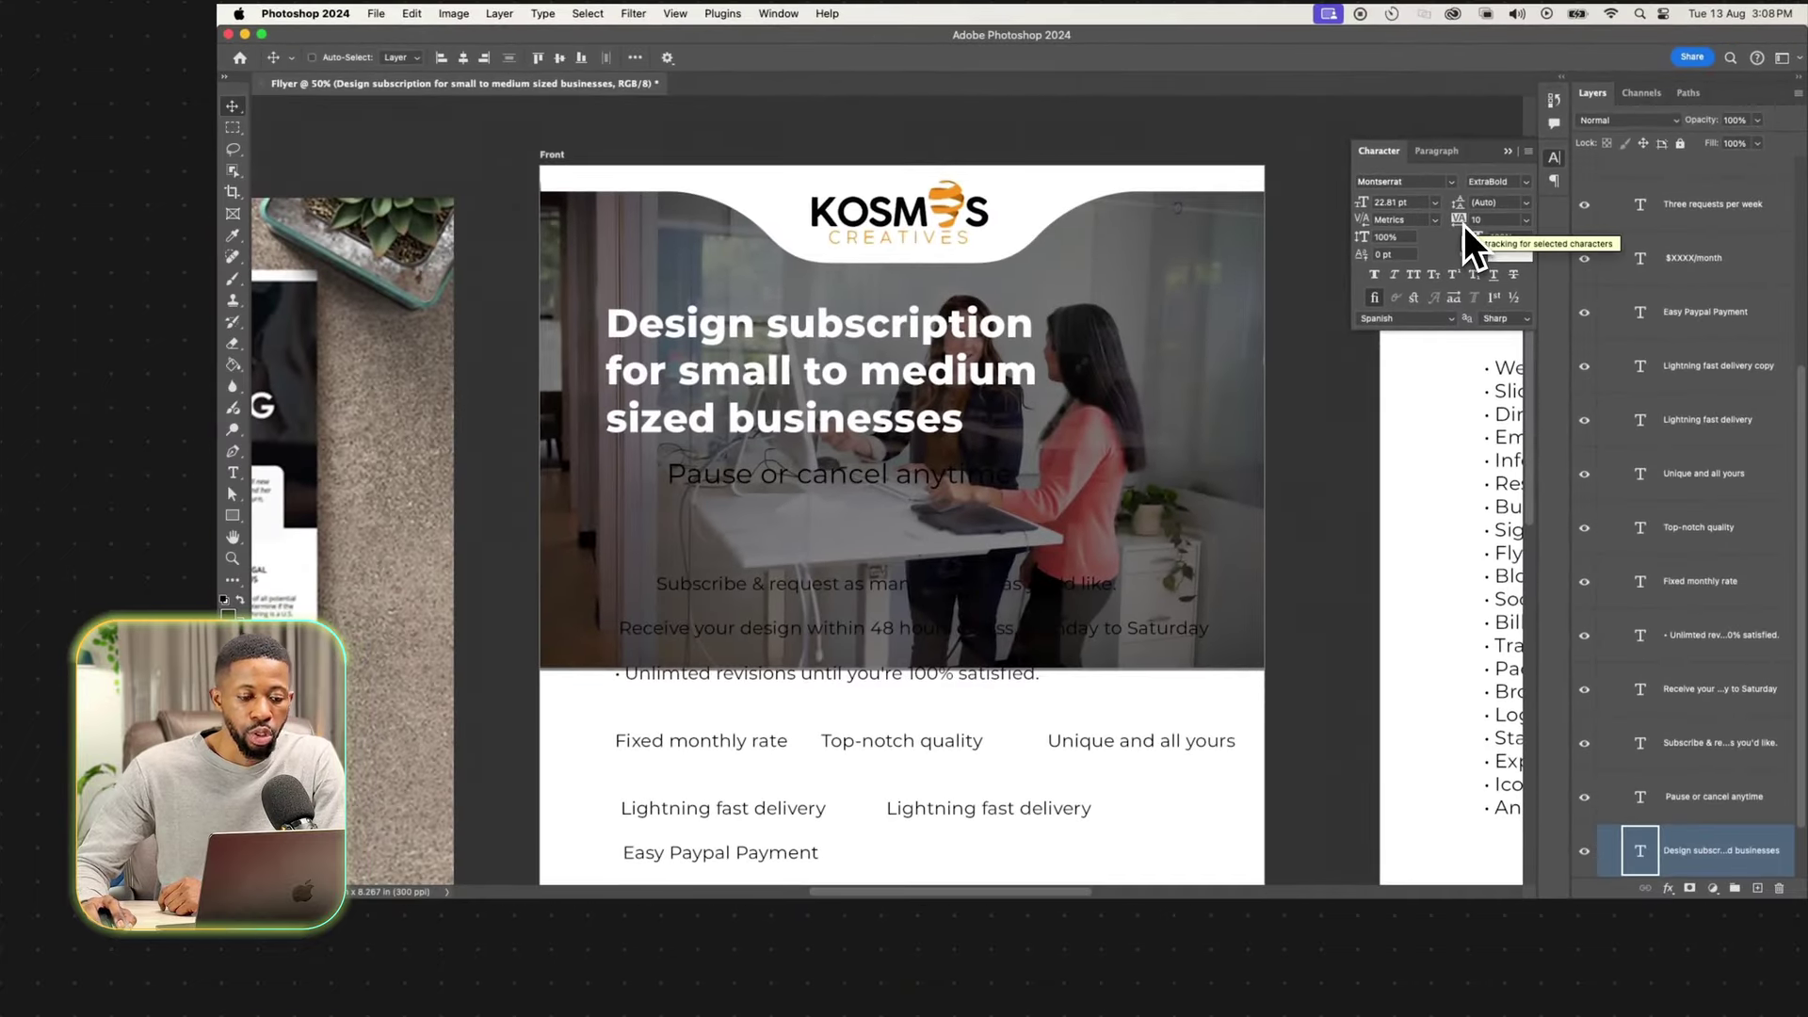
left_click(1524, 219)
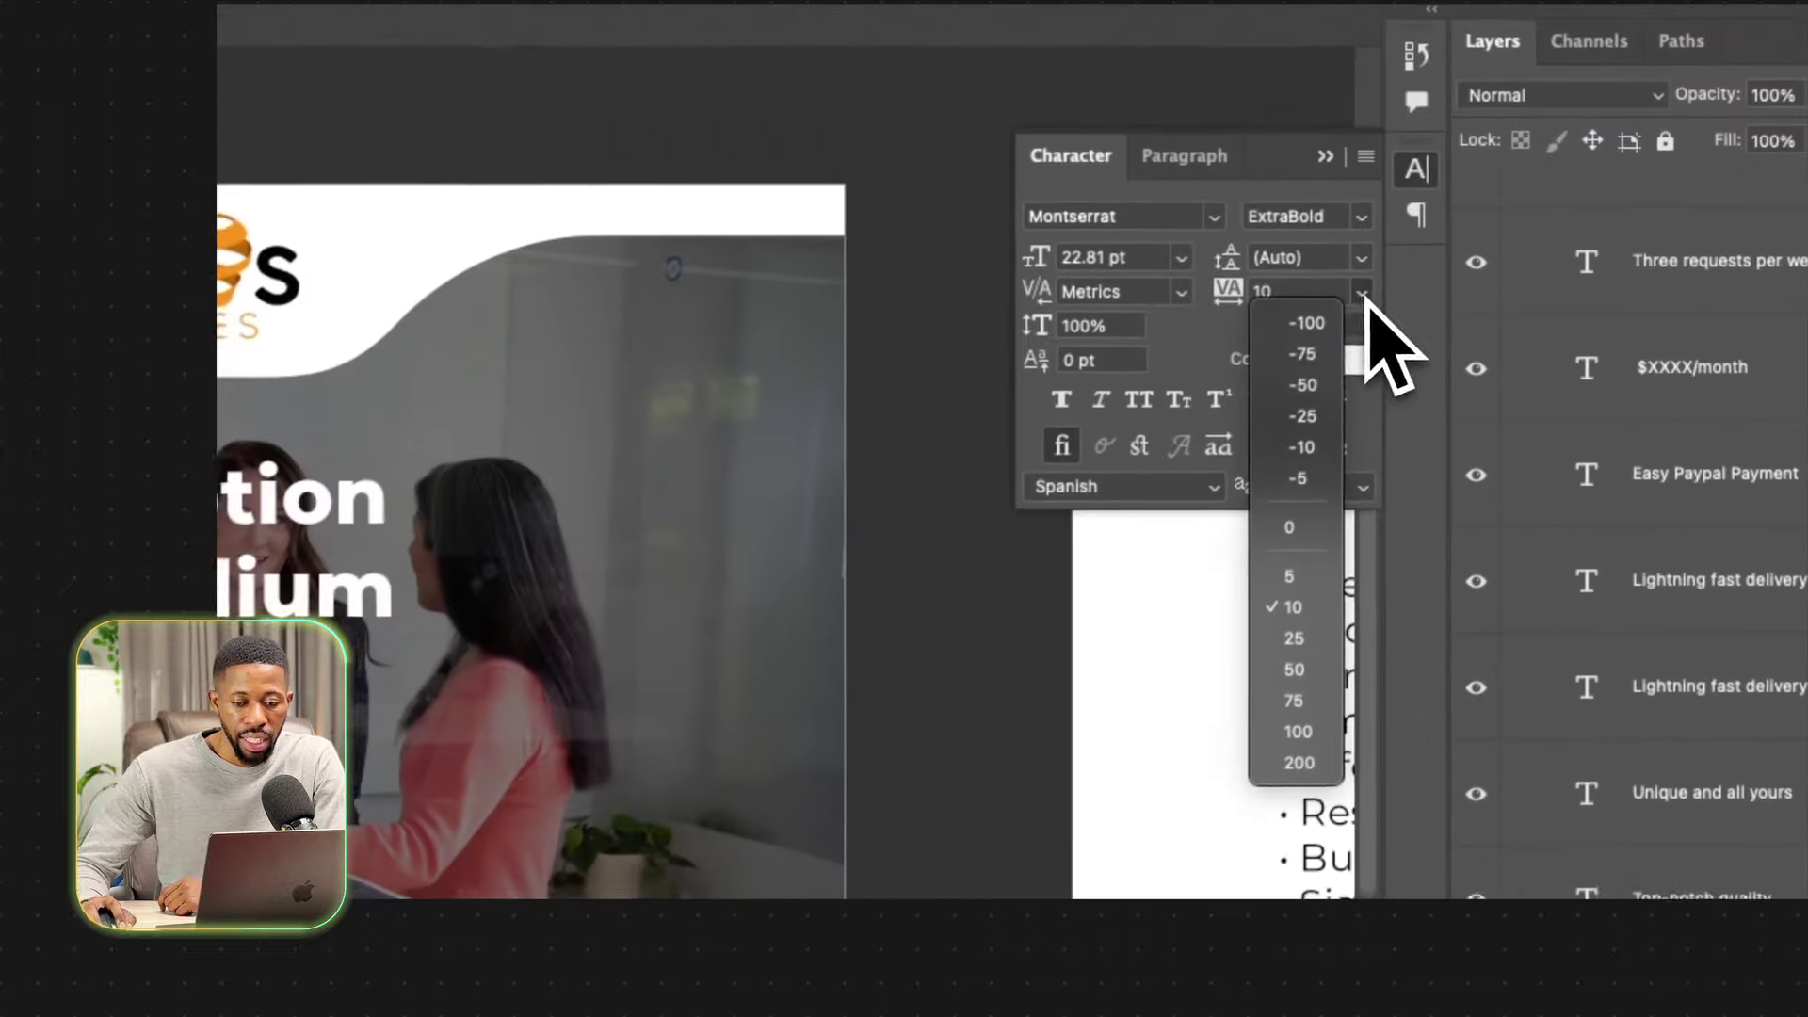
left_click(1310, 430)
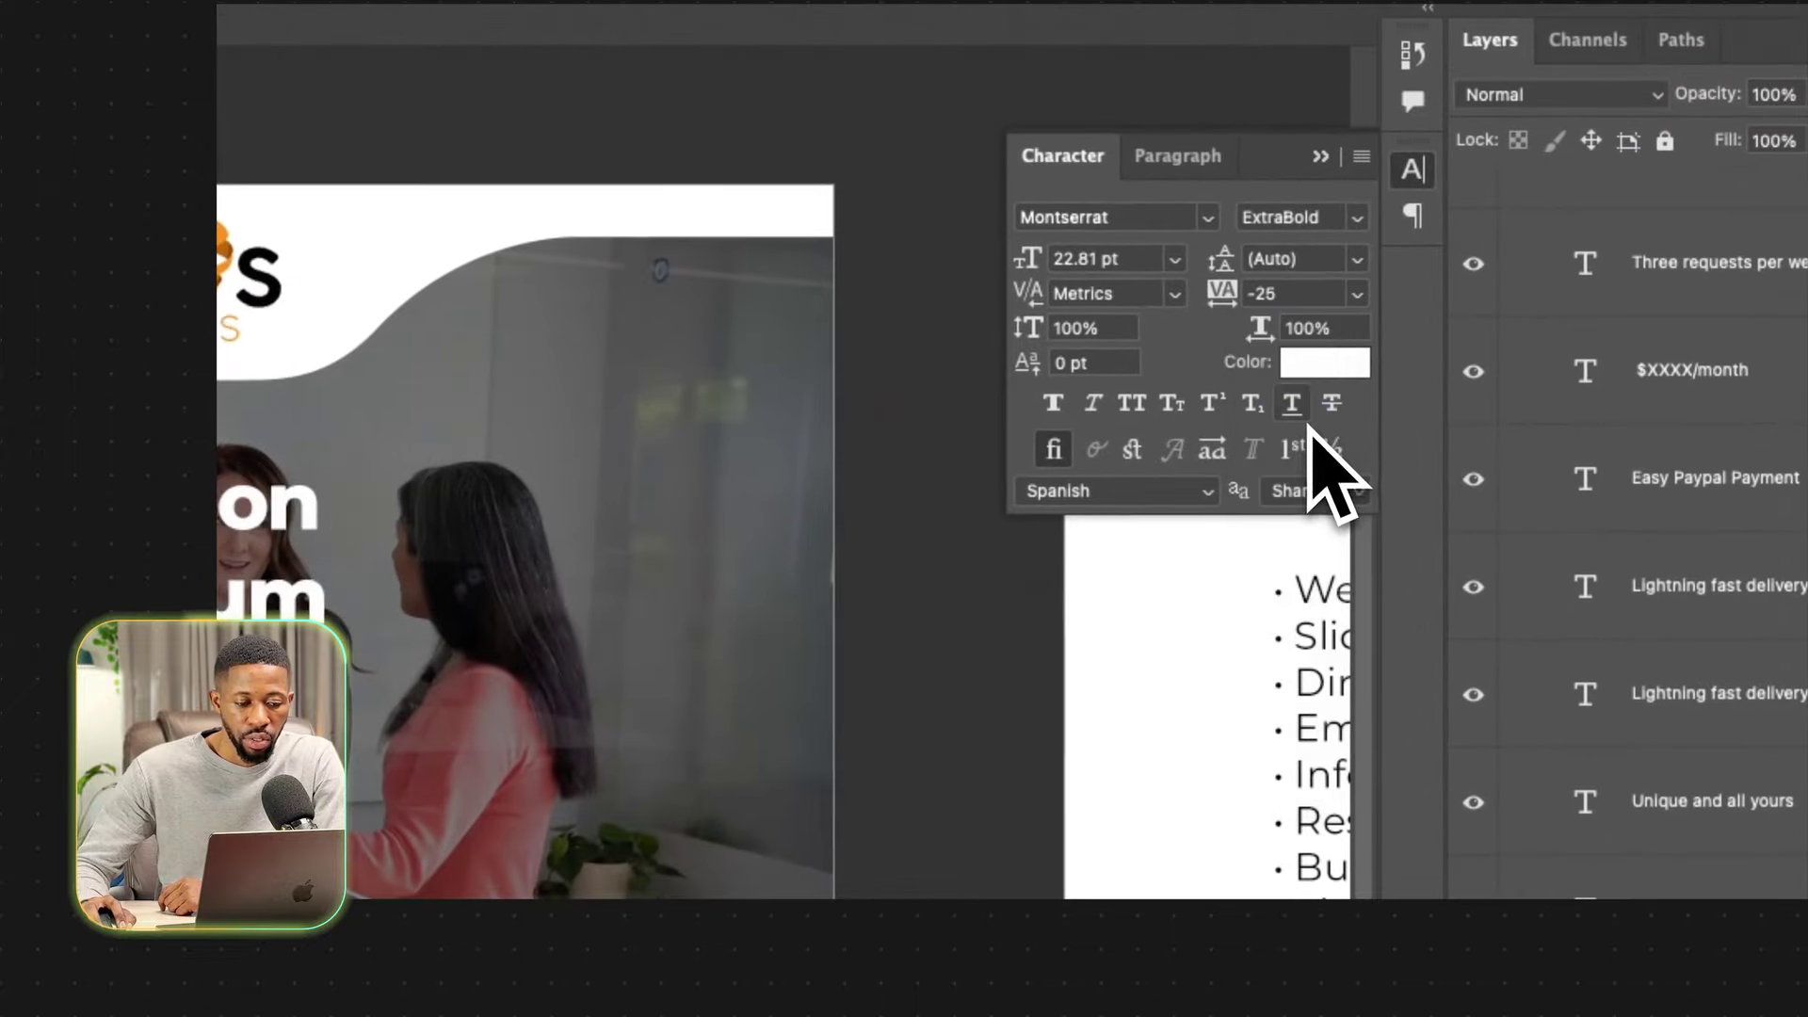
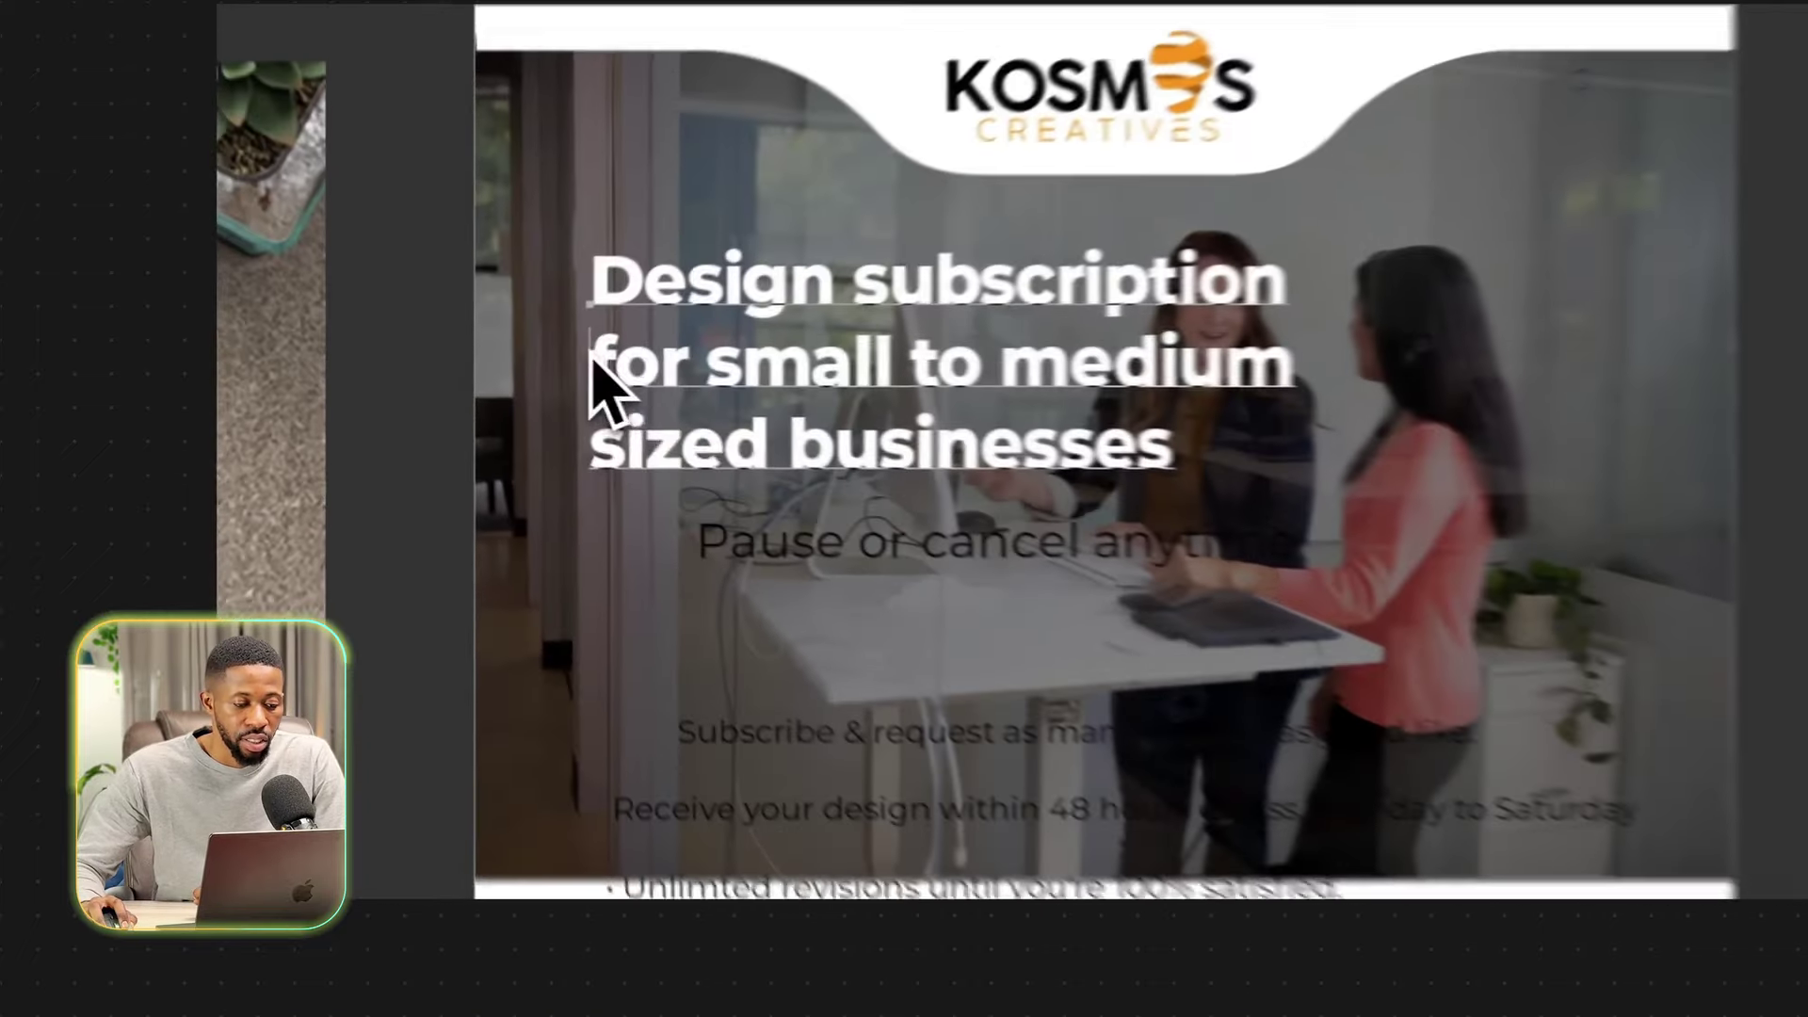
Change the heading lines "for small to medium sized businesses" to Montserrat Regular, keeping "Design subscription" ExtraBold.
left_click_drag(497, 367, 916, 472)
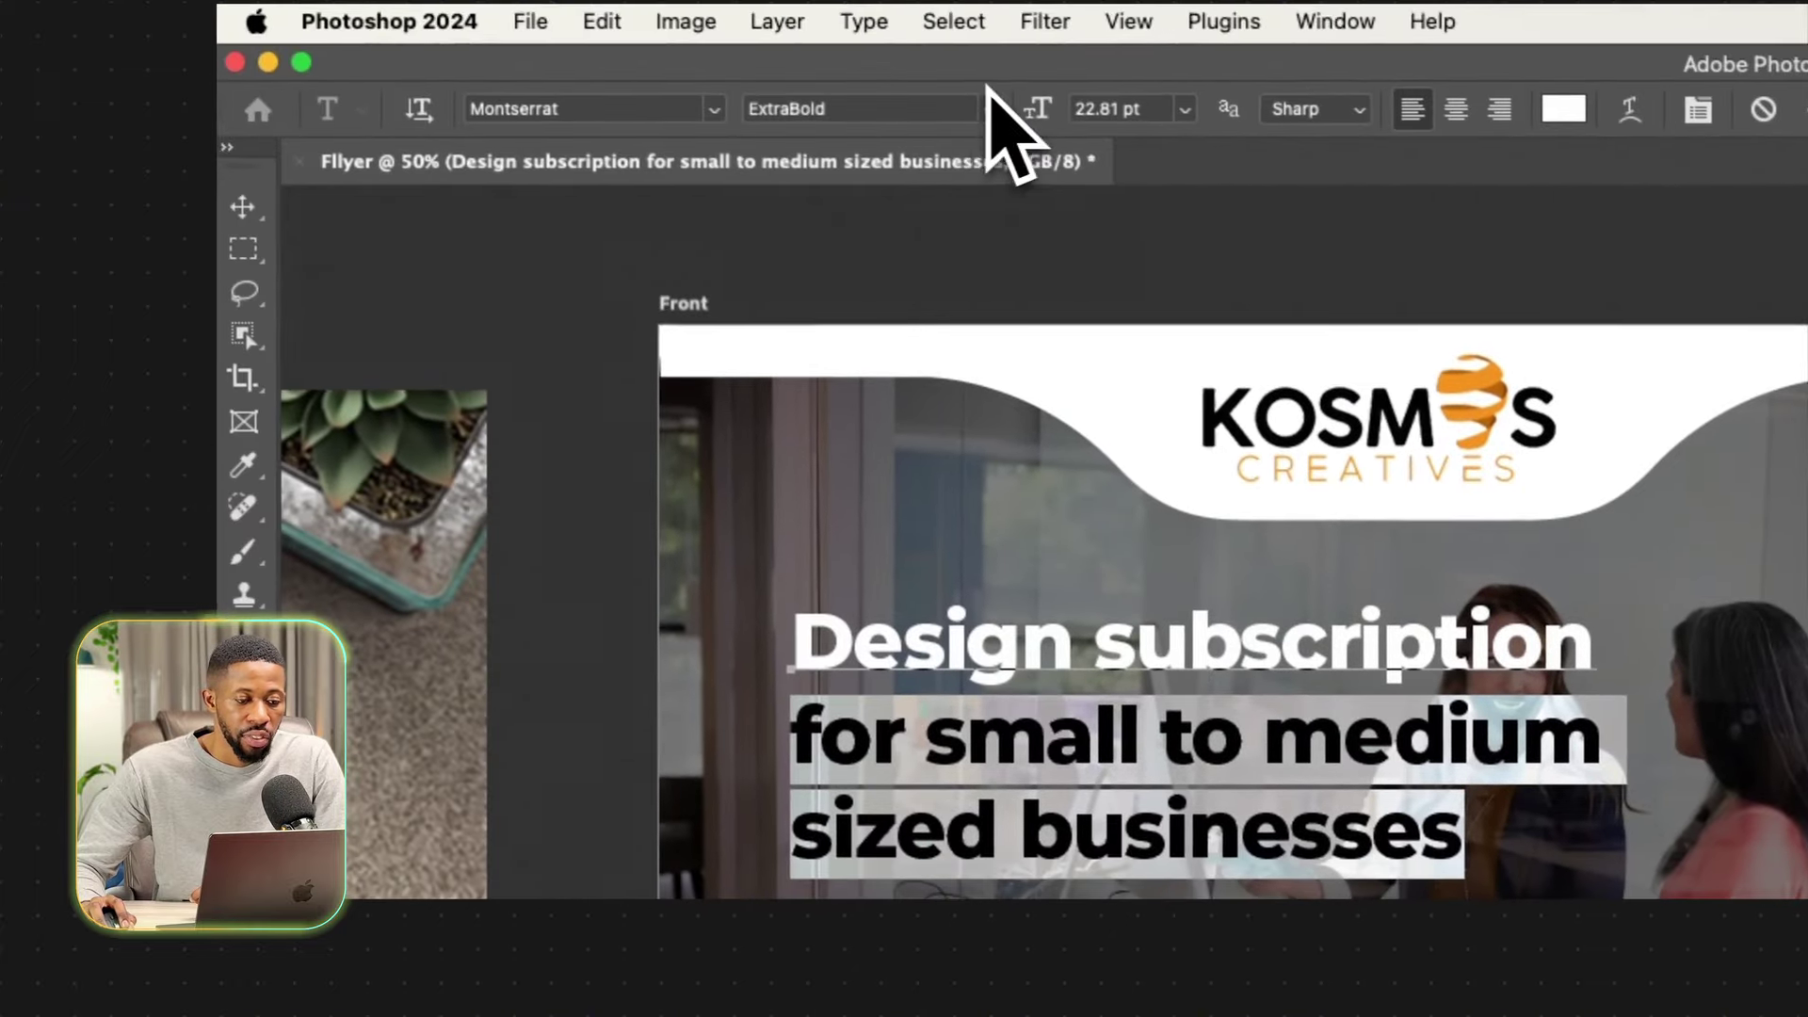
left_click(939, 90)
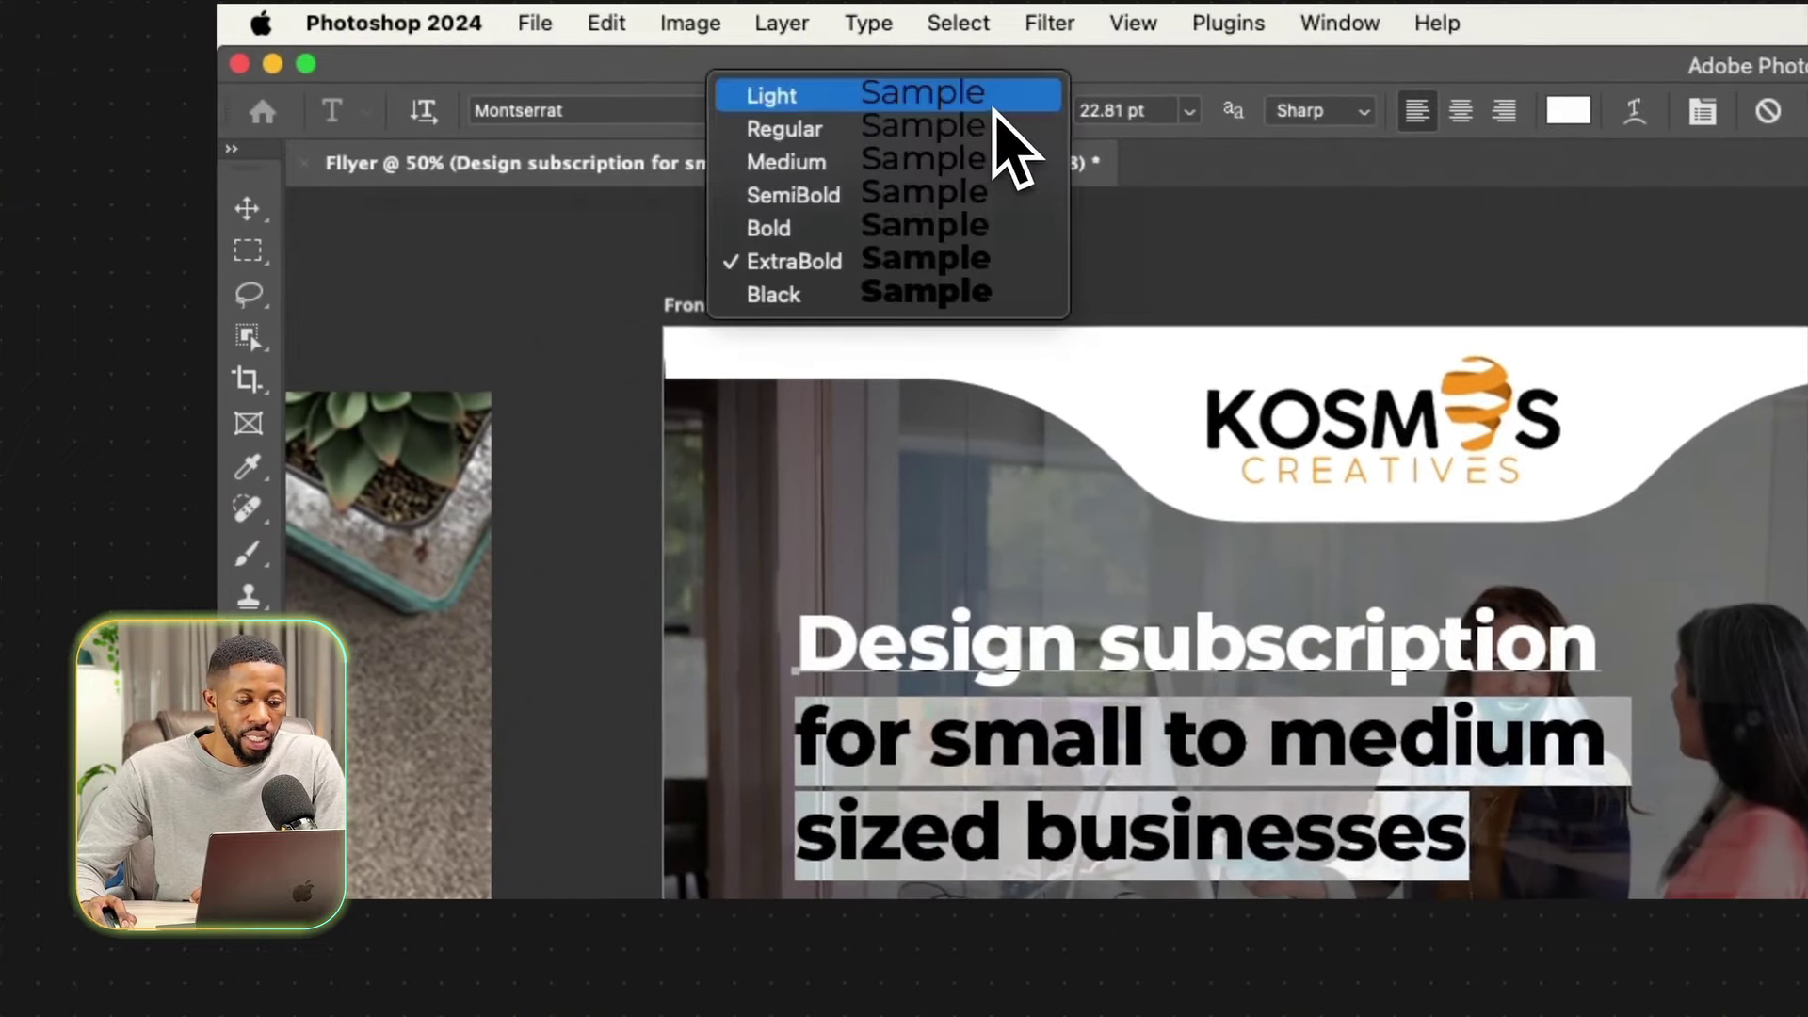
left_click(936, 132)
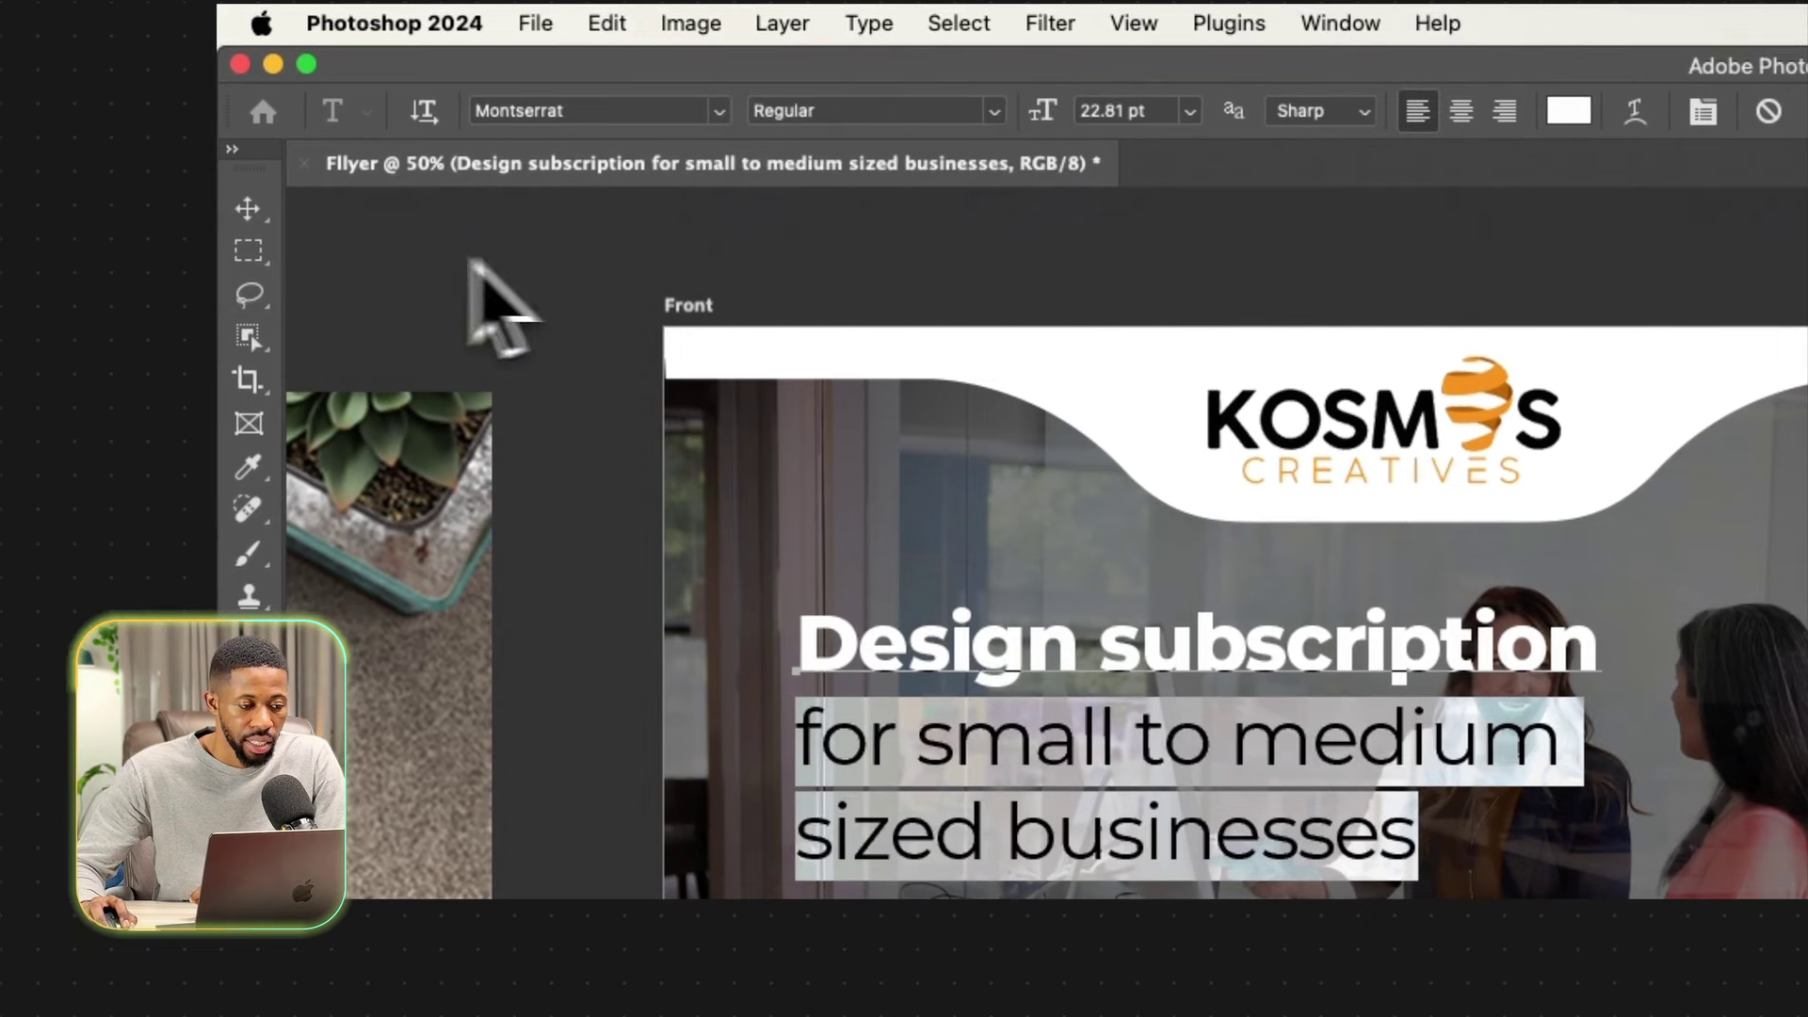
left_click(248, 208)
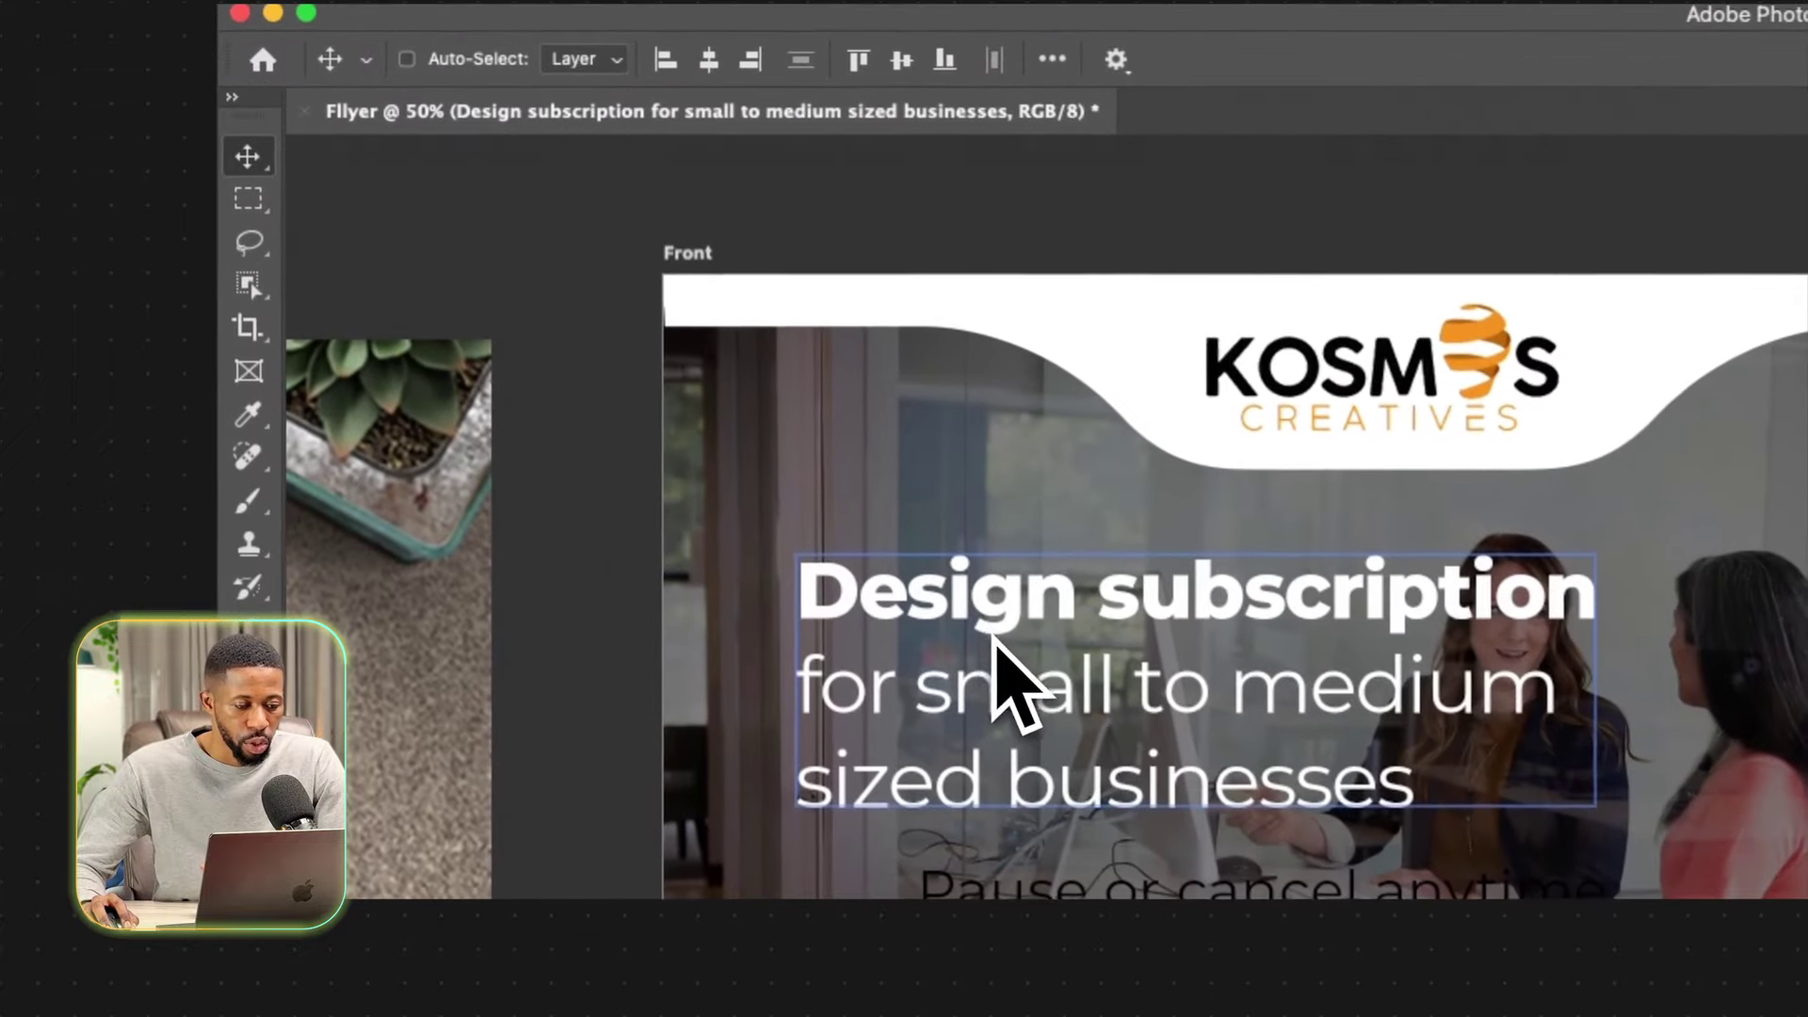
Show the rulers and place a vertical guide along the left edge of the "Design subscription" heading.
left_click_drag(603, 347, 598, 343)
left_click_drag(979, 626, 974, 622)
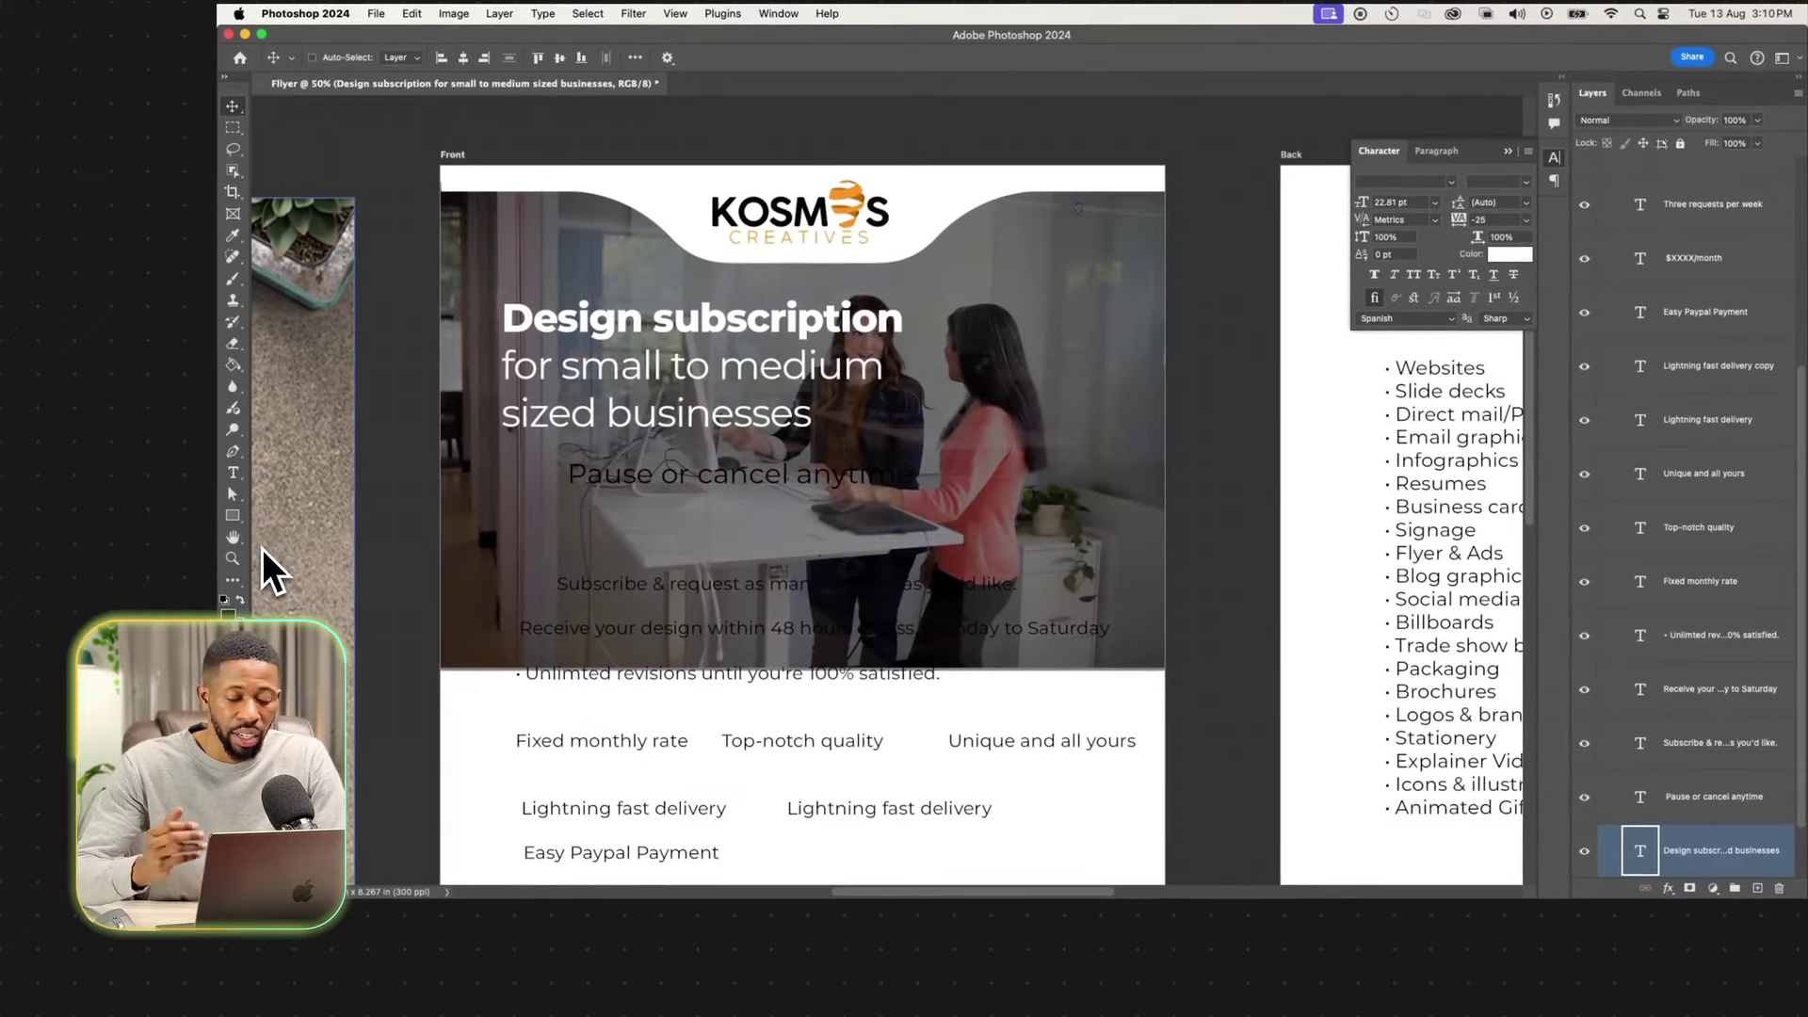
key("ctrl")
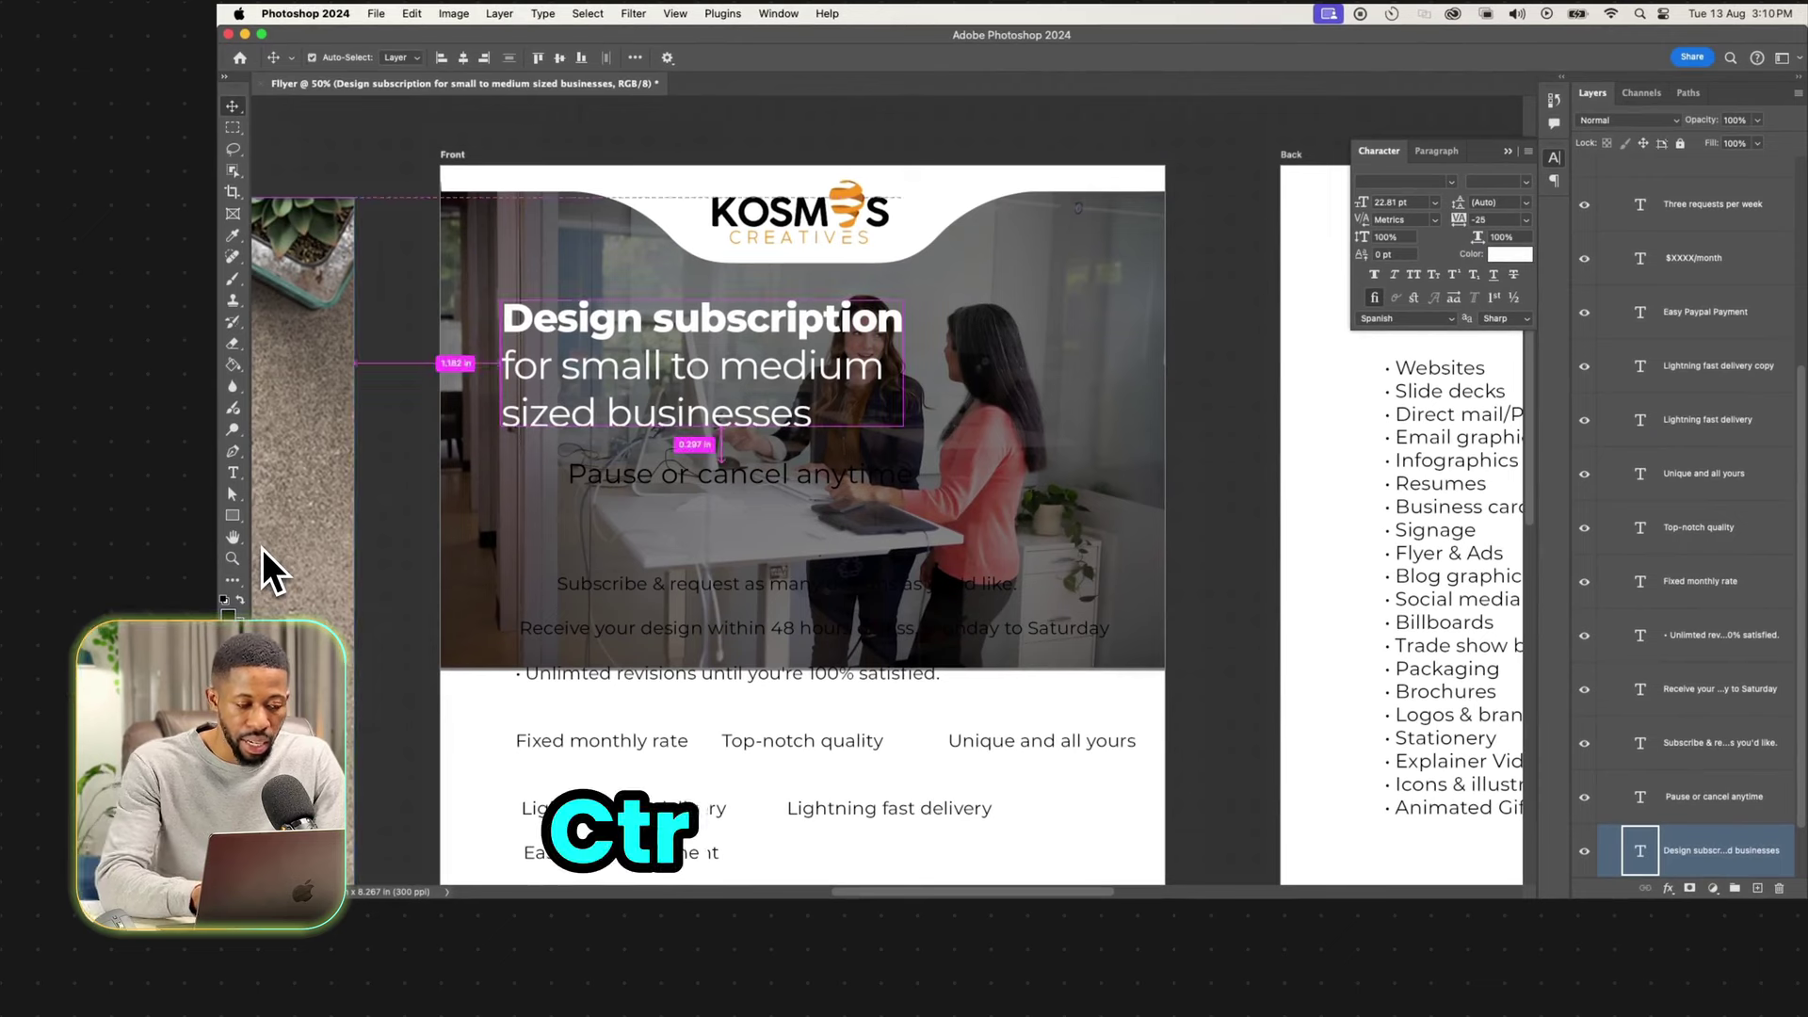
key("super+r")
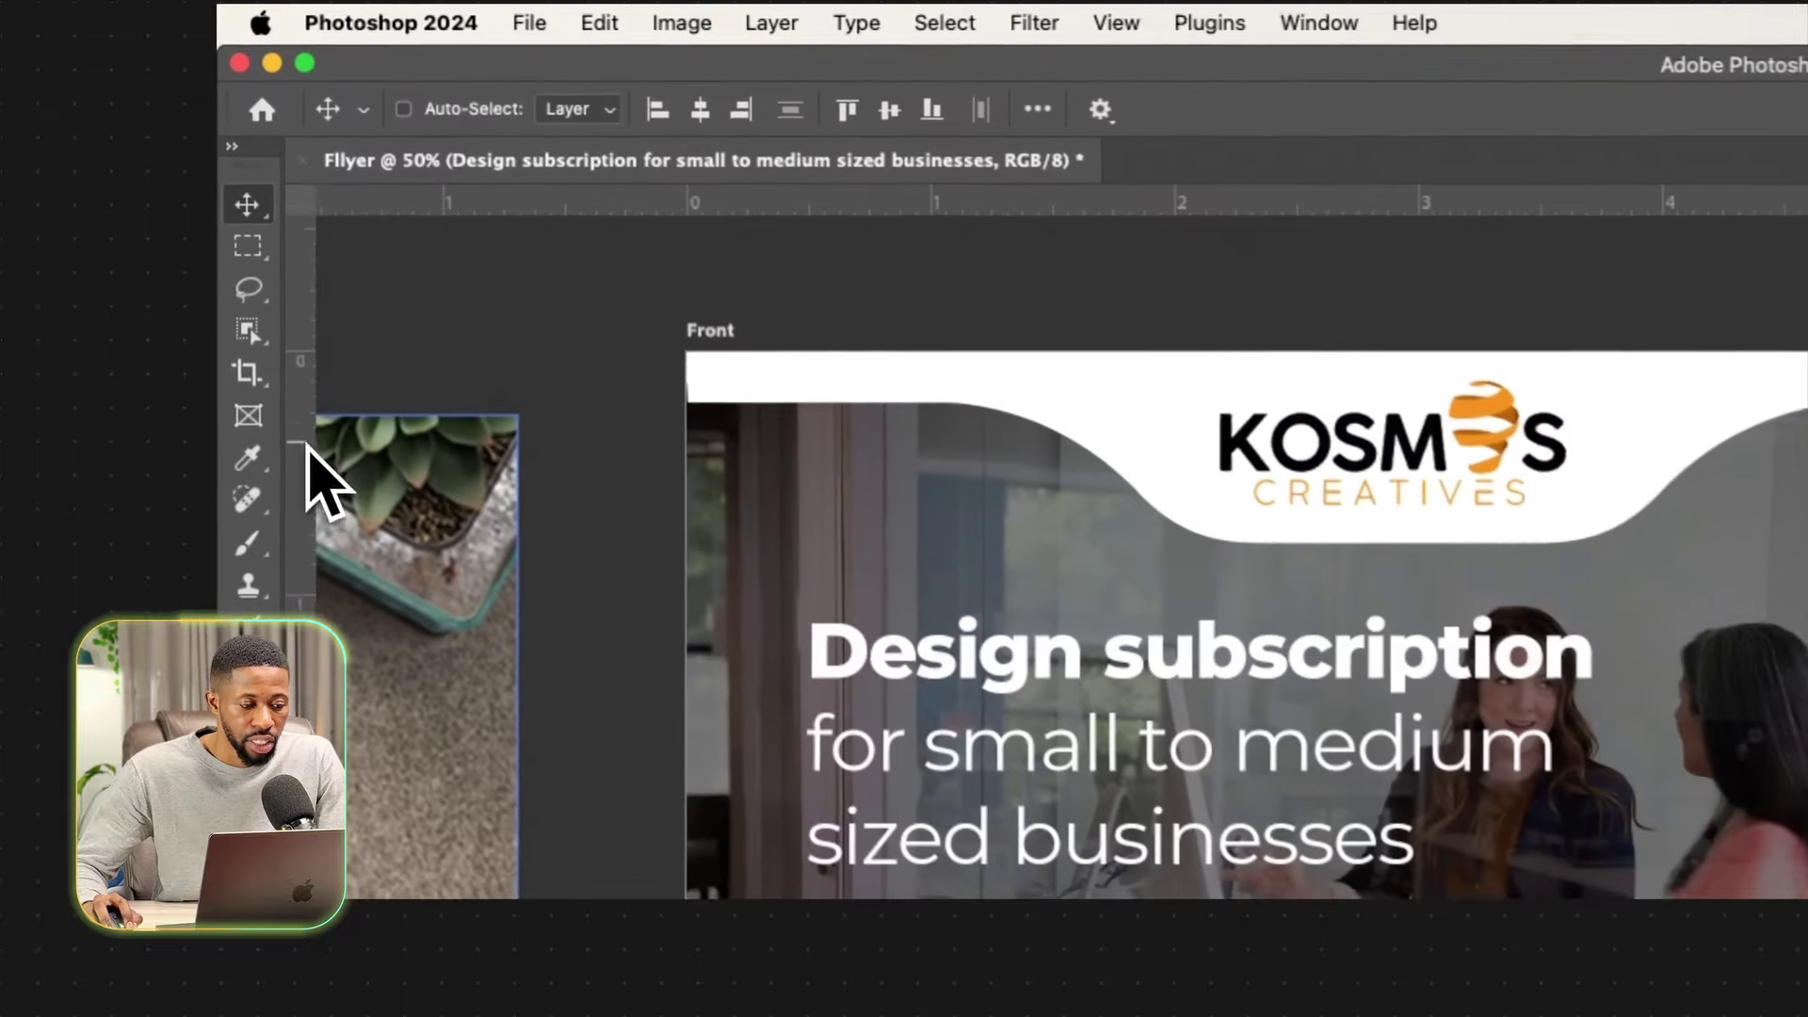
mouse_move(314, 480)
left_mouse_down()
mouse_move(476, 505)
mouse_move(282, 466)
left_mouse_up()
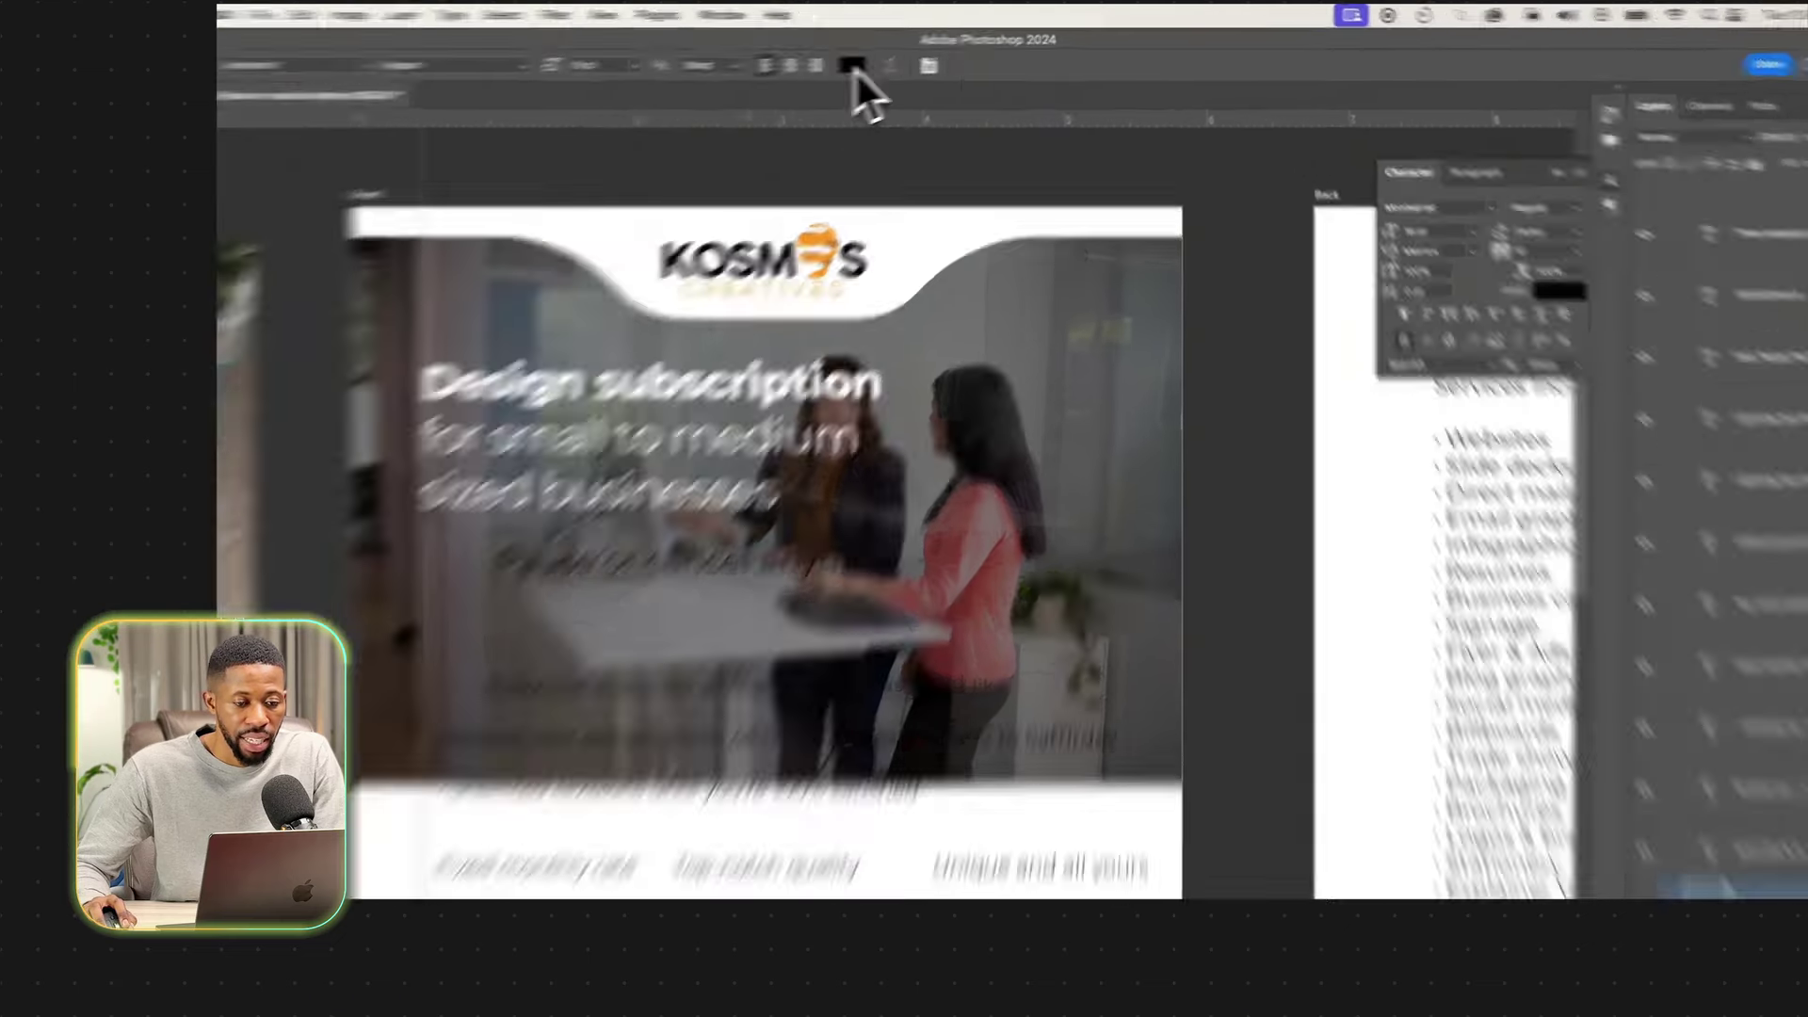
Change the text color of "Pause or cancel anytime" to white.
left_click(892, 57)
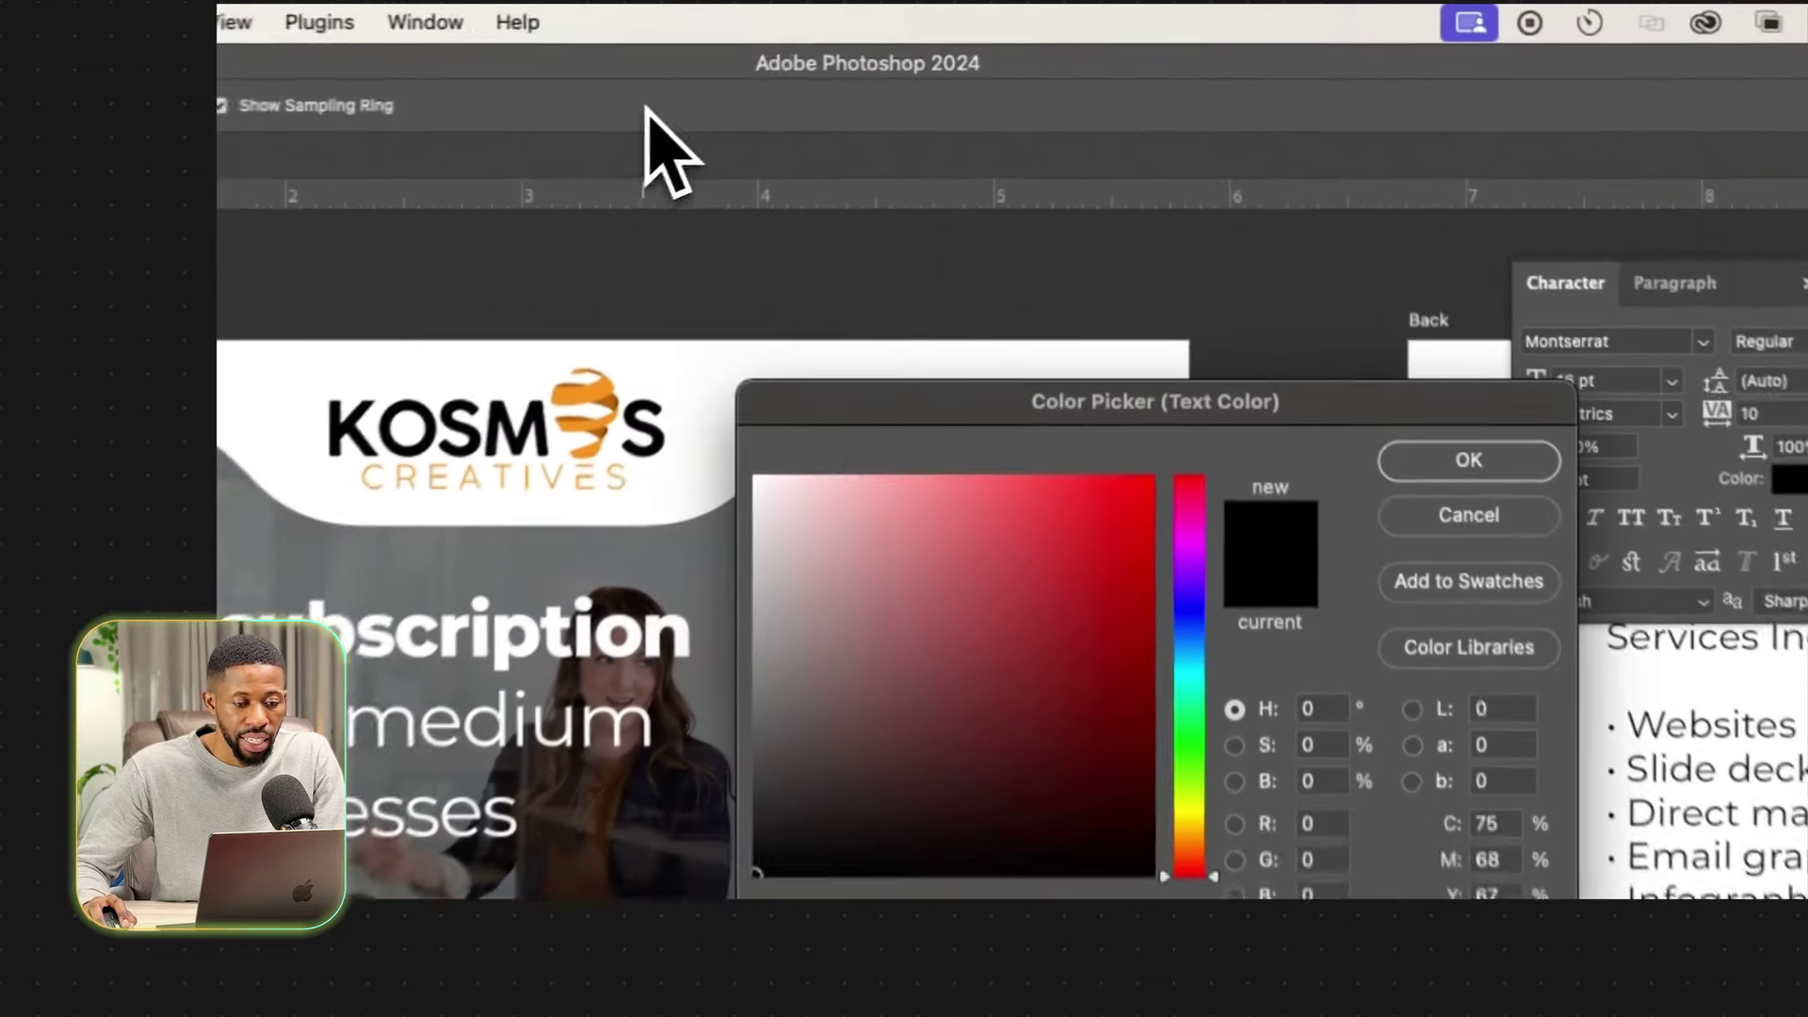
left_click(1479, 485)
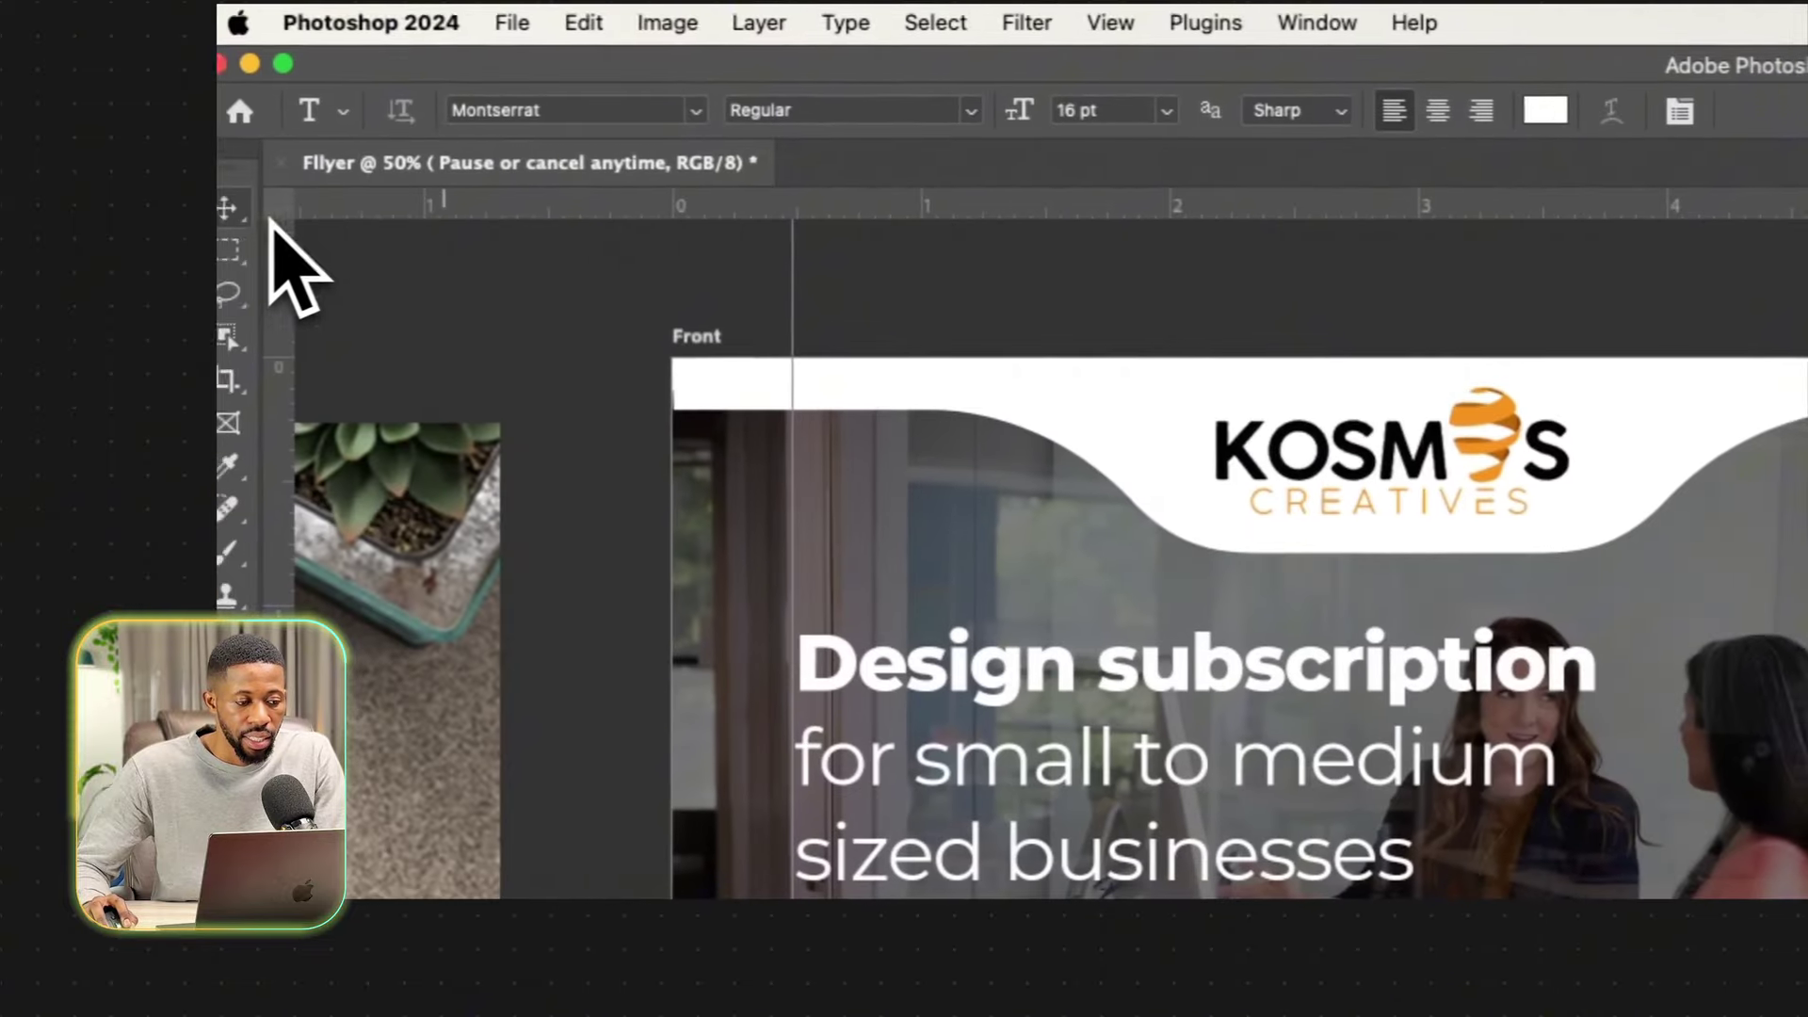
left_click(245, 213)
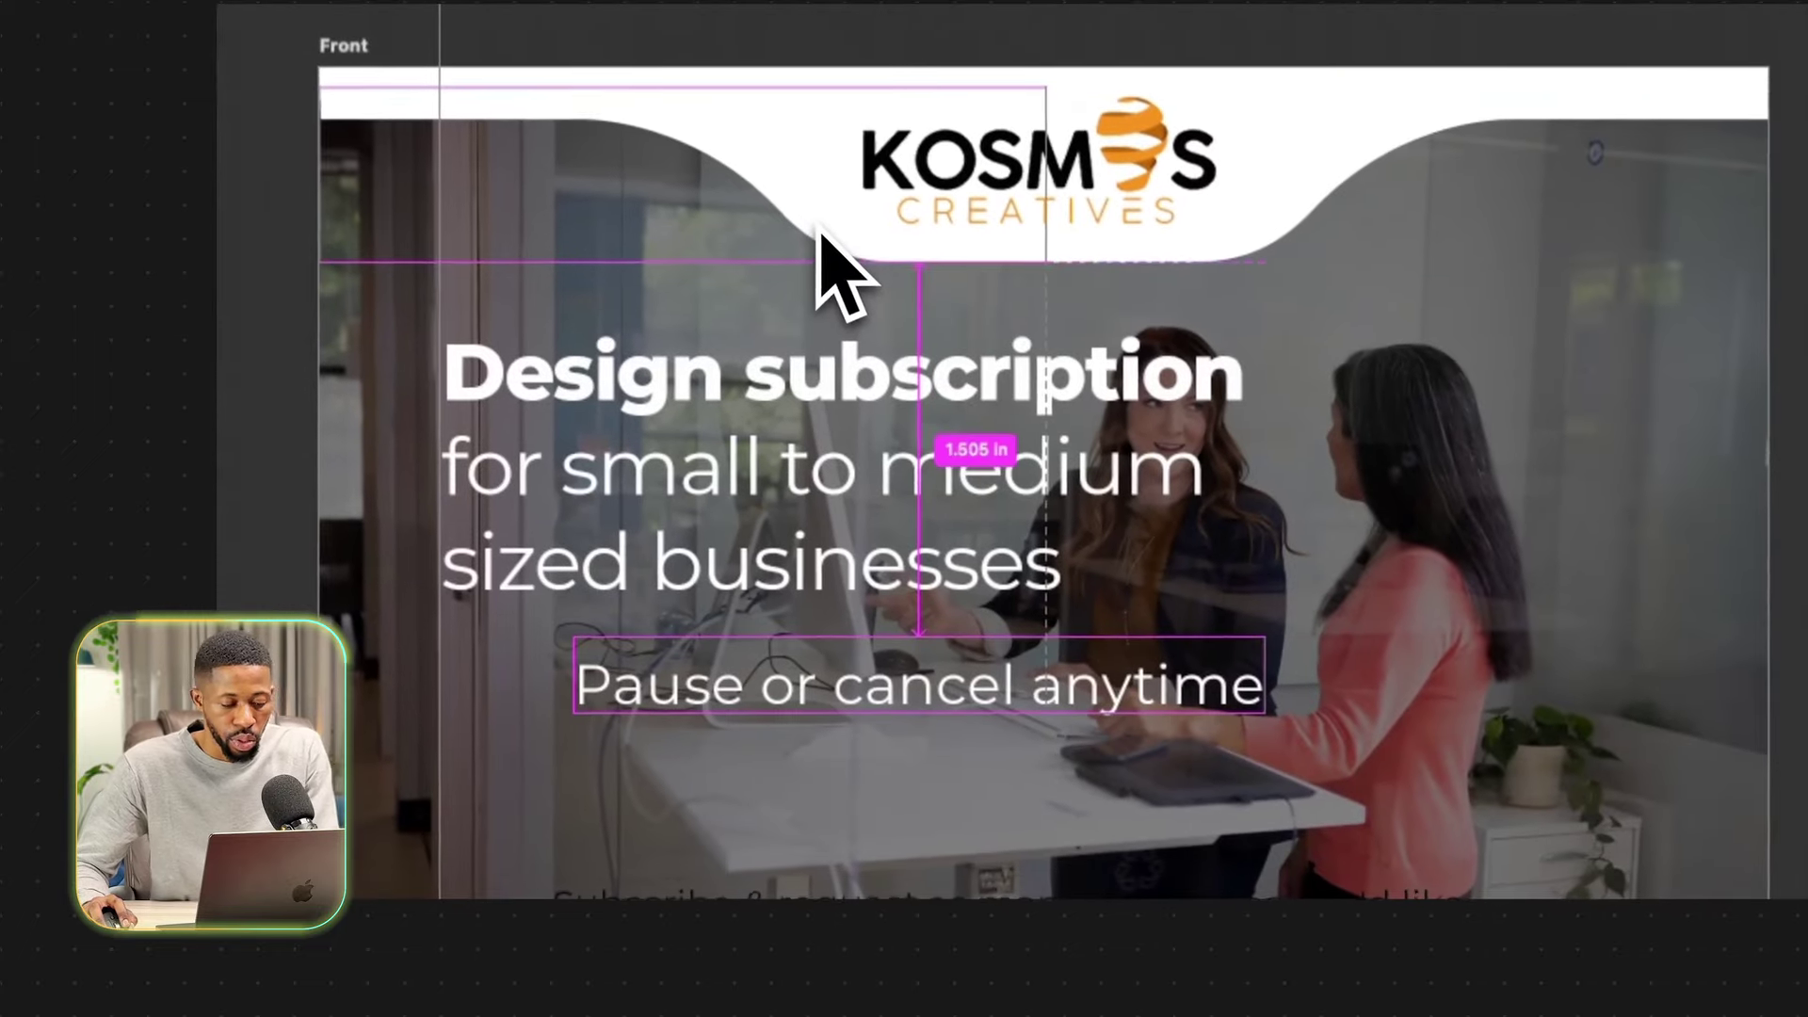
Scale "Pause or cancel anytime" down to about 9.54 pt and place it just below the heading, lined up with the guide.
key("ctrl+t")
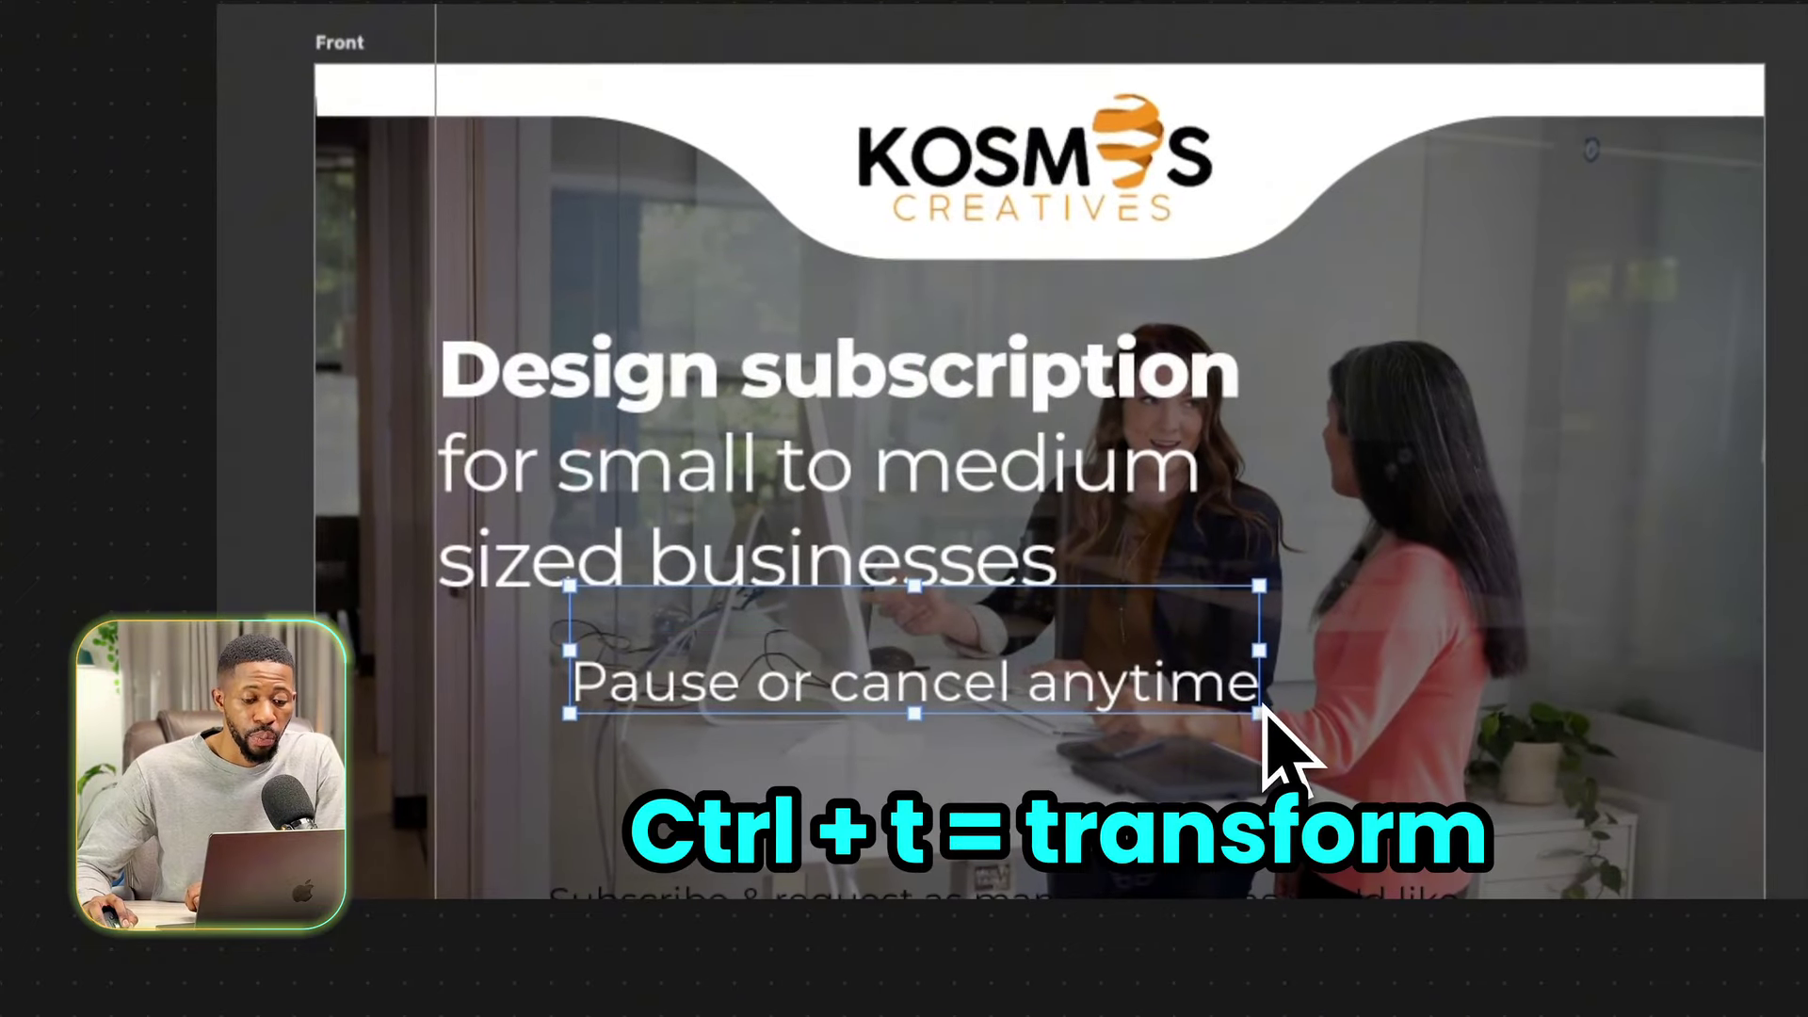
left_click_drag(1260, 714, 826, 635)
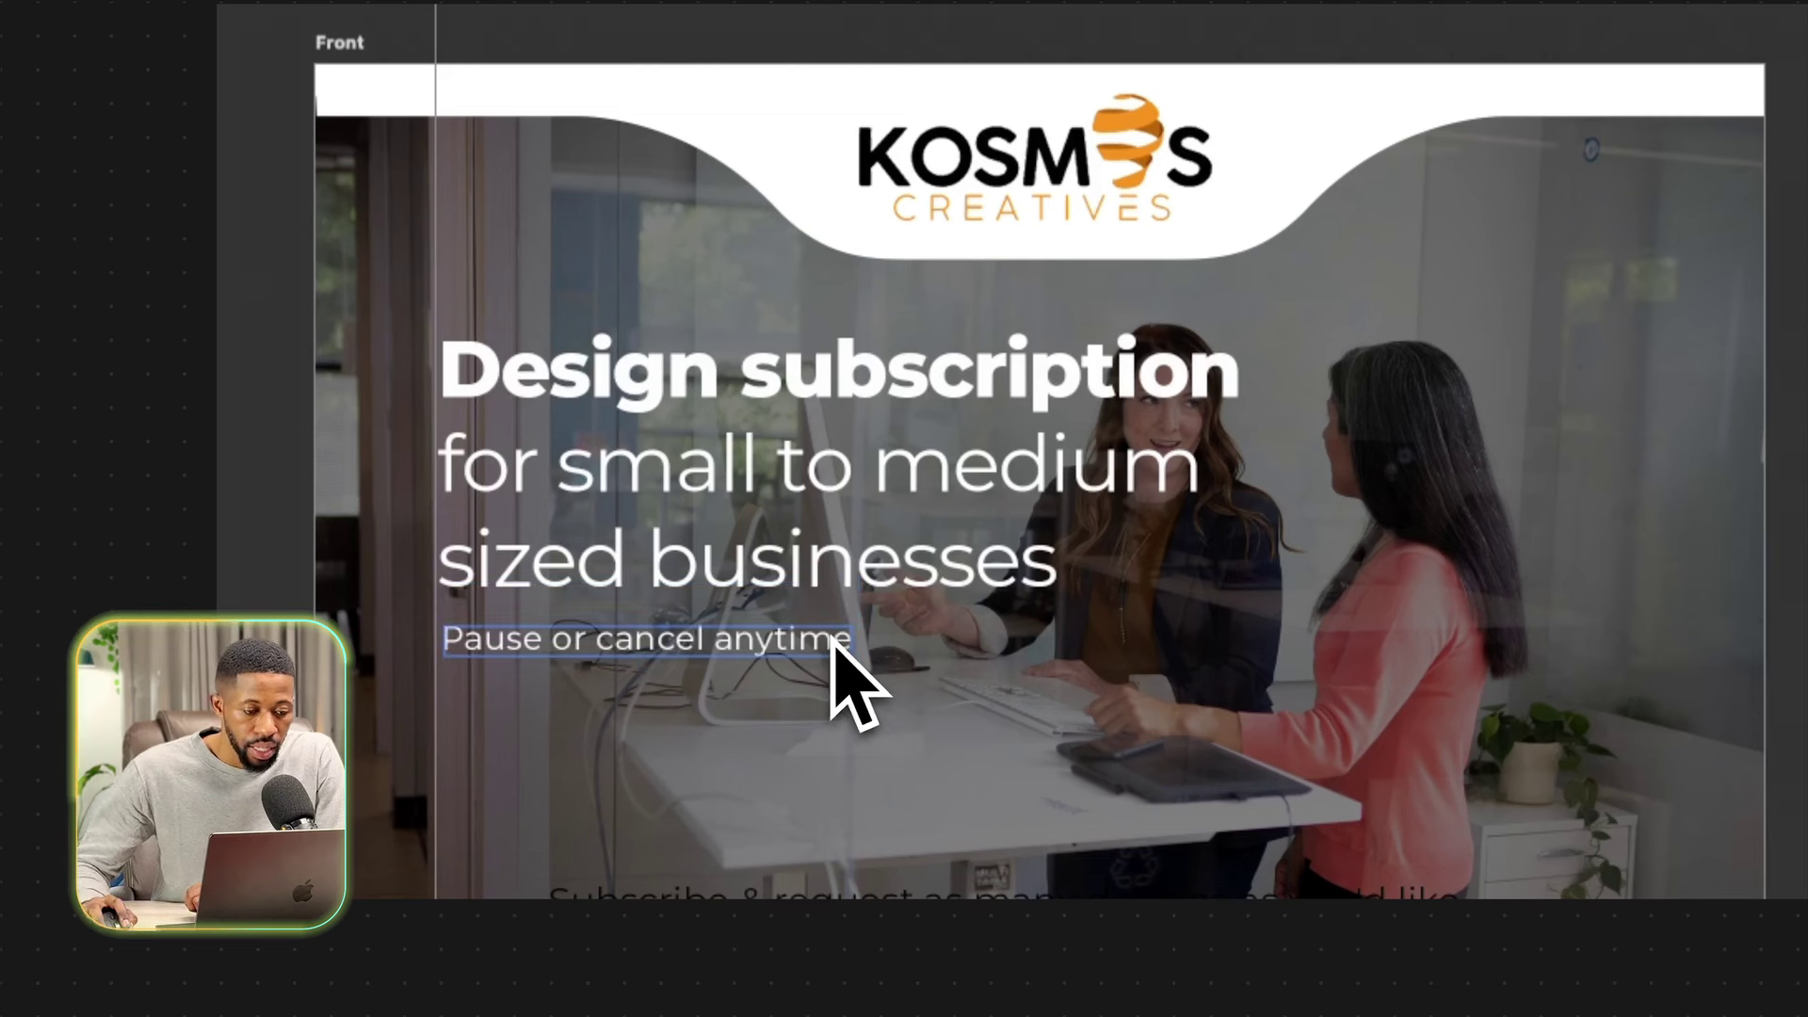
left_click_drag(832, 640, 768, 633)
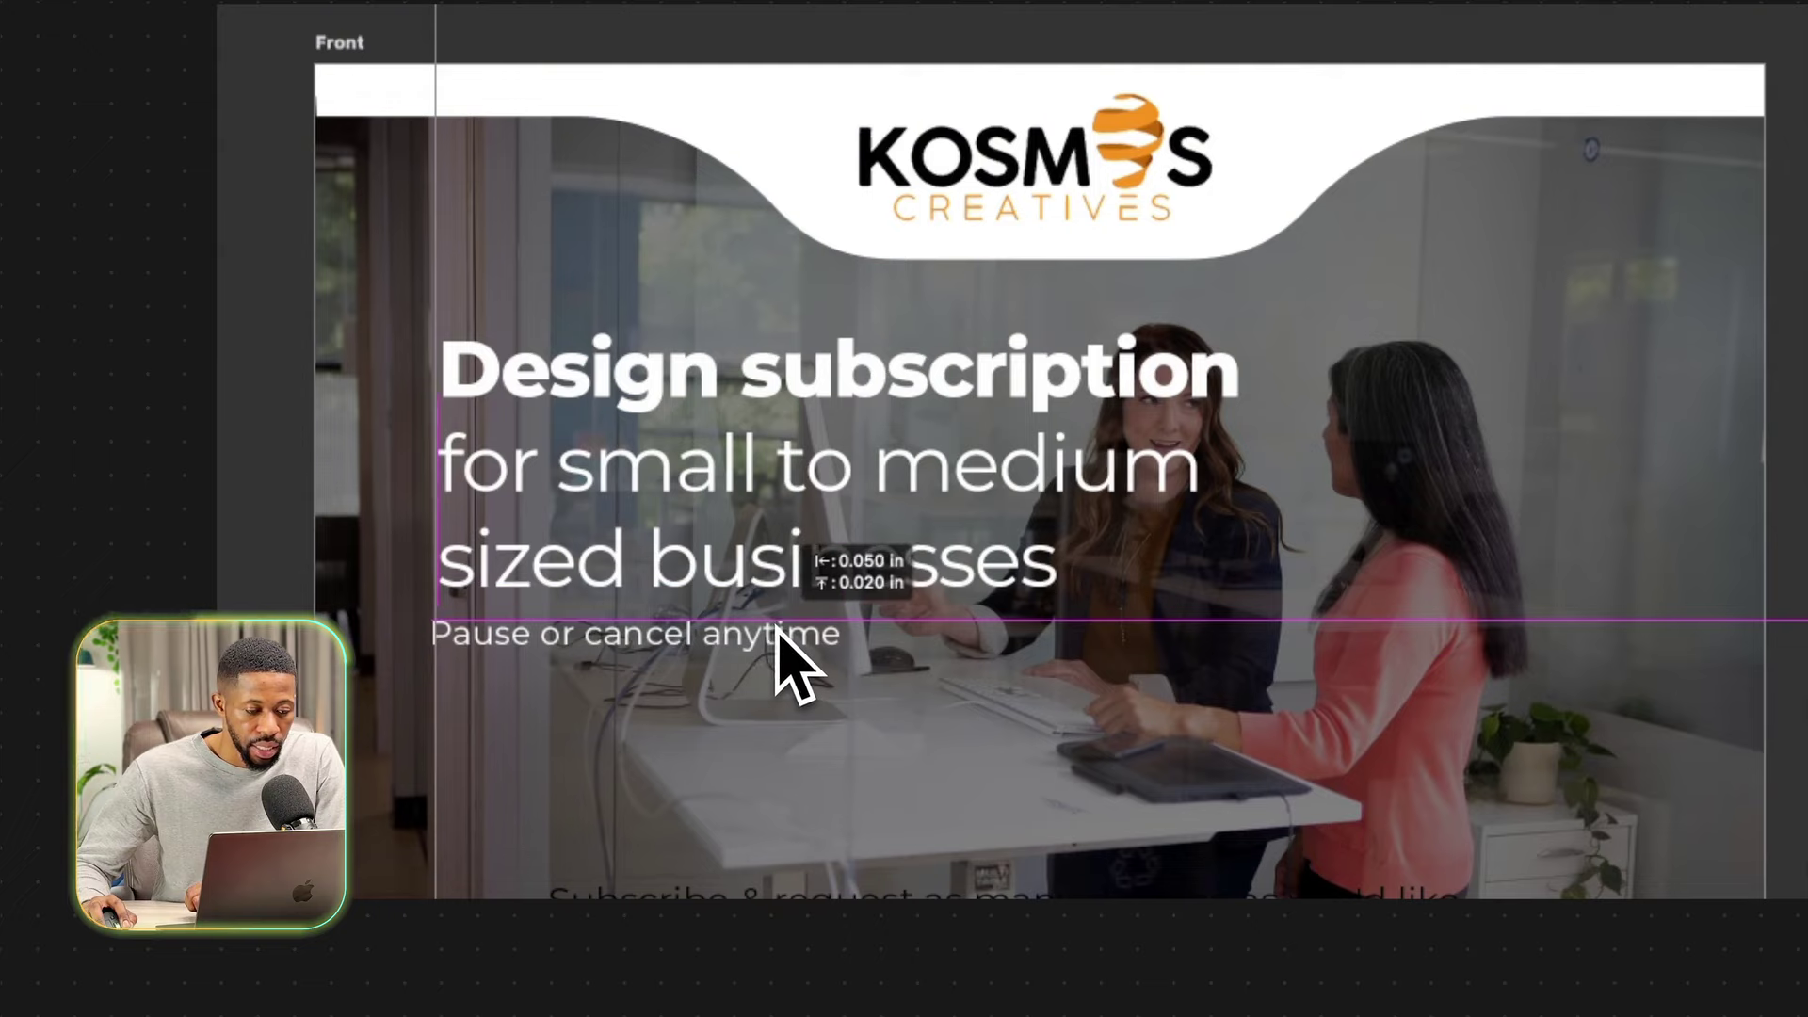
scroll(776, 629, "up", 3)
scroll(773, 631, "left", 5)
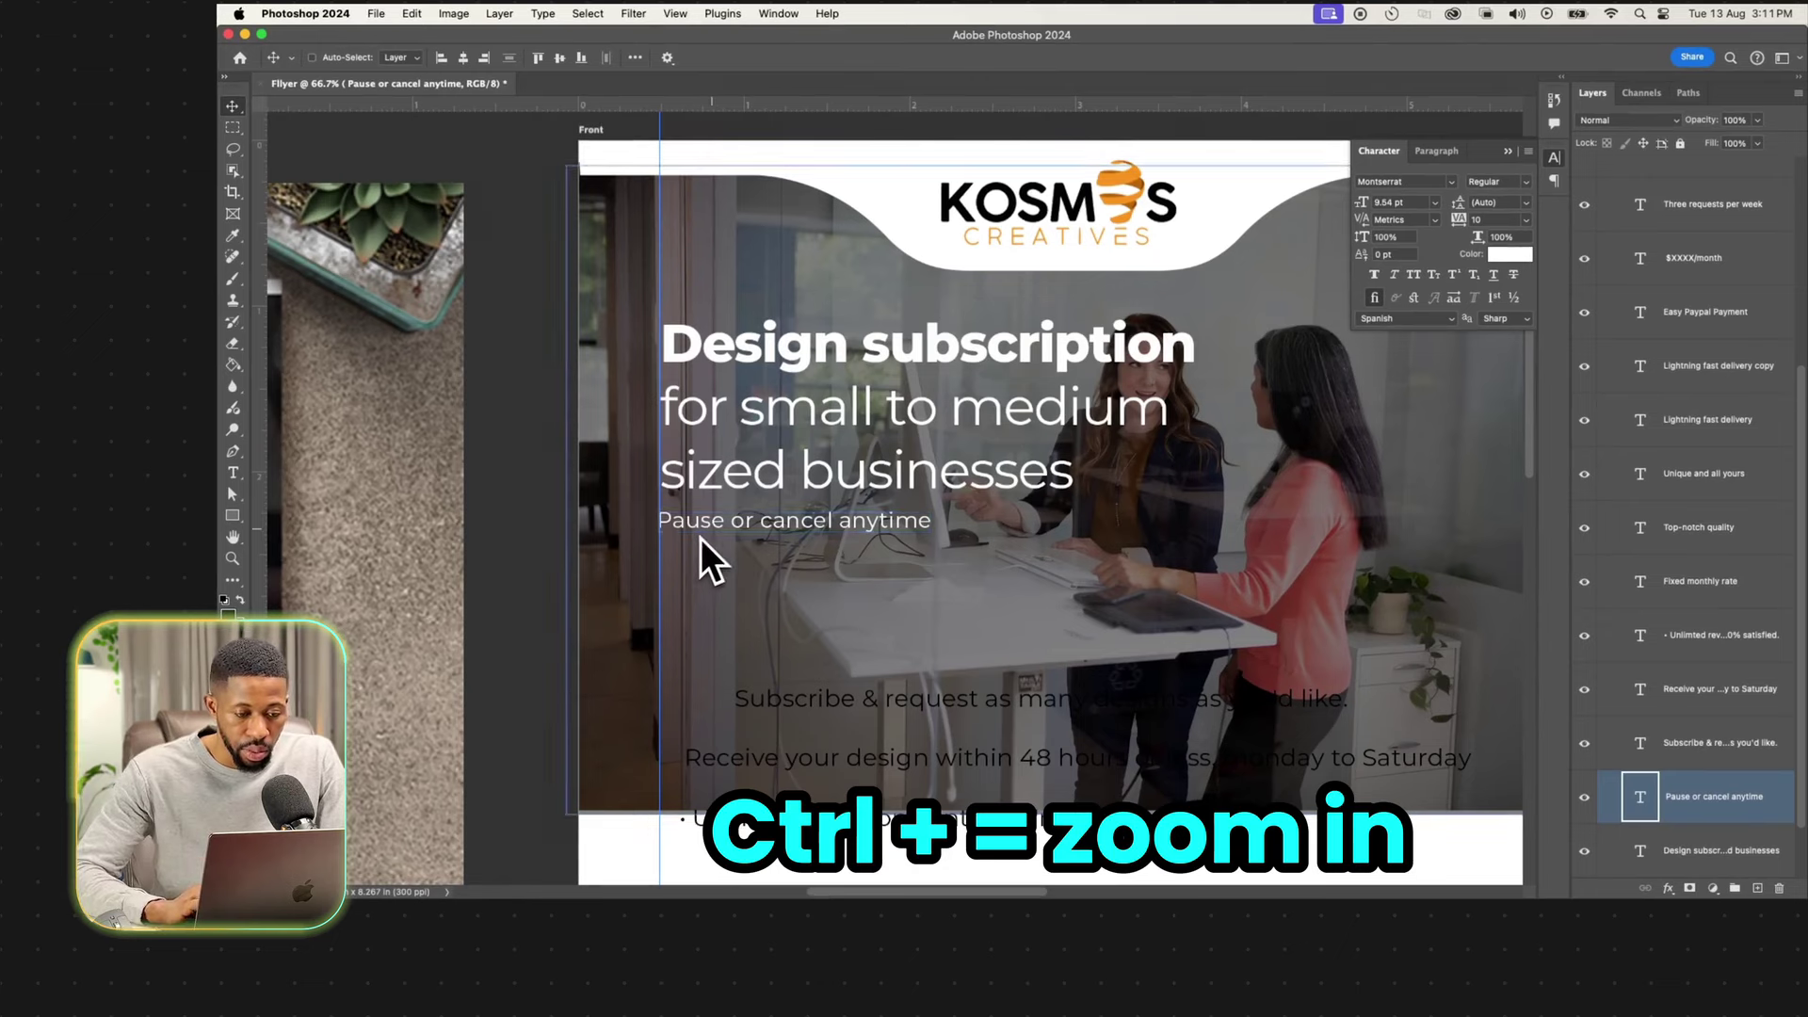
key("shift+Down")
key("shift+Down")
key("shift+Down")
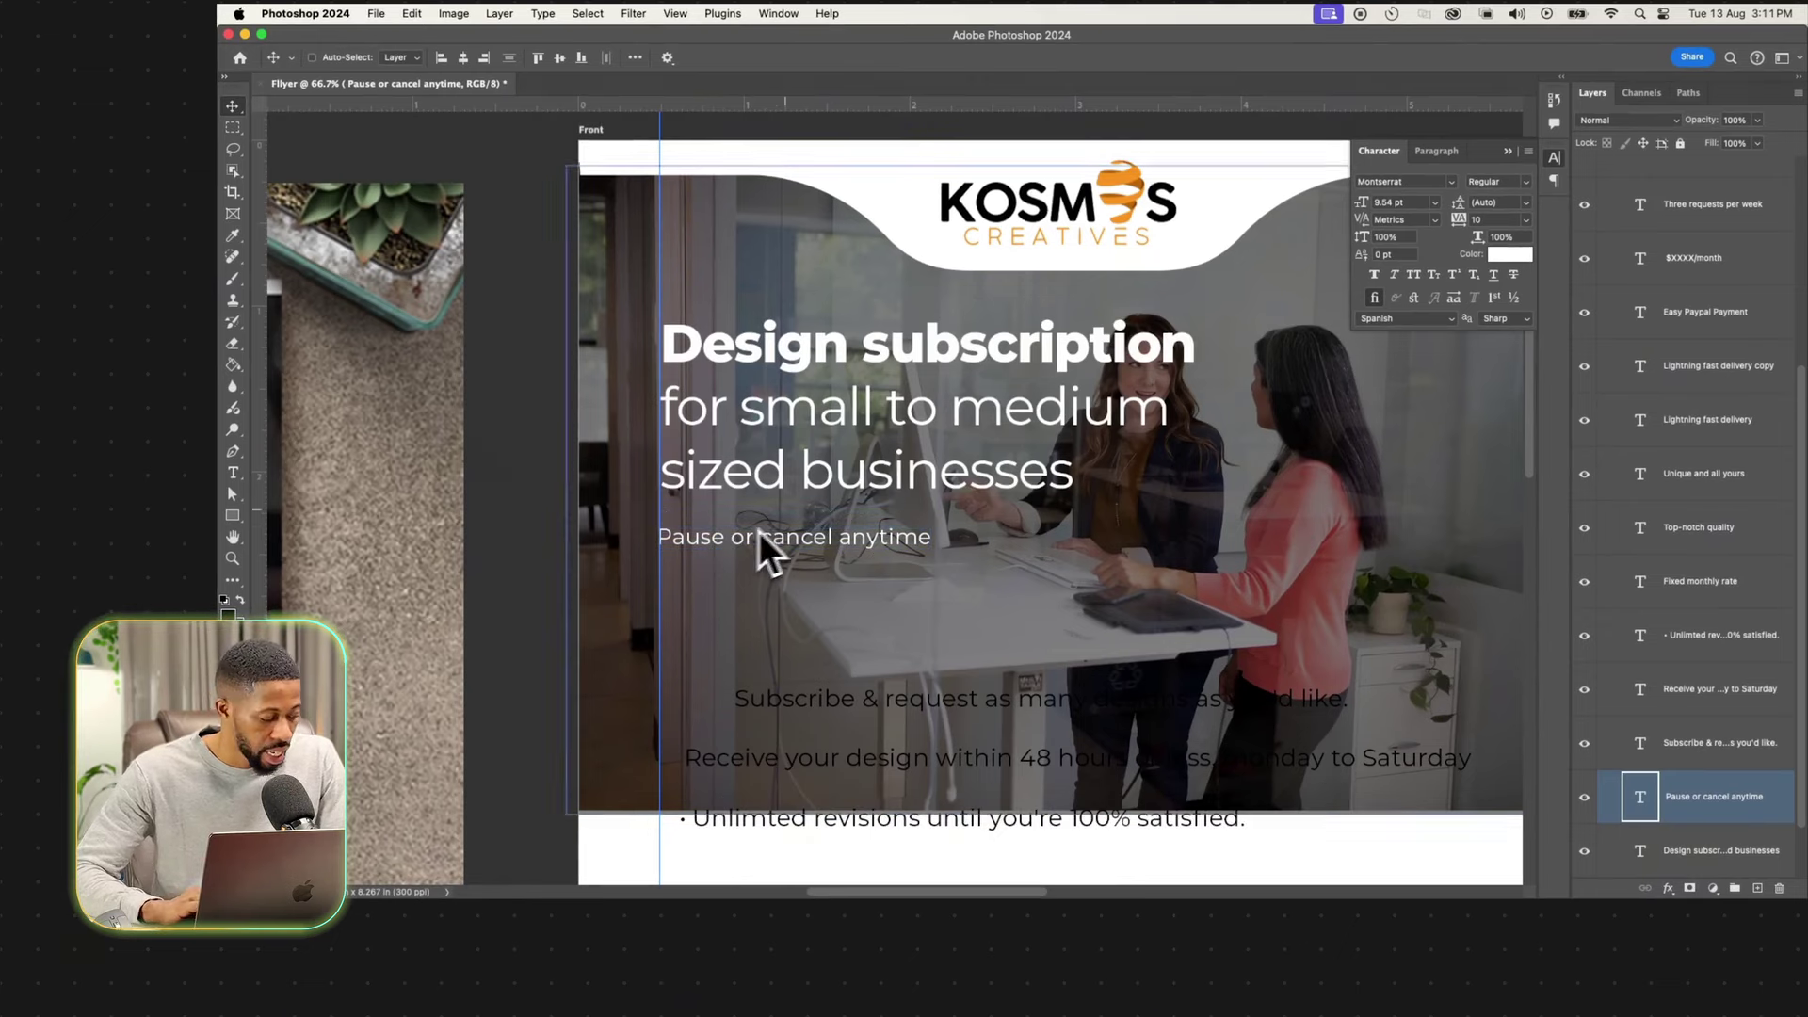
Select the heading together with "Pause or cancel anytime" and move both lower on the header photo.
scroll(755, 420, "right", 3)
scroll(755, 420, "up", 2)
scroll(756, 420, "down", 1)
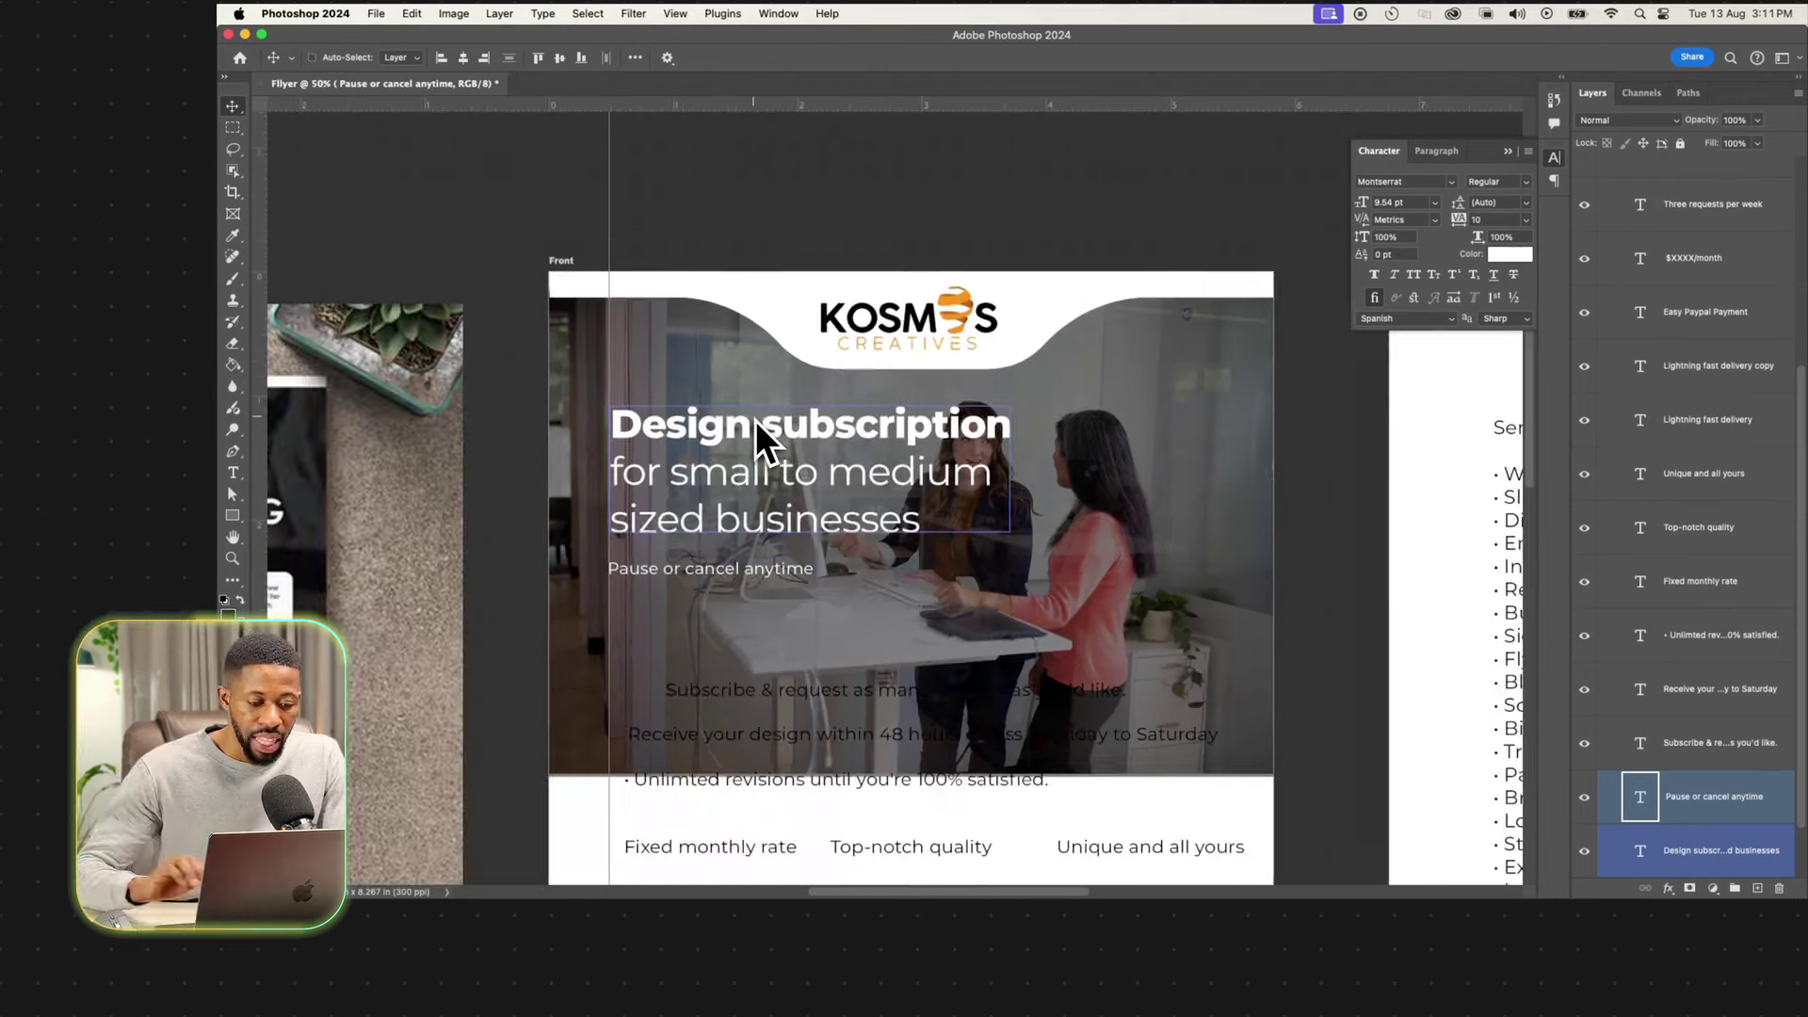
left_click(762, 428, "shift+super")
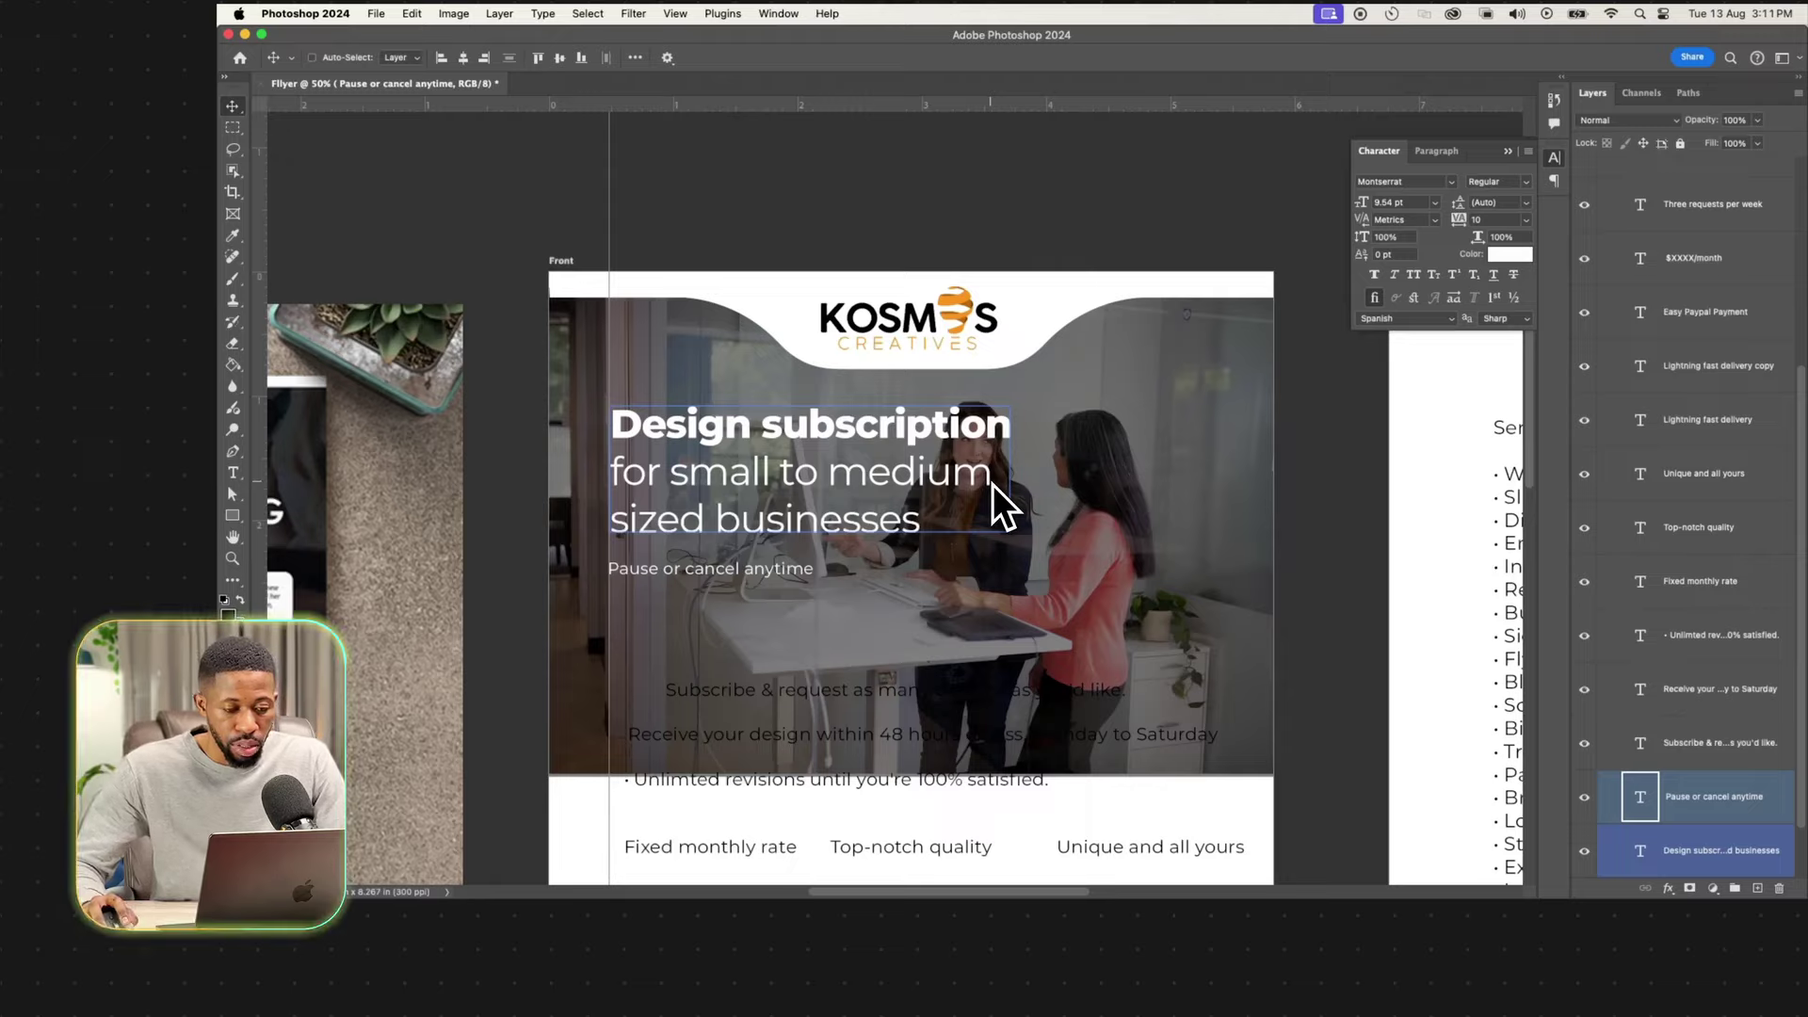
left_click(993, 485, "super")
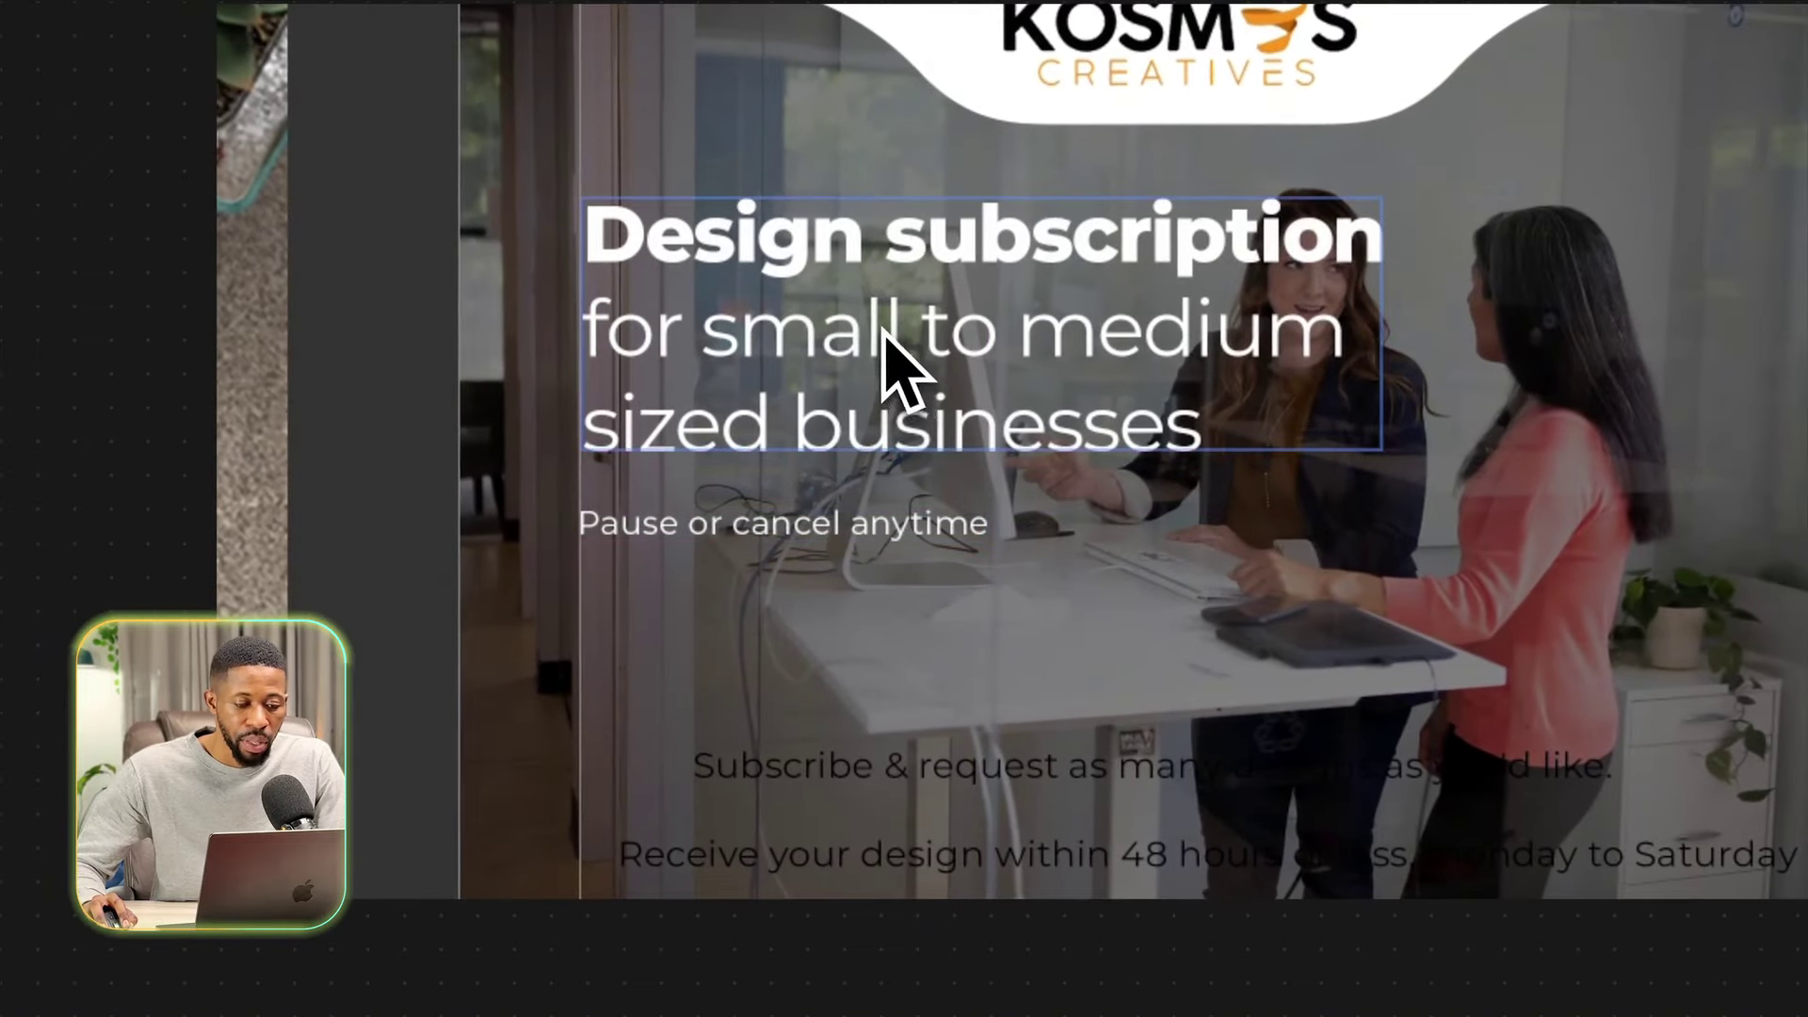
left_click_drag(885, 353, 886, 484)
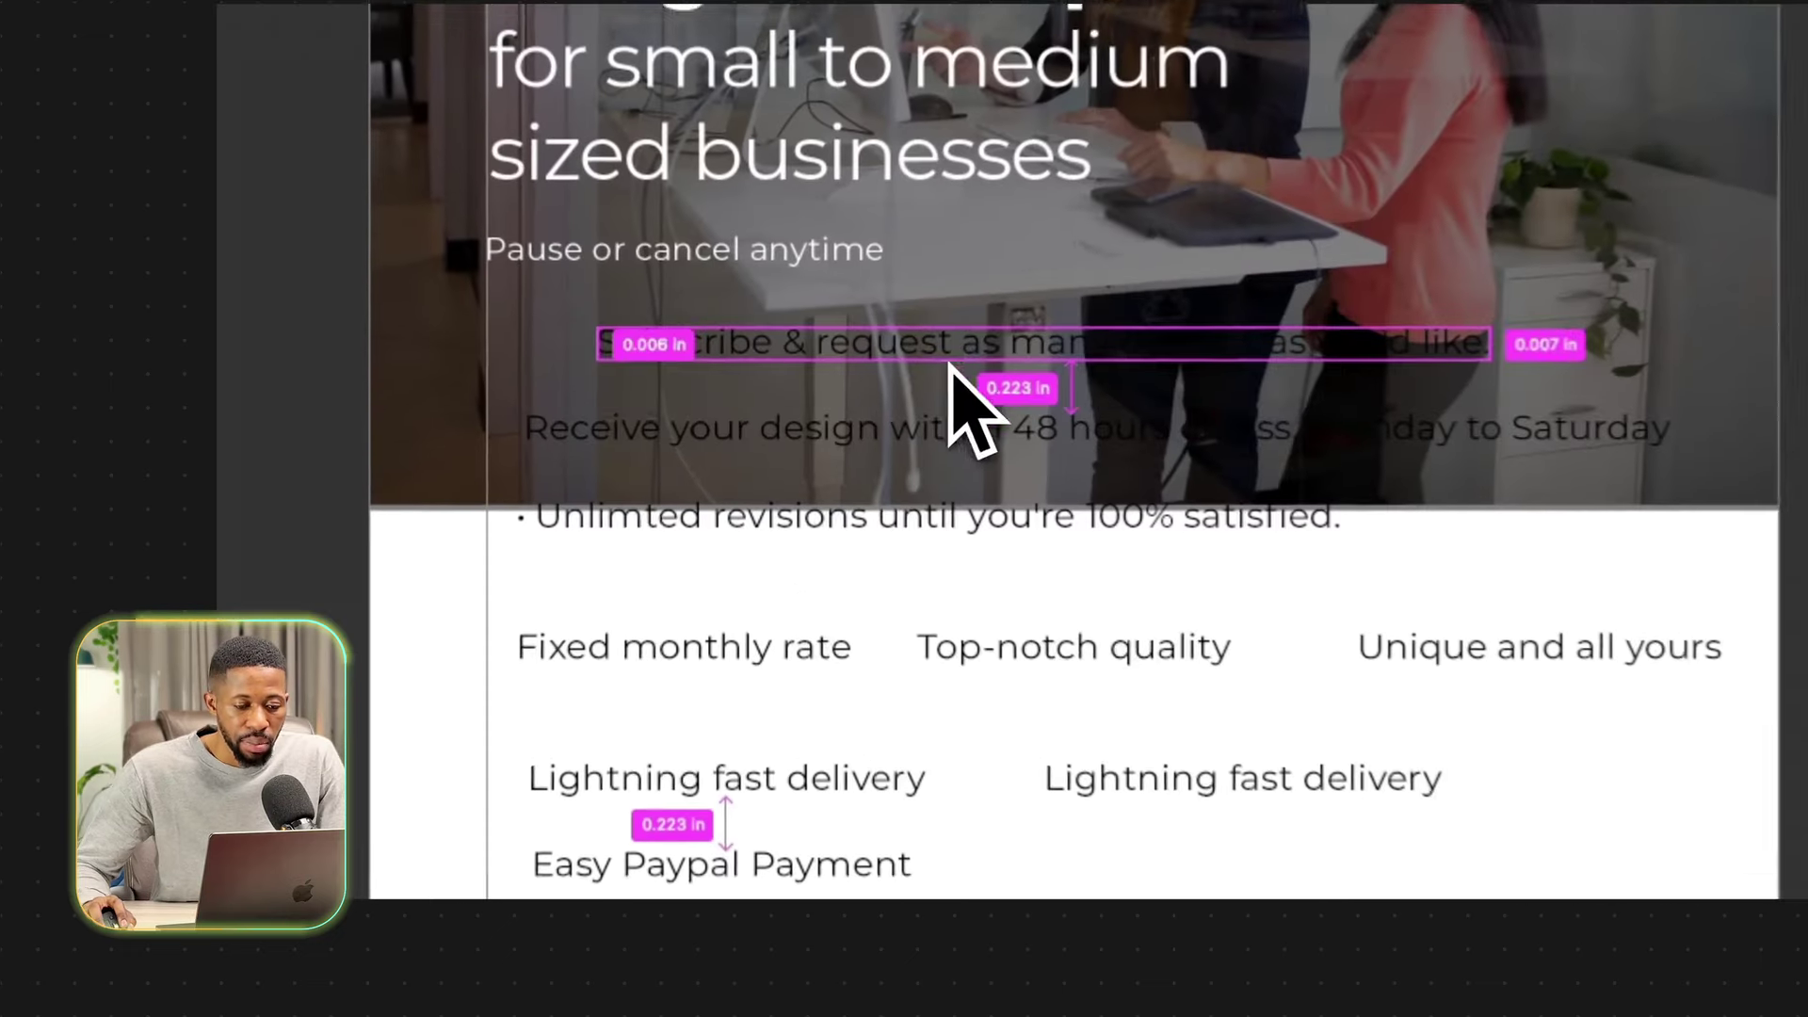
left_click_drag(1194, 443, 1162, 545)
key("super+z")
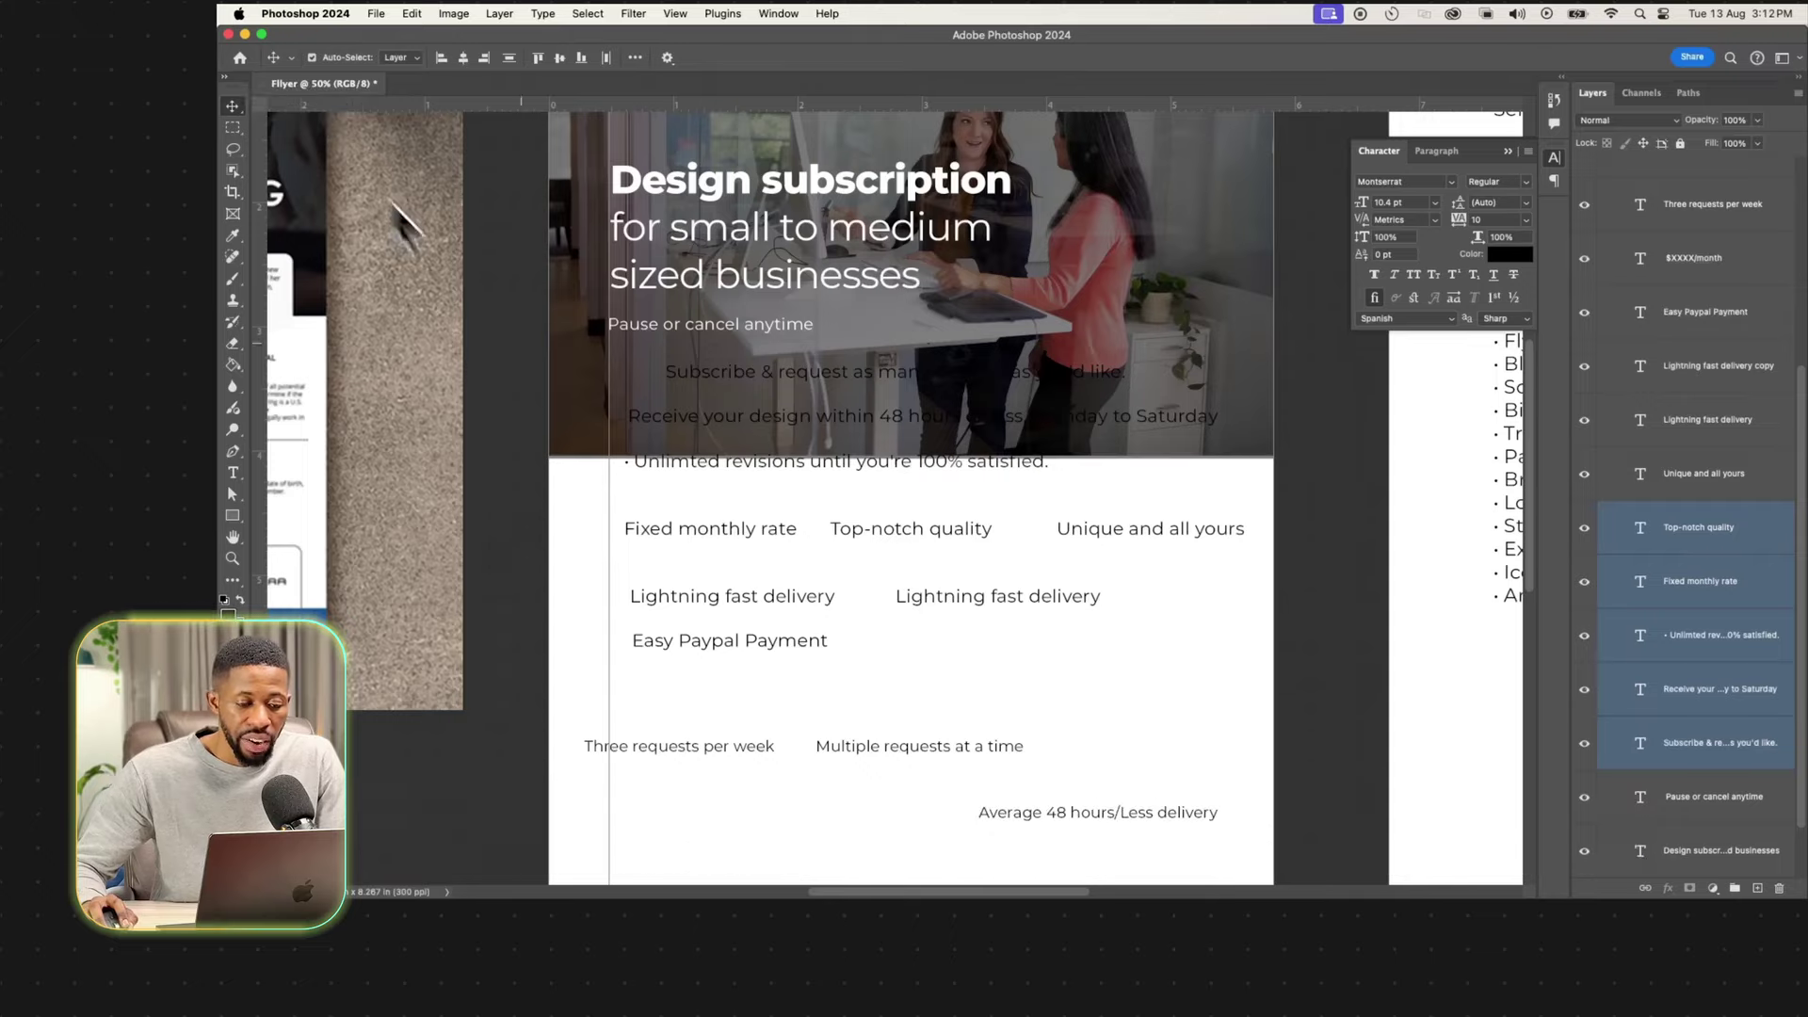
left_click_drag(794, 476, 789, 529)
key("super+z")
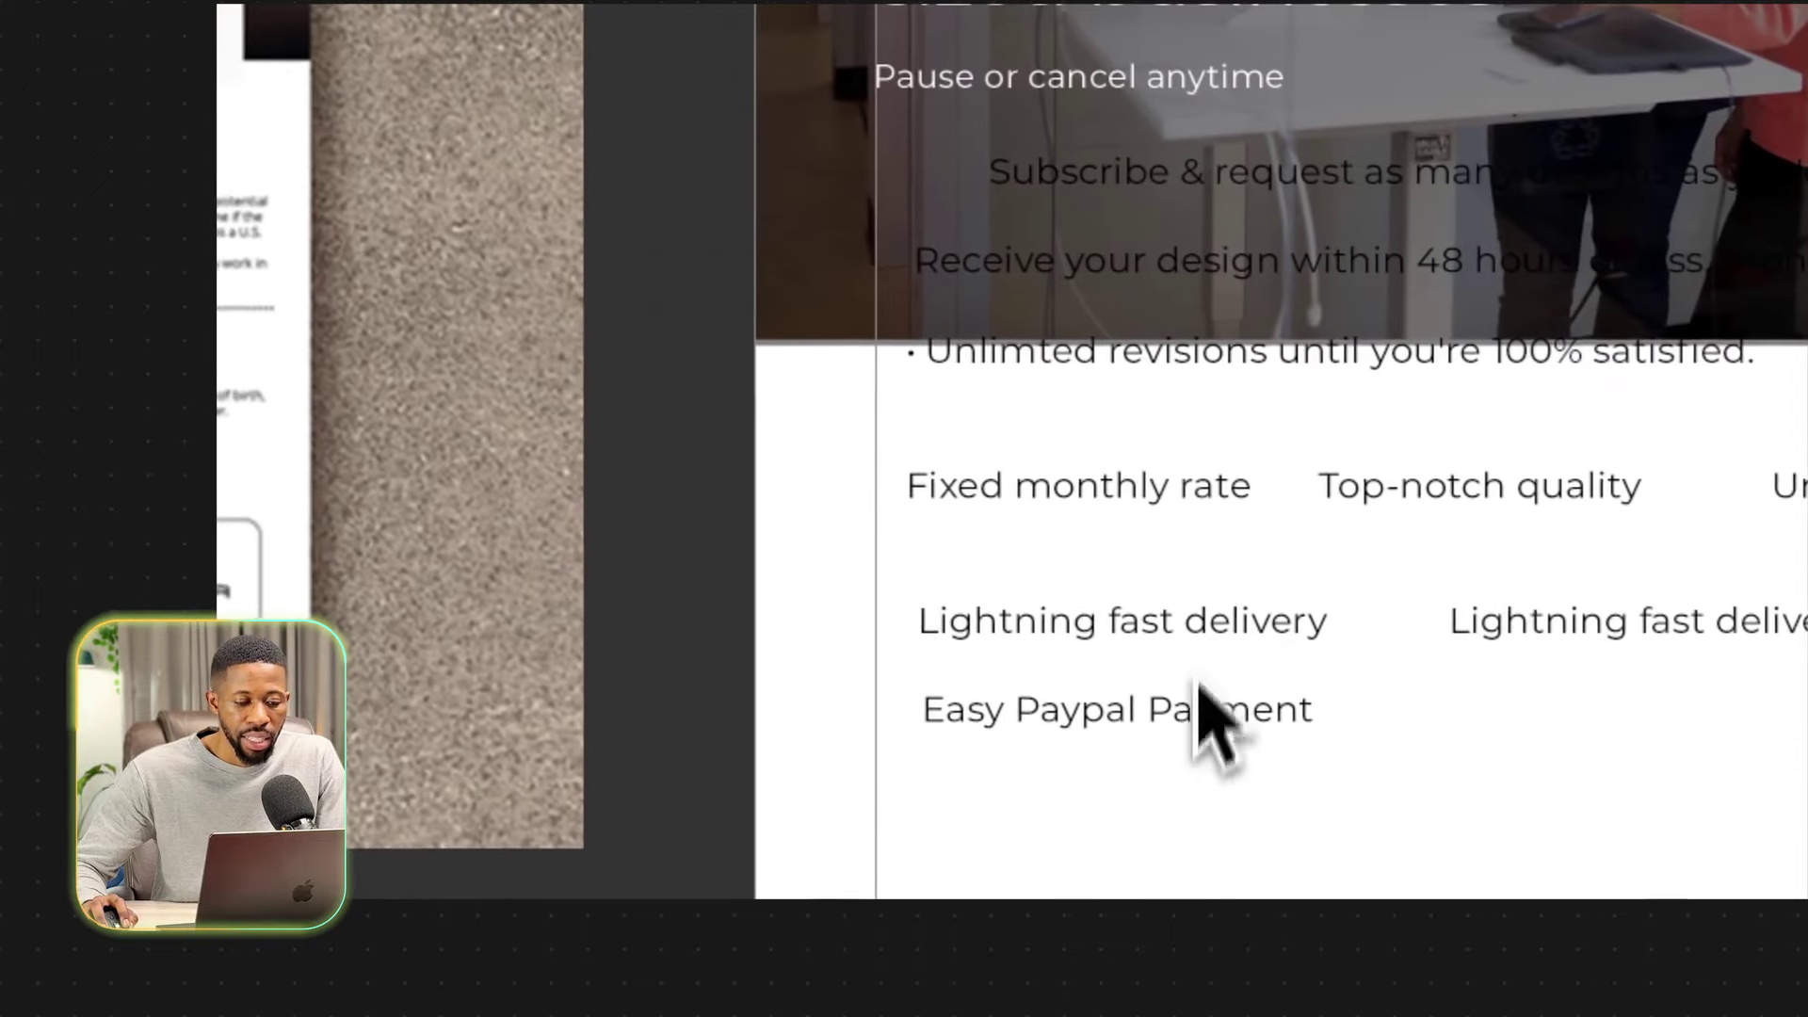
Select the text layers from "Subscribe & request" through "Easy Paypal Payment" and move them down below the header photo.
left_click_drag(484, 399, 484, 552)
left_click_drag(1202, 659, 1208, 770)
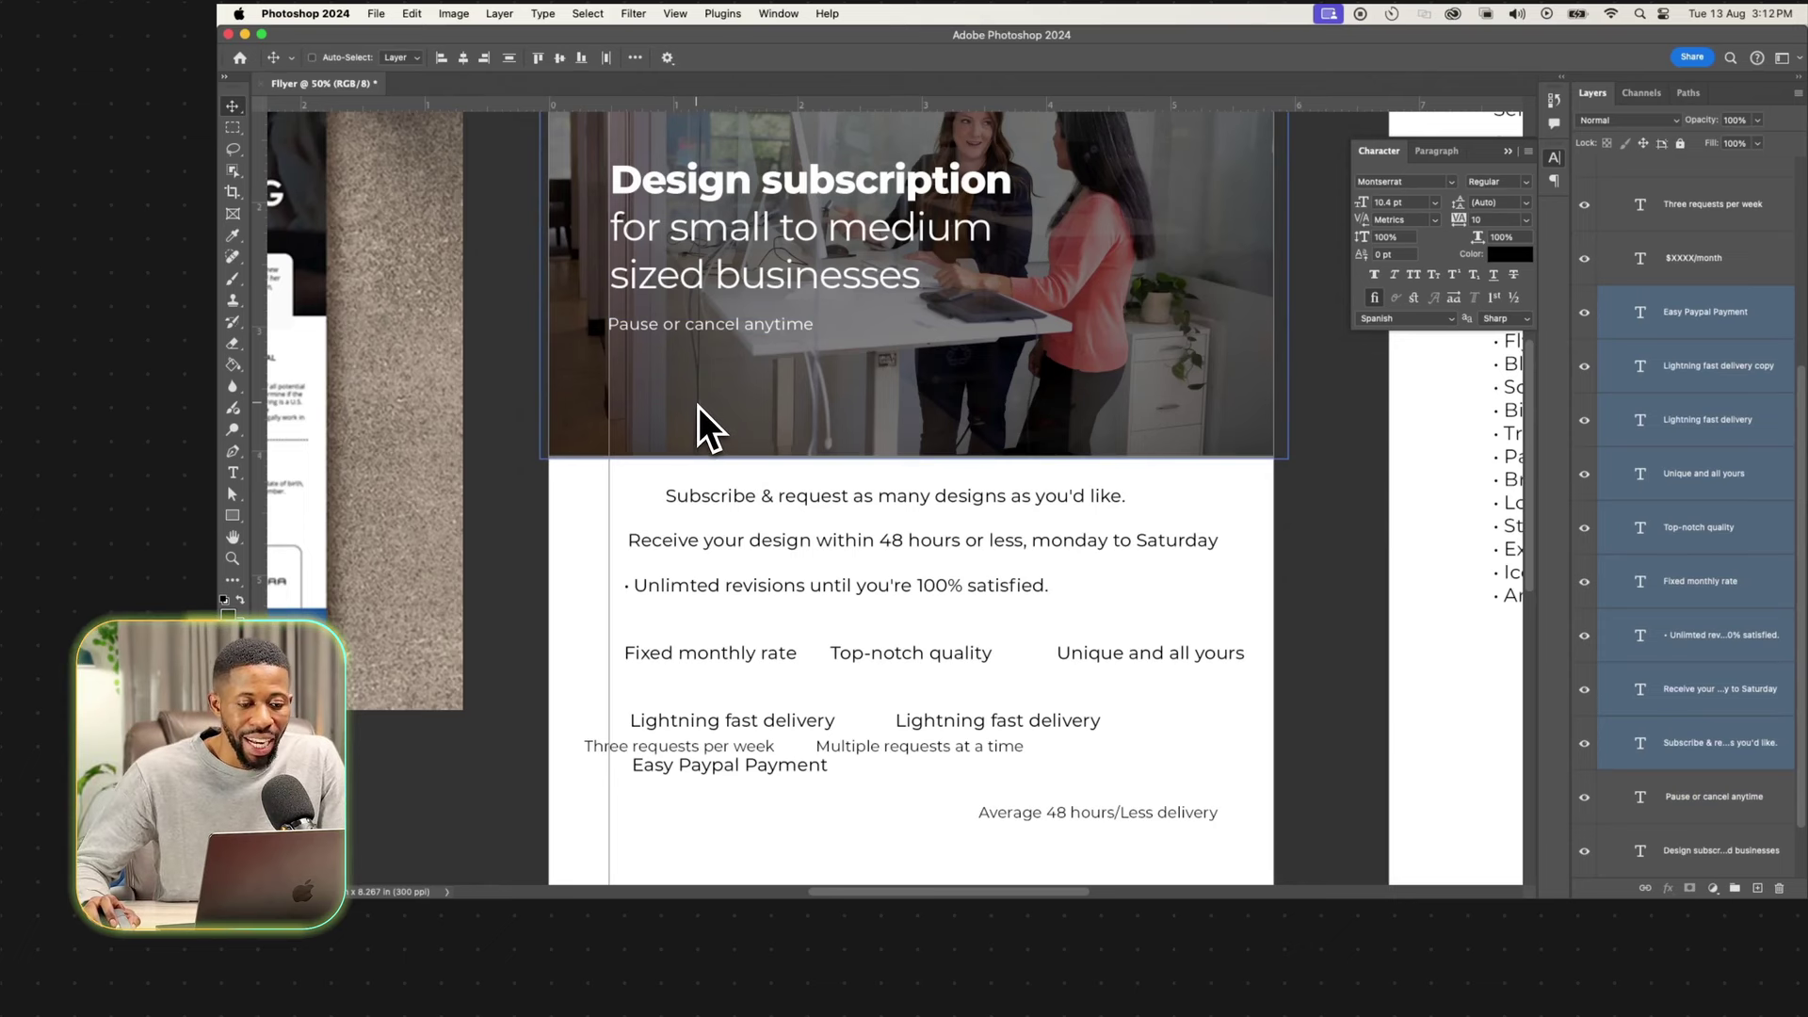
scroll(698, 405, "up", 2)
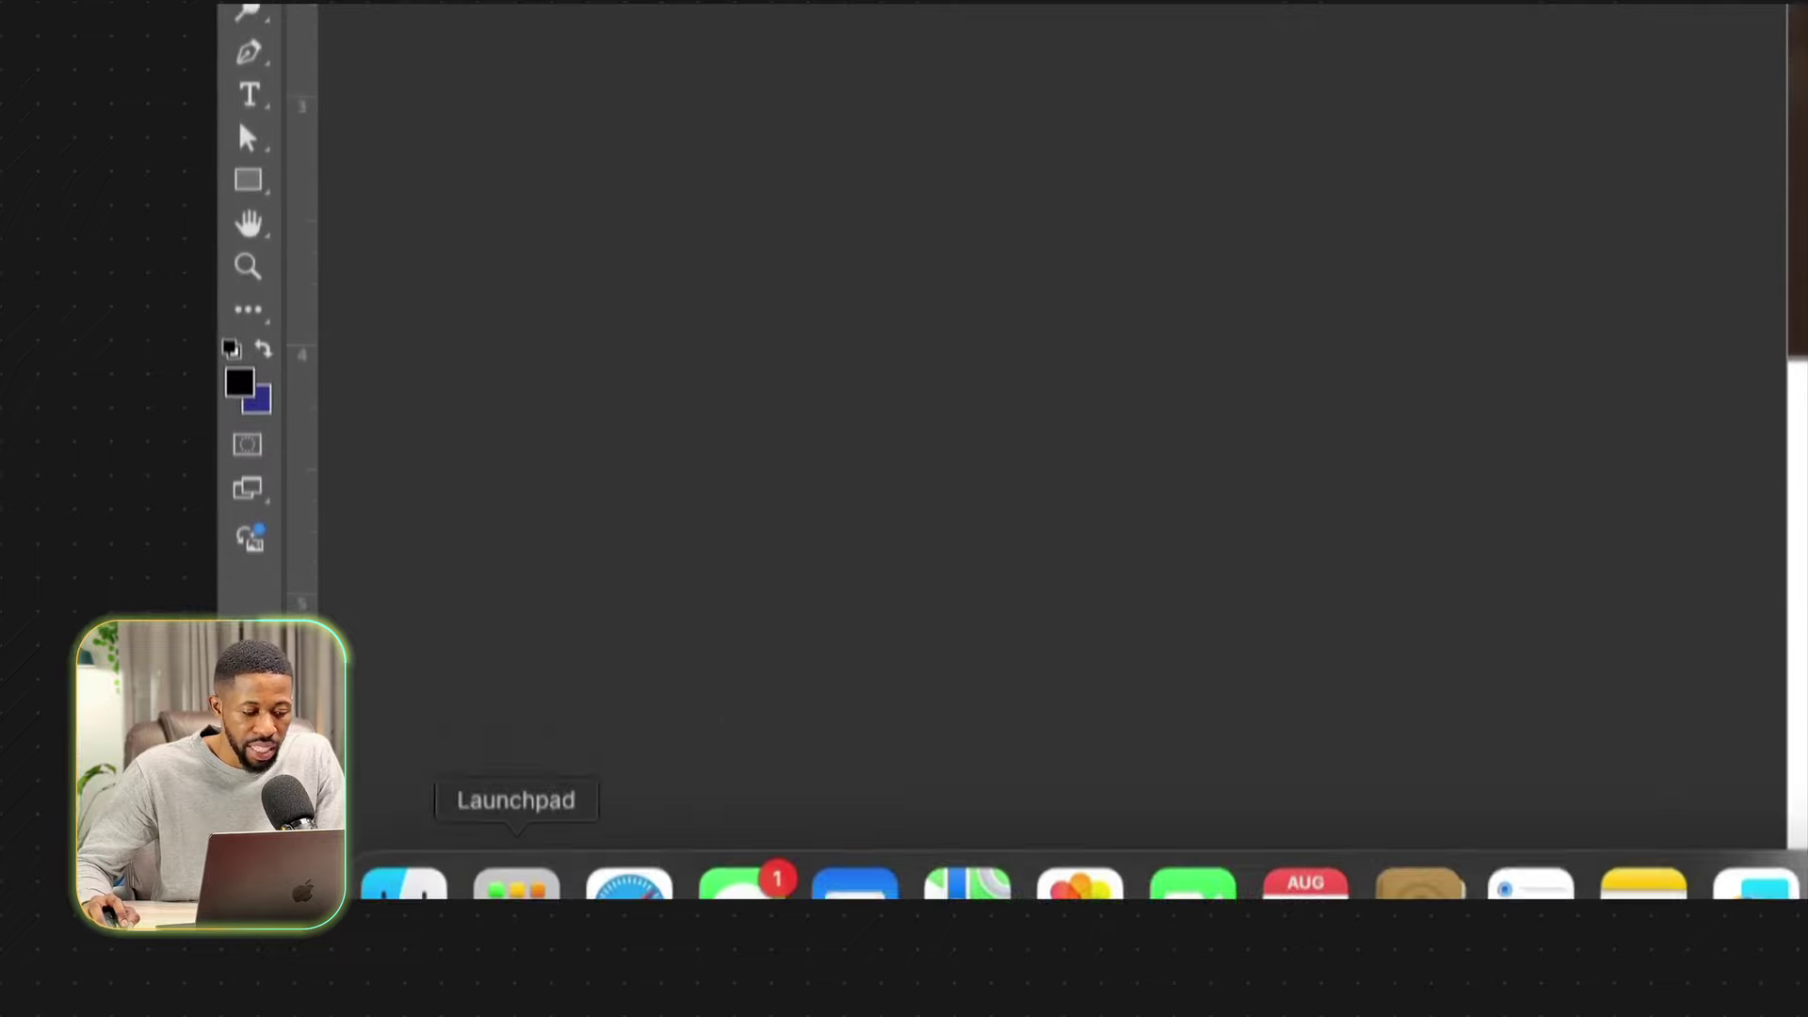
Place Front.png from Finder into the flyer document, scale it down and position it beside the Front artboard's left edge.
left_click(411, 820)
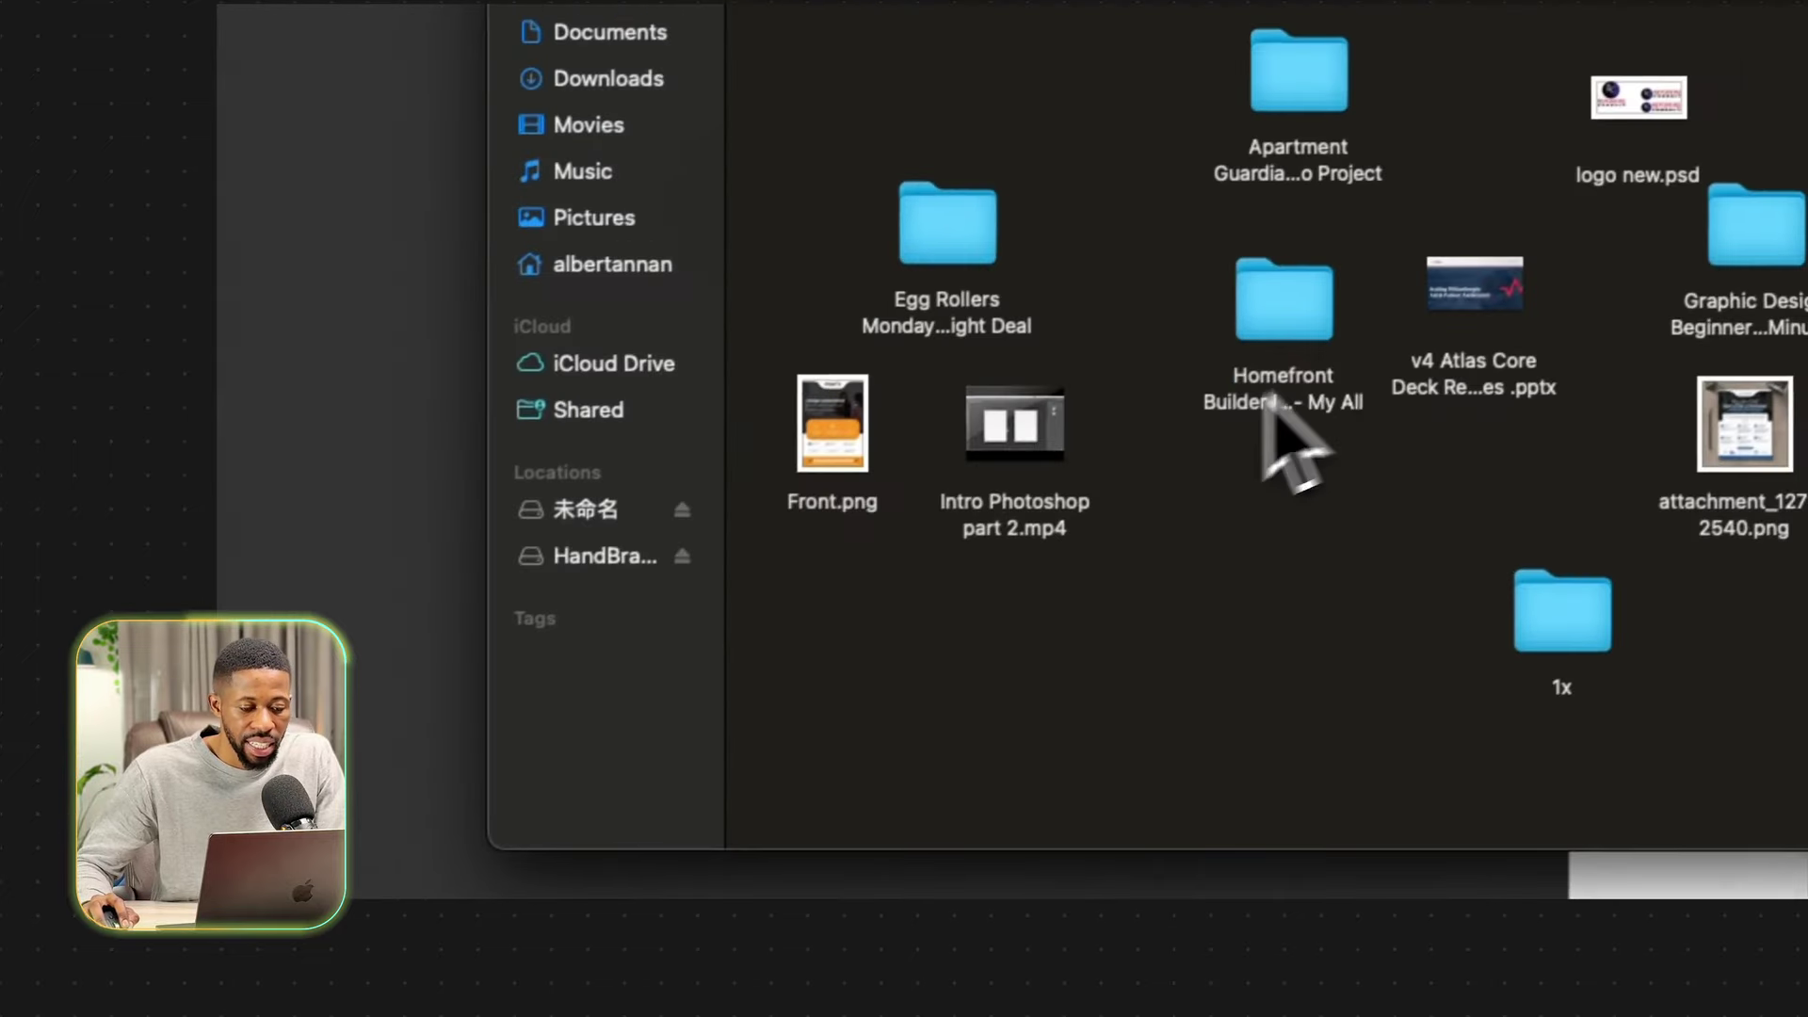
left_click_drag(852, 428, 578, 424)
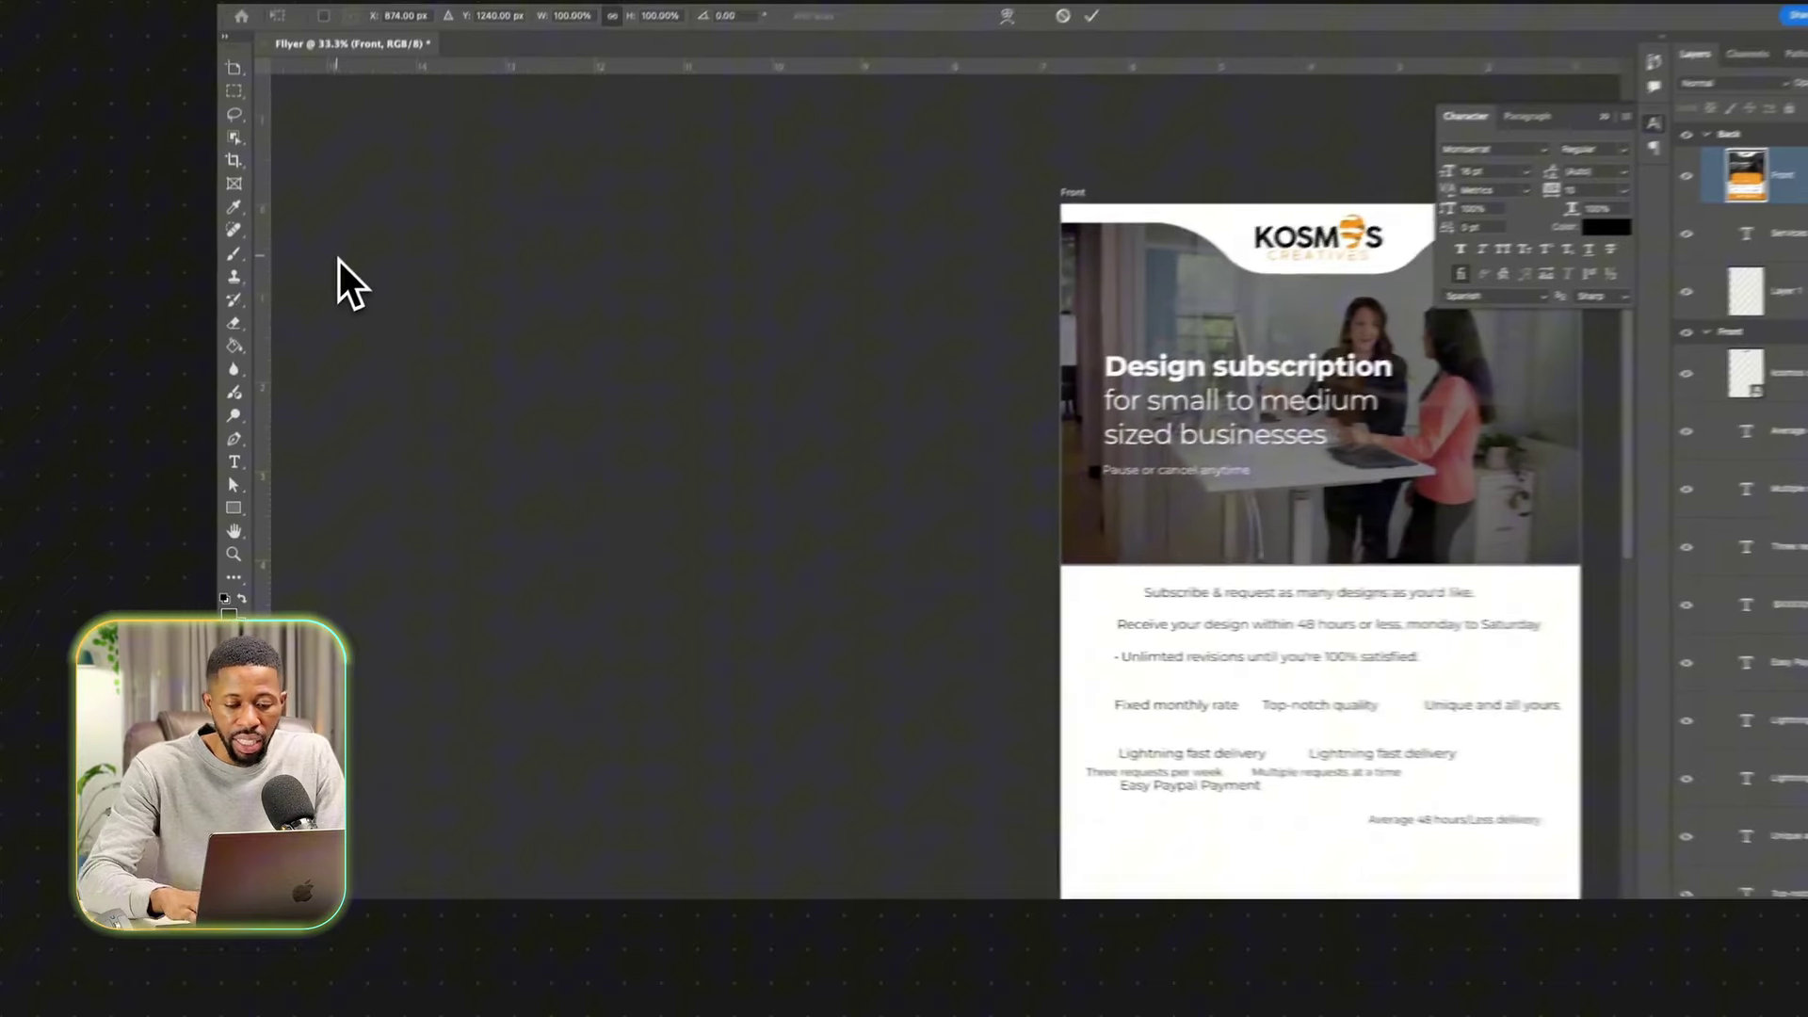
key("super+minus")
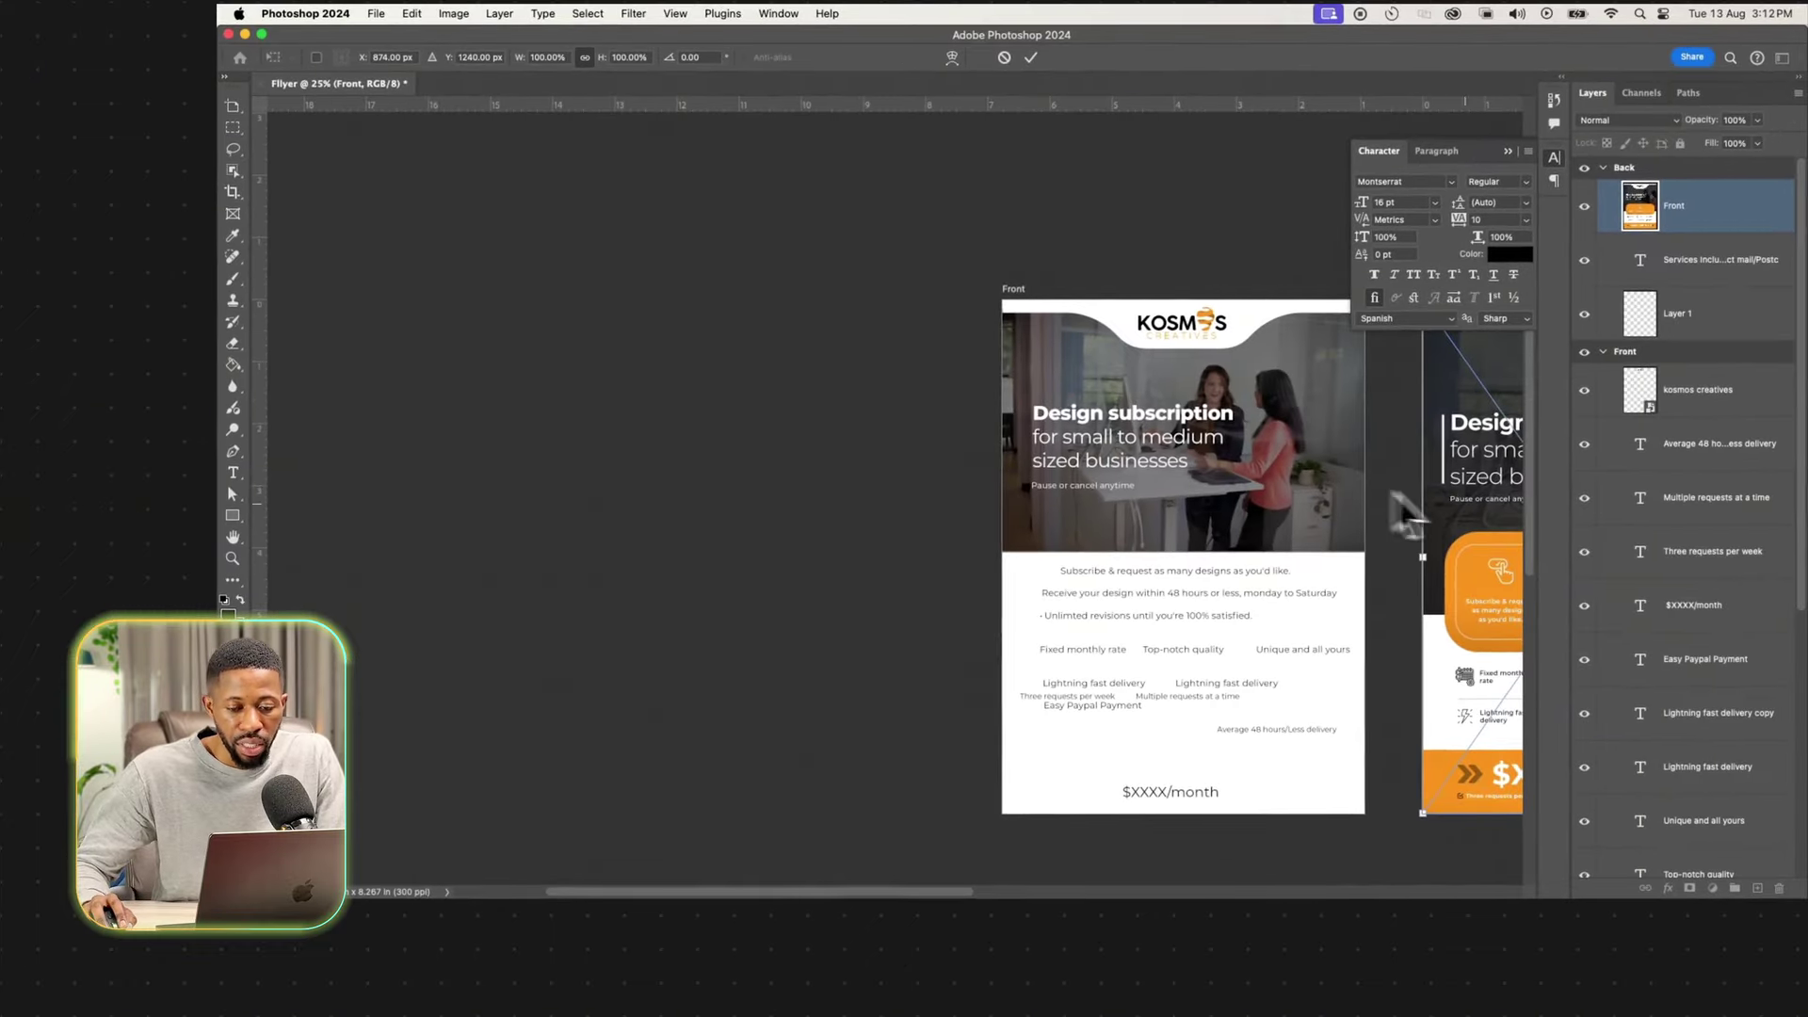
left_click_drag(1404, 513, 631, 513)
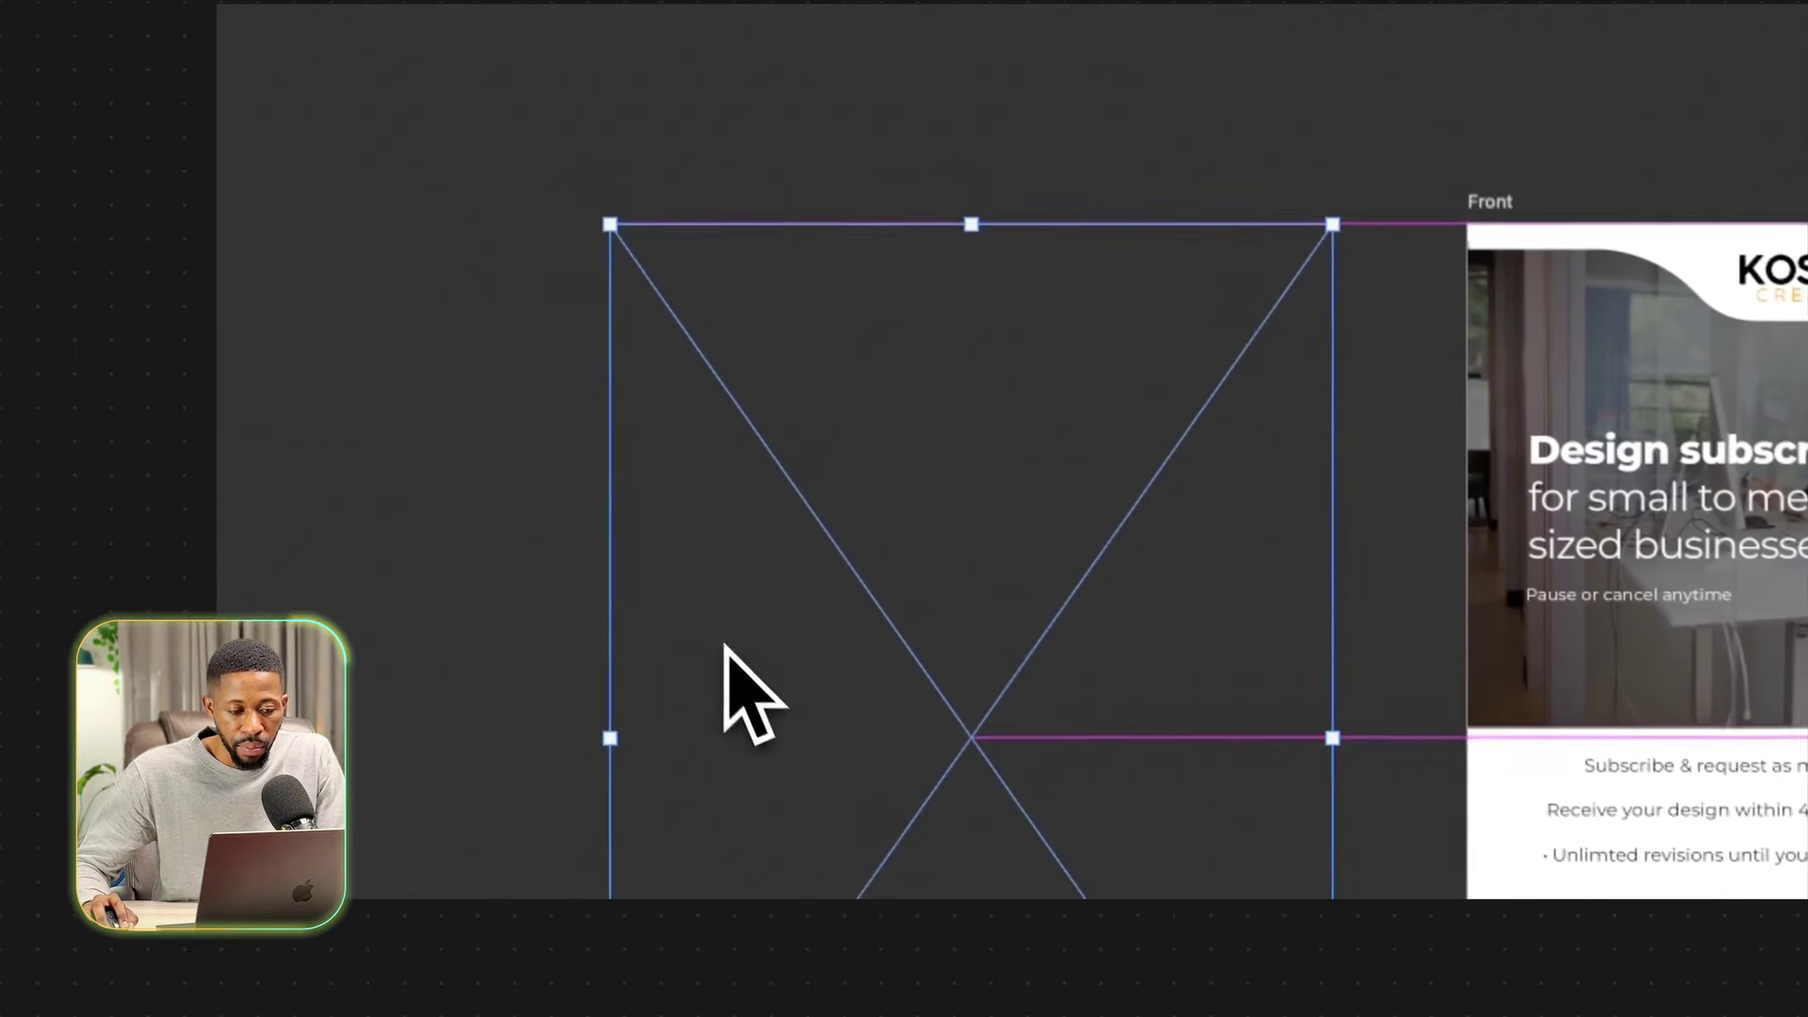
left_click_drag(725, 649, 724, 655)
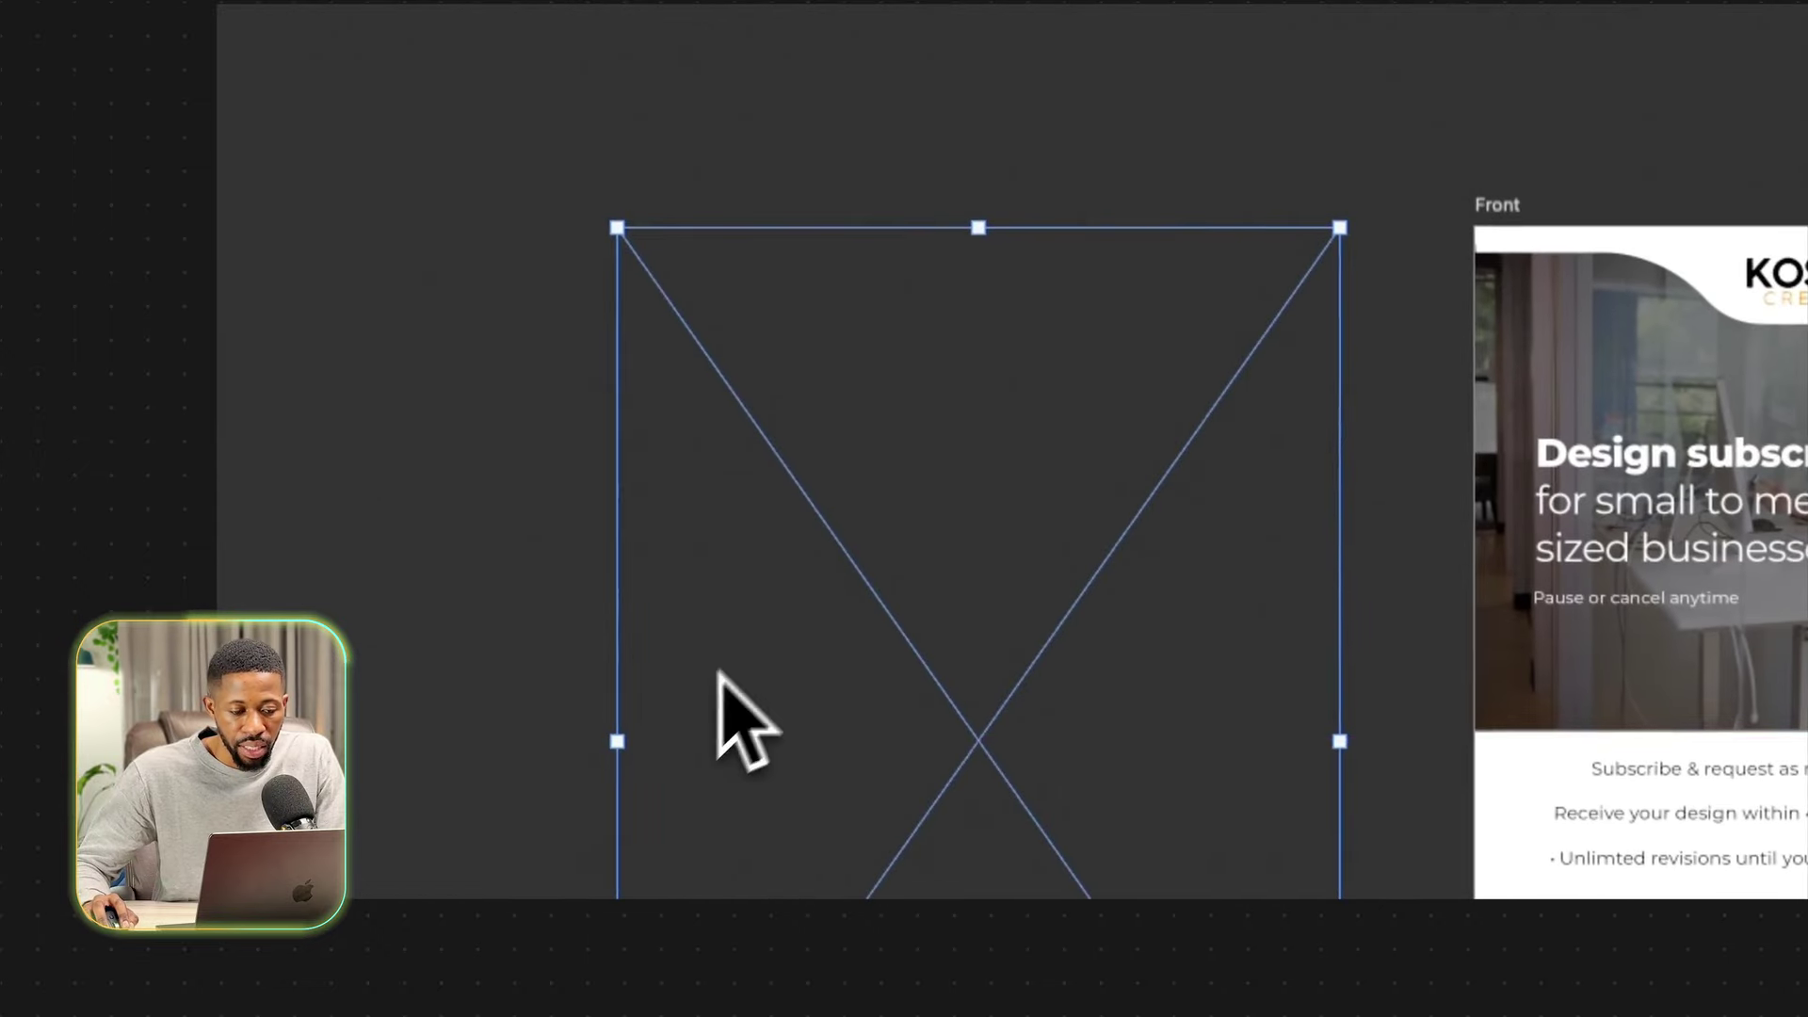
left_click_drag(631, 747, 1190, 565)
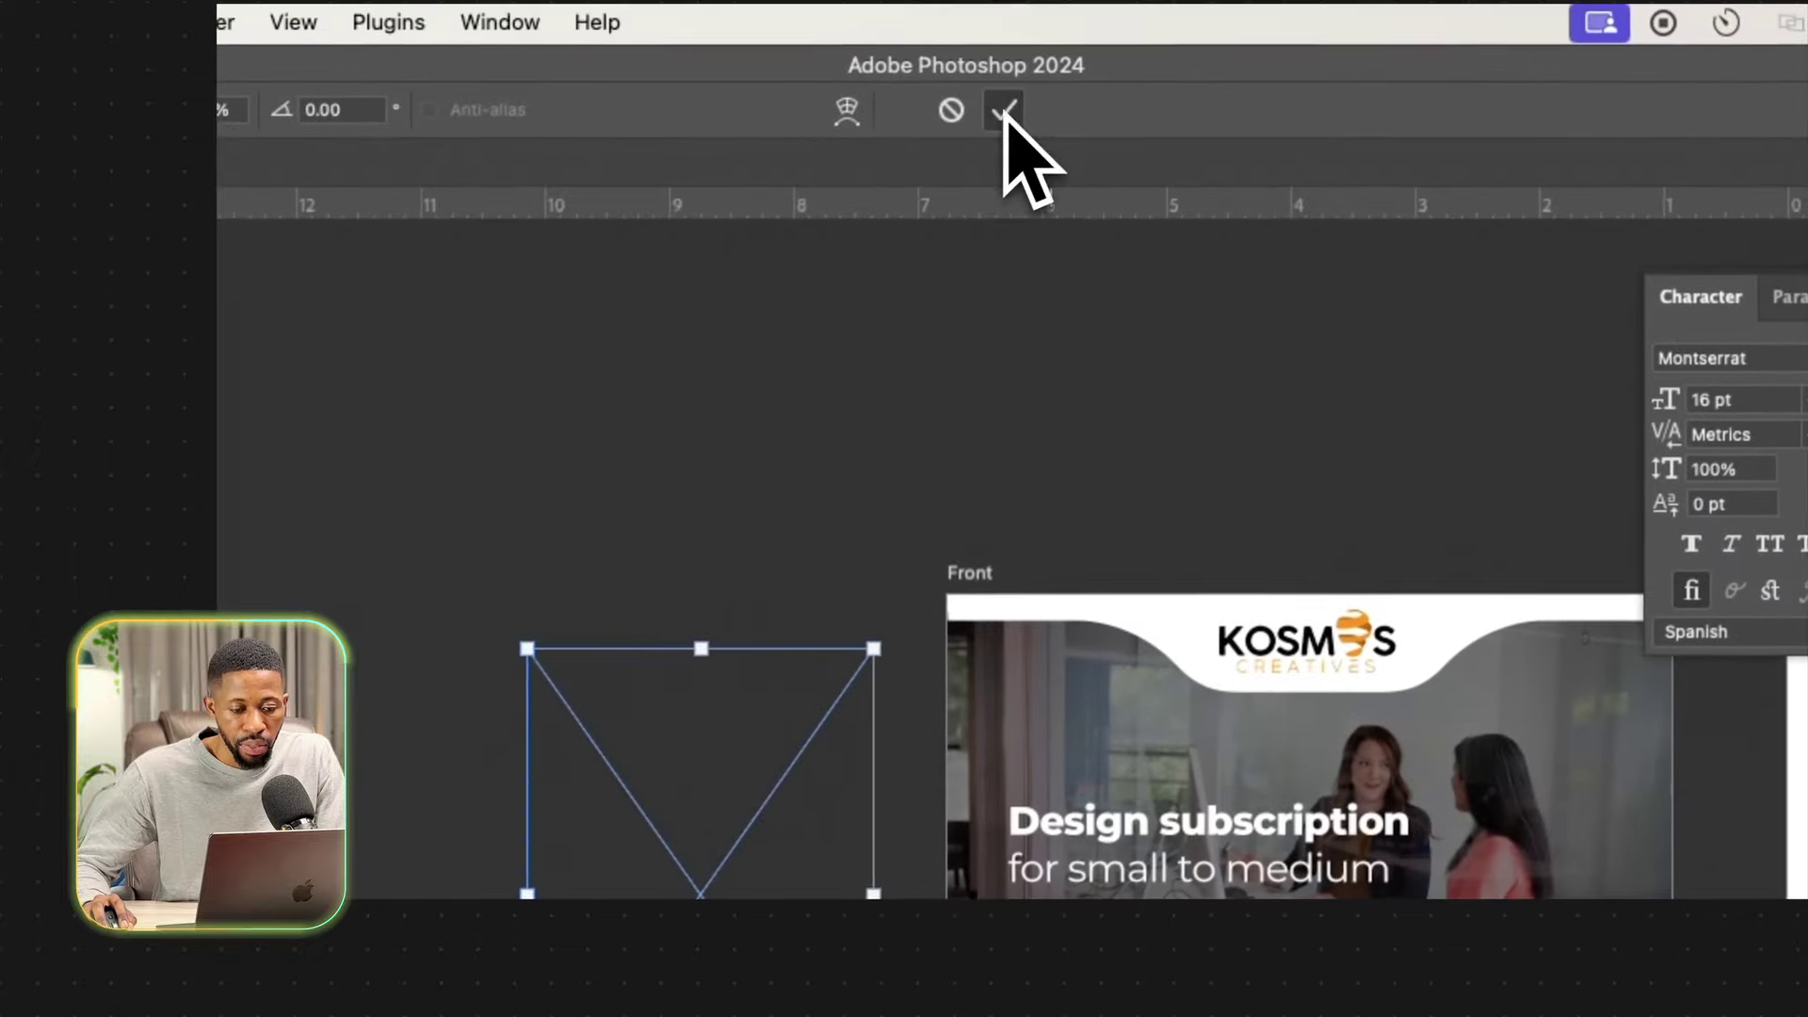
left_click(1017, 101)
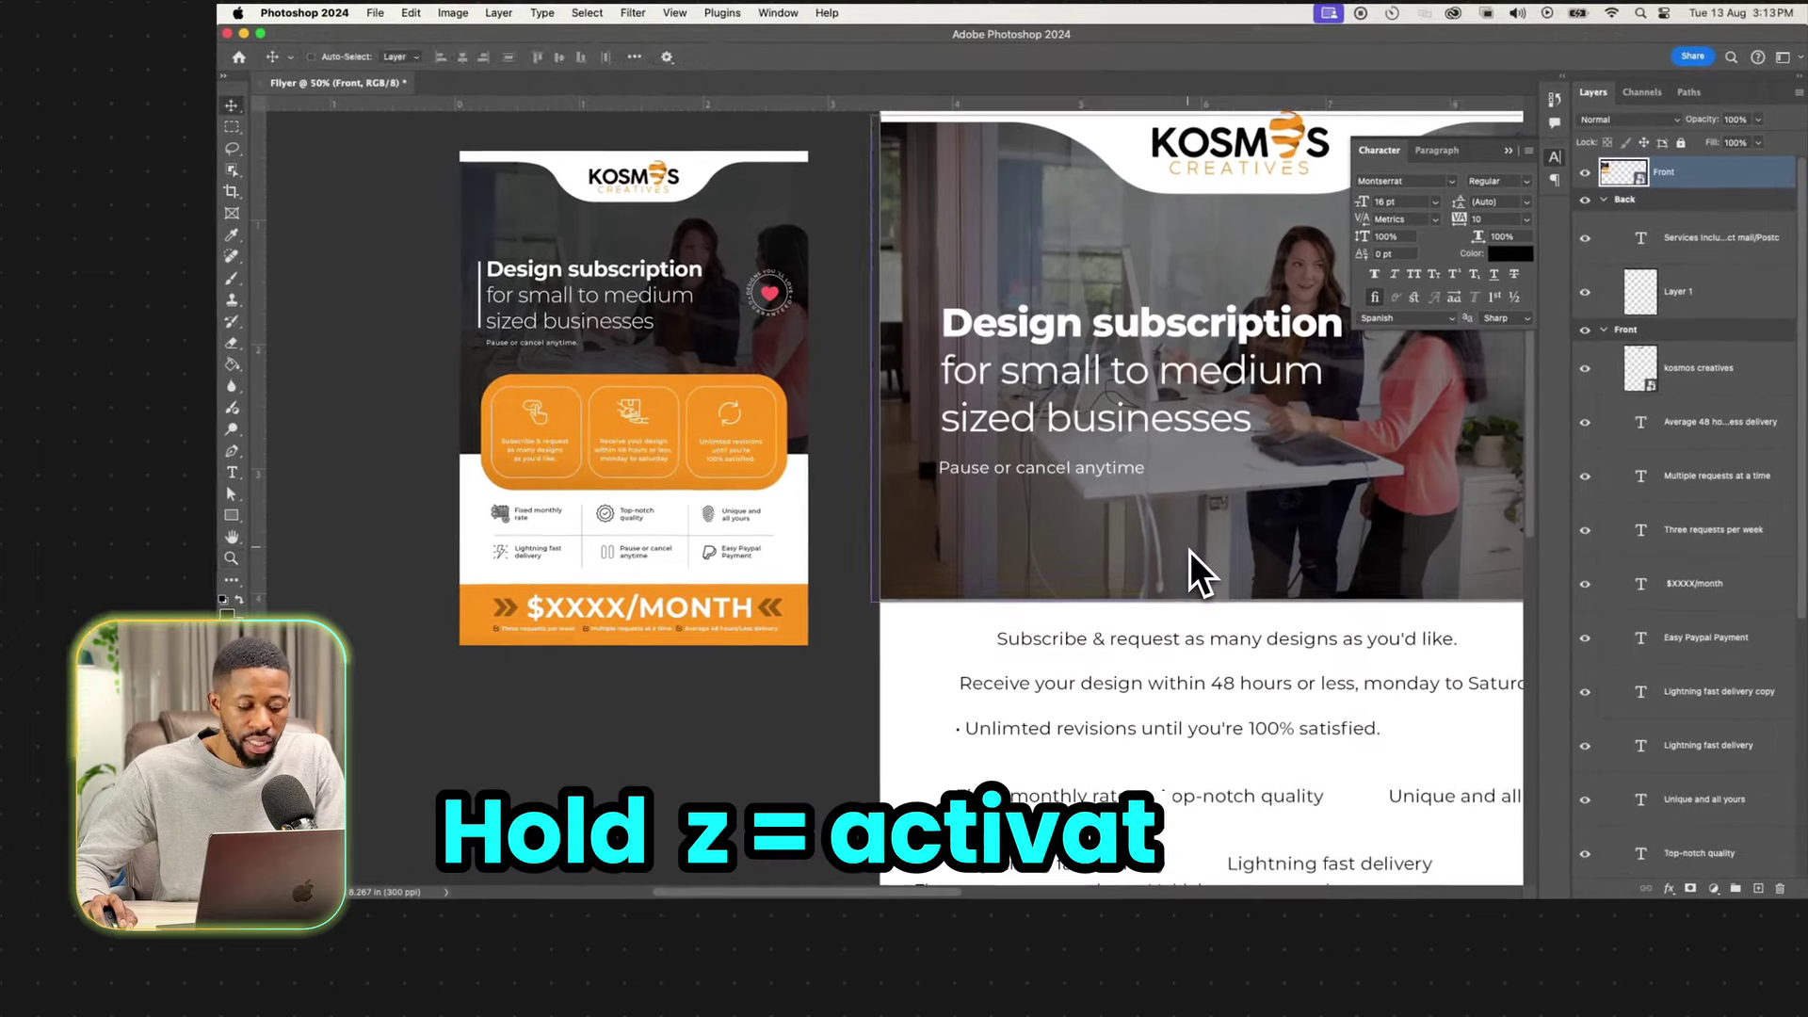
Bring "Pause or cancel anytime" closer to the heading and hide the guides.
key("z")
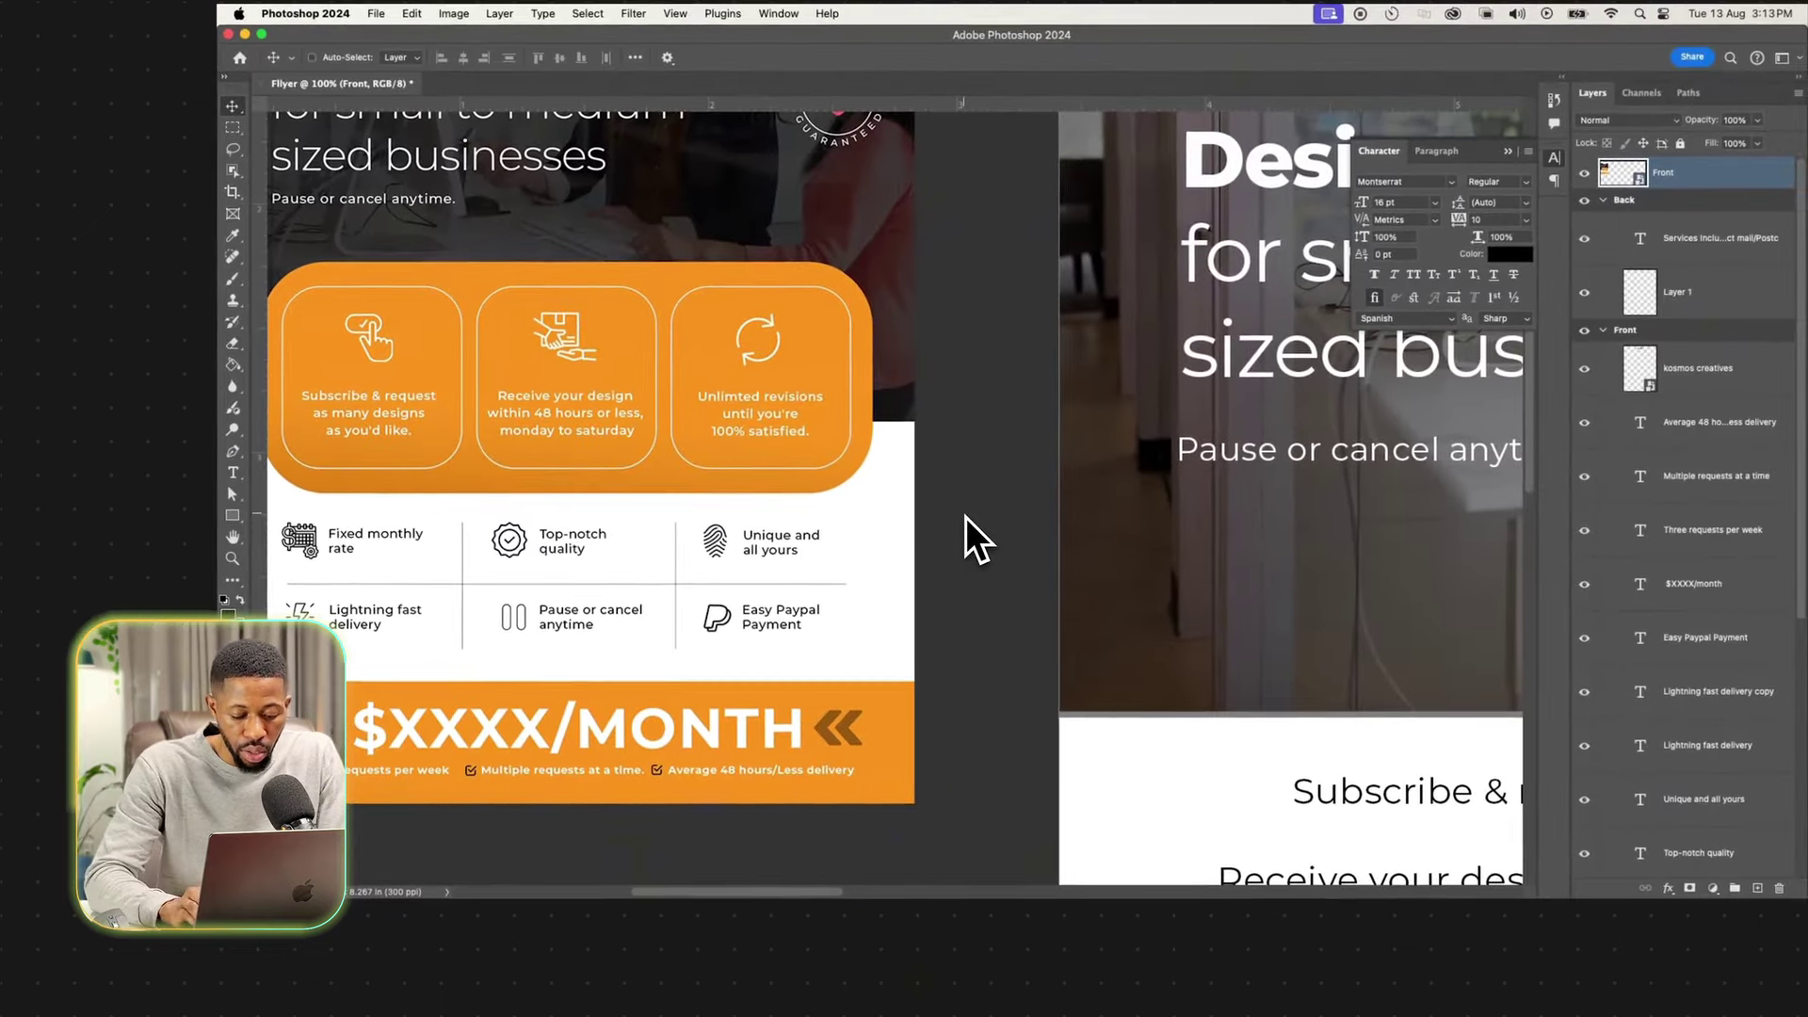
key("super+minus")
key("super+minus")
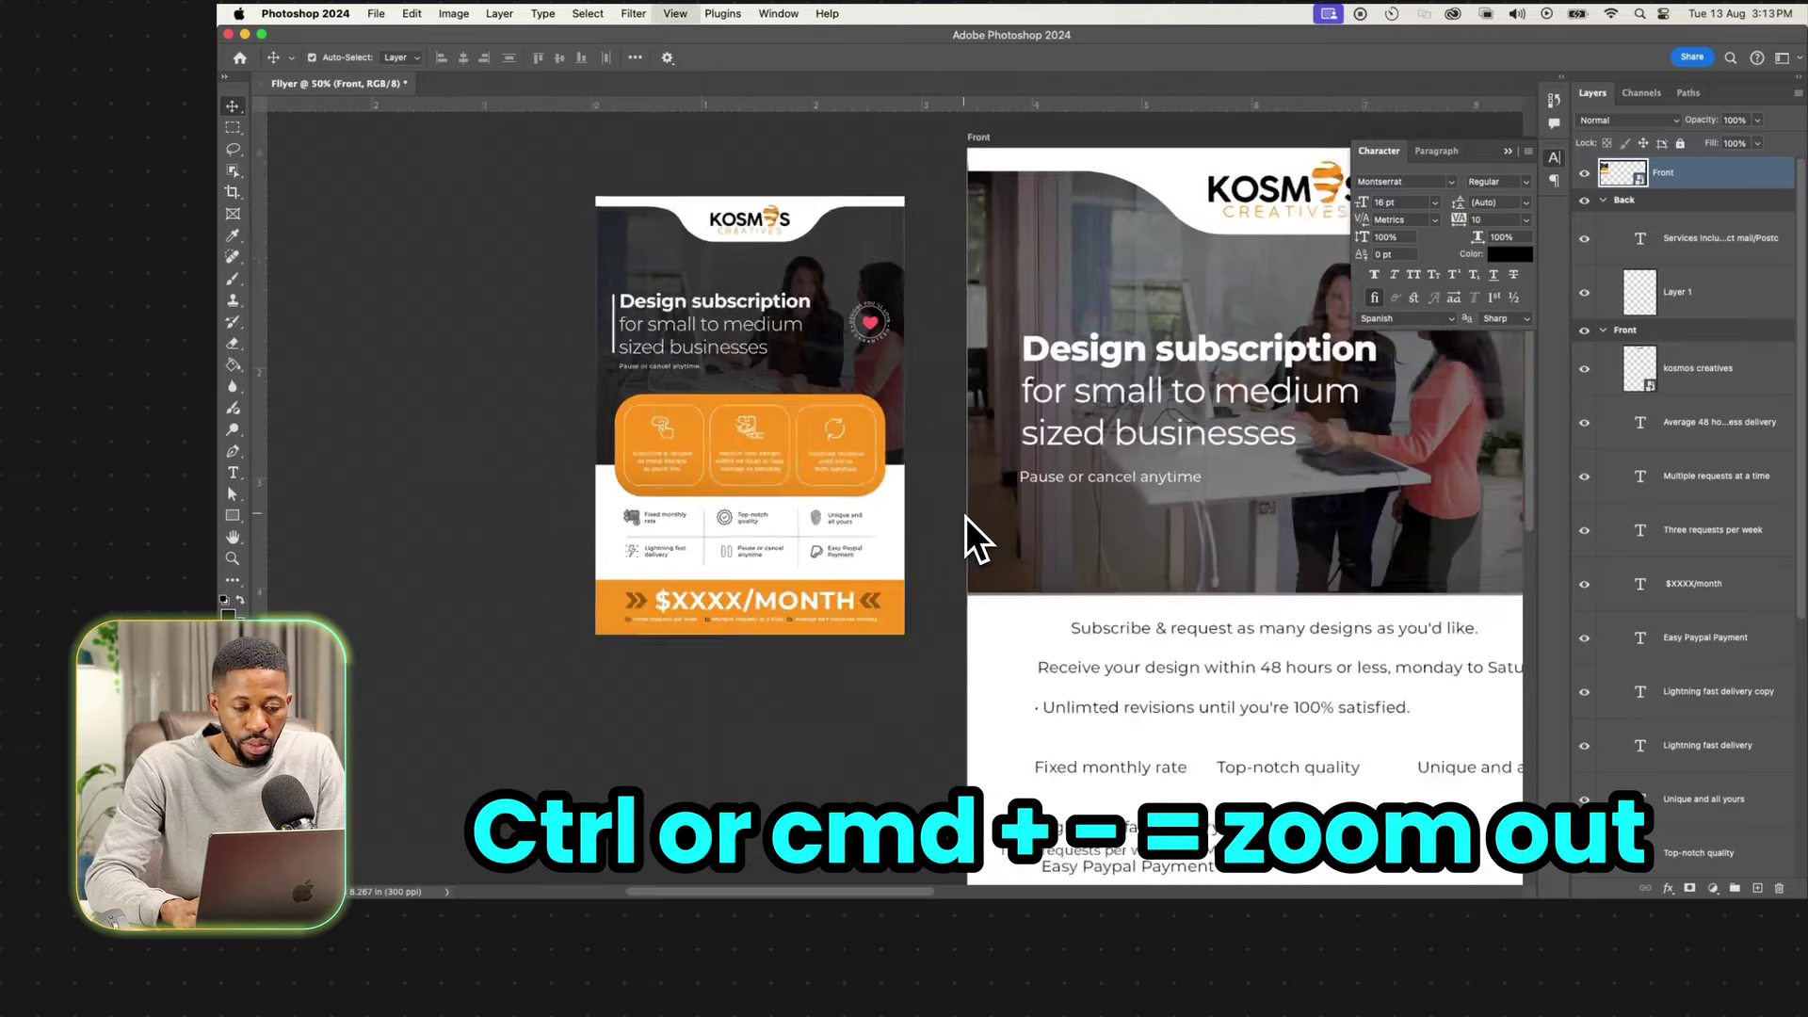
key("super+minus")
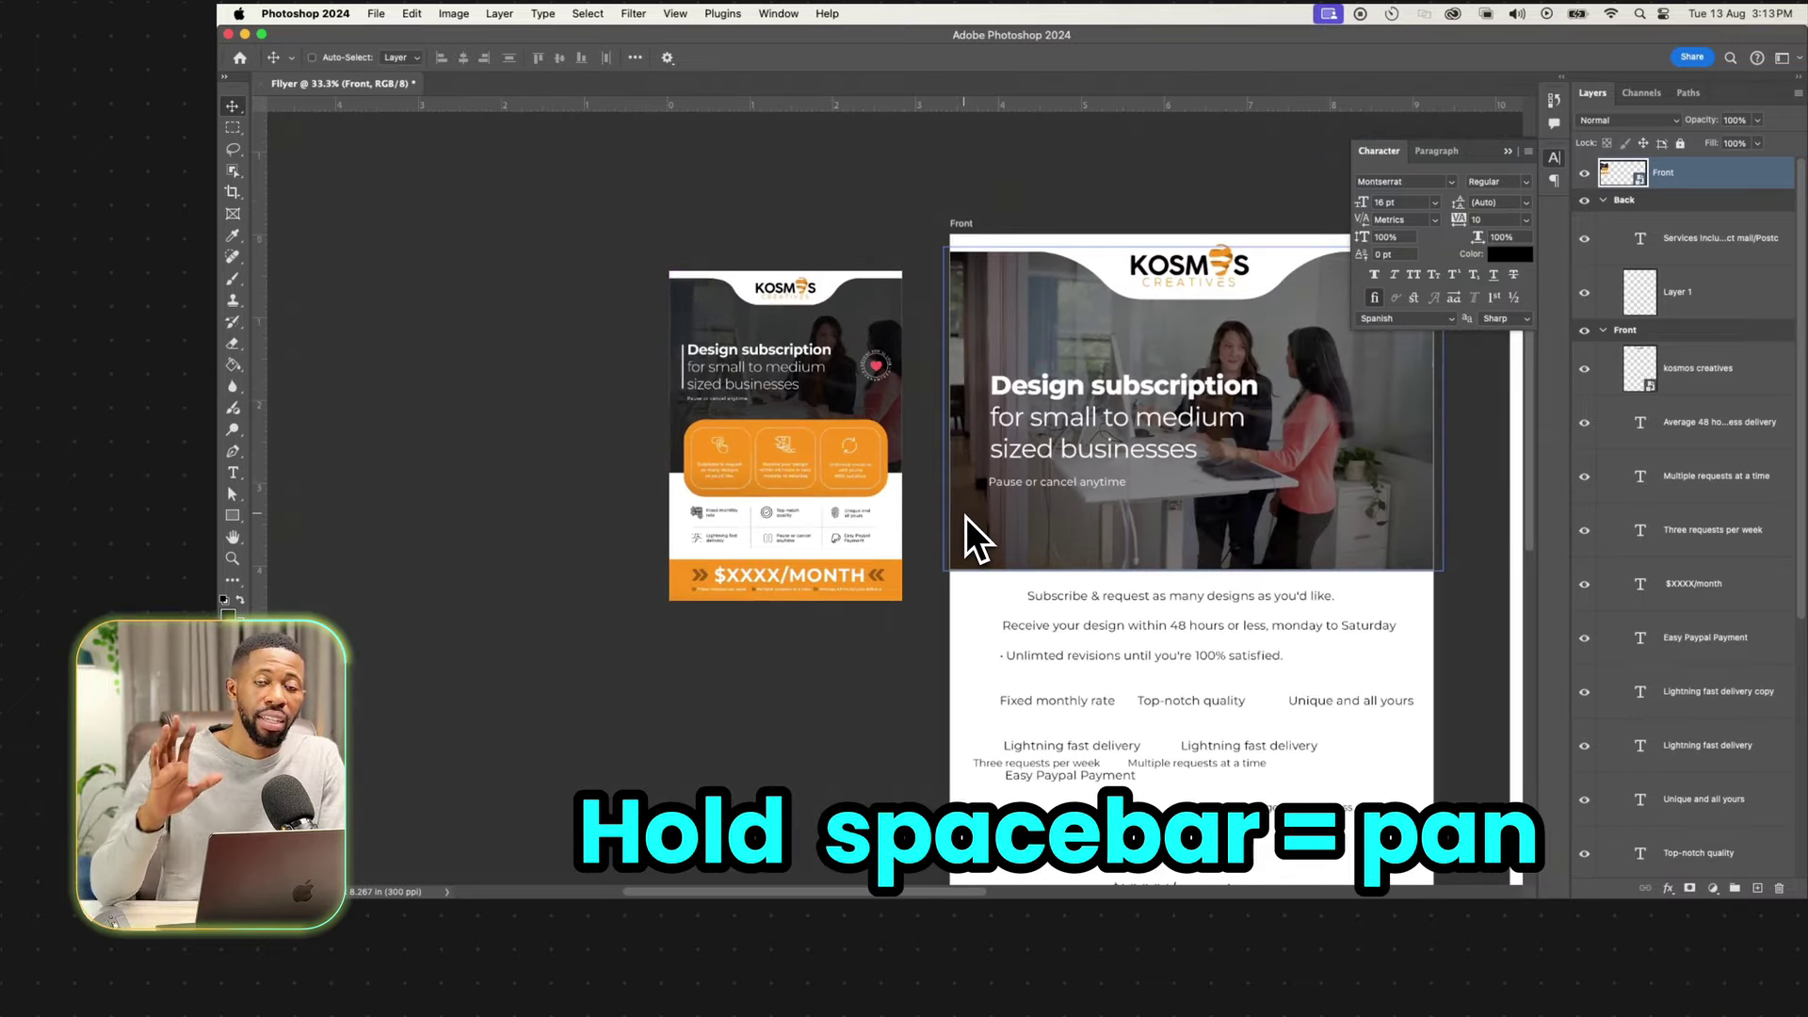
left_click_drag(1154, 574, 1203, 484)
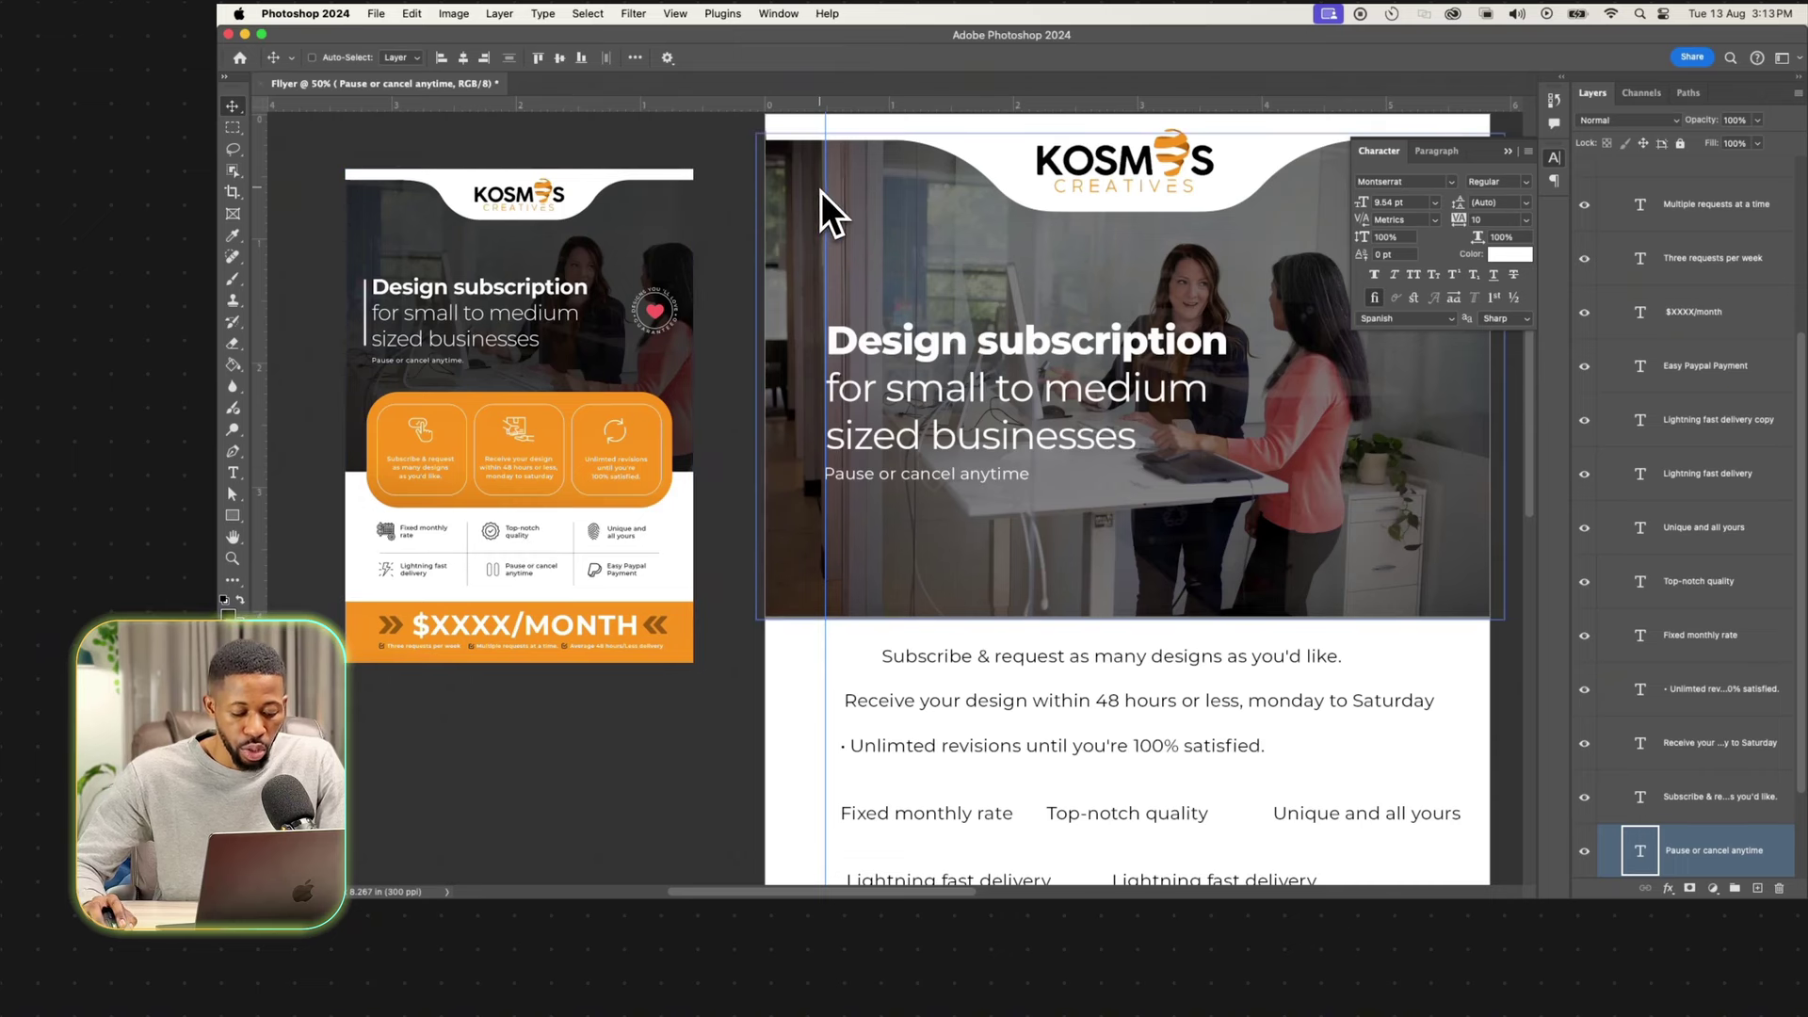
key("super")
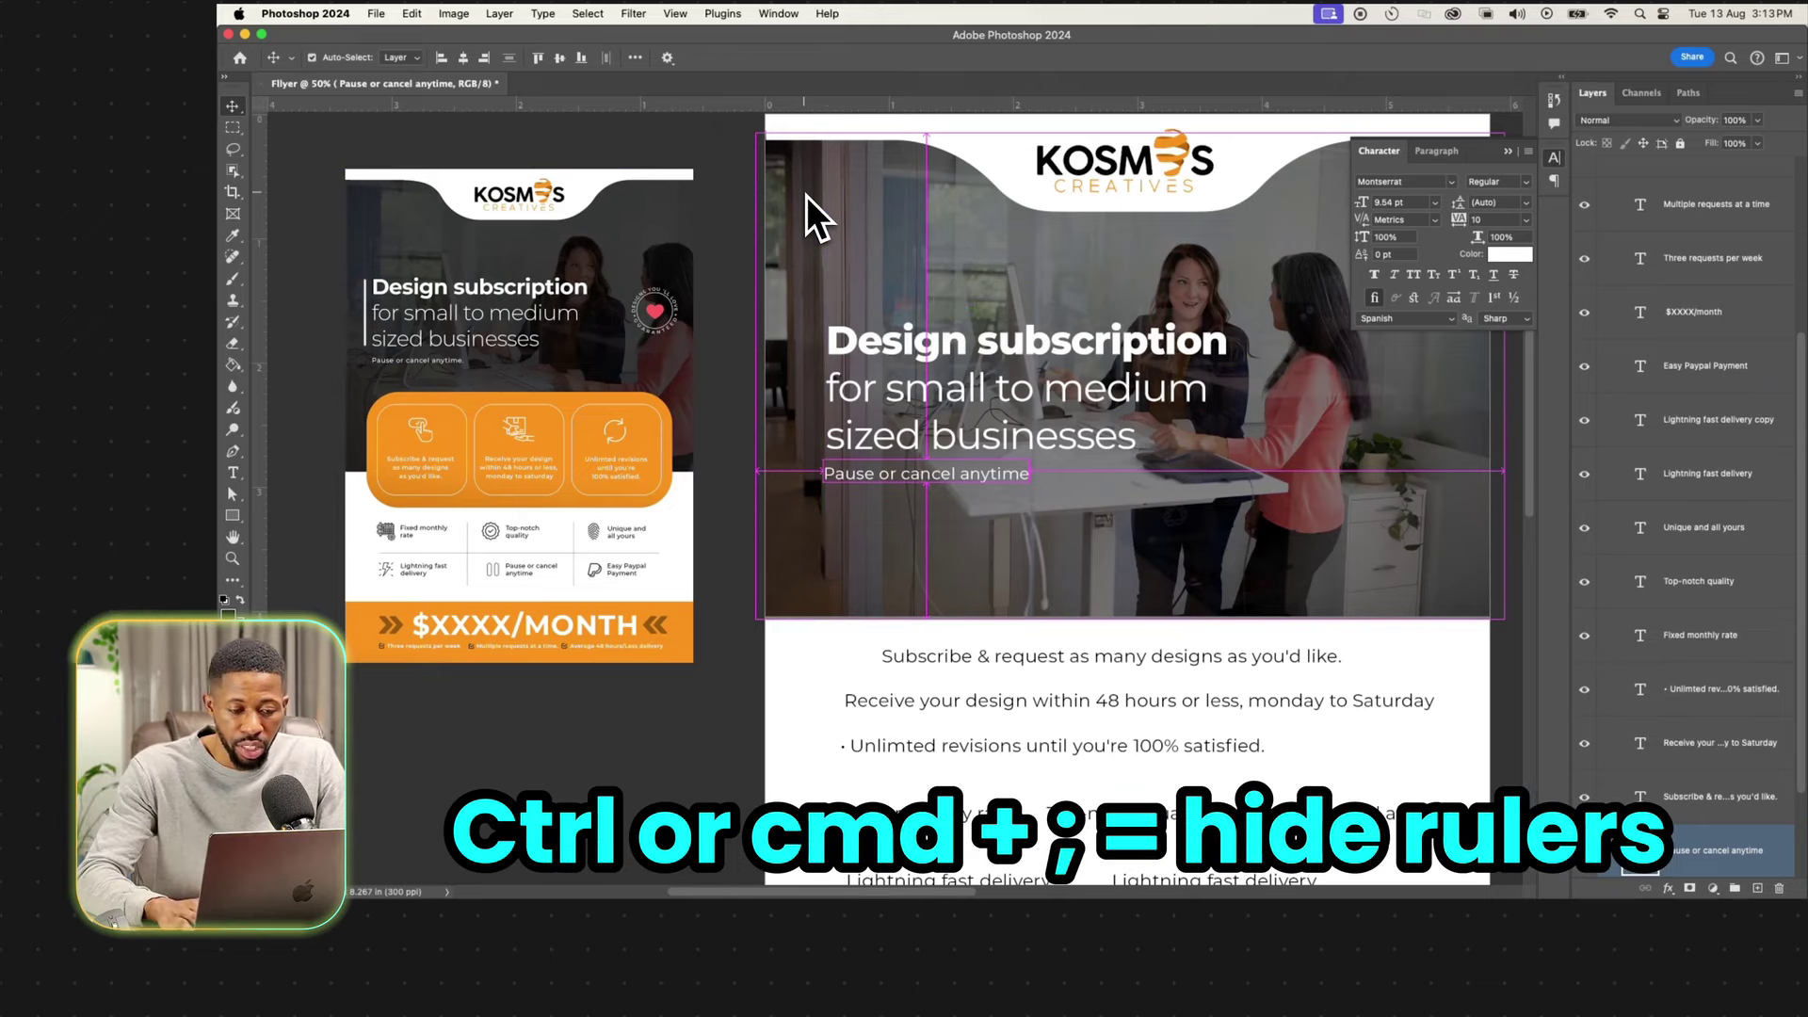
key("super+equal")
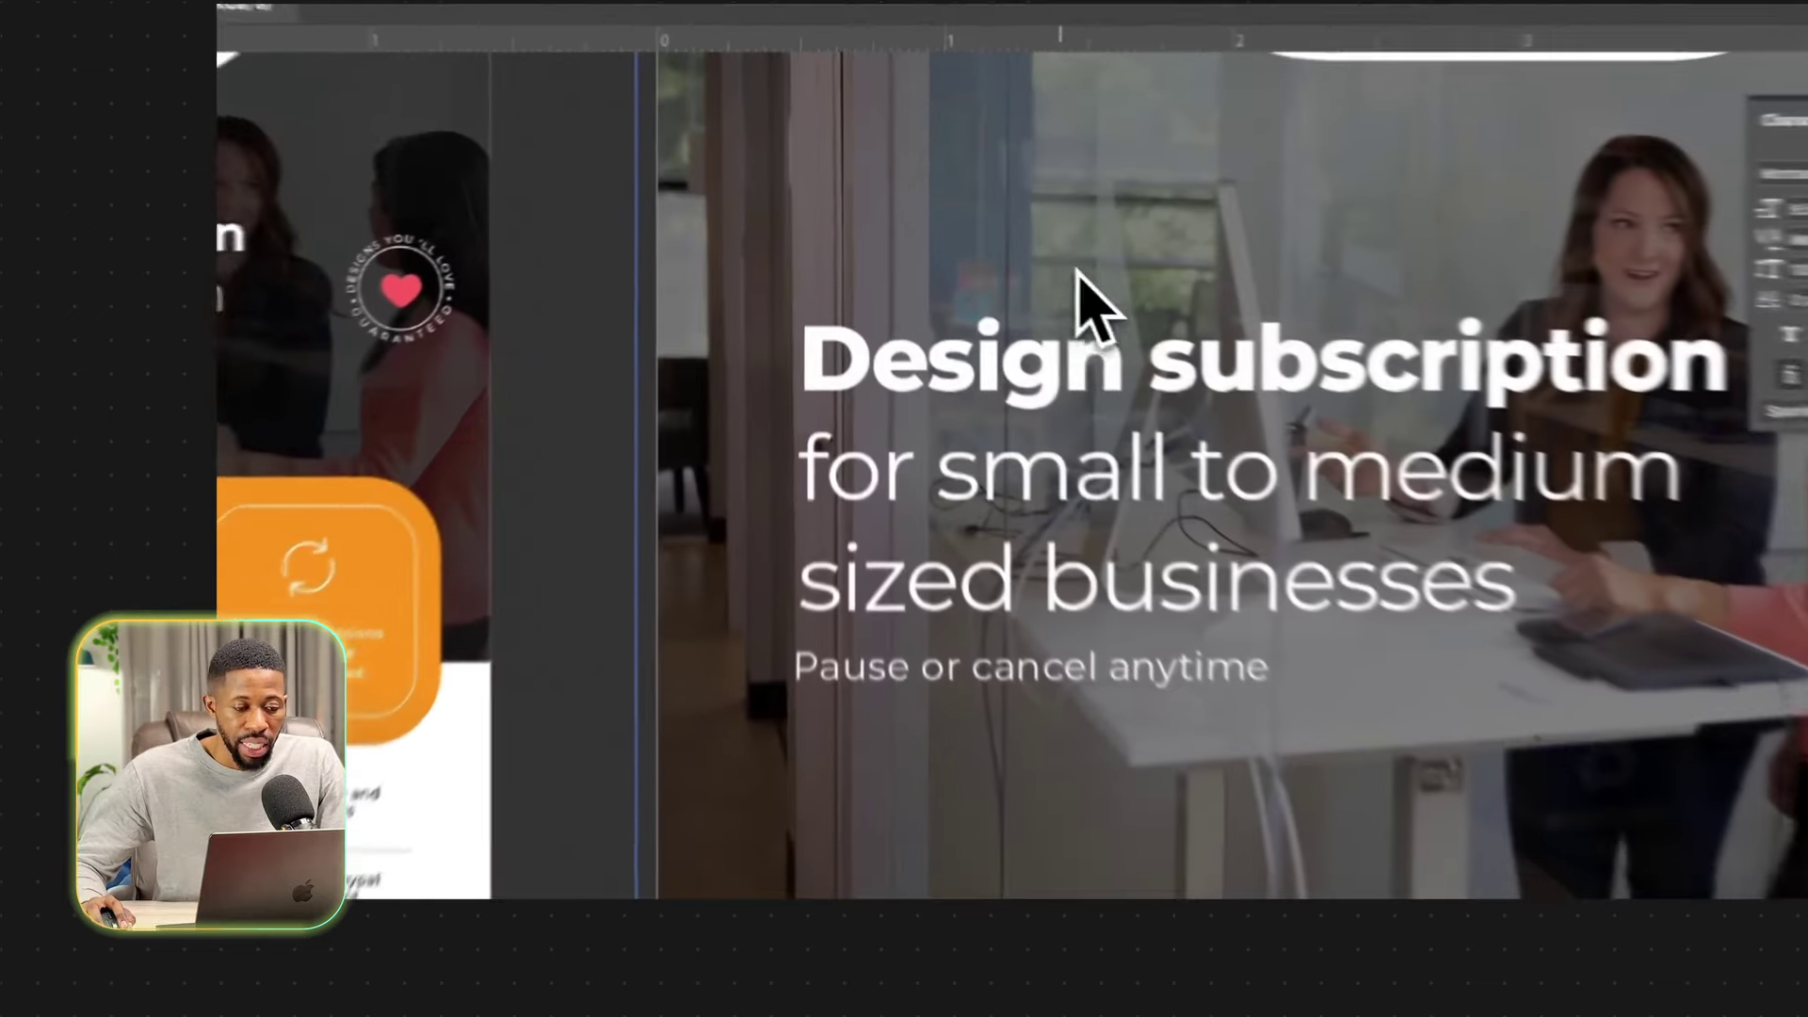
Draw a thin white vertical bar about 0.04 in wide and 1.02 in tall beside the "Design subscription" heading.
scroll(1330, 418, "right", 2)
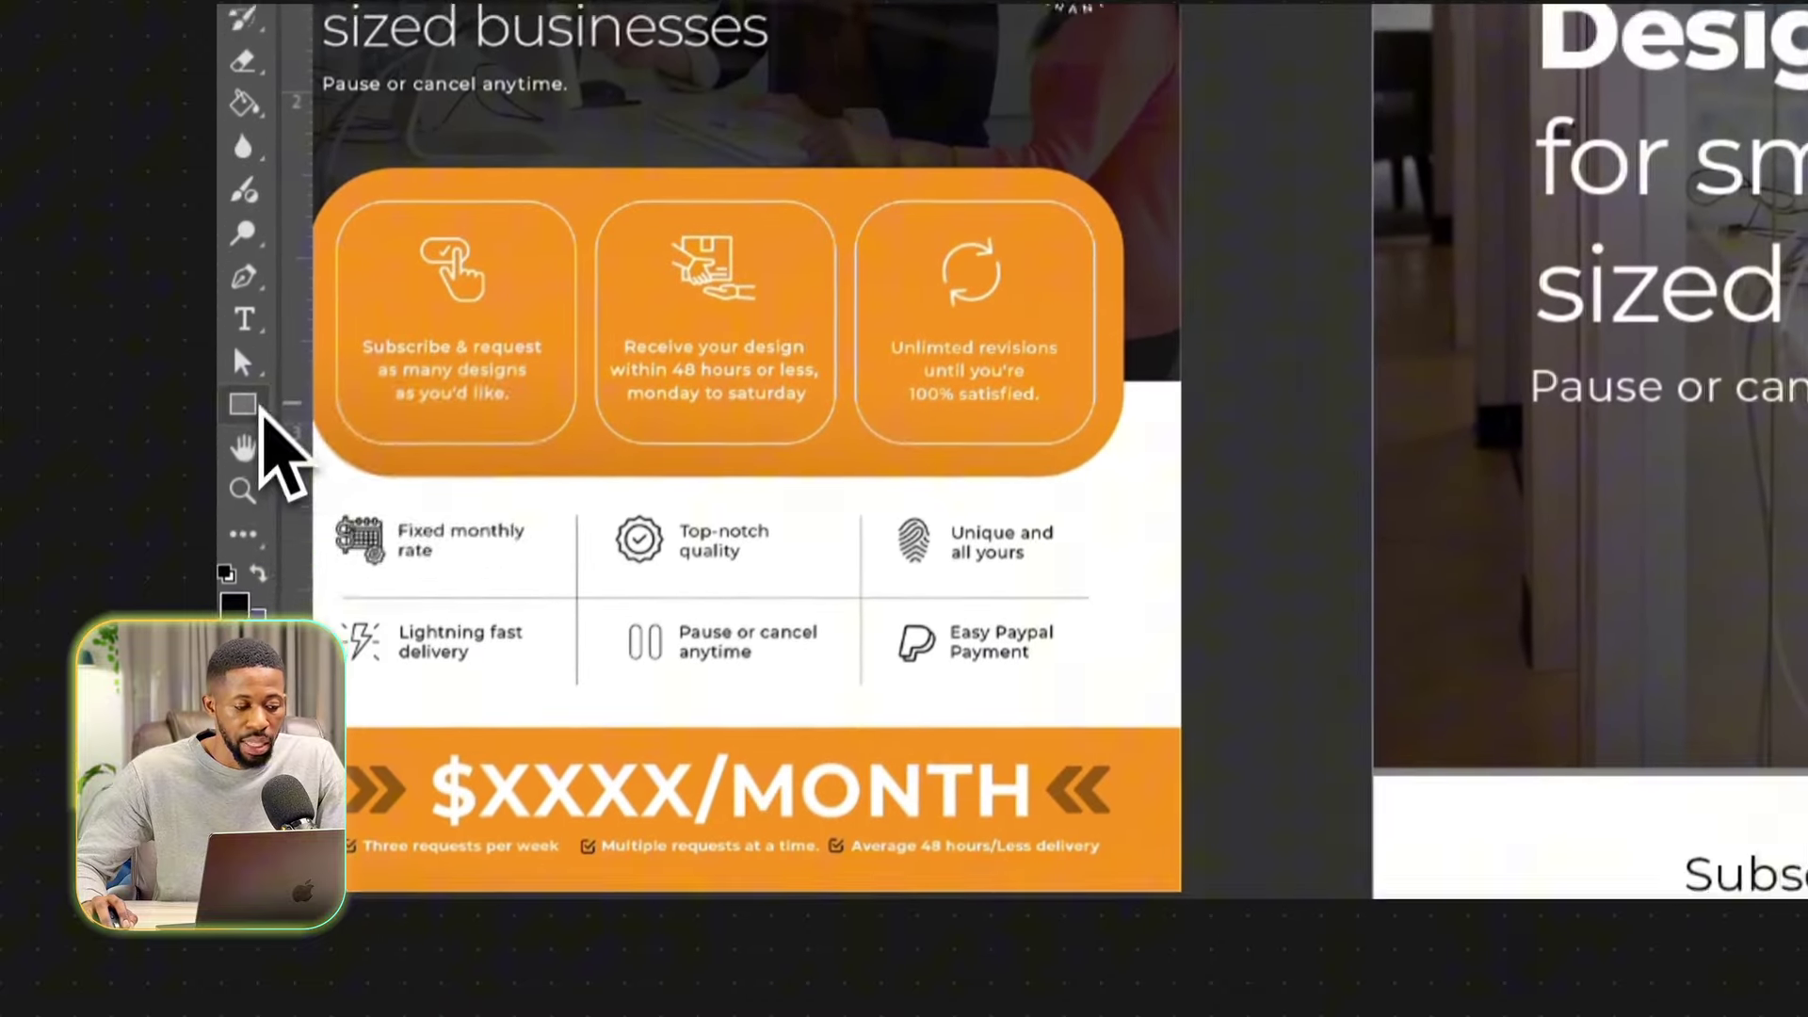
left_click(249, 386)
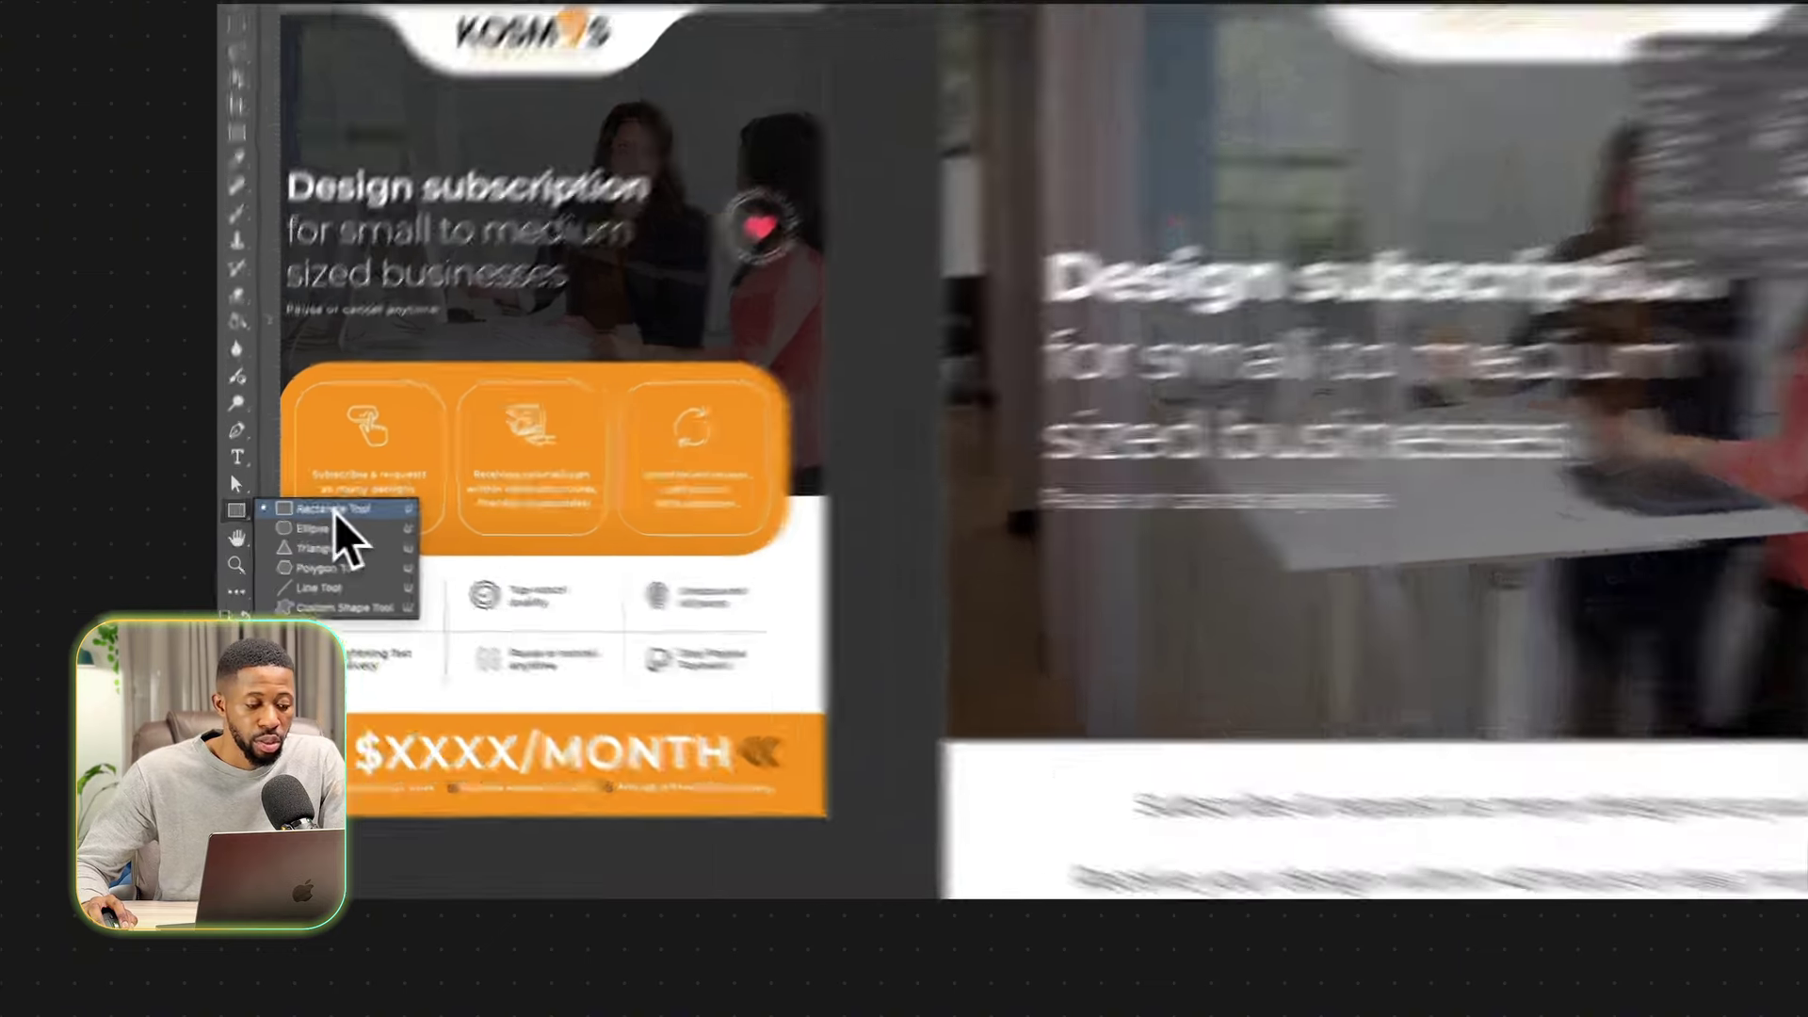
left_click(309, 511)
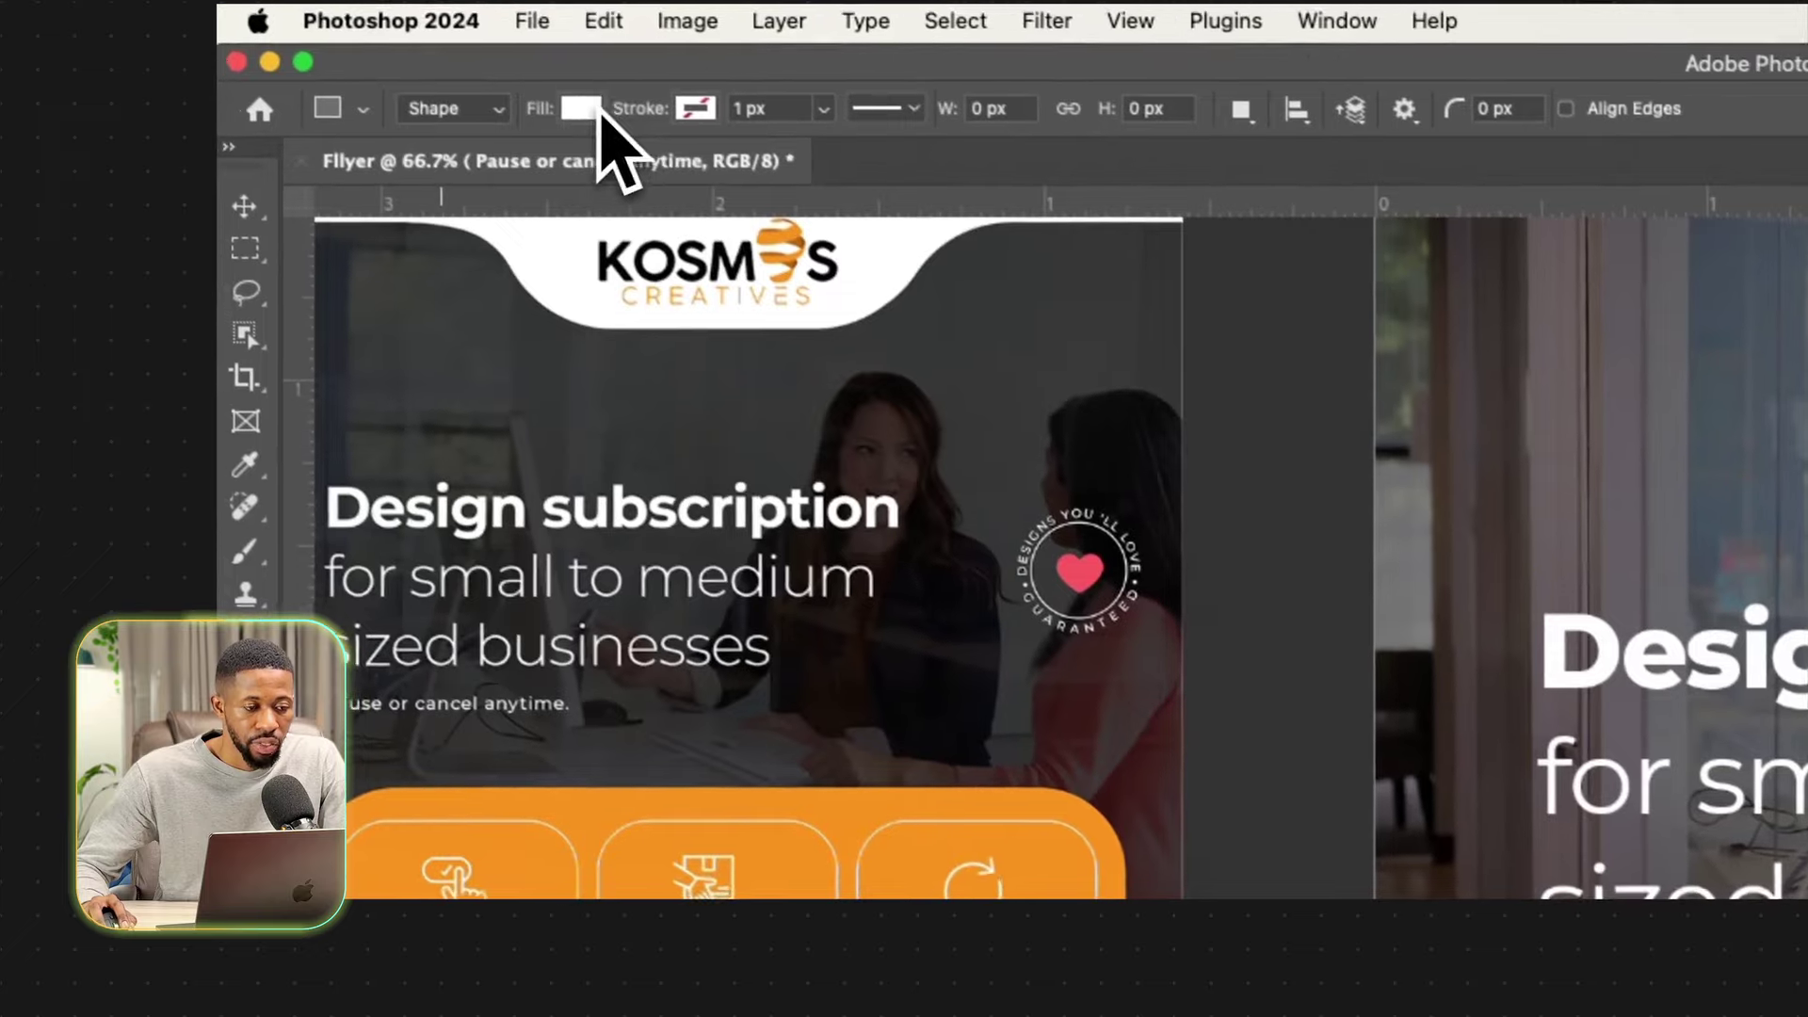
left_click(584, 111)
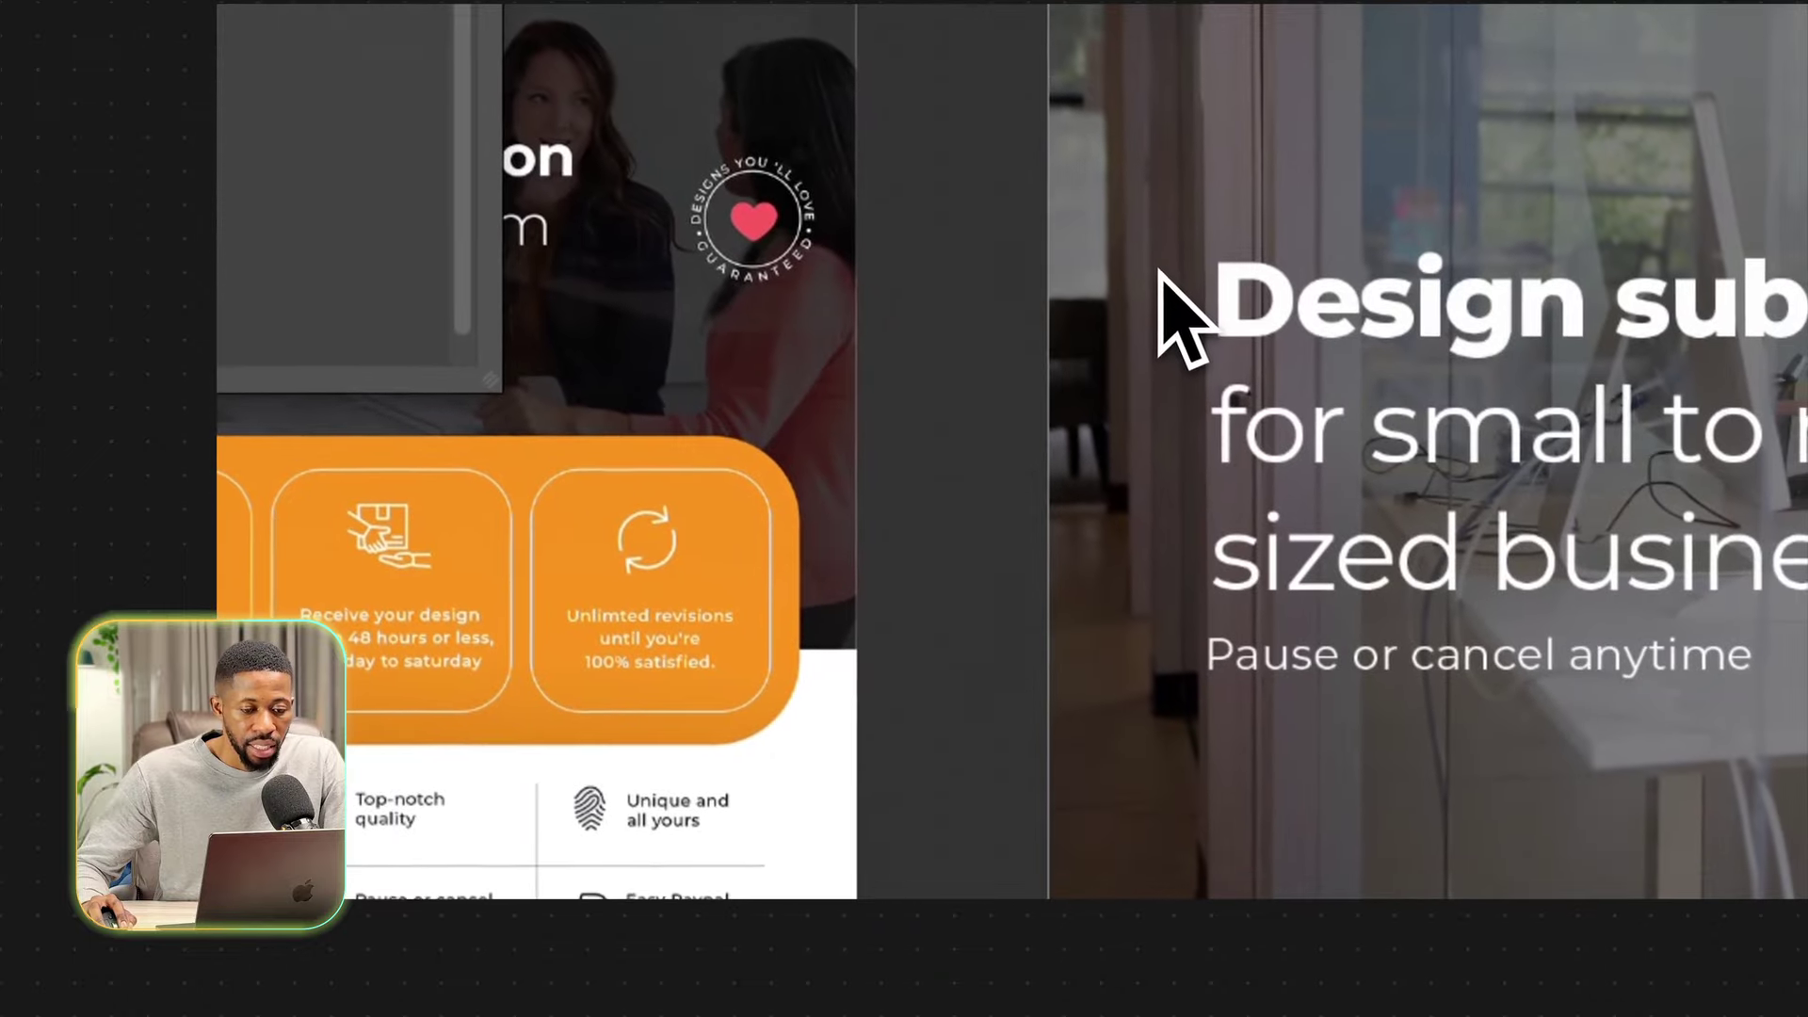
left_click_drag(1484, 618, 1487, 622)
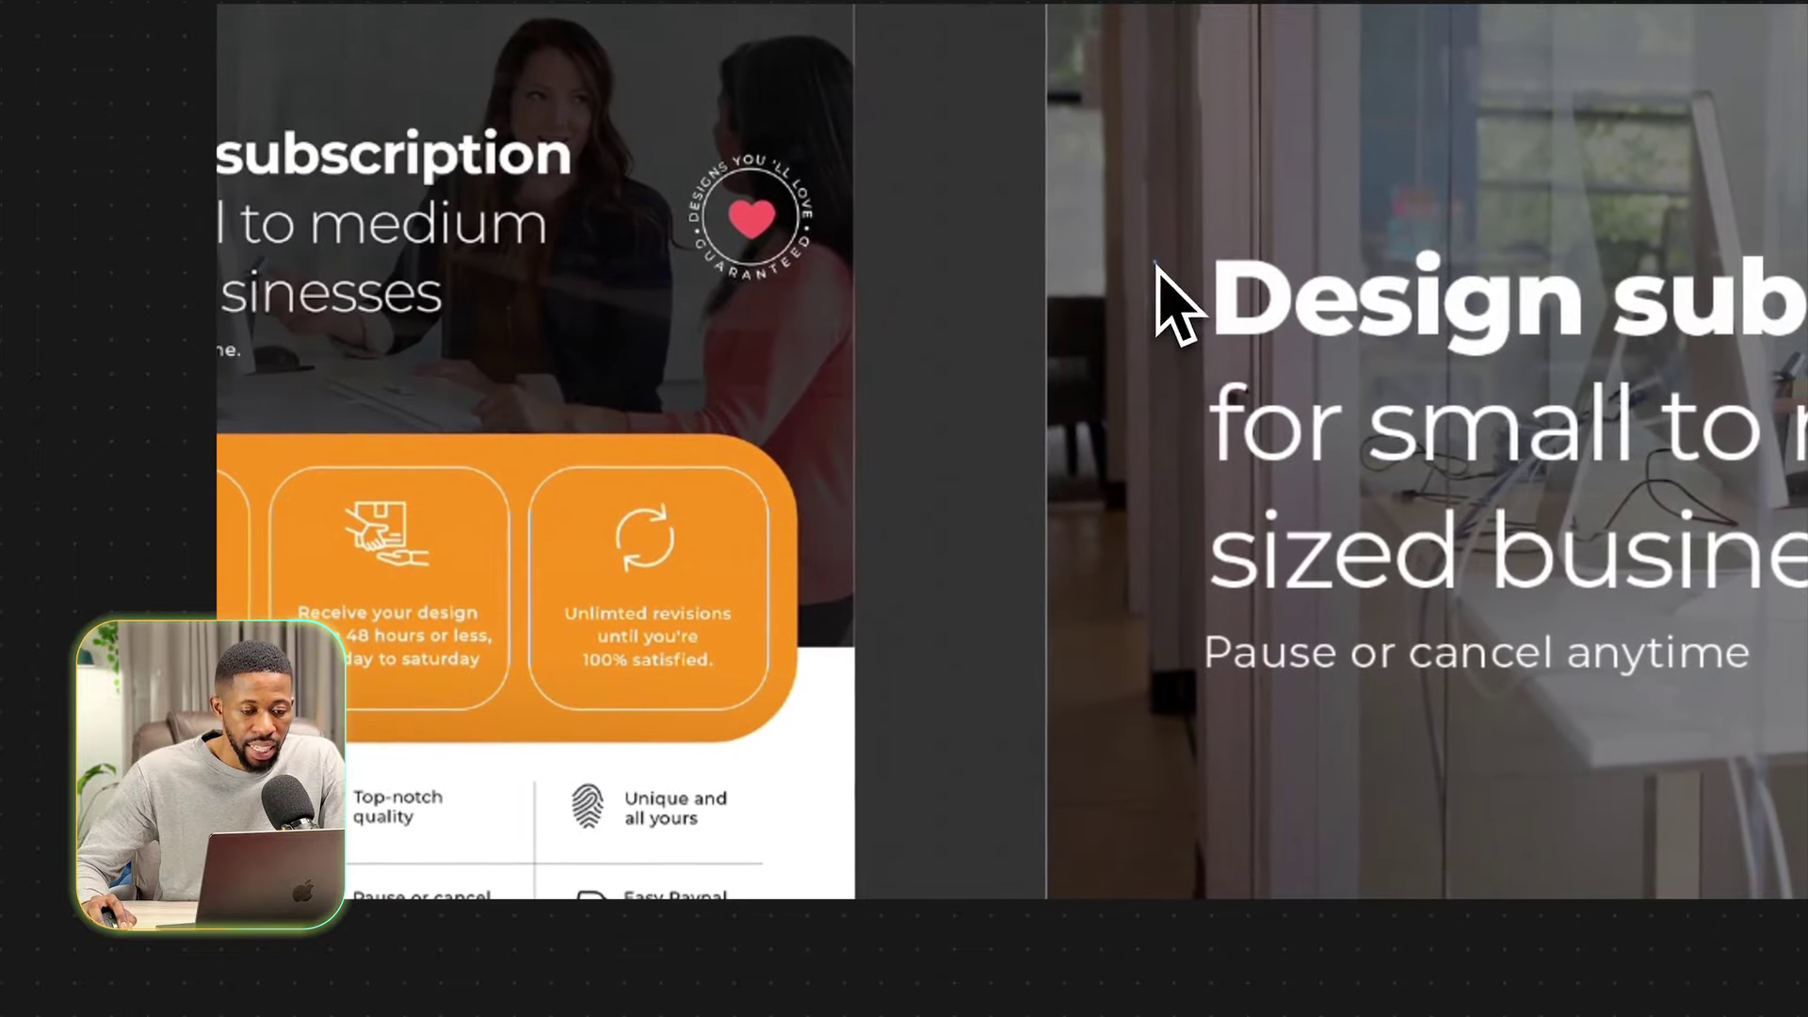
left_click_drag(1154, 265, 1158, 447)
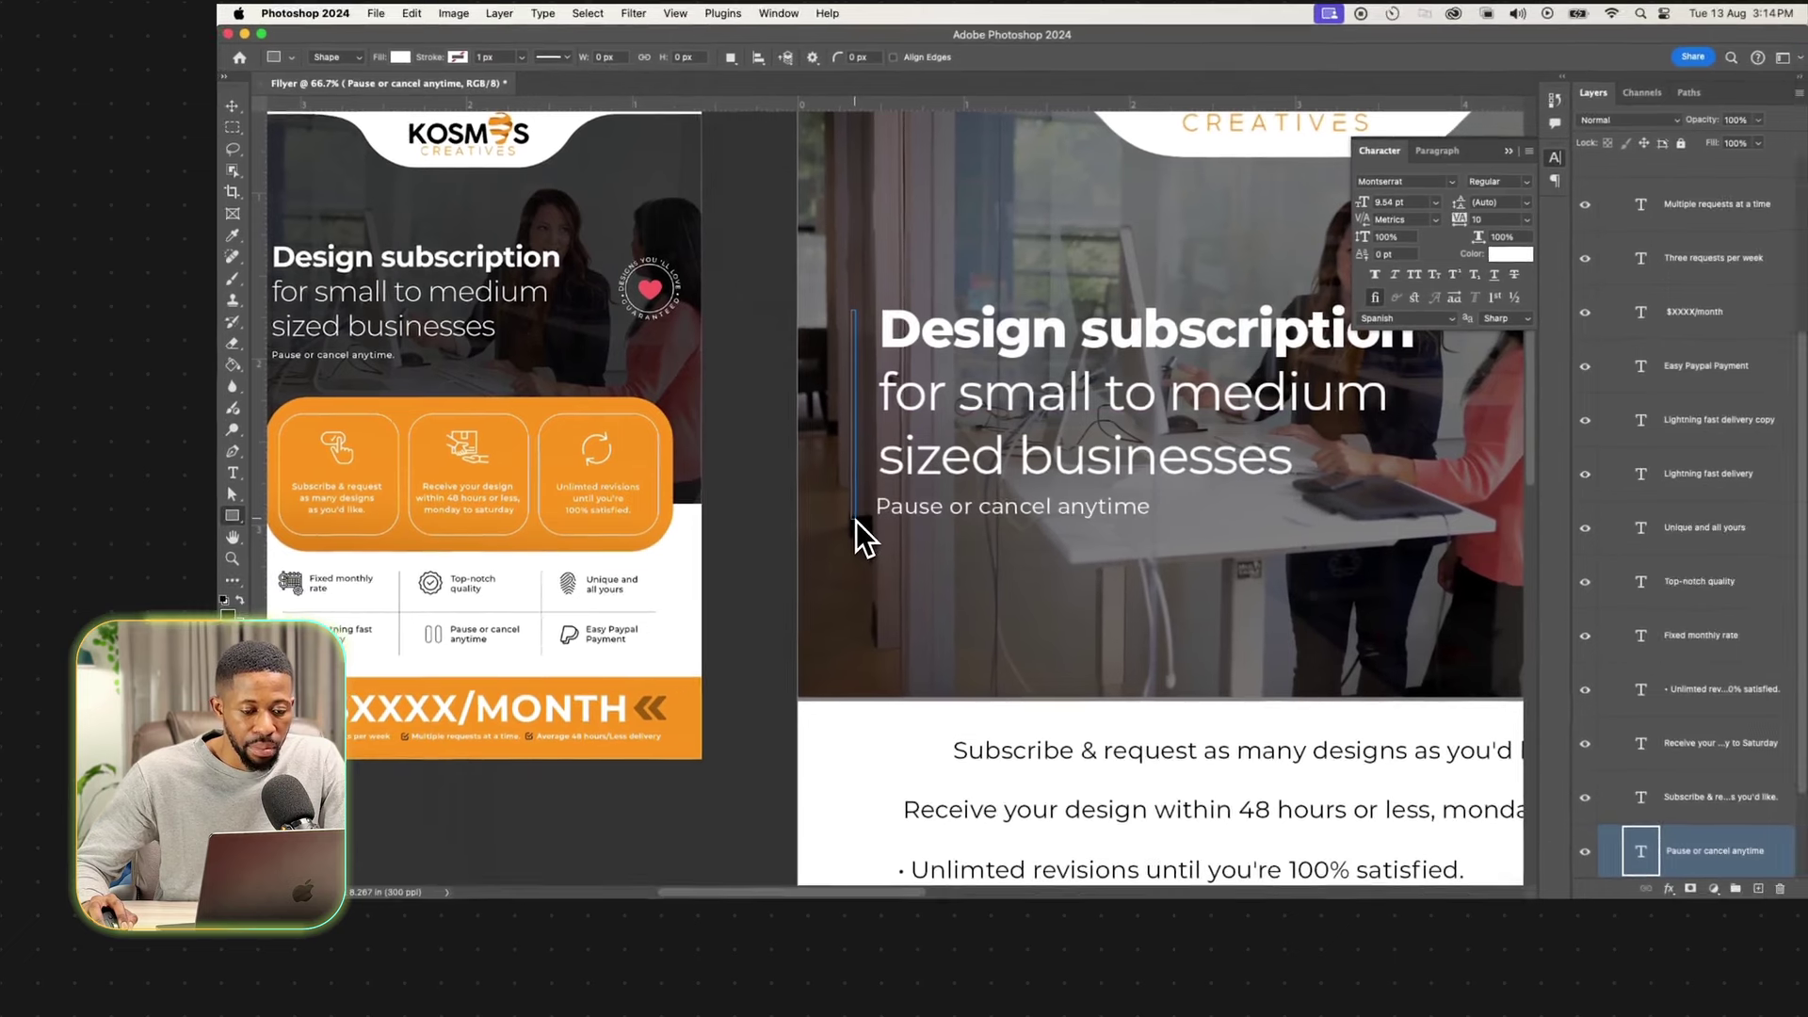
left_click_drag(856, 522, 857, 482)
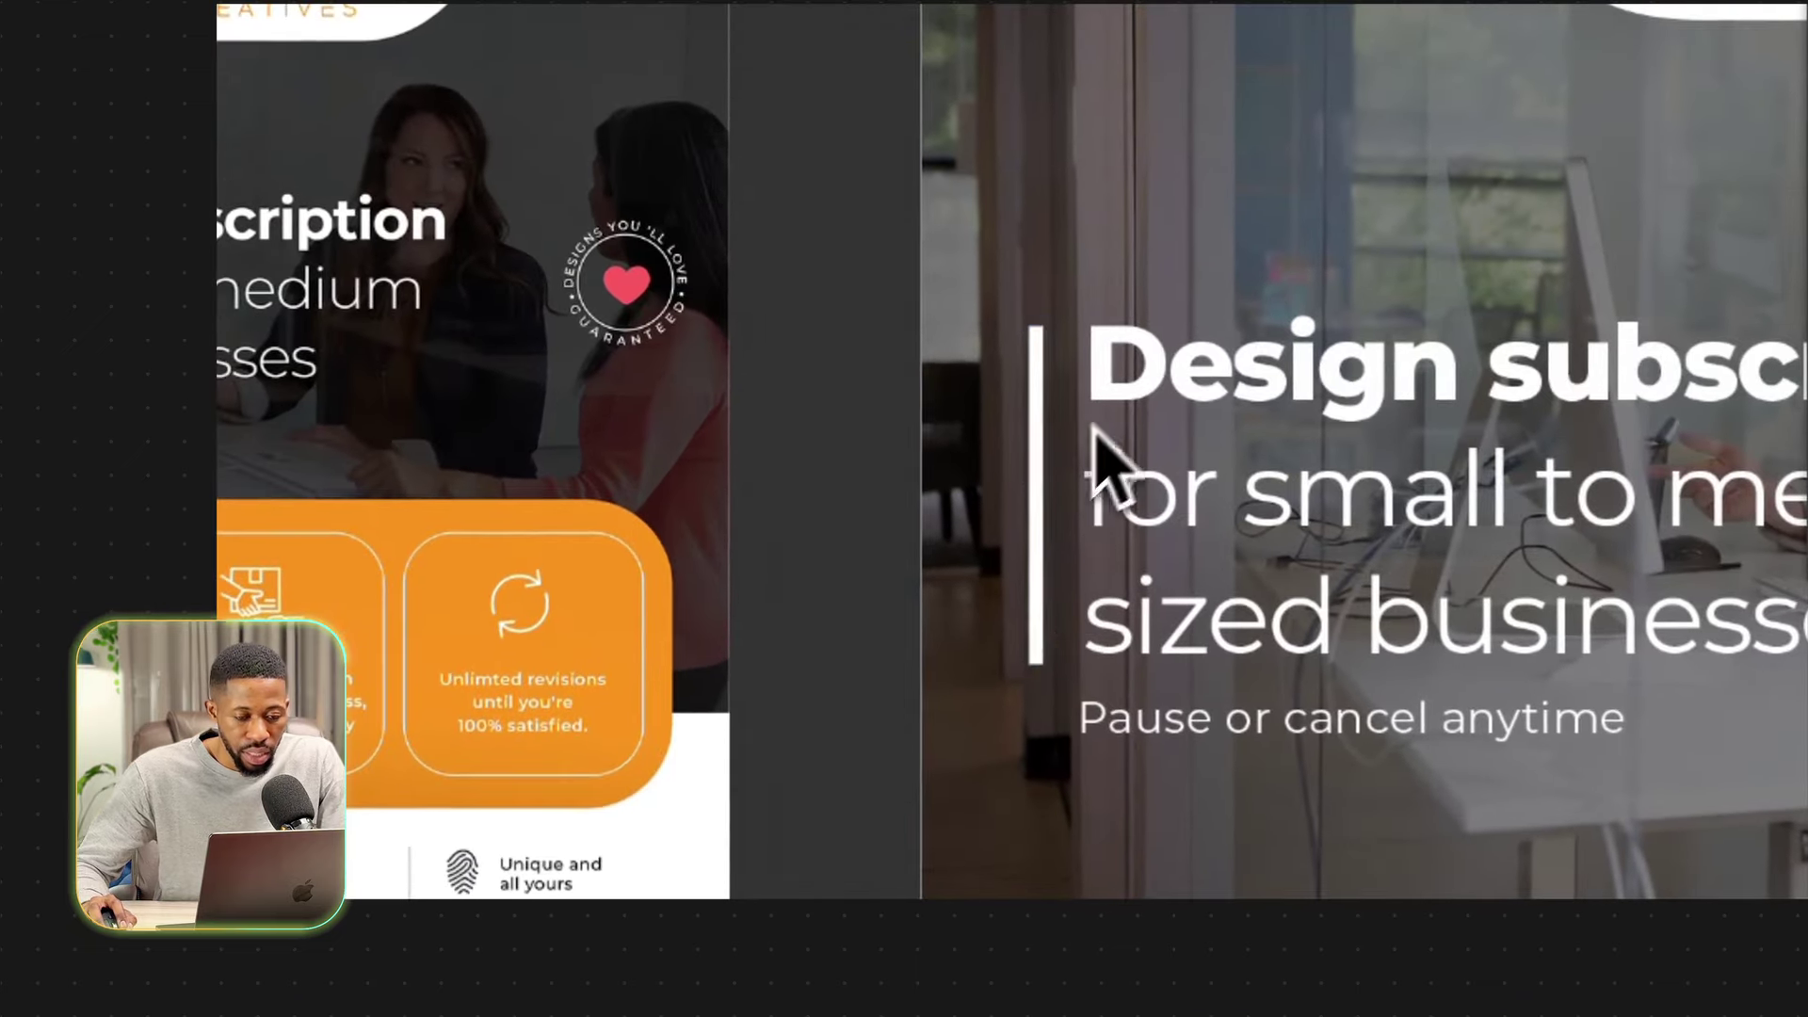
Move the white bar closer to the heading, aligning its upper end with the top of "Design".
scroll(1094, 429, "up", 5)
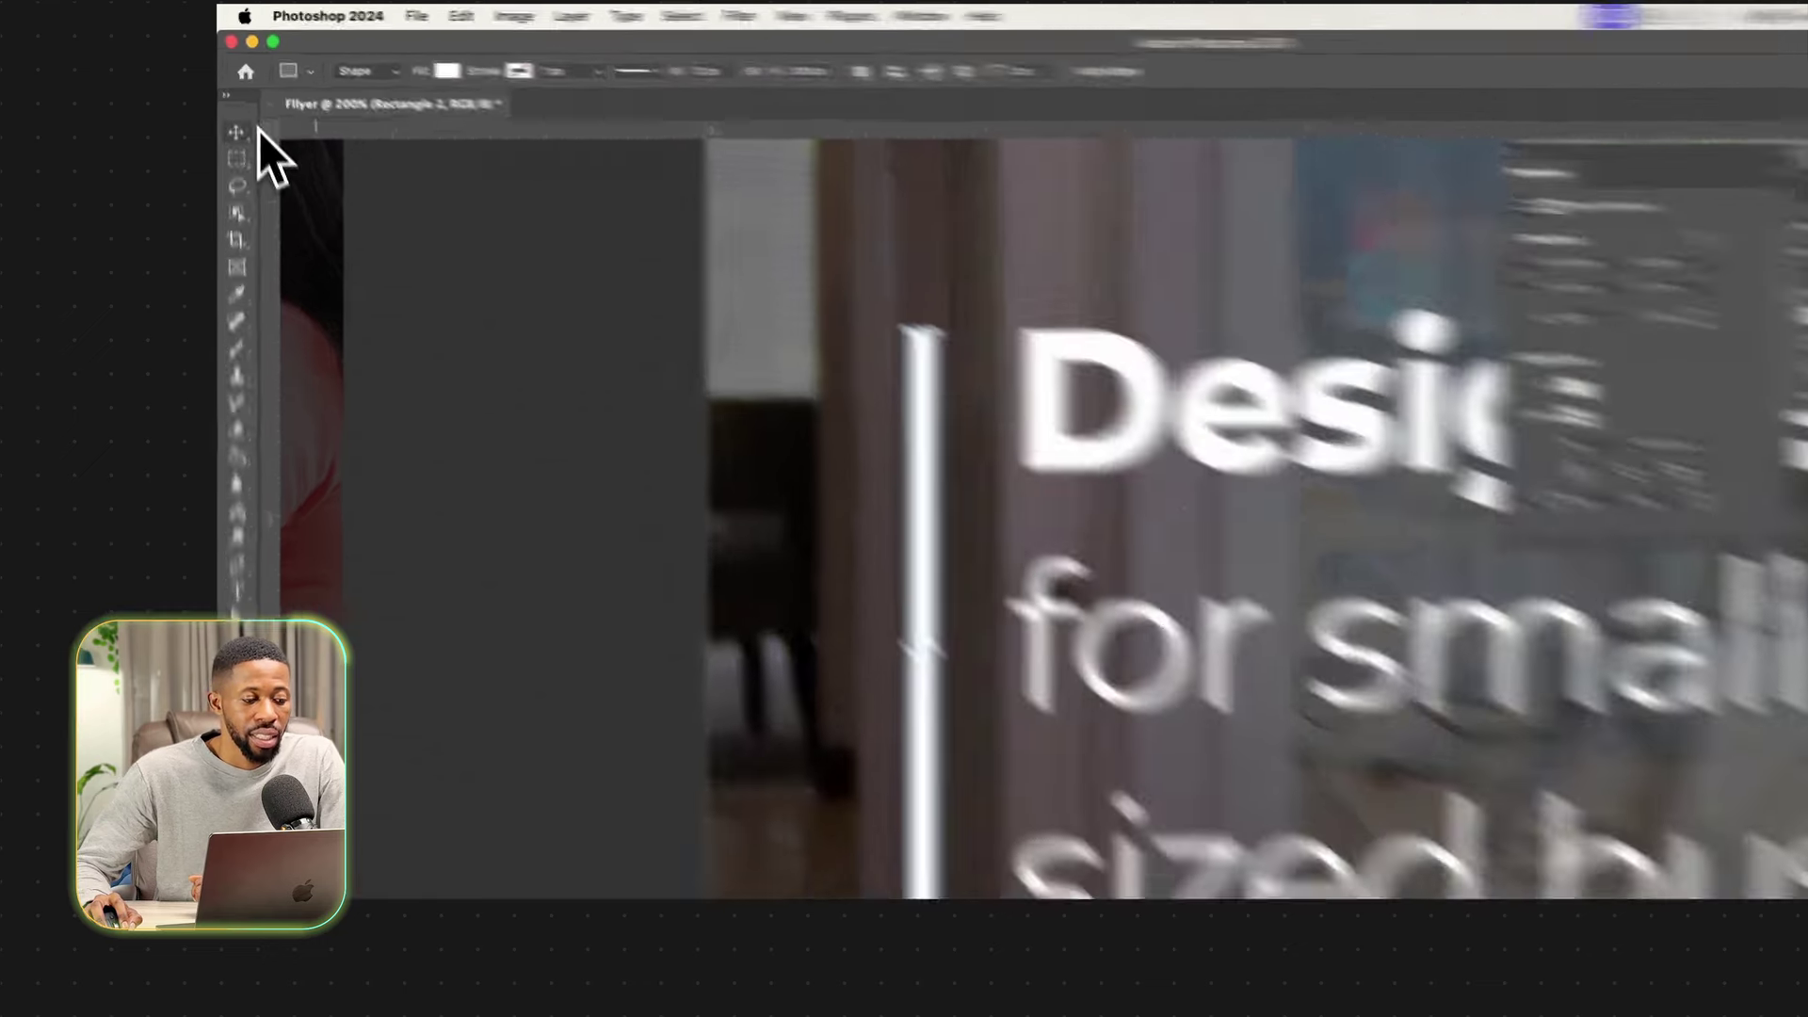
left_click(236, 106)
left_click_drag(796, 396, 796, 397)
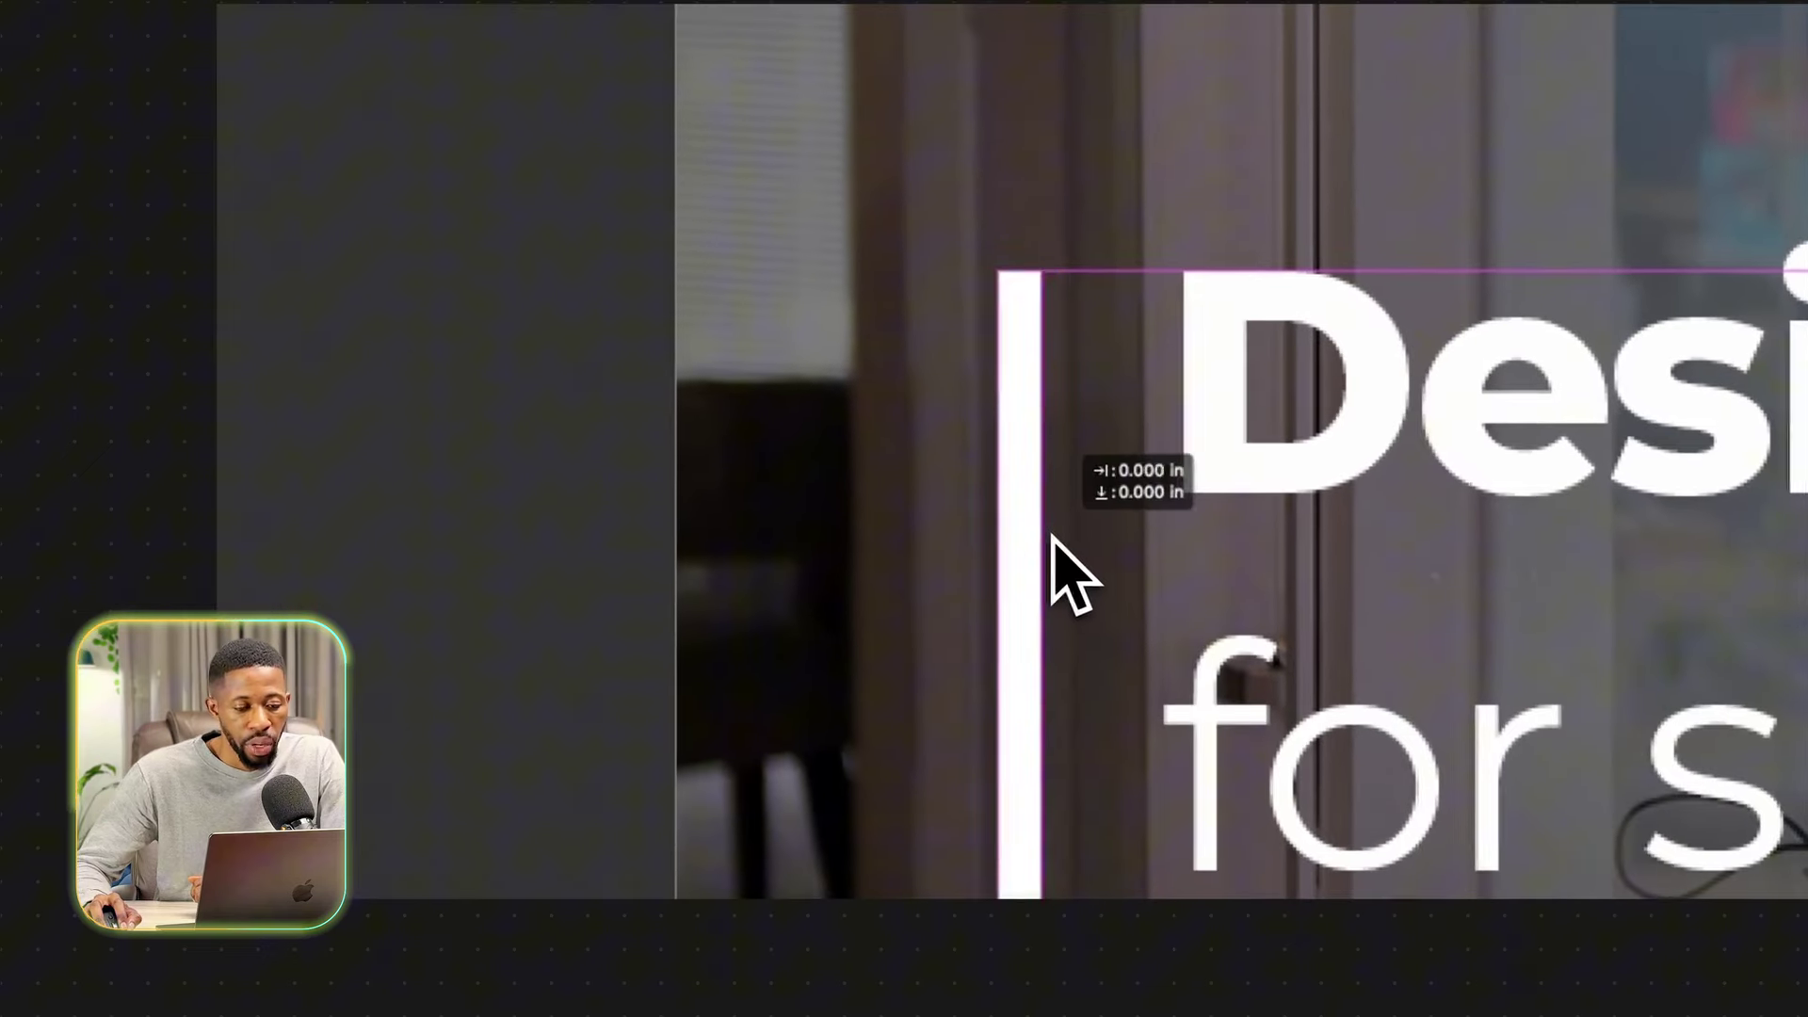
left_click_drag(1052, 537, 1110, 529)
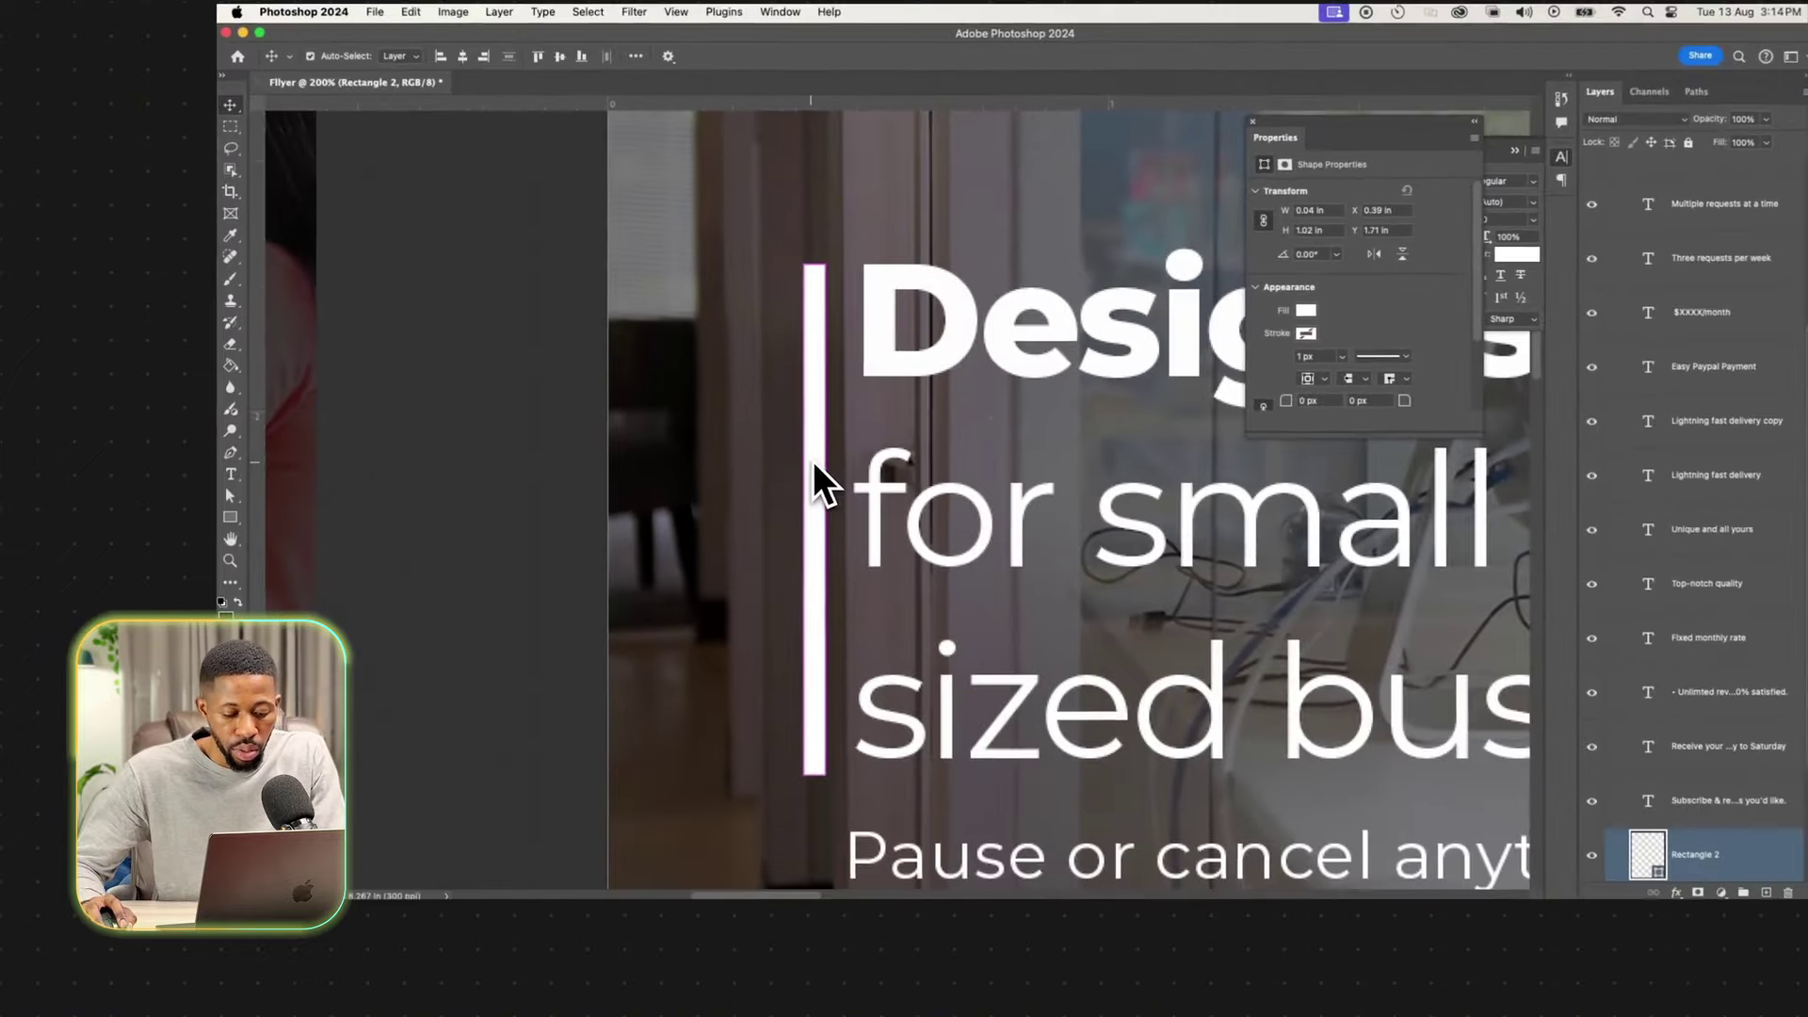
Transform the bar to about 0.05 in by 0.98 in, ending at the heading's last baseline, and move it away from the text.
key("ctrl+t")
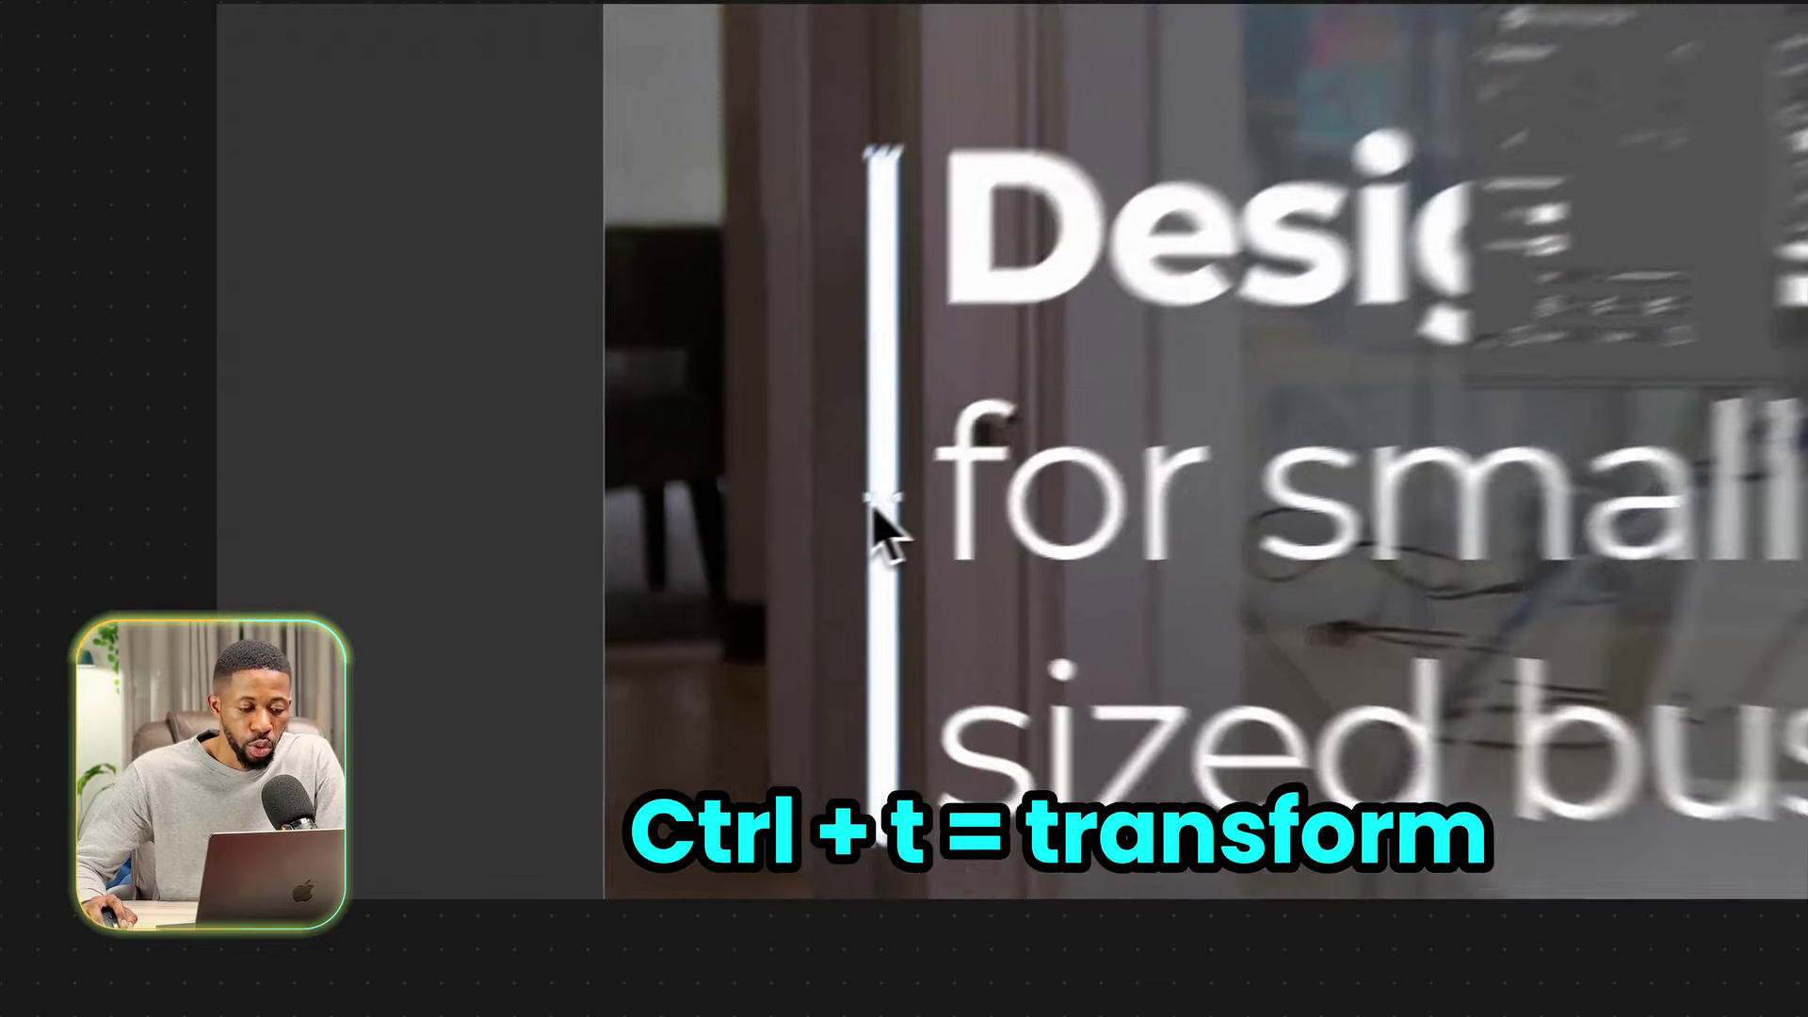
left_click_drag(802, 519, 789, 519)
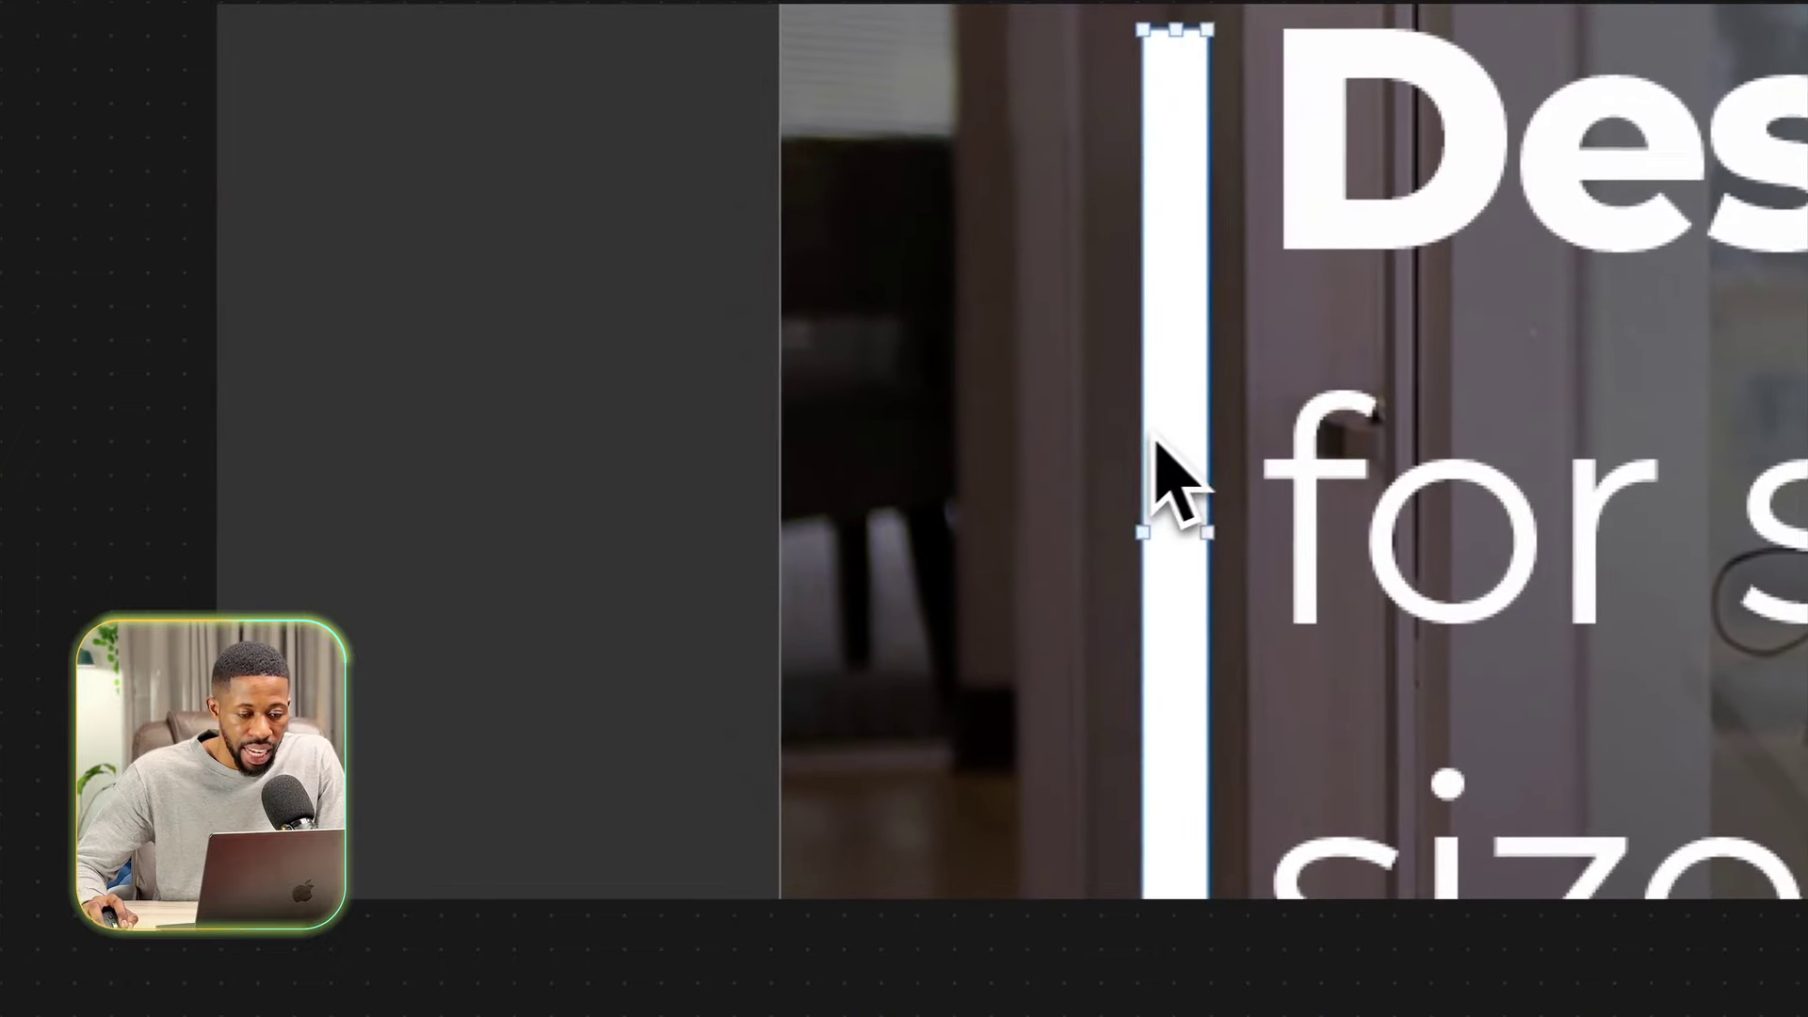
left_click_drag(1099, 453, 1248, 429)
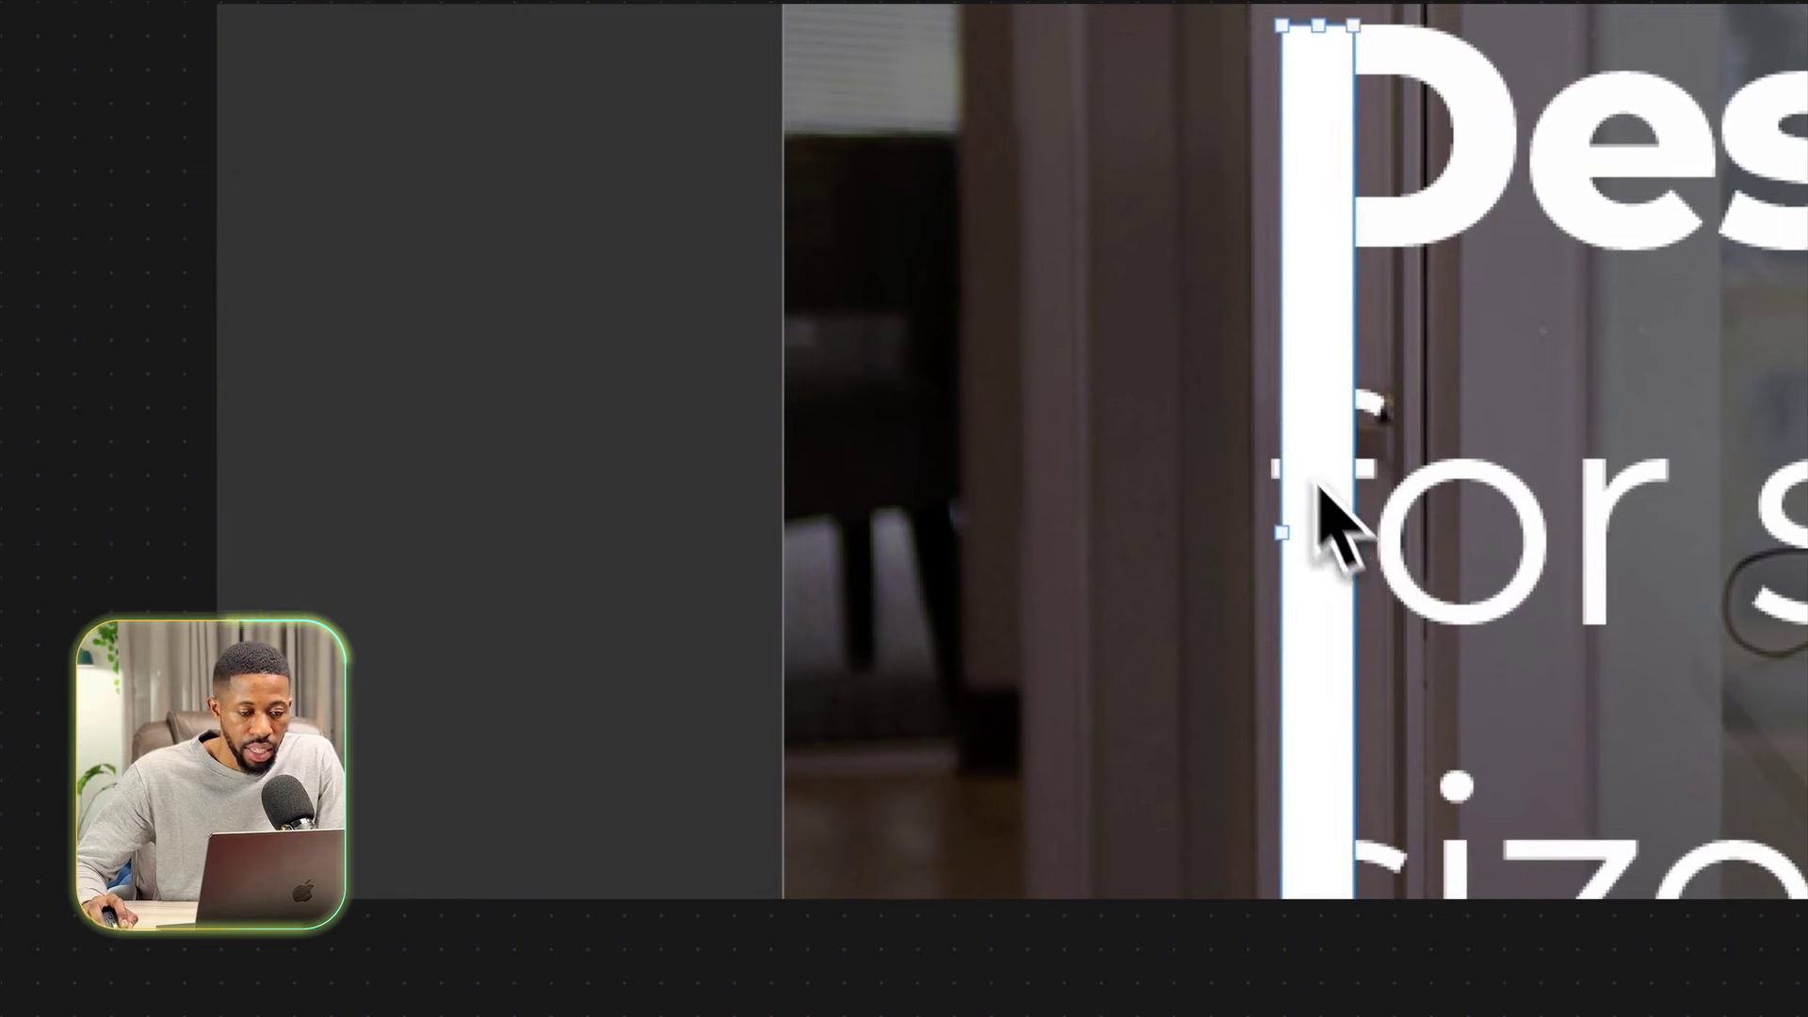
left_click_drag(1363, 537, 1095, 527)
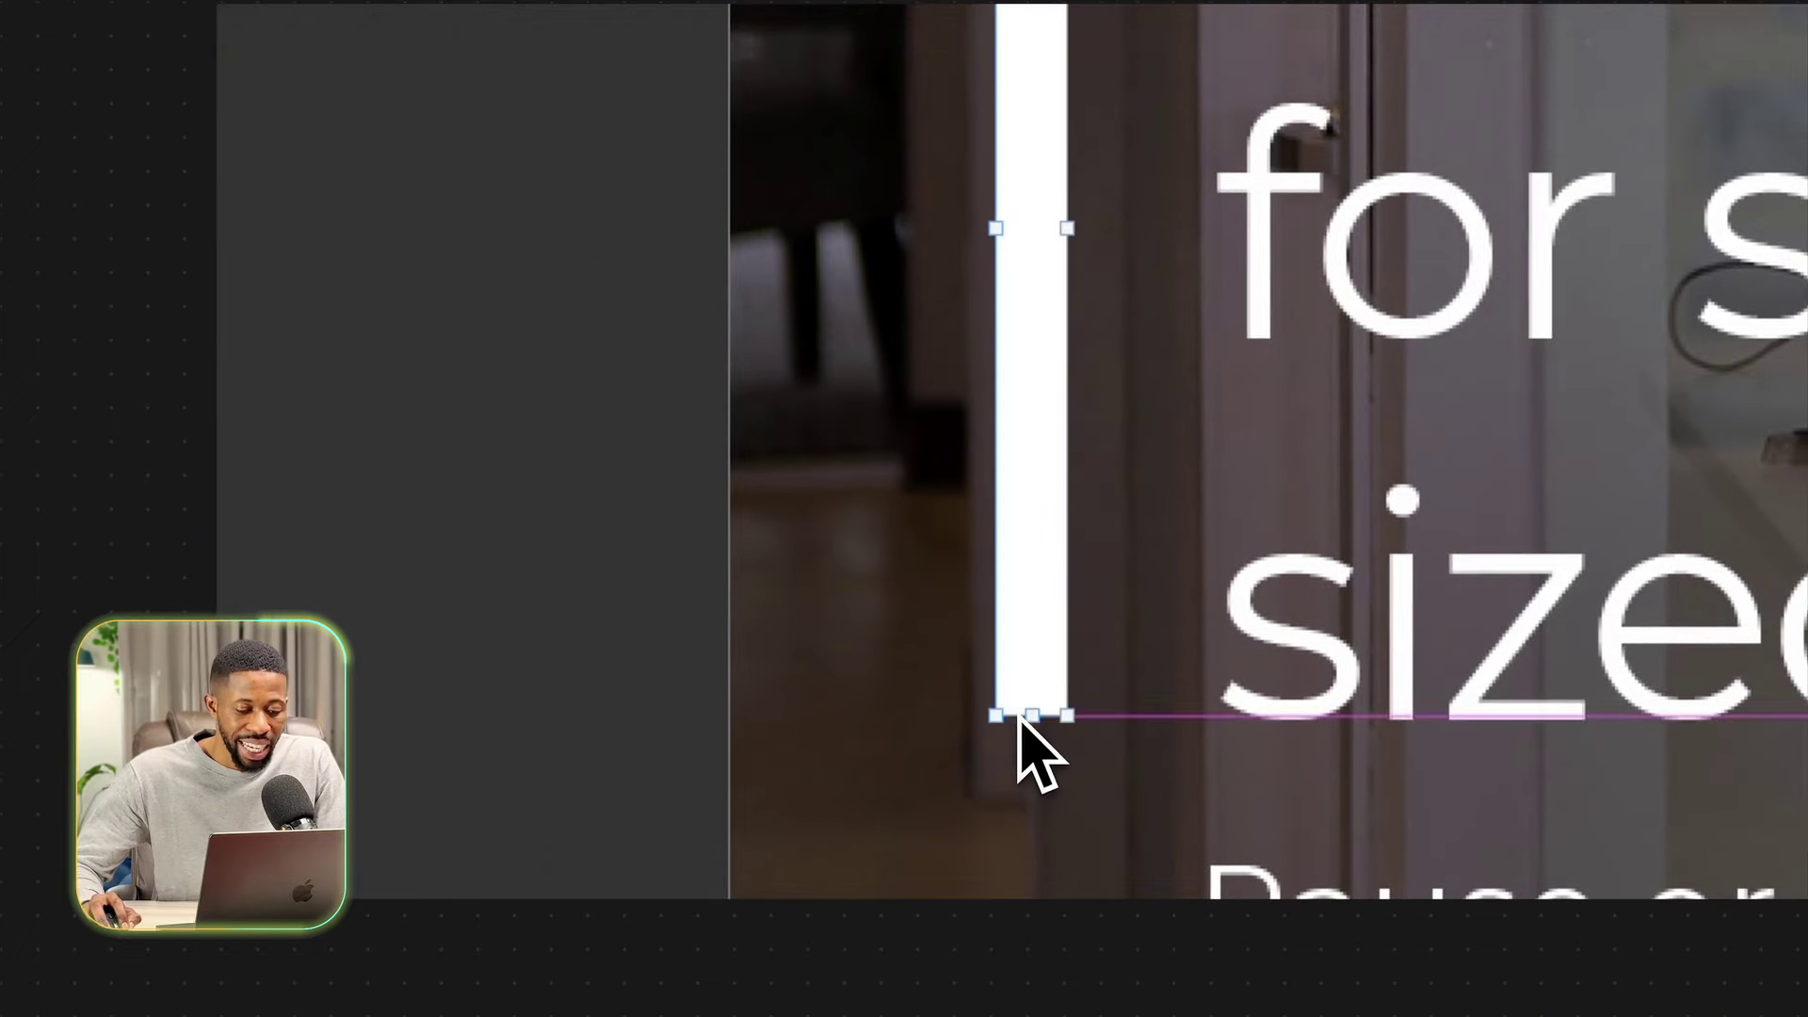
left_click_drag(1067, 228, 1041, 228)
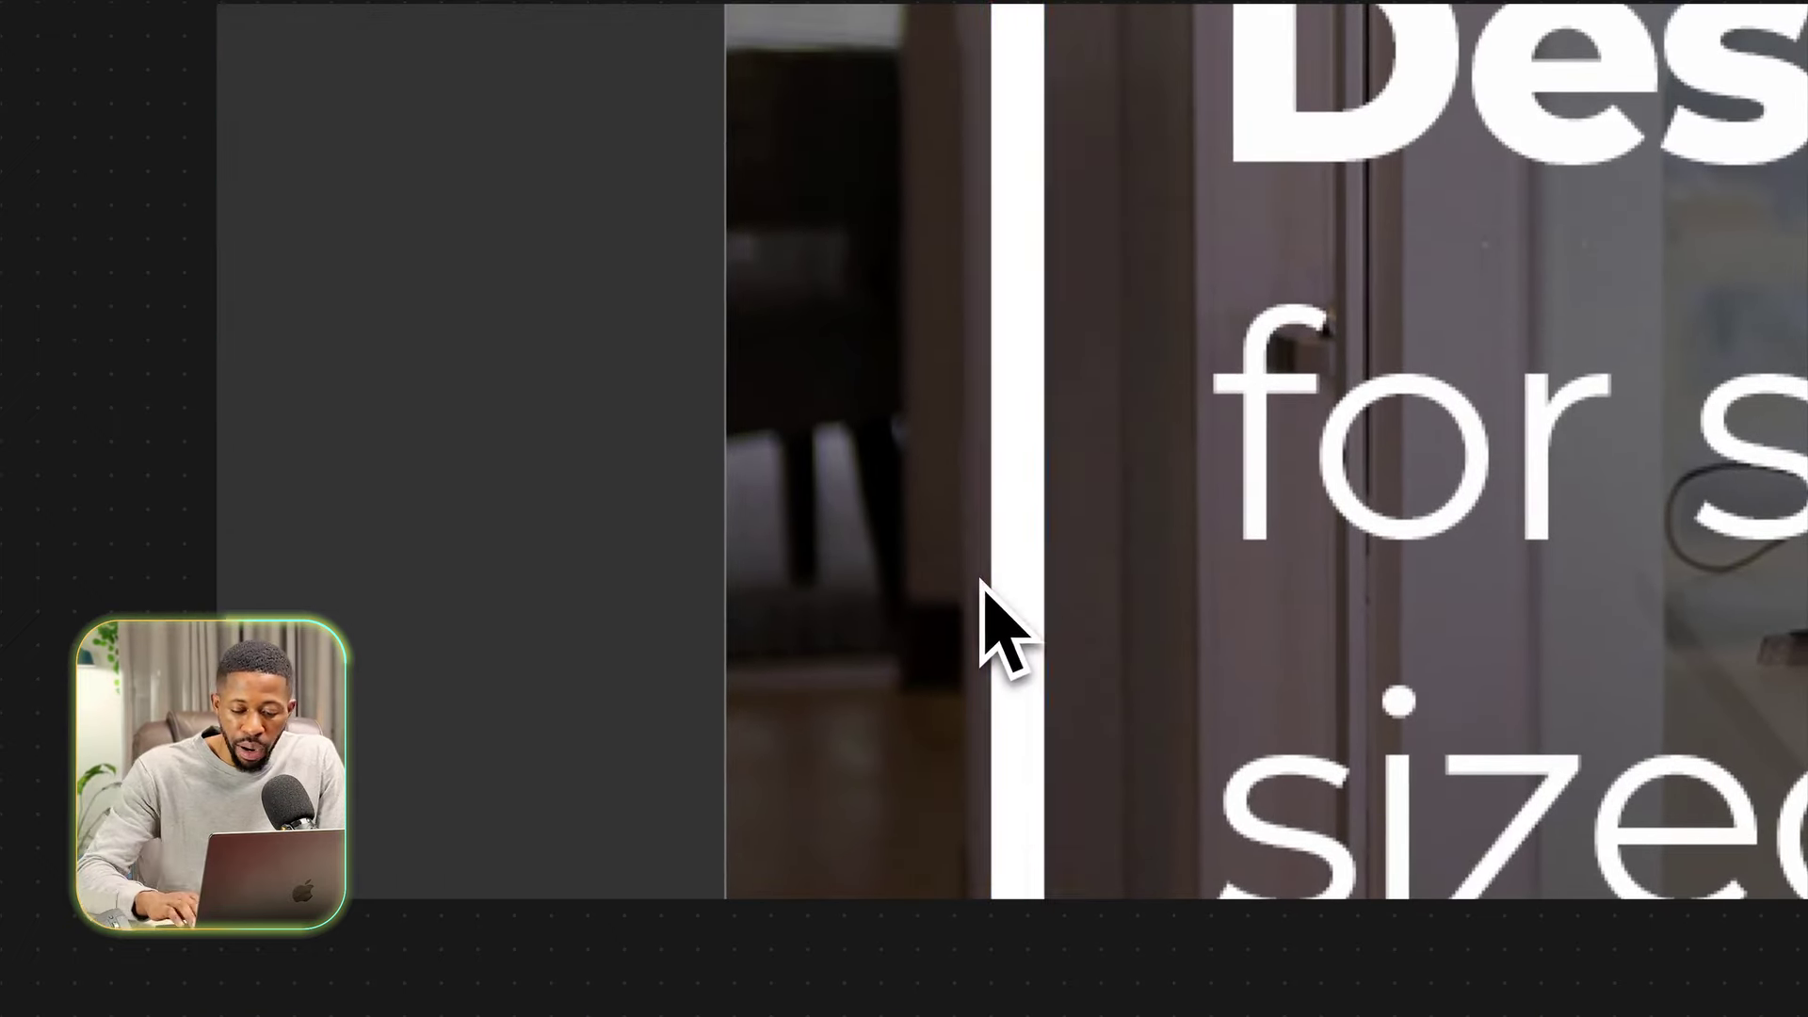
Check the bar against the whole header and narrow its width to about 0.04 in.
key("super+minus")
key("super+minus")
scroll(980, 582, "right", 5)
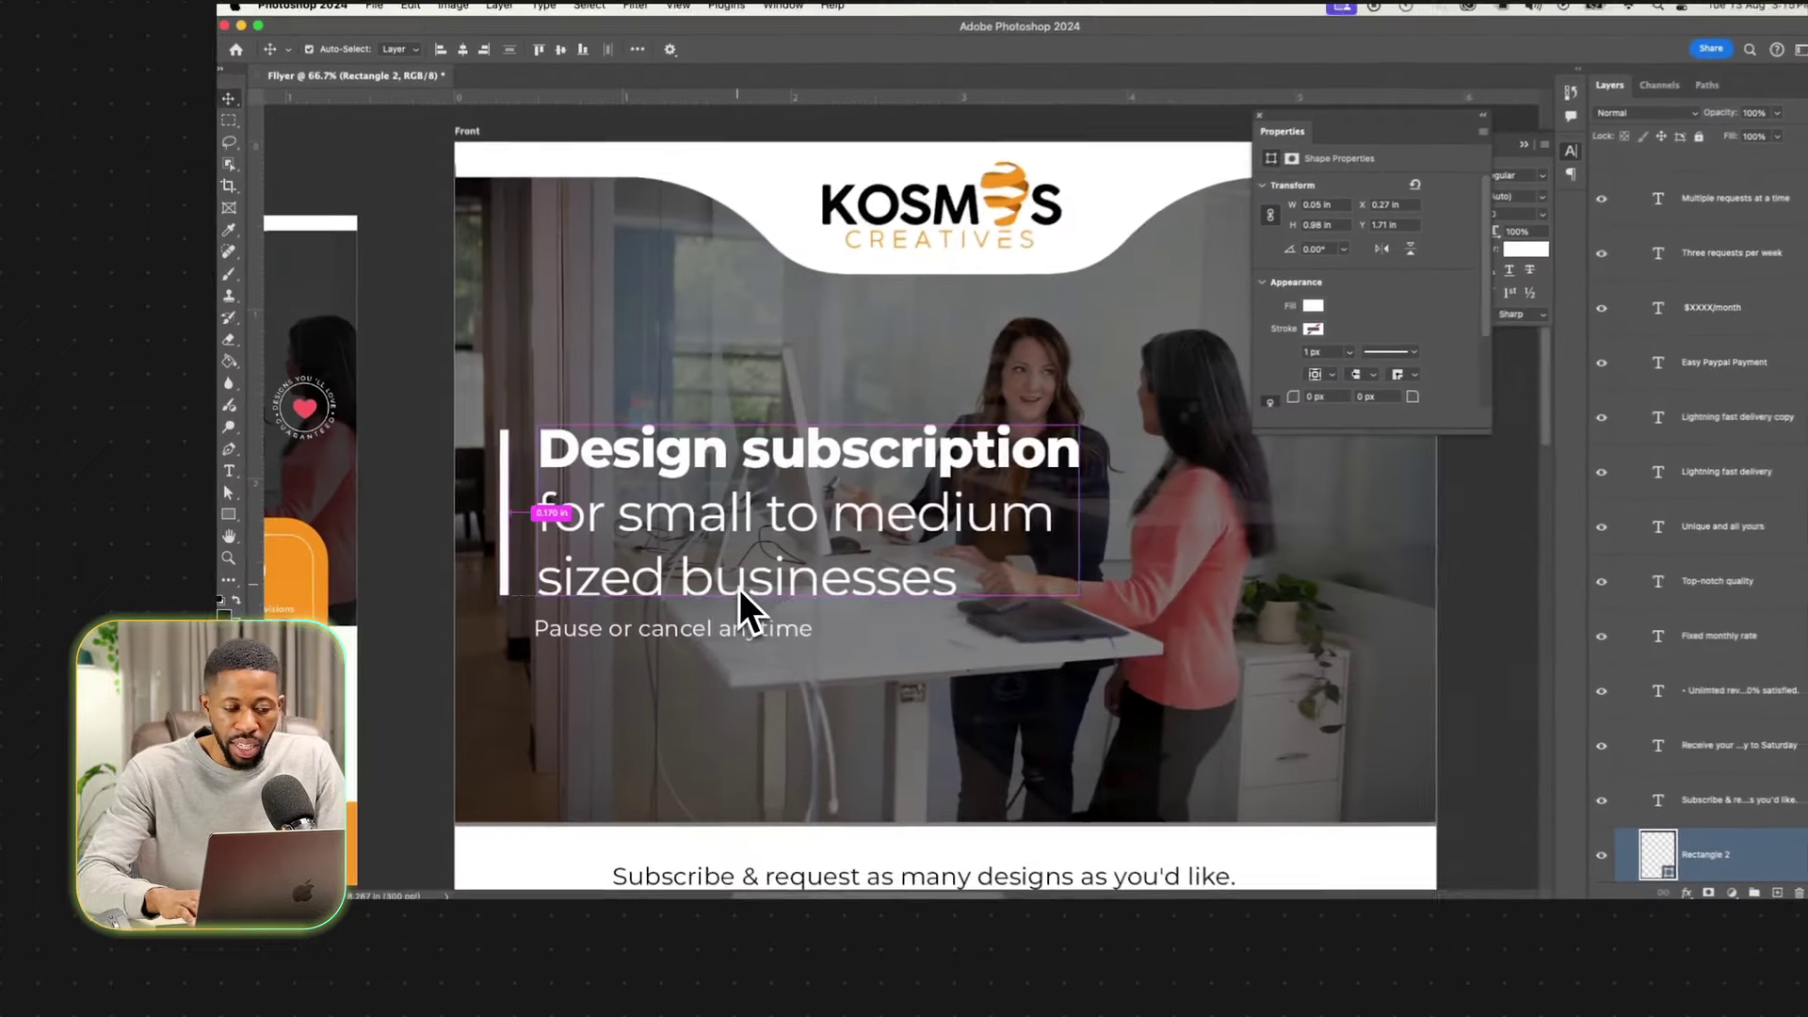
scroll(982, 581, "up", 5)
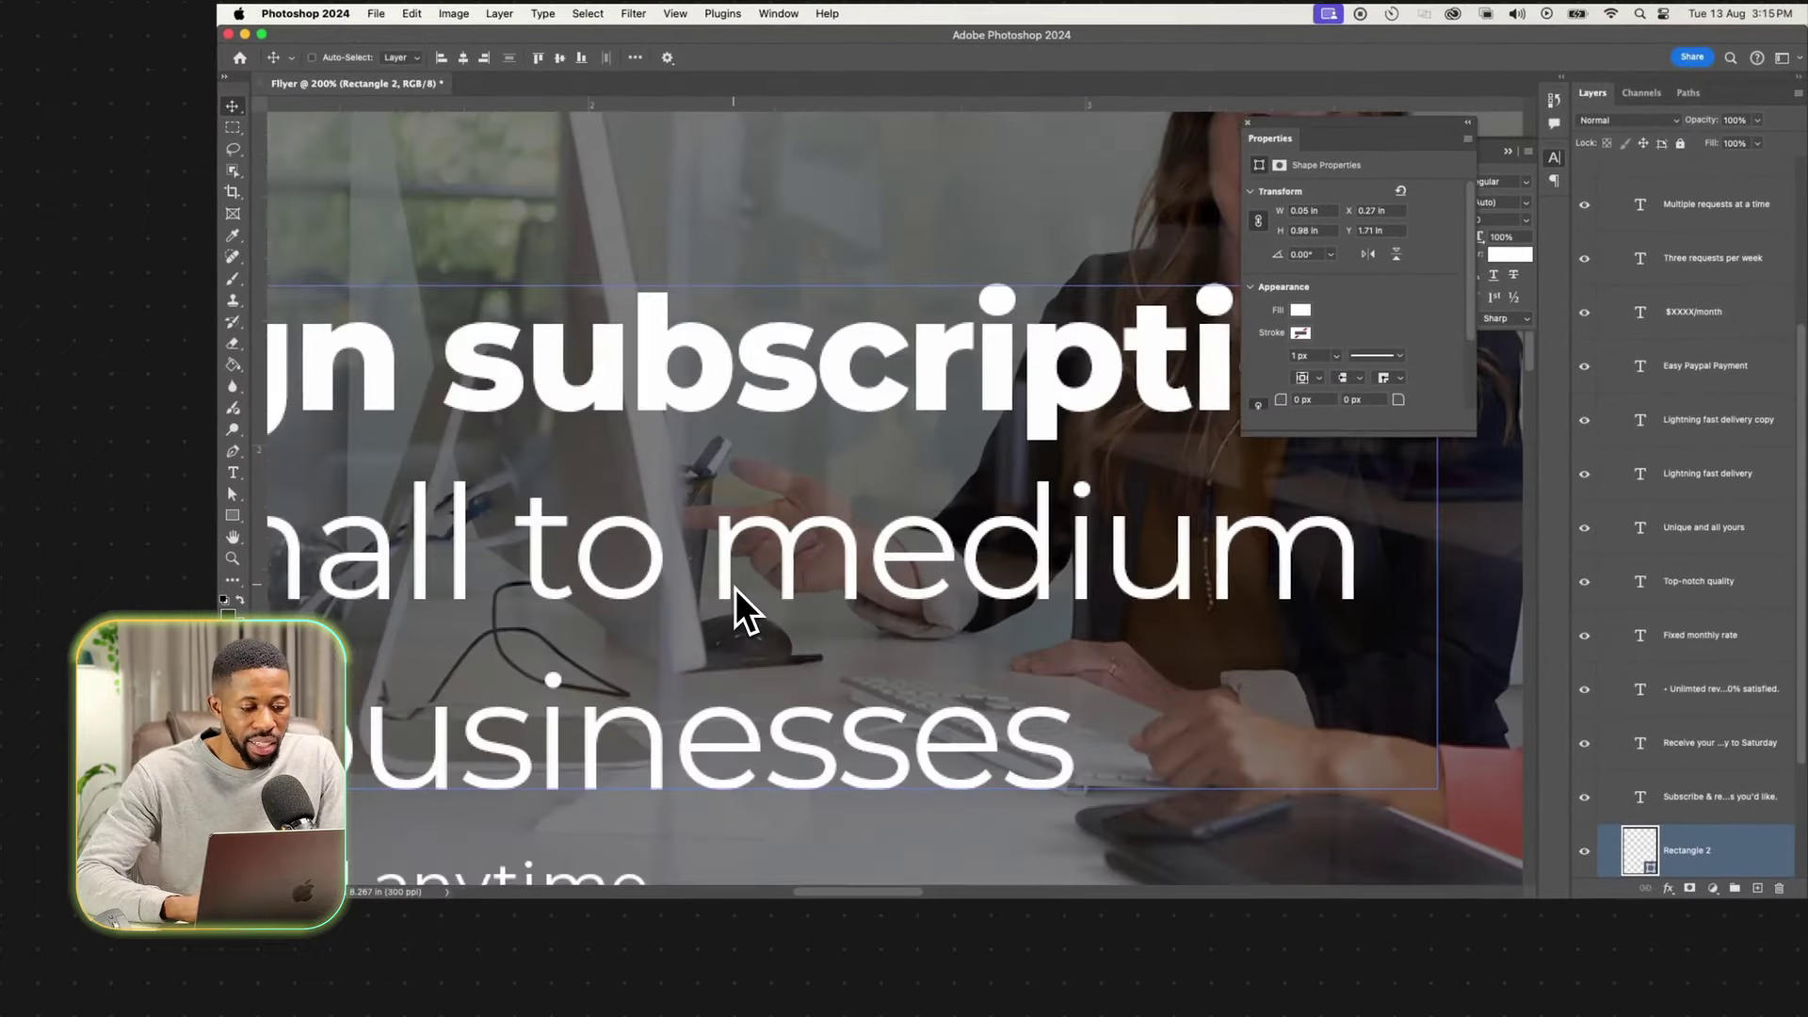
scroll(736, 590, "left", 10)
key("super+t")
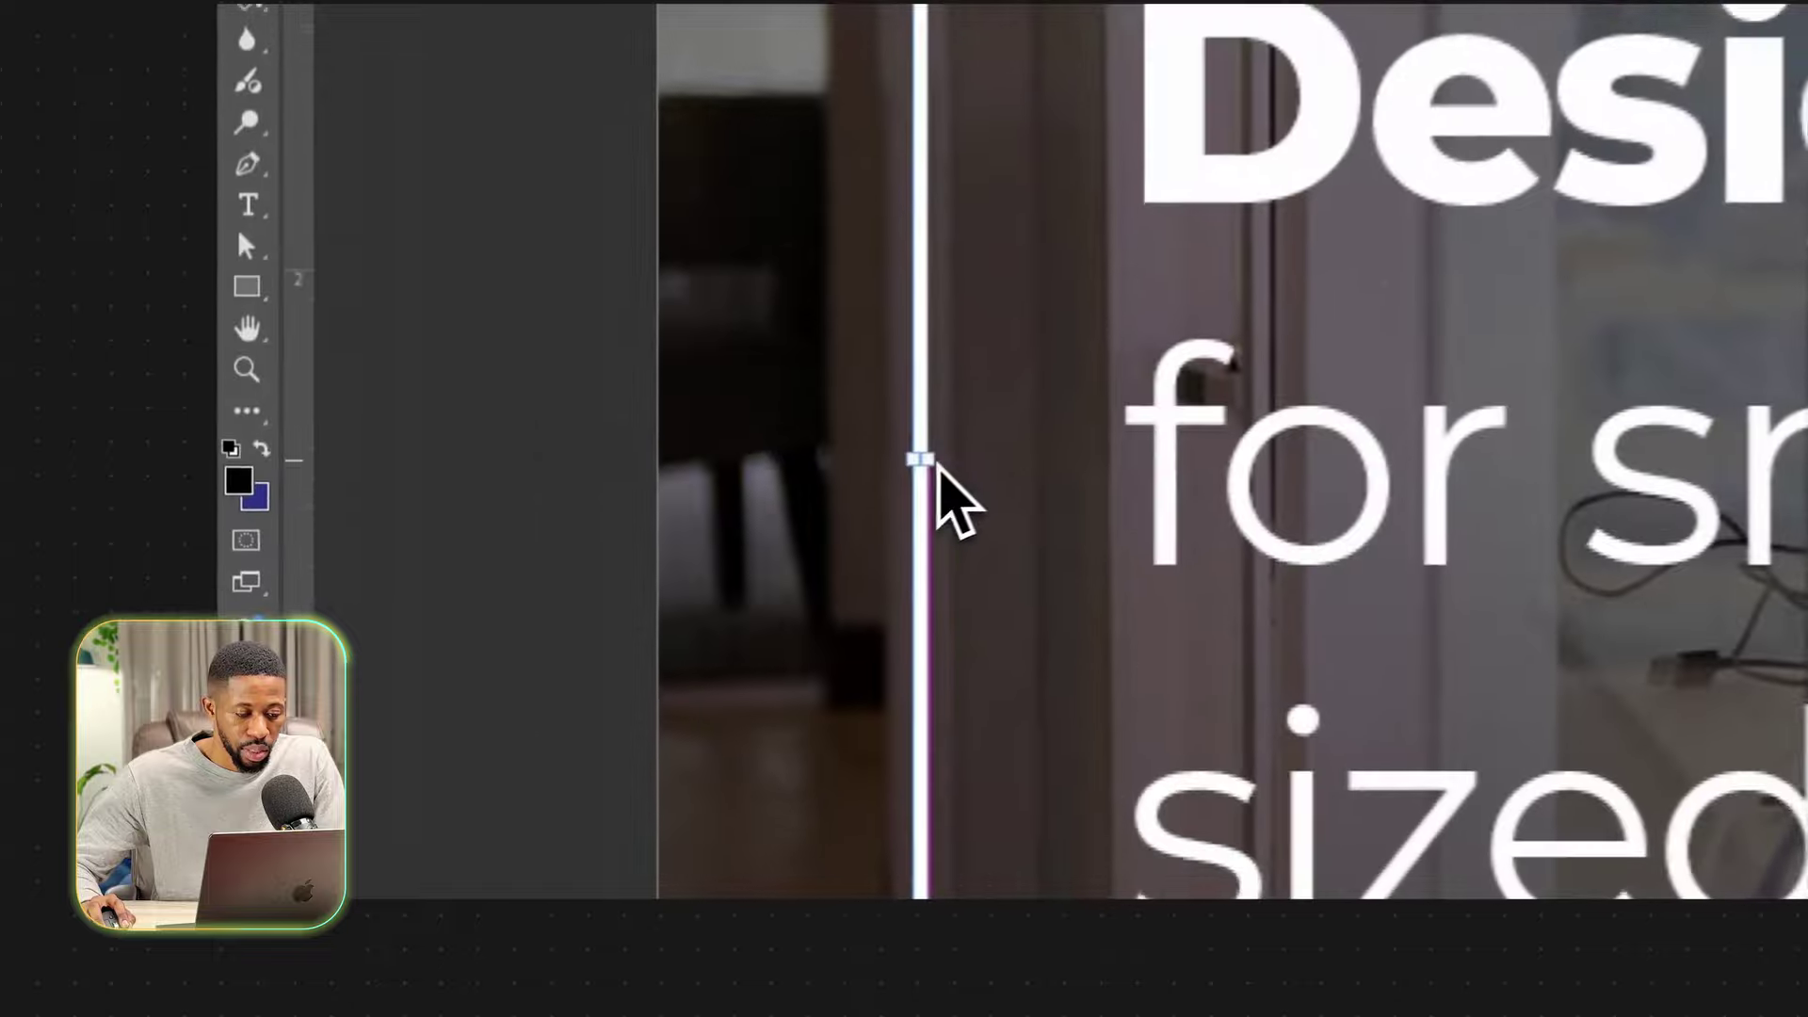
key("Return")
Nudge the bar closer to the heading and compare its spacing with the reference design.
key("super+minus")
key("super+minus")
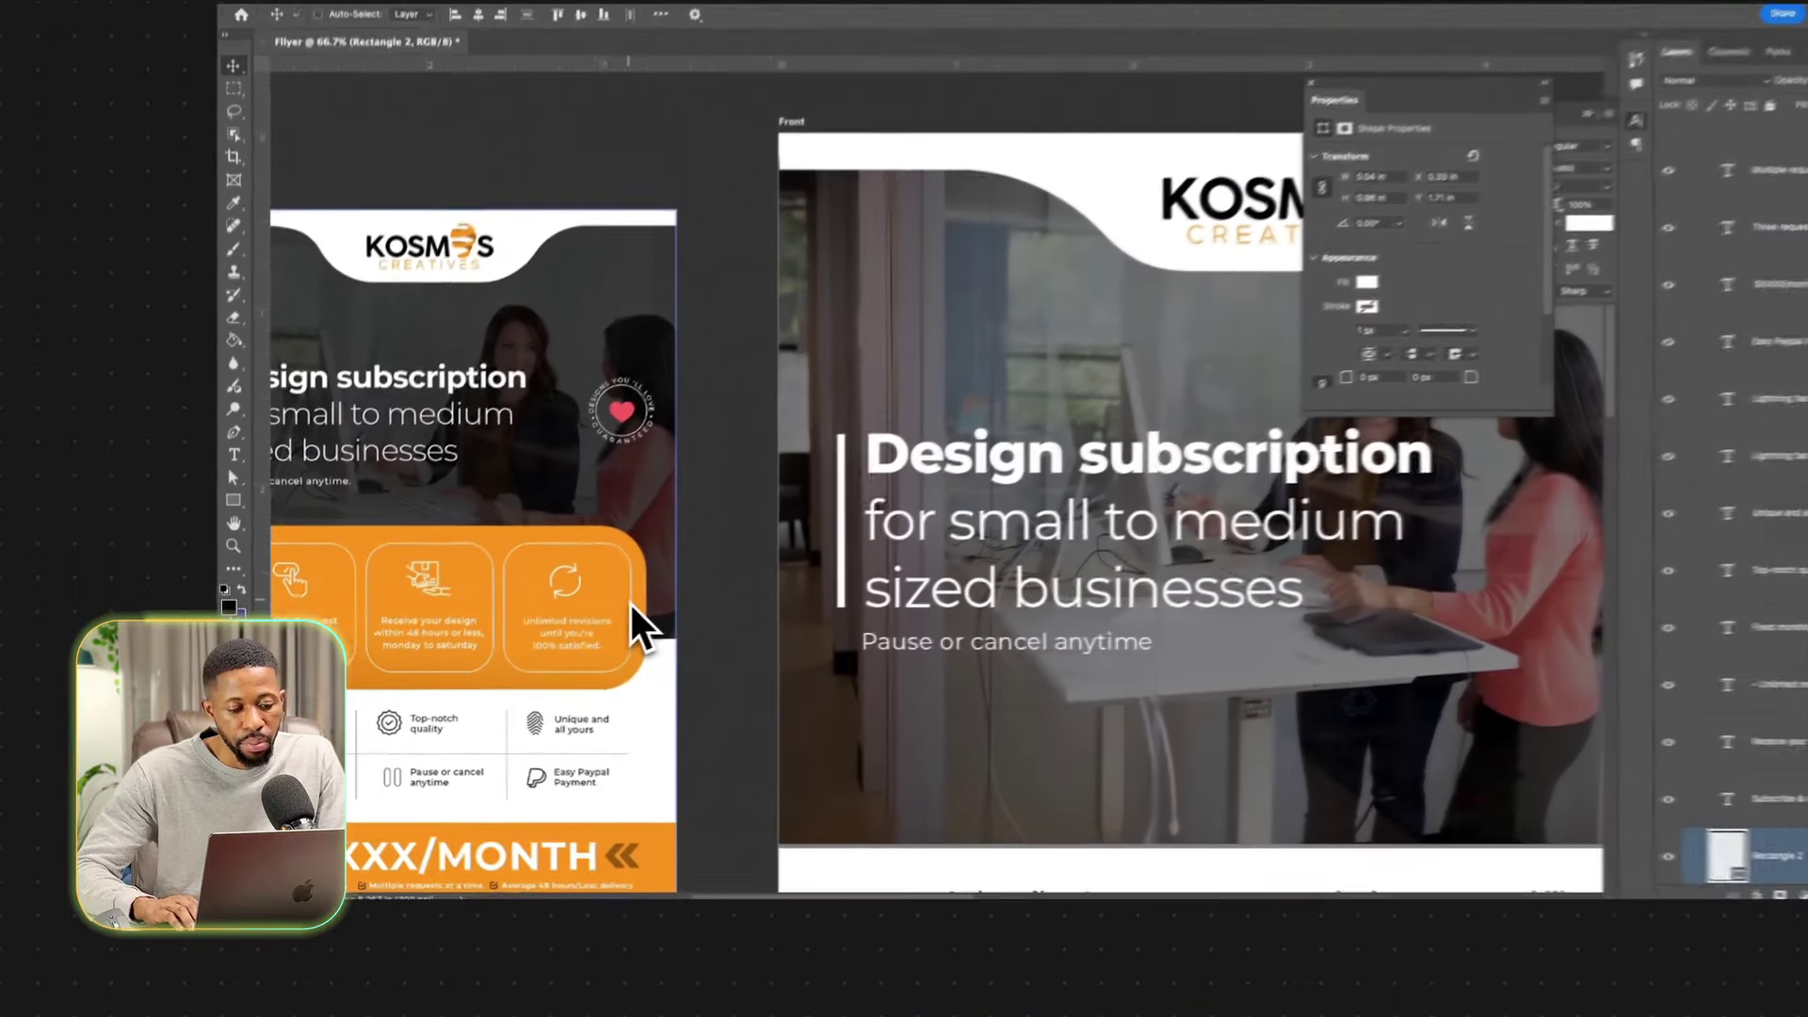
key("Left")
scroll(606, 612, "up", 1)
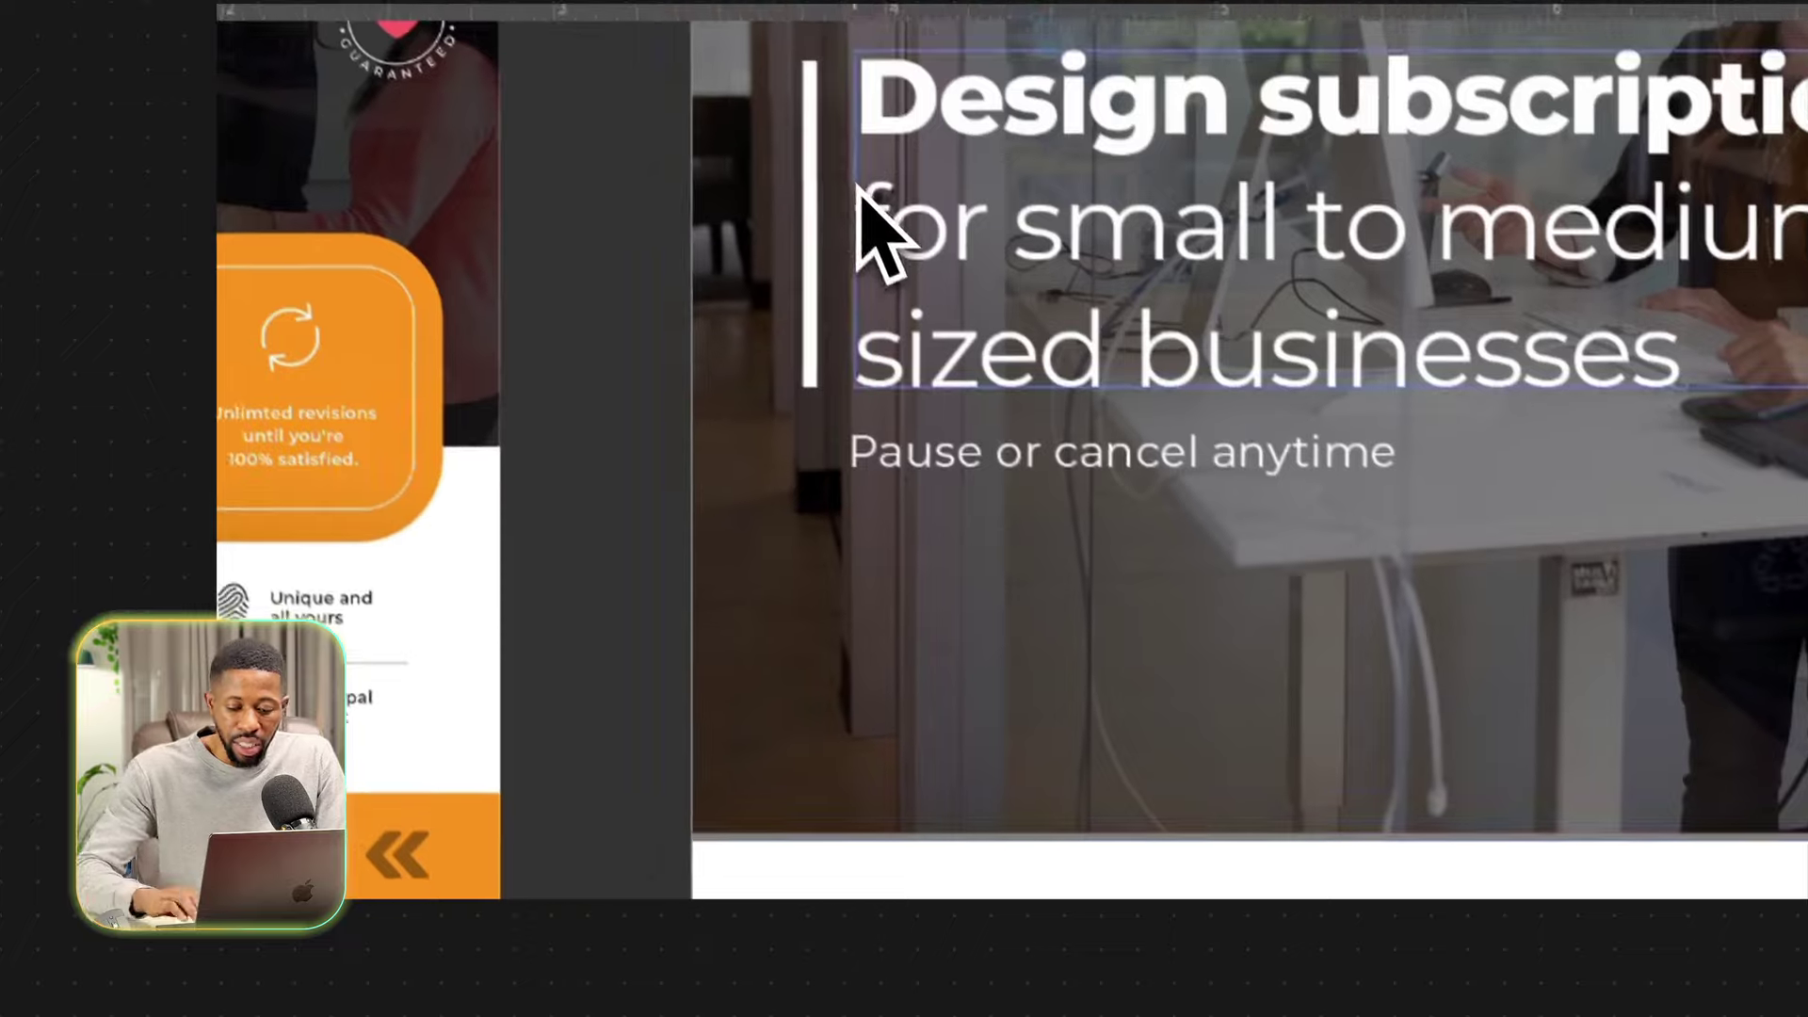
key("super+minus")
key("super+minus")
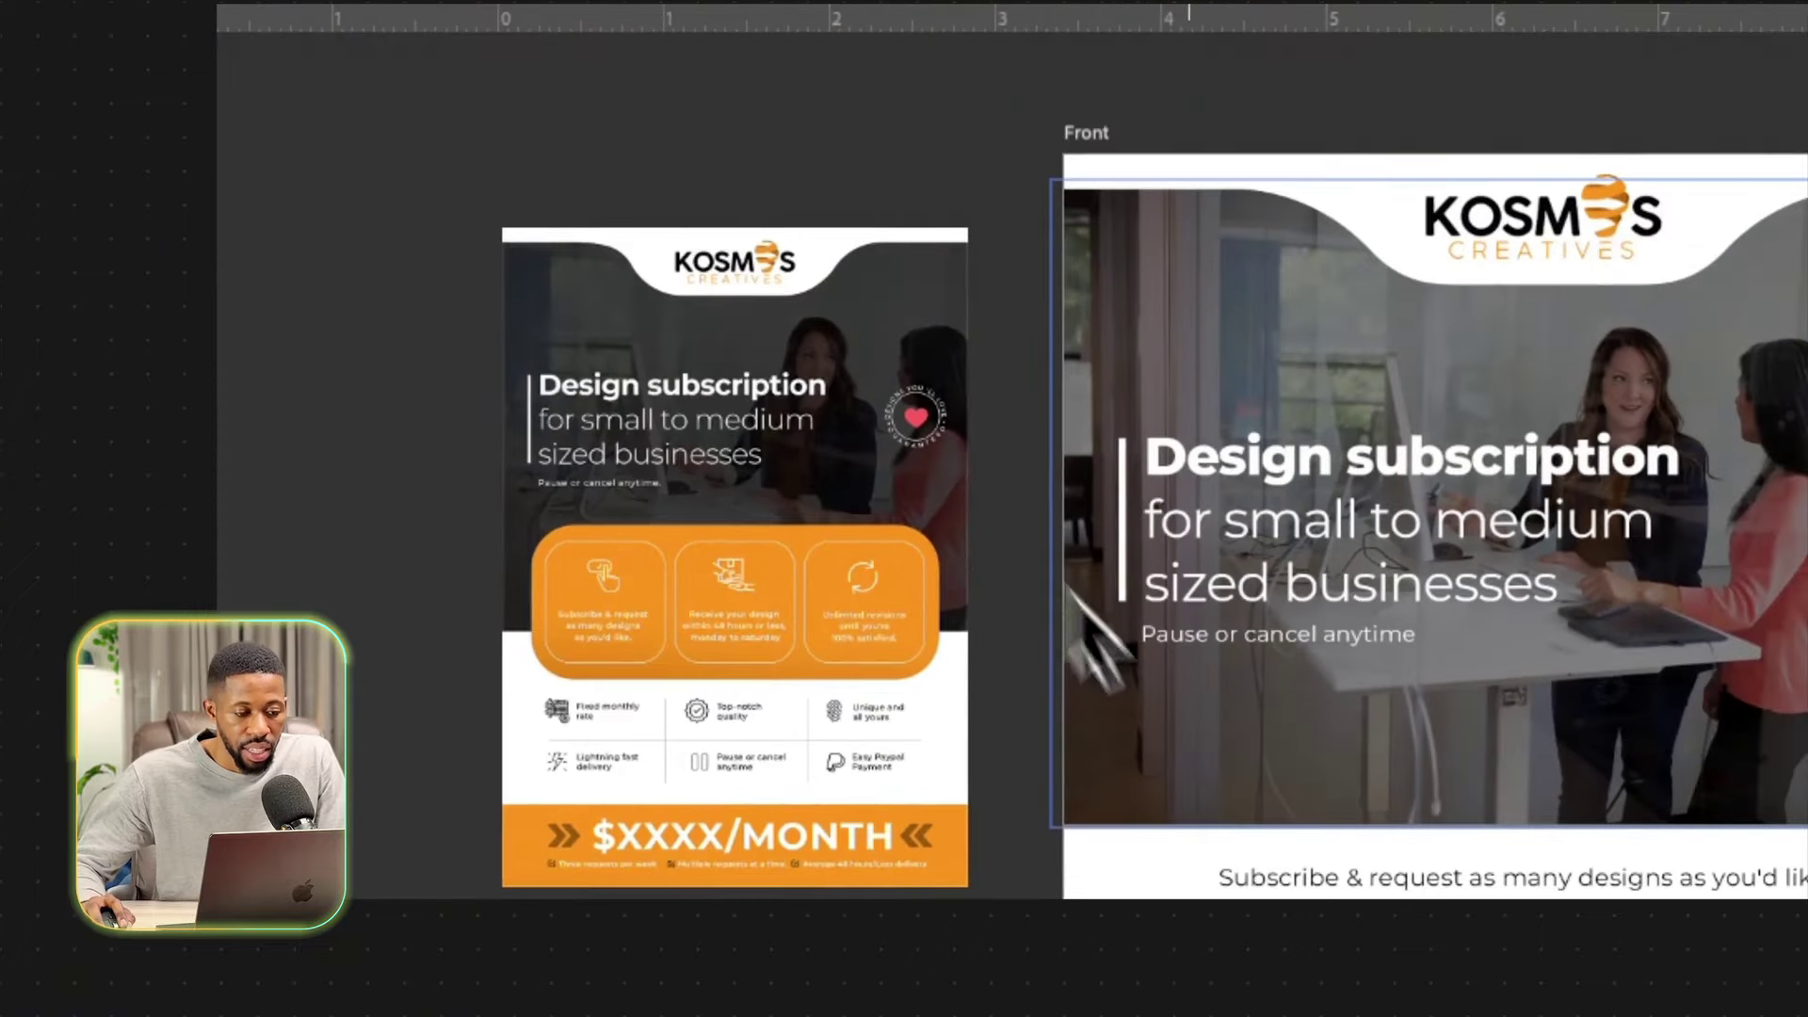
scroll(1026, 743, "right", 3)
key("super+plus")
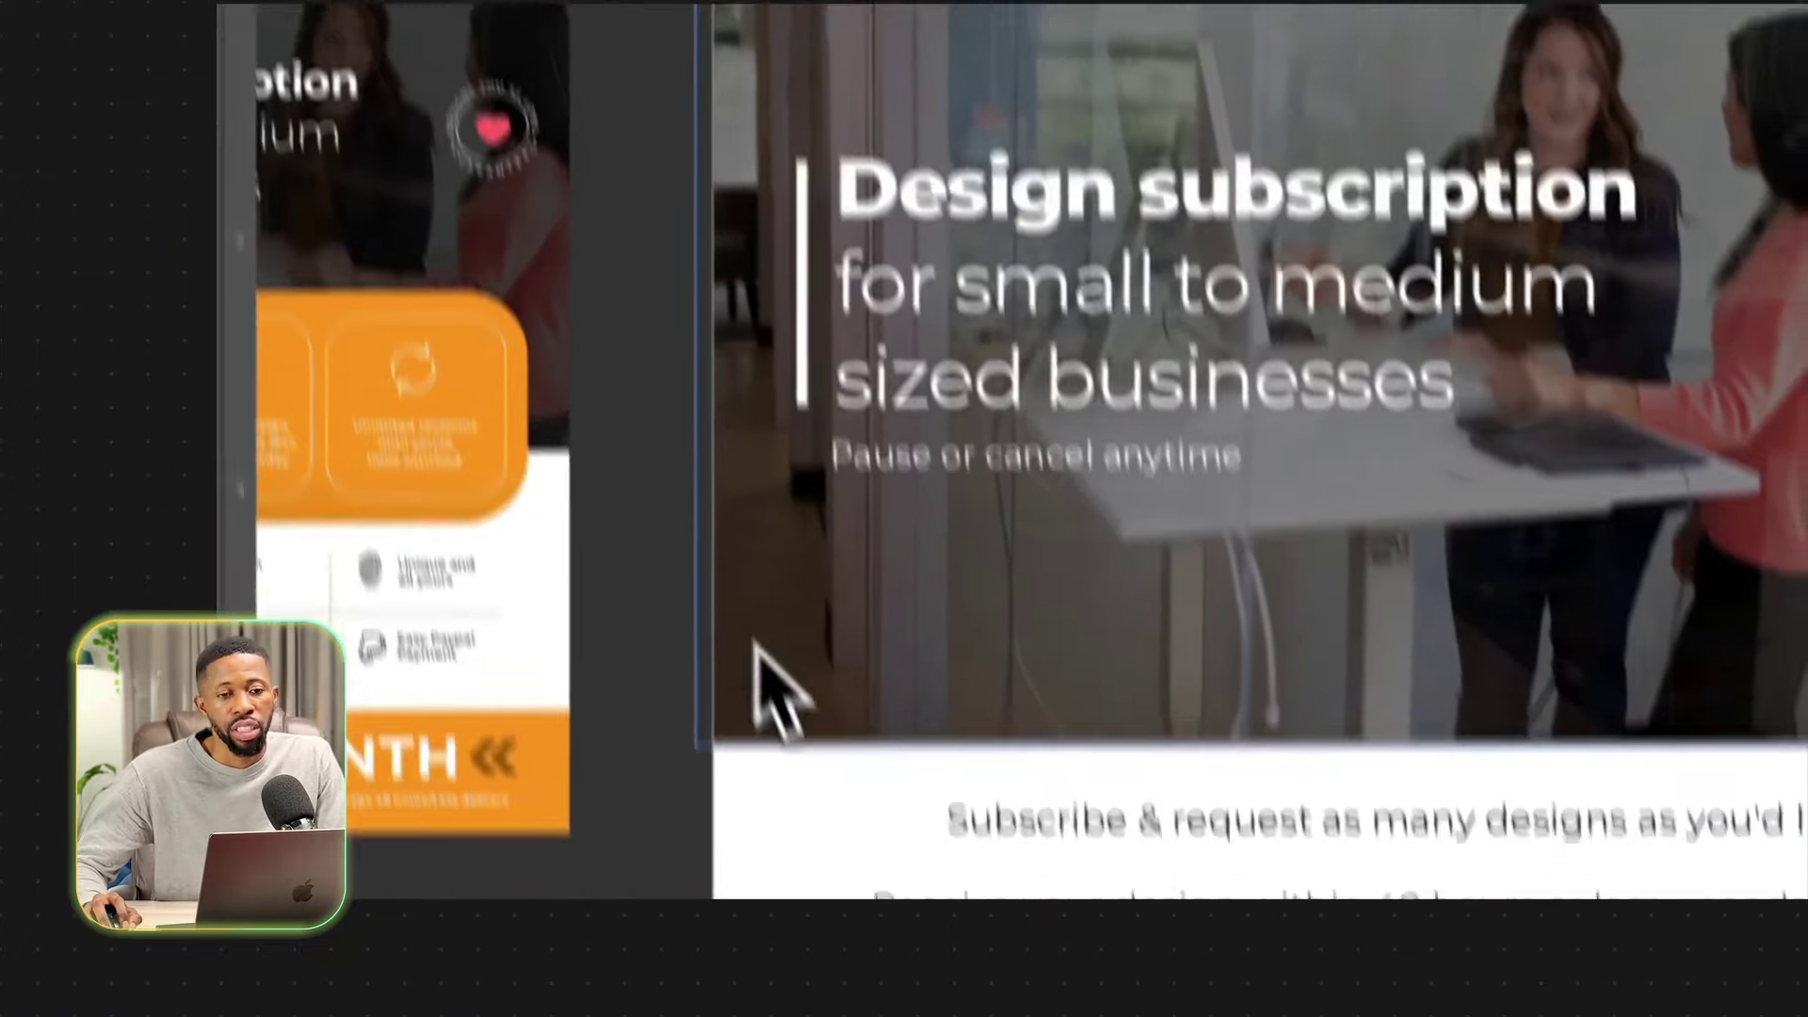
left_click_drag(670, 712, 1403, 633)
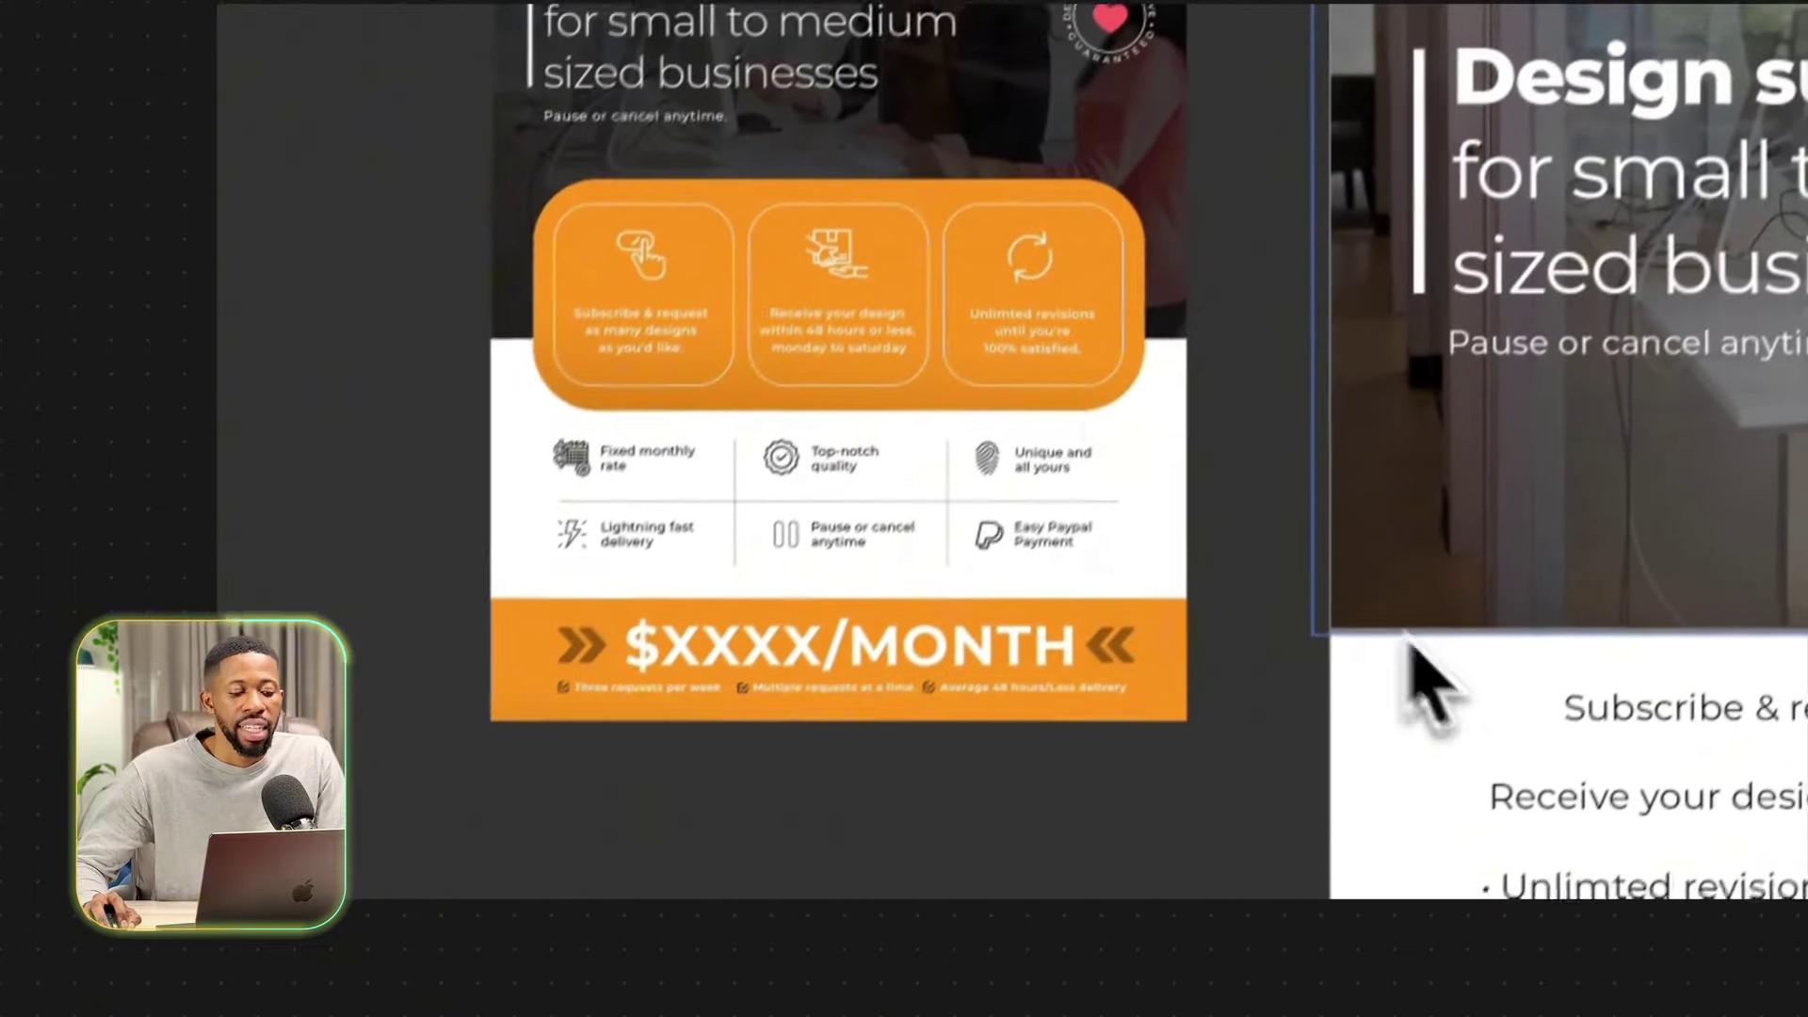
left_click(621, 298)
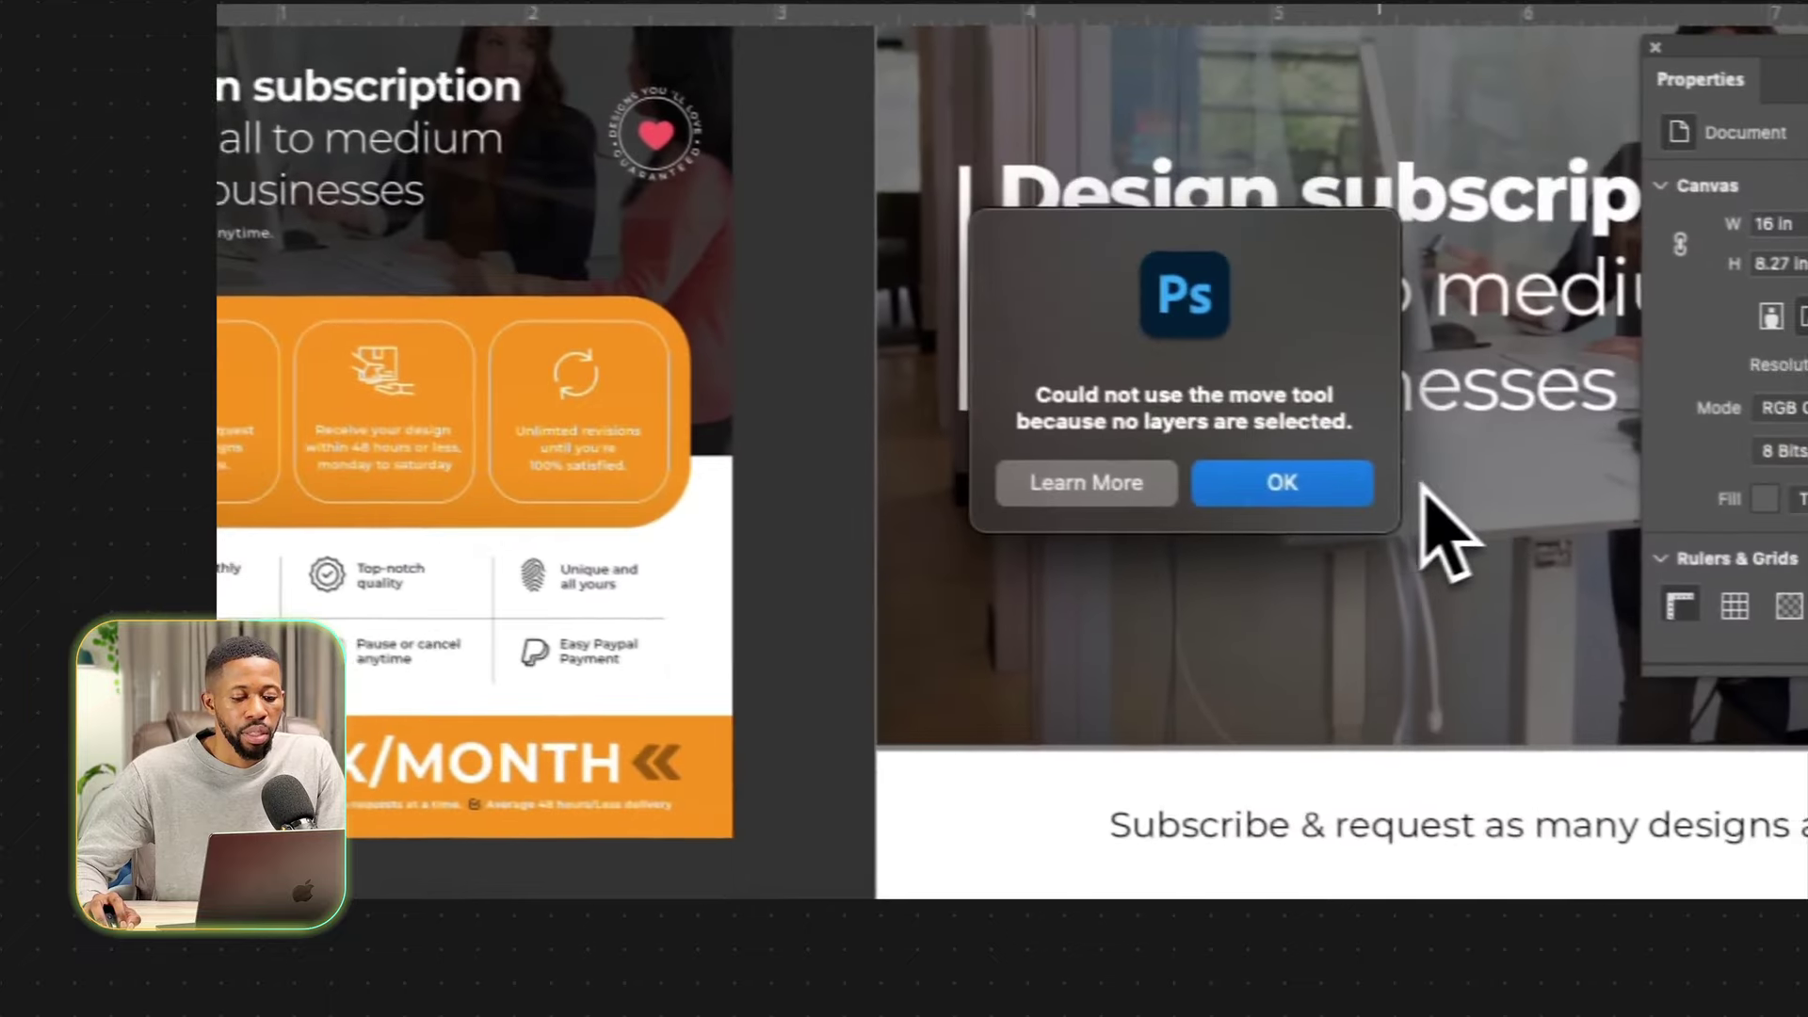
left_click(1735, 370)
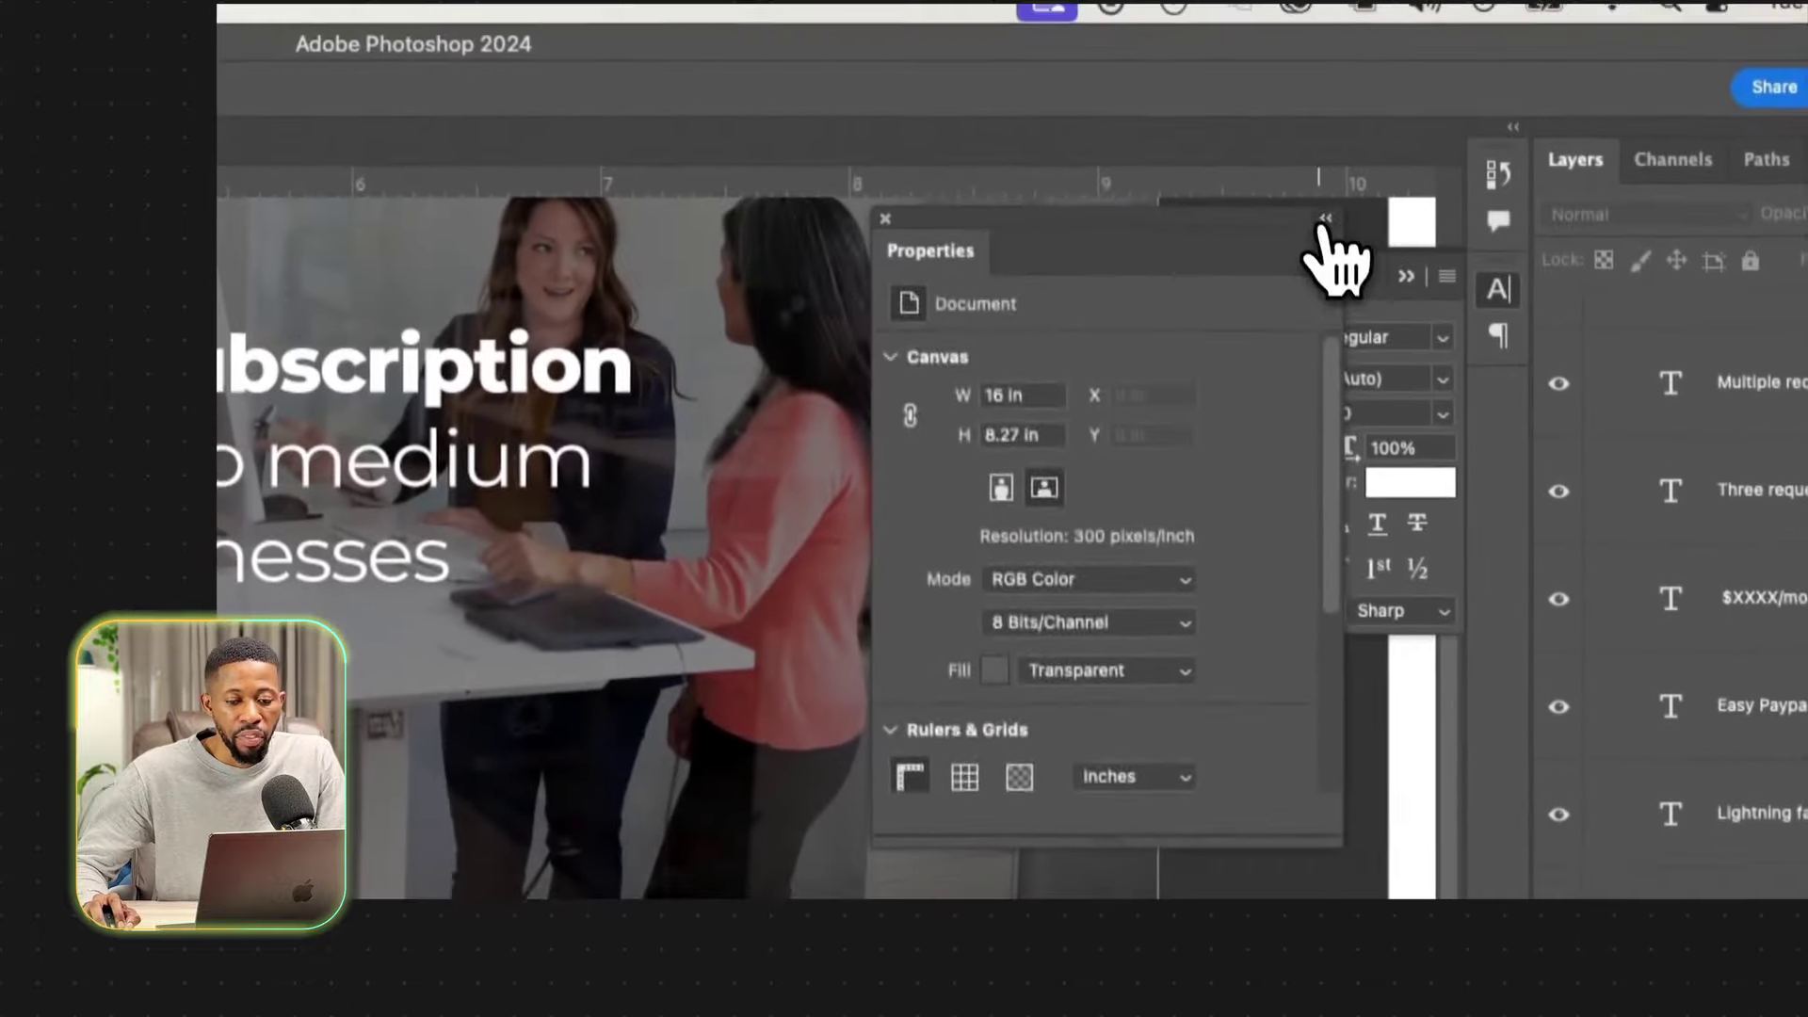
Collapse the floating document properties and select the "Shape 1 copy" layer just above the bg picture group.
left_click(1325, 222)
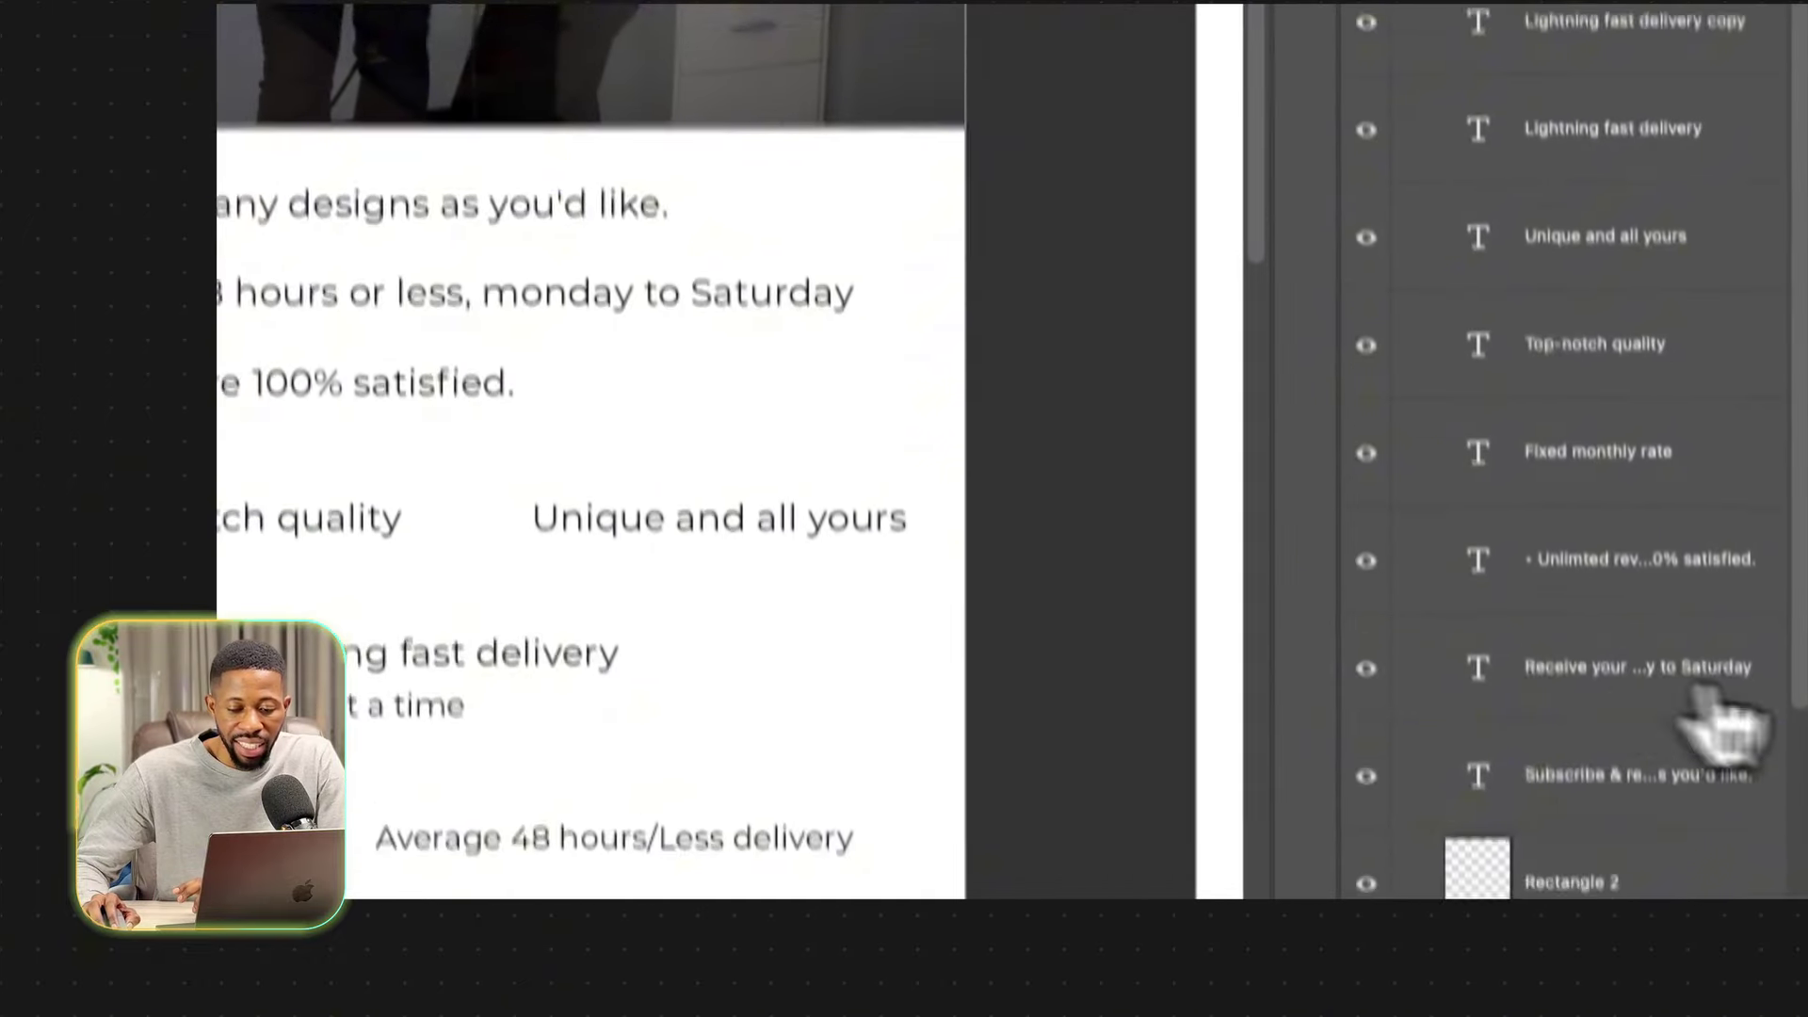
left_click(1711, 744)
scroll(1691, 706, "down", 4)
left_click(1684, 693)
left_click(1639, 772)
left_click(1603, 830)
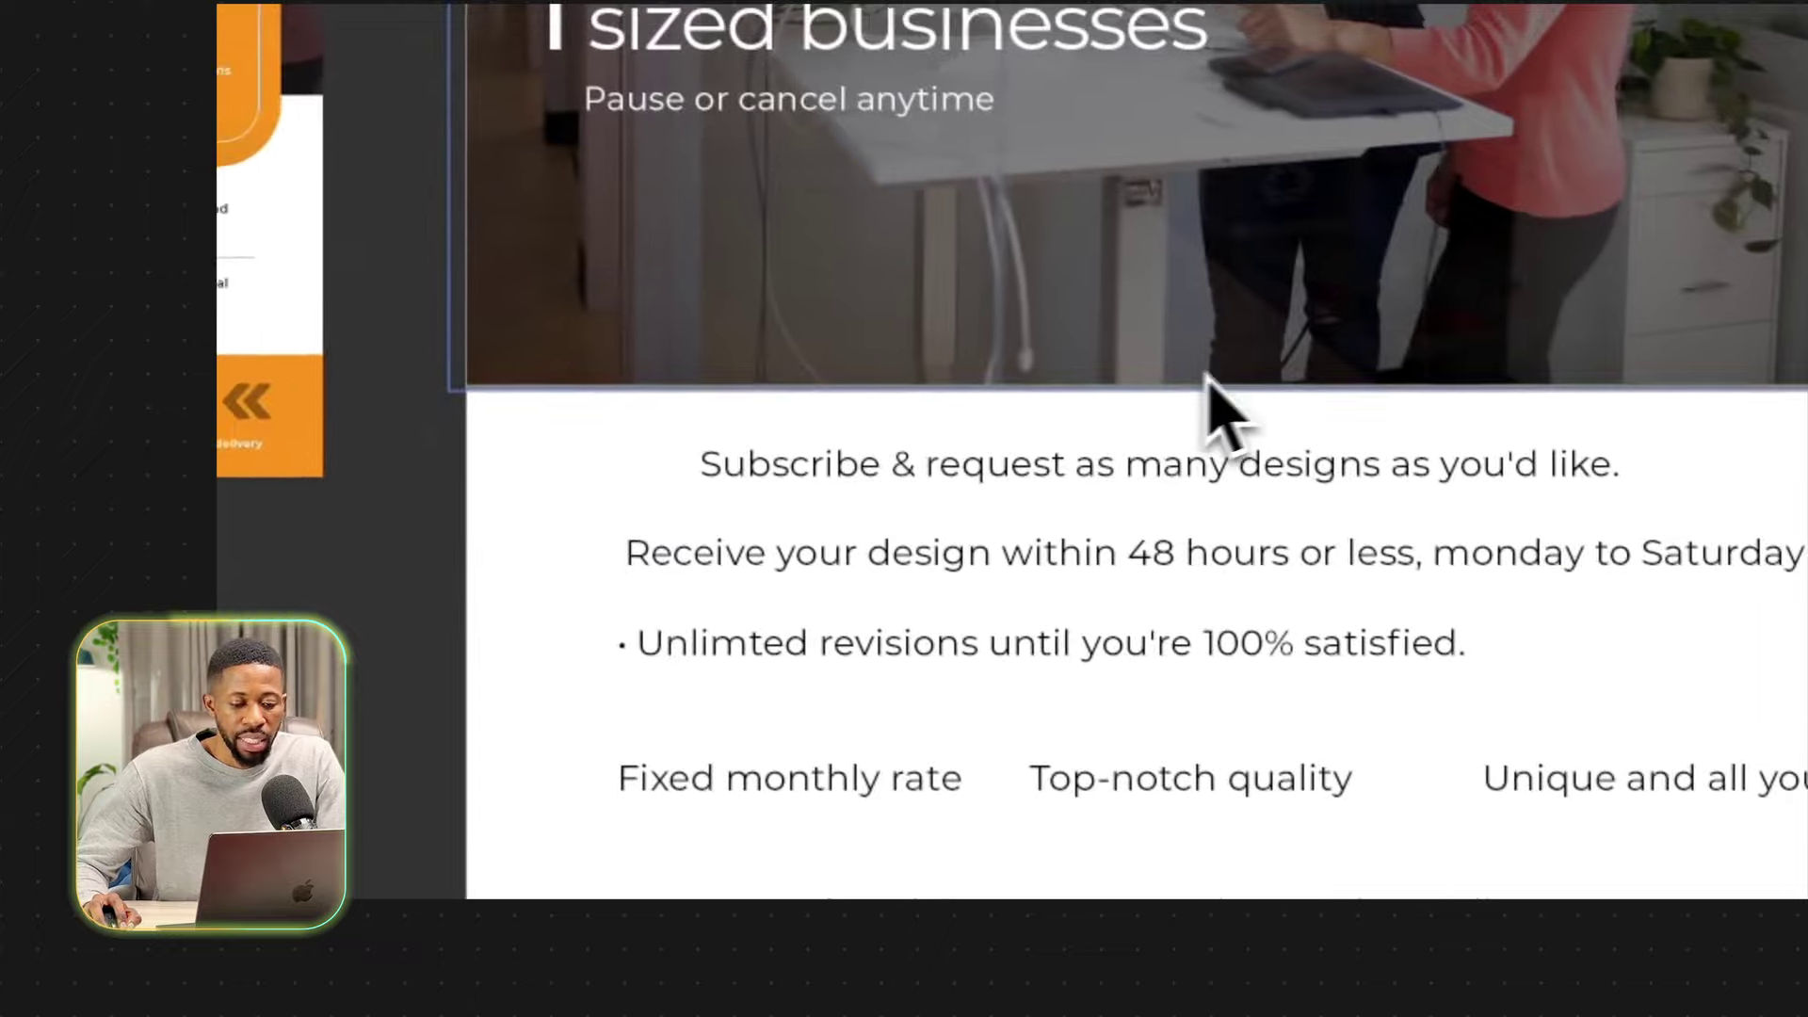
Draw a white rectangle about 4.75 in by 1.76 in across the header photo's lower edge, directly above the bg picture group.
scroll(787, 428, "up", 4)
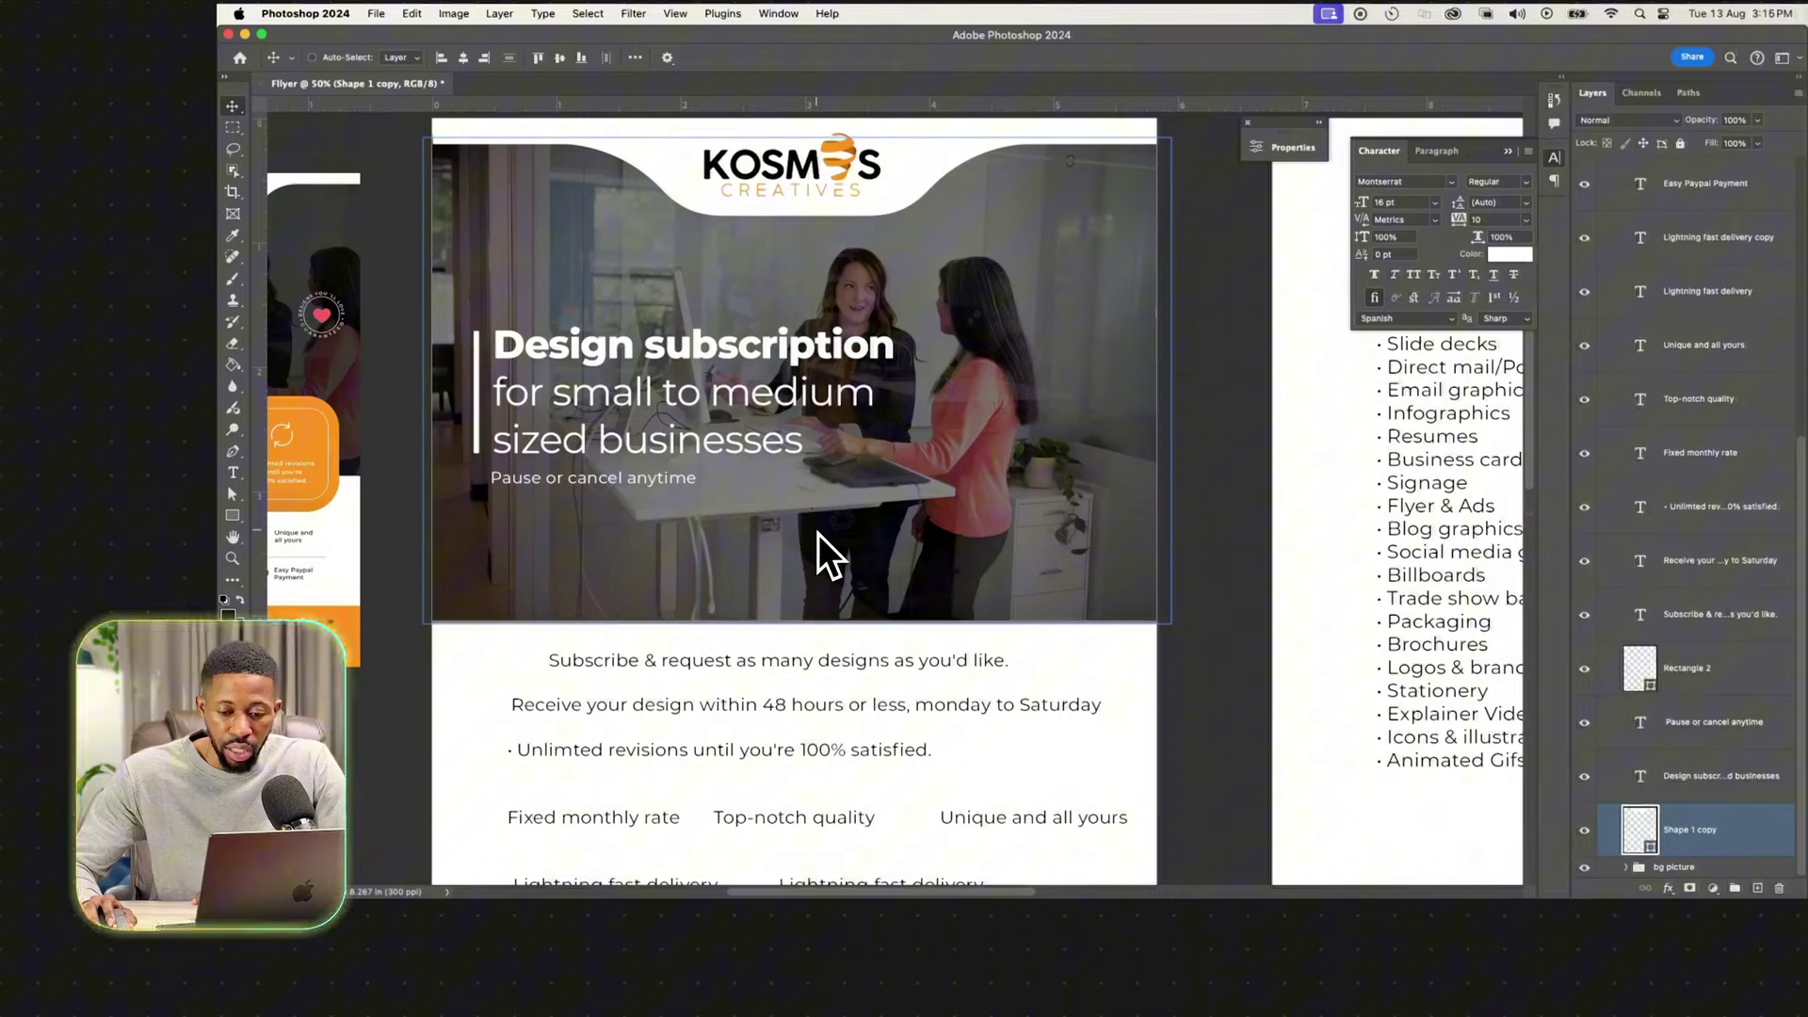
scroll(829, 509, "down", 1)
scroll(1708, 441, "up", 3)
left_click_drag(1708, 435, 1702, 386)
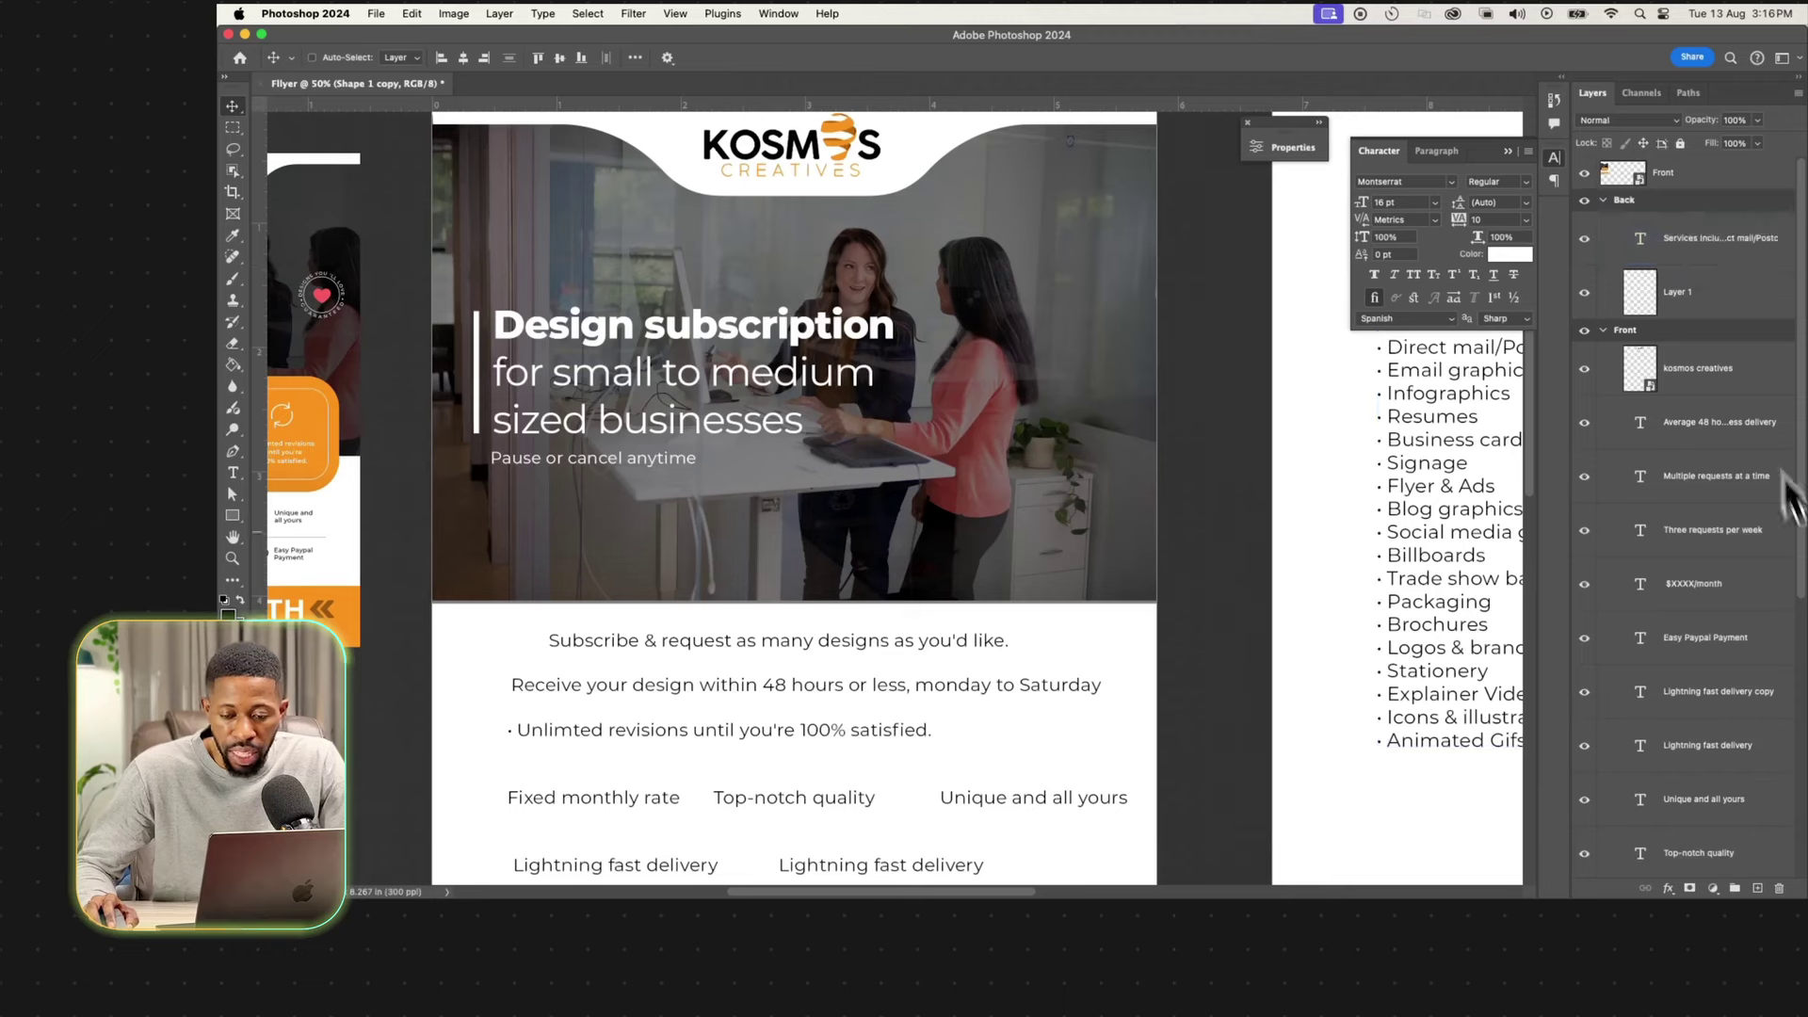
scroll(1695, 612, "down", 5)
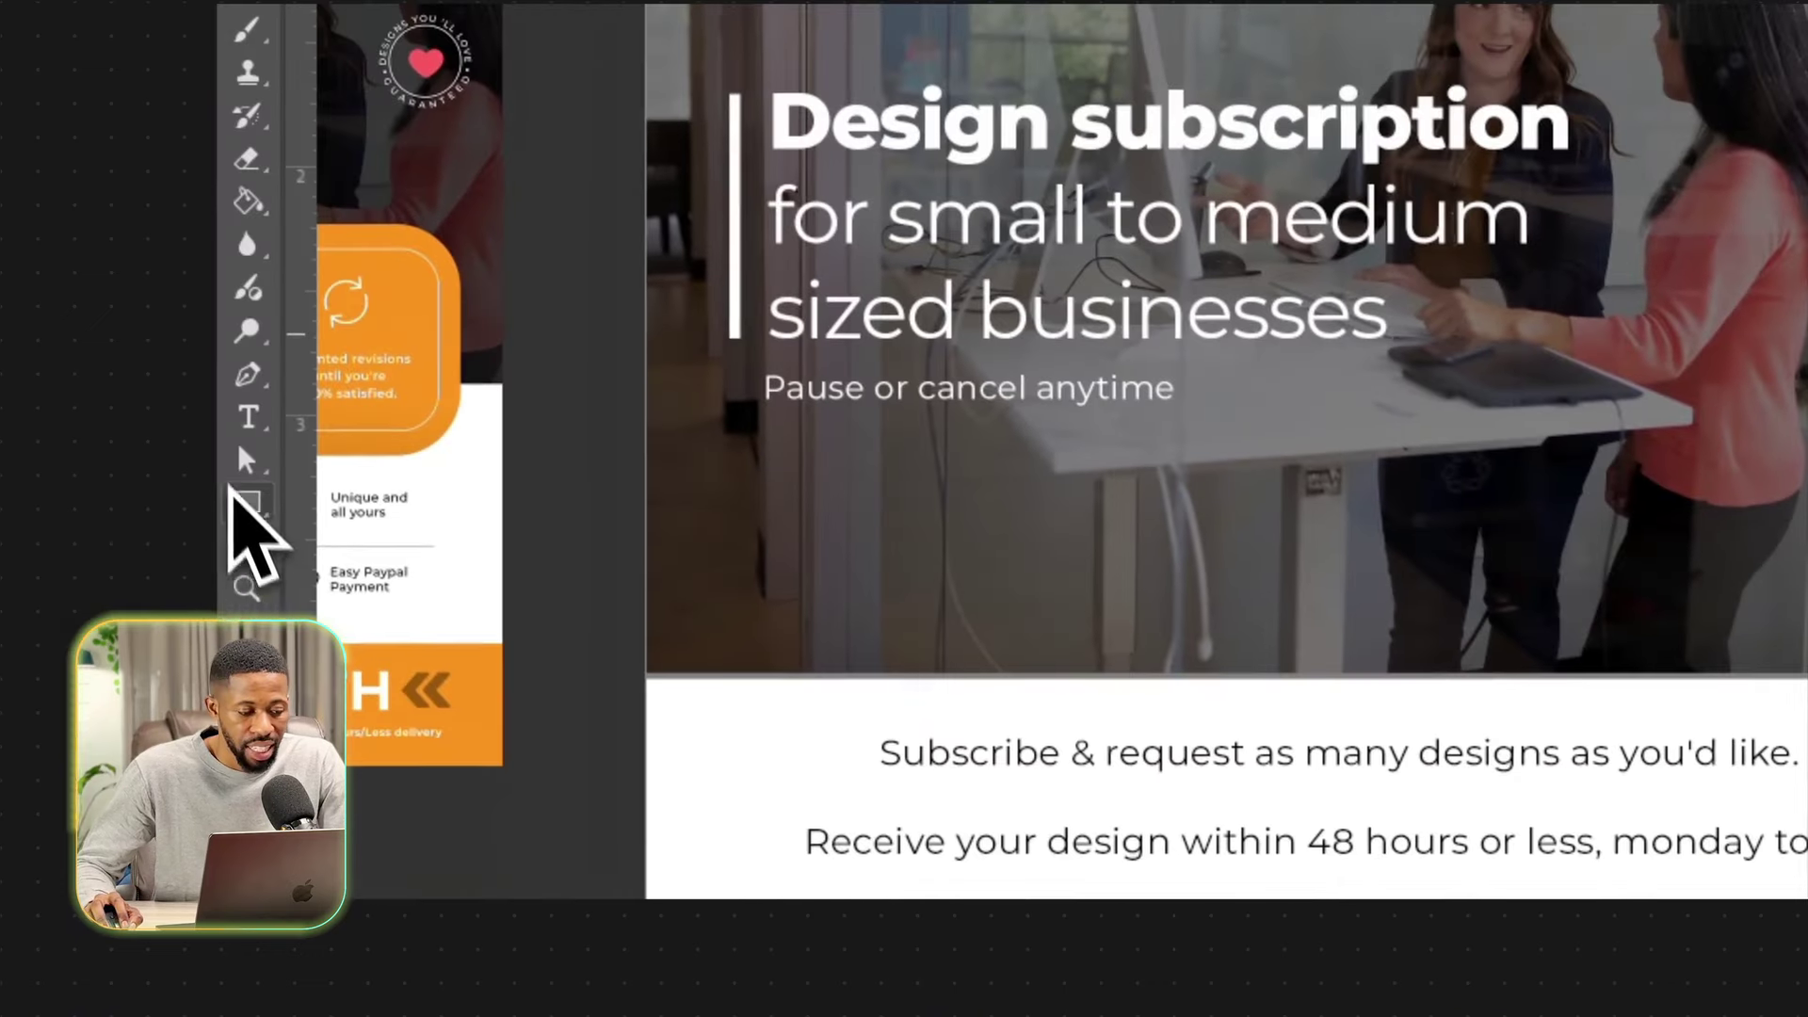
left_click(247, 504)
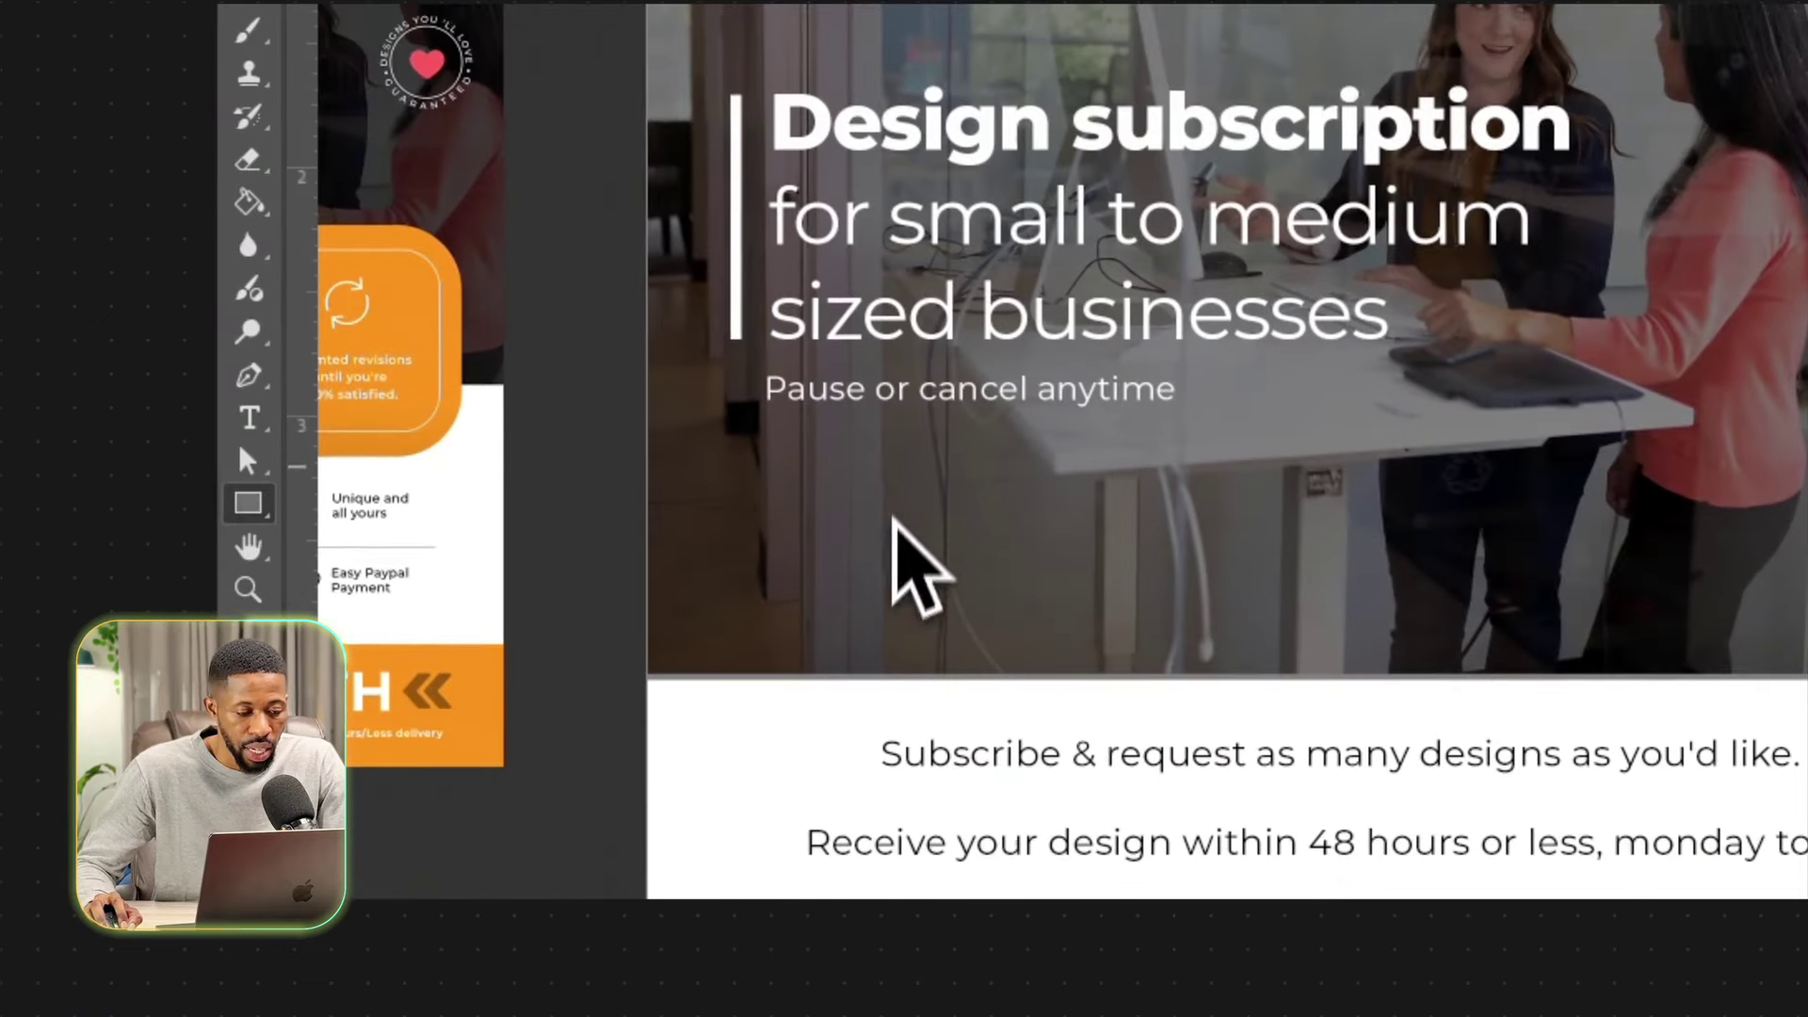
left_click_drag(753, 457, 1807, 914)
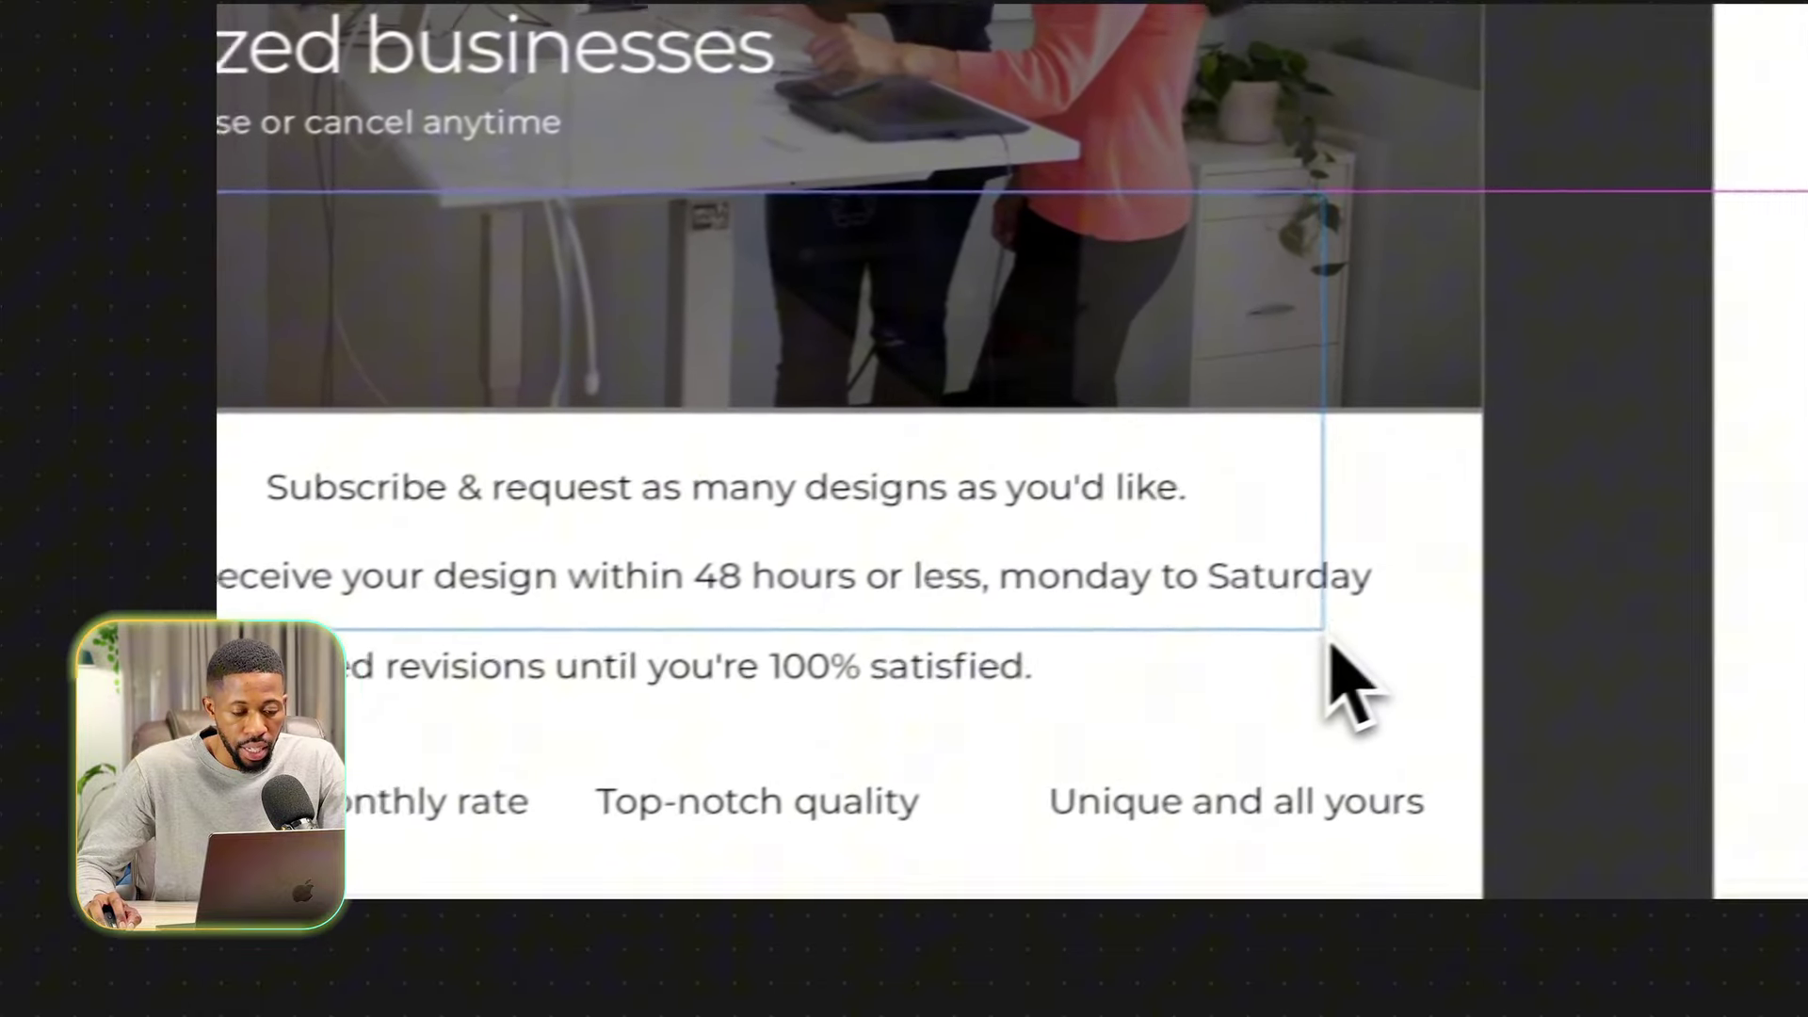
left_click_drag(1330, 643, 1323, 631)
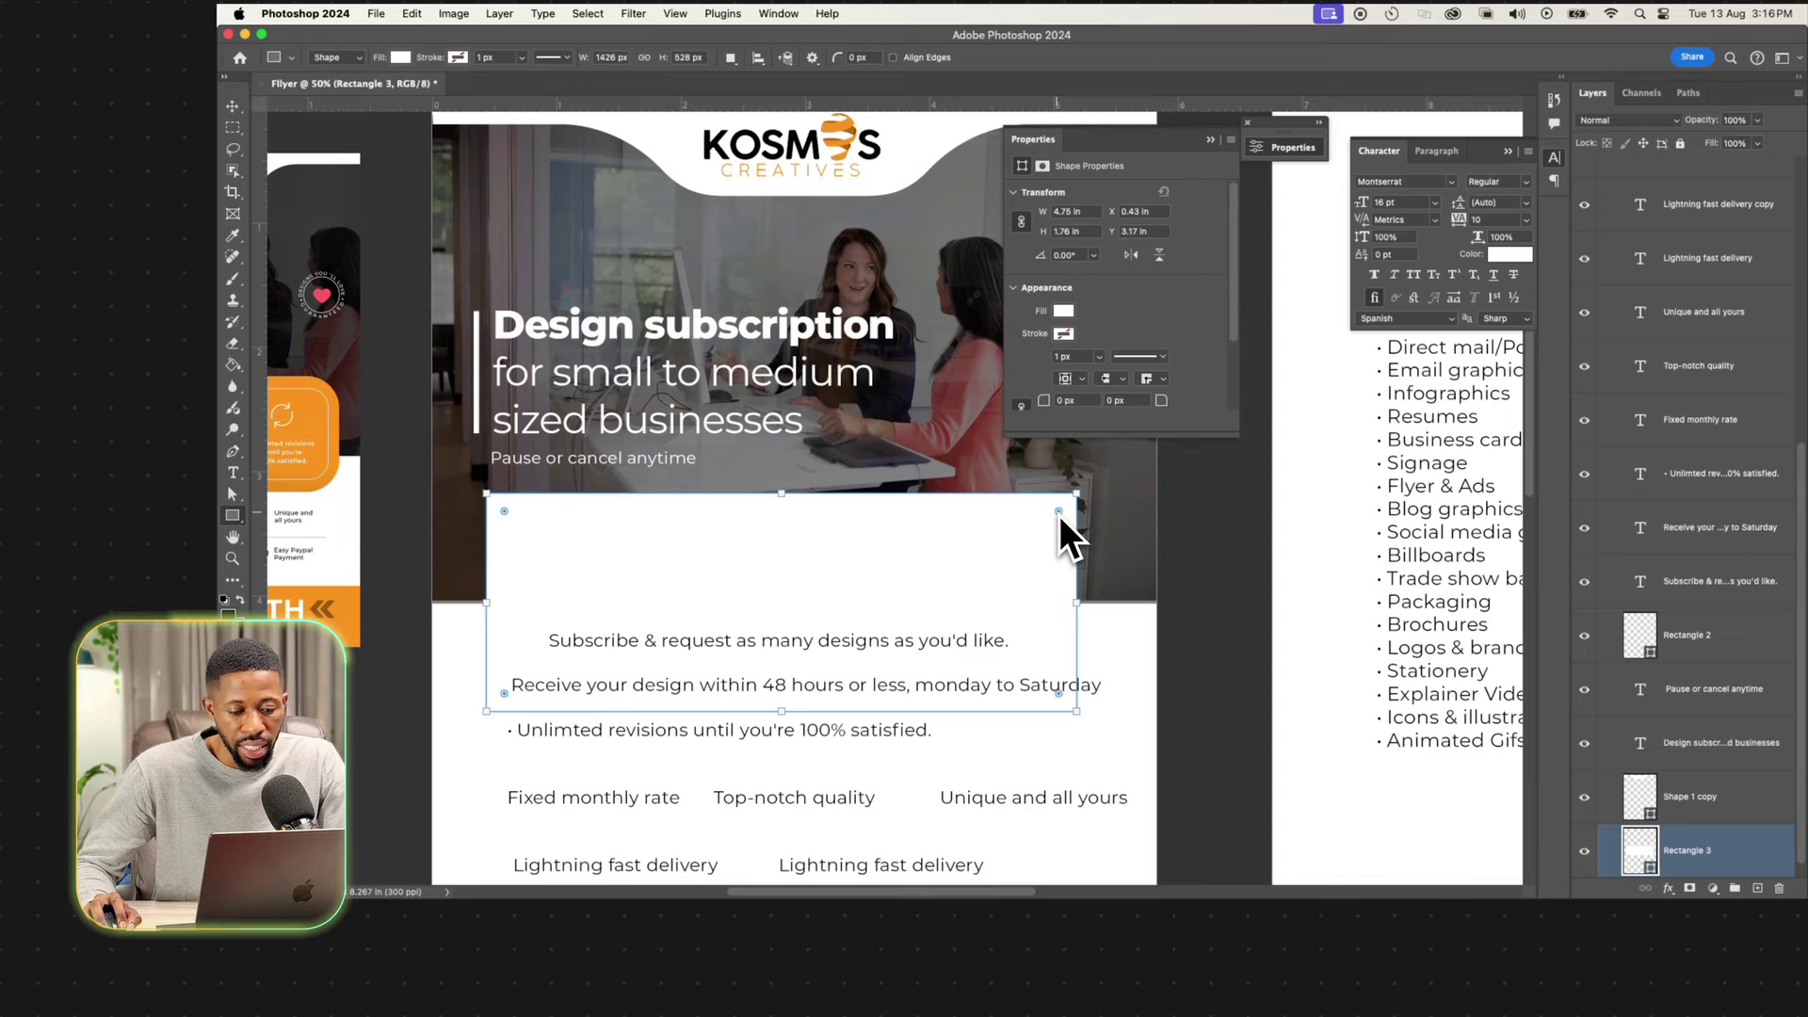
Round all four corners of the white rectangle to about 0.48 in, keeping its shape properties shown.
left_click_drag(1059, 516, 1012, 569)
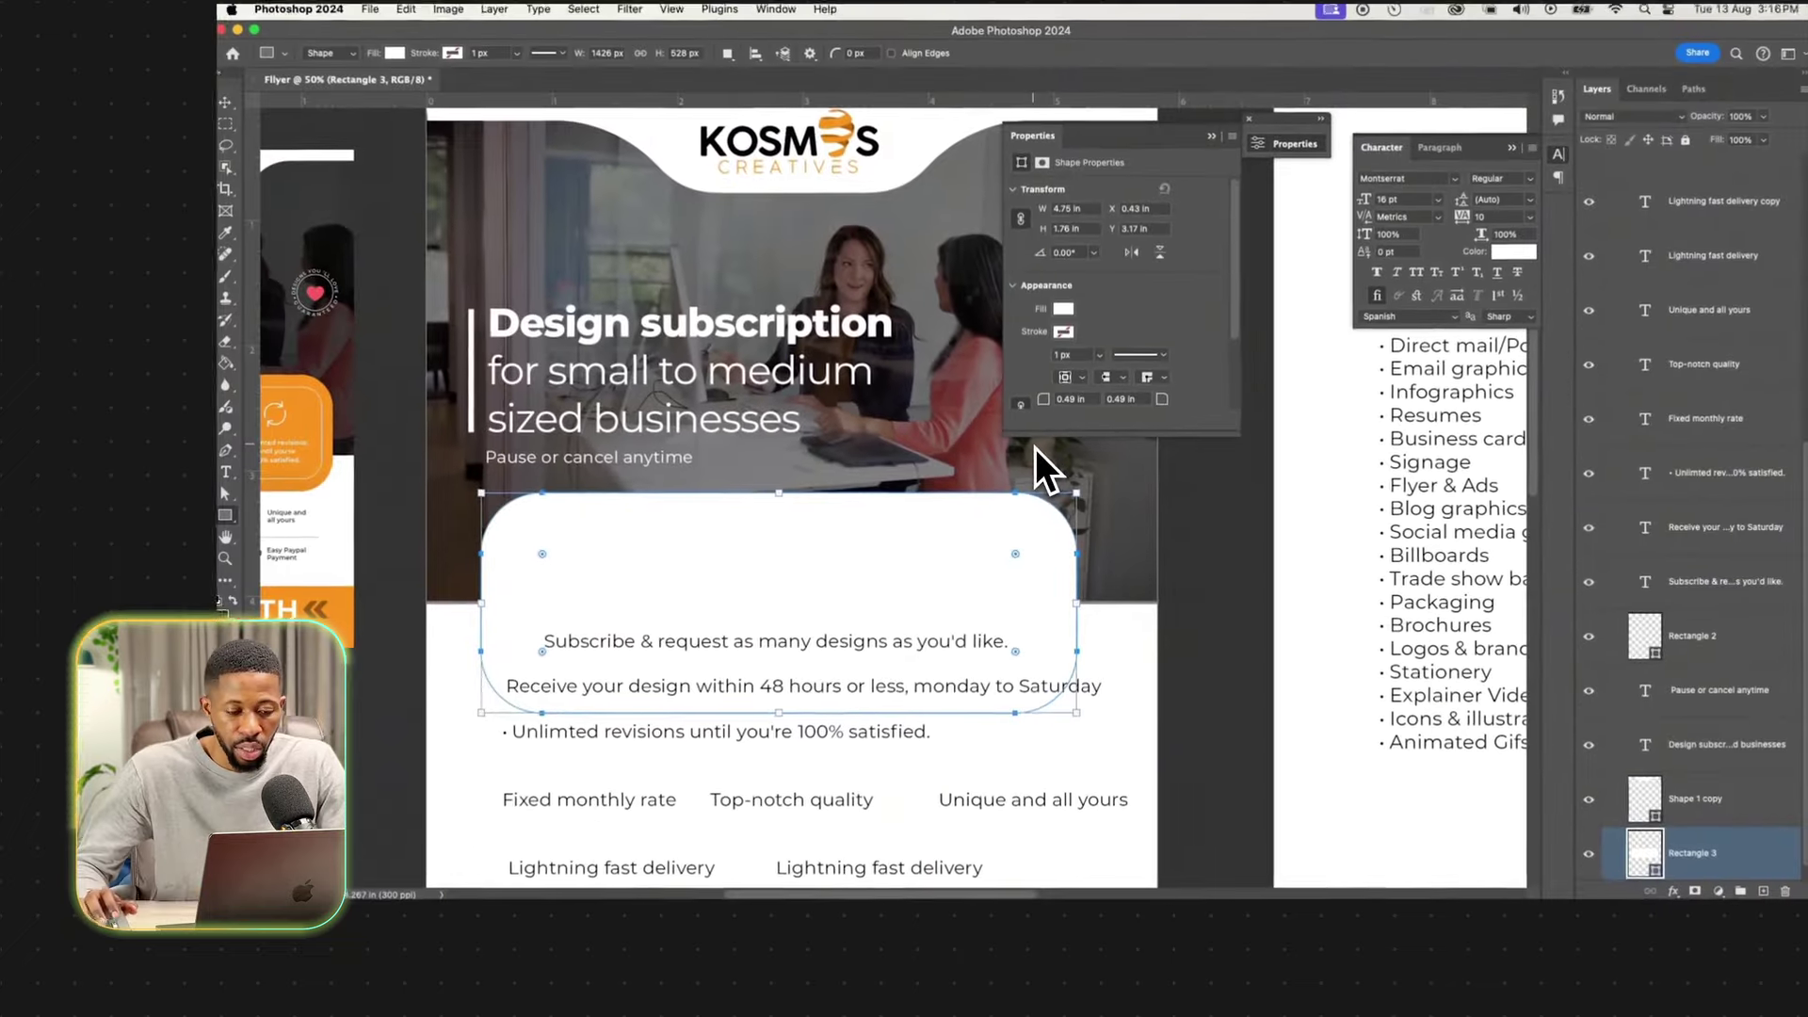
key("super+z")
left_click(777, 13)
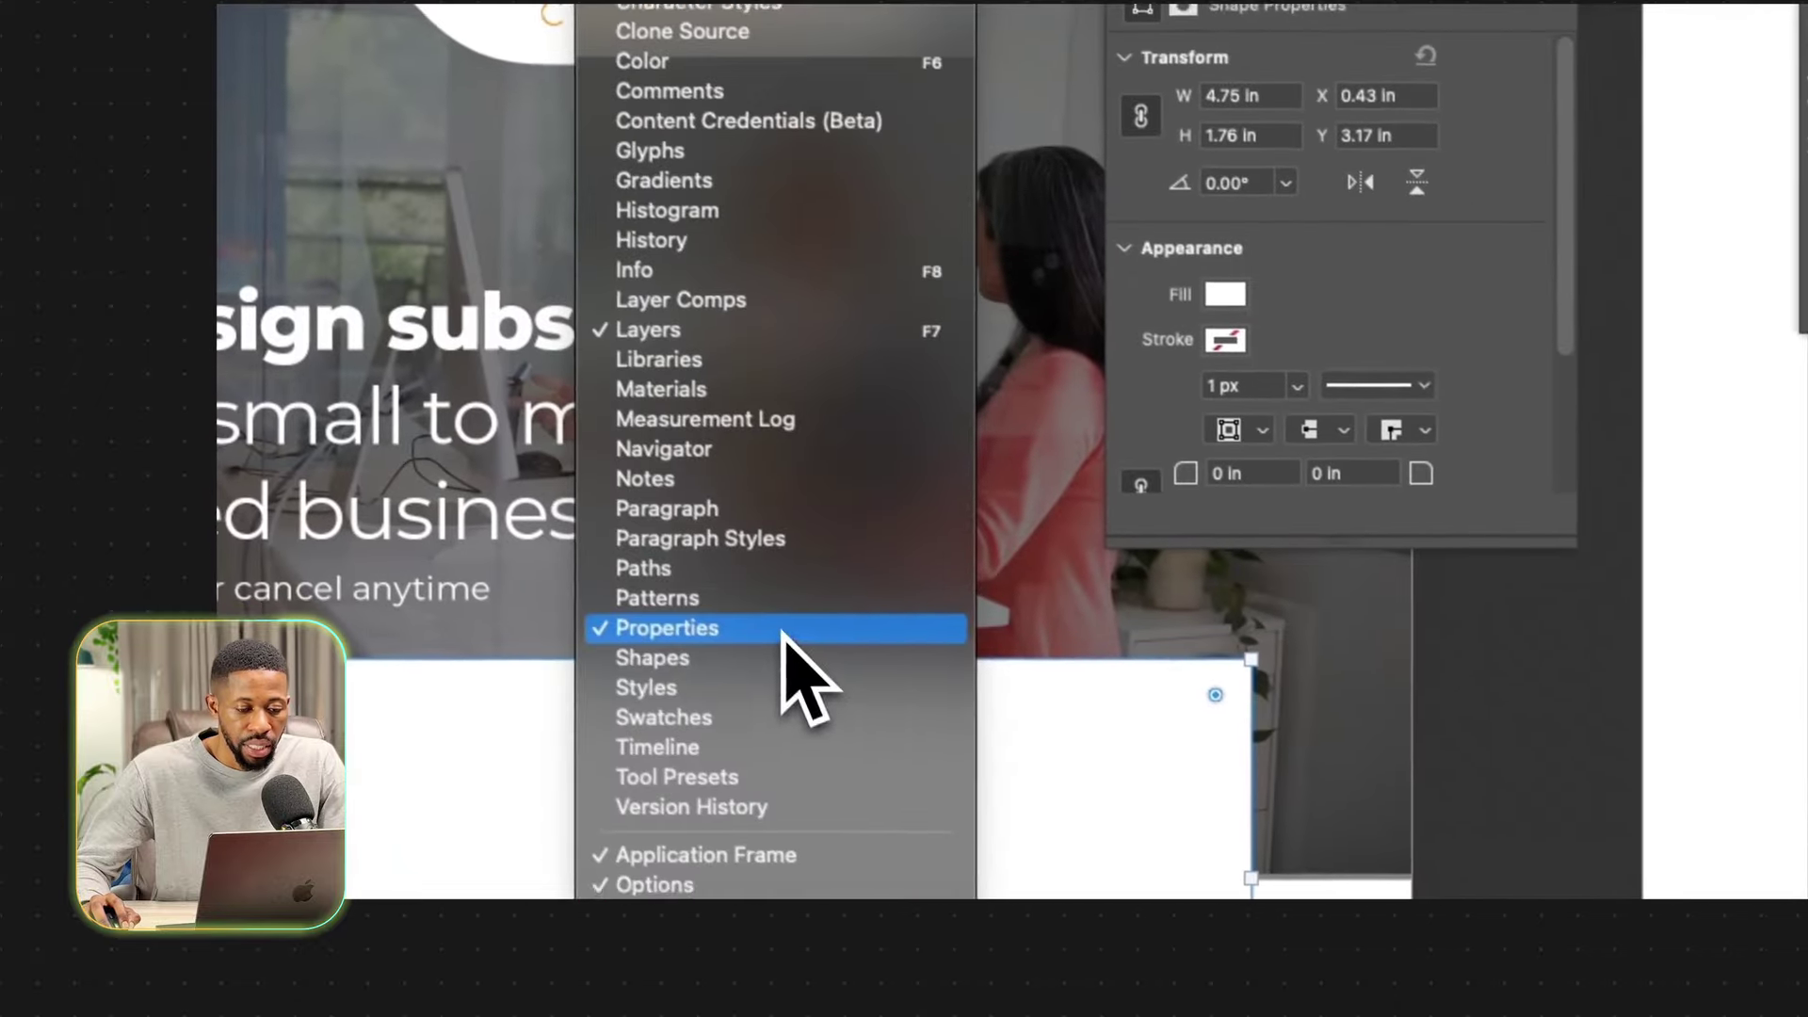
left_click(781, 629)
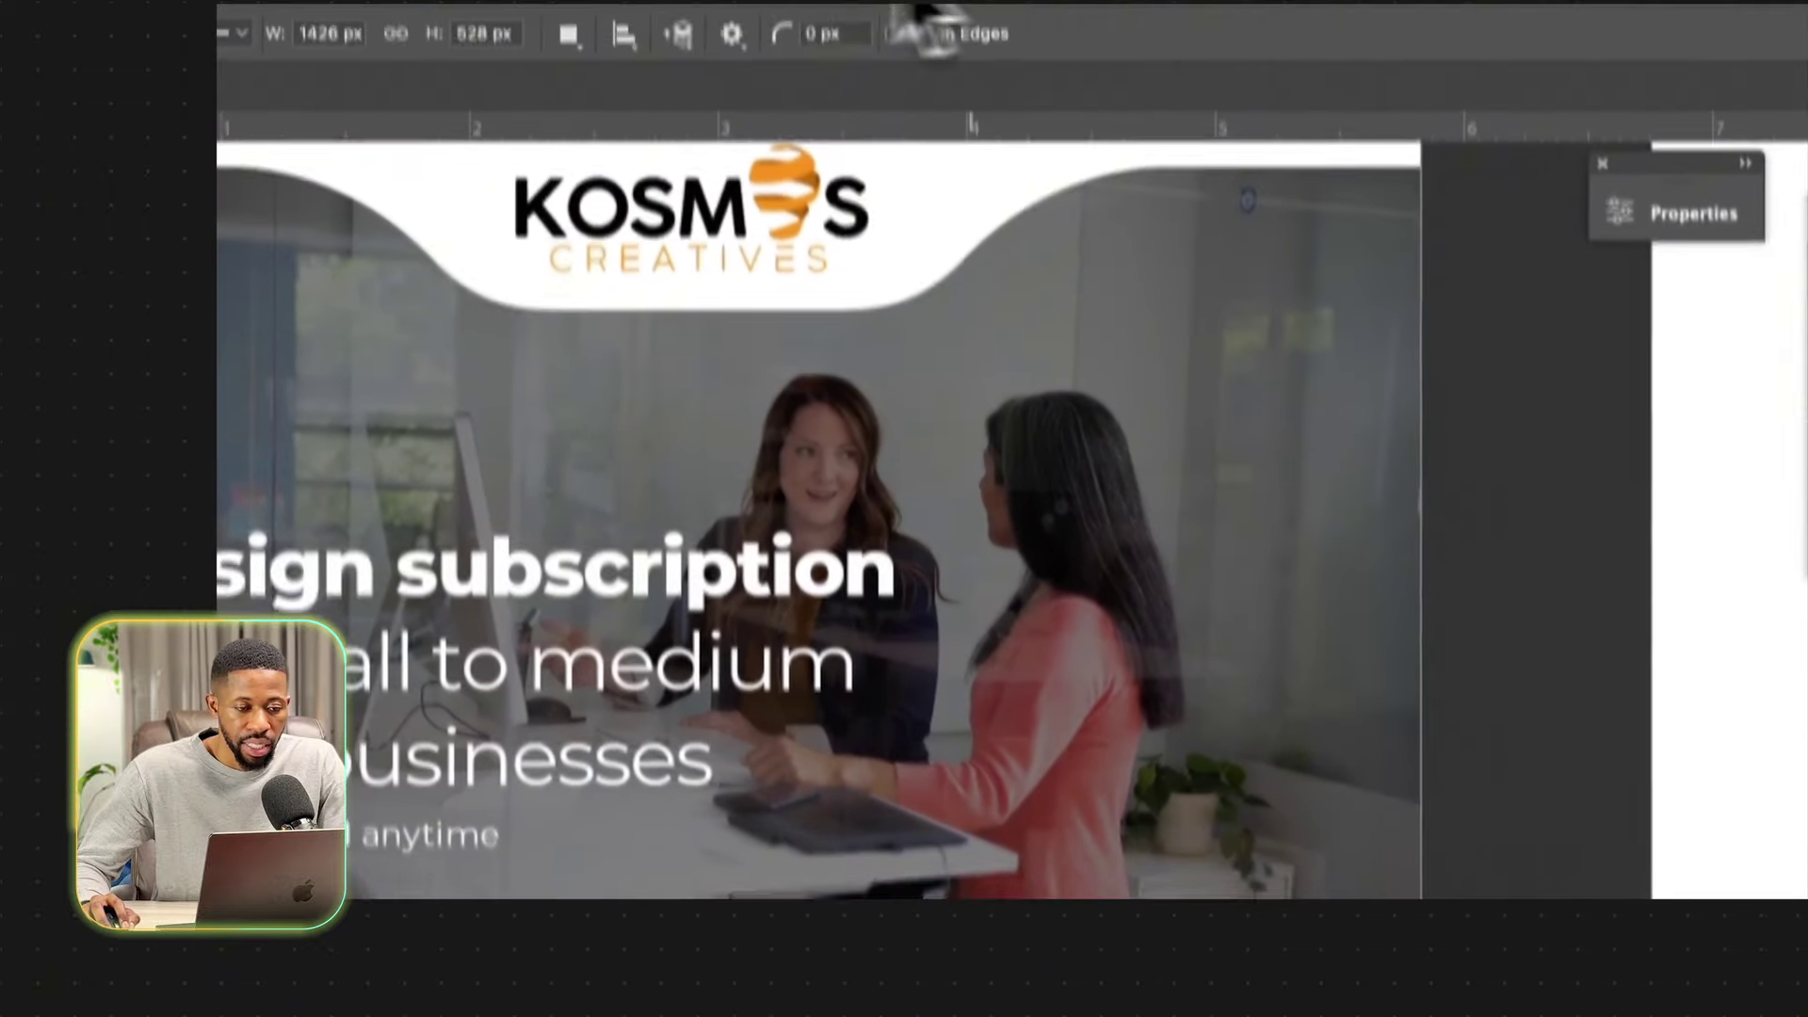
left_click(682, 15)
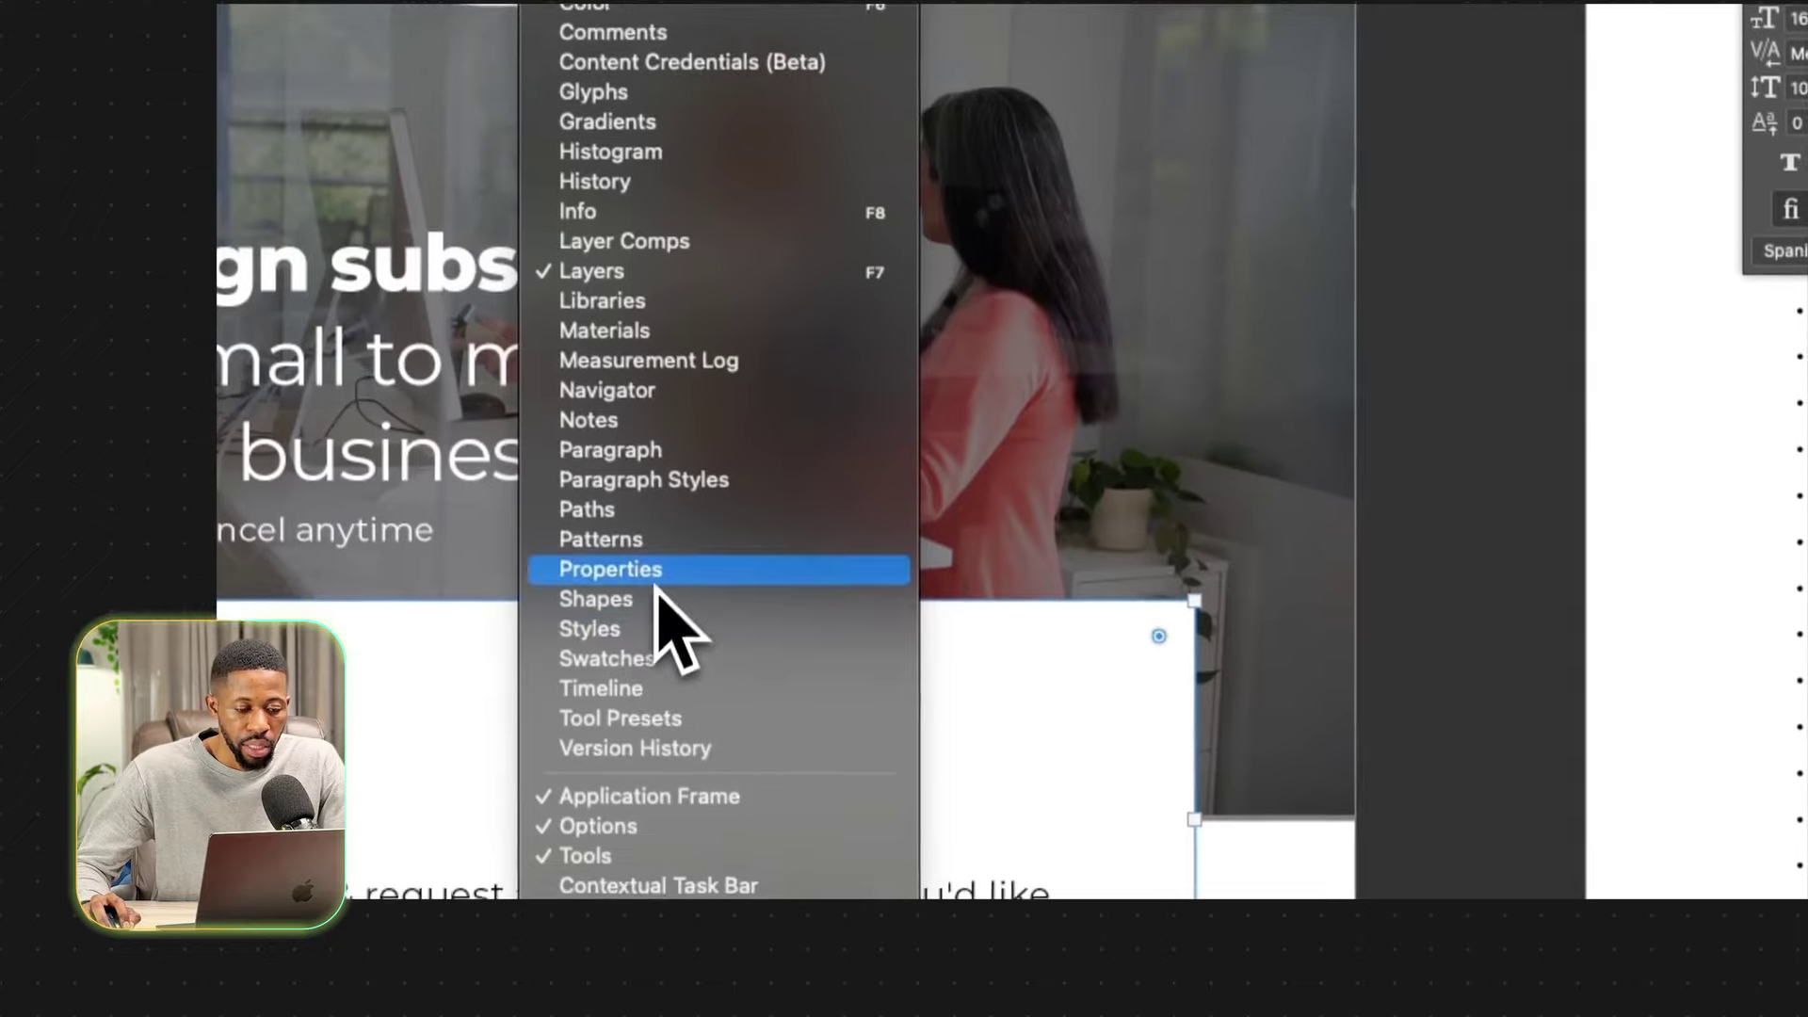
left_click(659, 577)
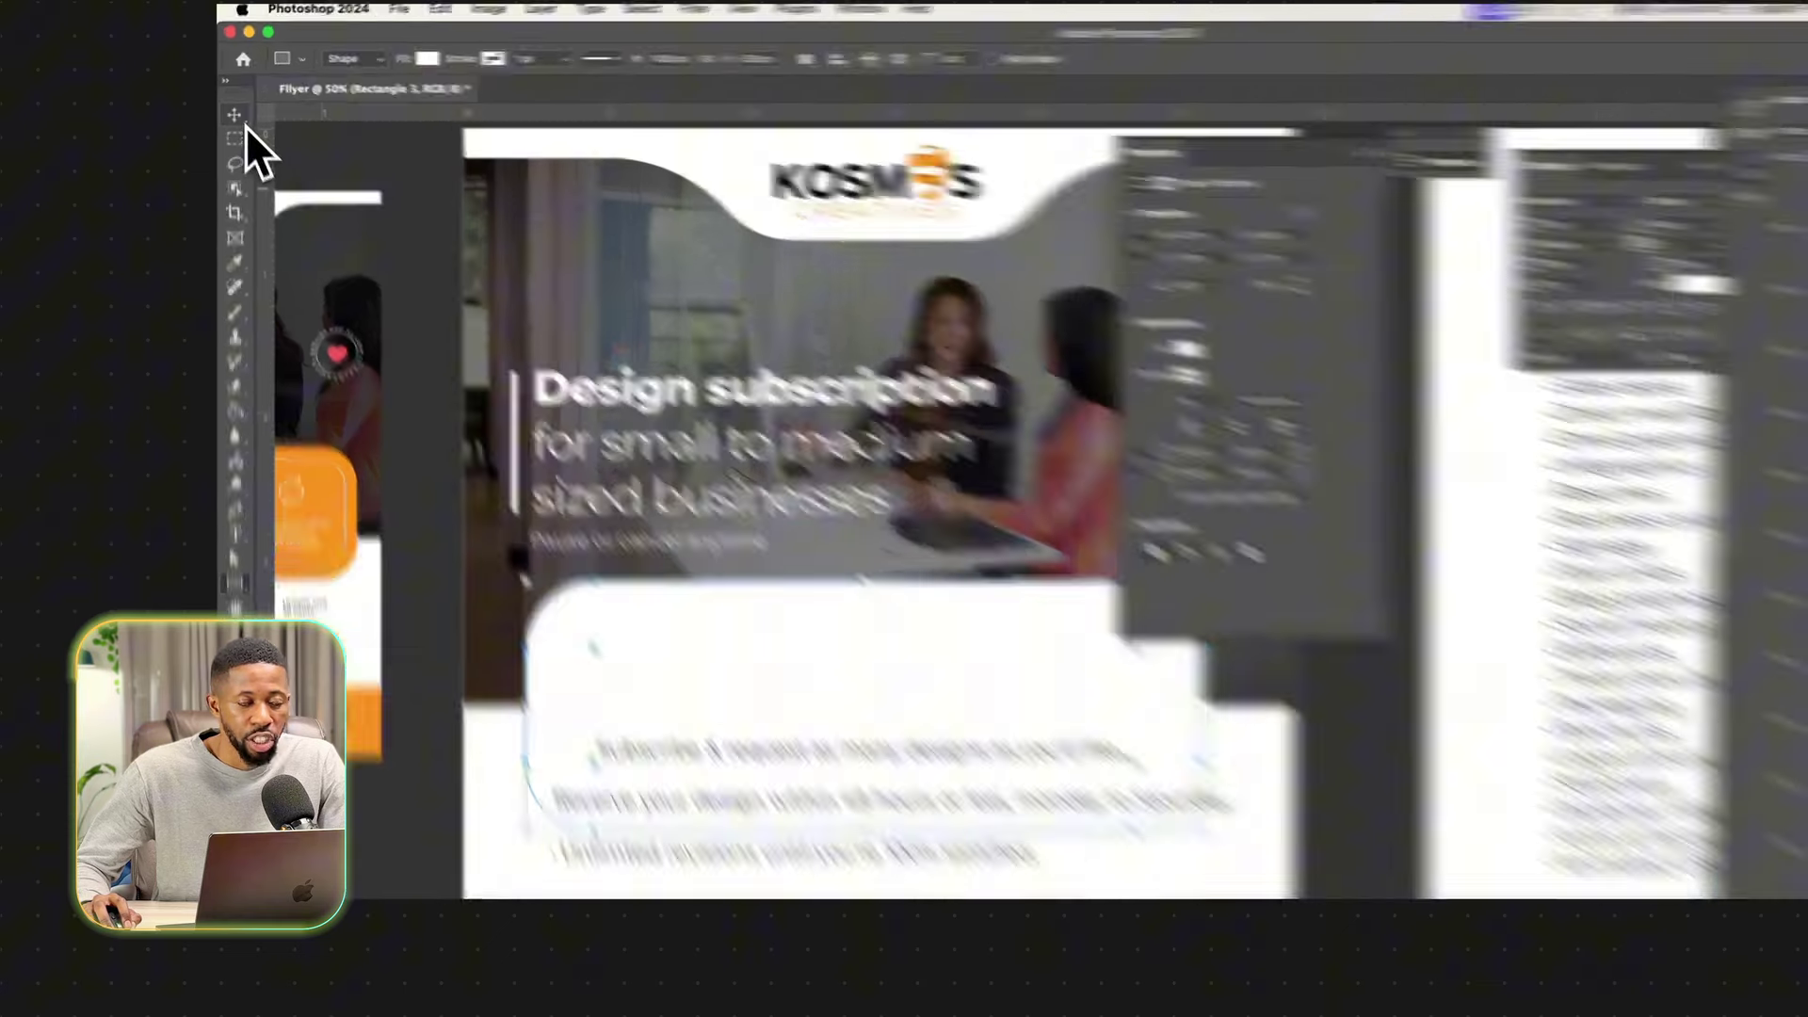
Recolour the "Rectangle 3" box with the orange sampled from the logo's globe and collapse the shape properties.
left_click(232, 107)
left_click(1622, 789)
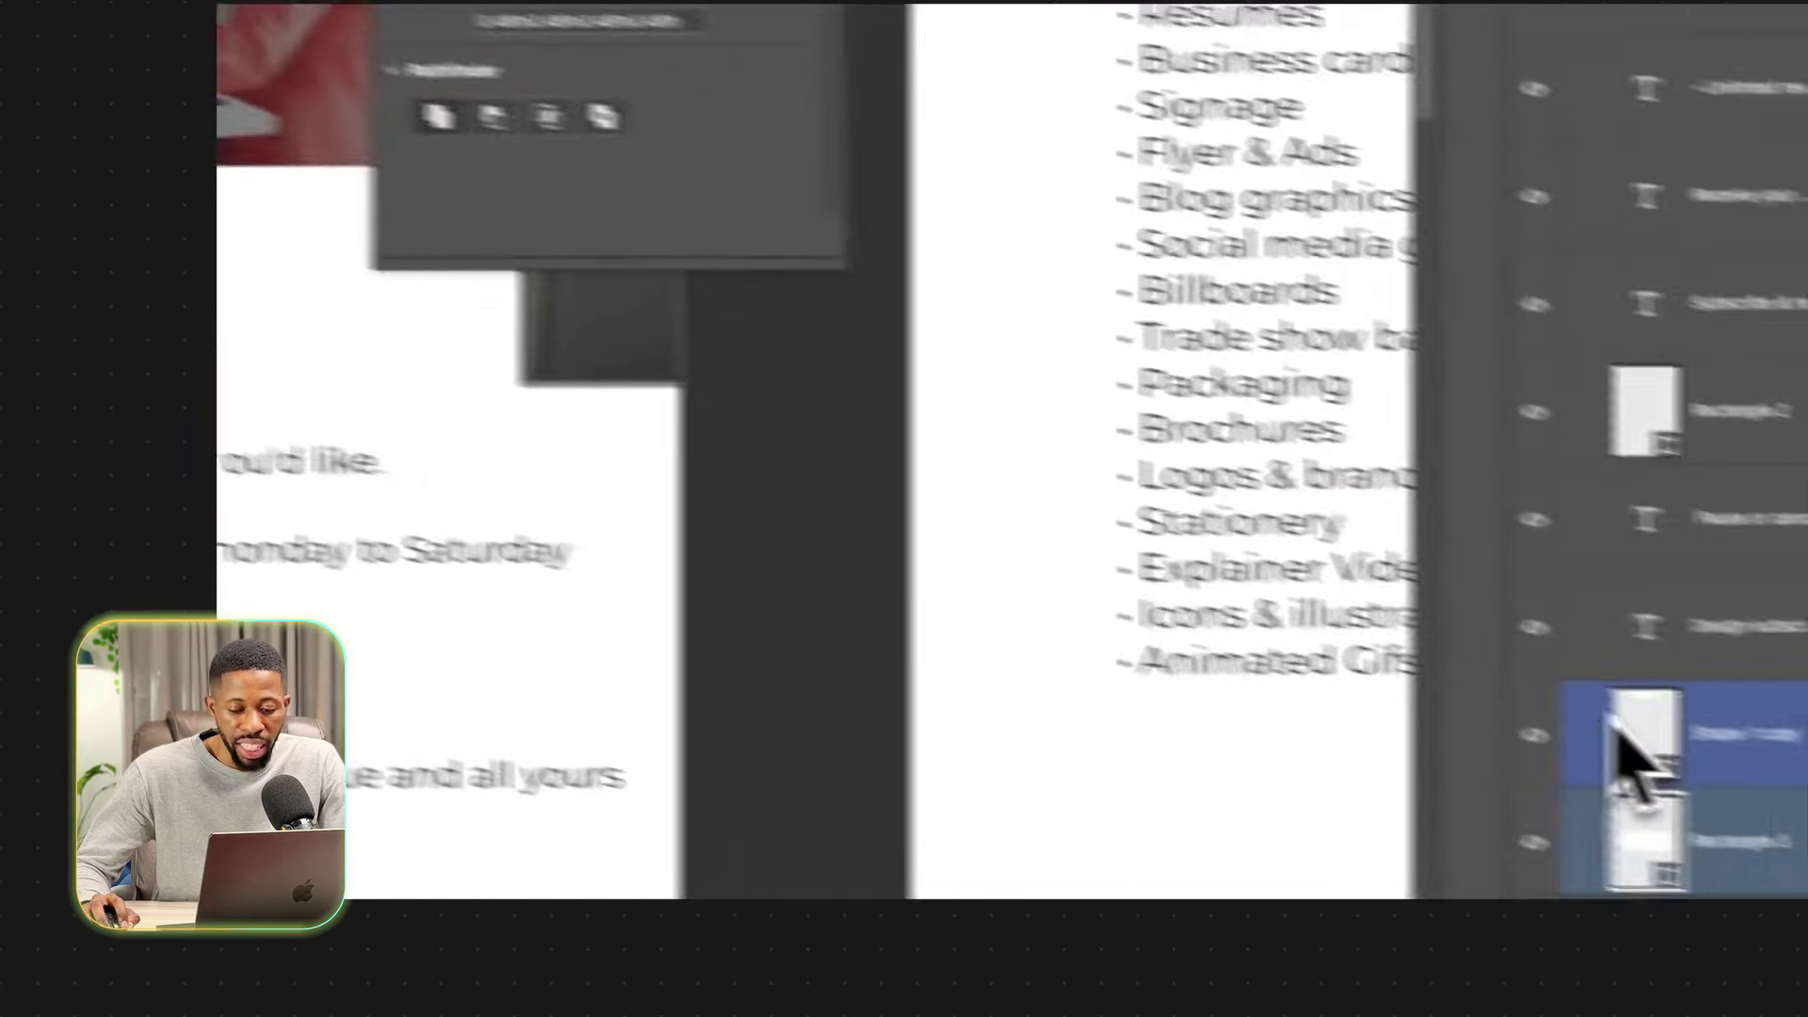
left_click(1684, 862)
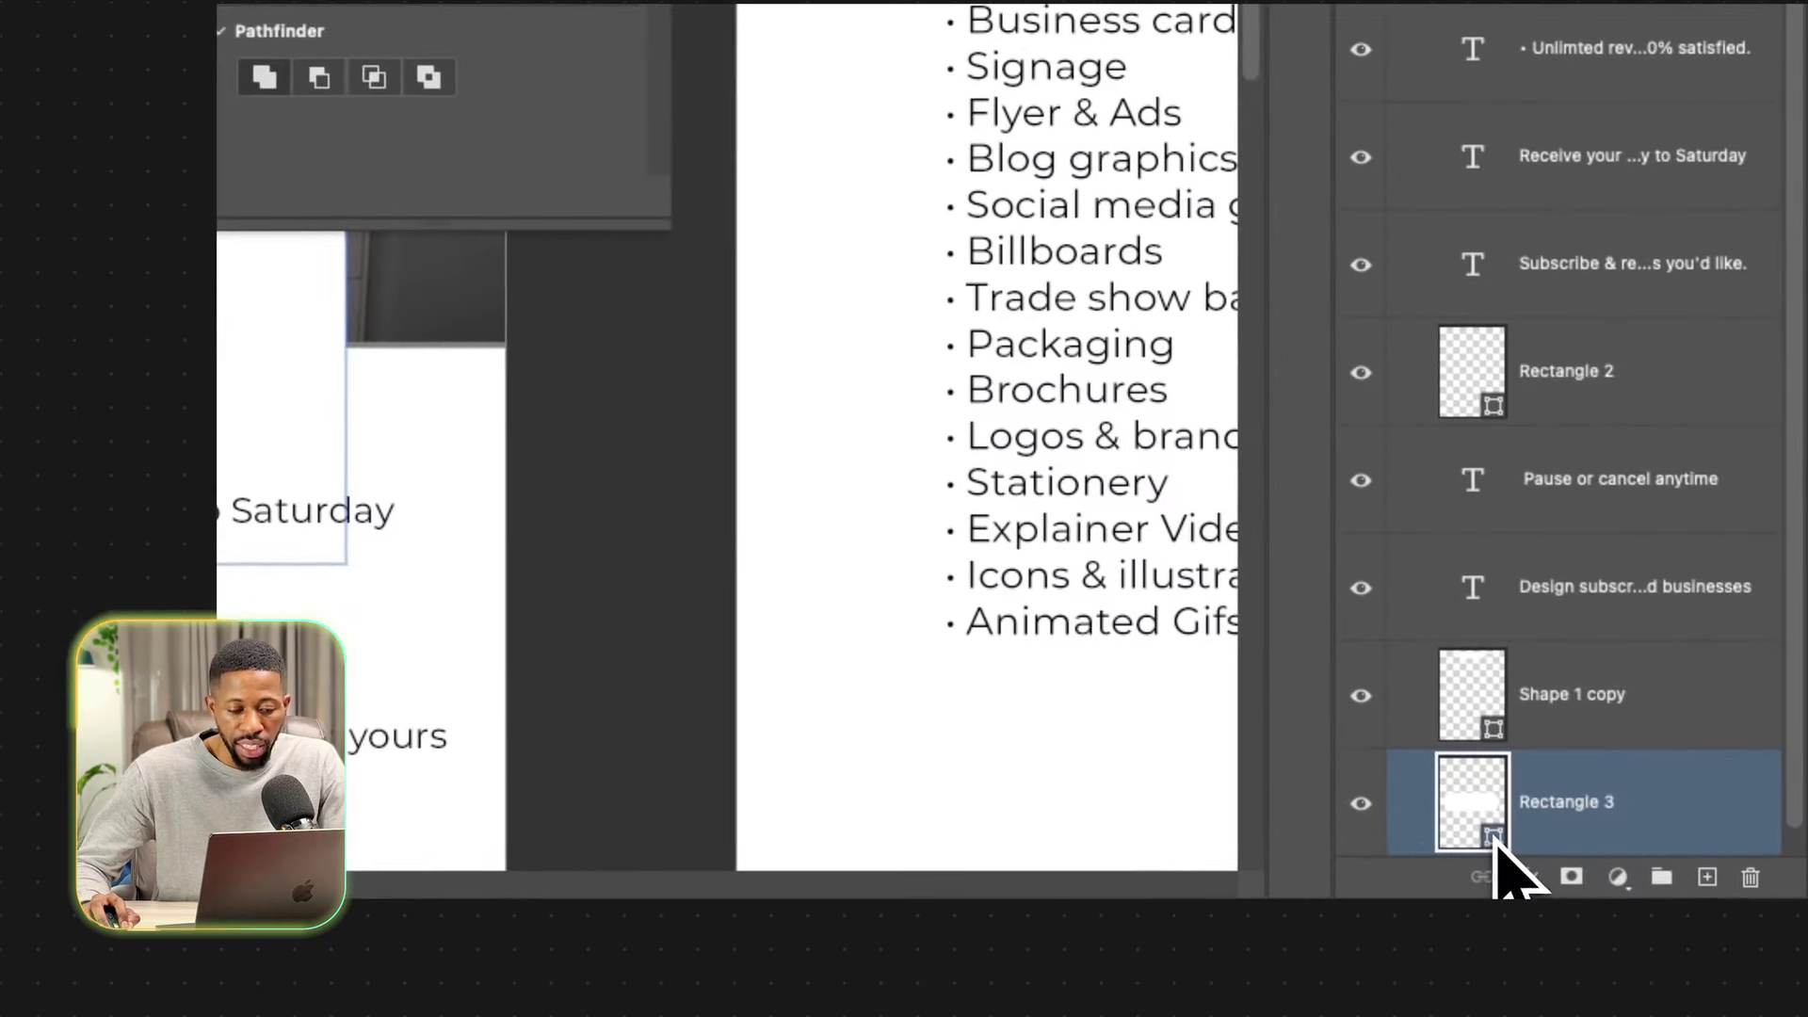
double_click(1496, 841)
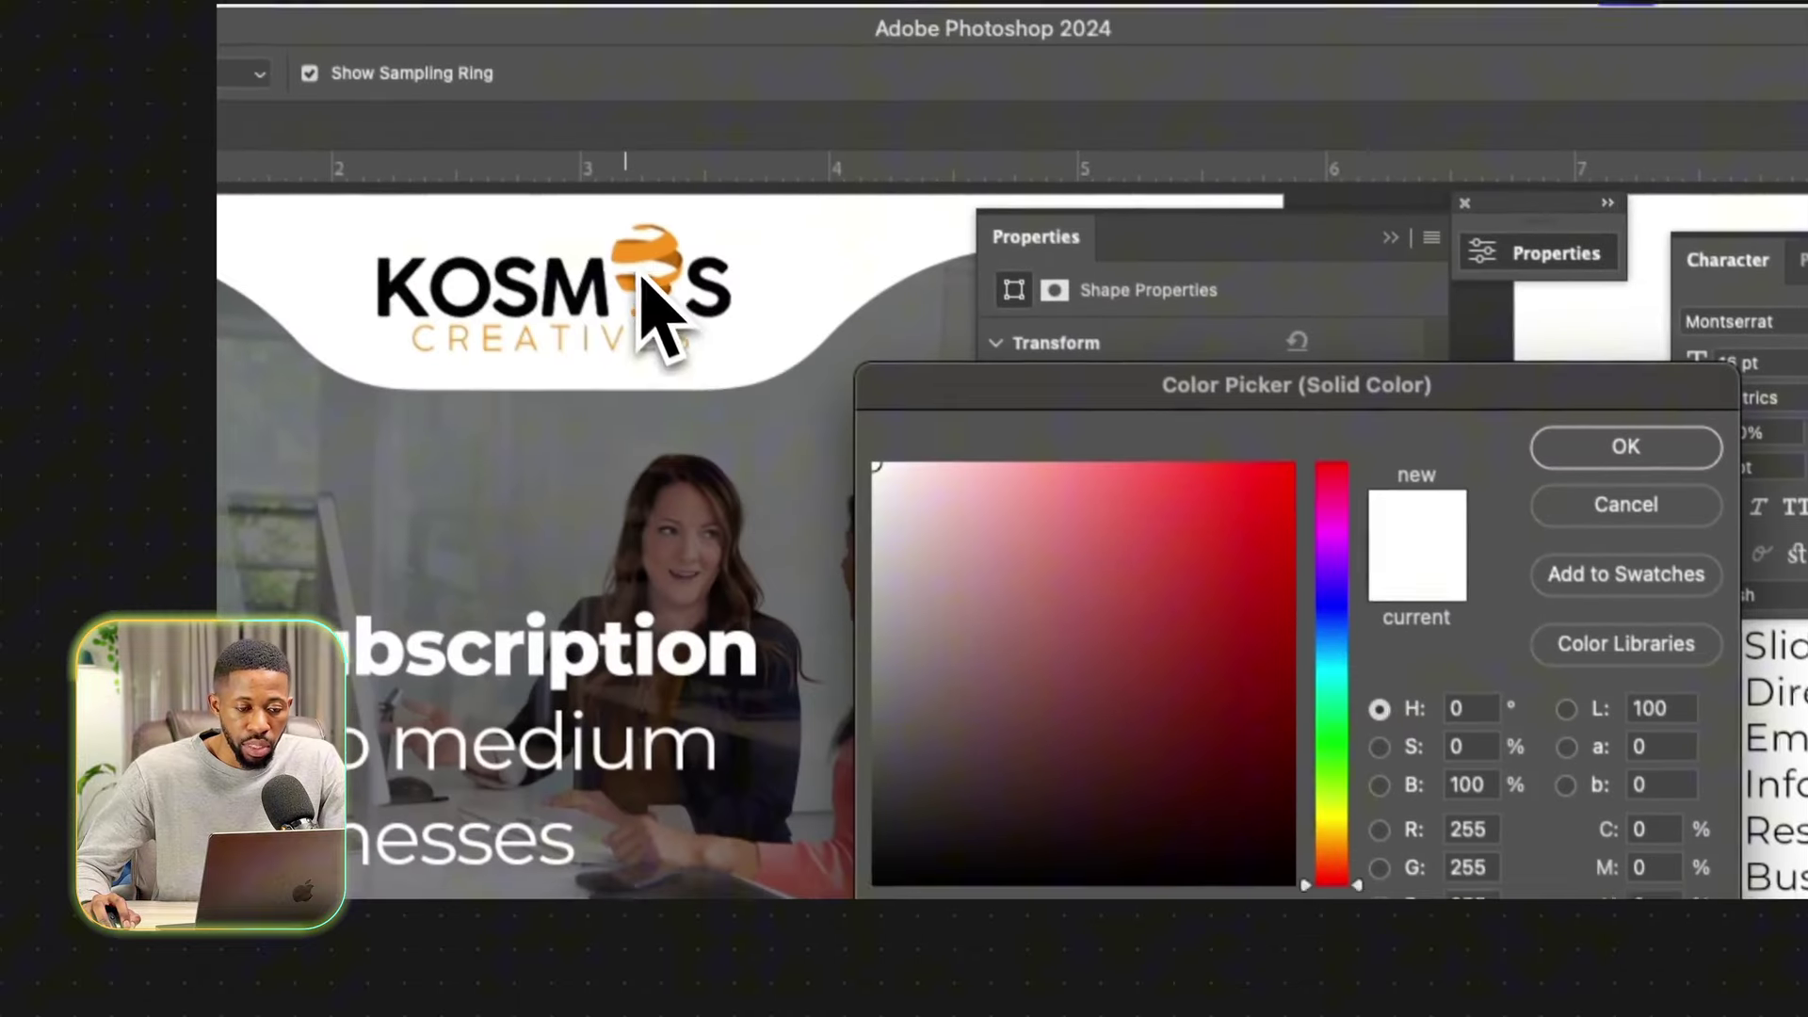
left_click(641, 273)
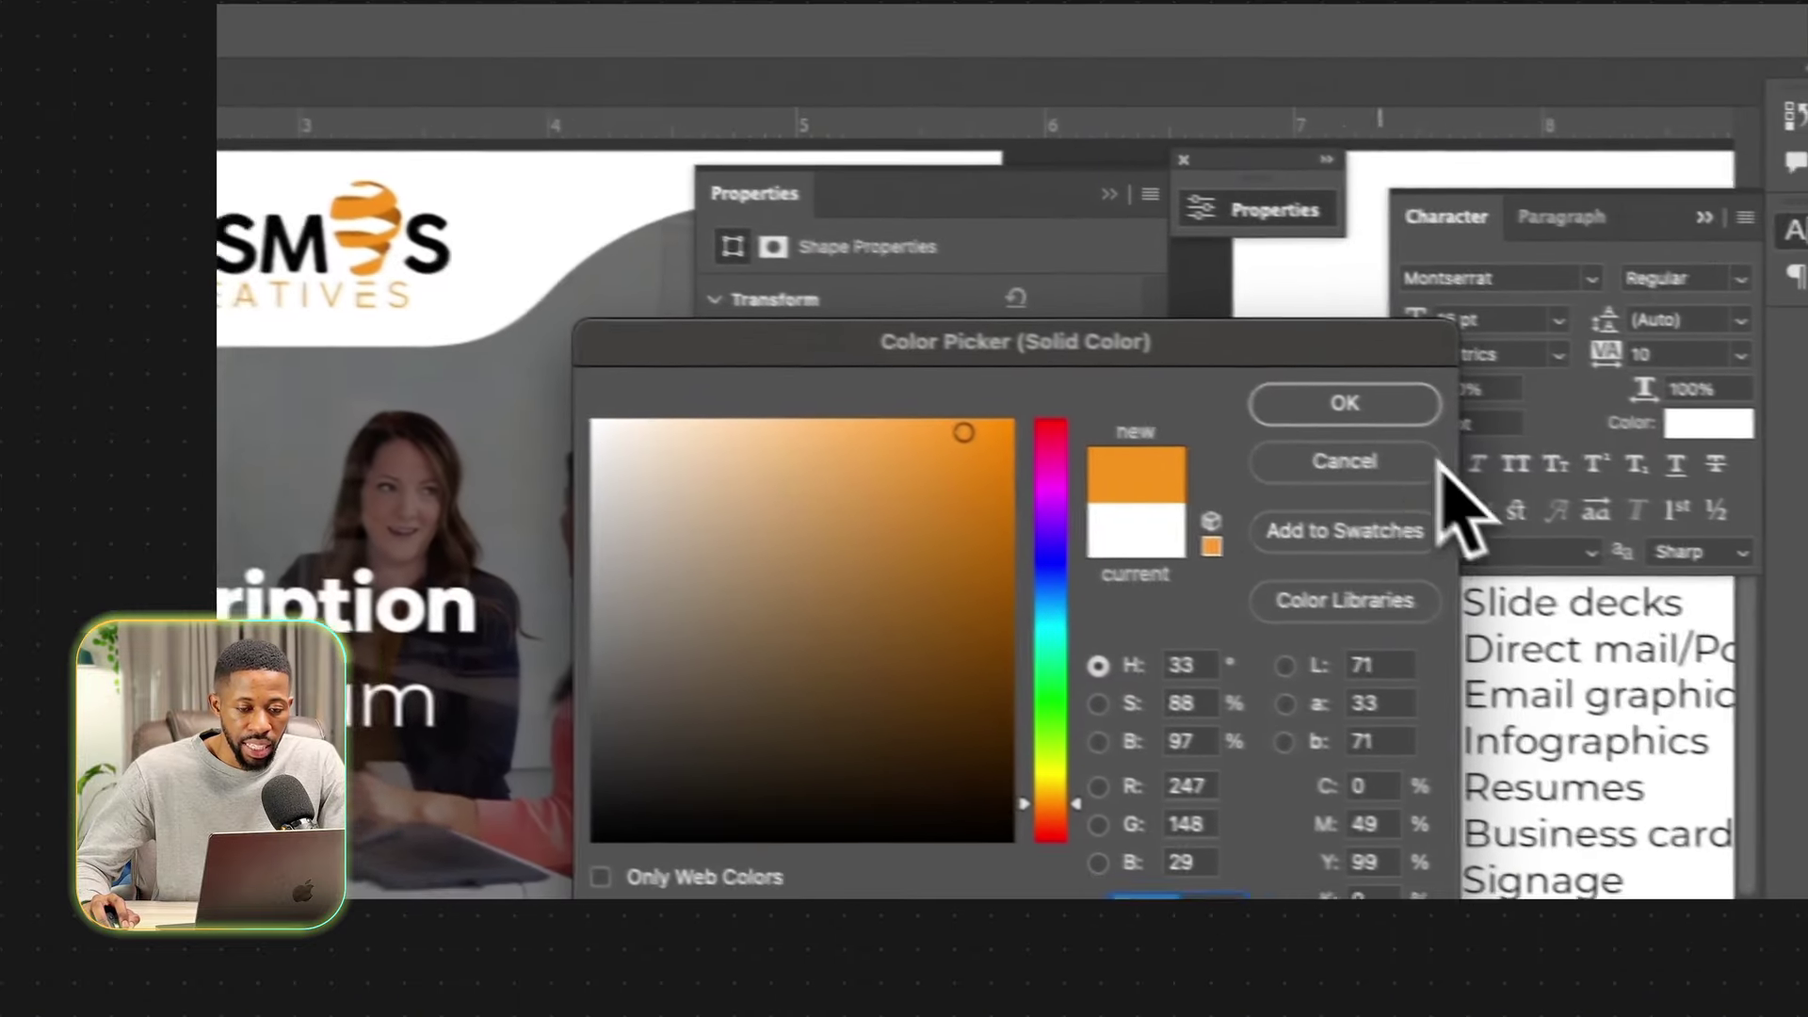
left_click(1633, 458)
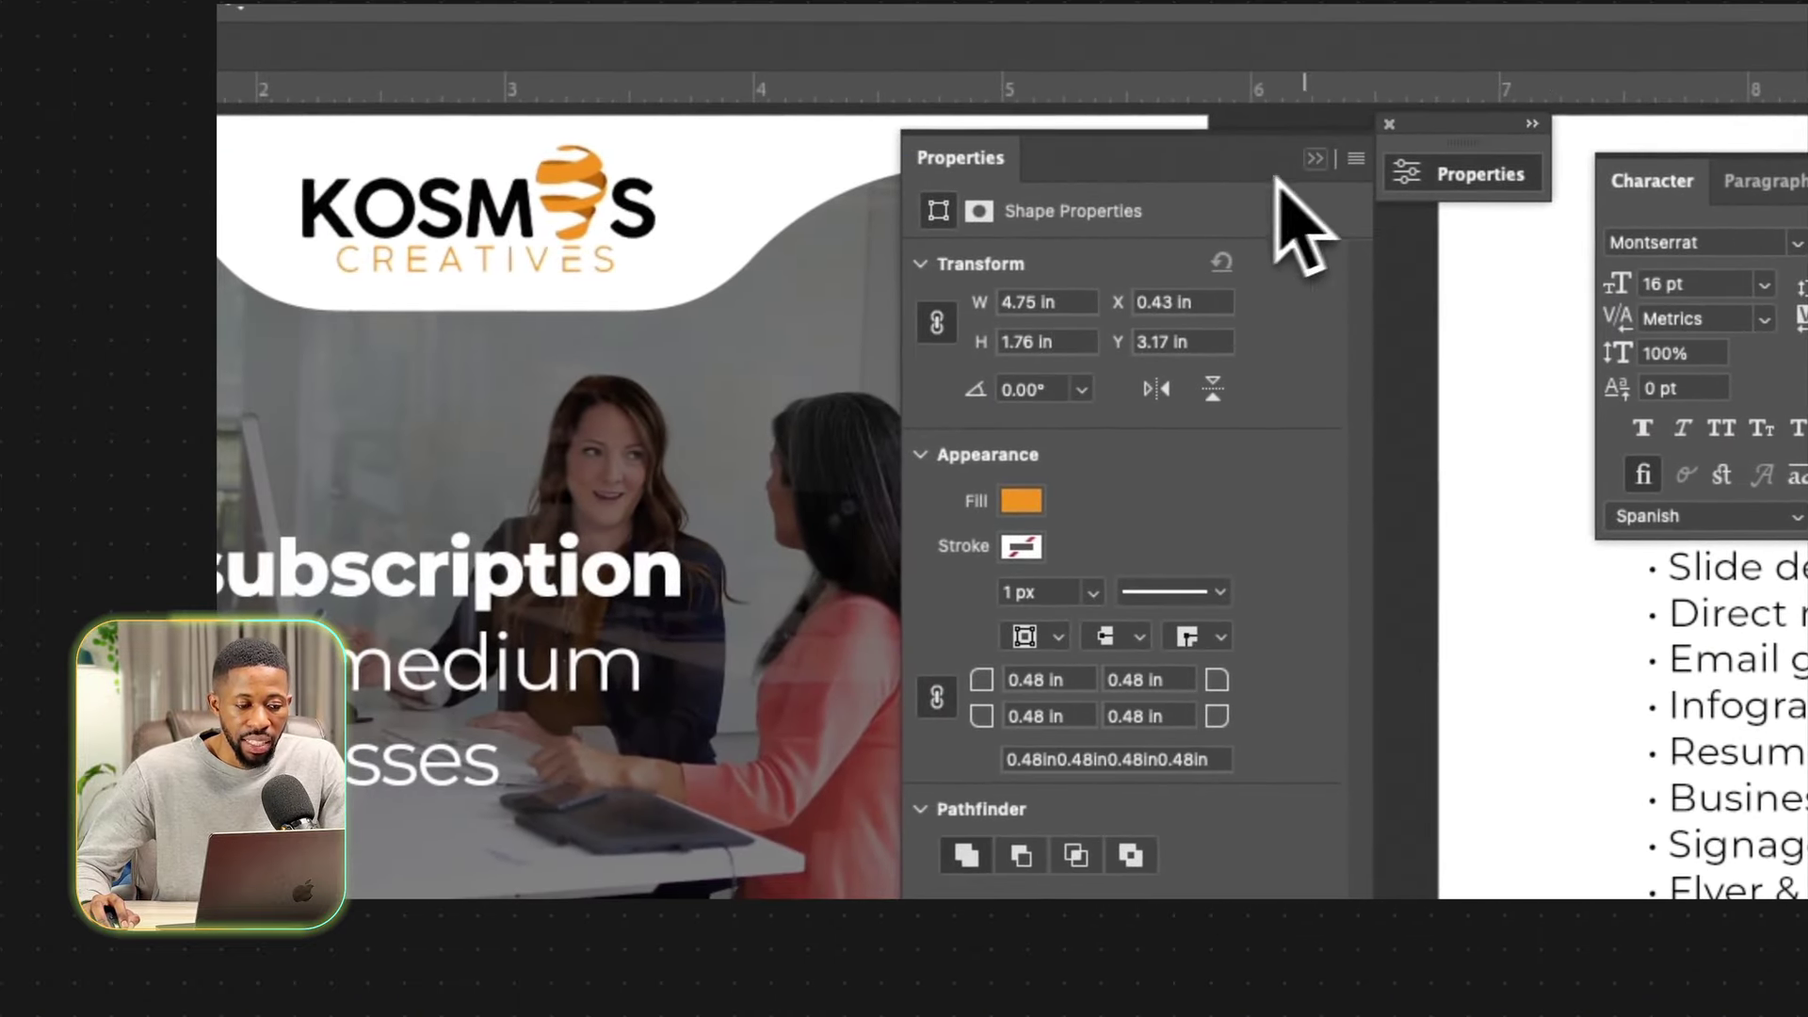
left_click(1315, 160)
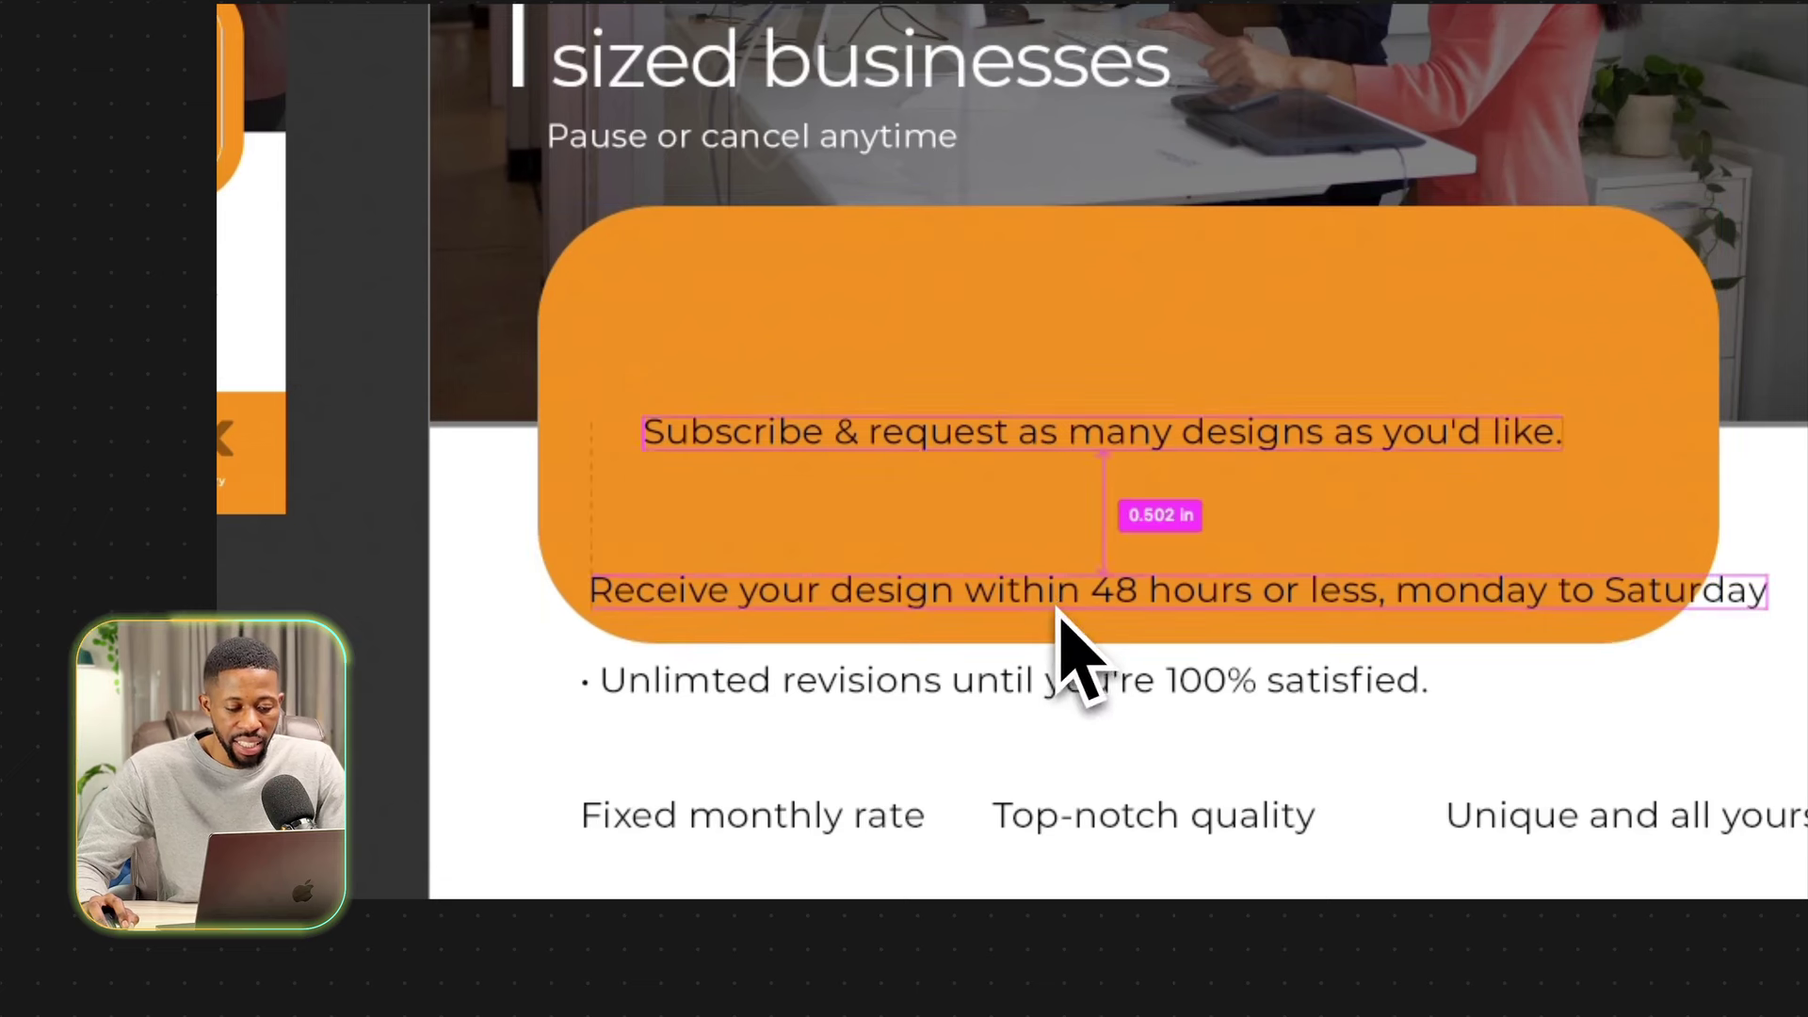
Move the "Receive your design" and "Unlimted revisions" lines up so they sit closer below the "Subscribe & request" line.
left_click(965, 711, "super")
left_click_drag(1055, 600, 1017, 563)
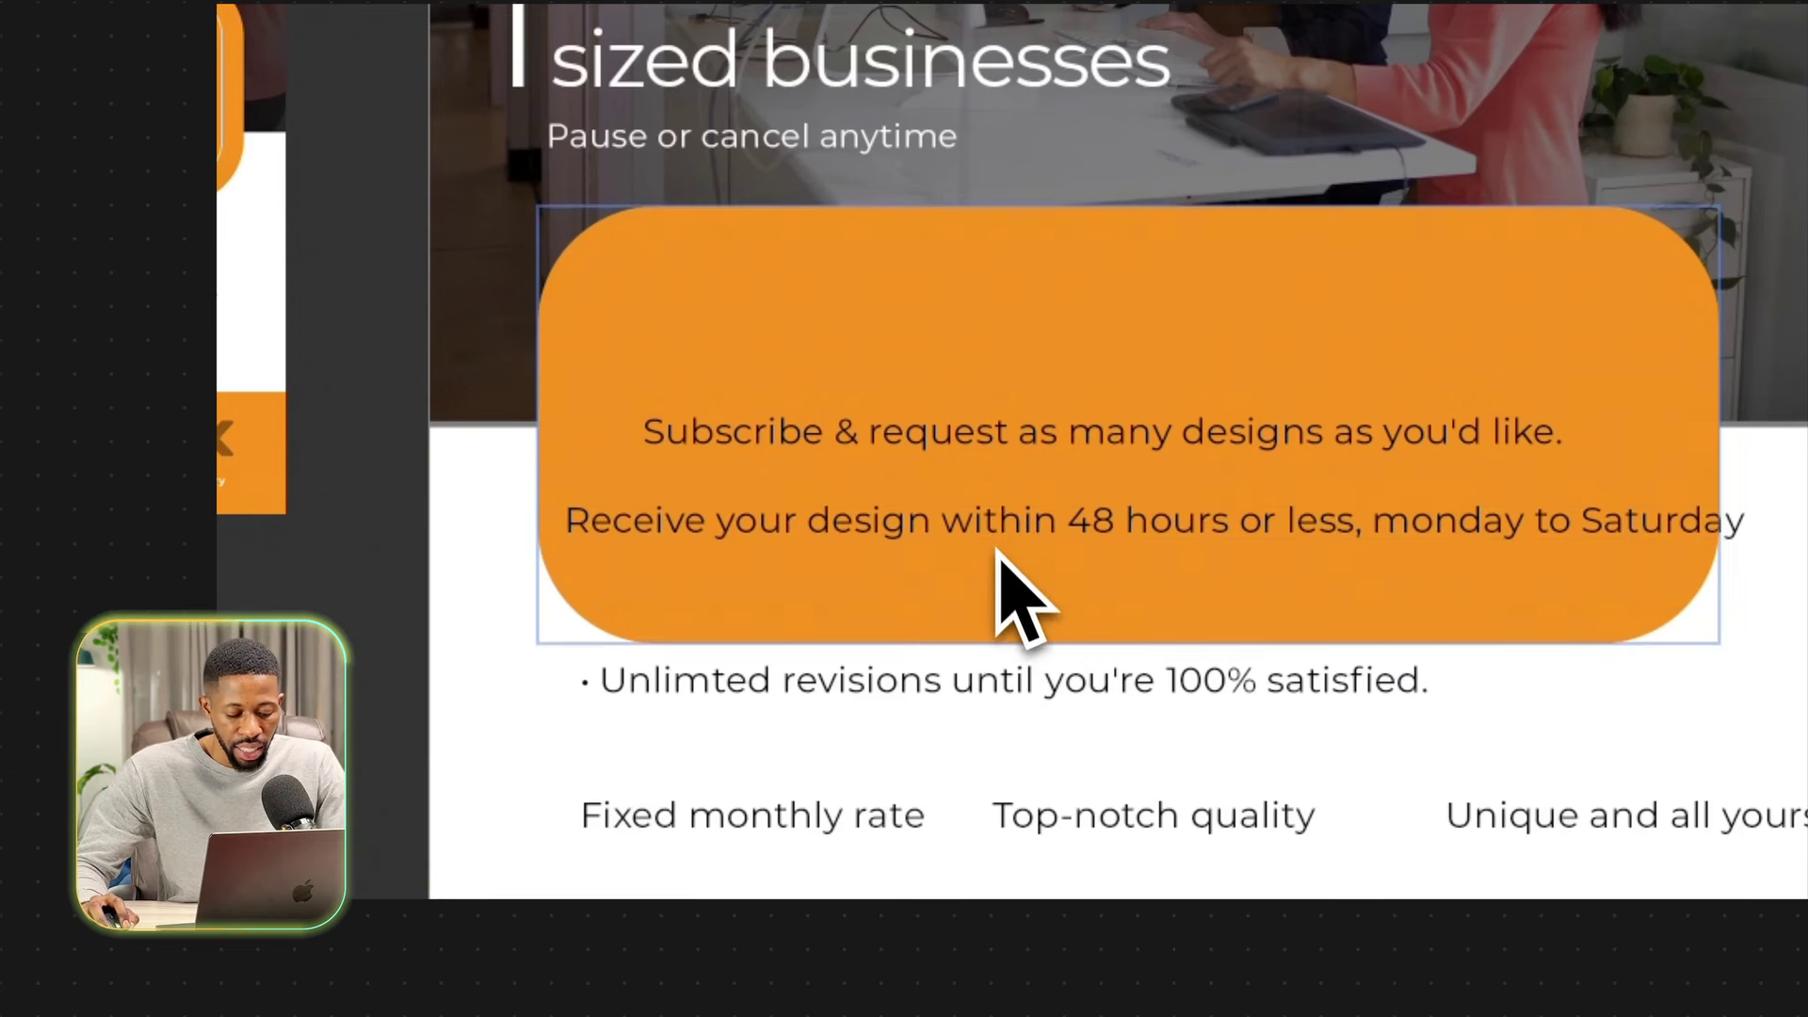
key("Escape")
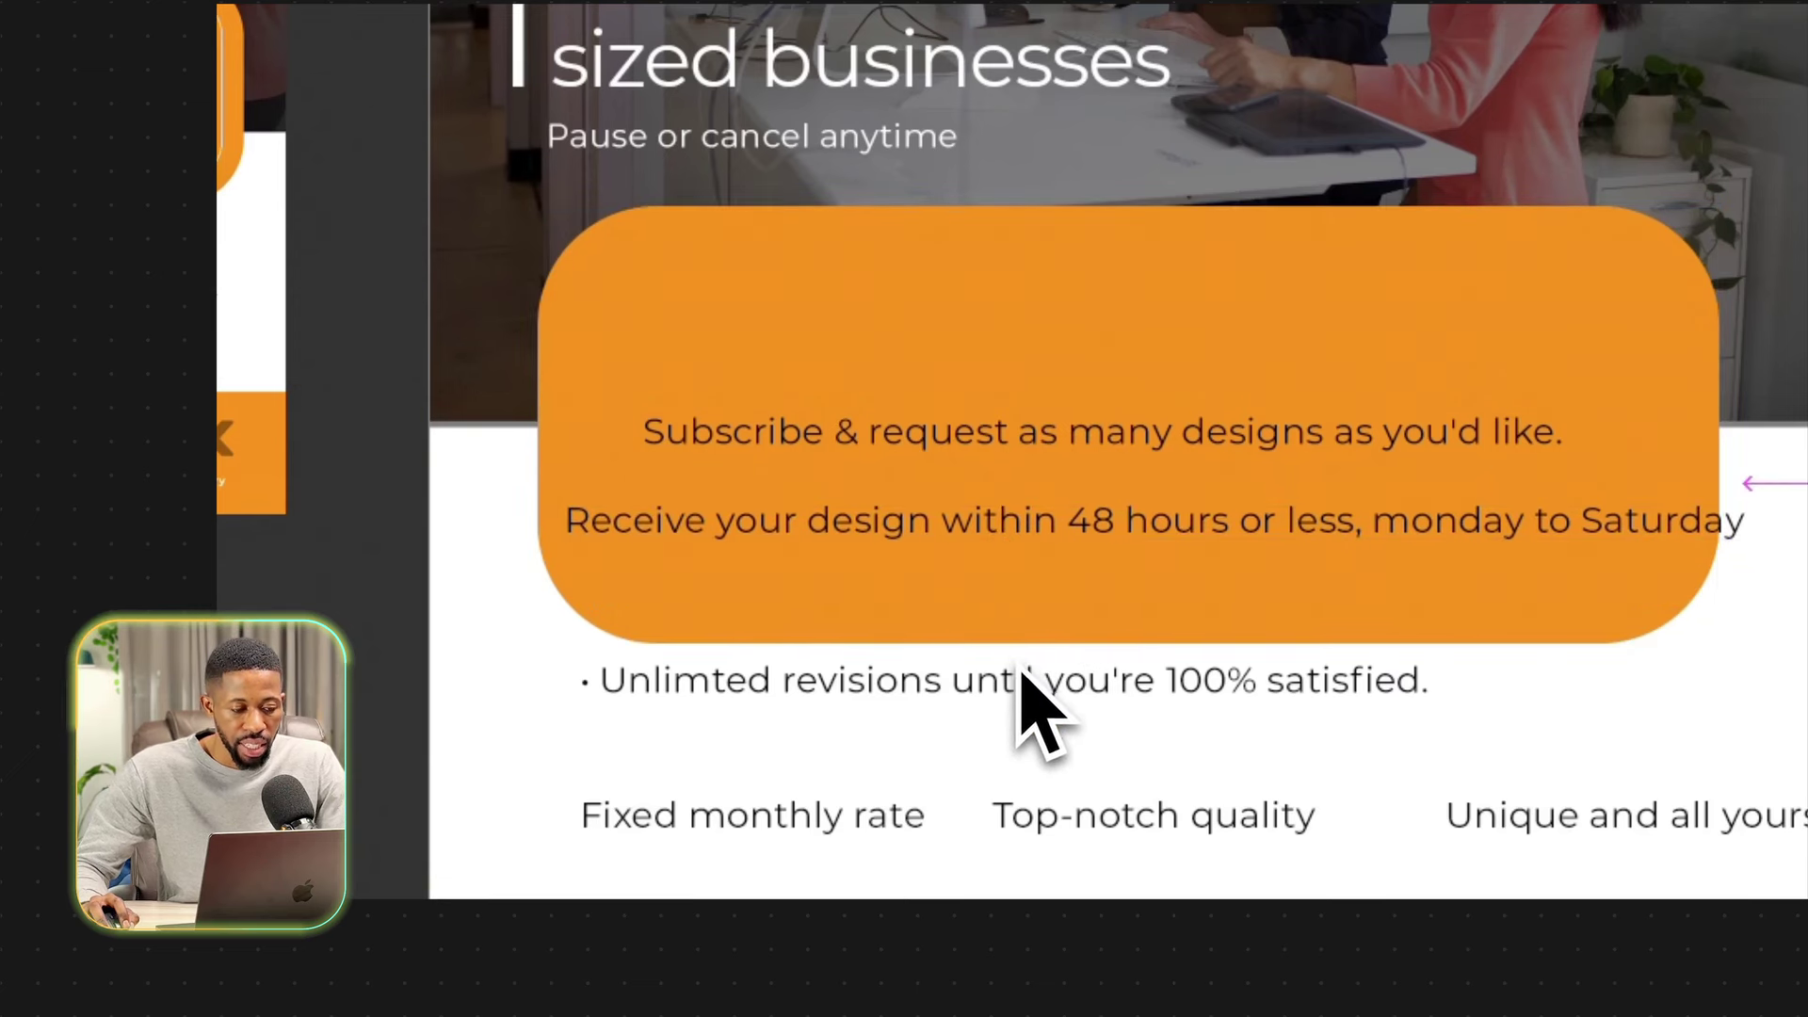
left_click_drag(1001, 726, 860, 623)
Select the three feature text layers over the orange box and change their text color to white.
left_click(920, 523, "ctrl+shift")
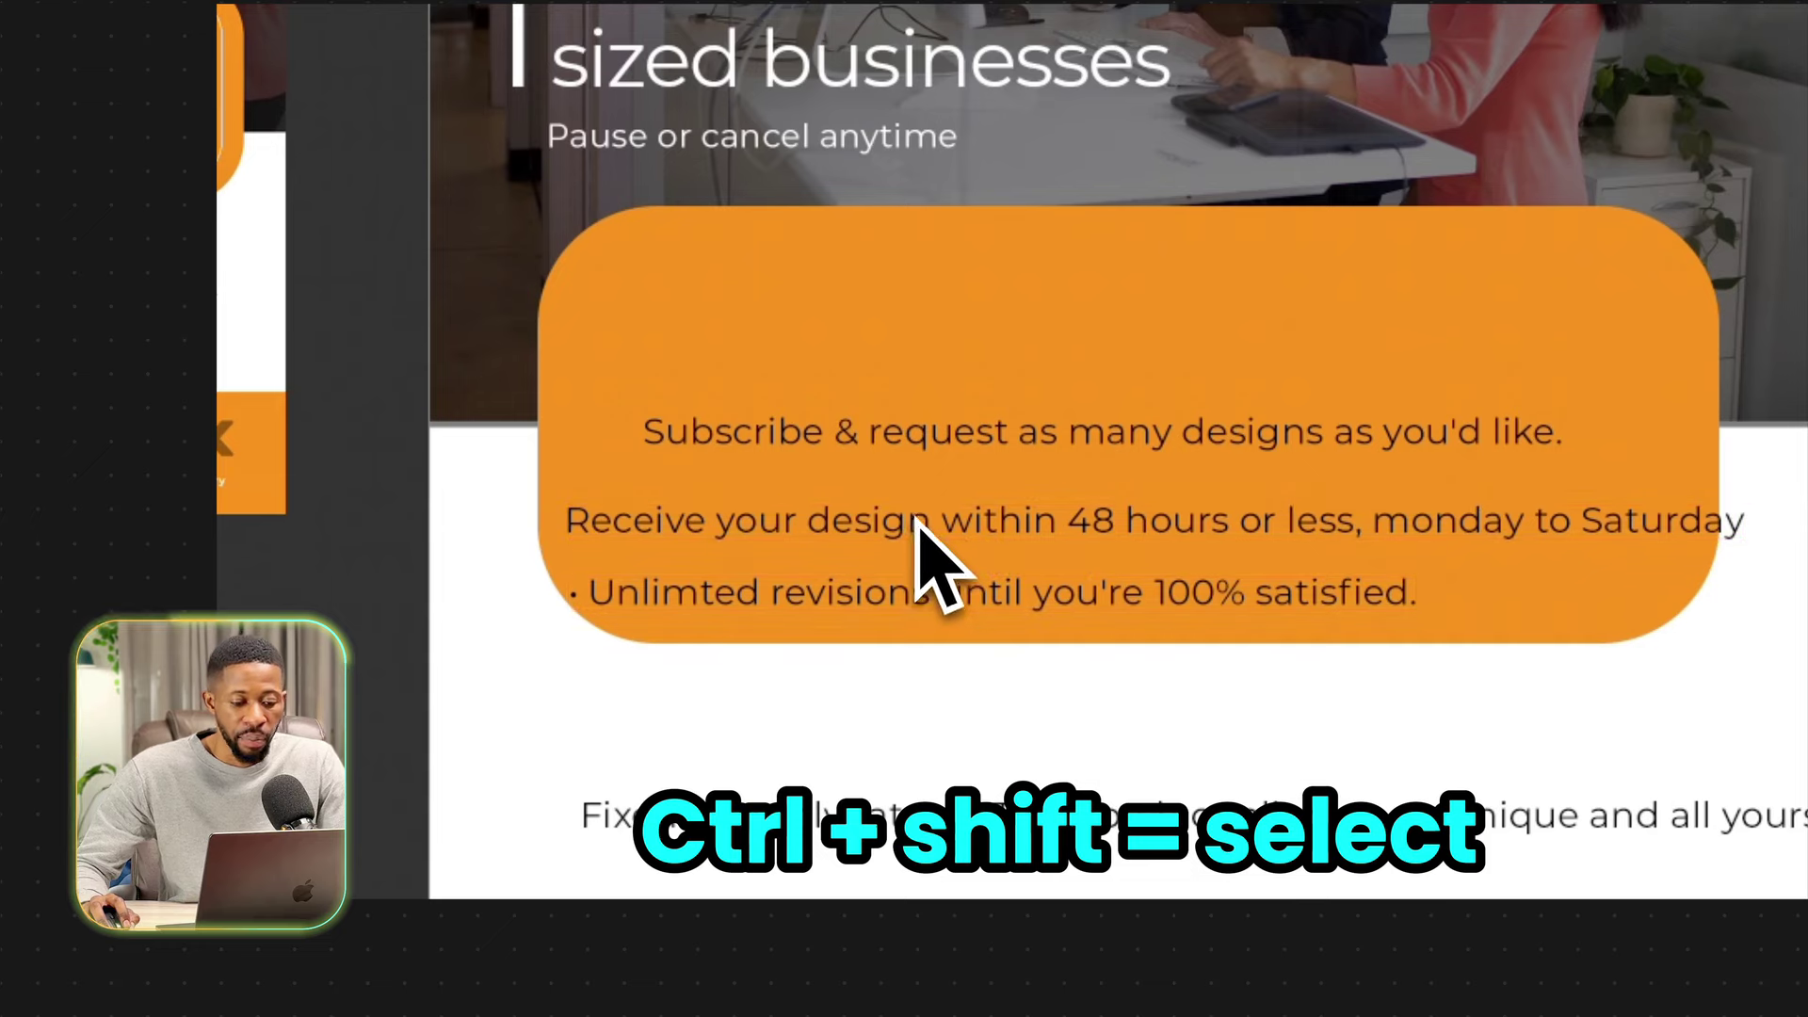
left_click_drag(945, 450, 921, 416)
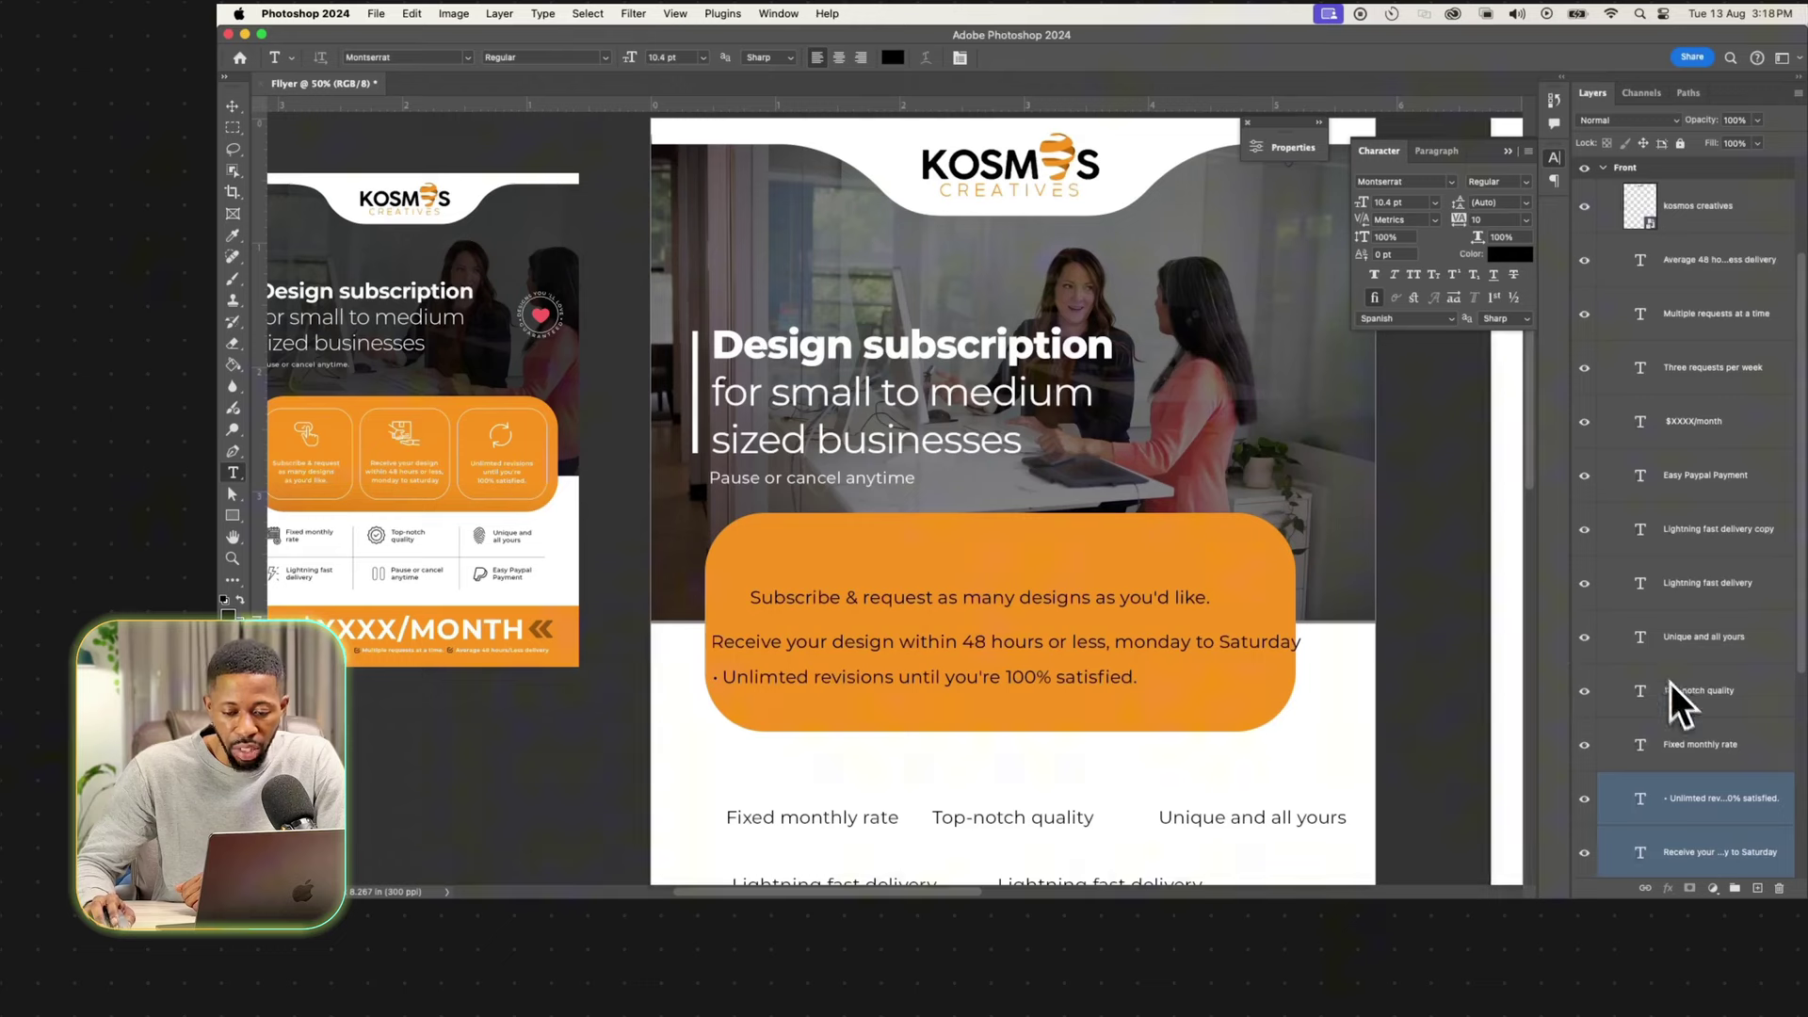
left_click(1678, 713, "shift")
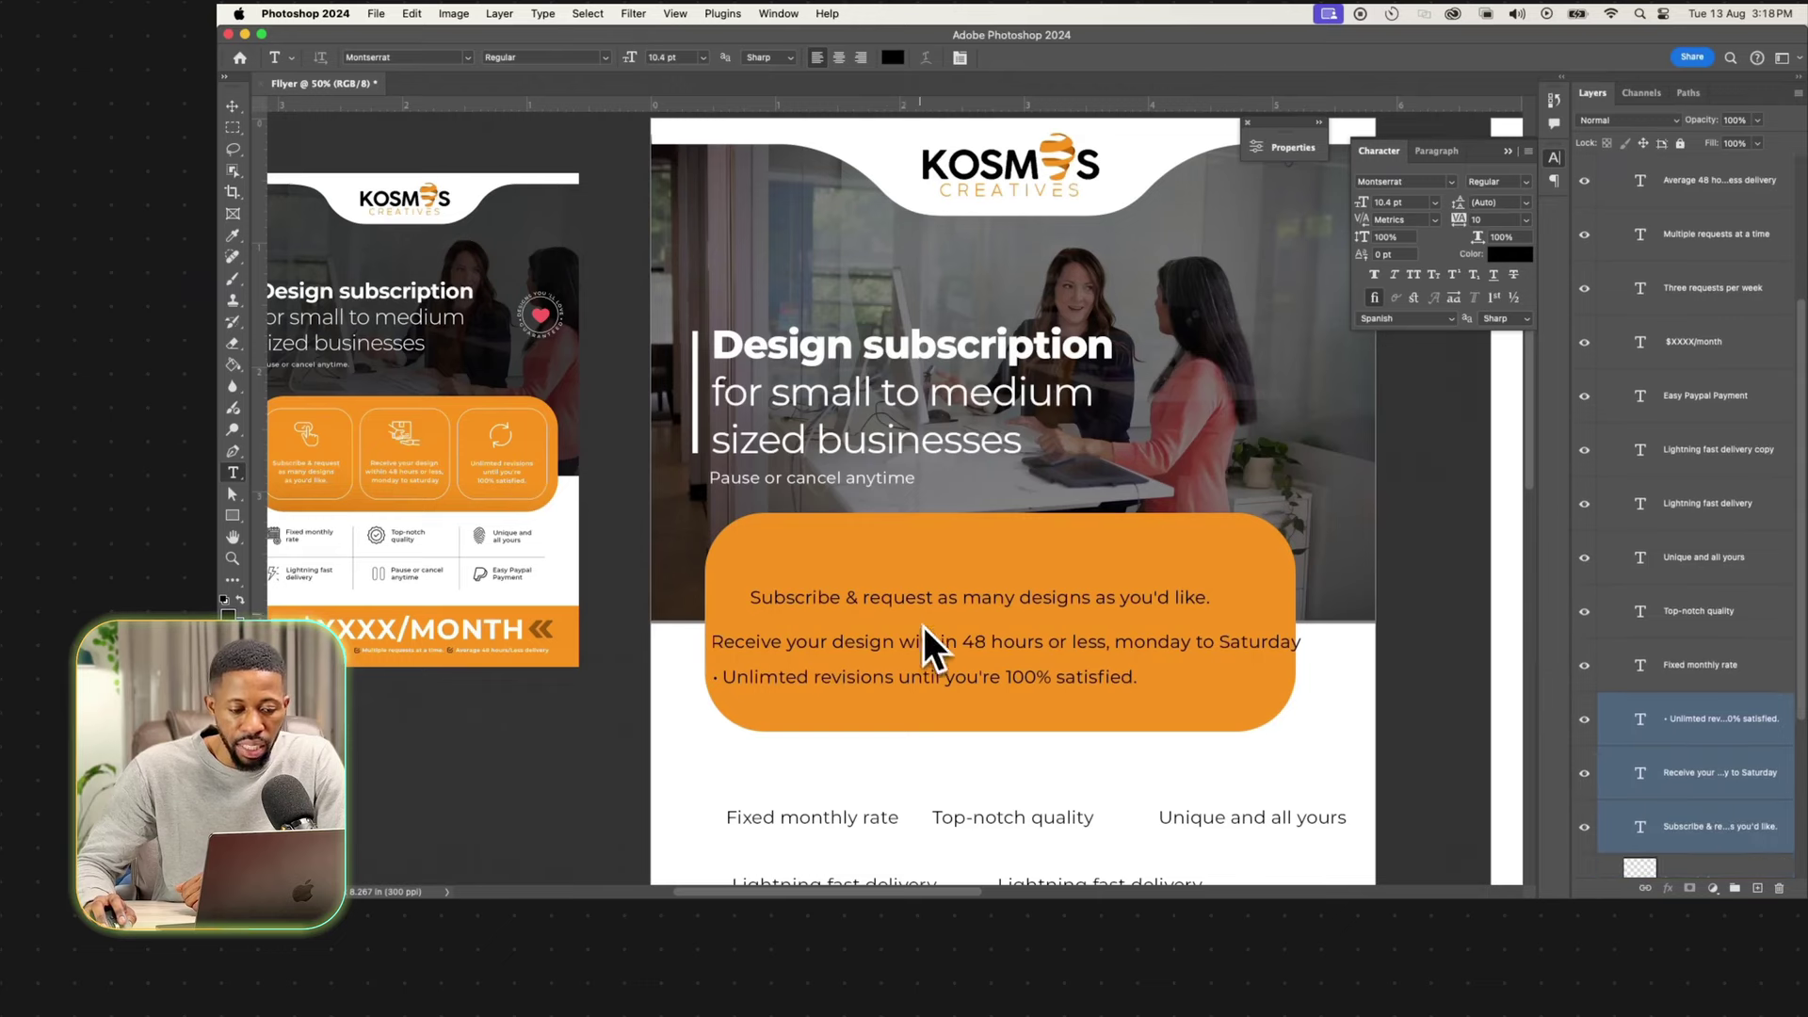
left_click(892, 56)
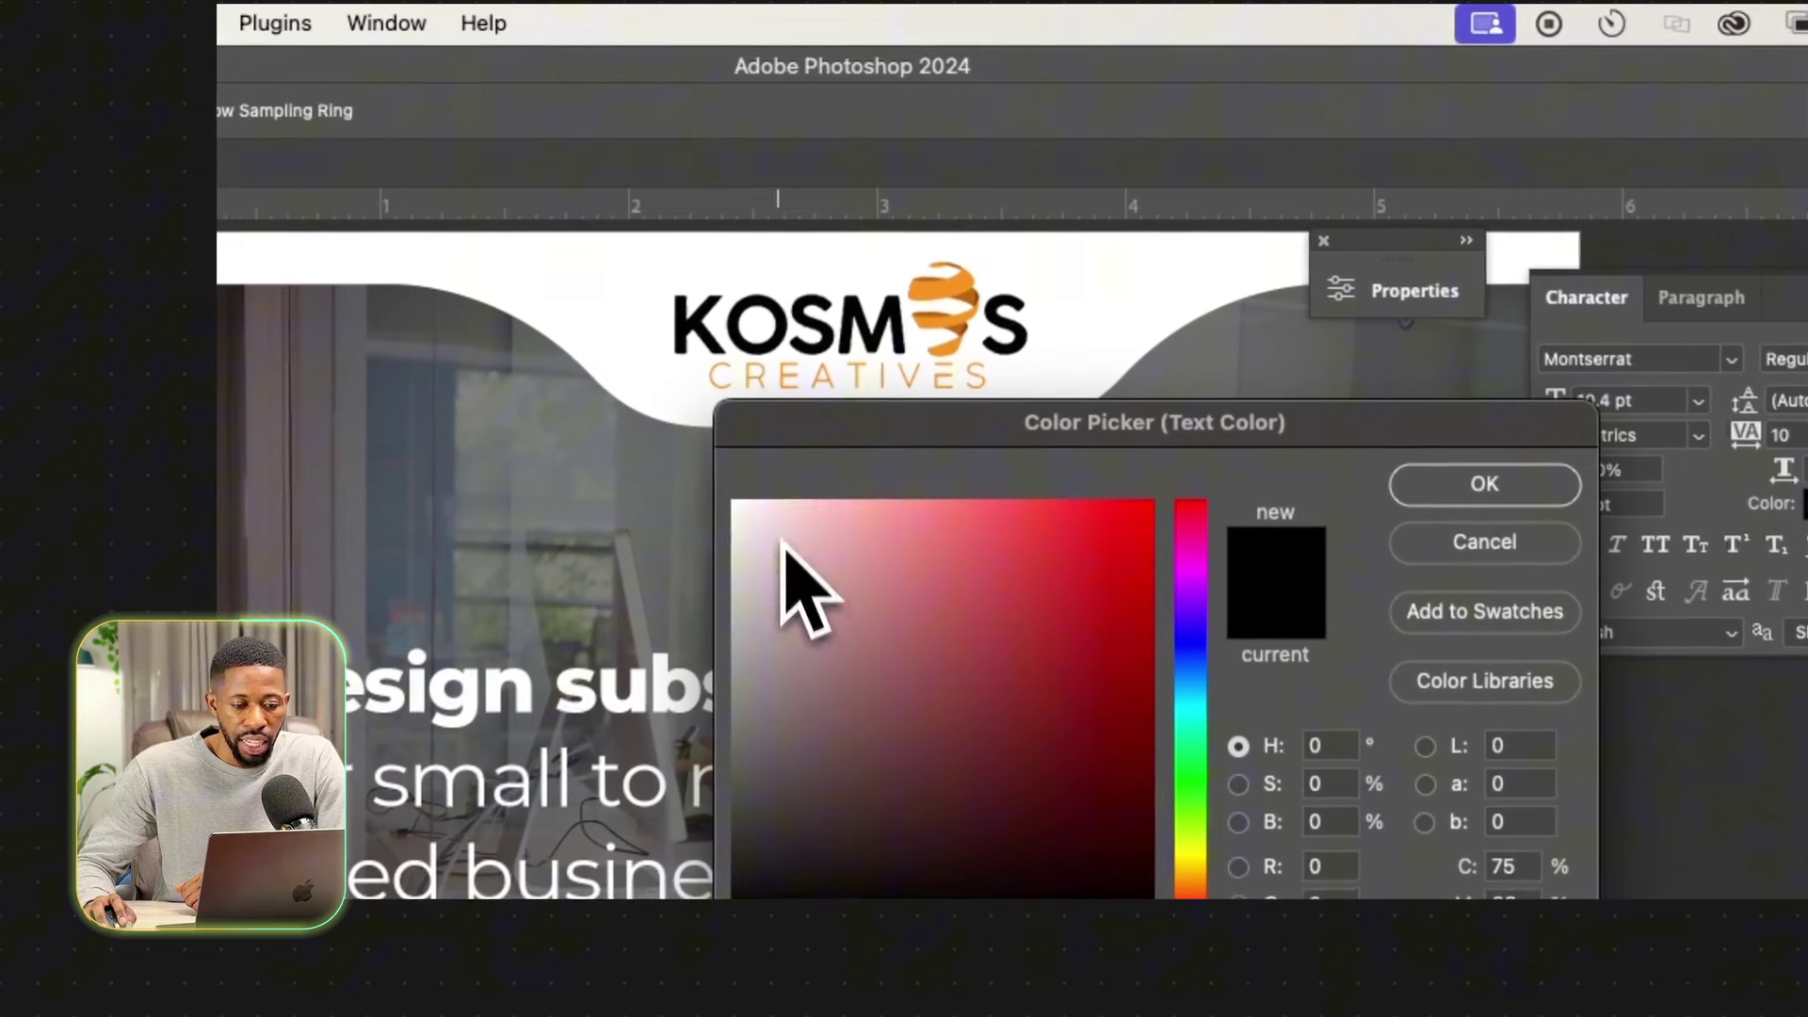
left_click_drag(782, 540, 689, 466)
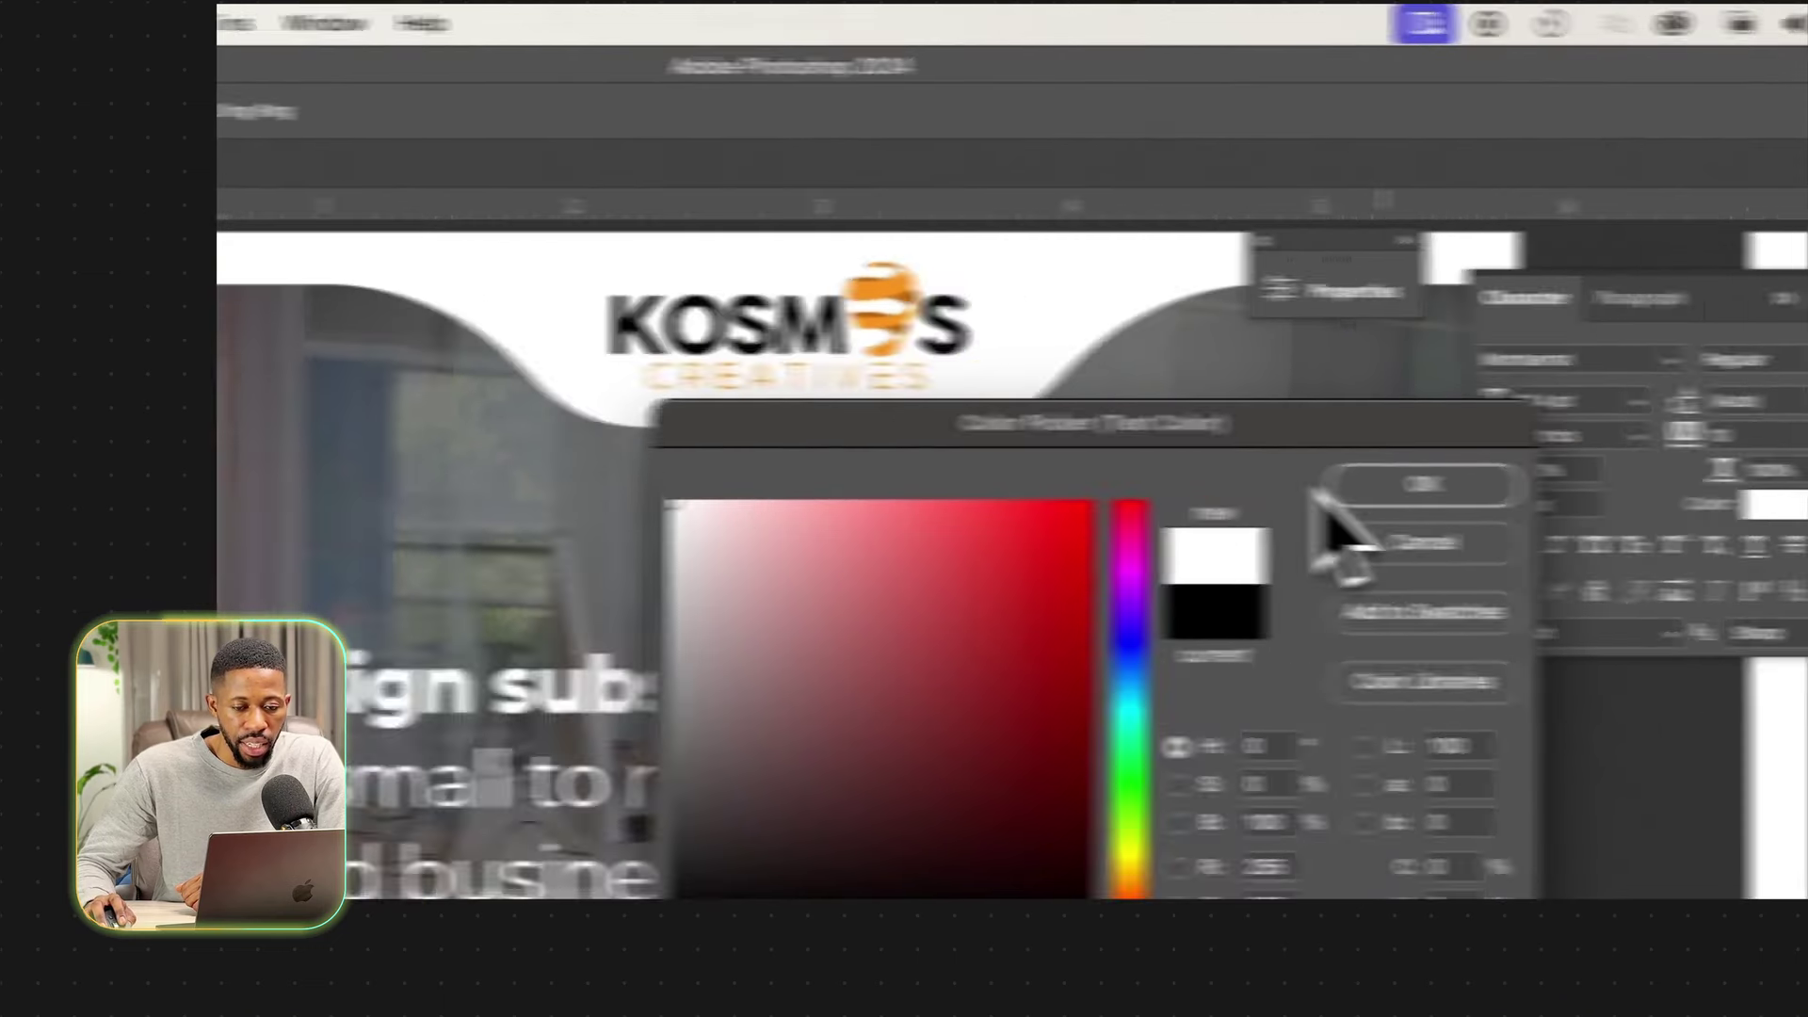
left_click(1485, 484)
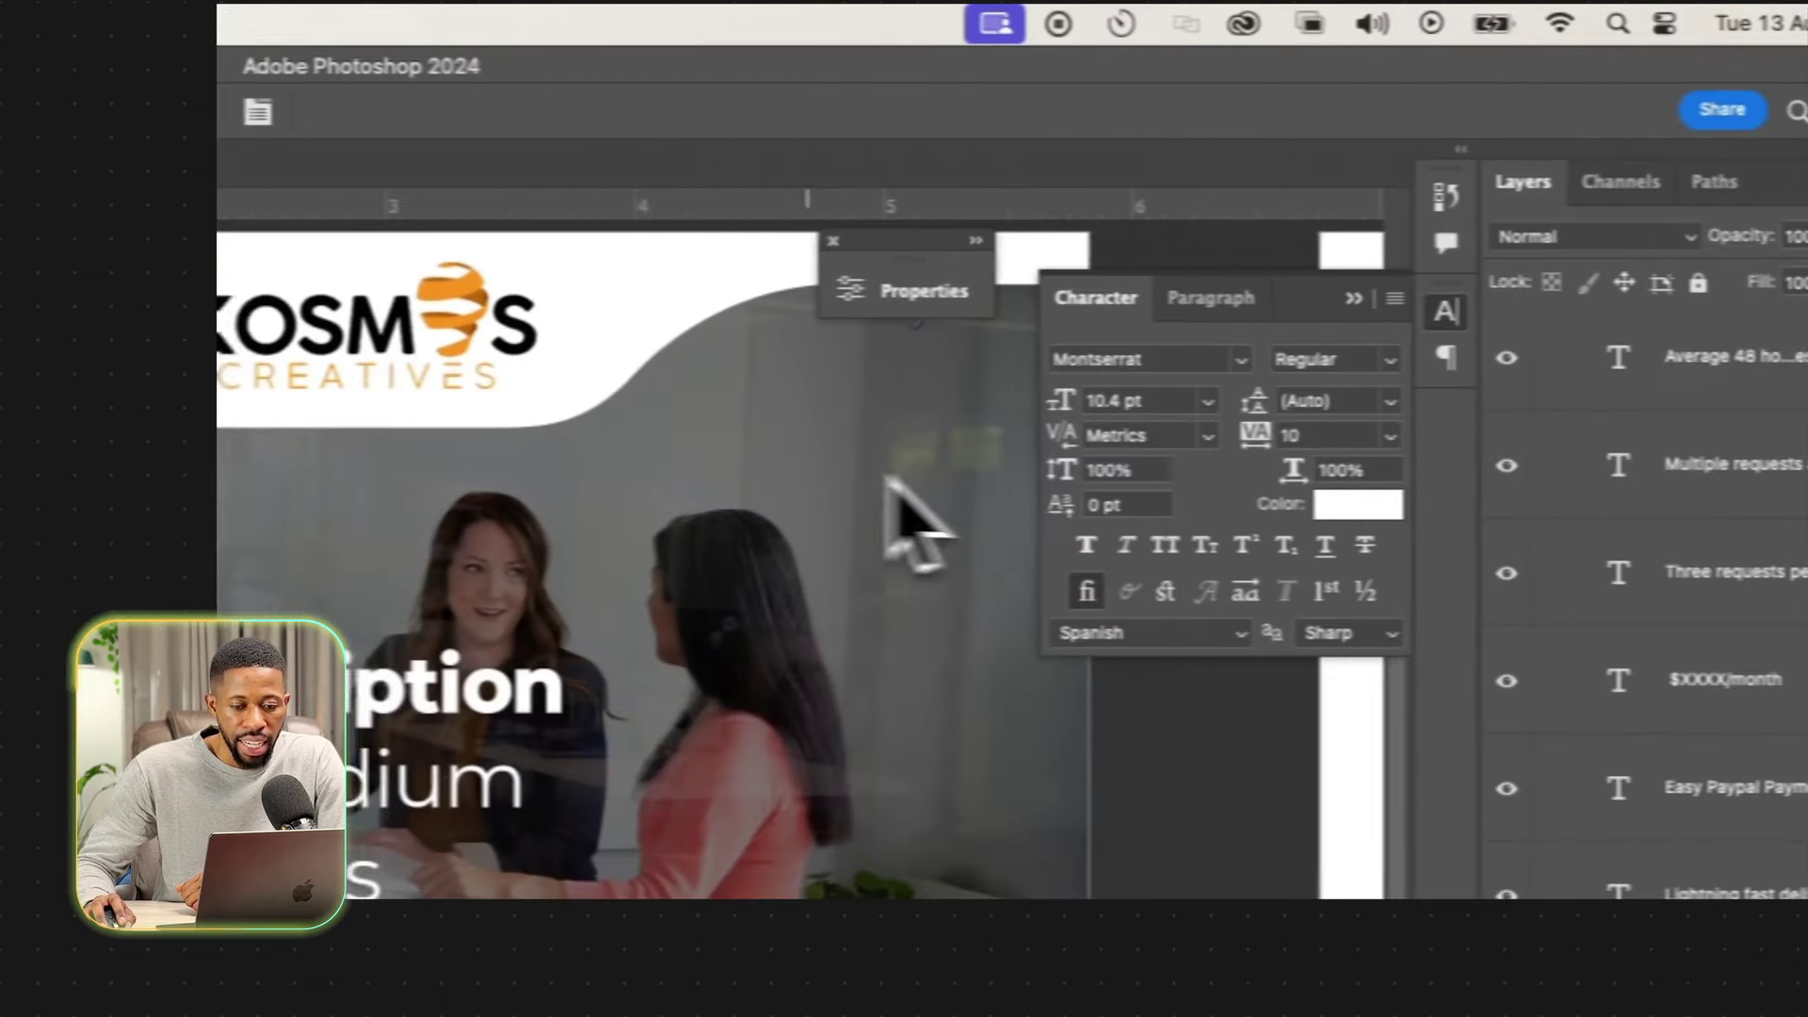
Set the font size of the three selected feature lines to 7 pt.
left_click(1150, 404)
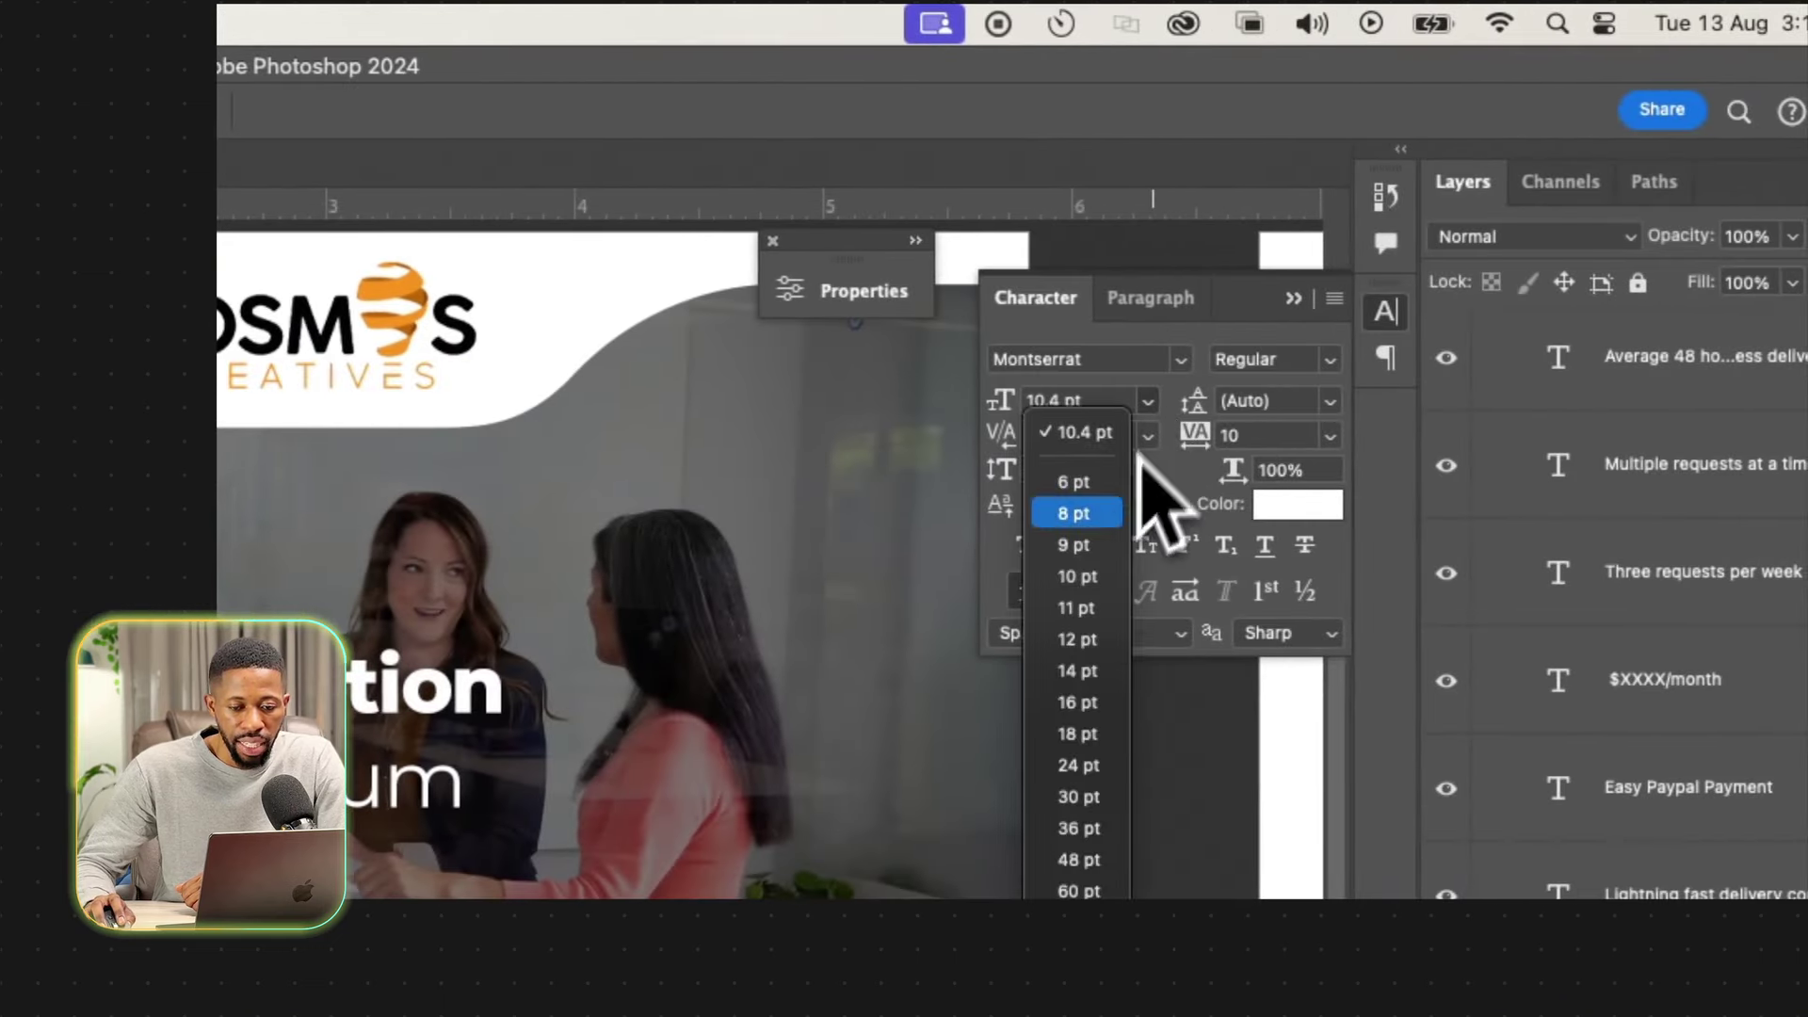
left_click(1110, 514)
left_click_drag(1085, 406, 1074, 371)
type("7")
key("Return")
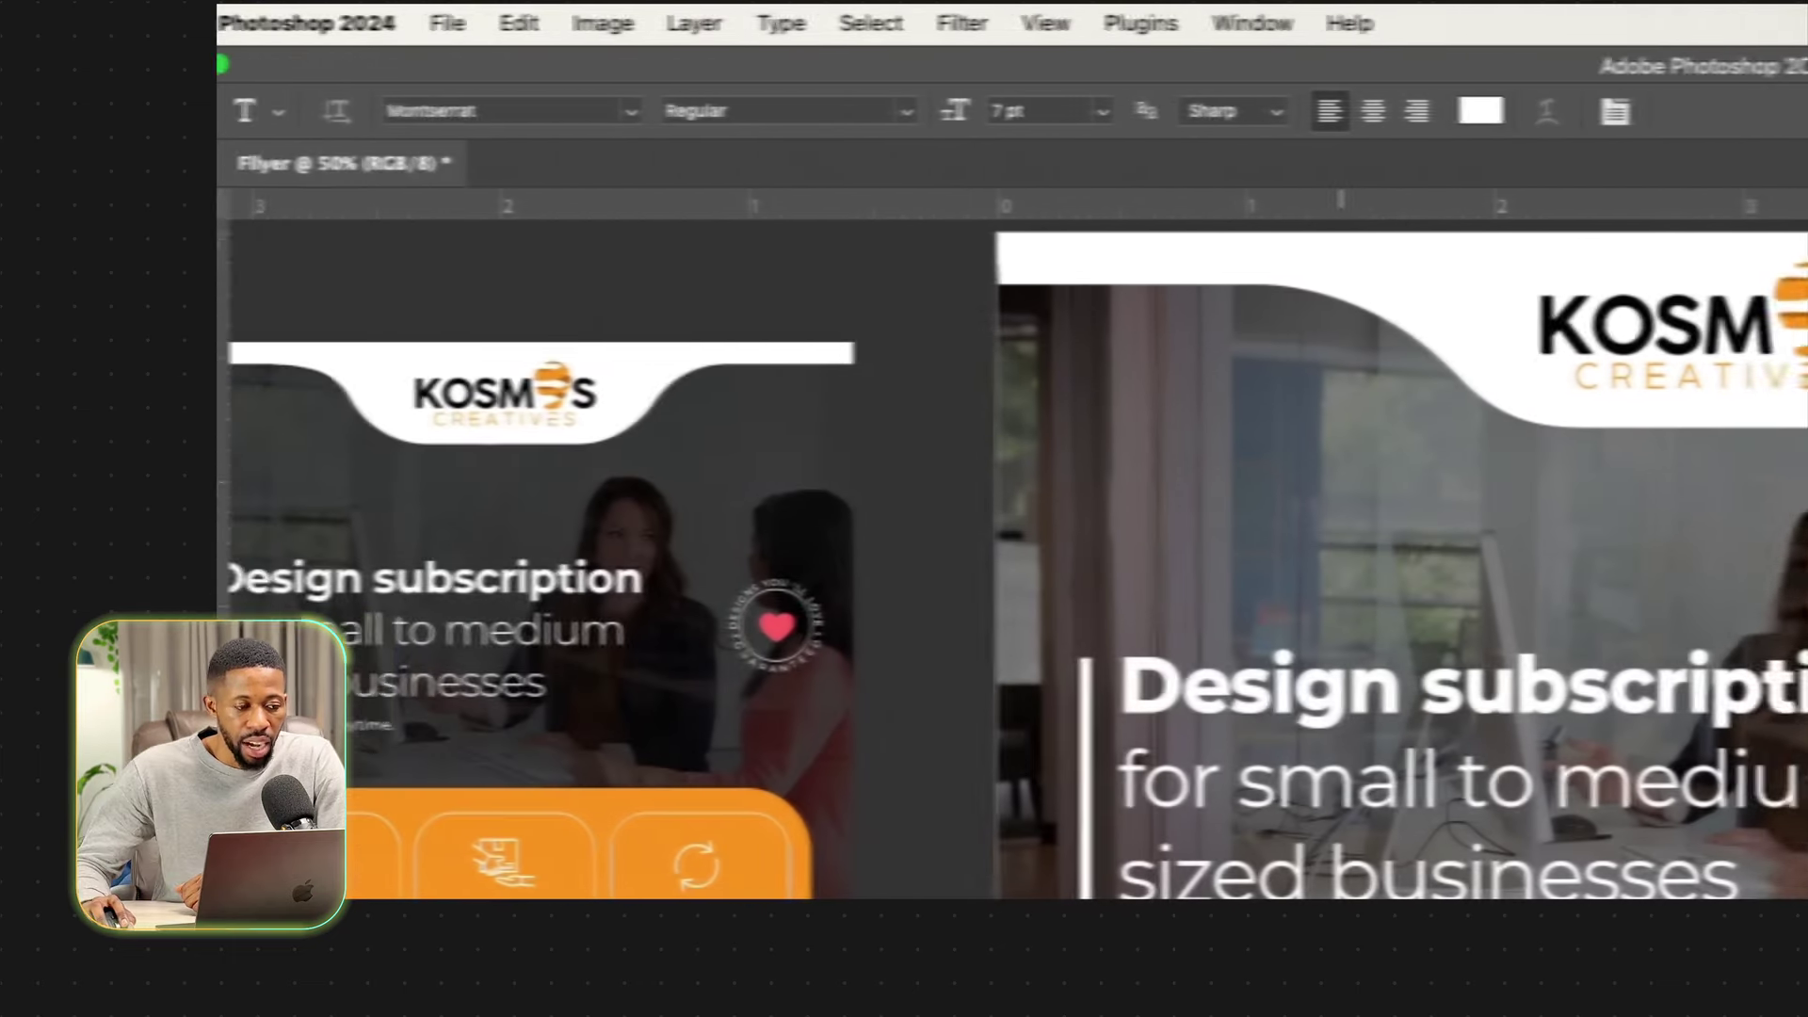
Shift the "Subscribe & request as many designs as you'd like." line slightly left inside the orange box.
left_click(238, 209)
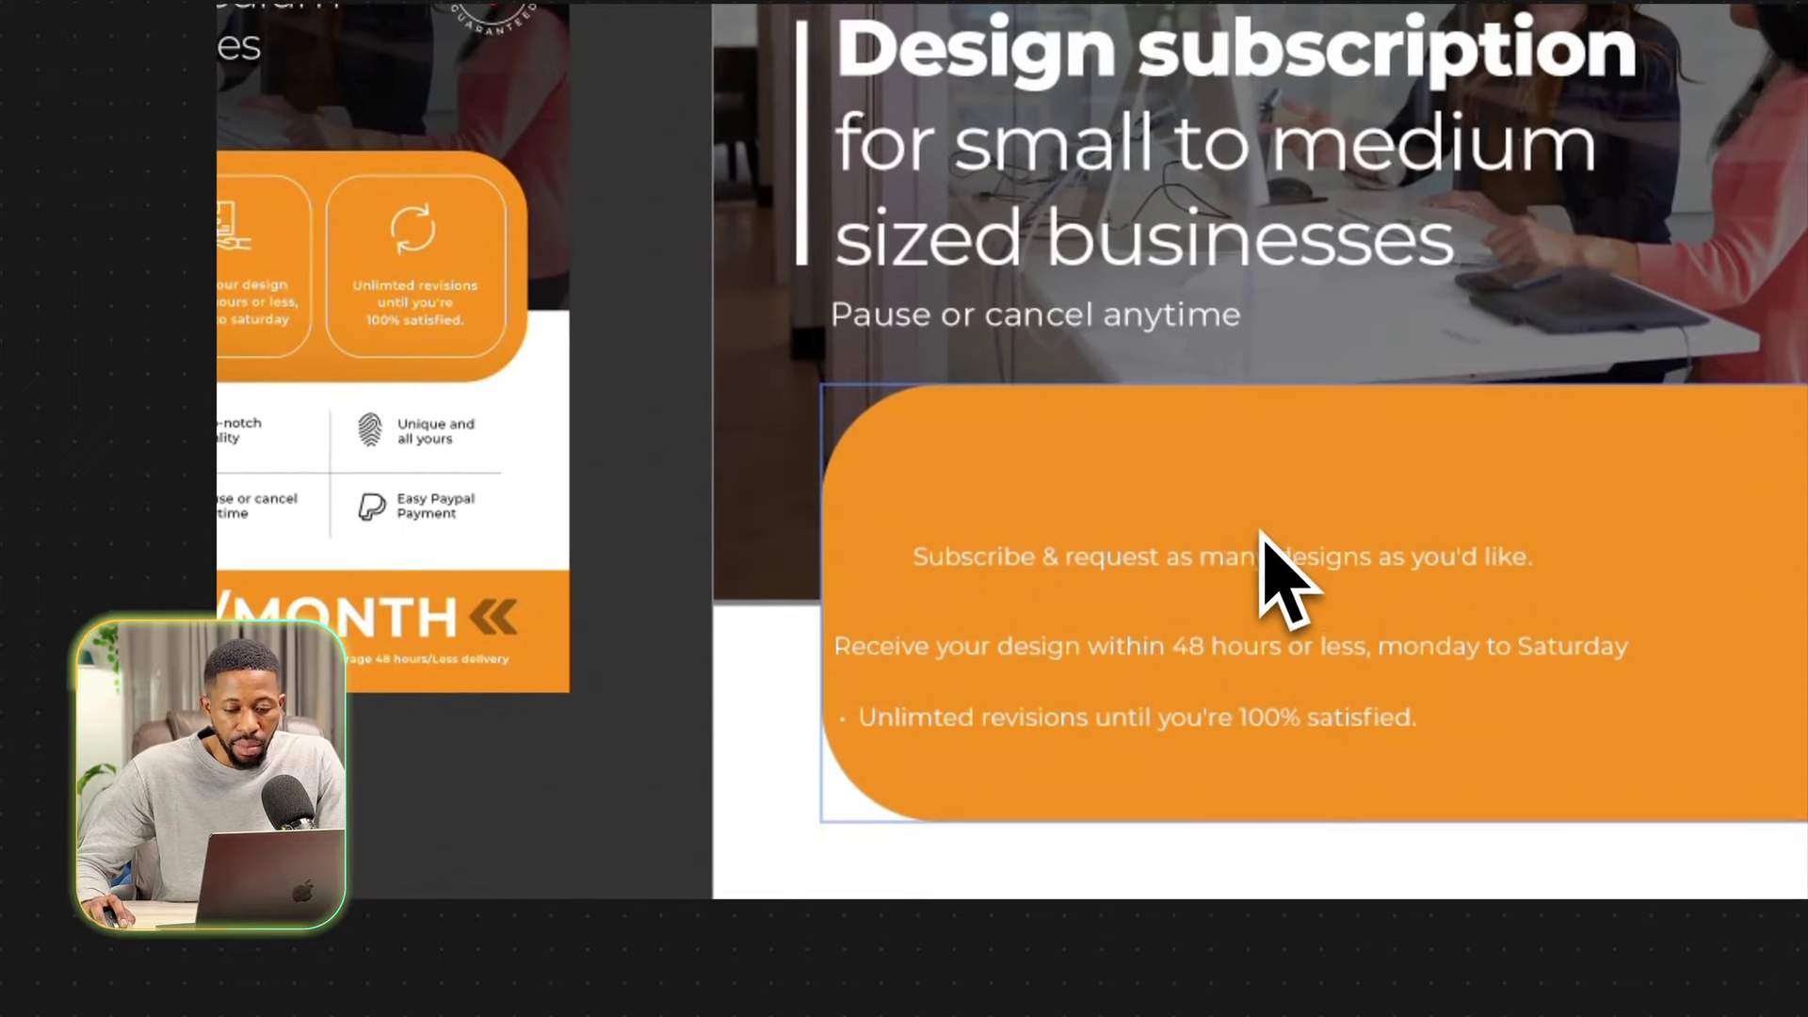
key("ctrl")
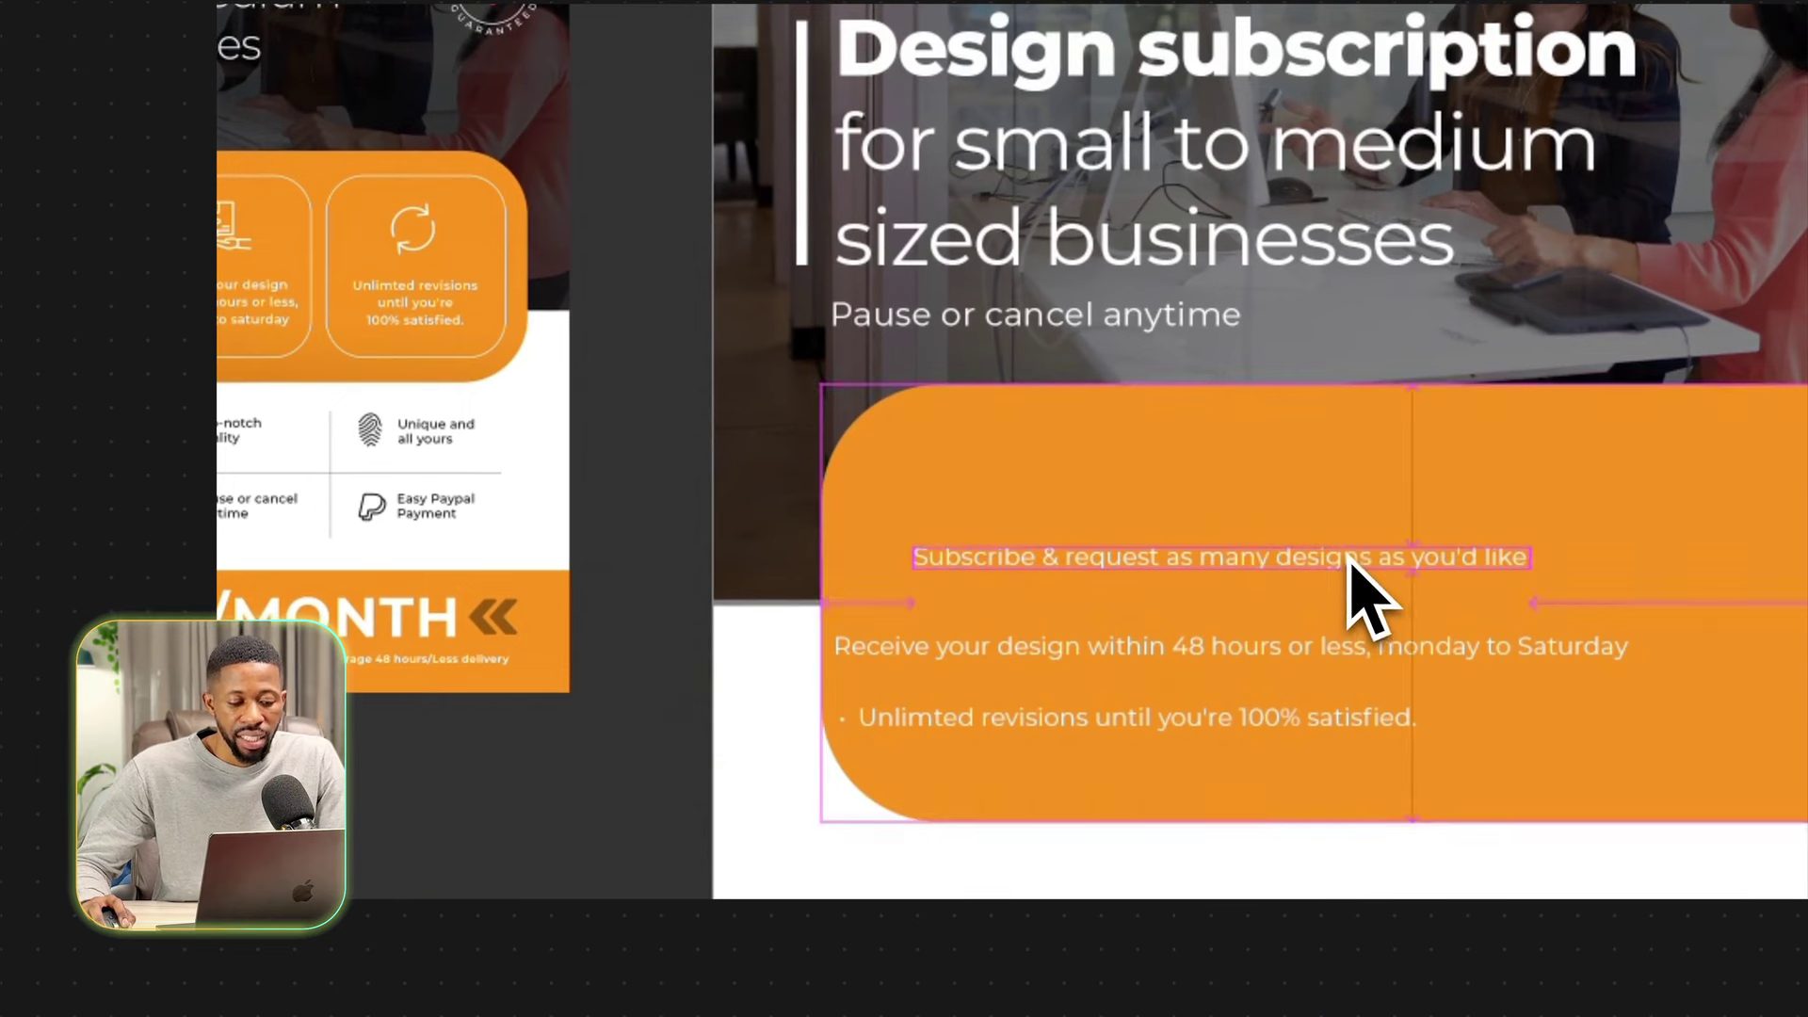
left_click_drag(1331, 593, 1303, 570)
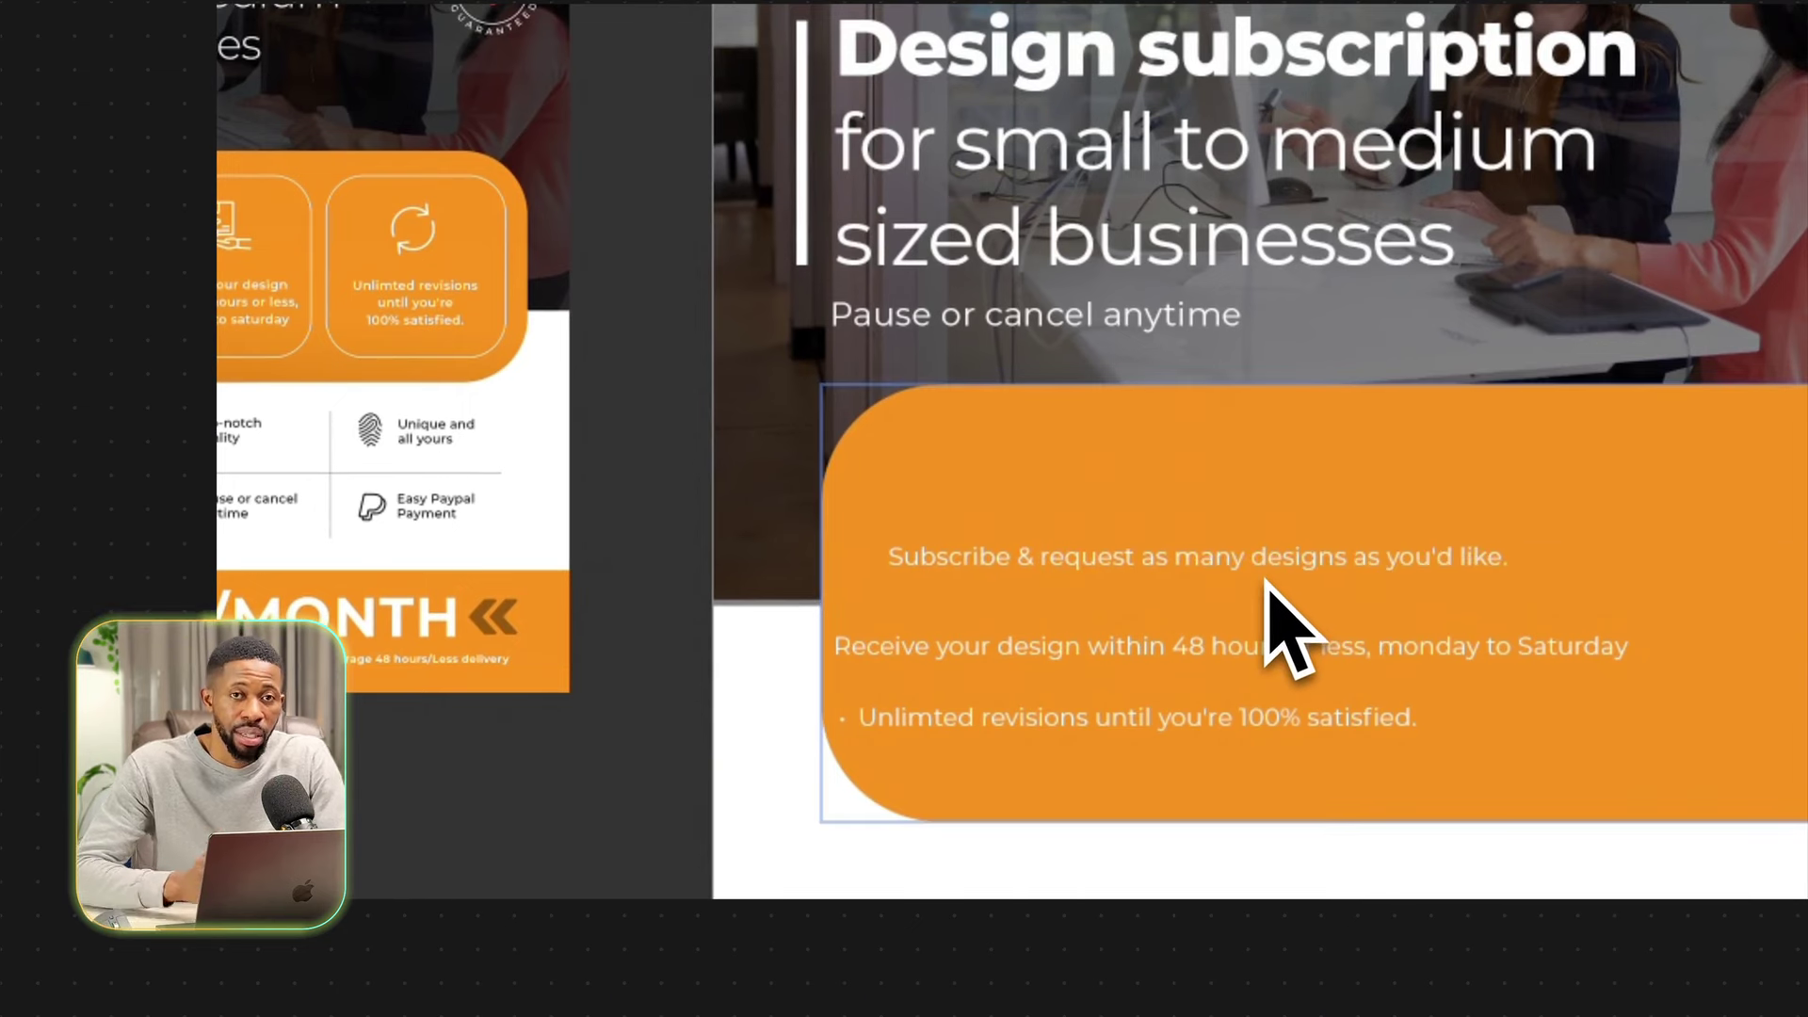
Break the "Subscribe & request" text into three lines after "request" and "designs", removing the stray leading space.
key("t")
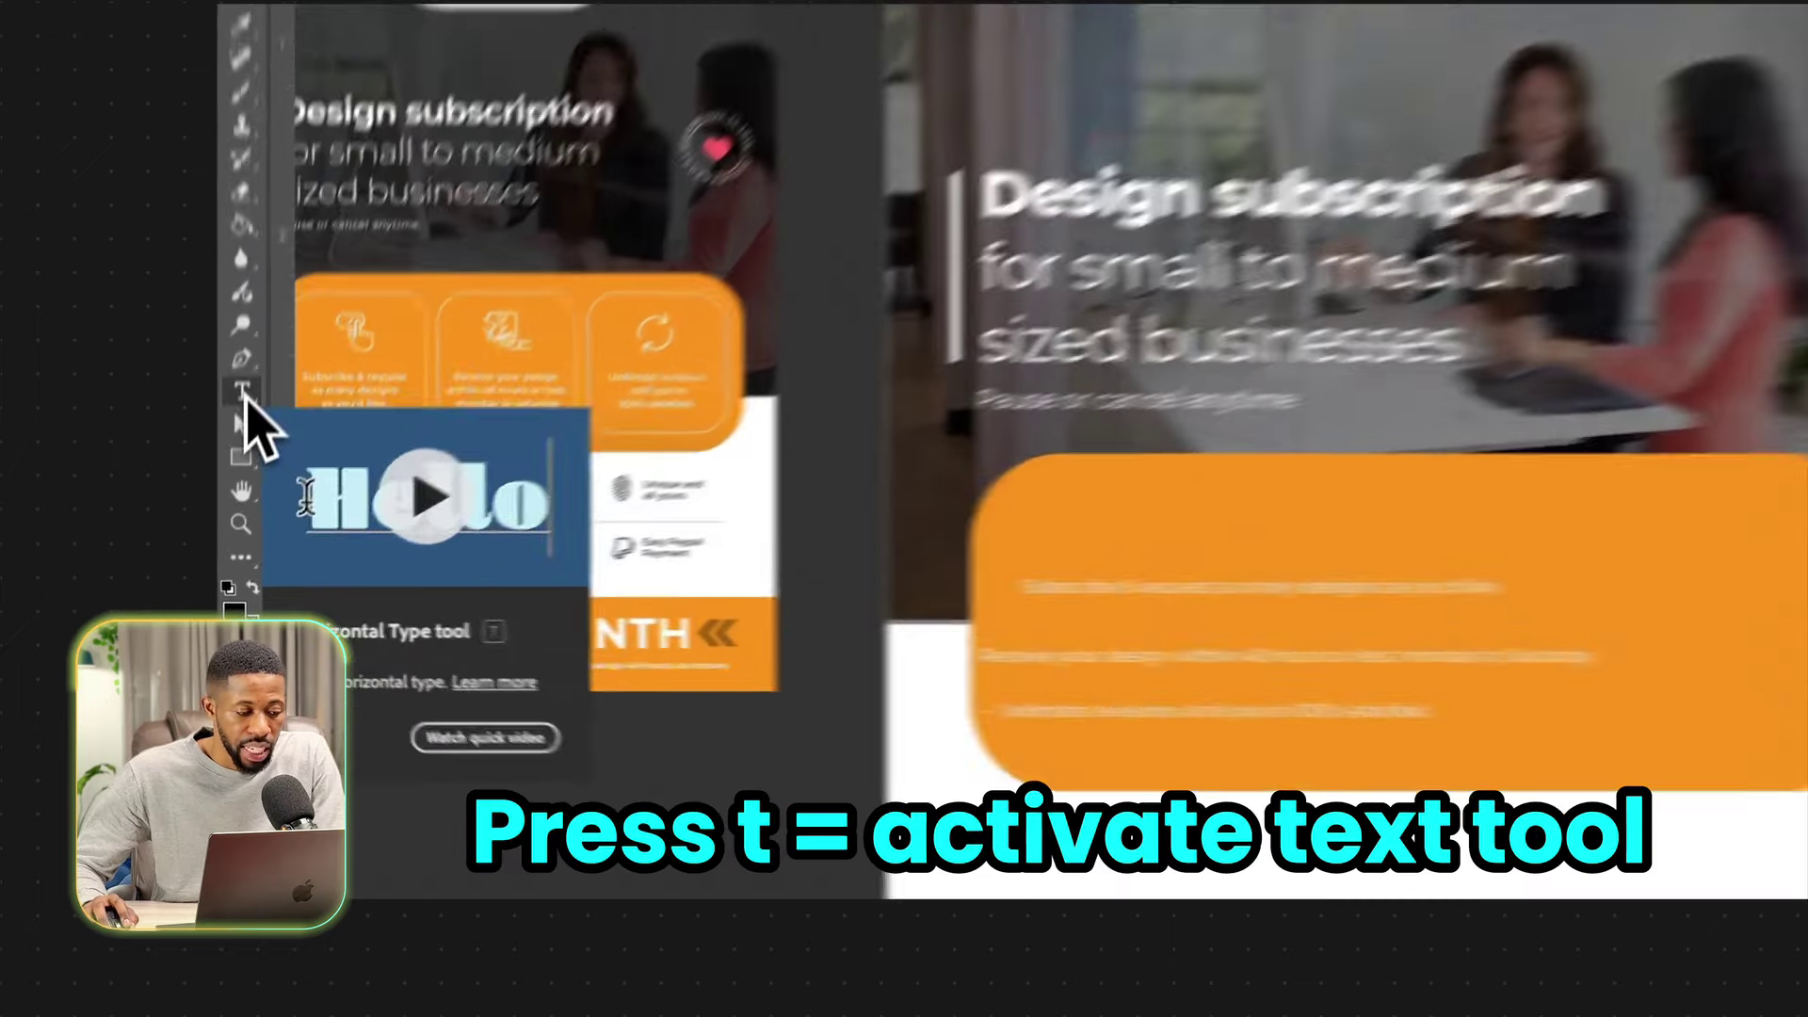
left_click(237, 475)
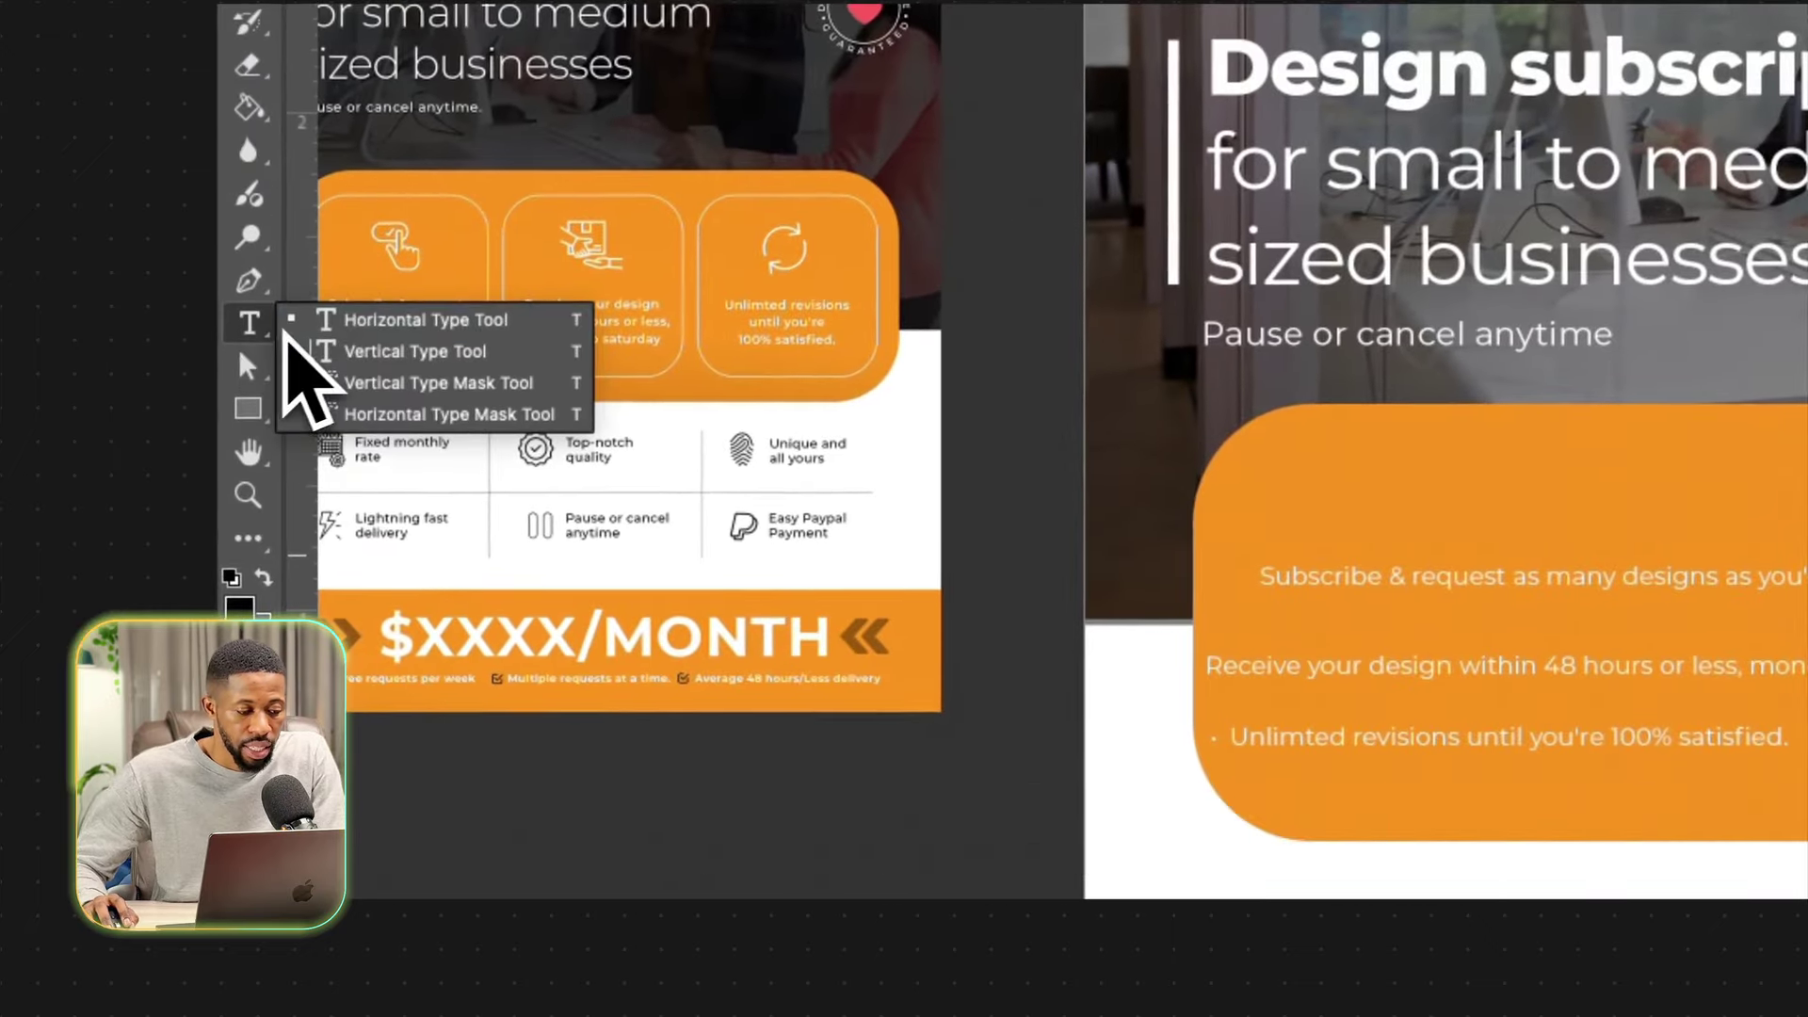
left_click(258, 348)
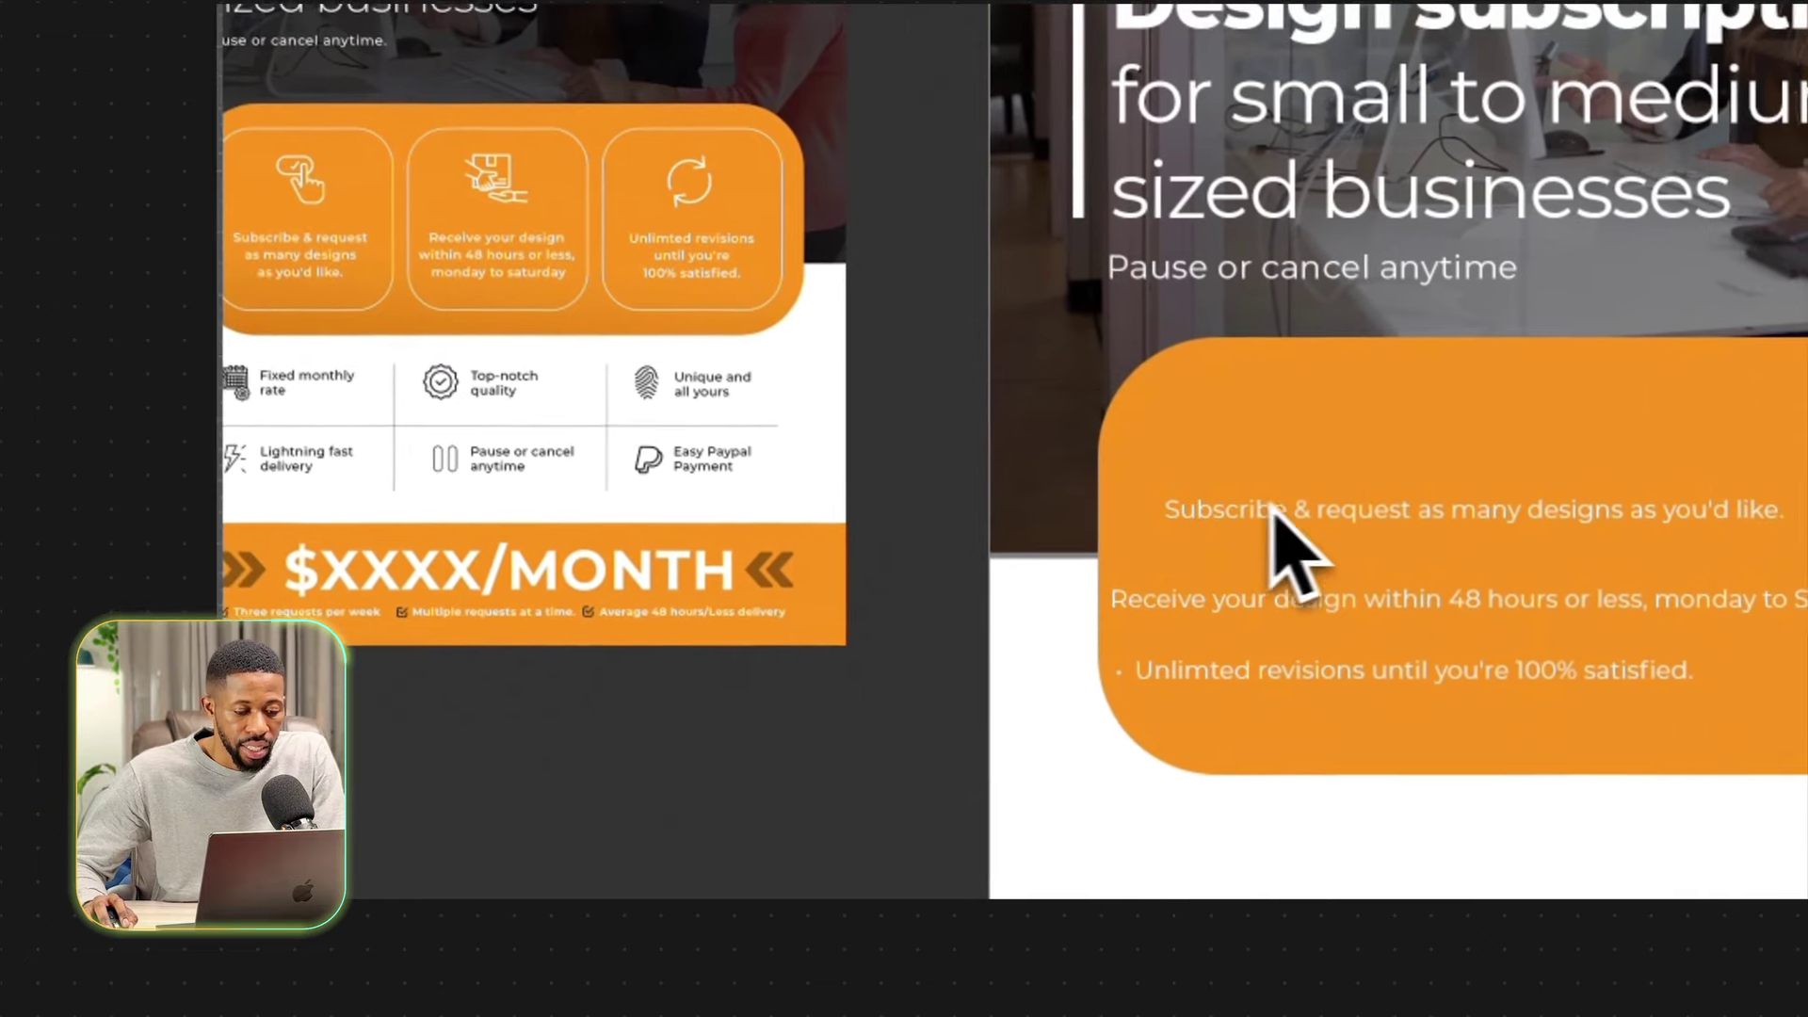
left_click(1403, 516)
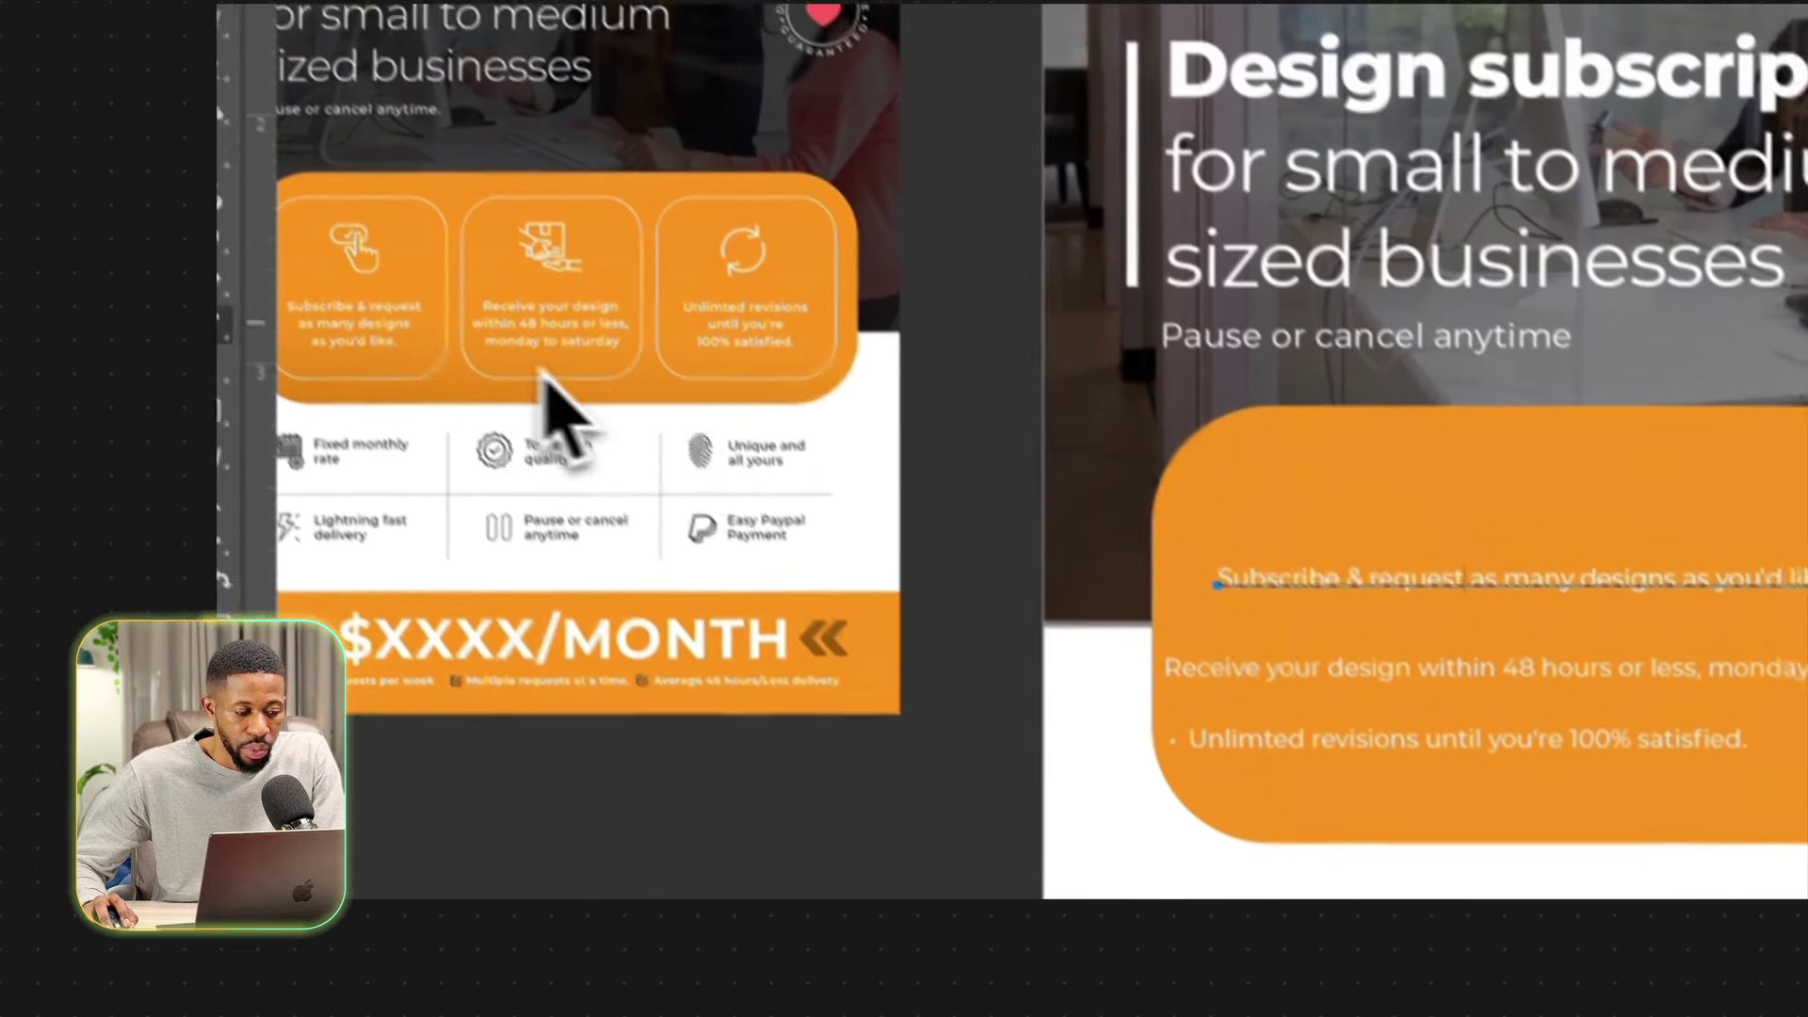
key("Return")
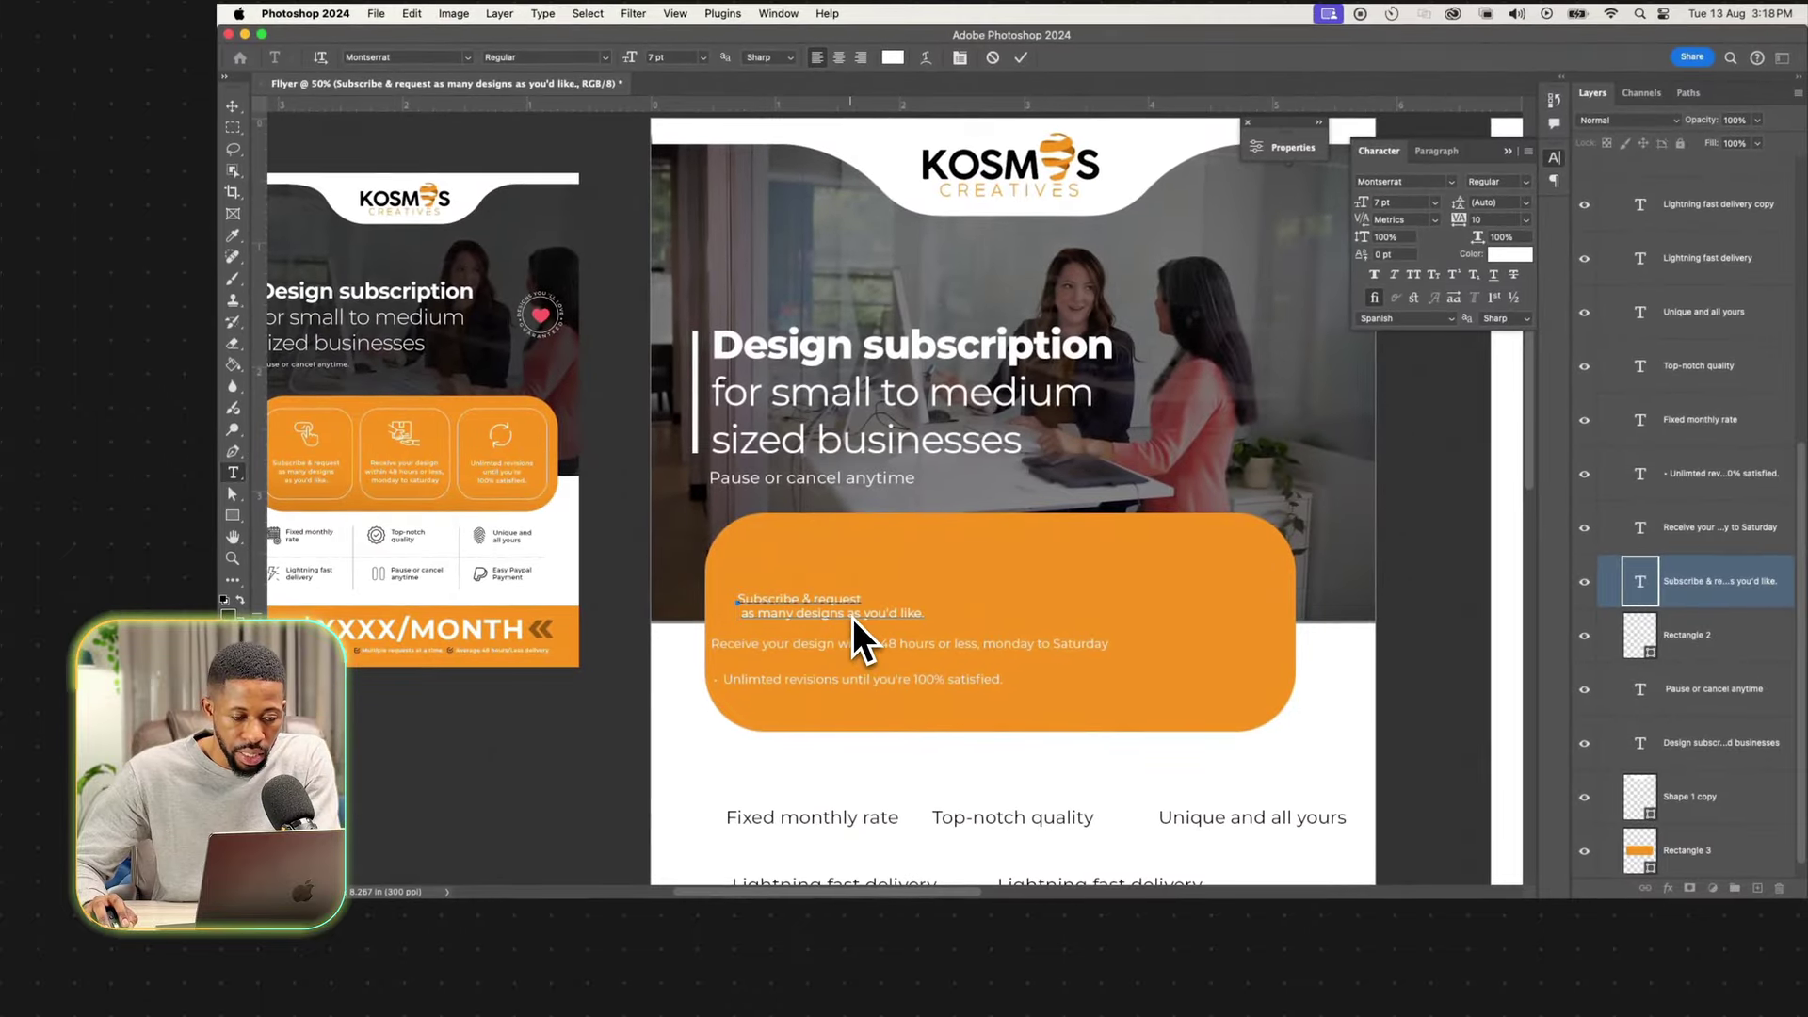
left_click(851, 613)
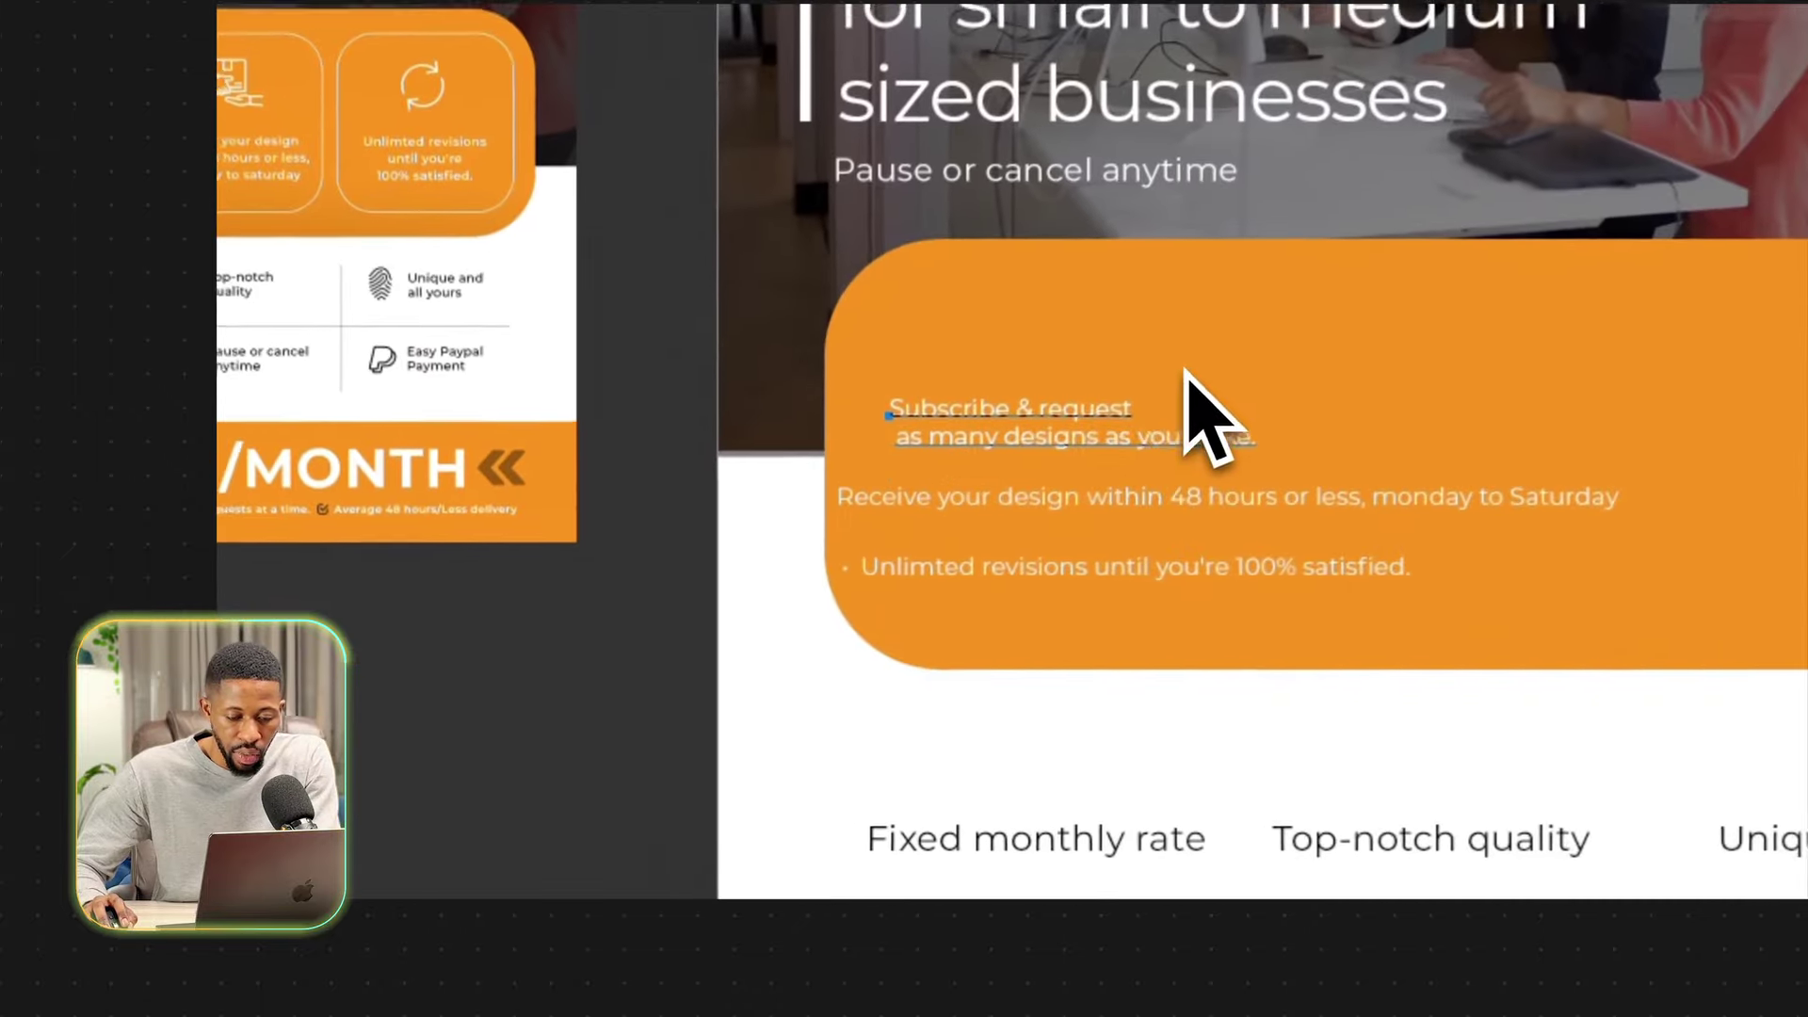
key("Return")
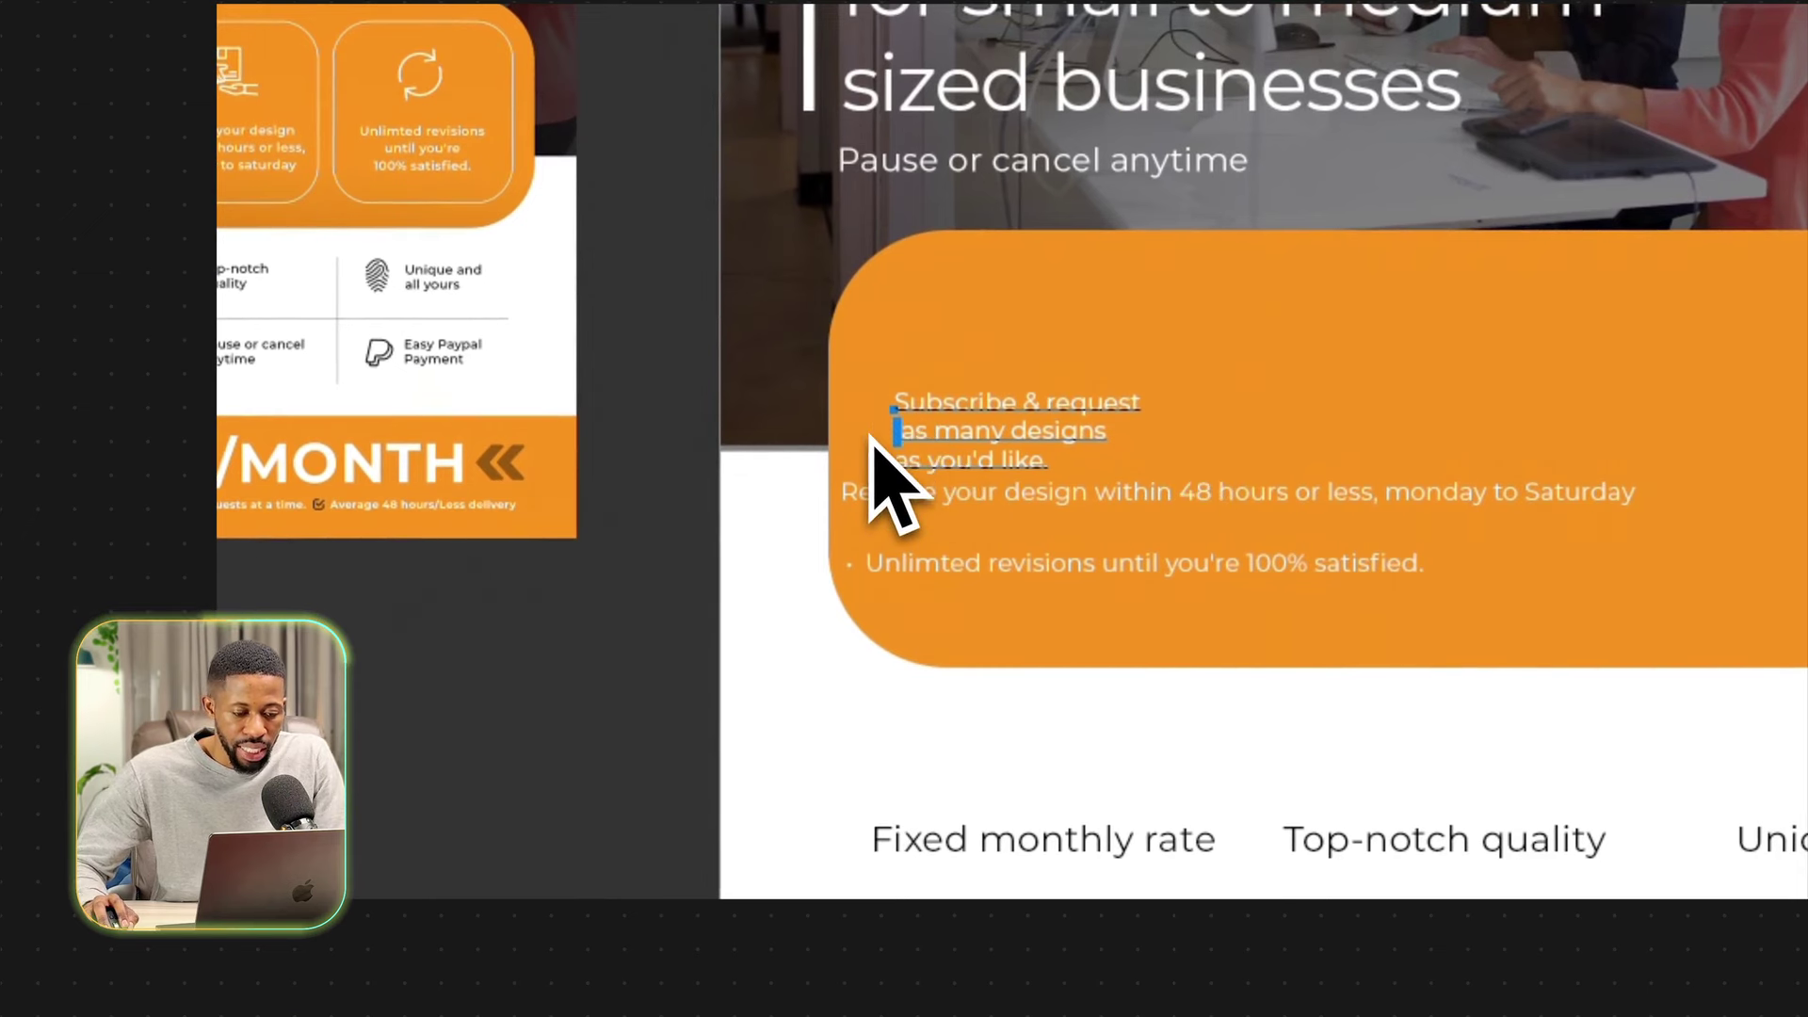
key("BackSpace")
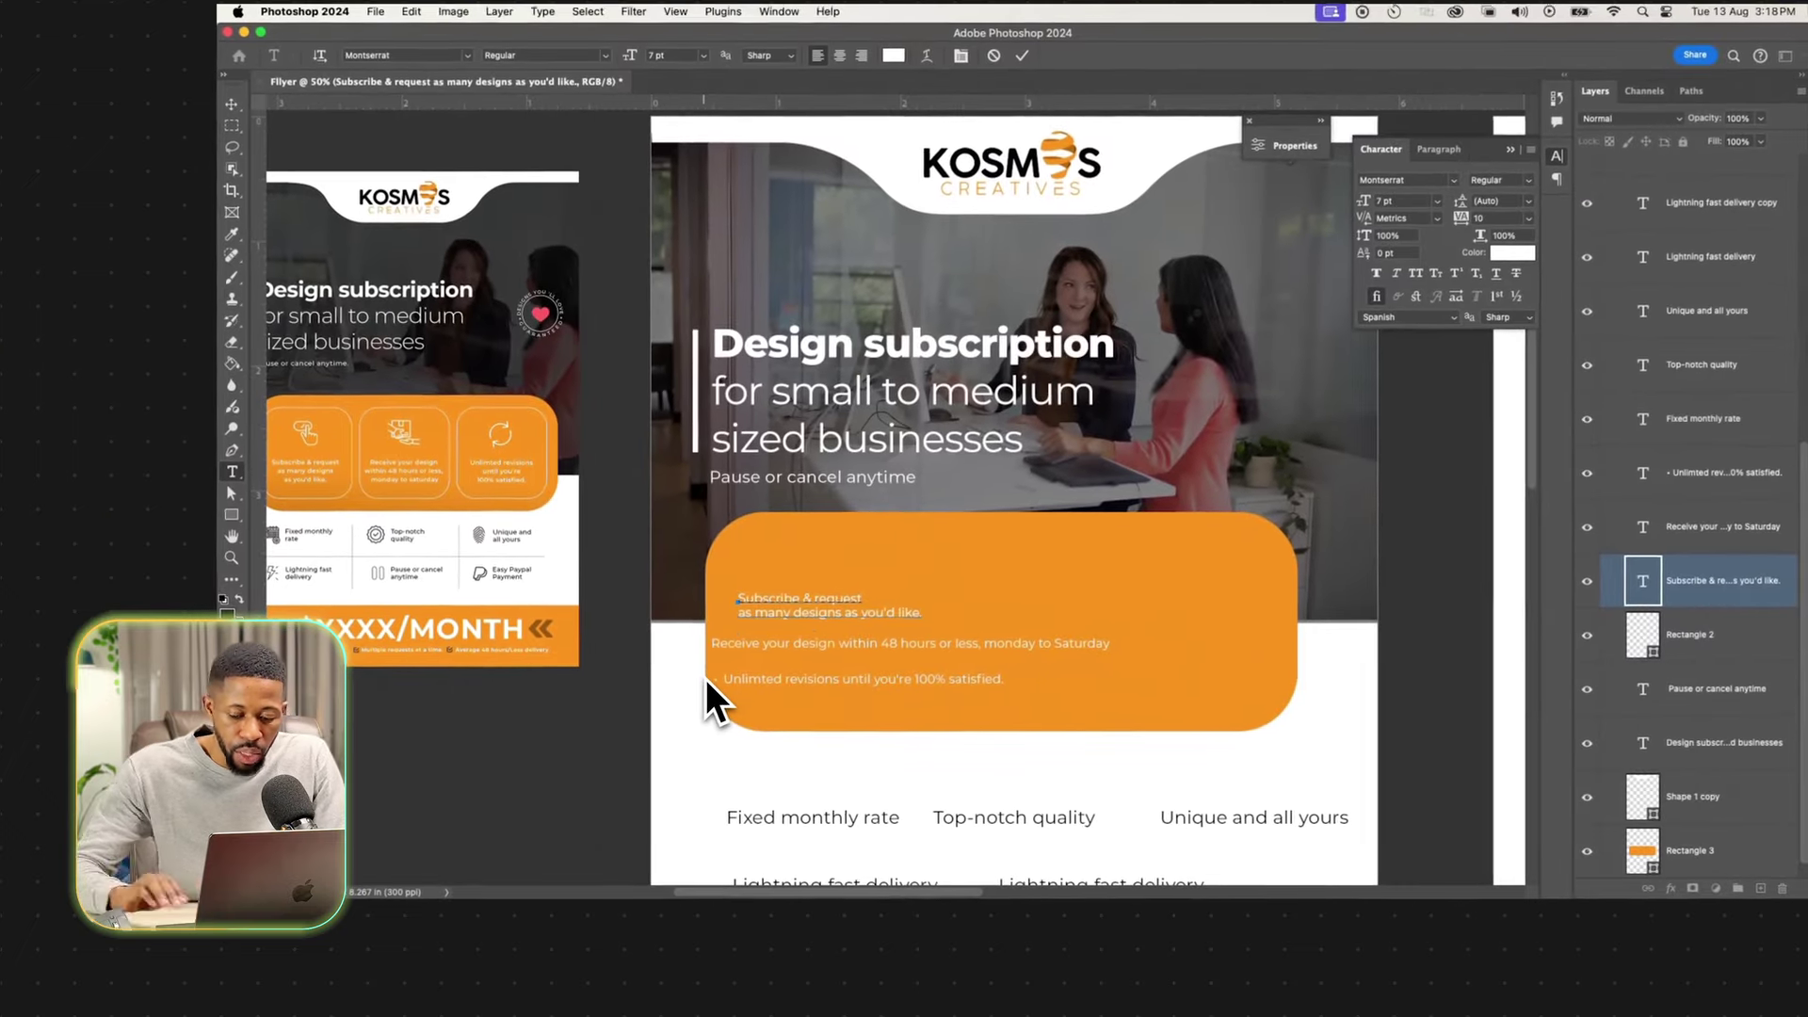
Center-align the three-line "Subscribe & request" text and place it inside the left part of the orange box.
key("super+a")
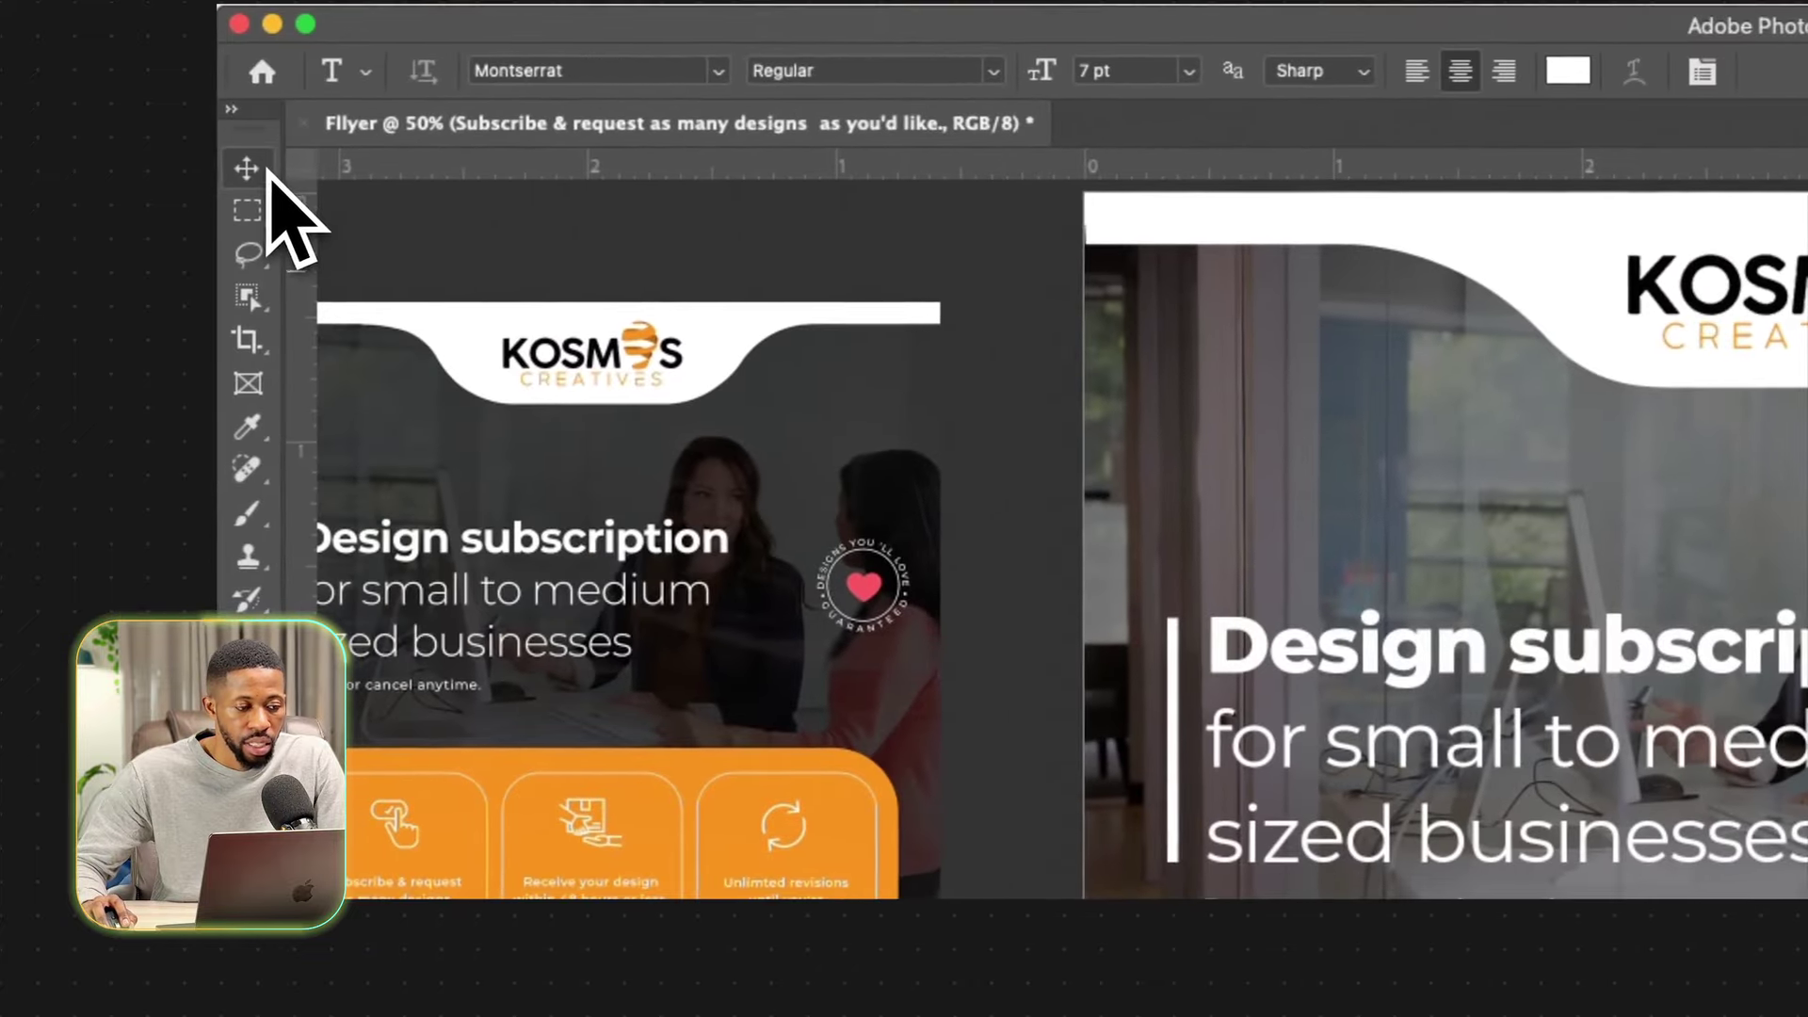
left_click(265, 172)
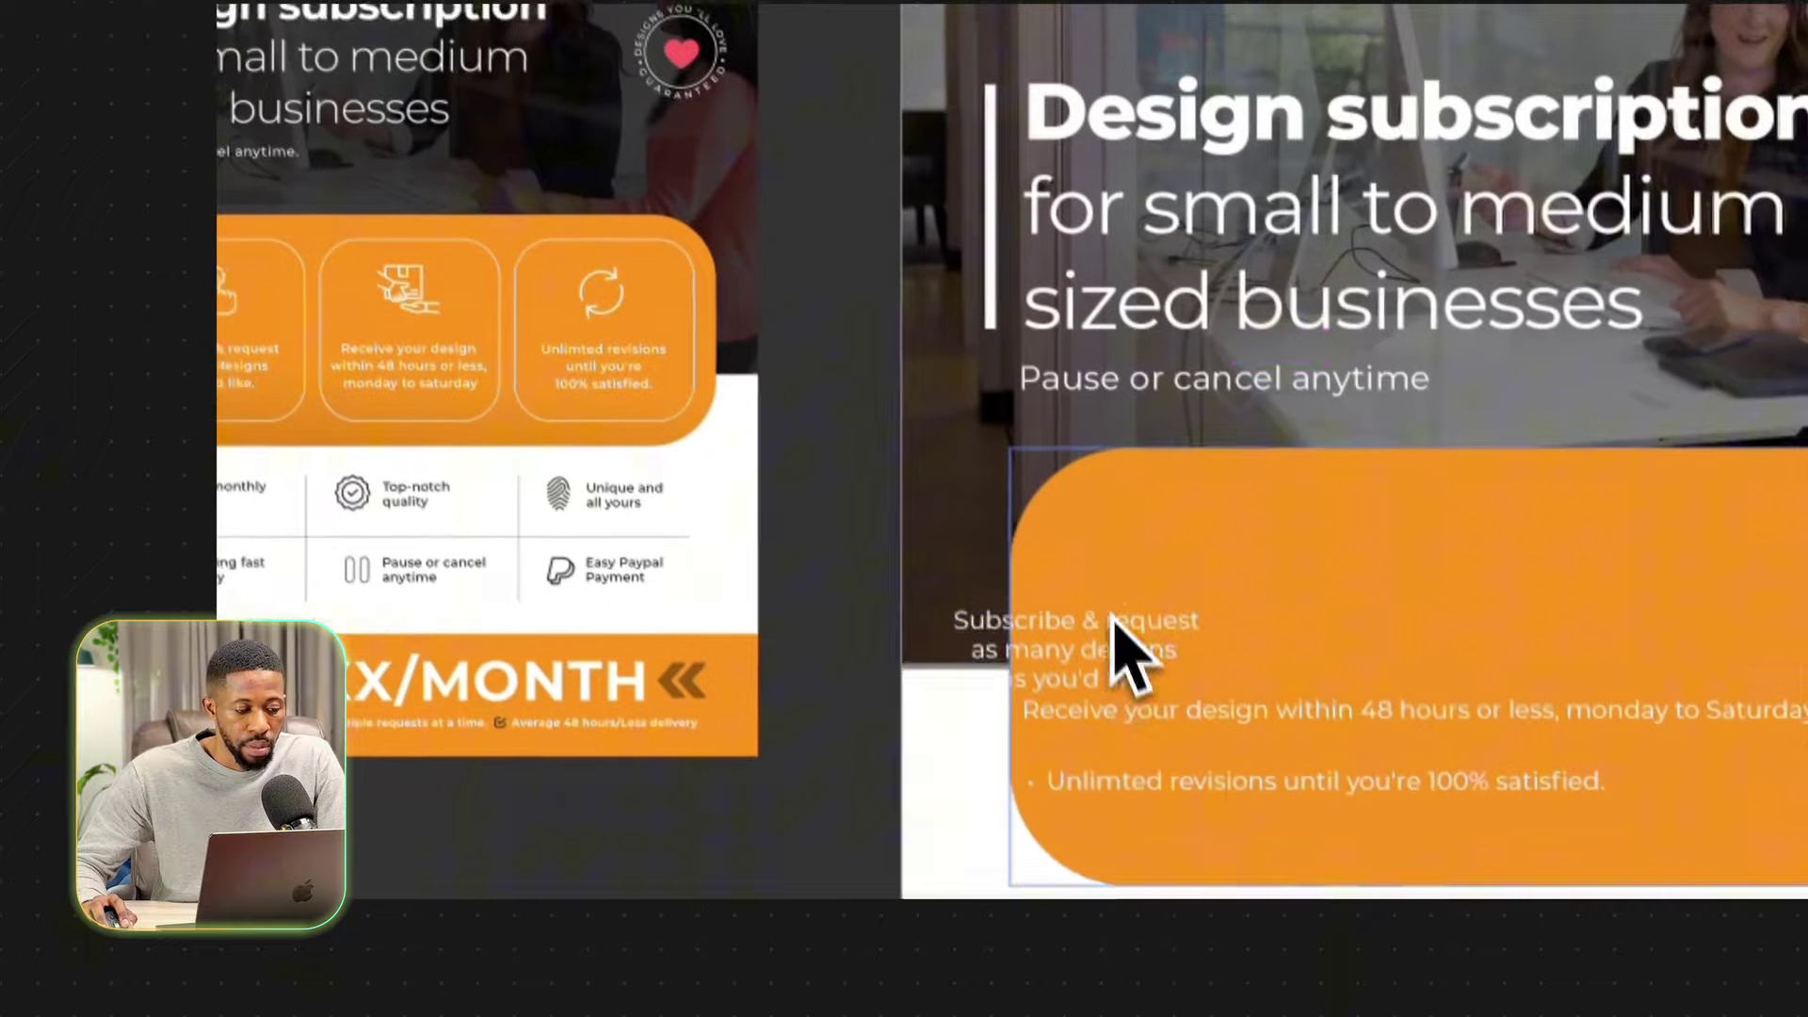
left_click_drag(1202, 867, 1421, 813)
left_click_drag(1328, 538, 1328, 538)
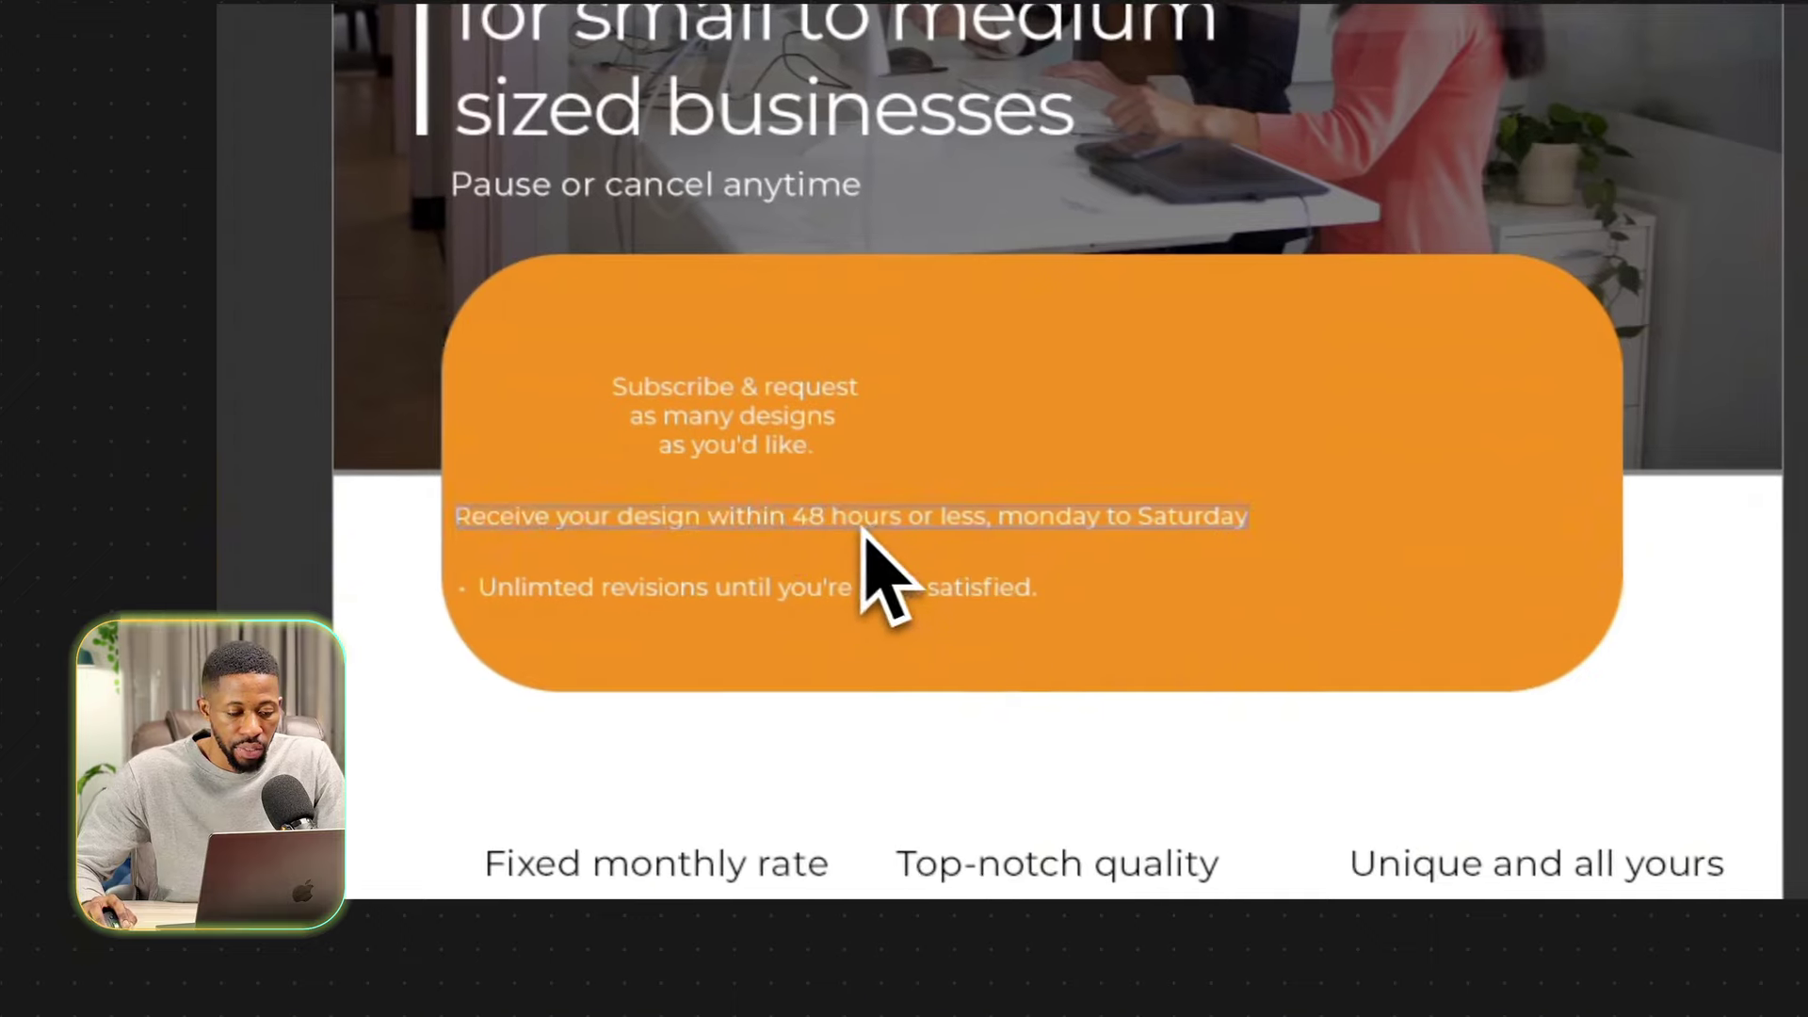
Move the "Receive your design" line up beside the "Subscribe & request" text and break it into three lines after "design" and "less,".
left_click_drag(1420, 690, 1763, 615)
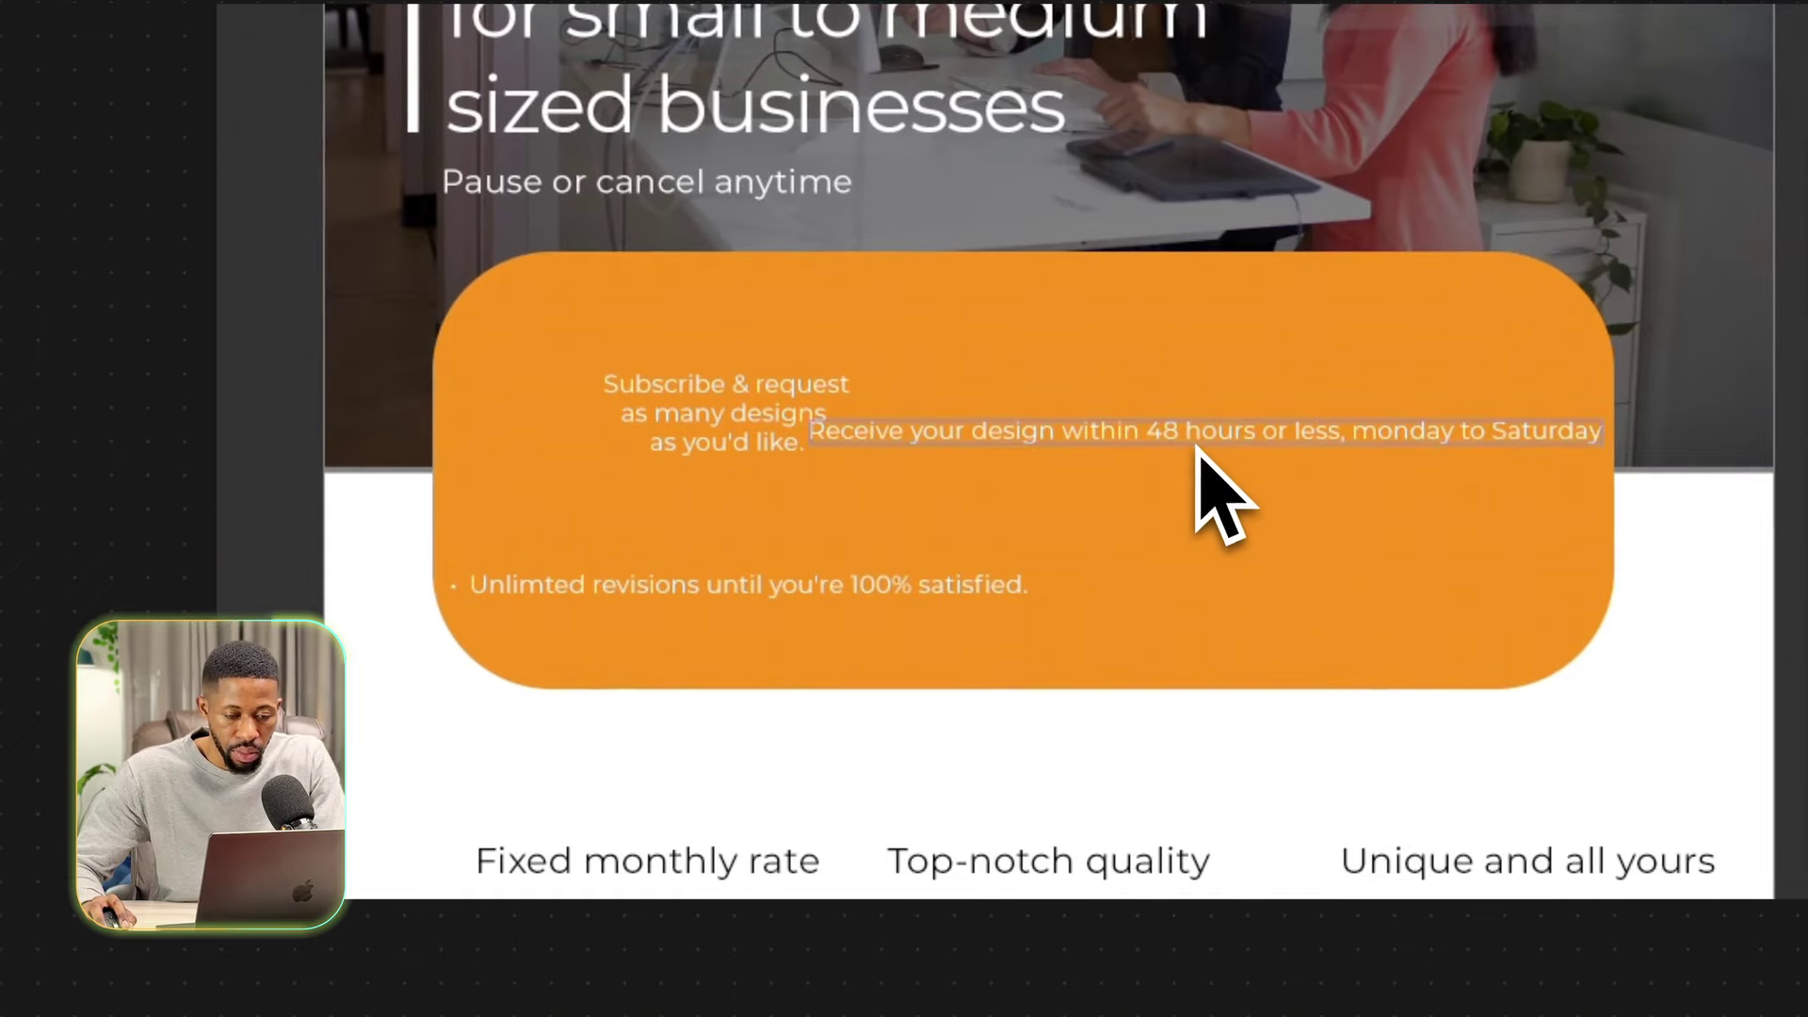
key("Return")
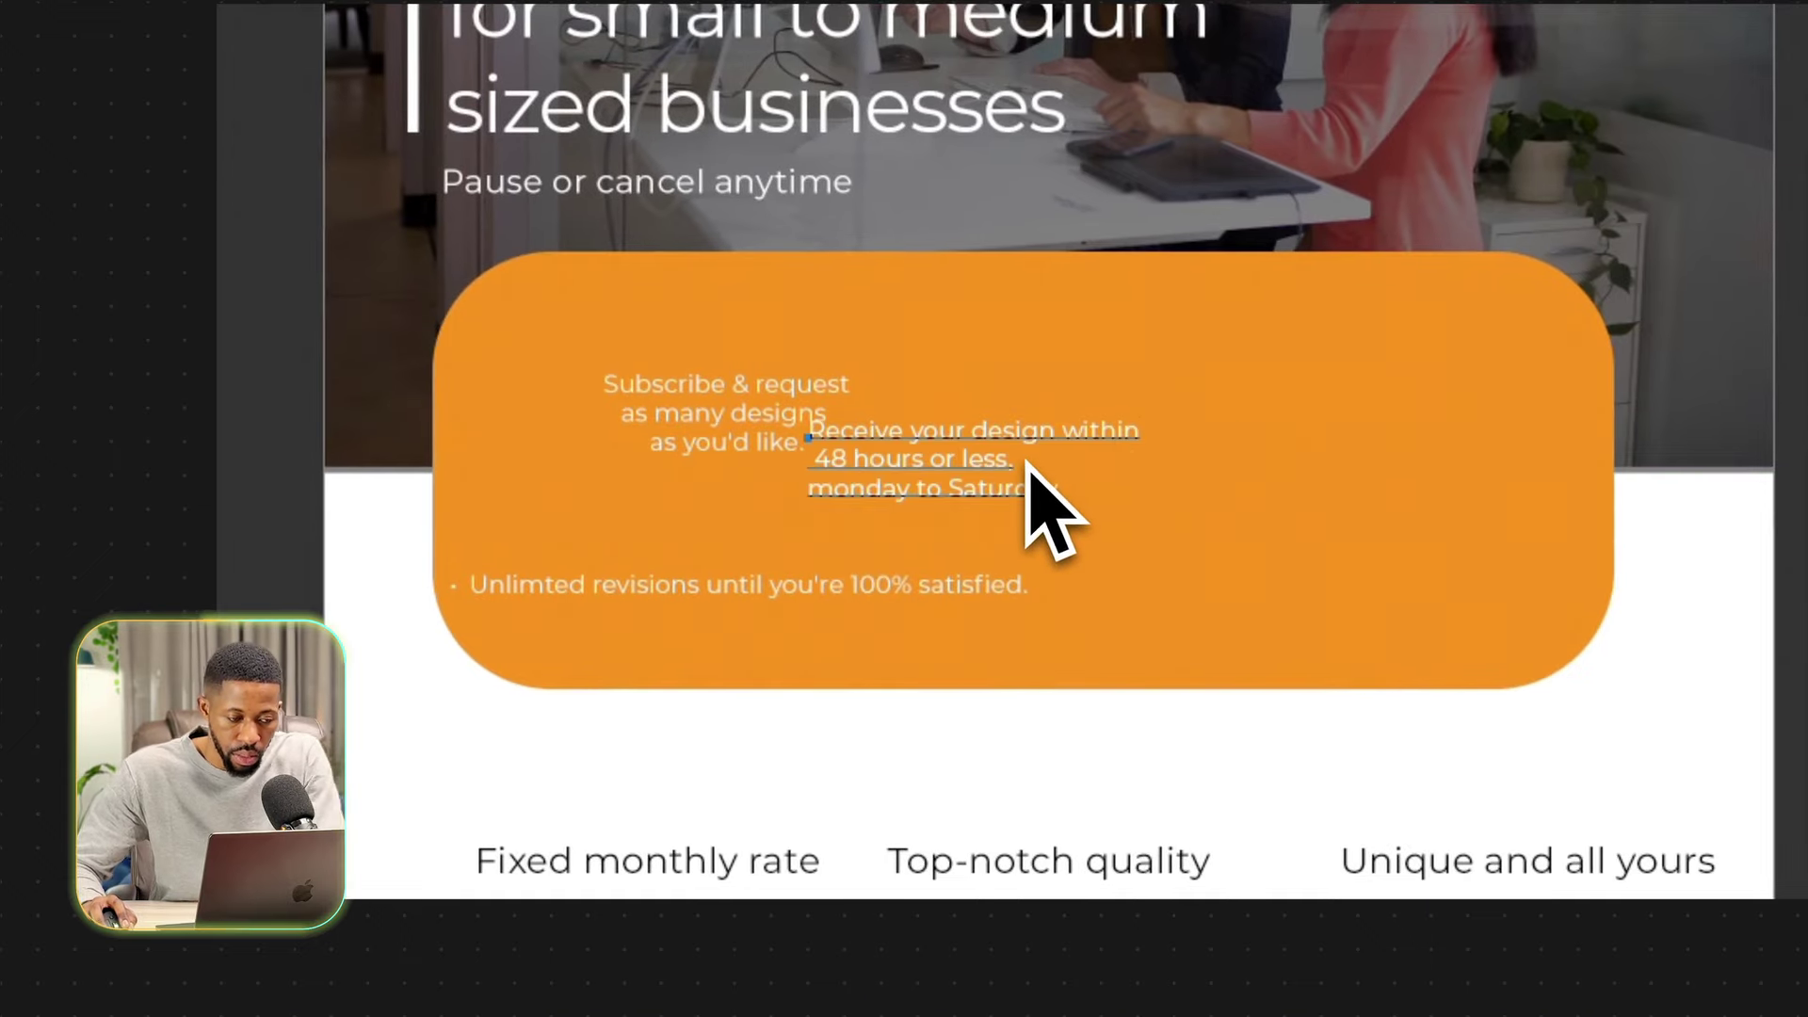
left_click_drag(1139, 430, 1055, 426)
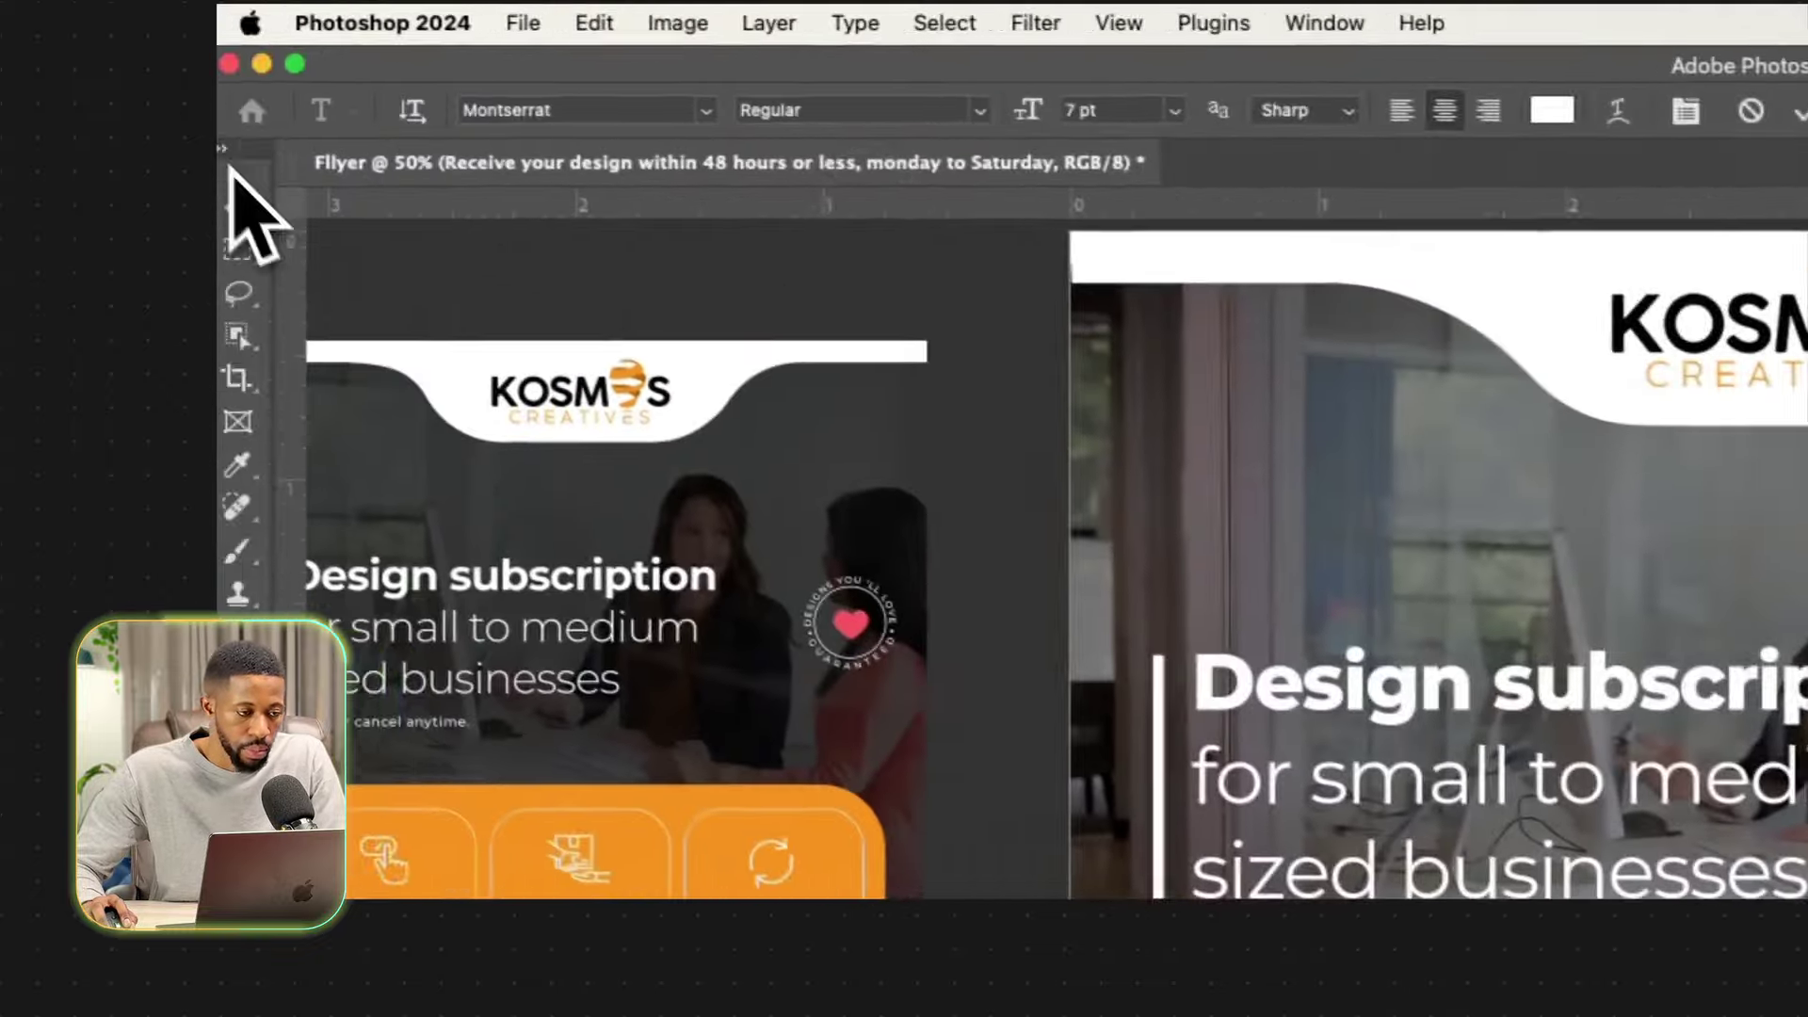
left_click(230, 111)
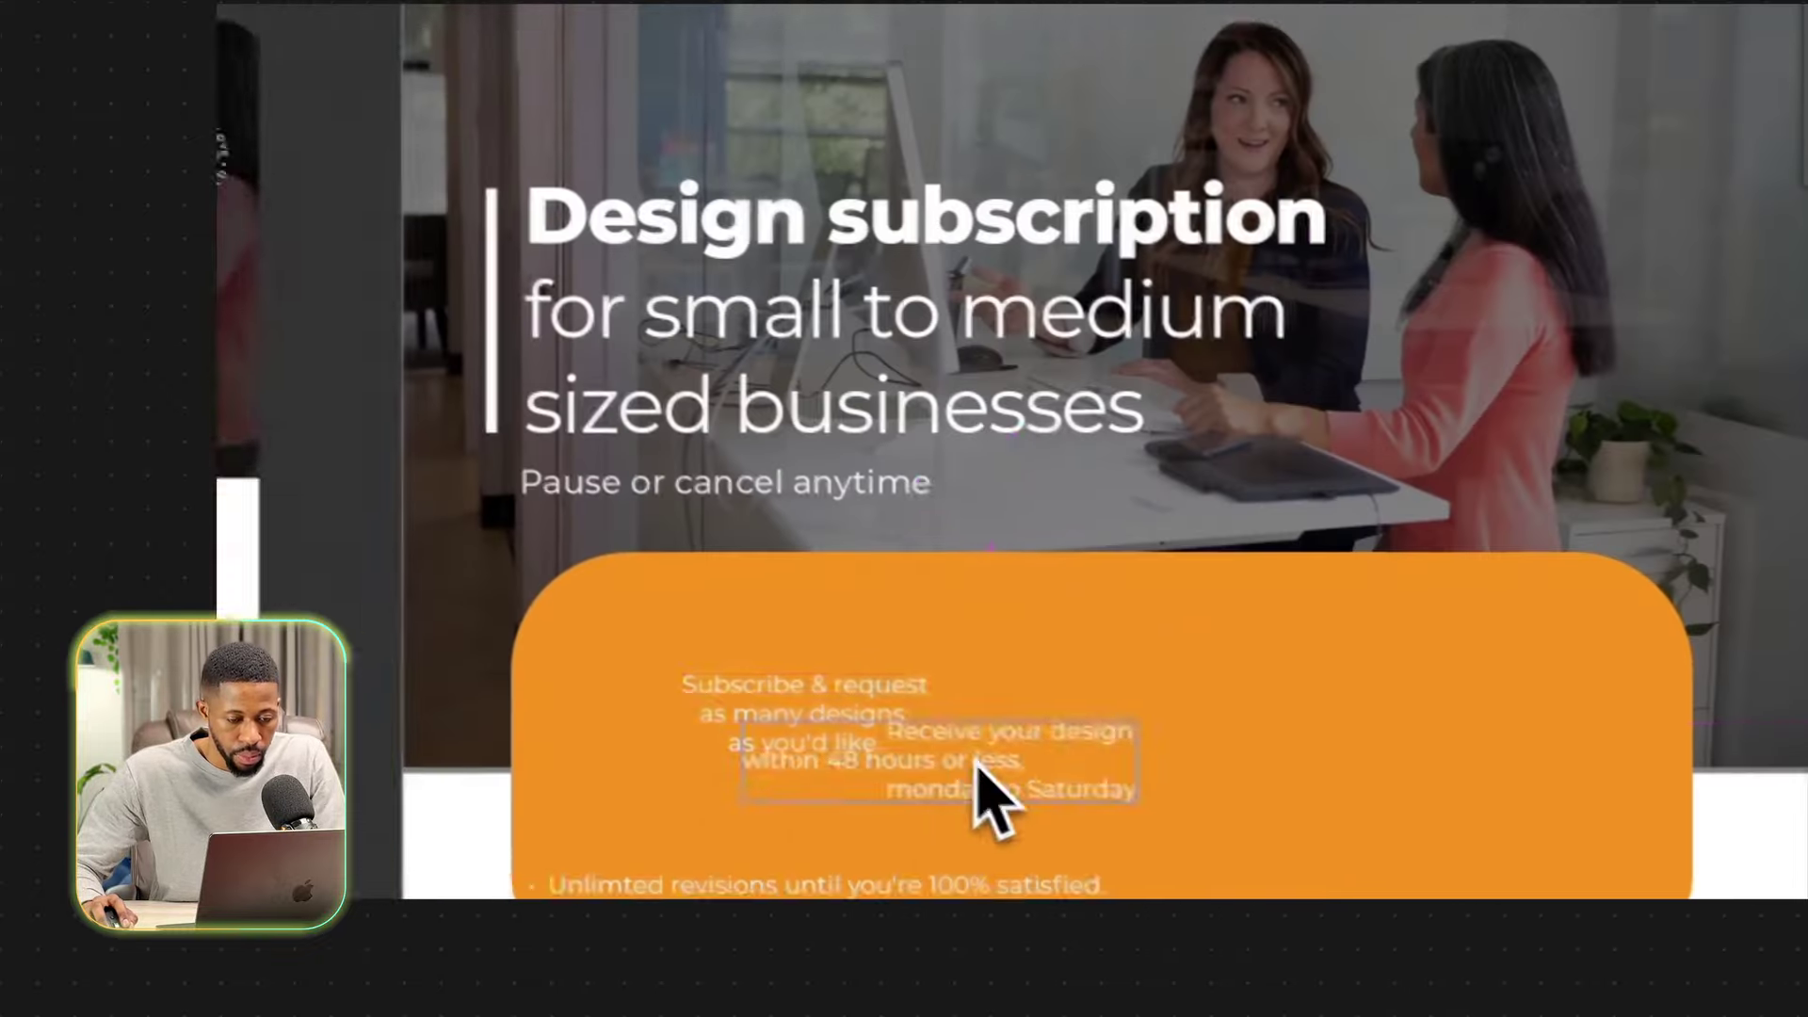
double_click(975, 764)
left_click(1033, 709)
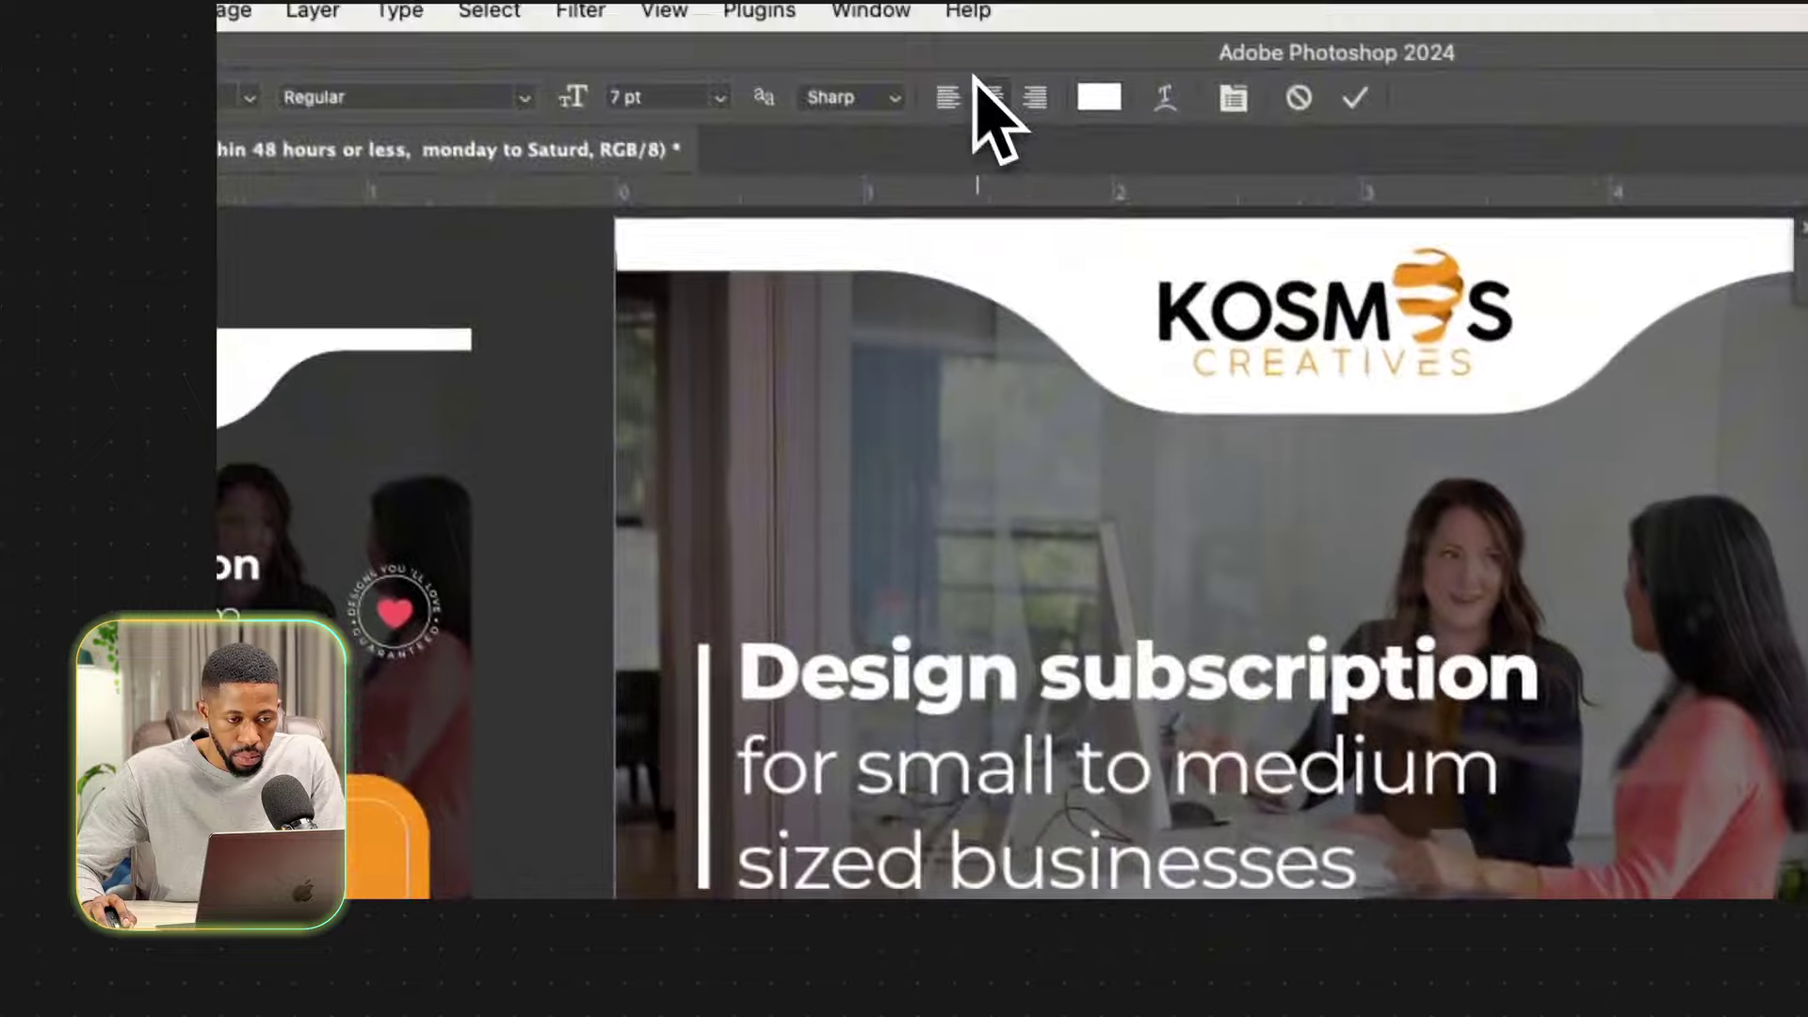
Center-align the three-line "Receive your design" text and place it beside the "Subscribe & request" block in the orange box.
left_click(985, 97)
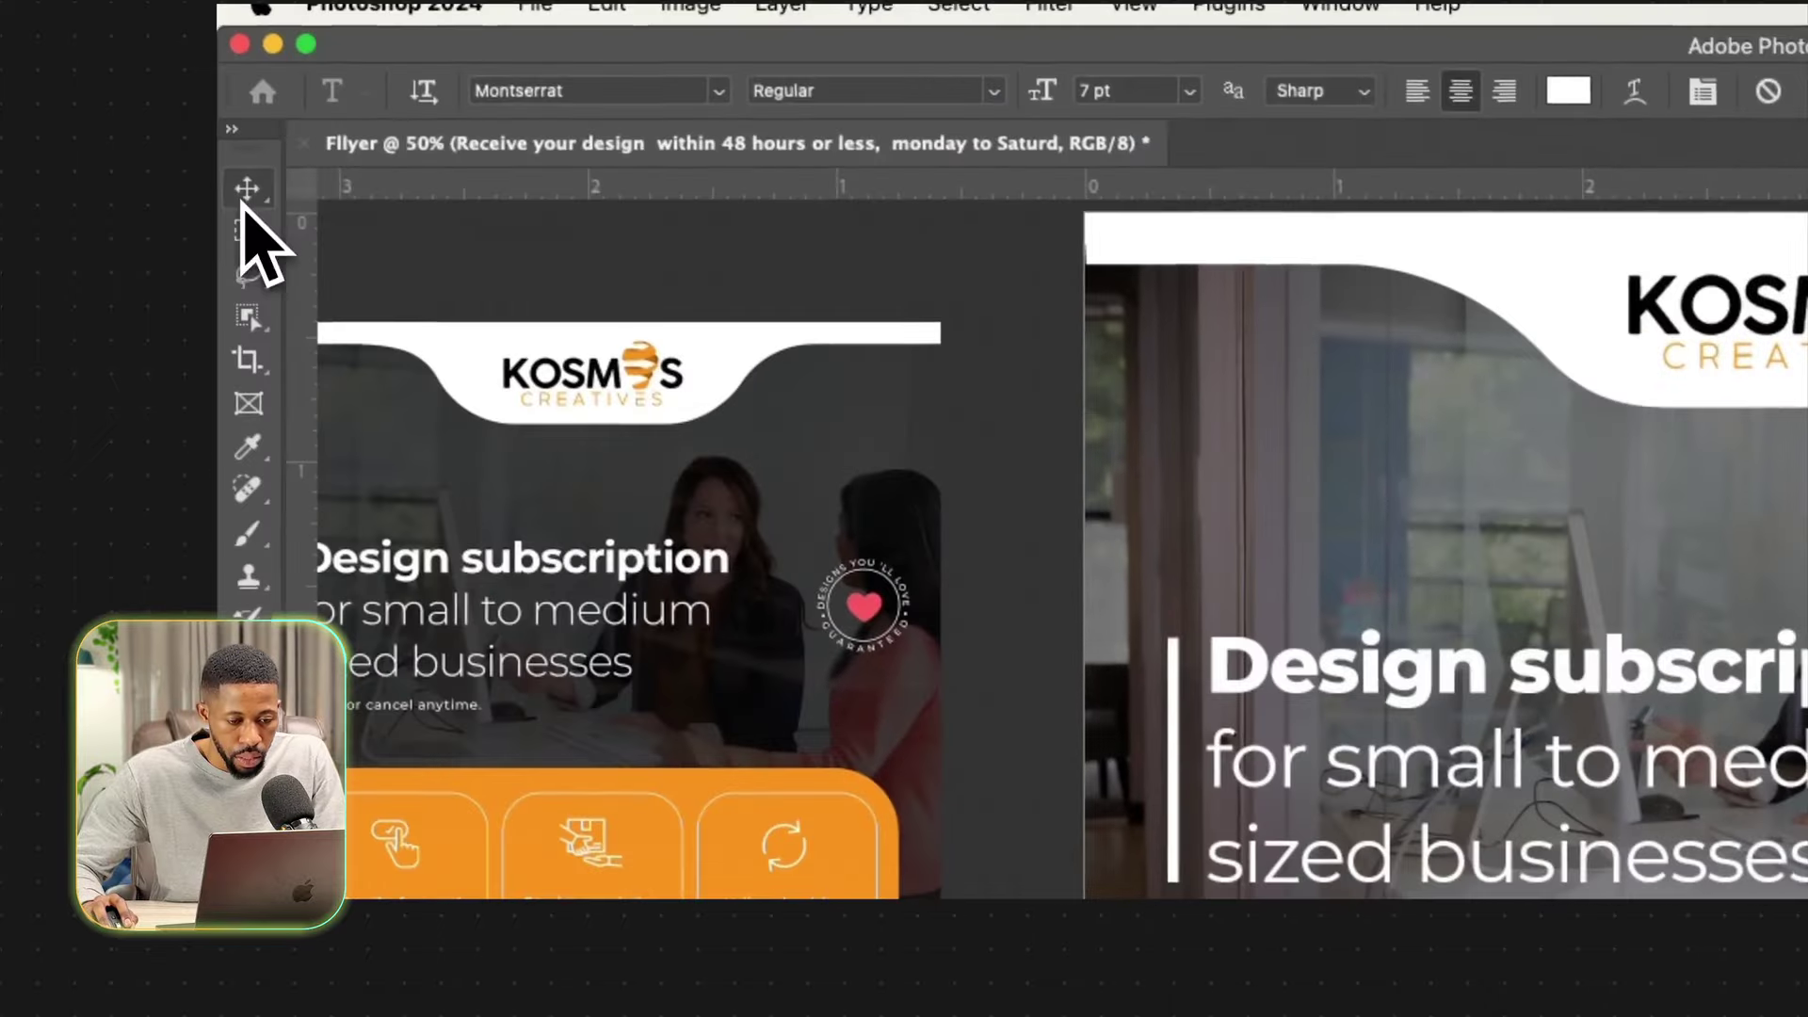
left_click(246, 193)
left_click_drag(1191, 713, 1144, 712)
Strip the bullet from the "Unlimted revisions" text, break it after "revisions" and "you're", and place it in the right part of the orange box.
left_click_drag(677, 541, 1052, 499)
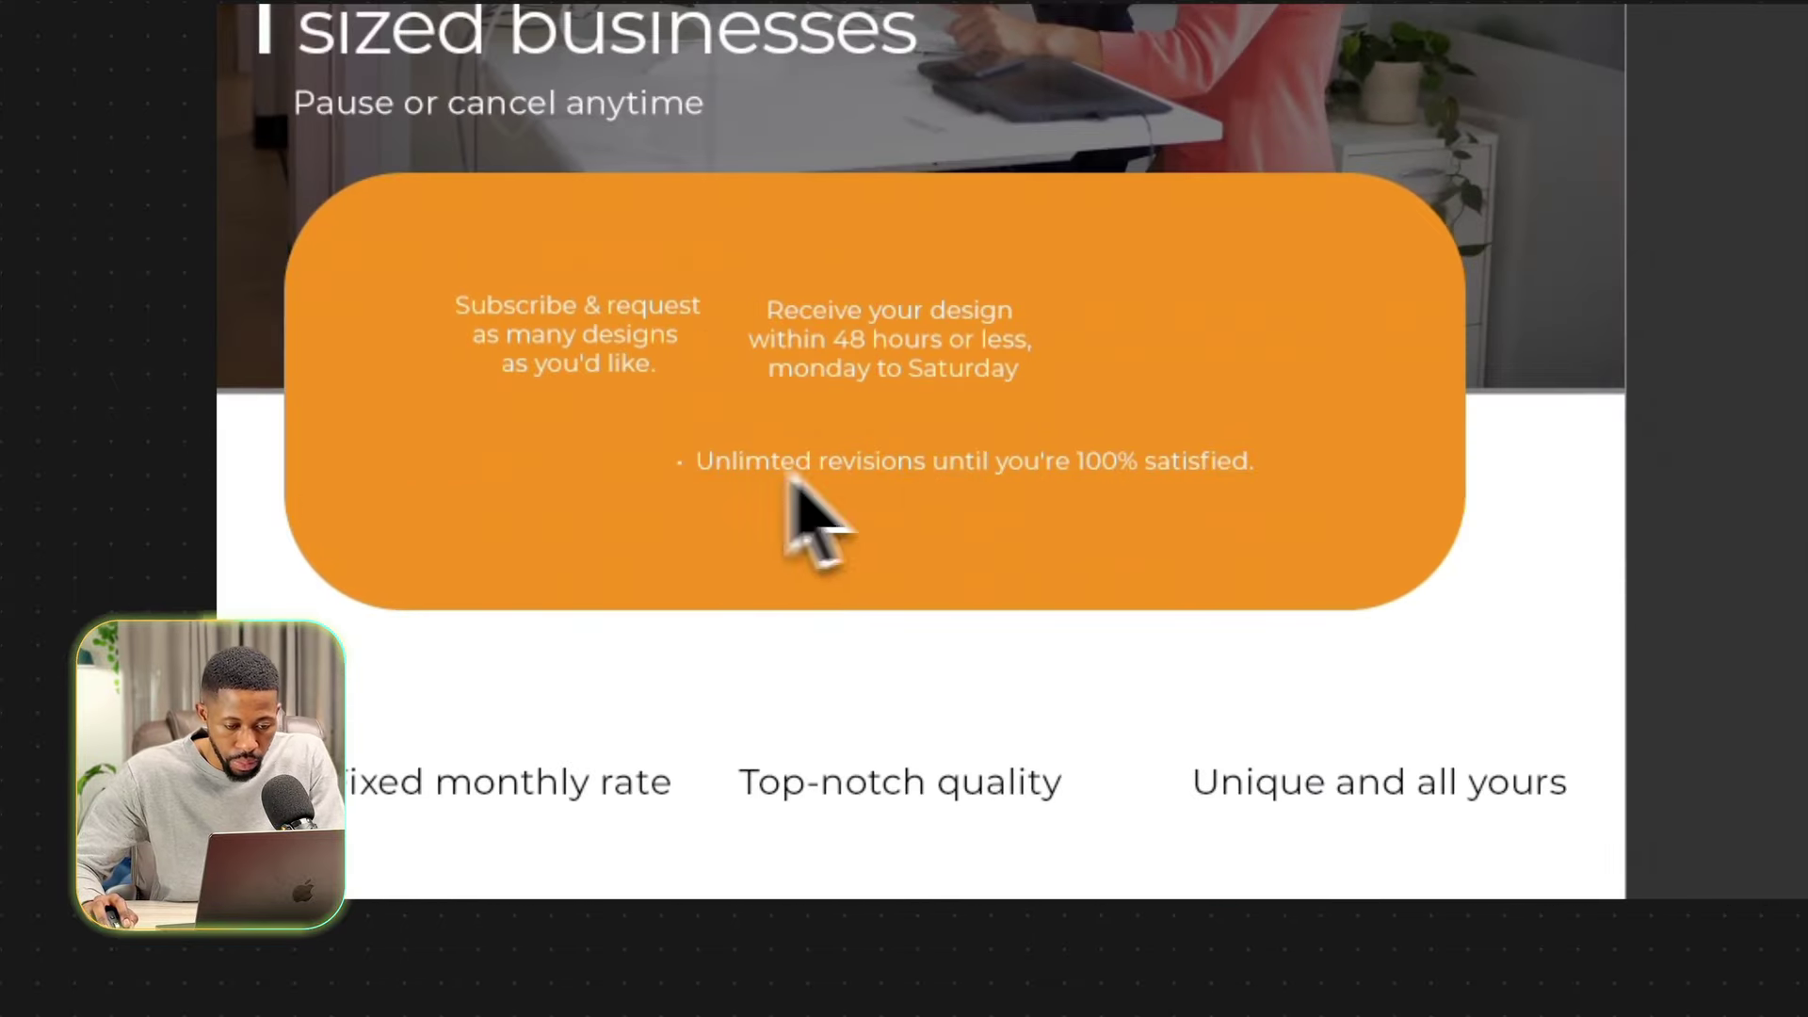
key("BackSpace")
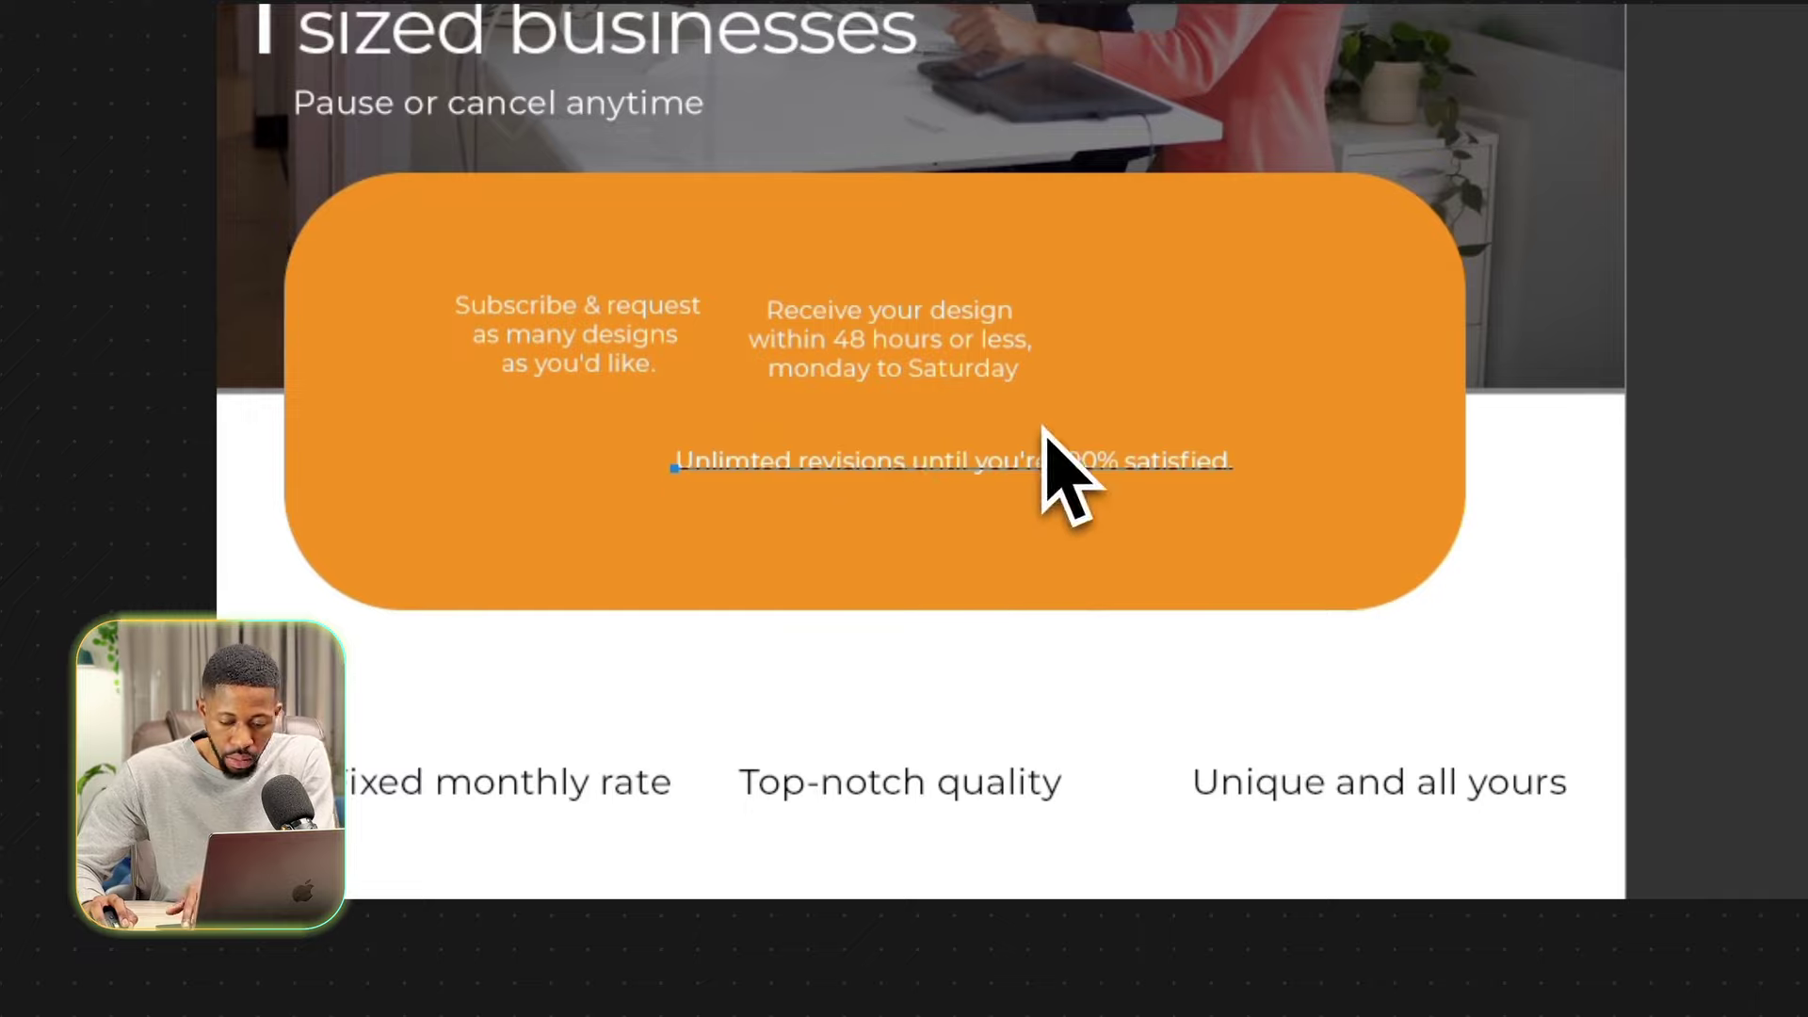
key("Return")
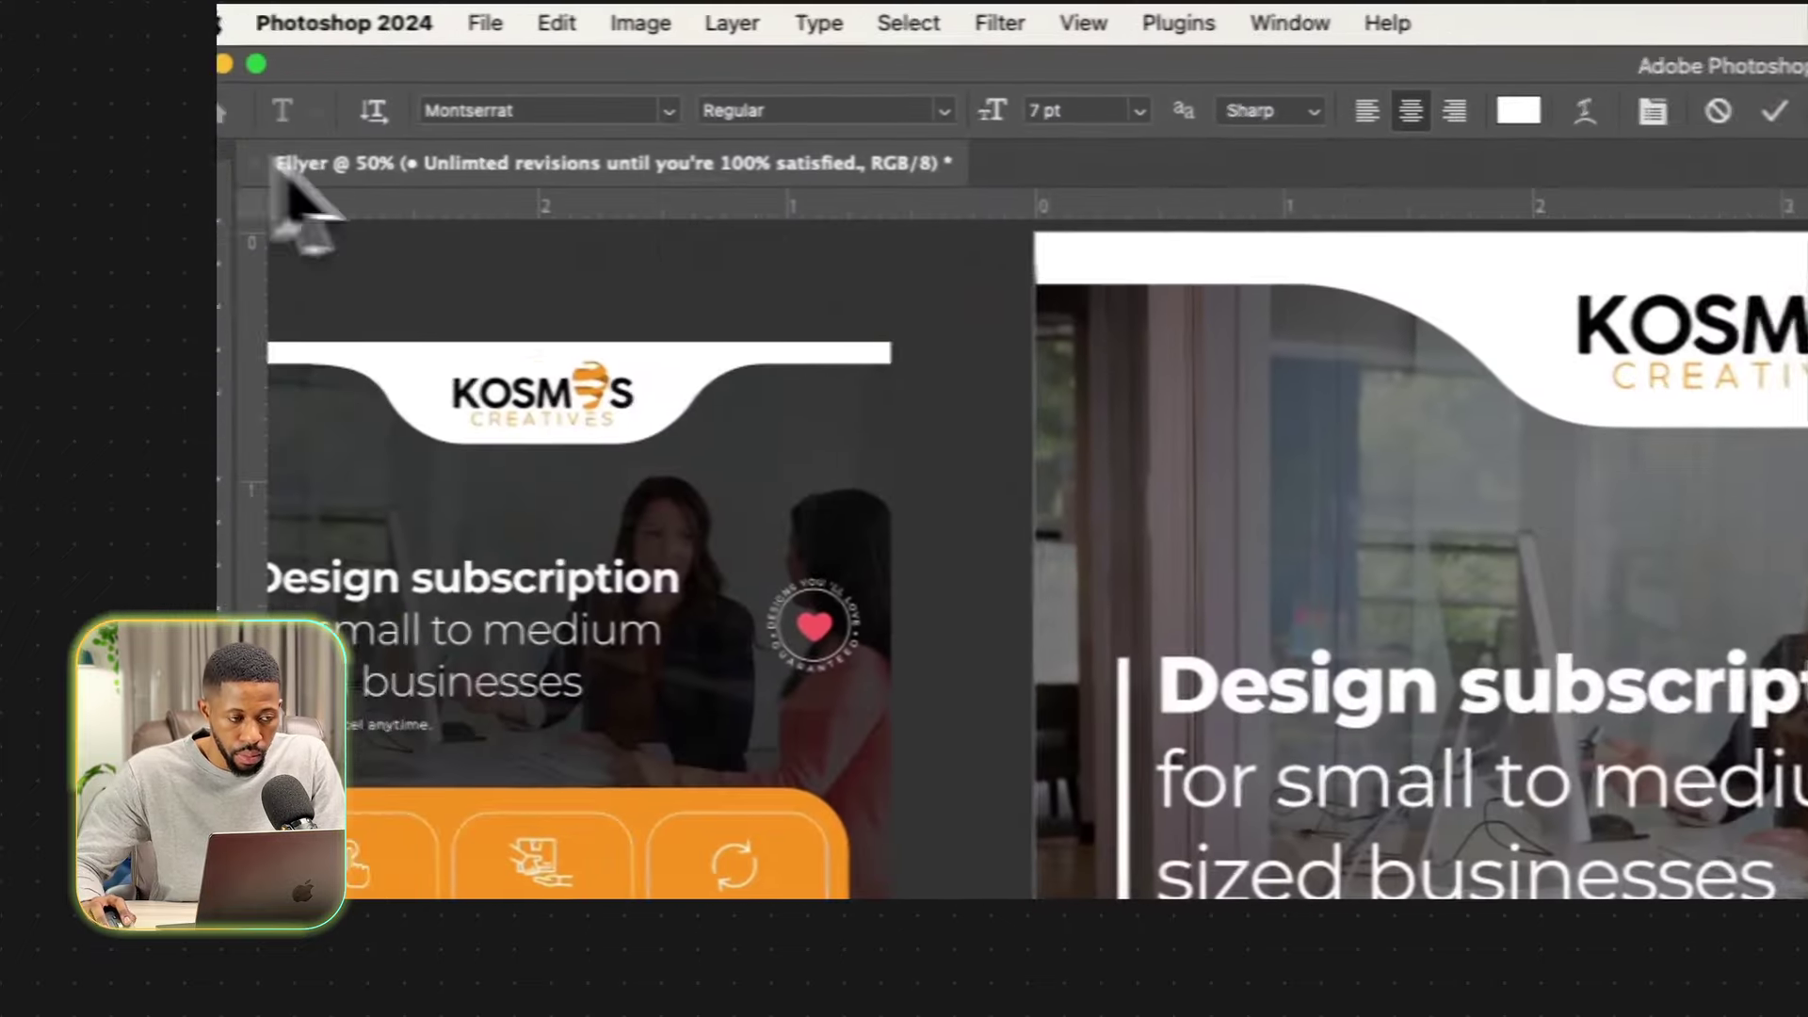
left_click(222, 200)
left_click_drag(825, 586, 1412, 435)
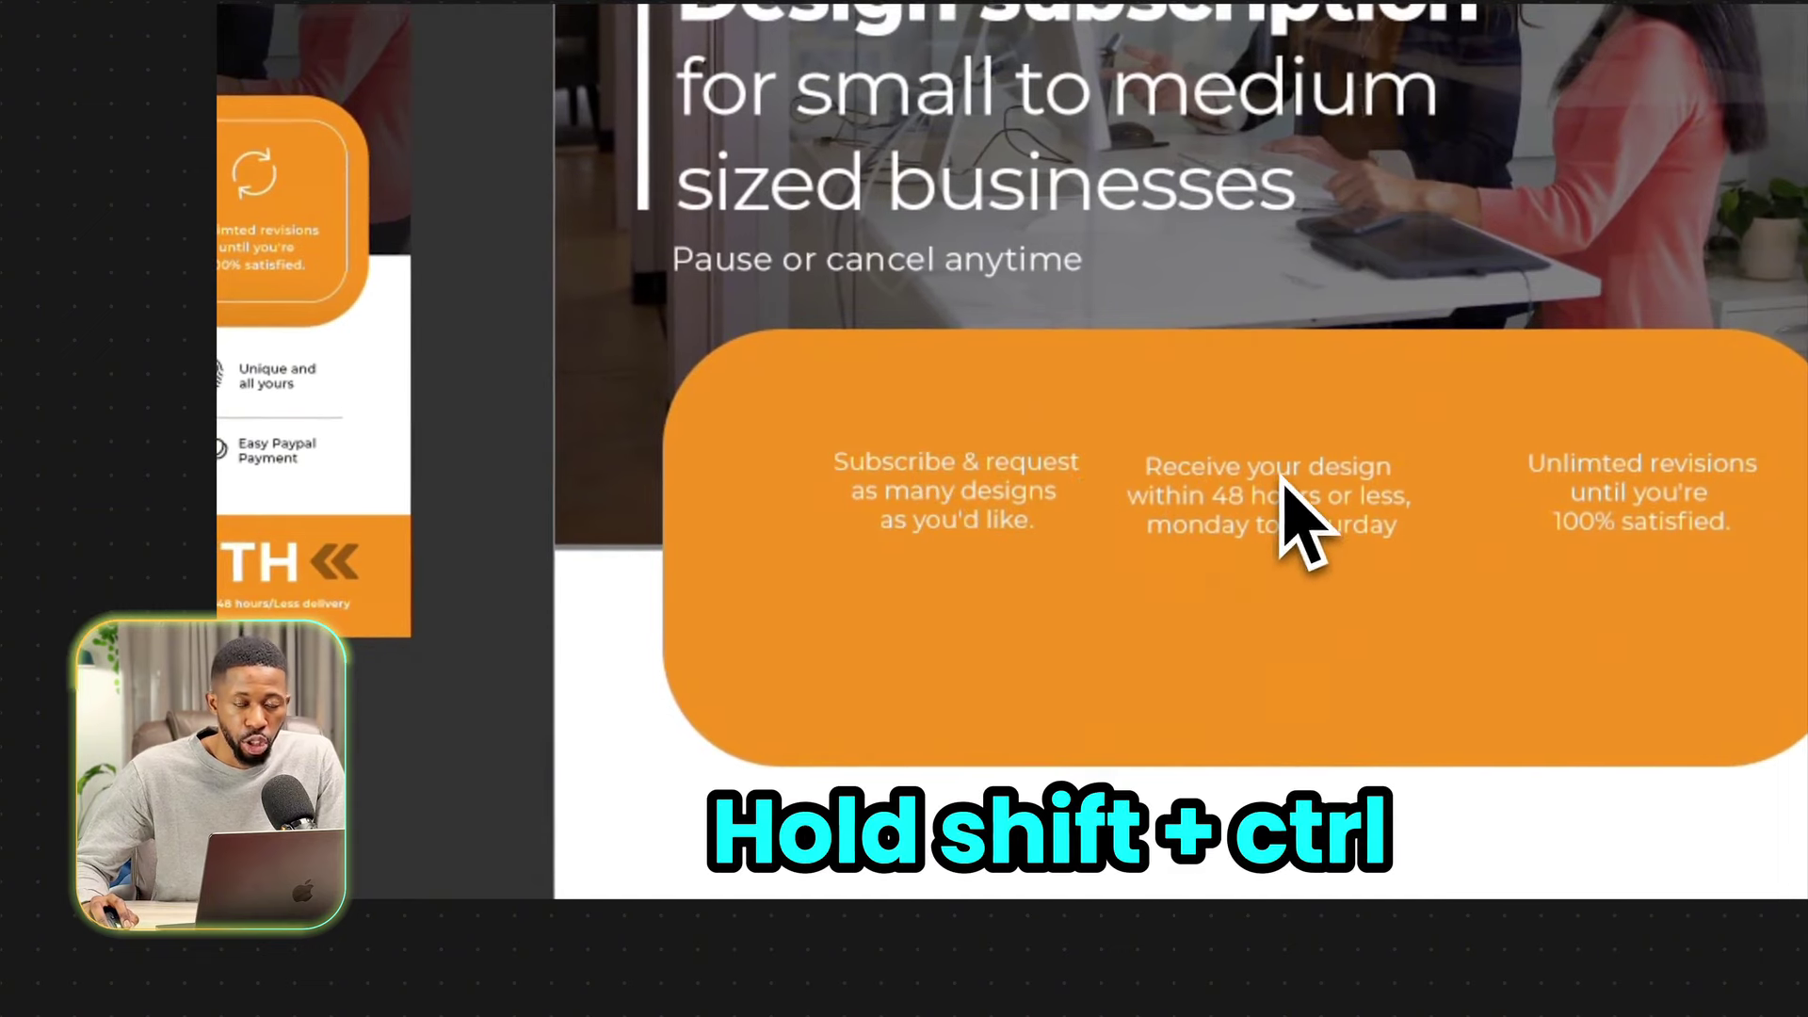
Space the three white text blocks evenly and move them together into the lower half of the orange box.
left_click_drag(1284, 478, 1297, 533)
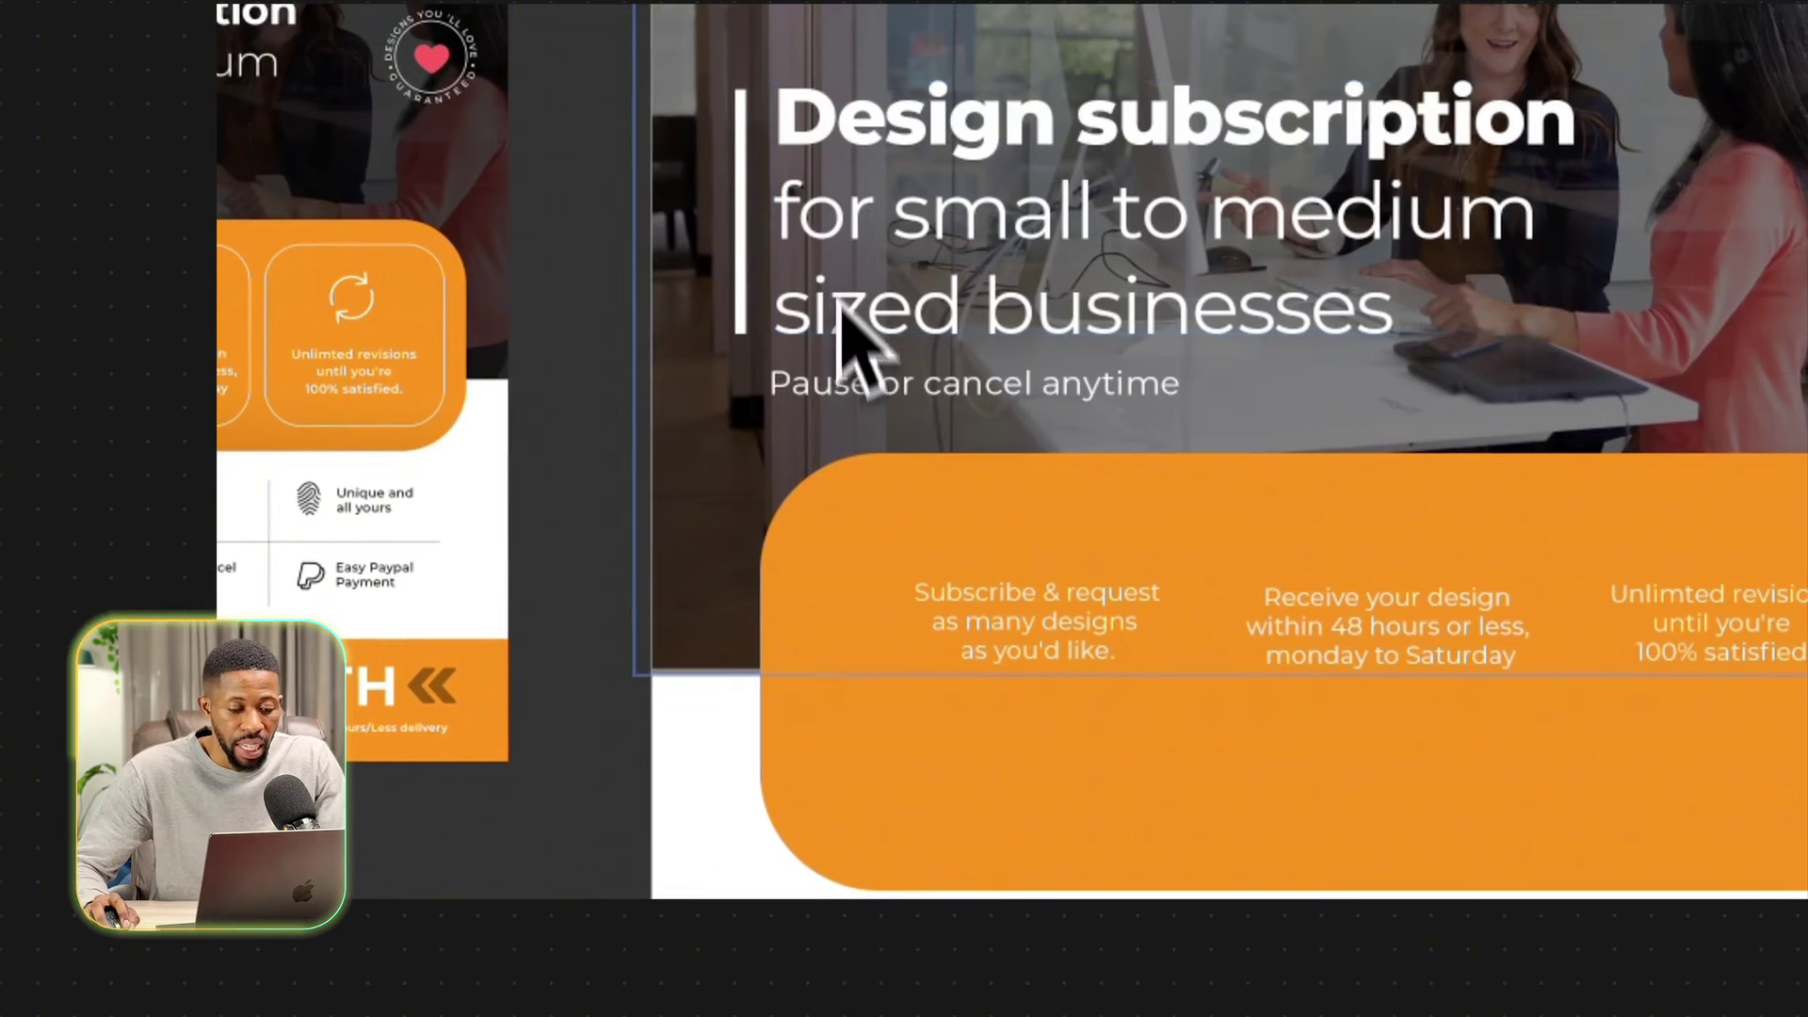
left_click_drag(1128, 581, 1095, 673)
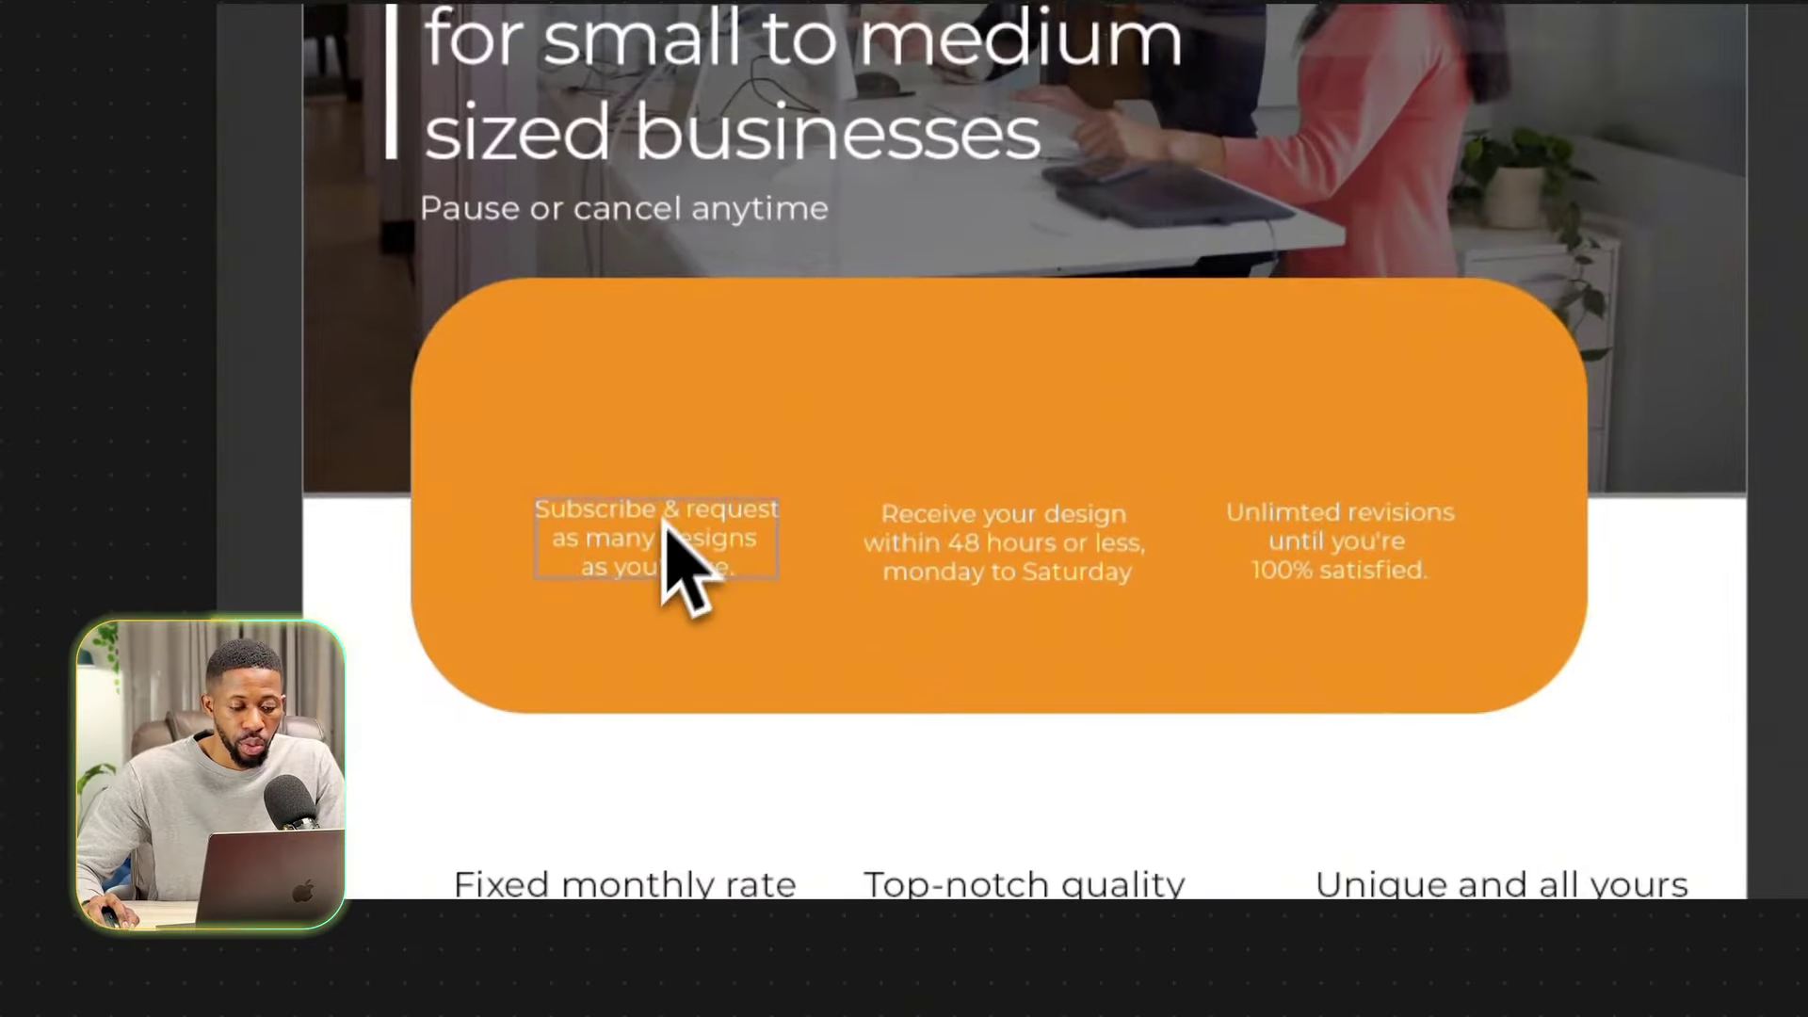
left_click(710, 430)
key("alt")
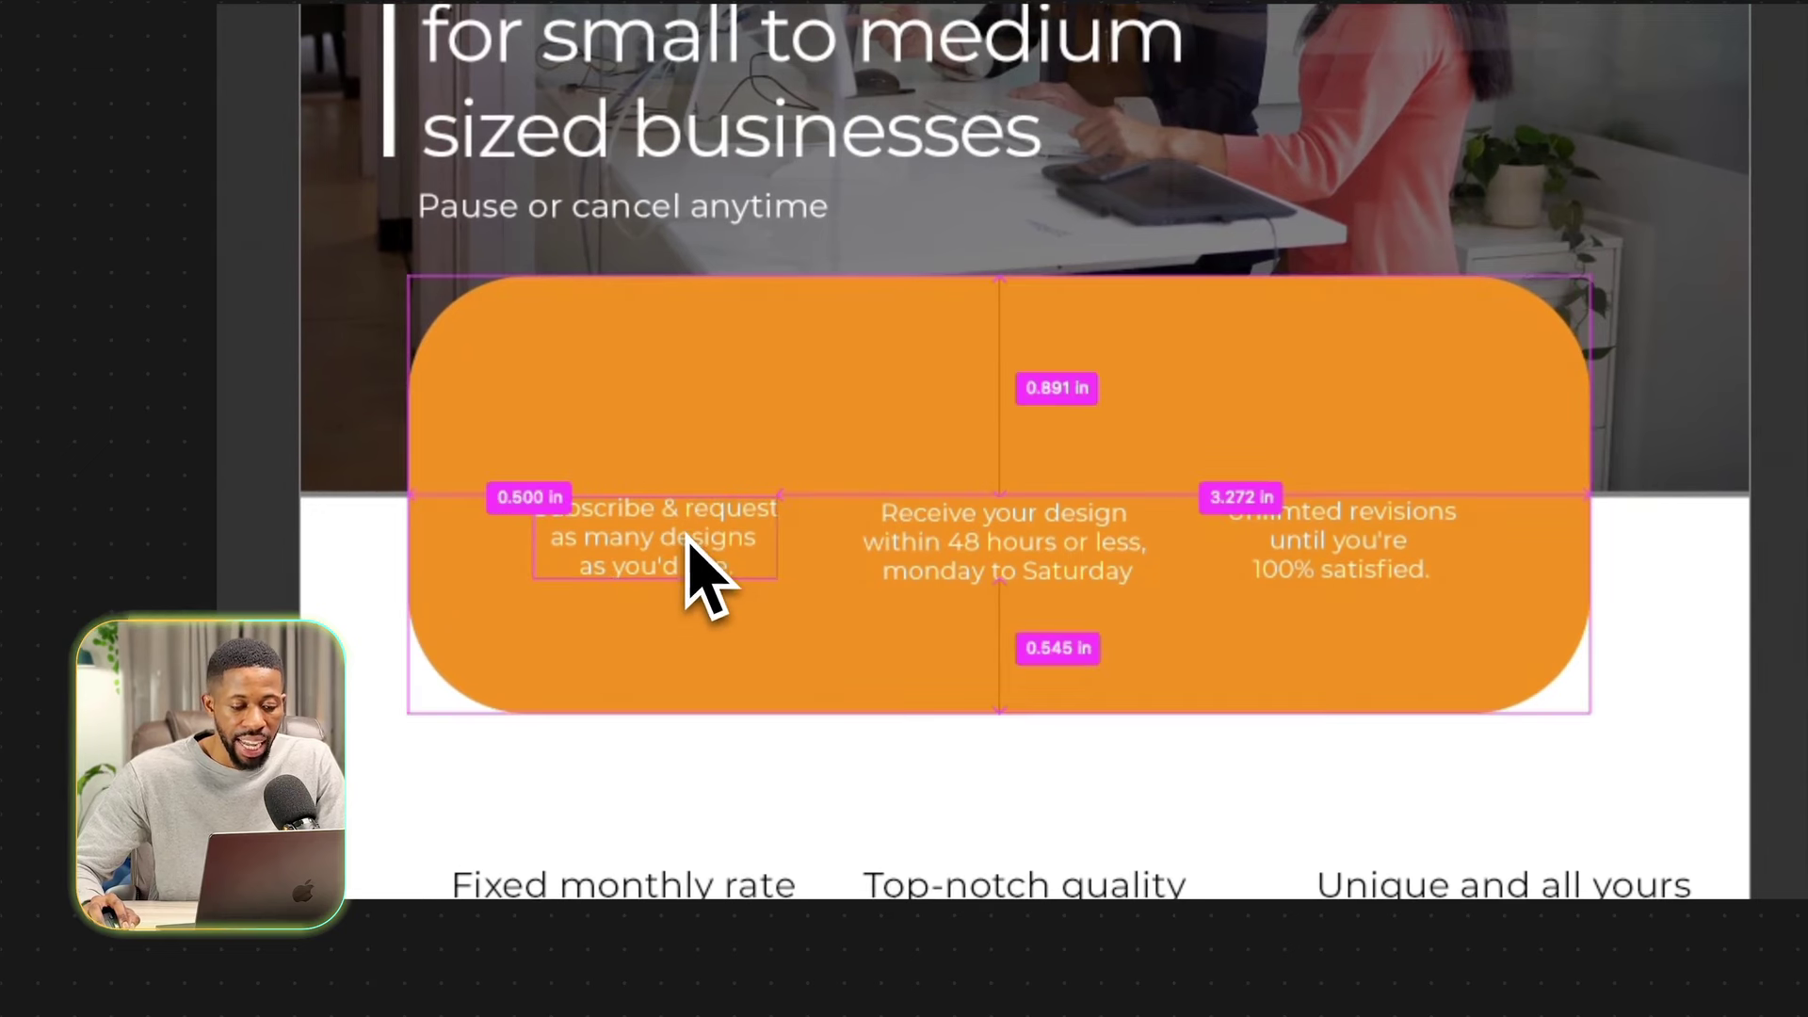
key("Escape")
Spread the row of text by shifting the "Subscribe & request" block left and the "Unlimted revisions" block right.
left_click_drag(687, 541, 628, 530)
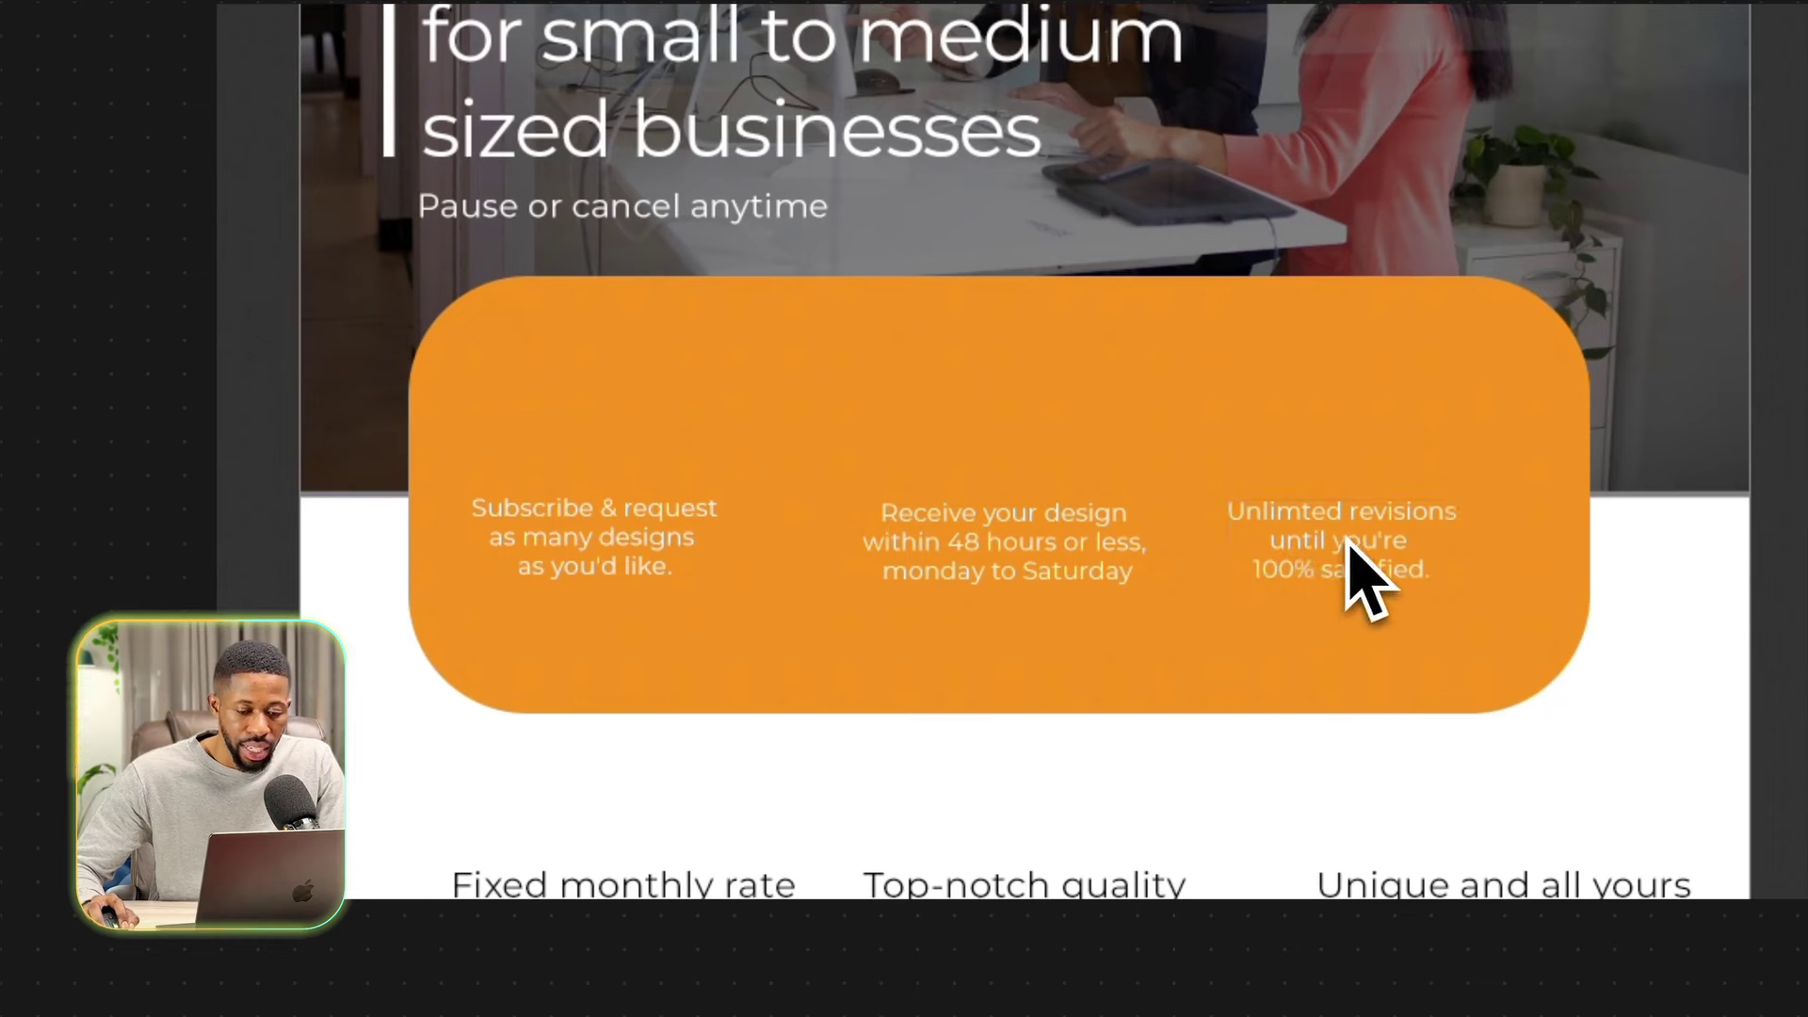
left_click_drag(1348, 543, 1412, 539)
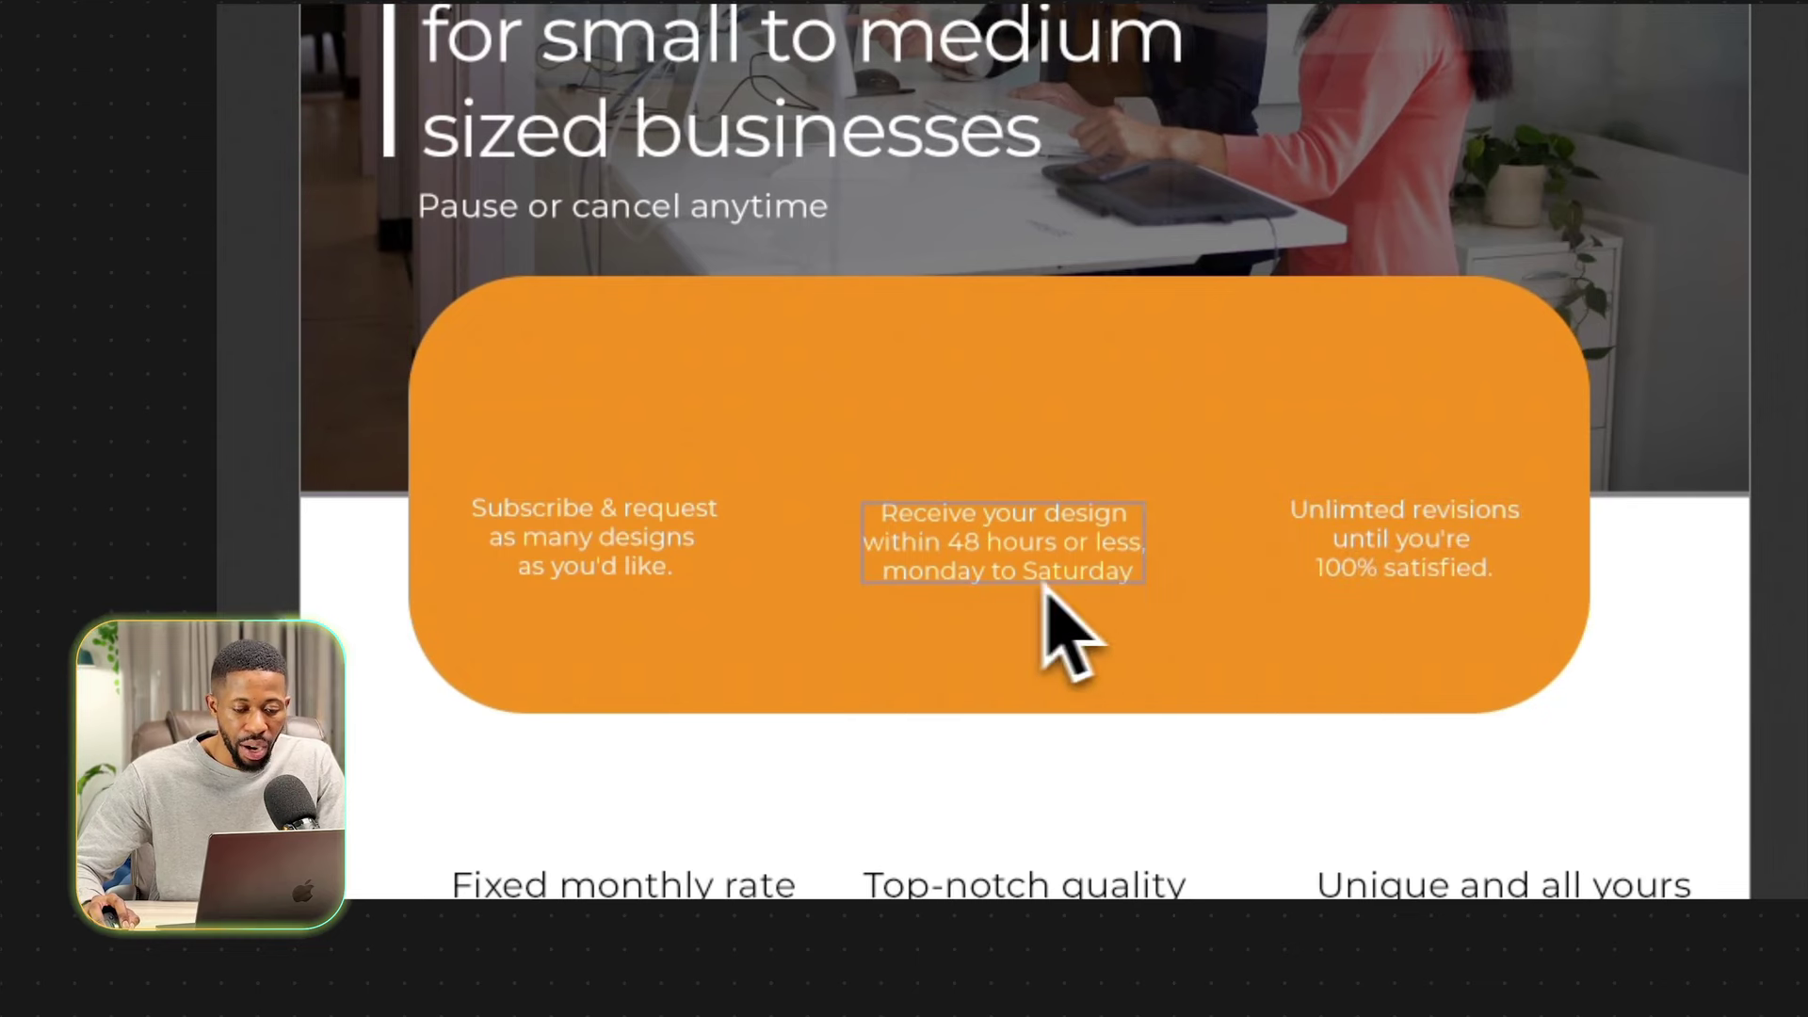
left_click_drag(1041, 593, 1012, 579)
Select the three feature text blocks without the orange box and move them together slightly further down inside it.
scroll(980, 597, "left", 5)
scroll(980, 597, "up", 3)
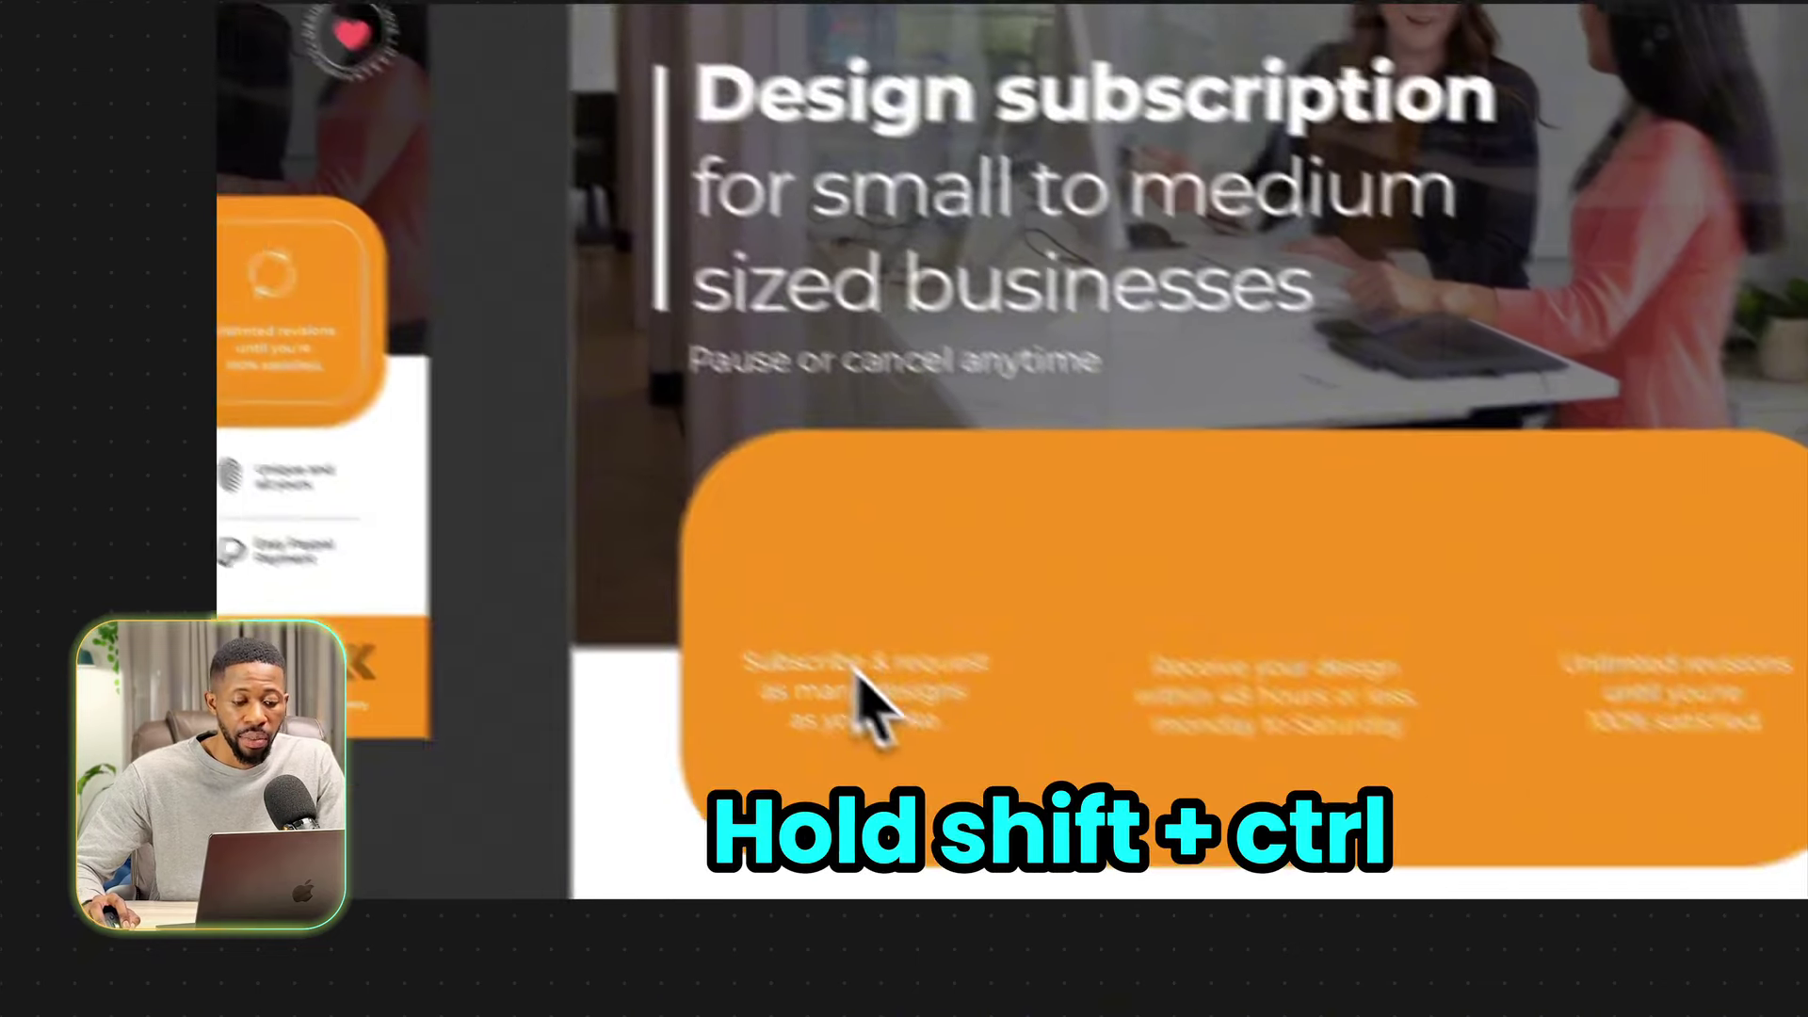
left_click_drag(951, 768, 1008, 751)
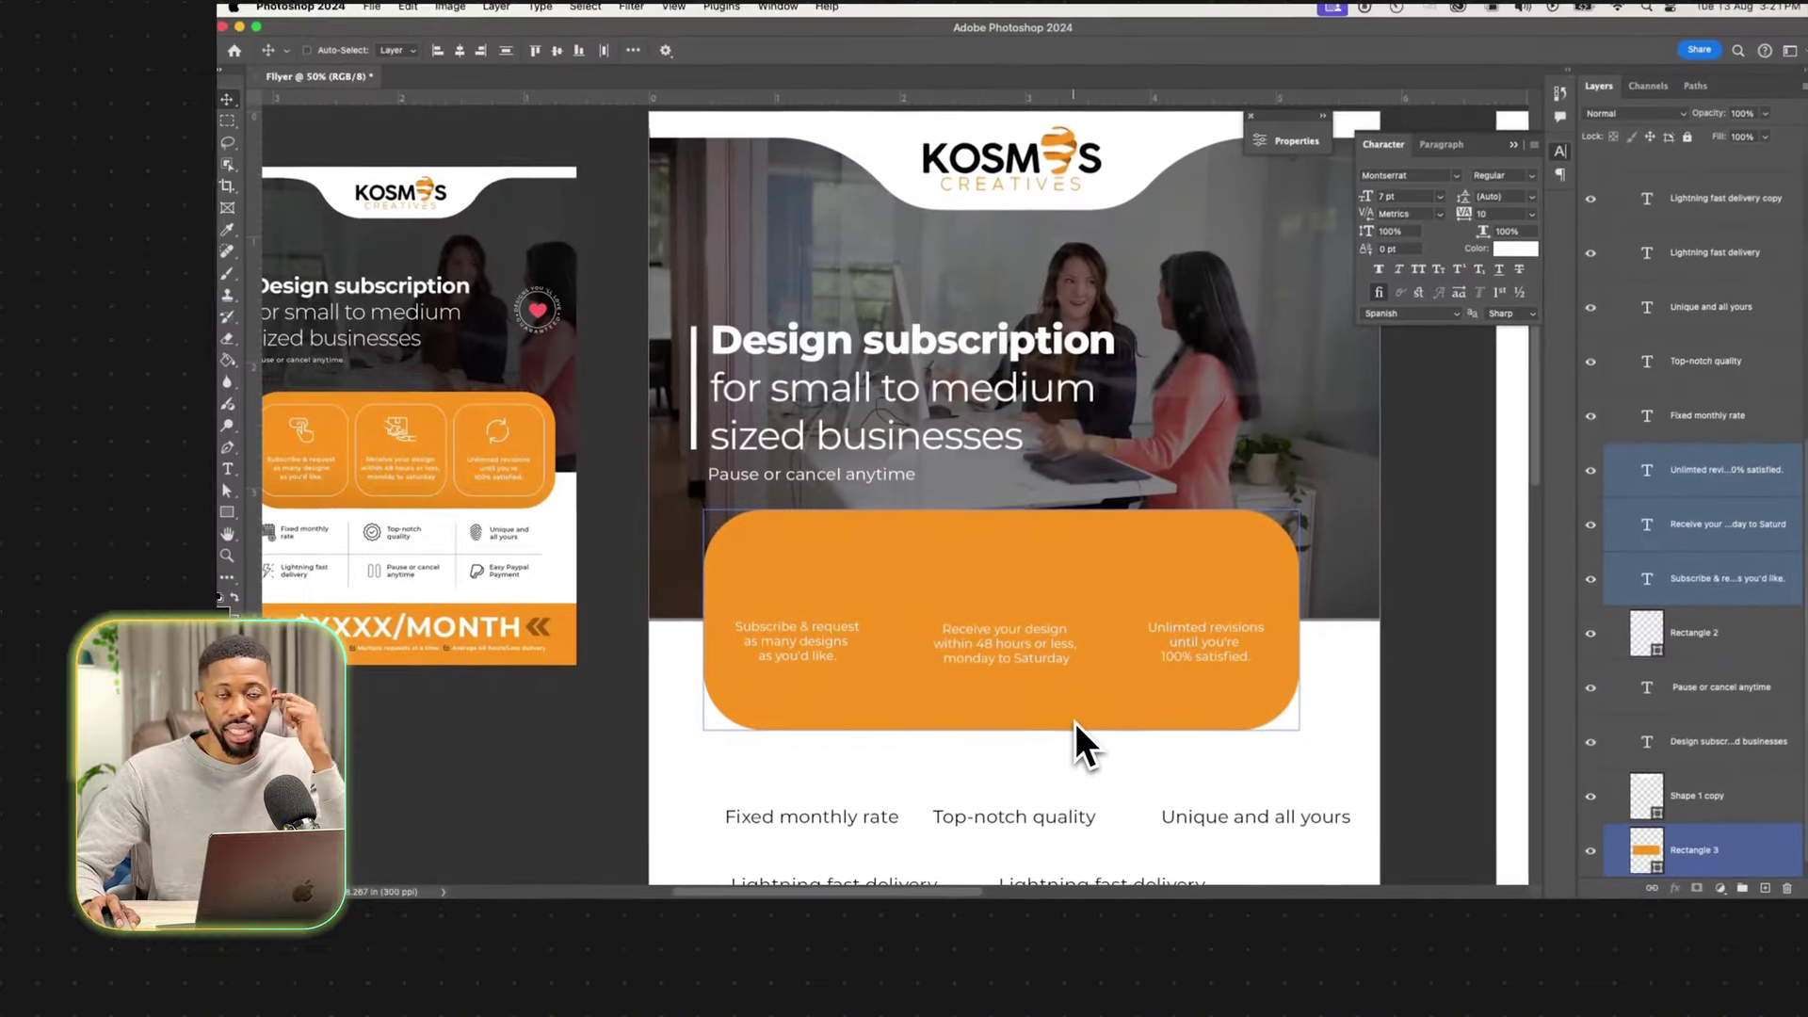
left_click(1075, 718, "shift+super")
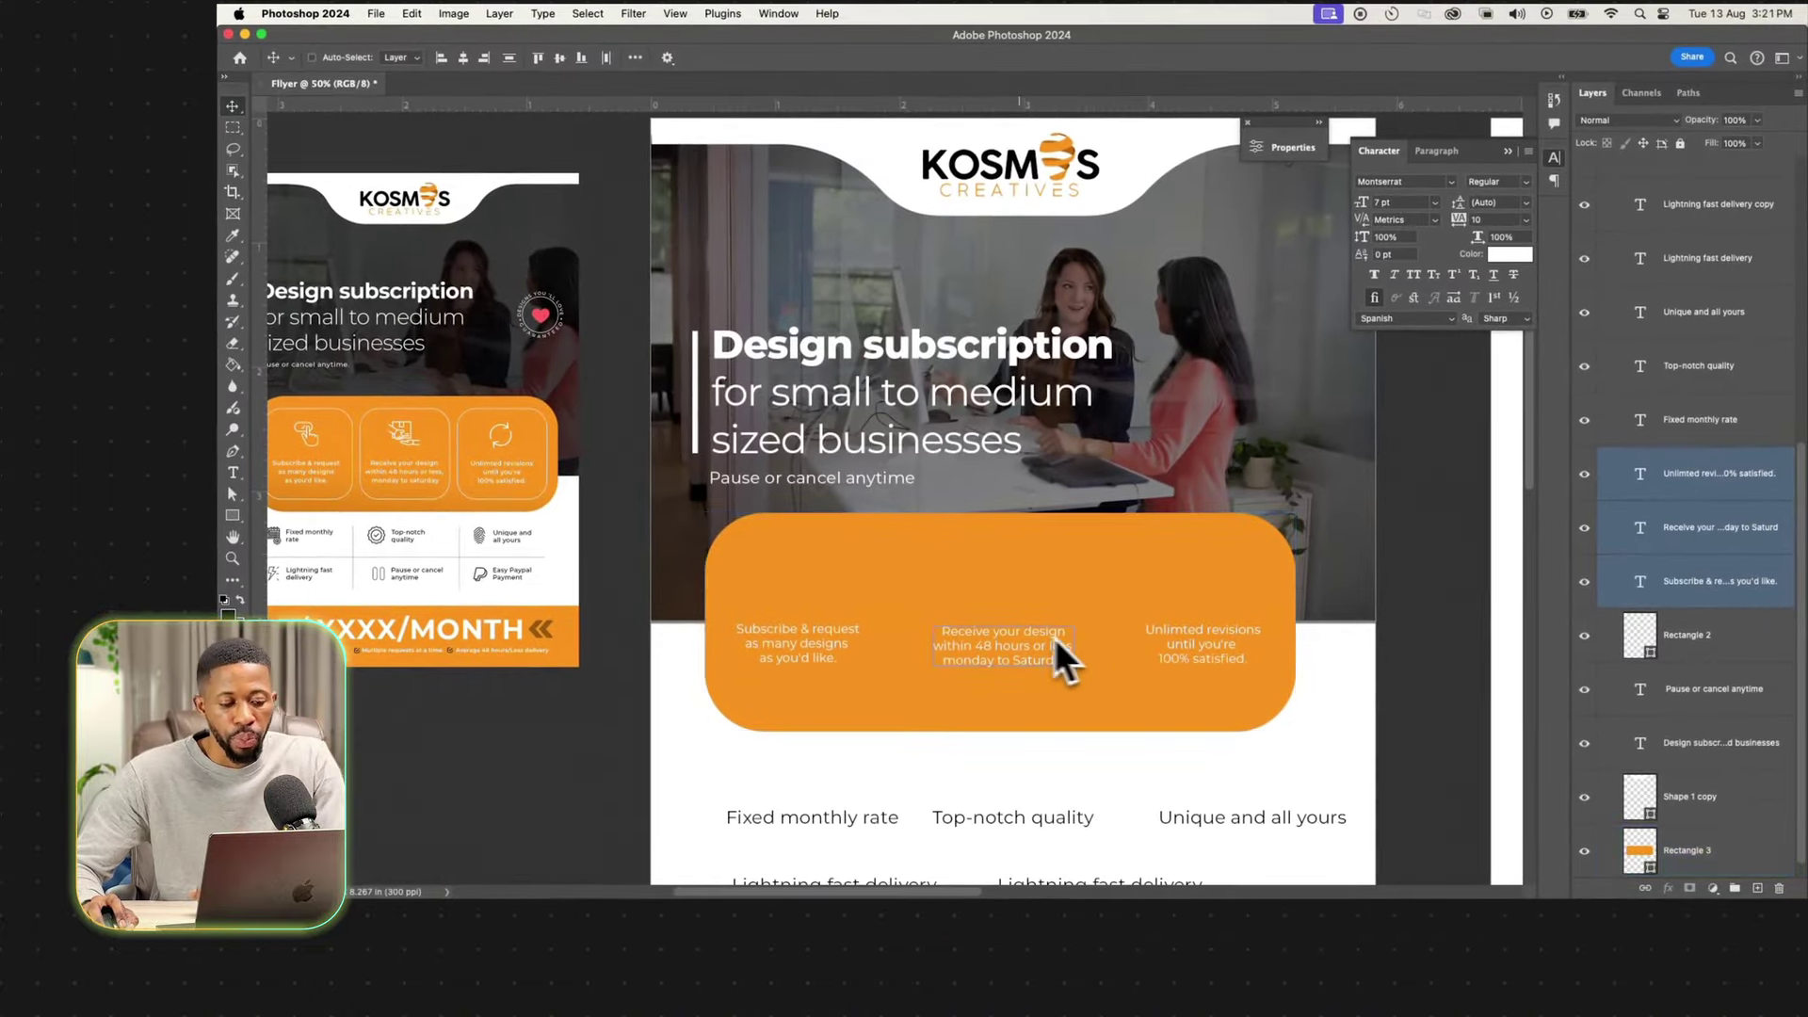
left_click_drag(1019, 643, 1022, 653)
mouse_move(1344, 558)
left_mouse_down()
mouse_move(1320, 582)
mouse_move(1379, 561)
left_mouse_up()
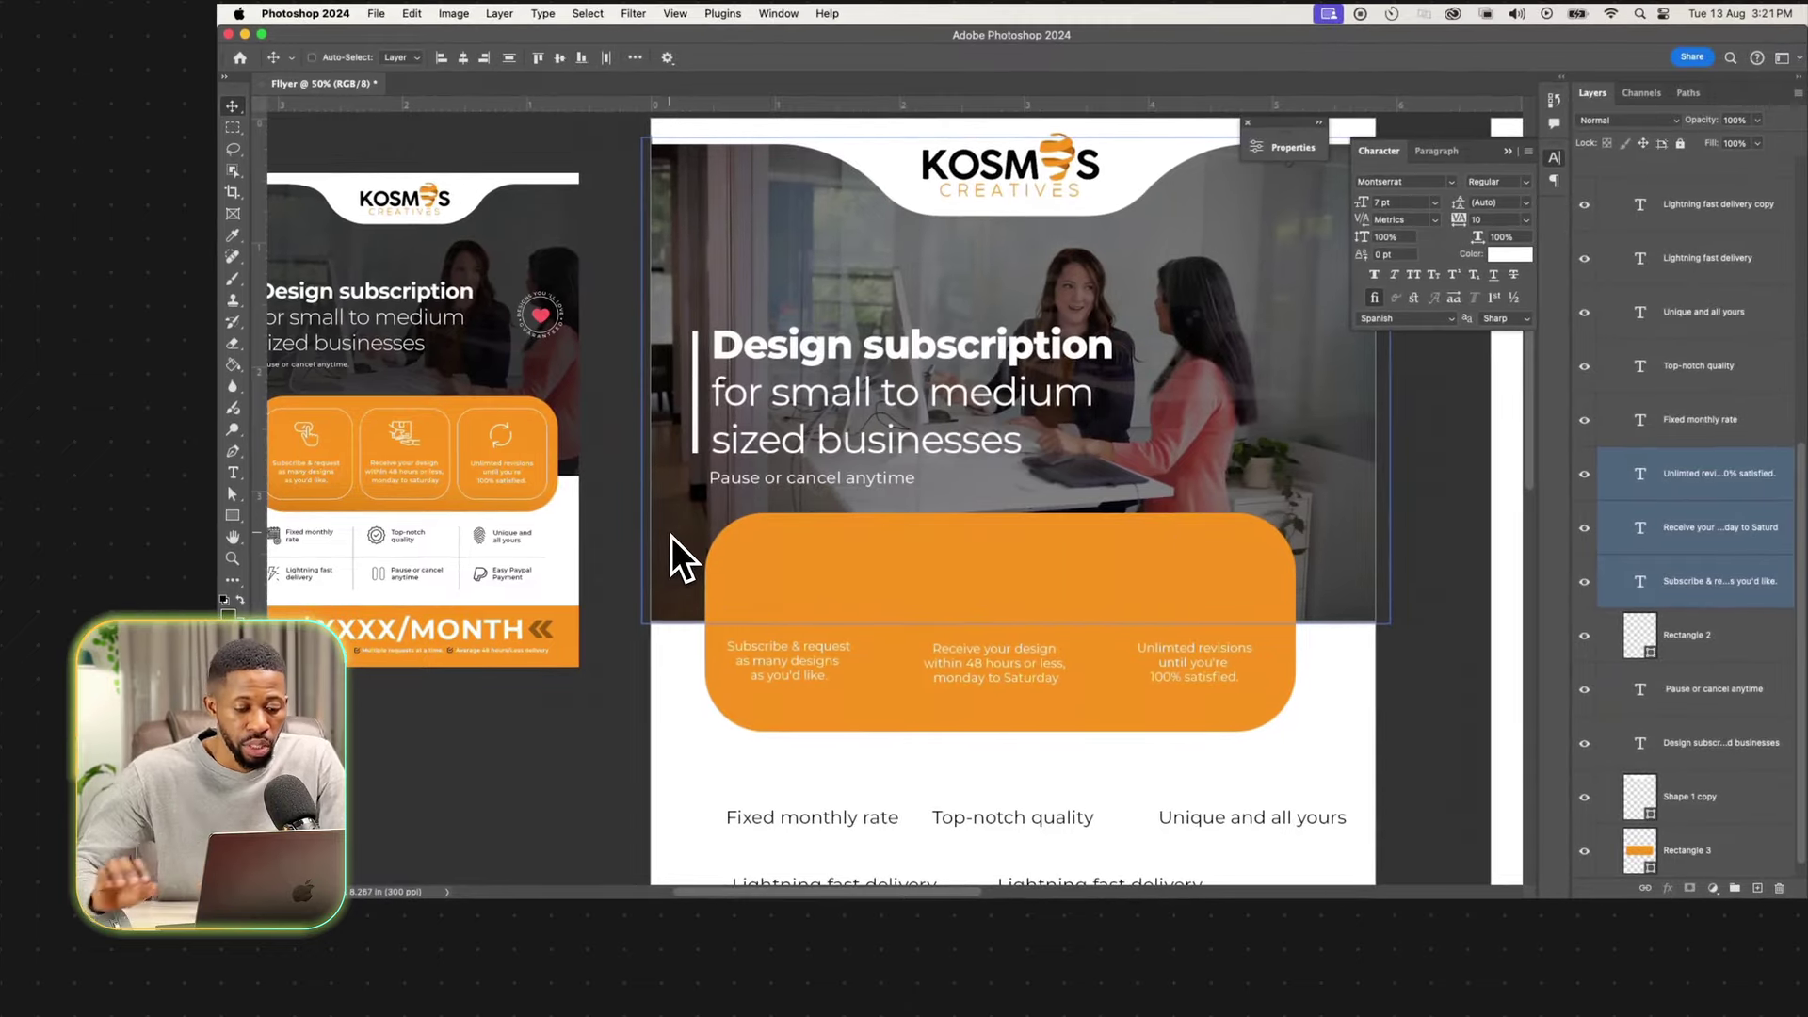
Draw a rectangle about 1.44 x 1.35 in around the "Subscribe & request" block and round its corners to 0.25 in.
right_click(232, 515)
left_click(299, 520)
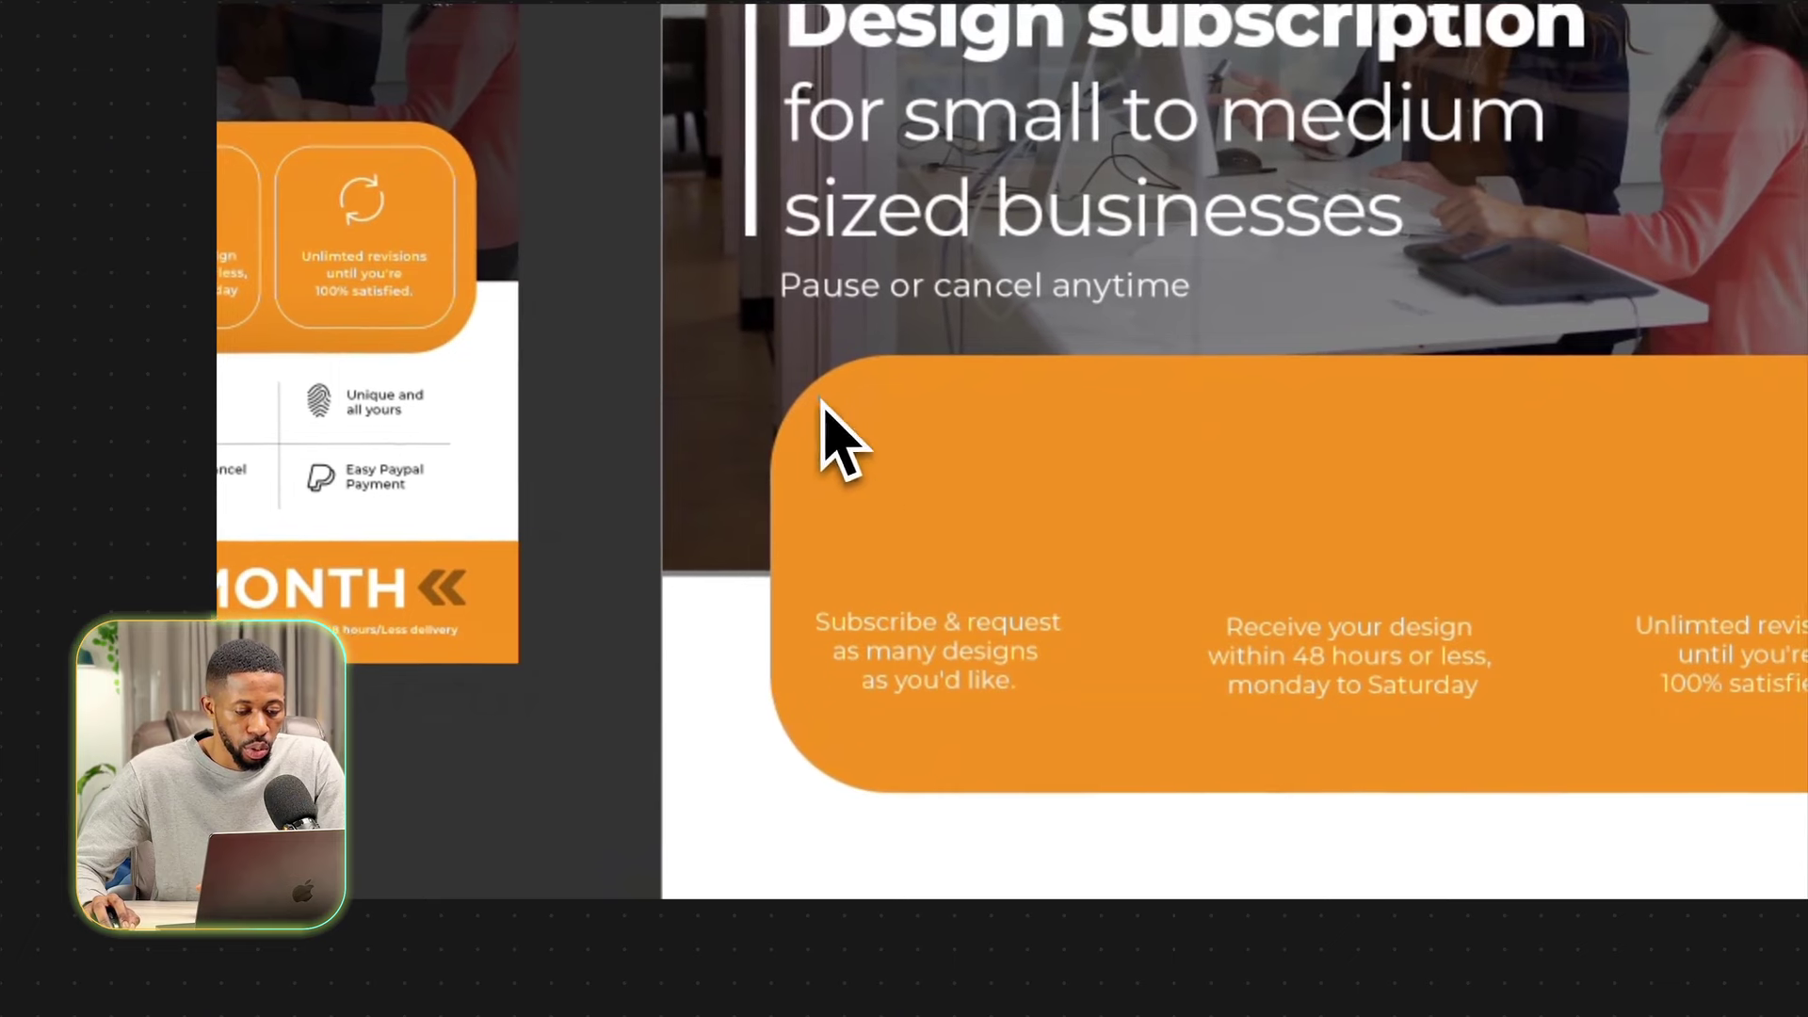
left_click_drag(821, 400, 1175, 732)
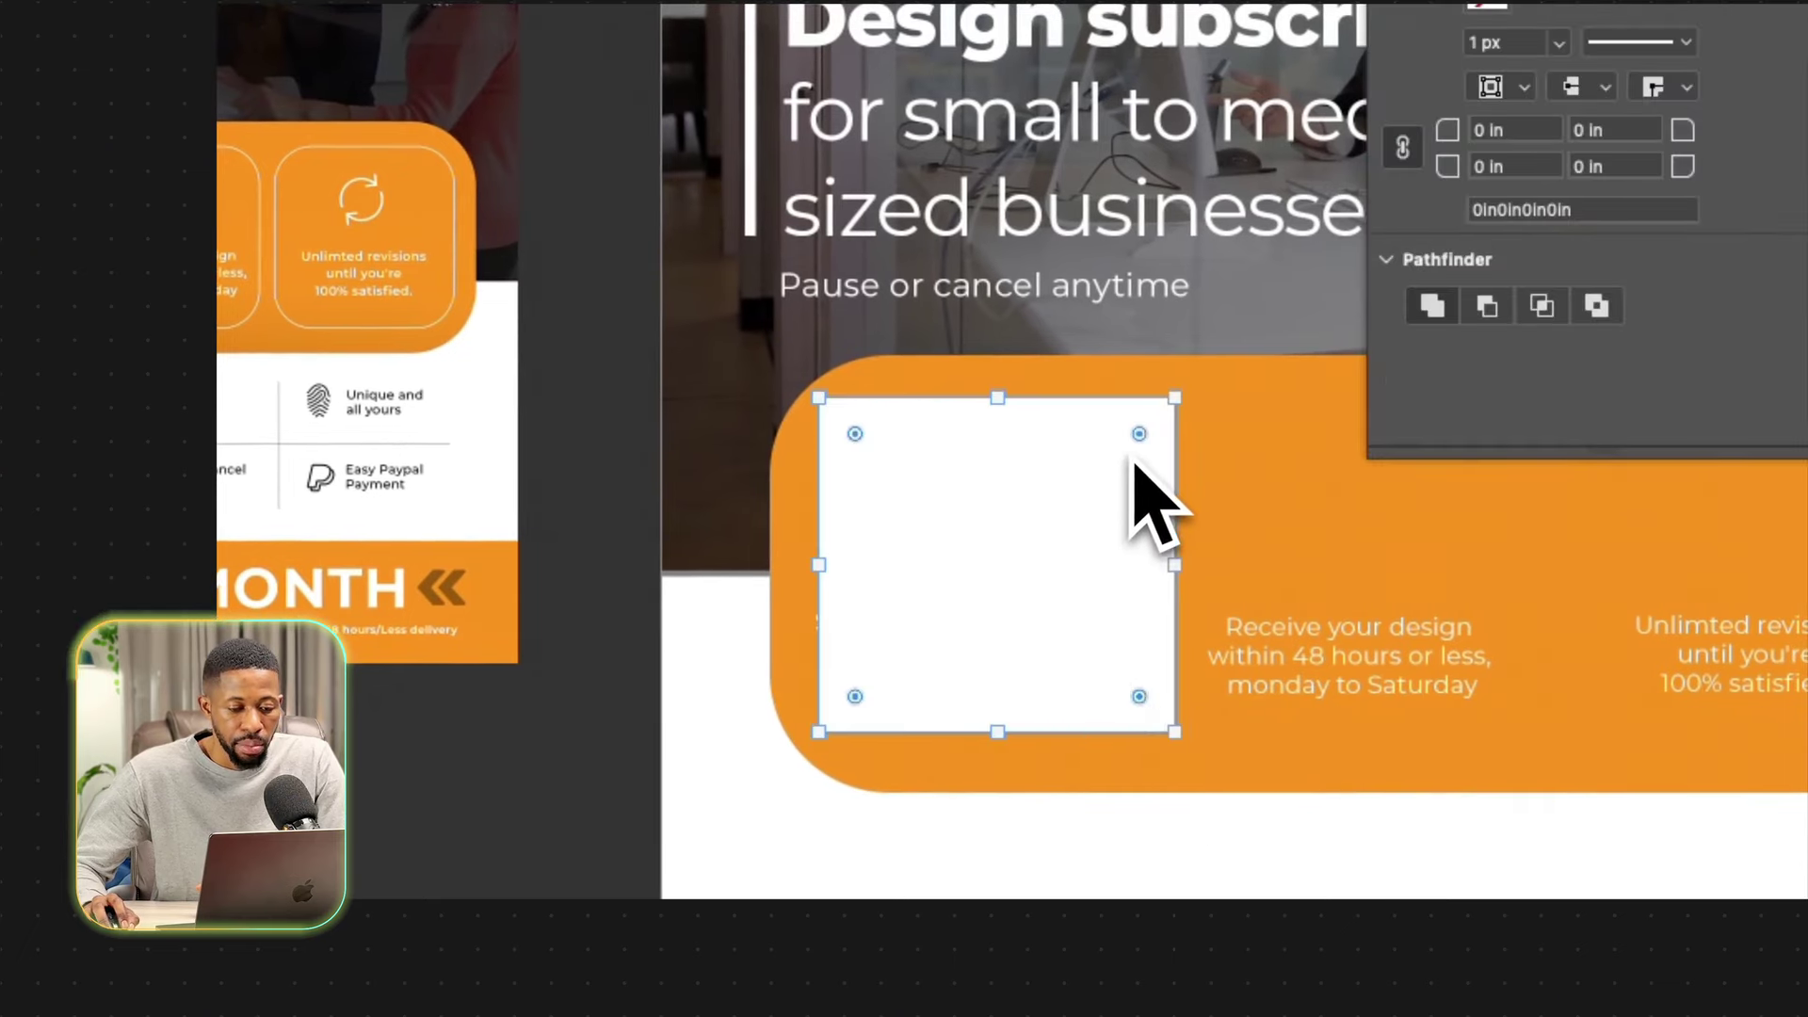
left_click_drag(1142, 435, 1122, 476)
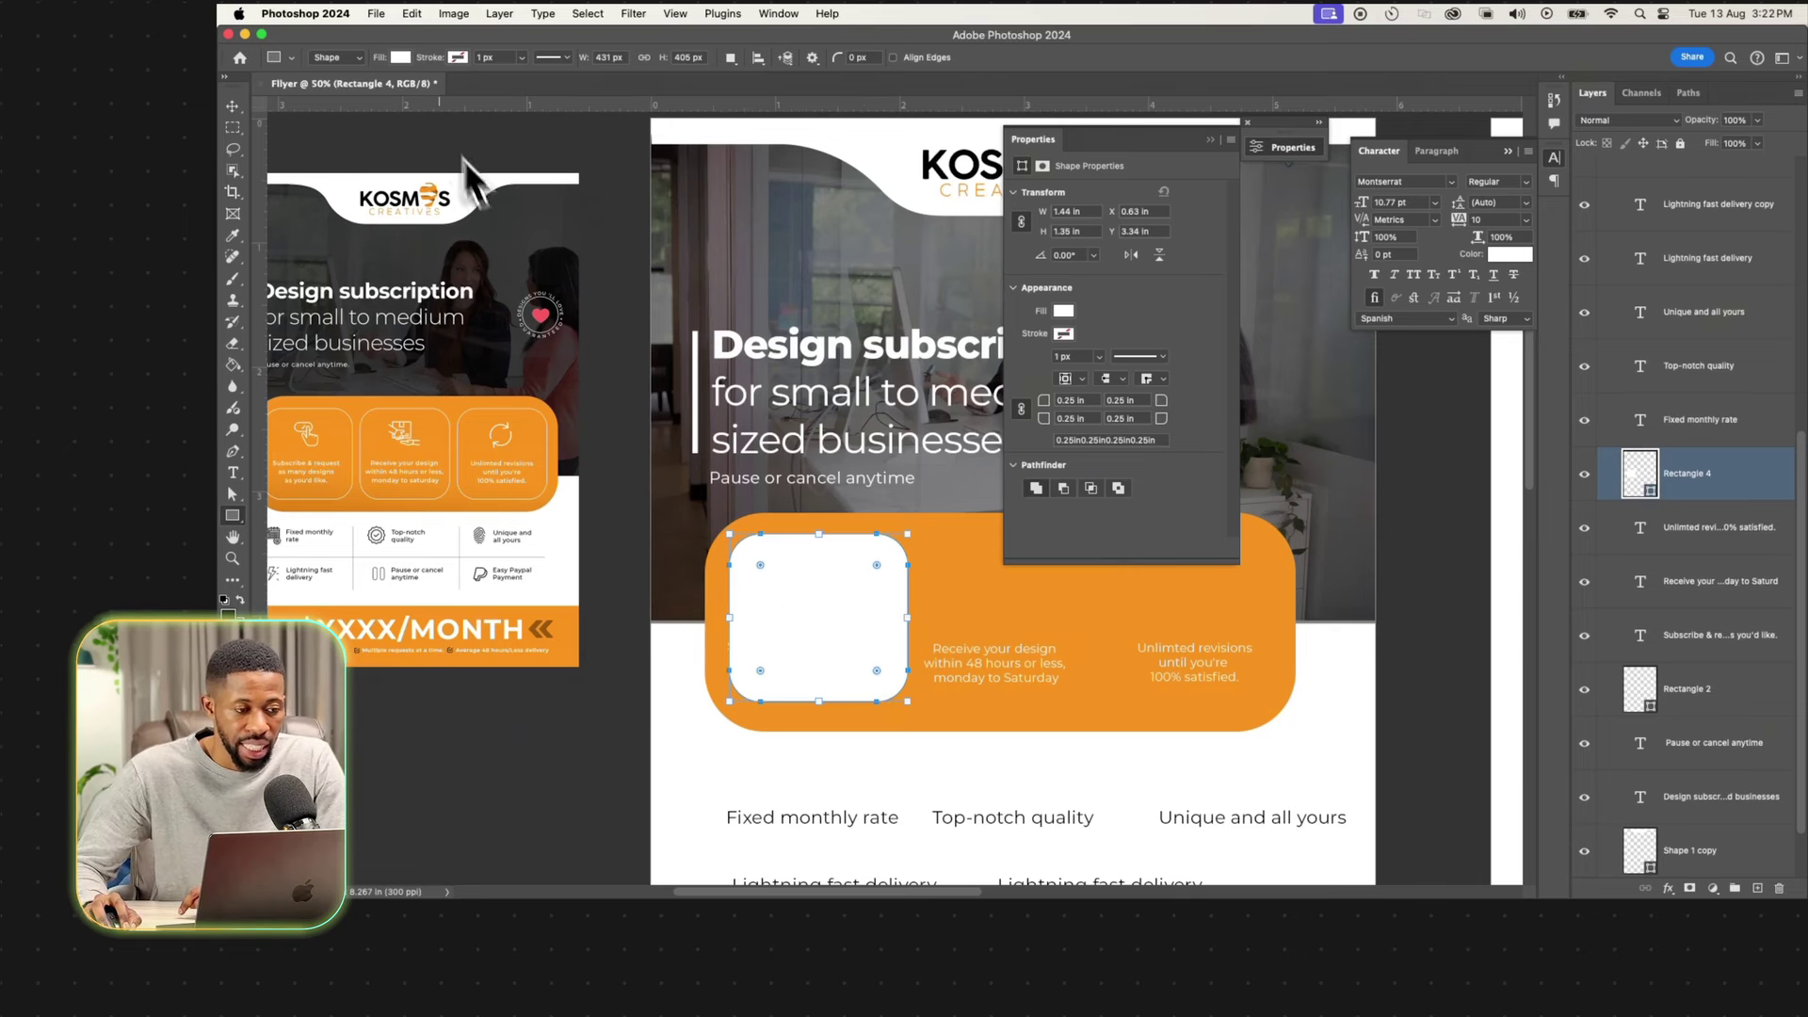
Open the fill color options for the new rounded rectangle.
left_click(401, 58)
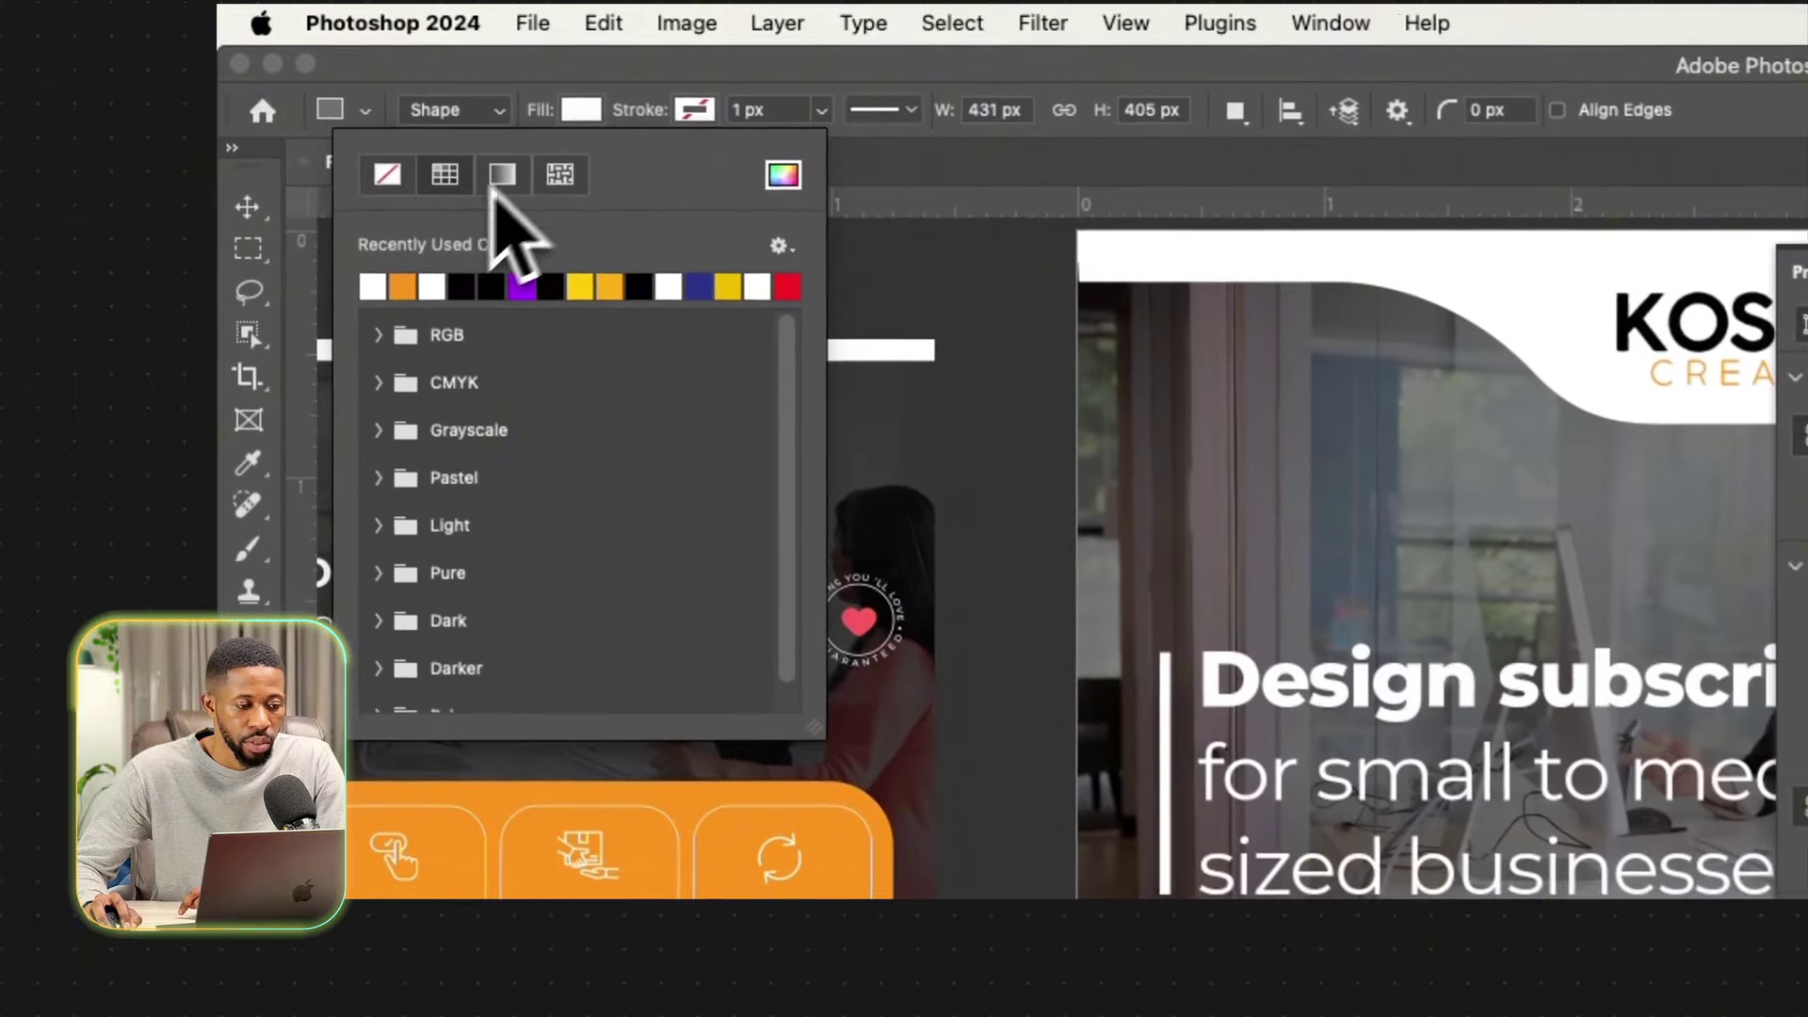
Give the rounded rectangle on the orange panel no fill and a white stroke 5 px wide.
left_click(697, 112)
left_click(490, 289)
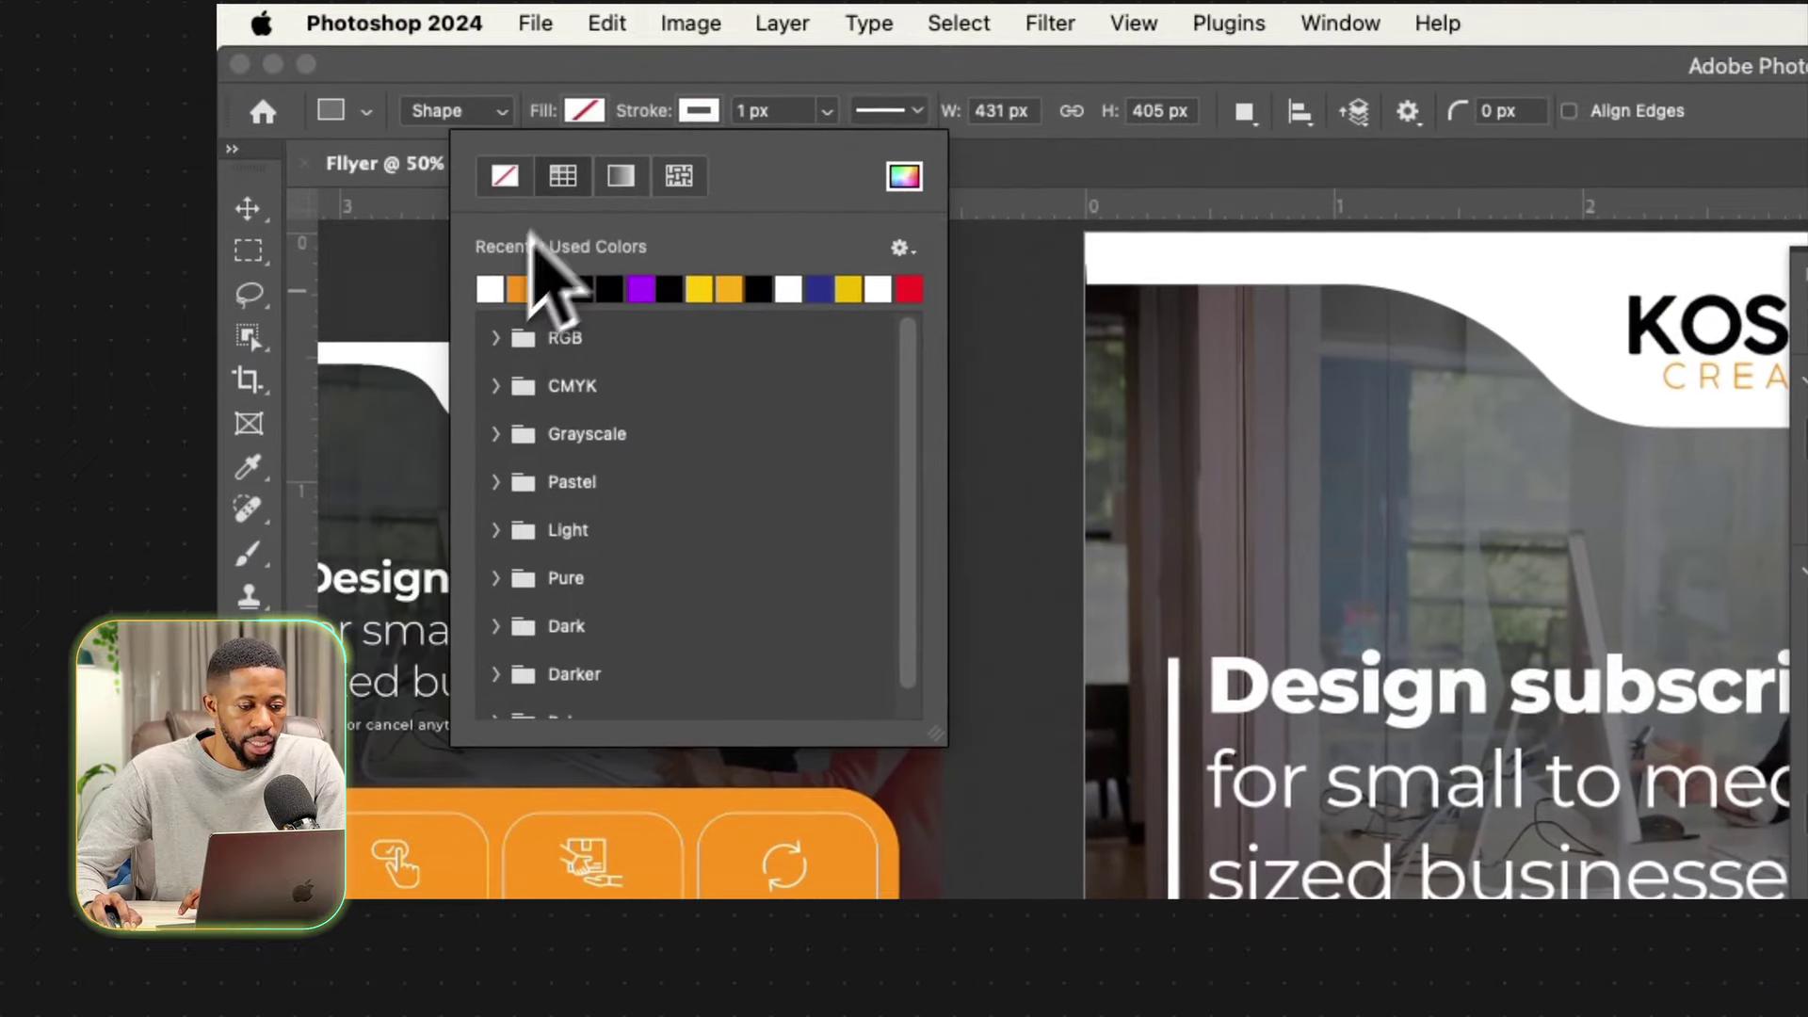
left_click(796, 108)
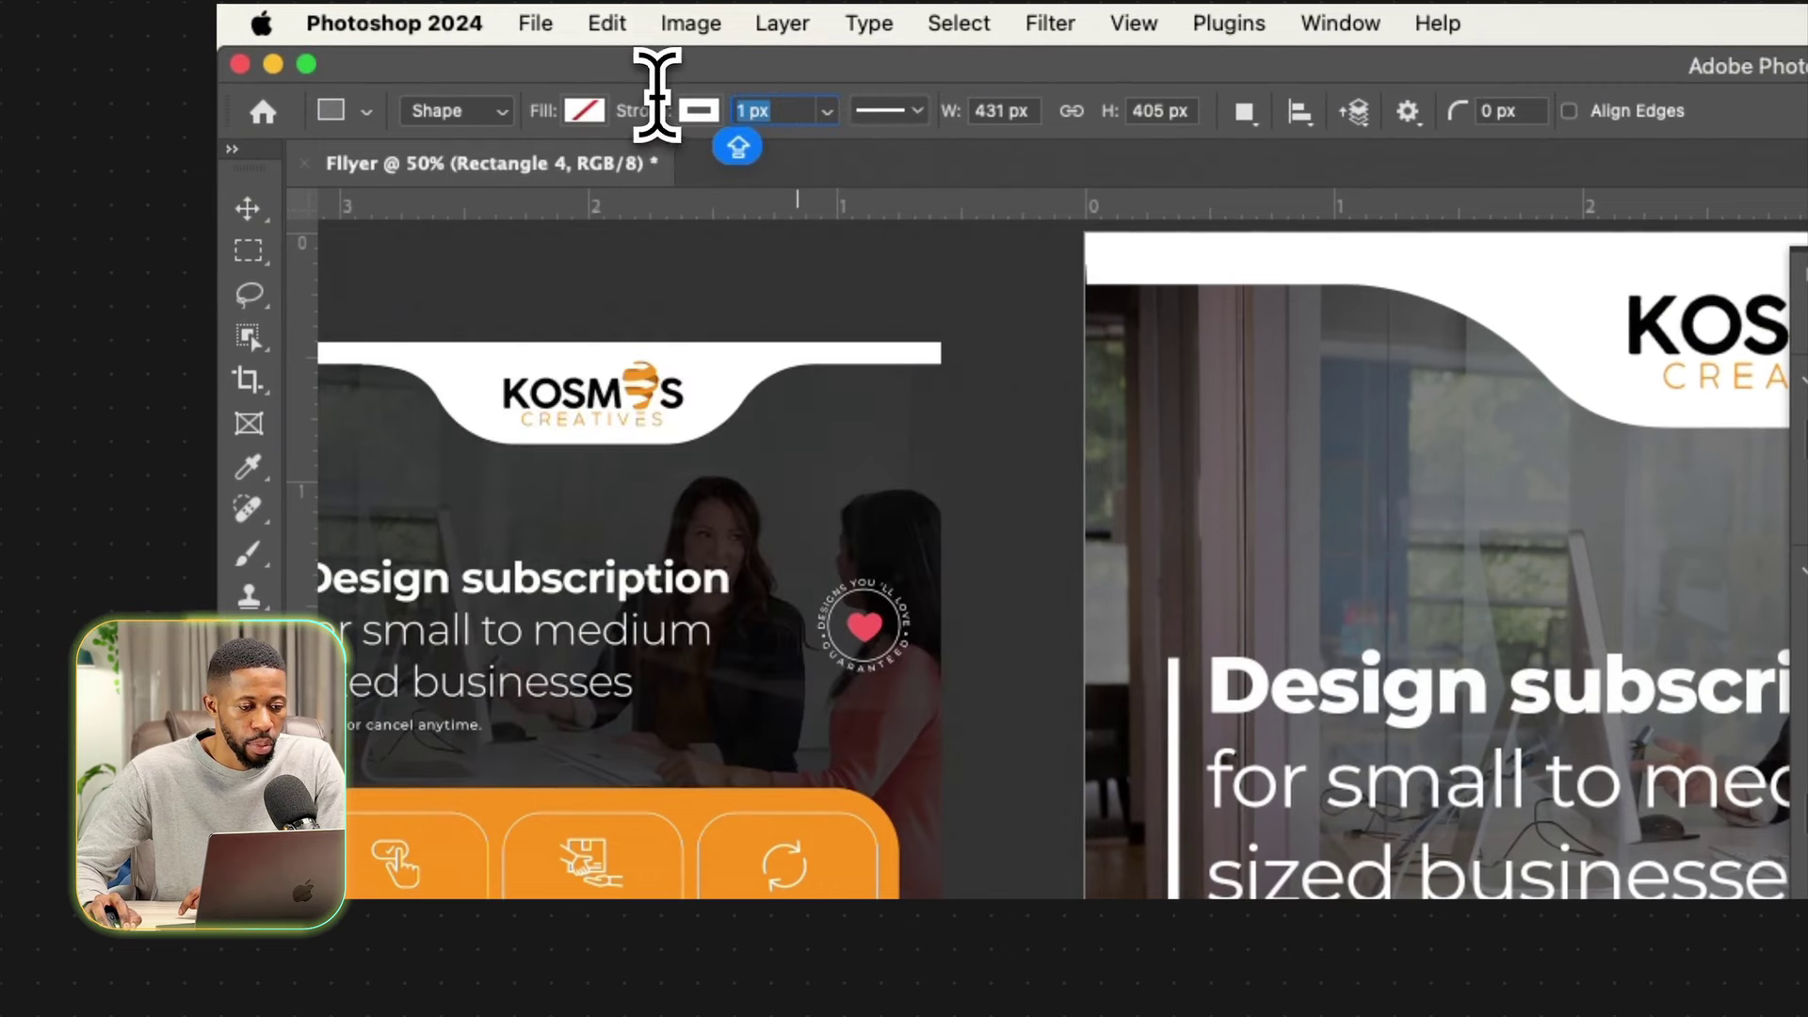
type("3")
key("BackSpace")
type("5")
key("Return")
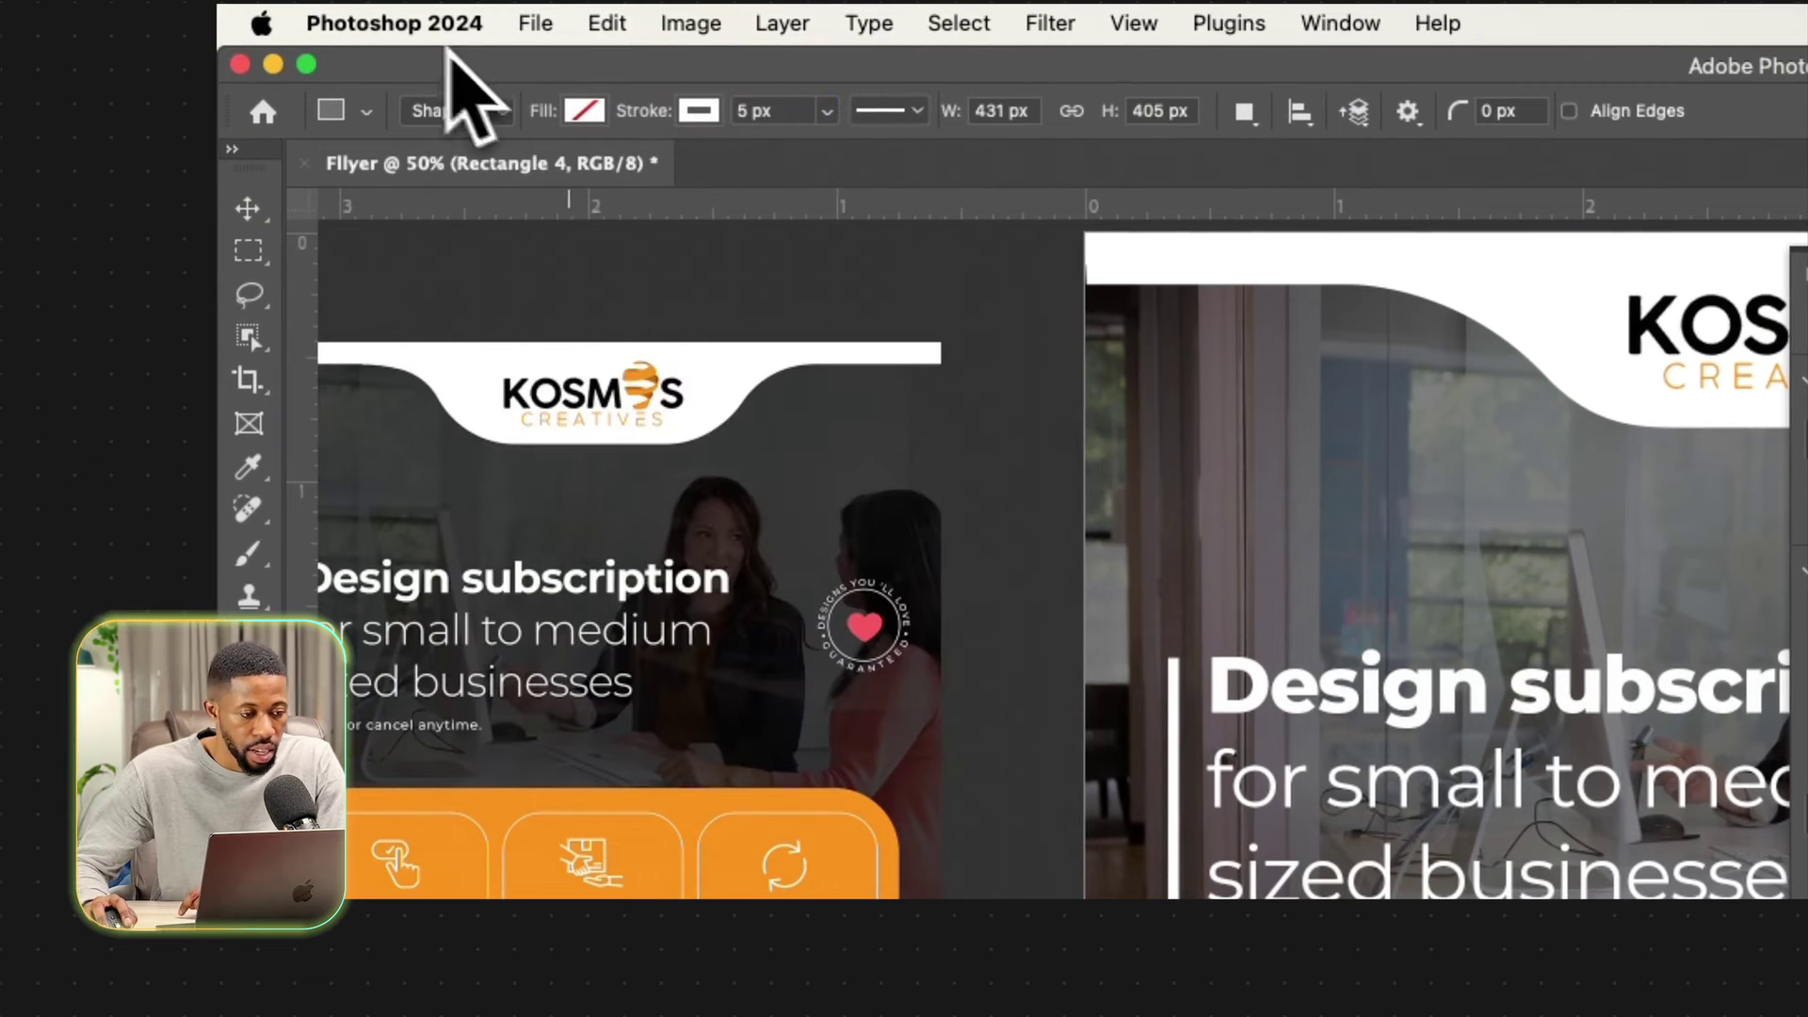
Nudge the outlined rectangle into place over the first caption and set its stroke width to 4 px.
left_click(263, 212)
left_click_drag(1142, 715, 1134, 691)
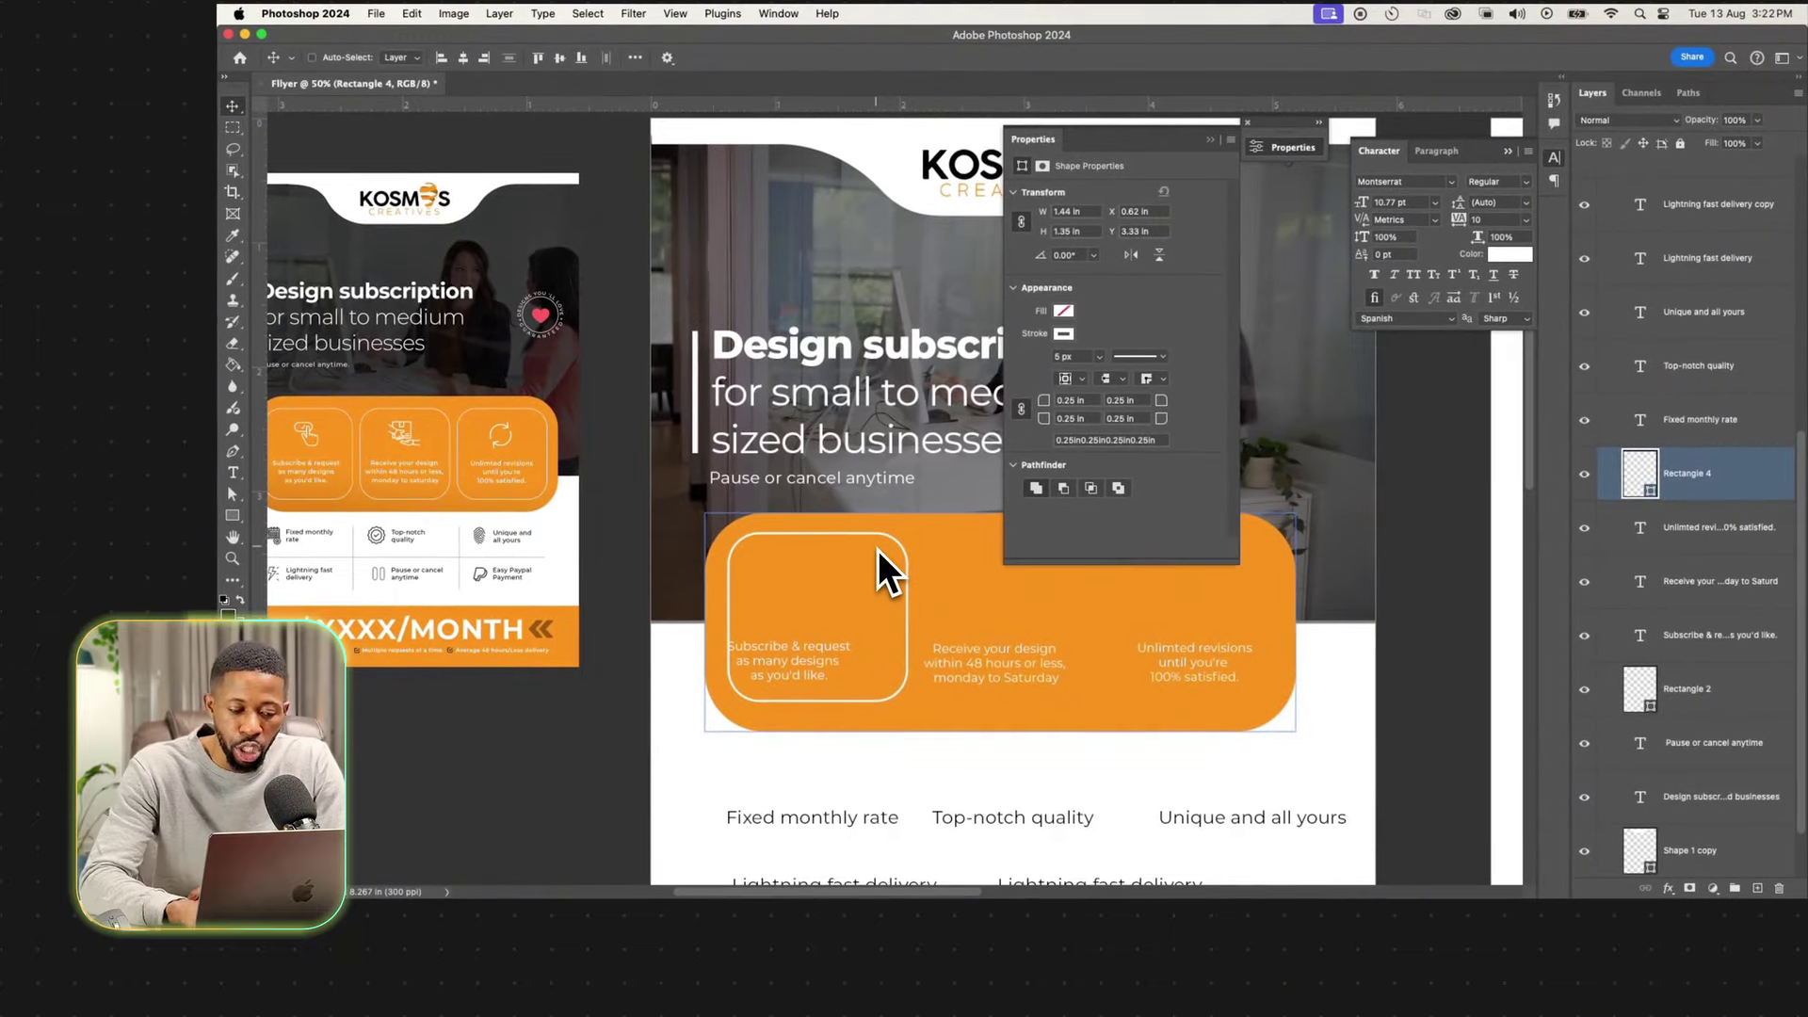
key("u")
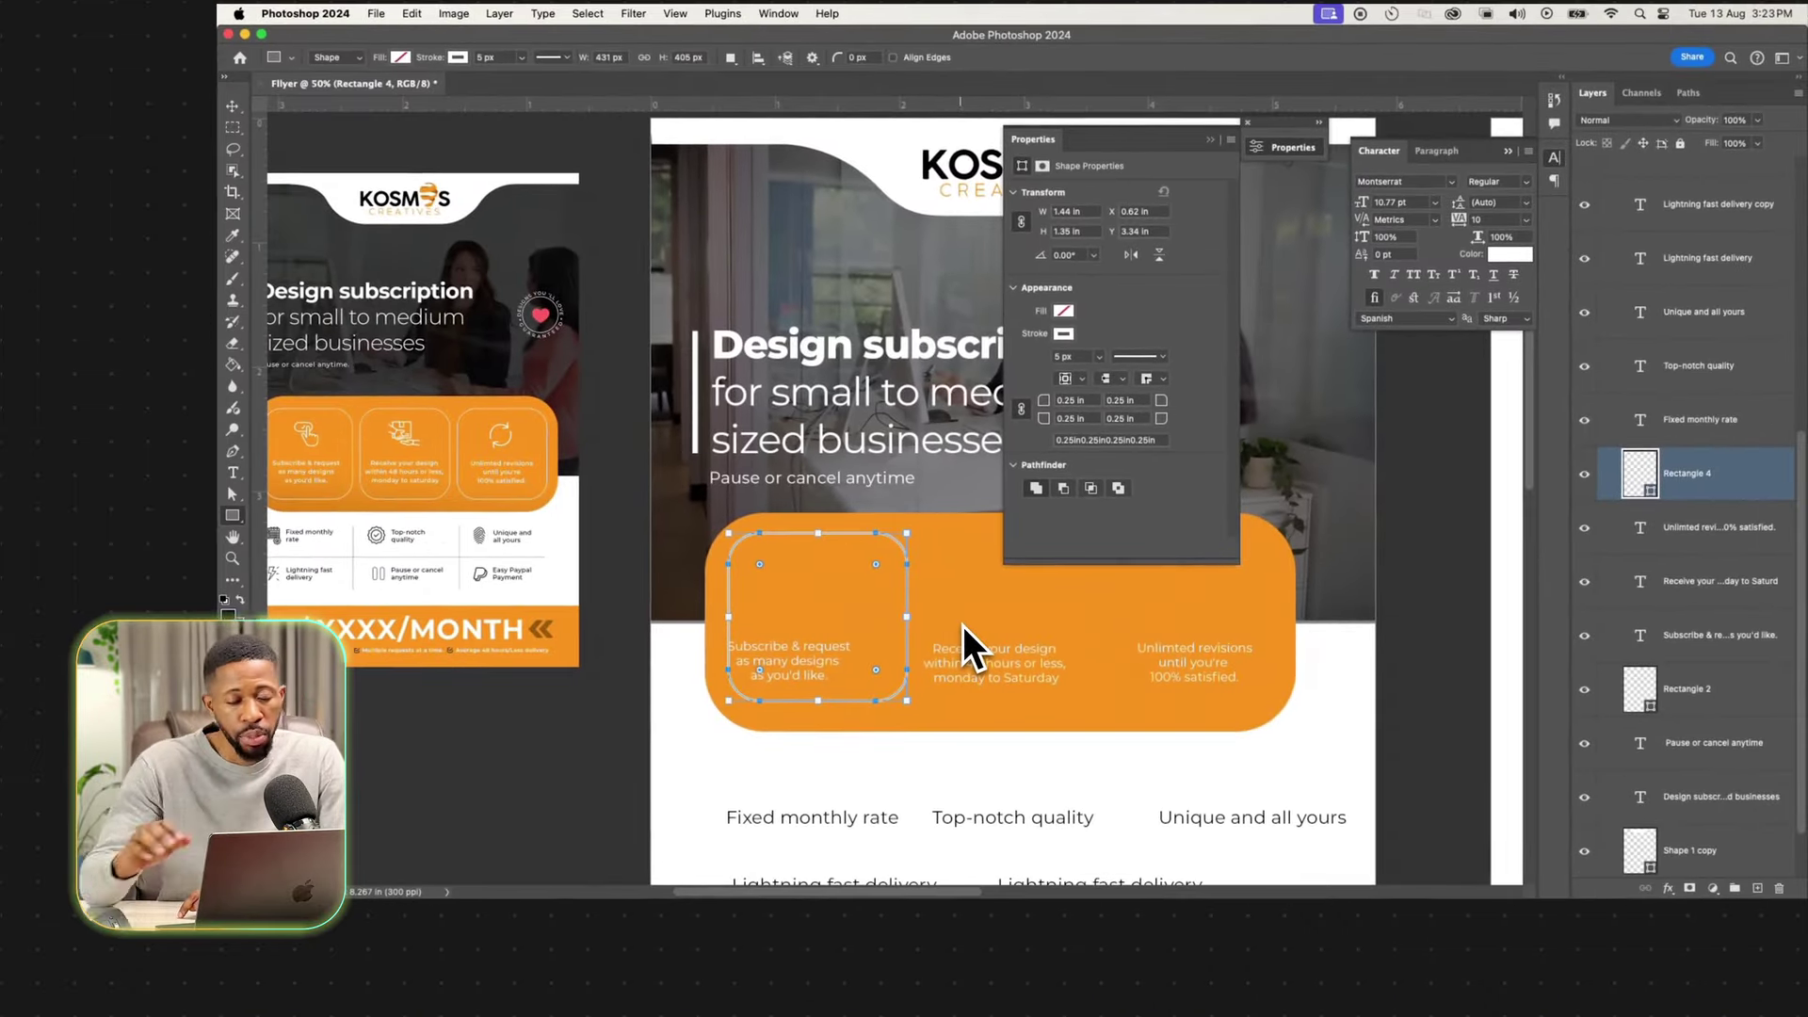
left_click(493, 57)
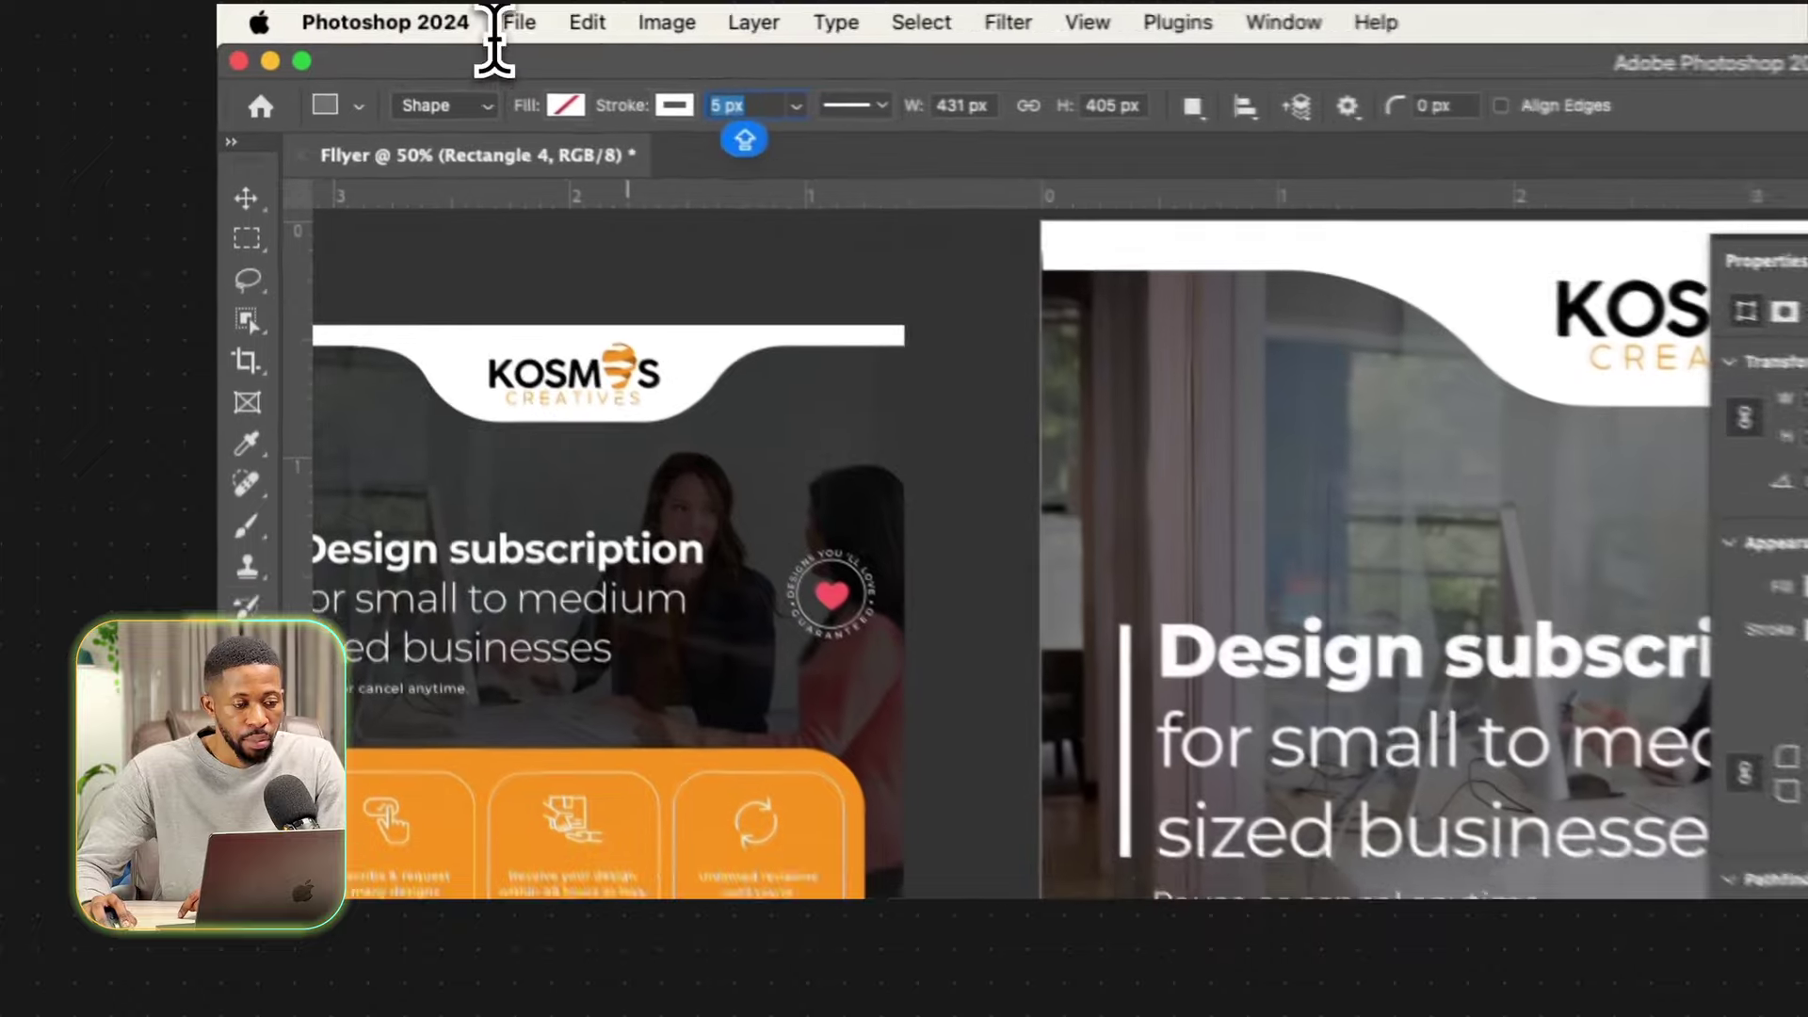
type("4")
key("Return")
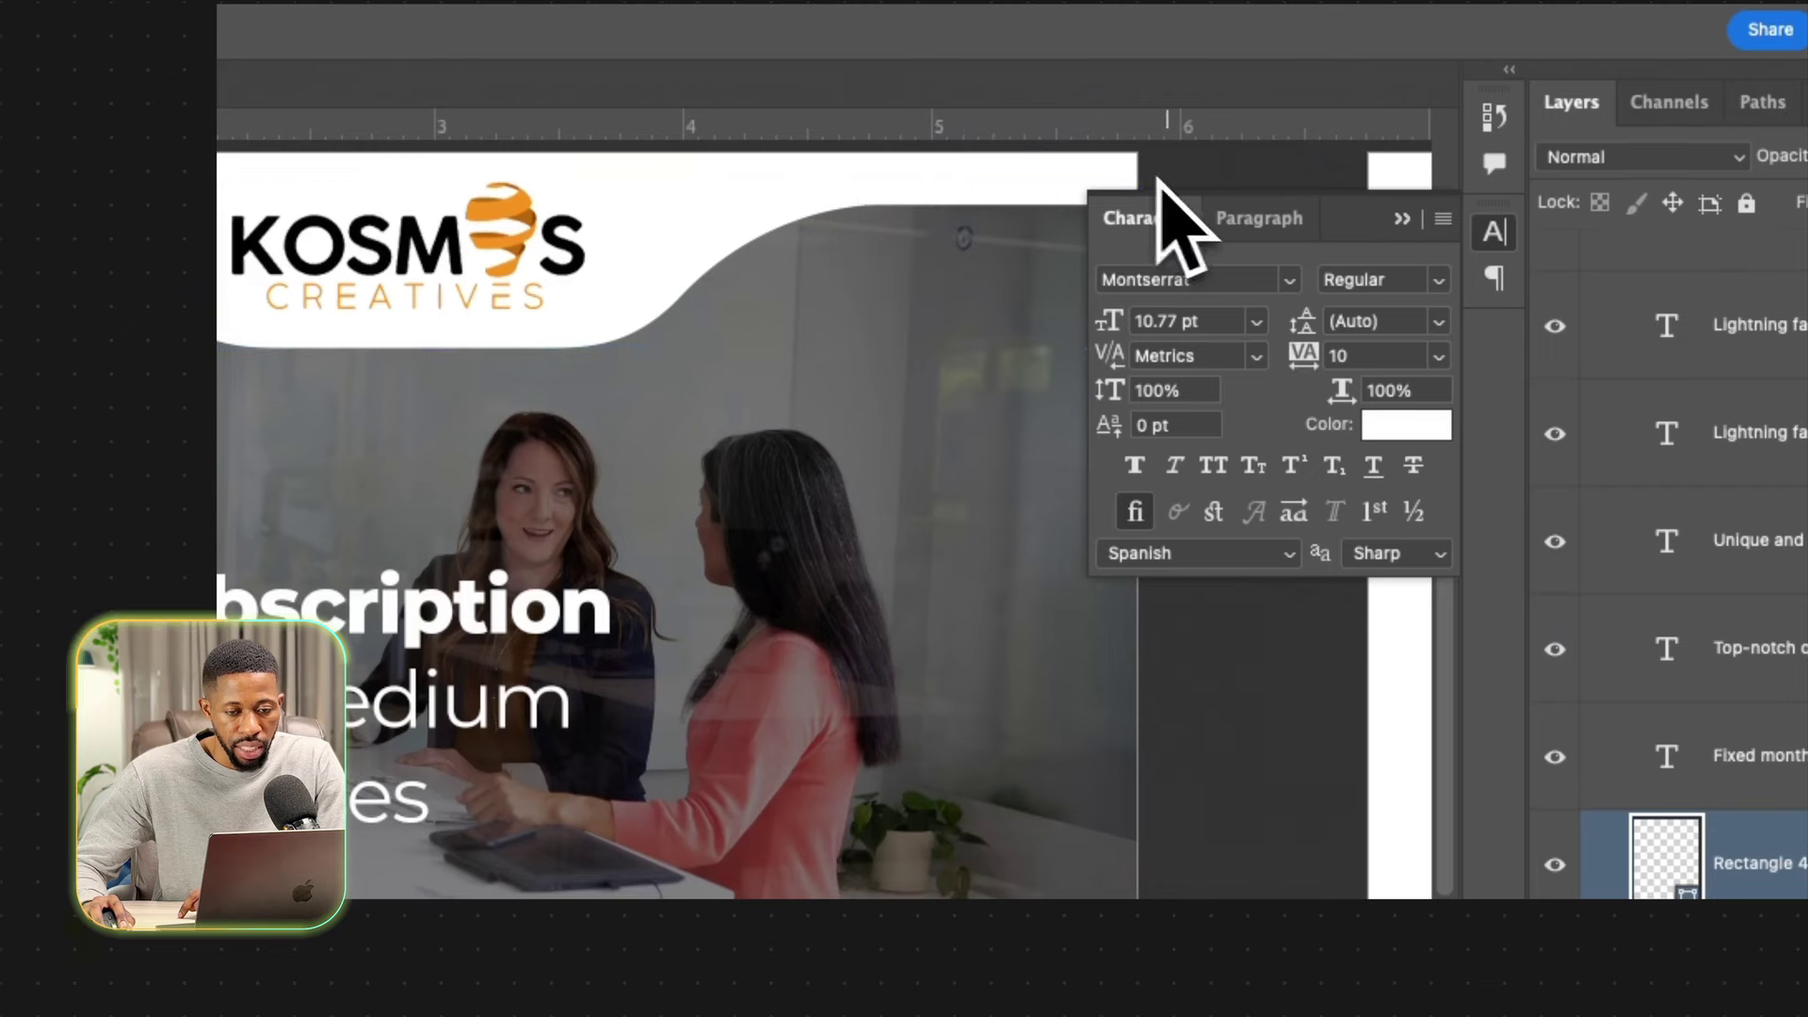
Duplicate the outlined rectangle twice sideways to form a row of three boxes, one over each caption on the orange panel.
left_click(1400, 221)
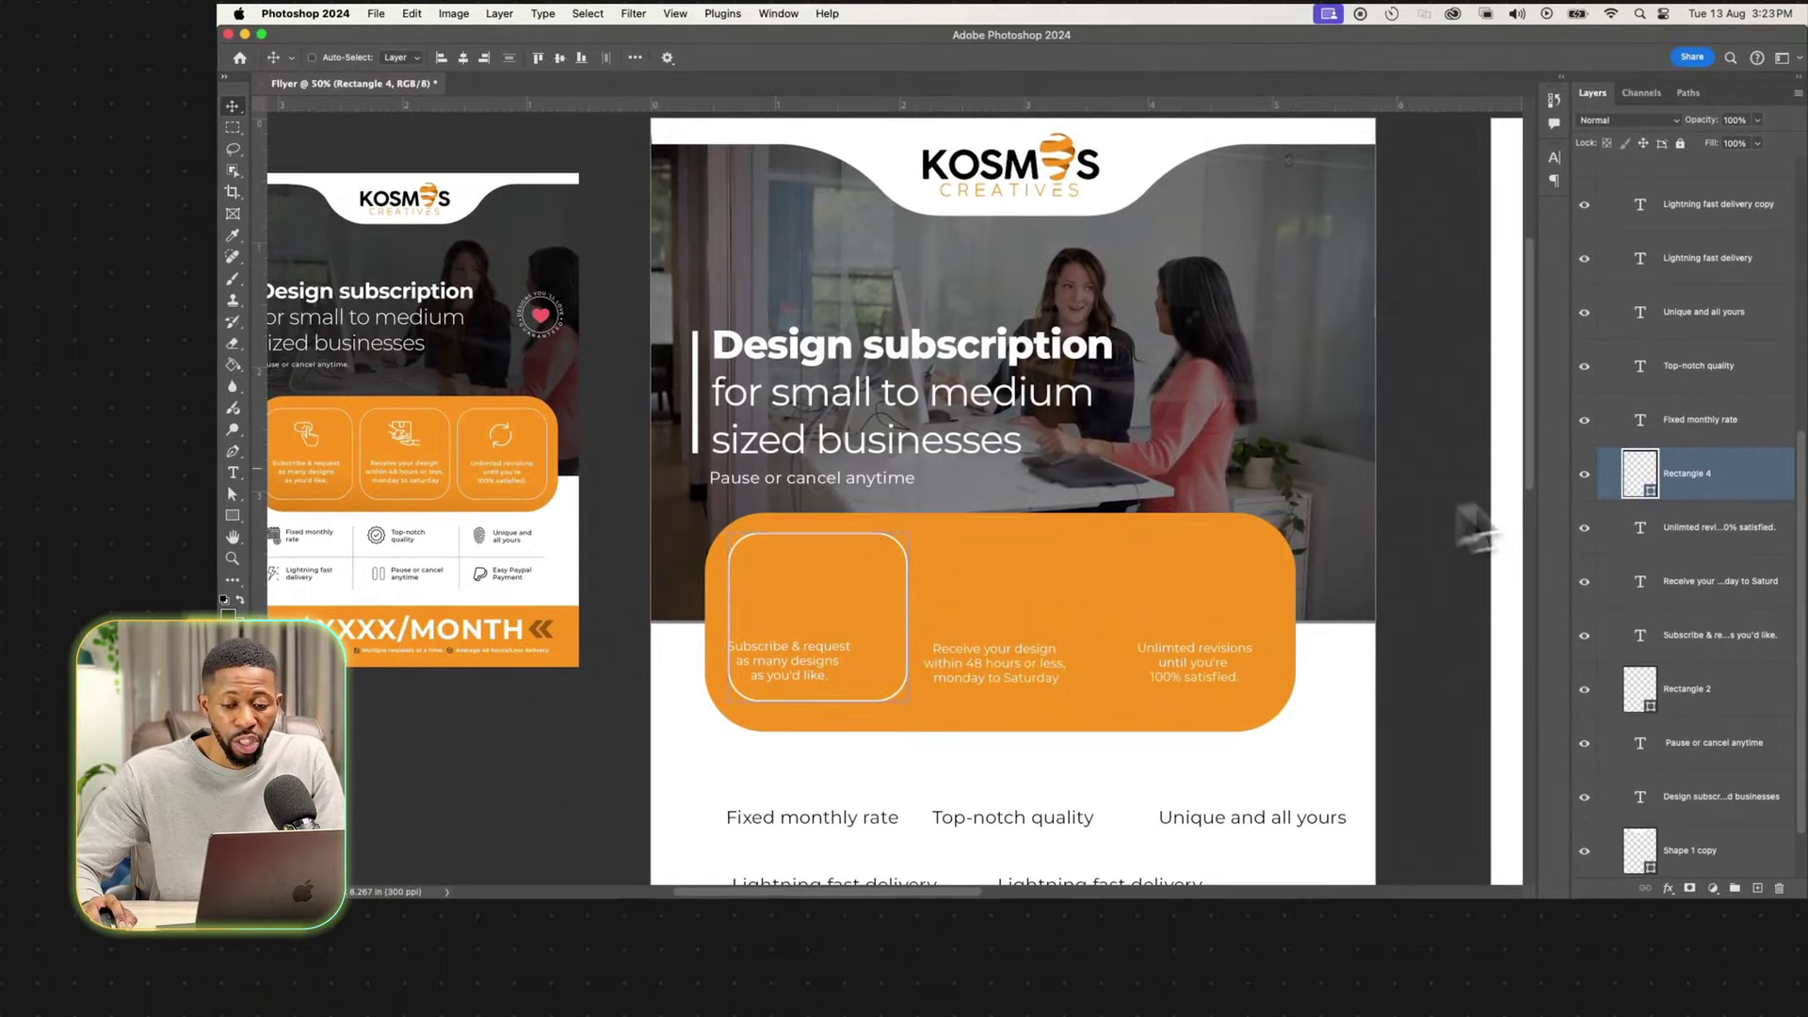
left_click_drag(859, 565, 1050, 569)
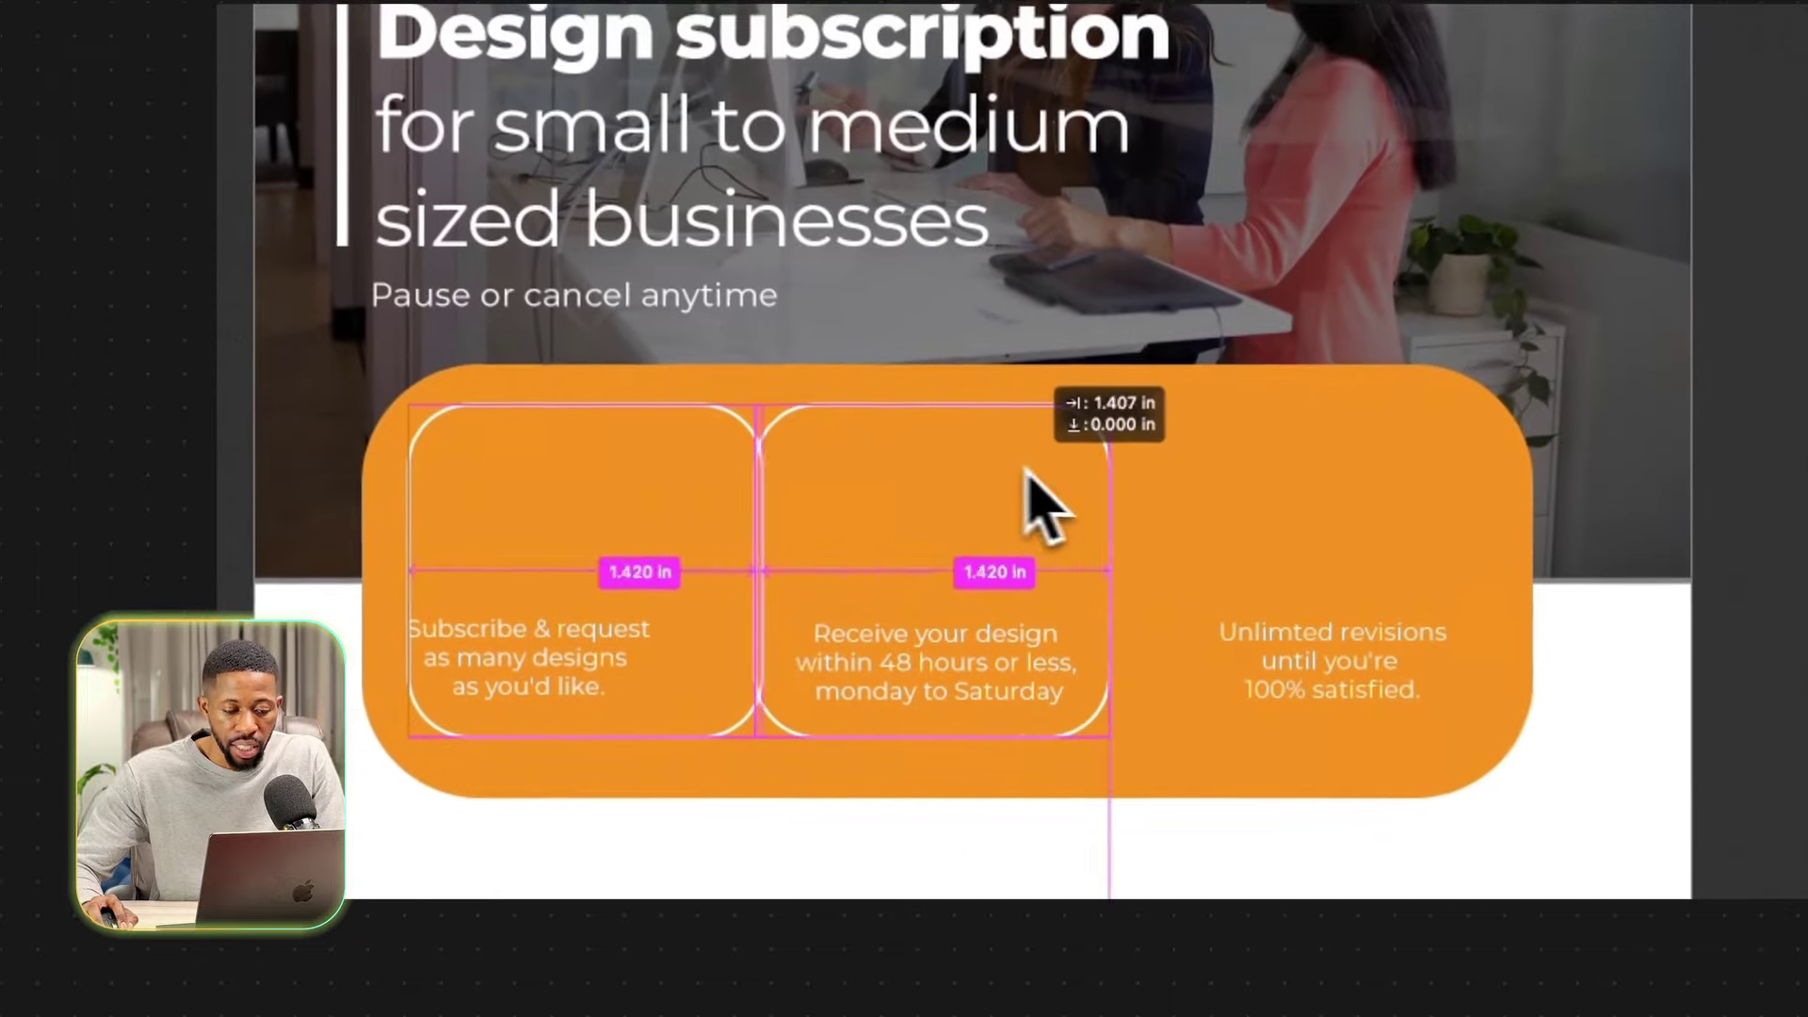
left_click_drag(1028, 464, 1344, 473)
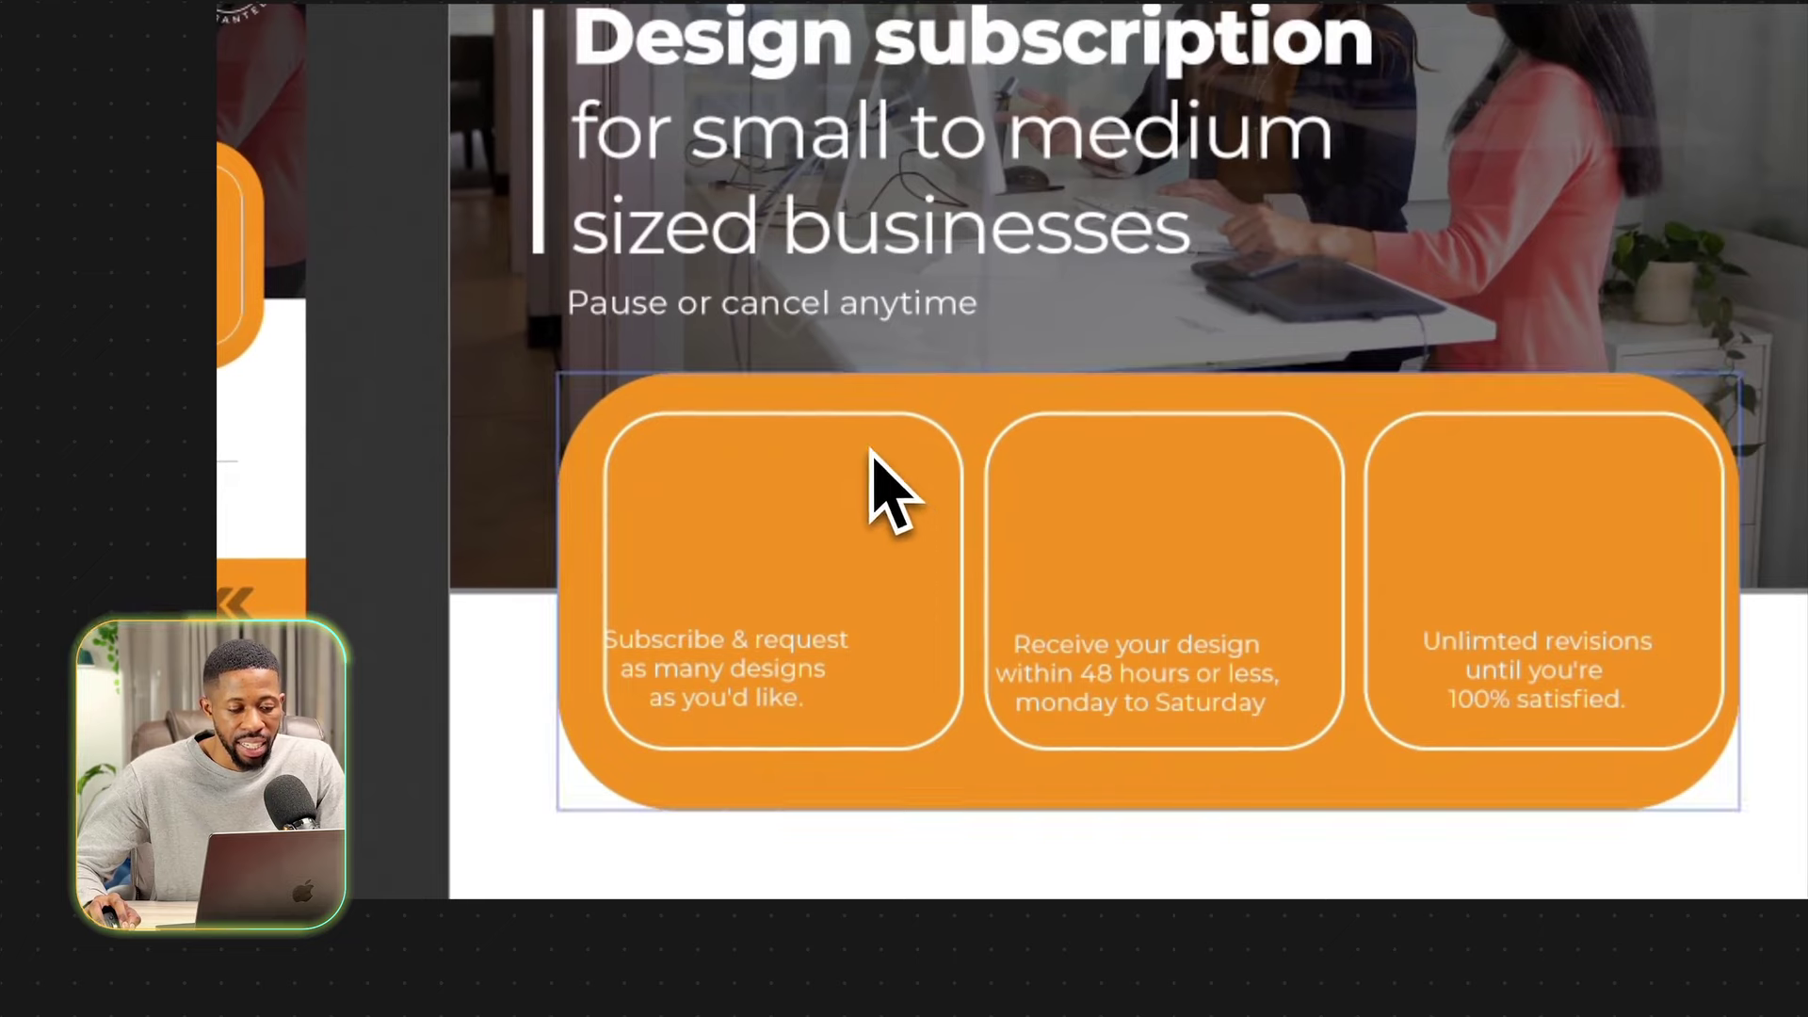
Select only the three outlined rectangle layers and shift them together slightly left within the orange panel.
left_click_drag(880, 484, 891, 442)
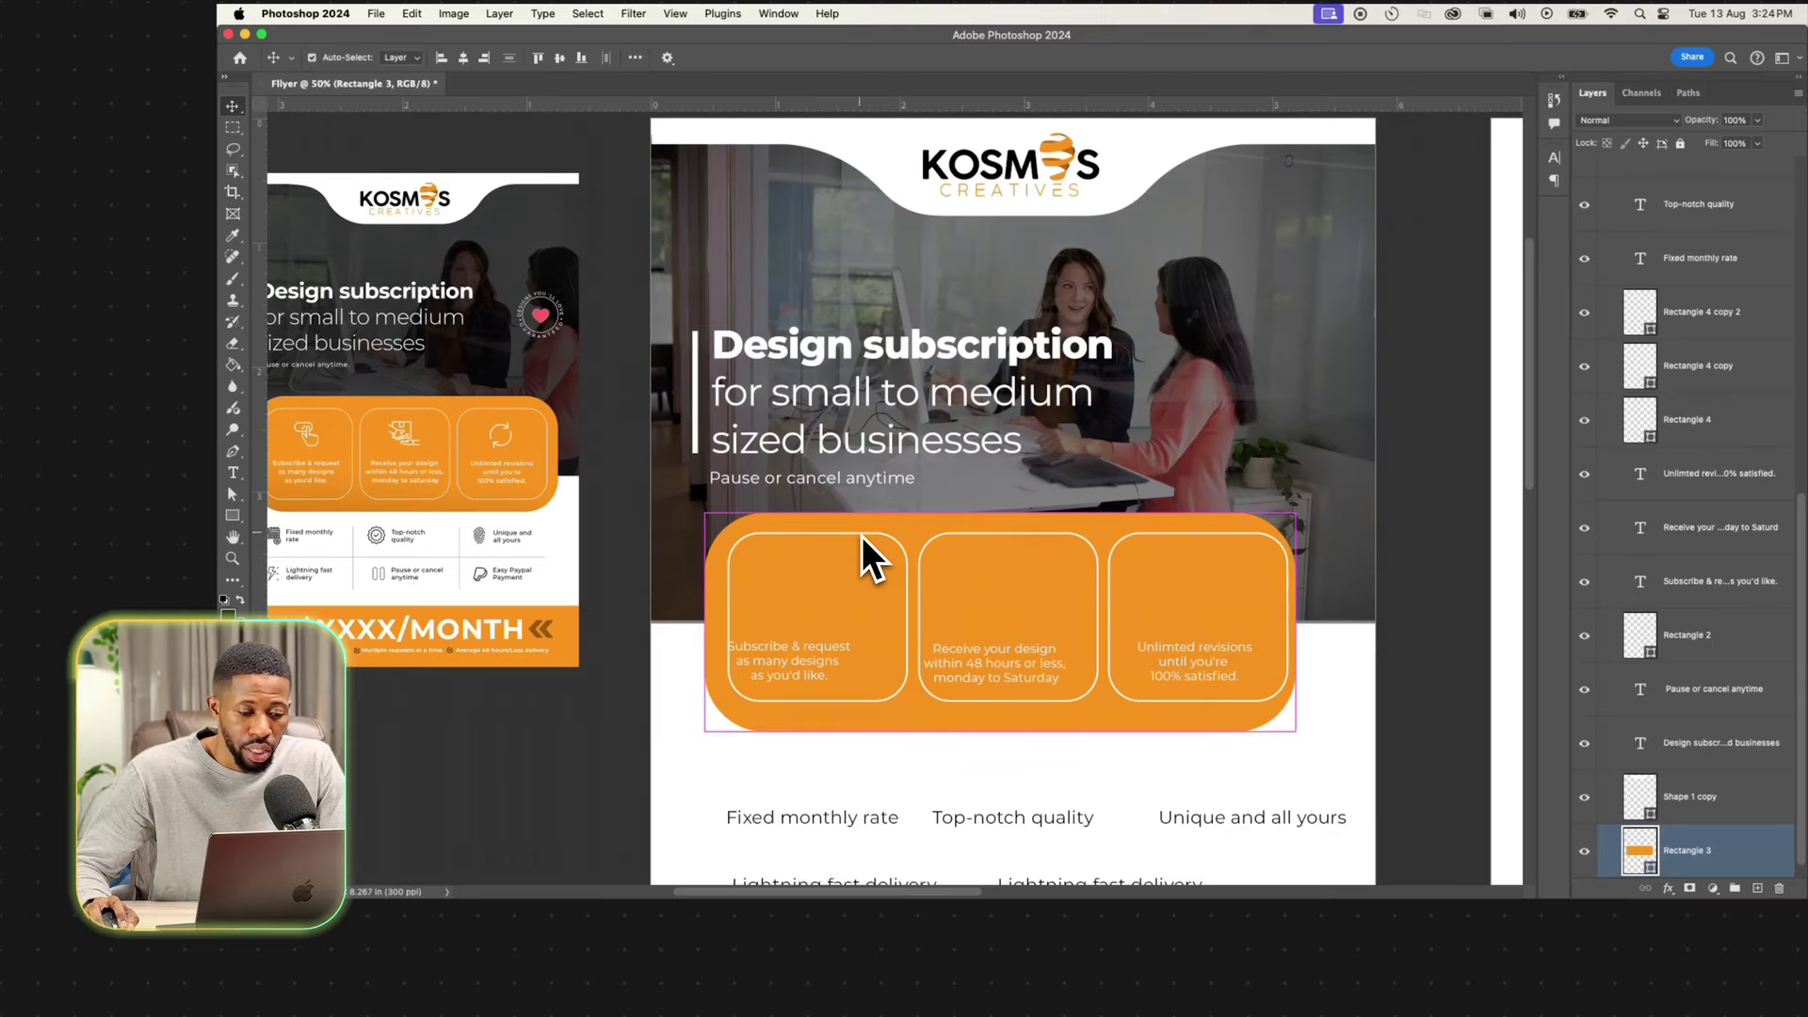
key("super")
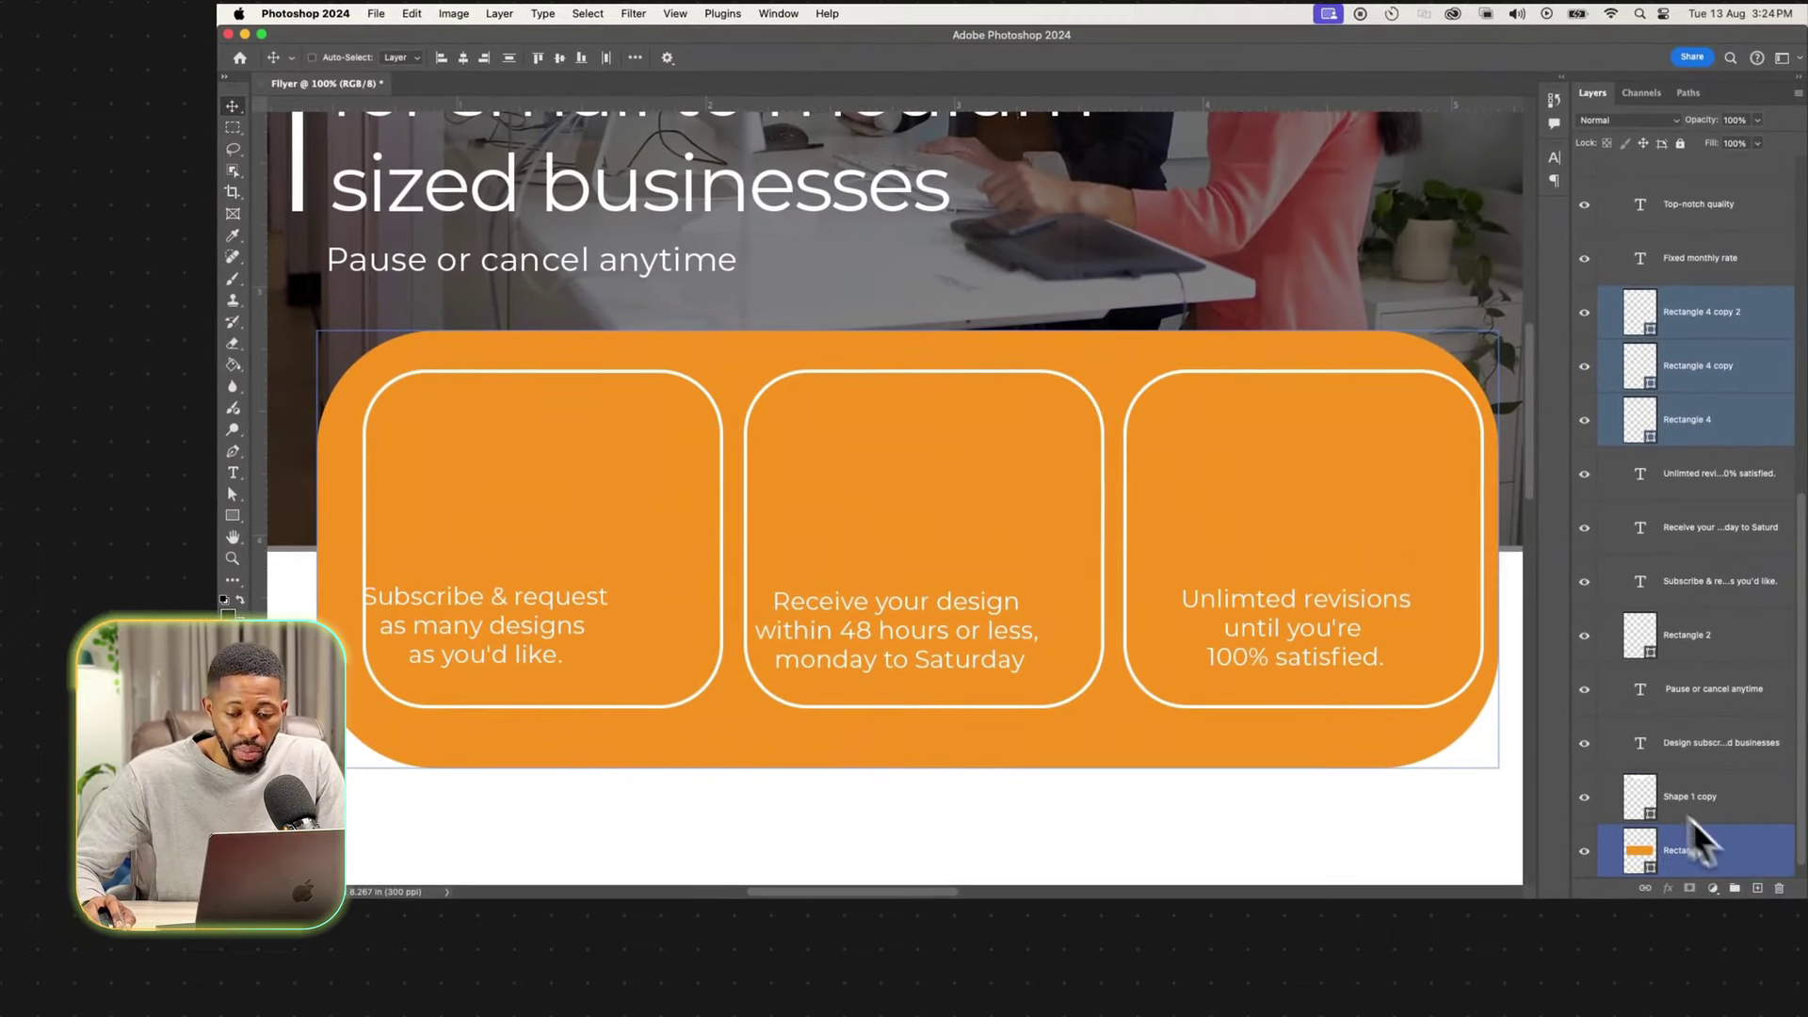
left_click(1728, 852, "super")
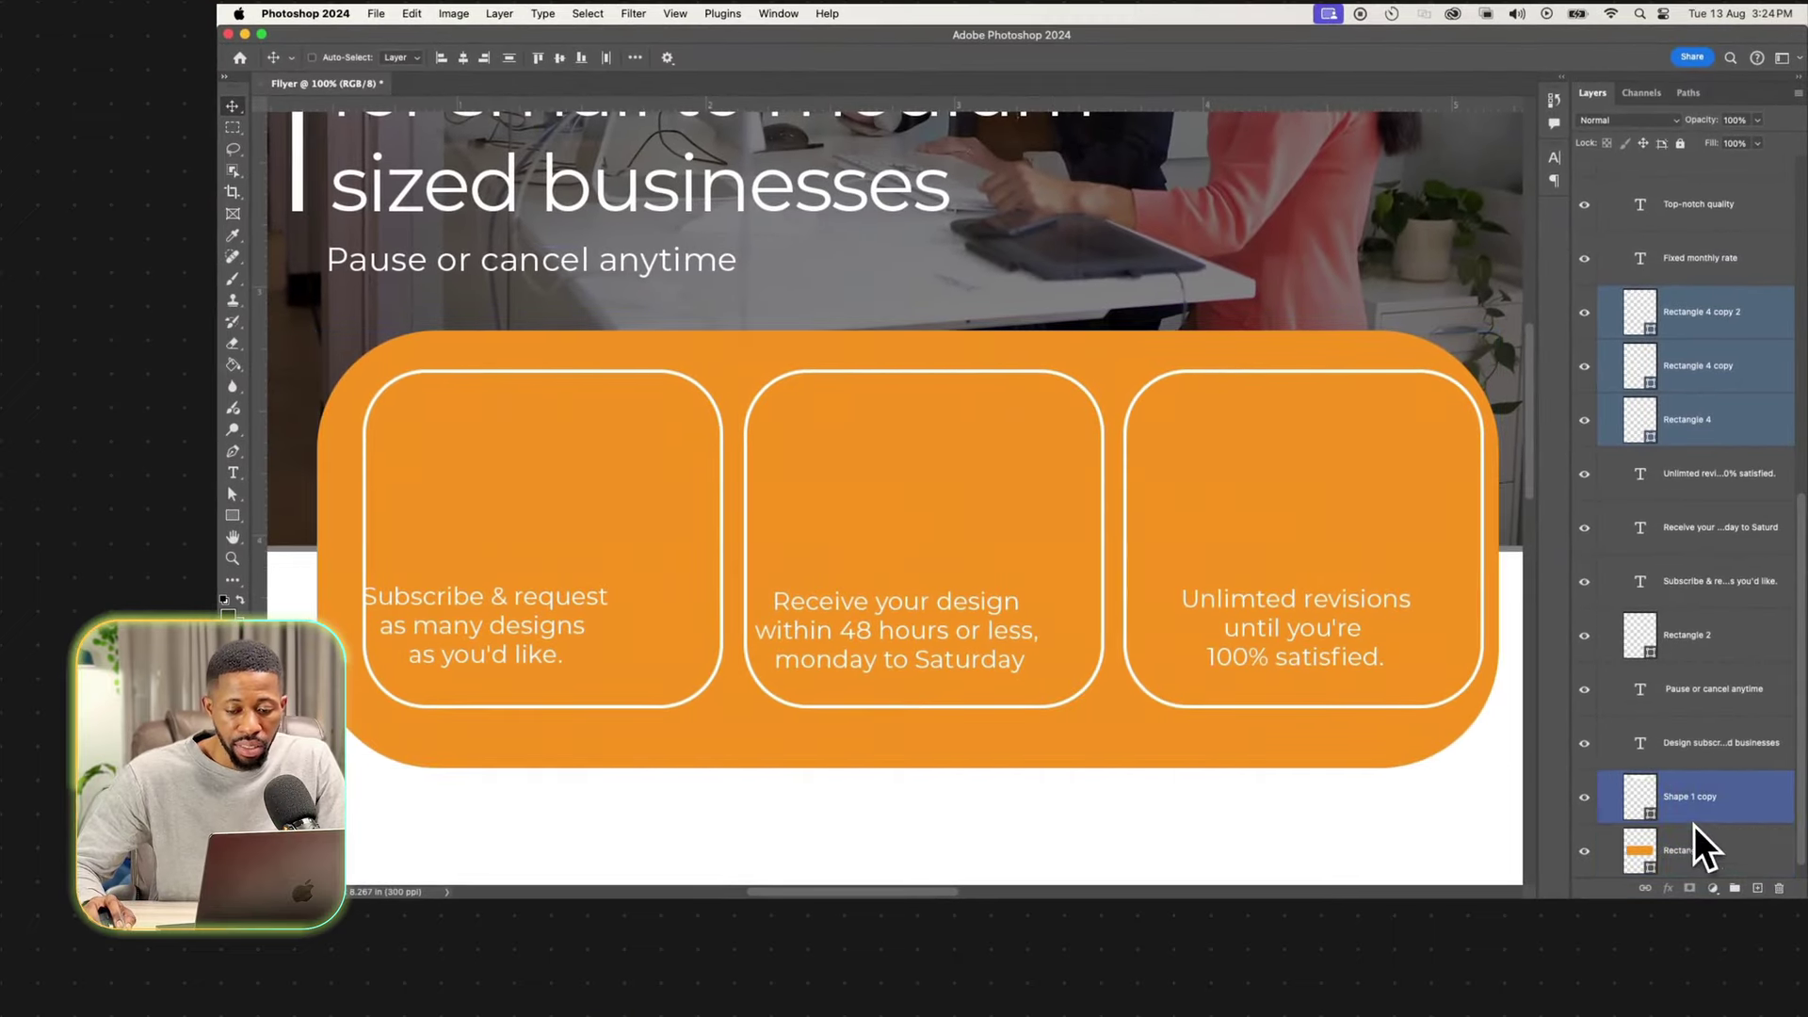
left_click(1695, 258, "super")
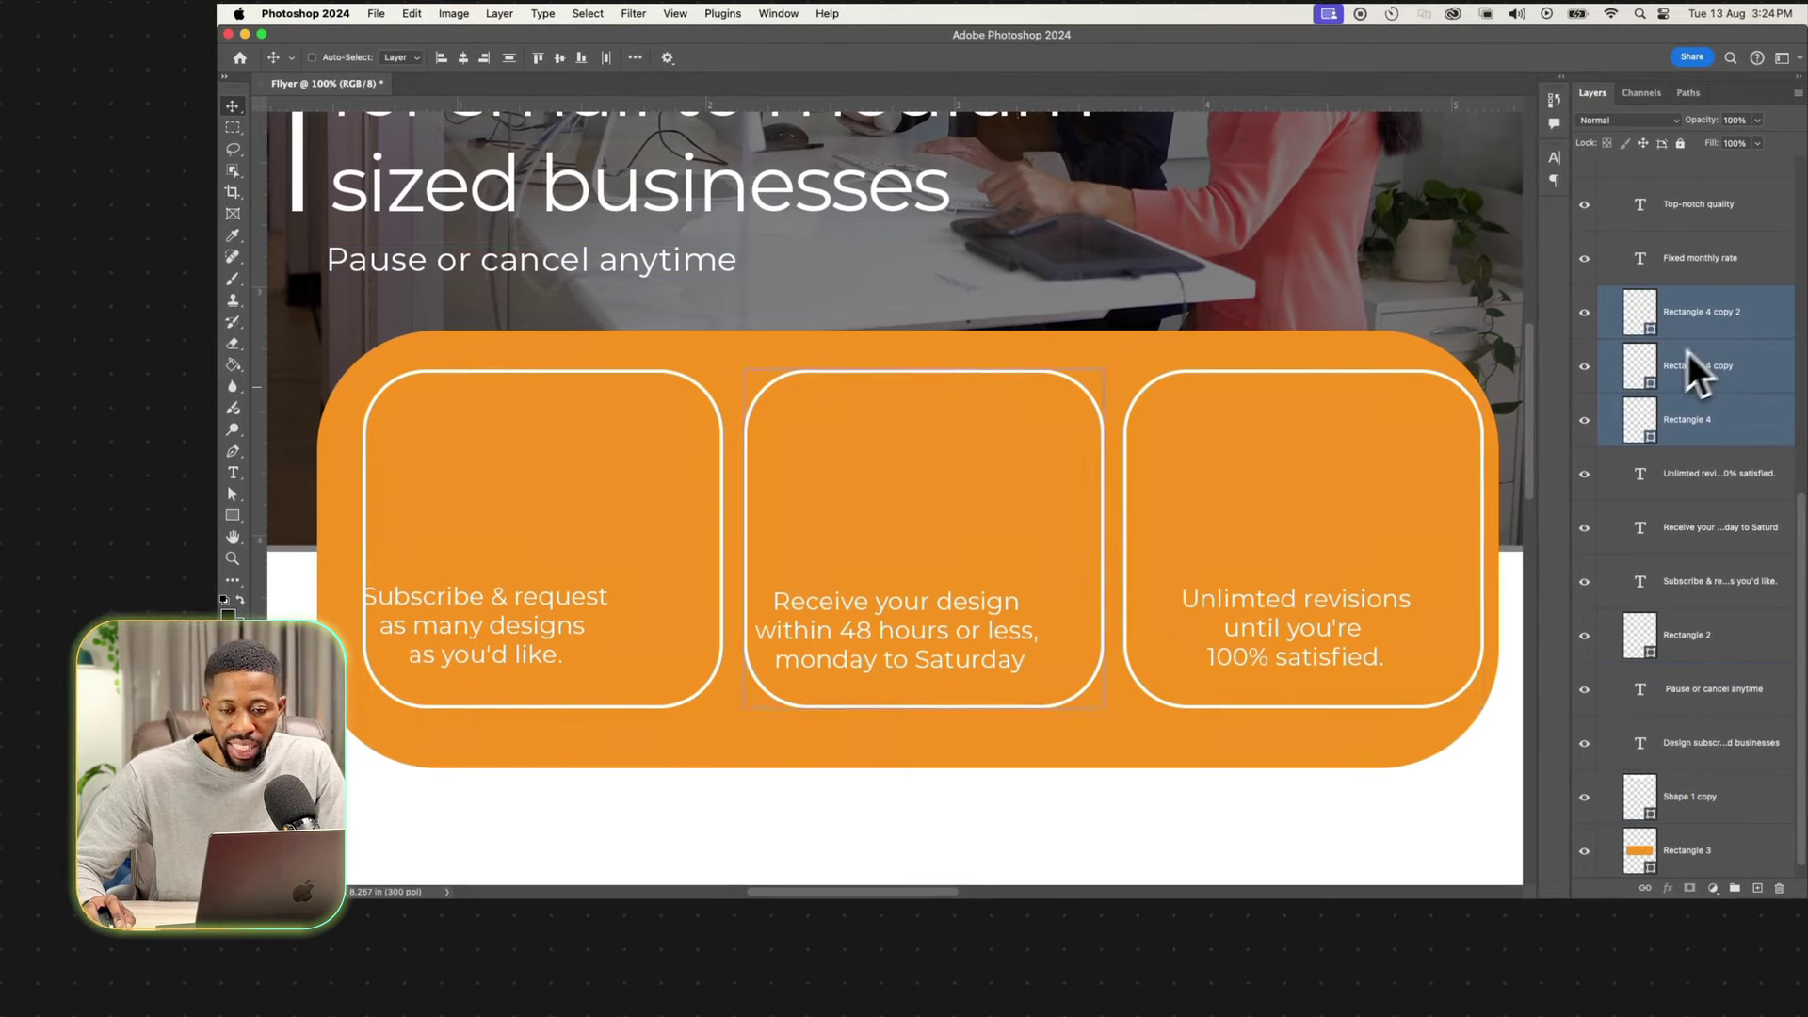
left_click_drag(1214, 490, 1167, 525)
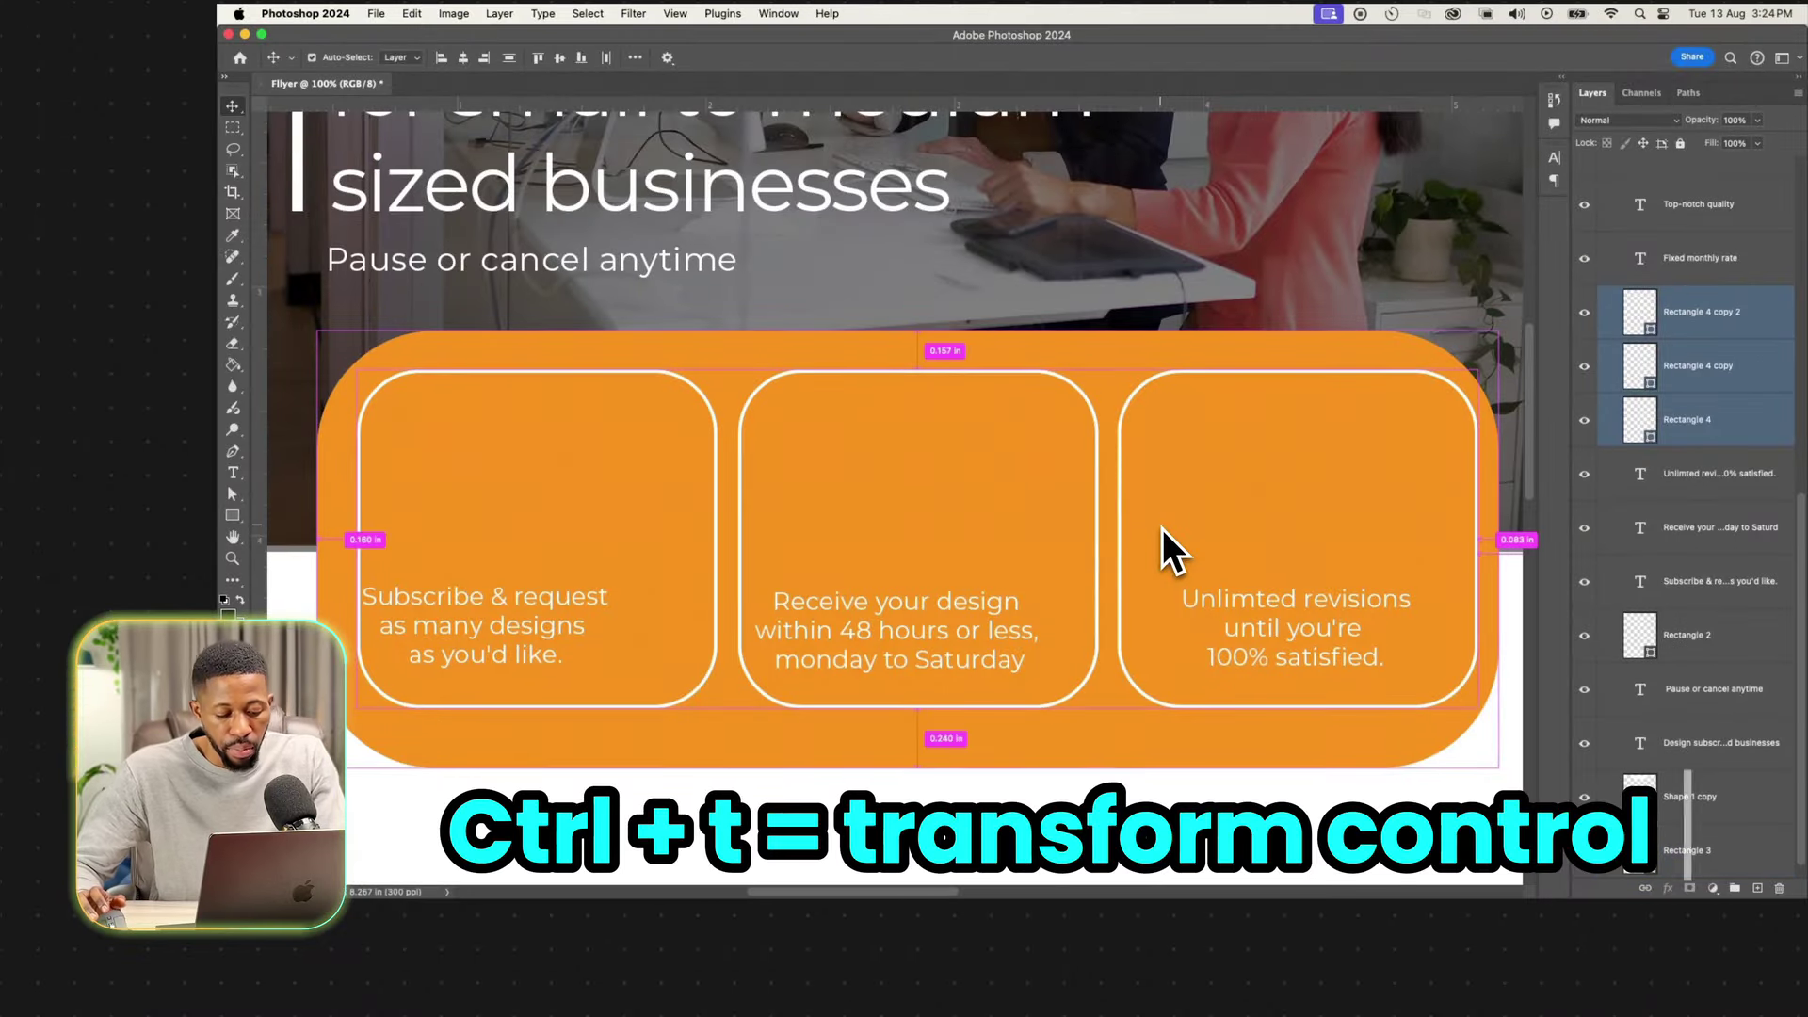
Transform the three outlined boxes together to about 96% width and 103% height, centring them in the orange panel.
key("ctrl+t")
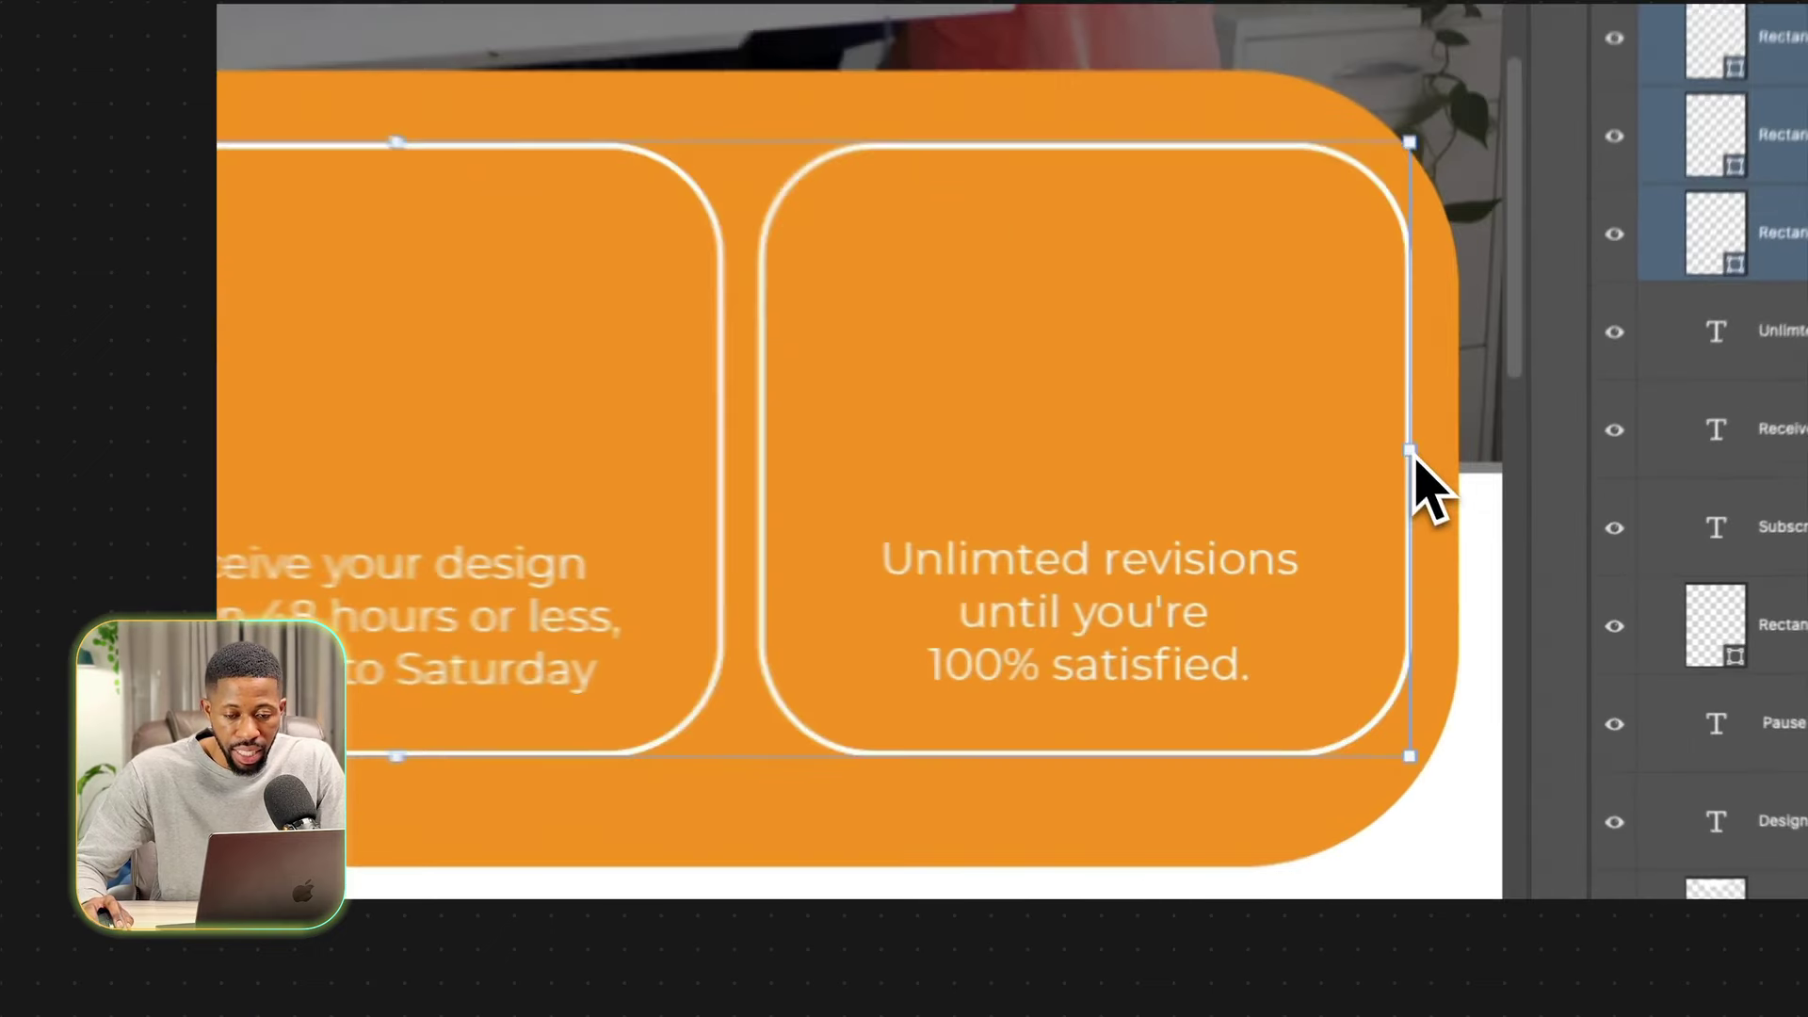
left_click_drag(1413, 452, 1328, 441)
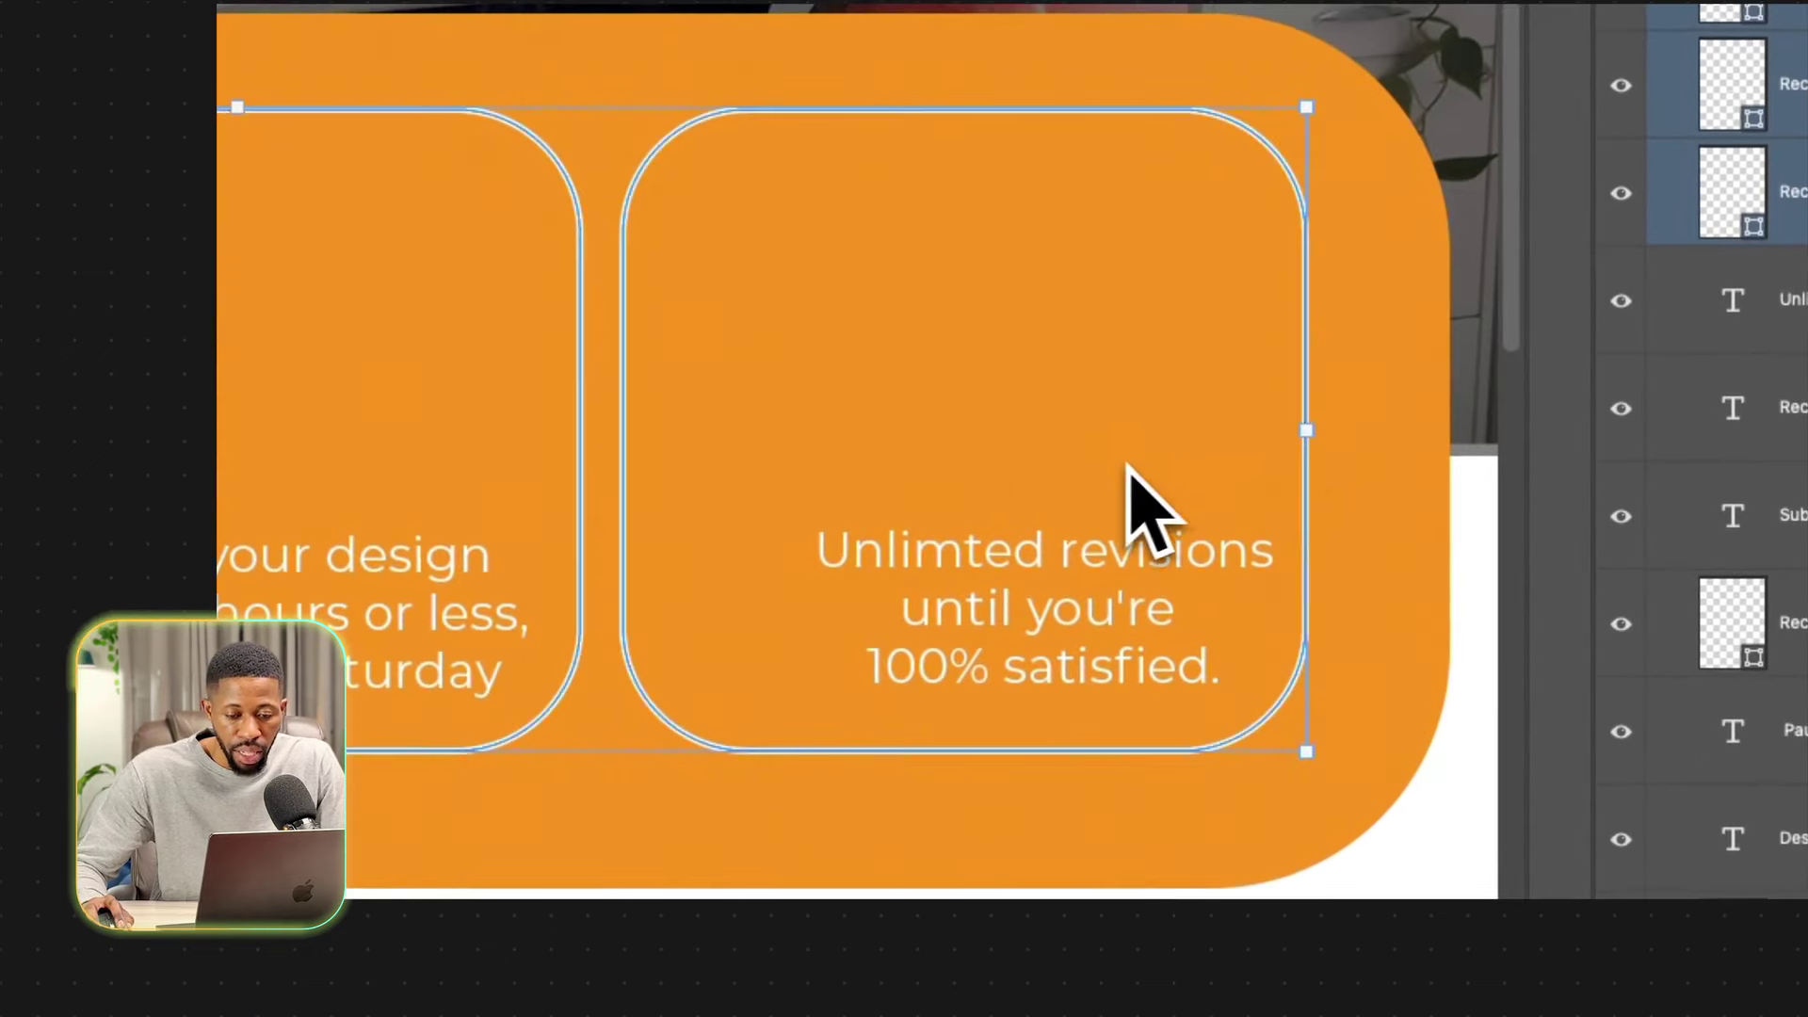
left_click_drag(1130, 468, 1137, 496)
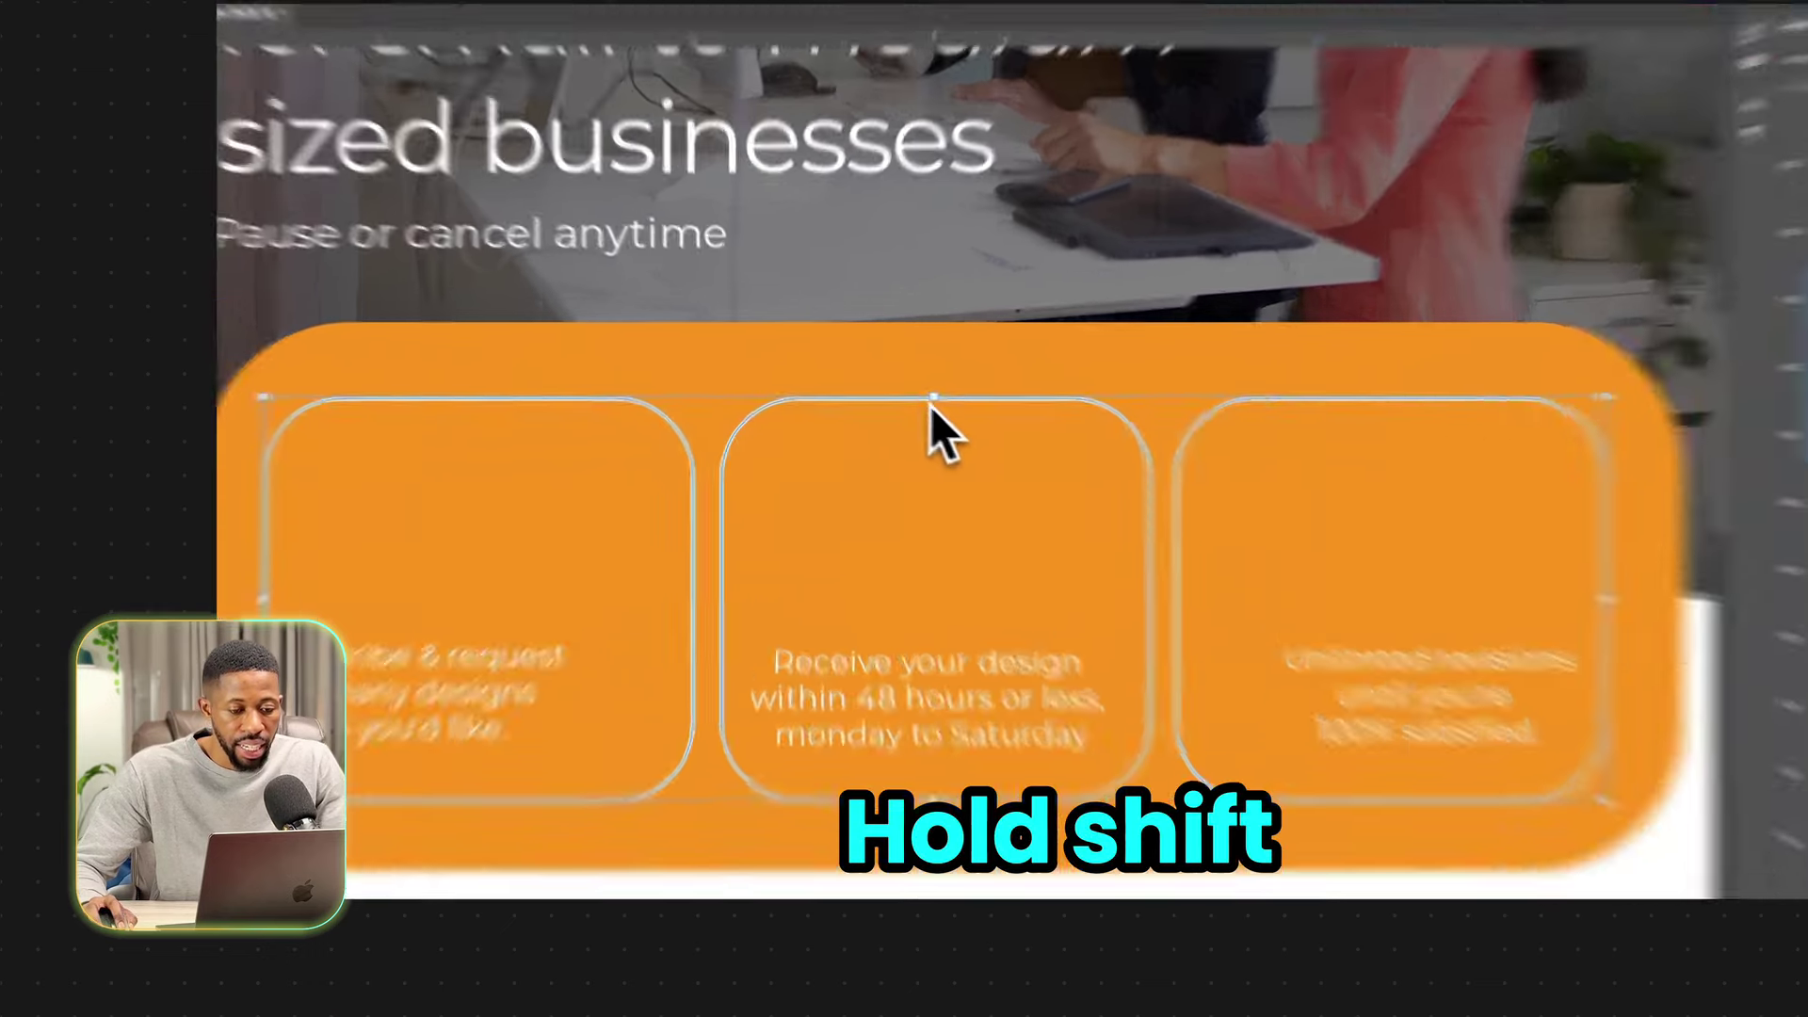
left_click_drag(901, 390, 902, 367)
left_click_drag(1015, 483, 1001, 548)
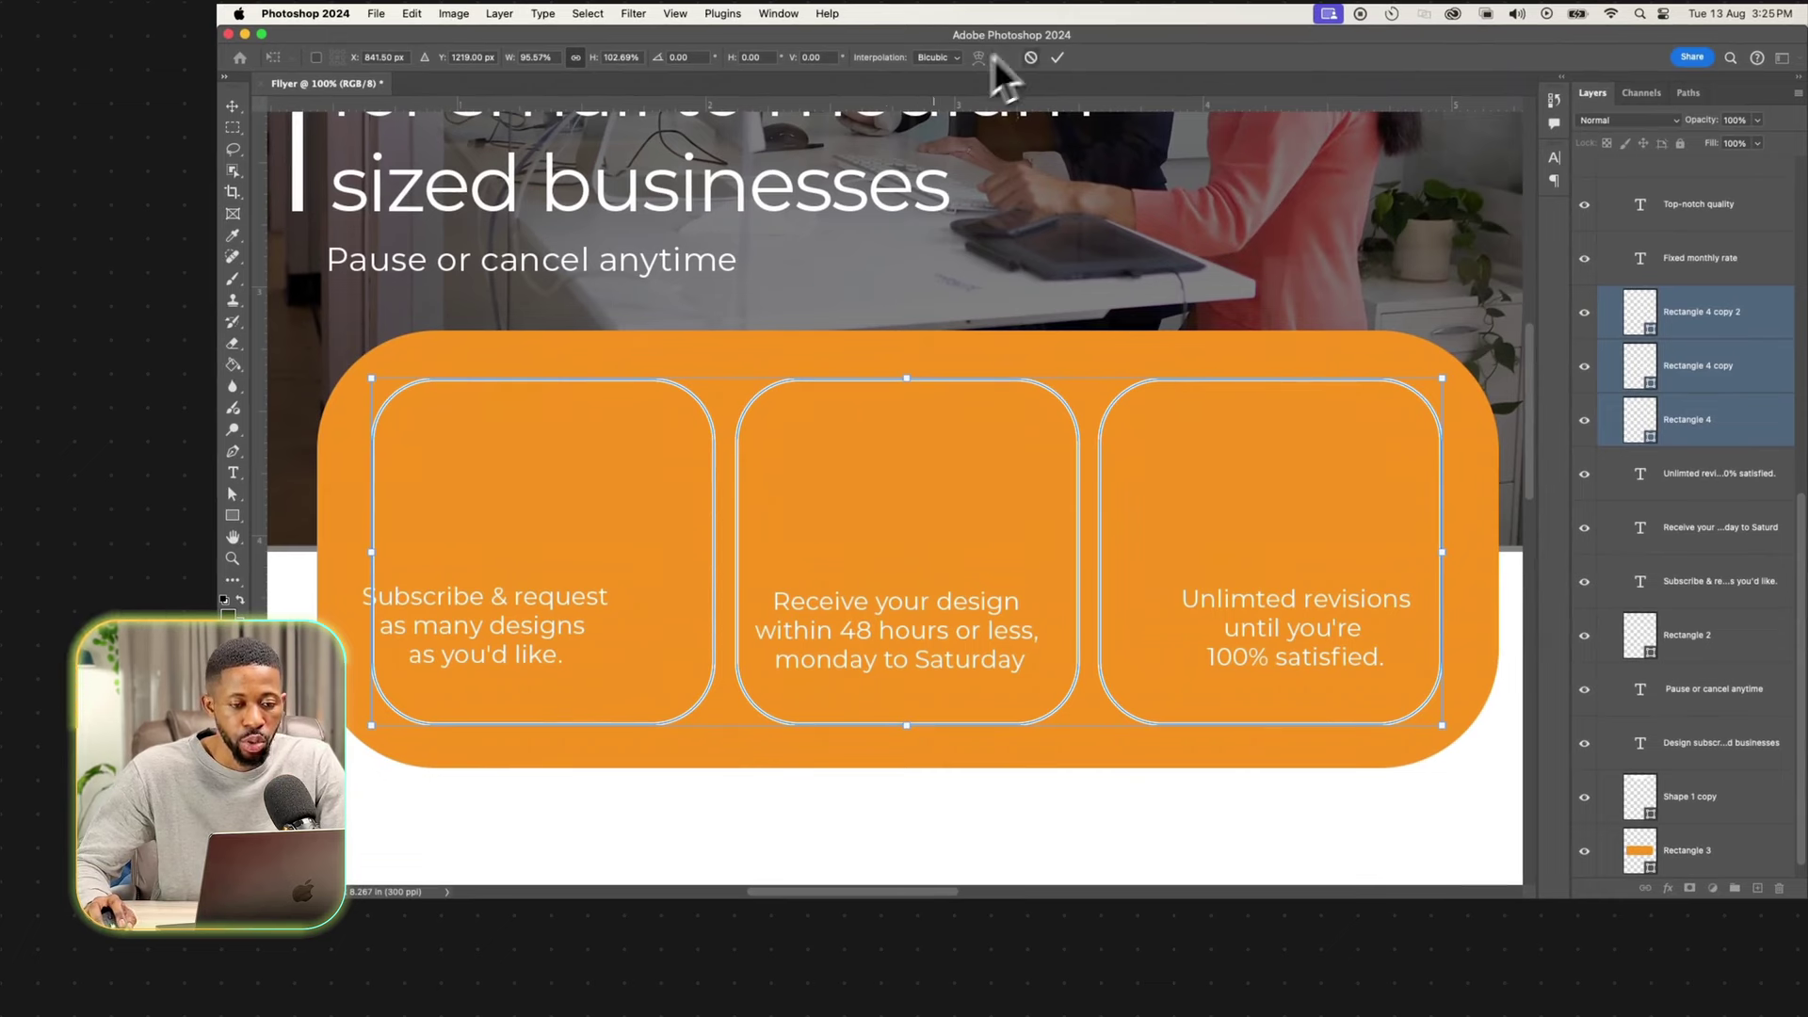
left_click(1060, 62)
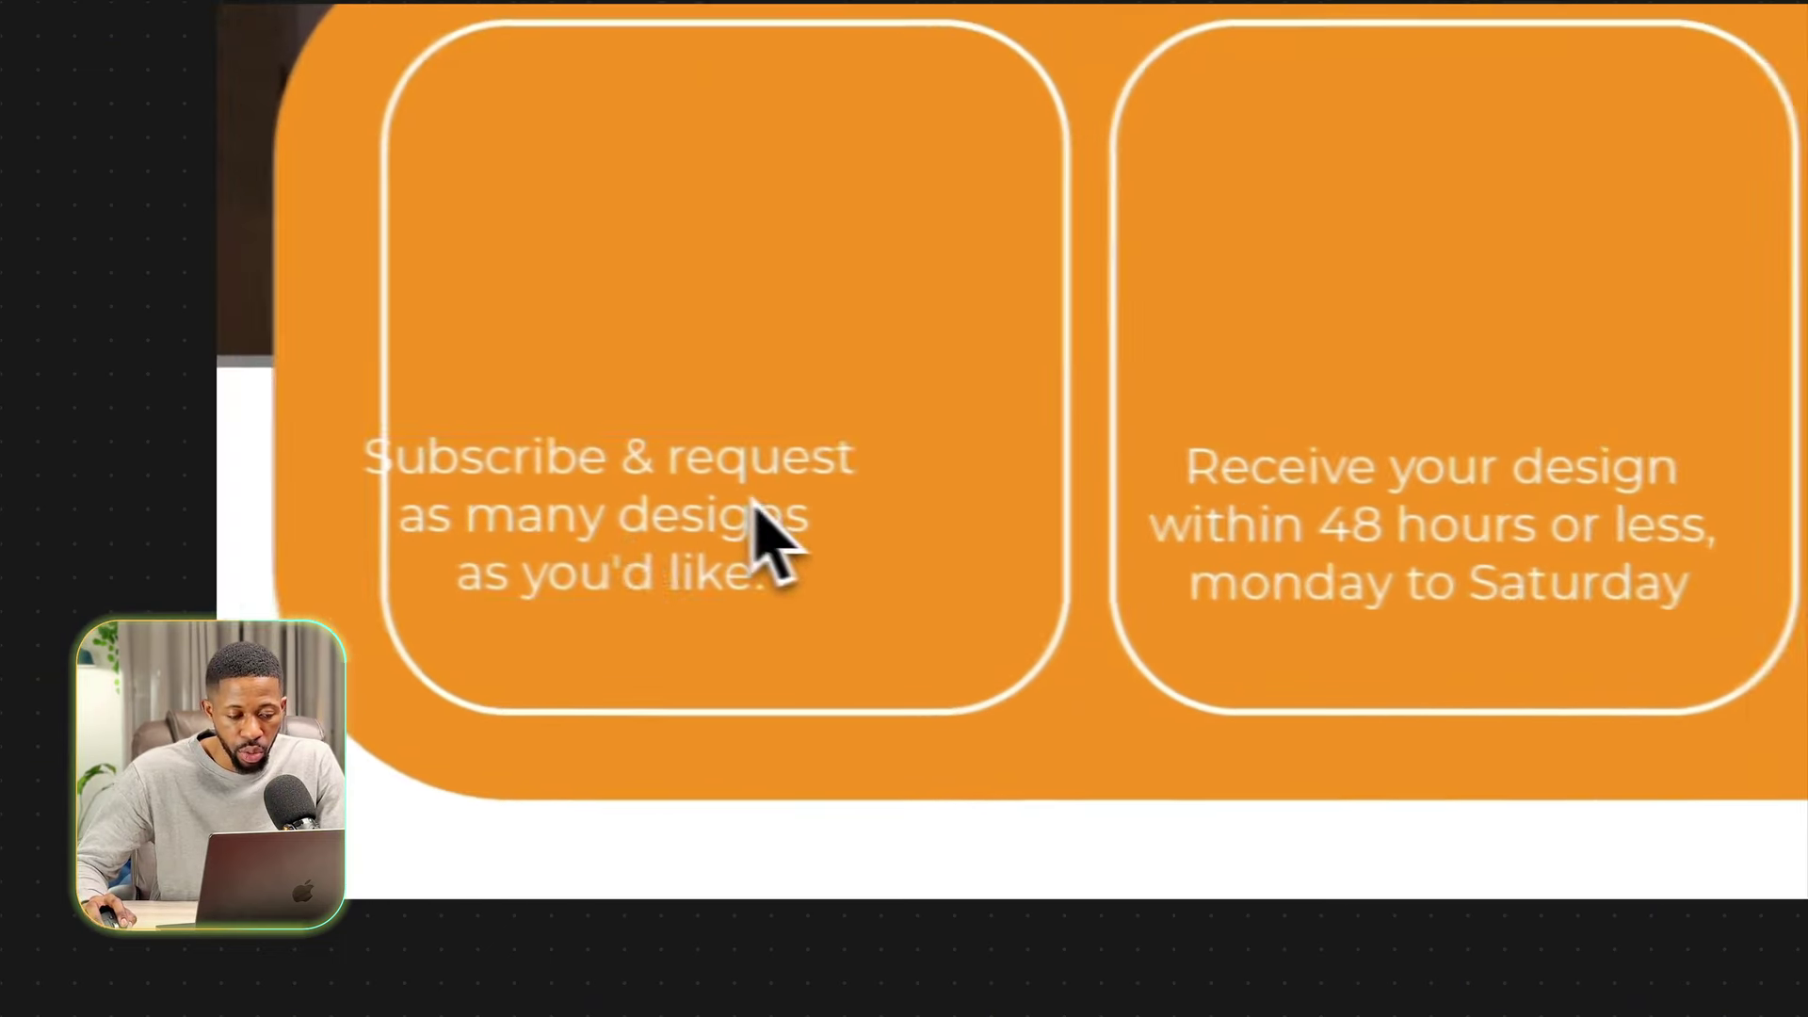
Group the three outlined boxes together with their three caption text layers.
mouse_move(576, 529)
left_mouse_down()
mouse_move(680, 501)
mouse_move(637, 565)
mouse_move(574, 527)
left_mouse_up()
key("super+z")
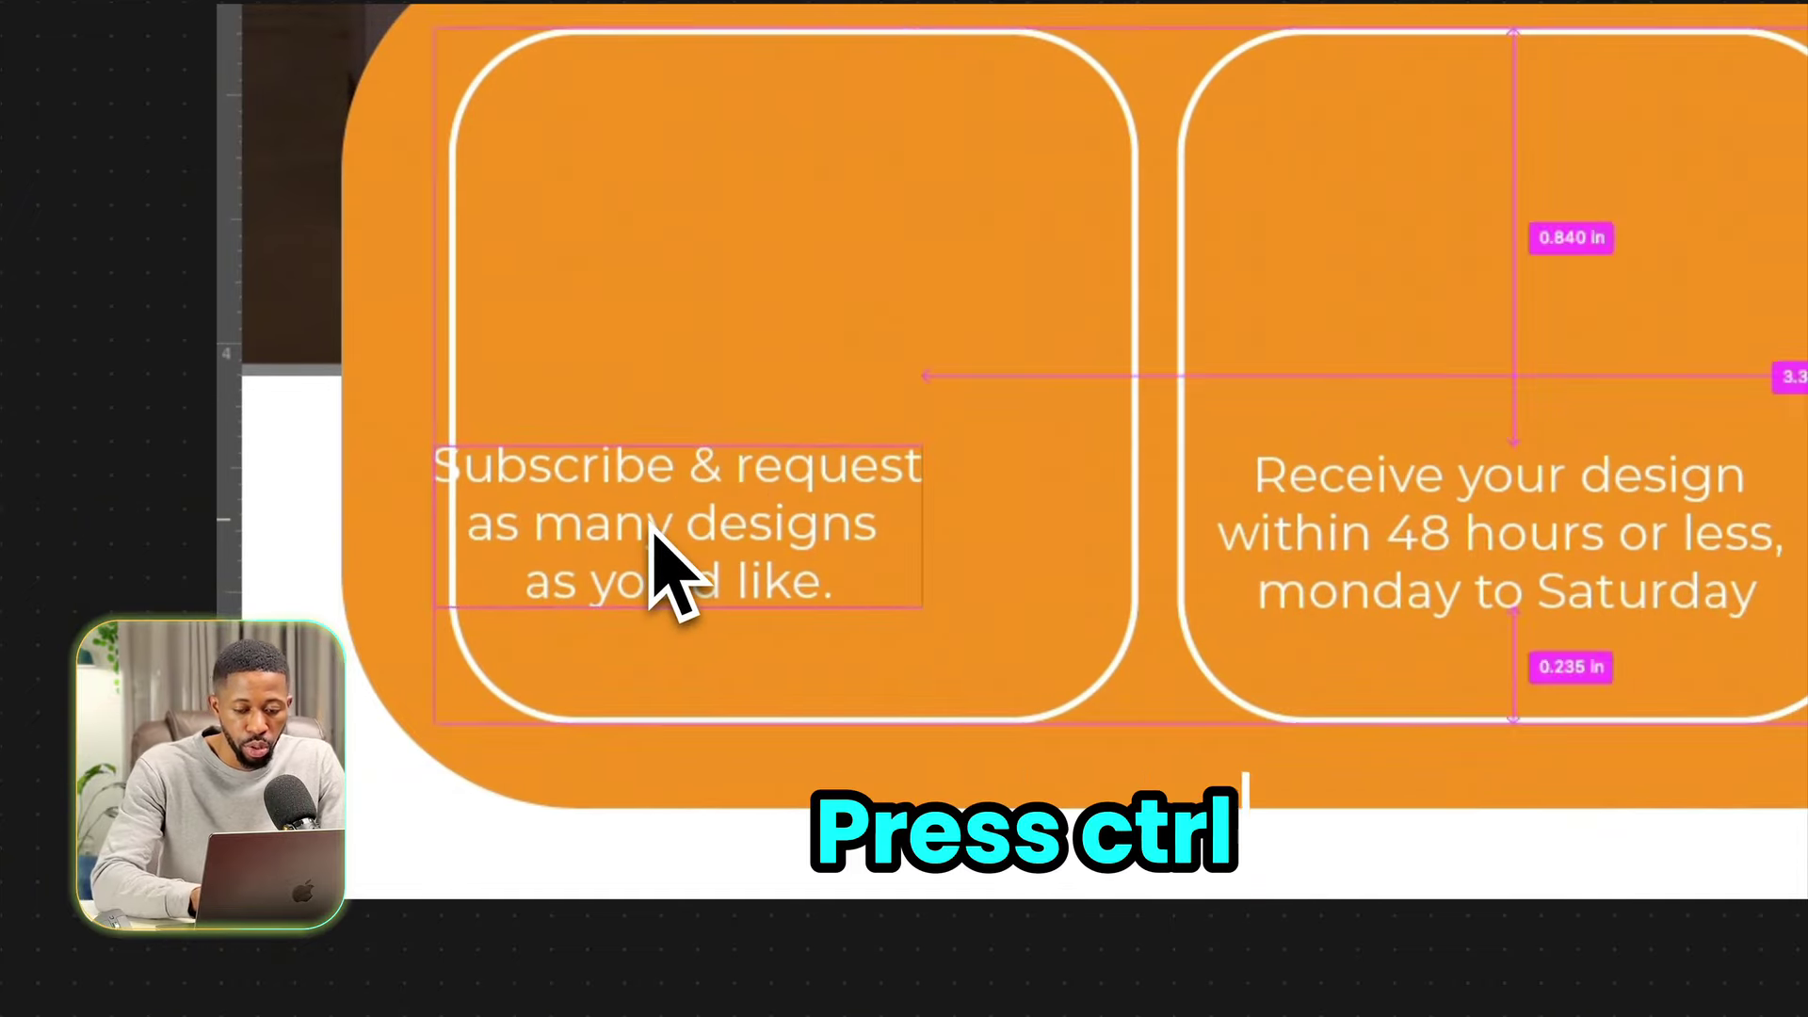
key("ctrl+j")
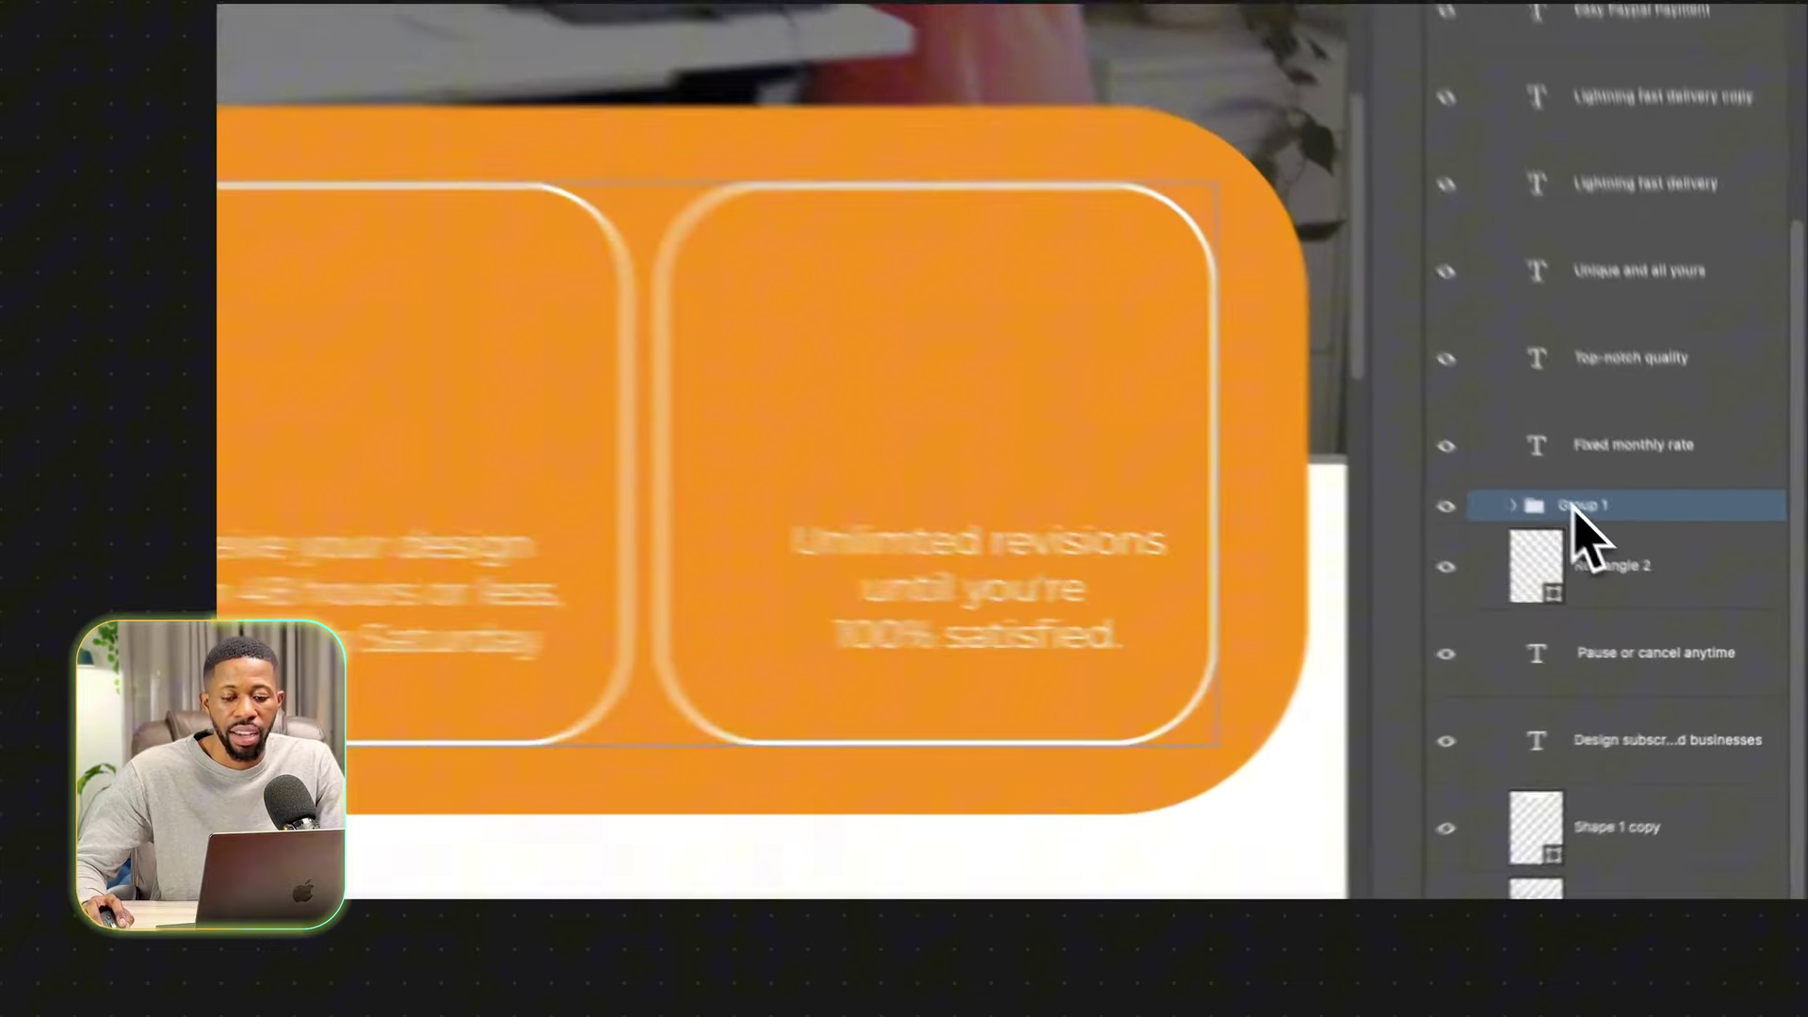
Rename the new layer group as Features.
double_click(1574, 506)
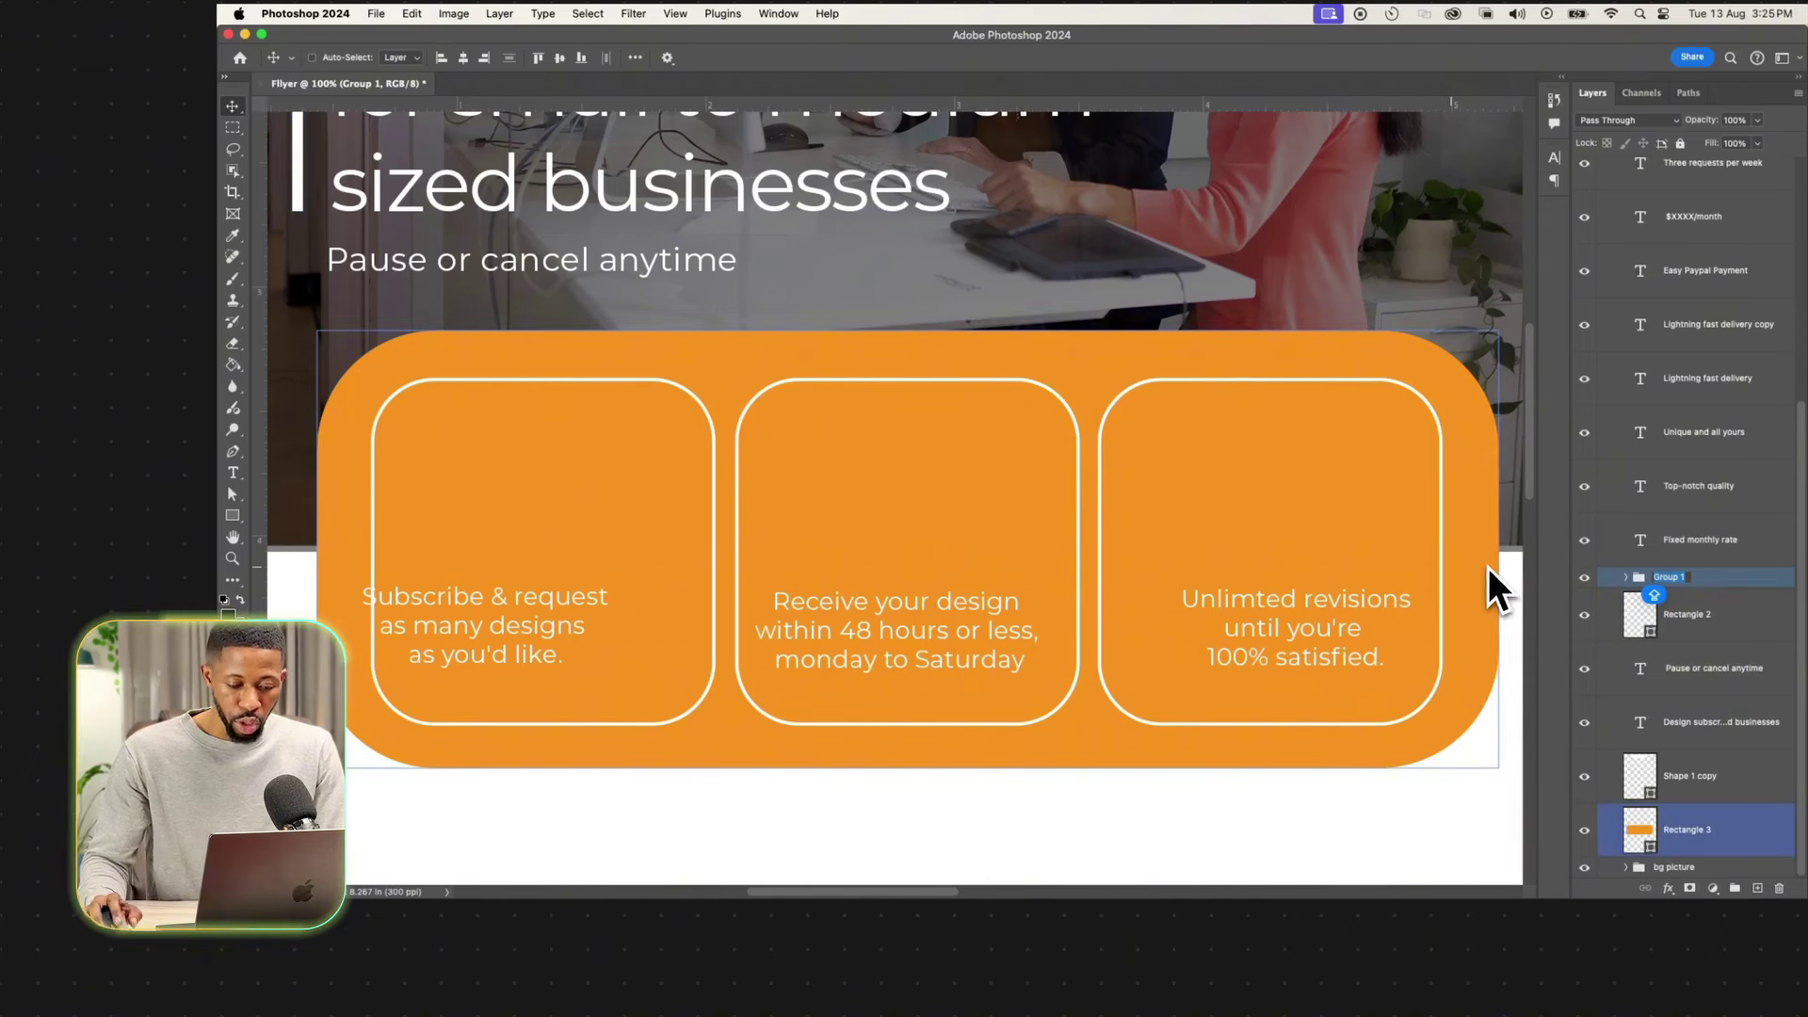
type("FEA")
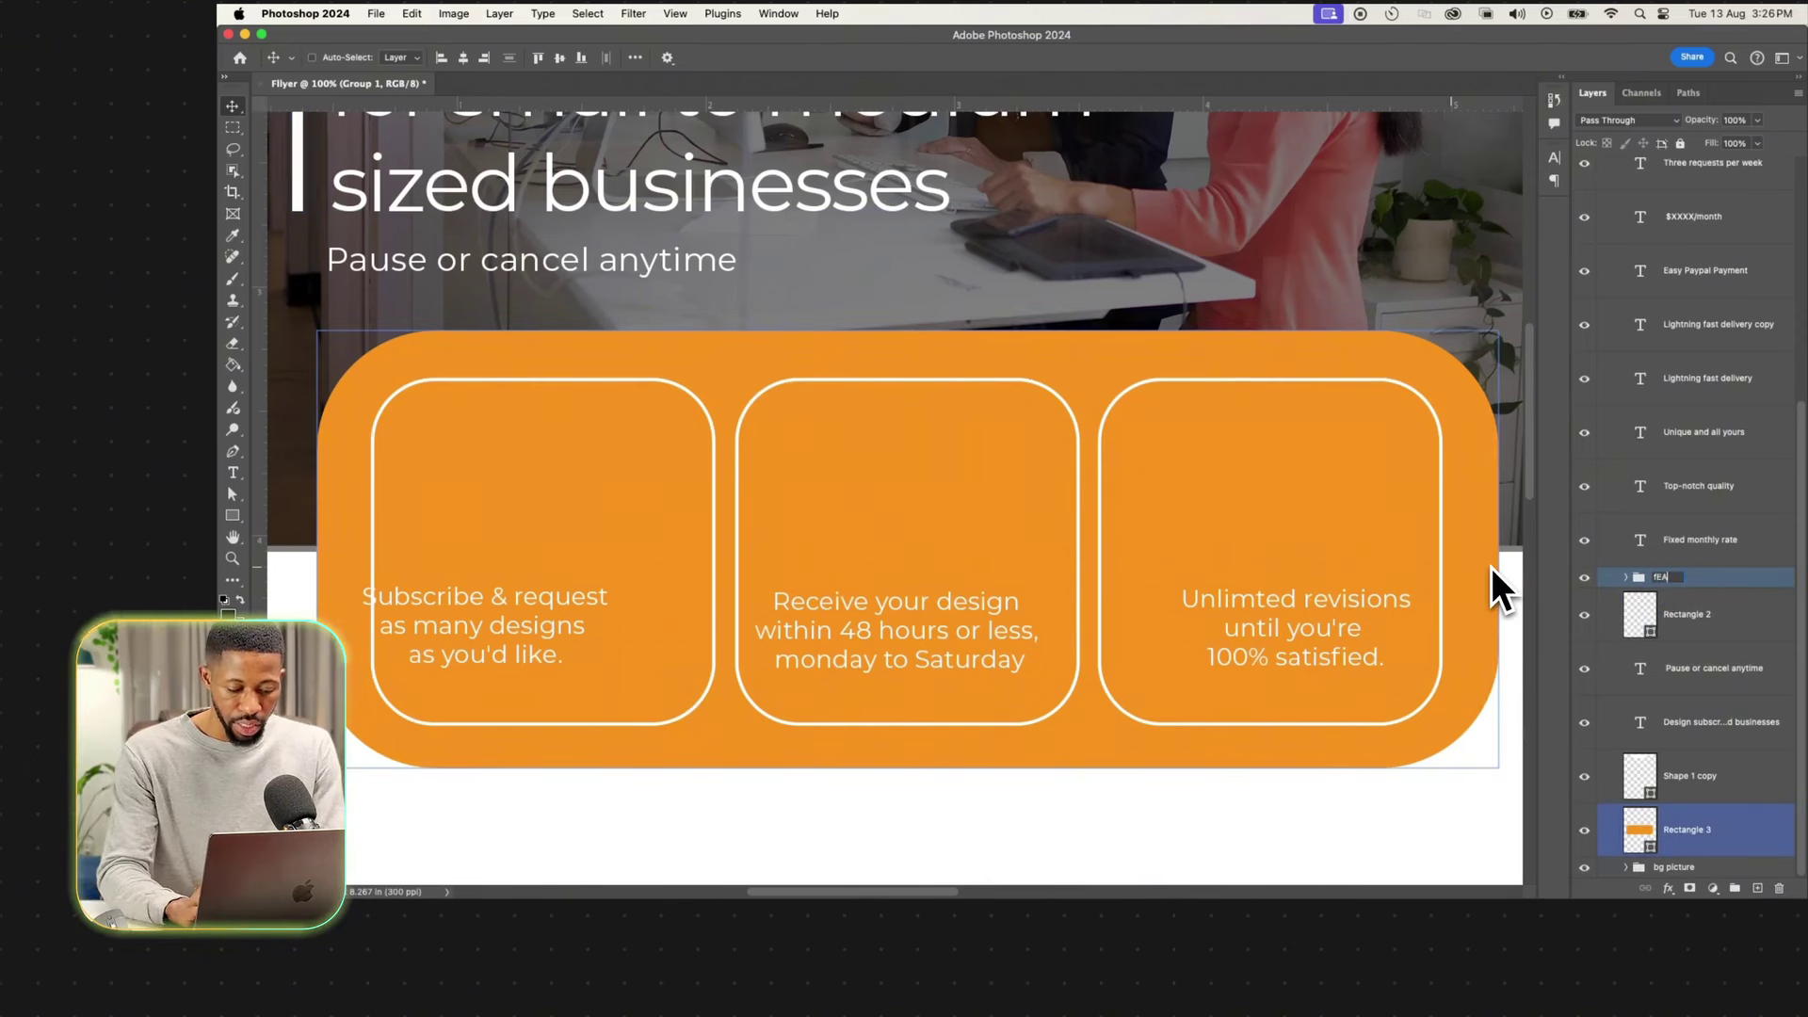
type("TURE")
key("Return")
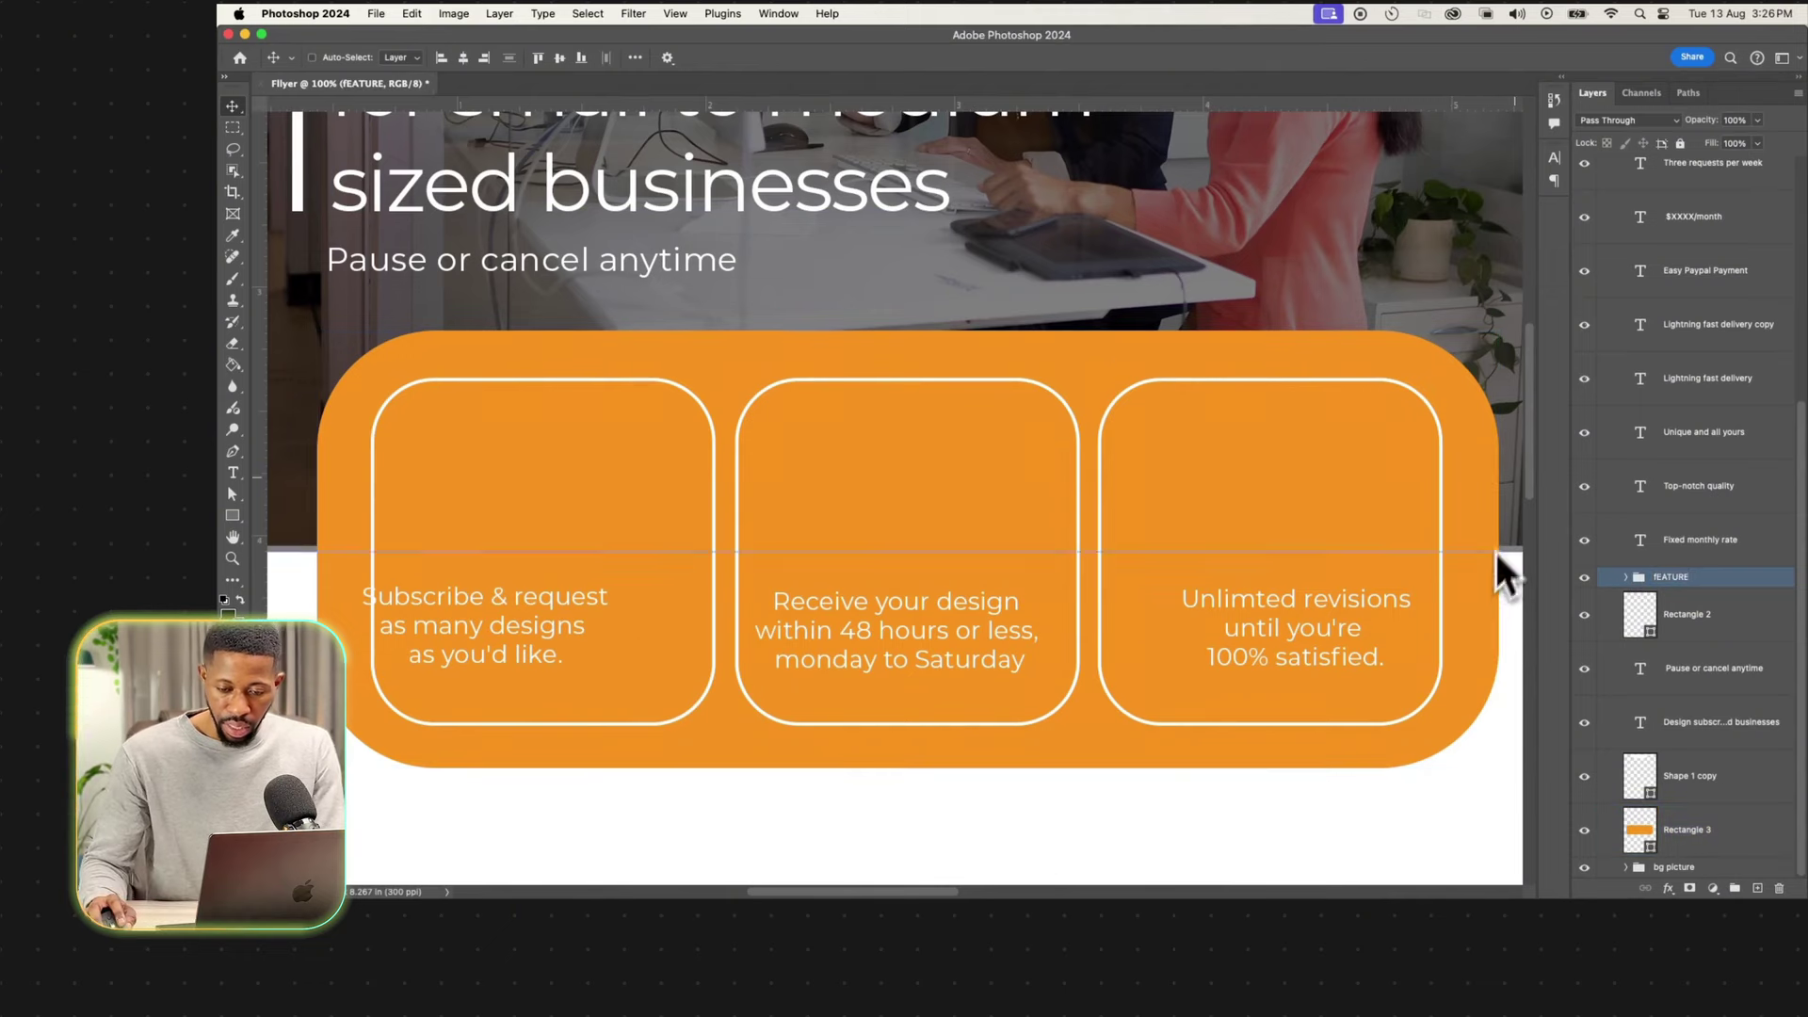
left_click(1667, 535)
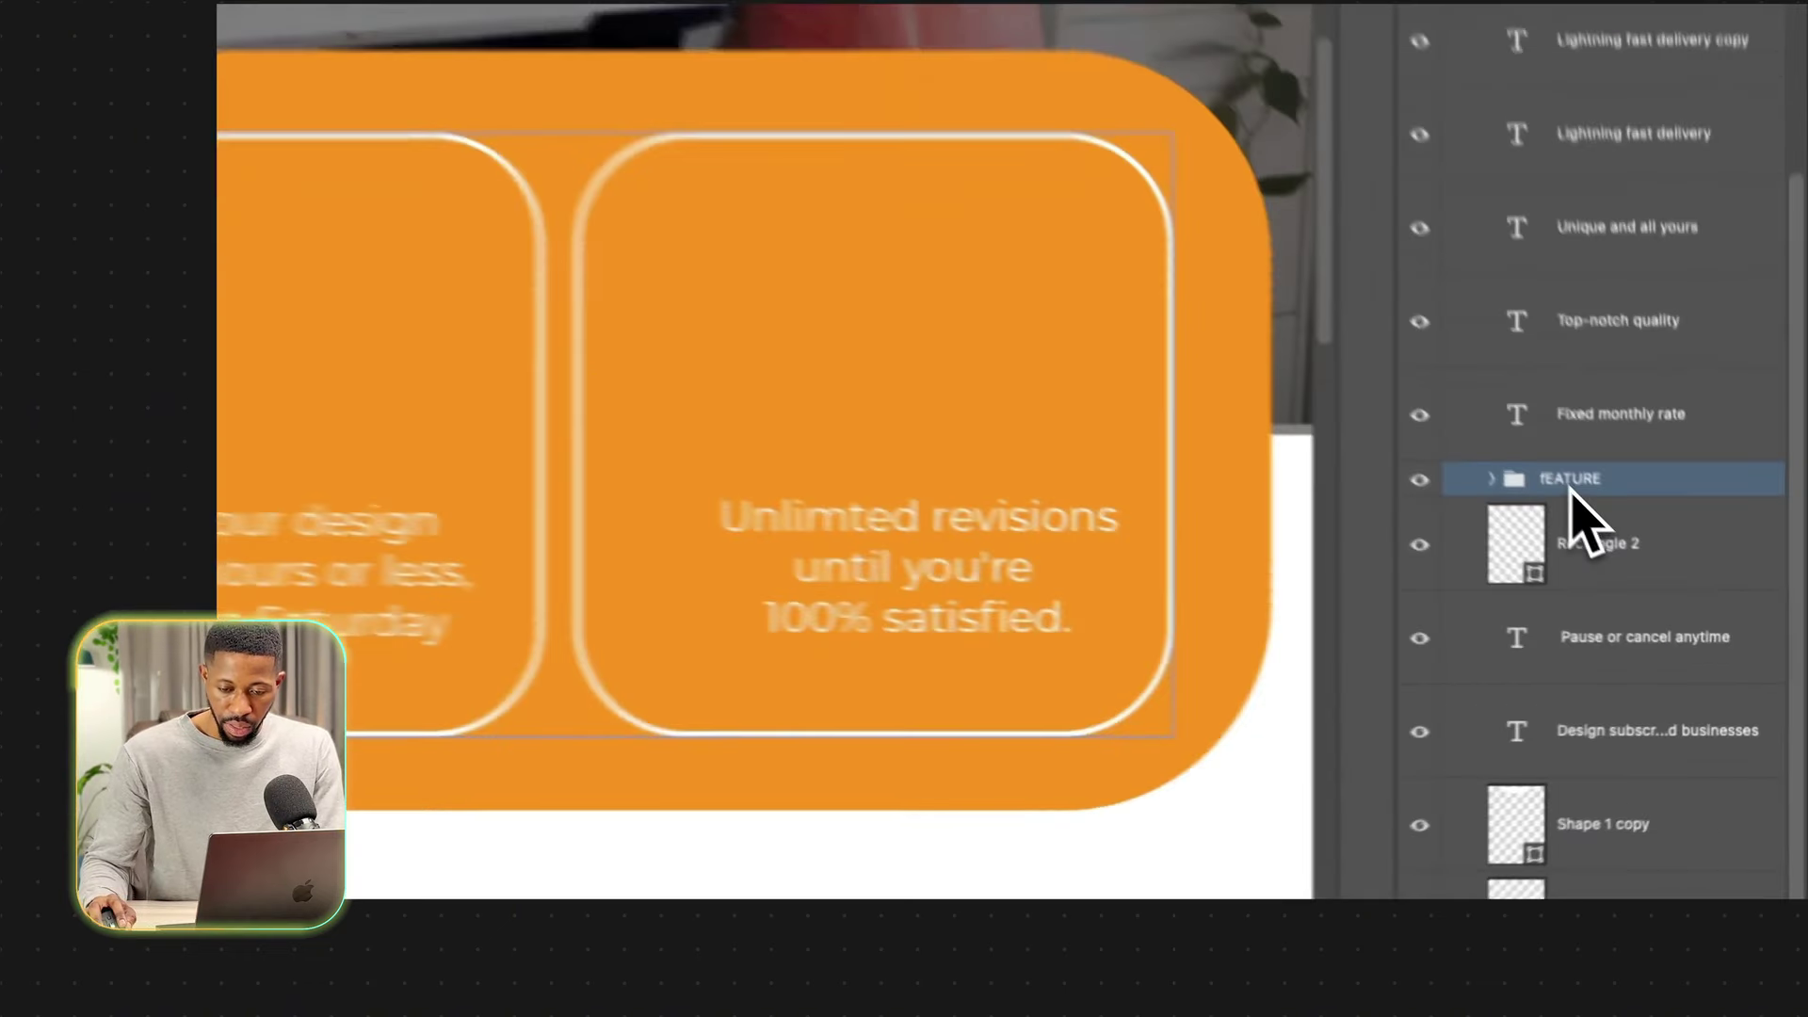
double_click(1673, 577)
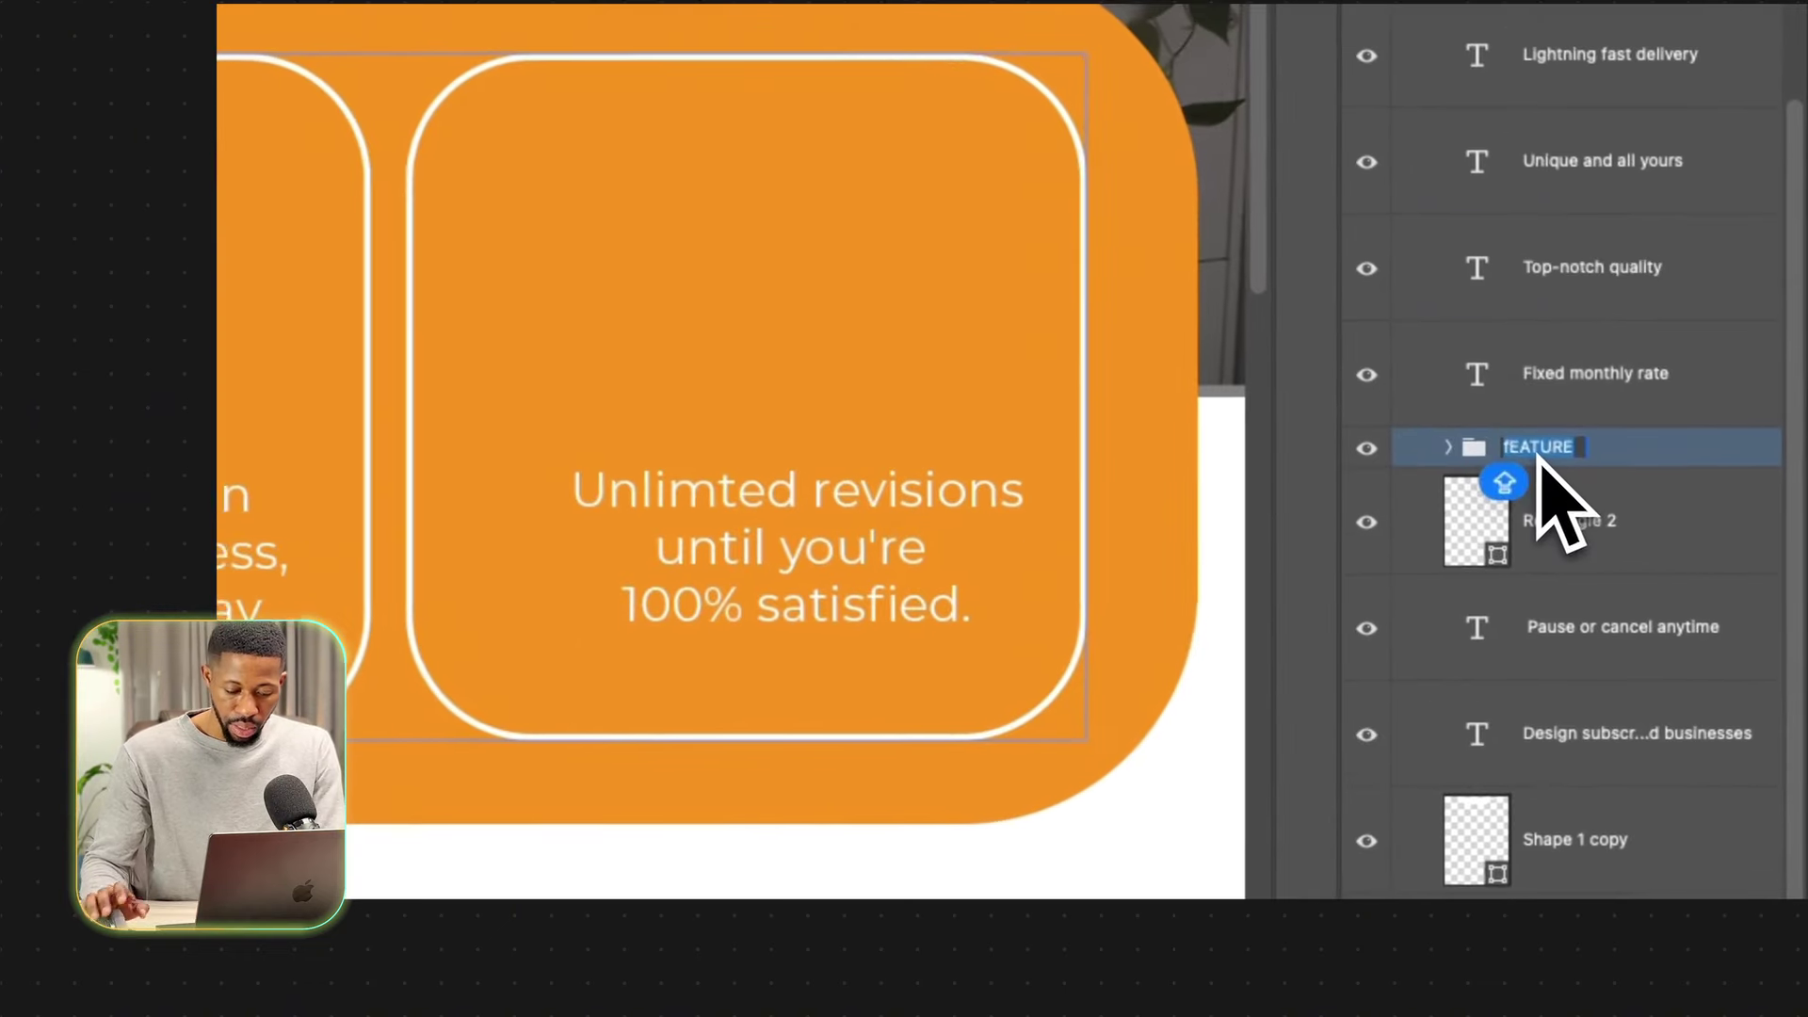
type("Featur")
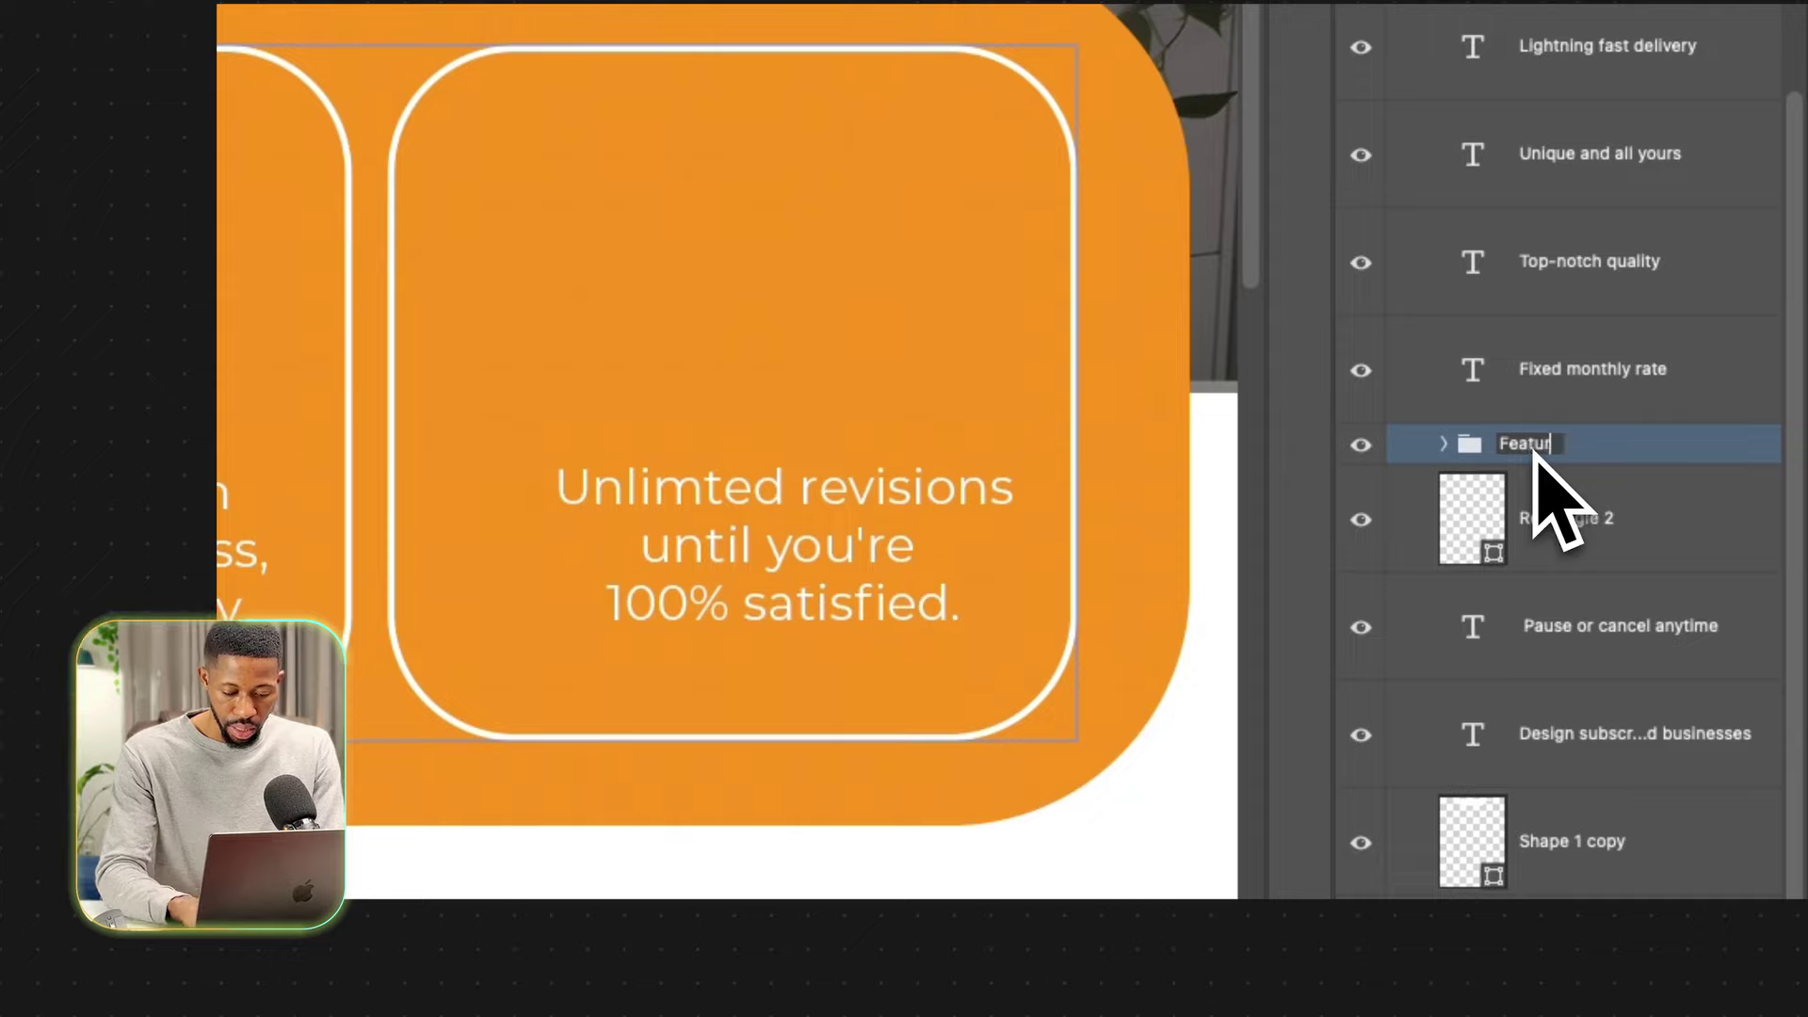
type("es")
key("Return")
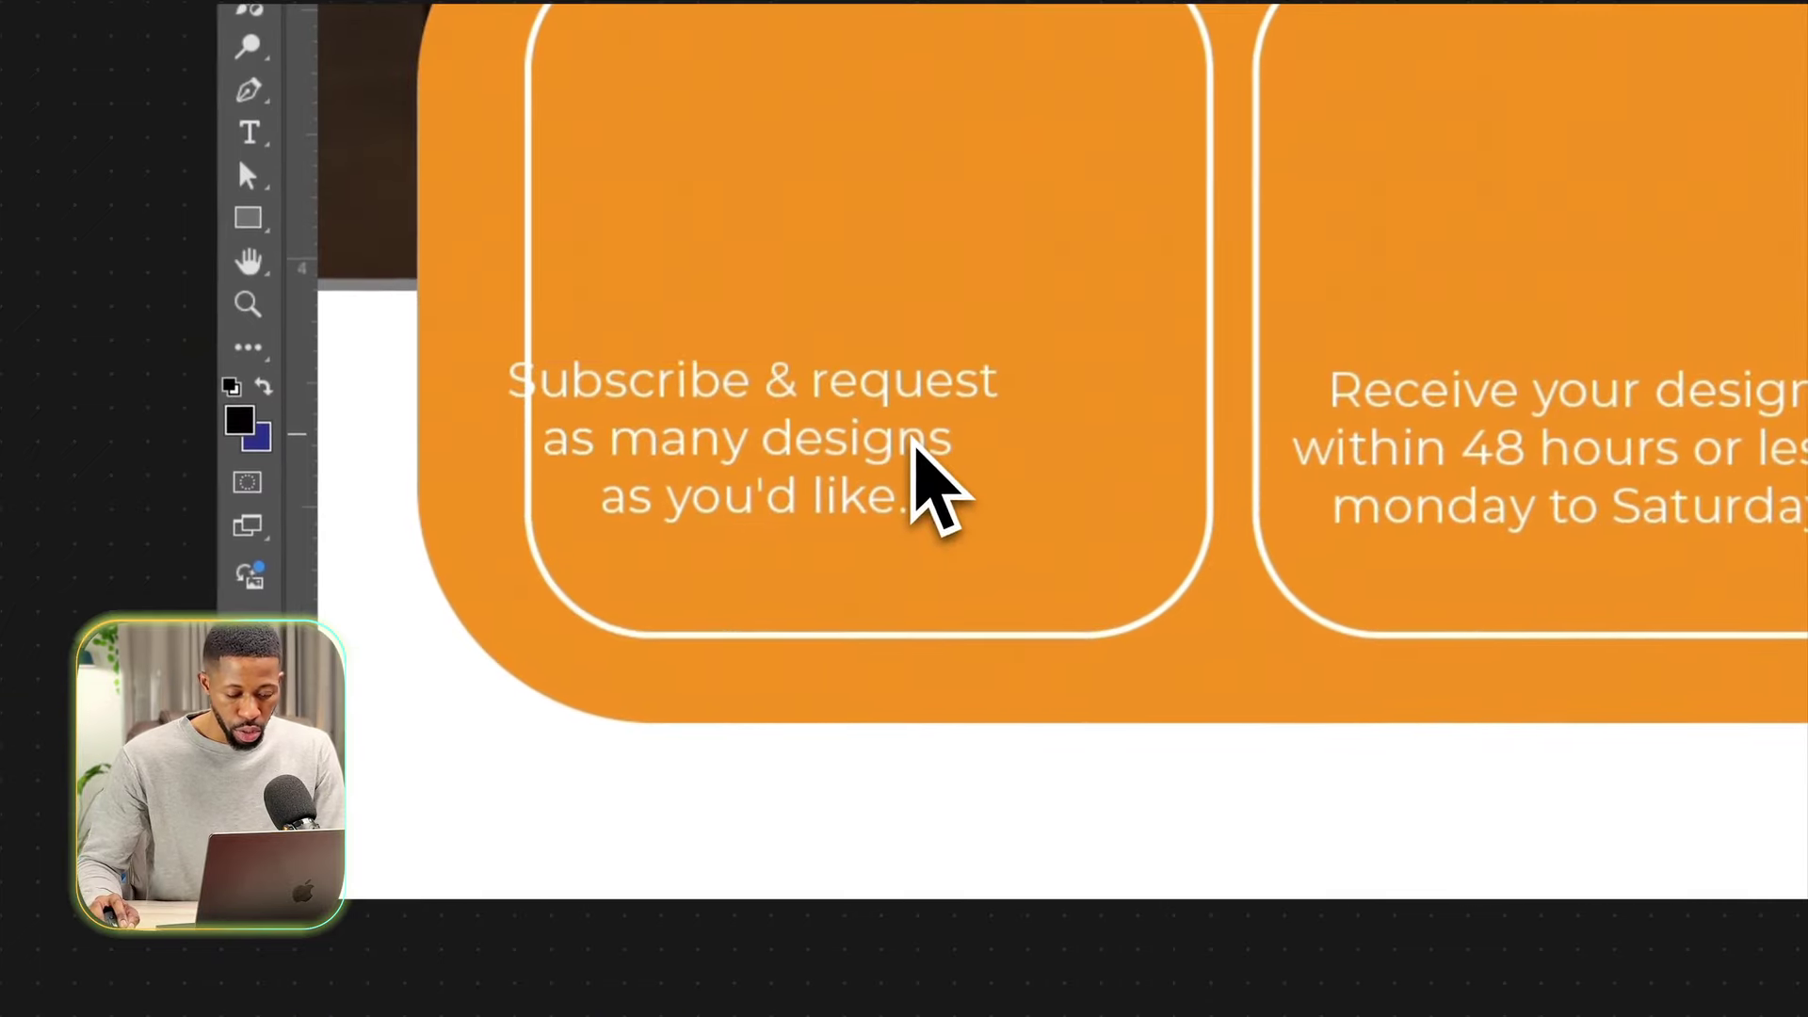
Reposition the Subscribe, Receive and Unlimited revisions captions so each sits centred in the lower part of its own box.
mouse_move(914, 450)
left_mouse_down()
mouse_move(848, 468)
mouse_move(897, 471)
left_mouse_up()
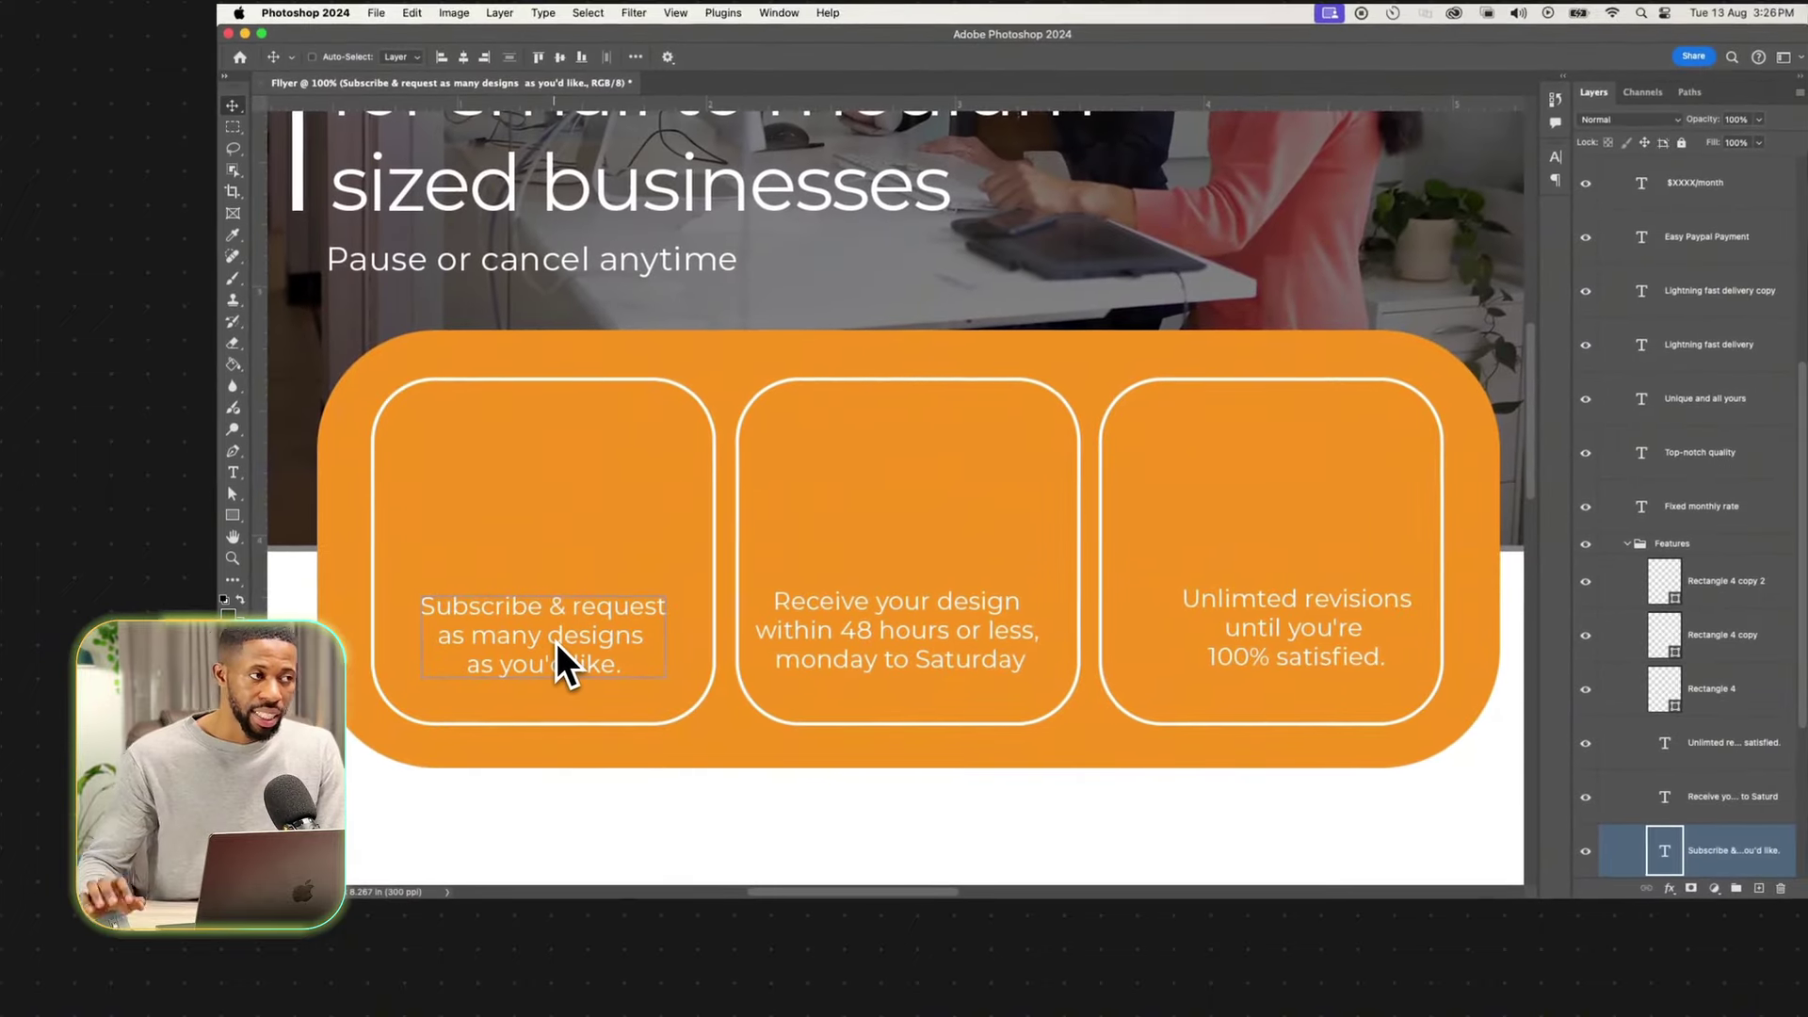
left_click(767, 648, "ctrl+shift")
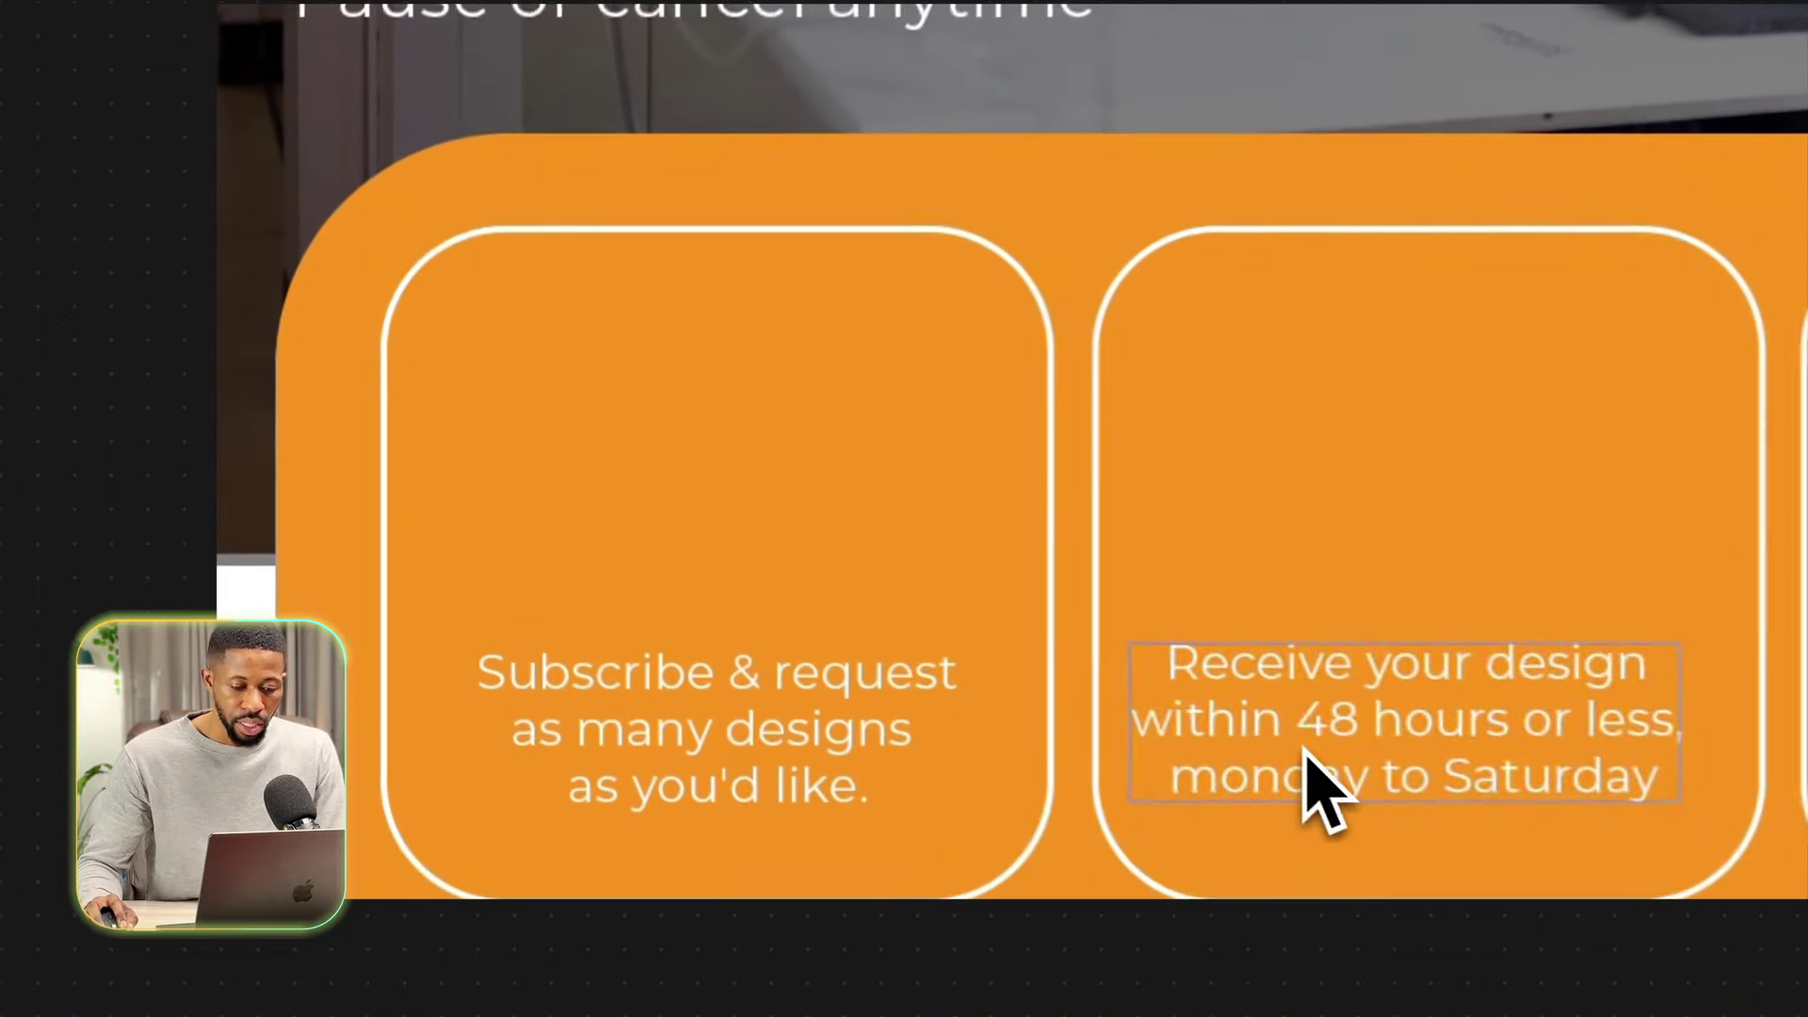
double_click(1356, 754)
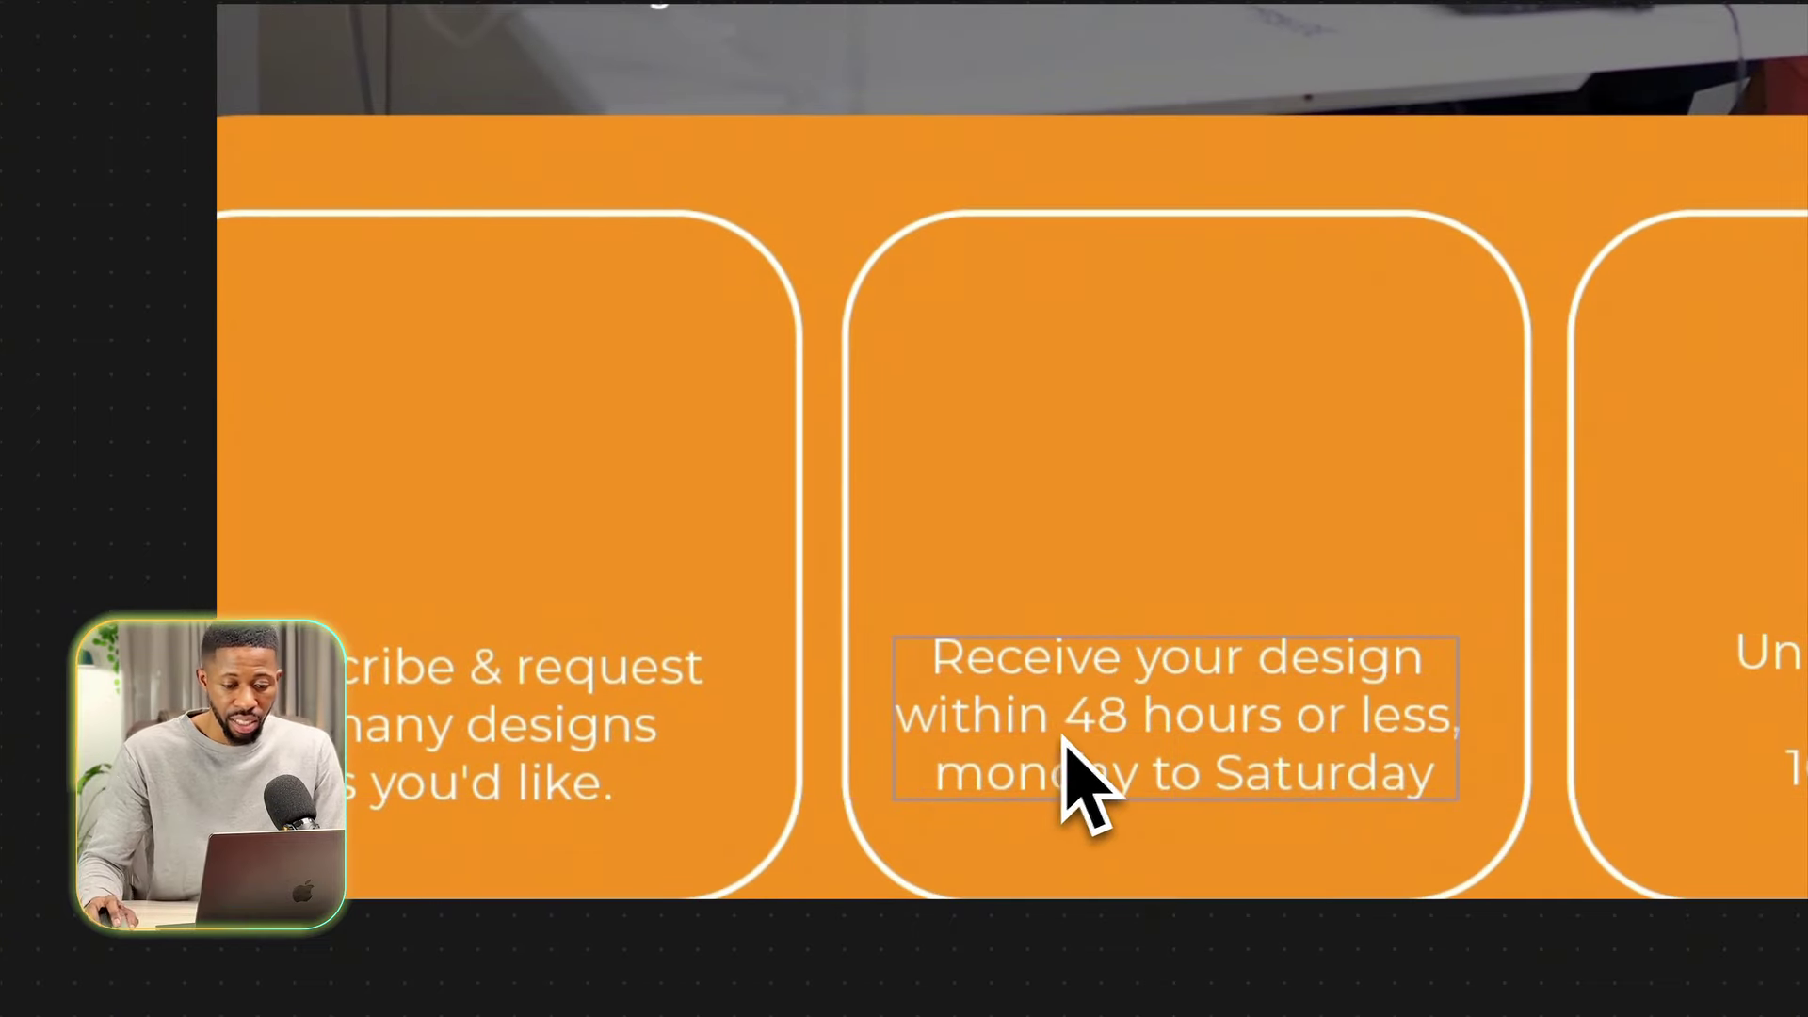
left_click_drag(1303, 568, 1258, 577)
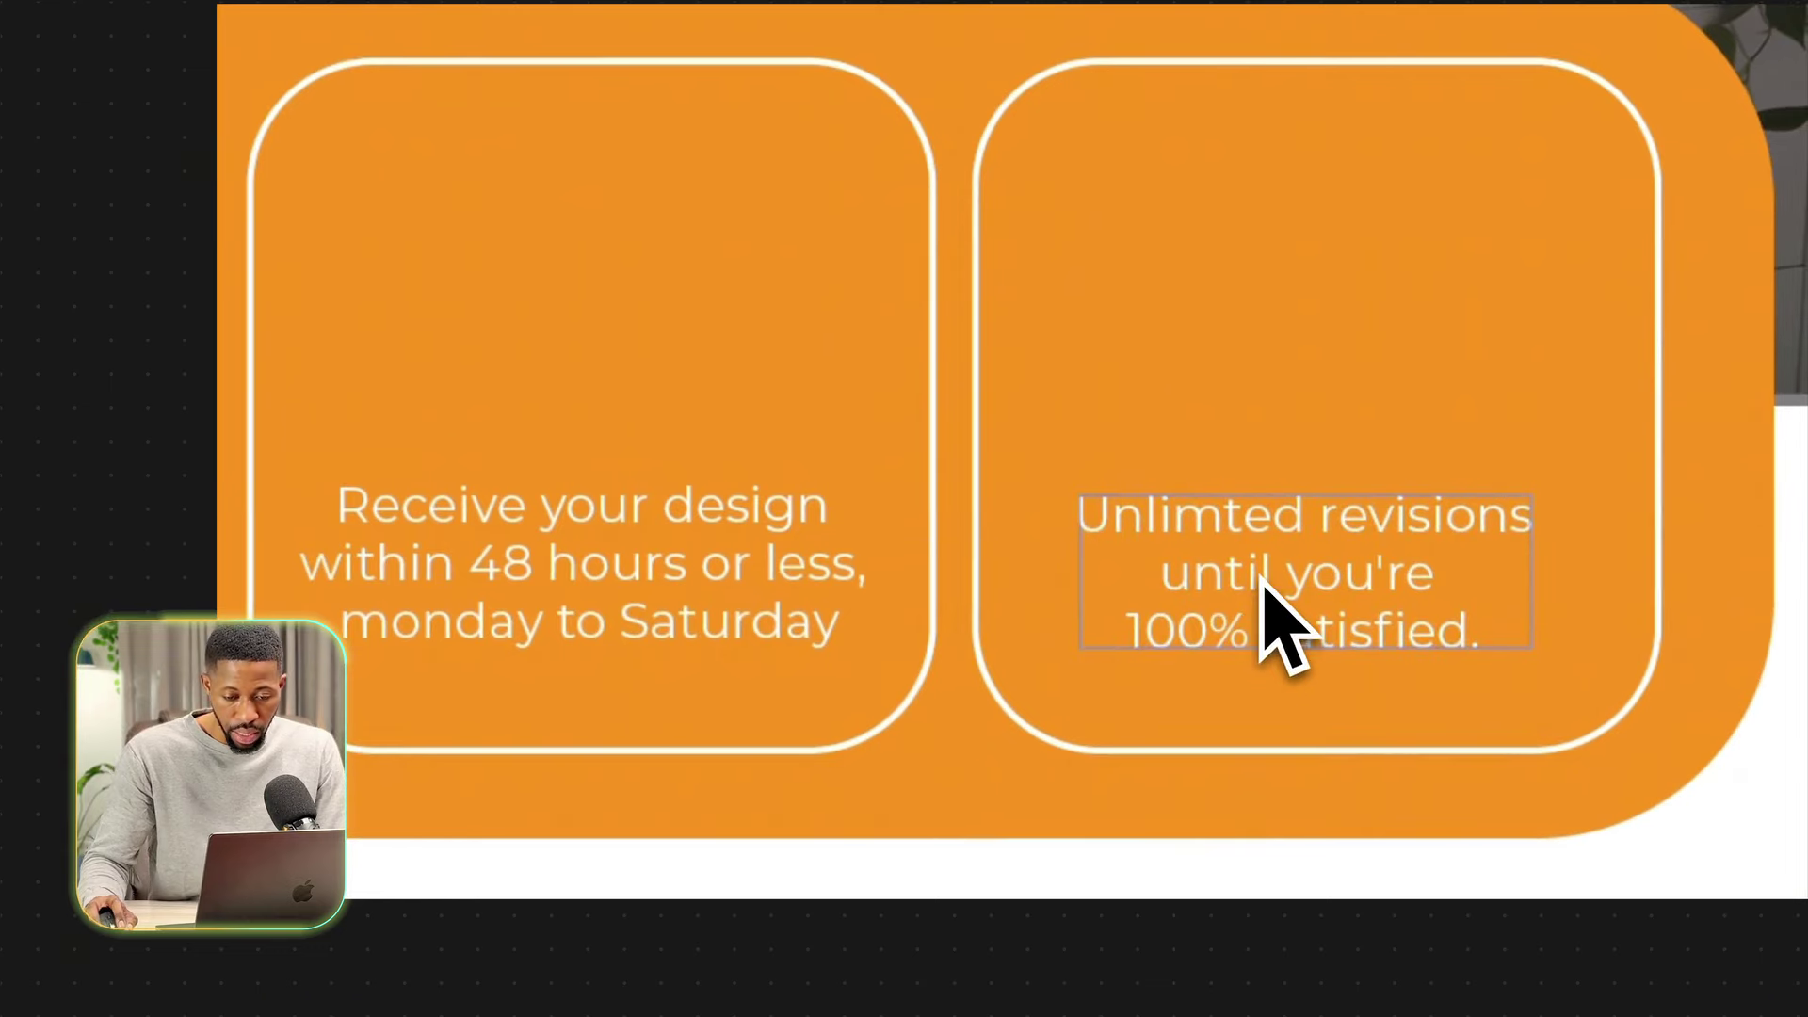
scroll(1160, 577, "up", 1)
key("super+minus")
key("super+minus")
key("super+minus")
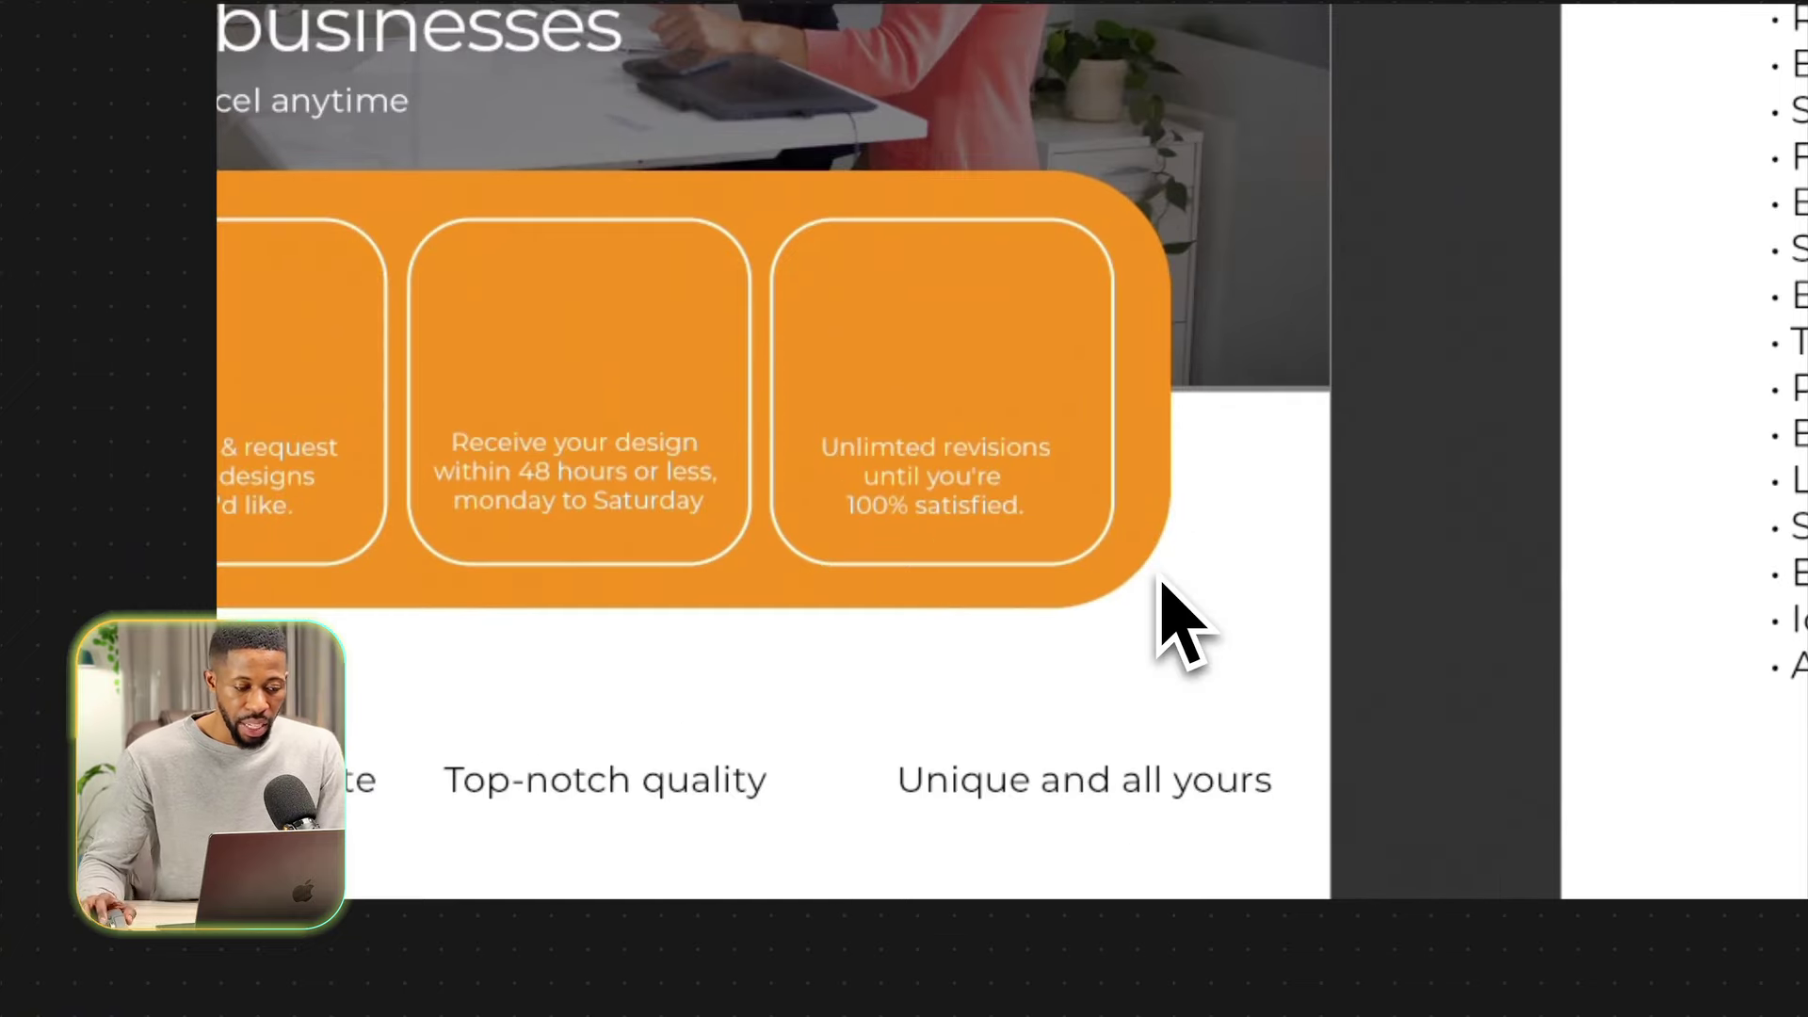
left_click(867, 401)
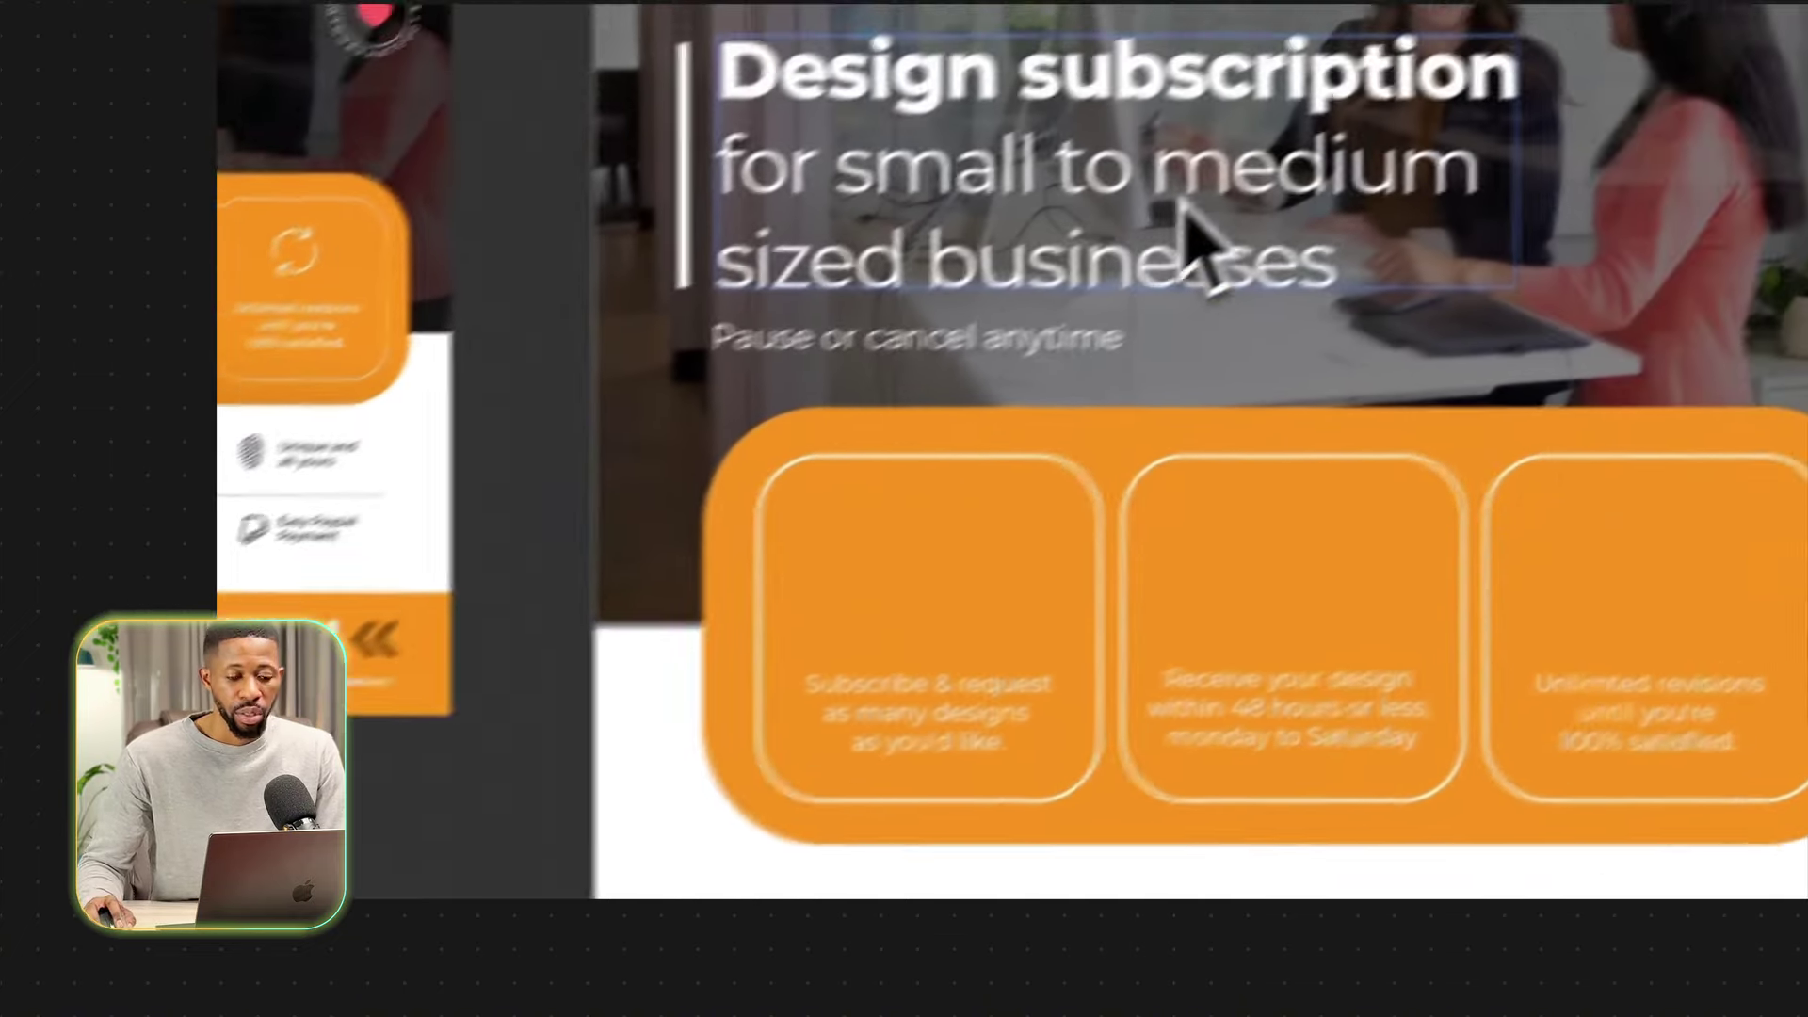
Switch to Chrome and open the Flaticon home page as a source of icons.
left_click(827, 28)
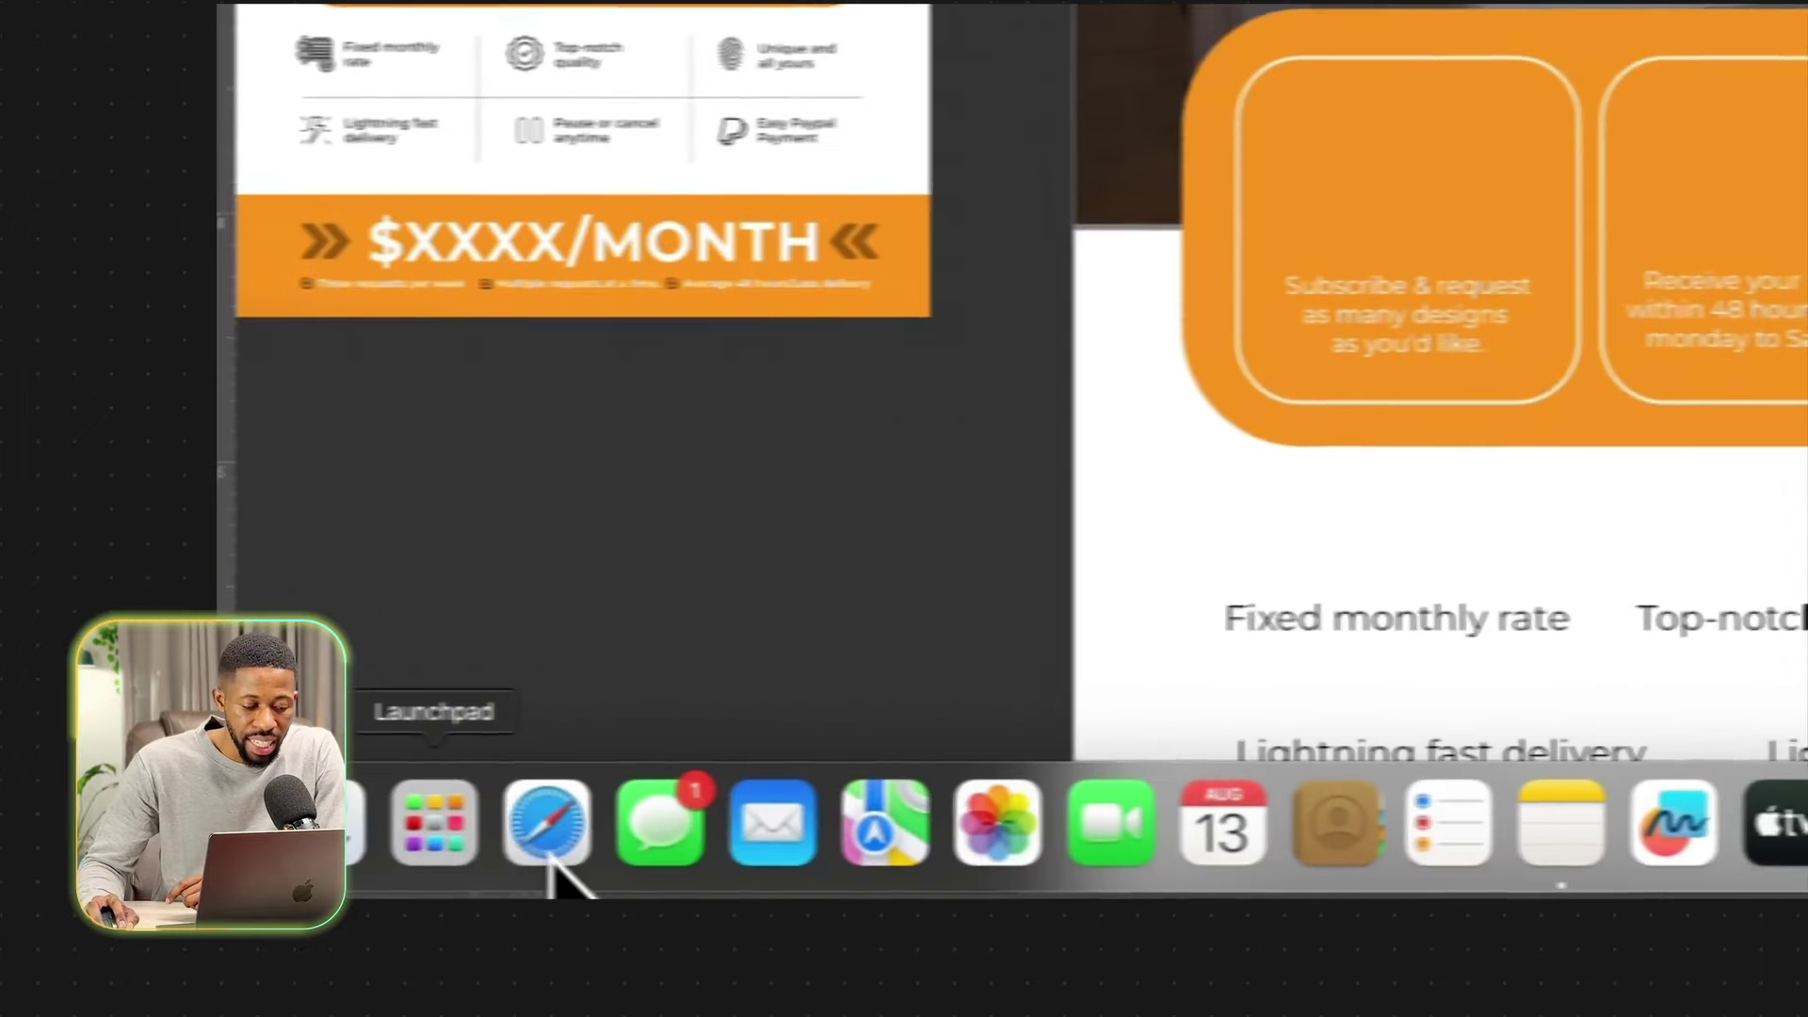
left_click(407, 821)
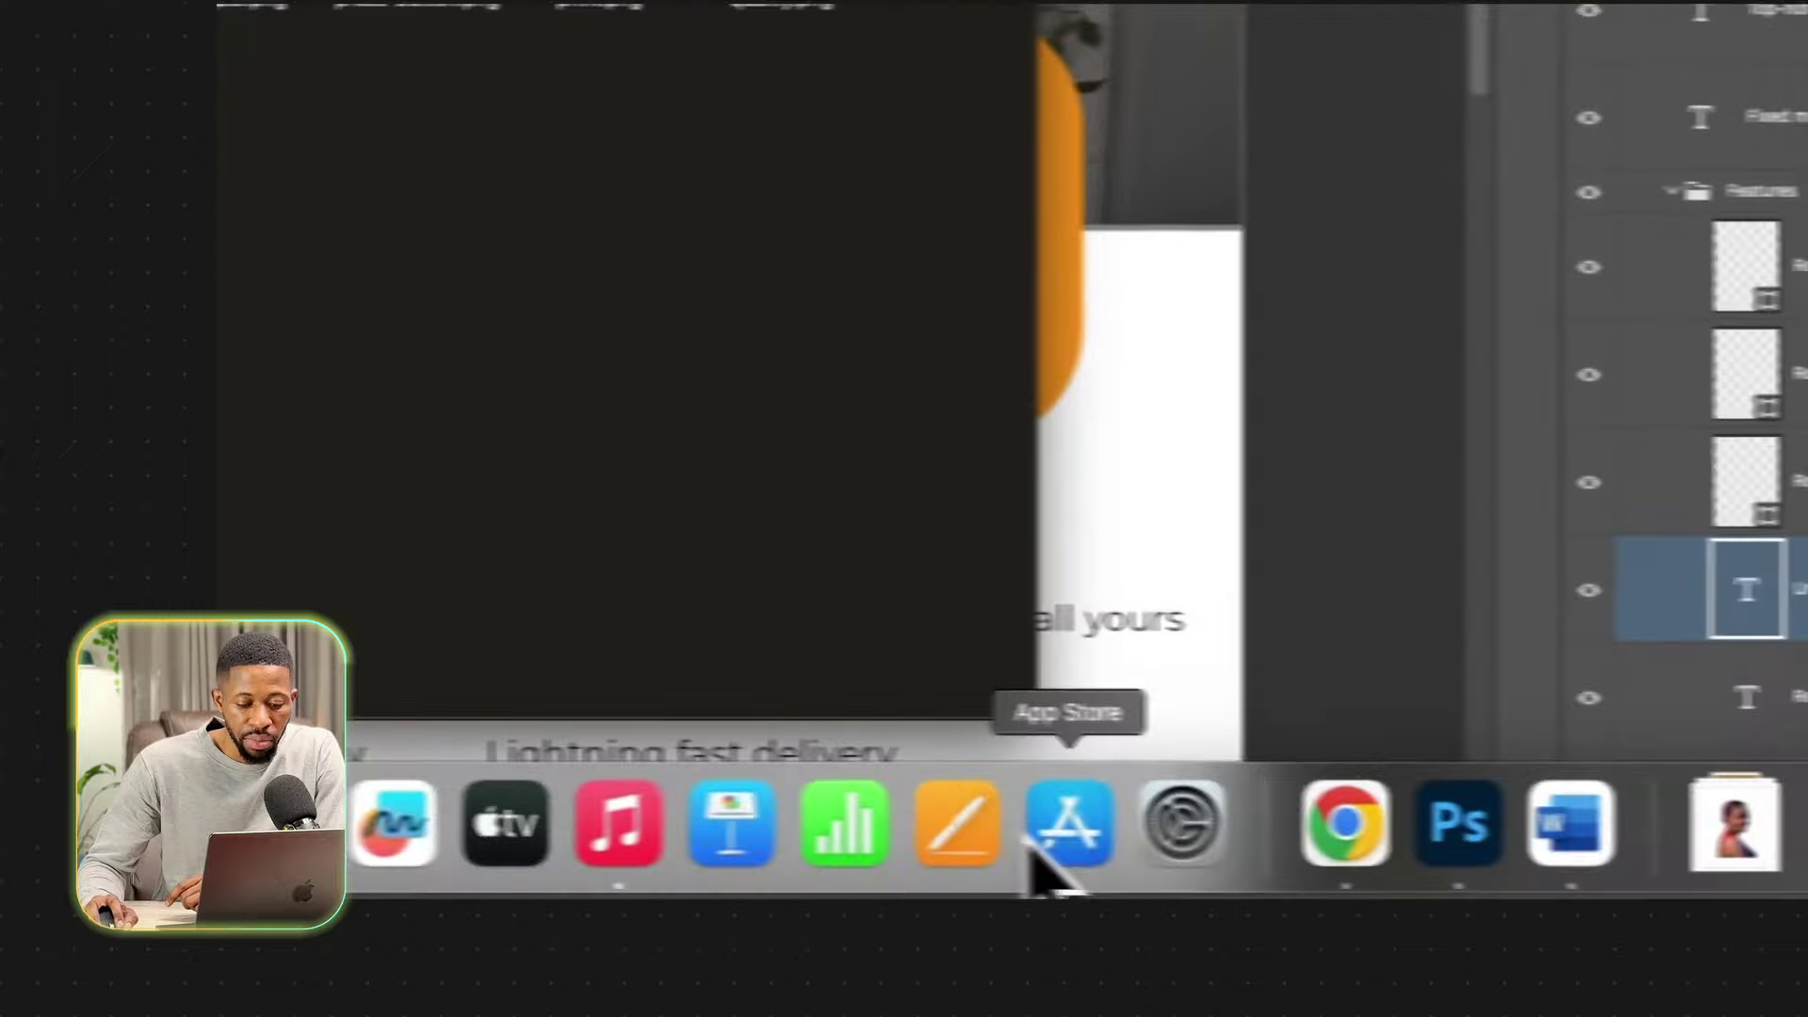
left_click(1234, 824)
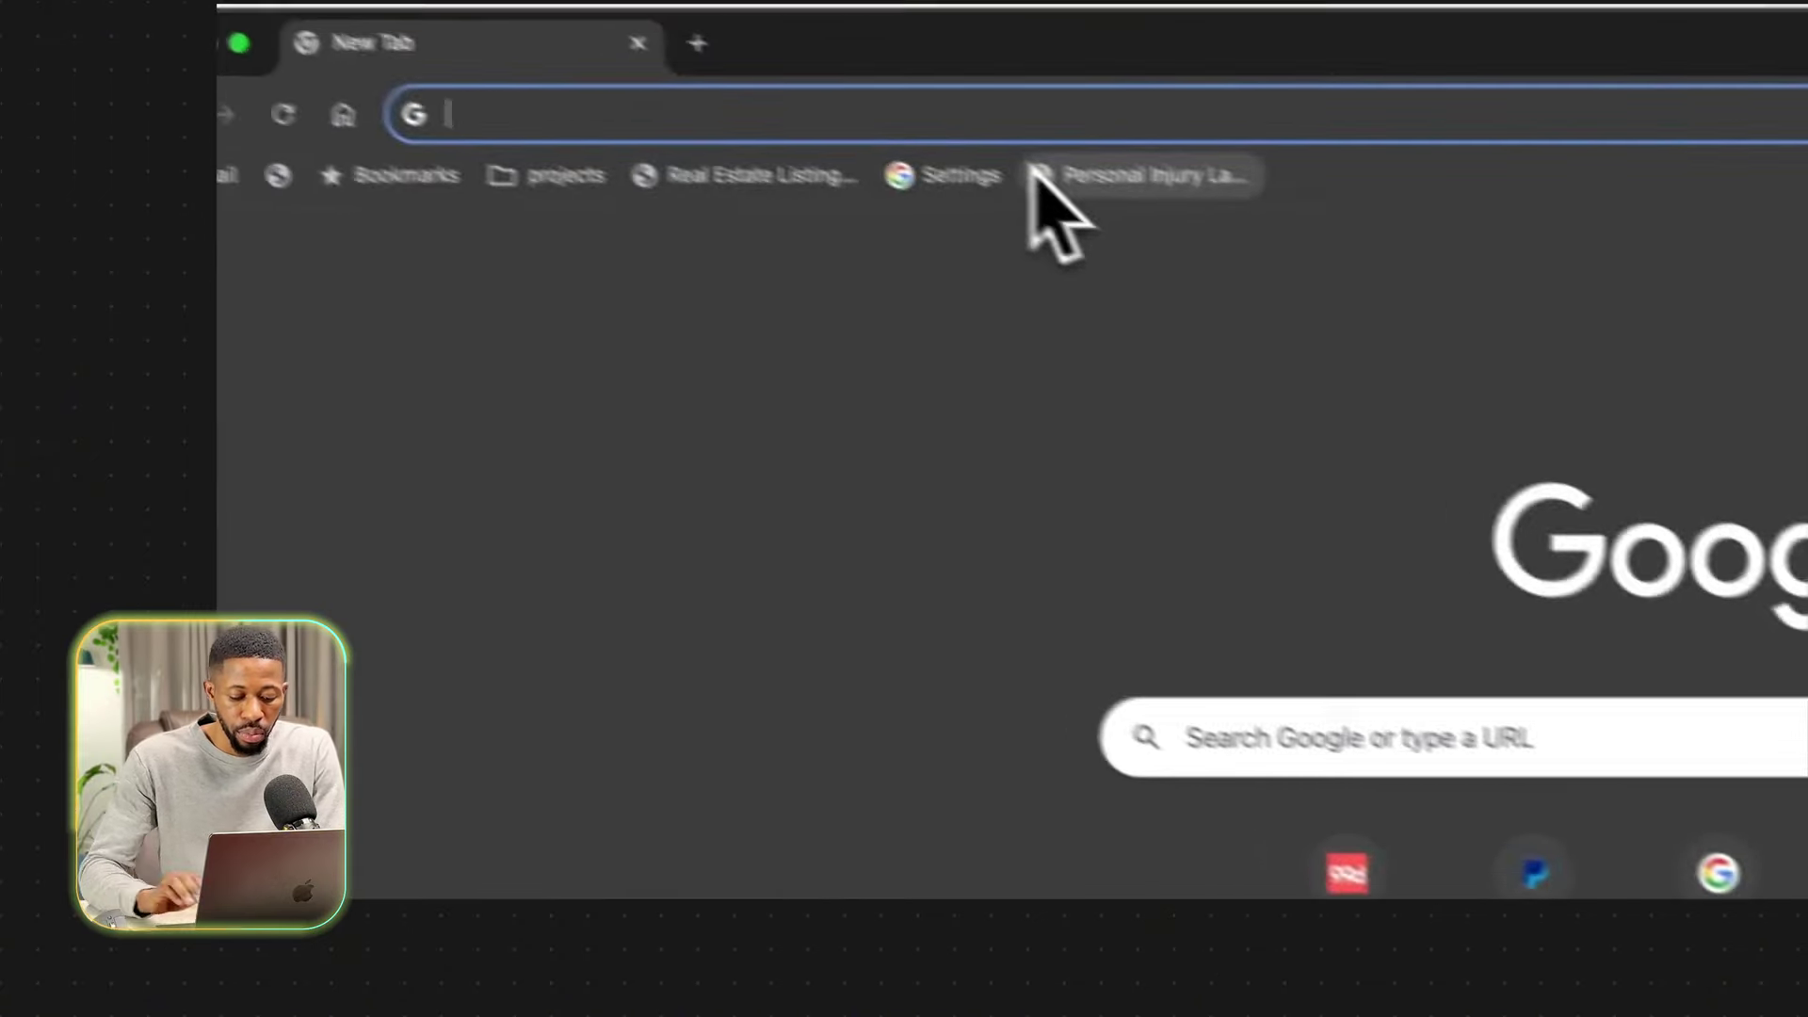
type("fla")
key("Return")
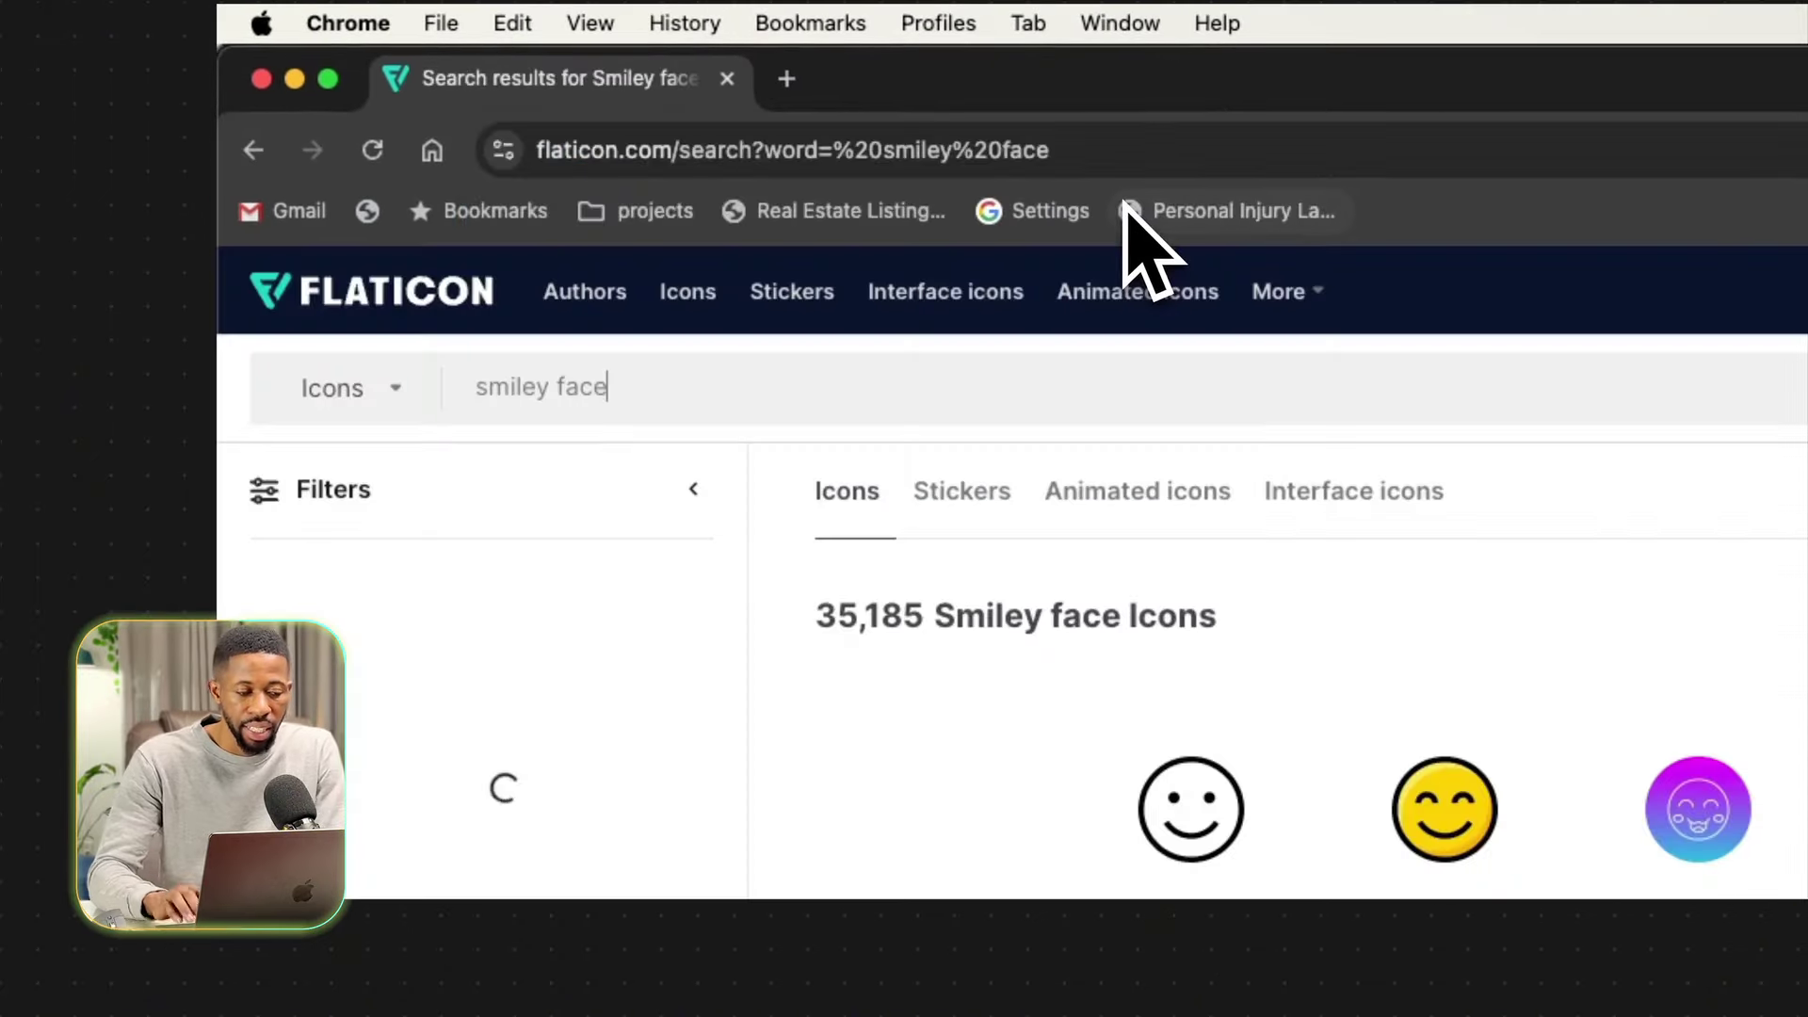
left_click(461, 315)
Search Google for noun project in a new tab, open the Noun Project site and look over its home page.
left_click(787, 78)
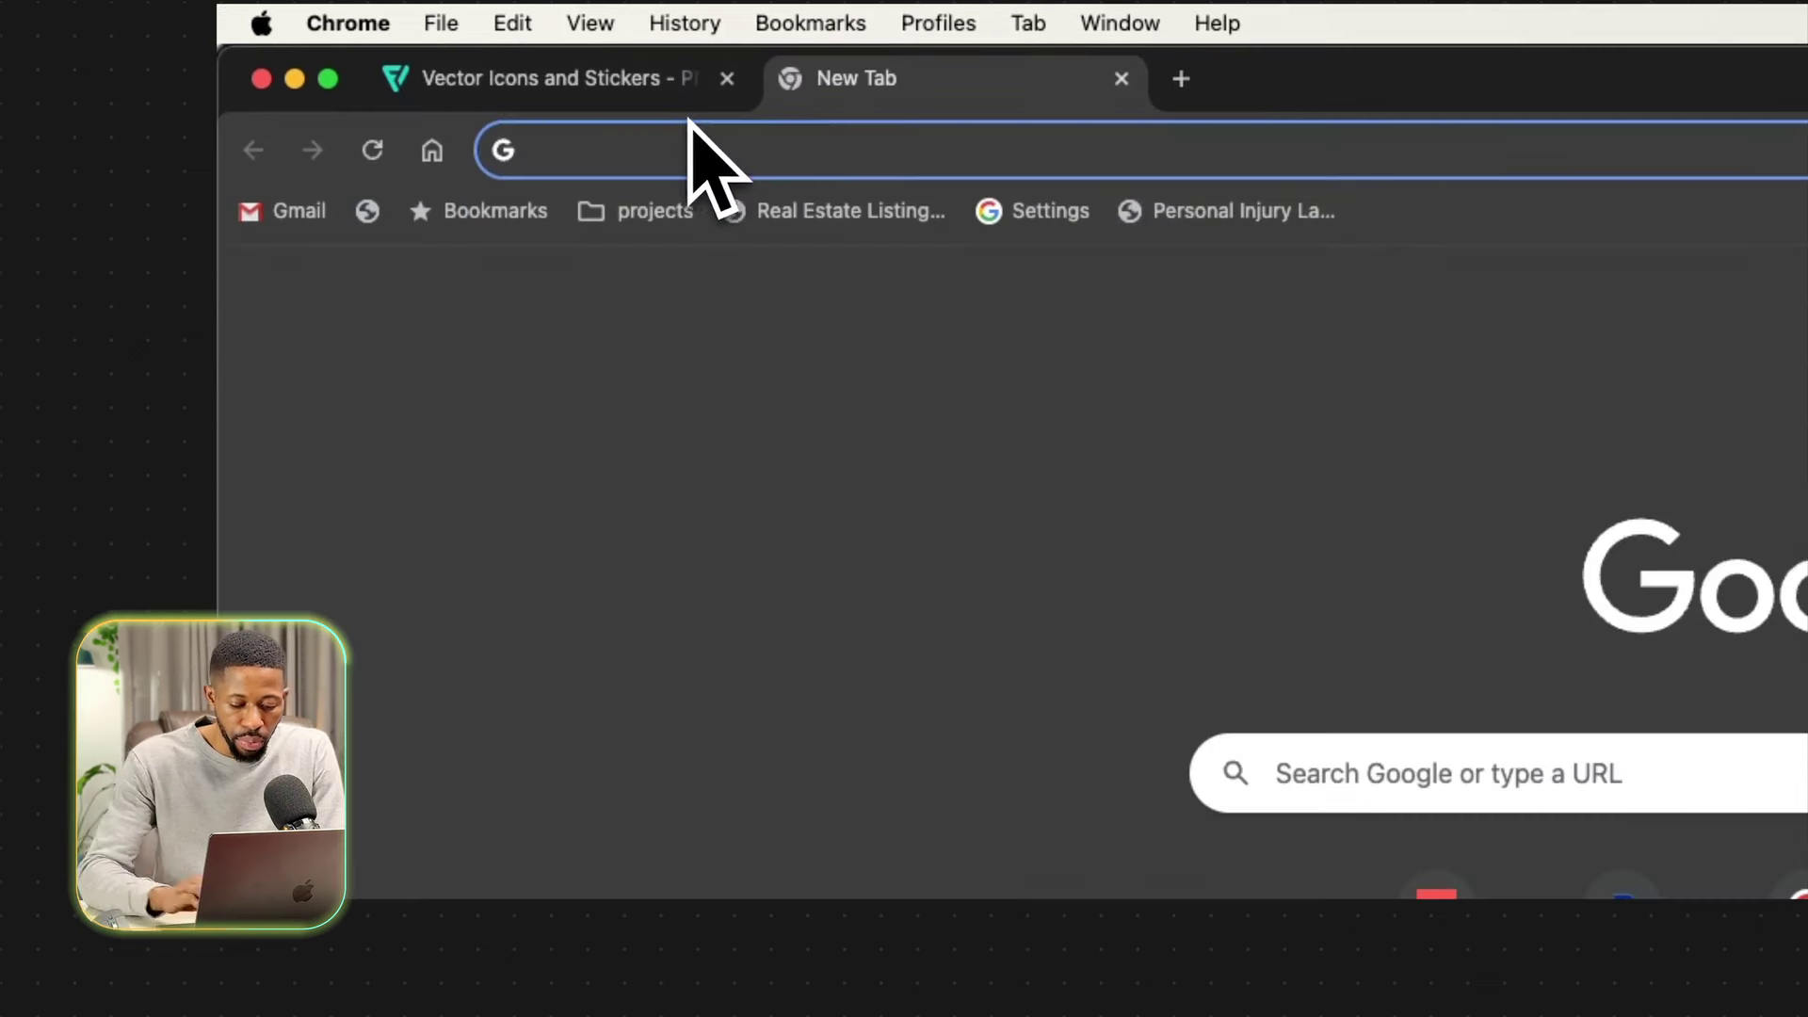
type("noun p")
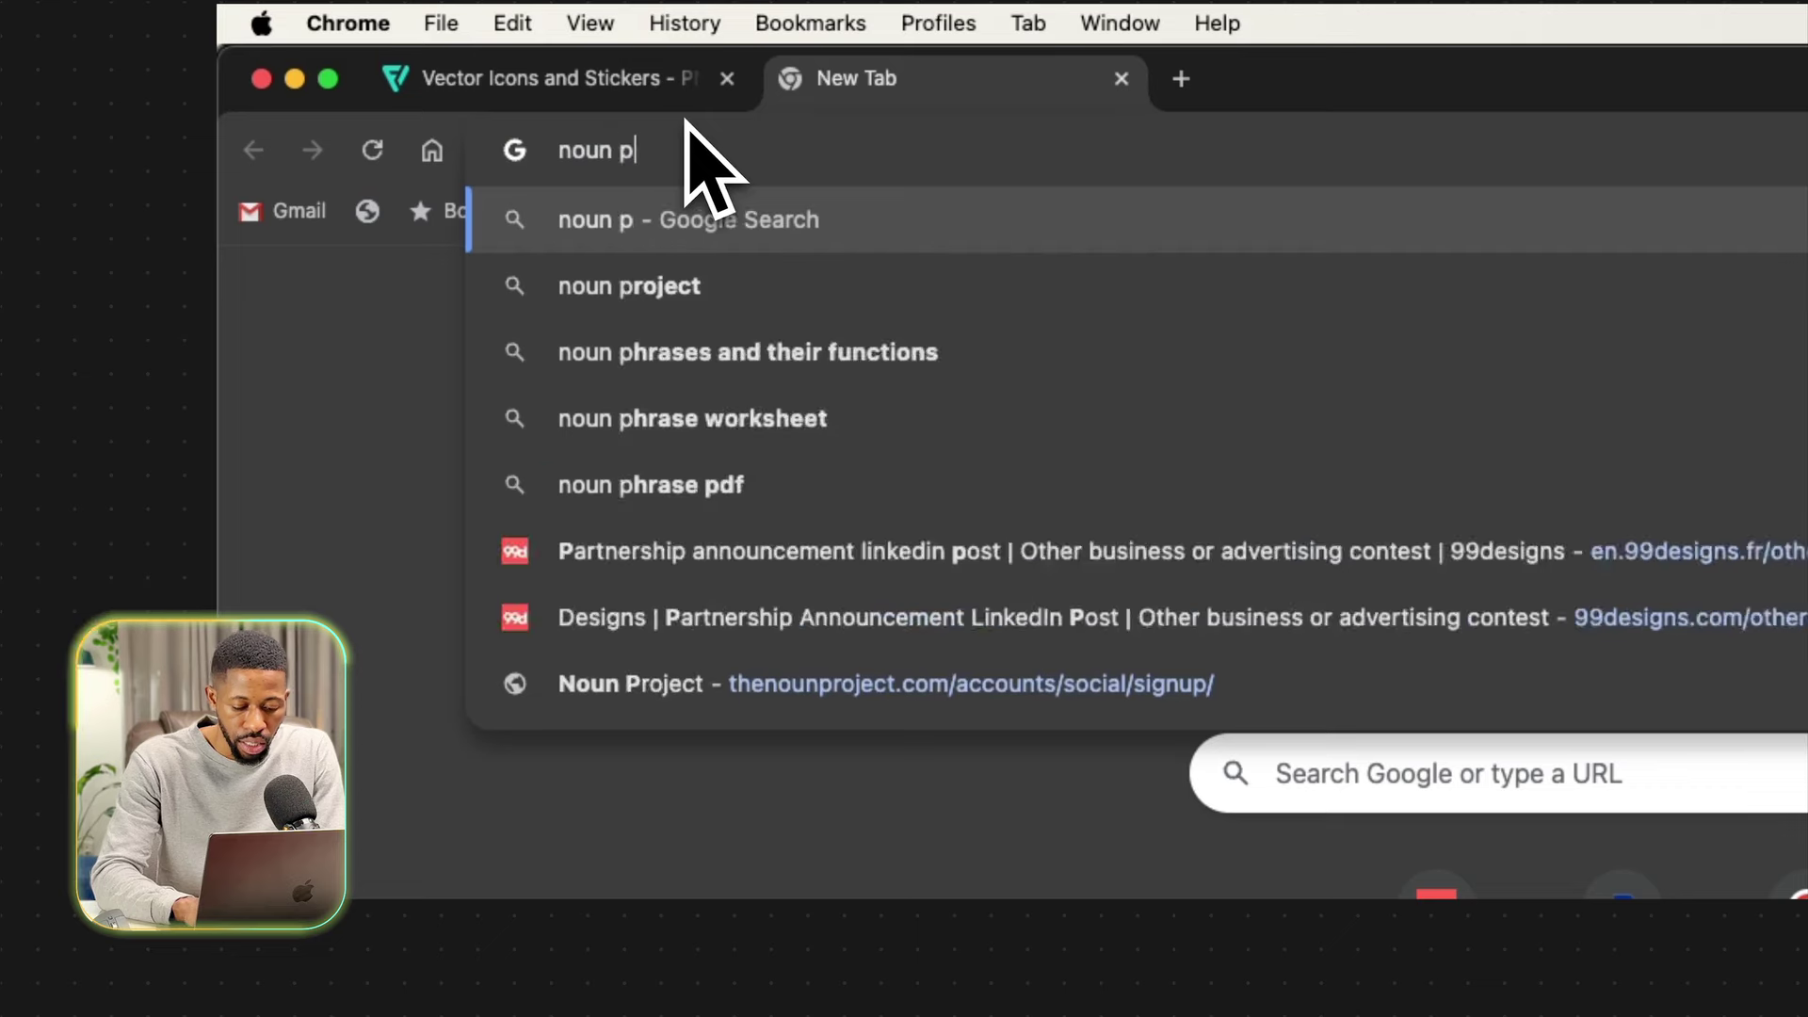
type("roject")
key("Return")
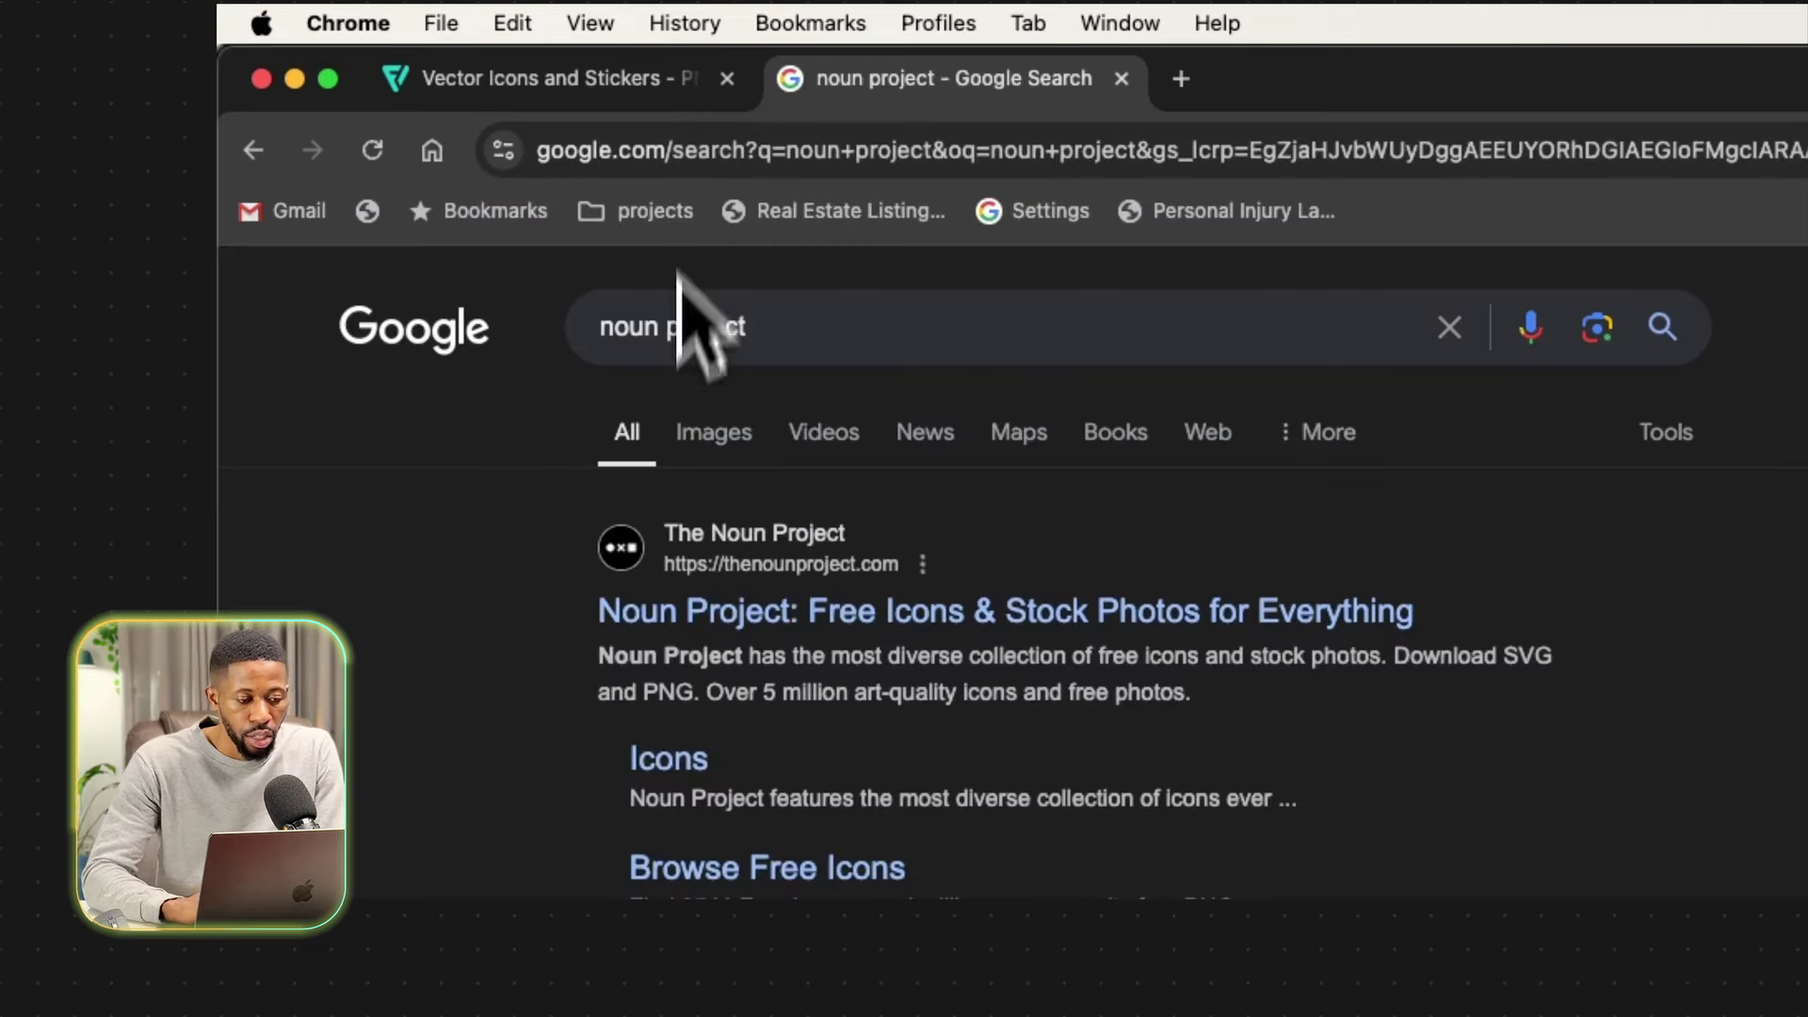
left_click(761, 607)
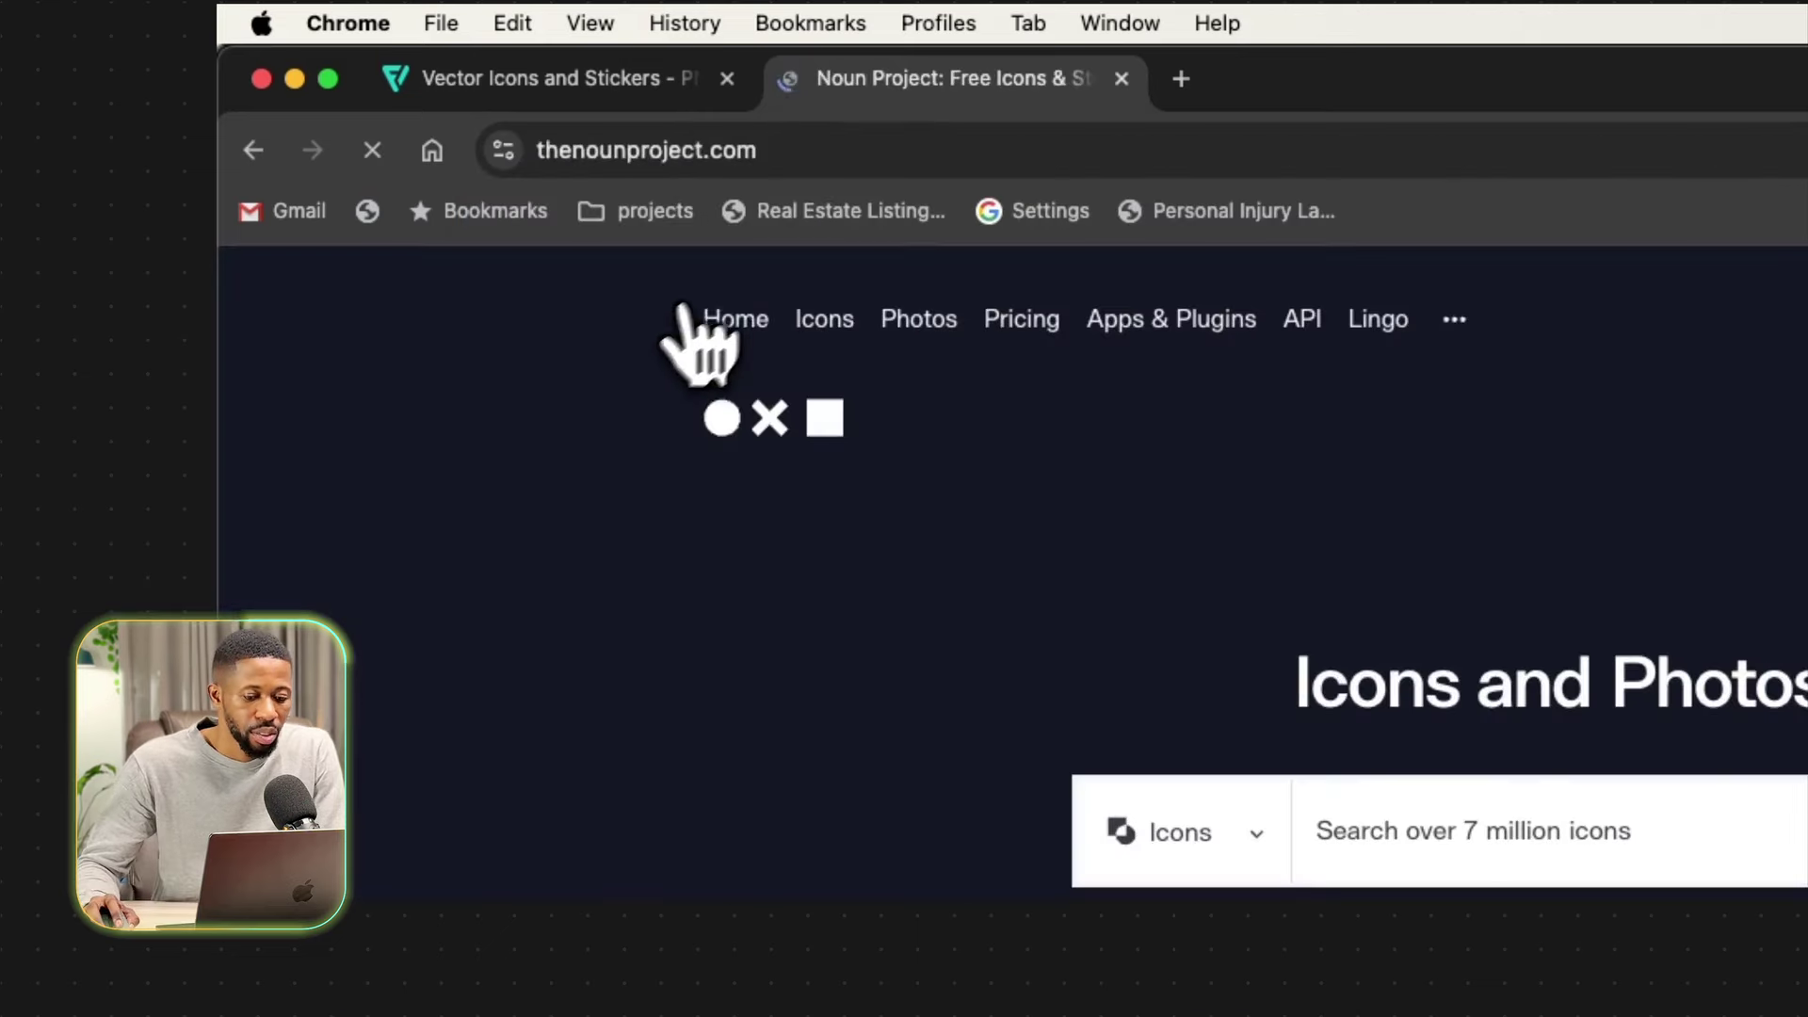
scroll(998, 725, "down", 5)
scroll(1080, 543, "up", 10)
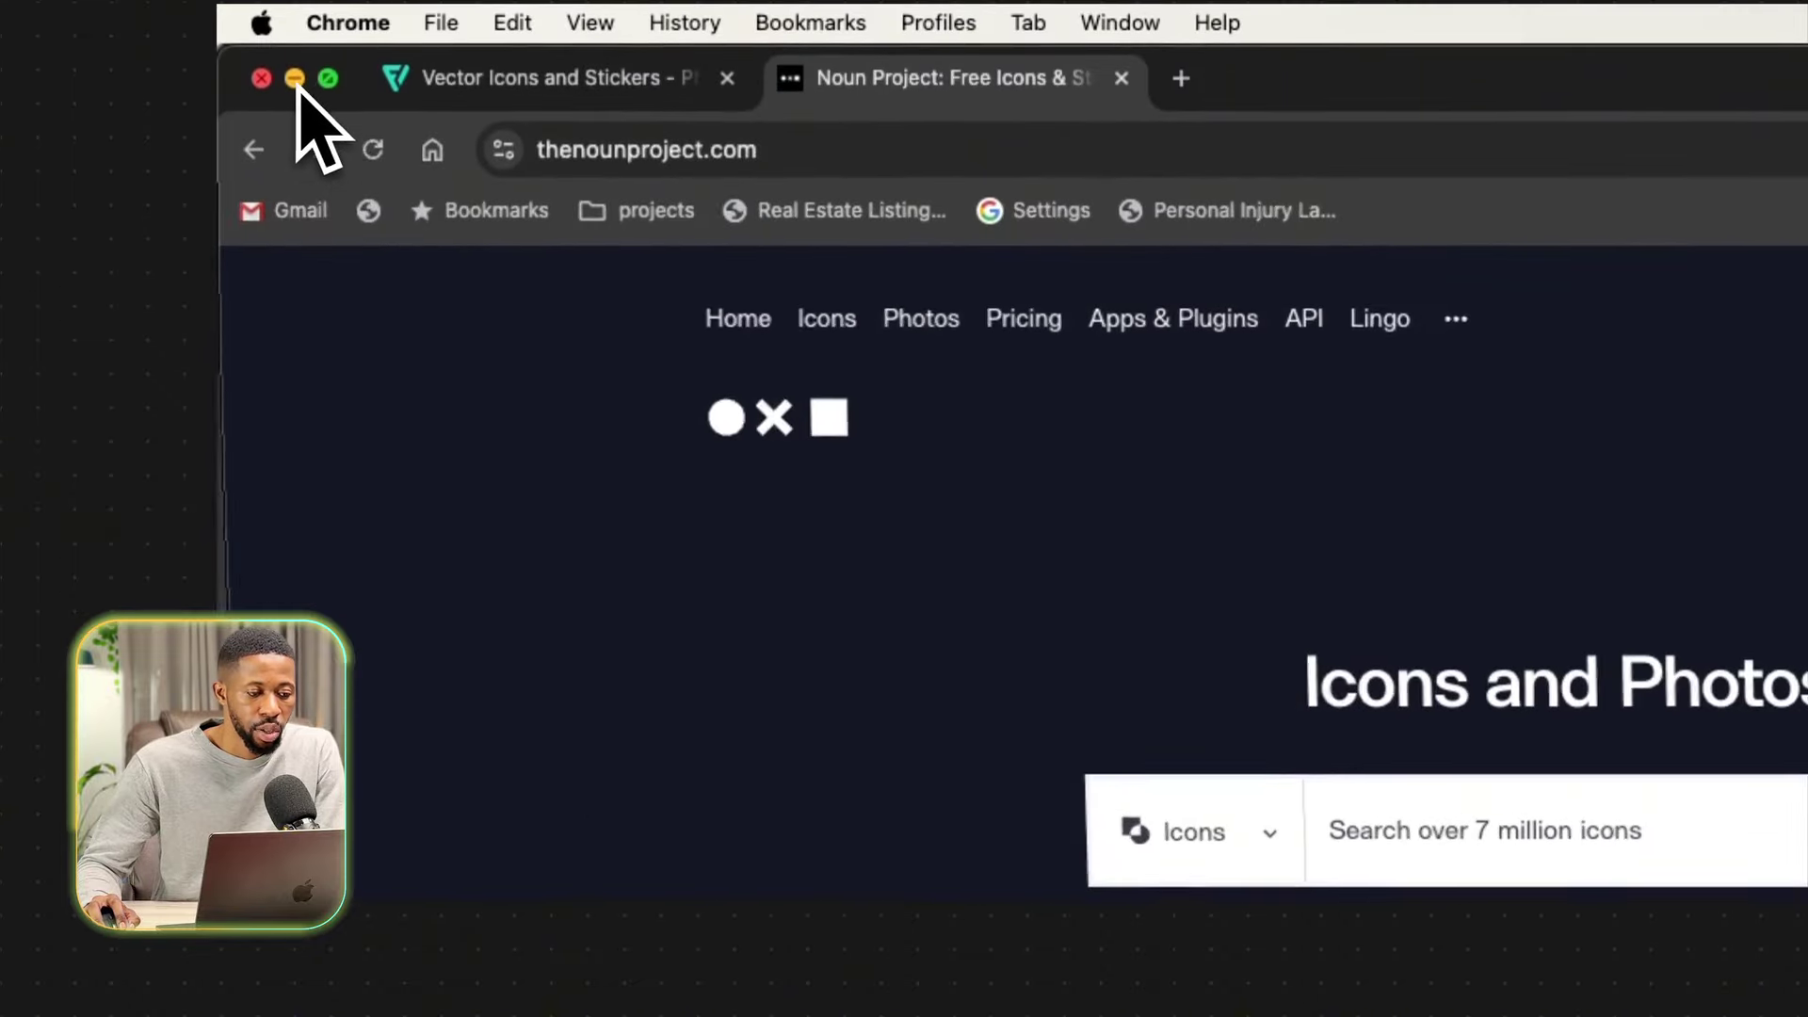
Place press-button.png, receiver.png and update.png from the Flyer Project Files folder into the Photoshop flyer at their initial sizes.
left_click(295, 78)
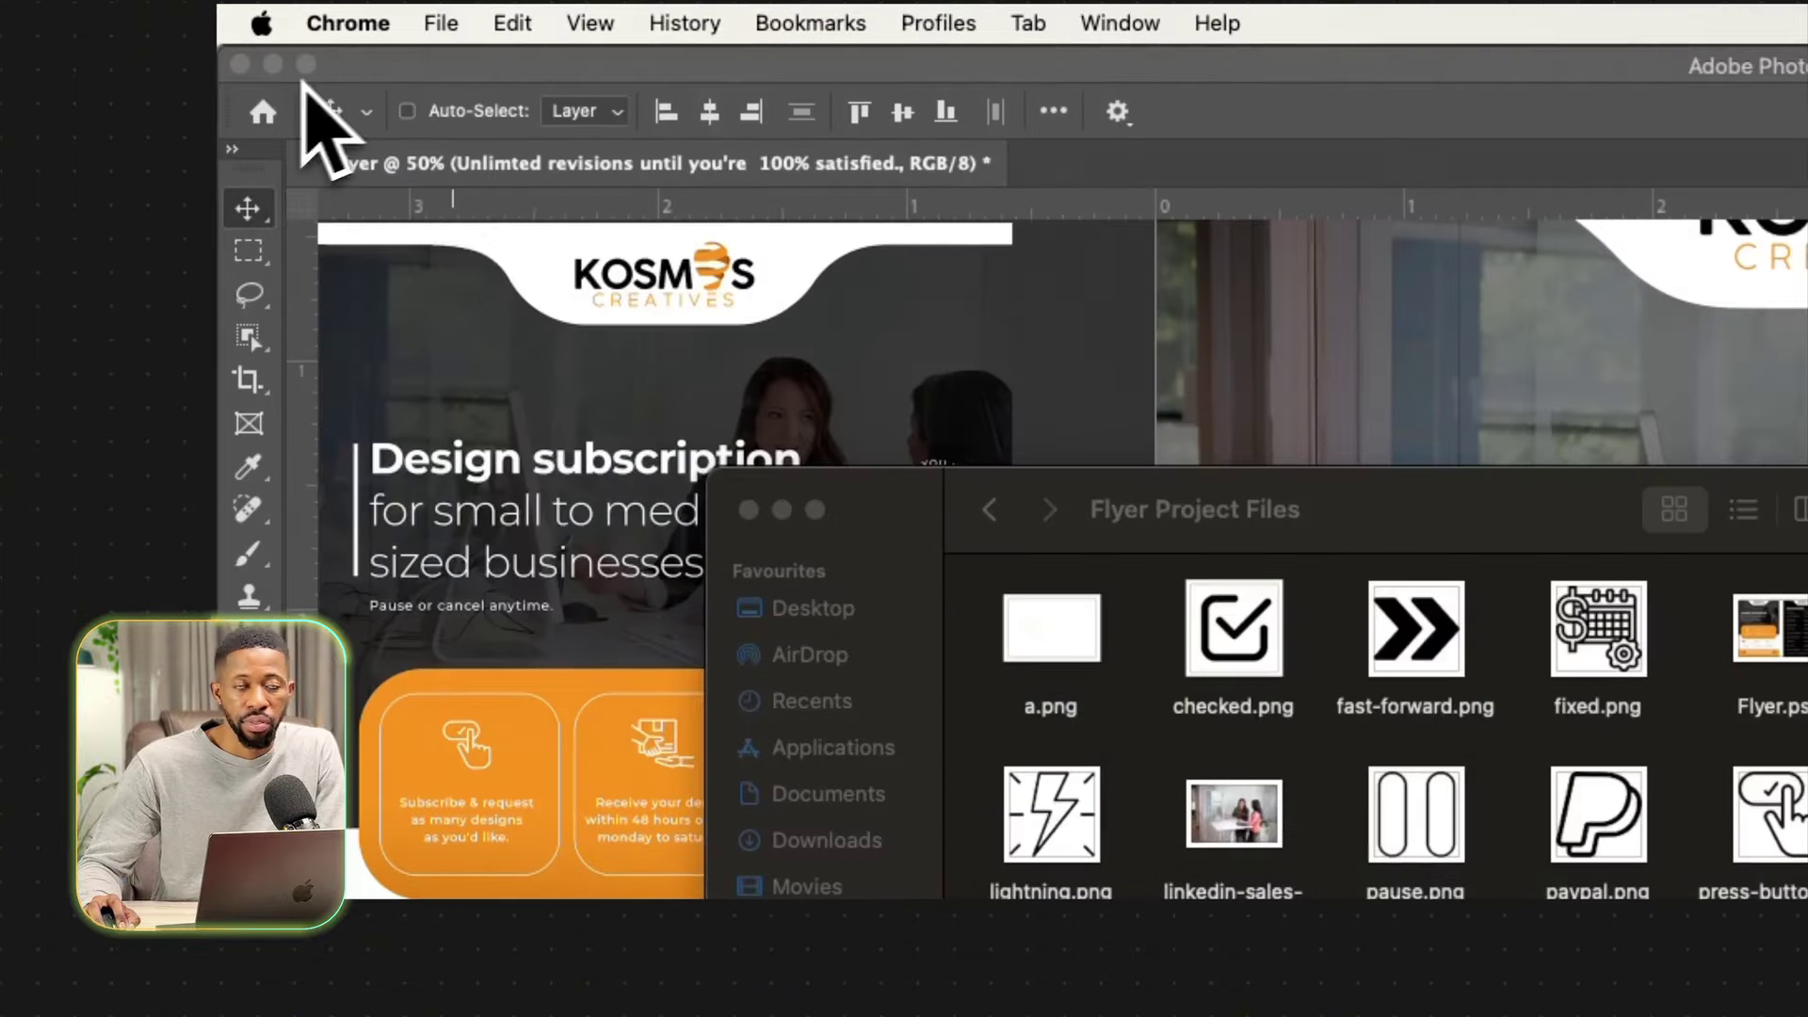
left_click(524, 584)
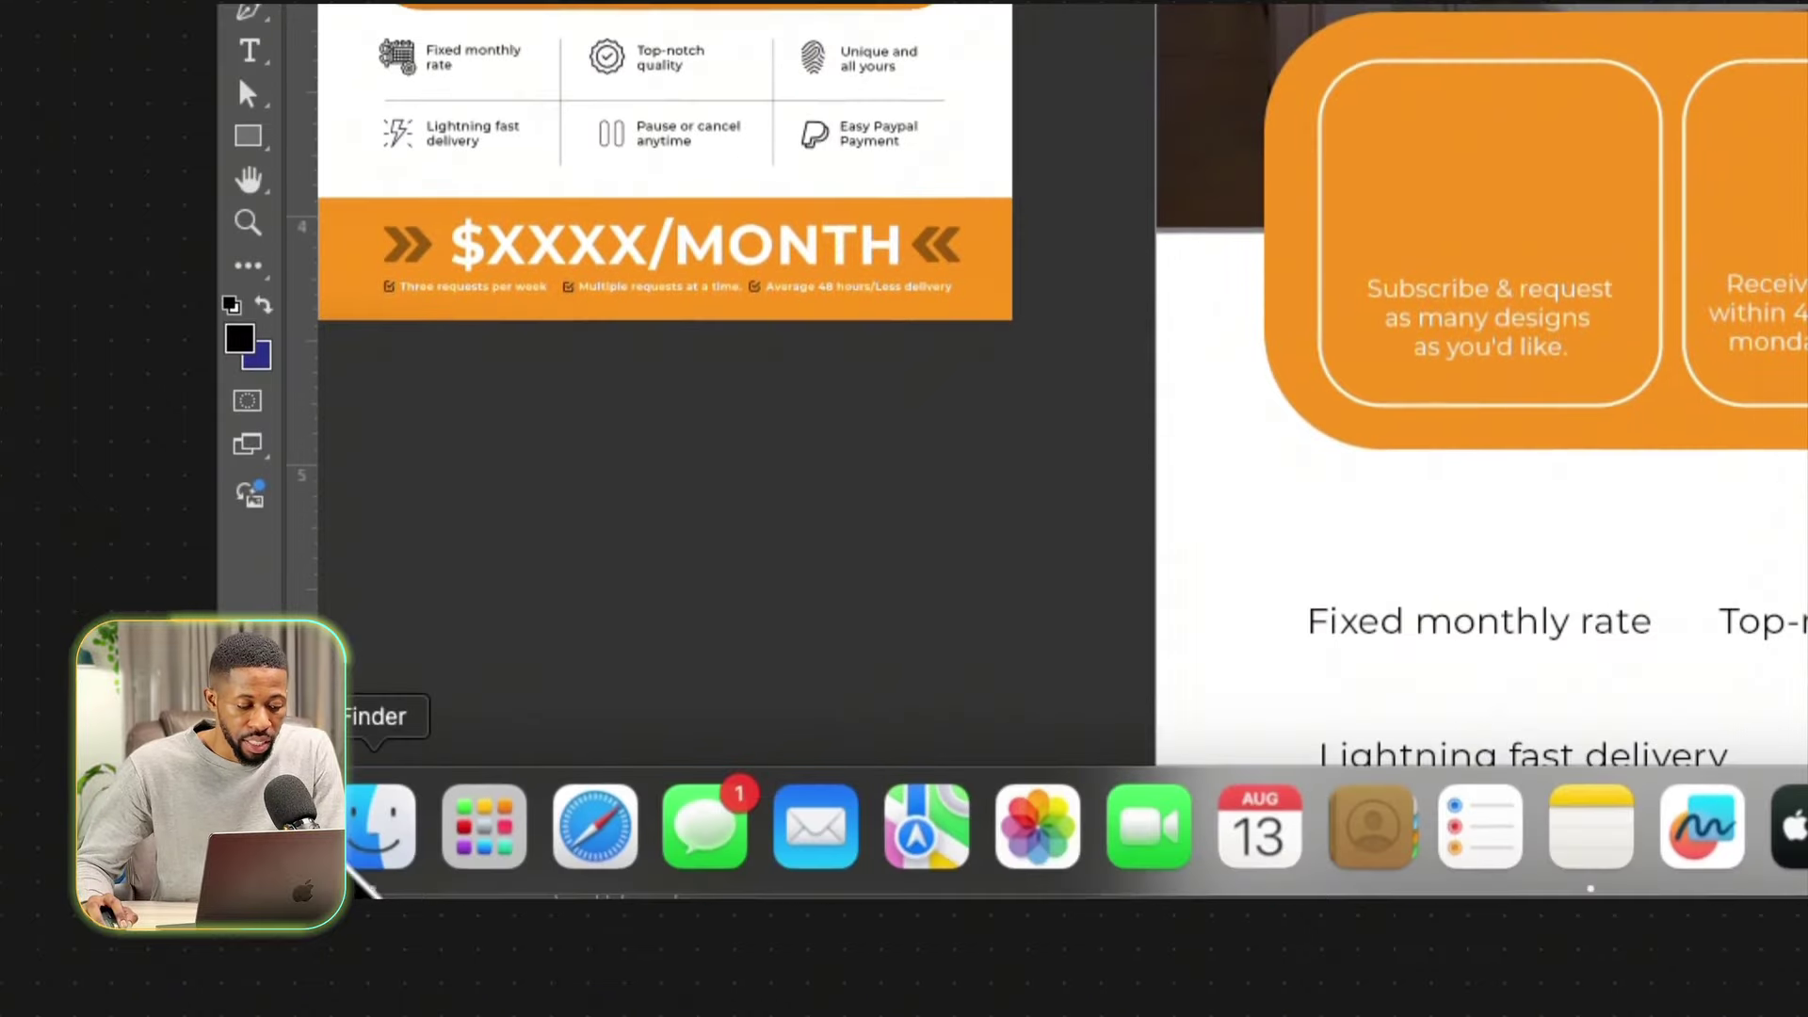
left_click(393, 834)
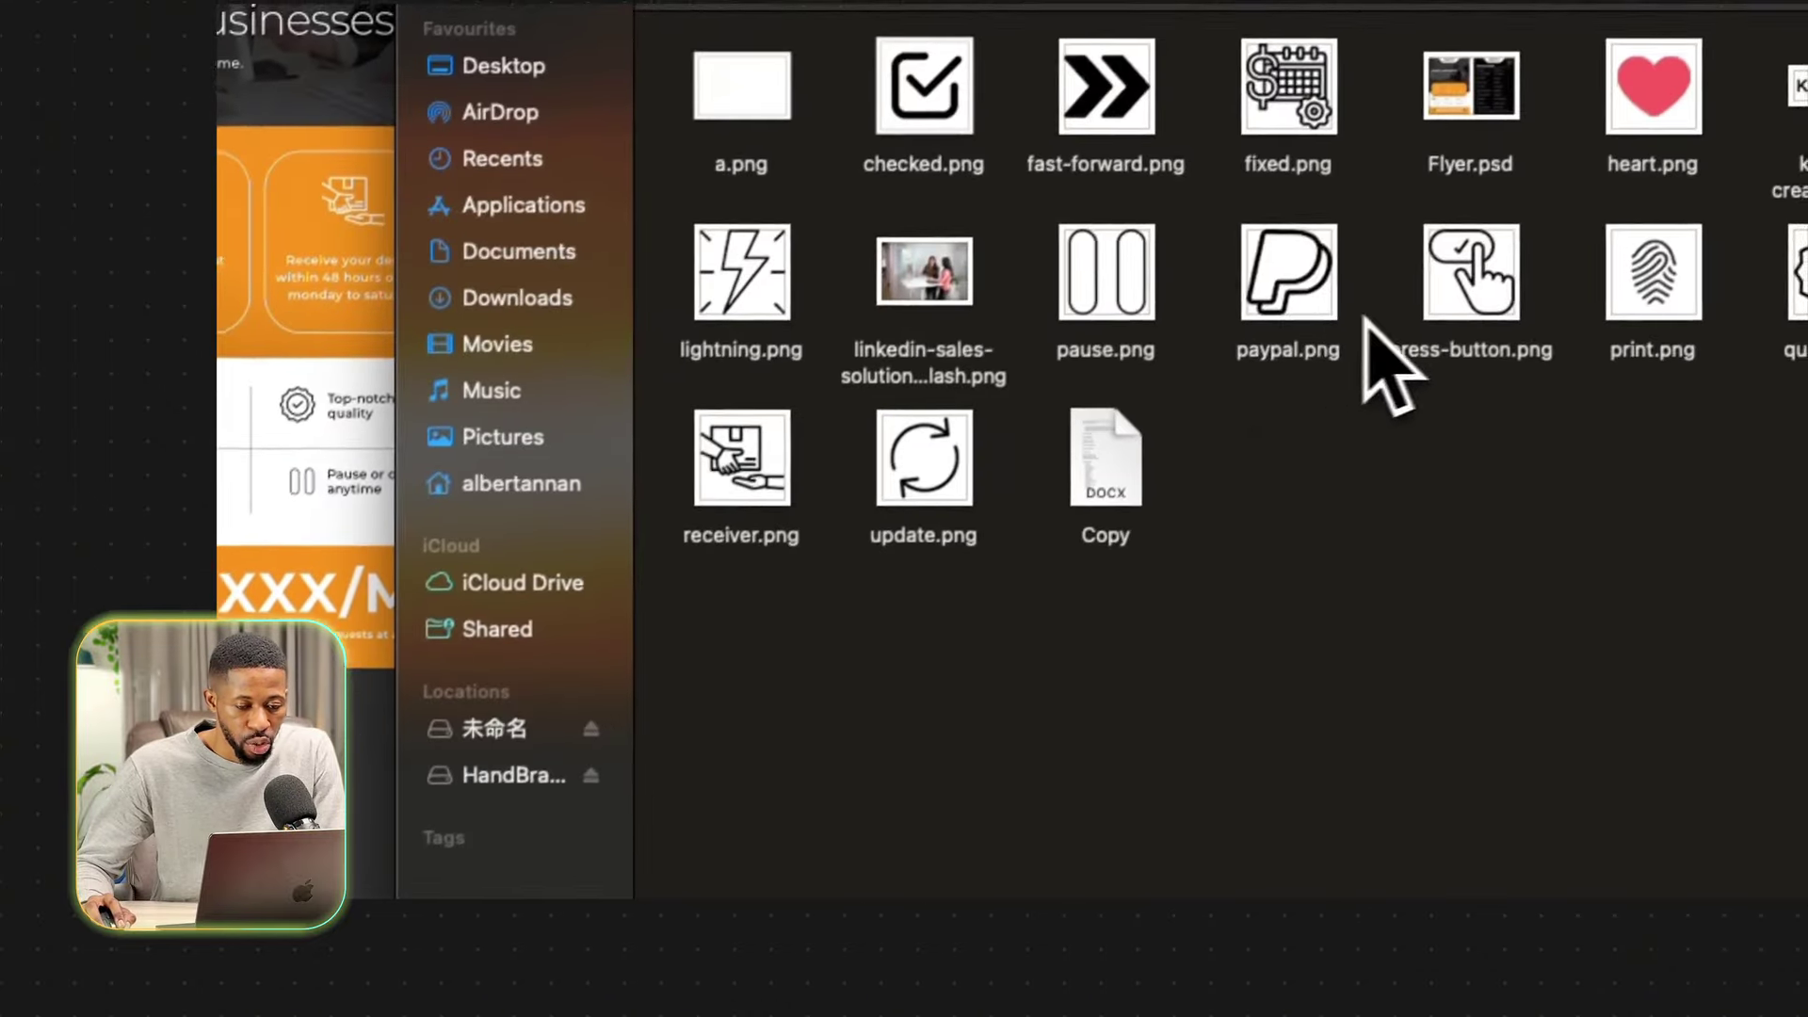
left_click(1271, 535)
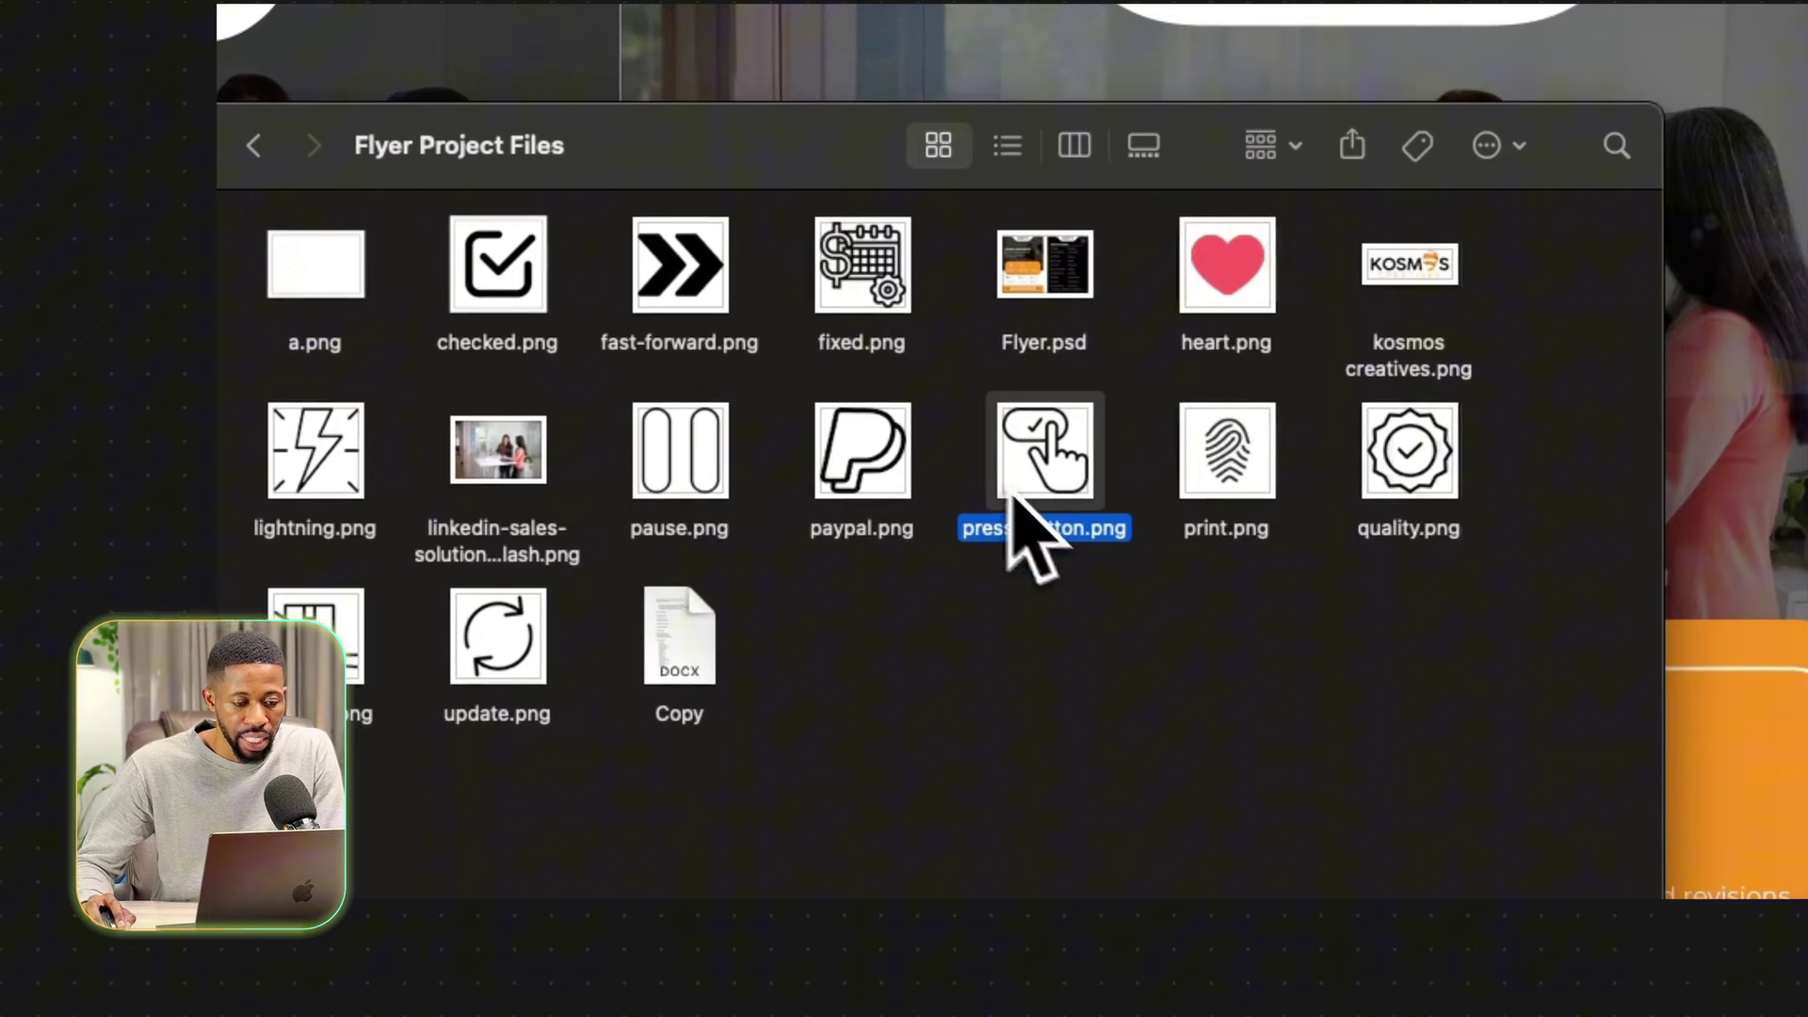
mouse_move(1062, 492)
left_mouse_down()
mouse_move(1671, 975)
mouse_move(1203, 727)
mouse_move(1093, 503)
left_mouse_up()
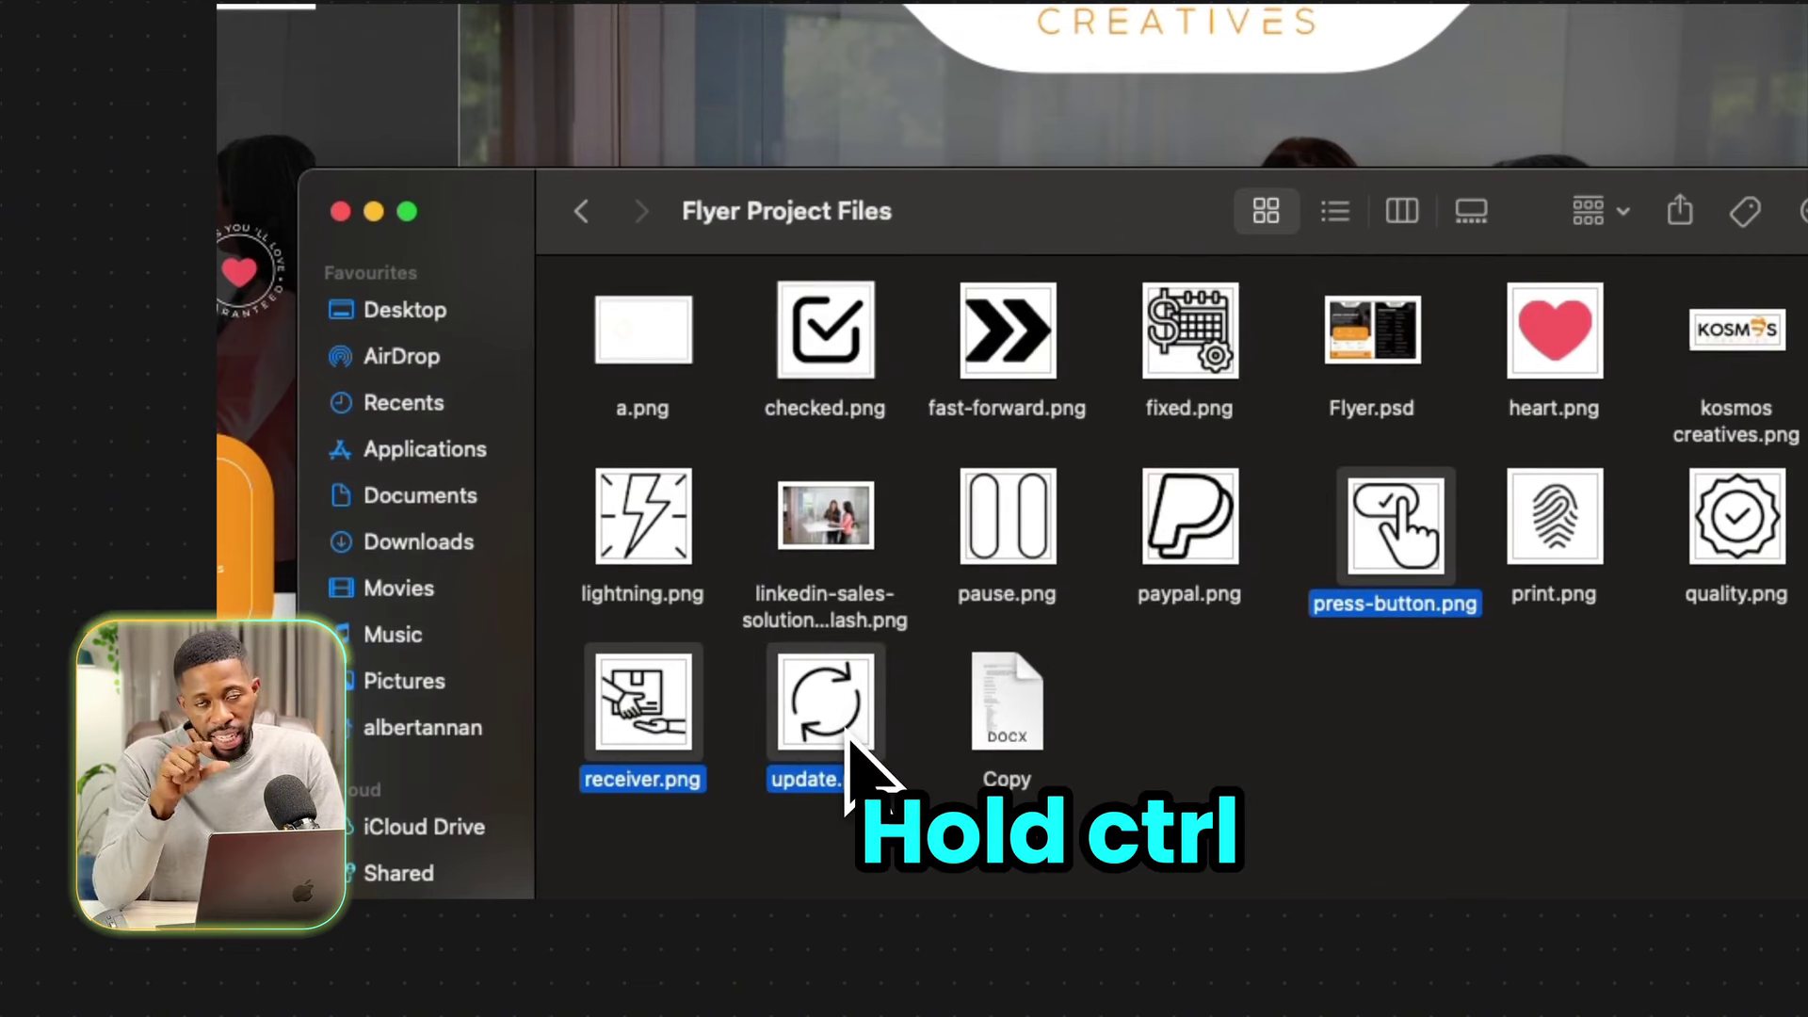
left_click_drag(847, 741, 1083, 770)
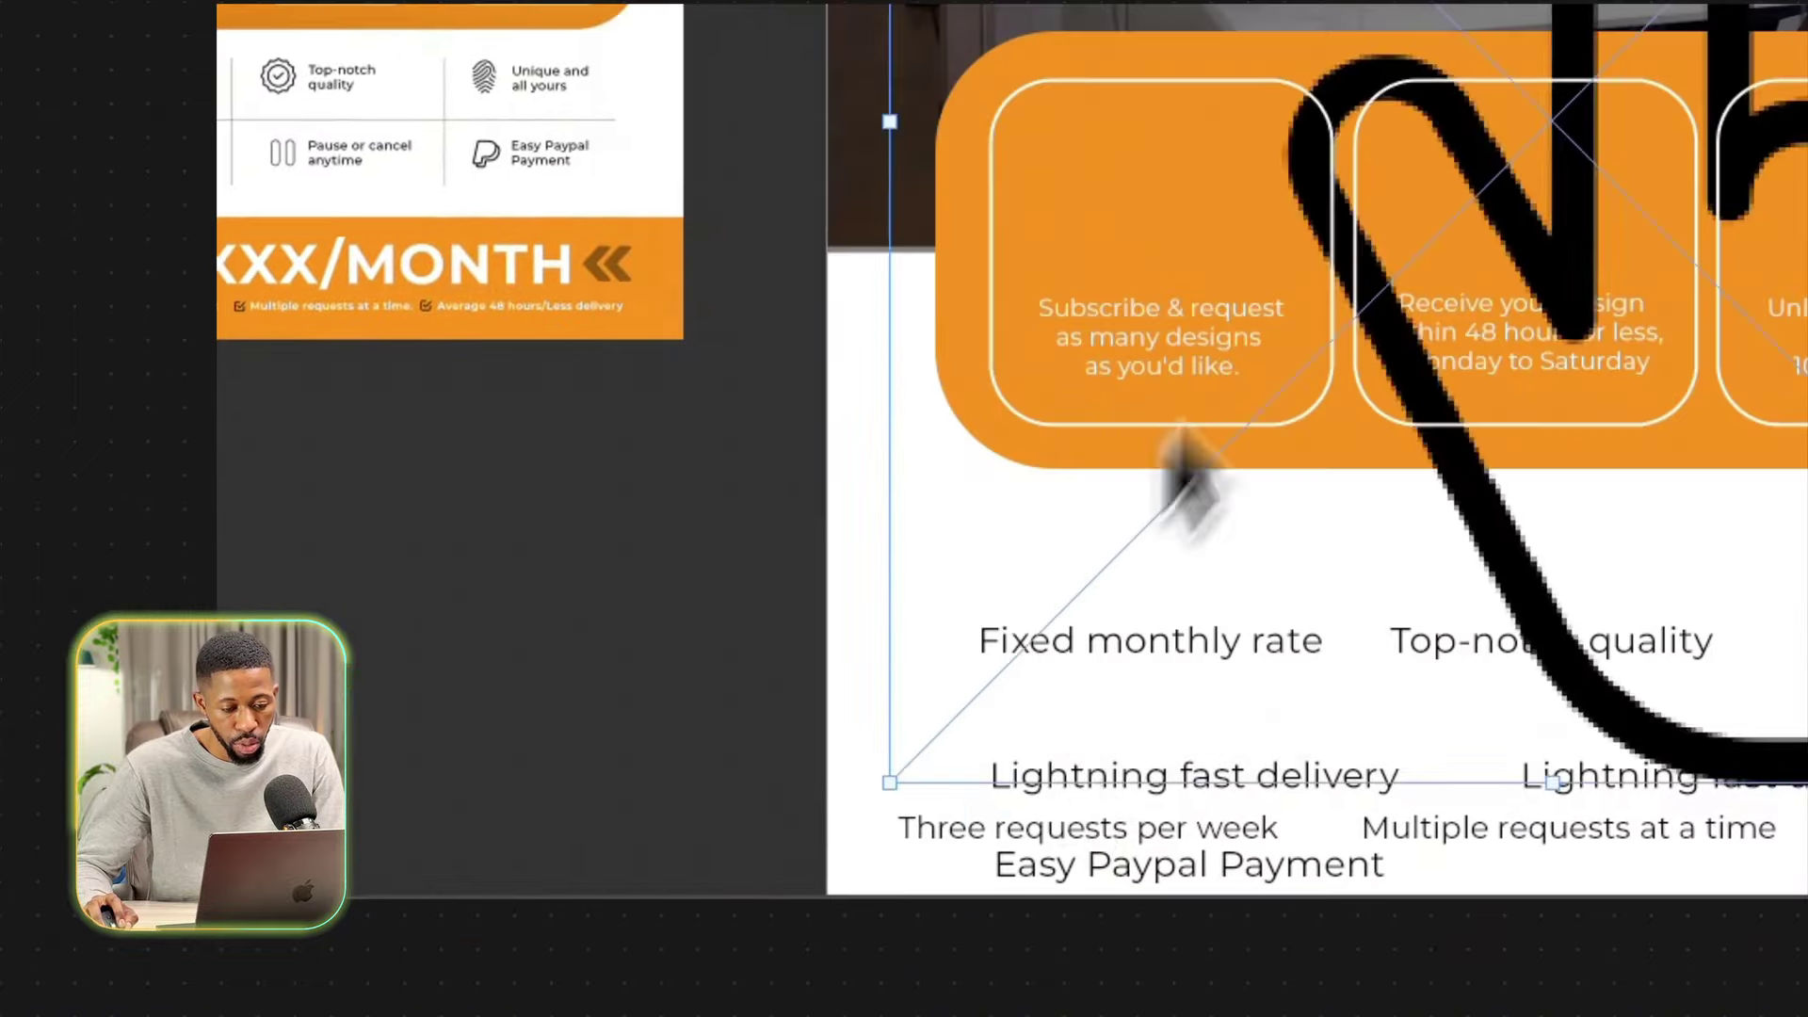
scroll(1192, 476, "up", 6)
scroll(1192, 476, "right", 6)
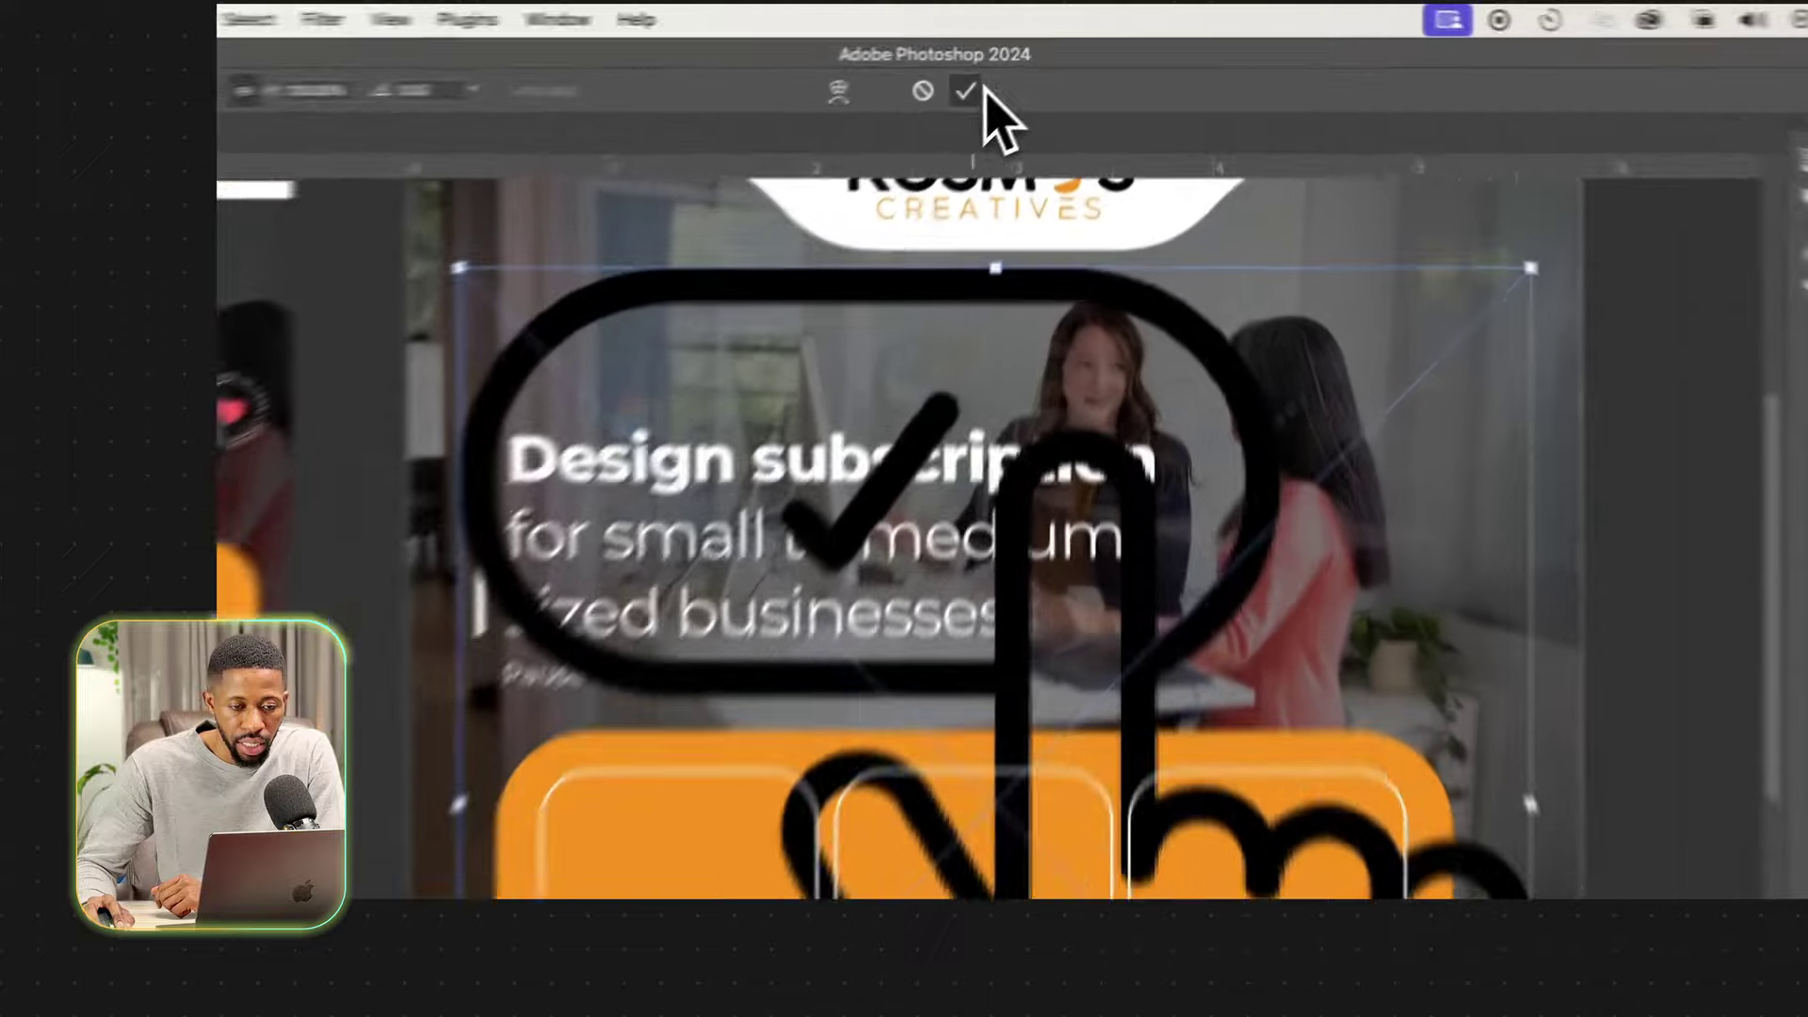
left_click(1033, 57)
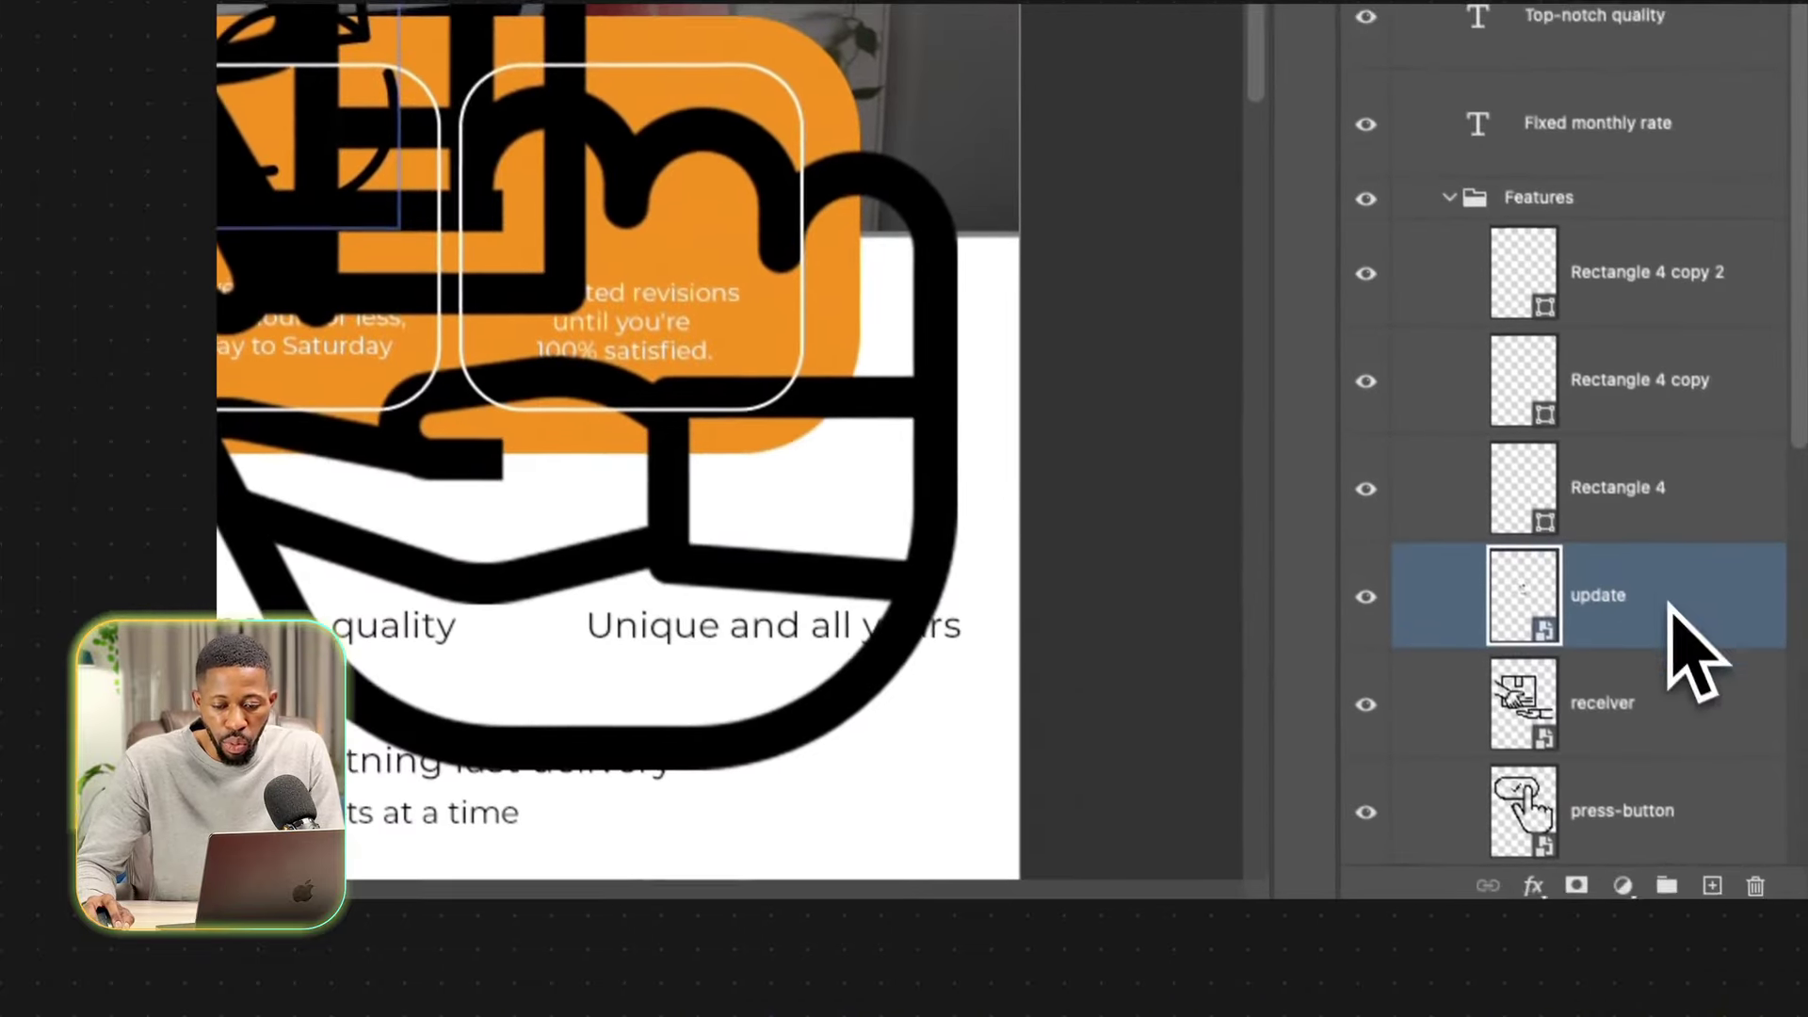
Move the update arrows icon into the Unlimited revisions box of the orange panel.
left_click_drag(374, 199, 742, 308)
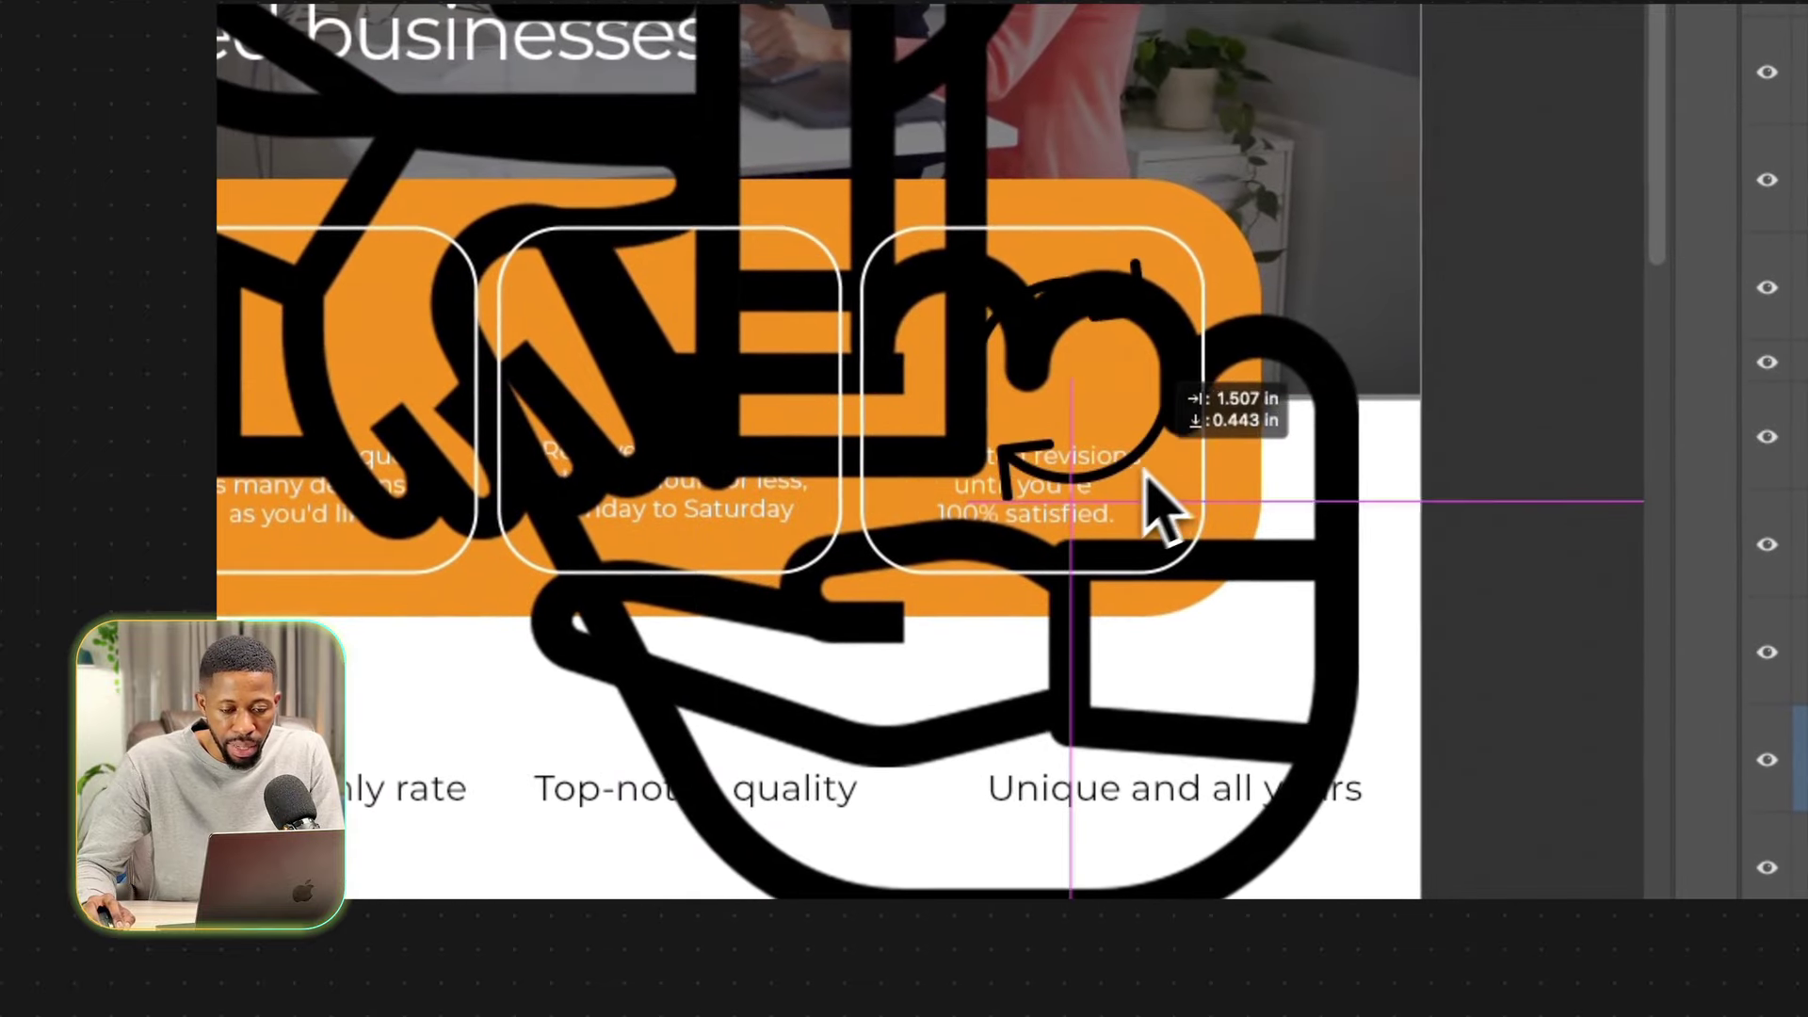
left_click_drag(1147, 478, 1158, 454)
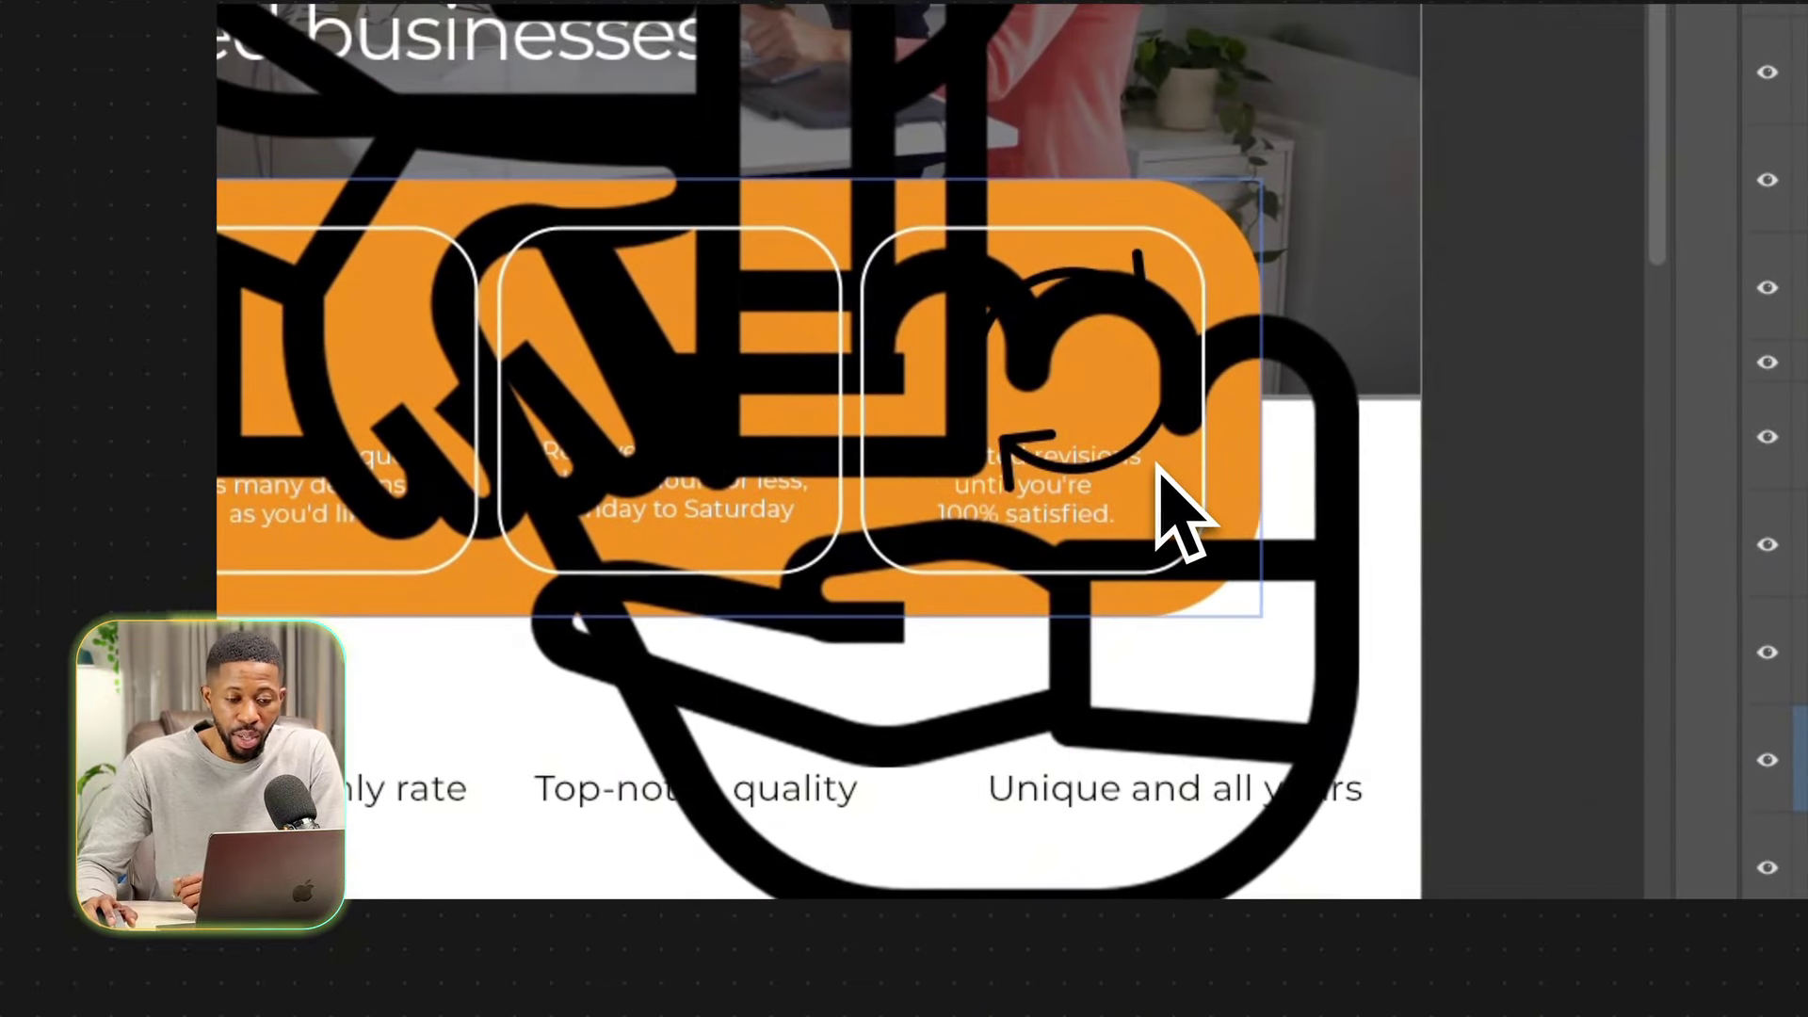
left_click_drag(1150, 430, 1120, 482)
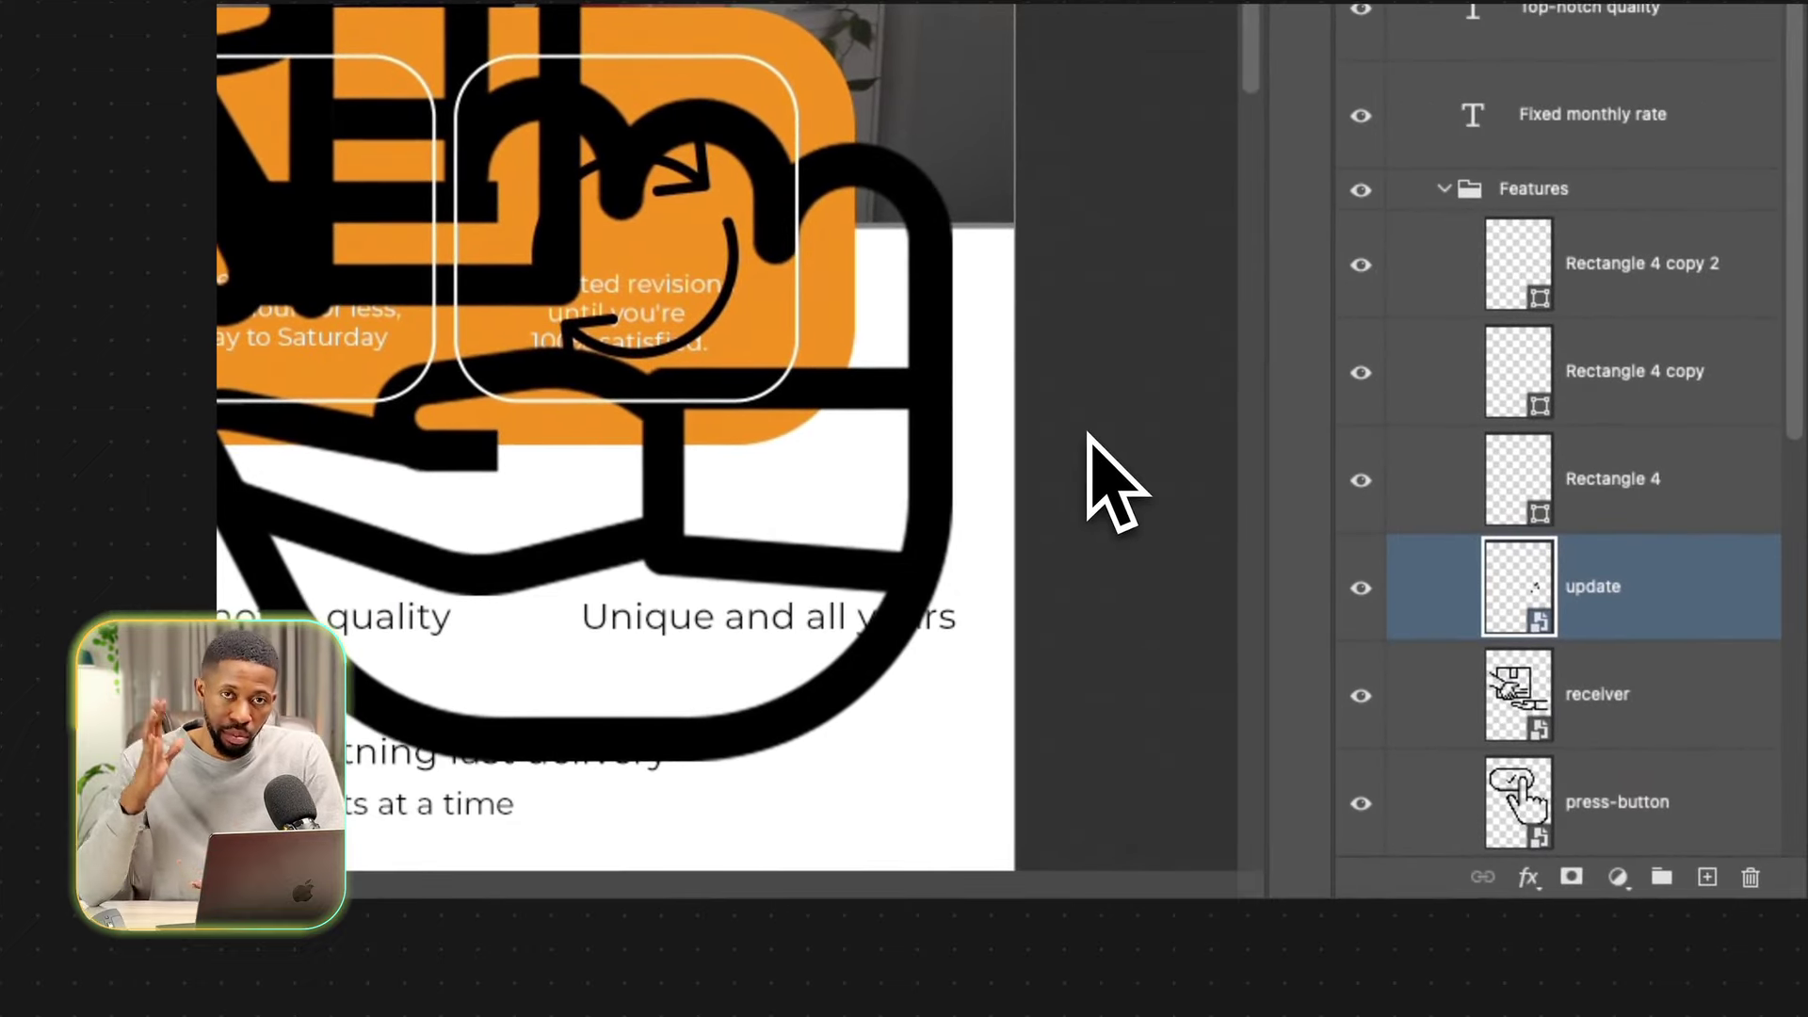
Select the receiver and press-button layers together.
left_click(1499, 693)
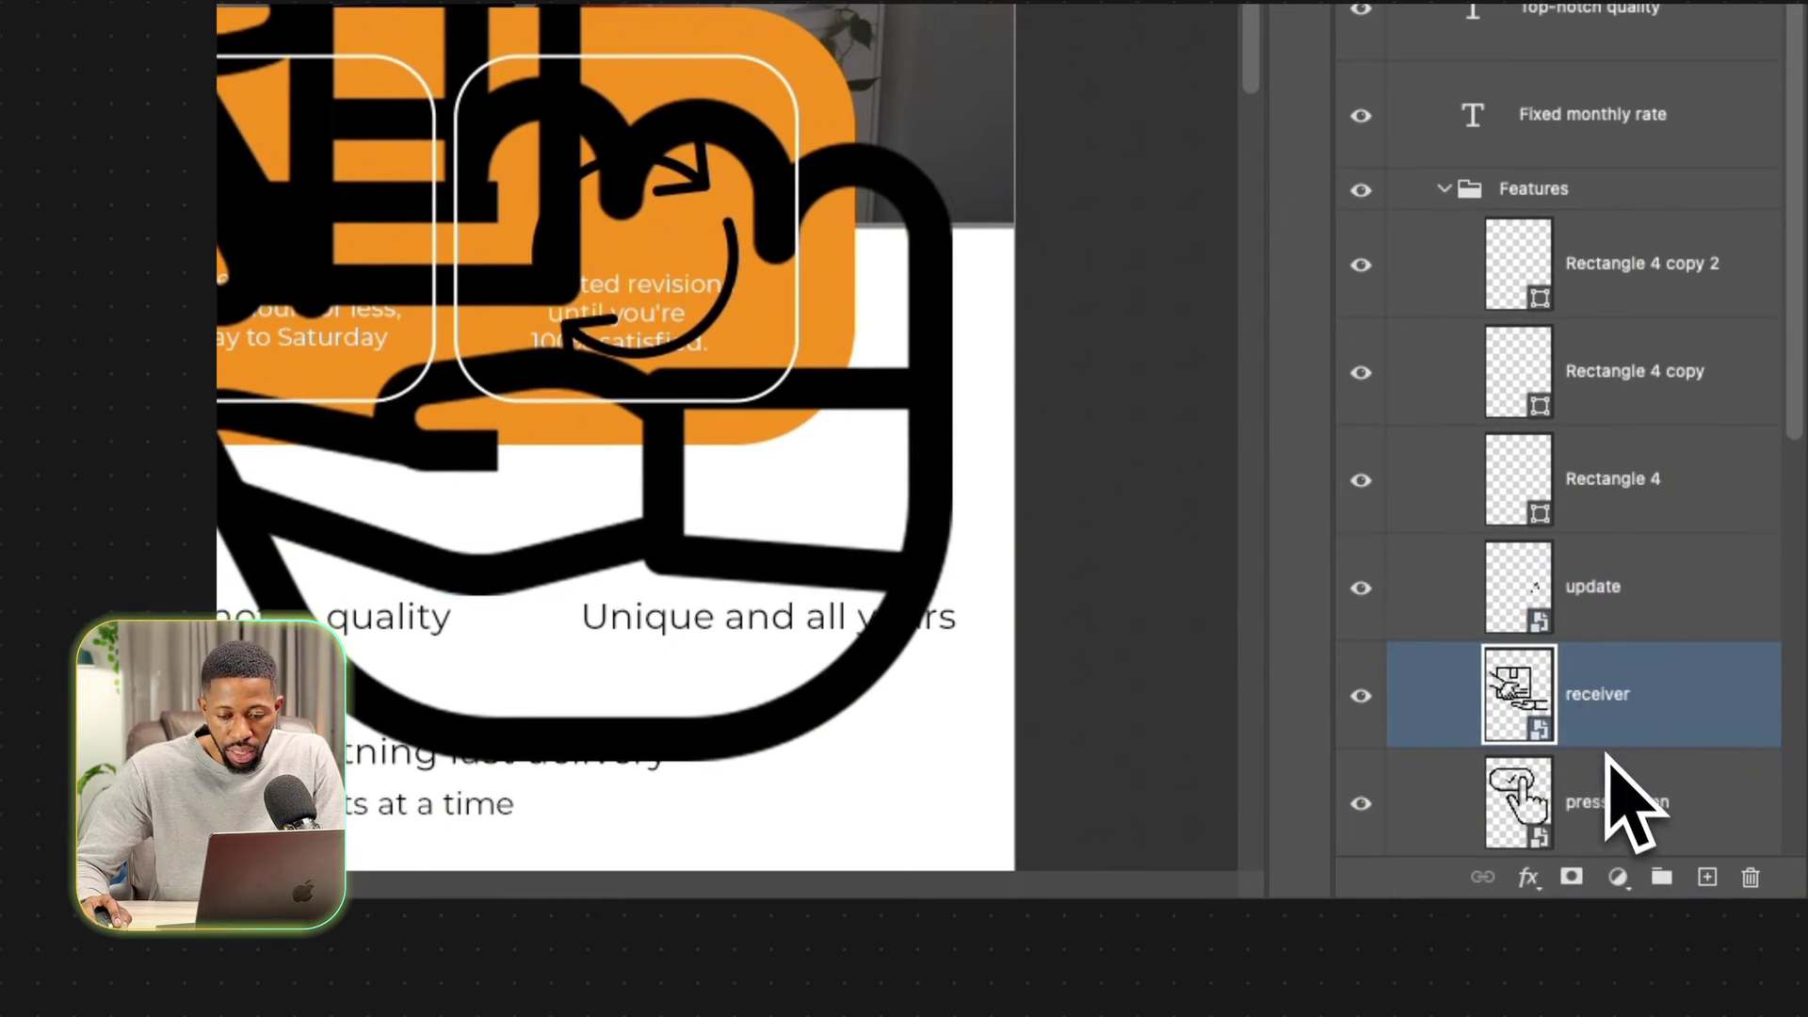
left_click(1621, 802, "shift")
scroll(1610, 753, "down", 3)
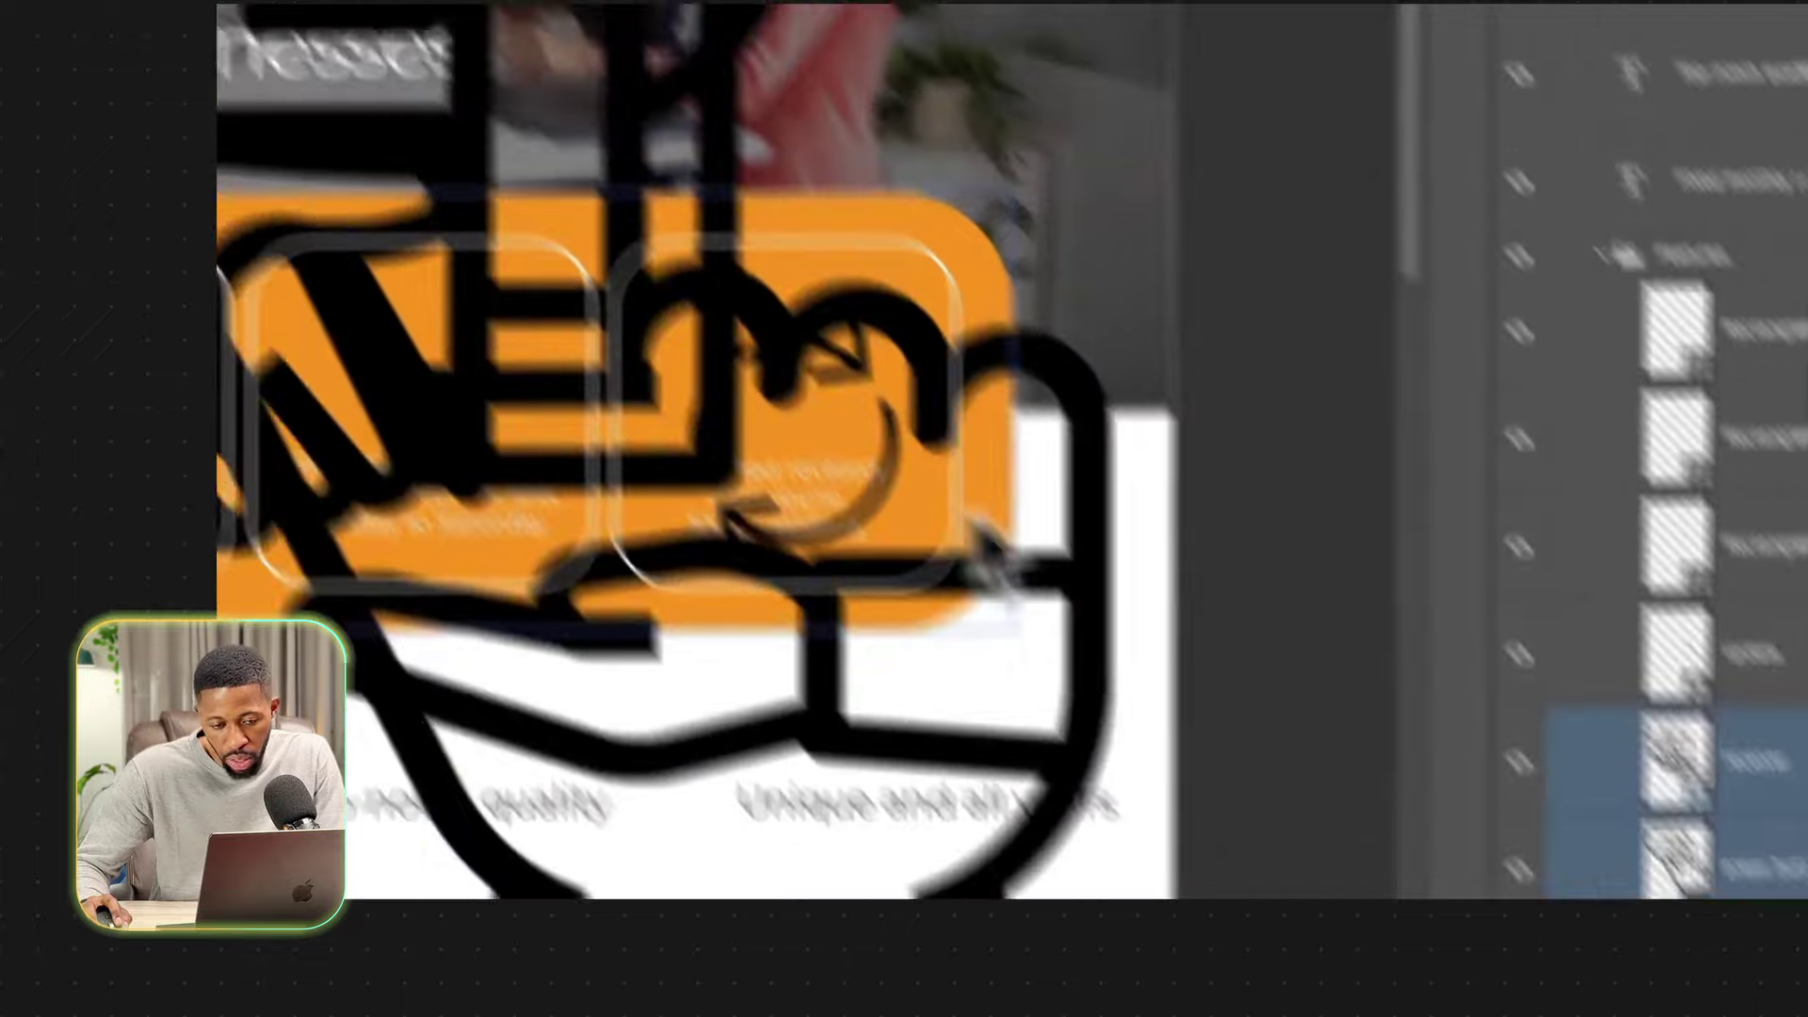
left_click_drag(616, 158, 506, 250)
left_click_drag(862, 668, 900, 685)
key("super+z")
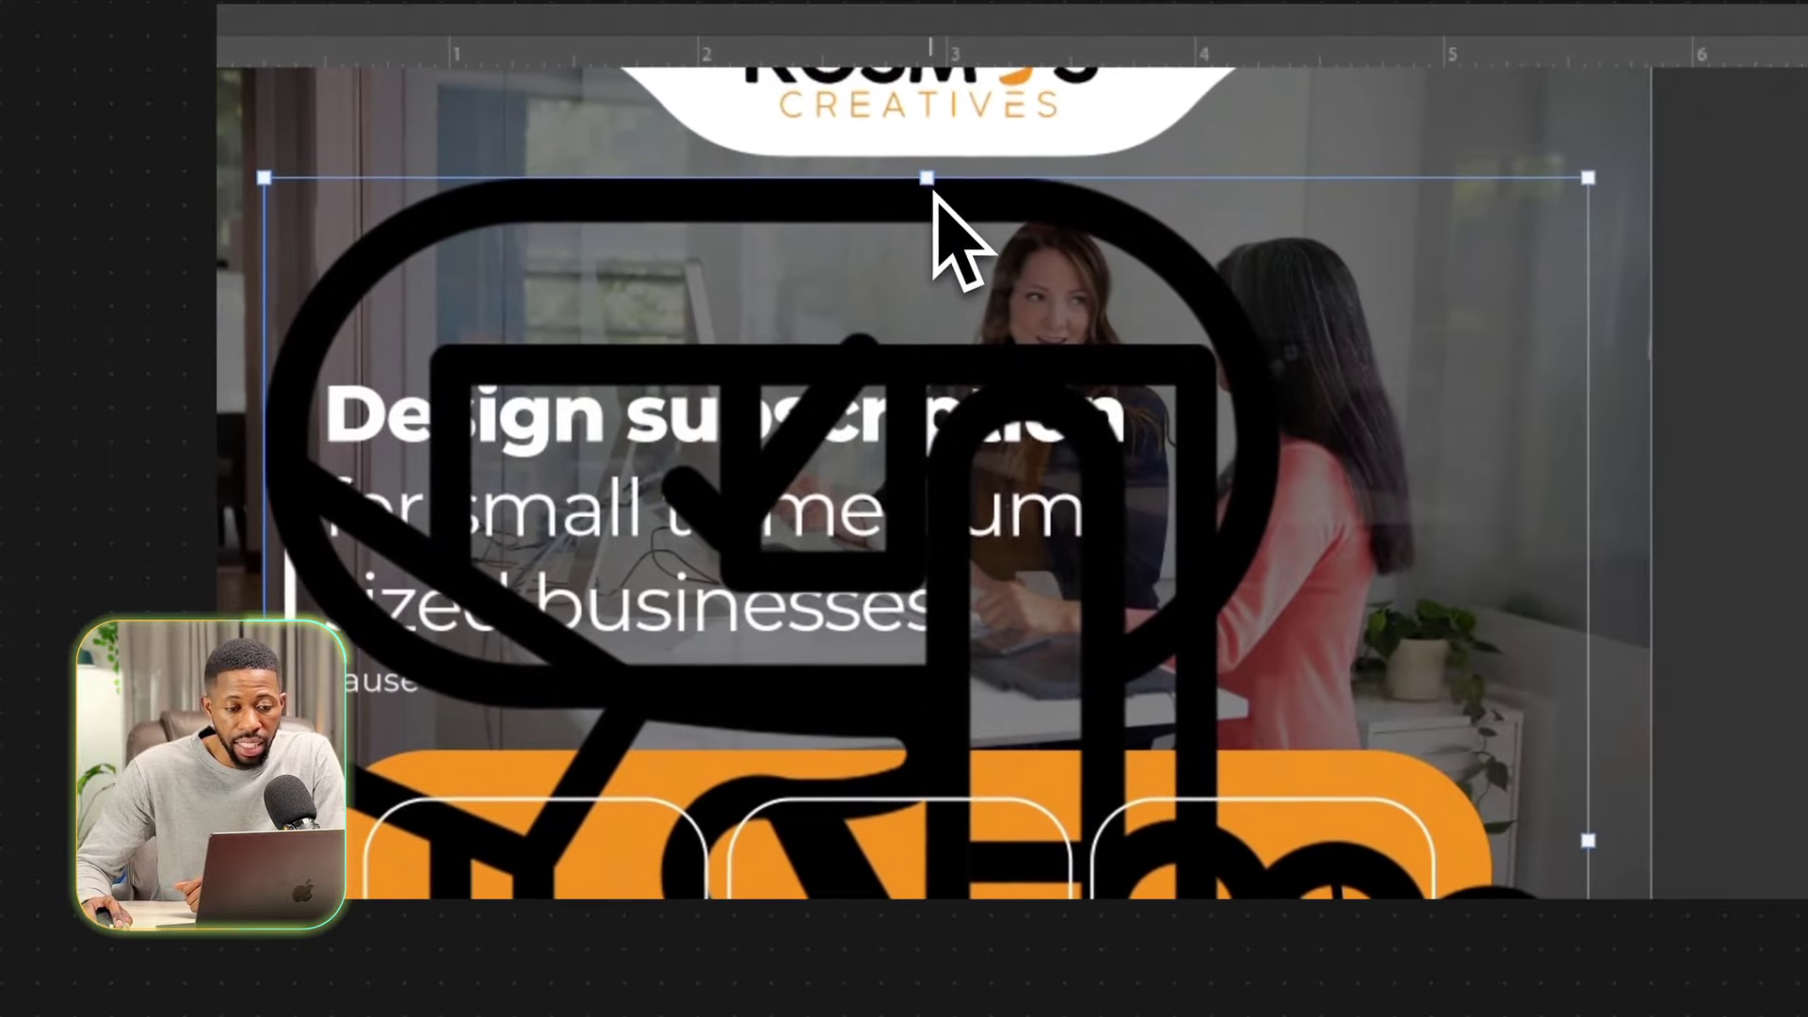
left_click_drag(930, 184, 1283, 690)
left_click_drag(1258, 768, 852, 325)
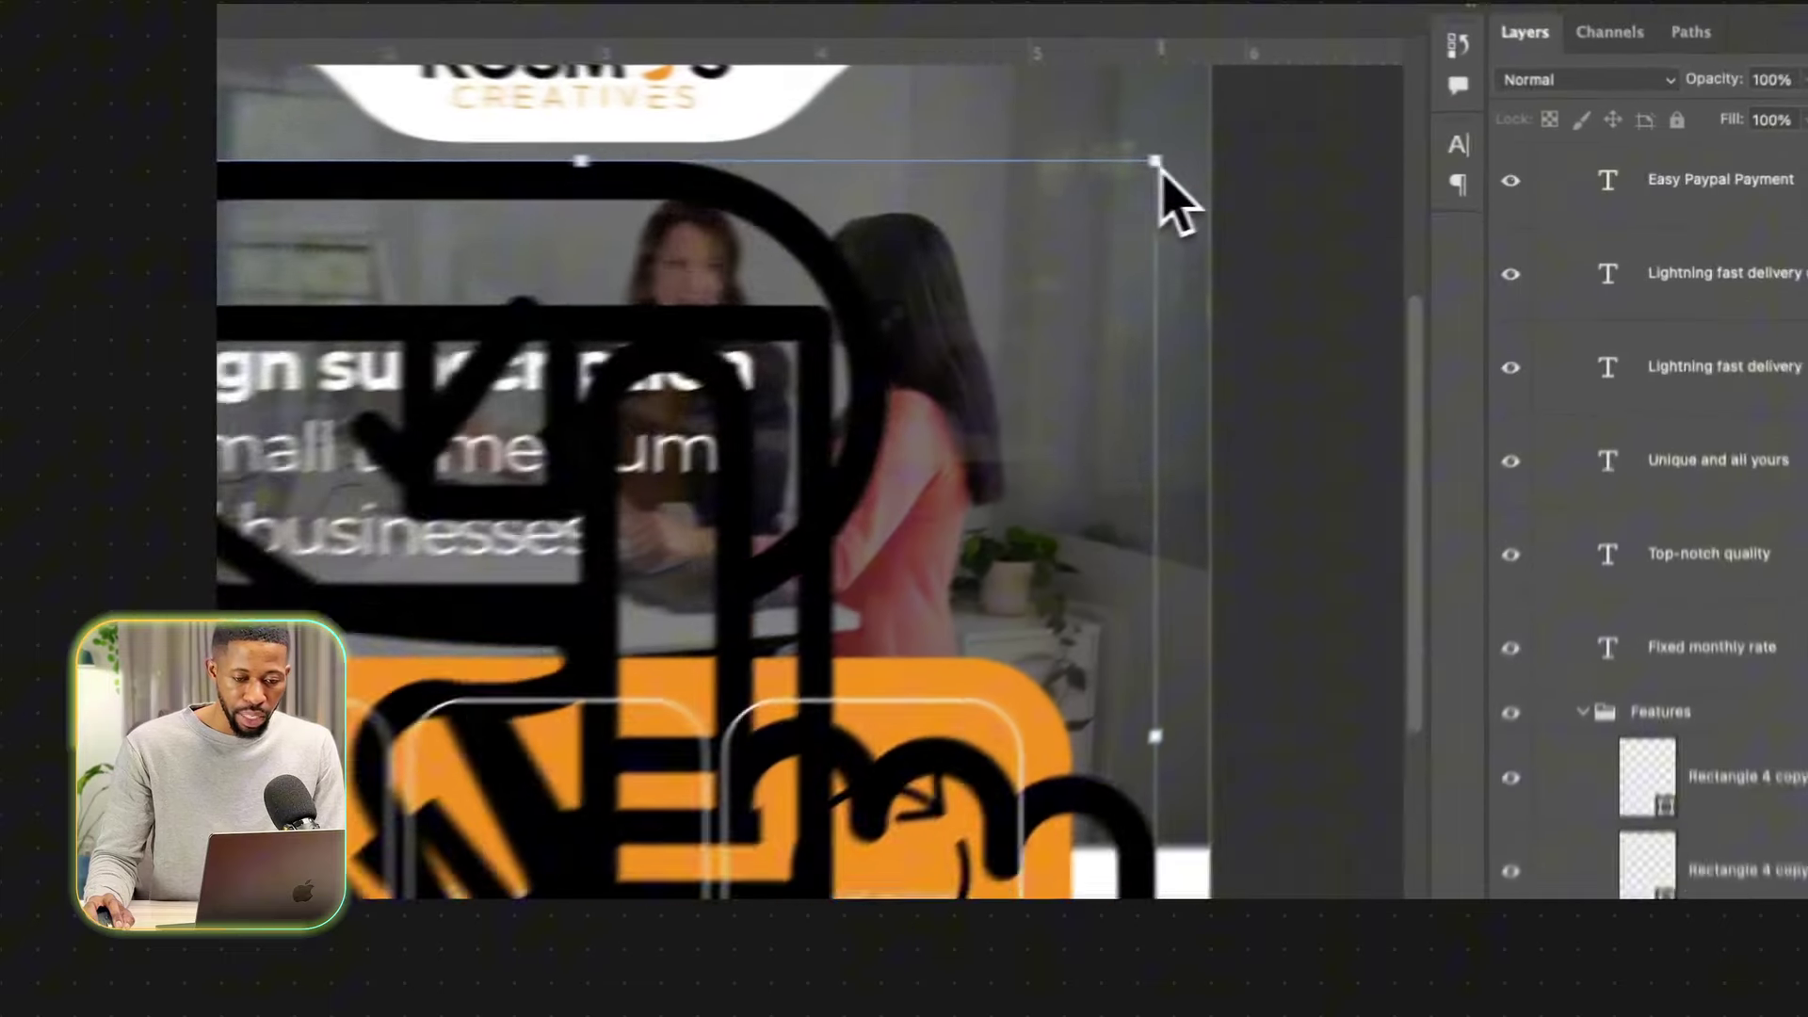
left_click_drag(1170, 194, 1027, 448)
key("super+z")
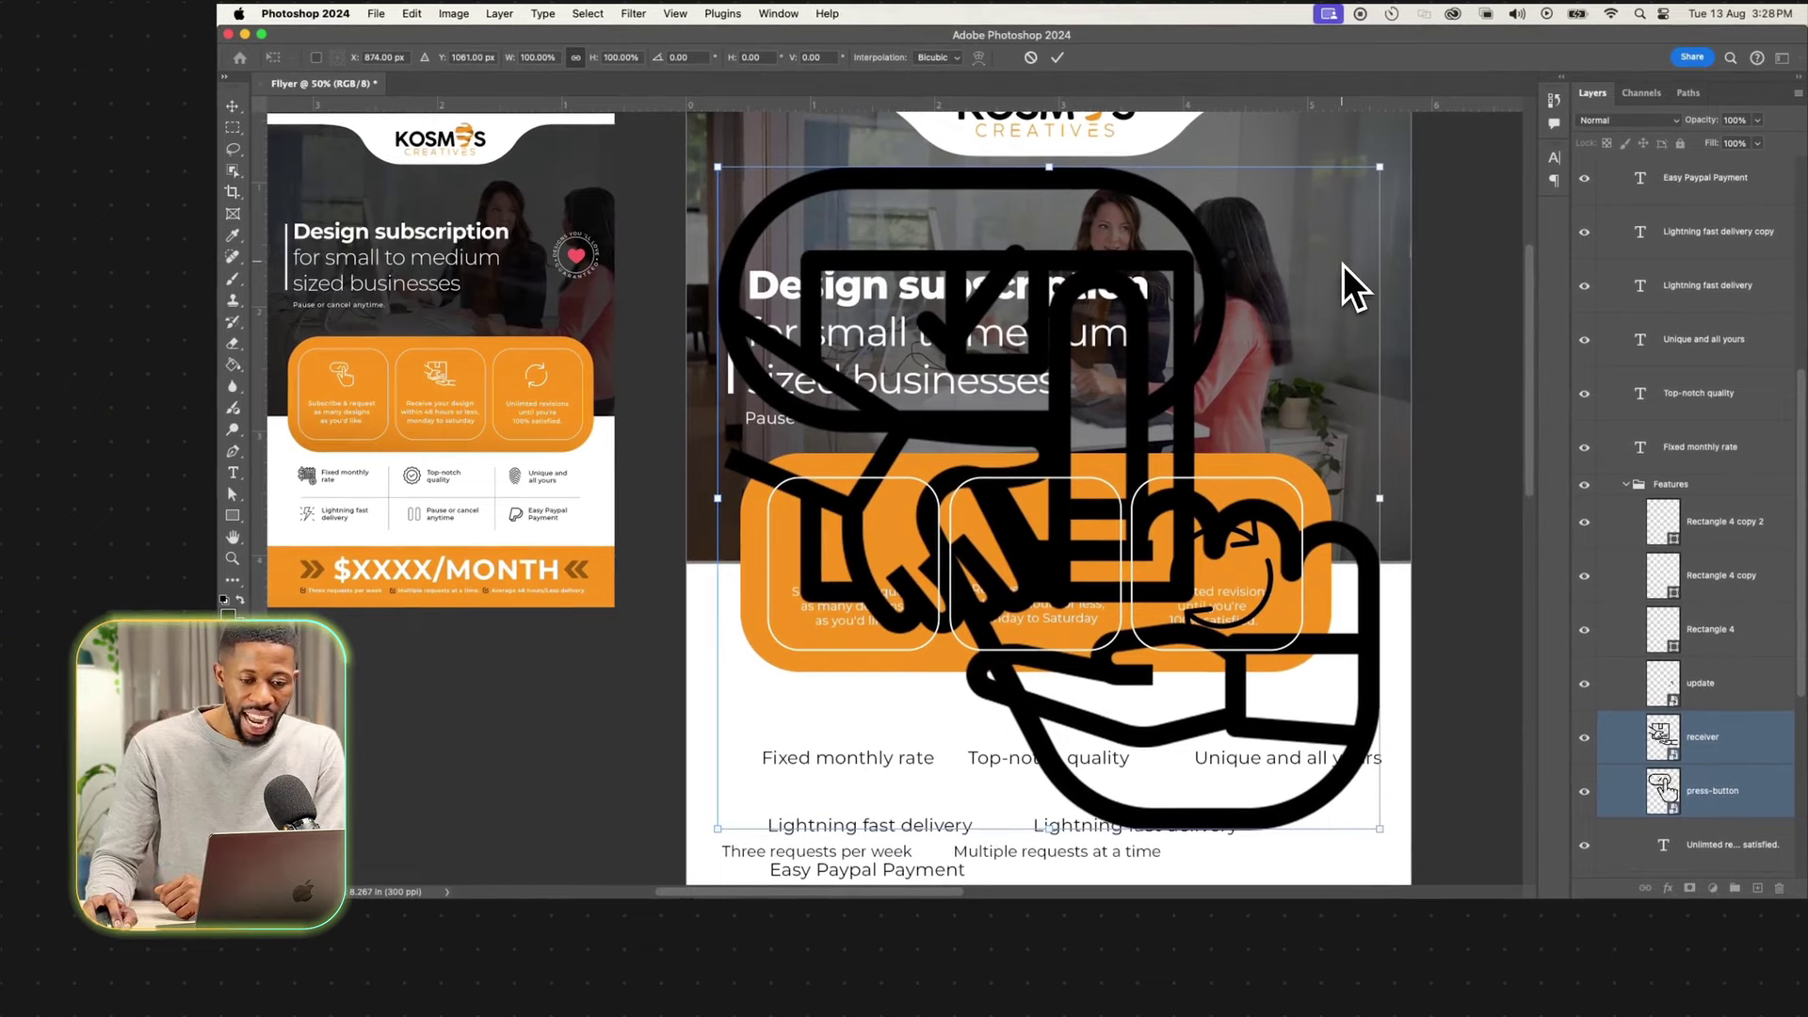
Scale the receiver and press-button icons down together to fit above the Subscribe & request caption in the first box.
left_click_drag(1394, 161, 914, 667)
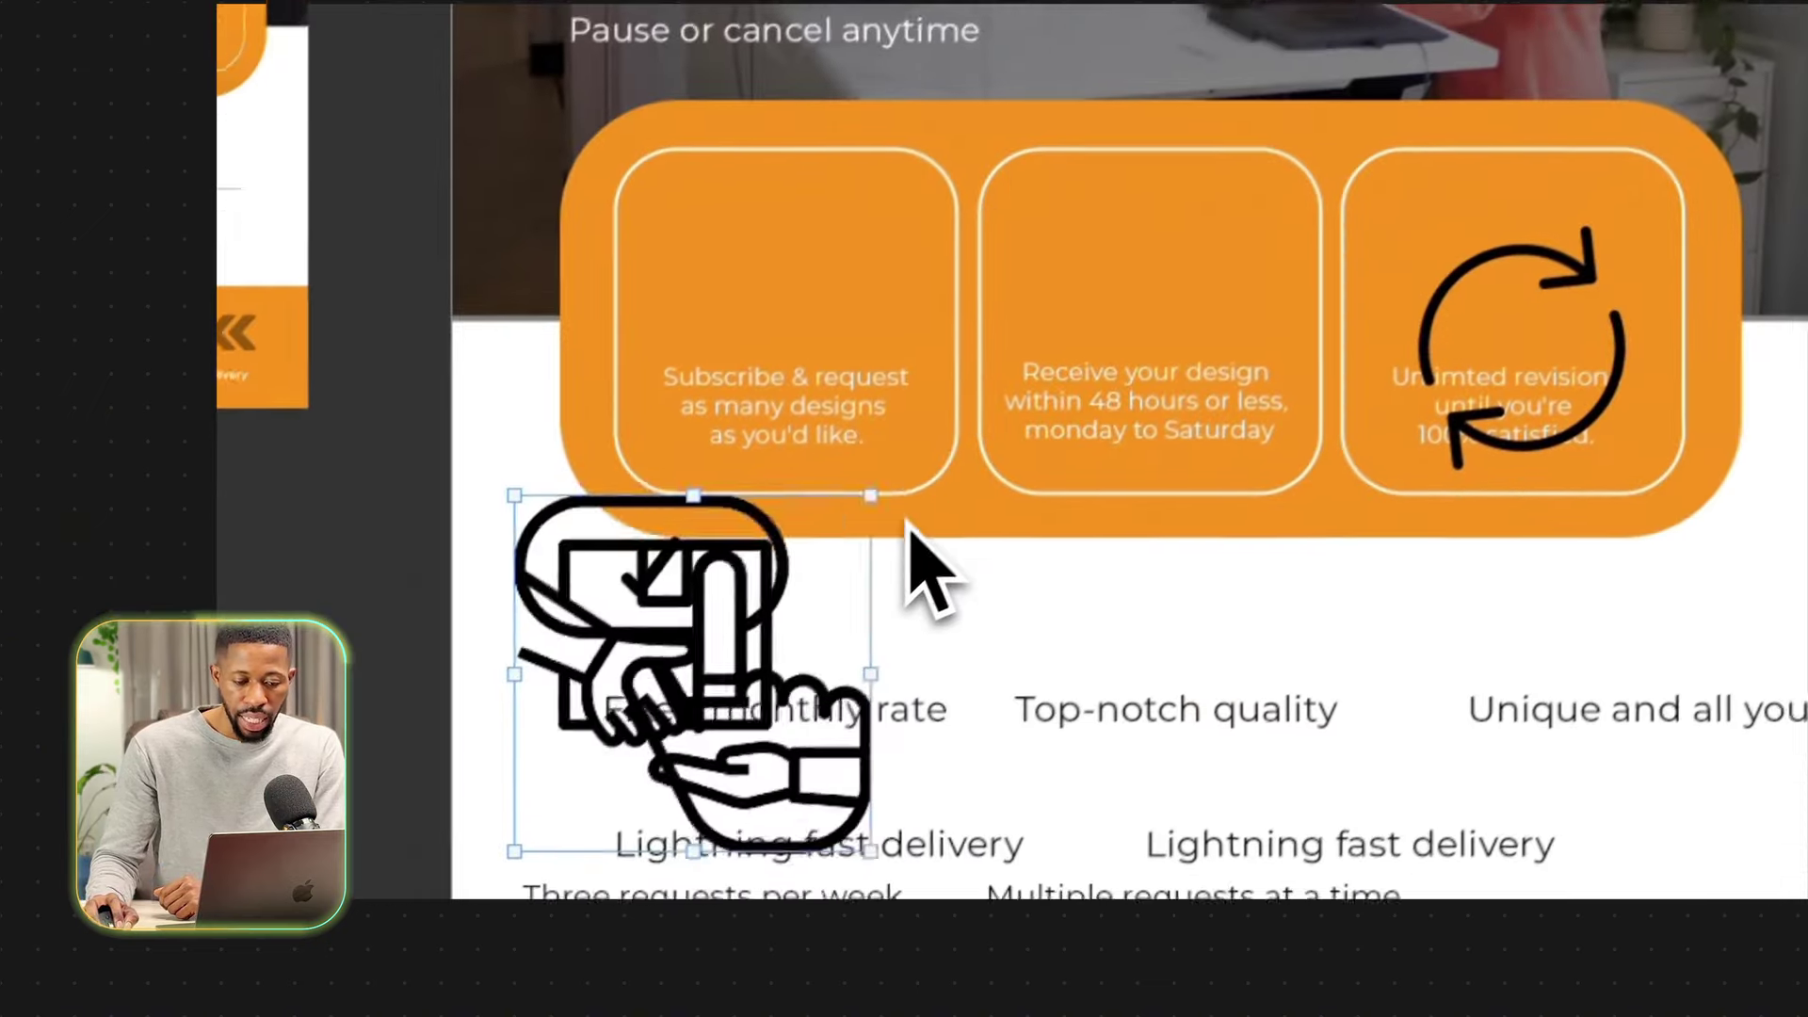
left_click_drag(908, 528, 844, 672)
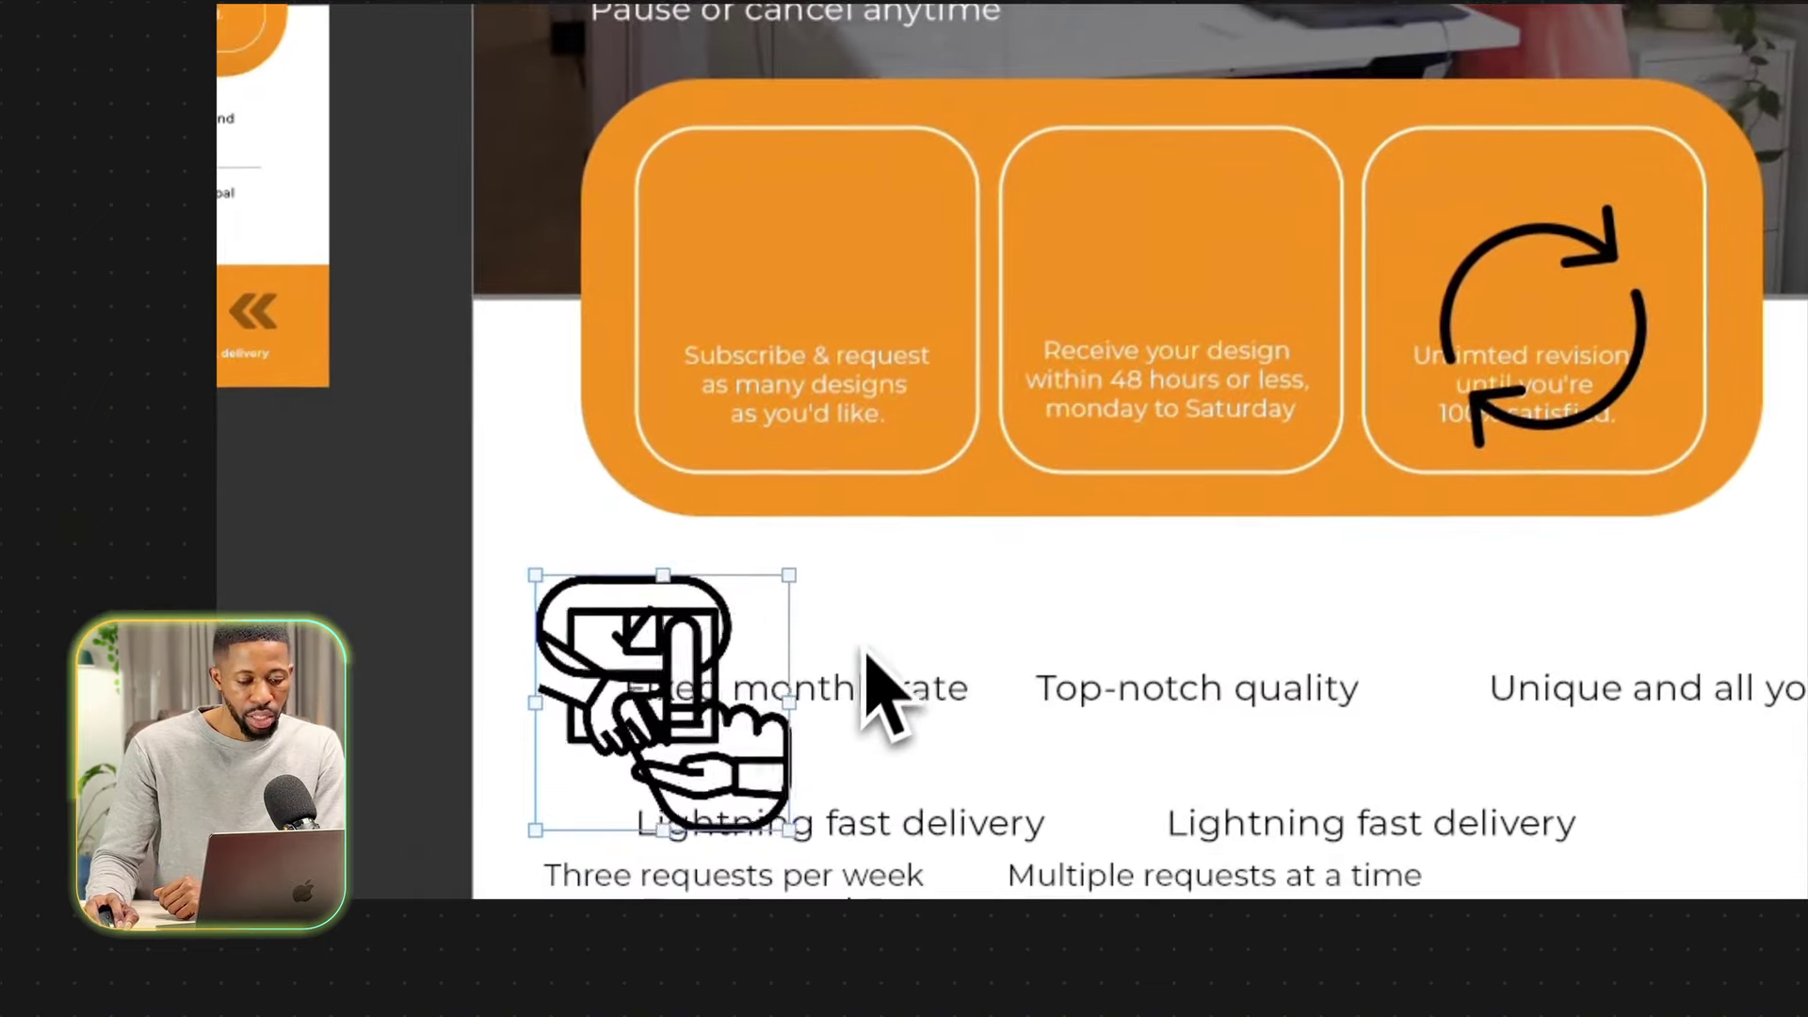
left_click_drag(827, 372, 831, 327)
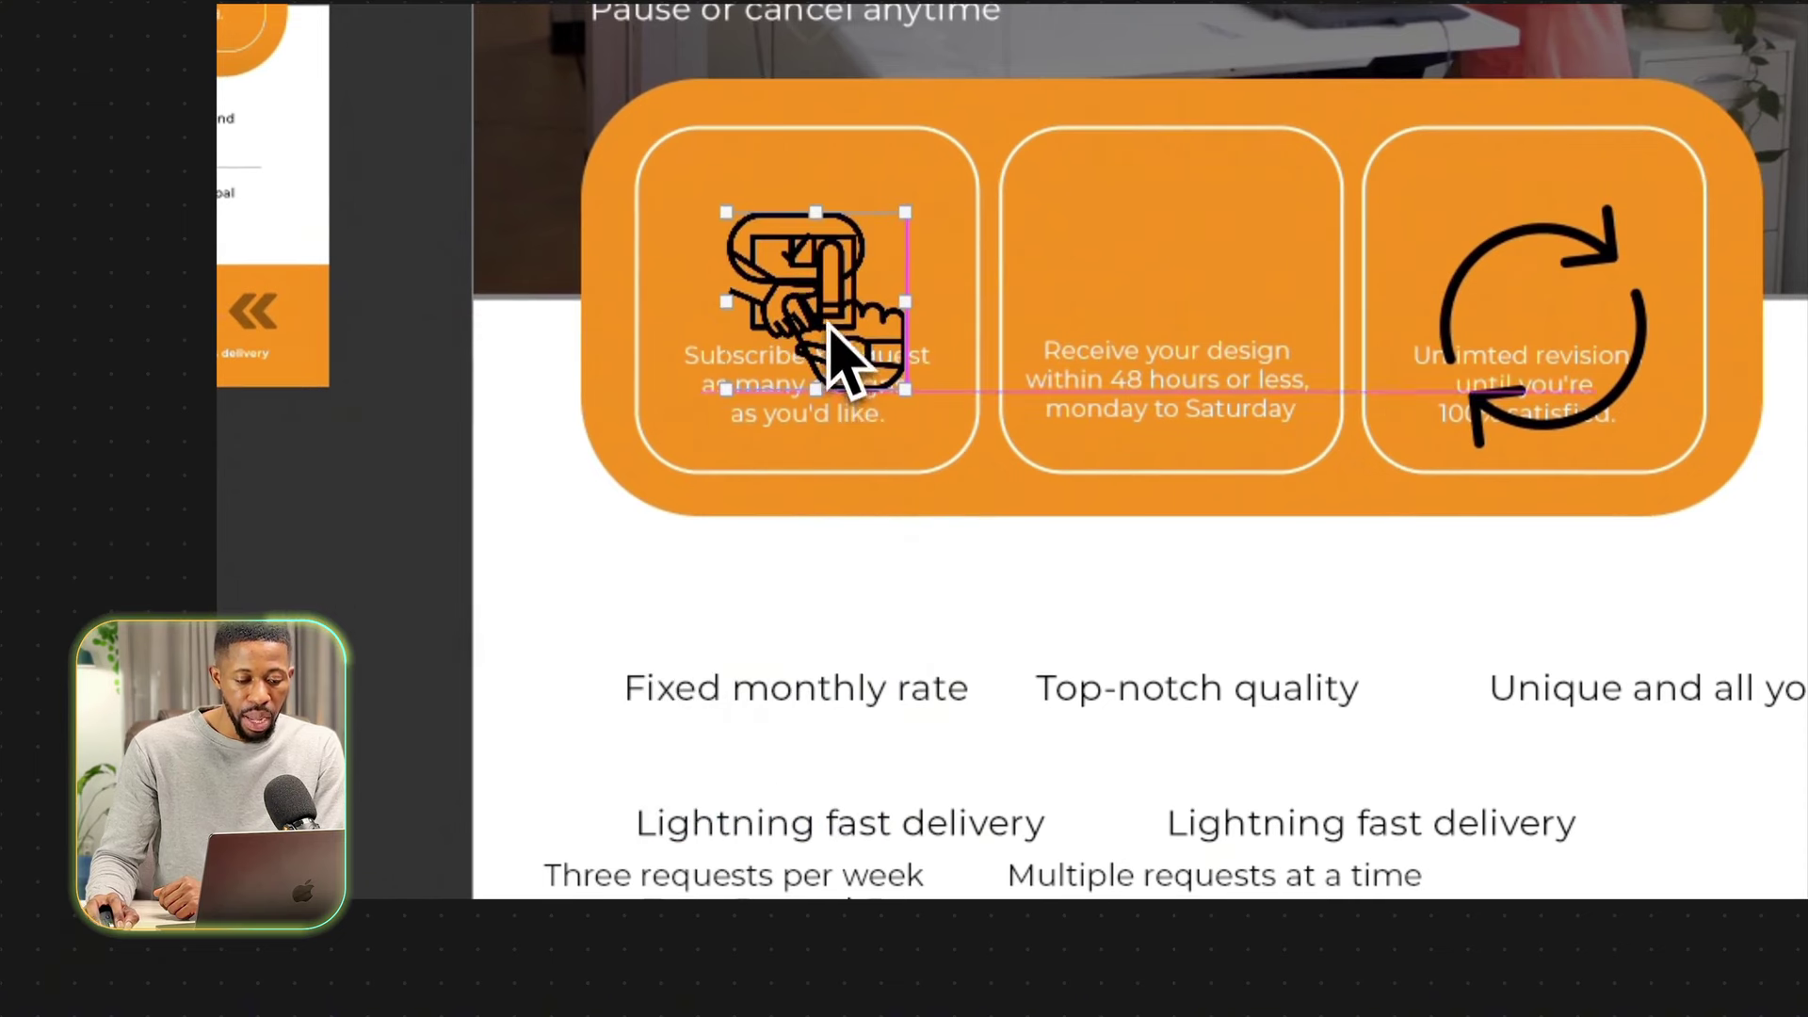
left_click_drag(909, 392, 856, 339)
mouse_move(815, 299)
left_mouse_down()
mouse_move(820, 266)
mouse_move(822, 287)
left_mouse_up()
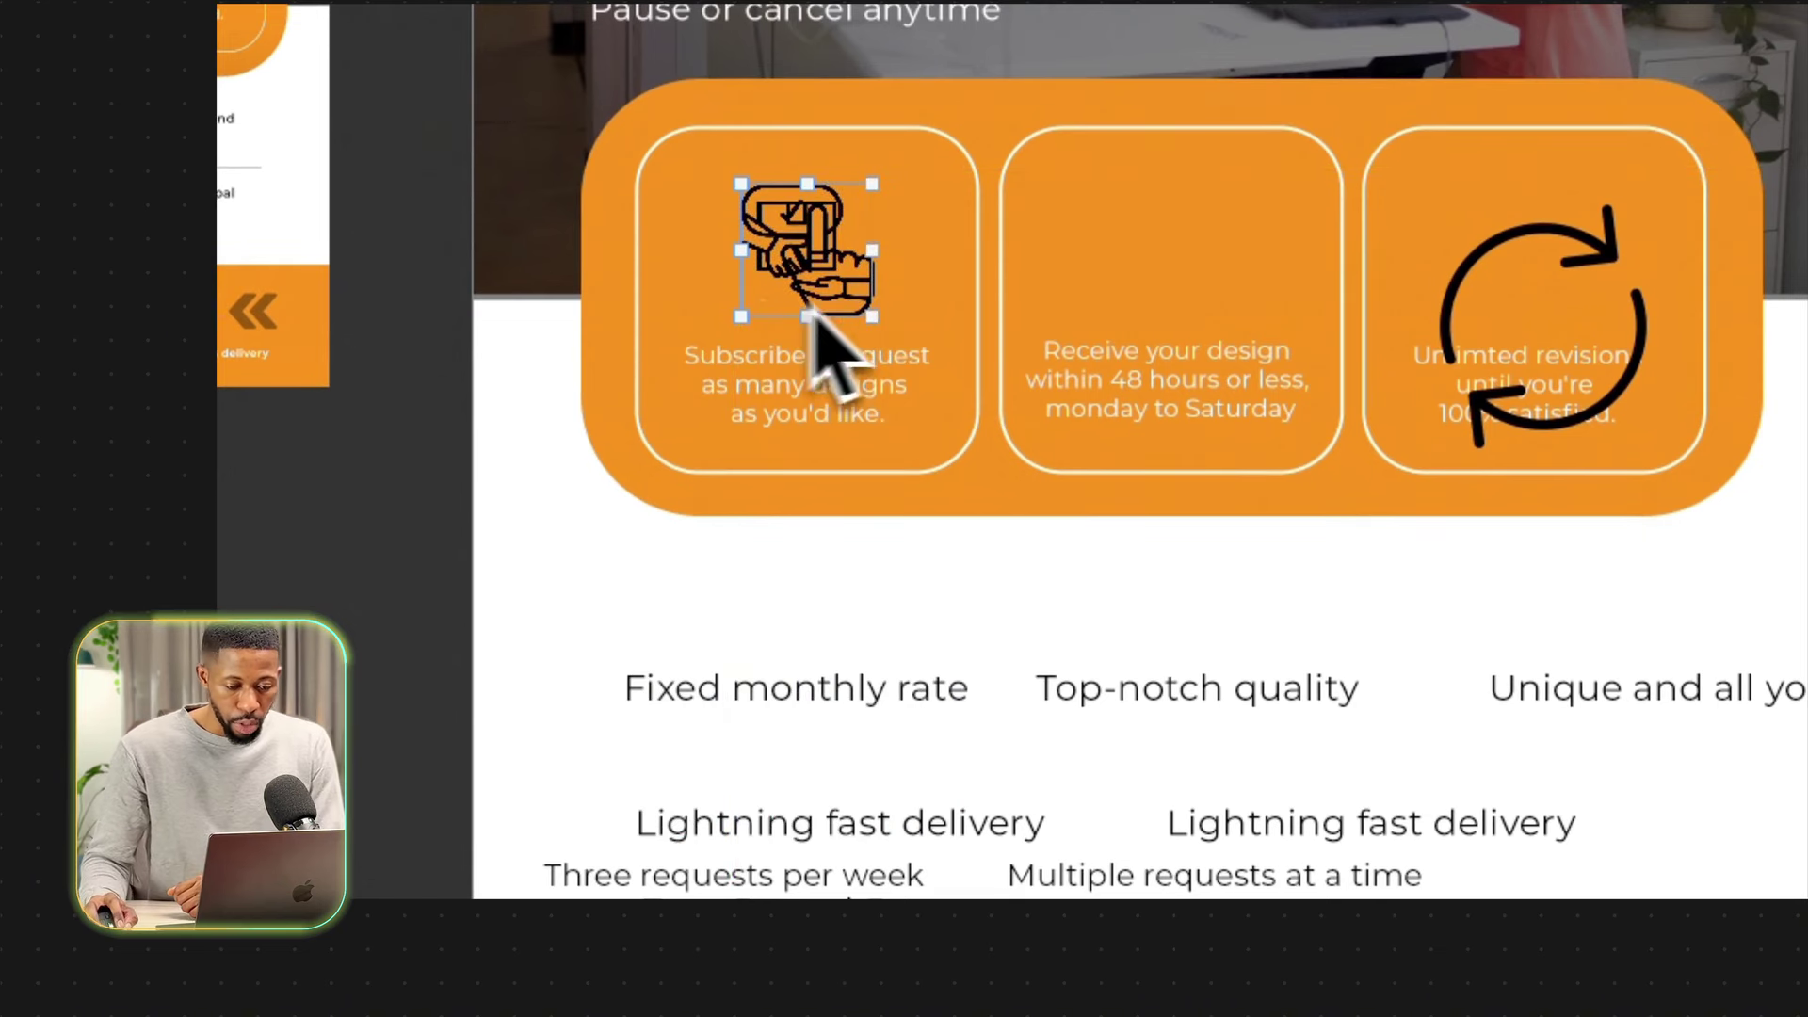
left_click_drag(890, 317, 883, 313)
key("Return")
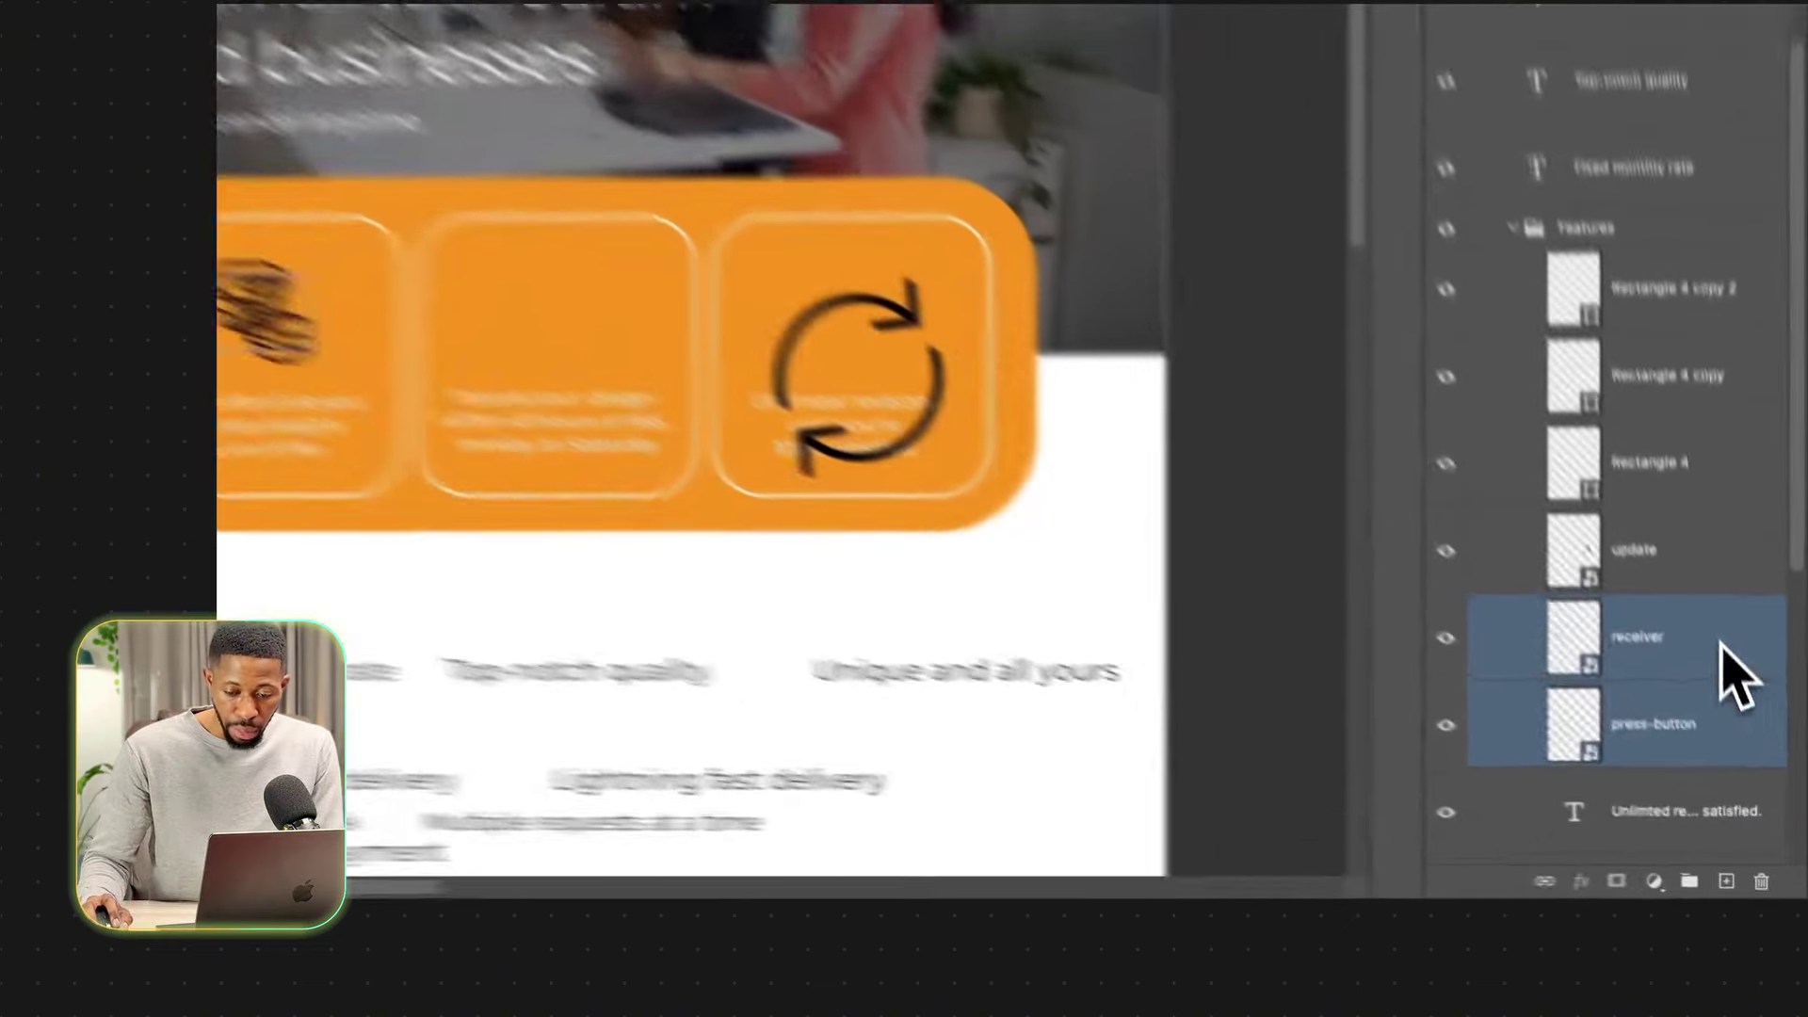
Move the receiver icon into the "Receive your design" box and enlarge it to span the two horizontal guides above the caption.
left_click(1767, 717)
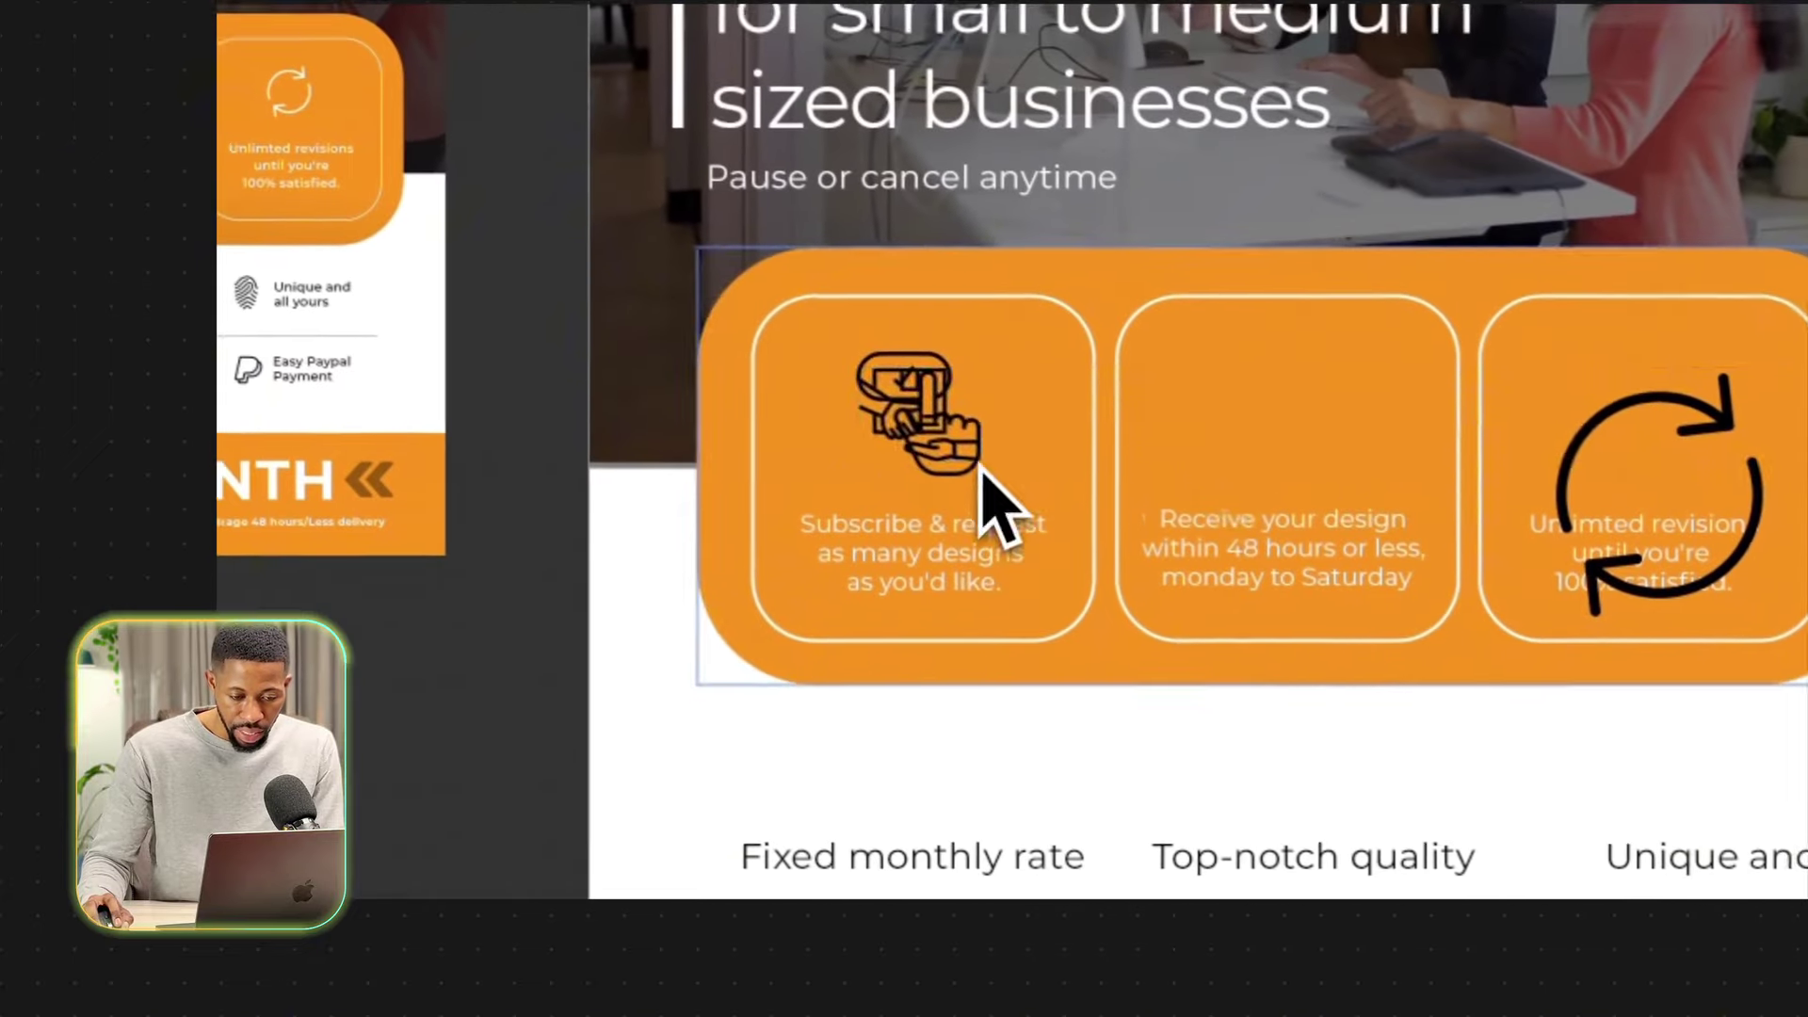
left_click_drag(979, 466, 1362, 449)
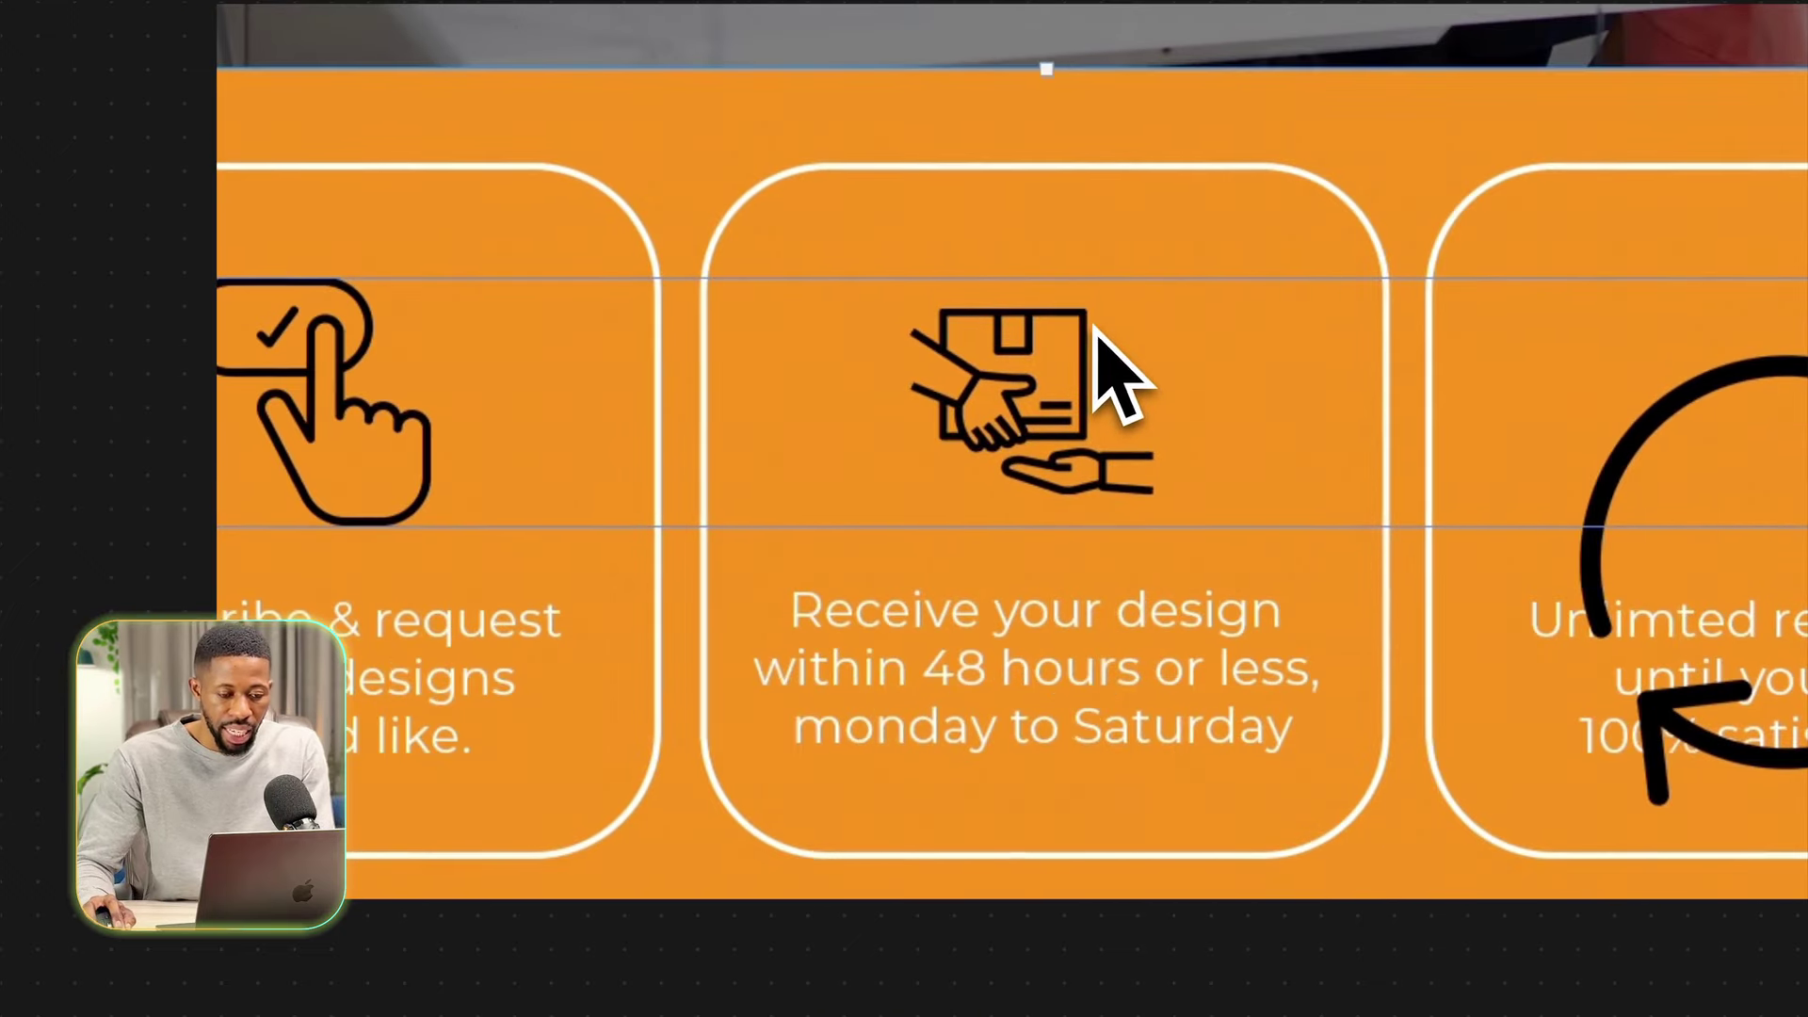
left_click(1085, 346)
key("super")
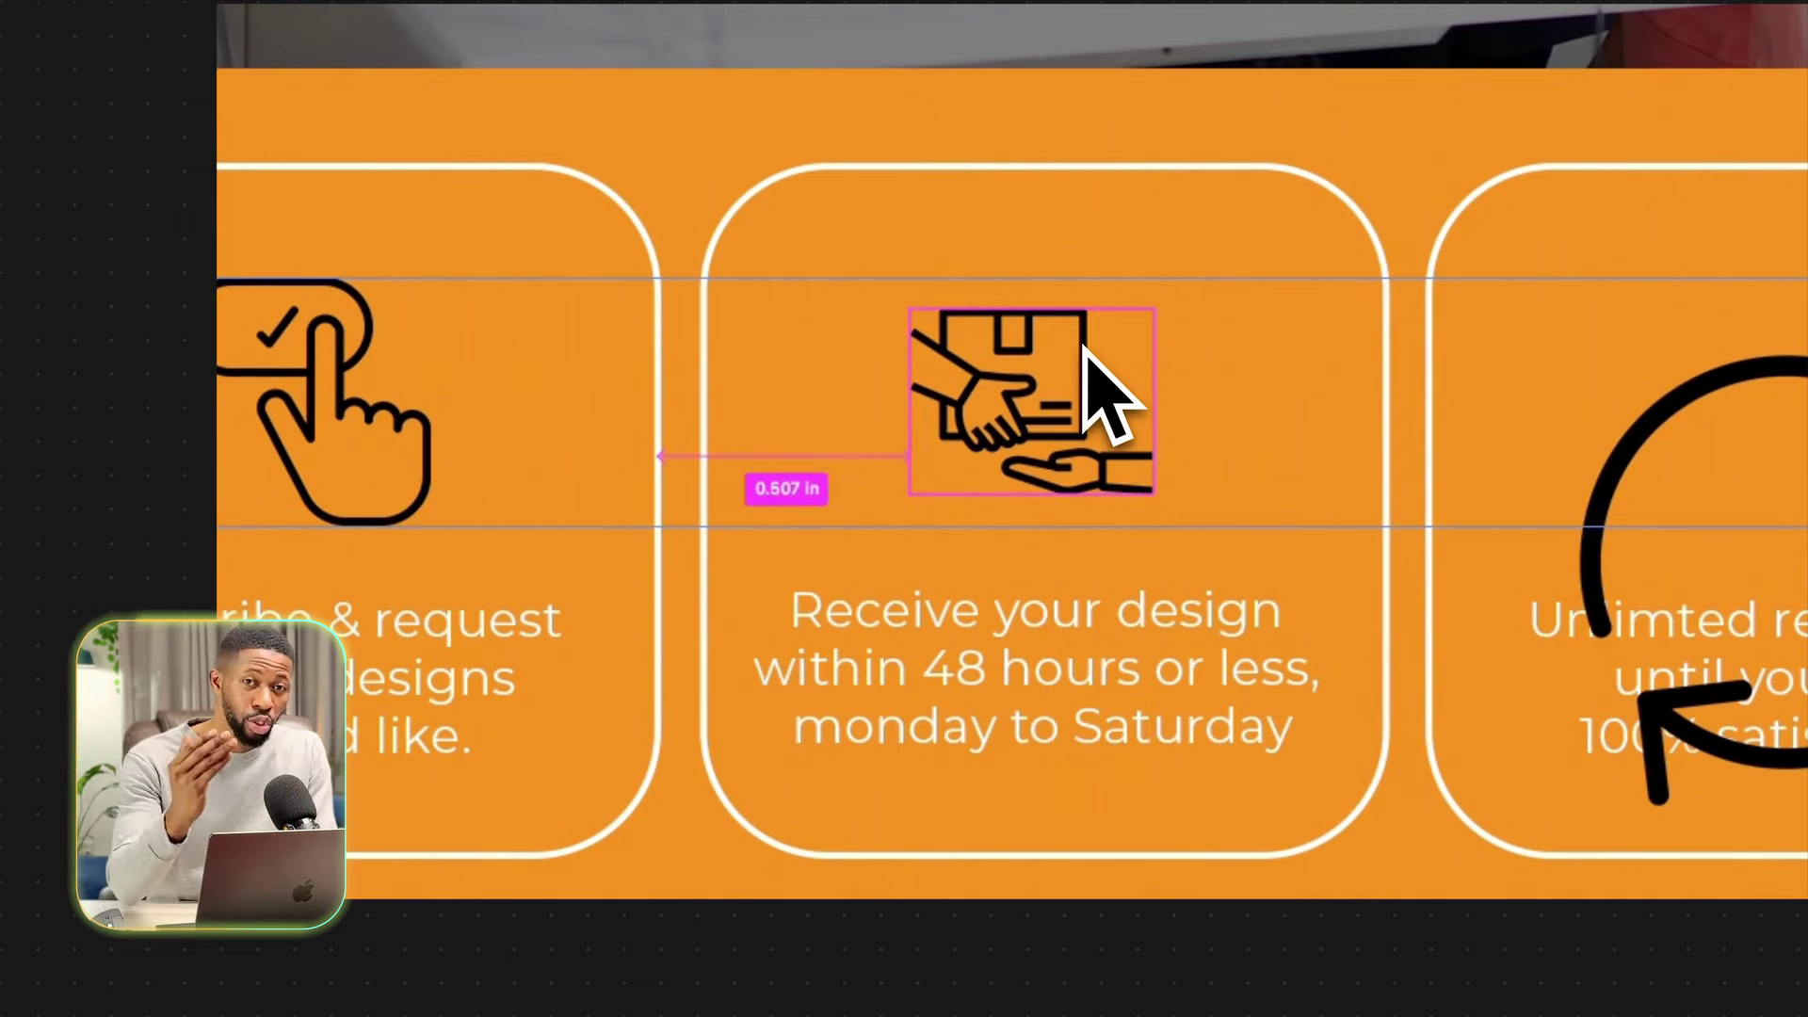
key("ctrl+t")
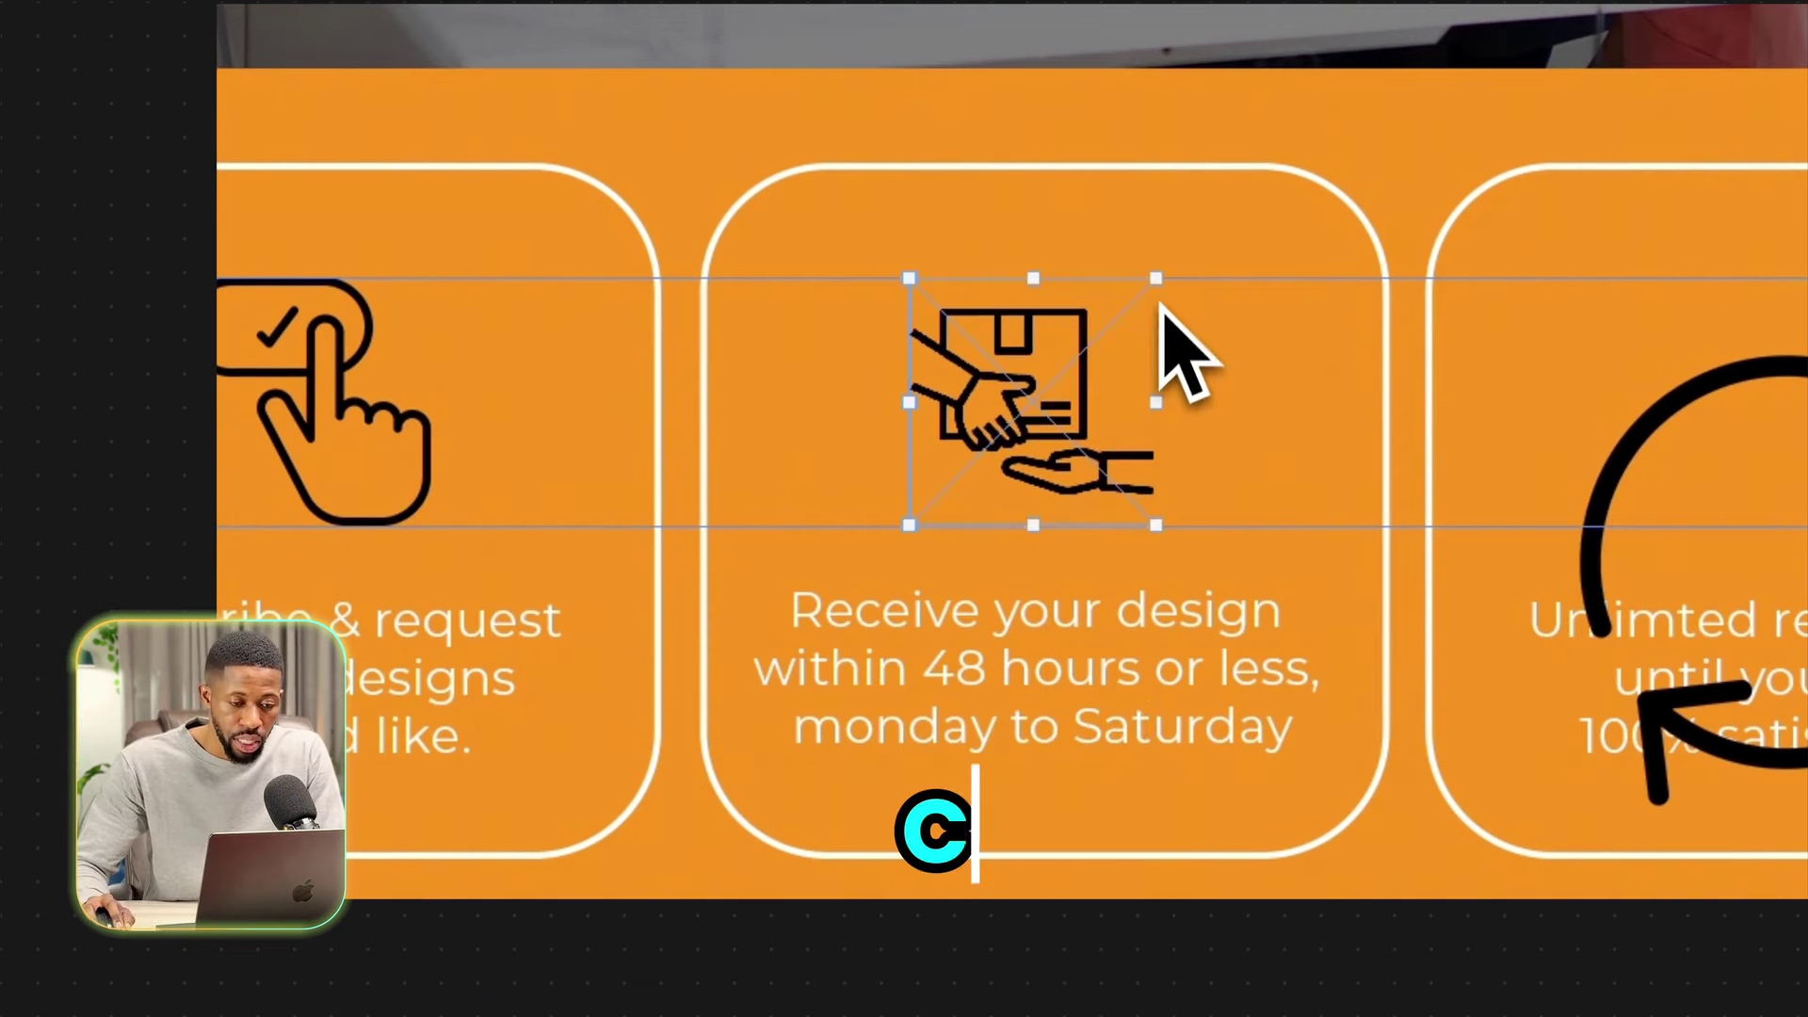
left_click_drag(1156, 284, 1189, 254)
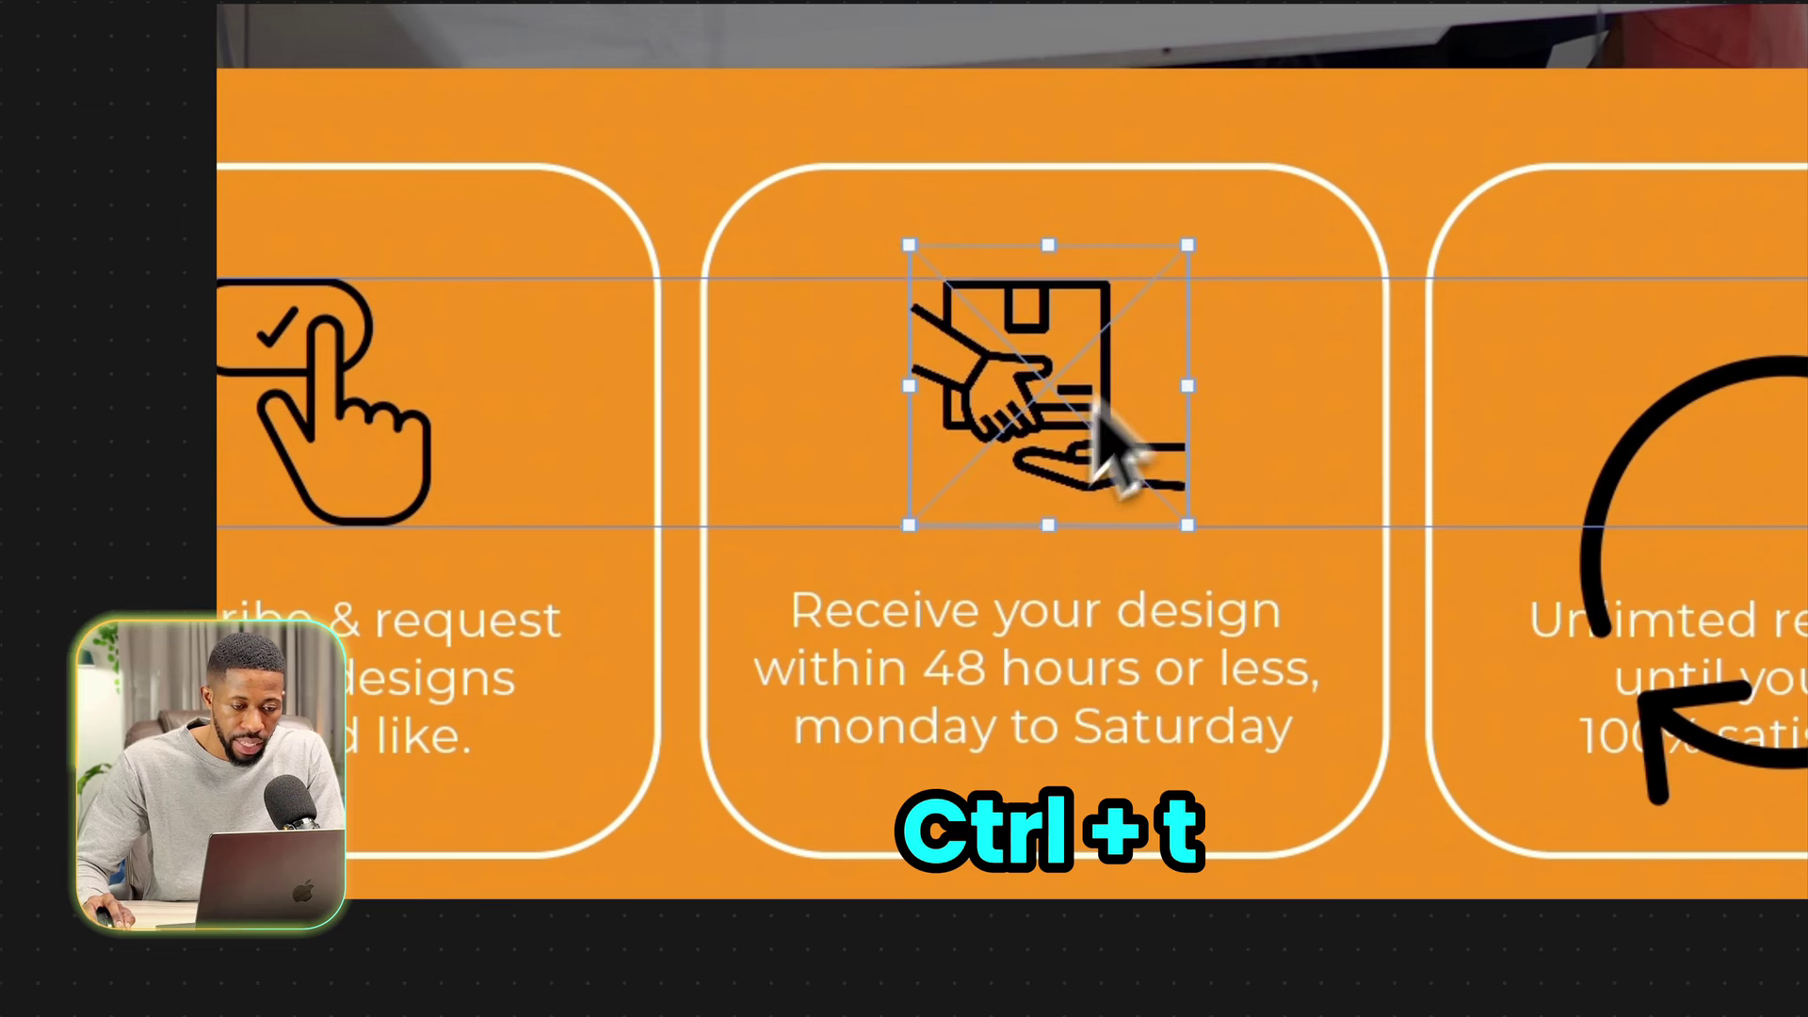
left_click_drag(948, 525, 878, 590)
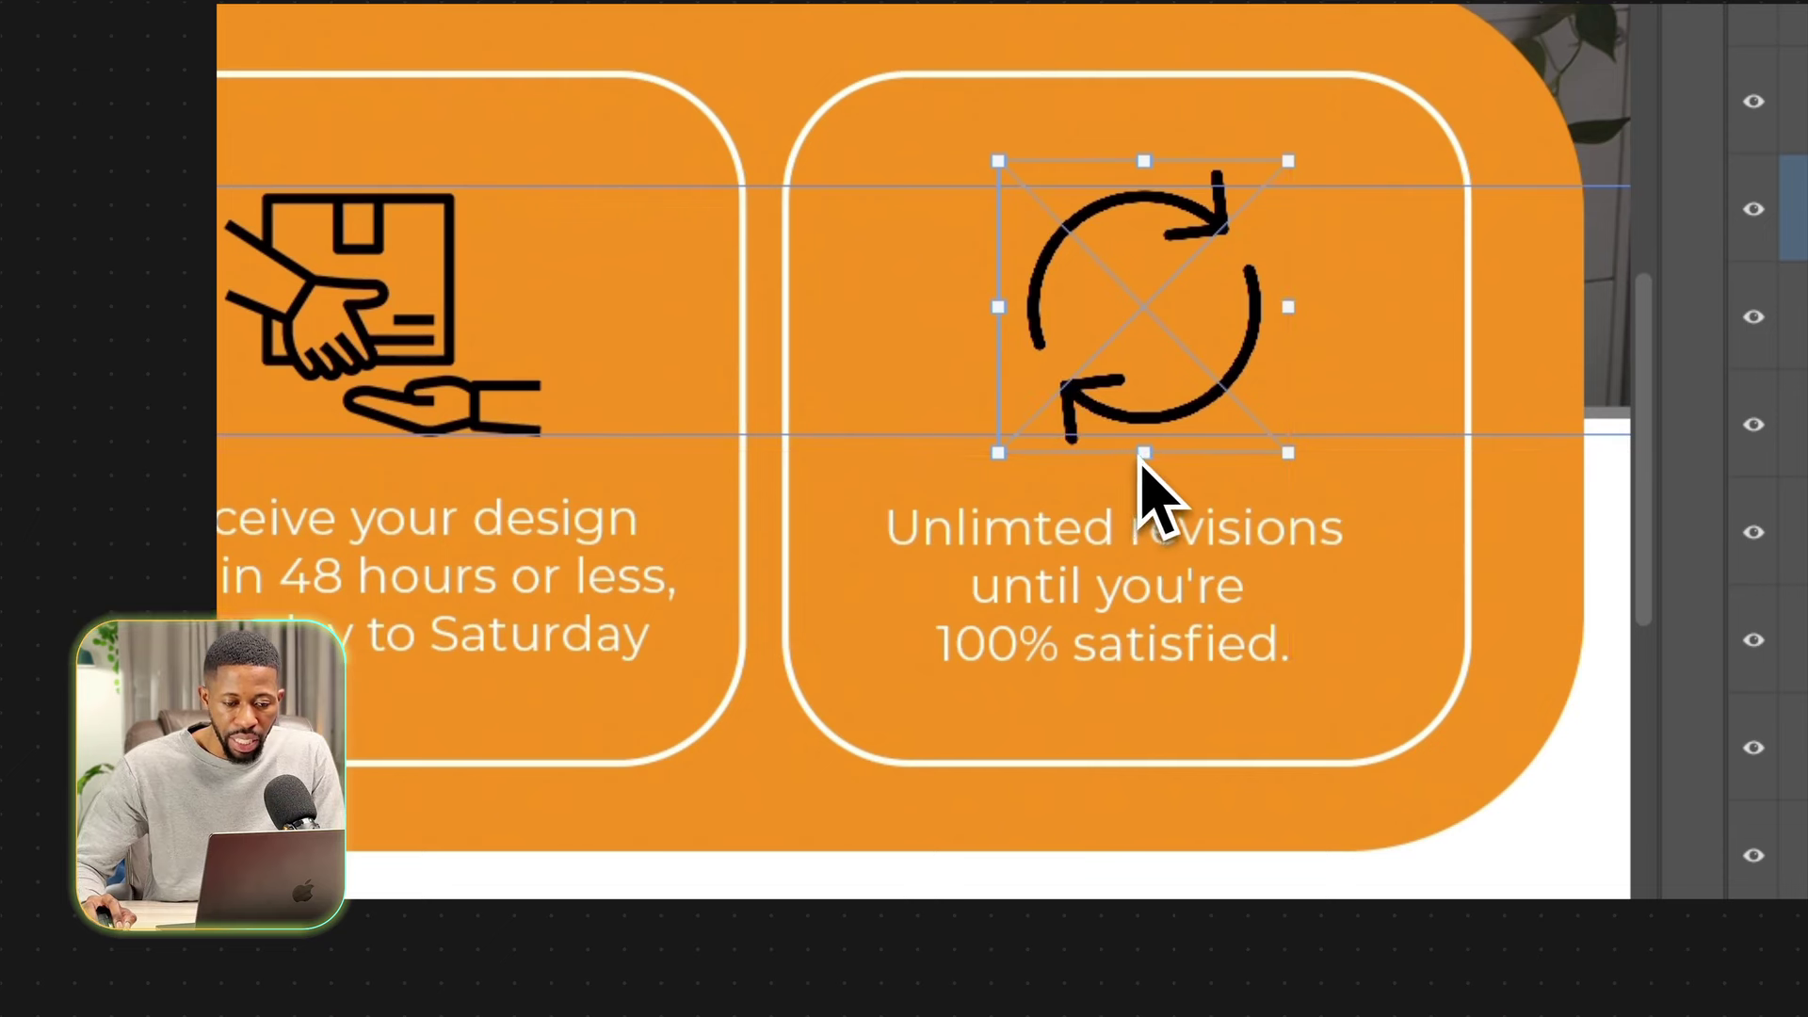
Scale the update arrows icon to fit between the two horizontal guides above the "Unlimted revisions" caption.
left_click_drag(1143, 455, 1143, 448)
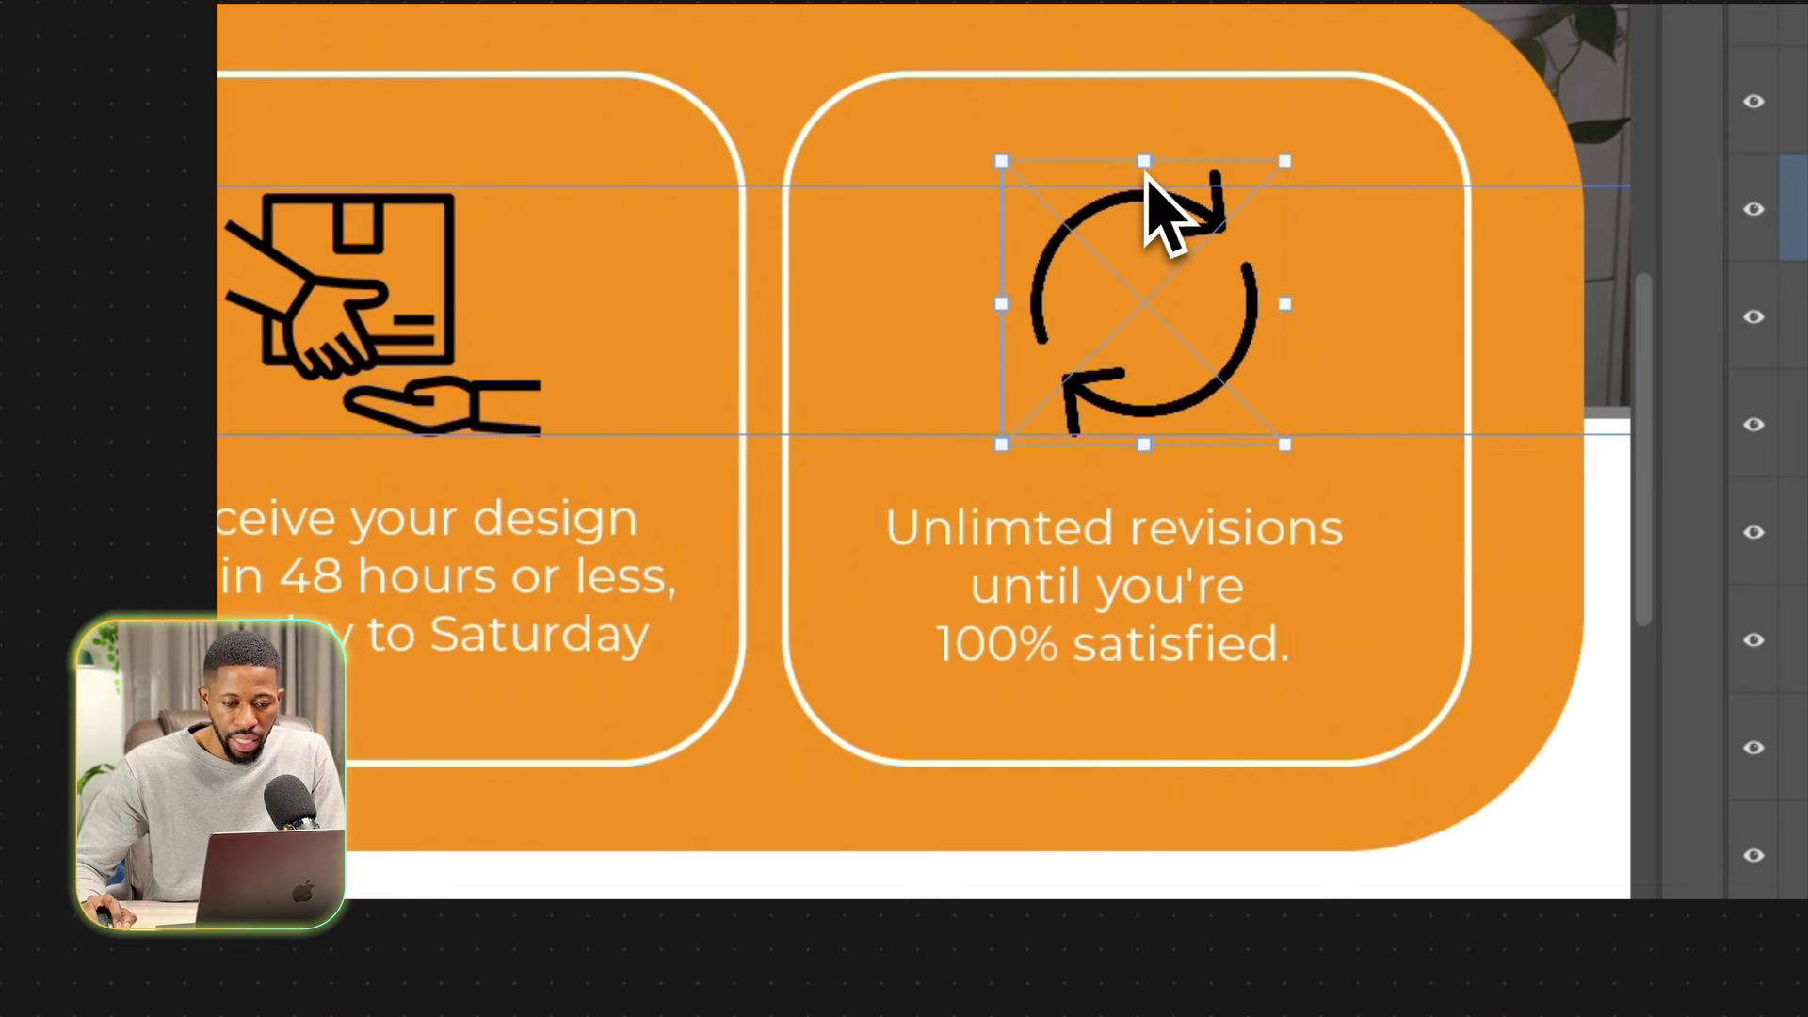
left_click_drag(1145, 173, 1149, 181)
key("Return")
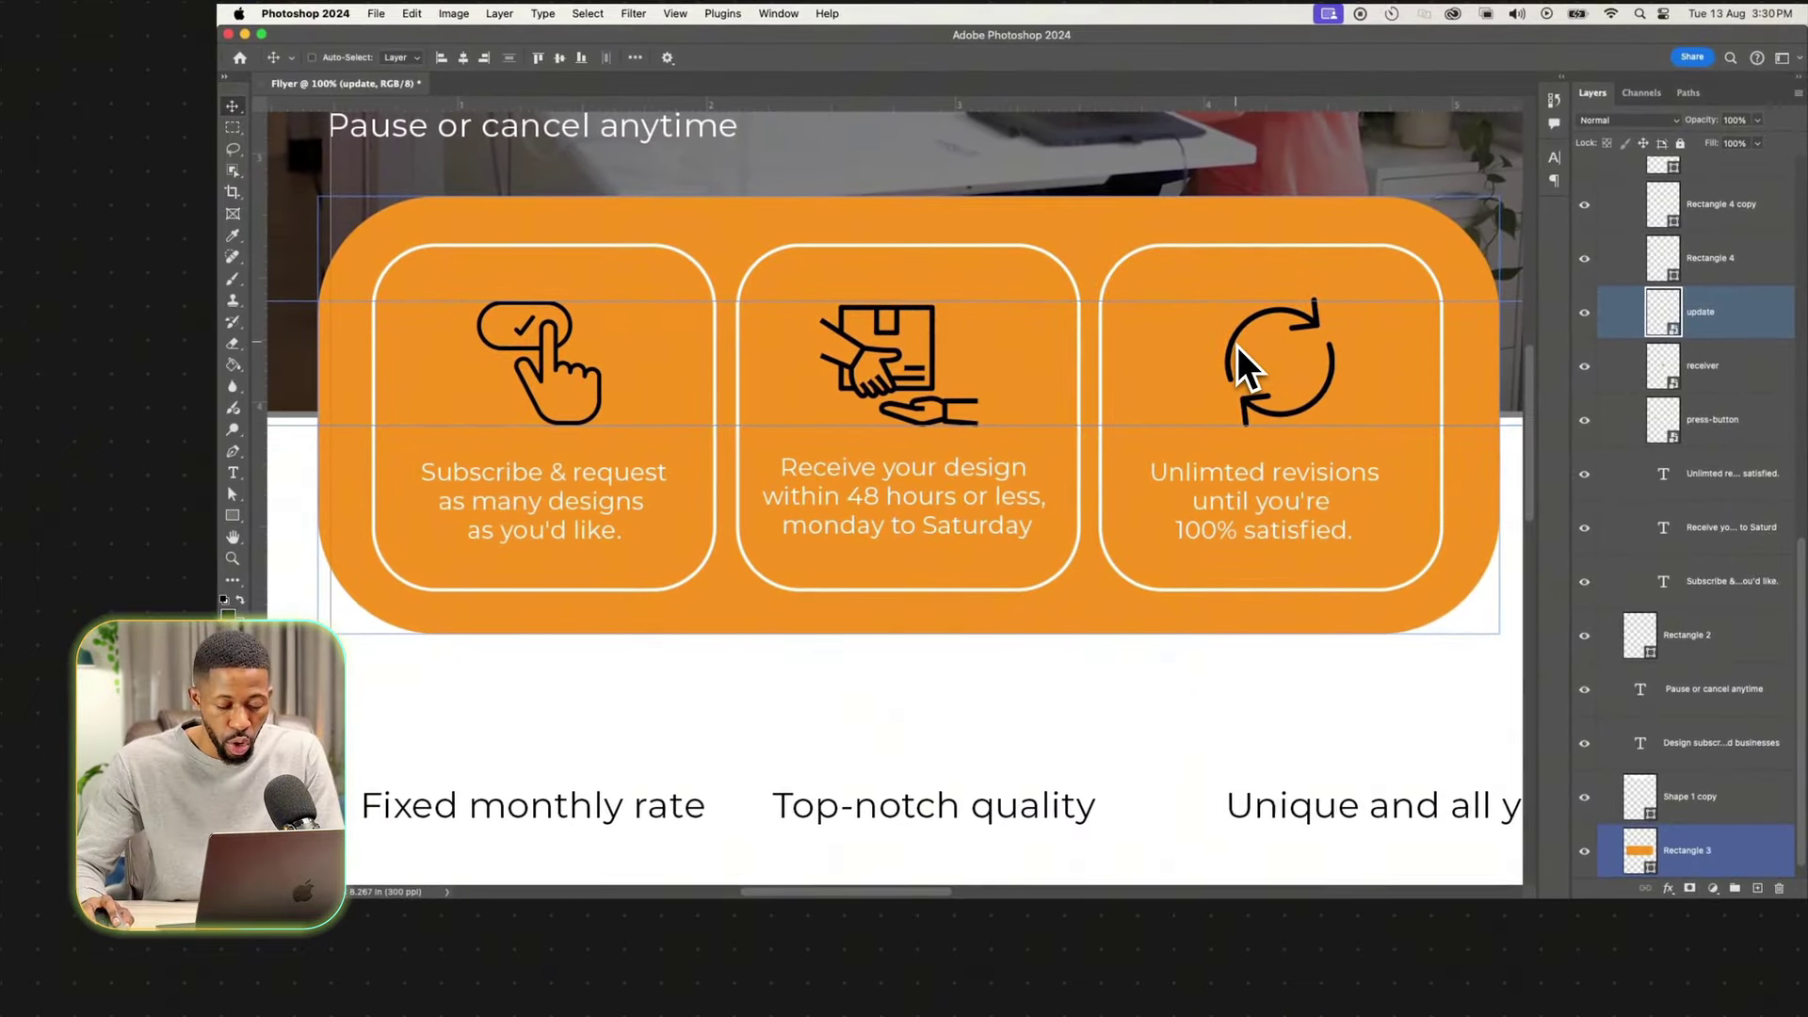
Group the update, receiver and press-button layers and name the group "icons".
left_click(1238, 346, "super")
left_click(1712, 367, "super")
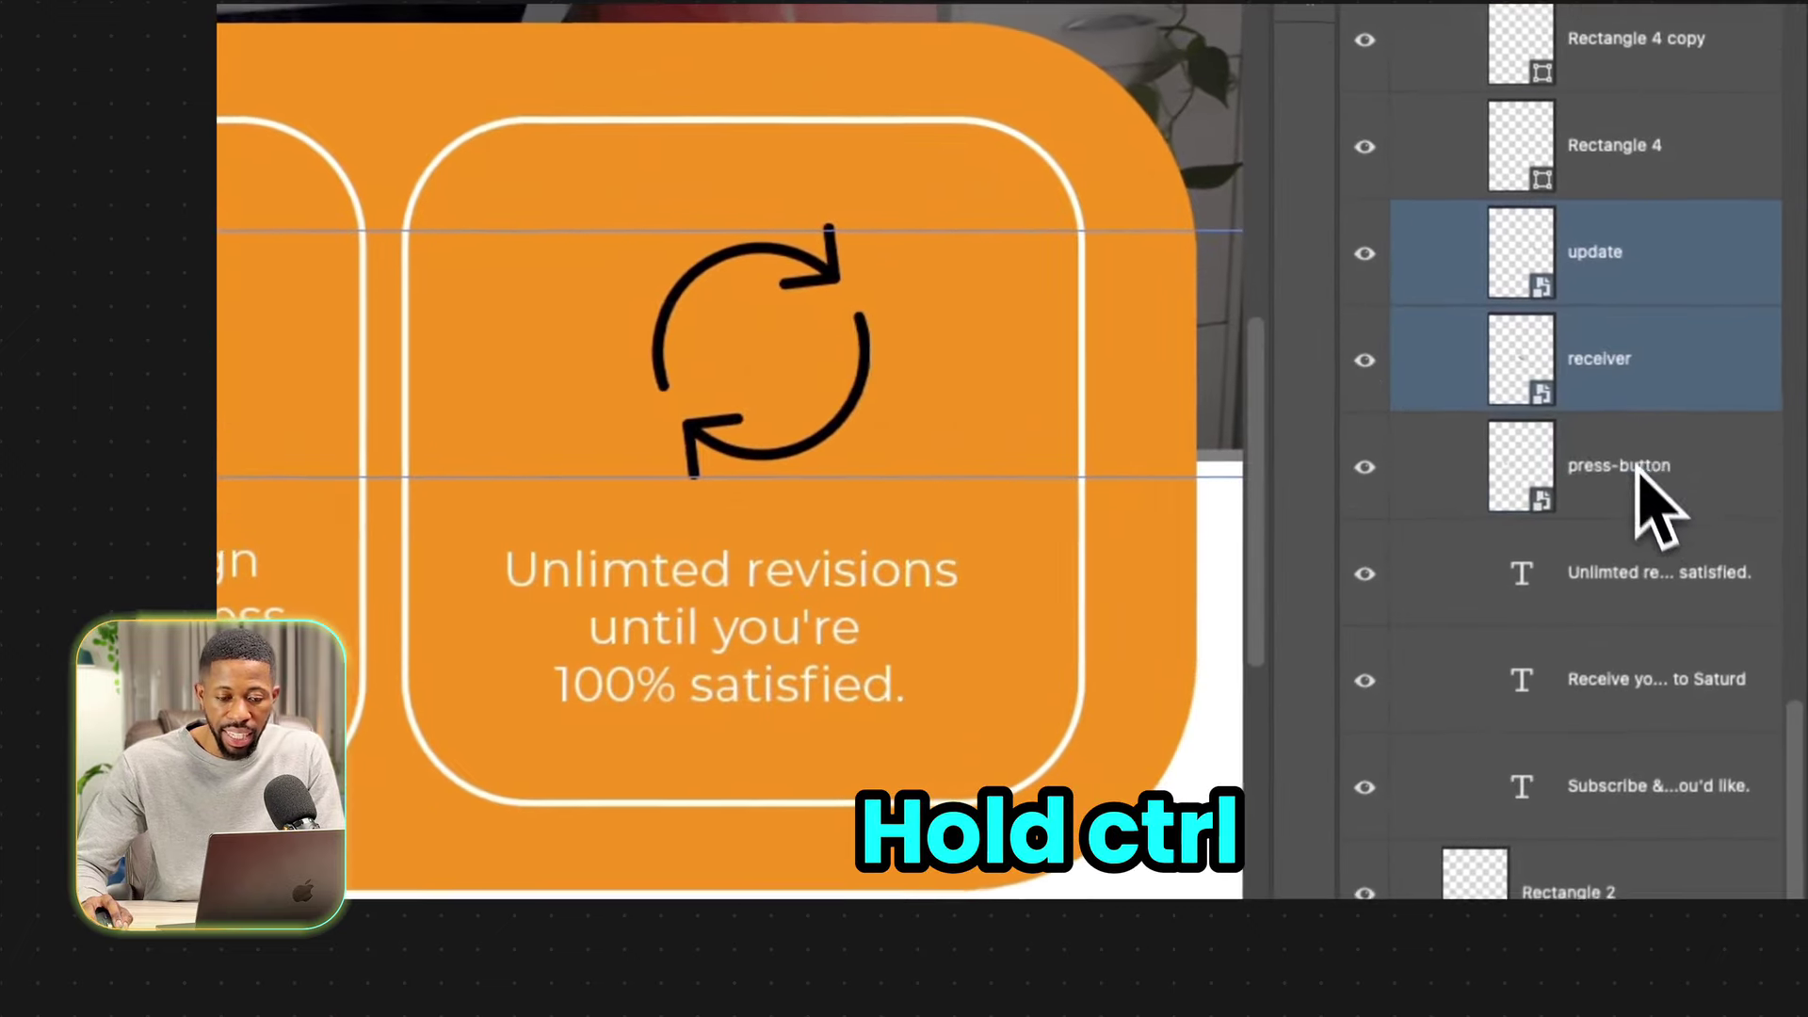
left_click(1712, 421, "super")
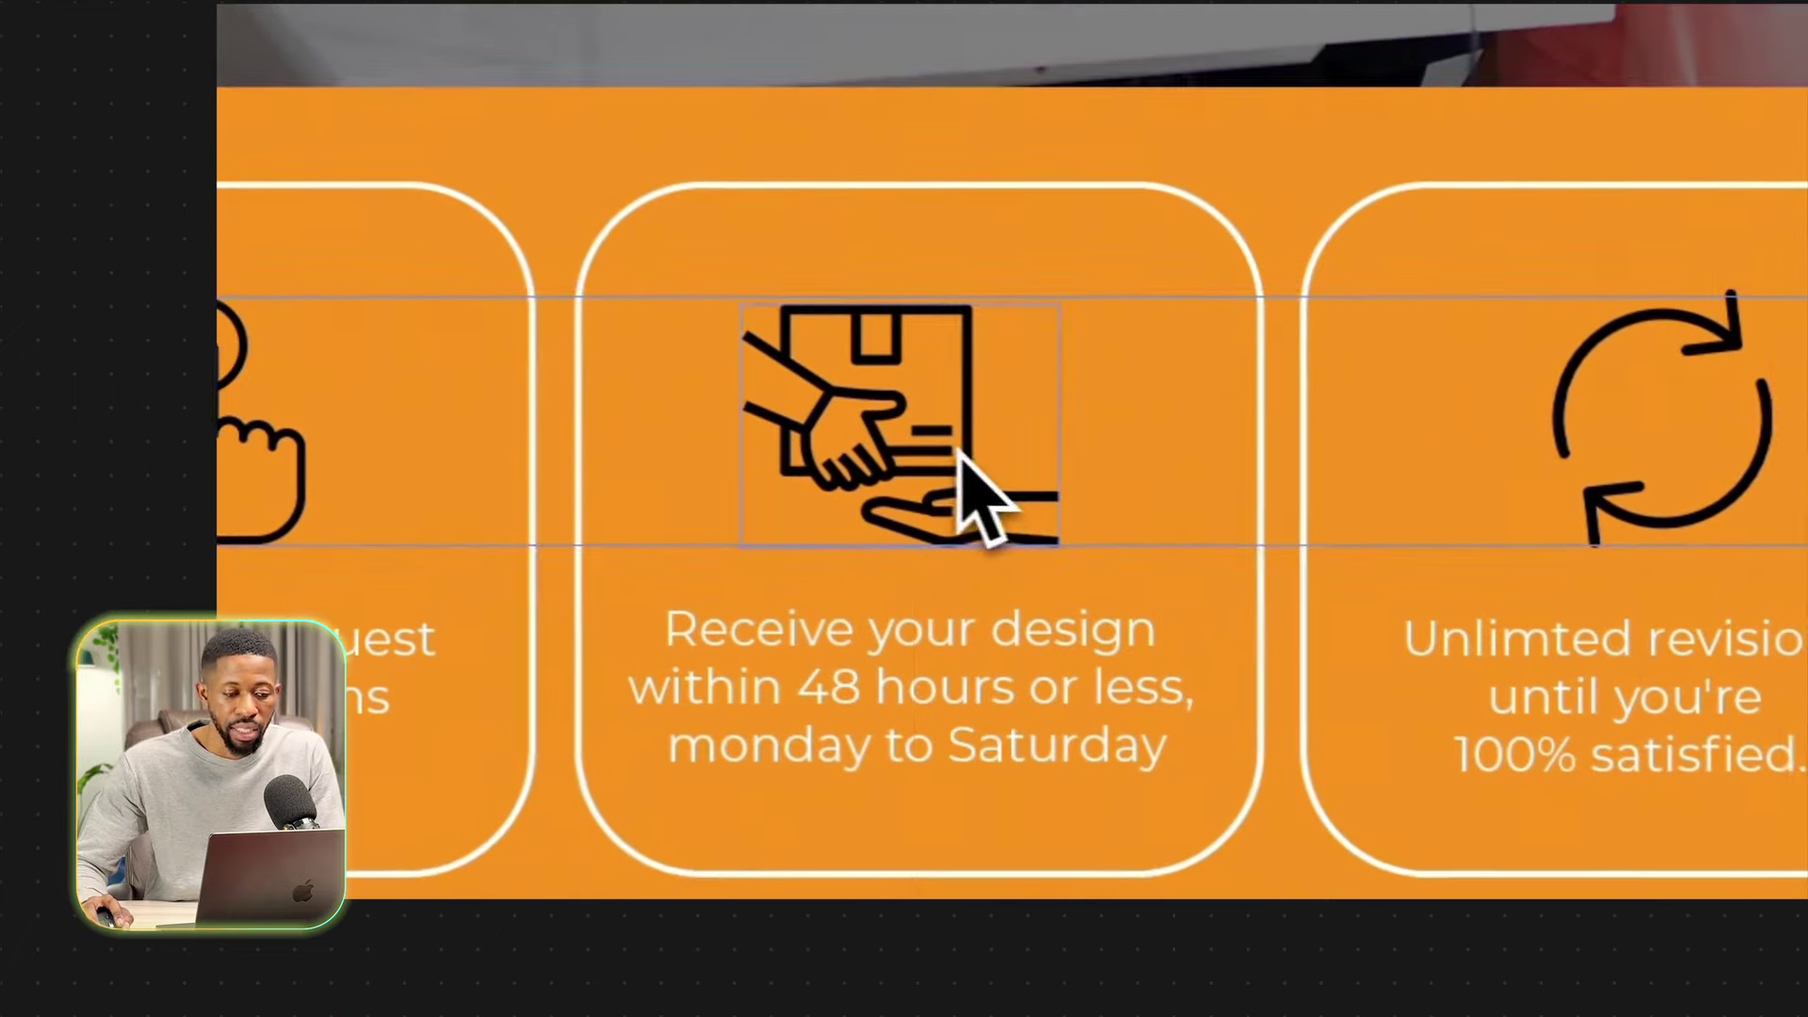
key("super+g")
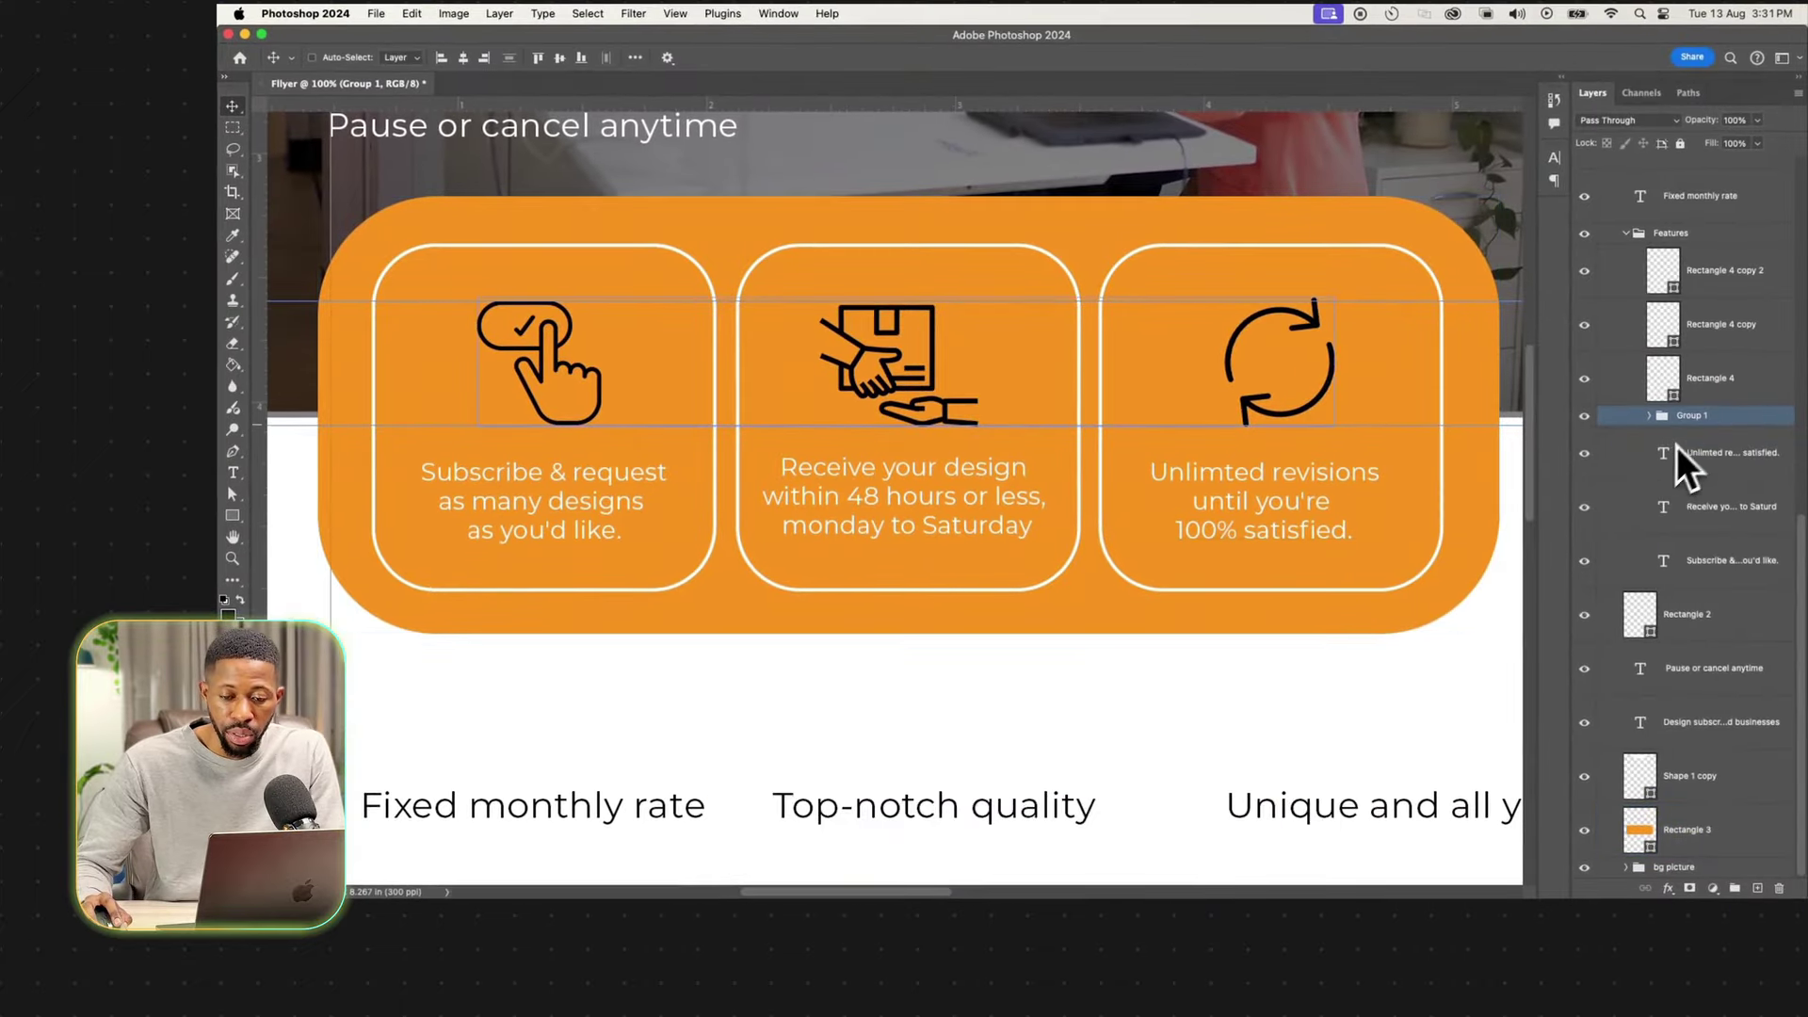
double_click(1691, 415)
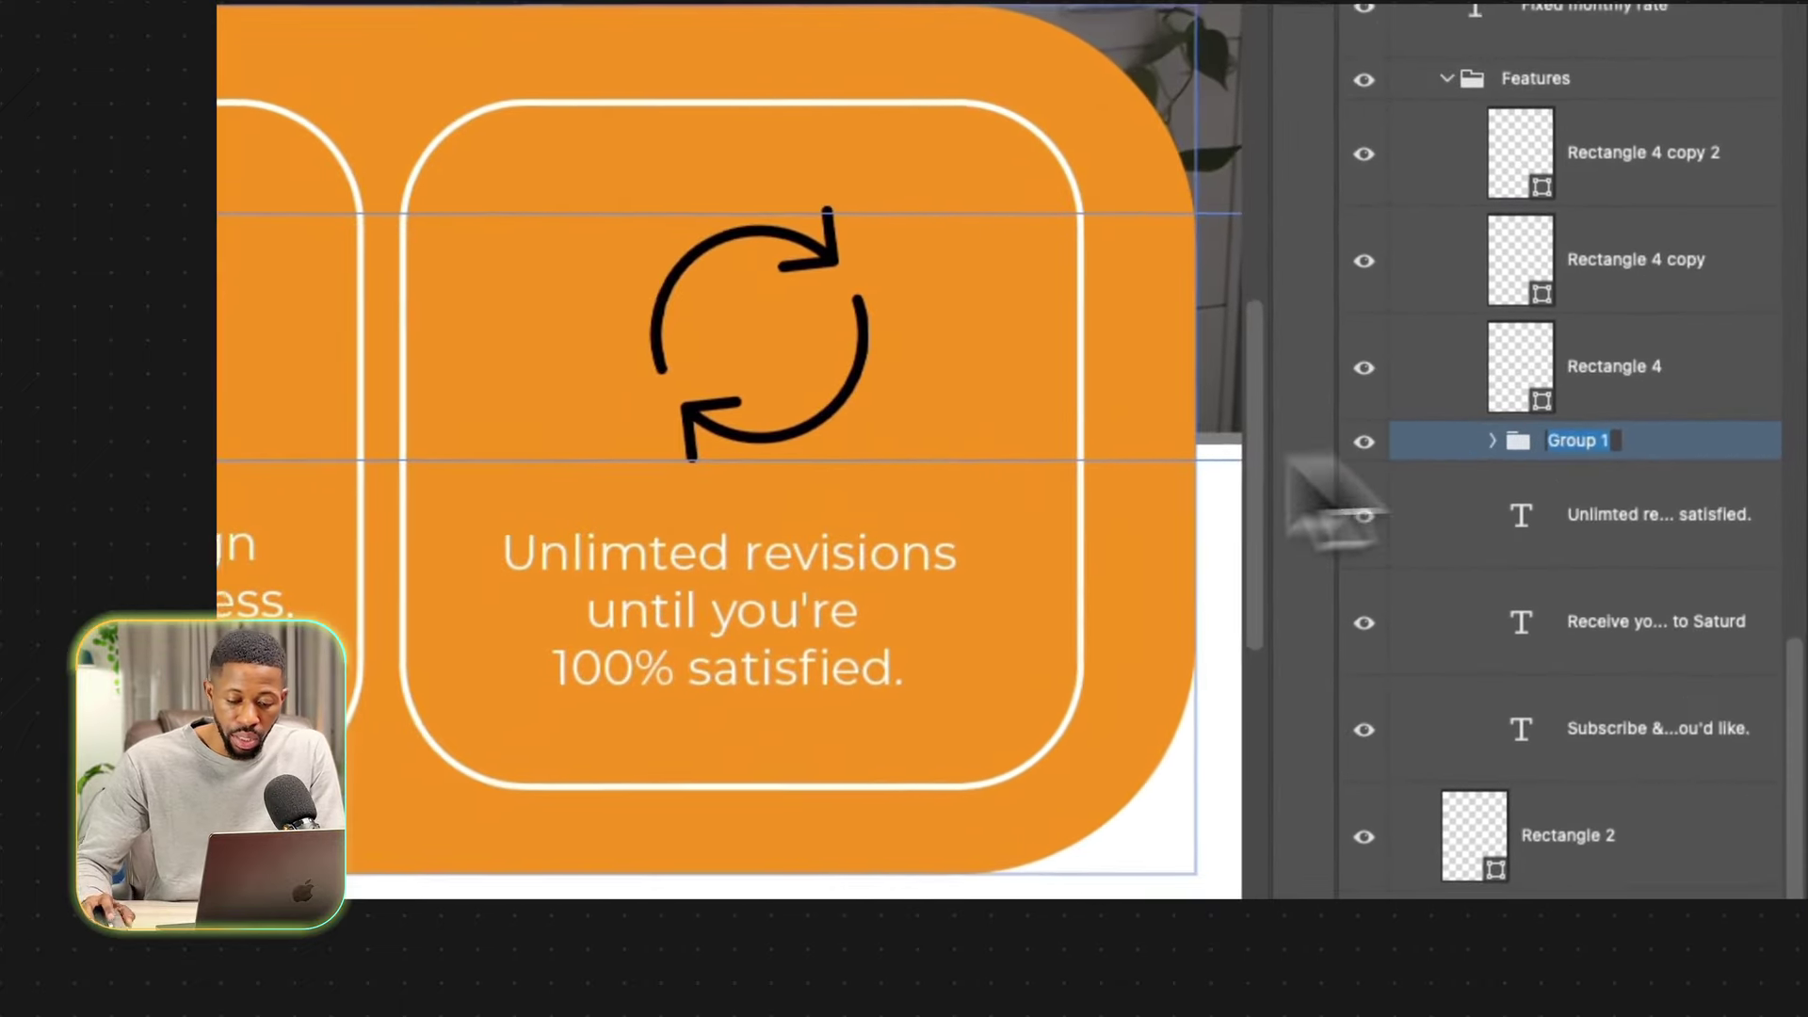
type("Icons")
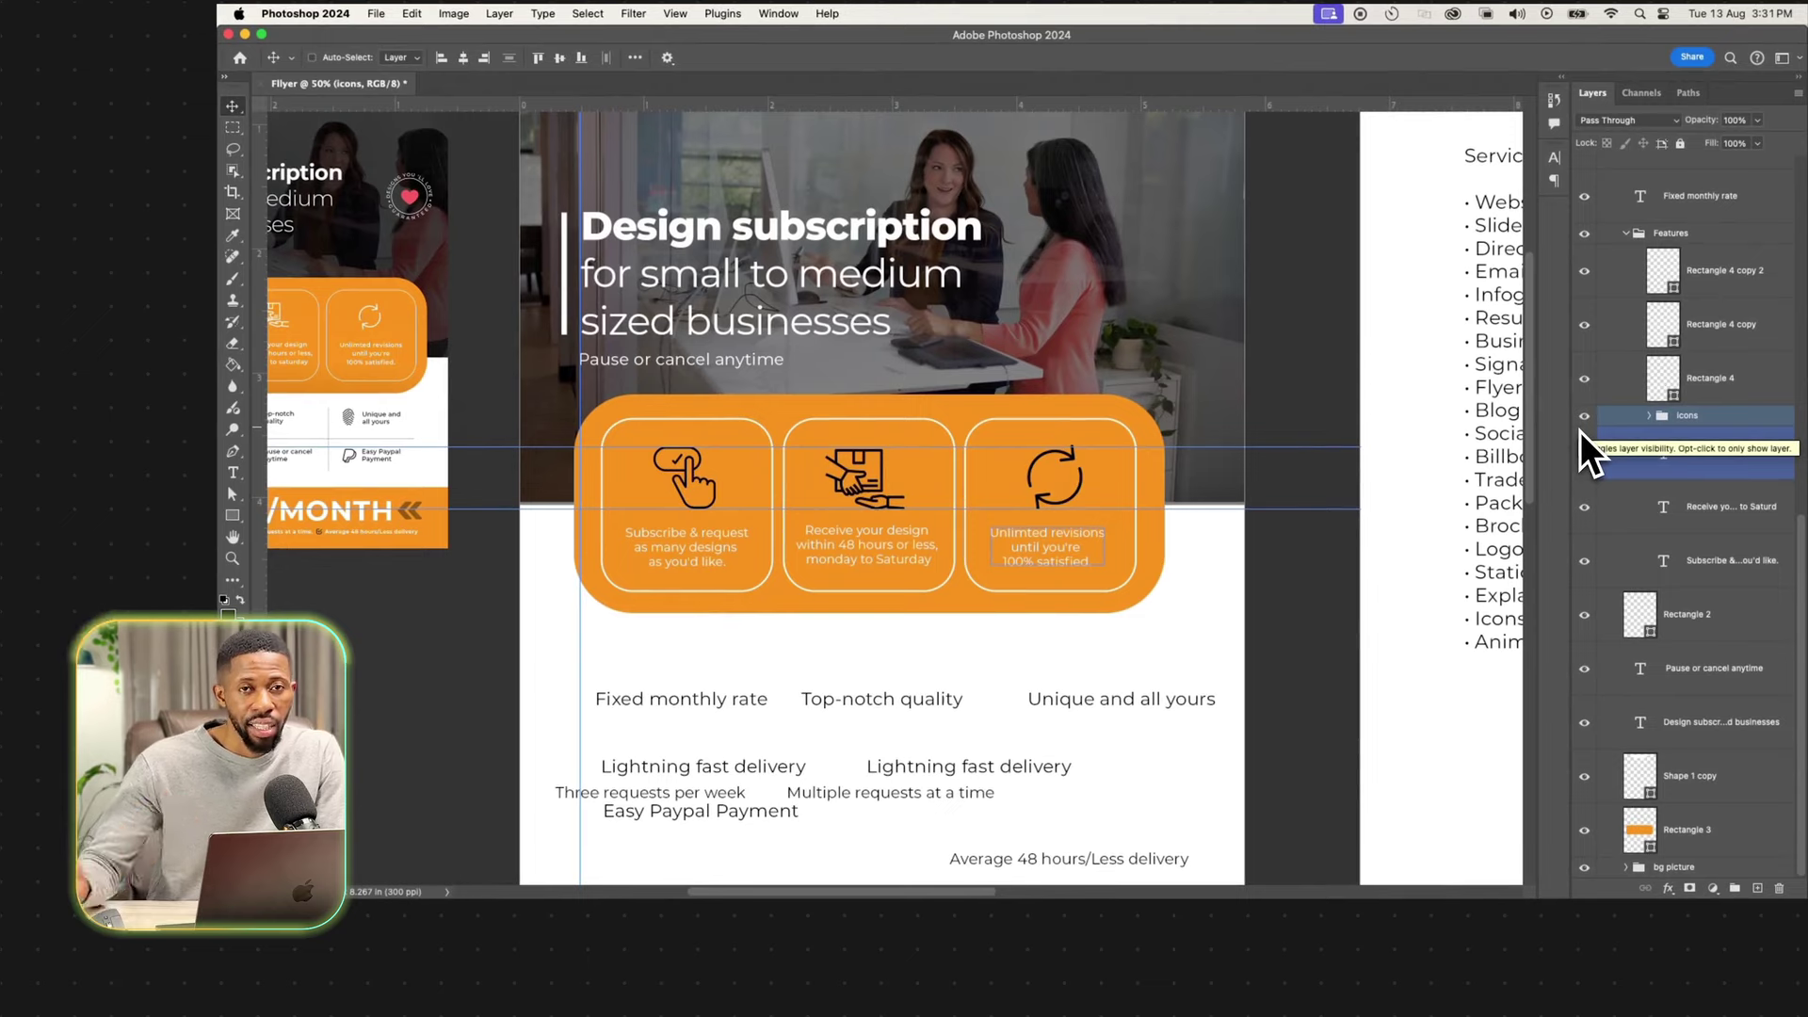
Apply a Color Overlay effect in white (ffffff) to the icons group.
left_click(1712, 418)
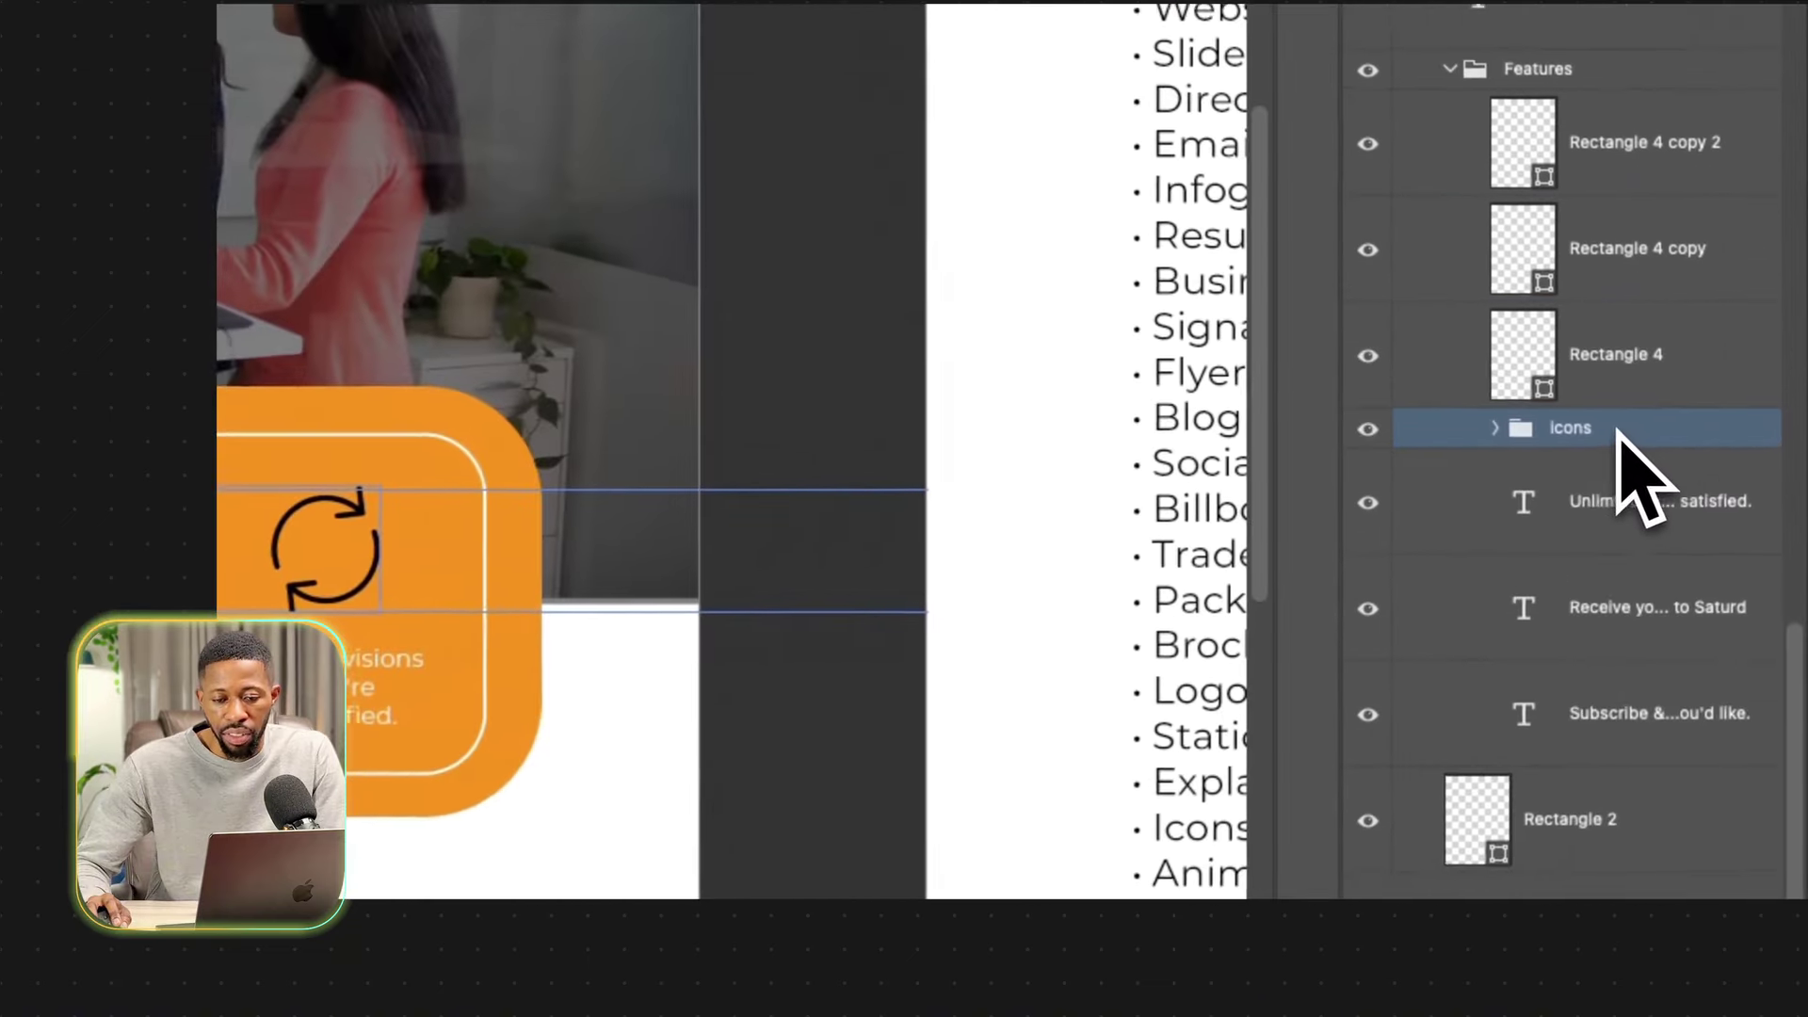
left_click(1566, 500)
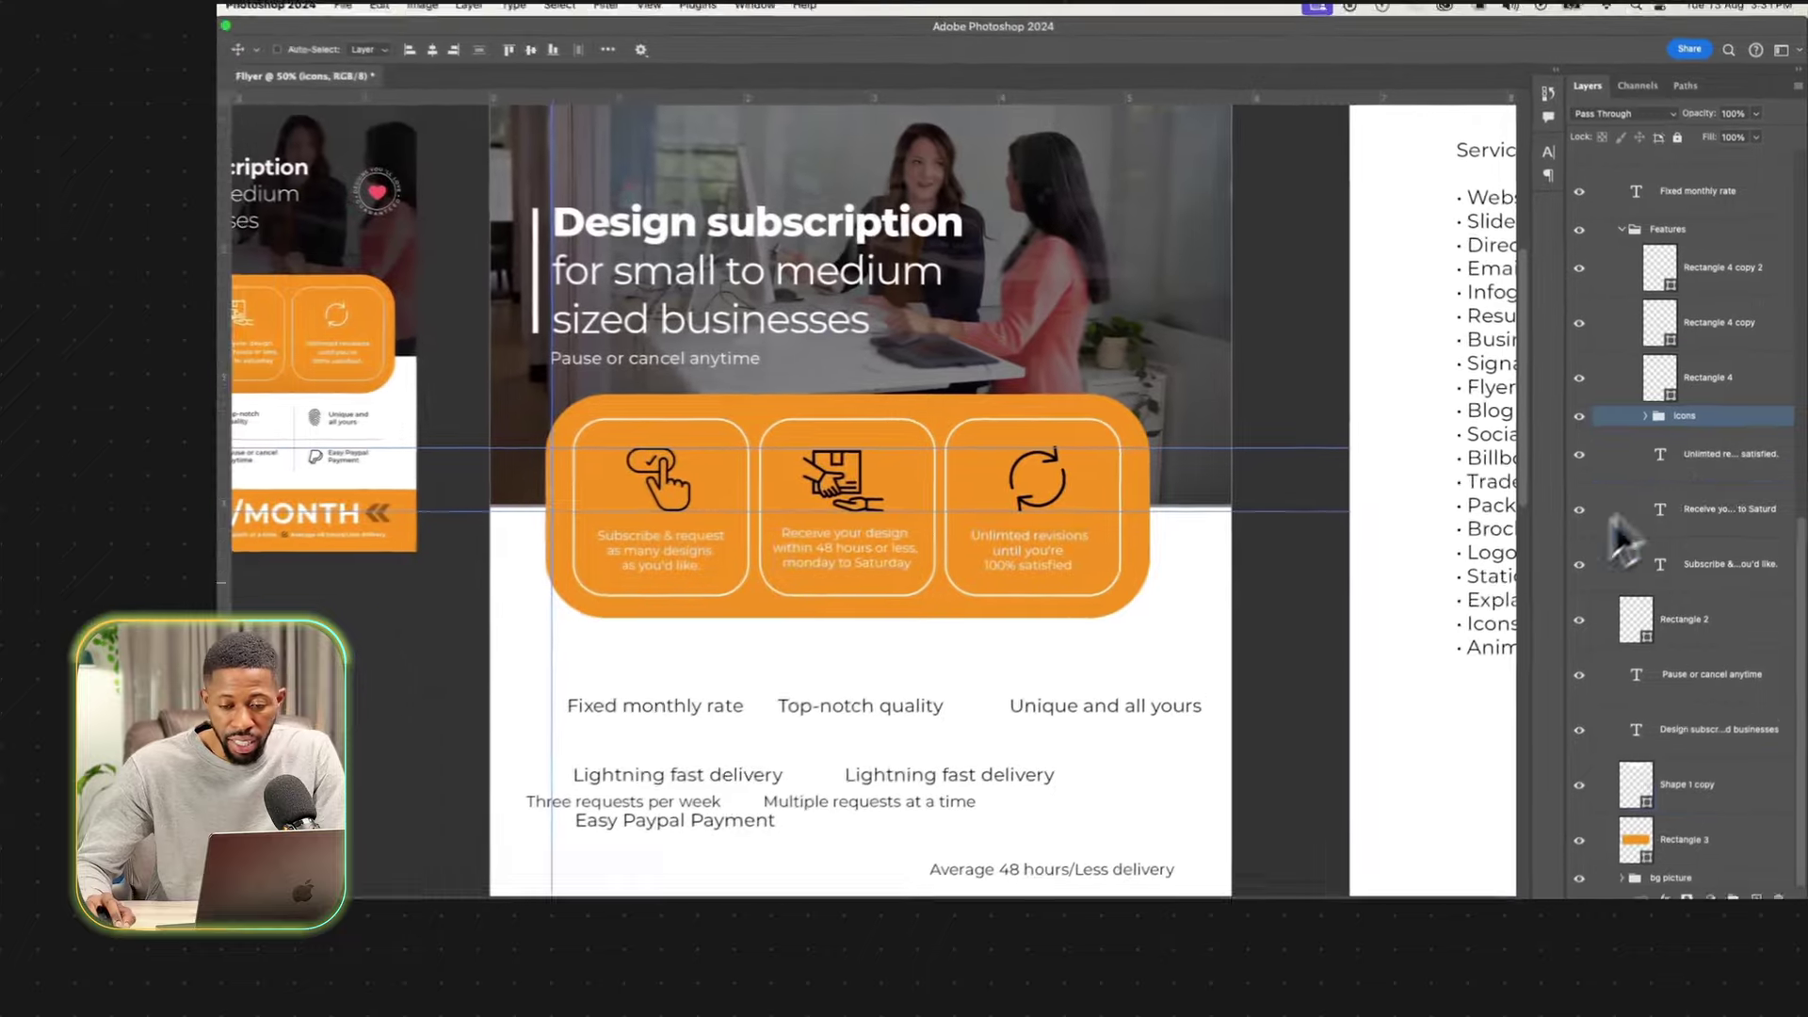
left_click(1701, 796)
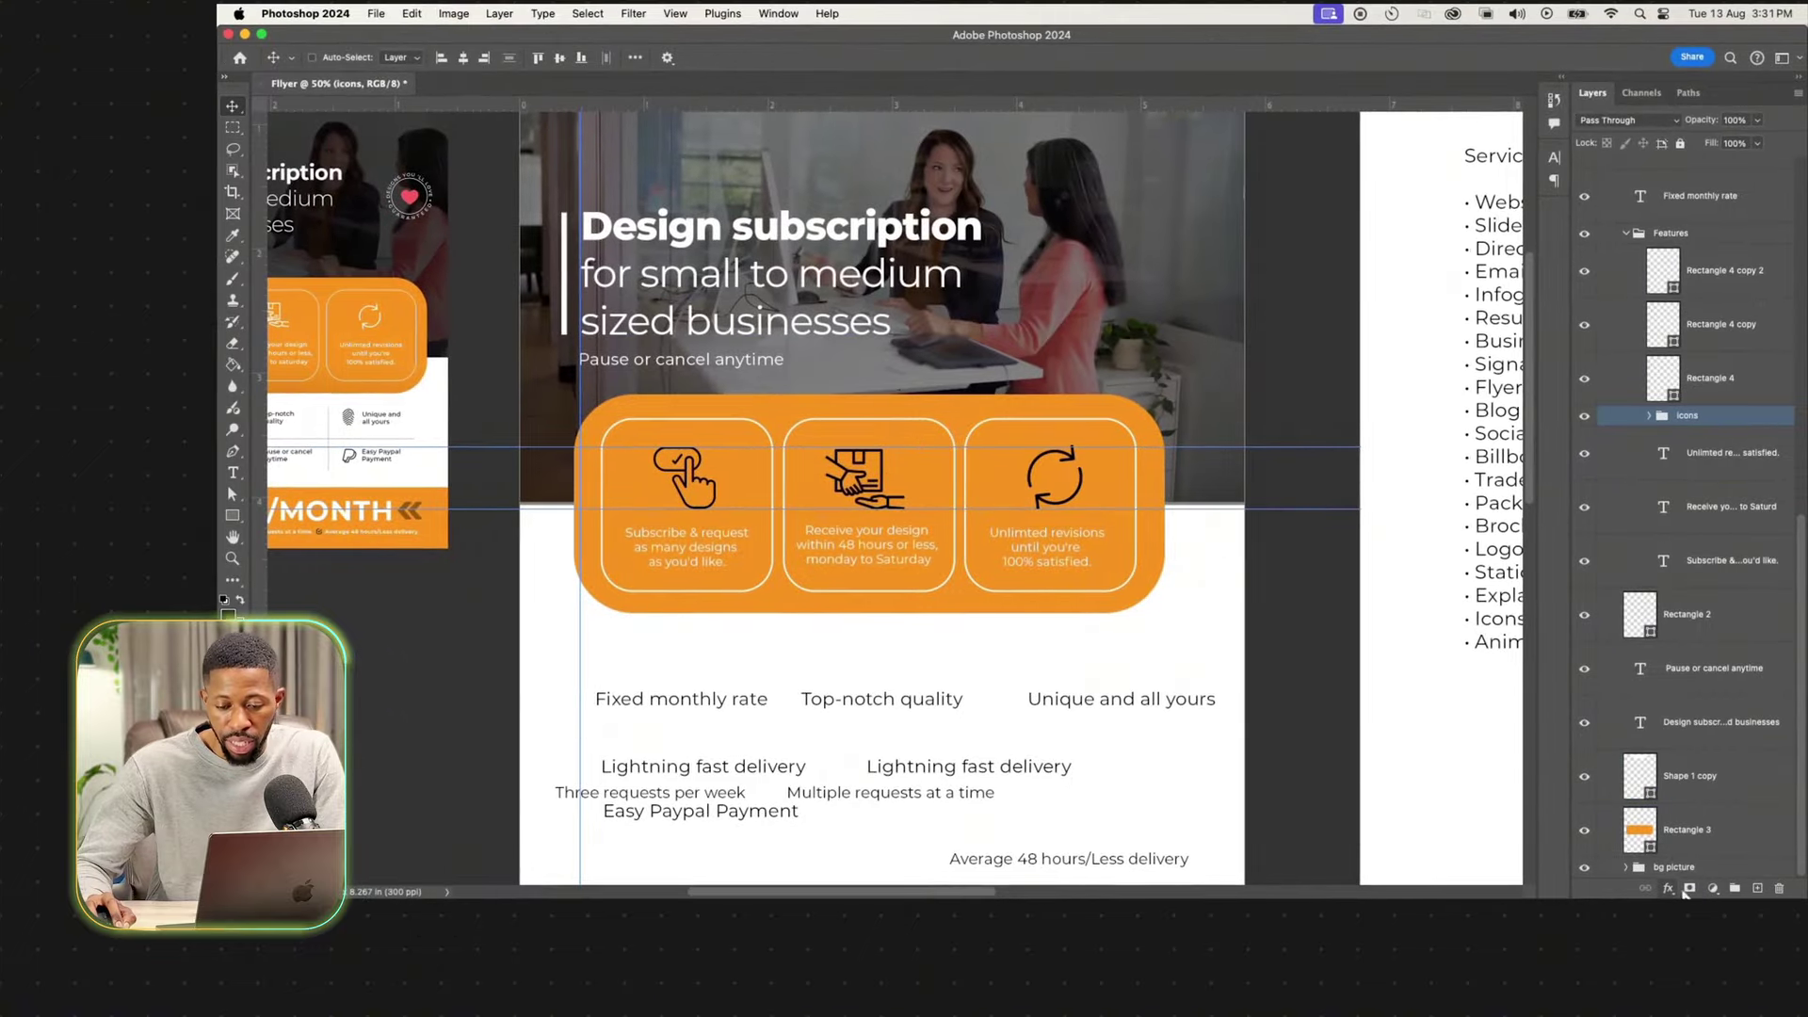
left_click(1669, 889)
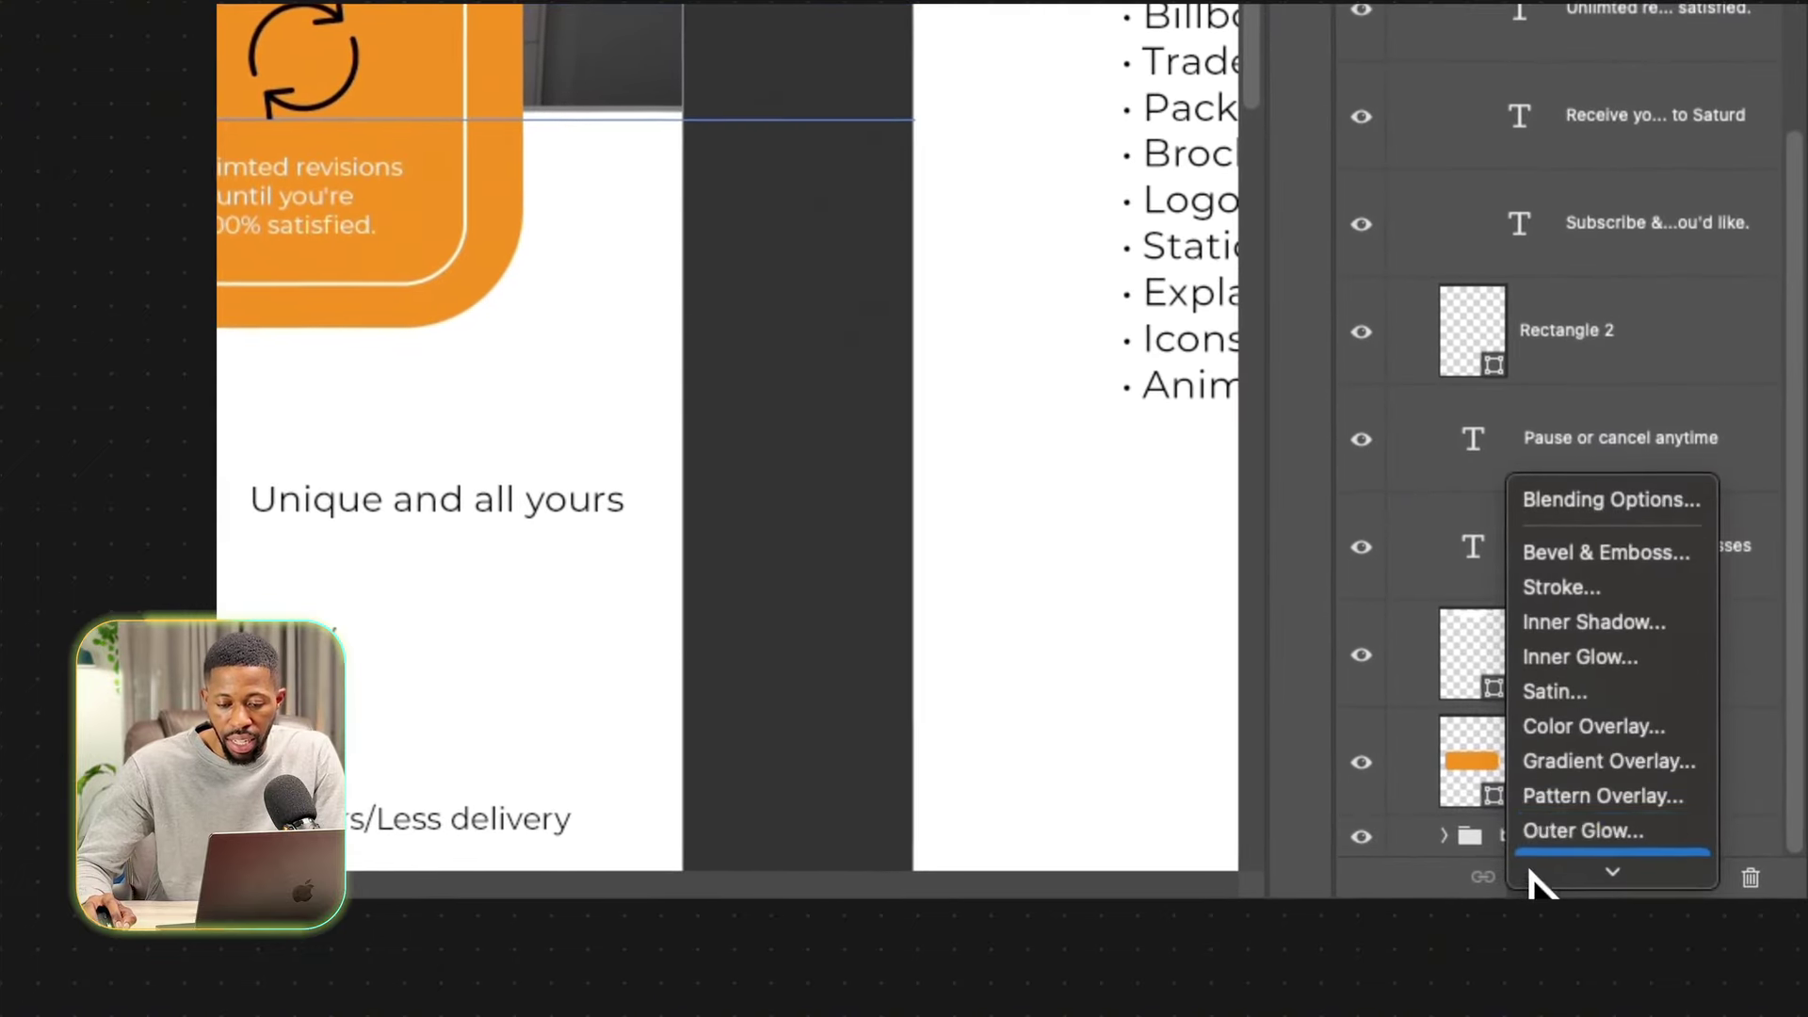
left_click(1582, 727)
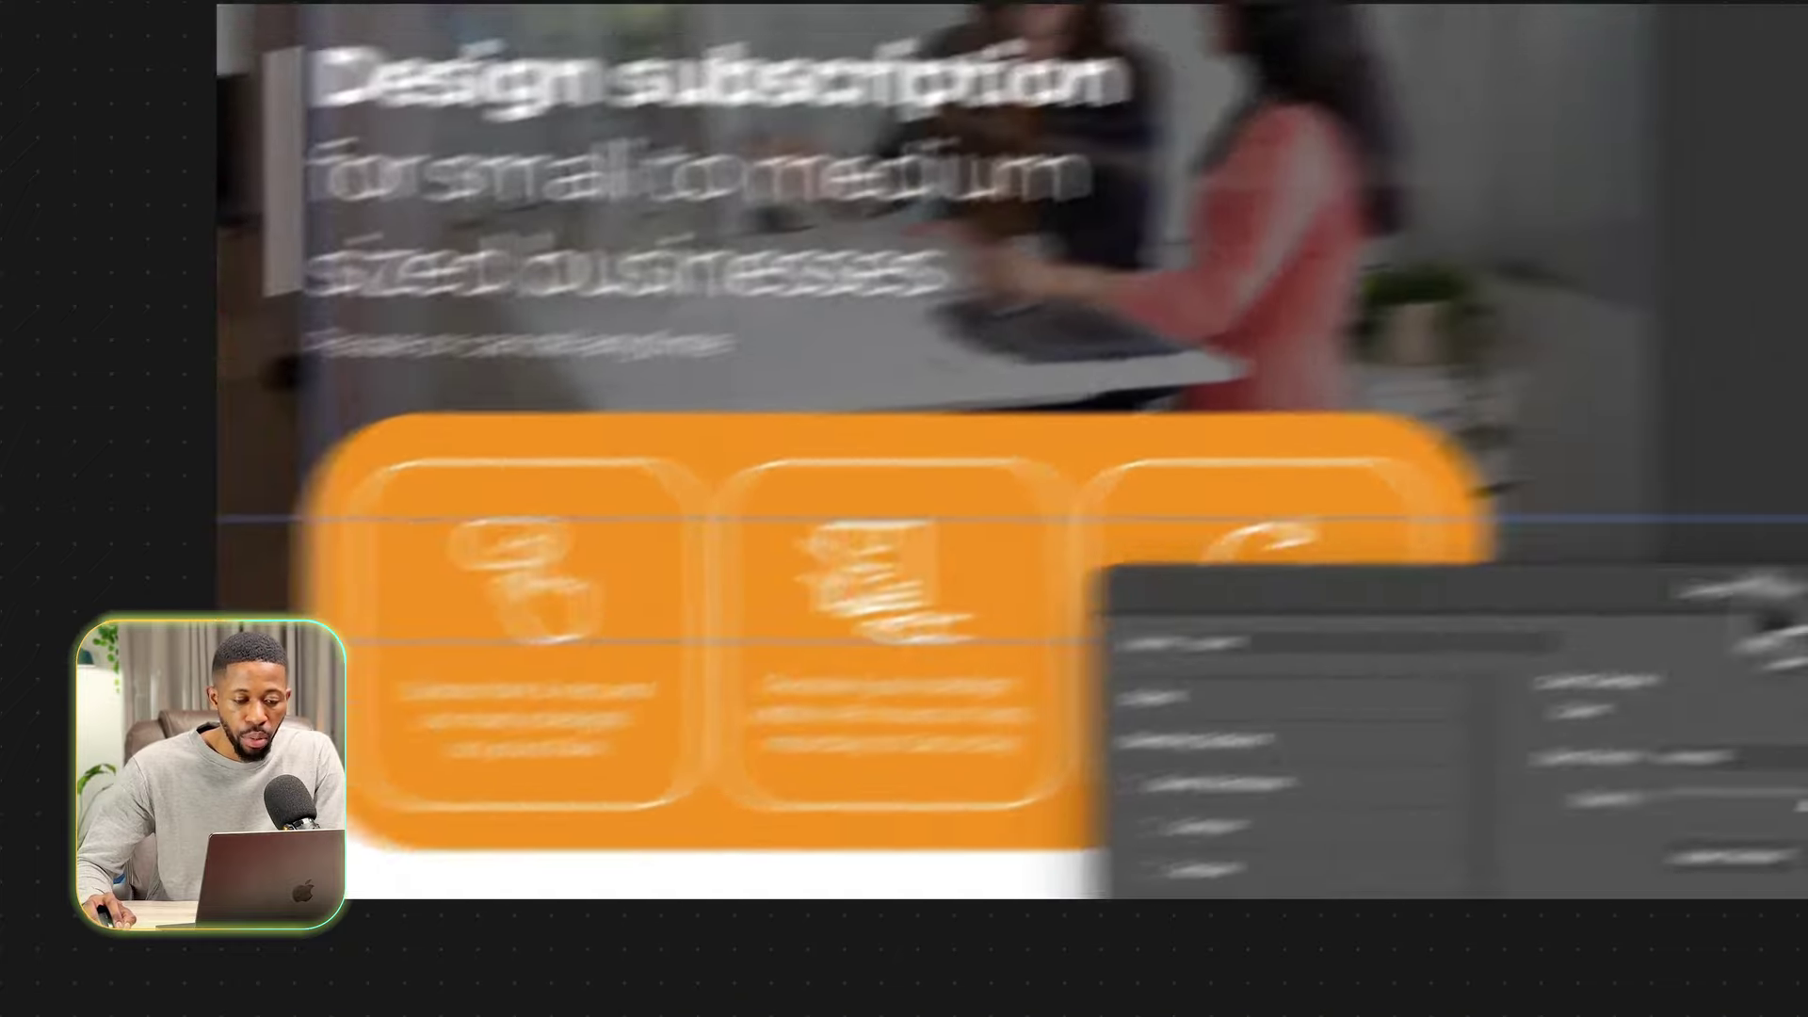
left_click_drag(1759, 596, 1445, 292)
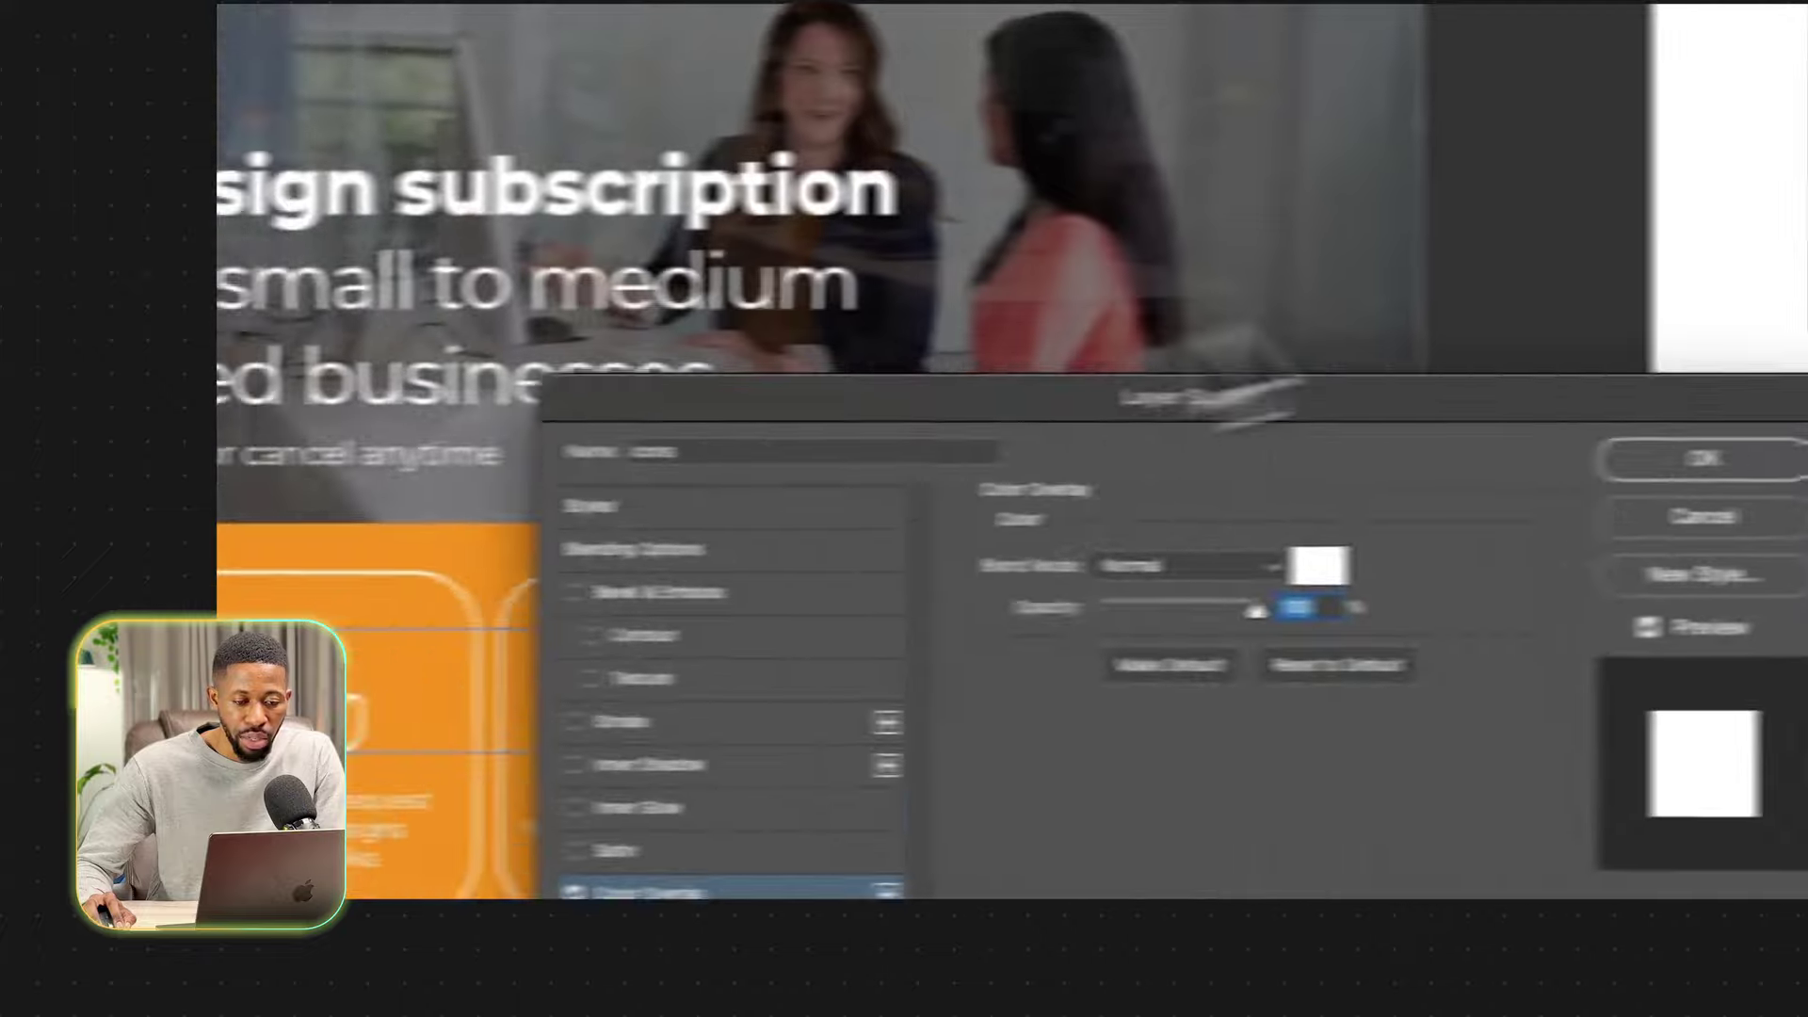
left_click_drag(1224, 372, 1288, 249)
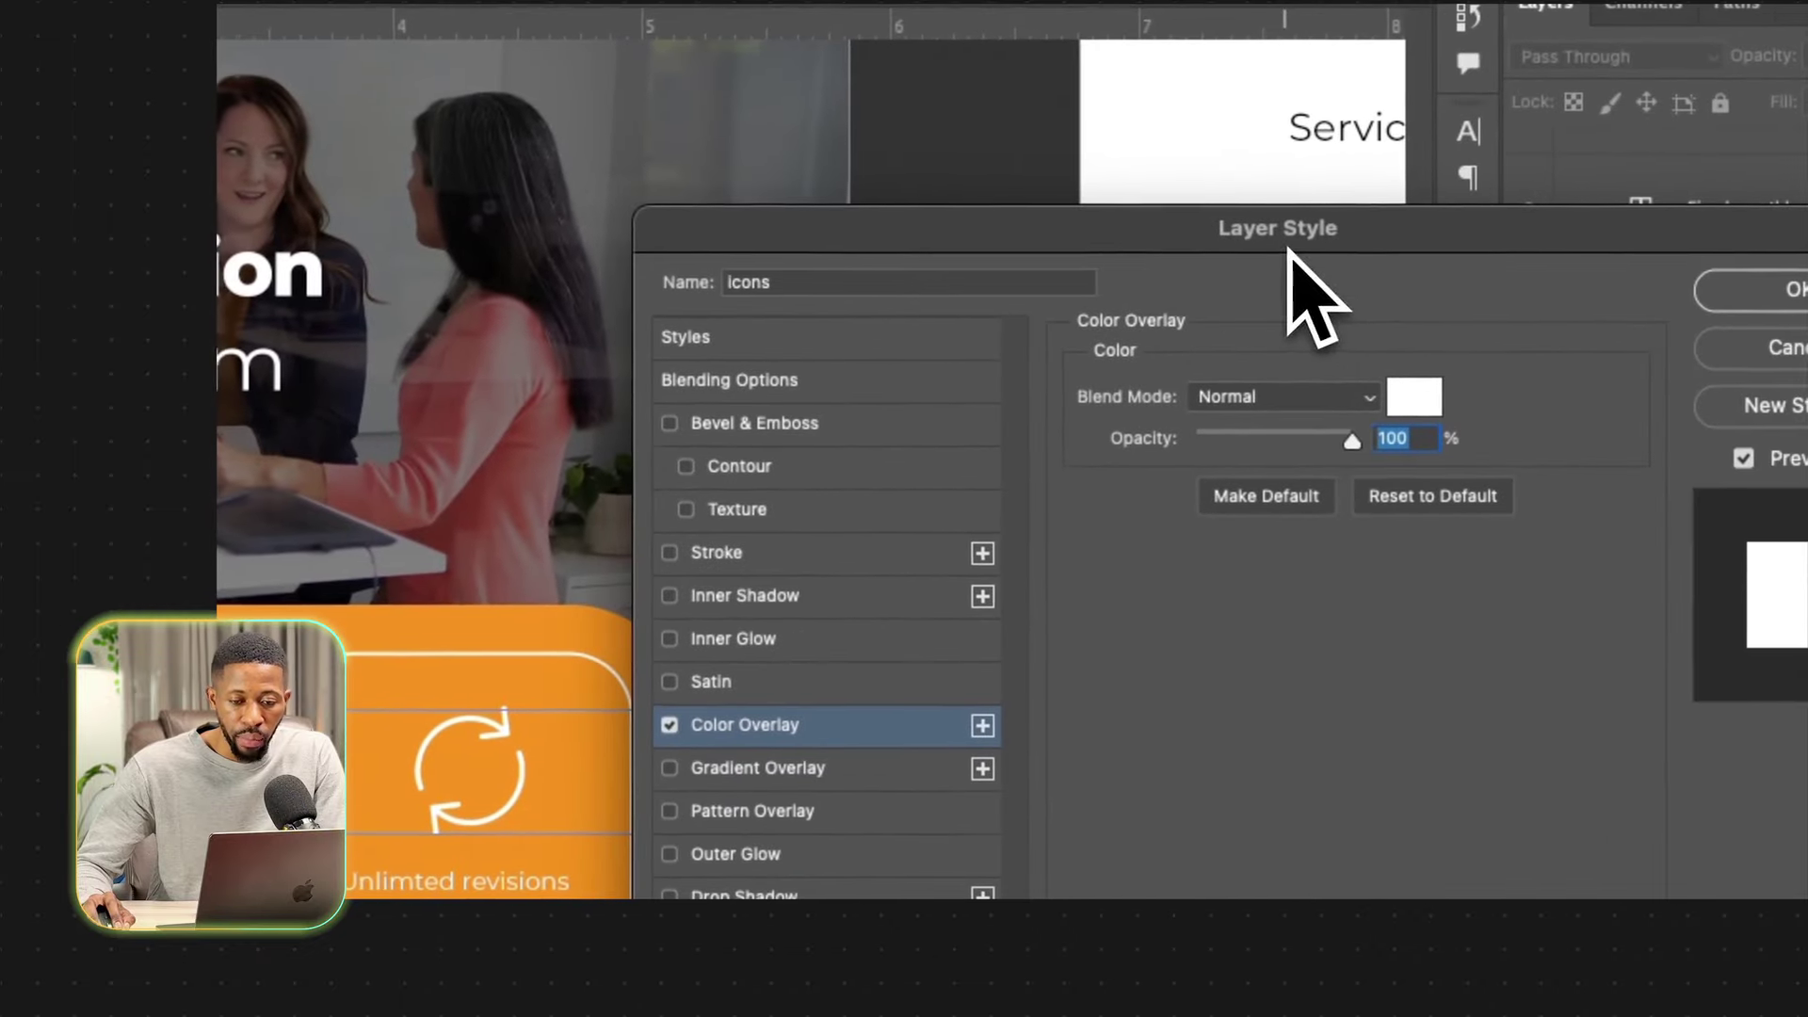
left_click(1414, 413)
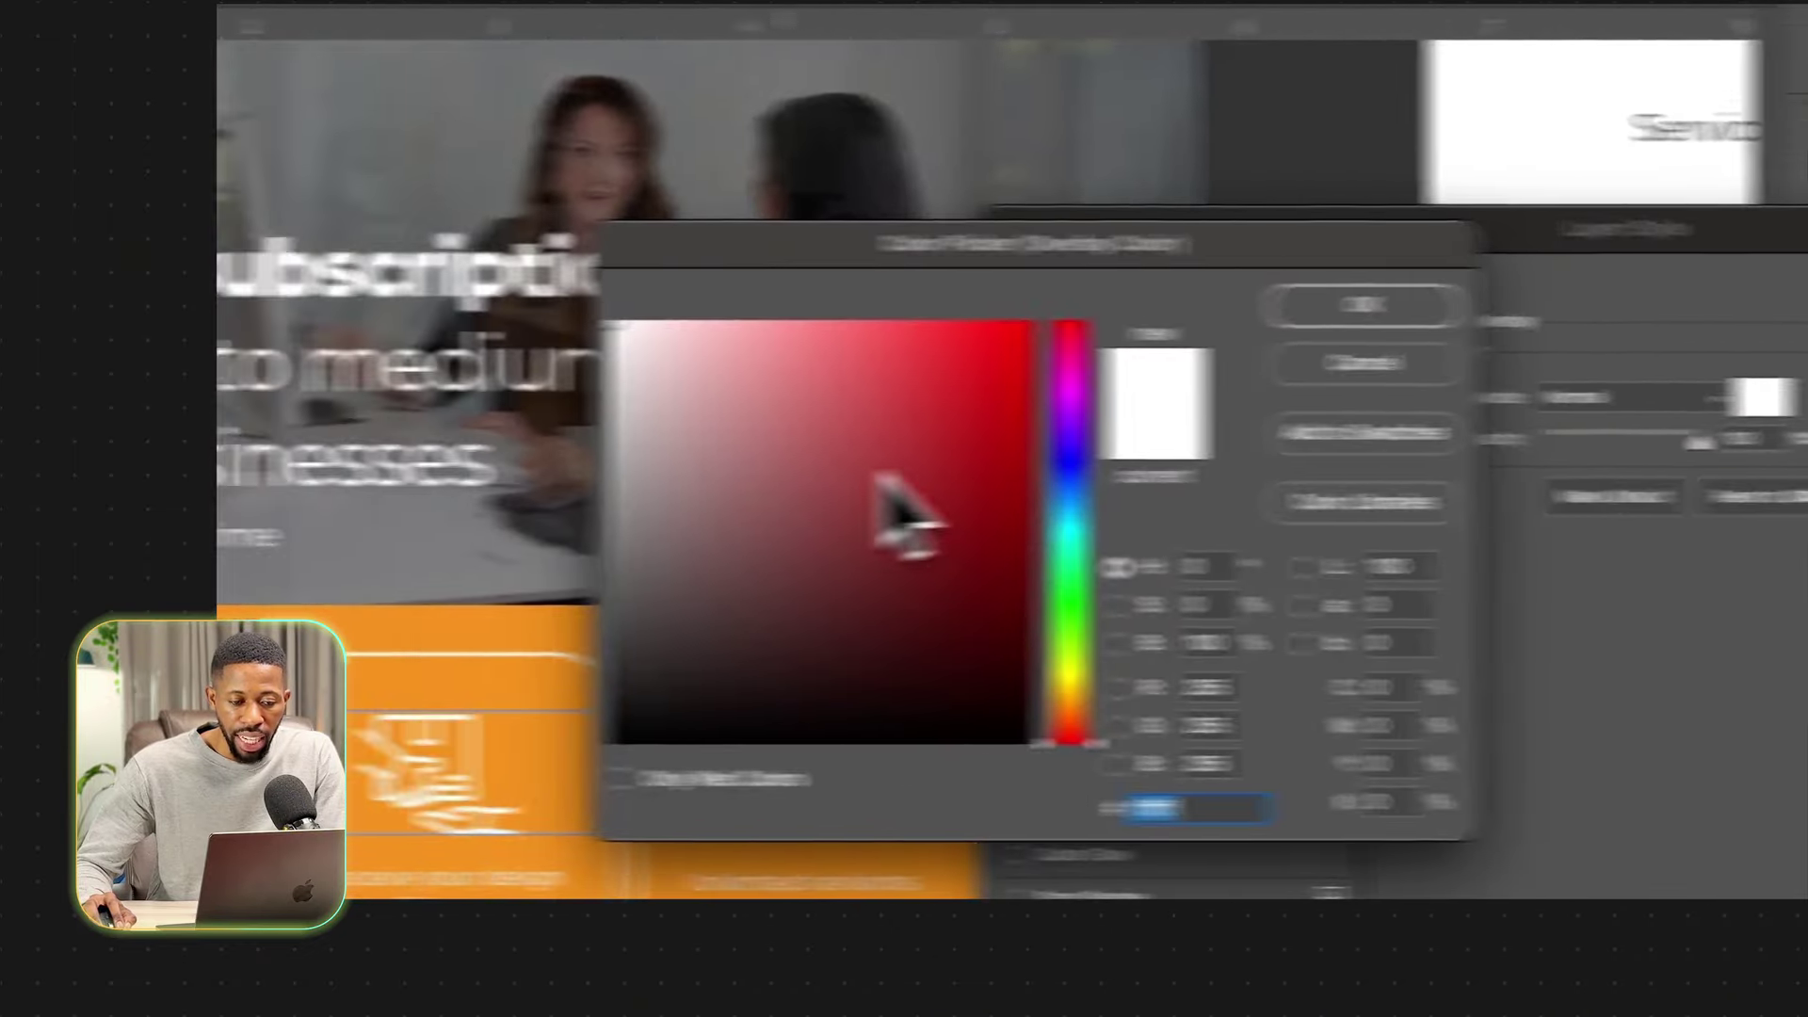
left_click_drag(531, 478, 131, 196)
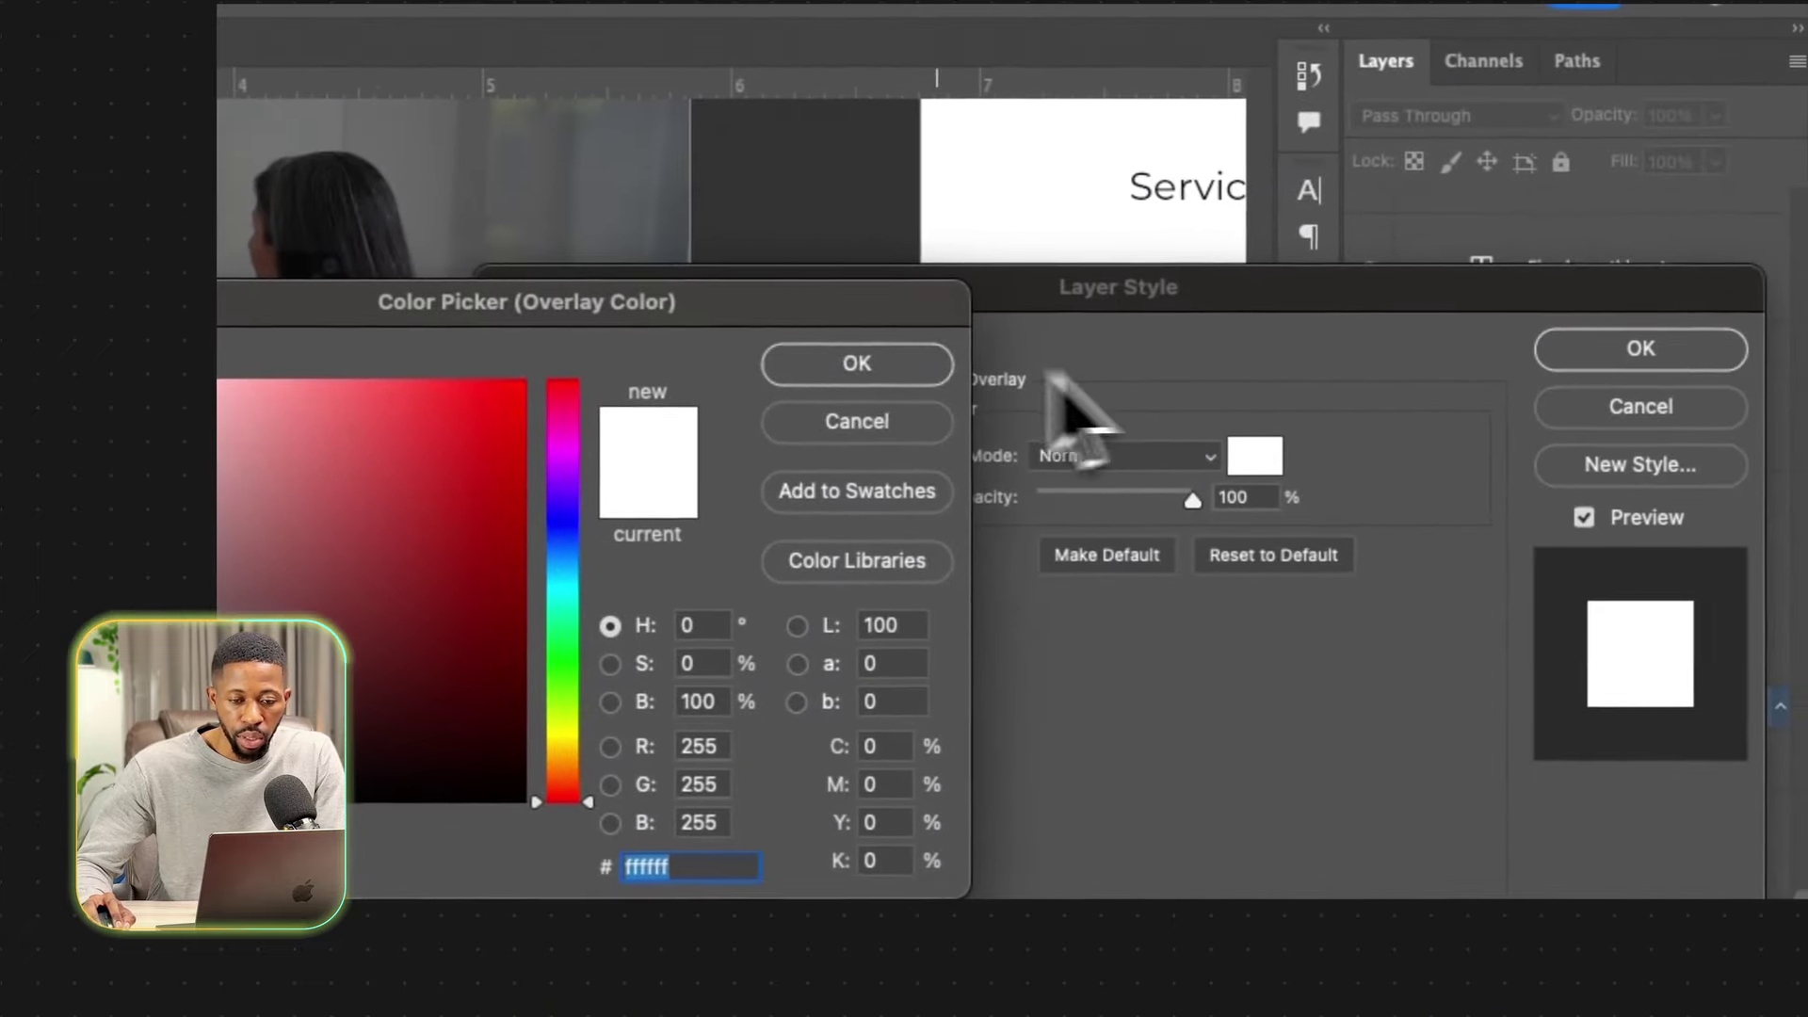
left_click(1188, 384)
left_click(1663, 367)
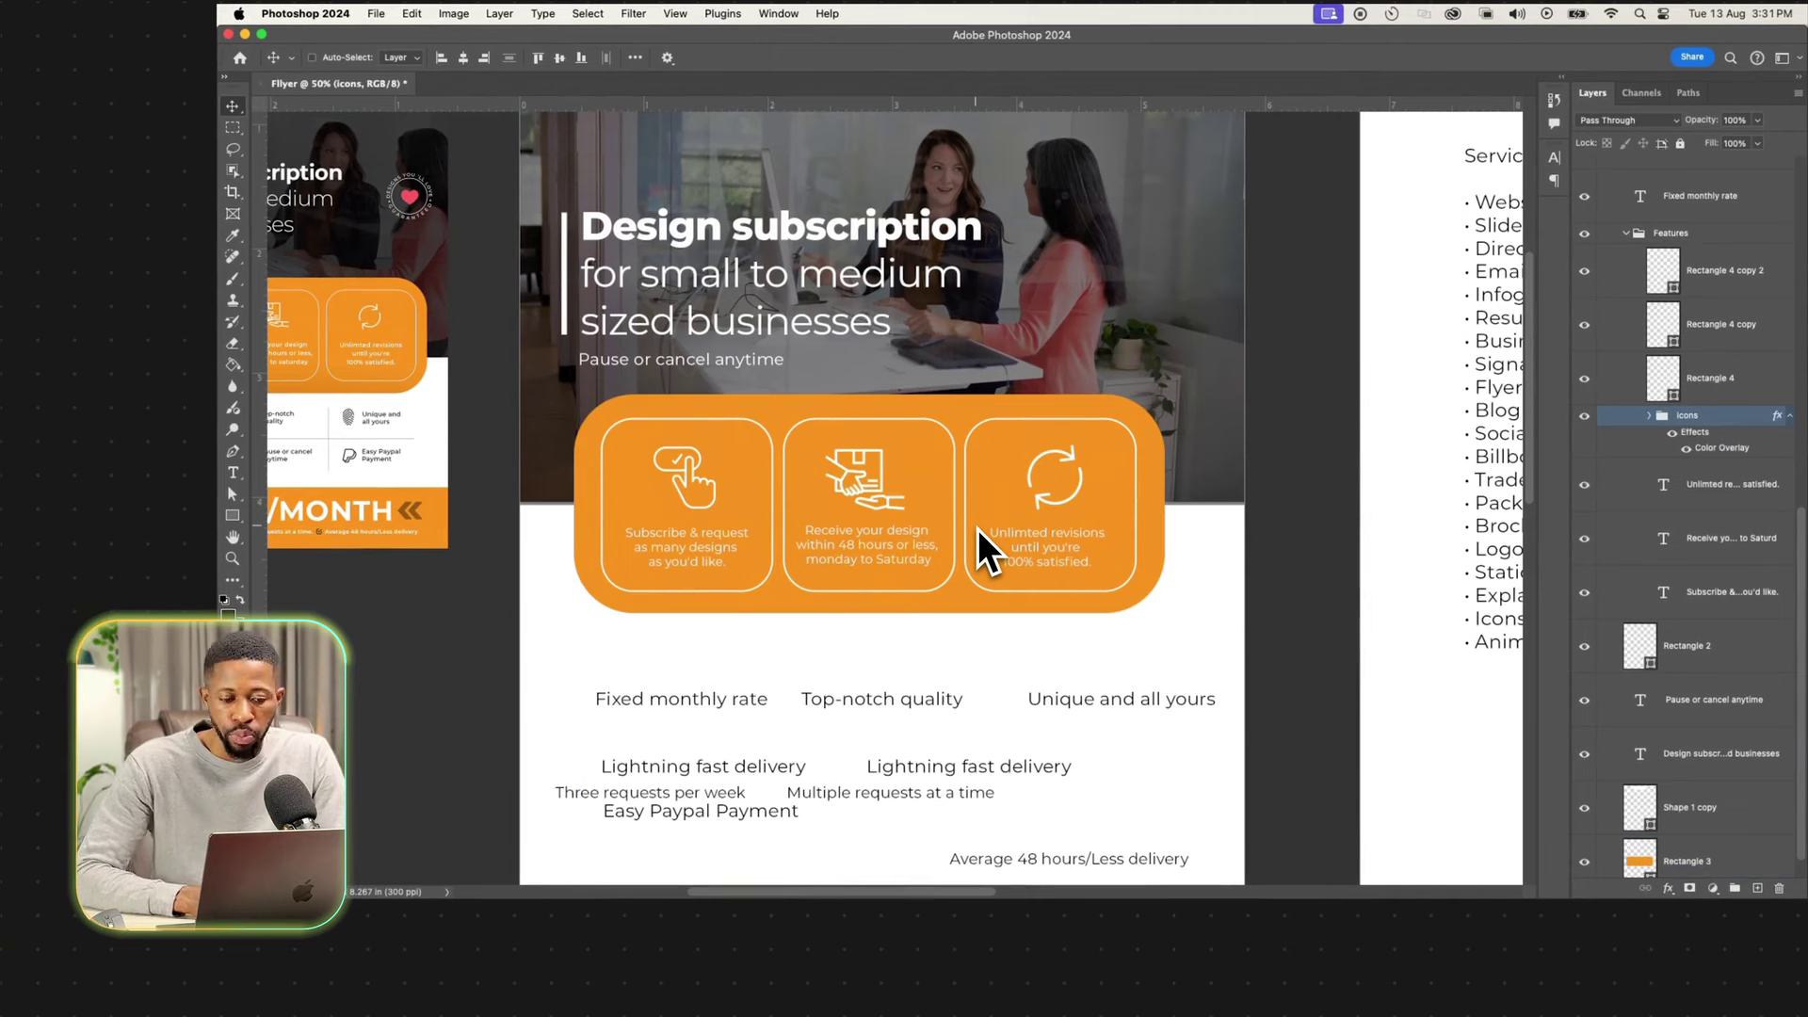
left_click(977, 528)
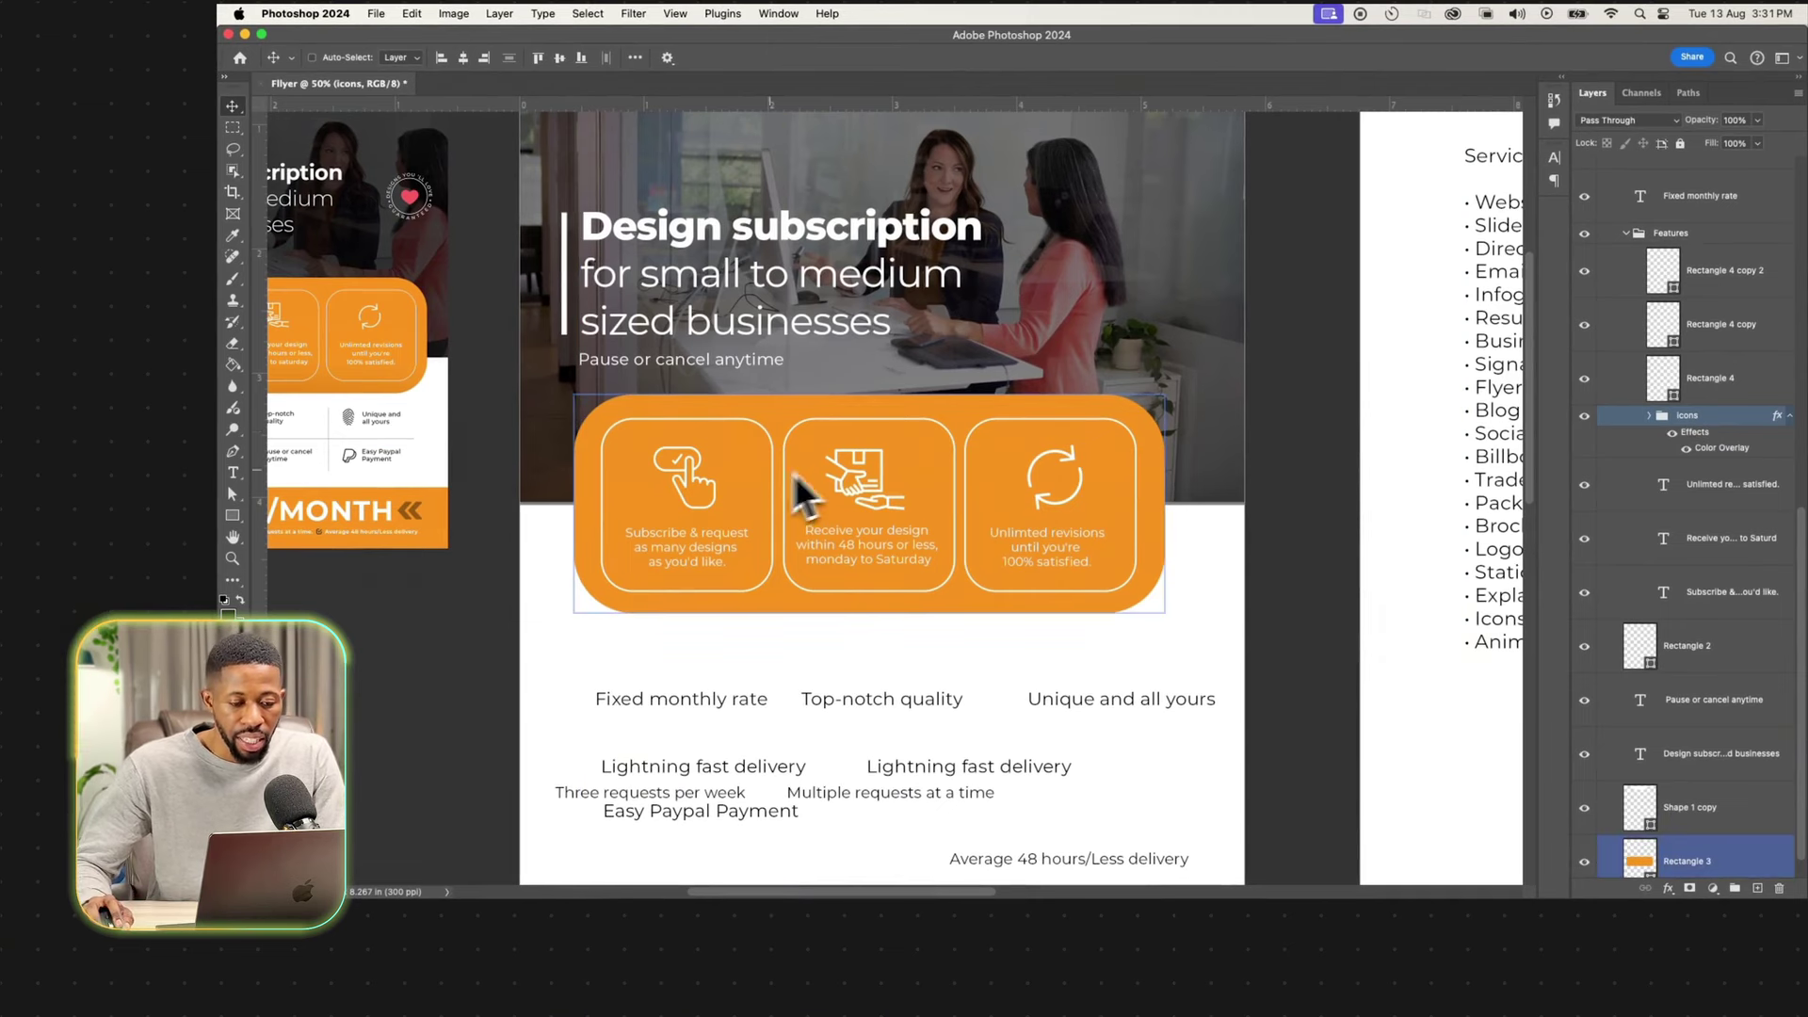
left_click(816, 550)
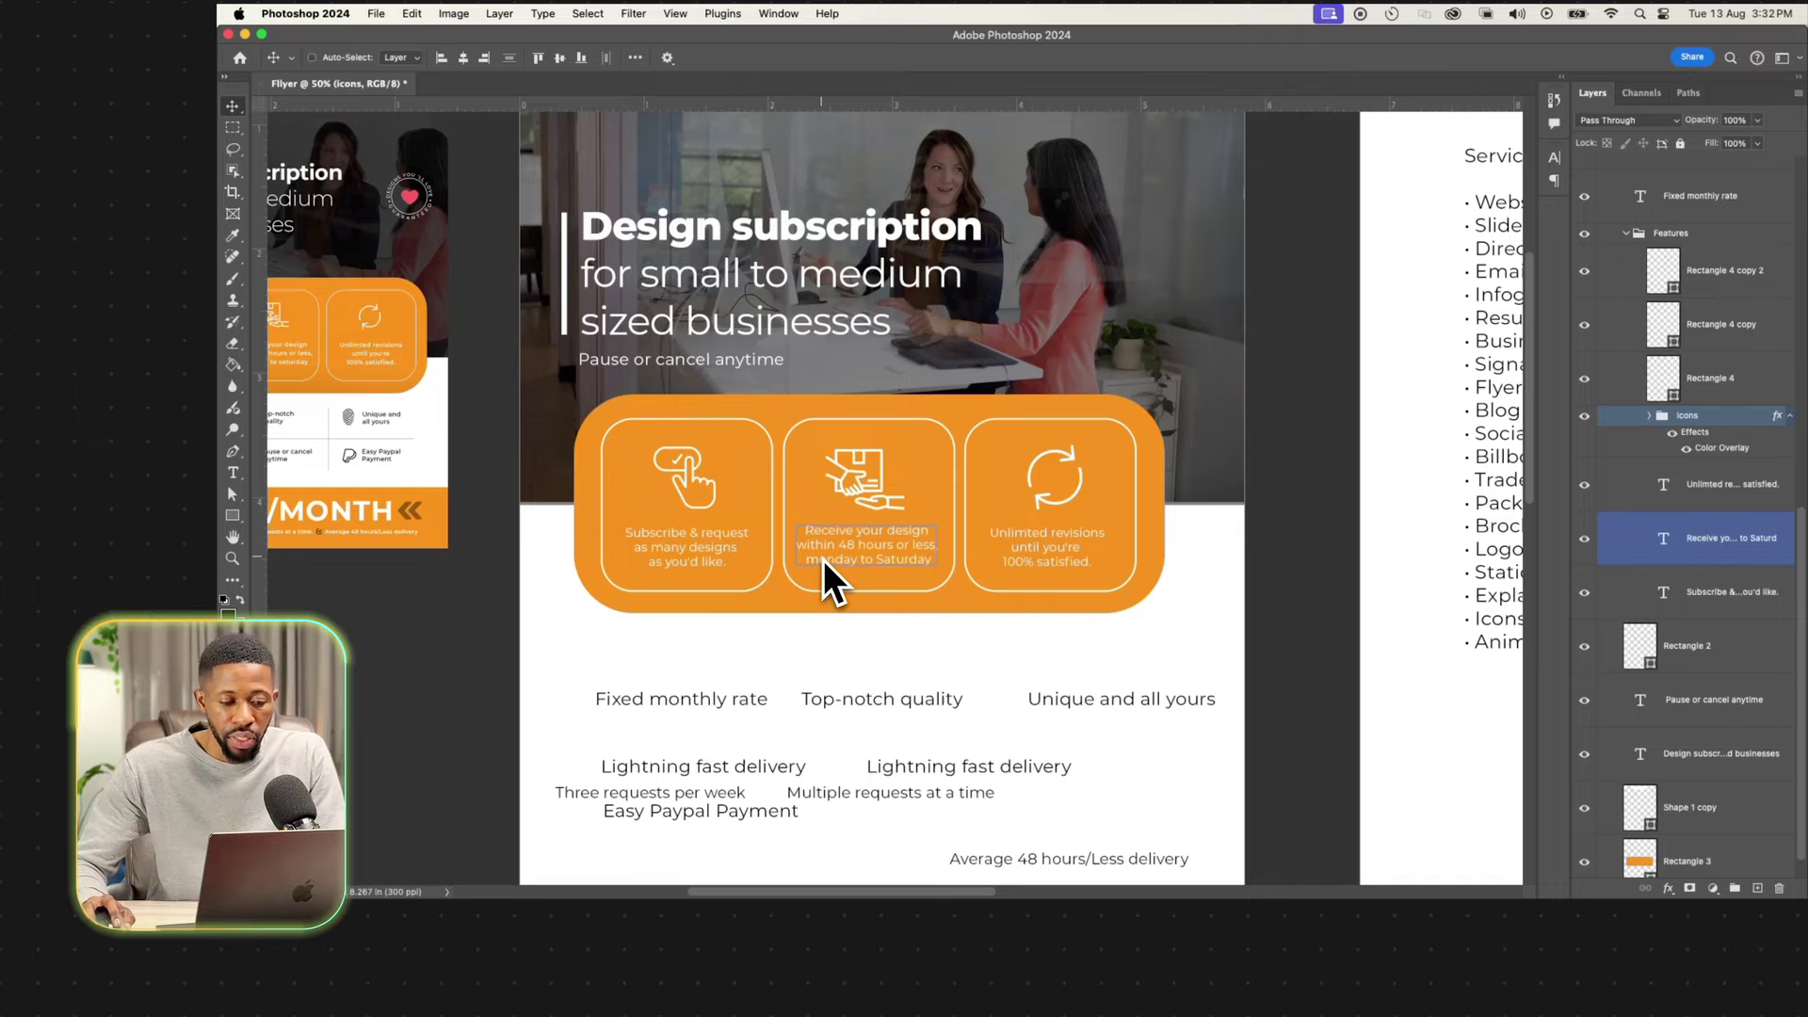
left_click(851, 576)
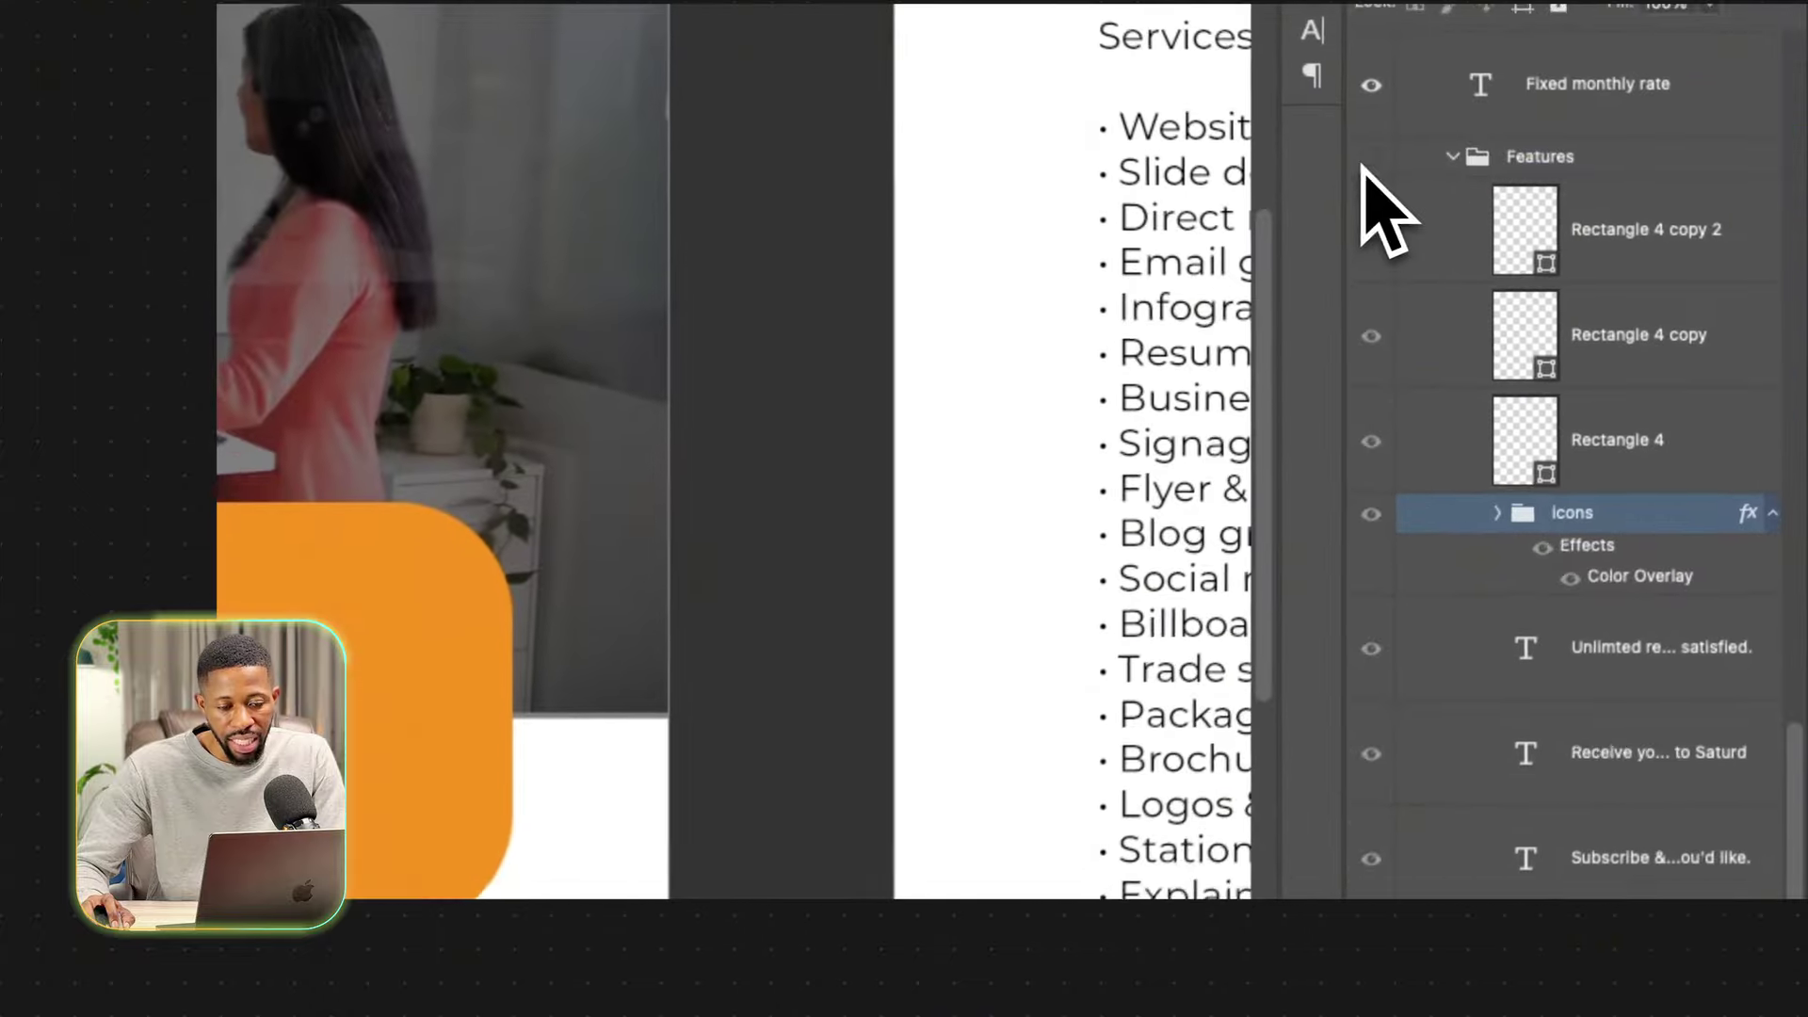
Collapse the Features group, group it with the orange Rectangle 3 layer and name the new group "middle part".
left_click(1444, 155)
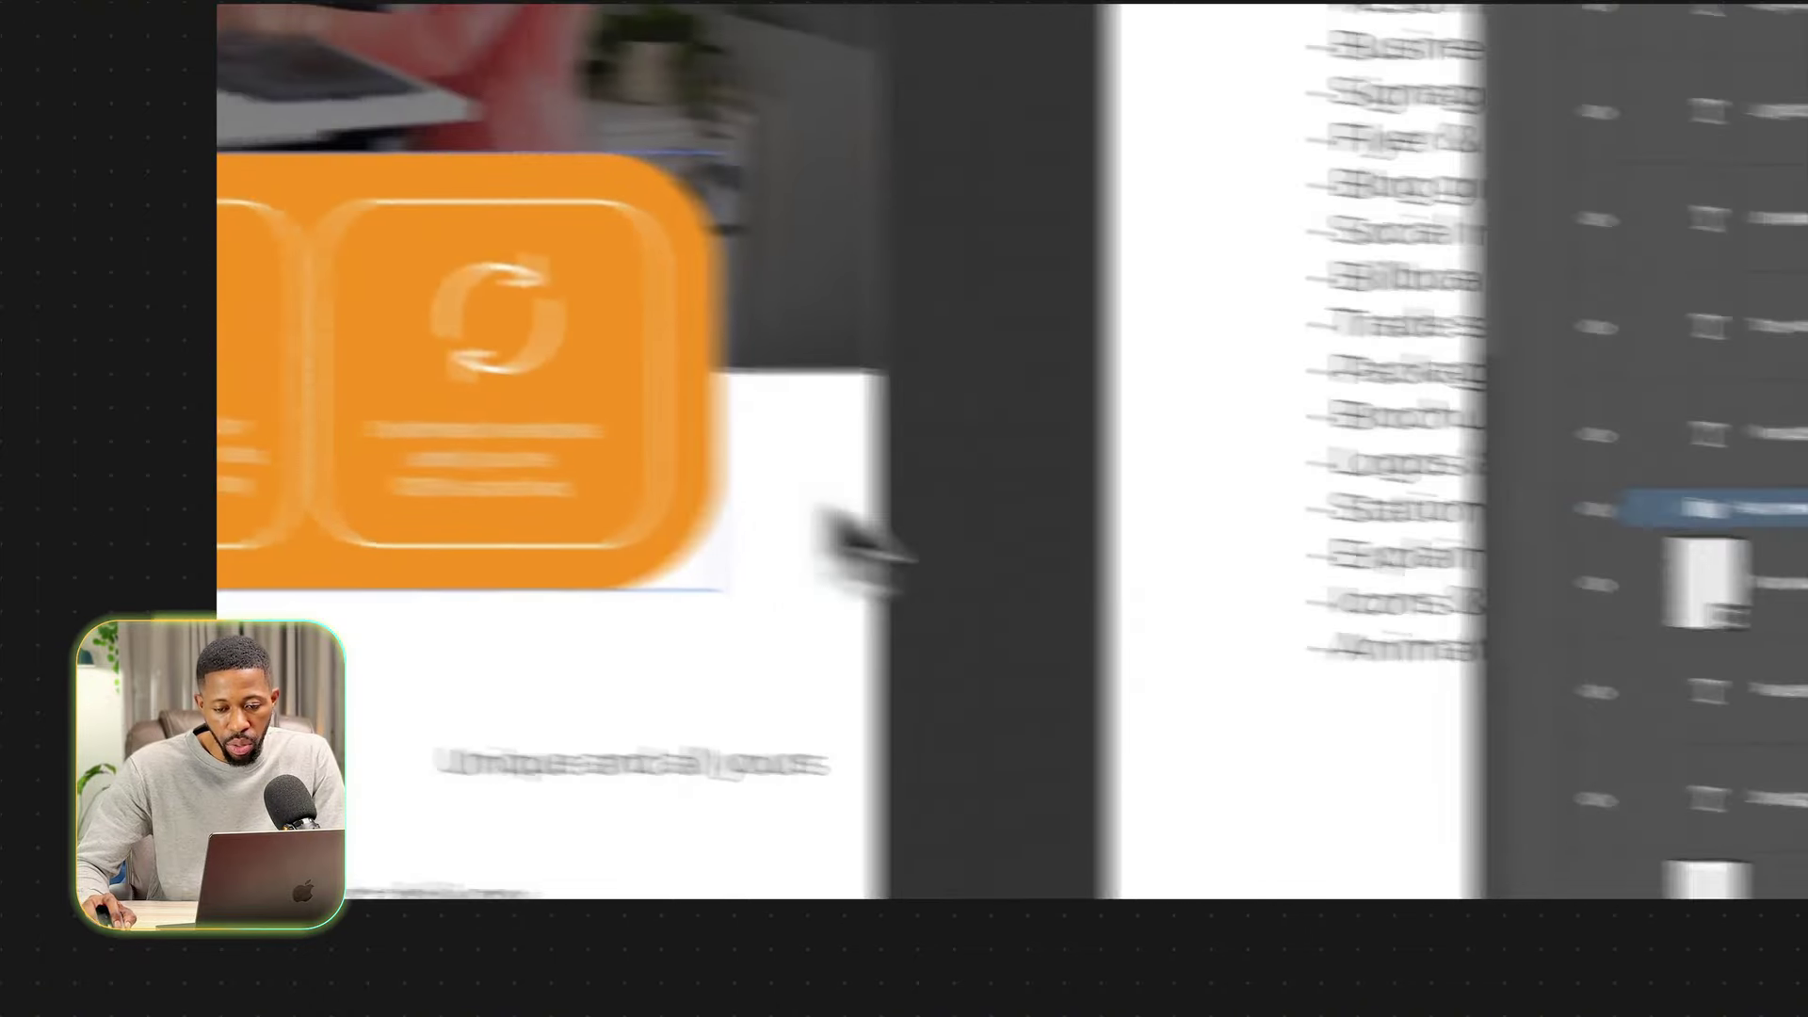
left_click_drag(692, 241, 651, 322)
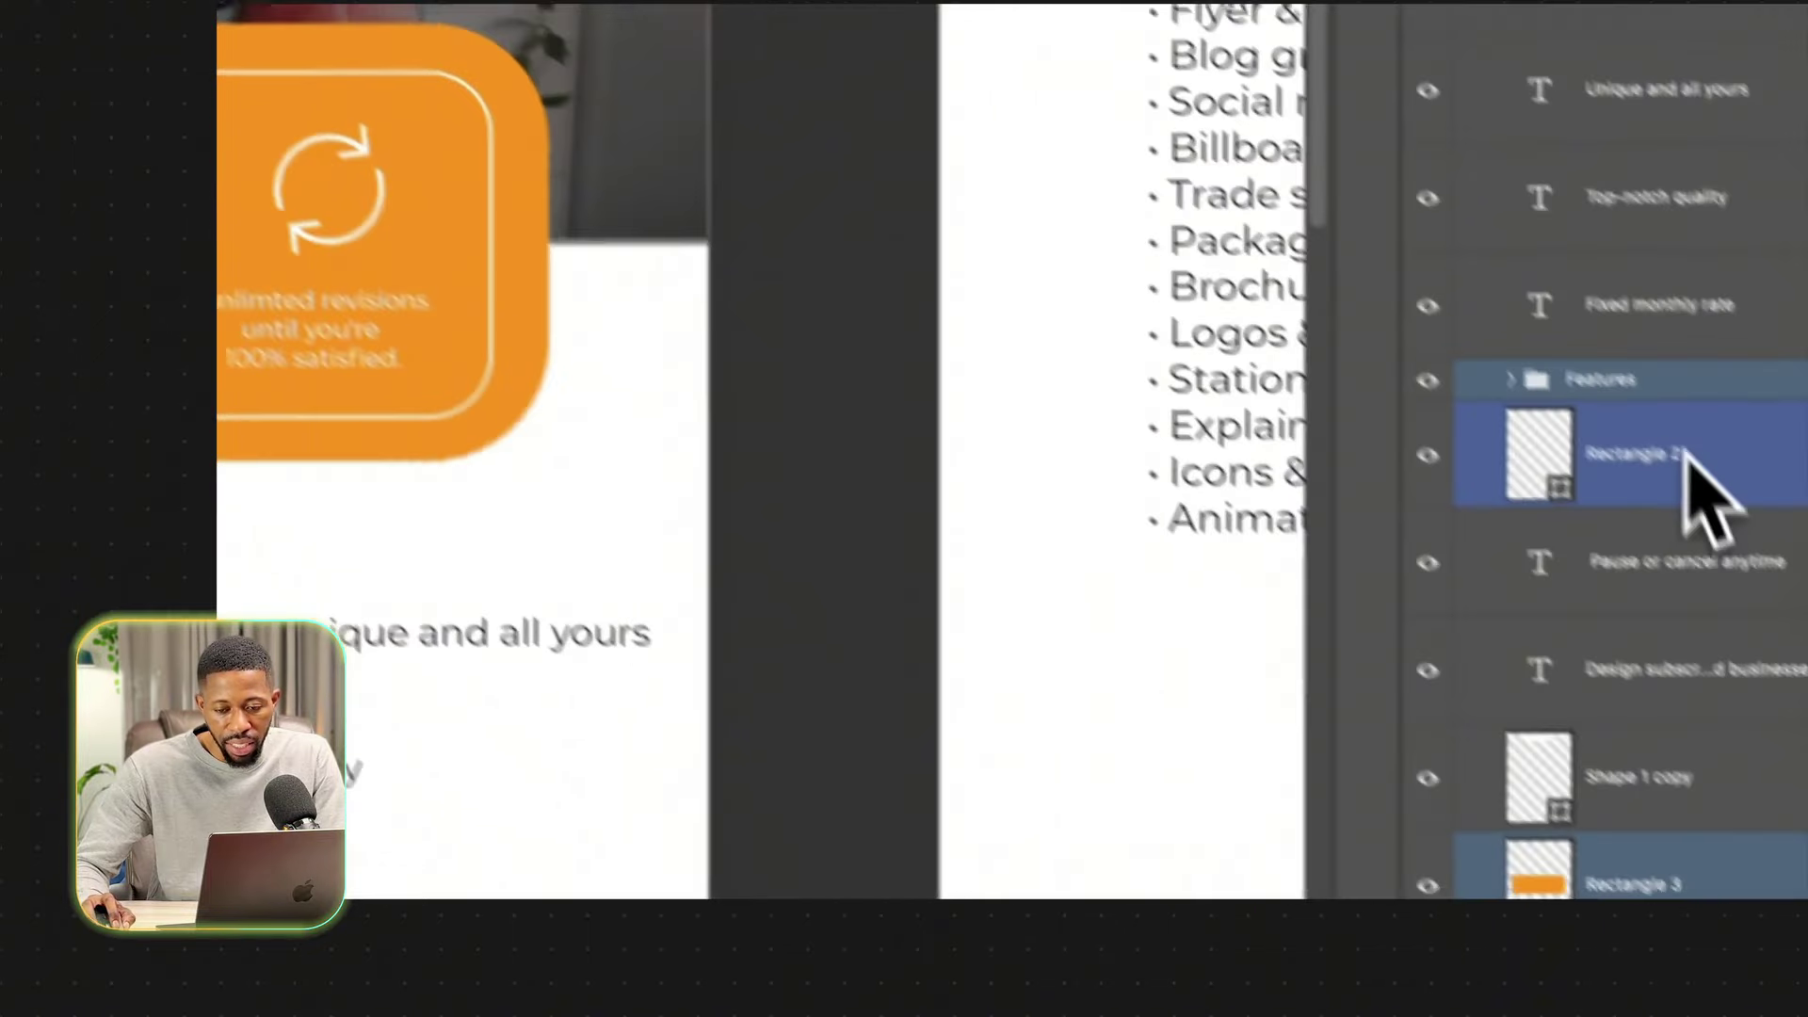
left_click(1587, 400, "super")
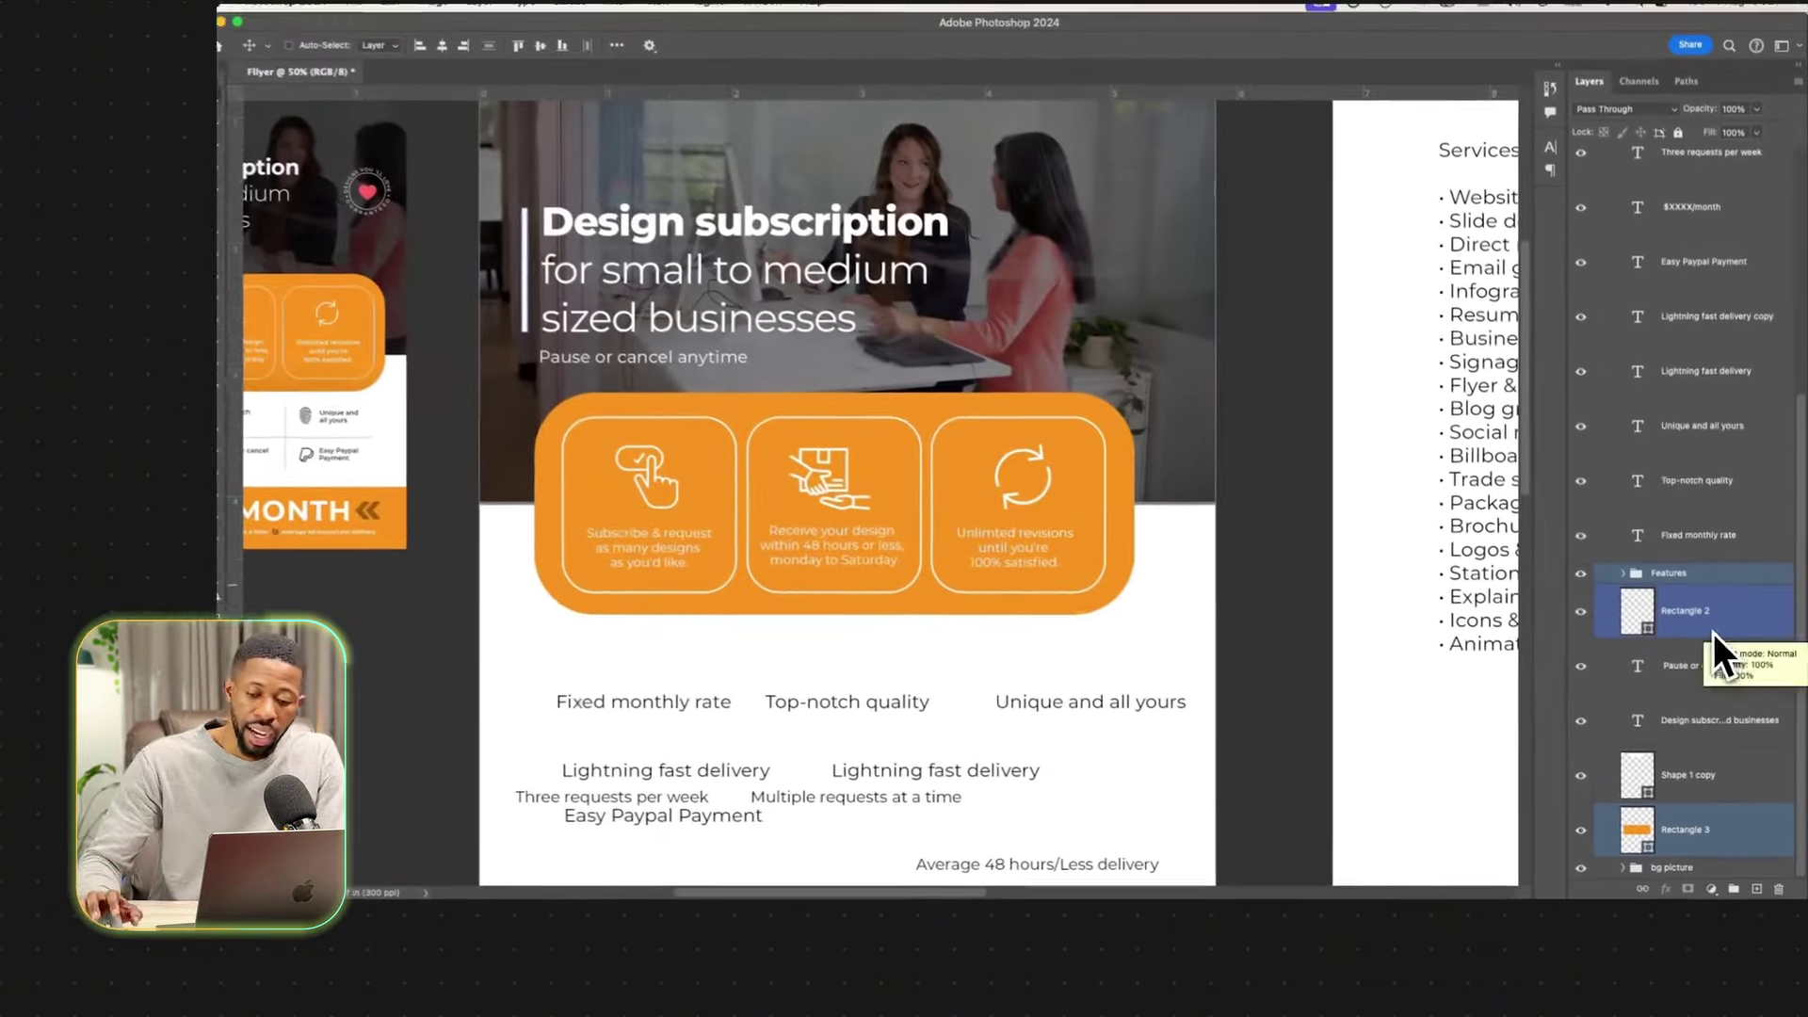
key("super+g")
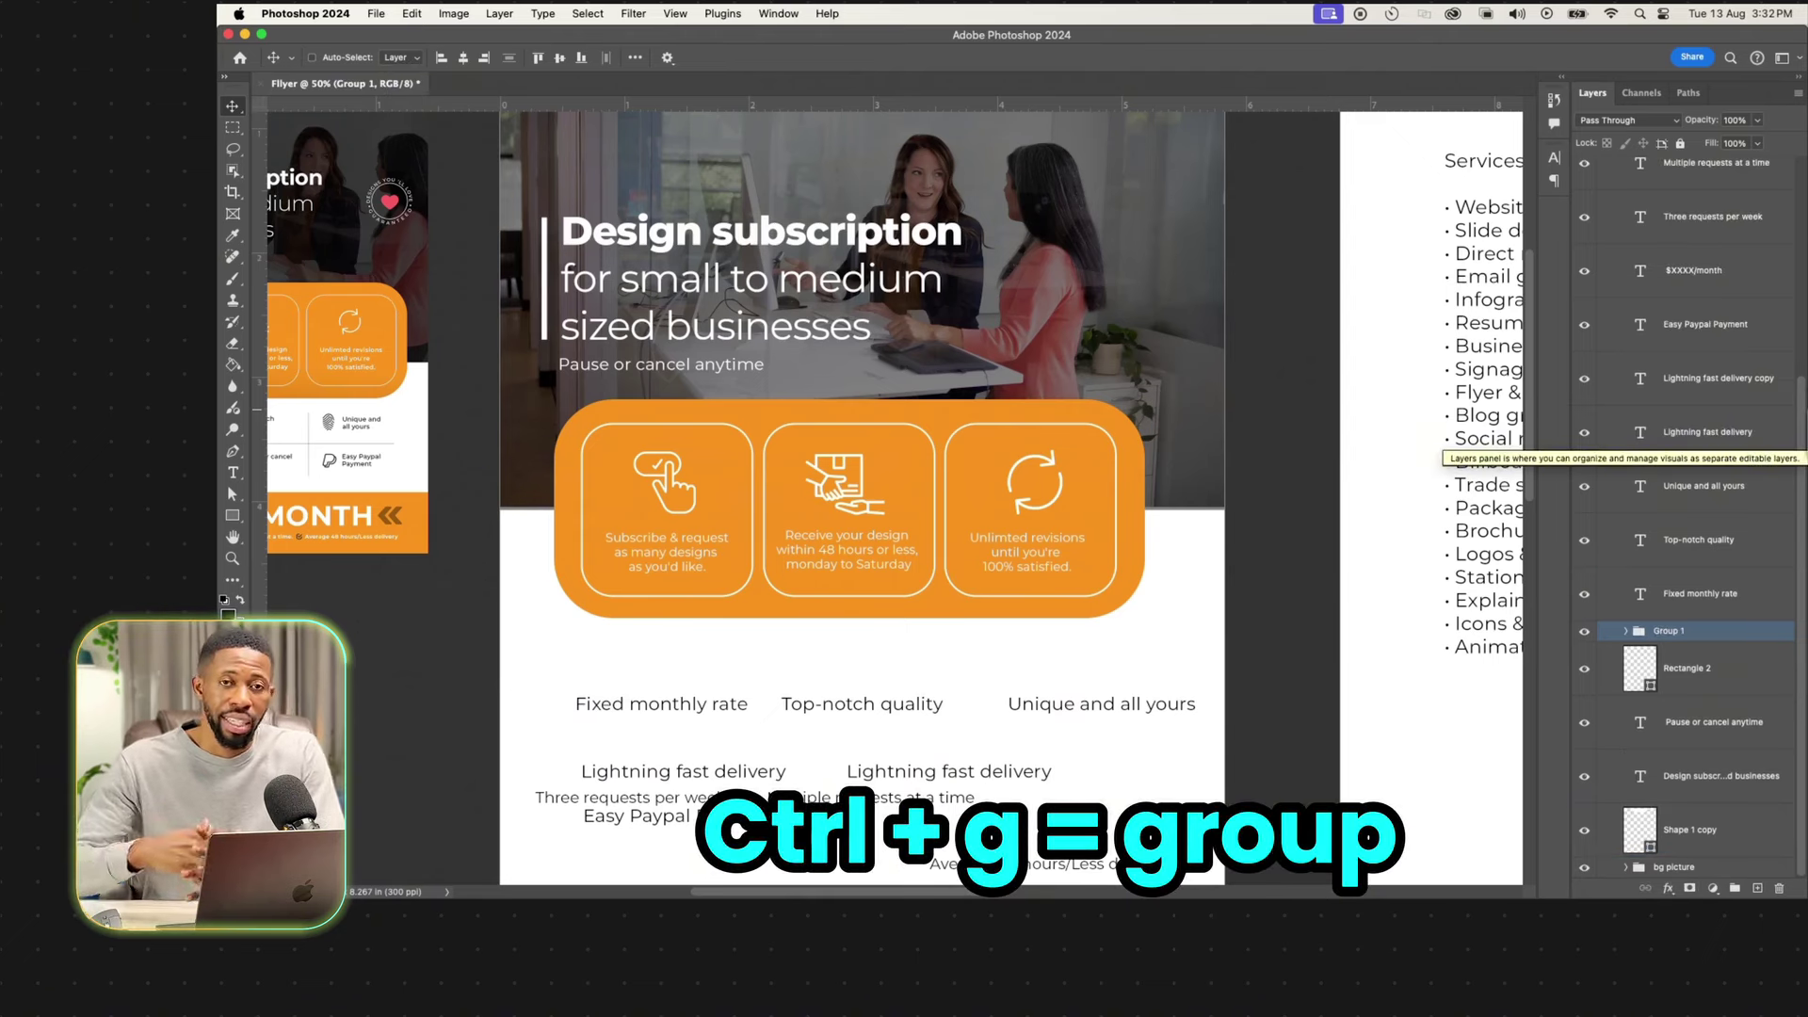
left_click(1724, 546, "super")
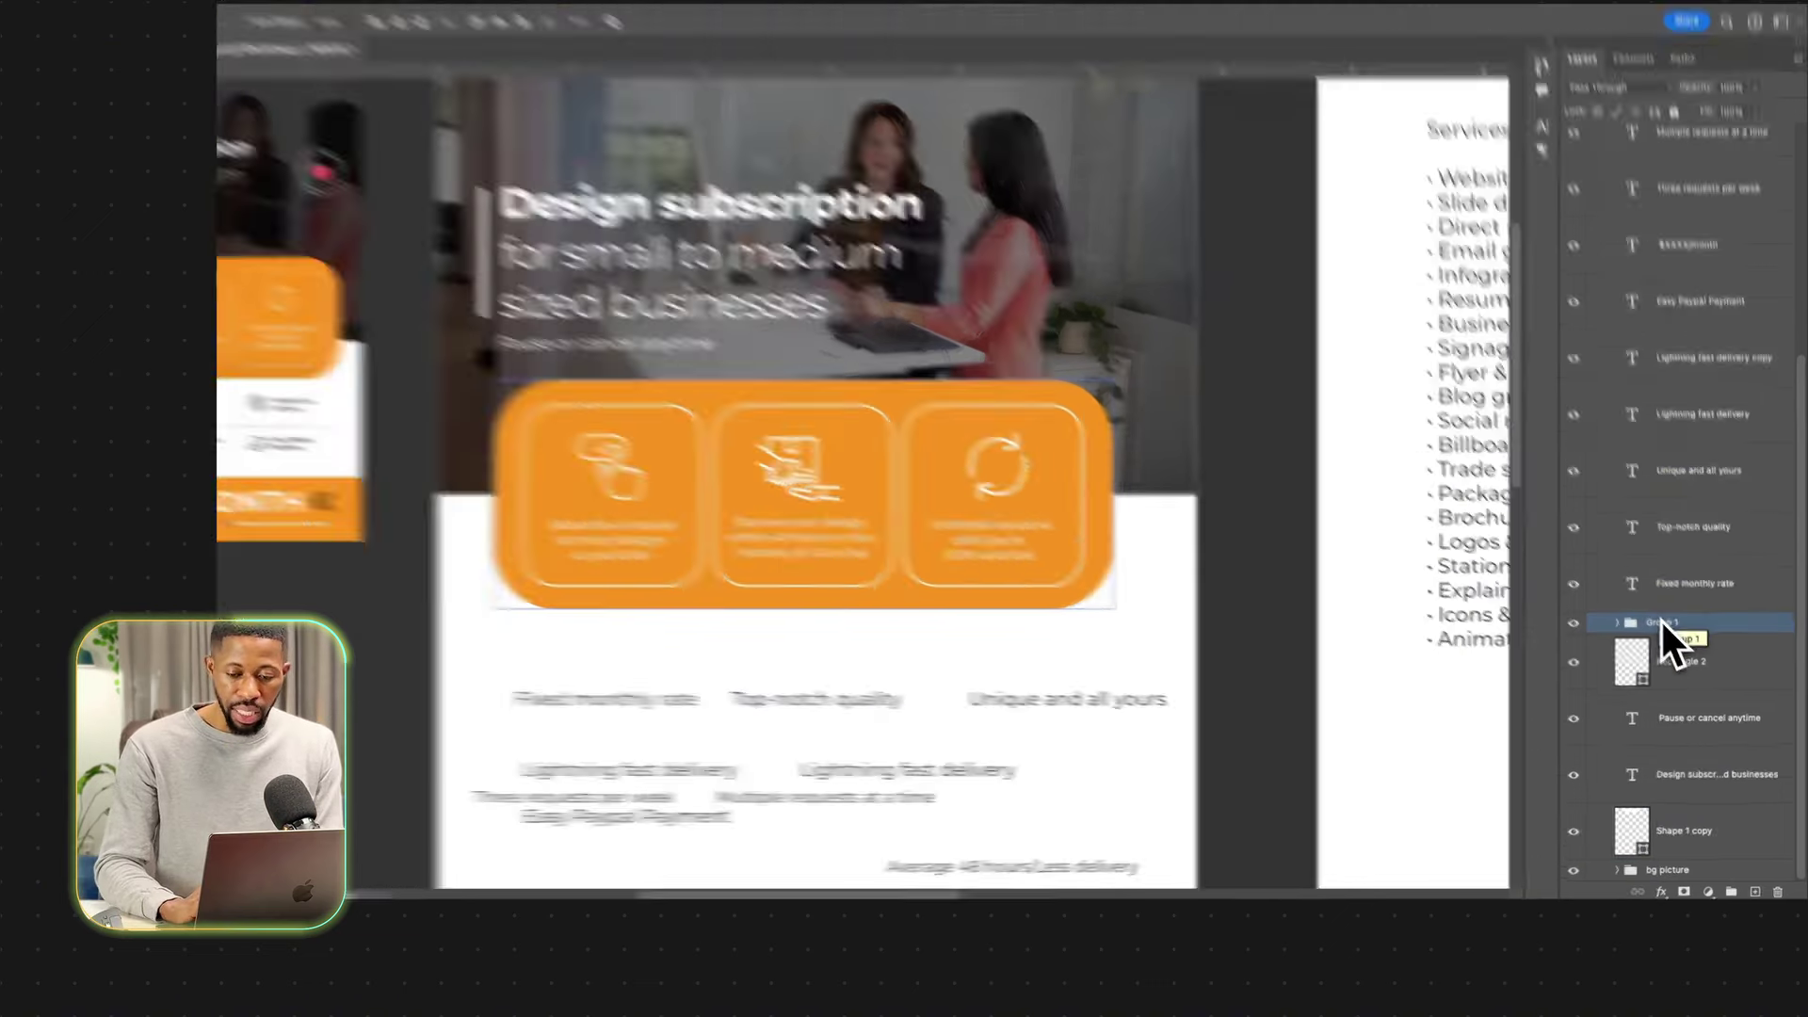
double_click(1663, 630)
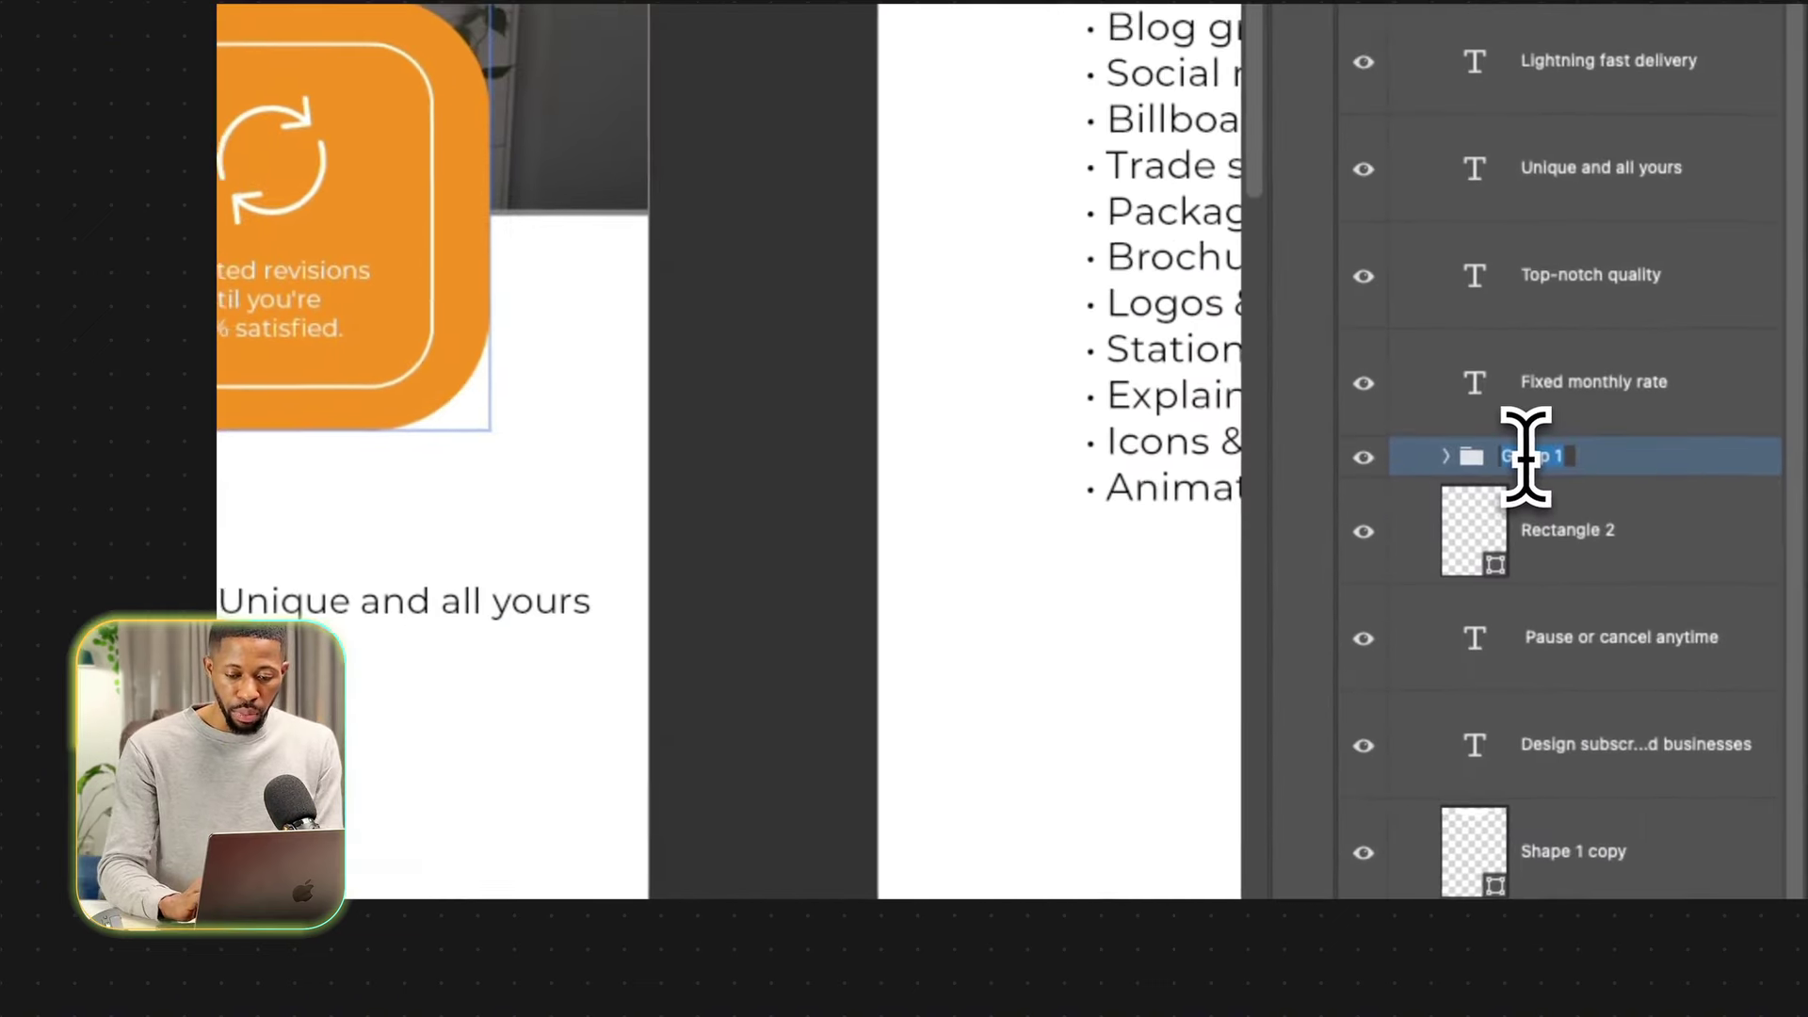
type("middle ")
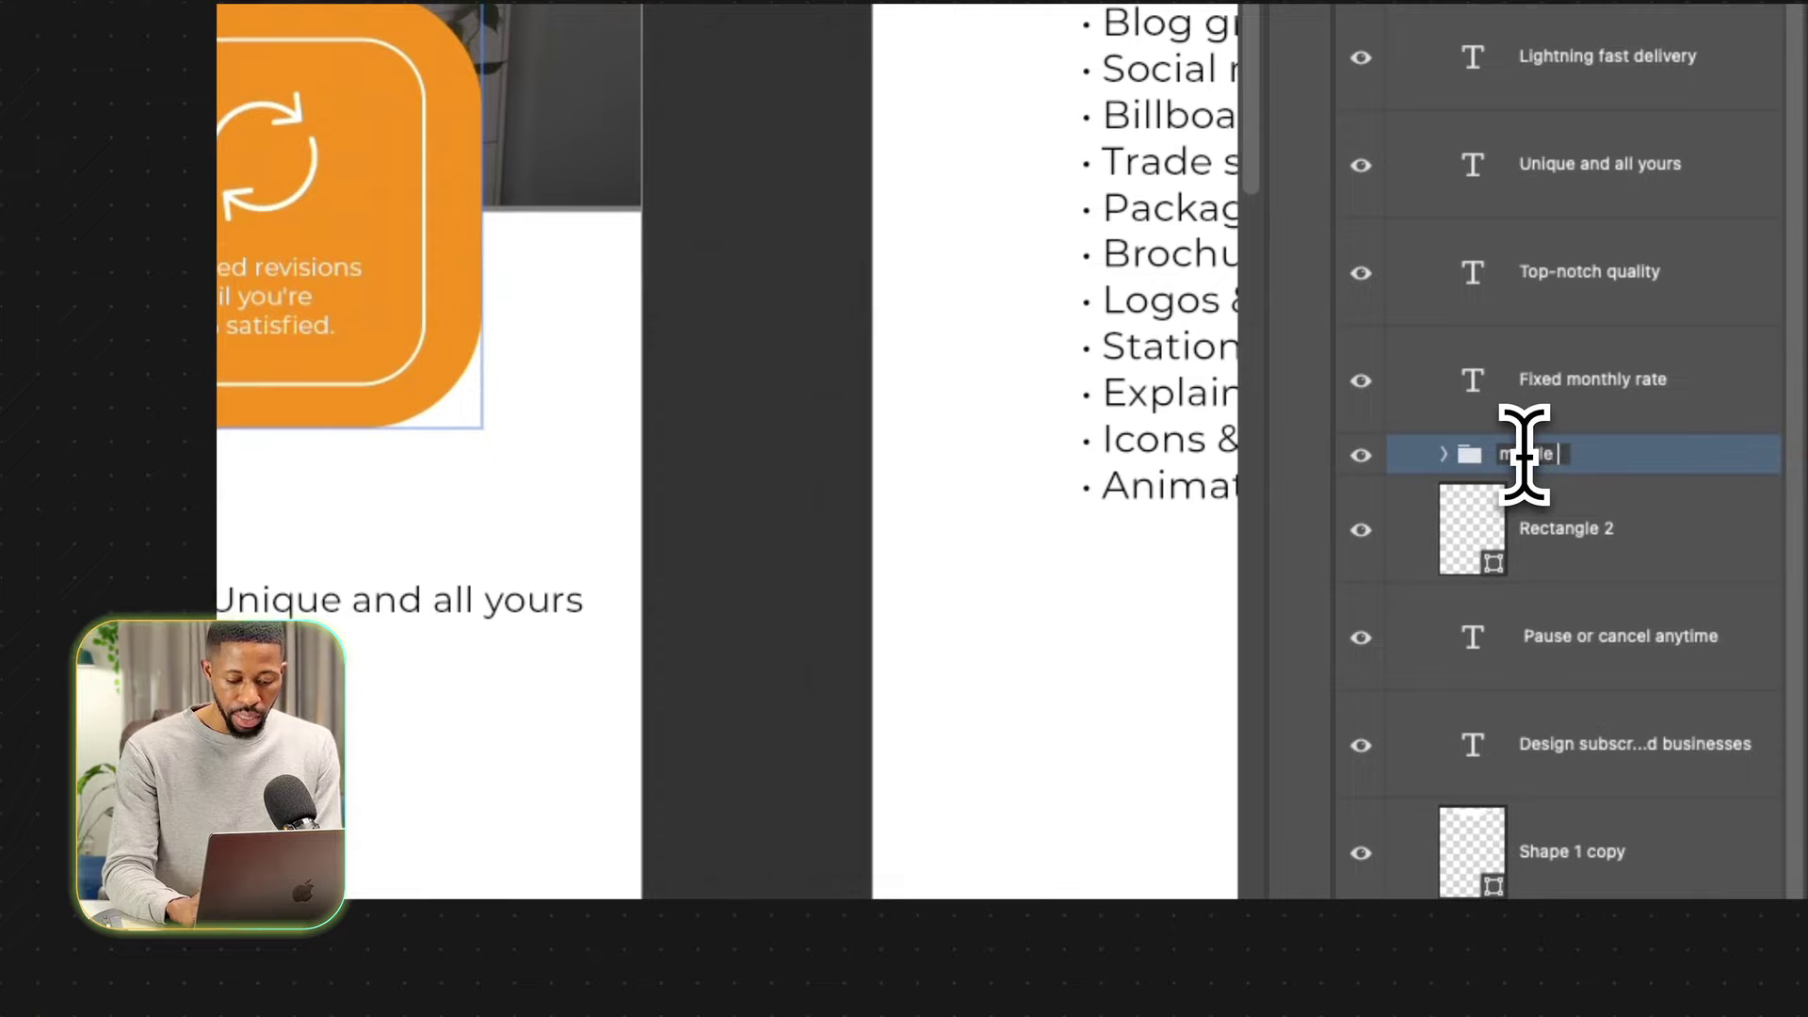
type("part")
key("Return")
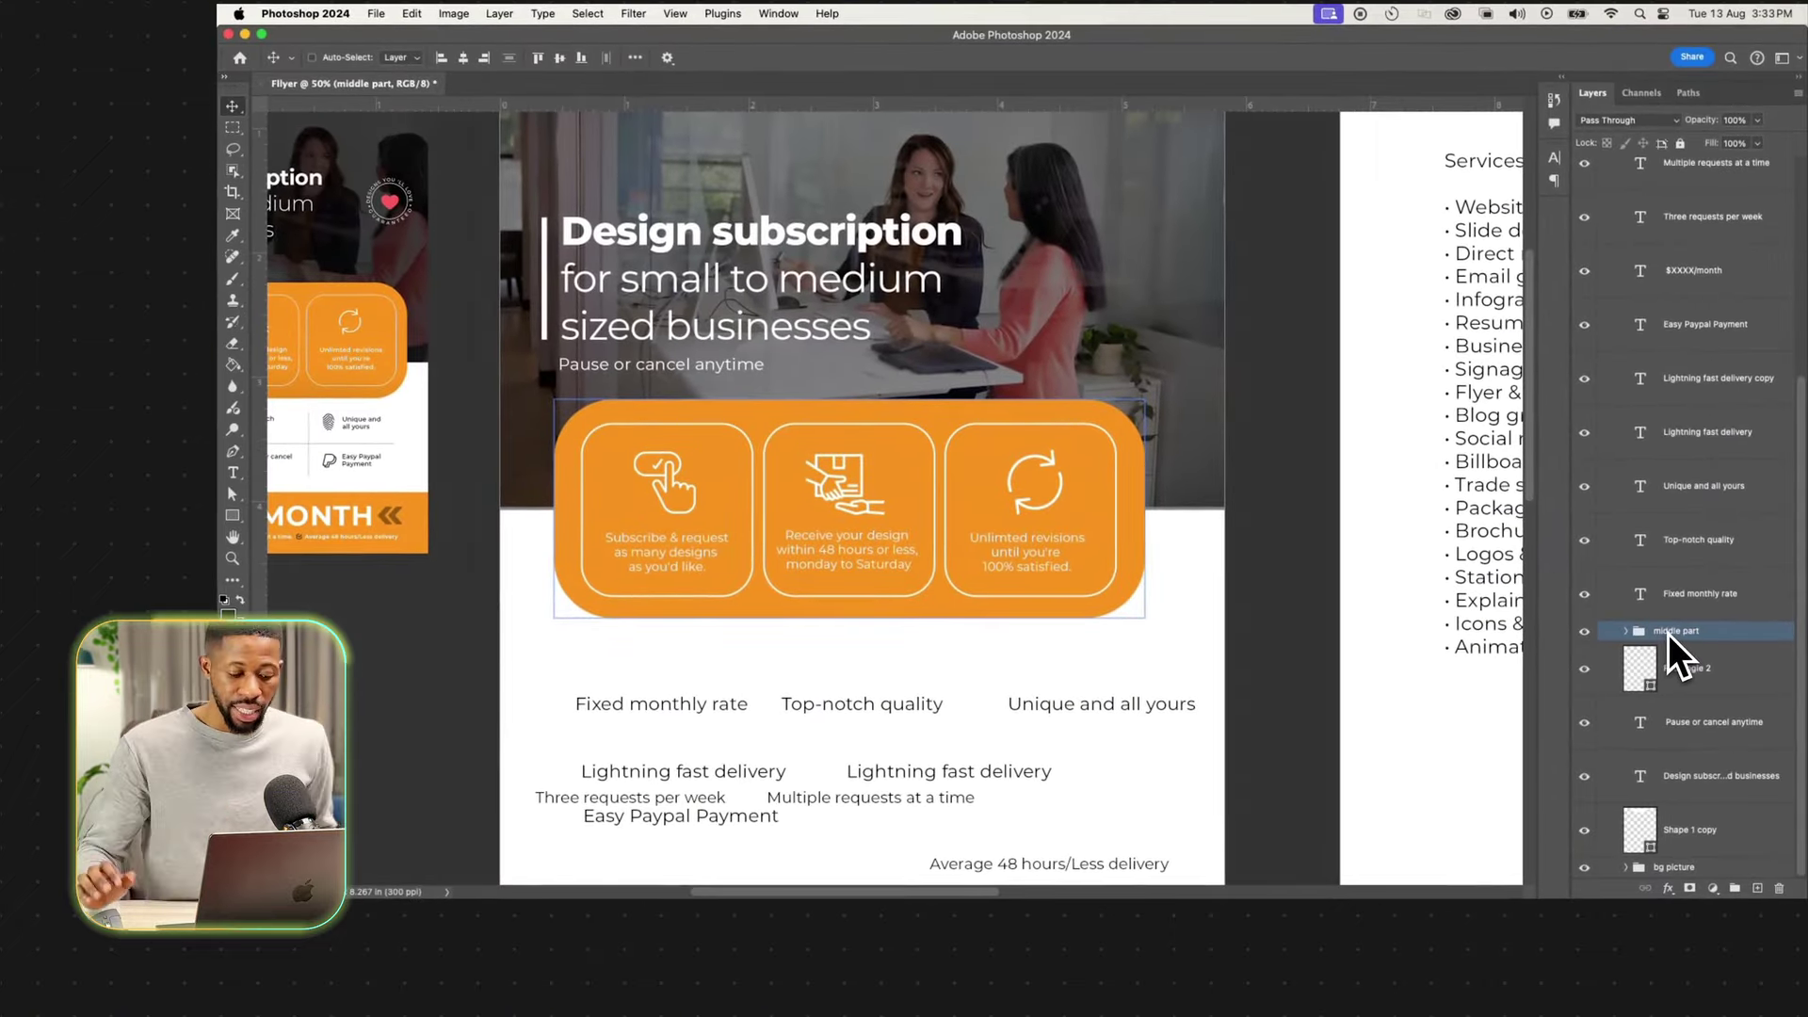
Centre the middle part group horizontally on the Front artboard.
key("ctrl+a")
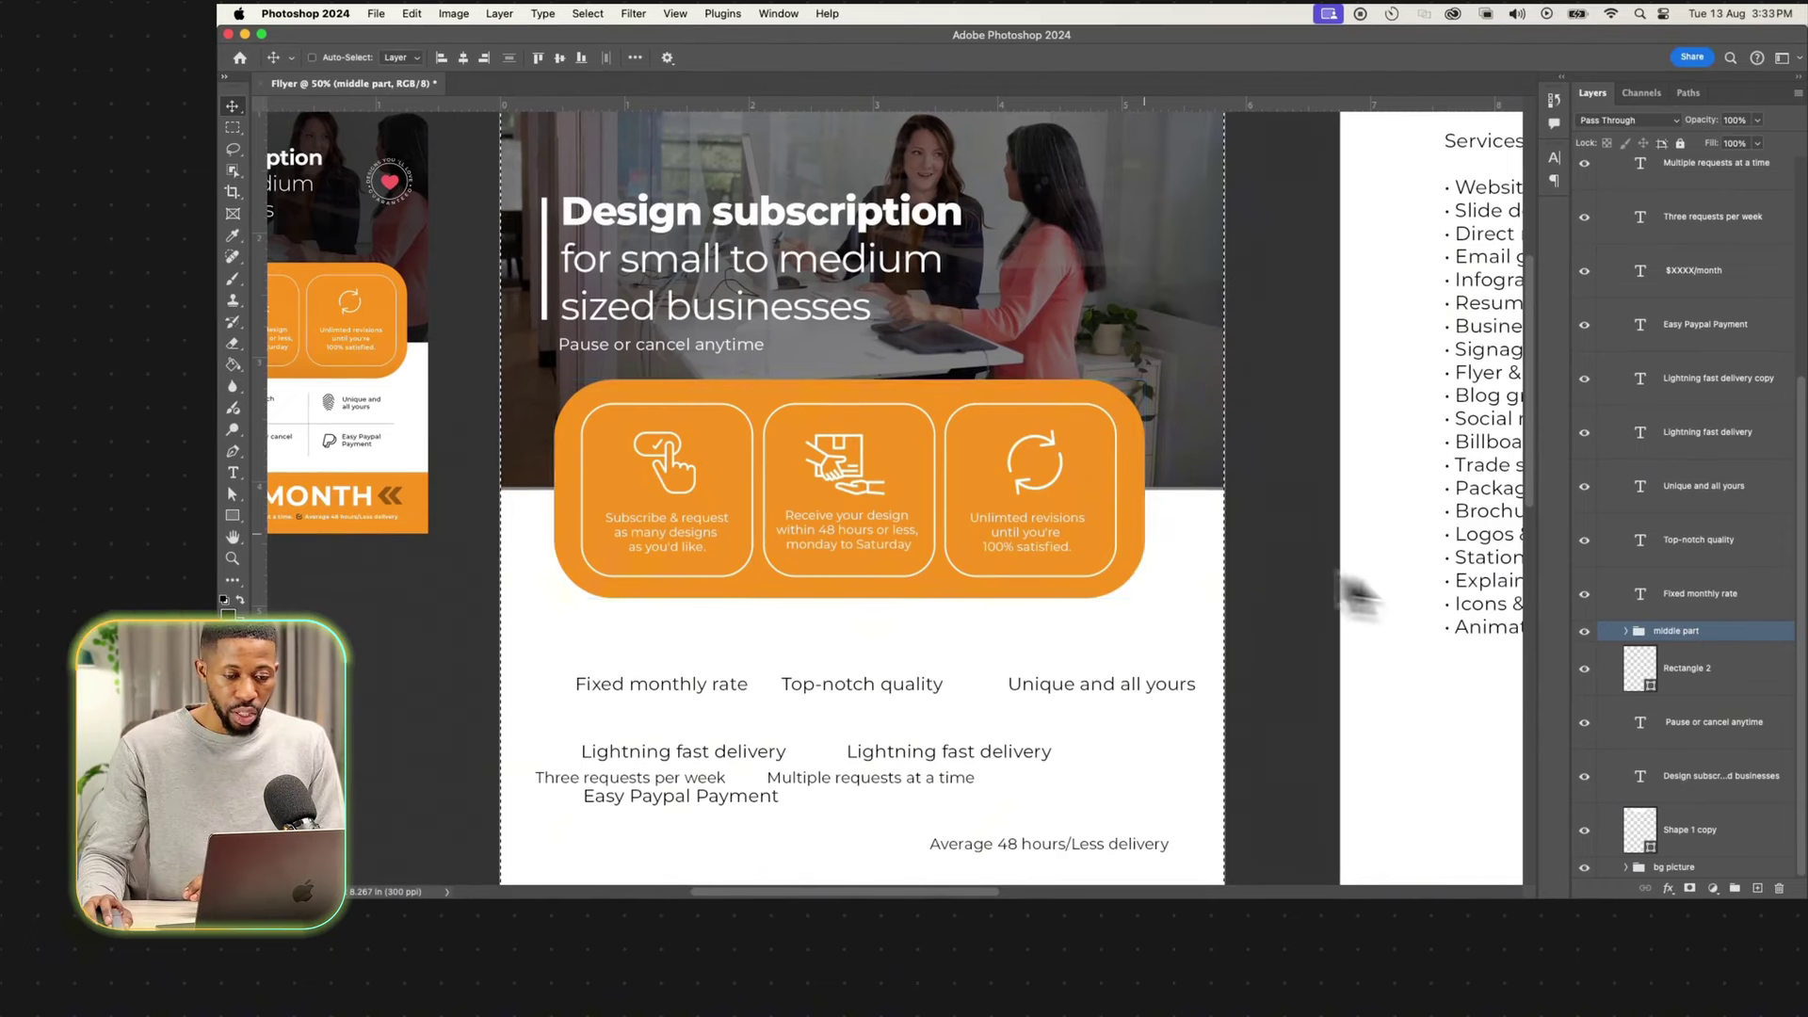
scroll(1082, 497, "up", 5)
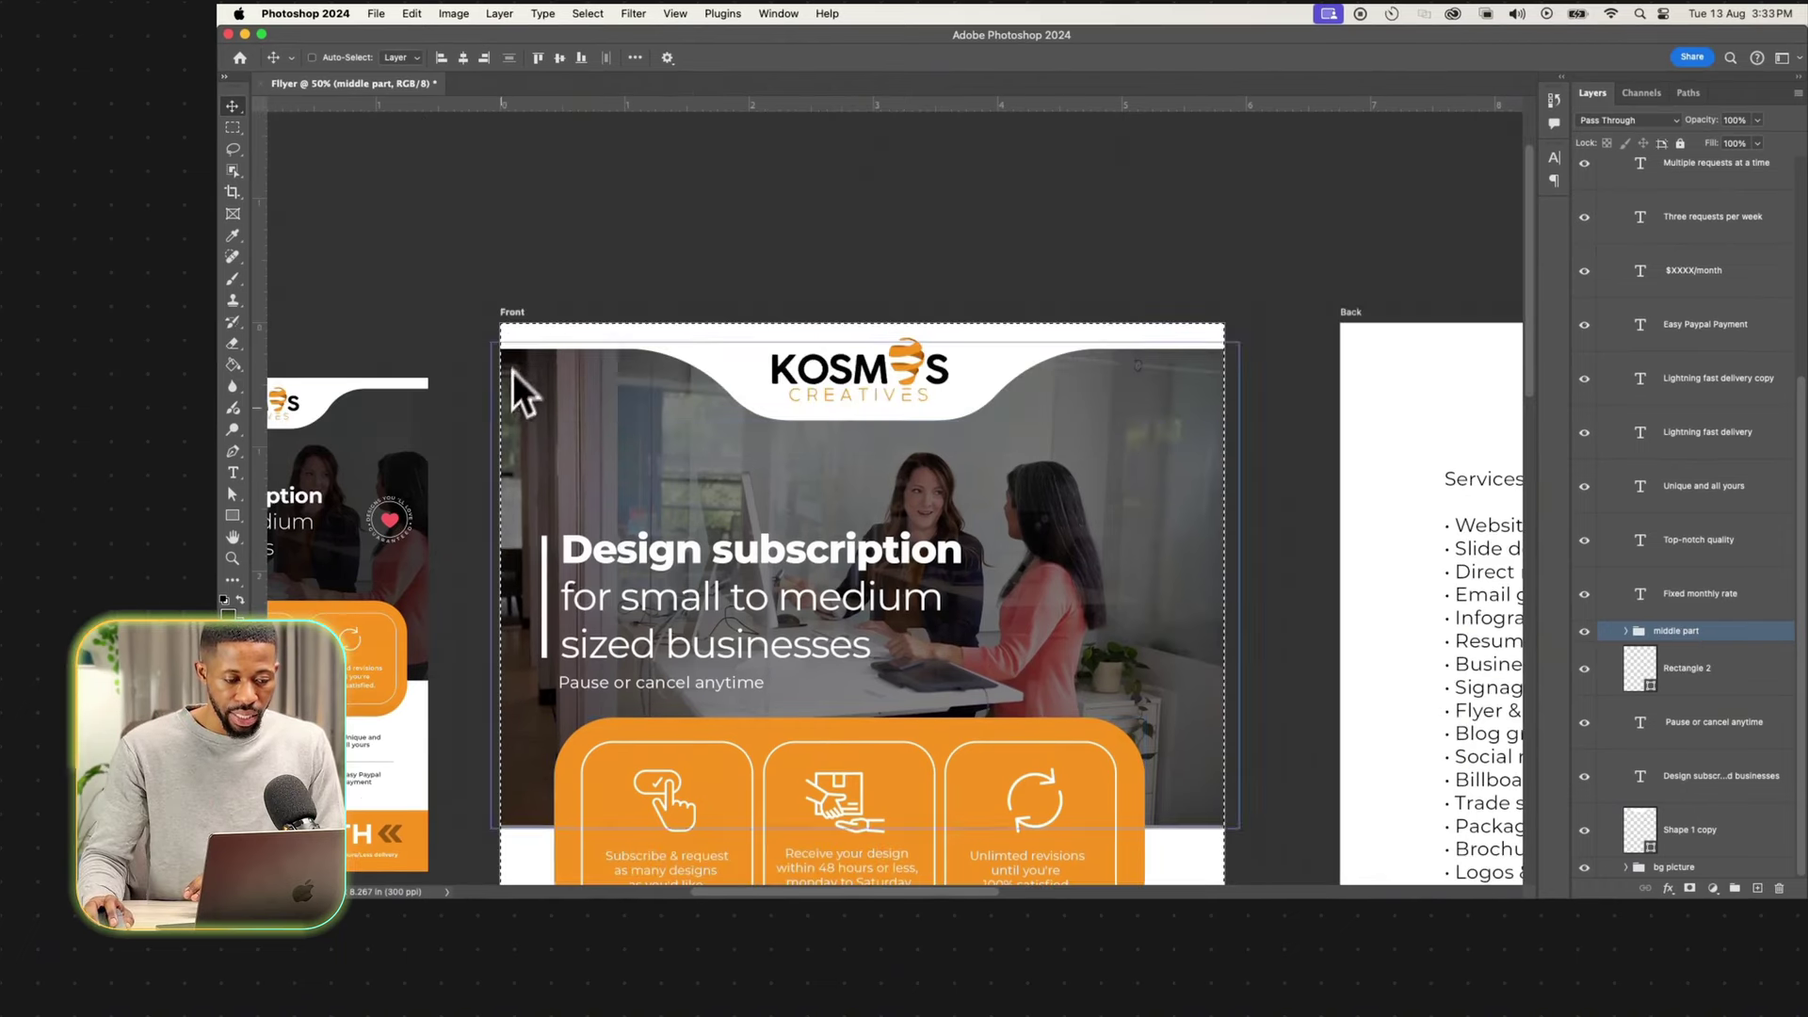
scroll(991, 546, "down", 10)
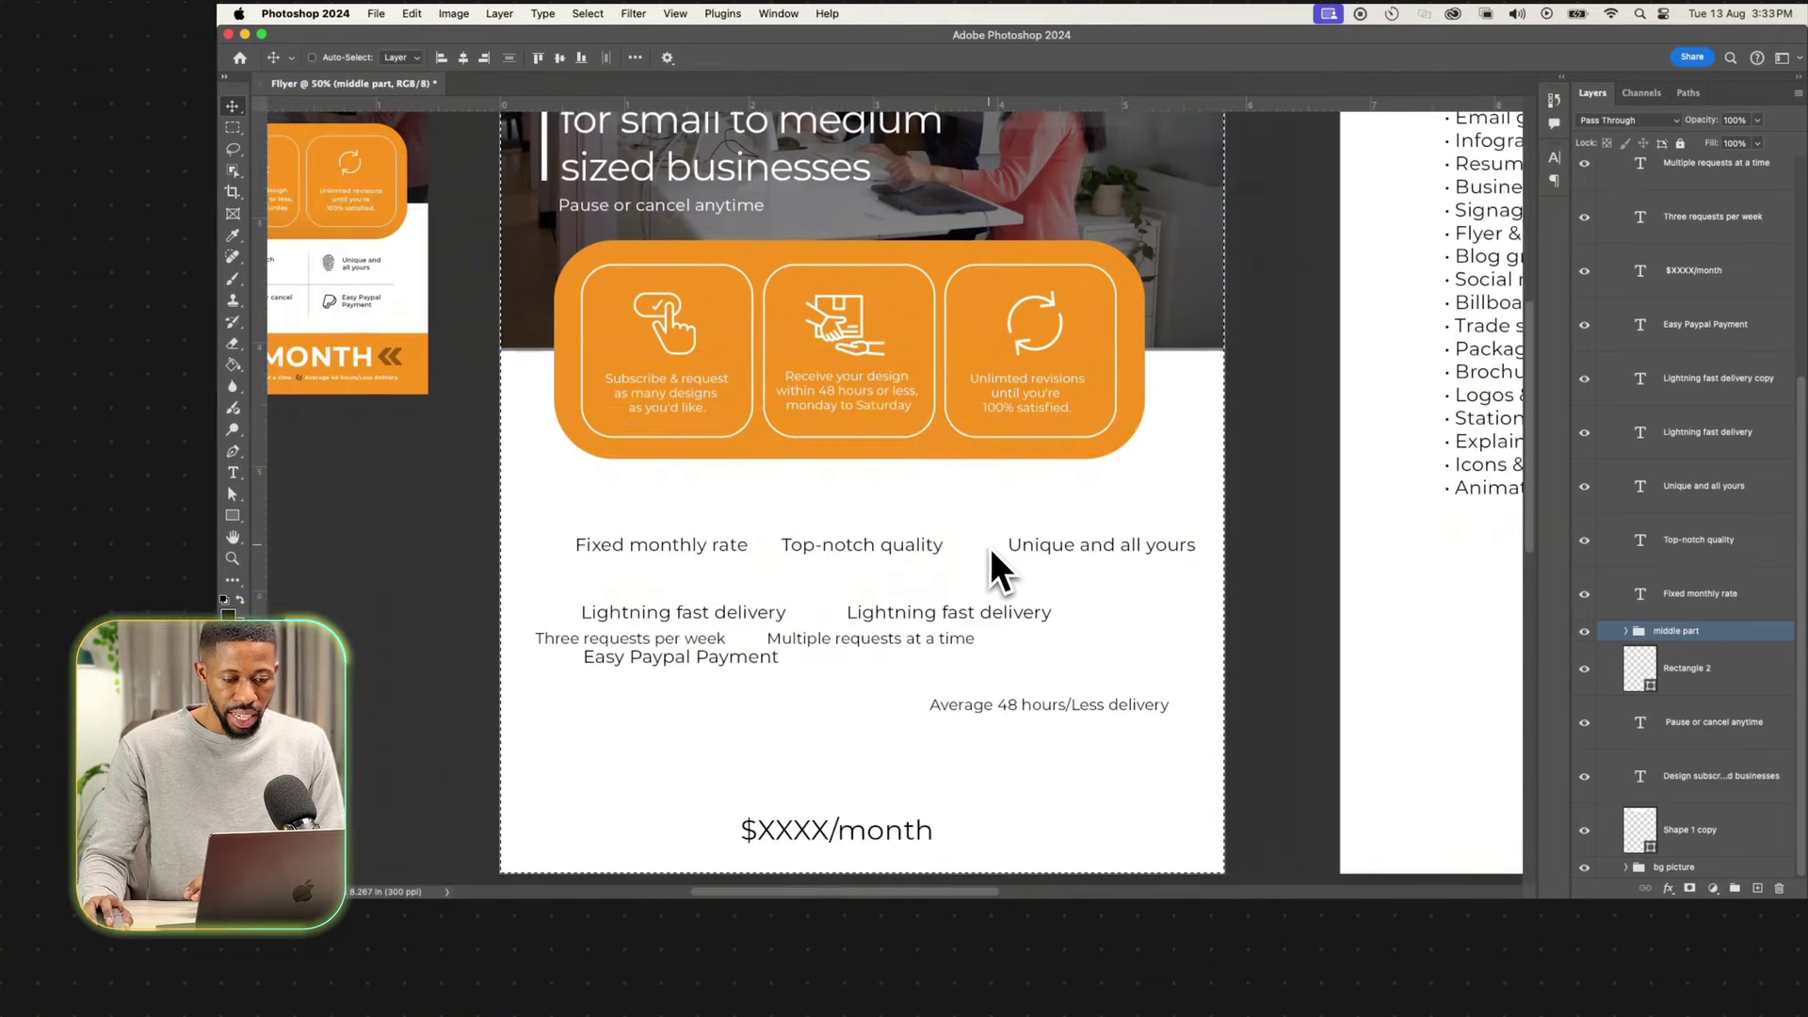
scroll(991, 548, "up", 2)
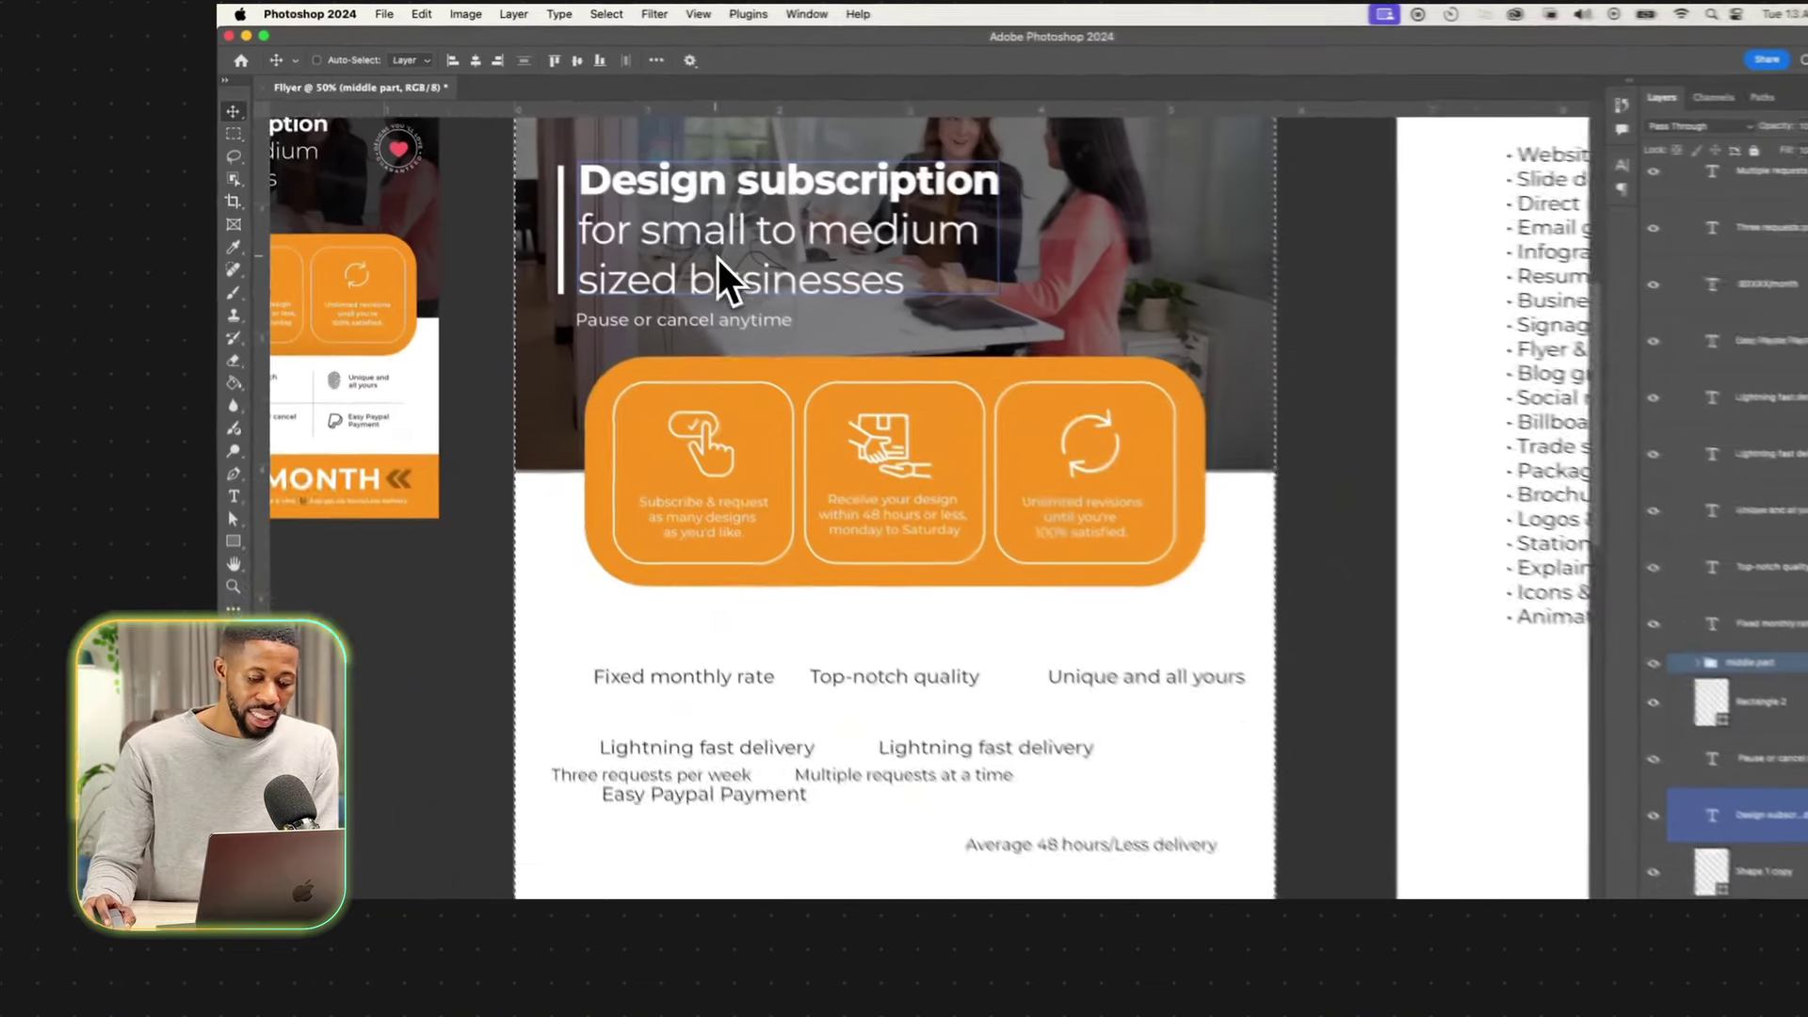
scroll(719, 258, "up", 3)
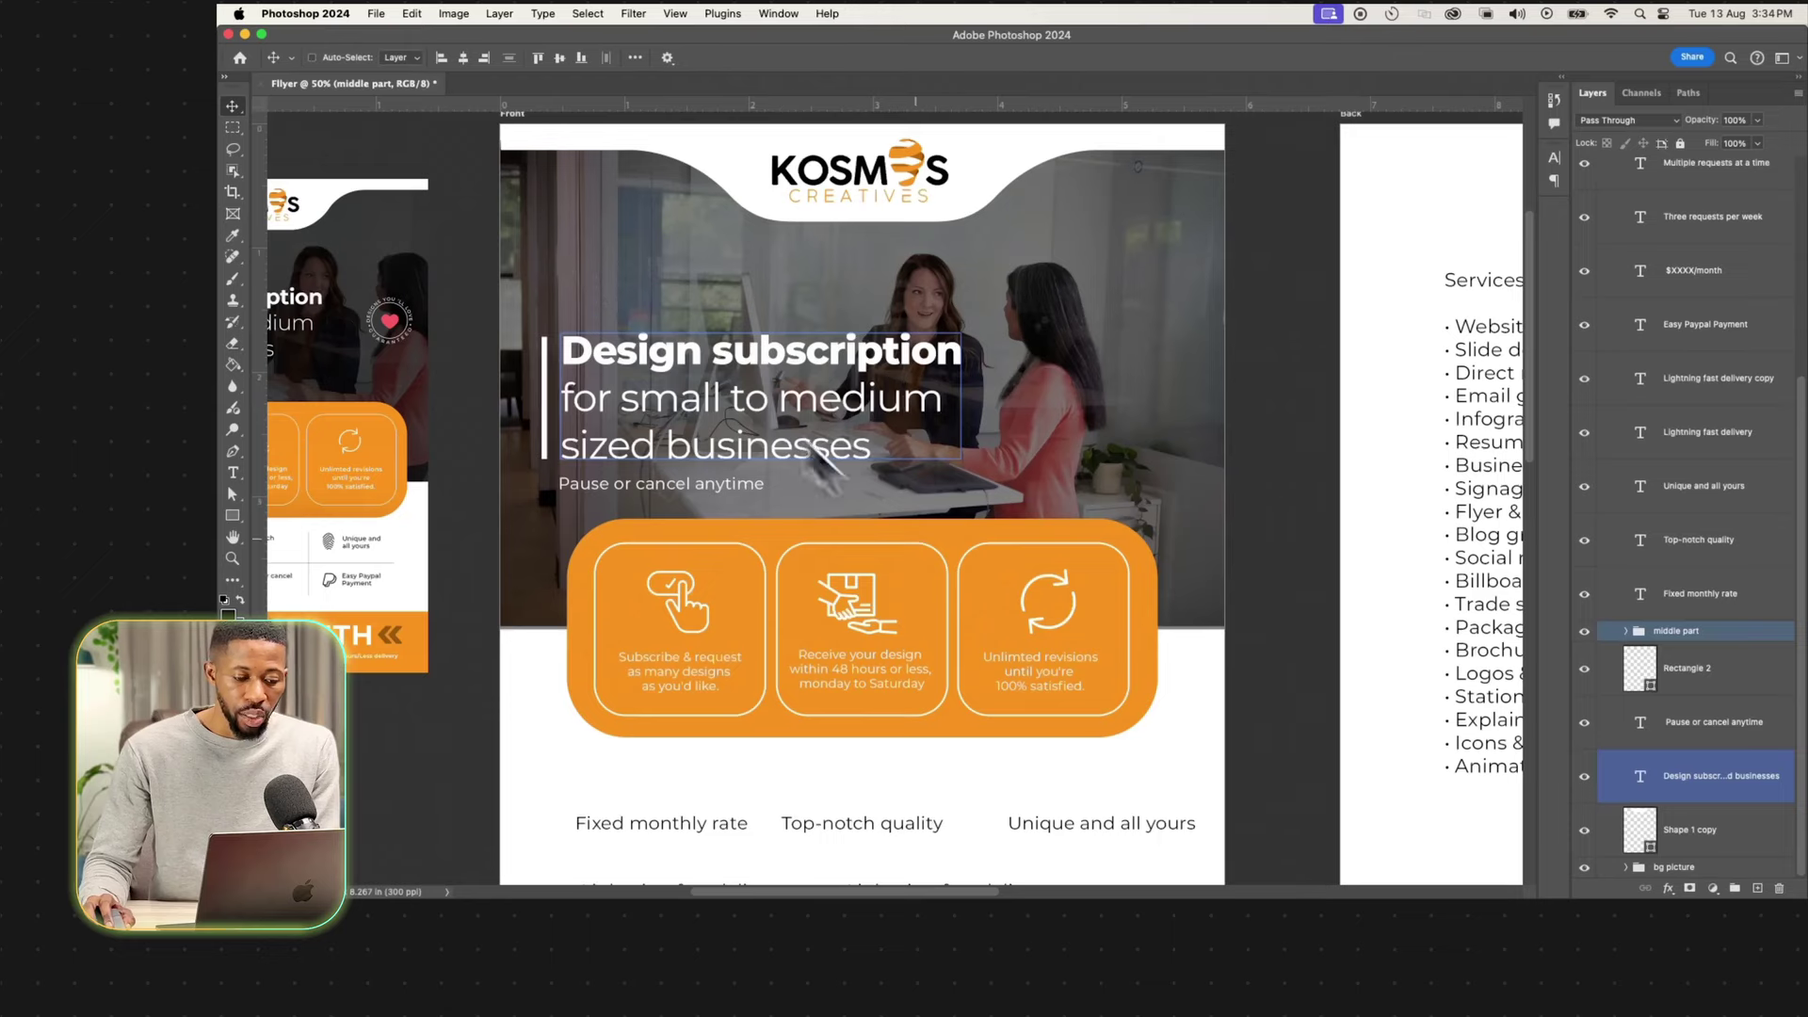
left_click(916, 565)
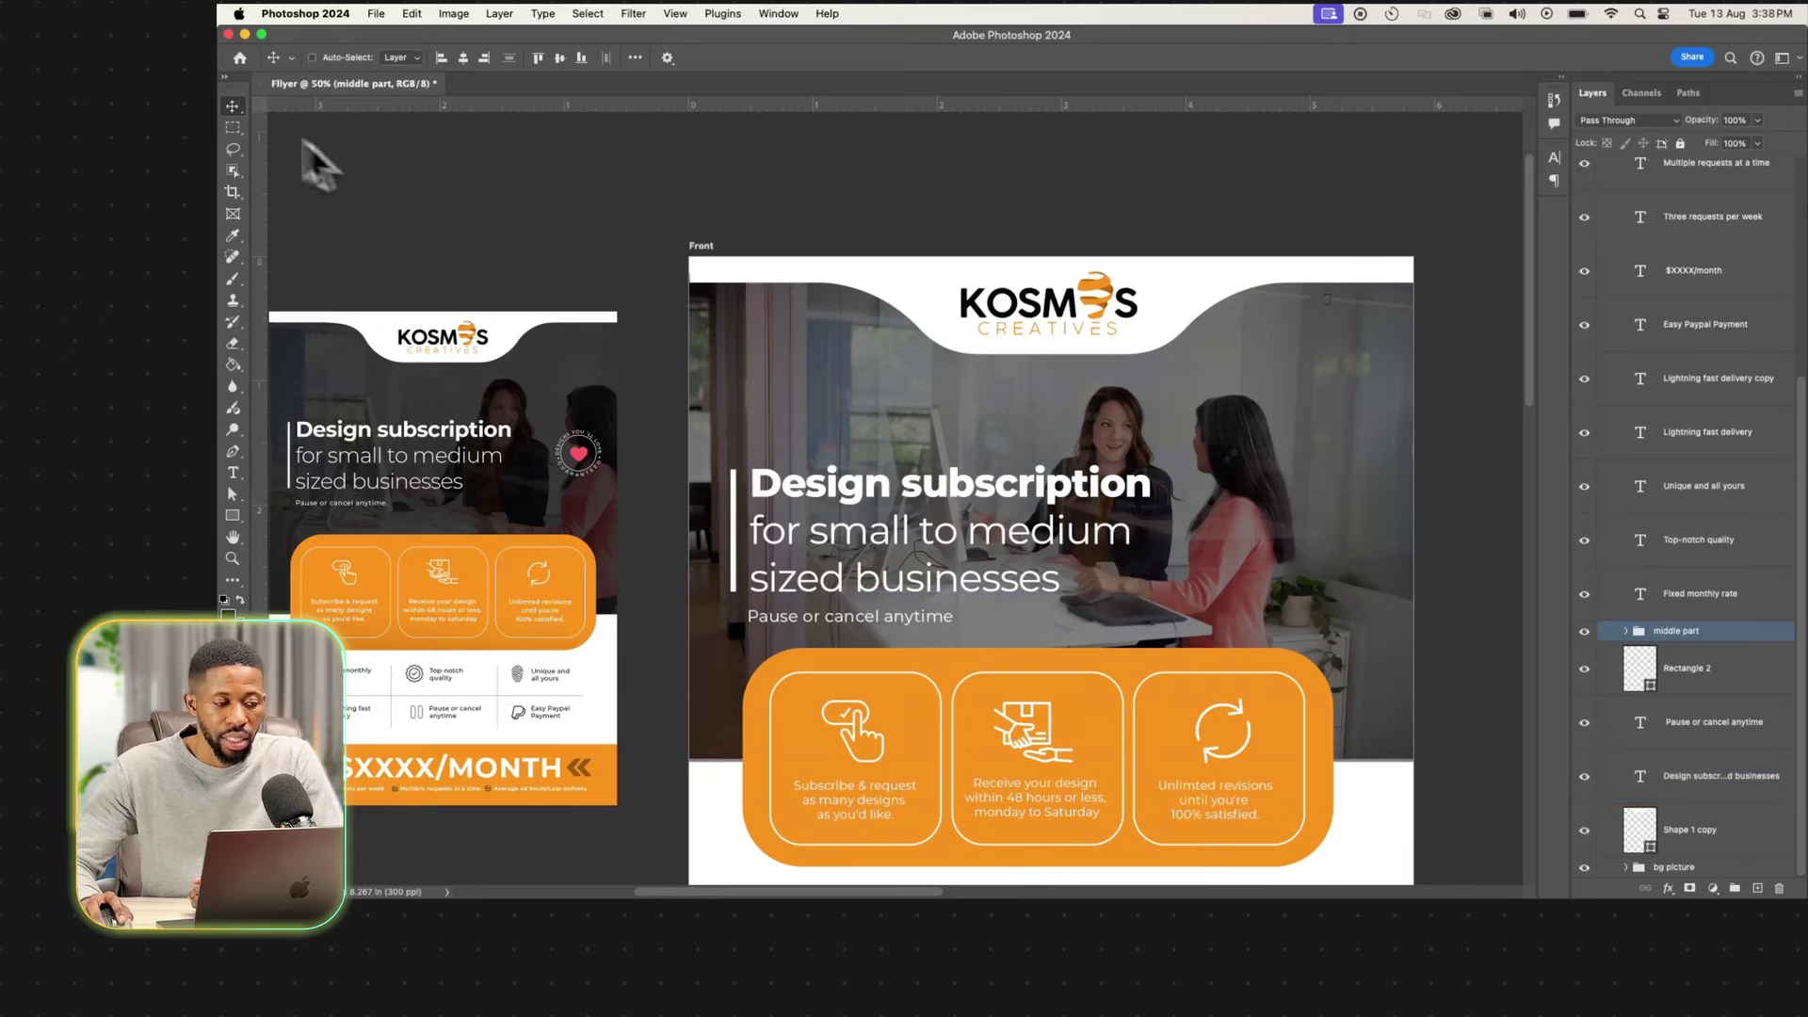
Set the opacity of the black Rectangle 1 overlay in the bg picture group to 70%.
left_click(1331, 467, "super")
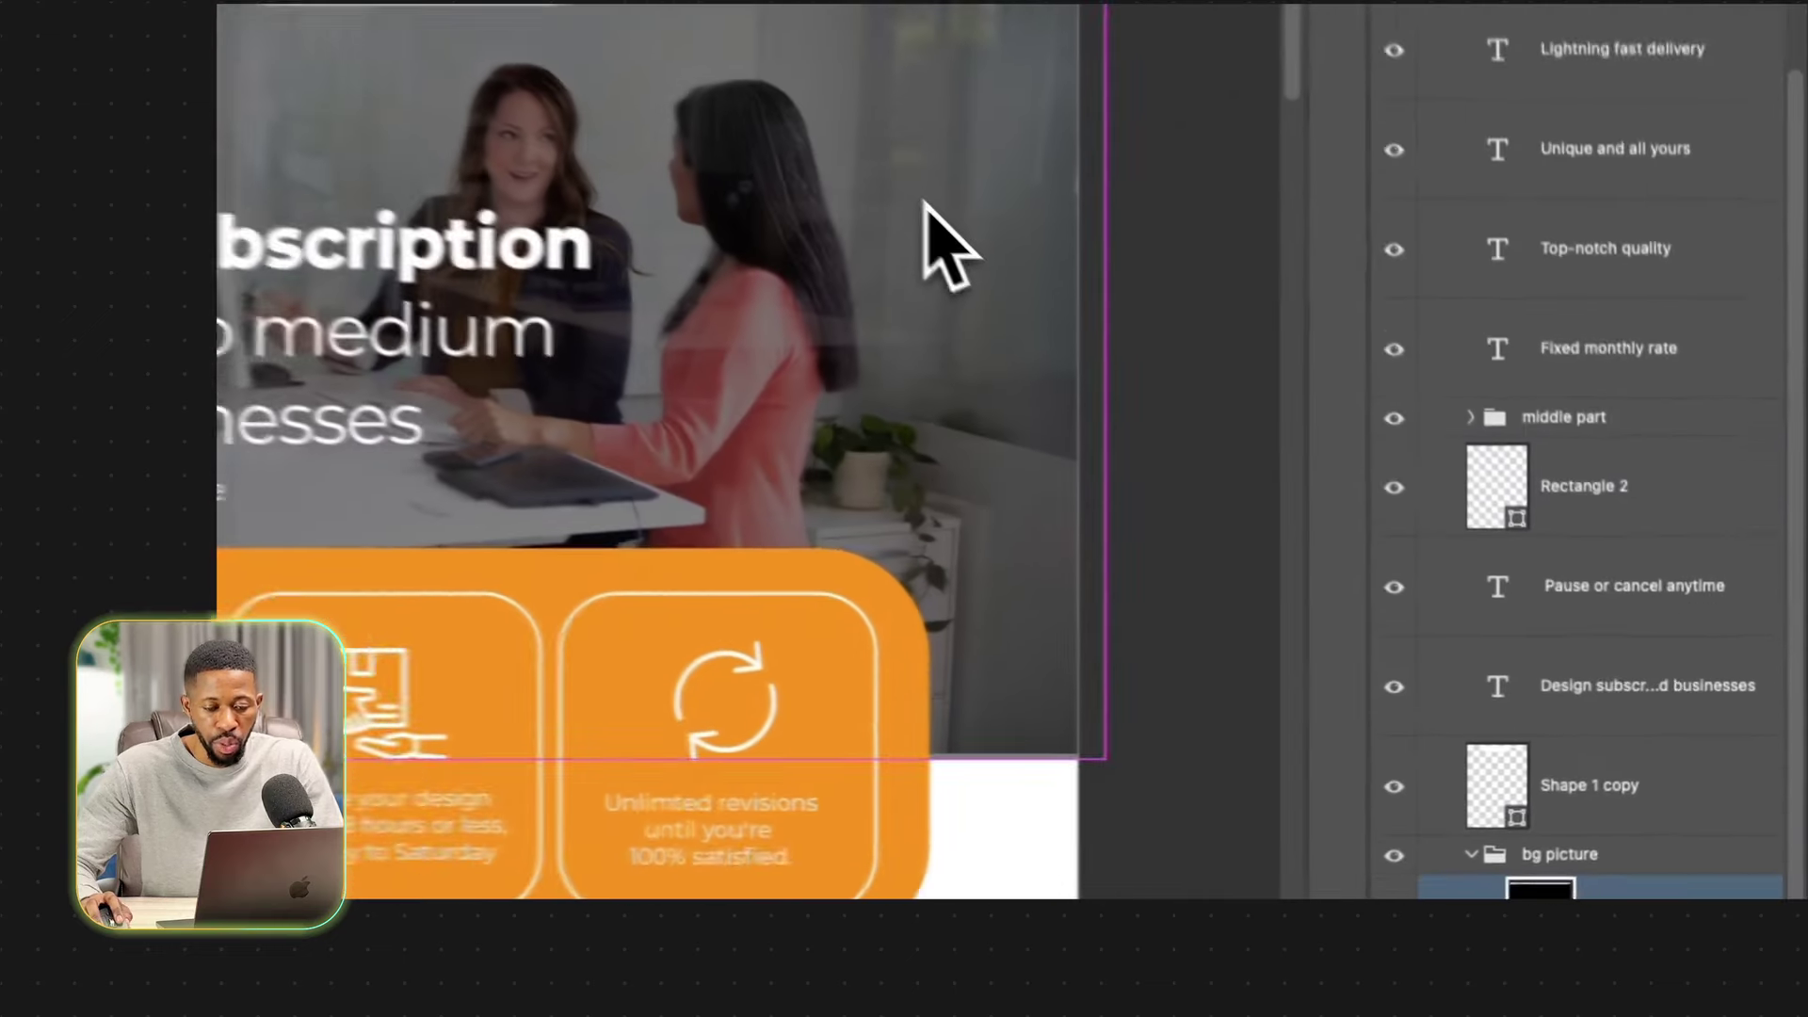
scroll(1709, 832, "down", 1)
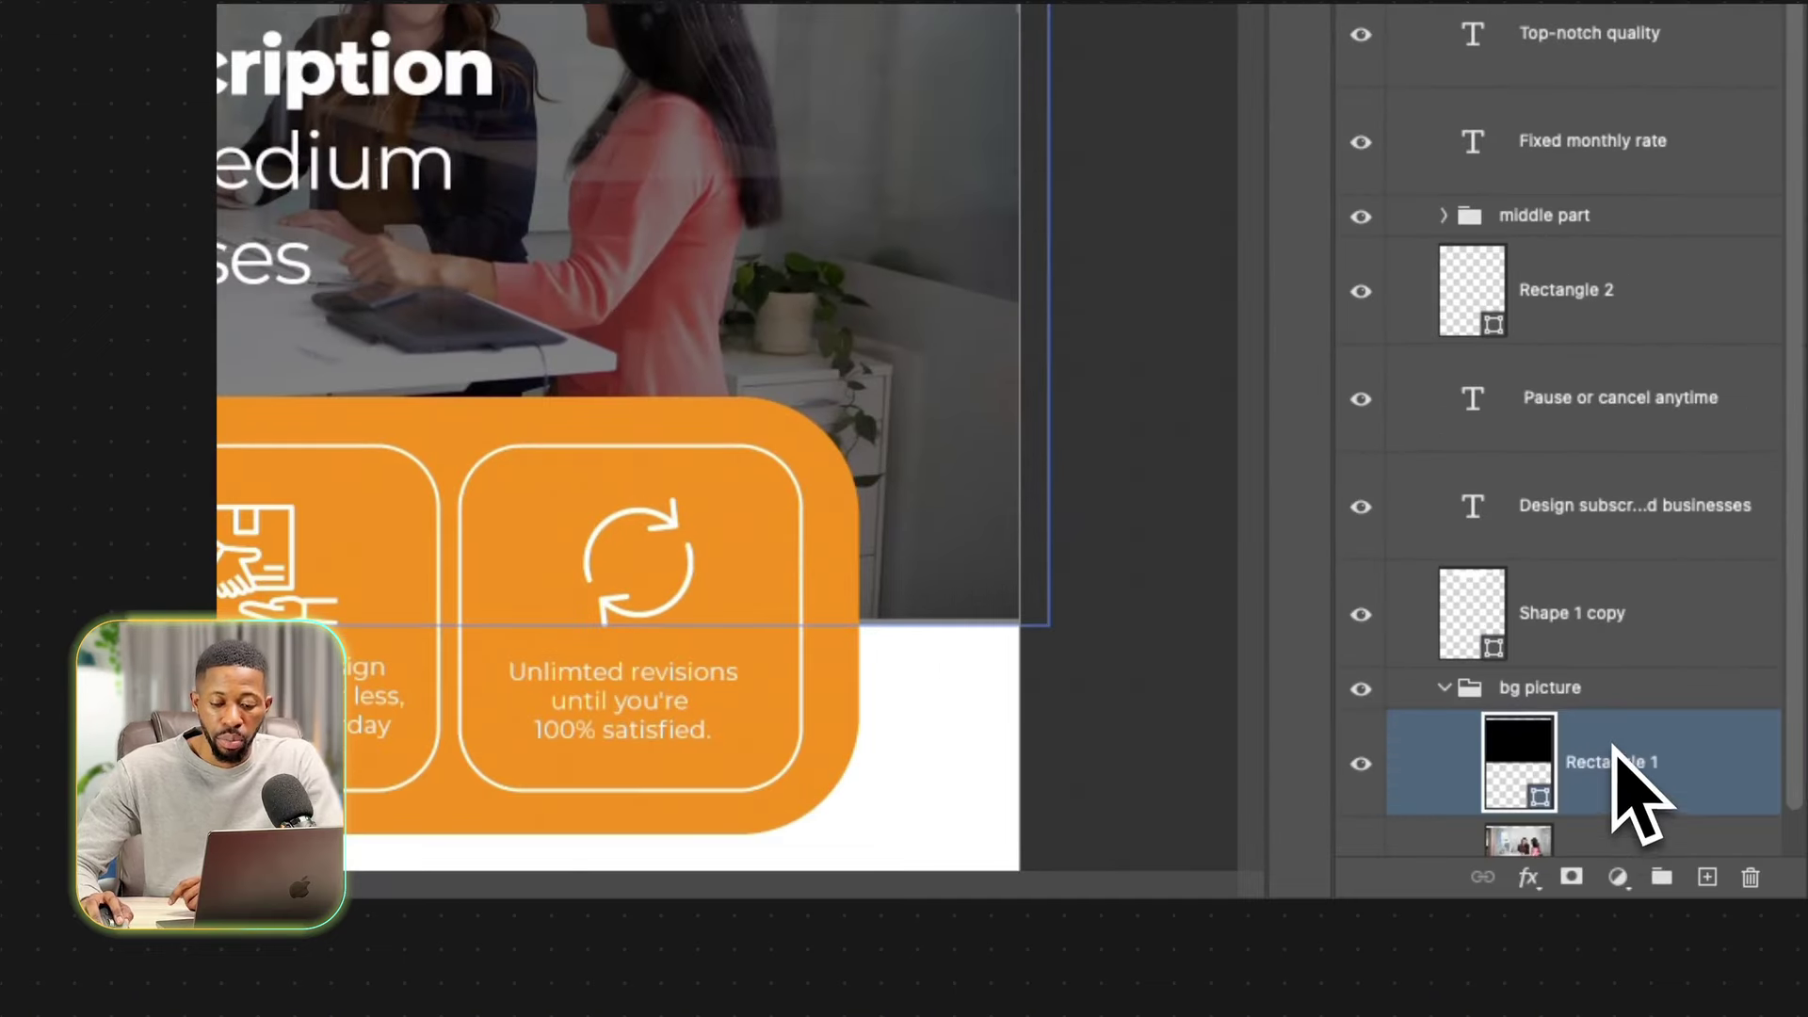
scroll(1613, 751, "down", 1)
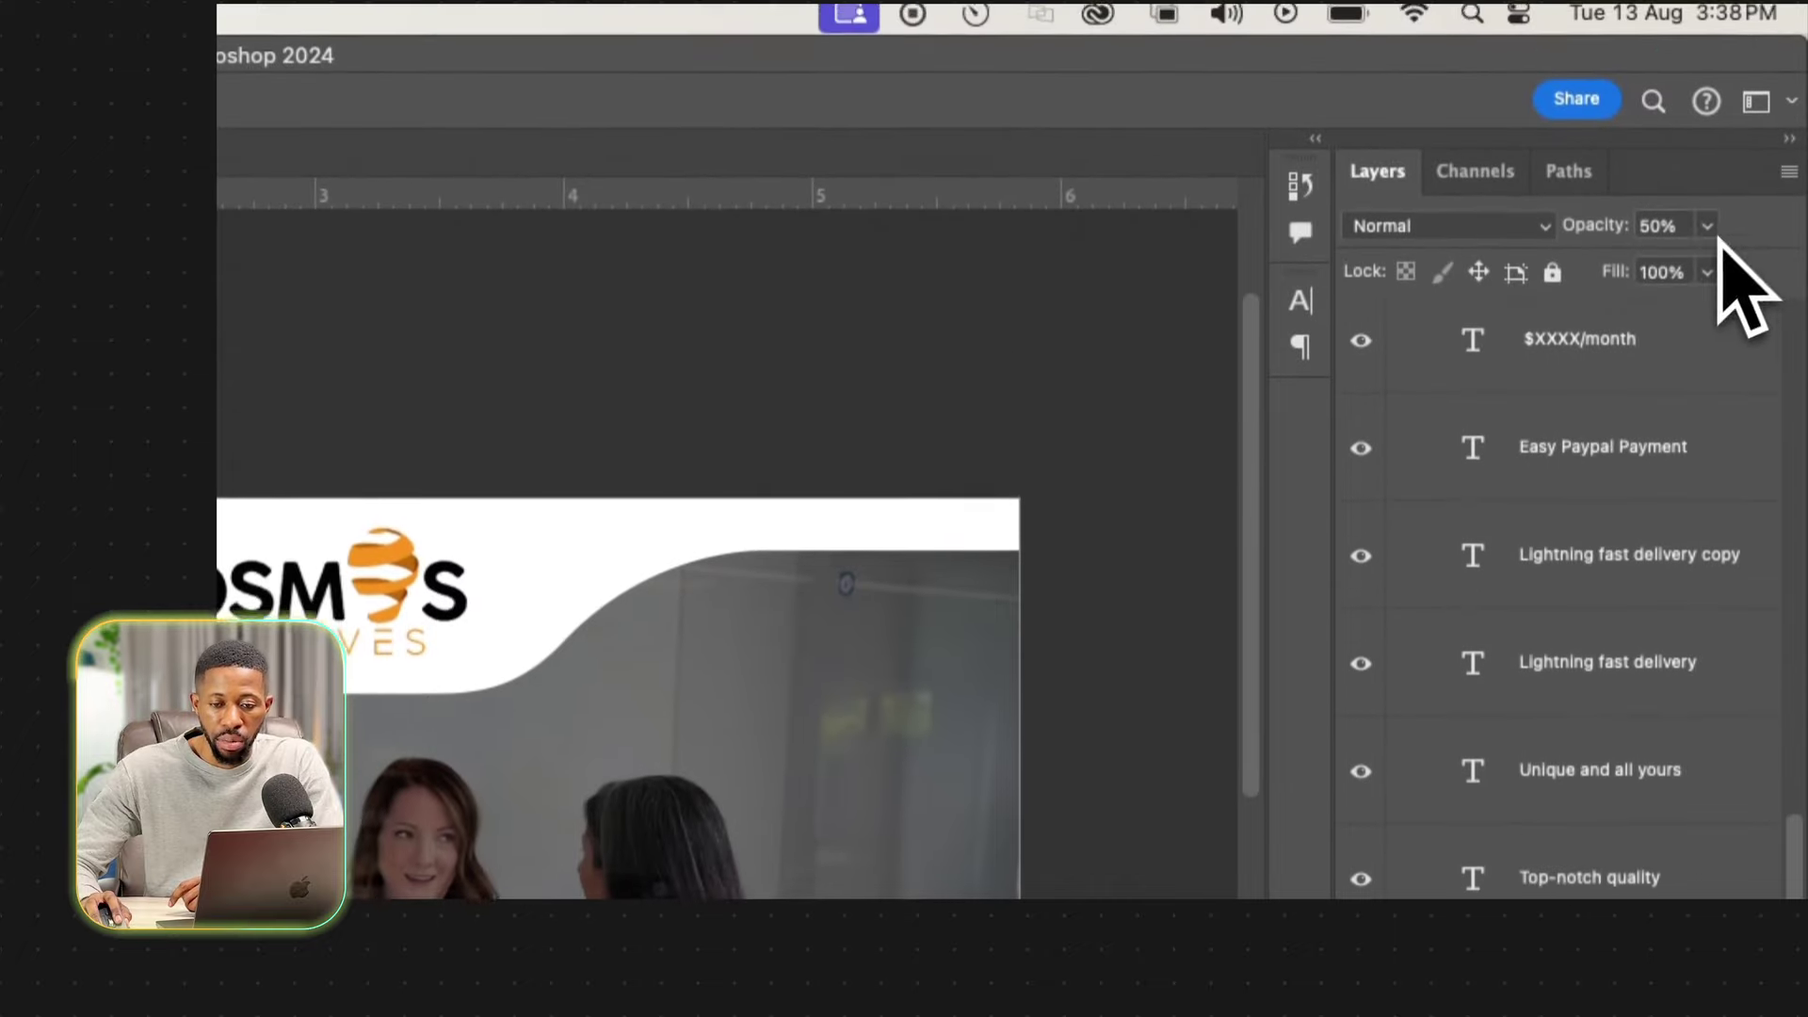
left_click(1707, 235)
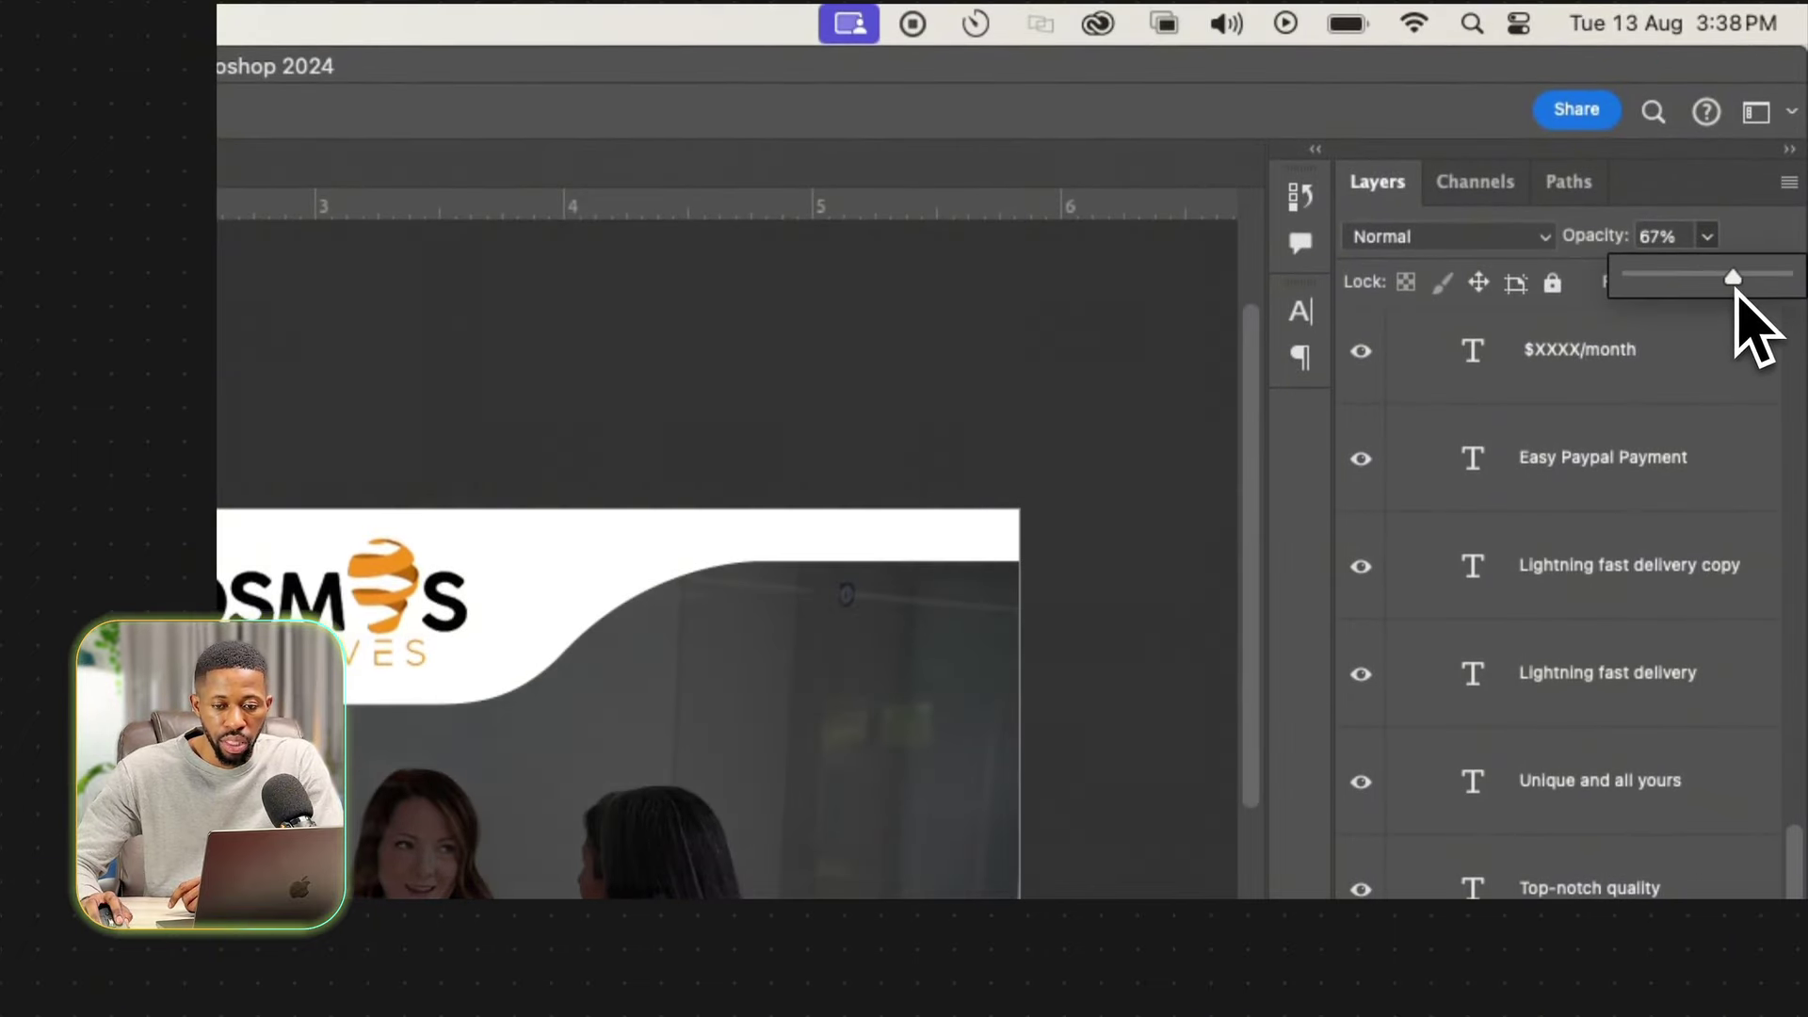
left_click_drag(1739, 290, 1732, 290)
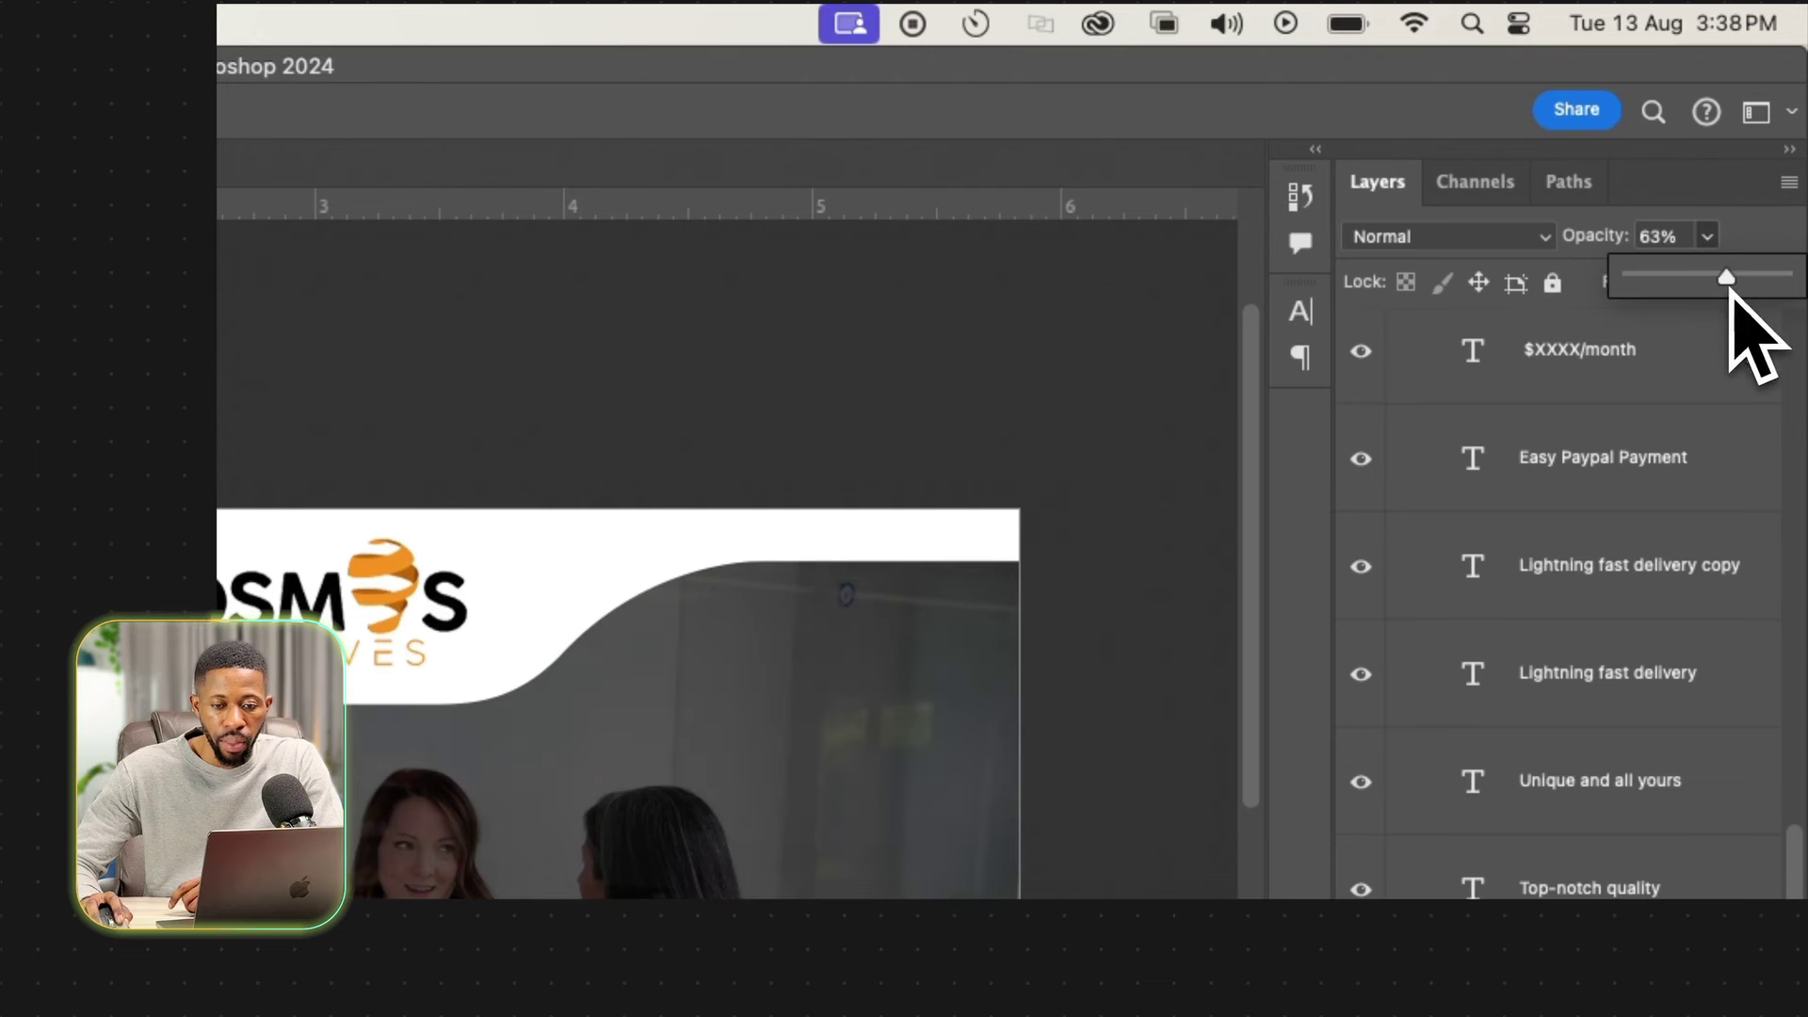
left_click(1678, 238)
type("70")
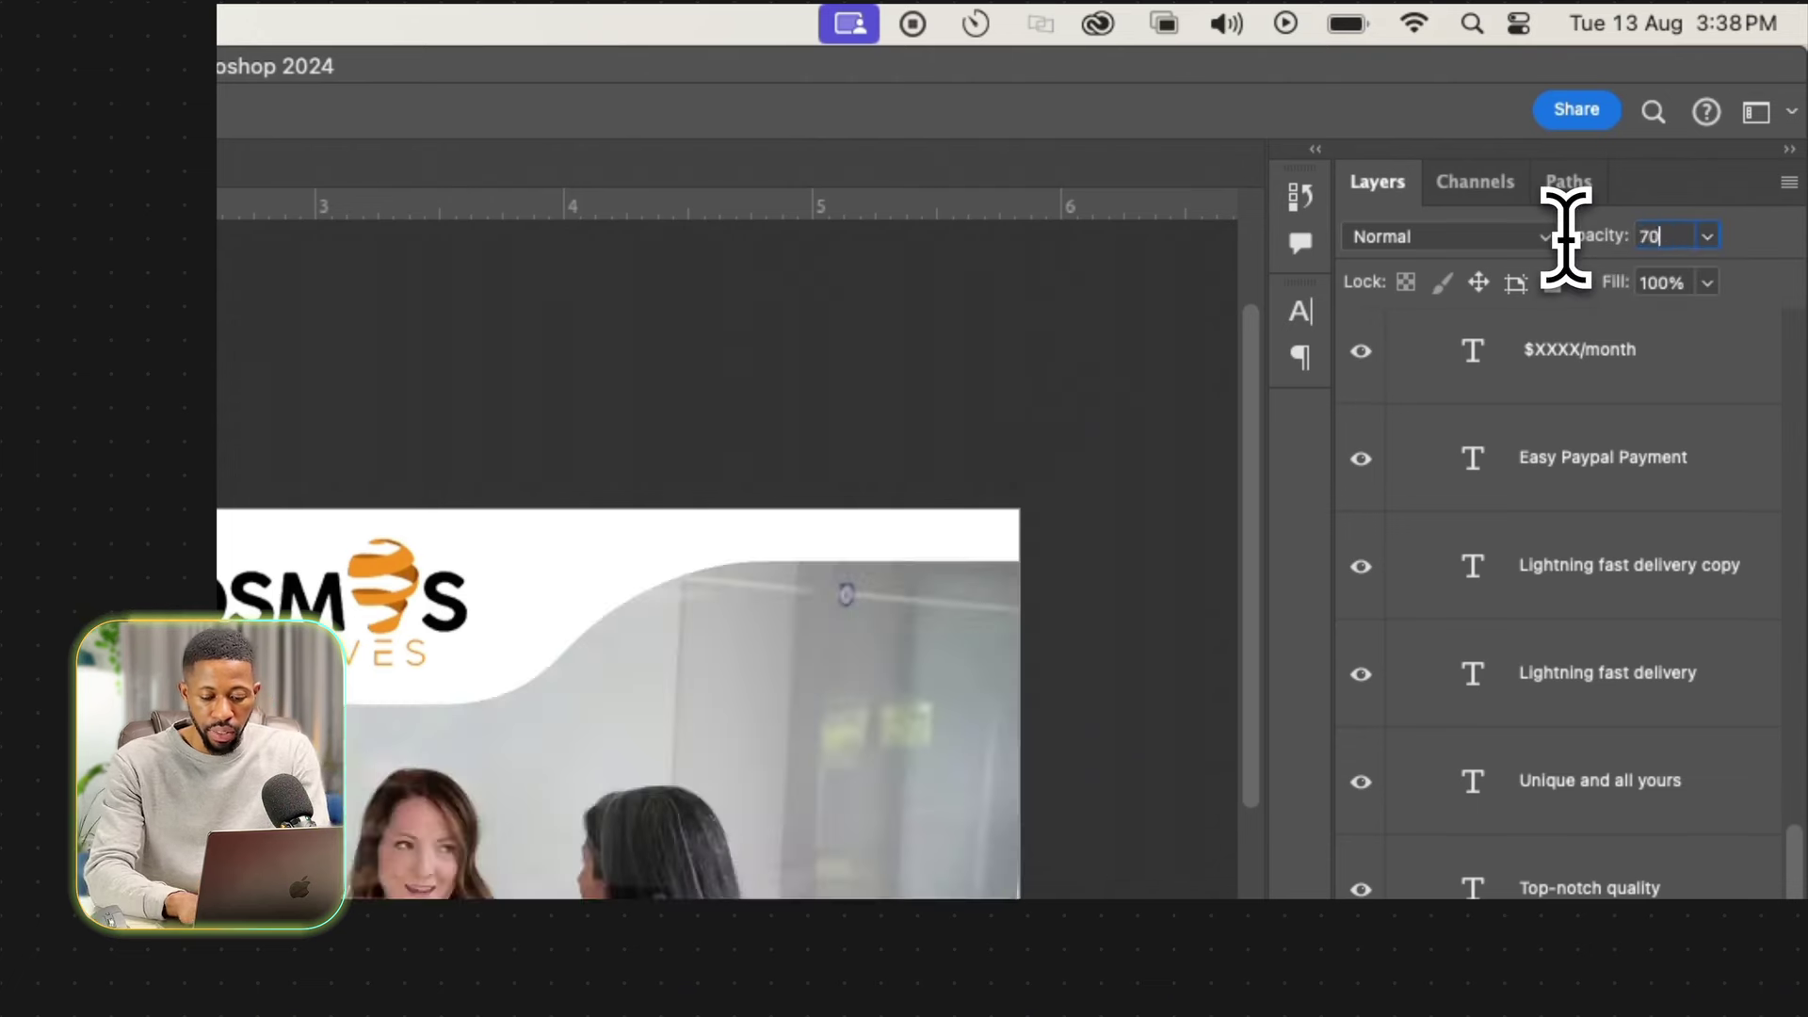
key("Return")
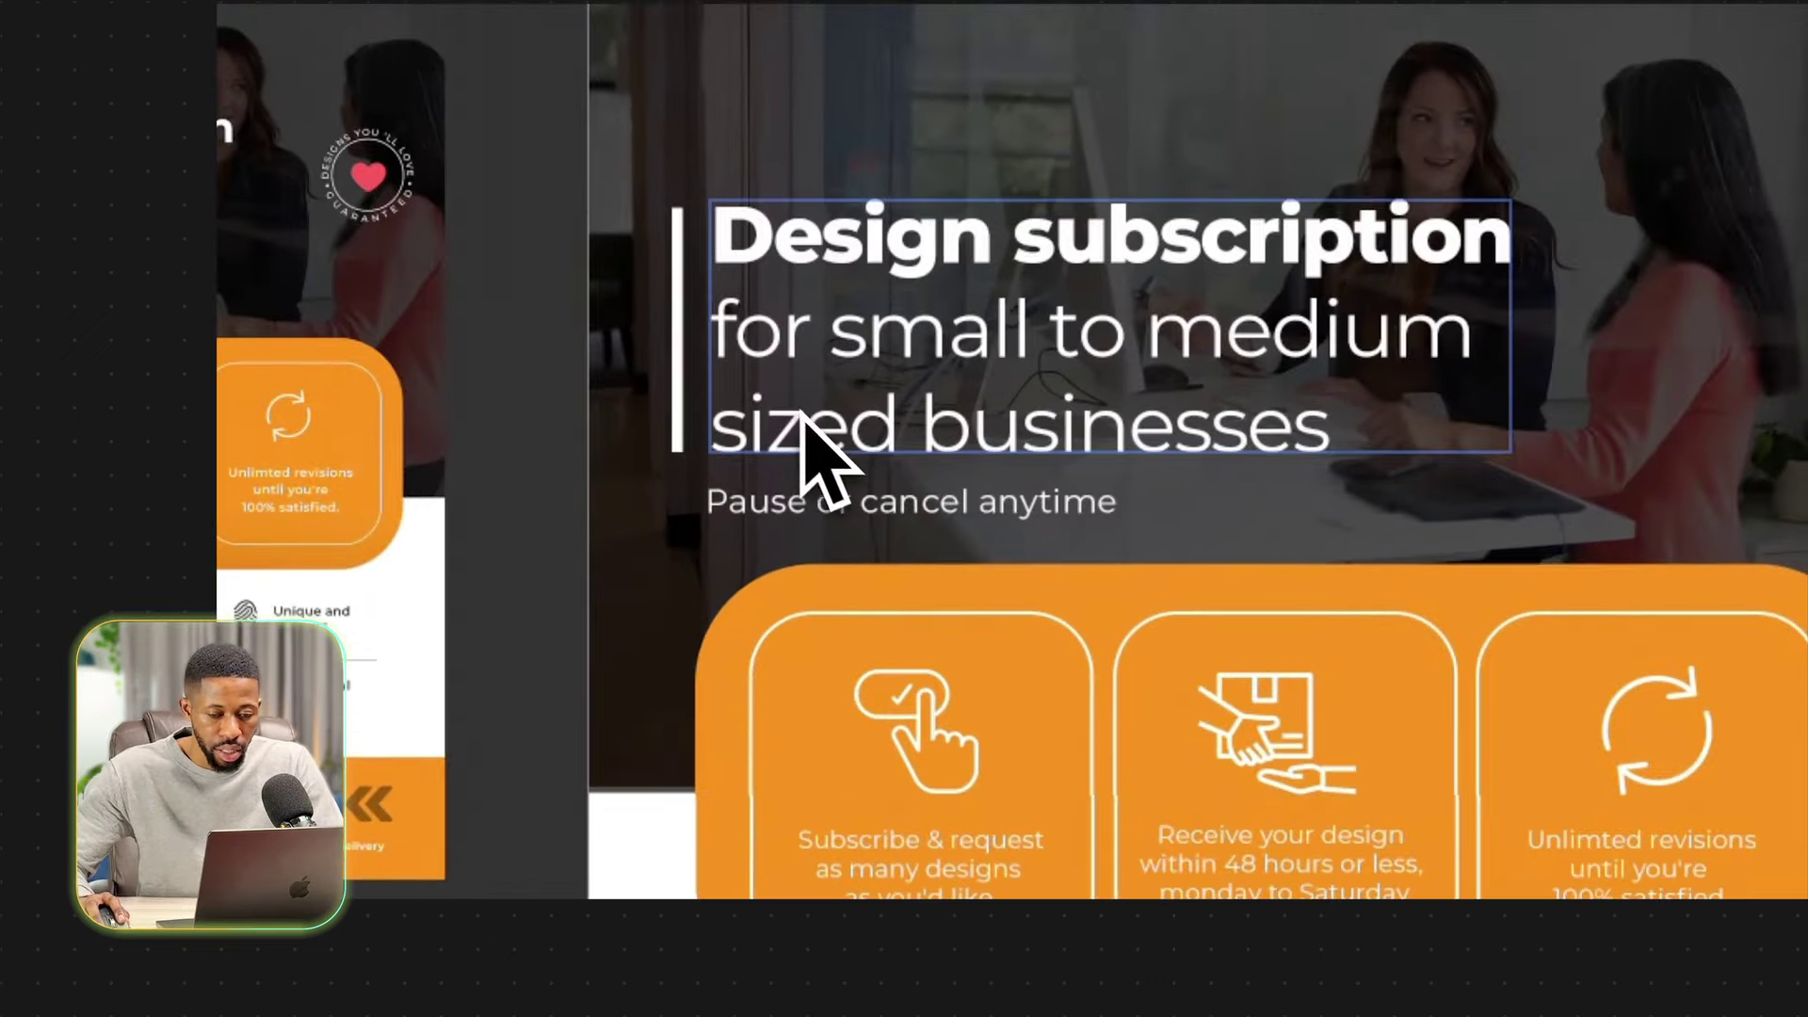
Group the headline text, the "Pause or cancel anytime" line and the white vertical bar, and name the group "headline".
key("alt")
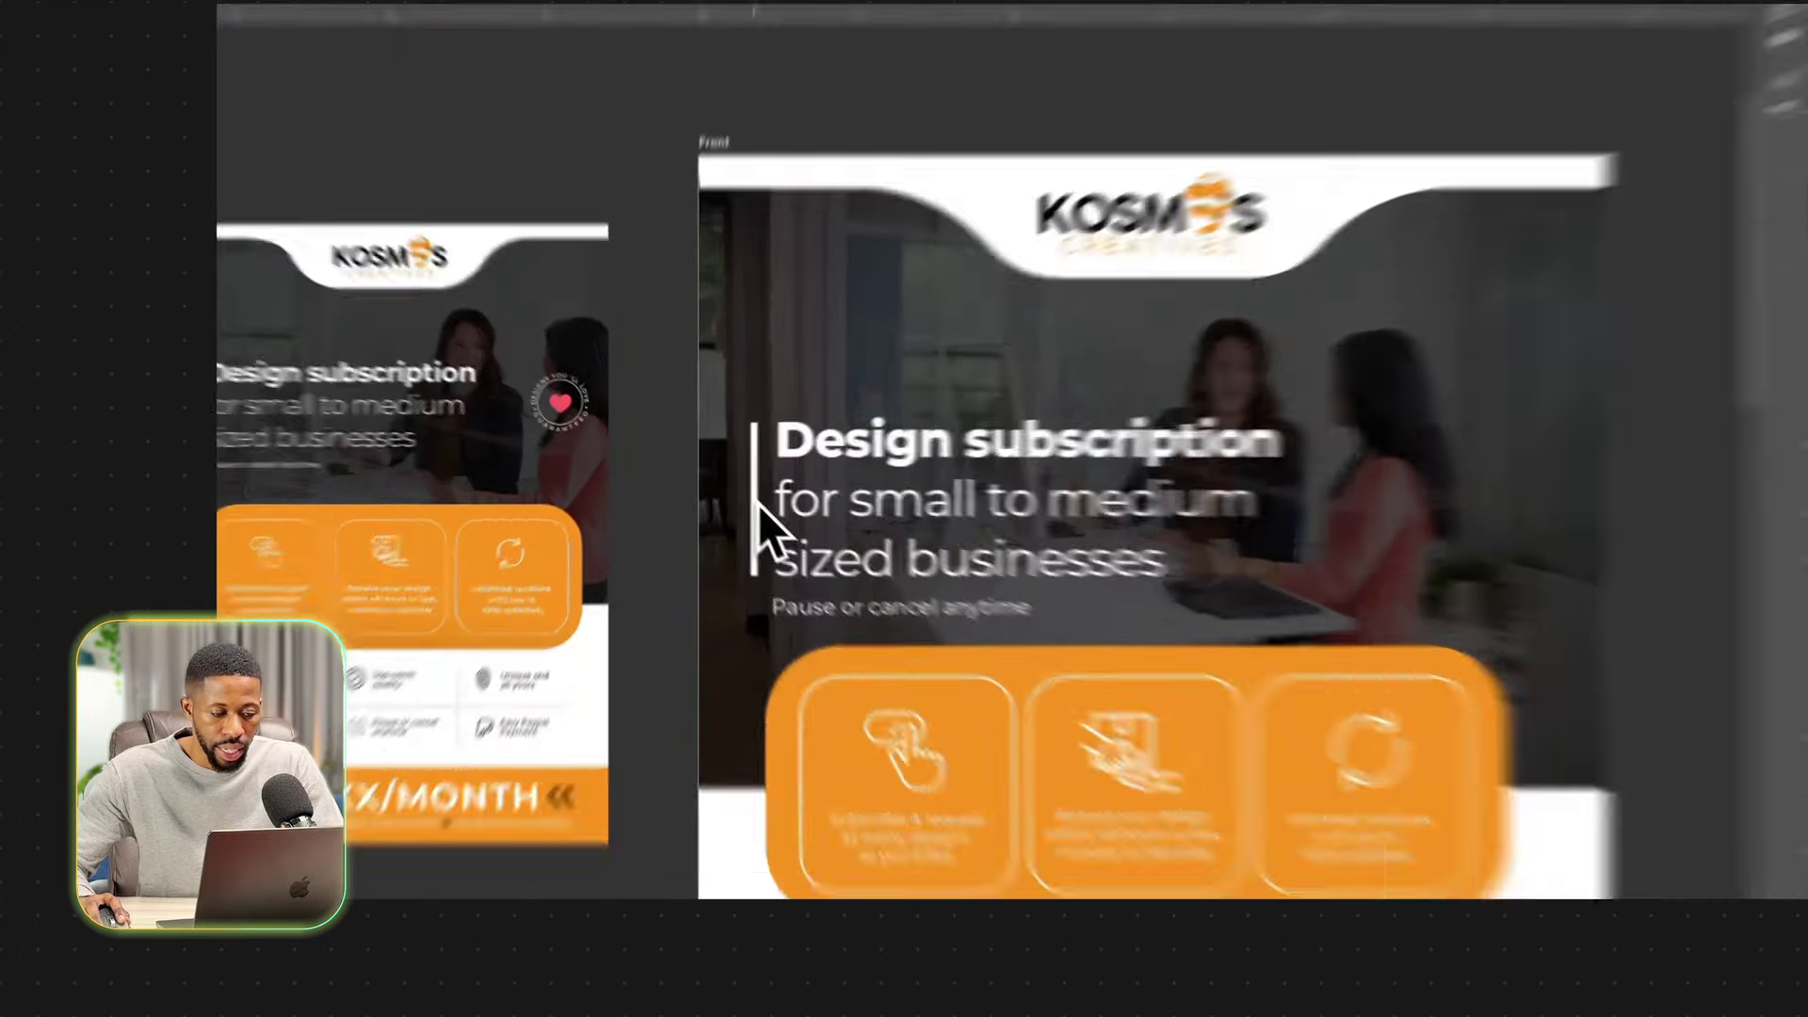
left_click(733, 491, "shift")
left_click_drag(844, 492, 920, 451)
left_click_drag(1194, 452, 1205, 396)
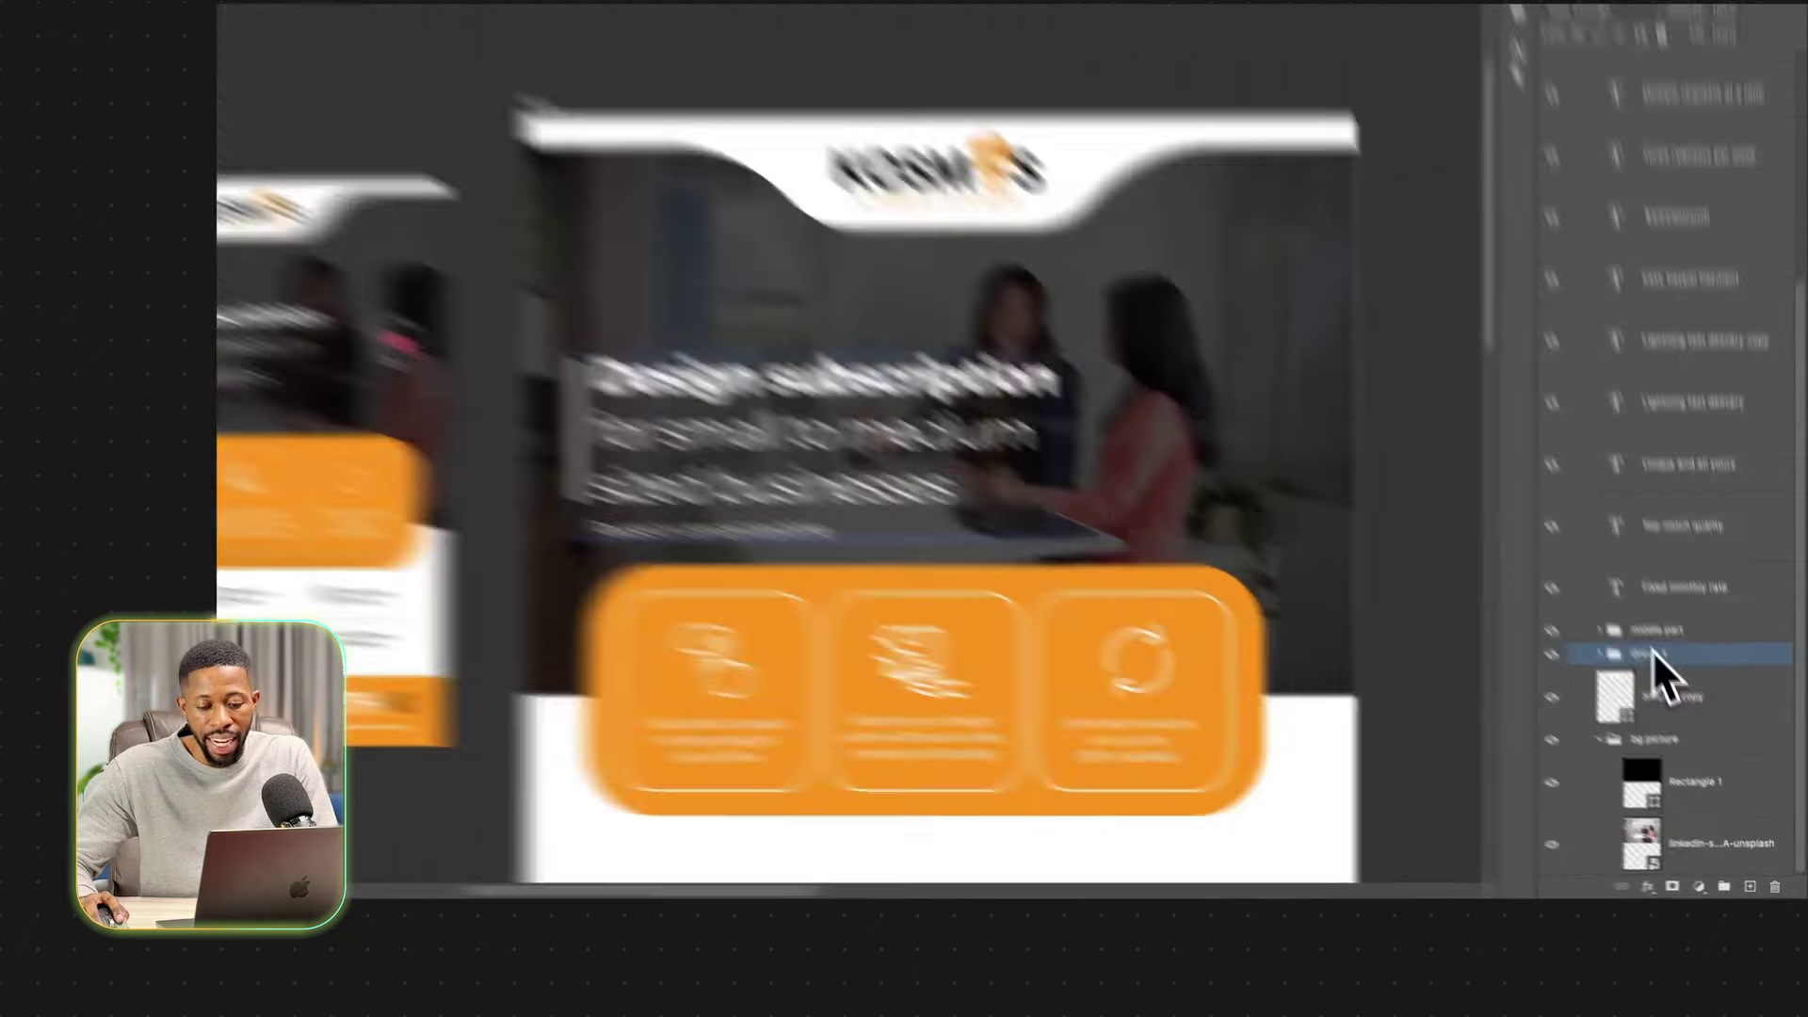
double_click(1670, 686)
type("headline")
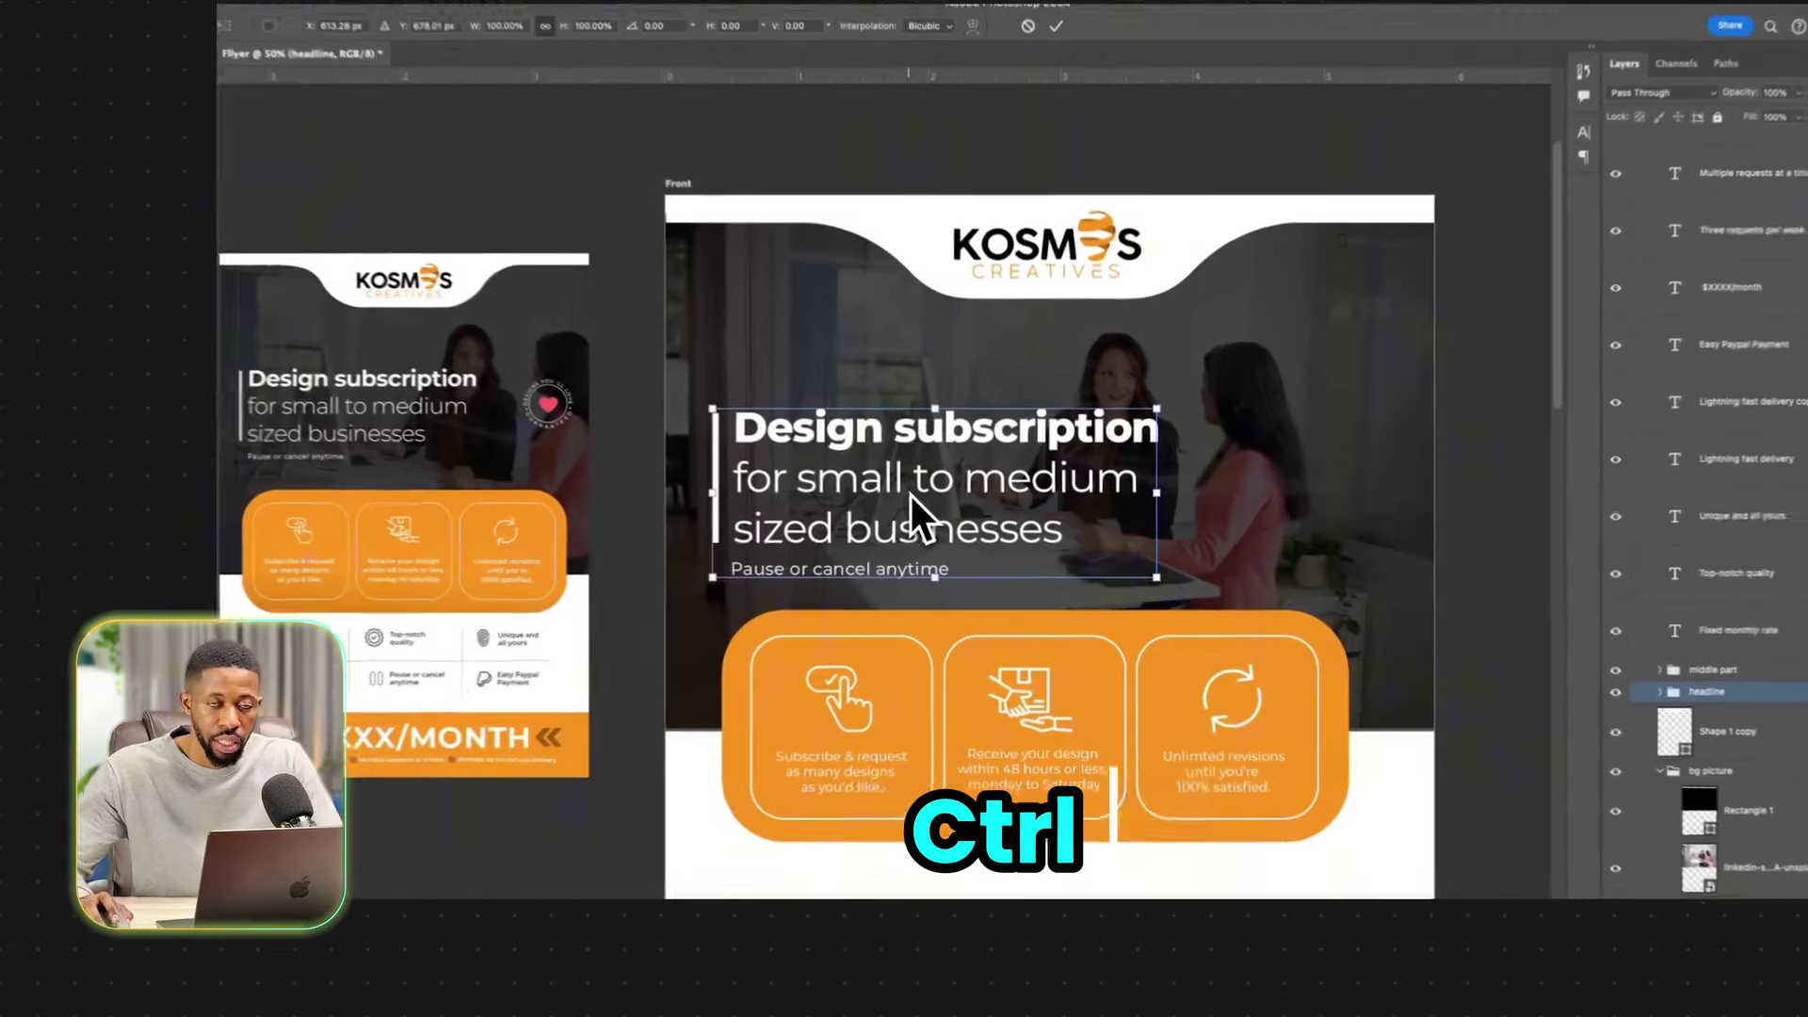
Scale the headline group up slightly and reposition it just above the orange panel.
key("ctrl+t")
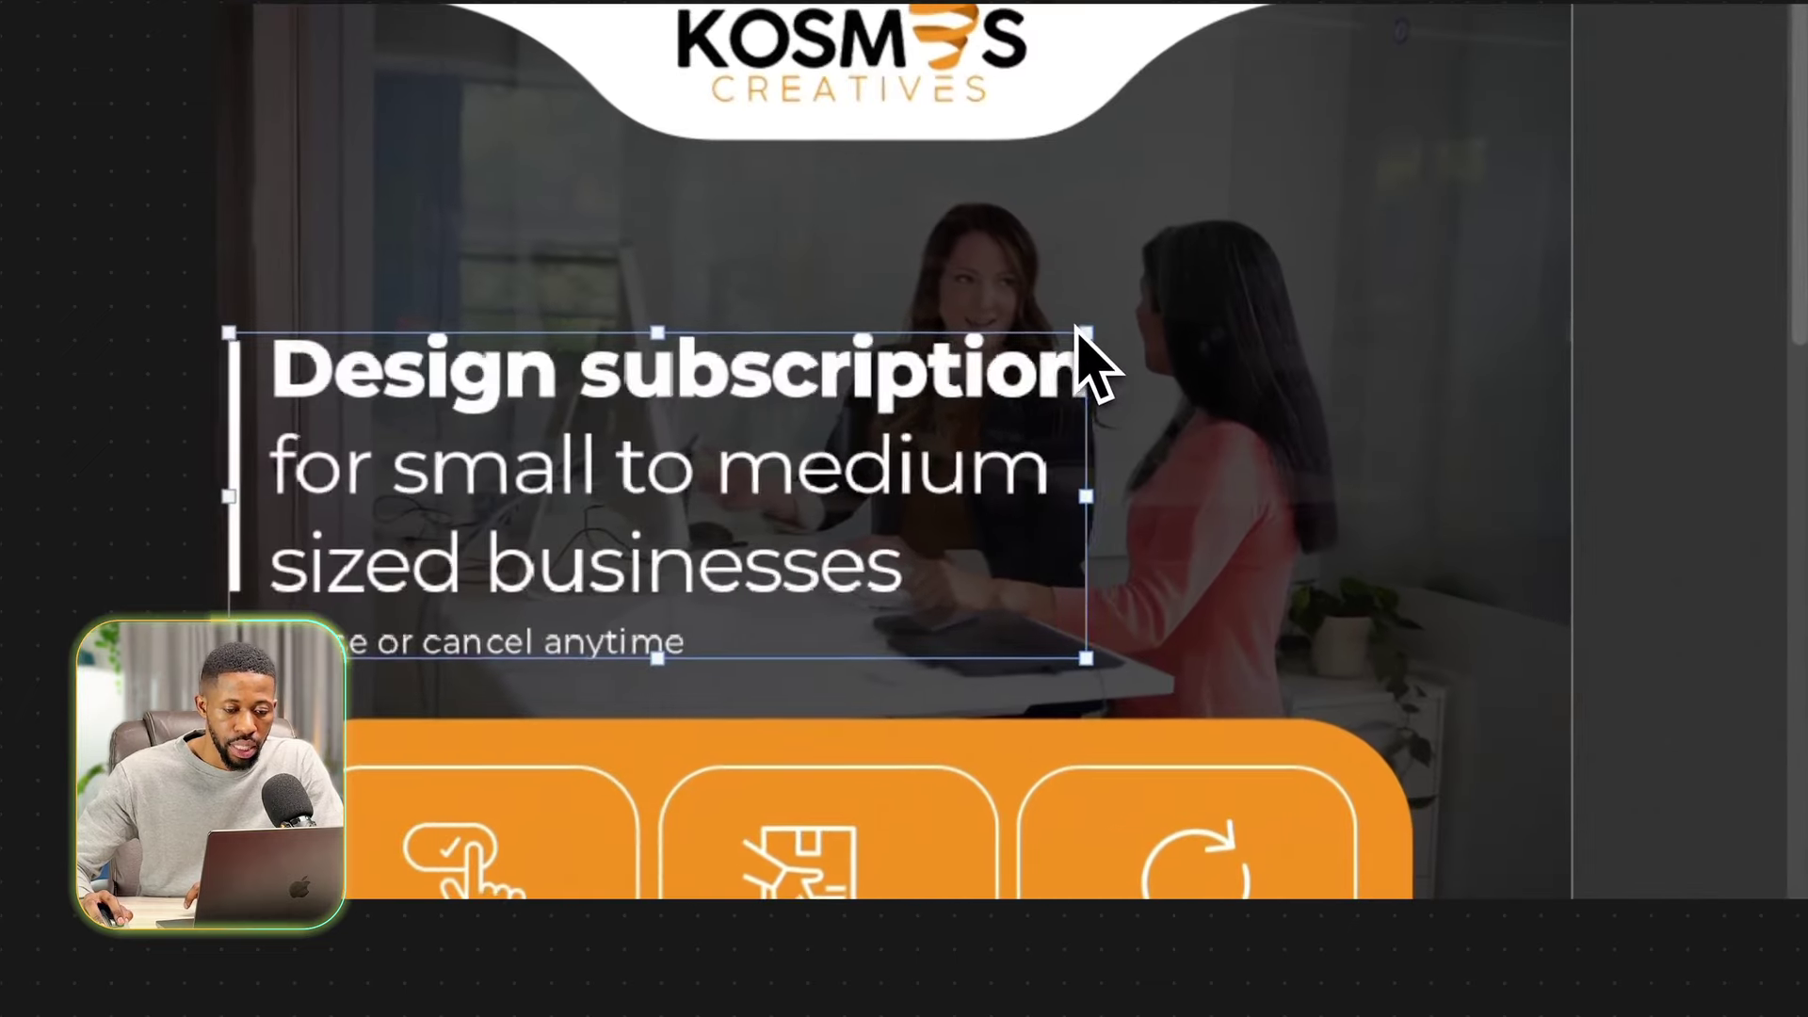
left_click_drag(924, 476, 923, 497)
key("Return")
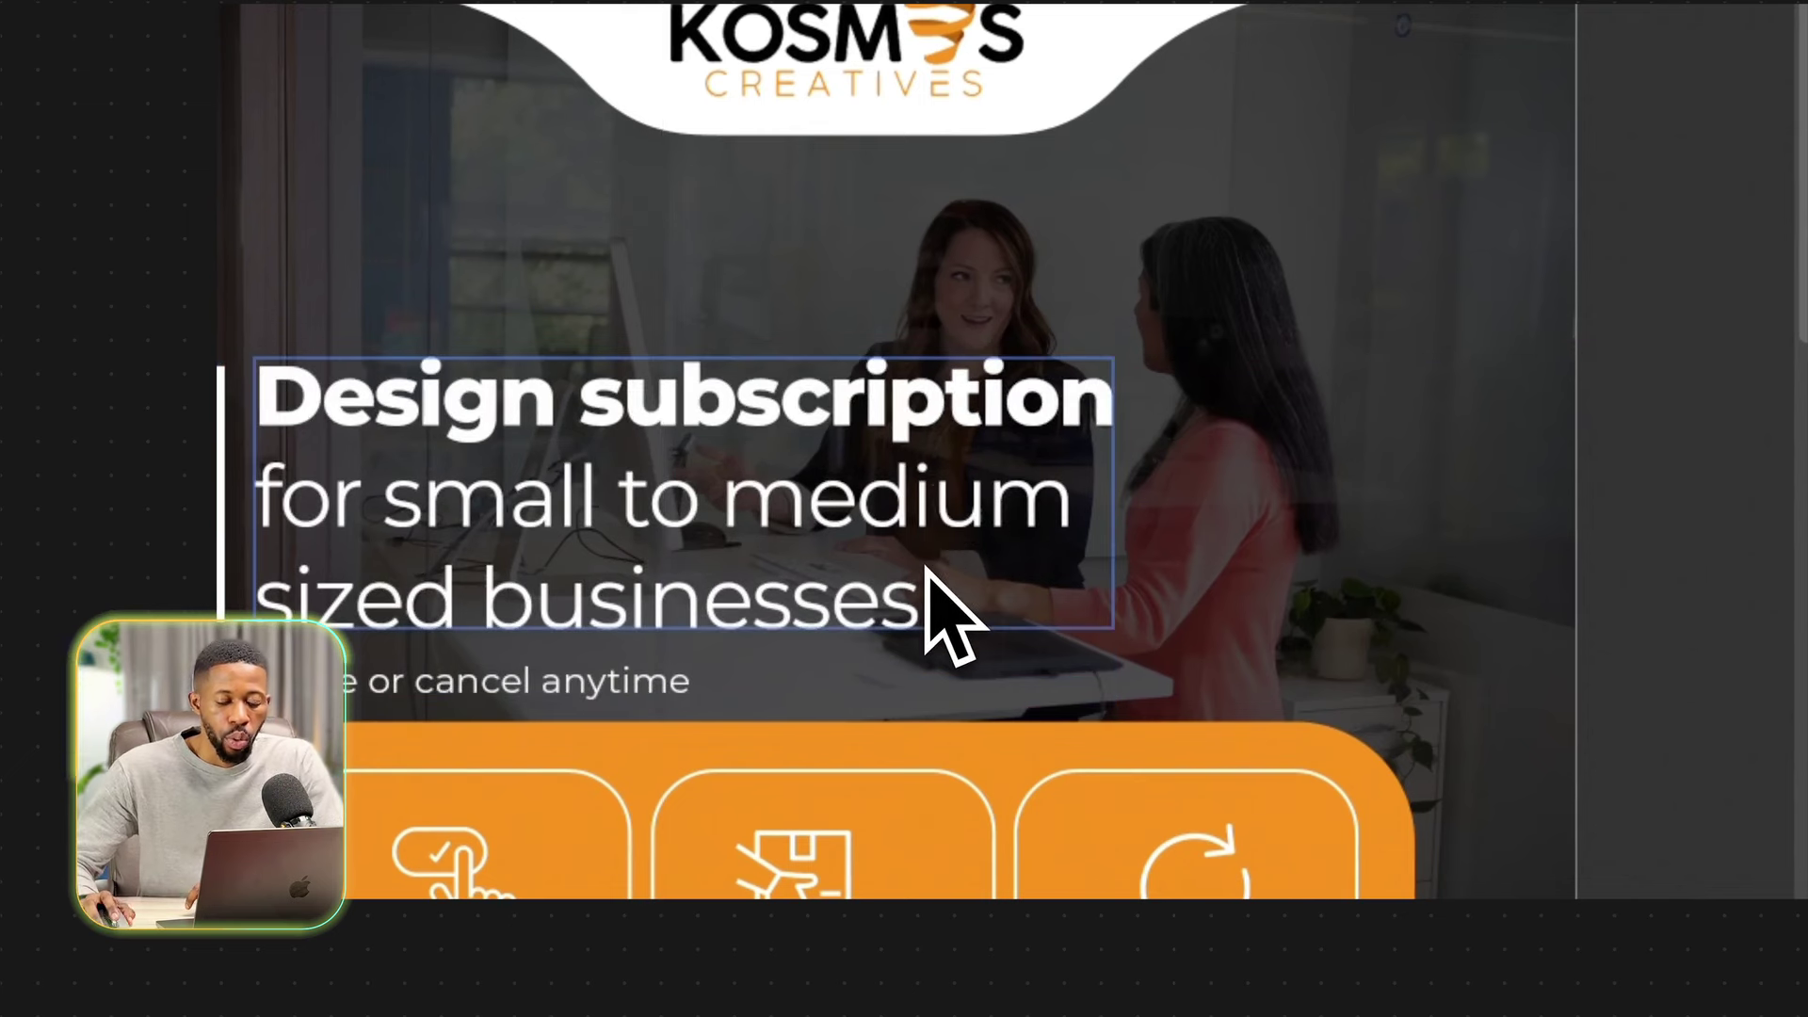
left_click_drag(1046, 557, 1027, 527)
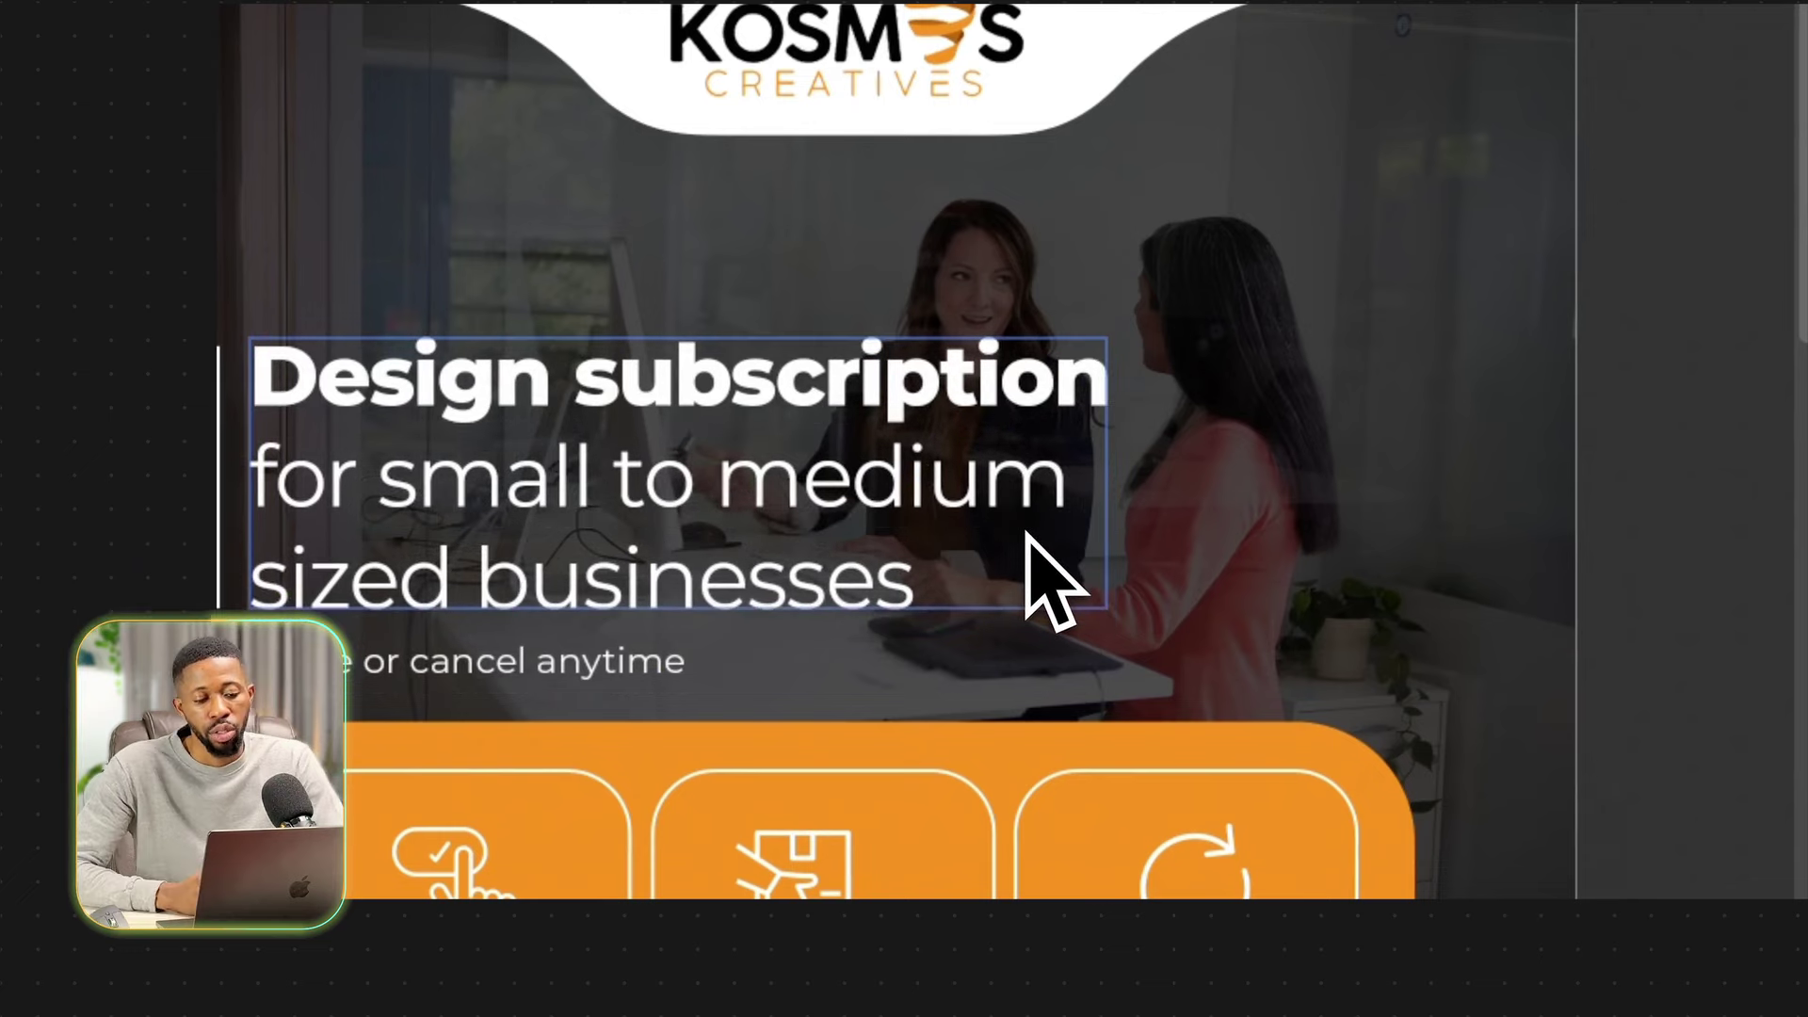
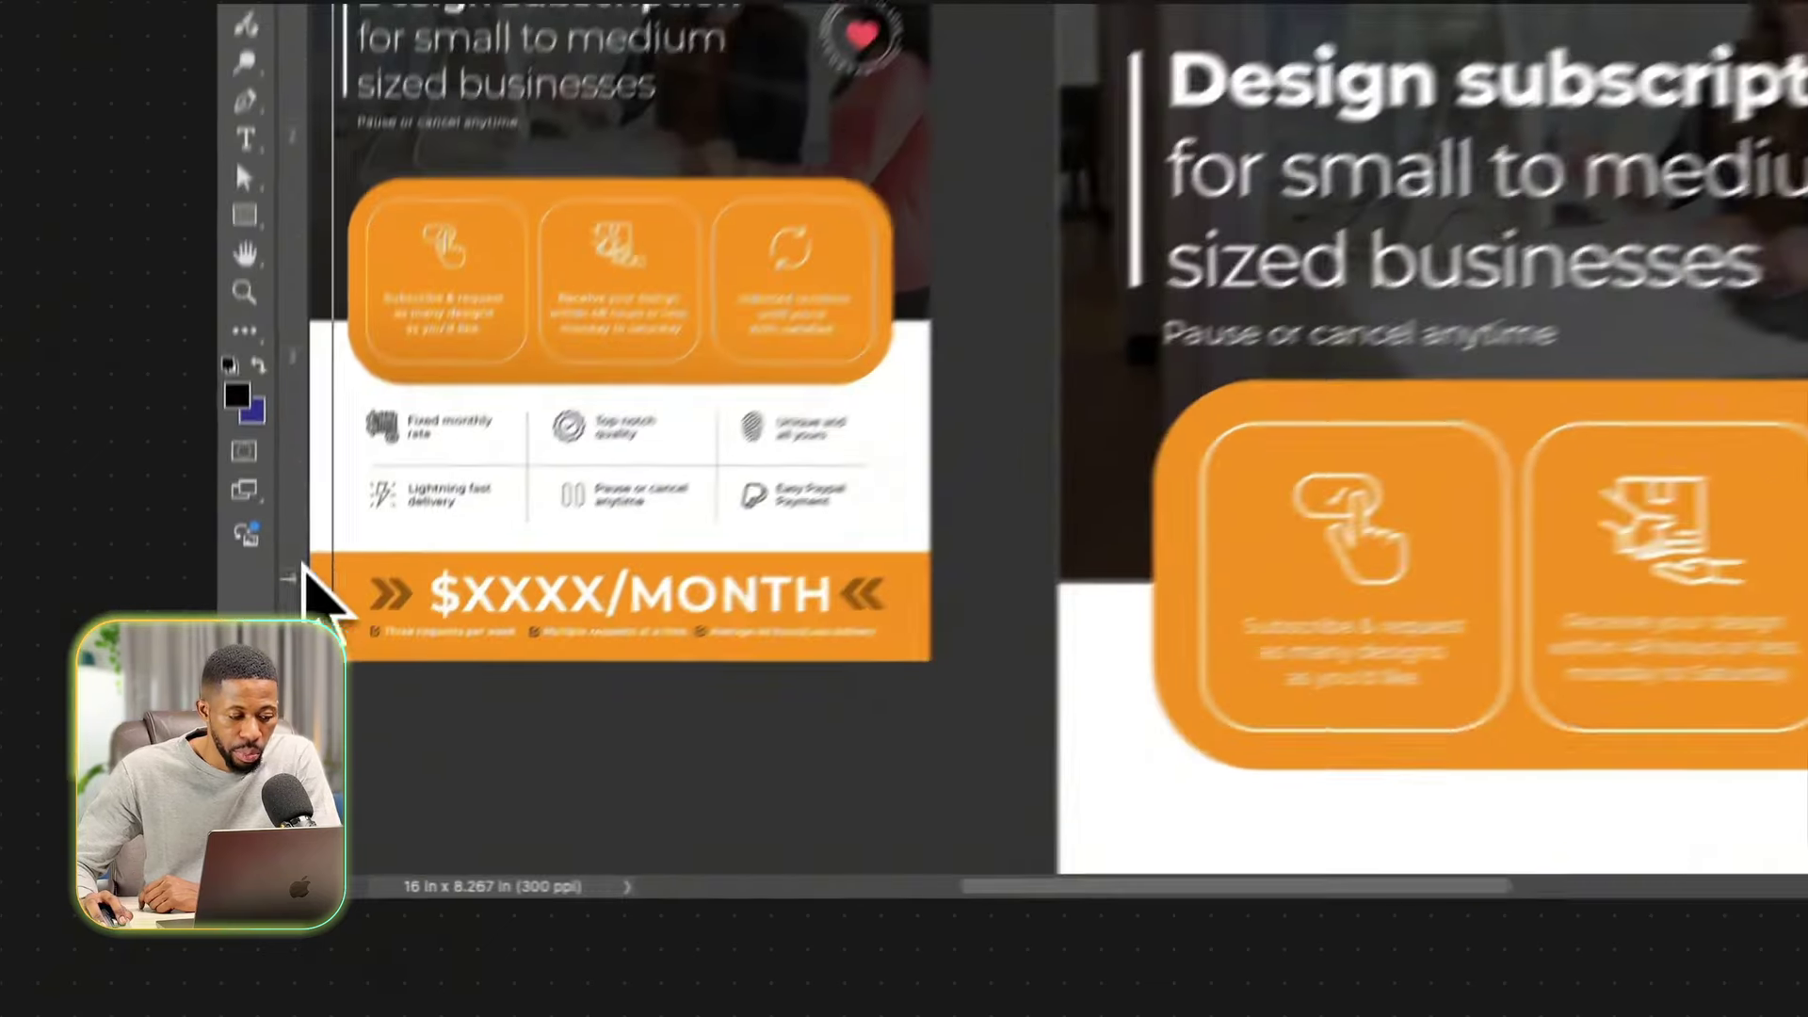
Place a vertical guide at the left edge of the headline text and align the "Pause or cancel anytime" line to it.
left_click_drag(259, 713, 735, 782)
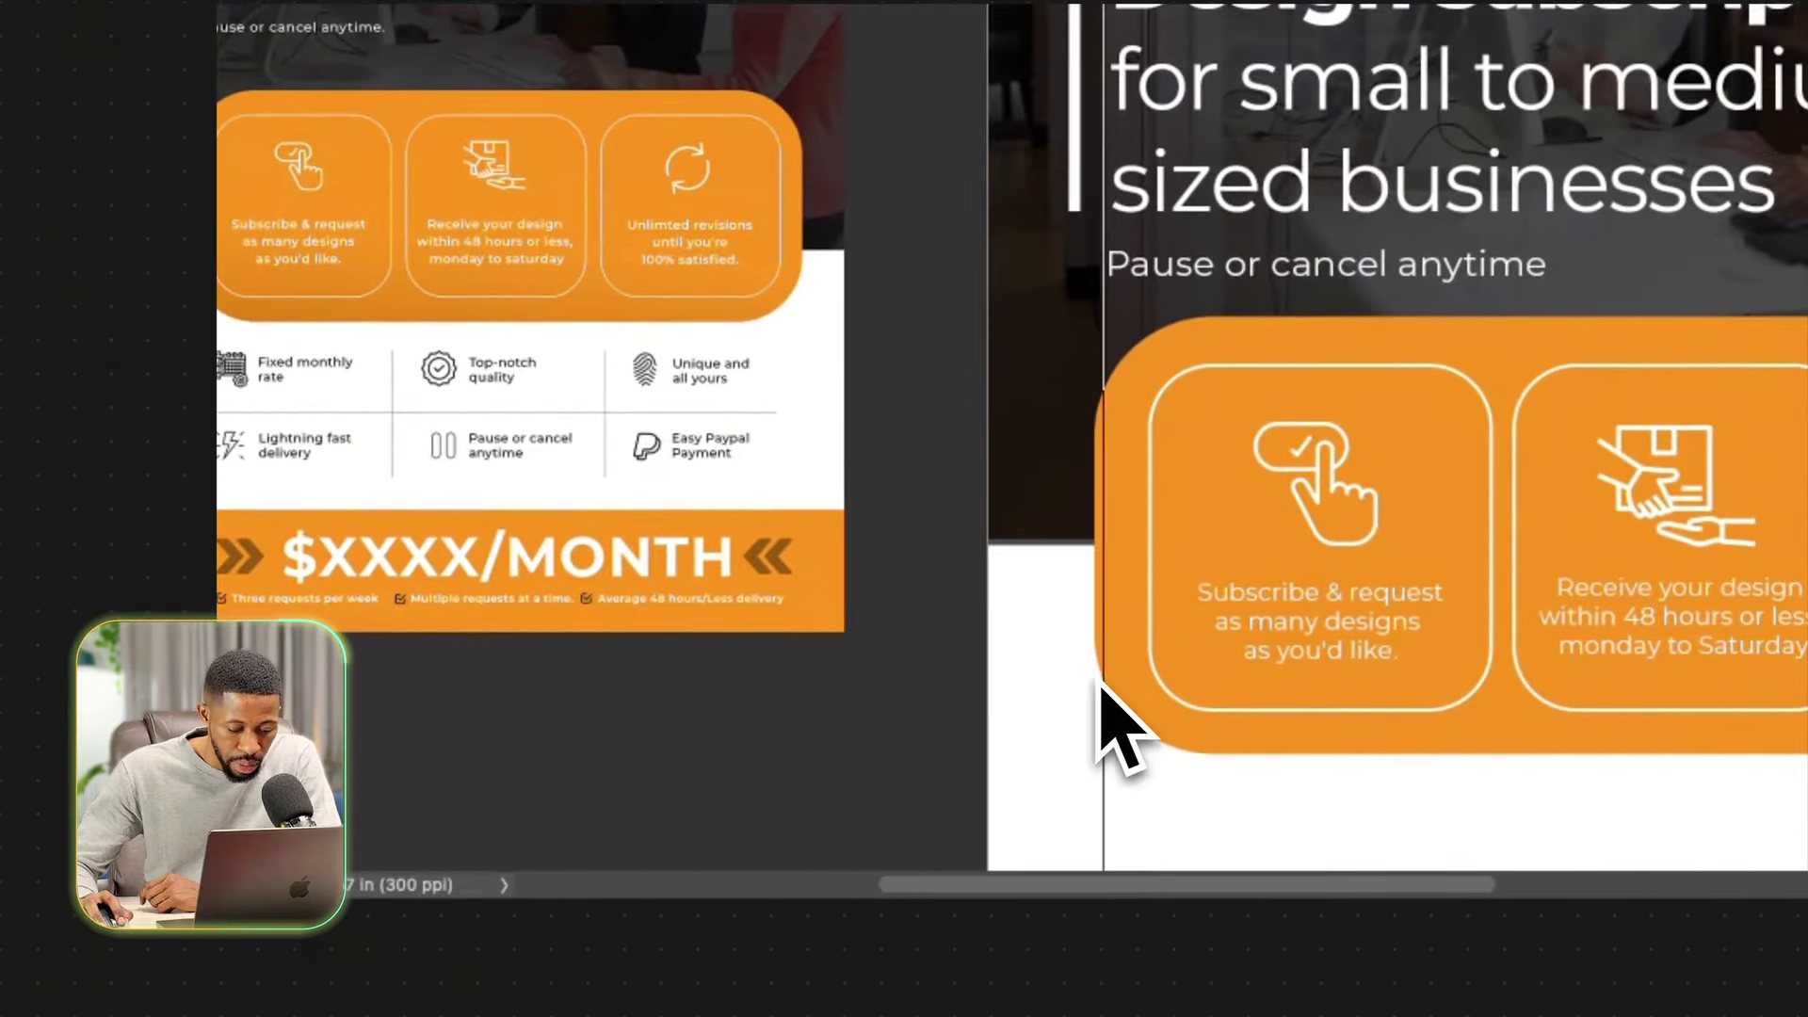
key("ctrl+plus")
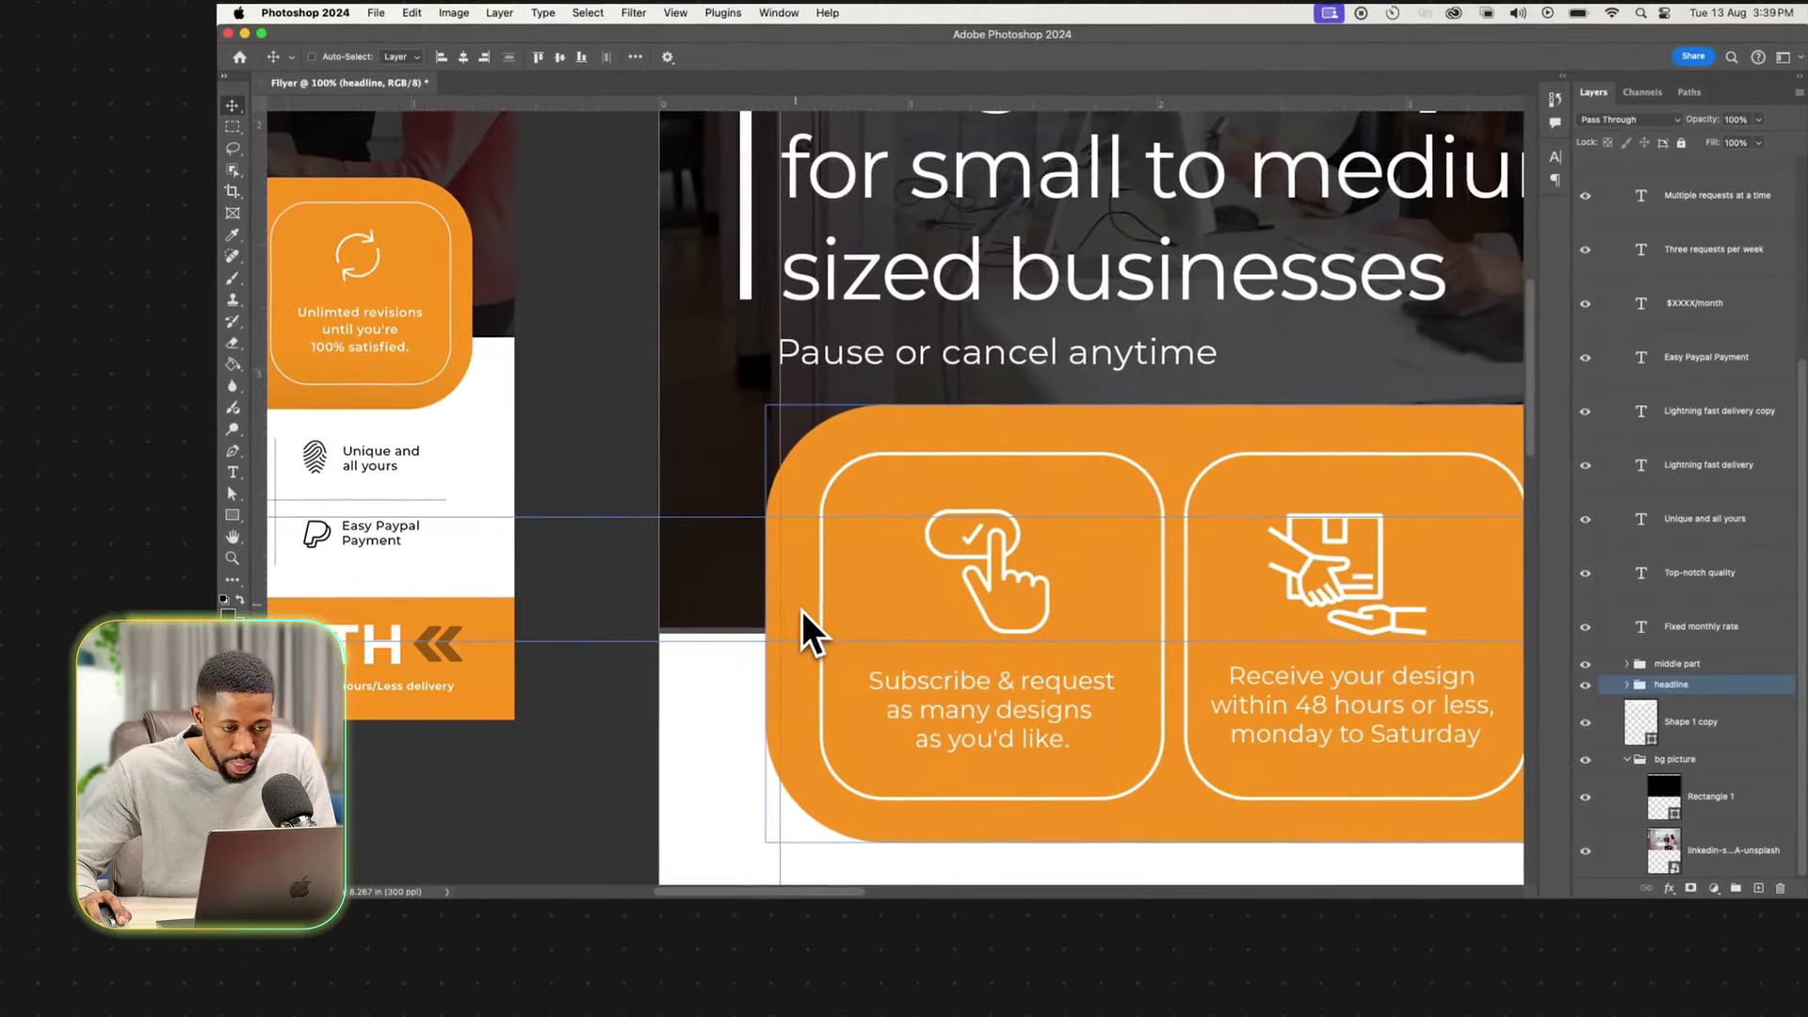
left_click_drag(783, 606, 772, 598)
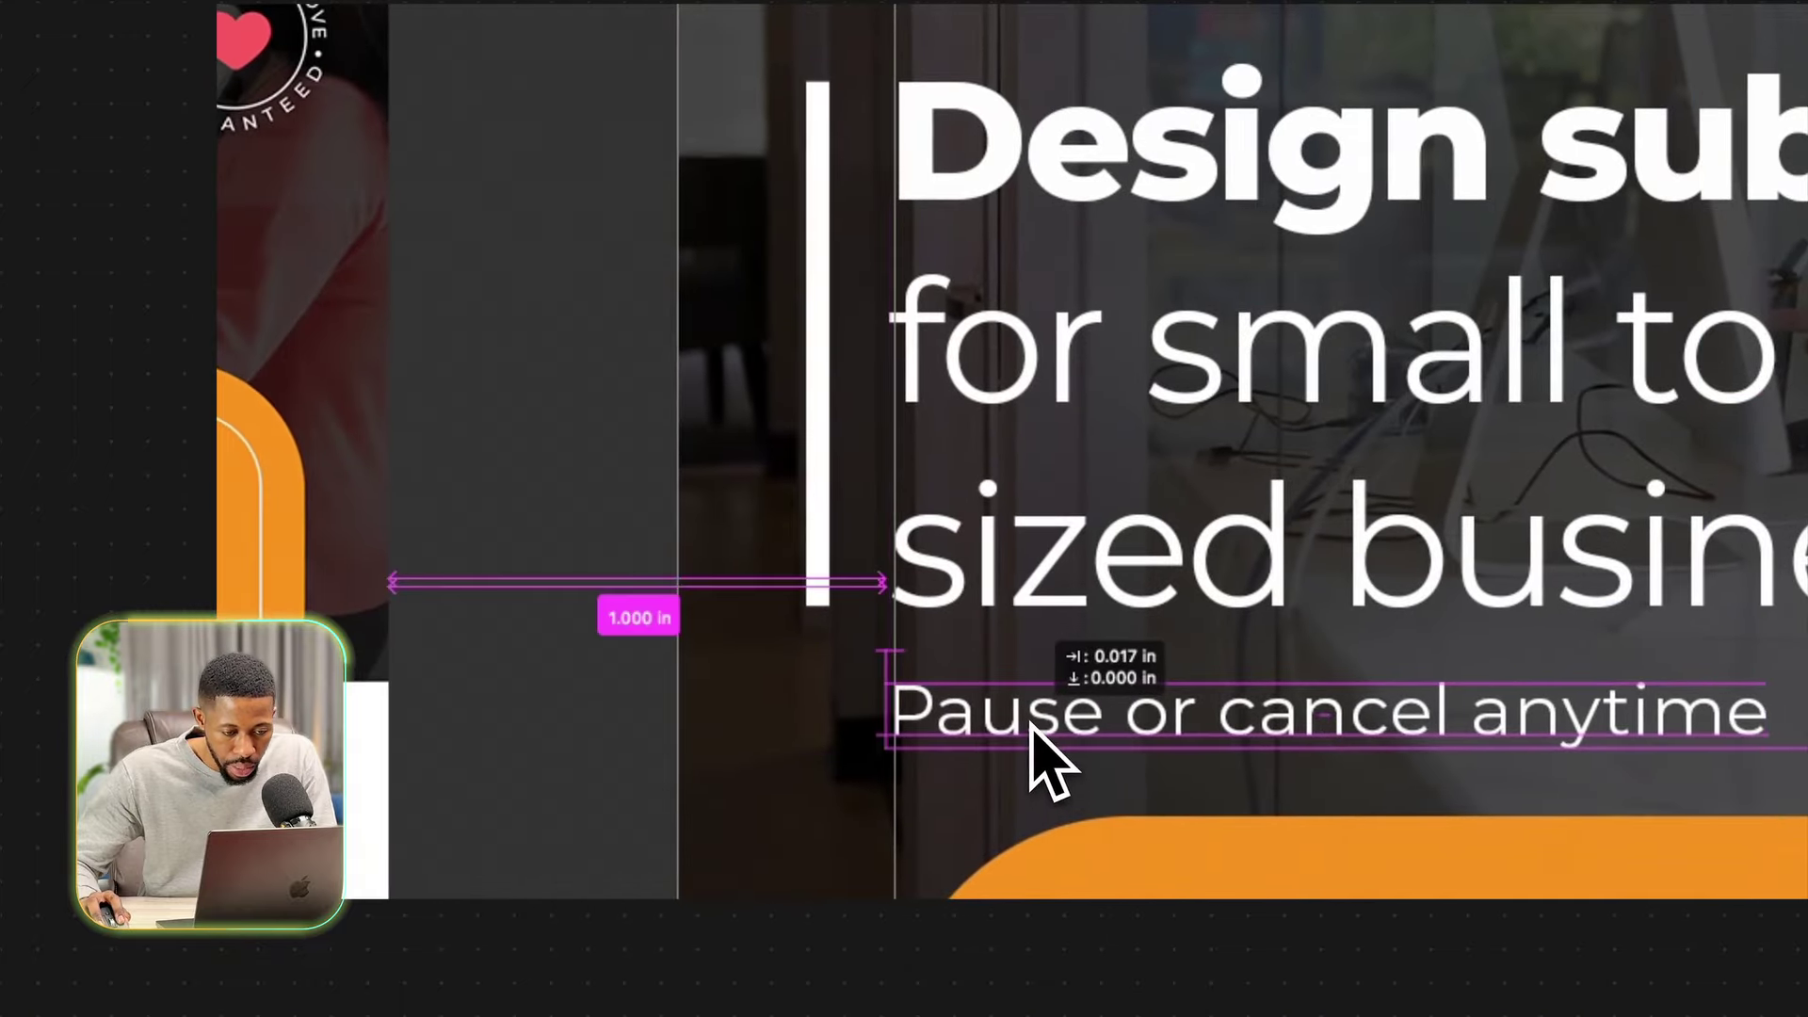
left_click_drag(1030, 724, 1032, 724)
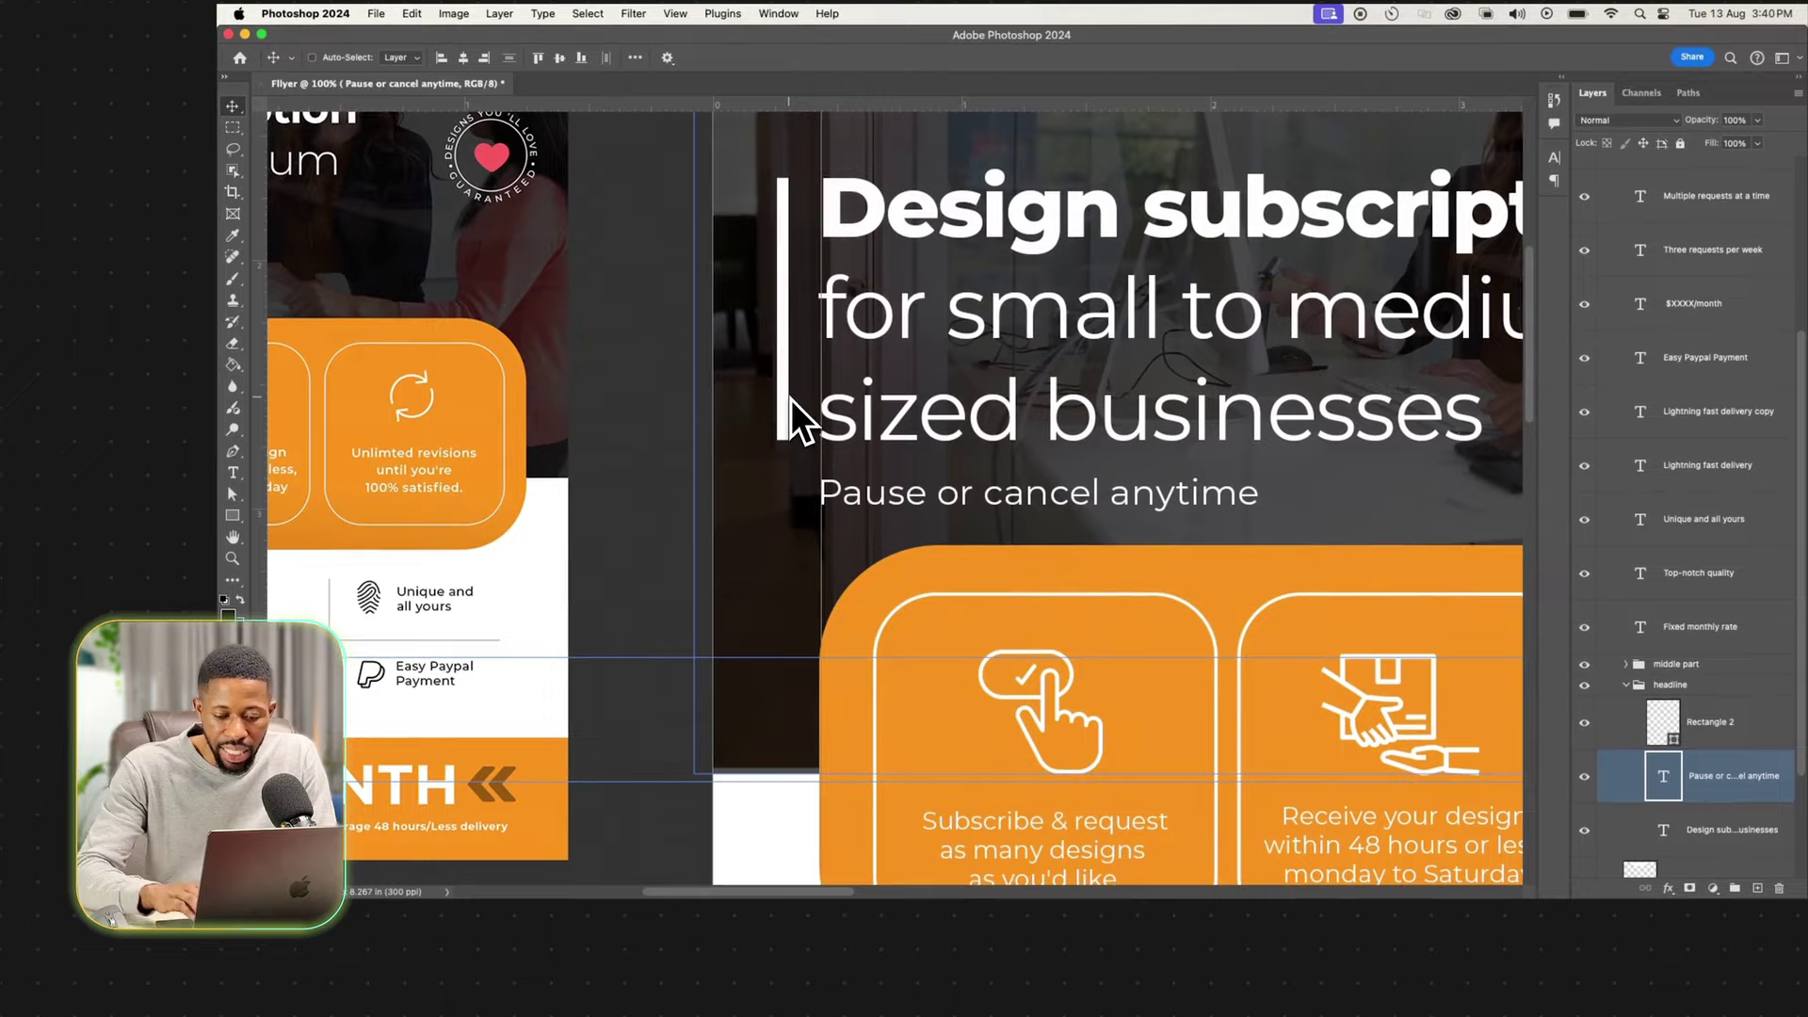
key("super+minus")
key("super+minus")
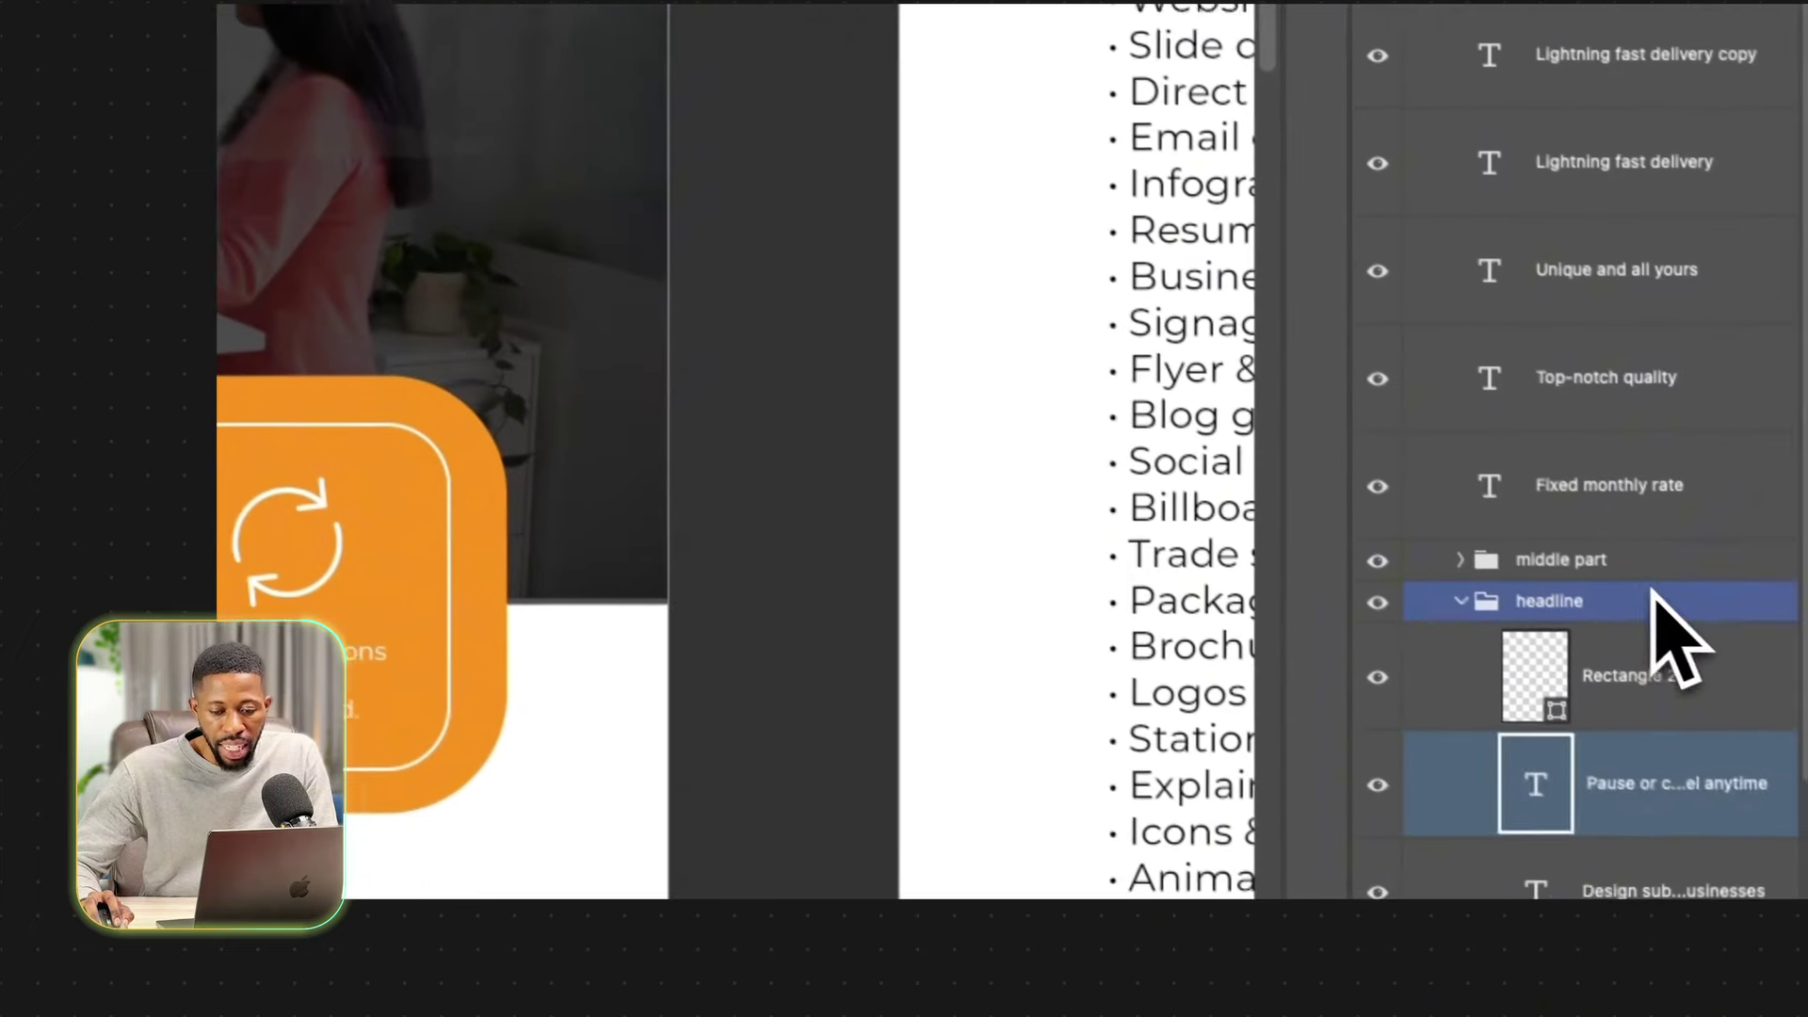
Move the whole headline group horizontally so its white bar lines up with the orange panel's left edge.
left_click(1655, 600)
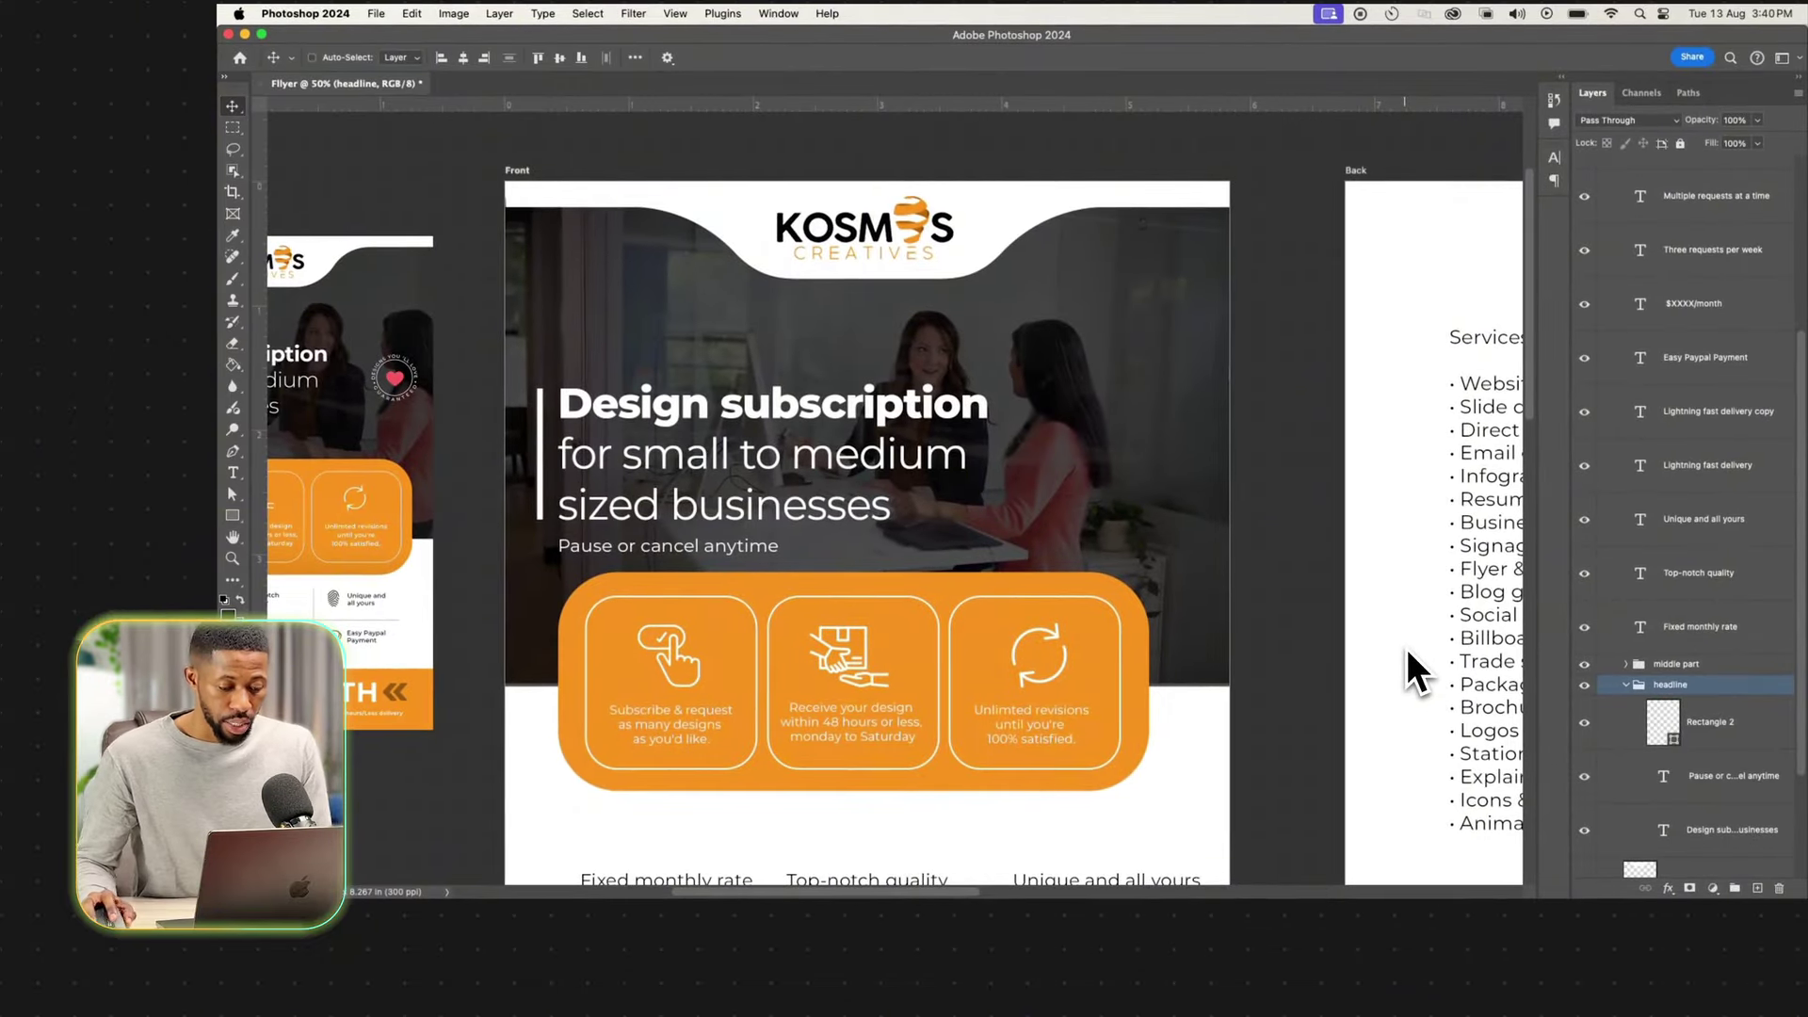
left_click_drag(671, 471, 717, 467)
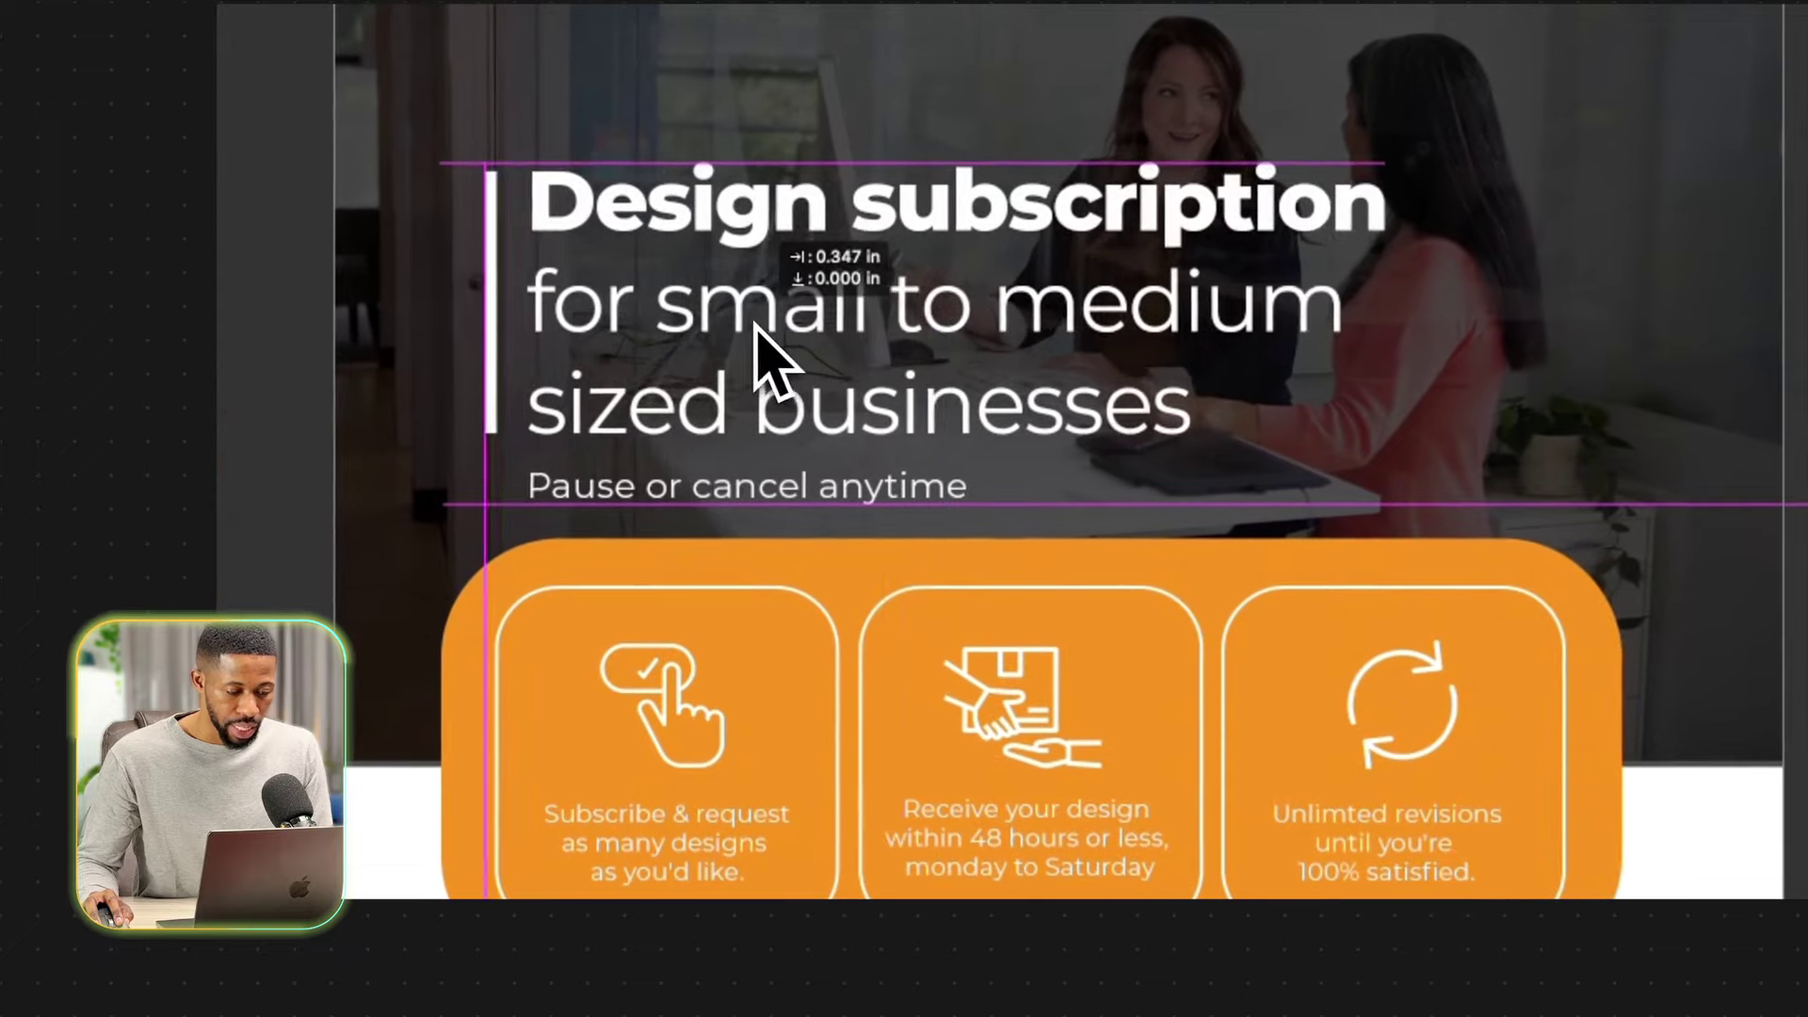
left_click_drag(756, 325, 720, 318)
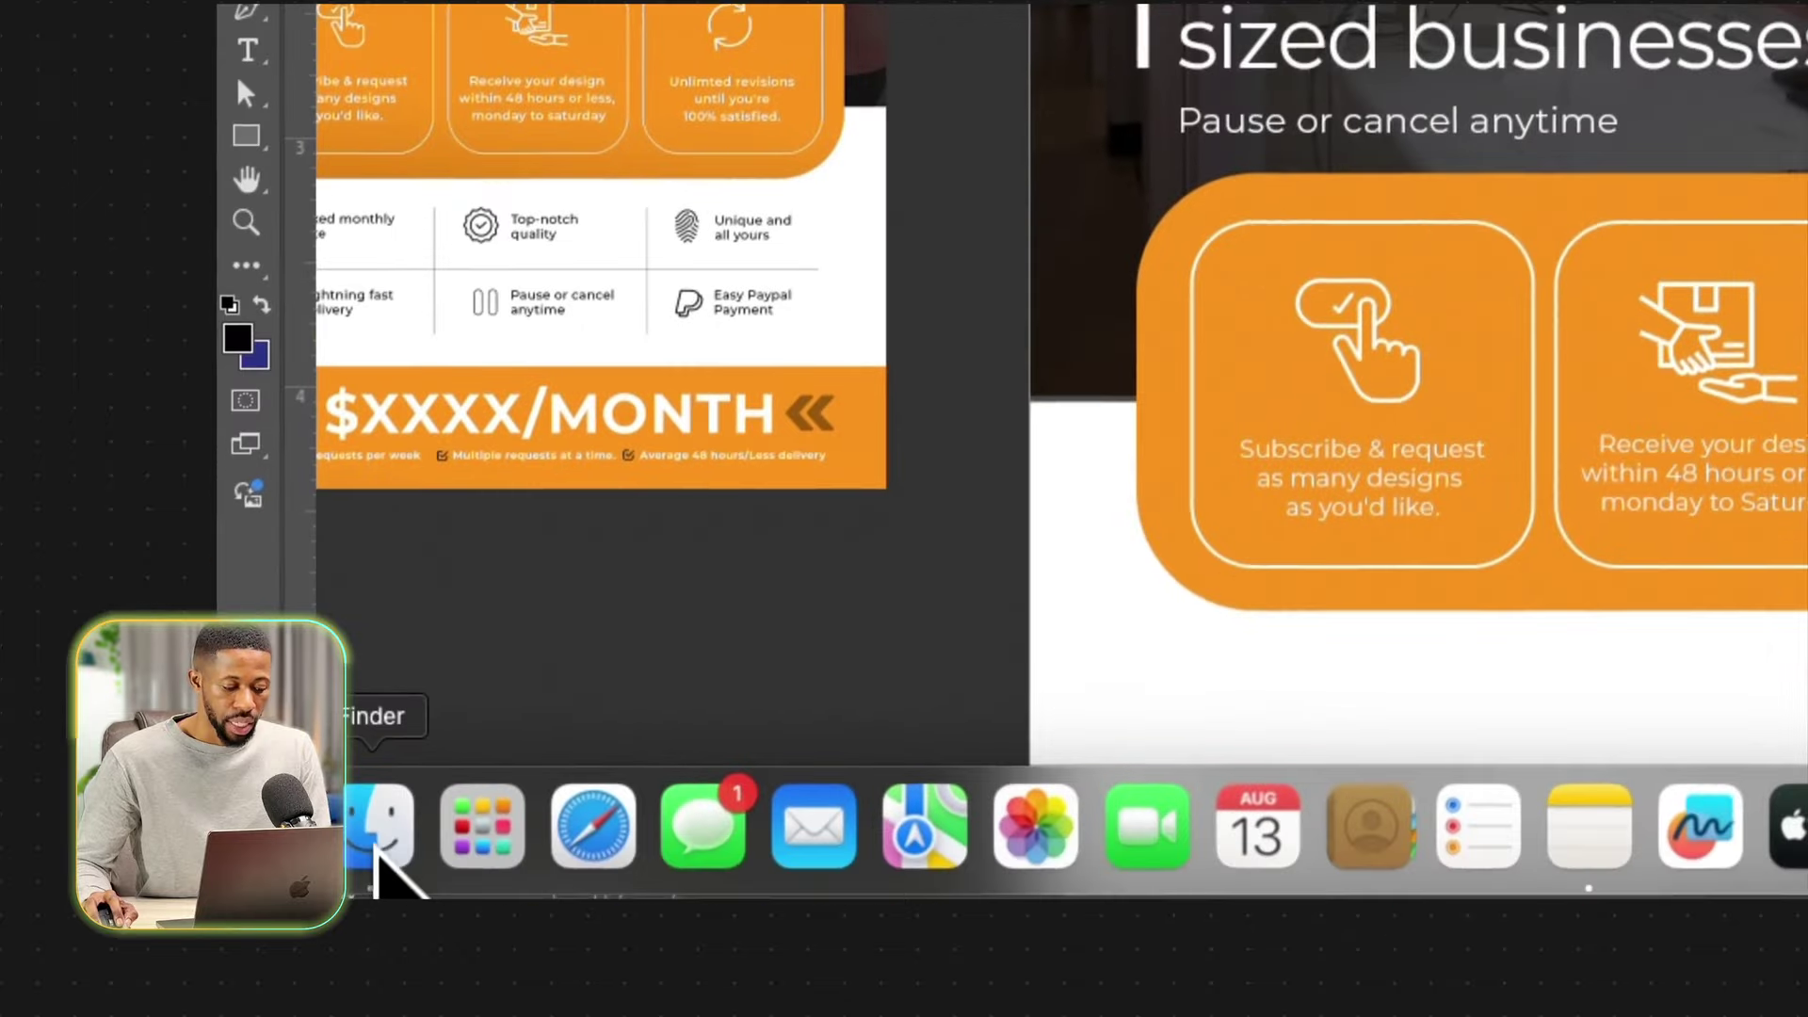
Switch to Finder, open the Flyer Project Files folder and place heart.png into the flyer.
left_click(377, 859)
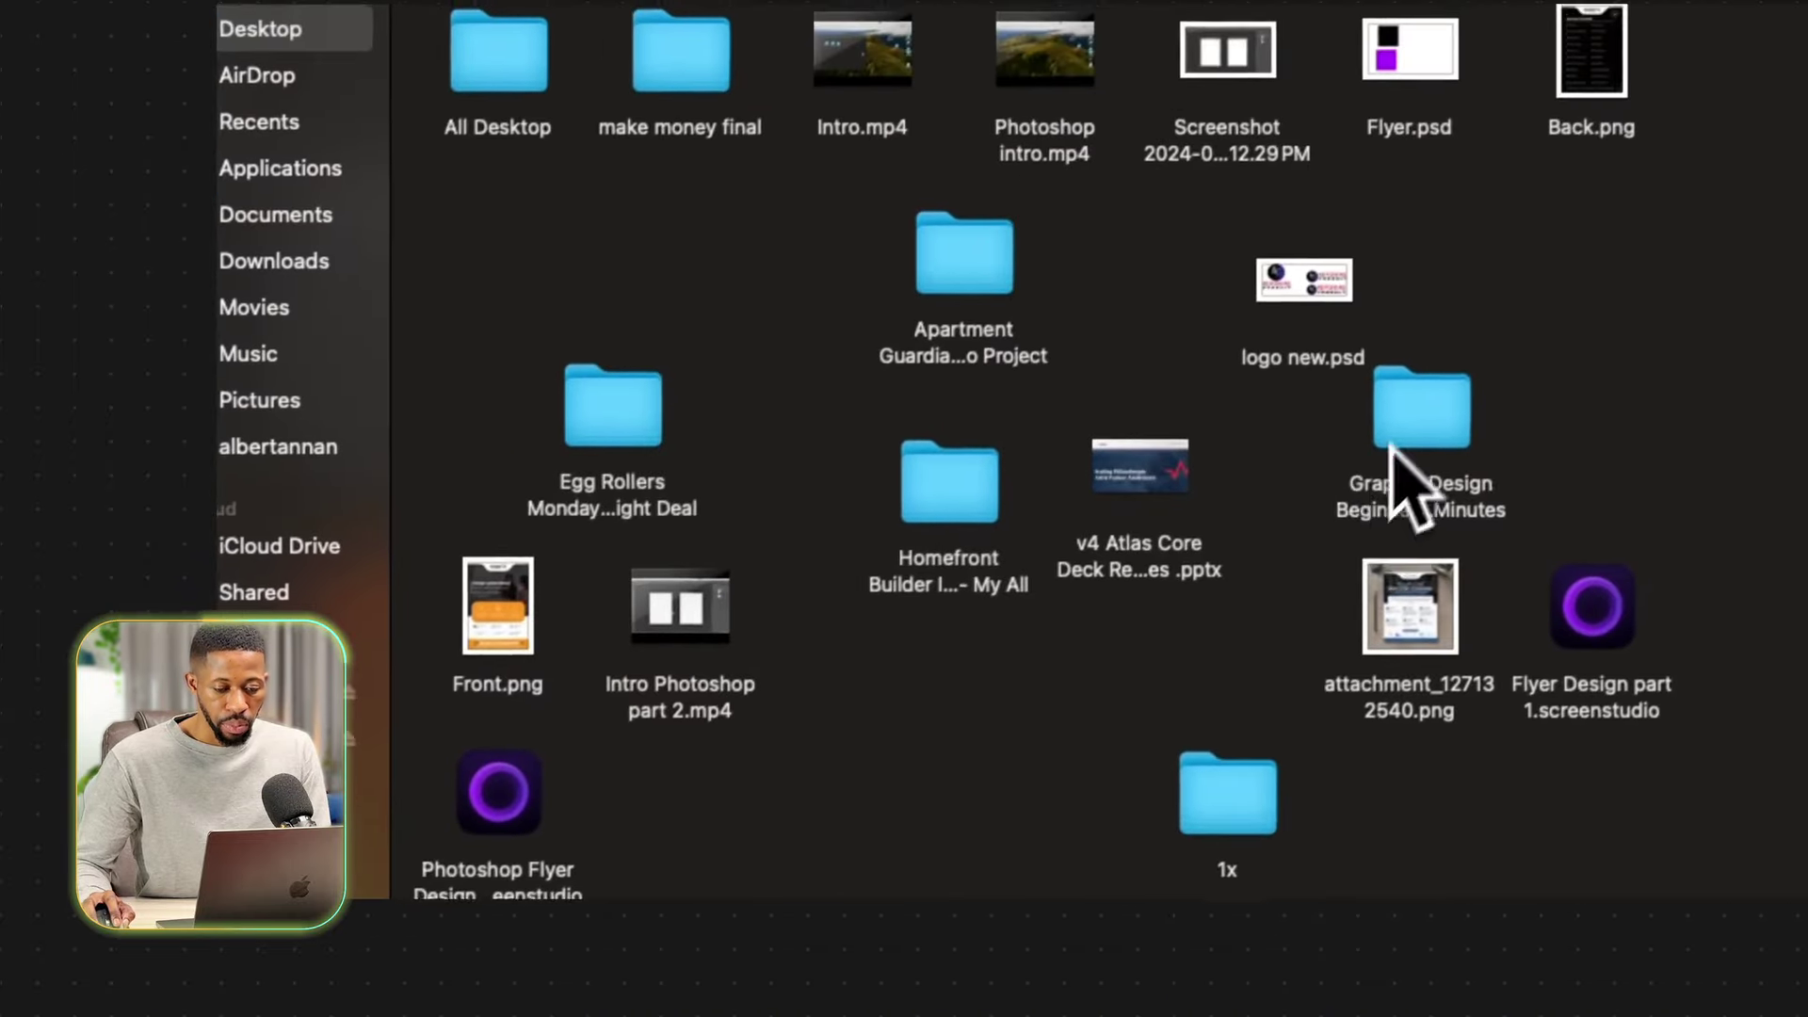
double_click(1722, 142)
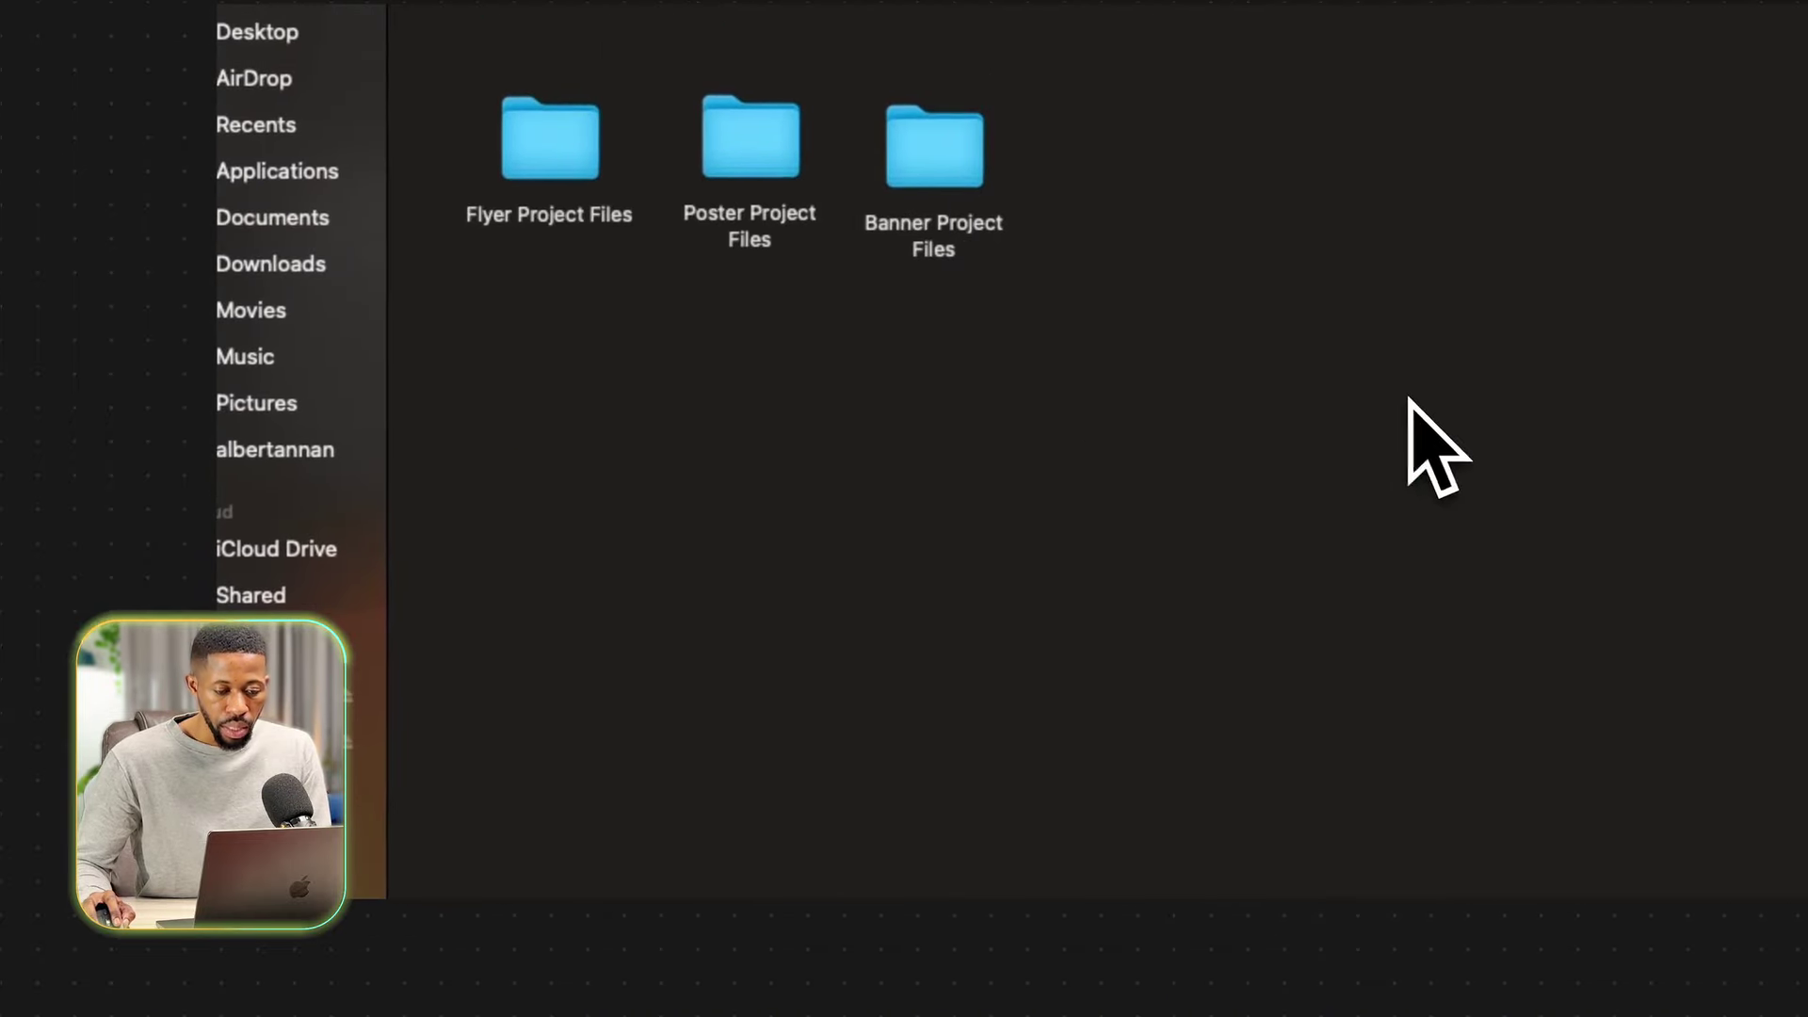
double_click(603, 164)
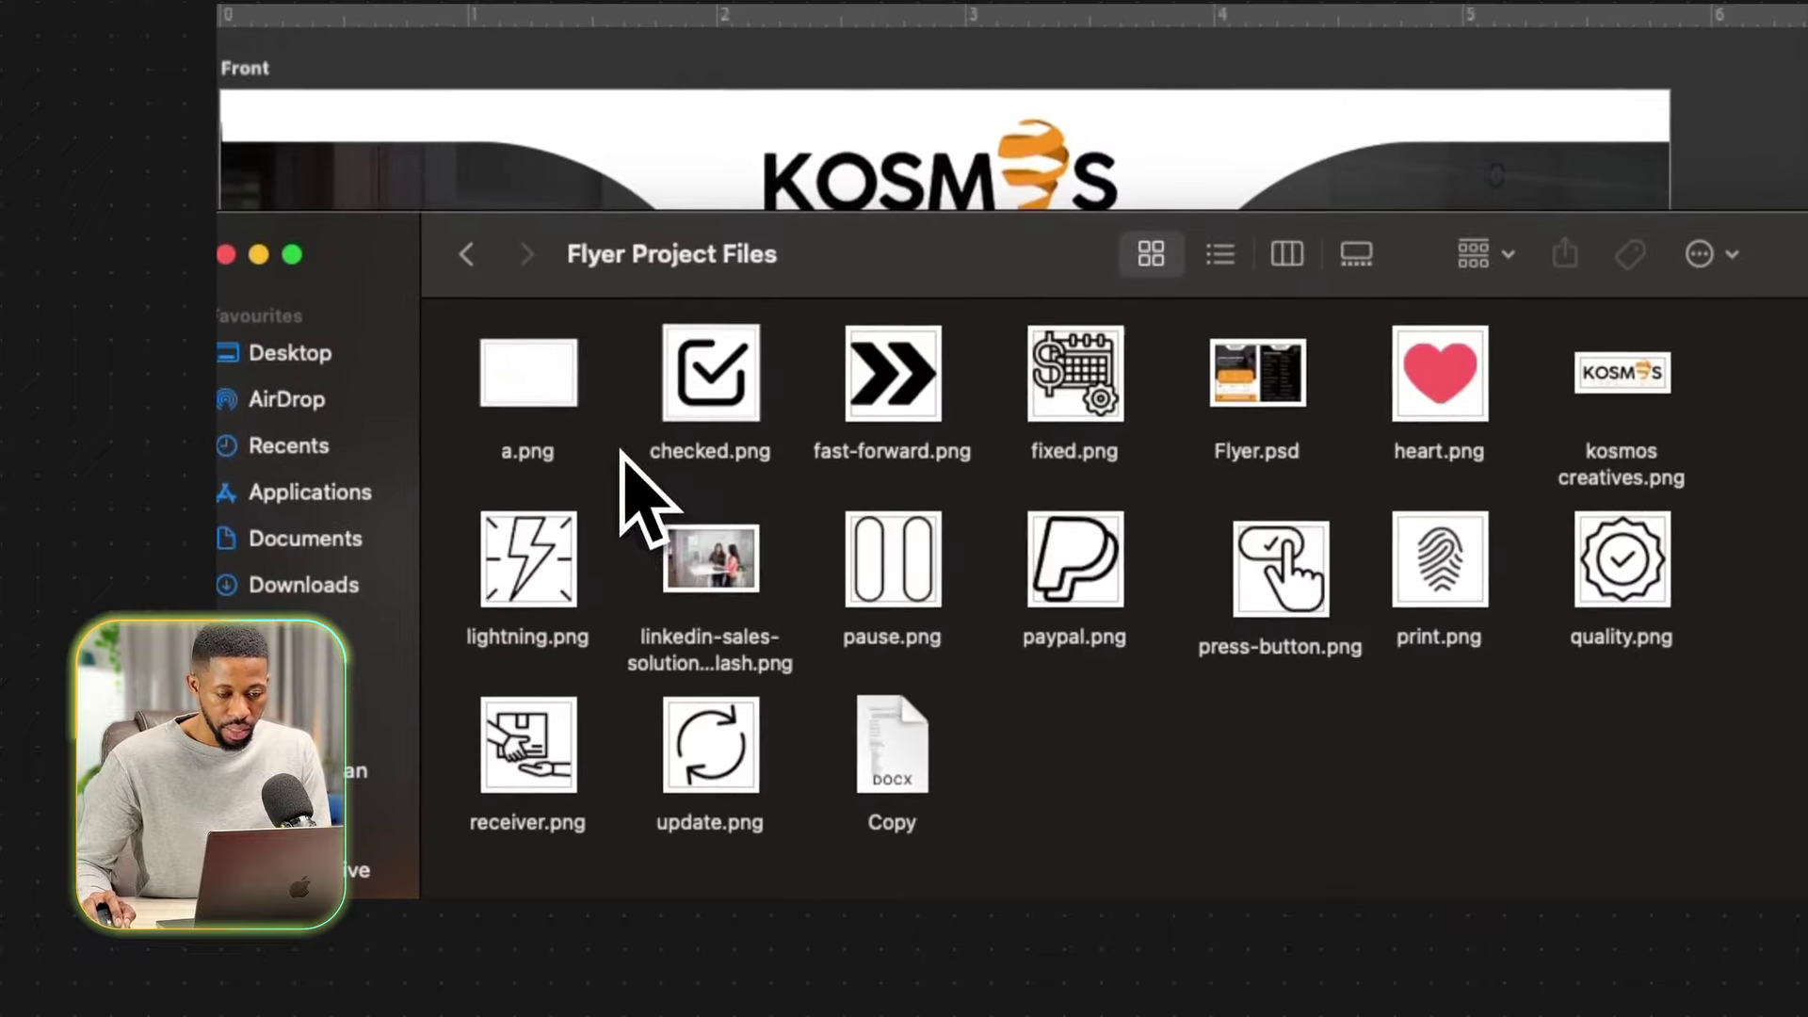
left_click(1422, 414)
left_click_drag(1019, 236, 975, 315)
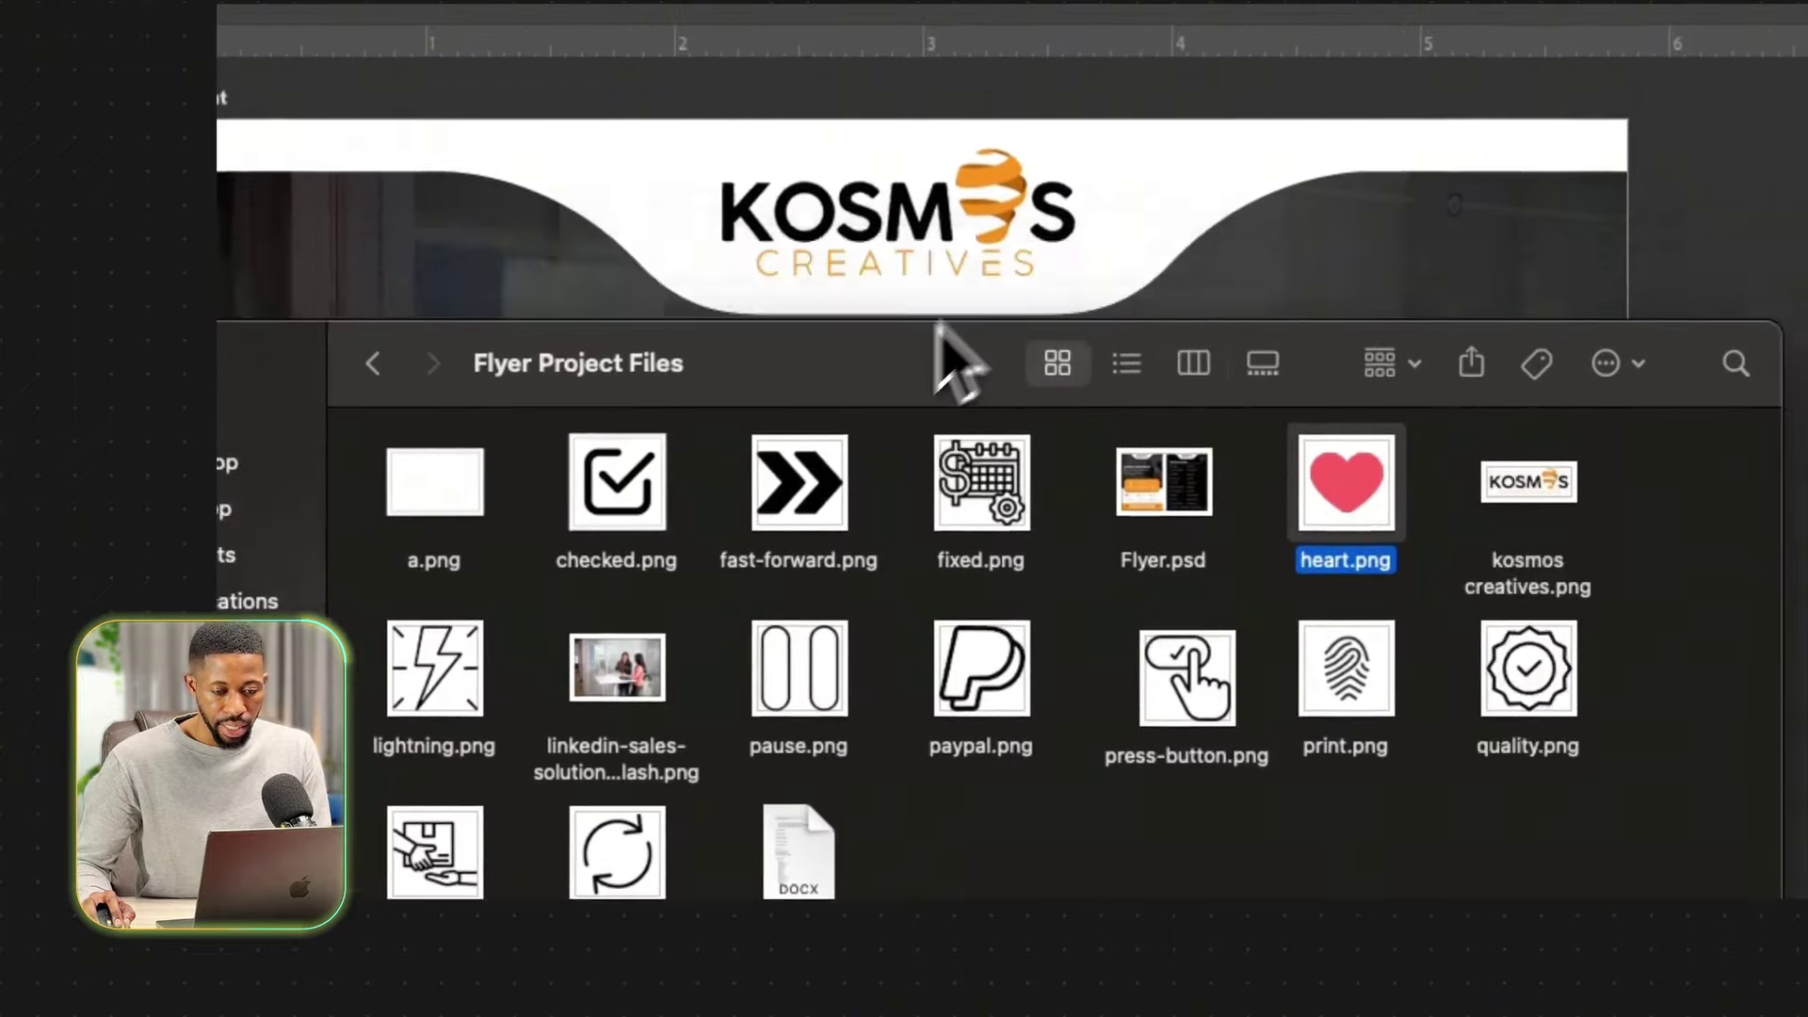
left_click_drag(1137, 594, 1420, 384)
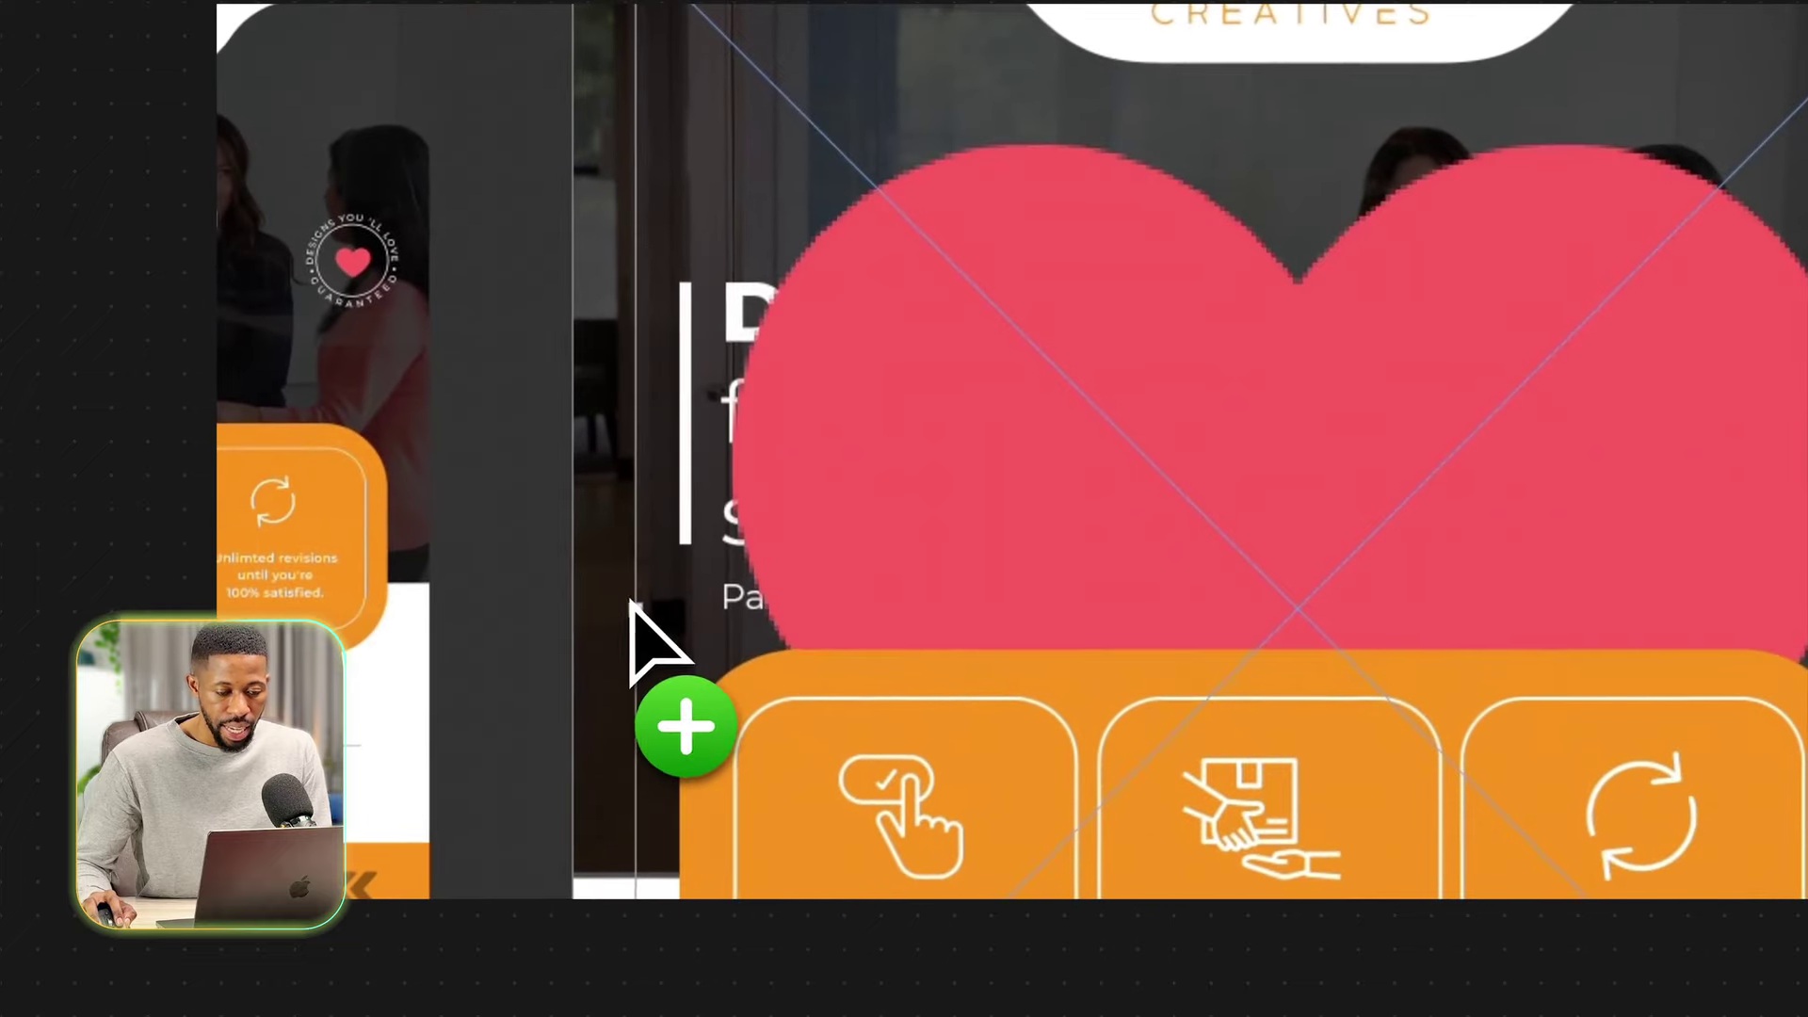
Scale the placed heart down to a small icon and position it beside the headline's first line.
left_click_drag(337, 690, 767, 690)
left_click_drag(1078, 612, 1806, 612)
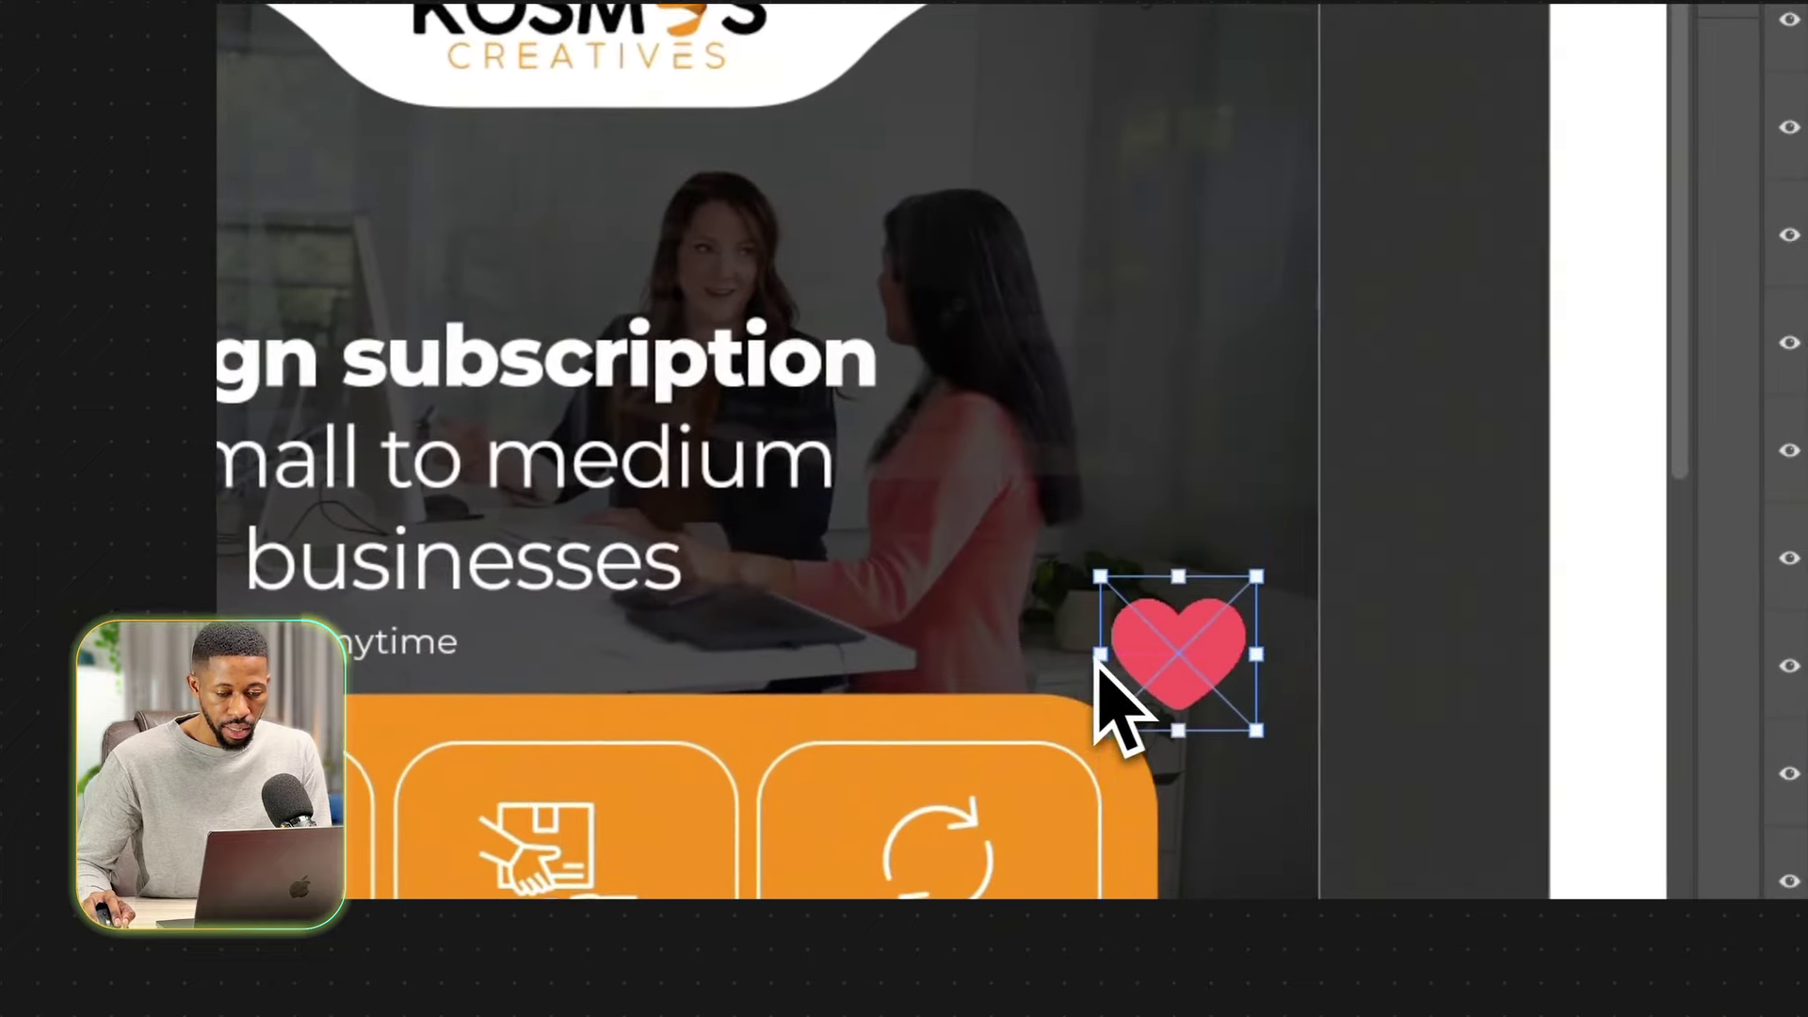
left_click_drag(1167, 664, 1040, 433)
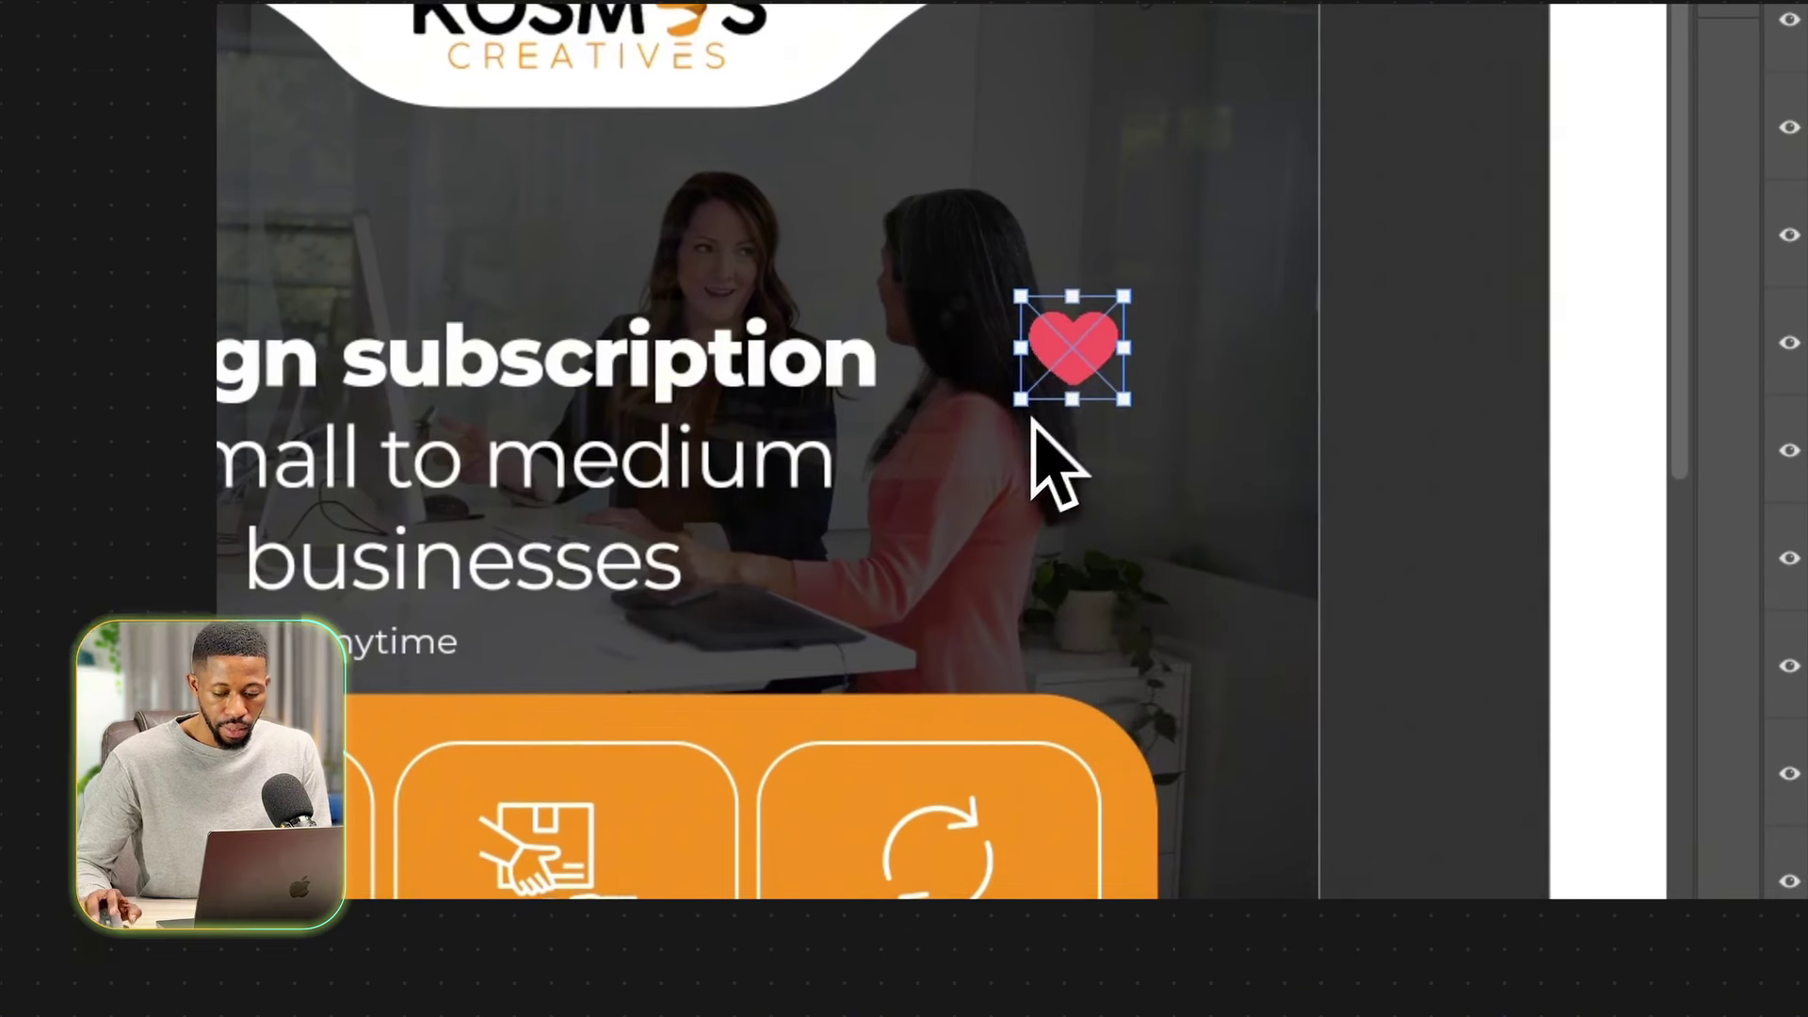
key("Return")
Shrink the heart a little more and fine-tune its position between the headline and the flyer's edge.
key("super+plus")
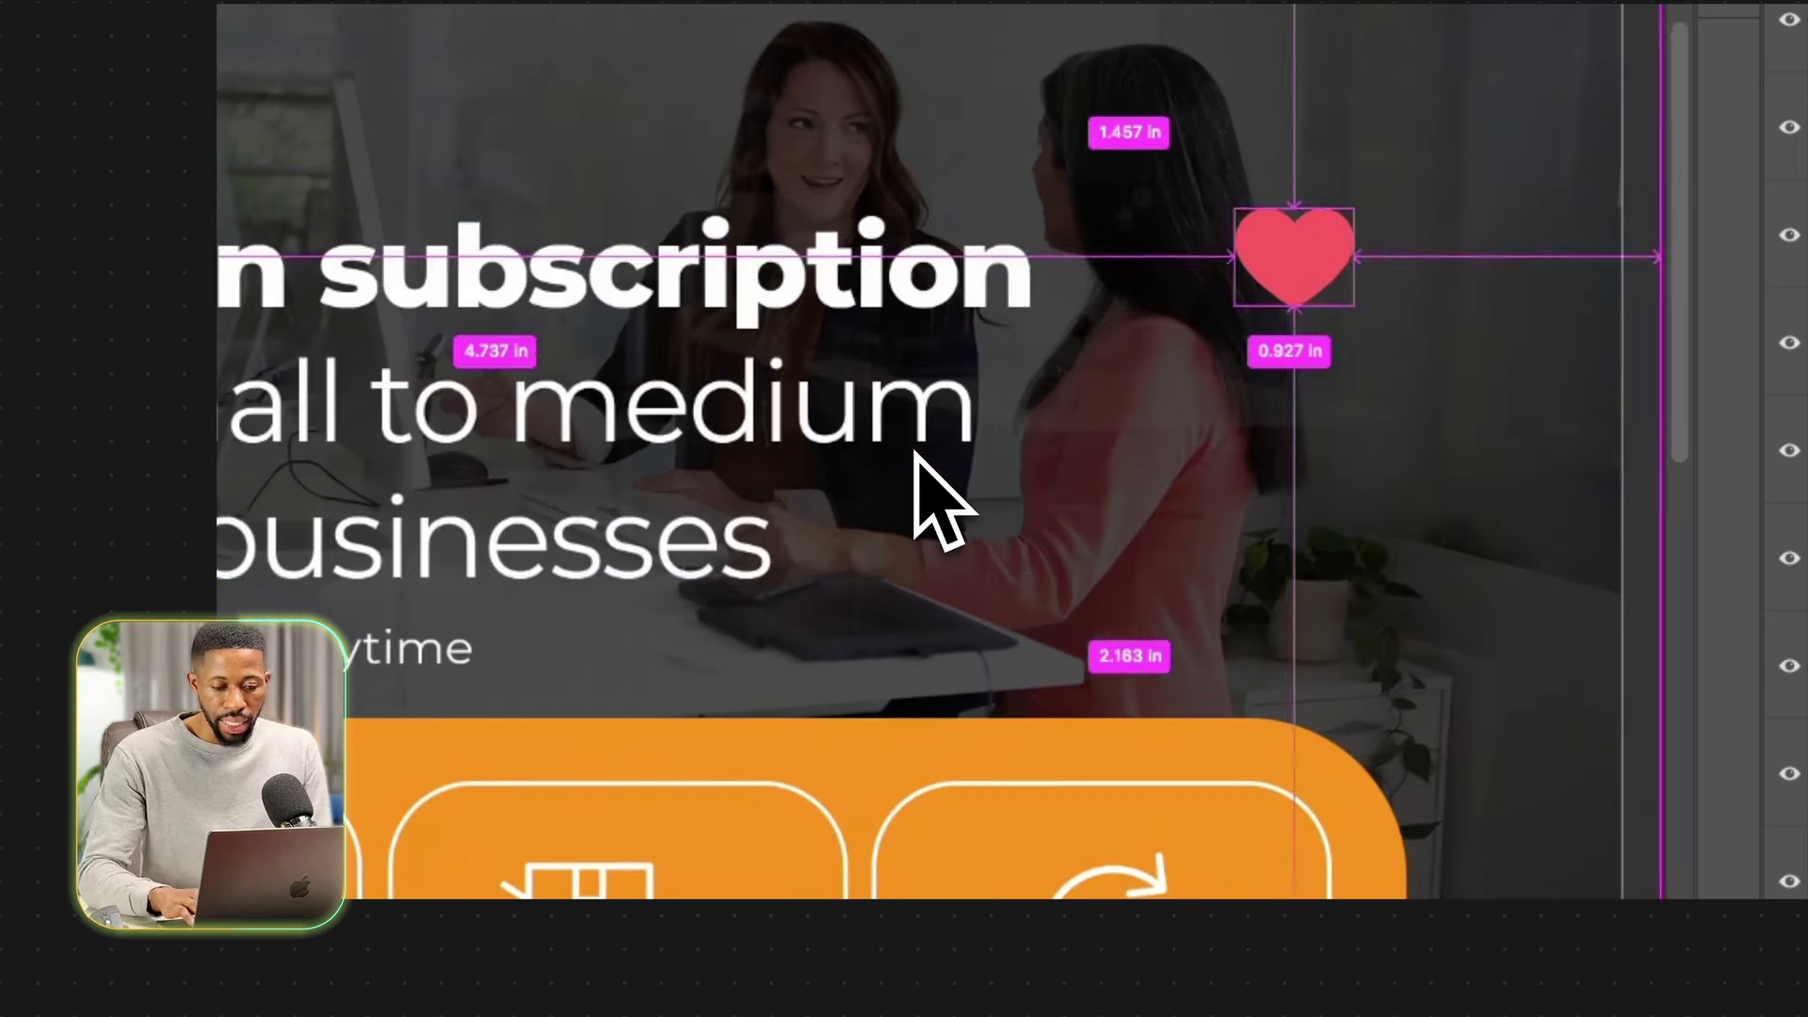
left_click_drag(1164, 403, 960, 398)
left_click_drag(1066, 323, 1104, 284)
key("super+t")
key("Return")
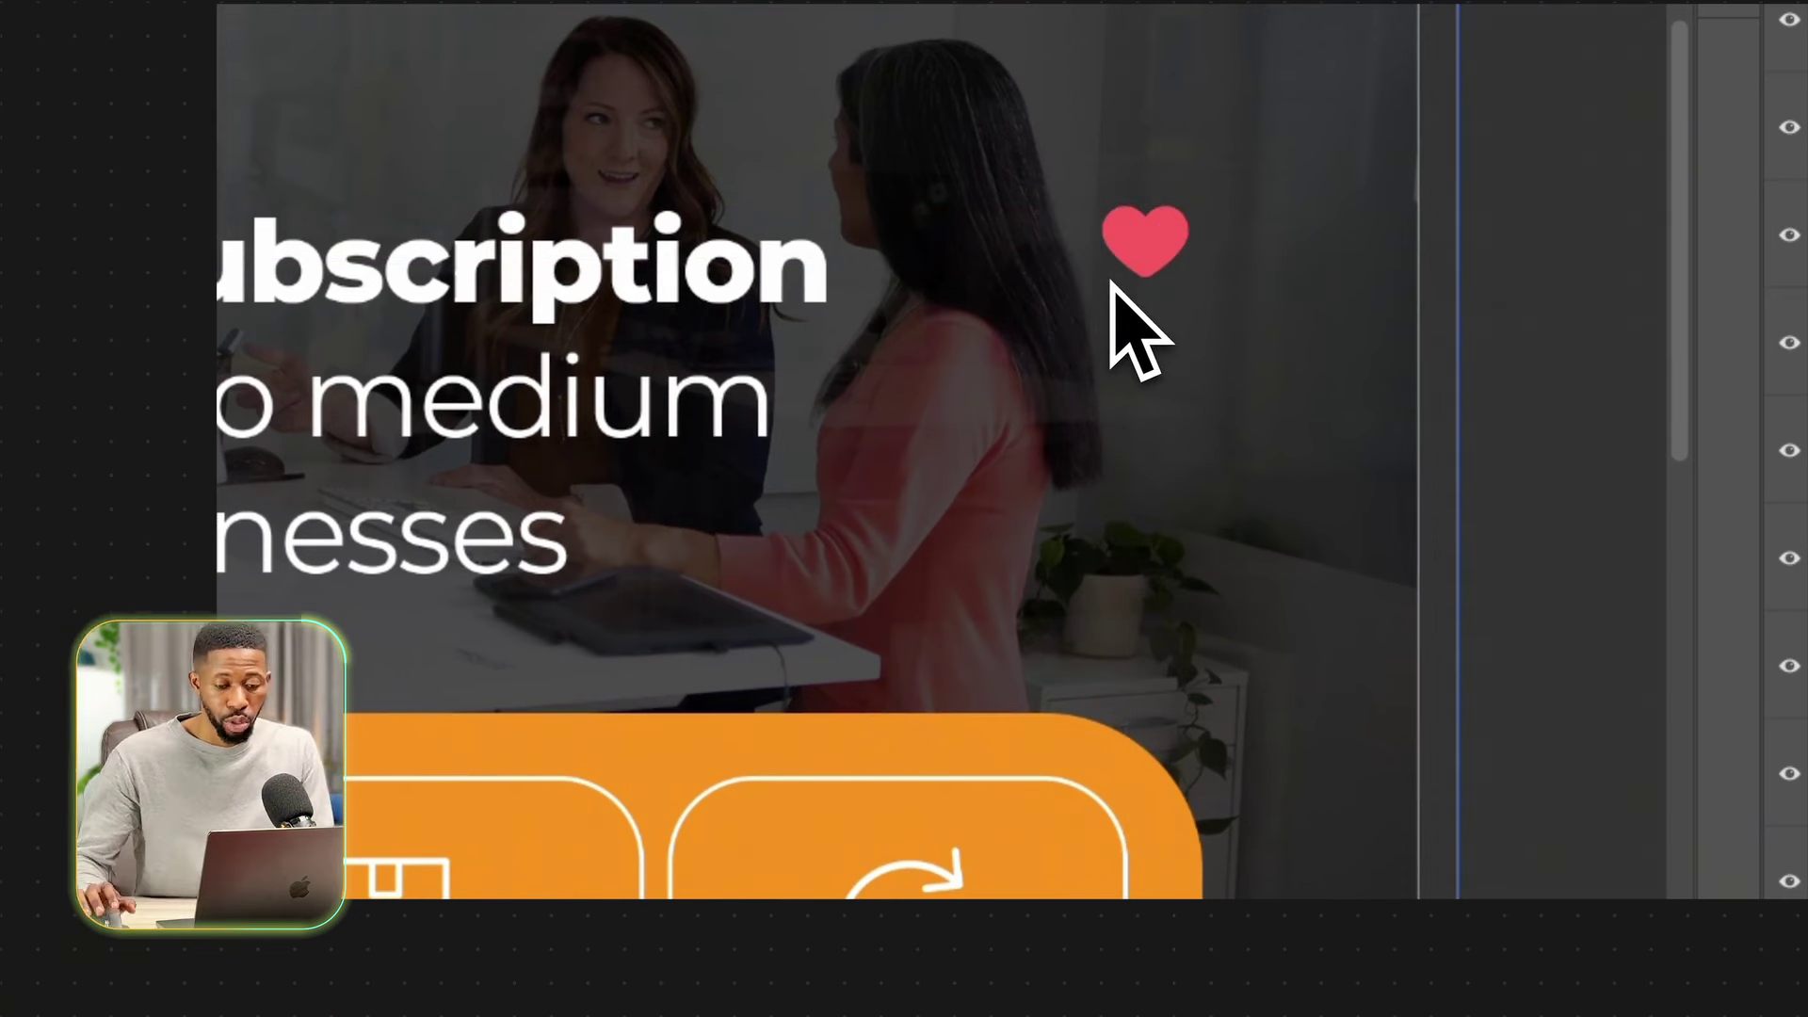
left_click_drag(1144, 254, 1312, 368)
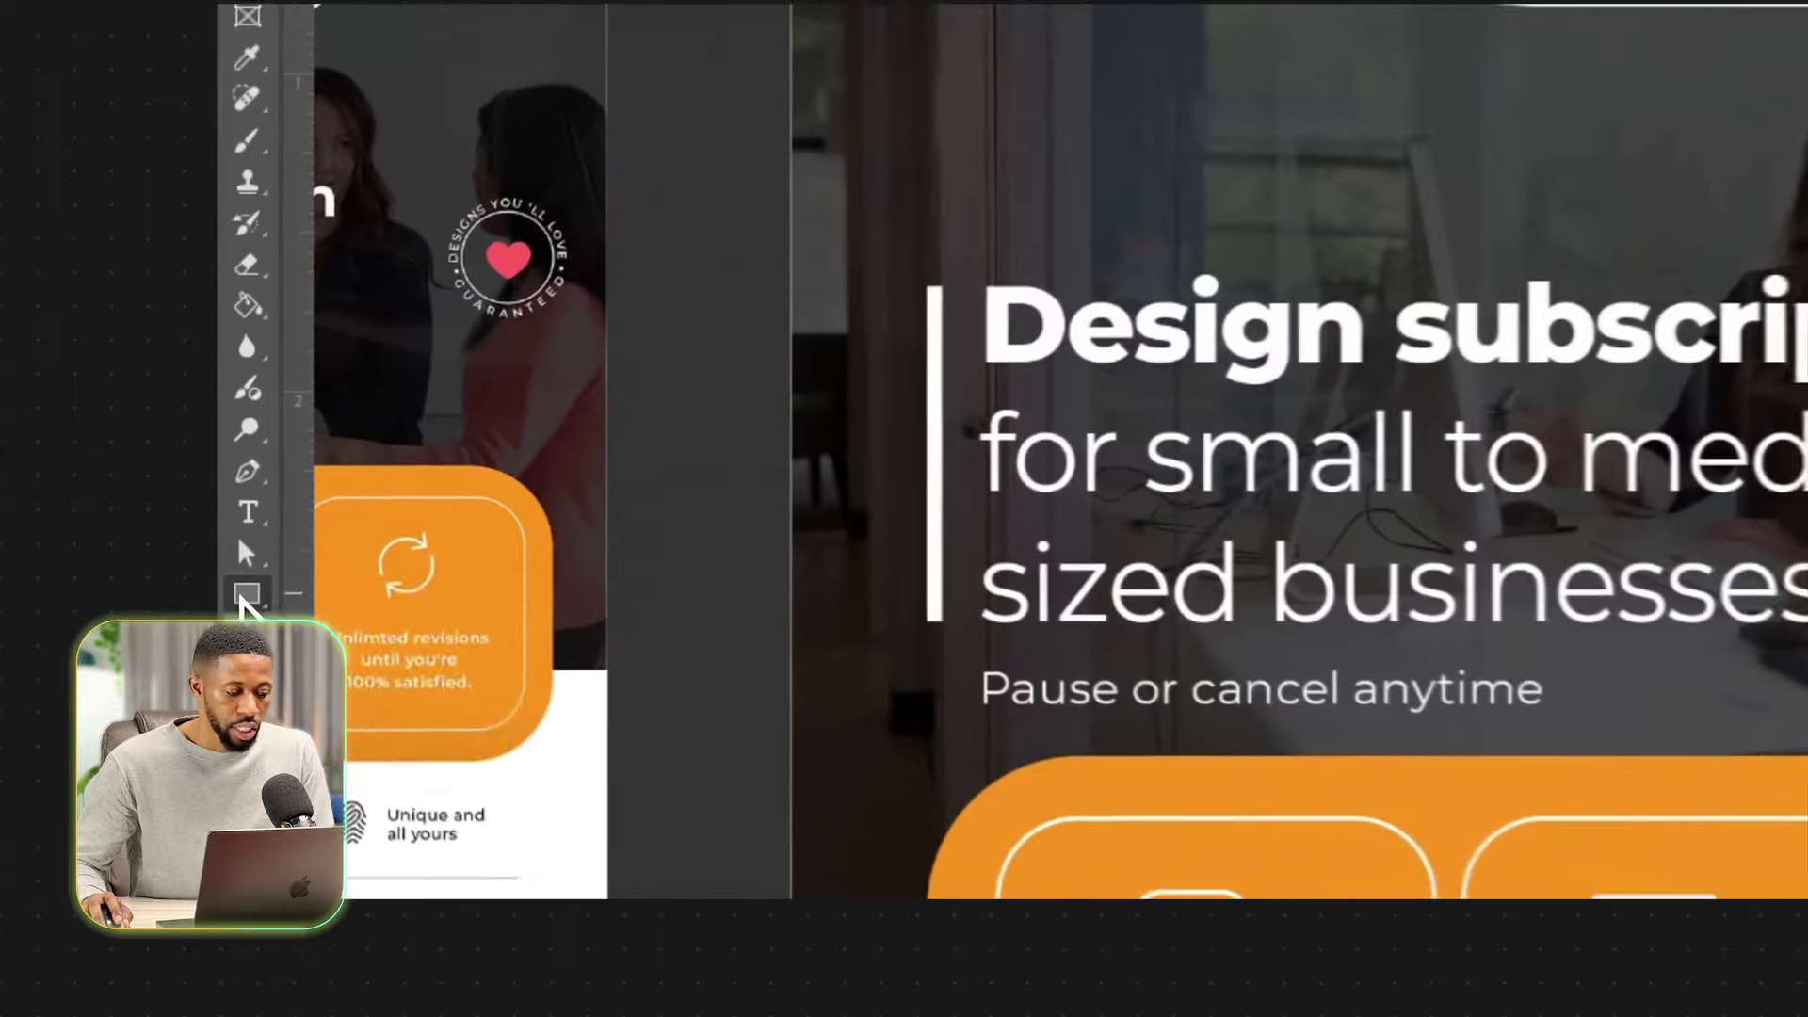
Draw a circle about 0.57 in across around the heart with the Ellipse tool, with no fill and a white 4 px stroke.
left_click(247, 599)
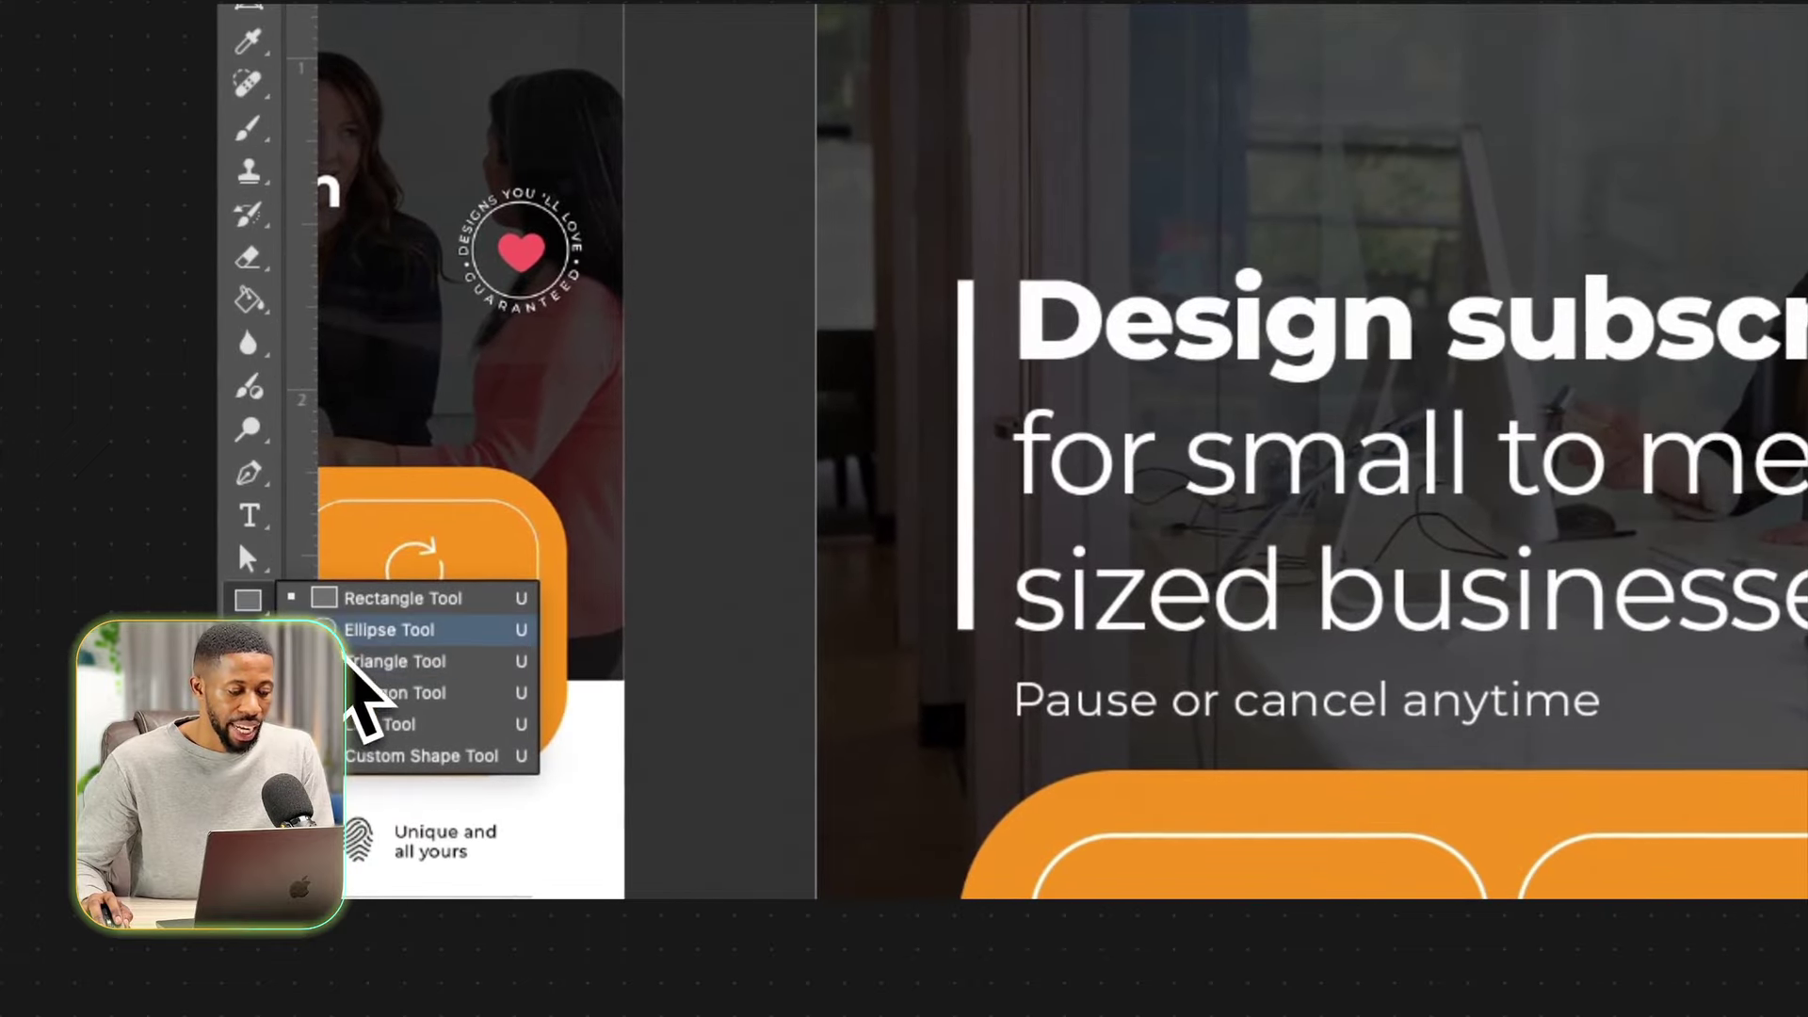
left_click(357, 631)
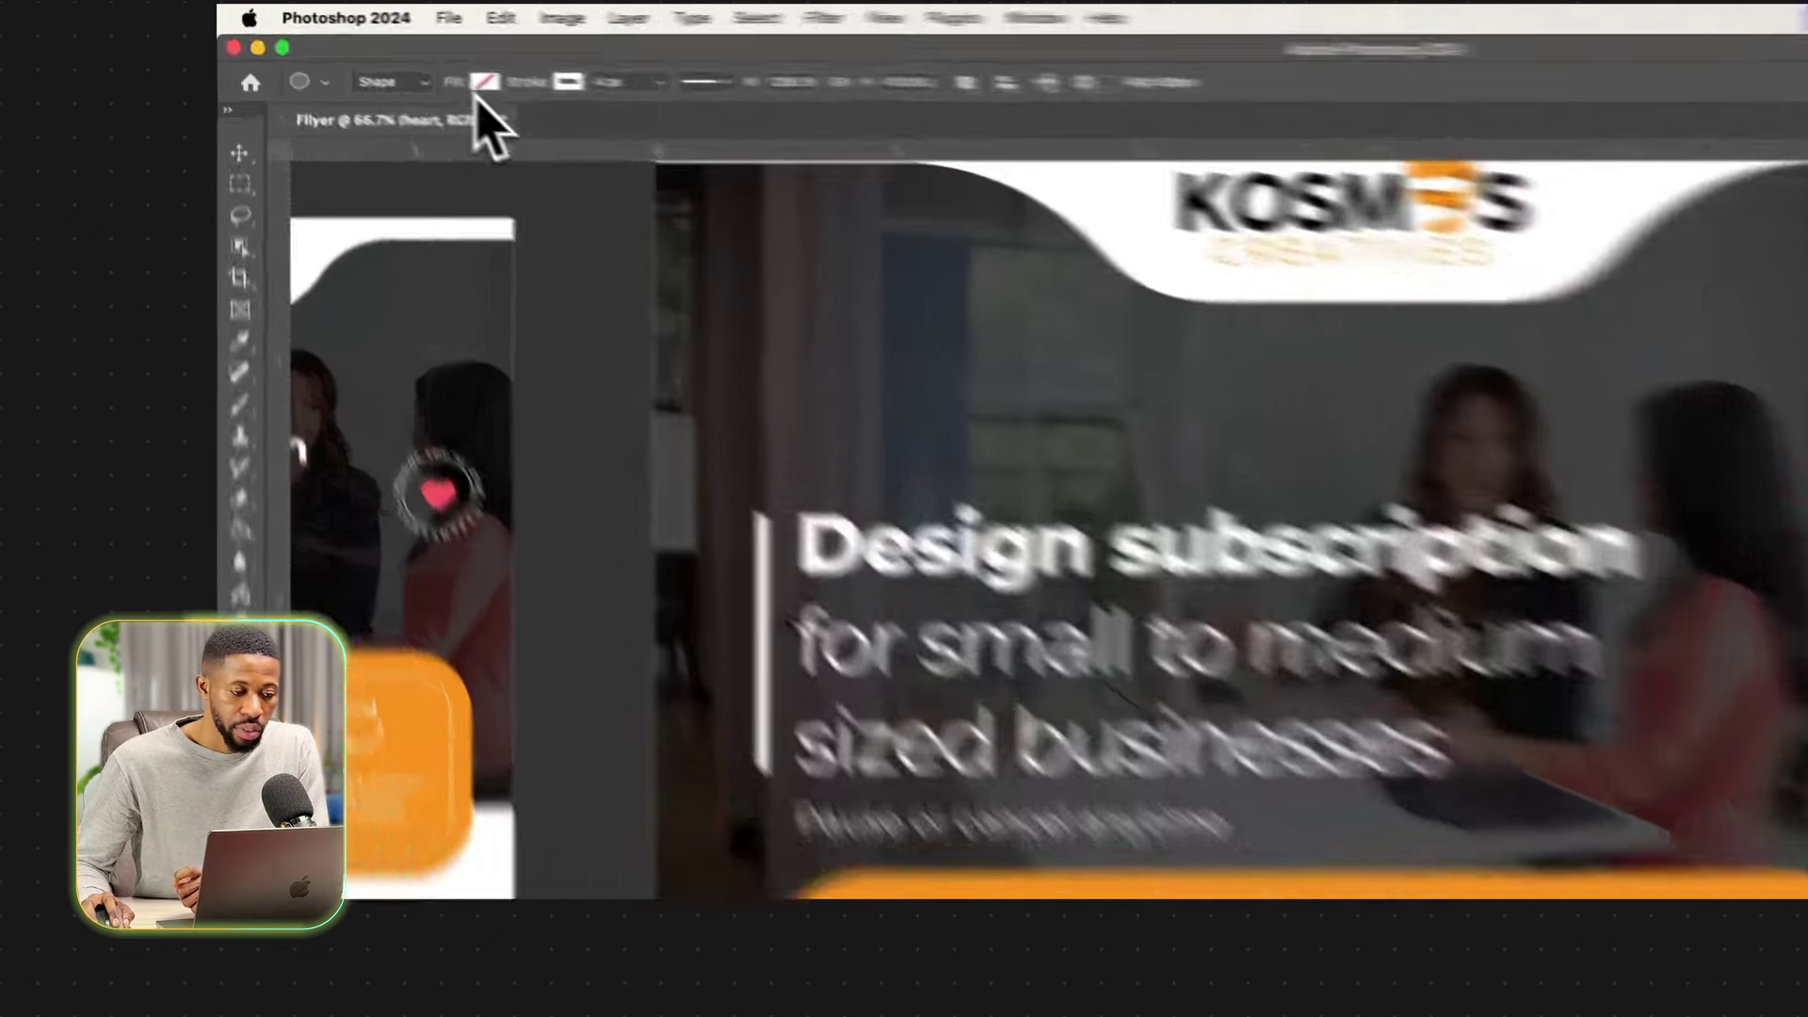
left_click(398, 60)
left_click(448, 66)
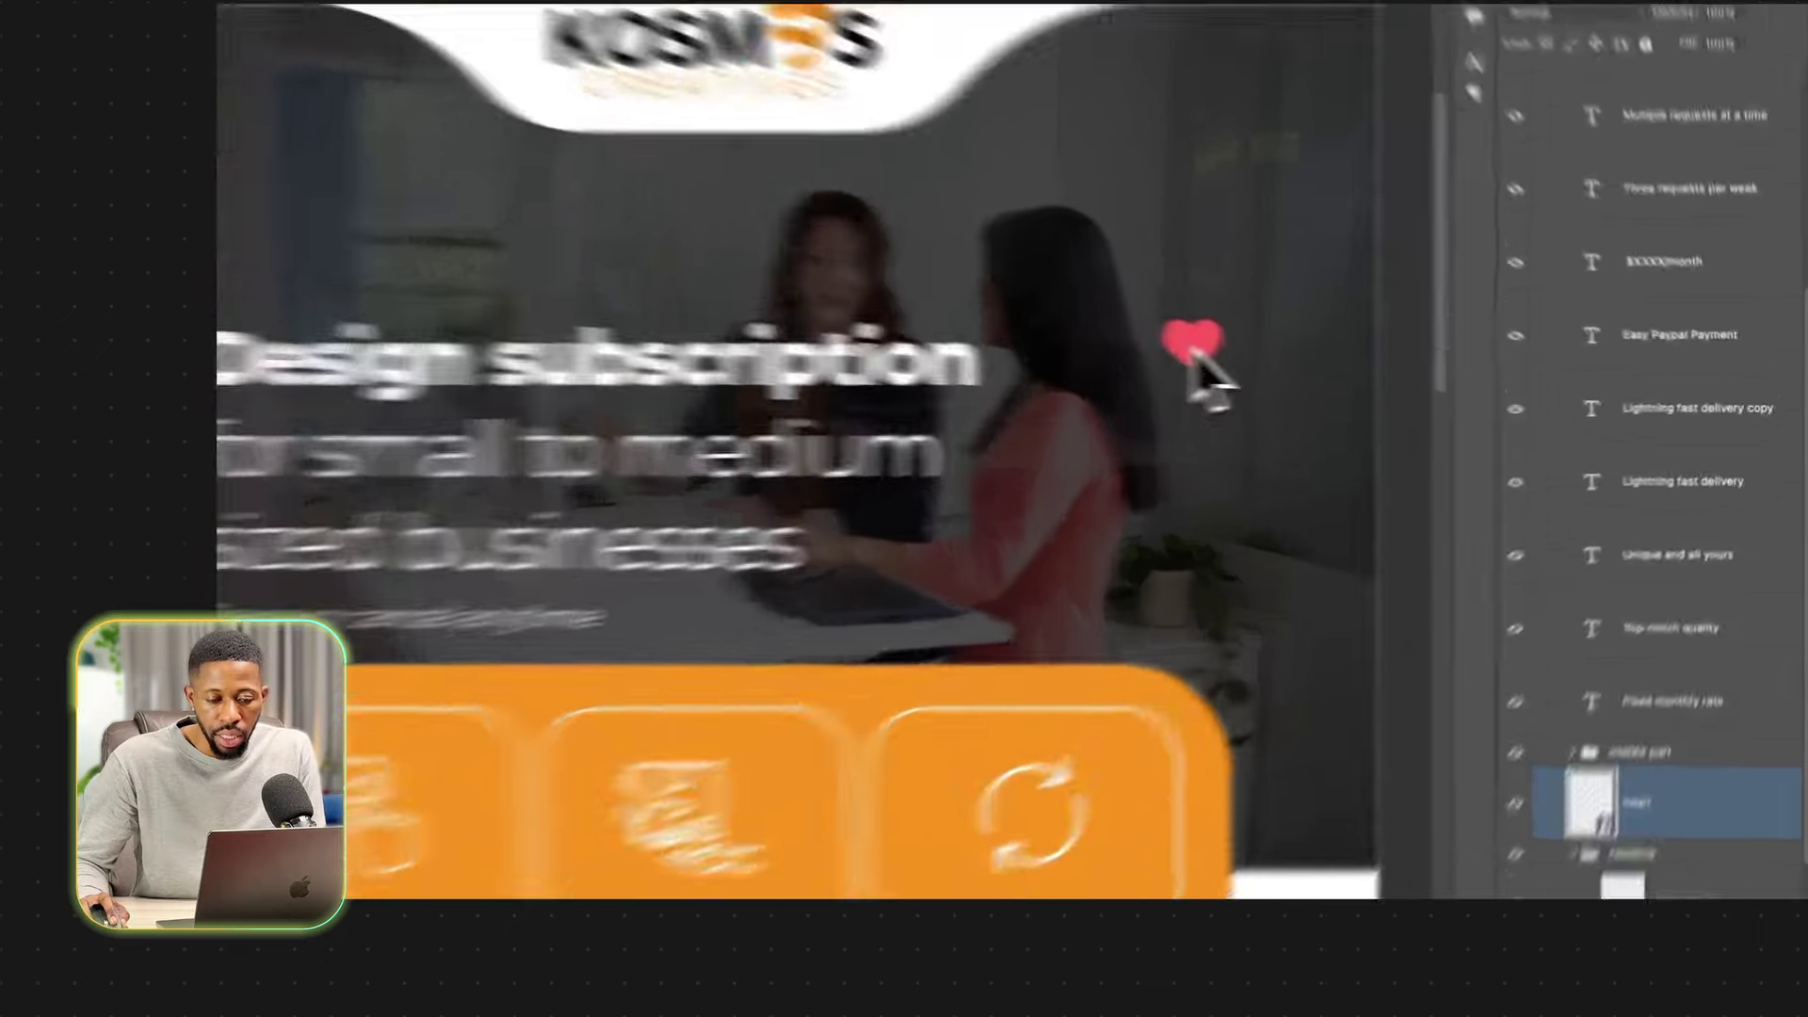
left_click_drag(1379, 403, 1413, 446)
left_click_drag(1051, 473, 1105, 574)
key("shift")
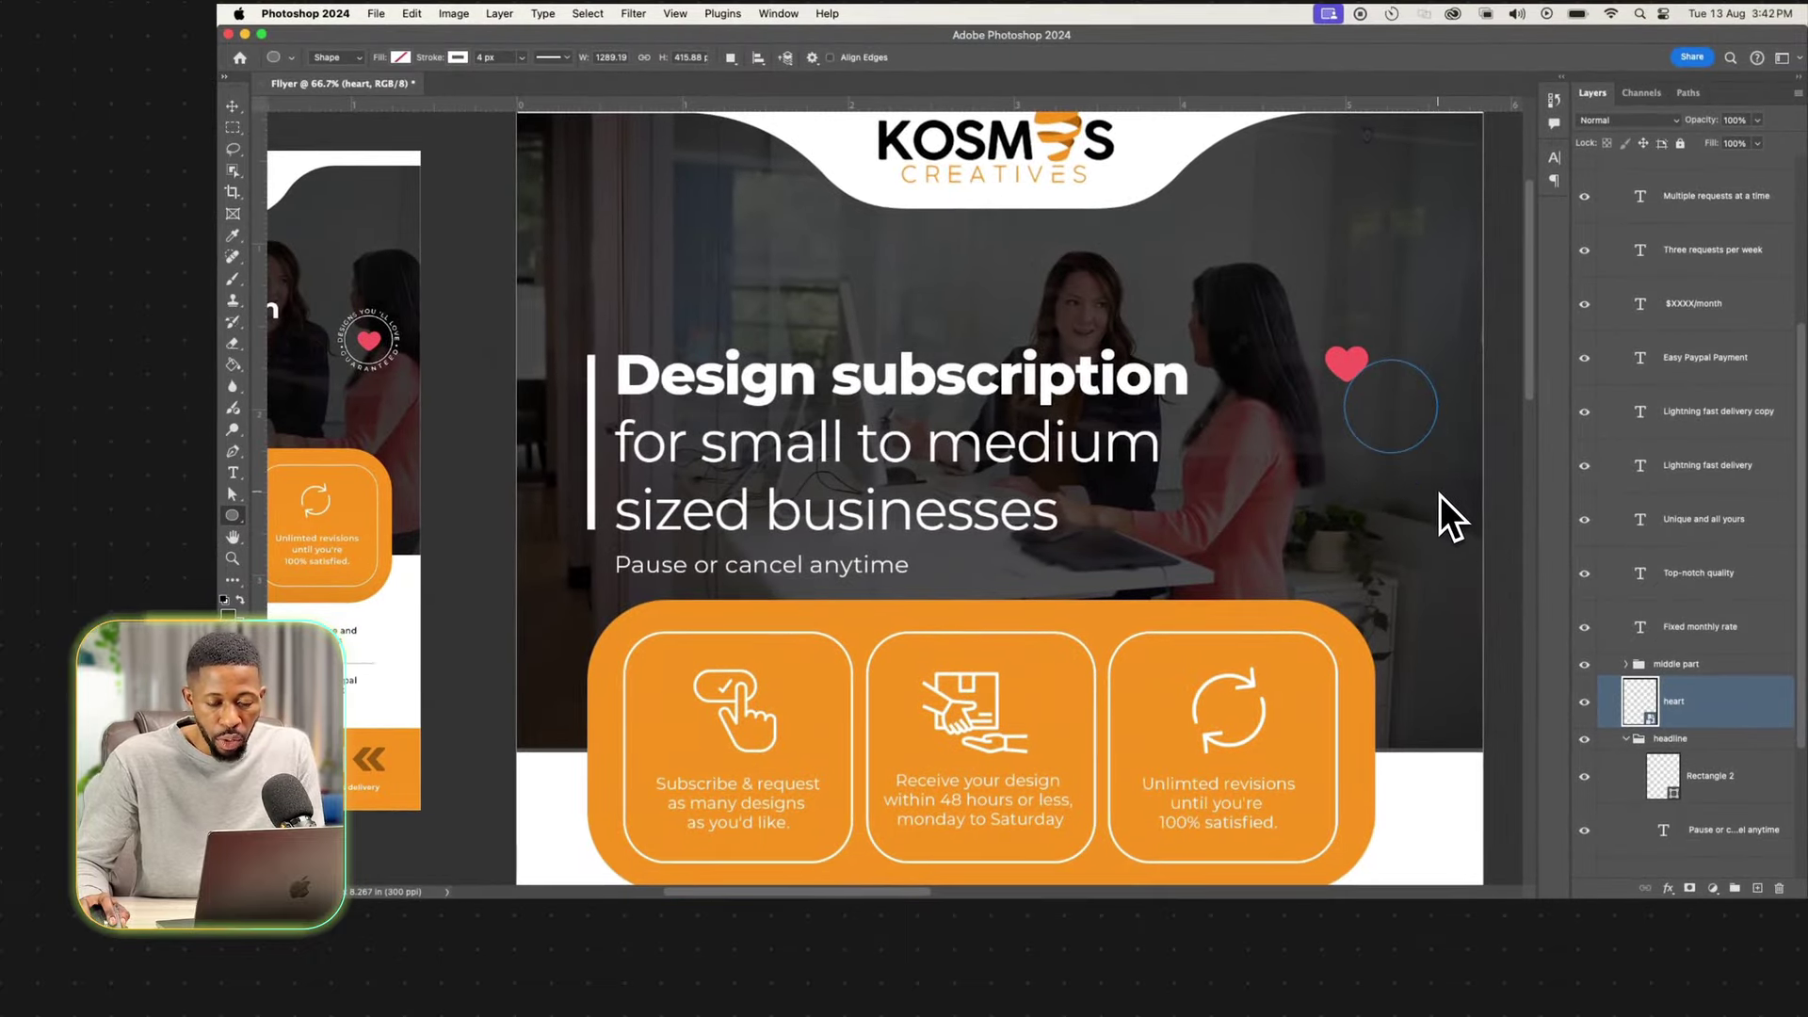
left_click_drag(1439, 495, 1397, 442)
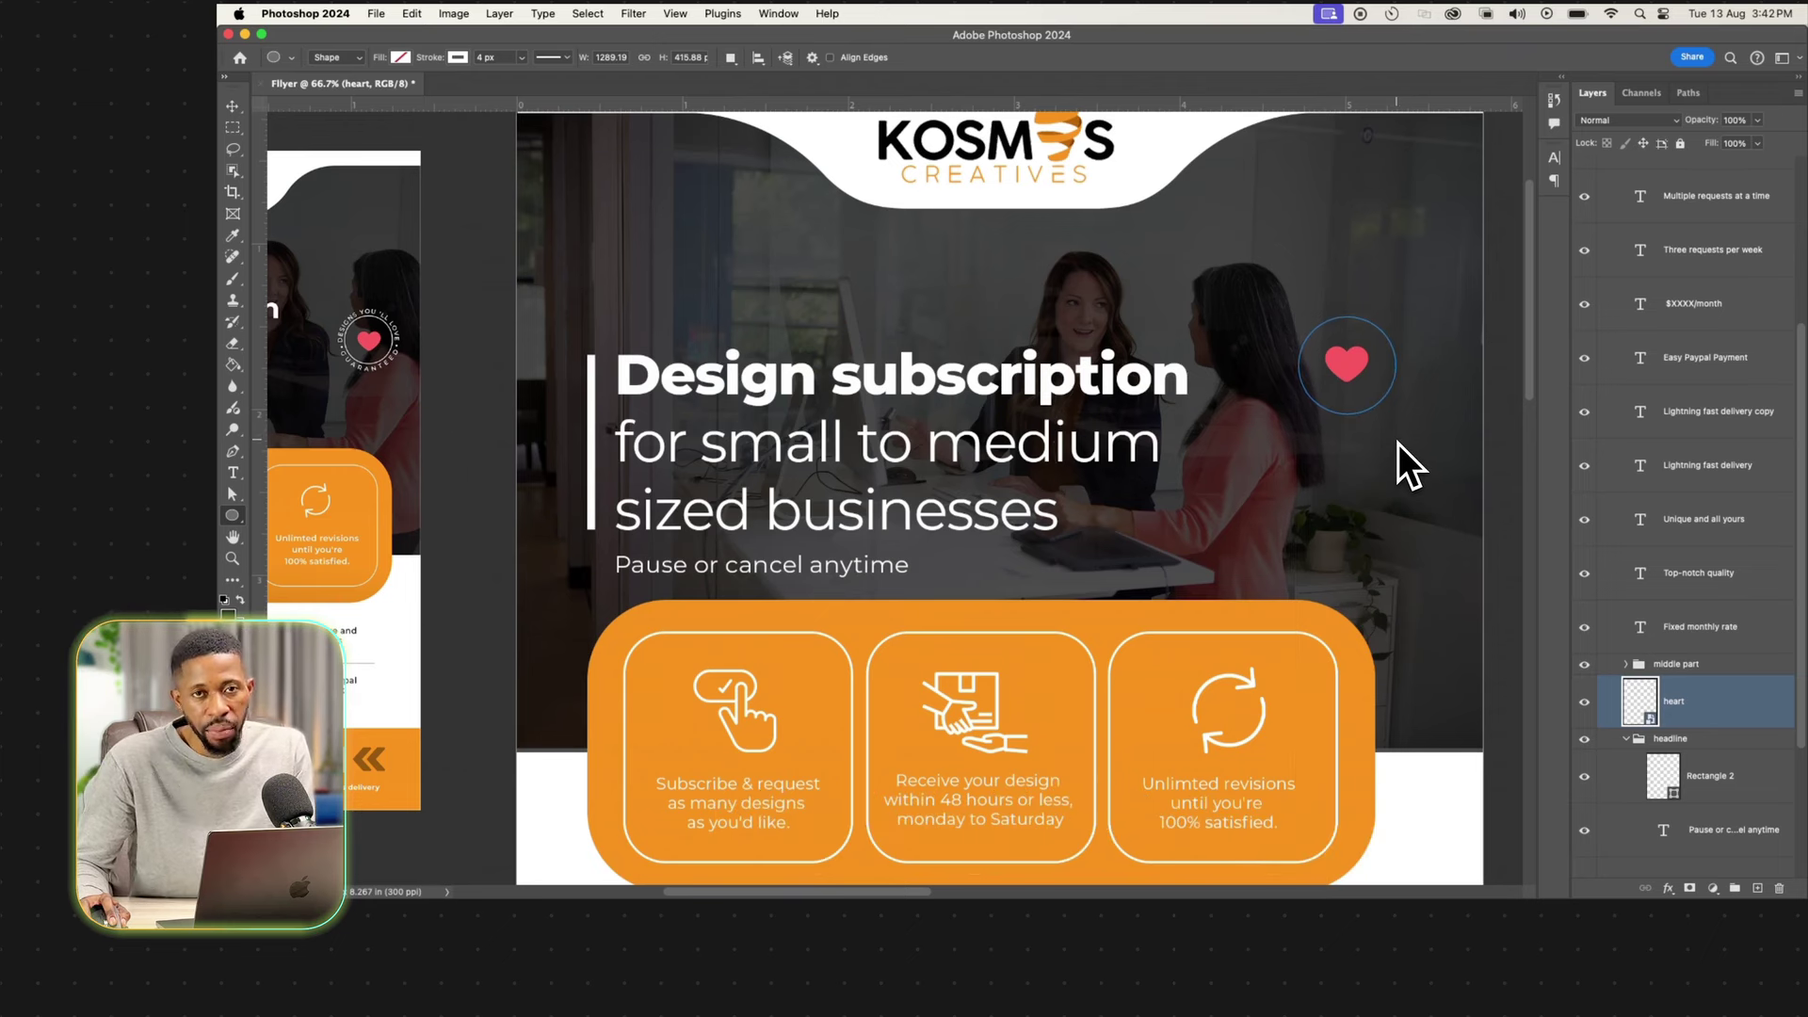
left_click_drag(1398, 443, 1377, 485)
key("space")
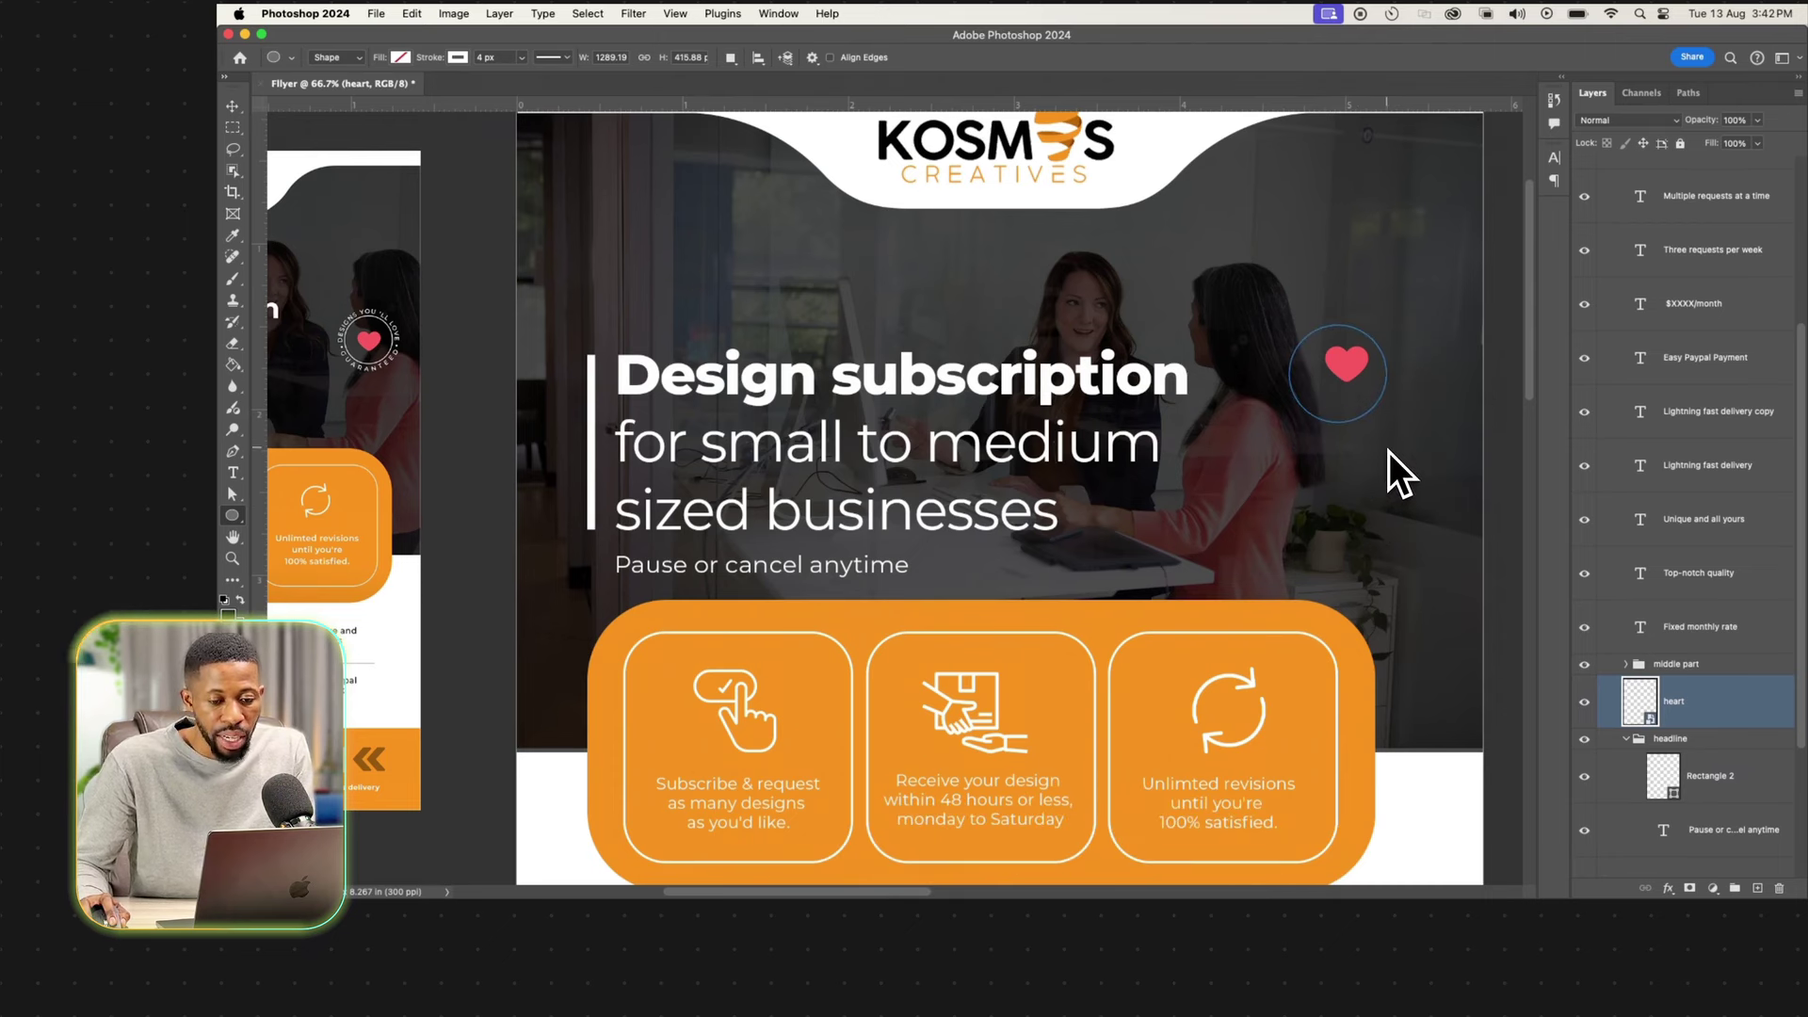
left_click_drag(1389, 450, 1398, 448)
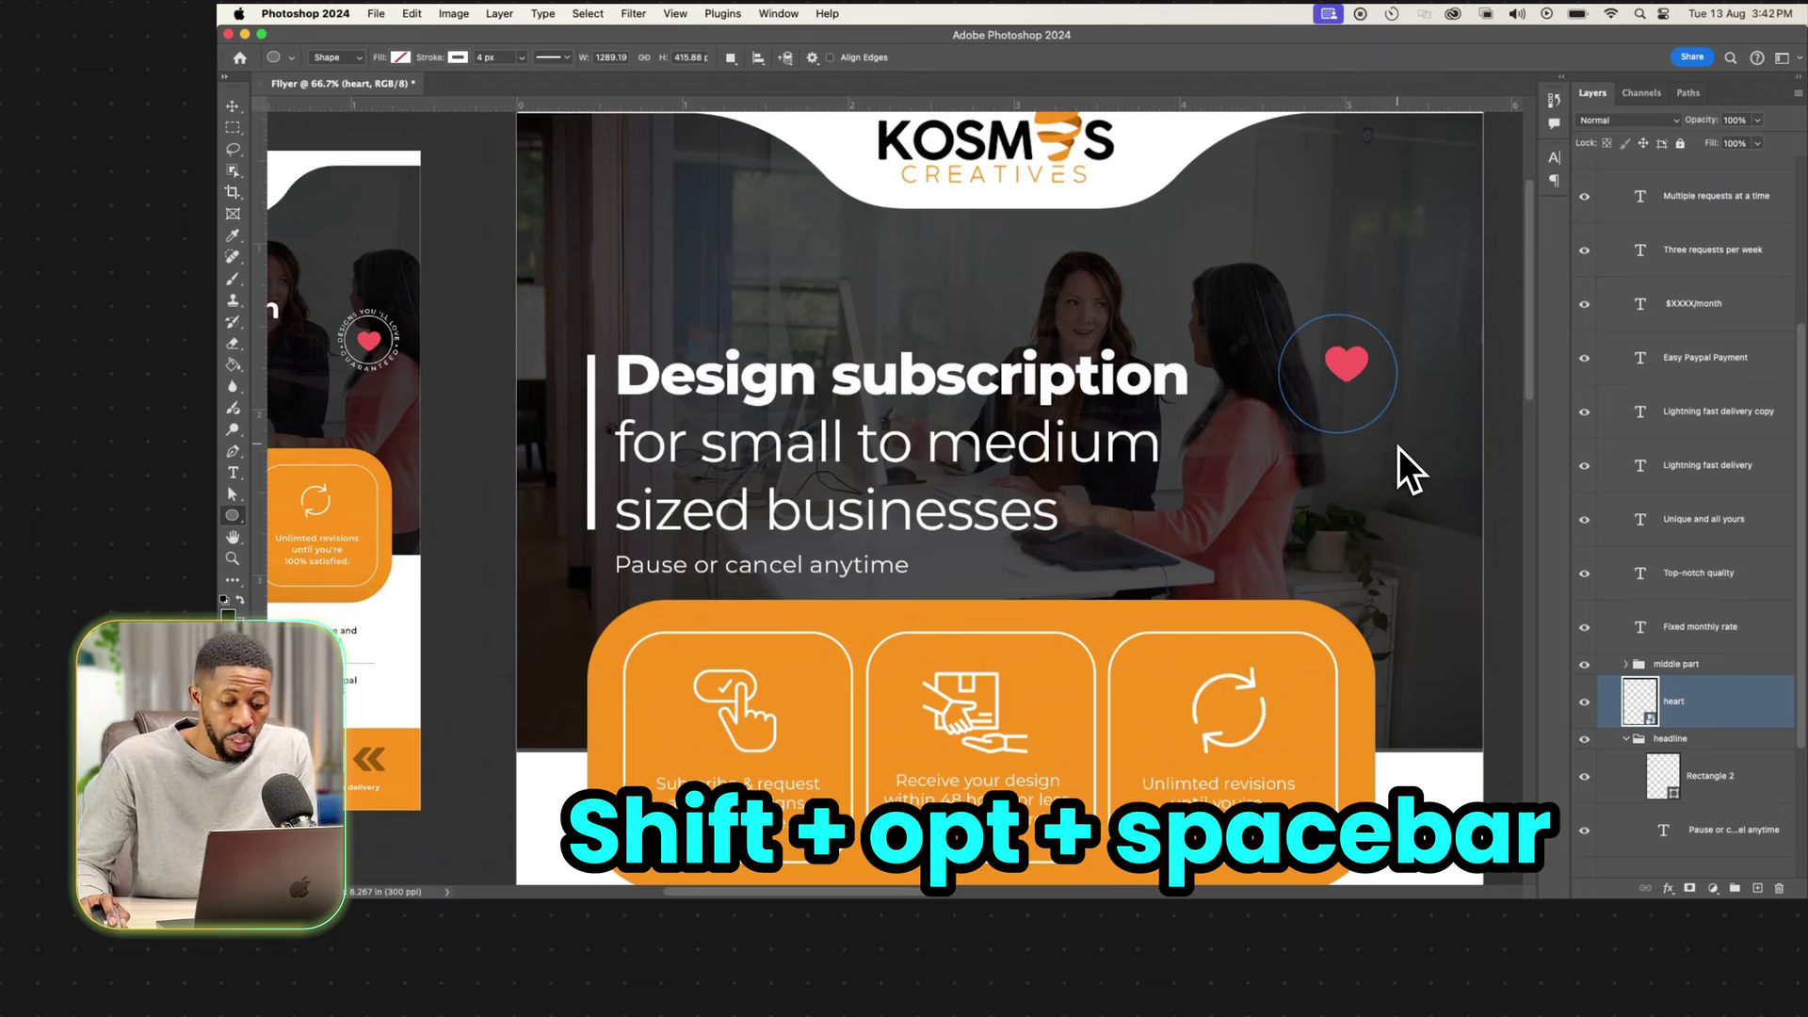
mouse_move(1398, 448)
left_mouse_down()
mouse_move(1410, 422)
mouse_move(1394, 430)
left_mouse_up()
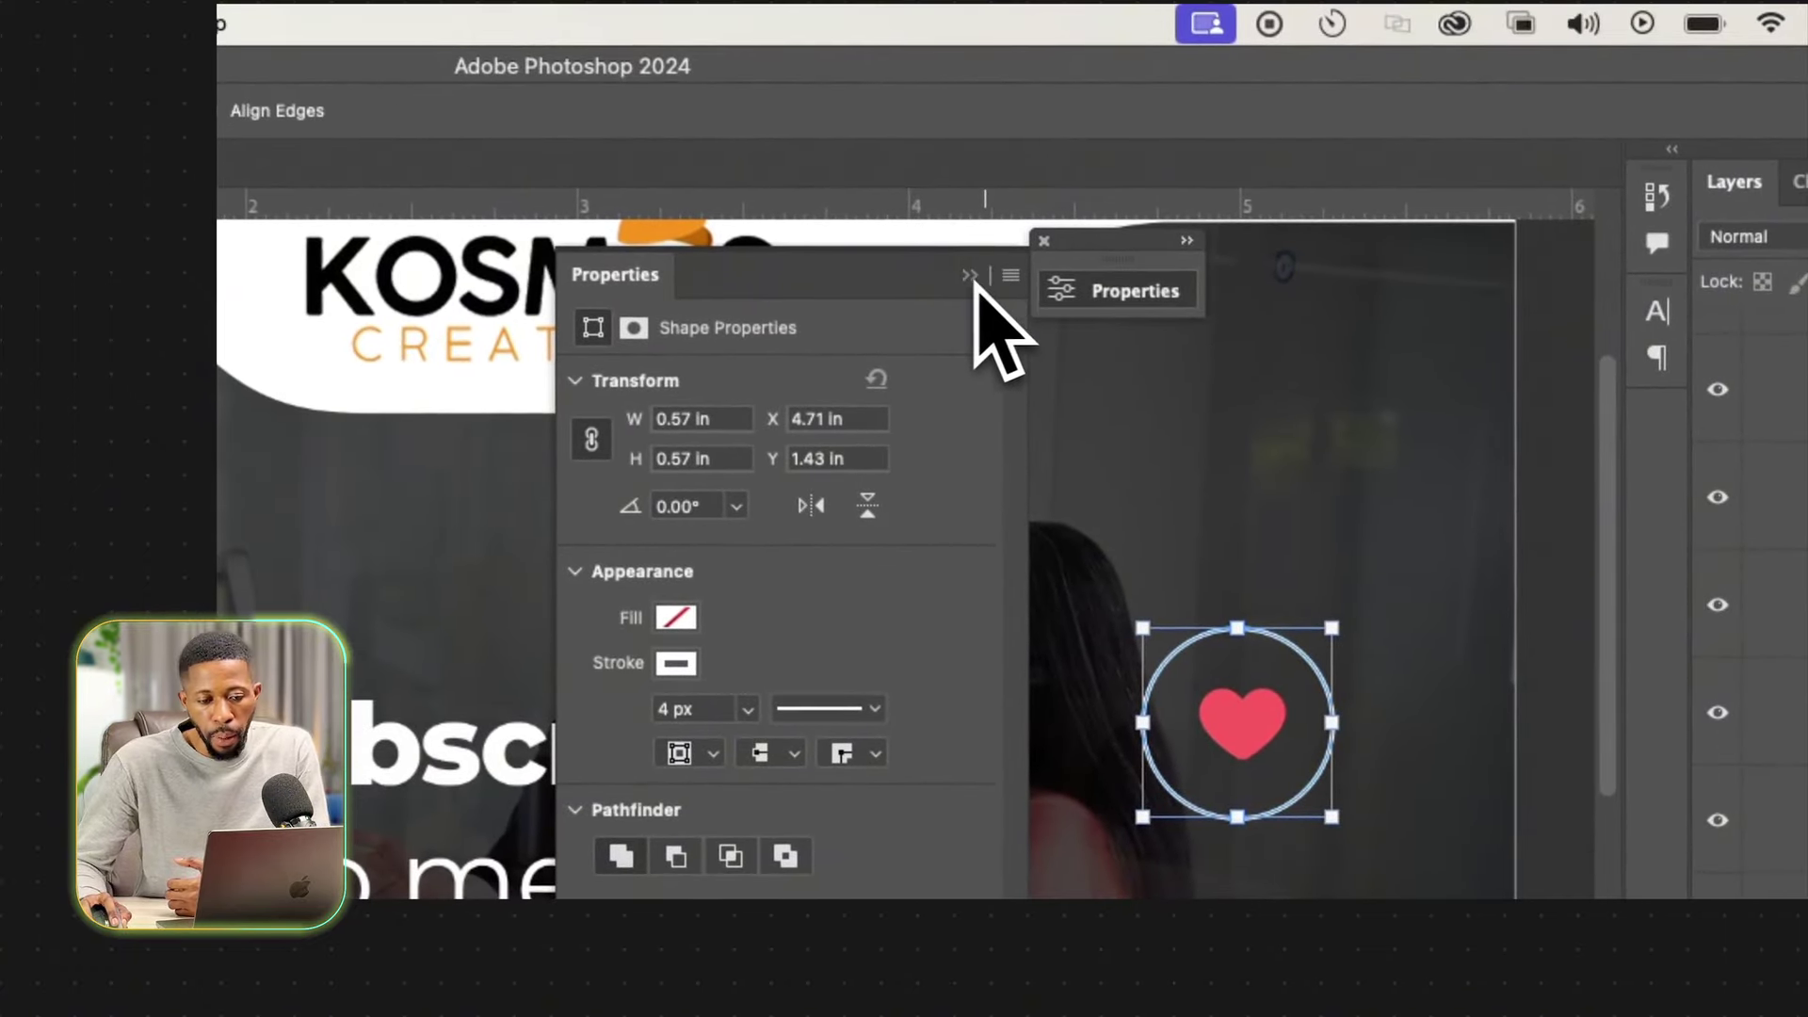
left_click(970, 276)
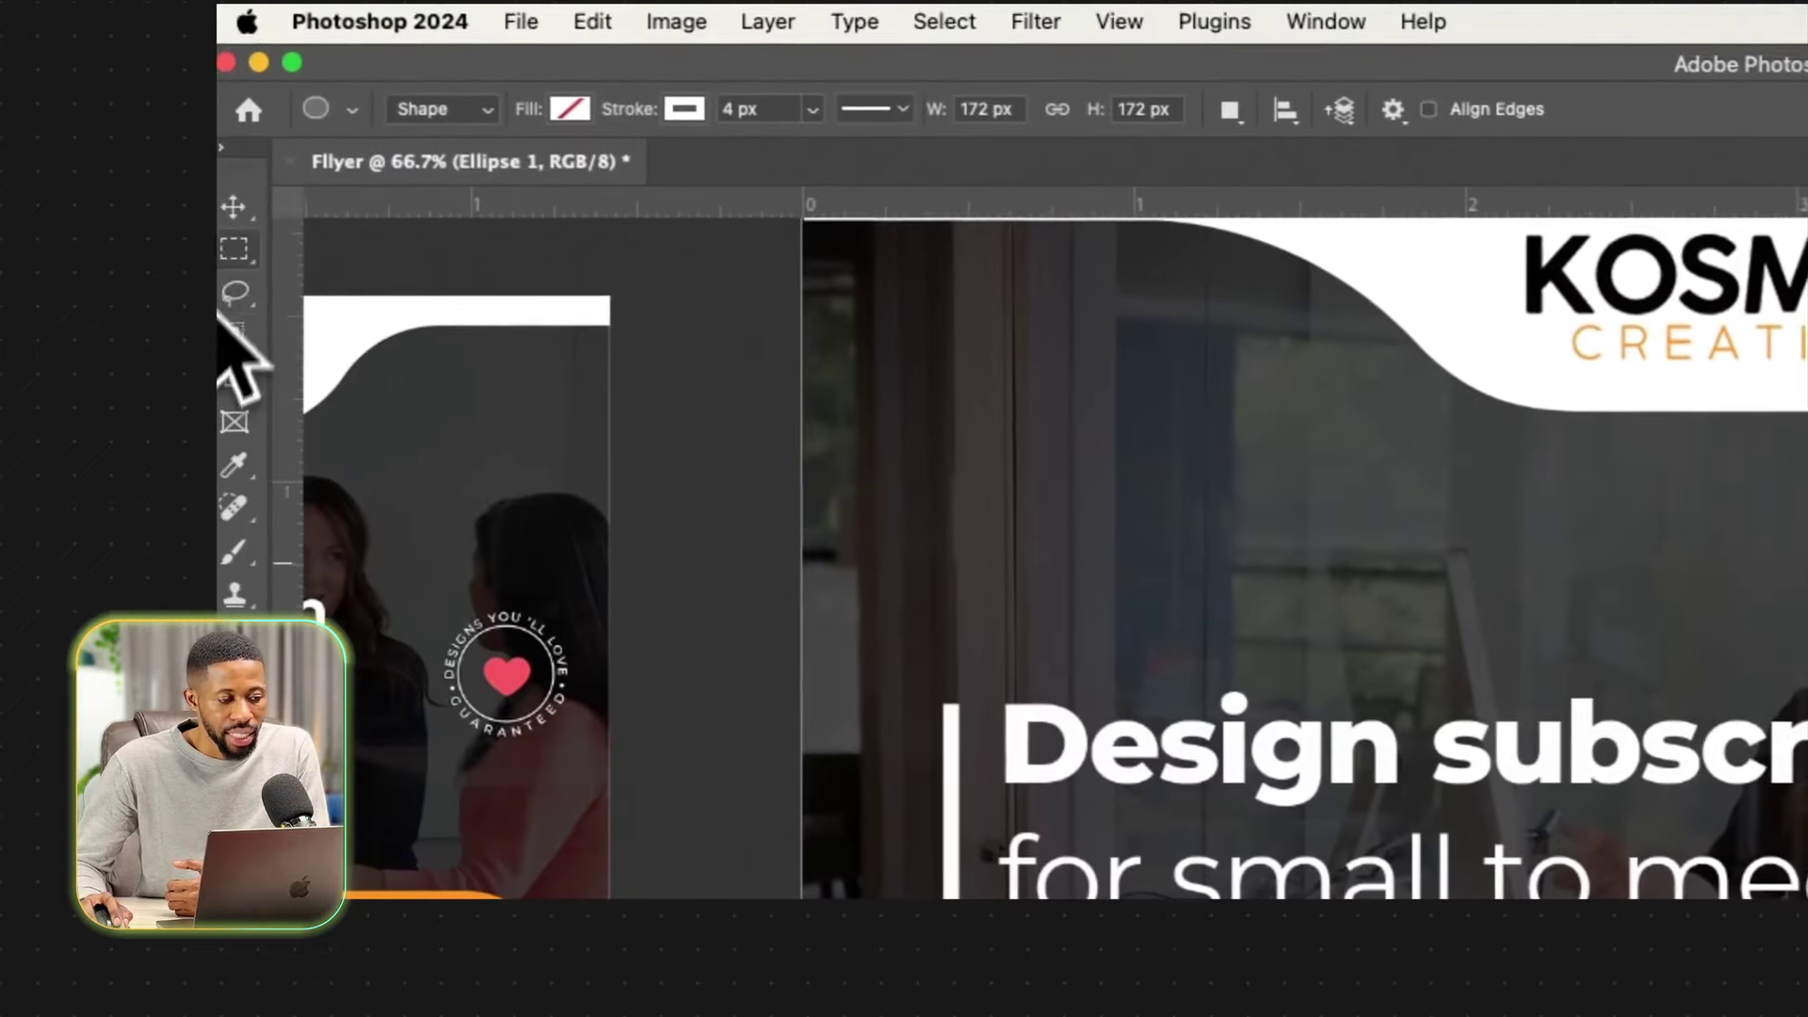
Nudge the badge artwork with the Move tool so the heart sits centred inside the white circle.
left_click(234, 206)
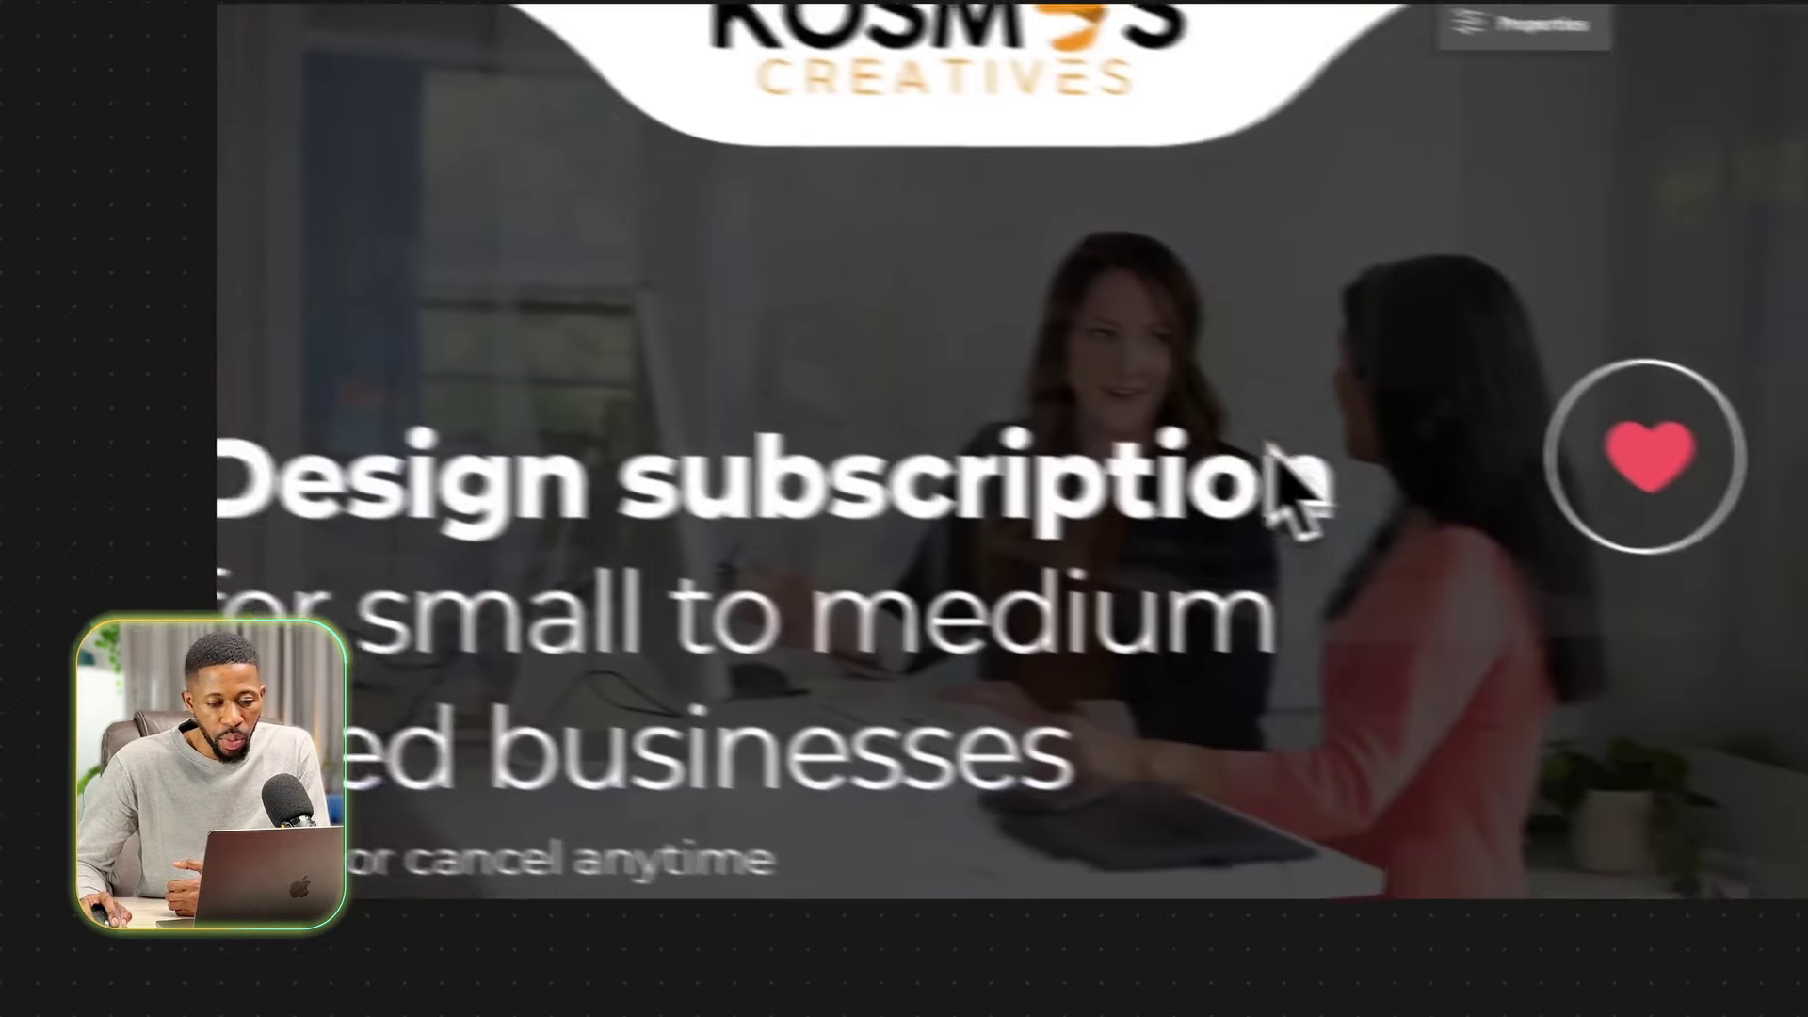
left_click_drag(1363, 455, 1370, 457)
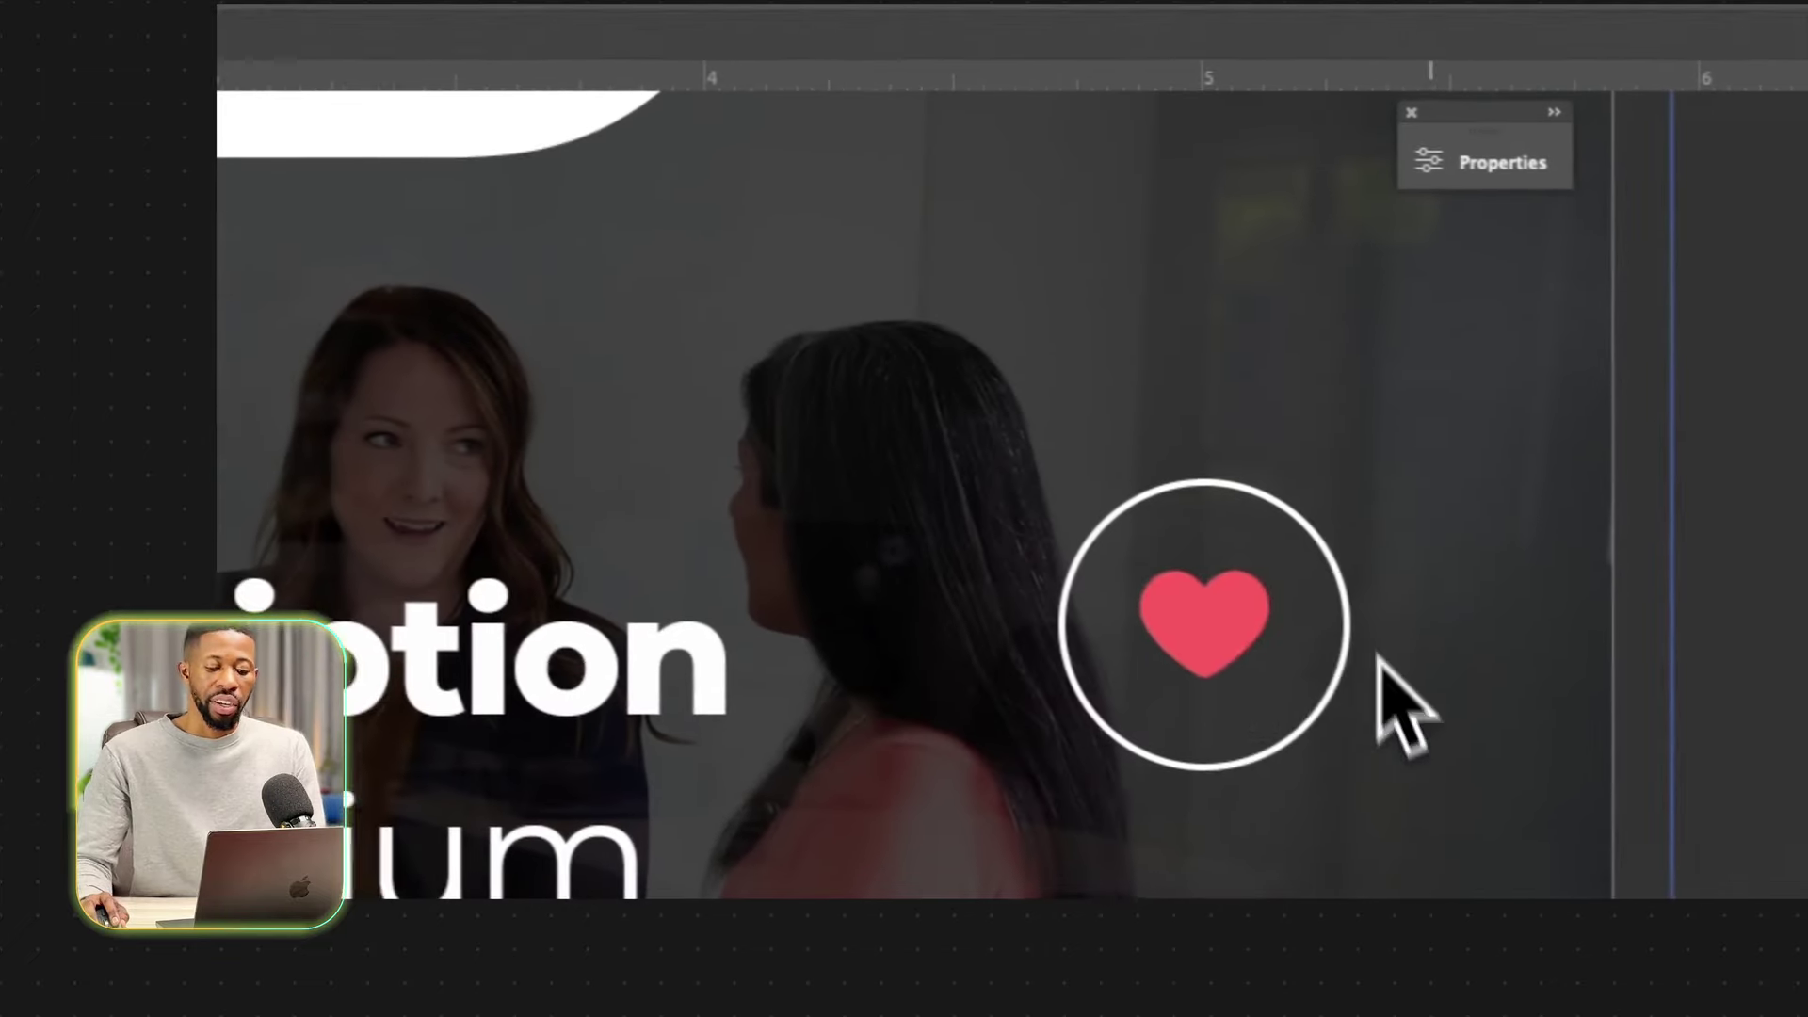
left_click_drag(840, 671, 931, 592)
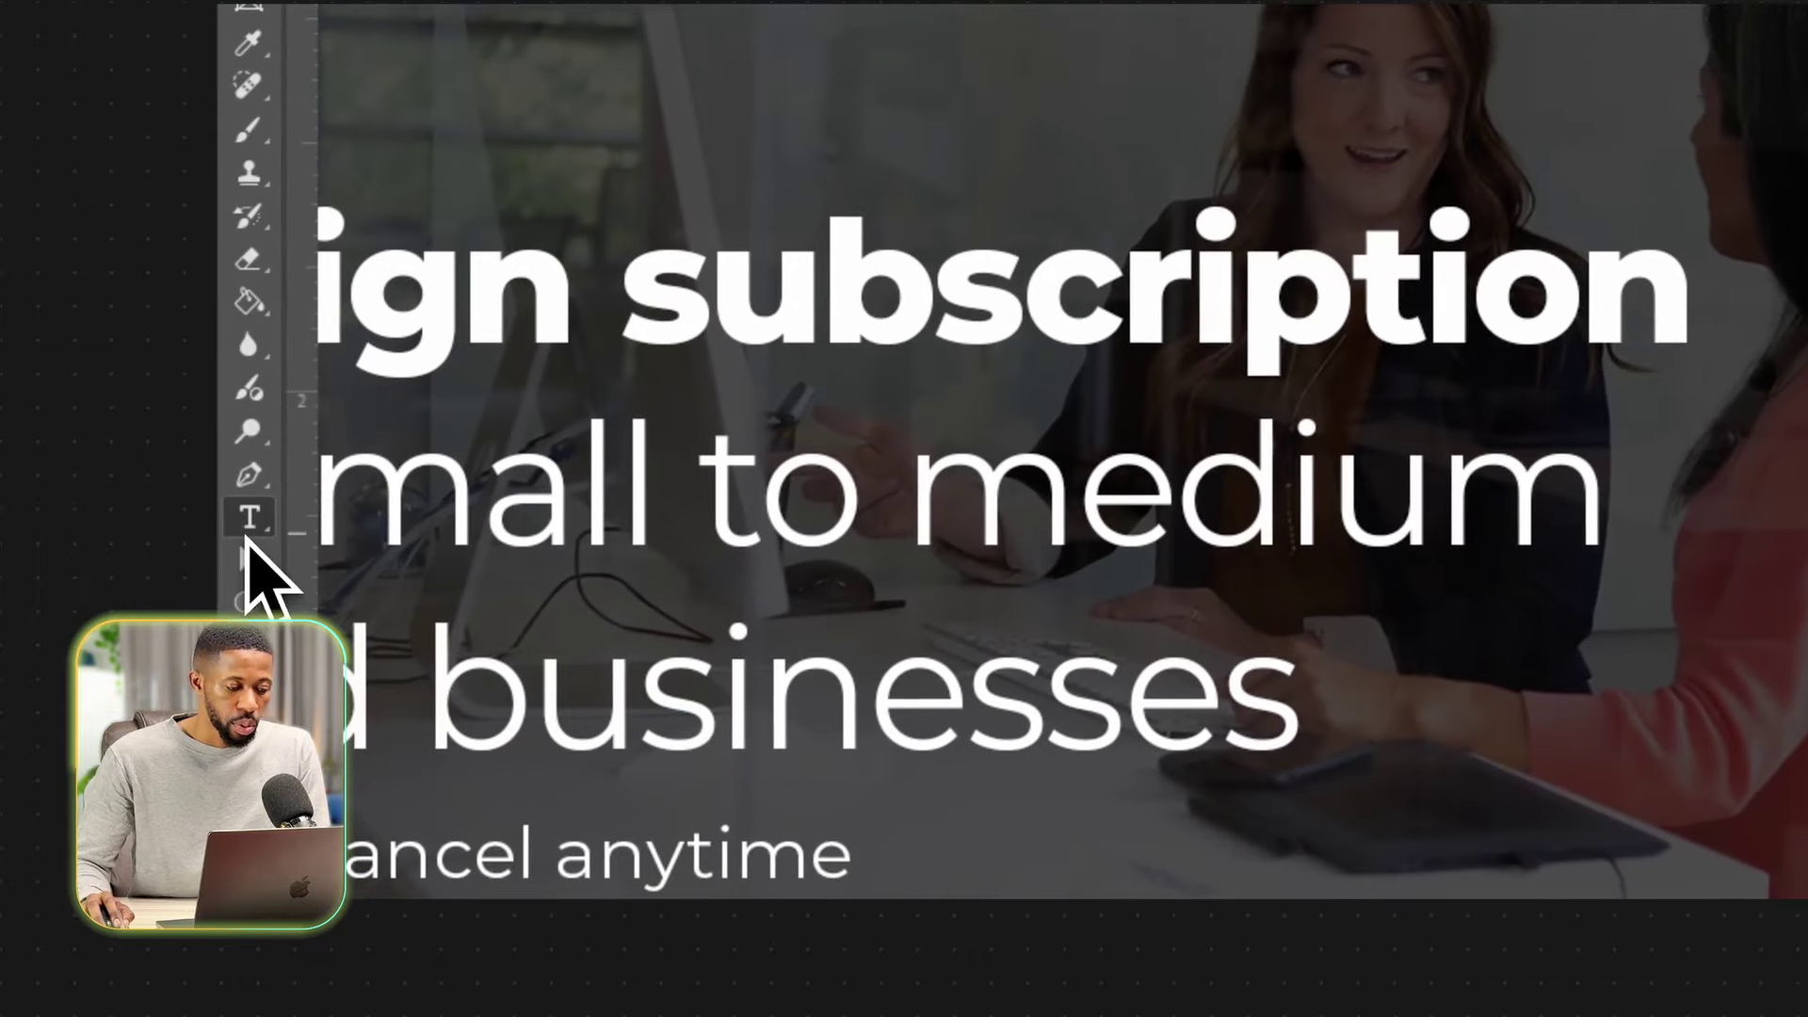
Start a text line along the outside of the Ellipse 1 circle's path and enter DESIGN.
left_click(249, 530)
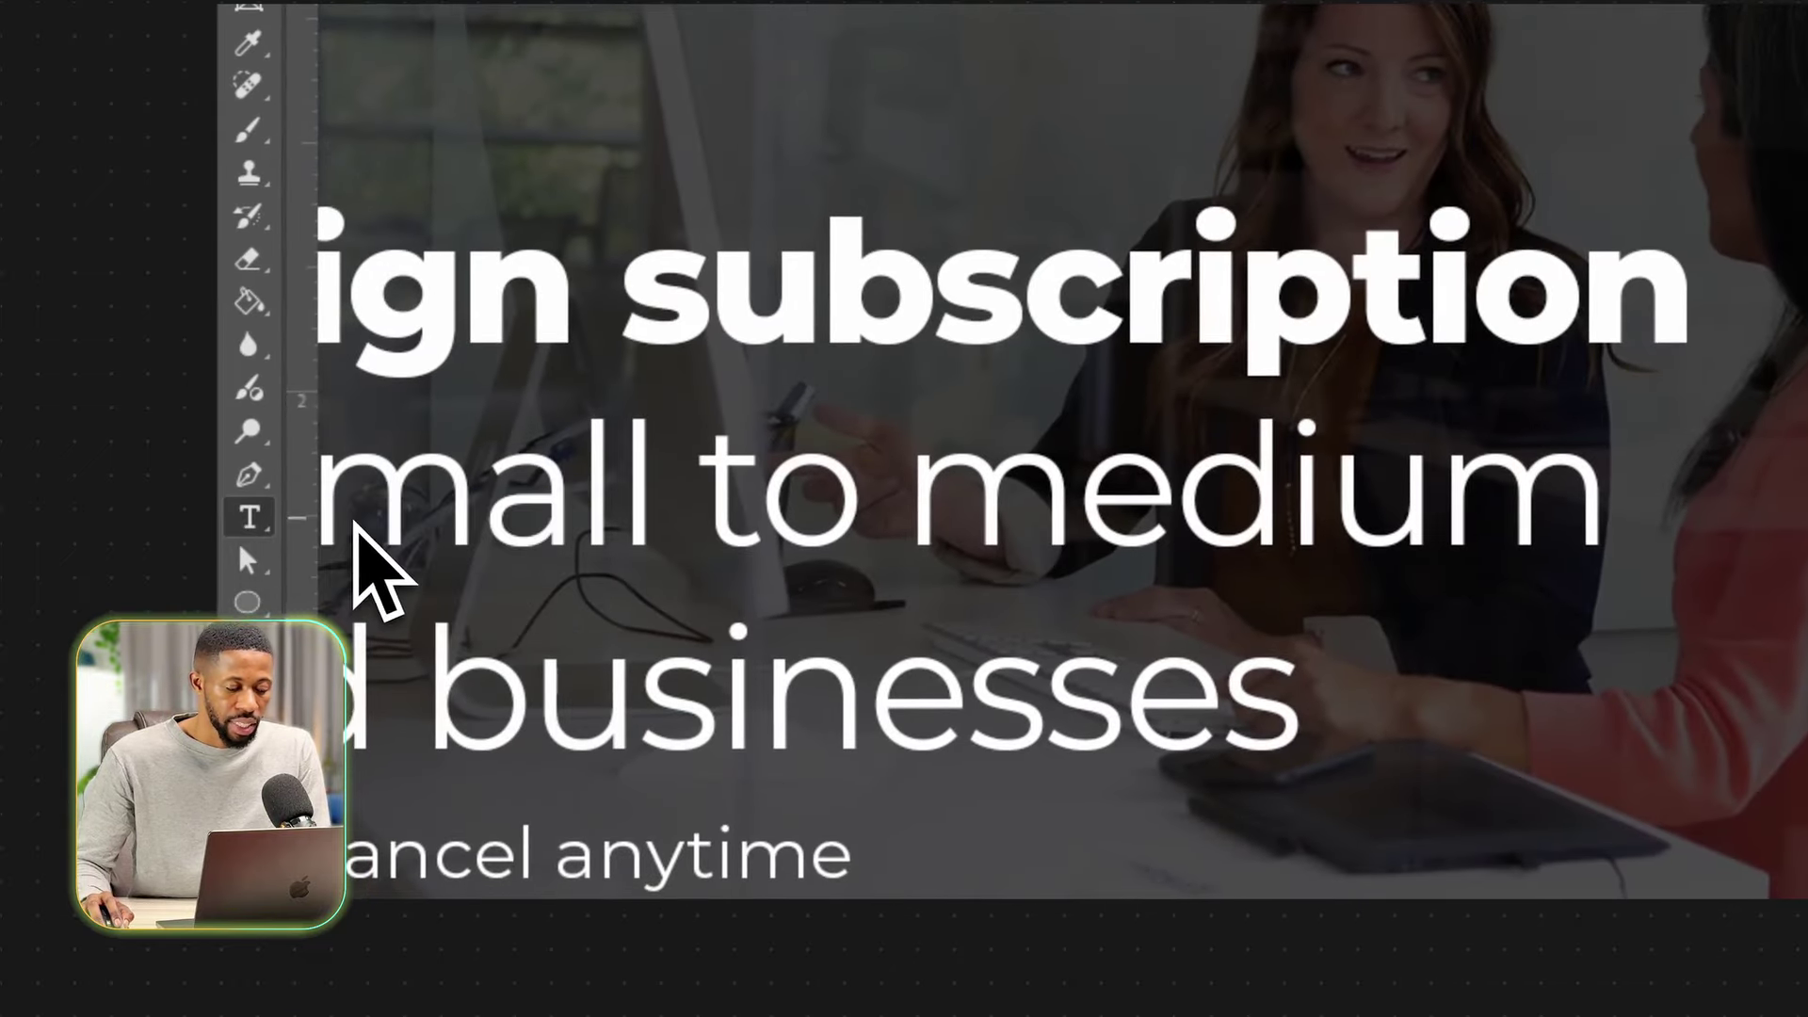
left_click(242, 524)
left_click(335, 520)
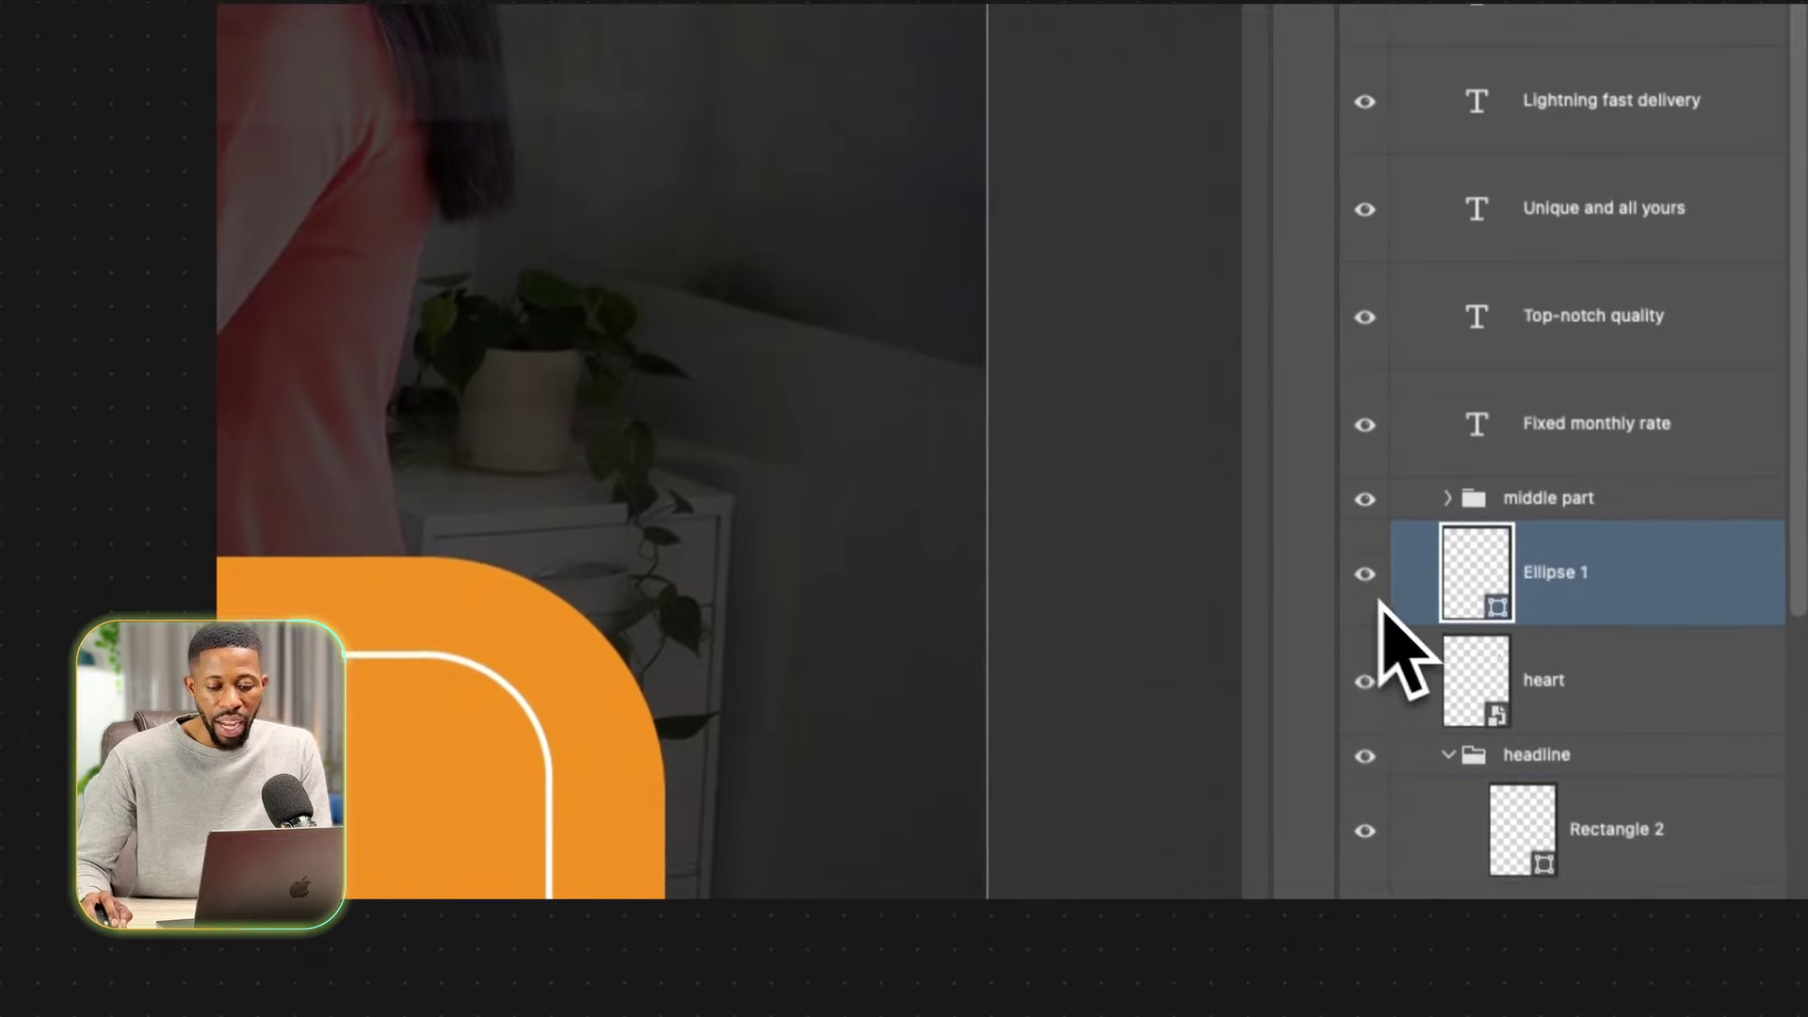
left_click(1360, 702)
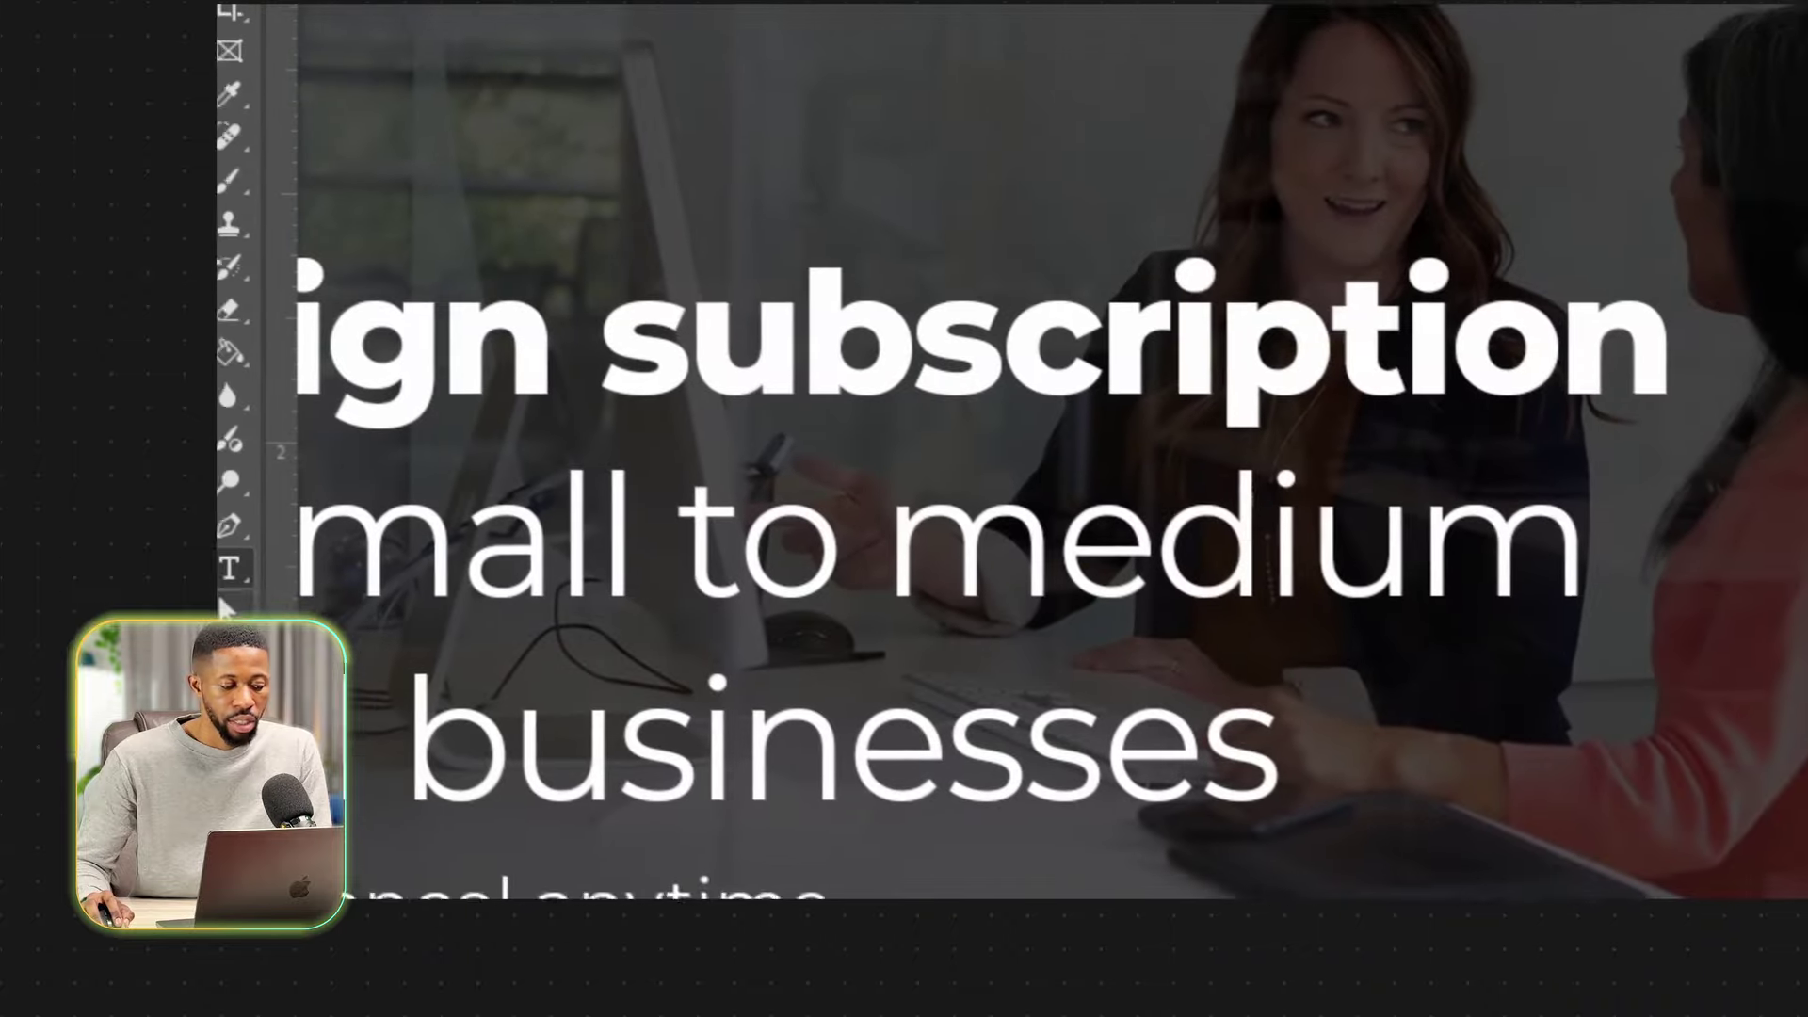
key("v")
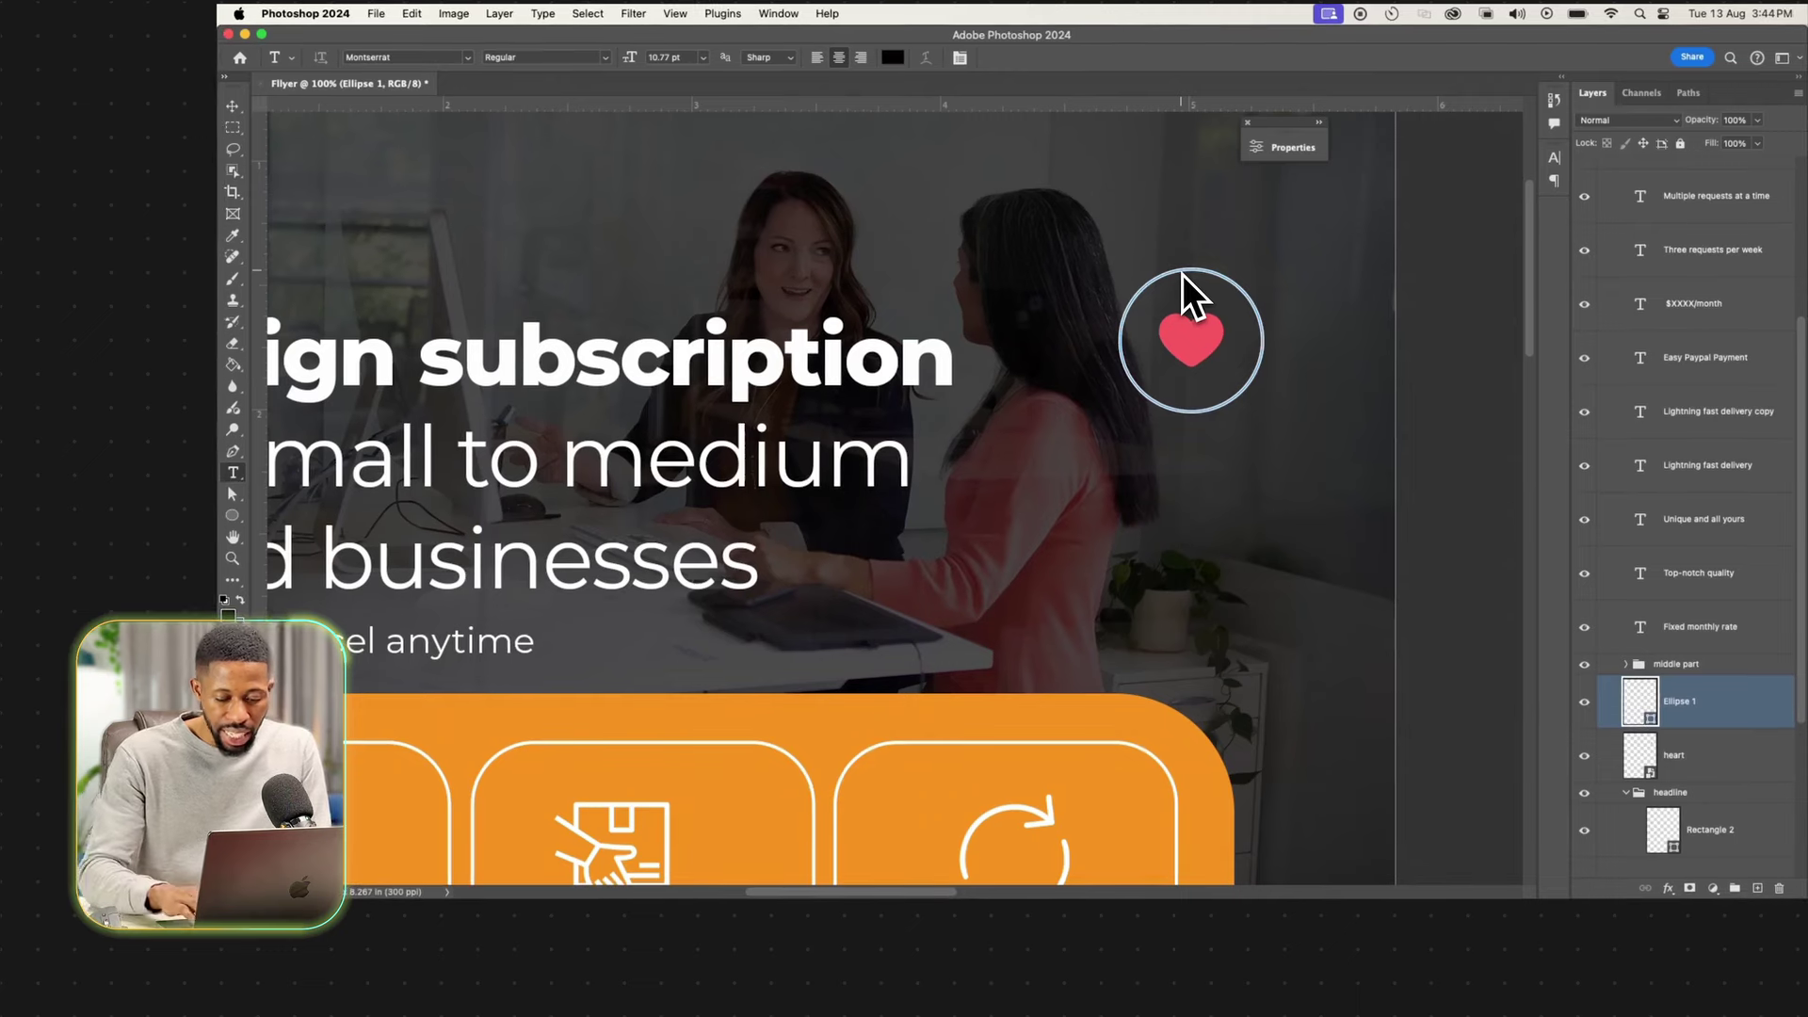
key("super+plus")
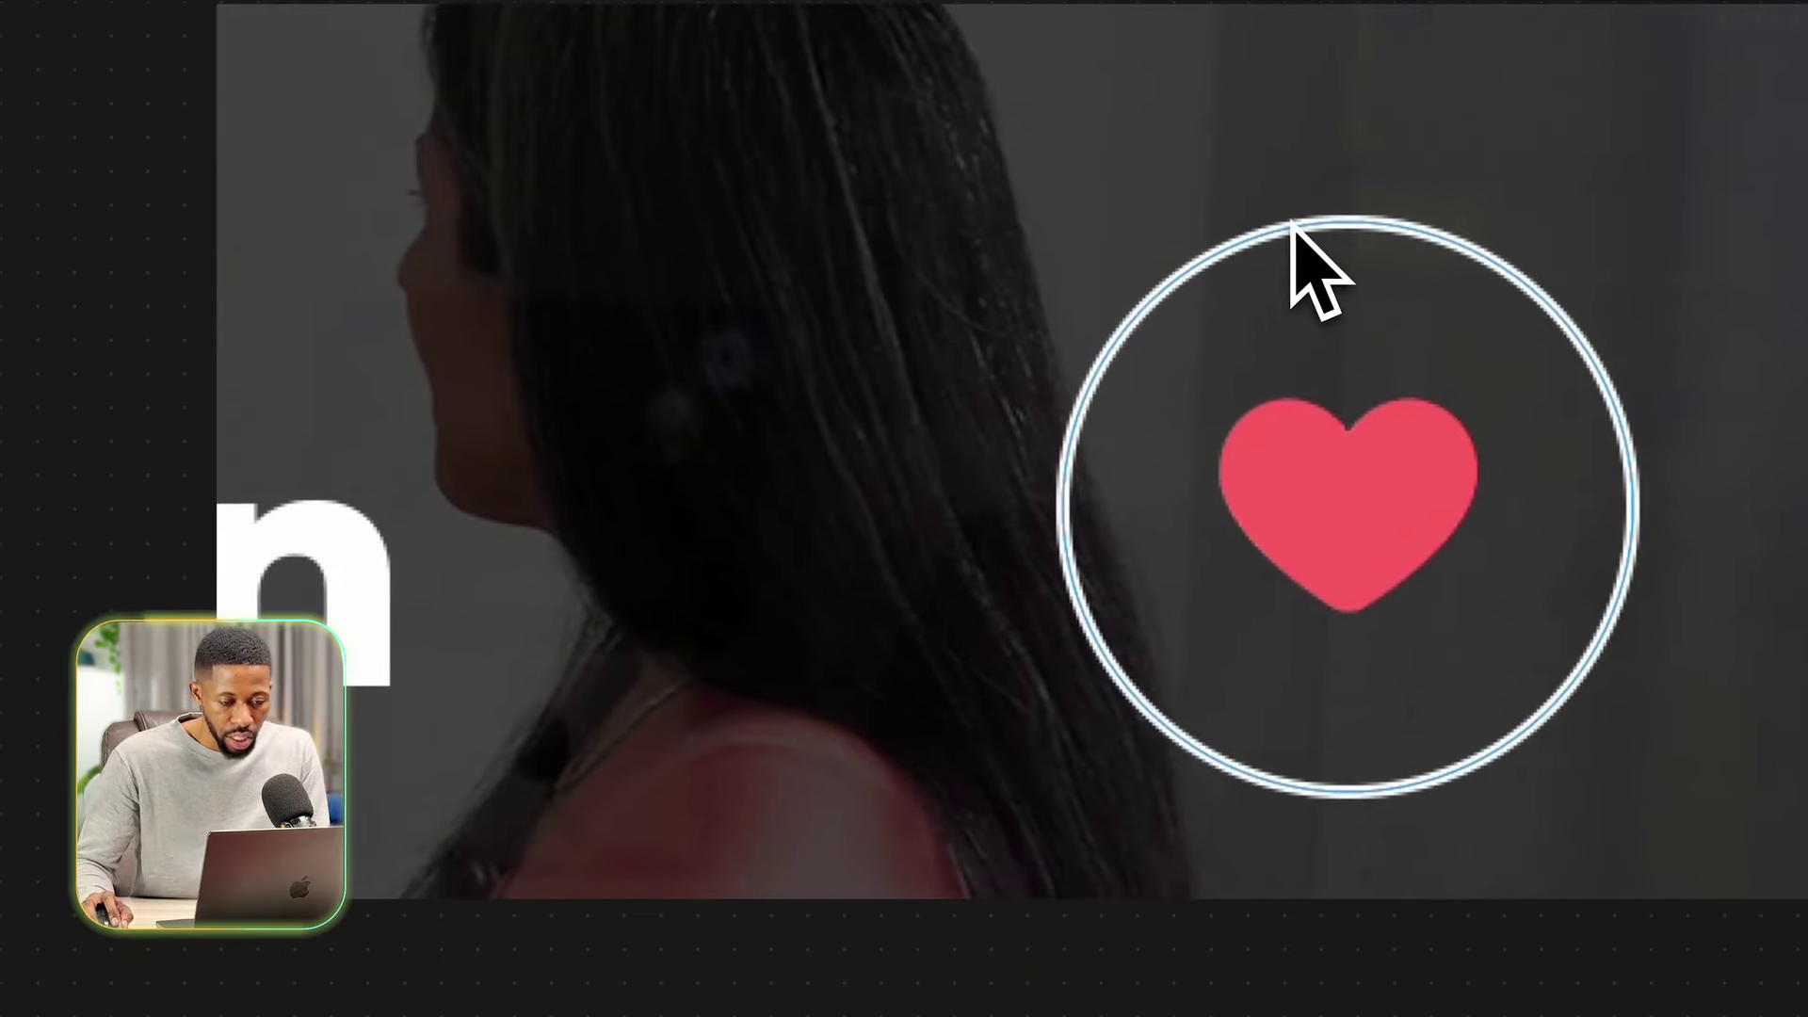
left_click(1293, 226)
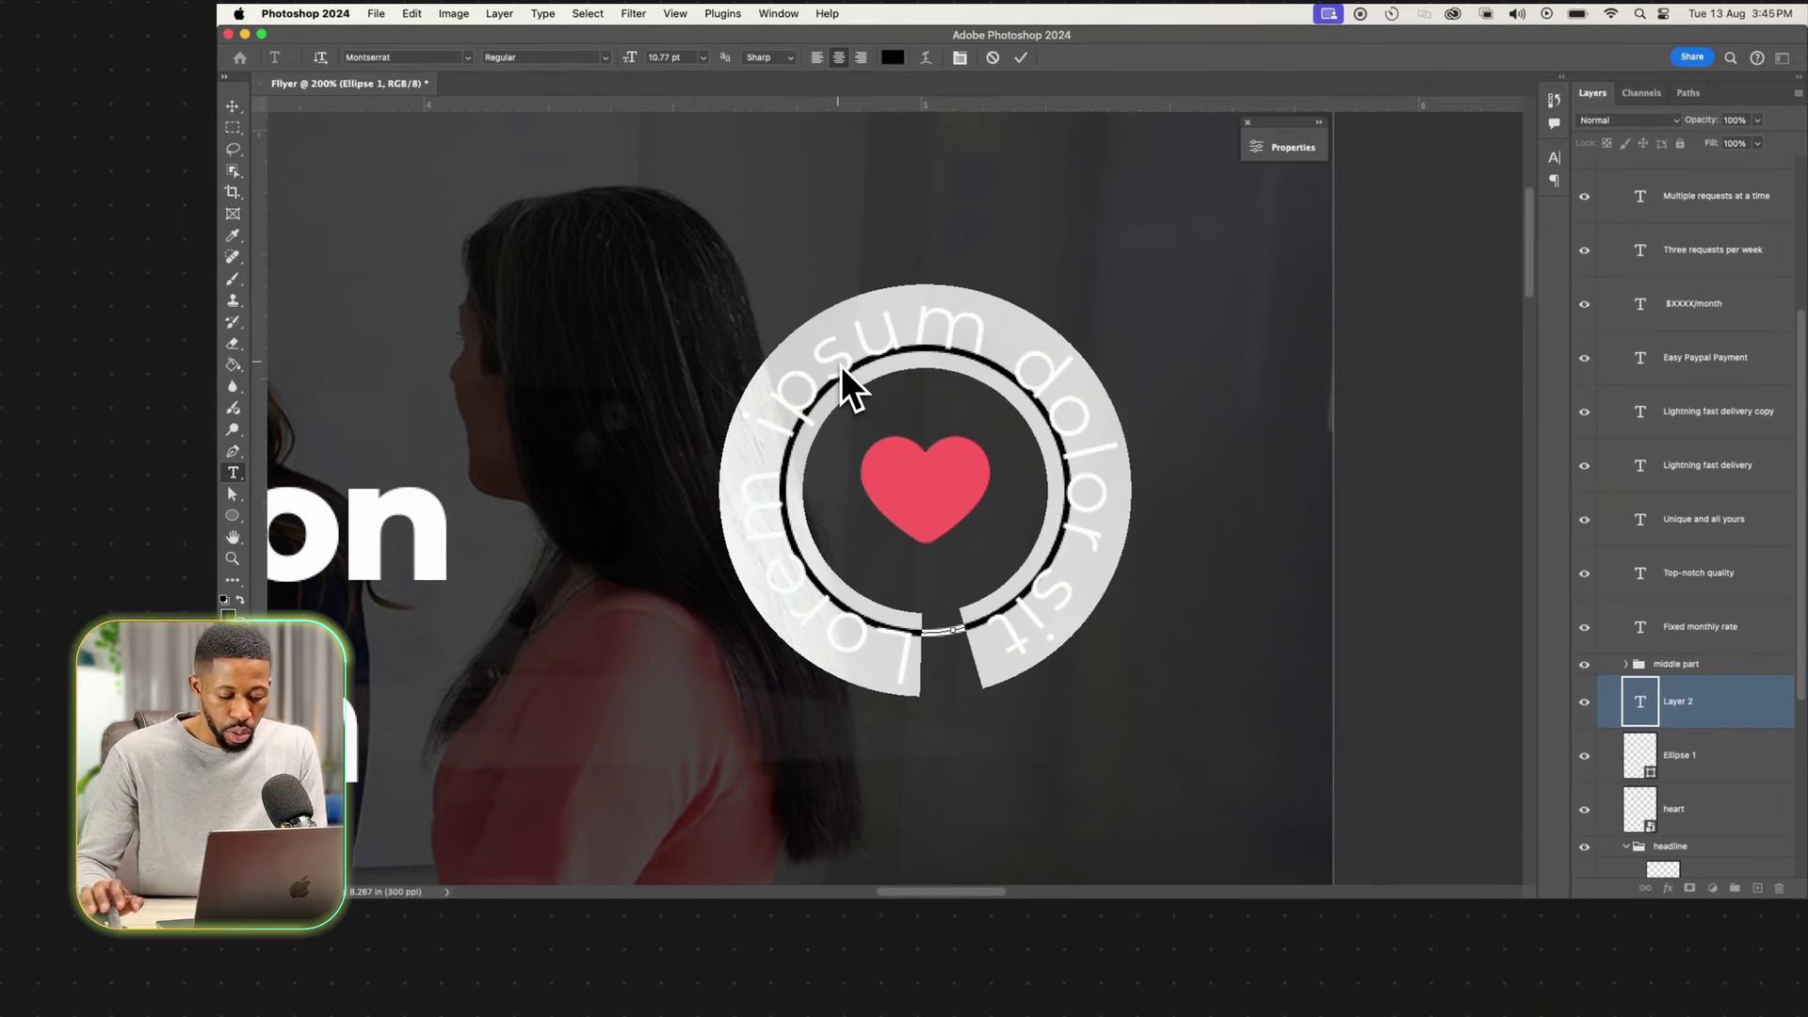
type("DES")
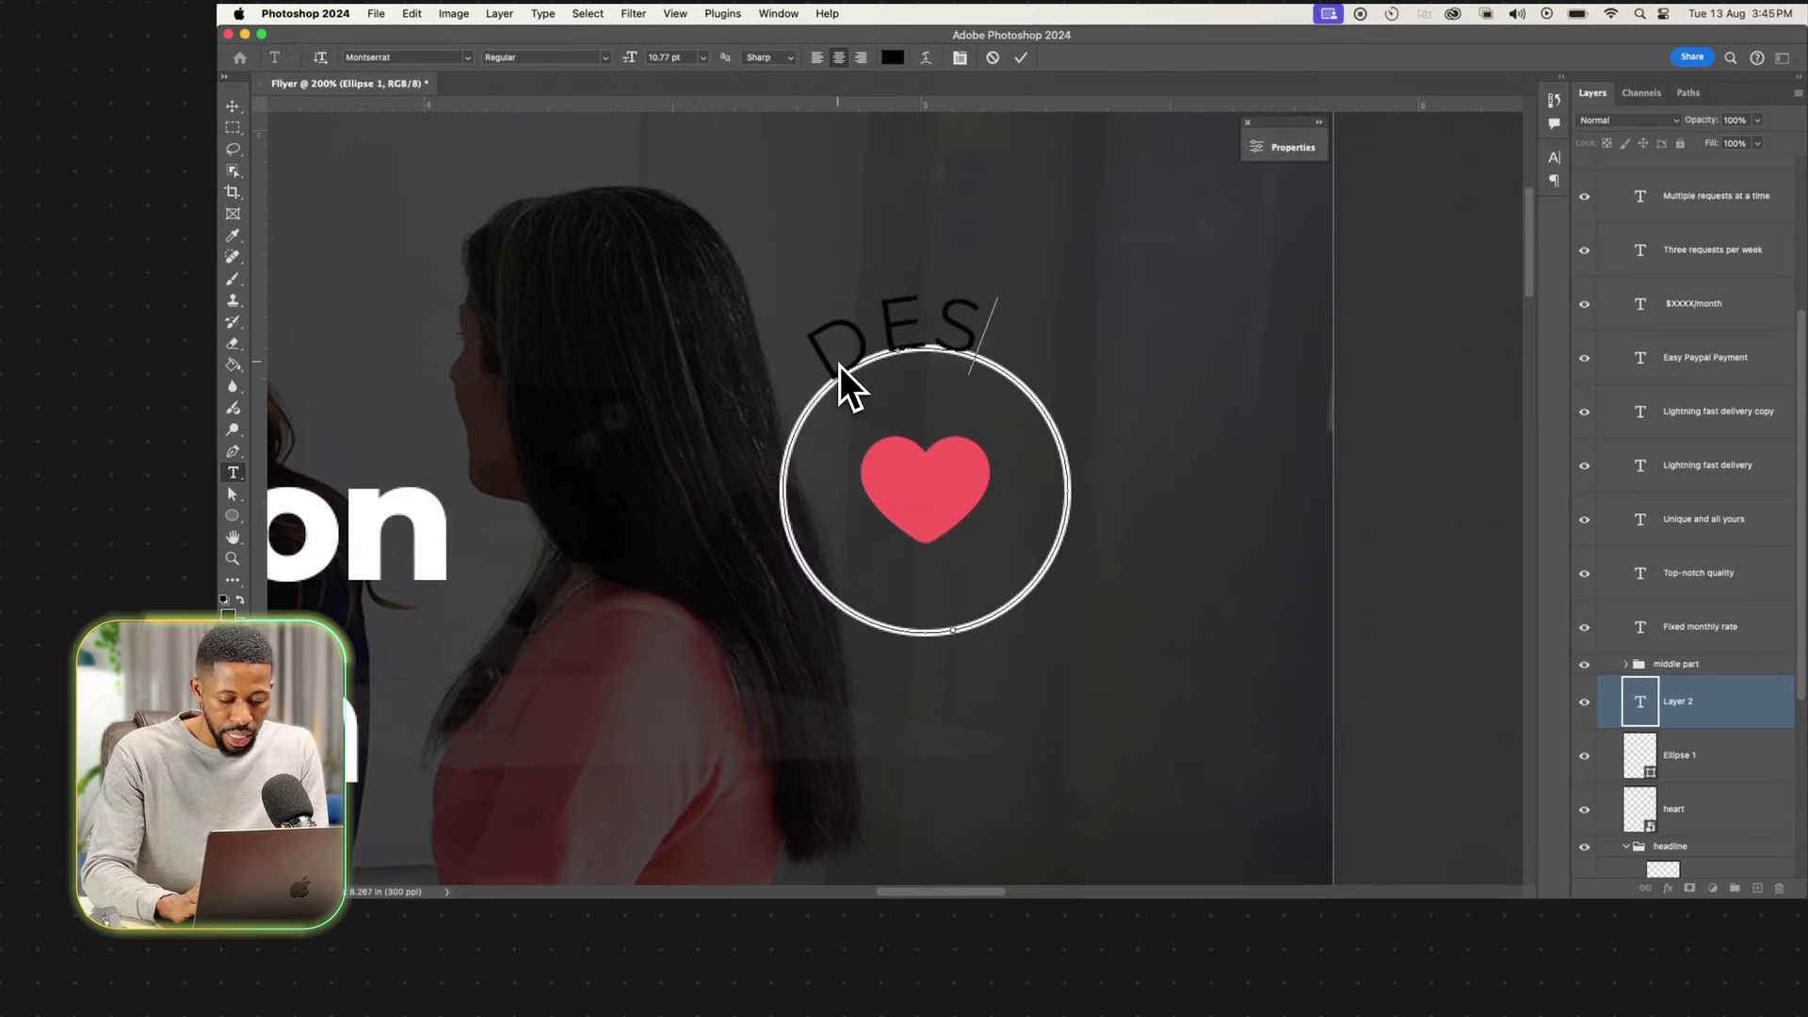
type("IGN")
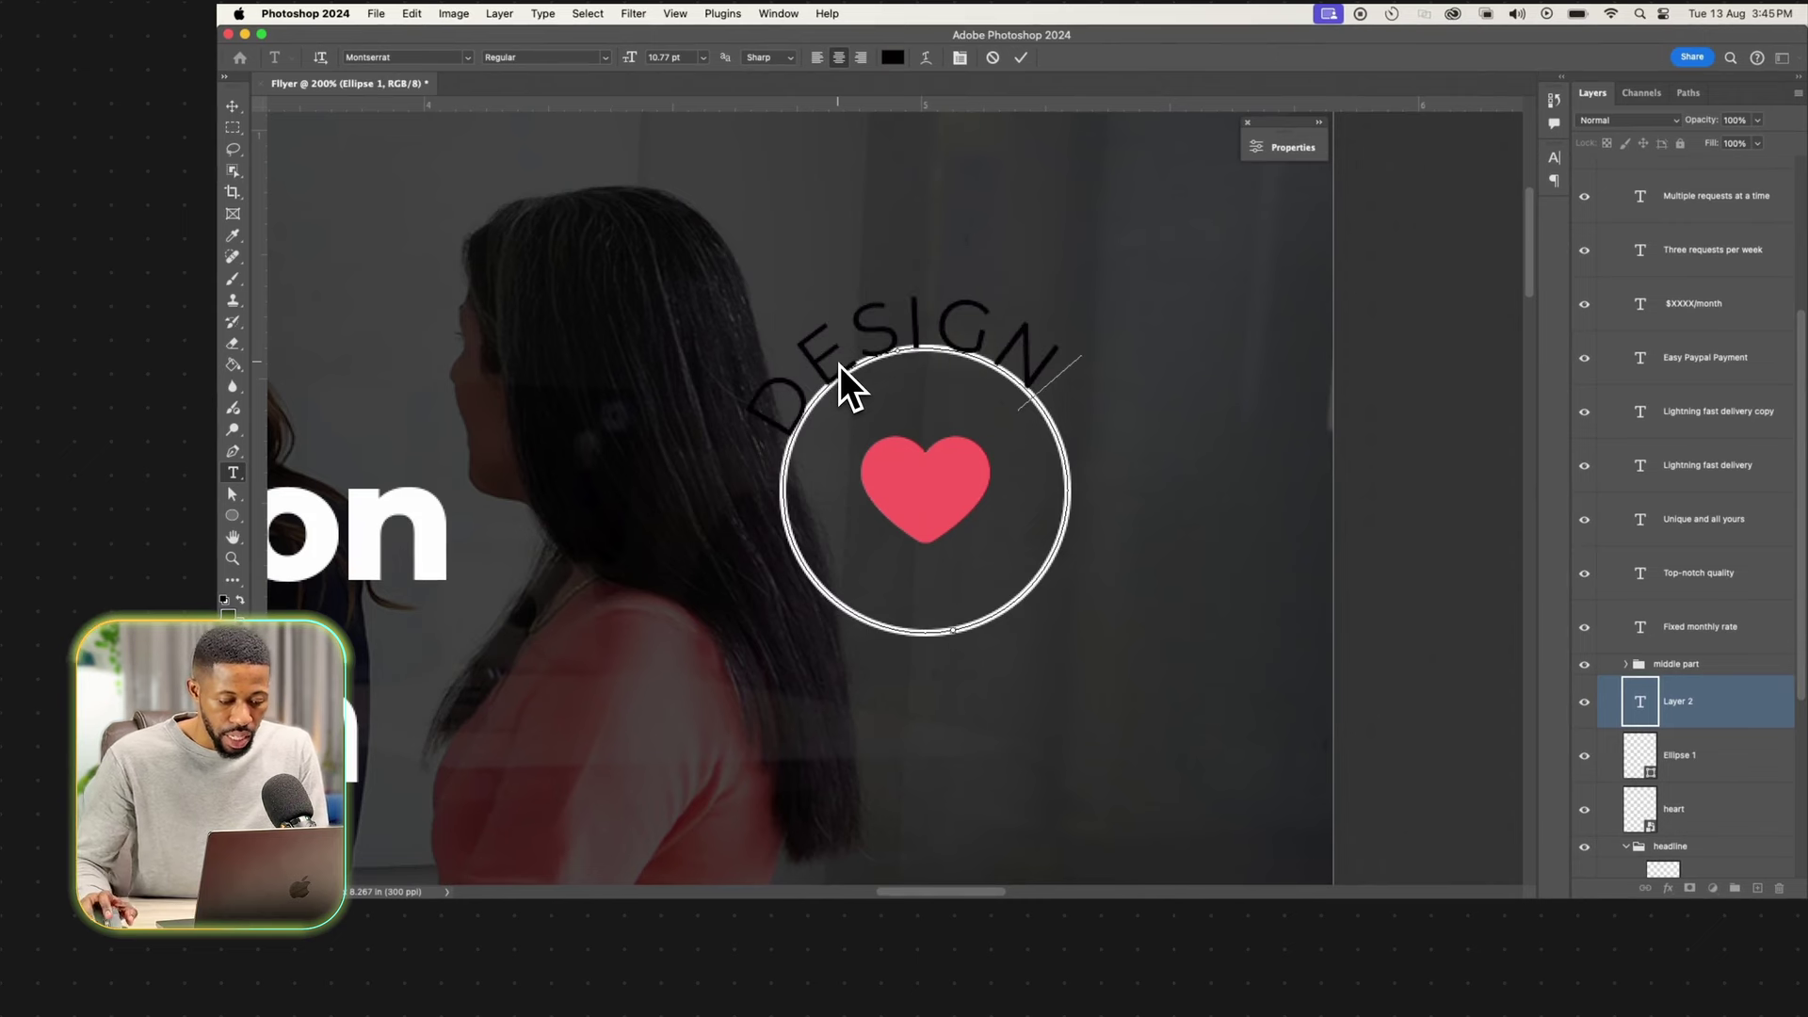
Change the colour of all the text on the circle to white (ffffff).
key("super+a")
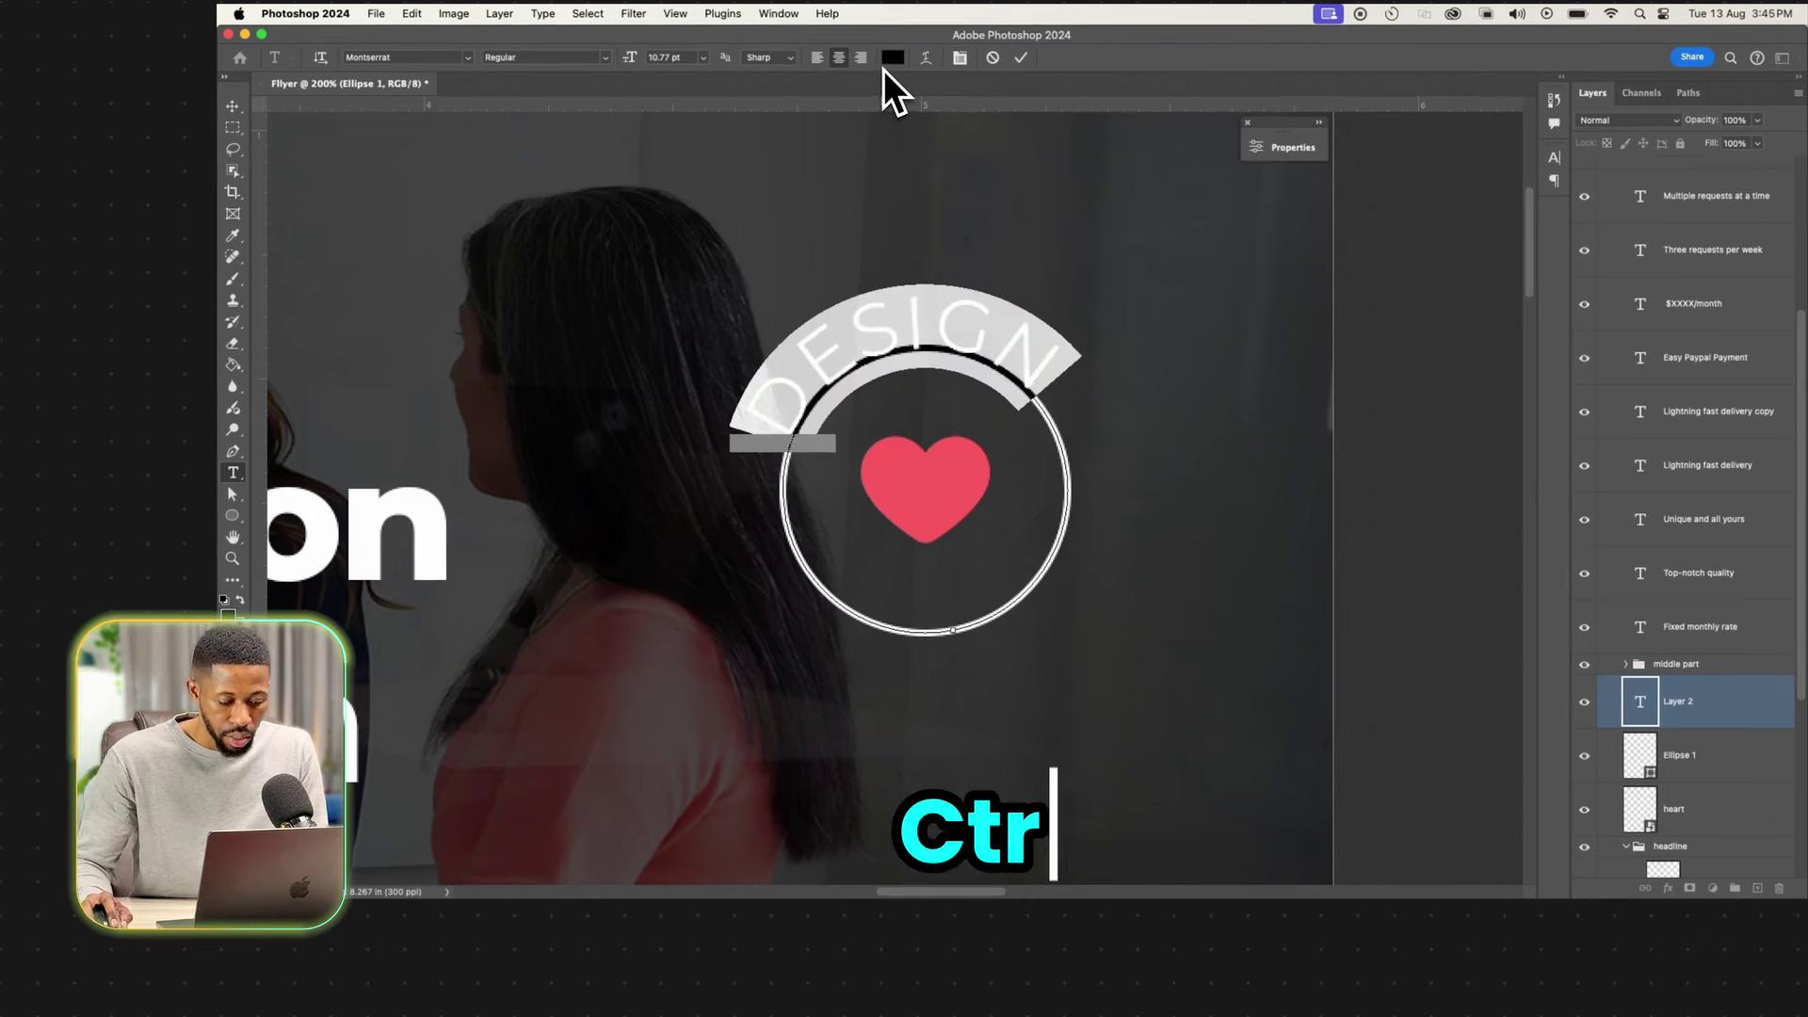
left_click(889, 58)
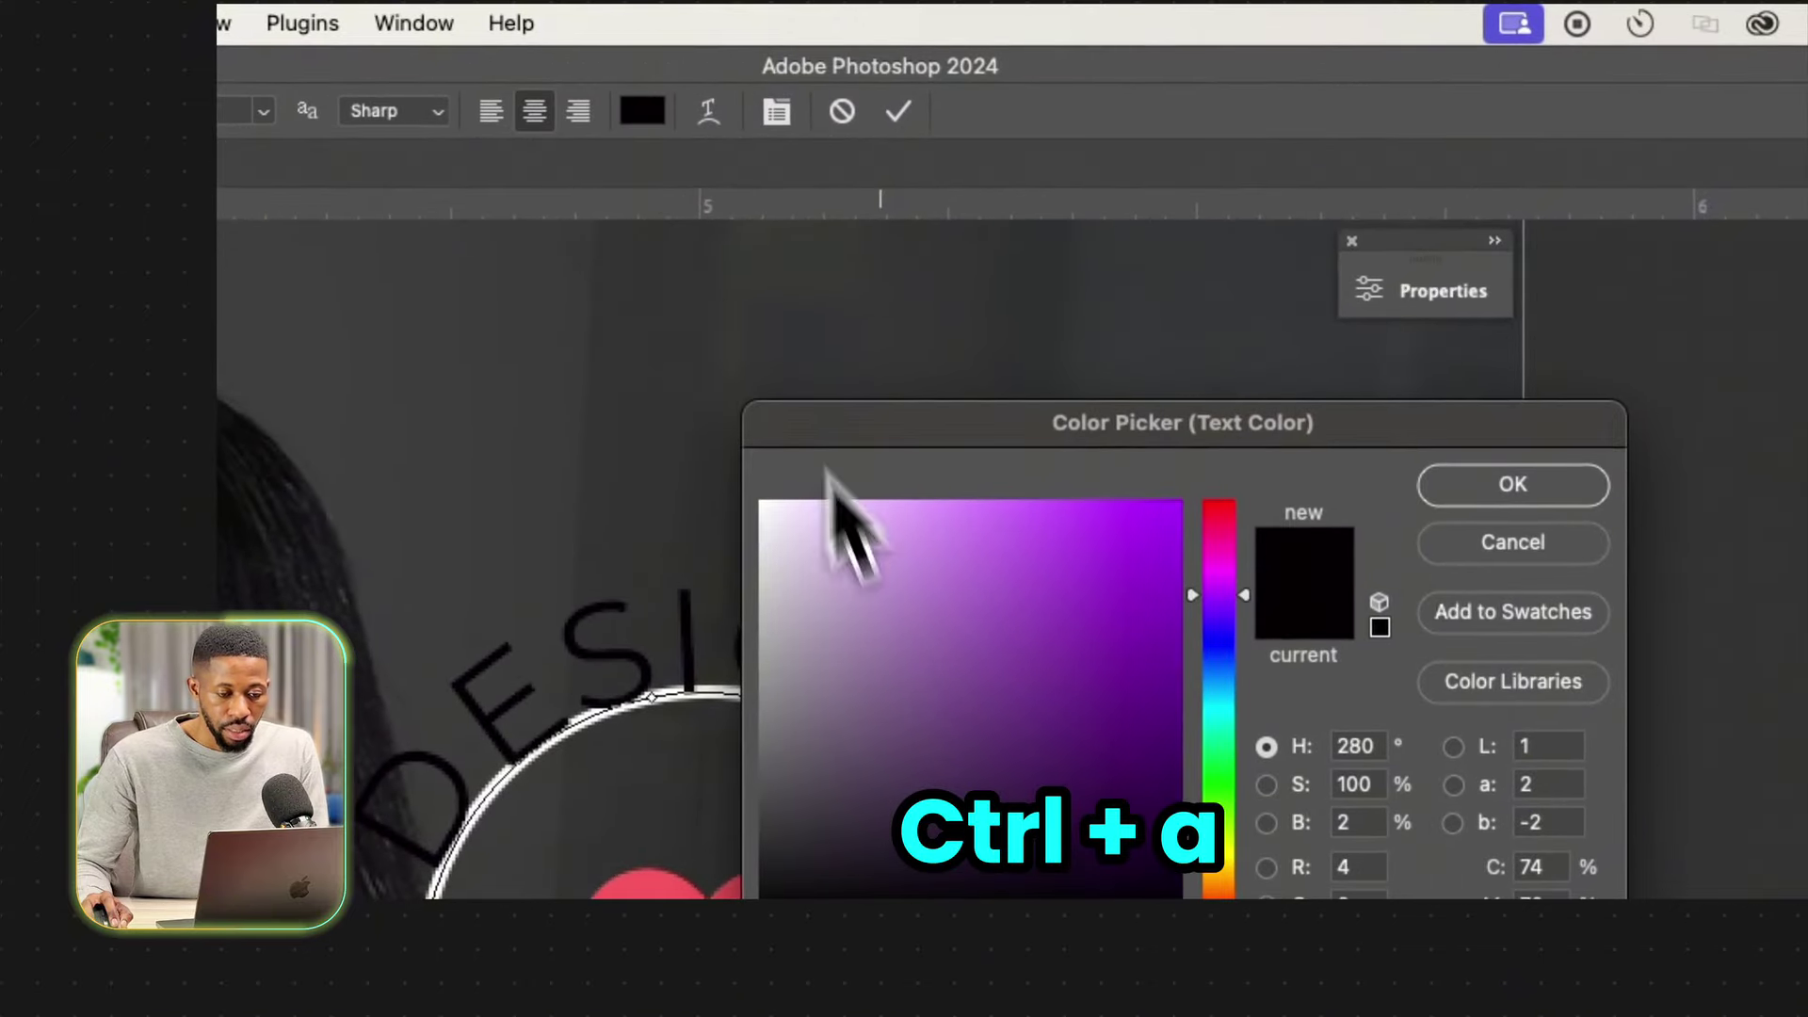
left_click_drag(838, 601, 655, 283)
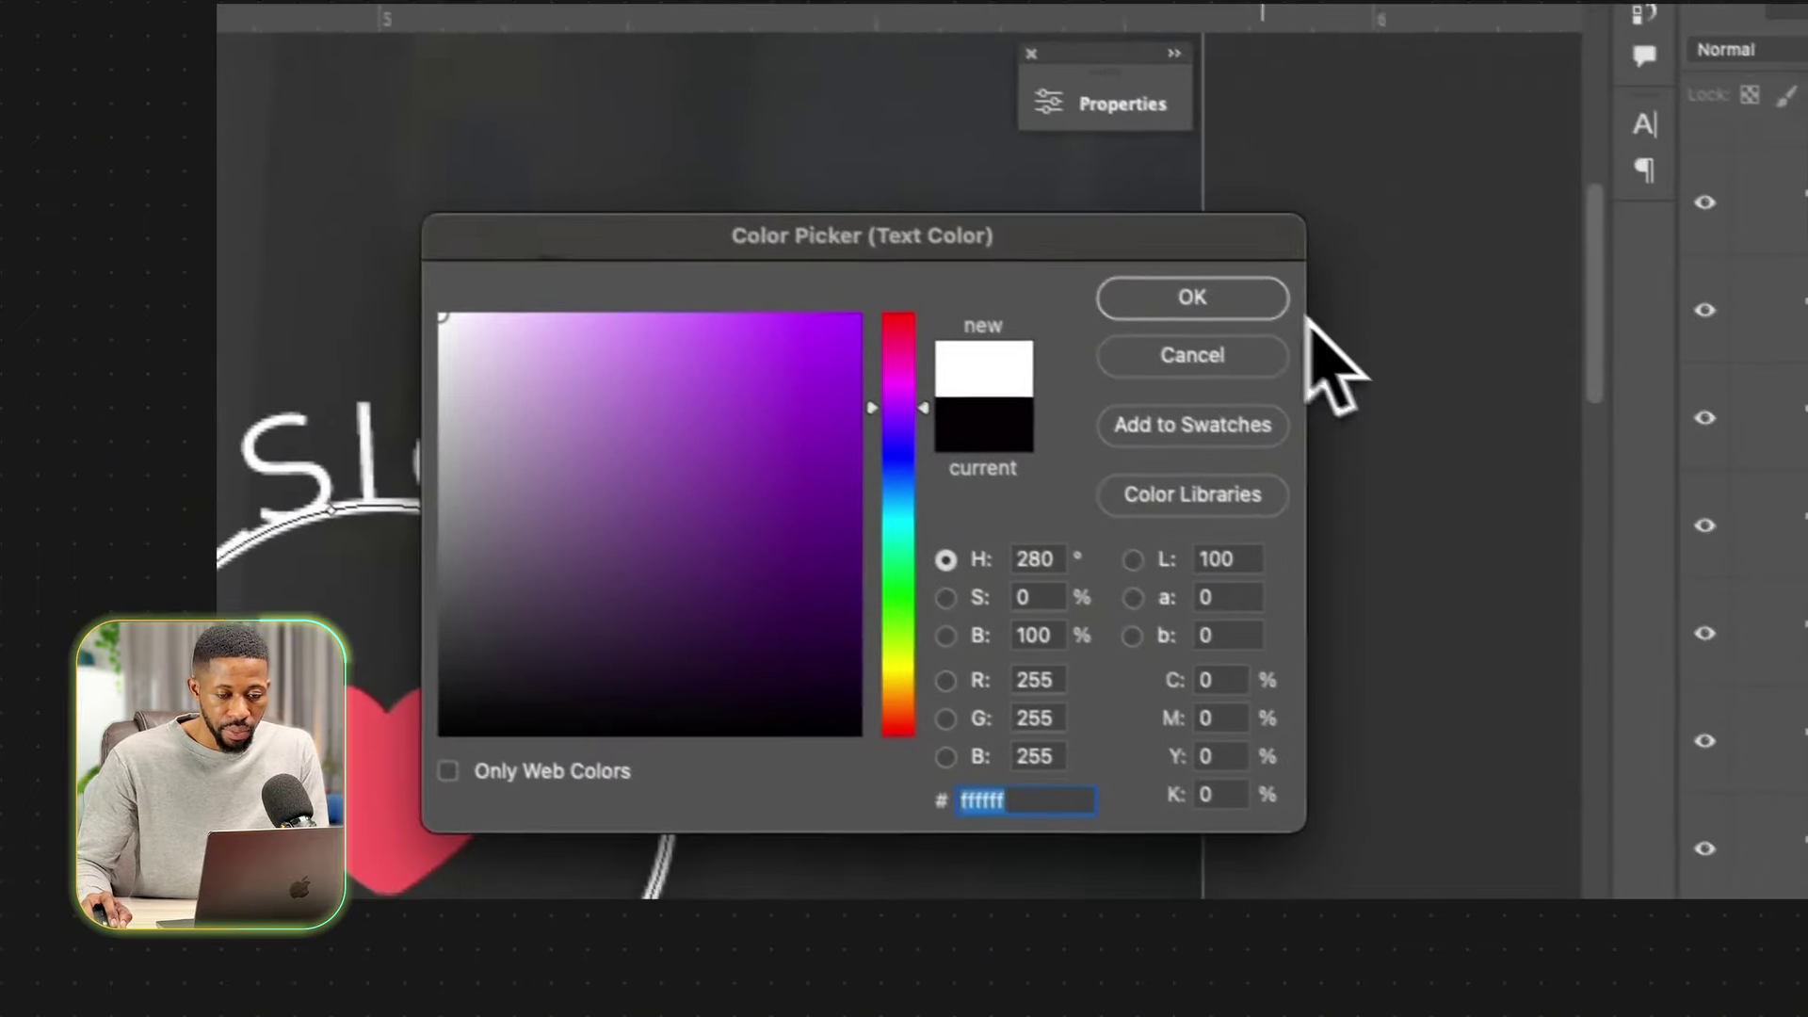
left_click(1401, 419)
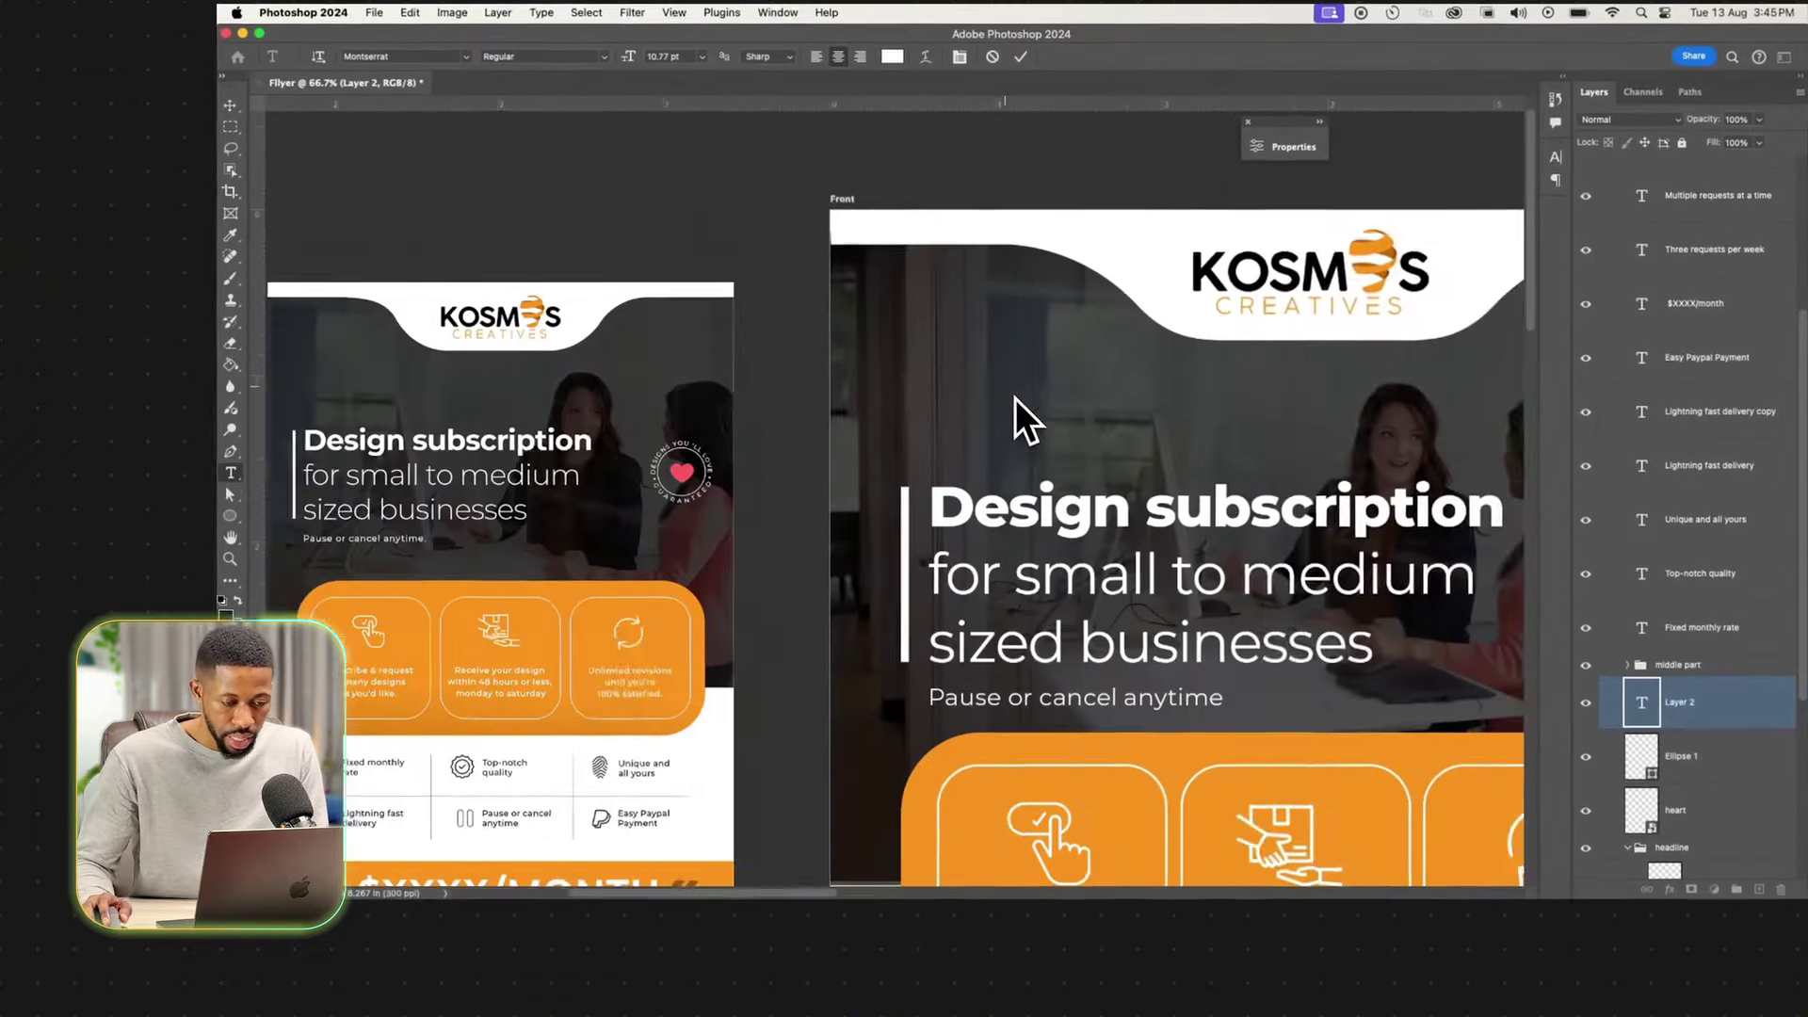
Check the badge wording in the reference flyer and extend the circular text to read DESIGN YOU'LL LOVE.
scroll(1017, 377, "left", 5)
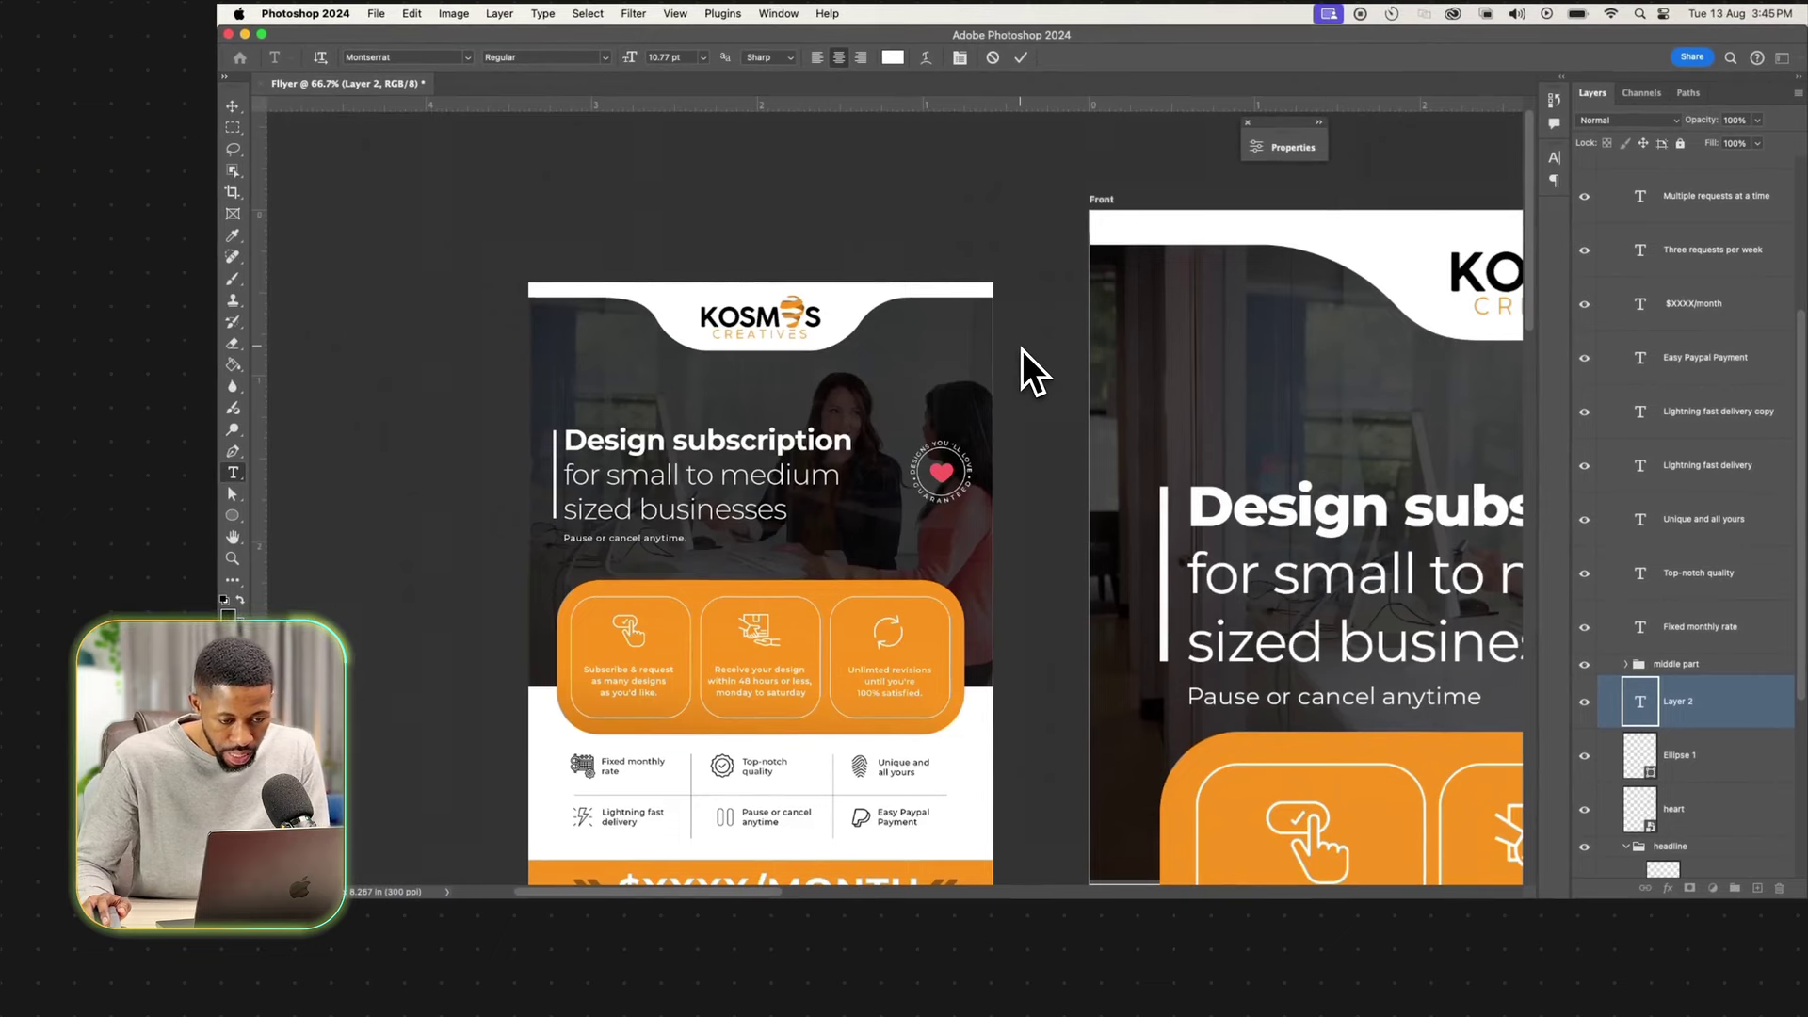
scroll(1021, 350, "right", 2)
scroll(1021, 348, "right", 10)
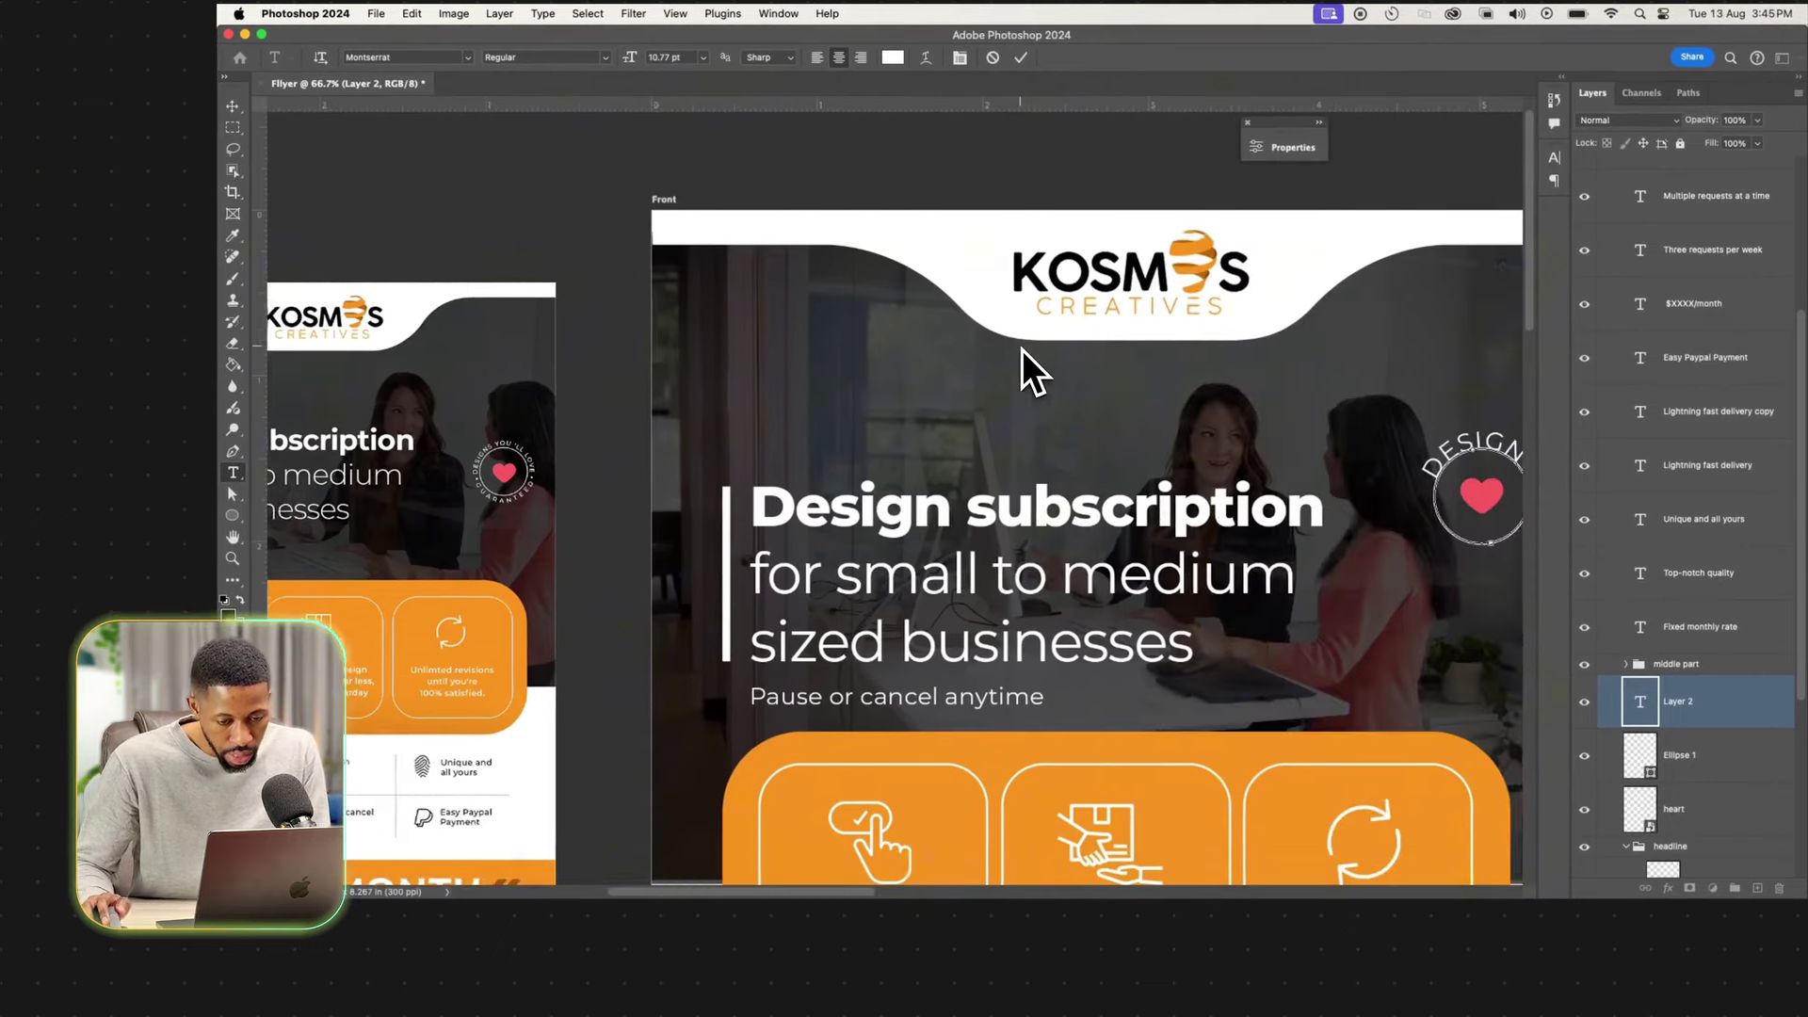
key("super+equal")
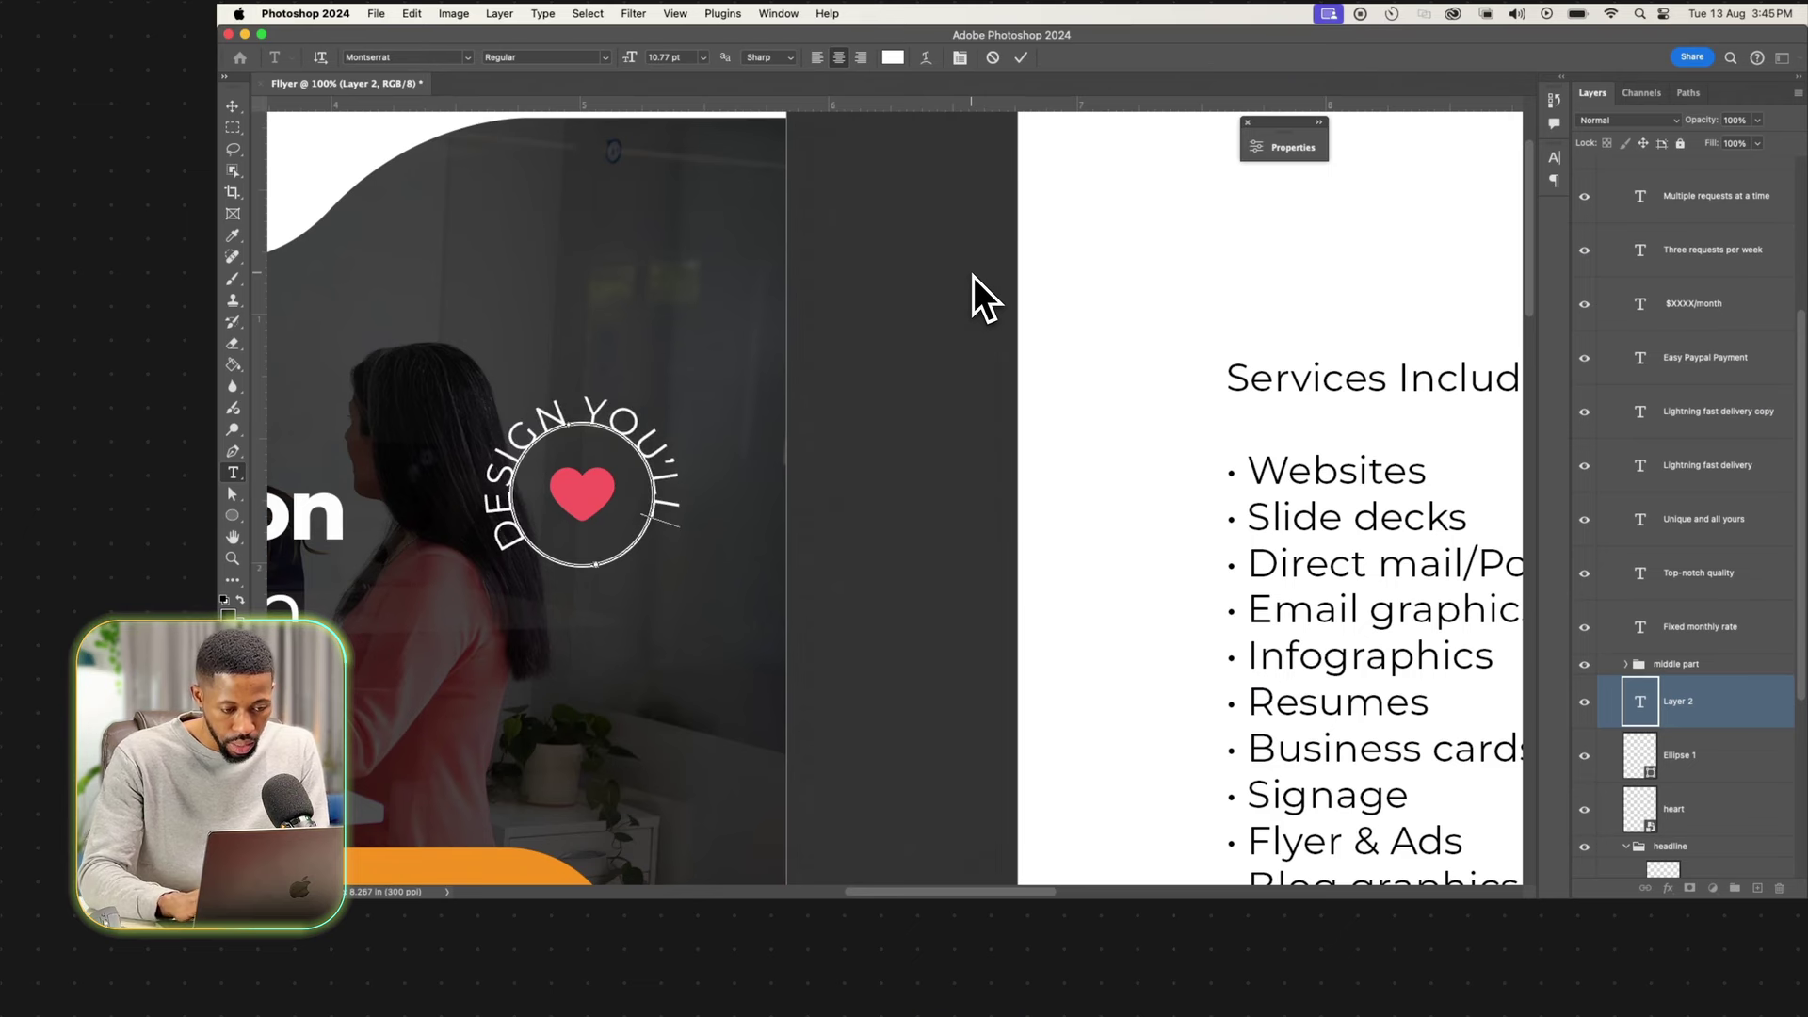
type("LOVE")
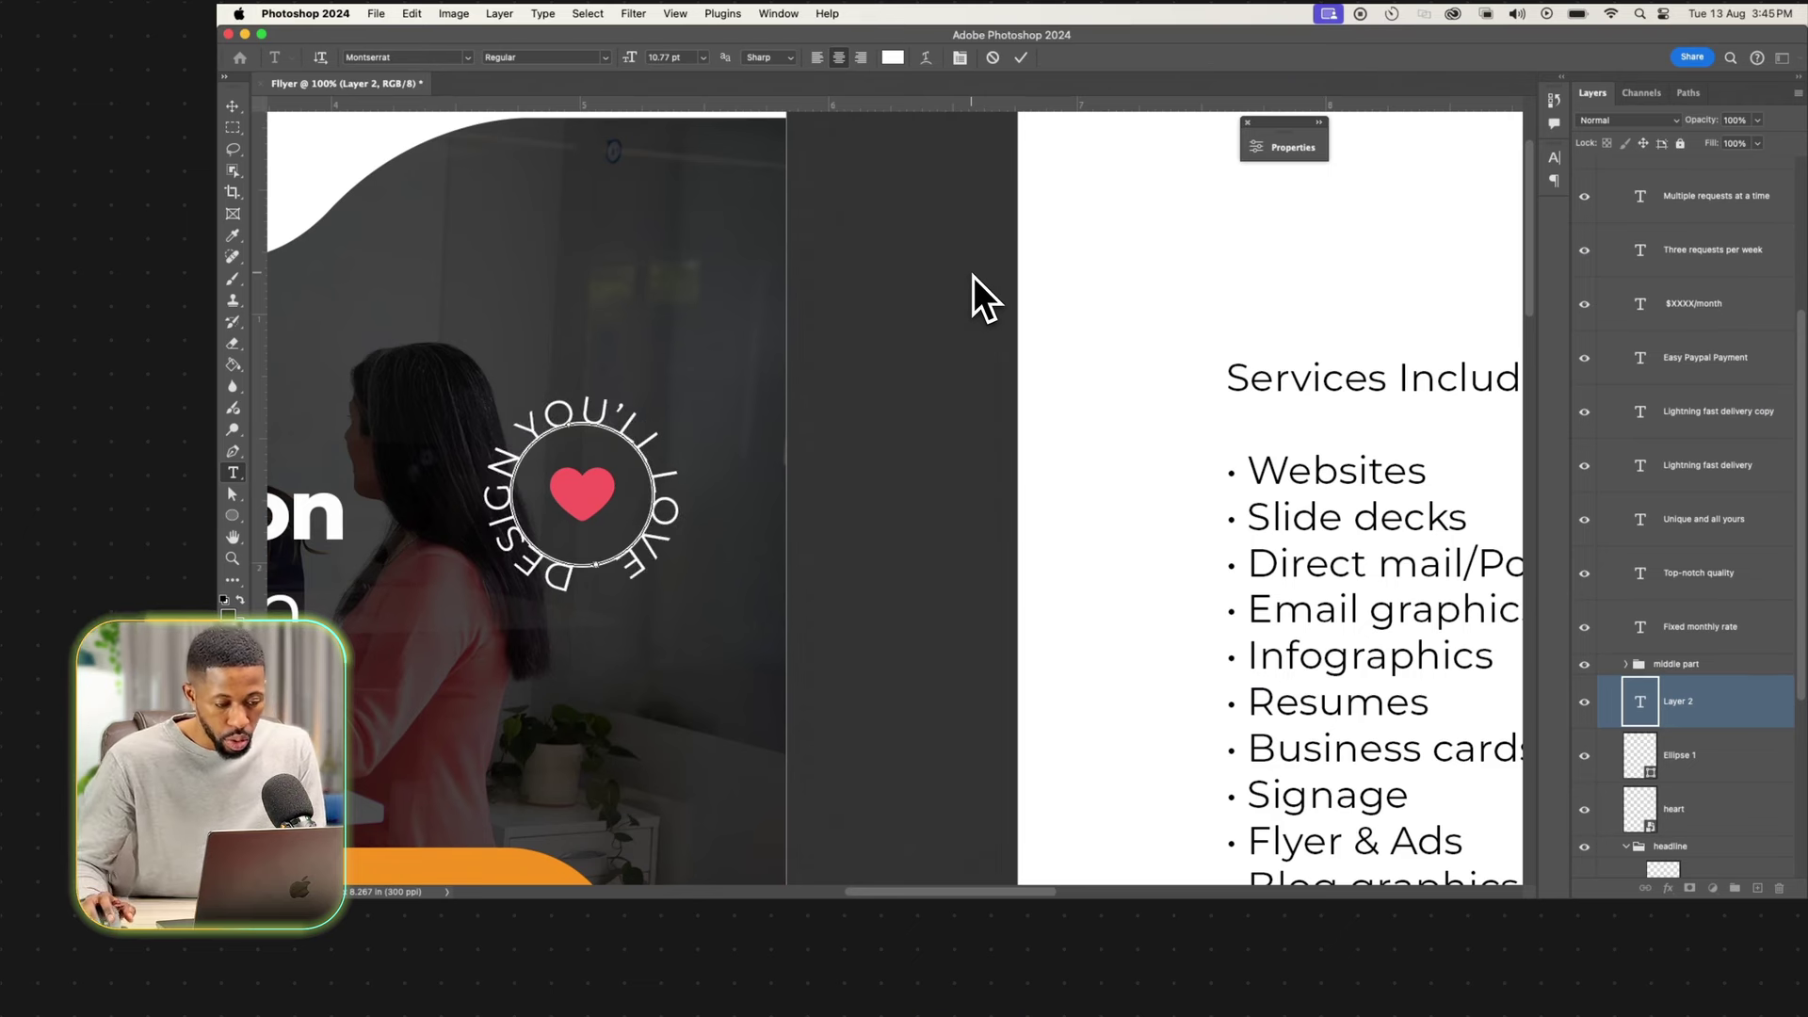
Set all the circular DESIGN YOU'LL LOVE text to 6 pt in the Bold weight of Montserrat.
key("super+a")
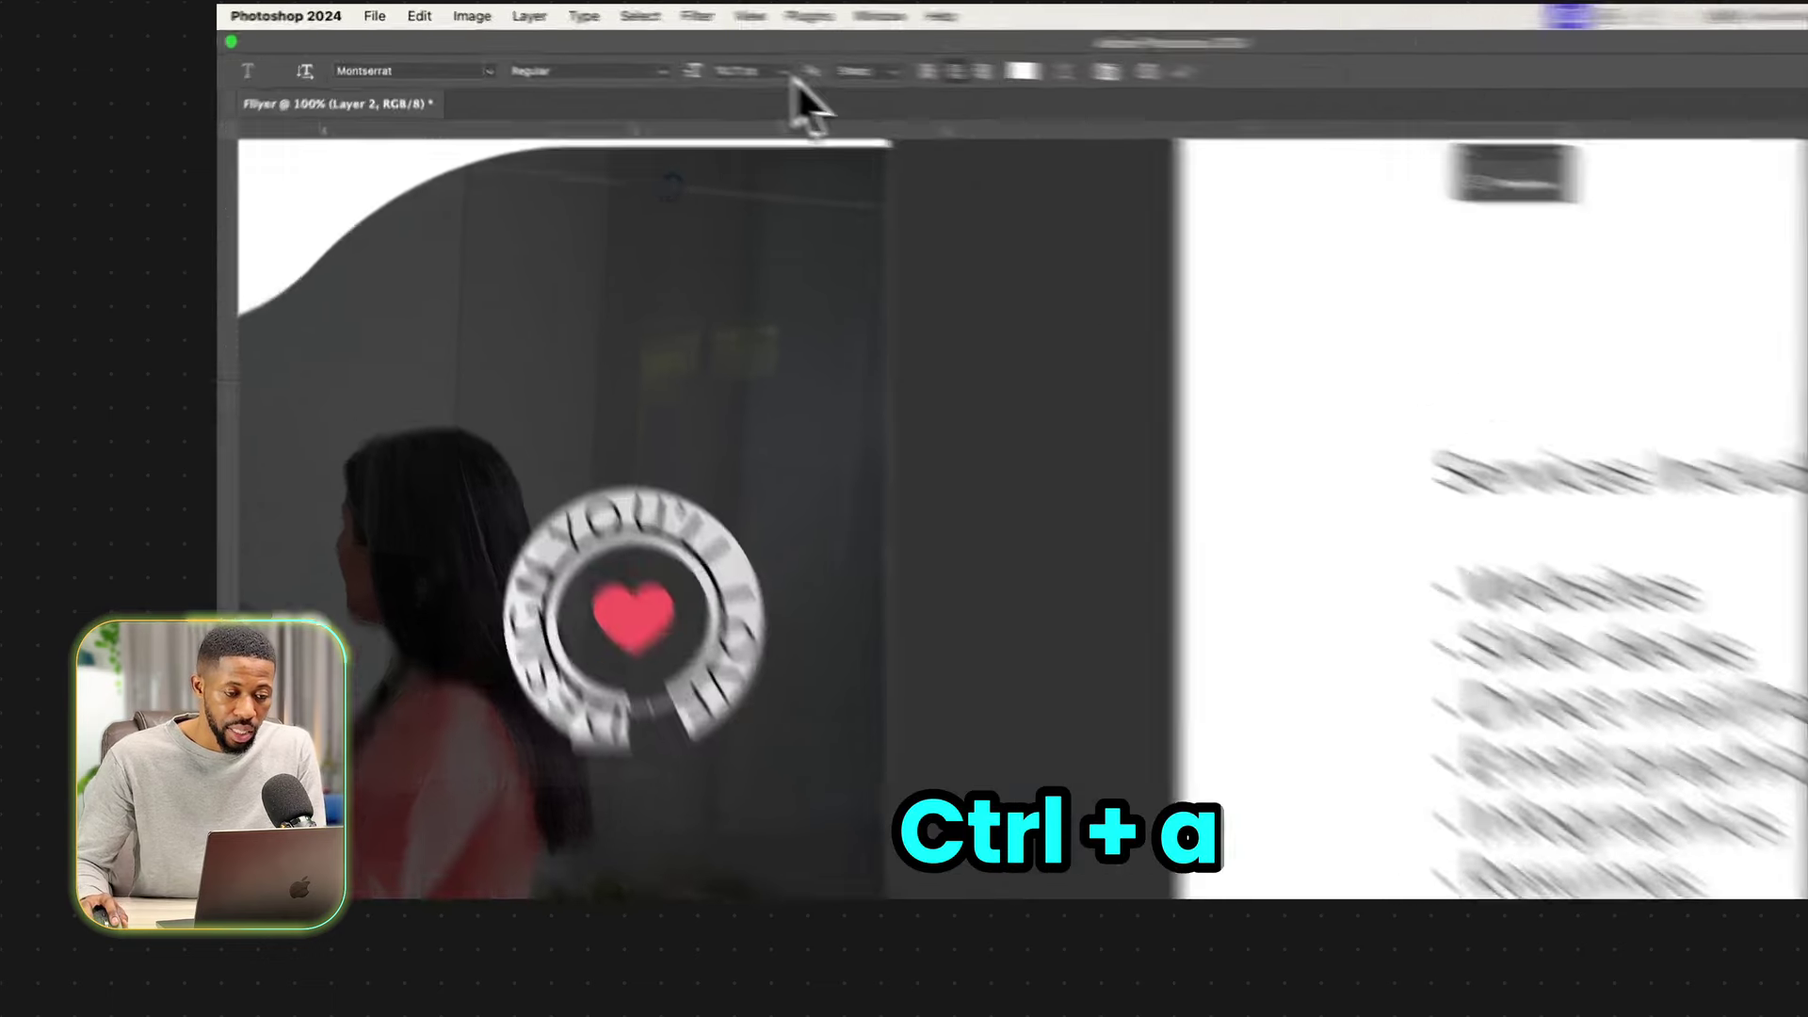
left_click(703, 58)
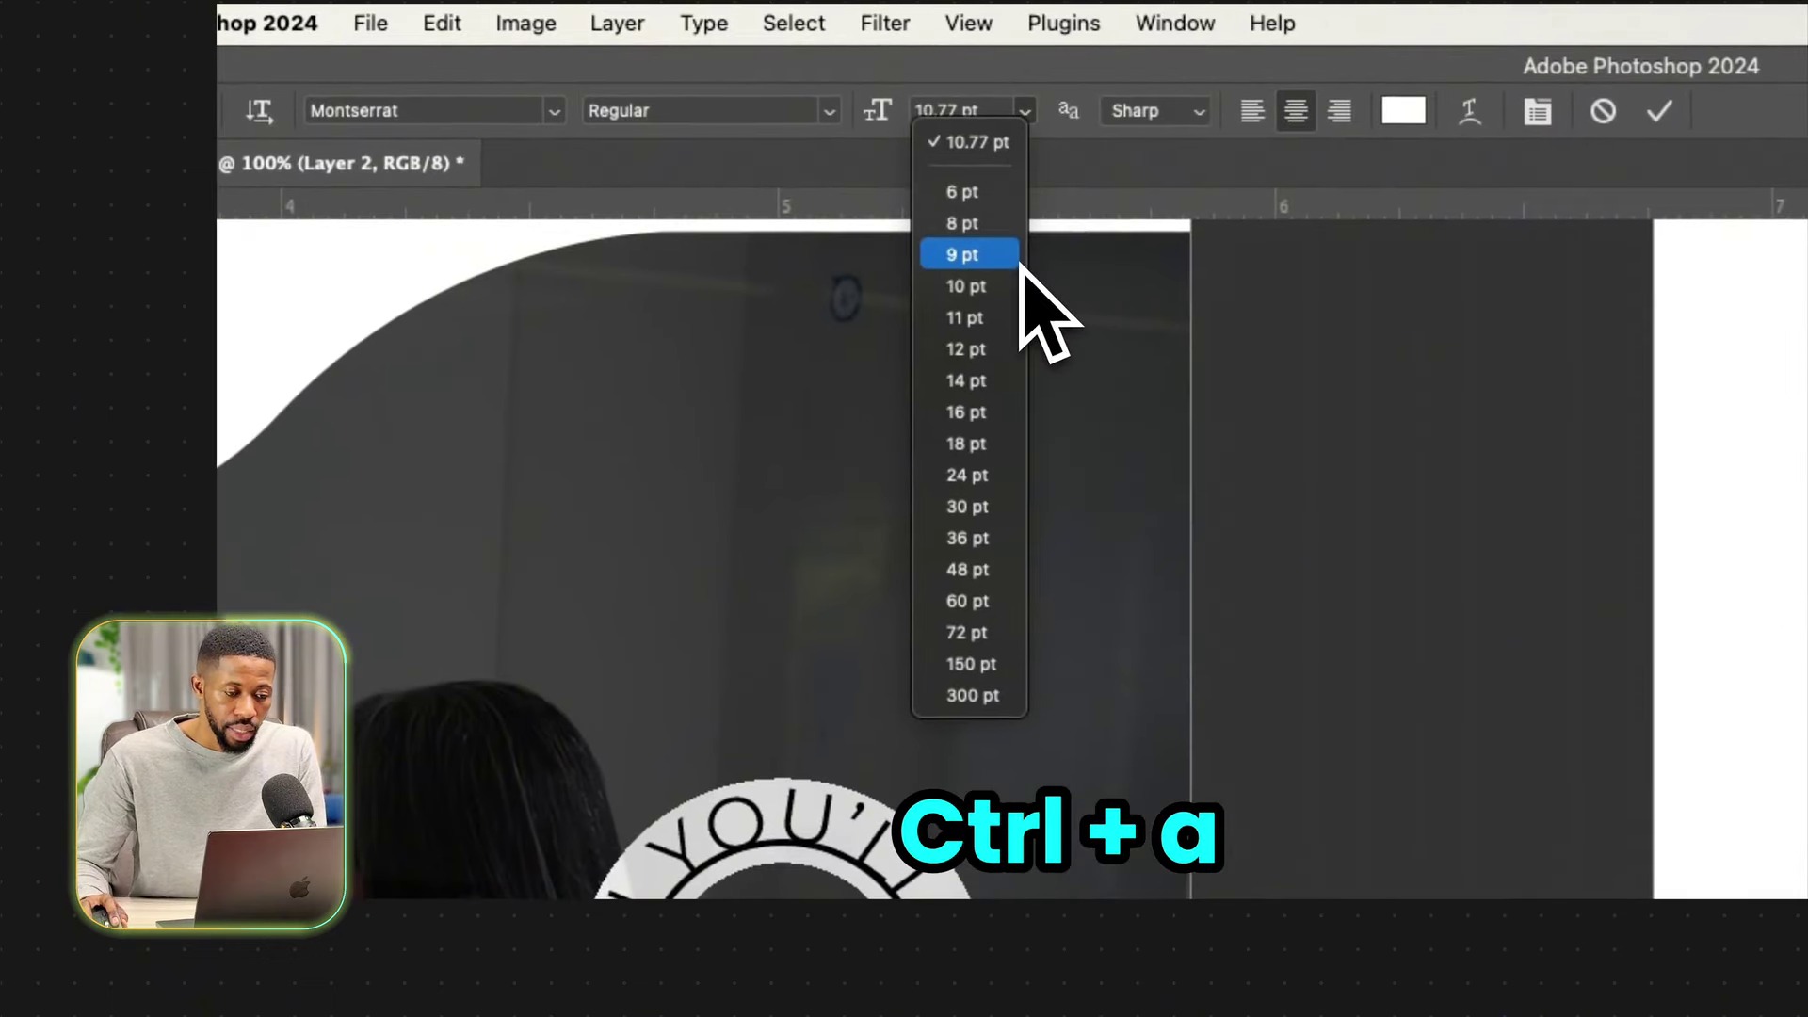
left_click(970, 223)
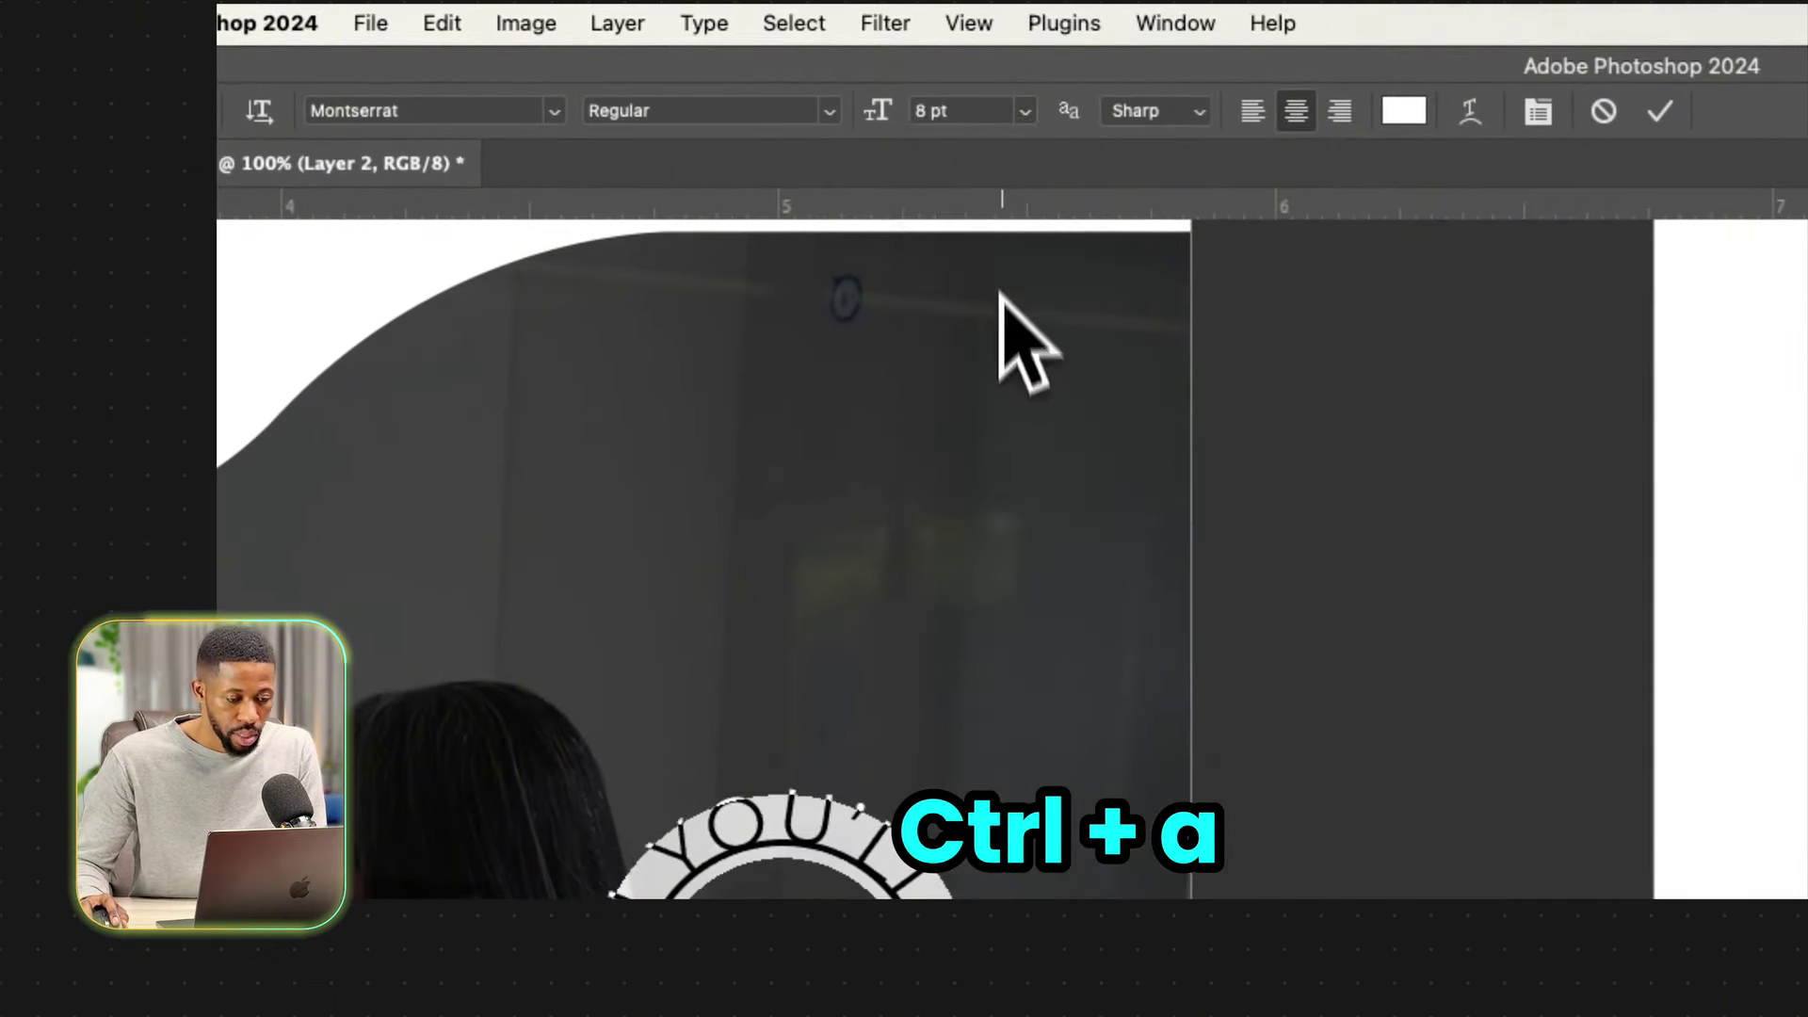
left_click(1097, 92)
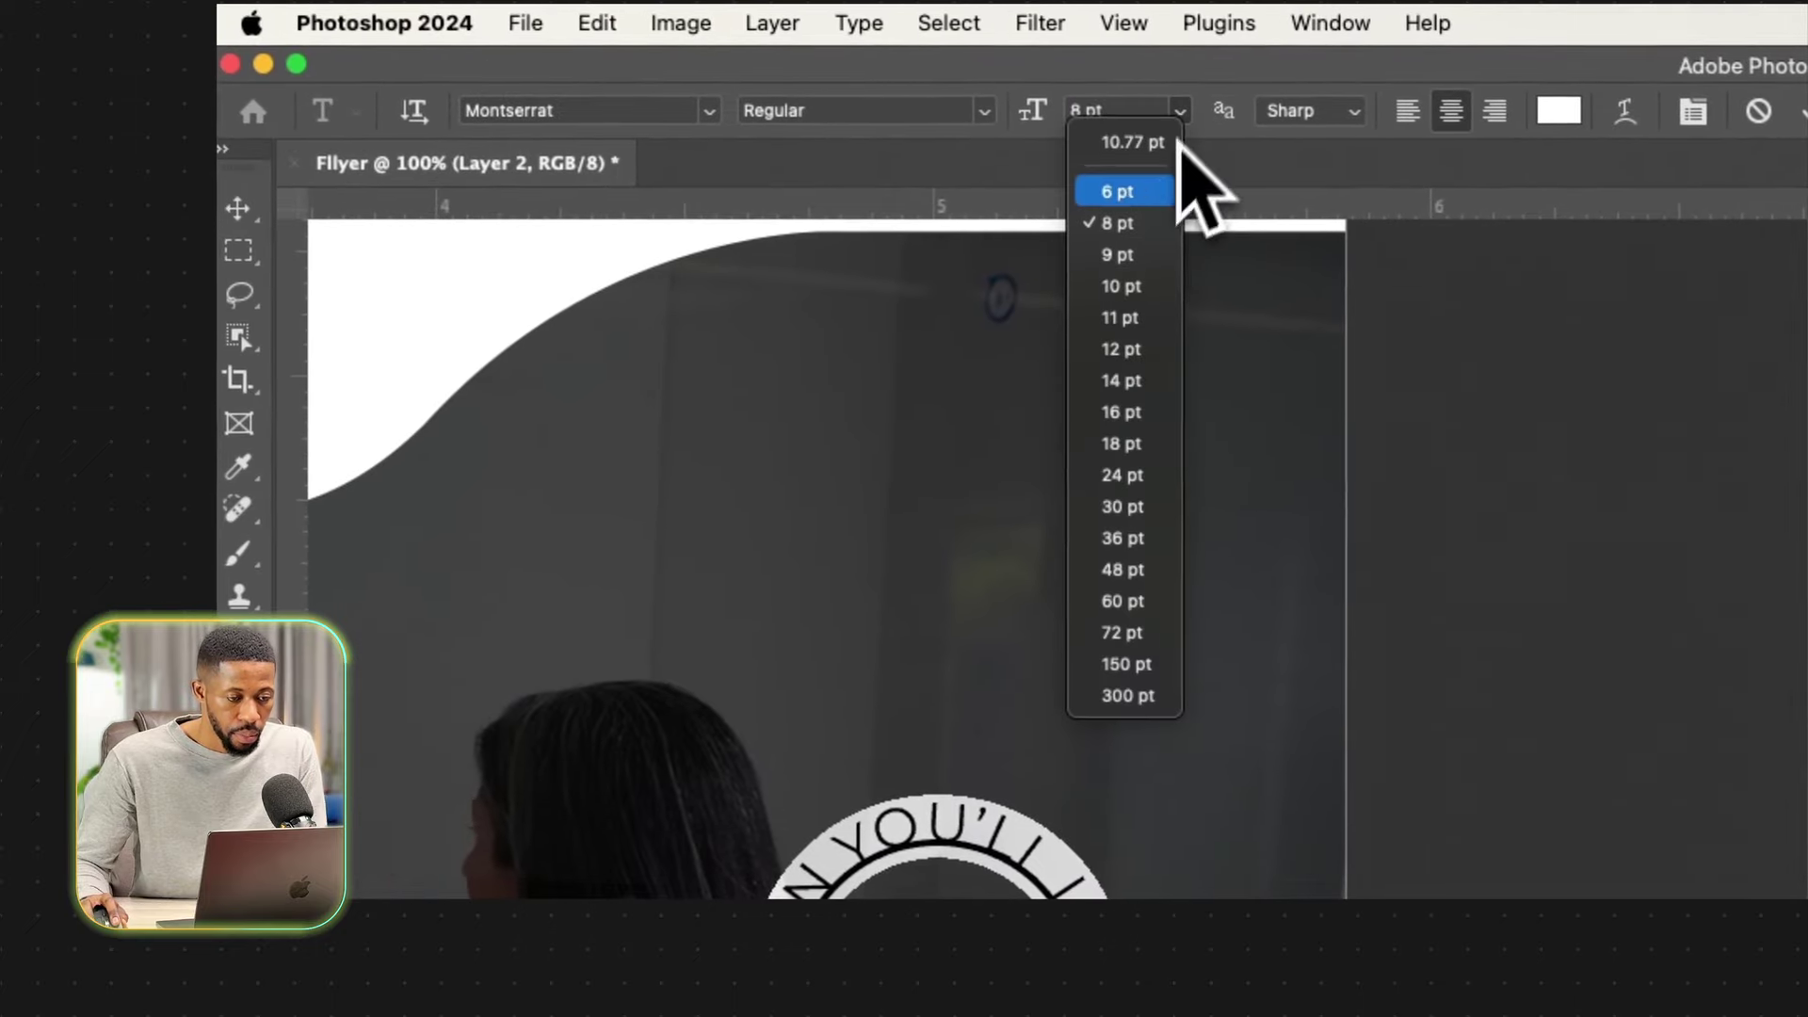
left_click(1073, 171)
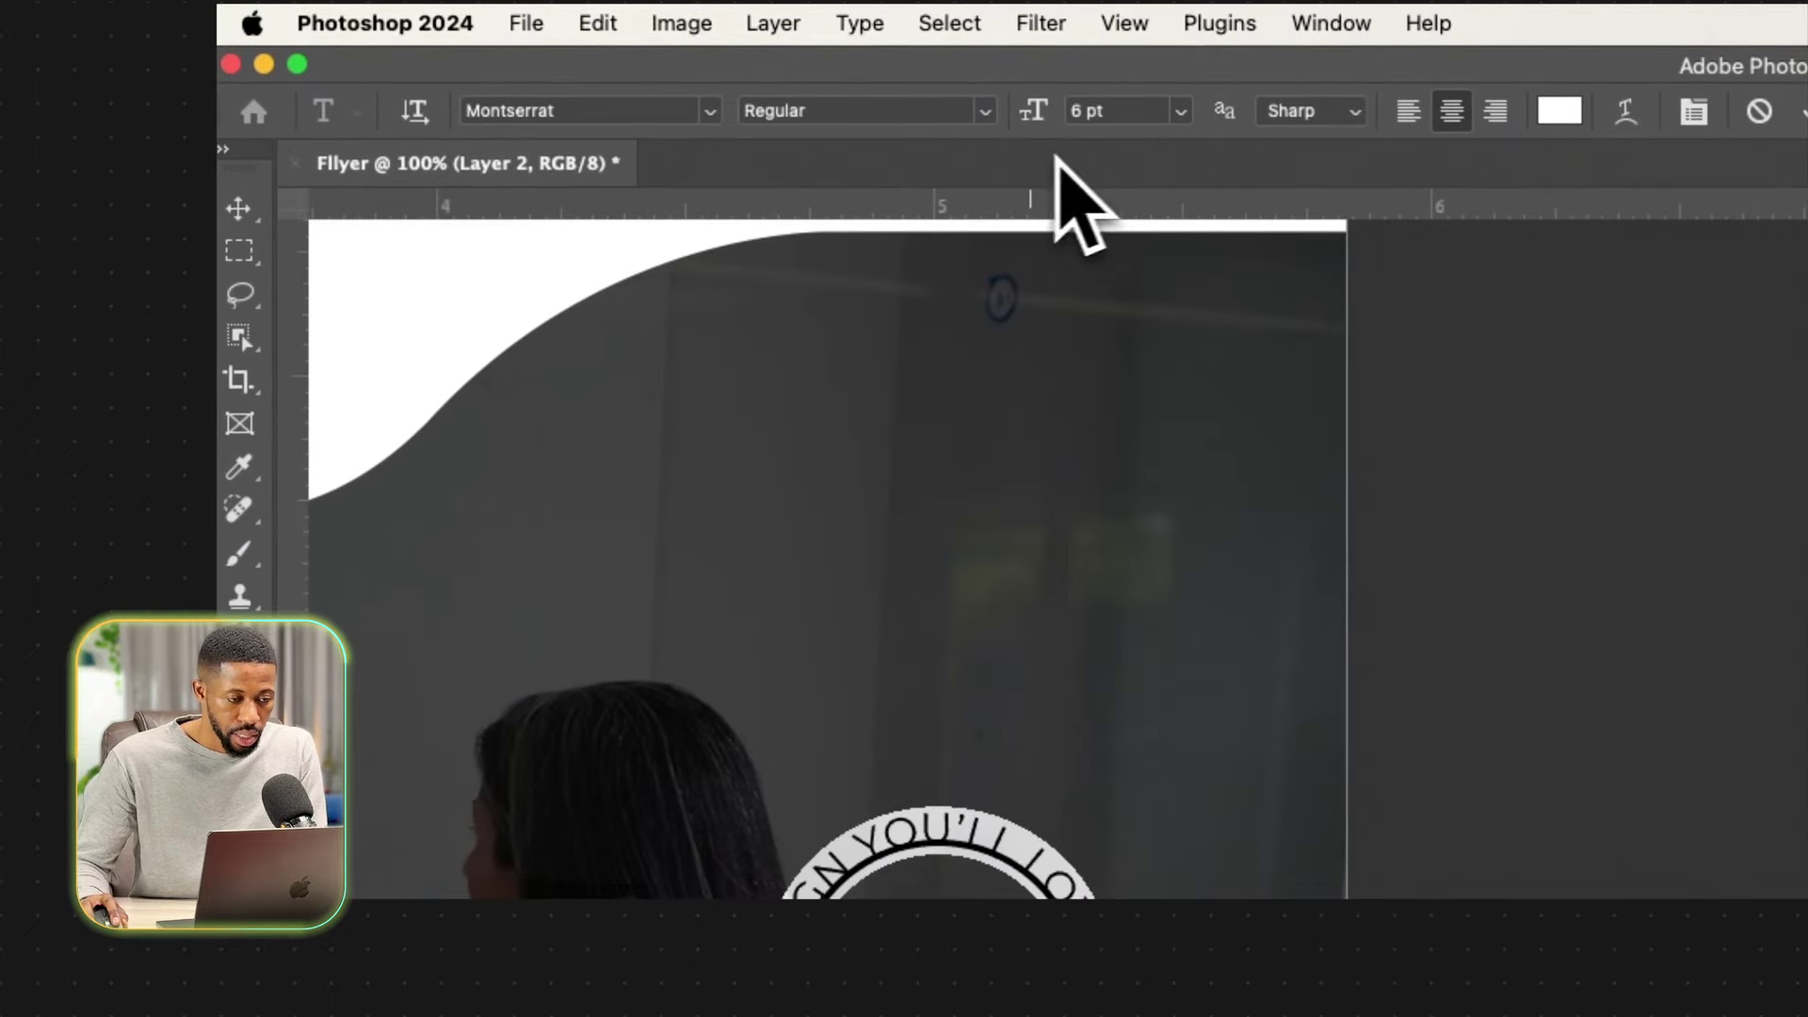
left_click(944, 113)
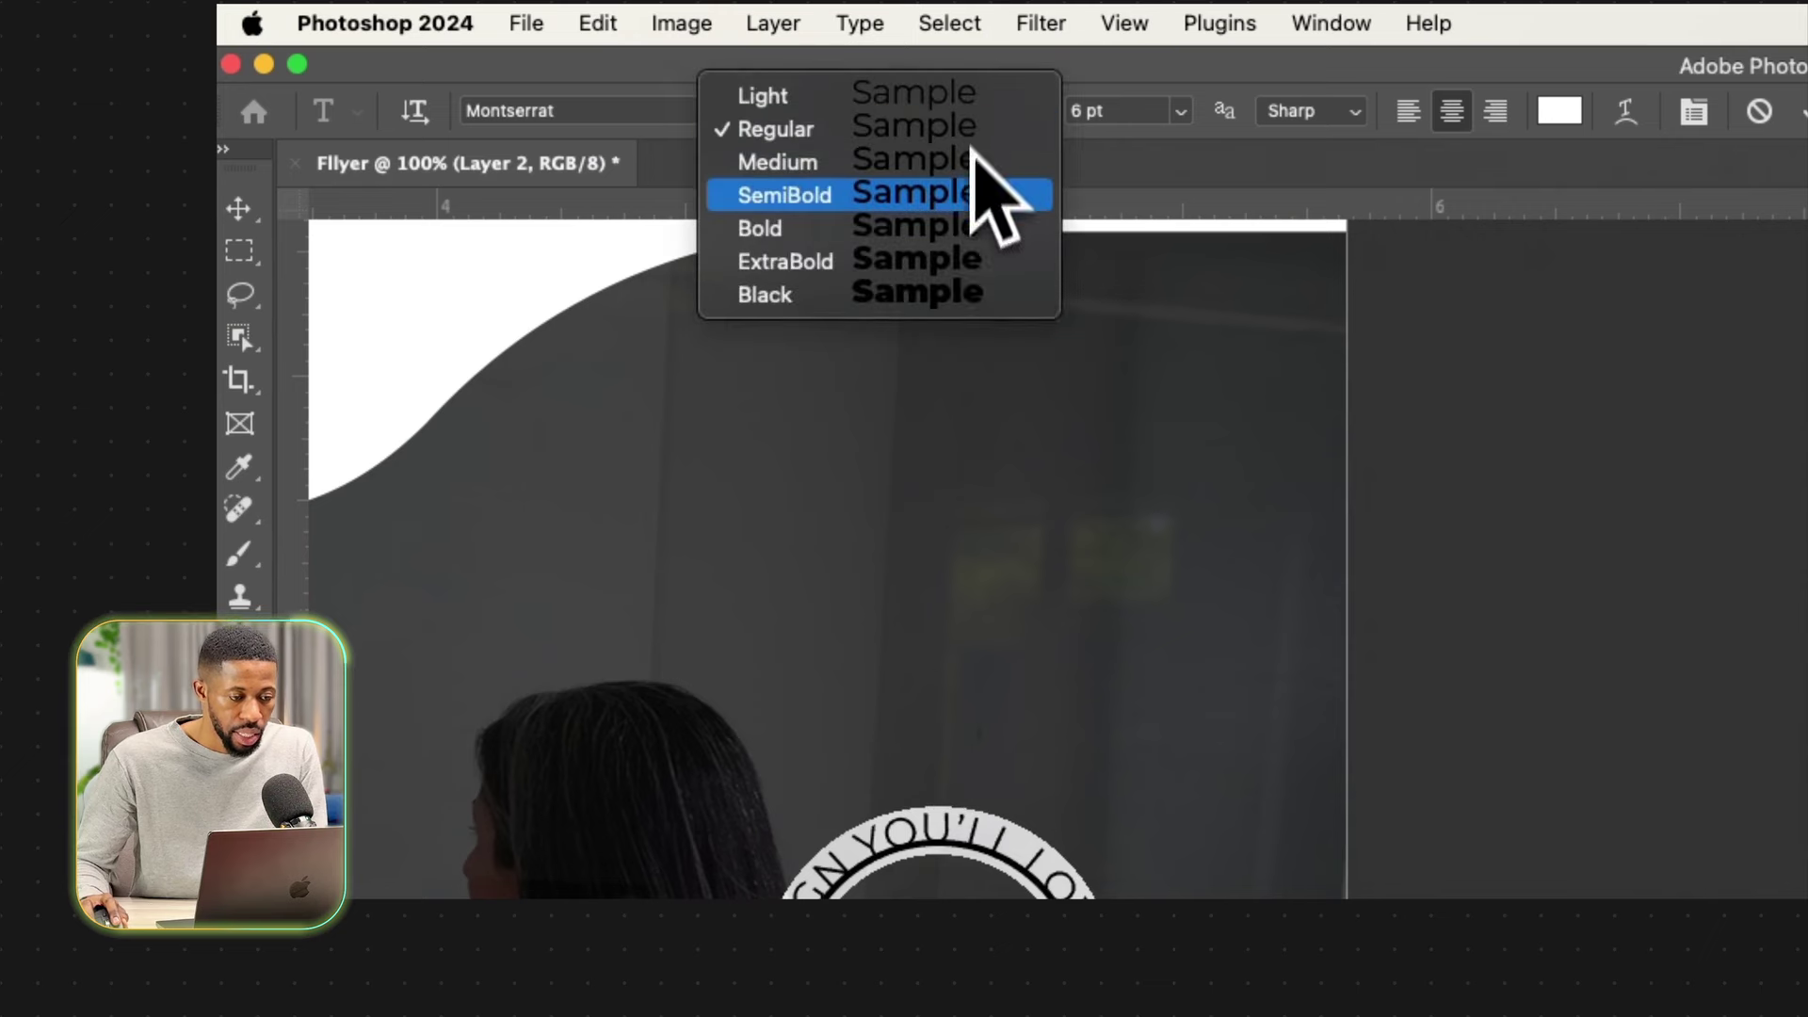
left_click(961, 226)
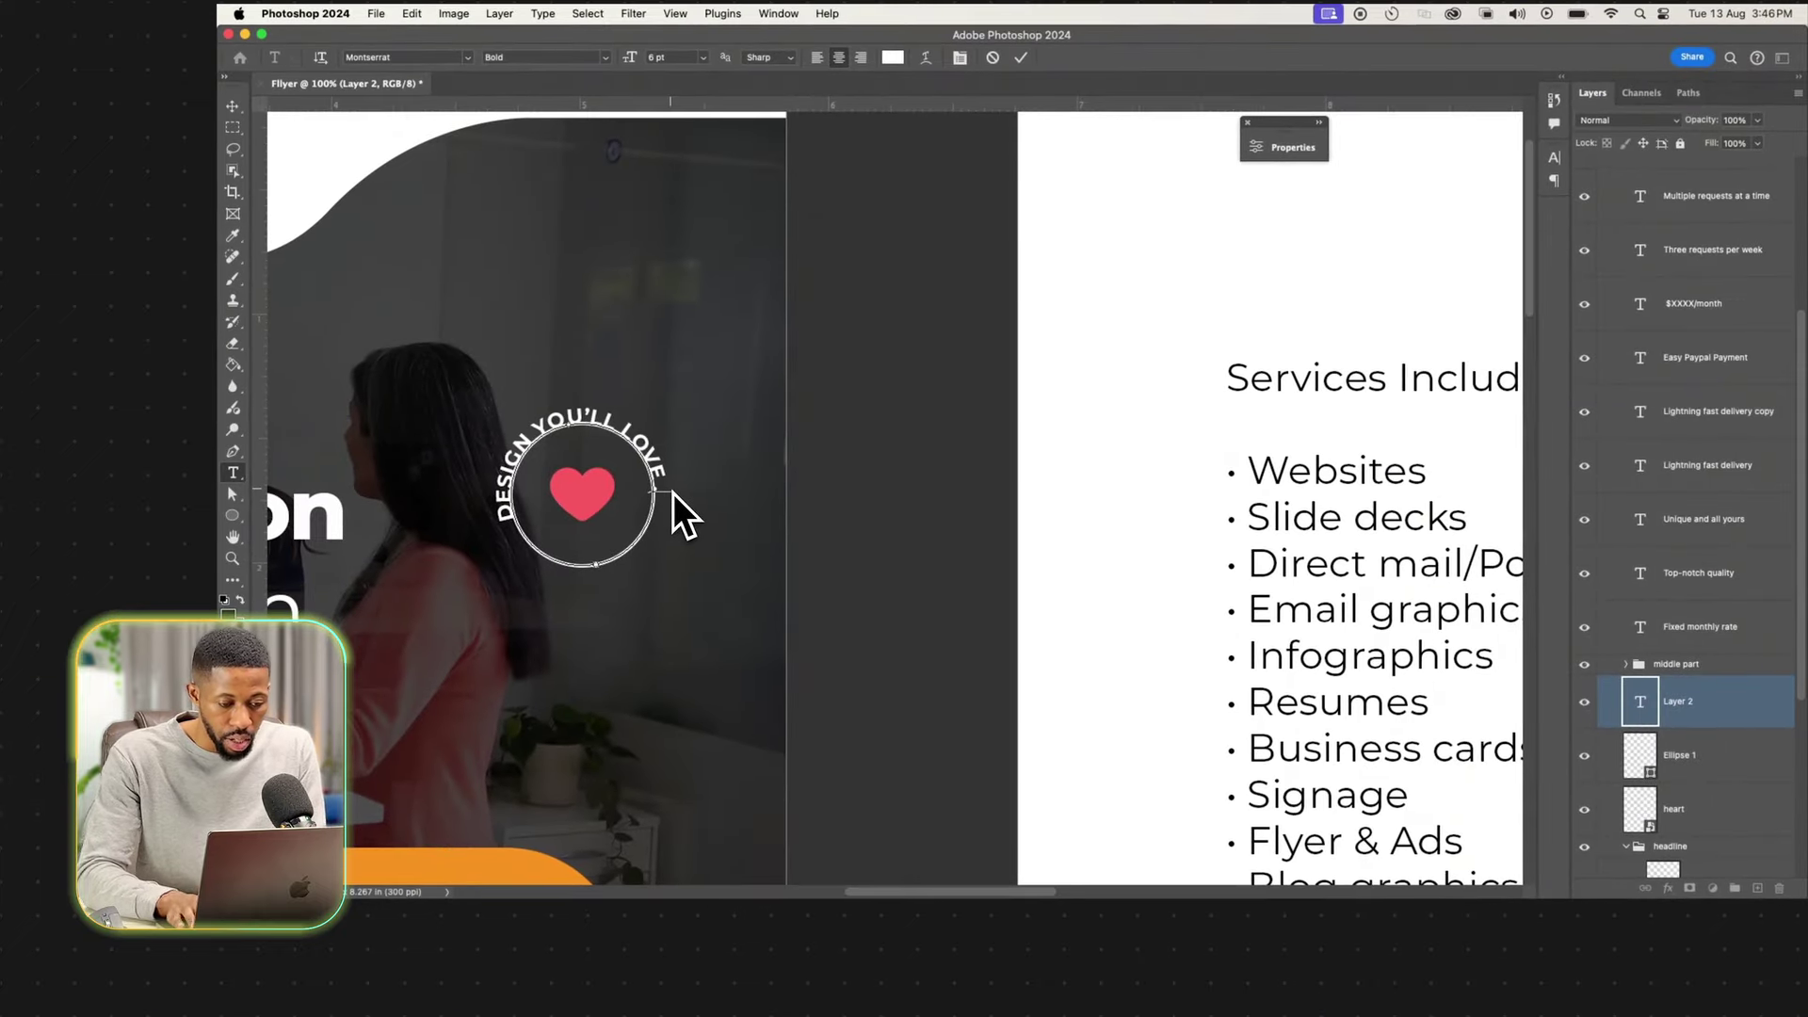
Try adding GUARANTEED to the end of the circular DESIGN YOU'LL LOVE text, and remove the word again.
key("BackSpace")
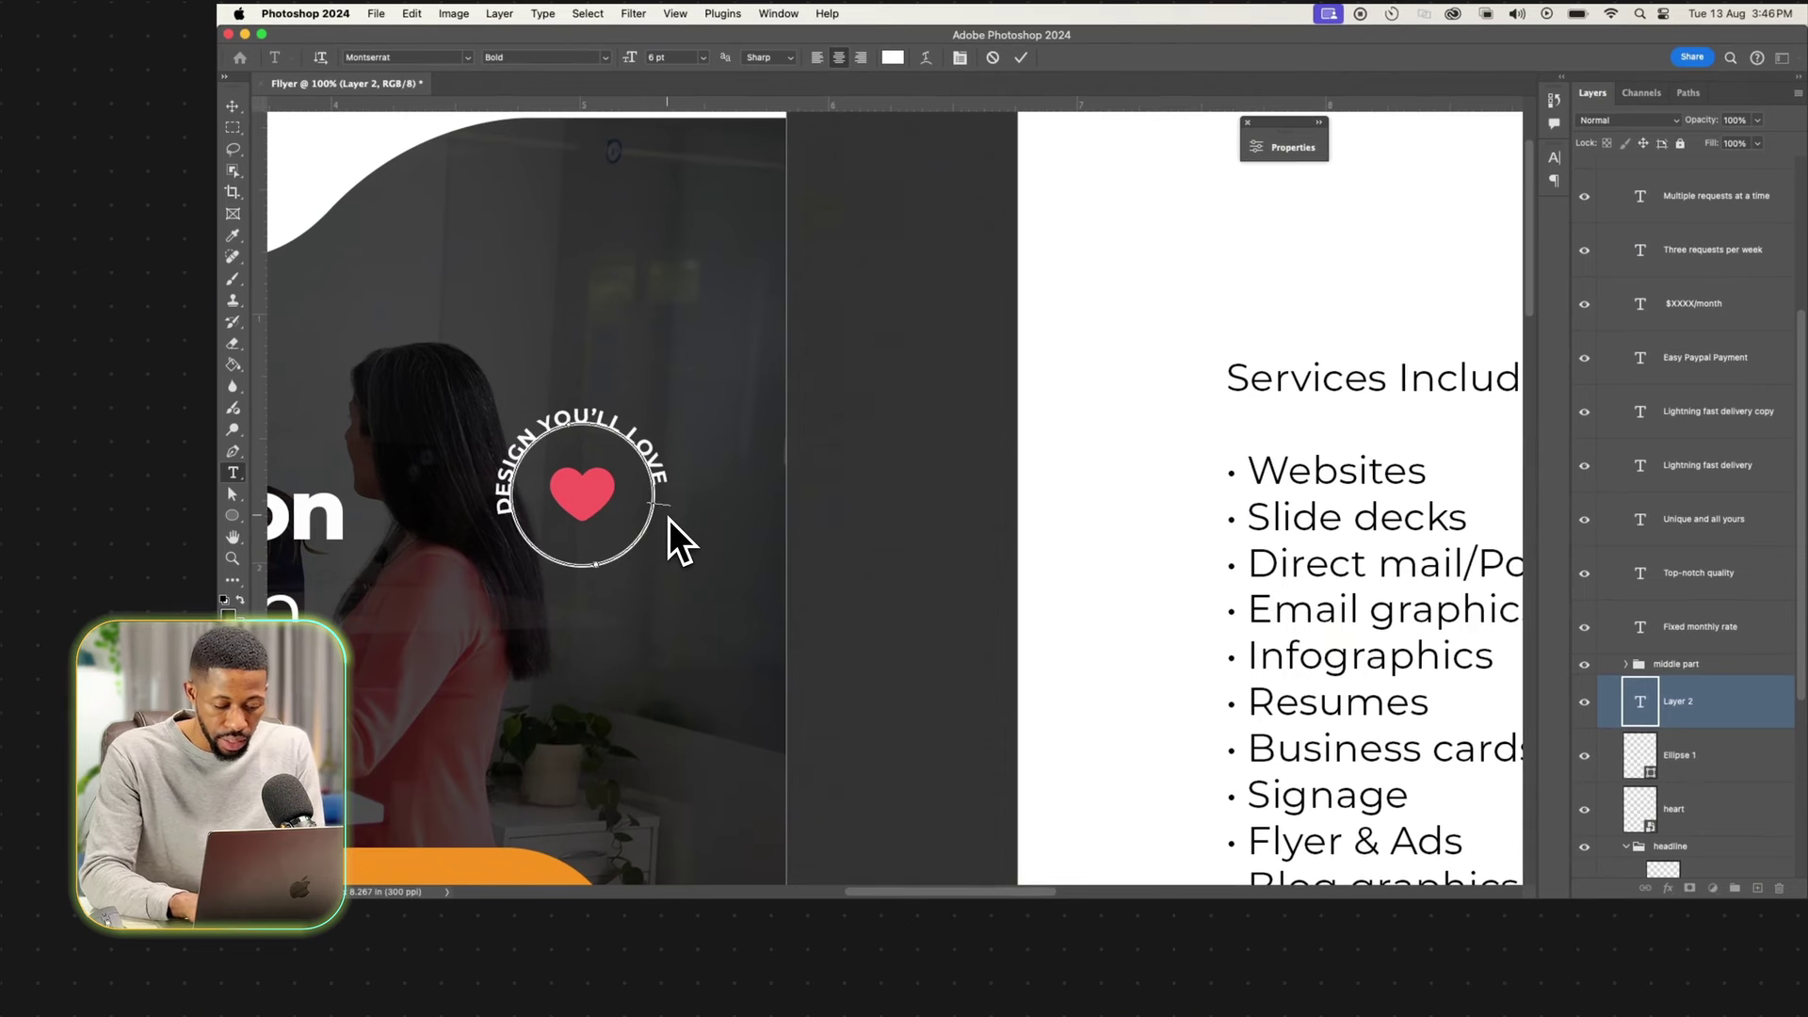
type("GA")
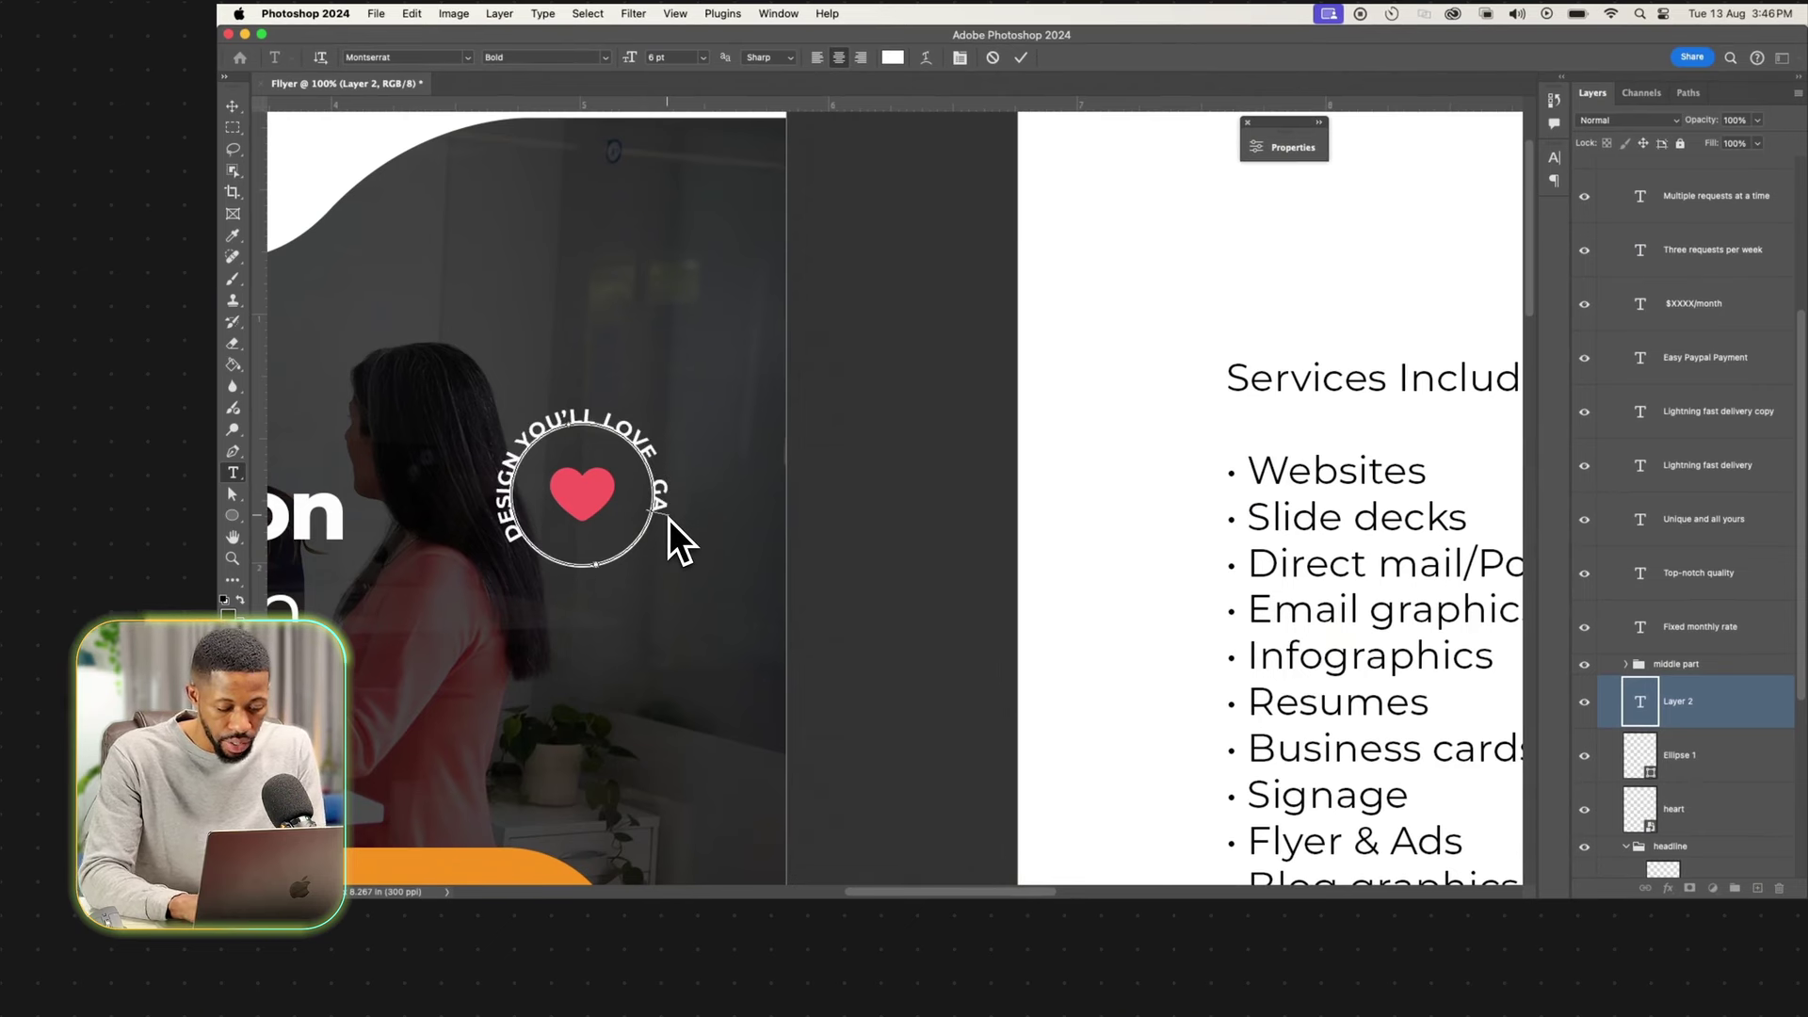
type("RUATEE")
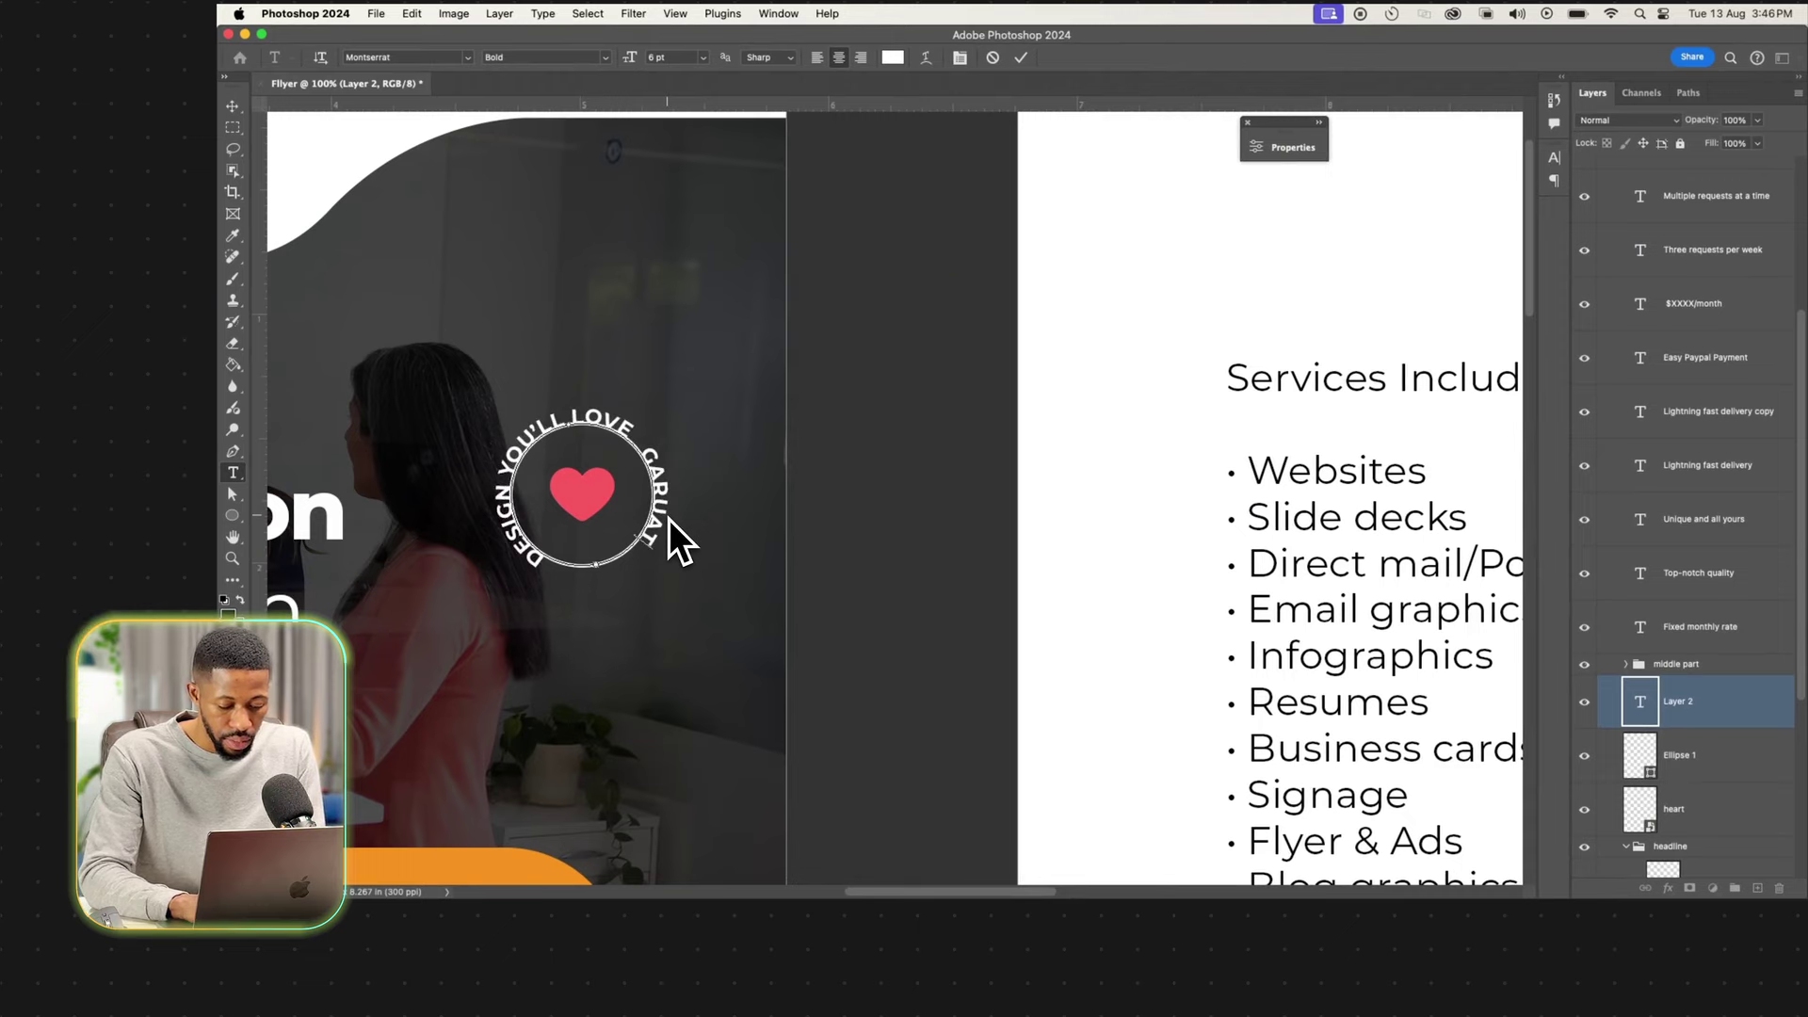
type("D")
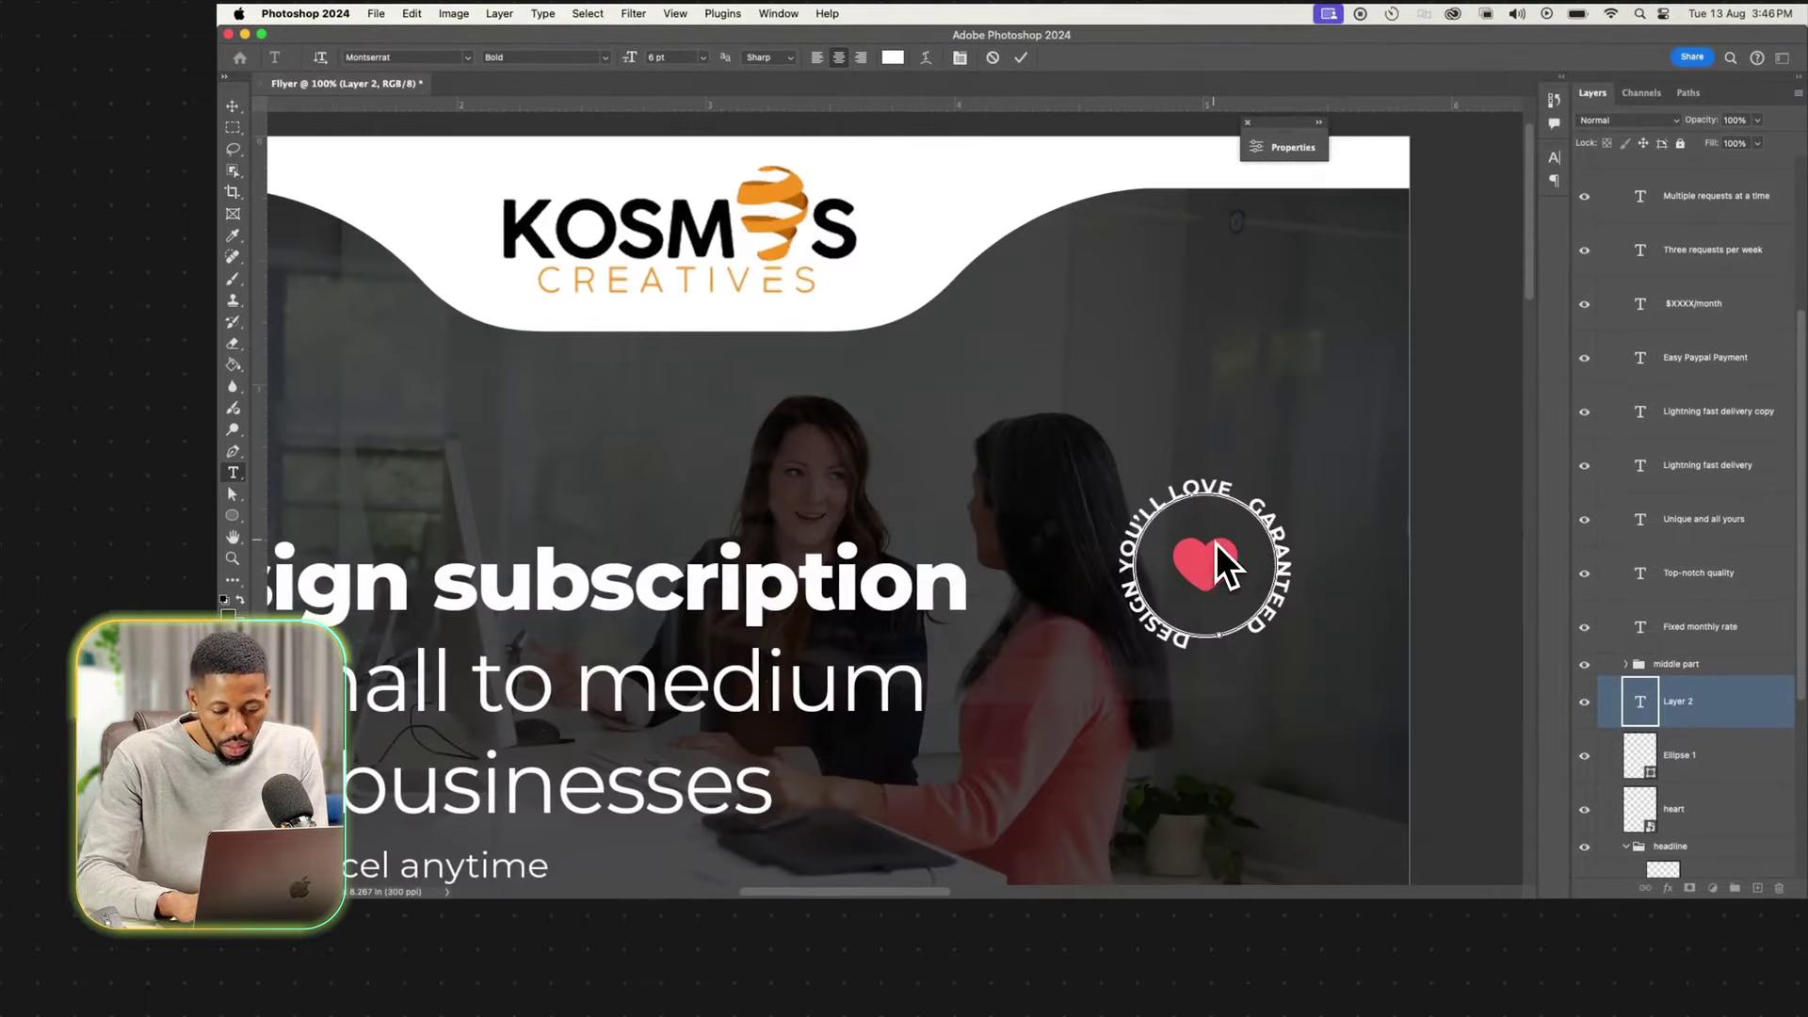
left_click(1265, 518)
type("U")
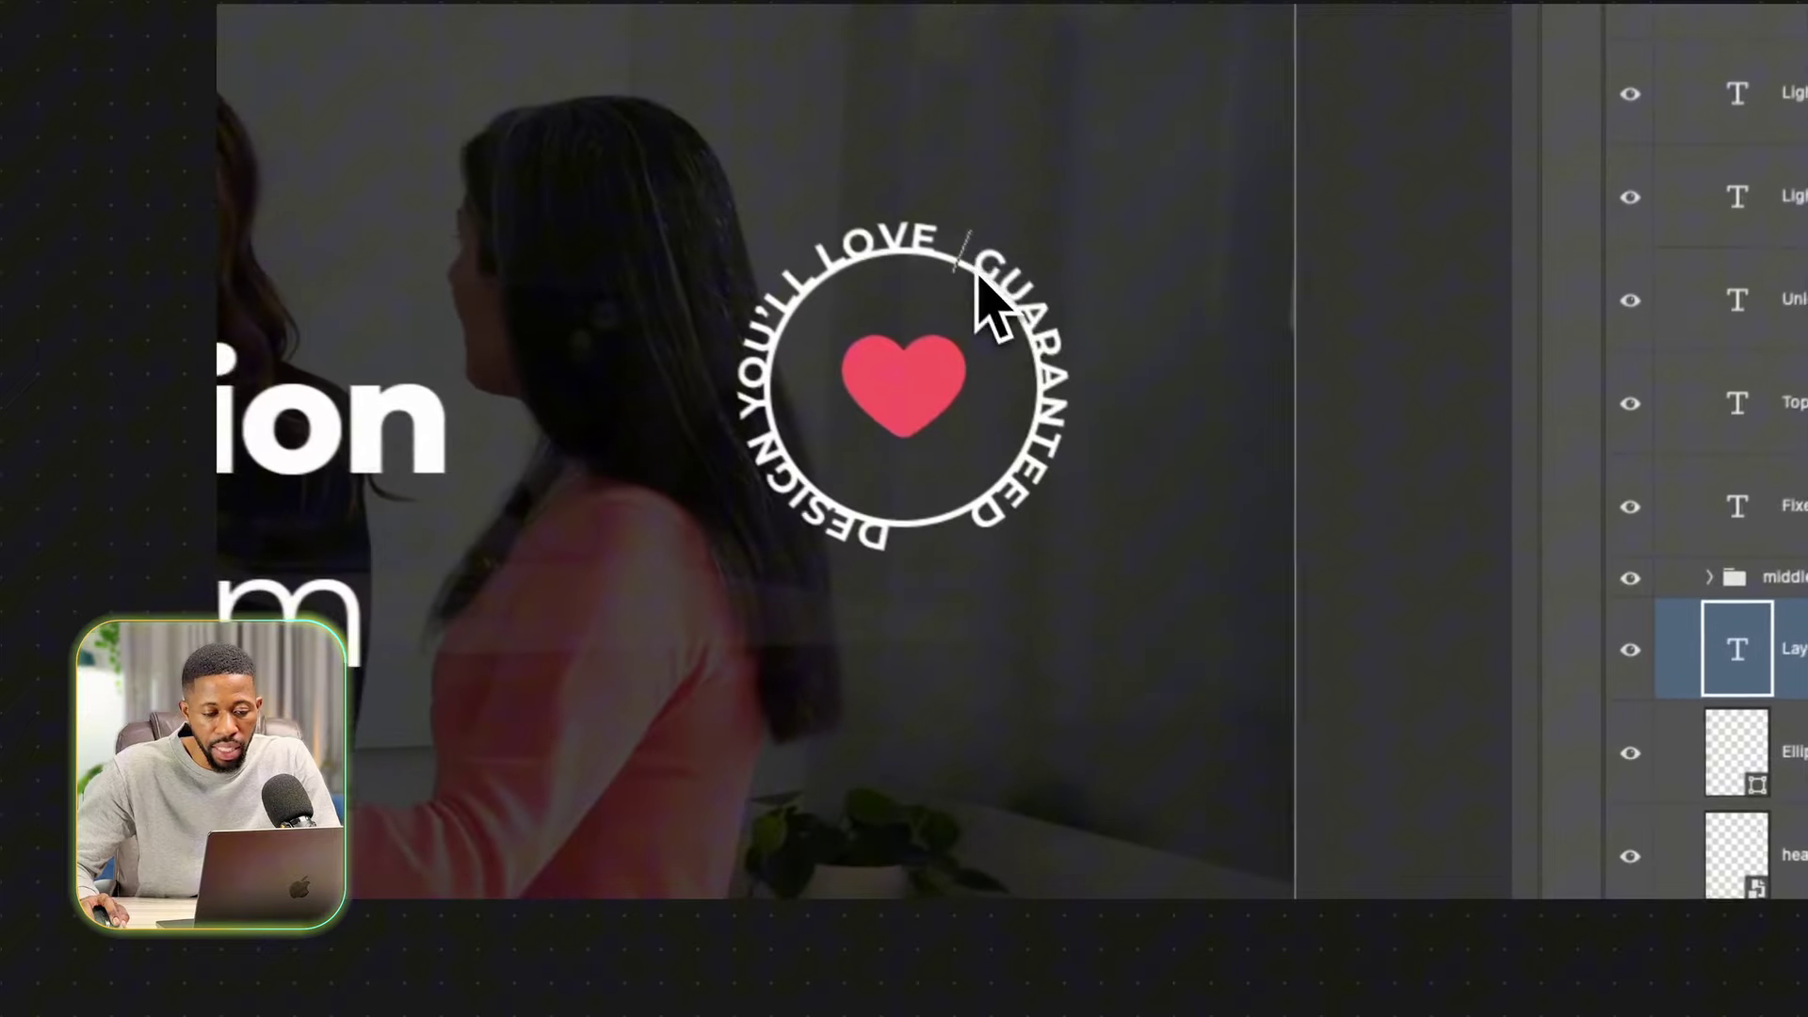
left_click_drag(1245, 510, 1309, 679)
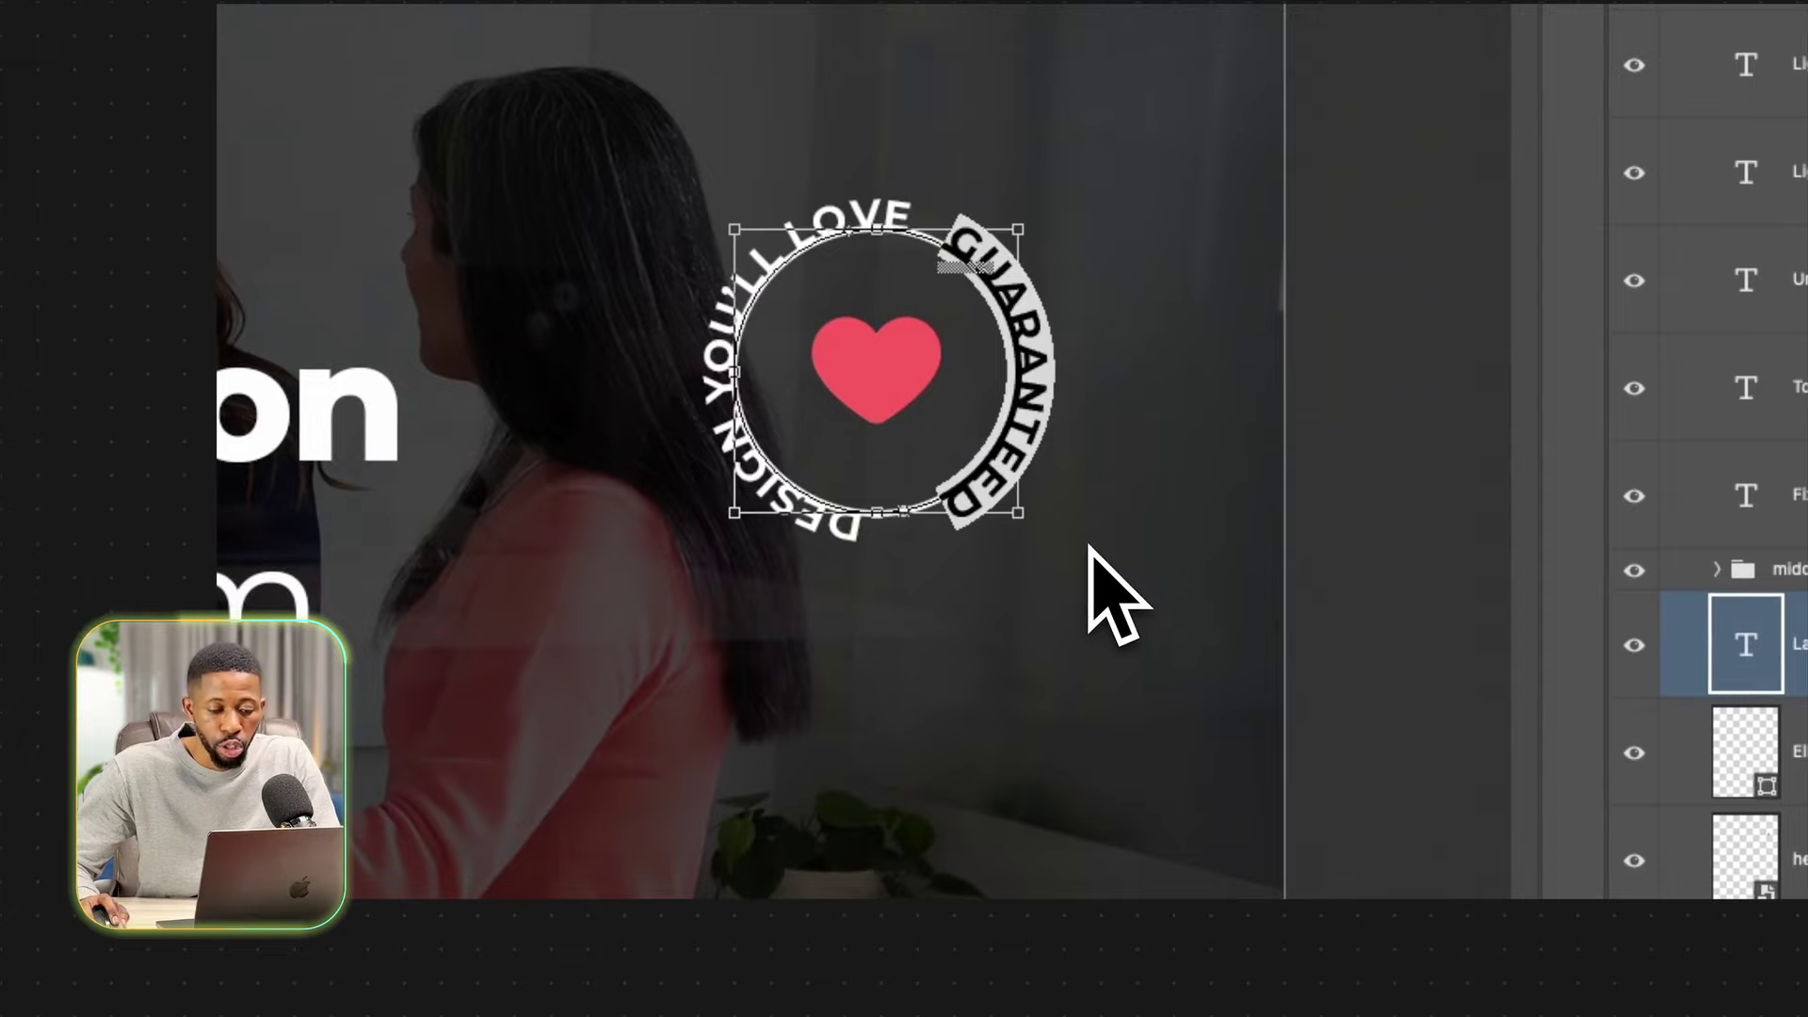
key("BackSpace")
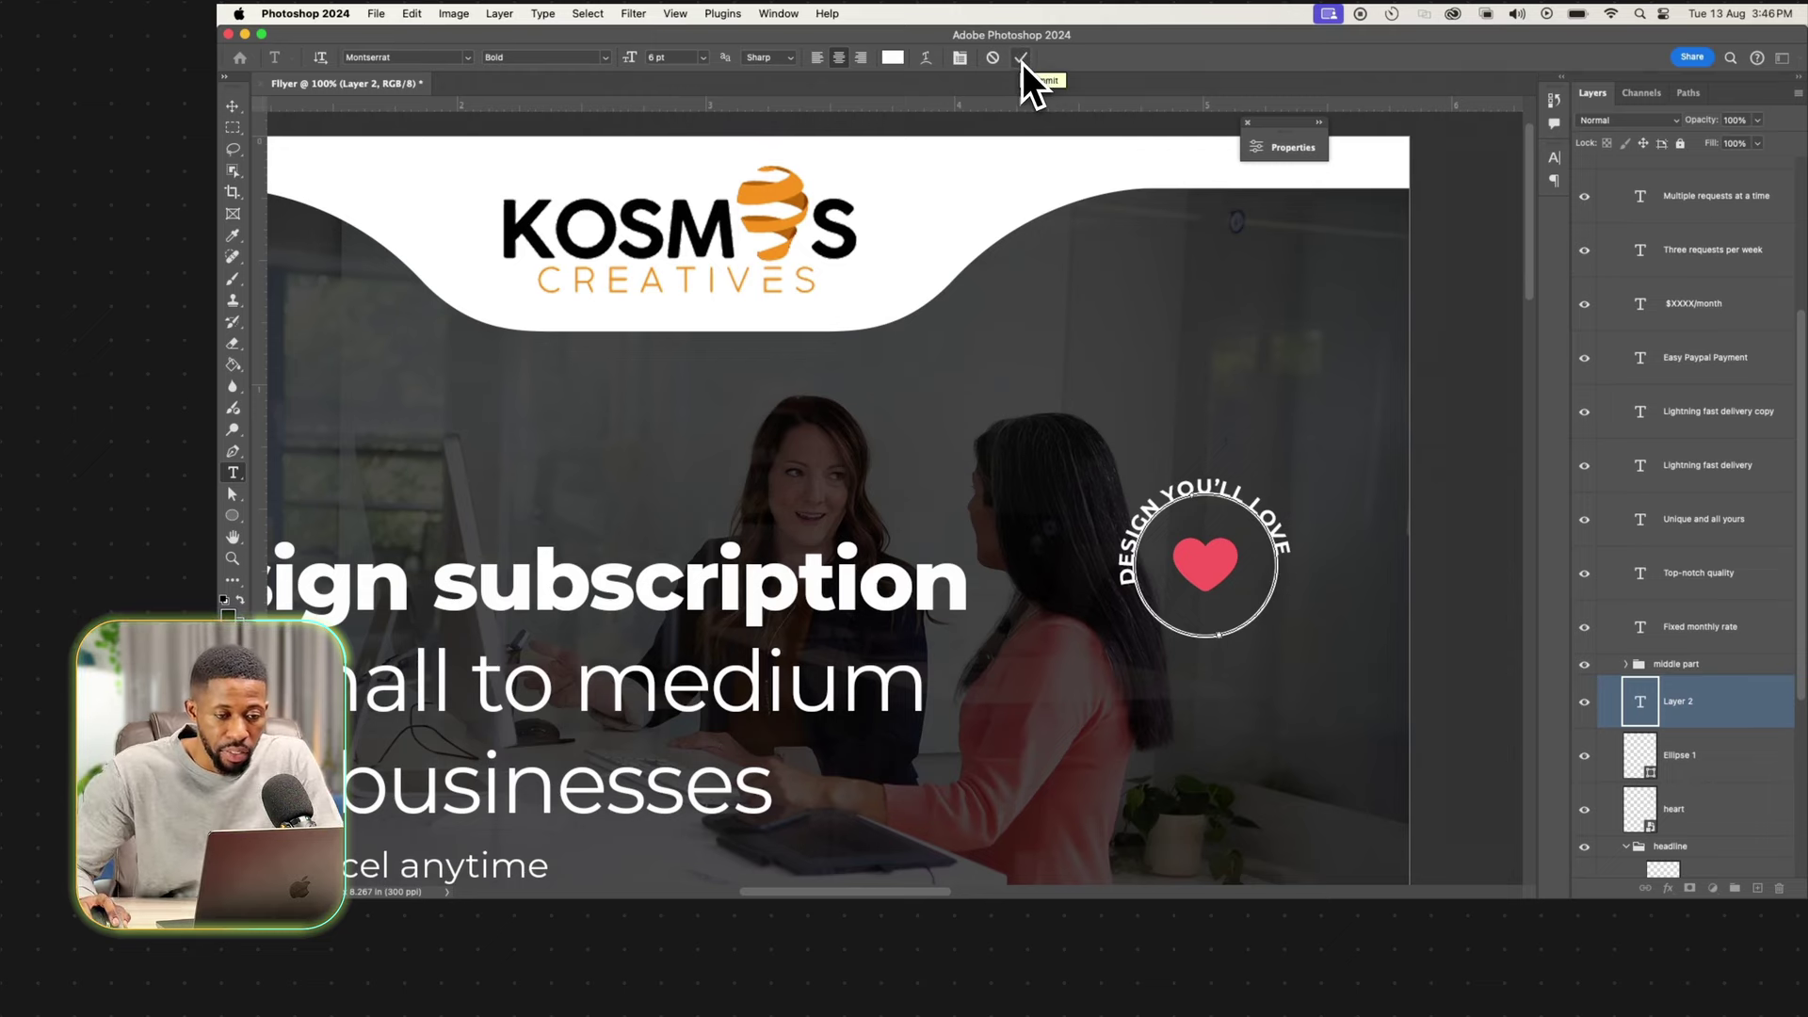
Commit the circular text and rotate it slightly clockwise so DESIGN YOU'LL LOVE sits centred over the top of the circle.
left_click(1021, 60)
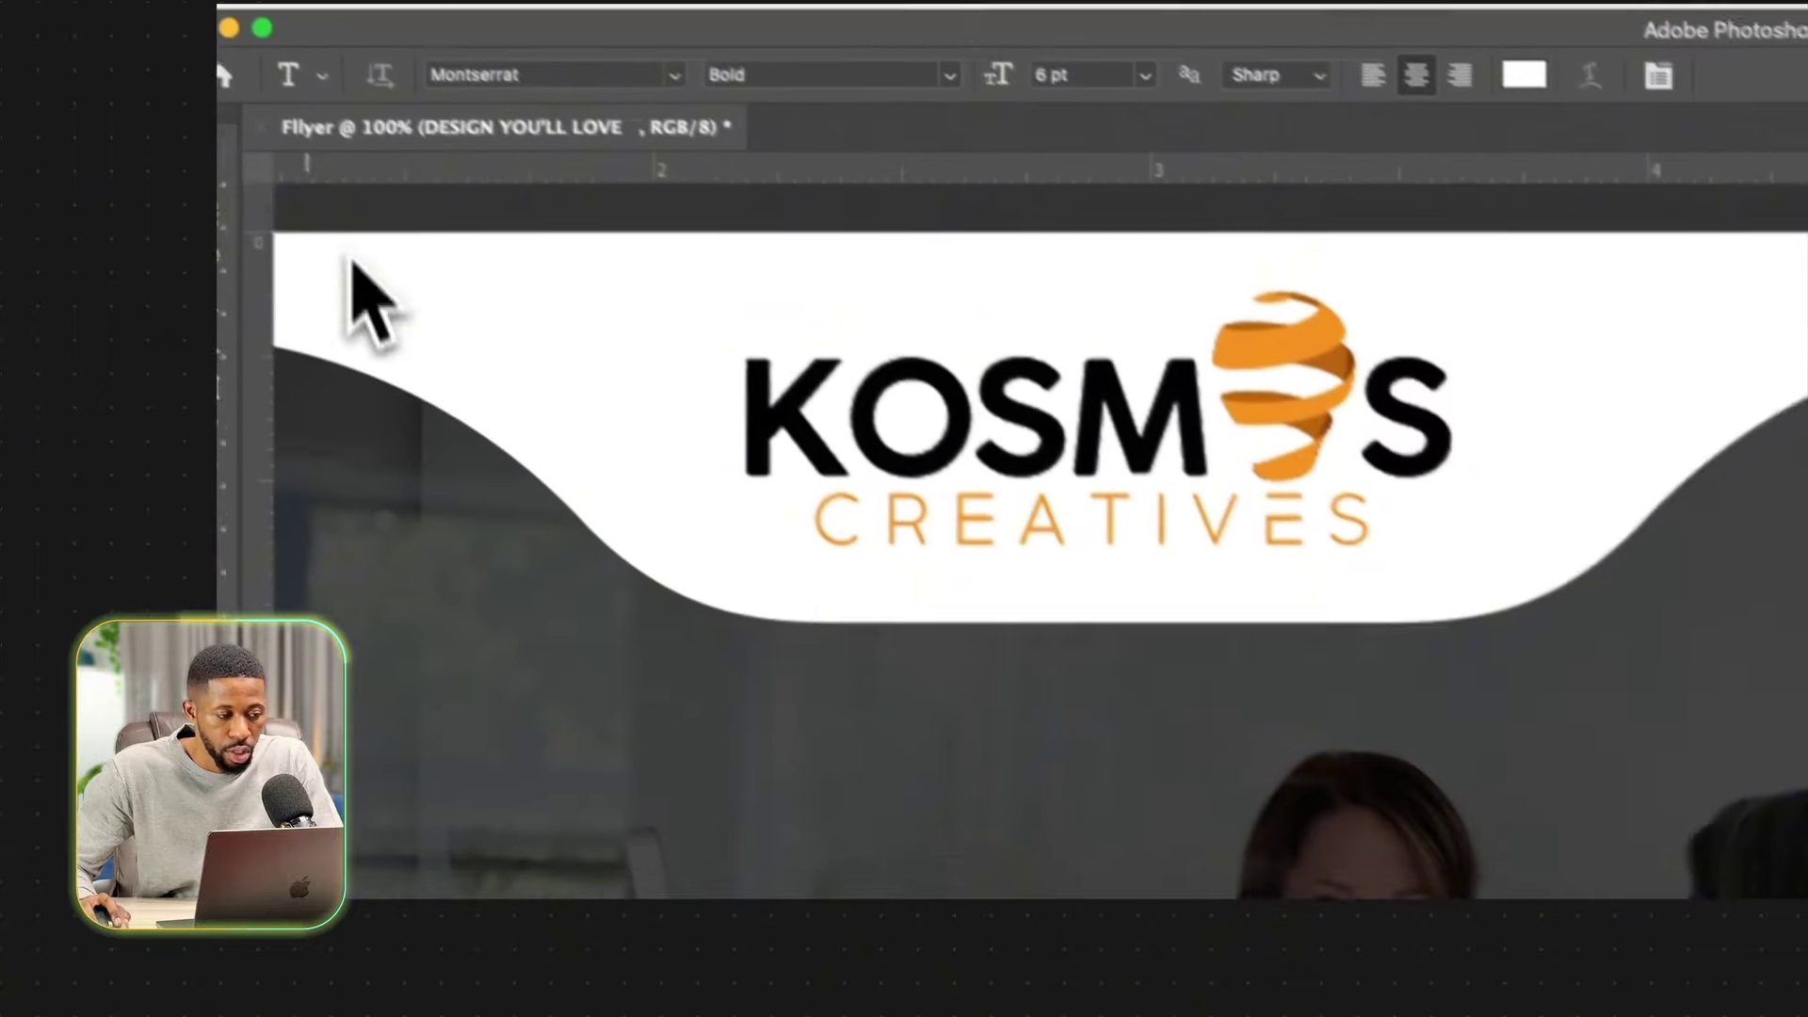
left_click(246, 205)
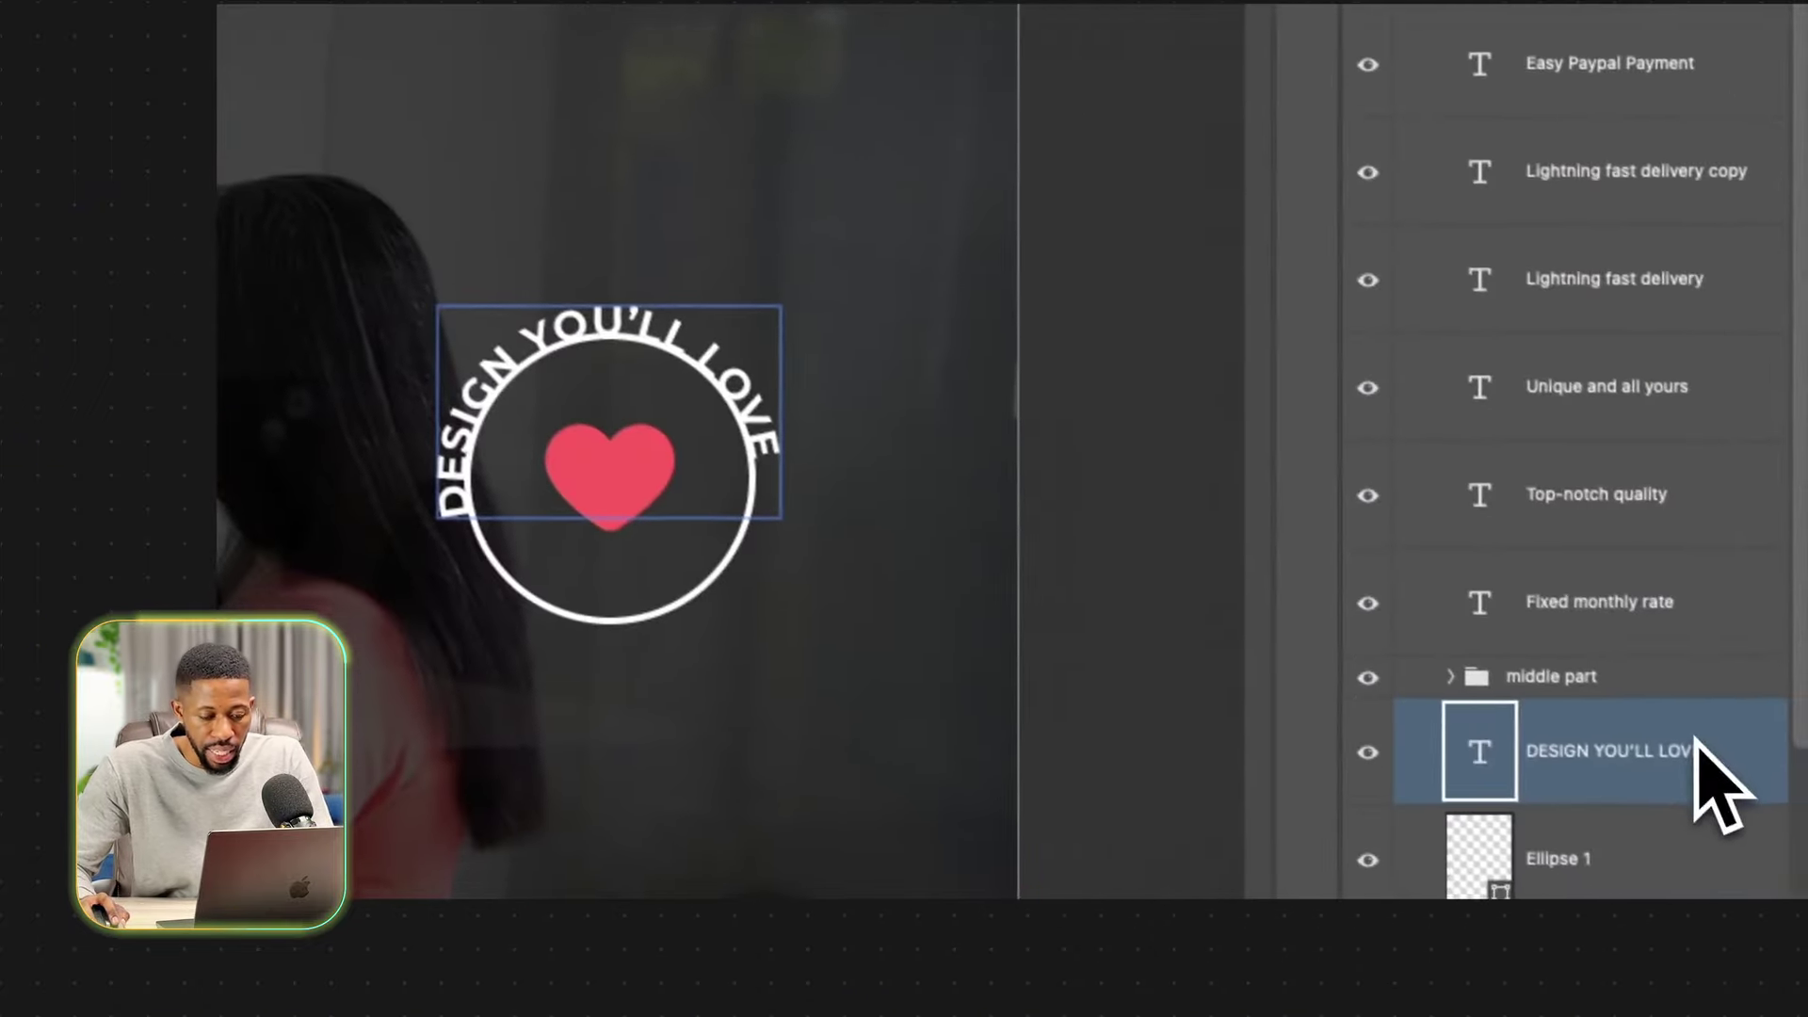
key("super+t")
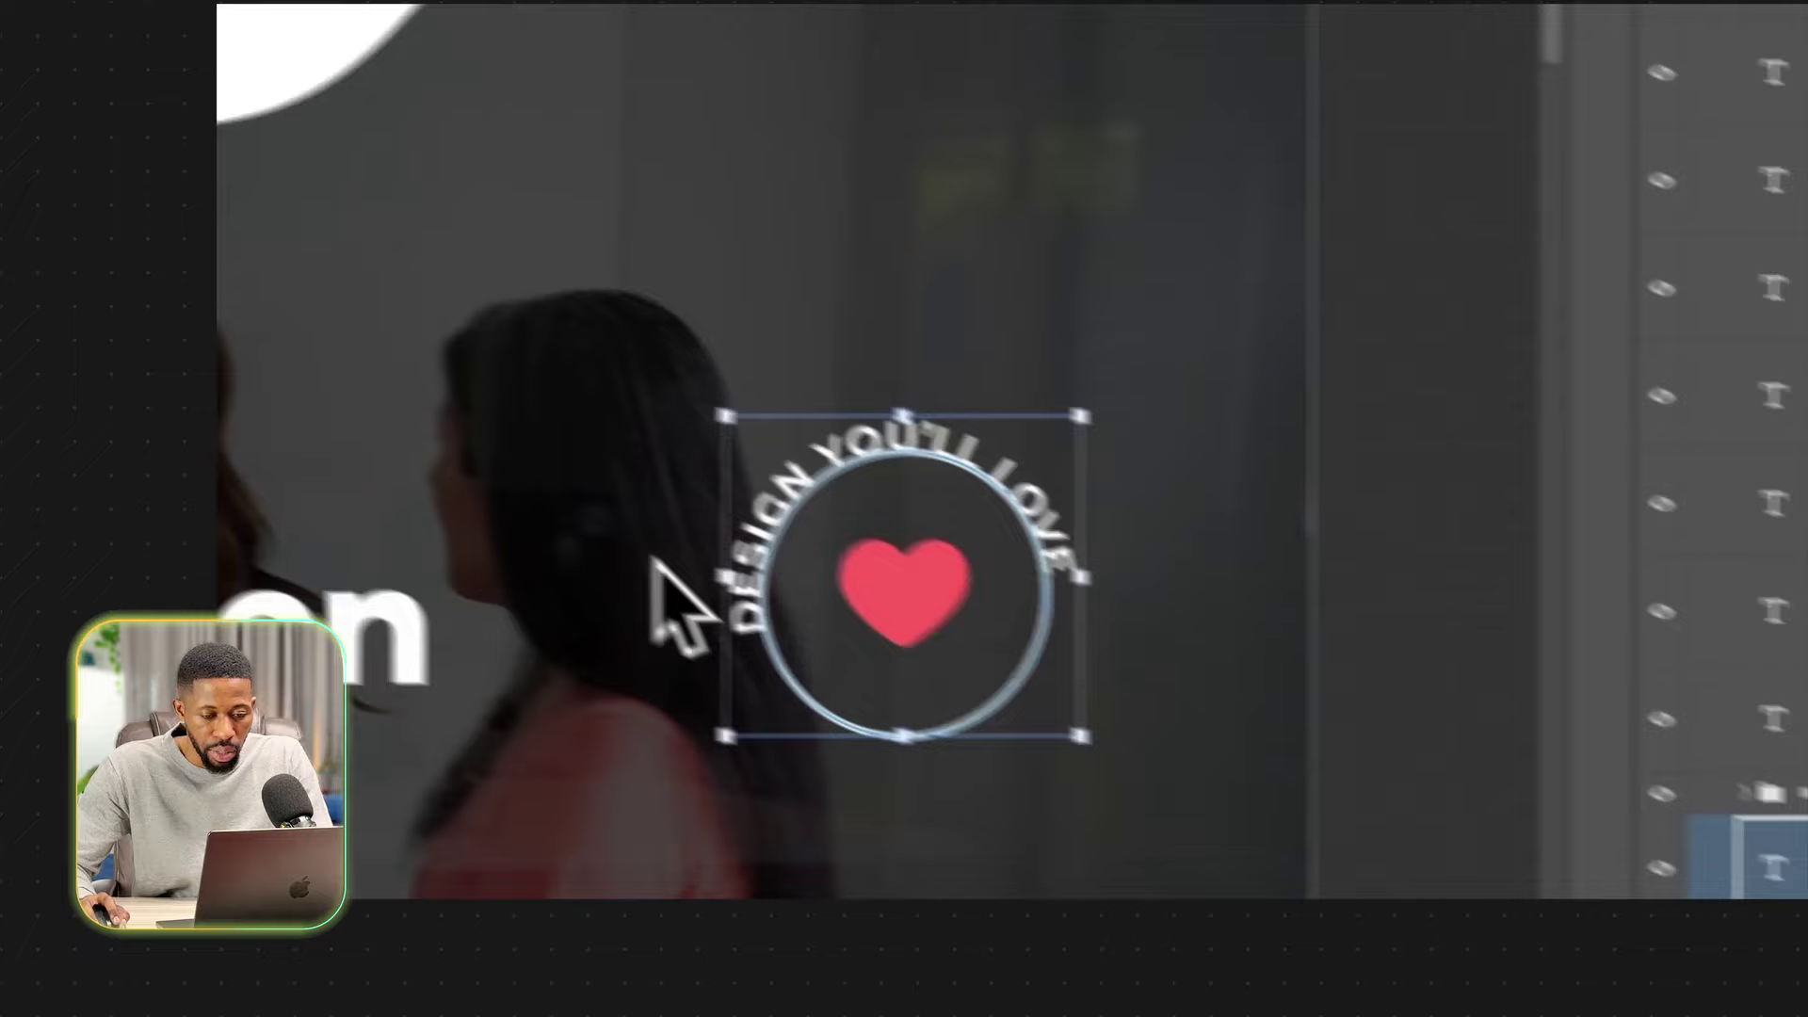
left_click_drag(1100, 375, 1126, 387)
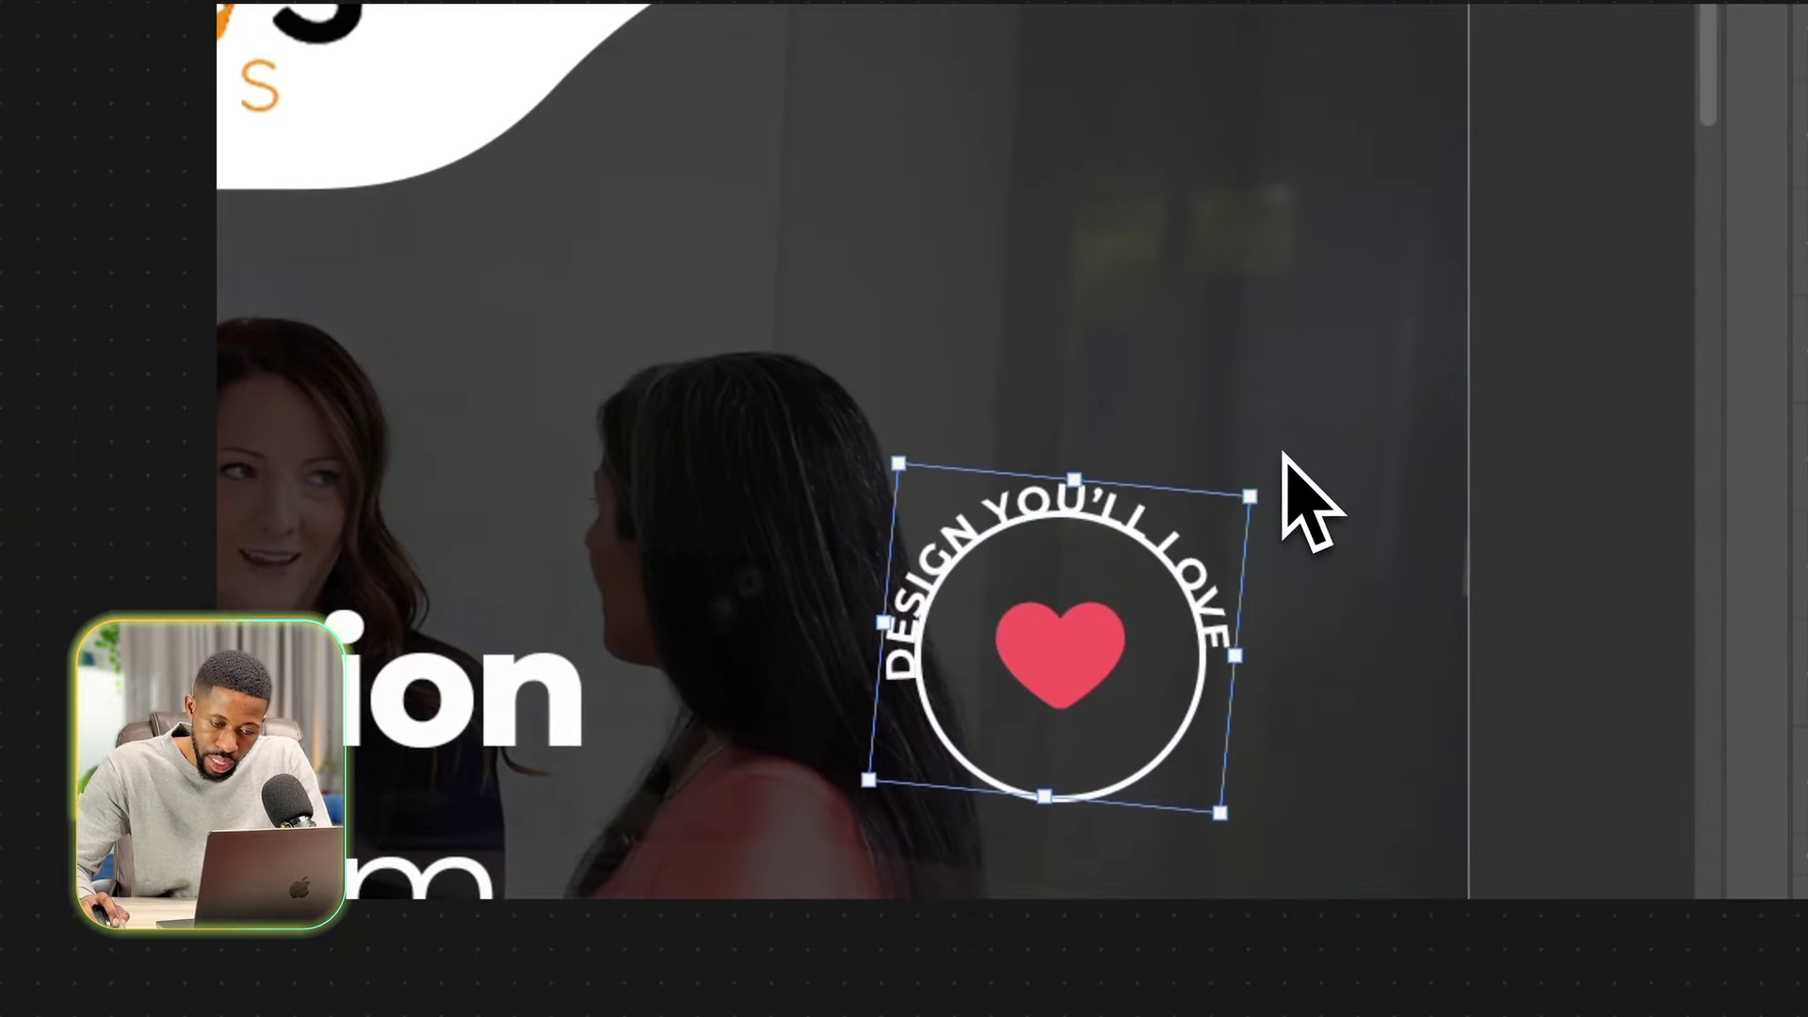
left_click_drag(1285, 456, 1297, 468)
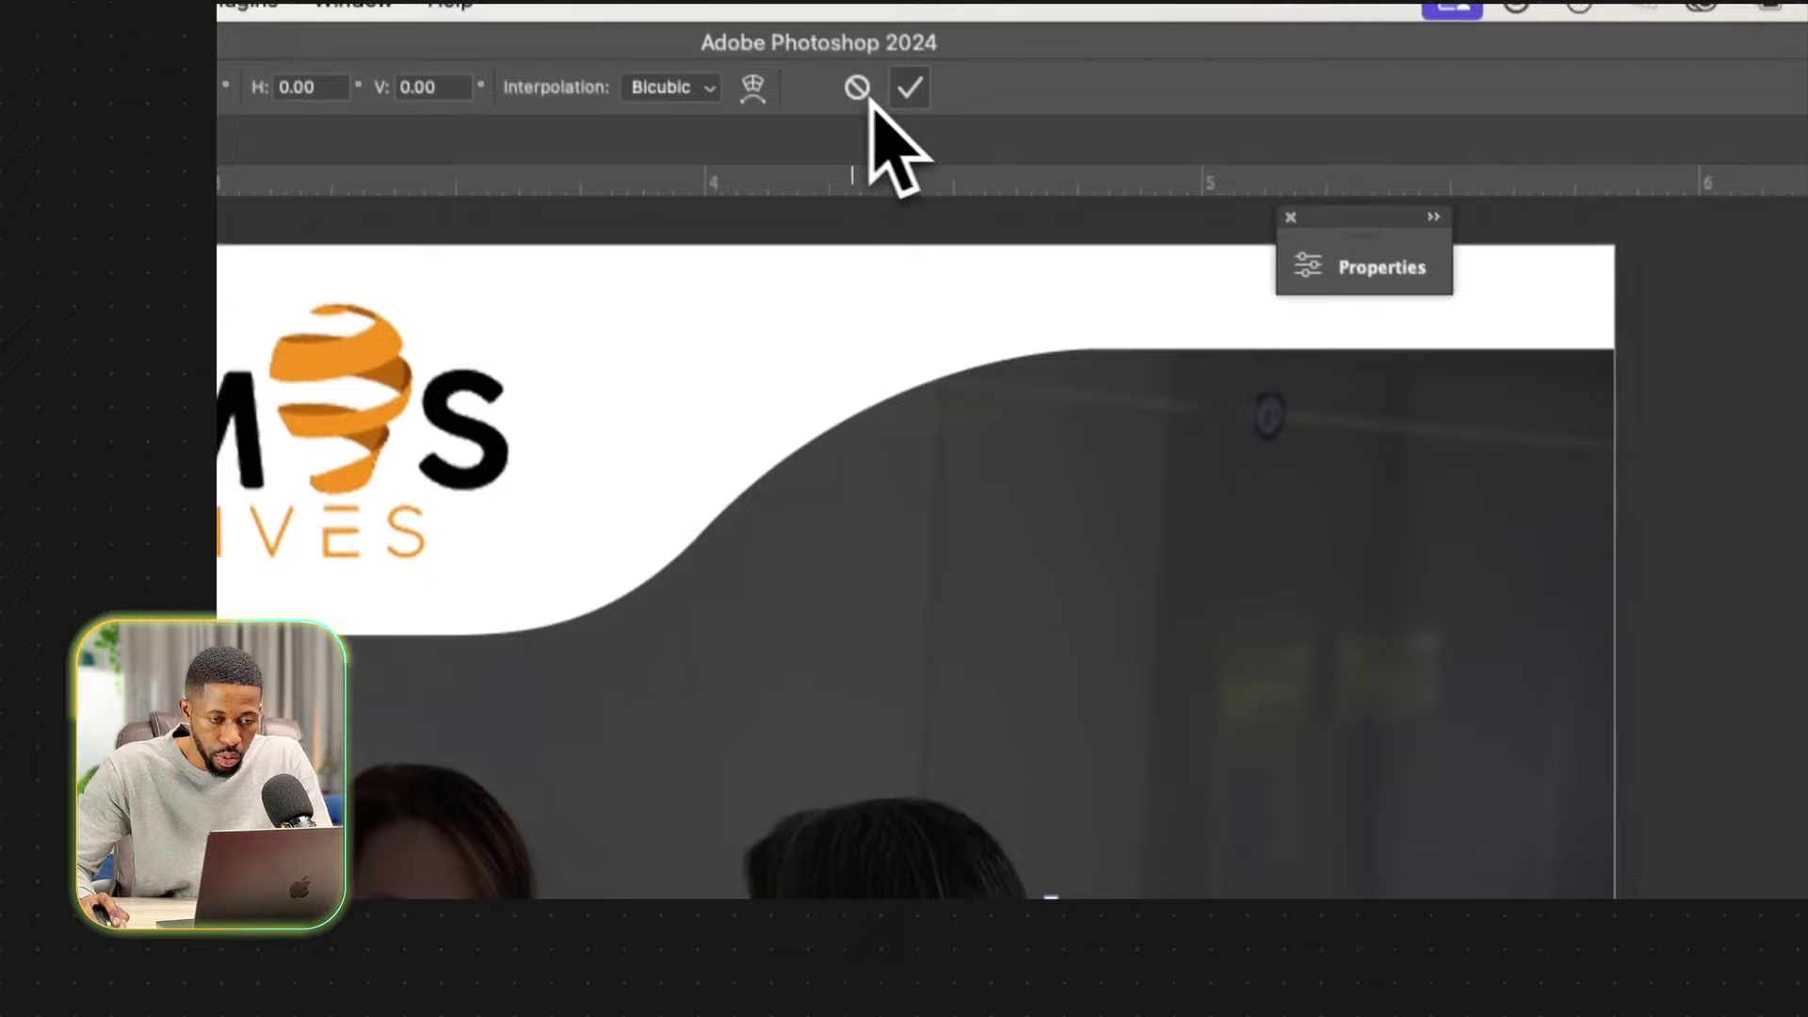
left_click(912, 88)
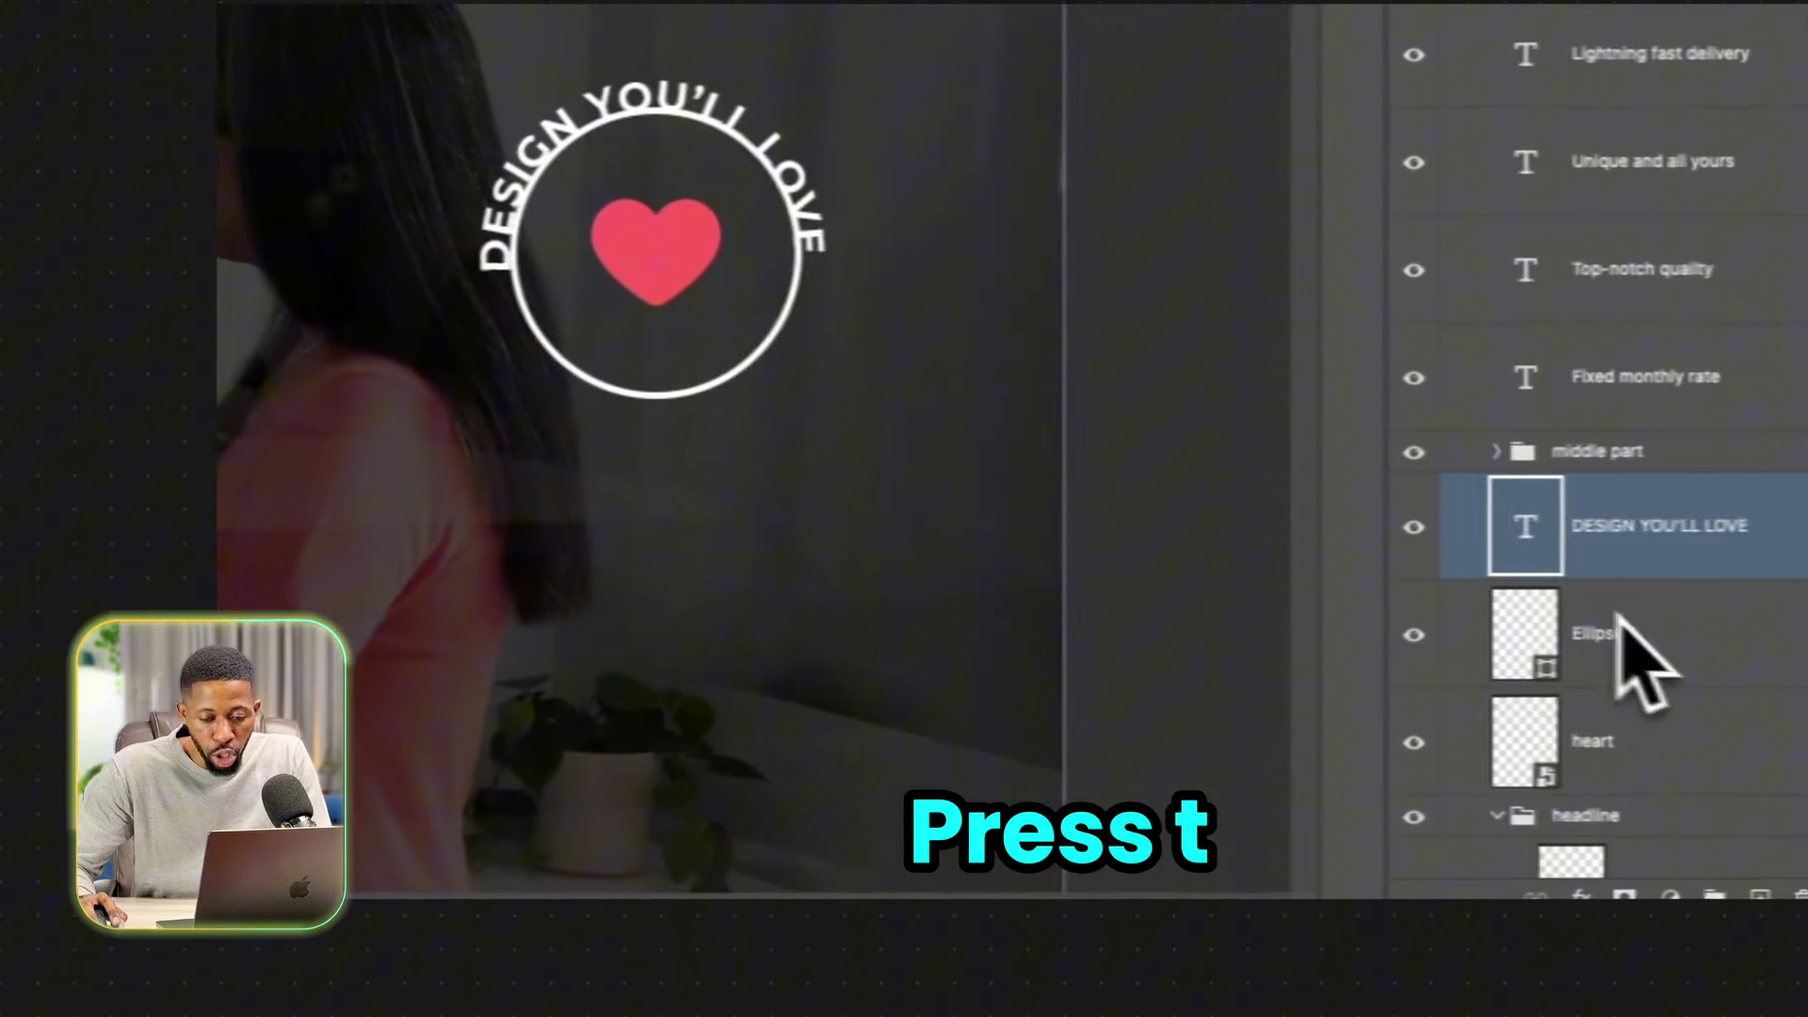
Add a separate text line along Ellipse 1's path from its bottom point reading GUARANTEED, and compare it with the reference badge.
left_click(1635, 643)
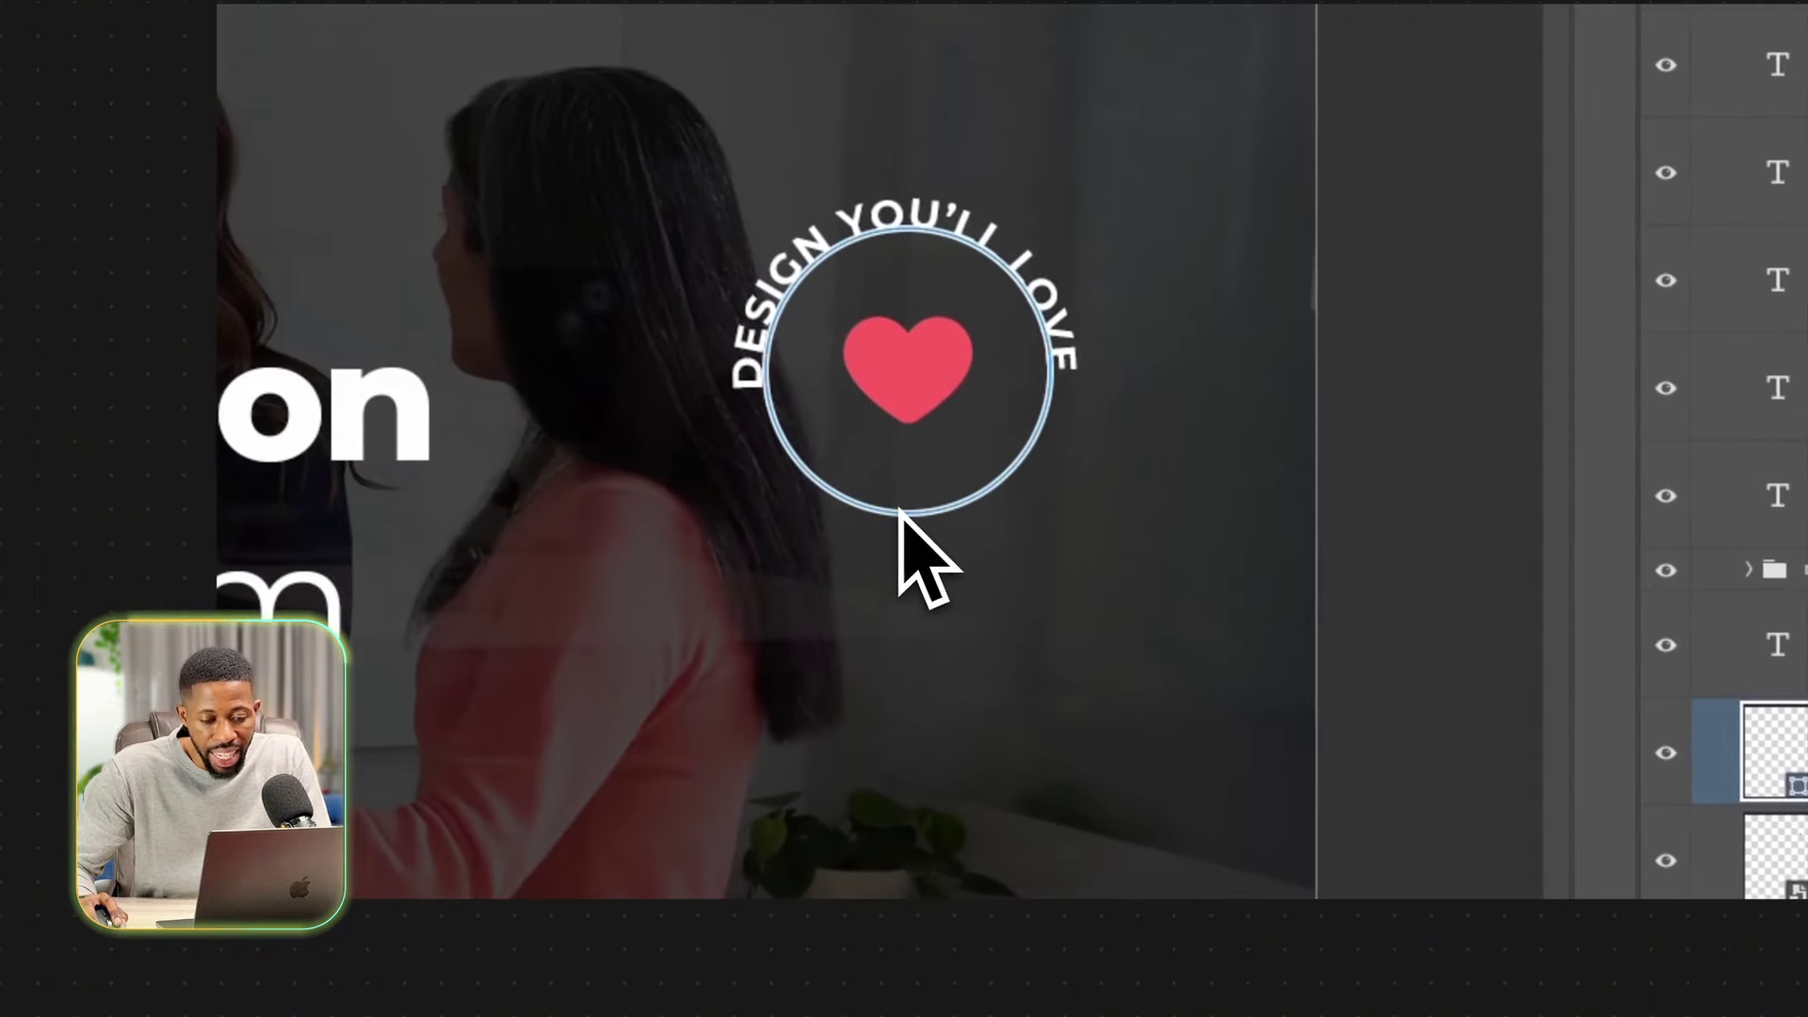
left_click(899, 511)
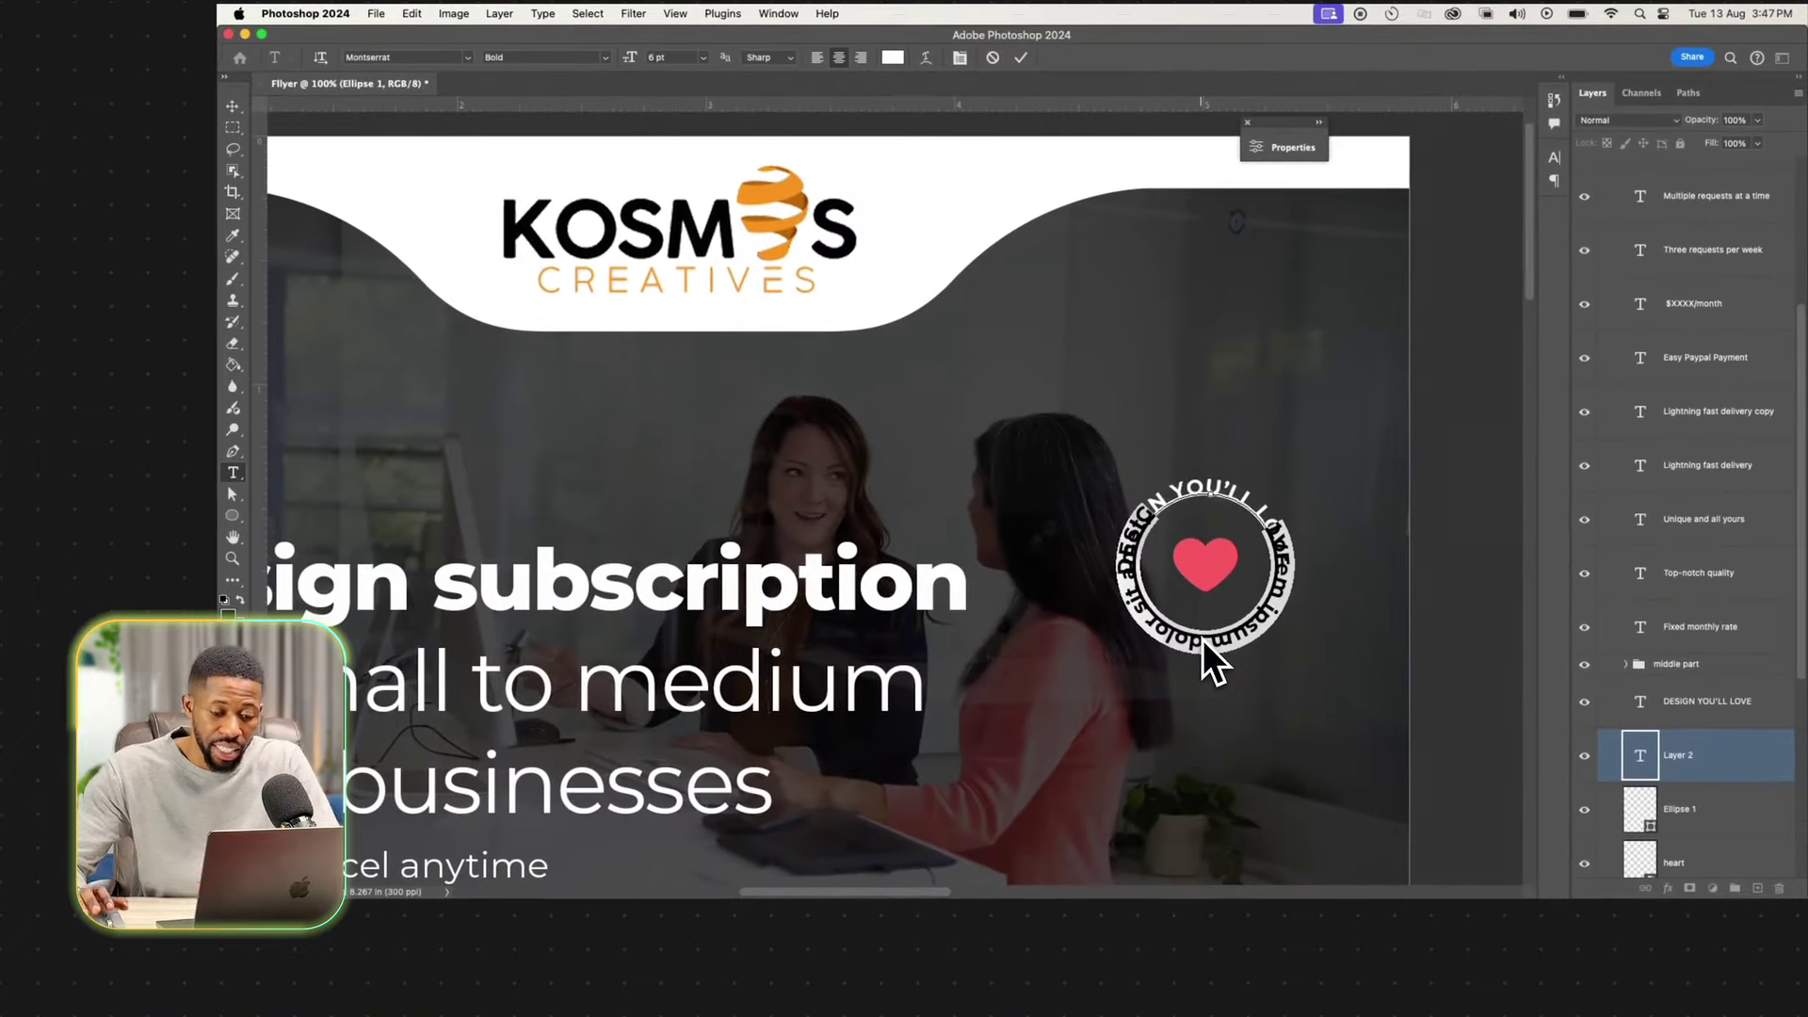
type("GUARANTEED")
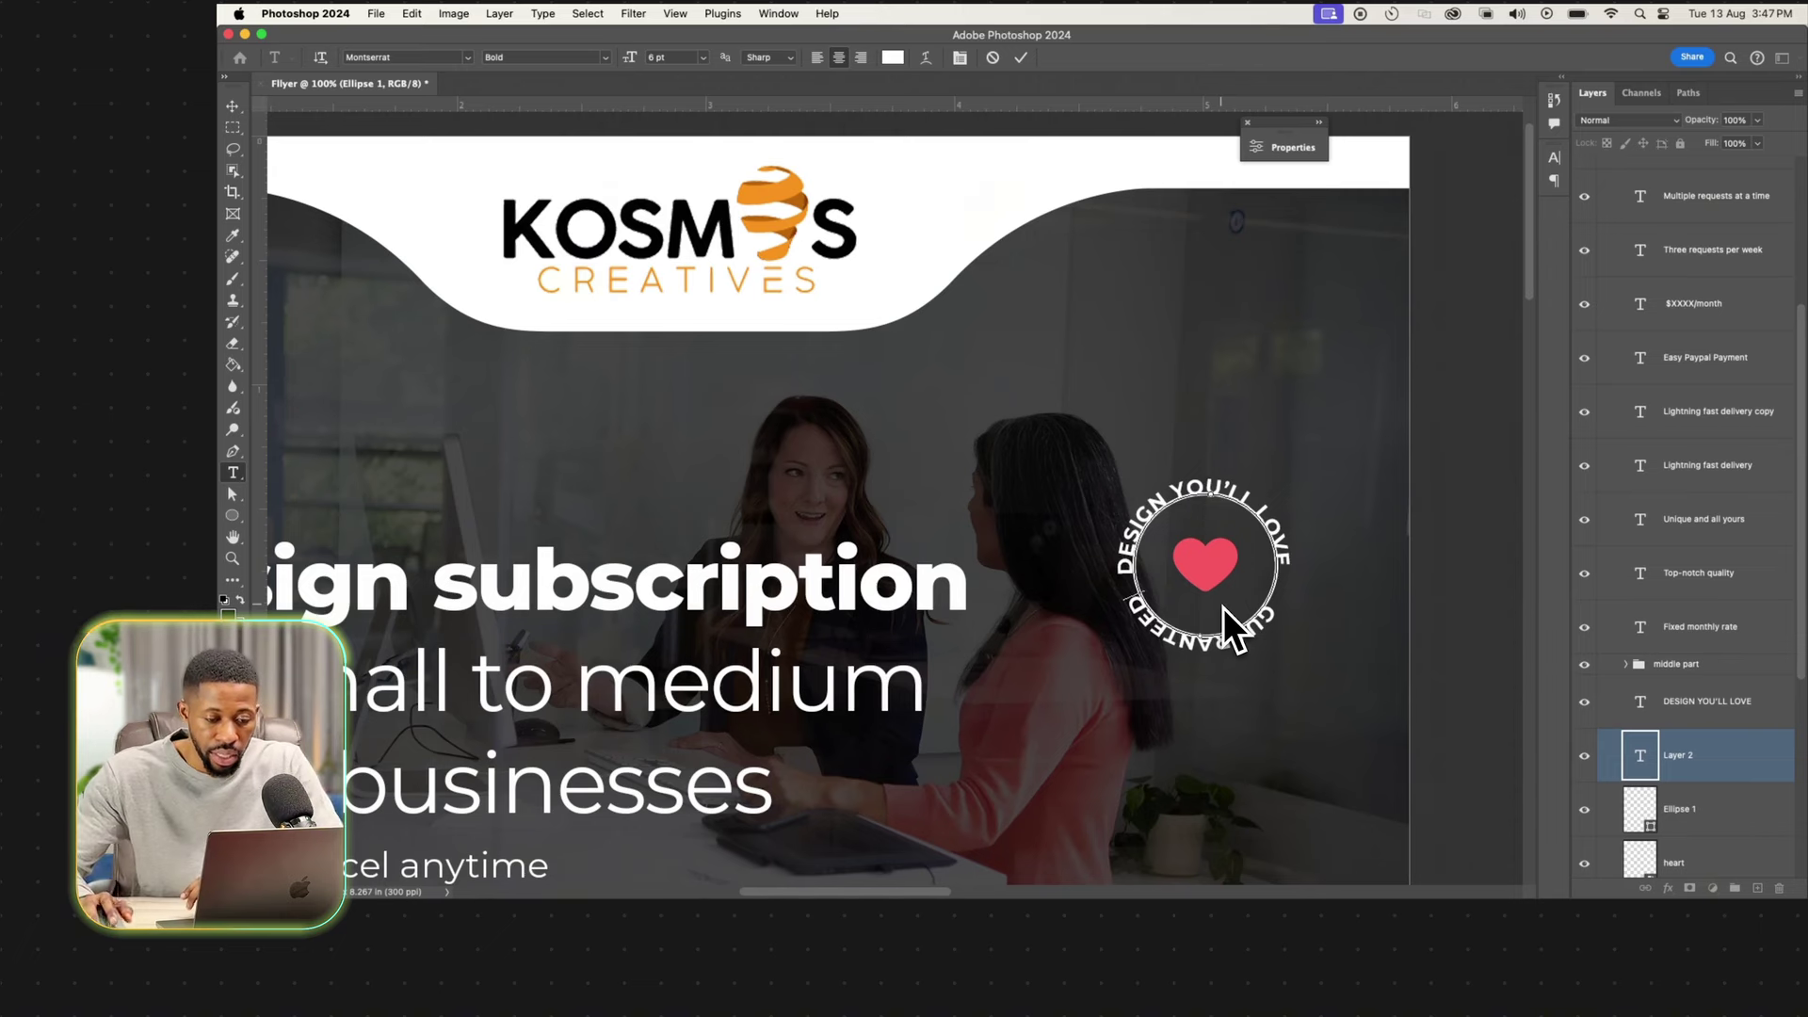
scroll(1022, 726, "up", 1)
scroll(965, 721, "left", 8)
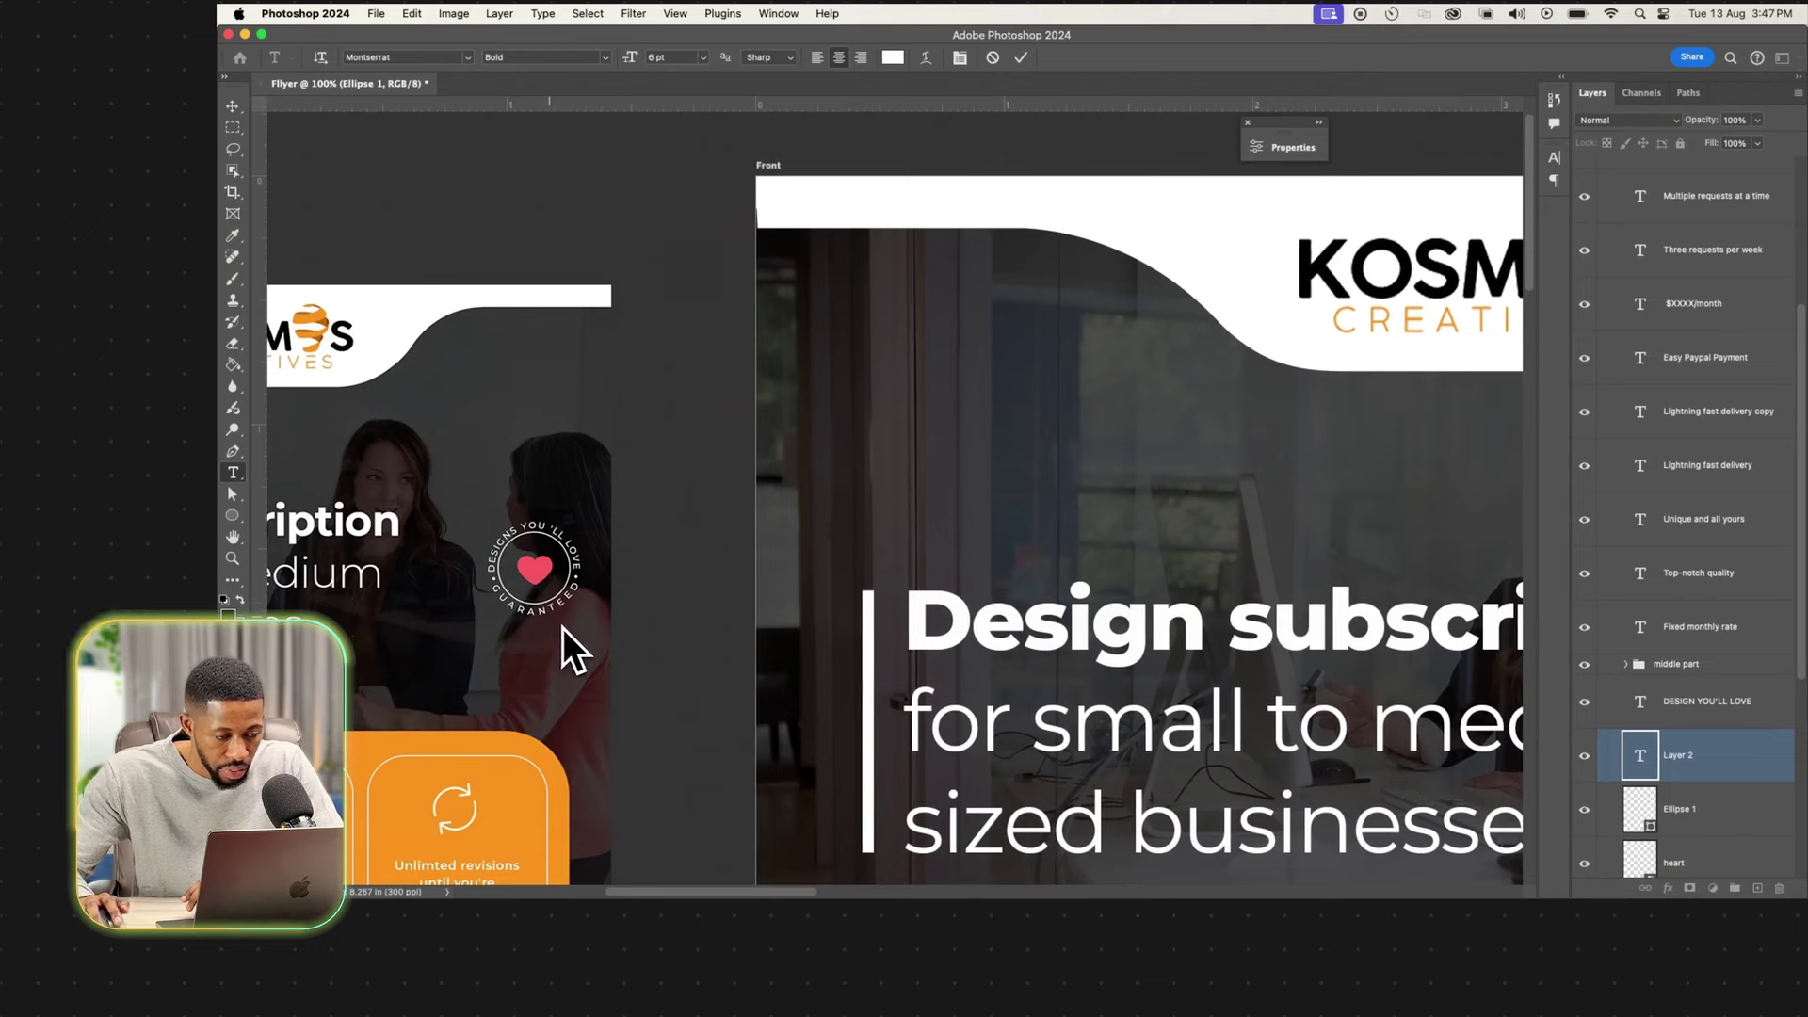
scroll(563, 627, "right", 10)
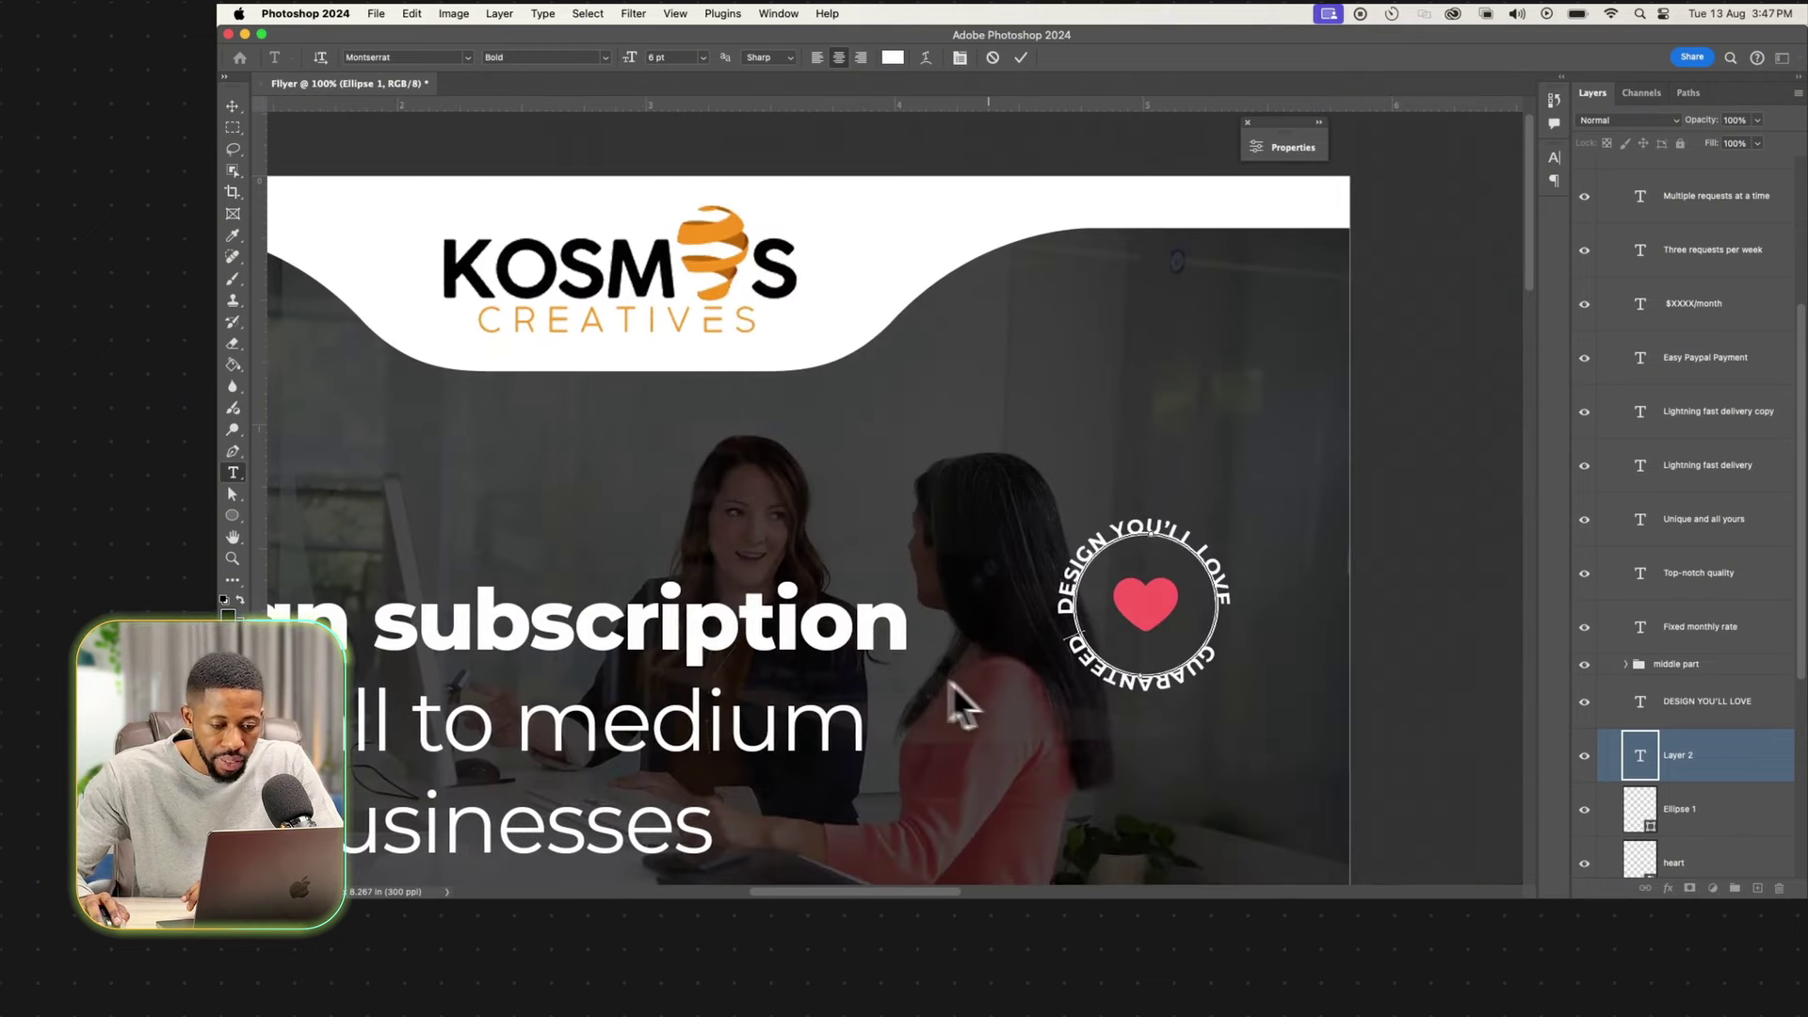
Flip GUARANTEED to the inside of the circle with the Path Selection Tool and extend its text range until the whole word fits.
right_click(232, 494)
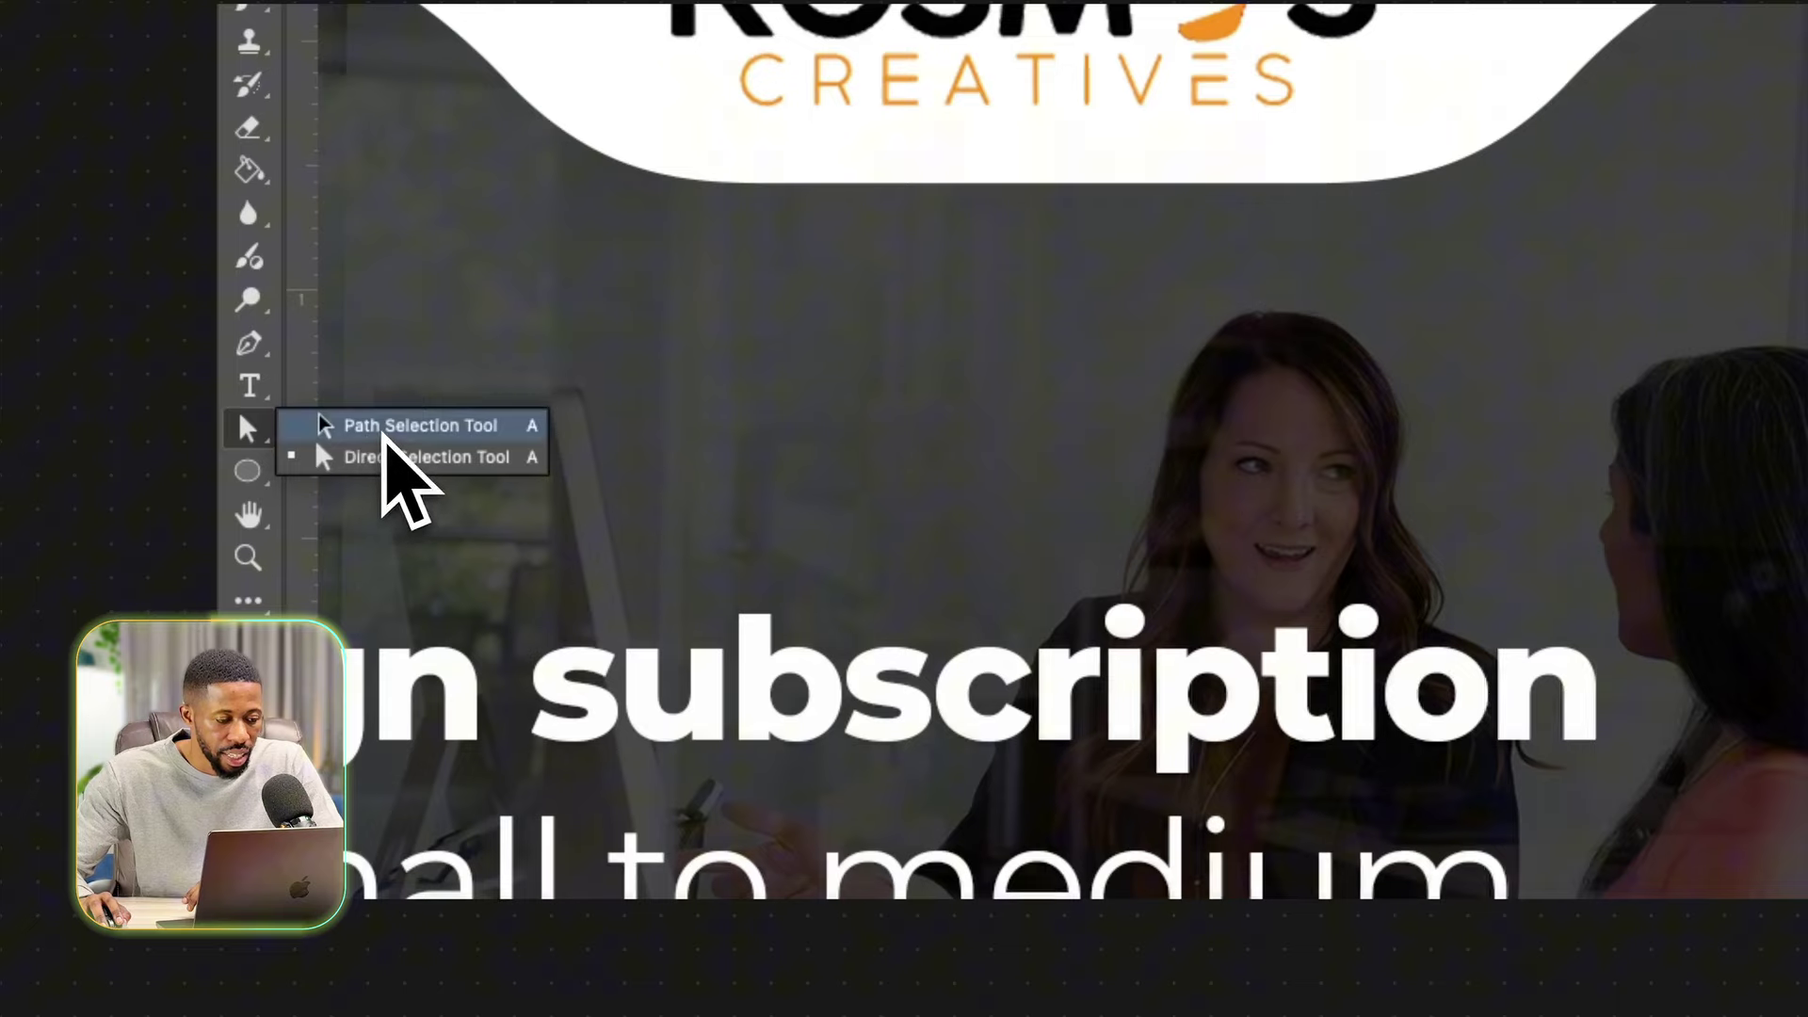
left_click(384, 431)
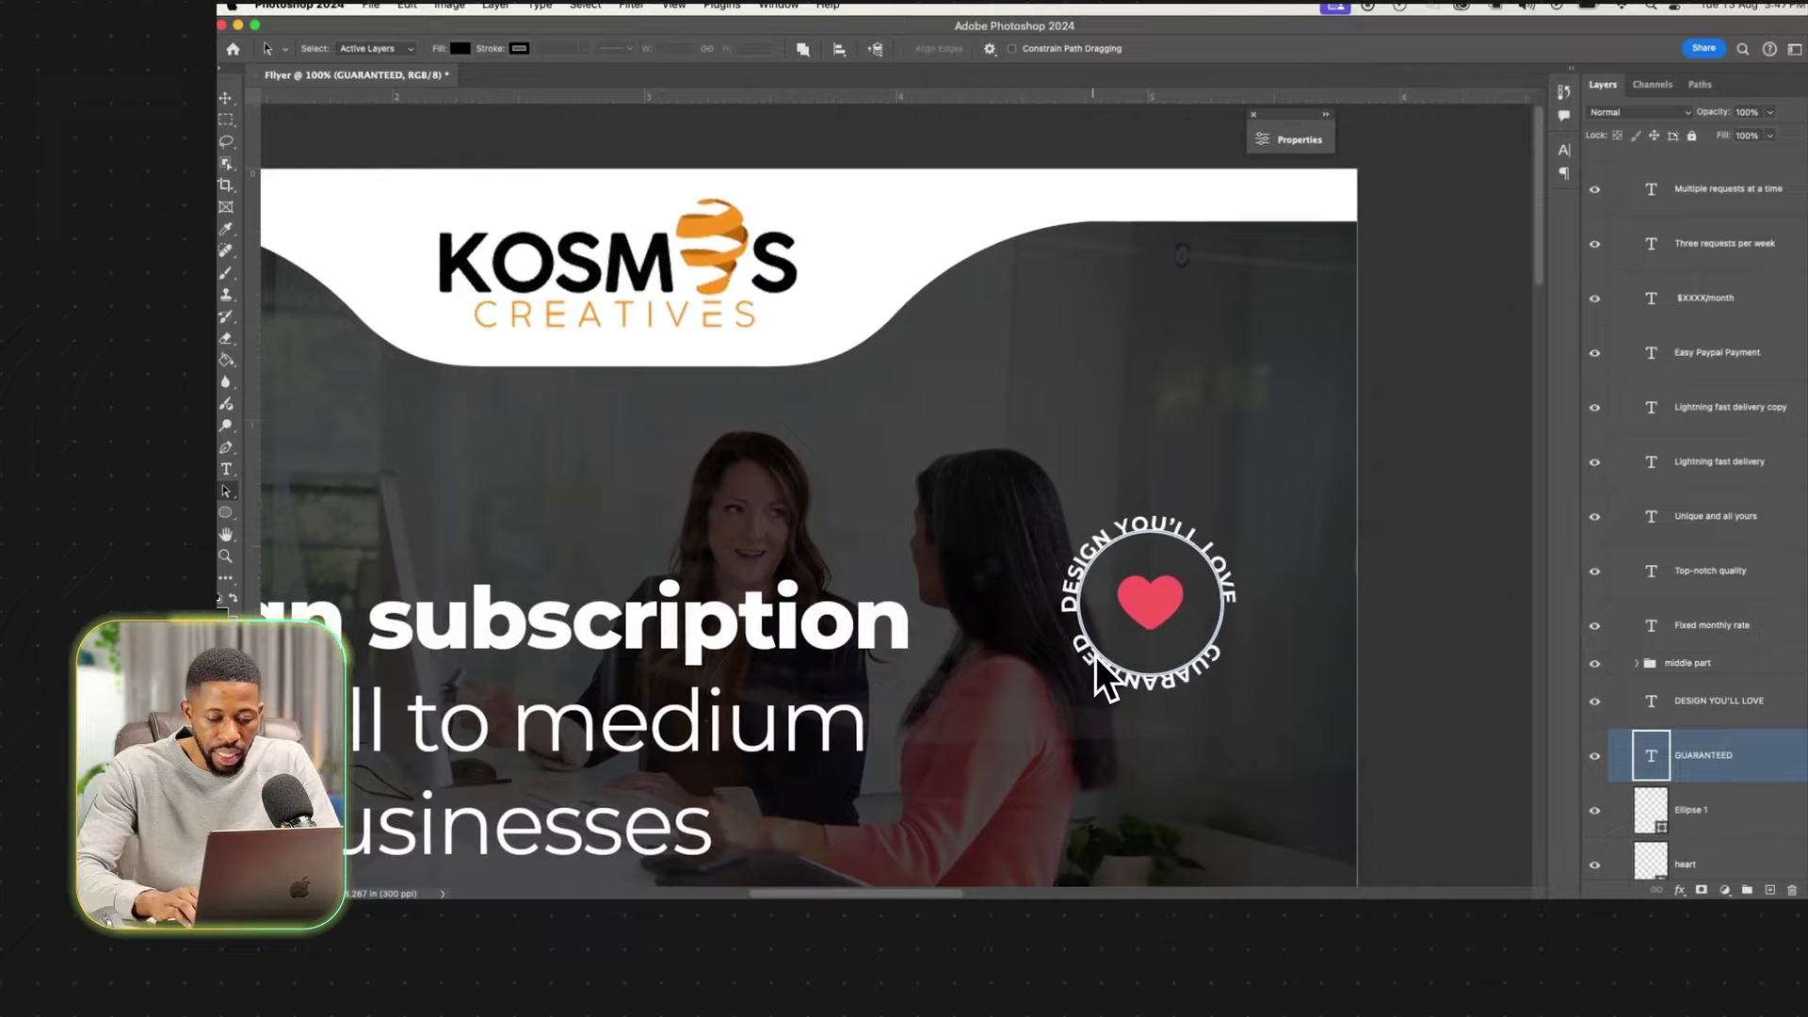
key("super+plus")
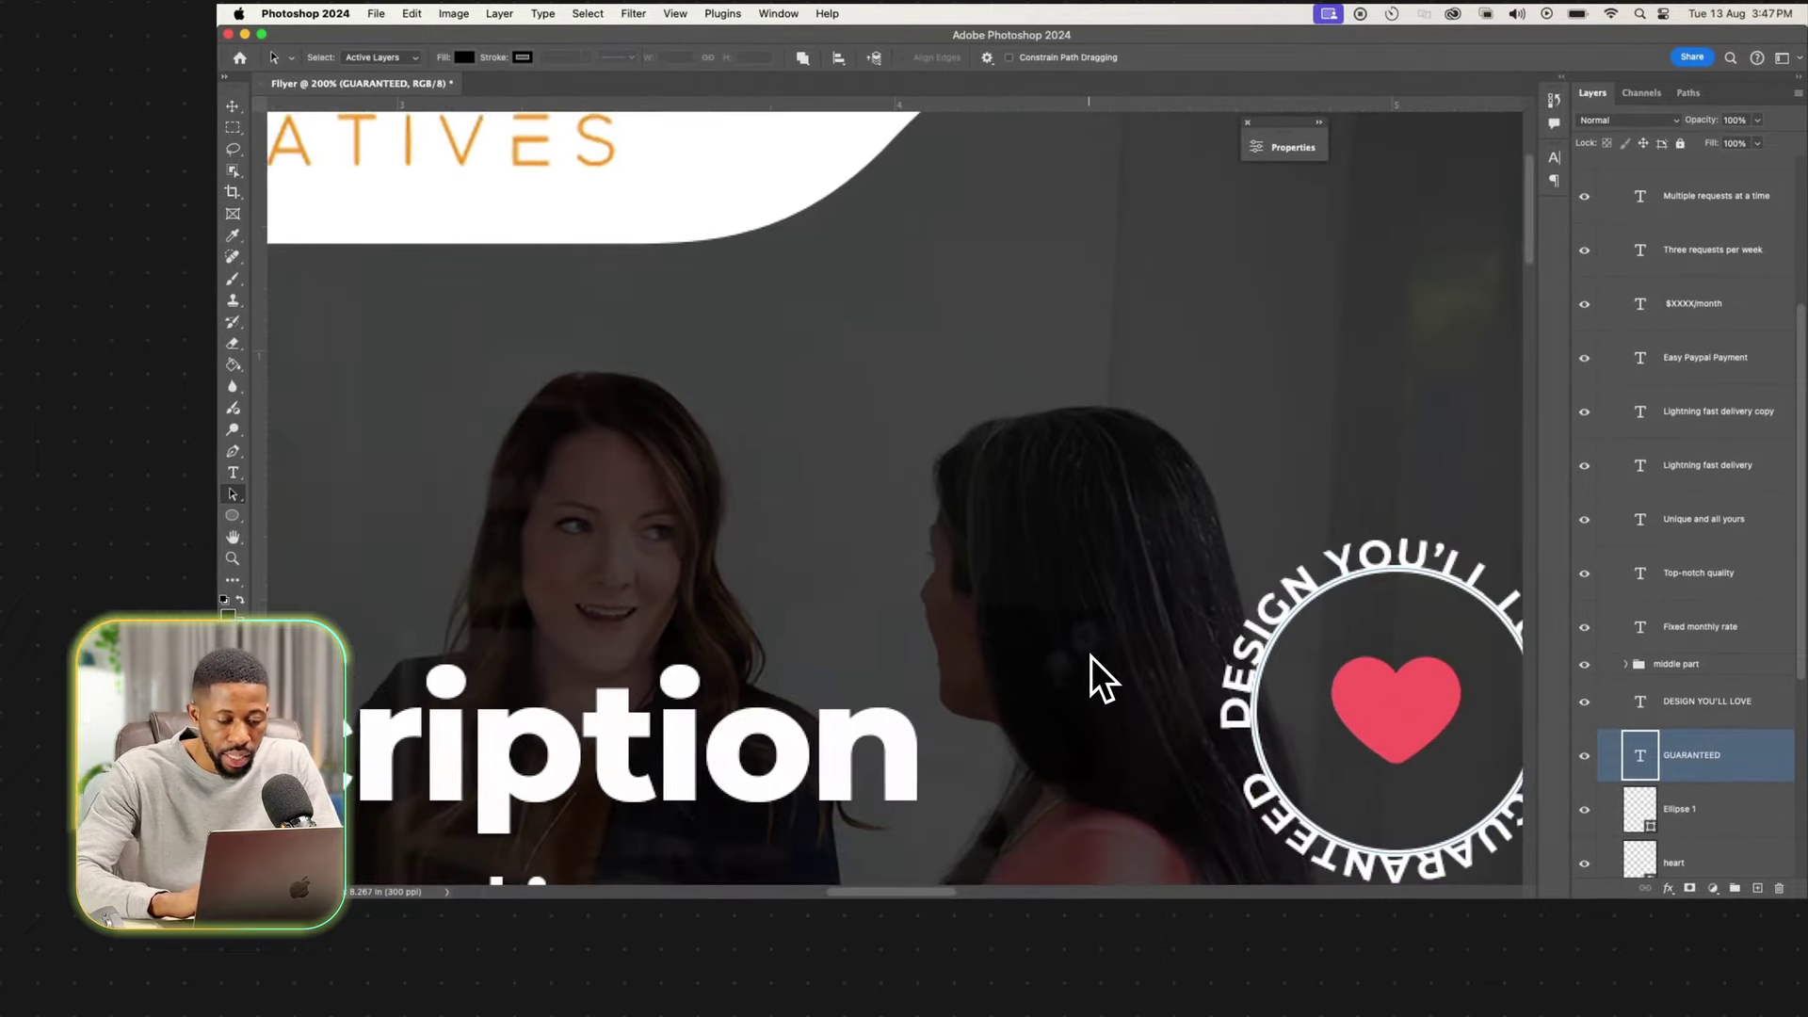
scroll(1091, 657, "right", 5)
scroll(1090, 657, "down", 3)
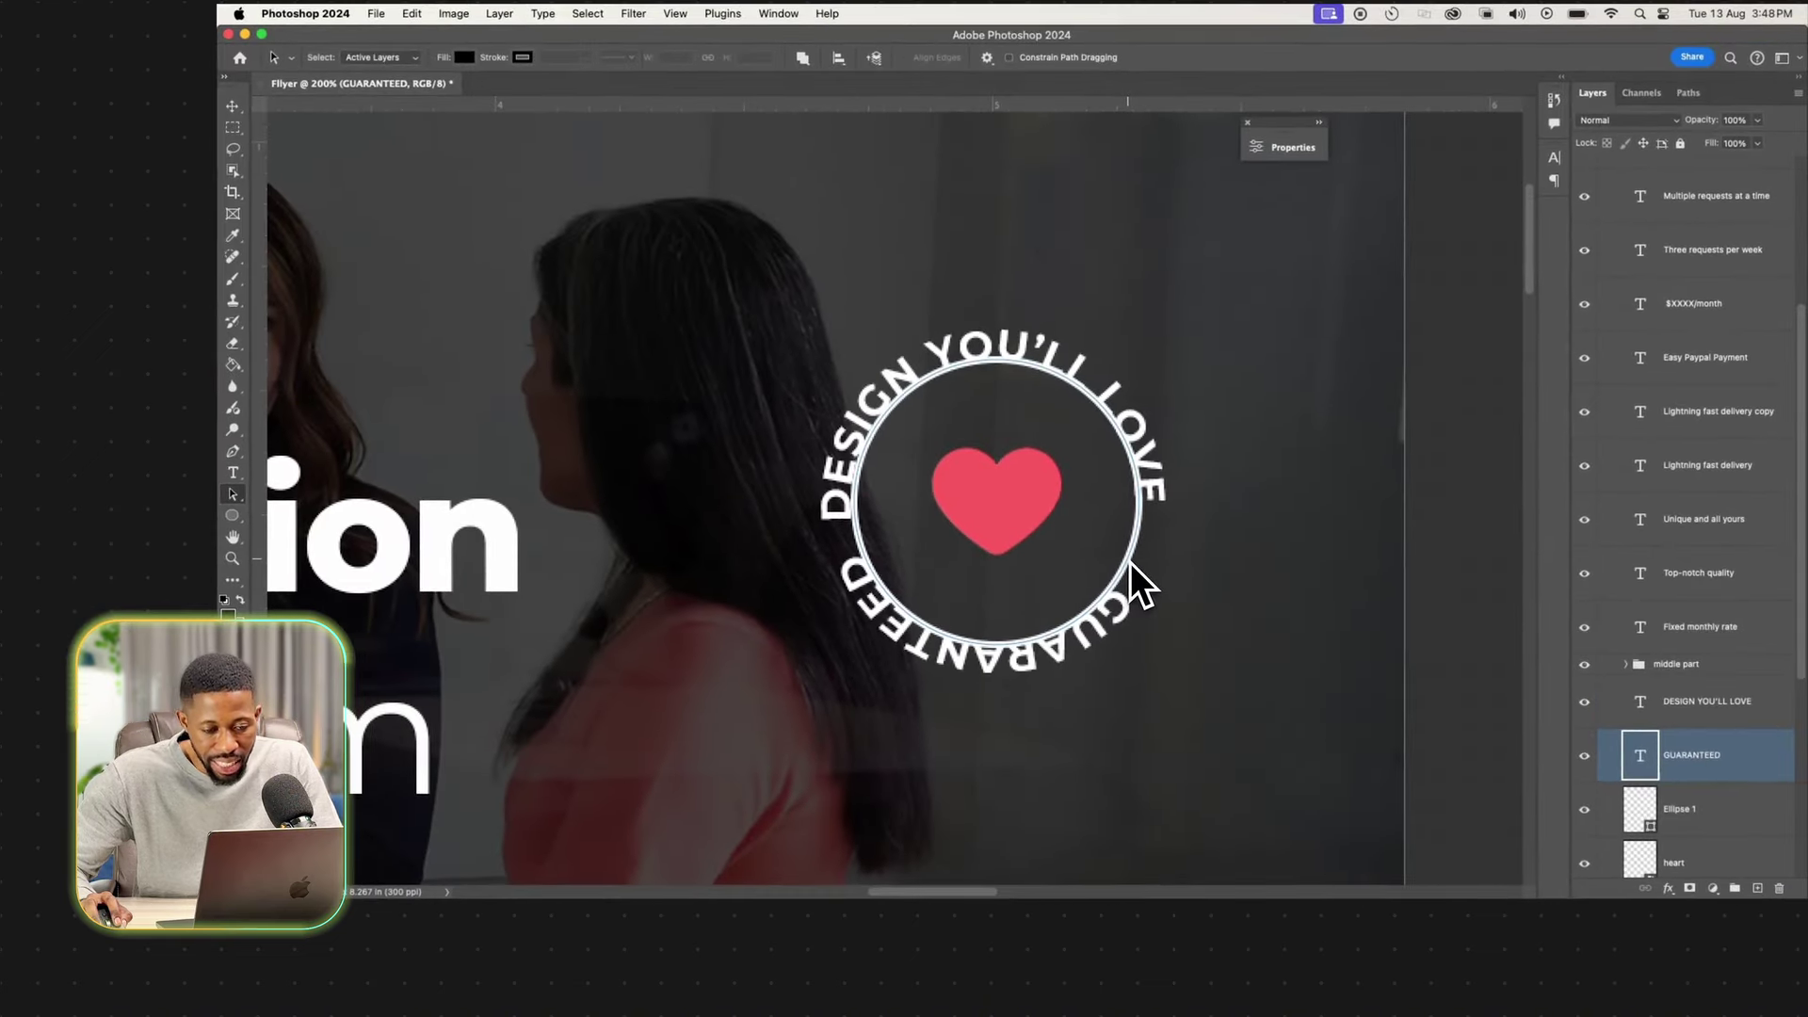
left_click_drag(1130, 562, 1129, 559)
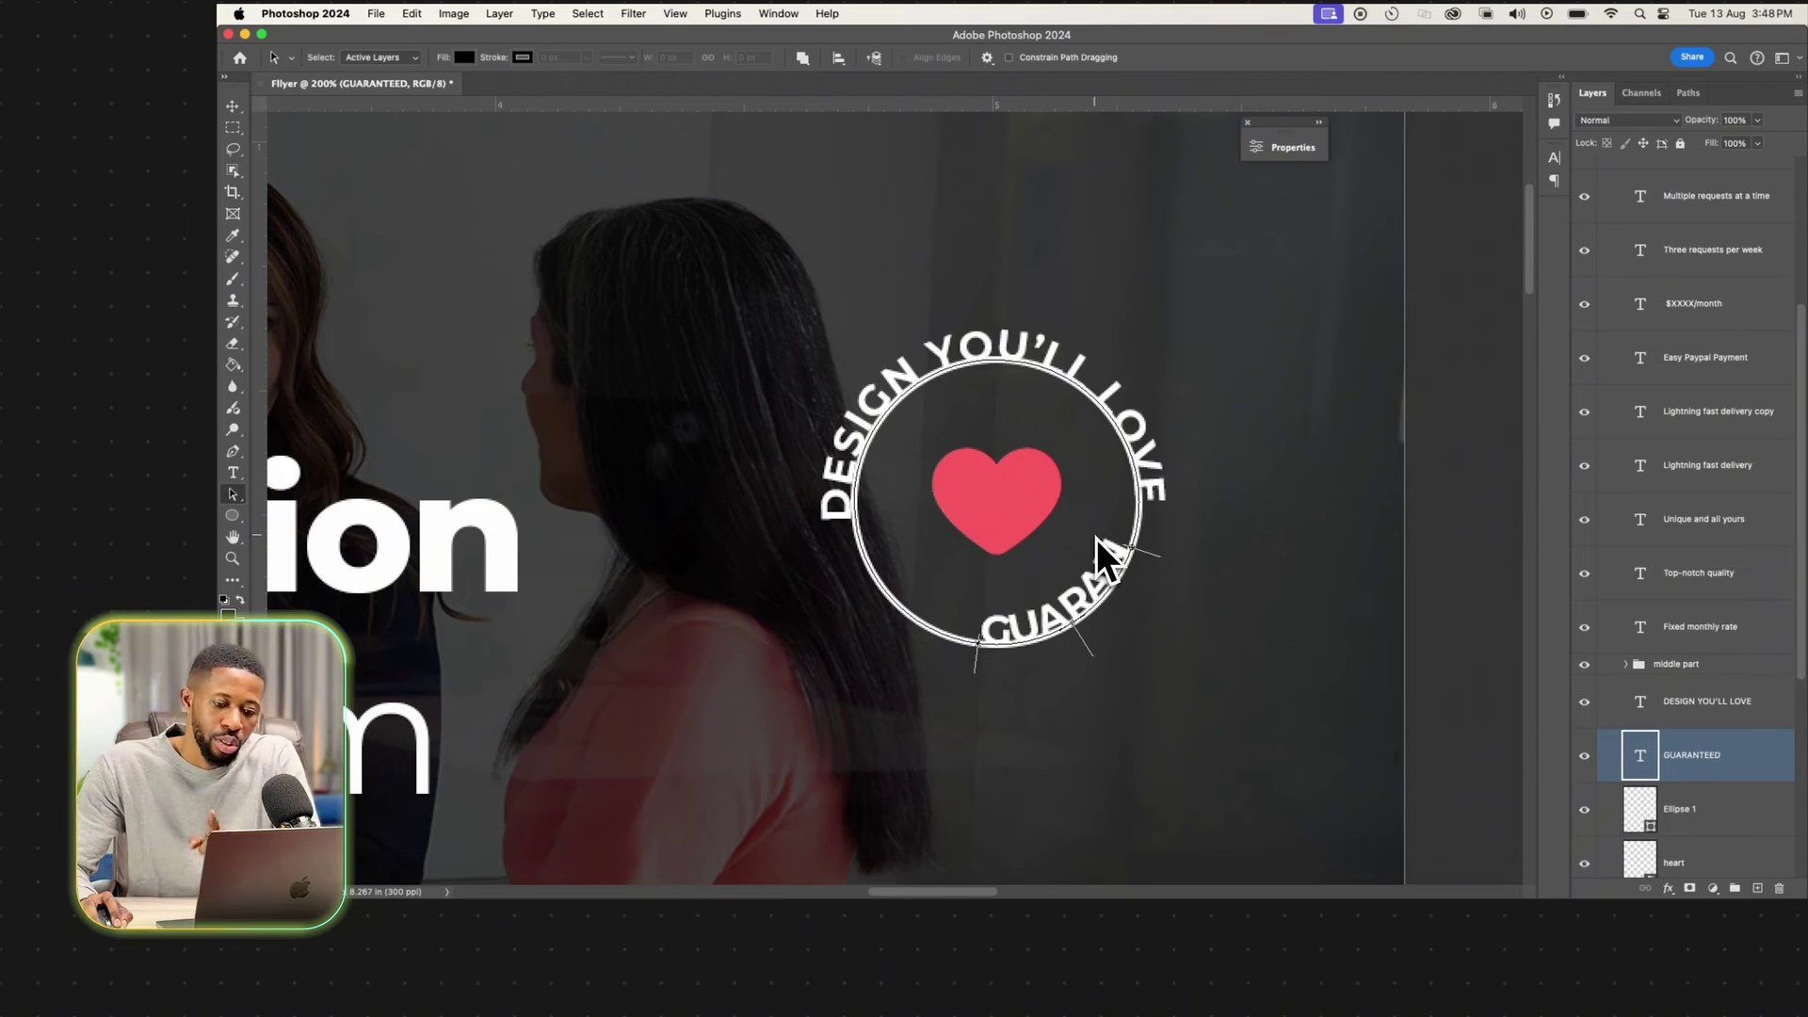
mouse_move(1111, 544)
left_mouse_down()
mouse_move(1196, 642)
mouse_move(1171, 650)
mouse_move(1037, 511)
left_mouse_up()
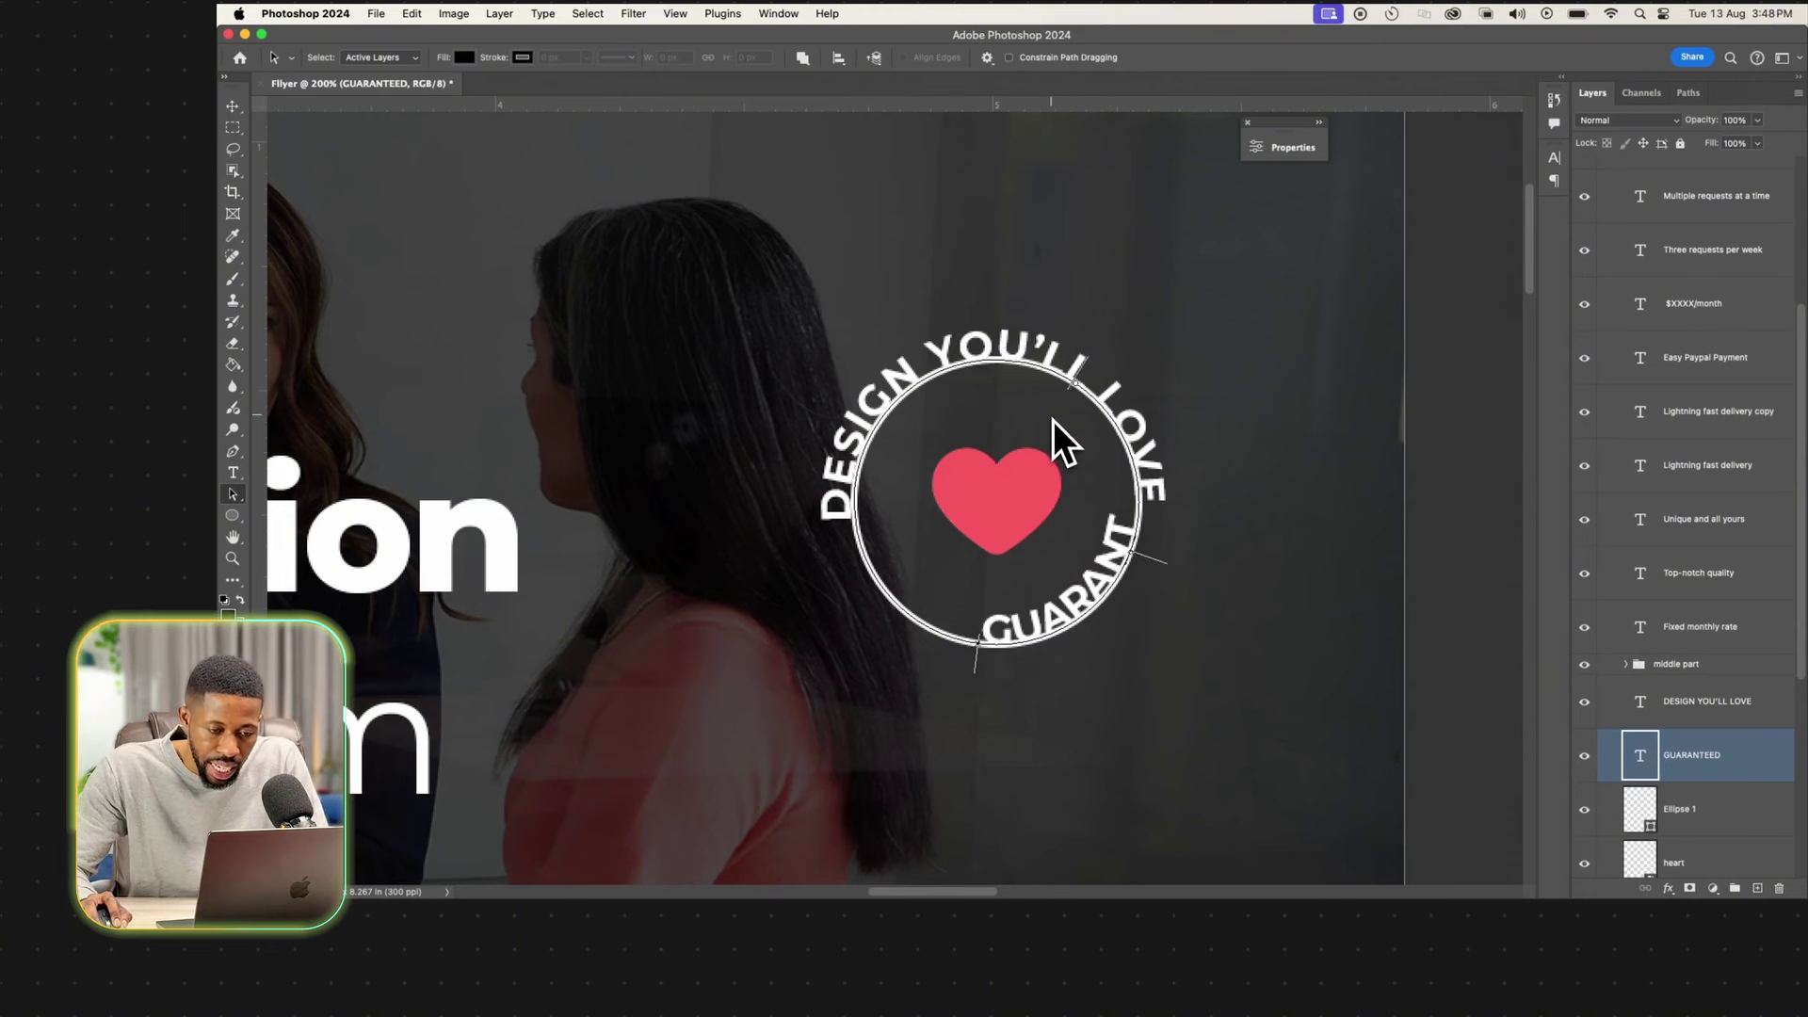
left_click_drag(1053, 418, 1053, 411)
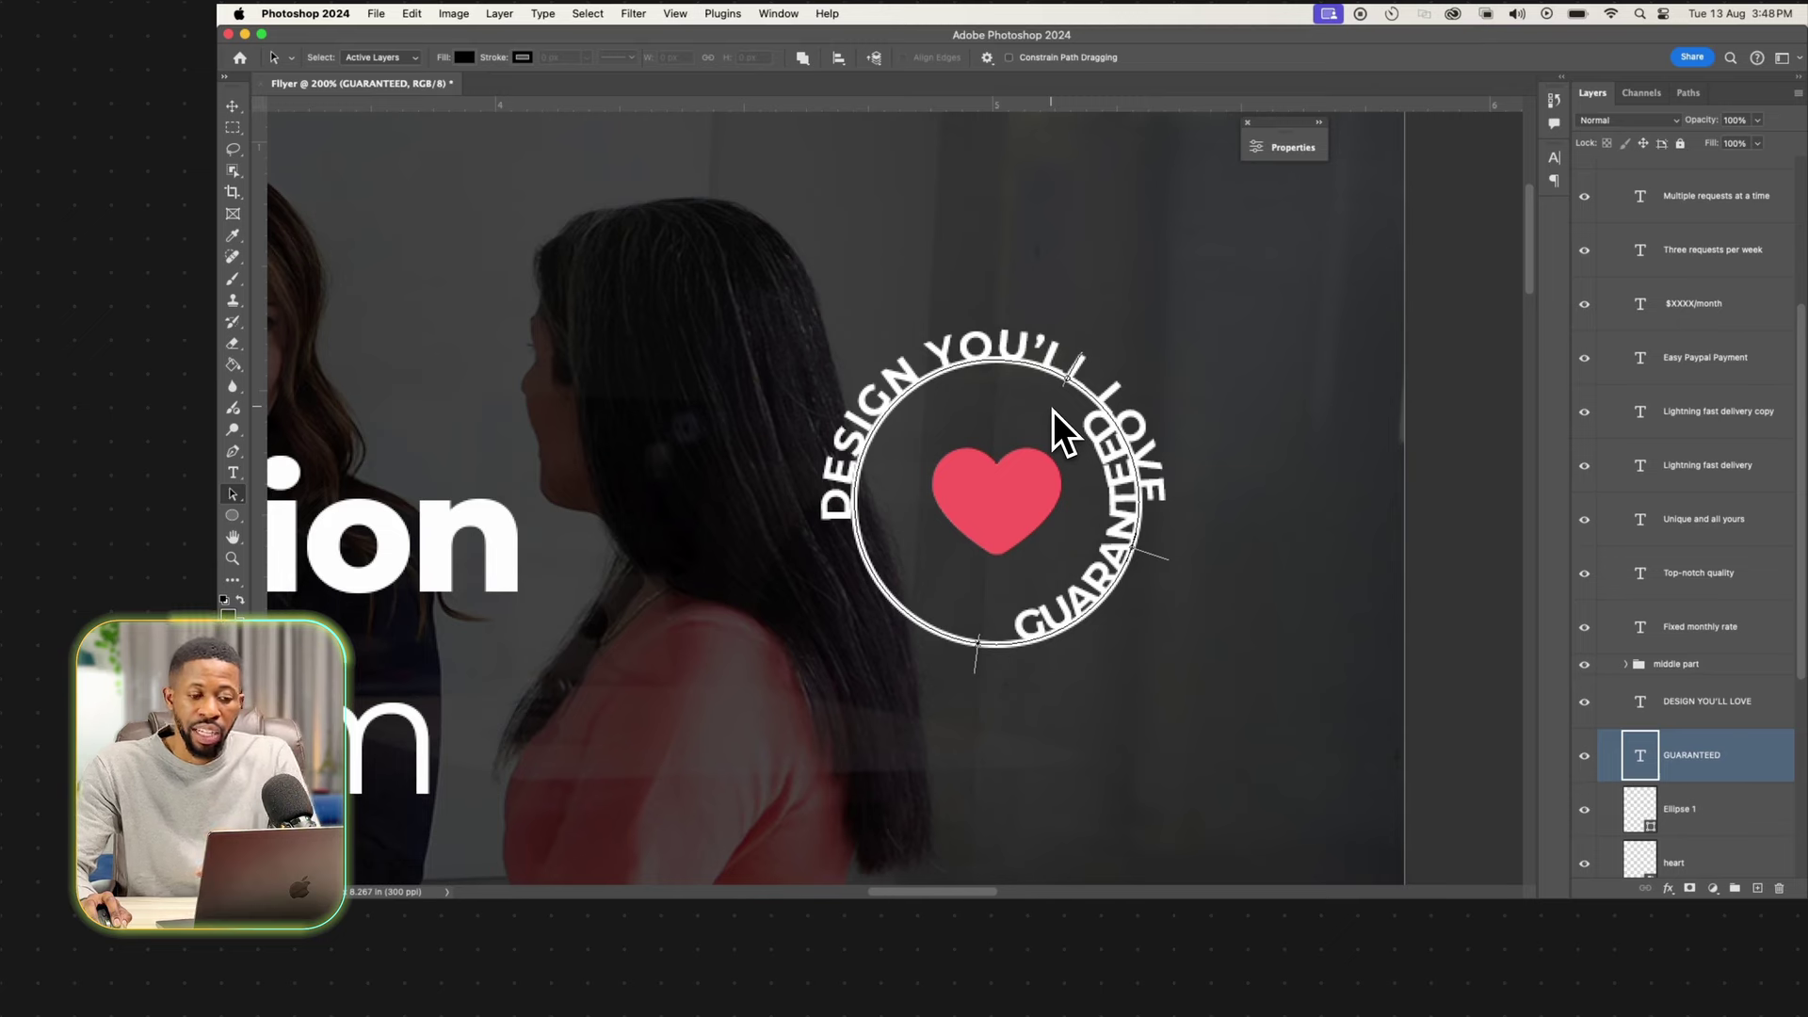
left_click_drag(1053, 410, 1050, 402)
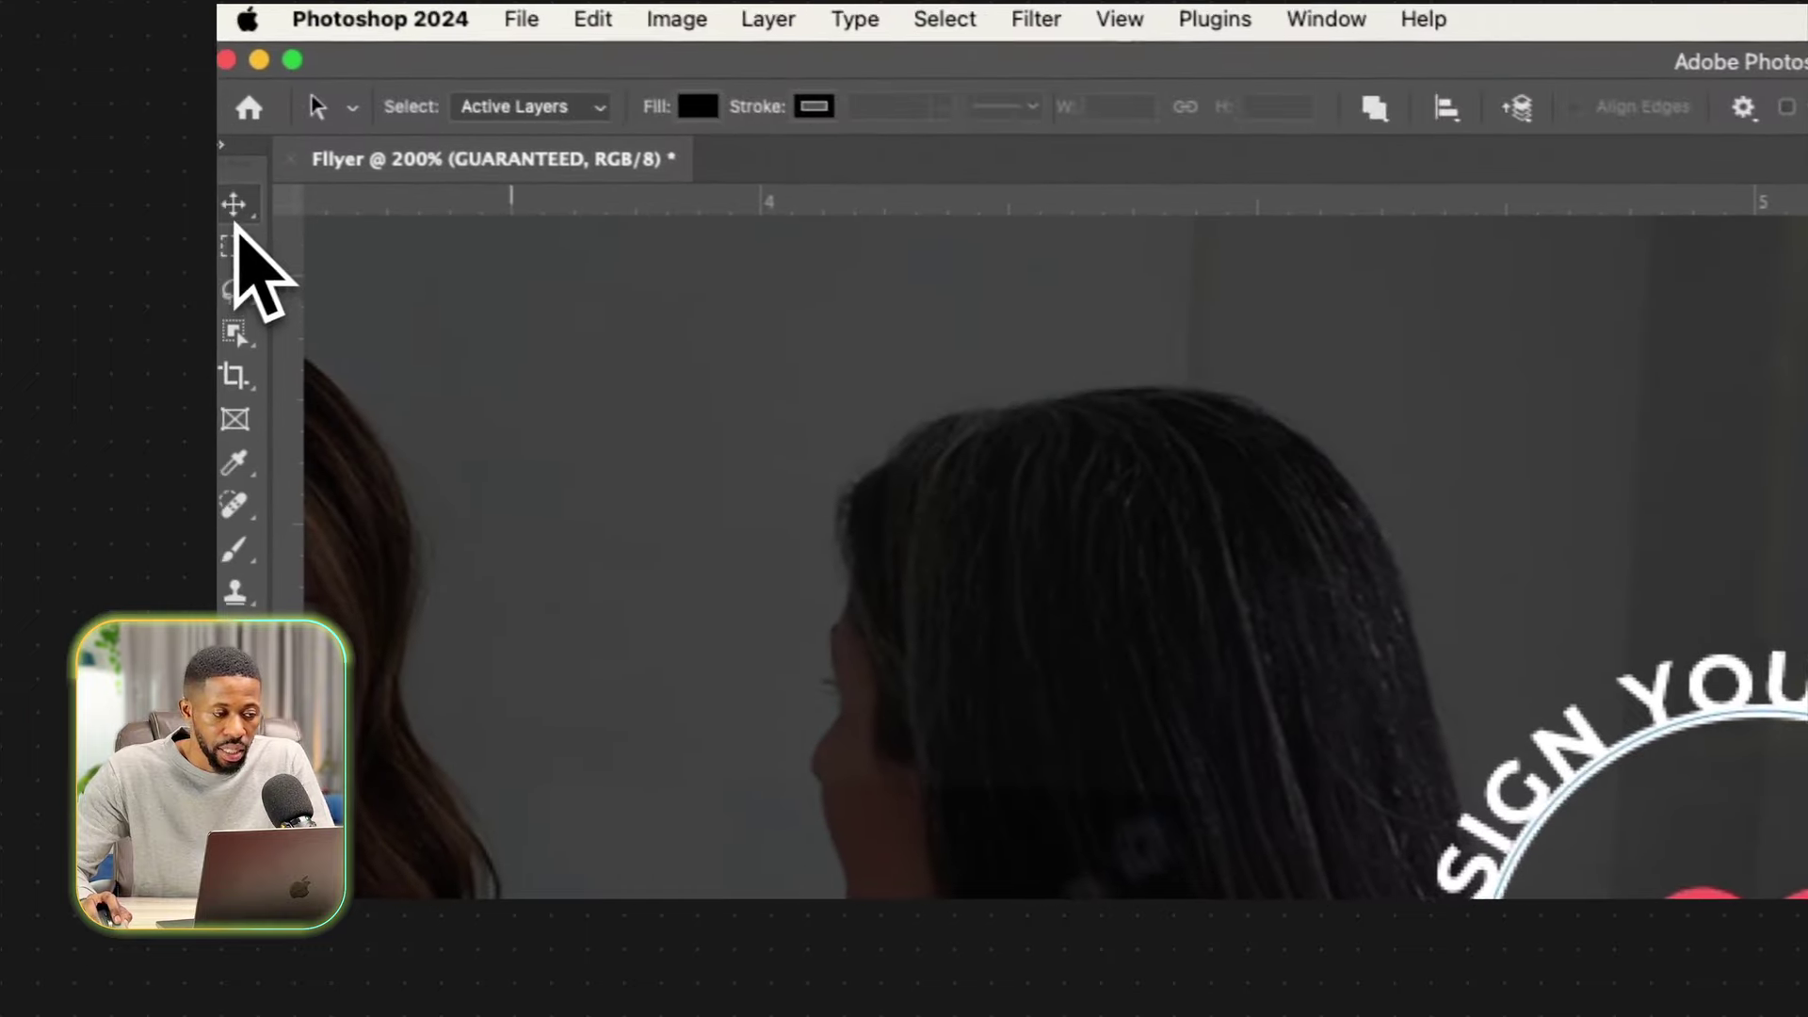
Rotate the GUARANTEED text clockwise to centre it at the circle's bottom, and move it down so it sits outside the circle.
left_click(247, 213)
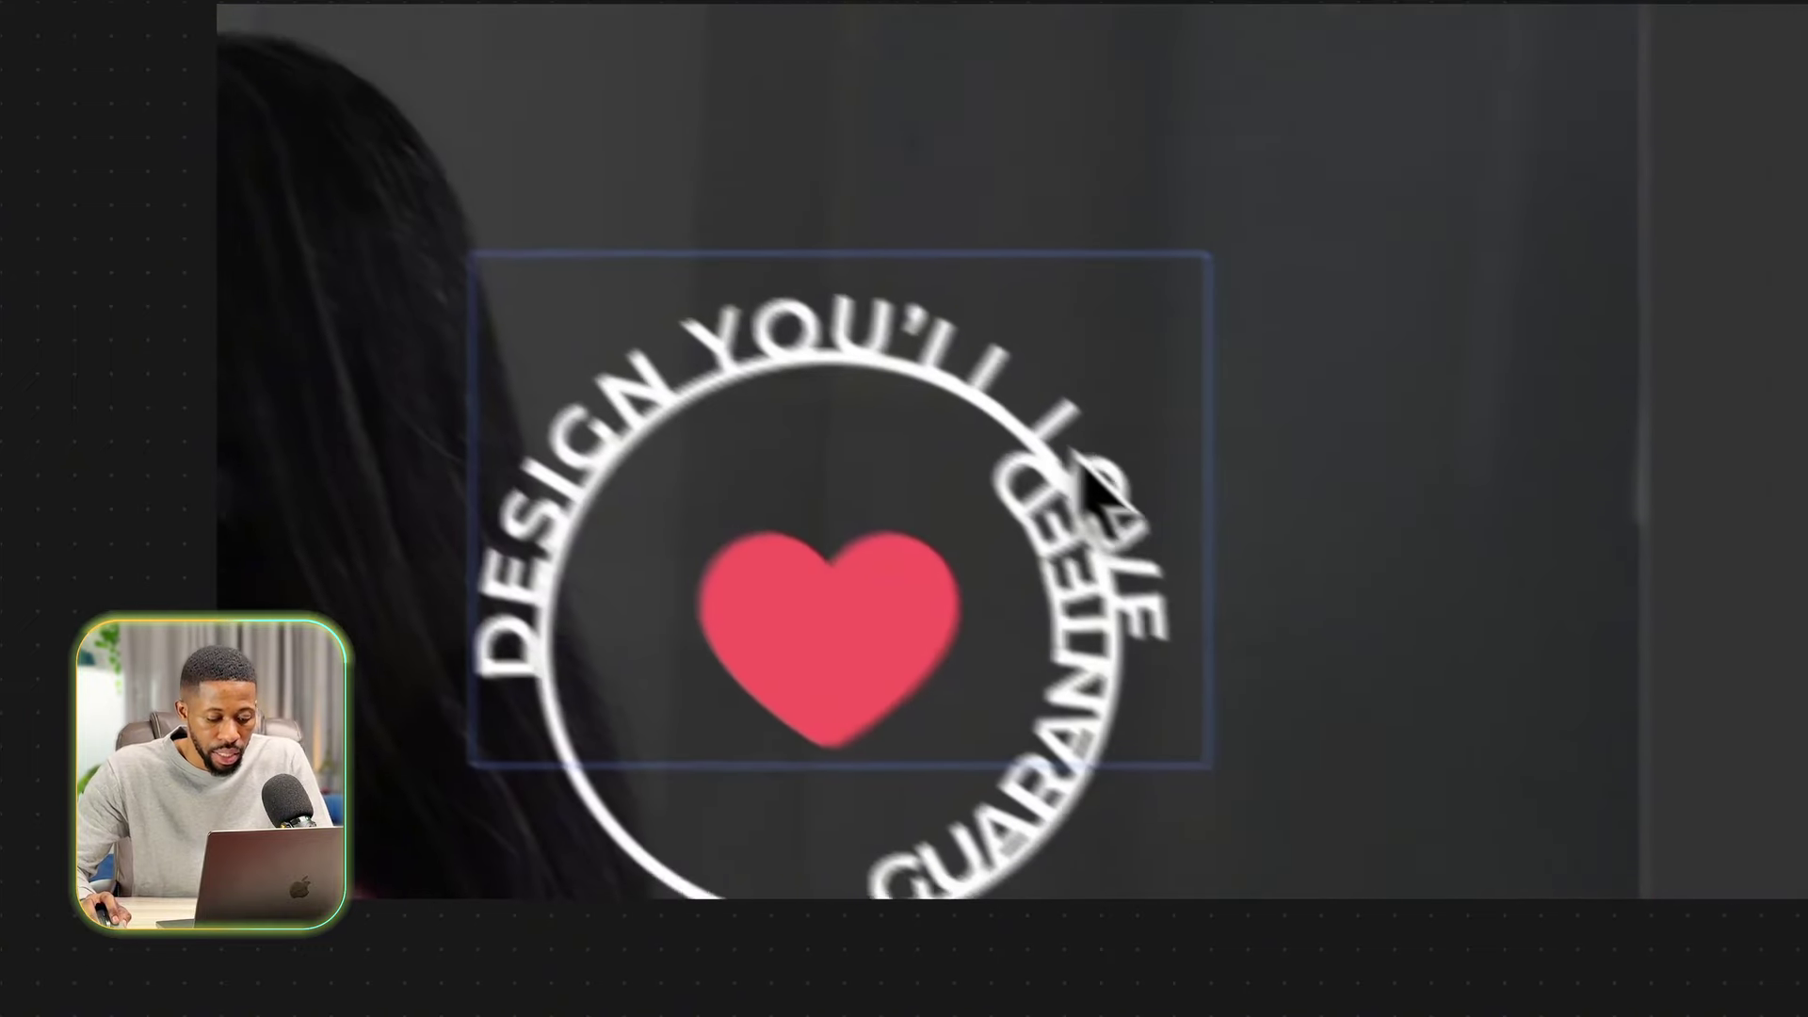
key("super+t")
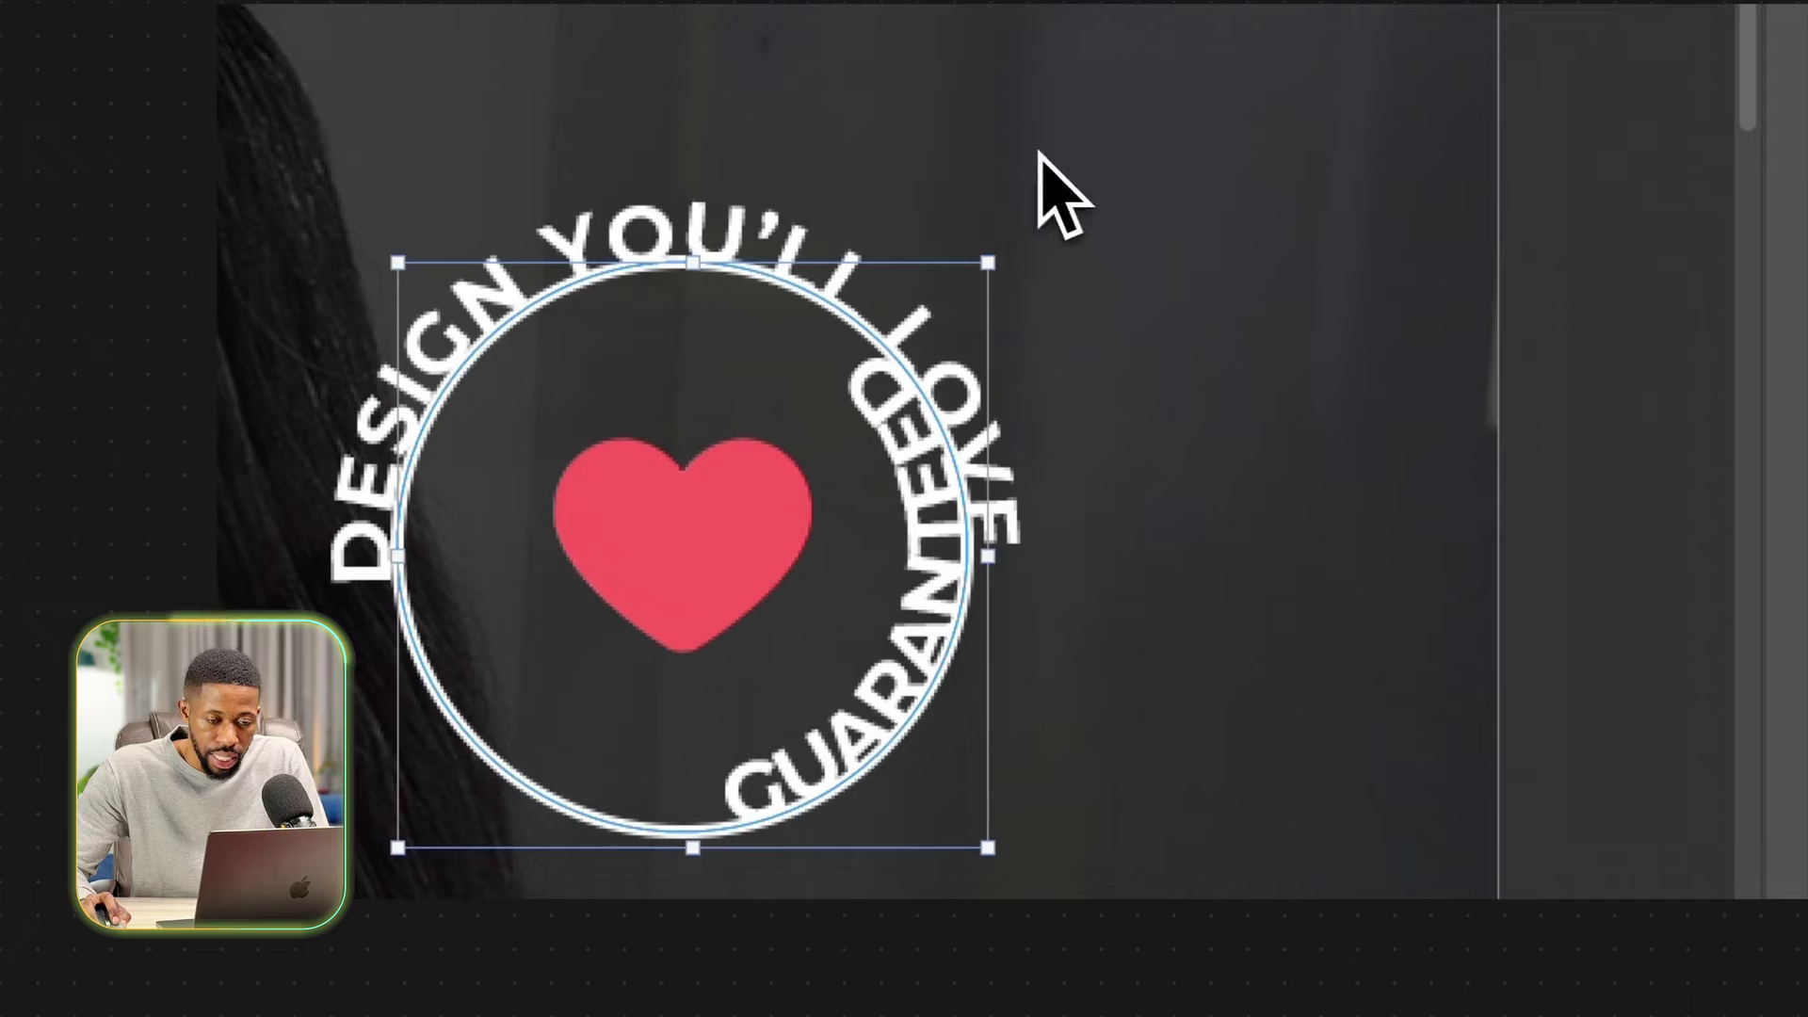
left_click_drag(1039, 153, 1071, 607)
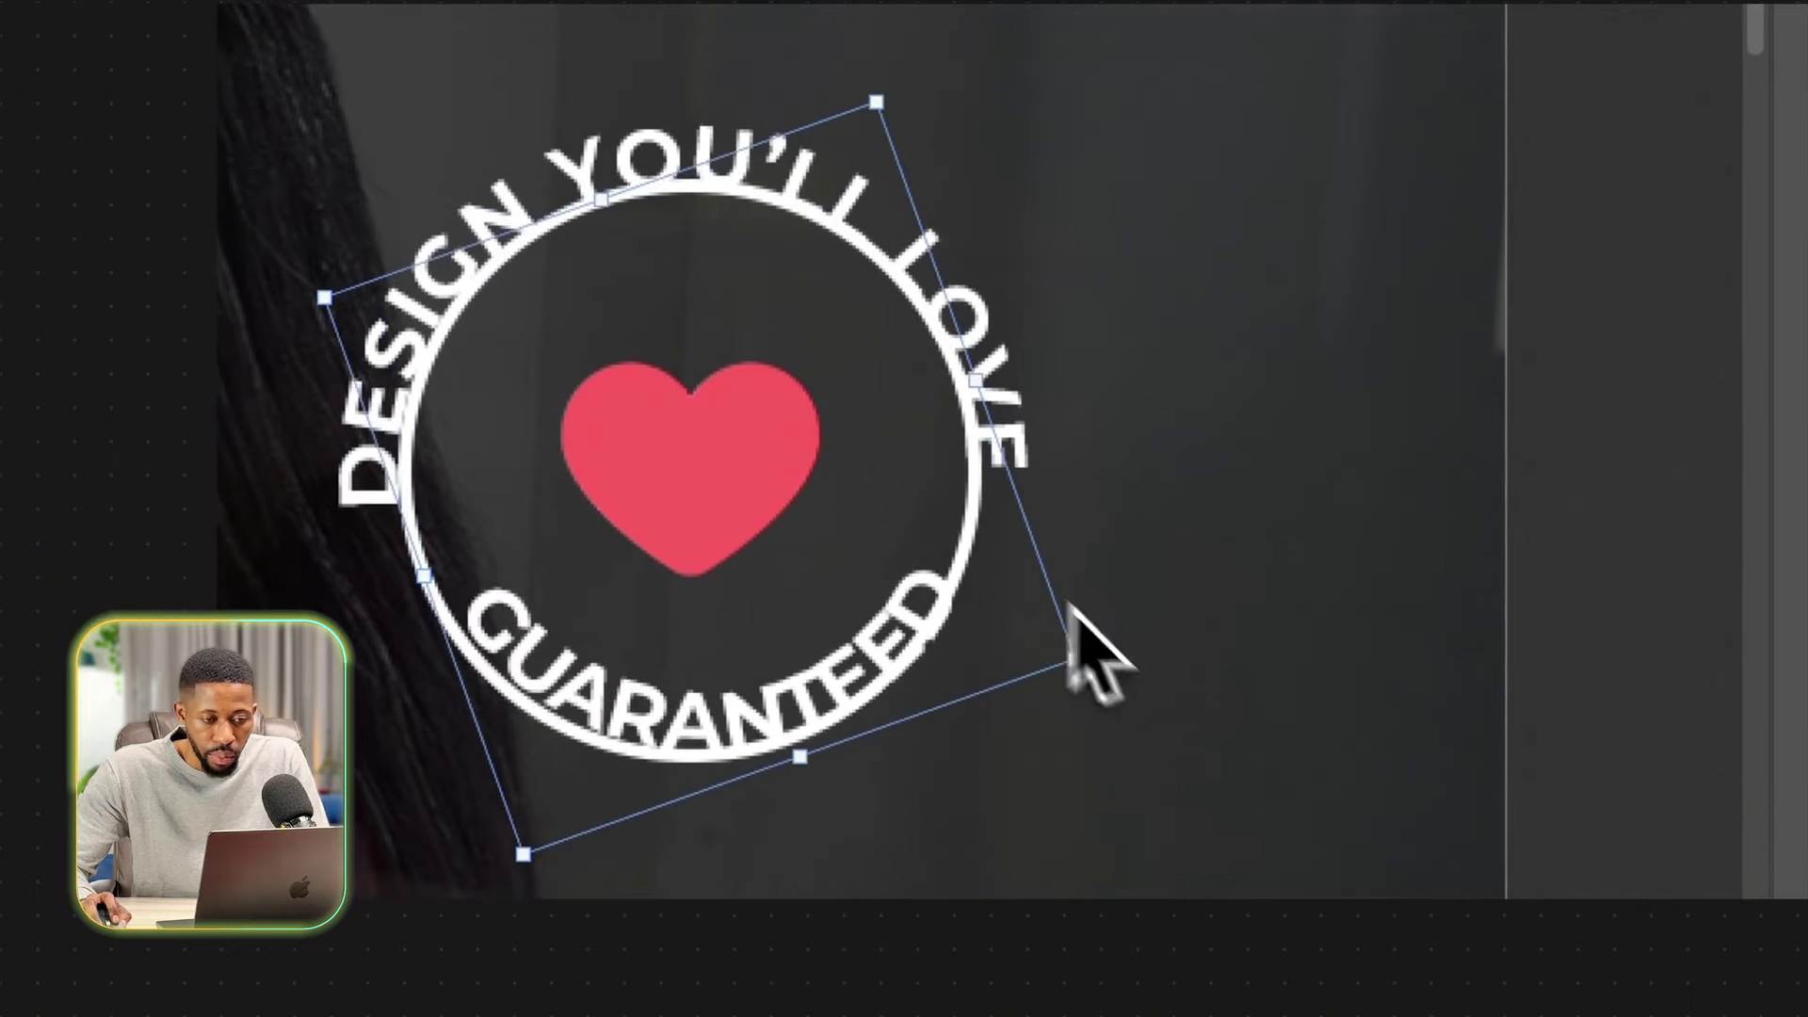
left_click(989, 88)
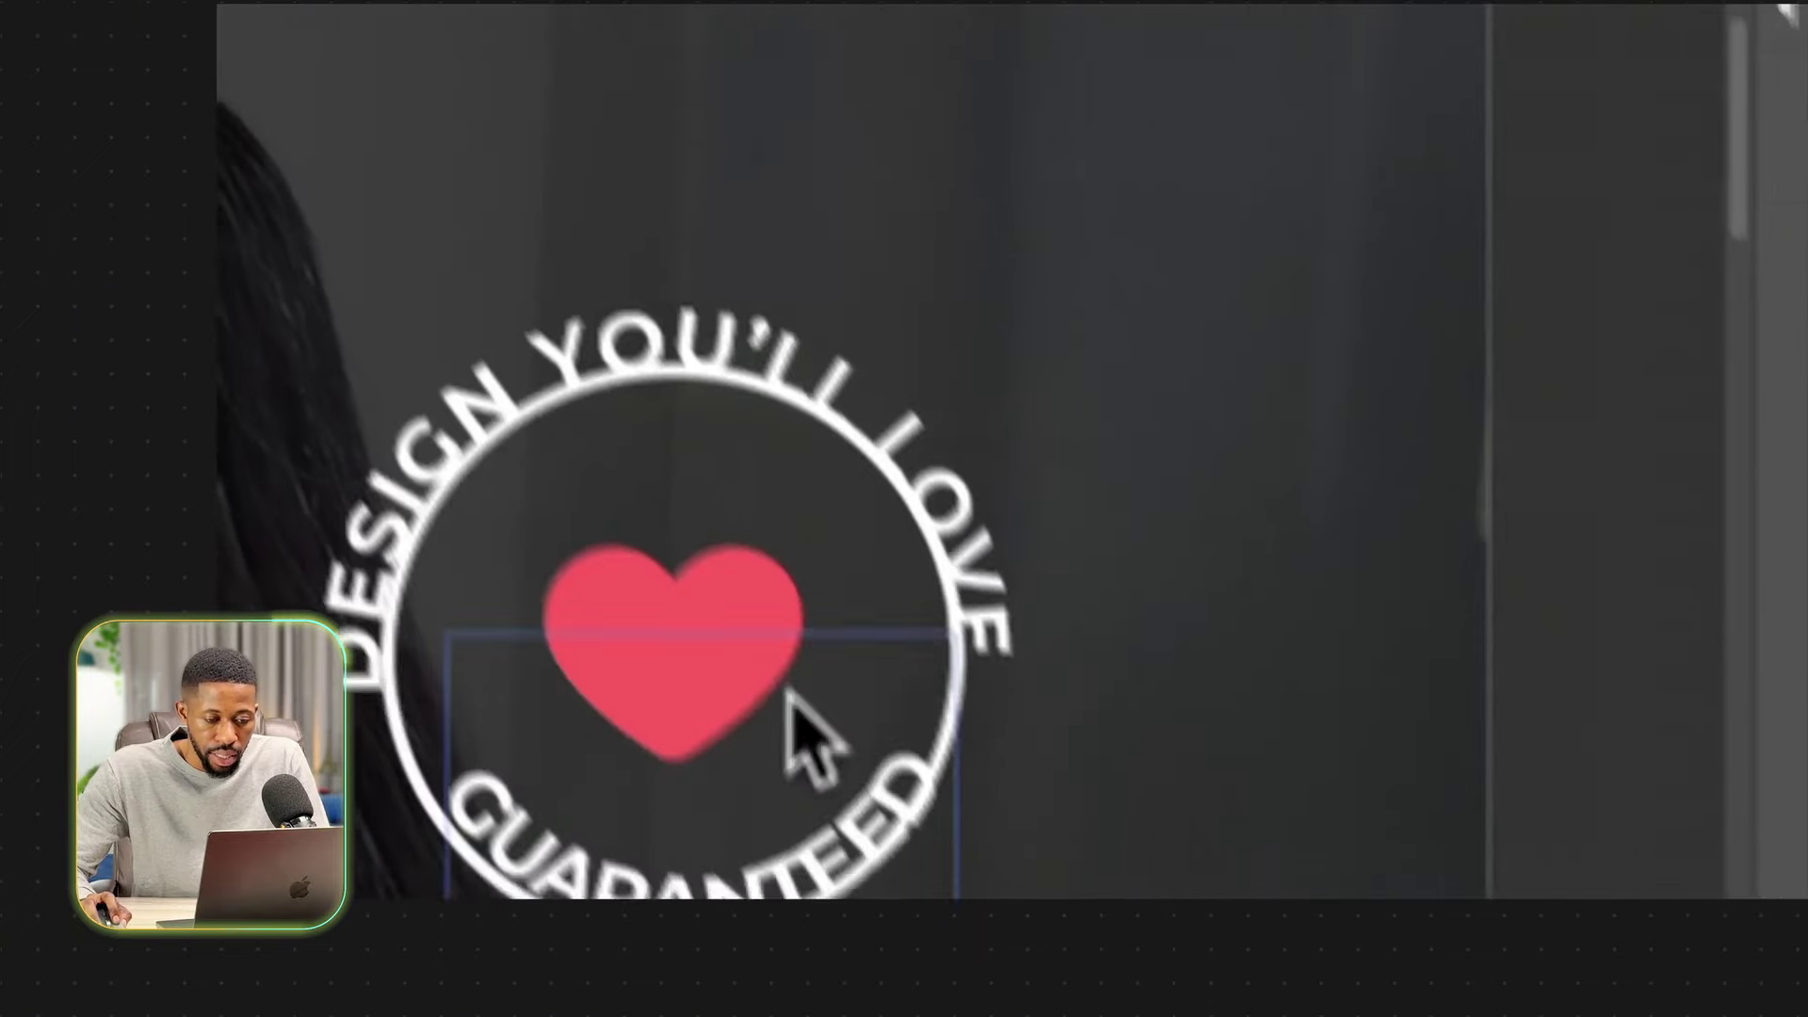
left_click_drag(787, 787, 772, 858)
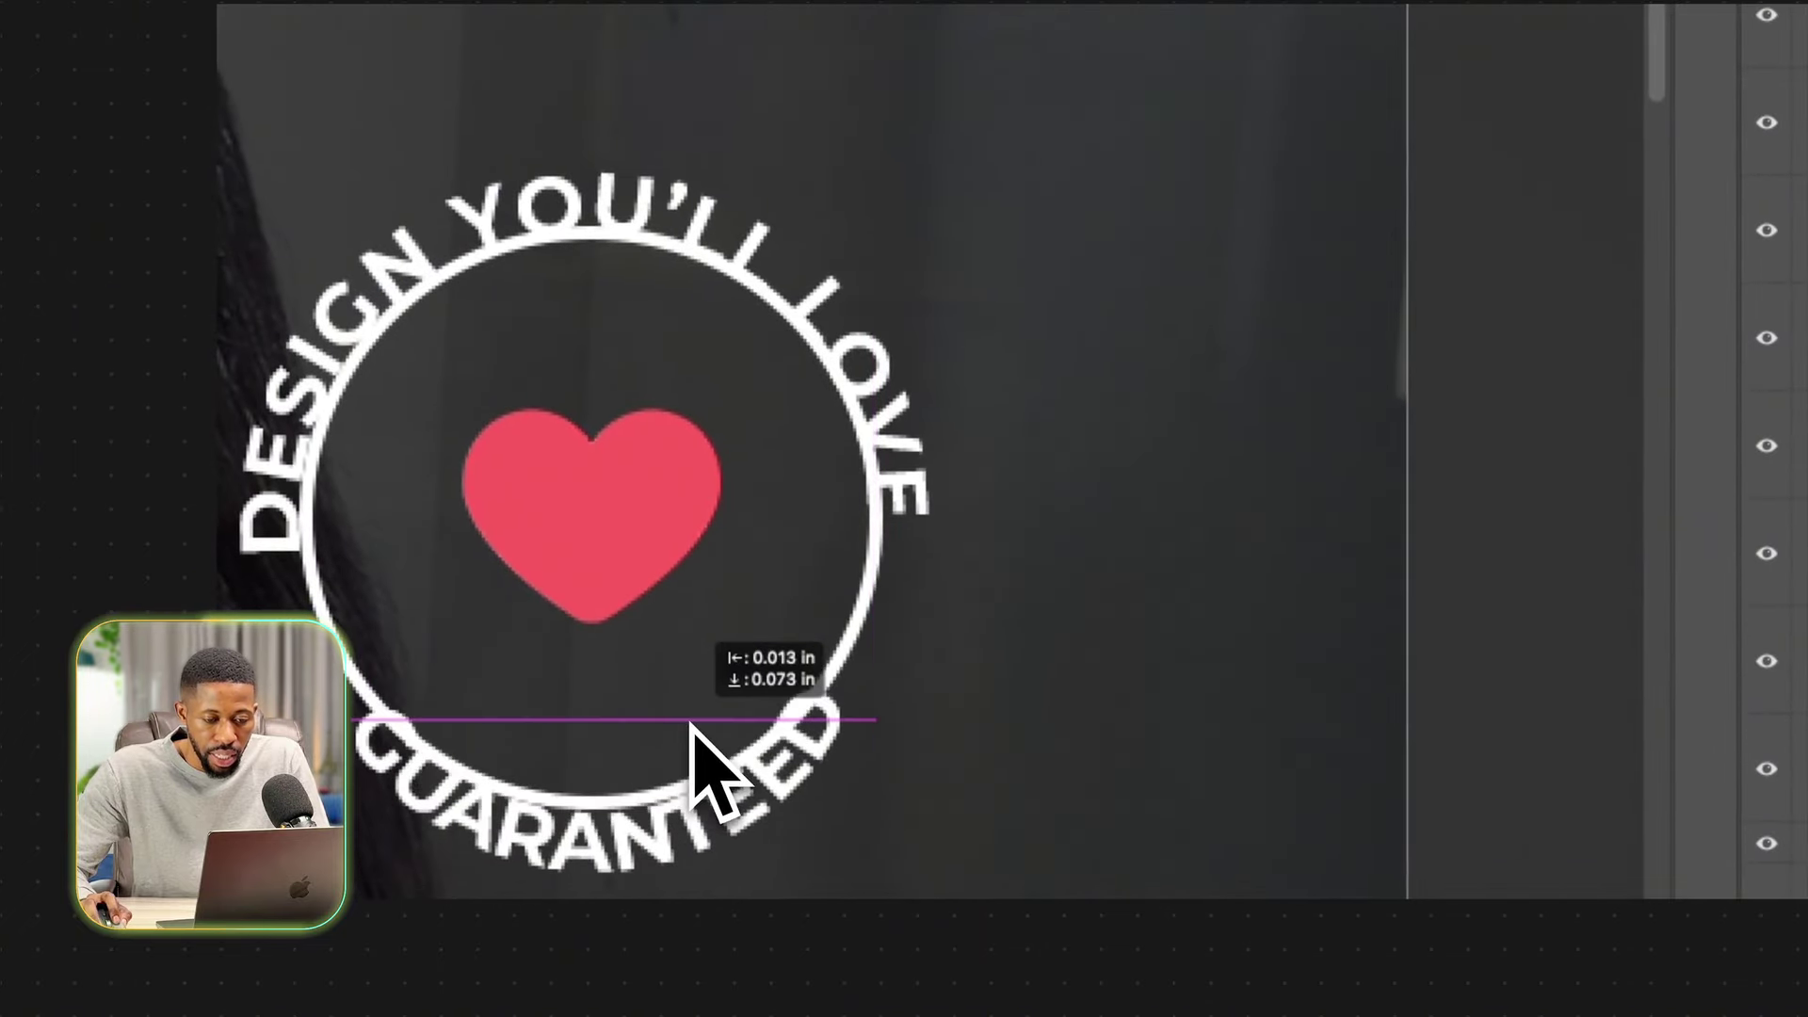
left_click_drag(691, 723, 692, 725)
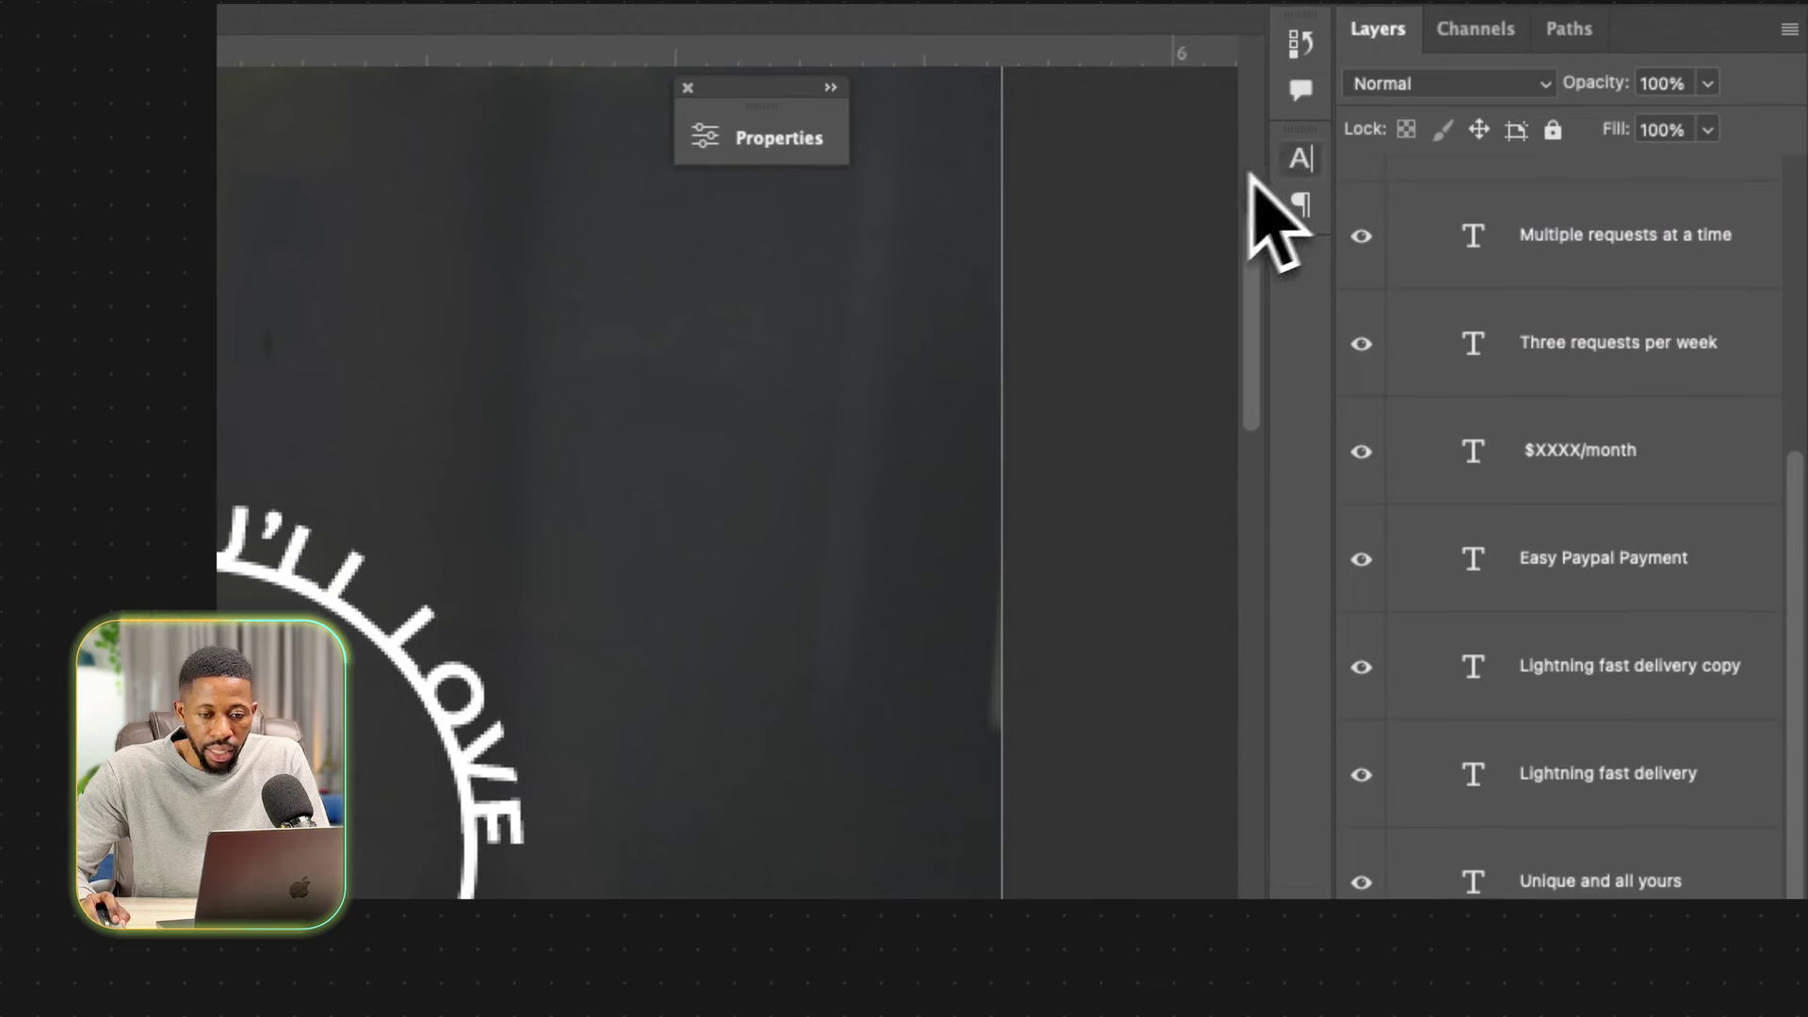
Set the tracking of the GUARANTEED text to 100.
left_click(1301, 158)
left_click(1236, 284)
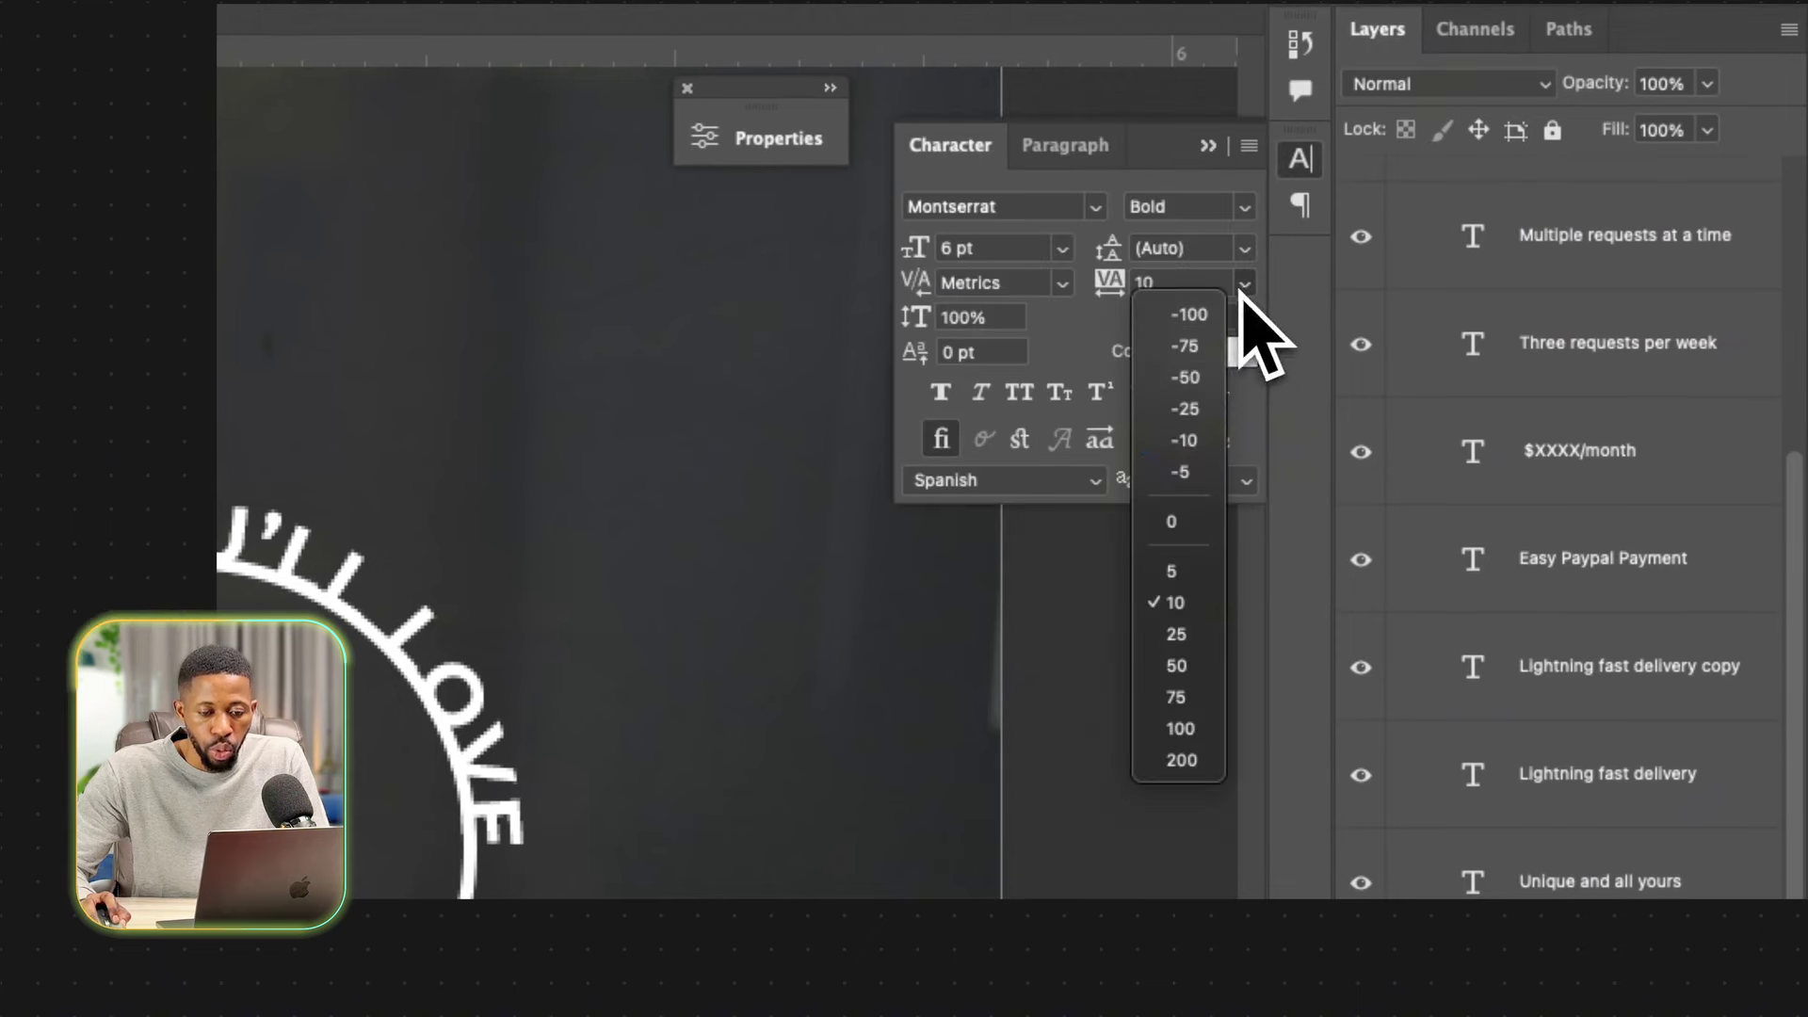
left_click(1188, 663)
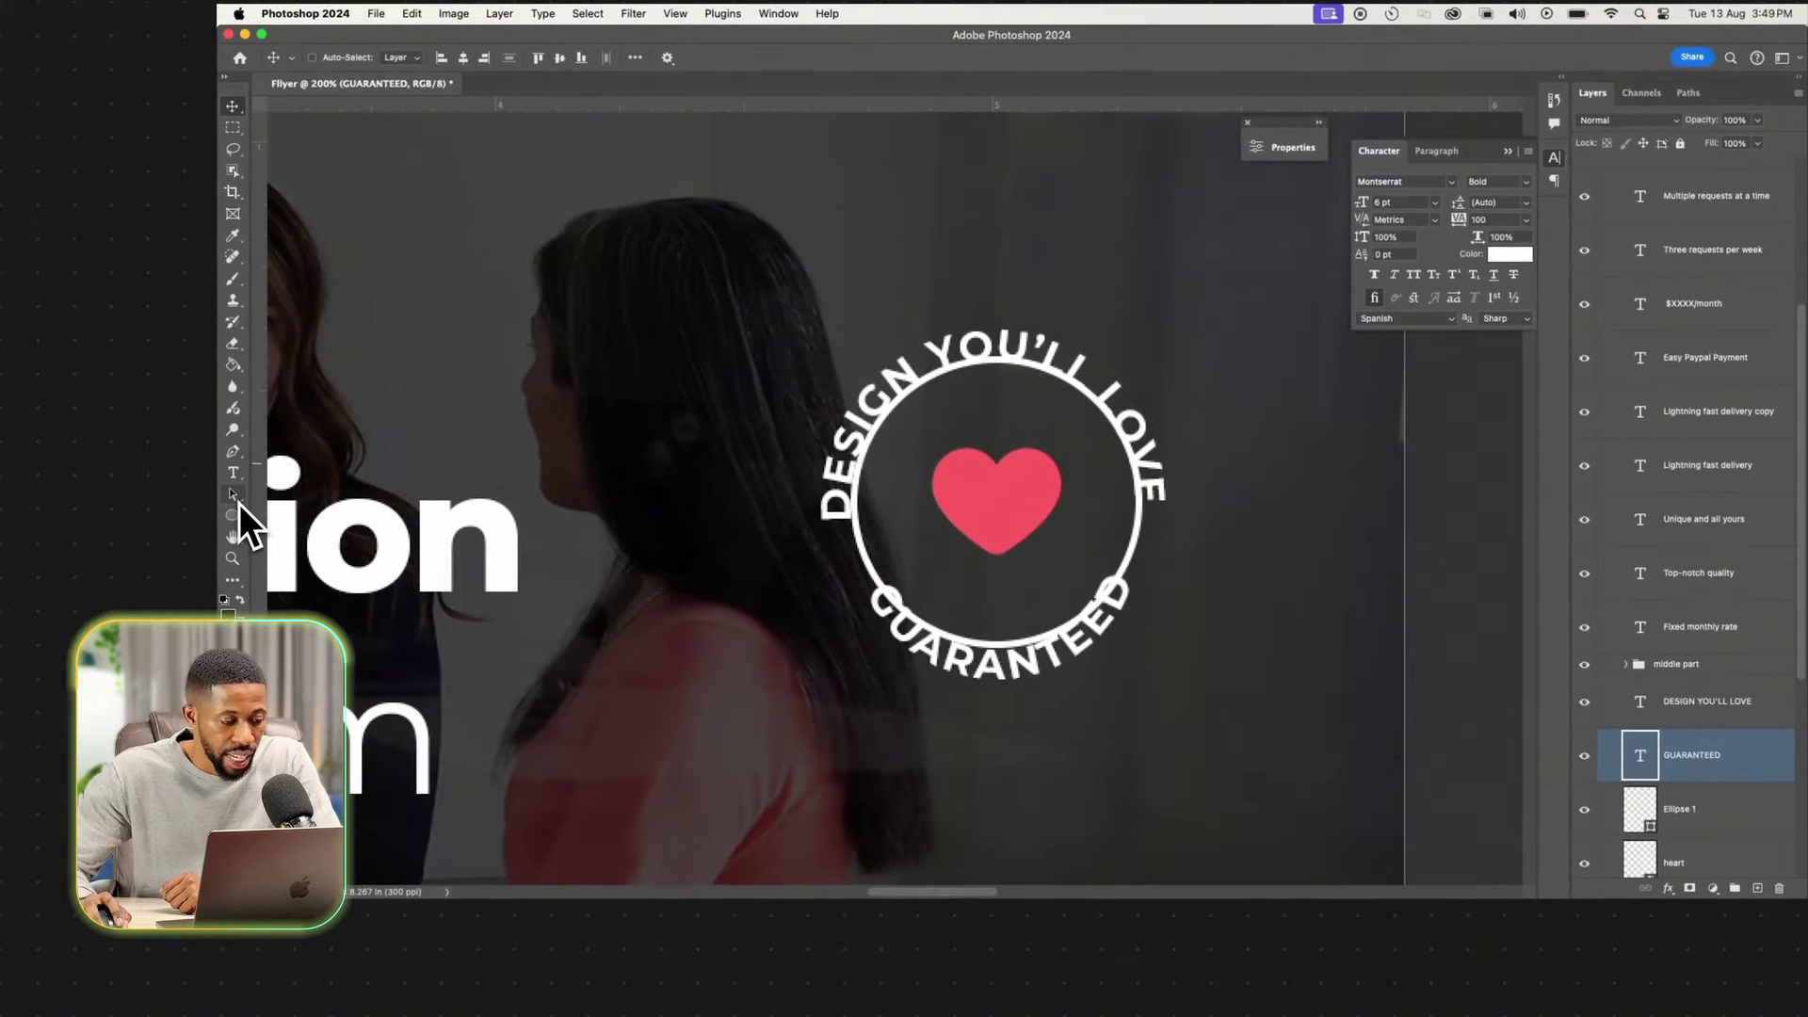
Try adjusting the GUARANTEED text path by selecting its anchor points with the Direct Selection Tool.
left_click(226, 492)
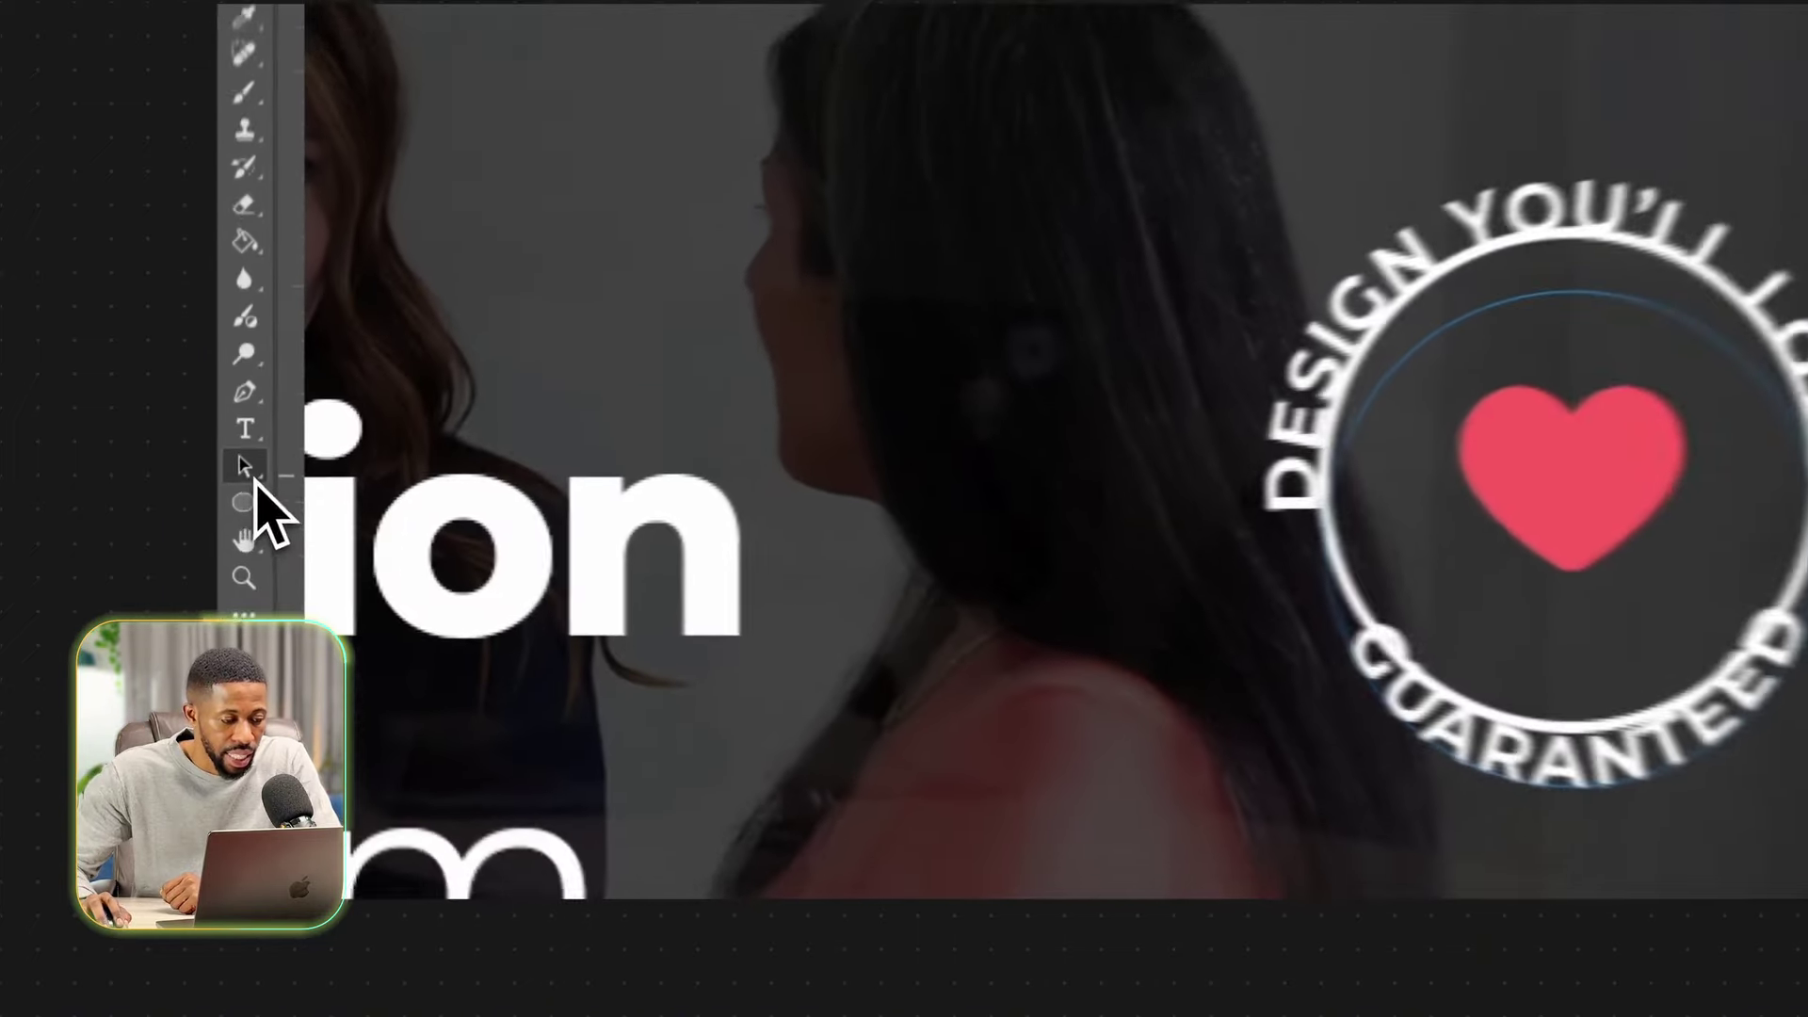
right_click(254, 478)
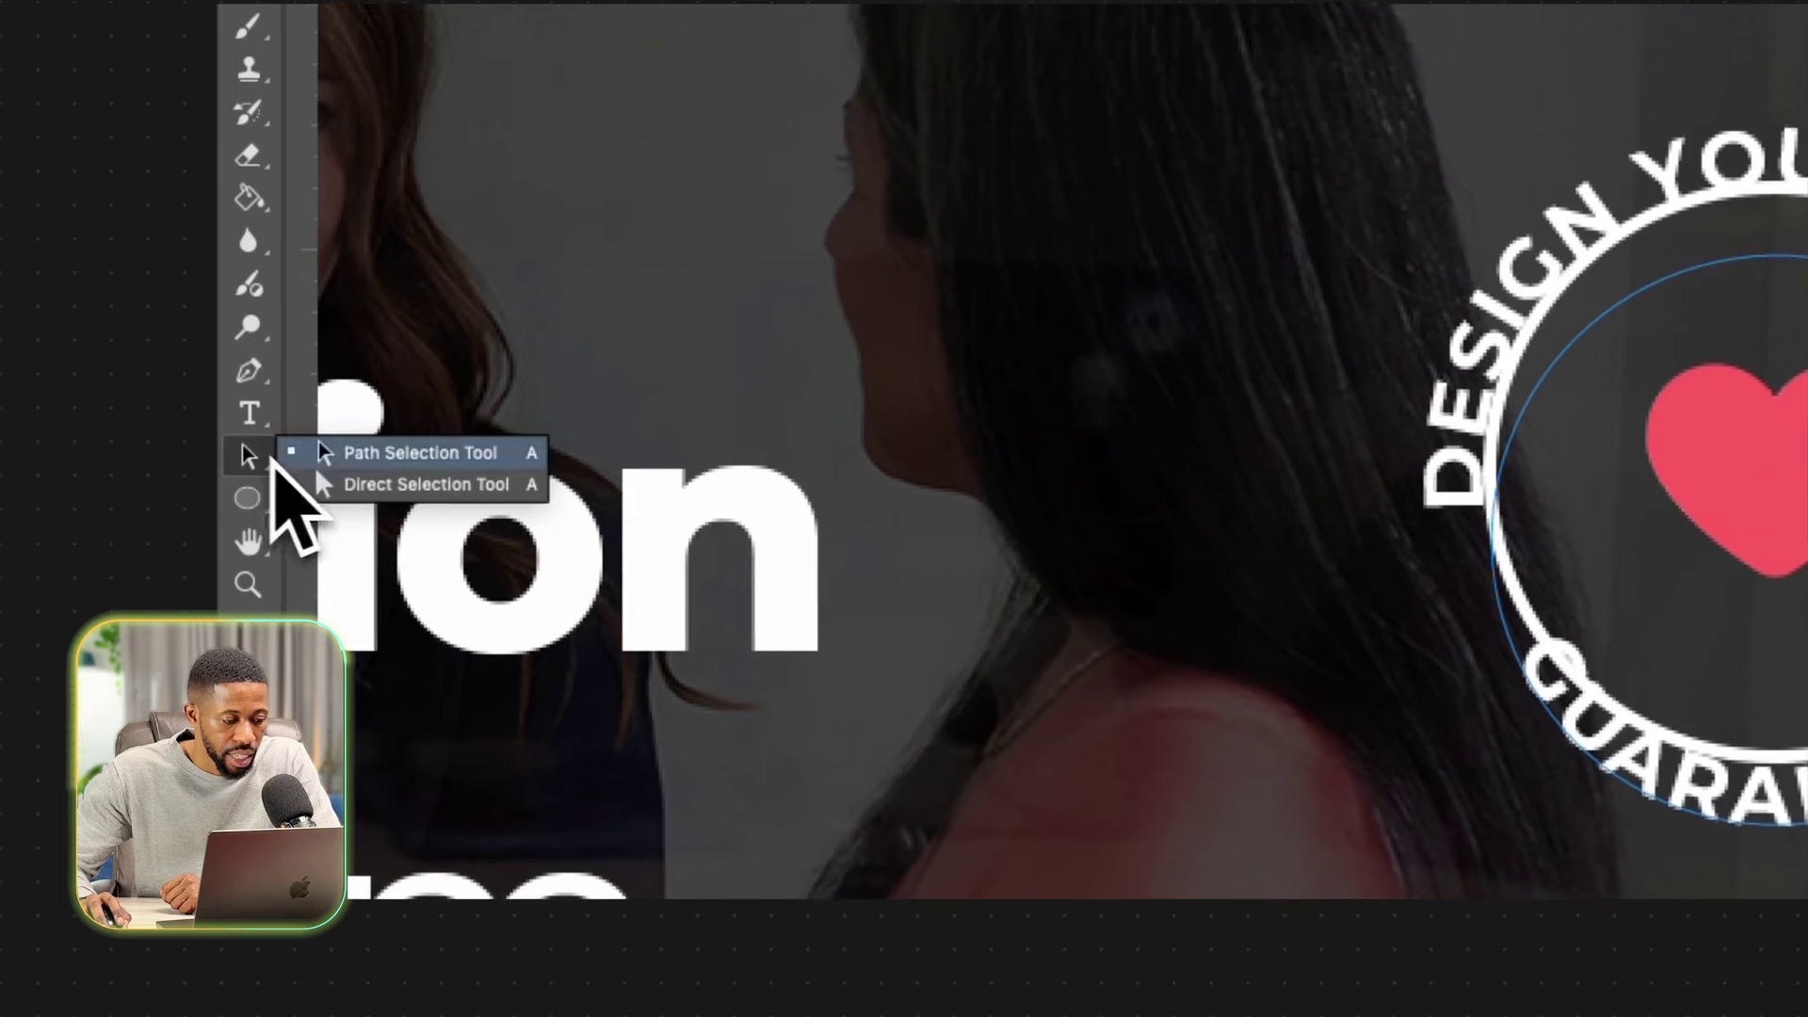
left_click(372, 485)
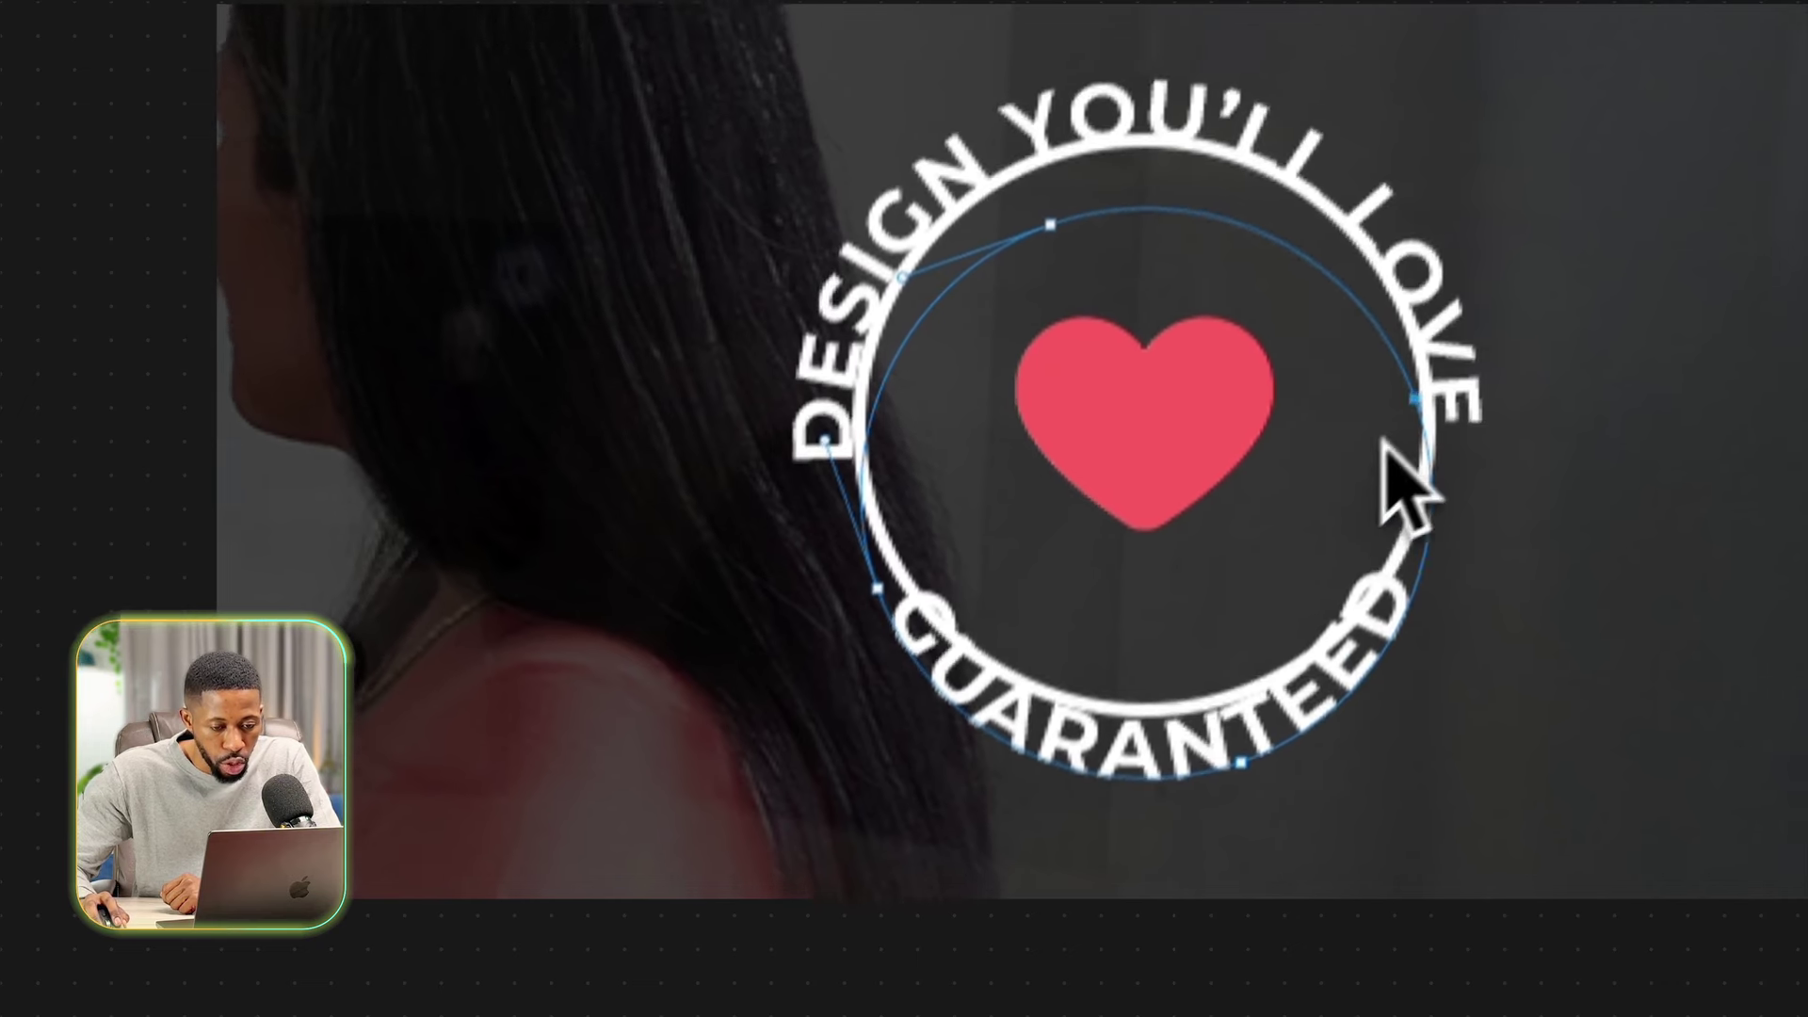
left_click(1431, 362)
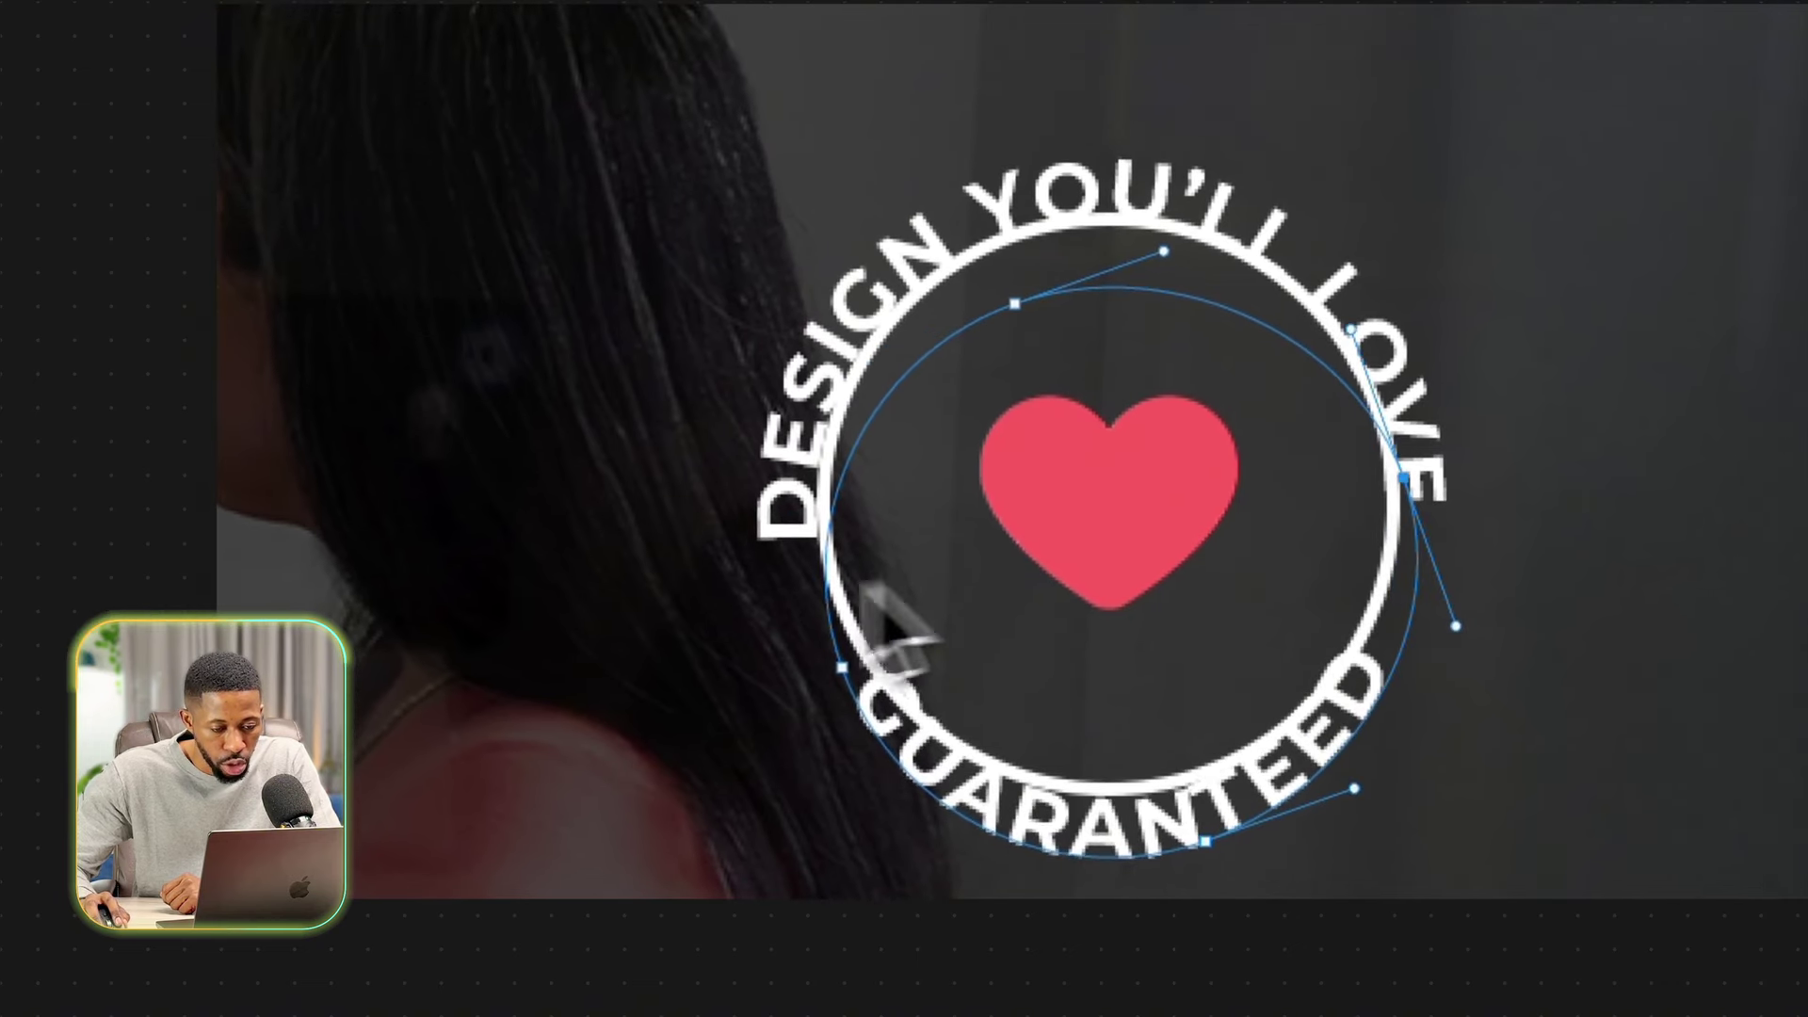
left_click(842, 669)
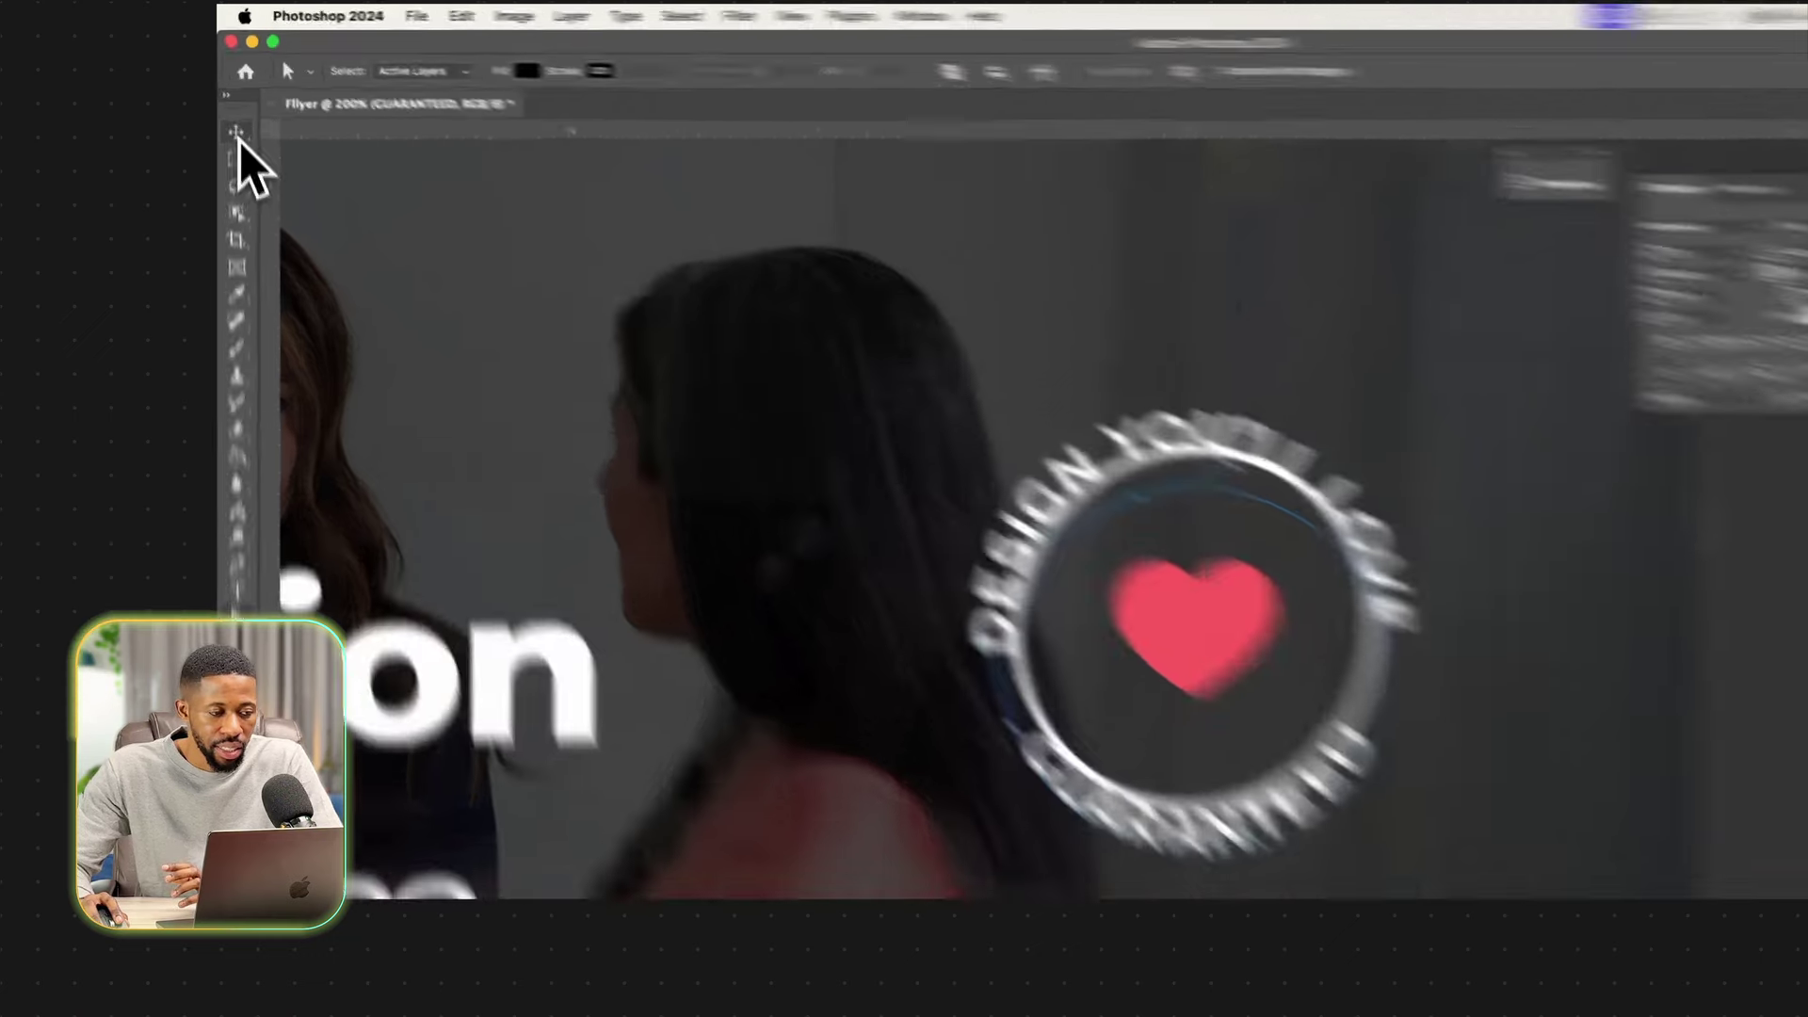
Scale the white circle Ellipse 1 down so it clears the surrounding text, and nudge it slightly left and up.
left_click(234, 107)
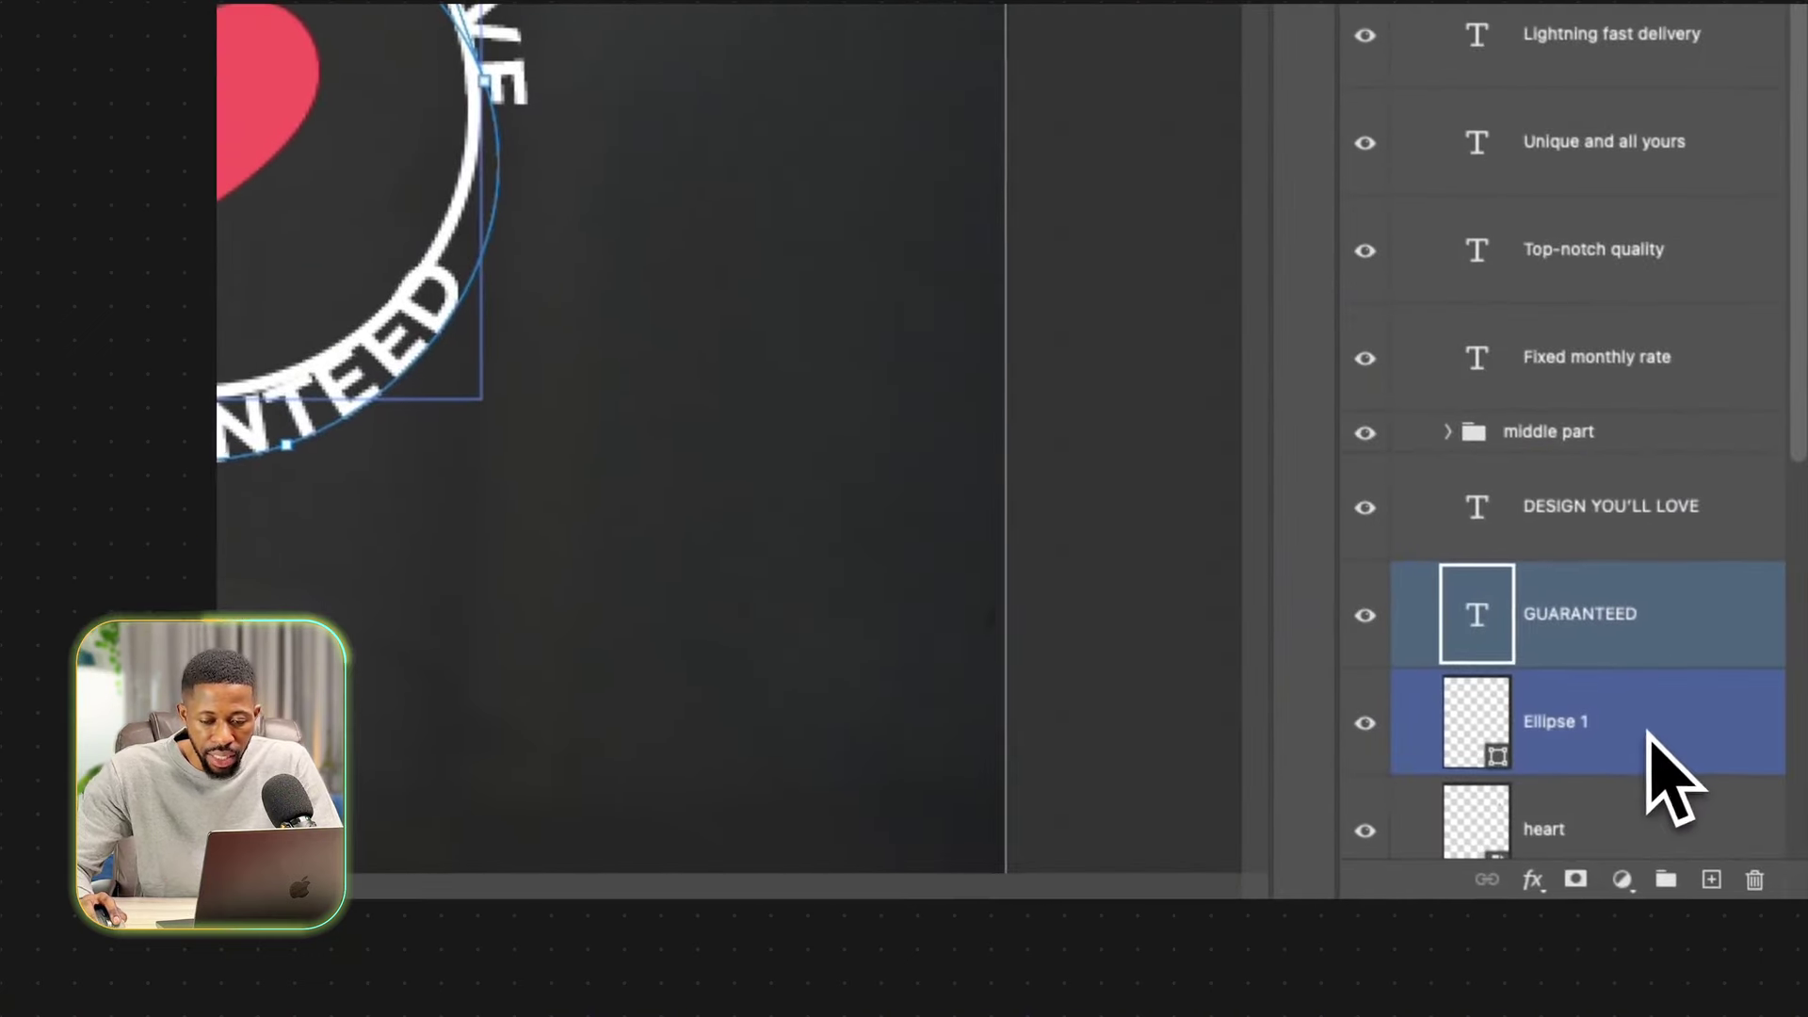
left_click(1600, 693)
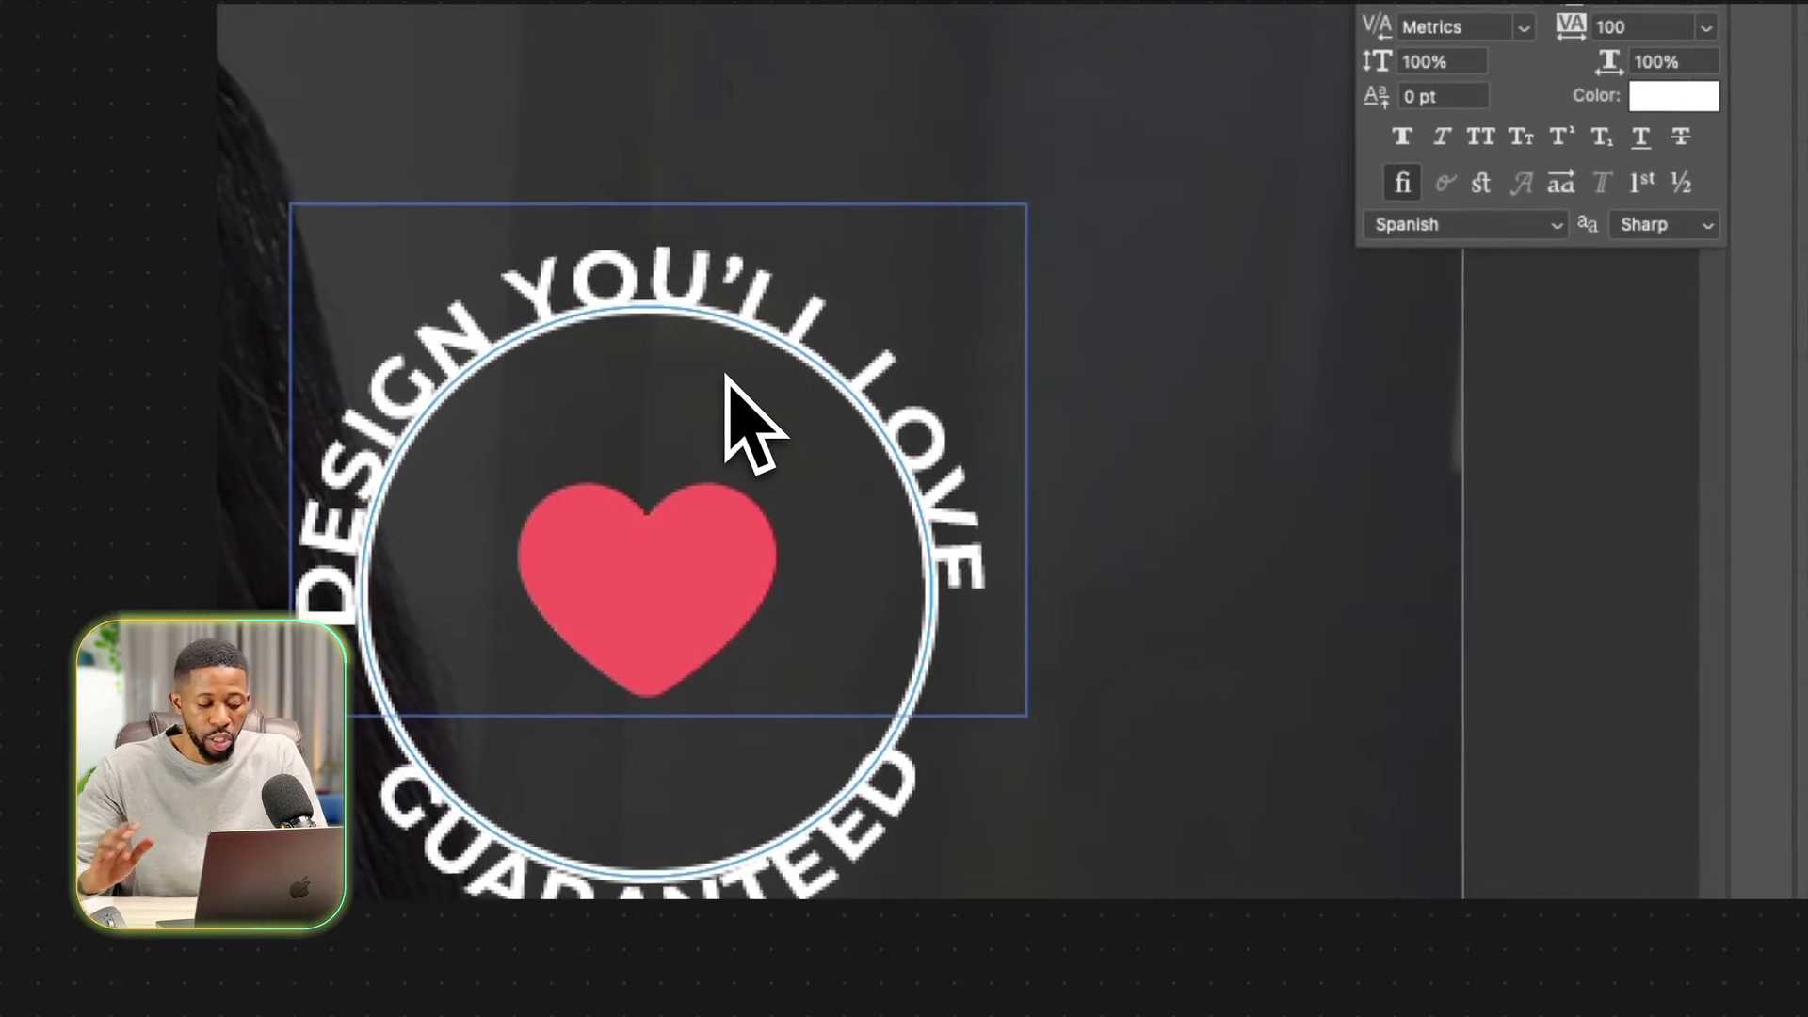
key("ctrl+t")
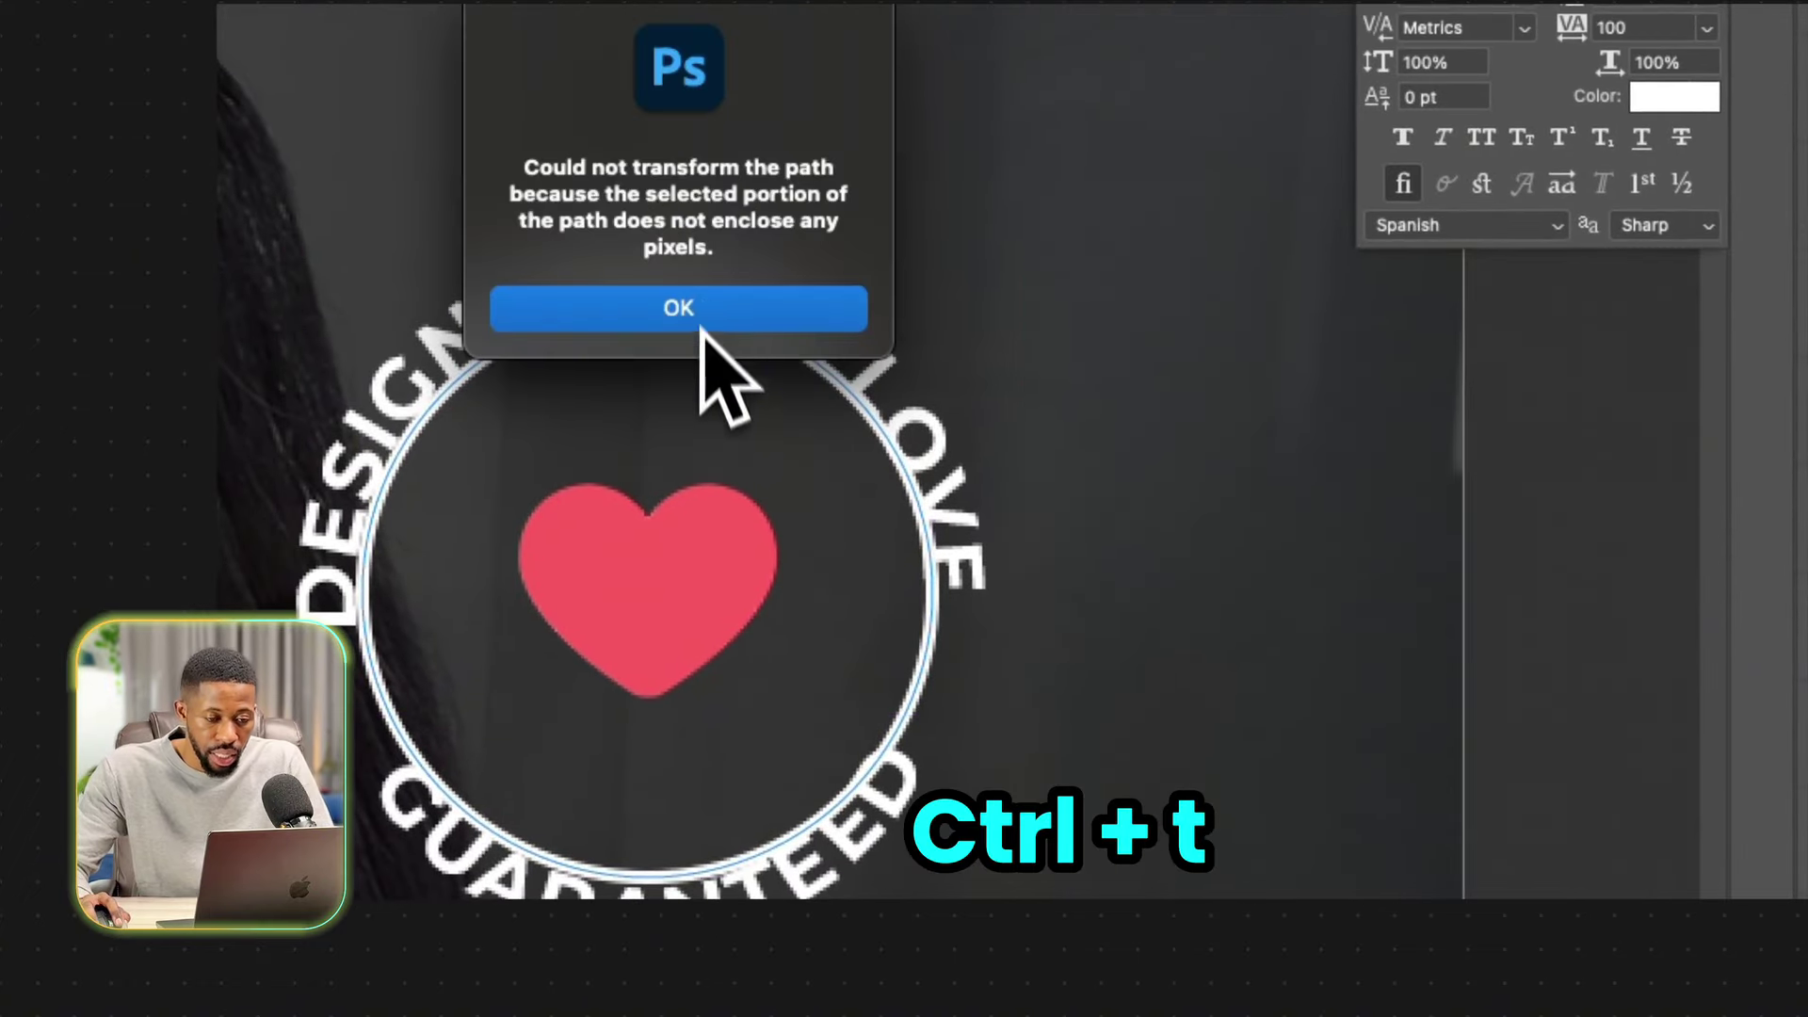
left_click(861, 324)
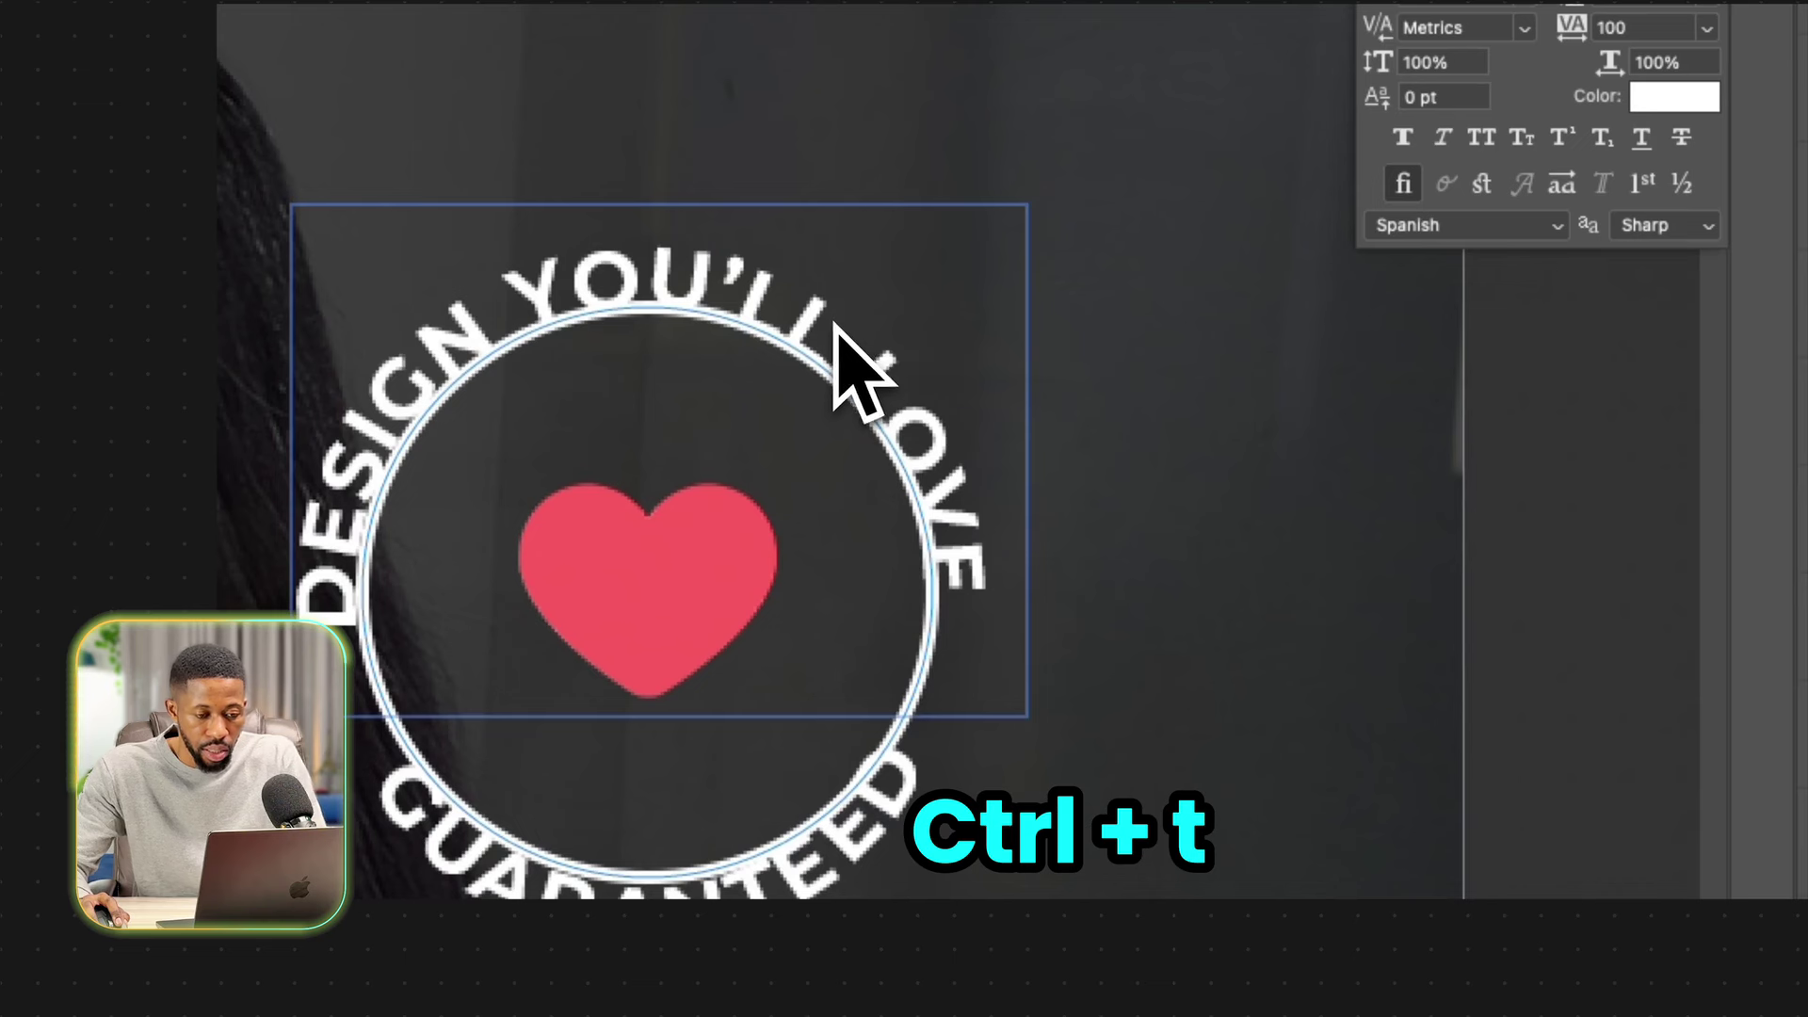
key("Return")
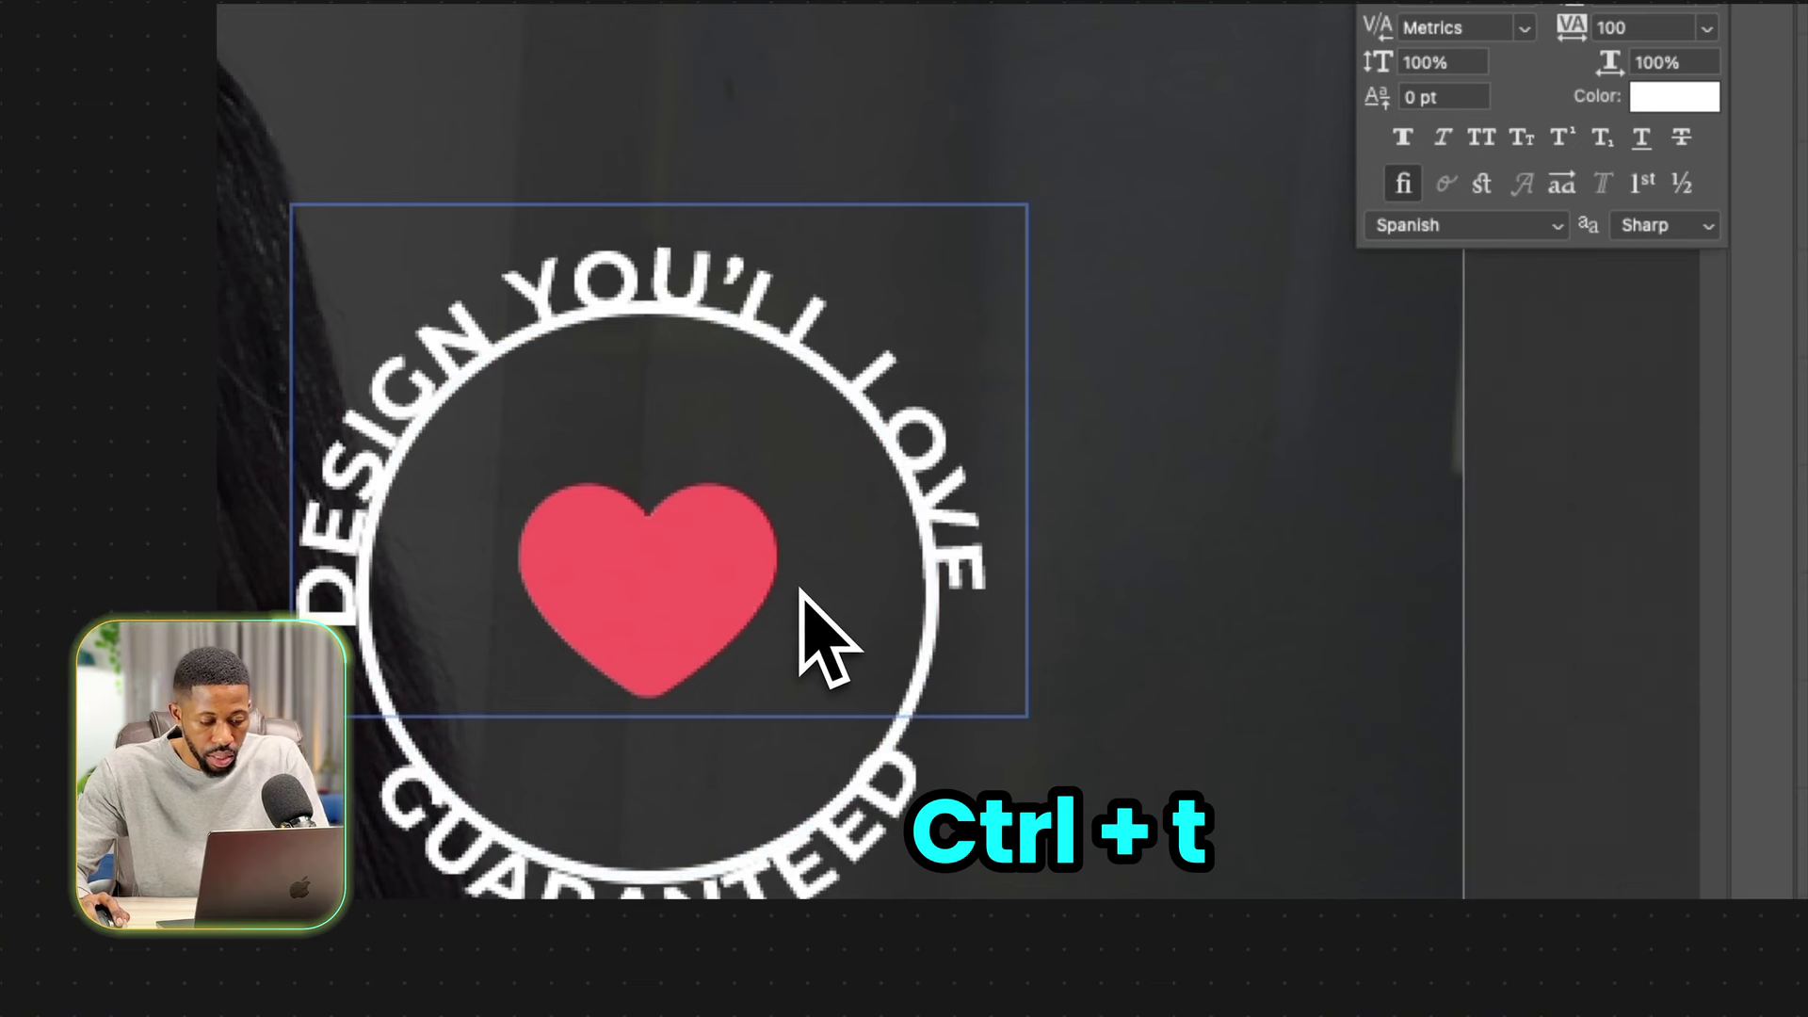
key("ctrl+t")
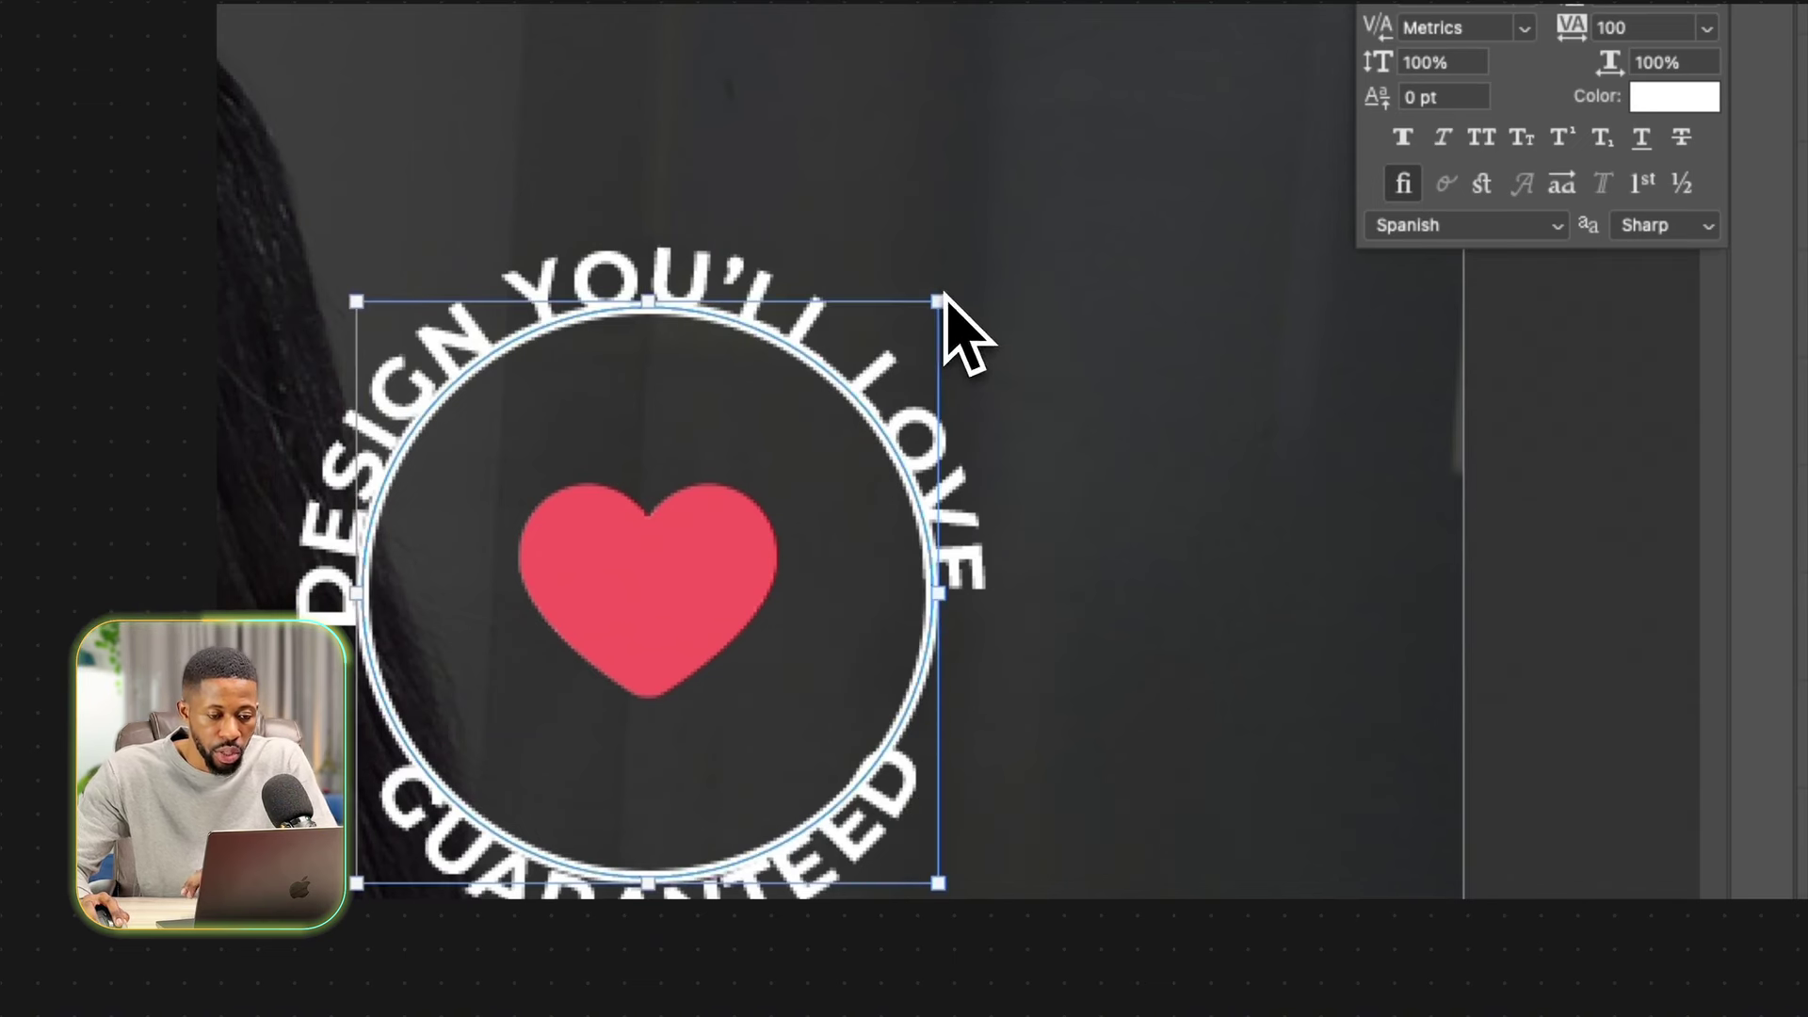
left_click_drag(939, 301, 890, 410)
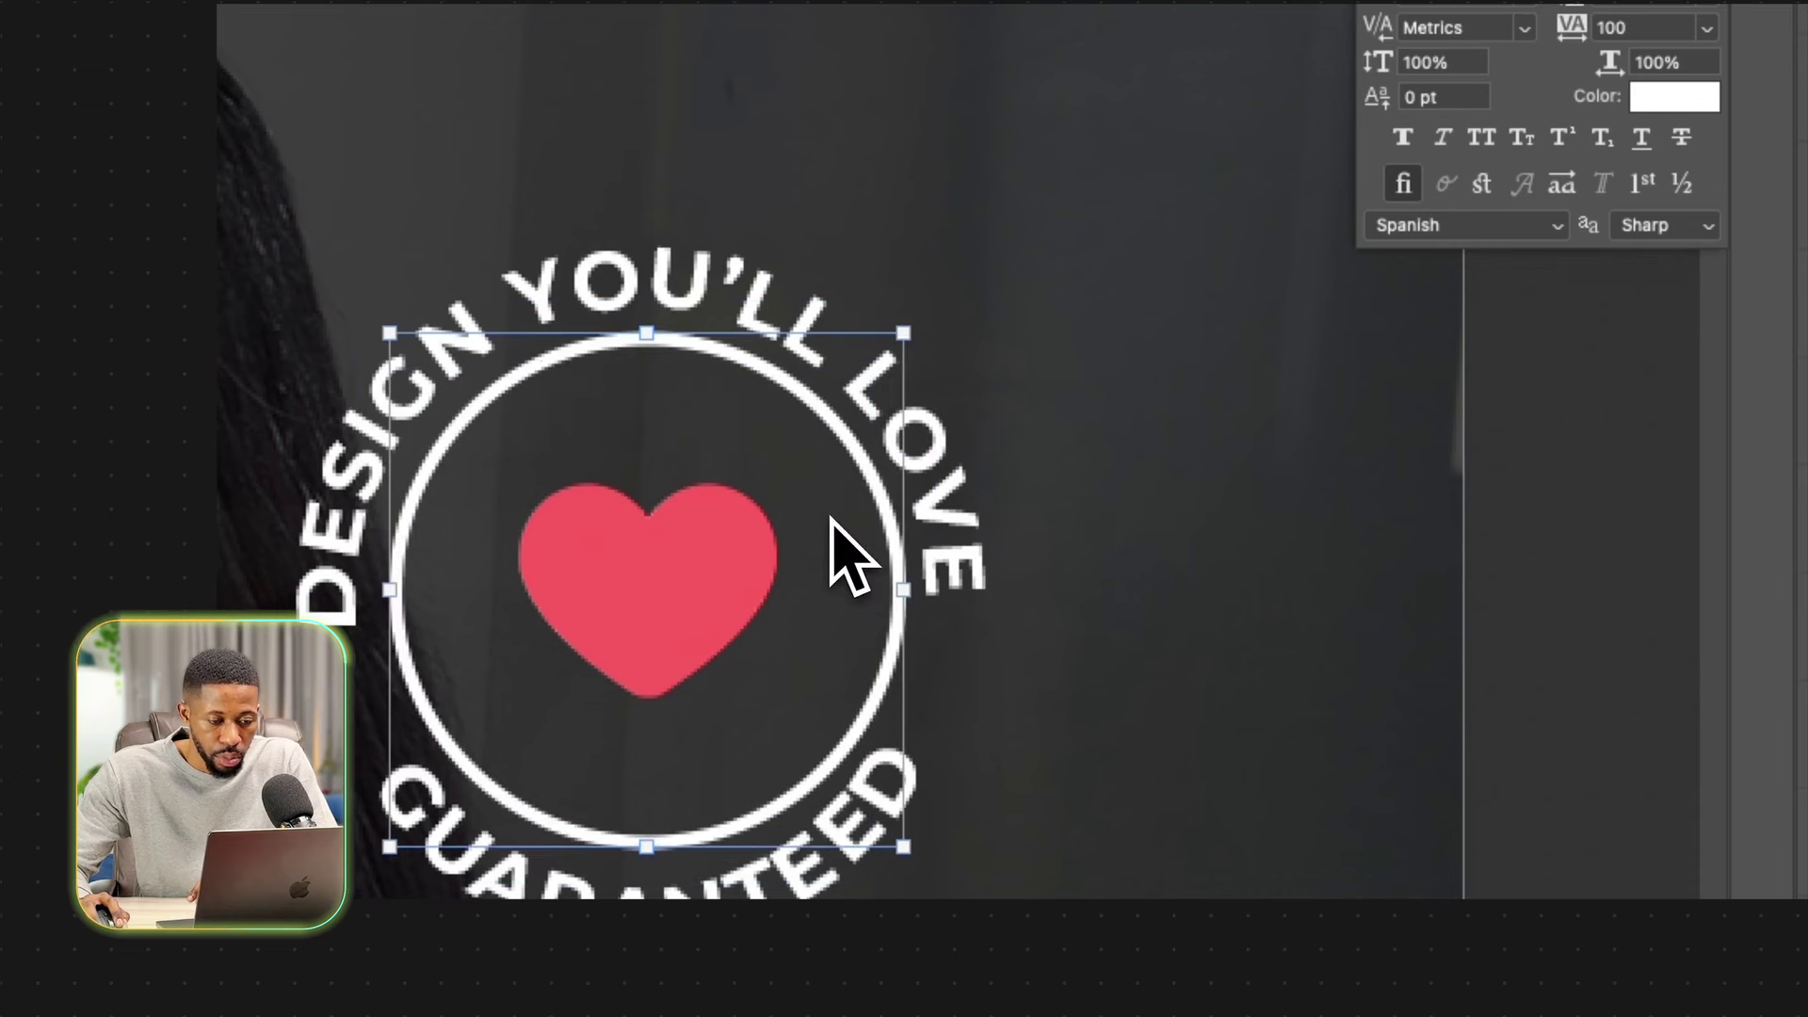
left_click_drag(901, 341, 885, 328)
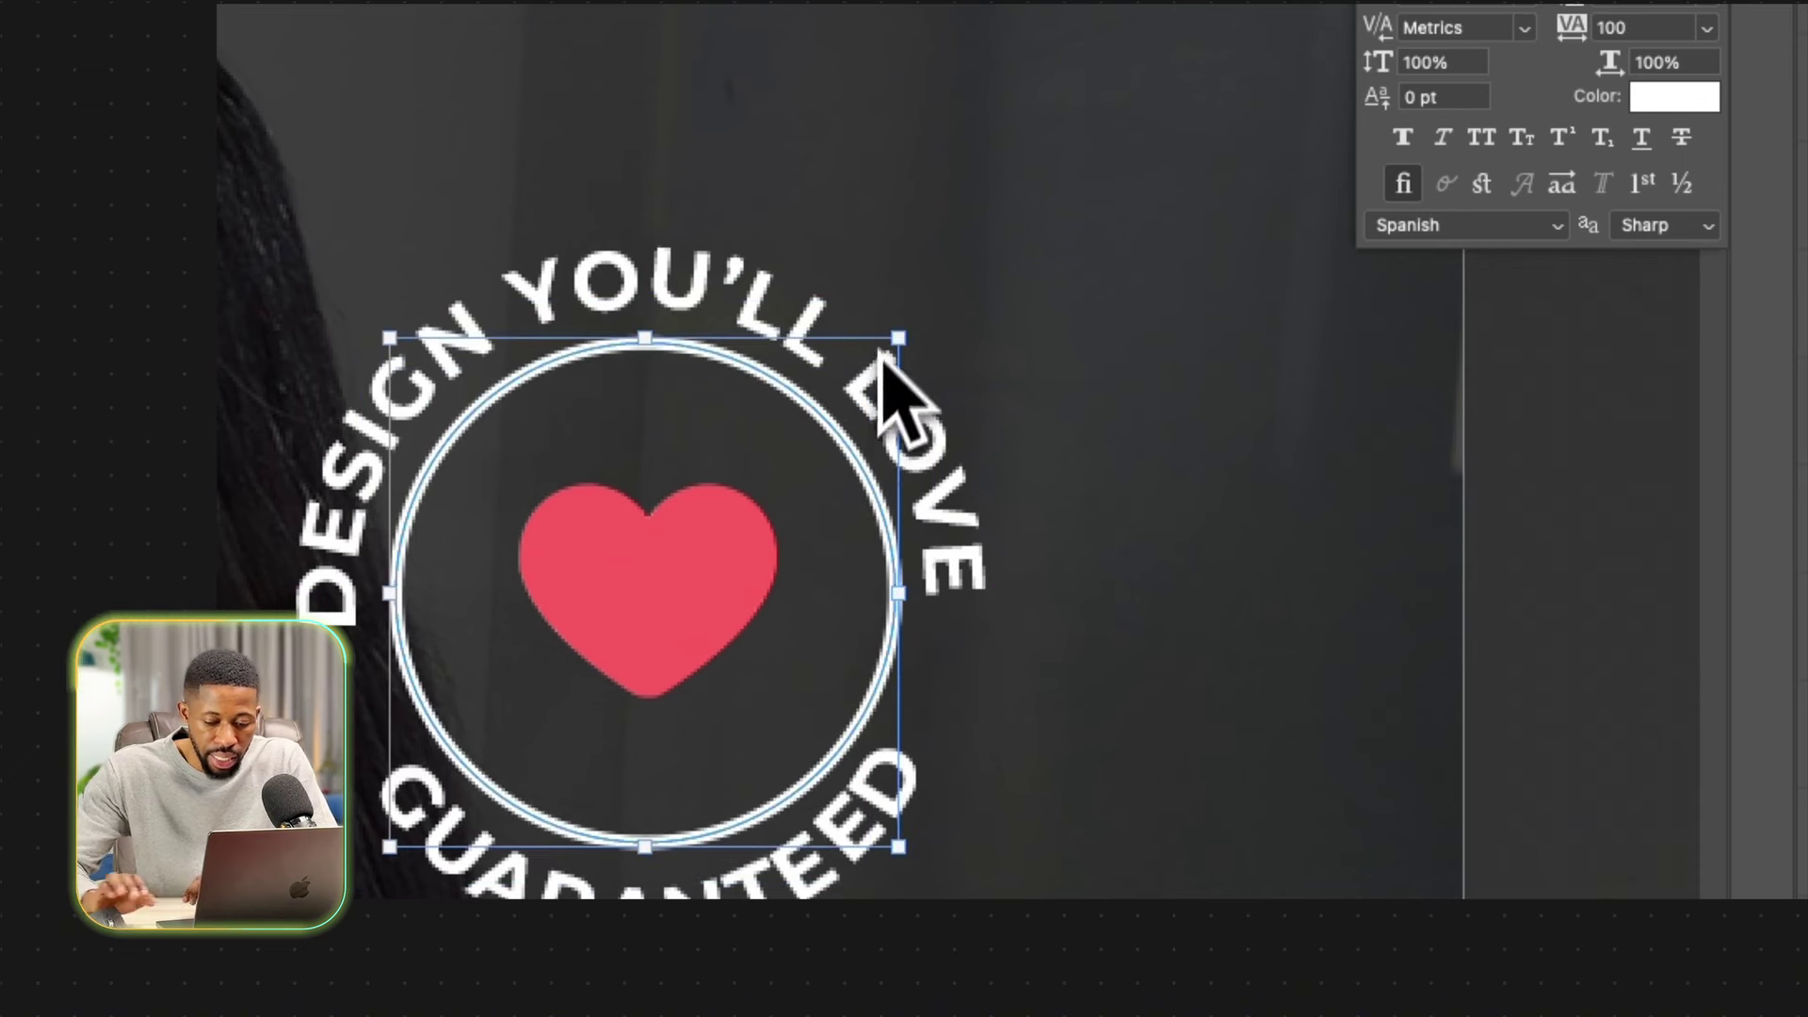
key("Return")
key("Left")
key("Left")
key("Up")
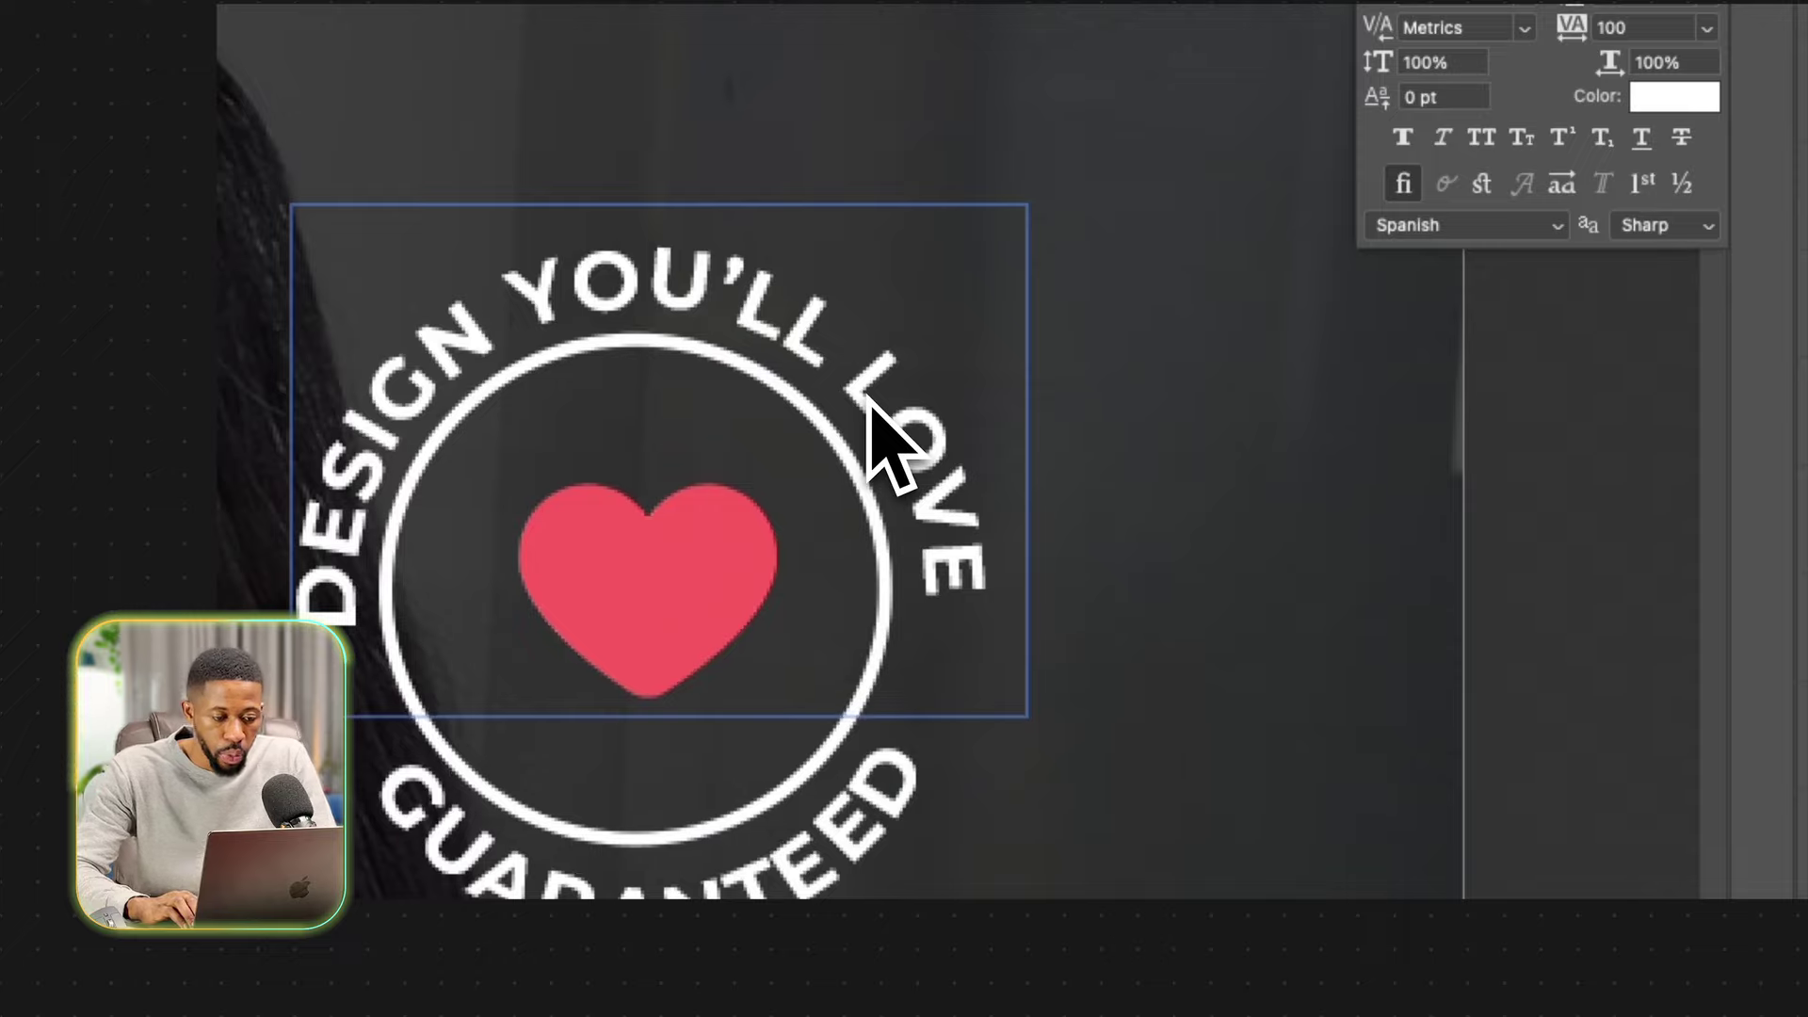
Compare the heart badge's text spacing and weight with the reference flyer, and return to a close view of the badge.
key("super+minus")
key("super+minus")
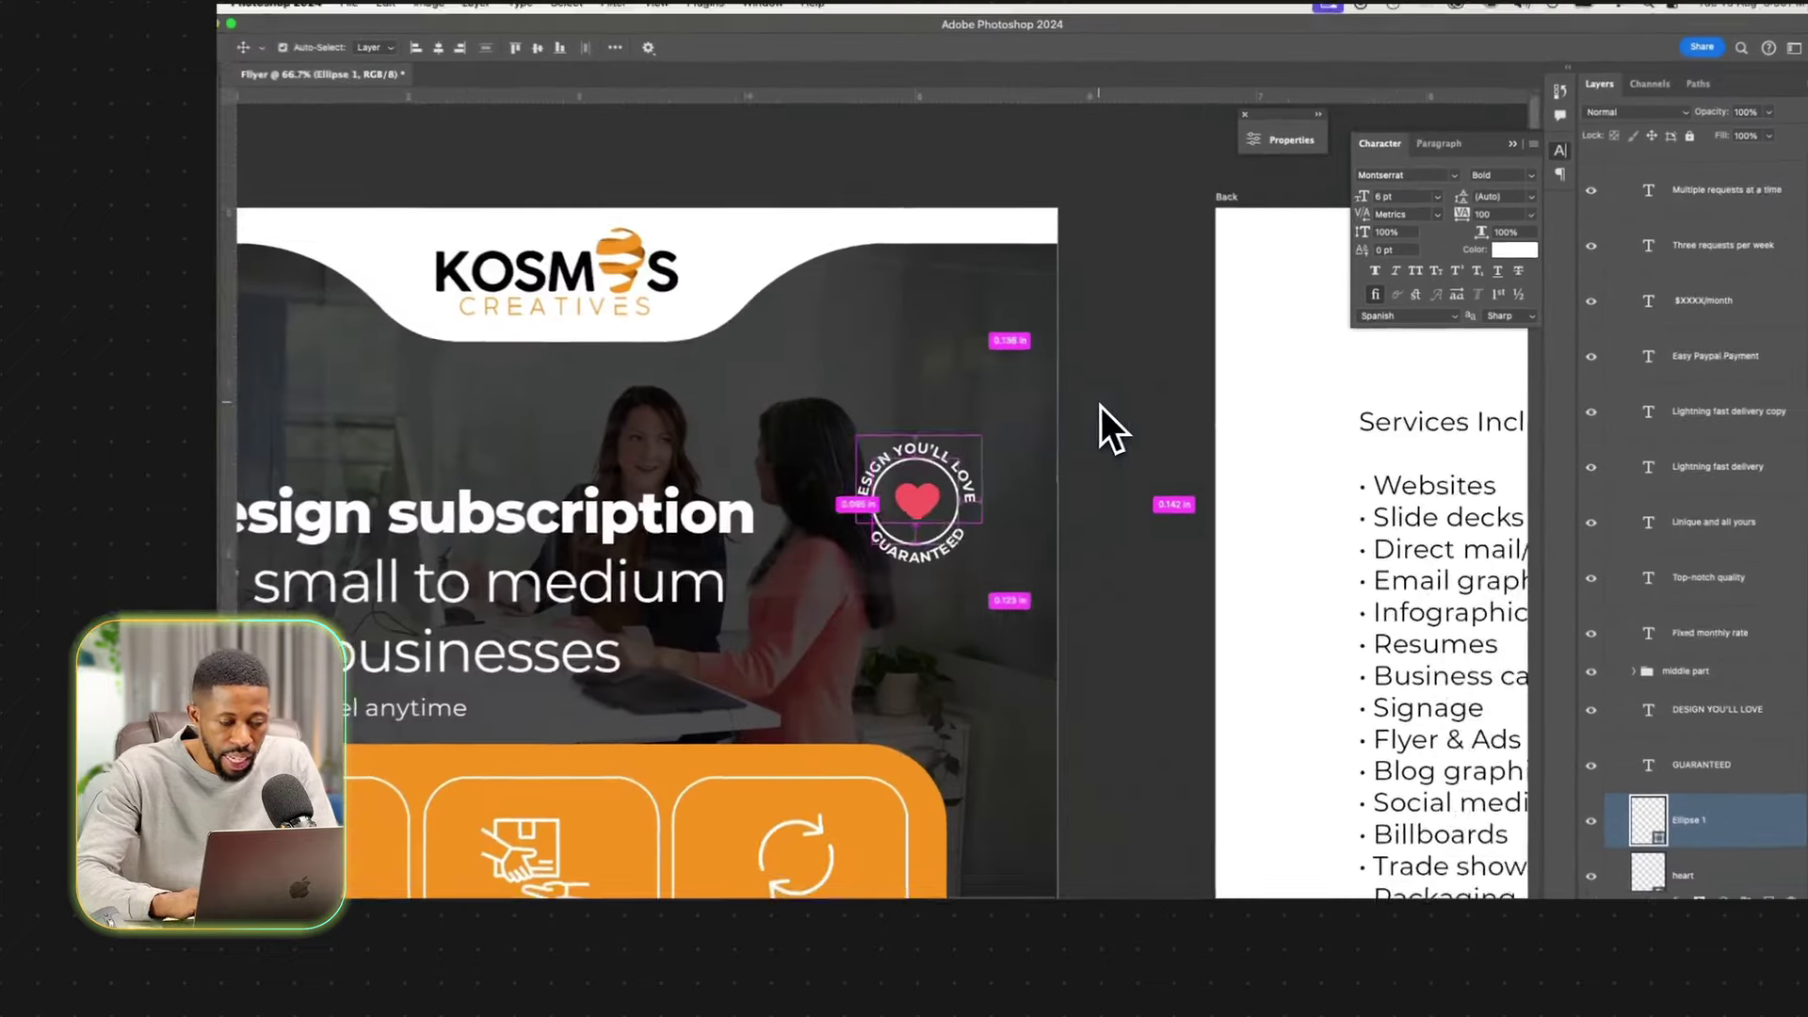
scroll(1100, 407, "left", 5)
scroll(1100, 407, "up", 2)
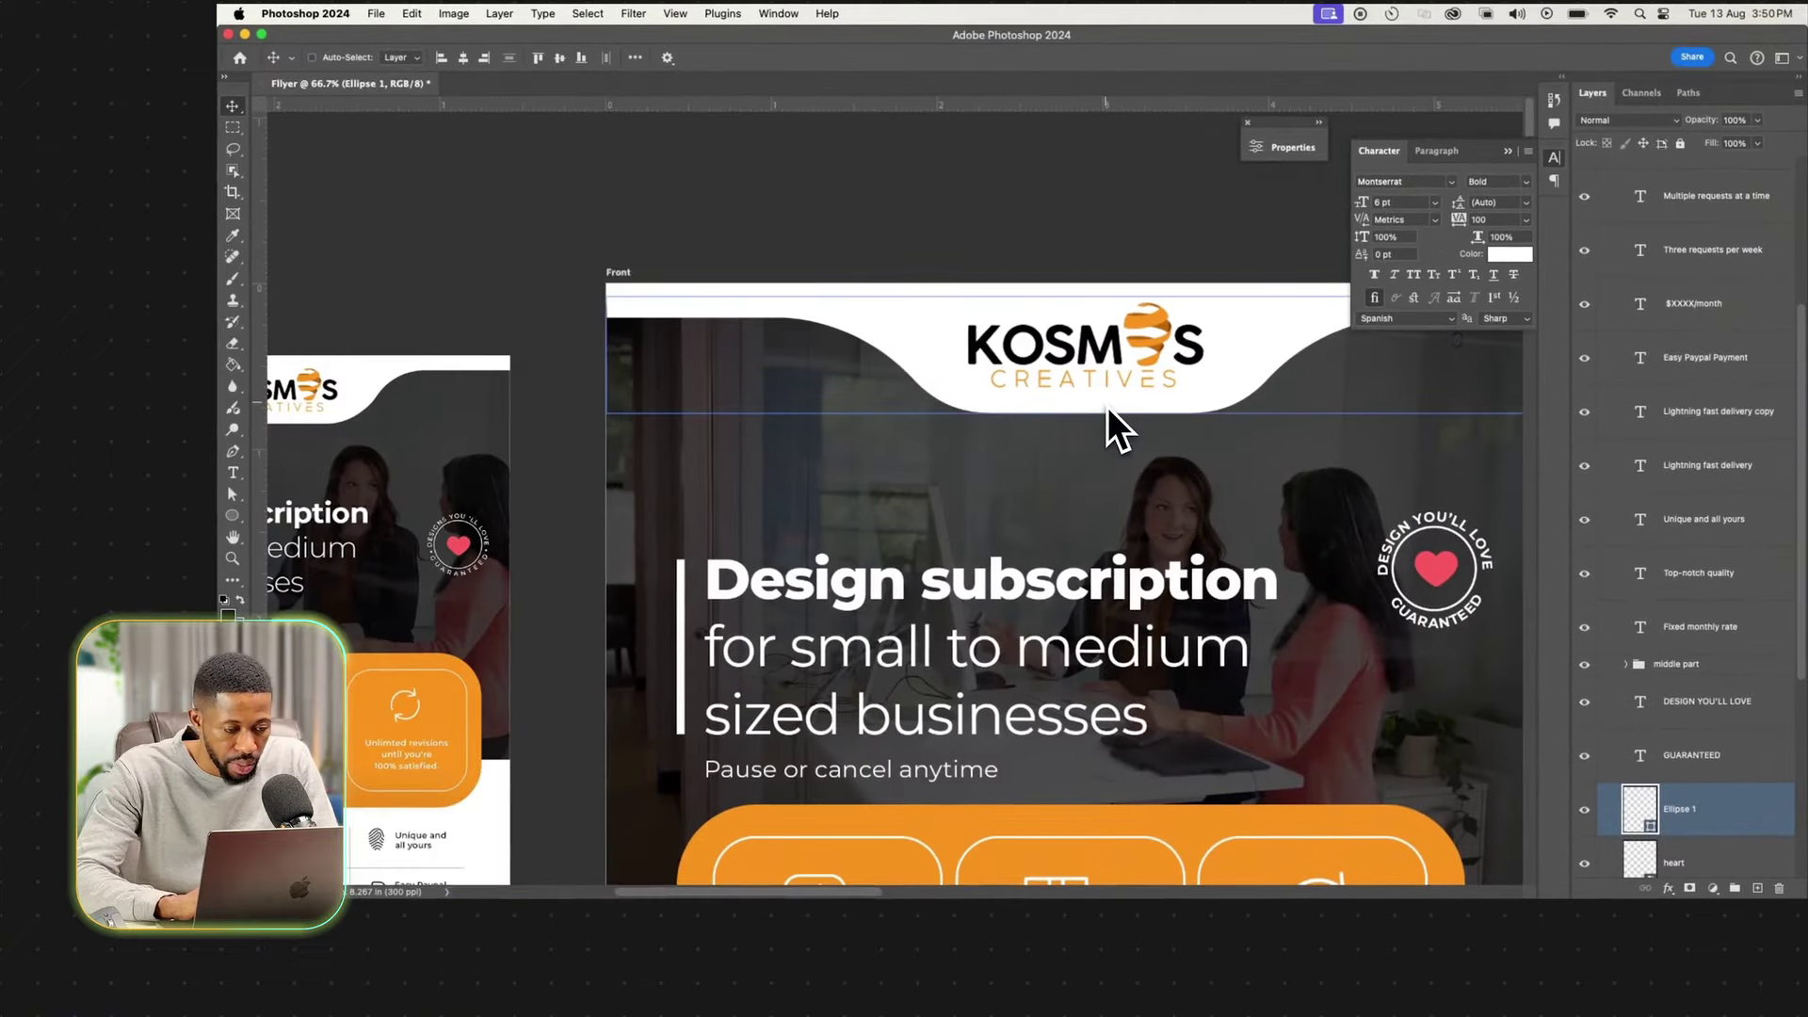
scroll(1100, 407, "right", 2)
scroll(1108, 405, "right", 1)
key("super+plus")
scroll(1108, 405, "right", 3)
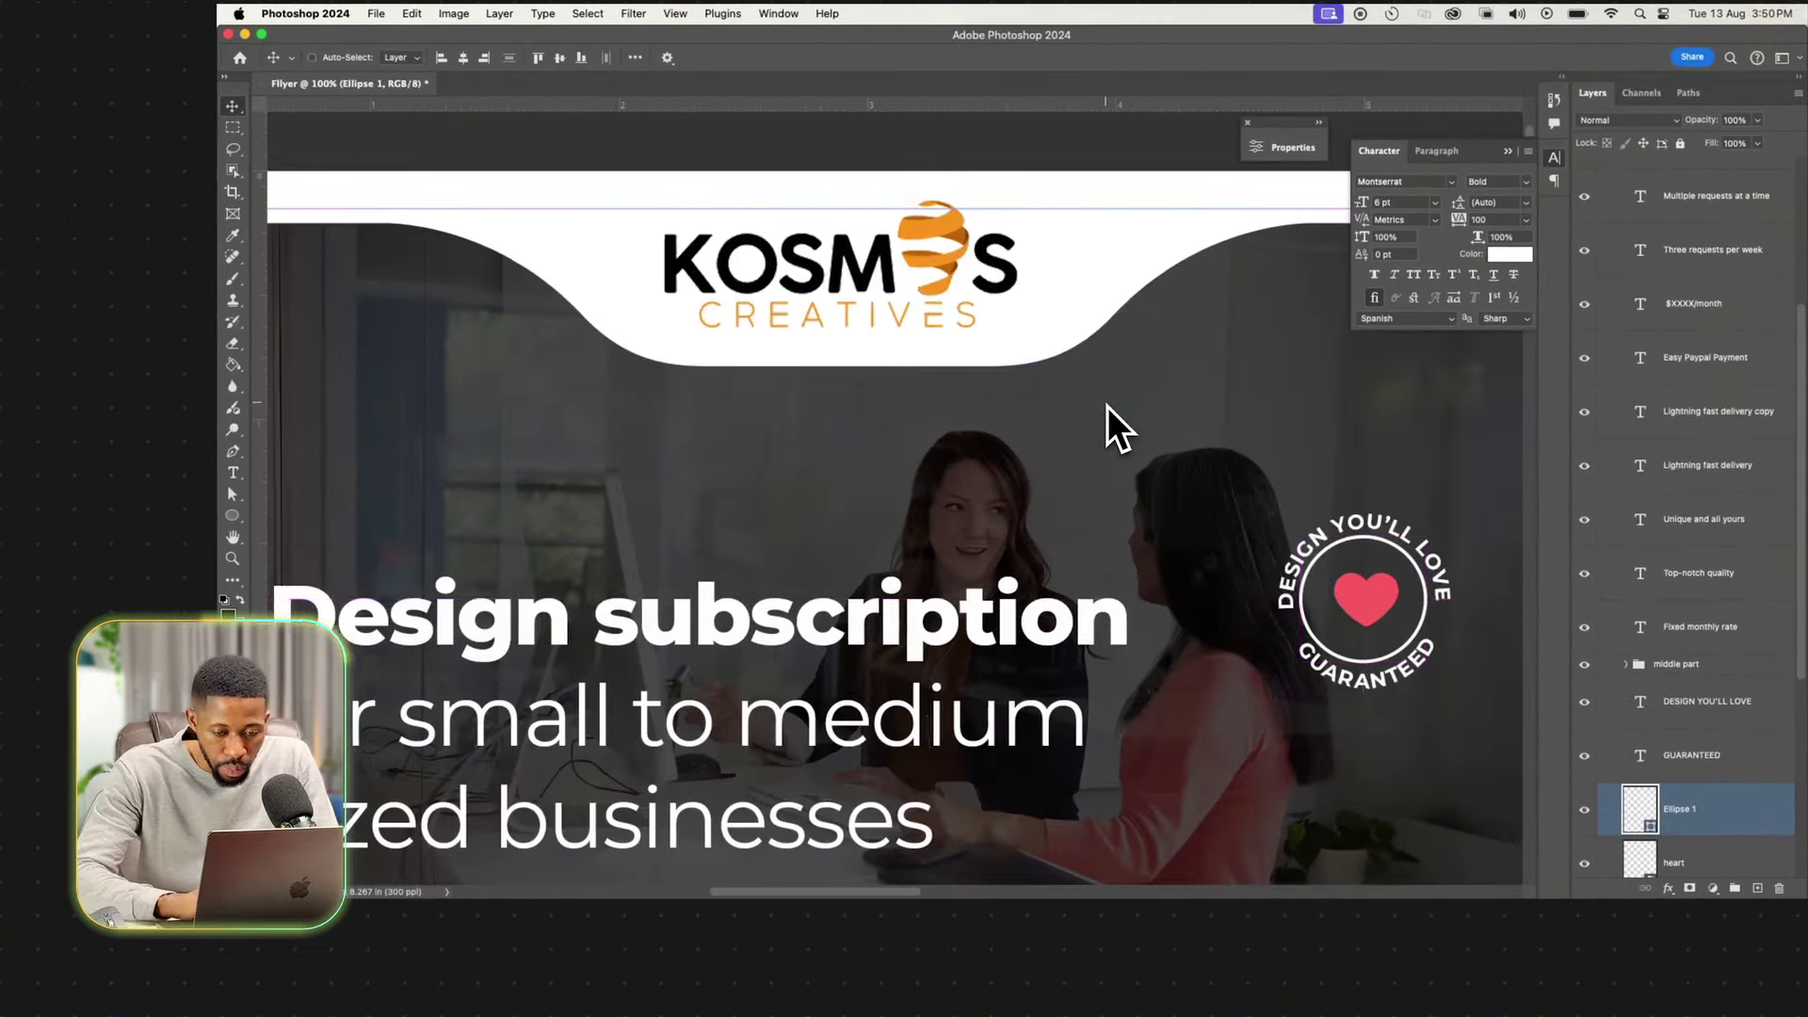
key("super+plus")
scroll(1108, 405, "right", 5)
scroll(1107, 405, "down", 1)
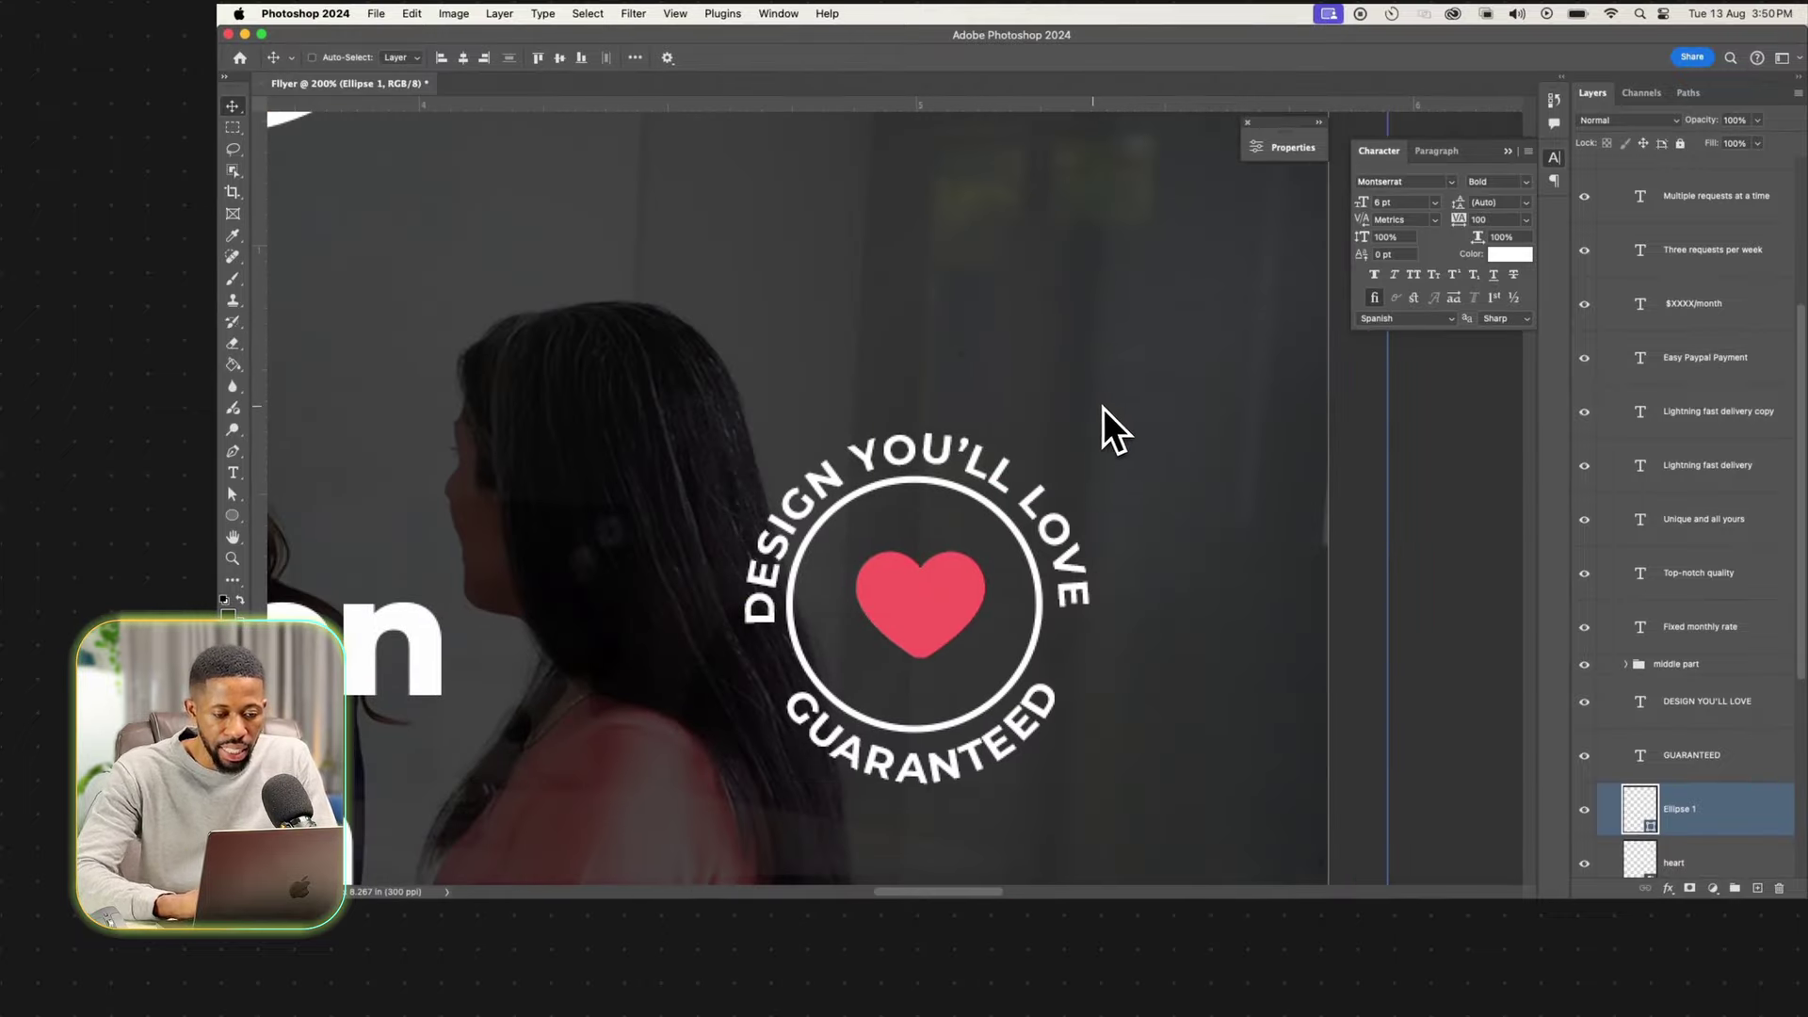
Set the DESIGN YOU'LL LOVE text's tracking to 50 and give it a lighter Montserrat weight.
left_click(970, 456, "super")
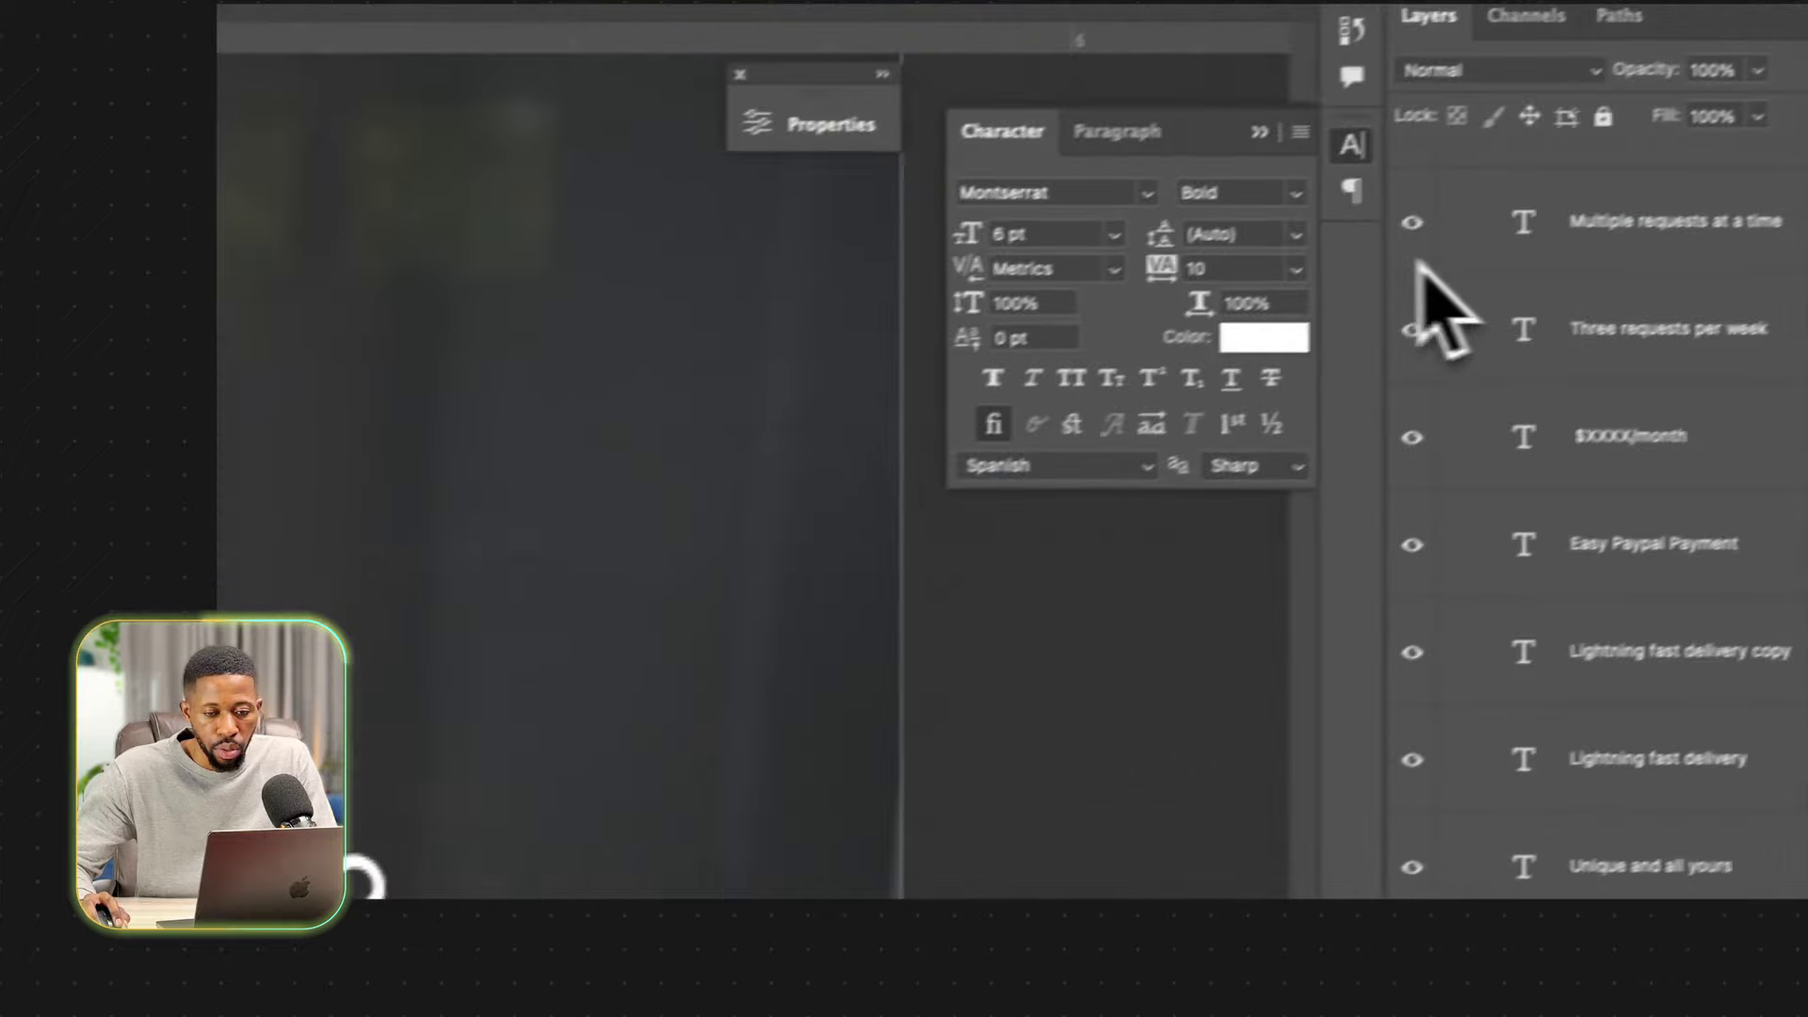
left_click(1296, 269)
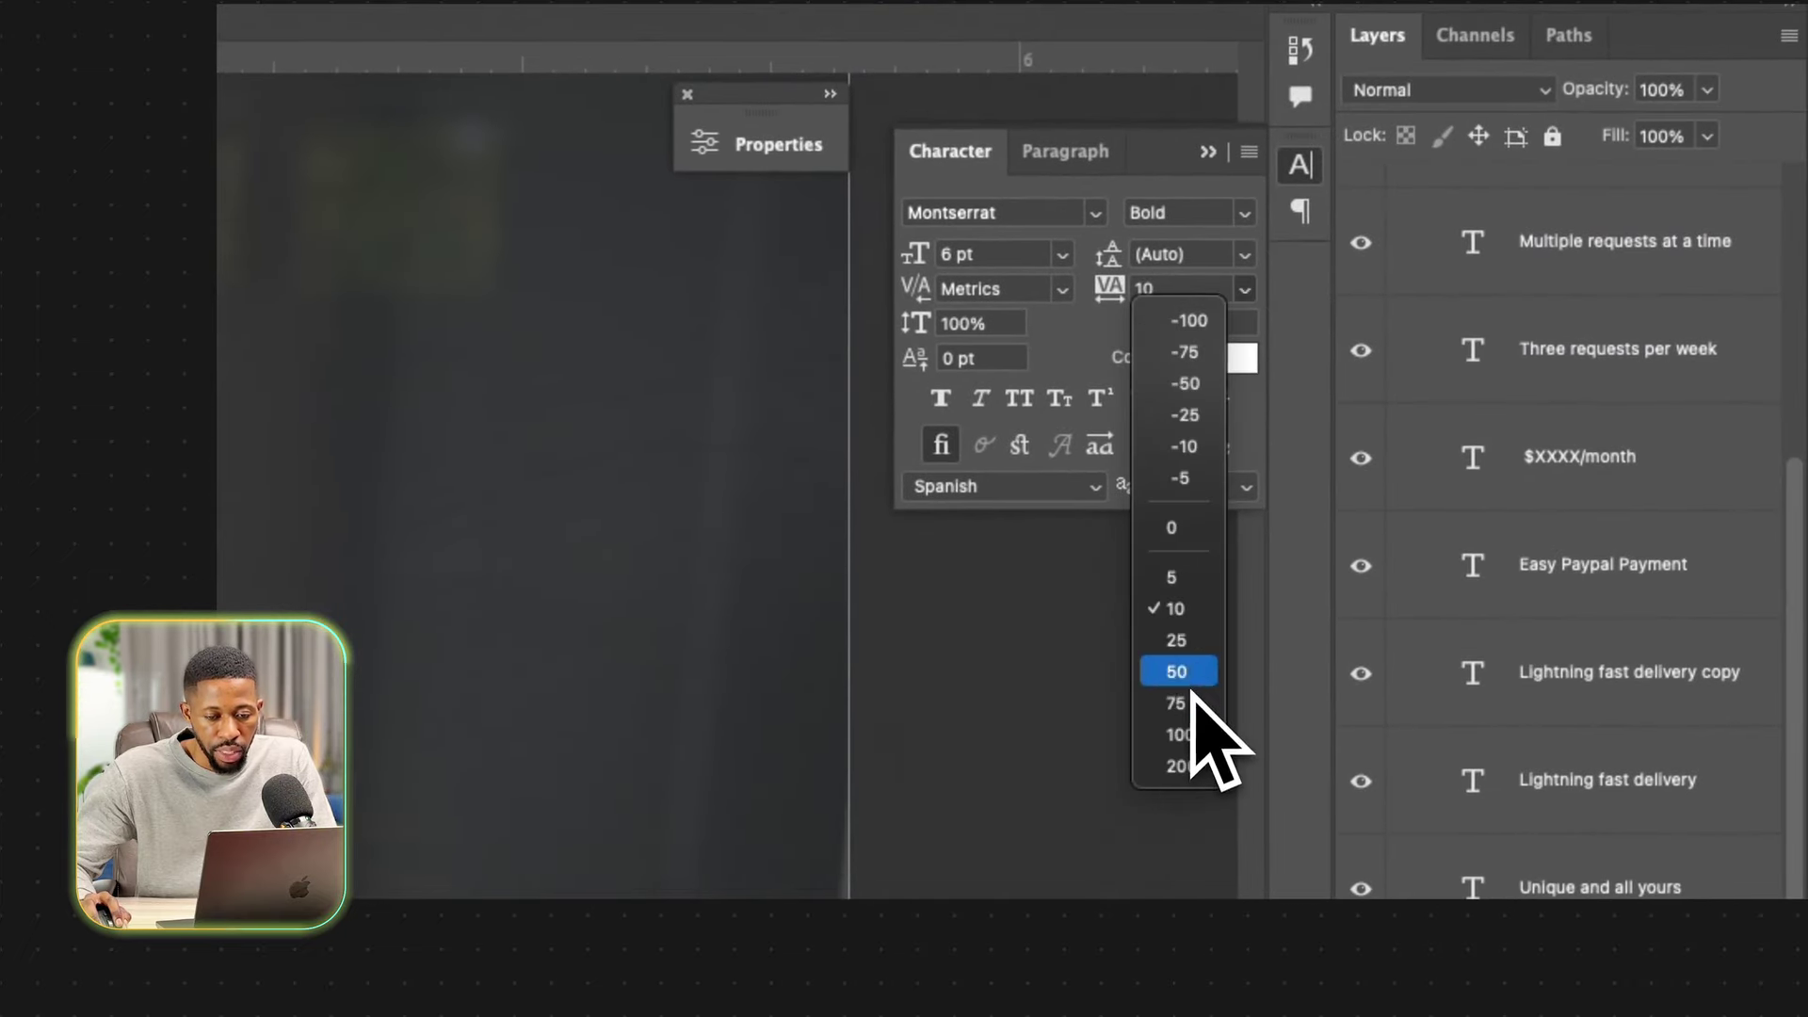
left_click(1190, 683)
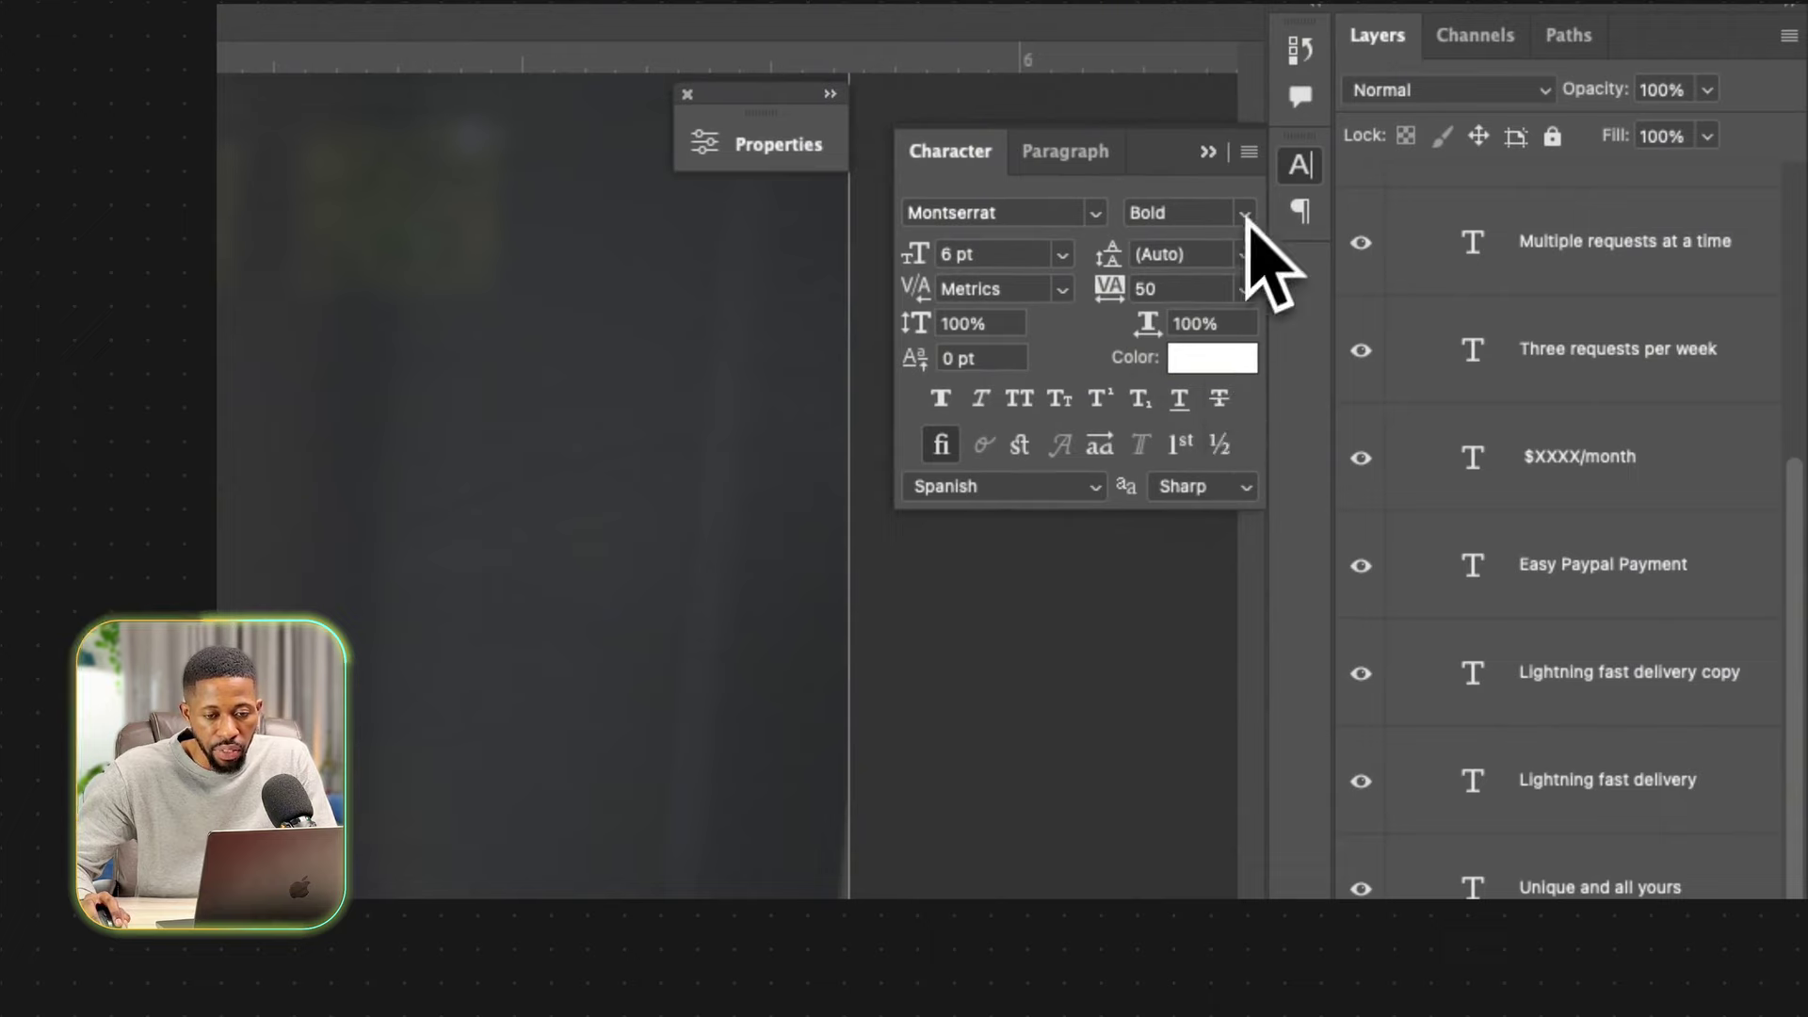
left_click(1246, 215)
left_click(1236, 270)
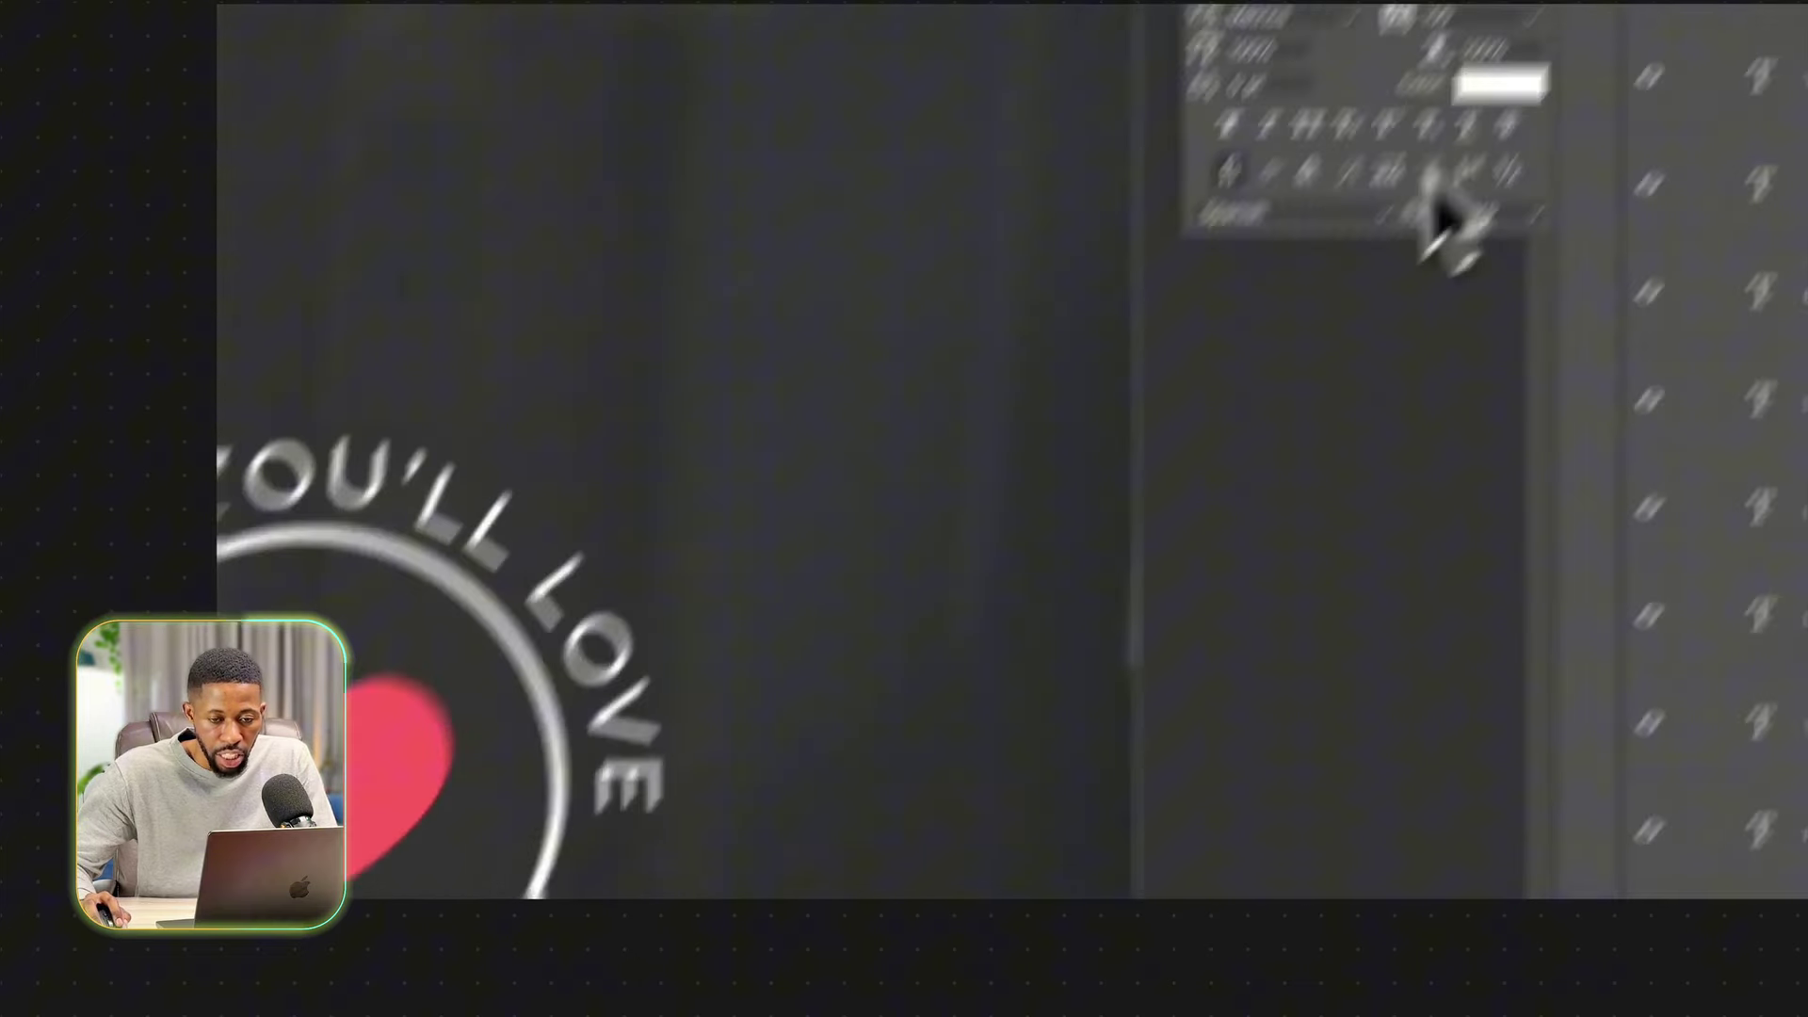
Set the GUARANTEED text's tracking to 200 and its Montserrat weight to Medium, and check the other tracking options.
left_click(1350, 255)
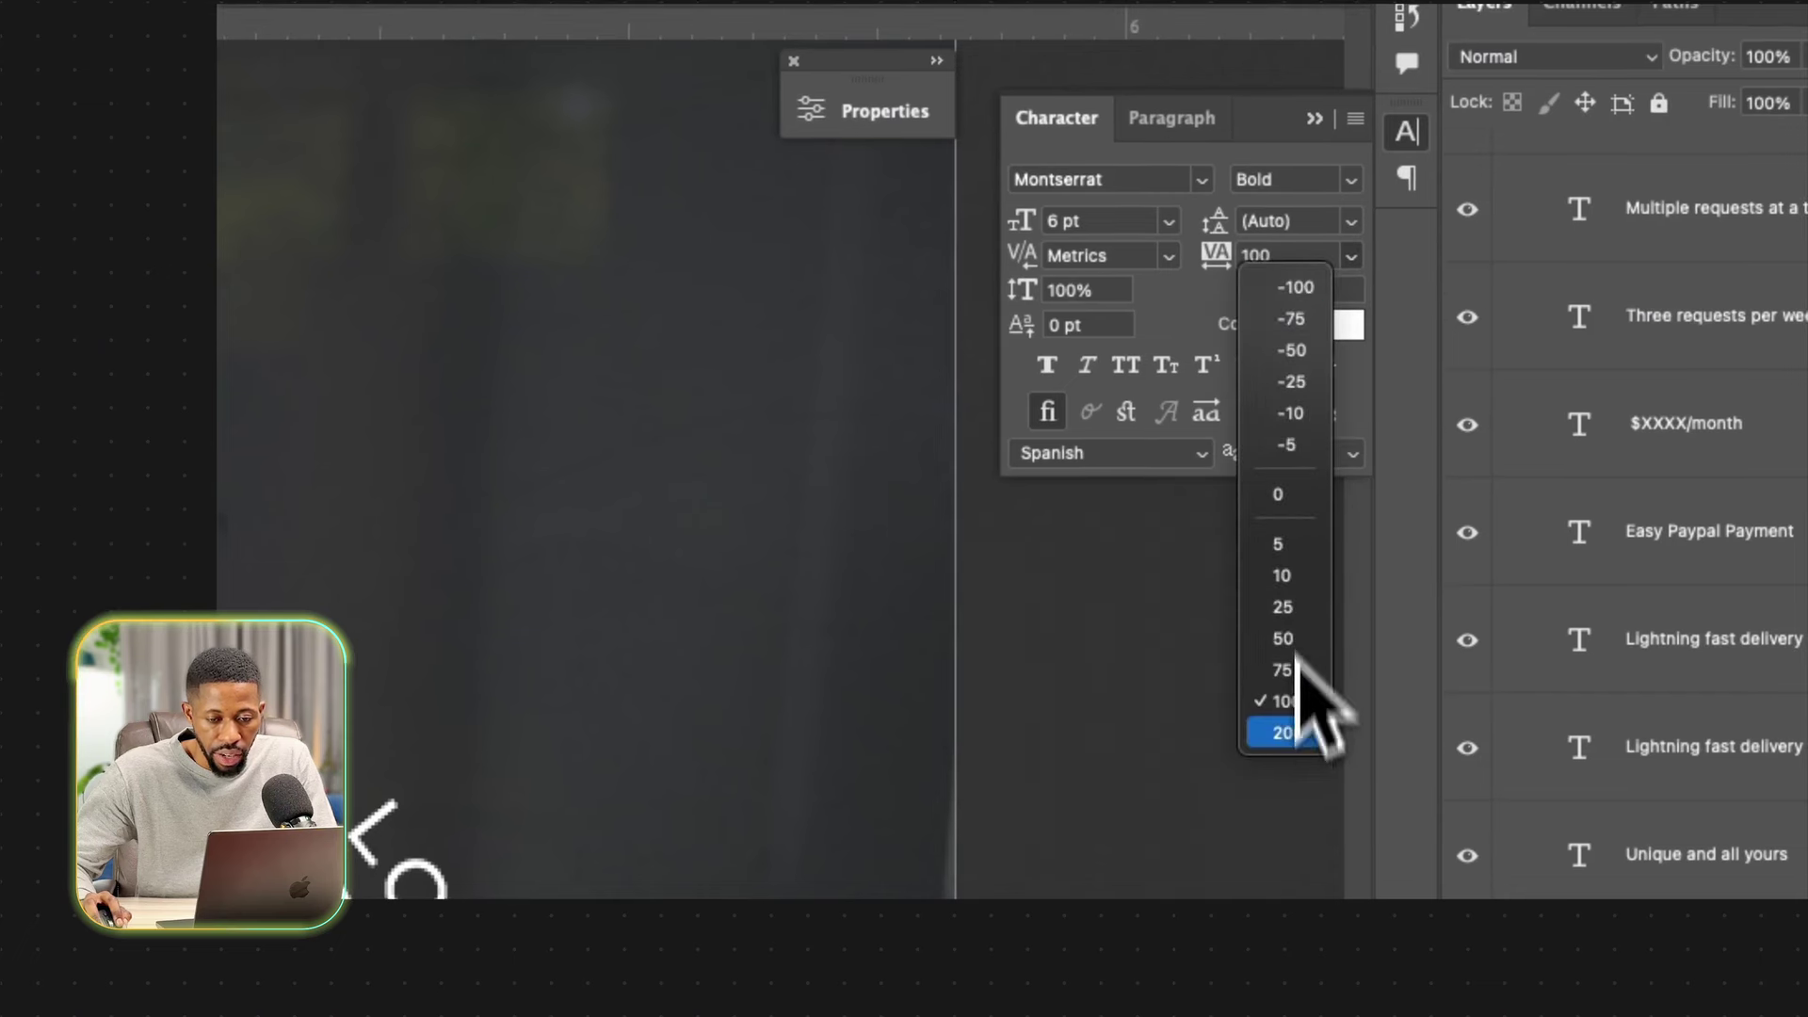
left_click(1290, 733)
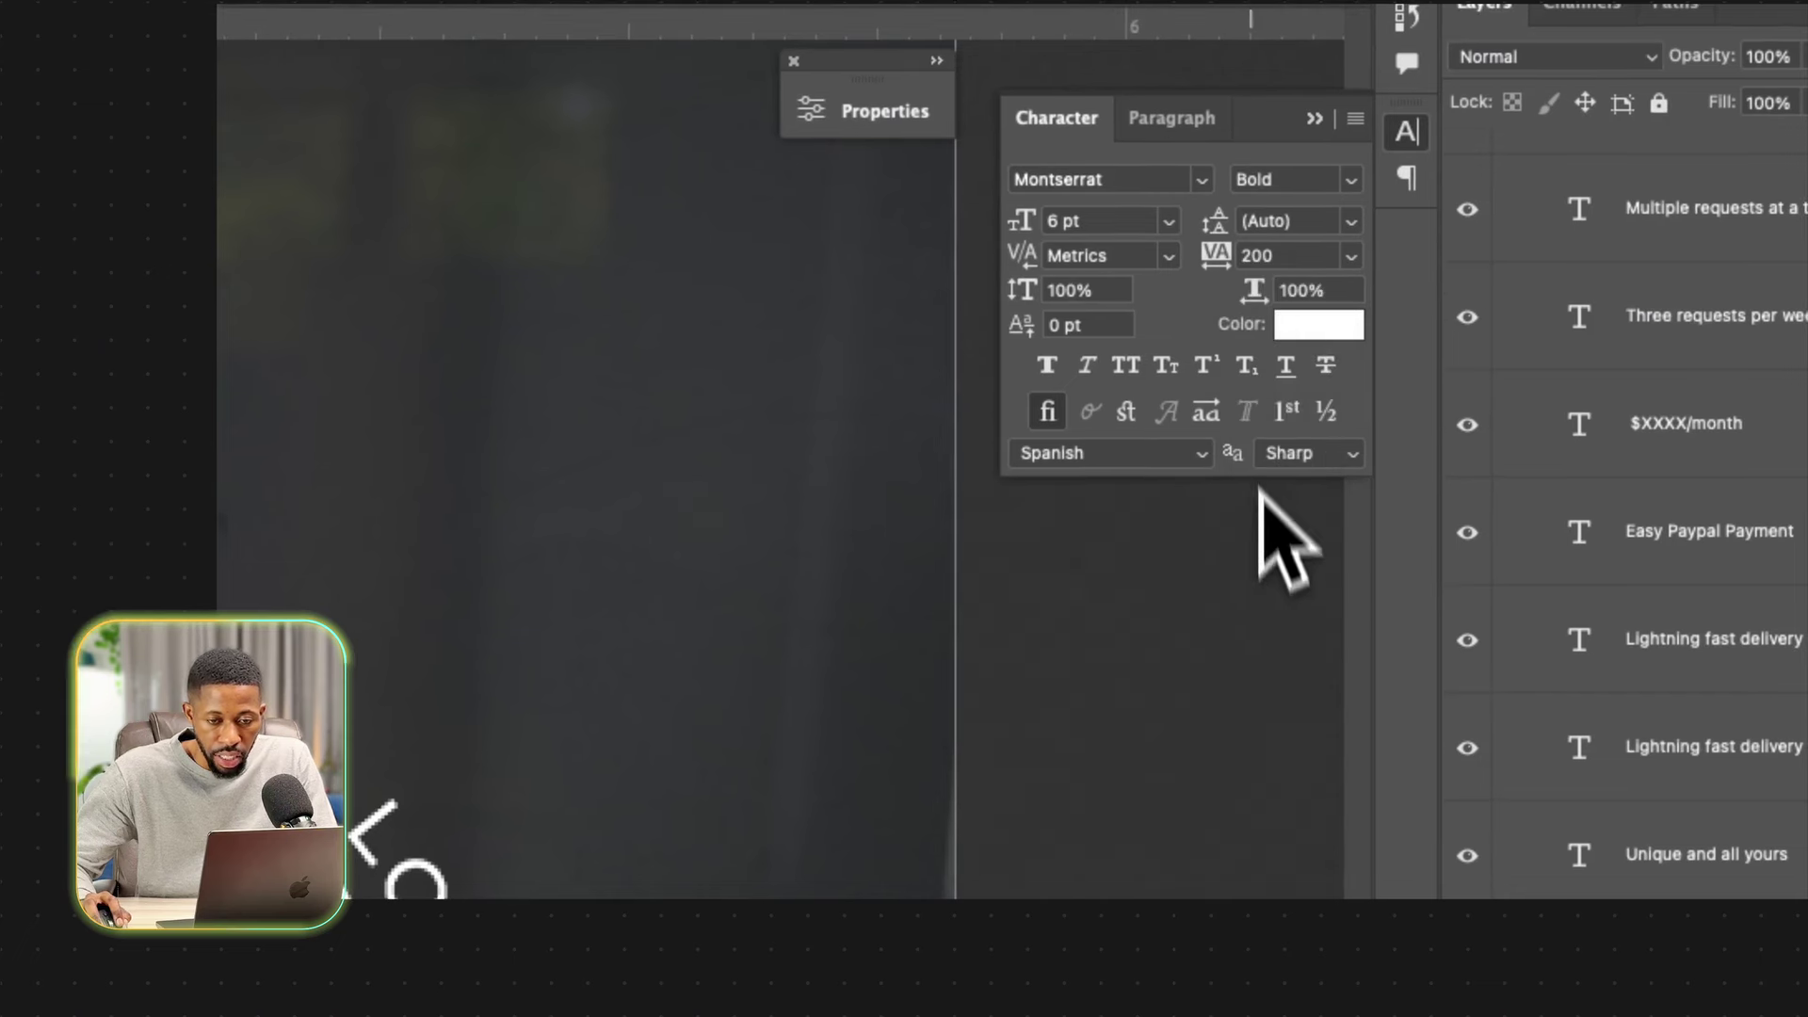
left_click(1348, 180)
left_click(1344, 236)
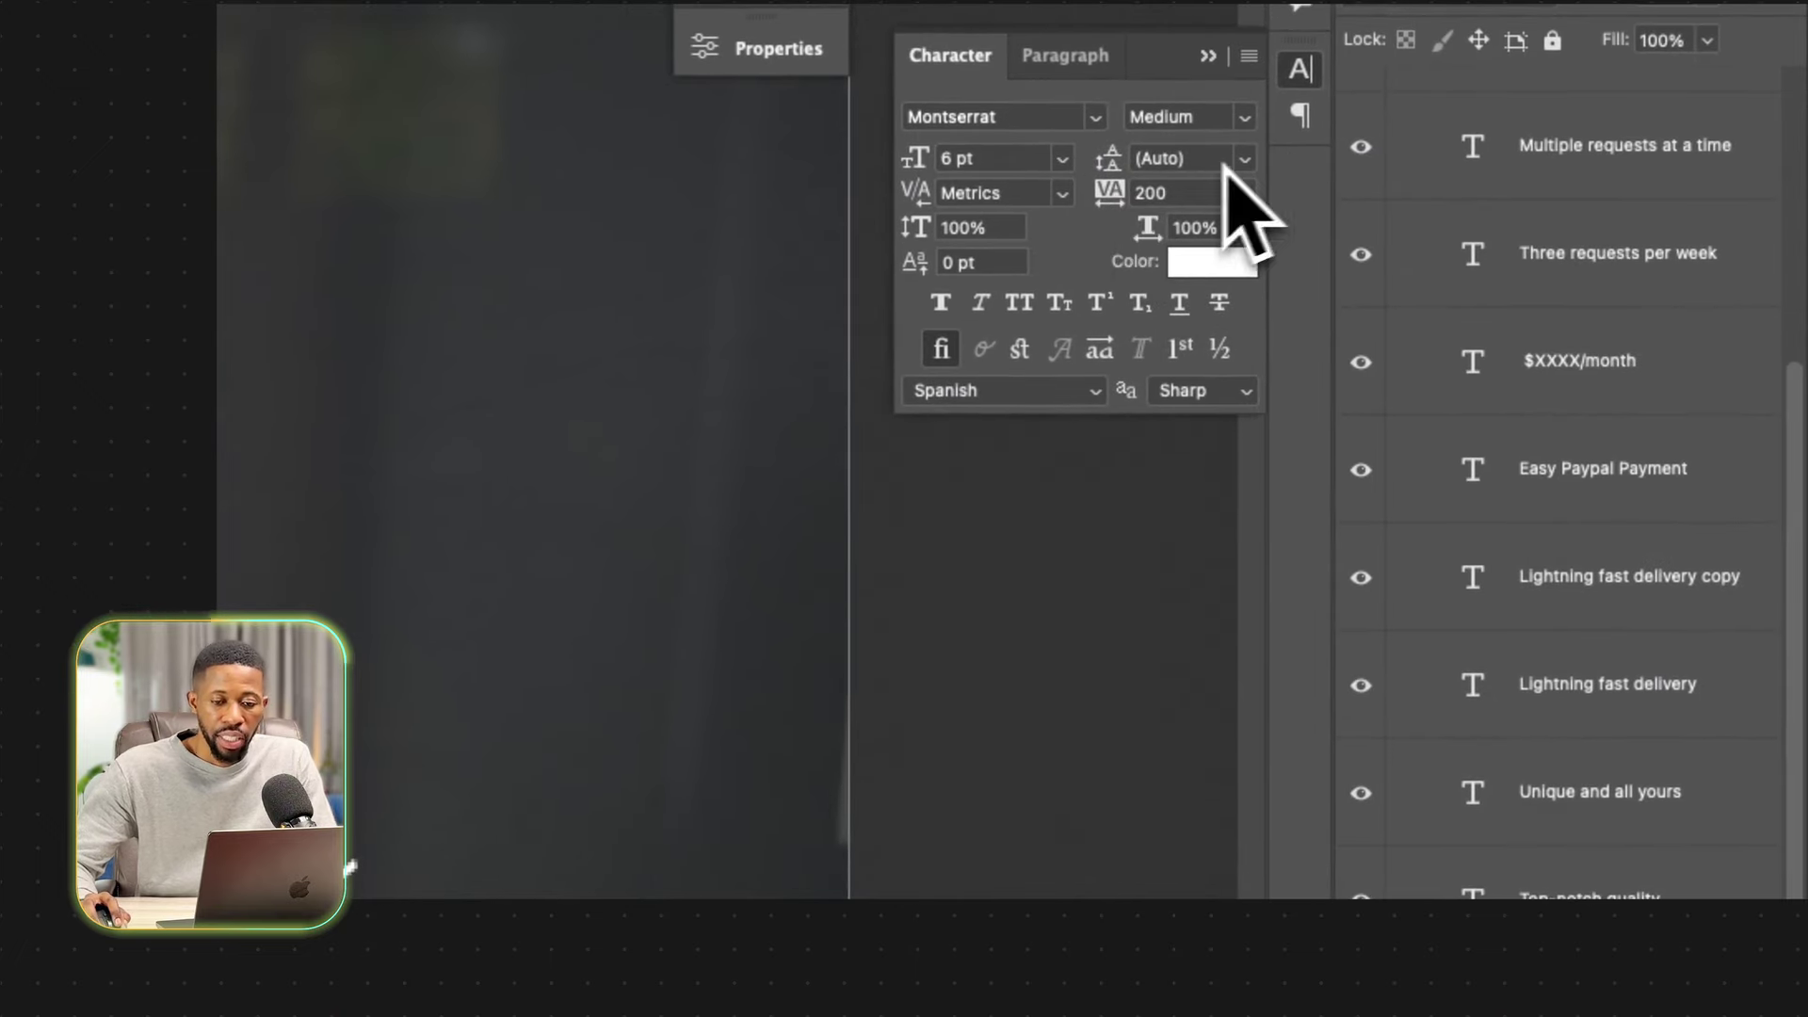
left_click(1241, 196)
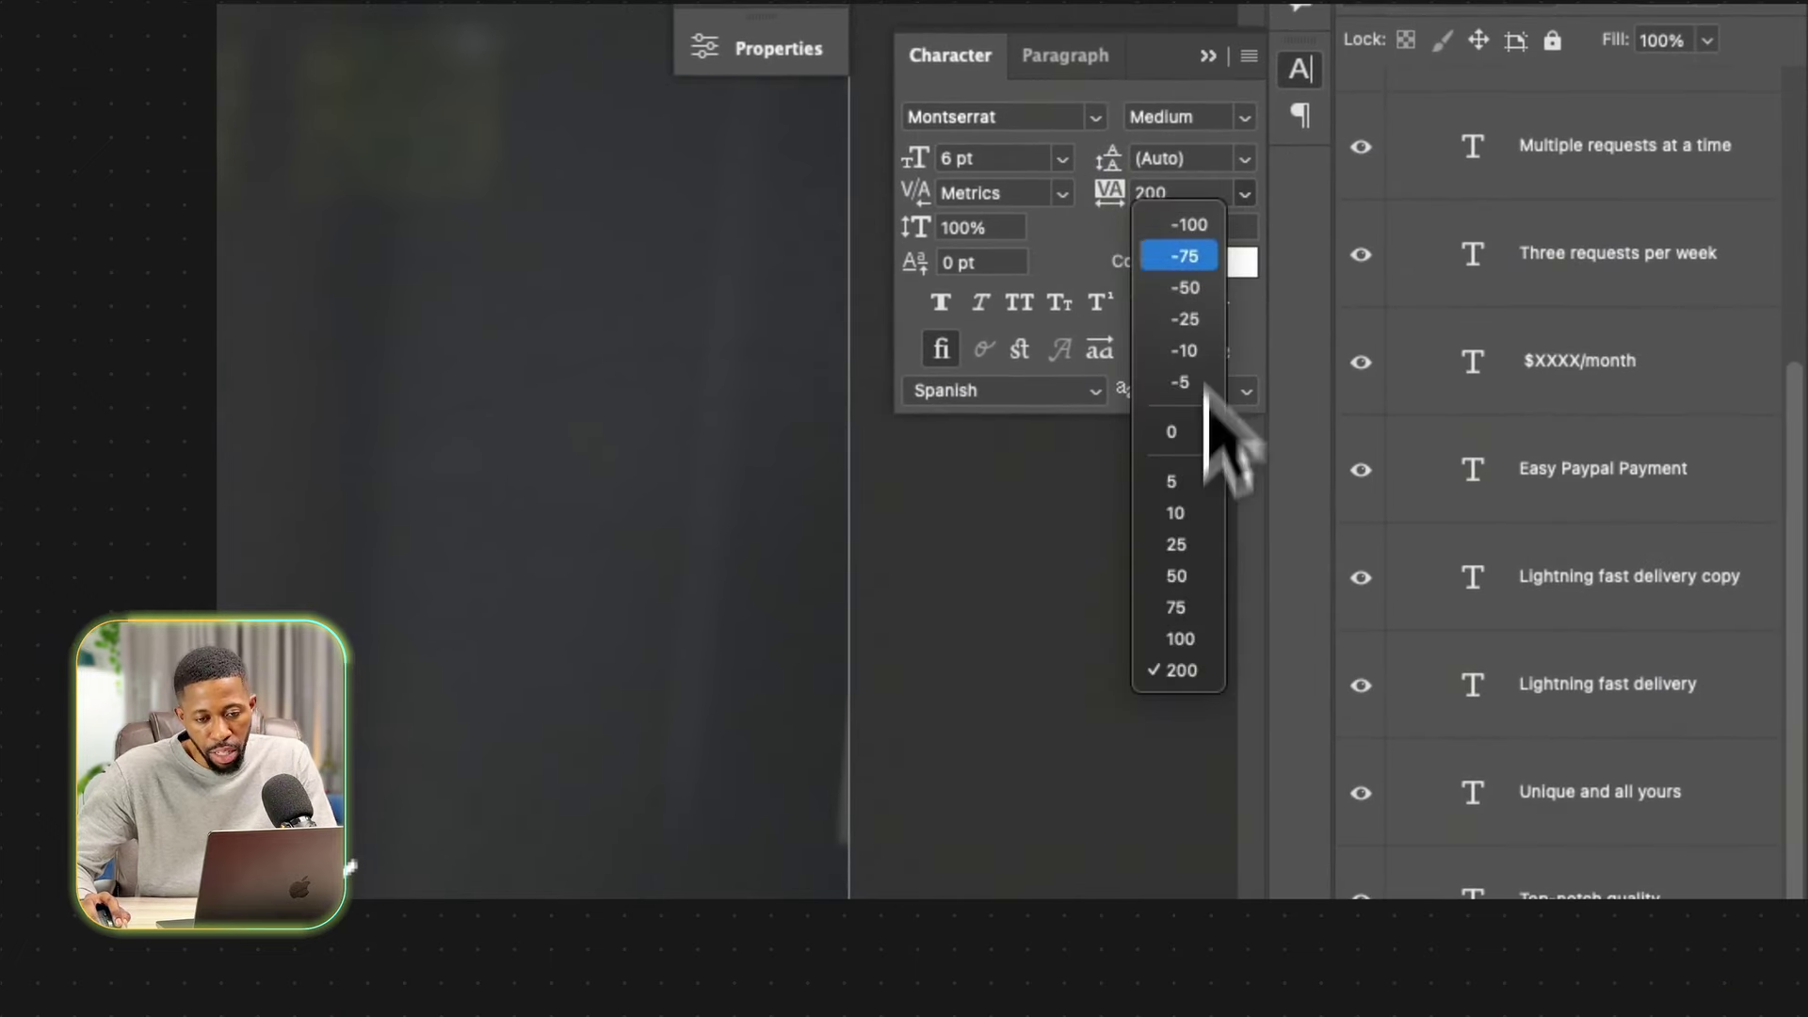
left_click(1103, 227)
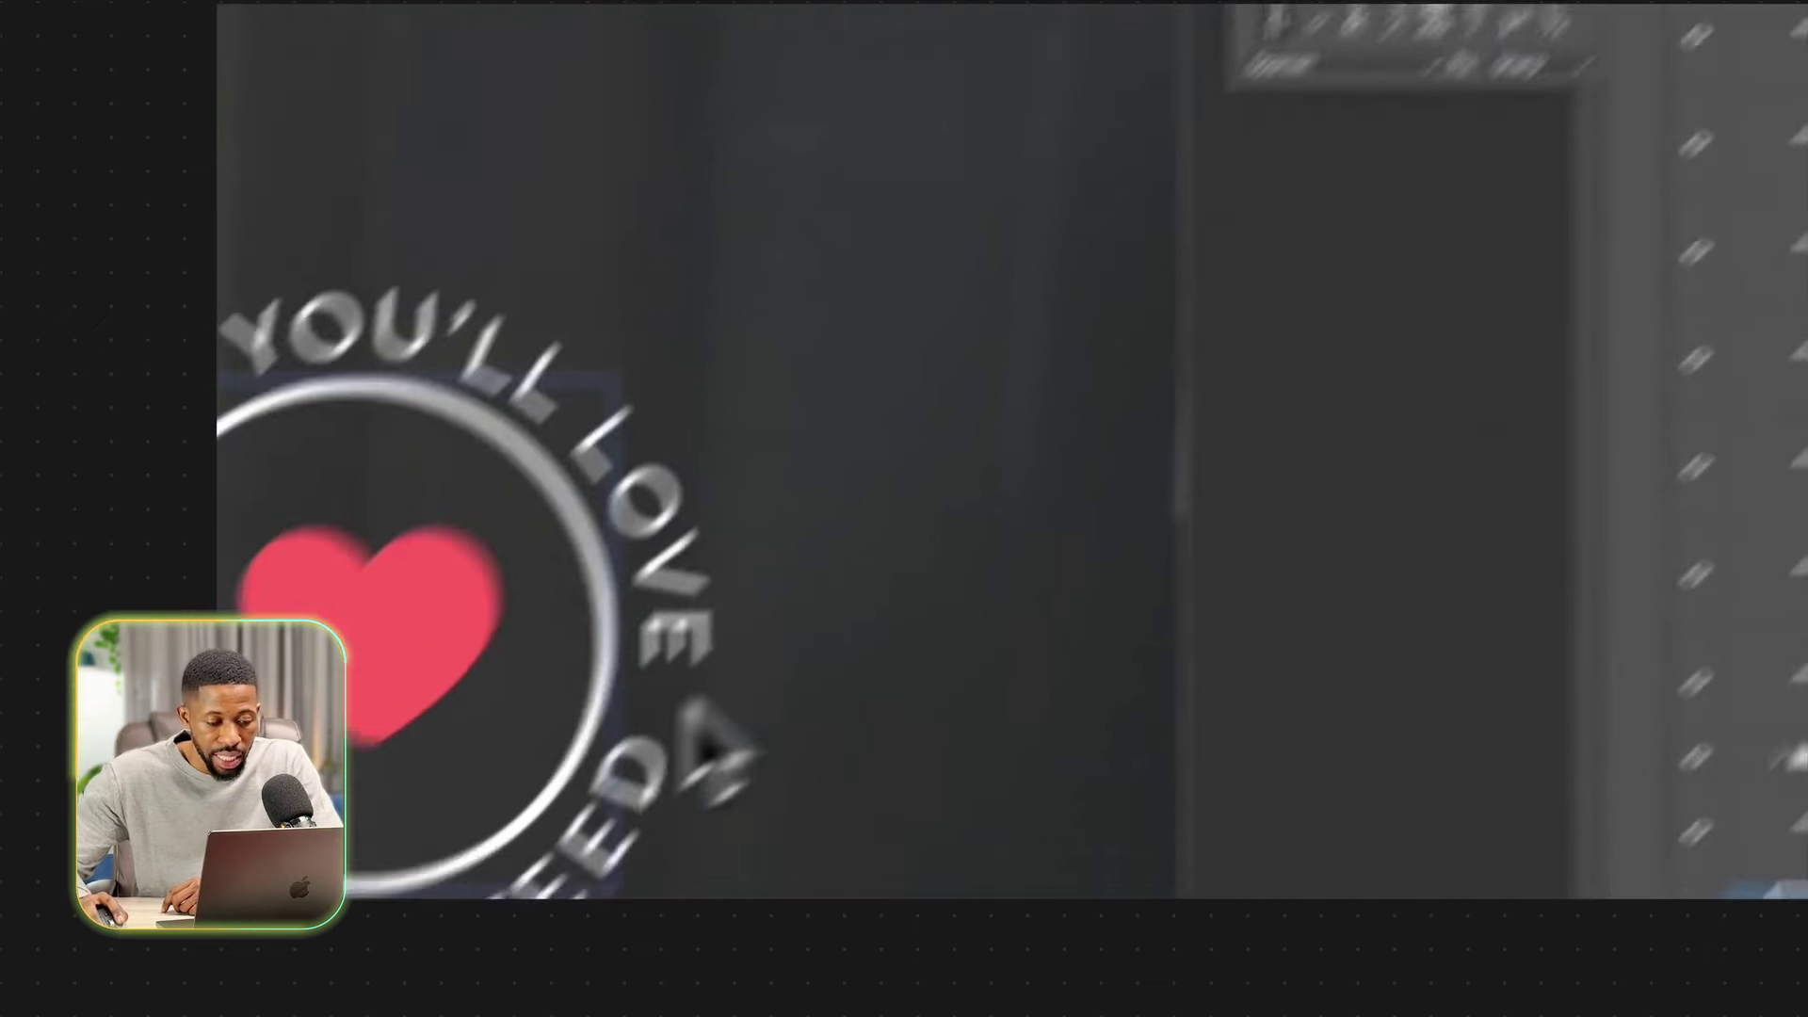
Nudge the GUARANTEED text and use the Direct Selection tool to adjust the anchors of its circular path around the white ring.
left_click_drag(667, 715, 718, 678)
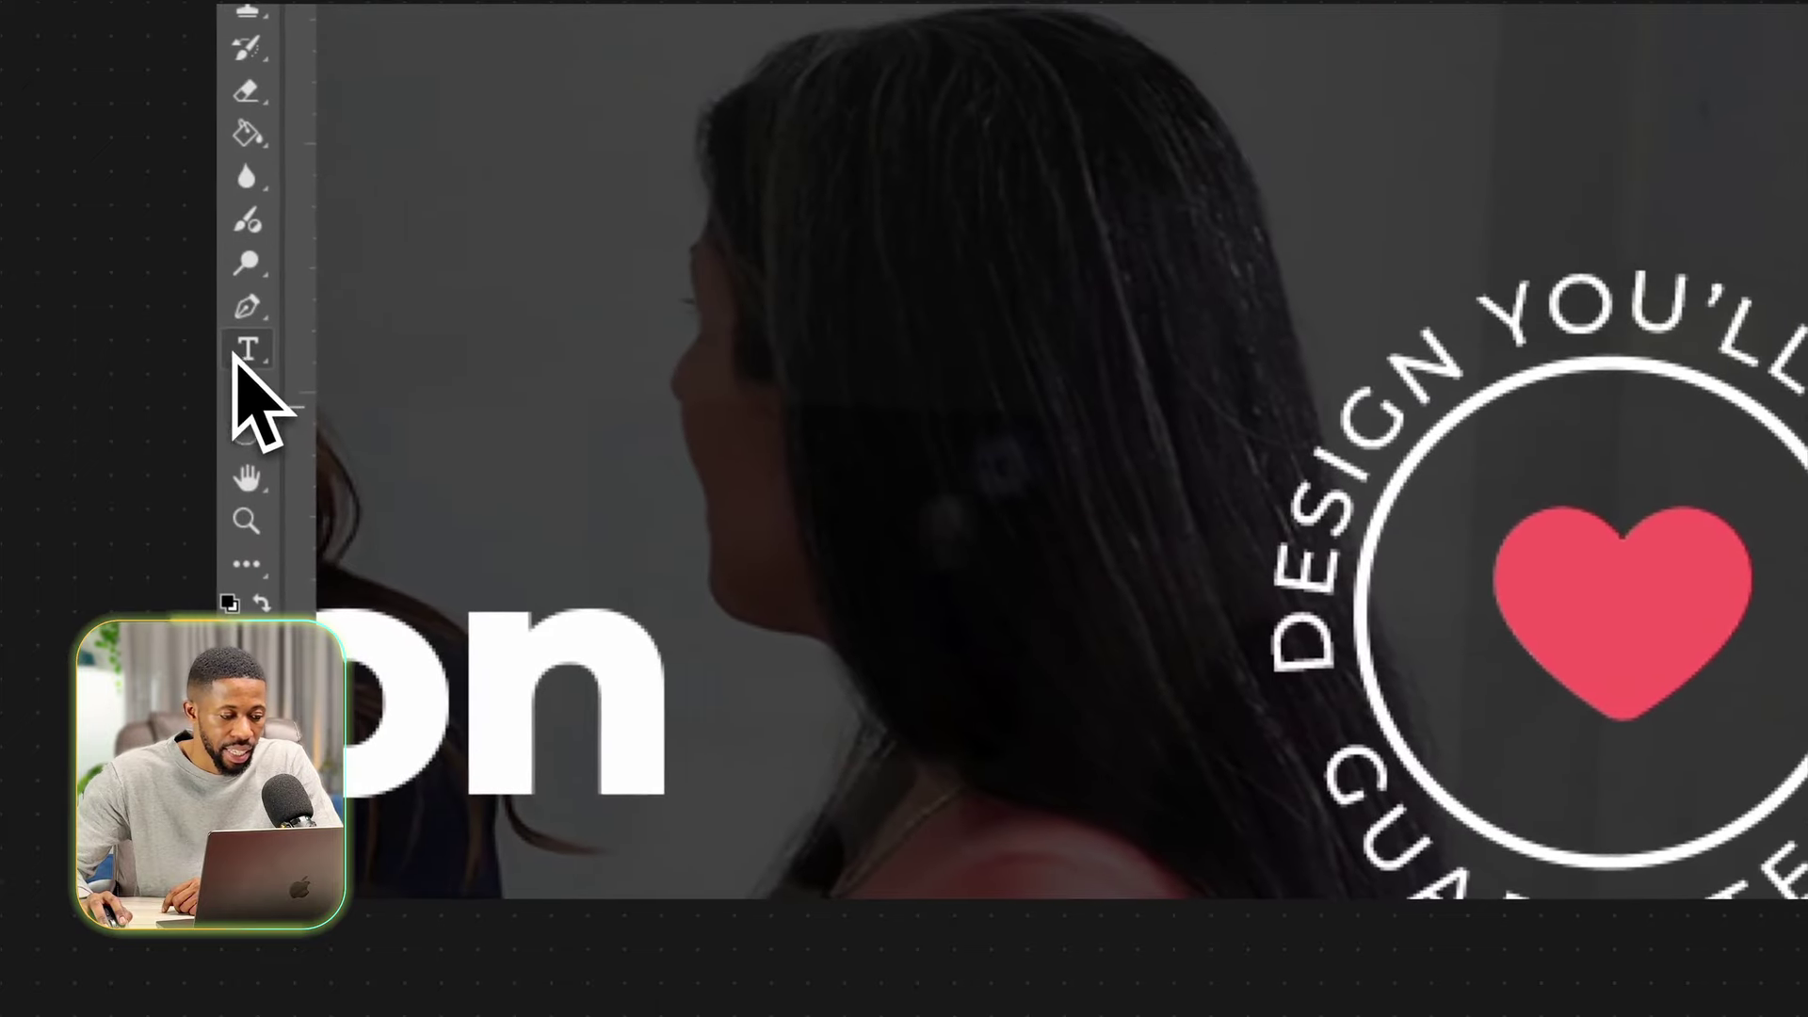
right_click(272, 419)
left_click(344, 421)
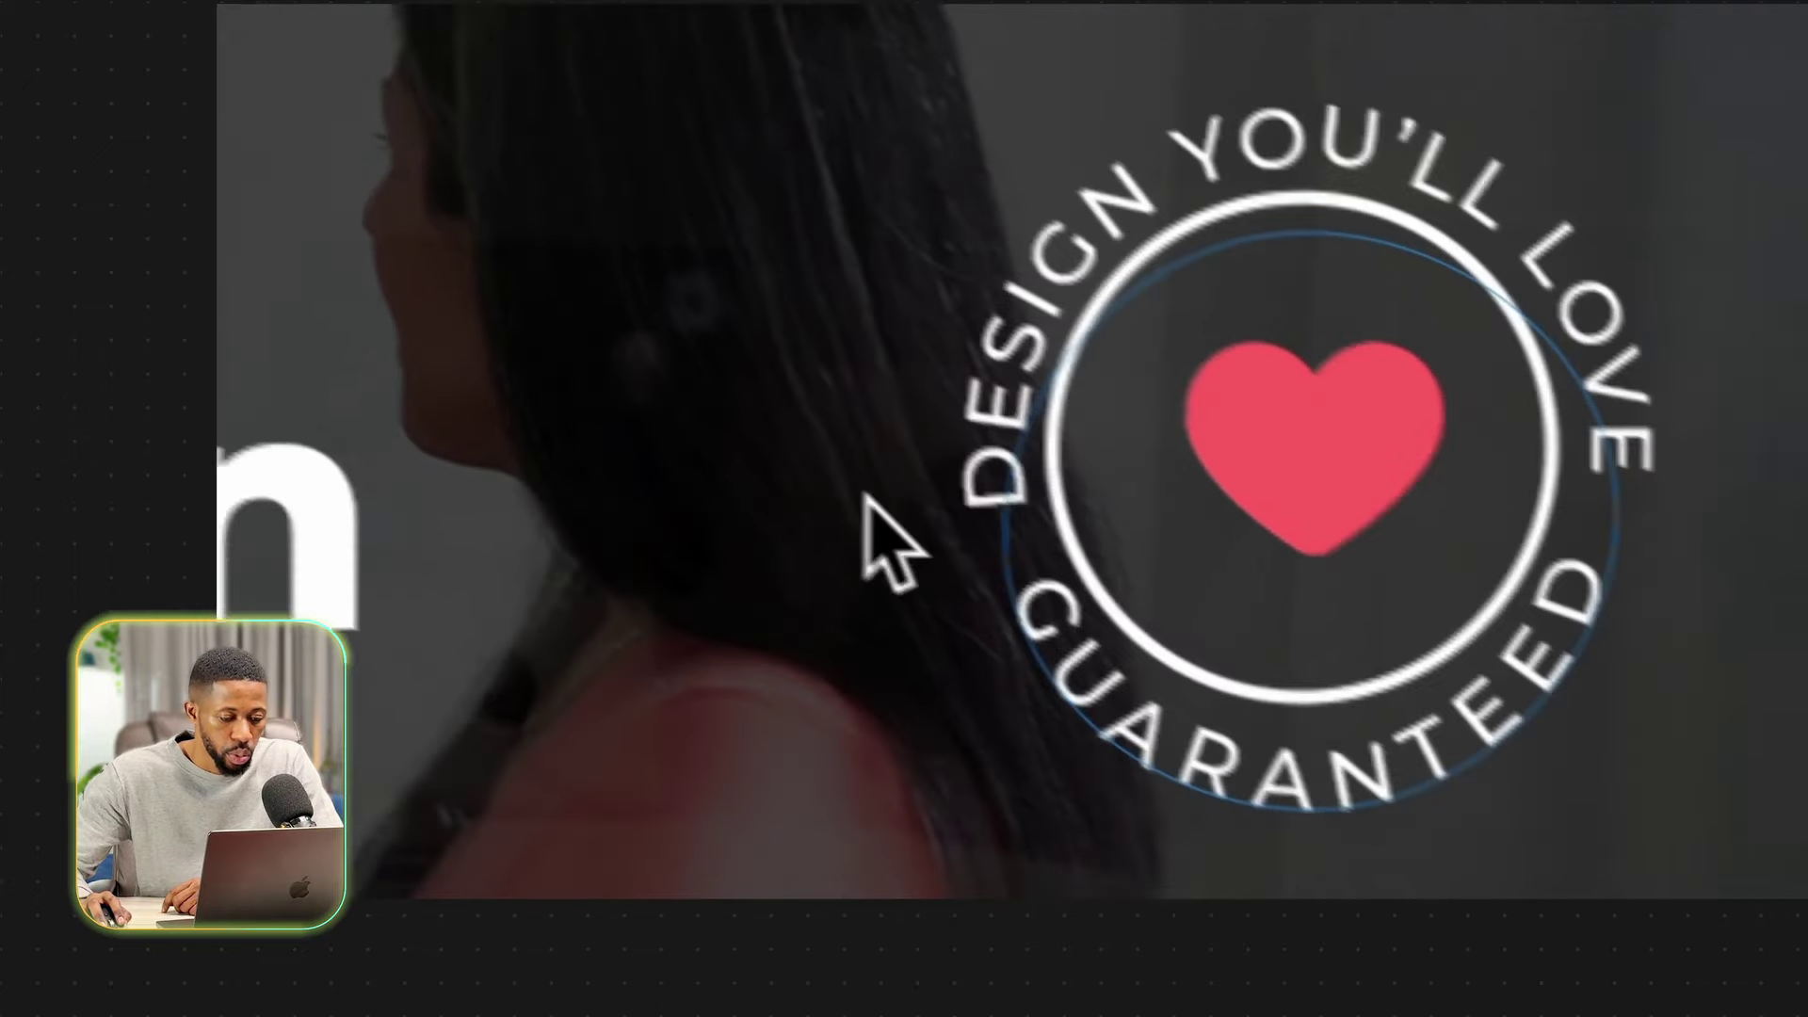
left_click_drag(1254, 617, 1411, 894)
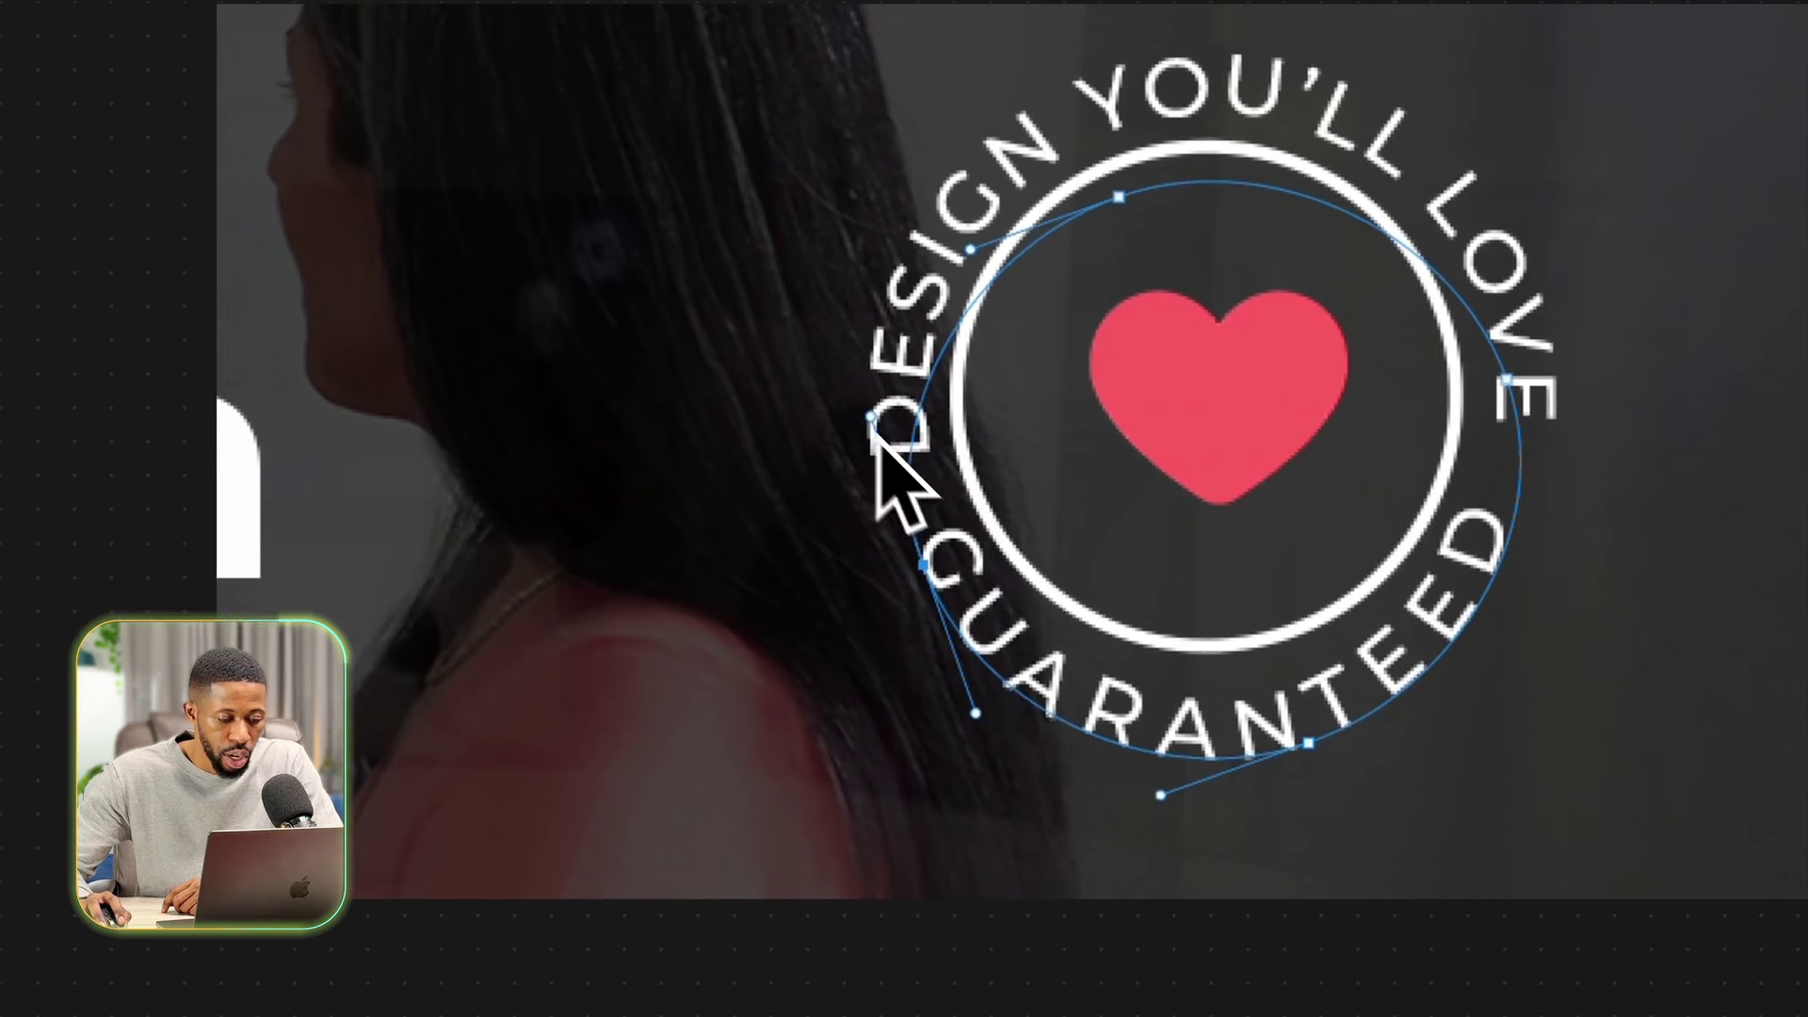
left_click_drag(1004, 680, 1006, 681)
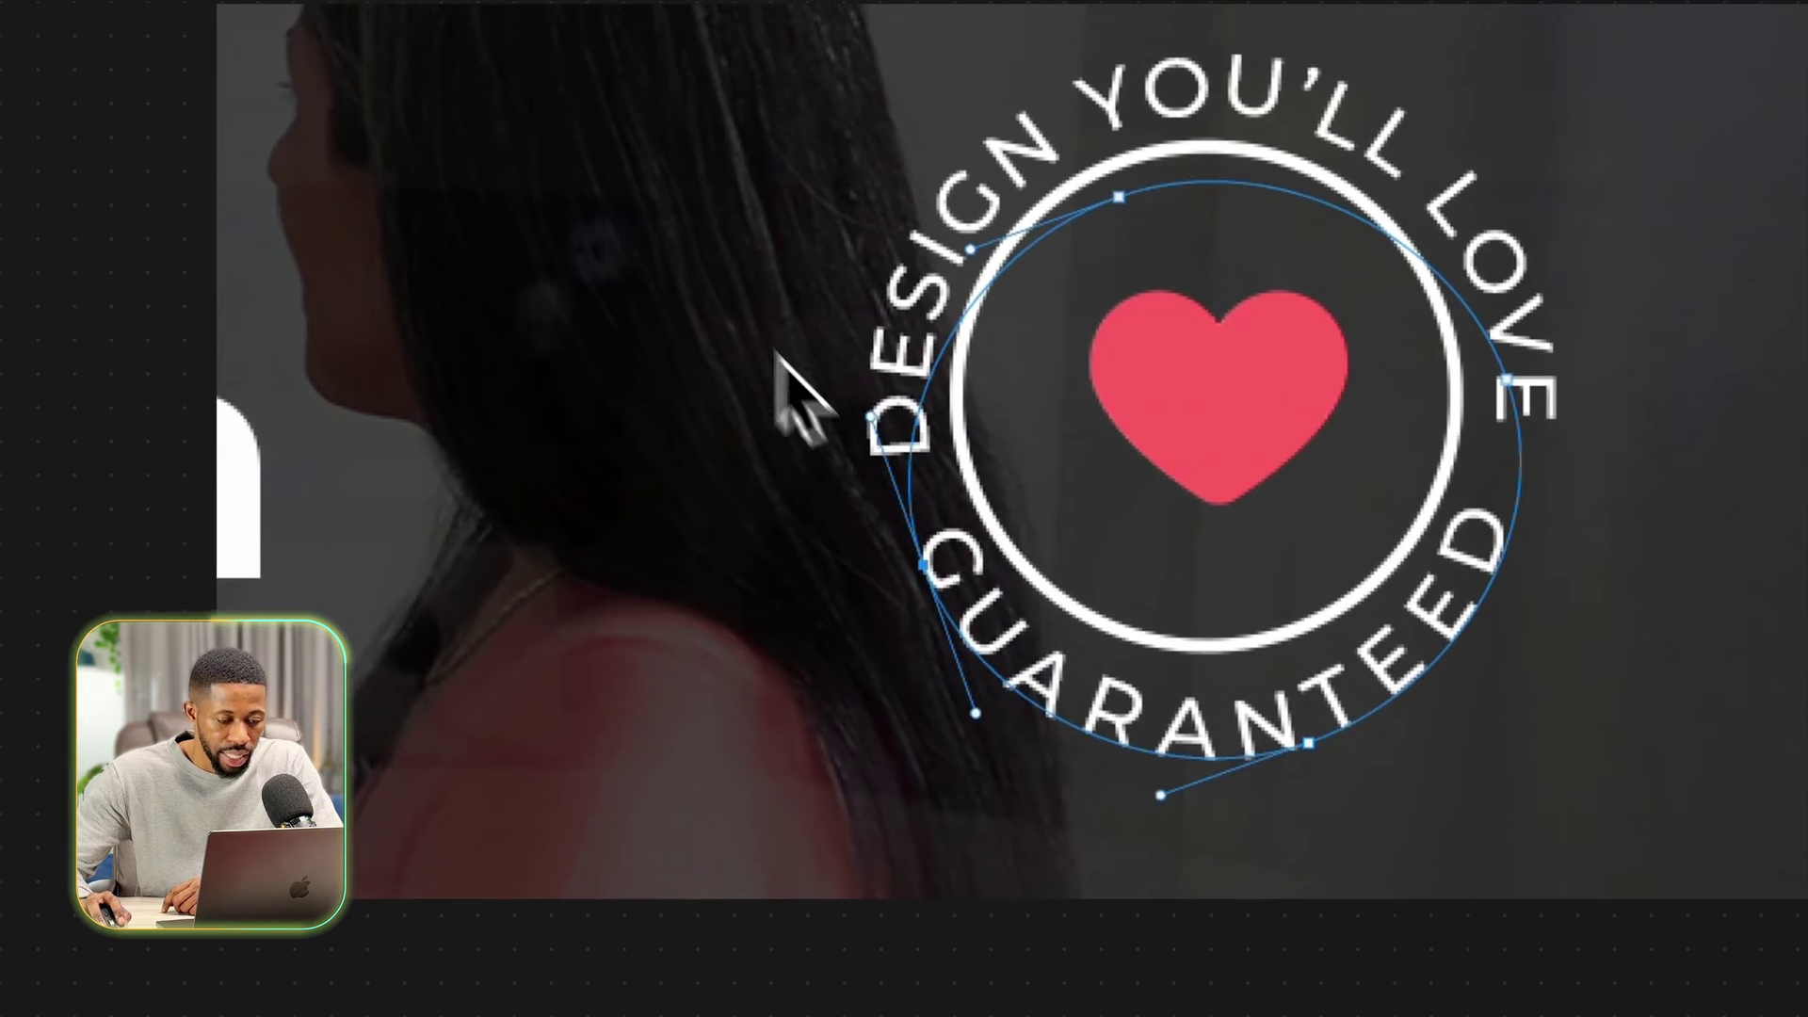
left_click_drag(706, 263, 1034, 603)
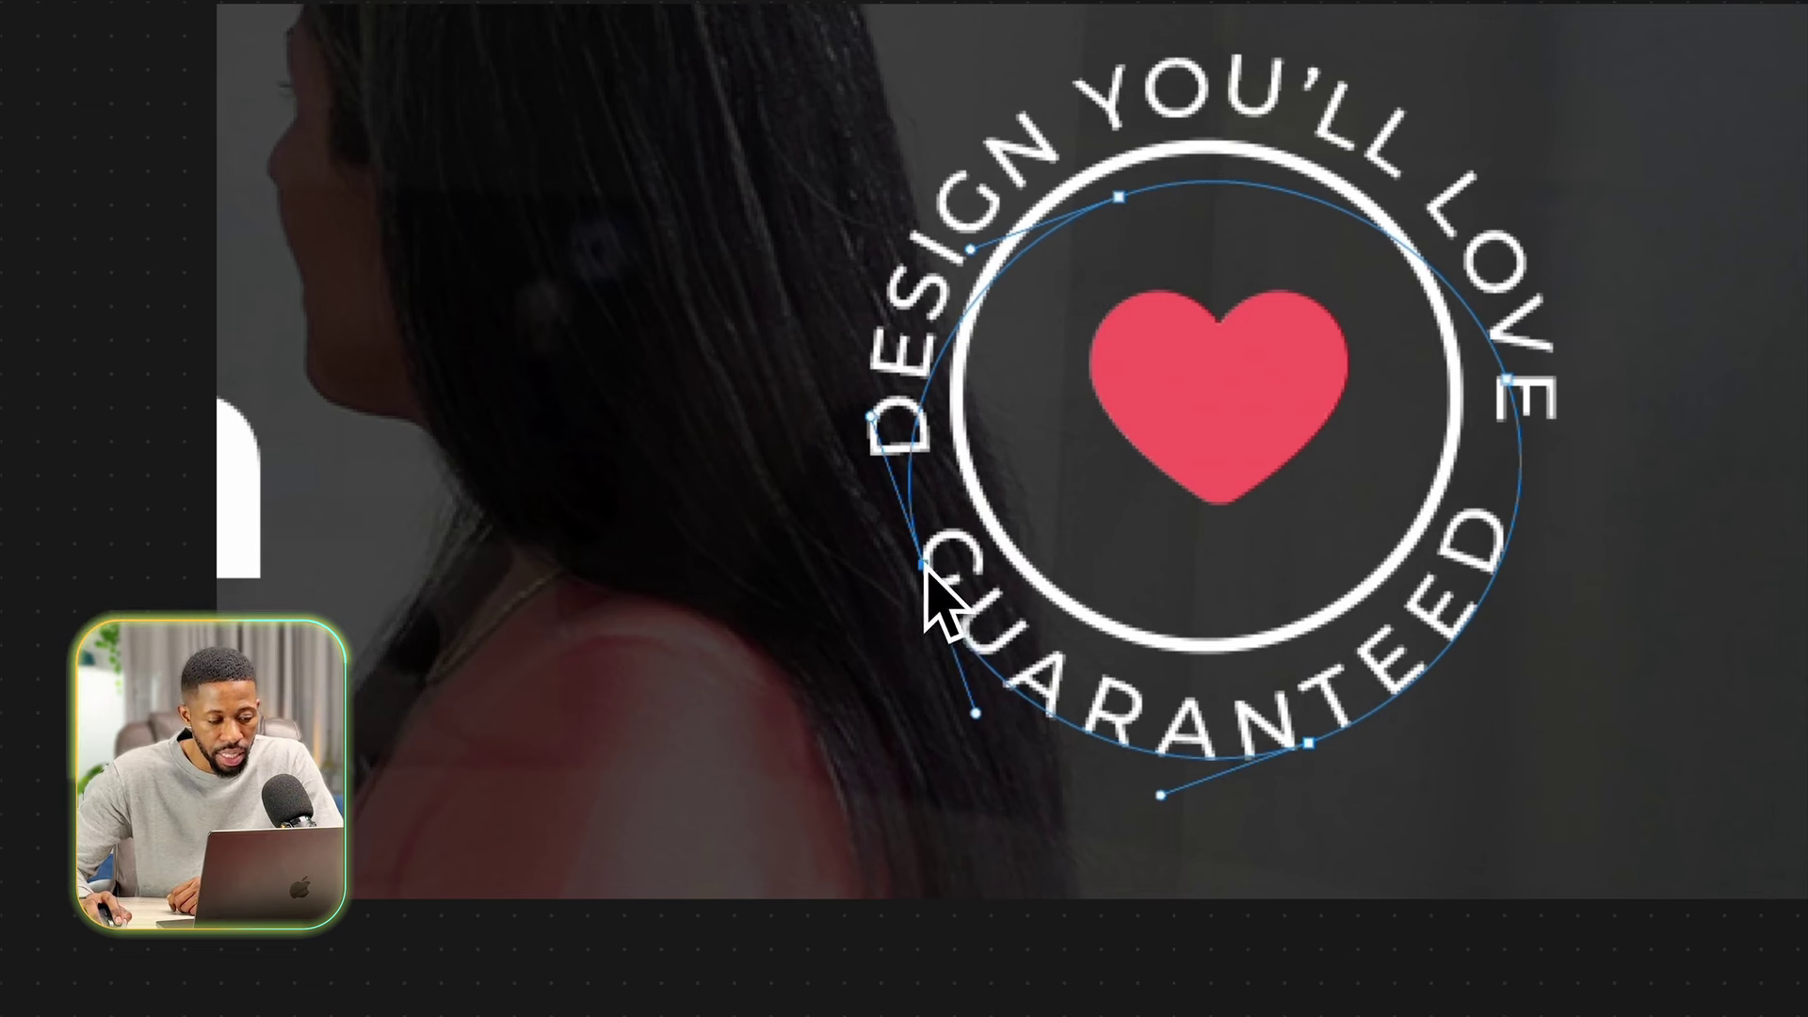
scroll(1083, 589, "right", 5)
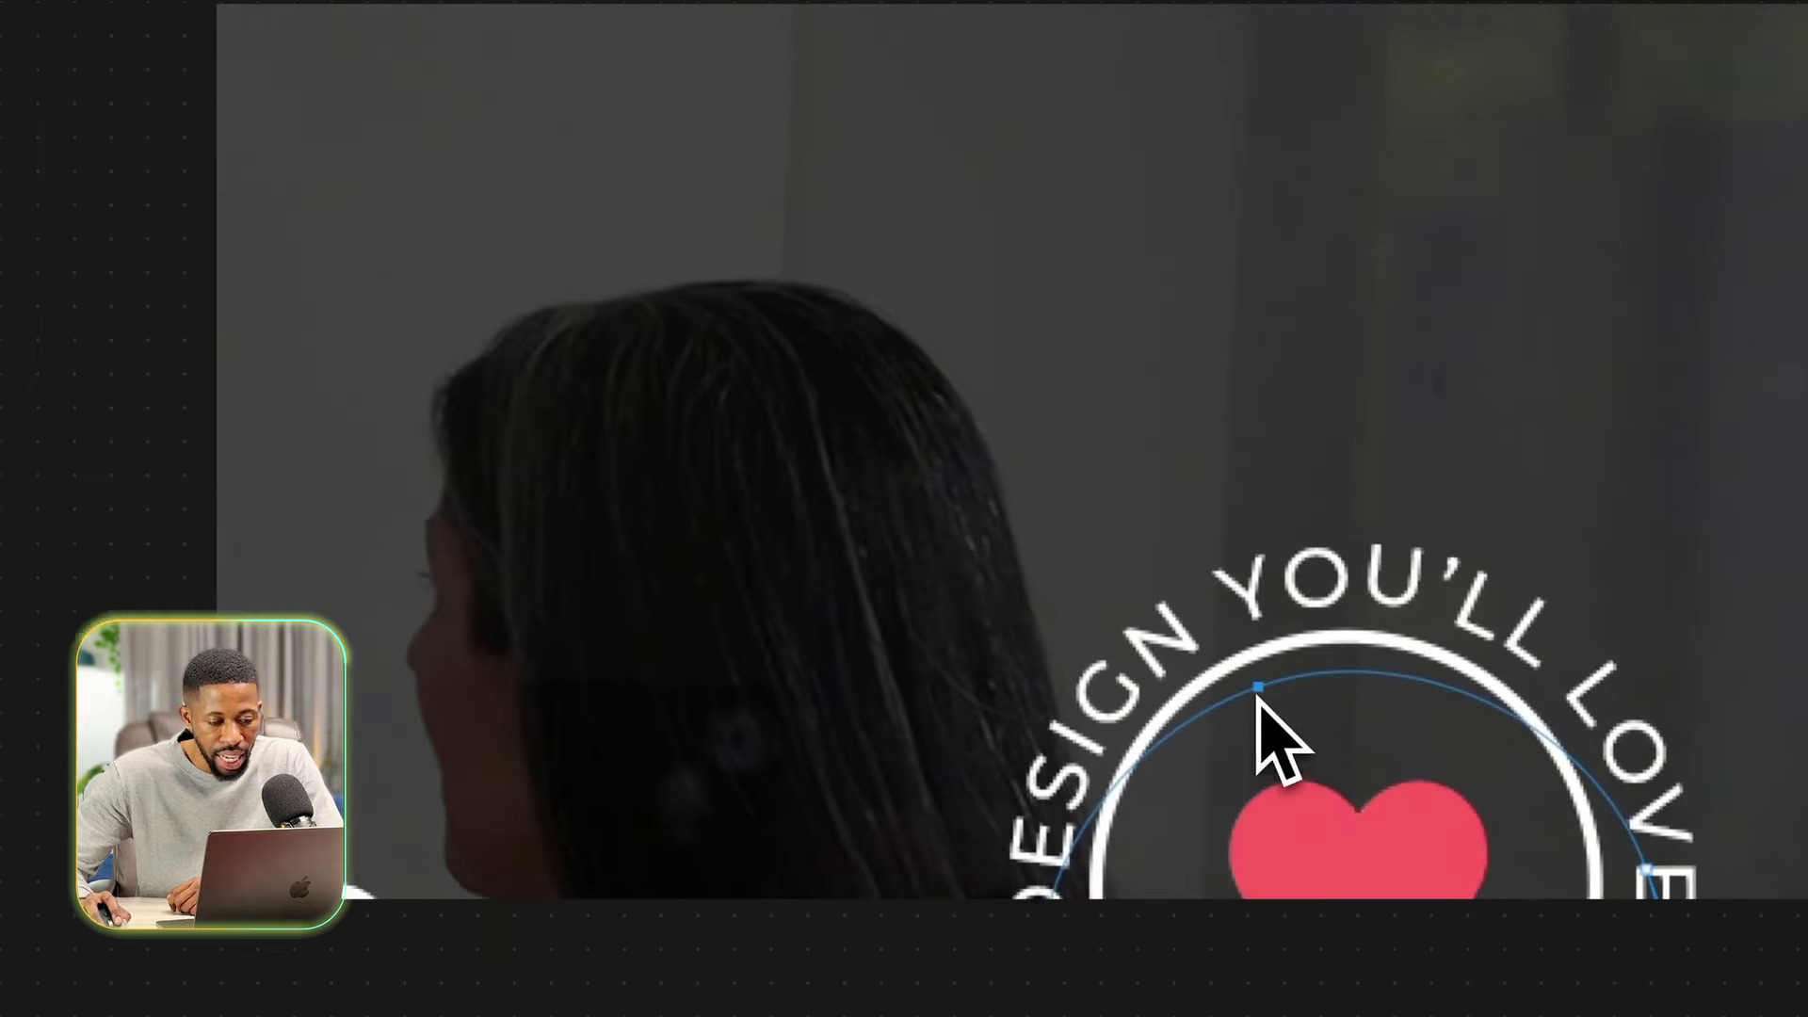
left_click_drag(754, 129, 778, 110)
left_click_drag(1284, 675, 1289, 677)
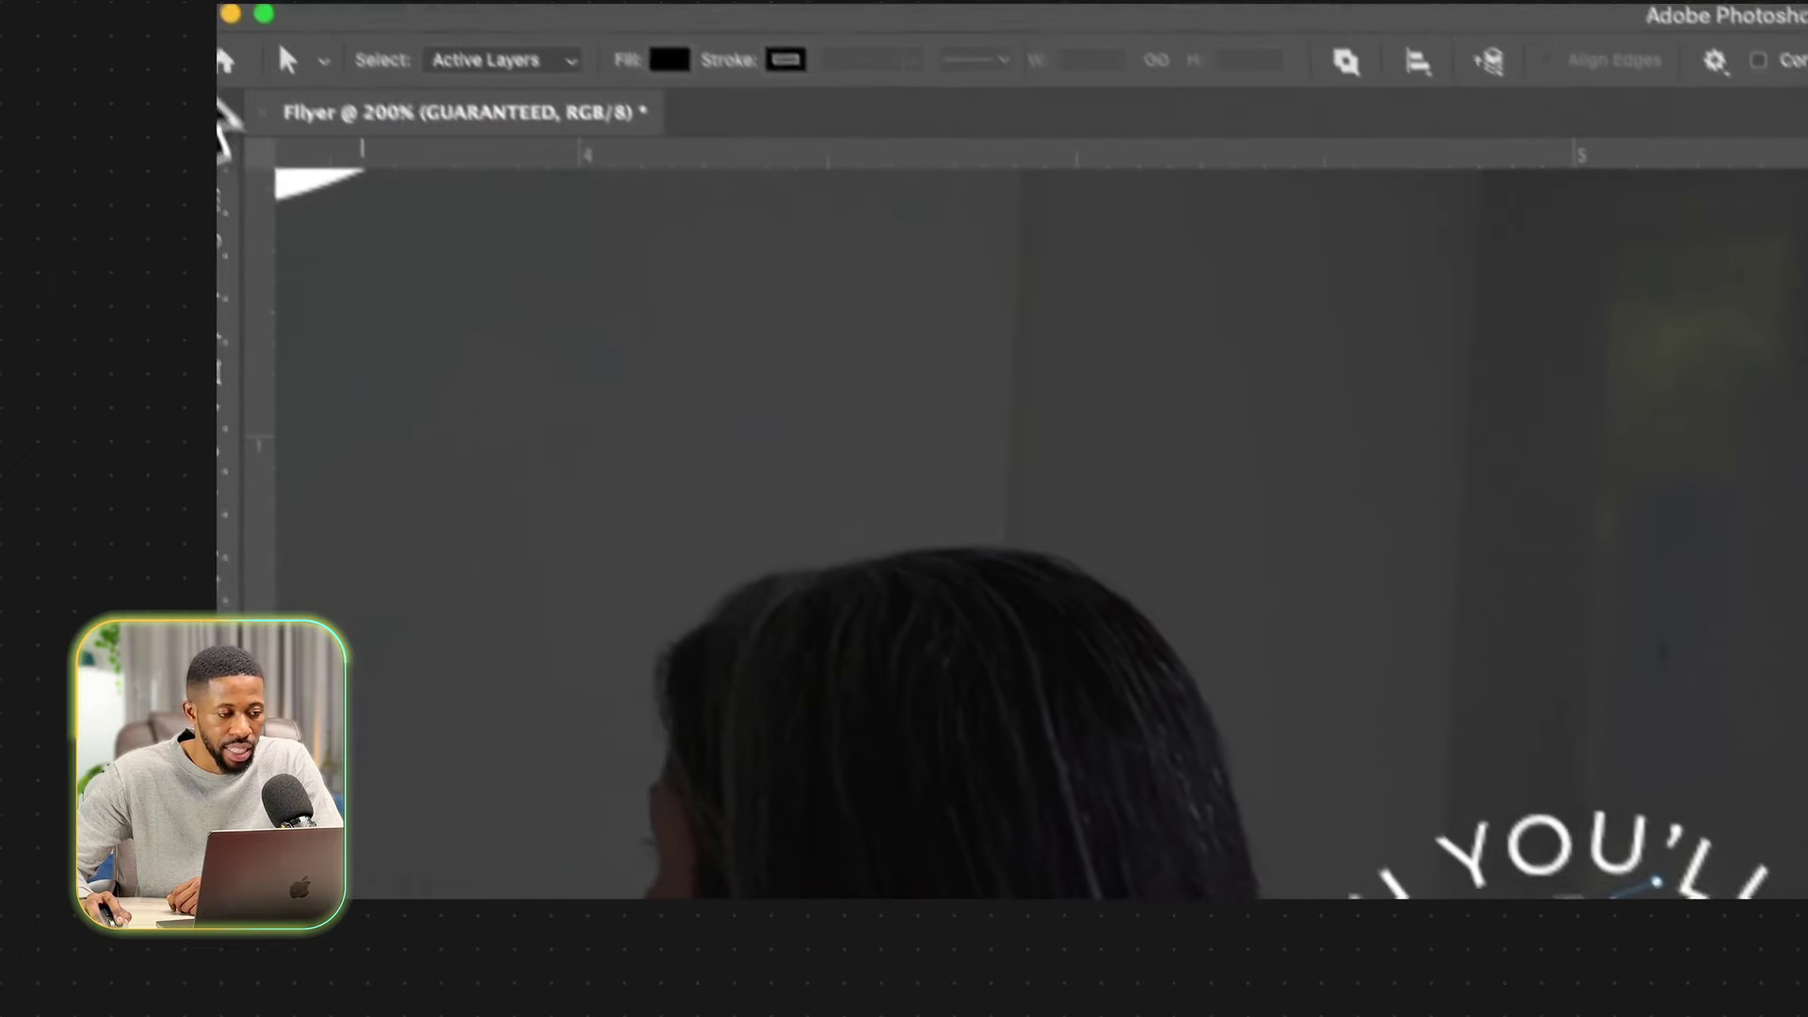
Reposition the GUARANTEED text against the white ring and fine-tune the lower anchor of its path so the lettering follows the curve.
left_click(249, 201)
left_click_drag(1540, 849, 1543, 836)
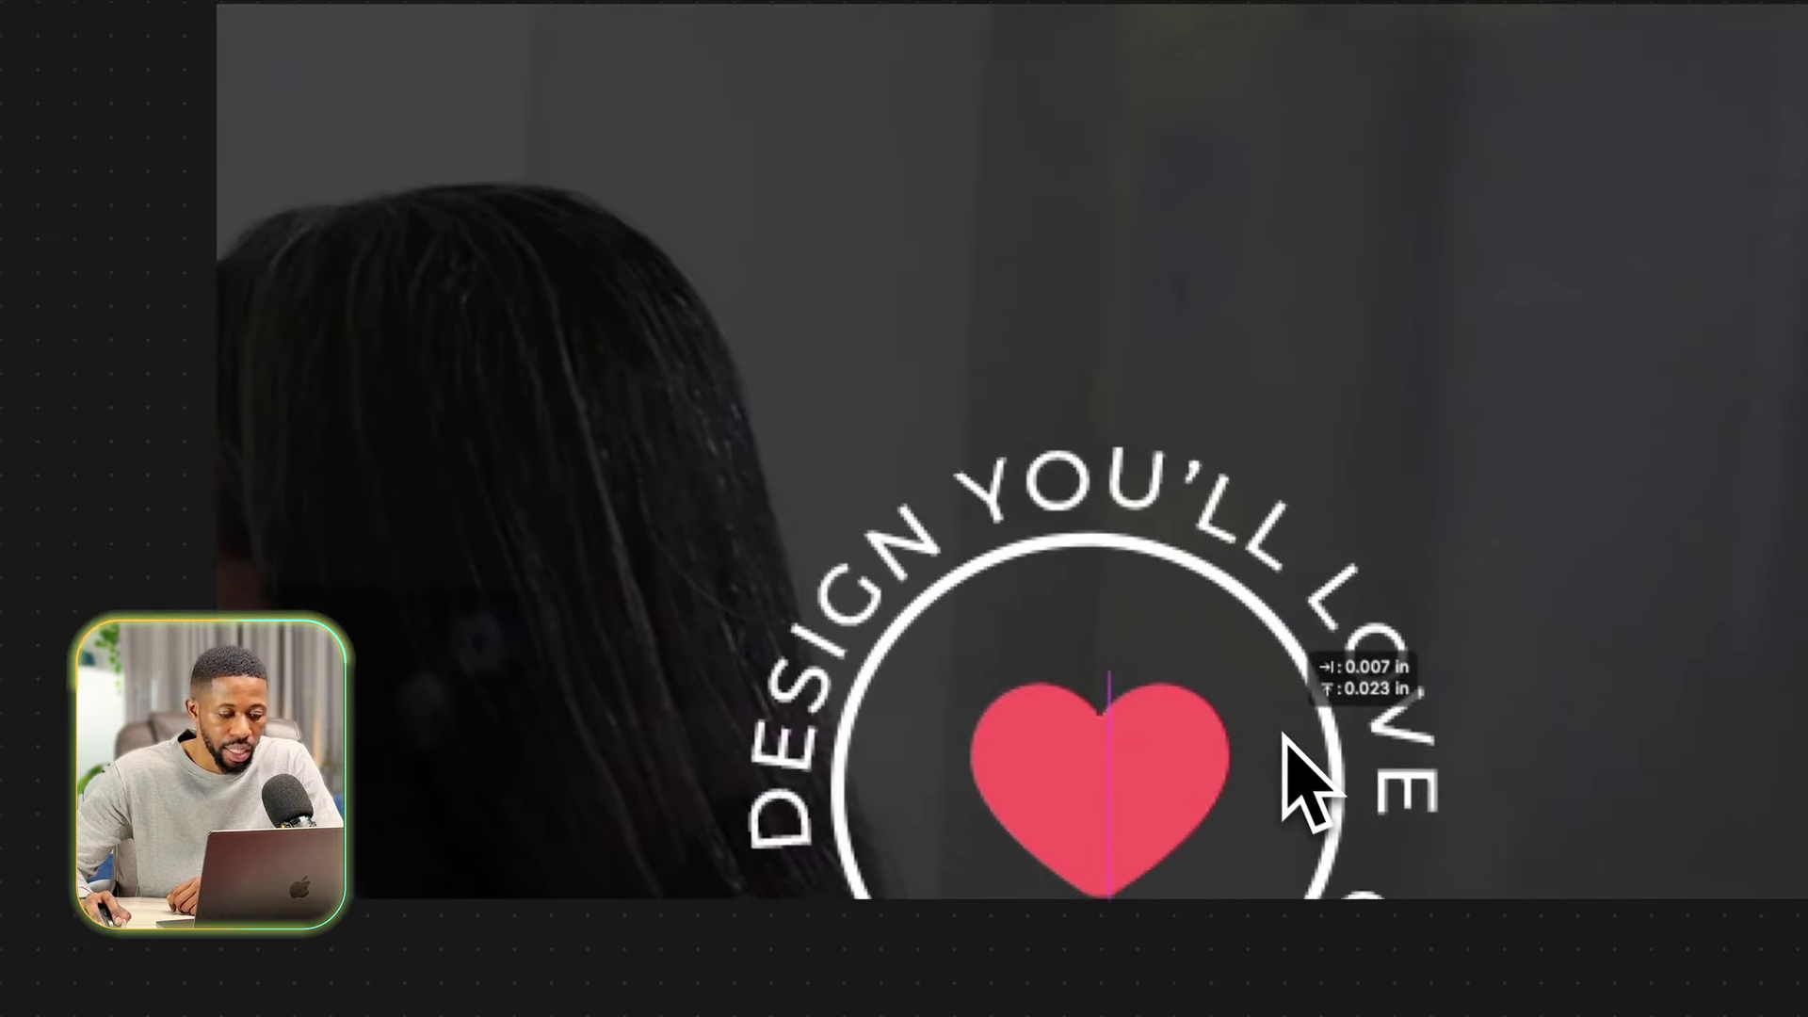
left_click_drag(1286, 739, 1263, 740)
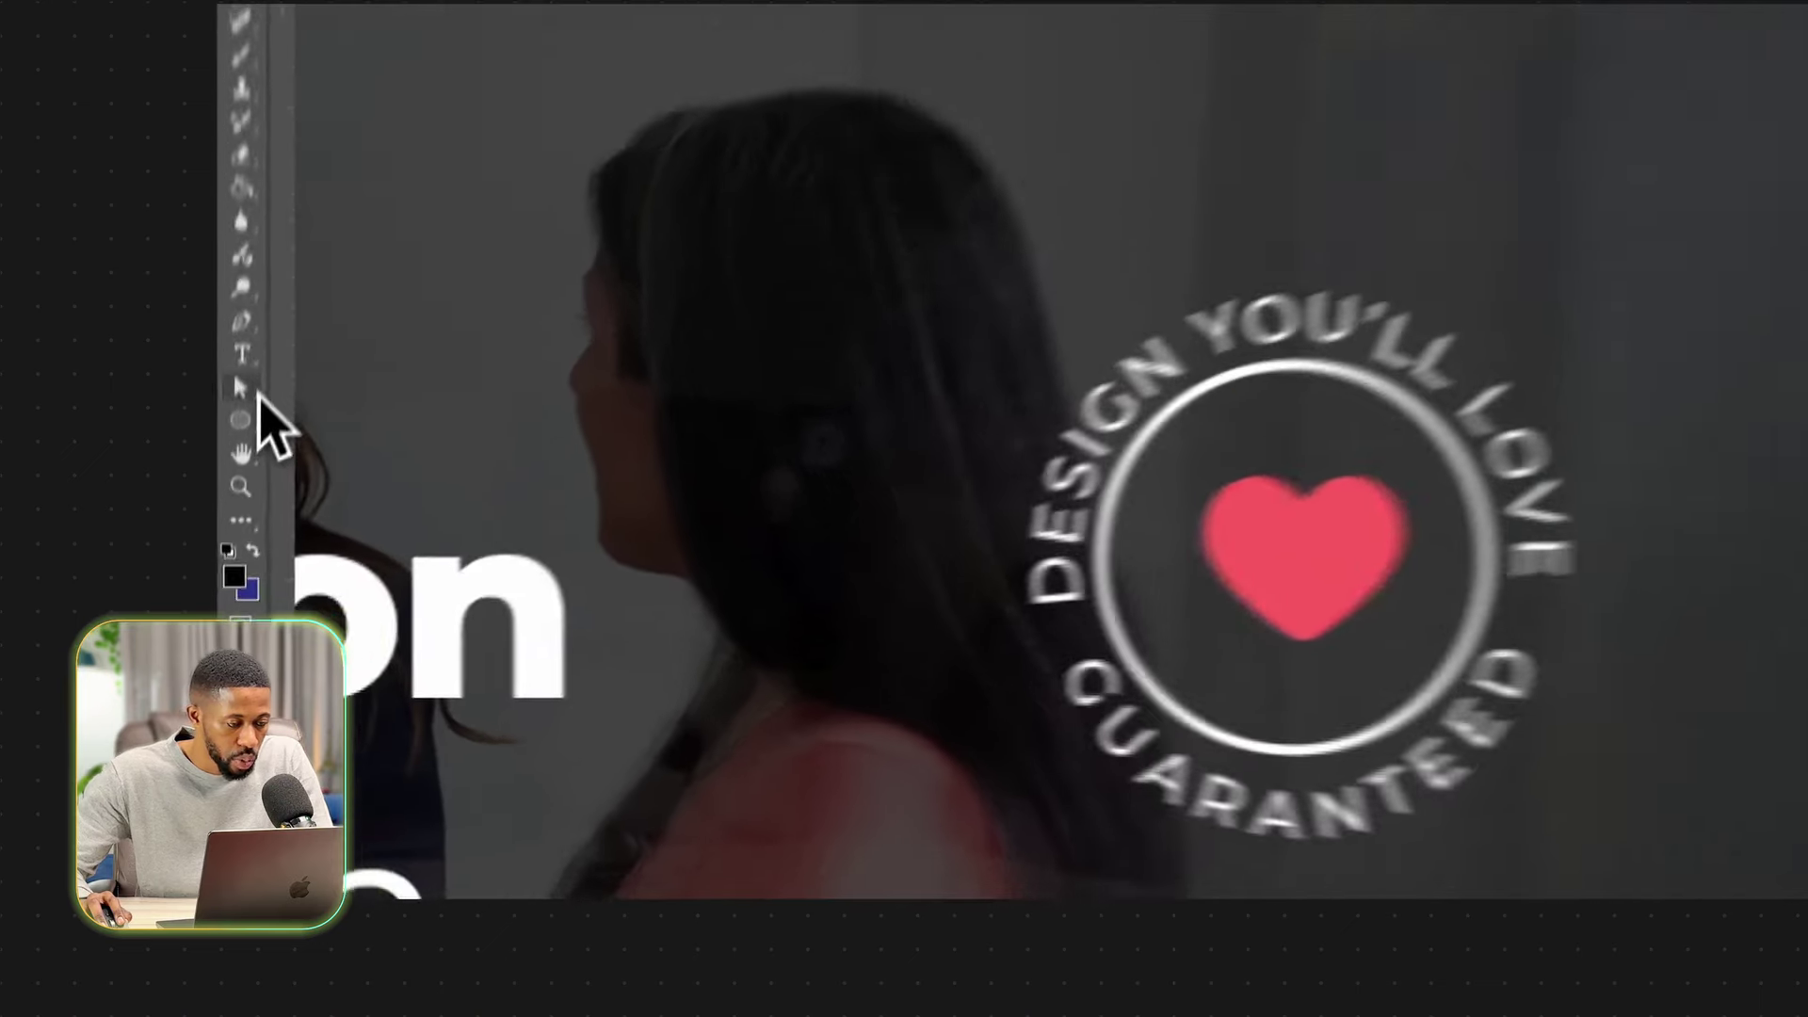
left_click(249, 390)
left_click_drag(1286, 900, 1385, 810)
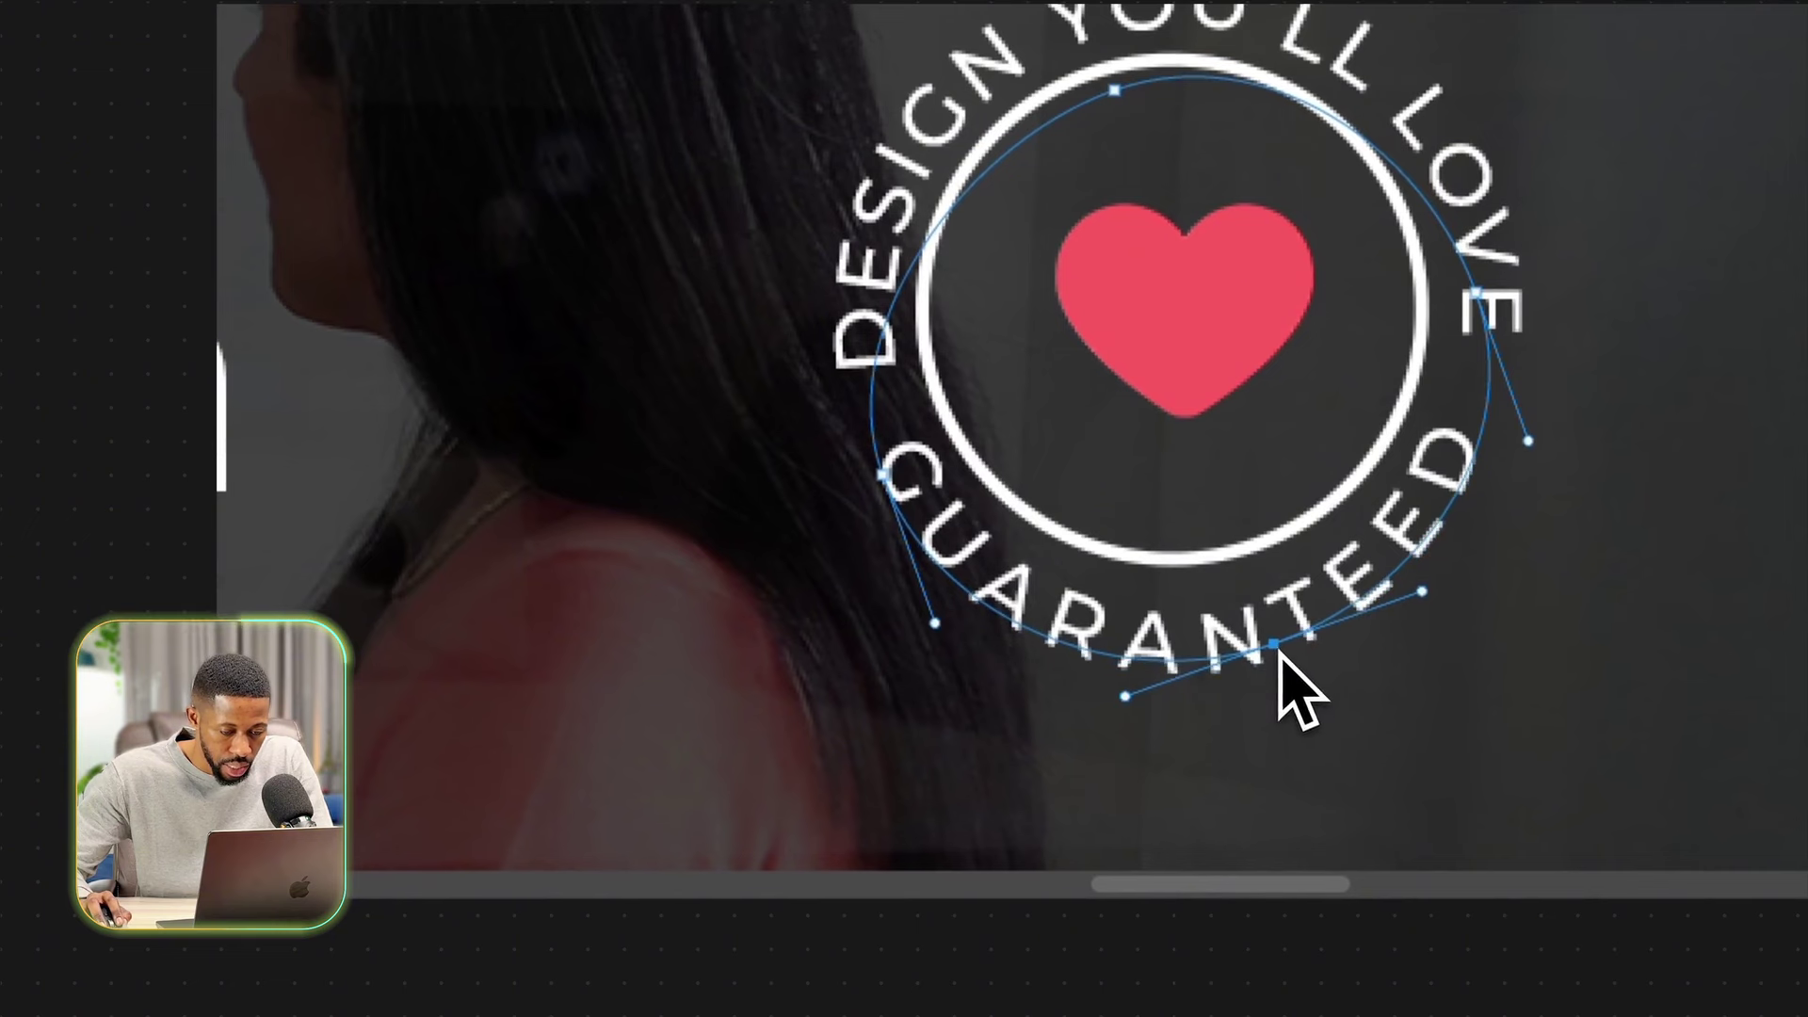
left_click(1275, 646)
left_click_drag(1278, 646, 1291, 631)
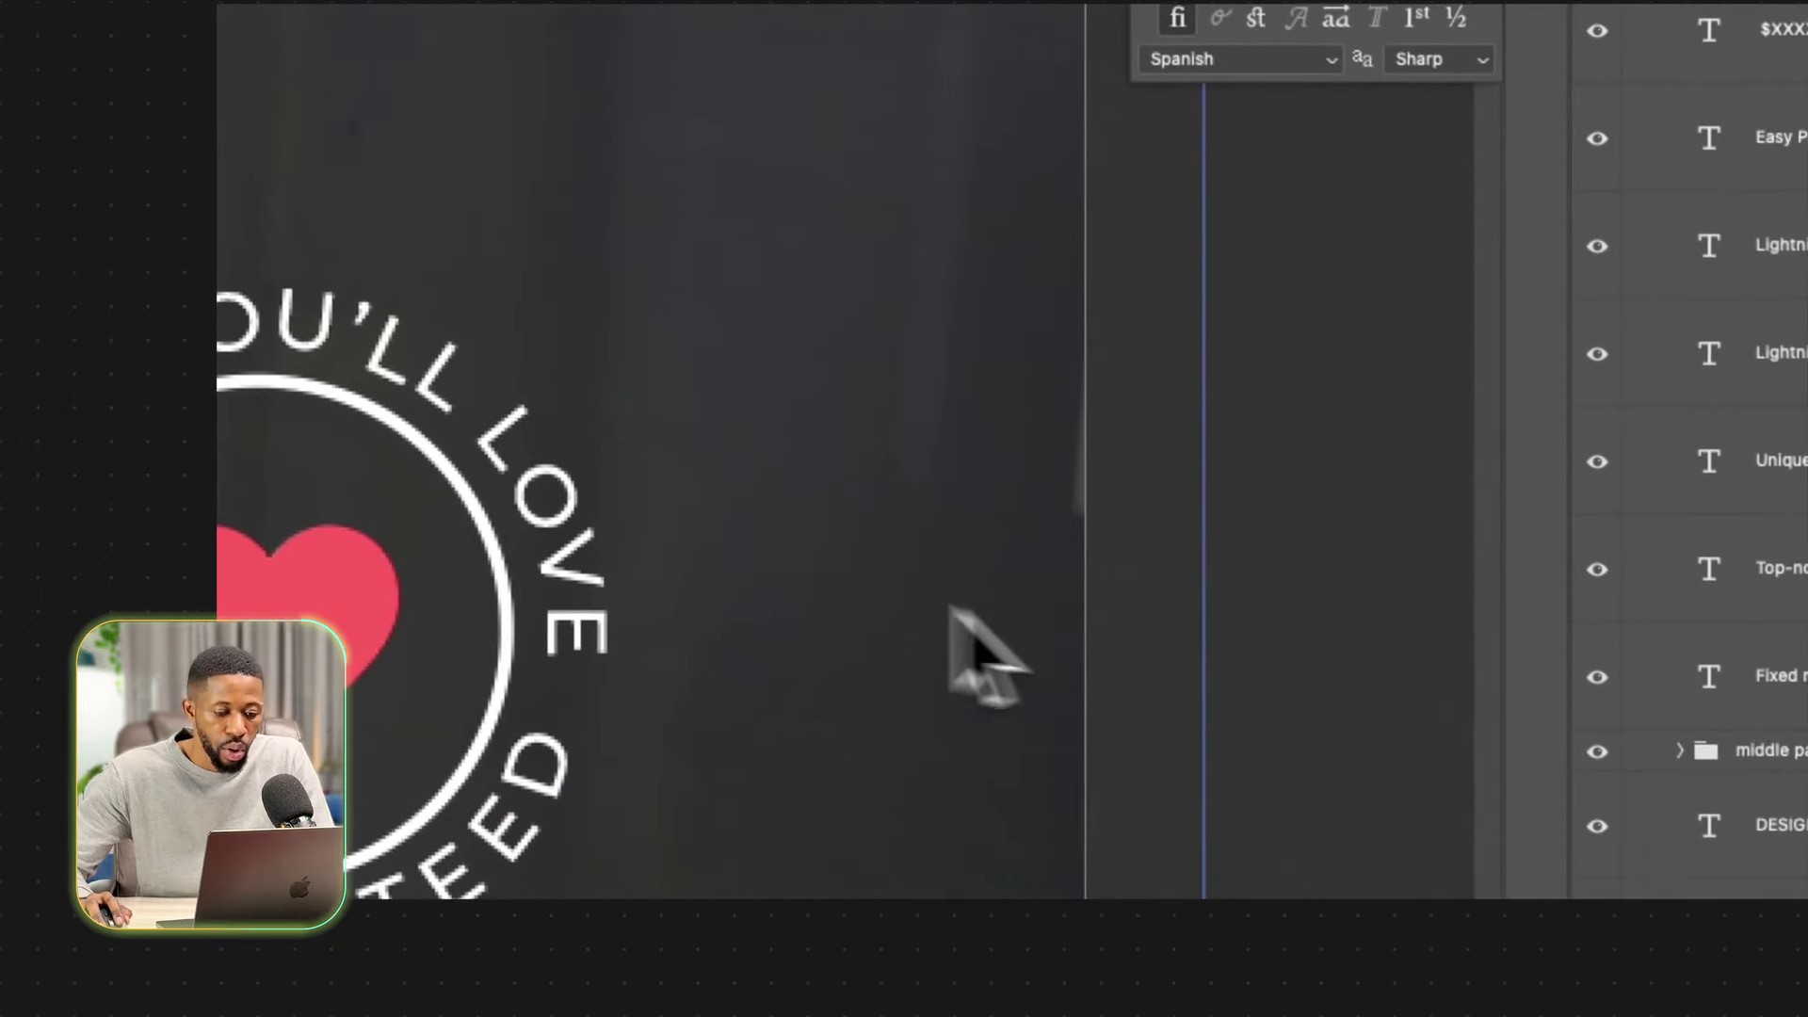
Compare the heart badge with the one on the reference flyer, checking the gaps between the two curved texts.
scroll(744, 584, "left", 3)
scroll(744, 584, "left", 15)
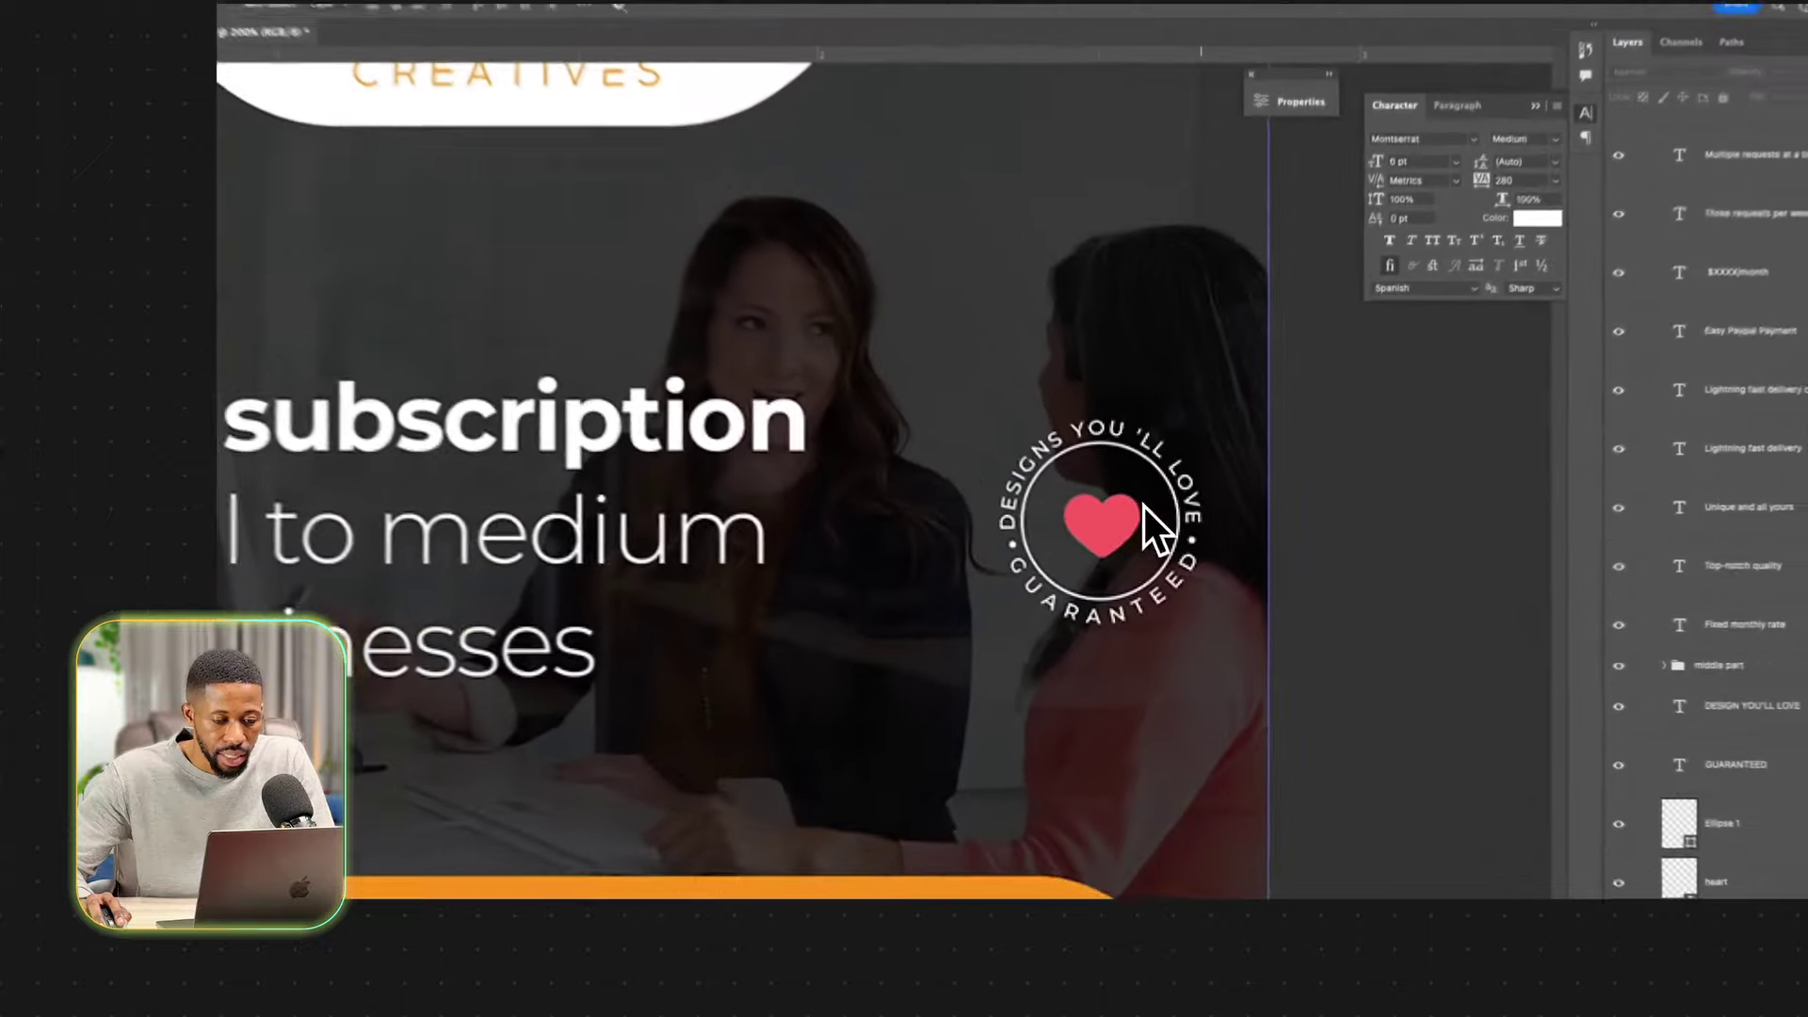
scroll(991, 488, "right", 10)
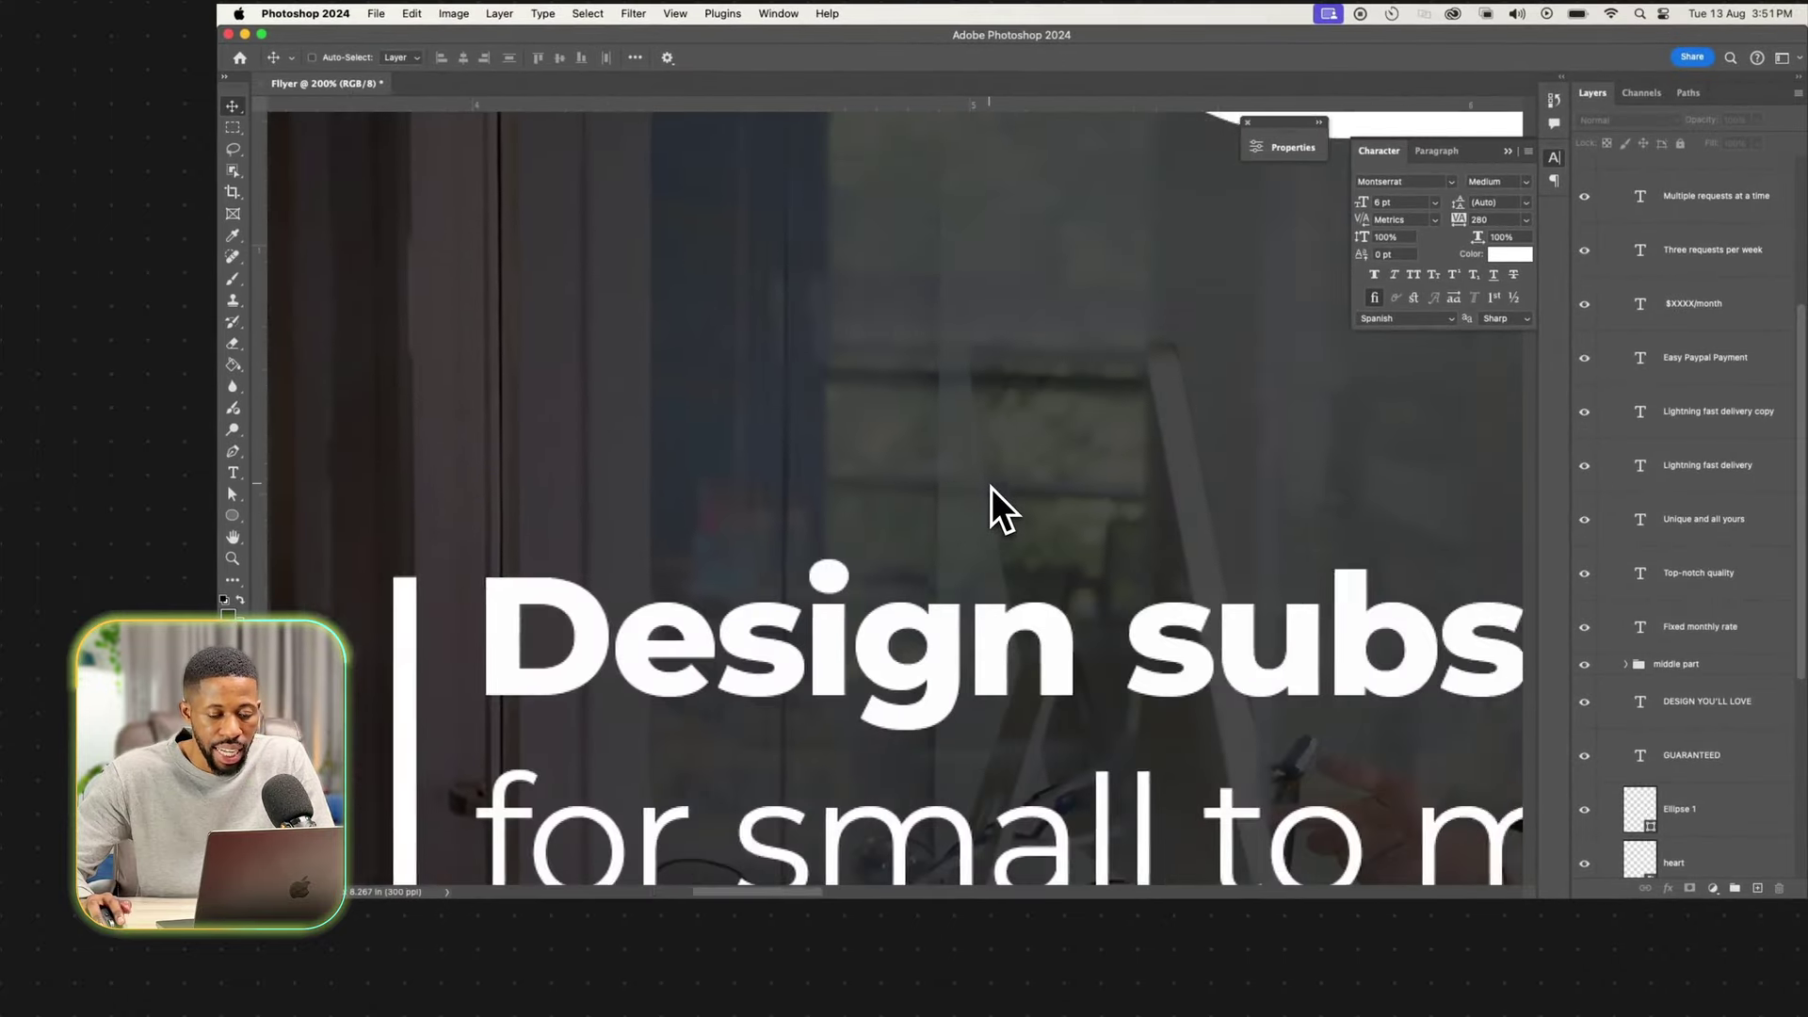
scroll(991, 488, "right", 15)
scroll(1023, 448, "left", 4)
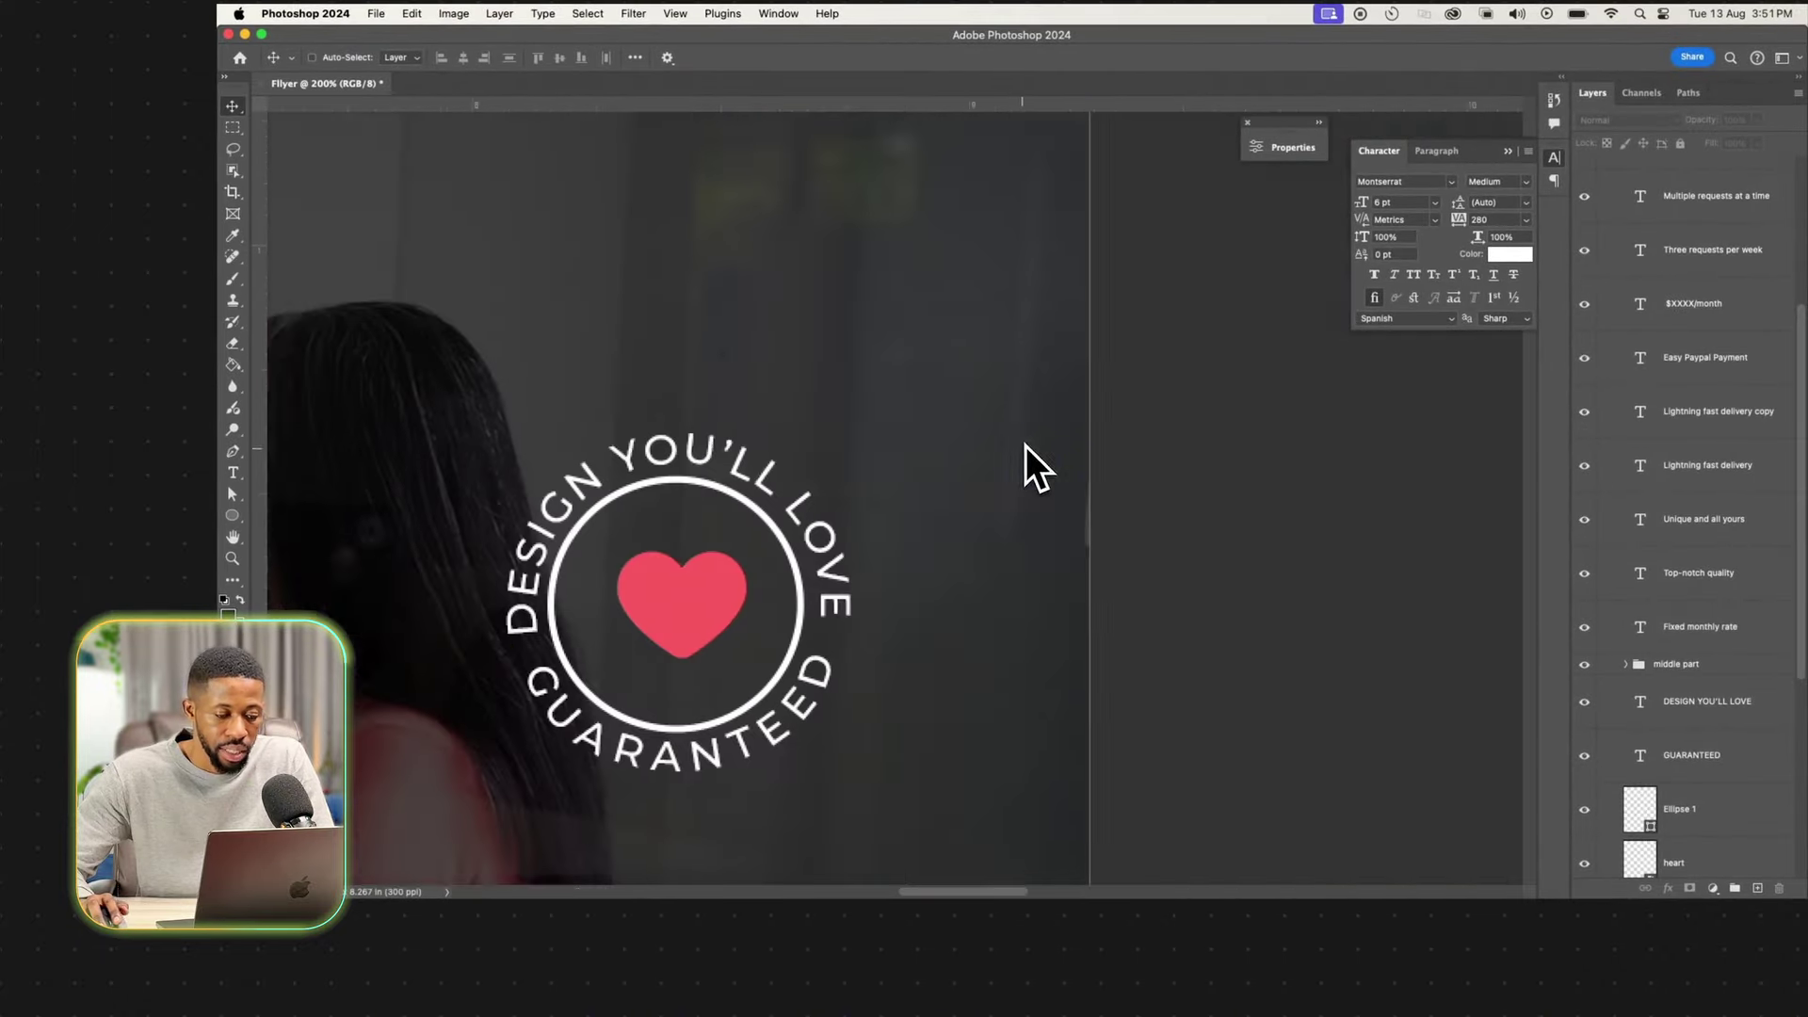
left_click(972, 438, "super")
left_click(667, 619, "super")
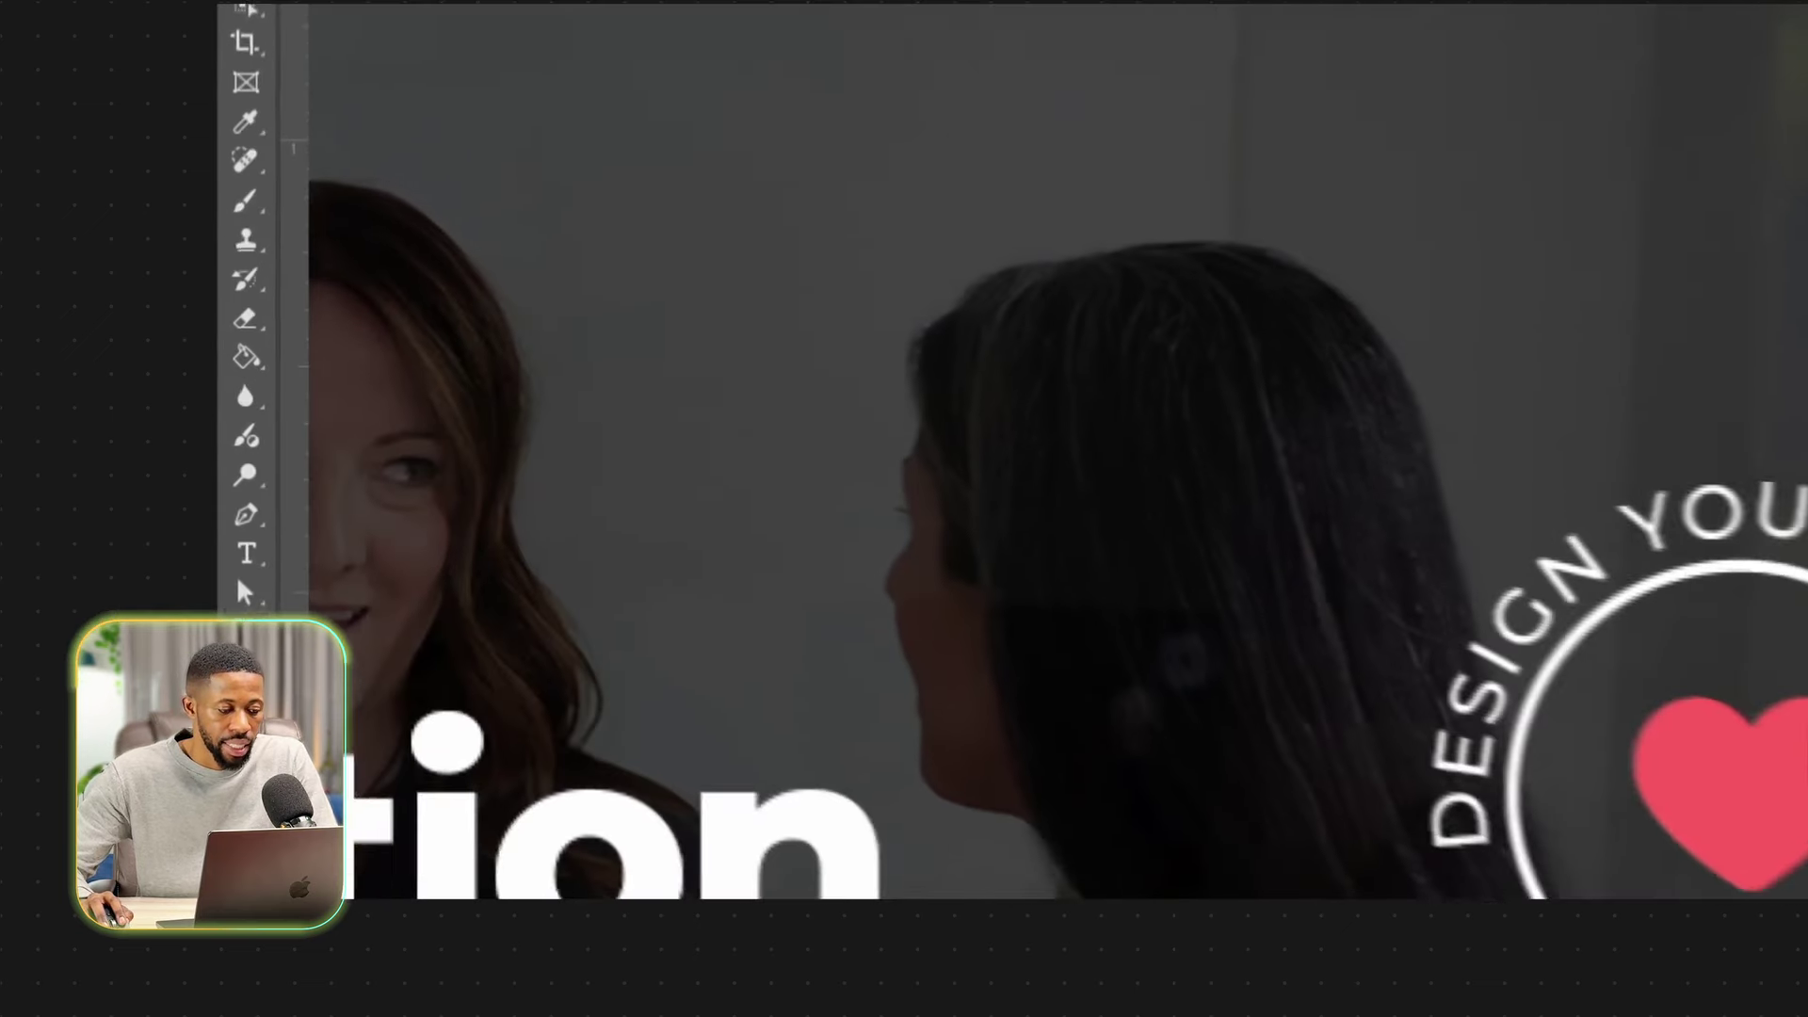
Draw a small circular dot with the Ellipse tool above the middle part group, using a white fill and no stroke.
left_click(232, 515)
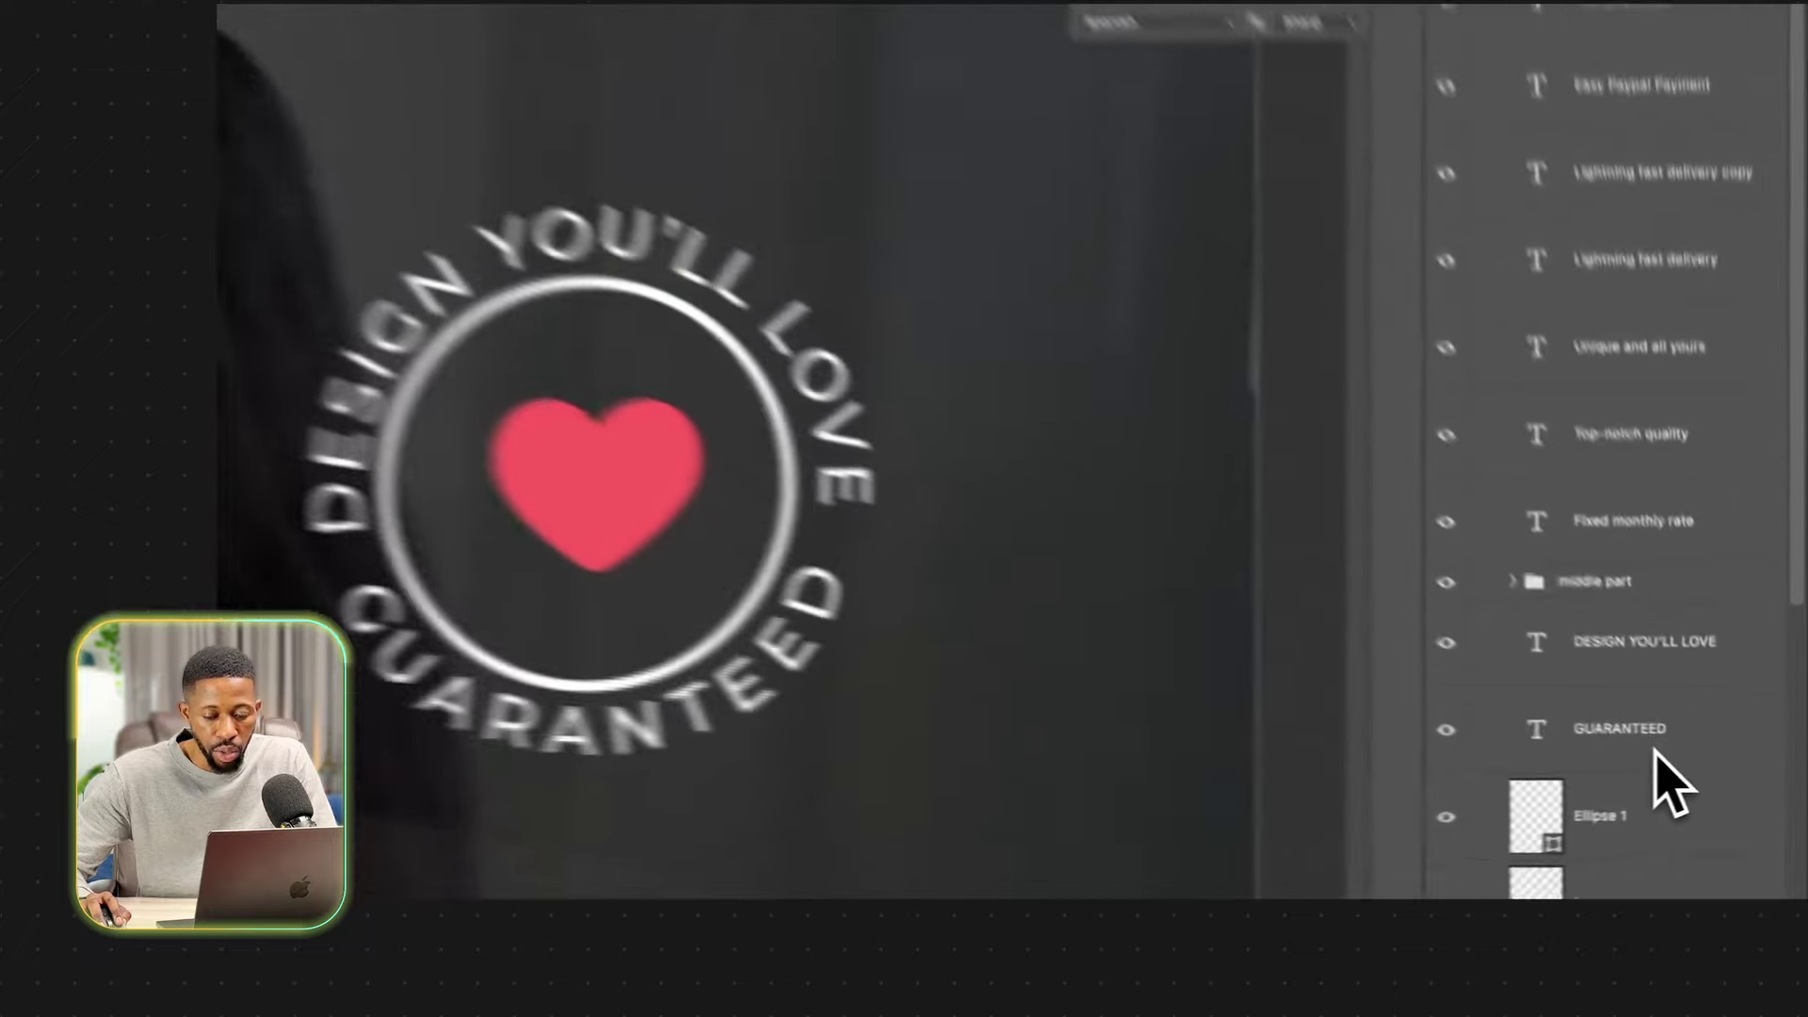
left_click(1655, 749)
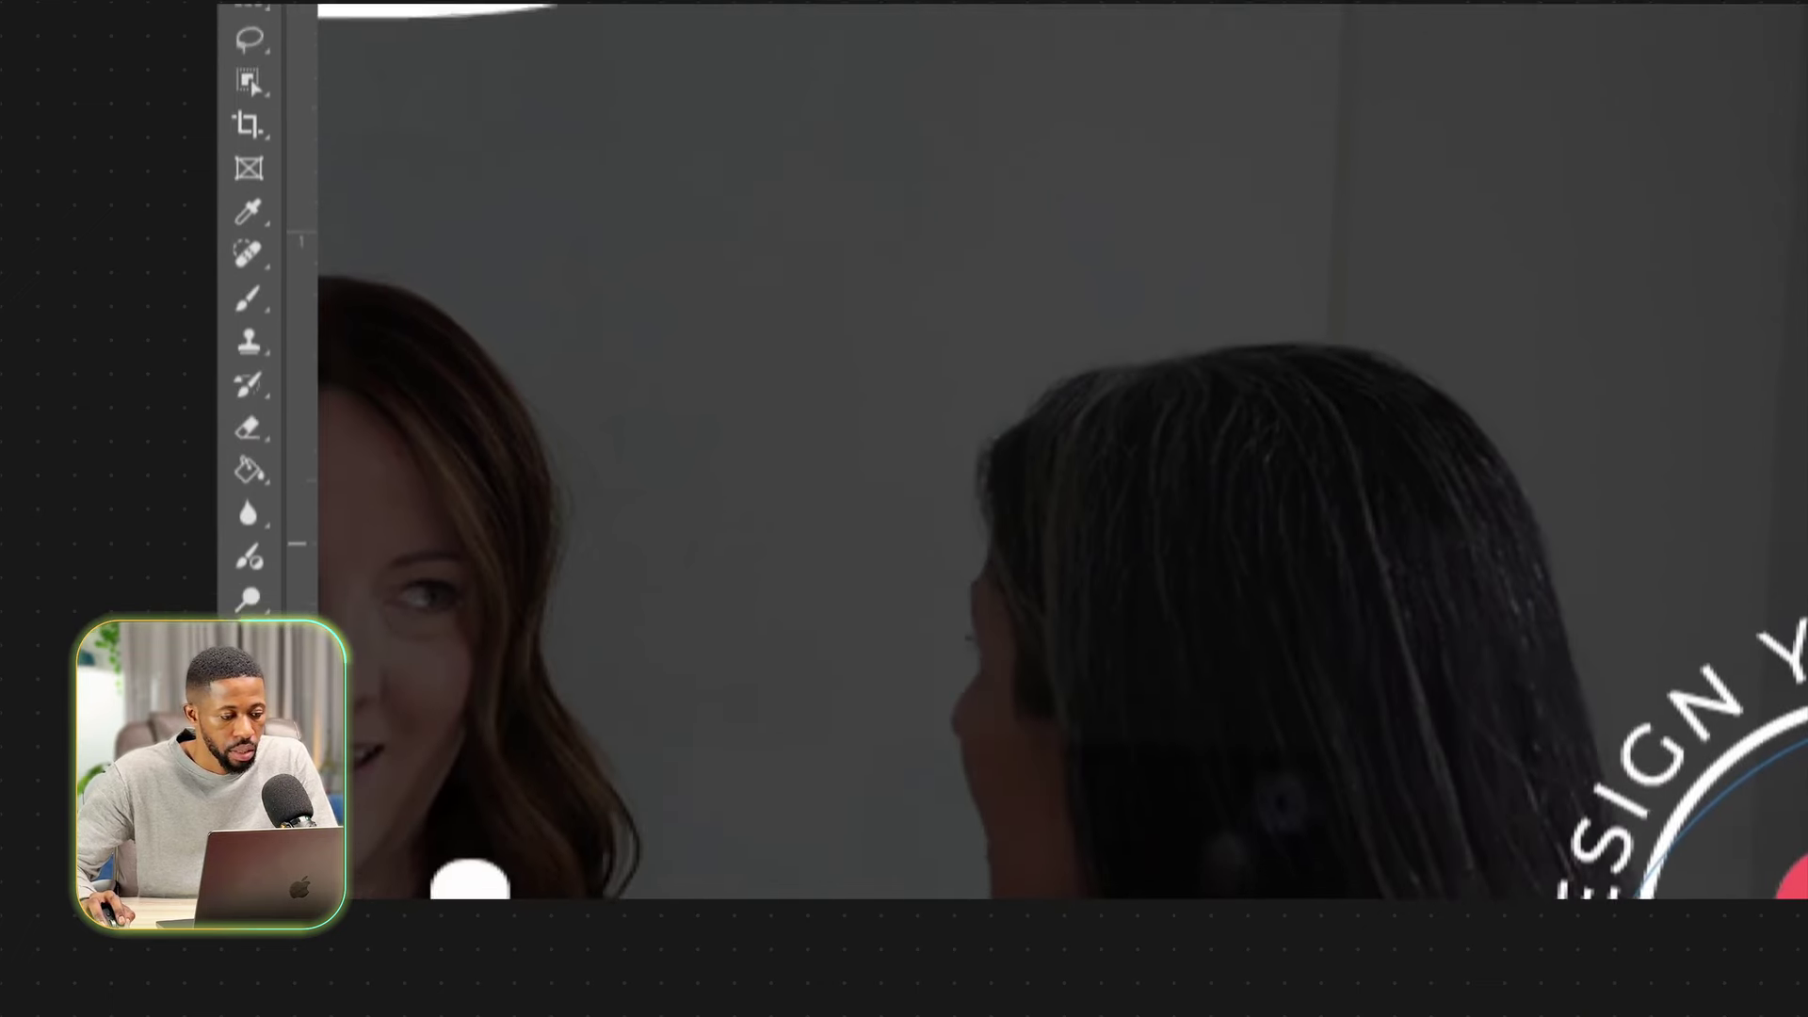
left_click(247, 89)
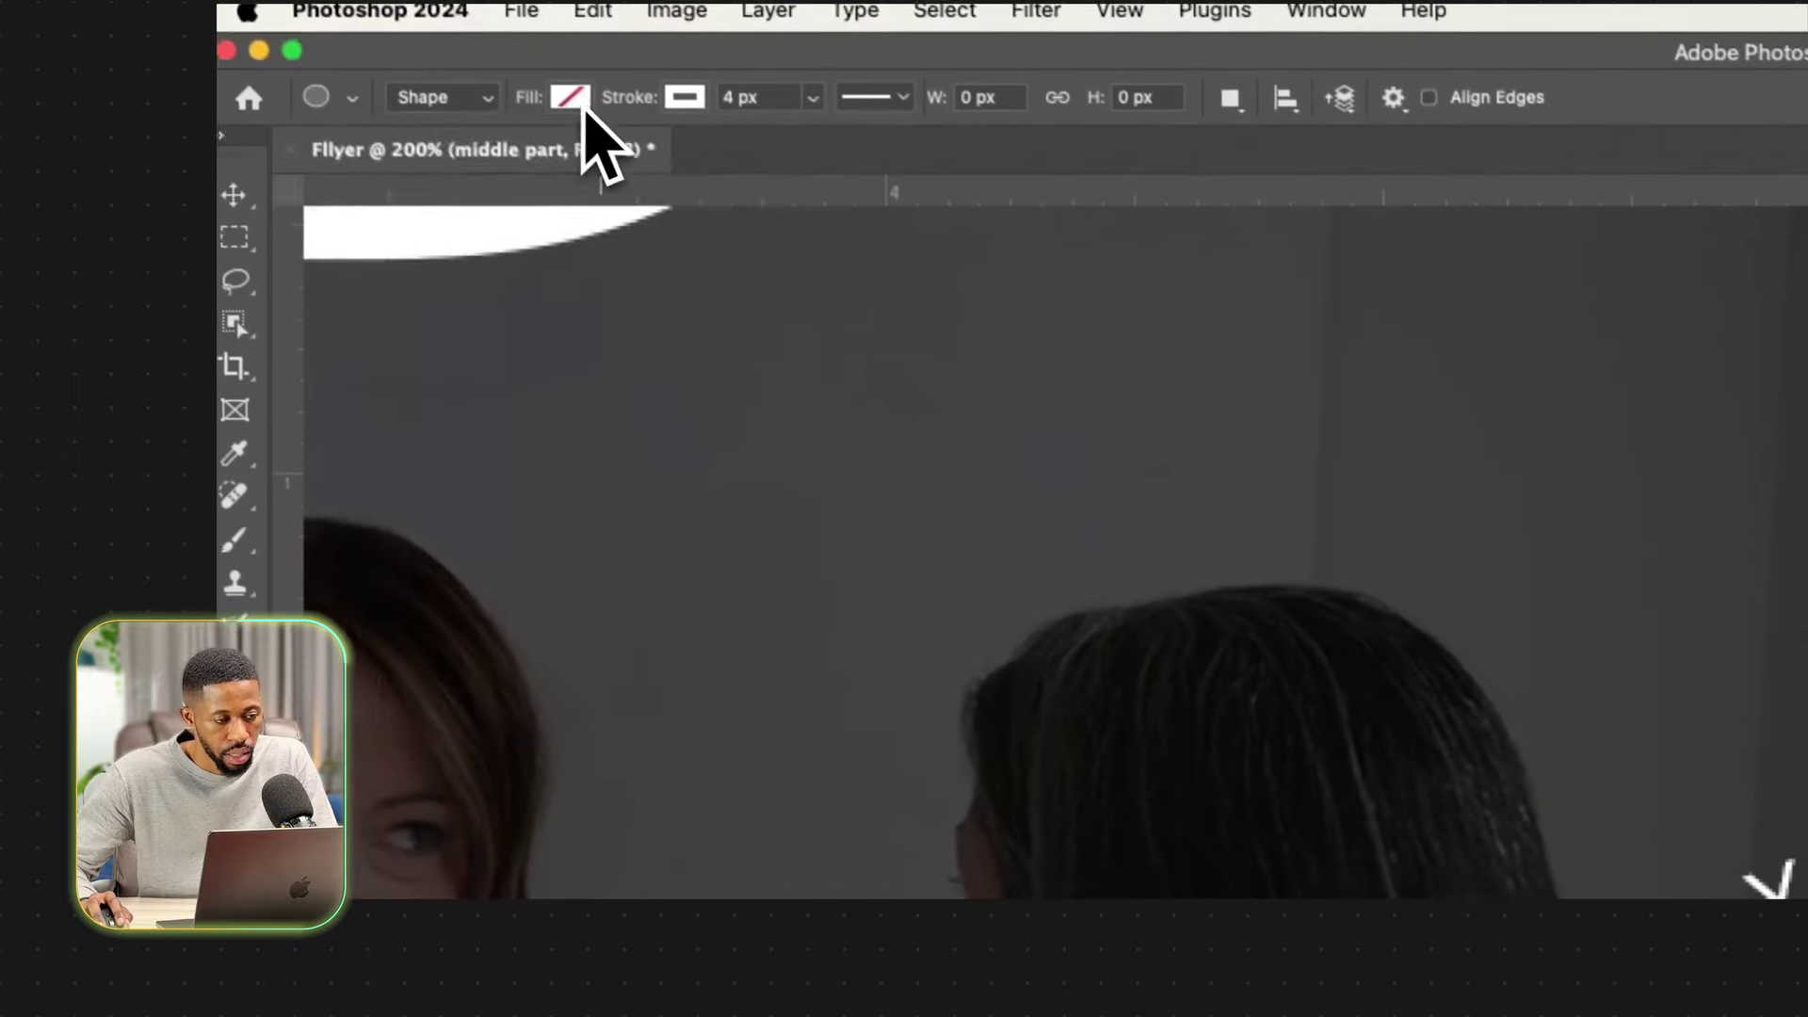
left_click(584, 117)
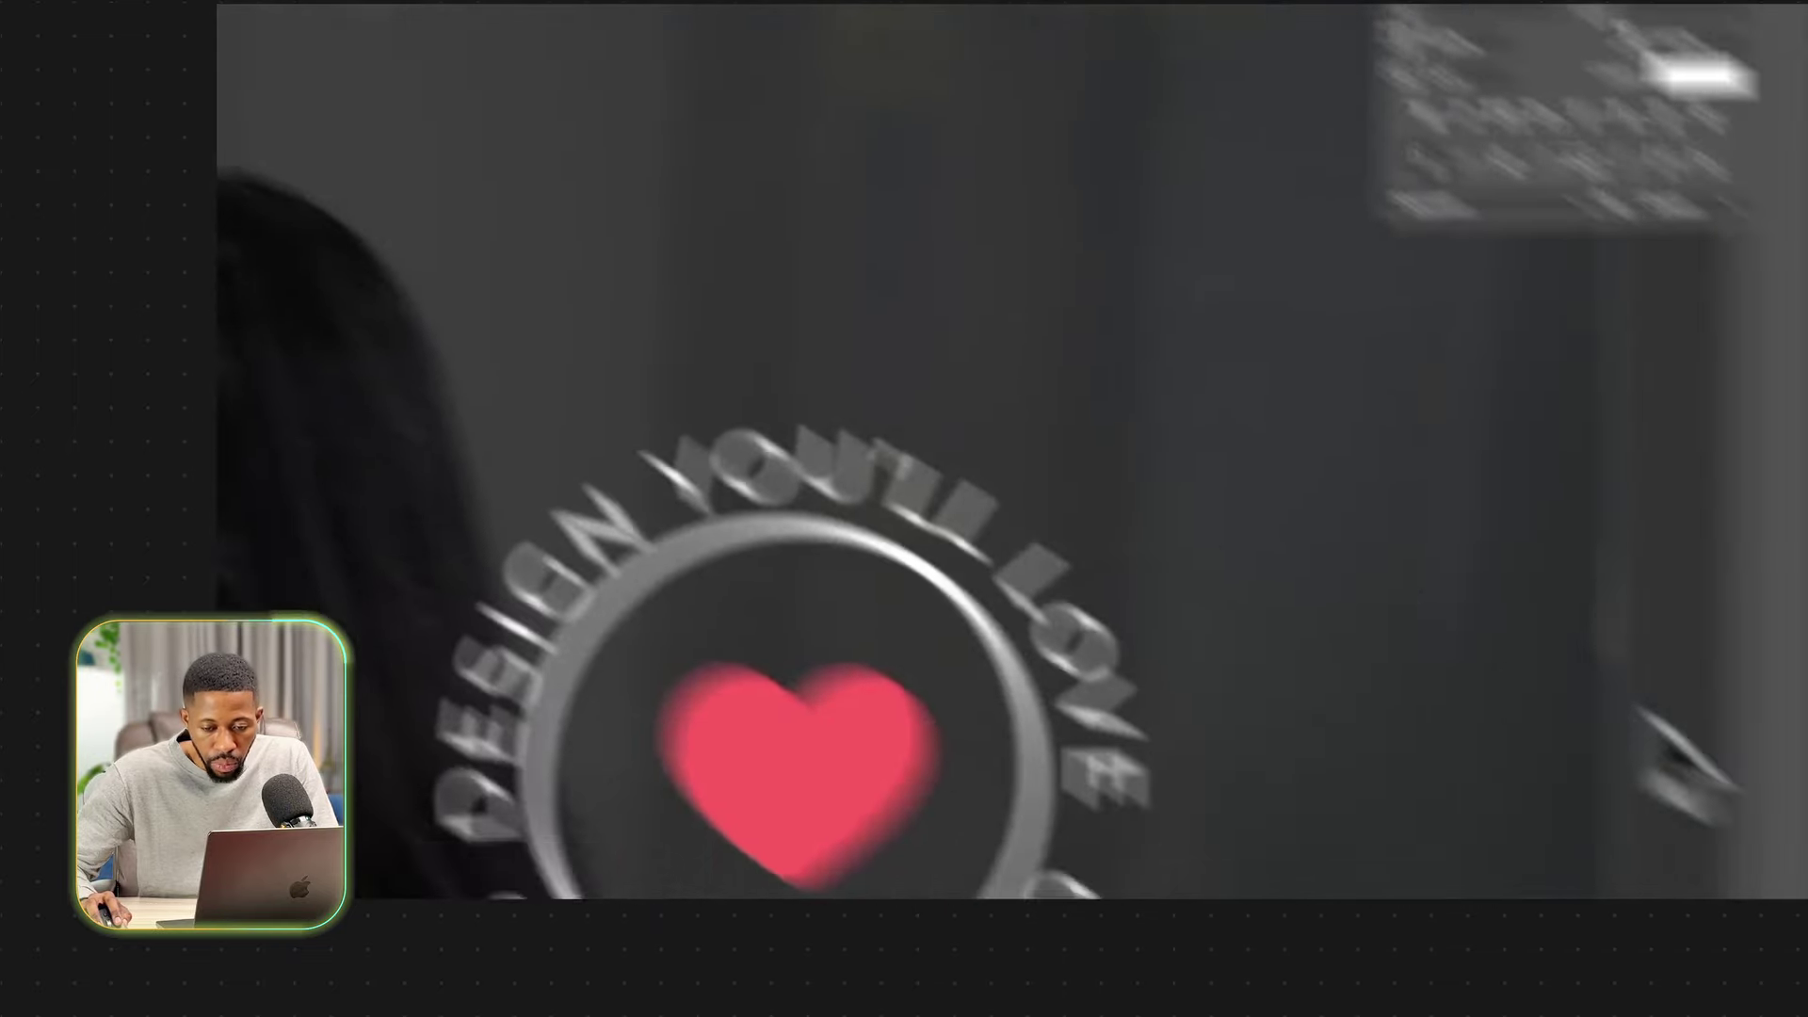
left_click(1639, 603)
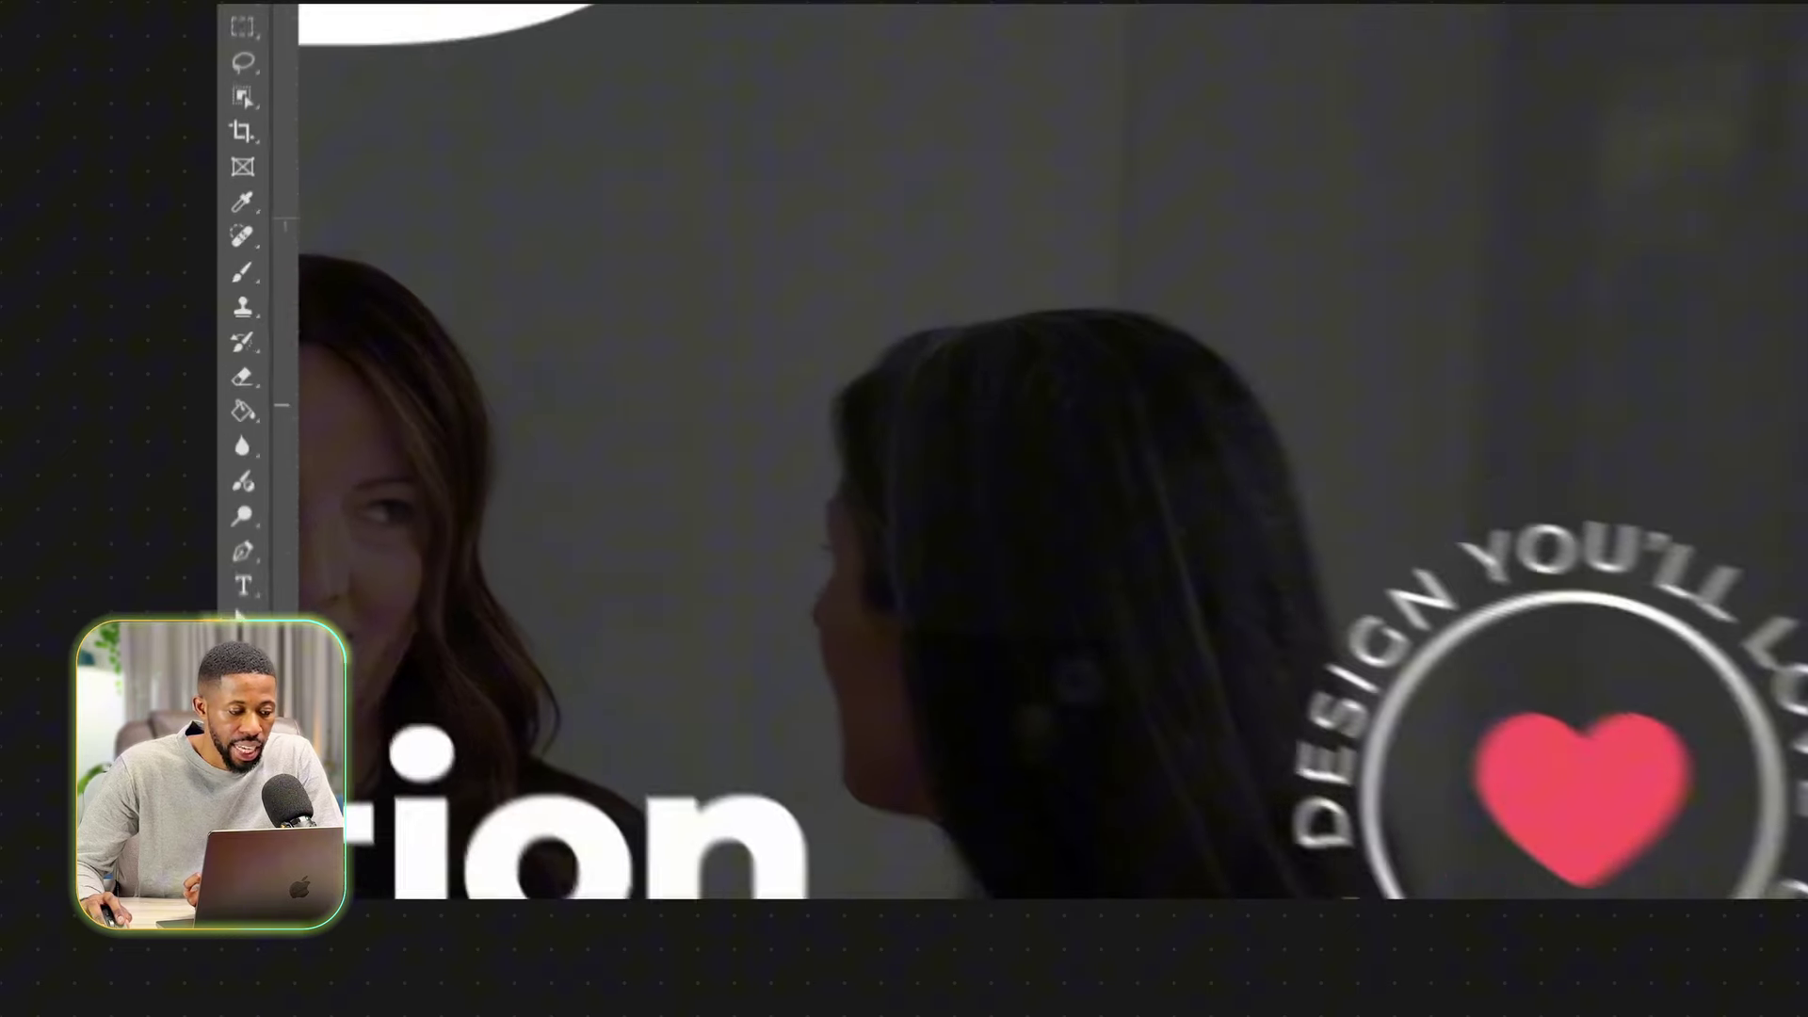
right_click(232, 520)
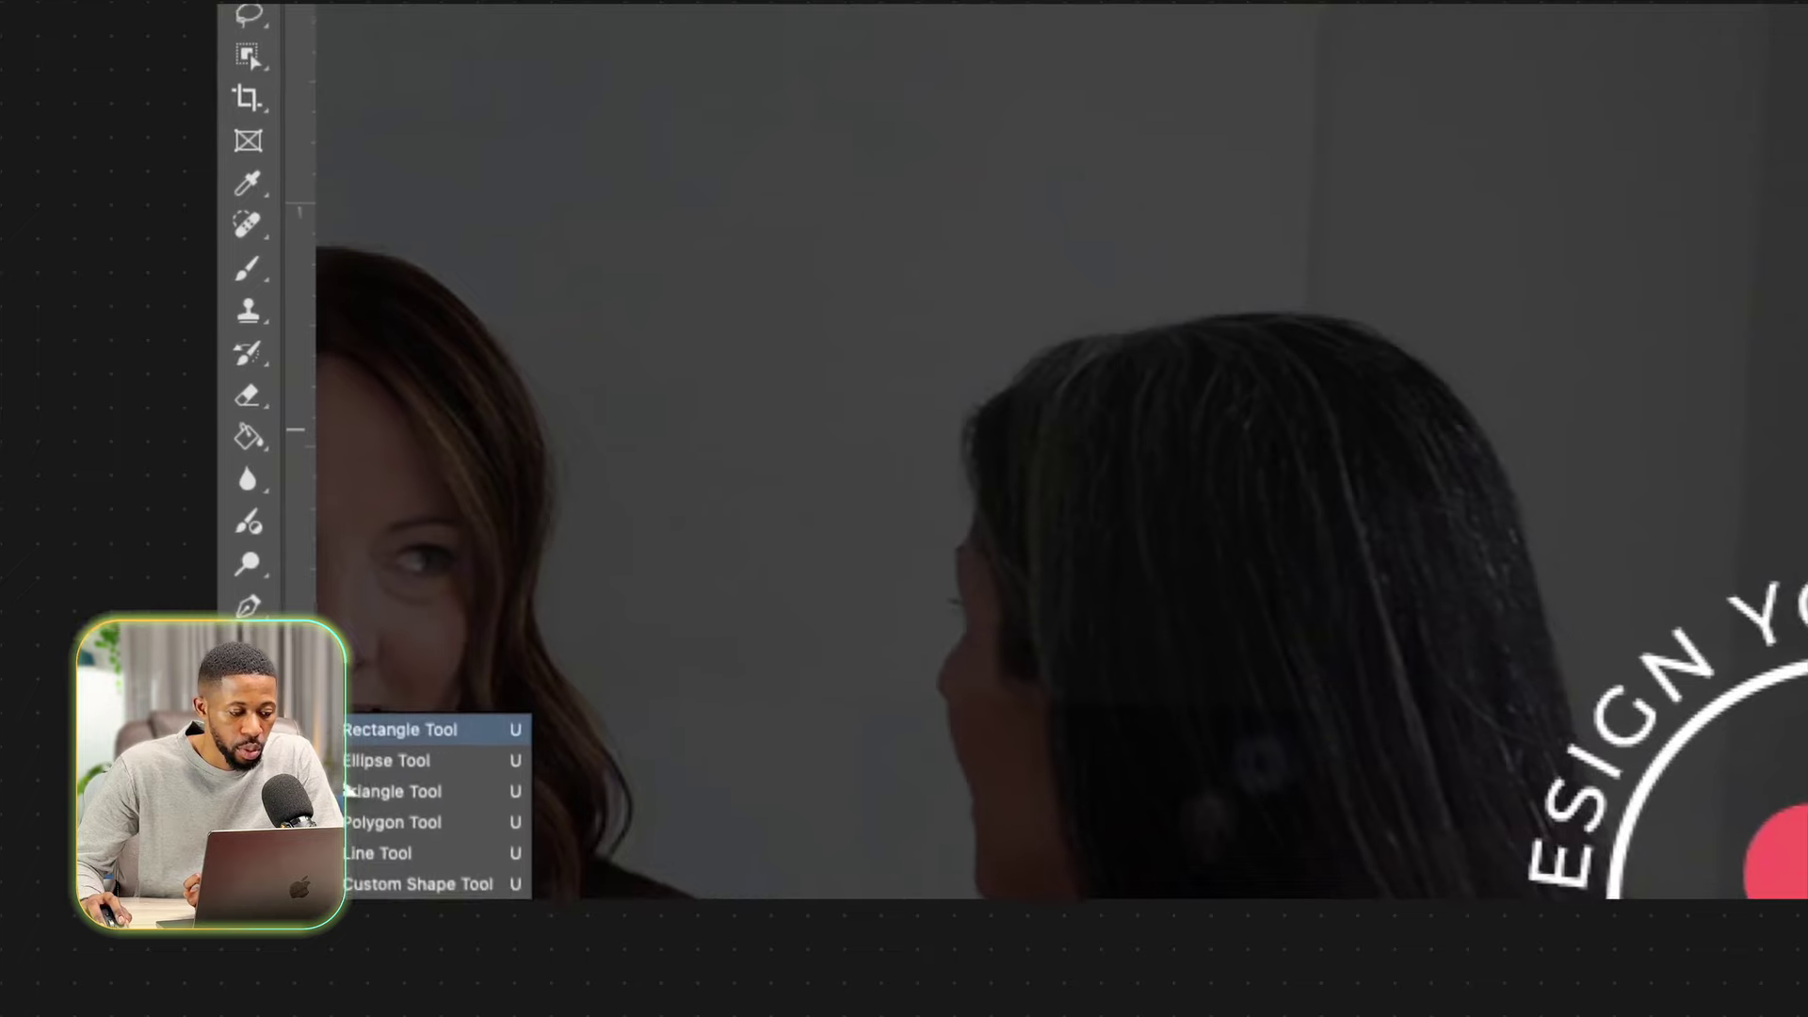
left_click(282, 537)
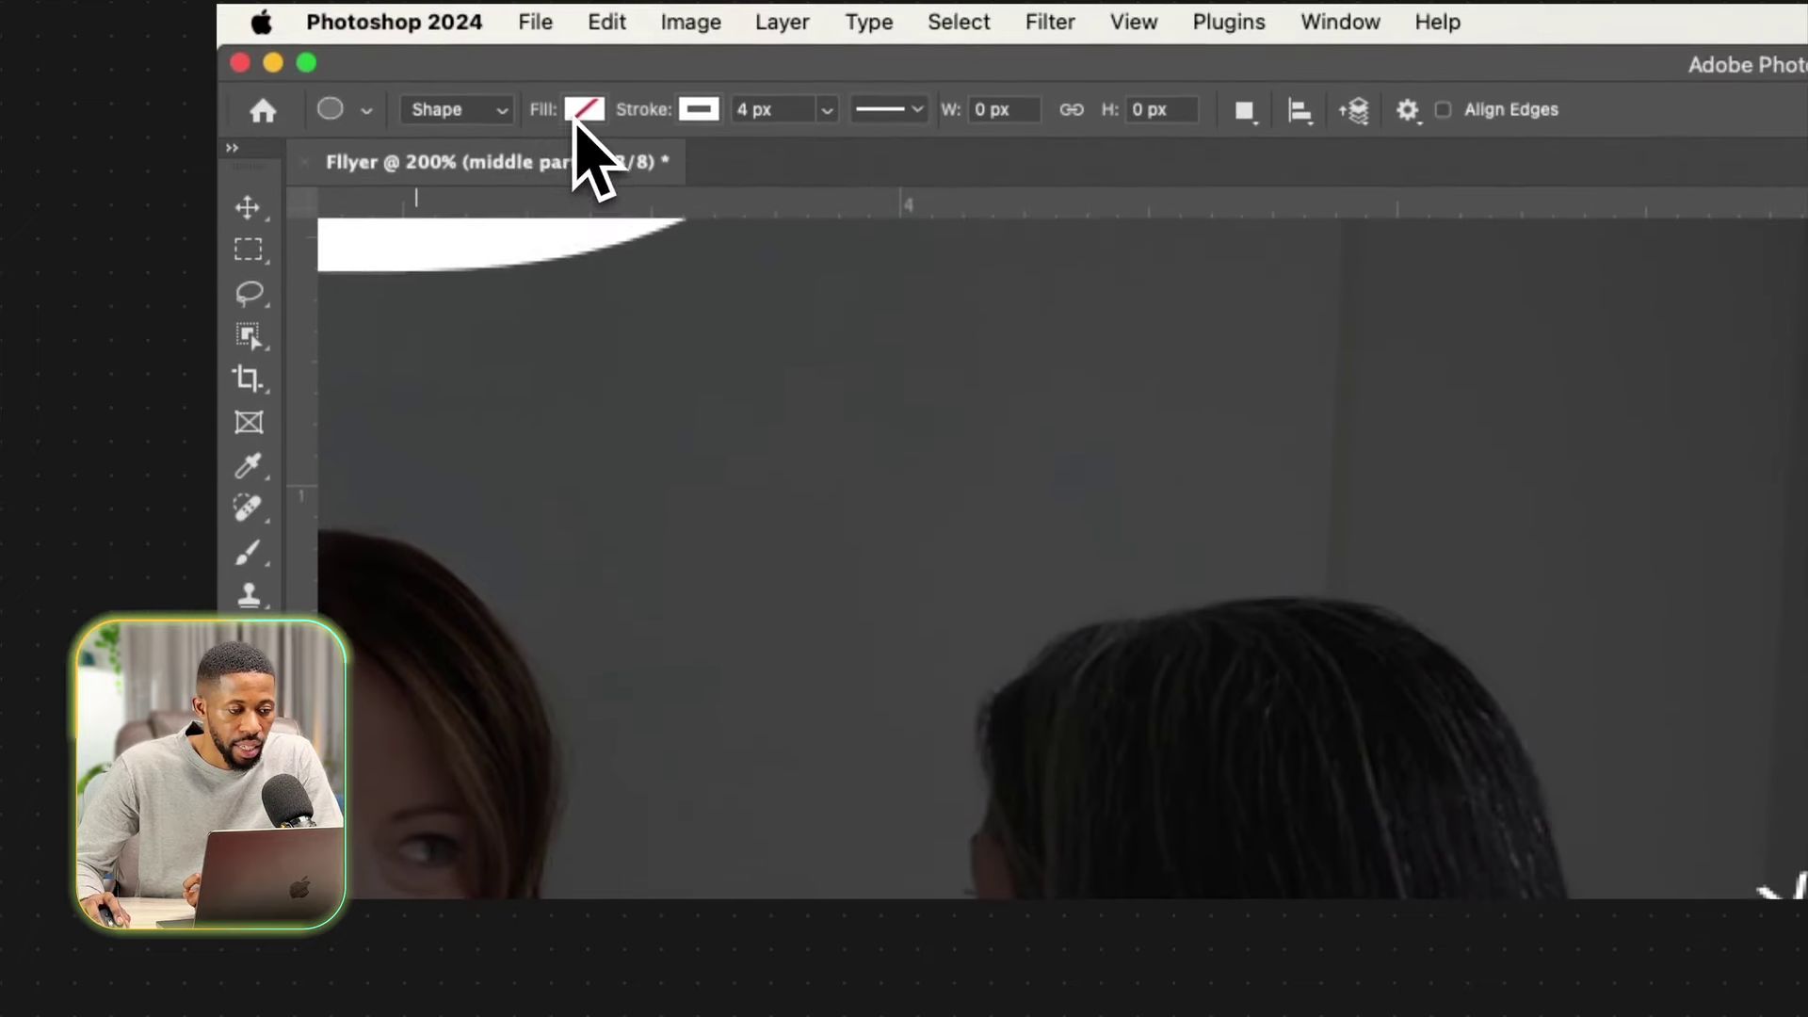
left_click(584, 110)
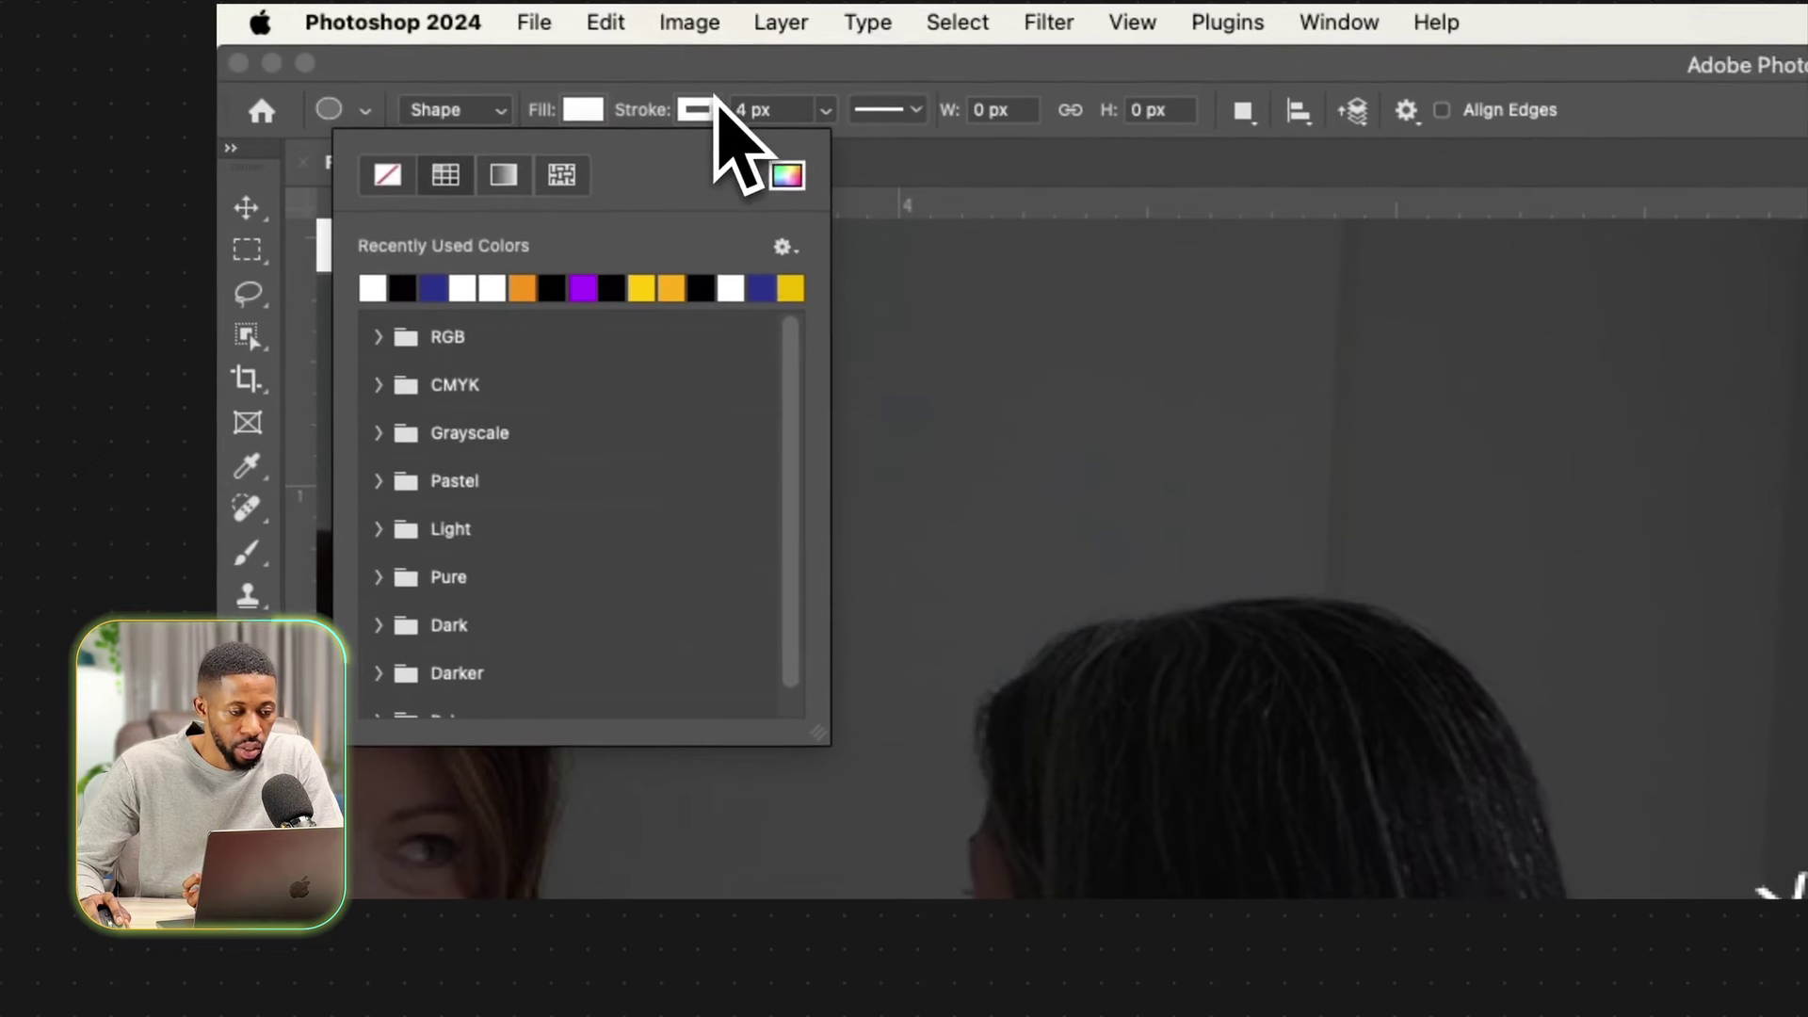
left_click(712, 104)
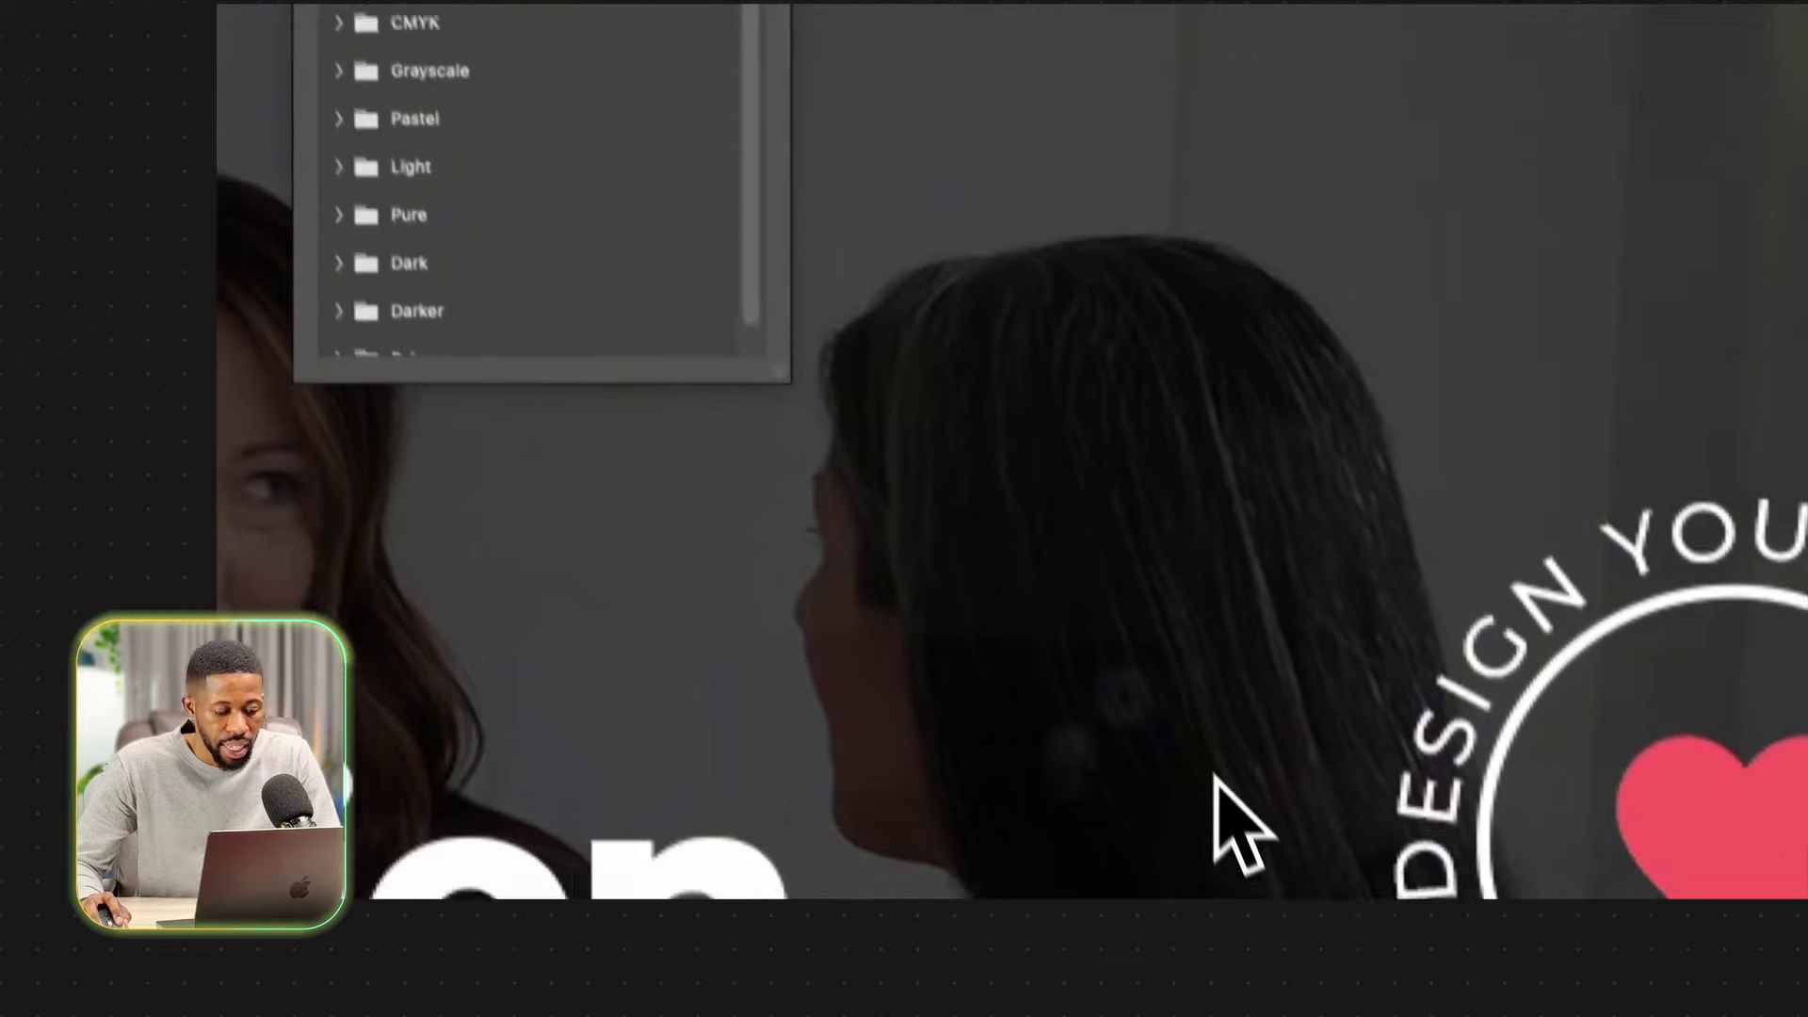
left_click(1162, 607)
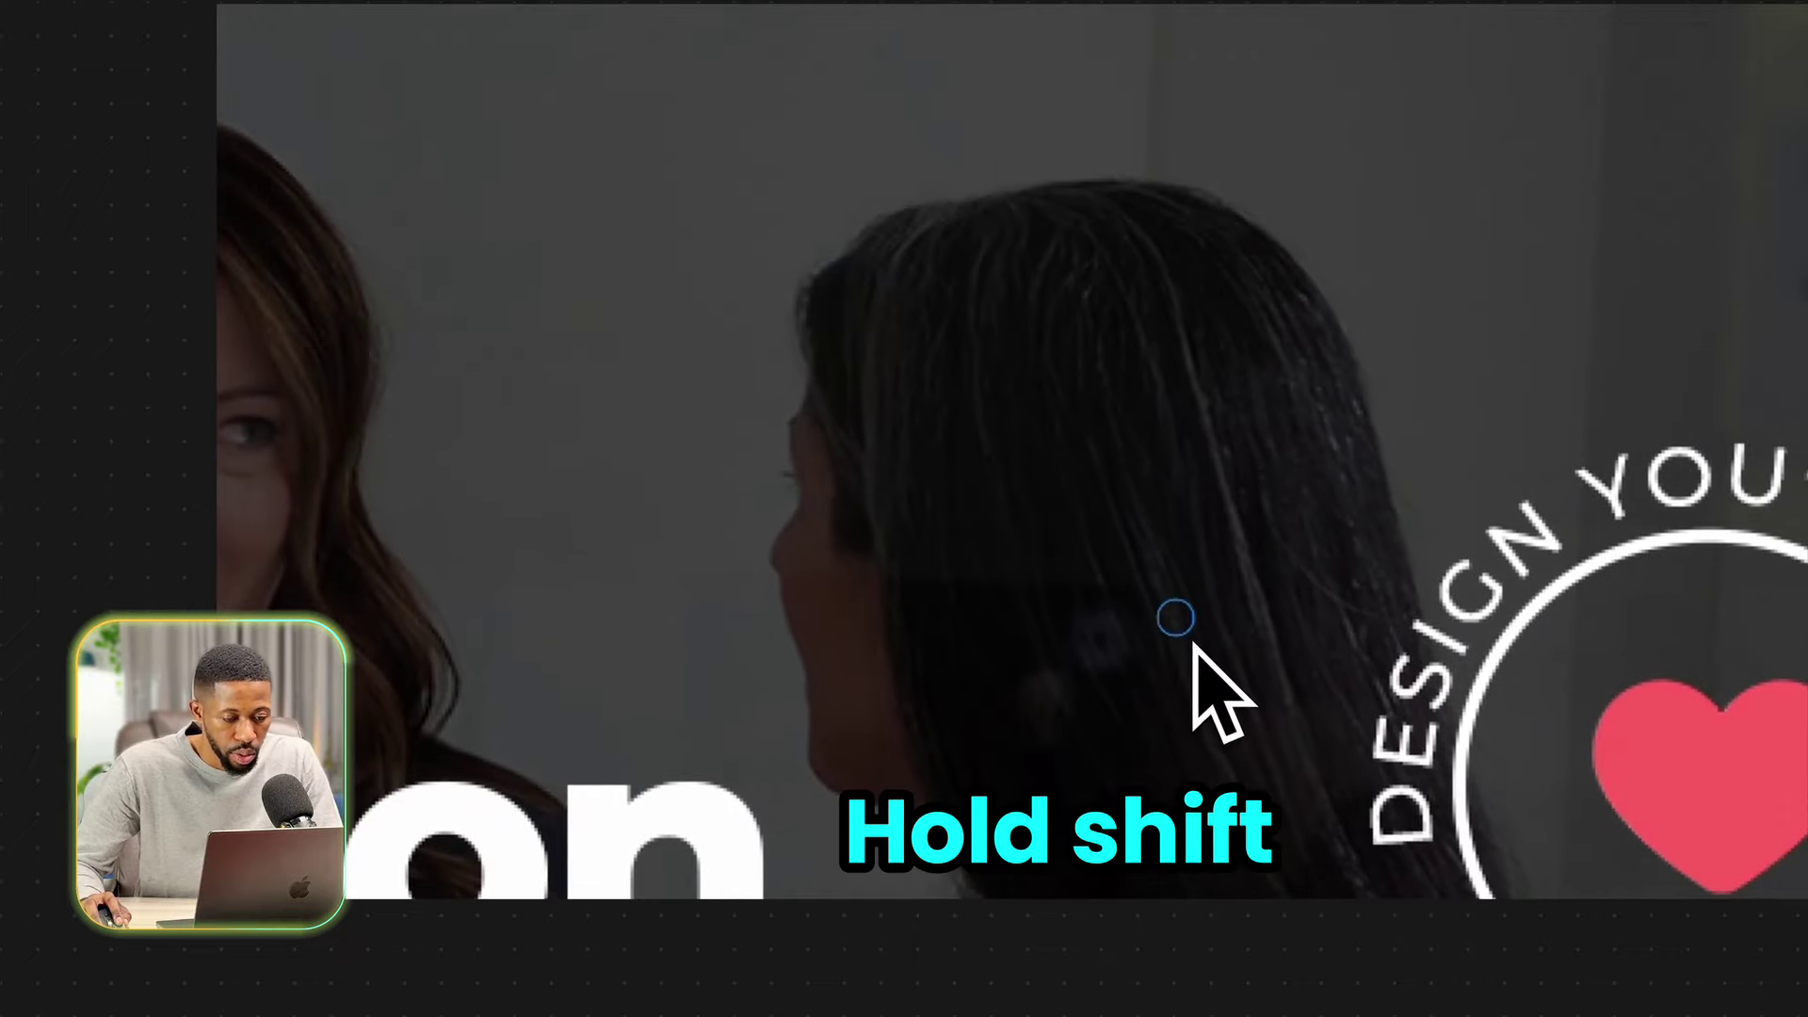
left_click_drag(1194, 645, 1199, 638)
Place the white dot in the gap between DESIGN and GUARANTEED, and put a copy in the opposite gap after LOVE.
left_click(247, 188)
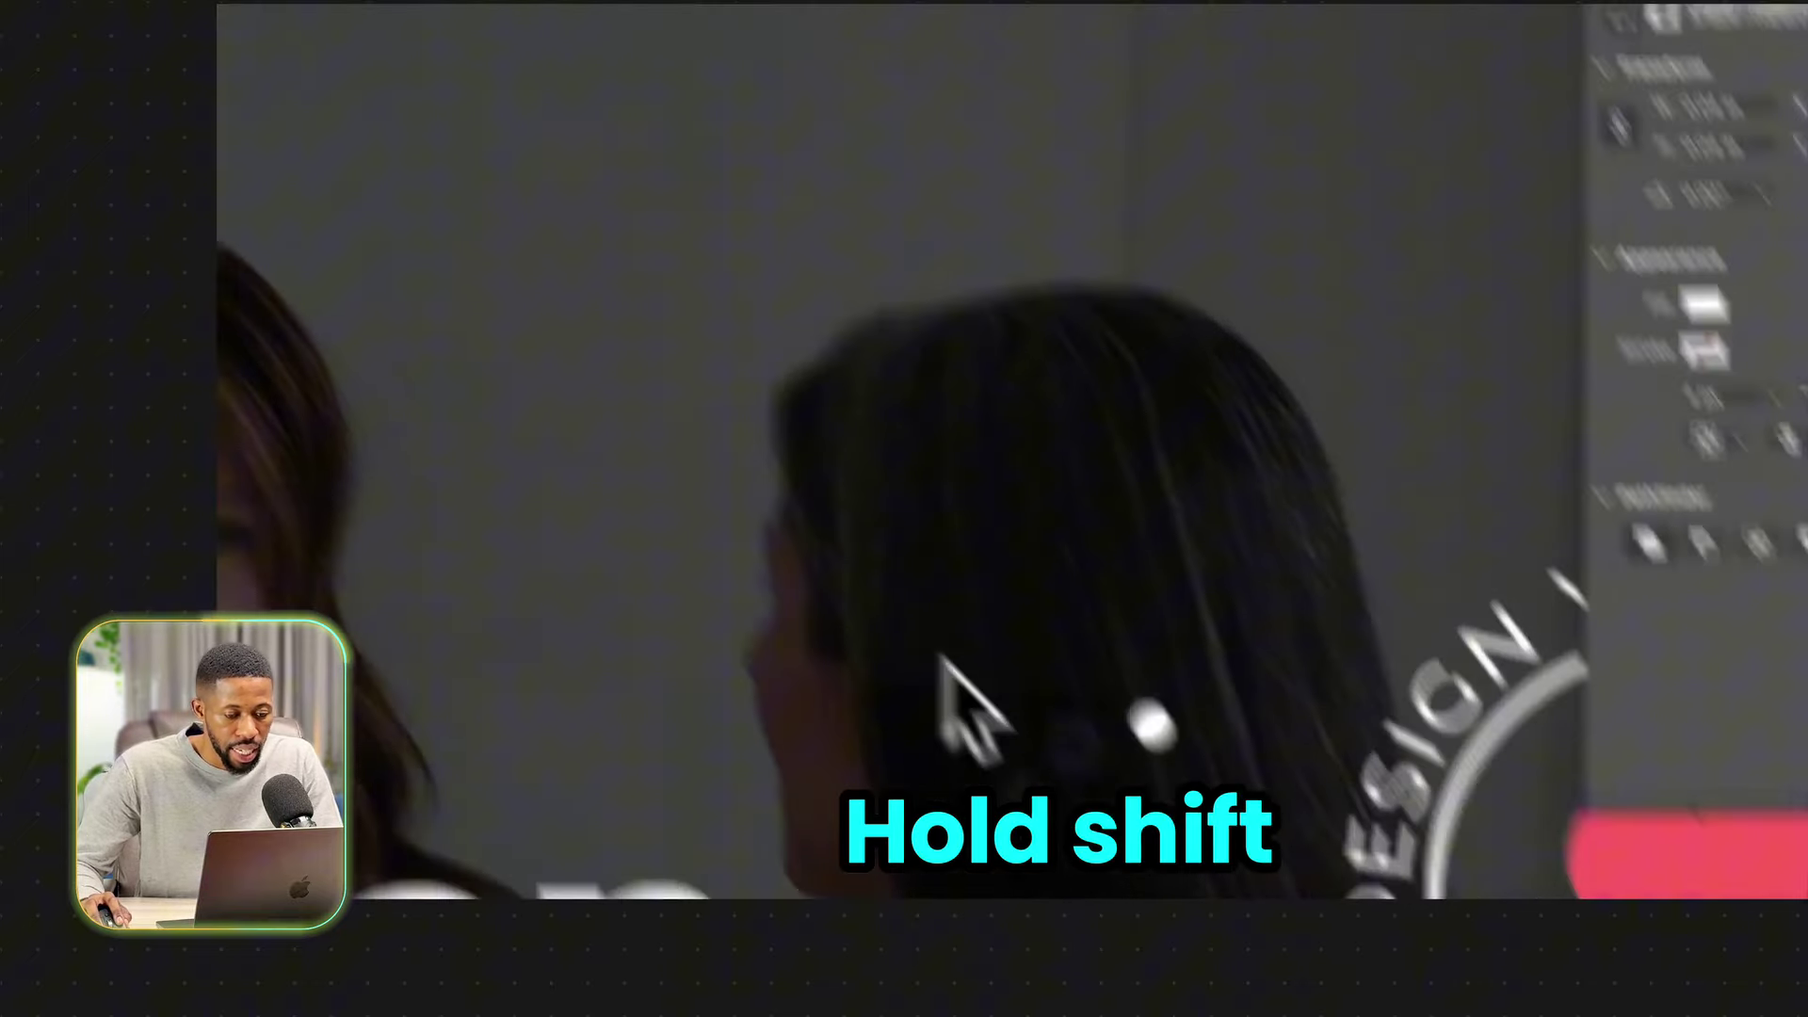
left_click_drag(957, 706, 1194, 713)
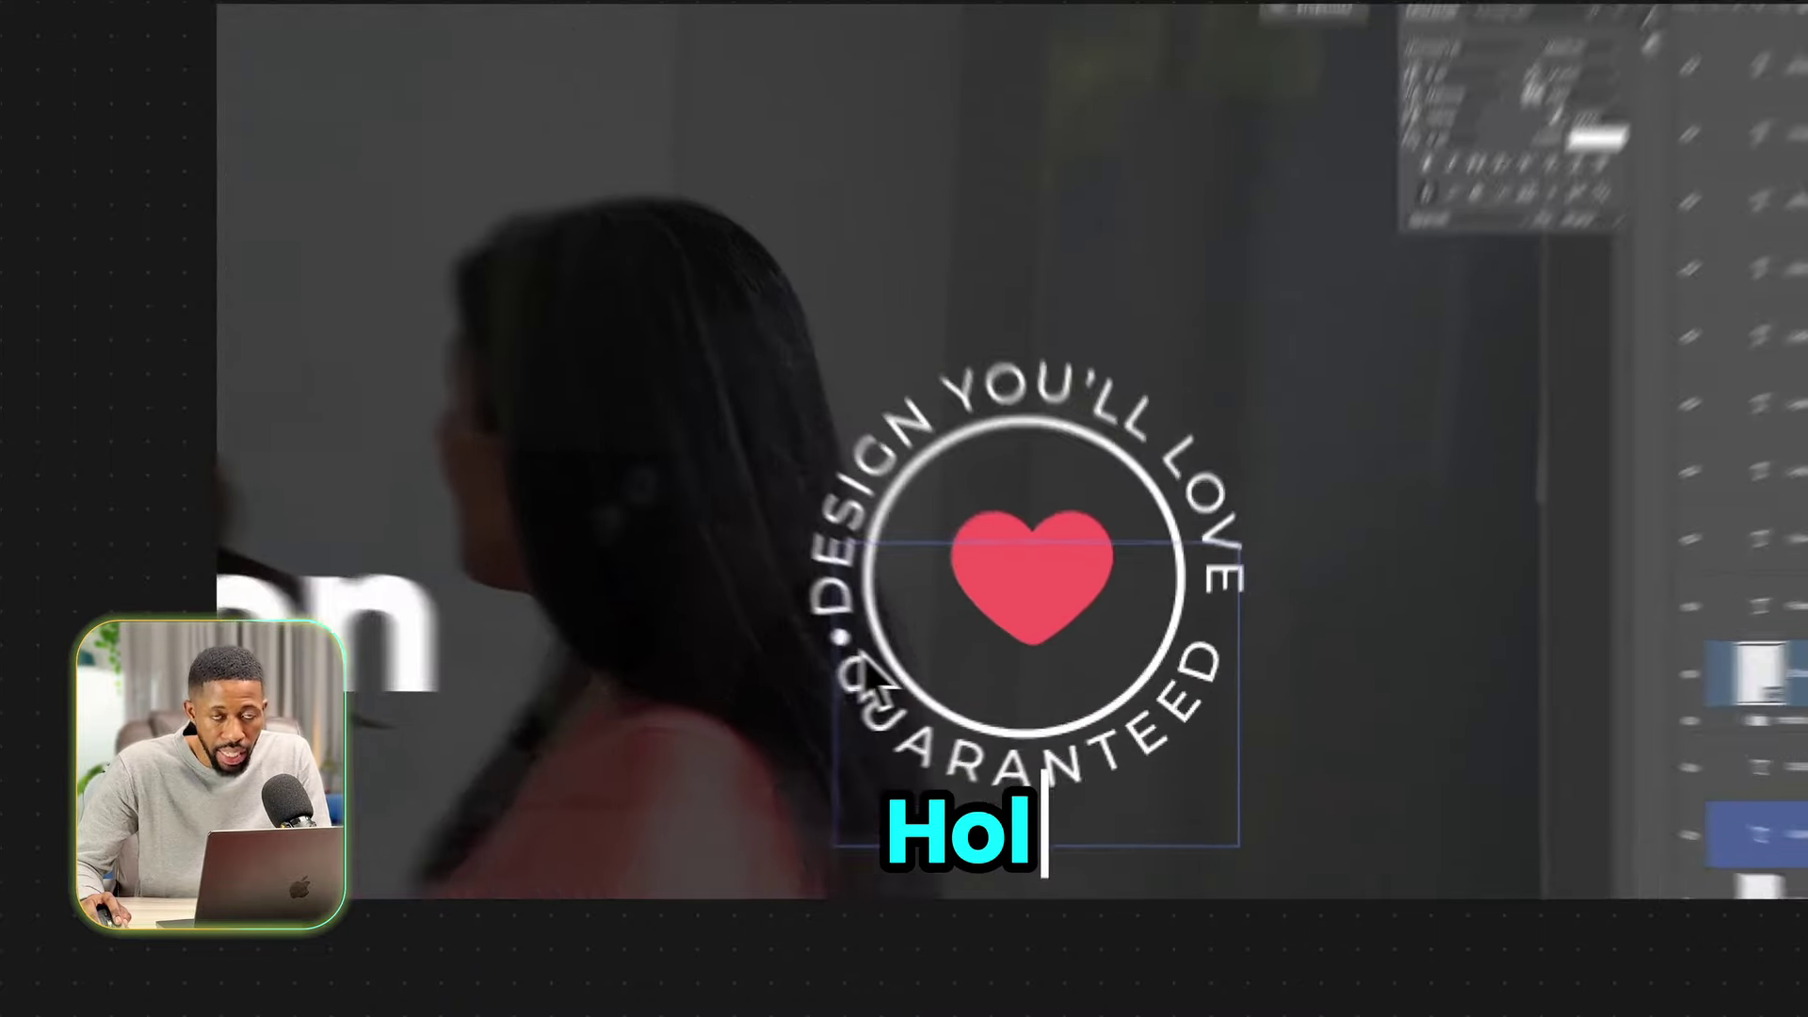
left_click_drag(840, 638, 1268, 525)
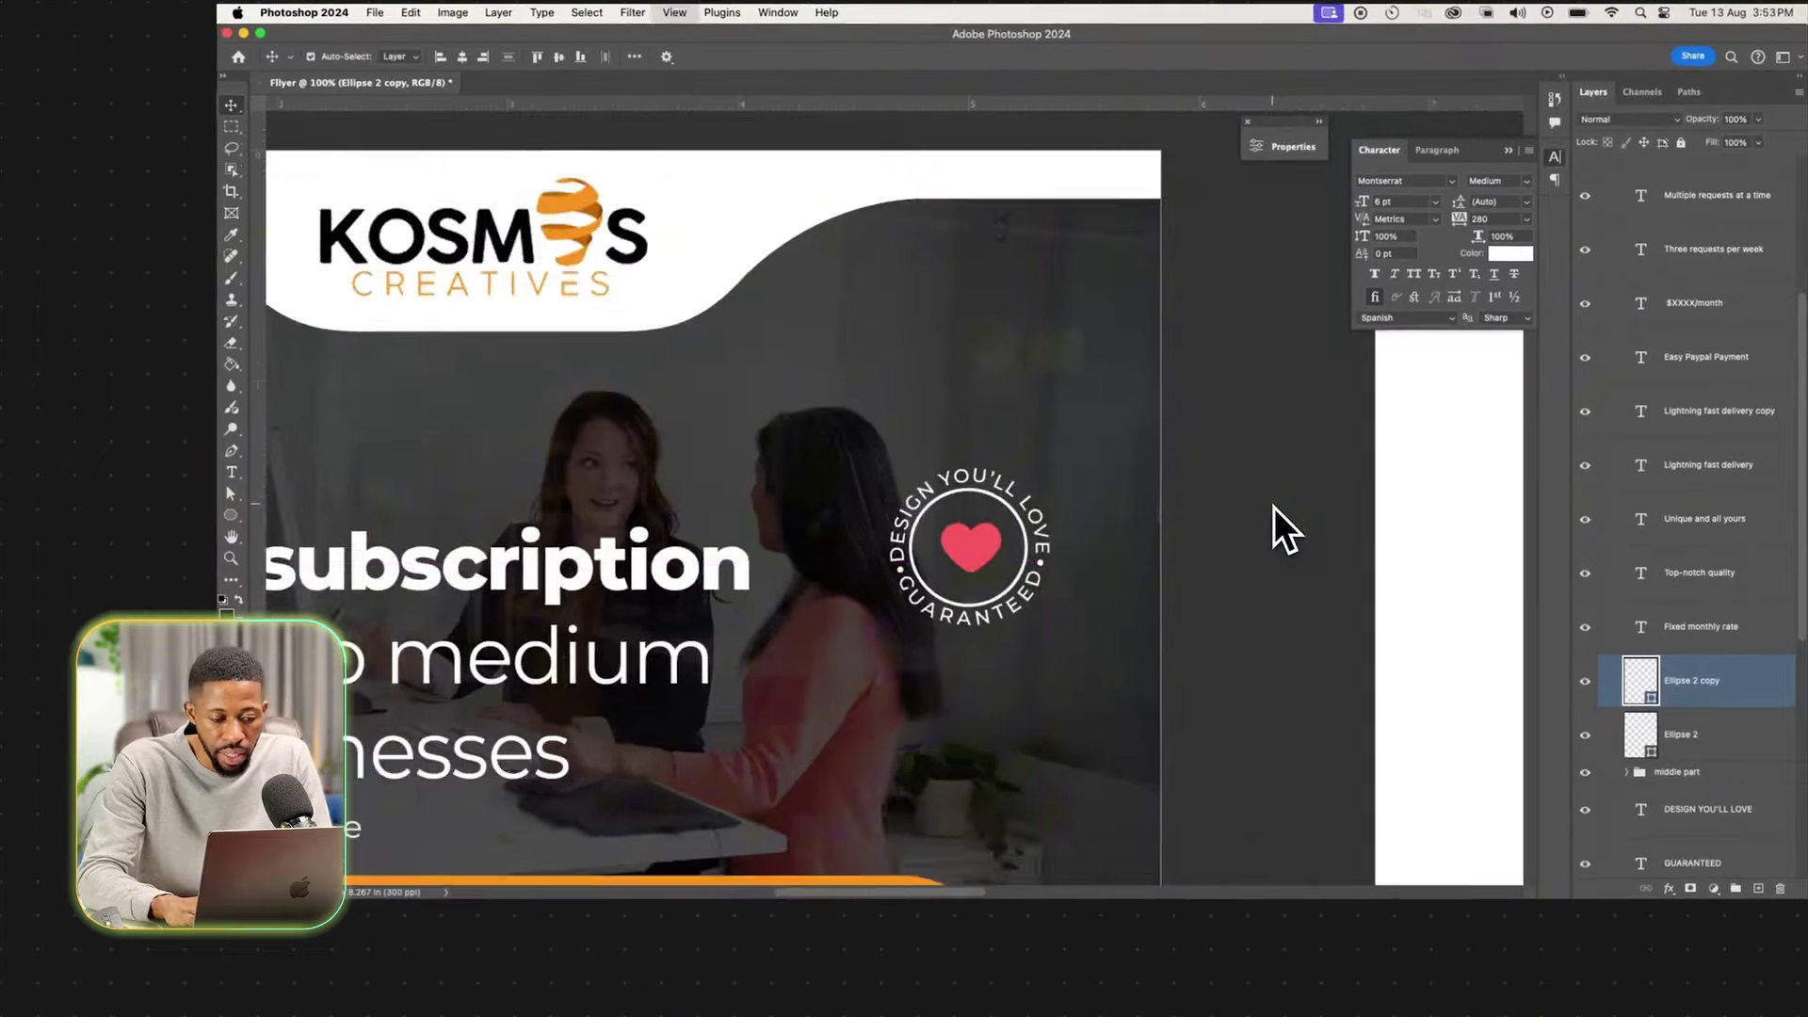
Compare the dotted heart badge with the reference flyer's badge, and return to a 200% view of it.
key("super+minus")
key("super+minus")
key("super+plus")
scroll(1274, 506, "left", 5)
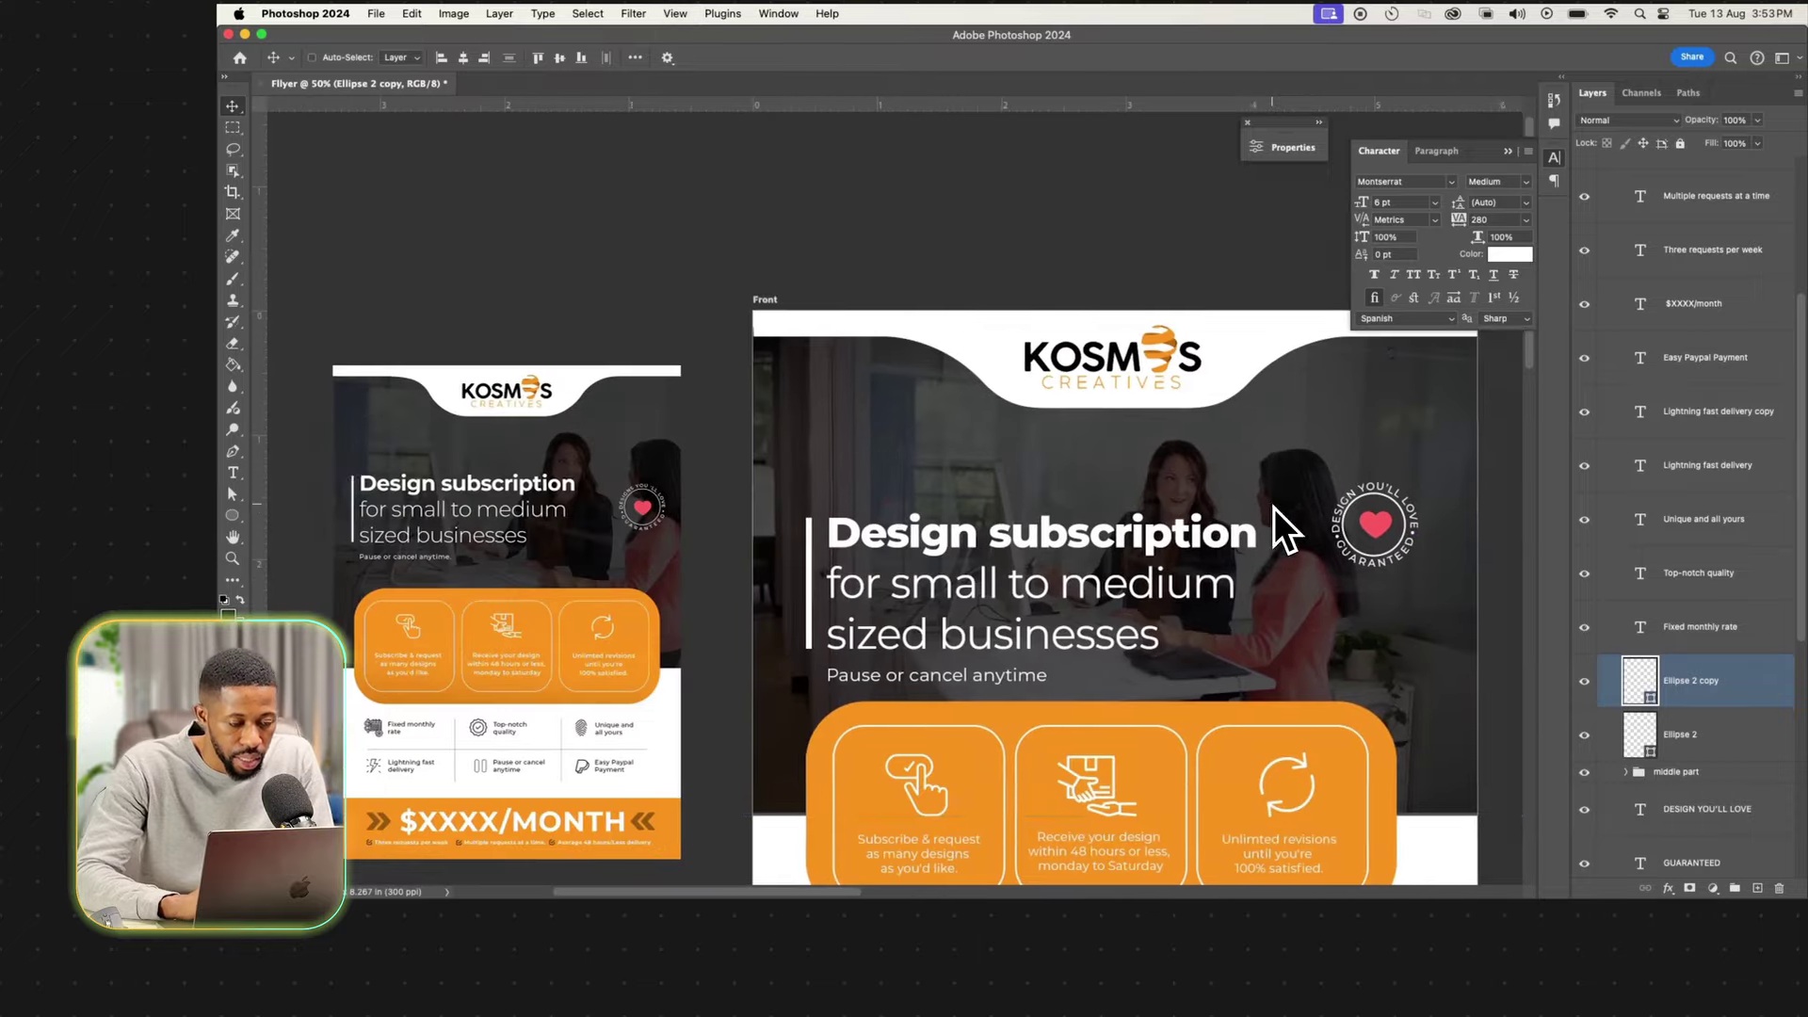
key("super+1")
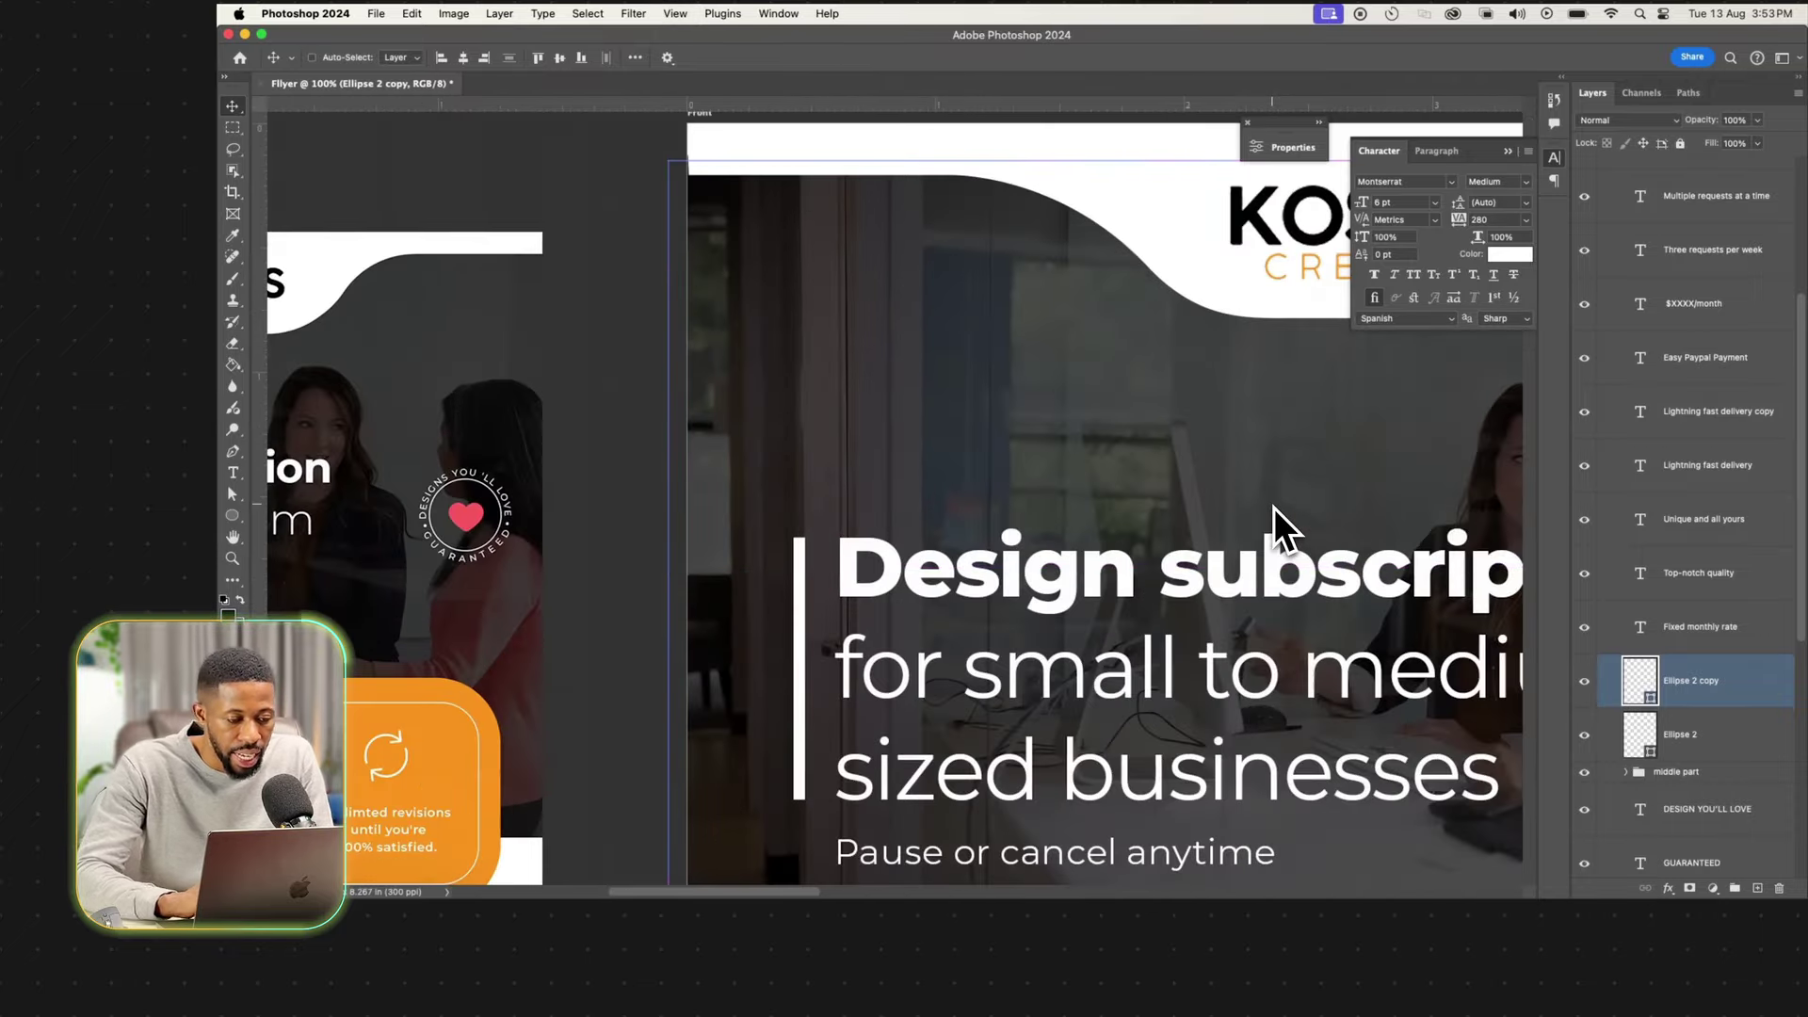
scroll(1076, 551, "right", 5)
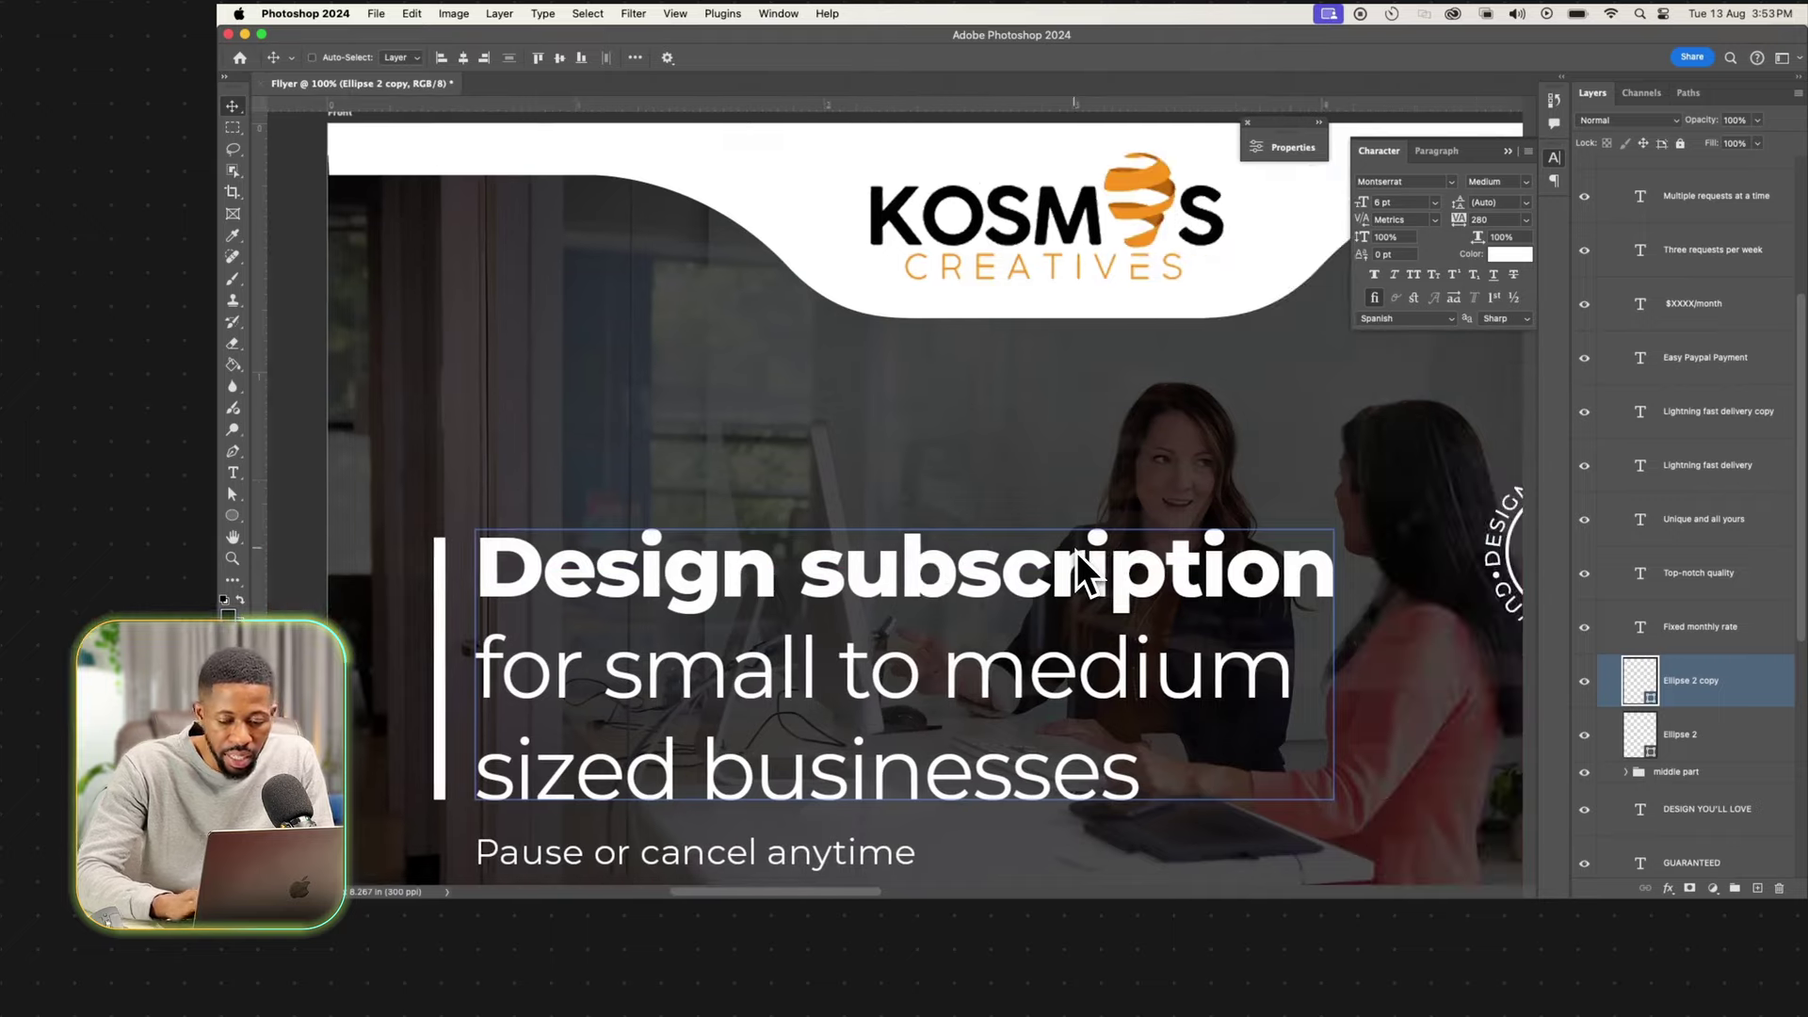
scroll(1077, 551, "up", 3)
scroll(1076, 551, "right", 8)
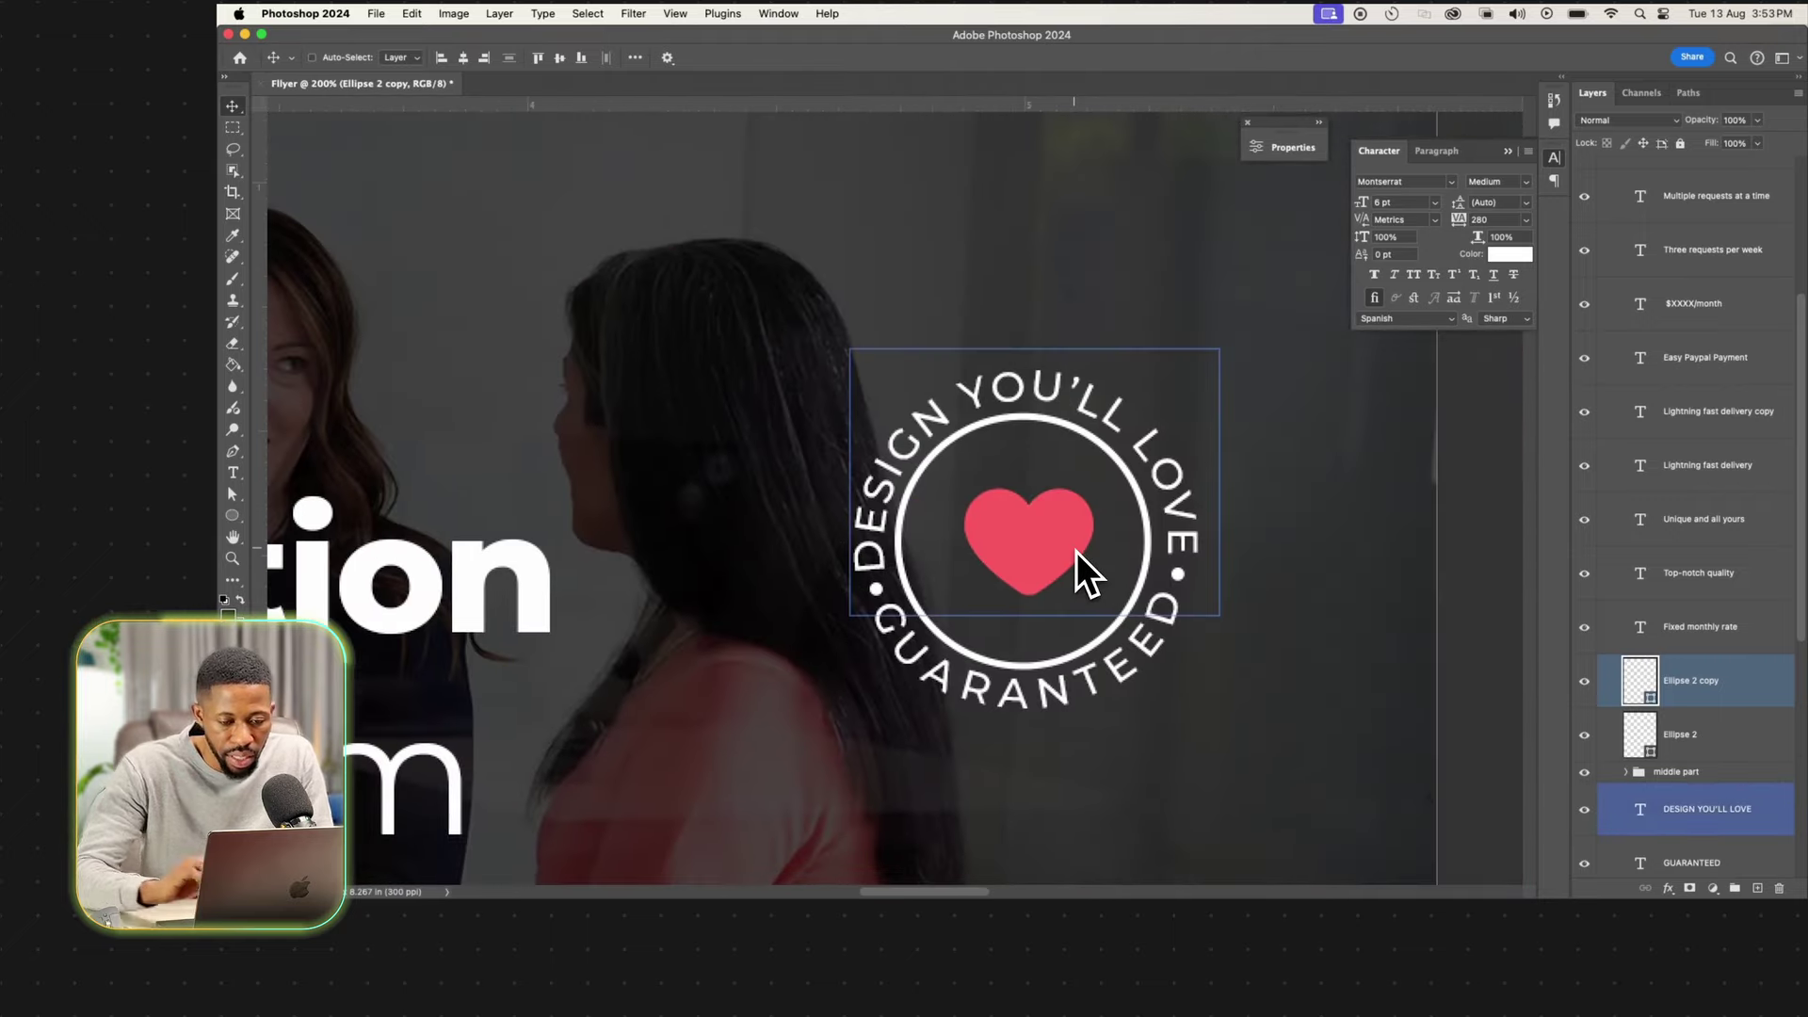
Set the tracking of the DESIGN YOU'LL LOVE text to 25.
left_click(1041, 384, "super")
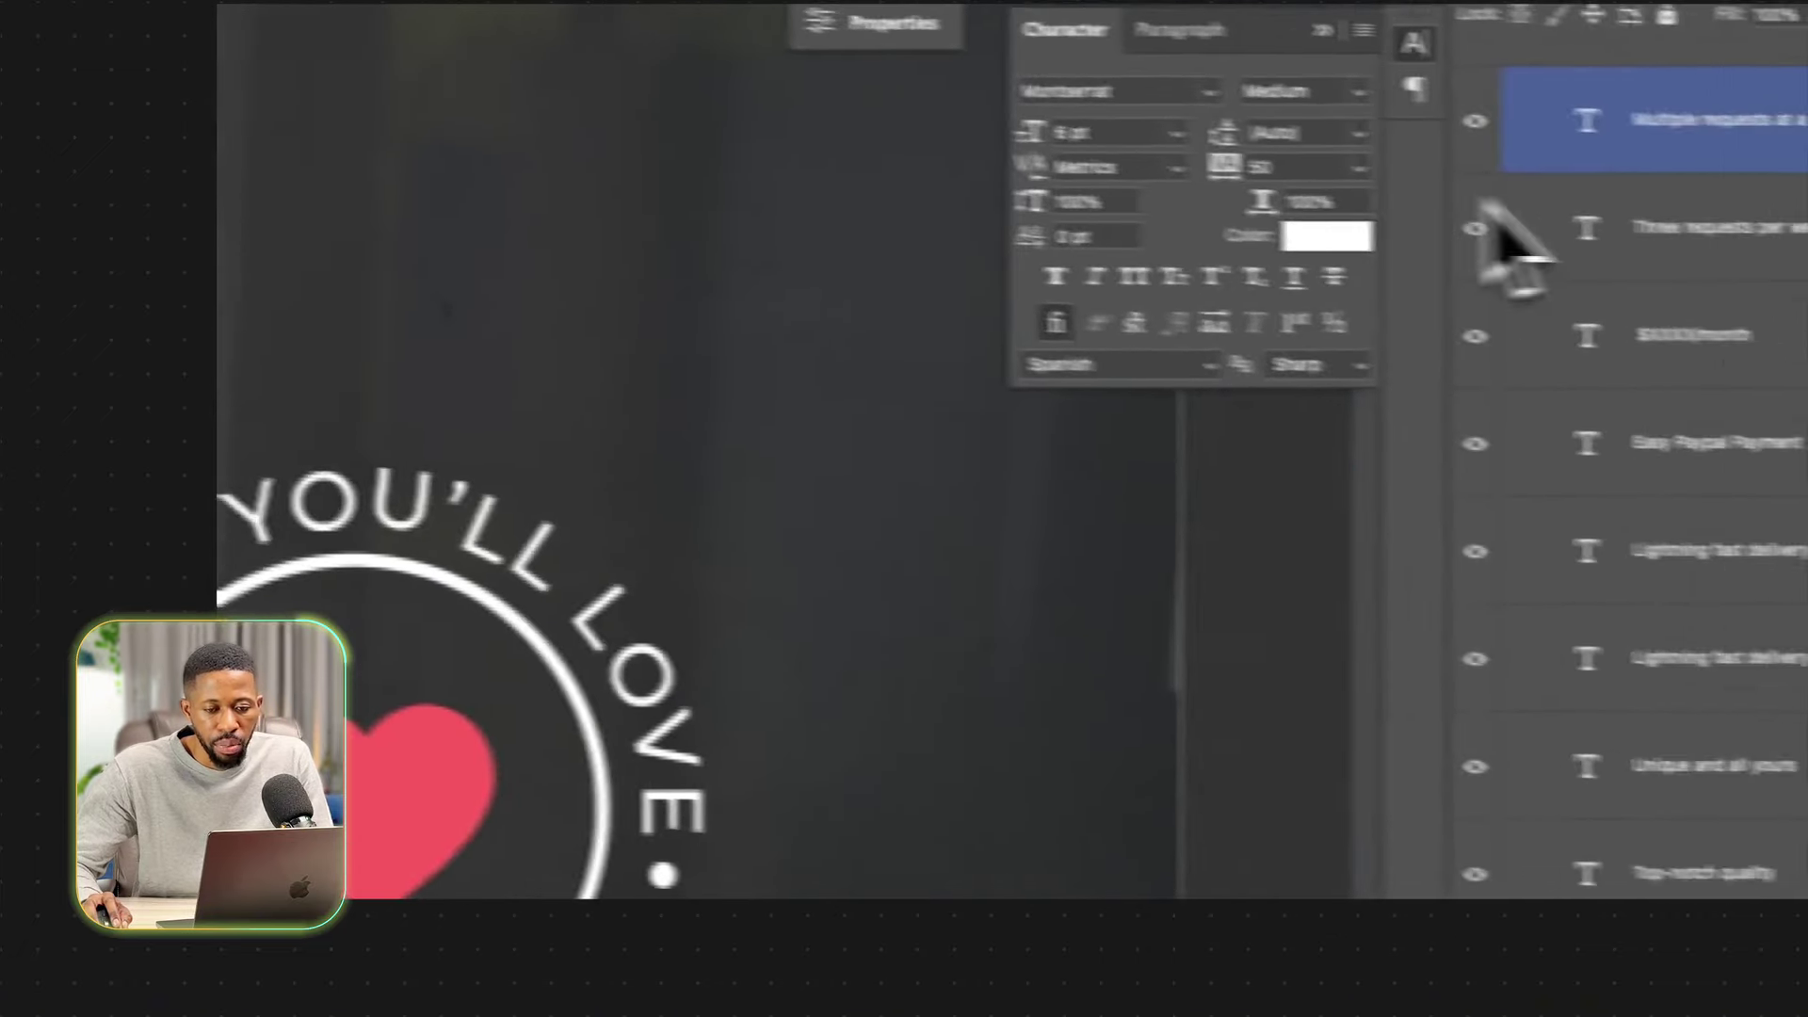
left_click(1357, 166)
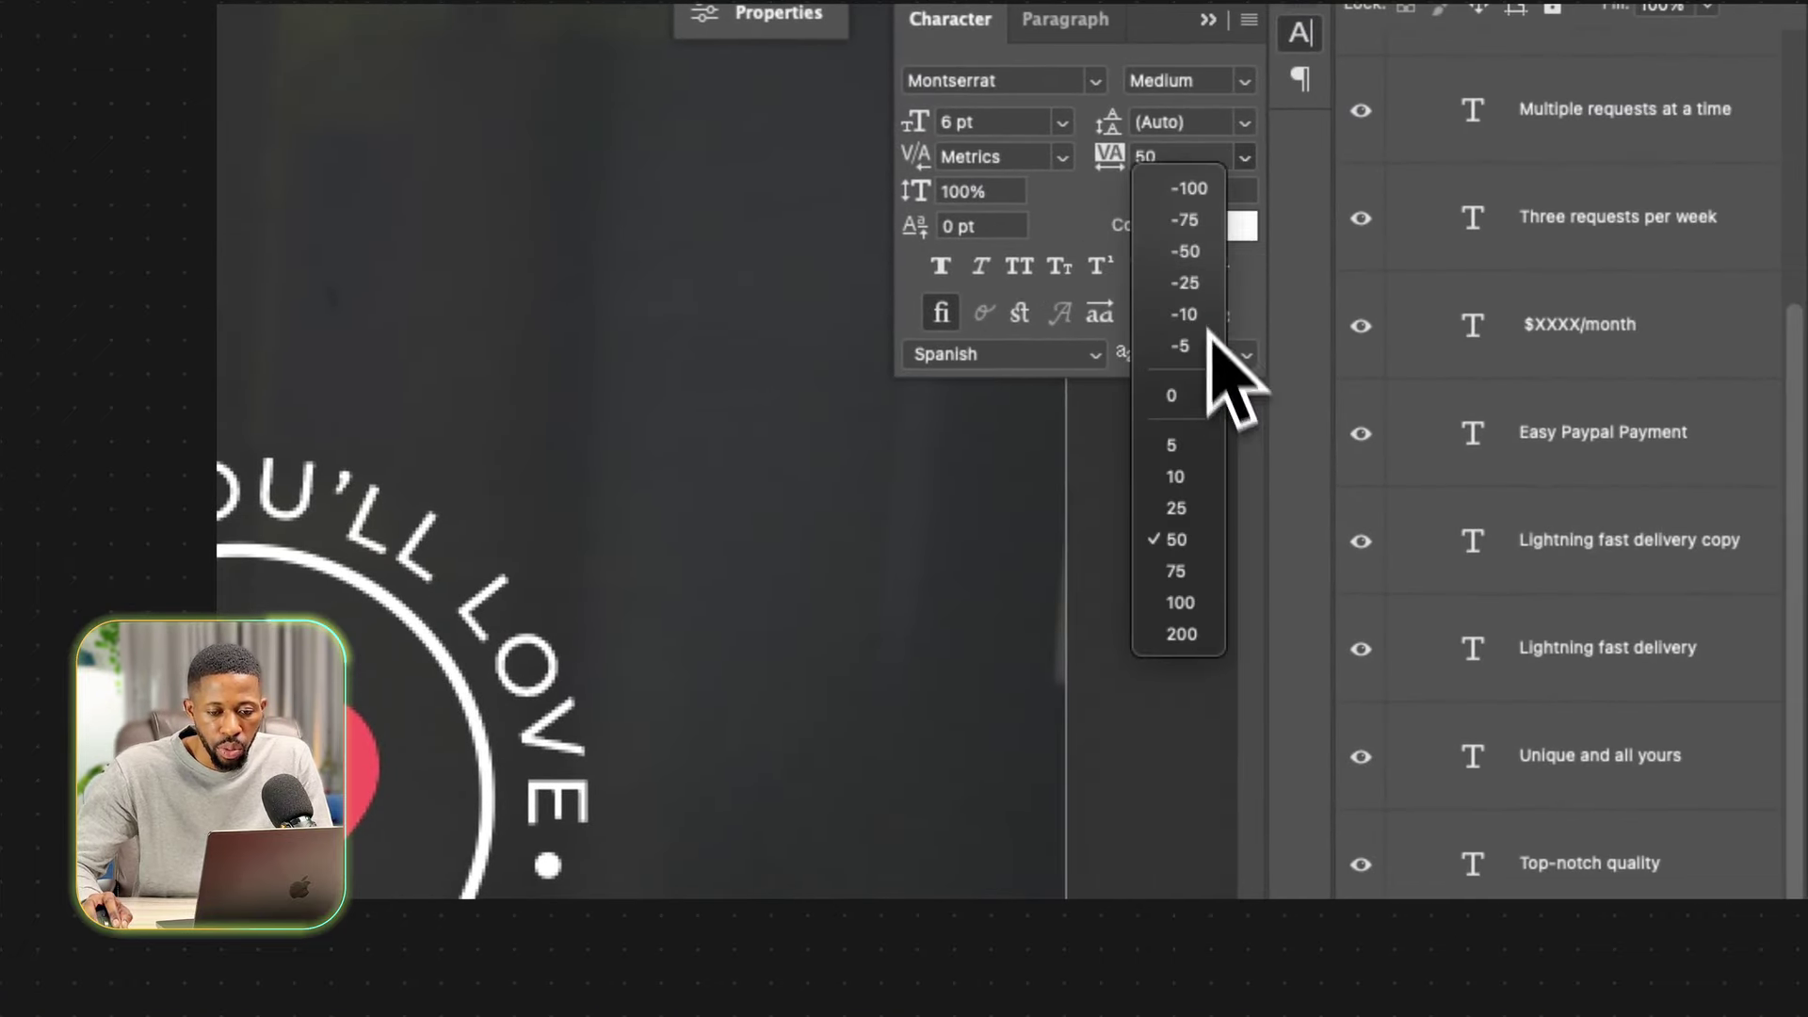
left_click(1214, 512)
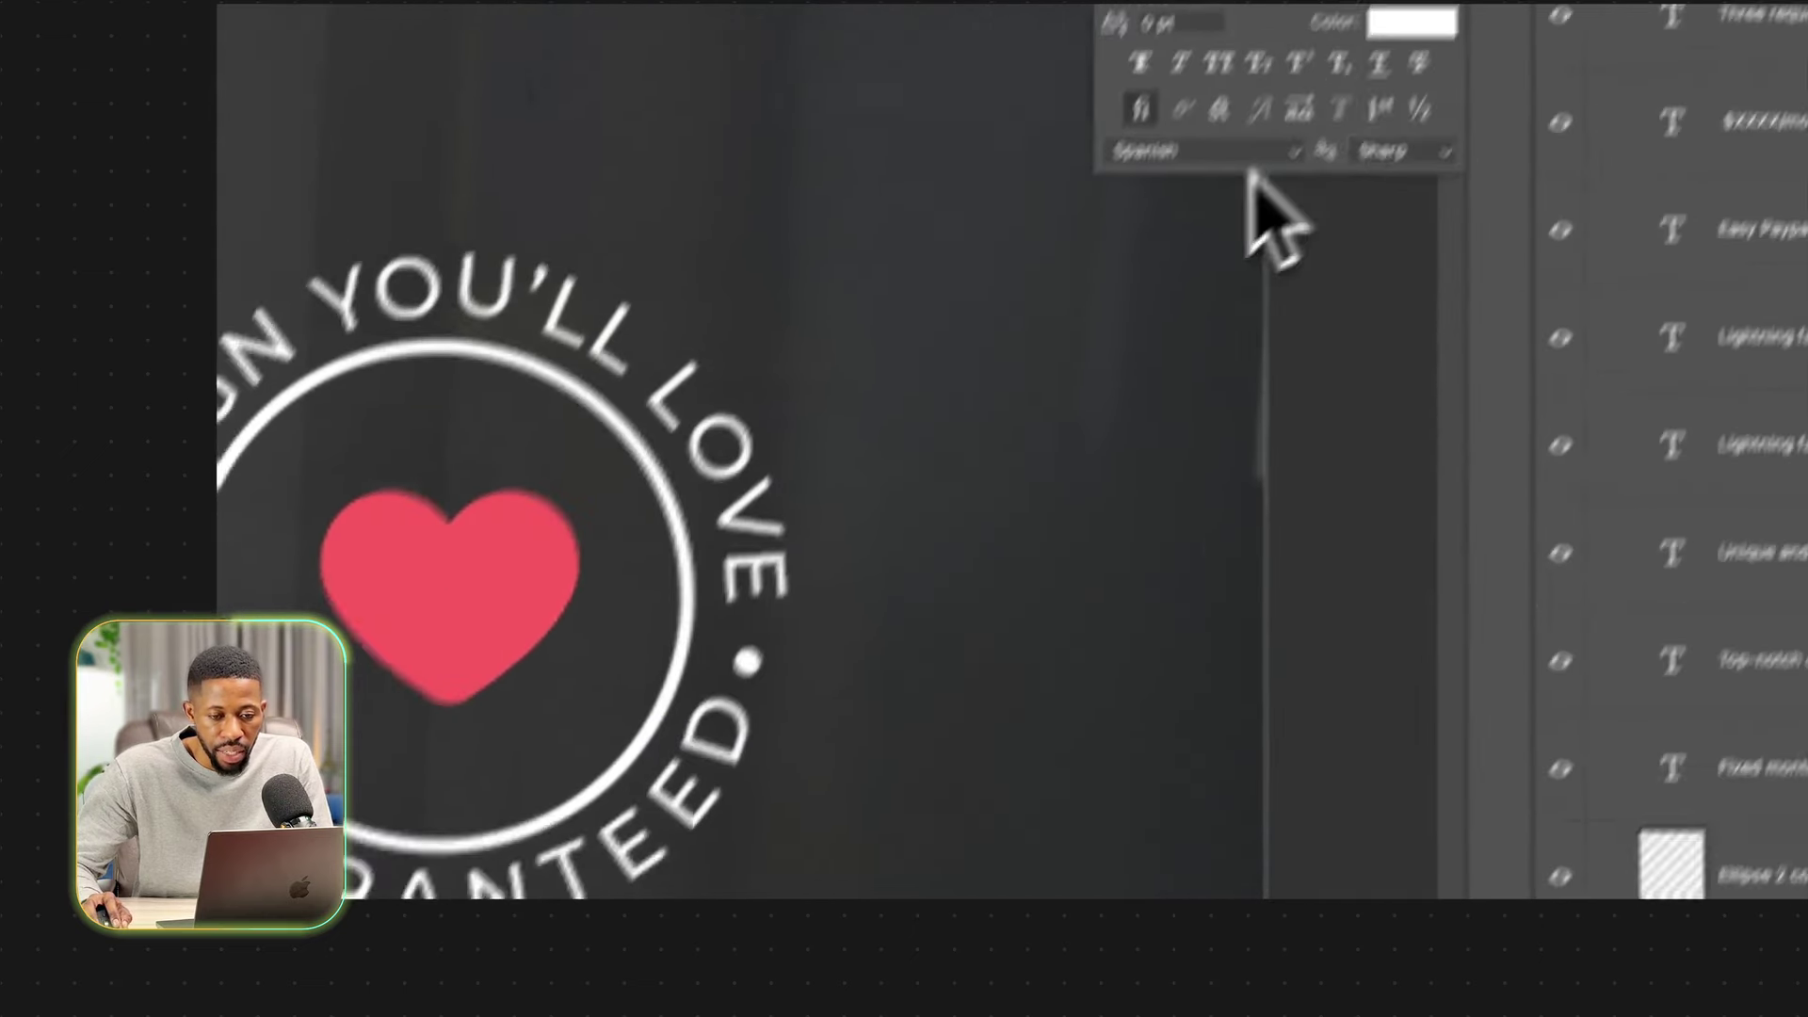
Set the font size of both curved texts, DESIGN YOU'LL LOVE and GUARANTEED, to 5.7 pt.
left_click(1070, 149)
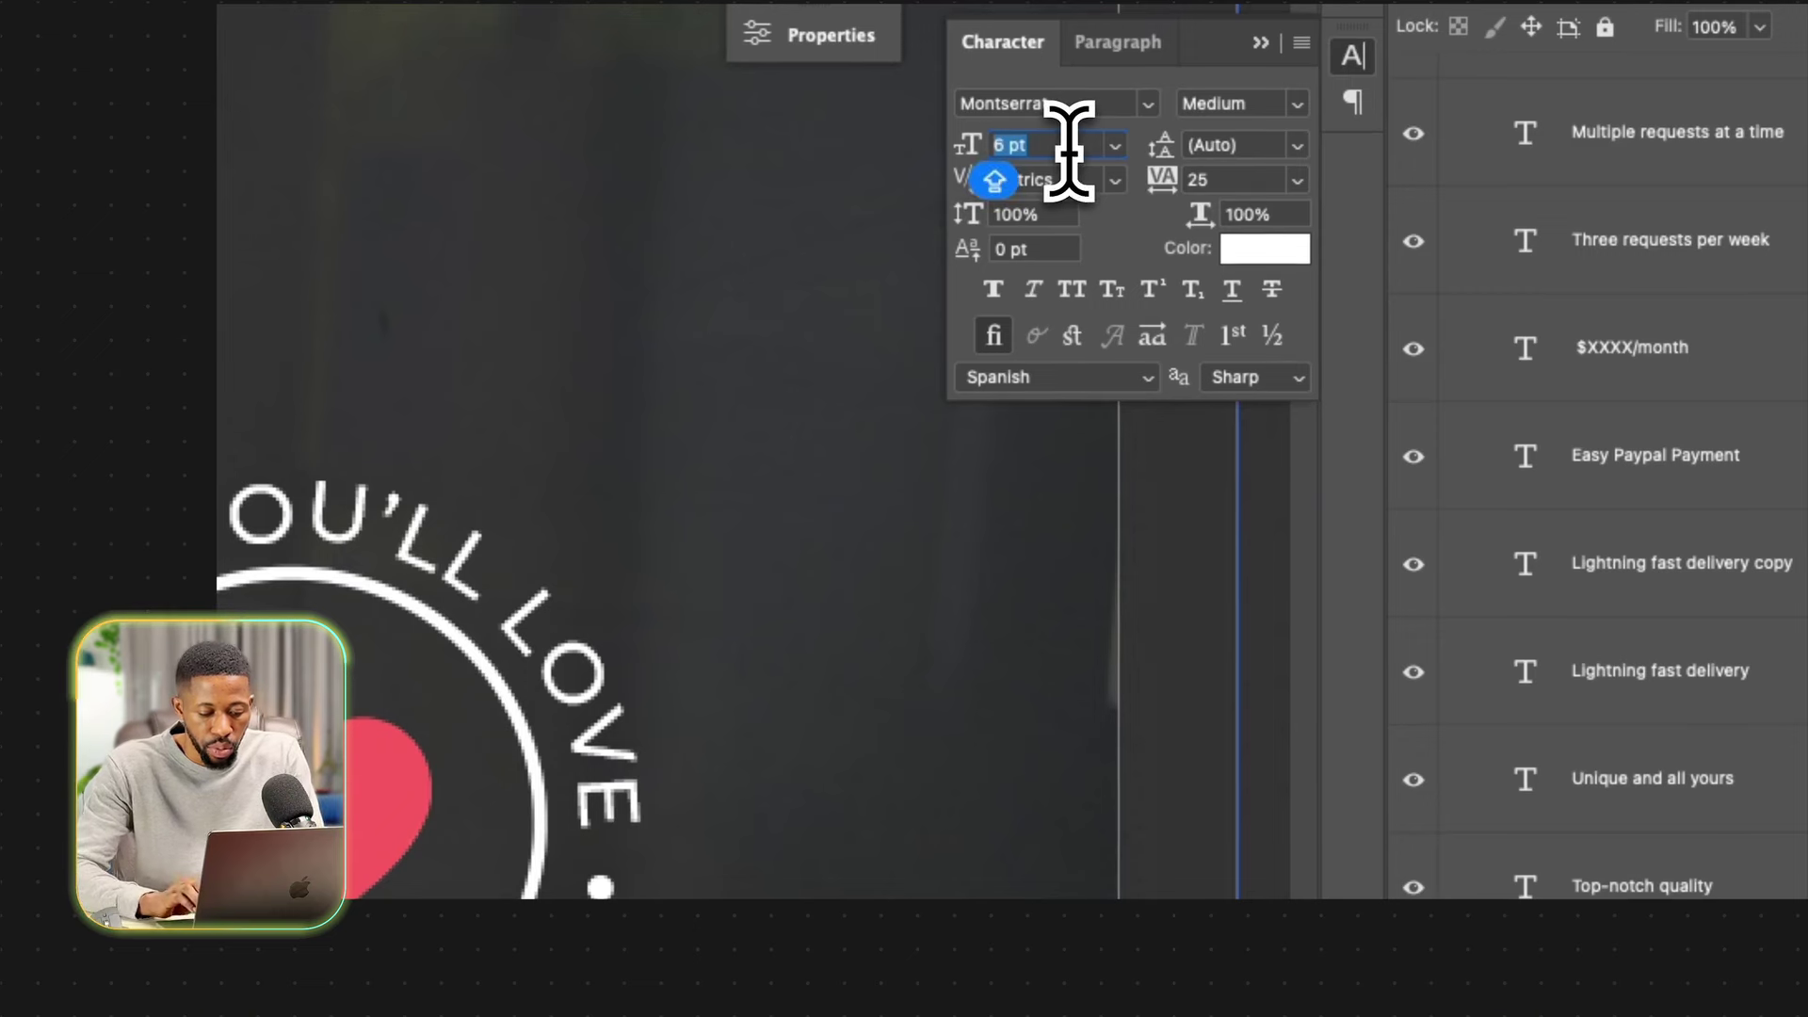
key("Return")
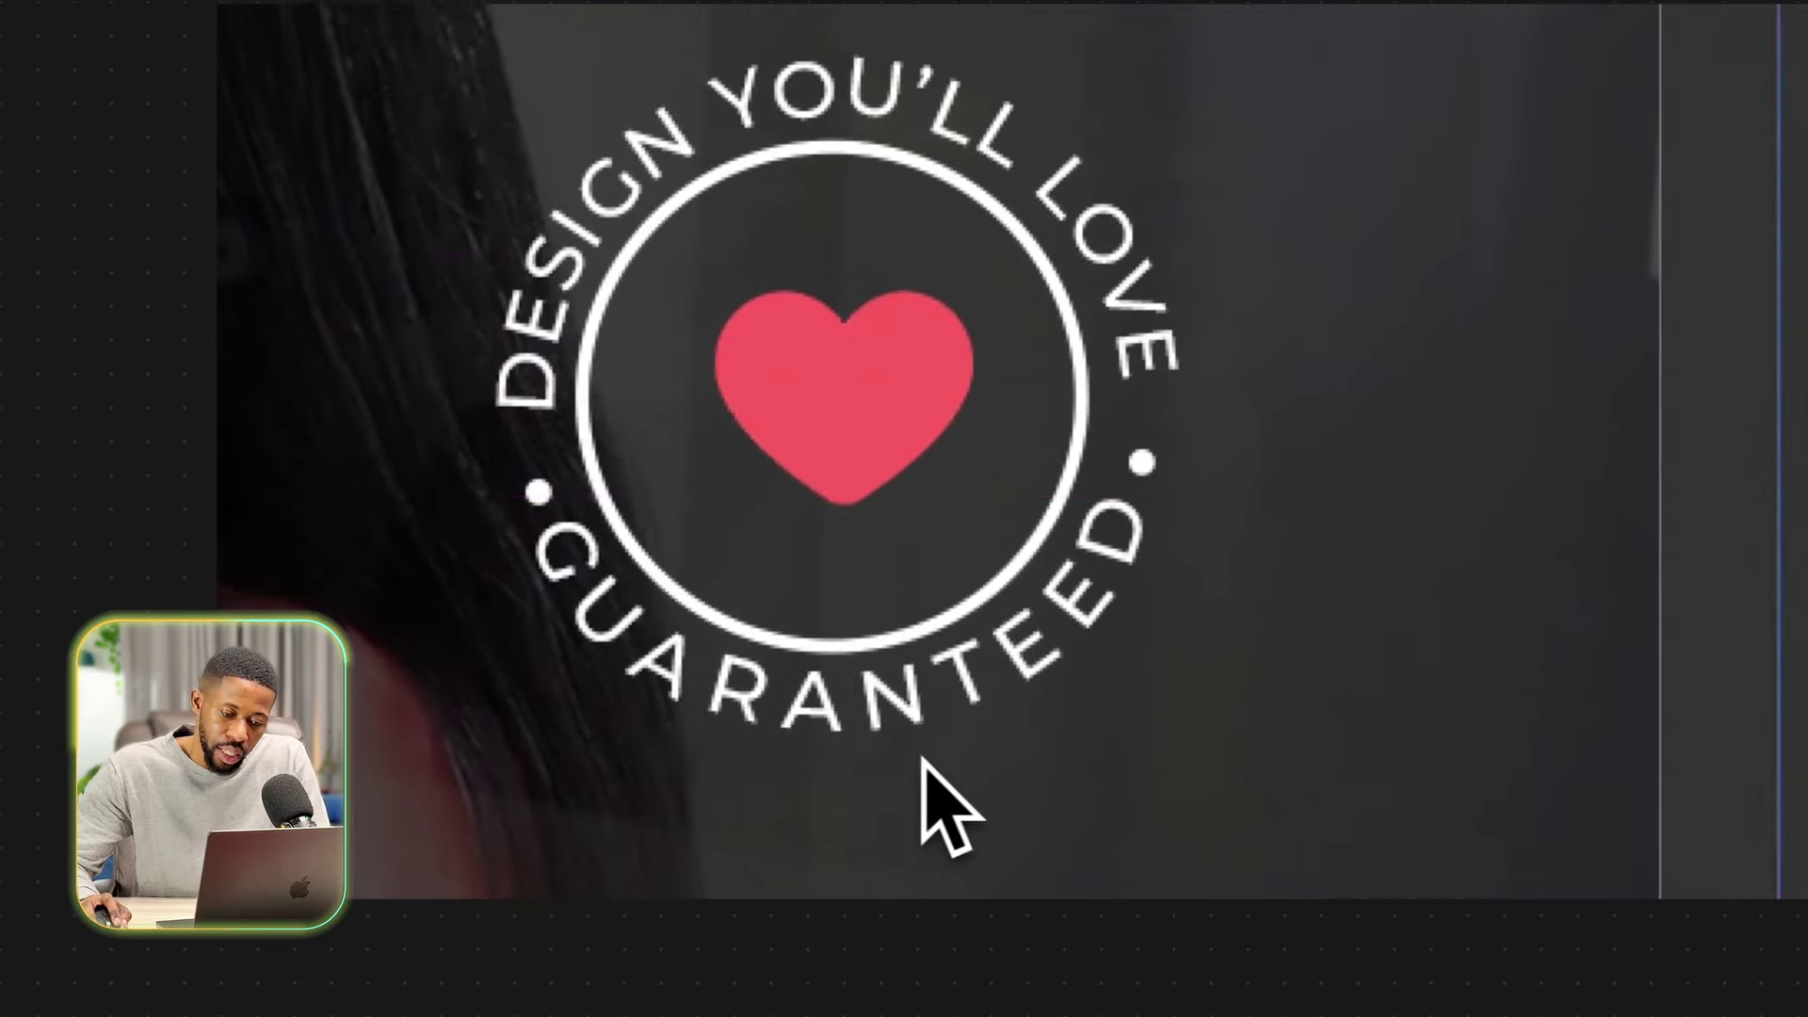
key("super")
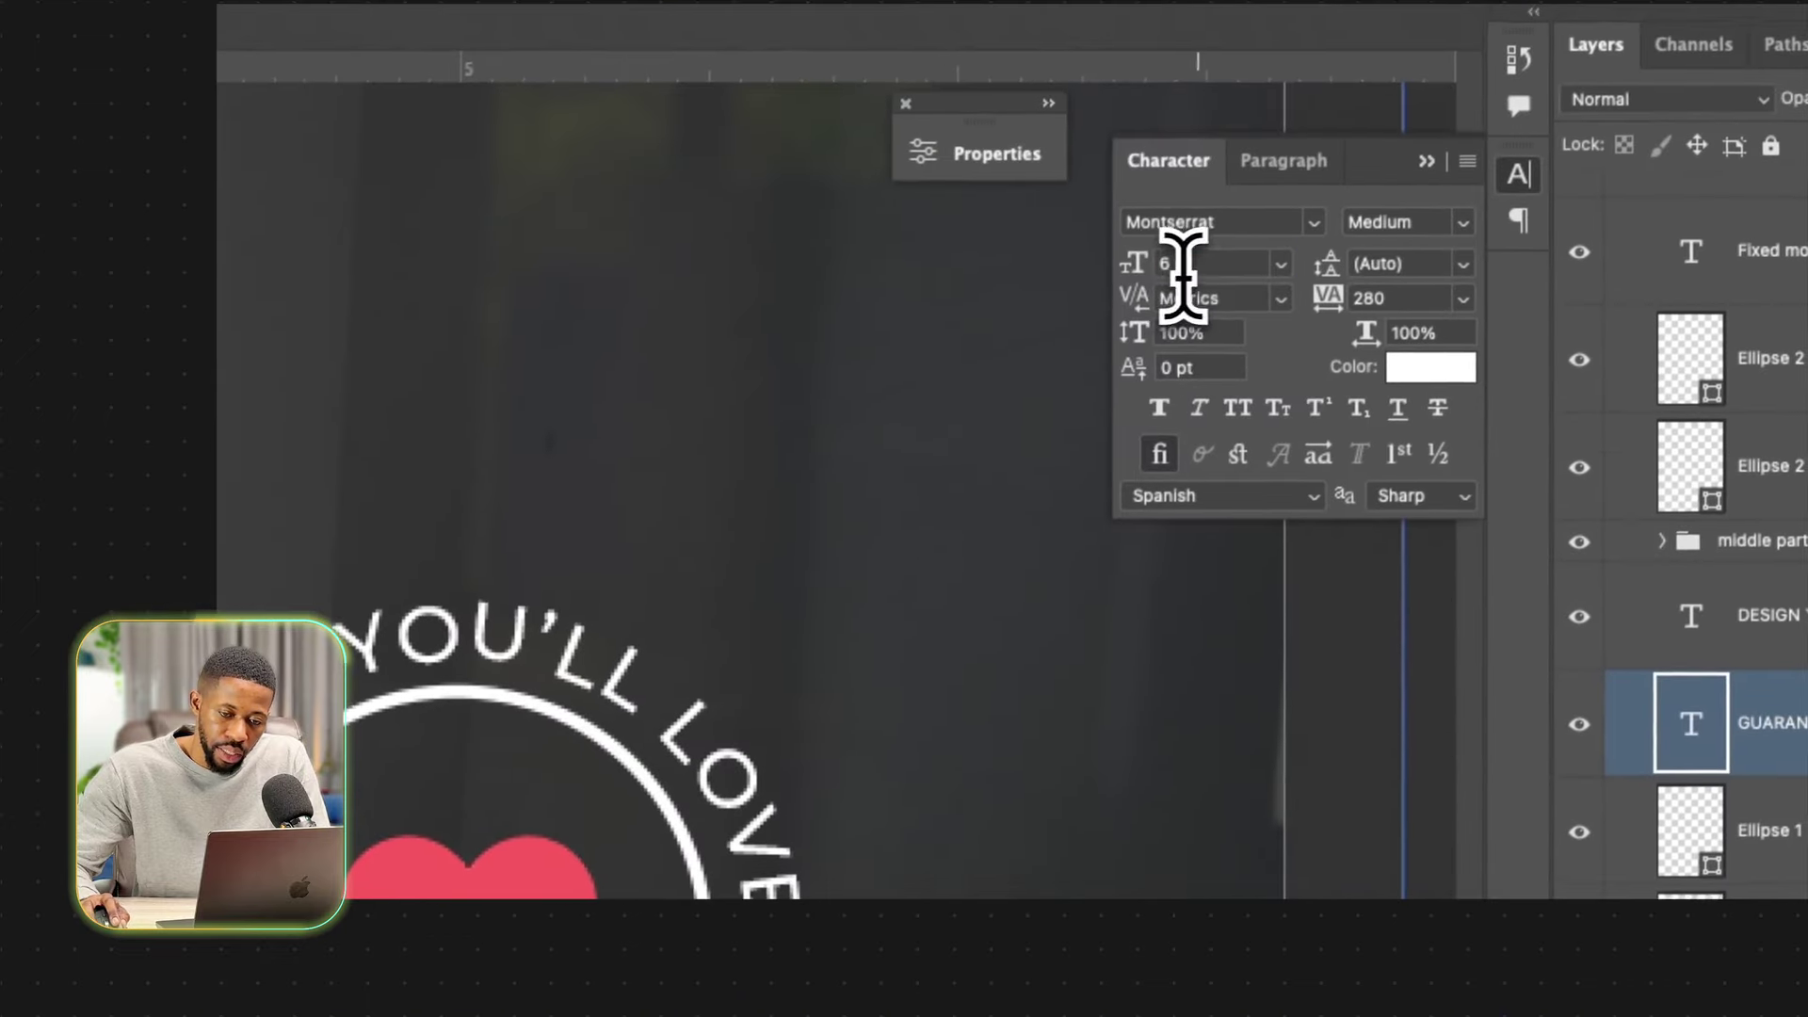
left_click_drag(1153, 270, 1186, 270)
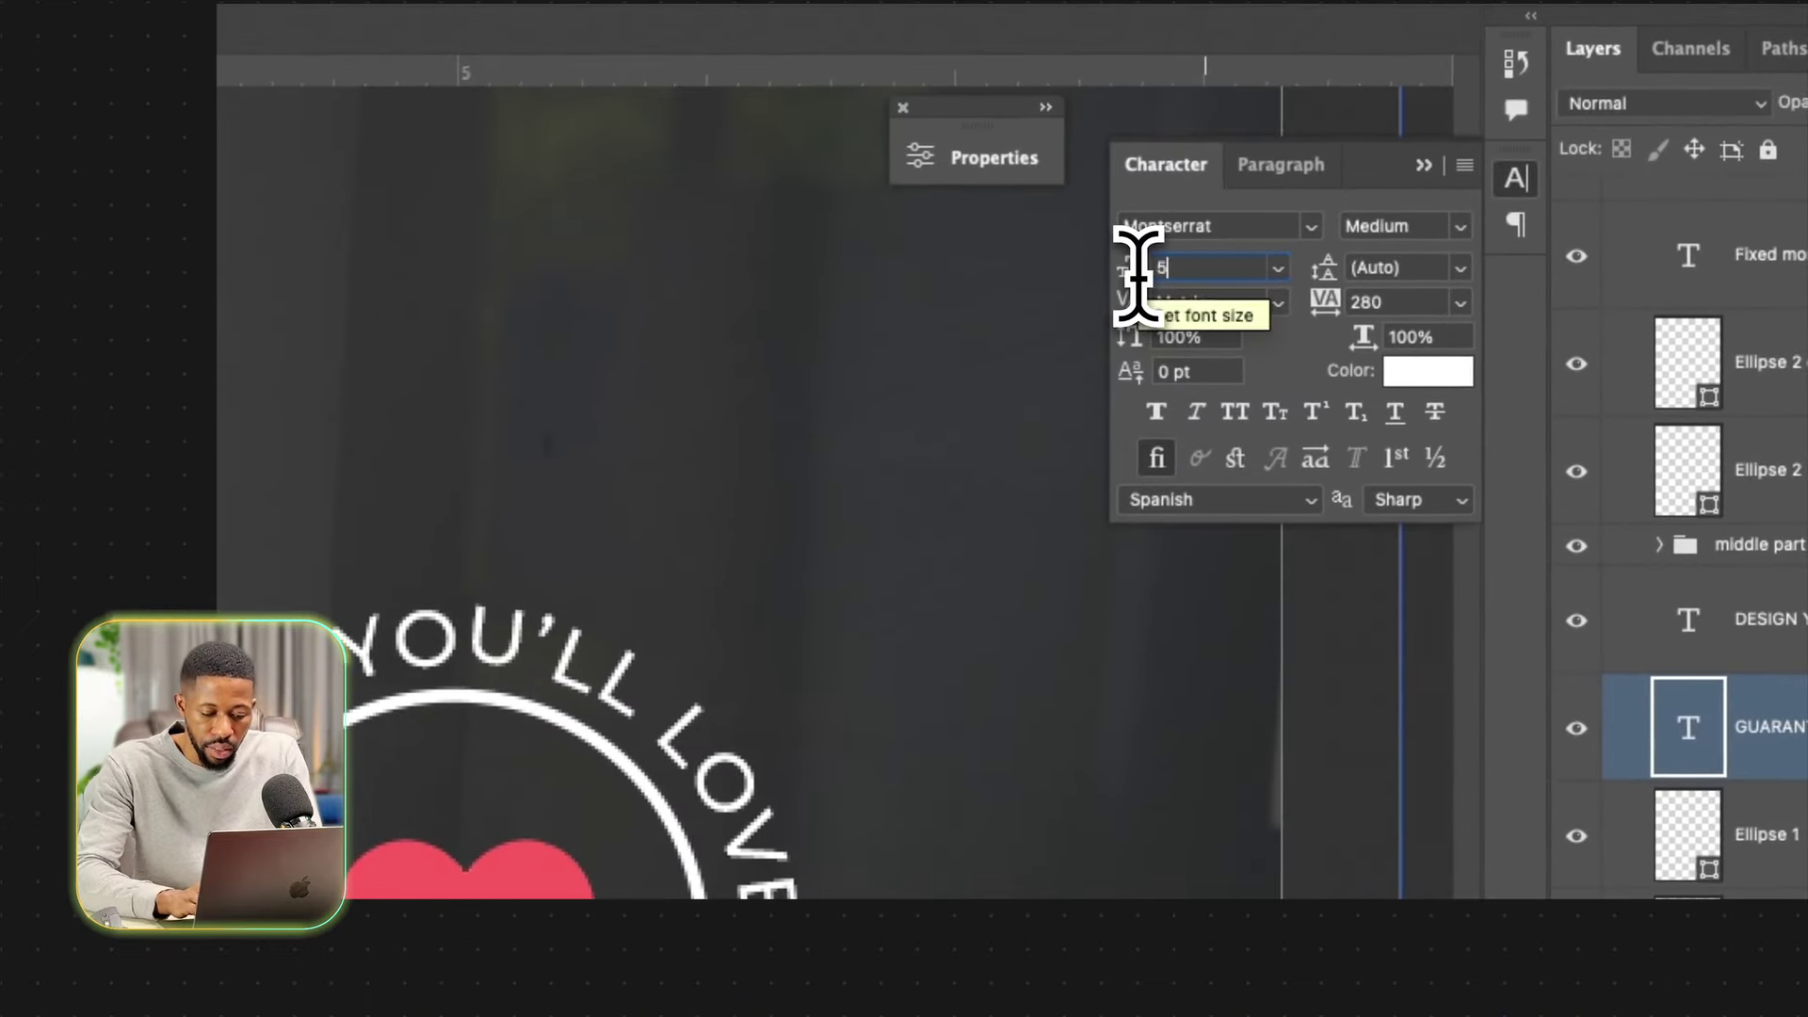
key("Return")
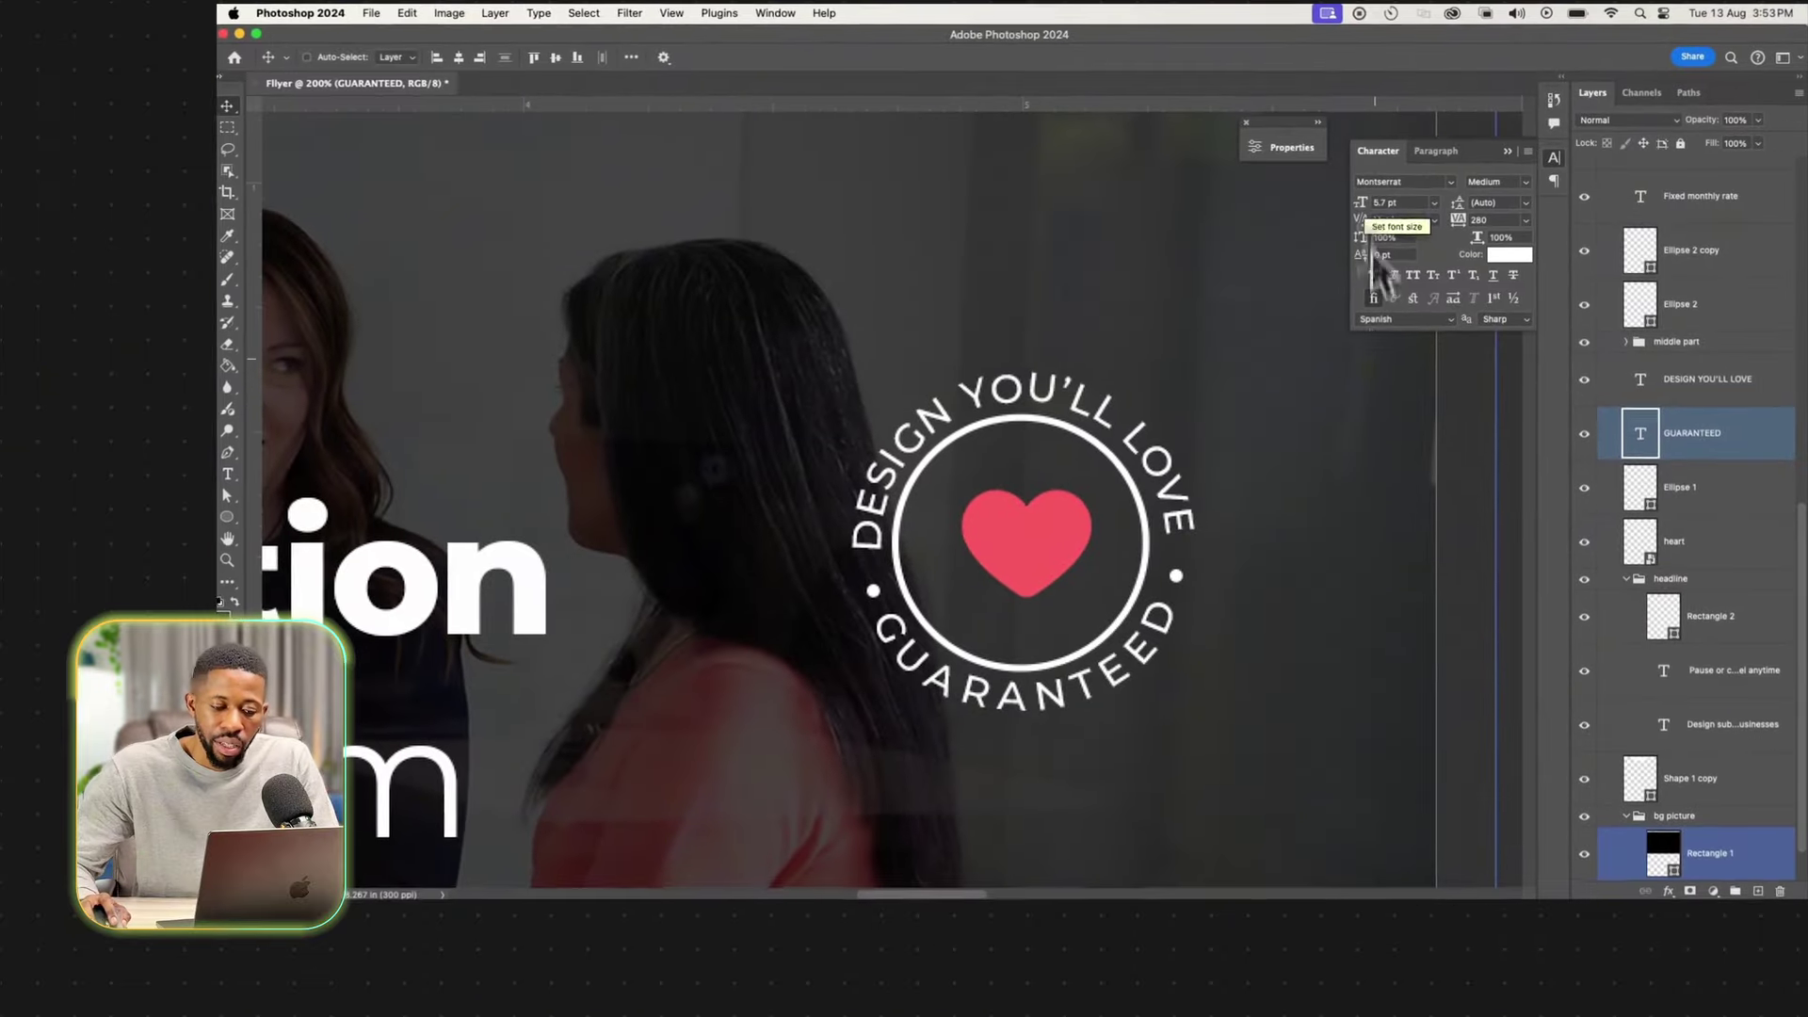
Nudge both separator dots slightly upward beside the ring and adjust the tracking of the GUARANTEED text.
left_click(1198, 576, "super")
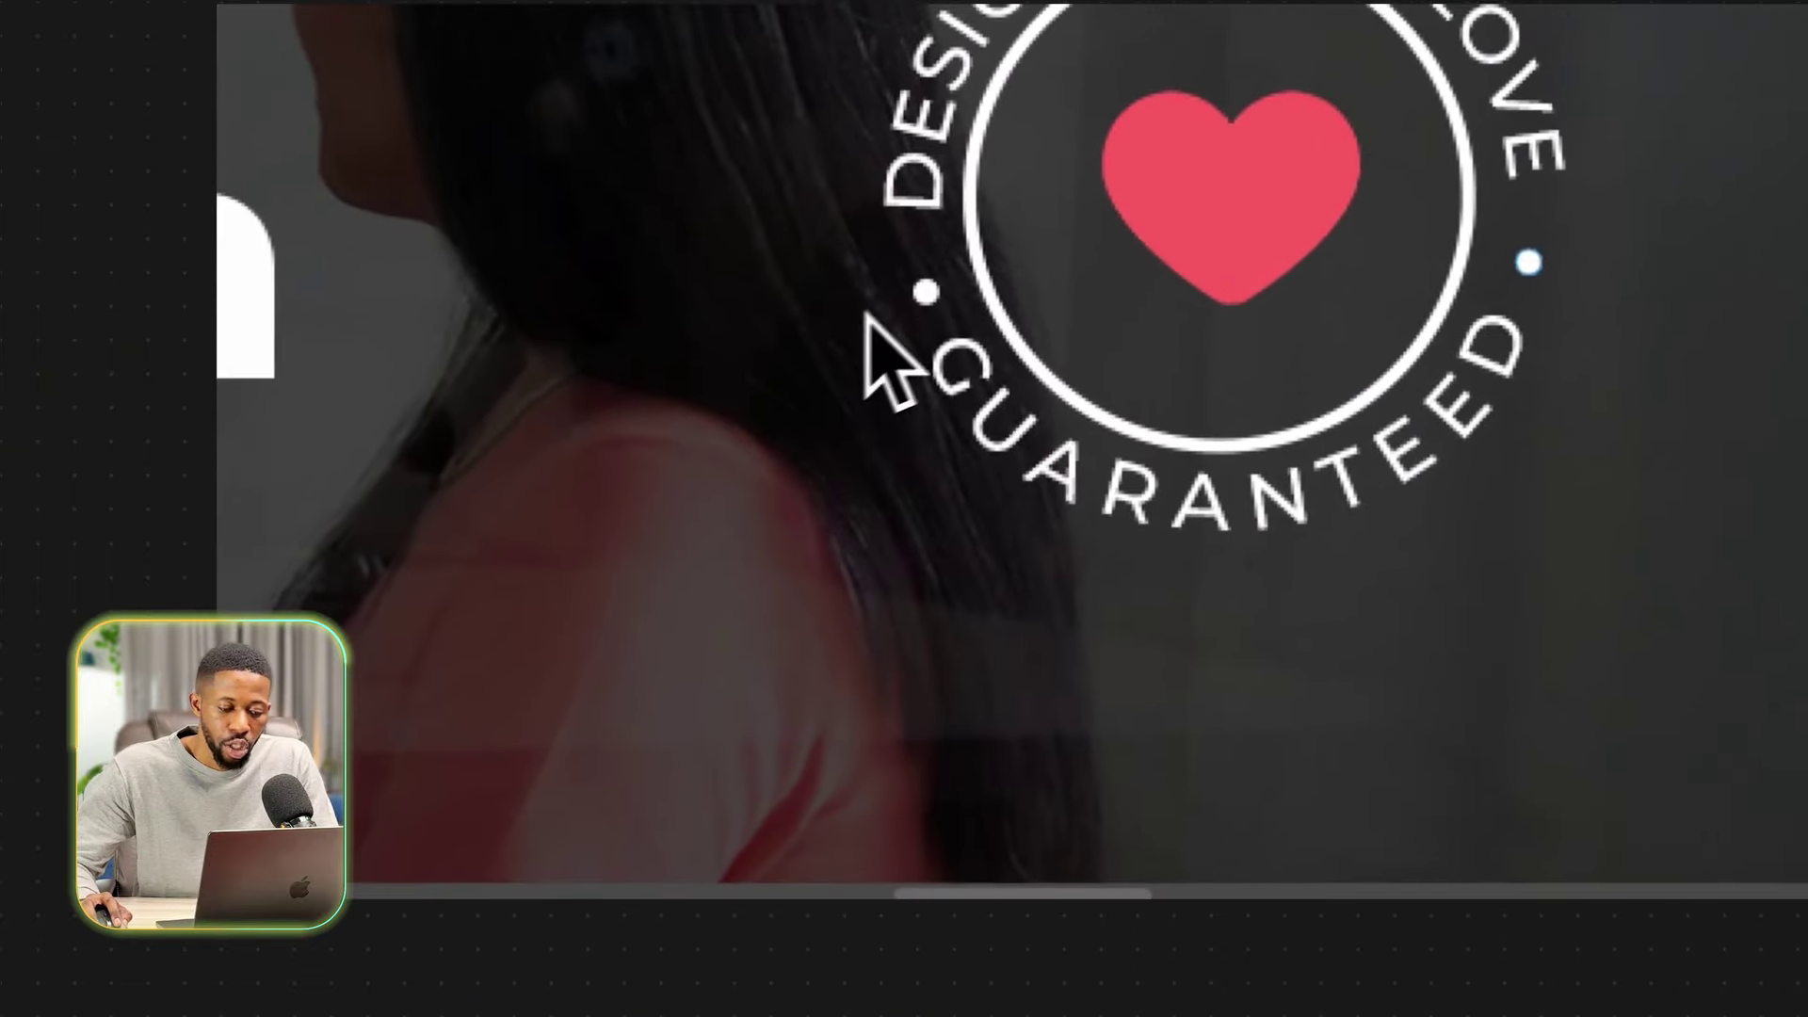
mouse_move(925, 290)
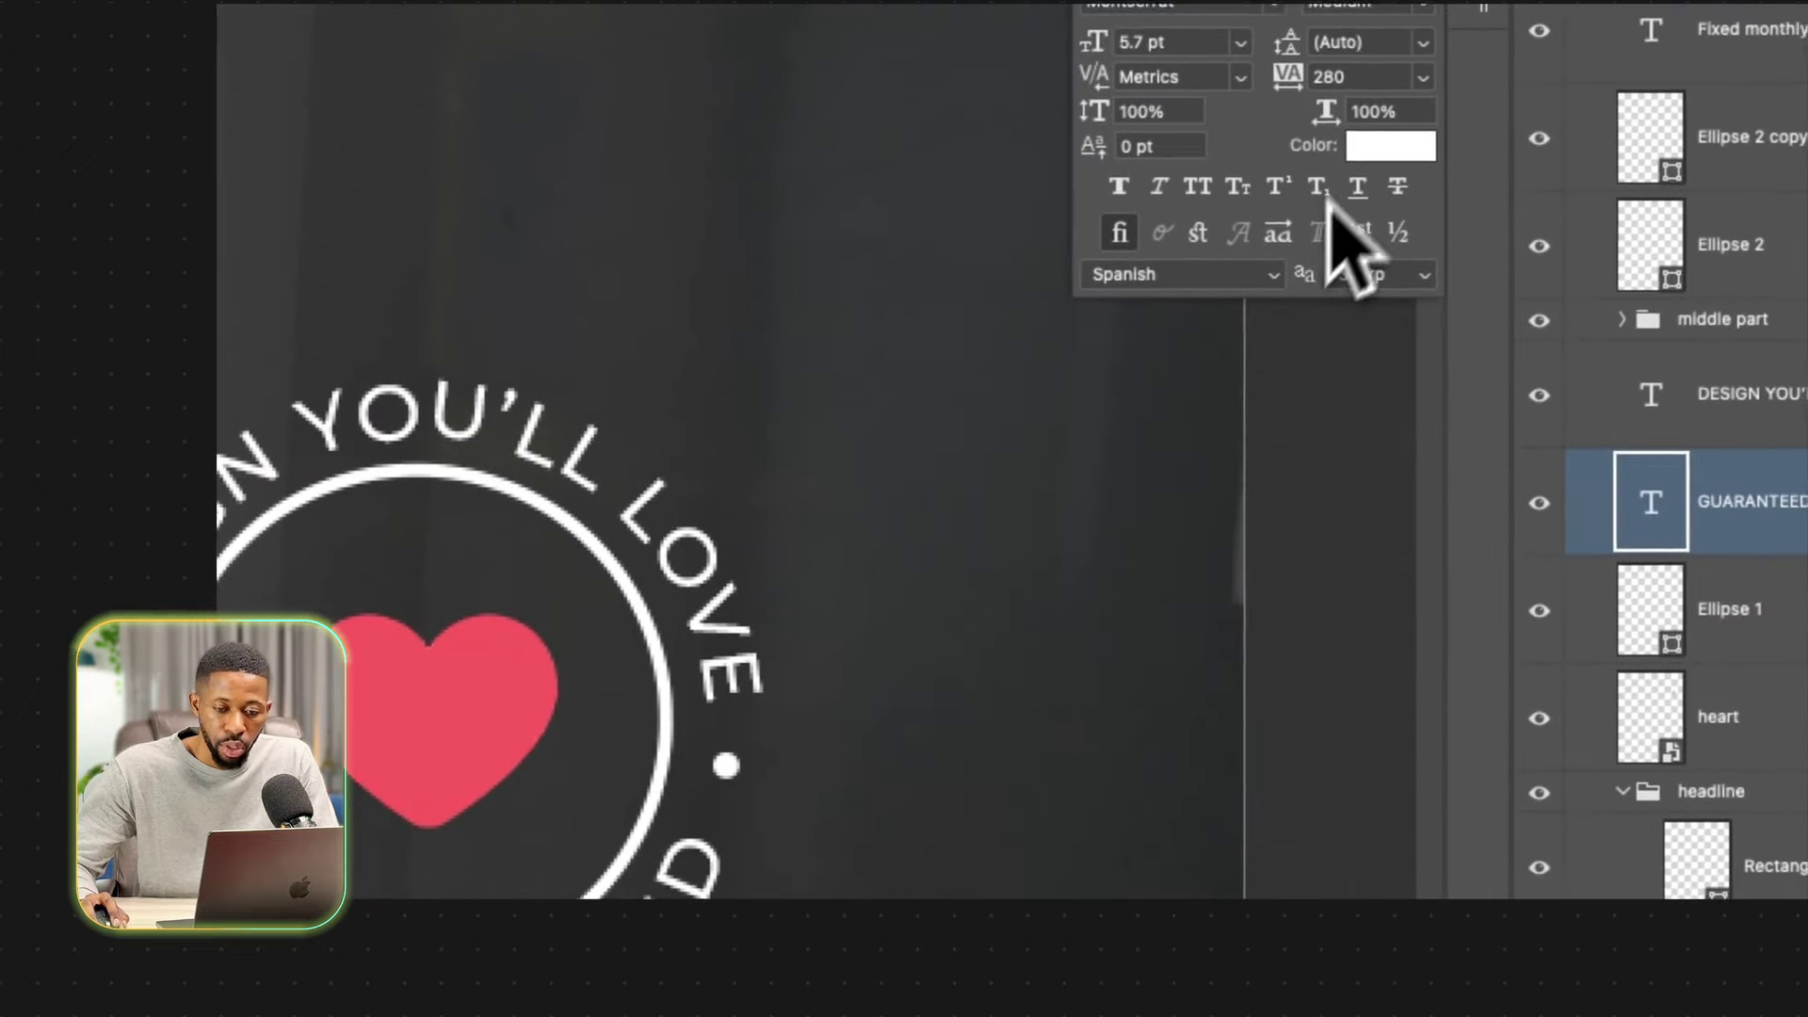
left_click(1314, 76)
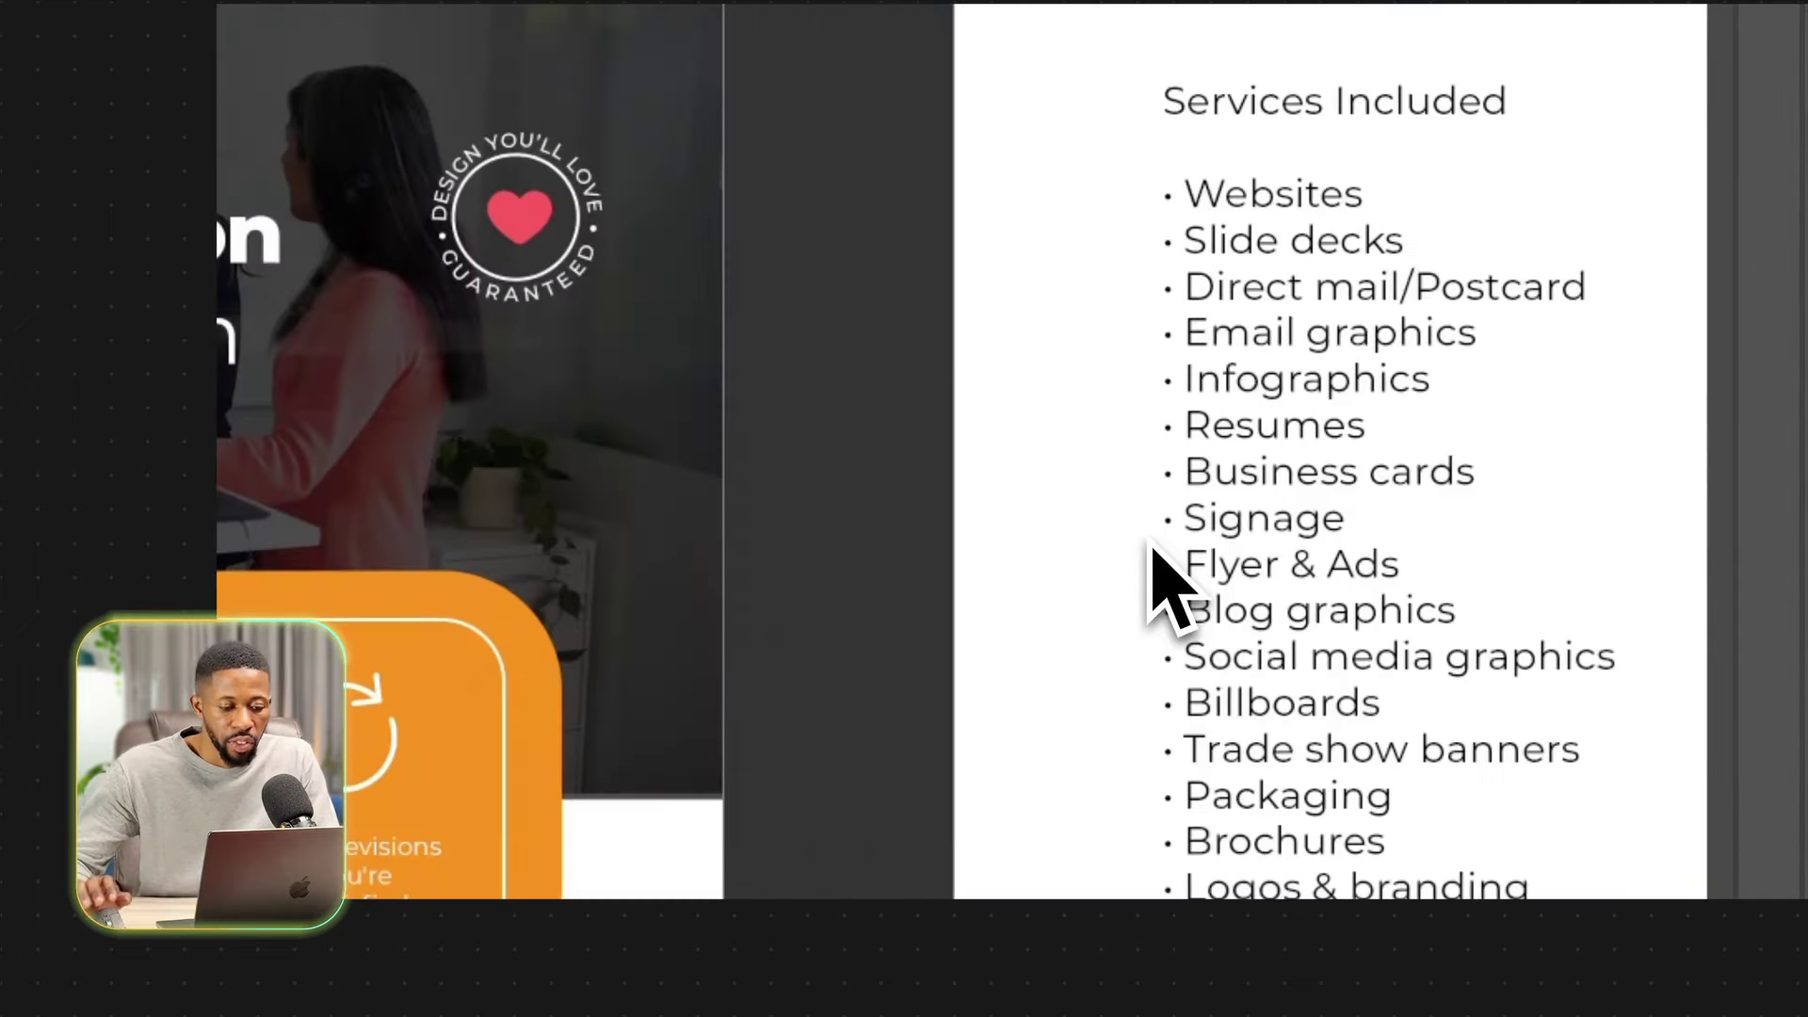
scroll(744, 298, "left", 3)
key("super+plus")
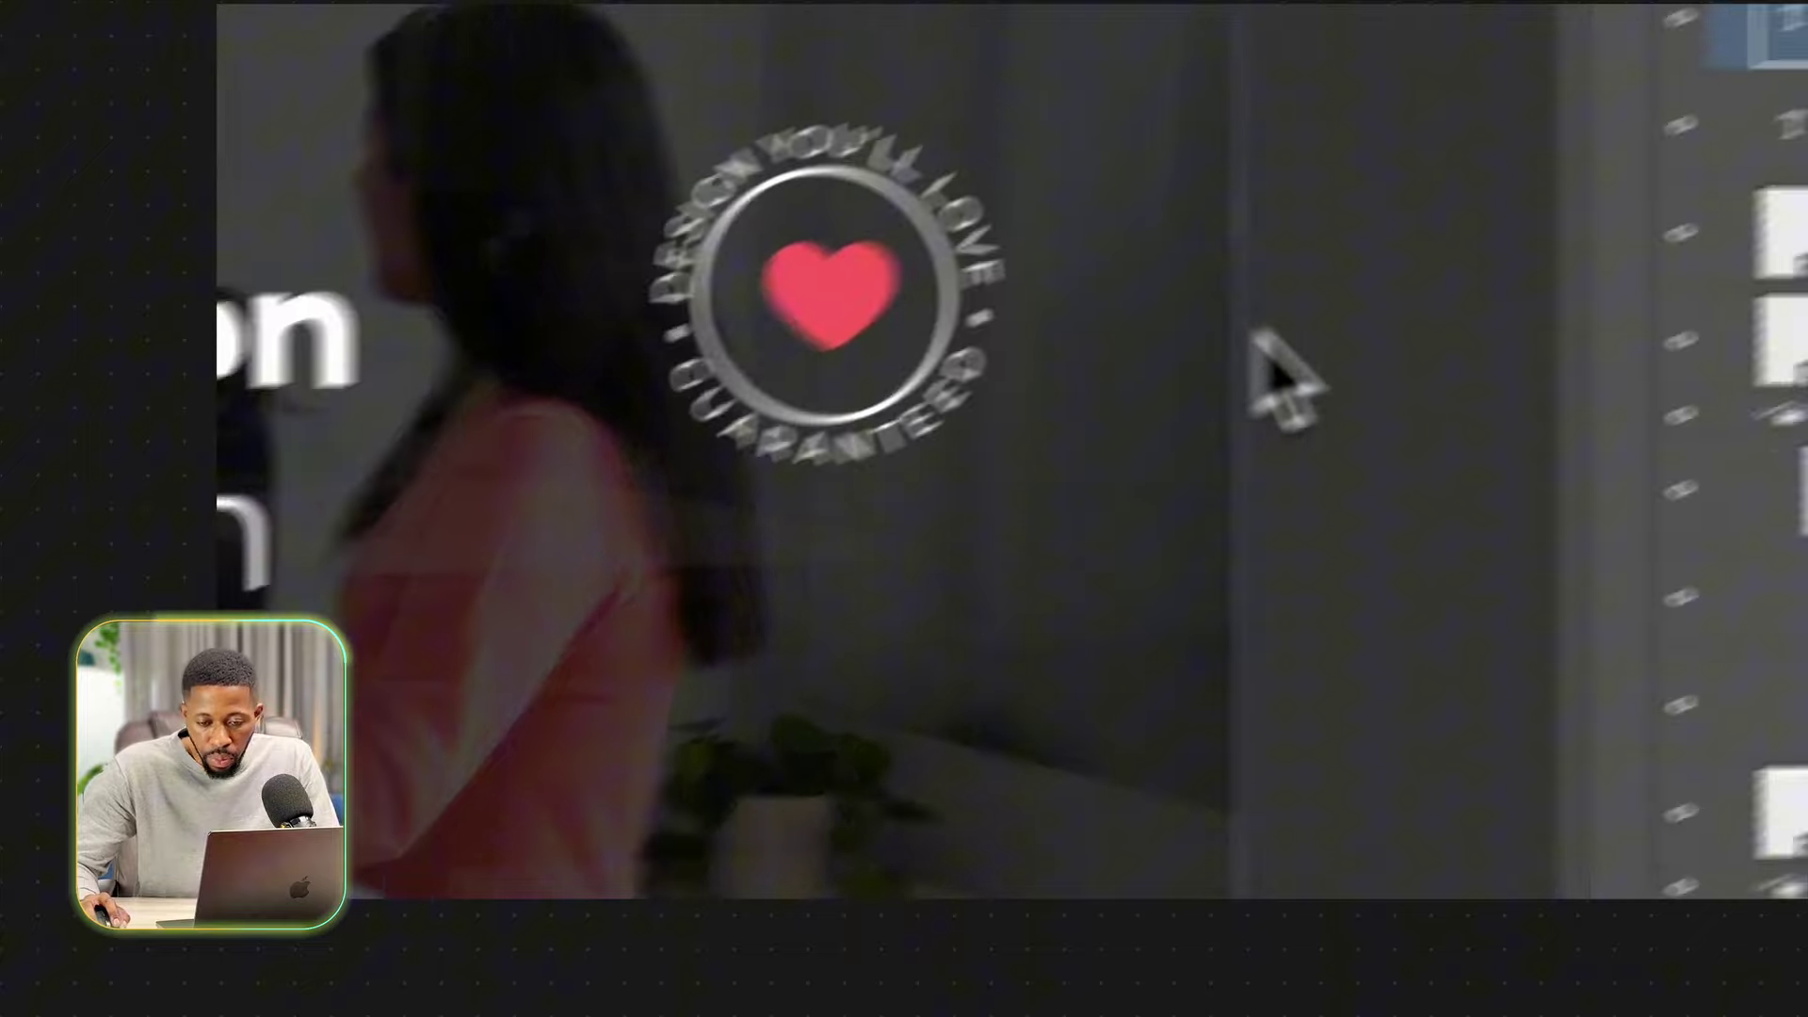
Move the heart layer above DESIGN YOU'LL LOVE, directly beneath the middle part group.
left_click(1667, 504)
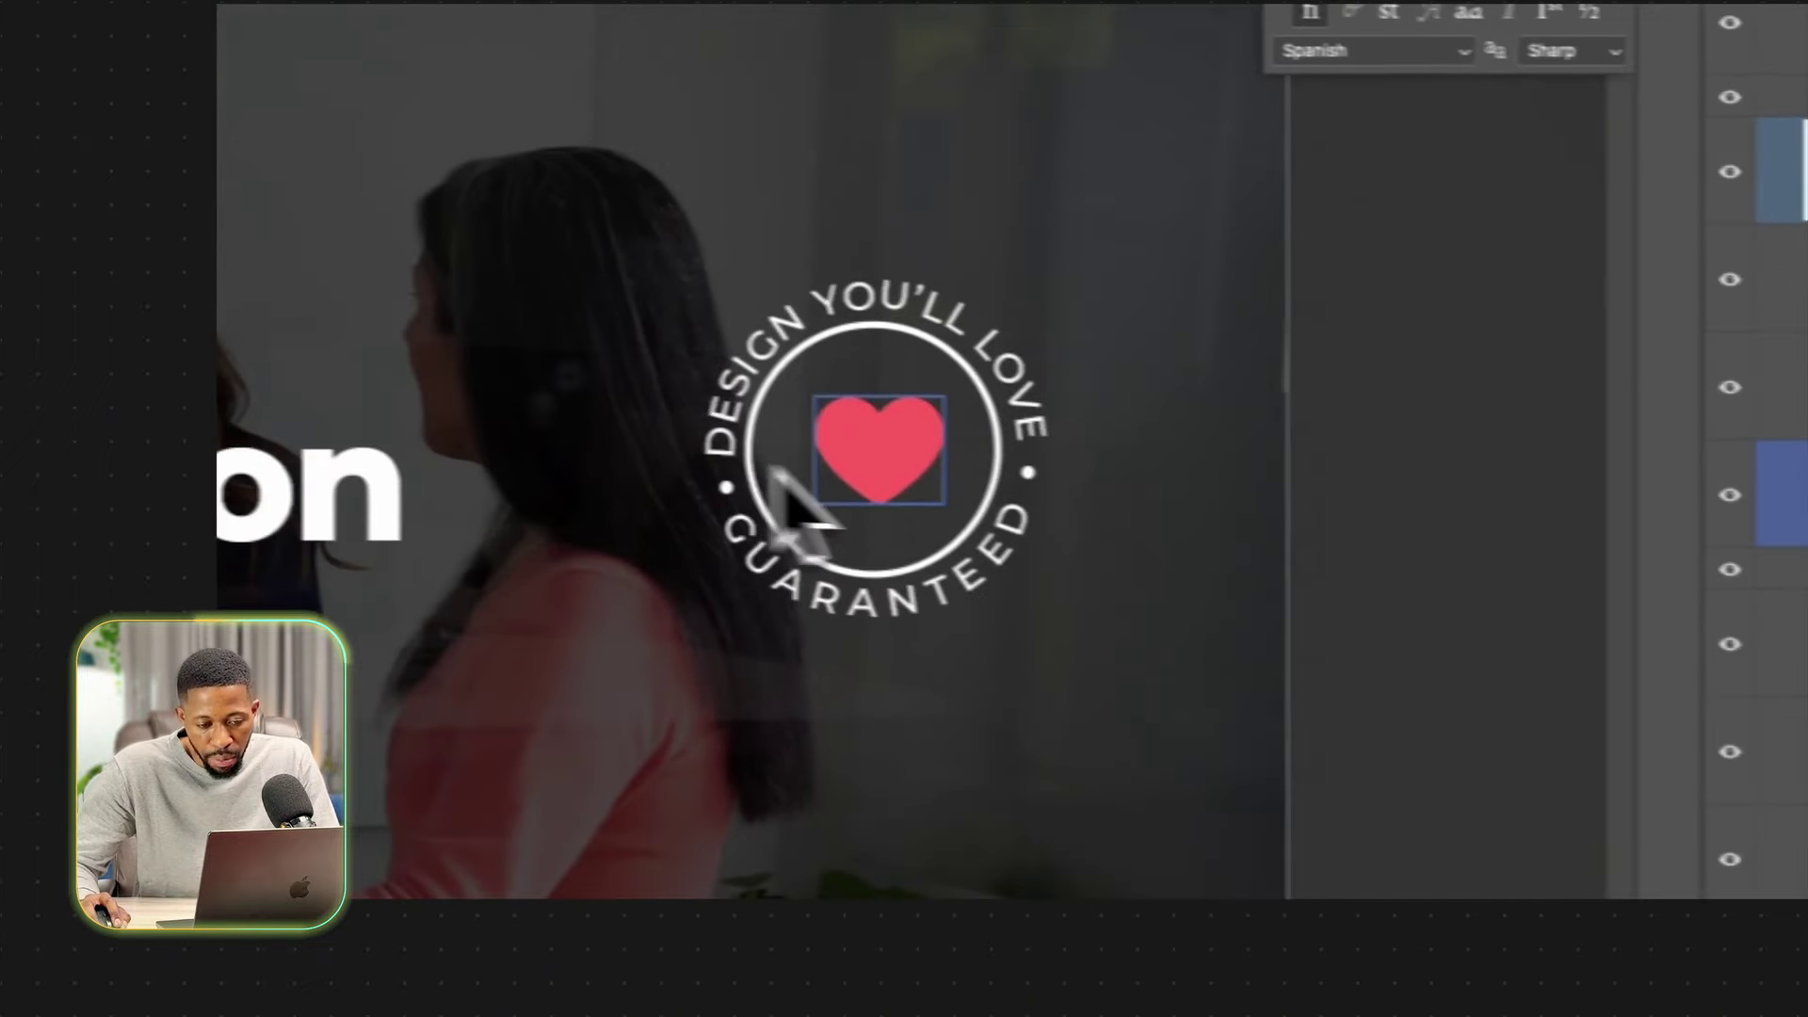
left_click(894, 485)
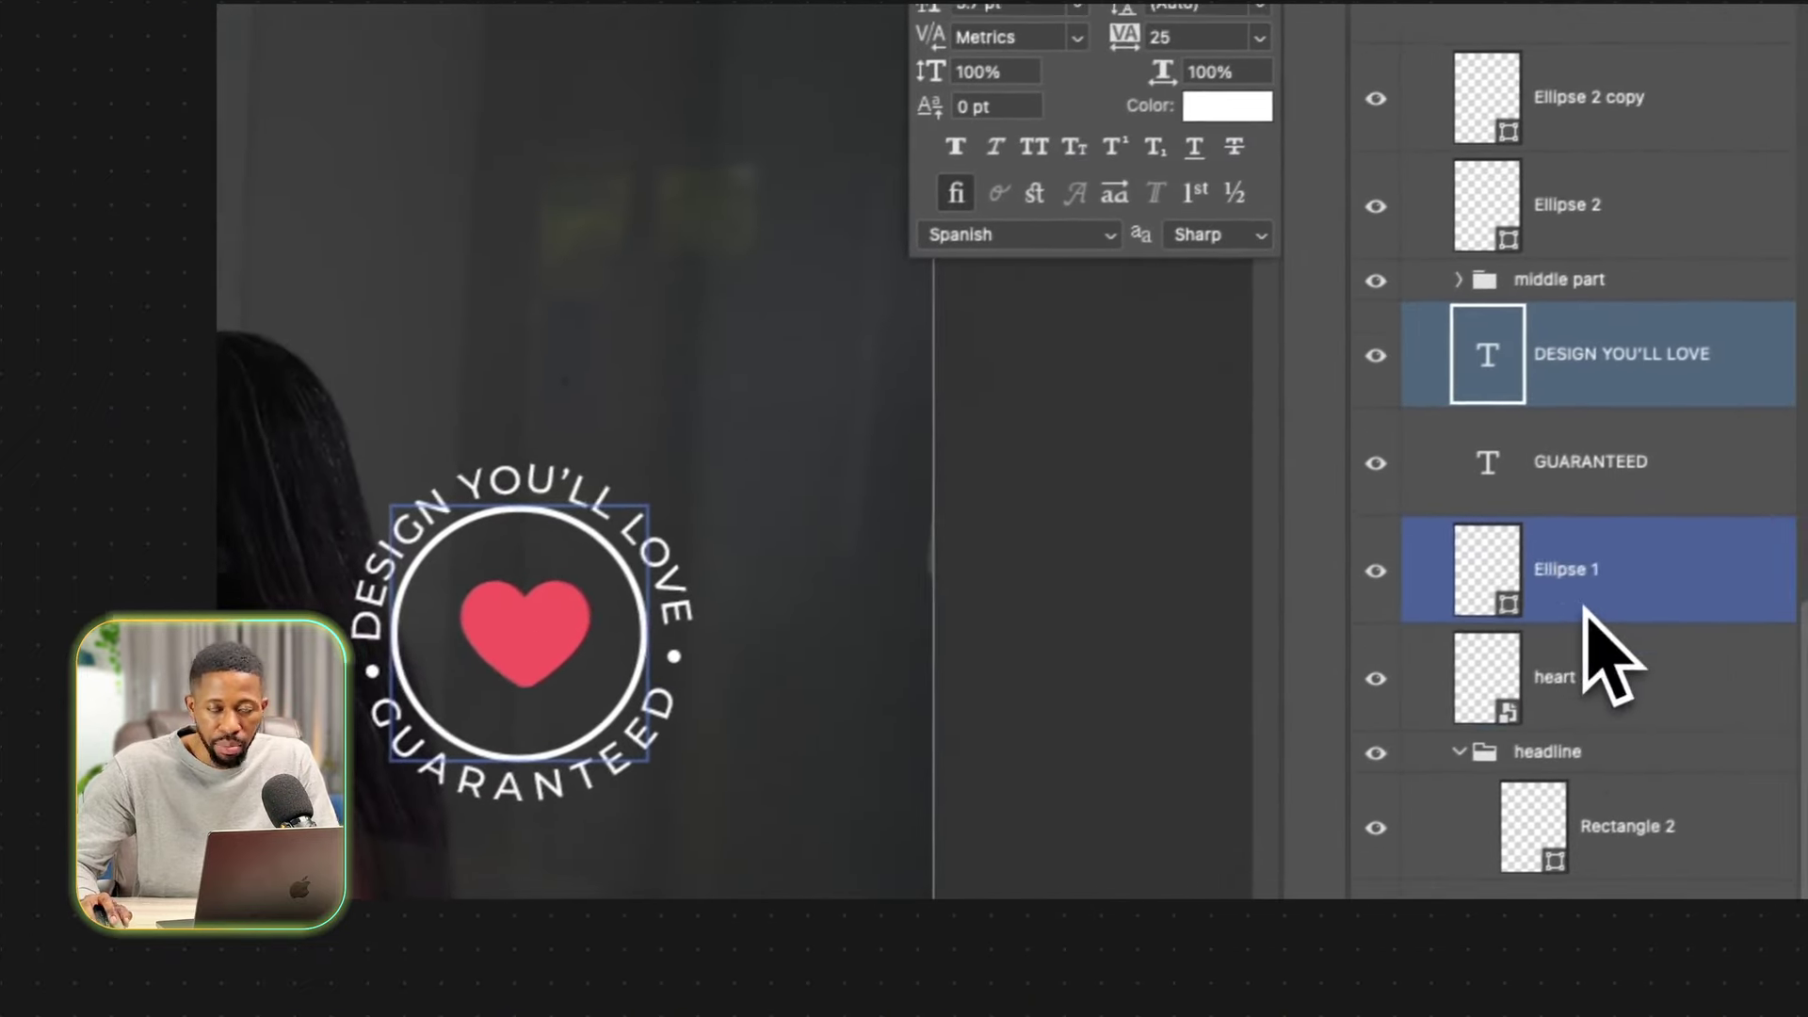
left_click(1580, 689)
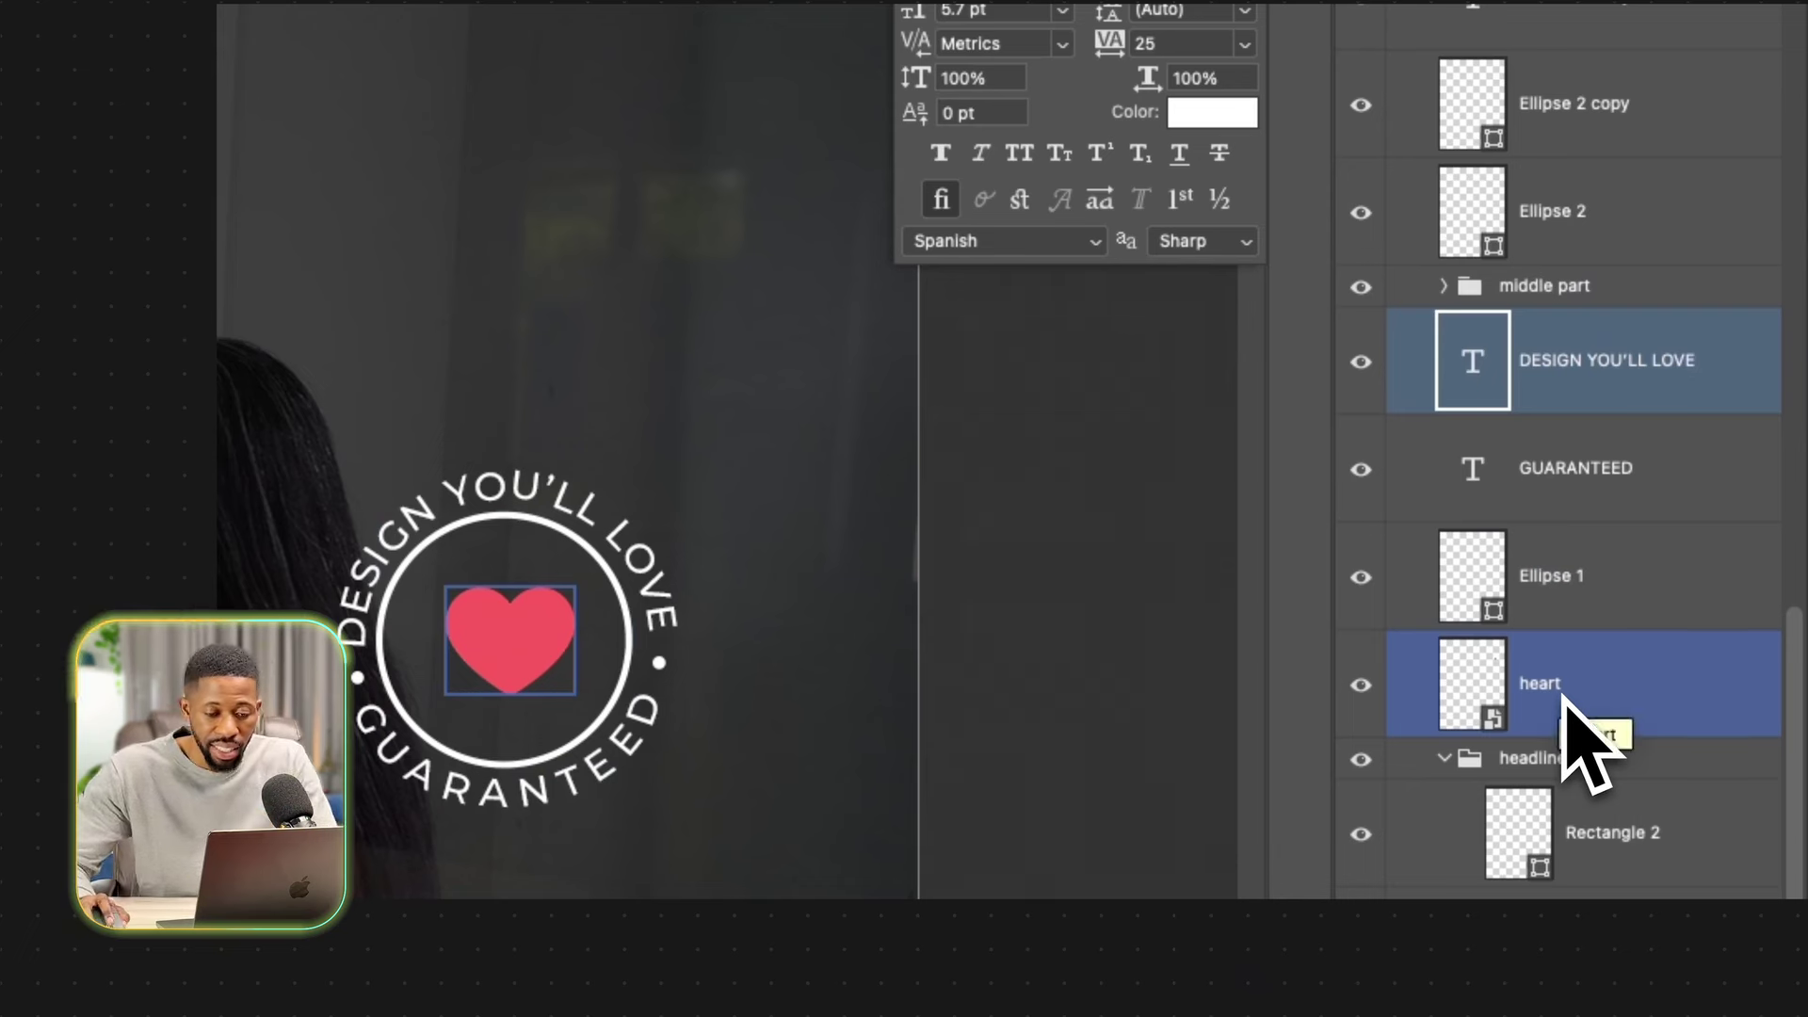
left_click(1684, 687)
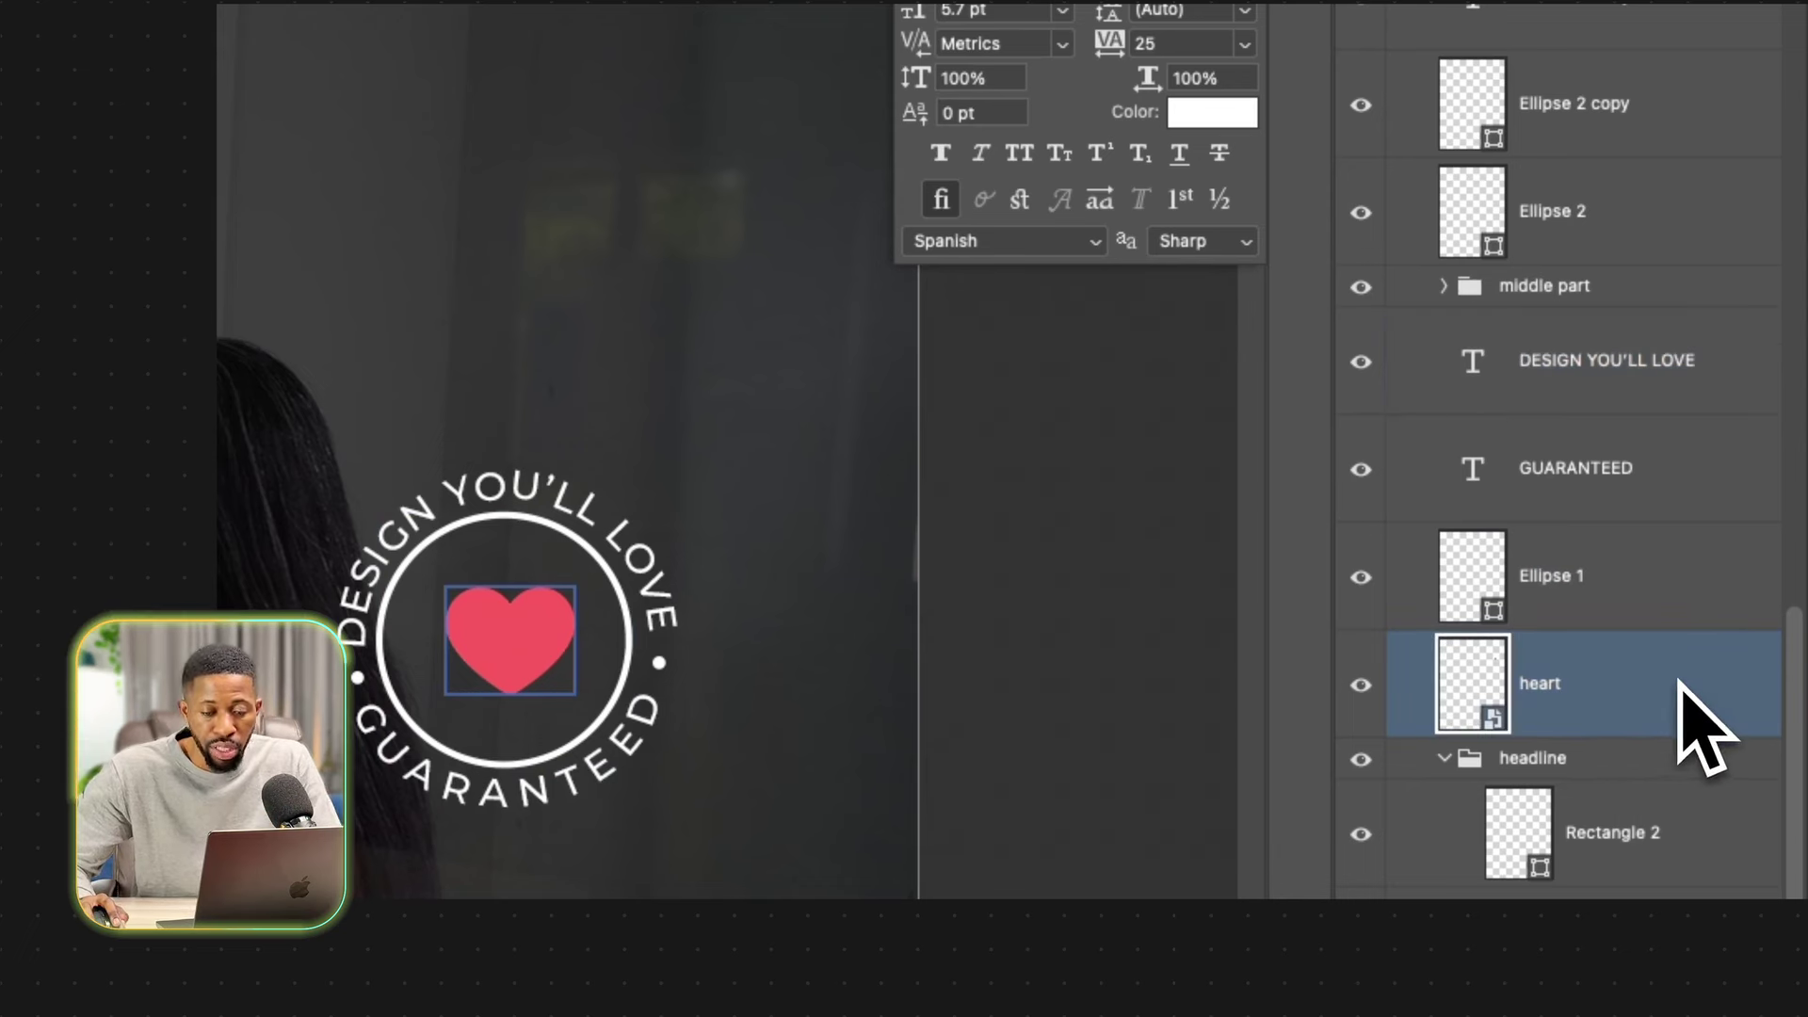
left_click_drag(1635, 673, 1584, 341)
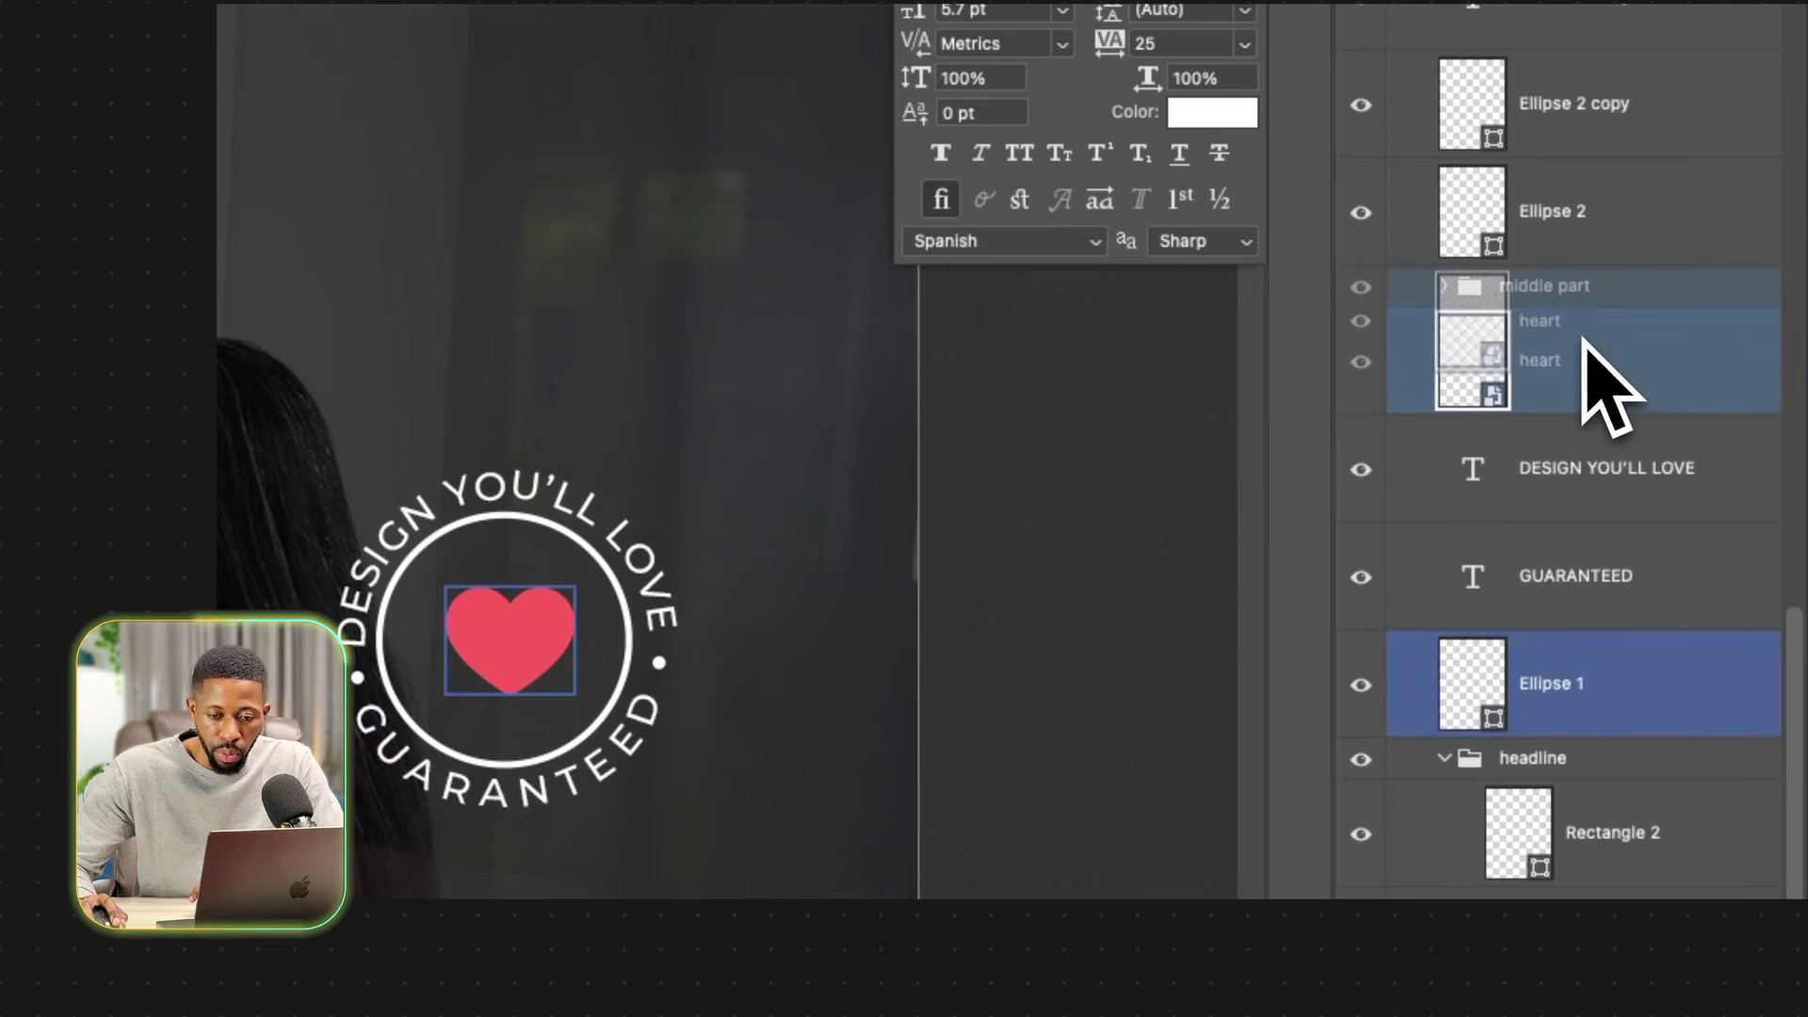
Center the heart inside the white ring, using the heart and Ellipse 1 layers together.
left_click_drag(517, 648, 502, 643)
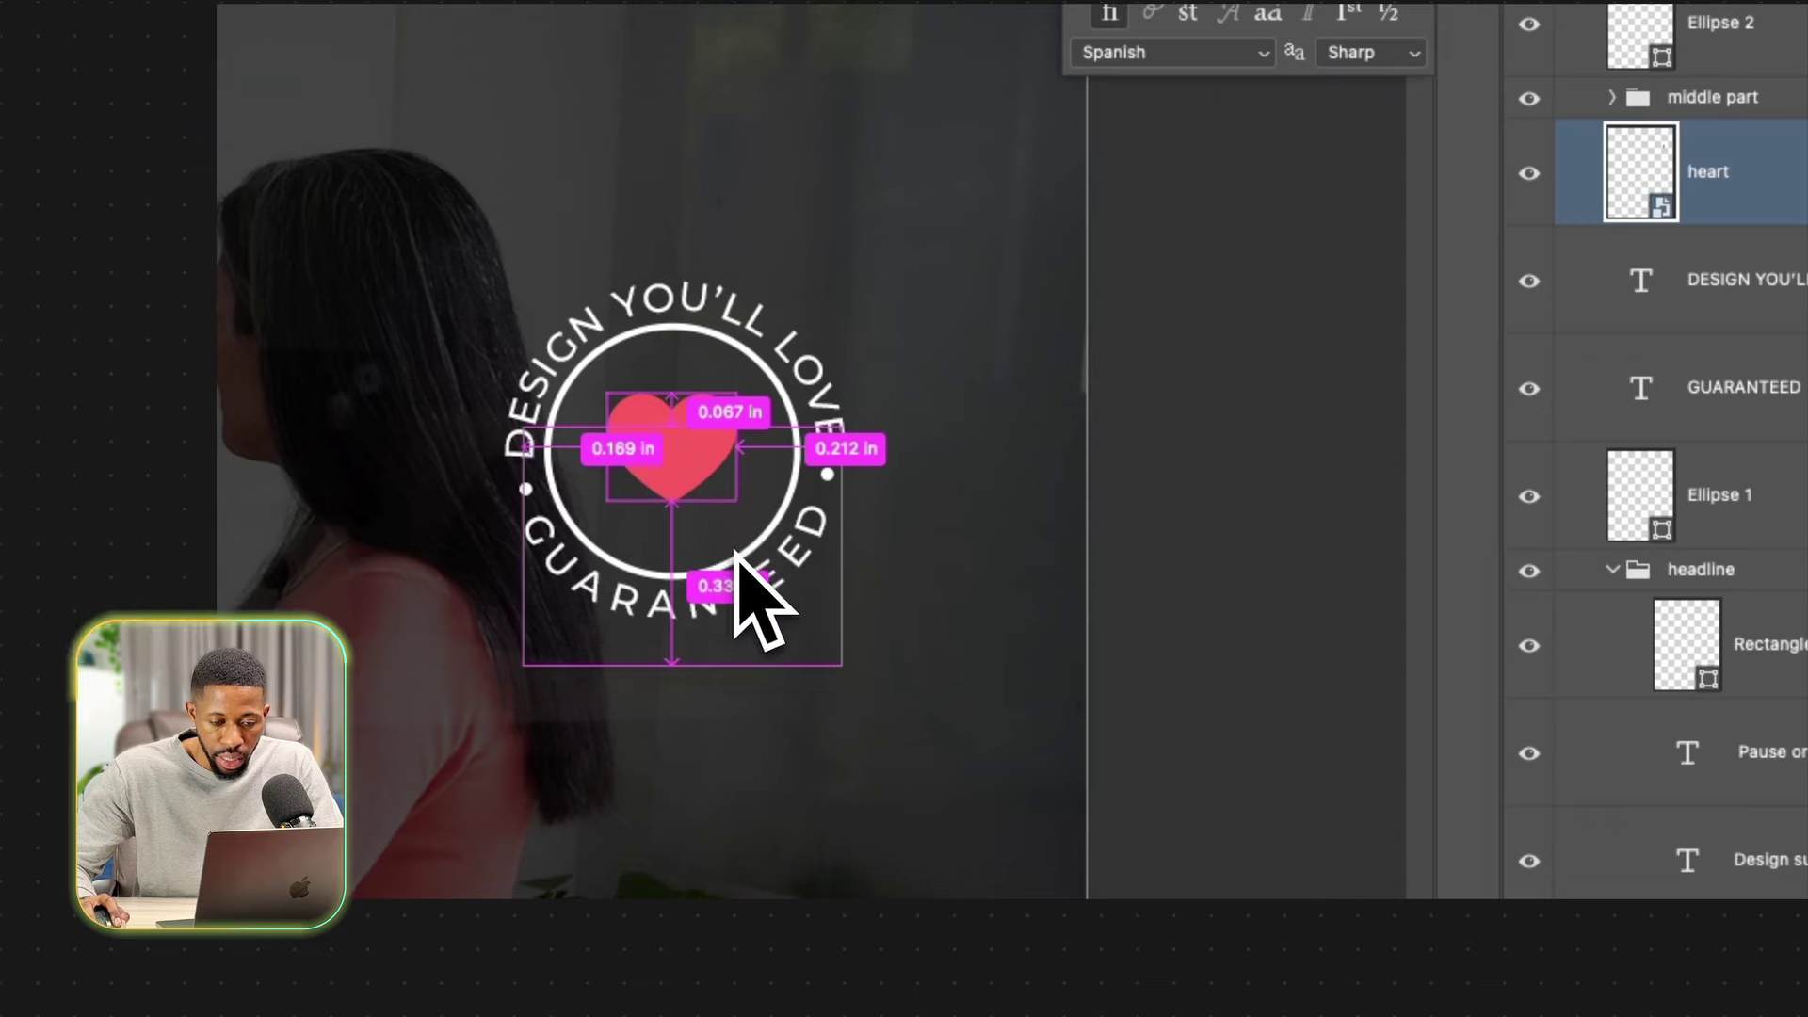
left_click(1742, 509, "super")
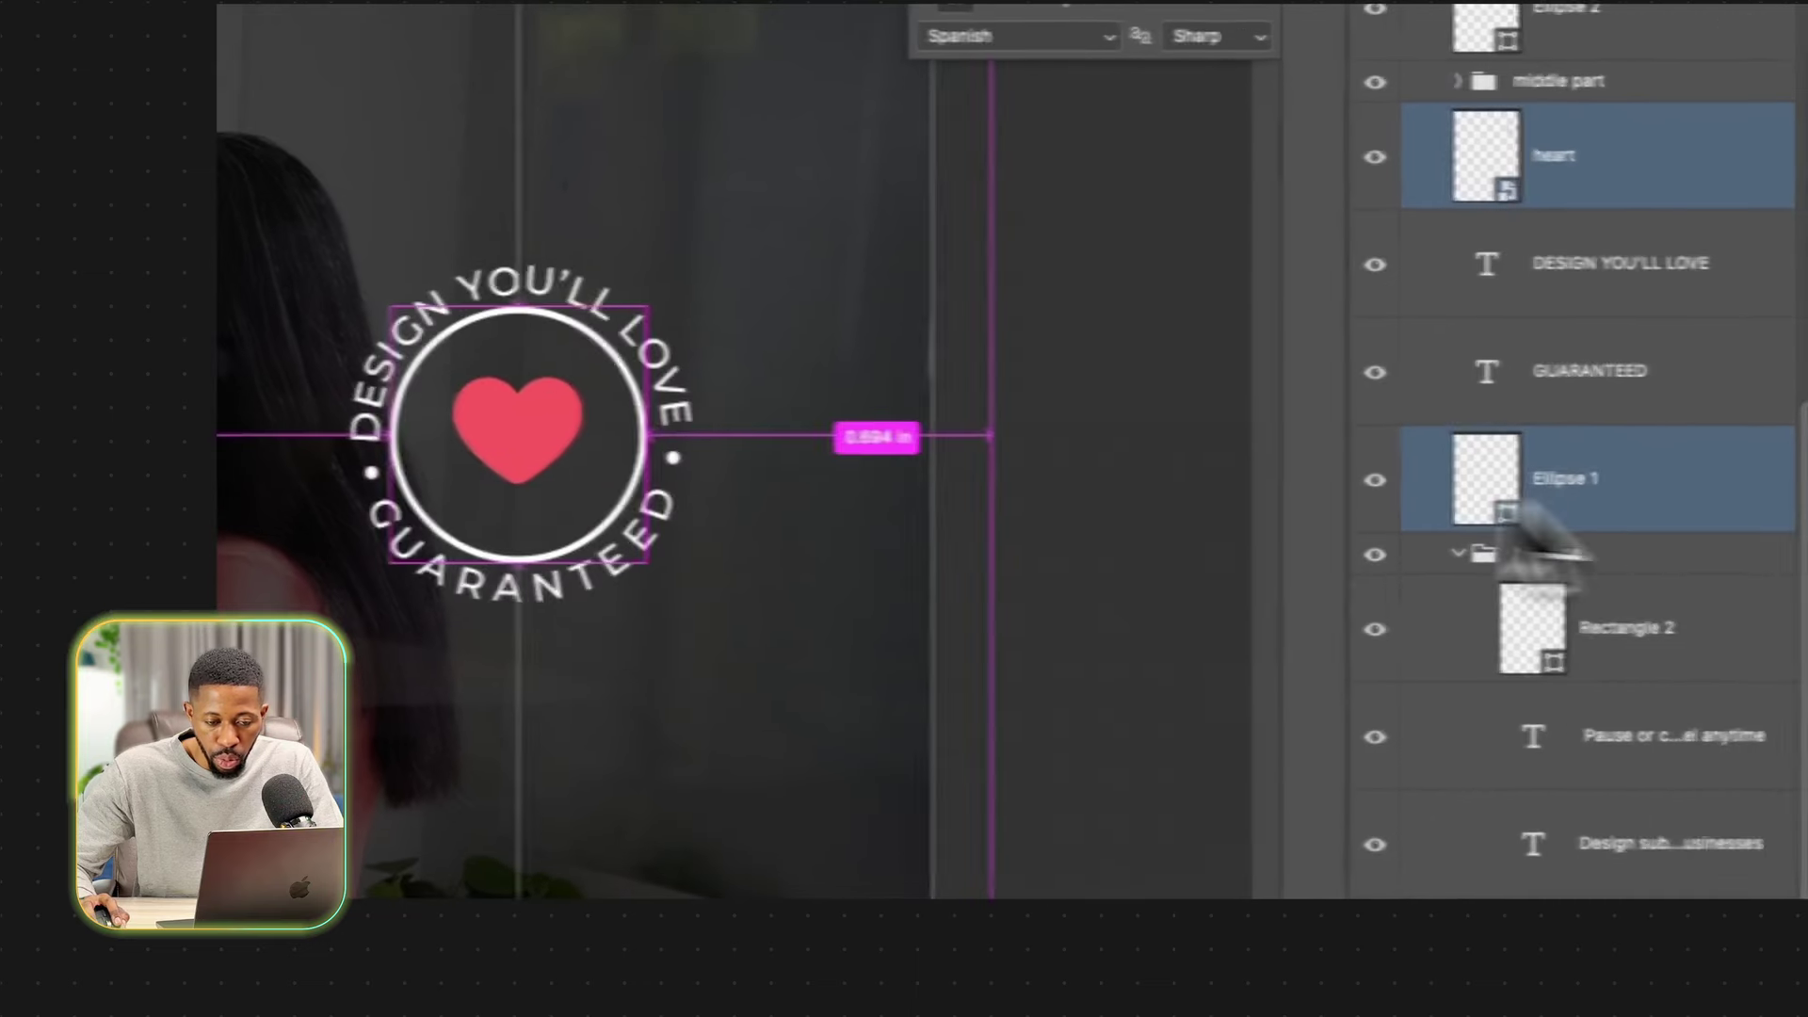
left_click_drag(506, 522, 599, 409)
left_click_drag(767, 393, 904, 464)
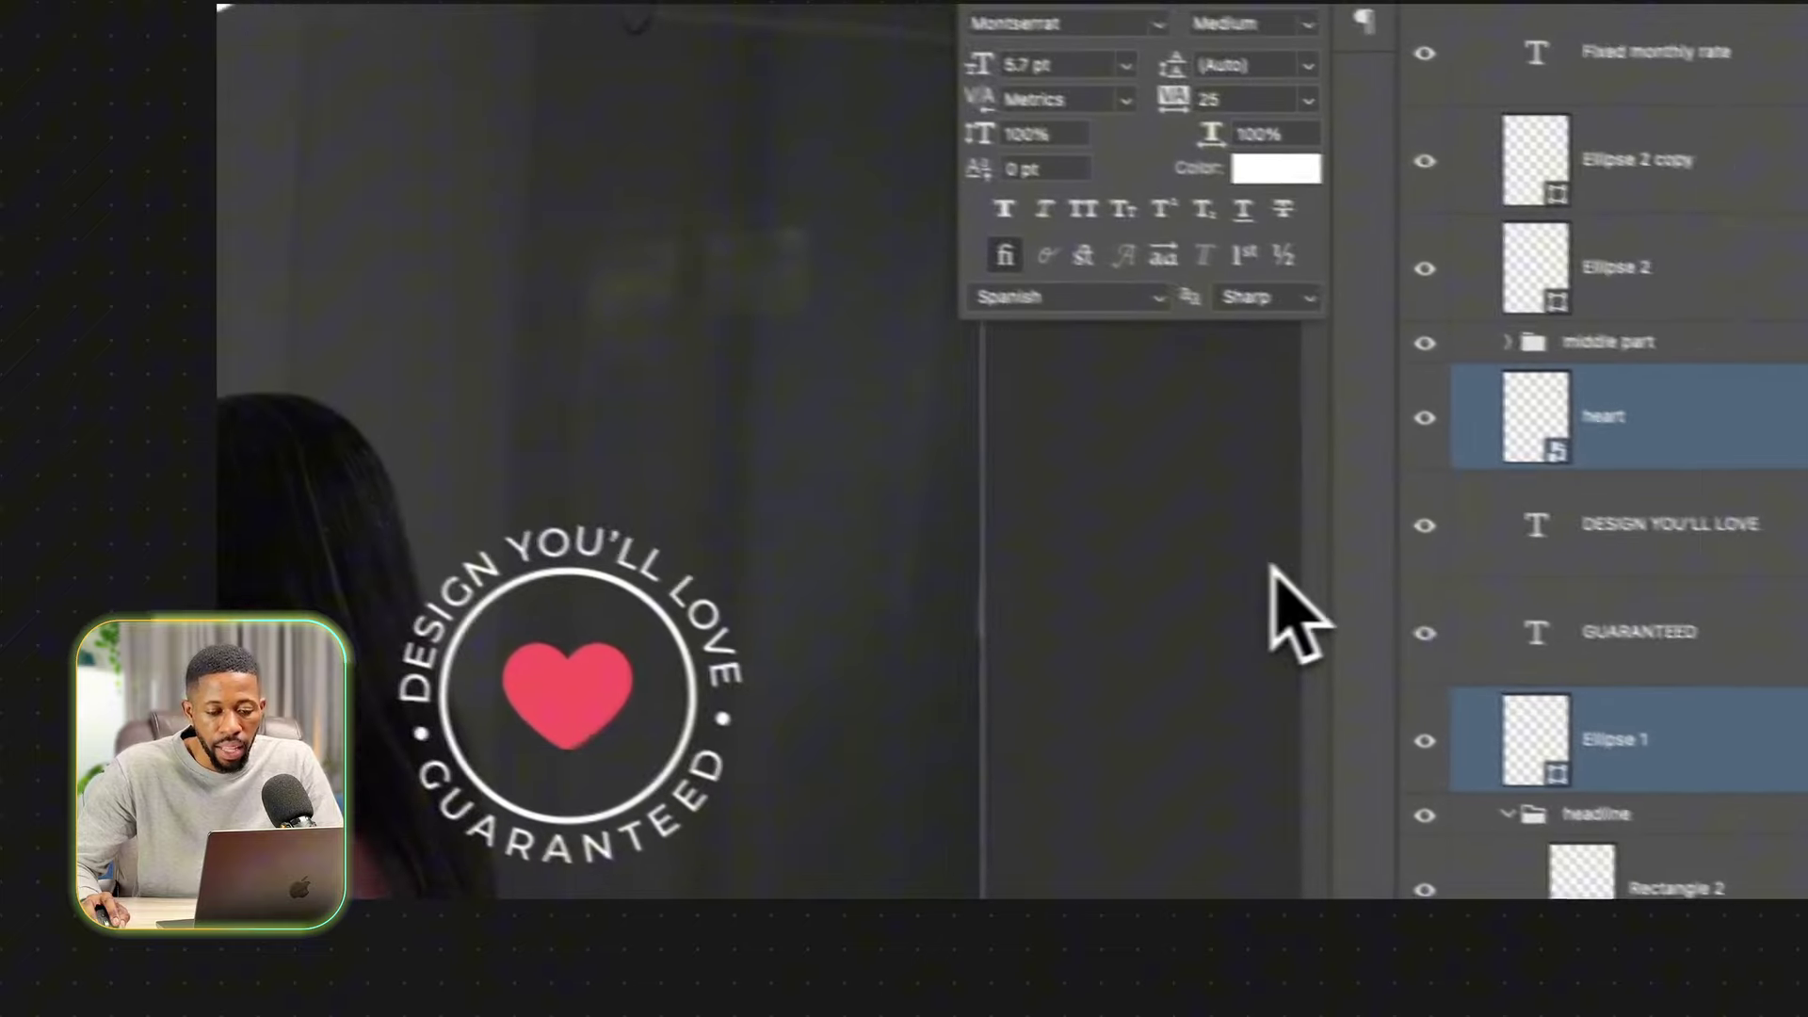
Group the heart, ring, two curved texts and both separator dots, and name the group HEART.
left_click(1544, 508, "super")
left_click(1753, 450, "super")
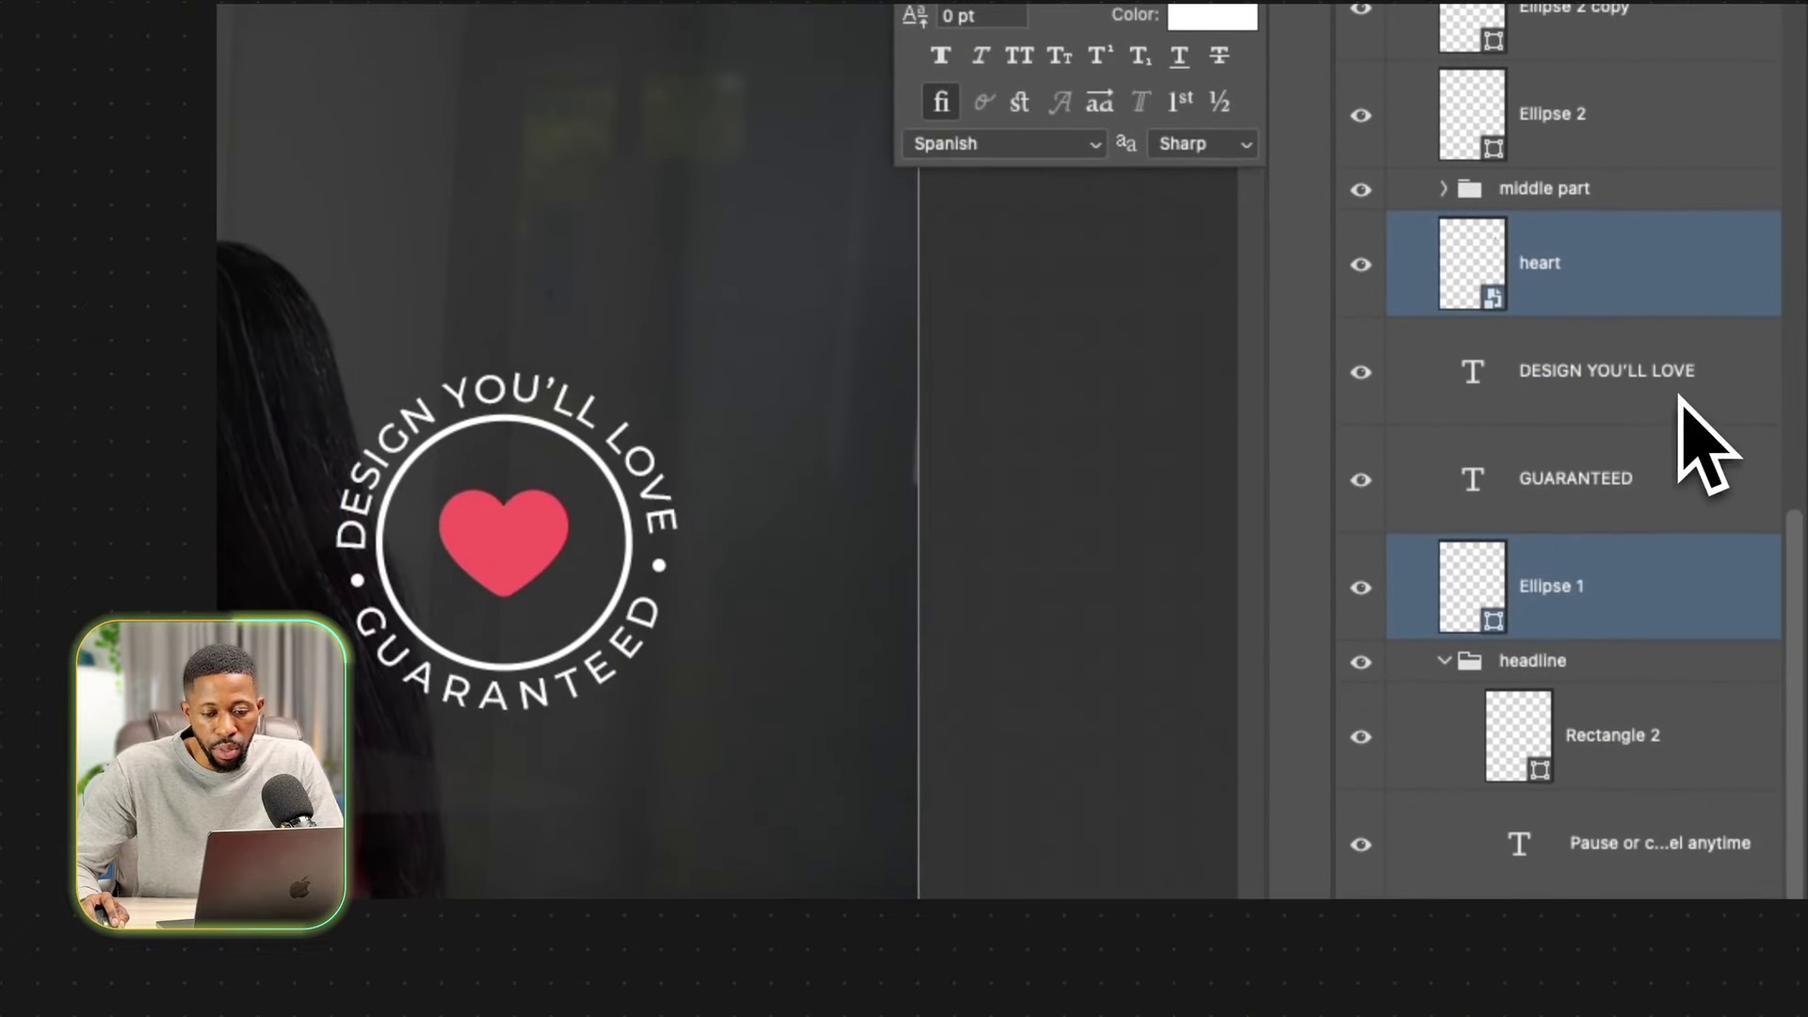
left_click(1681, 414, "super")
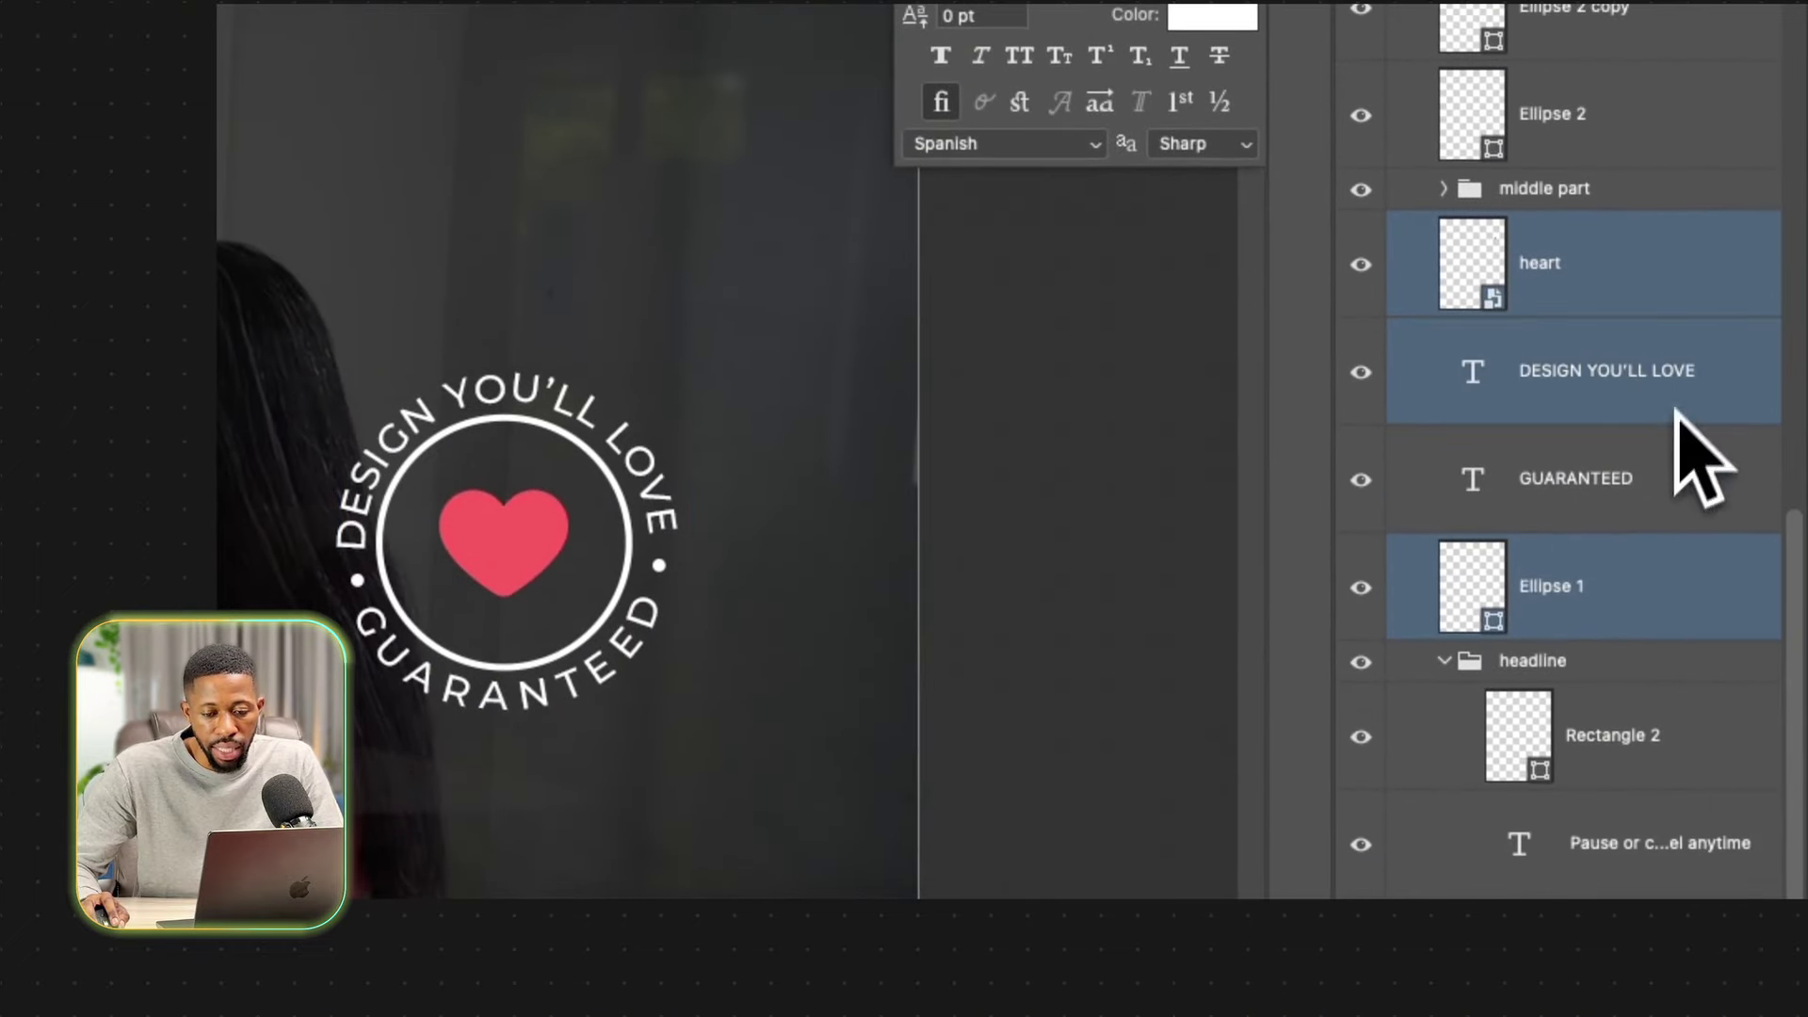
left_click(1659, 491, "super")
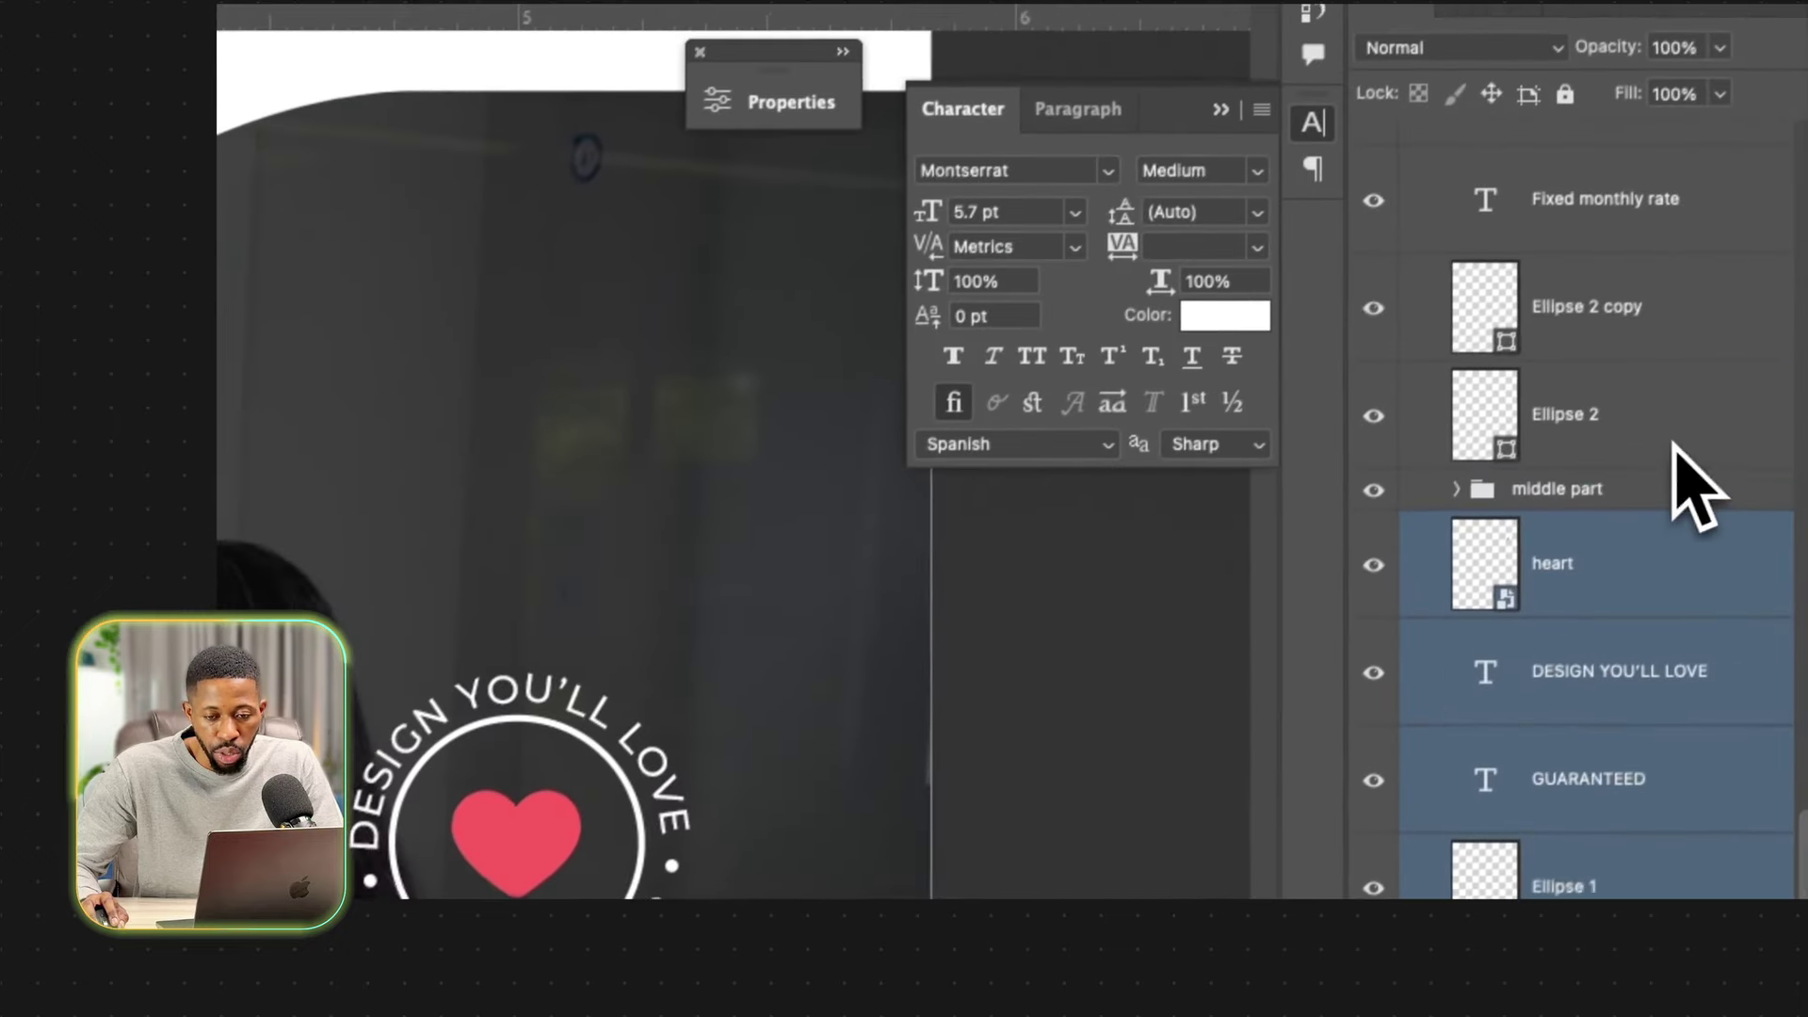
left_click(1674, 441, "super")
left_click(1657, 325, "super")
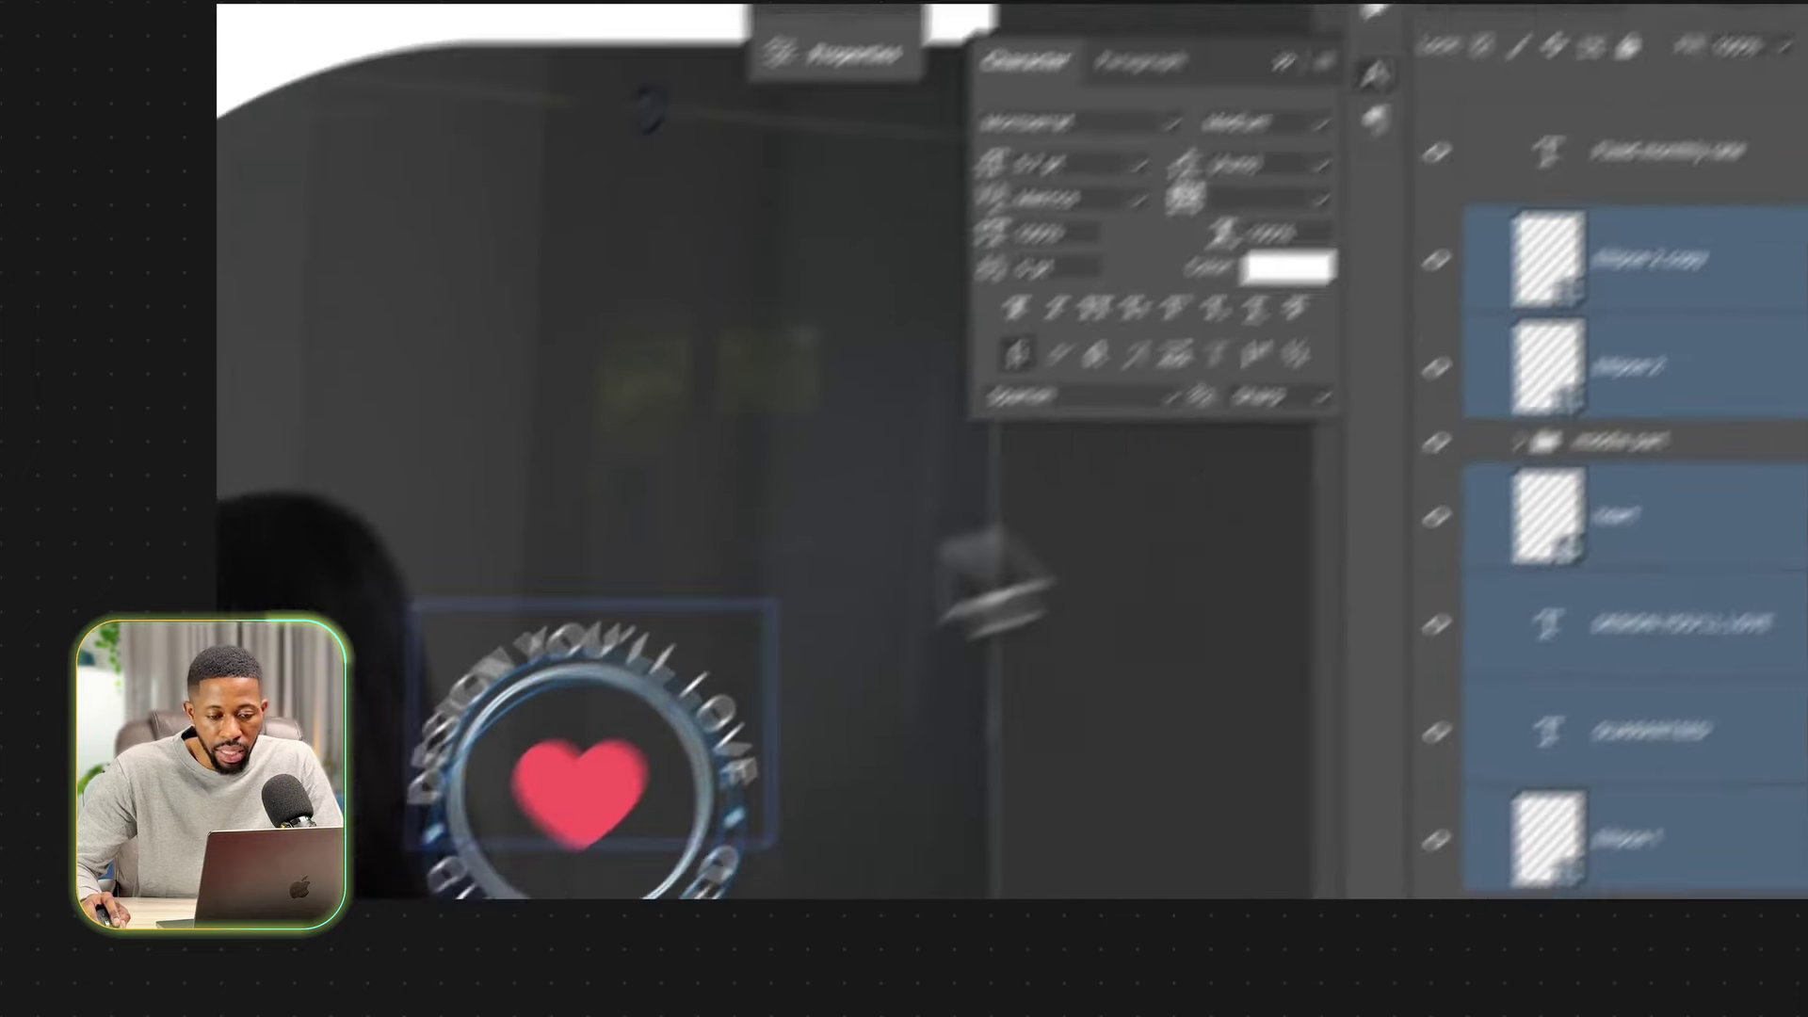
left_click_drag(456, 850, 413, 811)
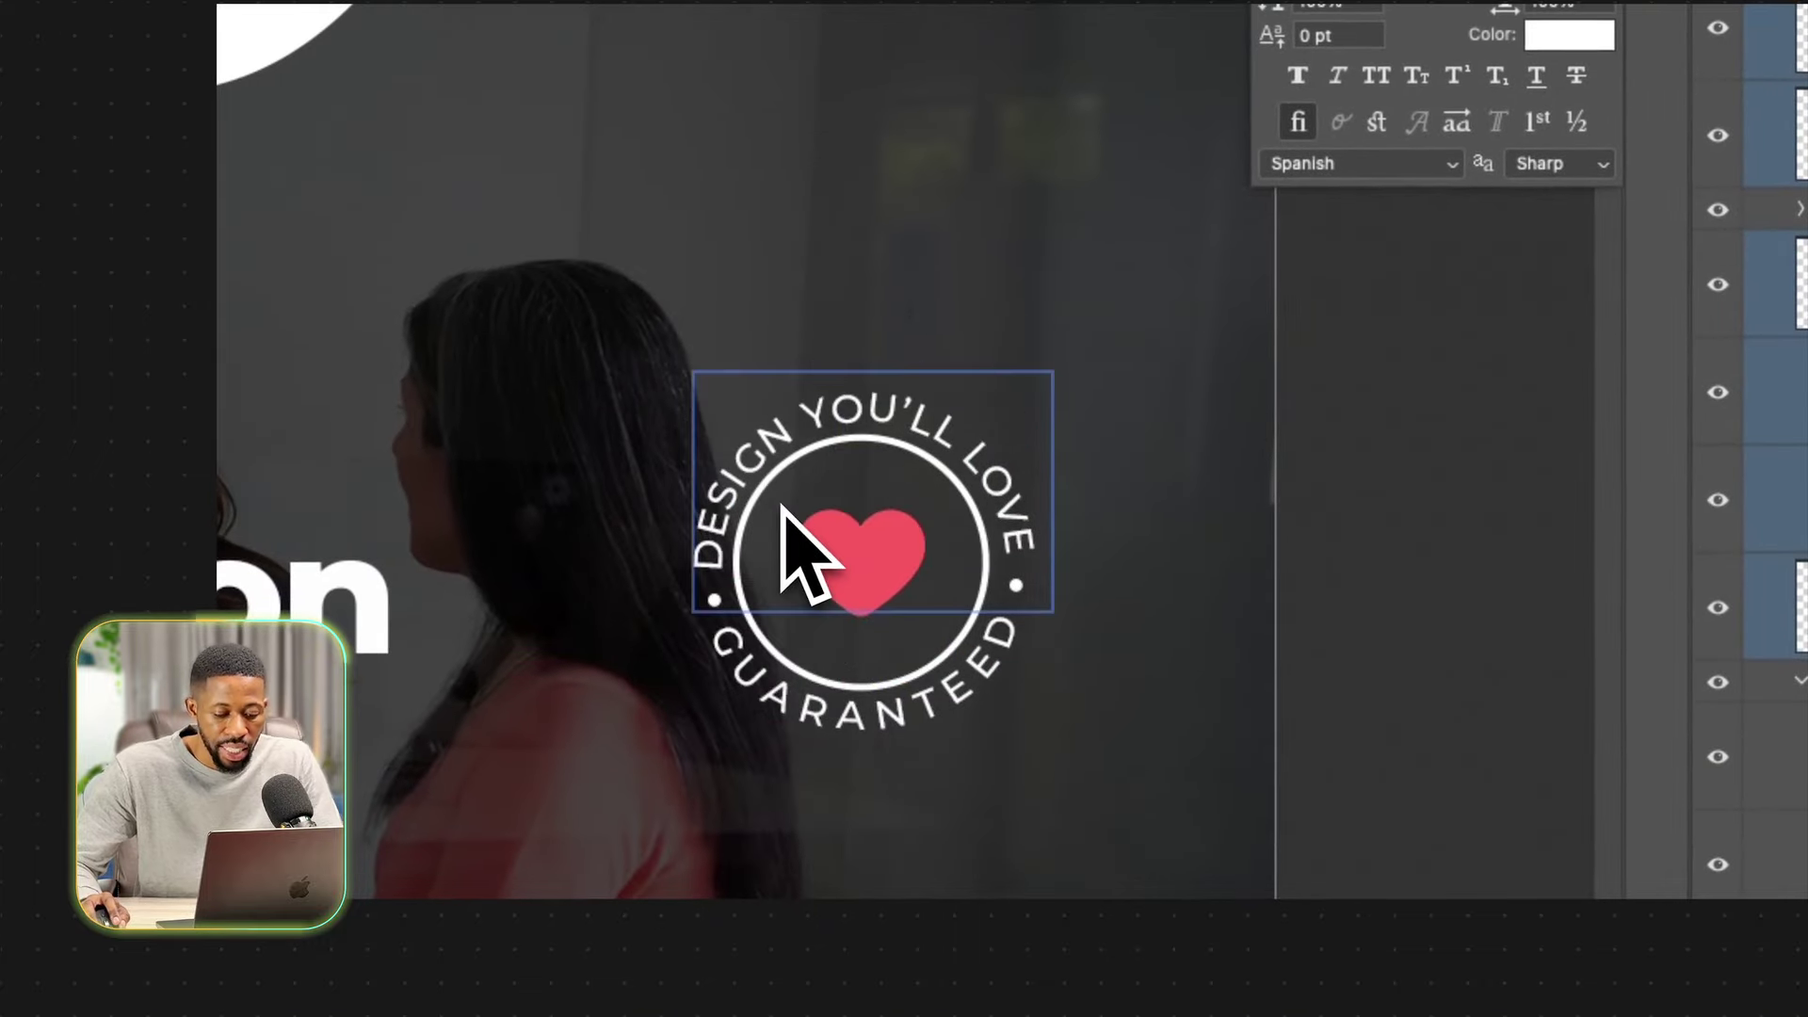
key("super+g")
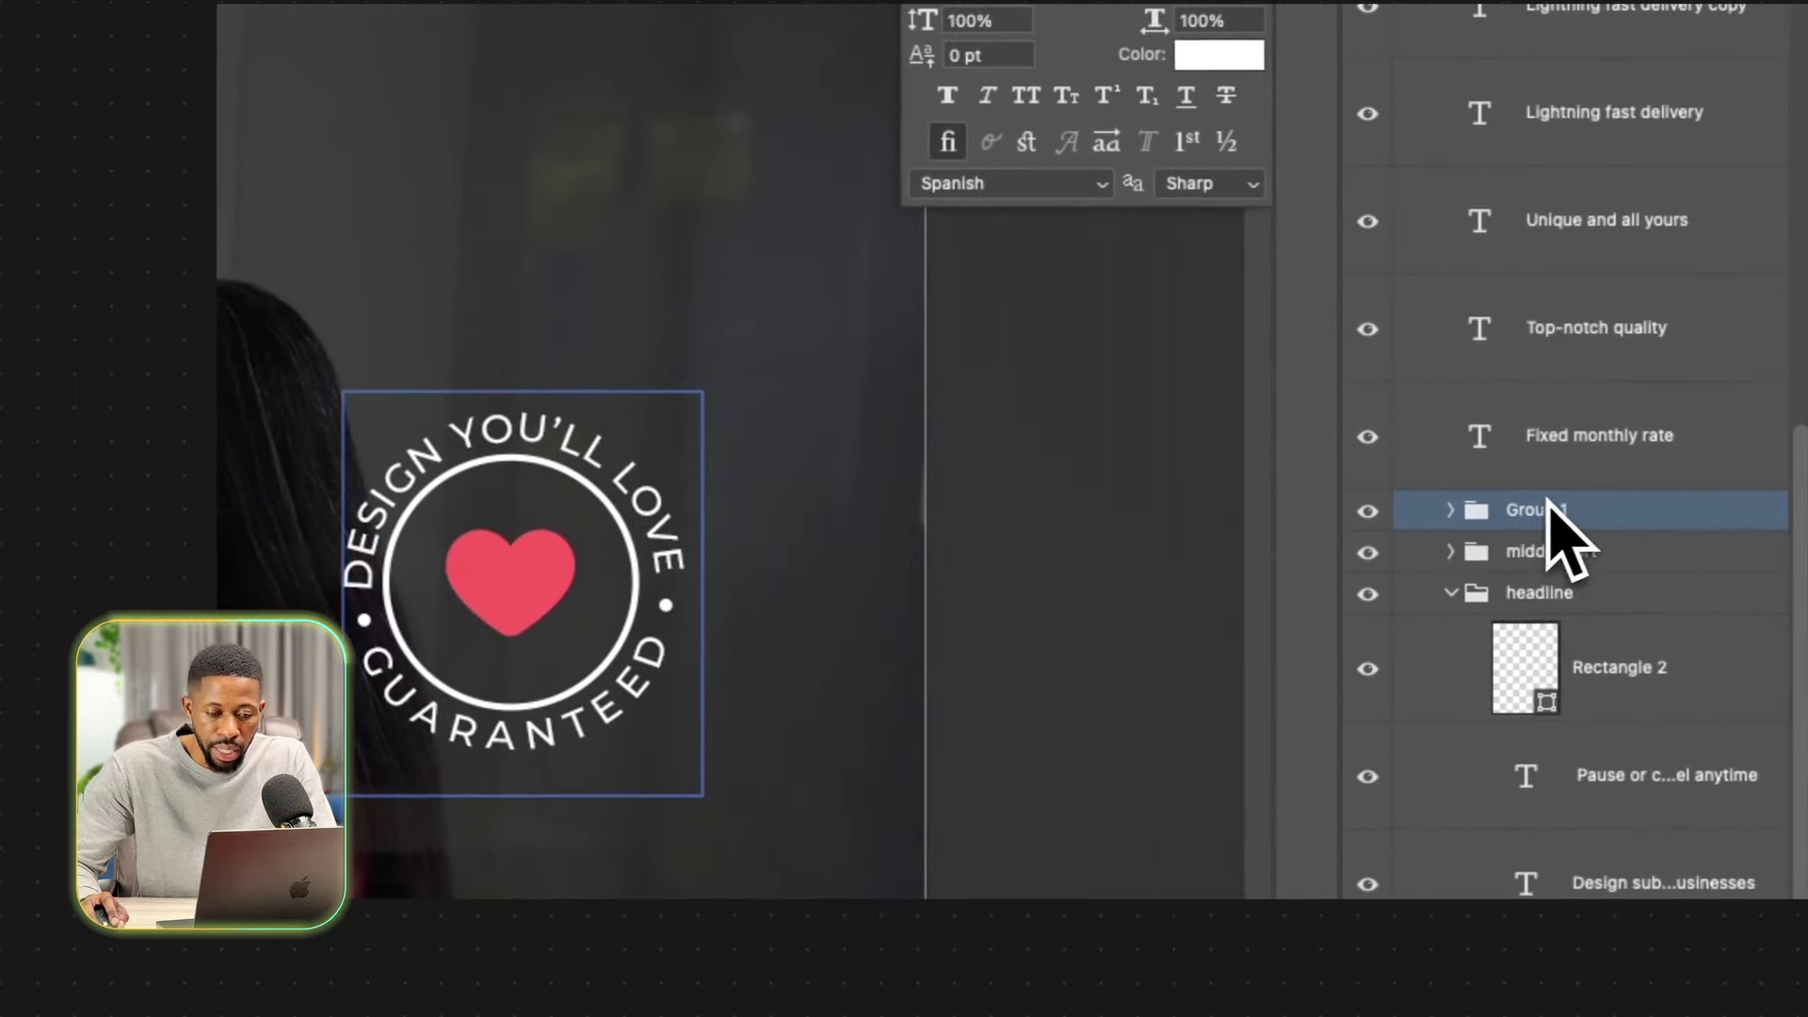
double_click(1622, 506)
type("HEART")
key("Return")
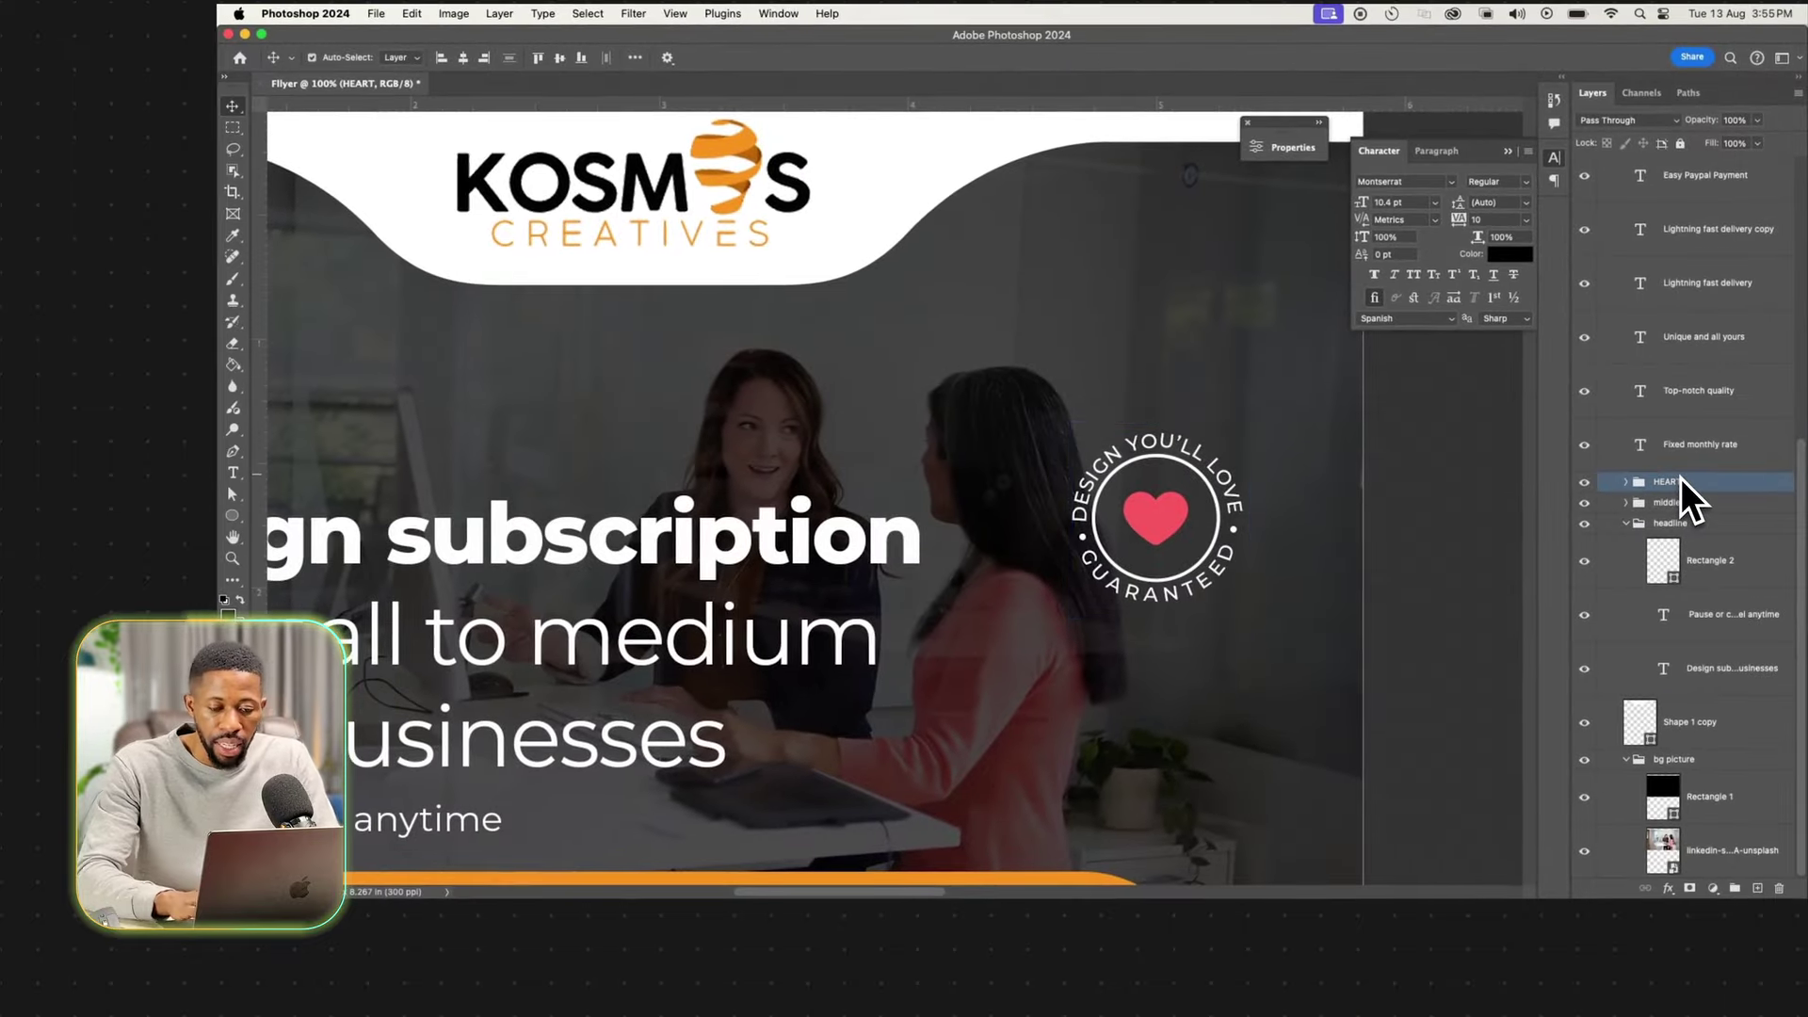
Examine the reference flyer's lower section alongside the unarranged texts below the orange panel on the Front artboard.
key("super+minus")
key("super+minus")
key("super+minus")
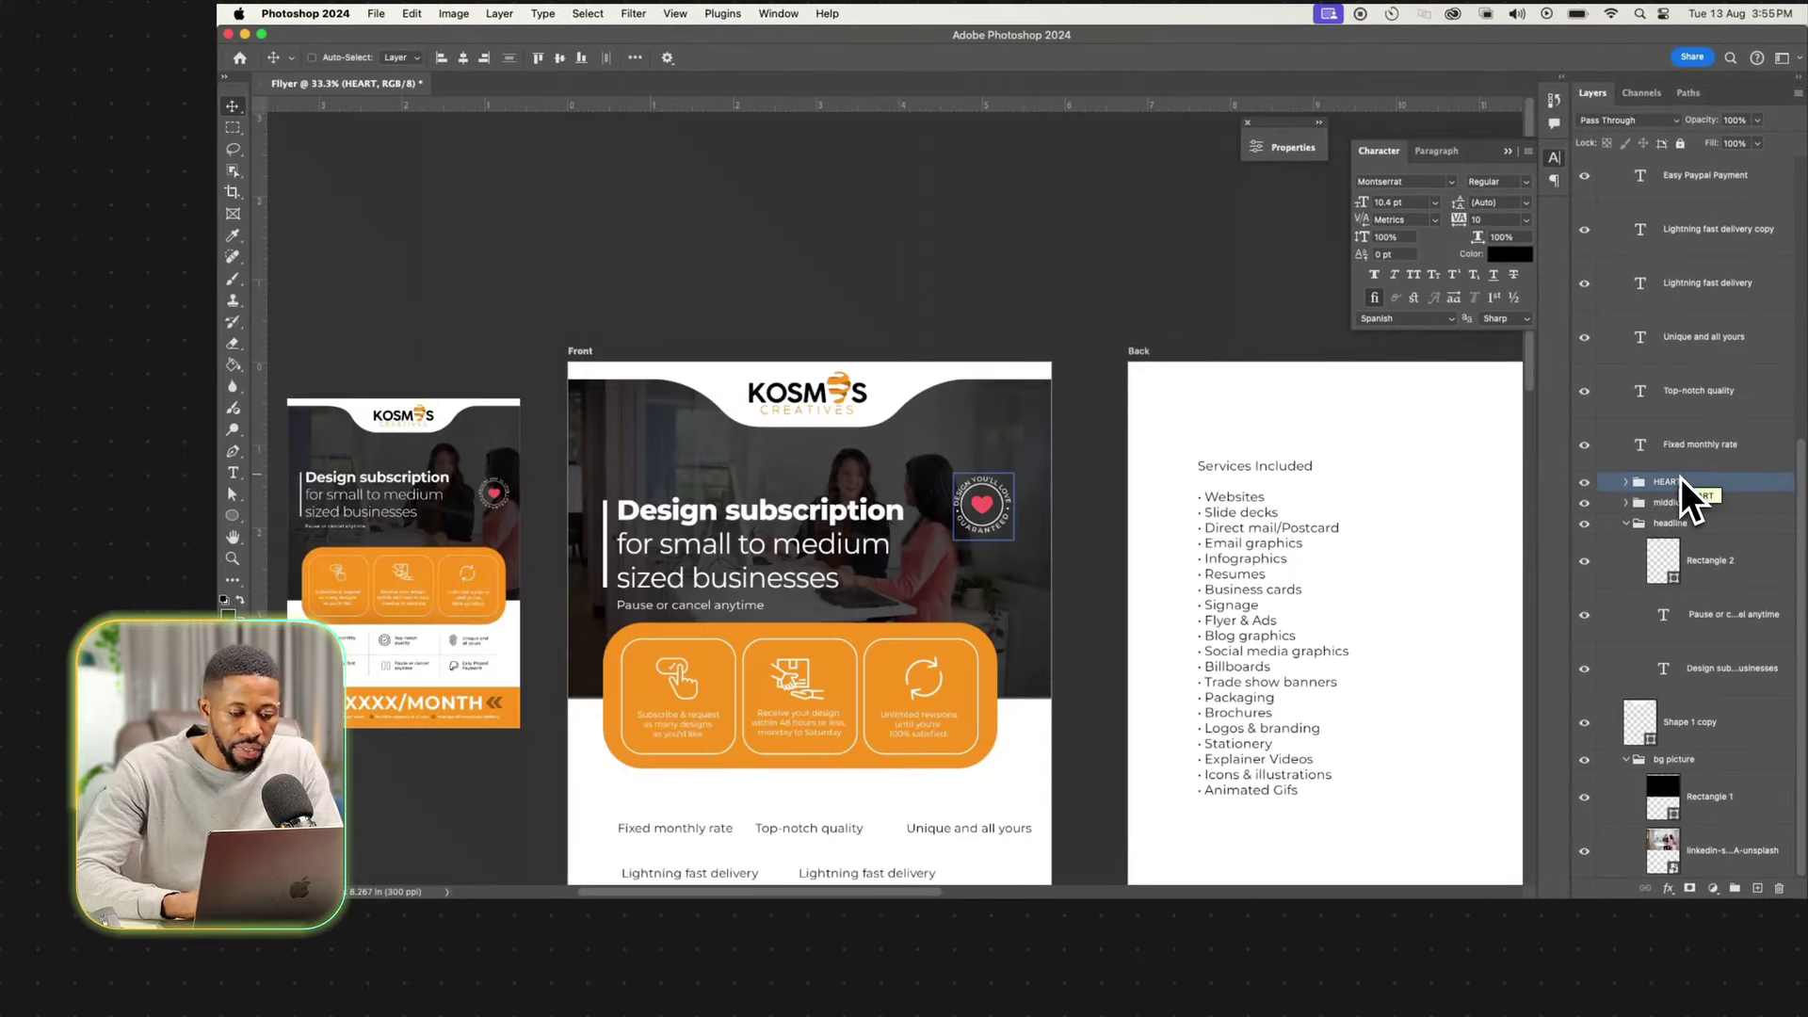
scroll(1140, 617, "down", 5)
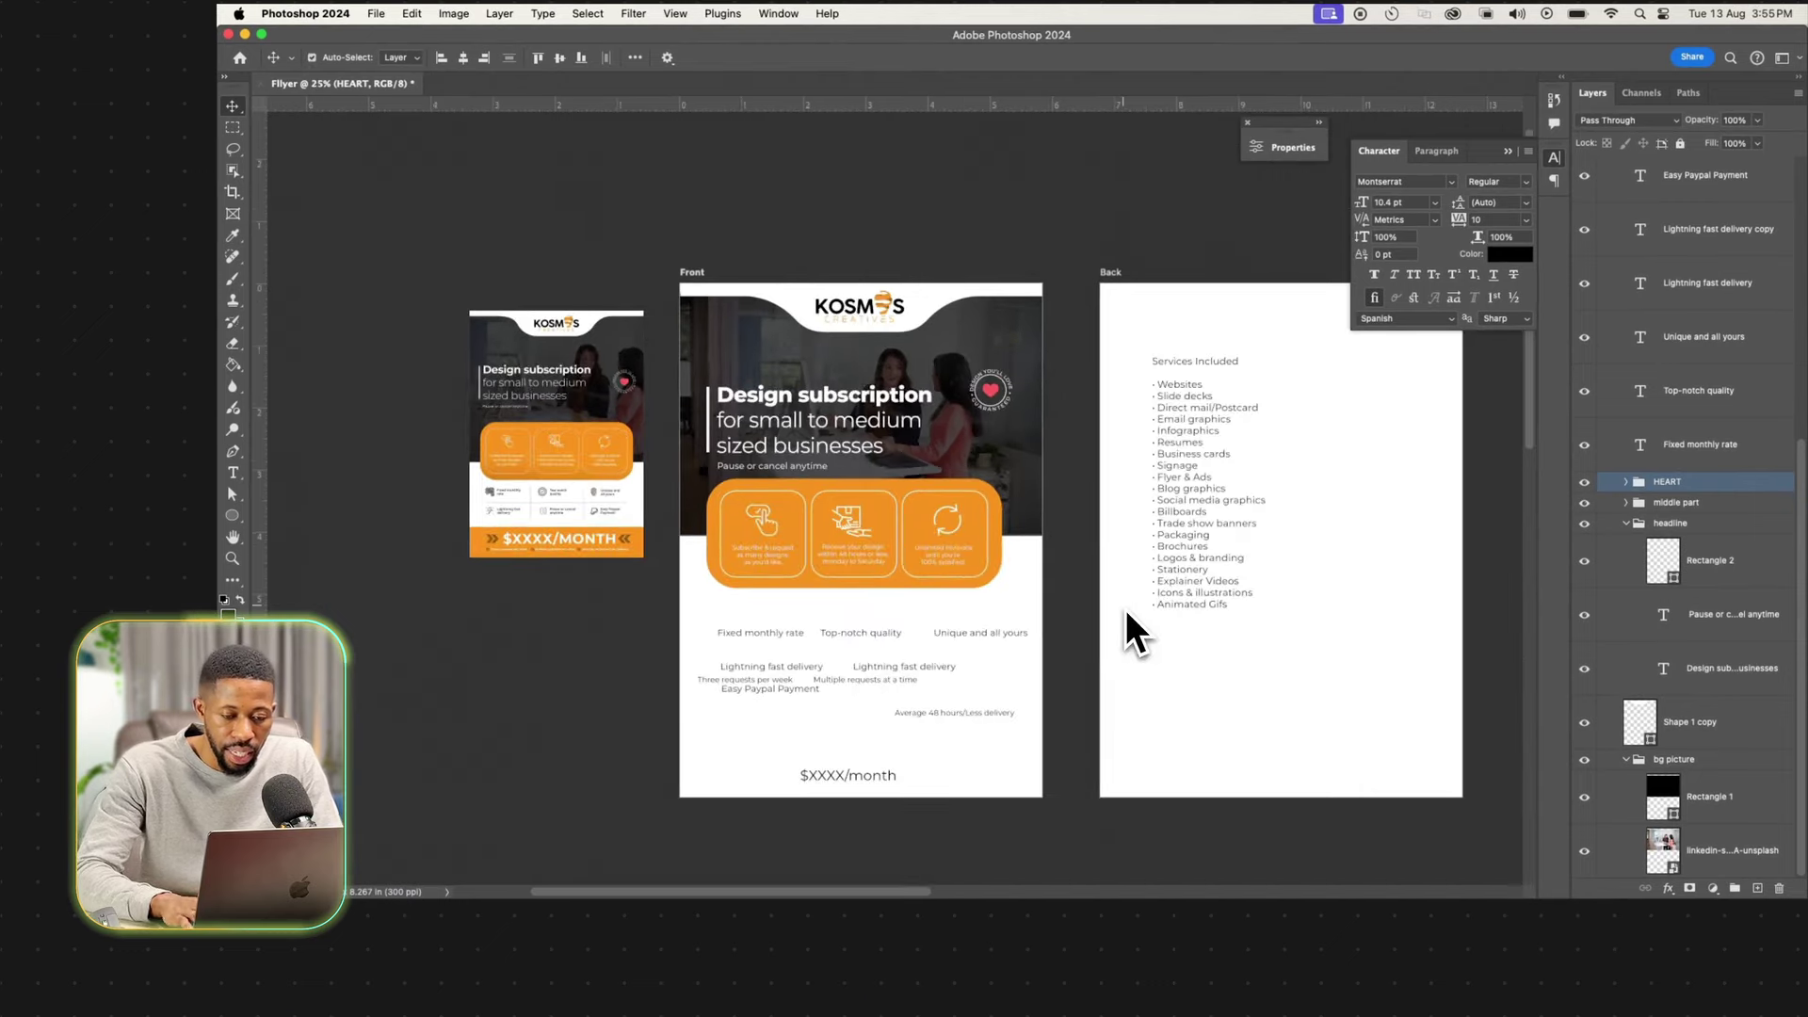
key("super+plus")
scroll(1115, 629, "down", 2)
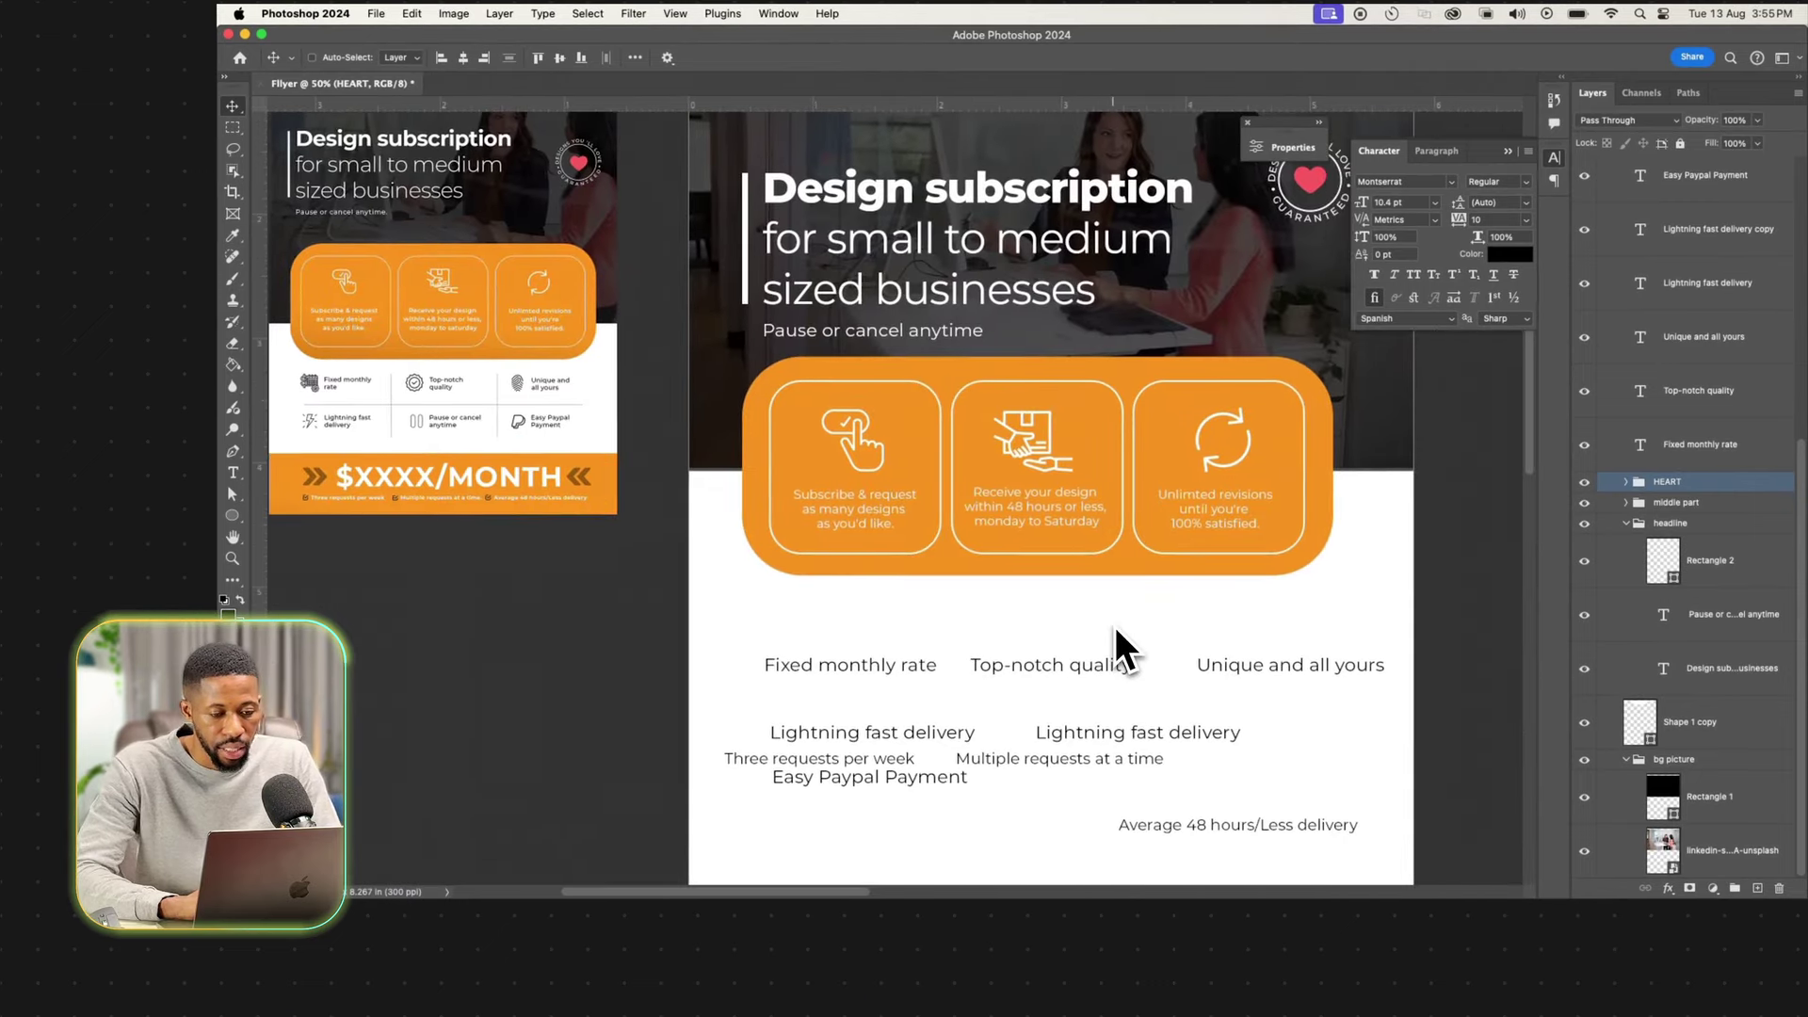
scroll(1108, 631, "down", 1)
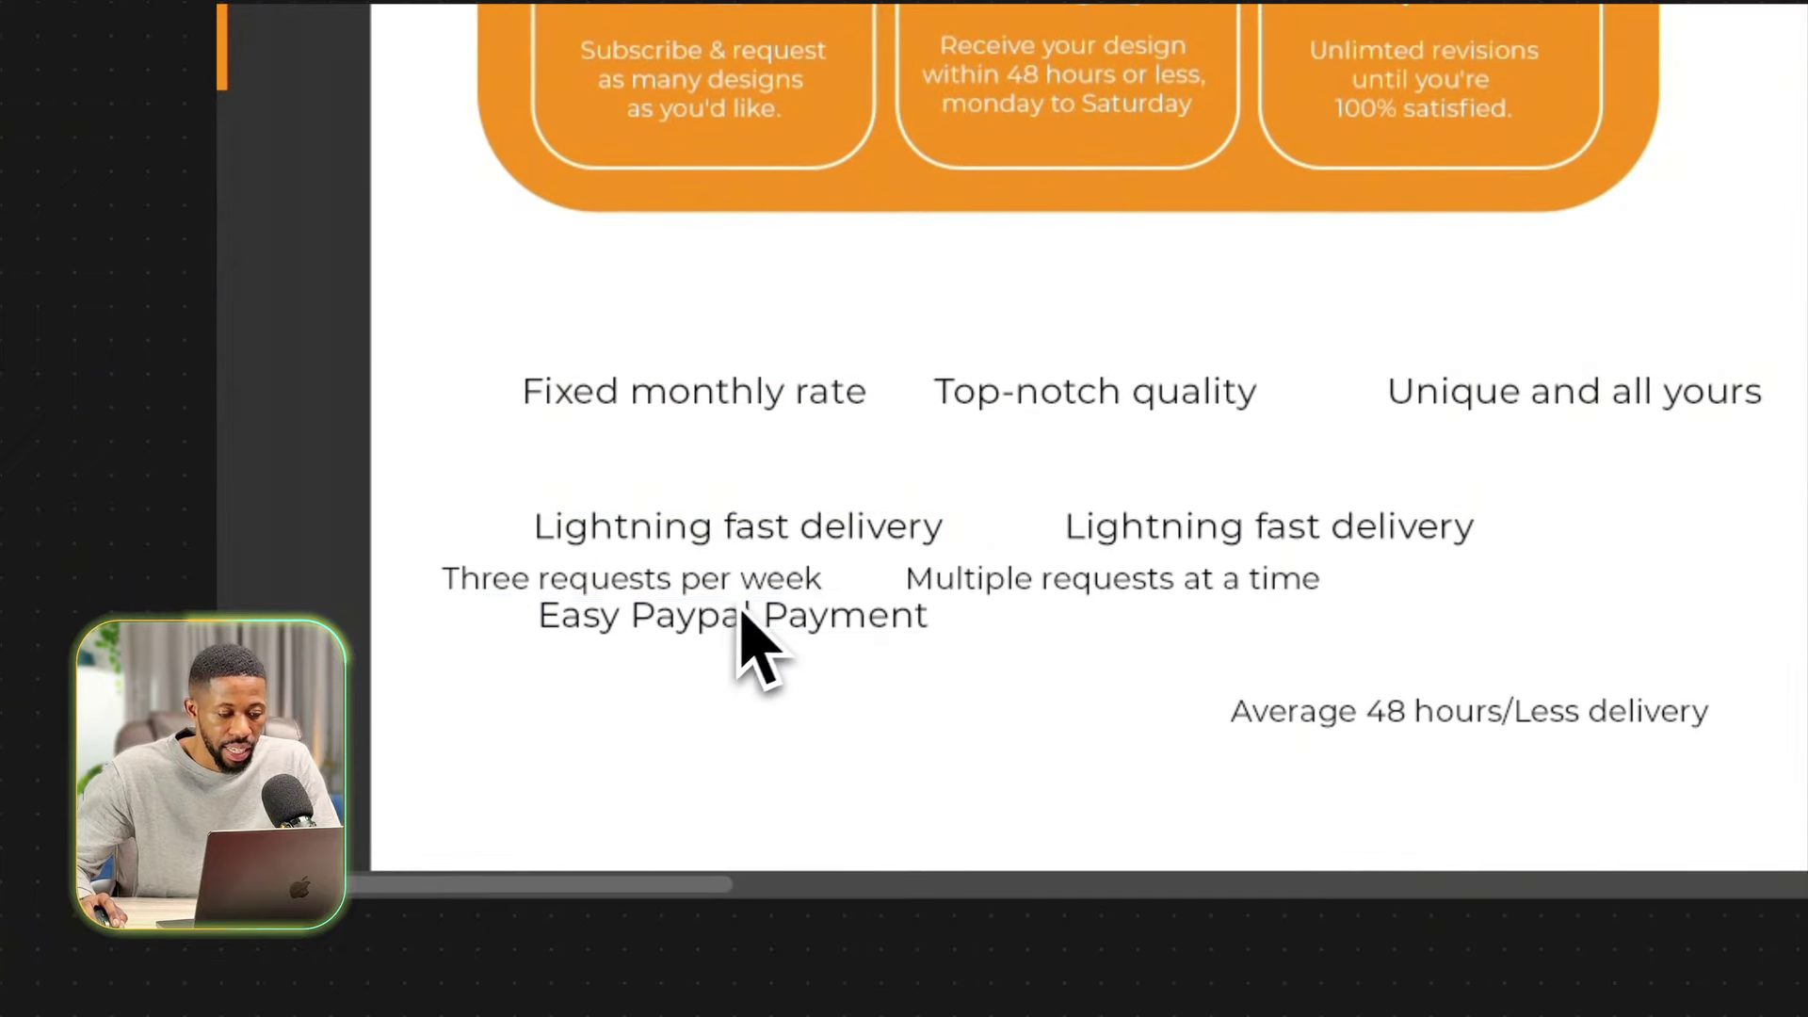
scroll(744, 565, "down", 2)
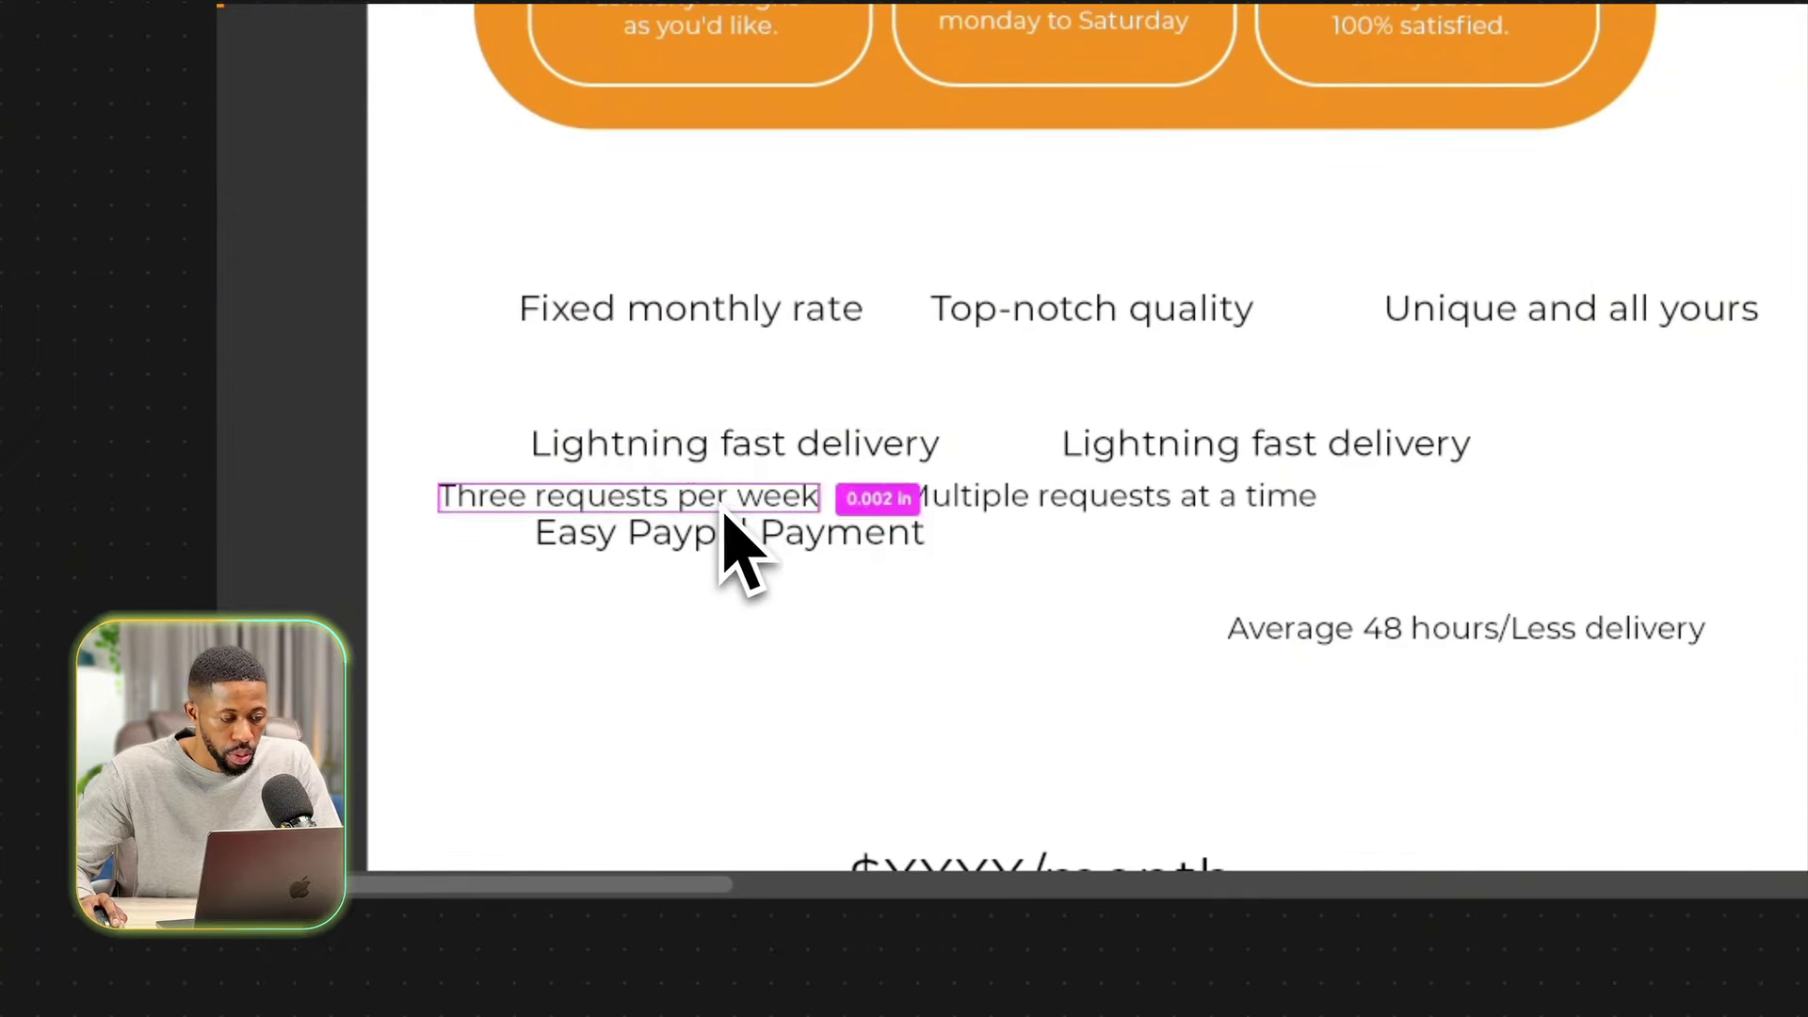
Move the Three requests per week, Multiple requests at a time and Average 48 hours/Less delivery texts down around the $XXXX/month line.
left_click_drag(724, 505, 876, 765)
scroll(874, 761, "down", 4)
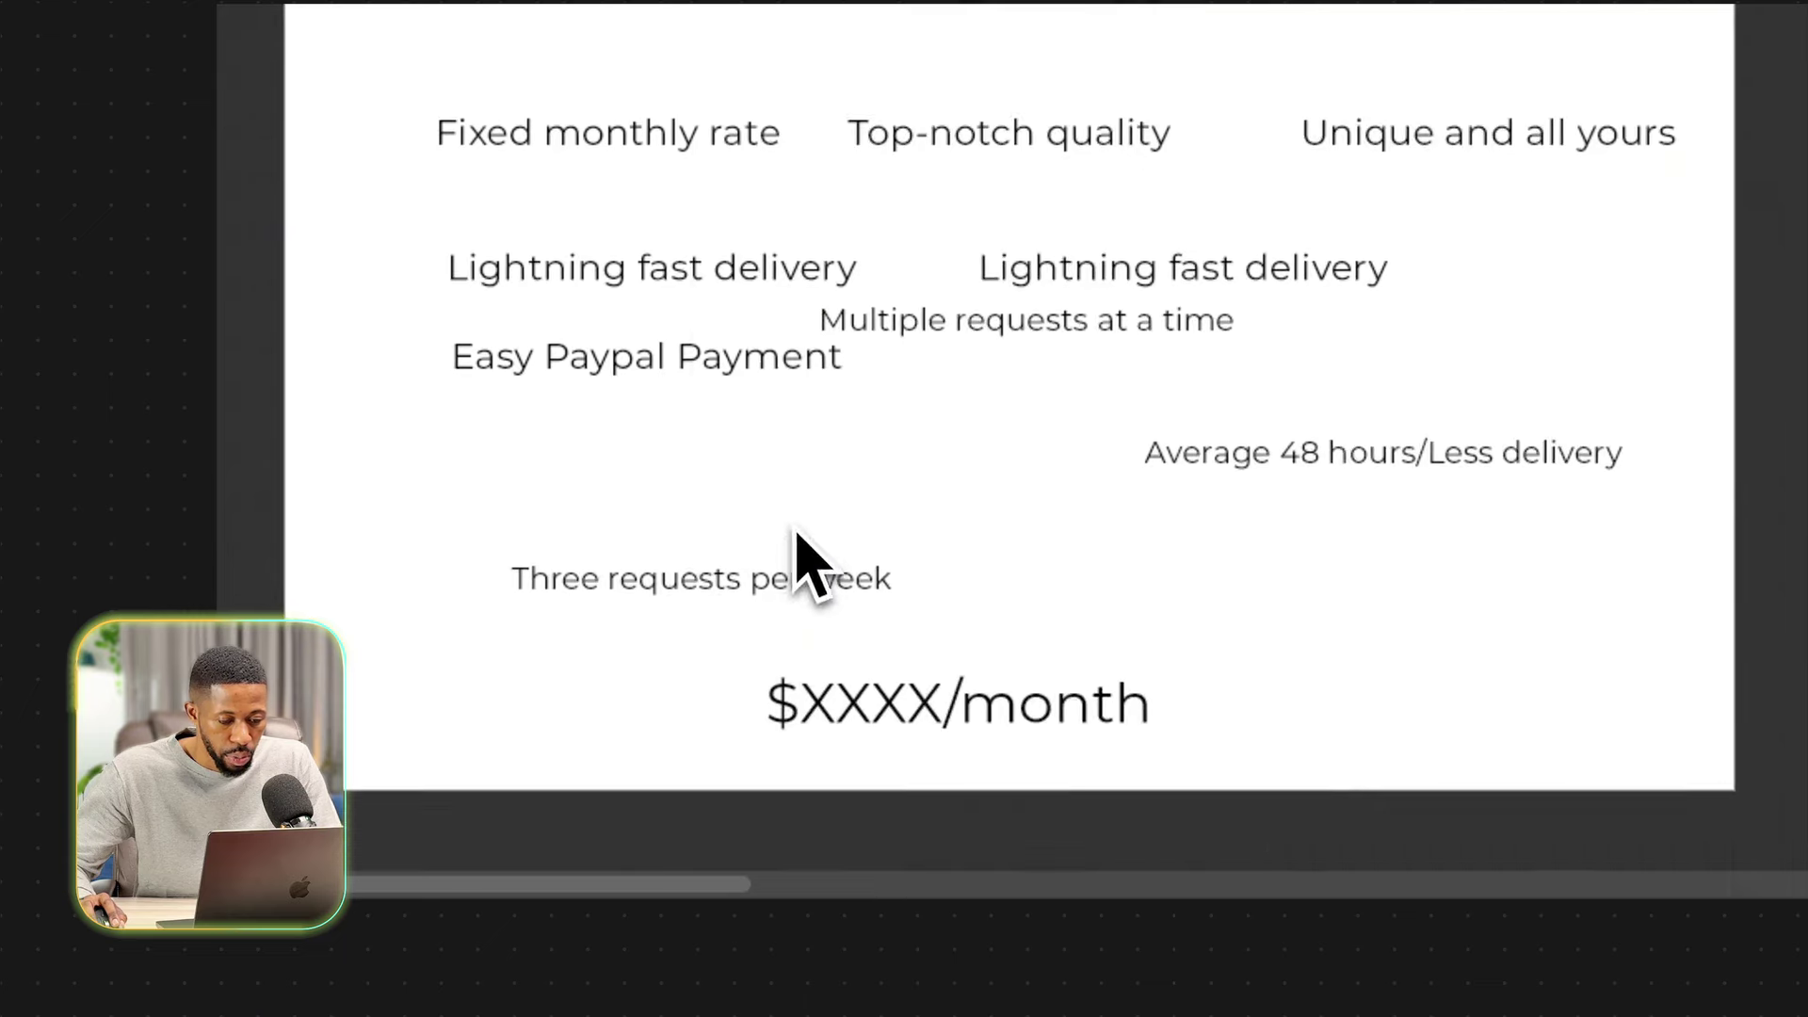
left_click_drag(799, 567, 660, 730)
left_click_drag(1144, 320, 1176, 754)
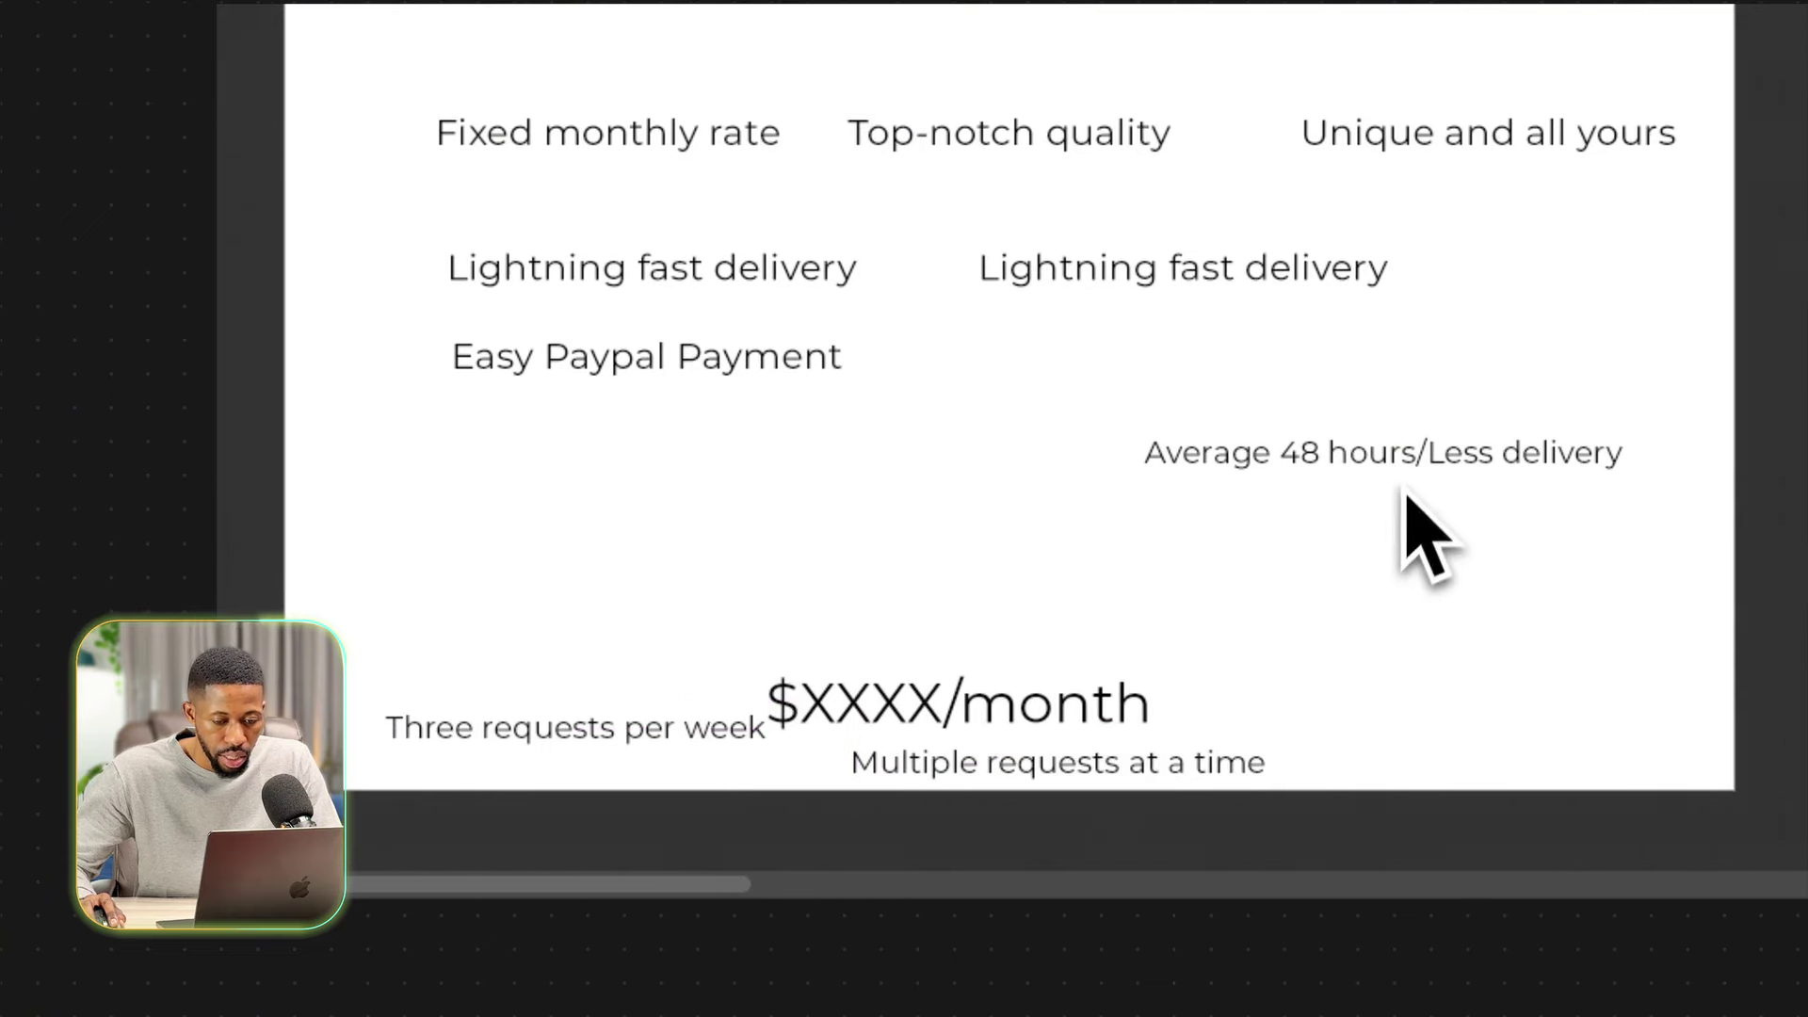
left_click_drag(1406, 468, 1398, 725)
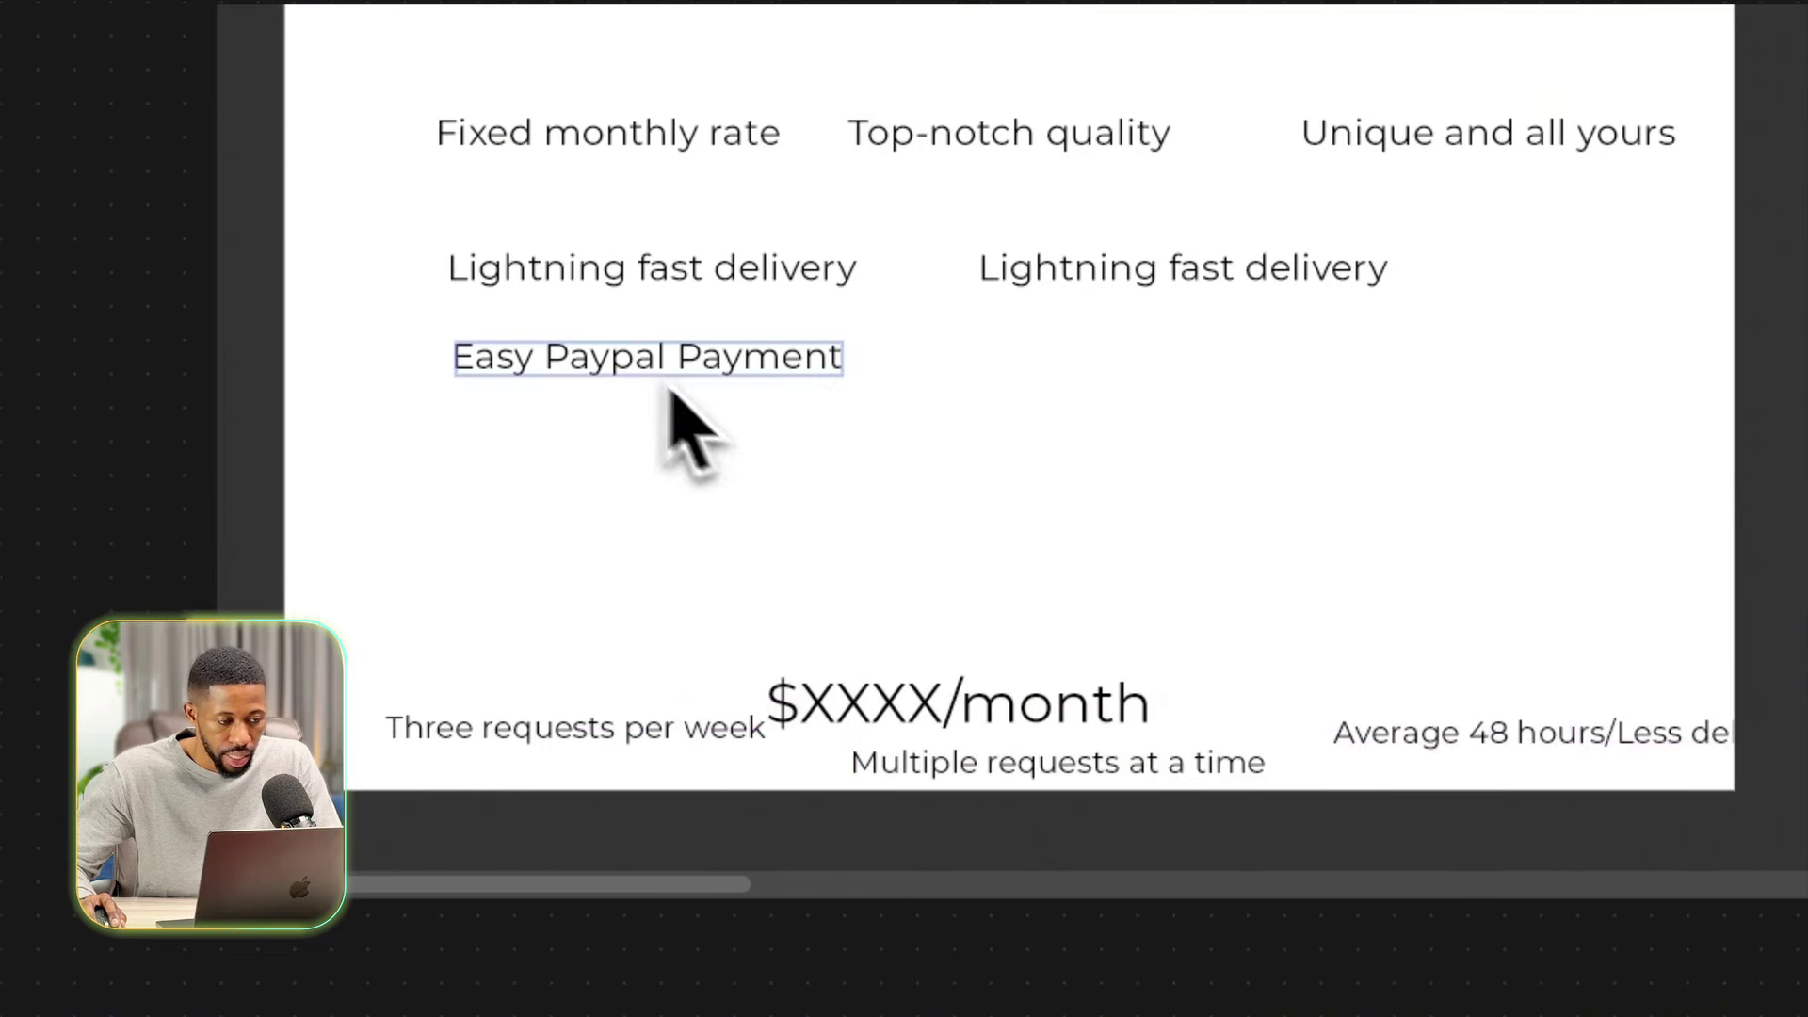
Set the six feature texts, from Fixed monthly rate to Easy Paypal Payment, to Montserrat Medium at 7 pt.
left_click_drag(624, 372, 767, 461)
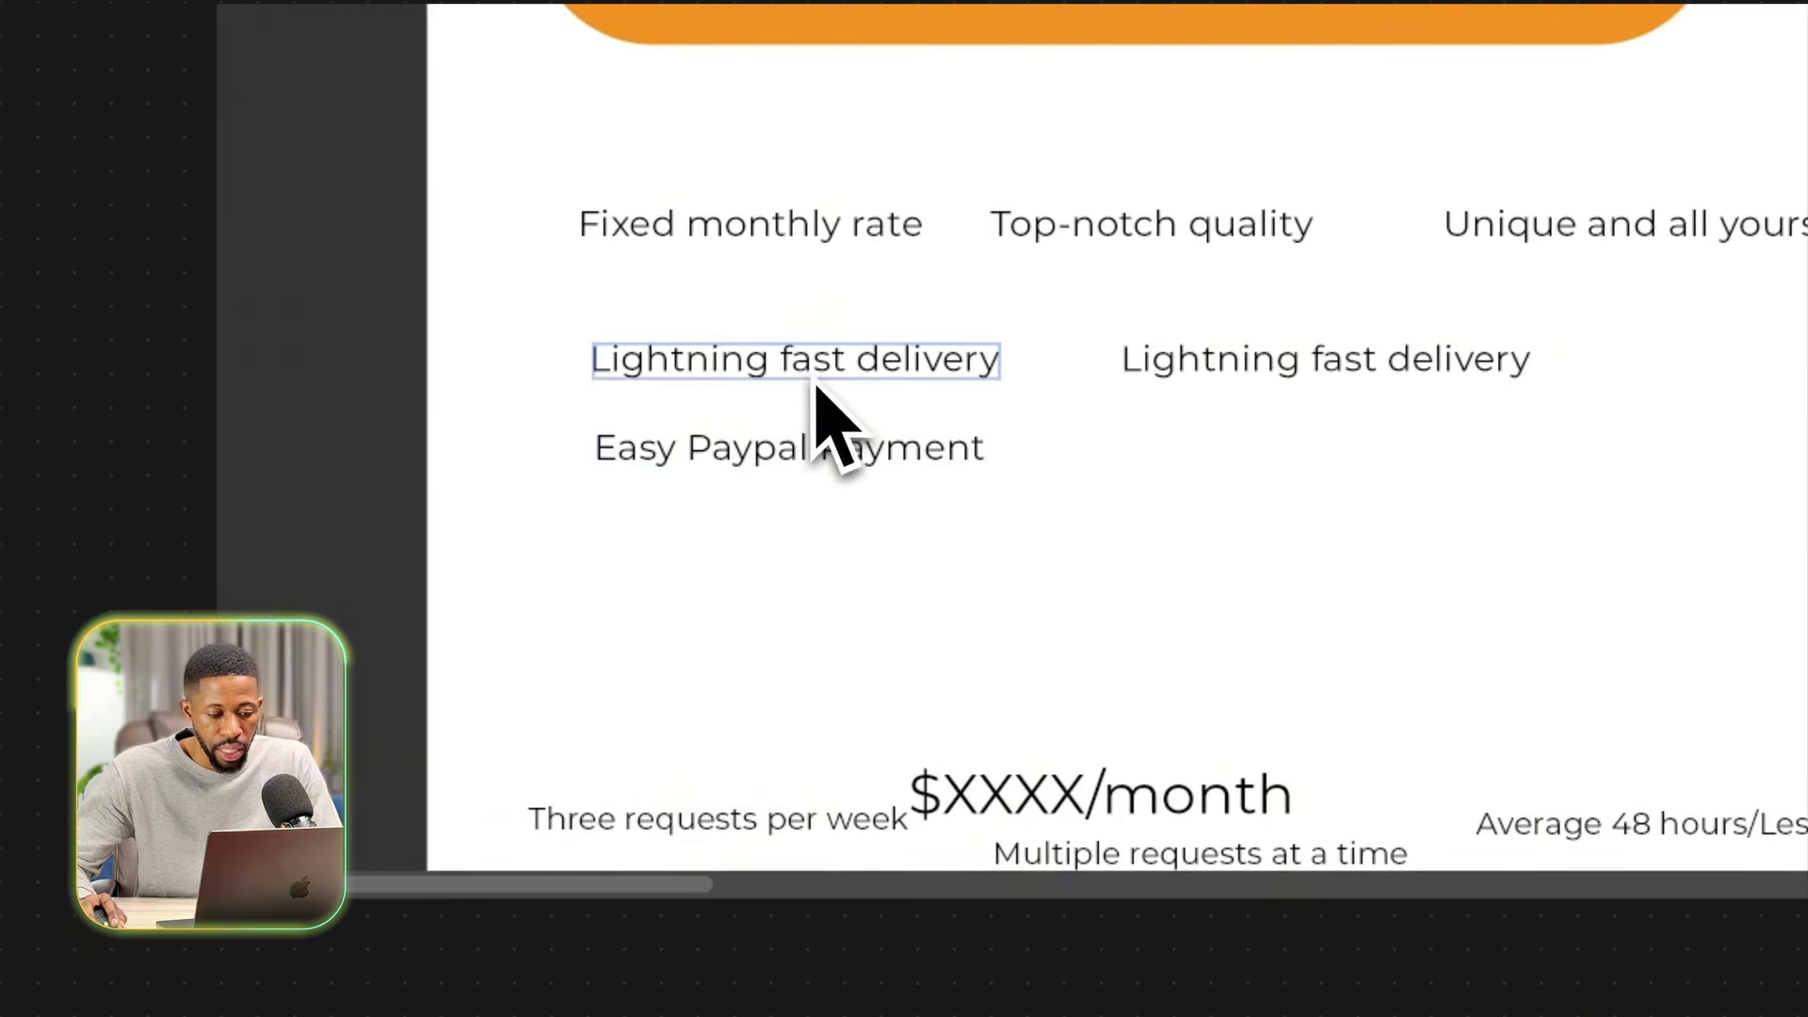
left_click(1114, 236, "shift")
scroll(1265, 229, "up", 5)
scroll(1265, 229, "right", 6)
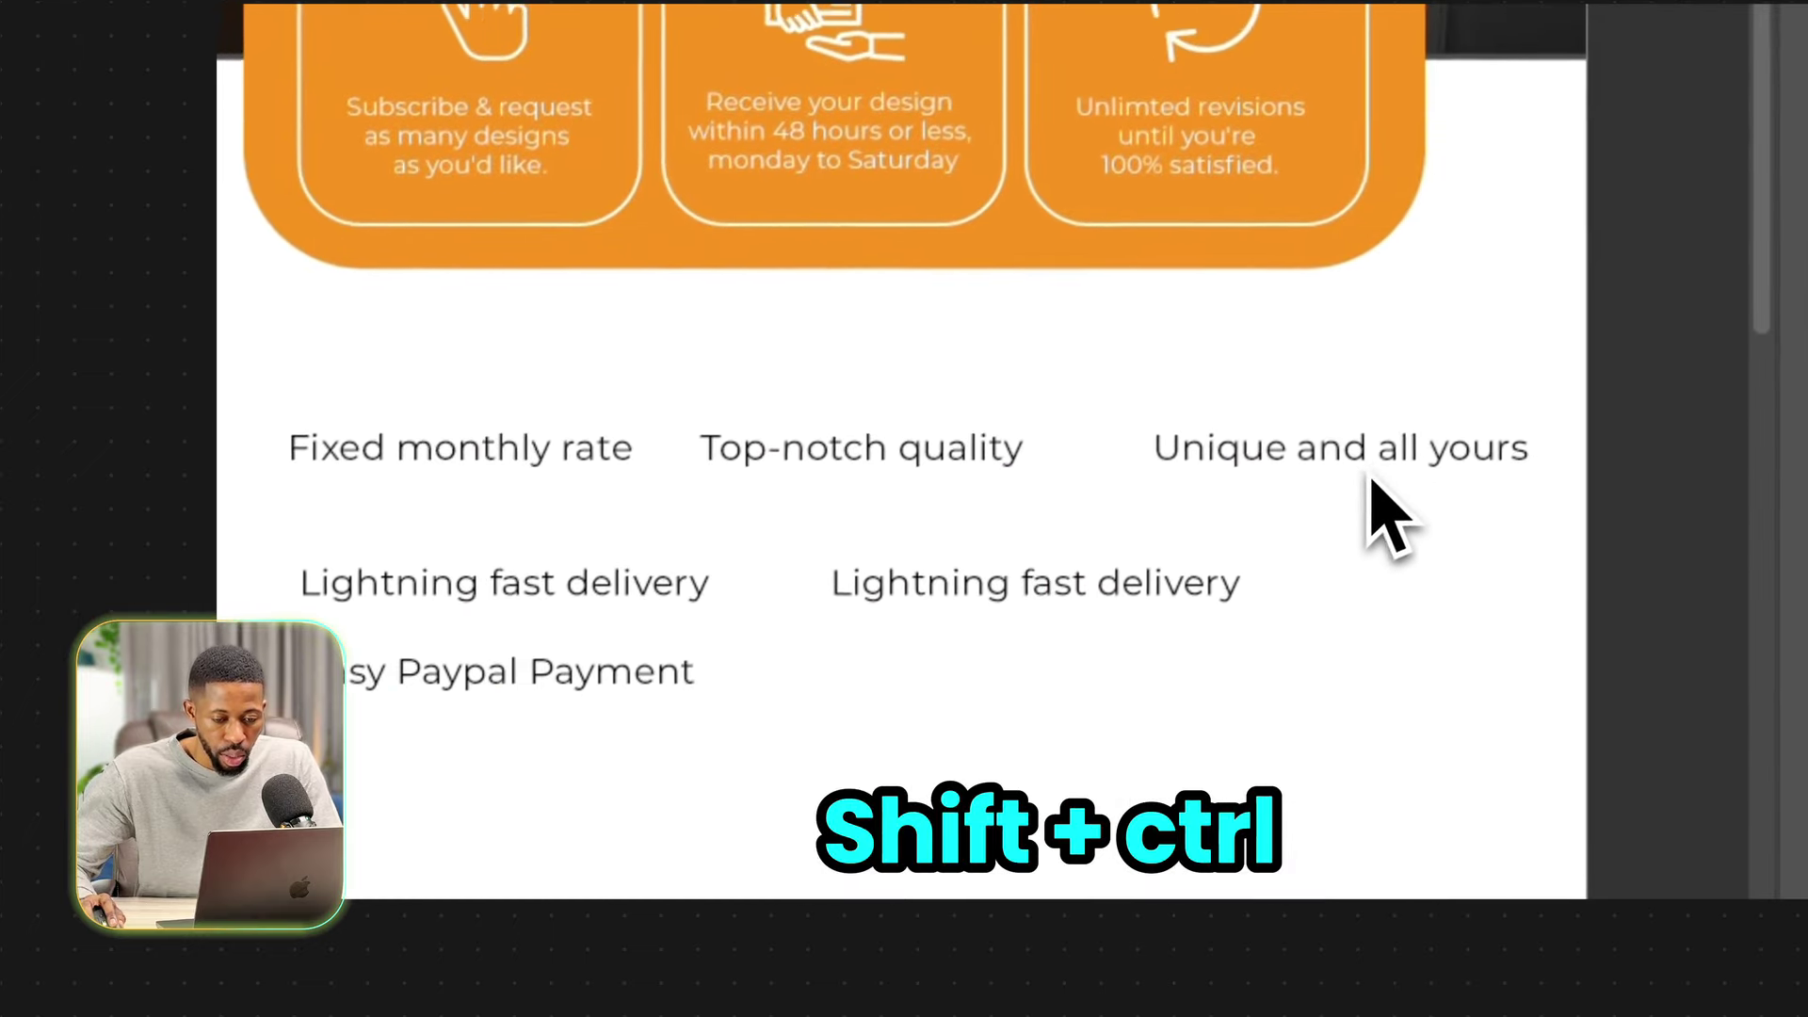
left_click_drag(892, 589, 824, 584)
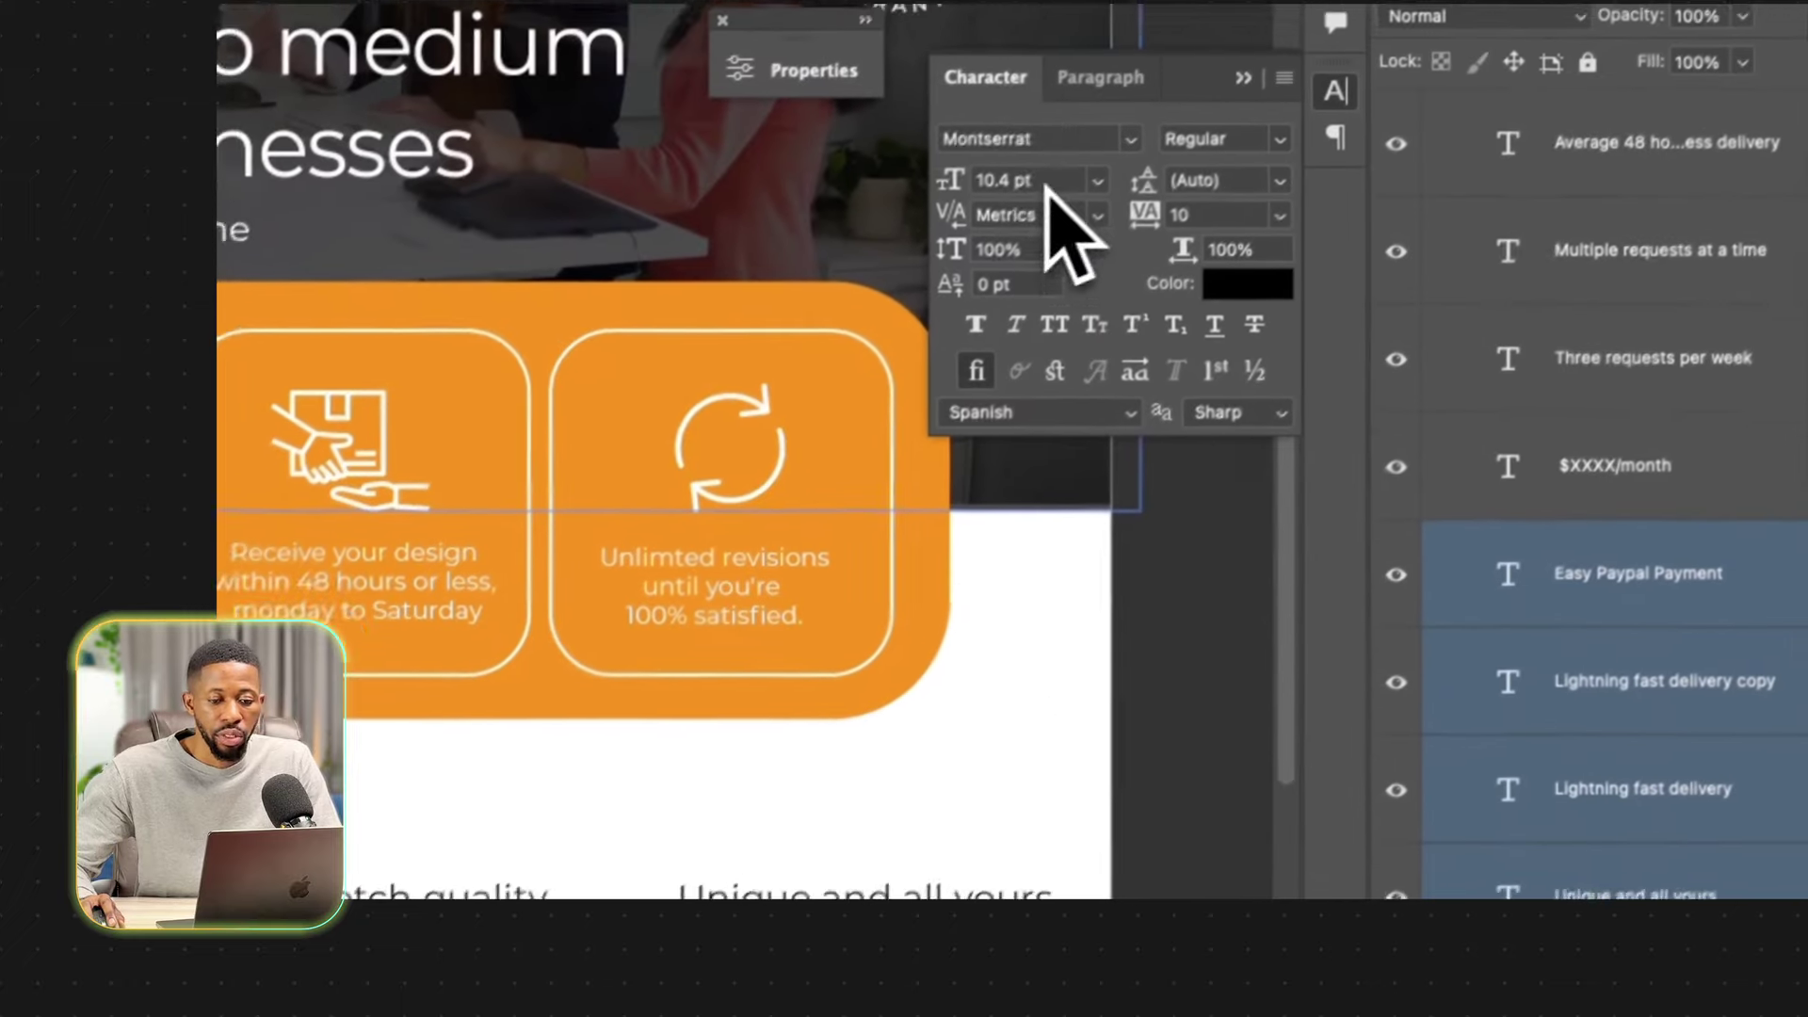
left_click(1016, 201)
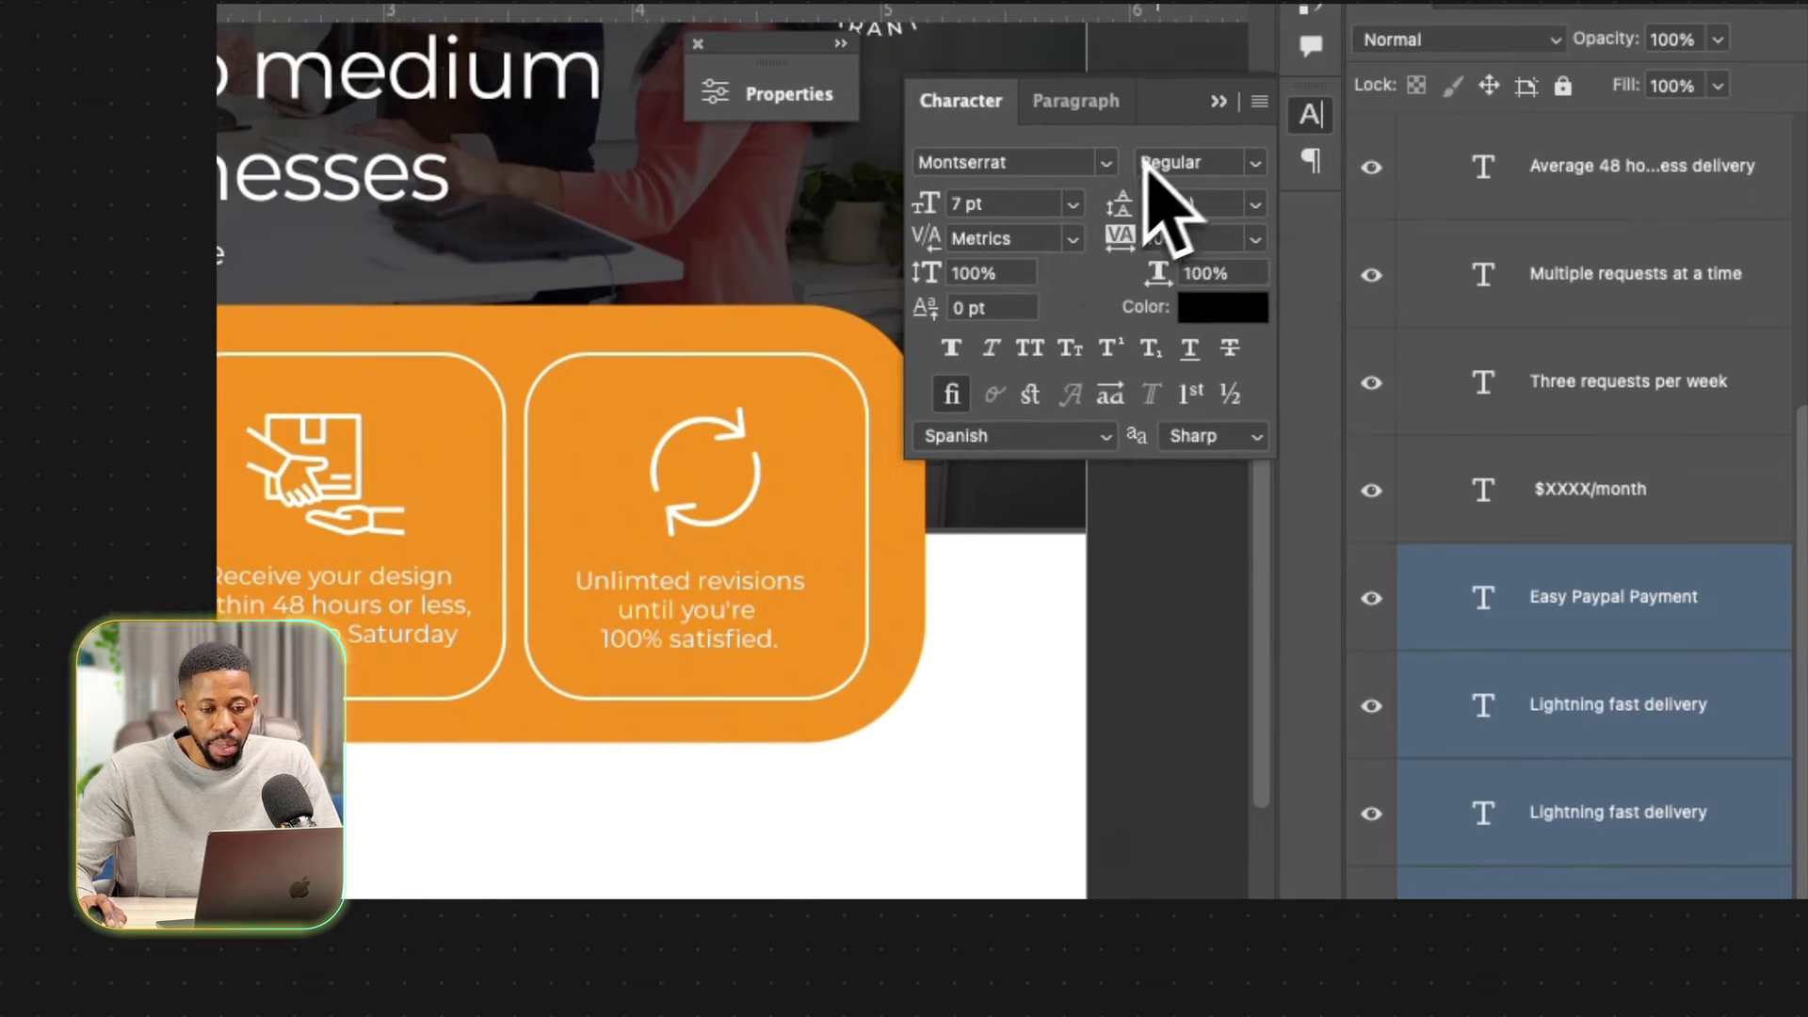
left_click(1237, 157)
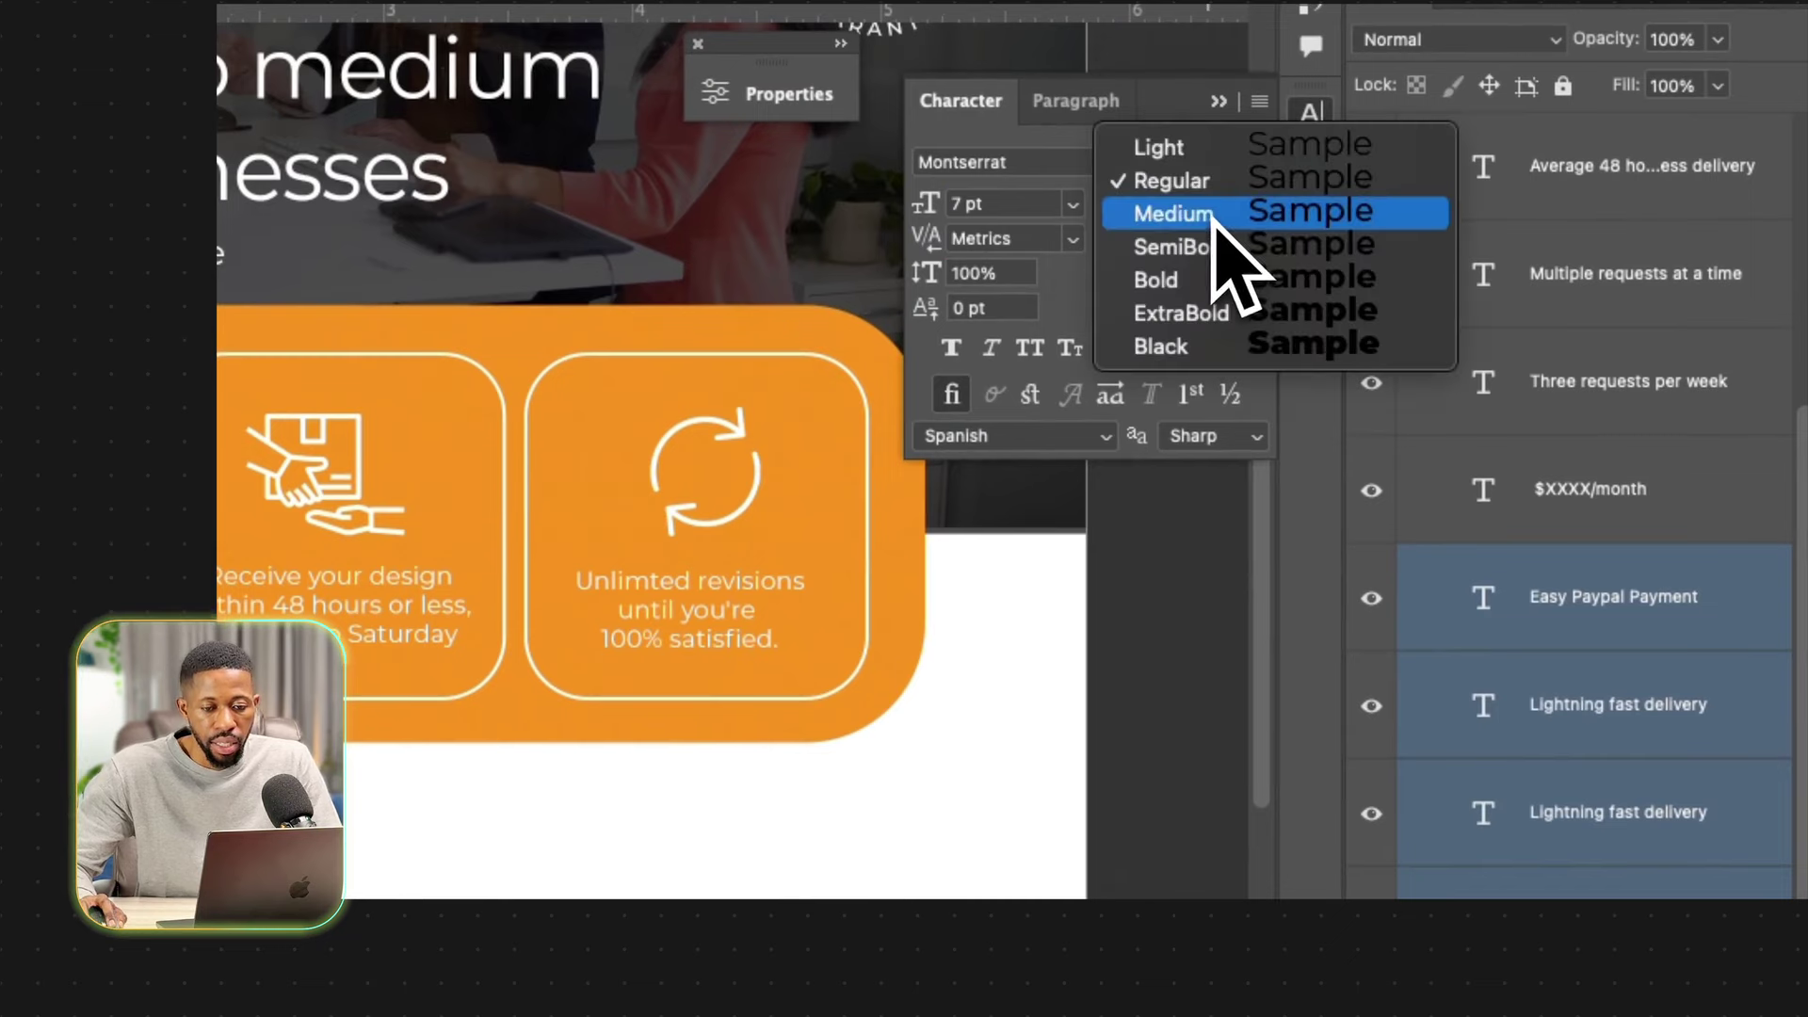
left_click(1215, 222)
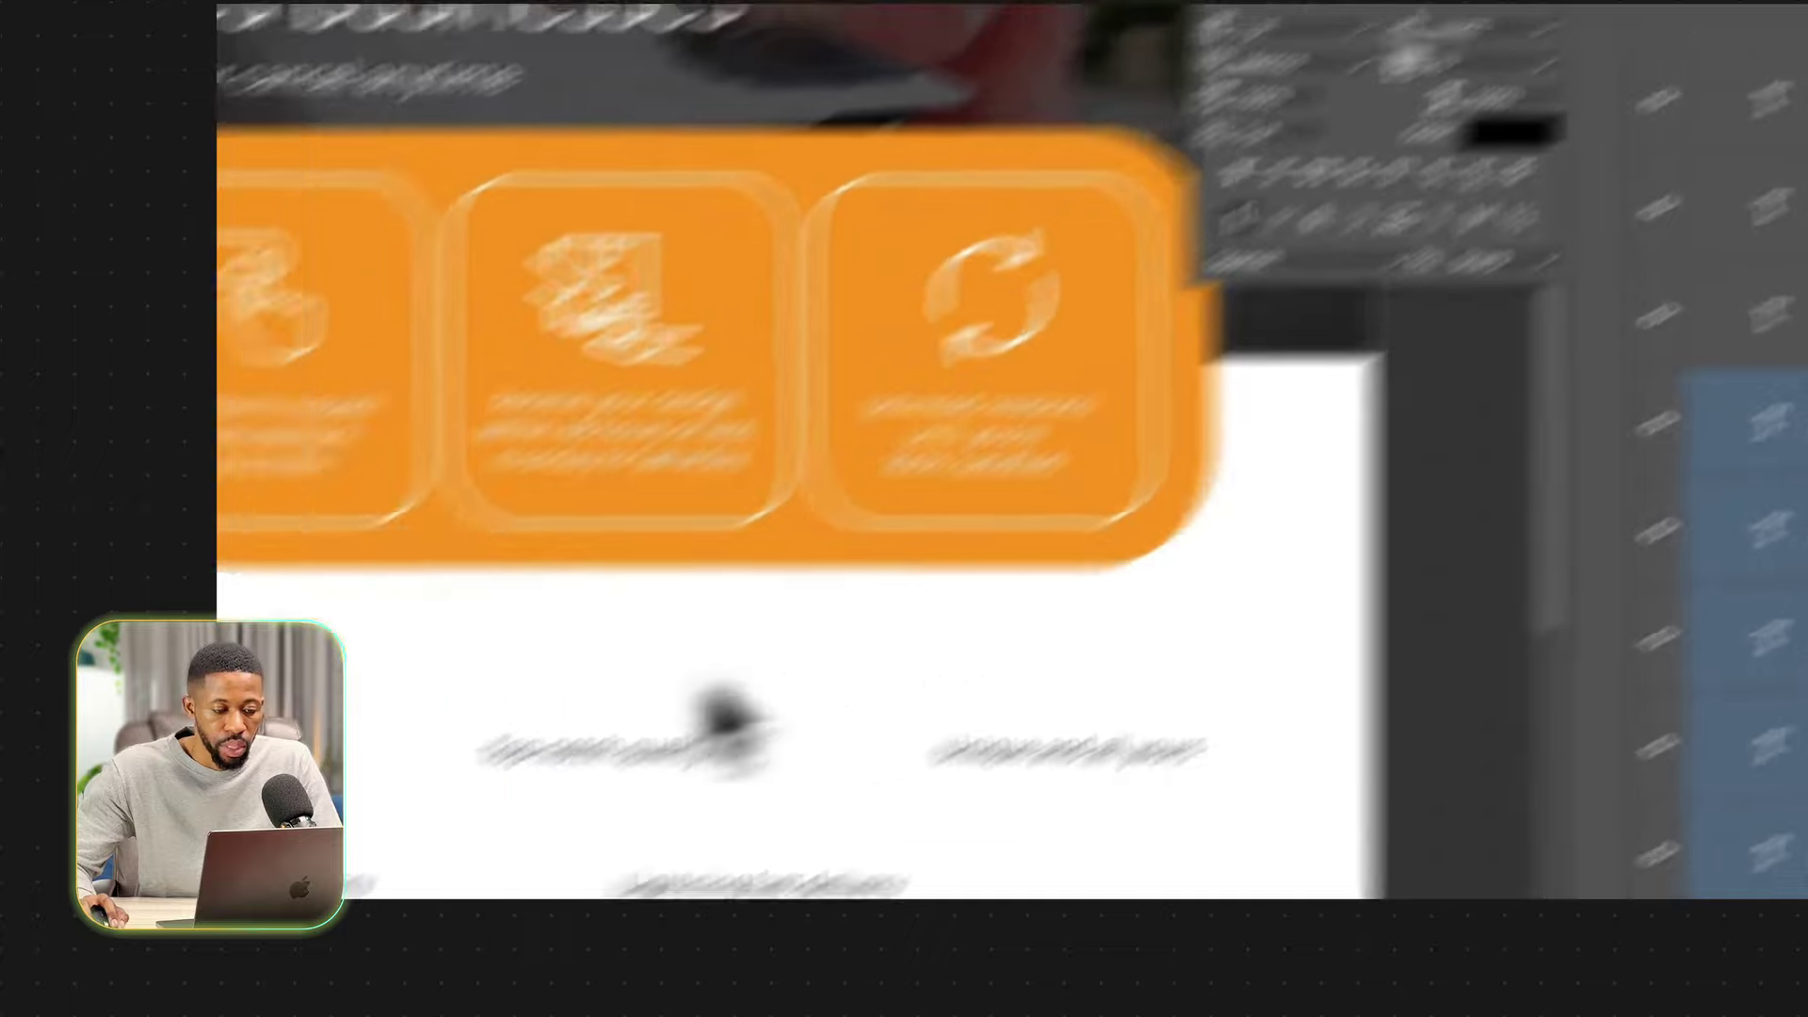
left_click_drag(879, 595, 979, 577)
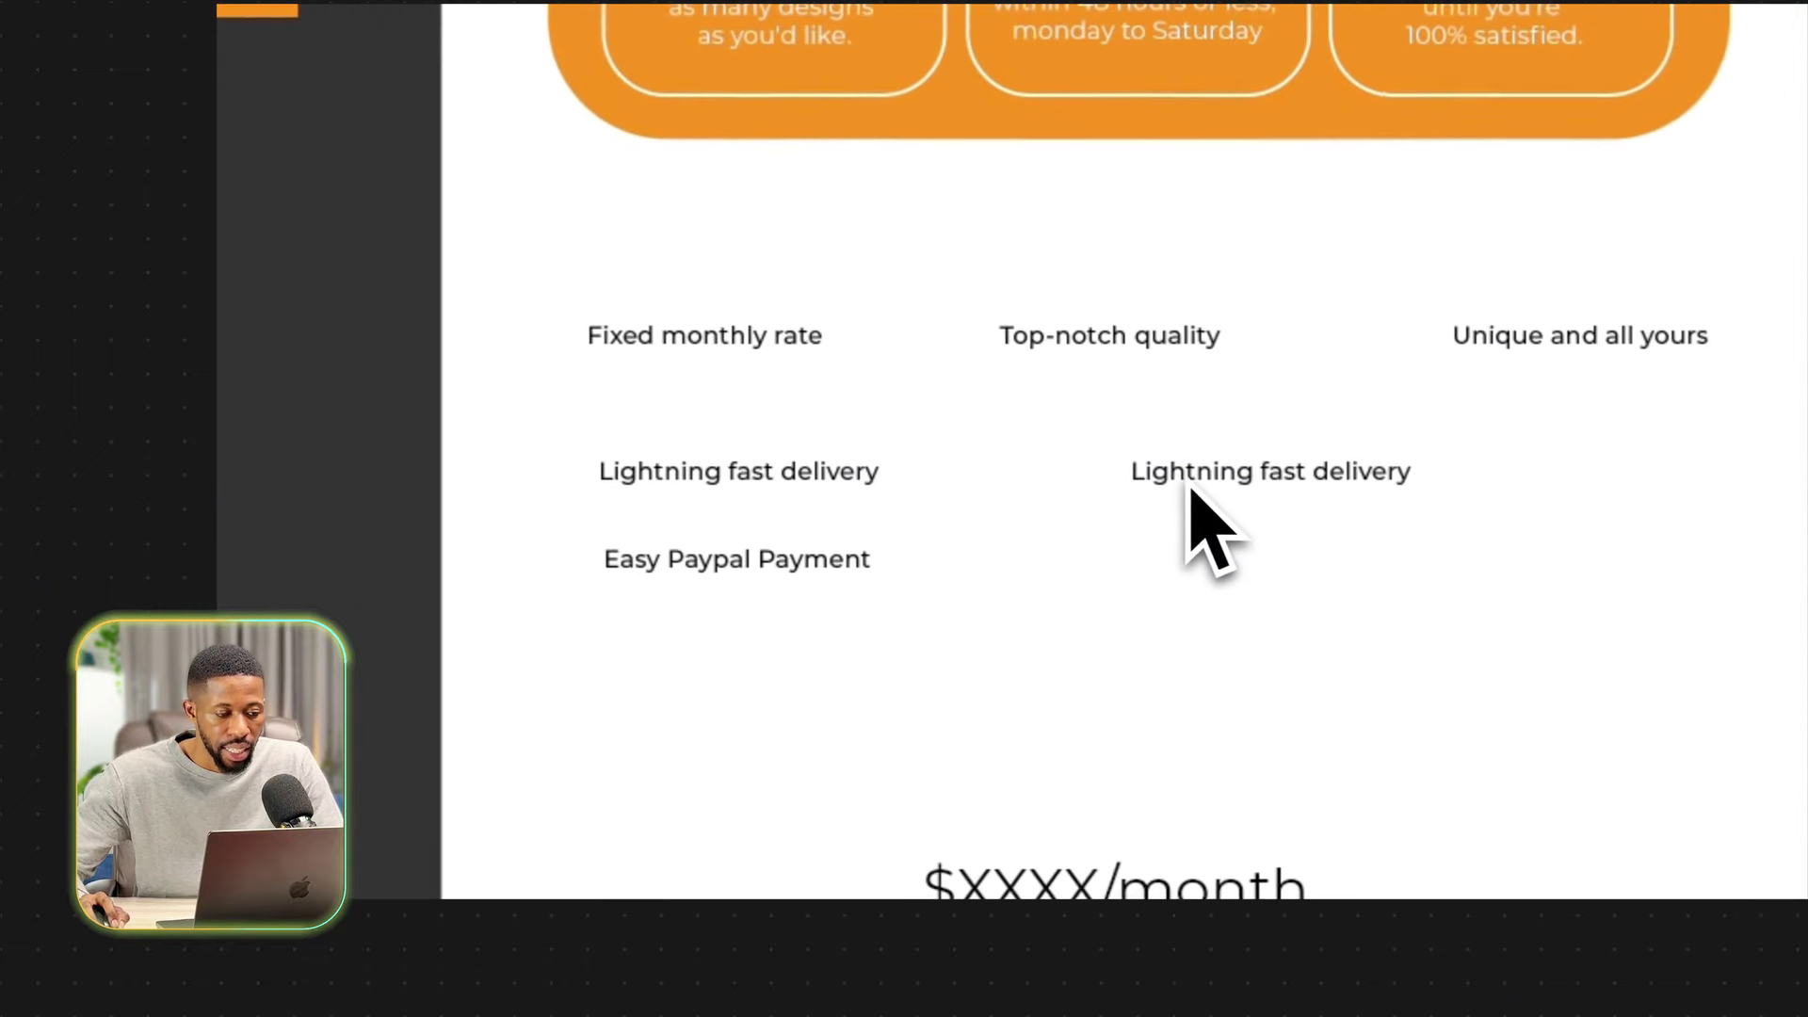
Bring the two Lightning fast delivery texts together and delete the duplicate.
left_click_drag(1179, 482, 642, 439)
left_click(728, 485)
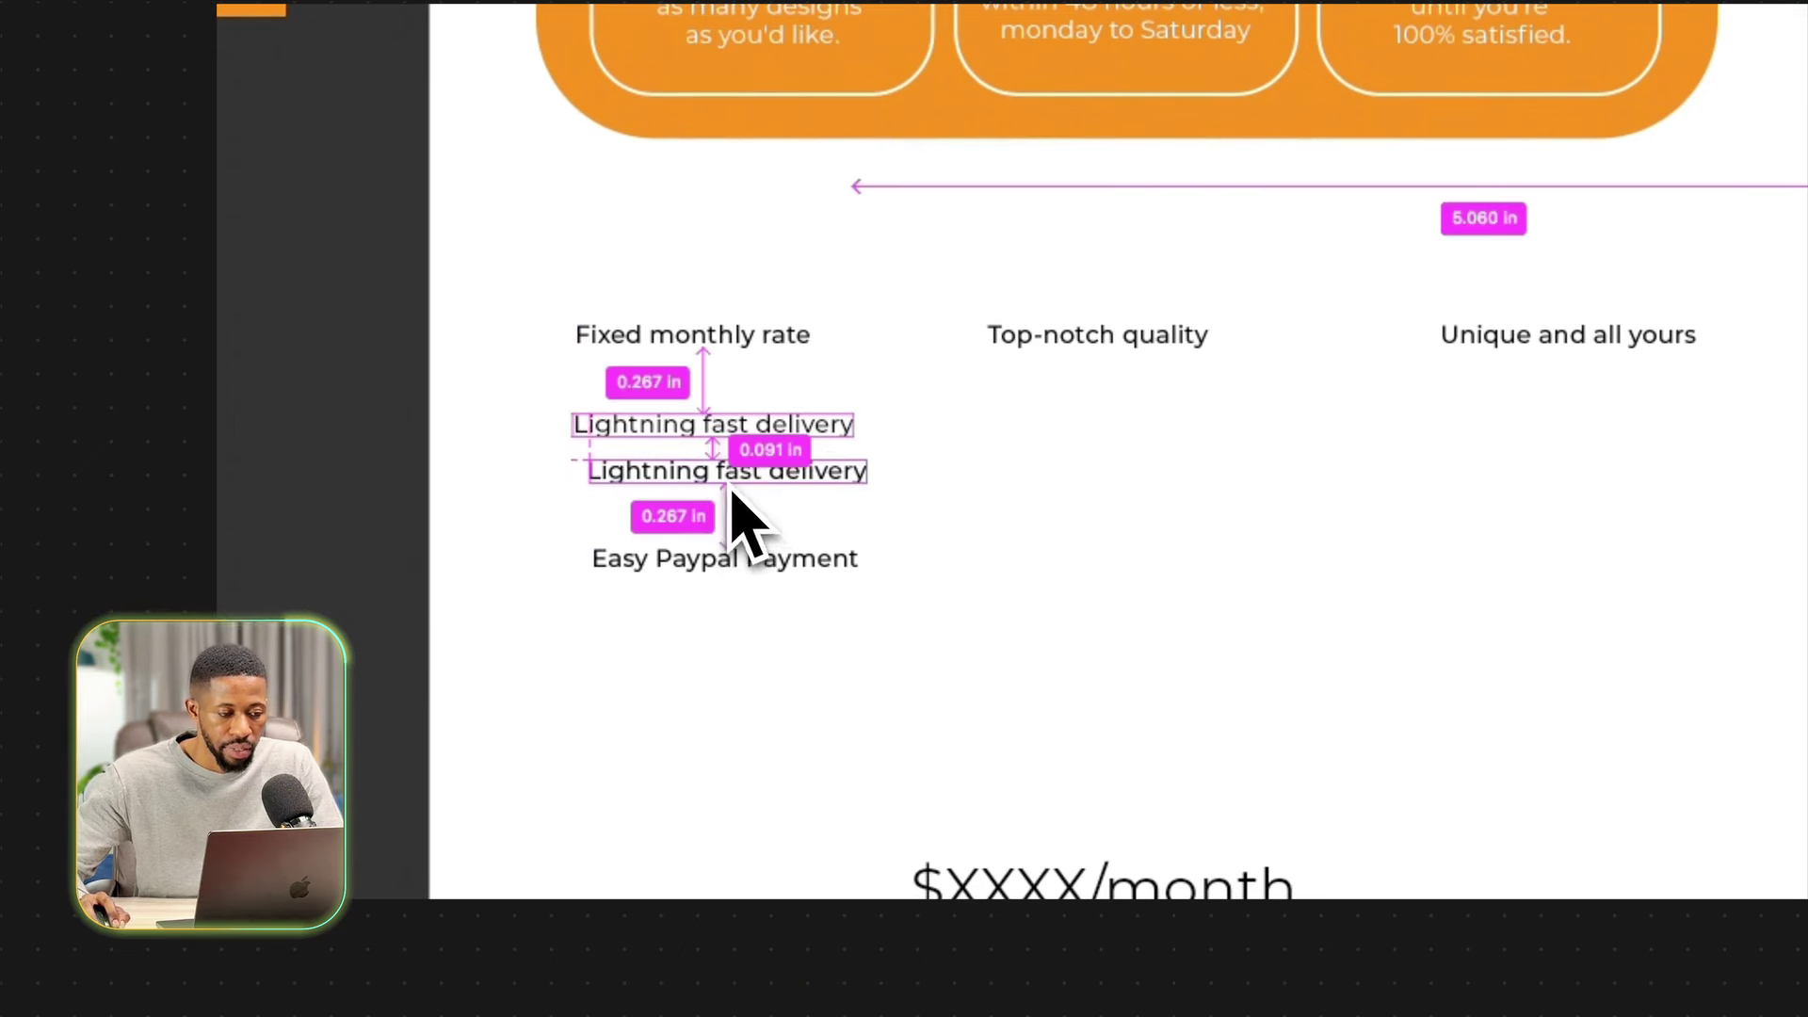
left_click(731, 486)
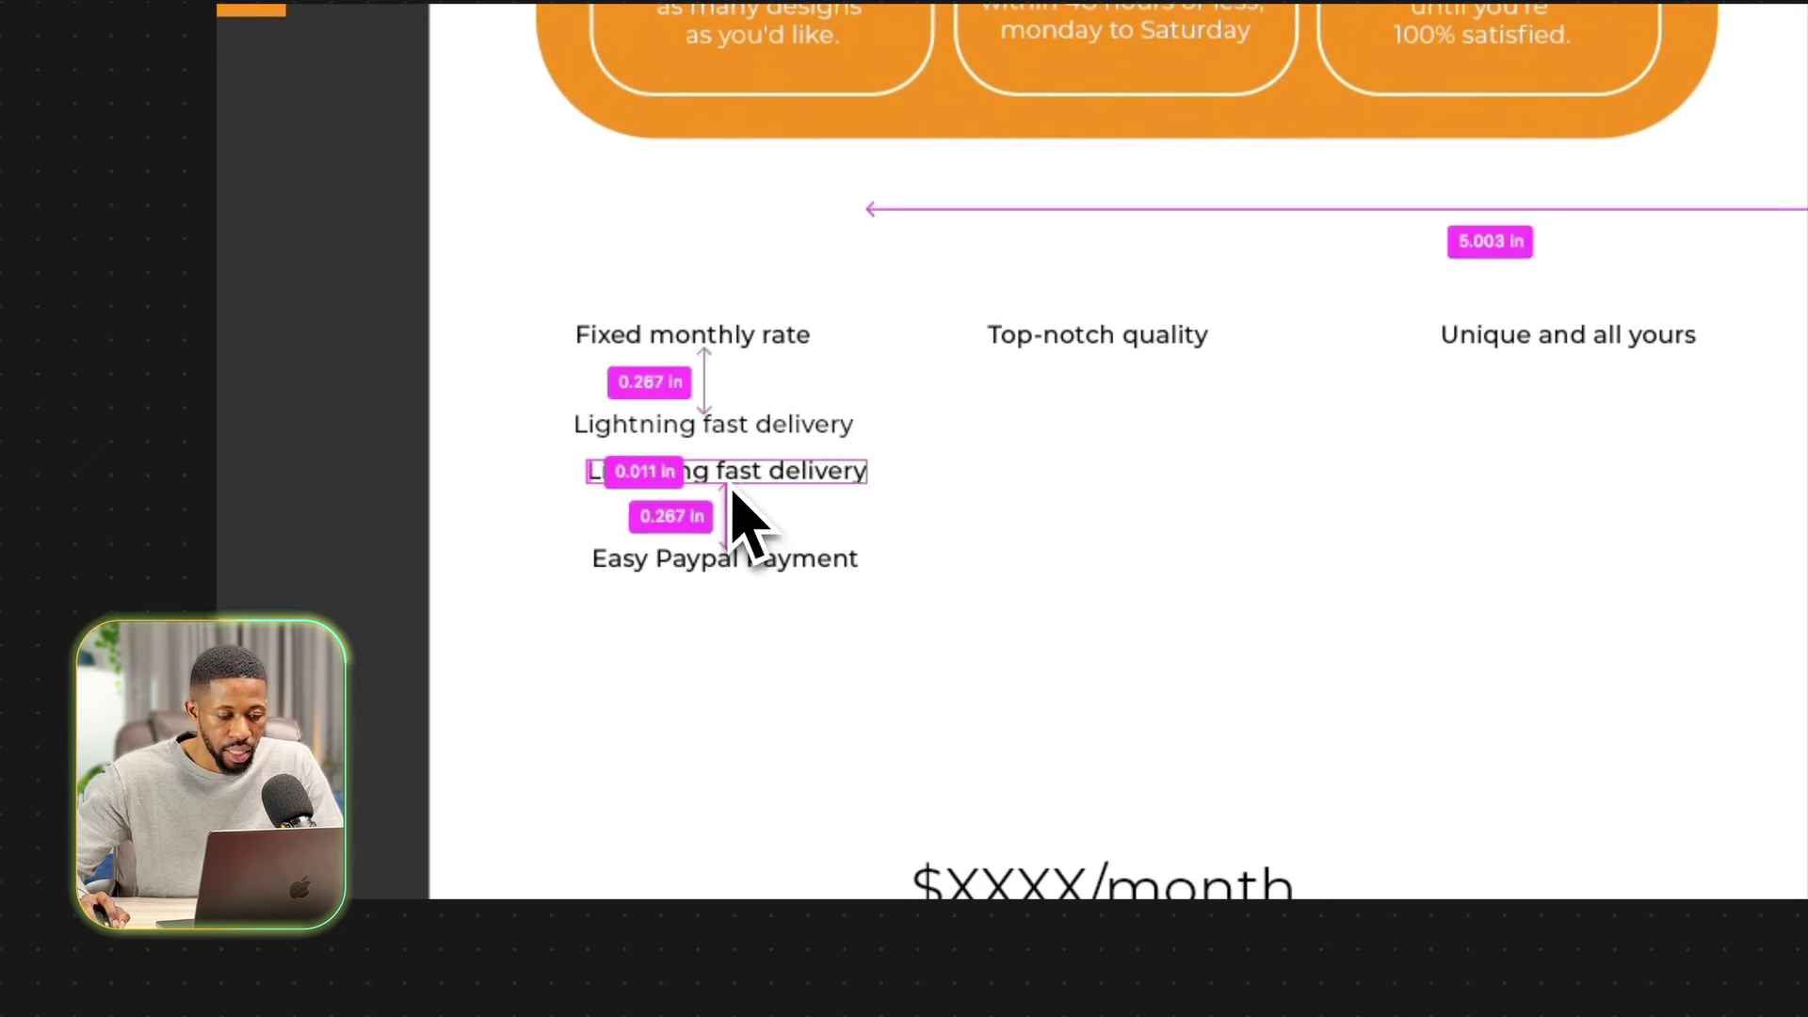
left_click_drag(759, 484, 765, 489)
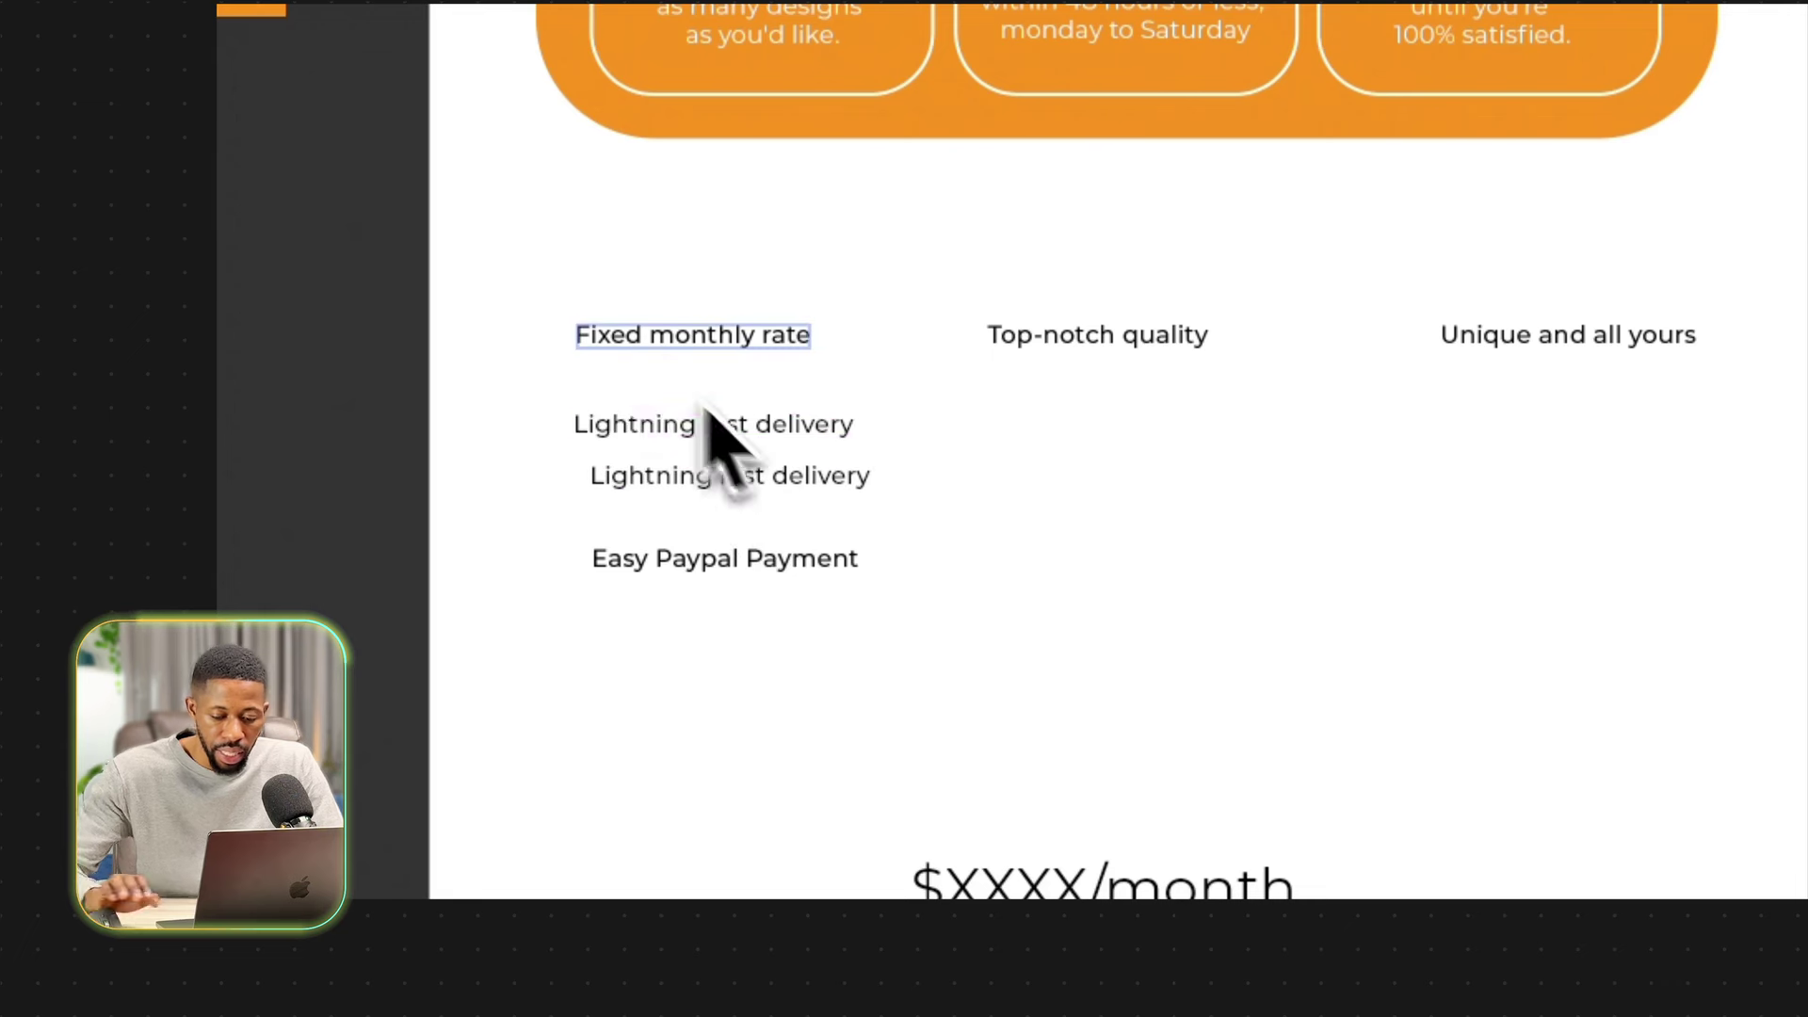
key("Delete")
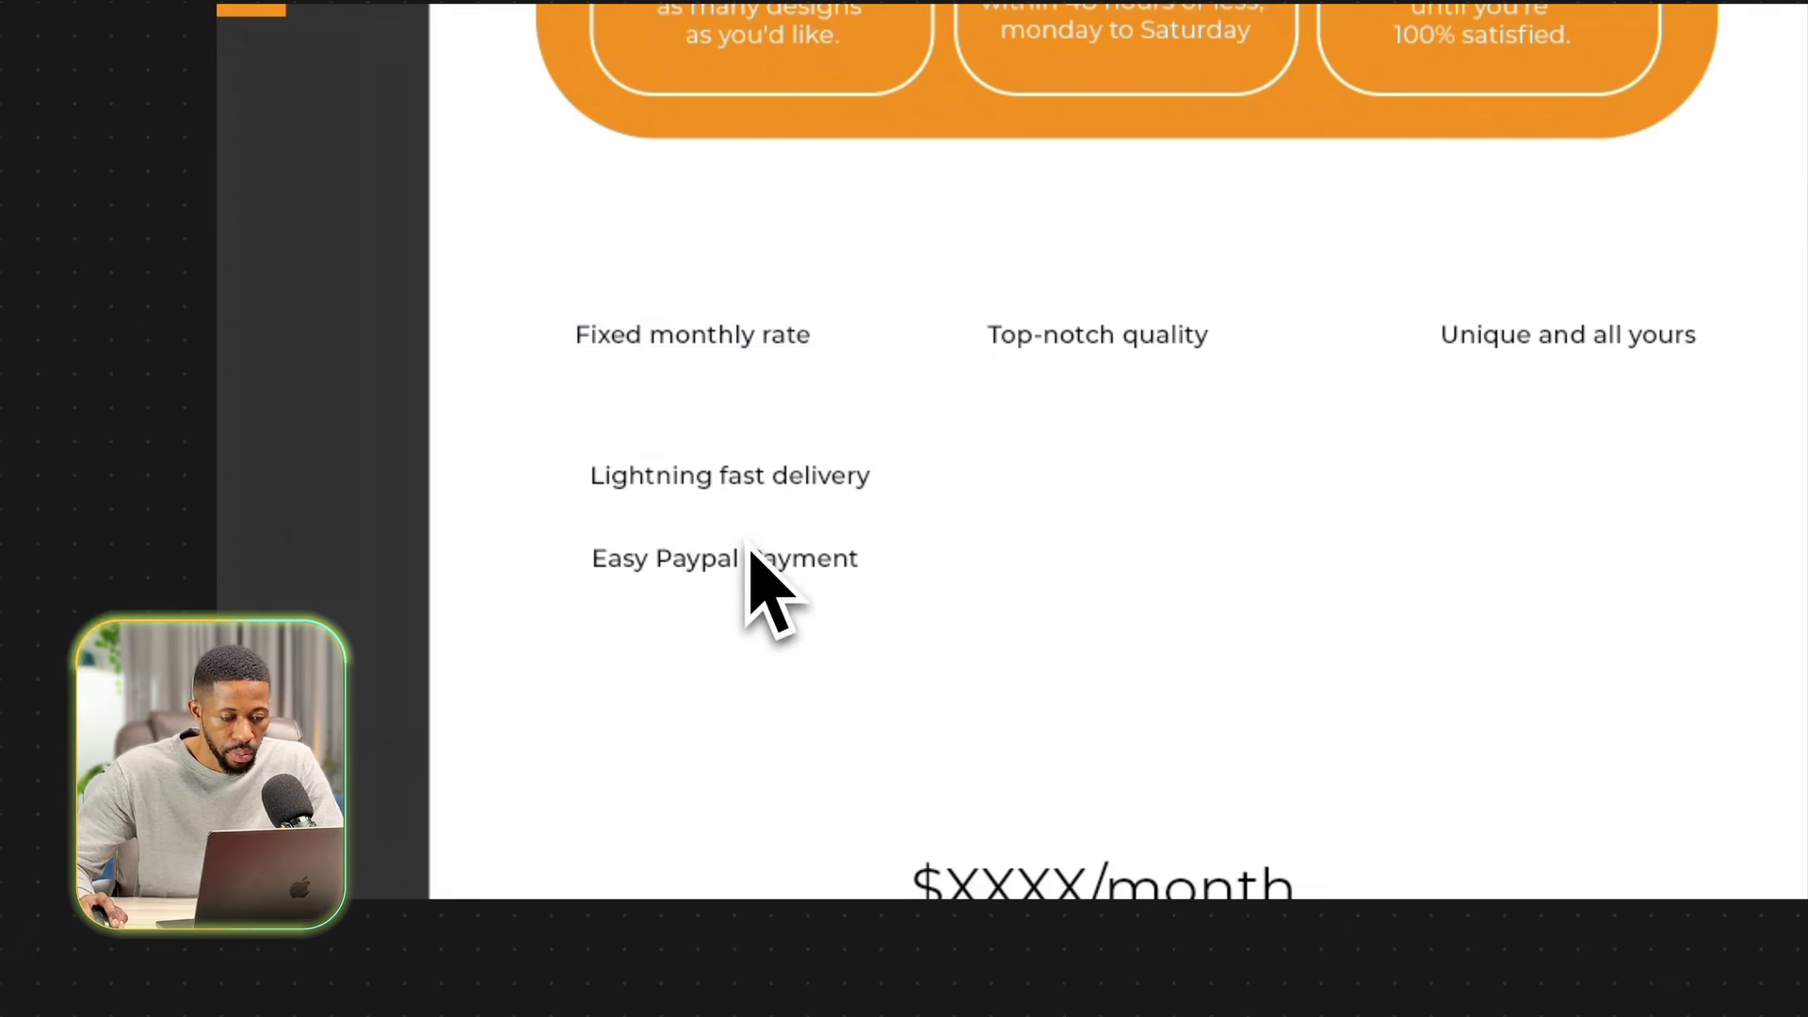
Place Lightning fast delivery under Fixed monthly rate and Easy Paypal Payment under Unique and all yours, duplicating the latter under Top-notch quality.
left_click_drag(741, 485, 711, 468)
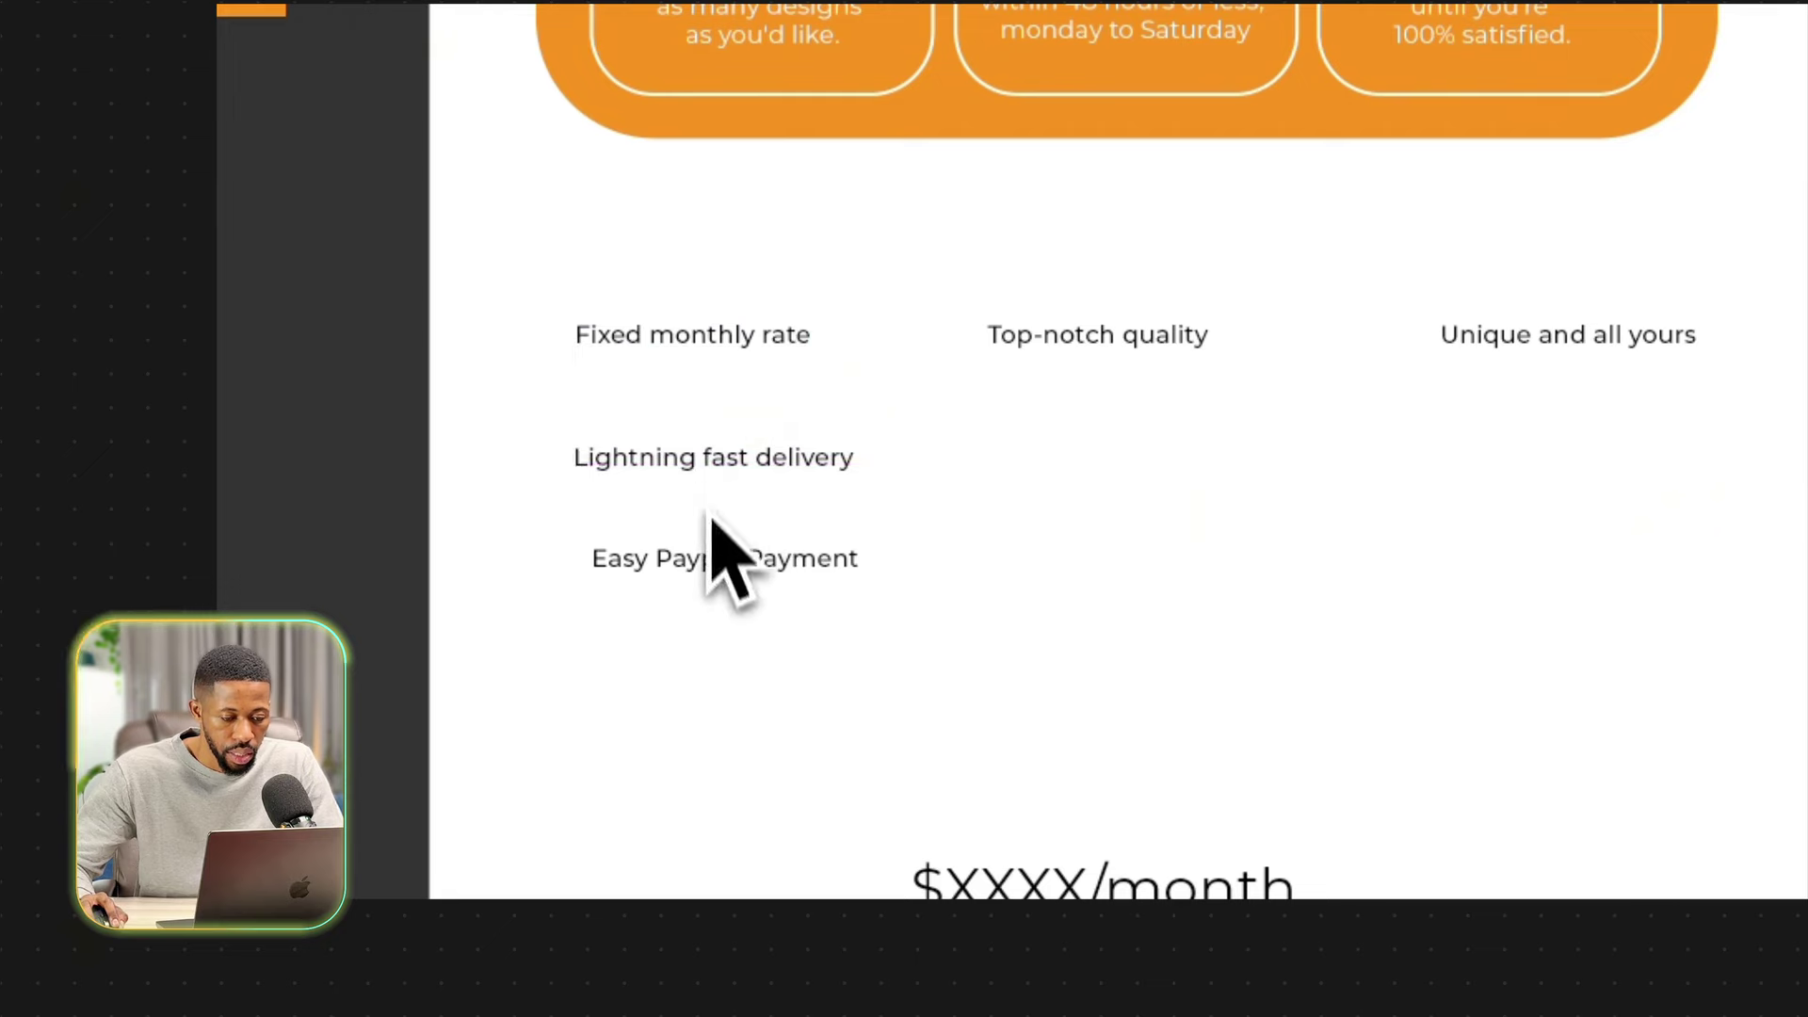
left_click_drag(706, 605, 1553, 493)
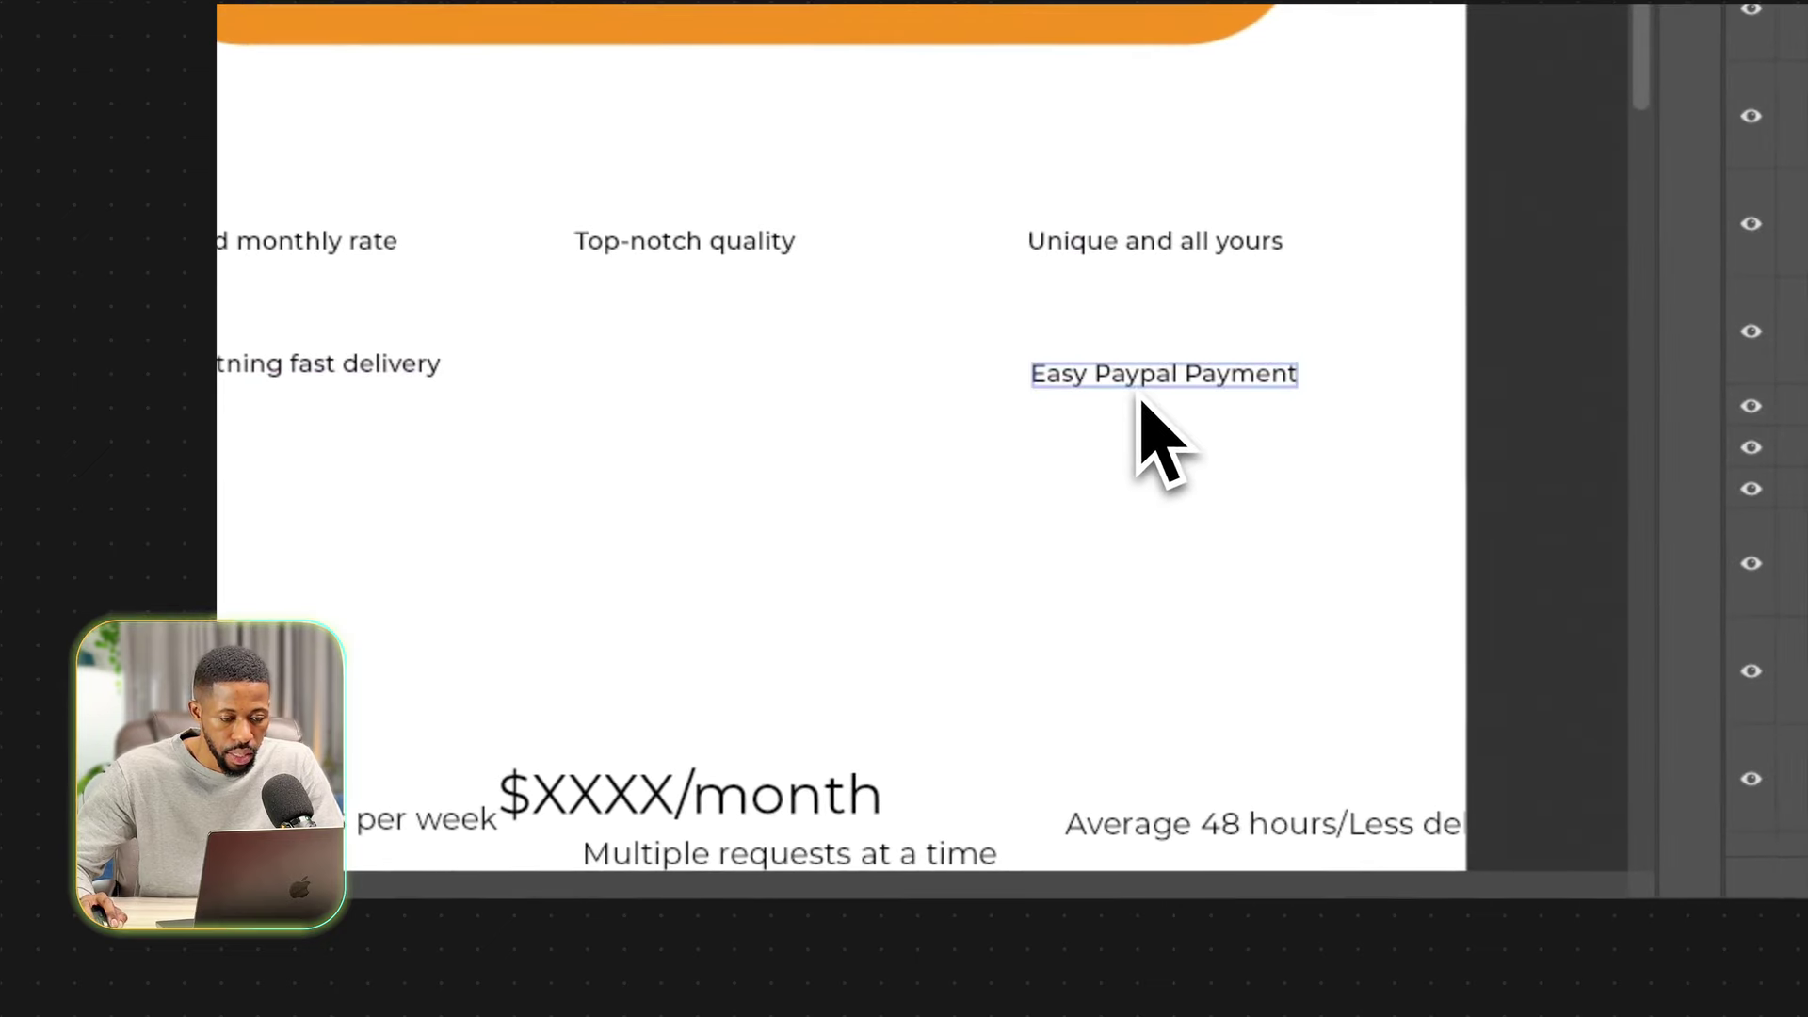
left_click_drag(1128, 376, 687, 350)
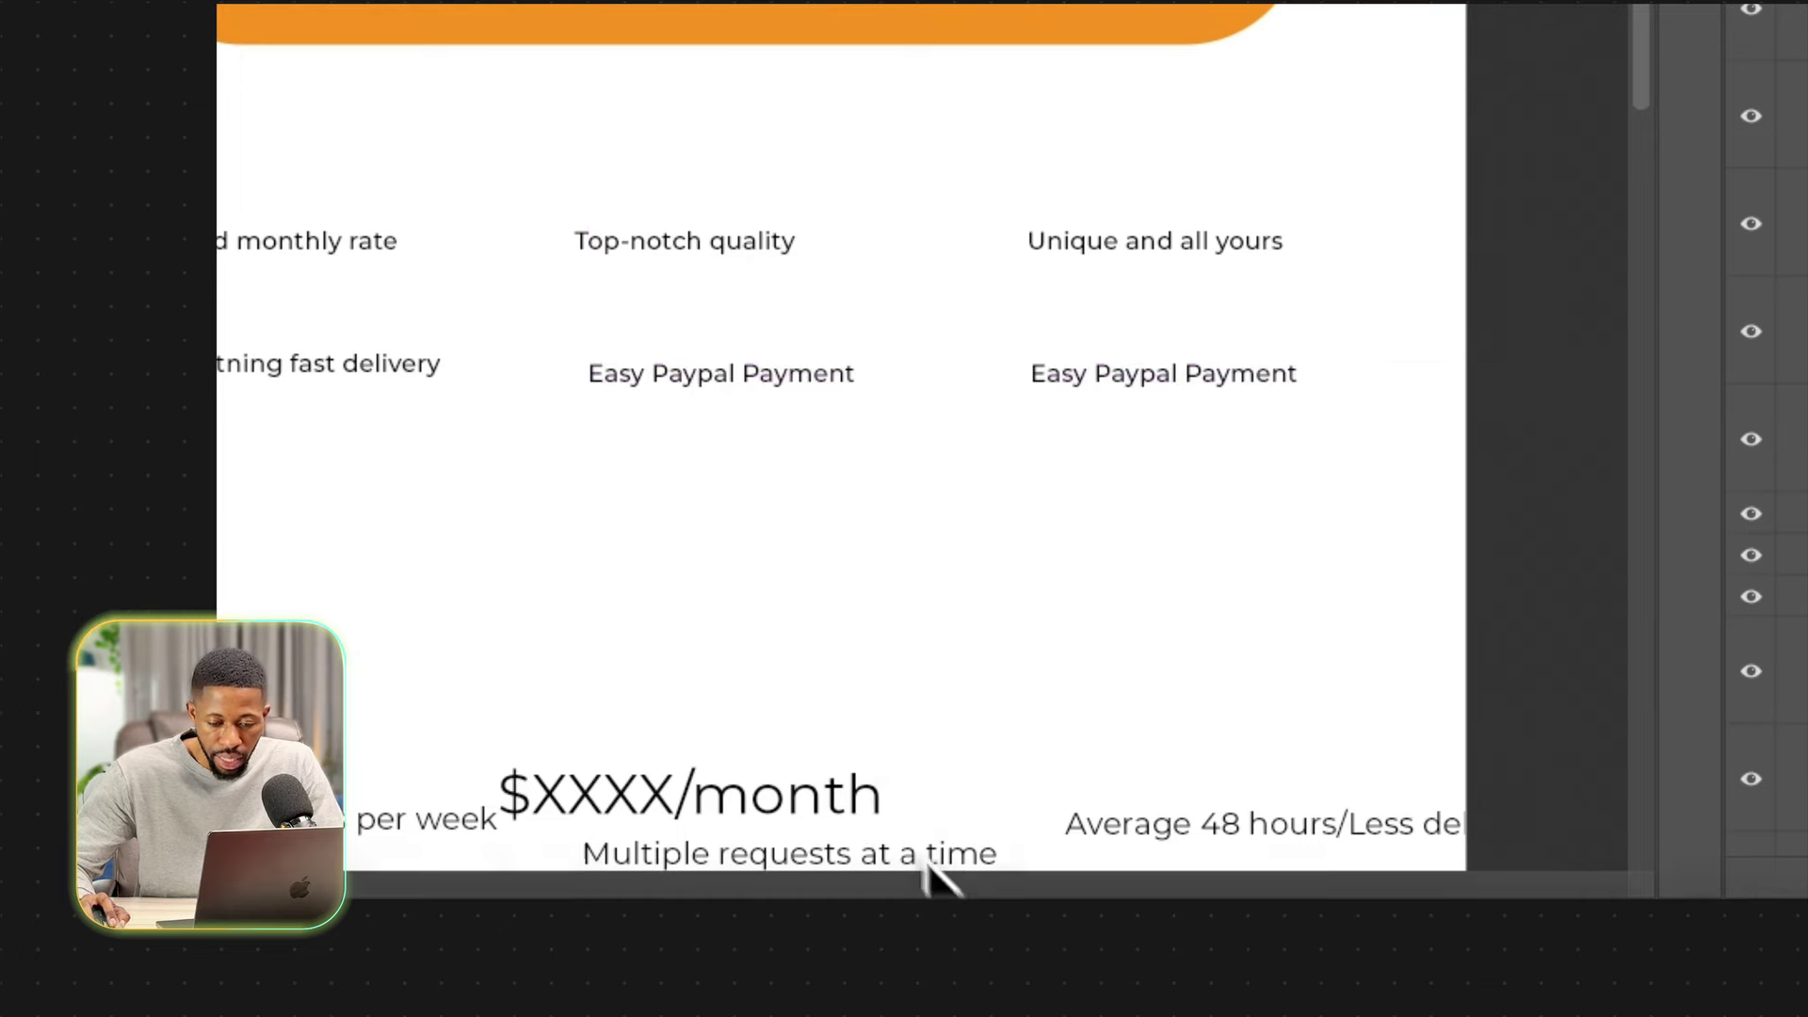
Replace the duplicated Easy Paypal Payment text with Pause or cancel anytime, copied from the Word copy document.
mouse_move(1150, 876)
scroll(967, 584, "up", 10)
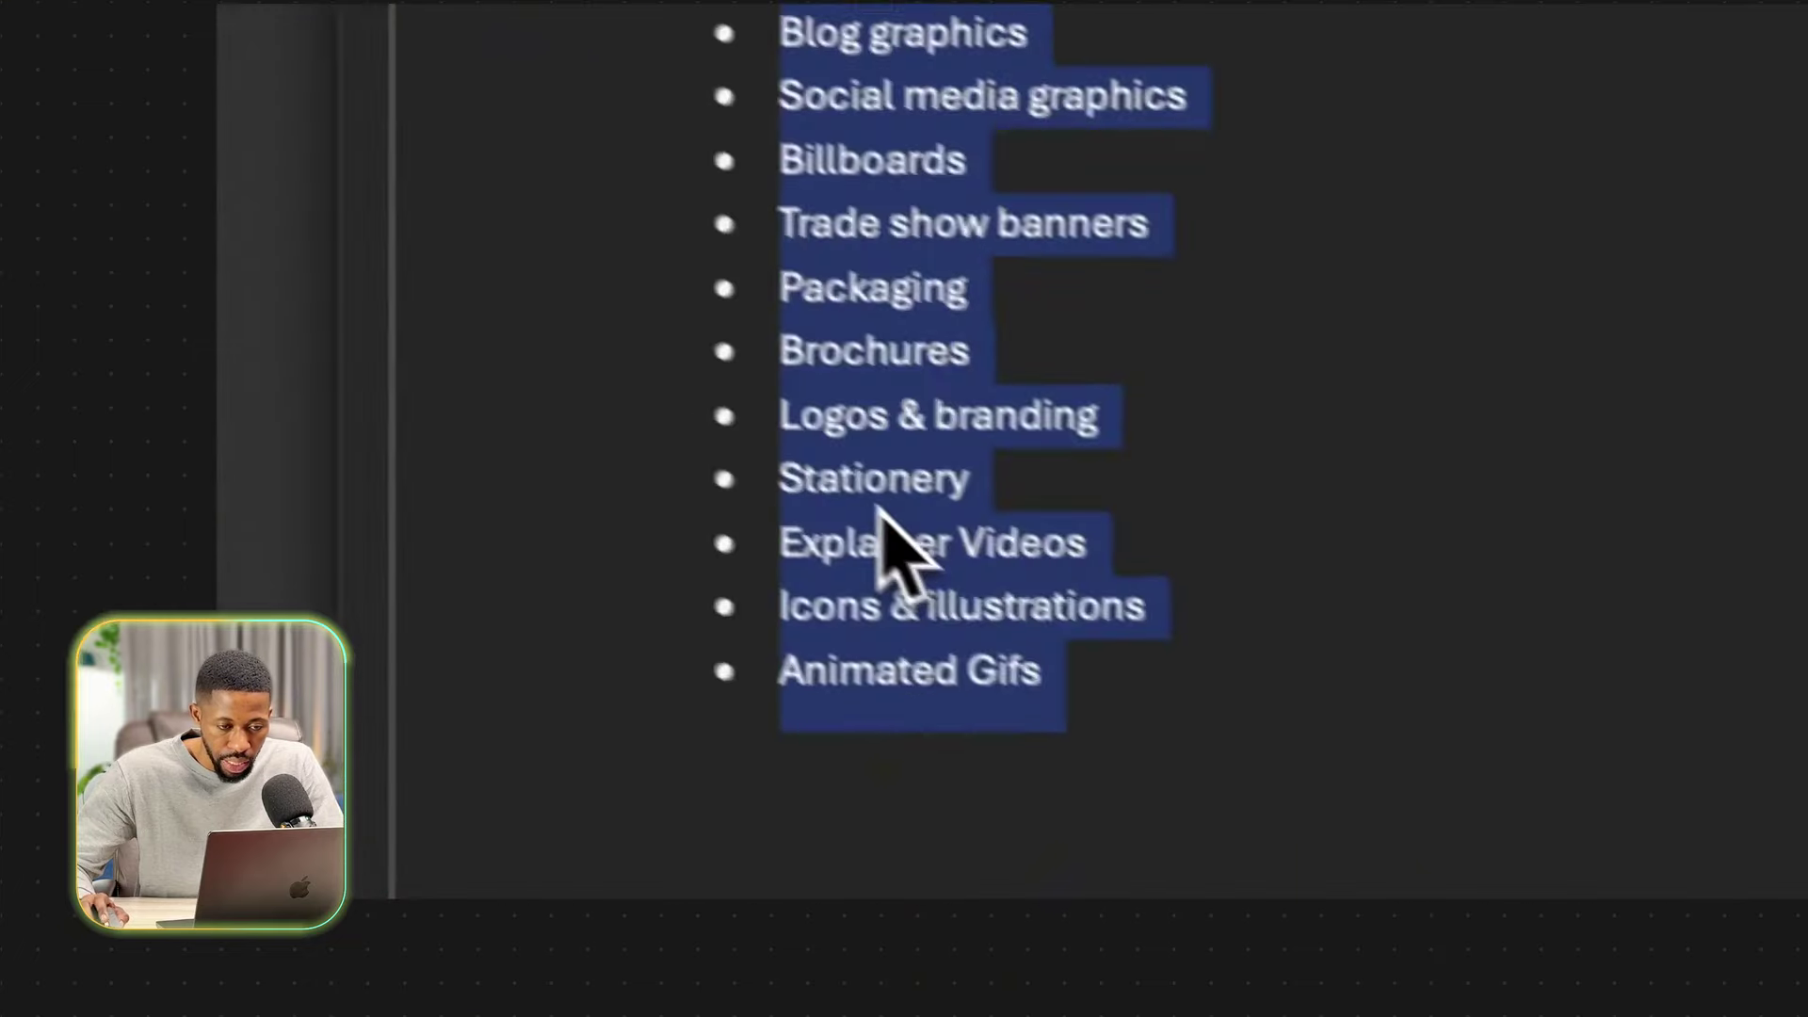
scroll(962, 529, "up", 5)
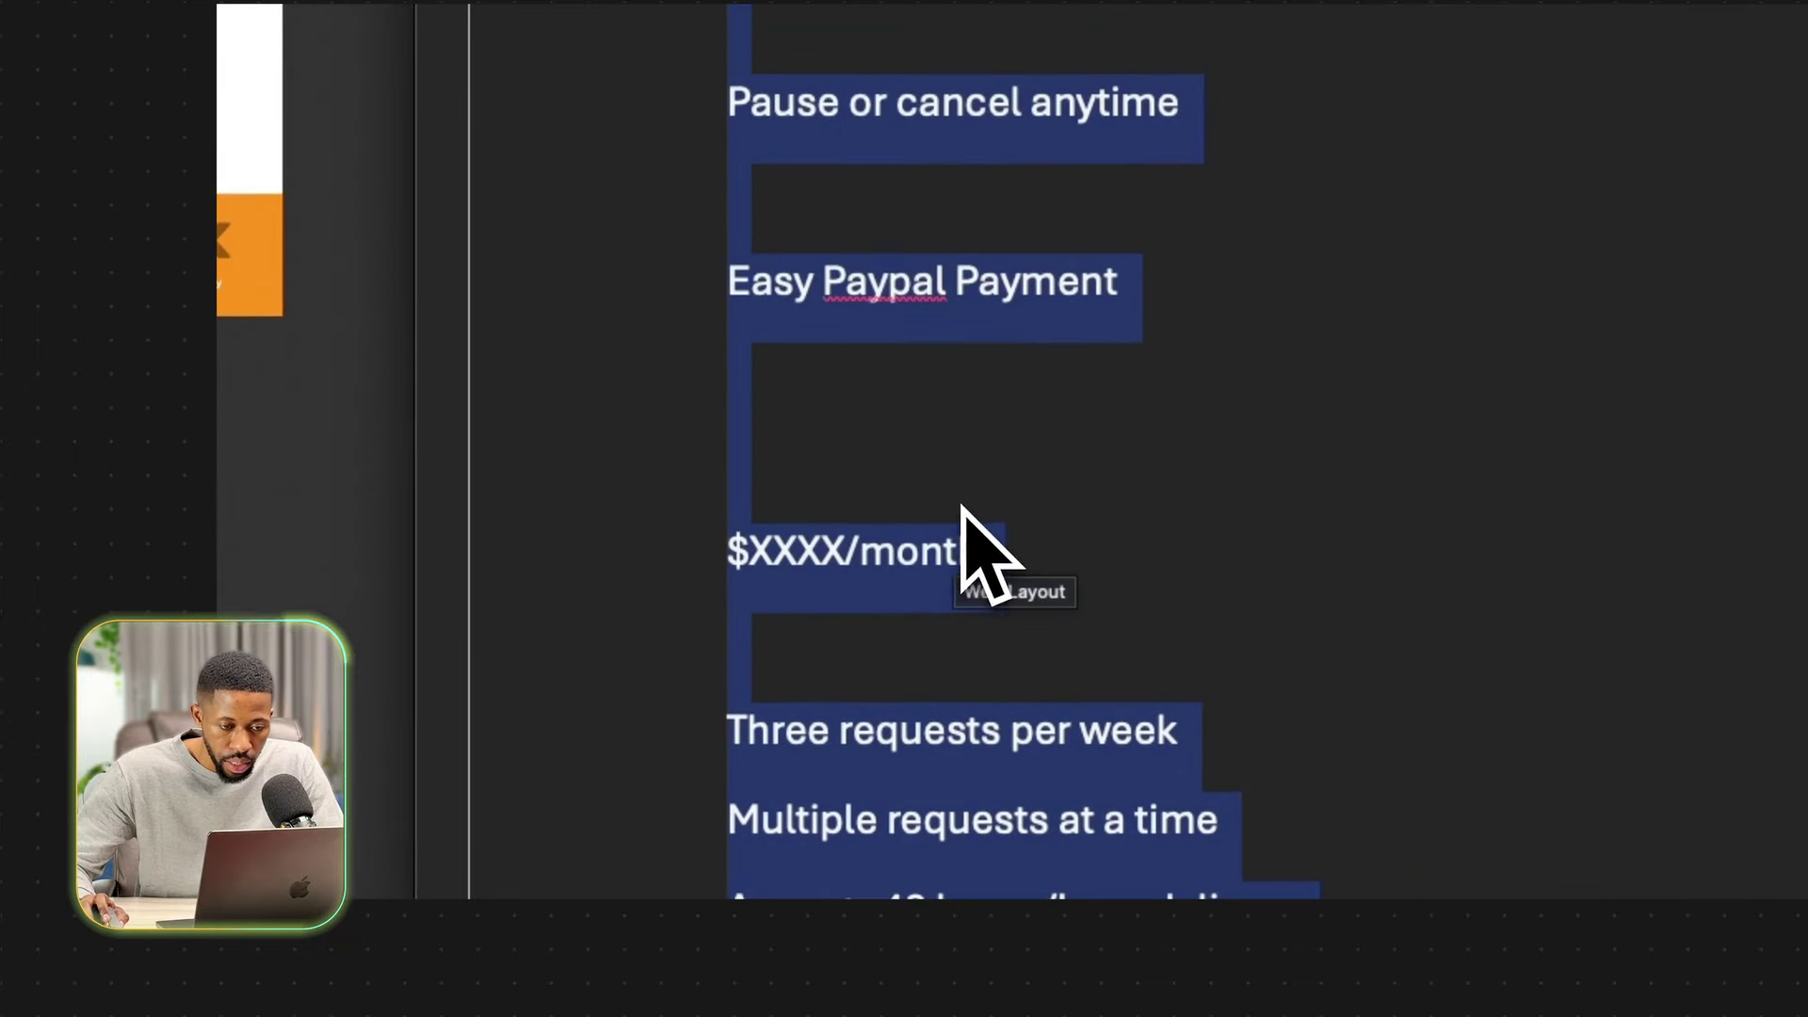
left_click(921, 401)
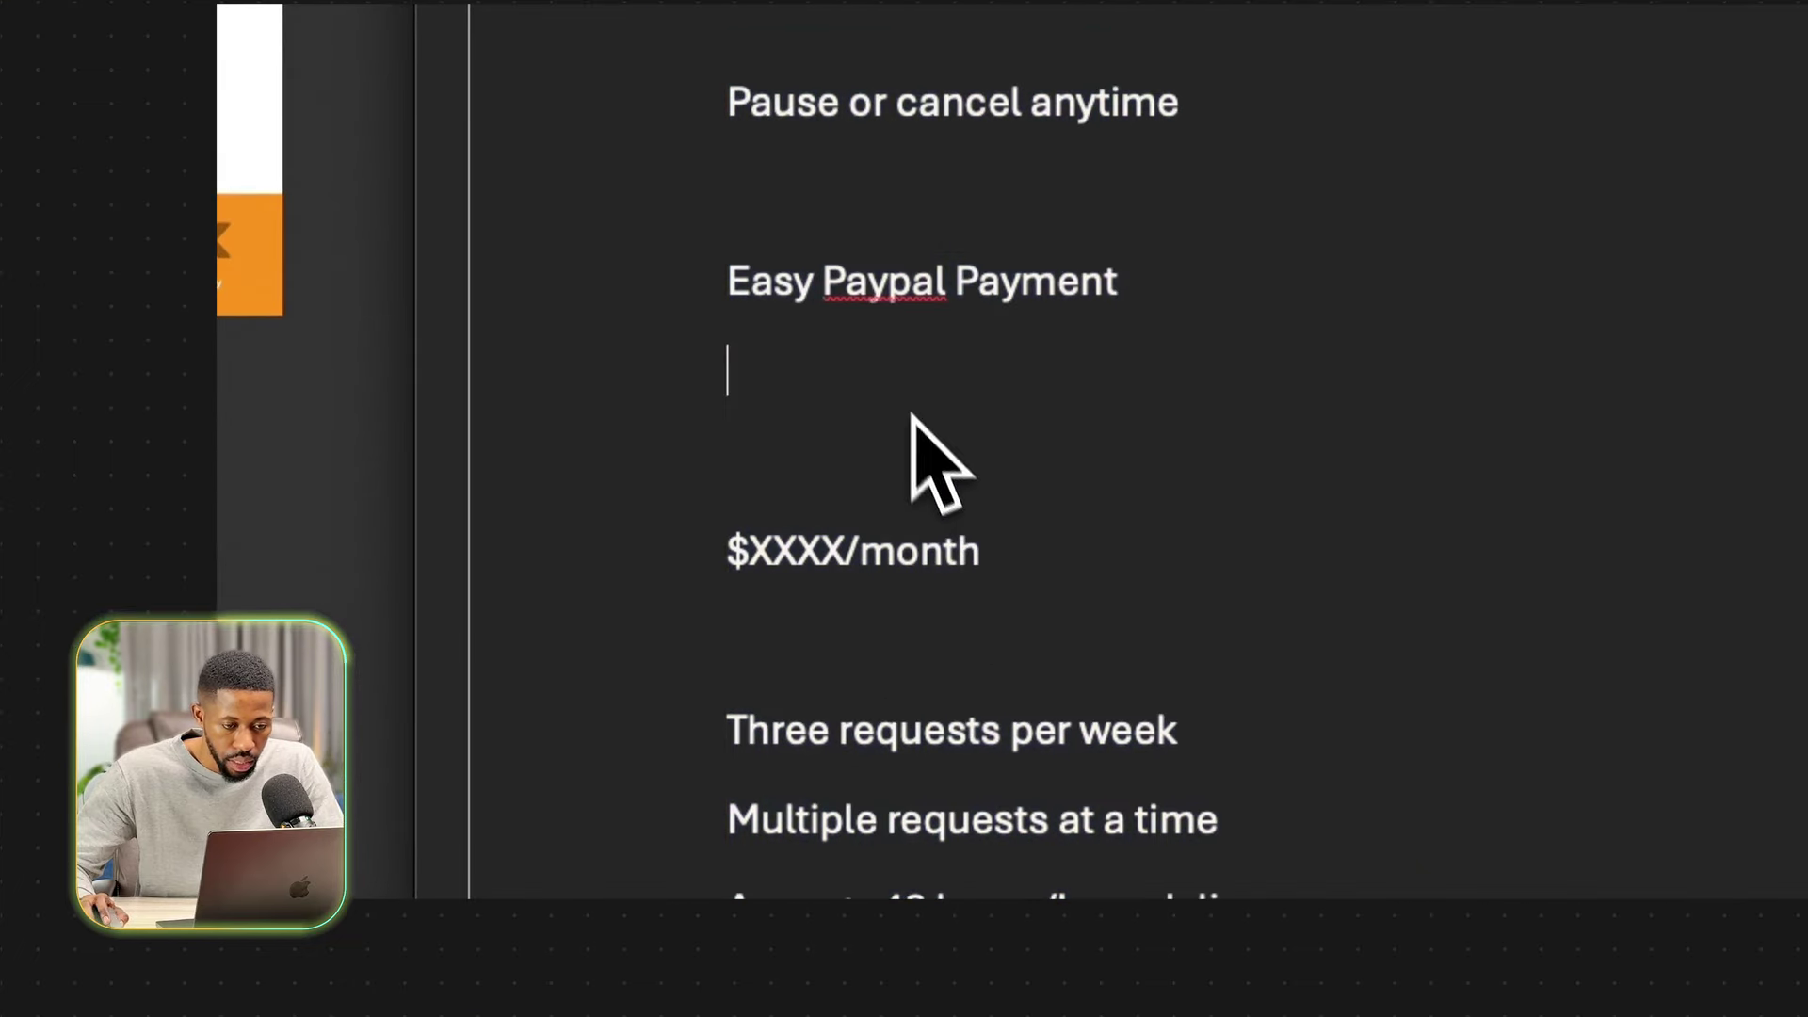
left_click_drag(731, 105, 1185, 104)
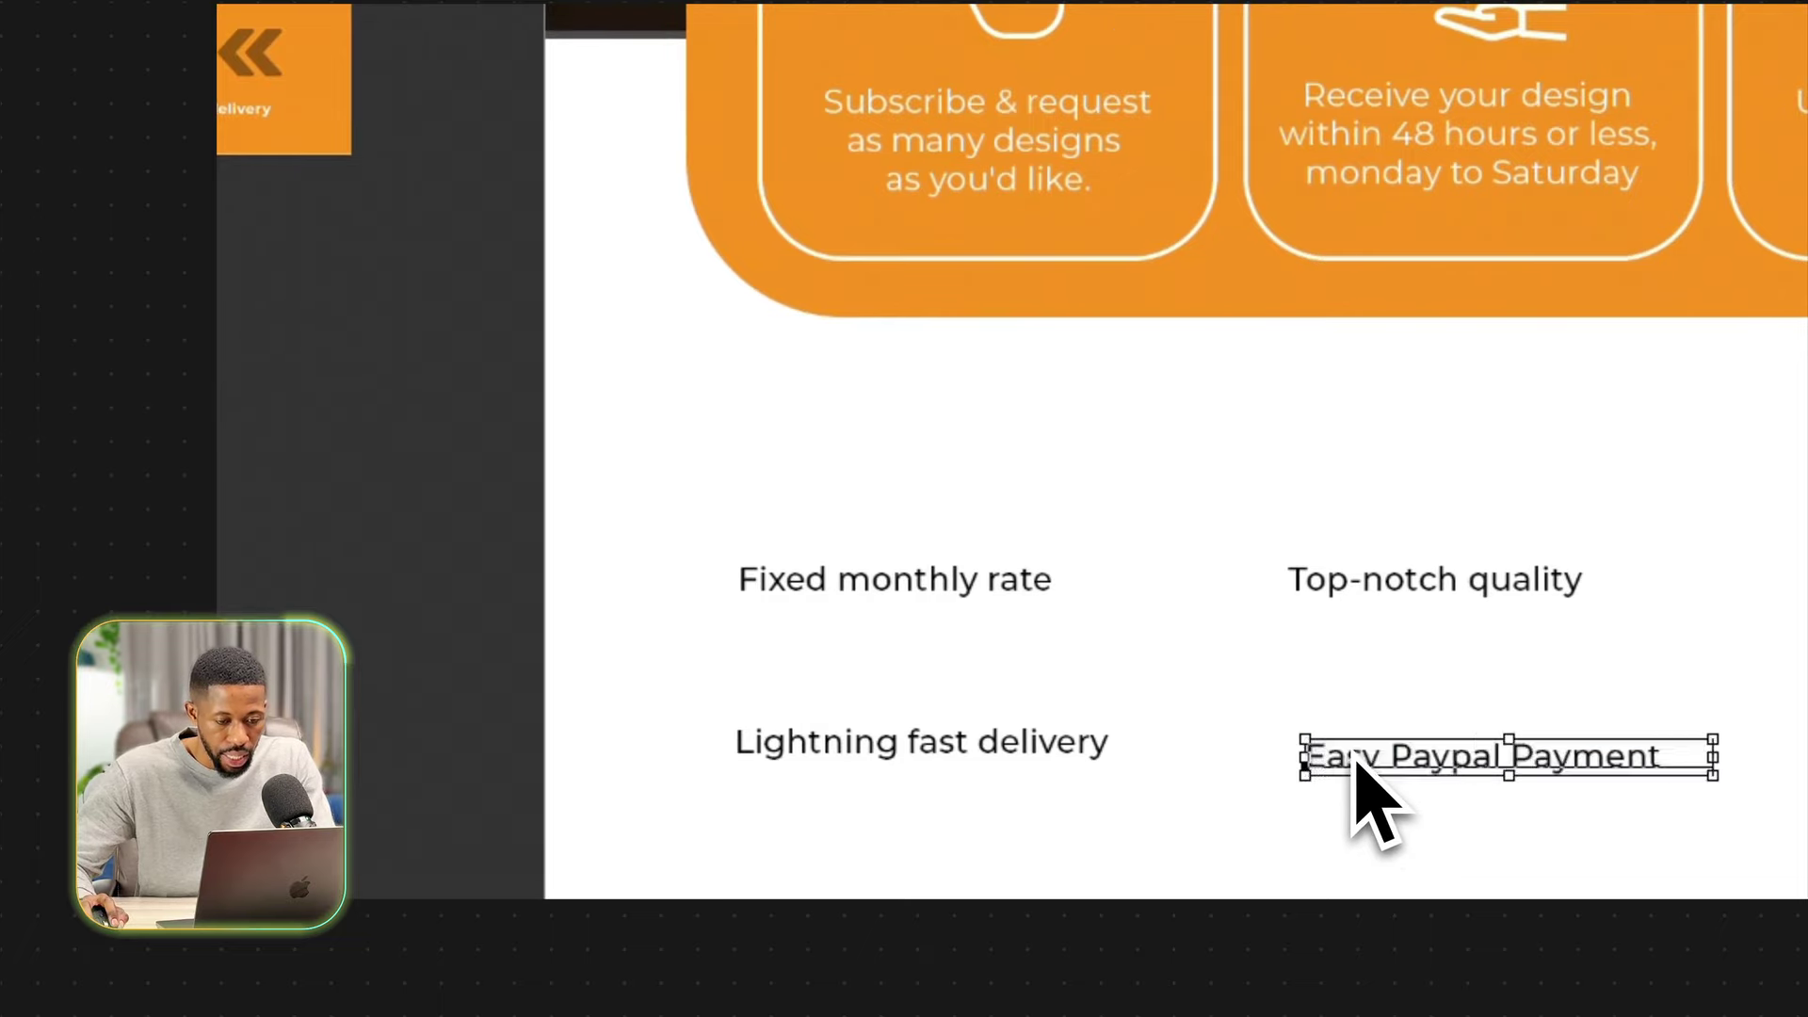
type("Pause or cancel anytime")
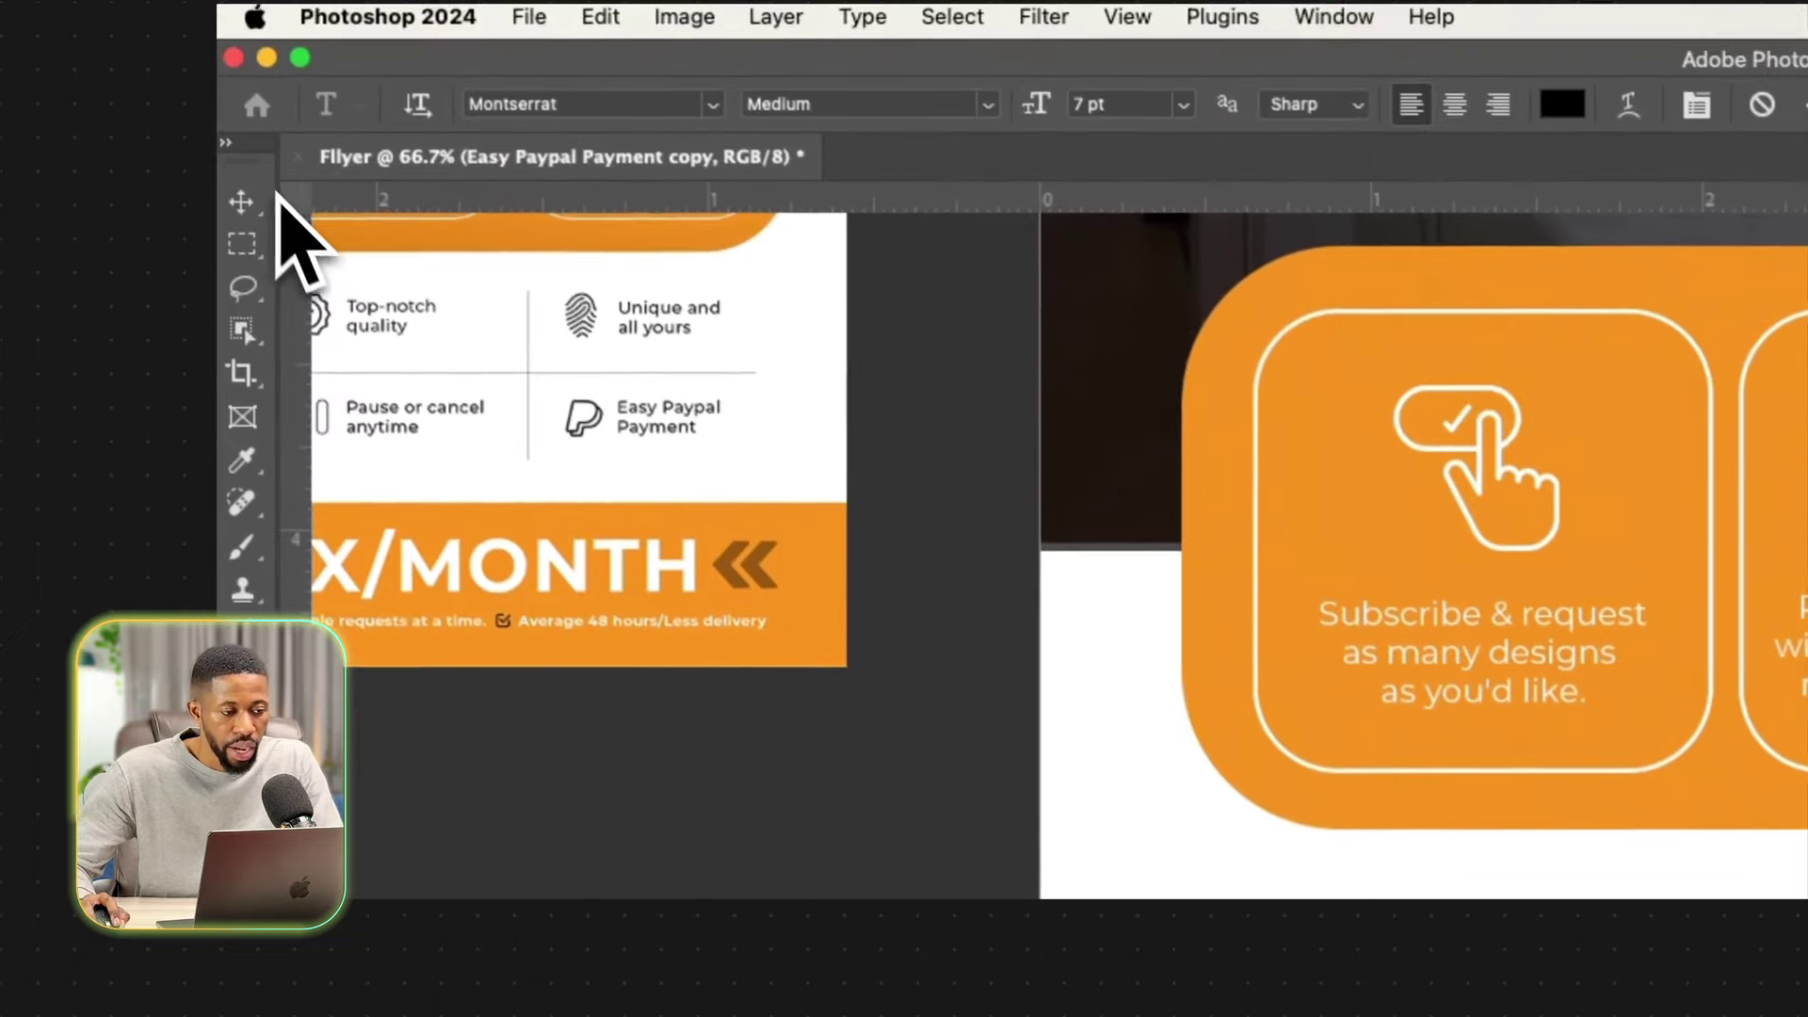
left_click(246, 209)
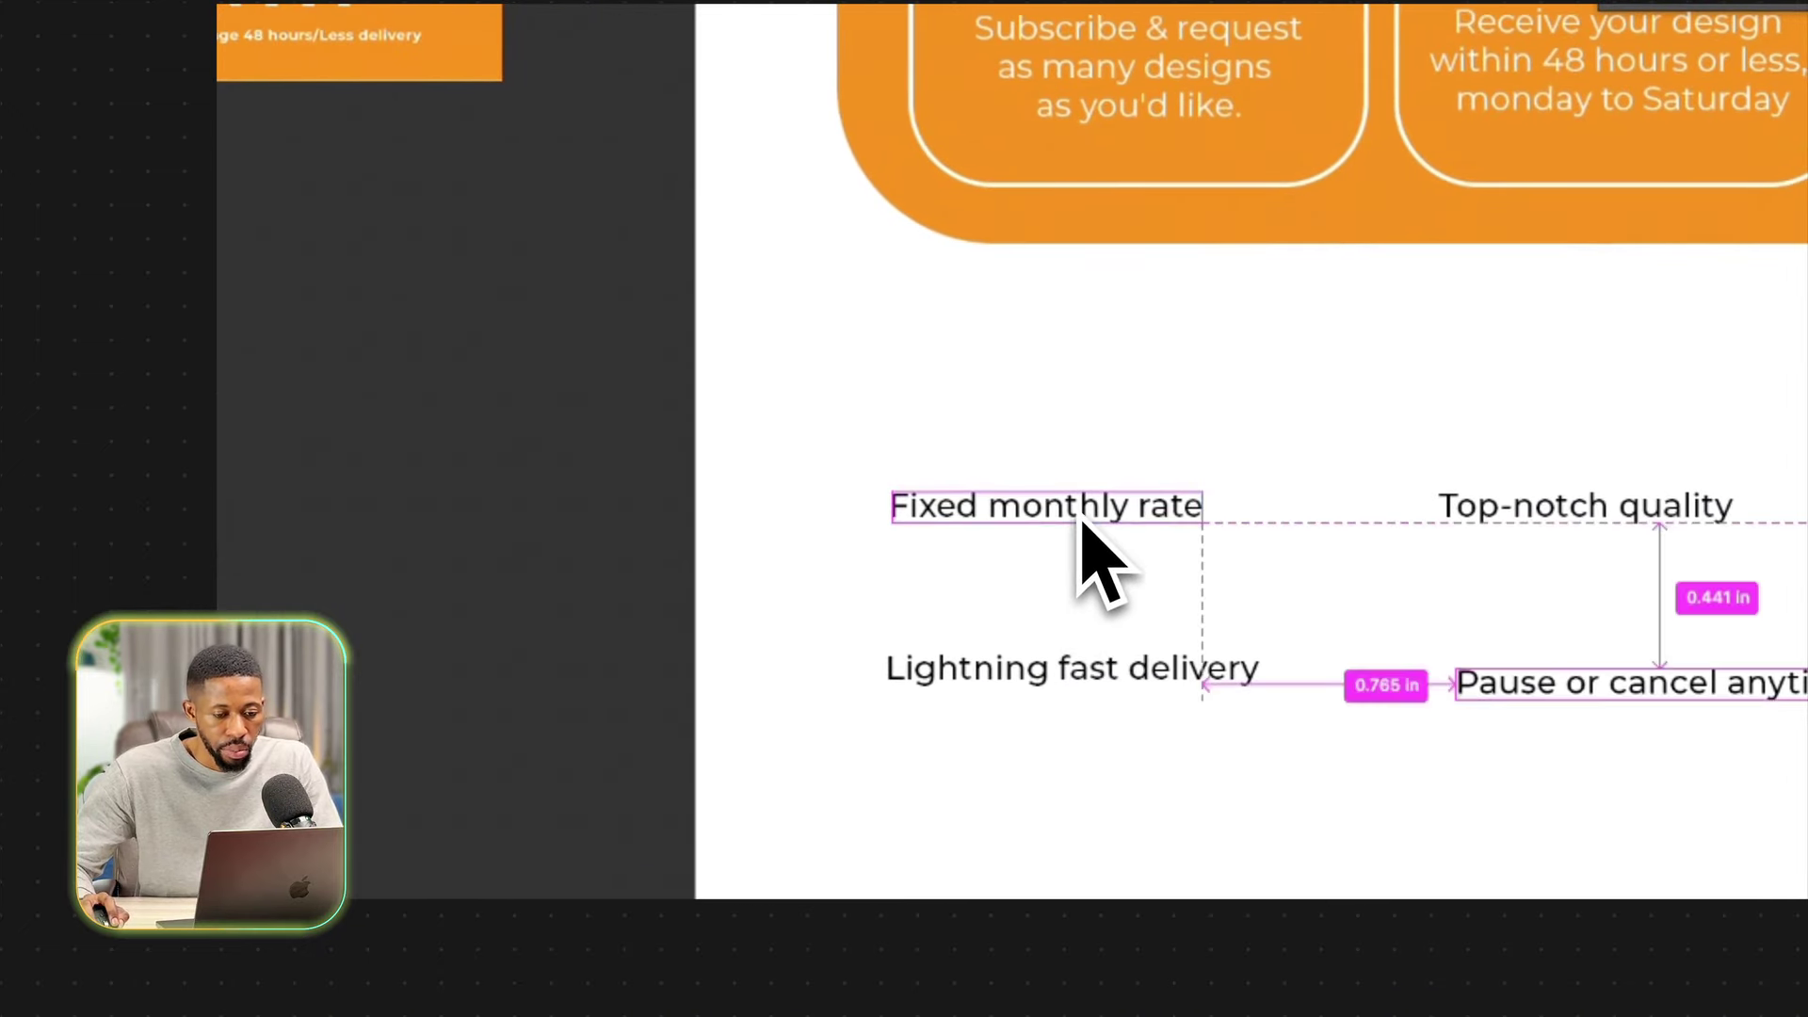
Reposition the three columns of paired feature texts so they spread across the white area below the orange panel.
mouse_move(1083, 614)
left_mouse_down()
mouse_move(1128, 614)
mouse_move(1099, 611)
left_mouse_up()
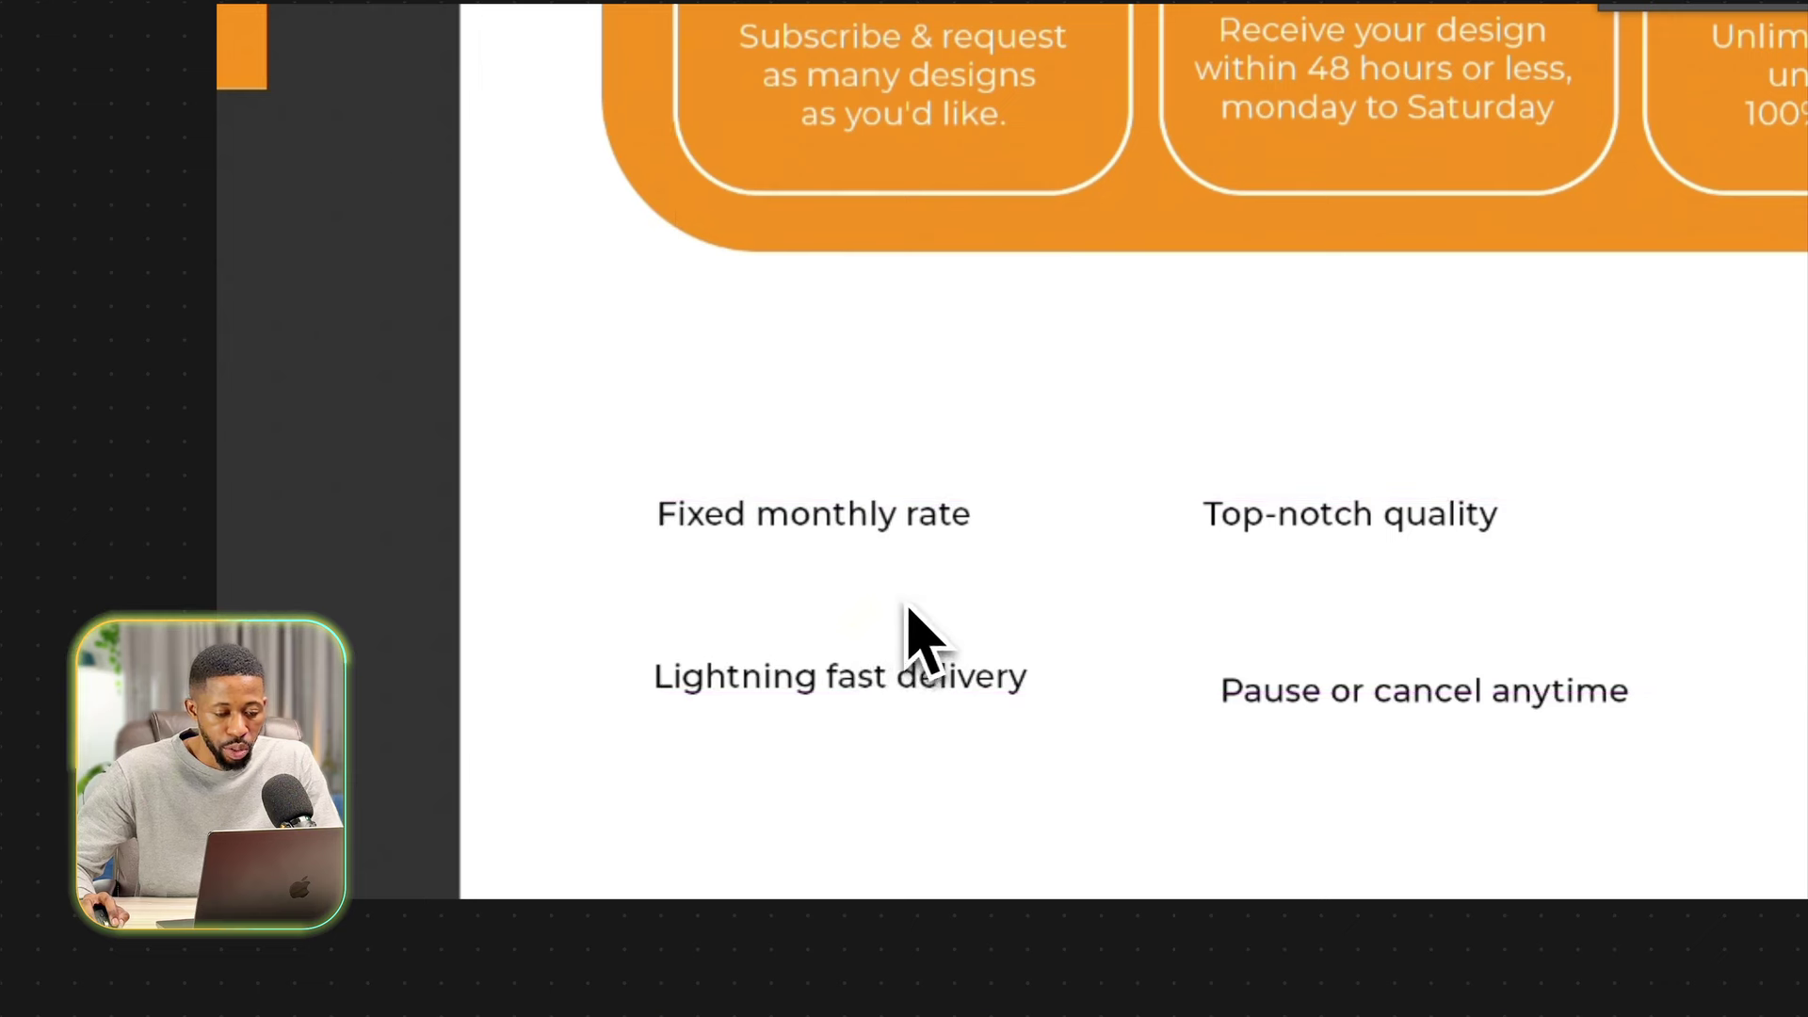
key("super+minus")
scroll(928, 638, "right", 1)
scroll(929, 638, "left", 1)
left_click_drag(694, 541, 763, 541)
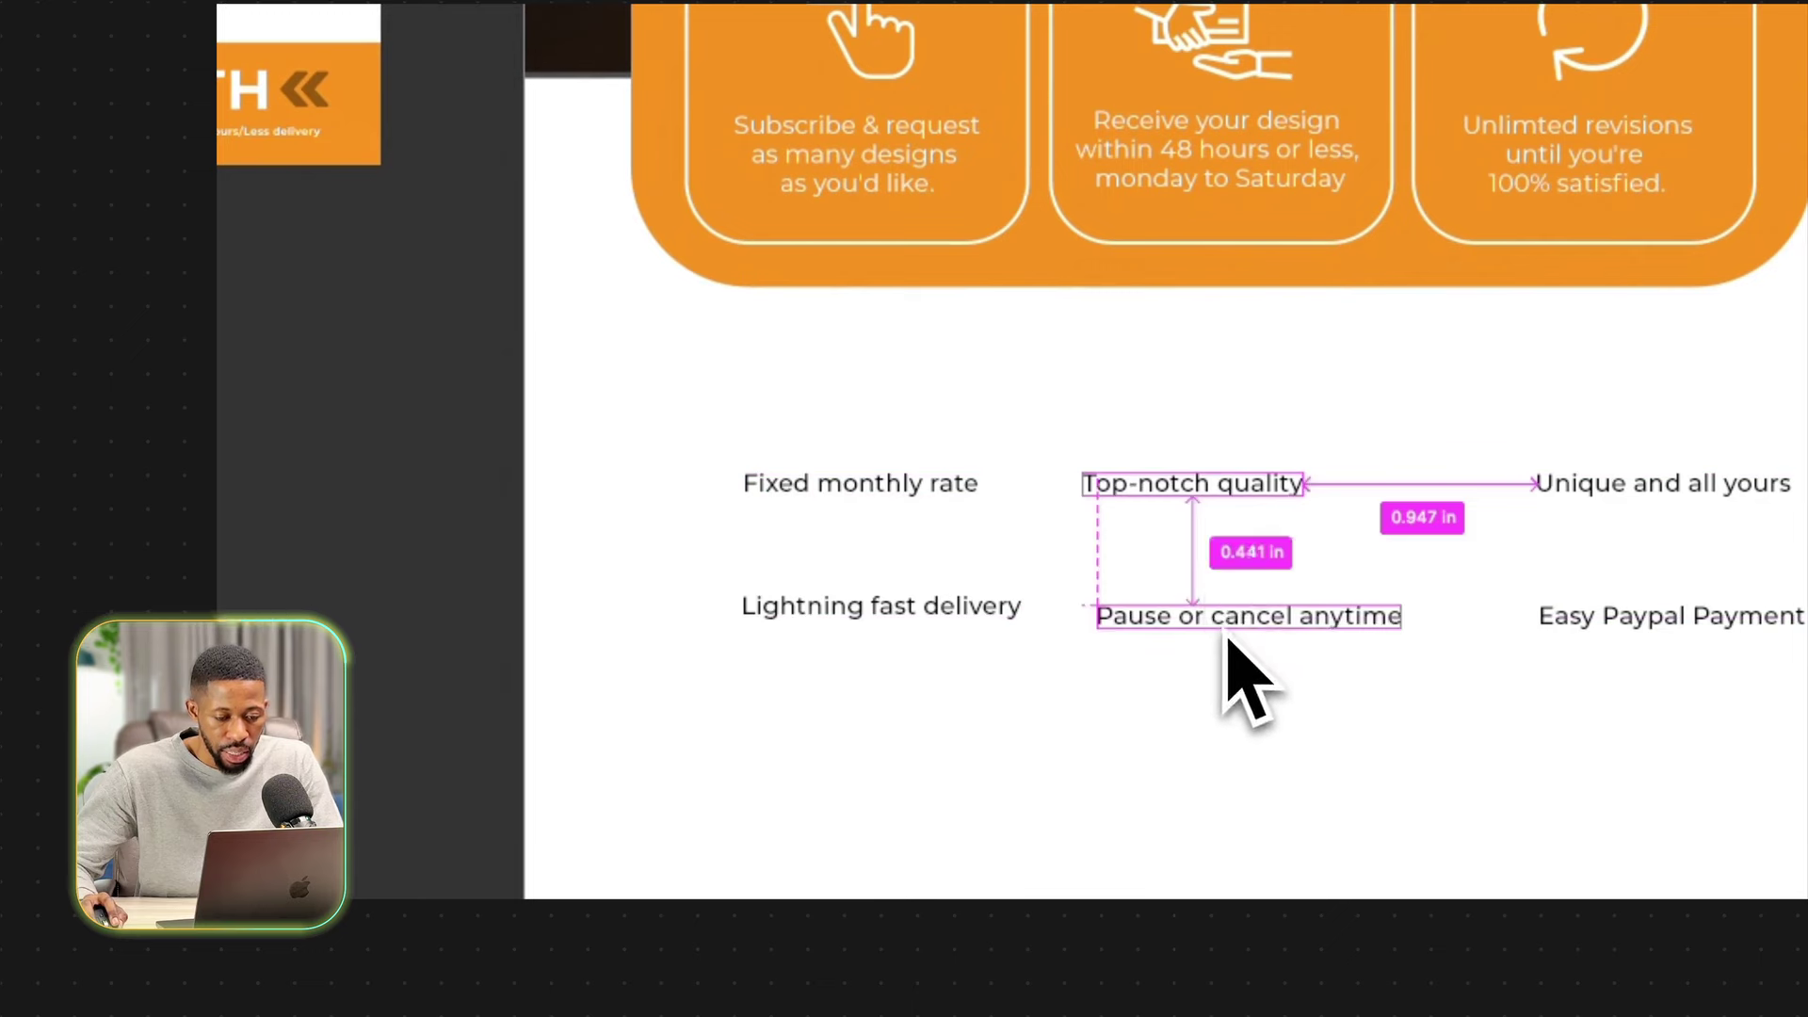
left_click_drag(1189, 631, 1220, 612)
left_click(1635, 493, "super")
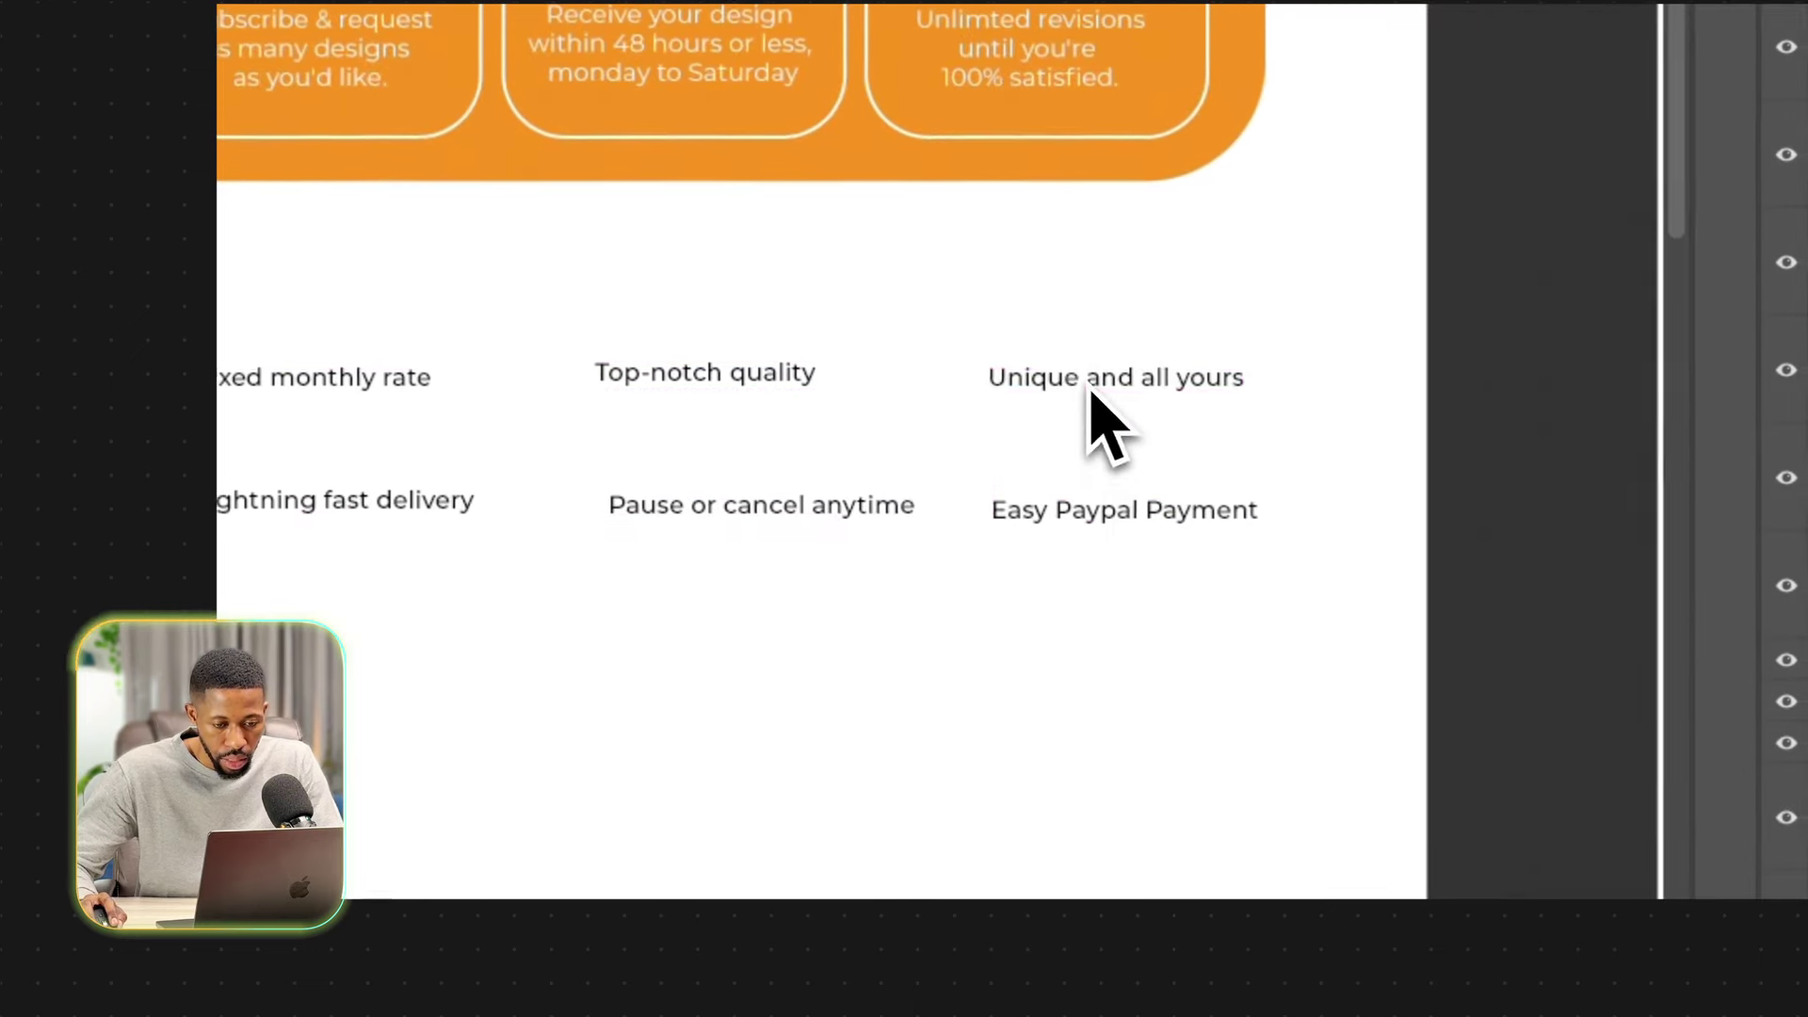
left_click_drag(1142, 525, 1144, 464)
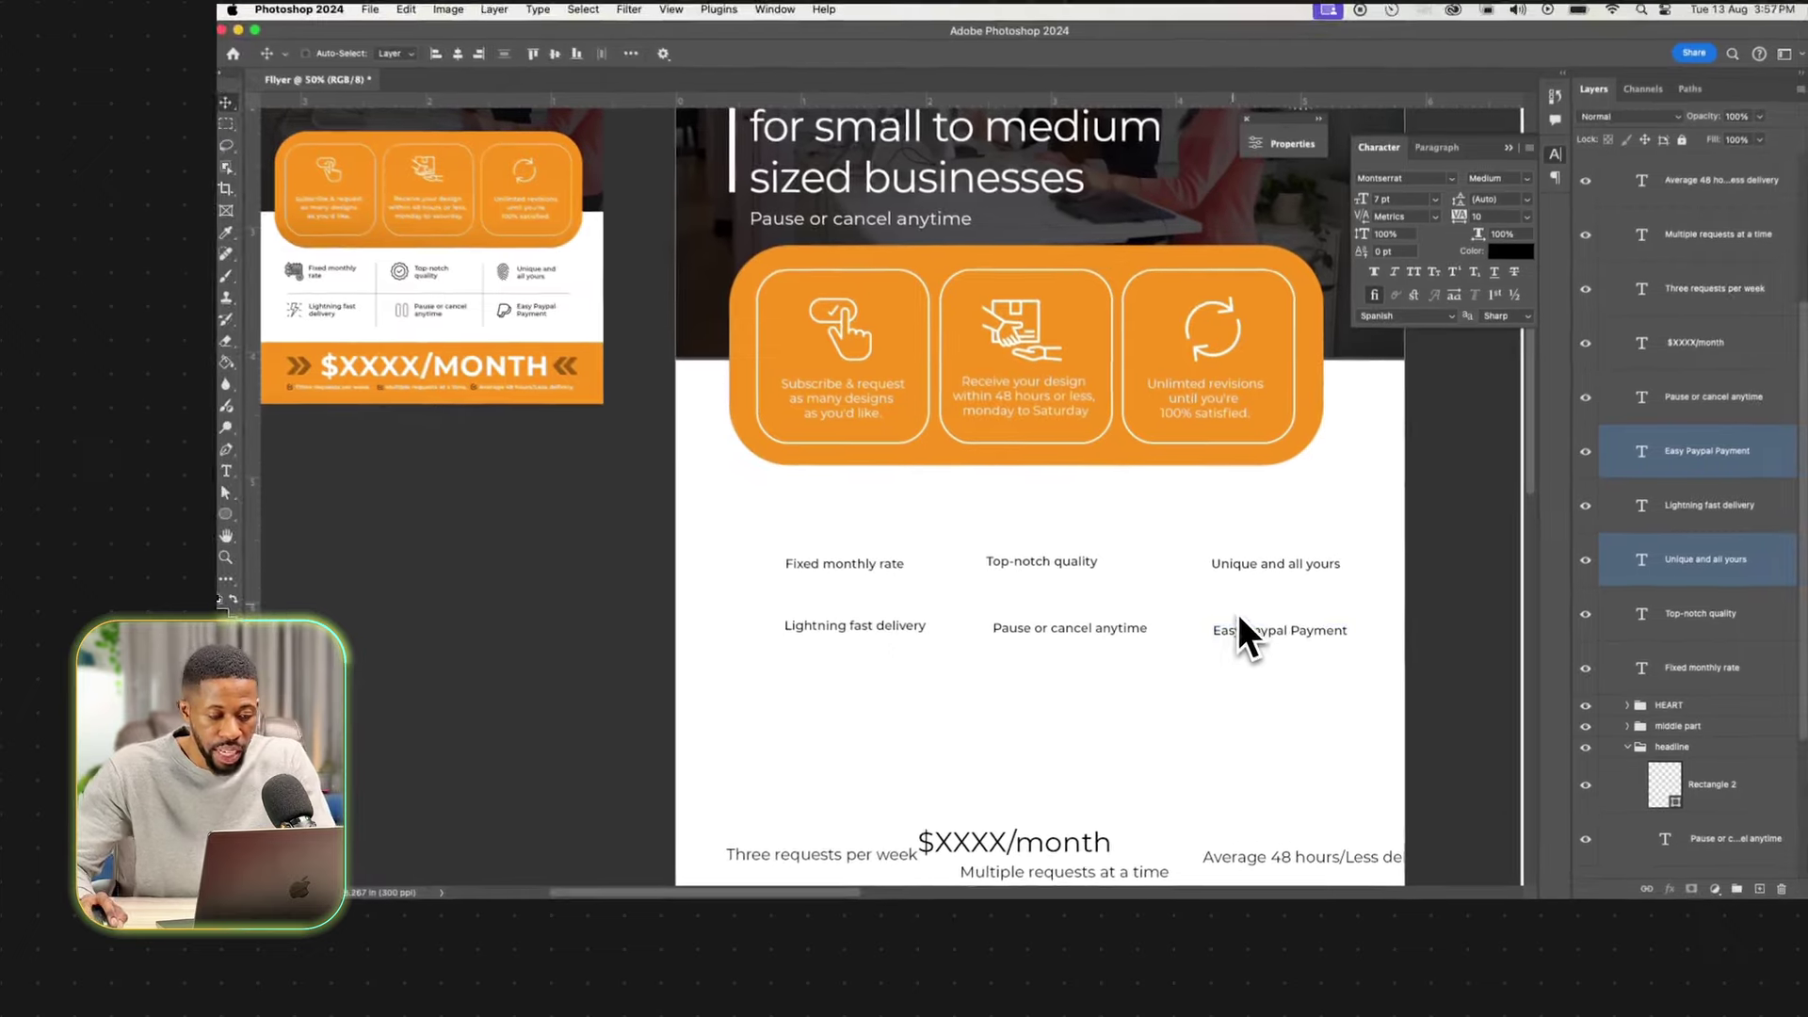
Break each of the six feature texts into two lines, matching the reference flyer's line breaks.
left_click(885, 574)
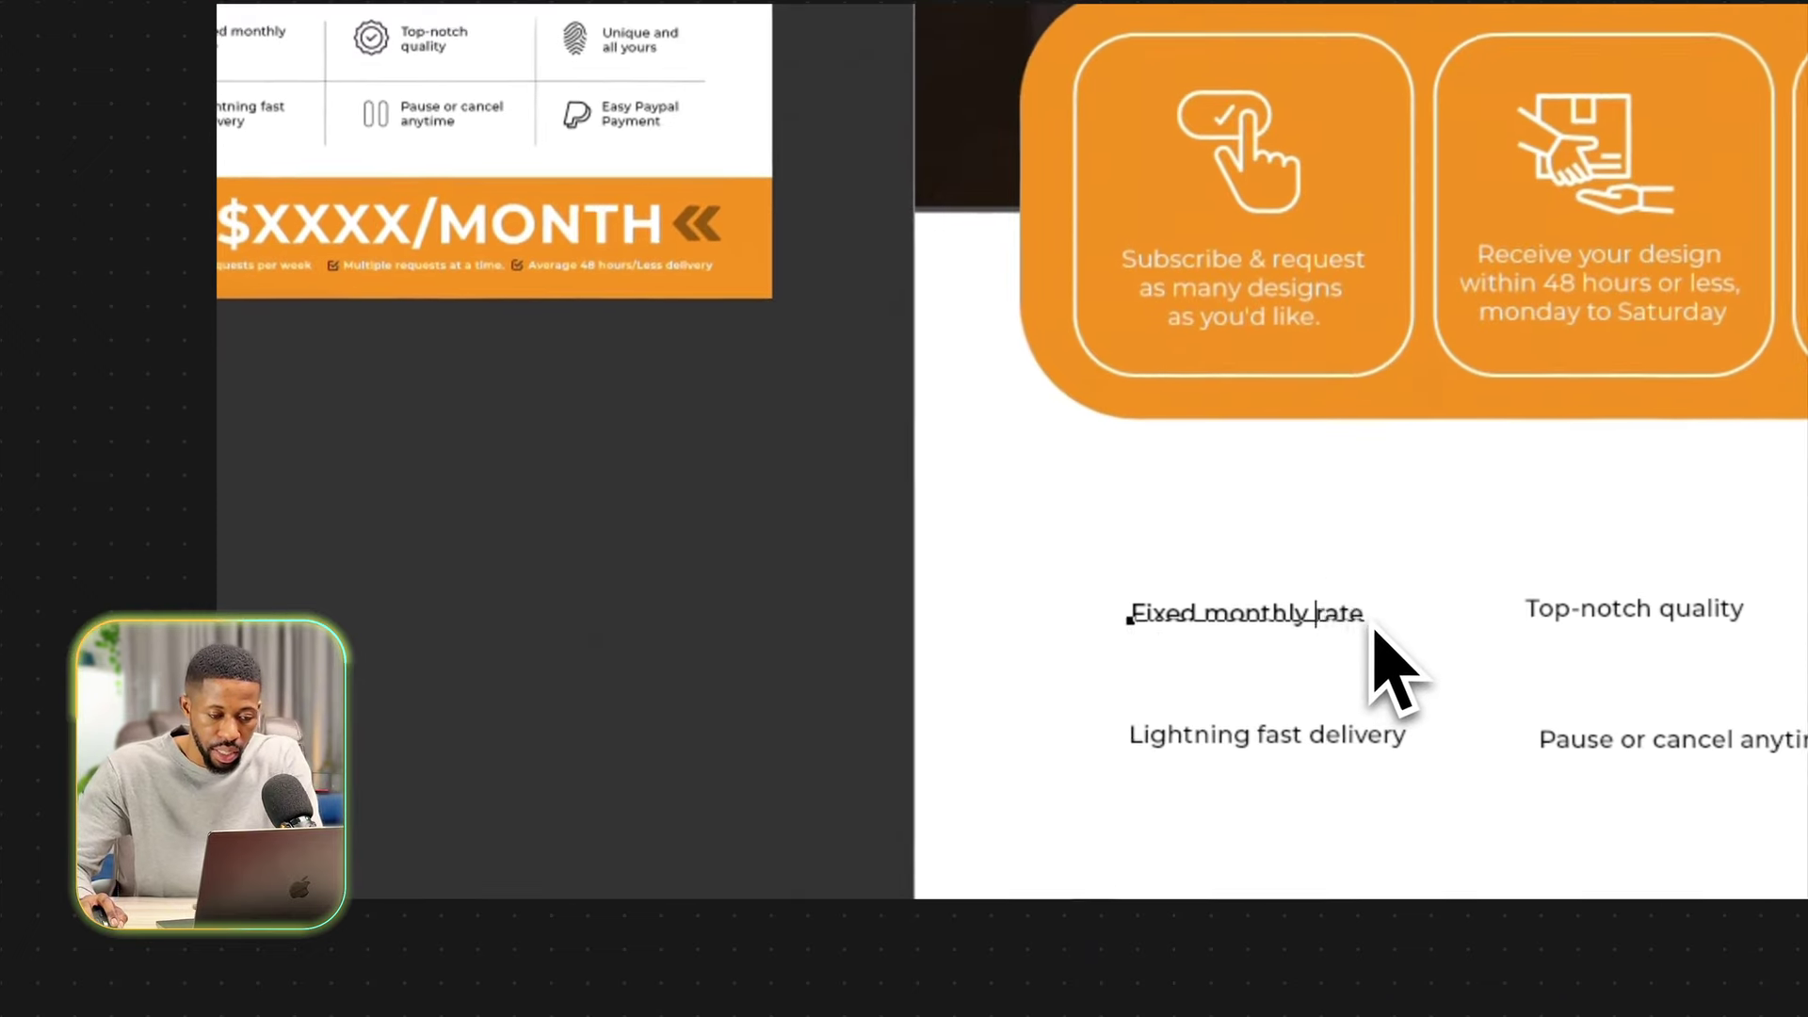
key("Return")
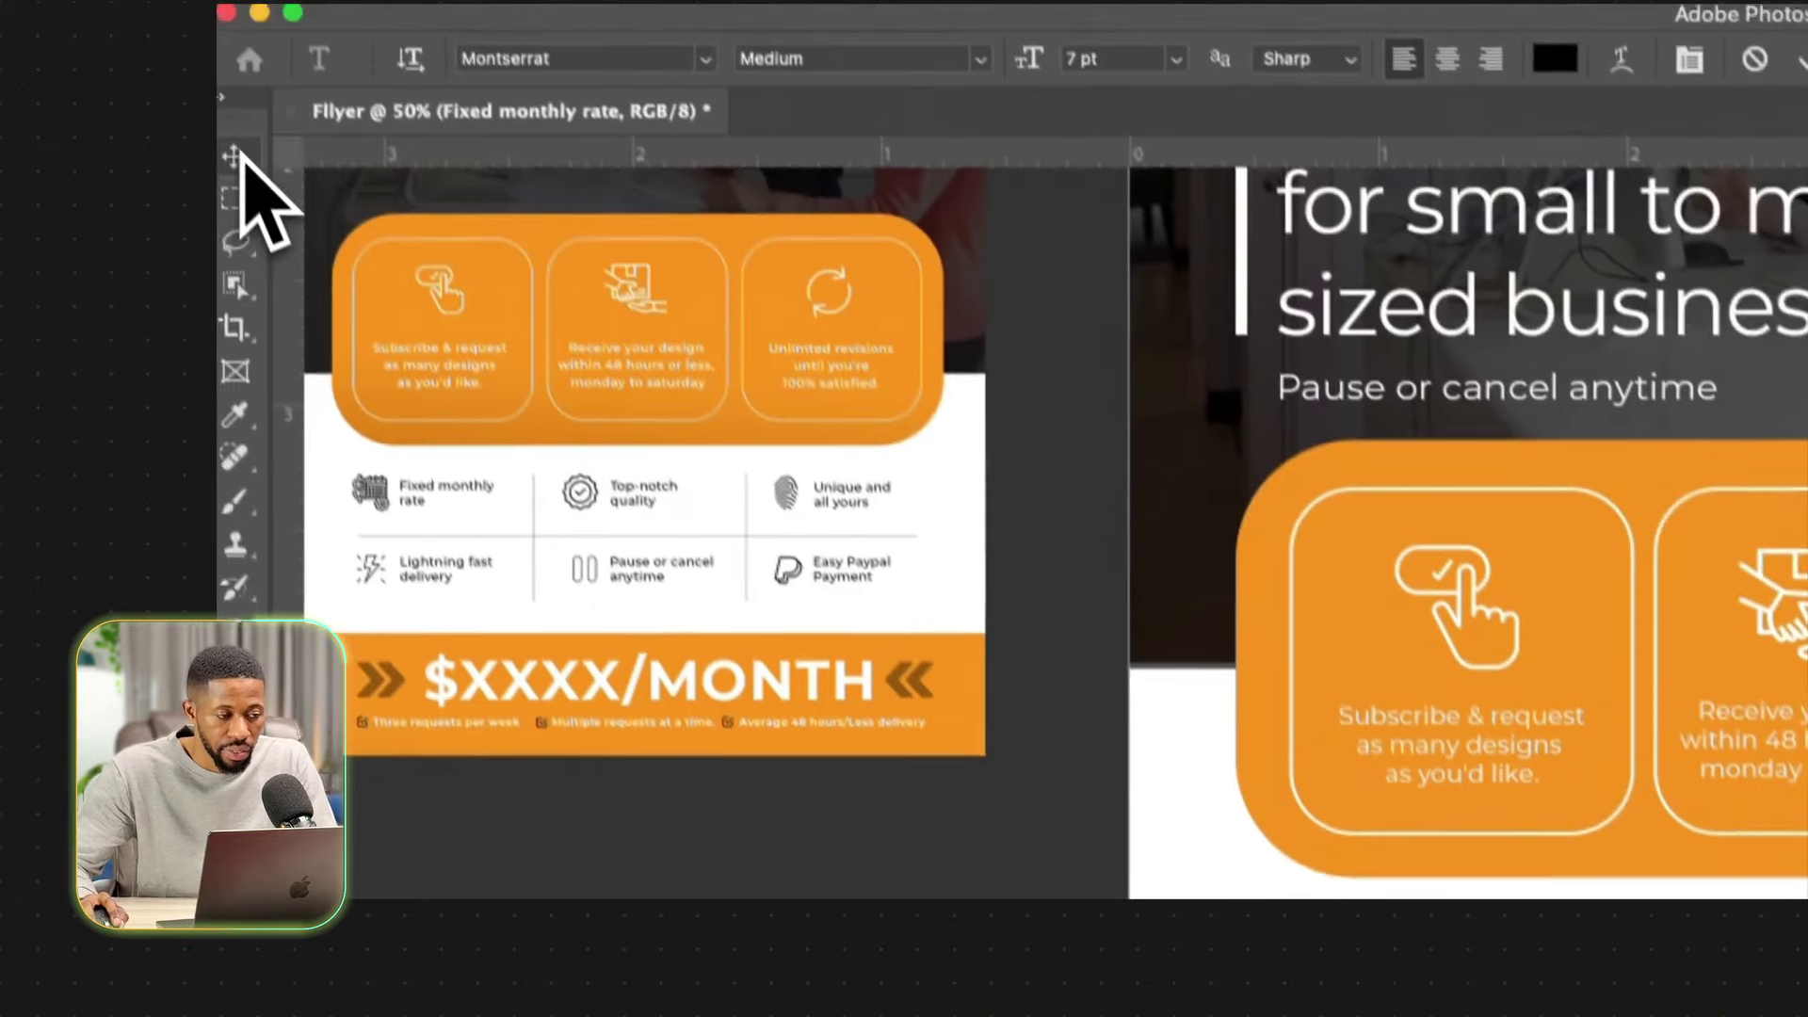
left_click(247, 177)
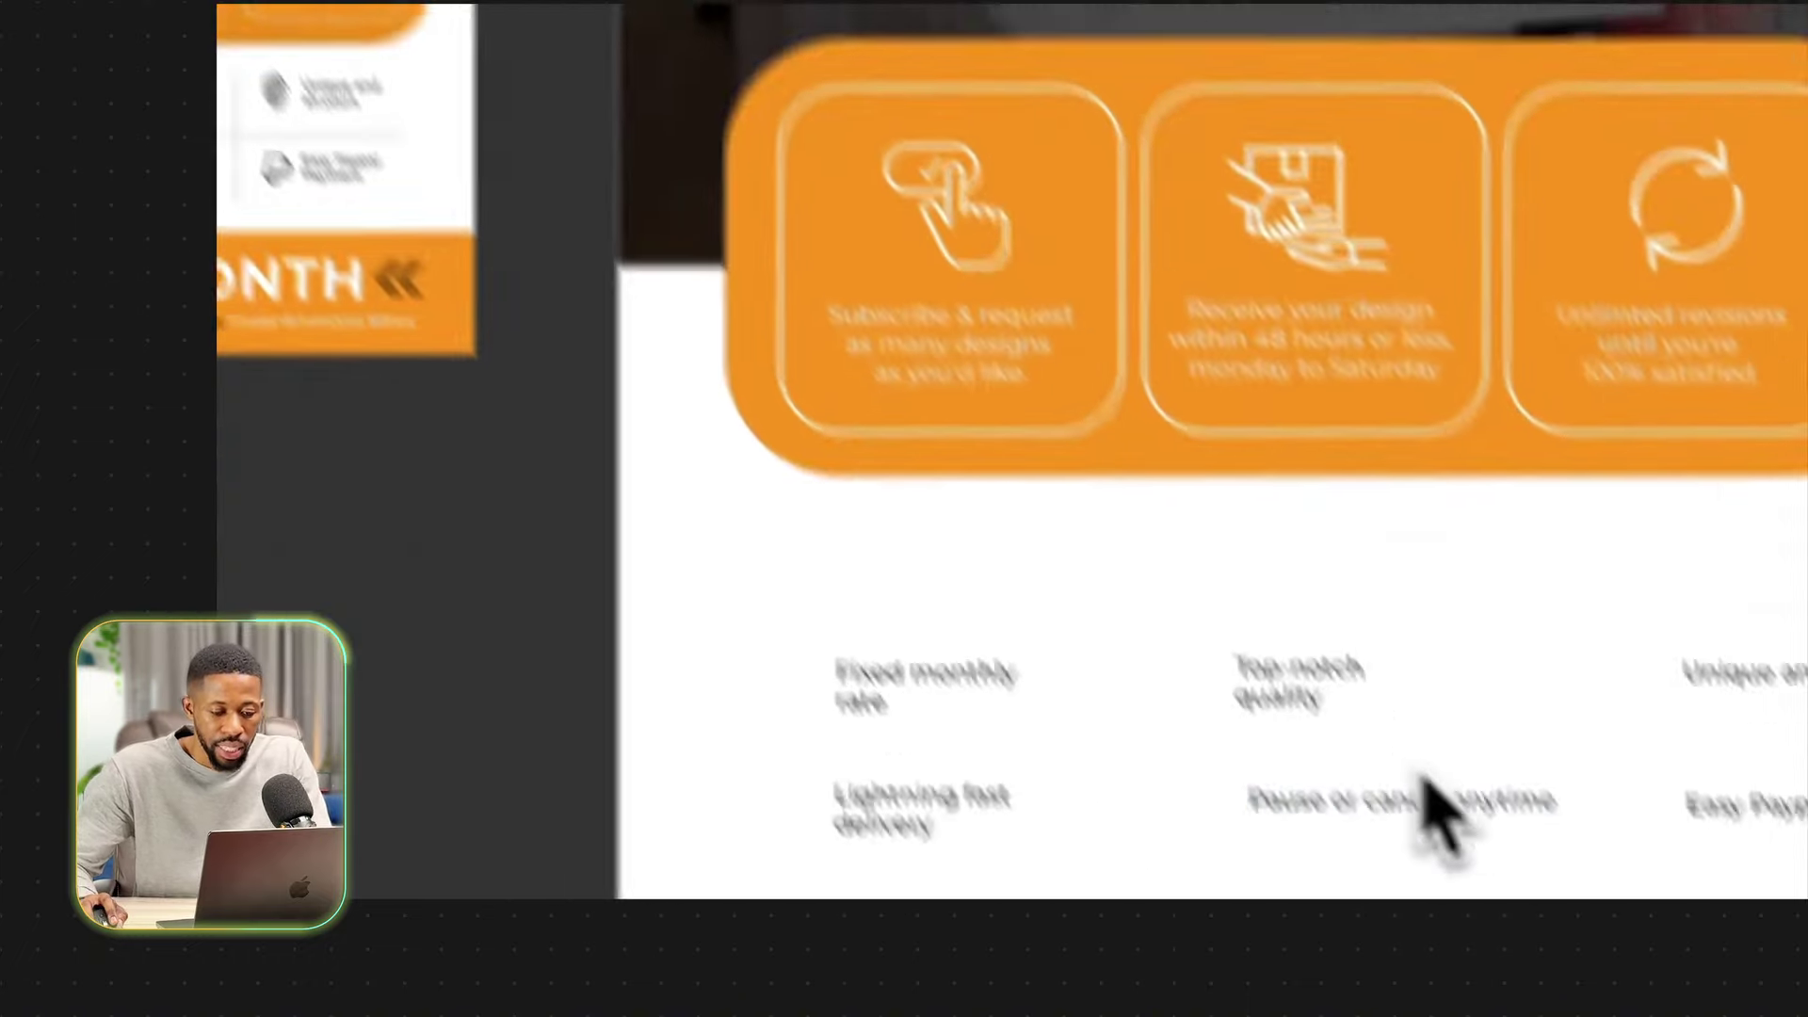
double_click(1429, 796)
key("Return")
left_click(243, 206)
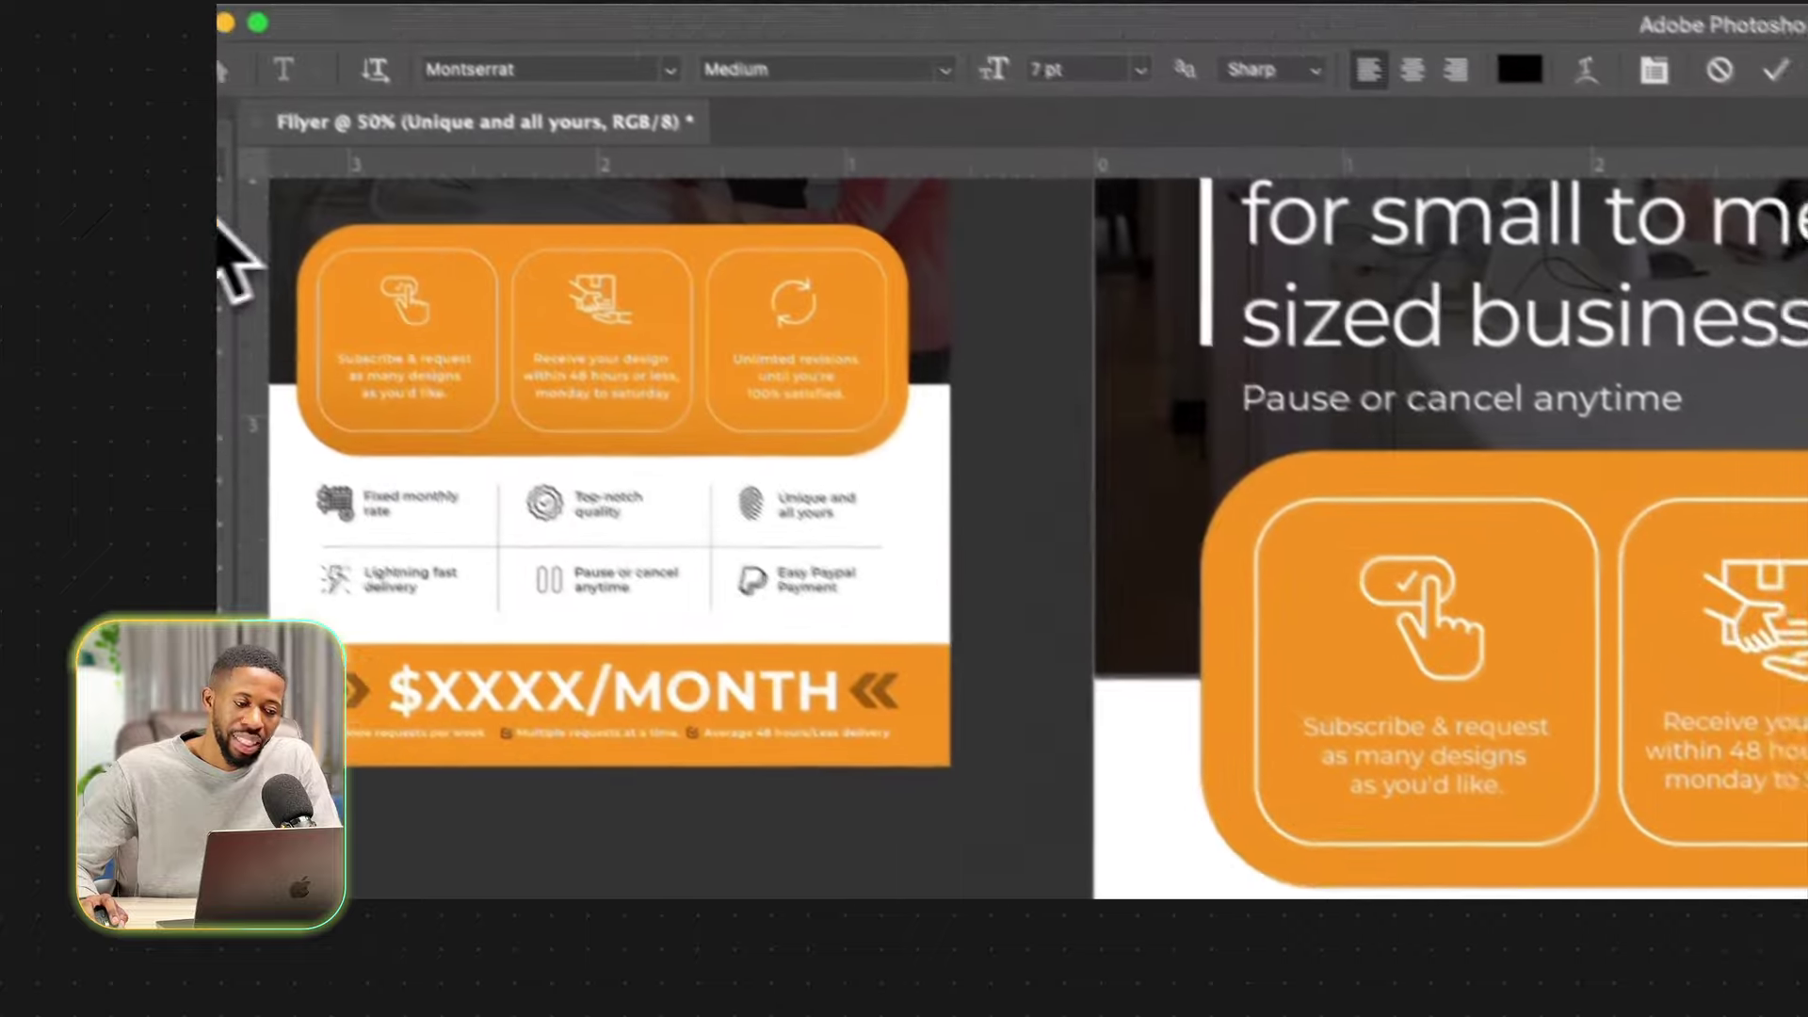
left_click(247, 203)
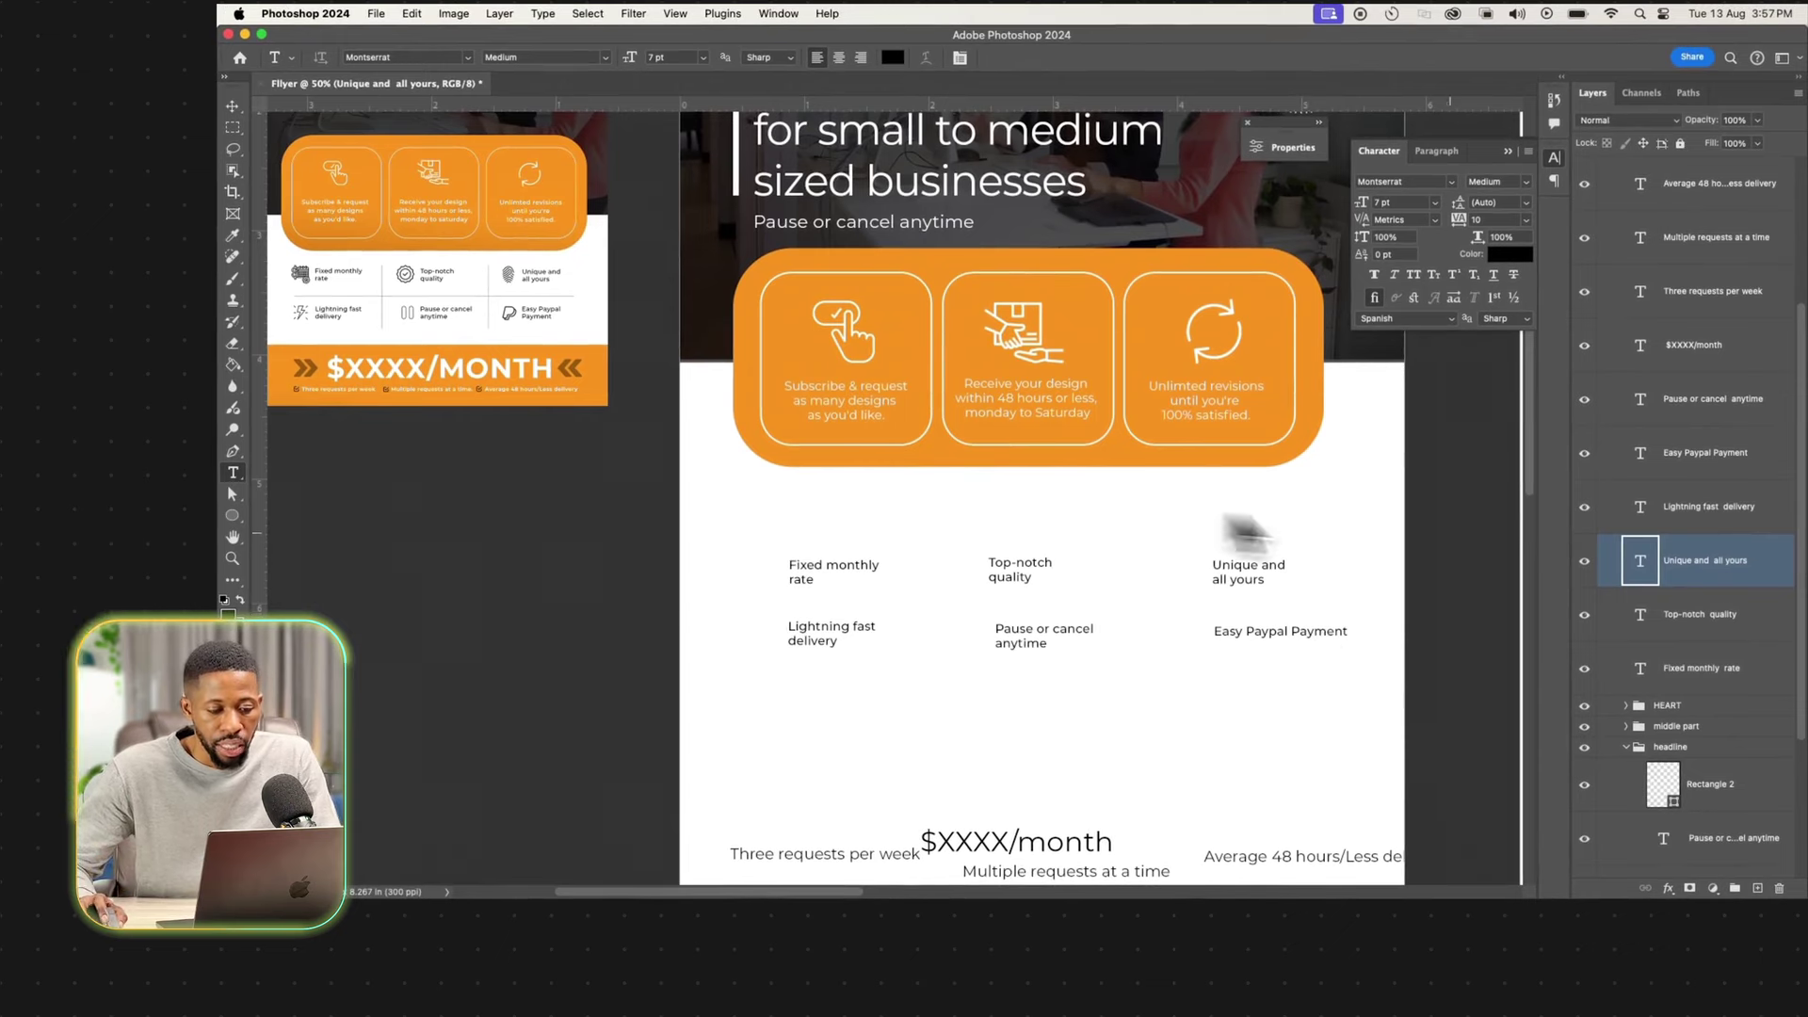
left_click(1295, 634)
key("Return")
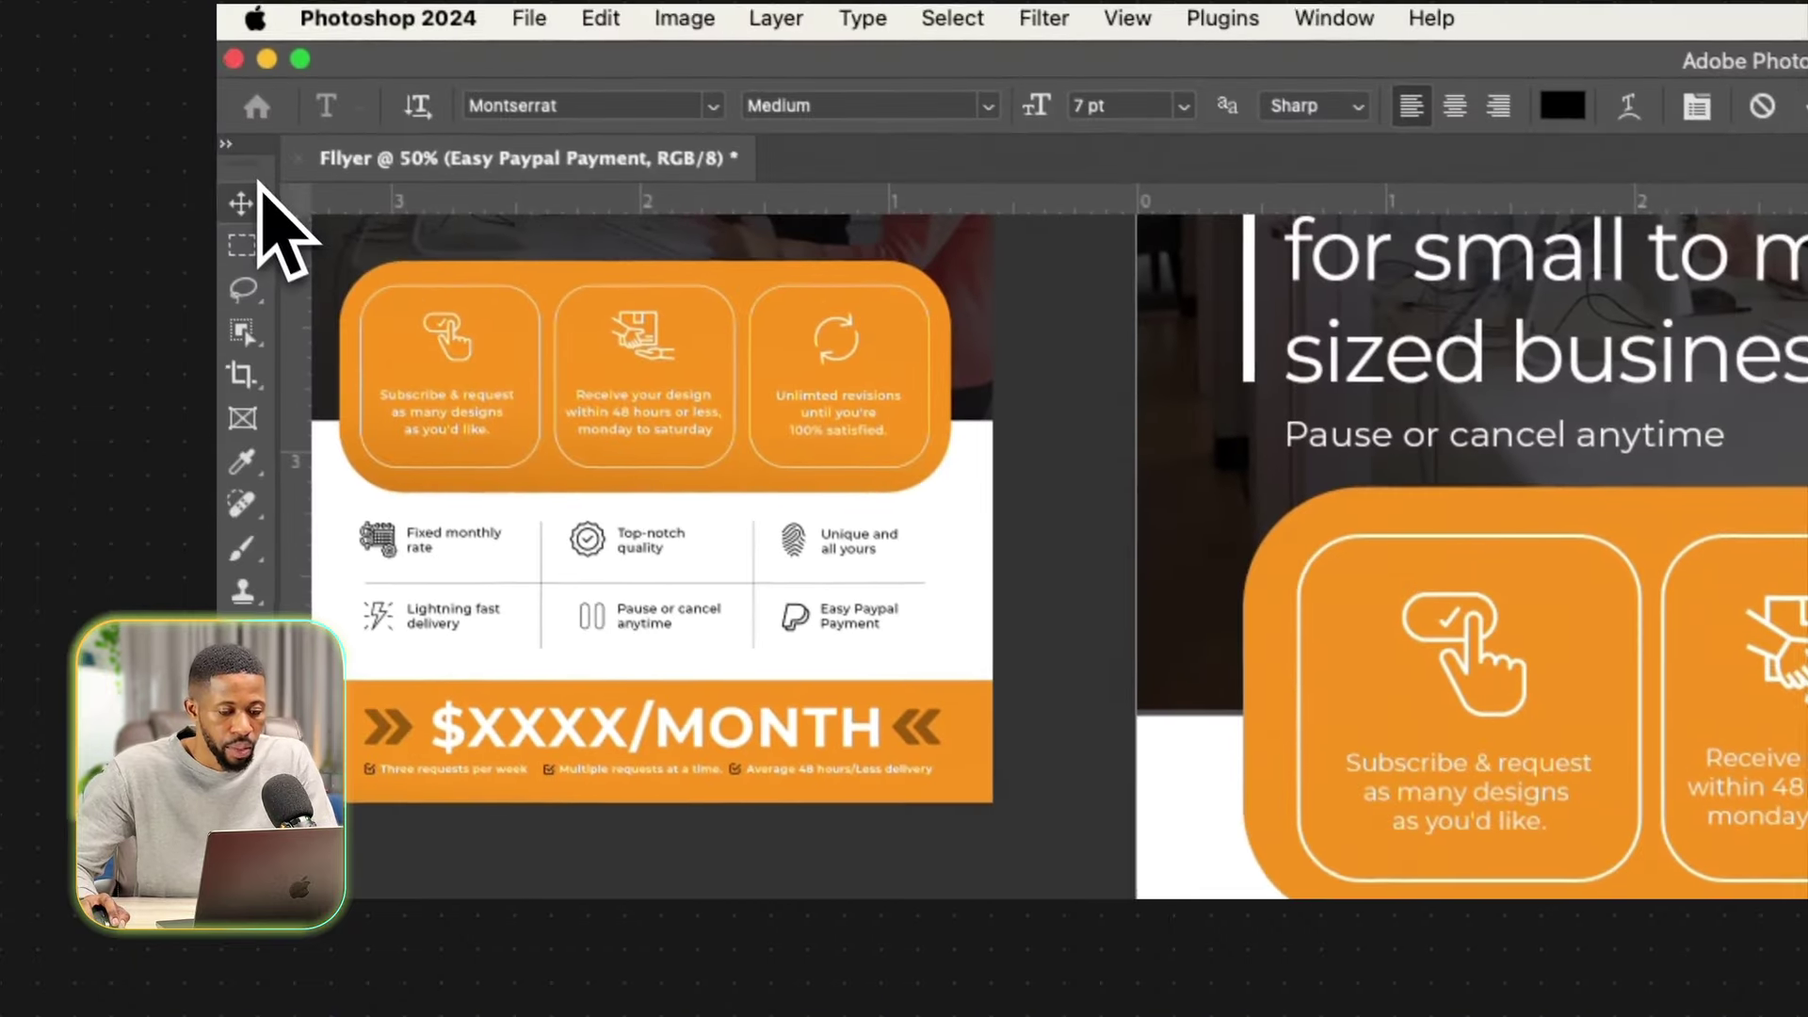
left_click(251, 194)
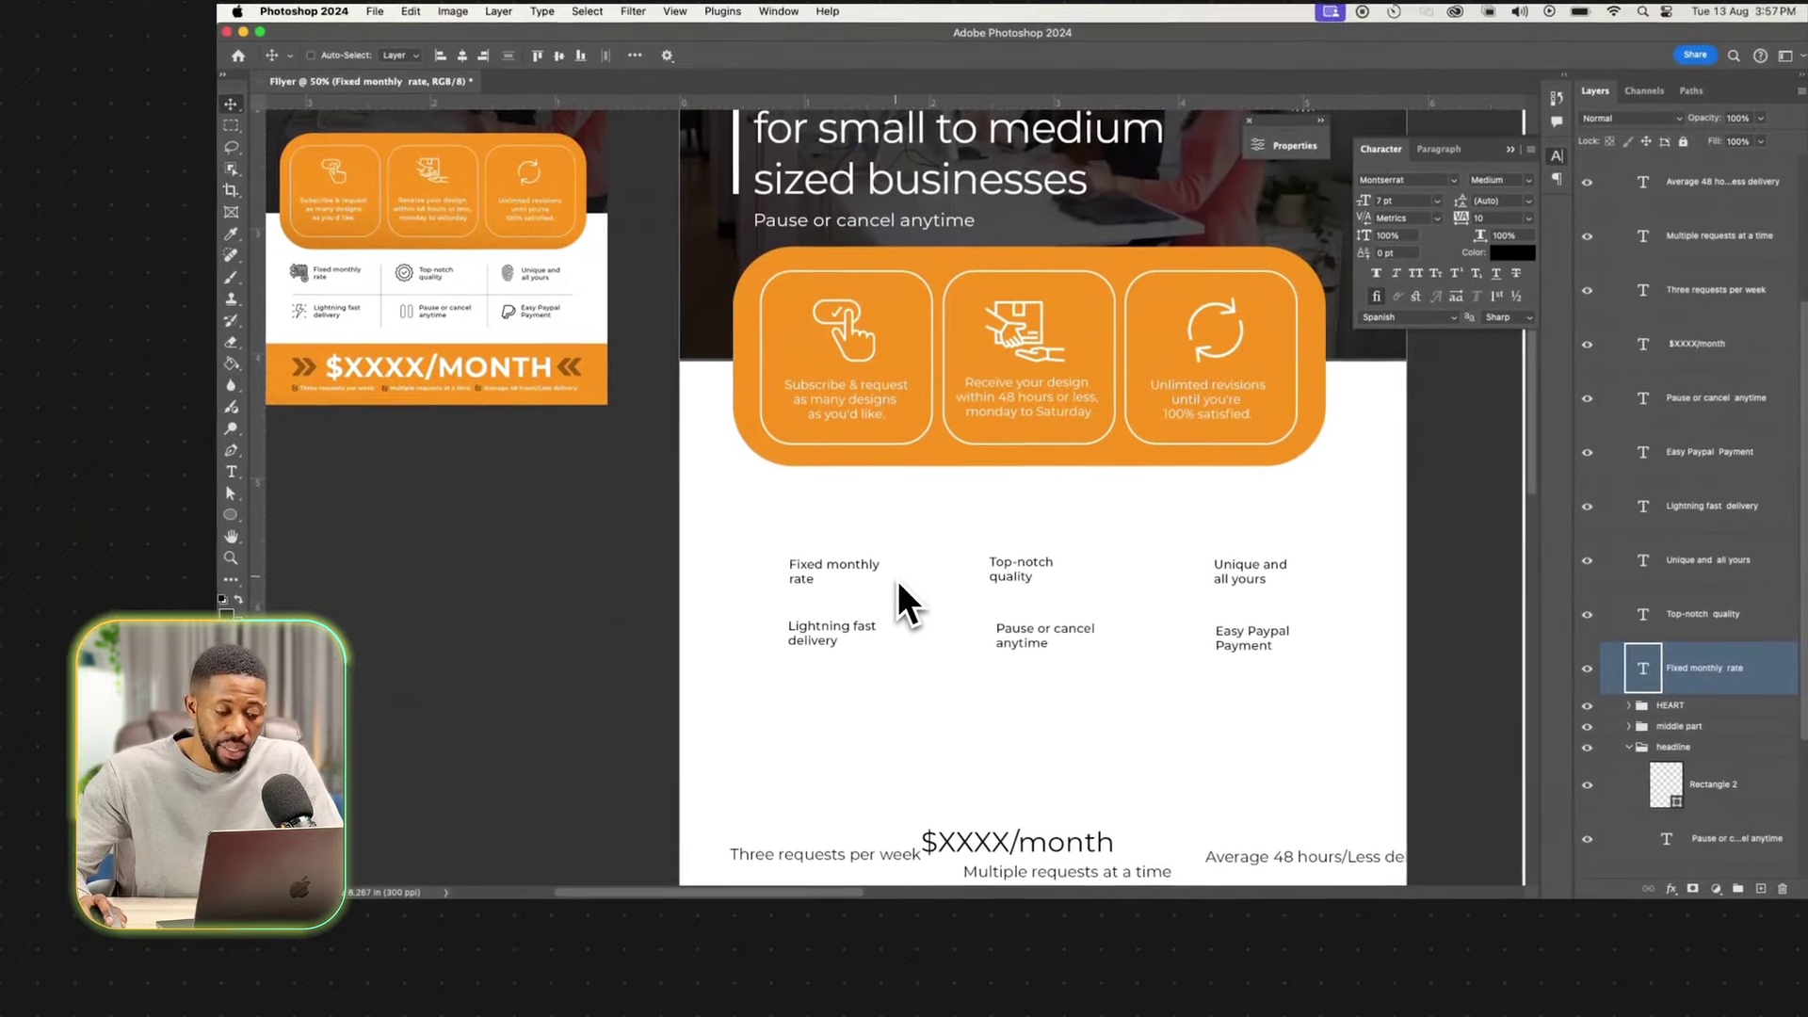
Place the fixed, lightning, pause, paypal, print and quality PNG icons from the Flyer Project Files folder into the flyer document.
left_click(384, 860)
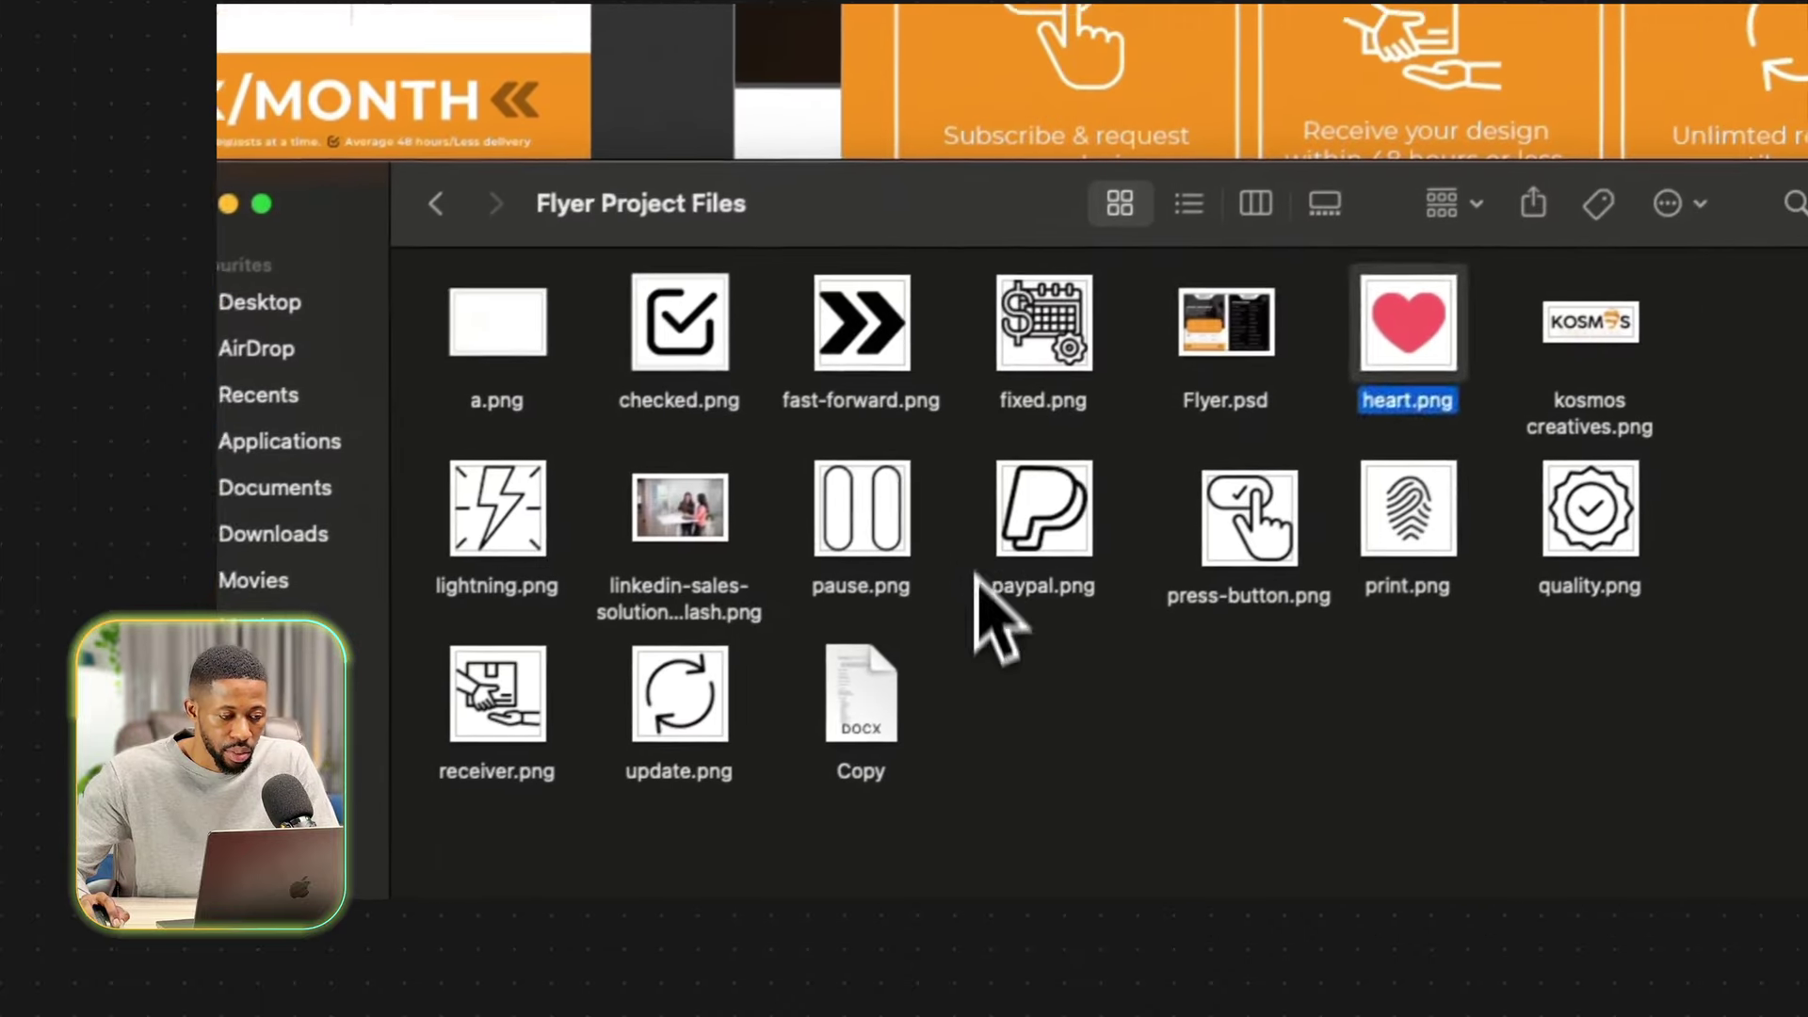
left_click(1111, 551)
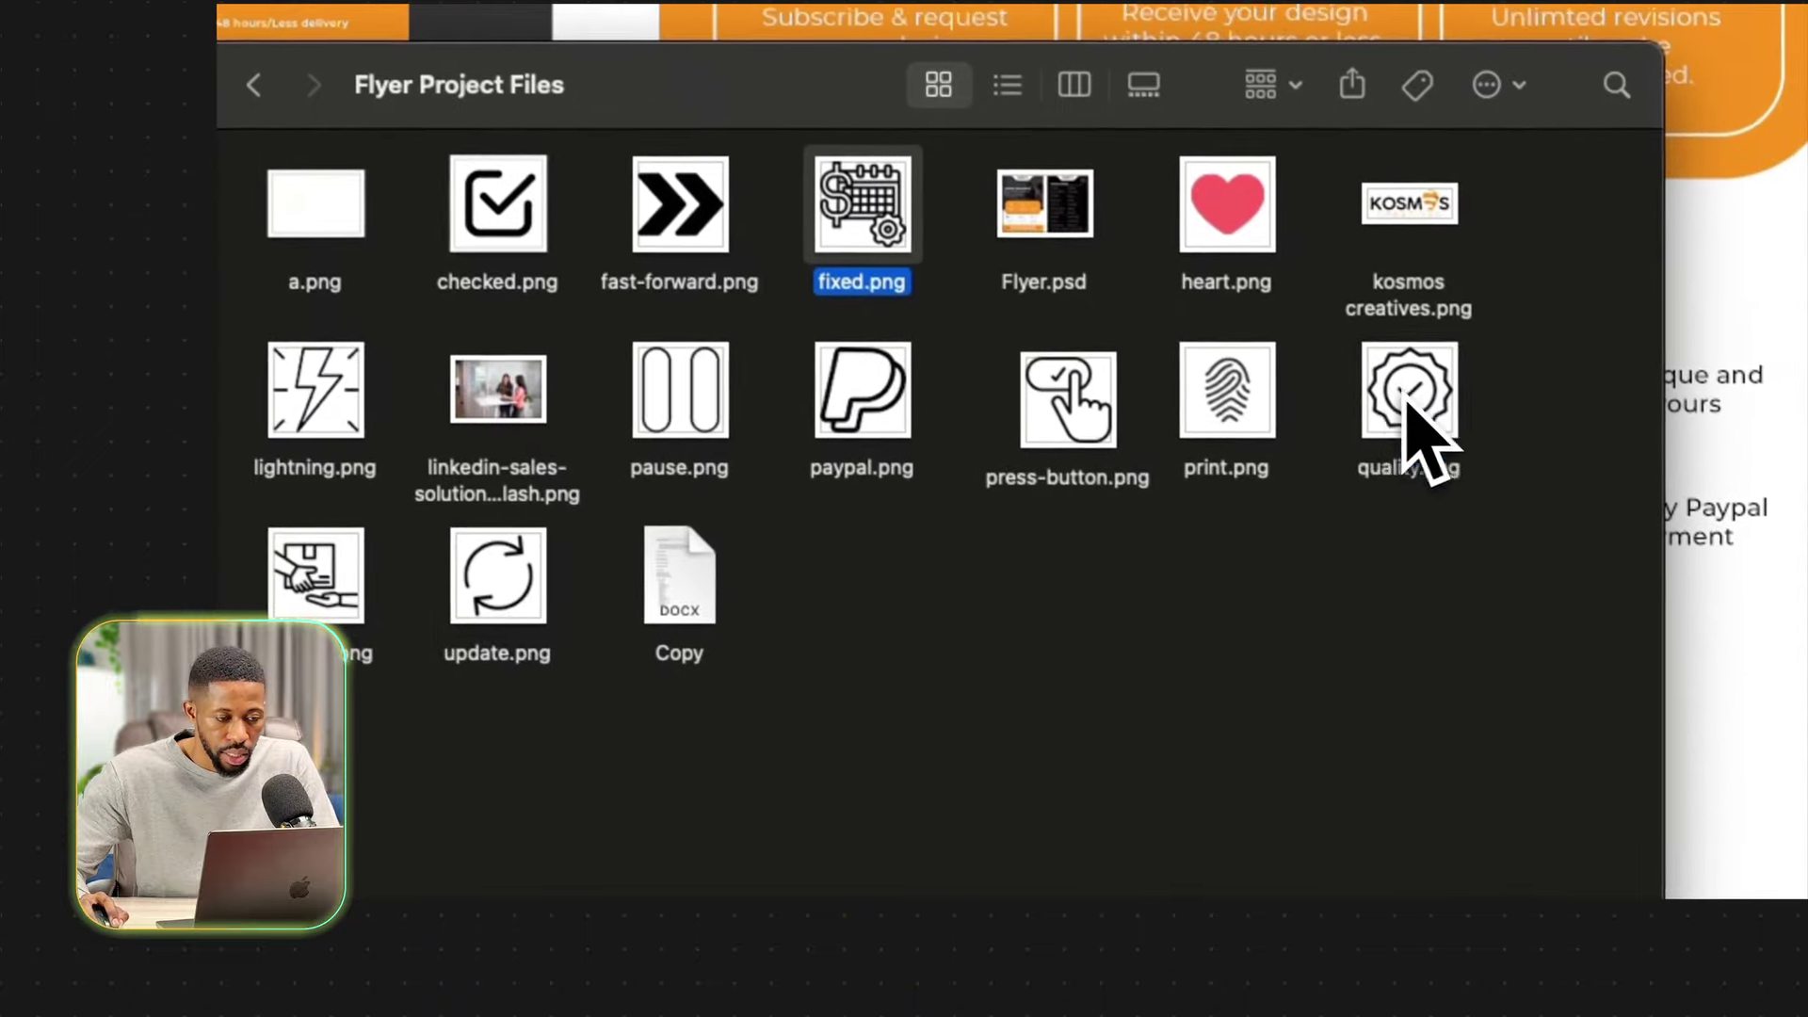
left_click(1577, 527, "super")
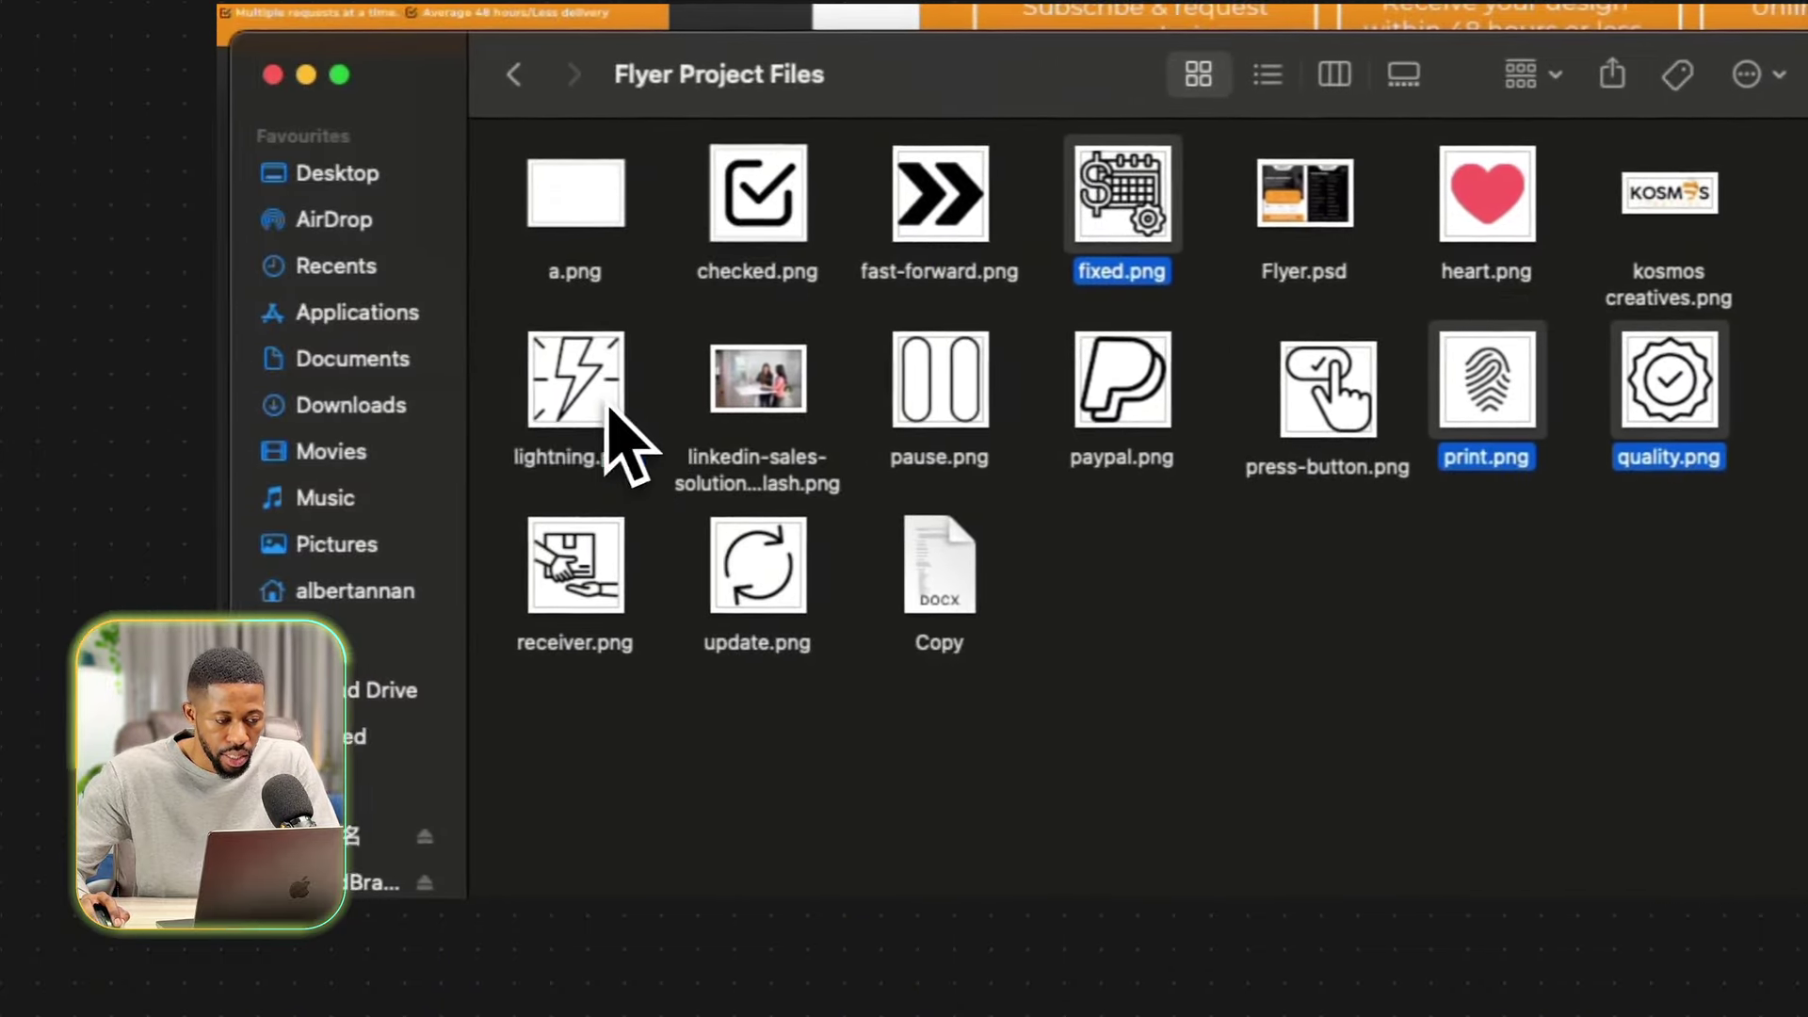
left_click(339, 414, "super")
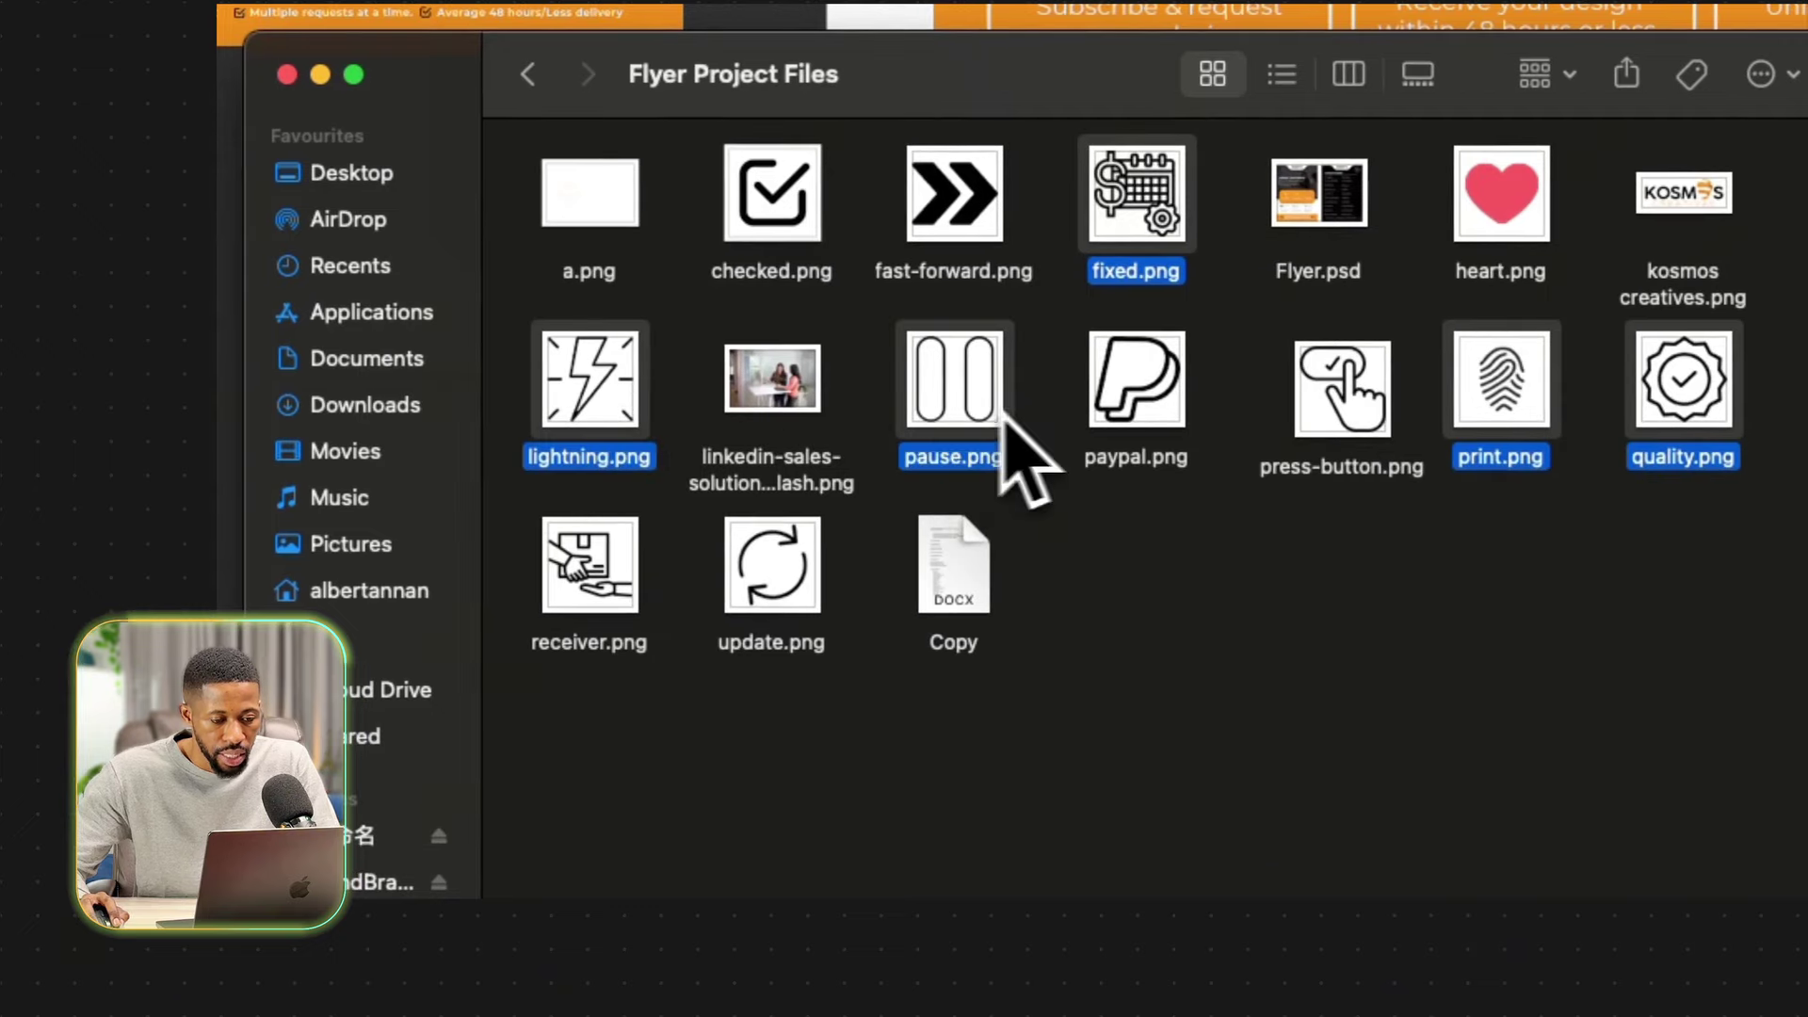
left_click_drag(1158, 429, 1361, 744)
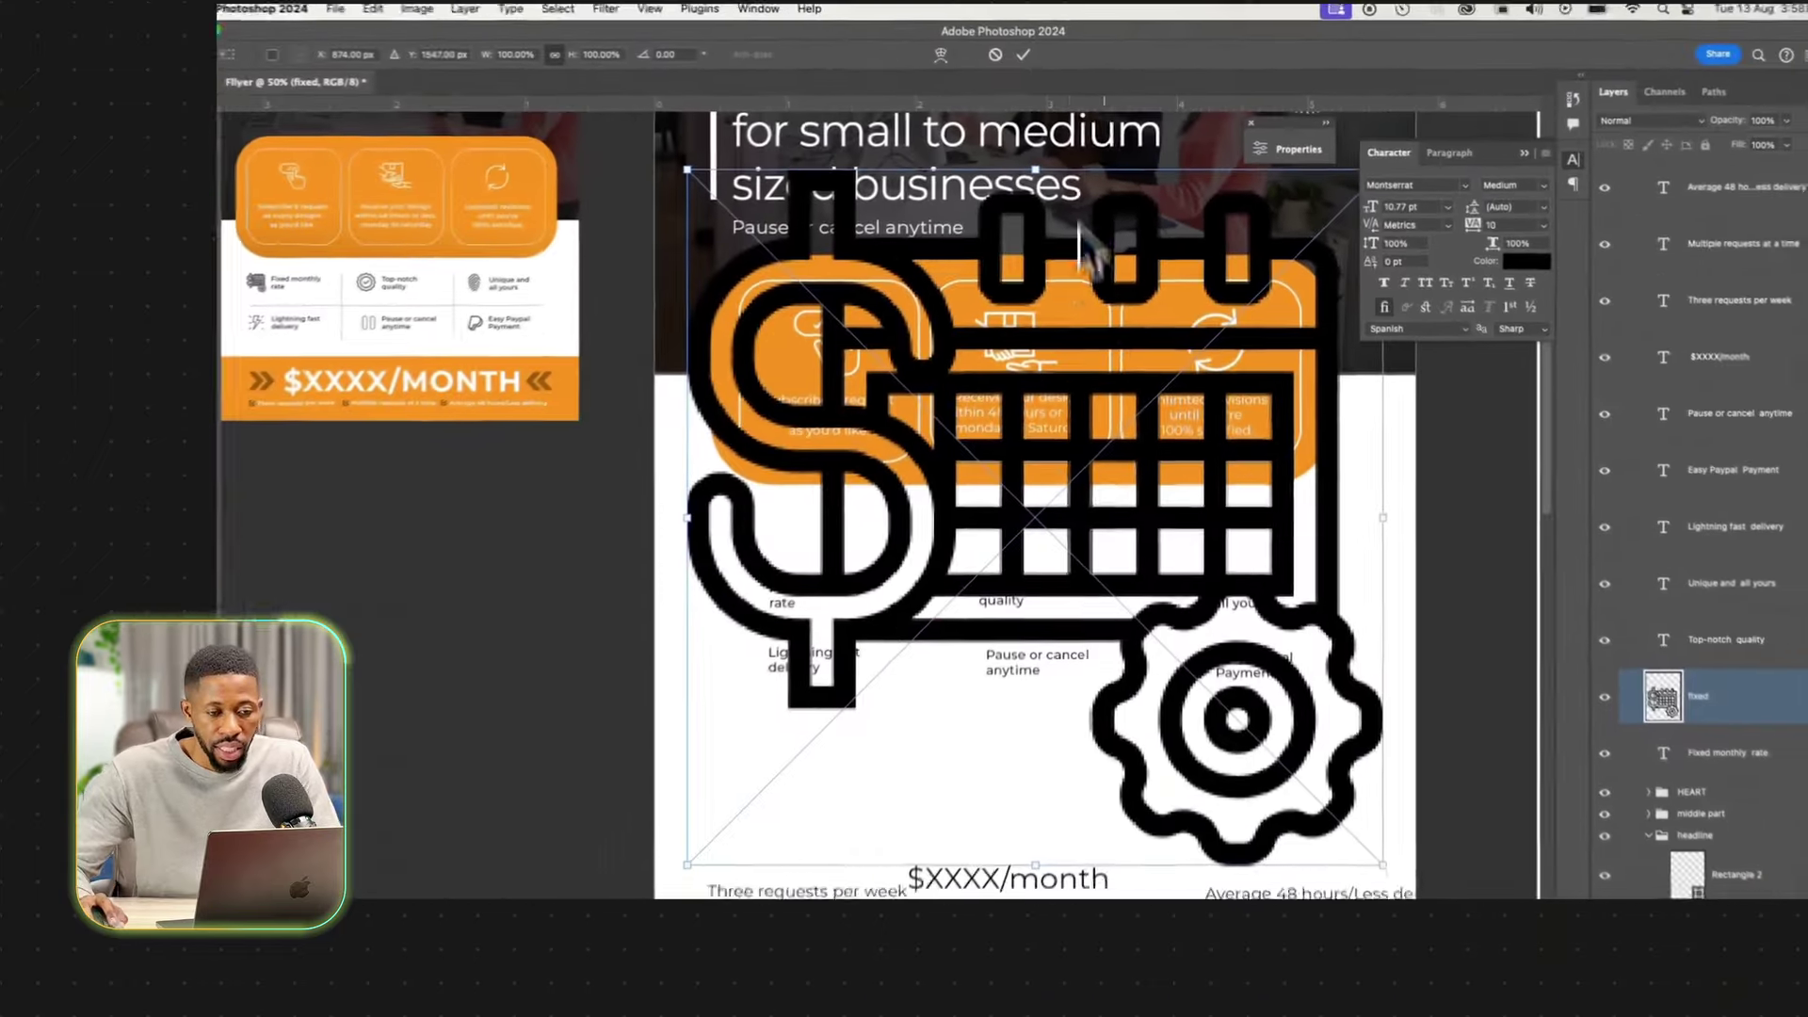
key("Return")
key("Return")
key("Return")
key("Return")
key("Return")
key("Return")
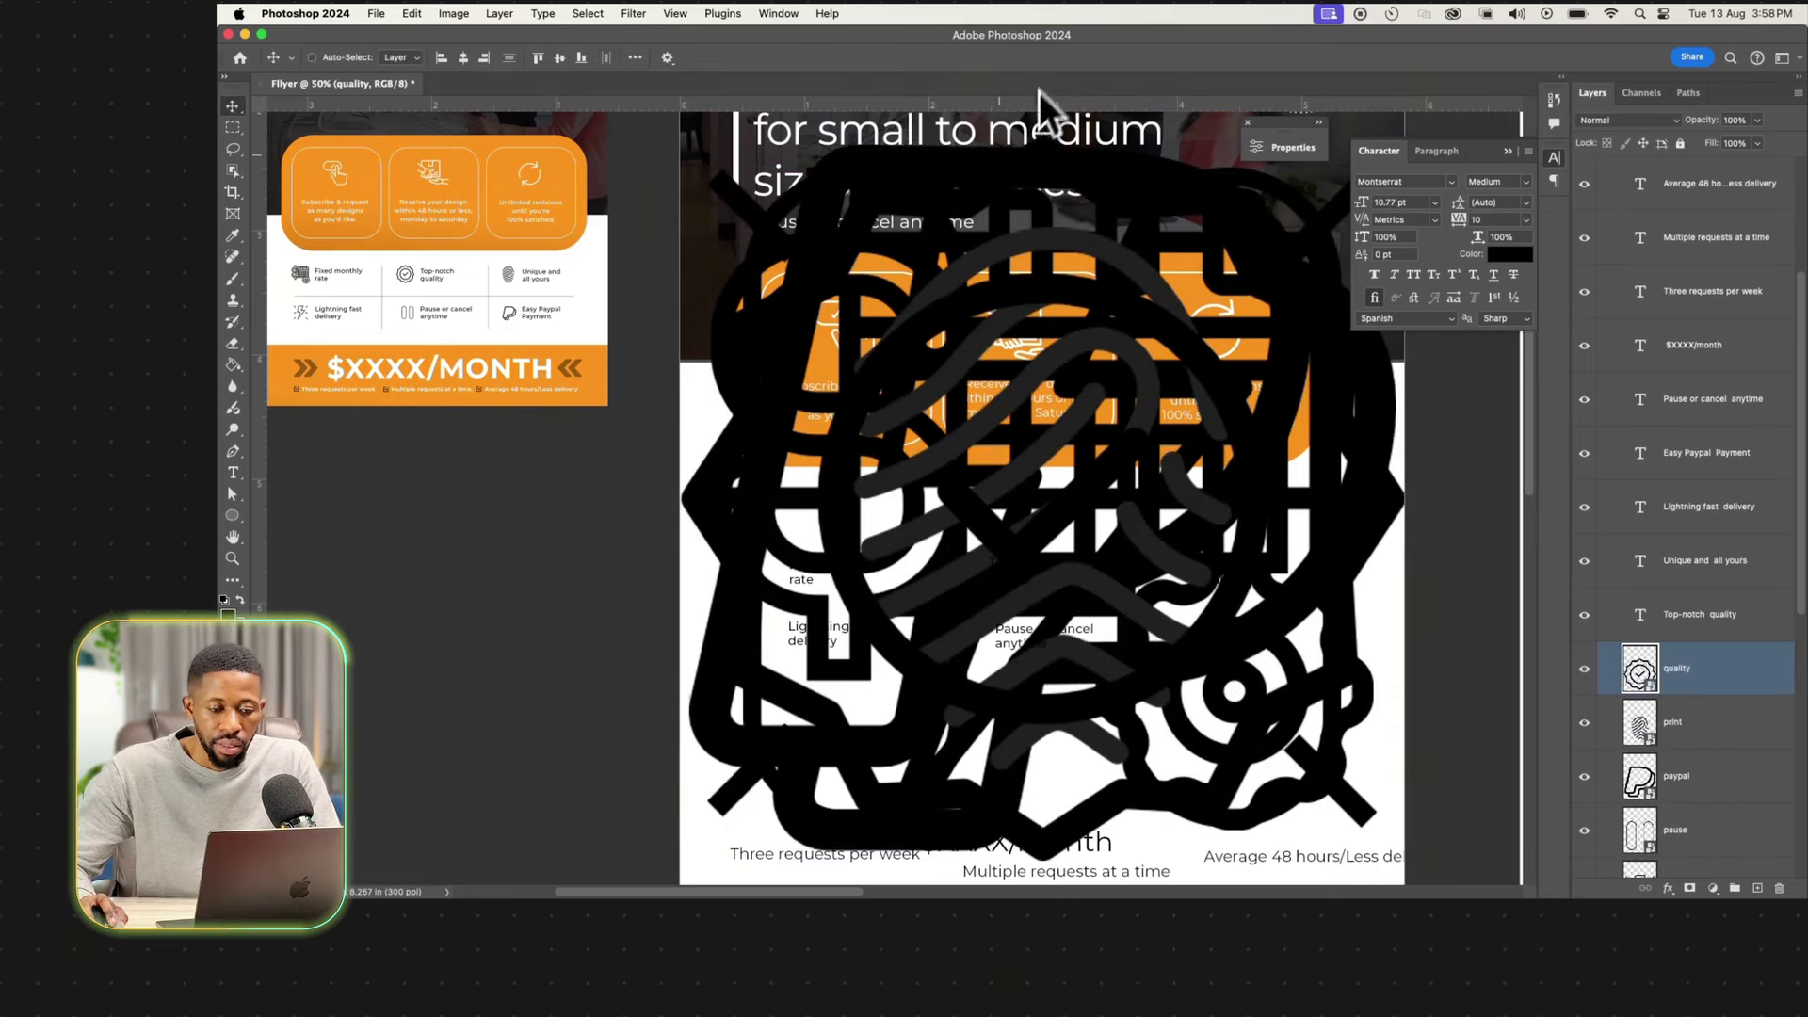
Scale the six placed icon layers down together to small-icon size and position the stack beside the Fixed monthly rate text.
scroll(1699, 755, "down", 3)
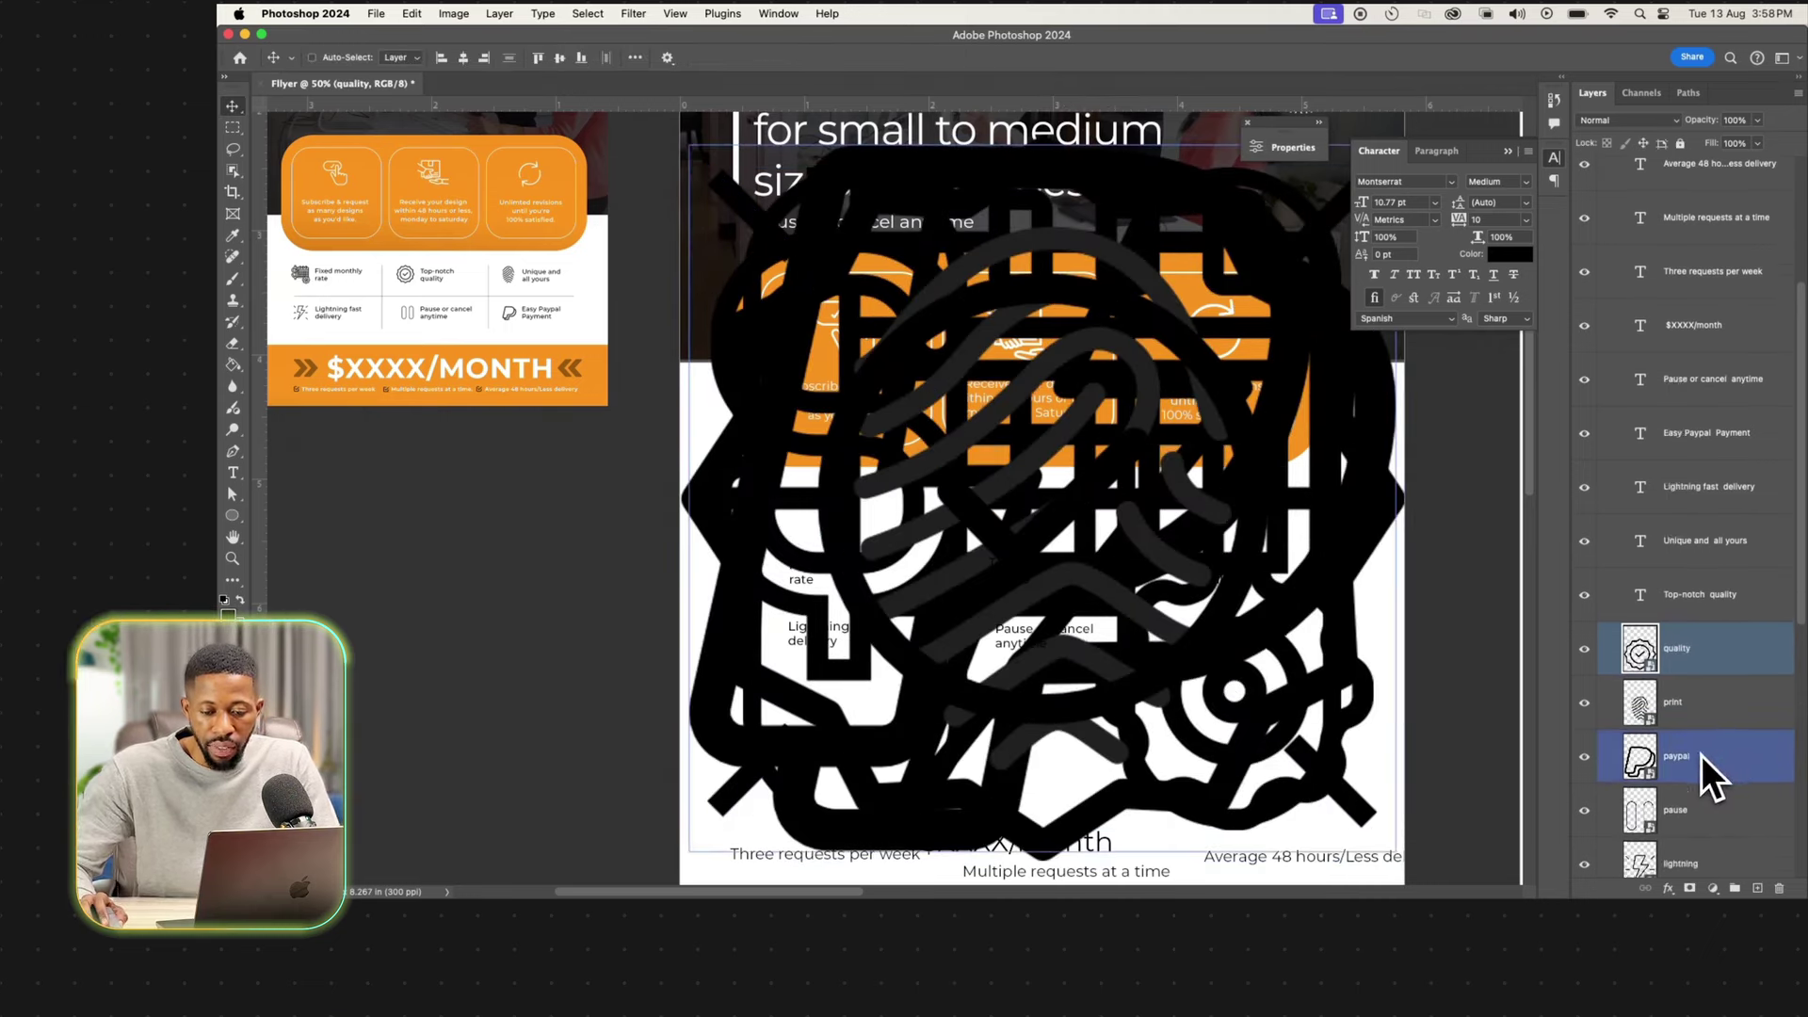
left_click(1701, 764, "super")
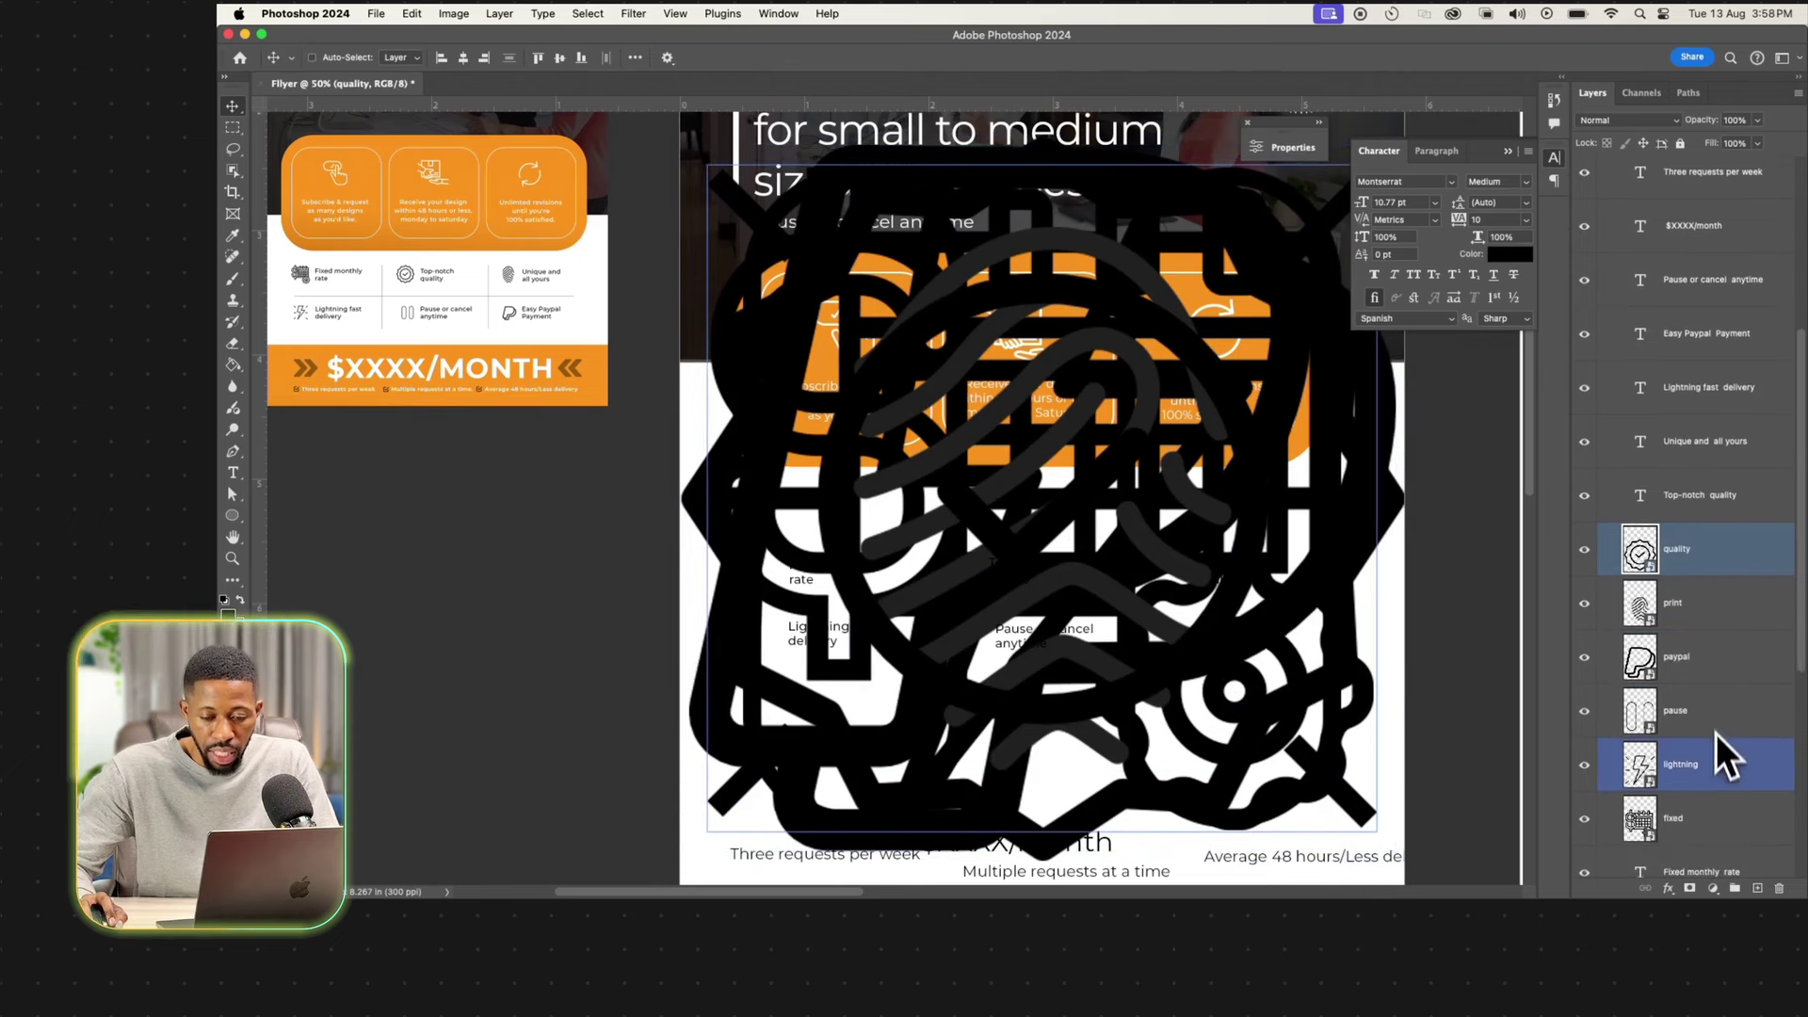
left_click(1694, 550)
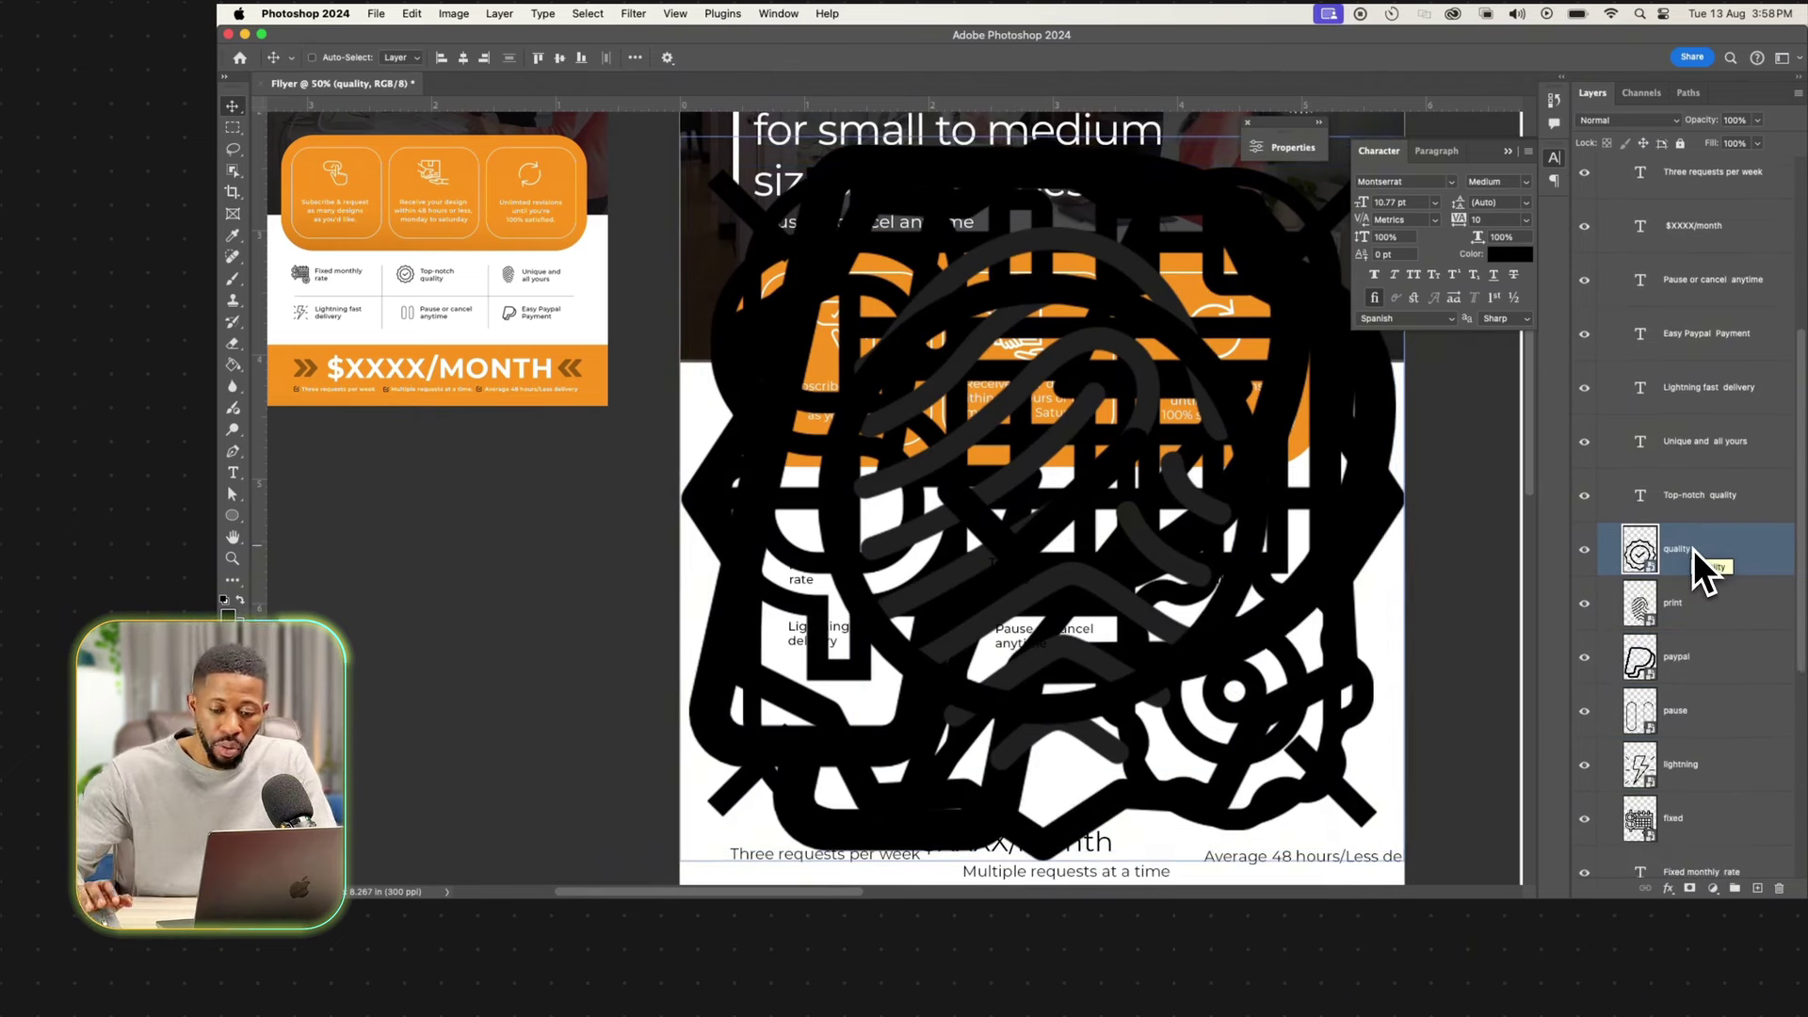
left_click(1686, 828, "super")
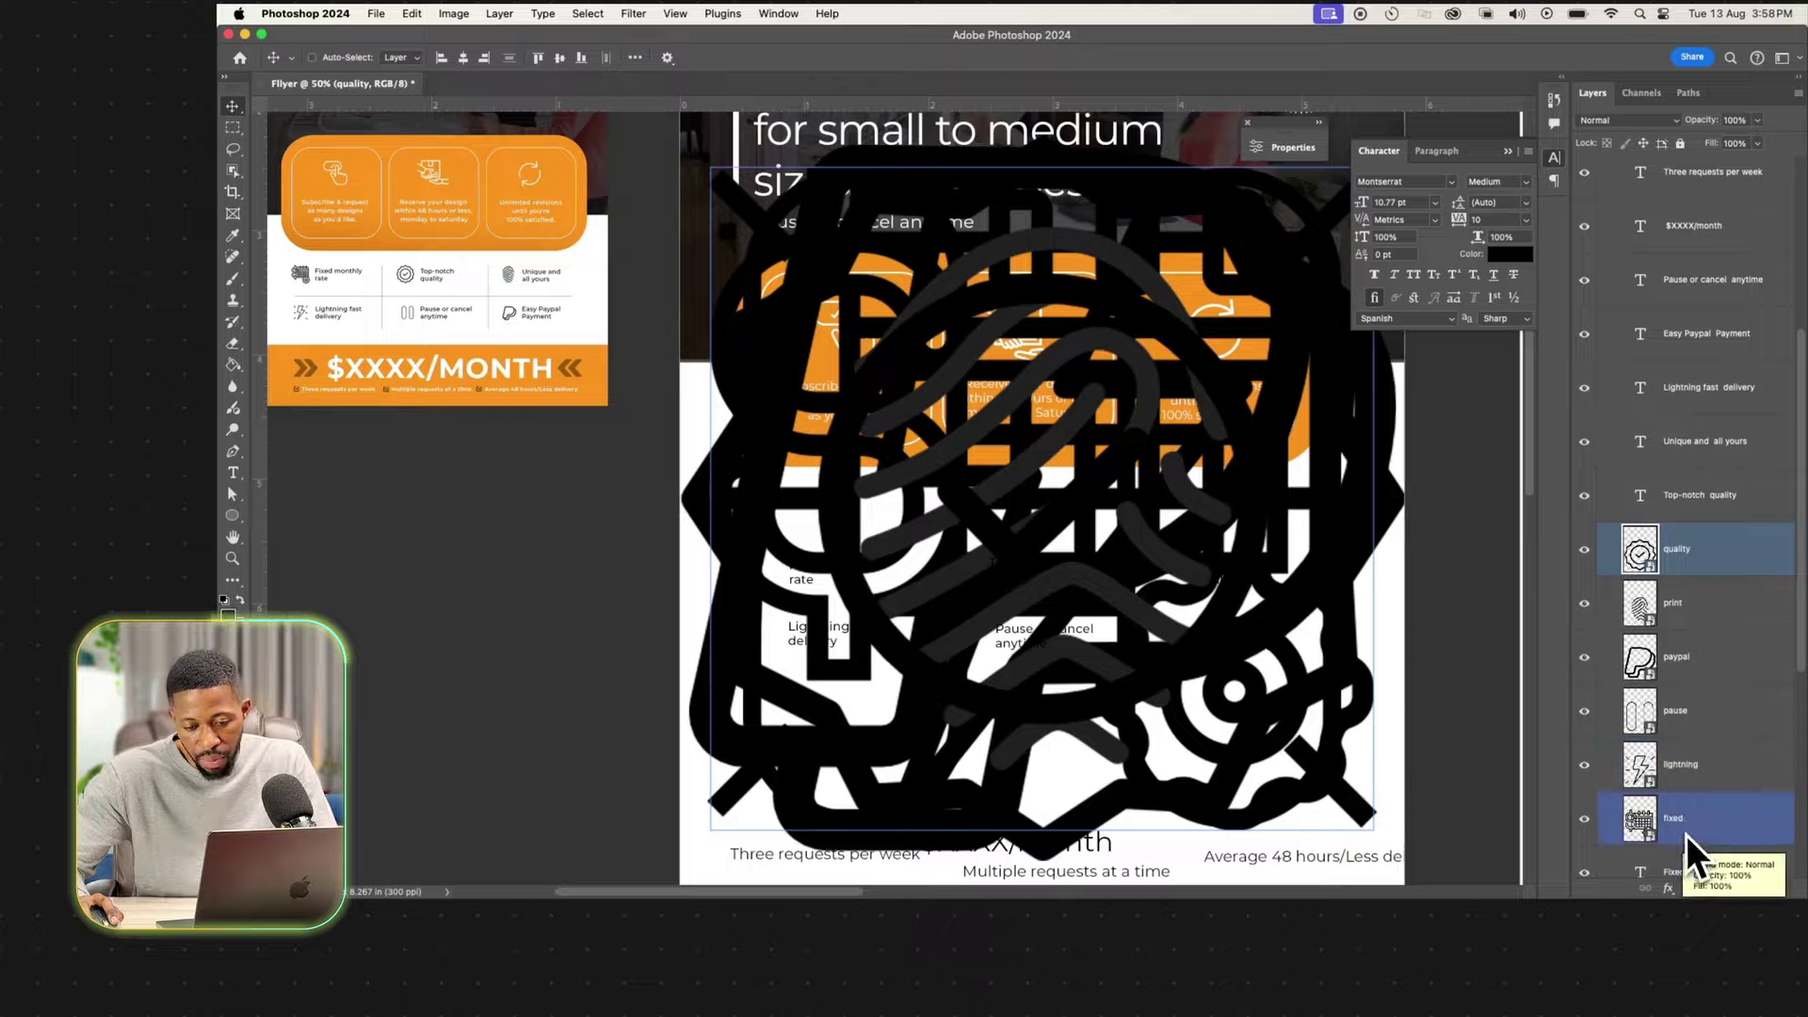
left_click(1598, 789, "shift")
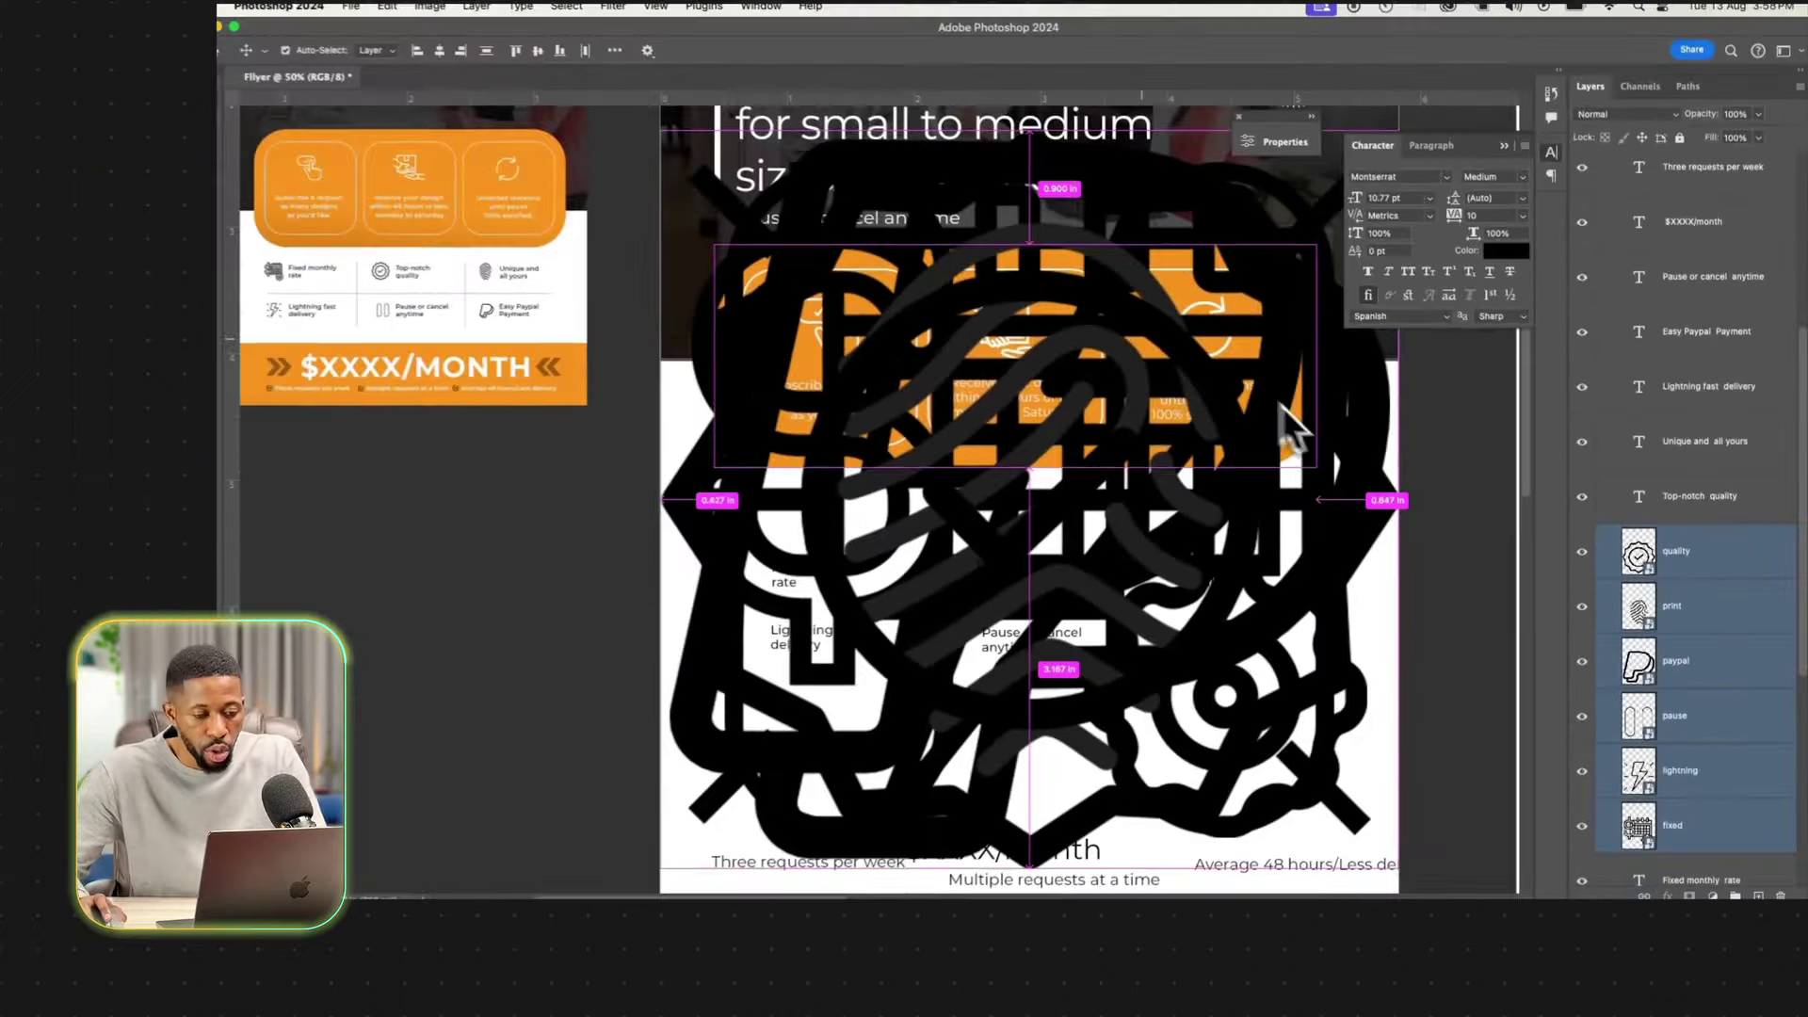
key("super+t")
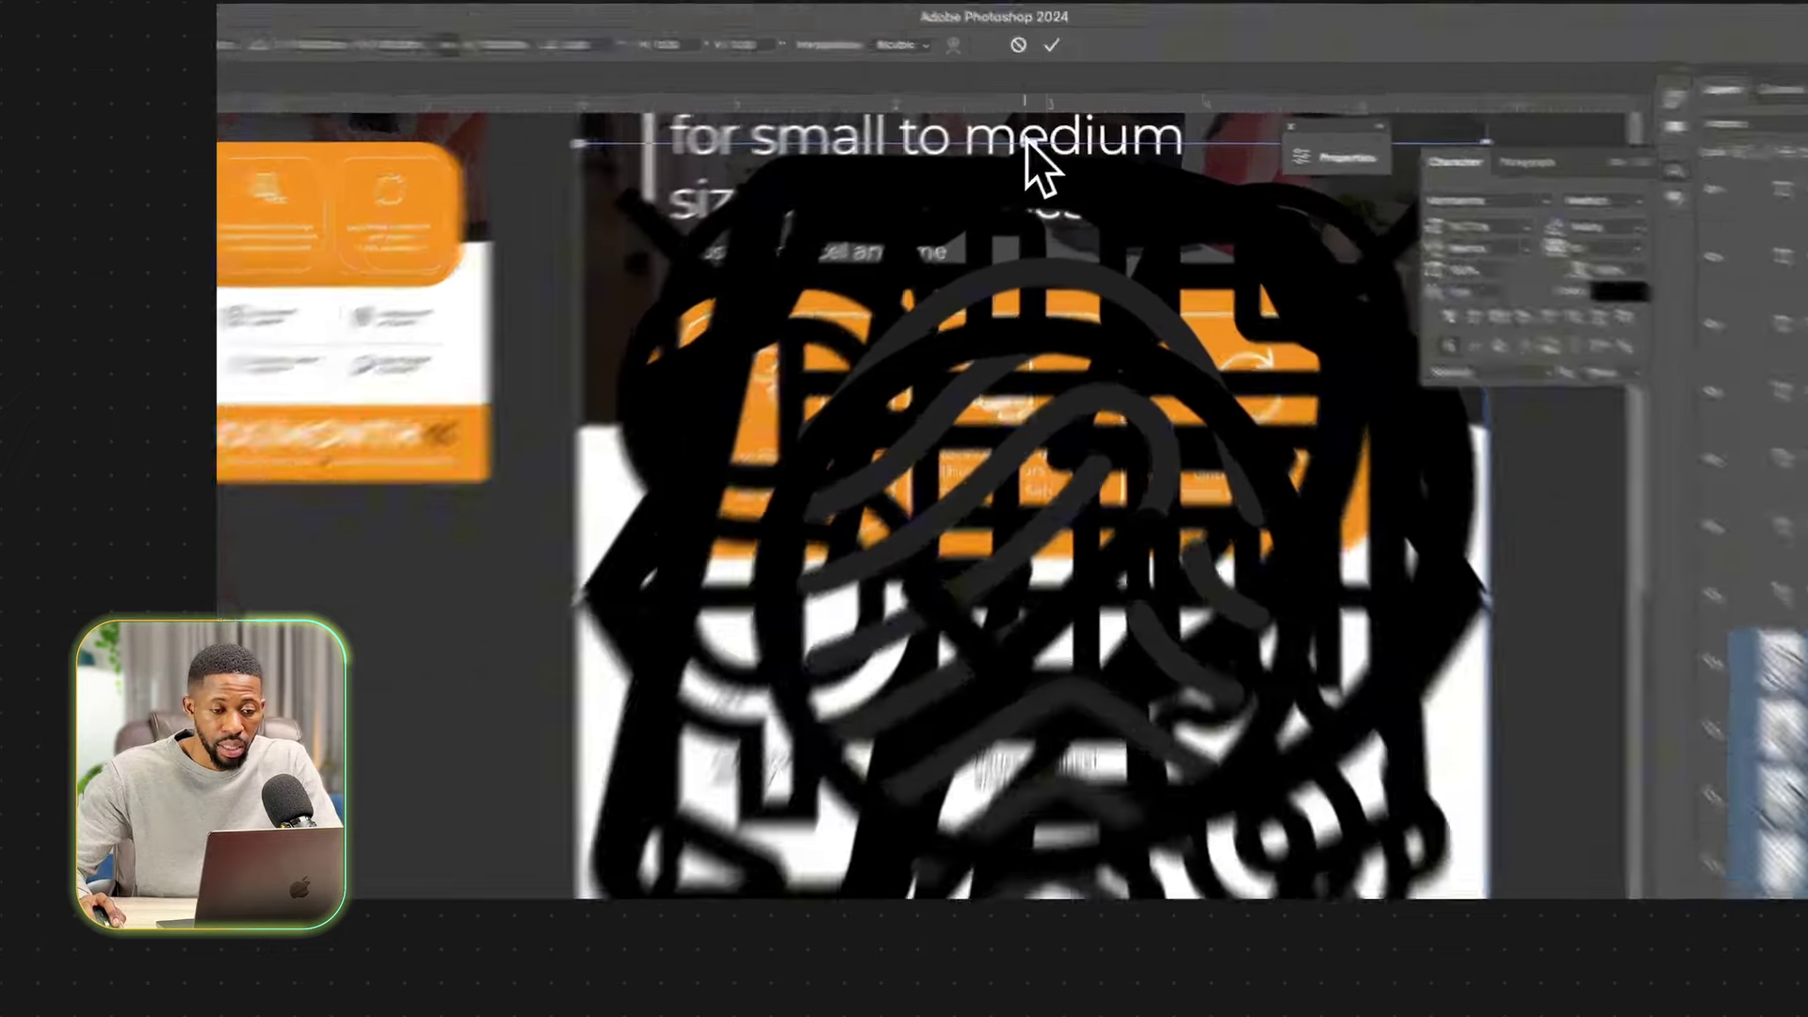
left_click_drag(1042, 137, 1036, 879)
left_click_drag(1028, 904, 448, 387)
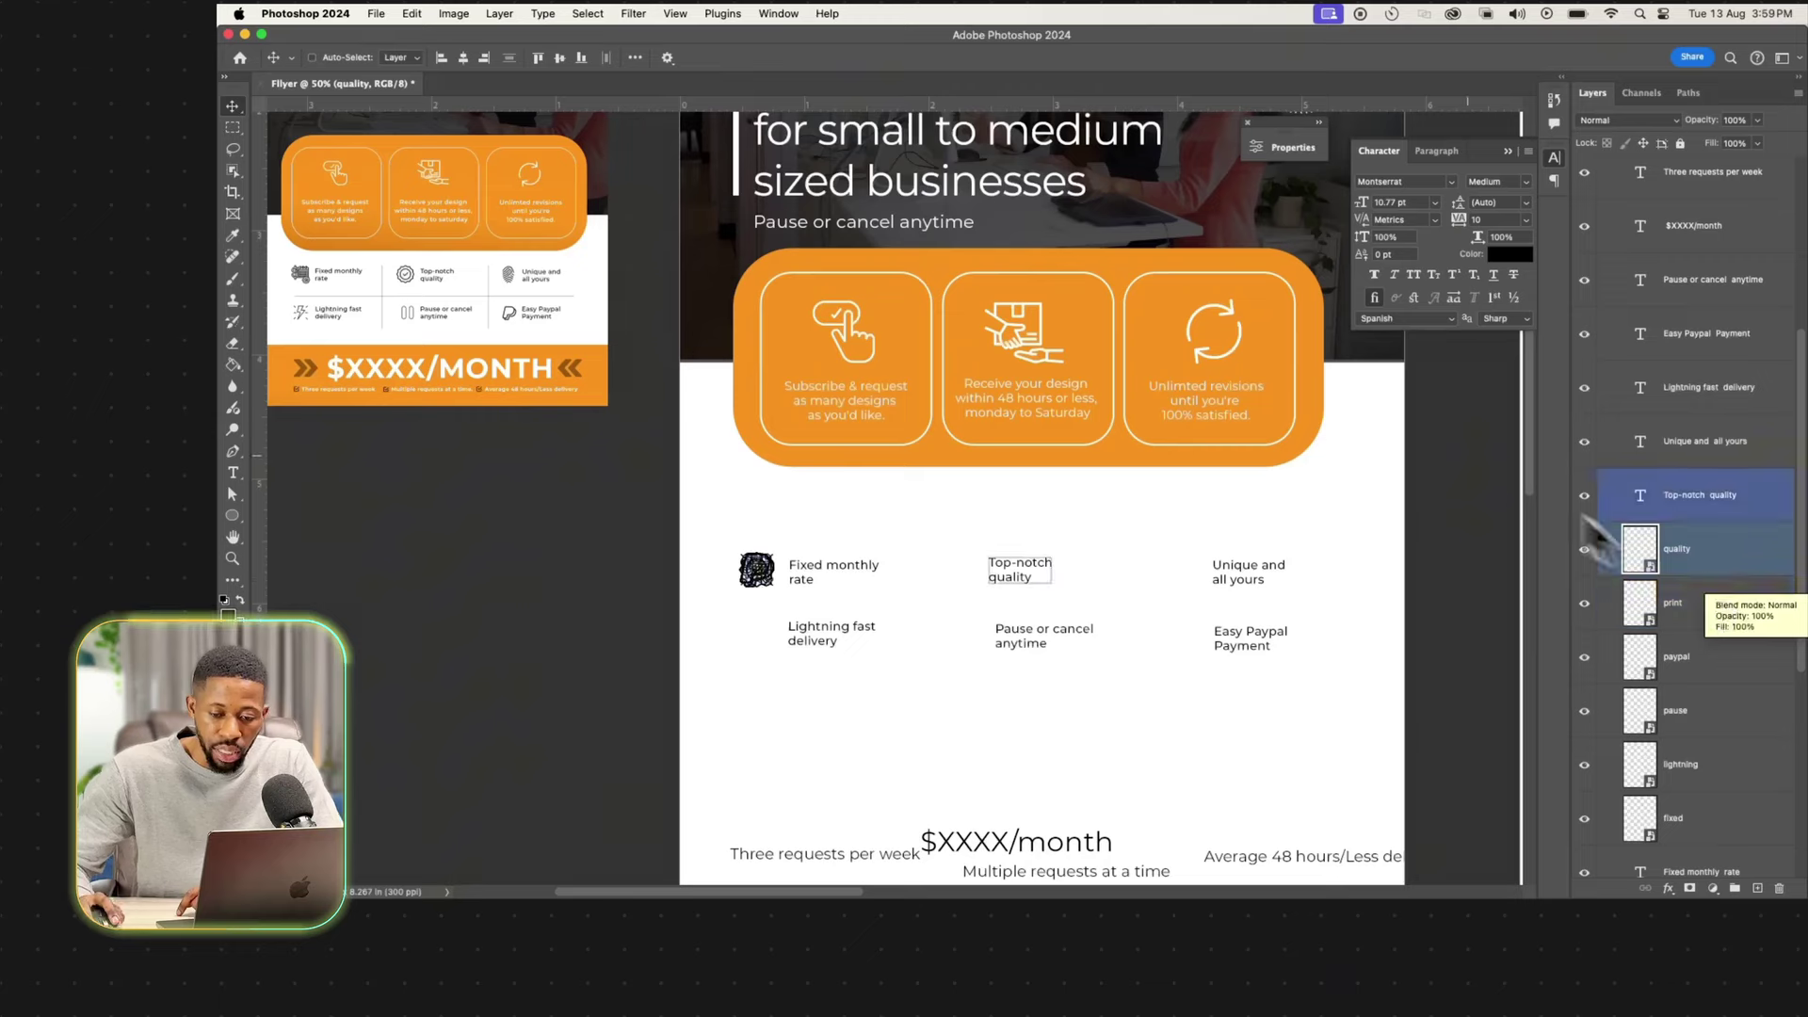
Move the paypal icon beside Easy Paypal Payment and the pause icon beside Pause or cancel anytime.
left_click(1710, 659)
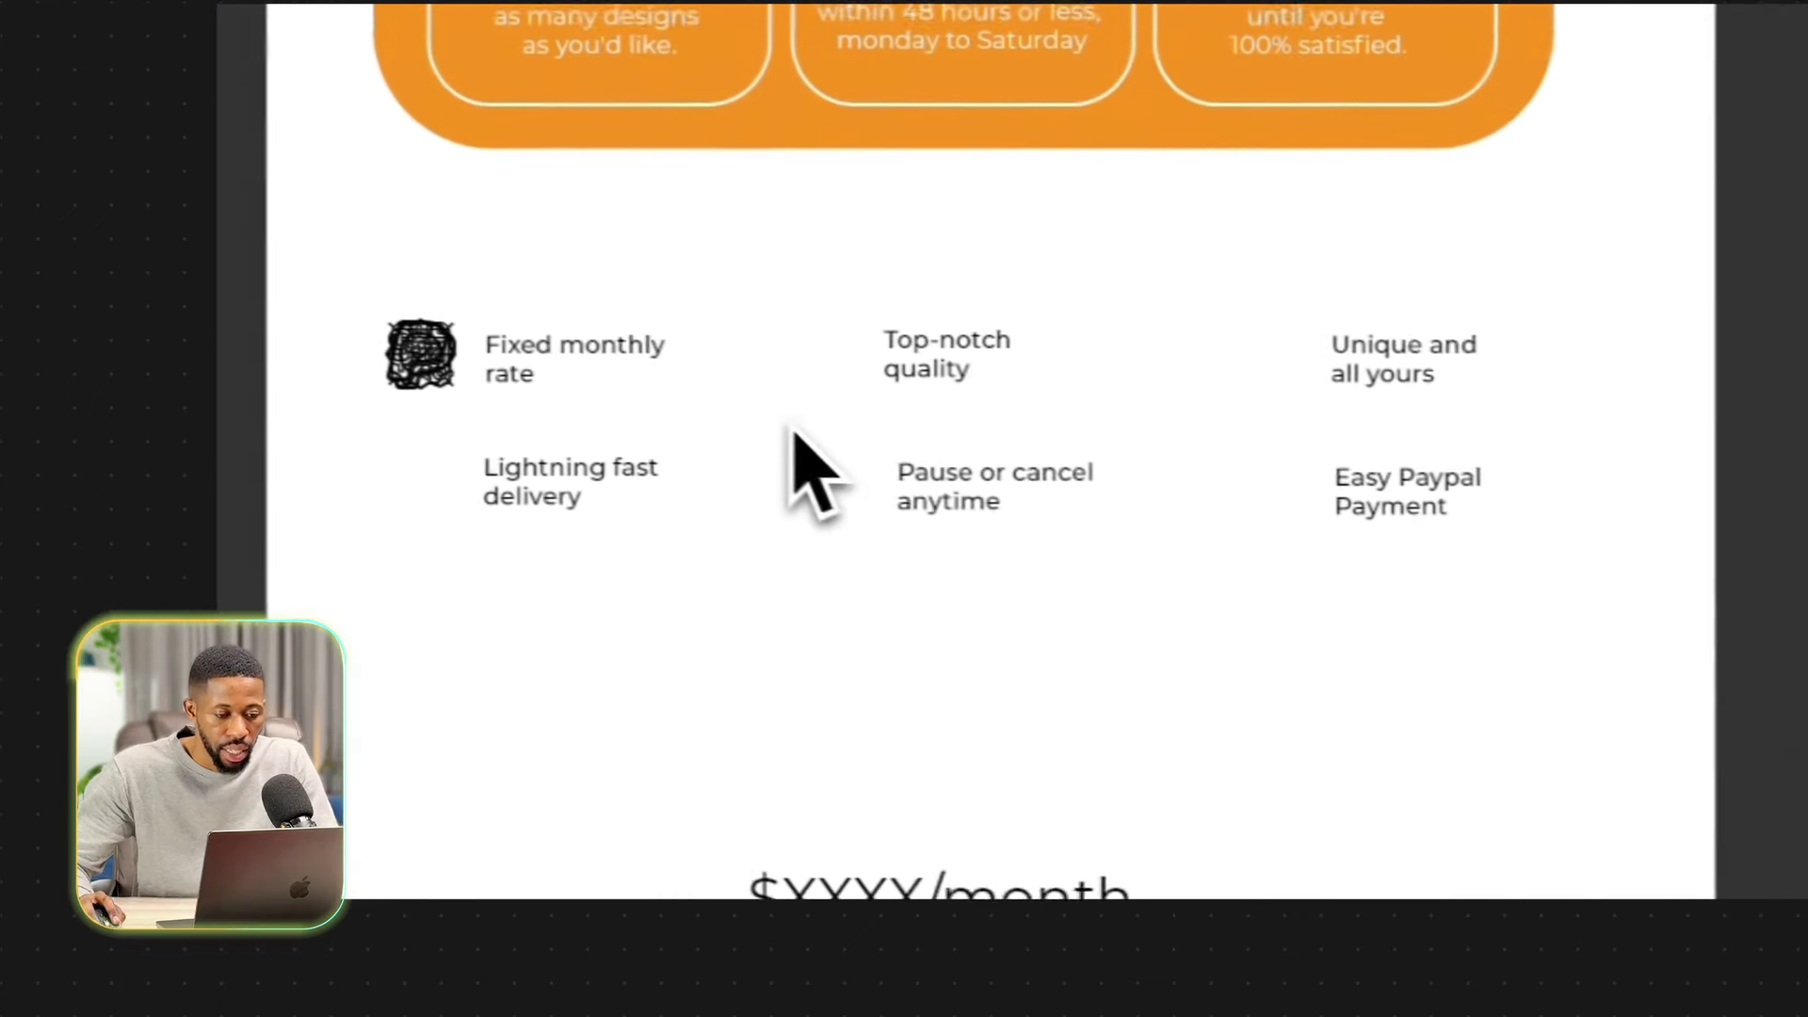
left_click_drag(431, 395, 1291, 542)
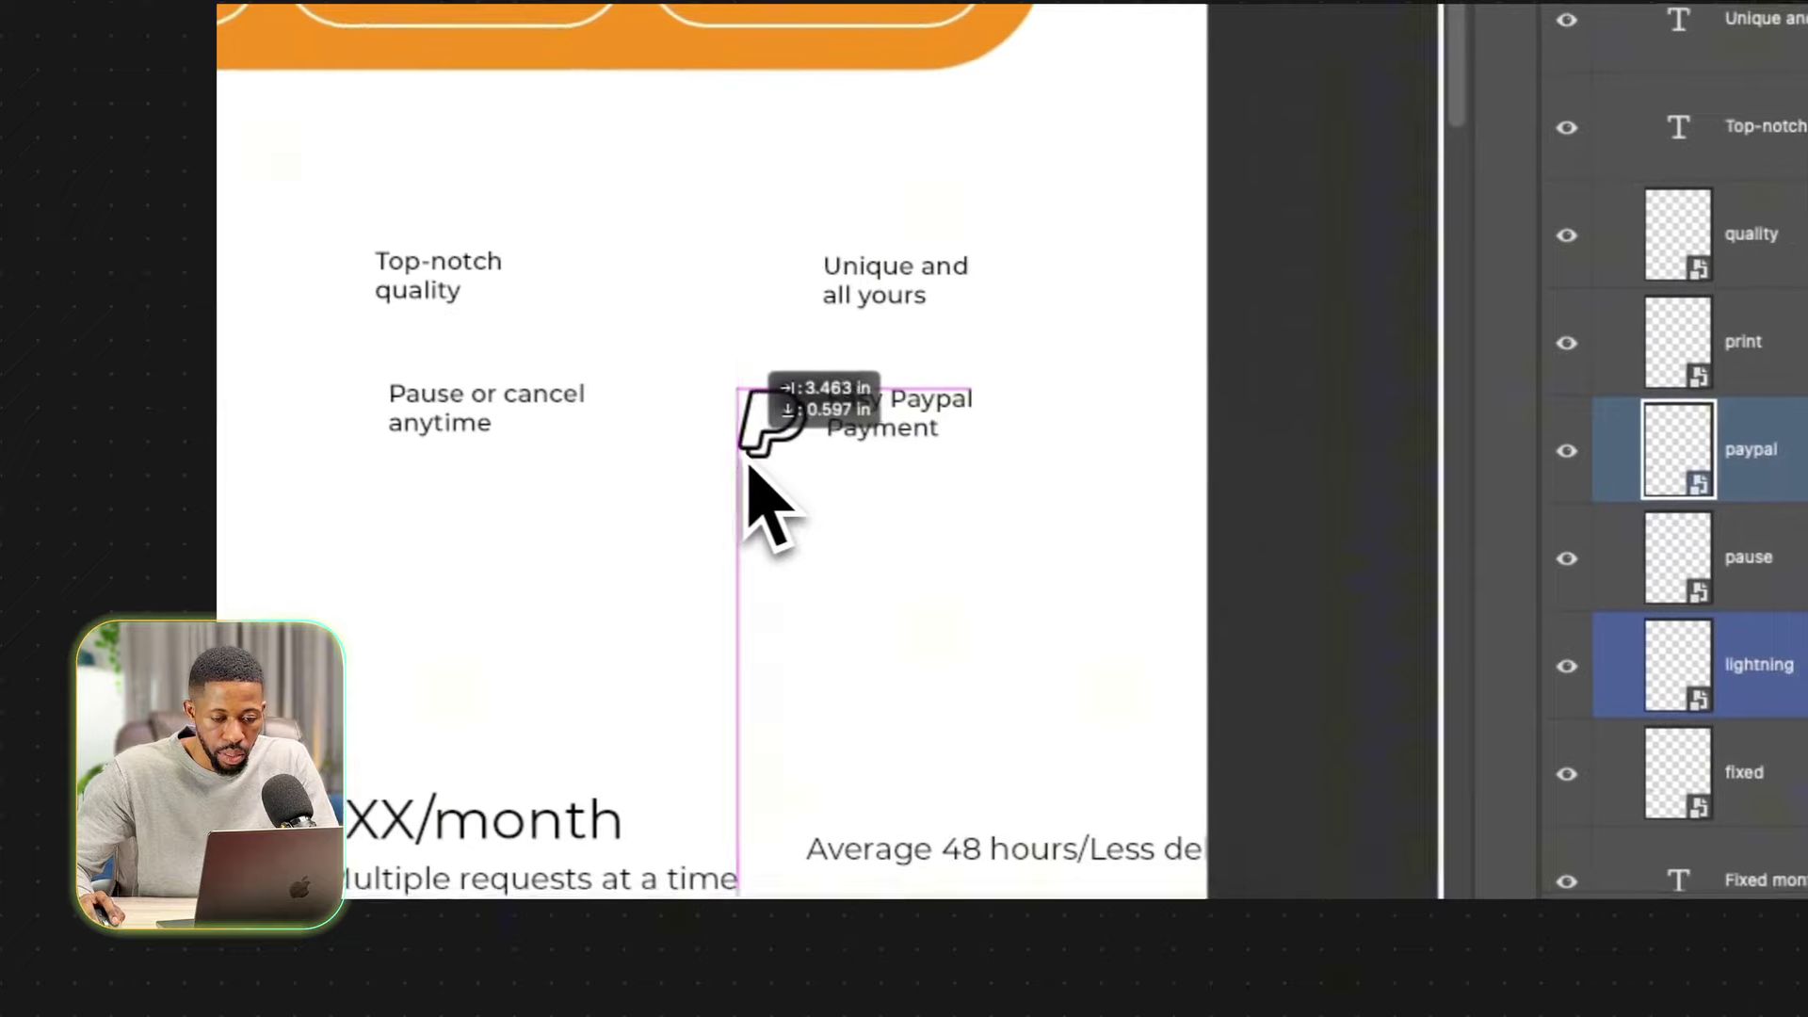
left_click_drag(749, 466, 723, 456)
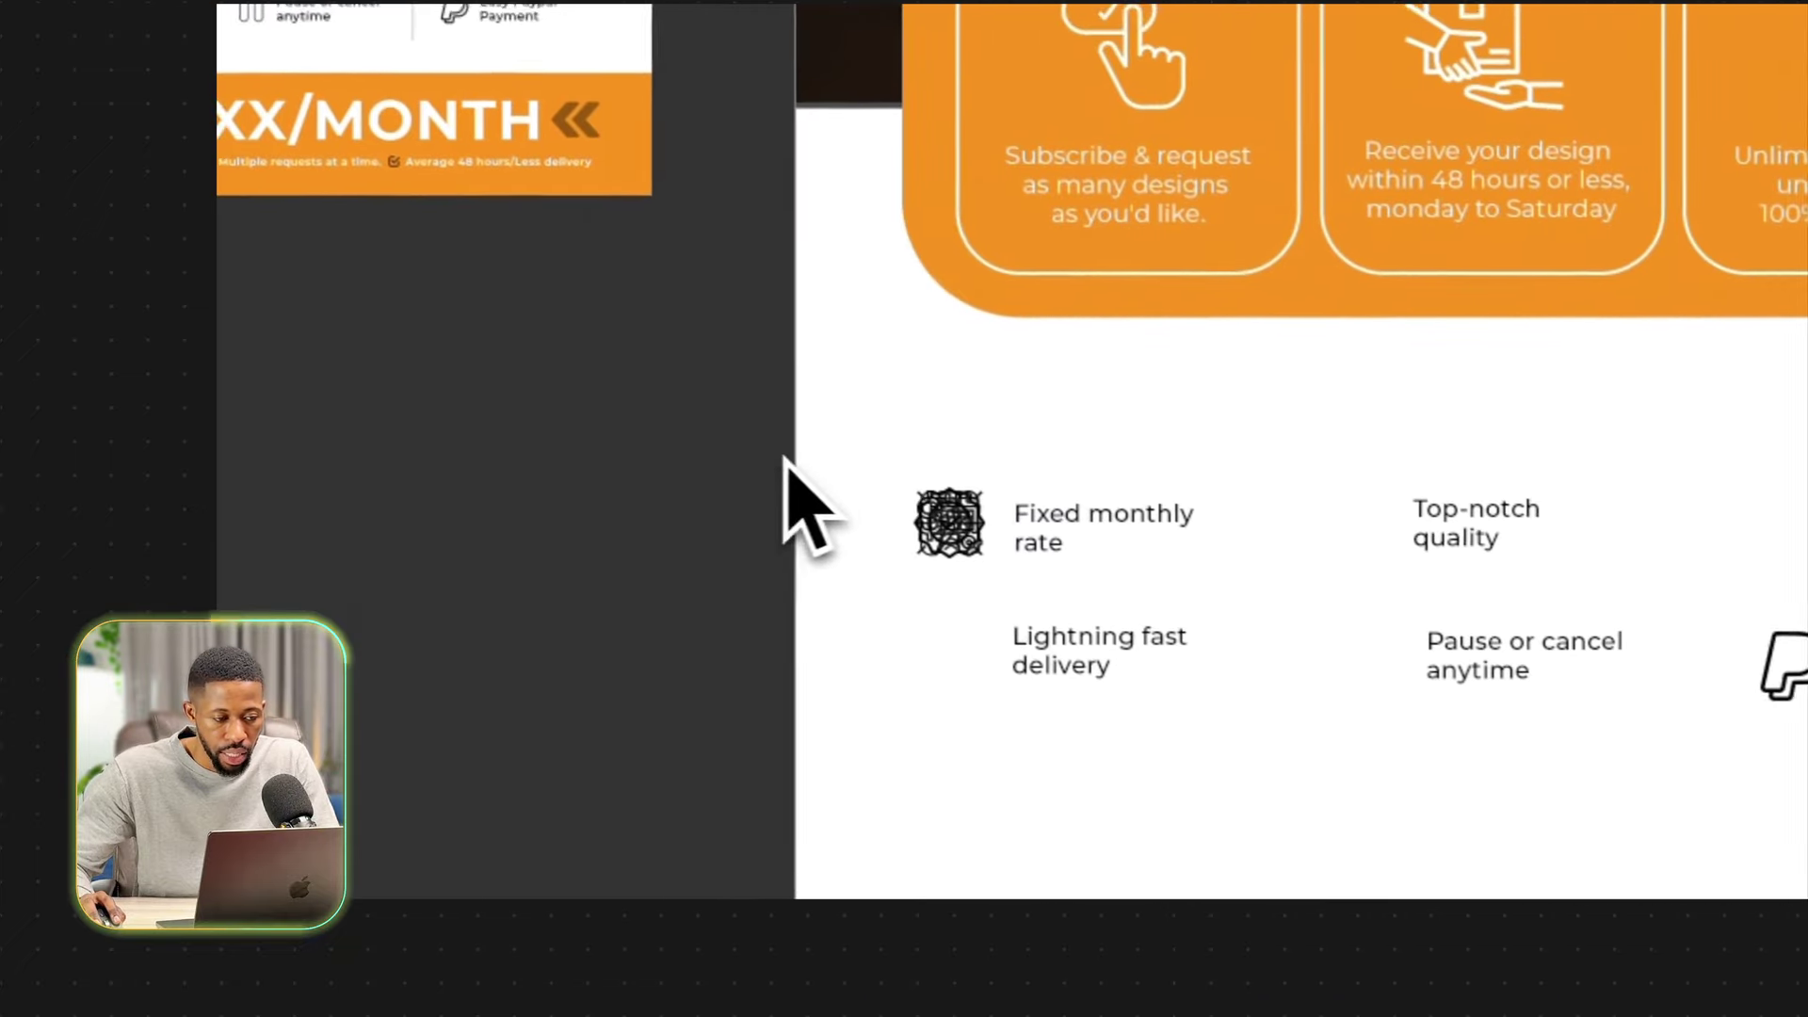
left_click_drag(887, 466, 1383, 645)
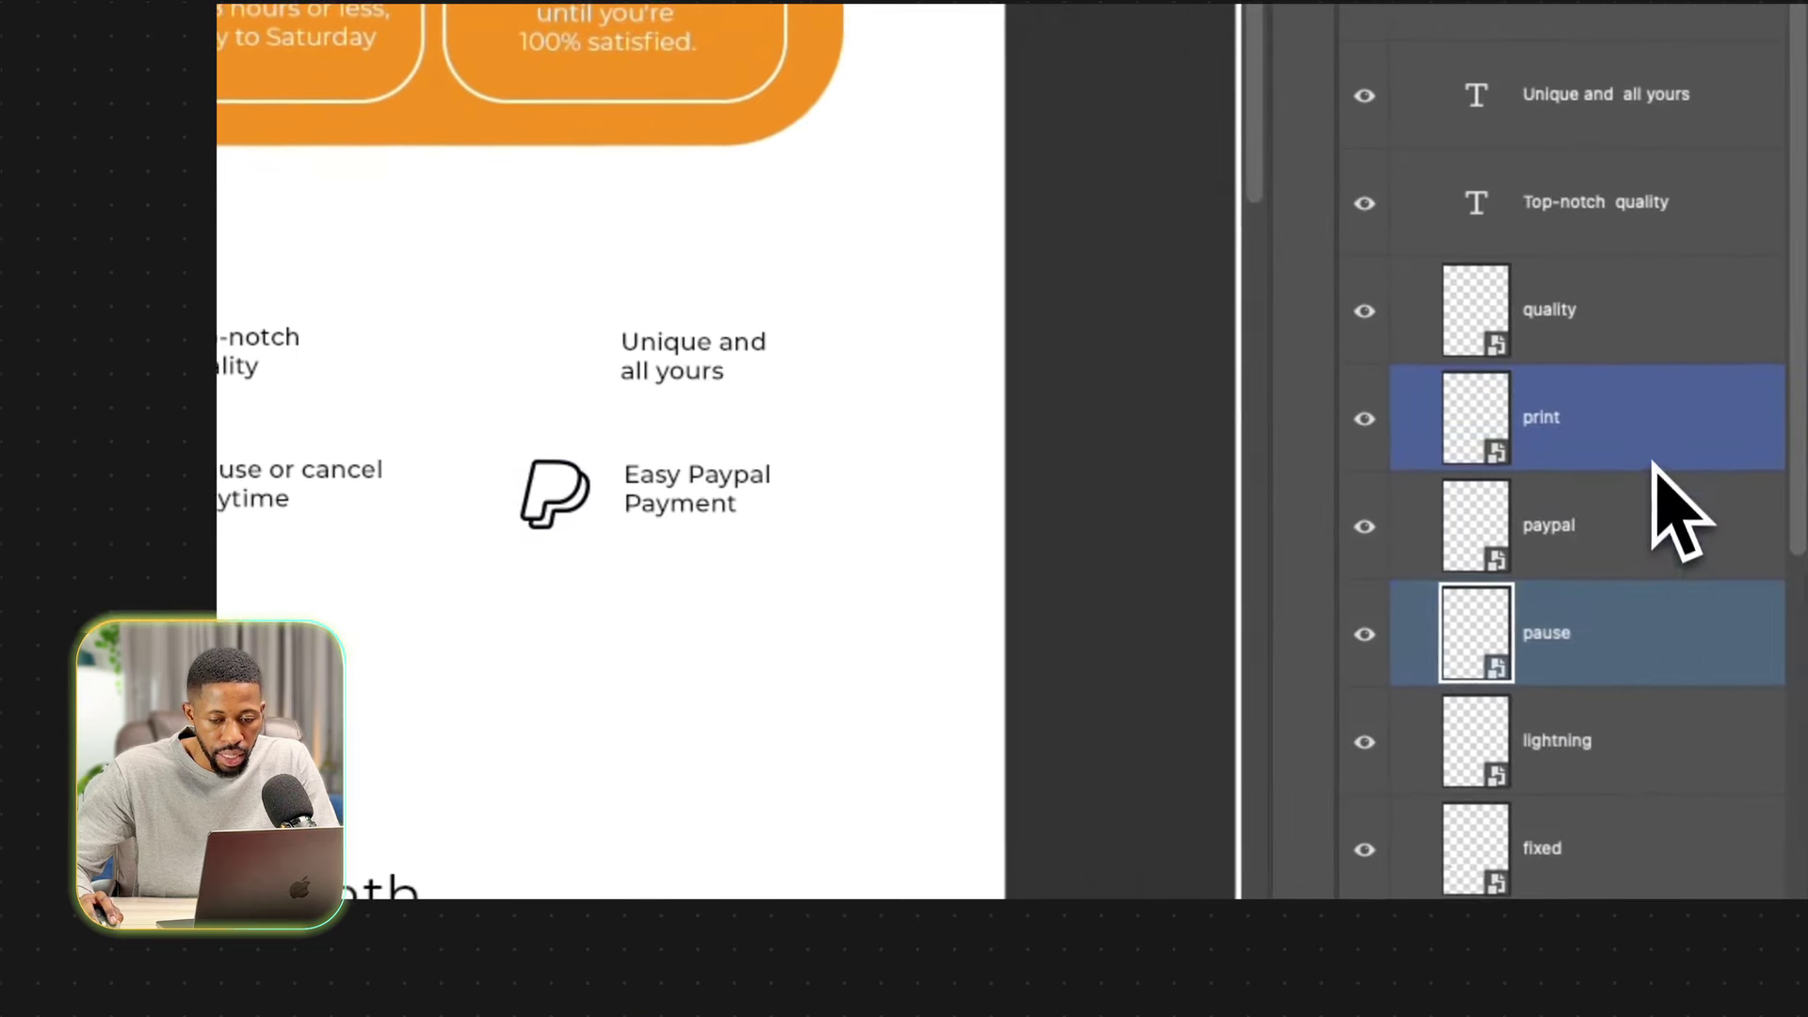
Move the fingerprint icon out of the stack and place it beside the Unique and all yours text.
left_click(1648, 430)
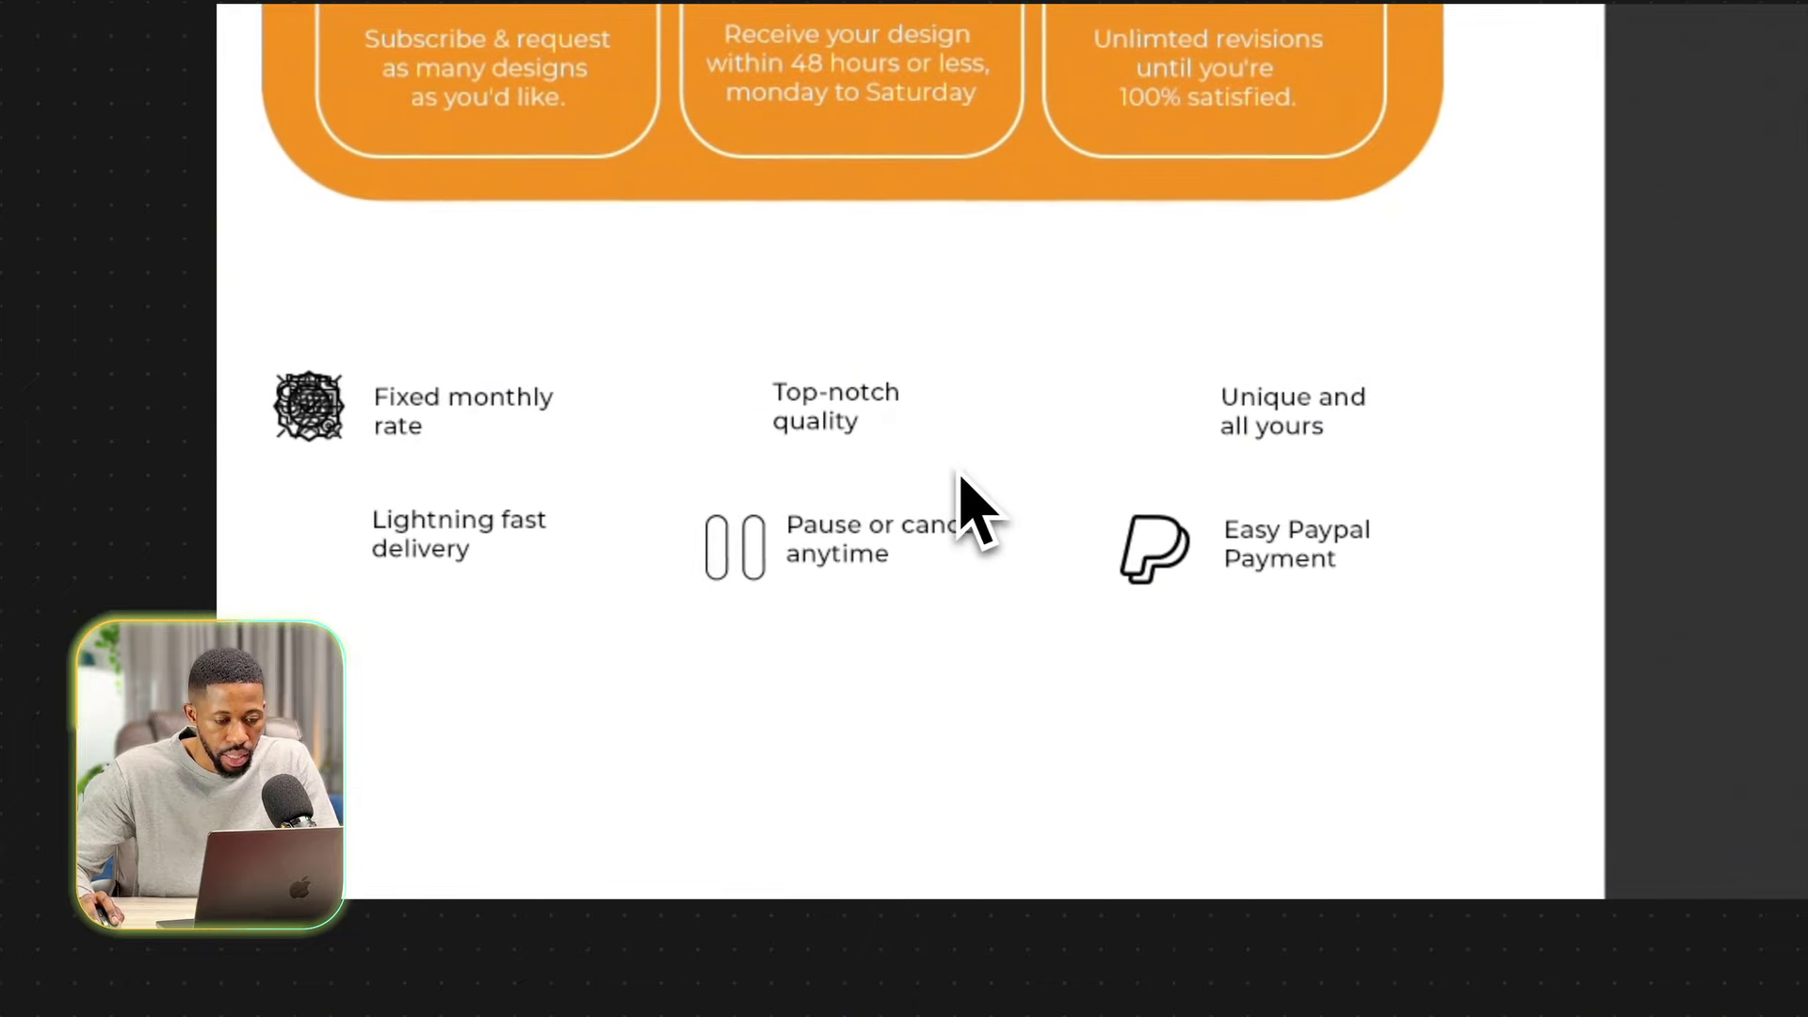
left_click_drag(355, 414, 379, 458)
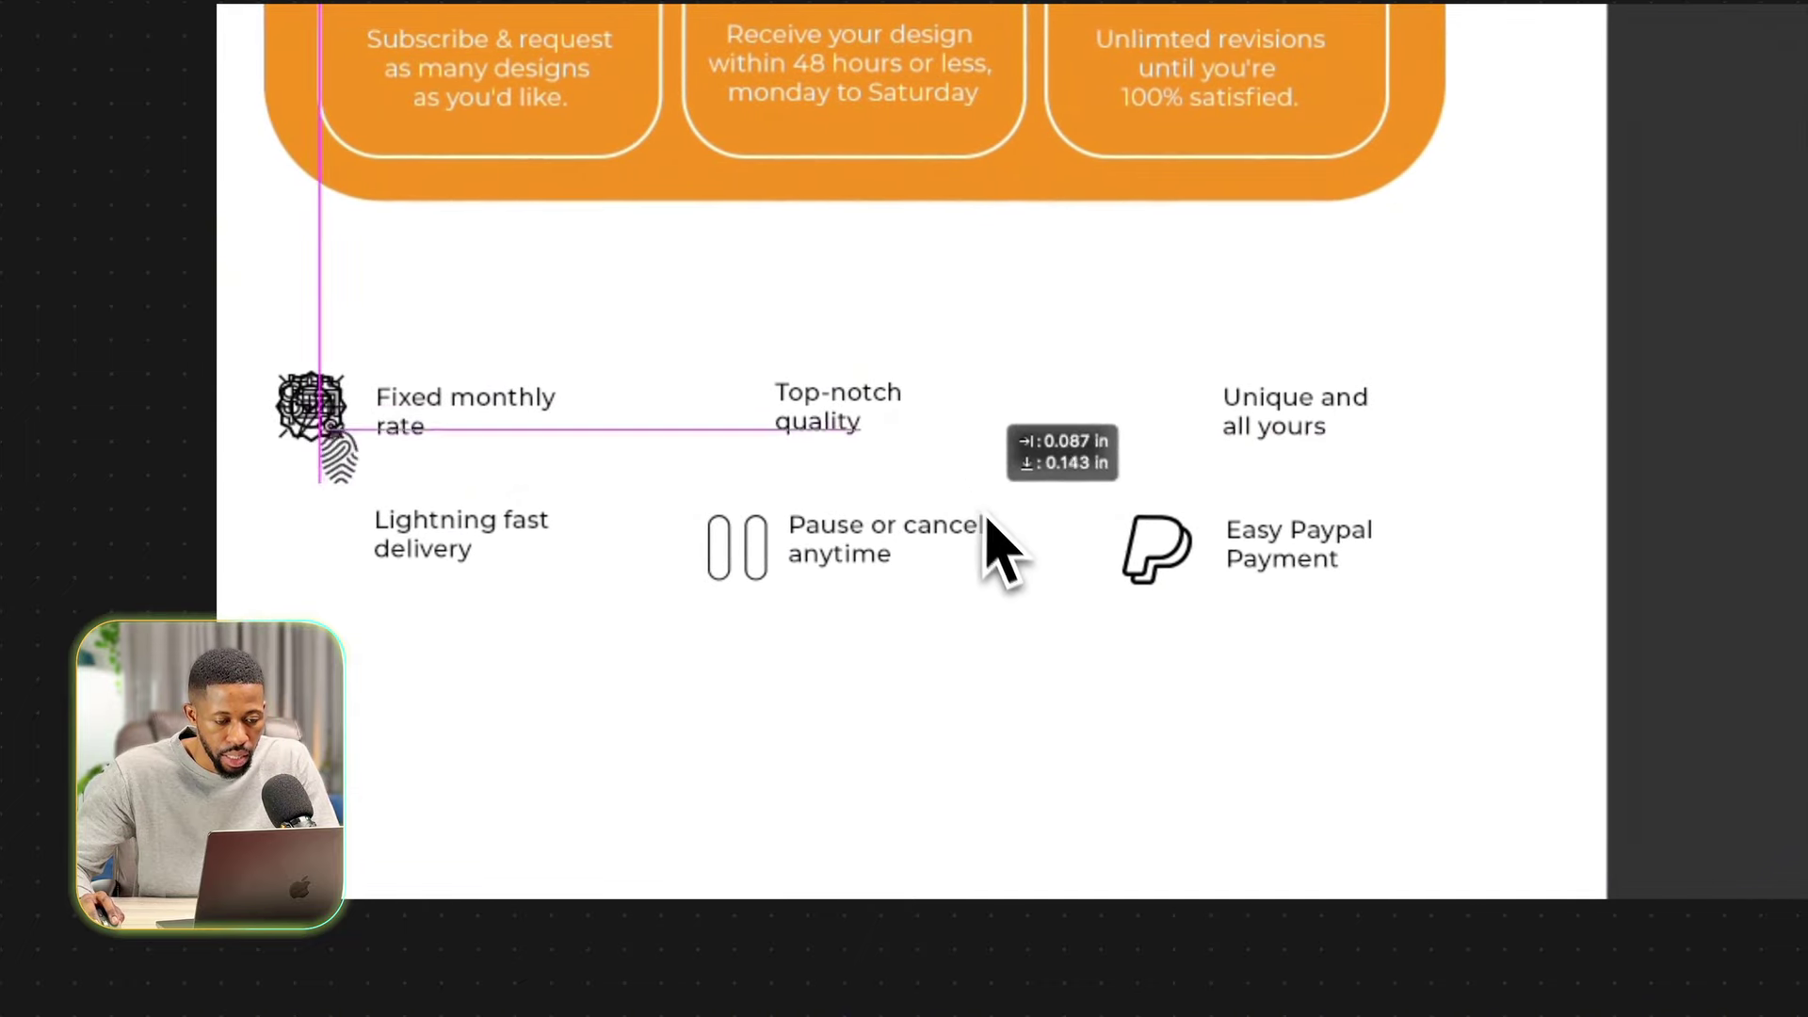
left_click_drag(987, 518, 1011, 596)
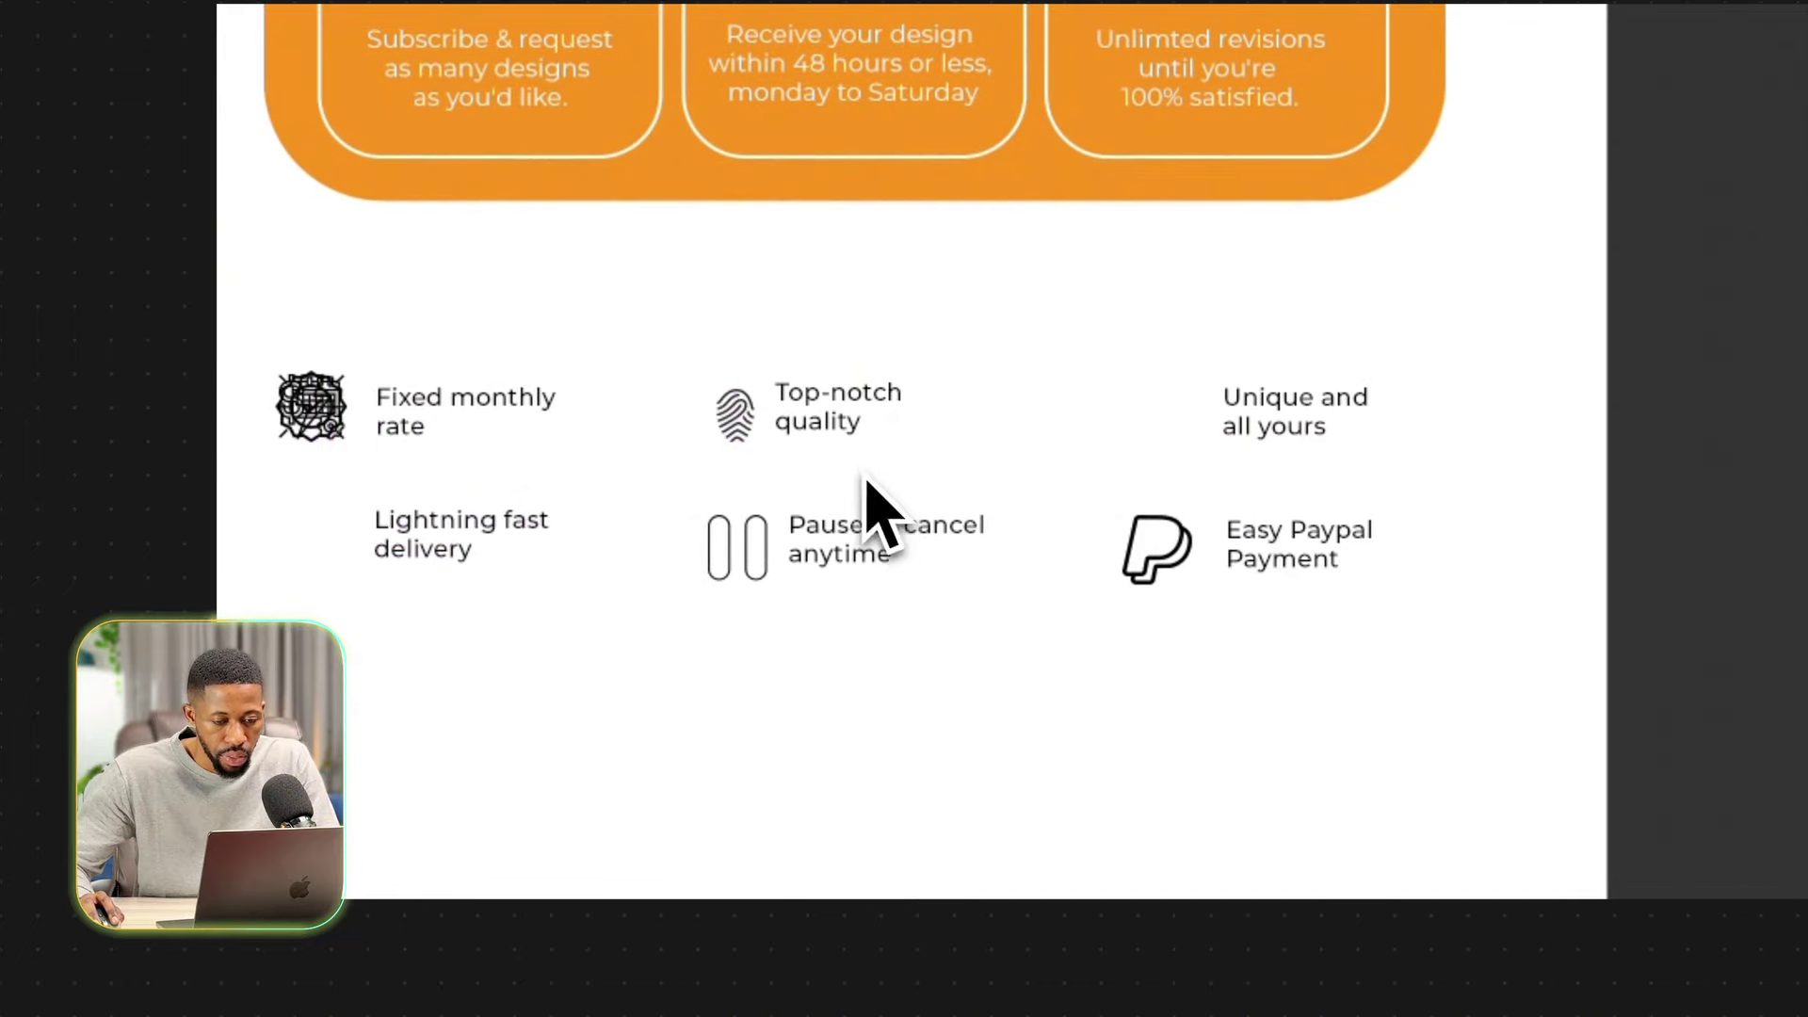
left_click_drag(1318, 465, 1272, 473)
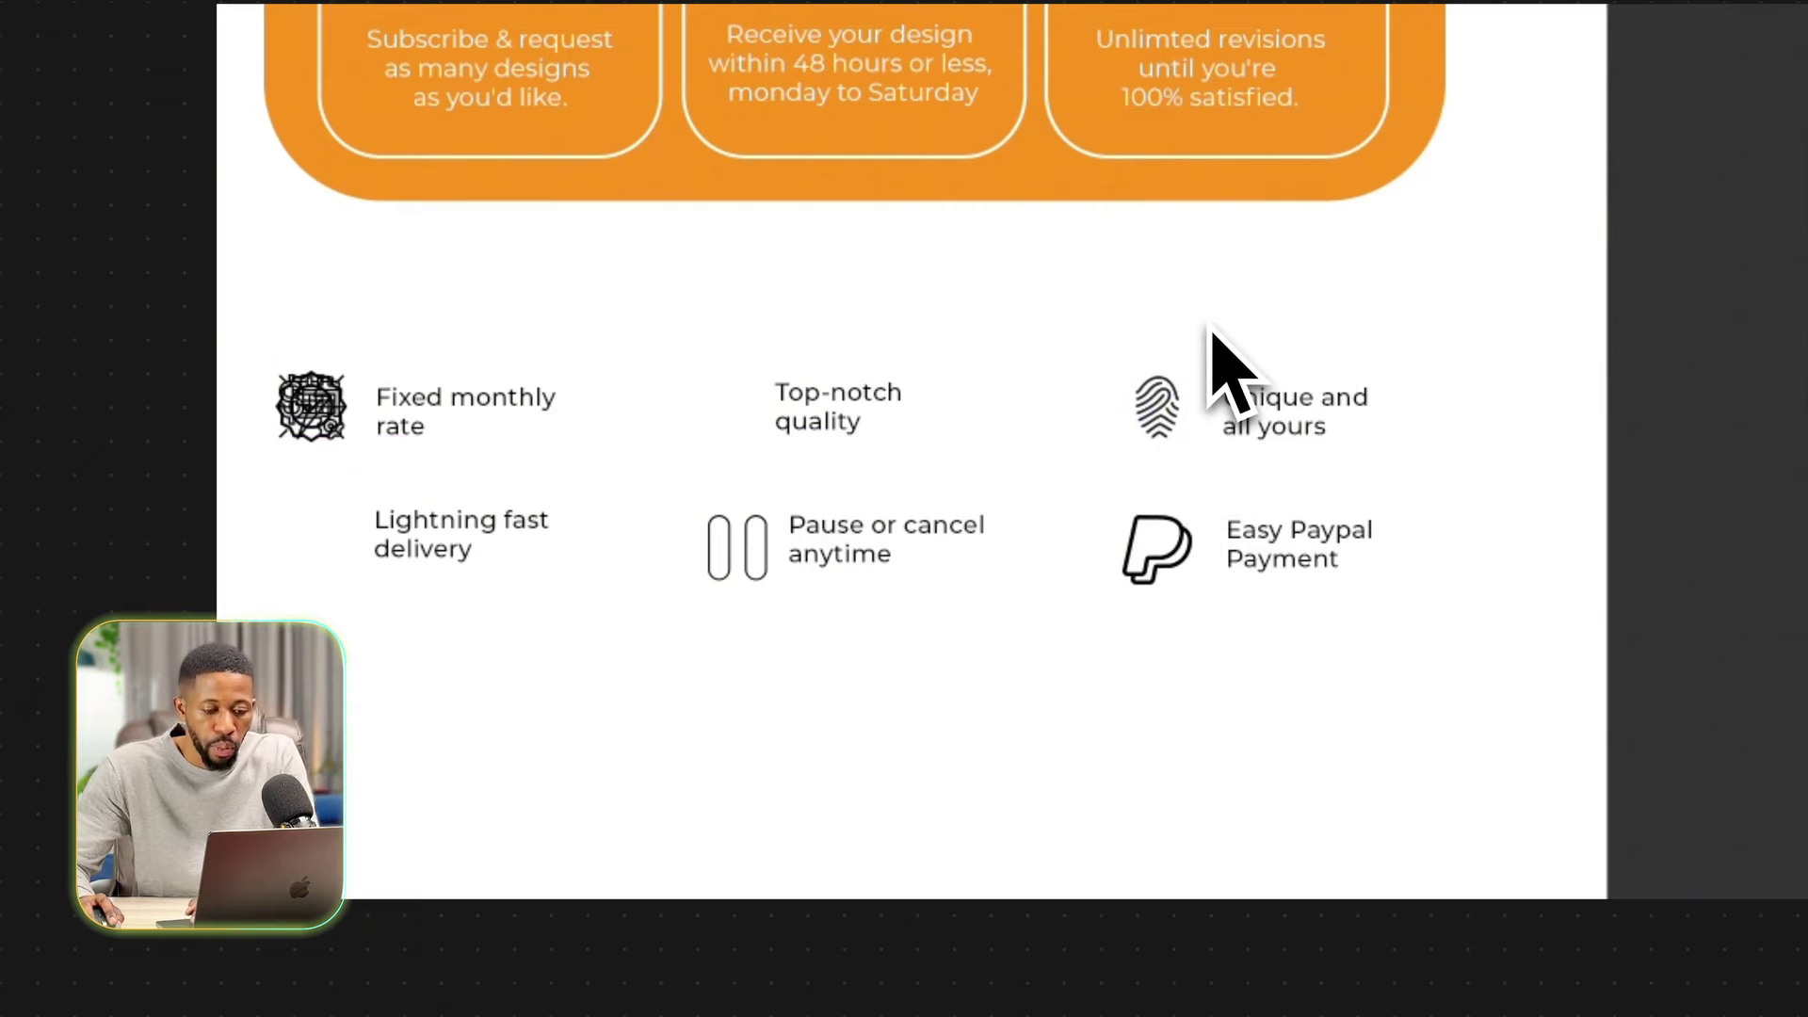
Move the lightning icon down beside the Lightning fast delivery text.
left_click(1566, 594, "super")
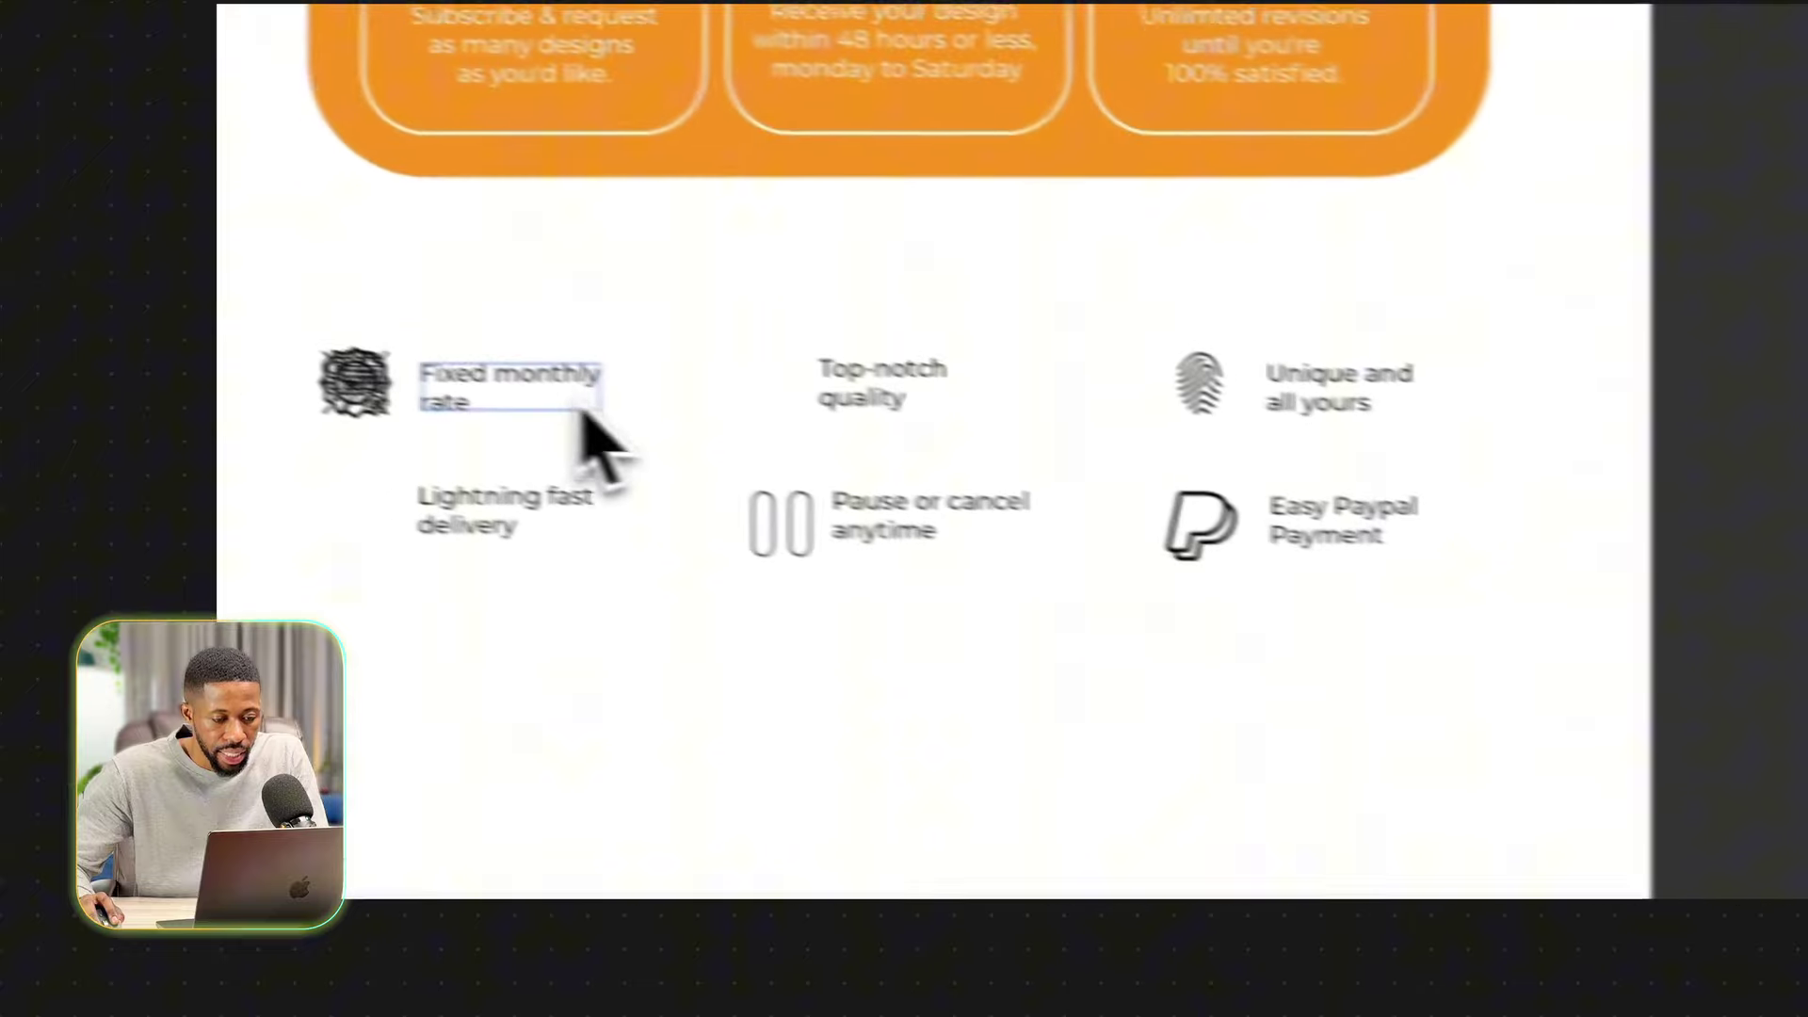
left_click_drag(658, 390, 666, 527)
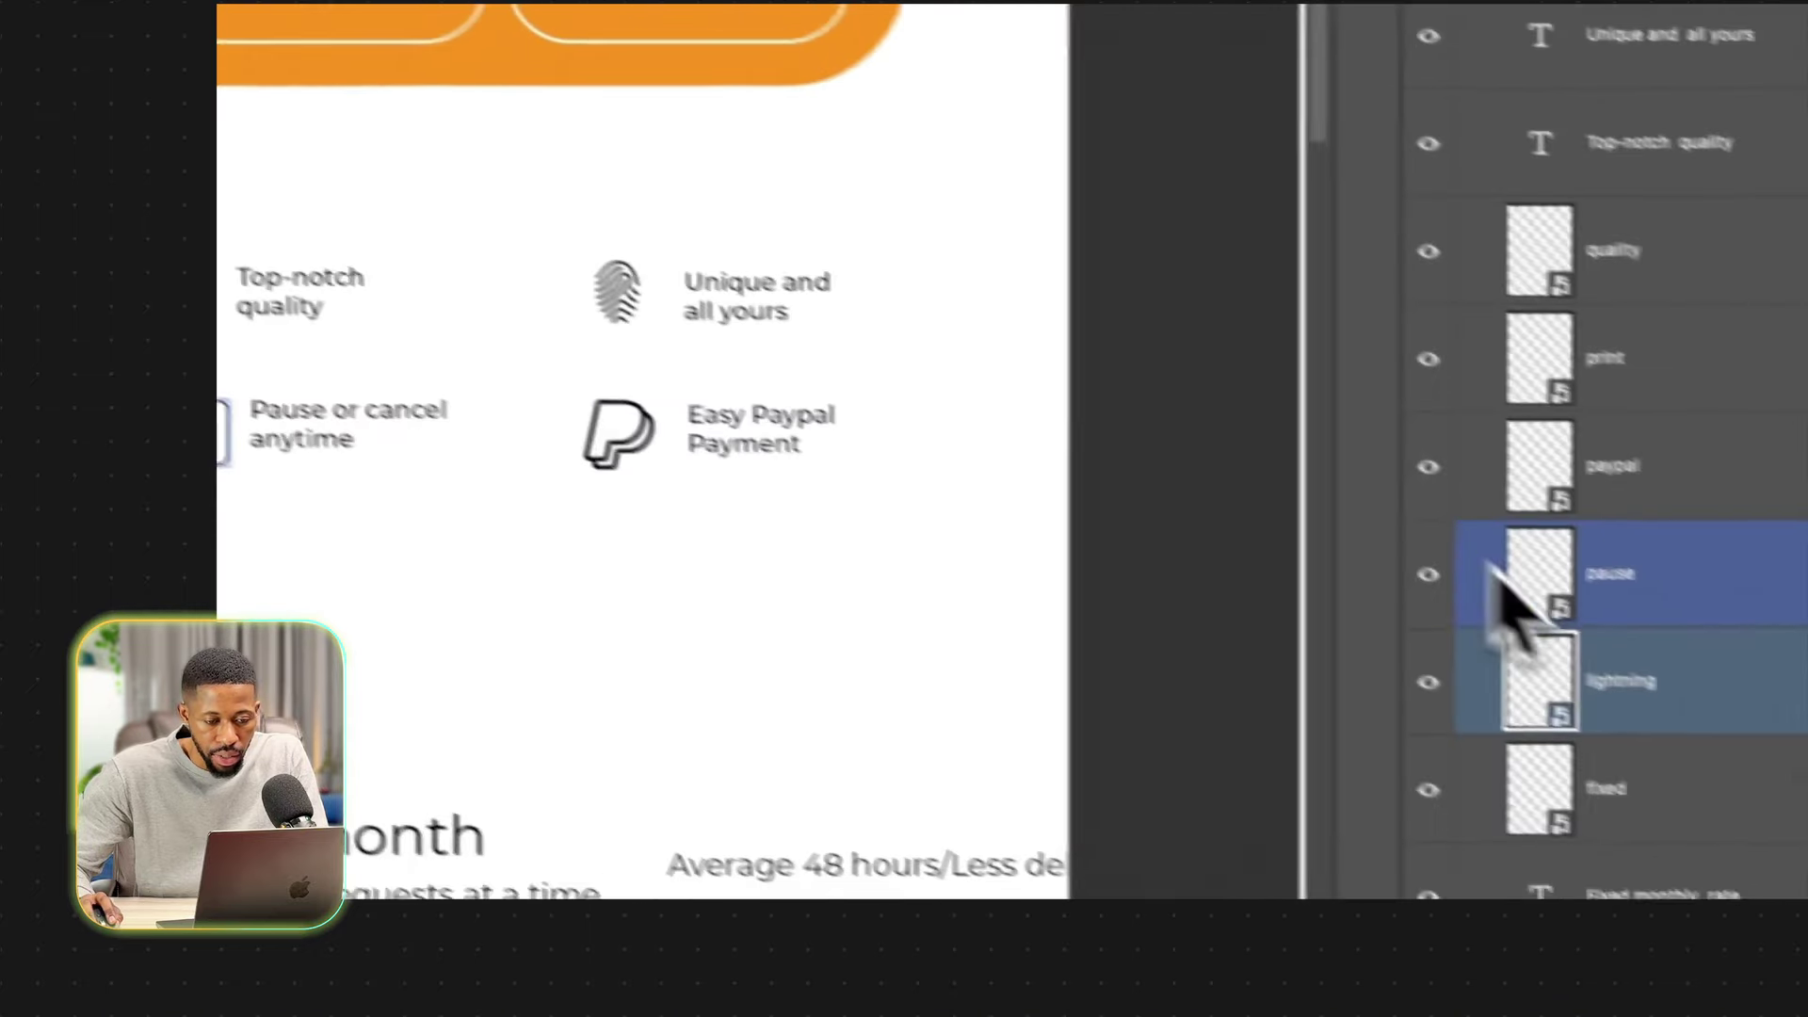
left_click(1699, 670)
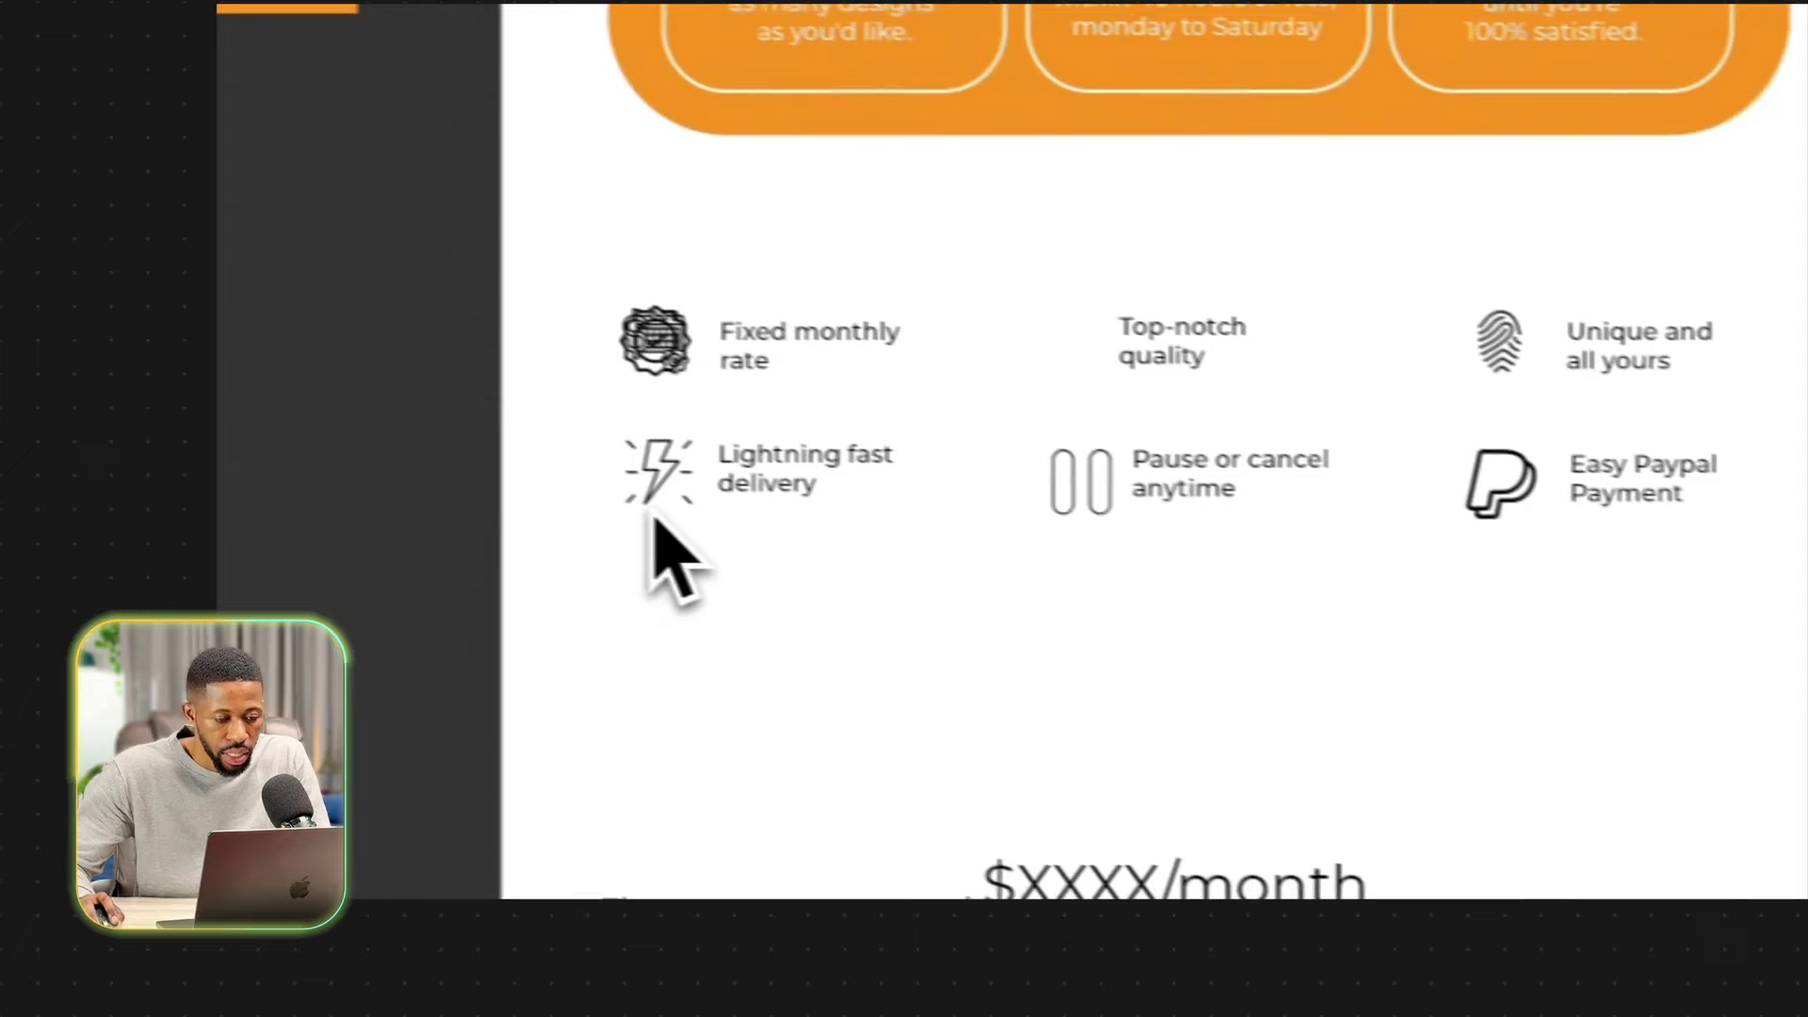
left_click_drag(705, 503, 704, 523)
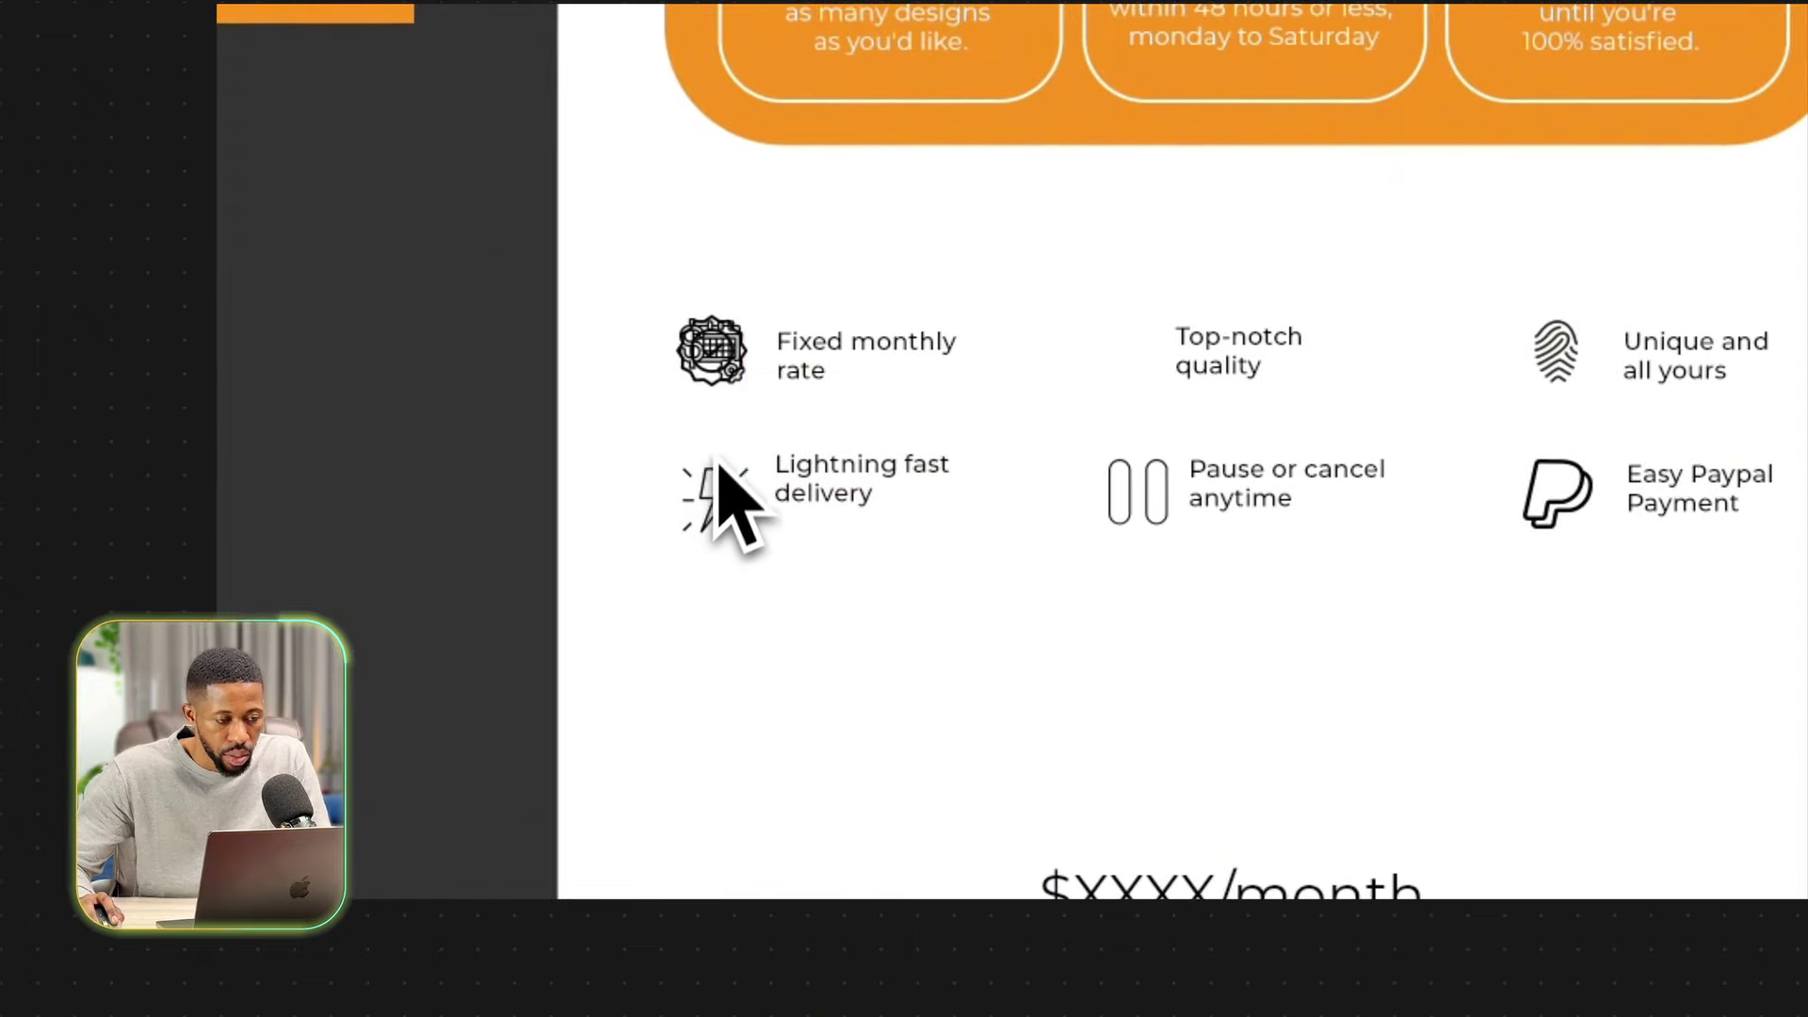
Place the quality icon beside Top-notch quality and shift the middle column's two texts right to widen the gap to their icons.
left_click(1667, 314)
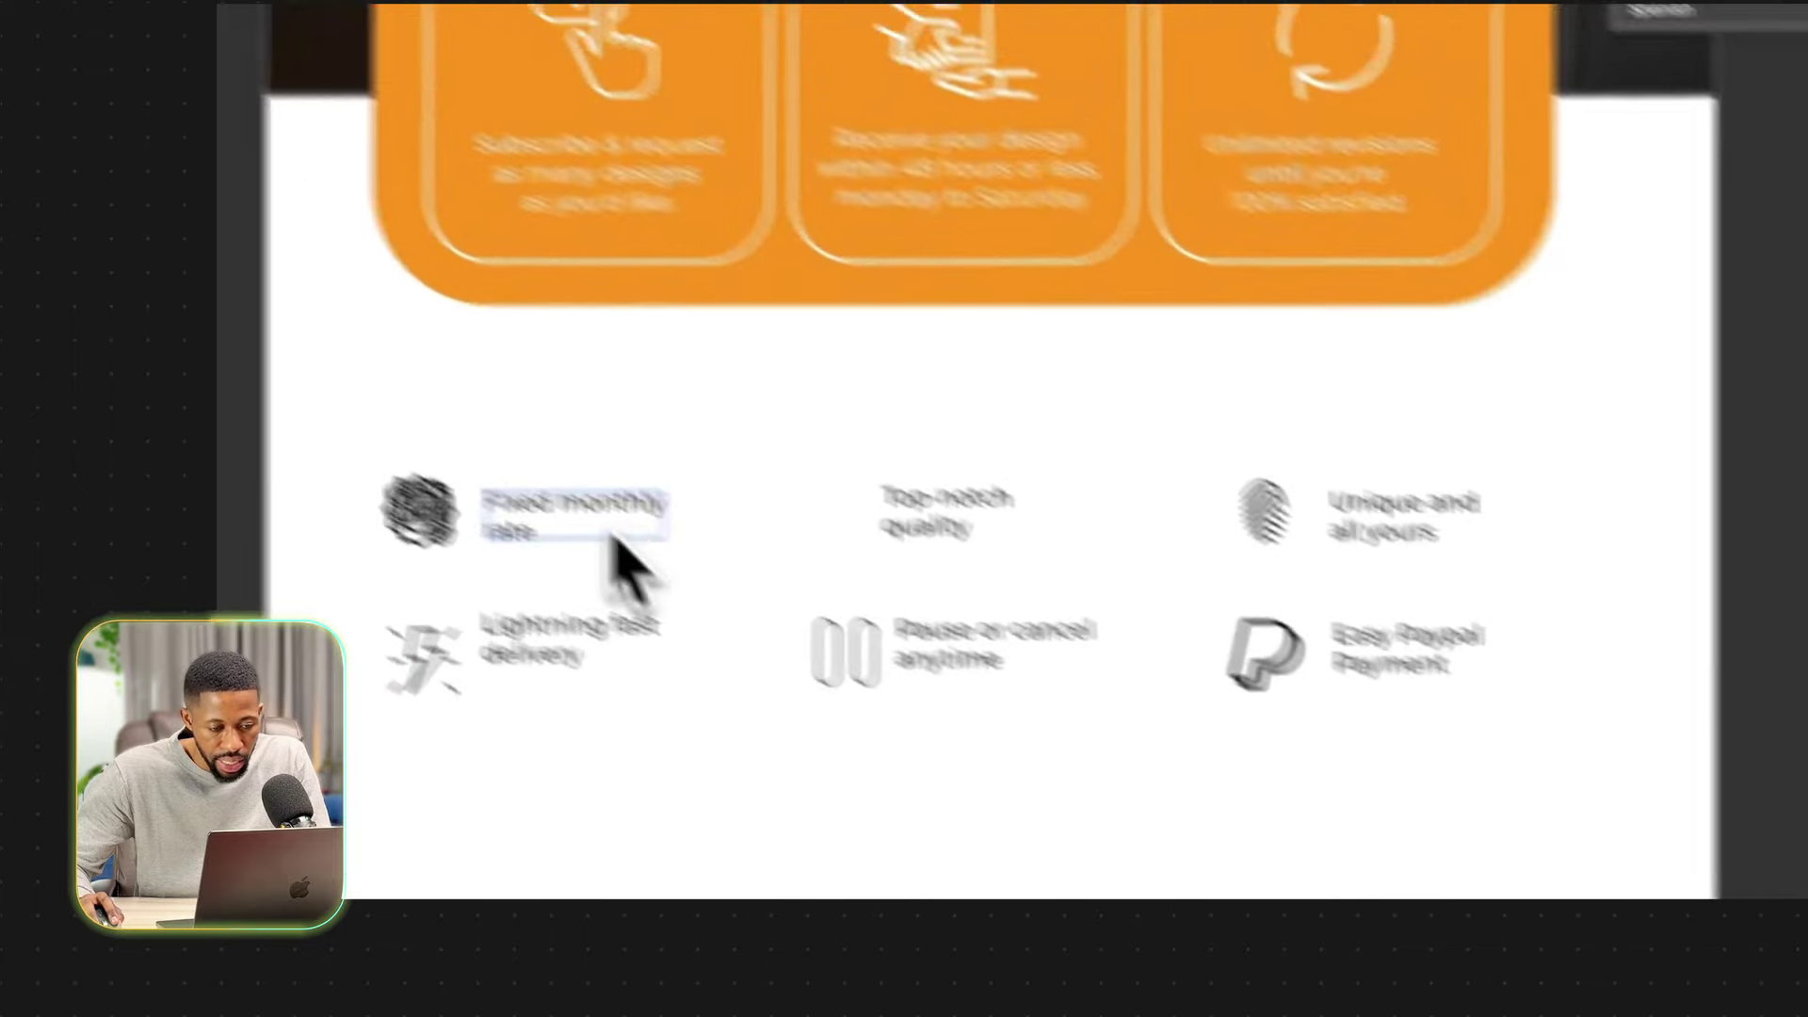
left_click_drag(855, 371, 1253, 374)
left_click_drag(1136, 640, 1160, 648)
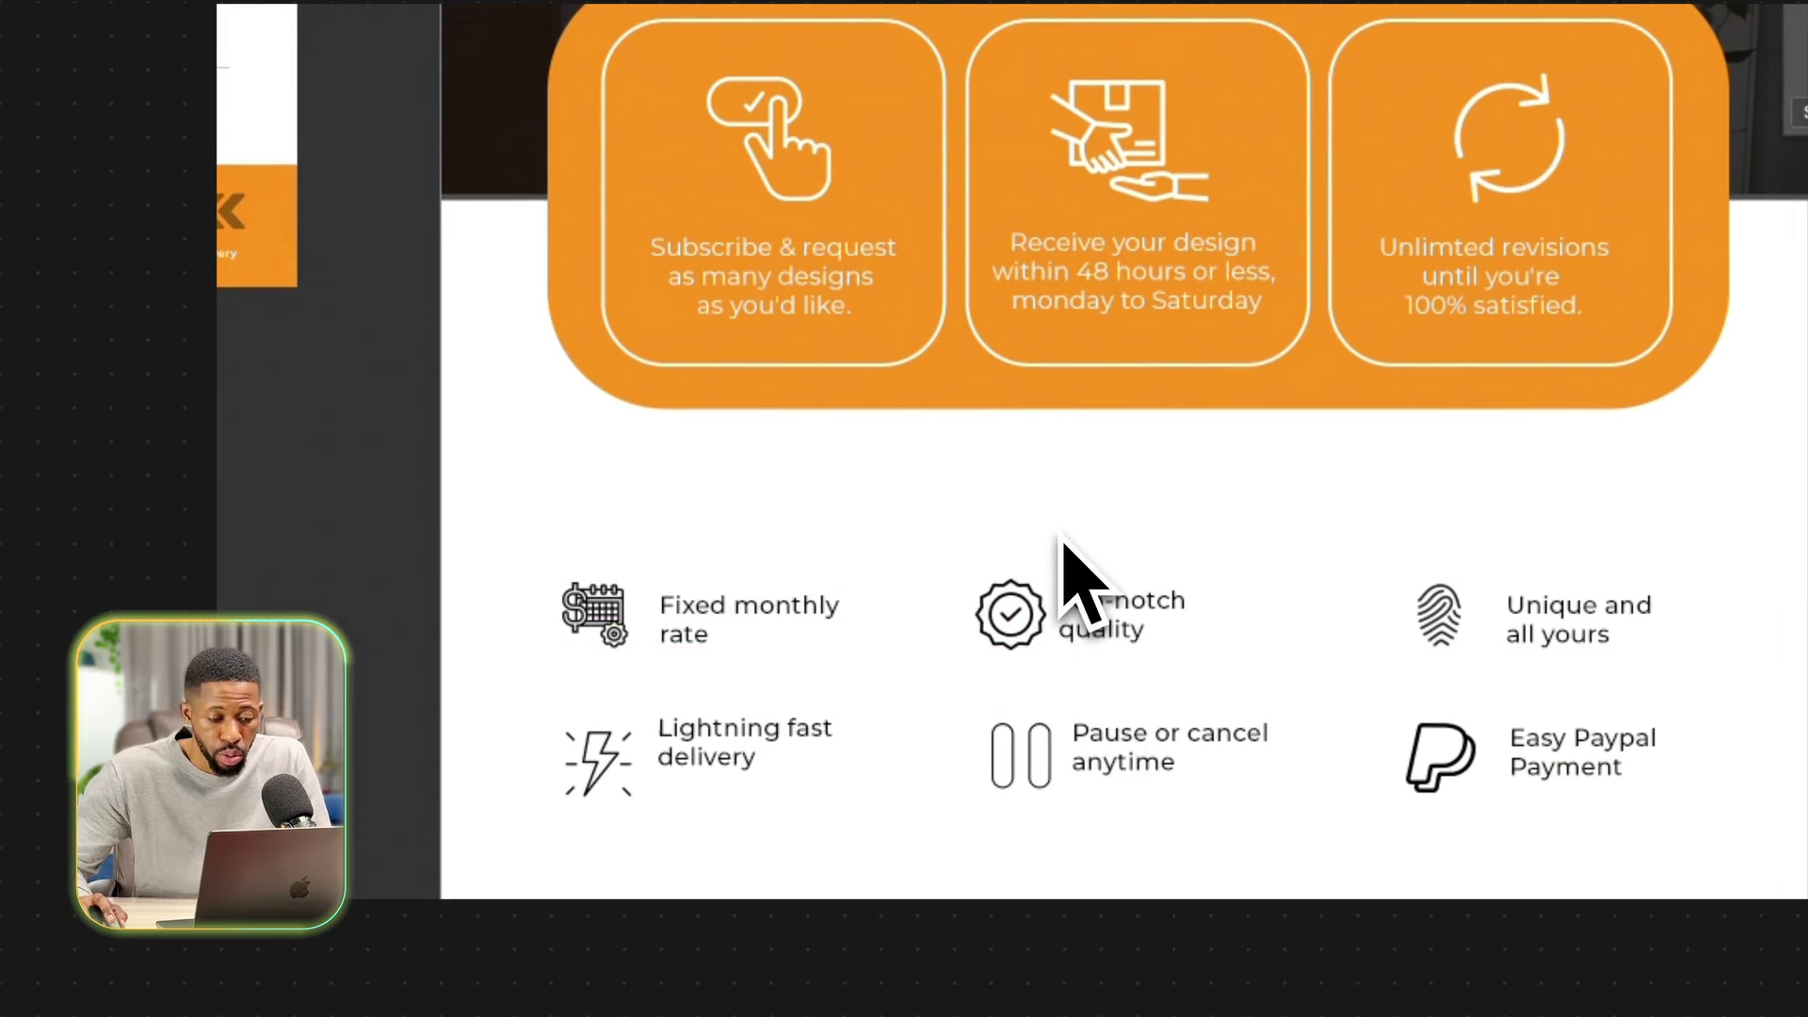
left_click_drag(1238, 640, 1283, 640)
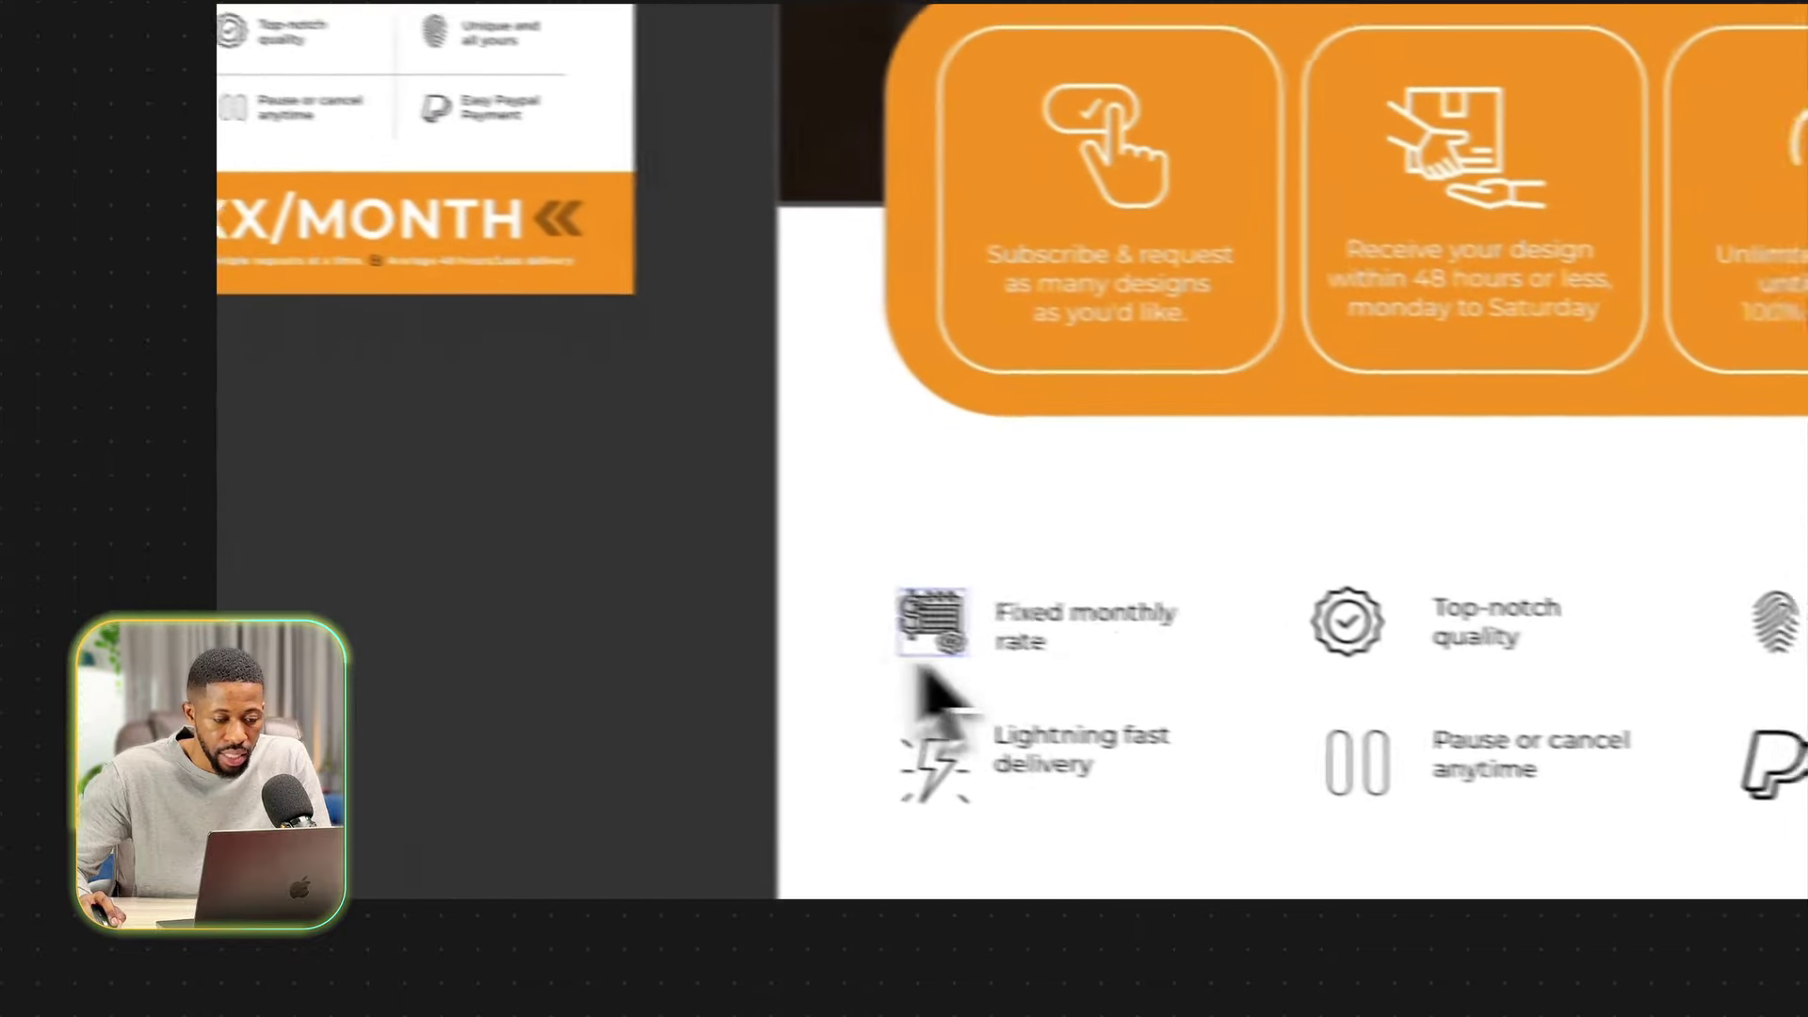
Align the icons and feature texts within each of the two rows on a common vertical center.
left_click(1128, 663, "super")
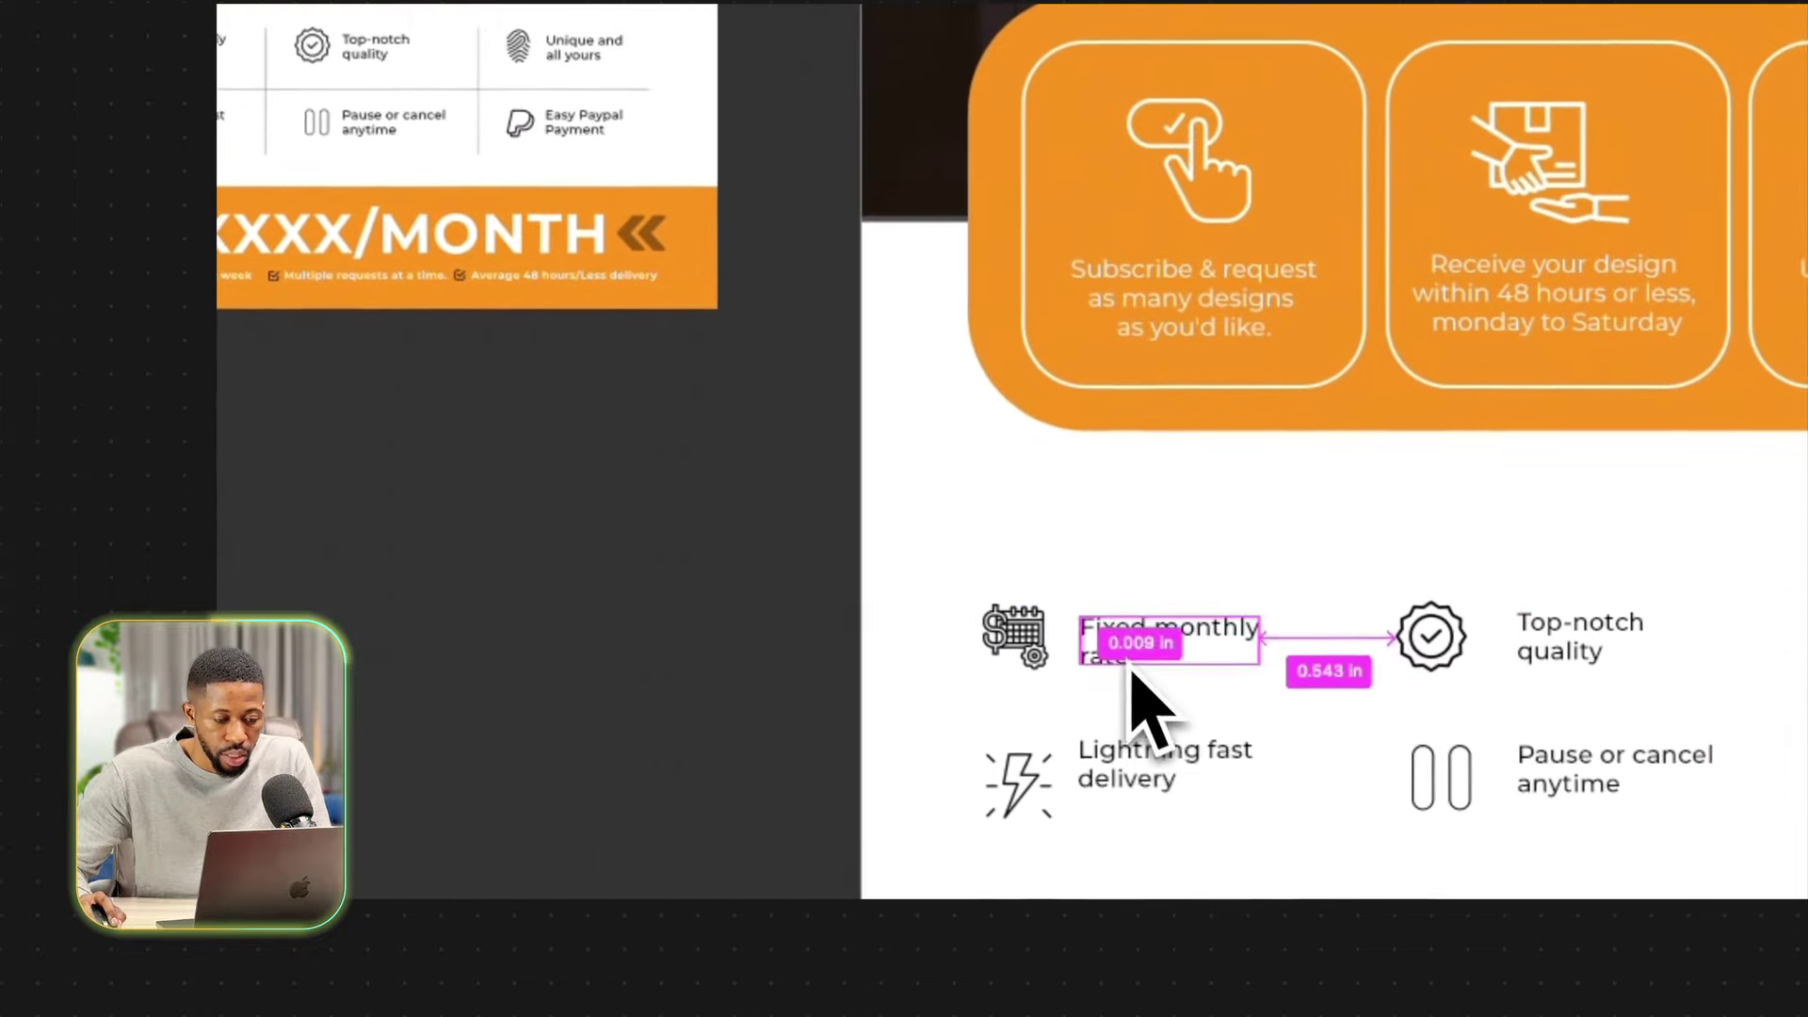
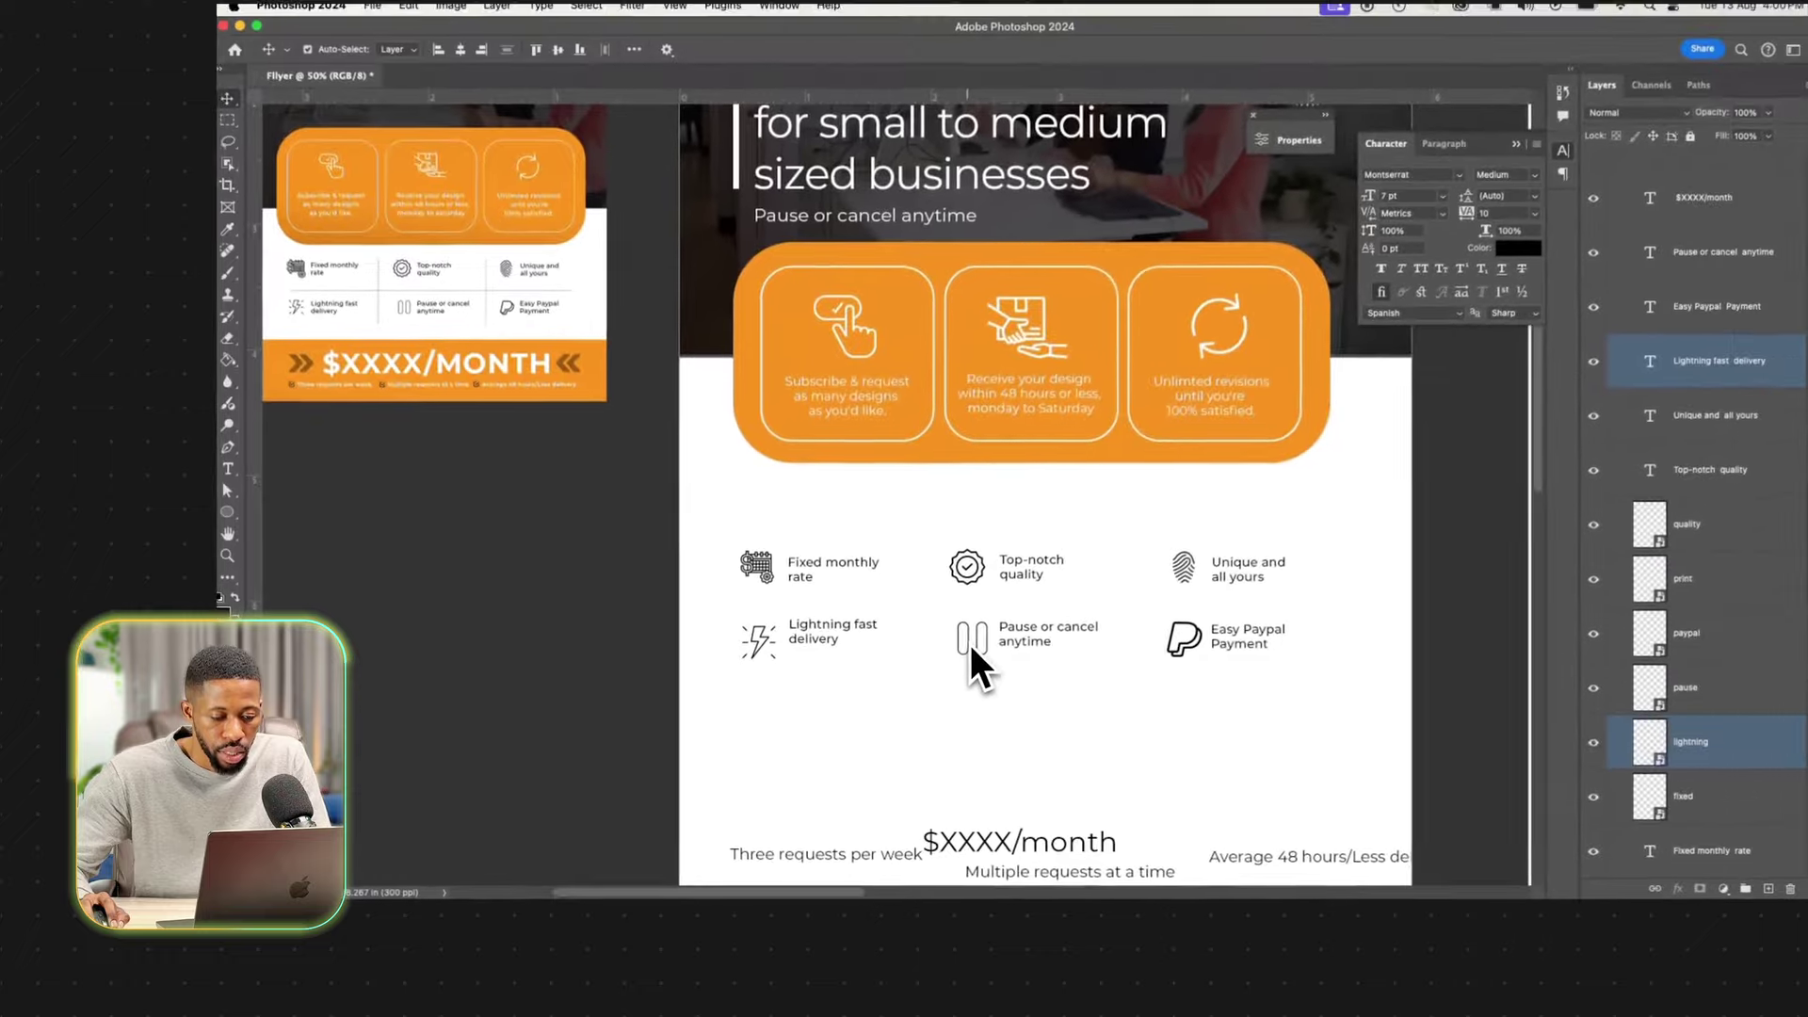
key("super+plus")
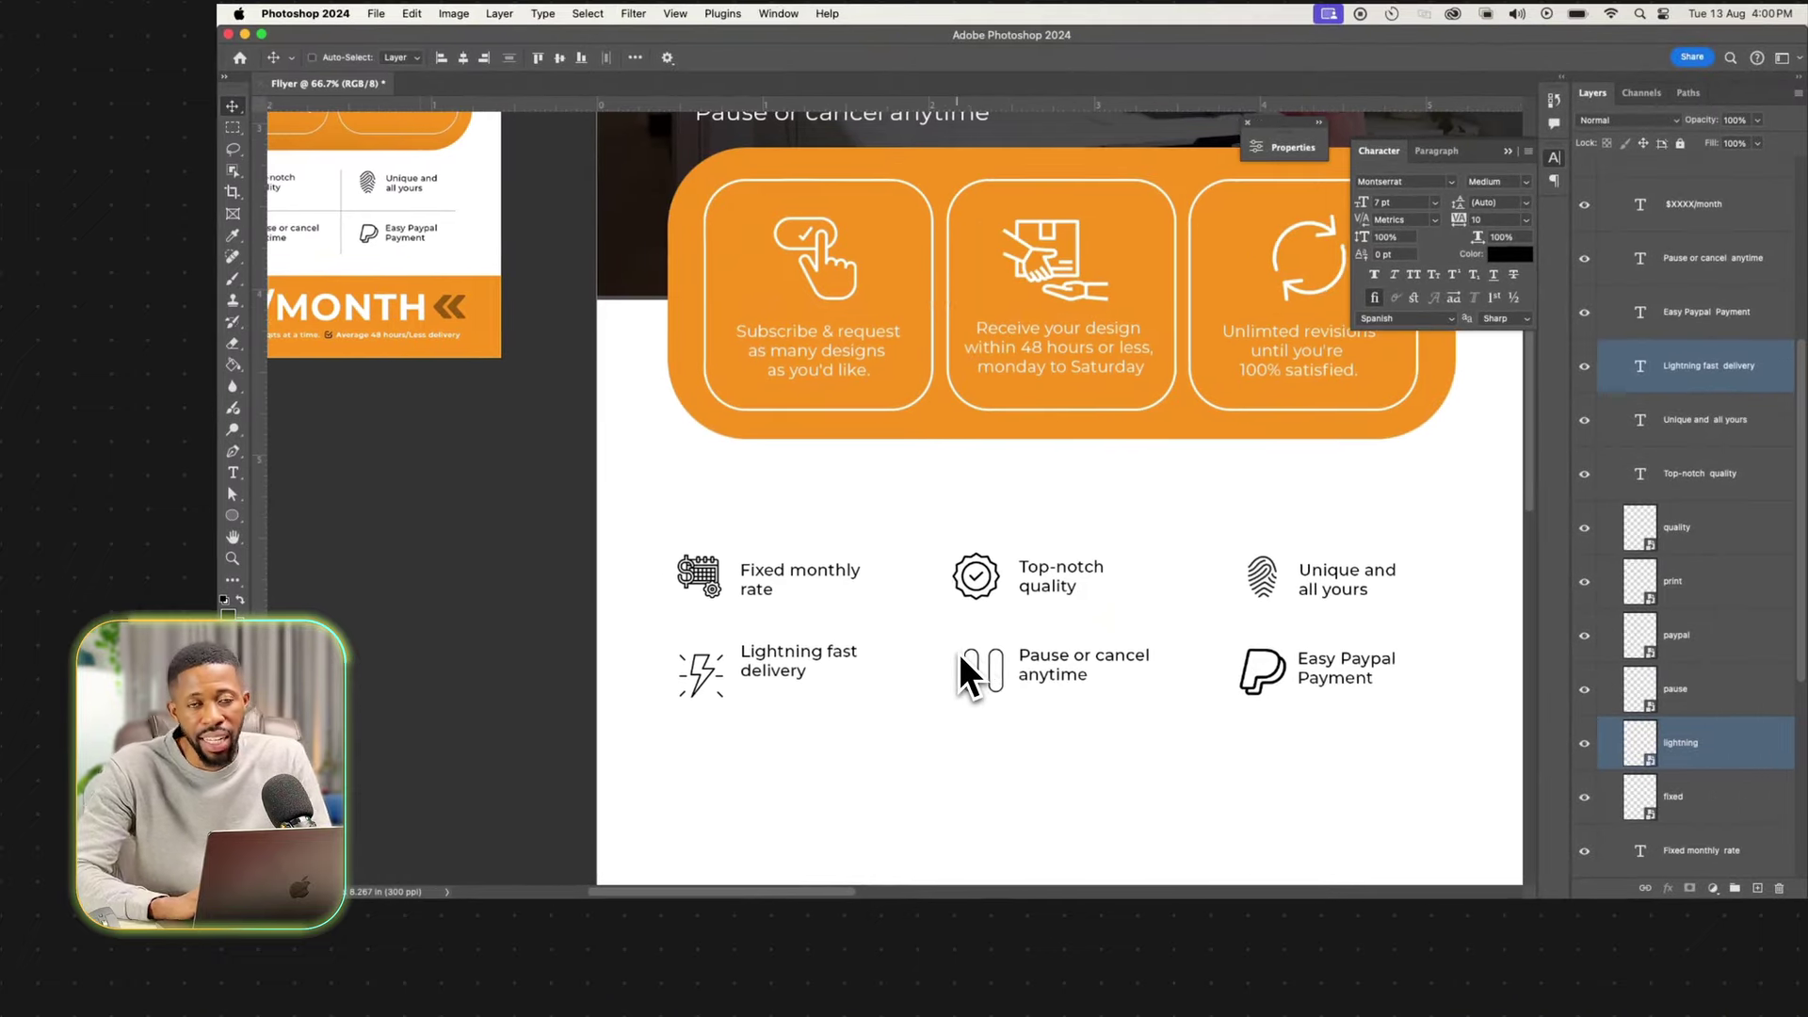
left_click(959, 657, "shift+super")
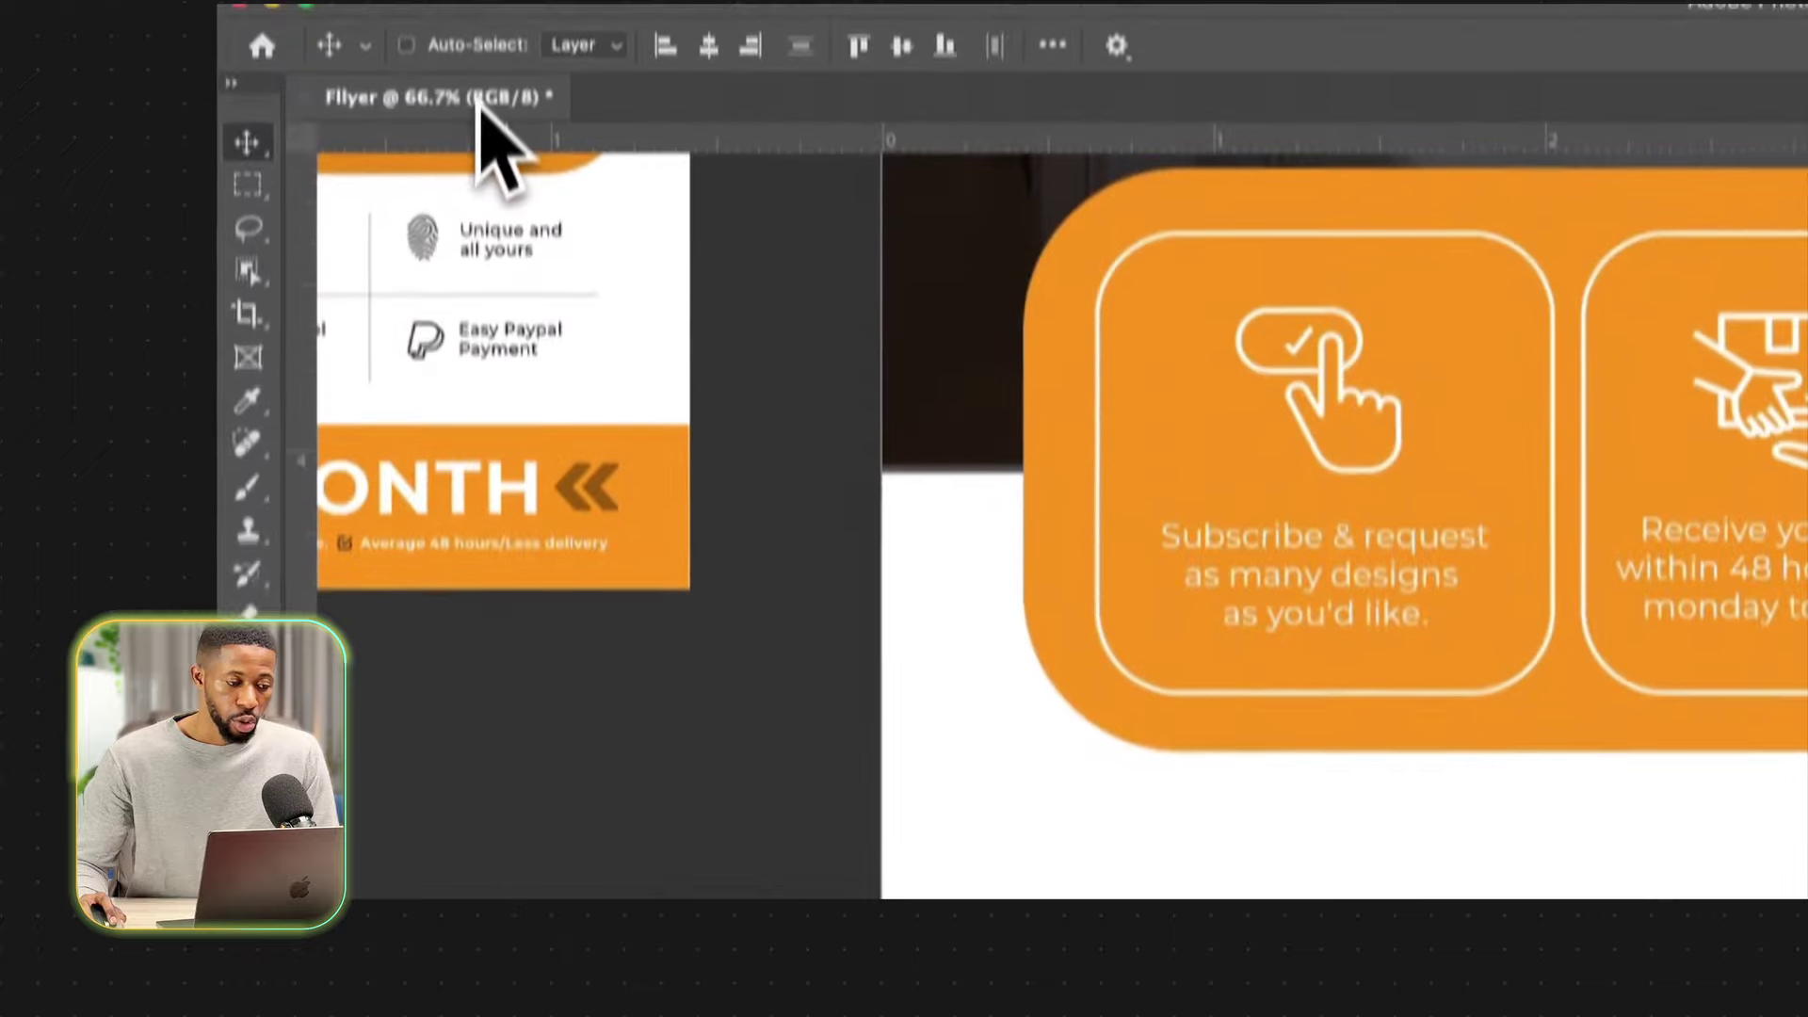
left_click(348, 62)
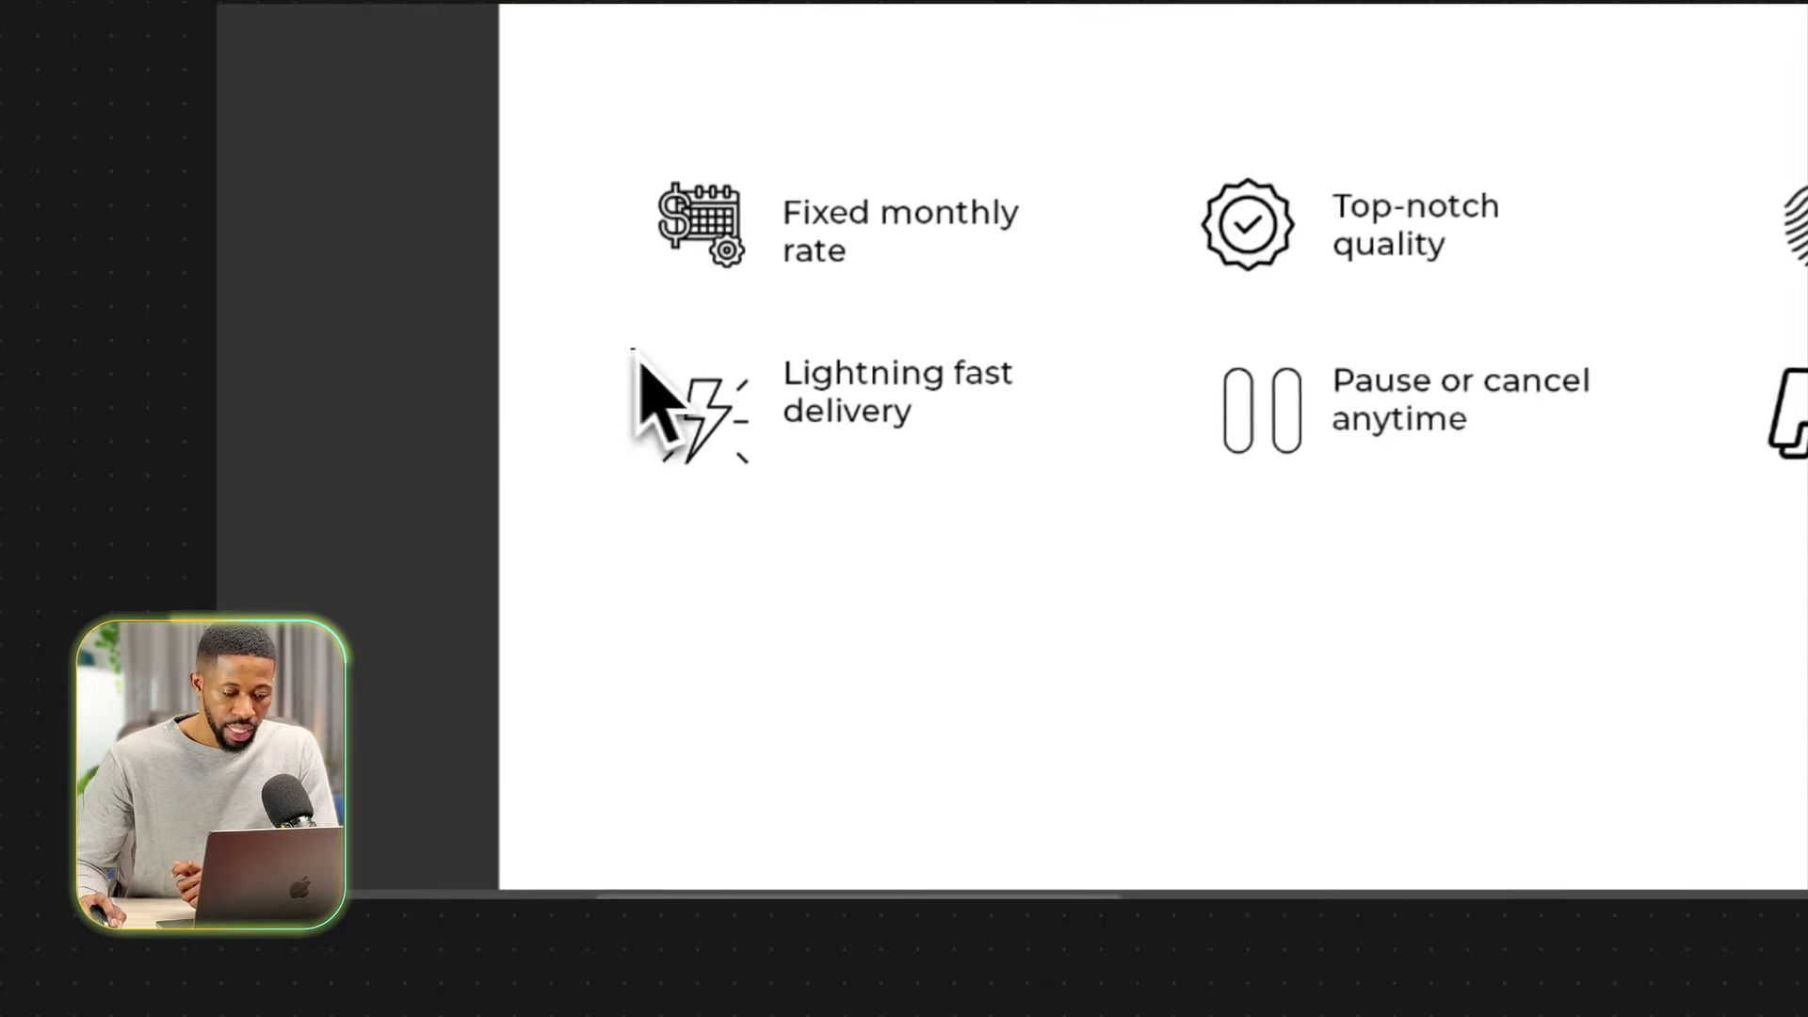
left_click_drag(638, 359, 1353, 657)
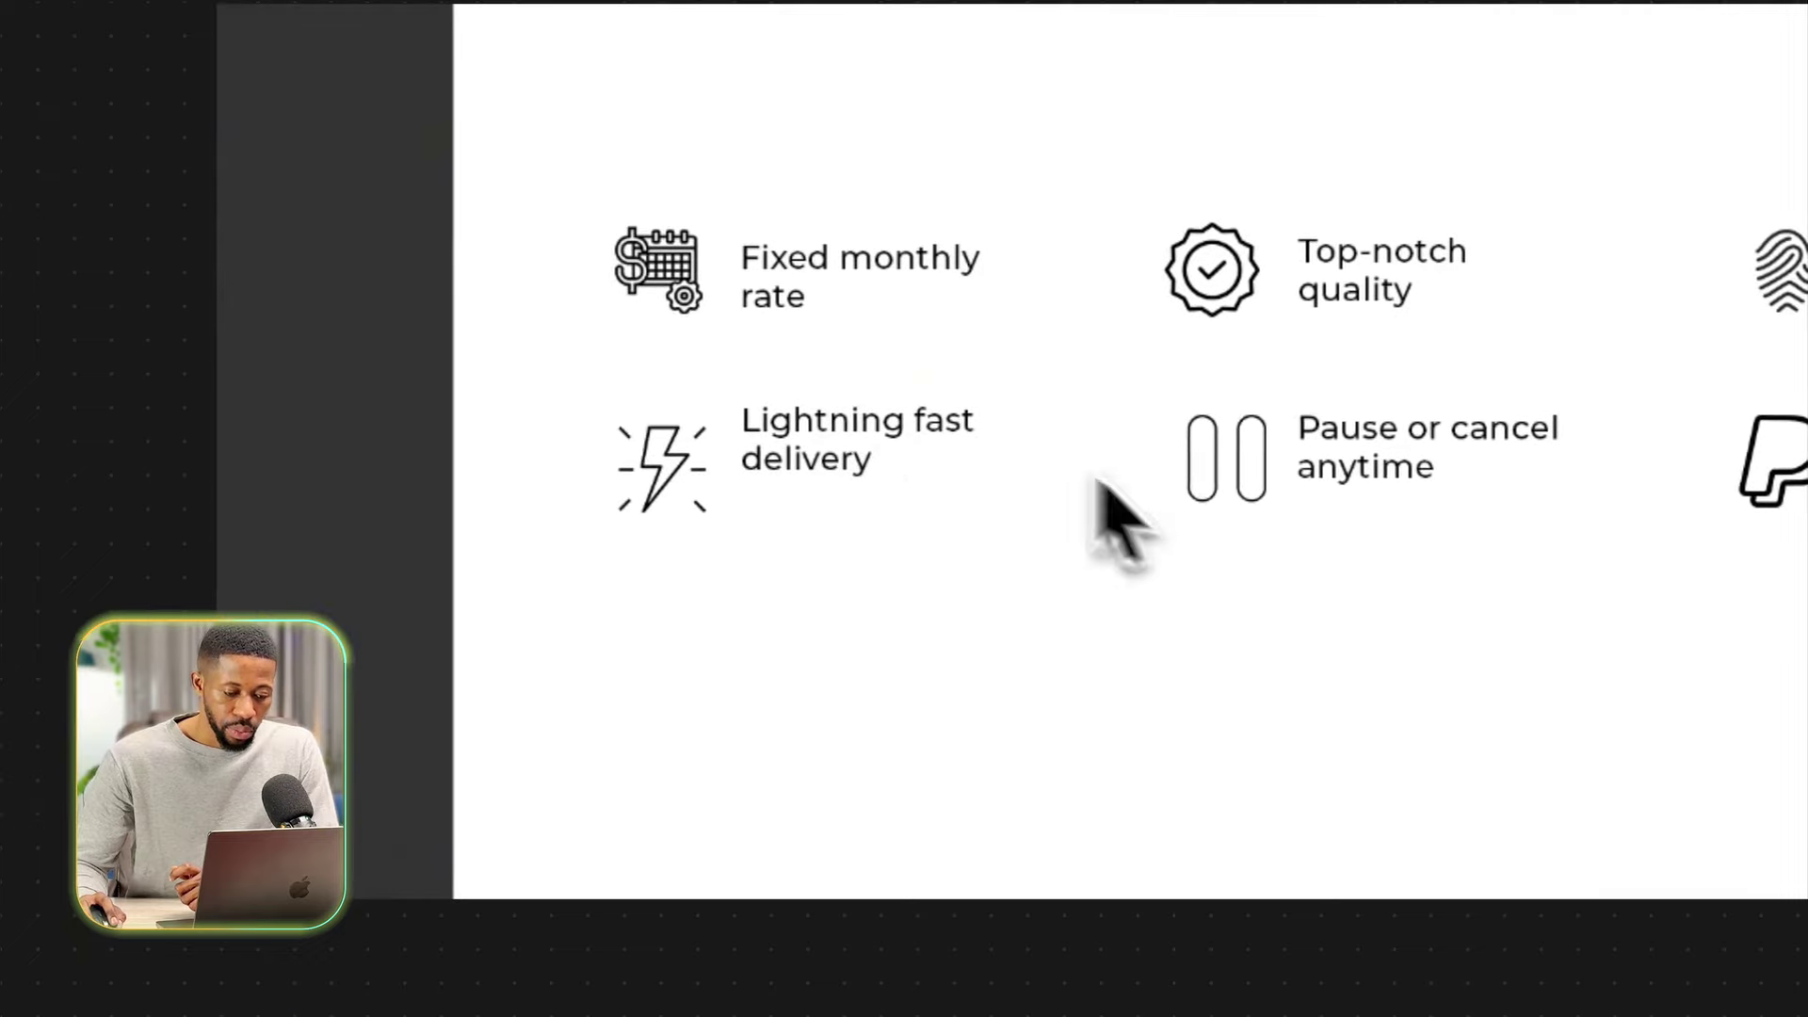
left_click_drag(542, 378, 1485, 759)
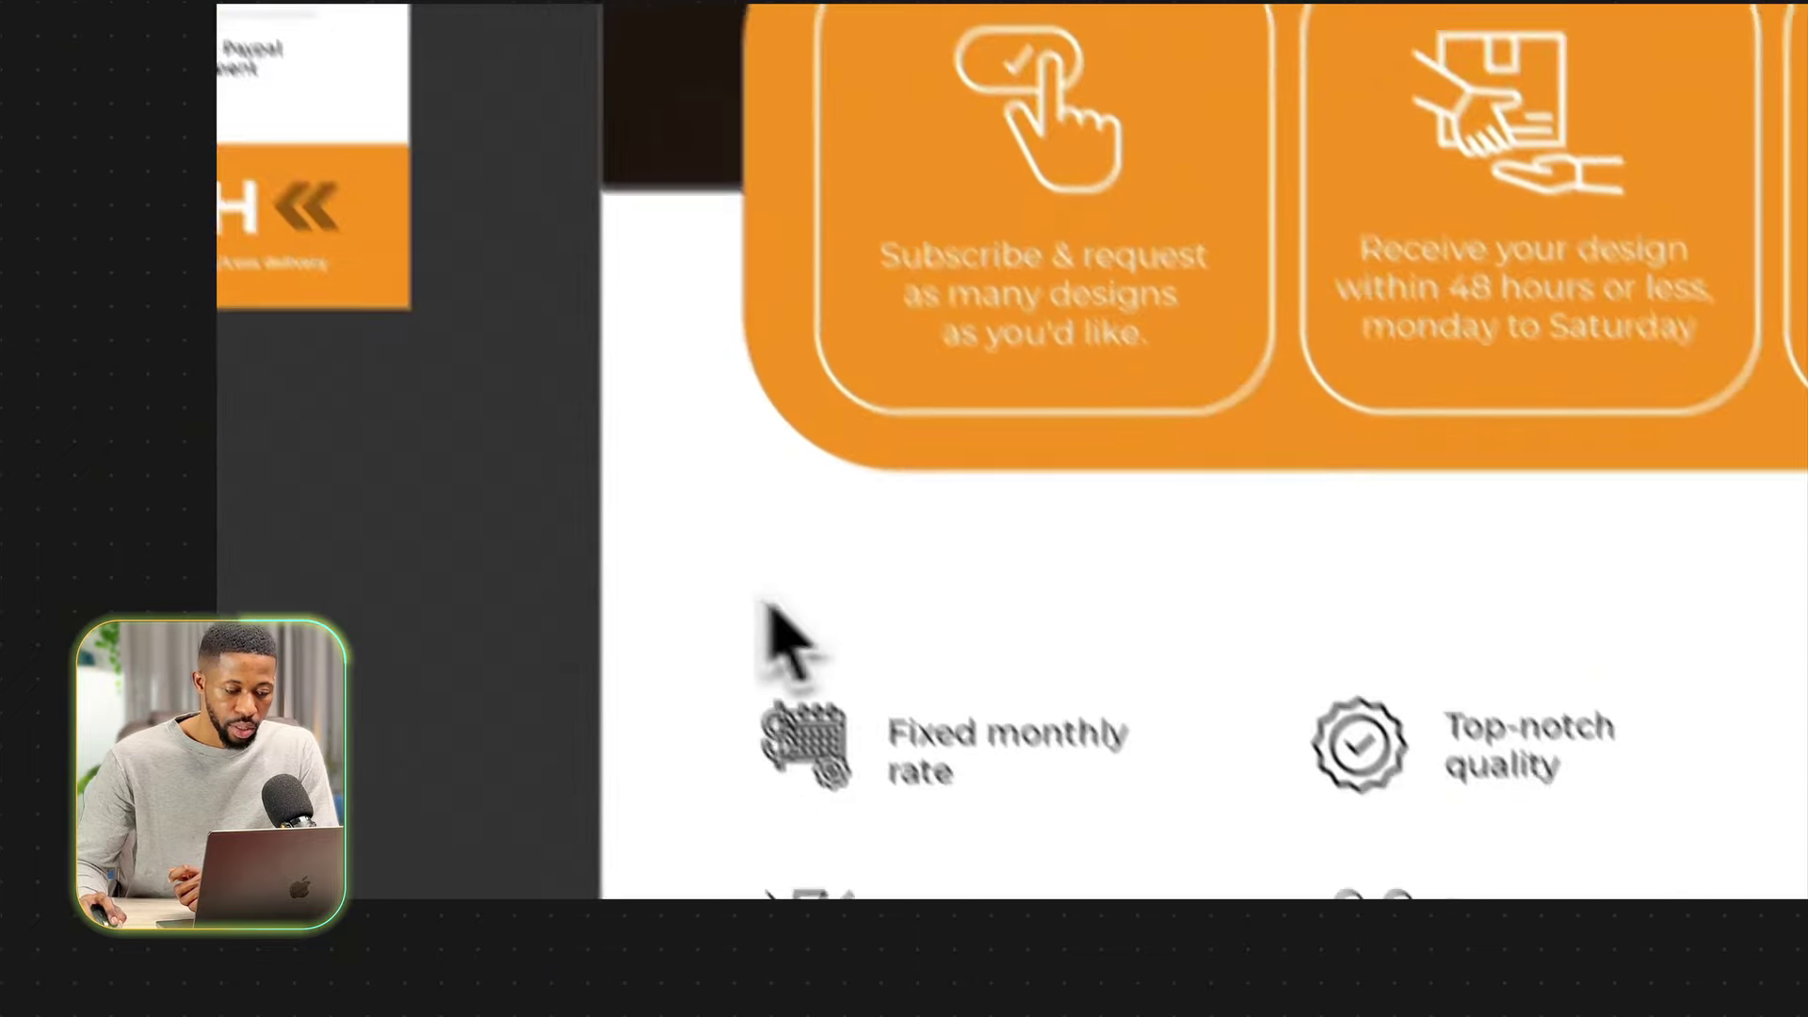
left_click_drag(633, 589, 1497, 617)
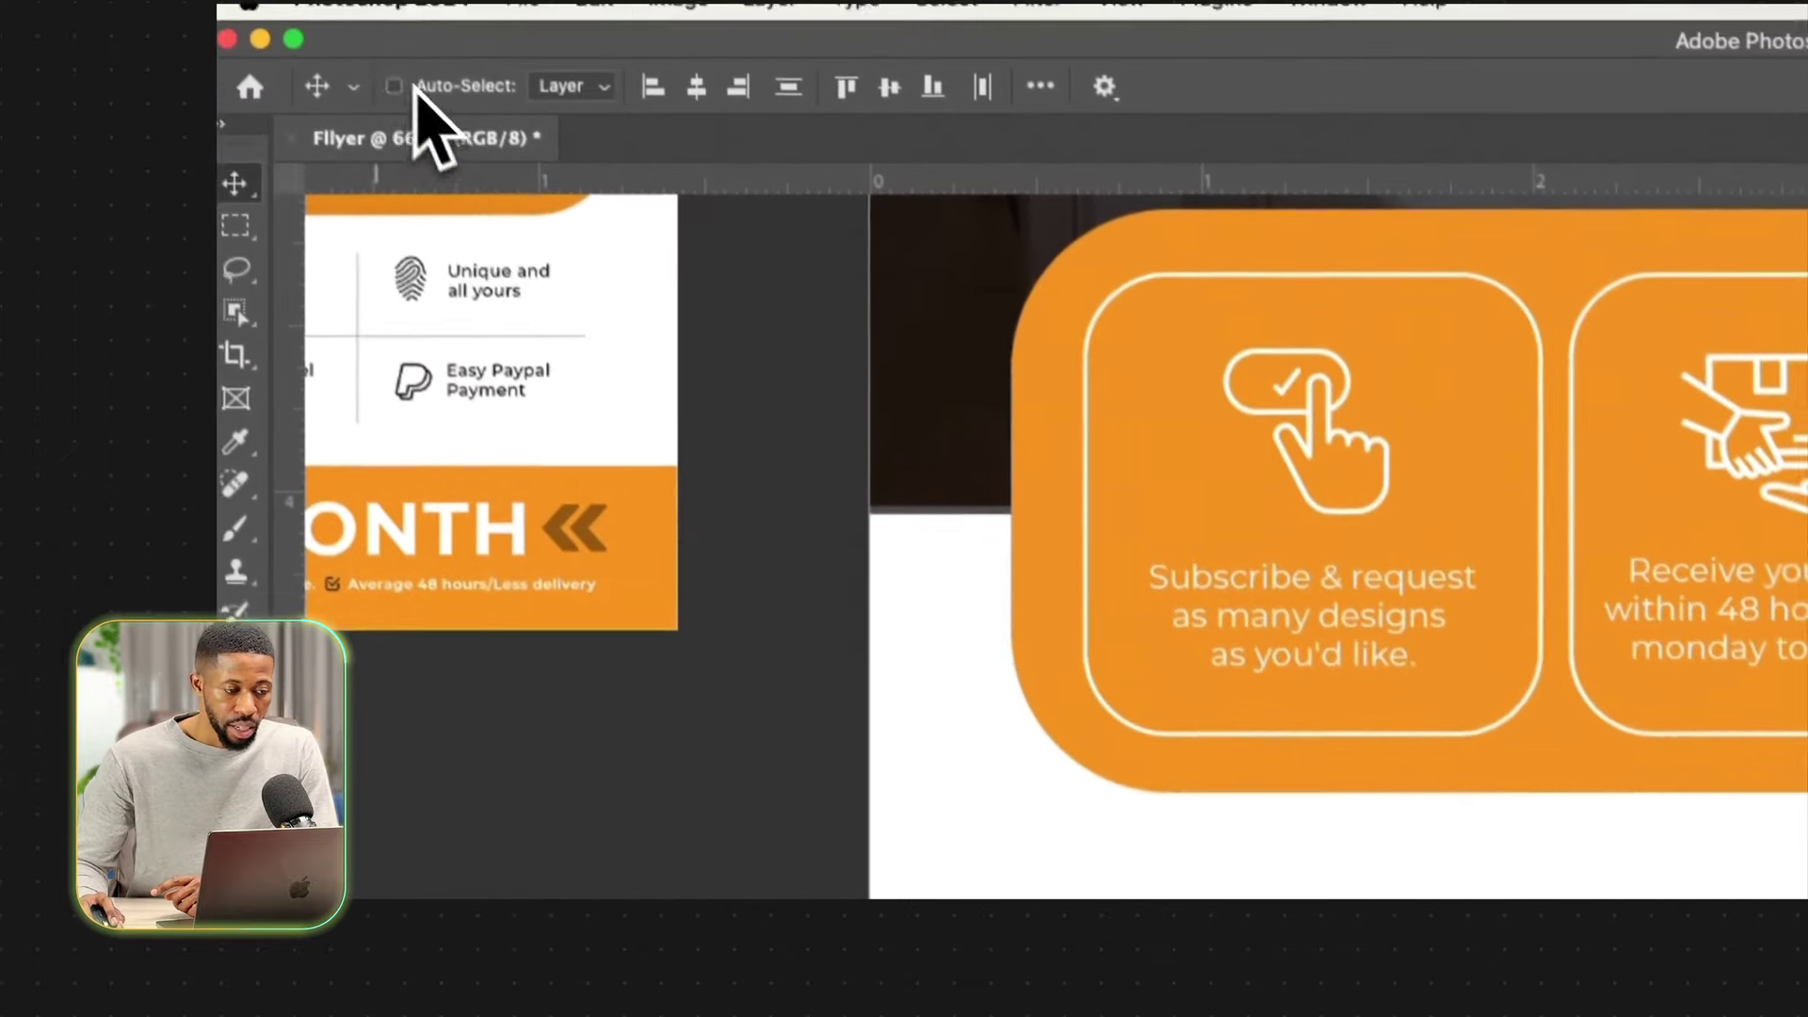
left_click_drag(987, 622, 1761, 681)
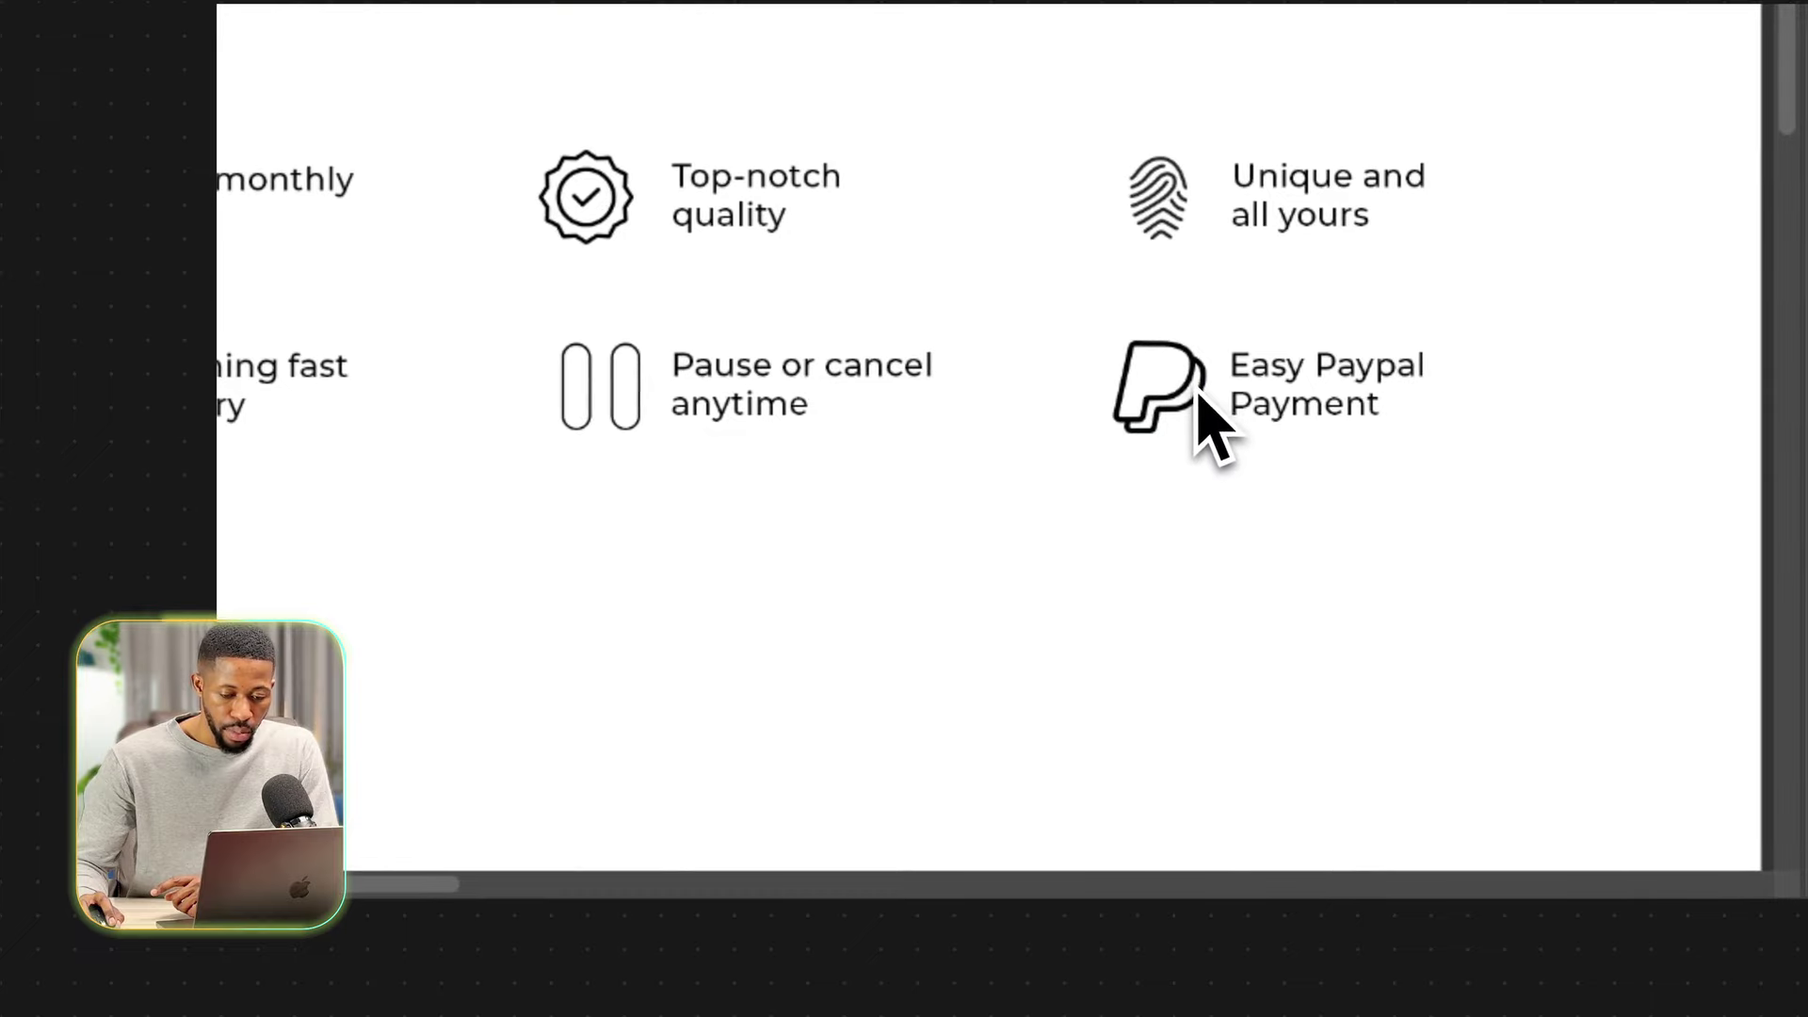
Select the lower row of feature icons and captions and move it down about 0.2 in.
left_click_drag(606, 415, 1499, 742)
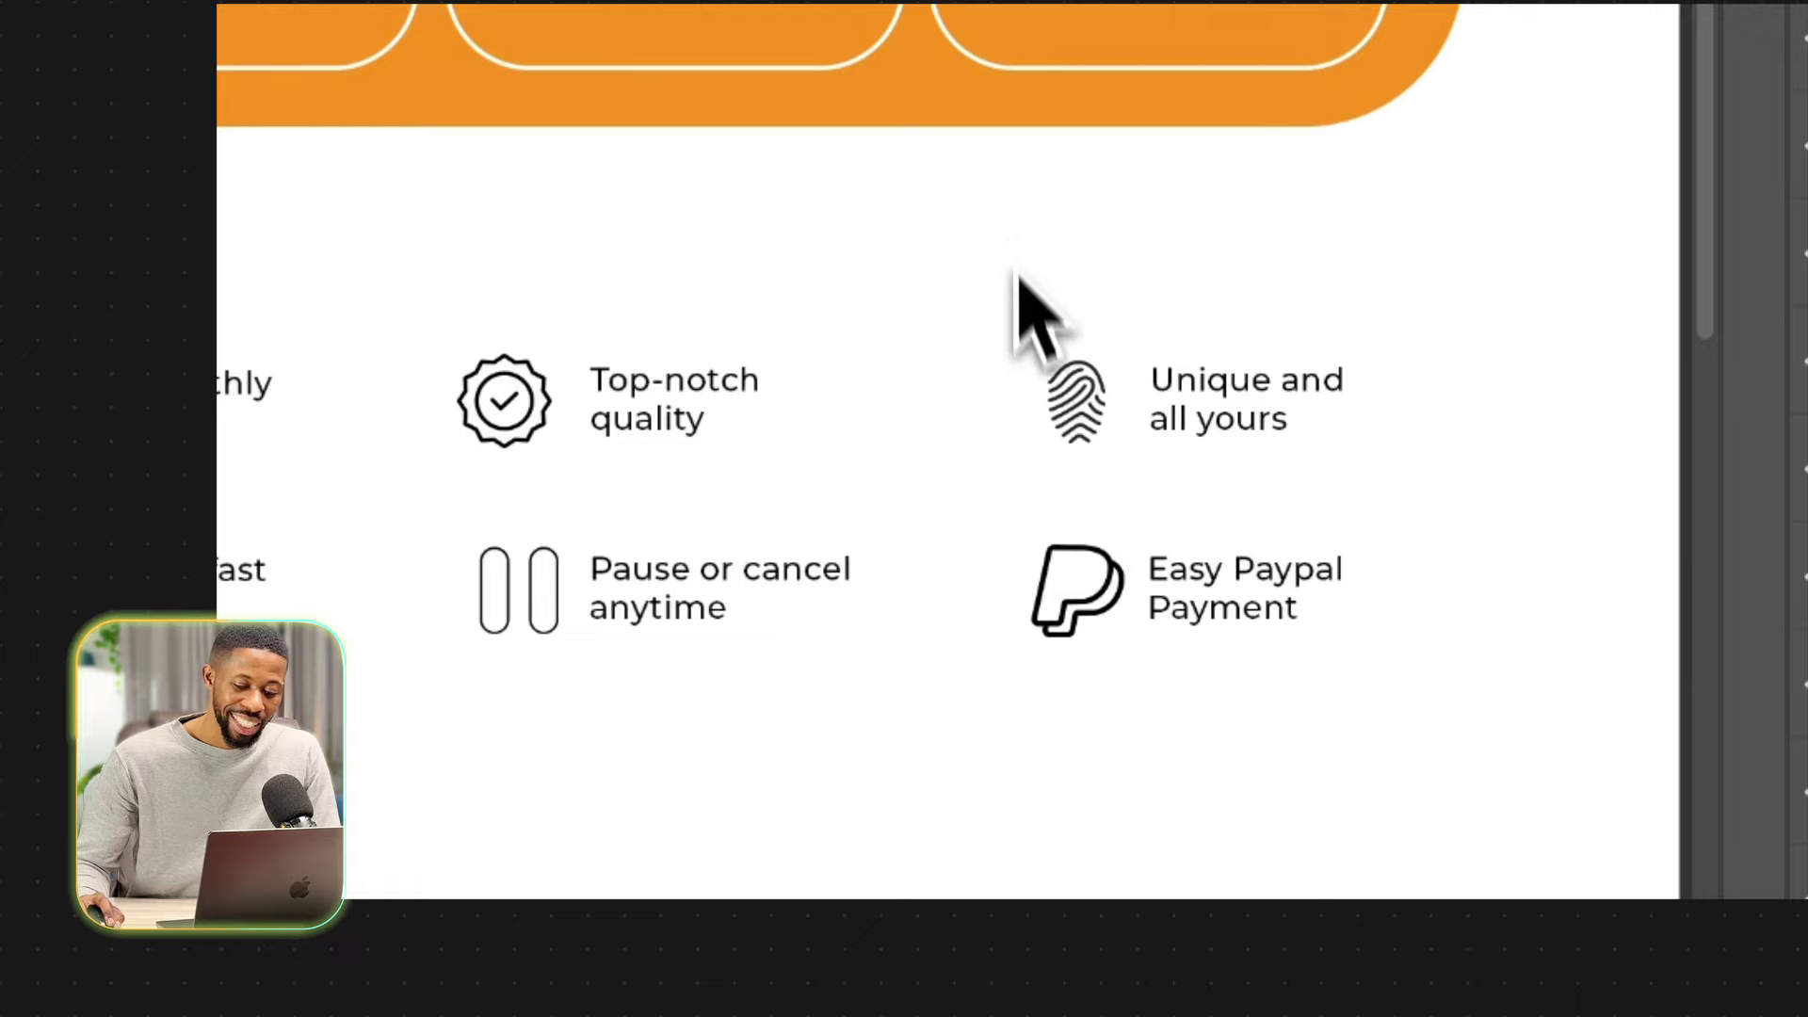
left_click_drag(1175, 576, 1163, 634)
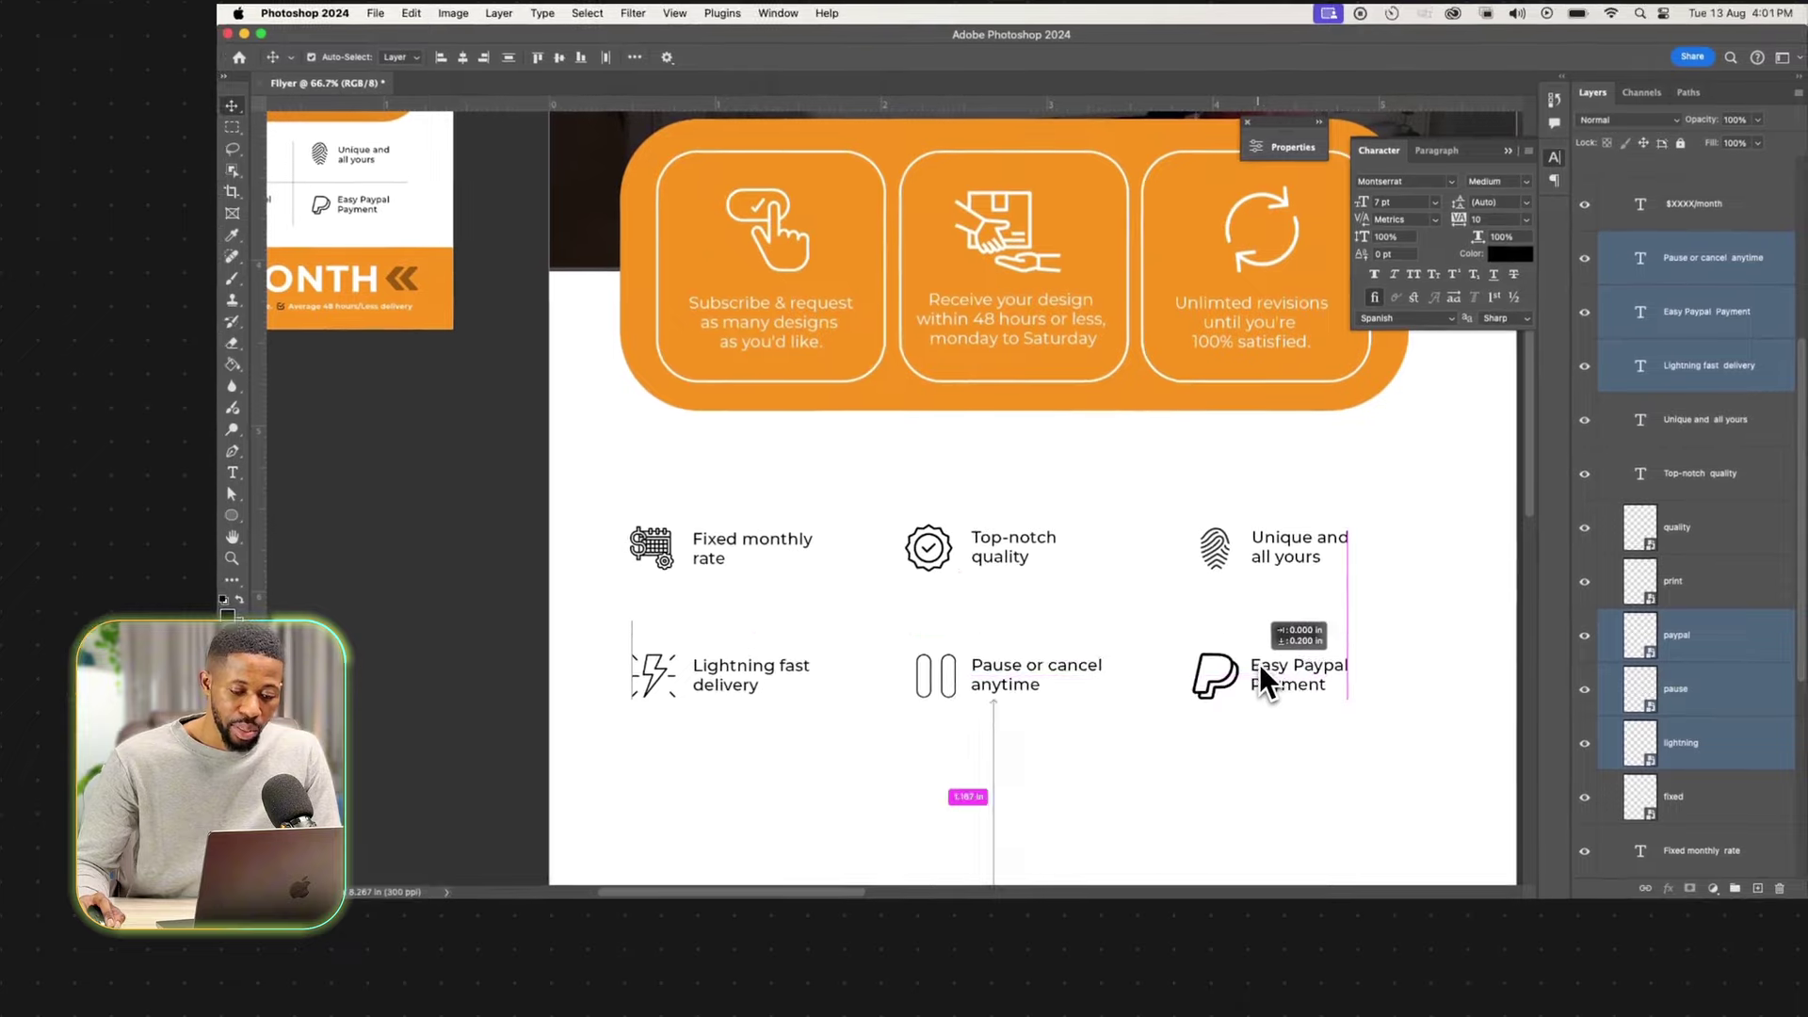
left_click_drag(1260, 665, 1260, 680)
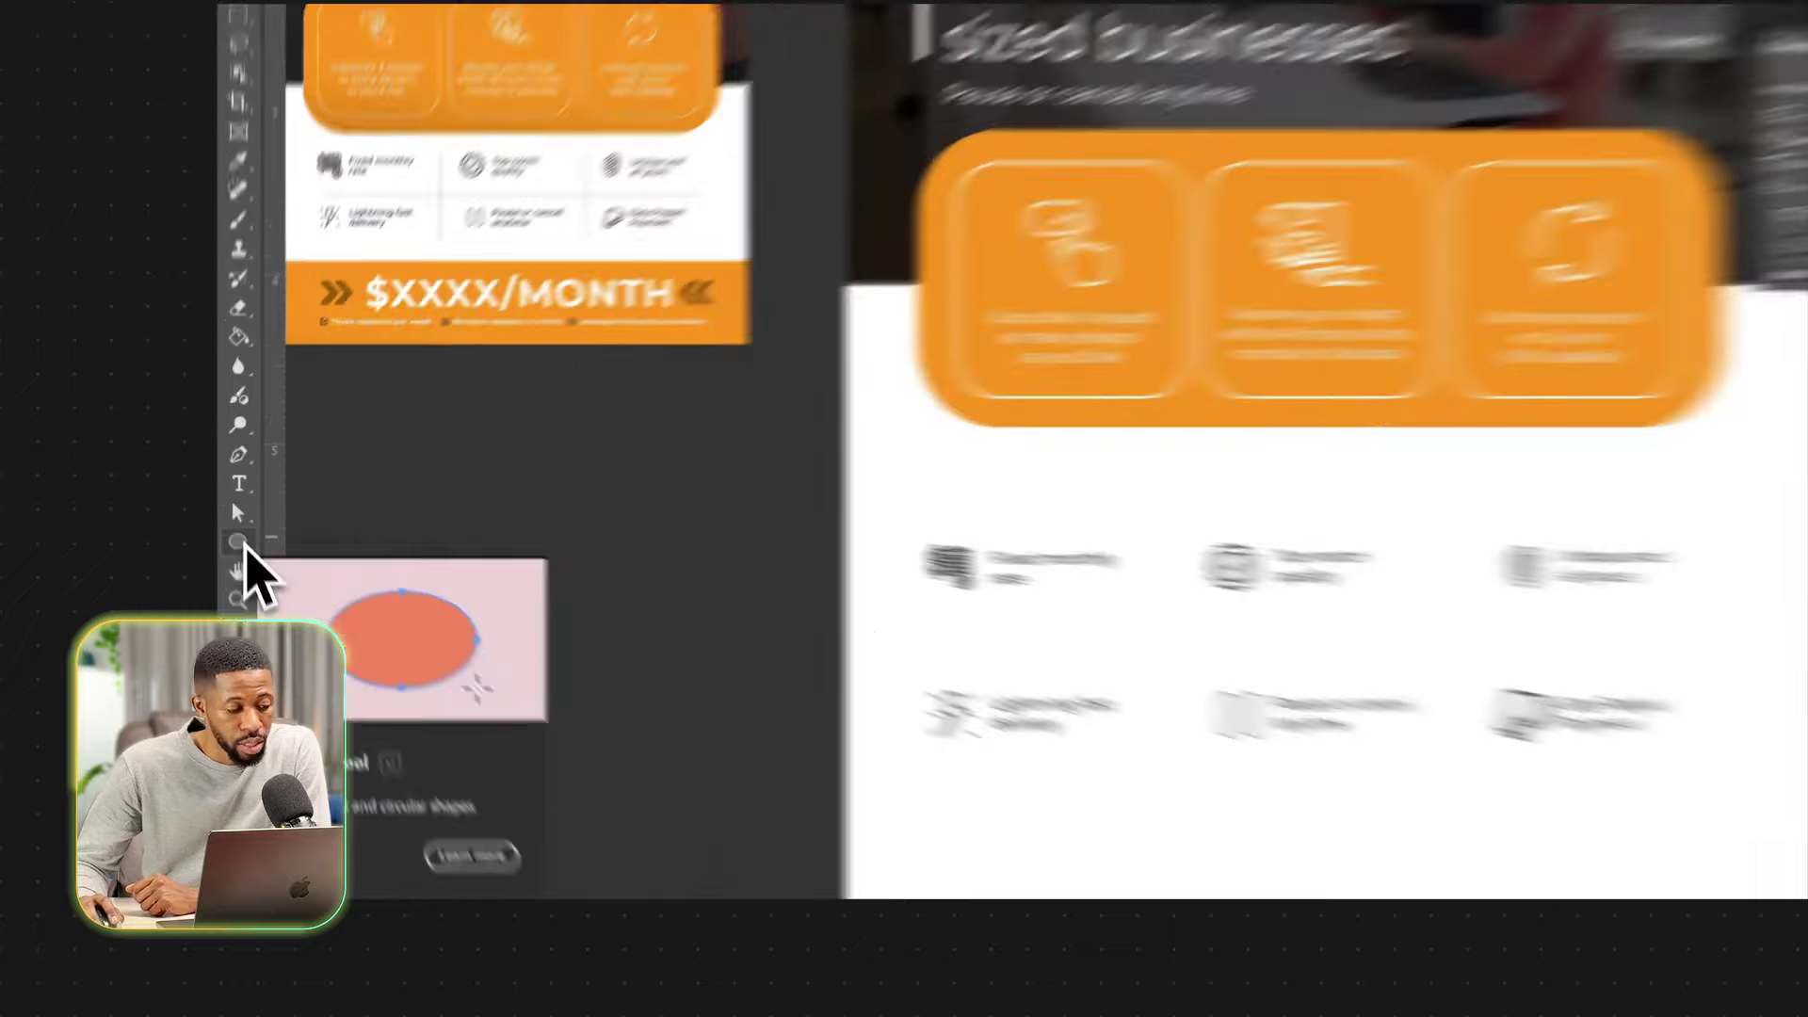
Set up the Line tool with a black fill and no stroke.
right_click(237, 520)
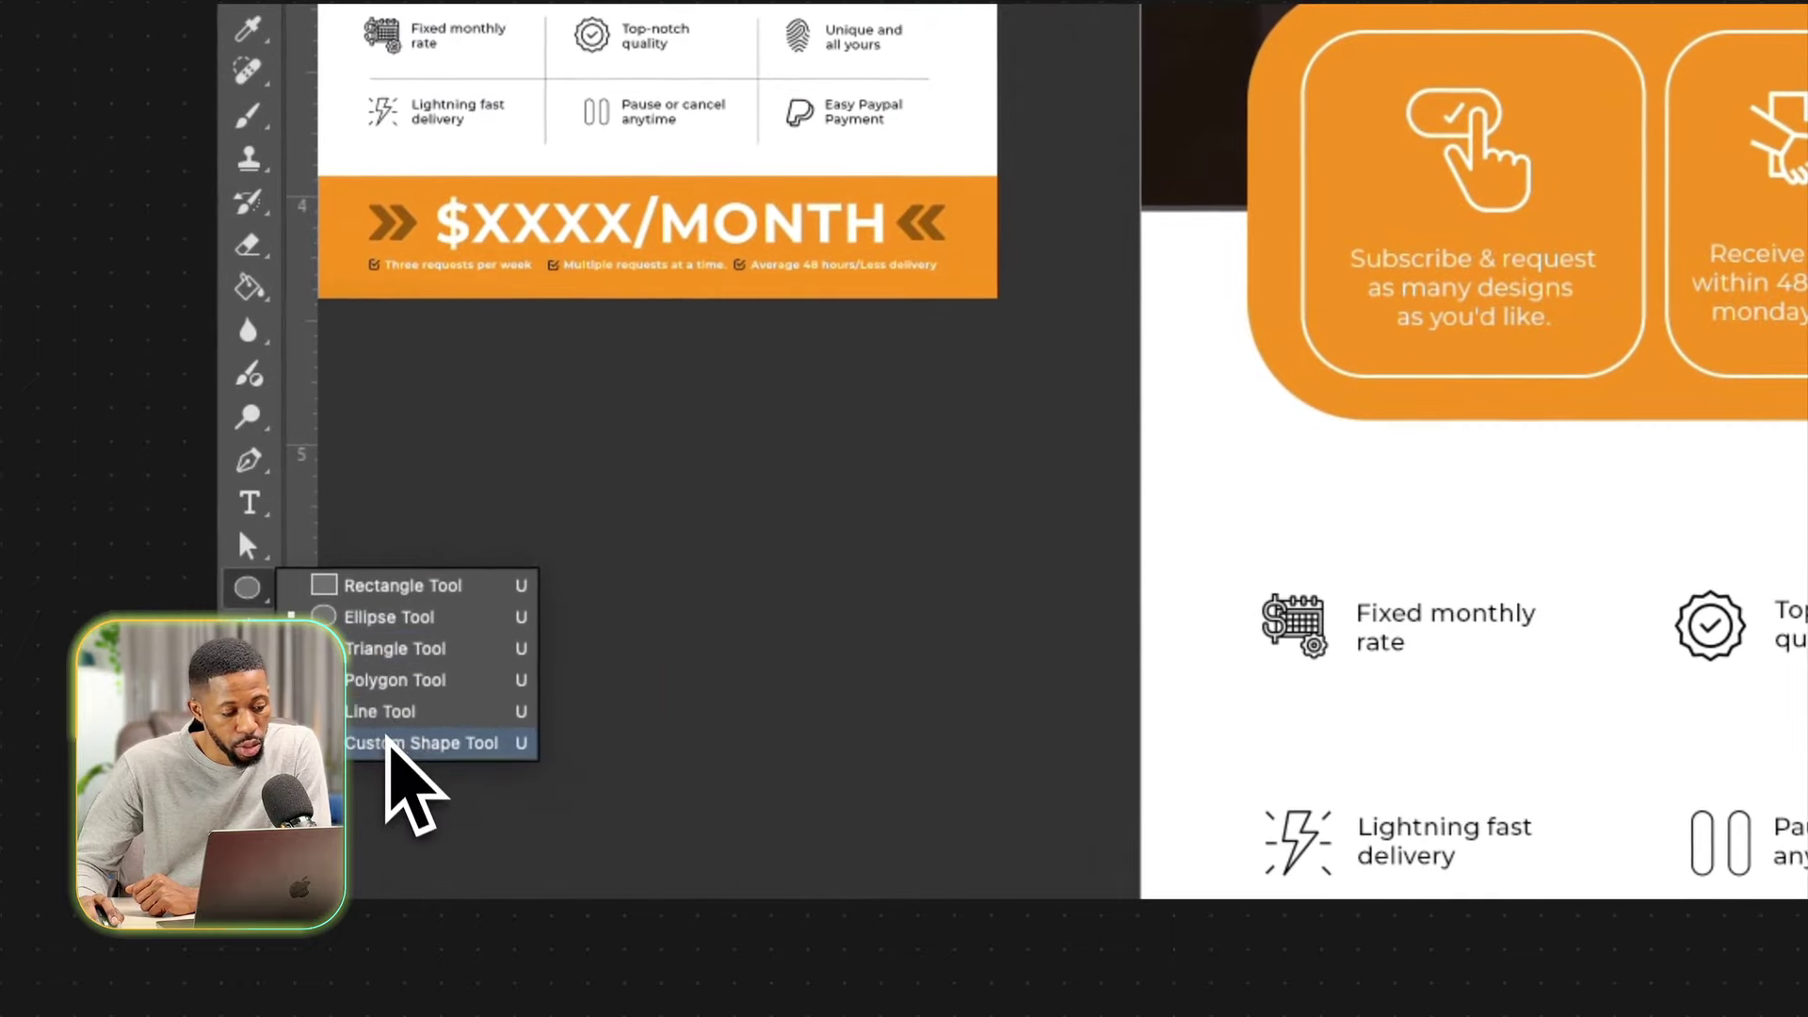
left_click(394, 711)
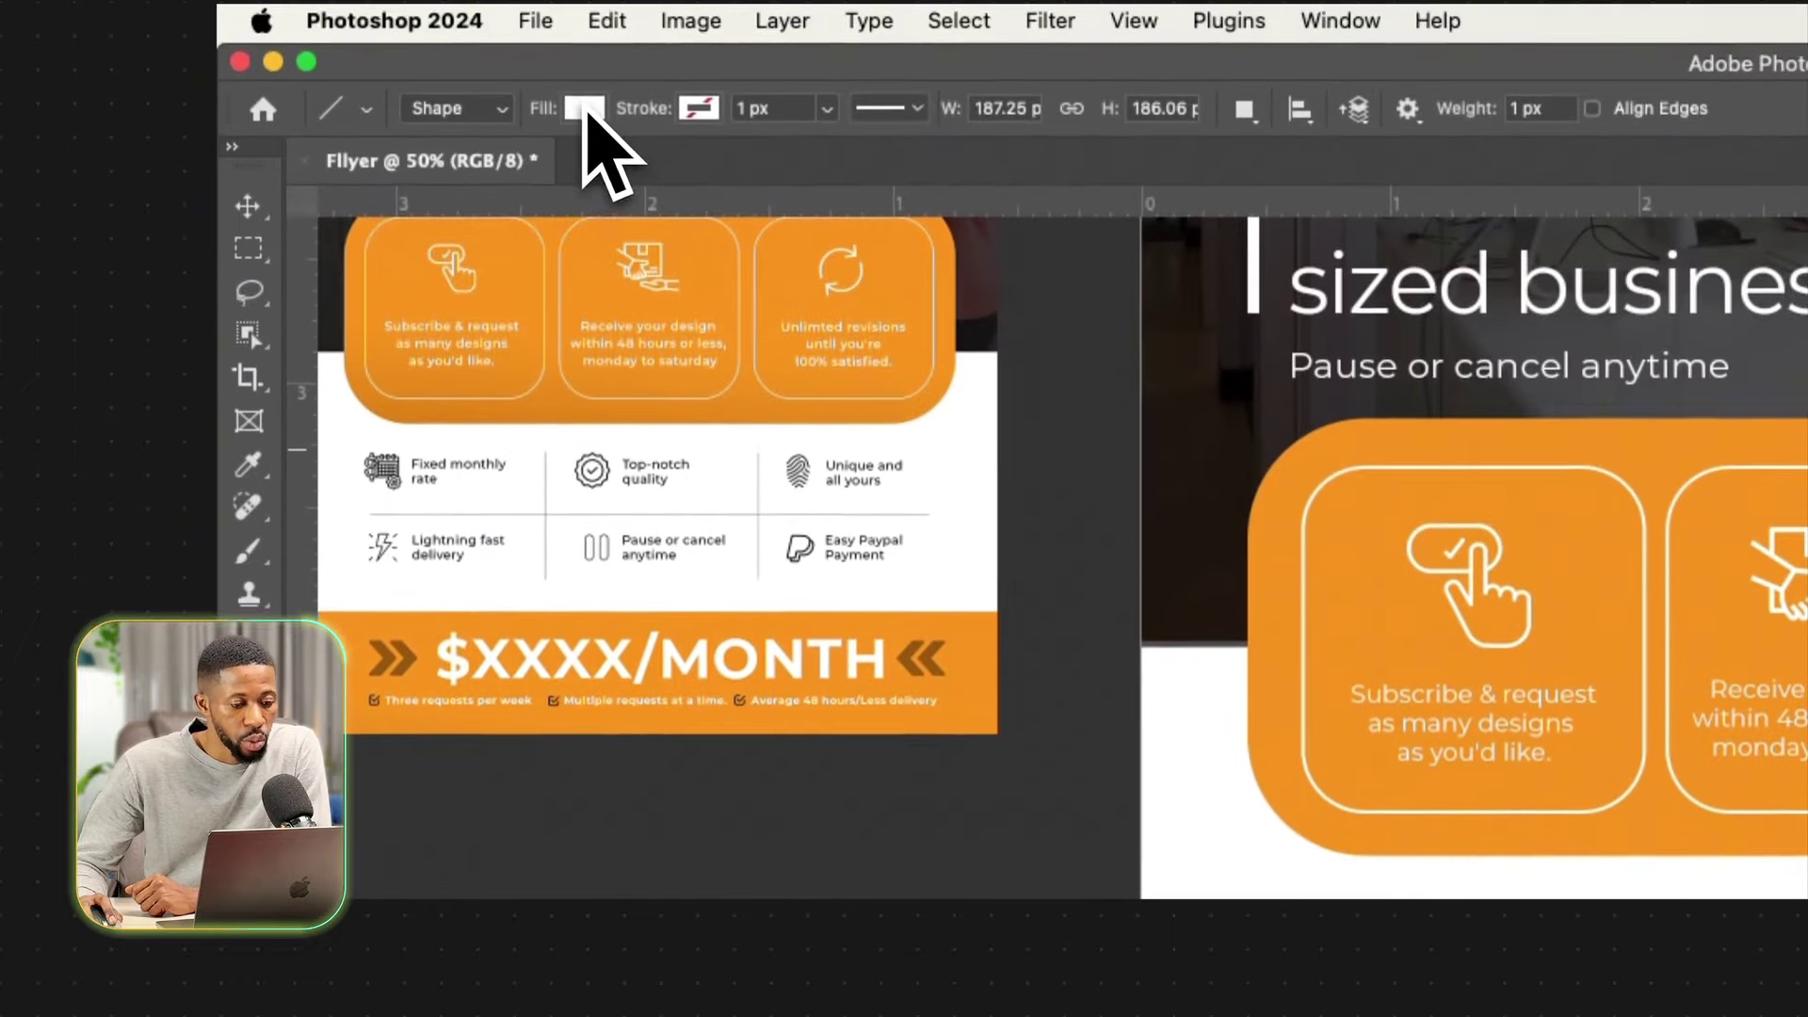
left_click(585, 86)
left_click(586, 87)
left_click(585, 111)
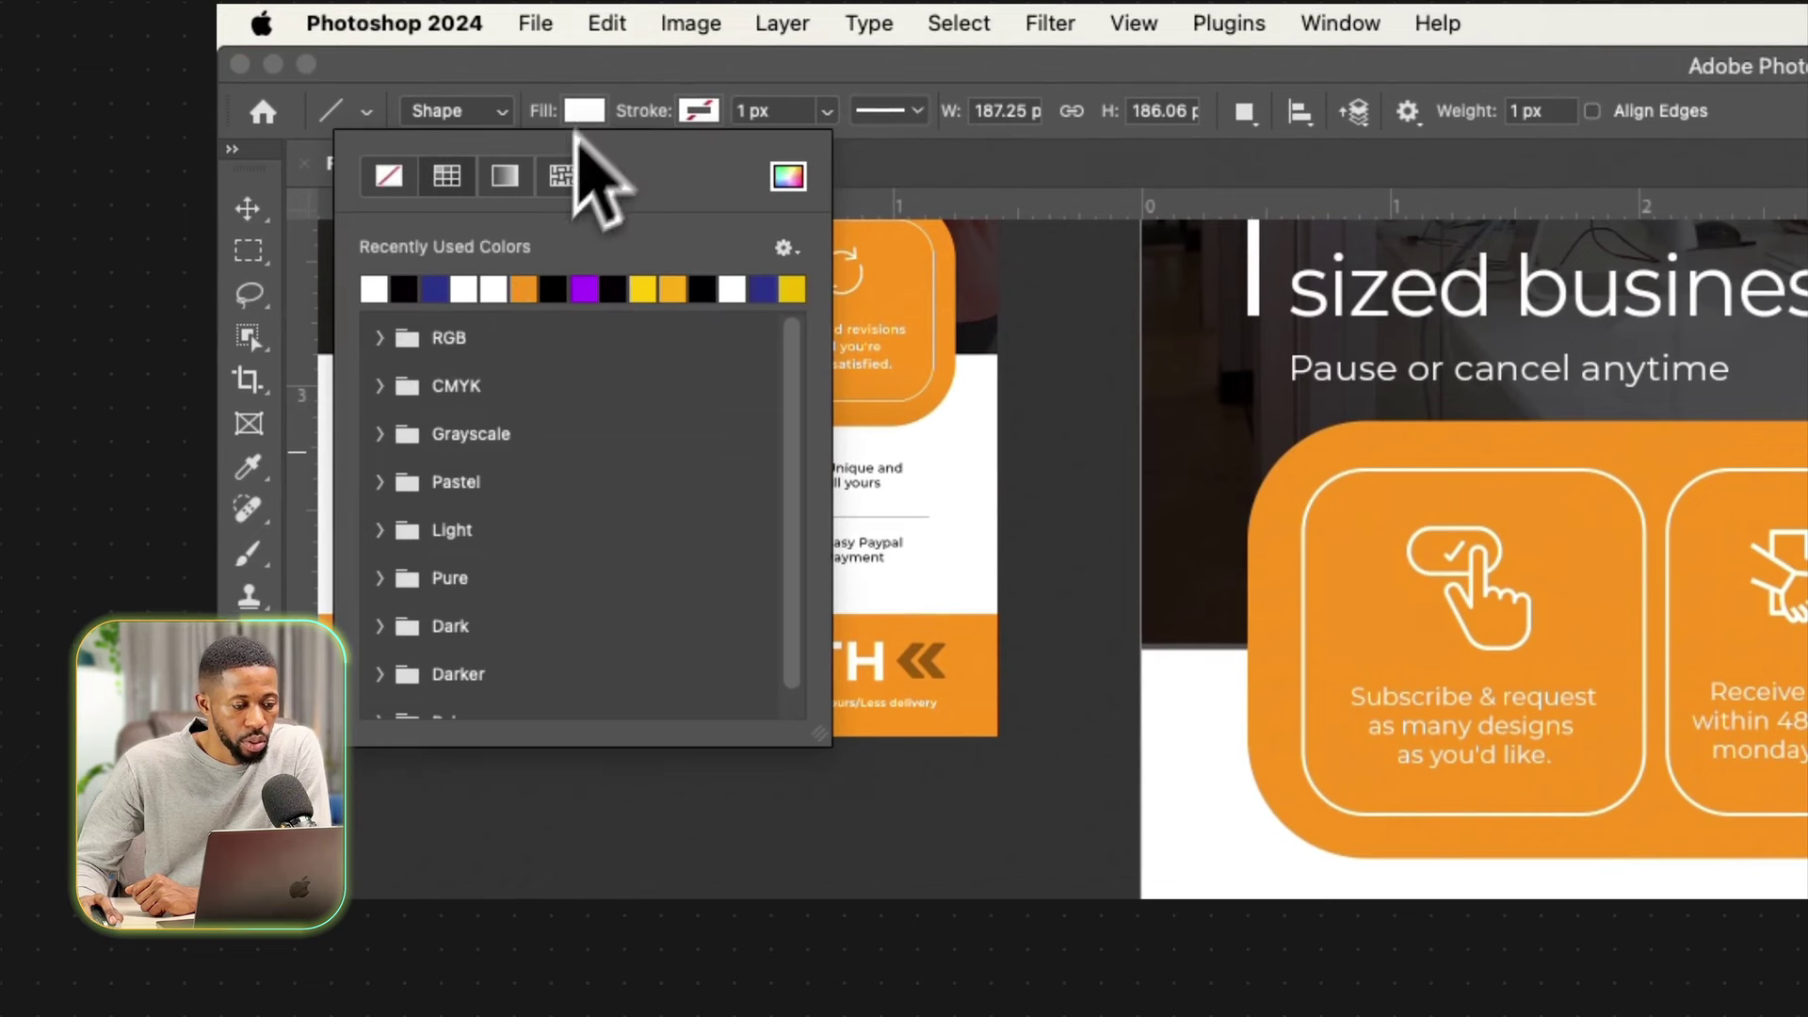
left_click(697, 112)
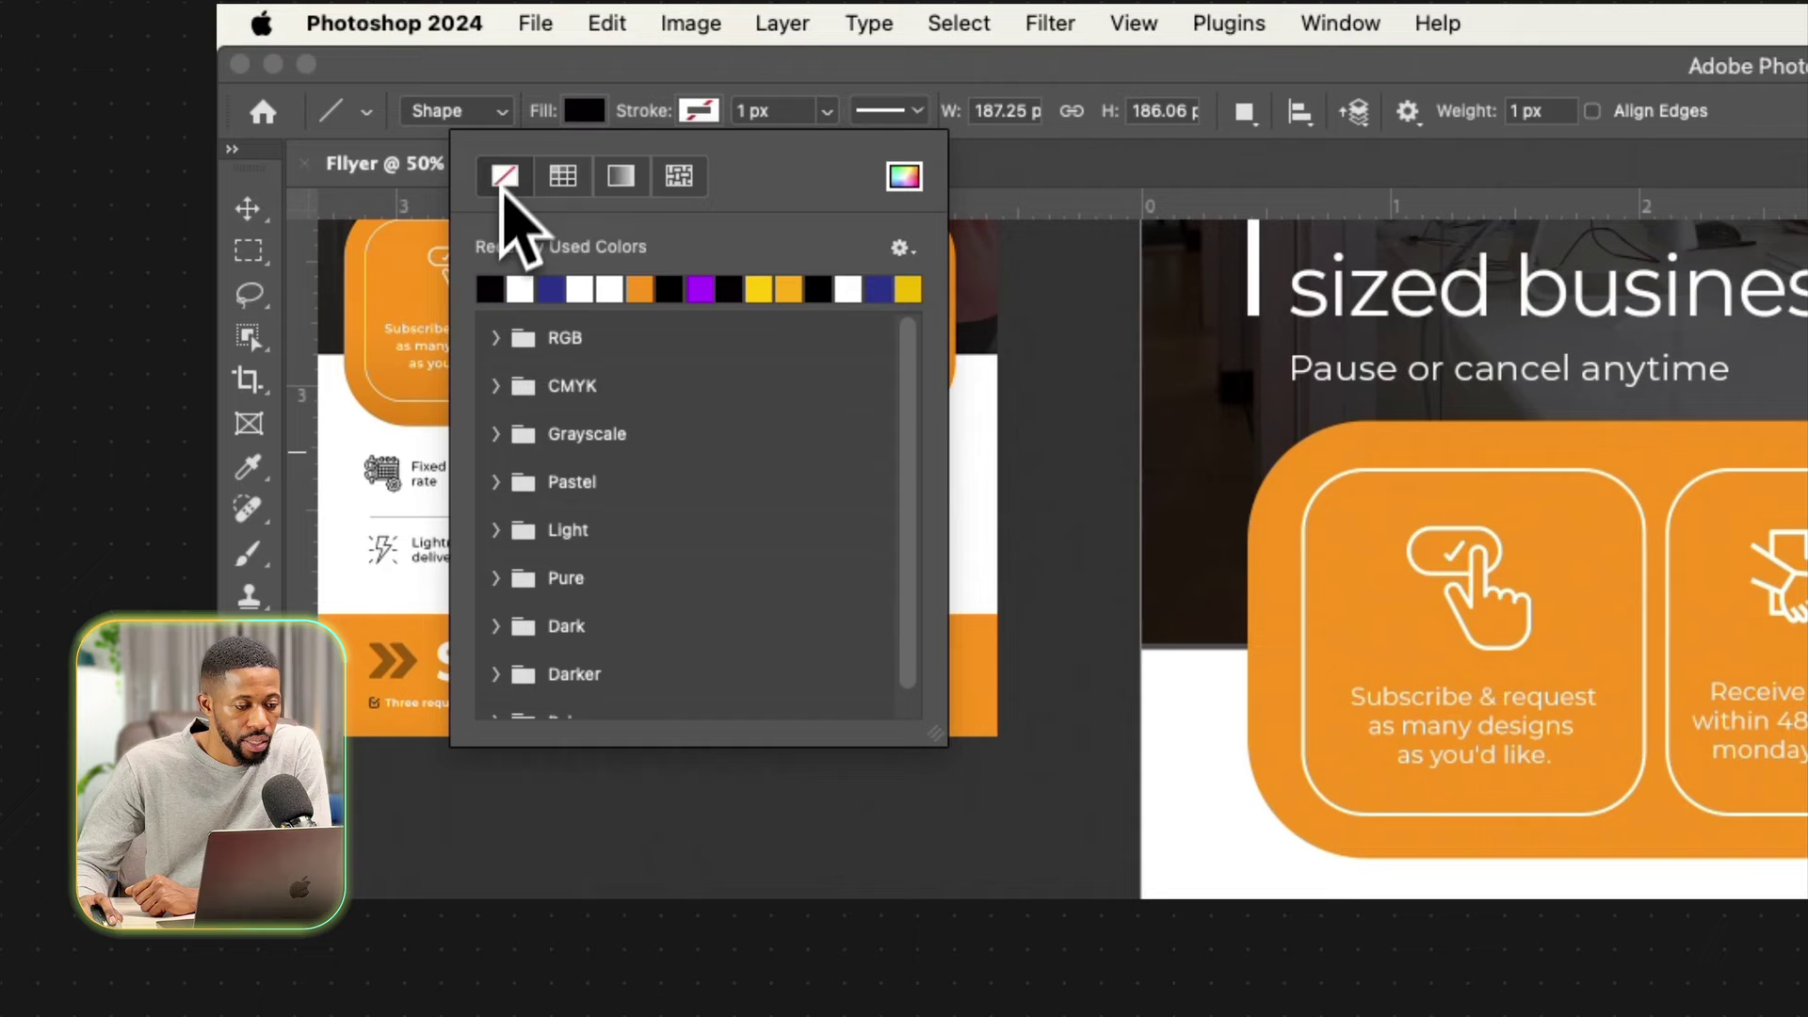
left_click(1068, 65)
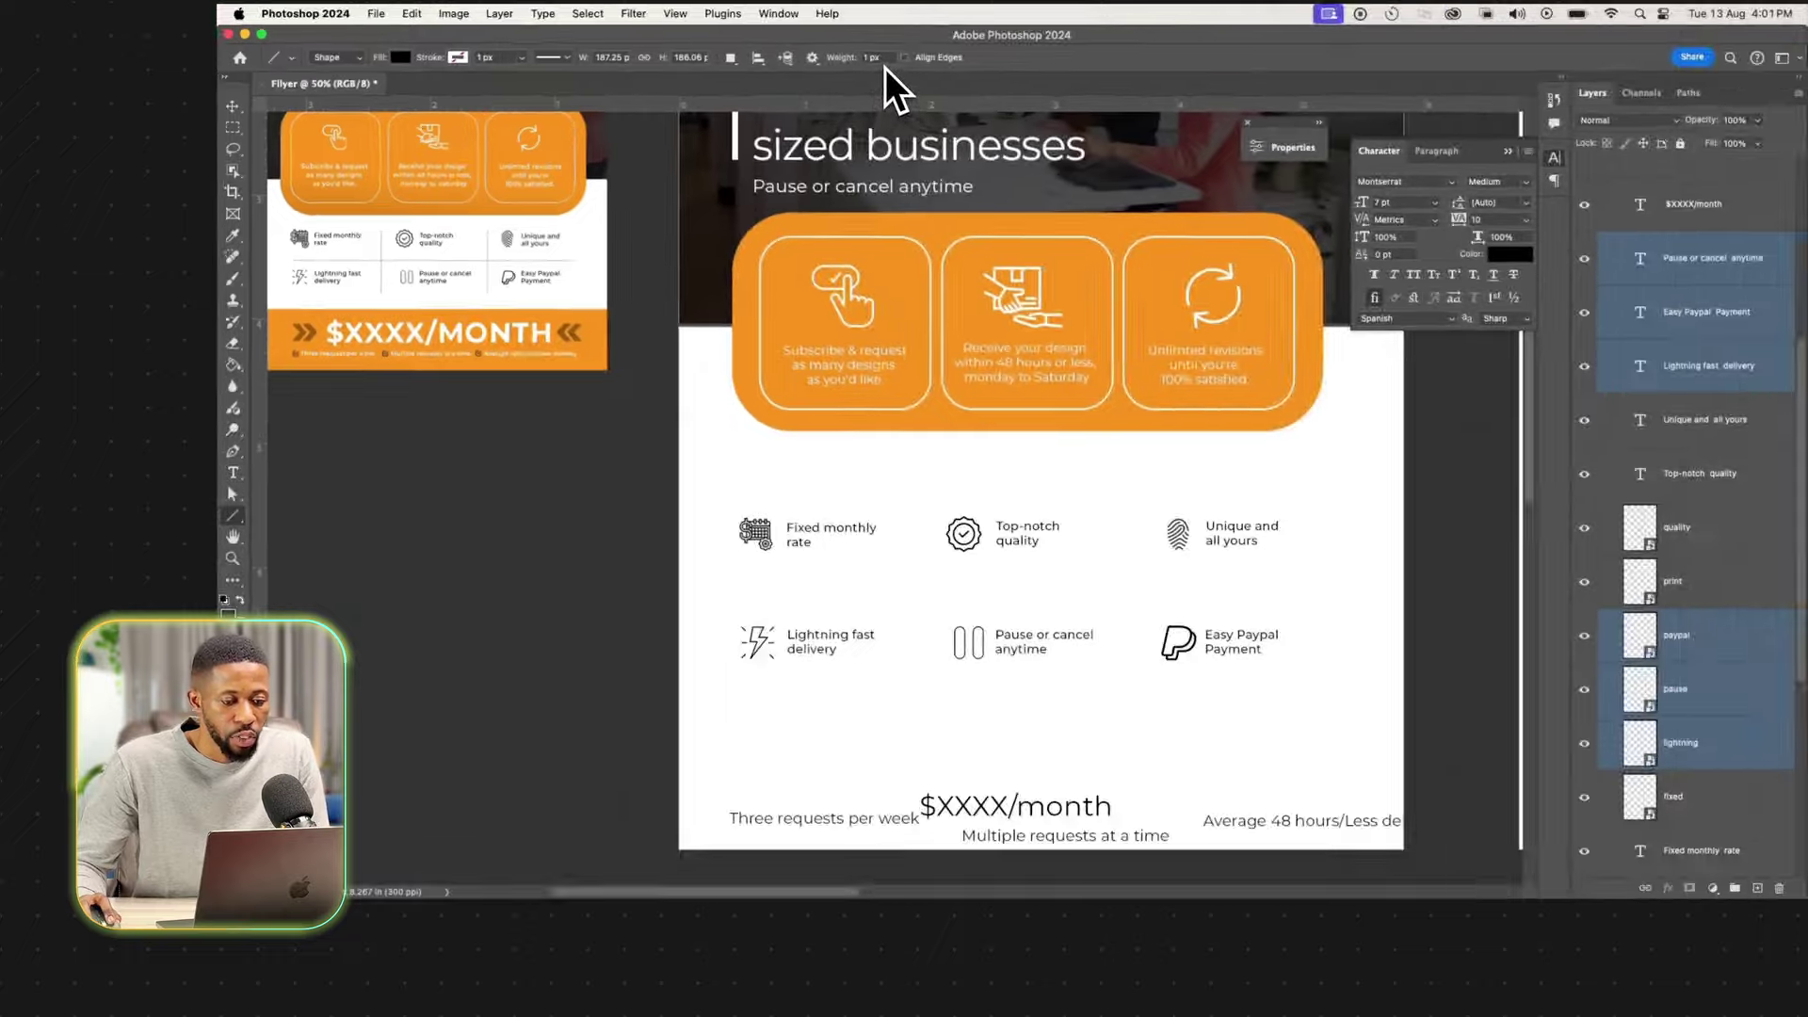
Set the line weight to 2 px and draw a horizontal divider about 5 in long between the two feature rows.
left_click_drag(883, 57, 812, 48)
type("2")
key("Return")
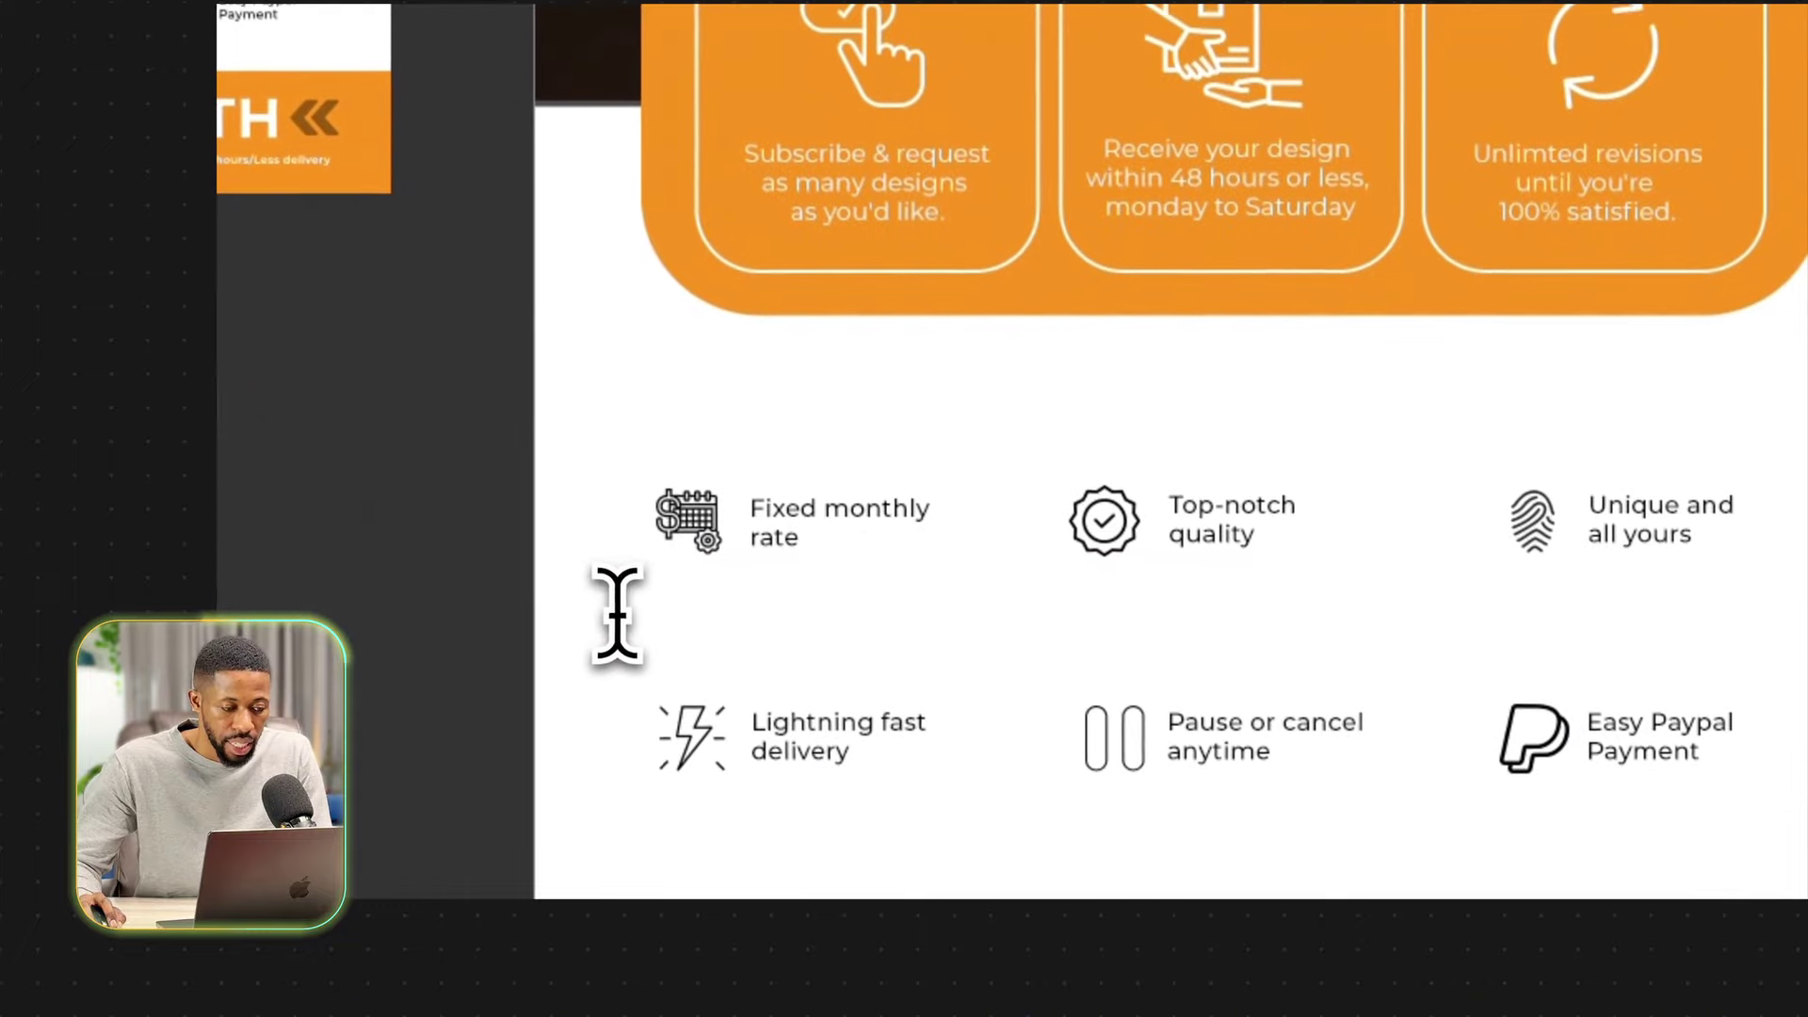
mouse_move(617, 612)
left_mouse_down()
mouse_move(768, 654)
mouse_move(1283, 625)
mouse_move(1158, 577)
mouse_move(1171, 565)
left_mouse_up()
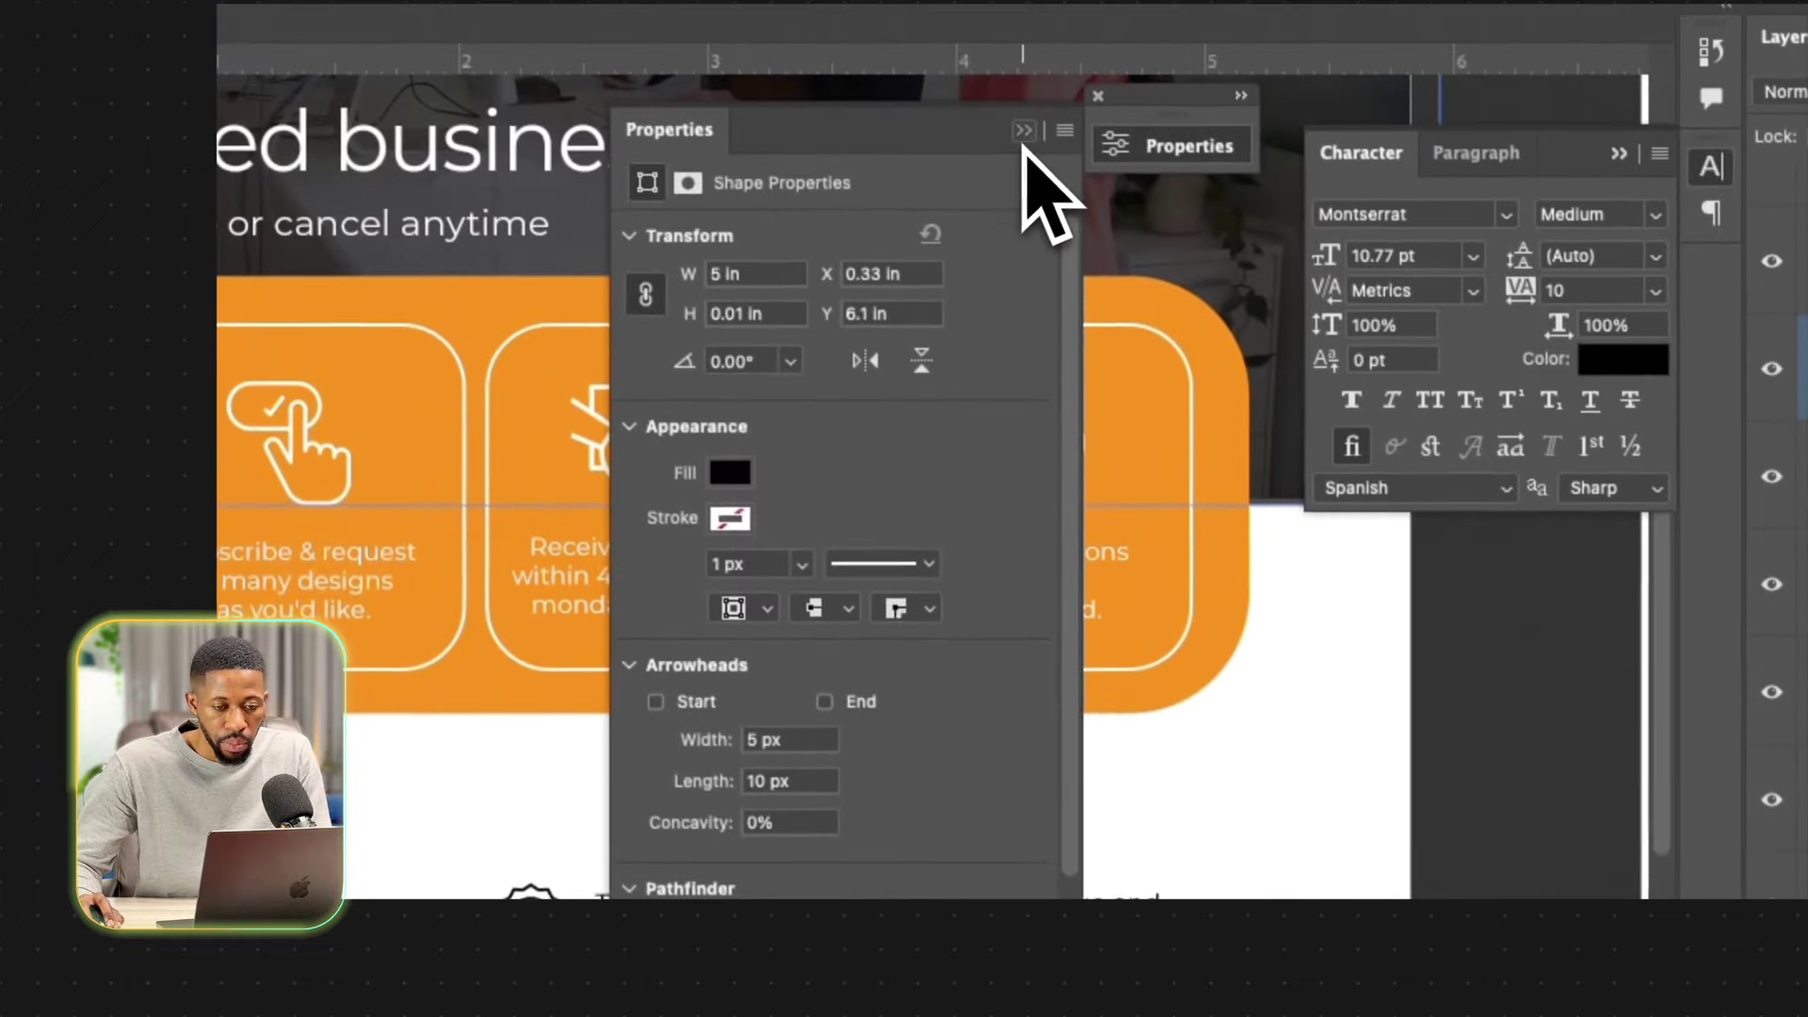
left_click(1027, 132)
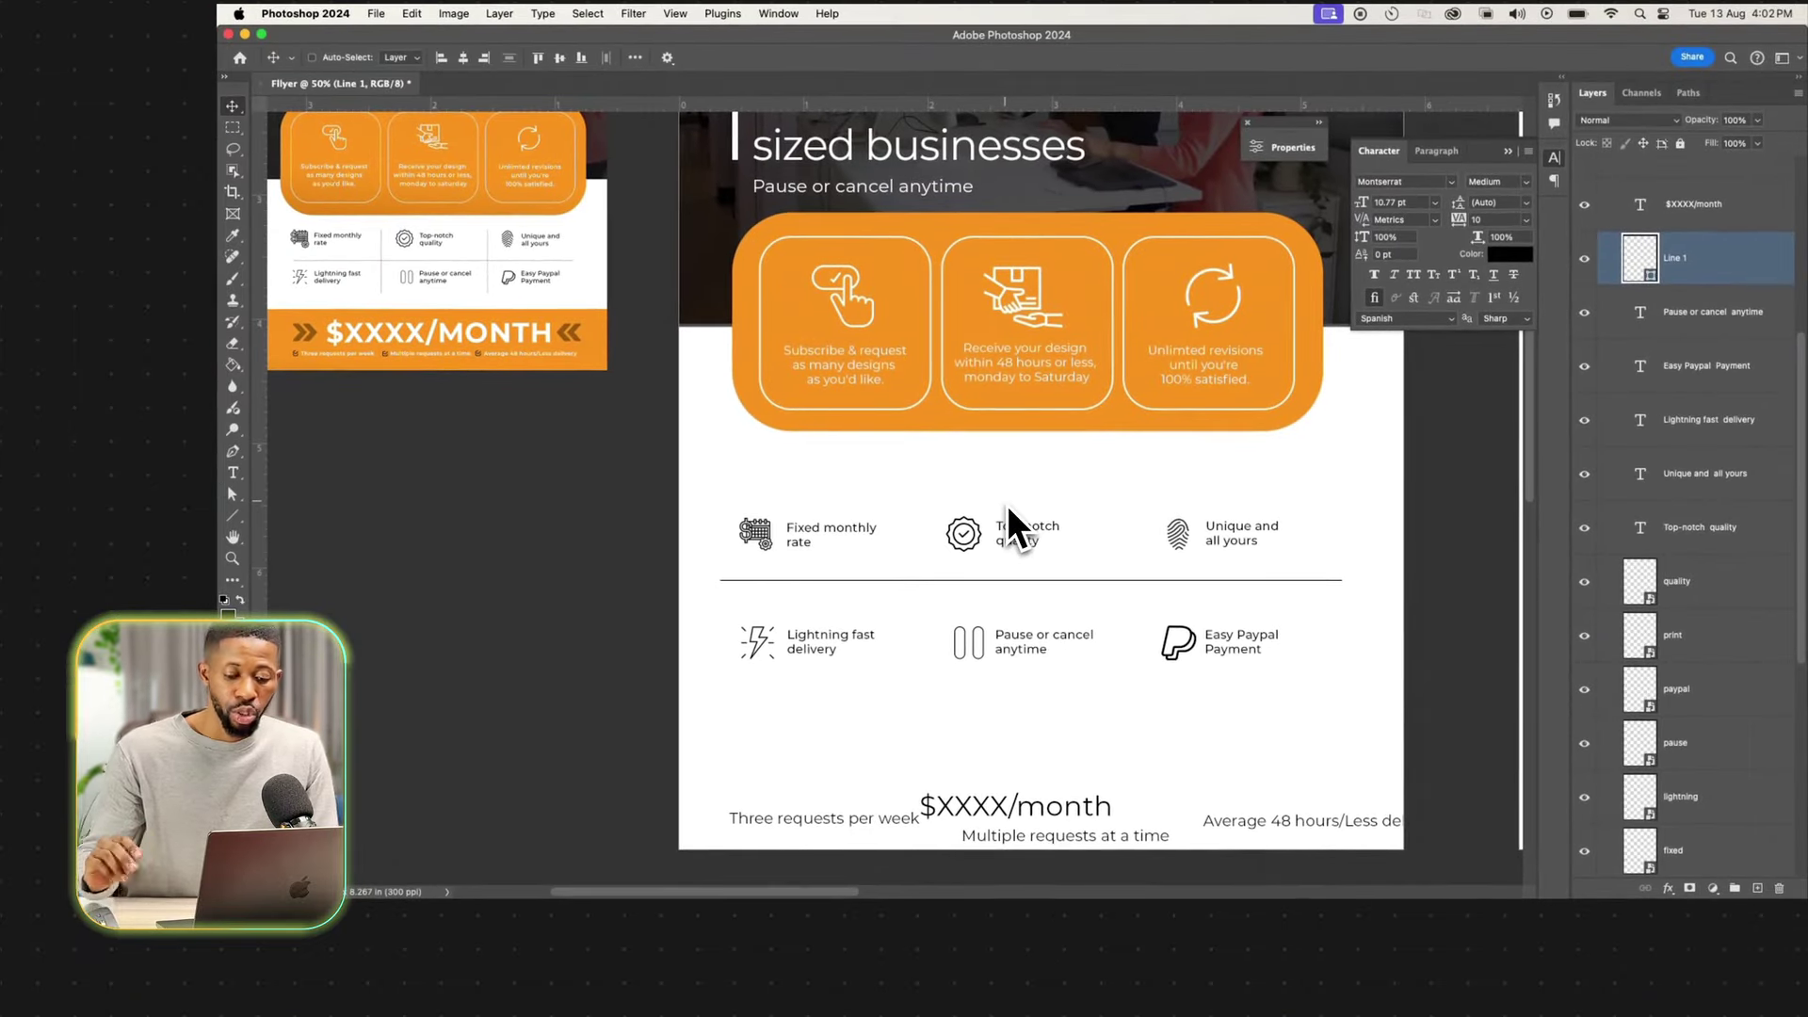
Select the kosmos creatives layer in the Front group.
left_click(1733, 320, "super")
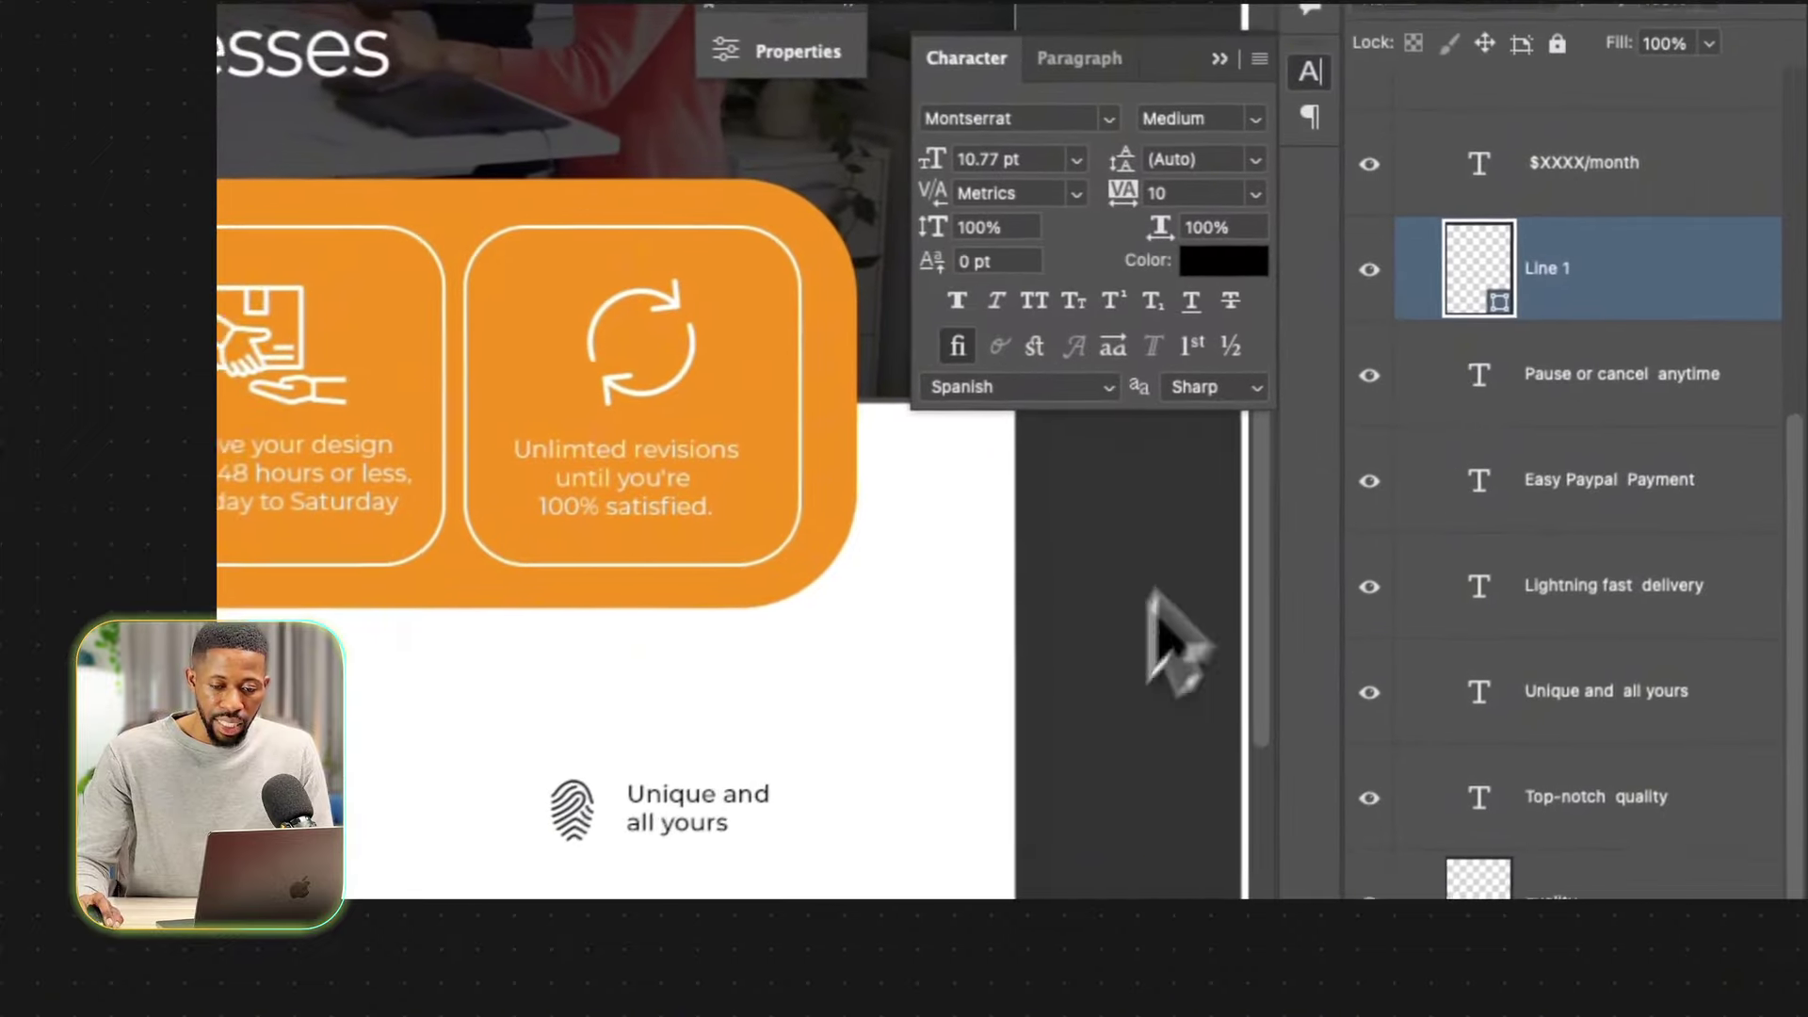
left_click(1643, 312, "shift")
scroll(1666, 350, "up", 5)
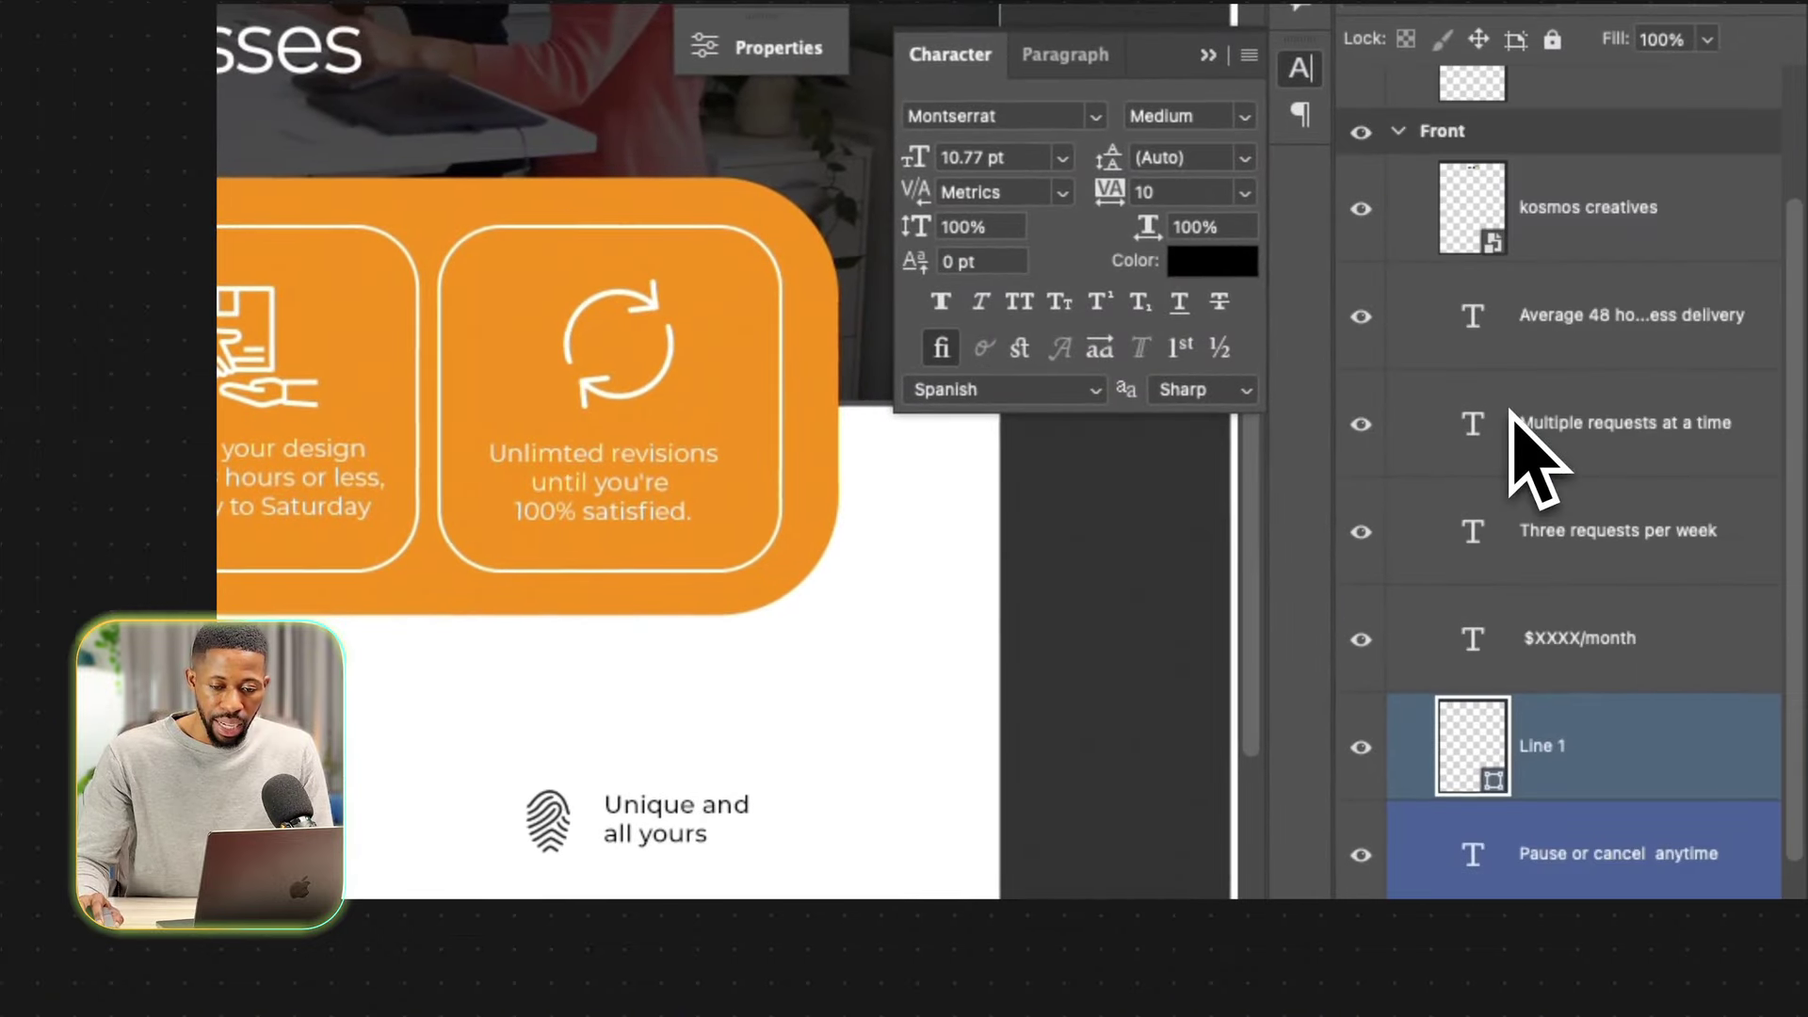
left_click(1521, 428)
left_click(1540, 254)
left_click(1525, 320, "super")
left_click(1393, 527, "super")
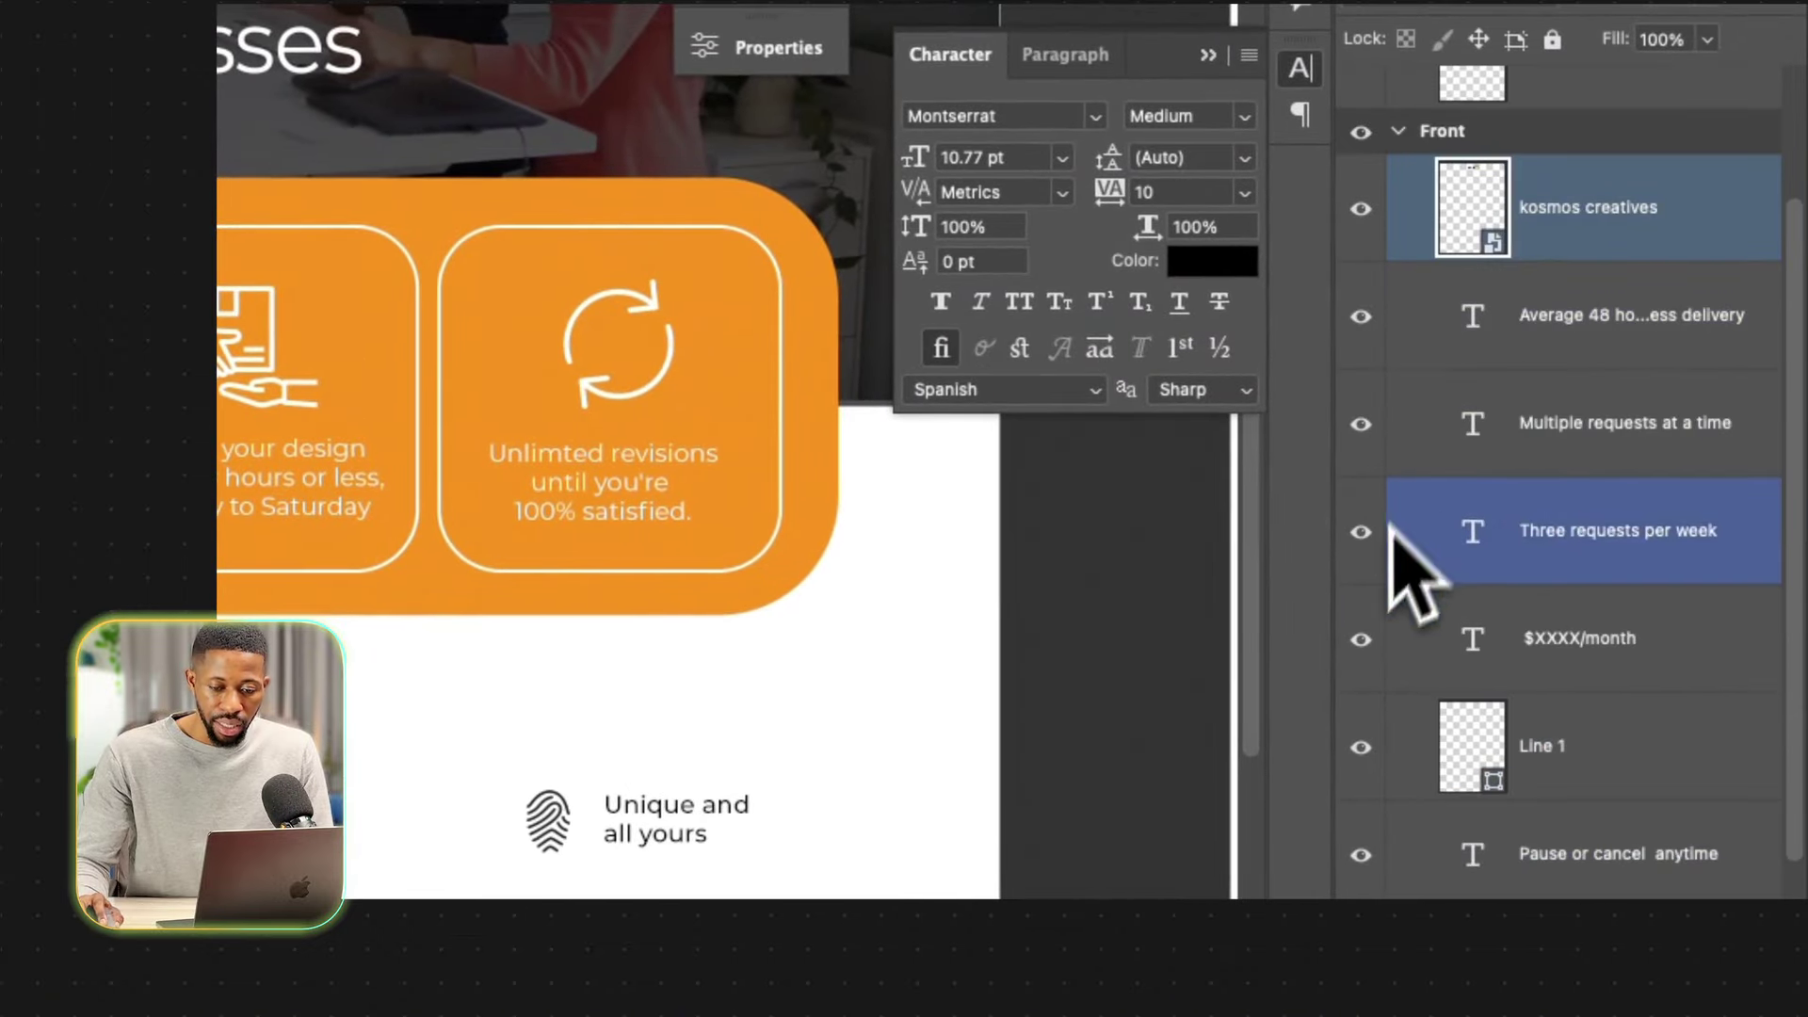
left_click(1392, 530, "super")
left_click(1399, 650, "super")
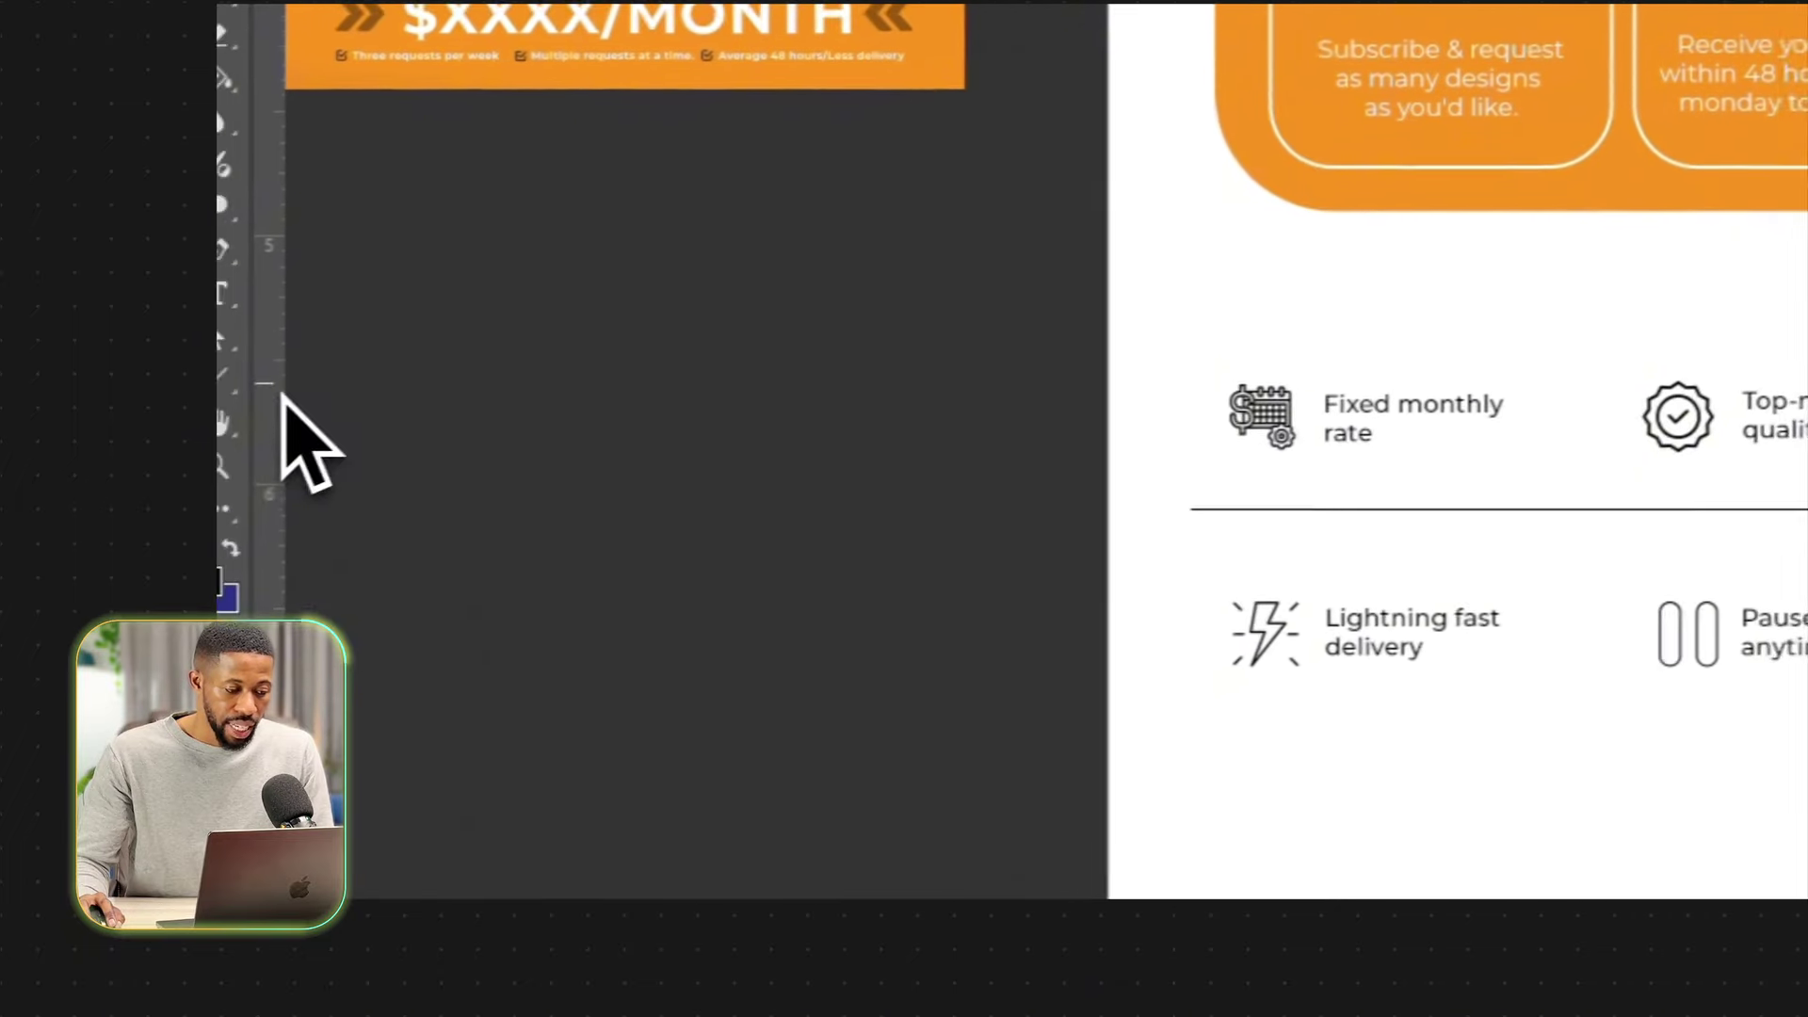
Draw a vertical line about 1.6 in long between the first and second feature columns and move the Properties panel off the flyer.
left_click(249, 377)
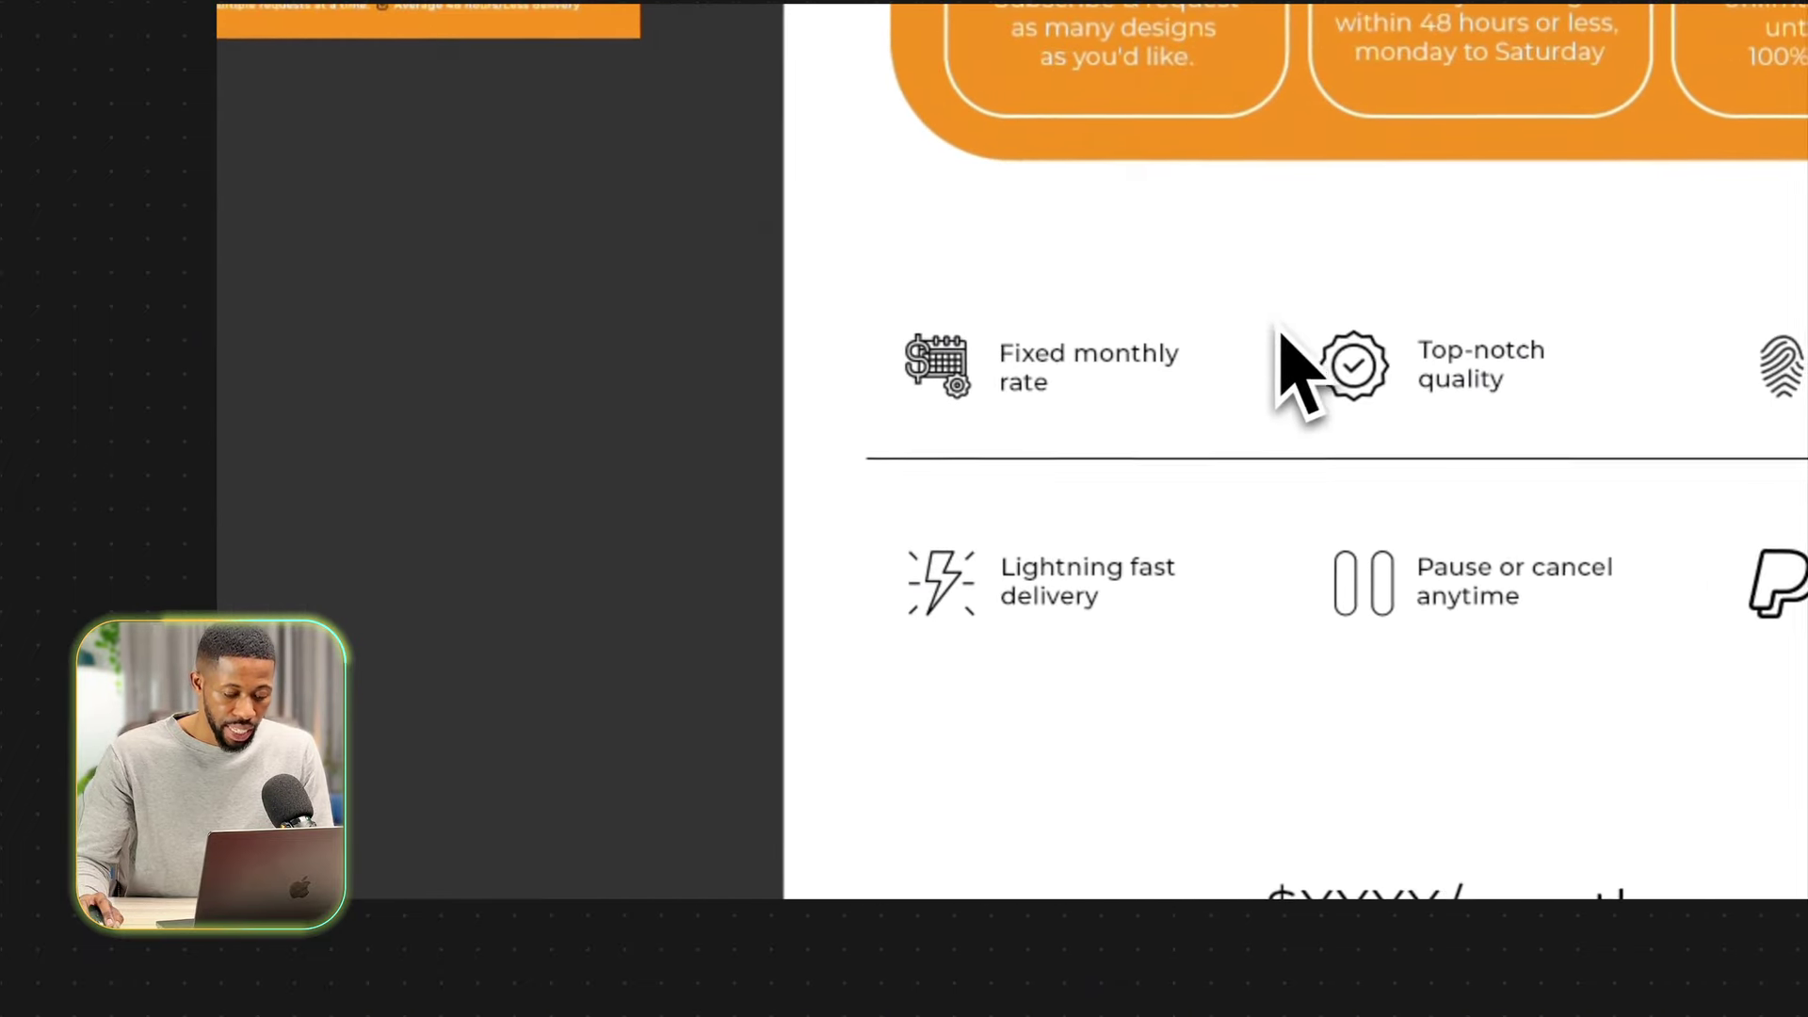
left_click_drag(1250, 253, 1253, 282)
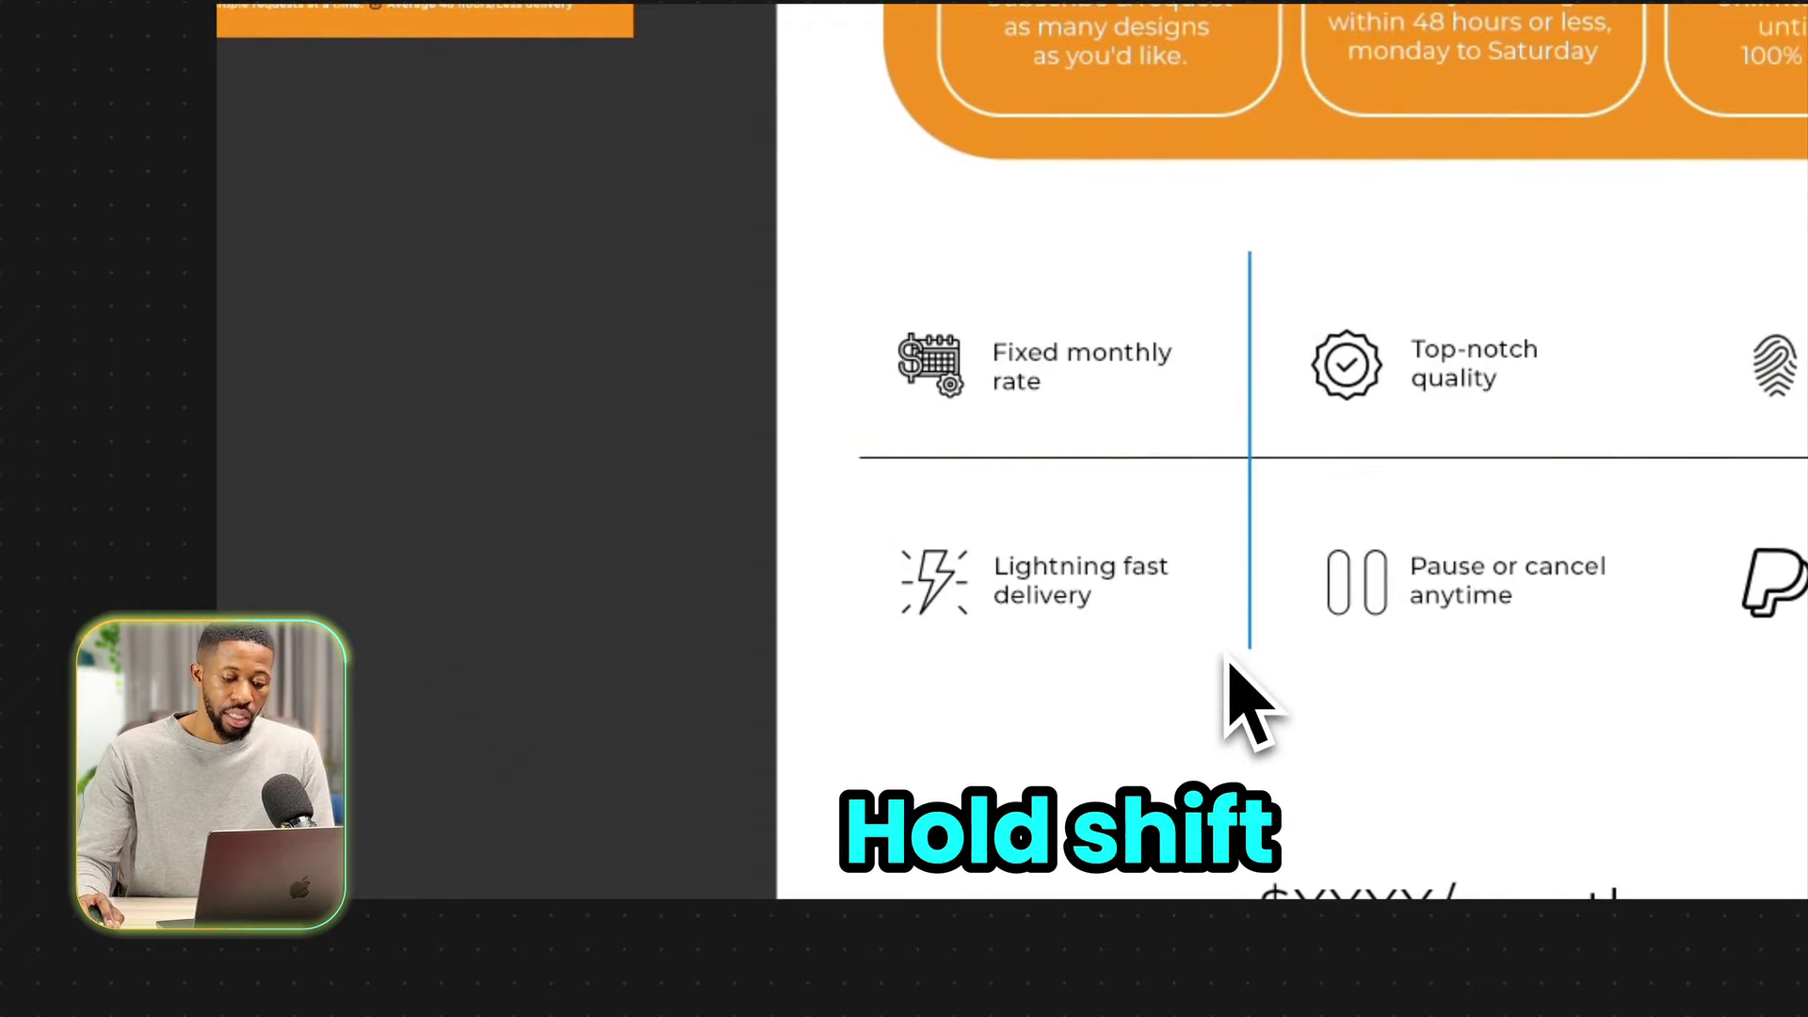
mouse_move(1227, 659)
left_mouse_down()
mouse_move(1223, 687)
mouse_move(1227, 626)
left_mouse_up()
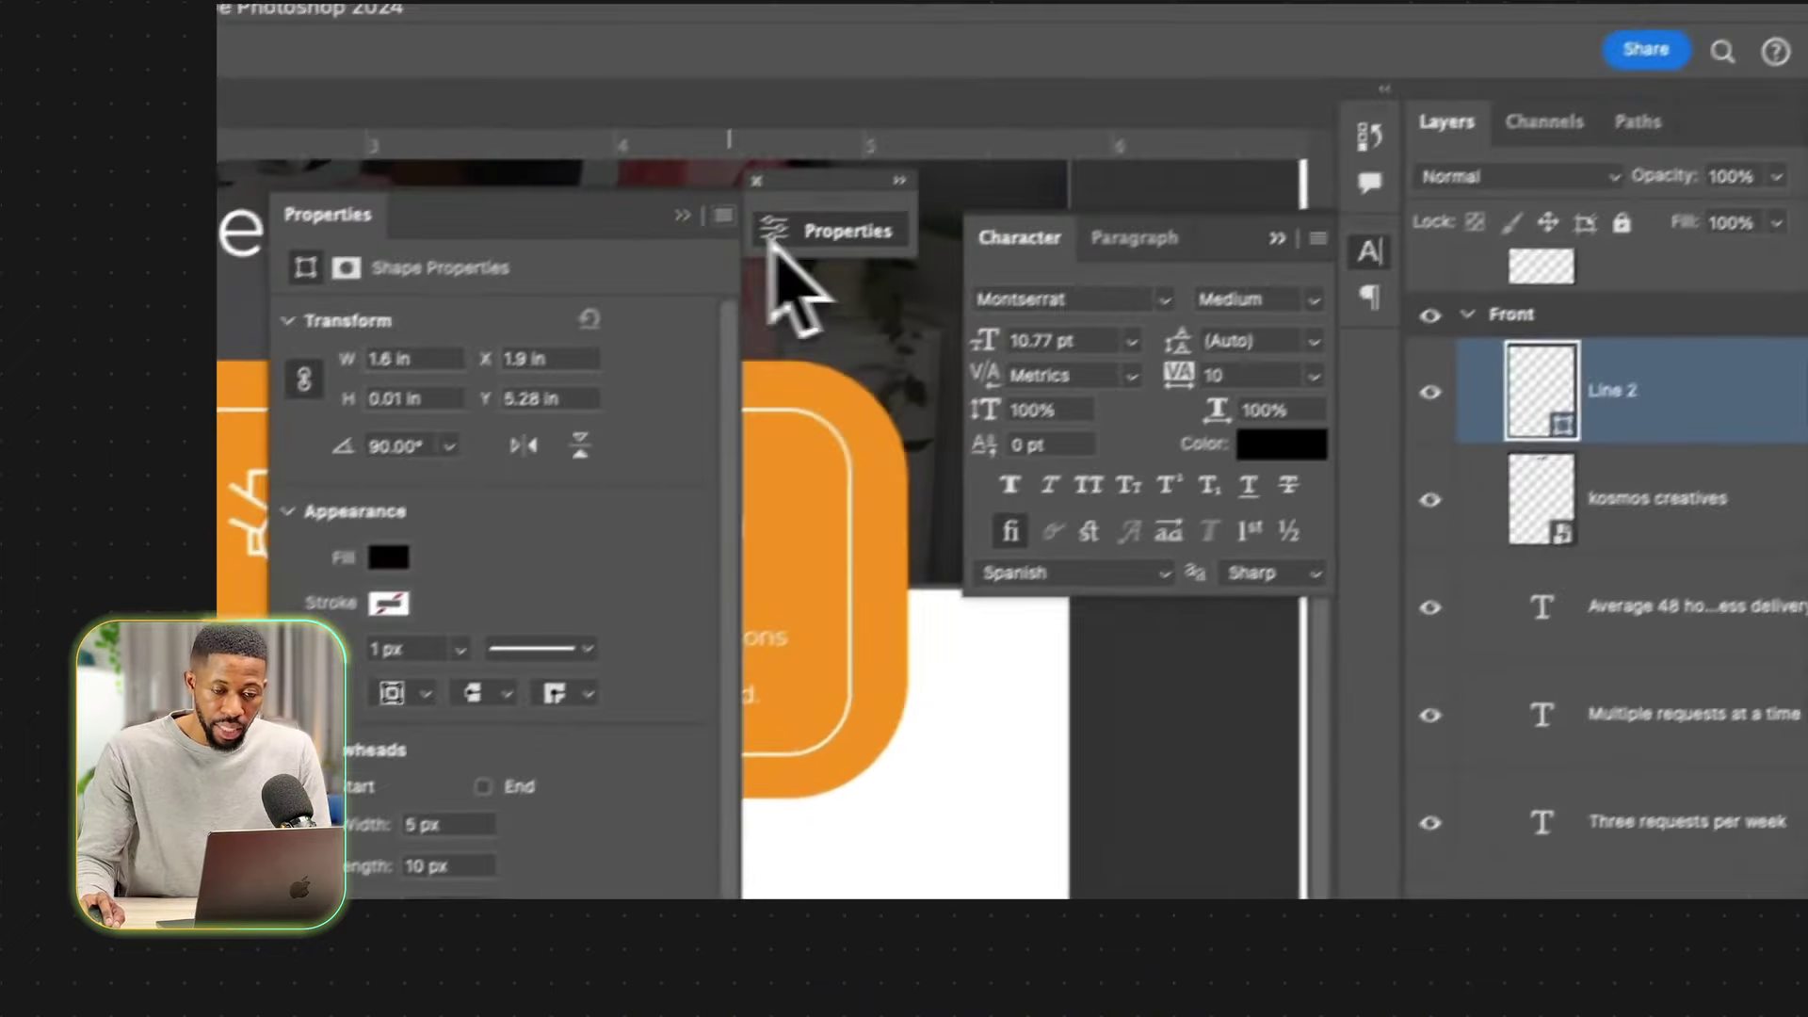
left_click_drag(771, 238, 279, 236)
Shift the vertical divider slightly left and place a copy about 1.73 in to its right, between the second and third columns.
key("v")
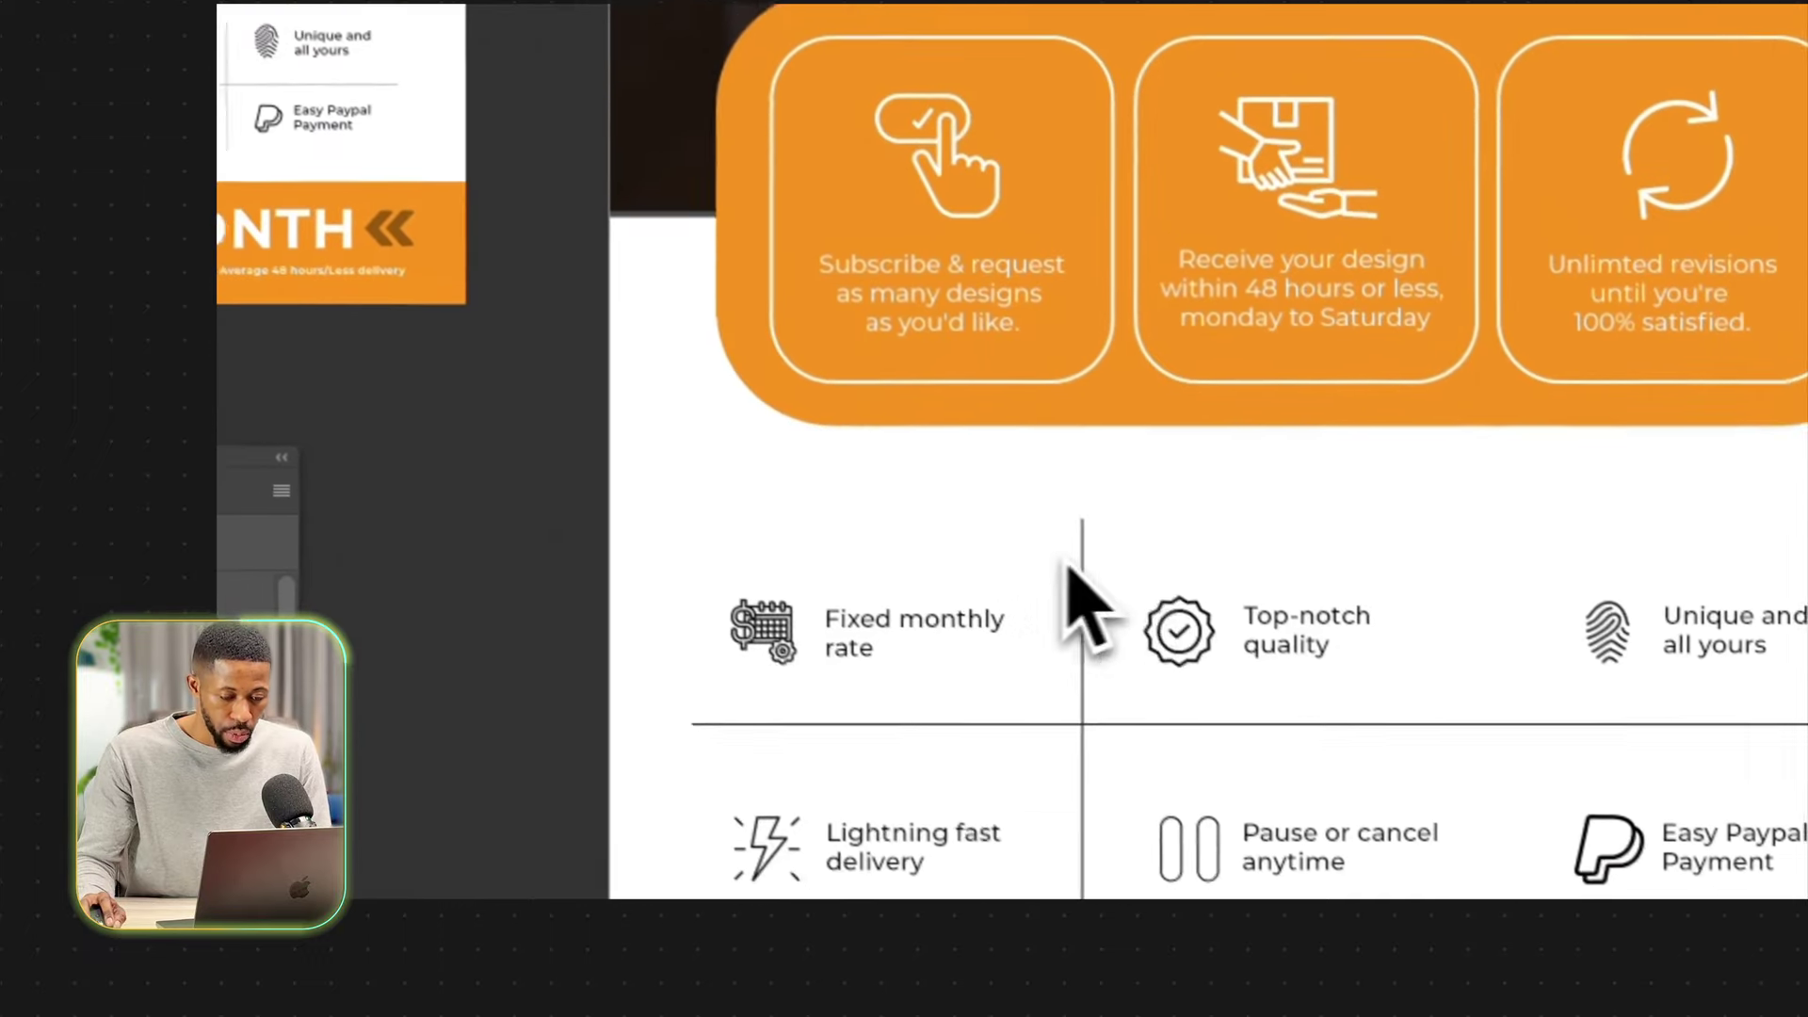
left_click_drag(1629, 693, 1608, 694)
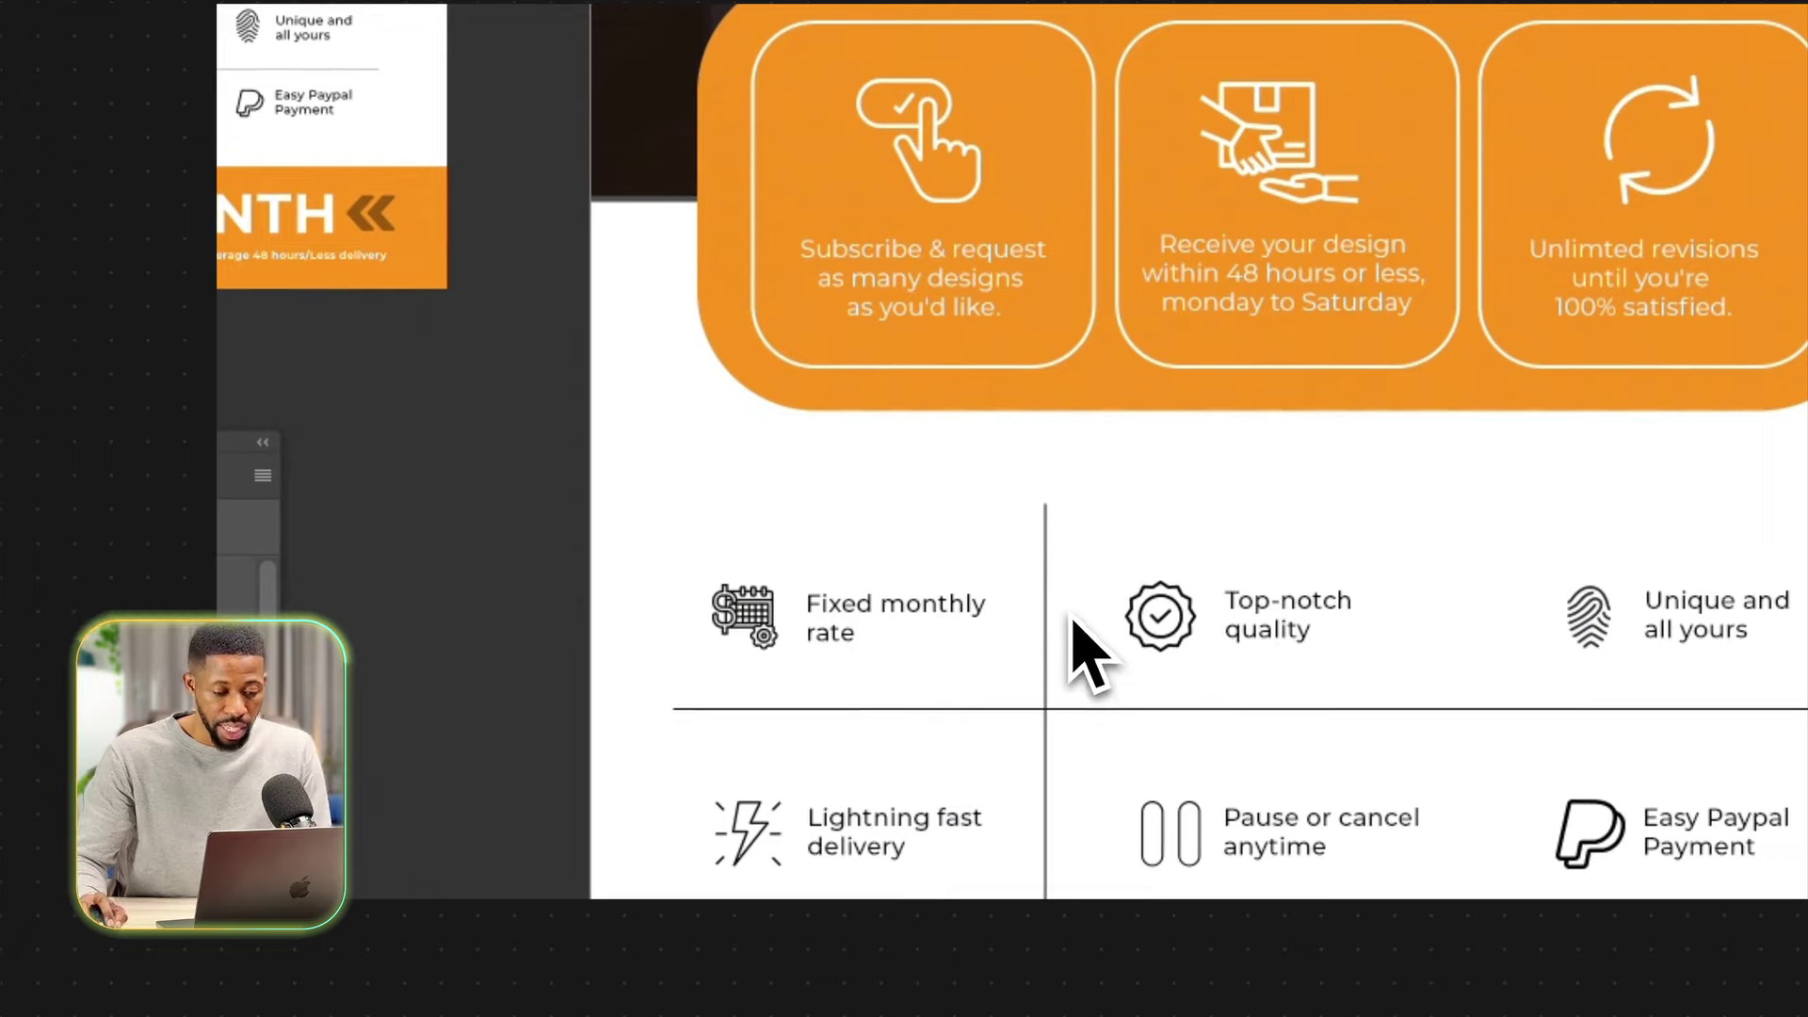
left_click_drag(1055, 633, 1497, 643)
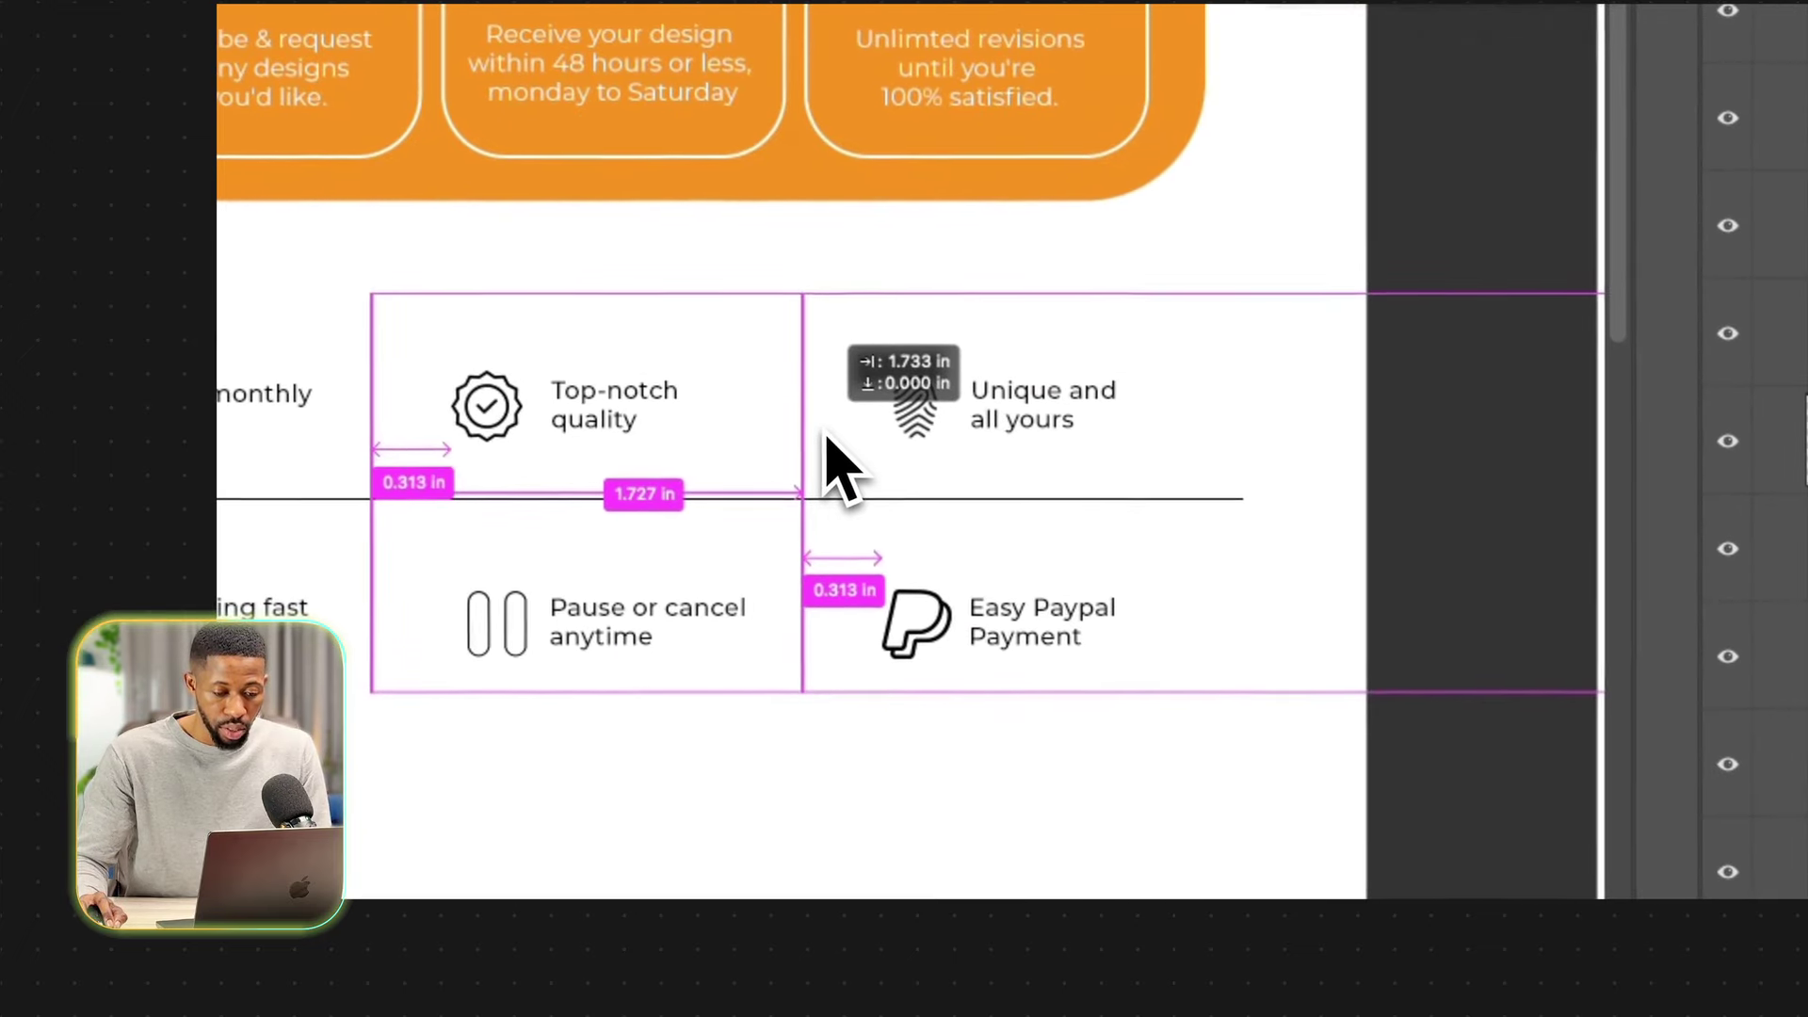
left_click_drag(826, 435, 825, 435)
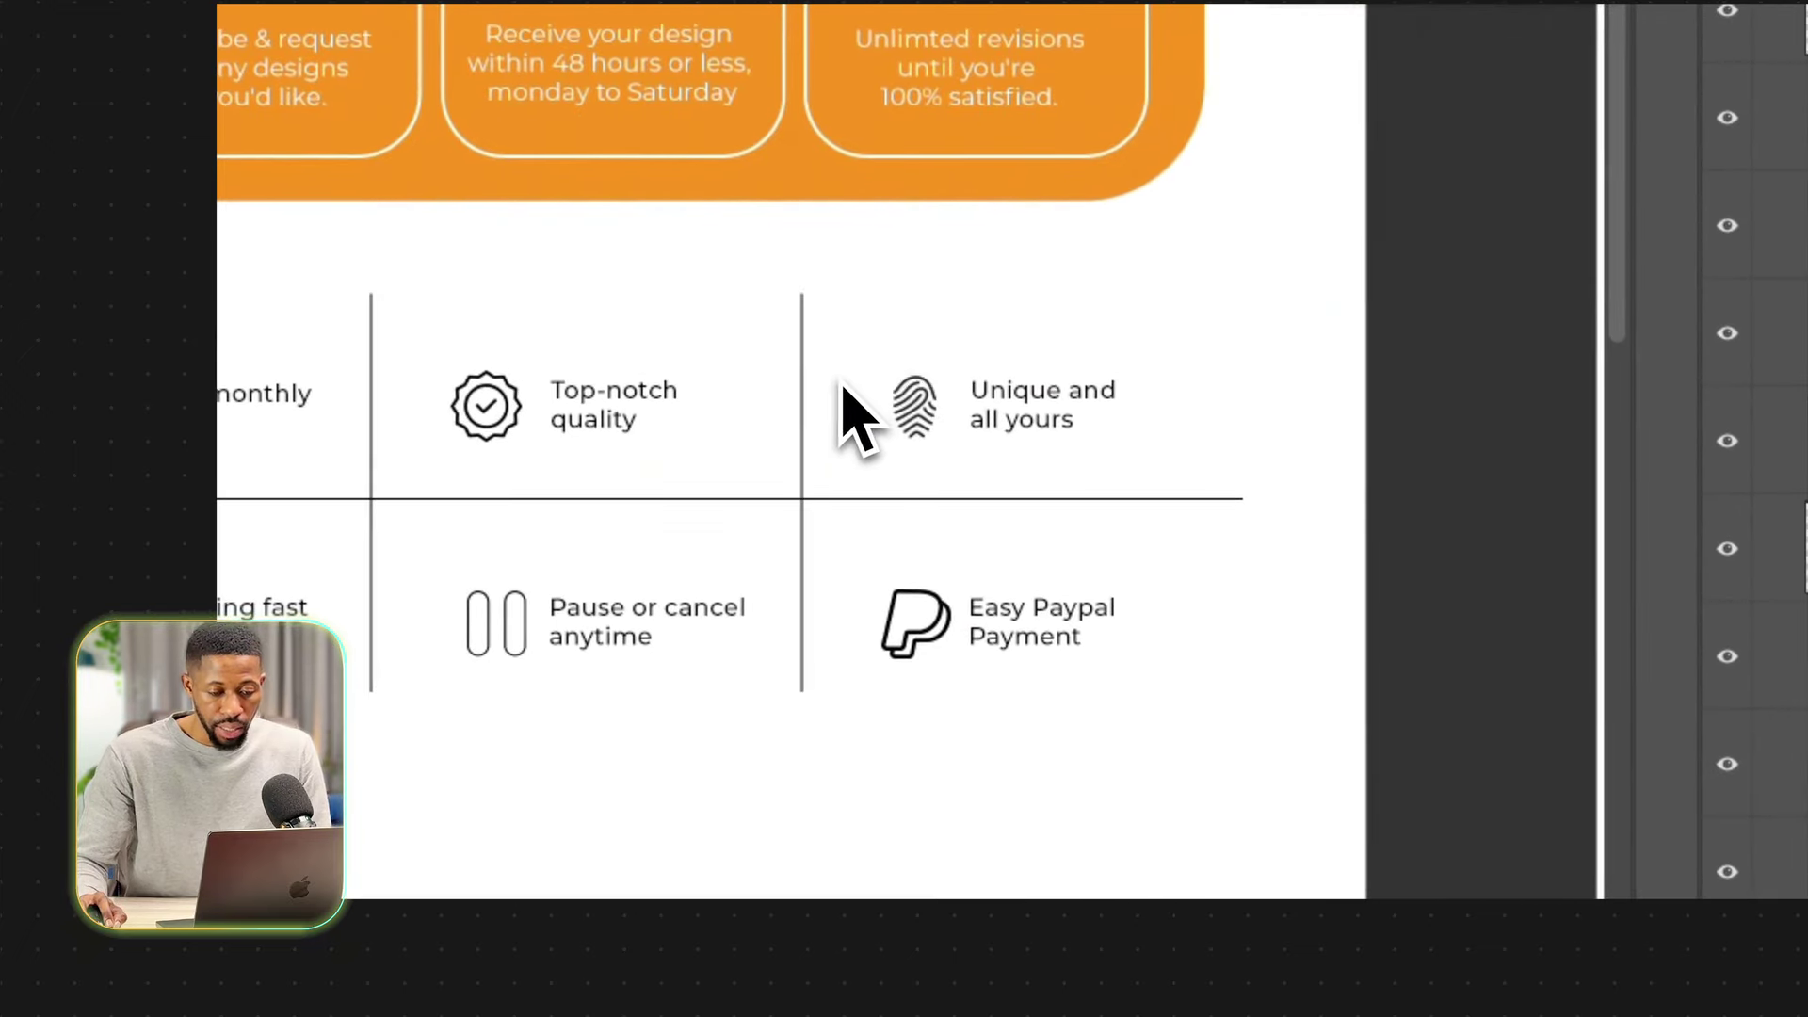
scroll(768, 374, "left", 3)
scroll(791, 349, "down", 2)
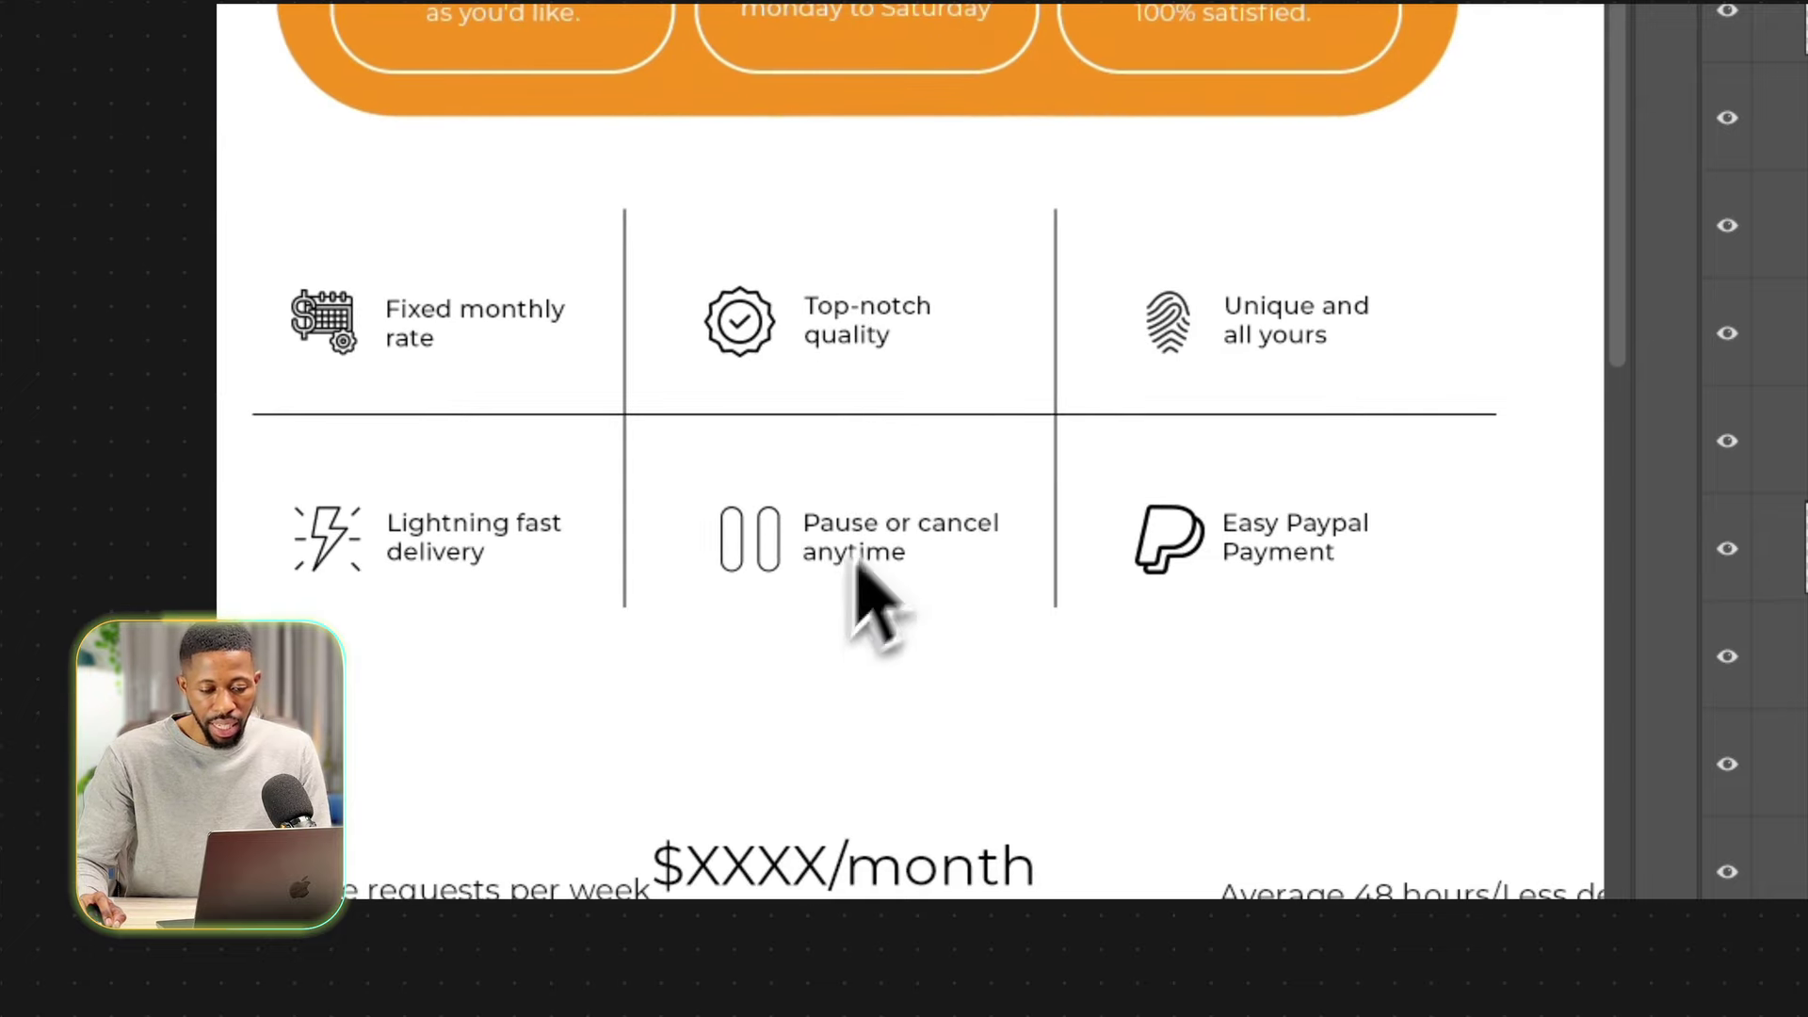
Select the three divider line layers: Line 1, Line 2 and Line 2 copy.
left_click(1780, 548, "super")
mouse_move(935, 522)
left_mouse_down()
mouse_move(957, 531)
mouse_move(947, 511)
left_mouse_up()
key("t")
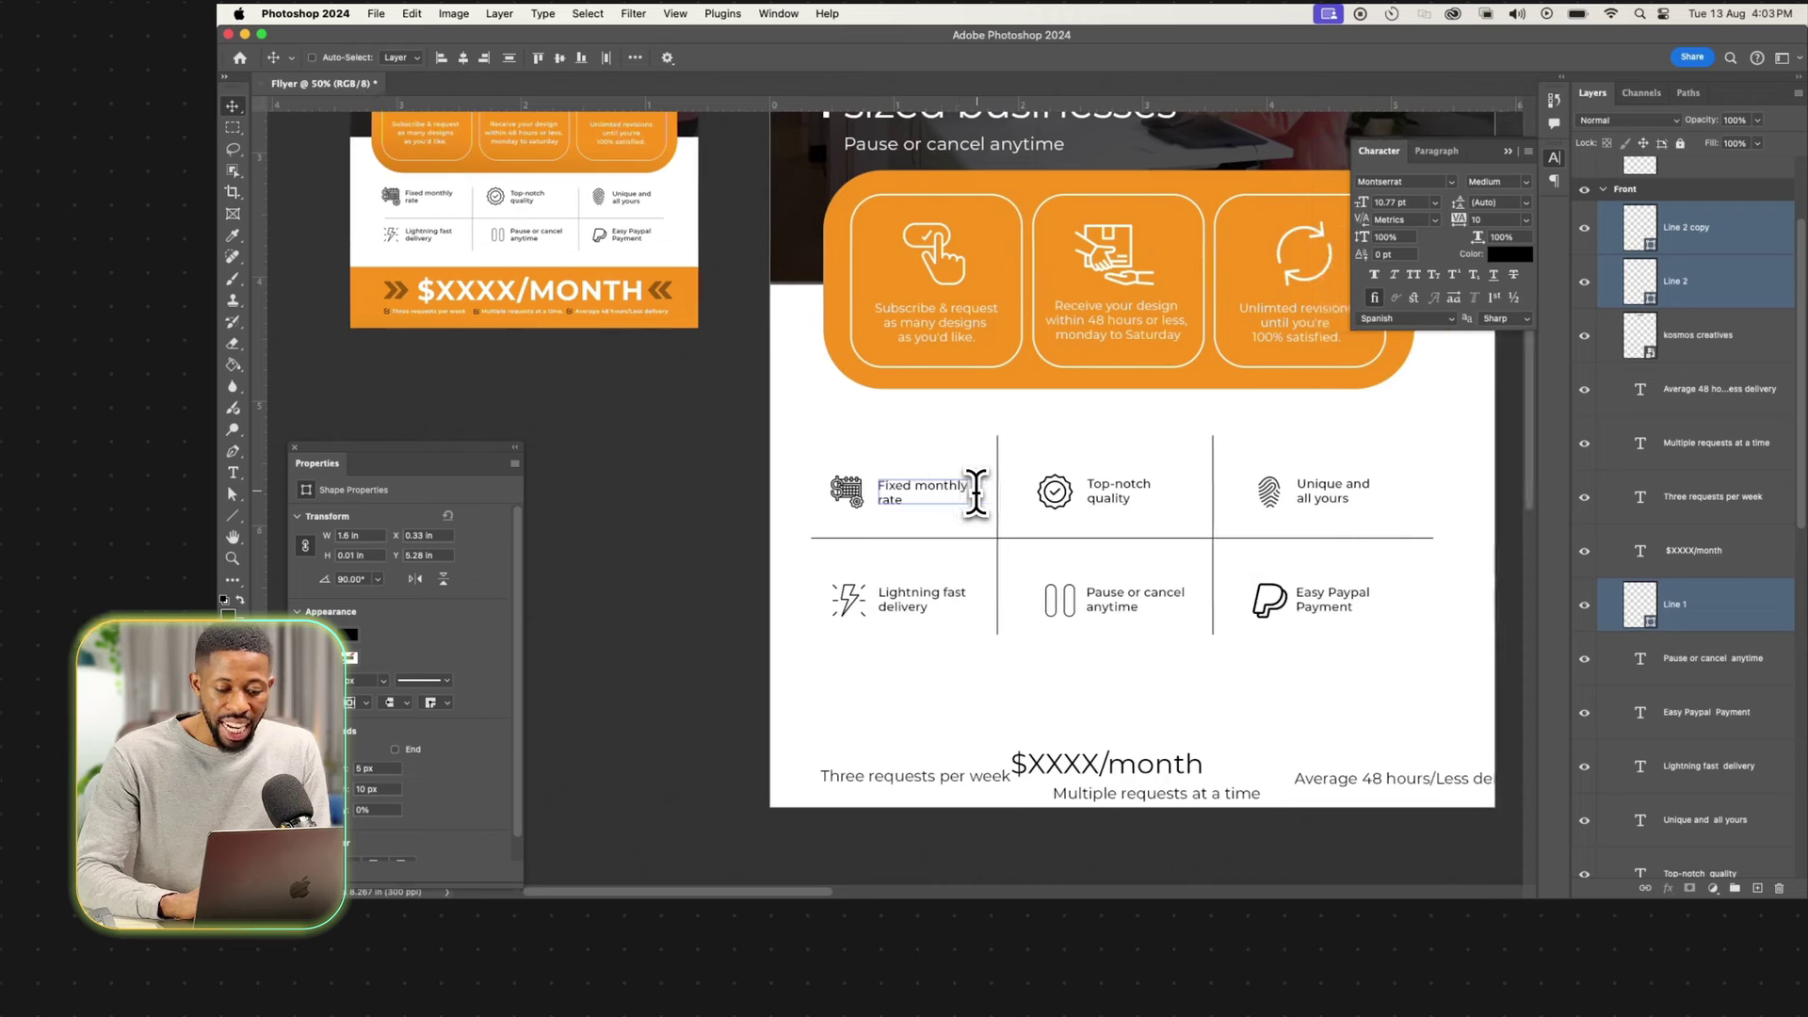
scroll(976, 491, "right", 1)
scroll(976, 491, "up", 1)
key("super+equal")
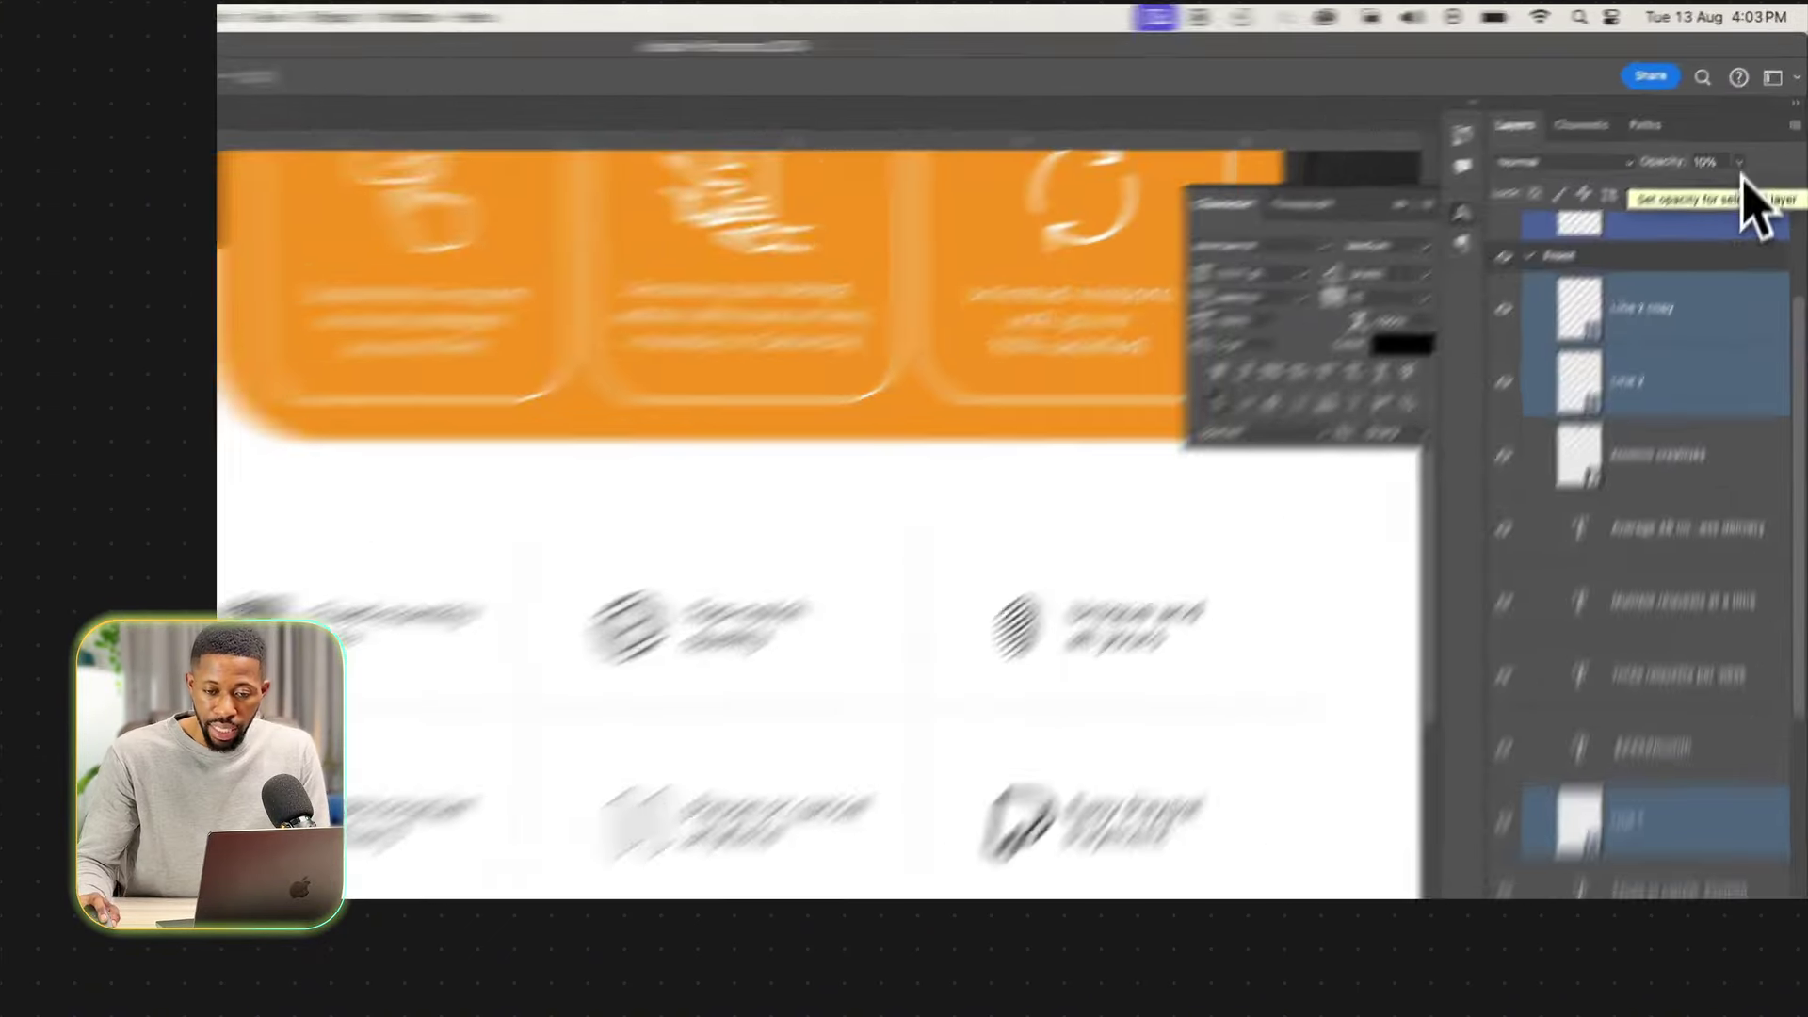
Set the opacity of the three divider lines to 100%.
left_click(1757, 123)
left_click(1757, 124)
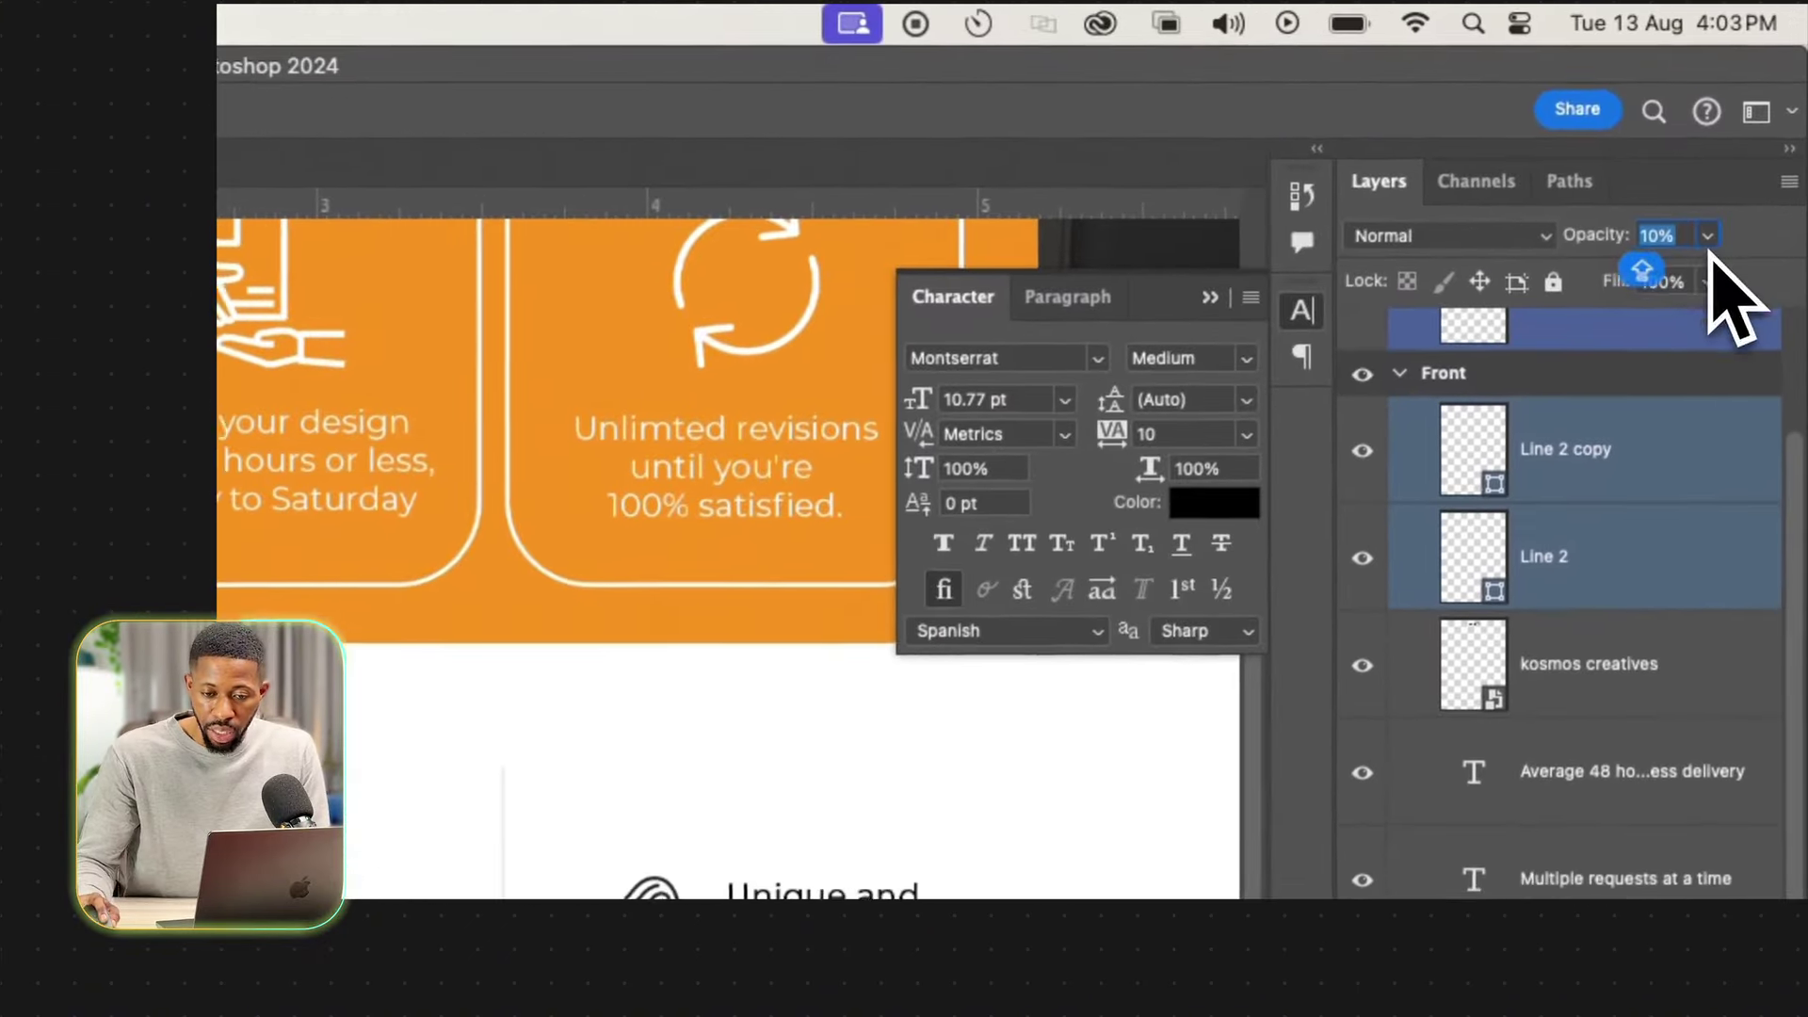
type("100")
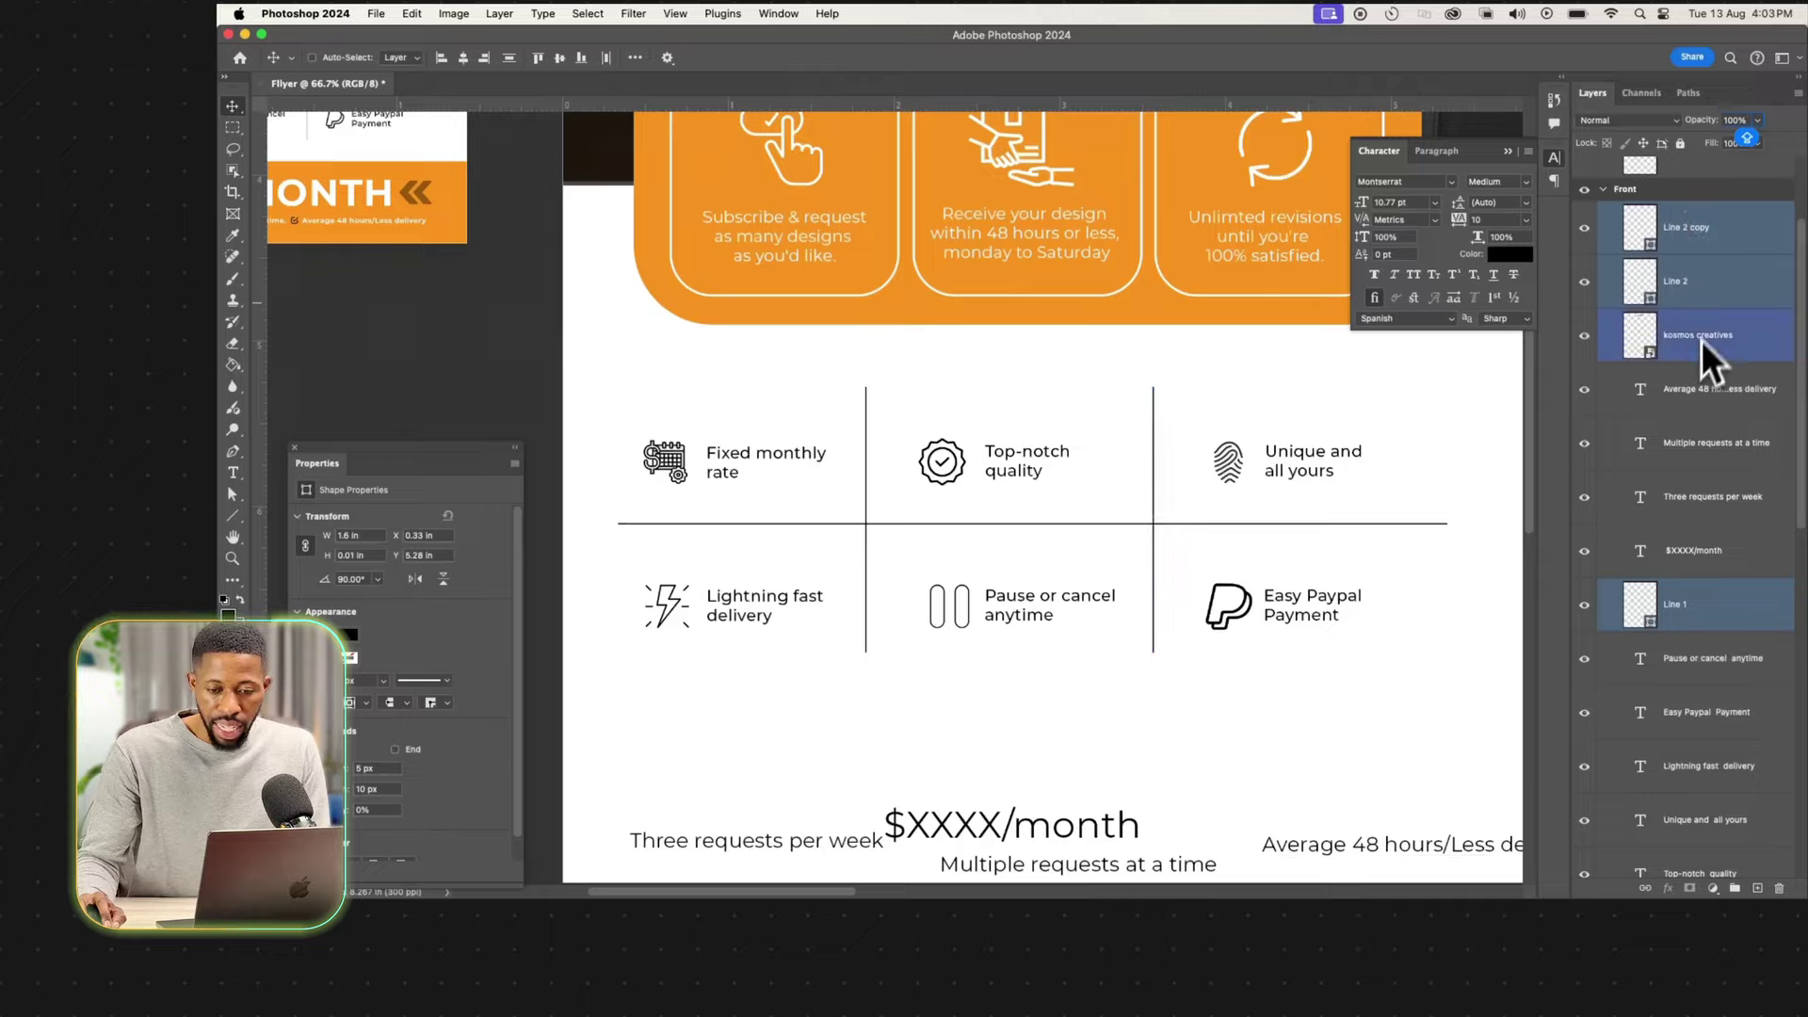
left_click(1709, 290)
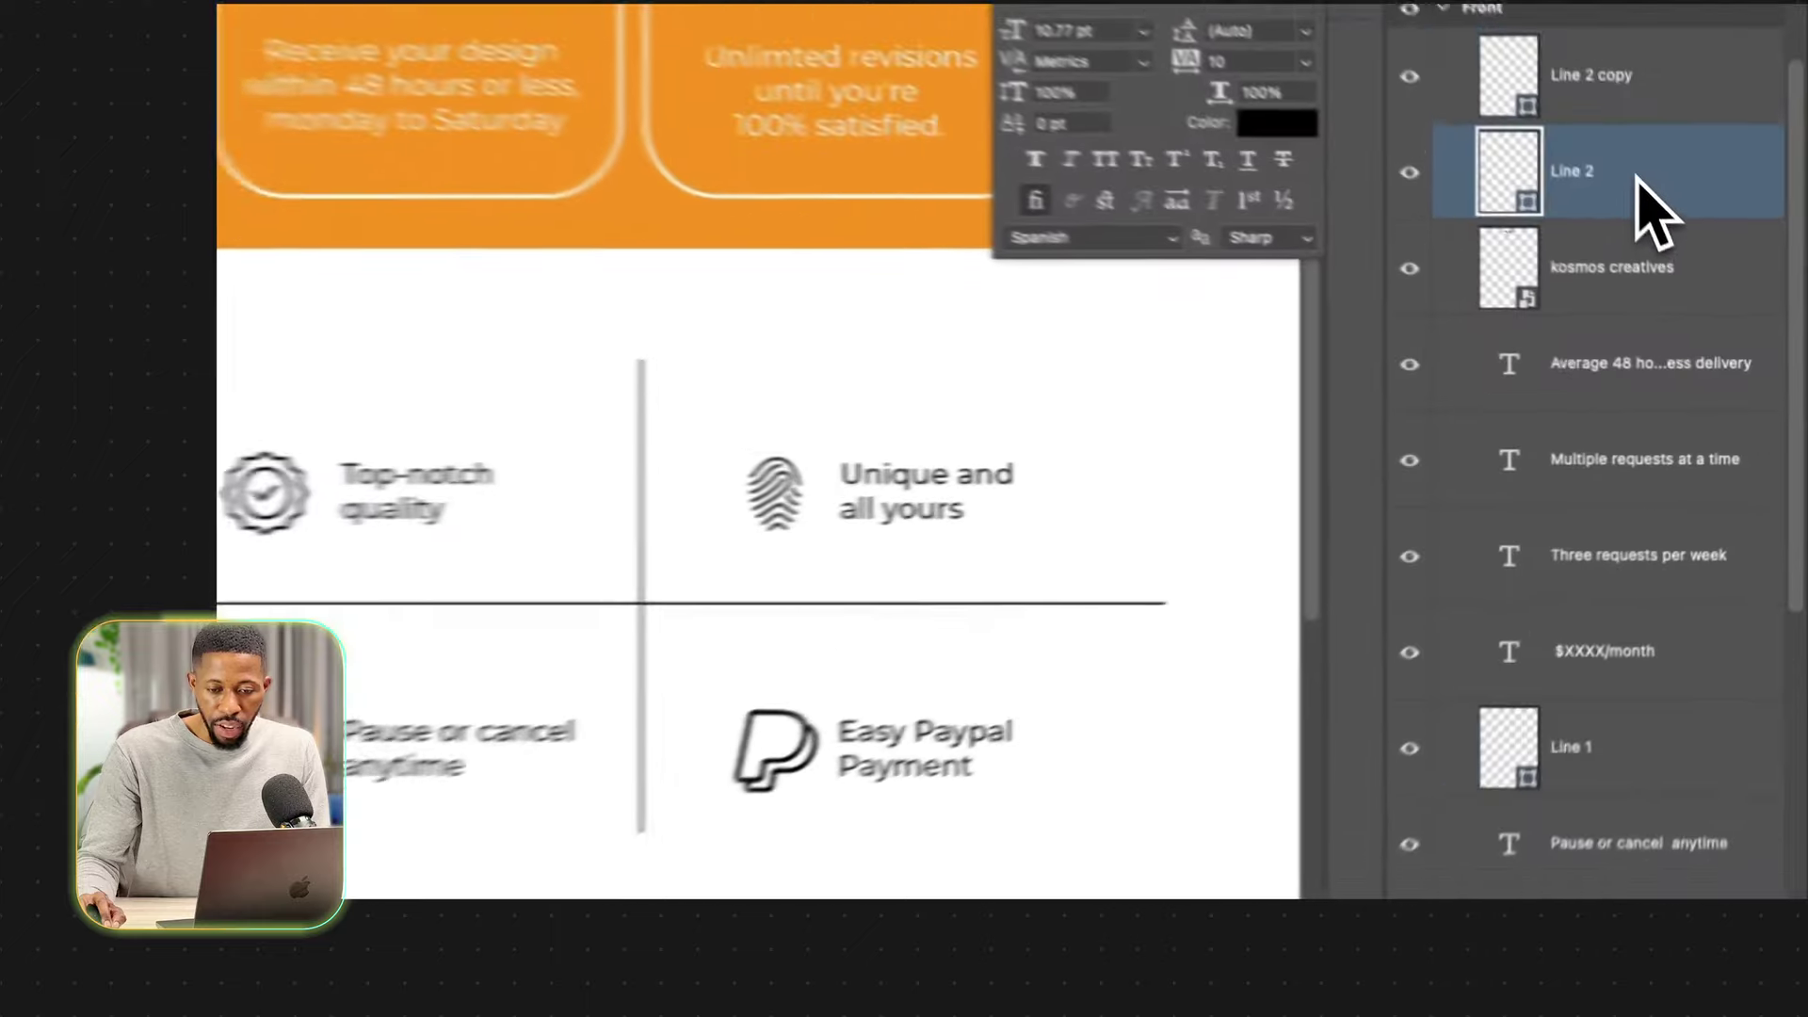
left_click(1701, 604, "super")
left_click(1620, 344, "super")
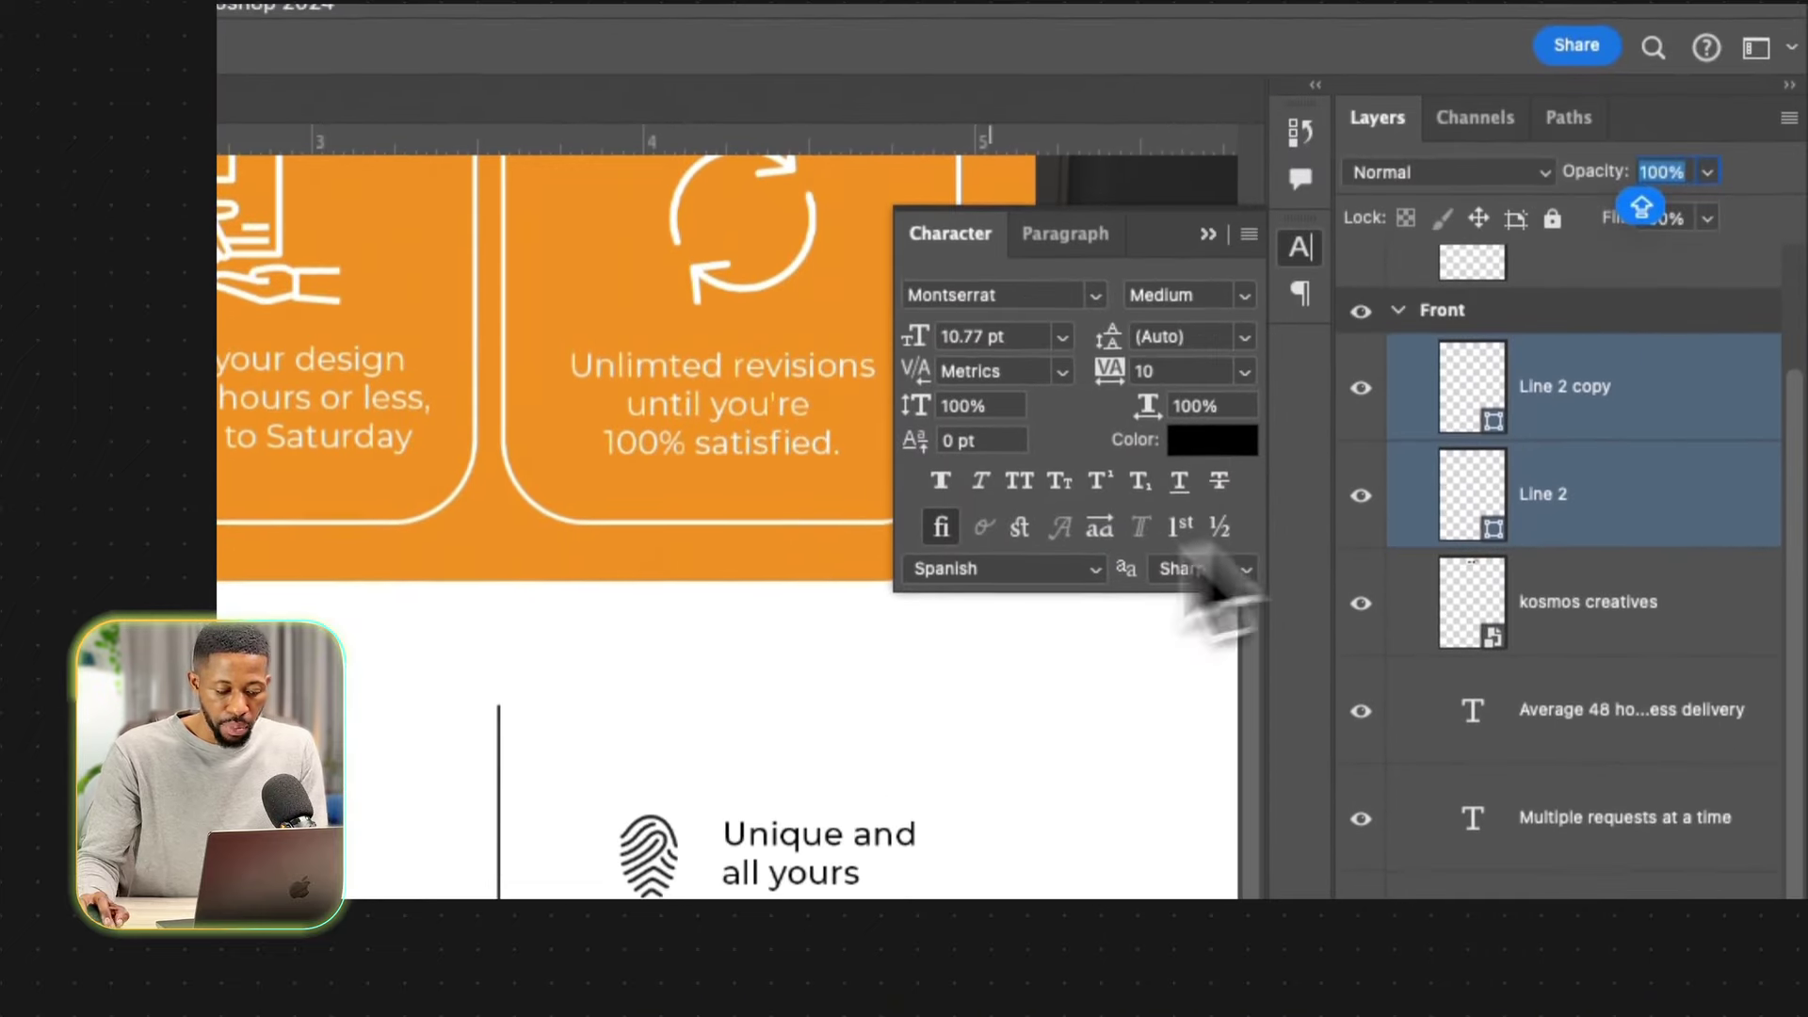
type("2")
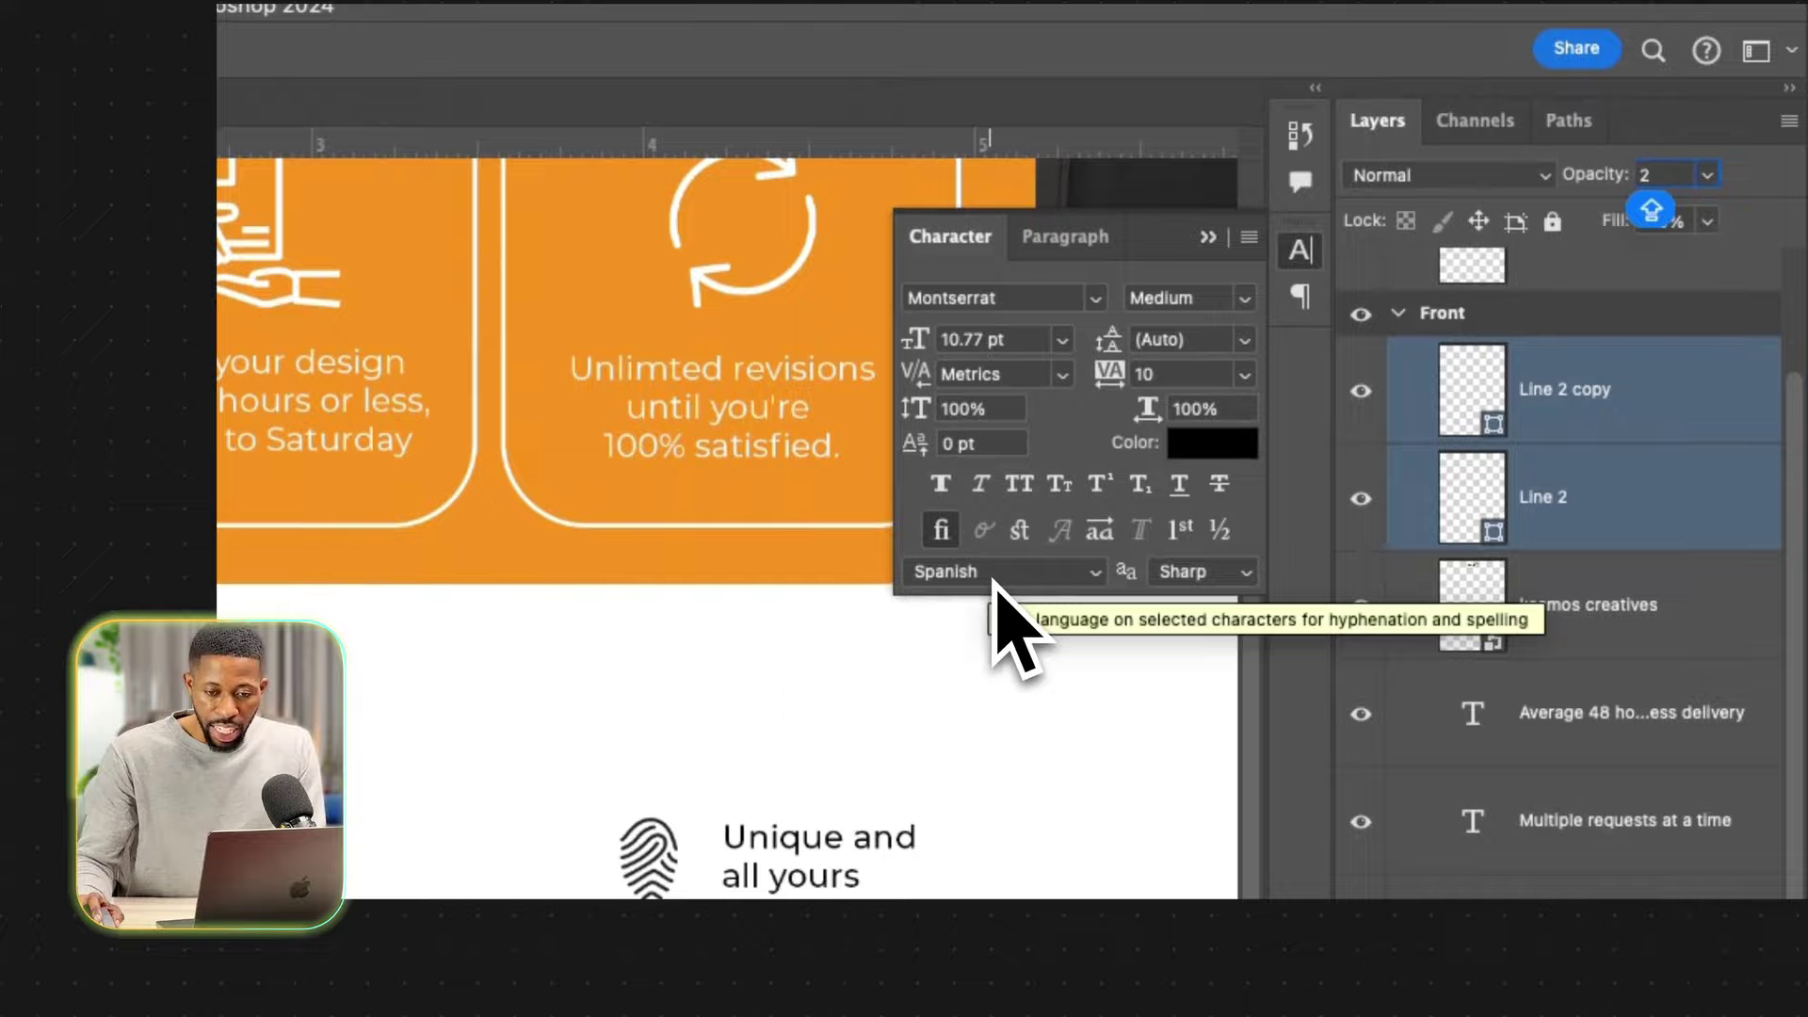
key("super+z")
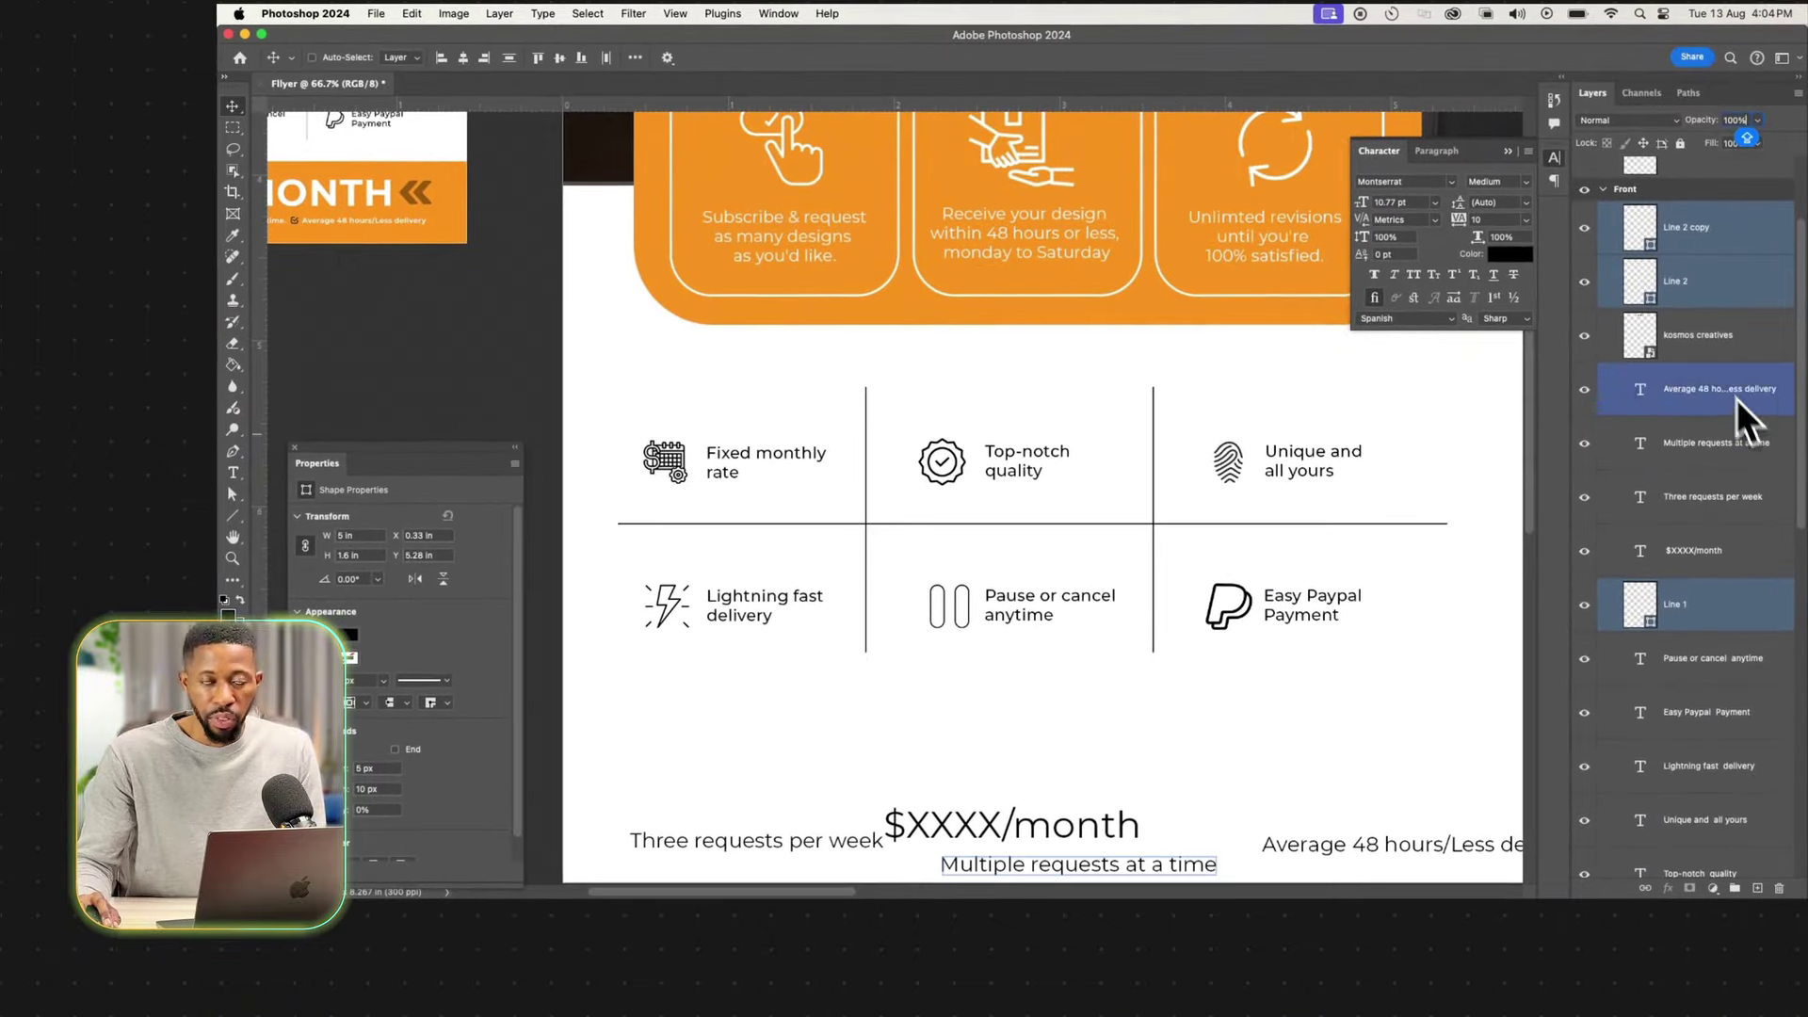
Keep only the three divider lines selected and lower their opacity to 60%.
left_click(1737, 401, "super")
left_click(1658, 450, "super")
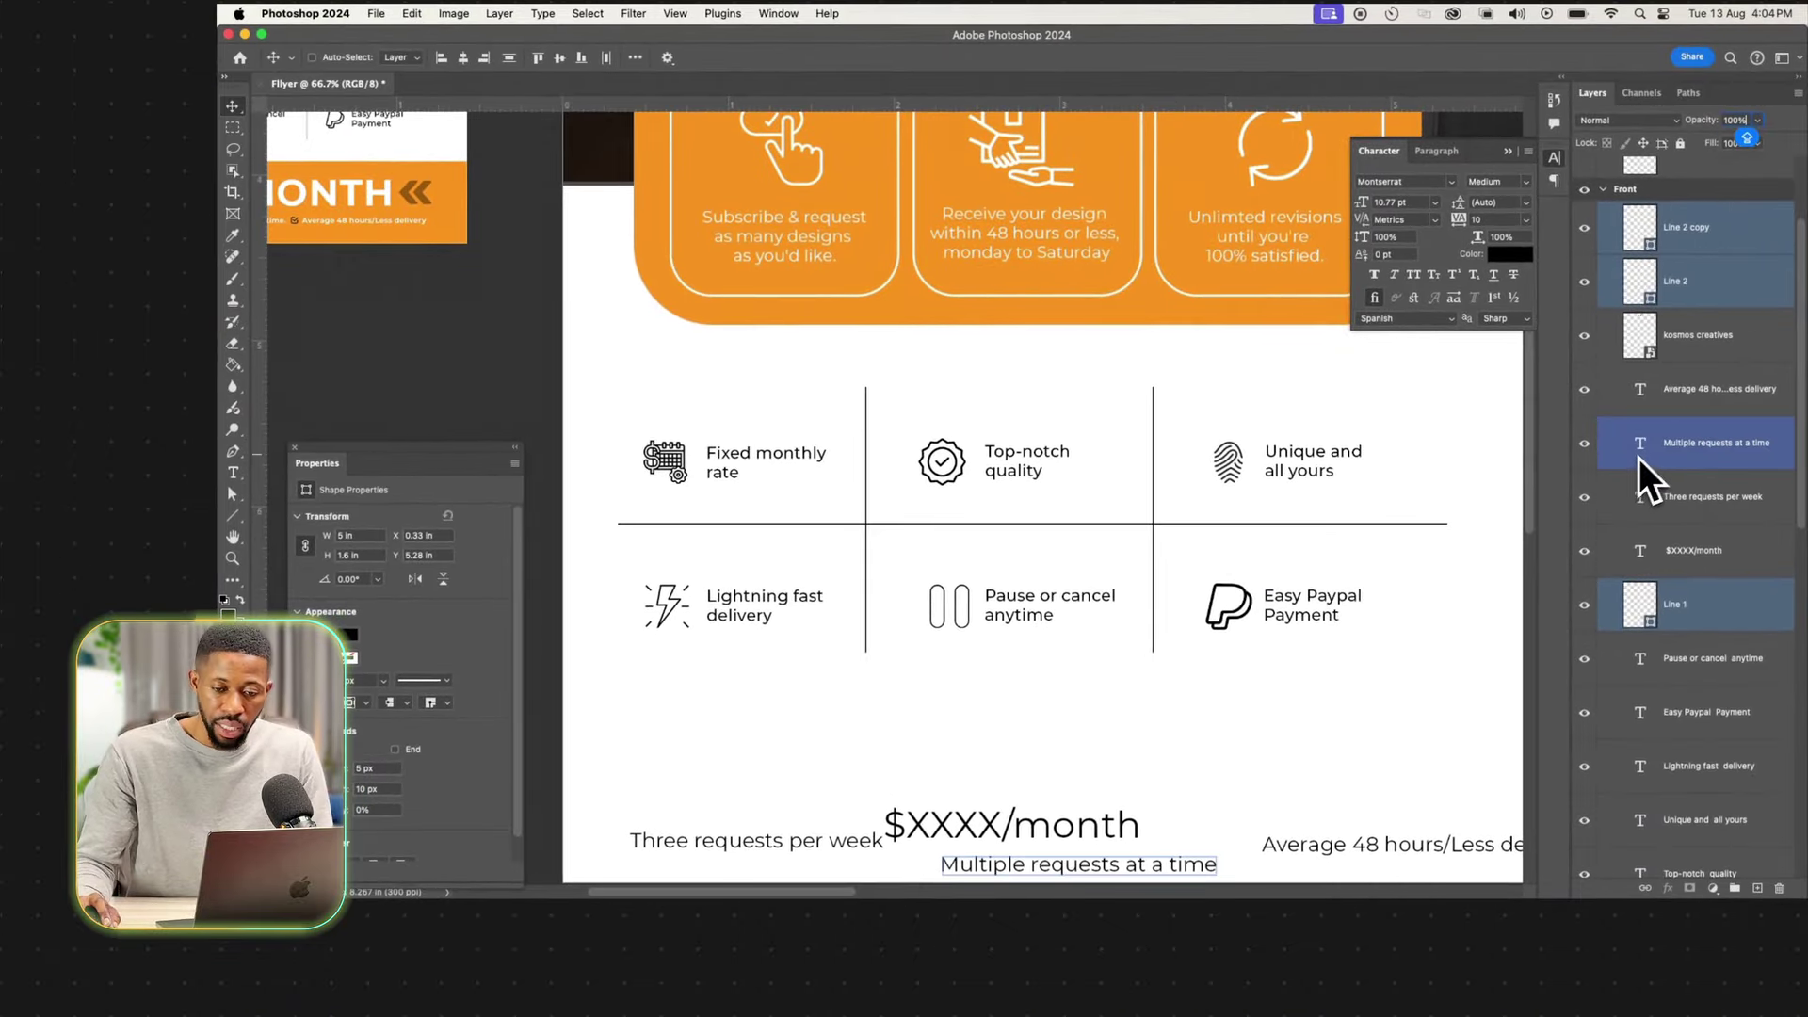
left_click(1639, 458, "super")
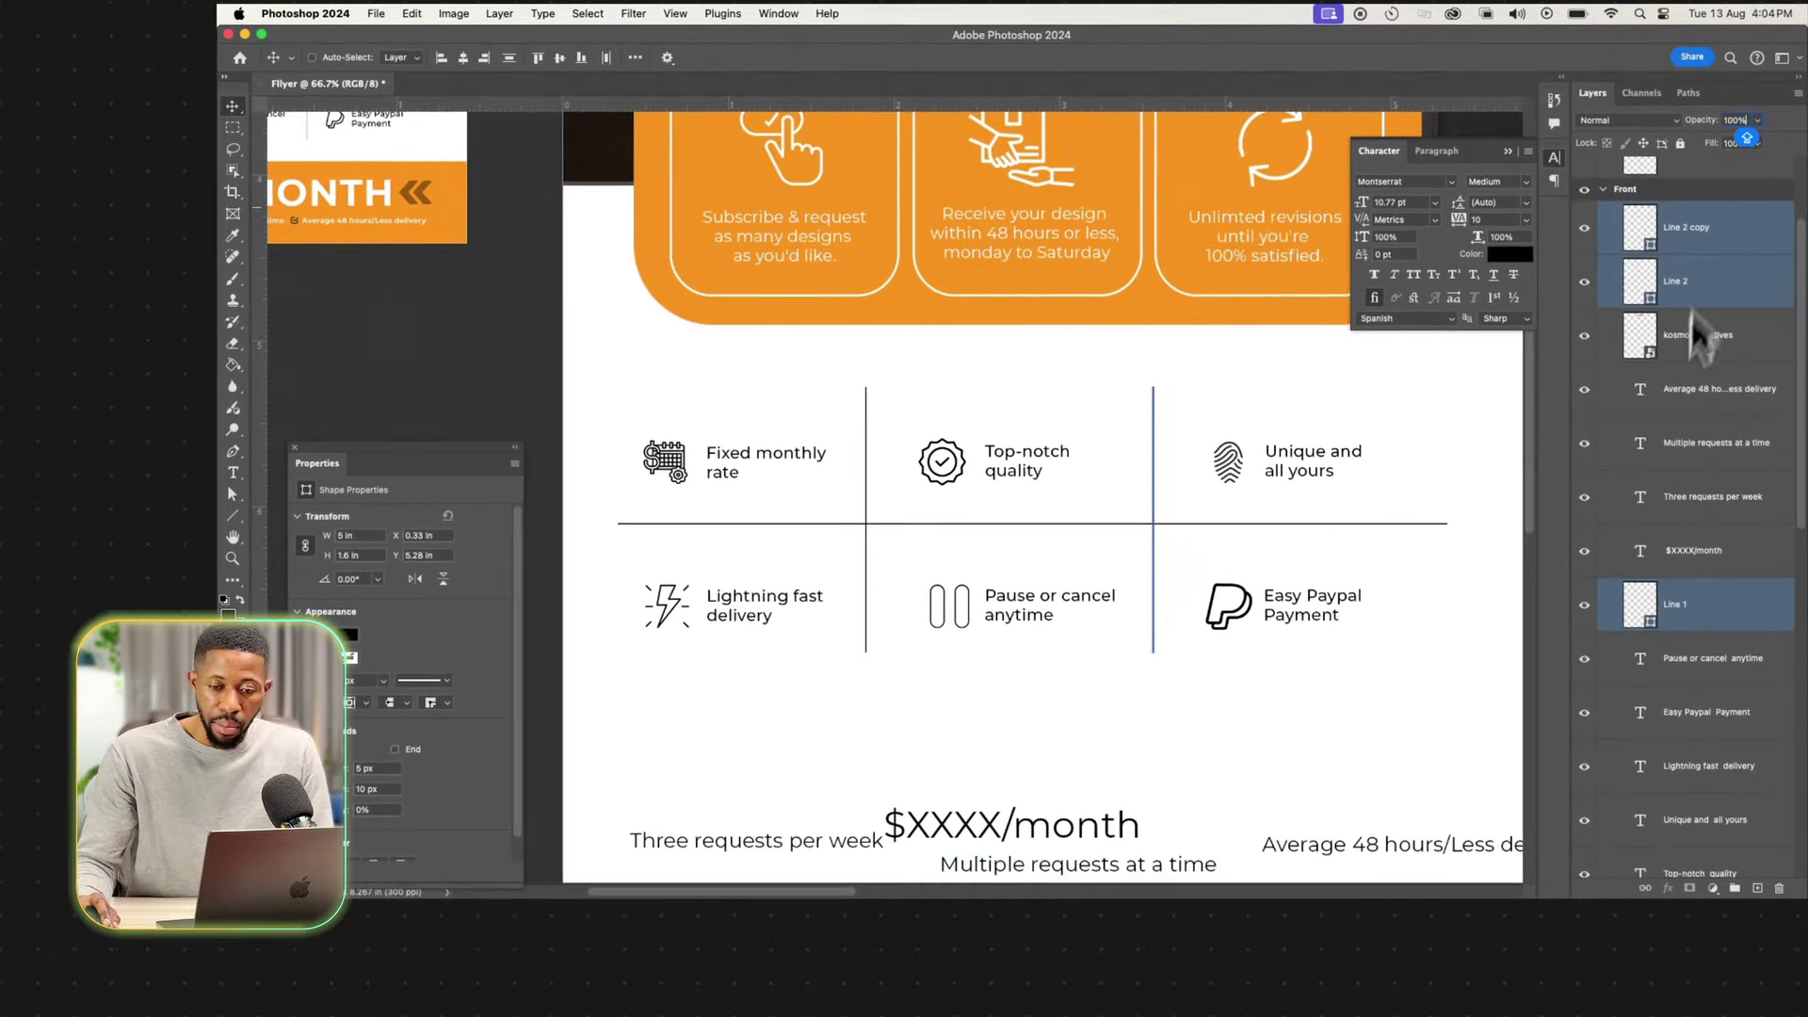
left_click(1758, 121)
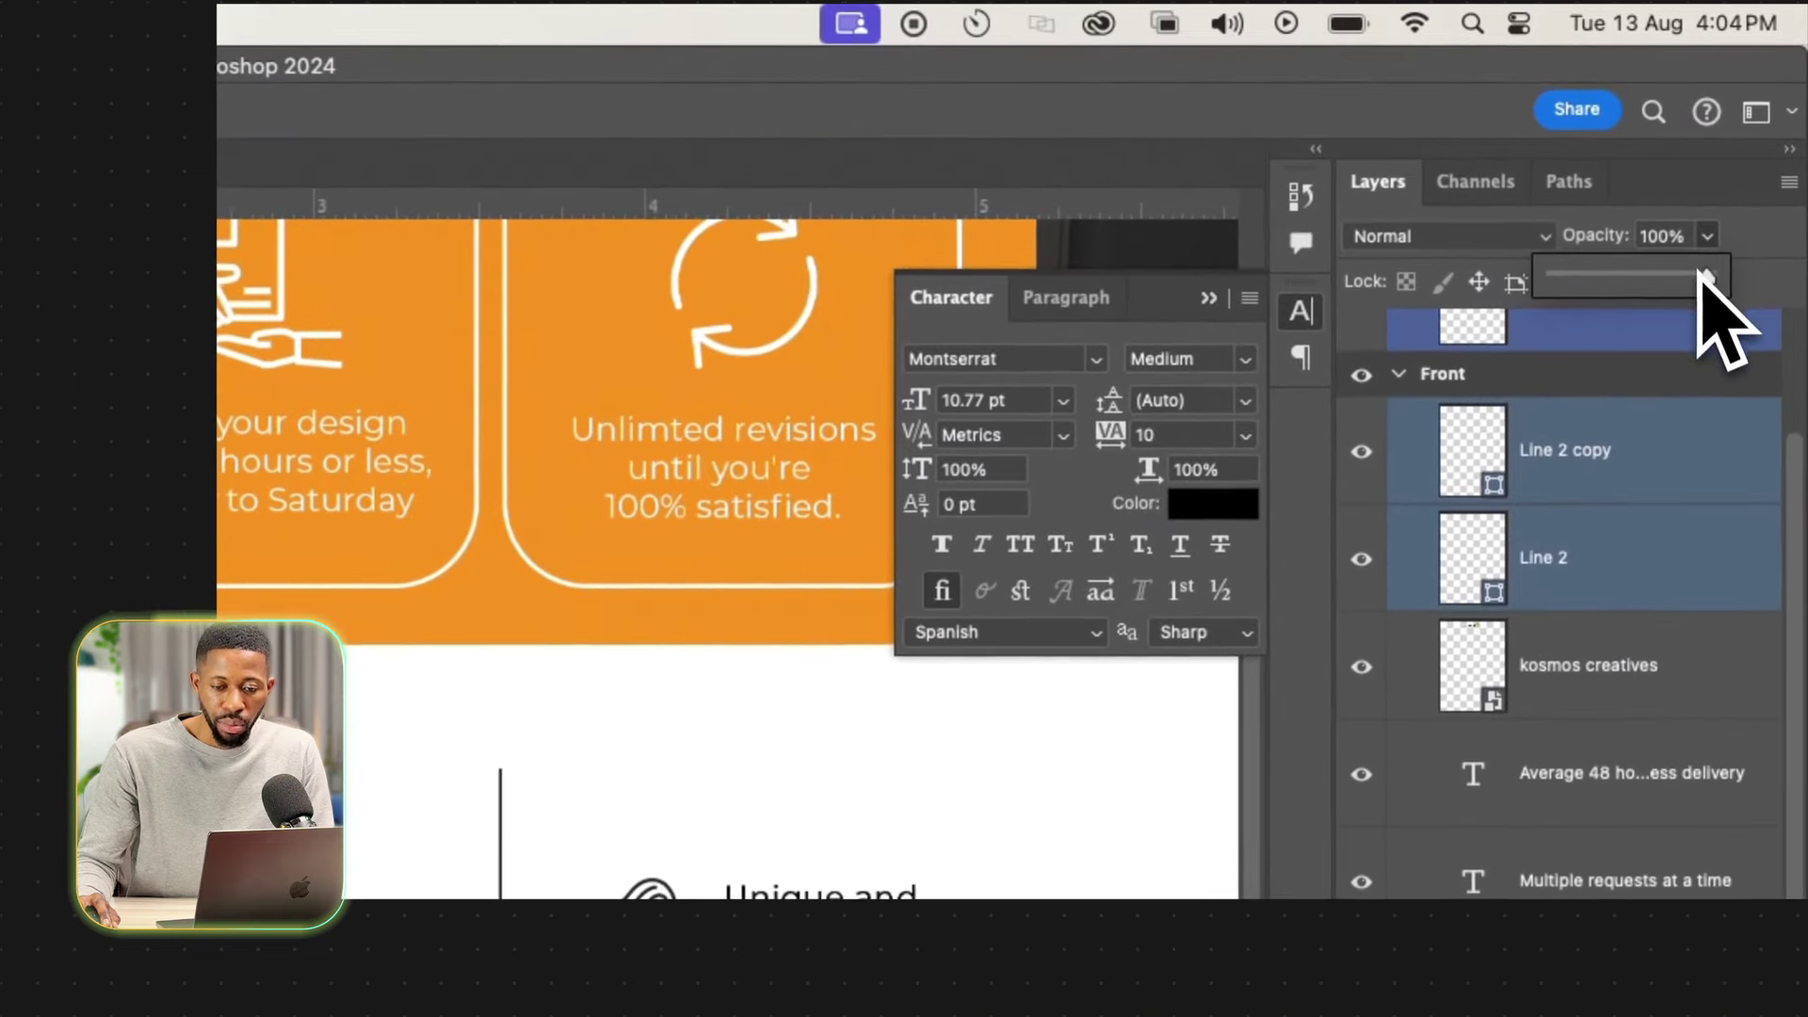
left_click_drag(1702, 274, 1663, 281)
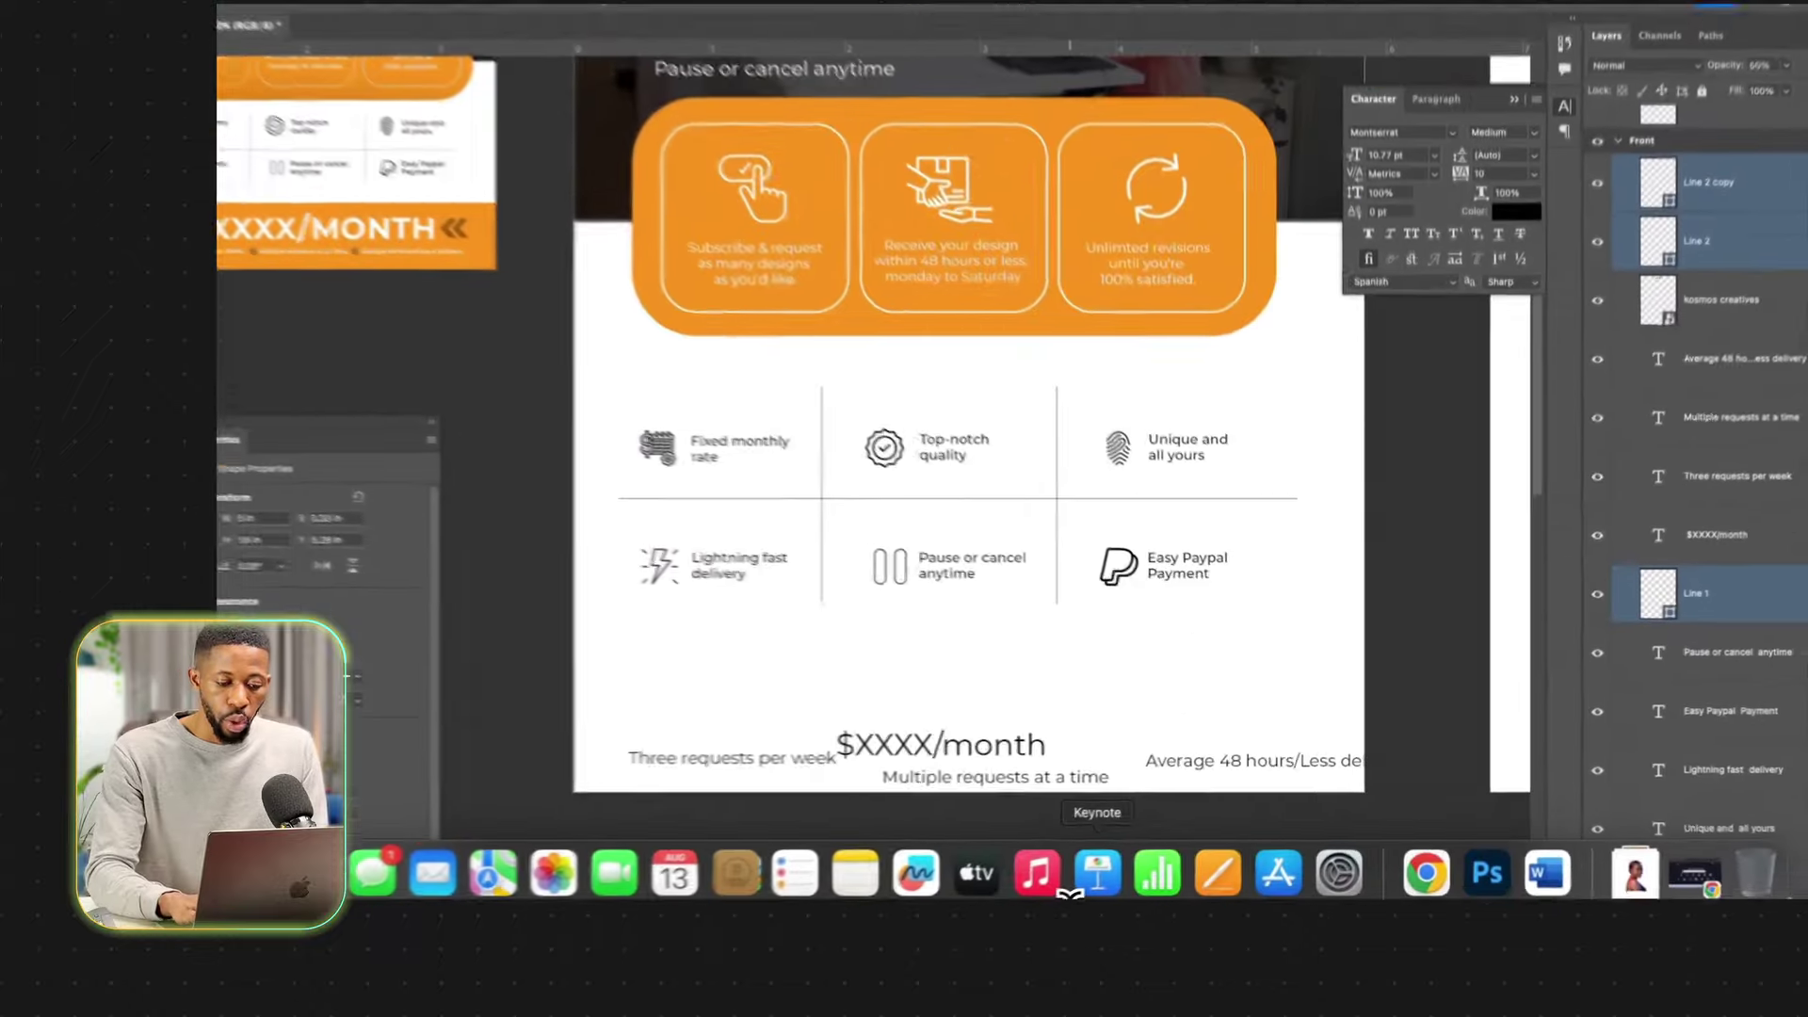
Group all the feature grid's icons, captions and divider lines, and name the group FEATURES 2.
key("super+equal")
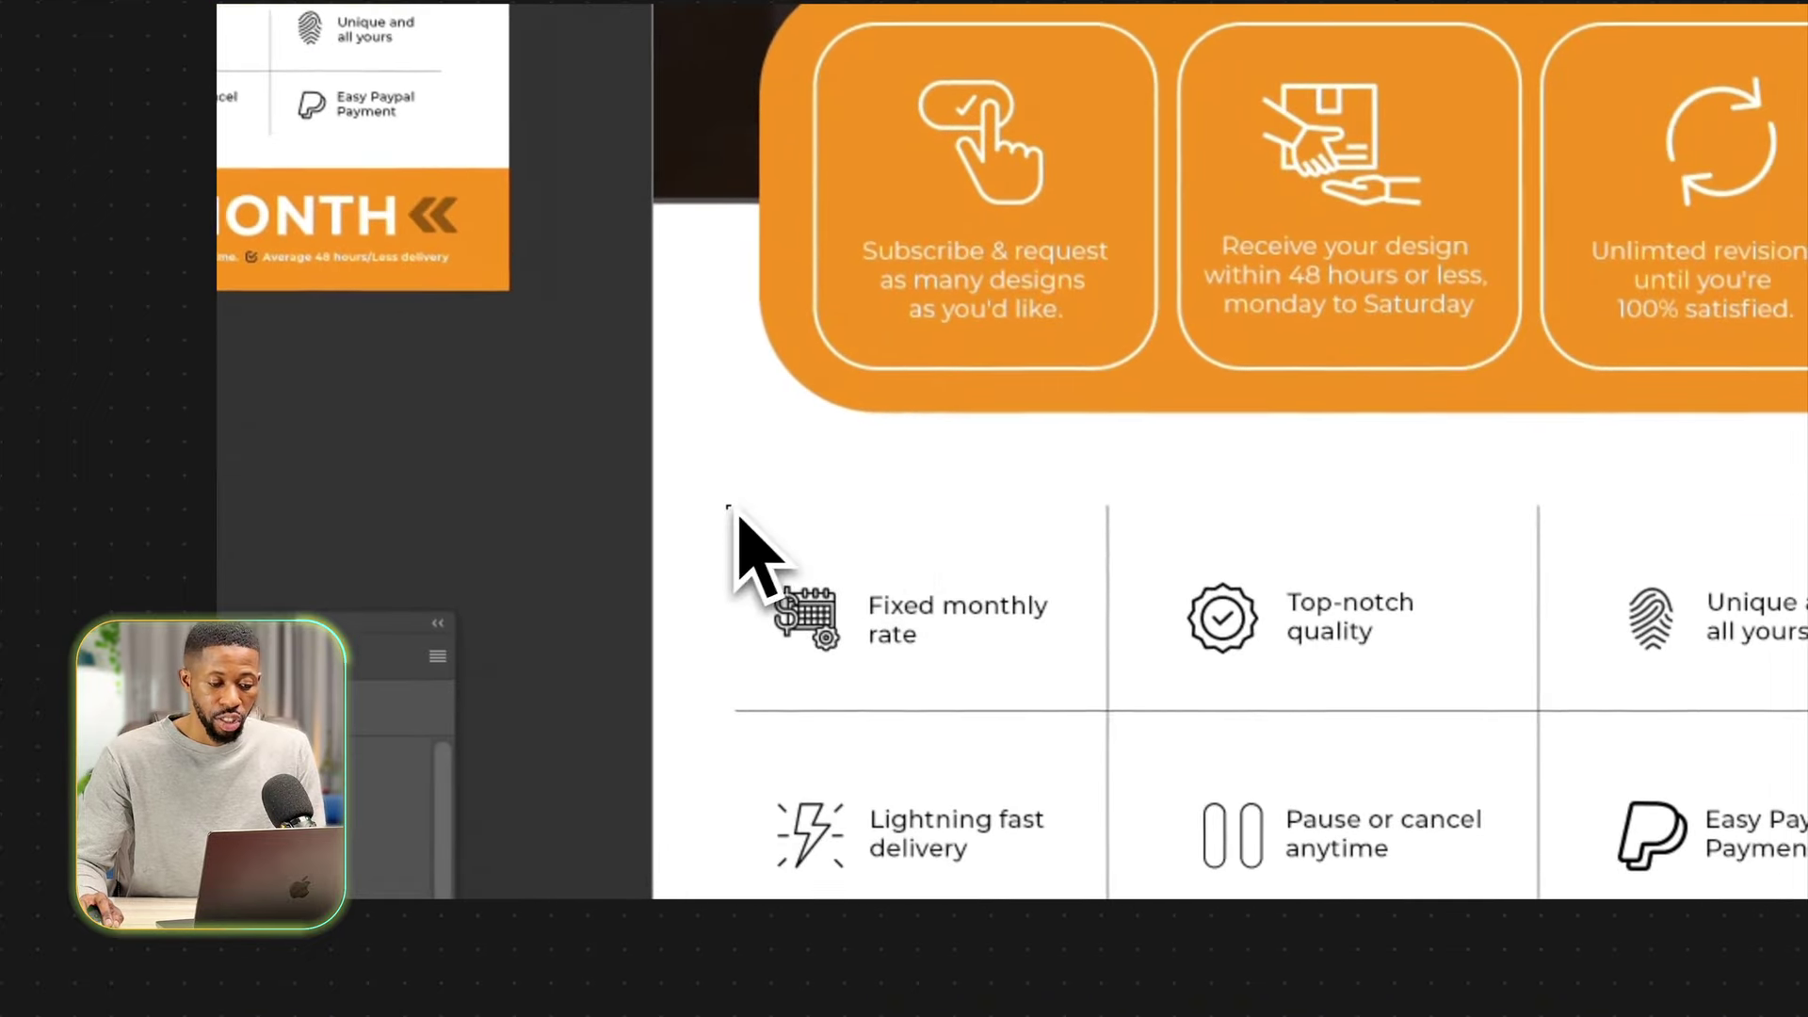
left_click_drag(1109, 775, 1661, 810)
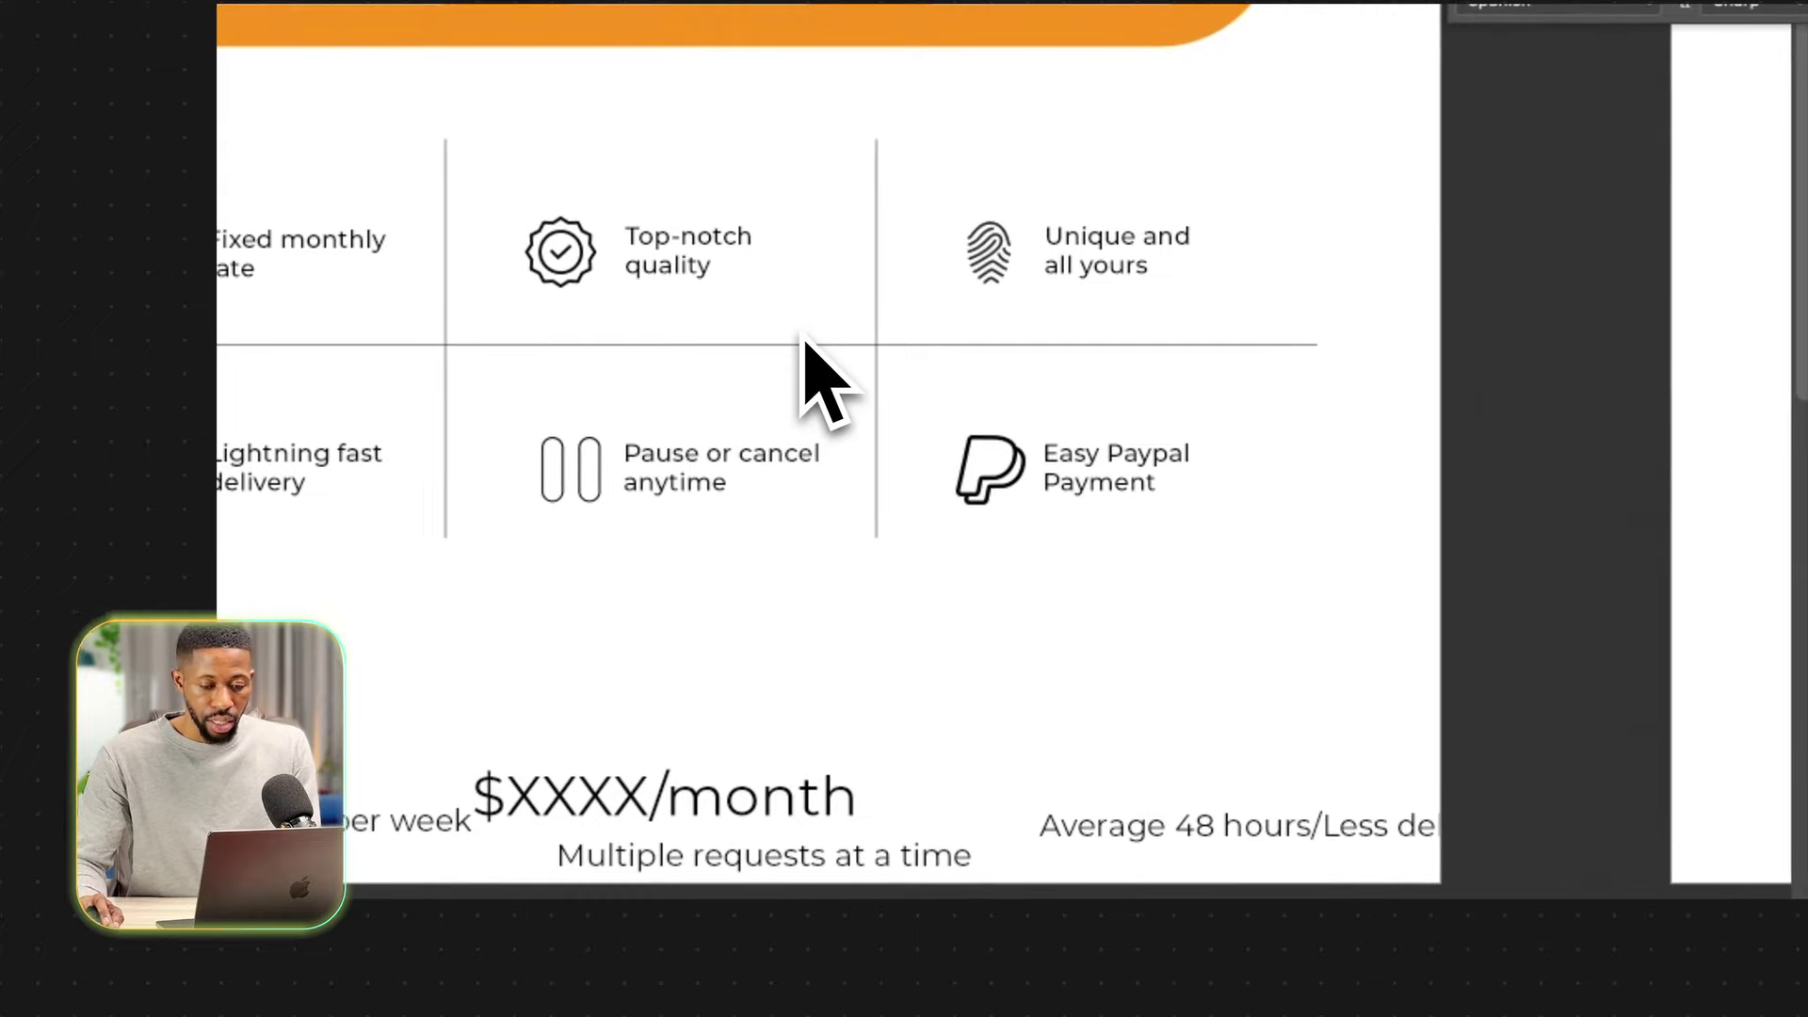
key("ctrl+g")
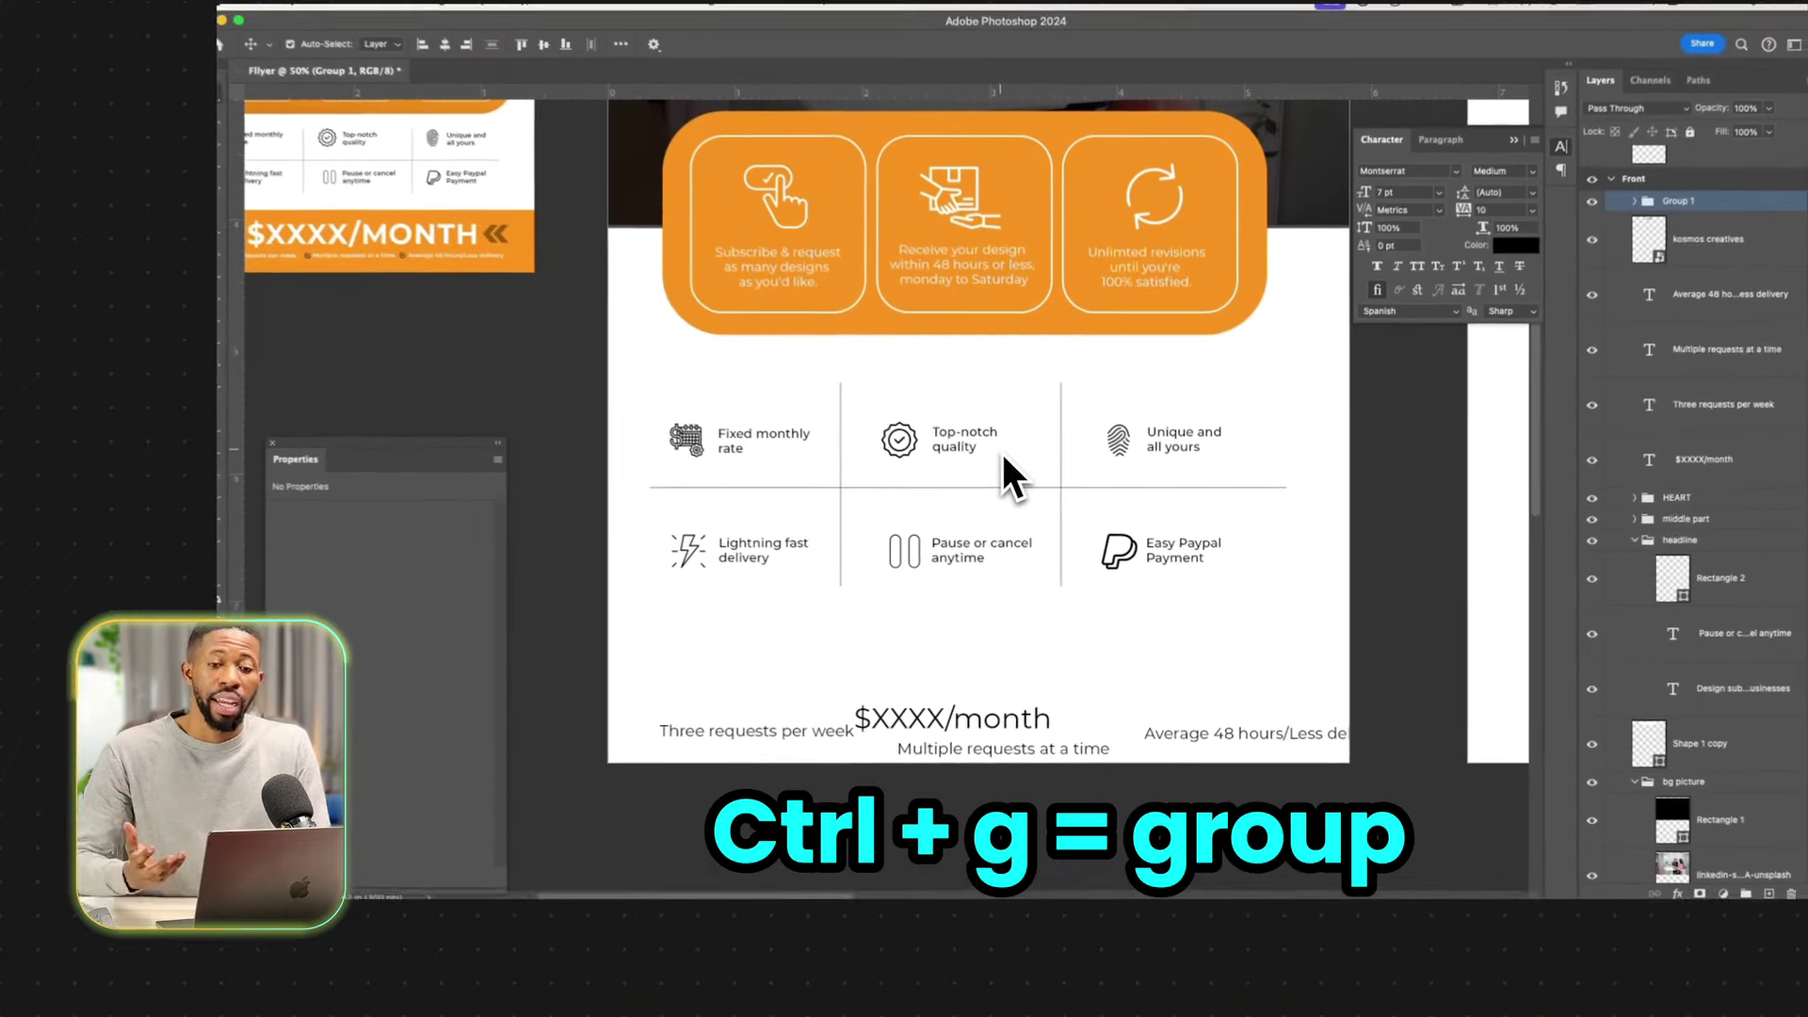
left_click(1681, 260)
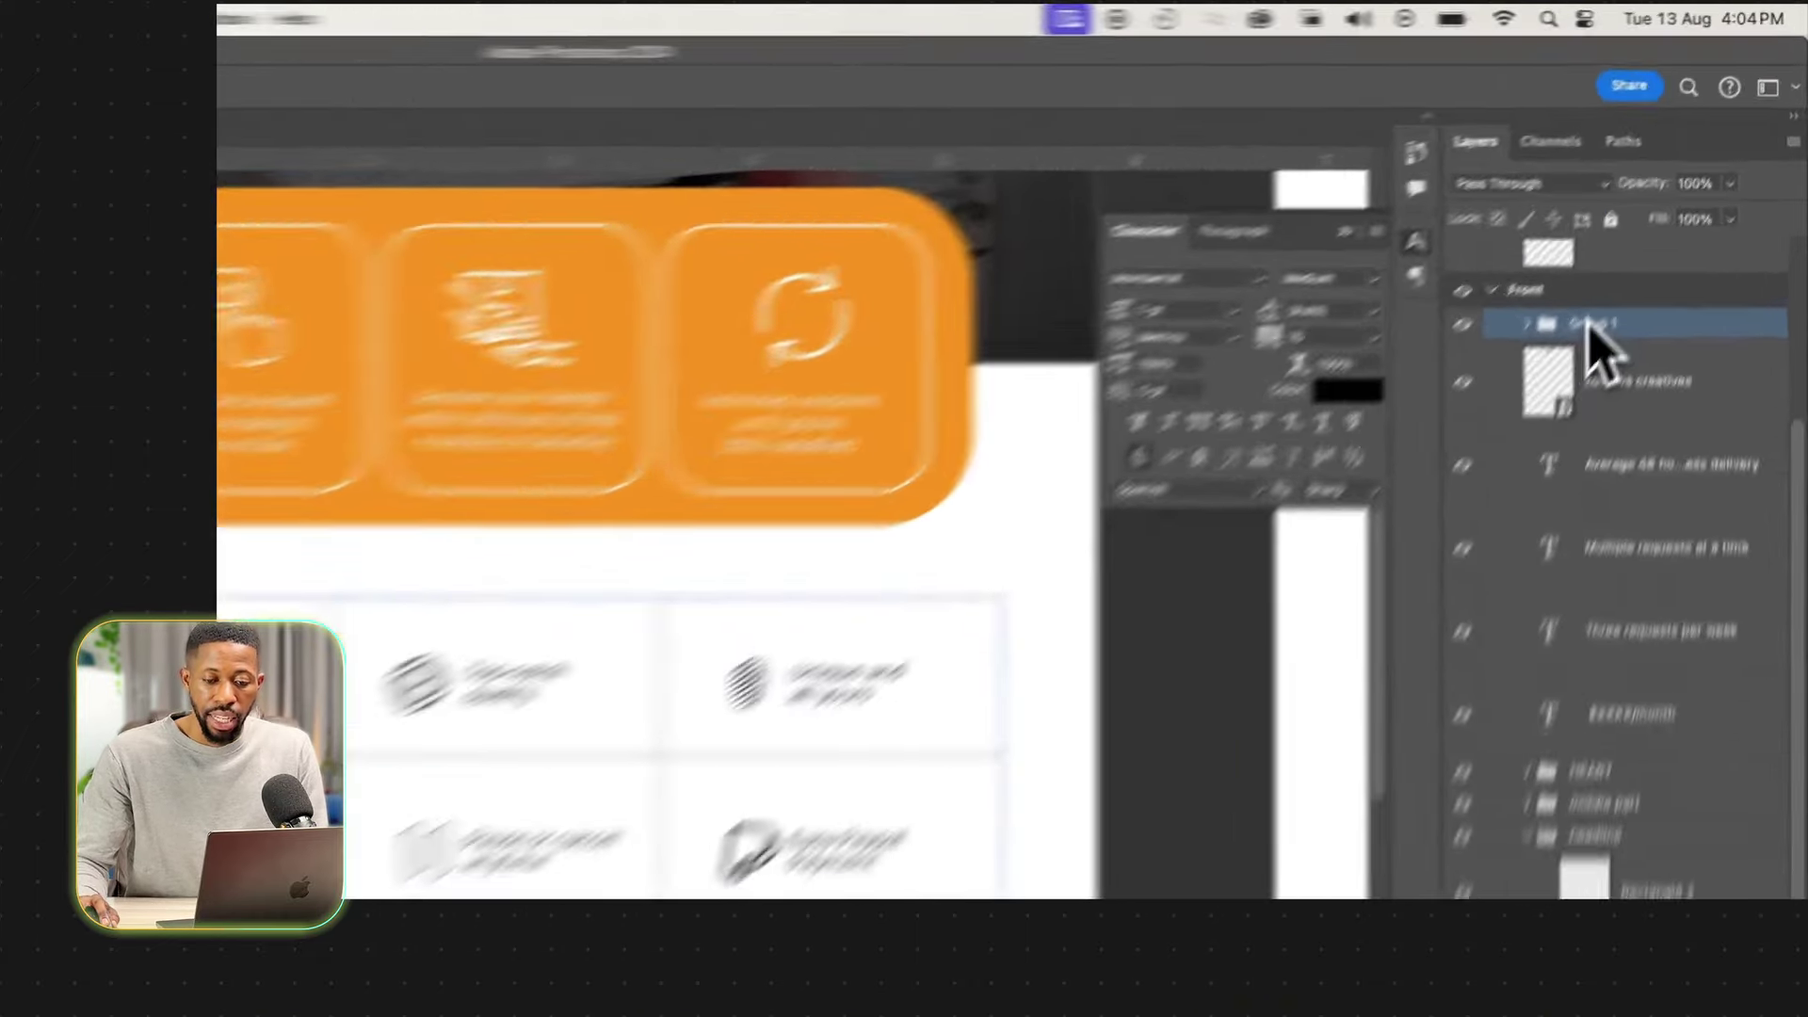
double_click(1659, 211)
type("FEATUR")
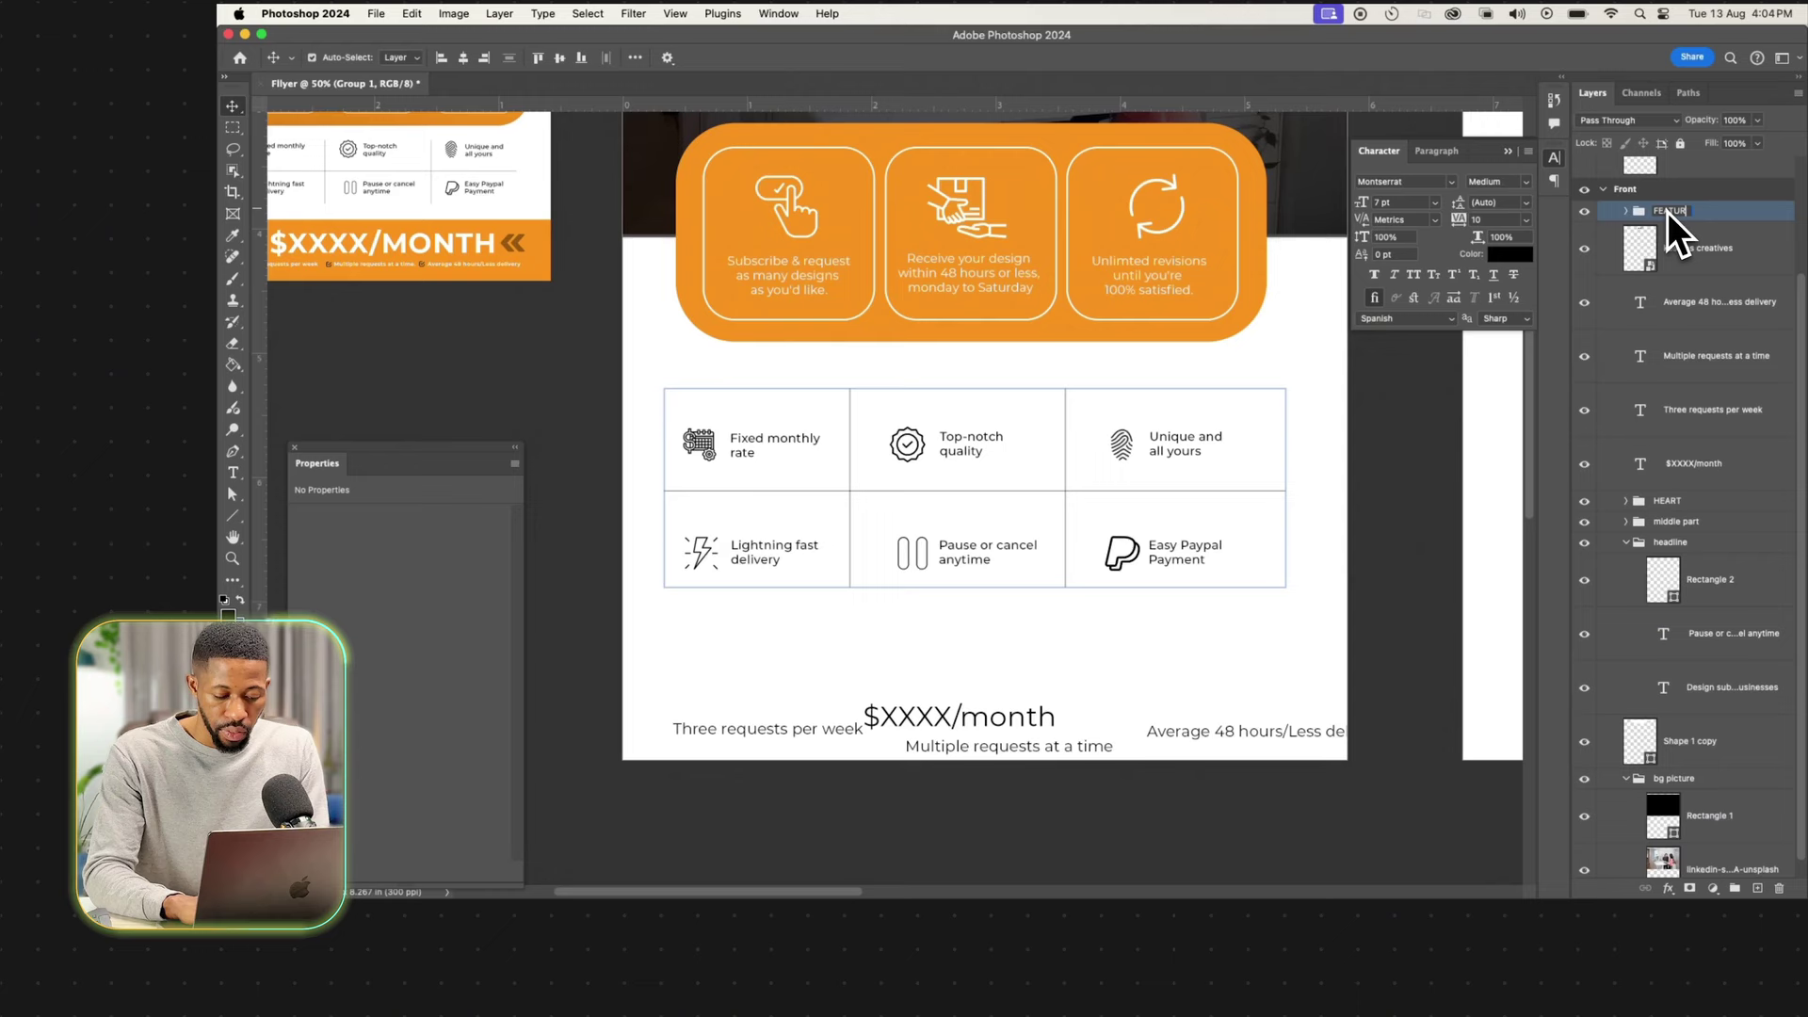
type("ES 2")
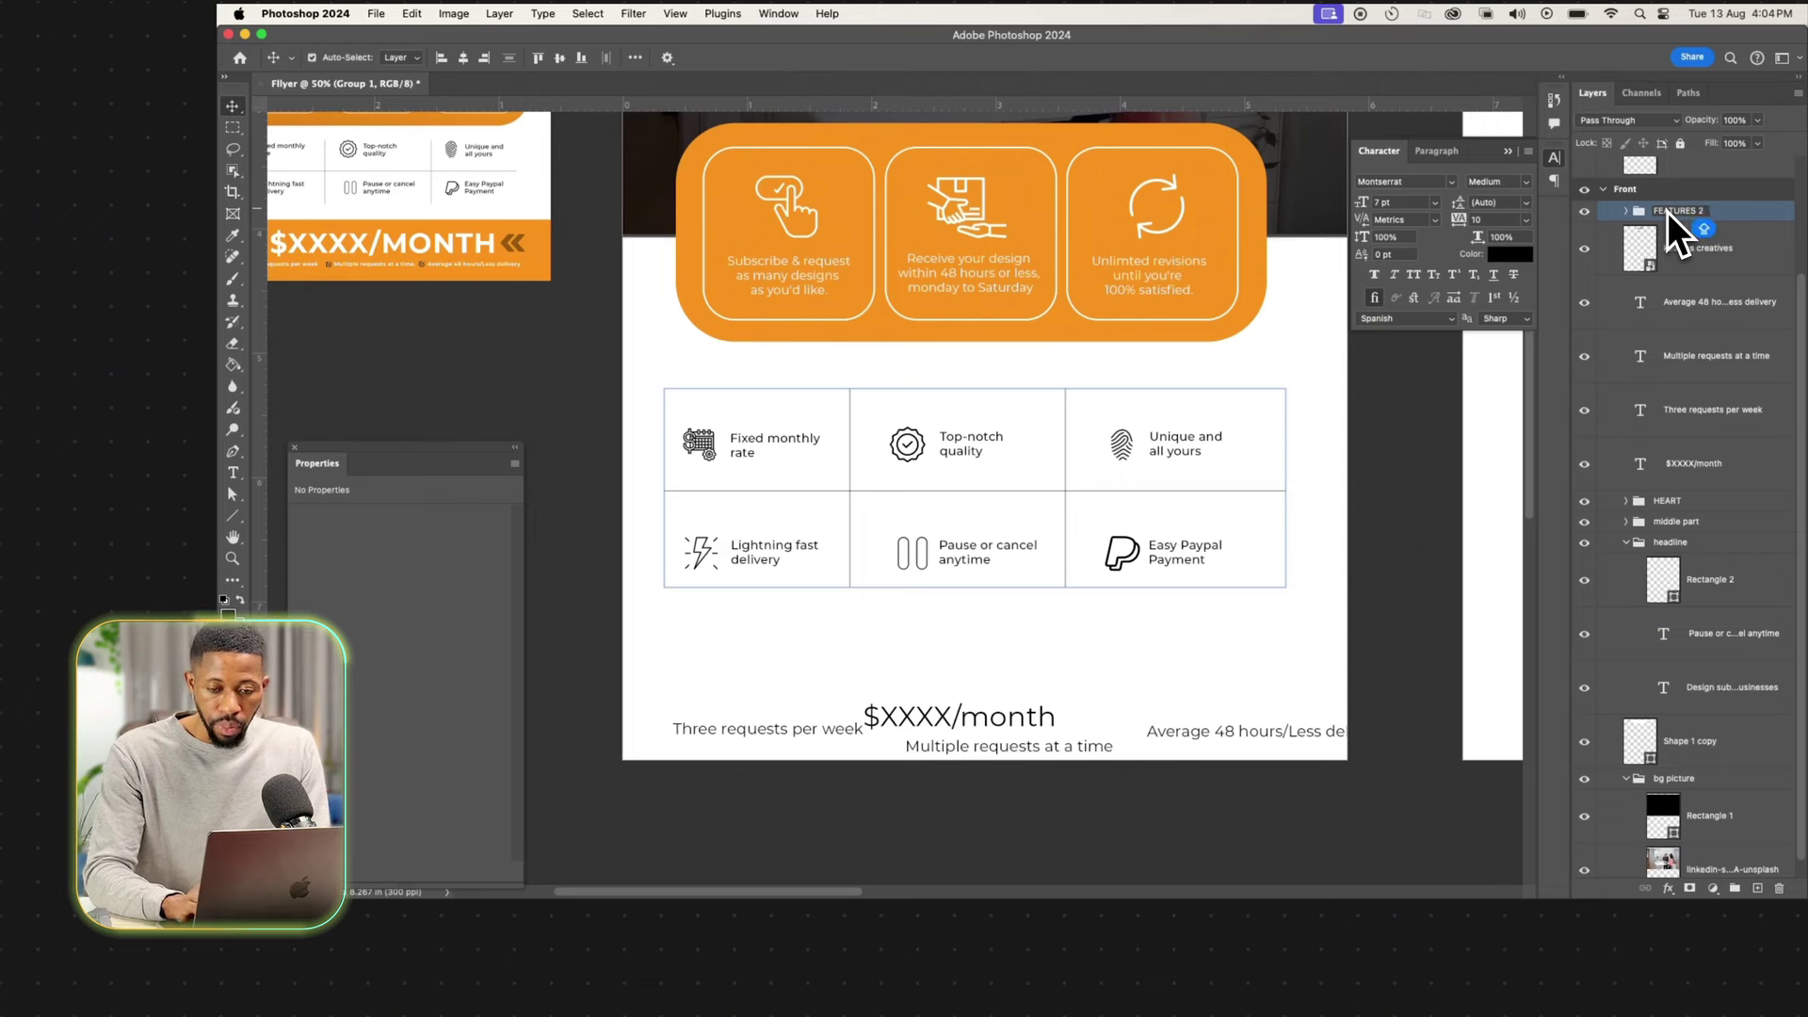
key("Return")
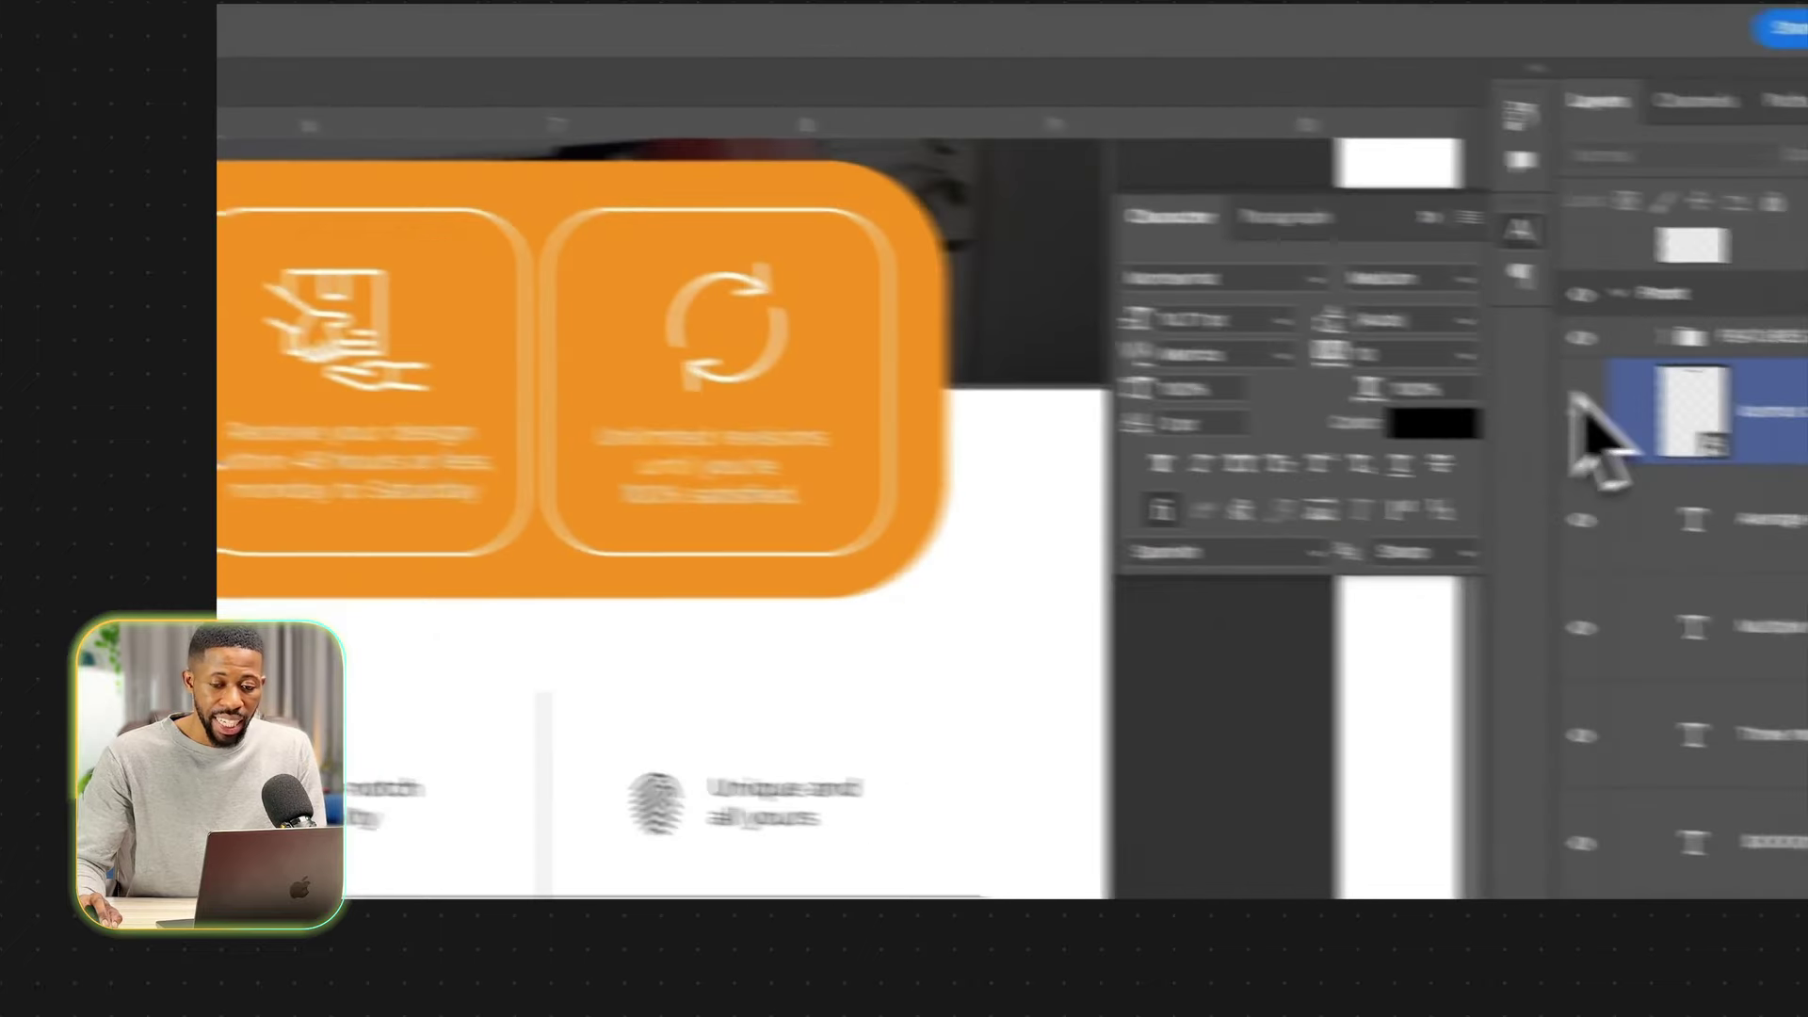
Move the FEATURES 2 group slightly down and right so its left end lines up with the orange panel's left edge.
left_click(1746, 347)
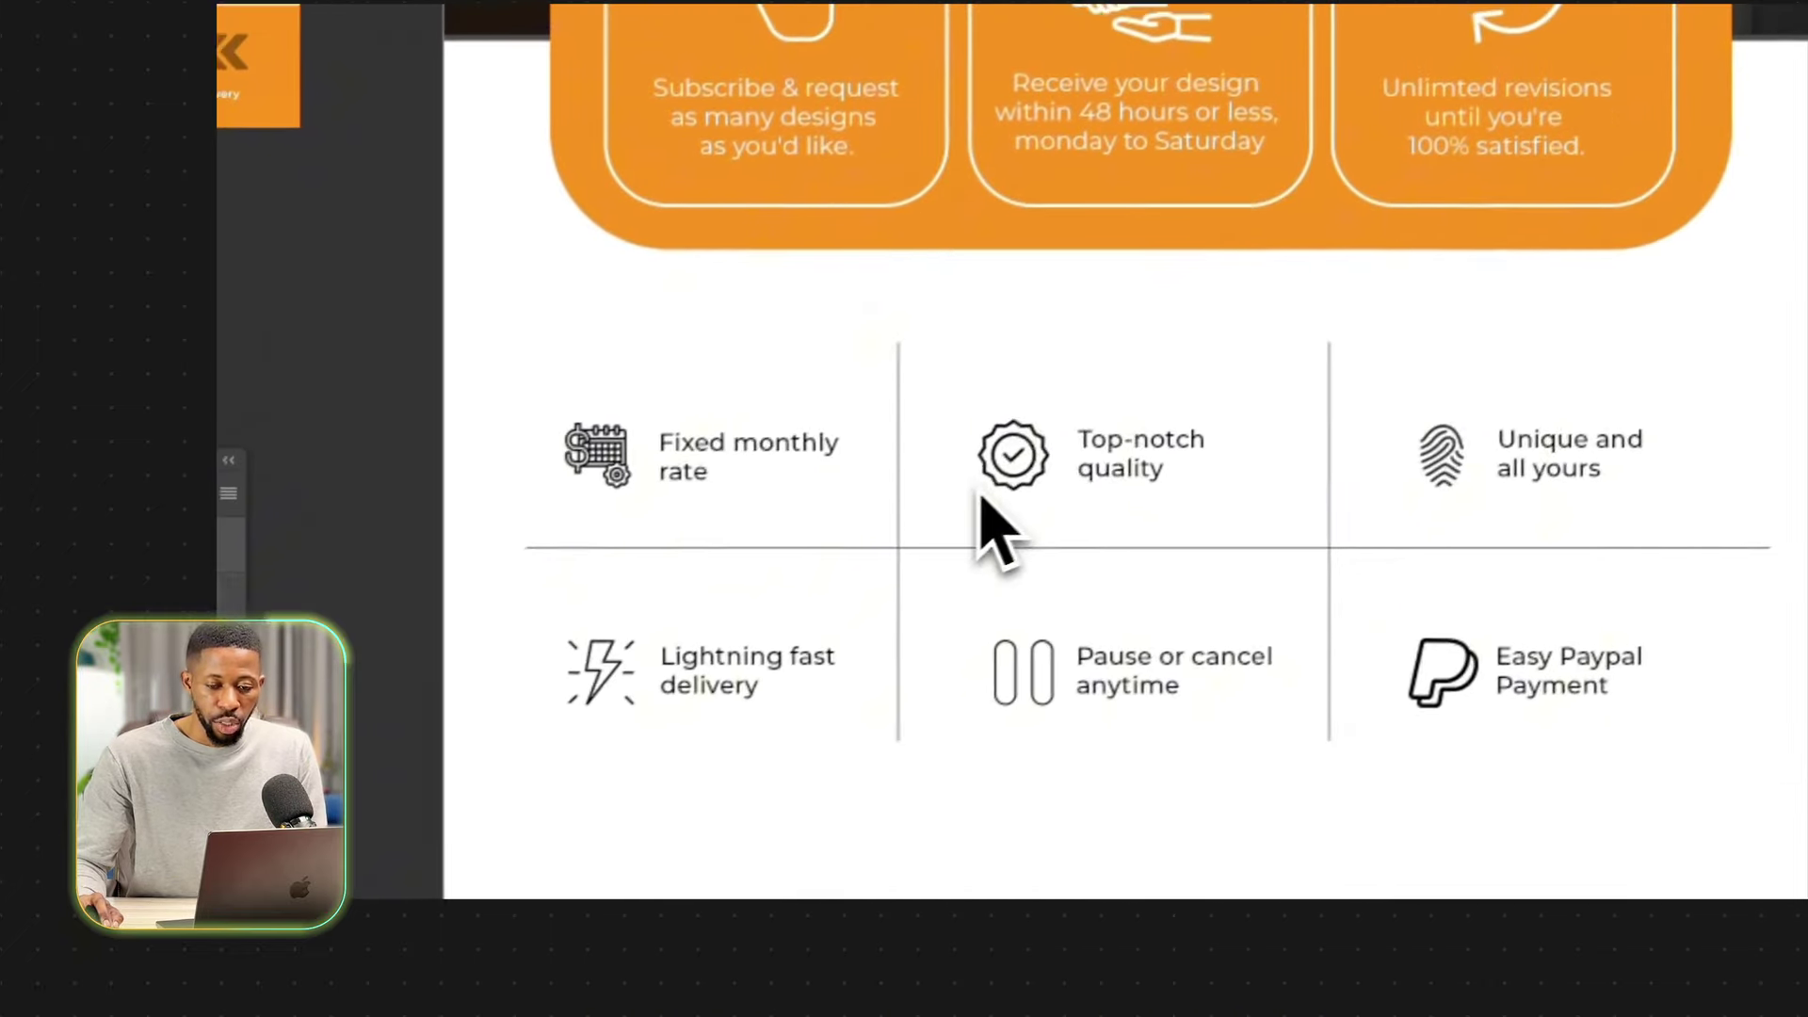
left_click_drag(810, 563, 795, 606)
left_click_drag(991, 532, 1076, 525)
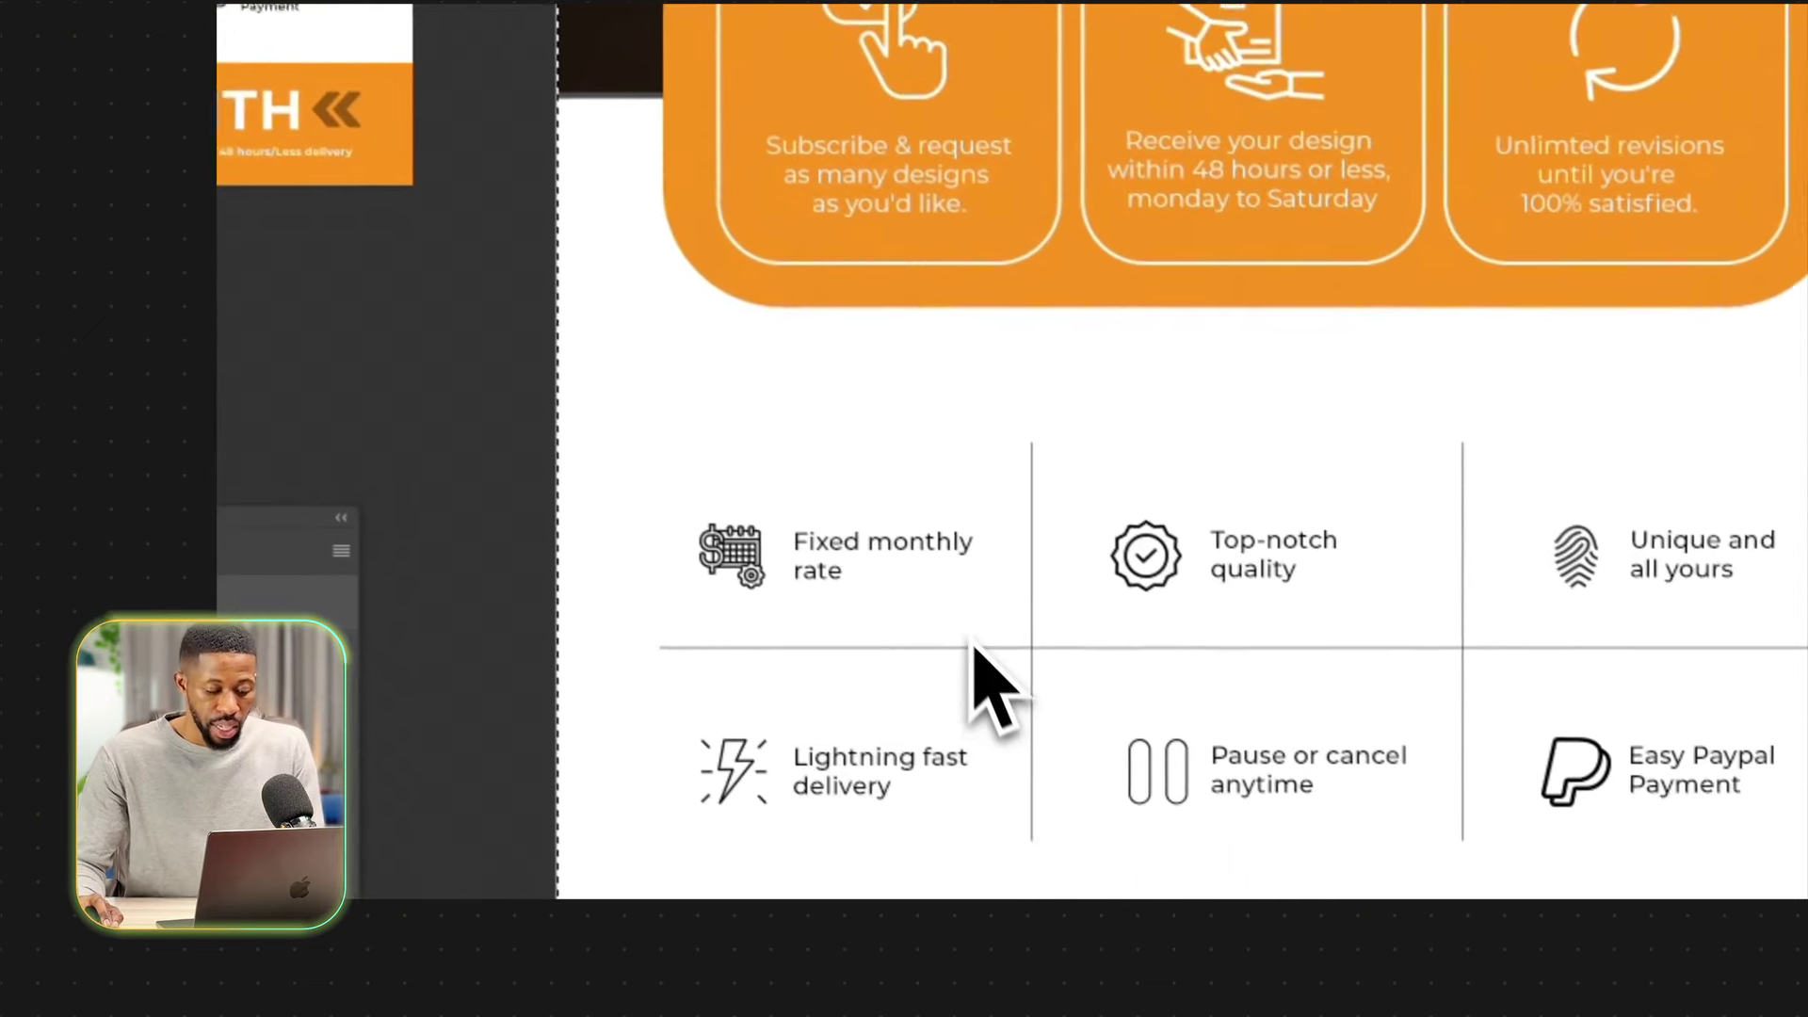
left_click_drag(1072, 662, 1023, 666)
Select the orange panel's middle part group, collapse it, and move it down closer to the feature grid.
scroll(1067, 590, "up", 10)
scroll(1073, 612, "down", 10)
scroll(1017, 648, "up", 3)
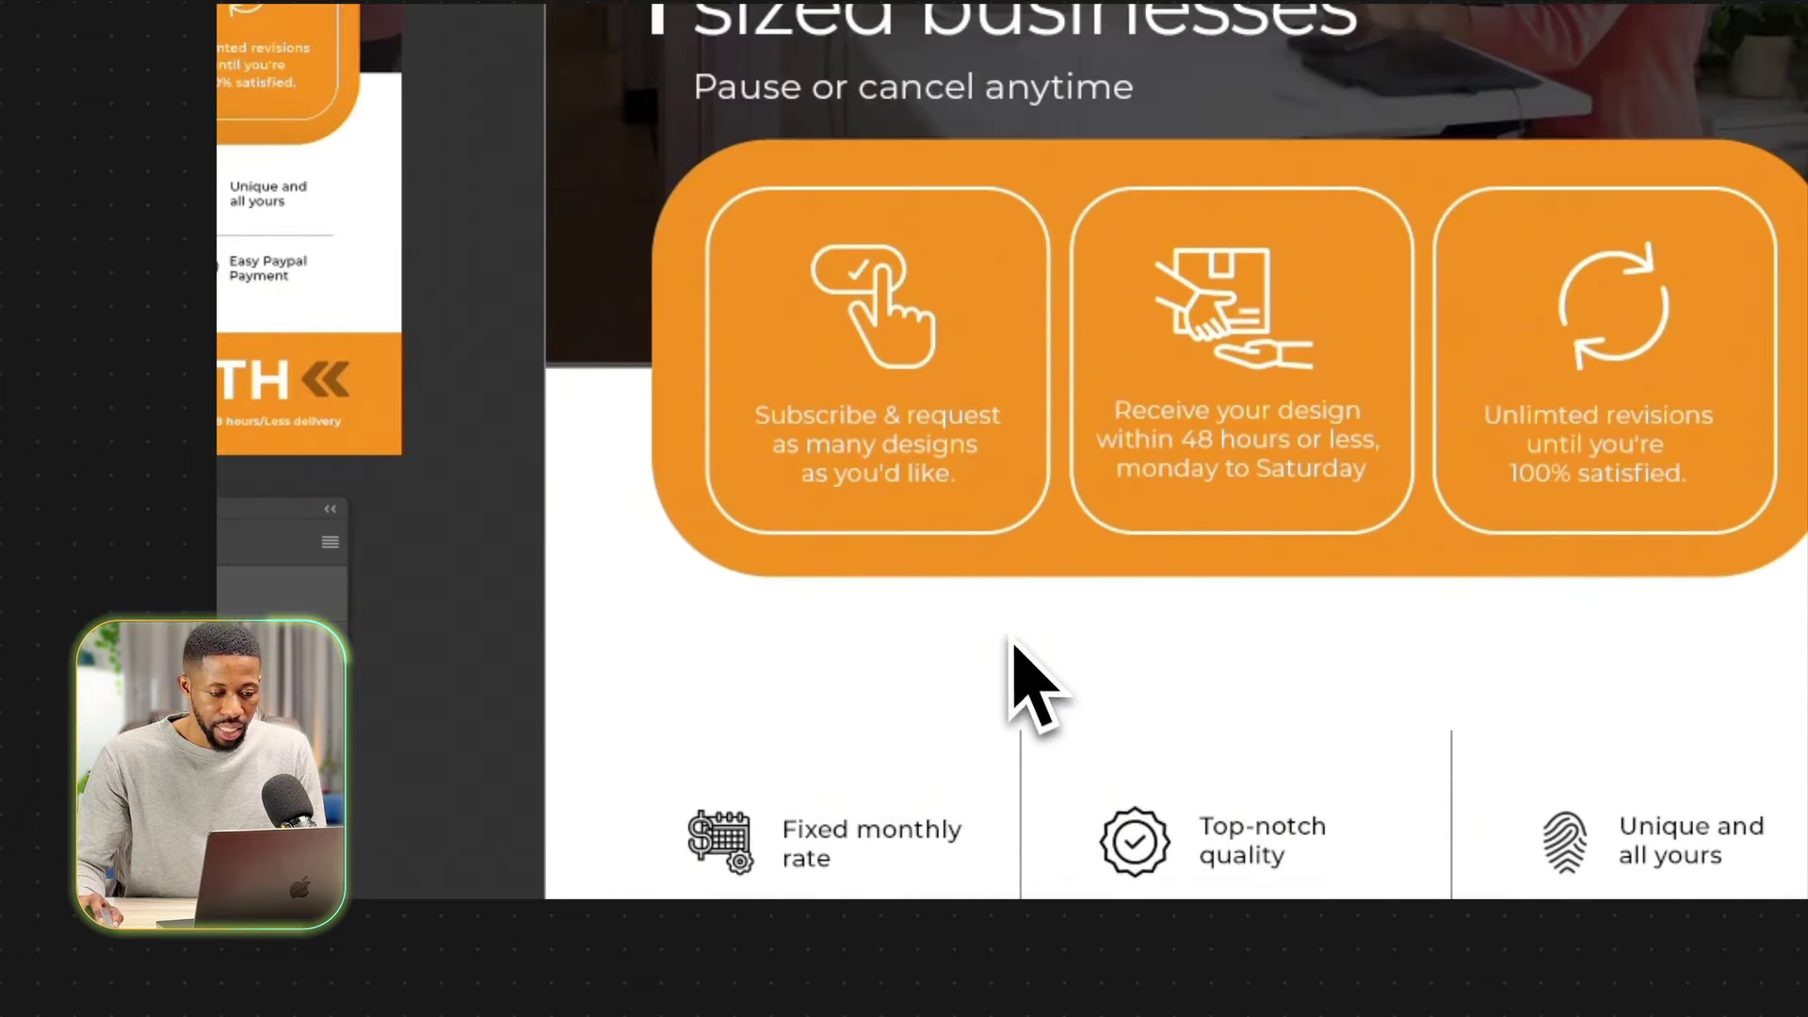
left_click(852, 235, "super")
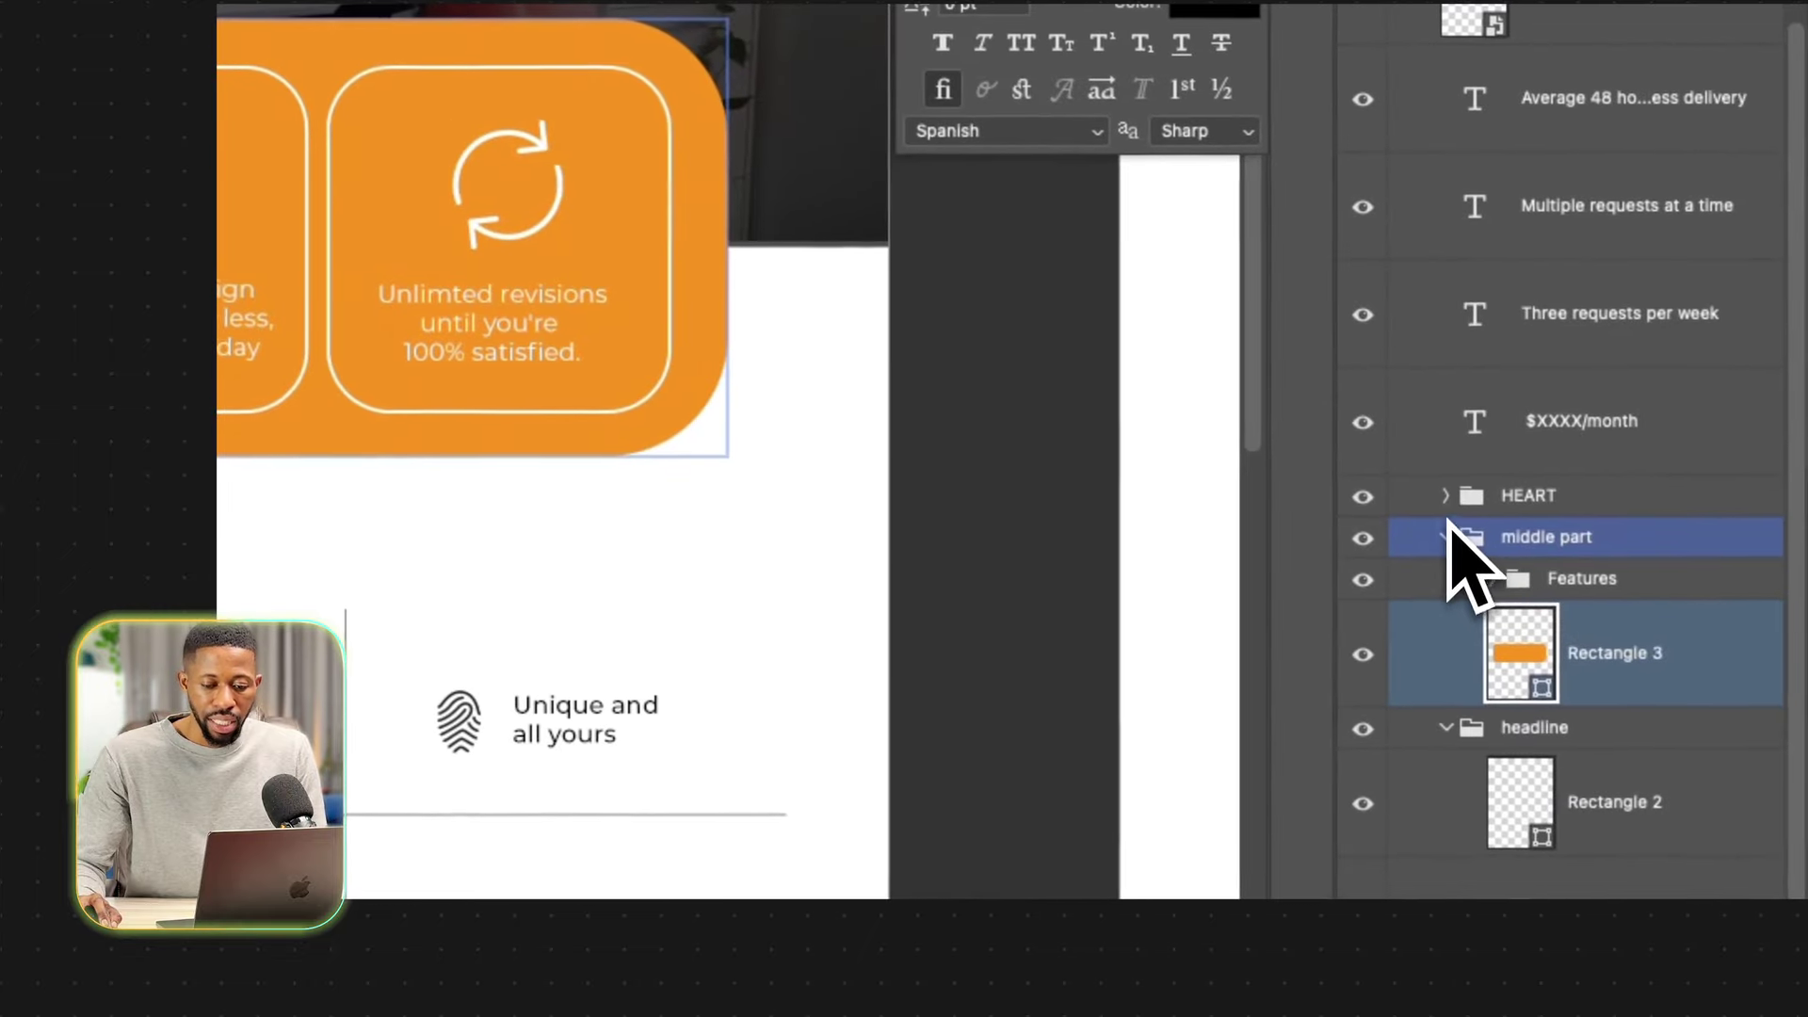
left_click(1446, 535)
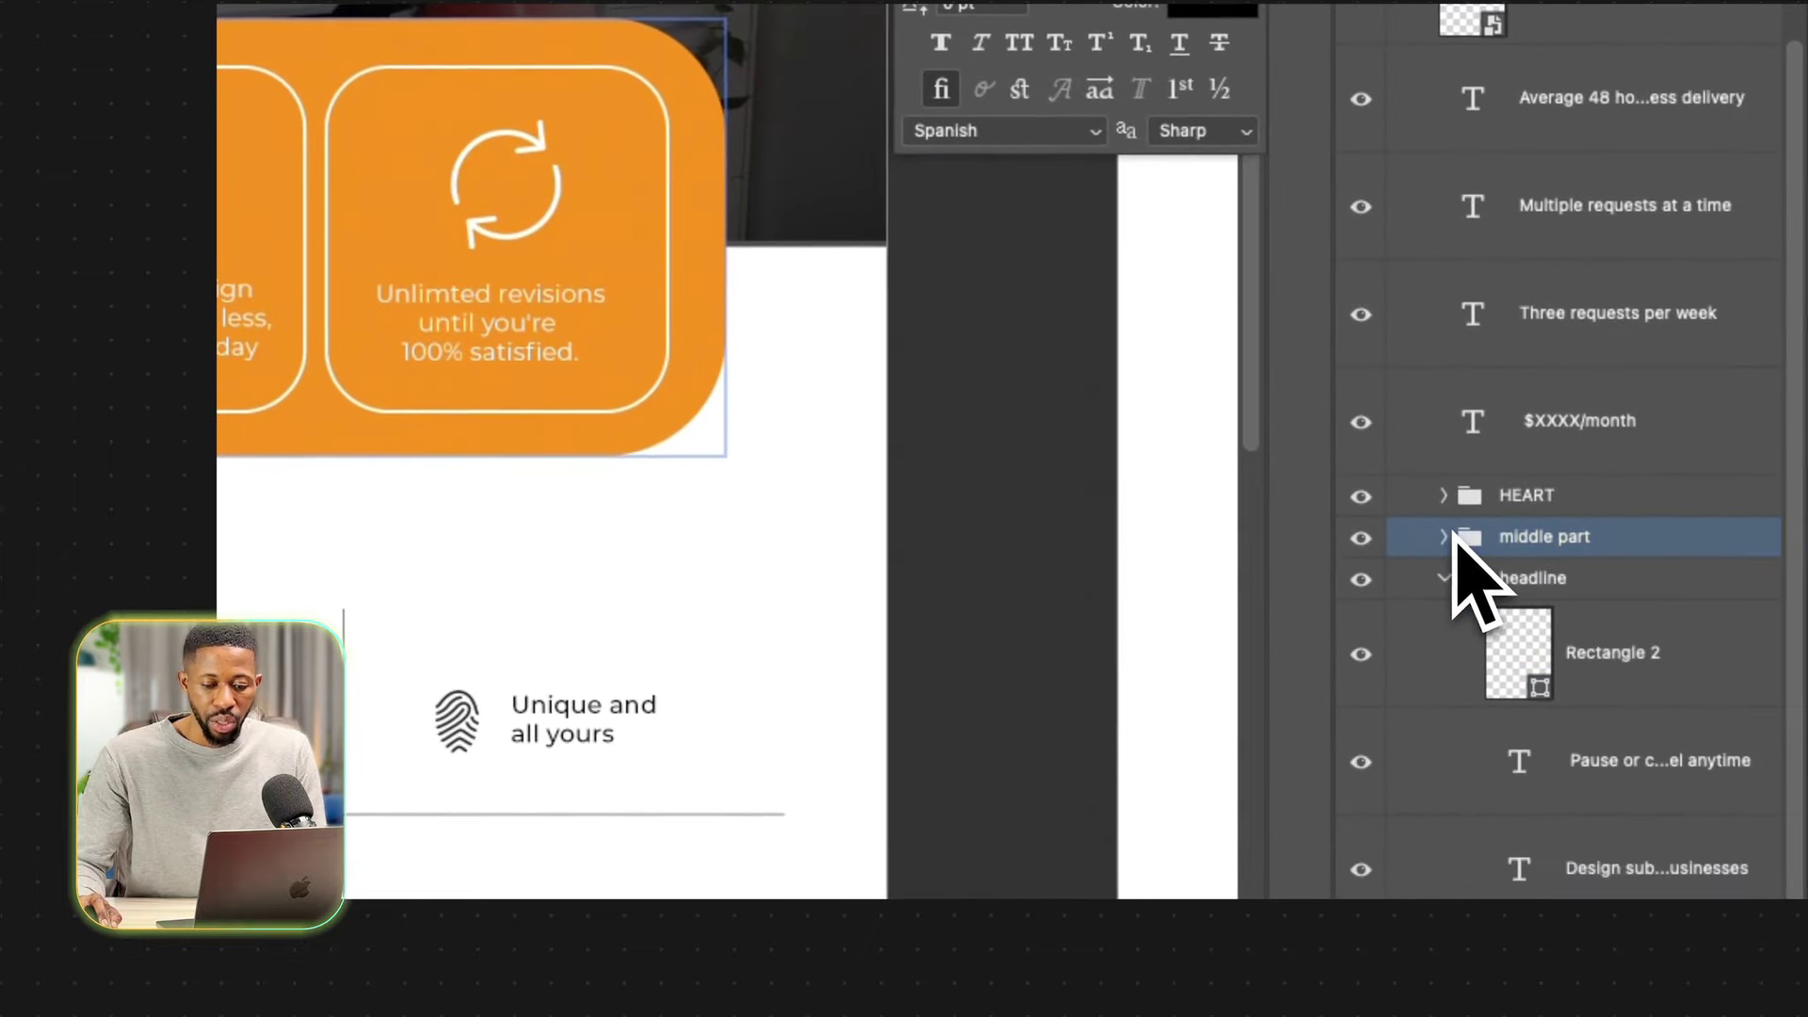
left_click_drag(556, 397, 664, 565)
Enlarge the background photo so it extends further down behind the orange panel.
scroll(1043, 347, "up", 2)
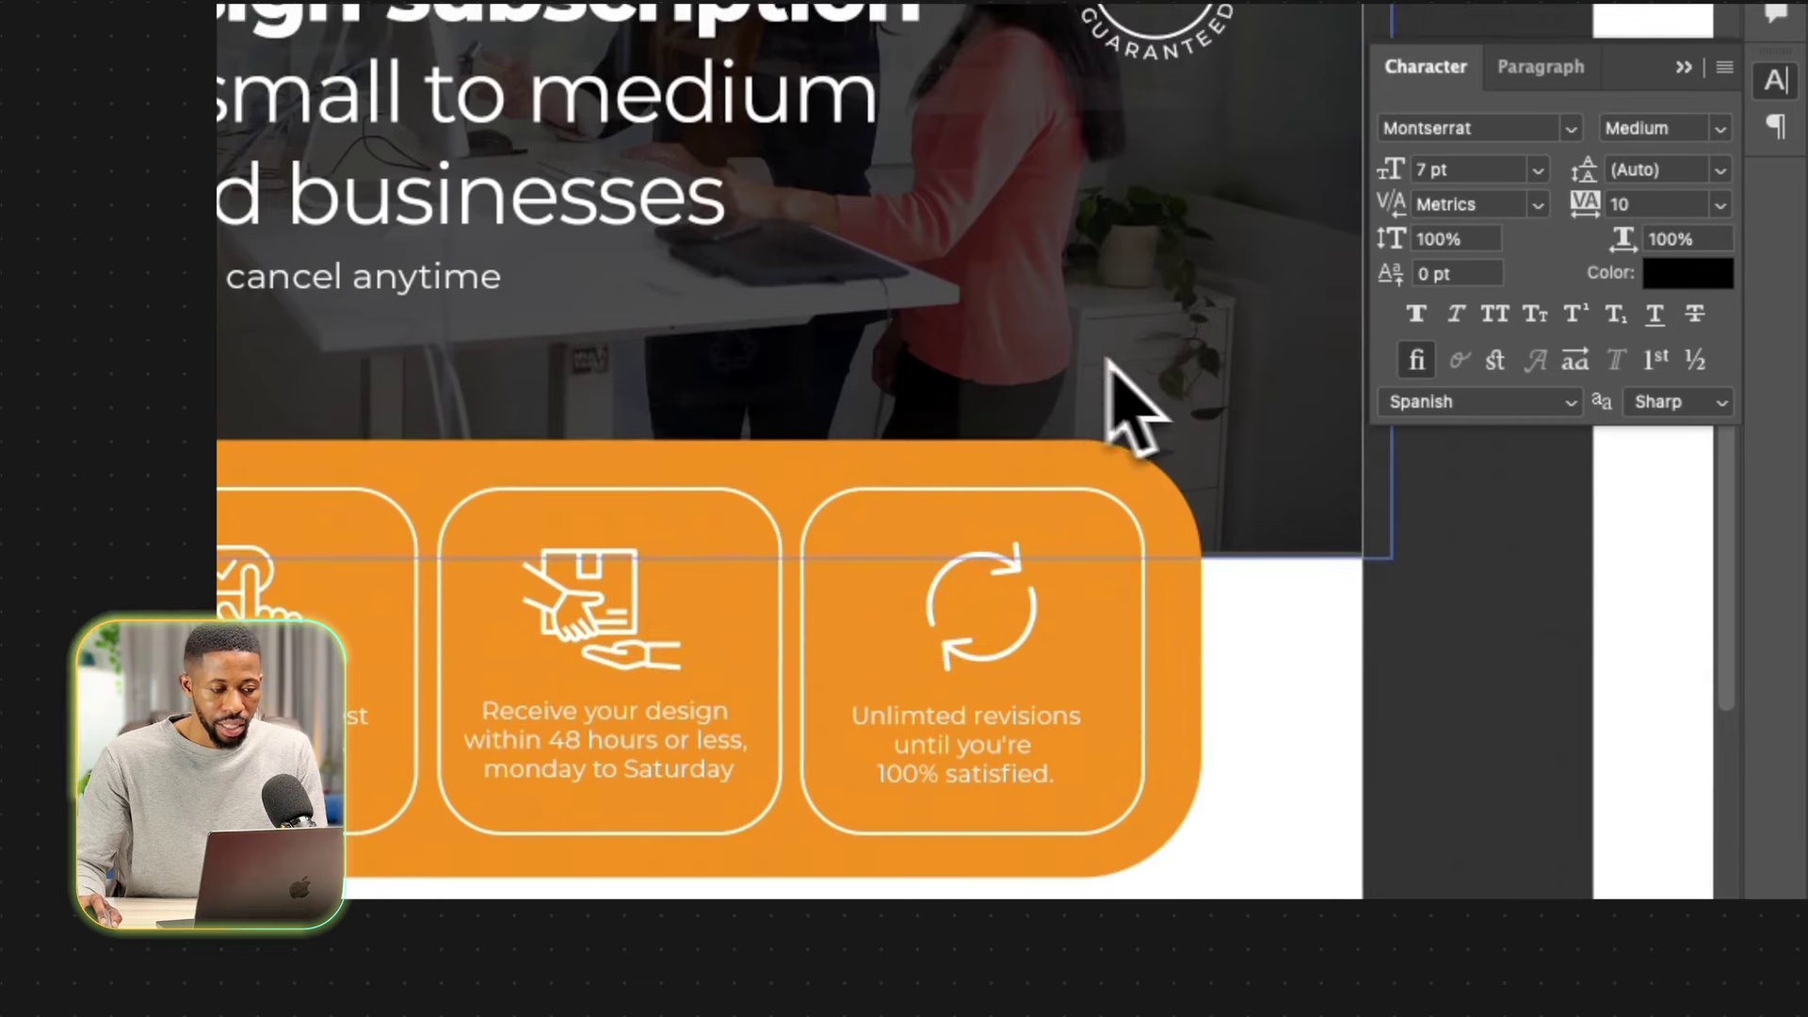
scroll(979, 441, "up", 3)
scroll(979, 441, "left", 2)
scroll(1164, 488, "up", 5)
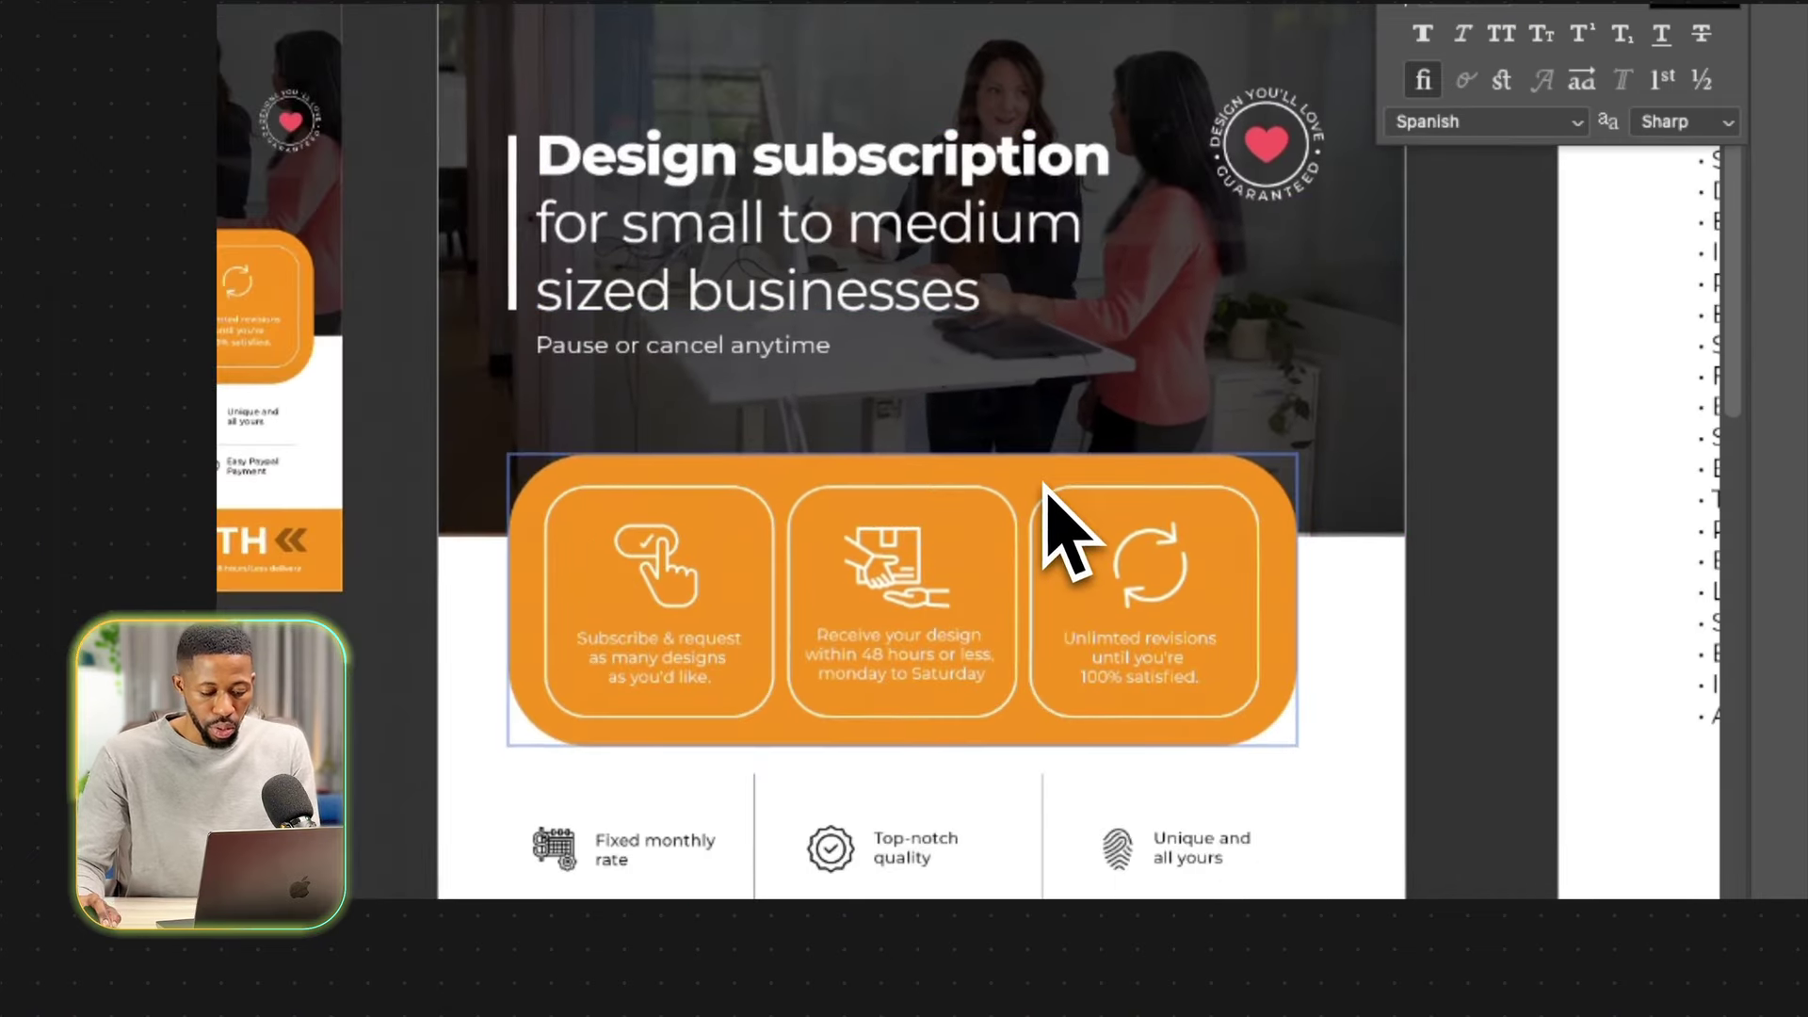
left_click(1043, 485)
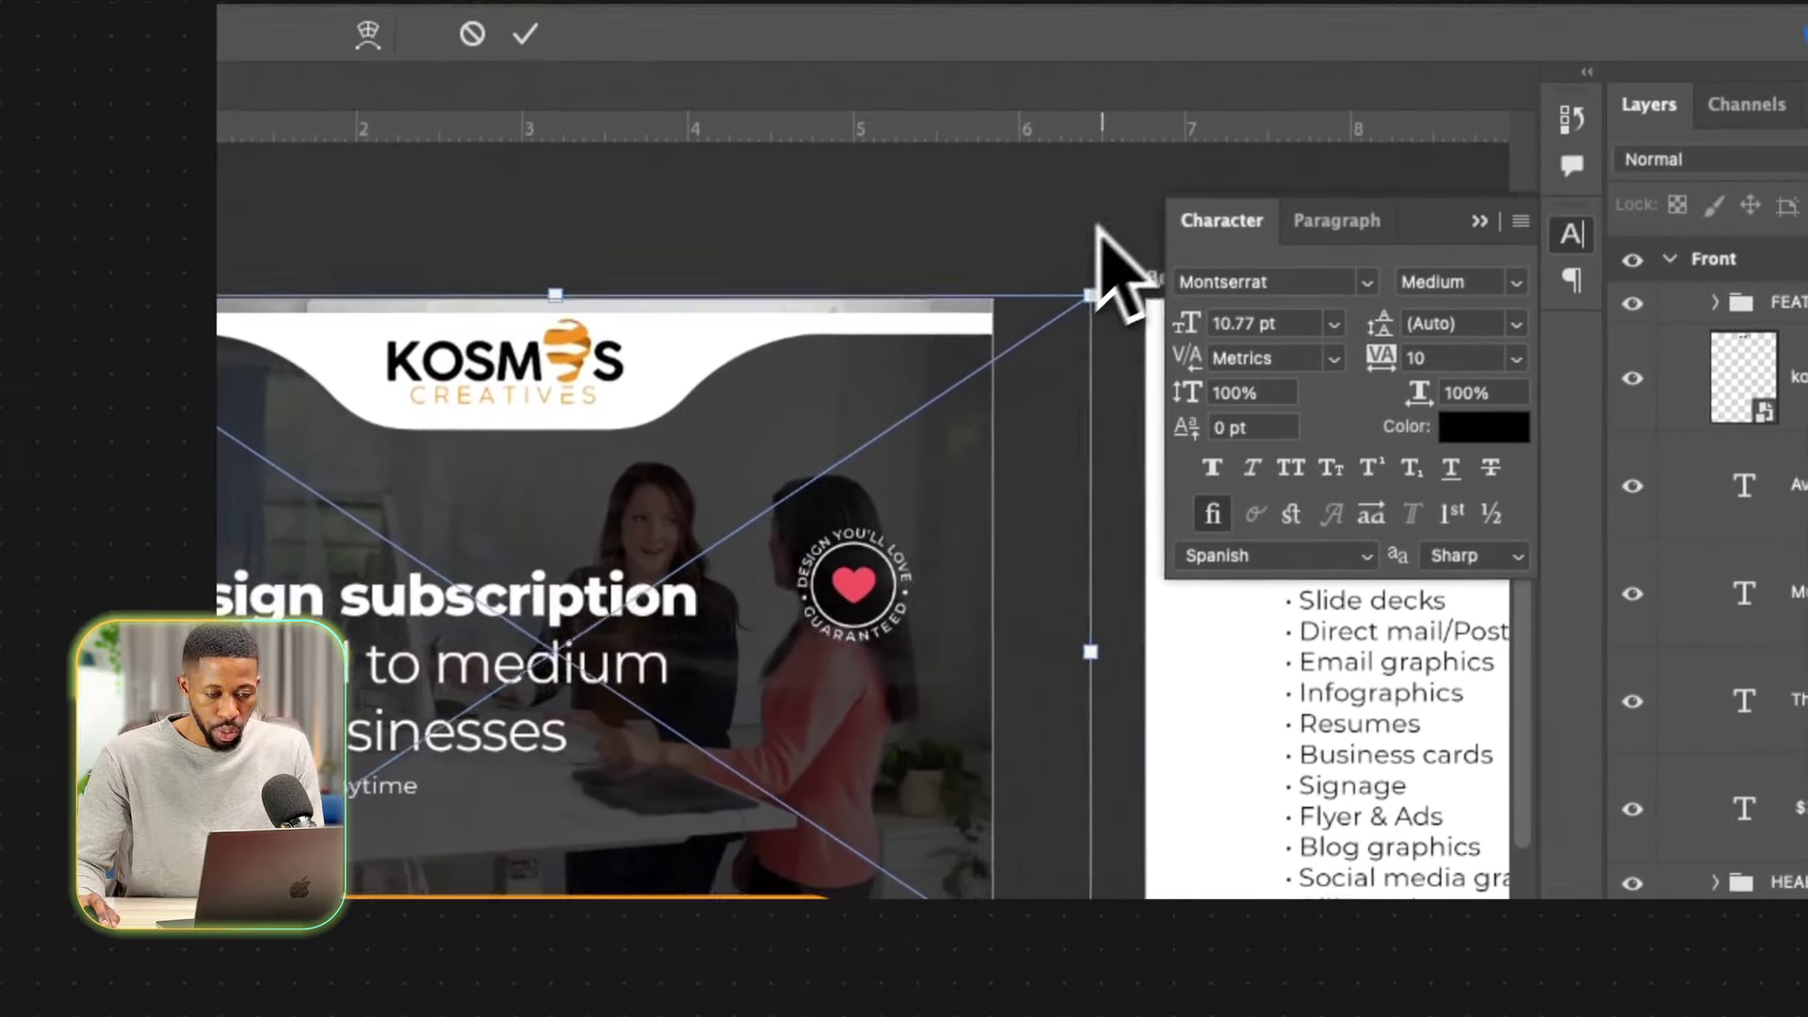
left_click_drag(1184, 165, 1244, 150)
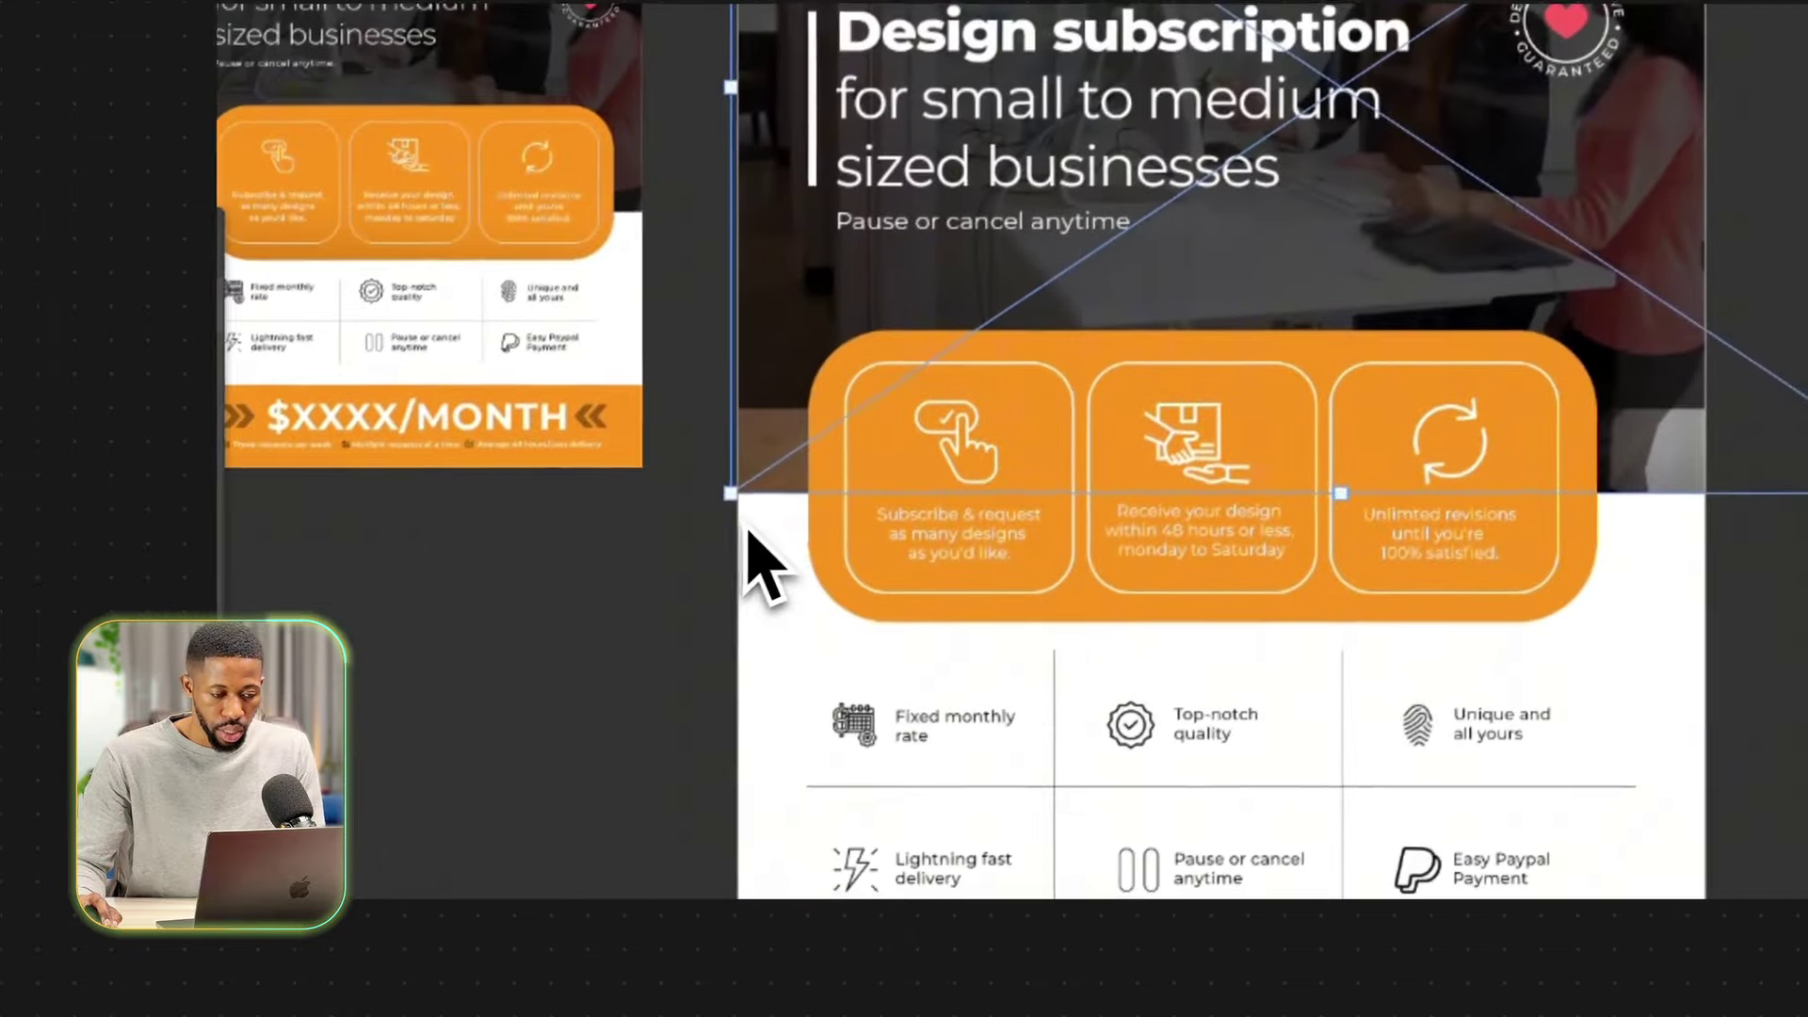
left_click_drag(733, 511, 690, 532)
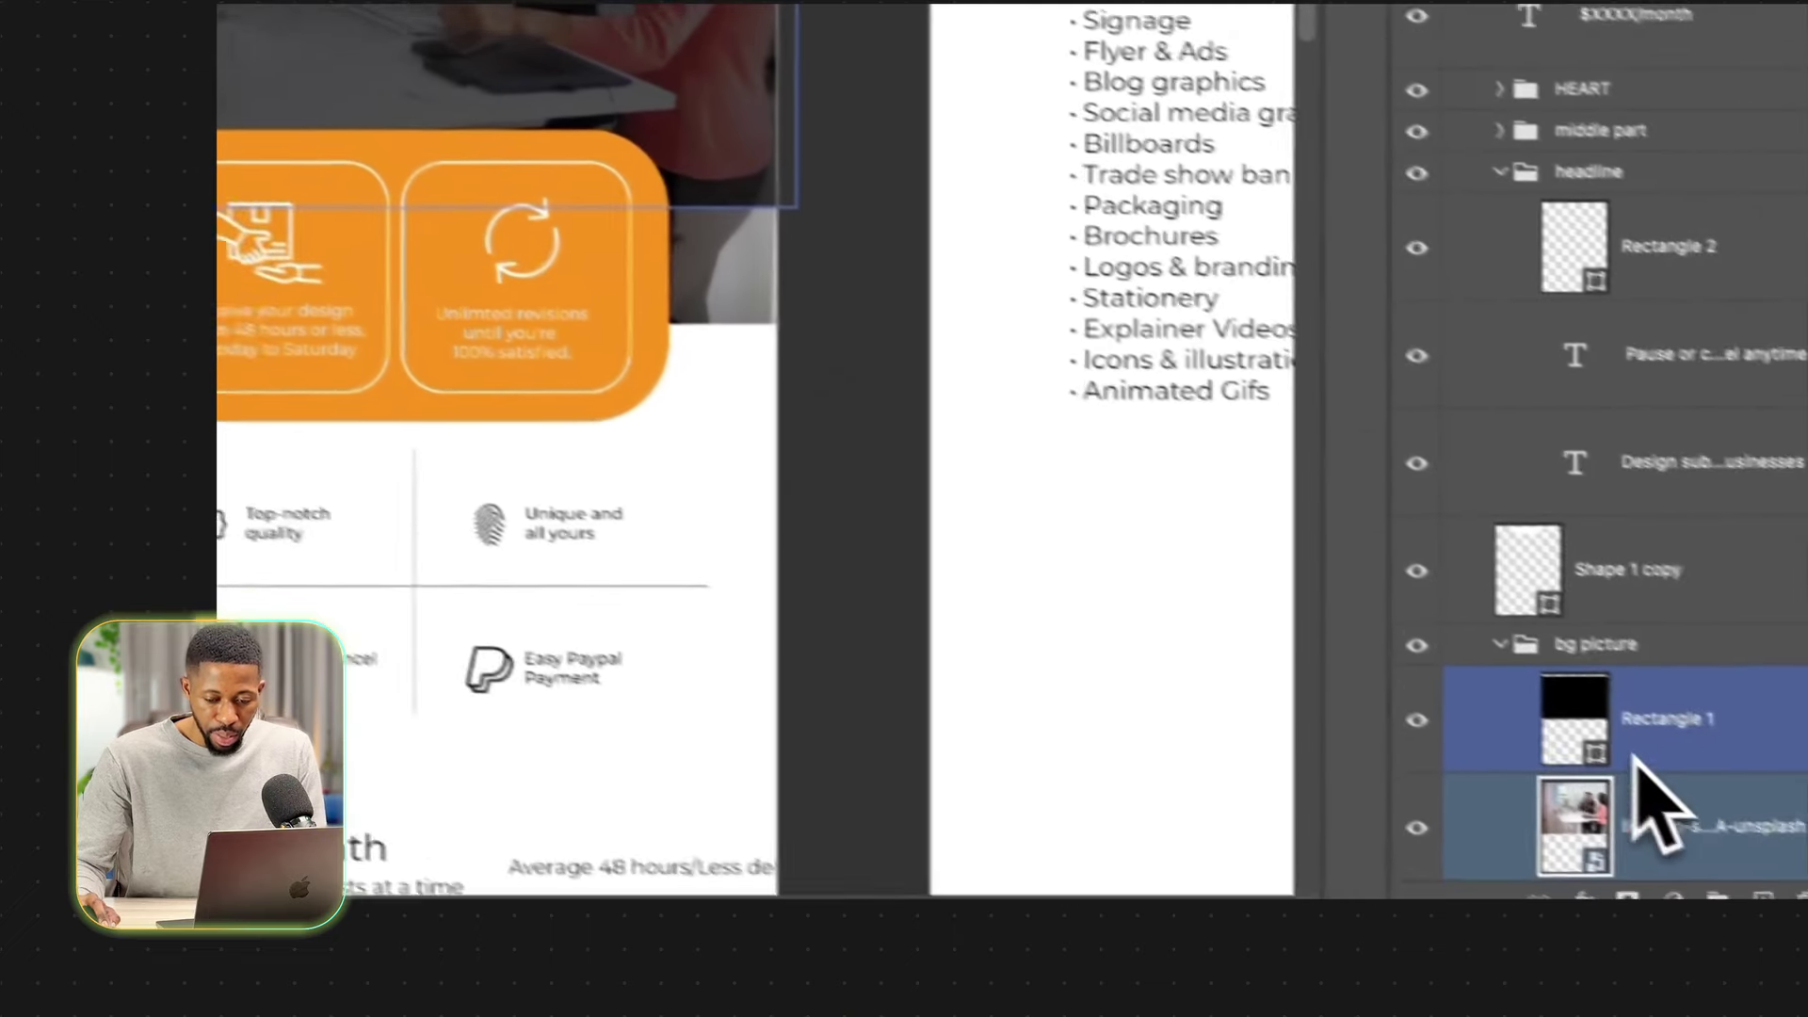
Stretch the dark Rectangle 1 overlay down to about 4.81 in high so it covers the enlarged photo.
left_click(1638, 752)
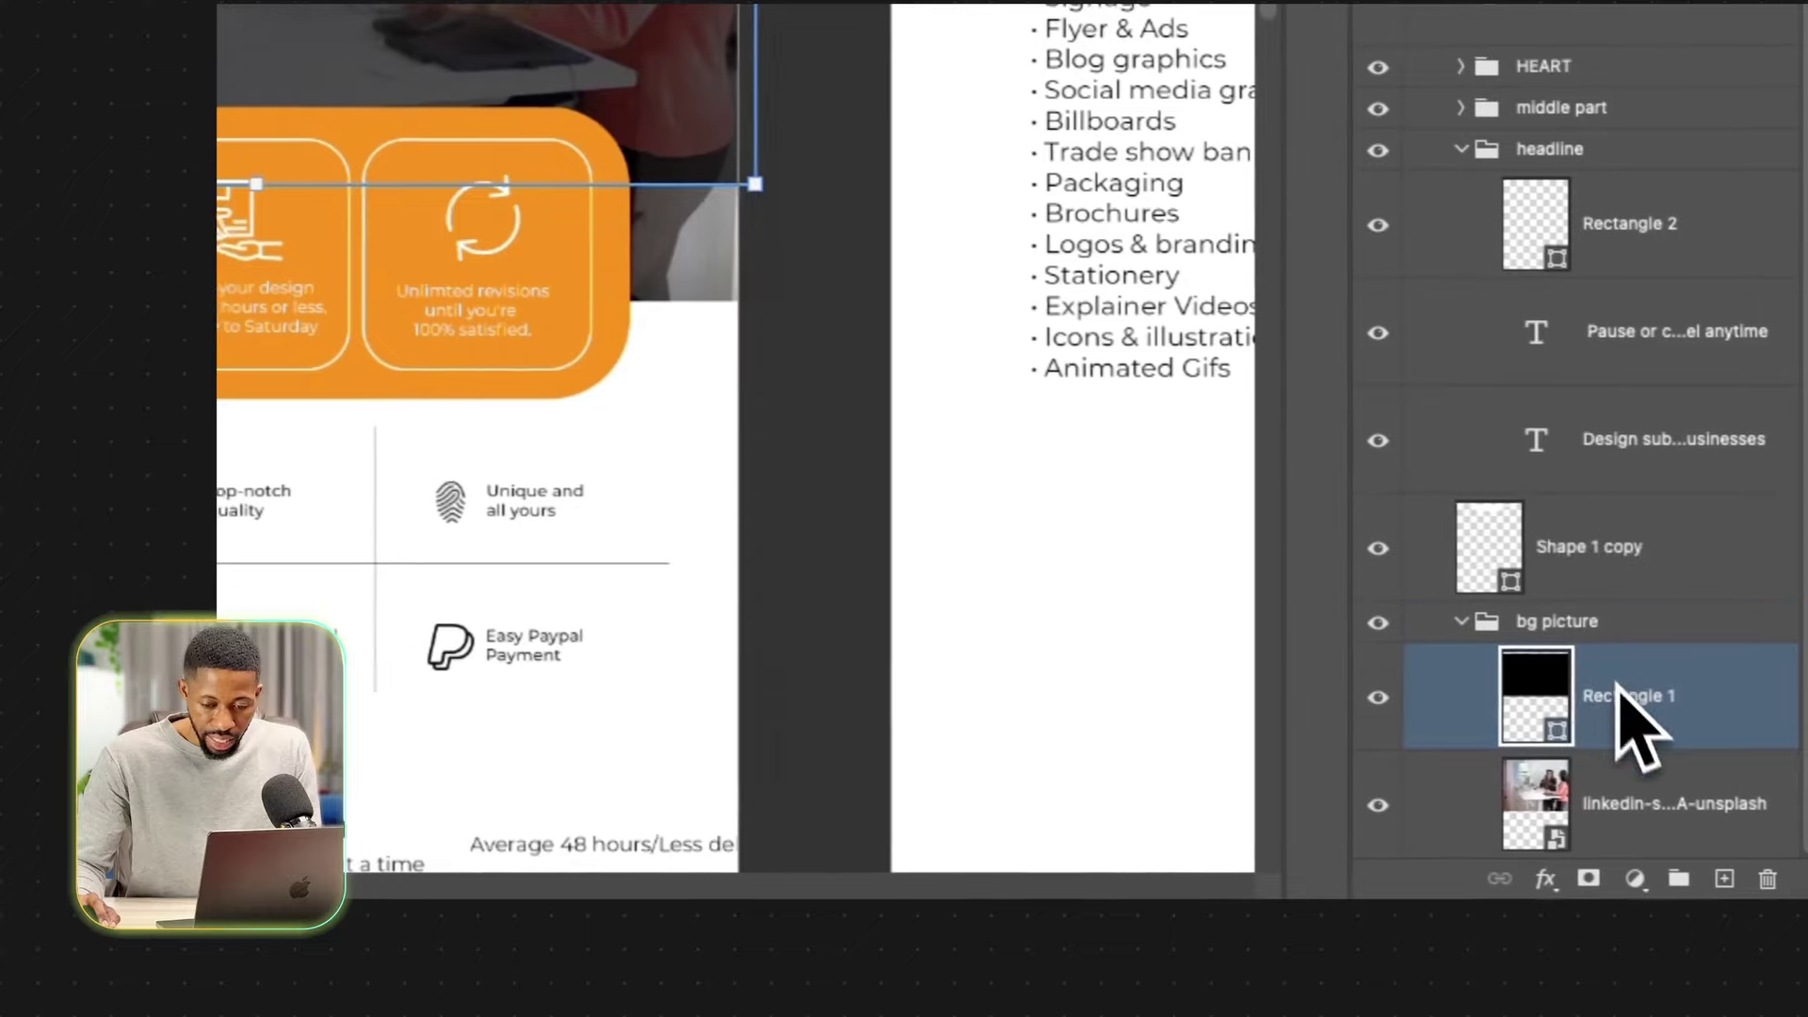
left_click_drag(1635, 726, 1309, 621)
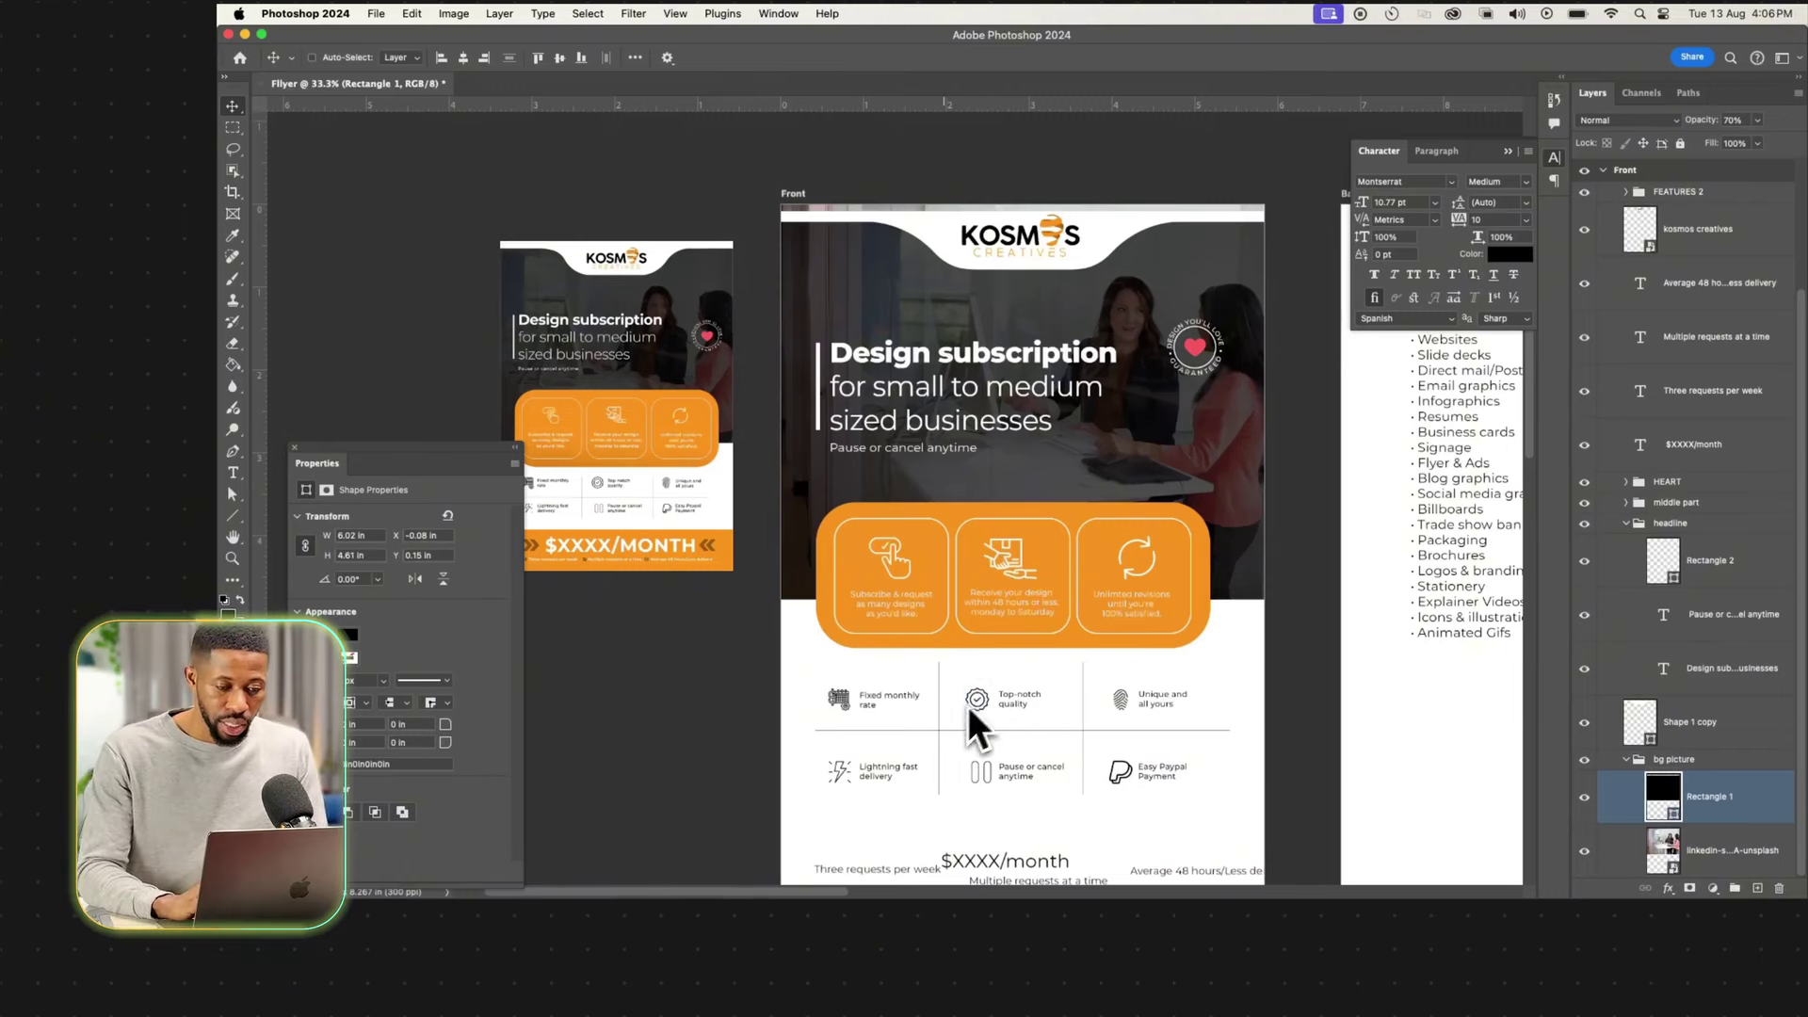
Collapse and select the headline group, and move it slightly down toward the orange panel.
key("super+equal")
scroll(986, 465, "up", 2)
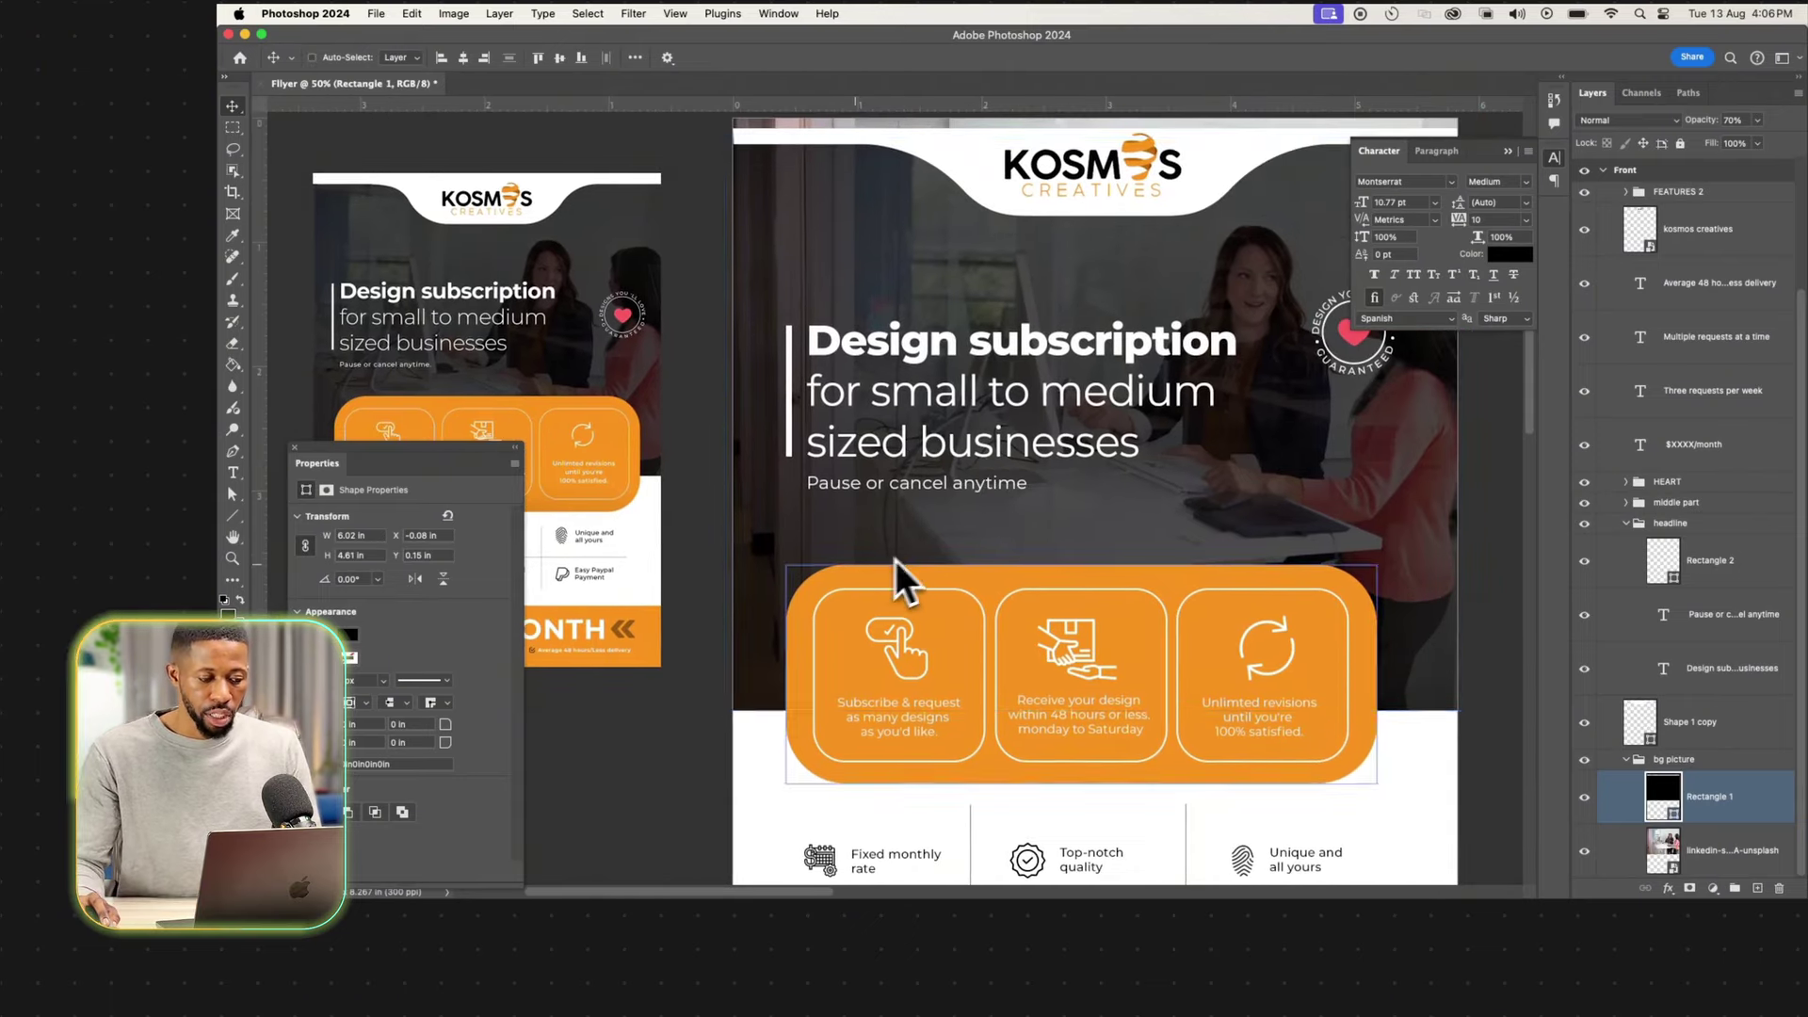
left_click(920, 439)
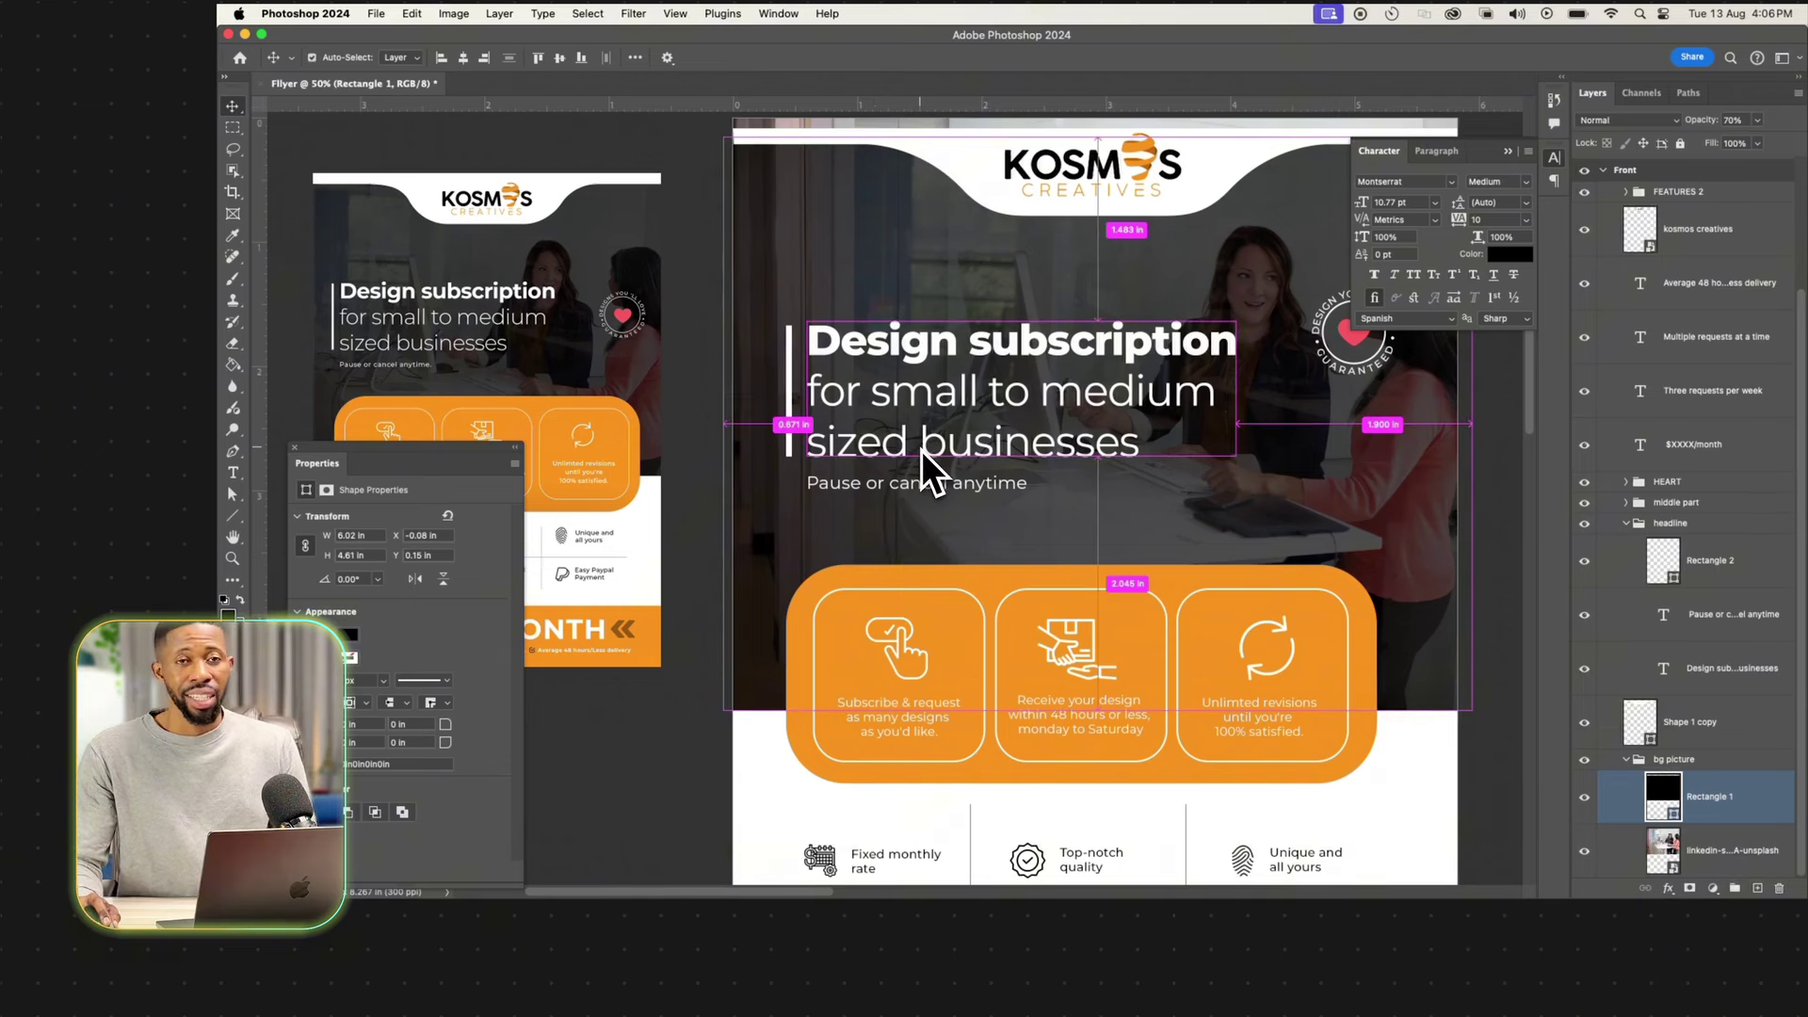
left_click(921, 450)
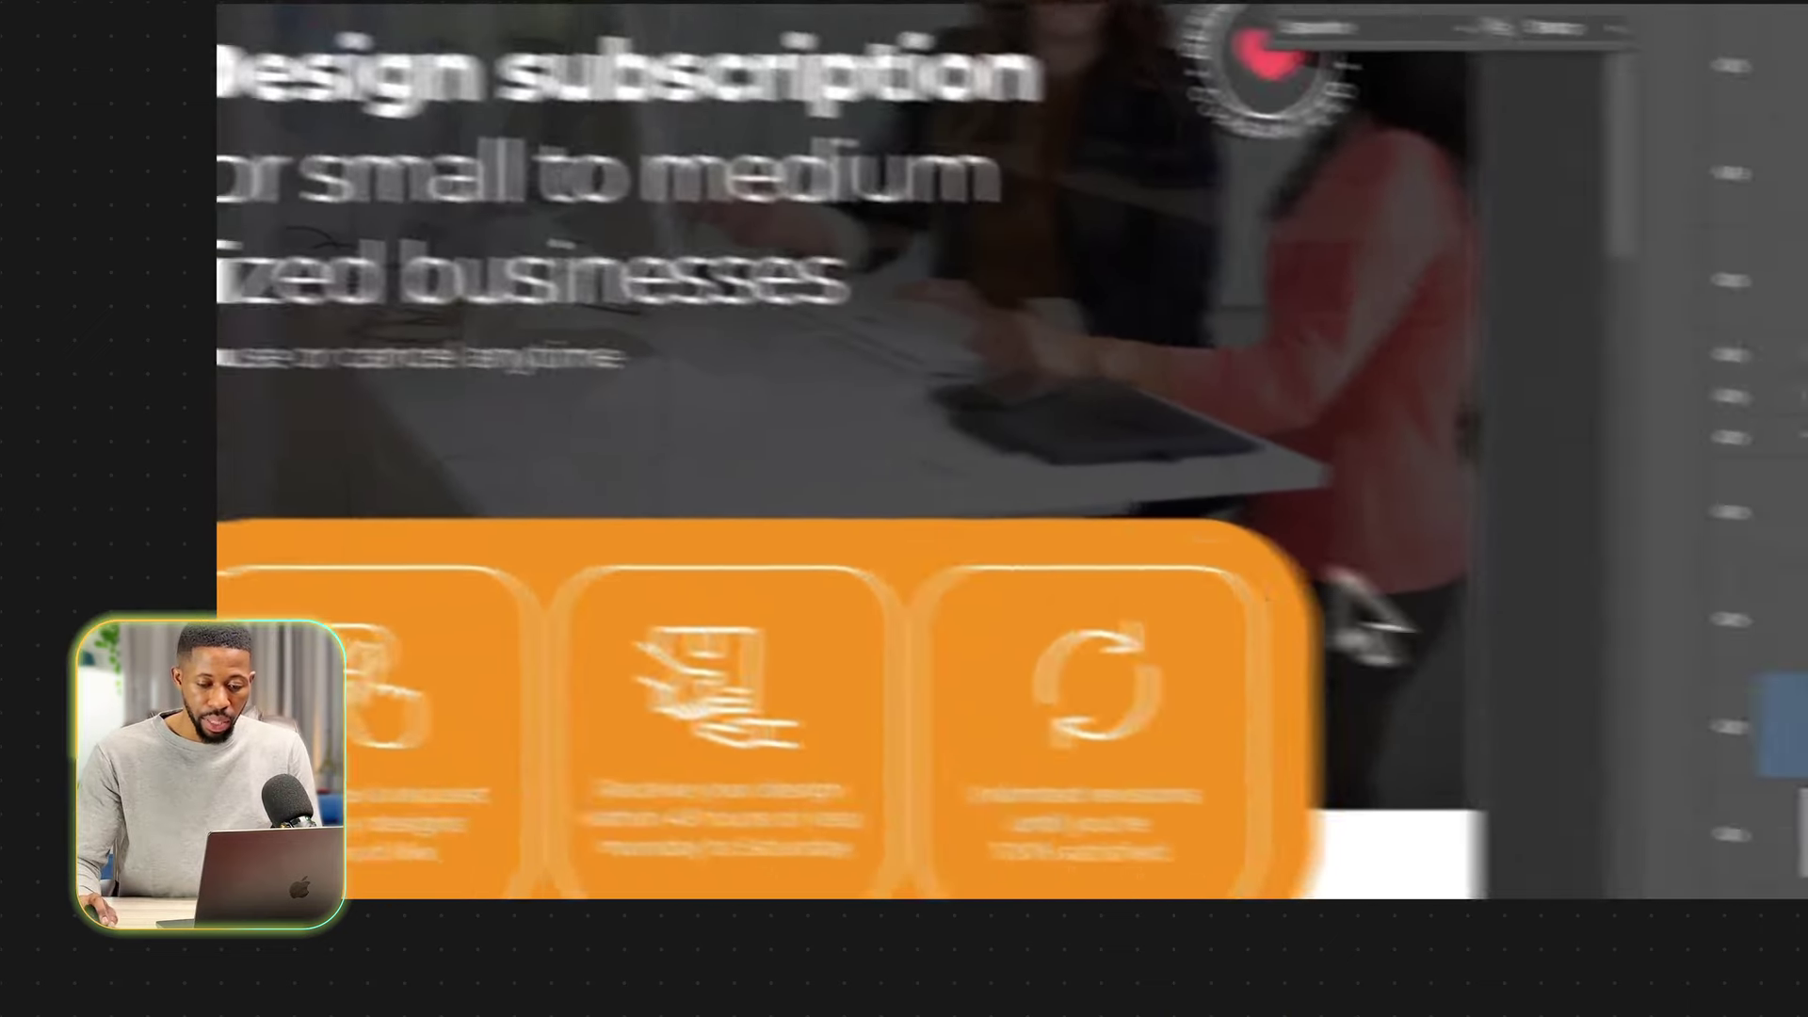
left_click(1451, 397)
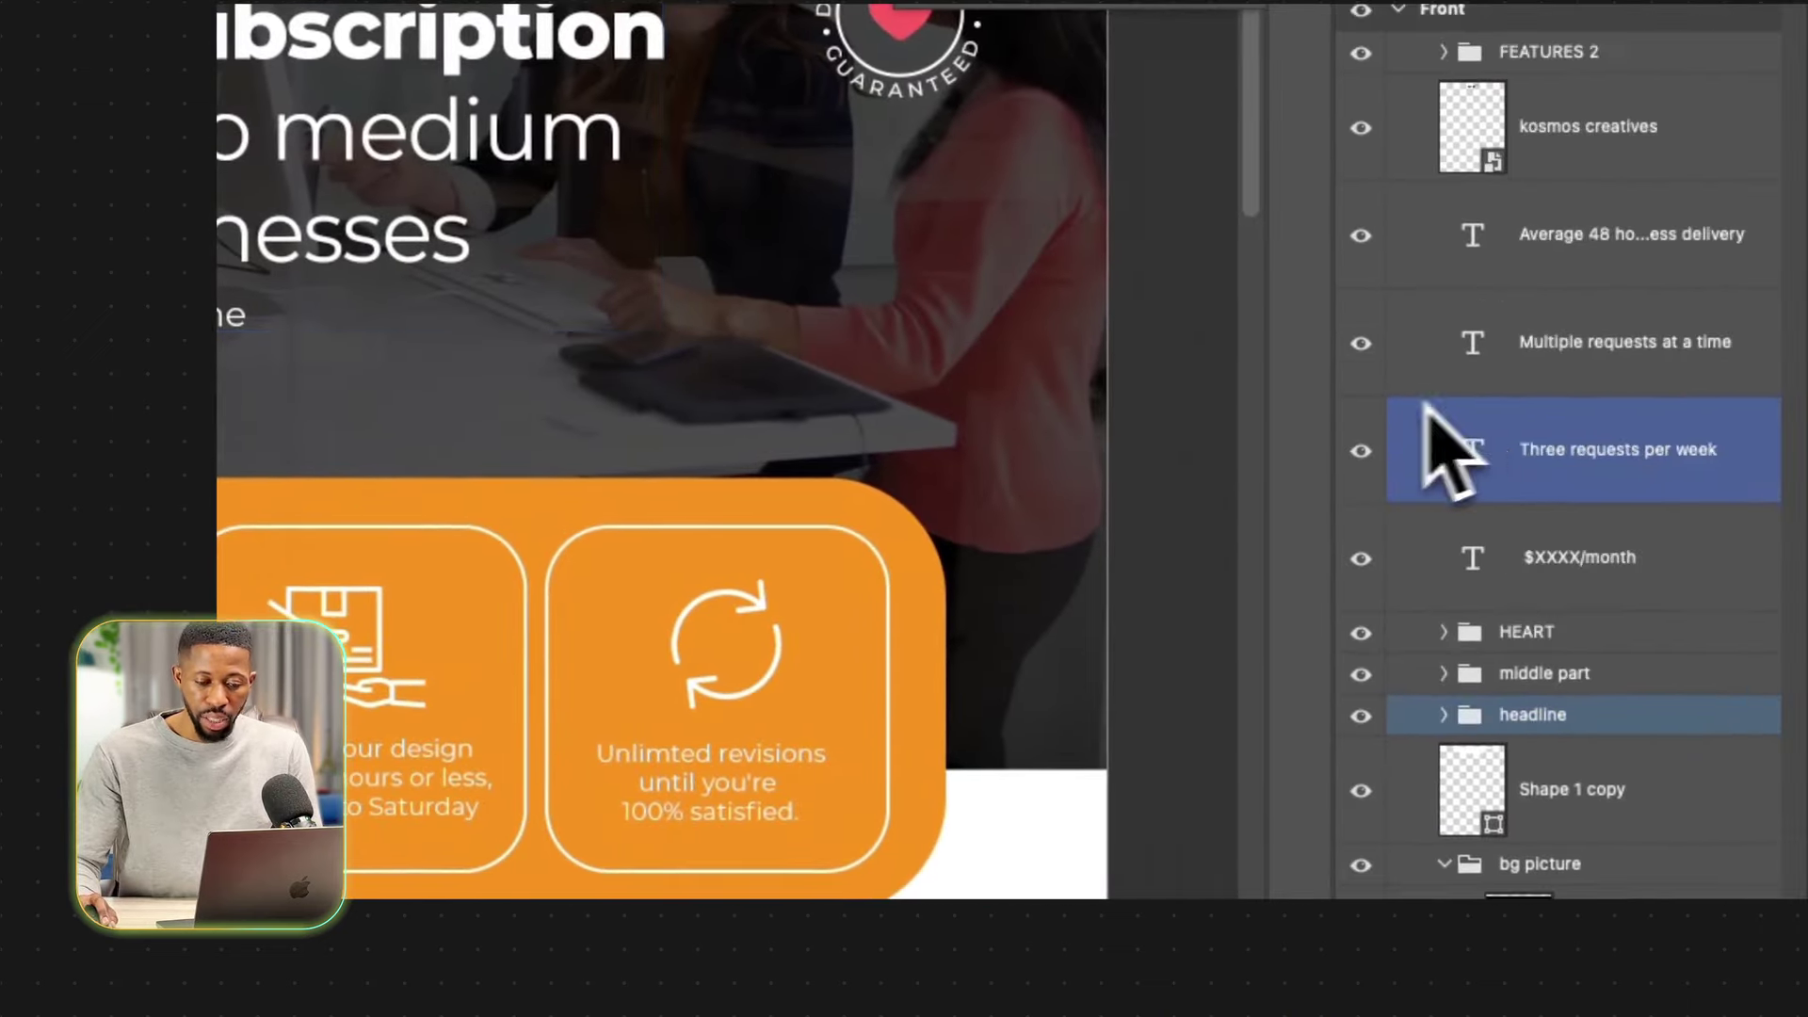
left_click_drag(357, 237, 366, 324)
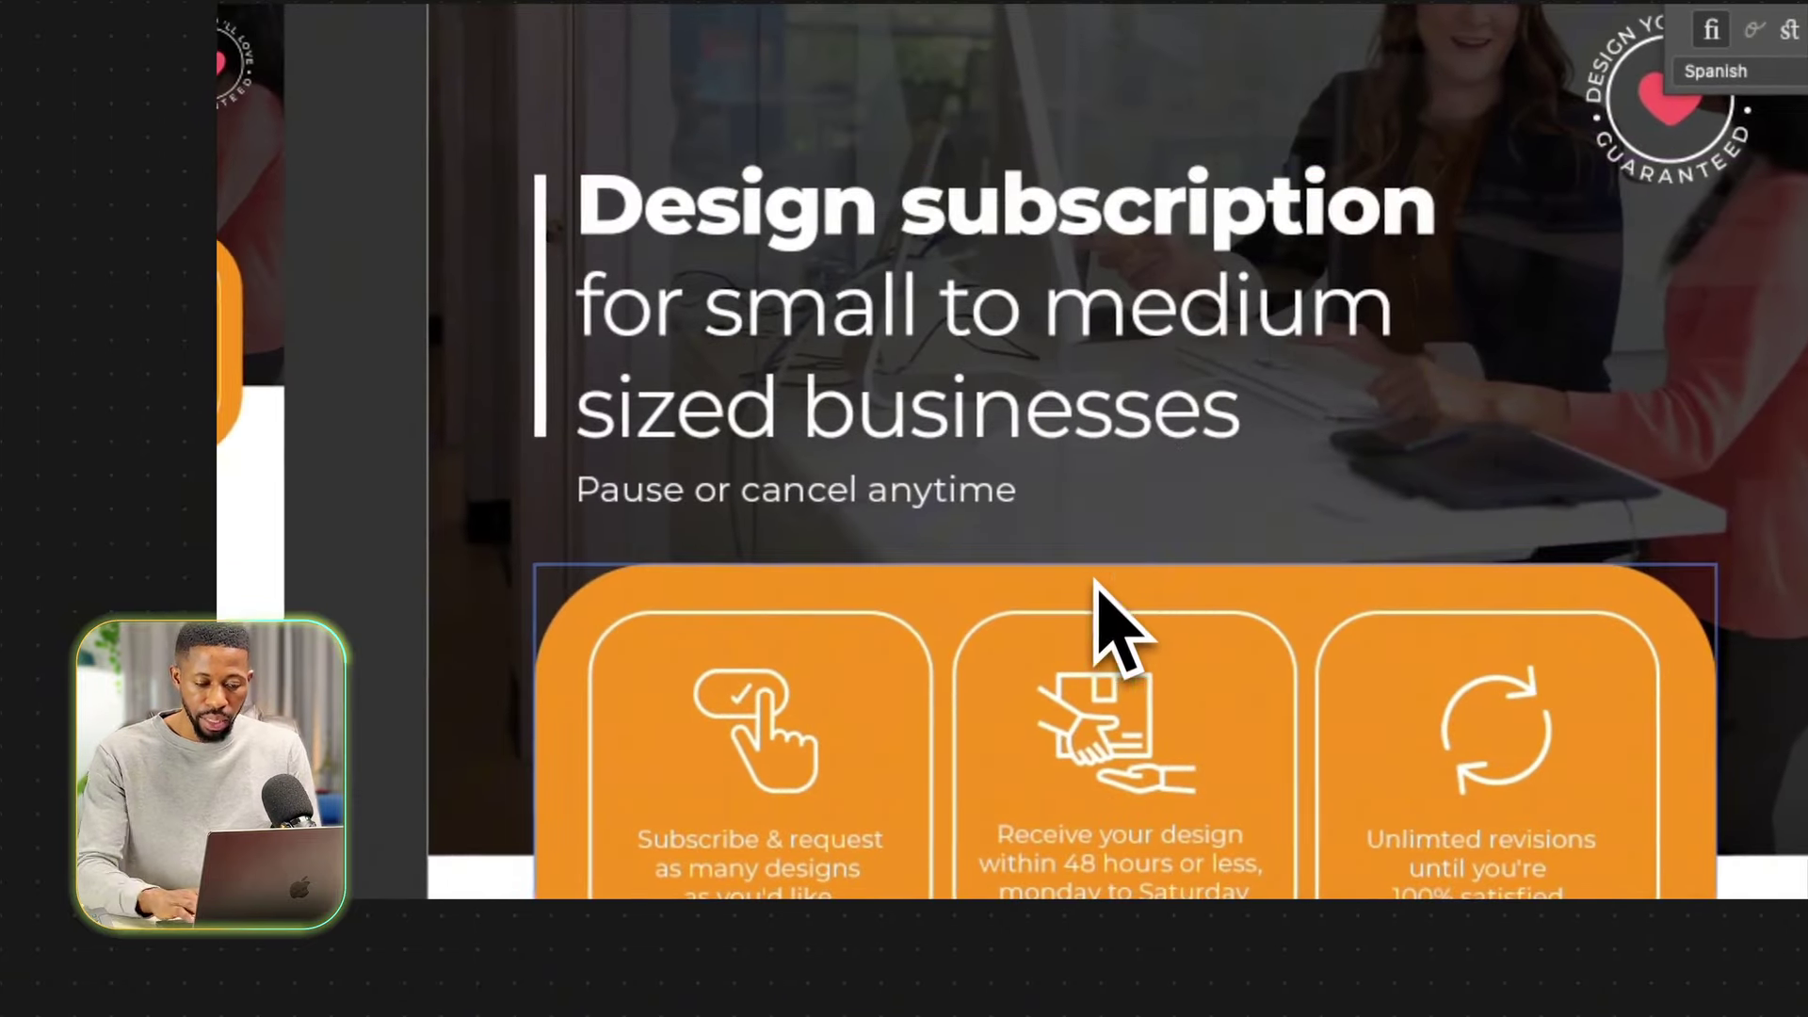
Draw a full-width rectangle about 1813 × 349 px across the bottom of the front artboard, behind the price texts.
key("super+minus")
scroll(1093, 583, "down", 4)
left_click_drag(1092, 591, 1093, 585)
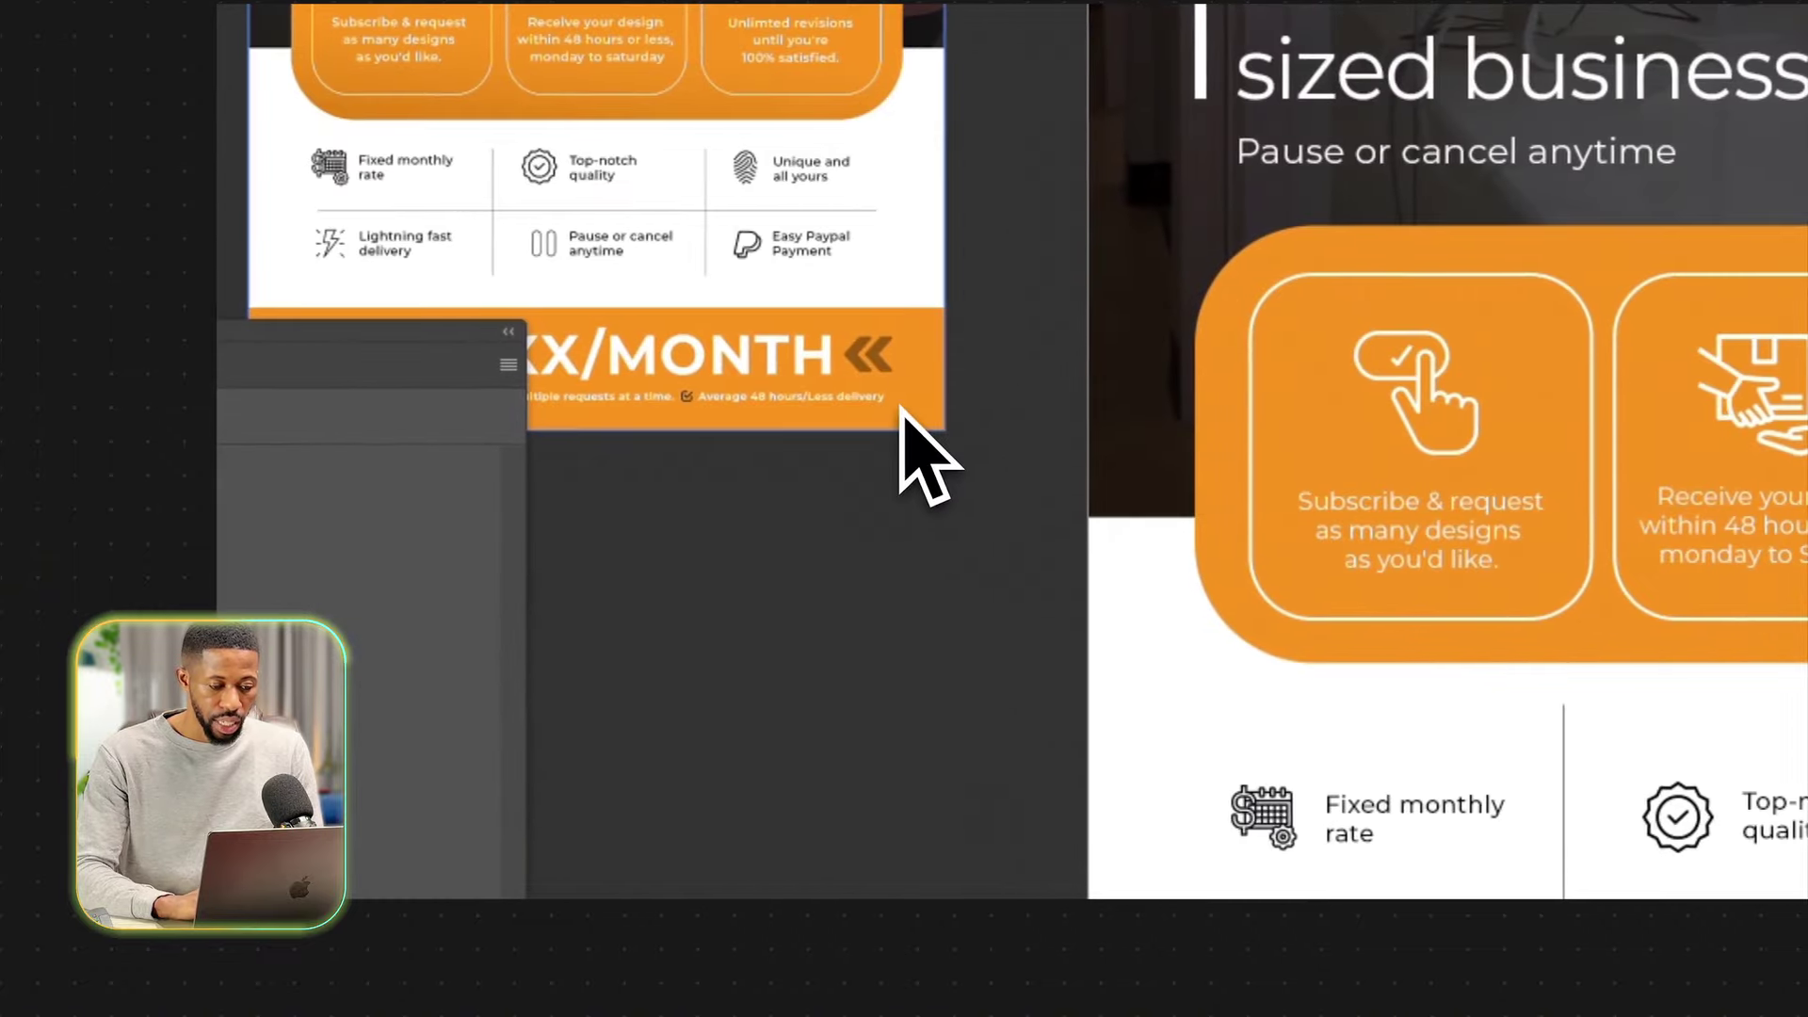
scroll(901, 412, "down", 5)
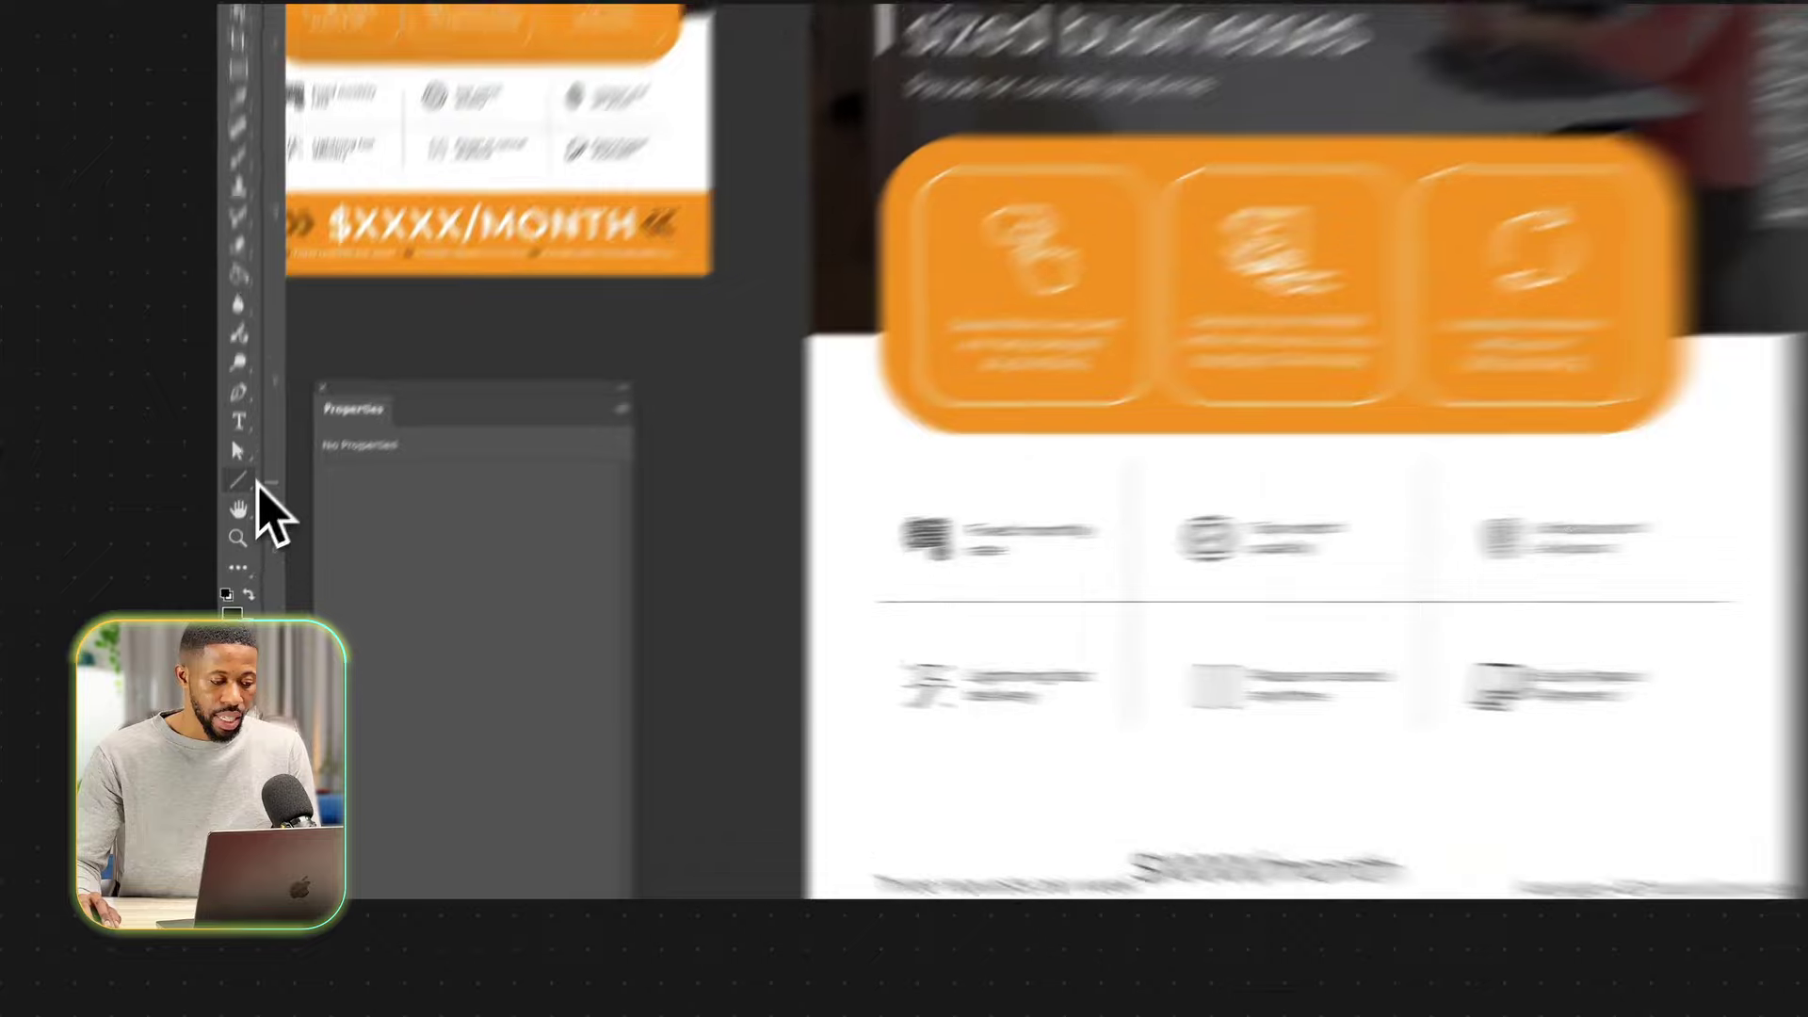
right_click(250, 482)
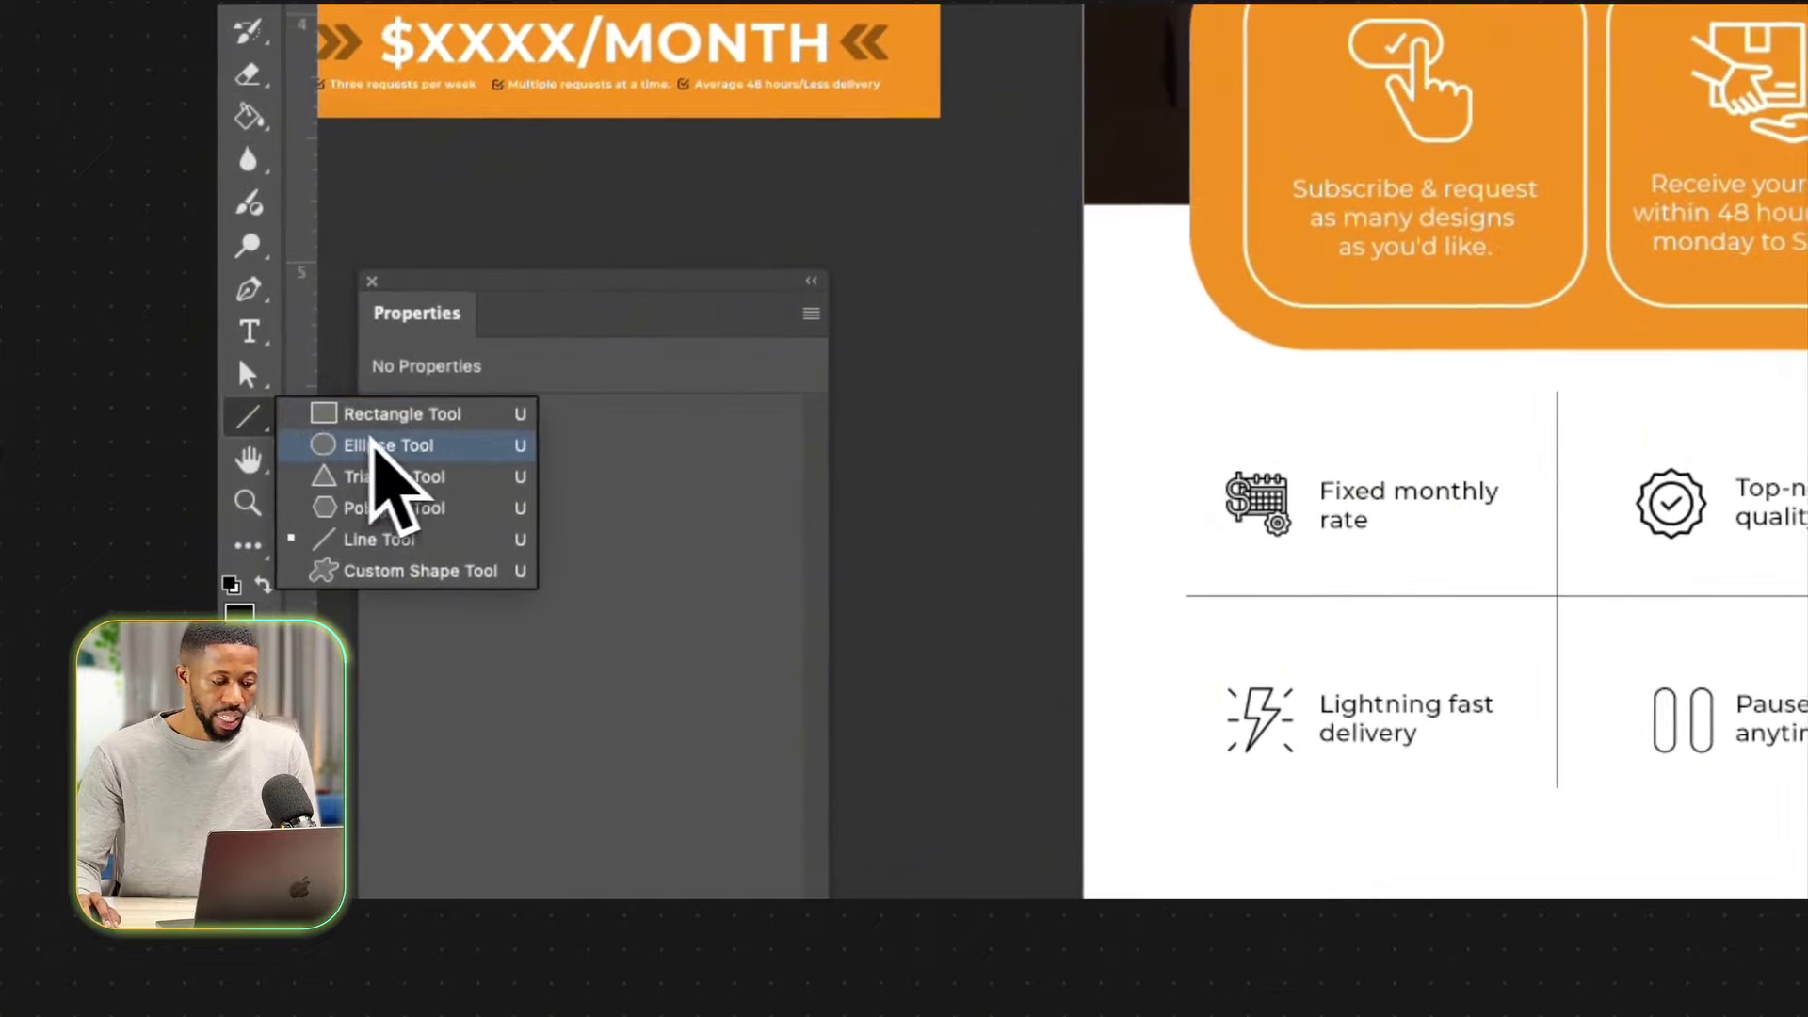
left_click(324, 480)
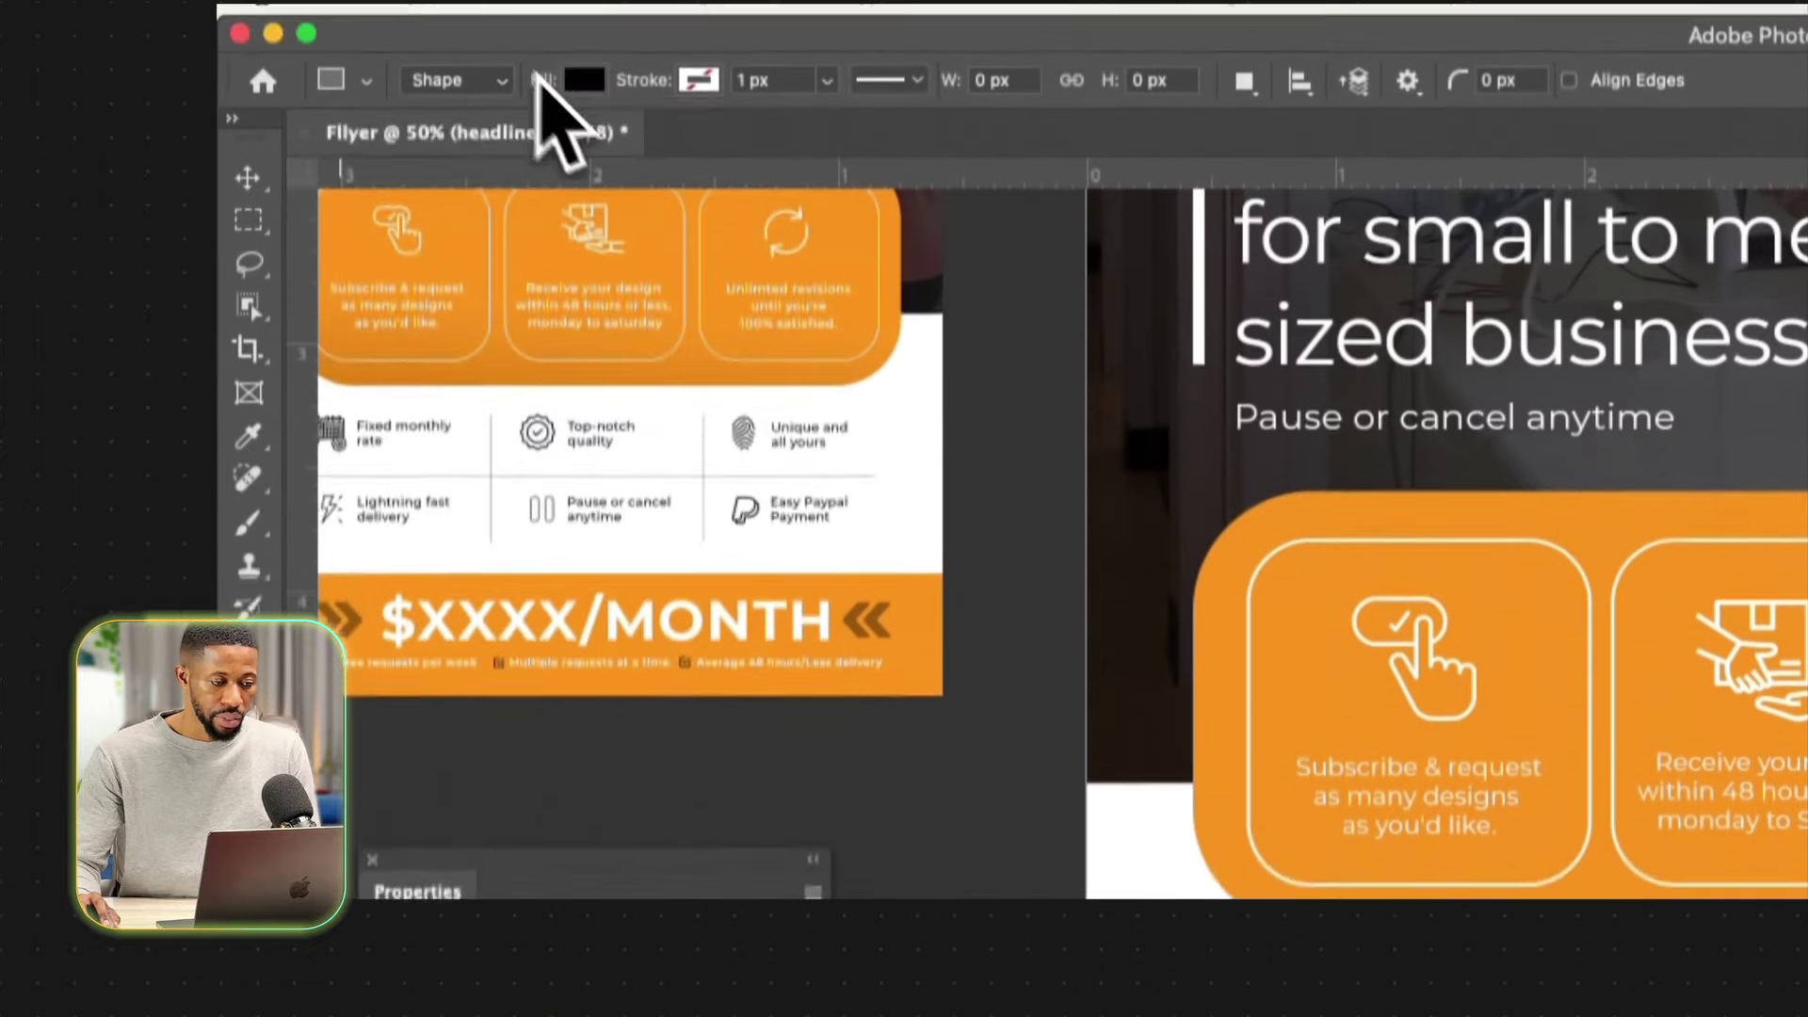
left_click(586, 108)
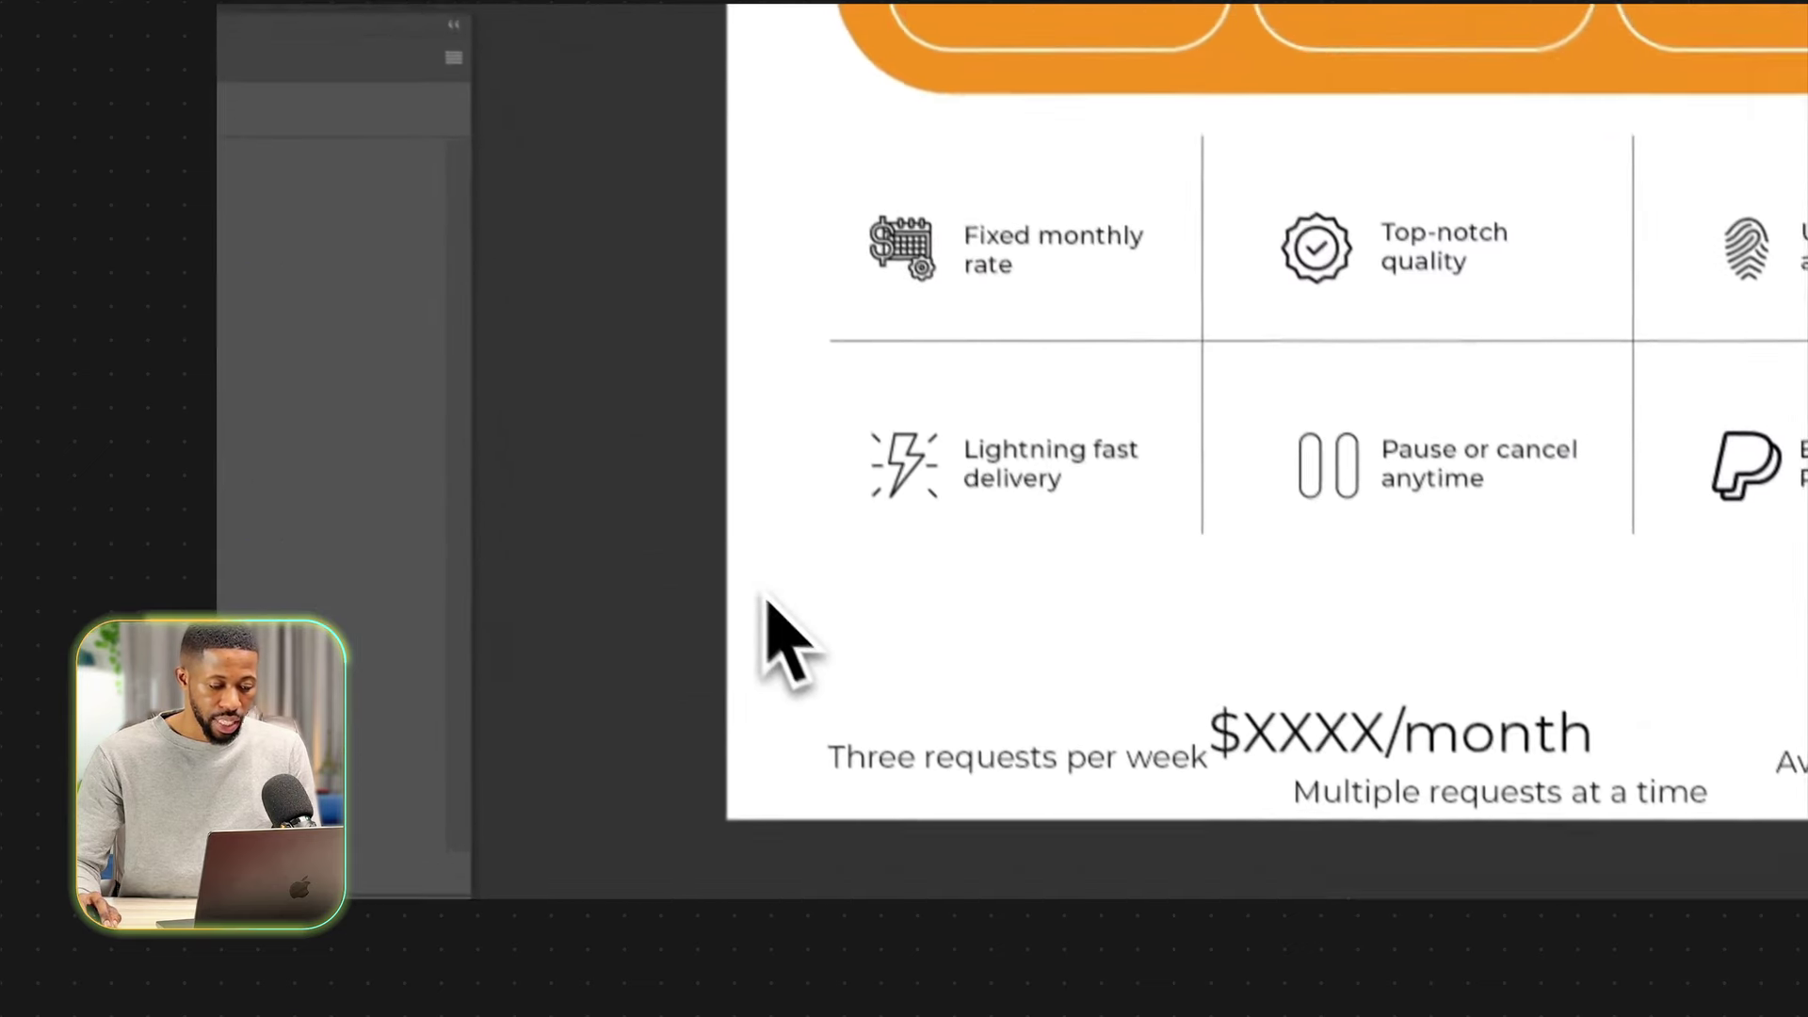
left_click_drag(726, 610, 1392, 855)
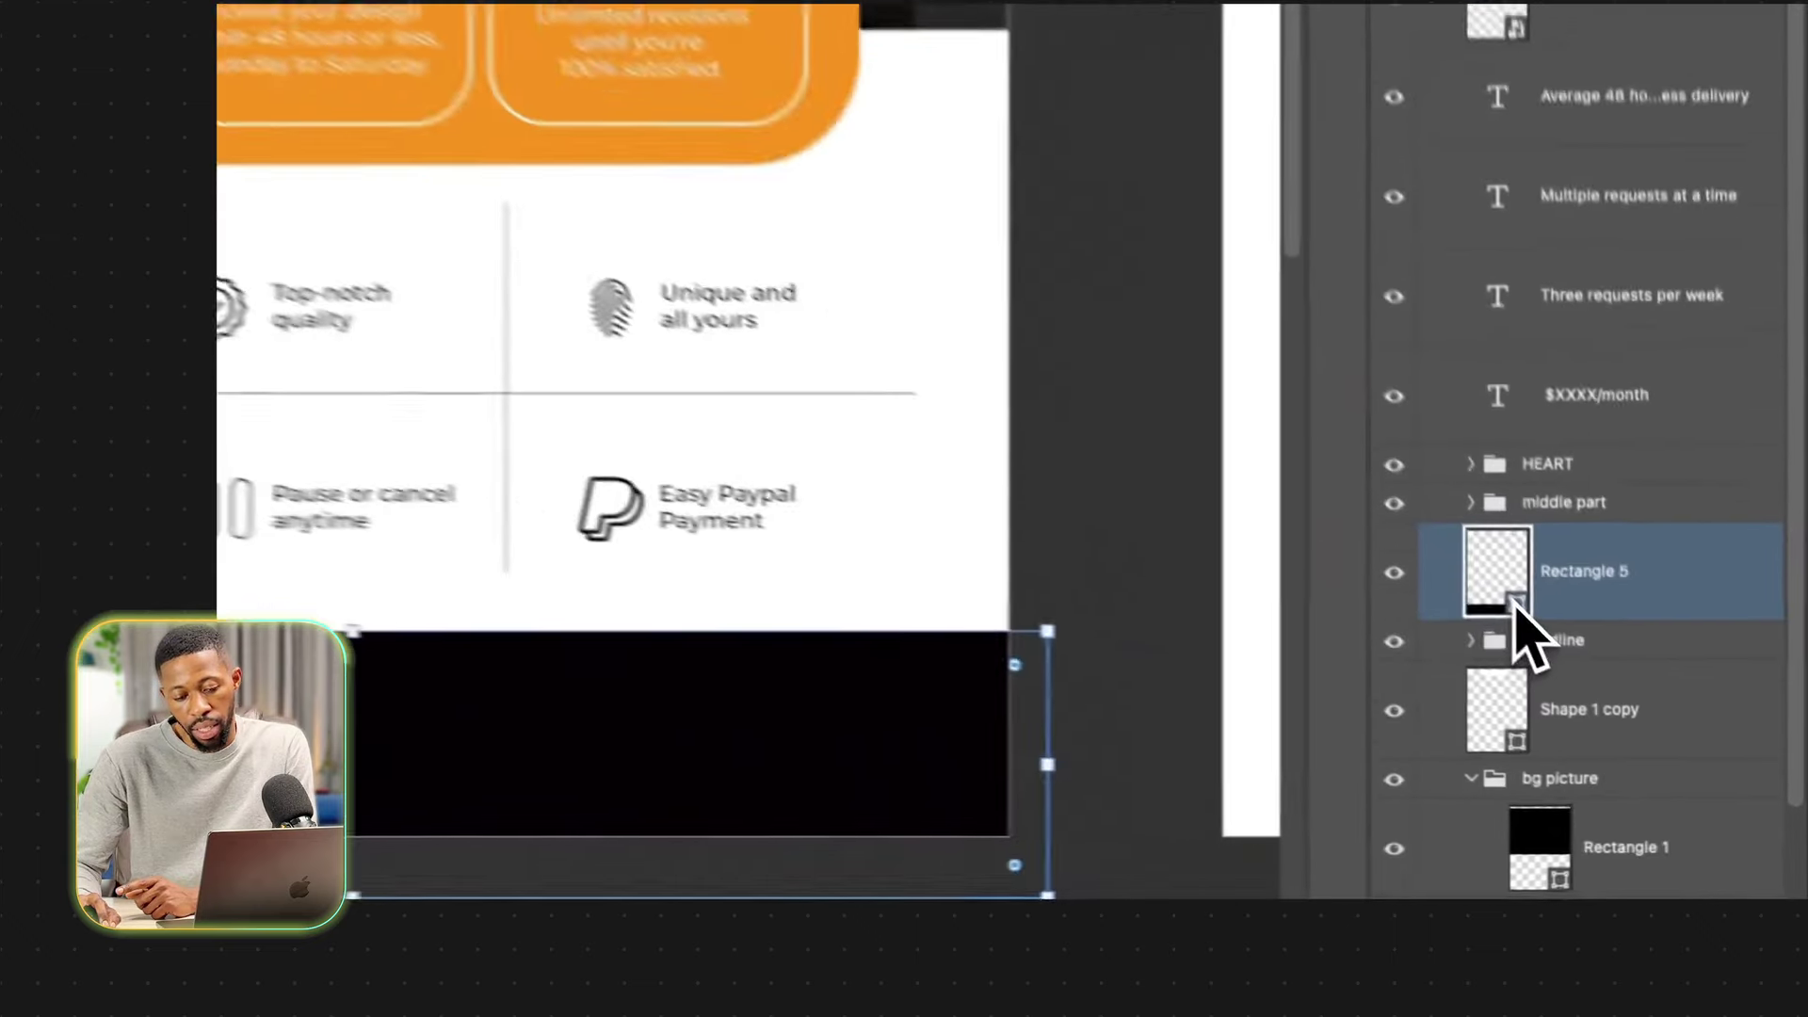
Fill the footer rectangle with the orange f7941d sampled from the middle panel.
double_click(1643, 716)
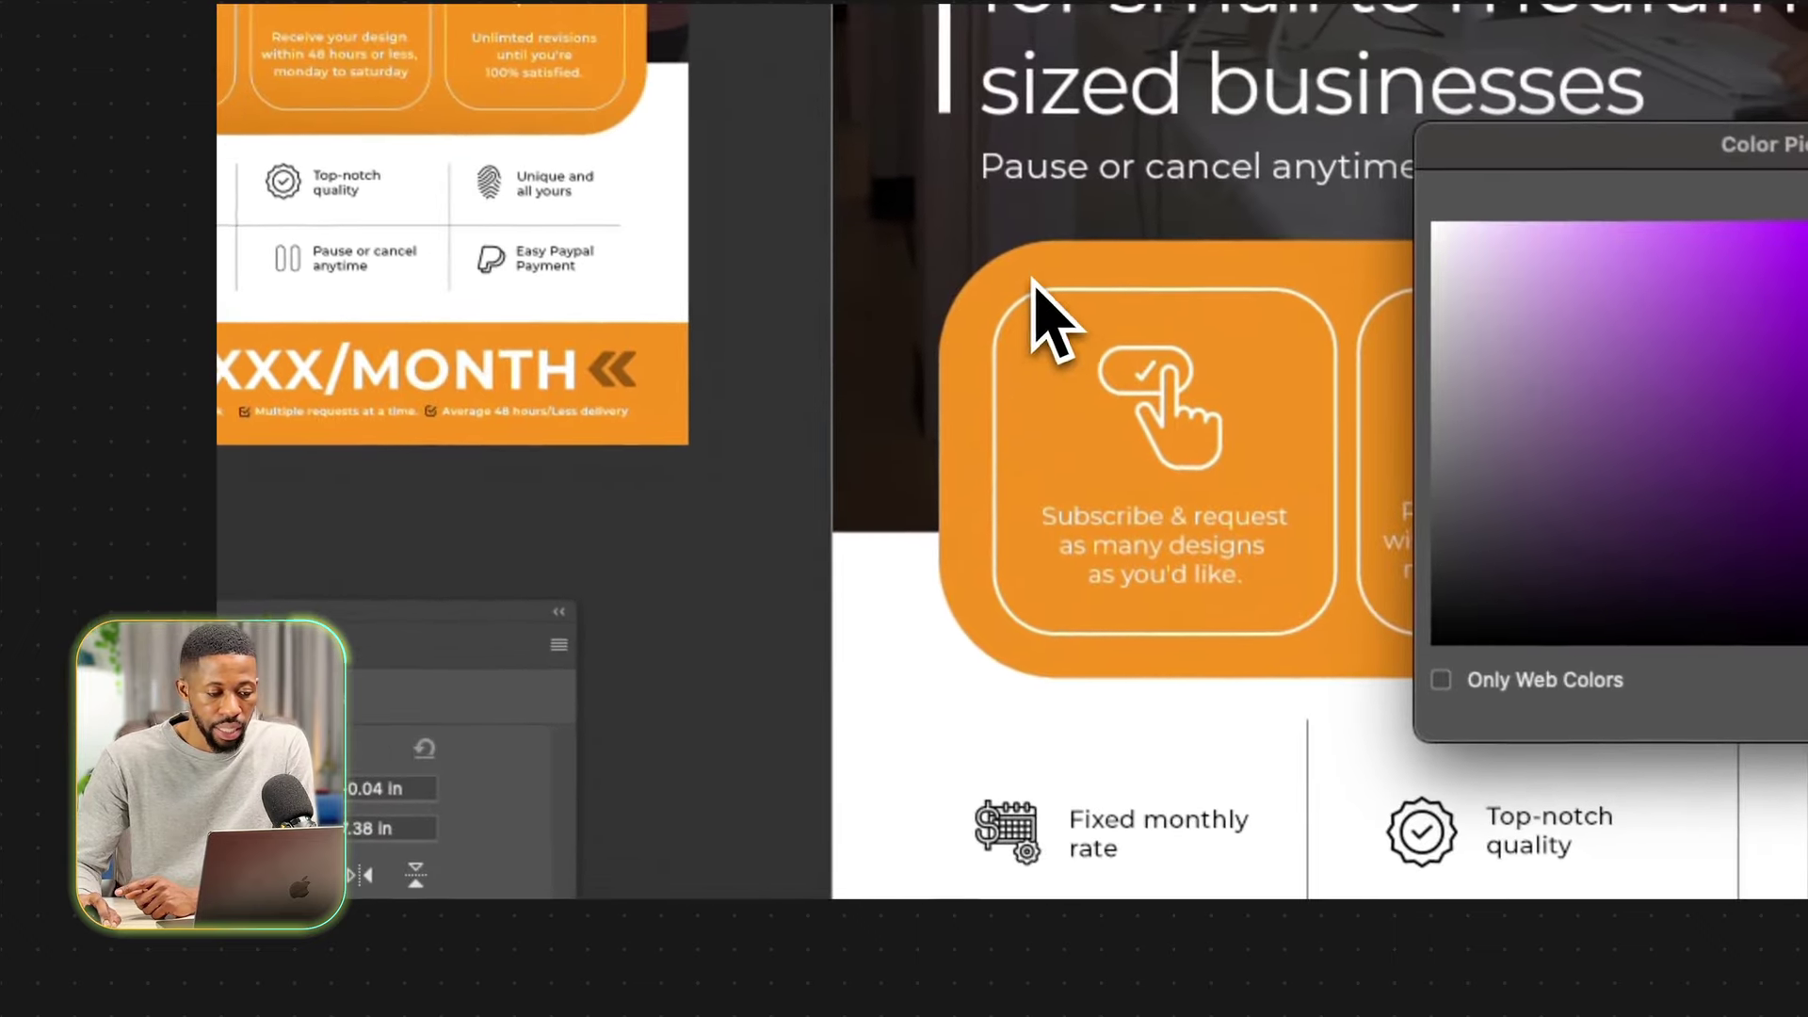
left_click(1038, 281)
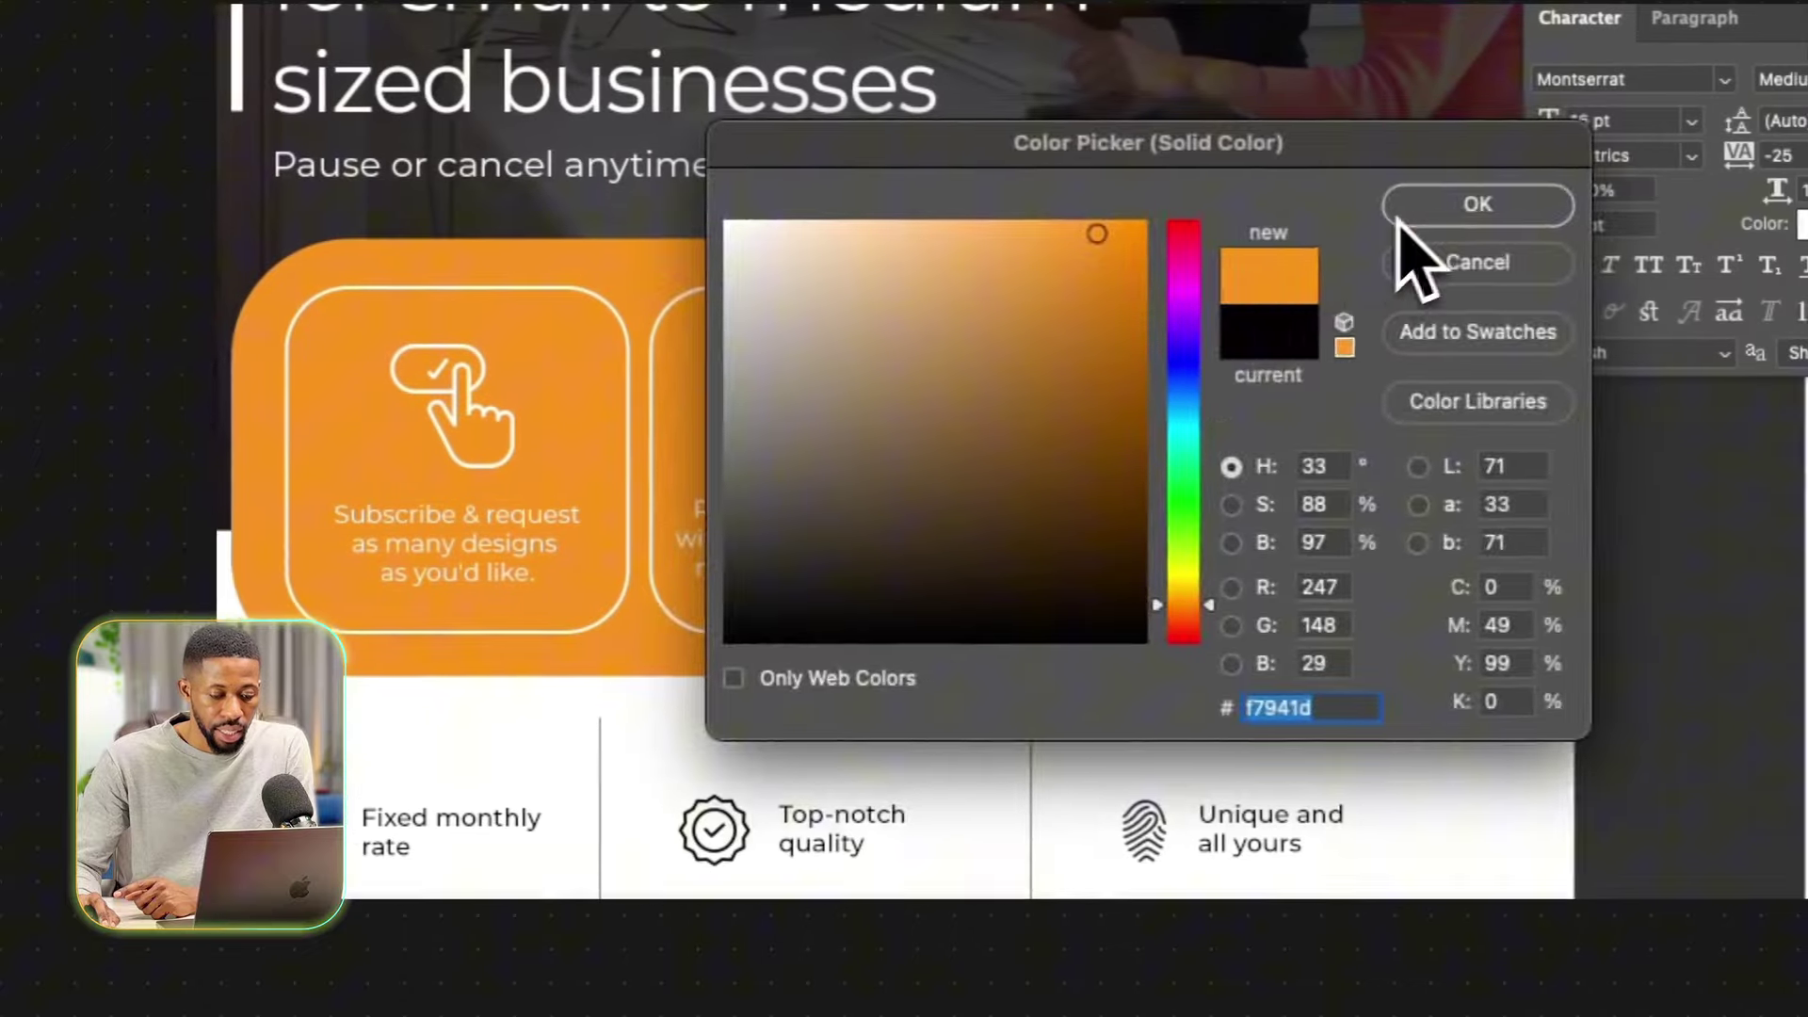
left_click(1405, 219)
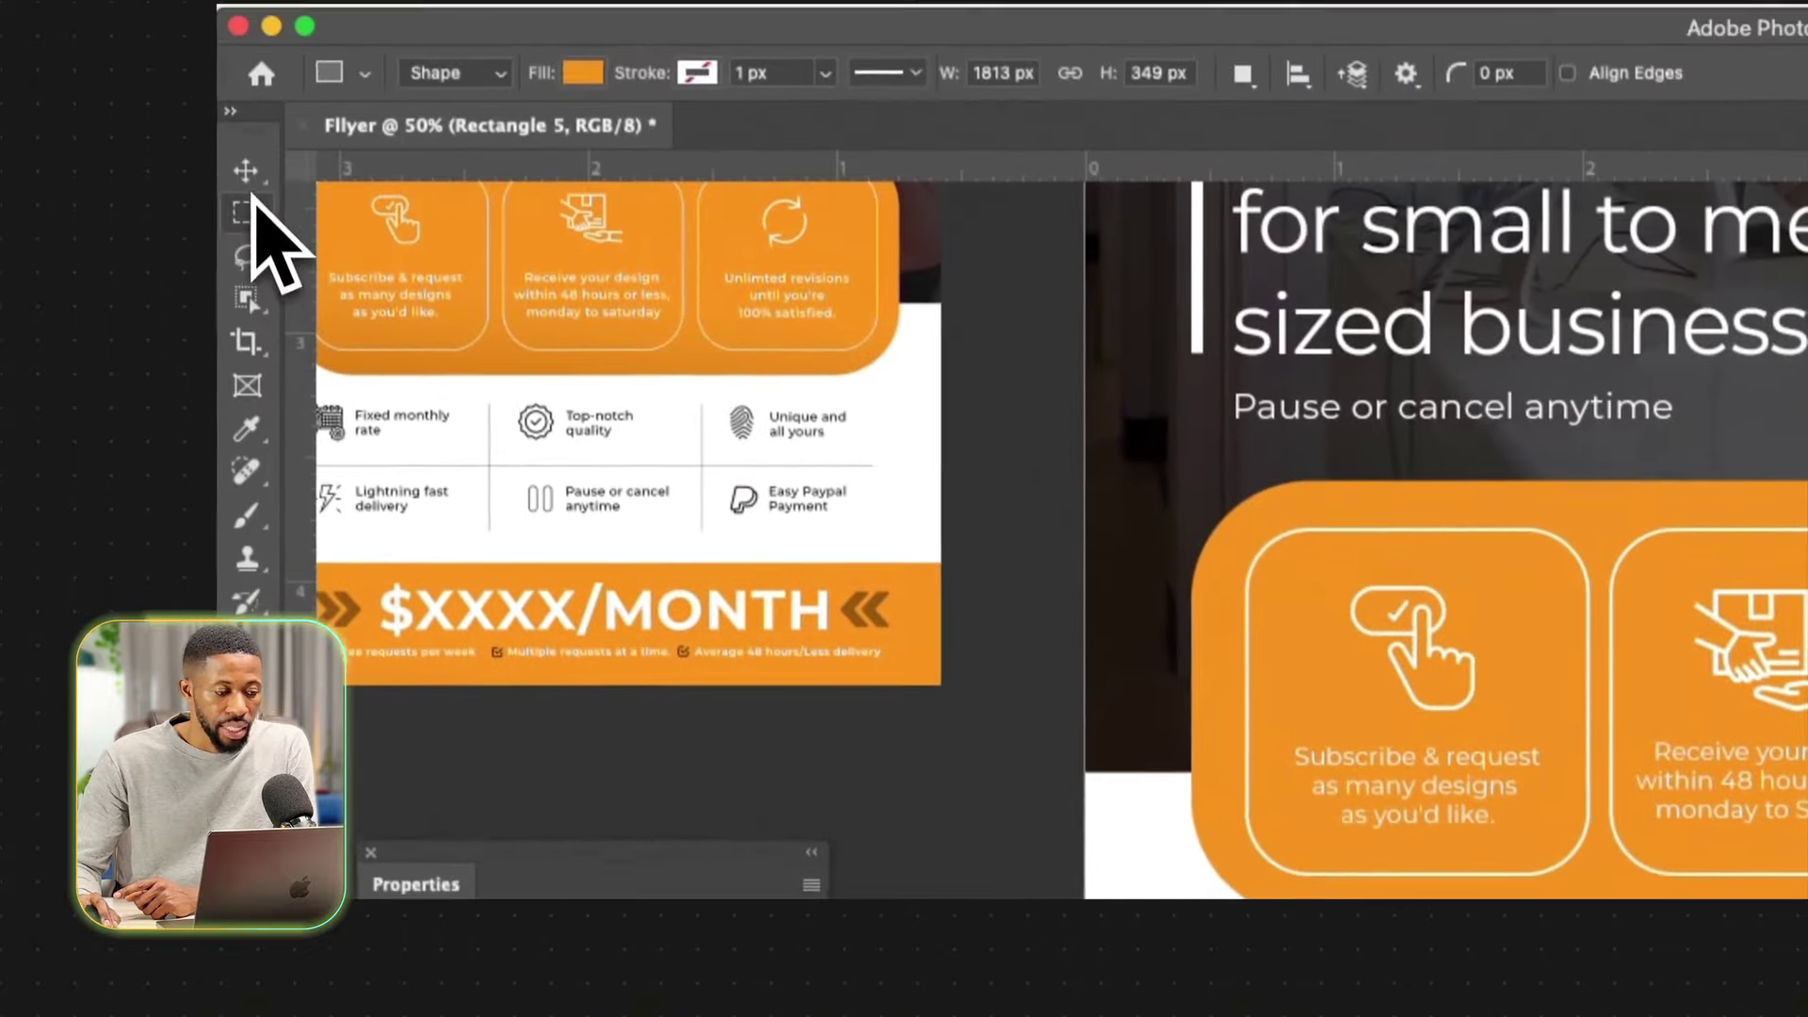
Replace the XXXX placeholder in the price text on the footer band so it reads $2000/month.
left_click(251, 181)
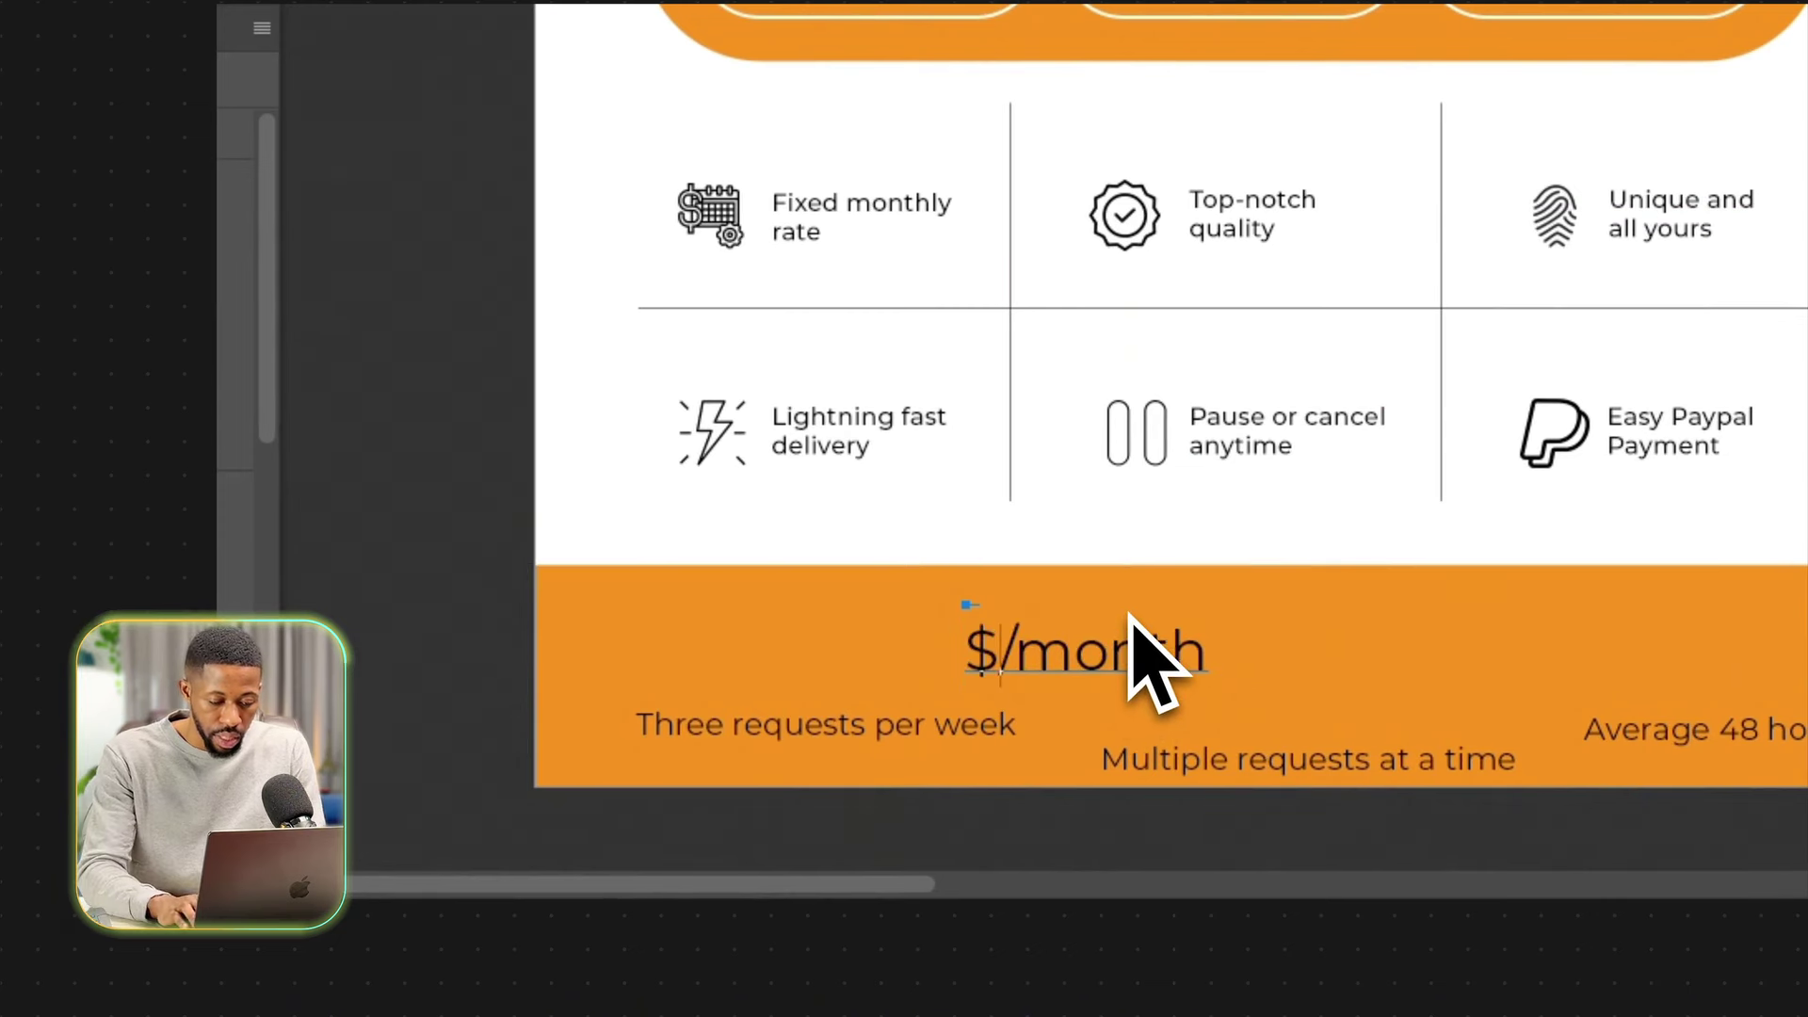
type("000")
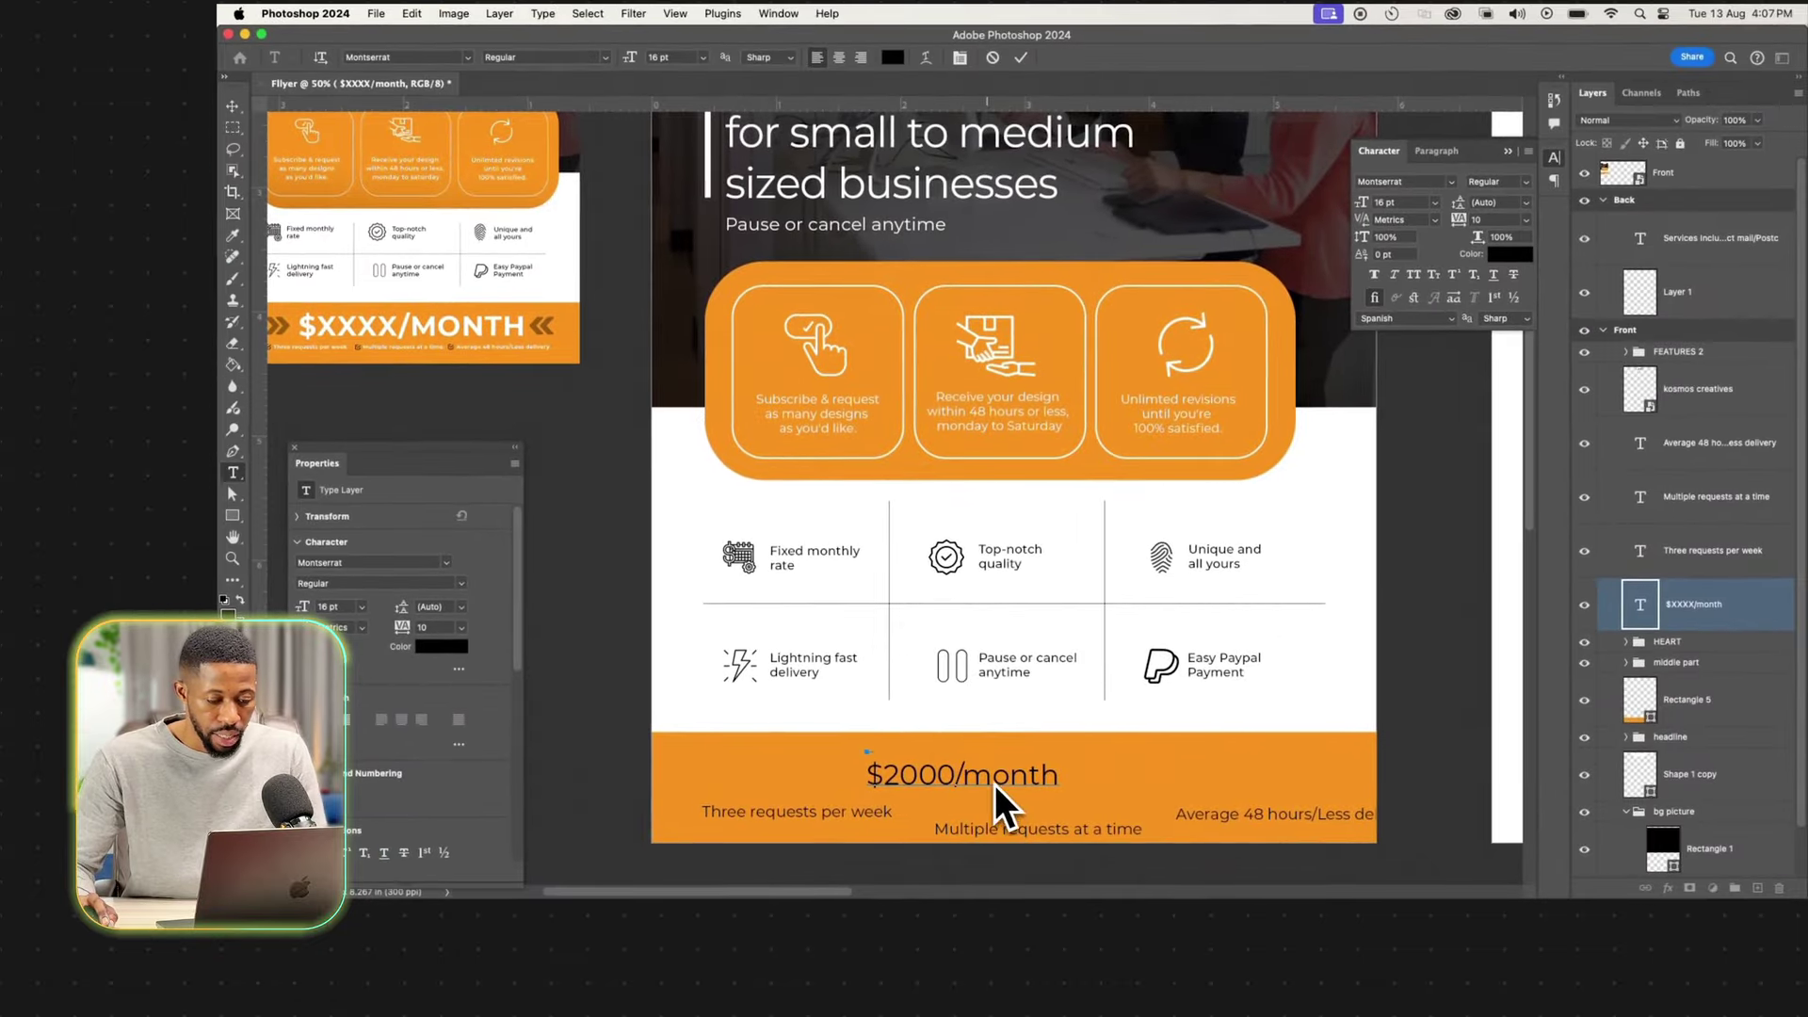
Convert the $2000/month price text on the footer to all caps.
key("super+a")
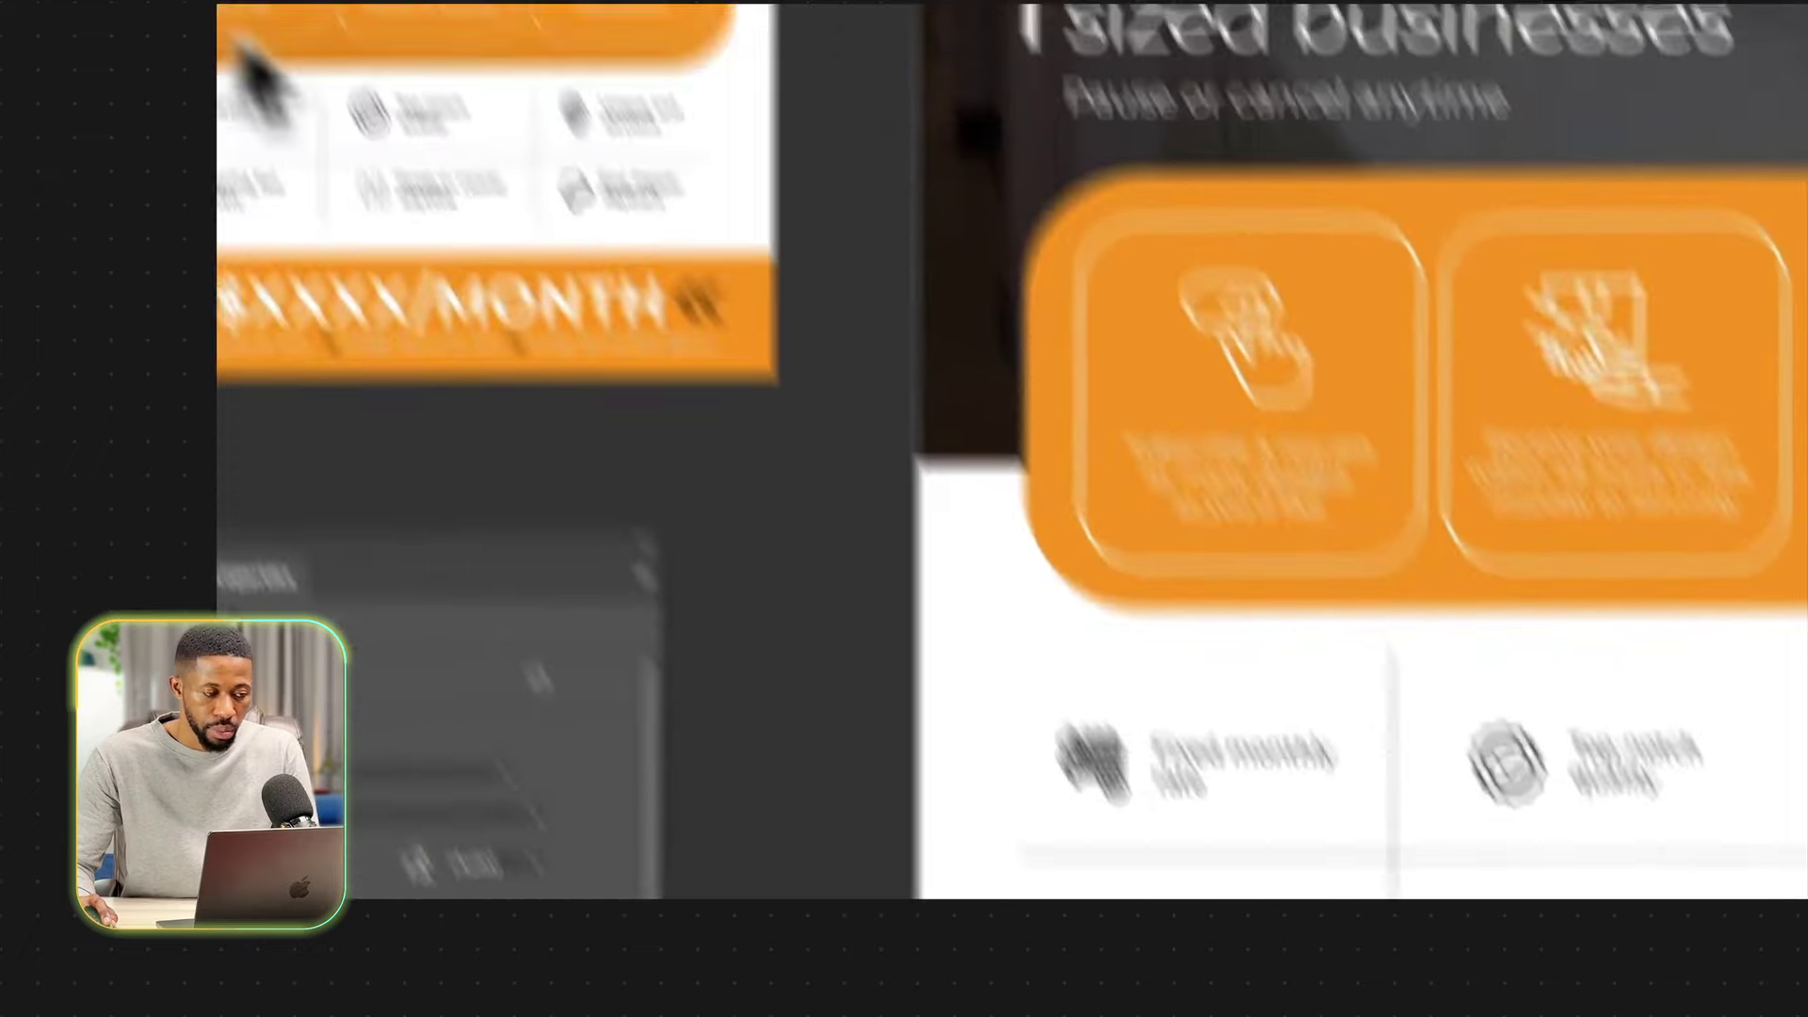
left_click(239, 142)
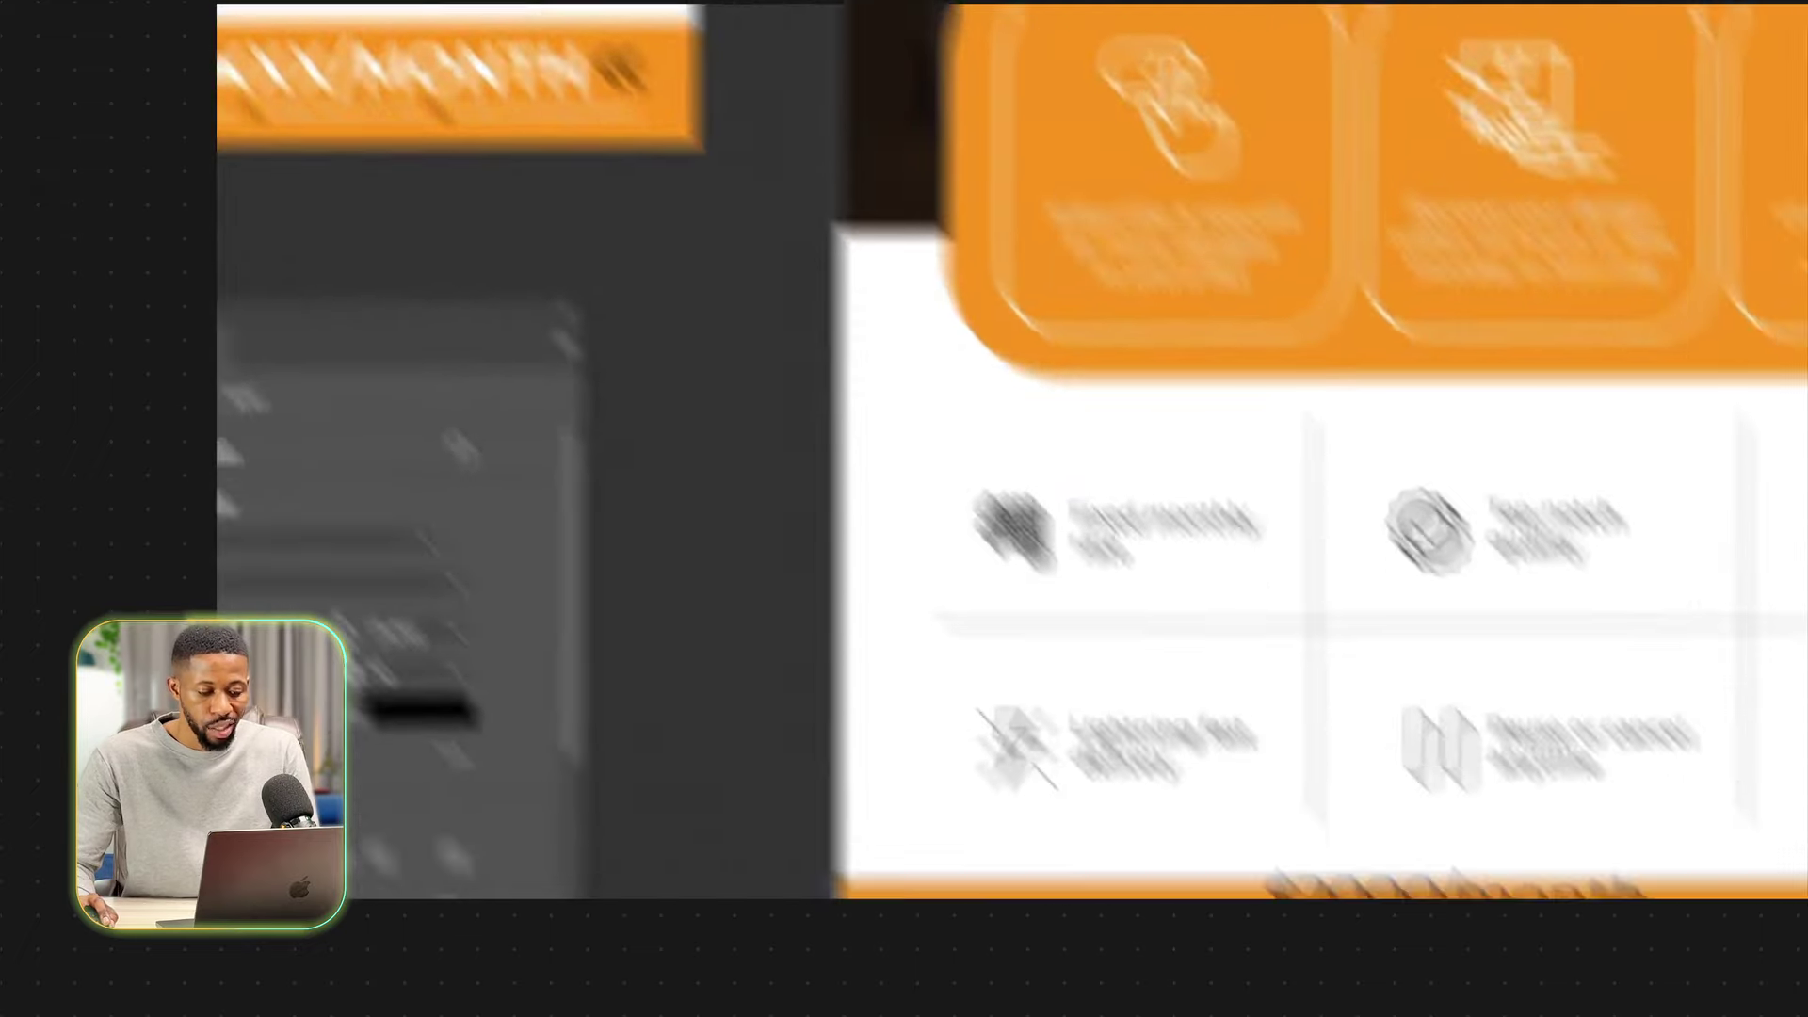
left_click_drag(1170, 607, 1211, 670)
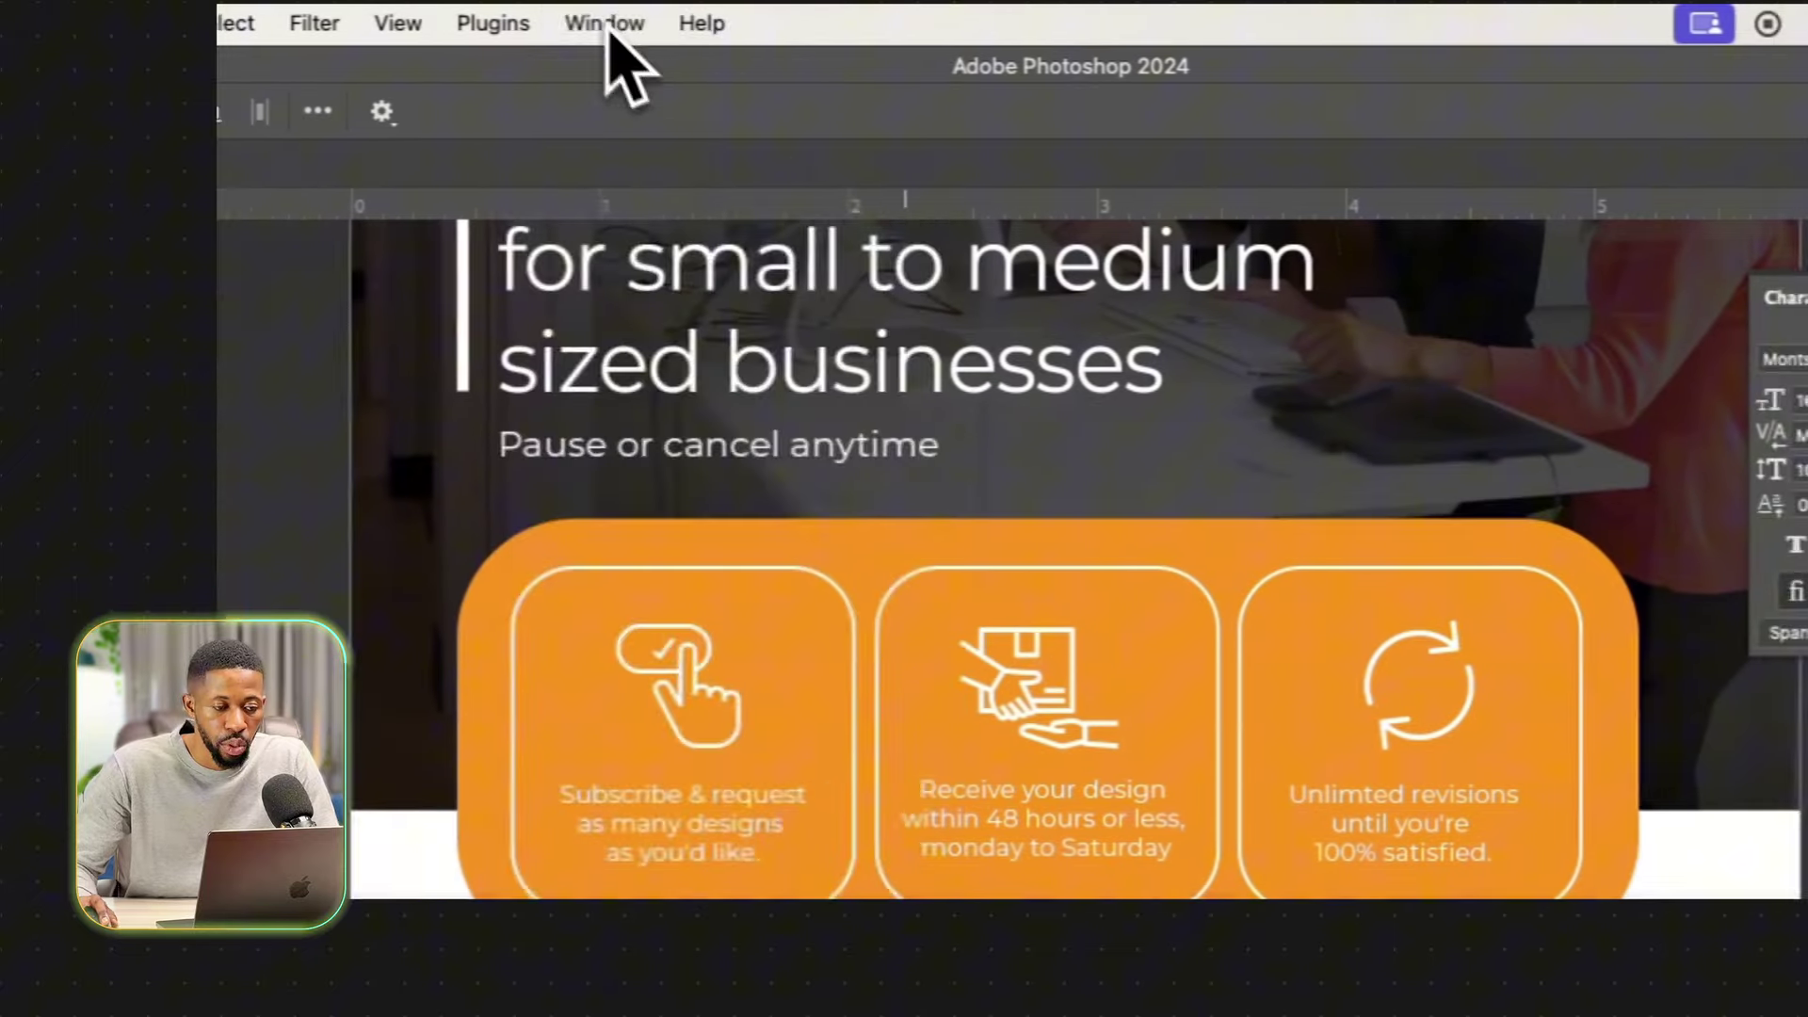
left_click(612, 23)
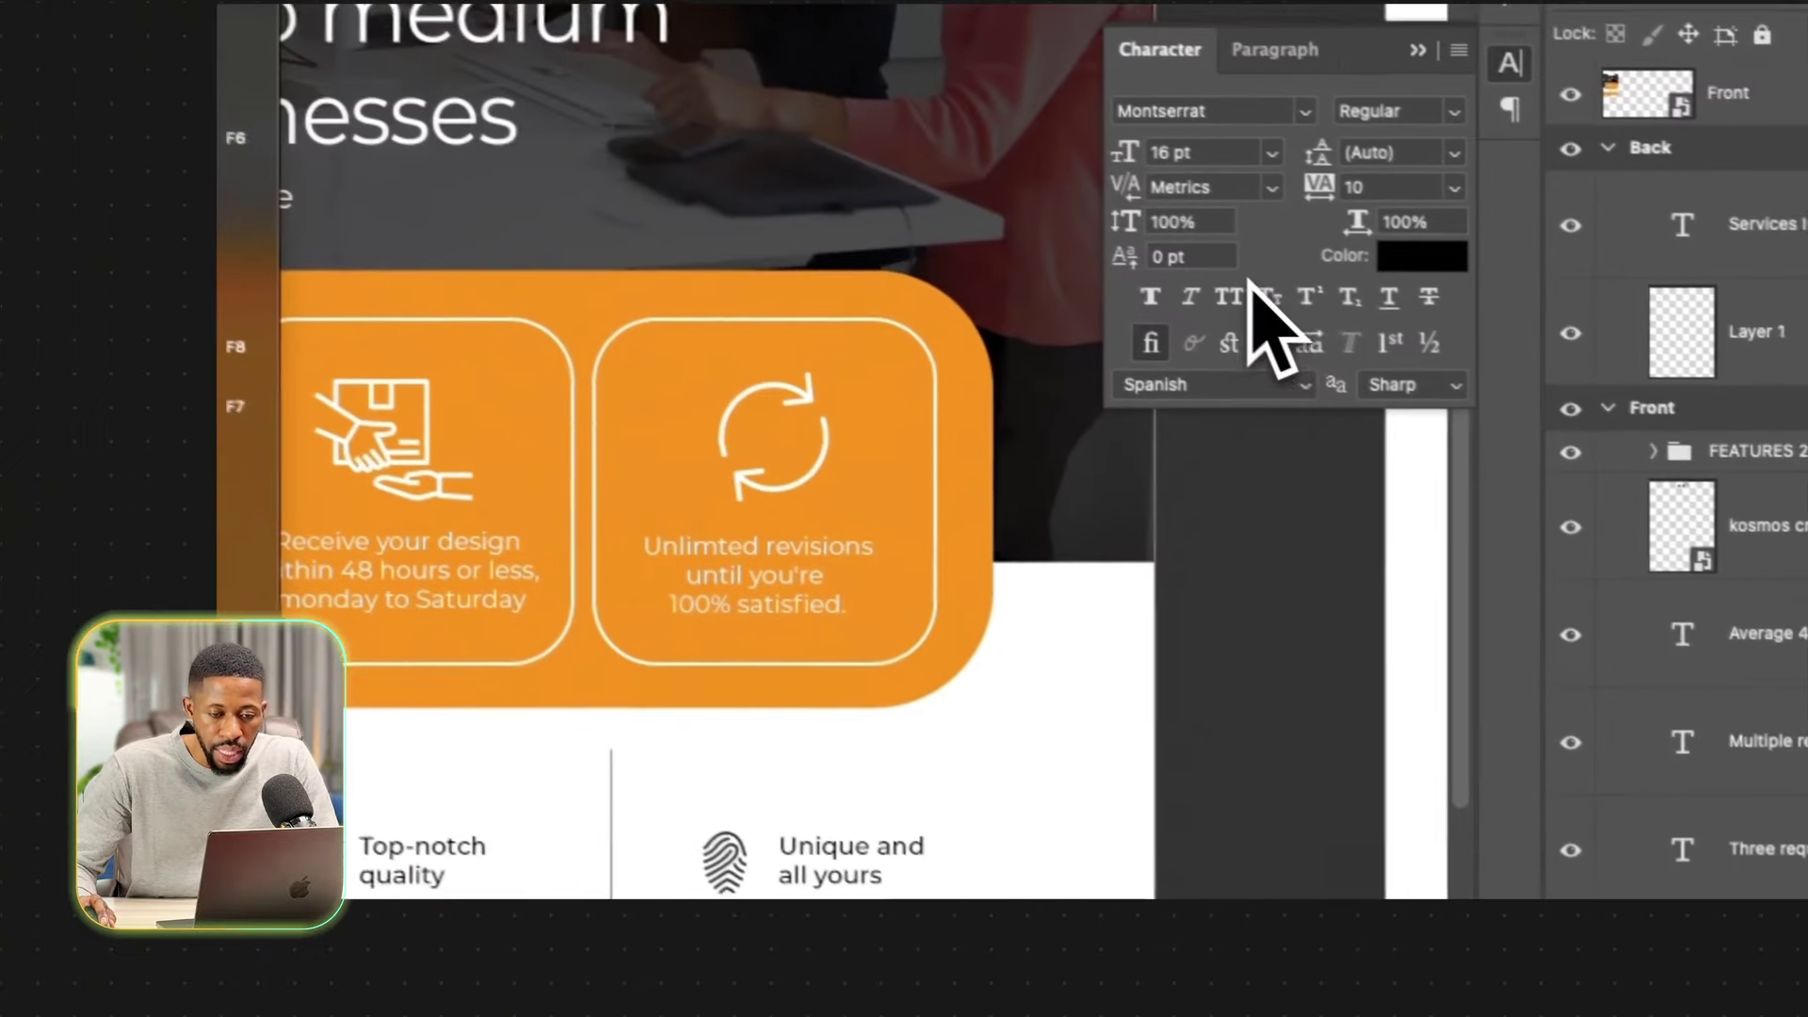
left_click(1224, 291)
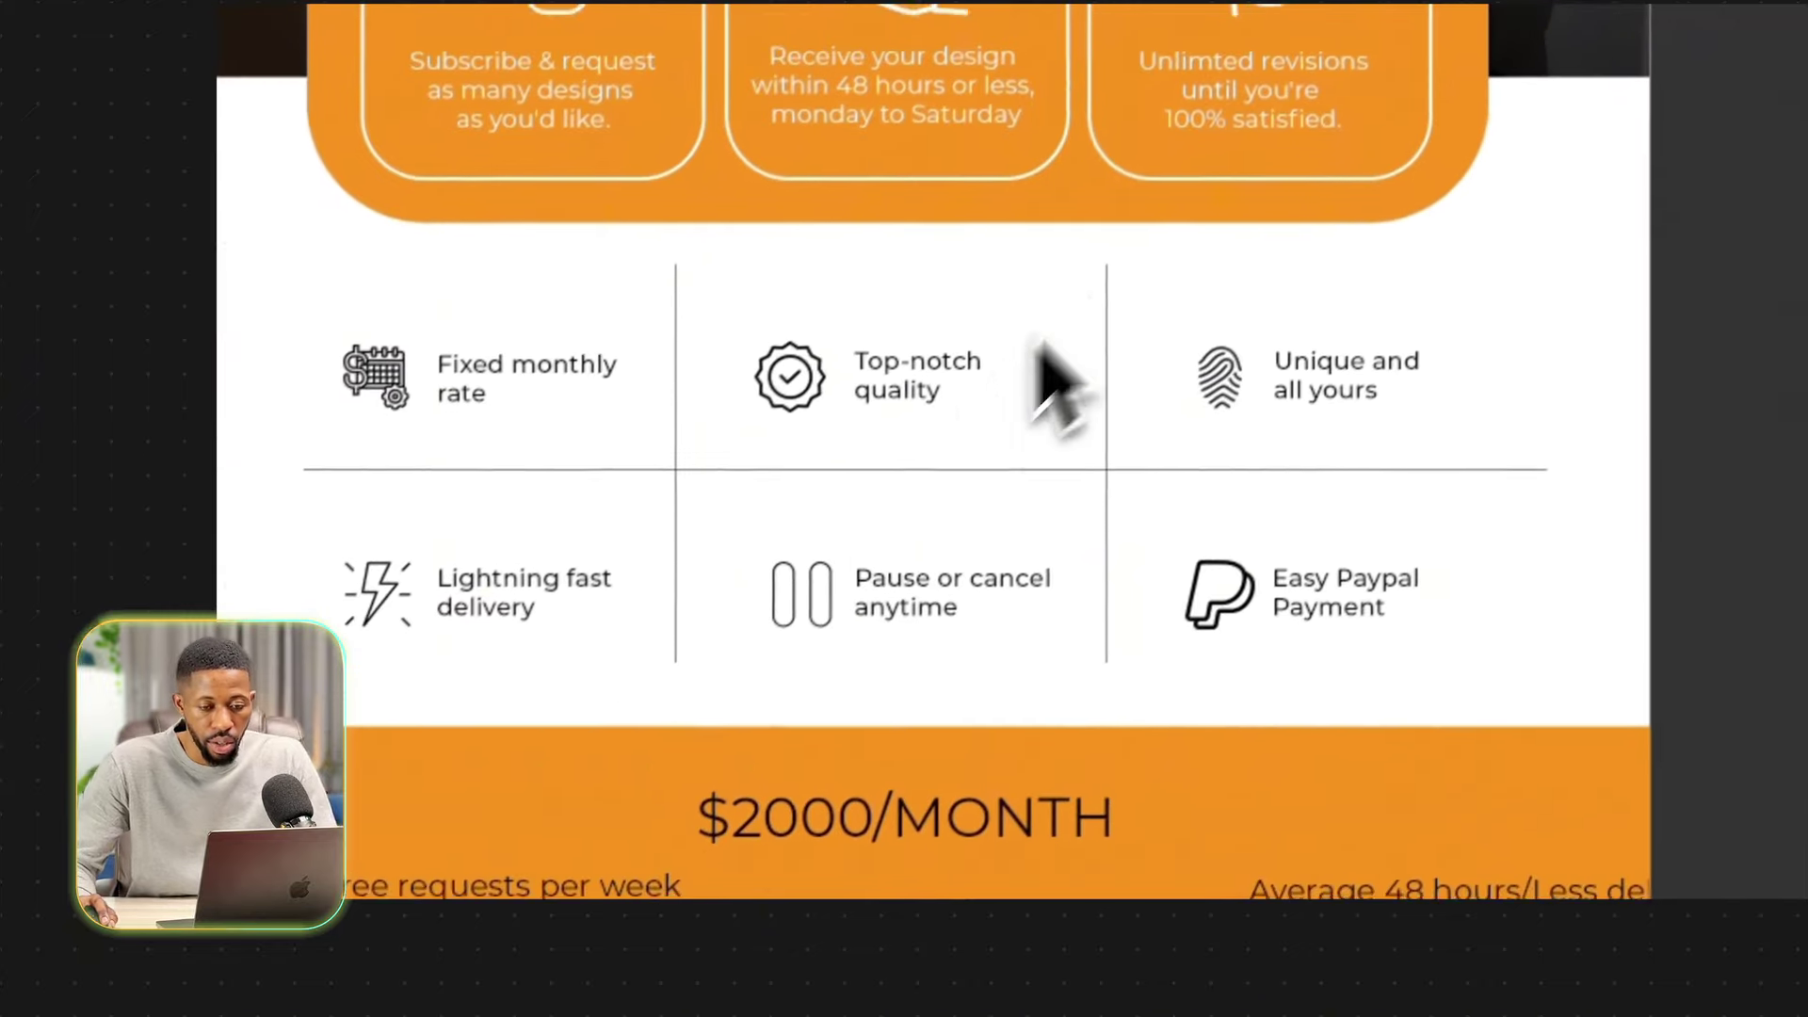
Scale the price text up to 26.64 pt and reposition it centrally above the small footer texts.
key("super+t")
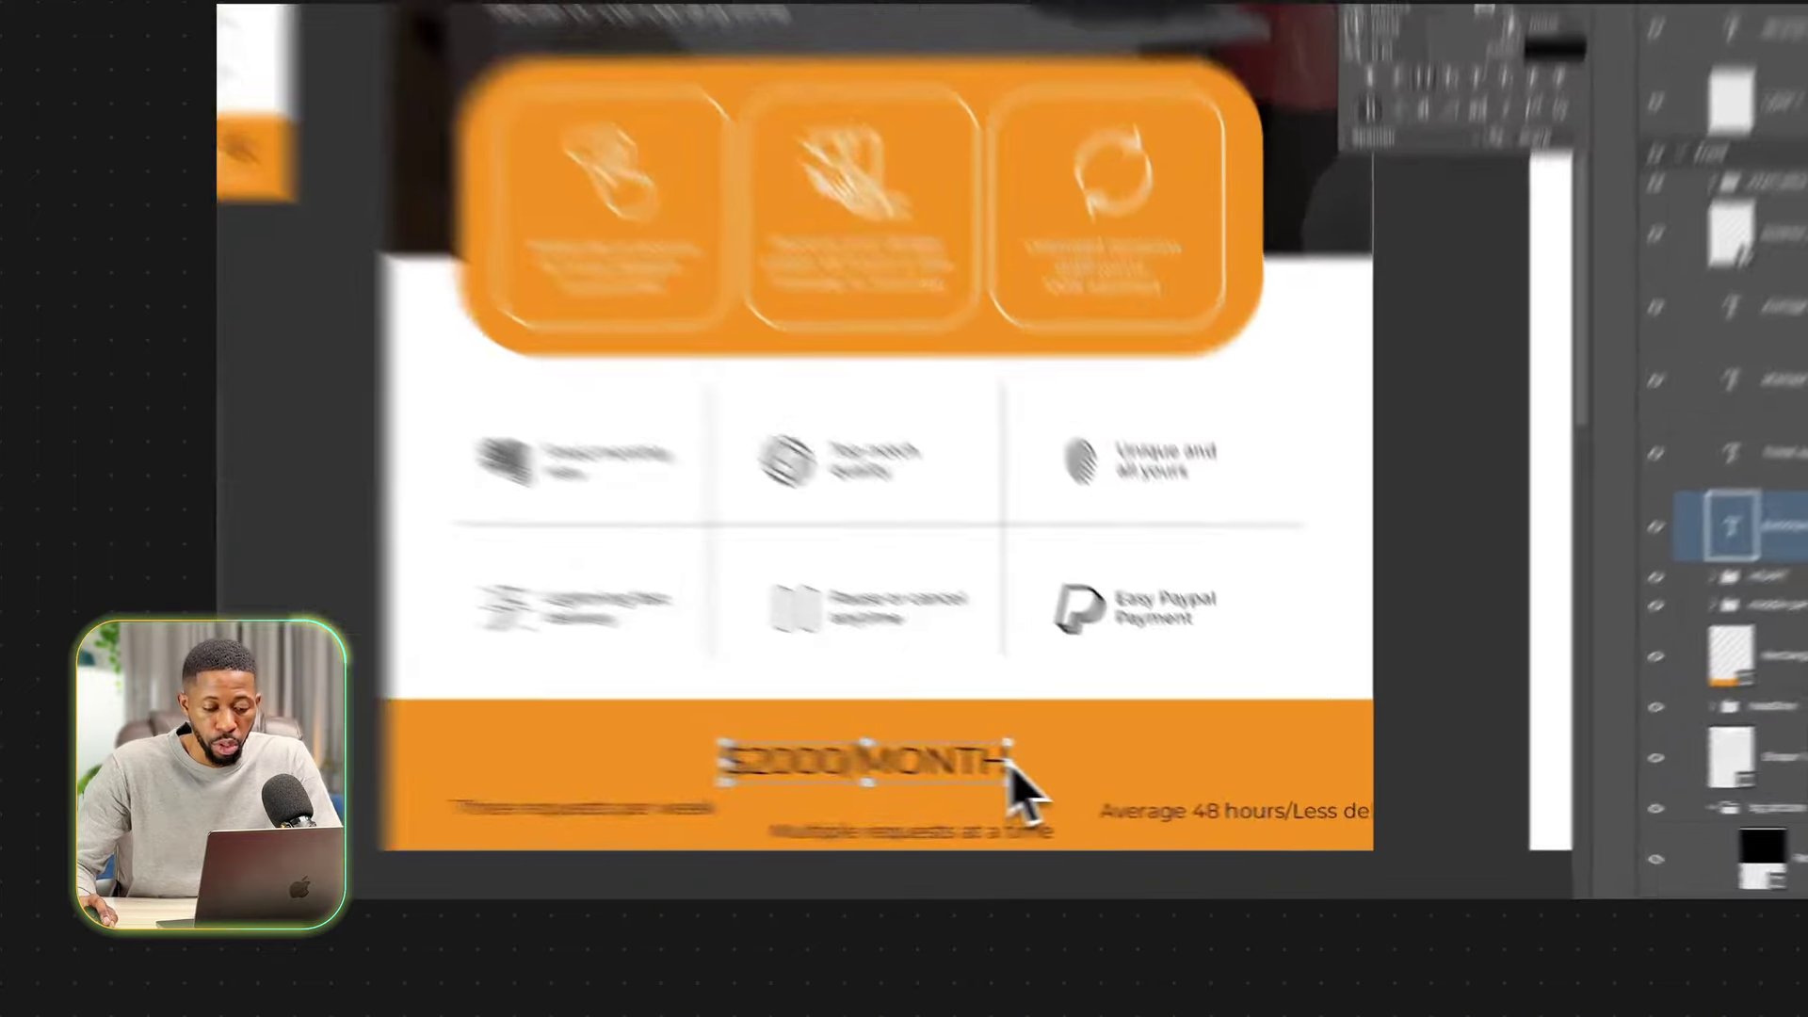
left_click_drag(1112, 782, 1254, 783)
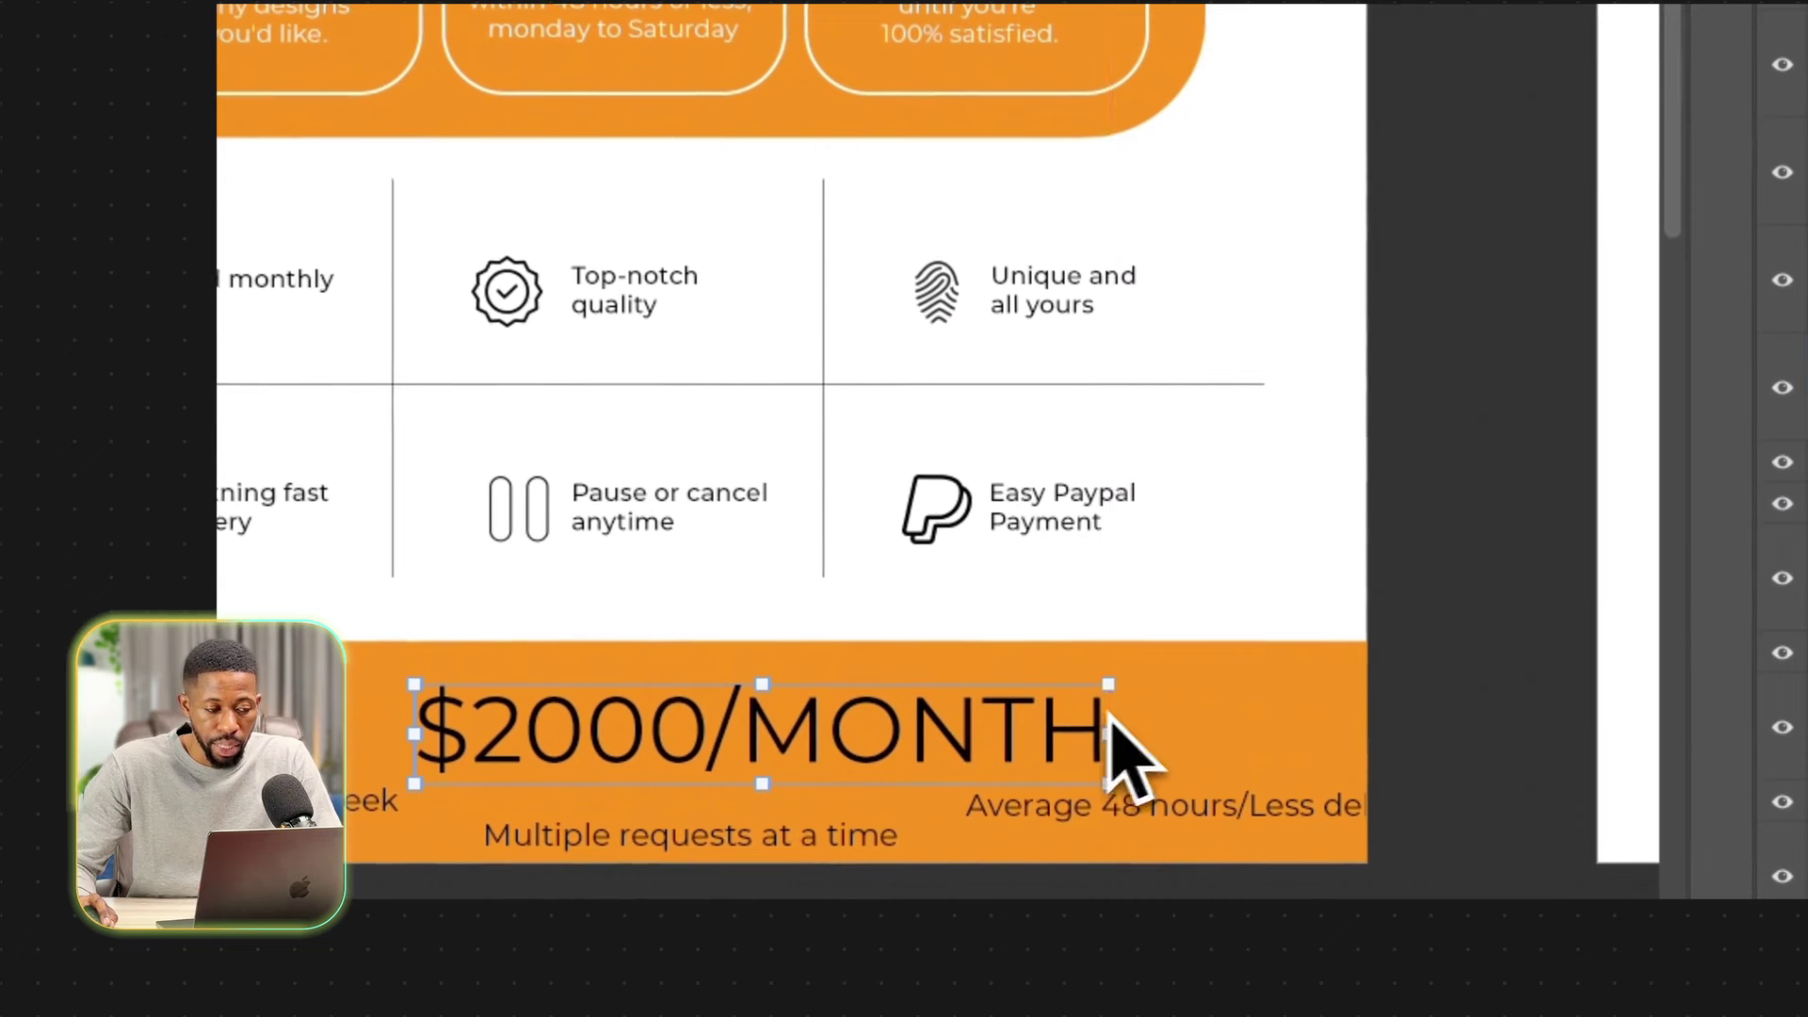
left_click_drag(826, 750, 825, 741)
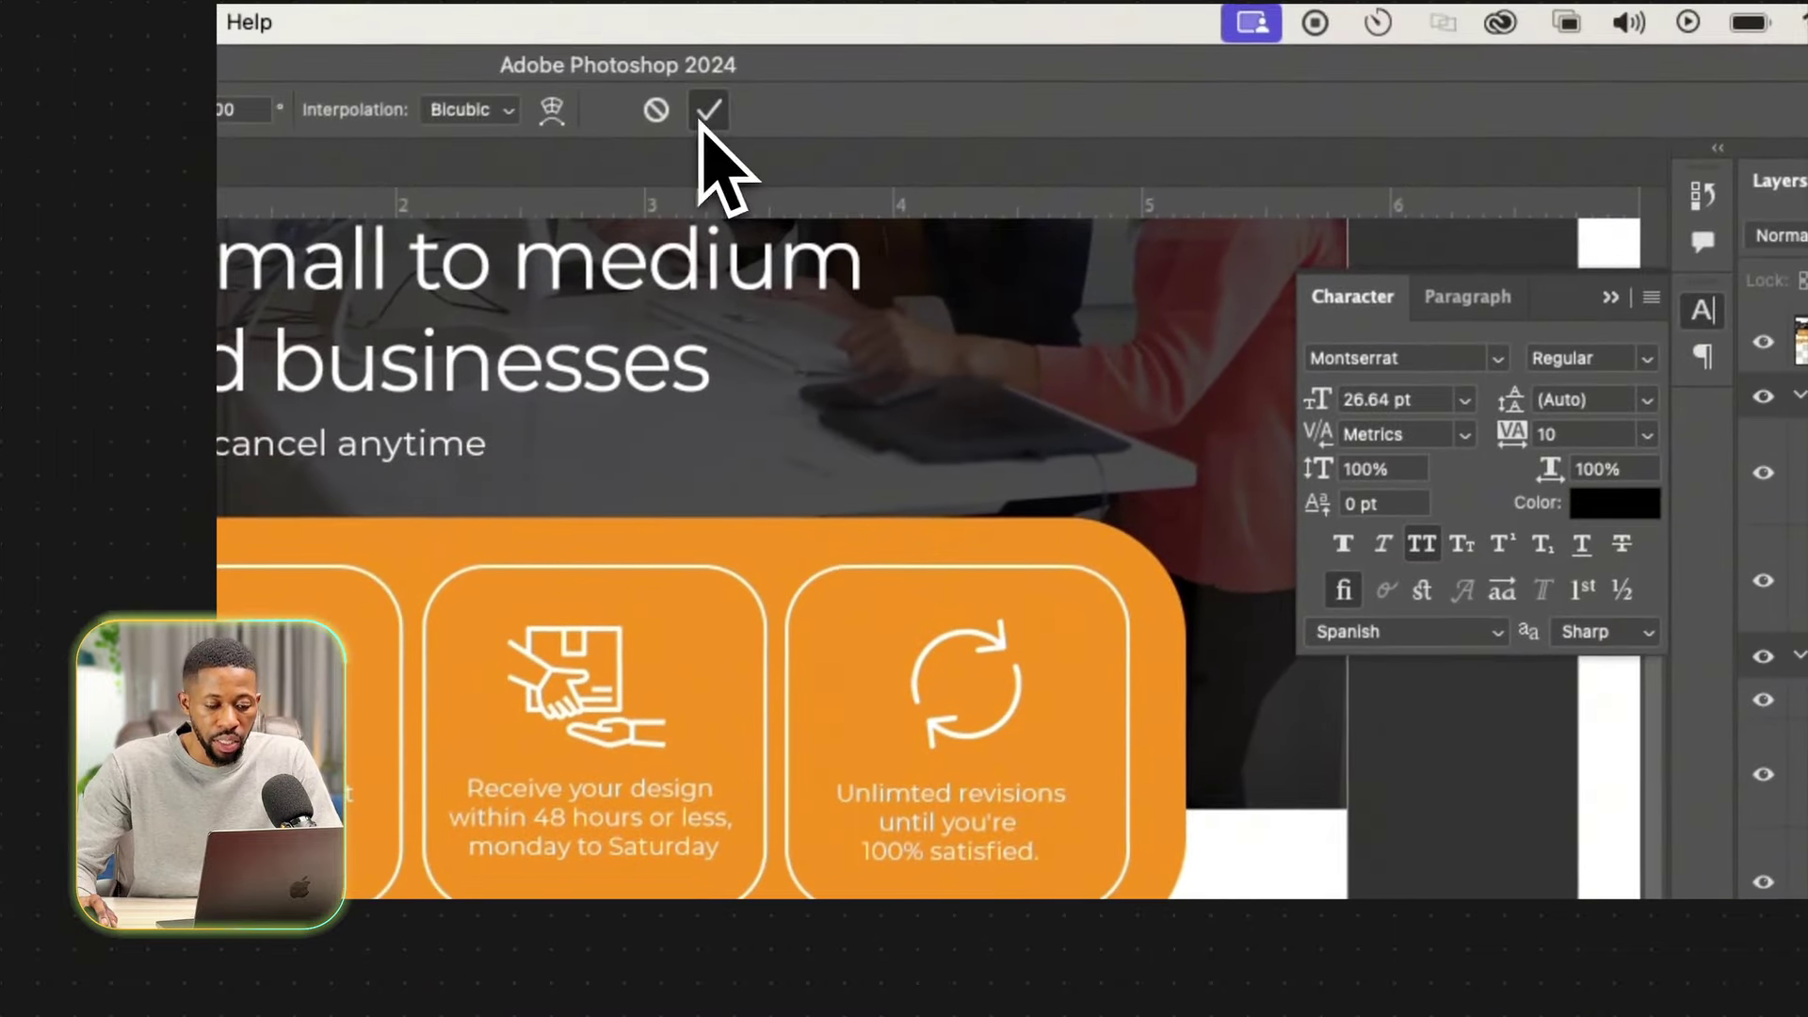
left_click(706, 113)
Set the price text to Montserrat Bold and colour it white.
left_click(1582, 358)
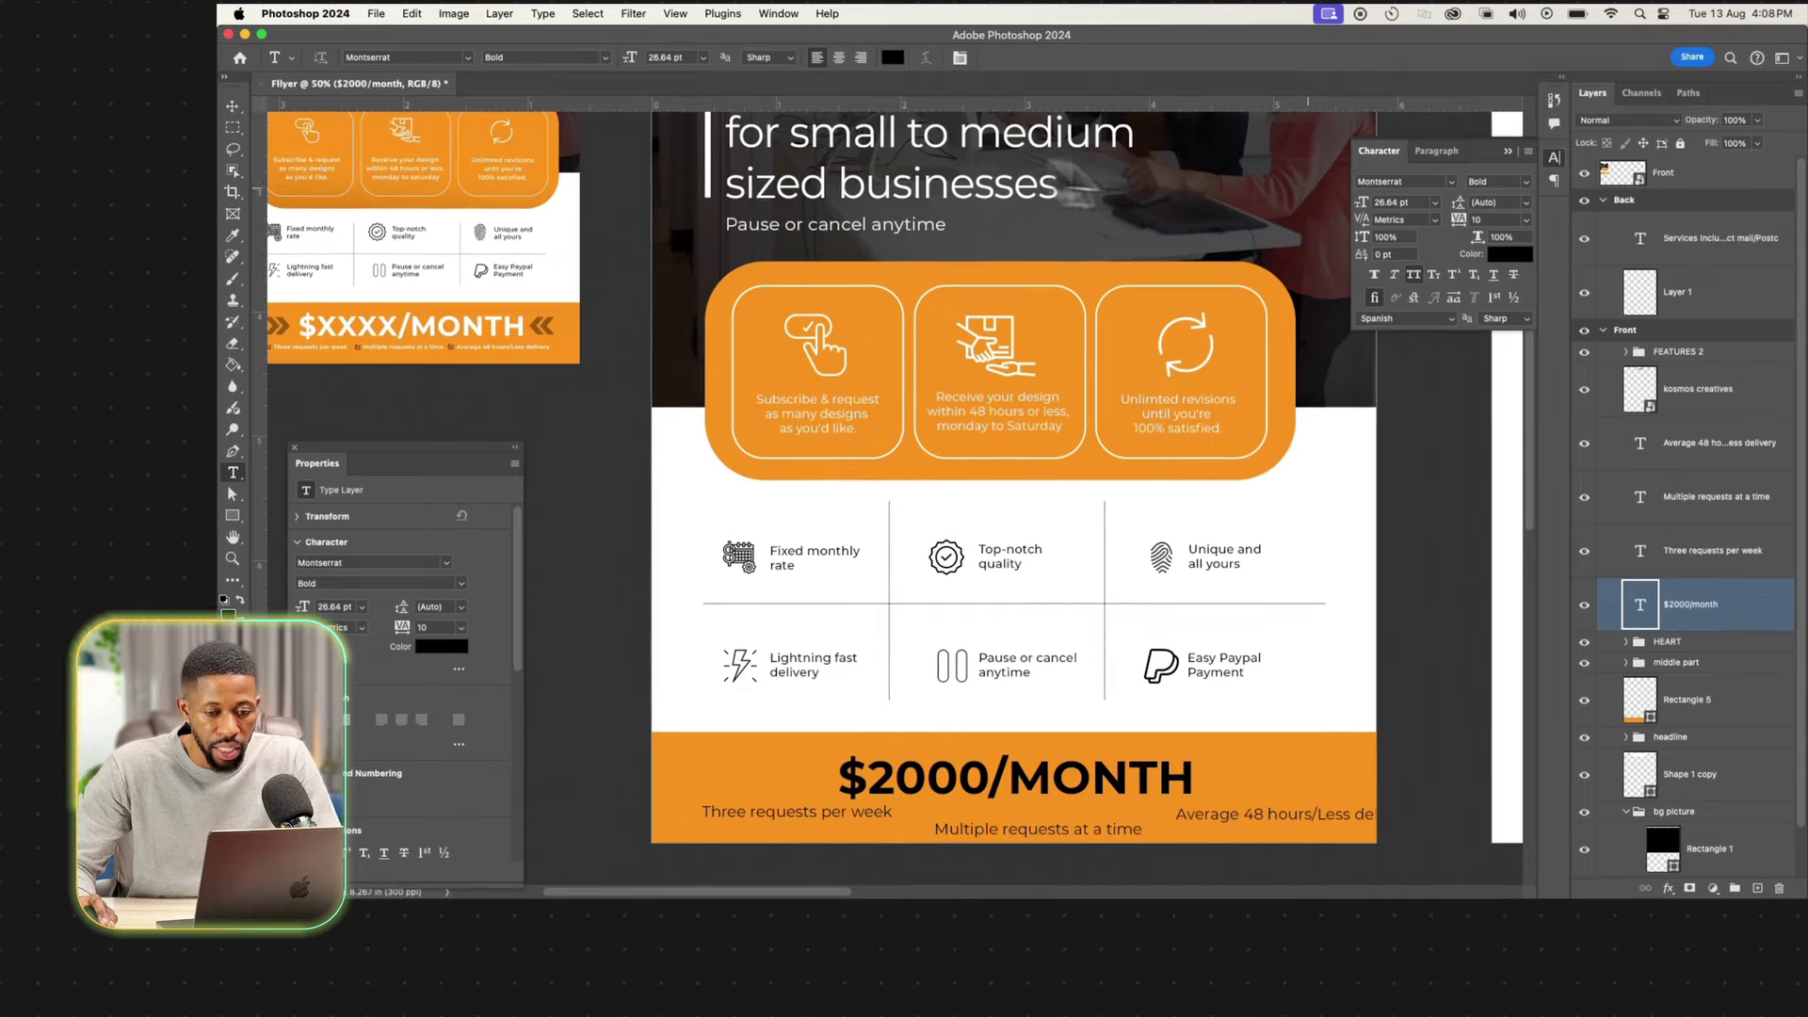
left_click(1492, 263)
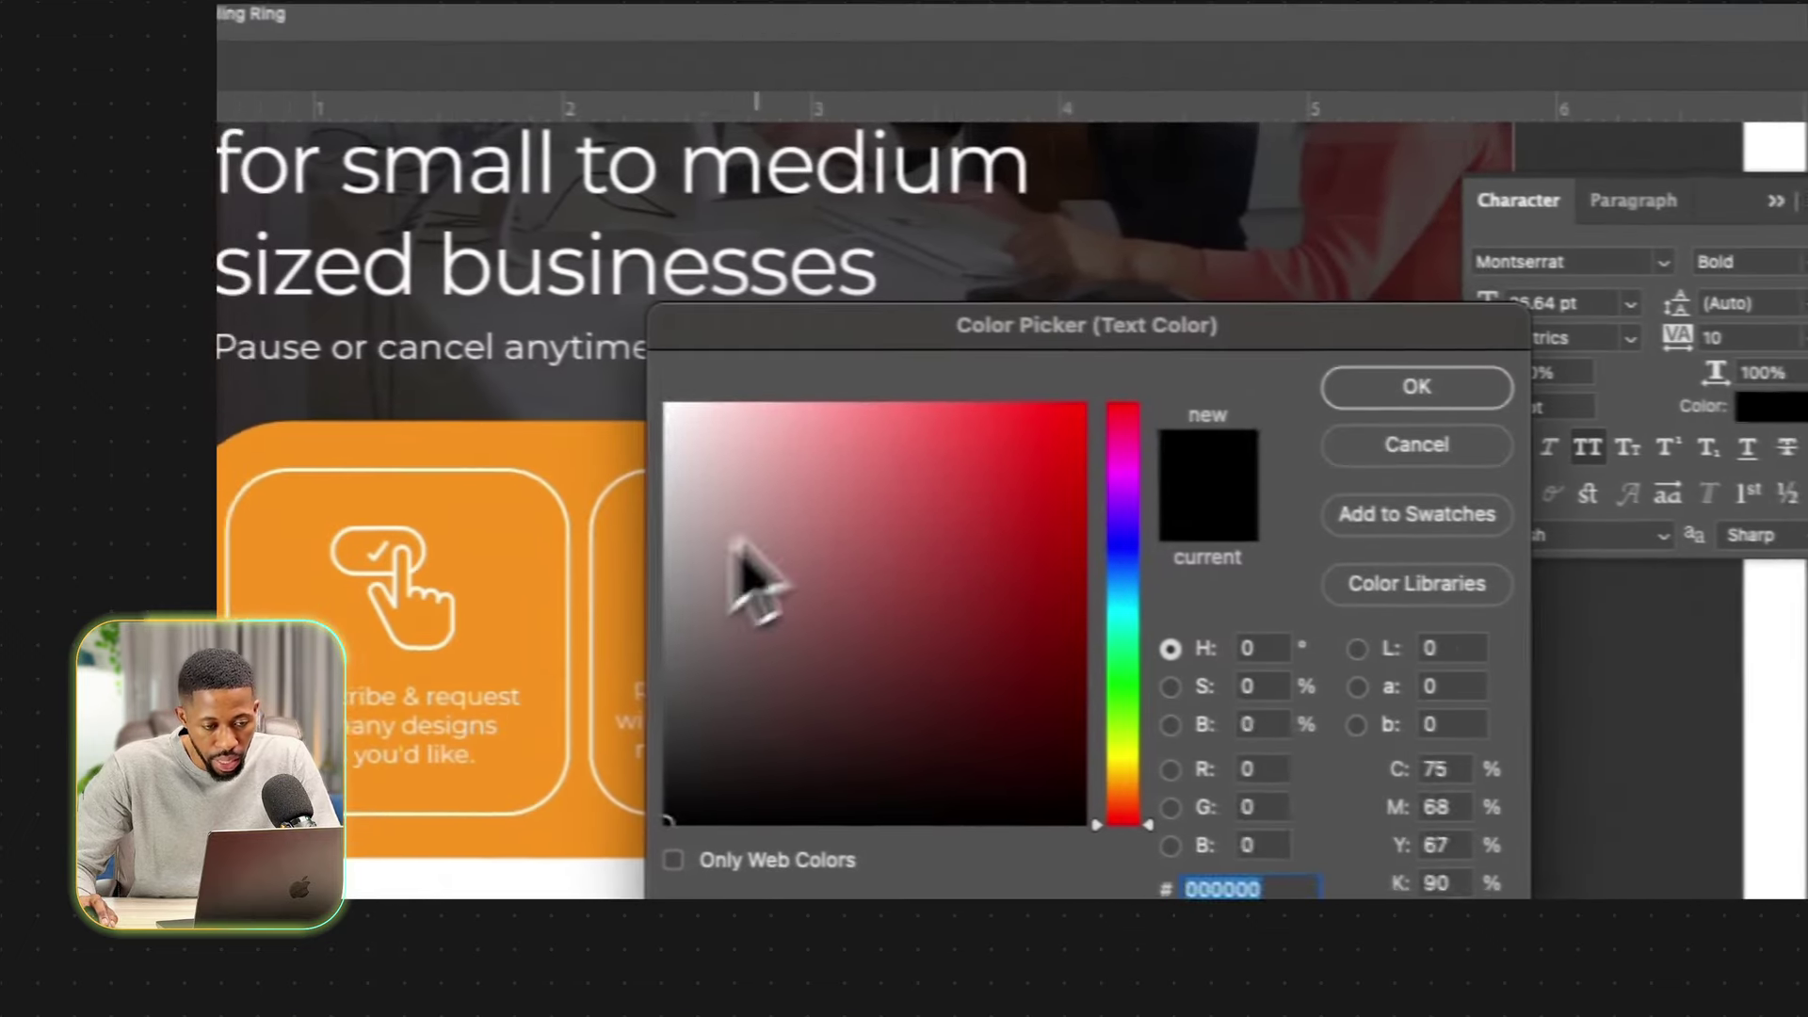
left_click_drag(1006, 354, 952, 251)
left_click(1413, 392)
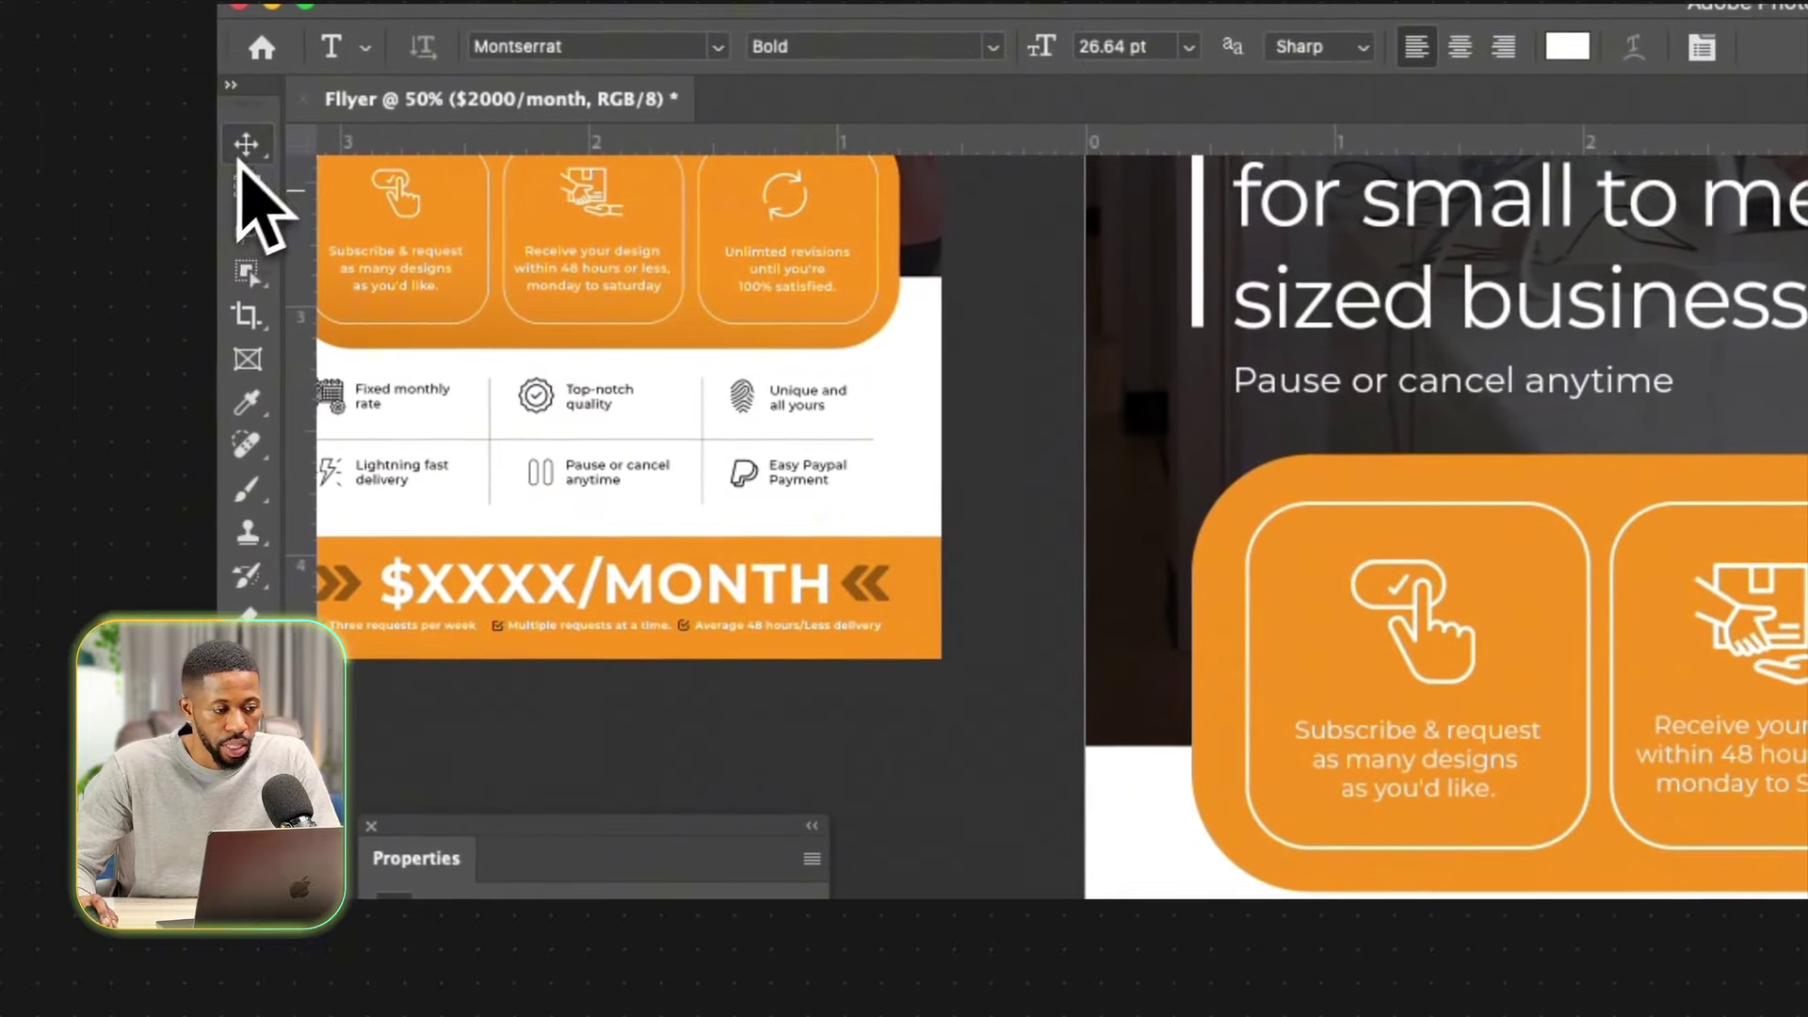
Place fast-forward.png from the Flyer Project Files folder, shrink it to 4.80% just before the price text, and set its opacity to 30%.
left_click(242, 147)
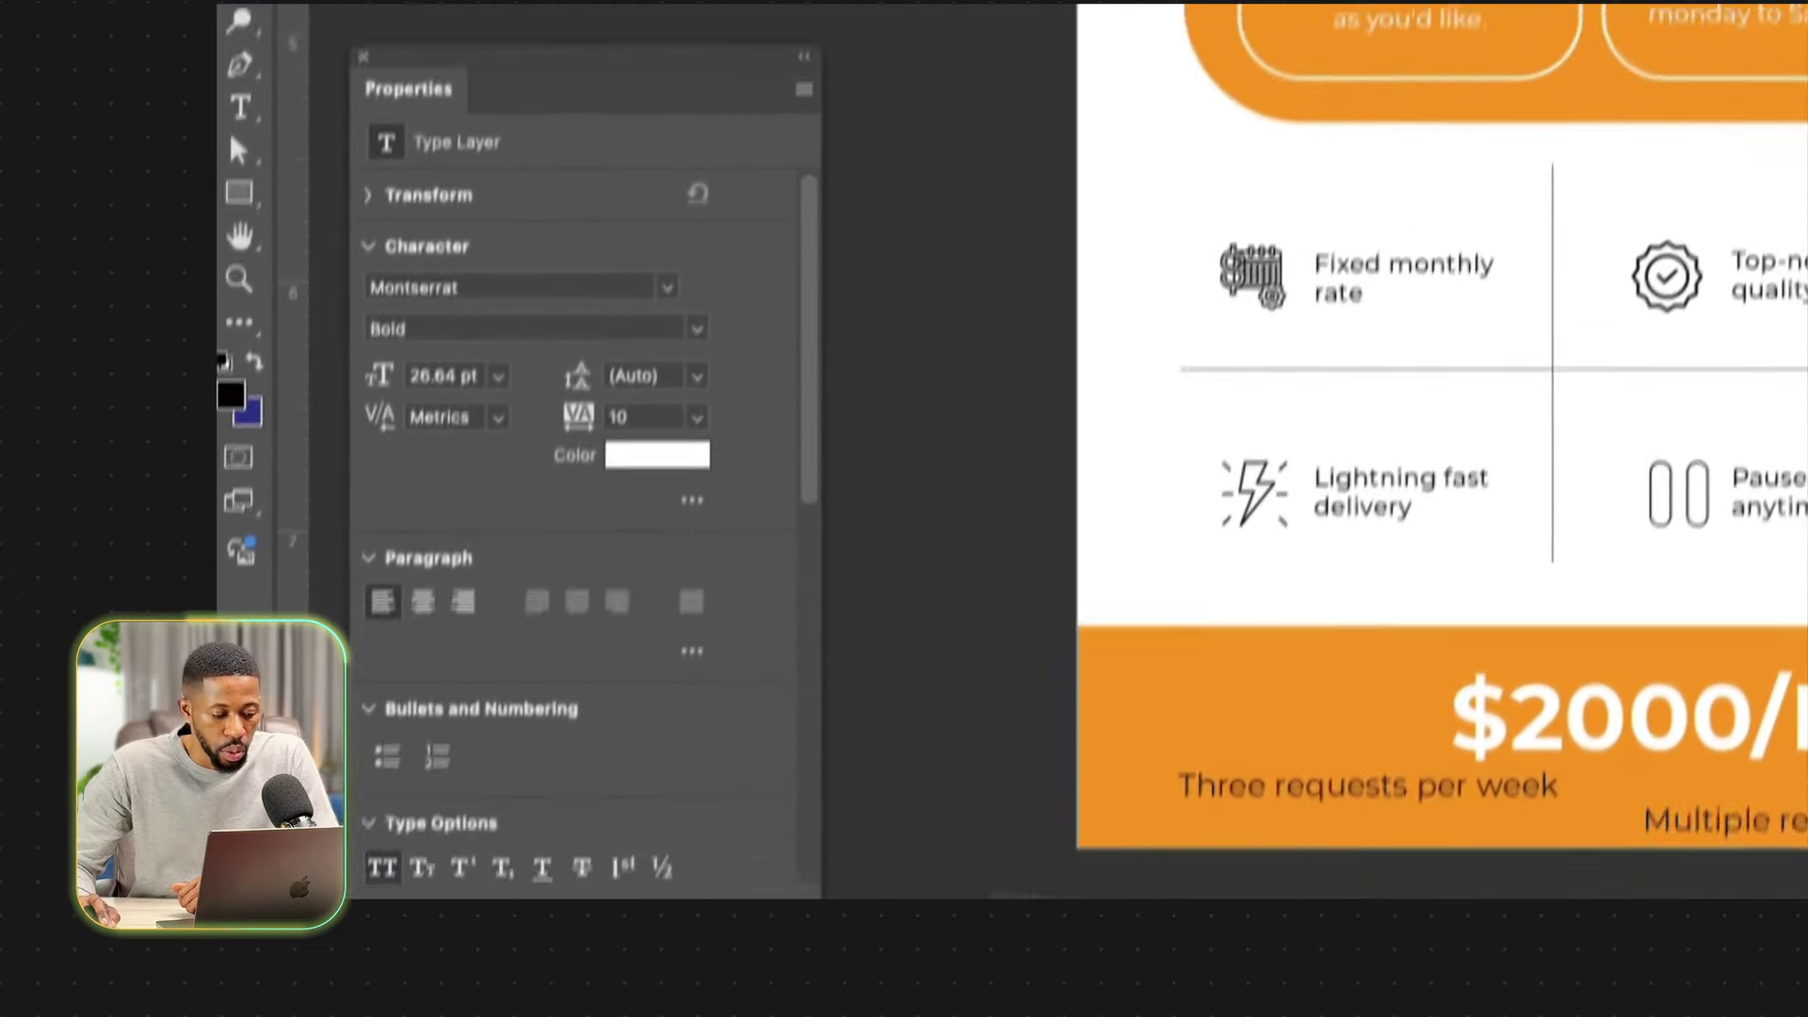
mouse_move(654, 885)
left_click(369, 839)
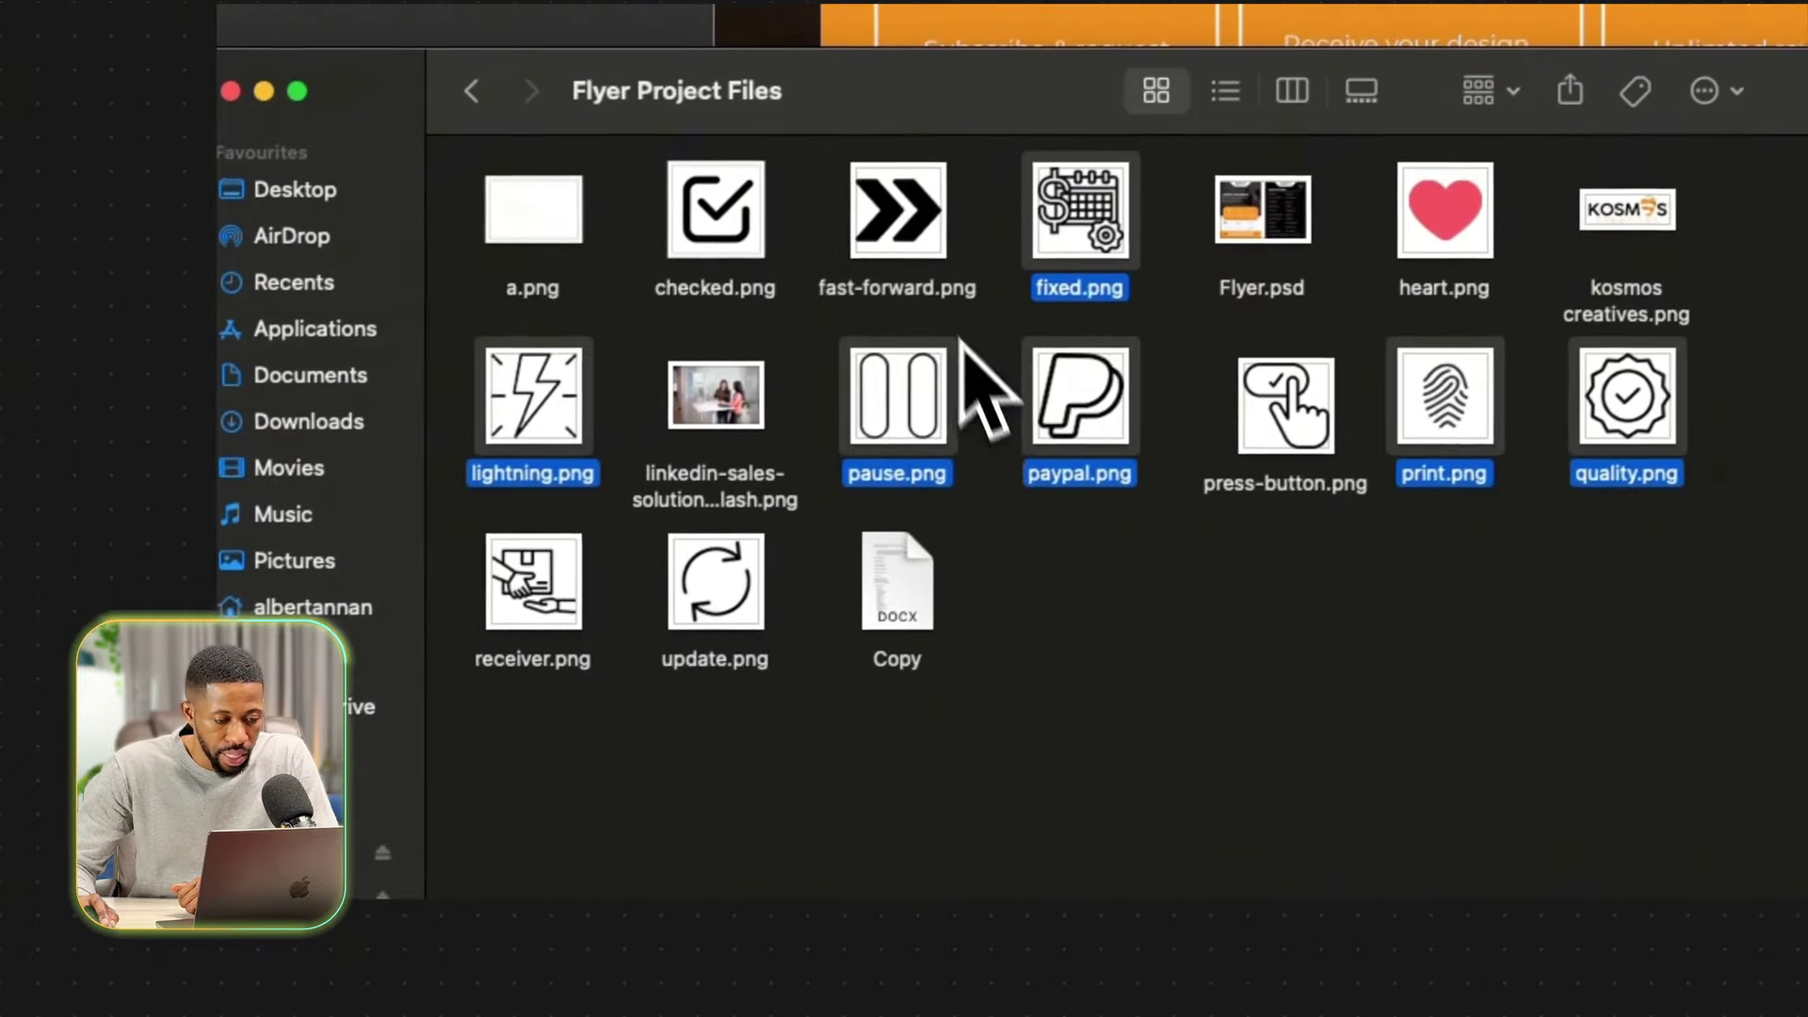
left_click_drag(928, 254, 928, 398)
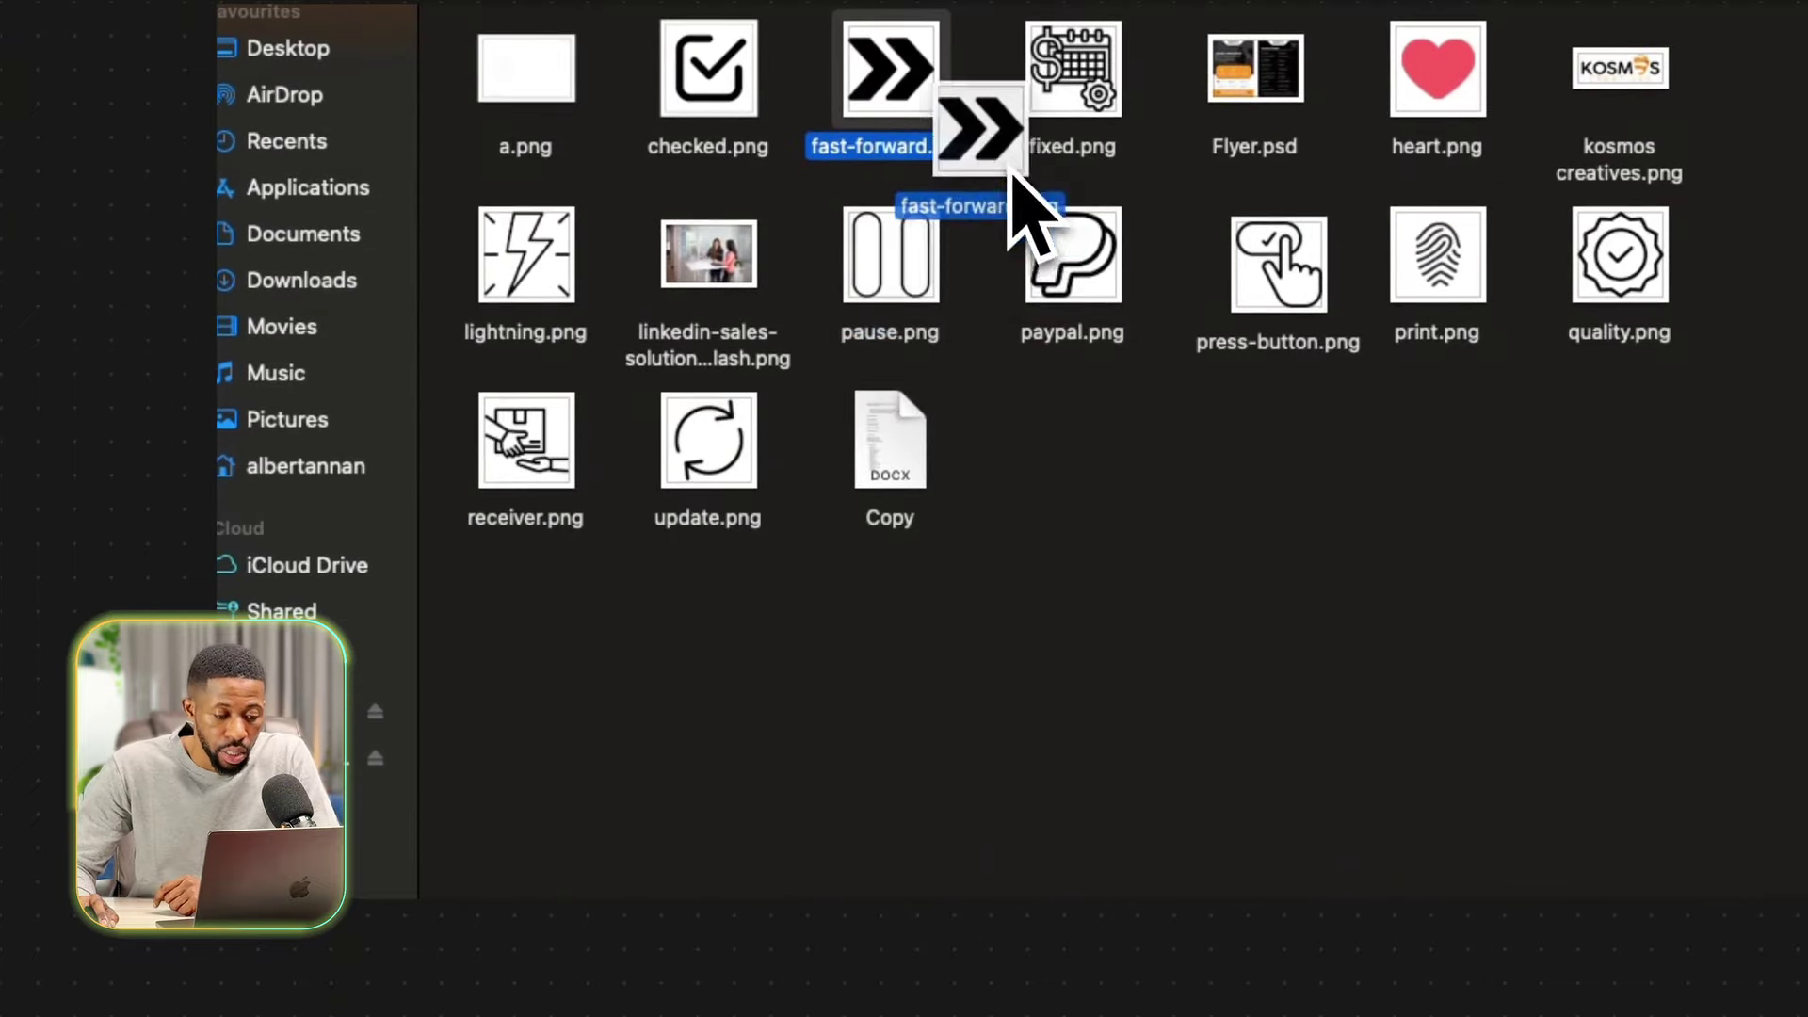
left_click_drag(1007, 167, 1296, 766)
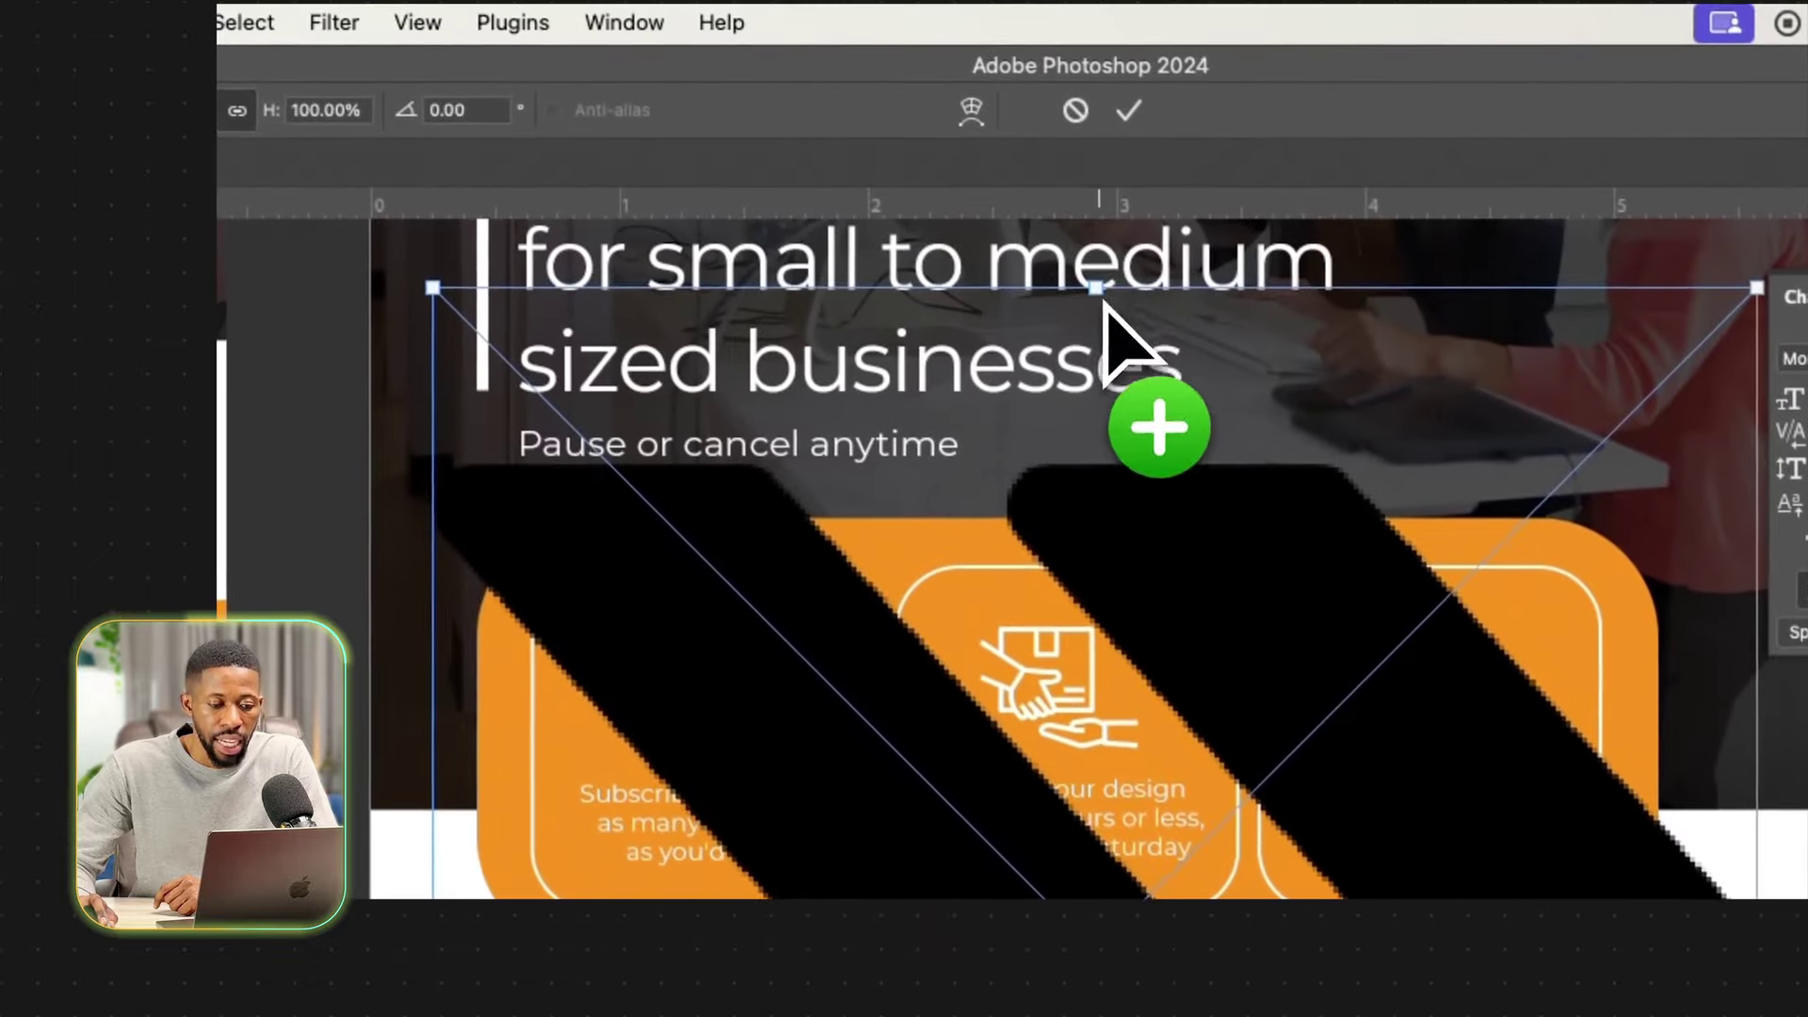
left_click_drag(1096, 289, 1348, 683)
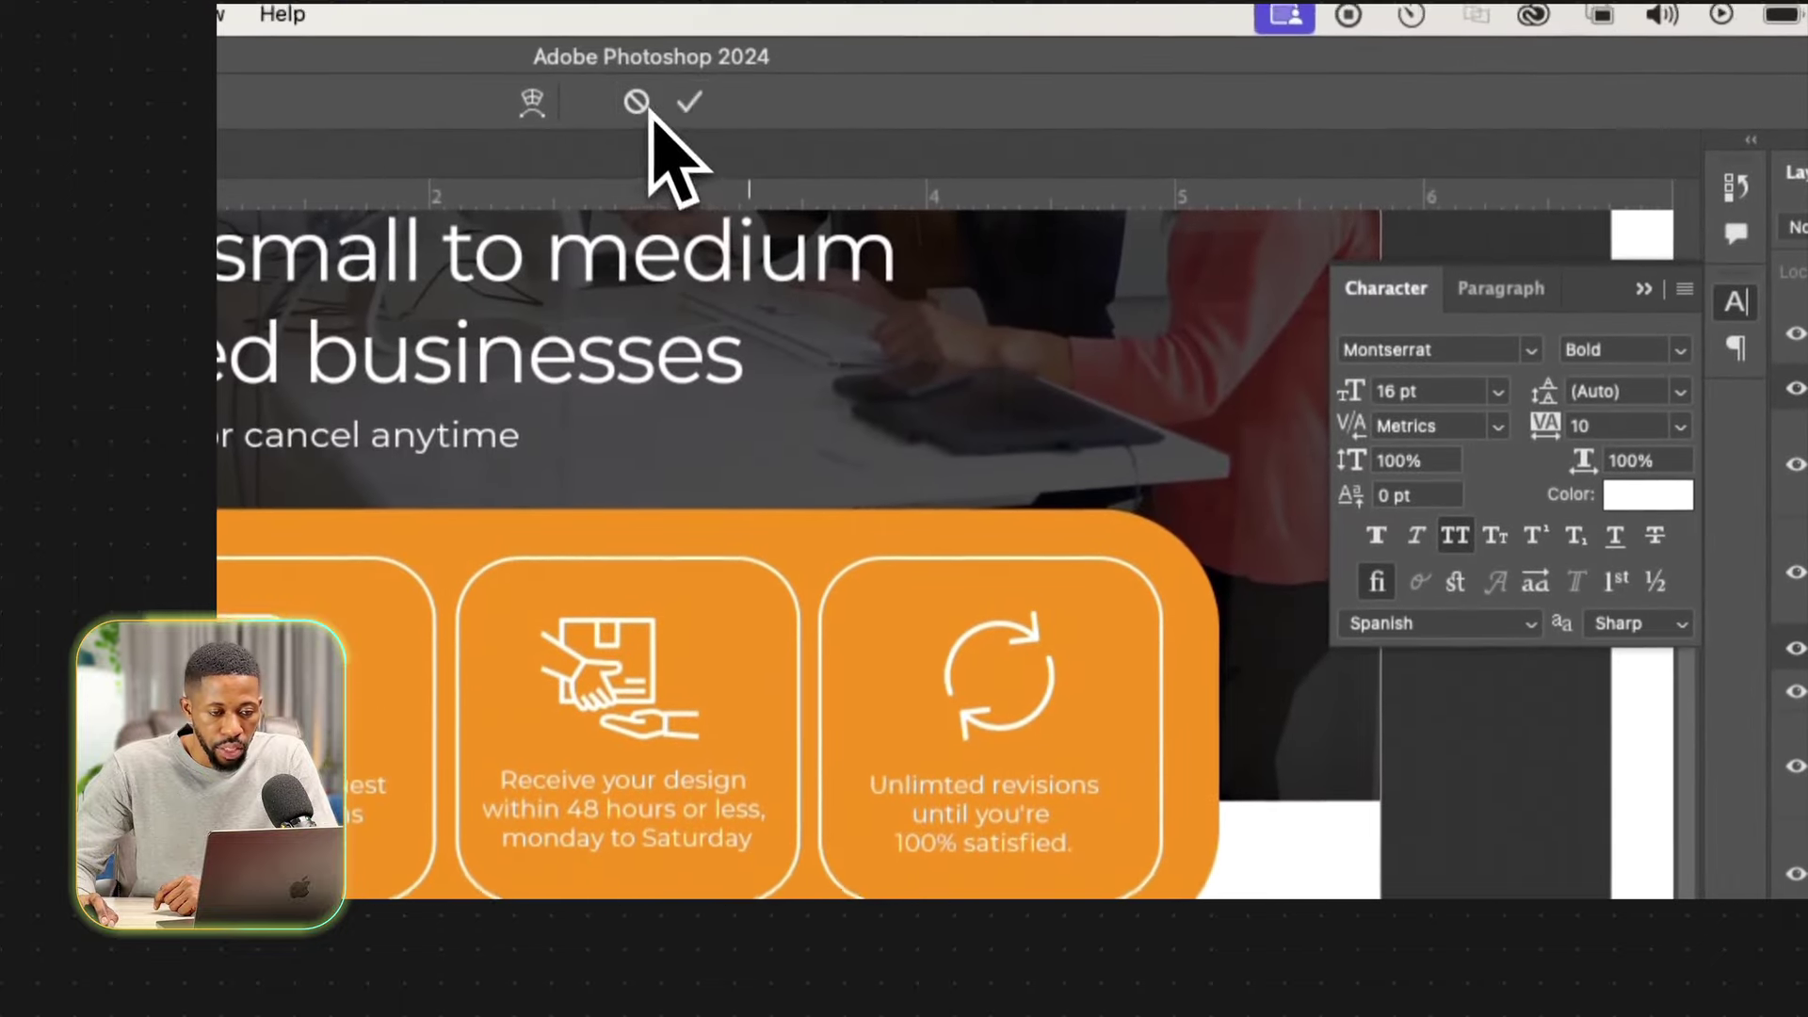
left_click(696, 105)
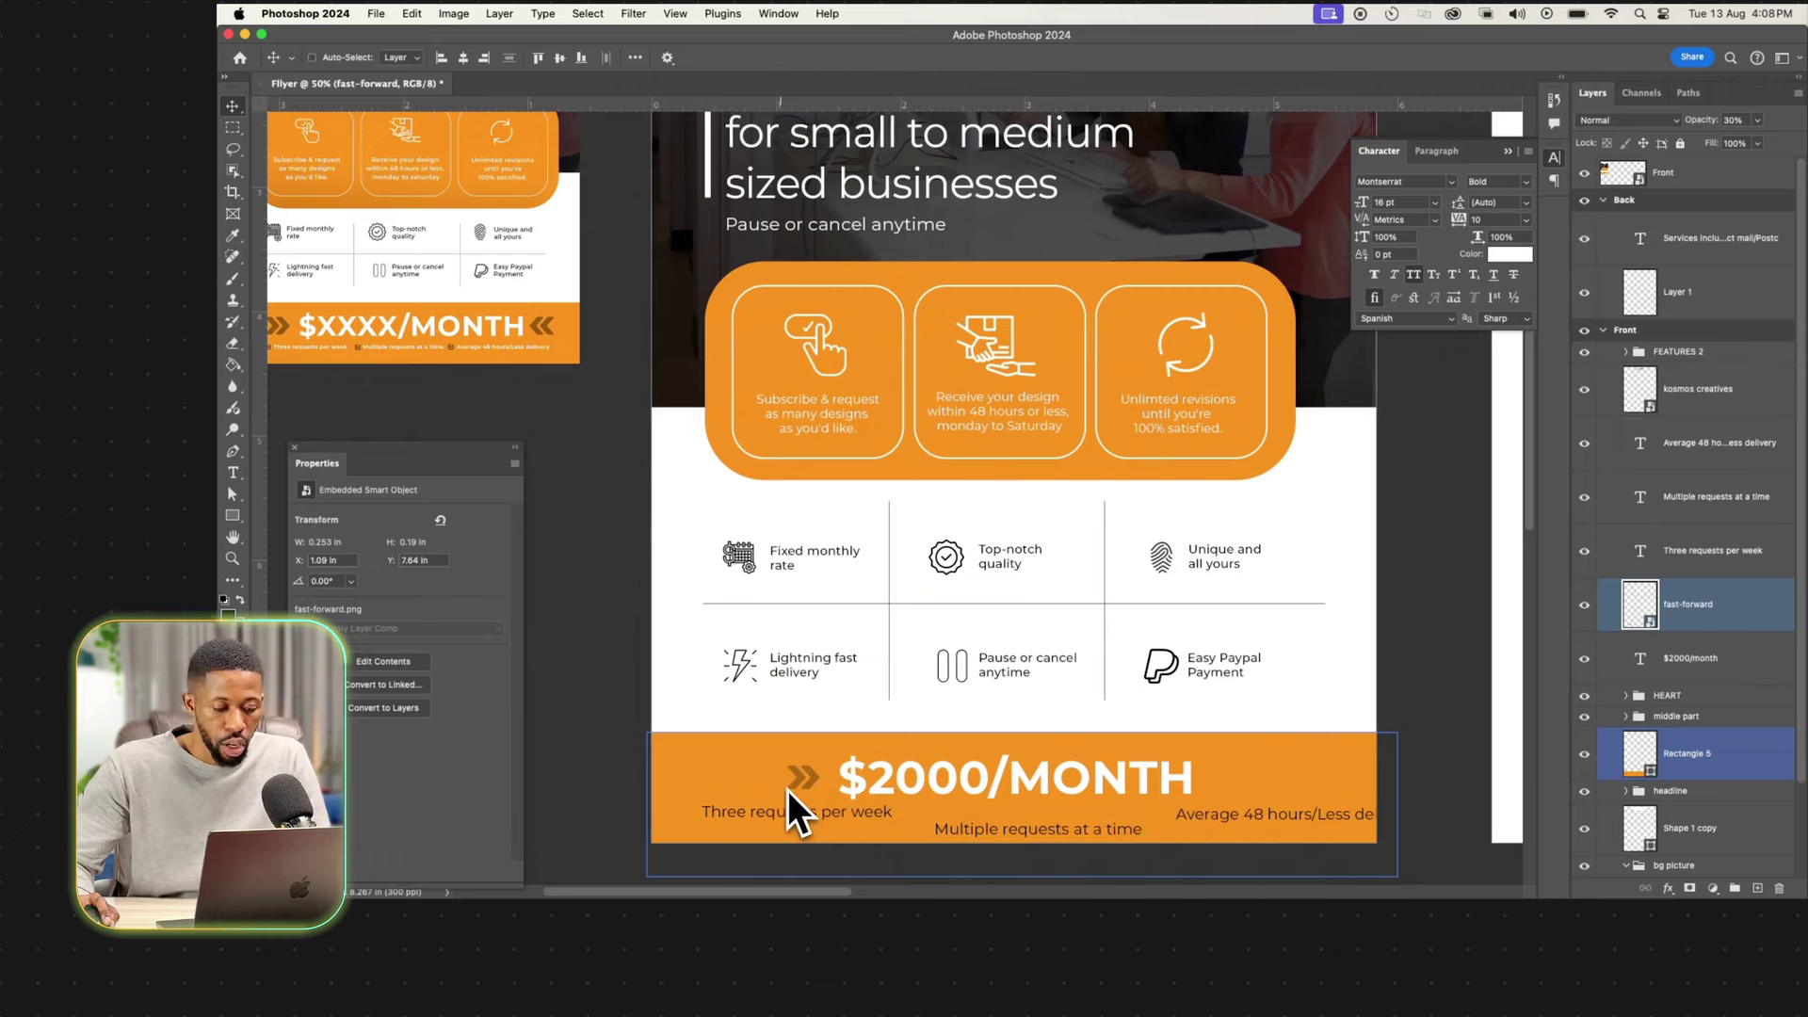
Duplicate the double-arrow icon to the far end of the price text and flip the copy horizontally so it points inward.
left_click_drag(779, 798, 1164, 796)
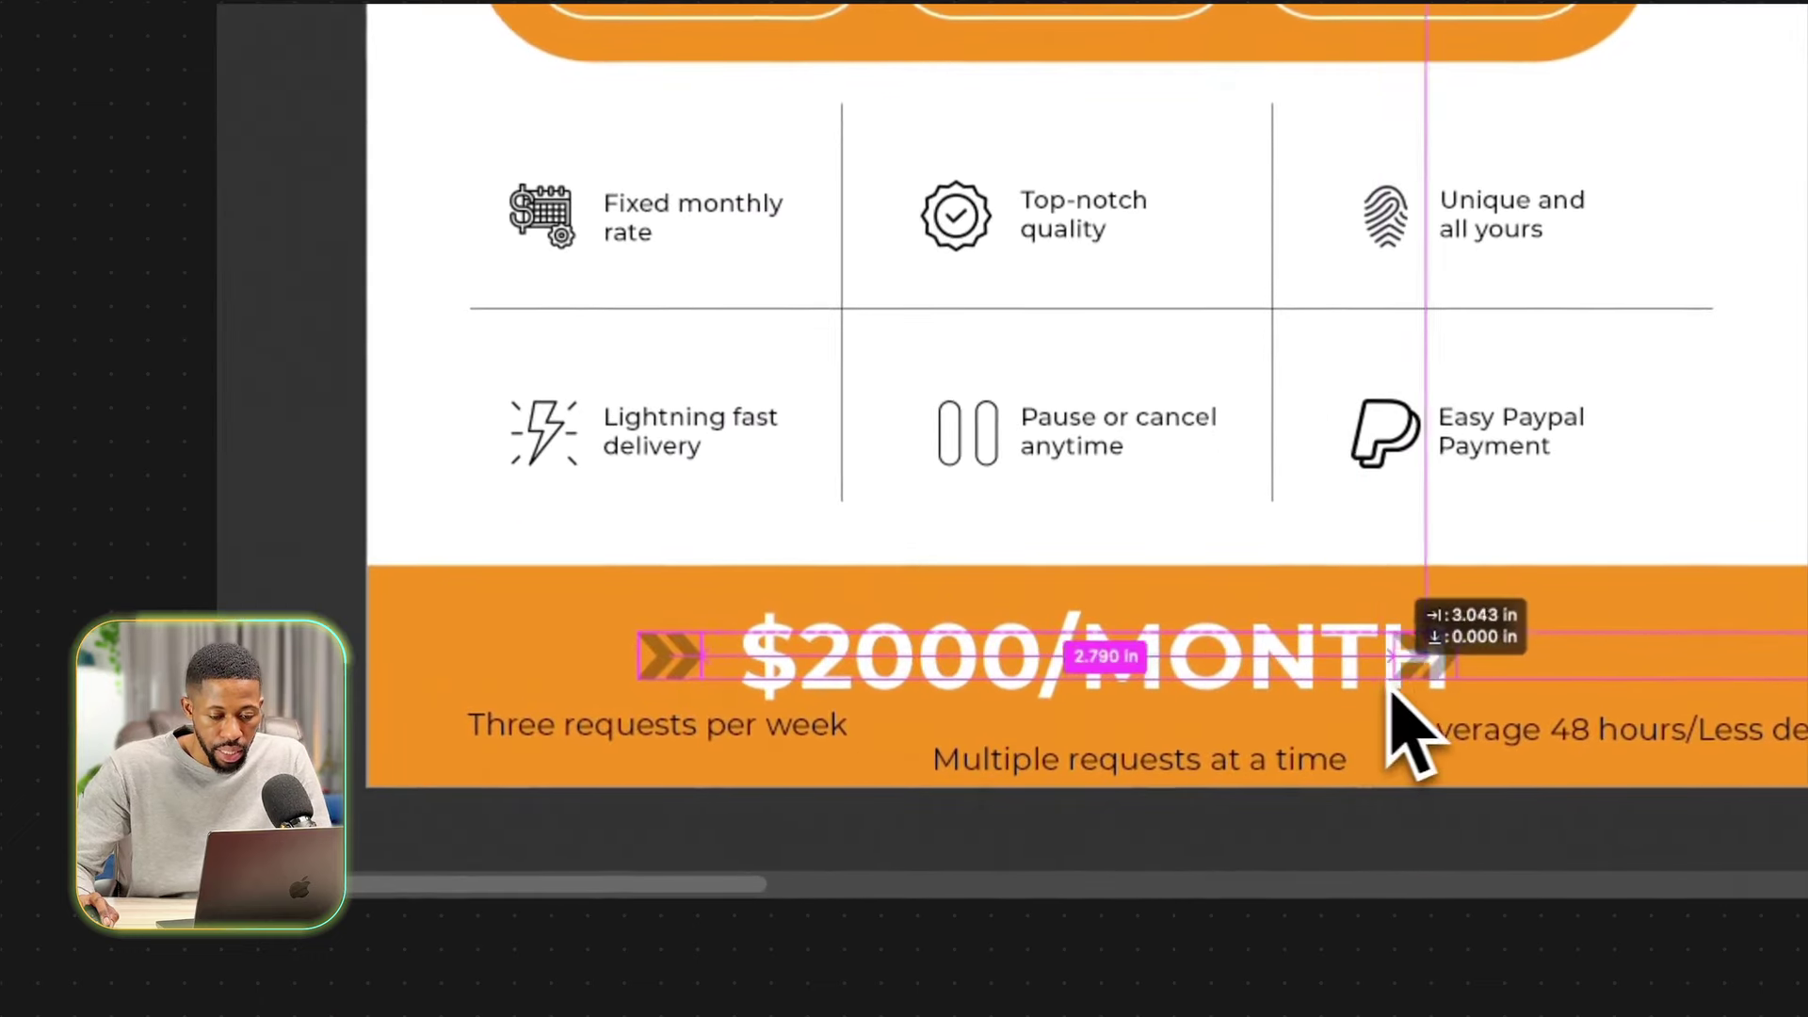
left_click_drag(1393, 697, 1486, 708)
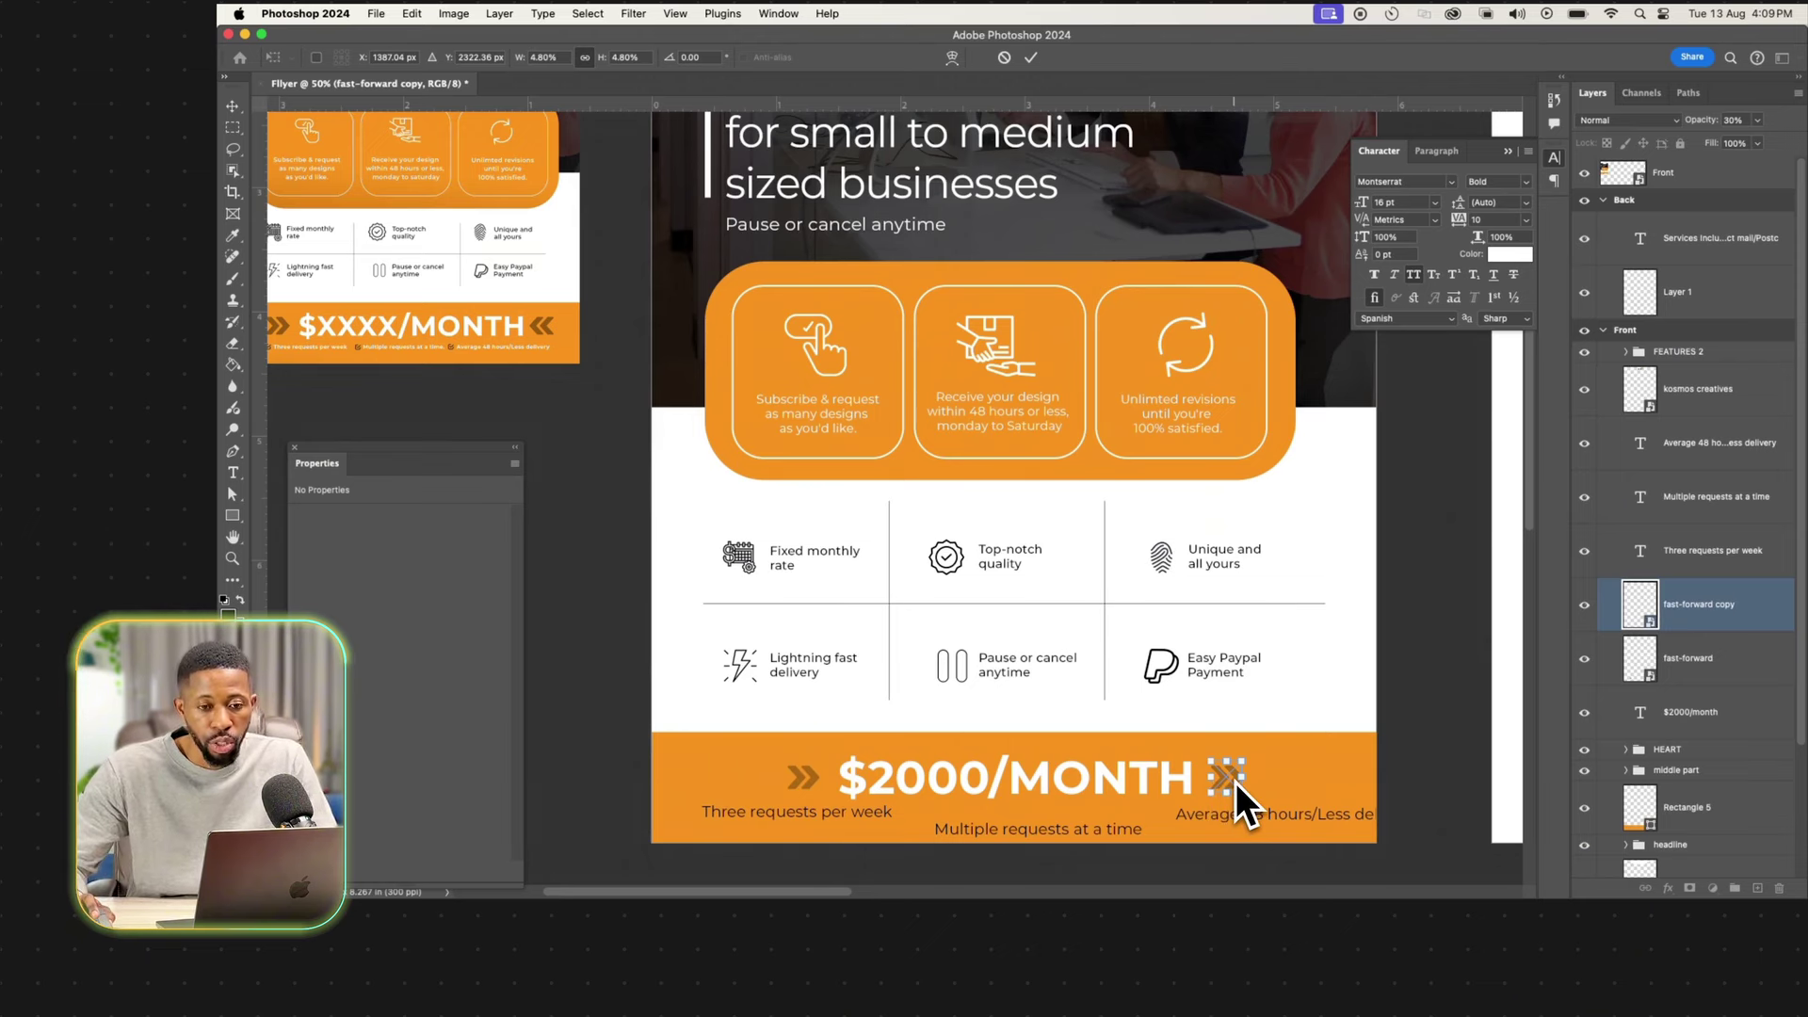
right_click(1235, 782)
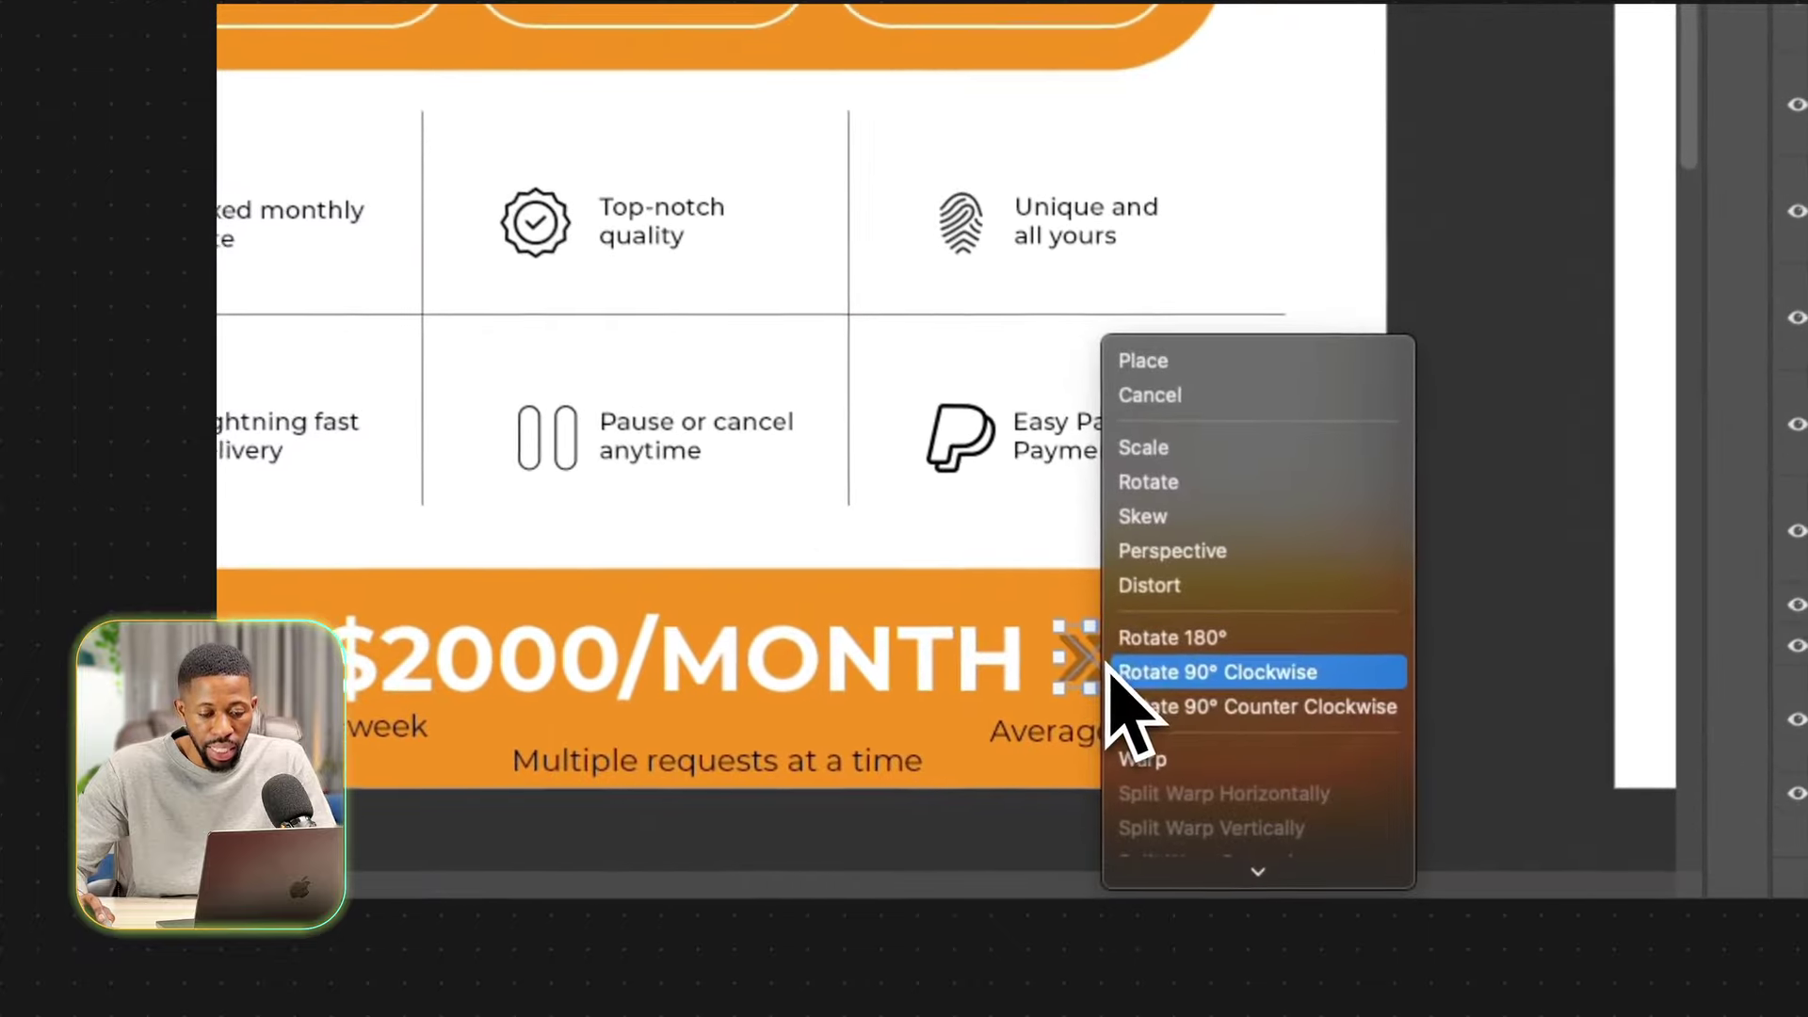
mouse_move(1224, 871)
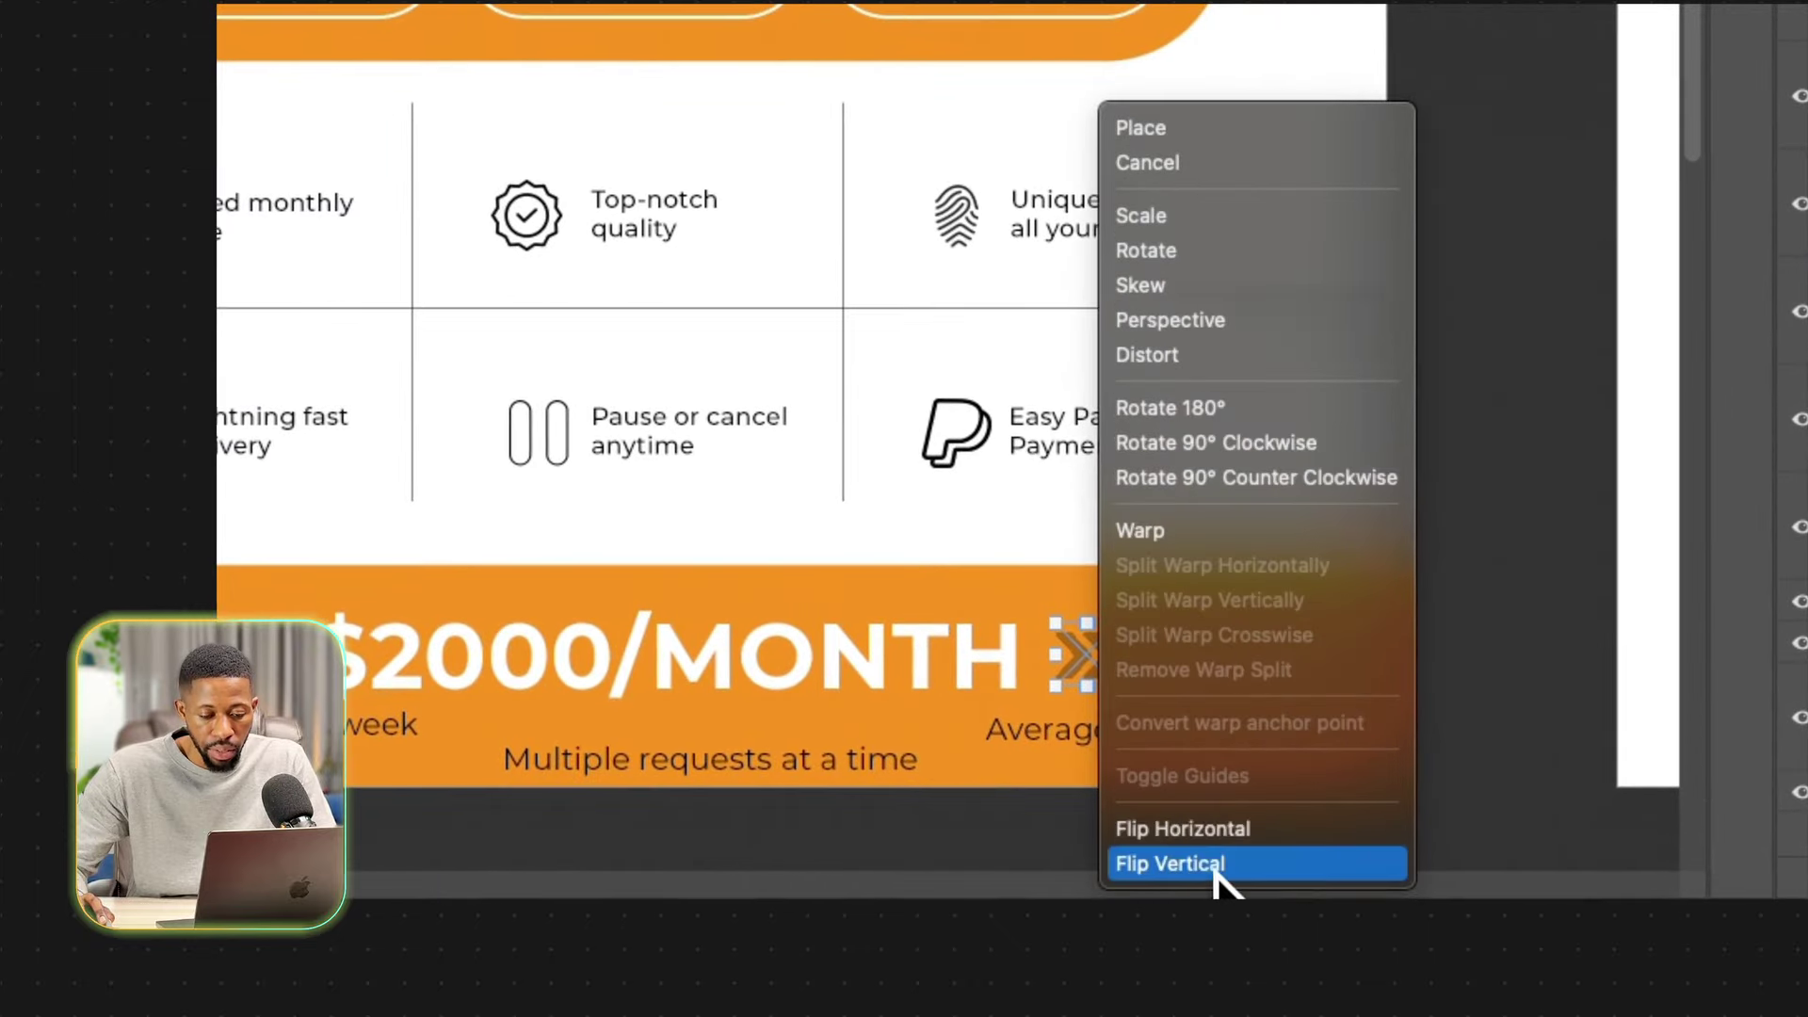
left_click(1217, 840)
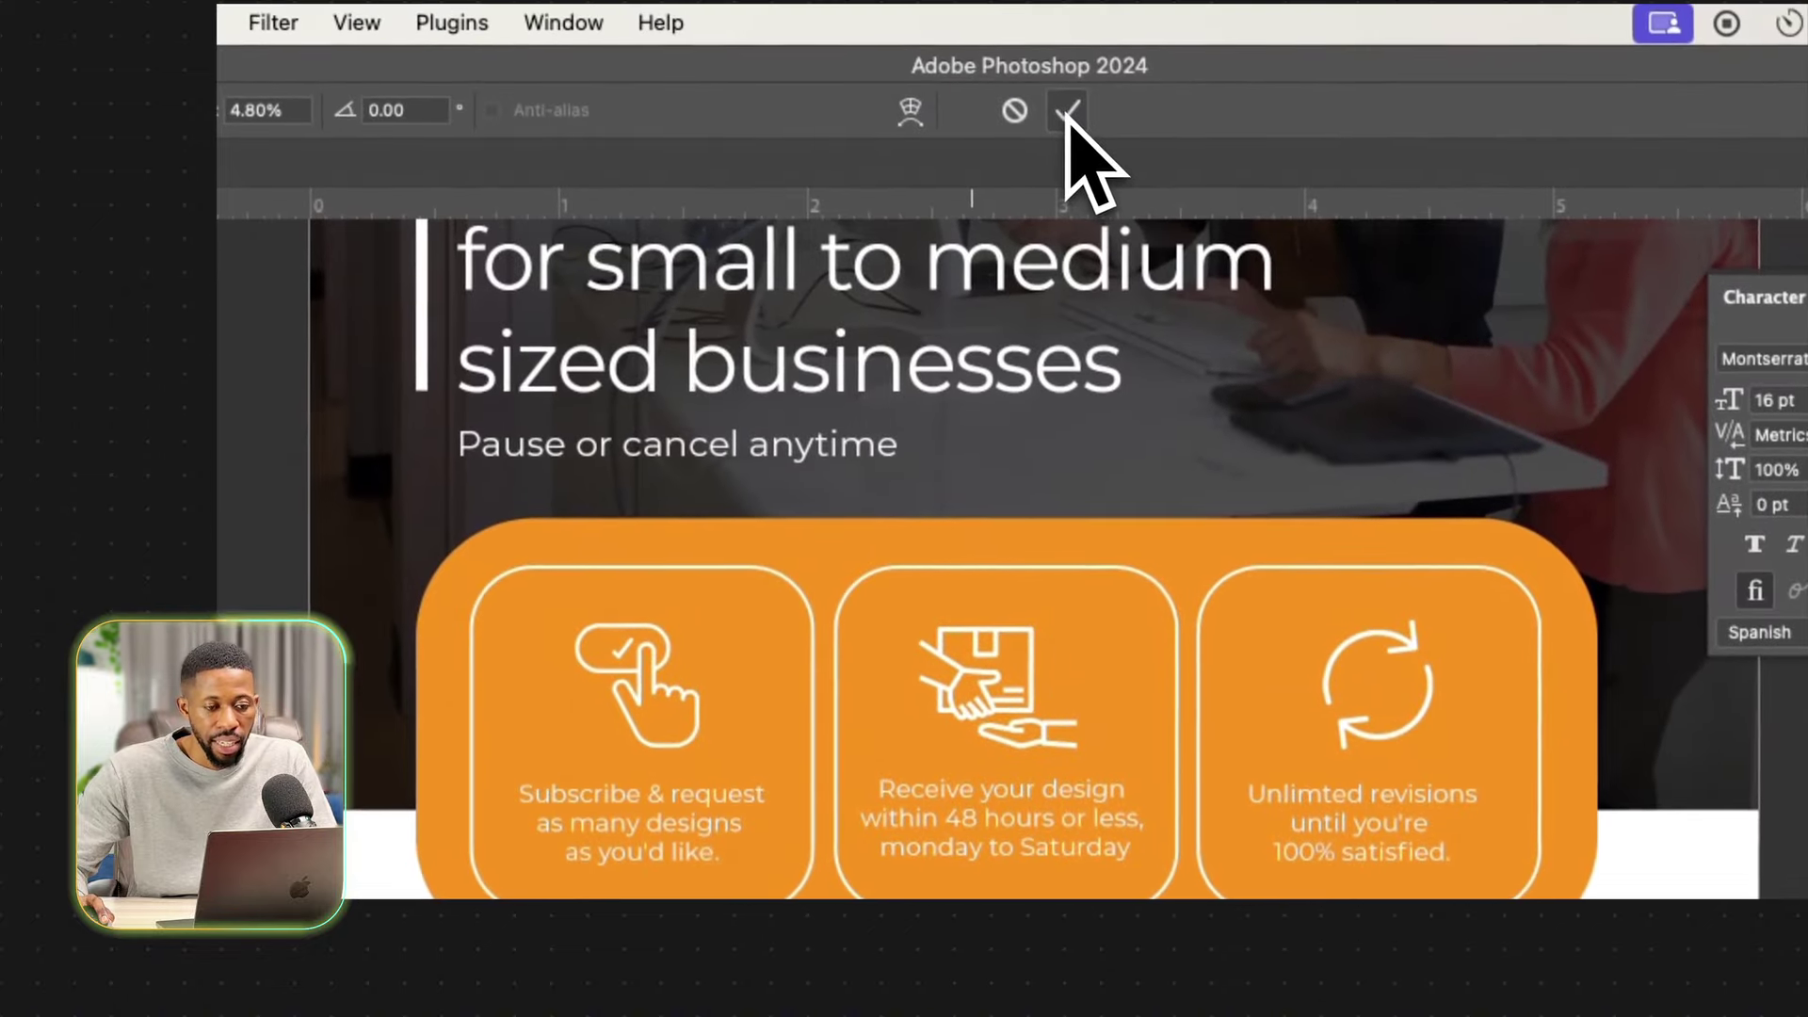
left_click(1066, 114)
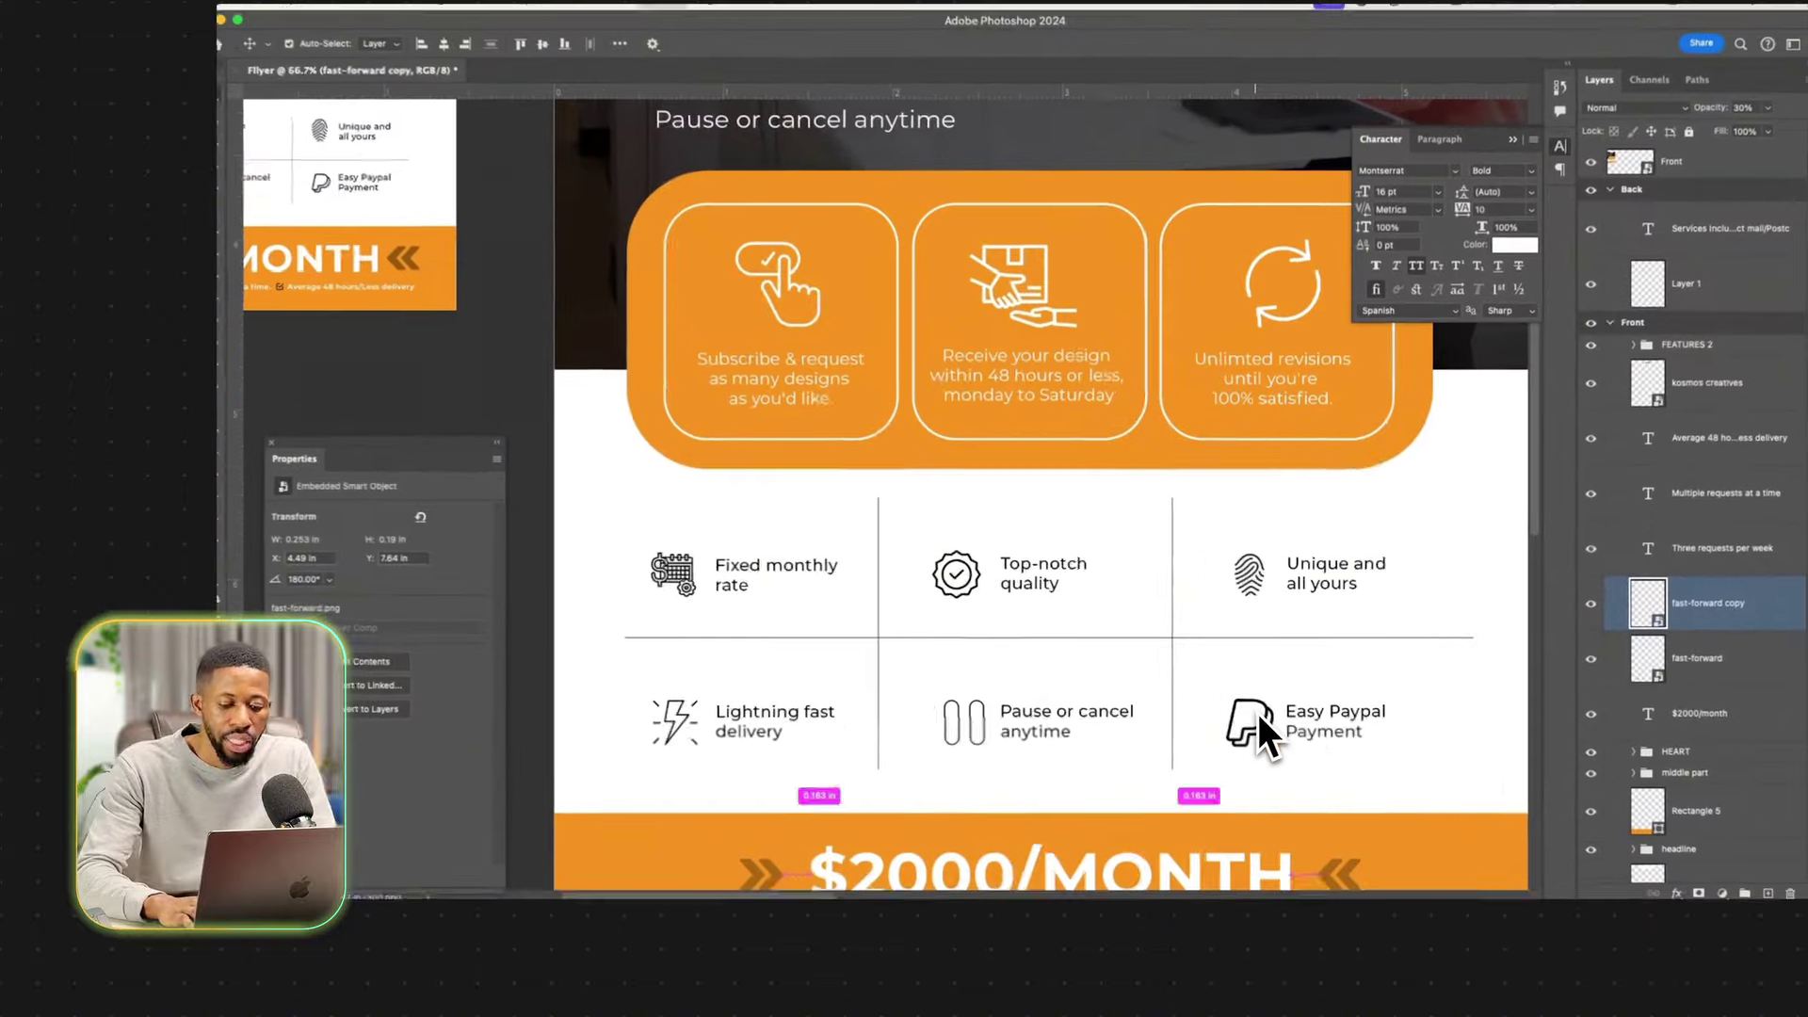
Add two horizontal guides, one along the tops and one along the baseline of the price text's capital letters.
scroll(1258, 710, "down", 3)
key("super+equal")
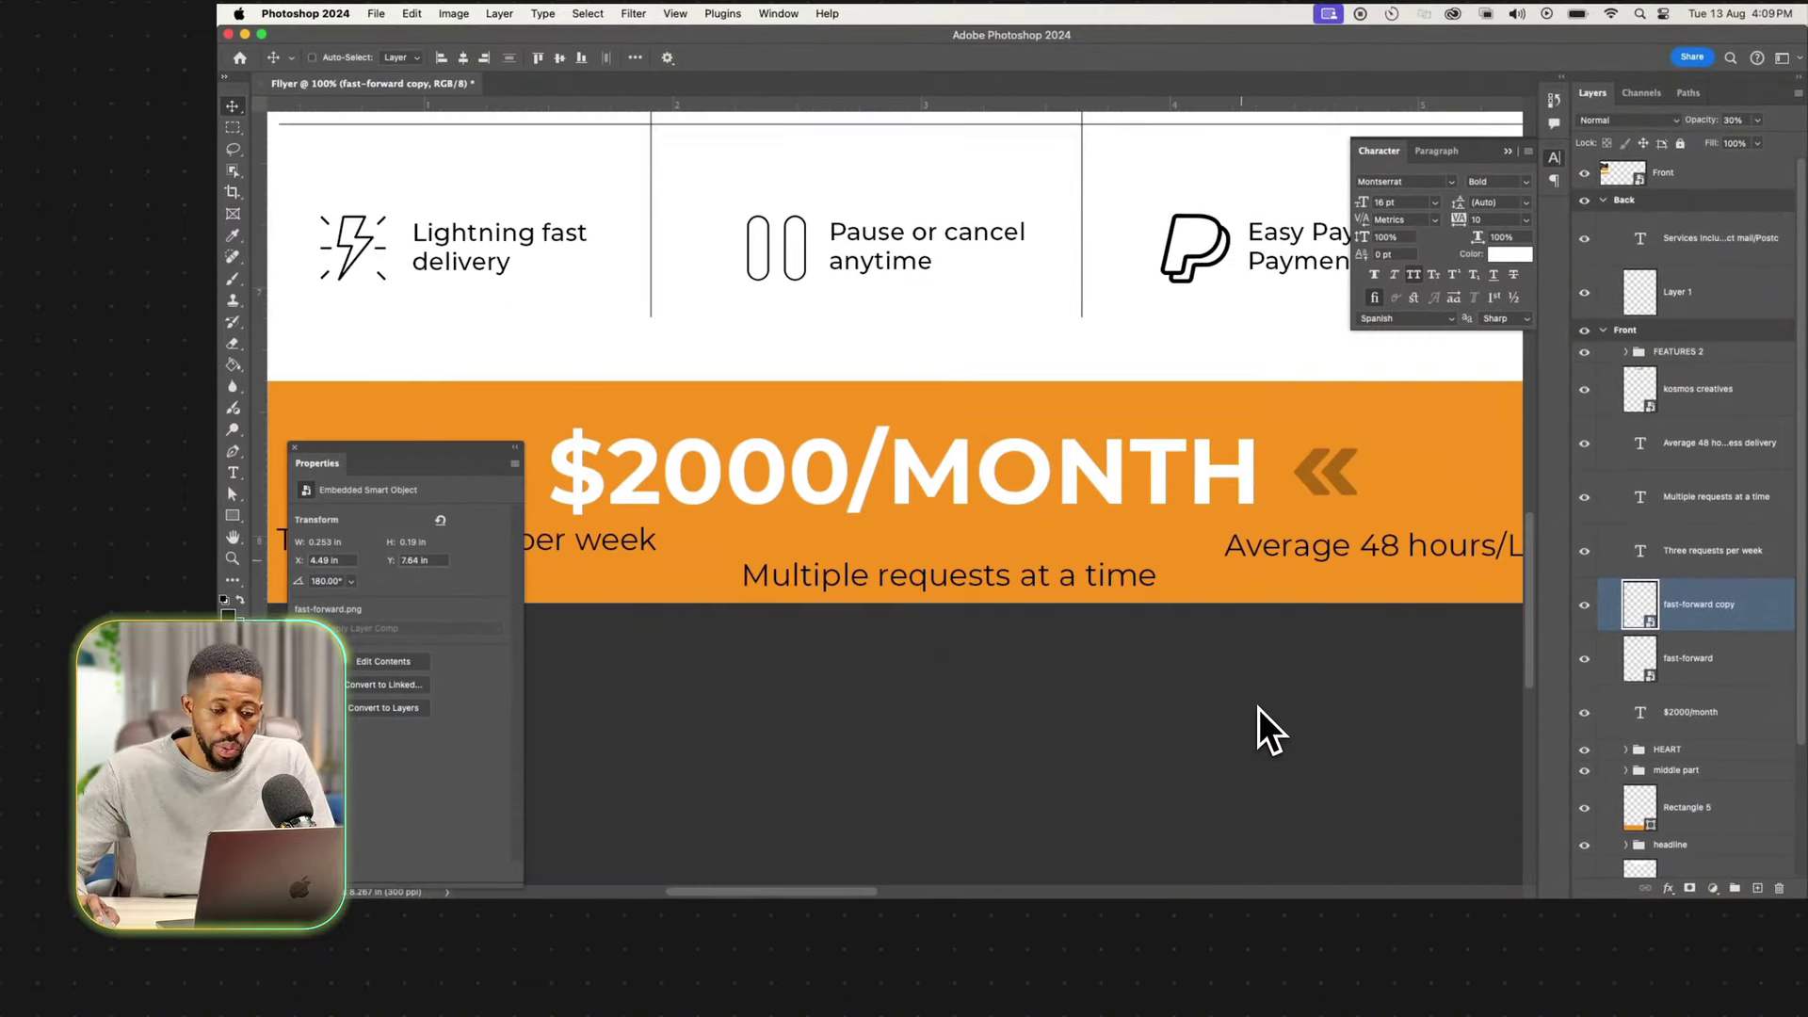
left_click_drag(1173, 113, 1206, 453)
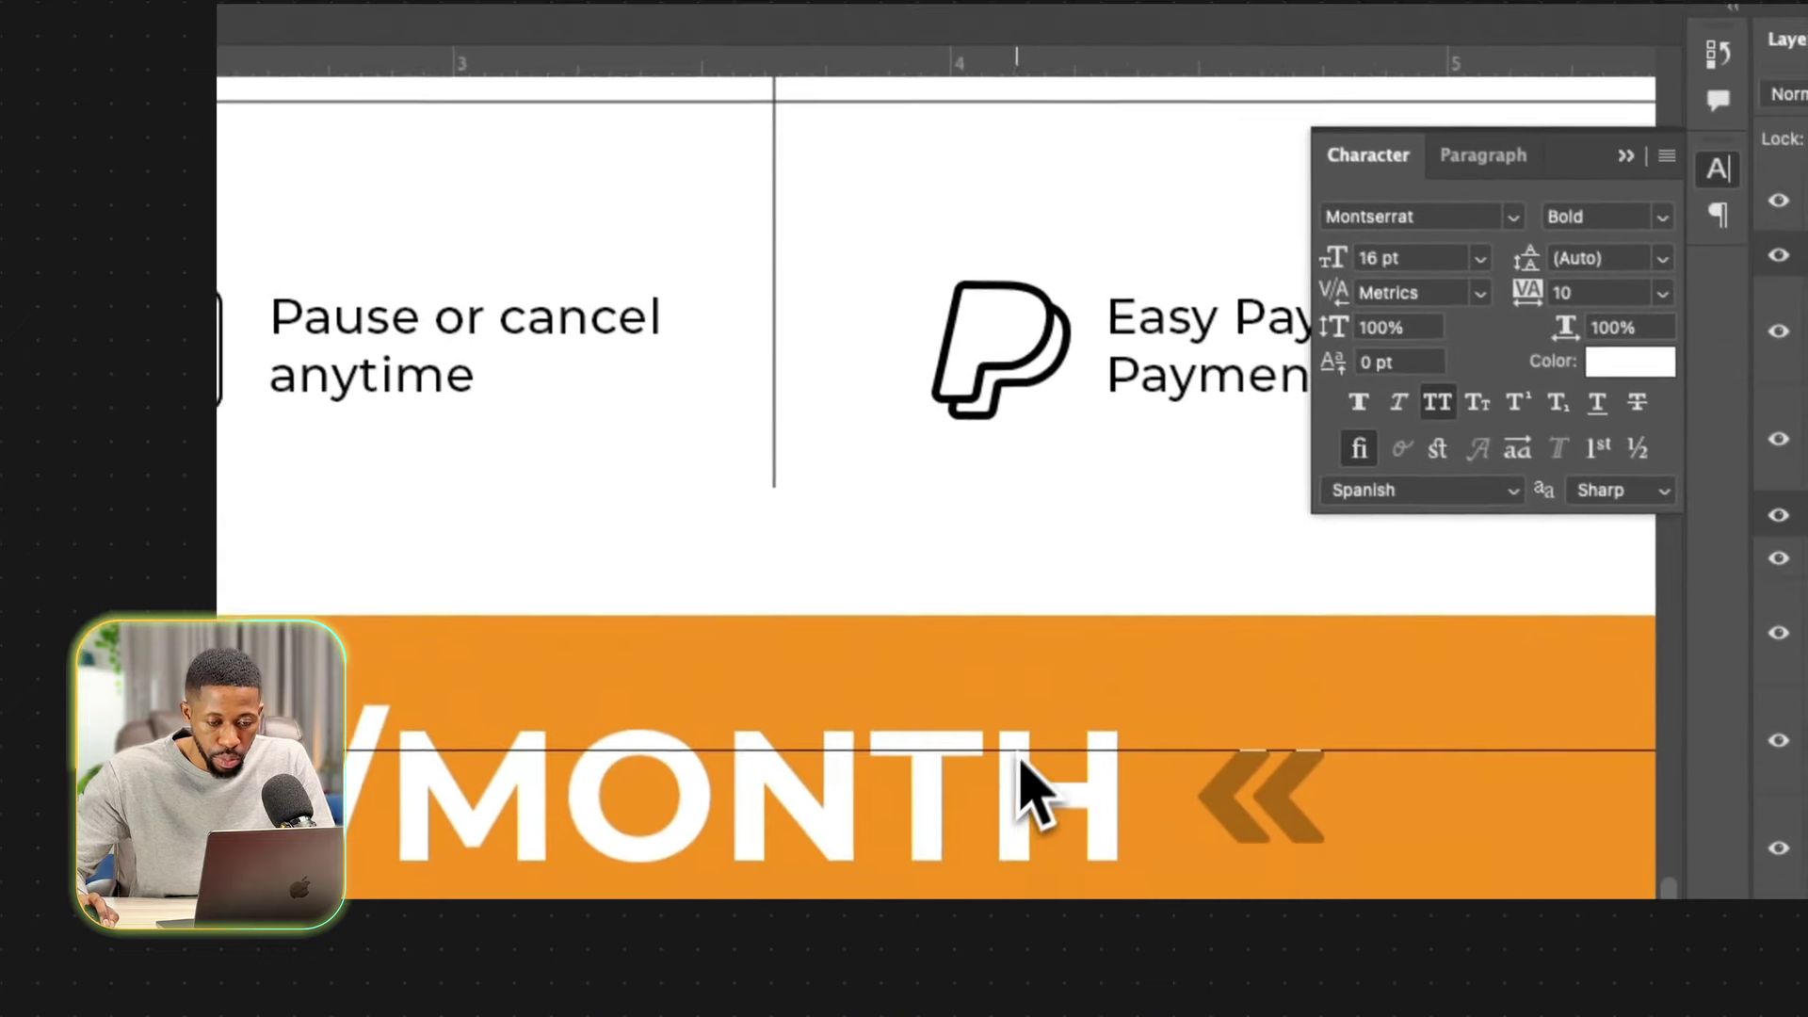
left_click_drag(1022, 758, 1047, 724)
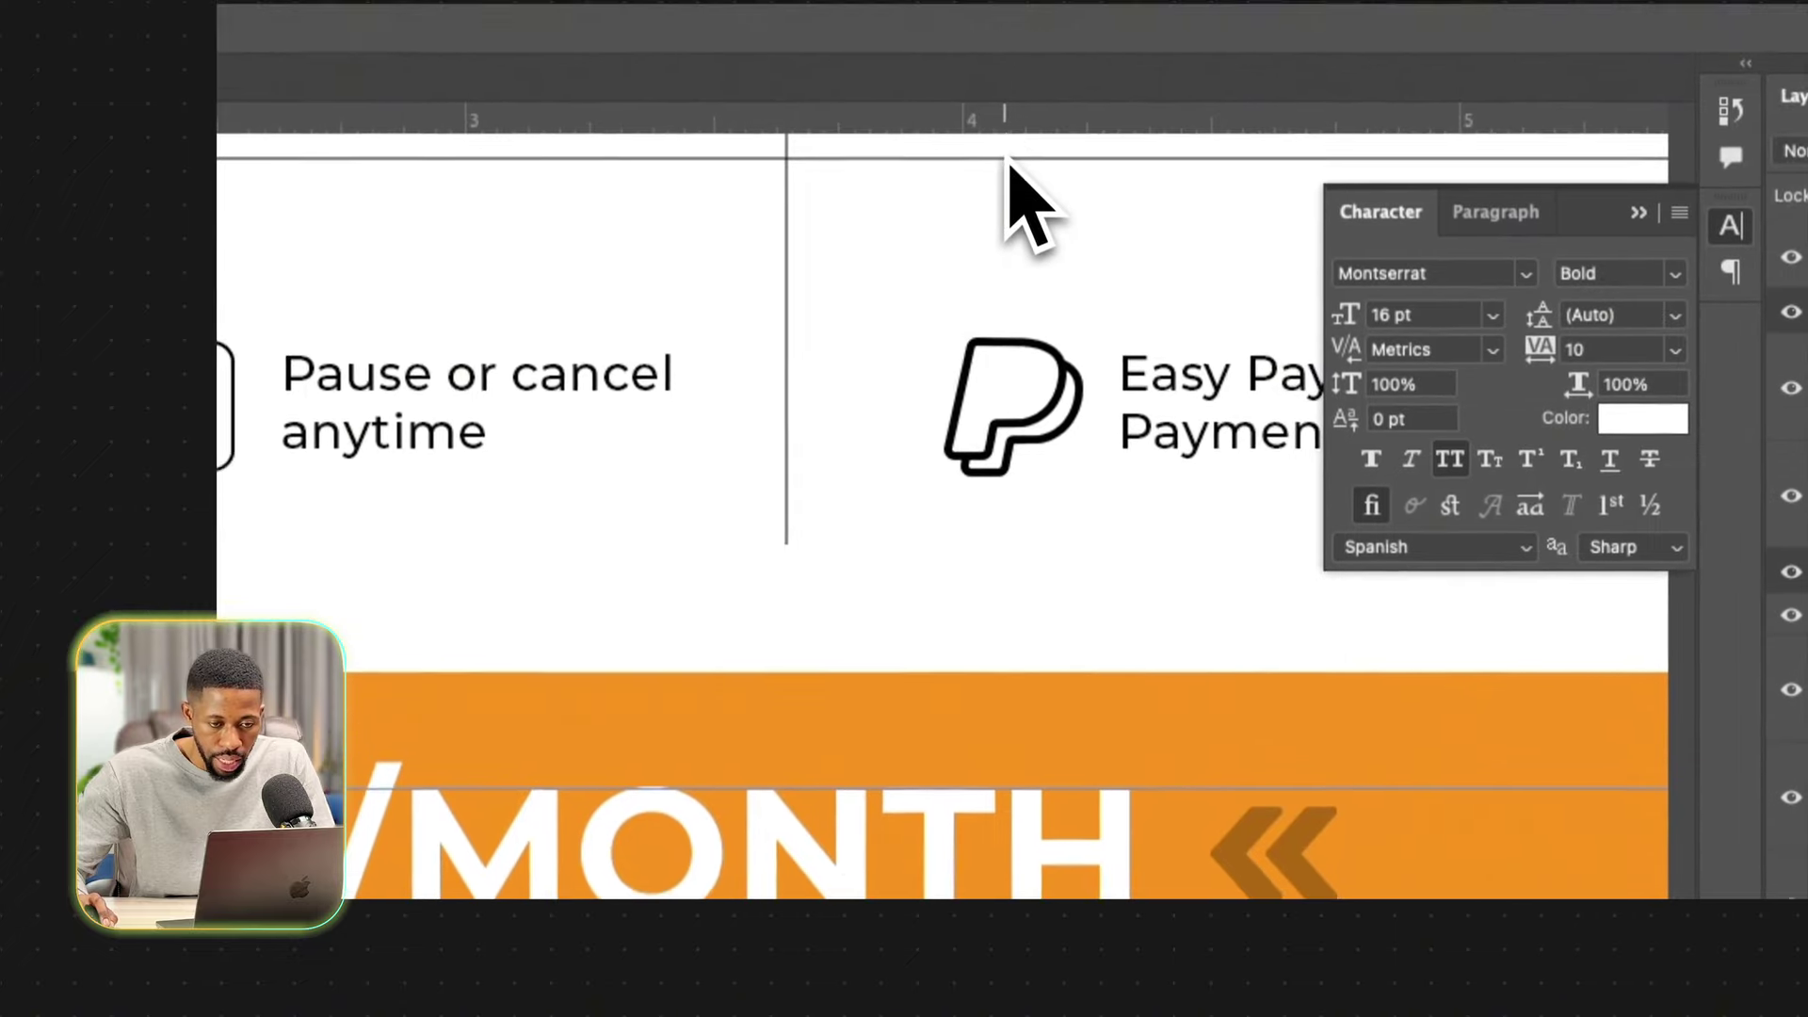
left_click_drag(994, 58, 1007, 788)
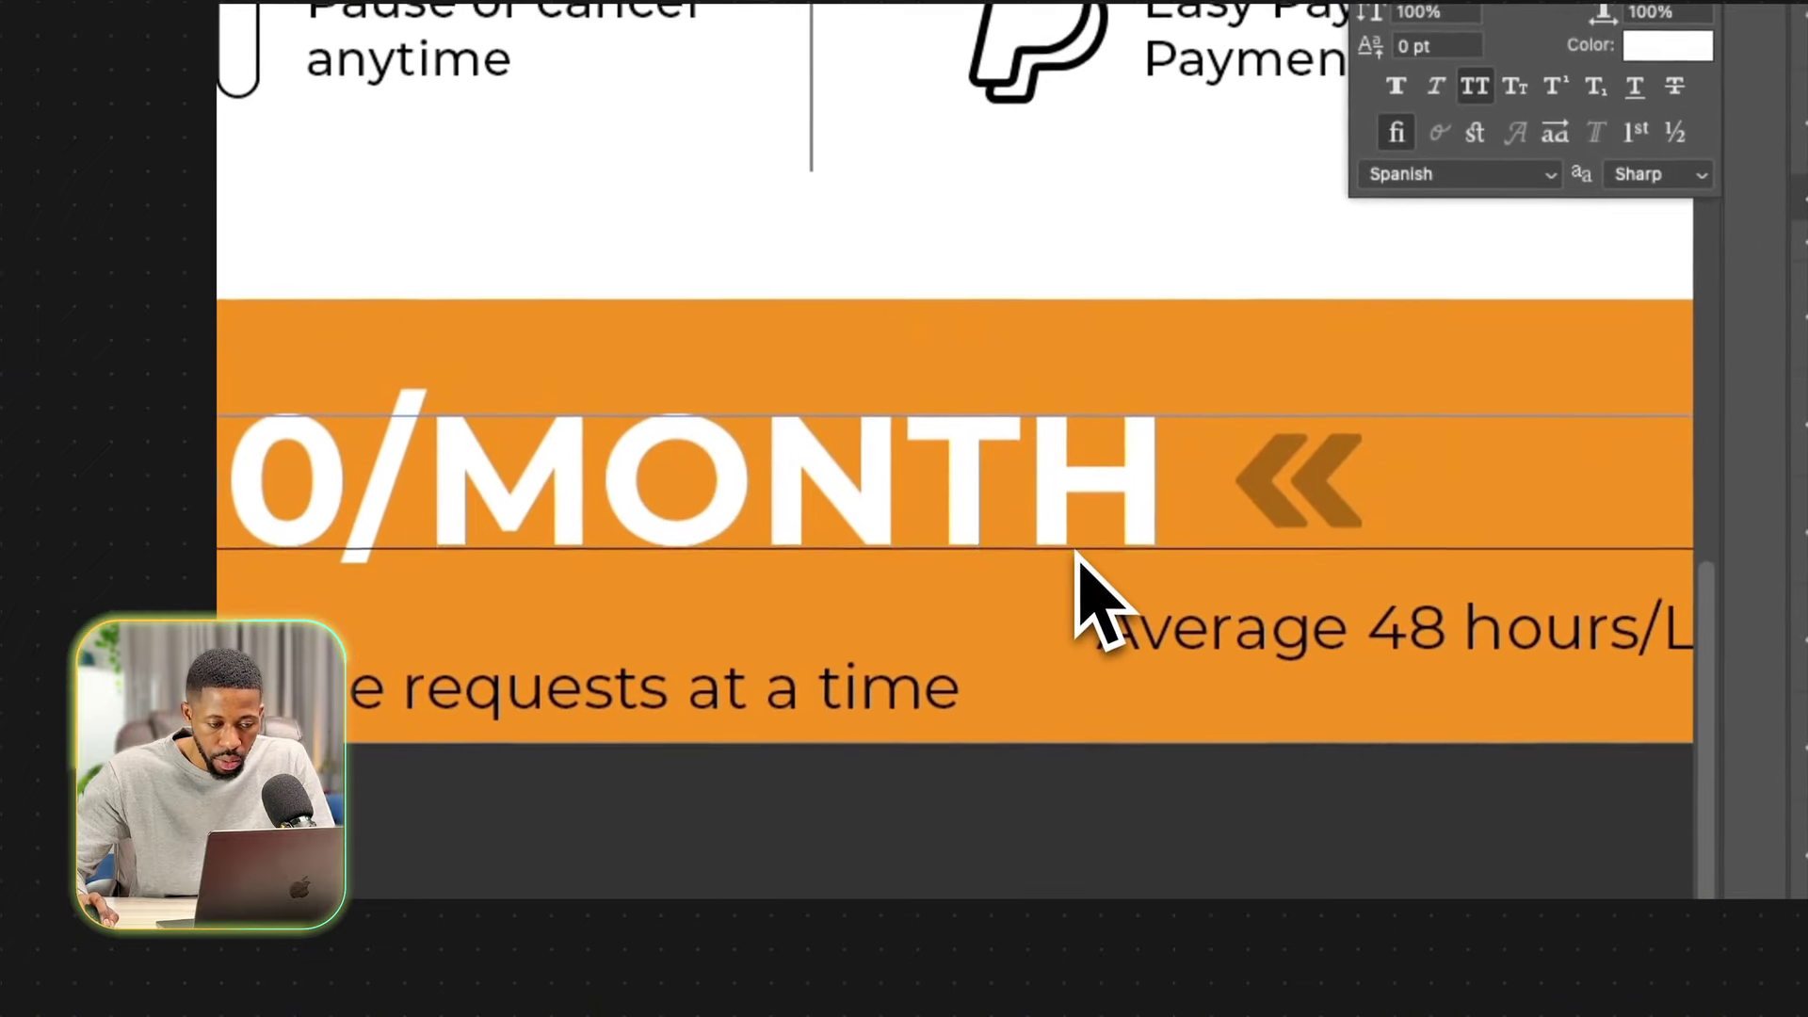
Enlarge both double-arrow icons to match the height of the price letters between the two guides.
left_click(1266, 492)
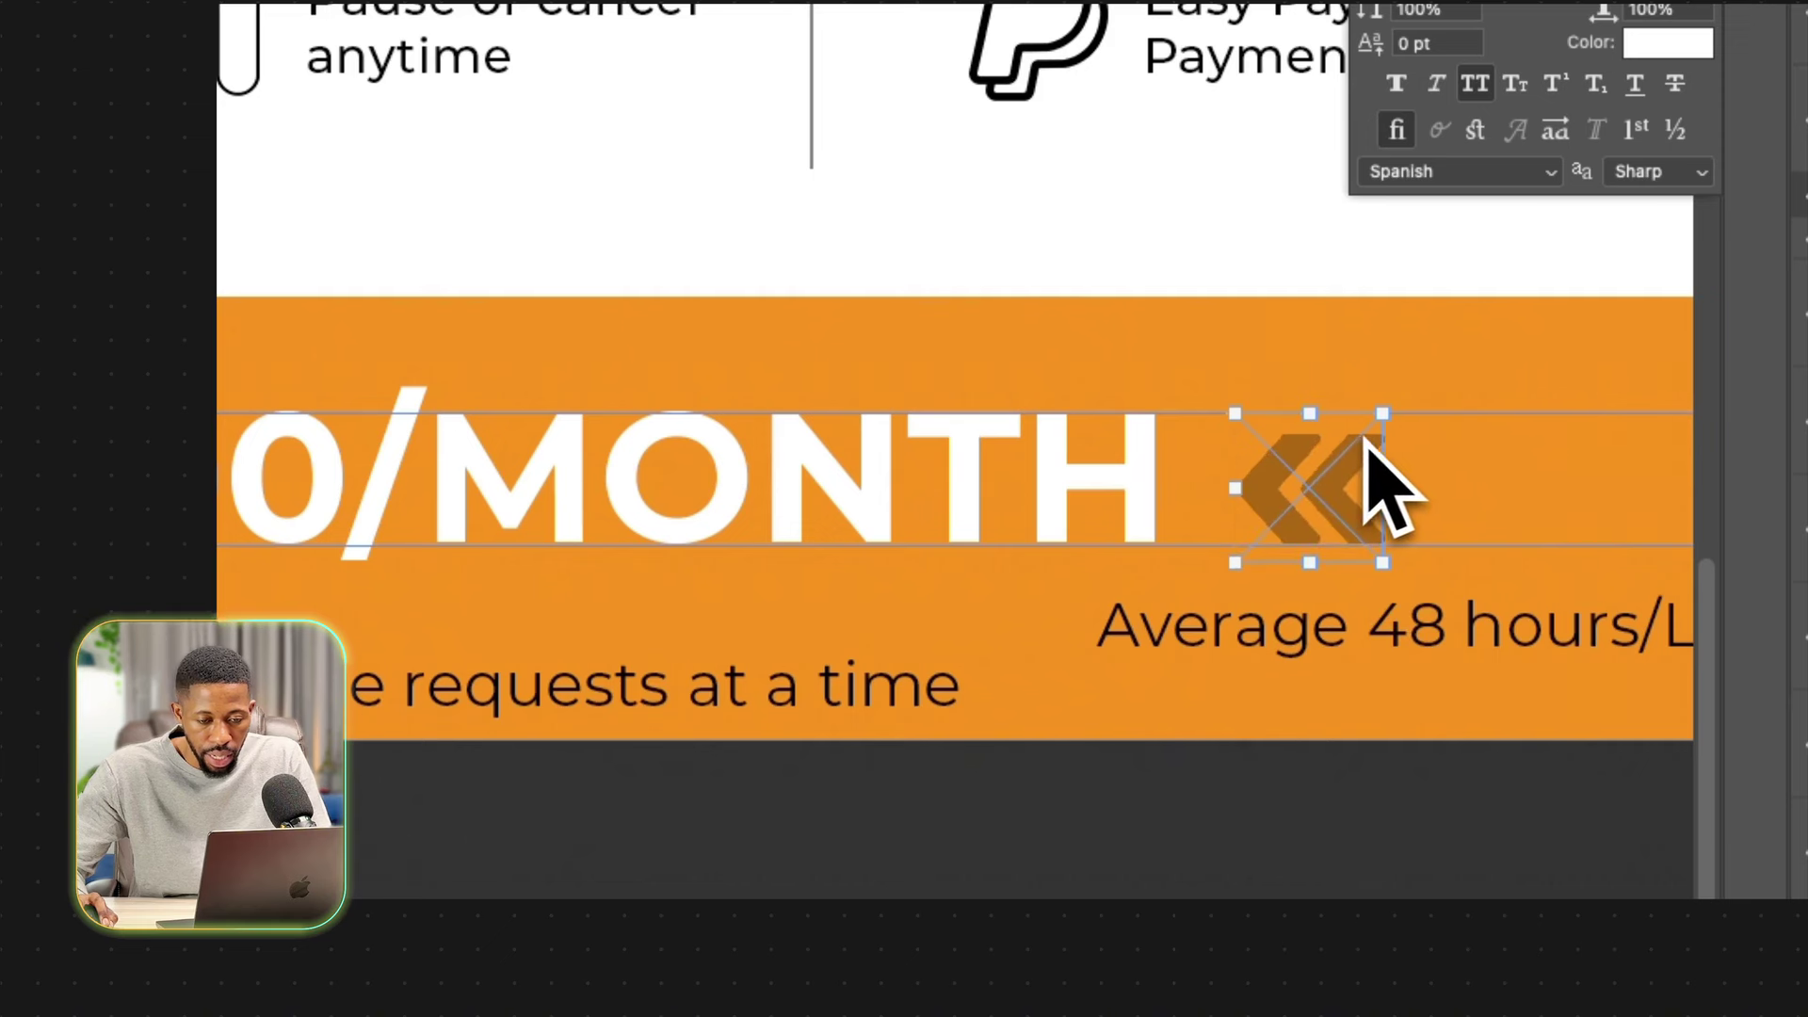
left_click_drag(1391, 415, 1406, 397)
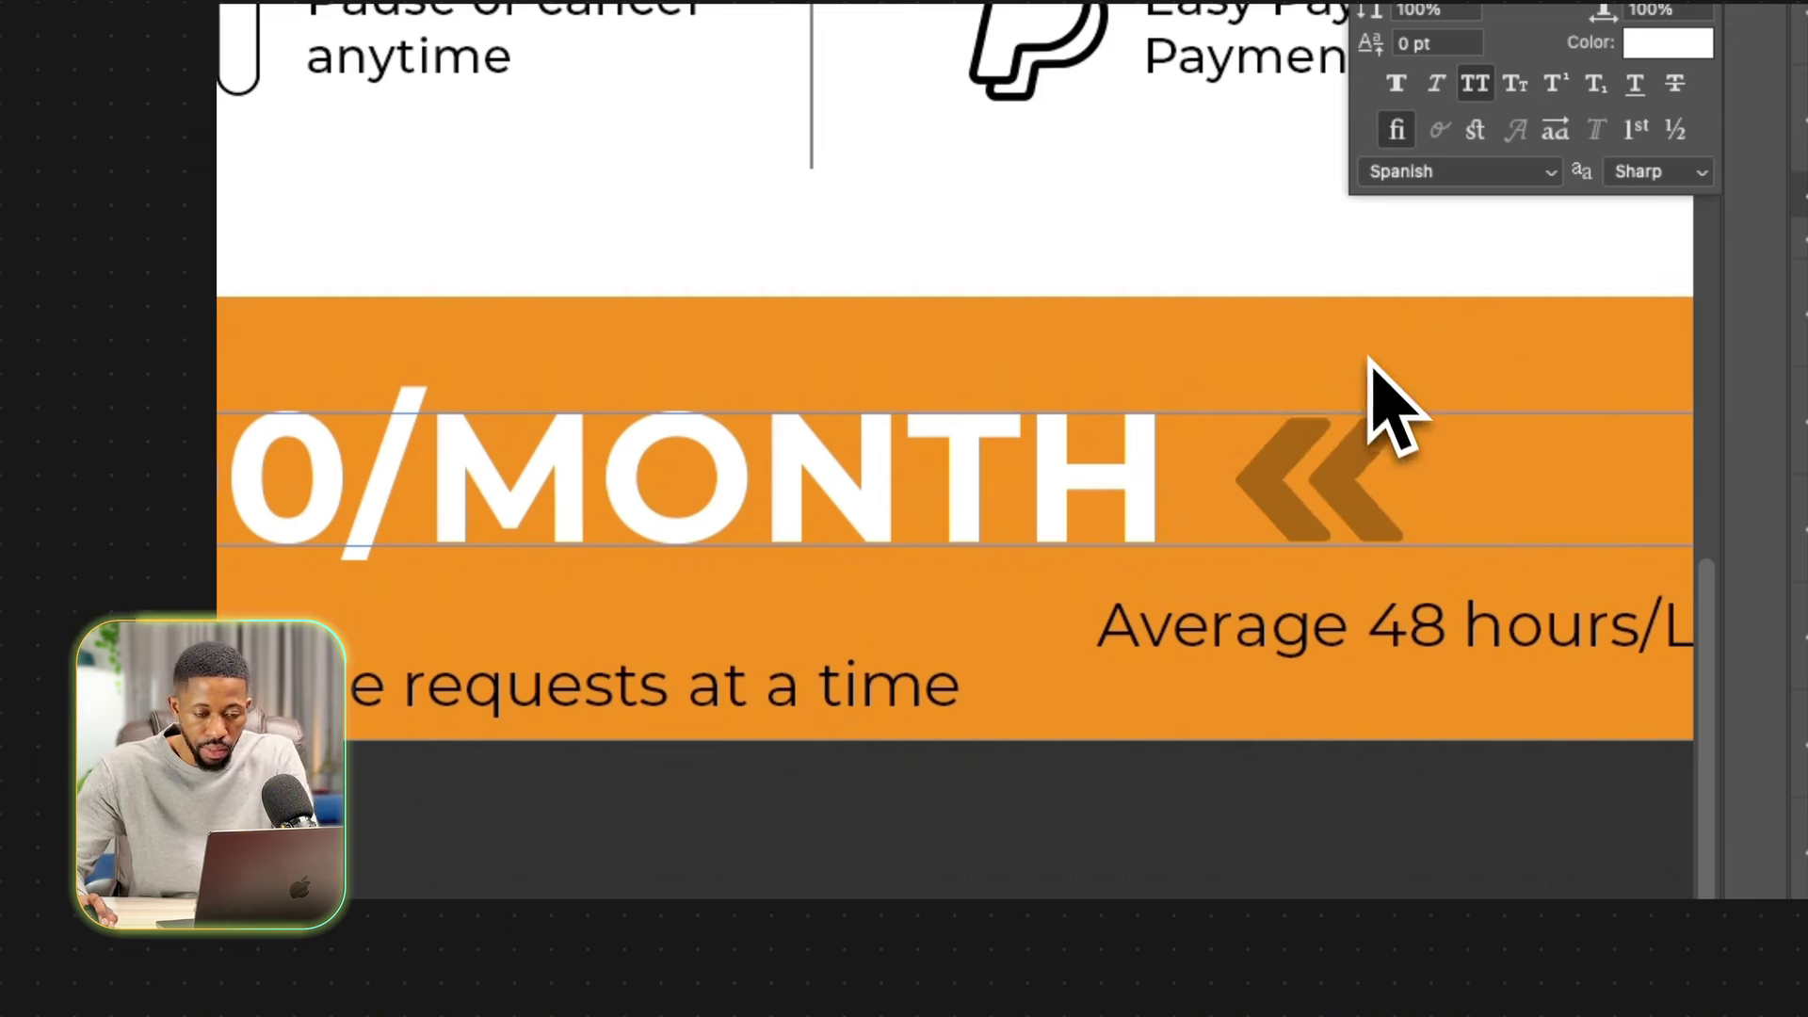
scroll(1088, 388, "left", 5)
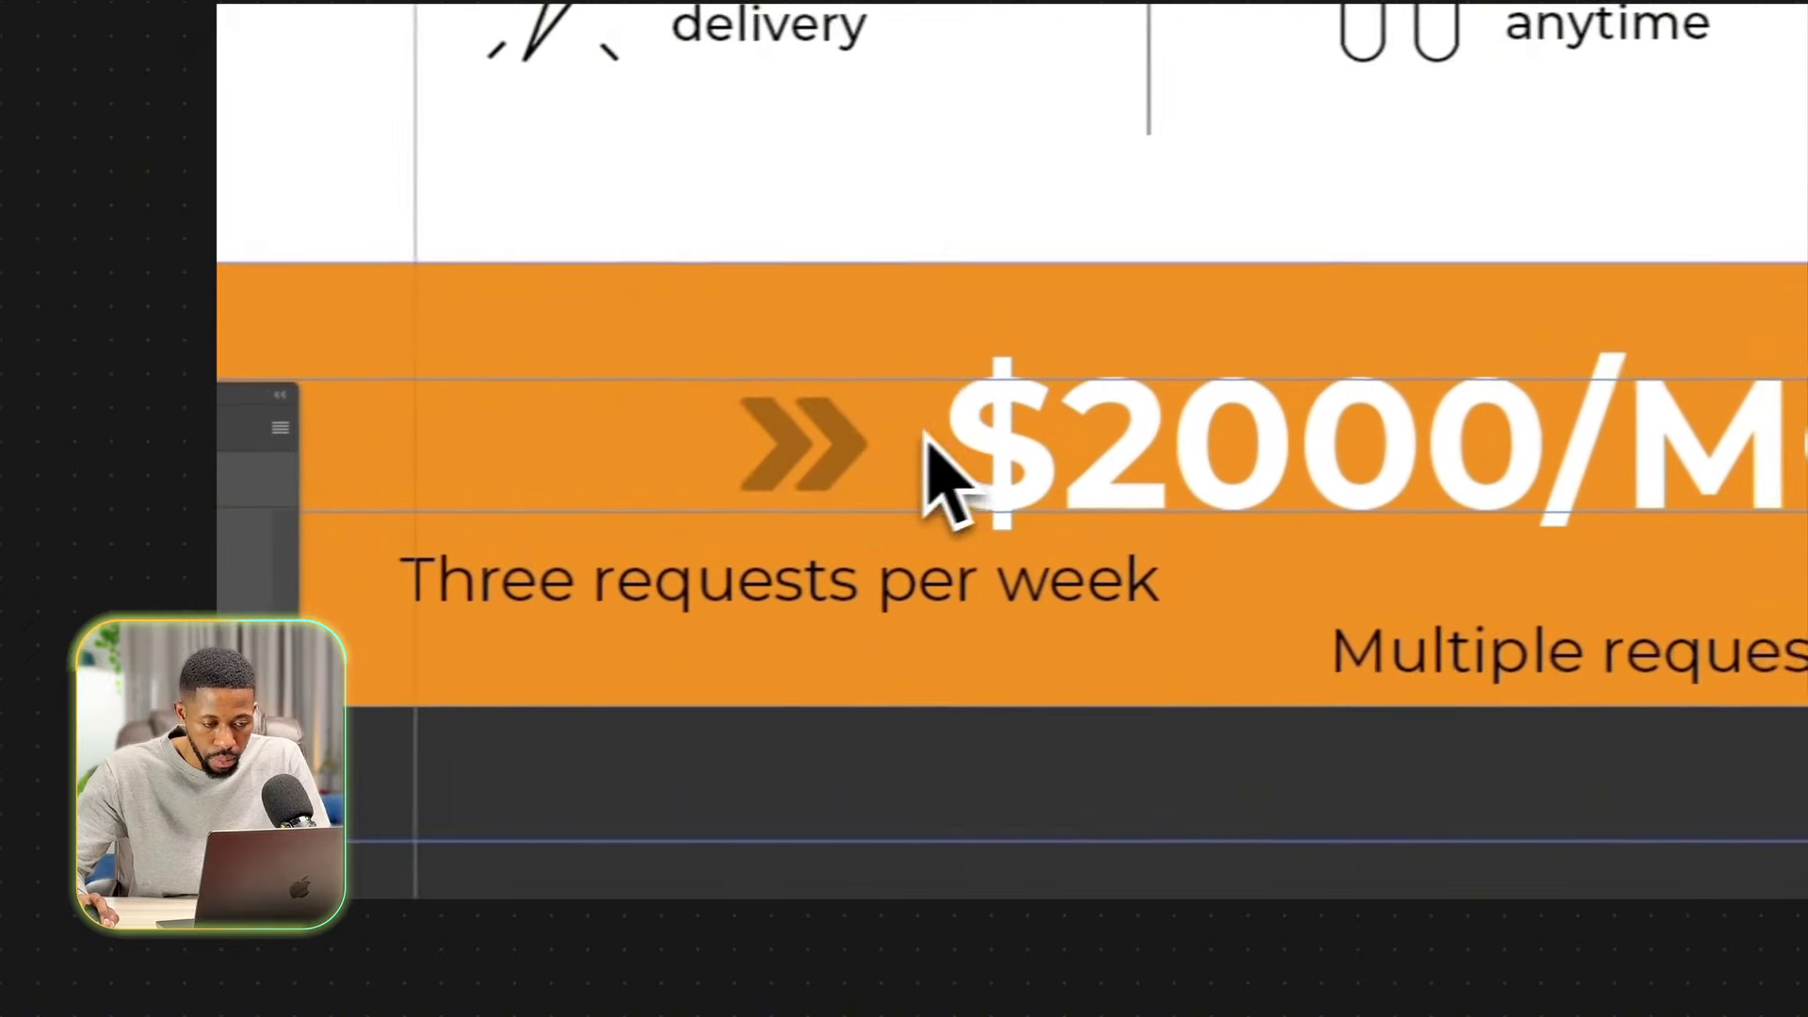
left_click(838, 454)
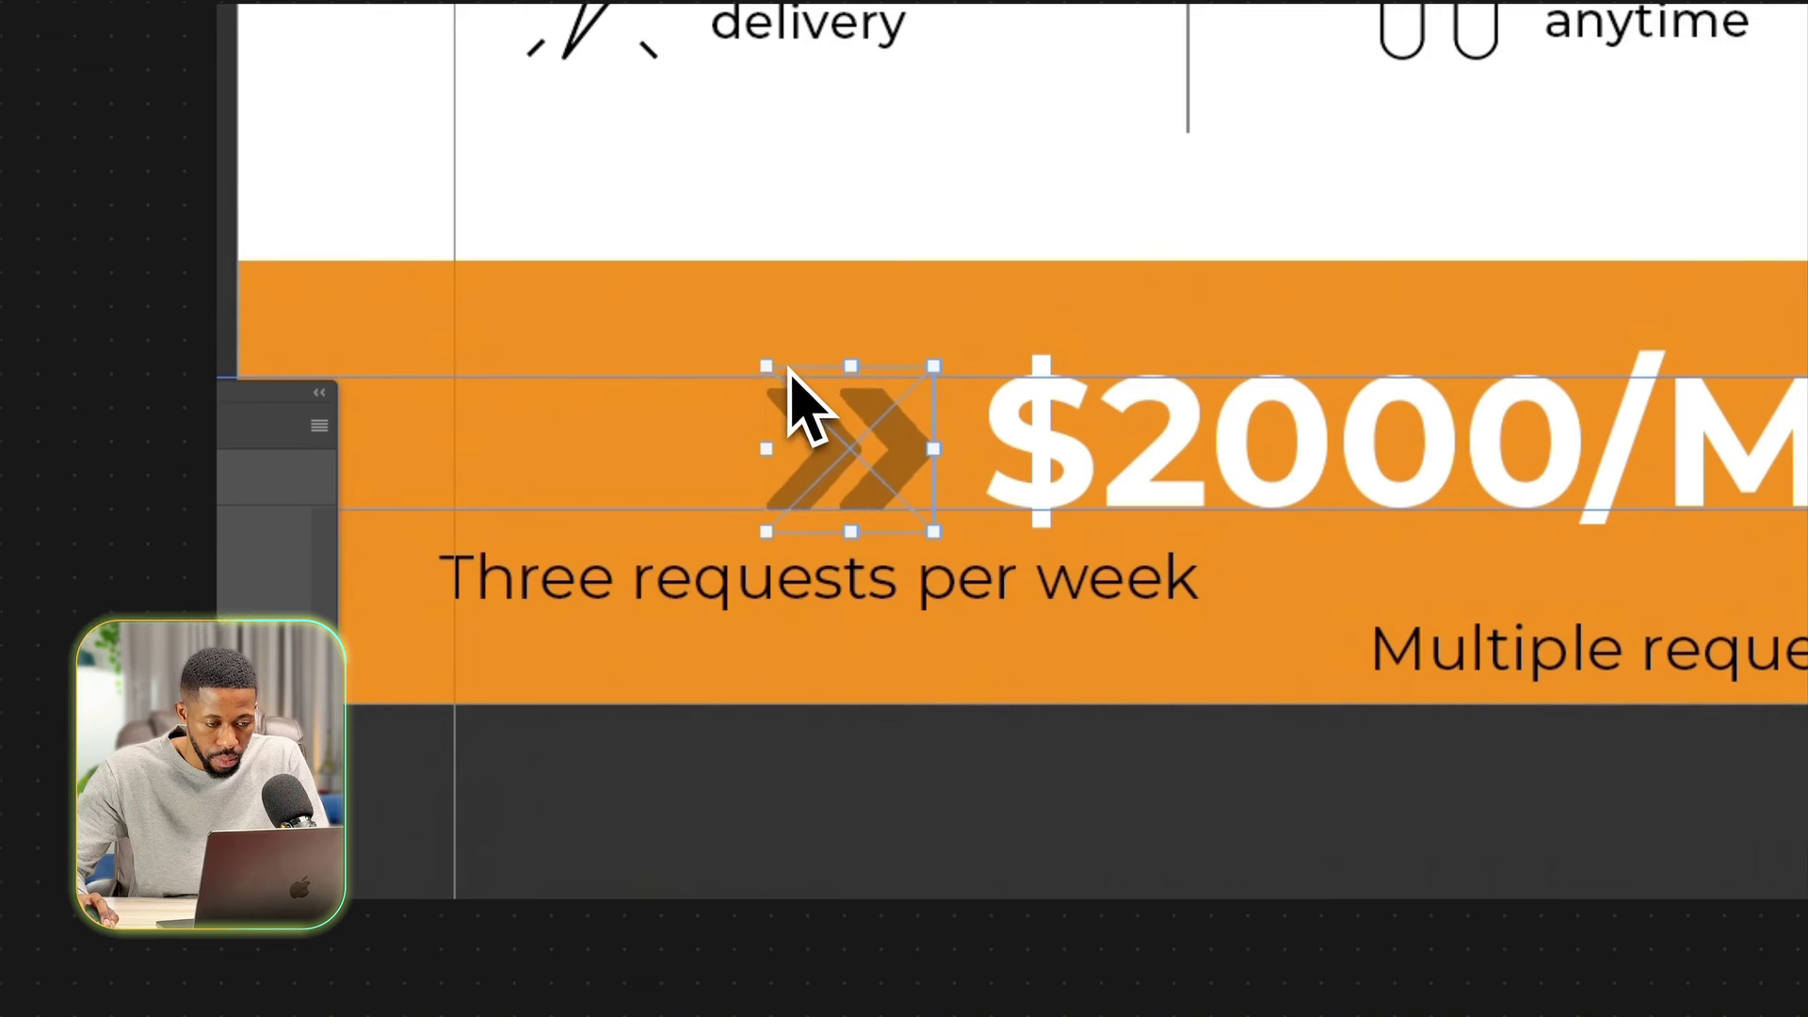
key("Return")
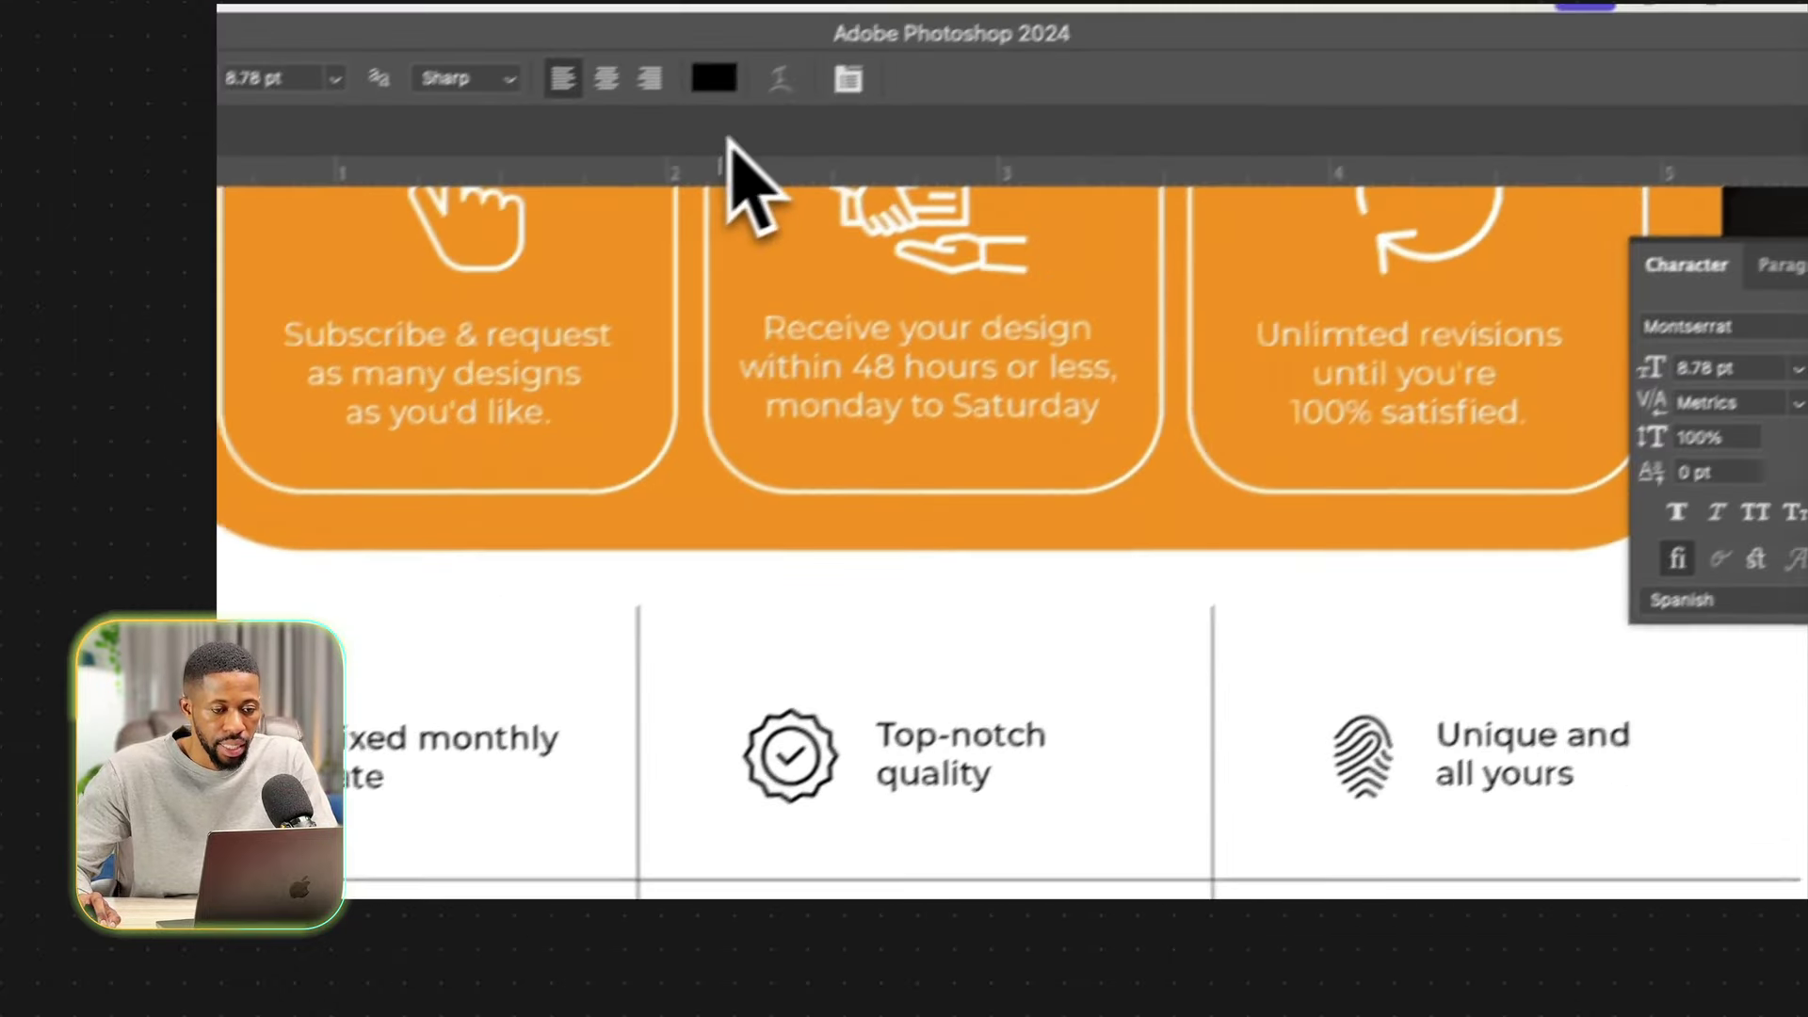
Colour the three small footer texts white (ffffff) and set their font size to 6 pt.
left_click(714, 79)
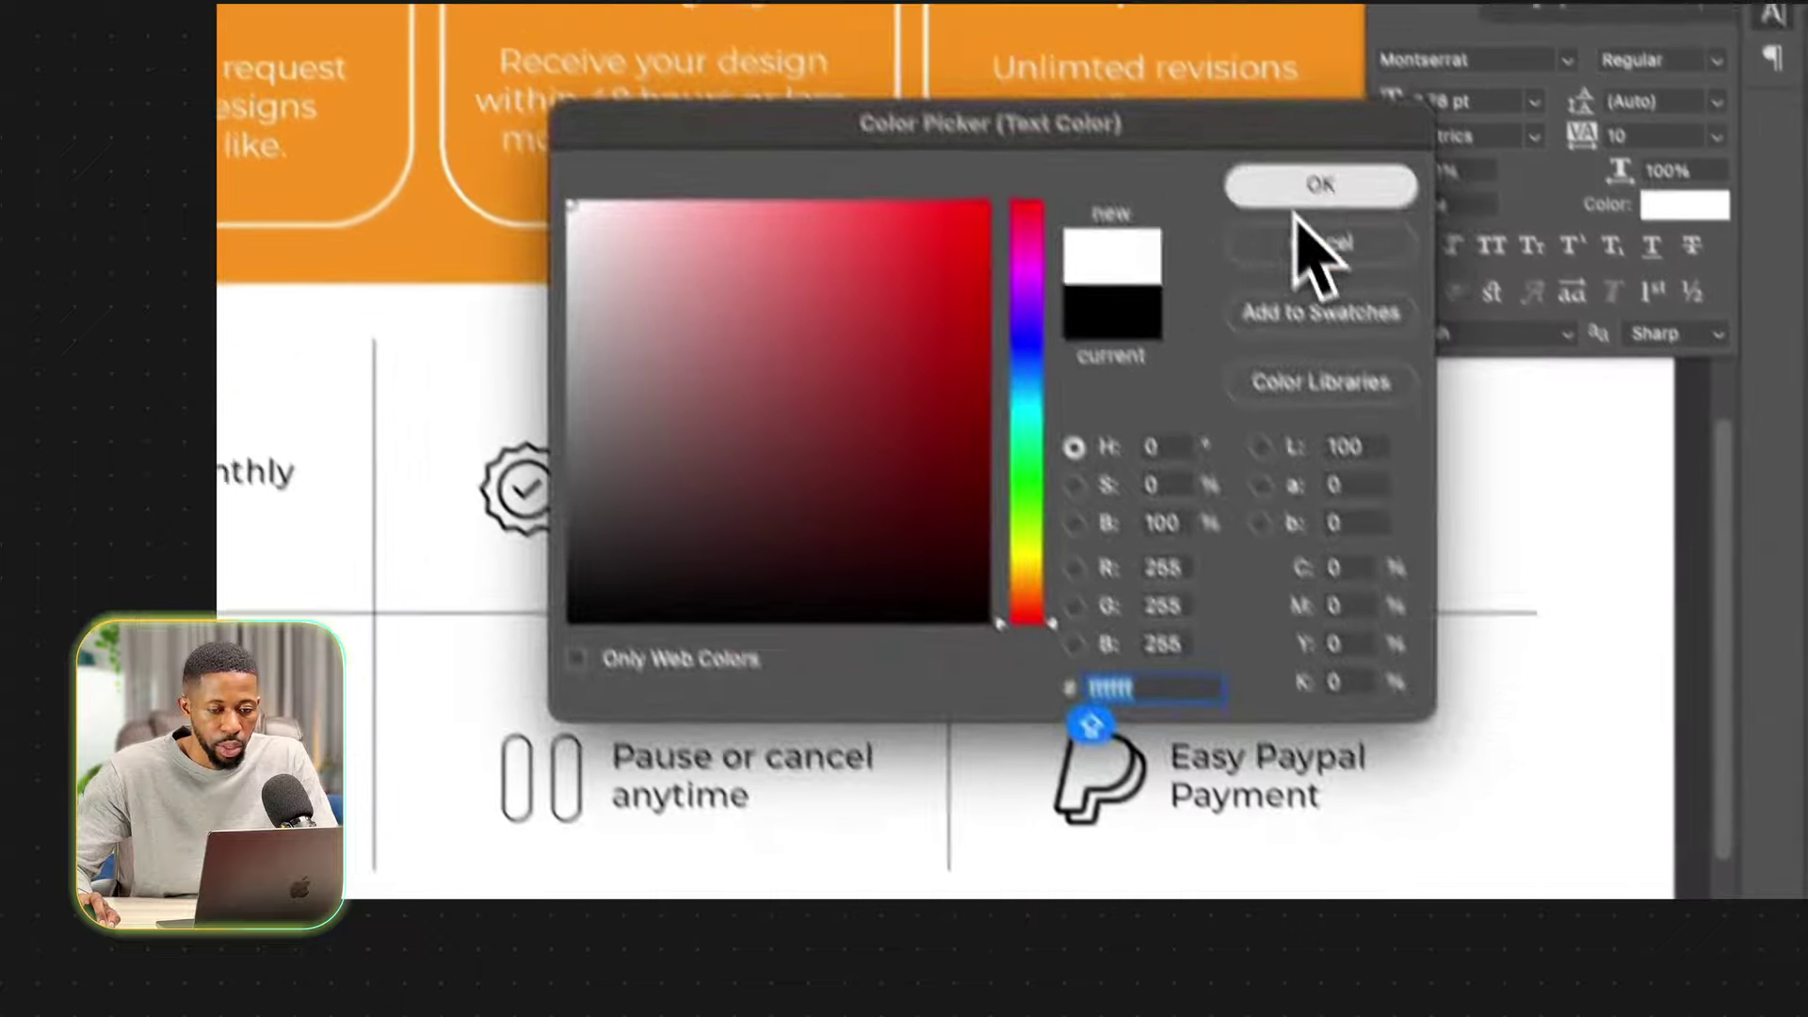
left_click(1538, 484)
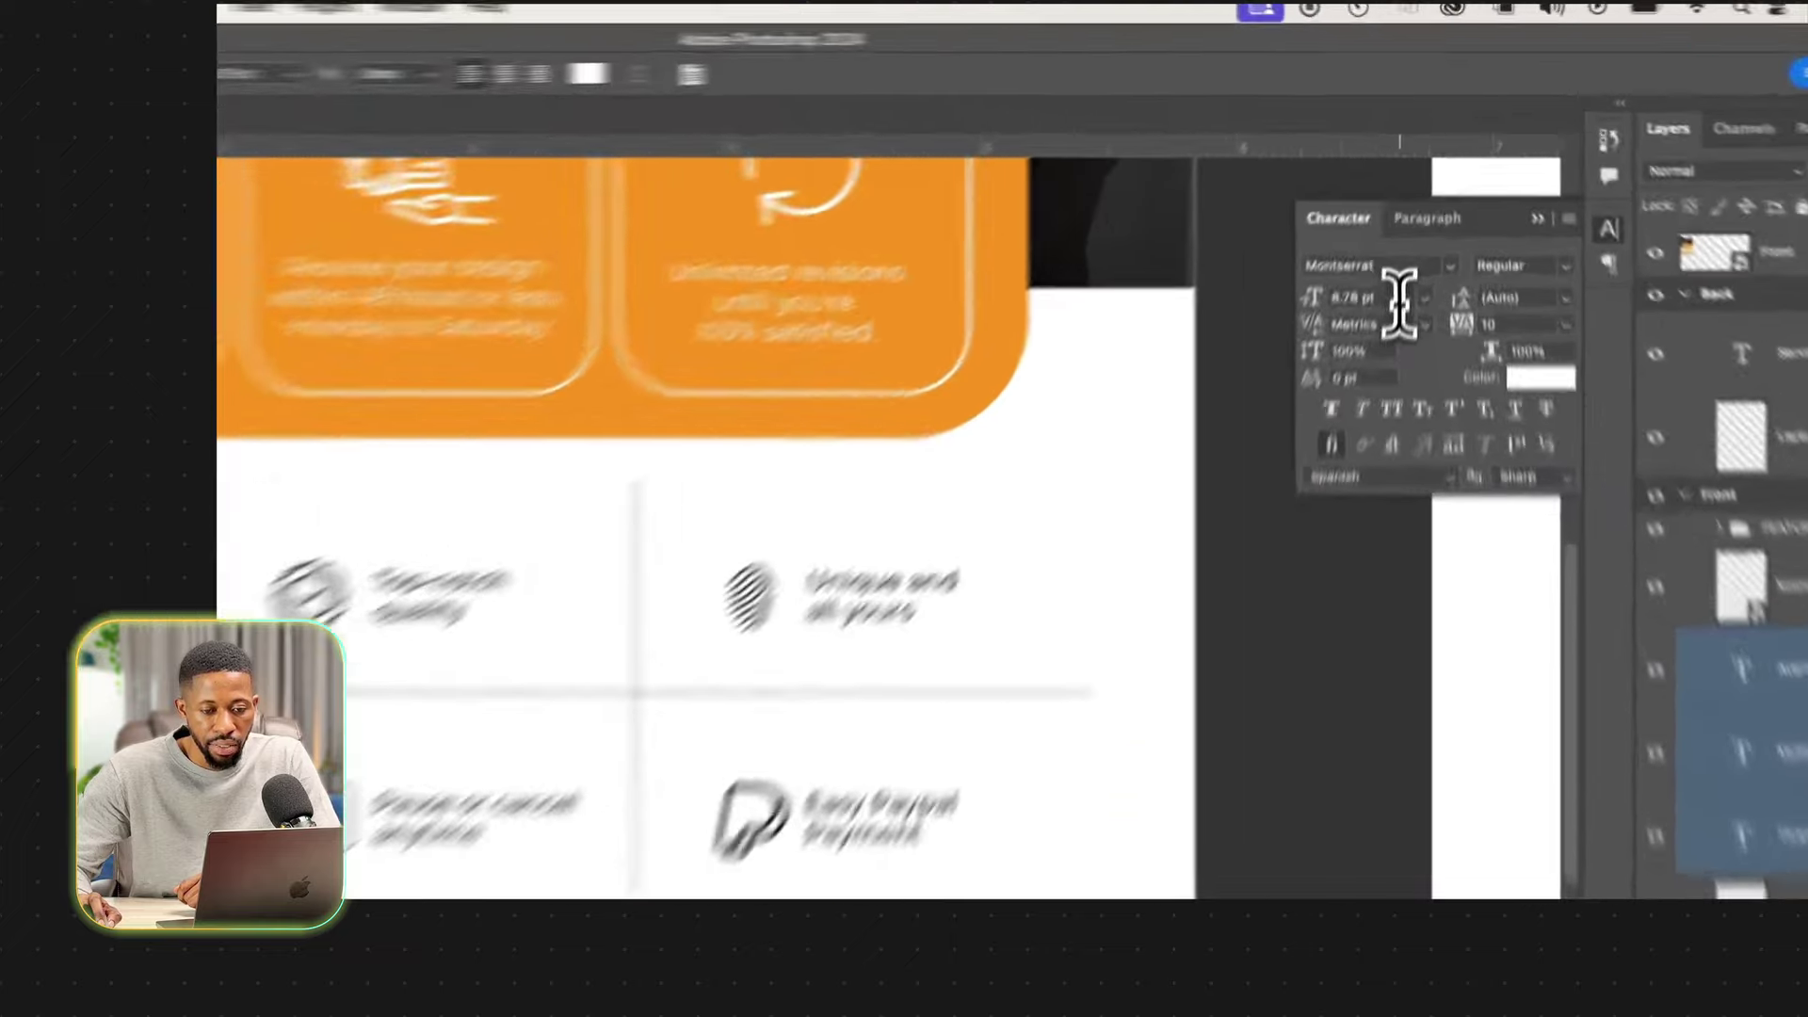
left_click(1399, 302)
type("6")
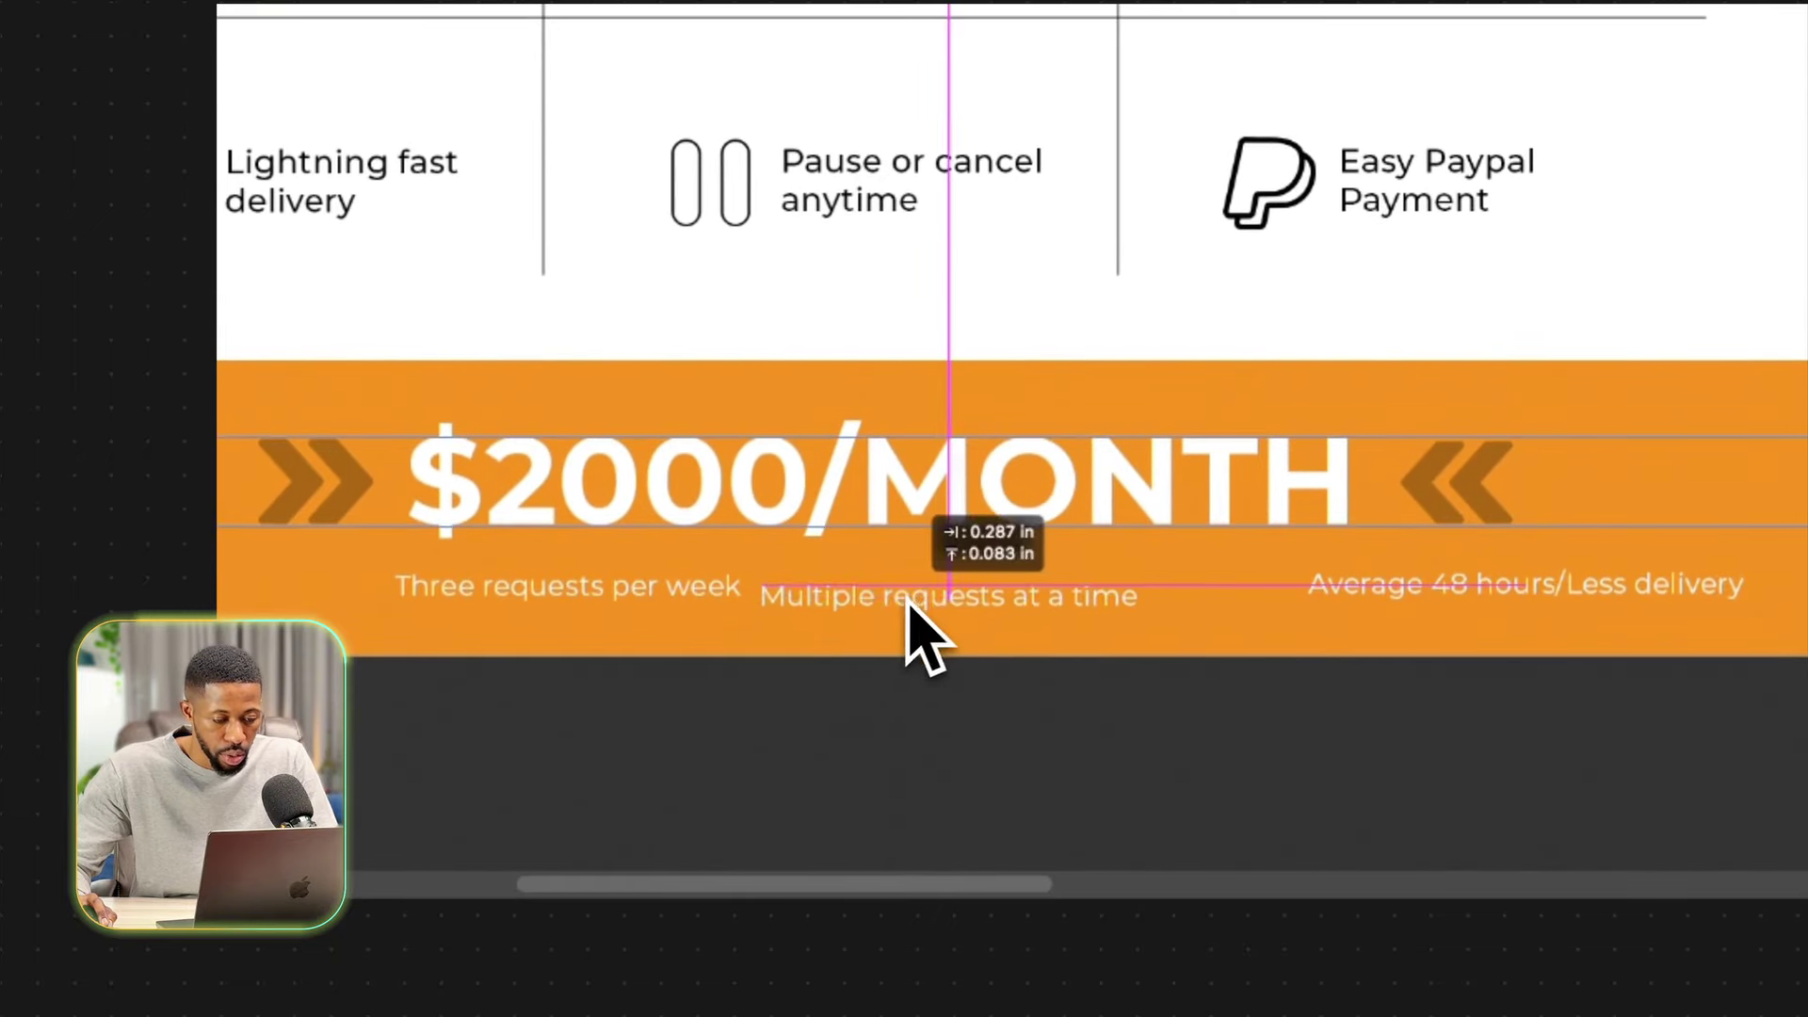
Align the middle footer text with its neighbours at even spacing and reposition all three texts beneath the price.
left_click_drag(909, 604, 984, 591)
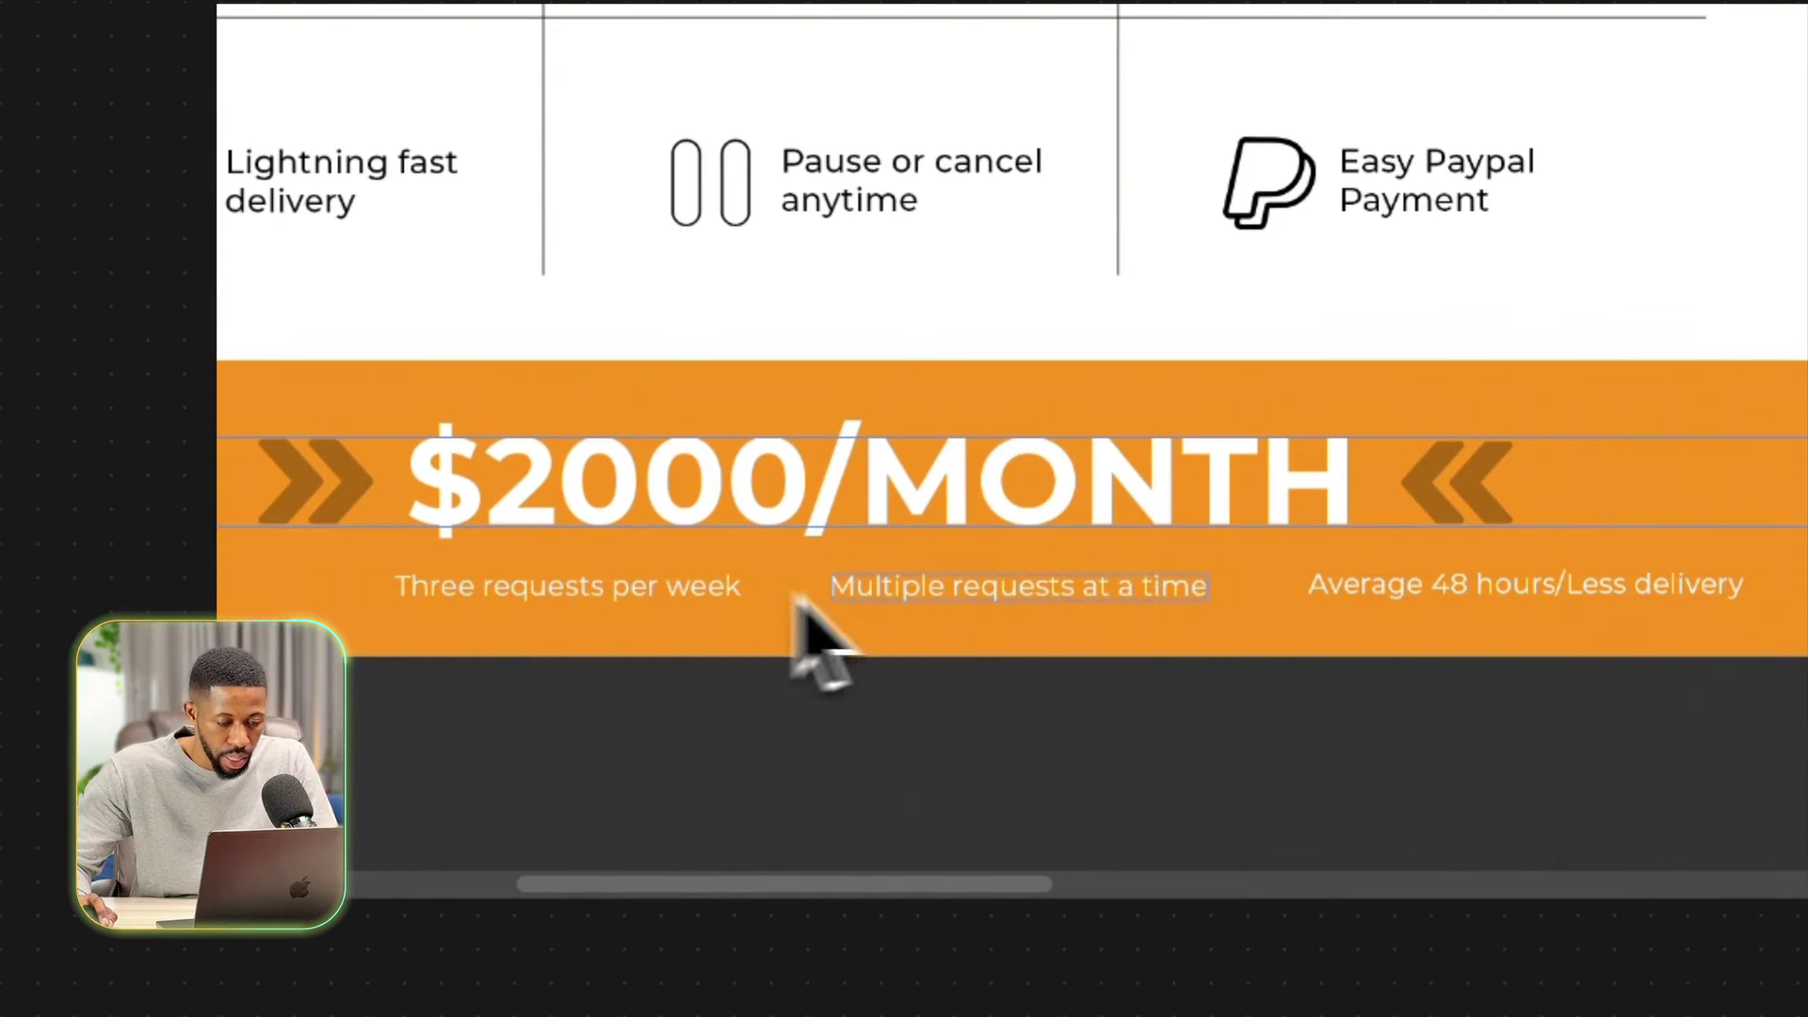
left_click_drag(928, 590, 834, 593)
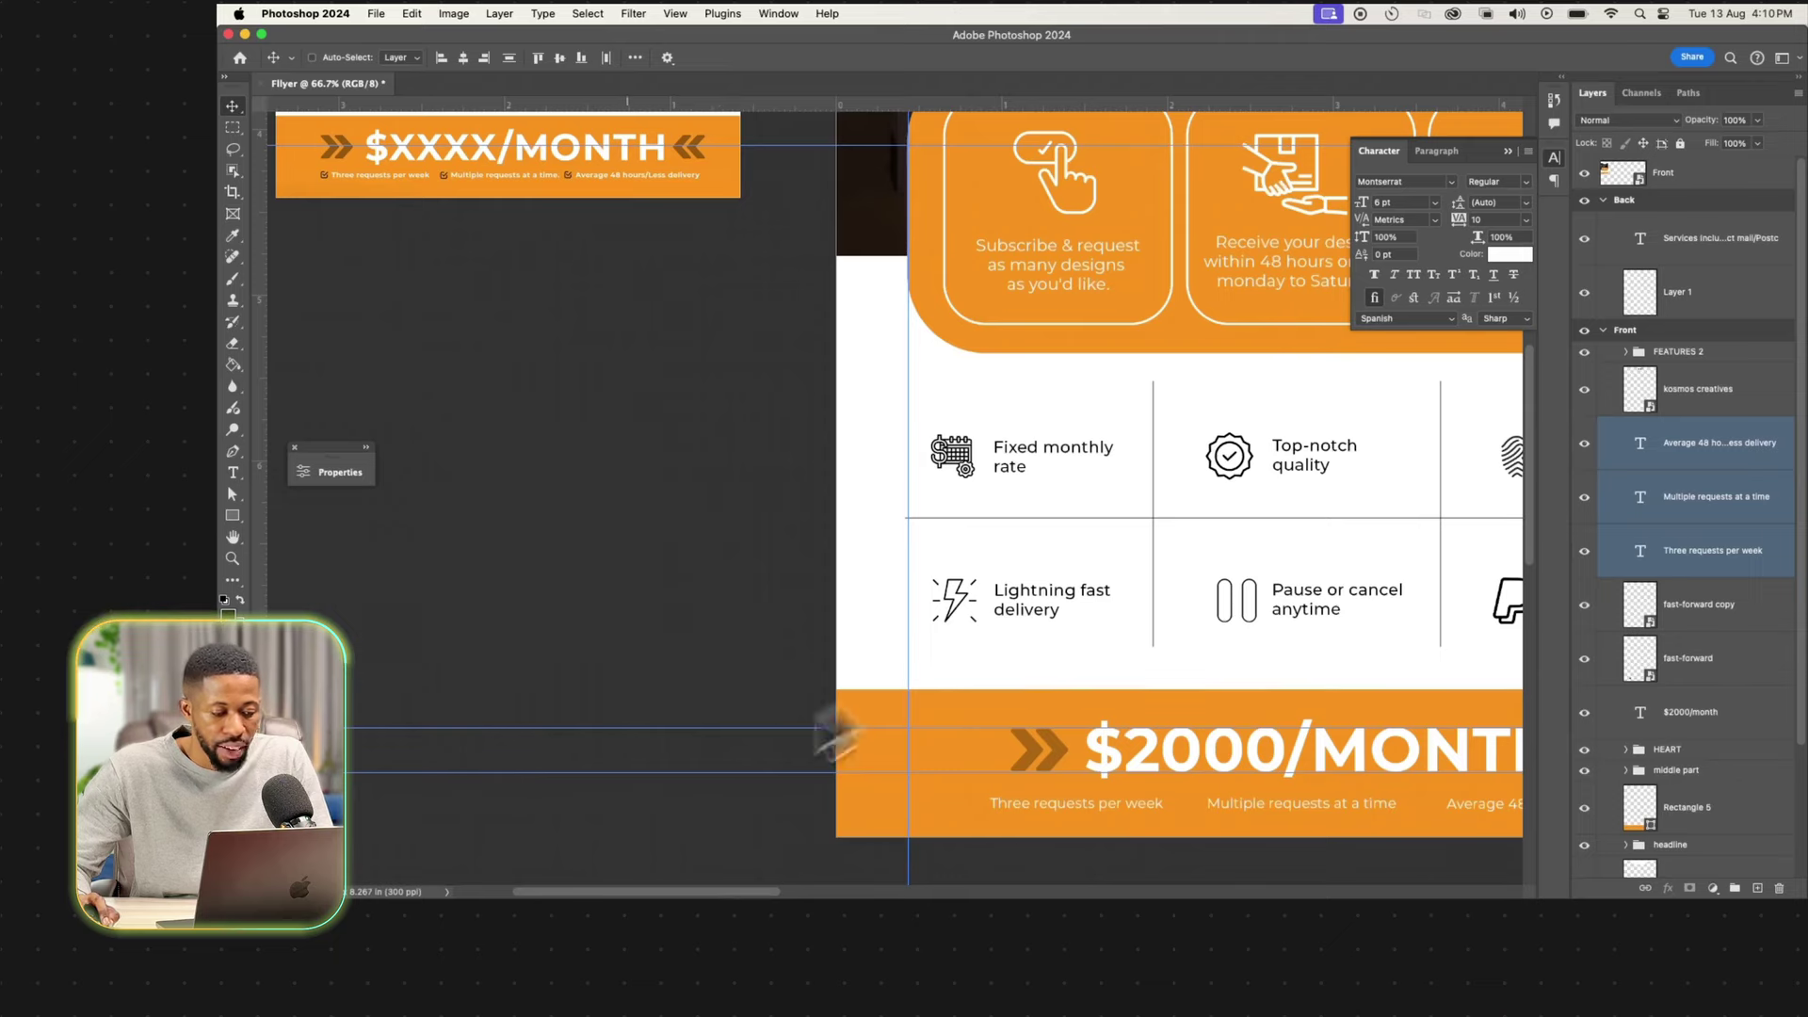
Bring the "checked" checkbox icon from Finder into the flyer document.
mouse_move(385, 896)
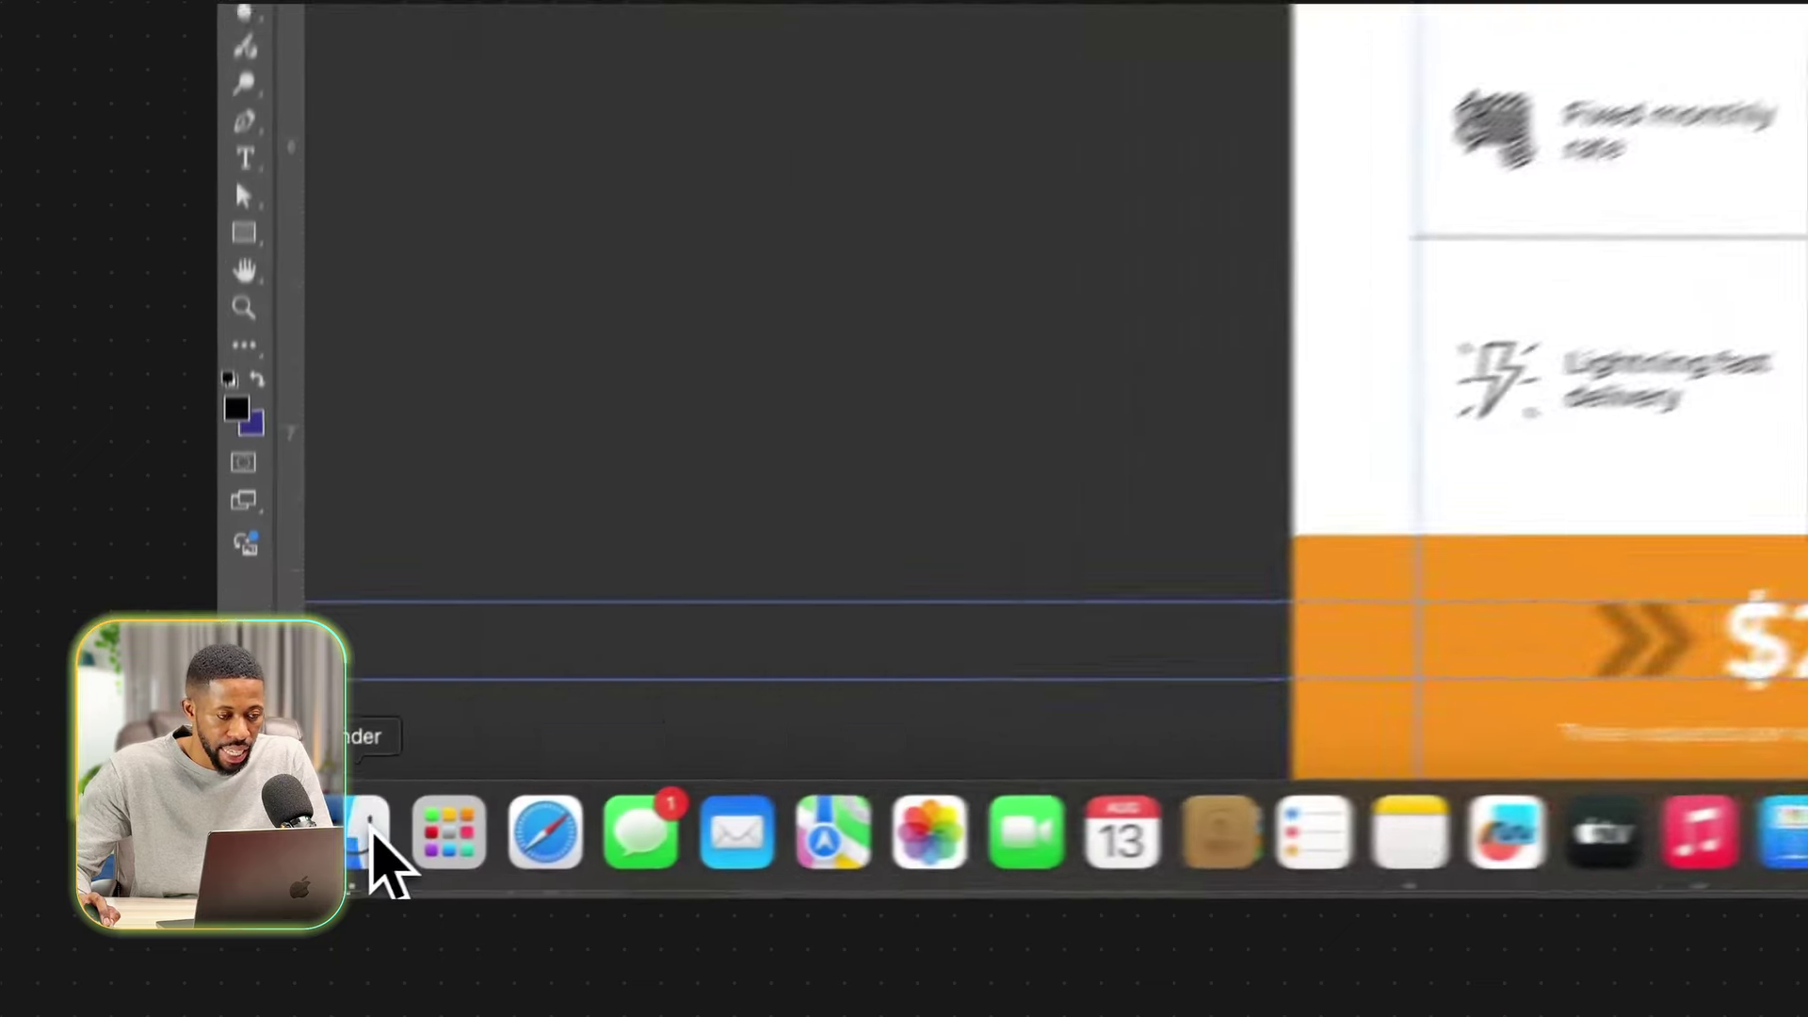
left_click(315, 861)
left_click(659, 494)
left_click_drag(794, 421, 1504, 704)
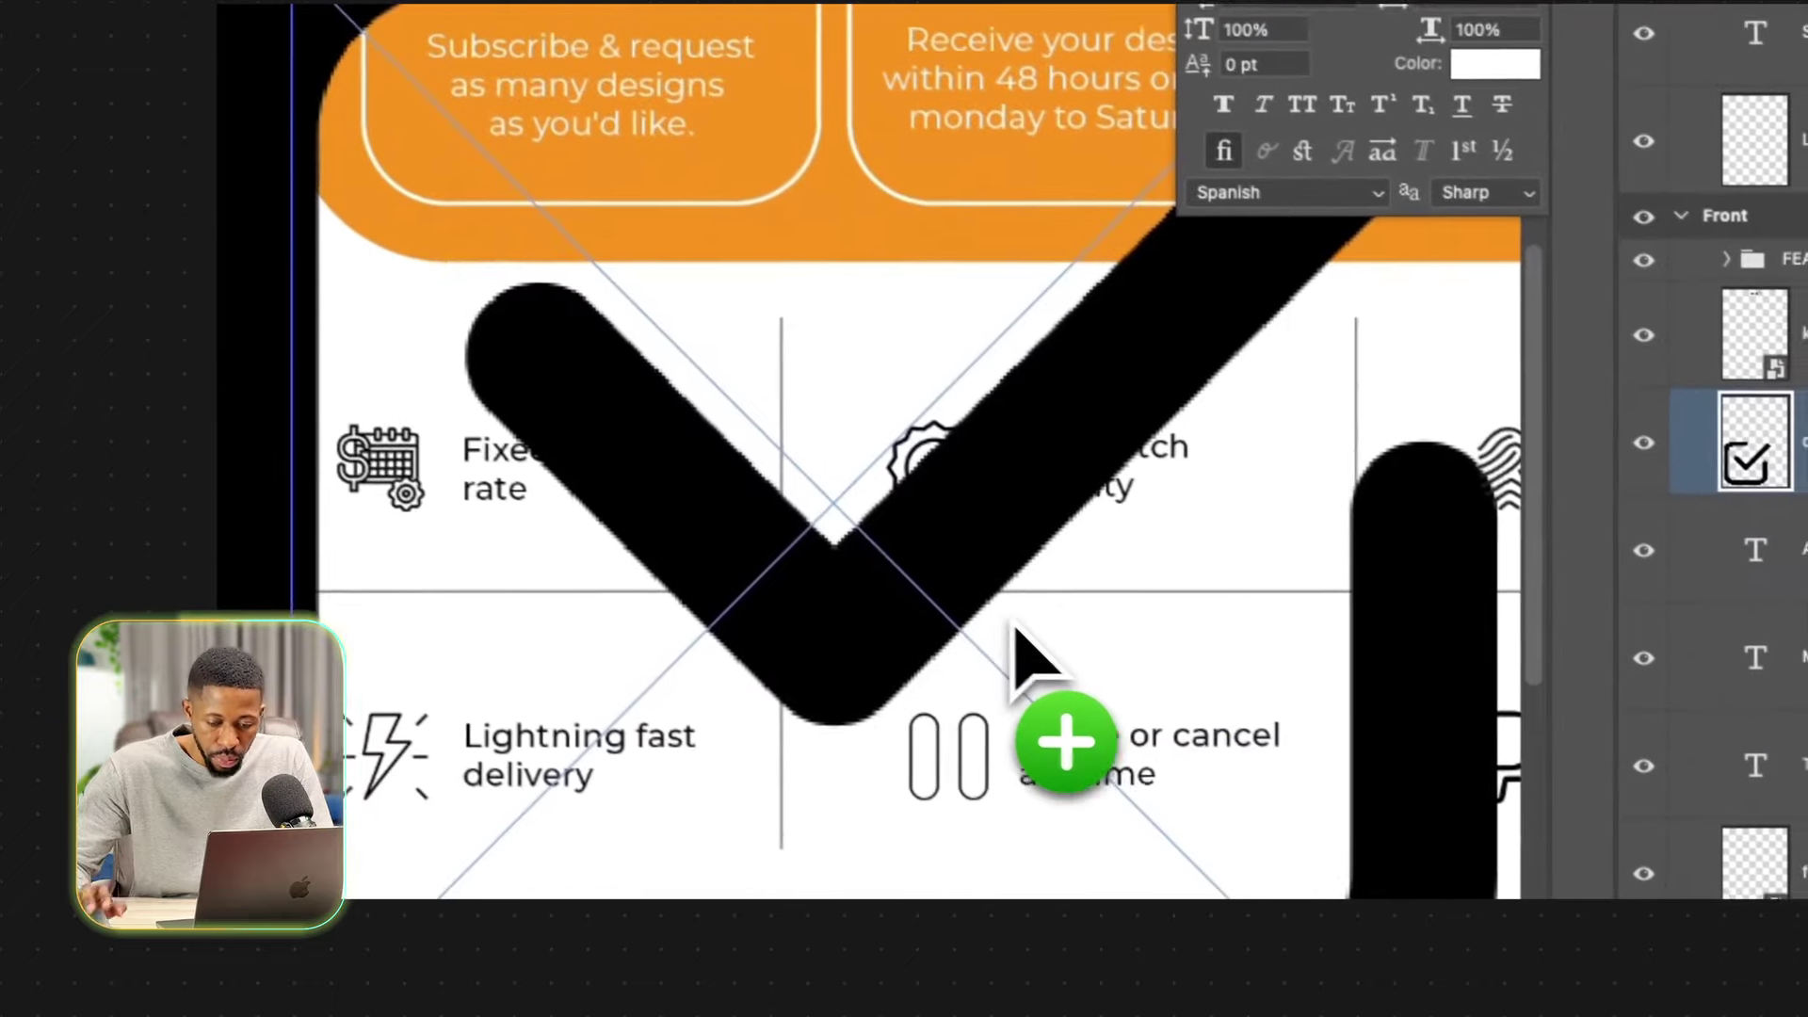
Shrink the checkbox icon to the height of the footer text and place it just before "Three requests per week".
key("super+minus")
scroll(654, 573, "right", 5)
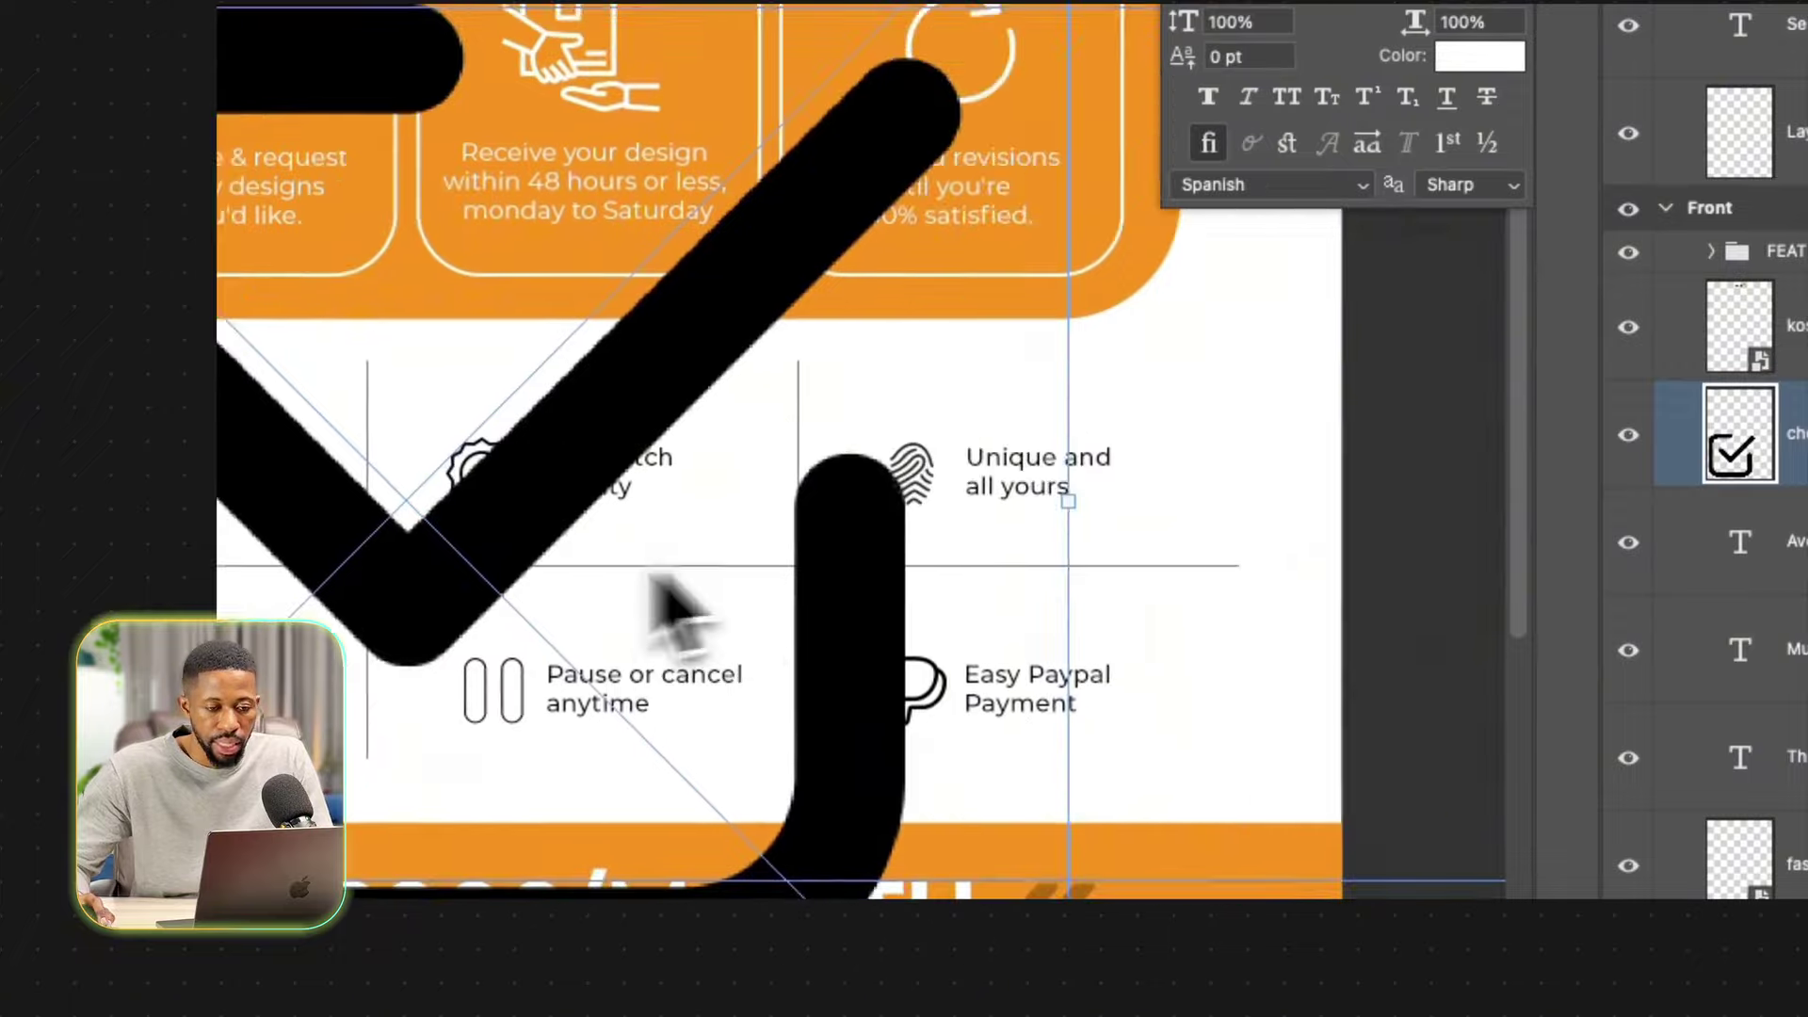
scroll(533, 636, "up", 2)
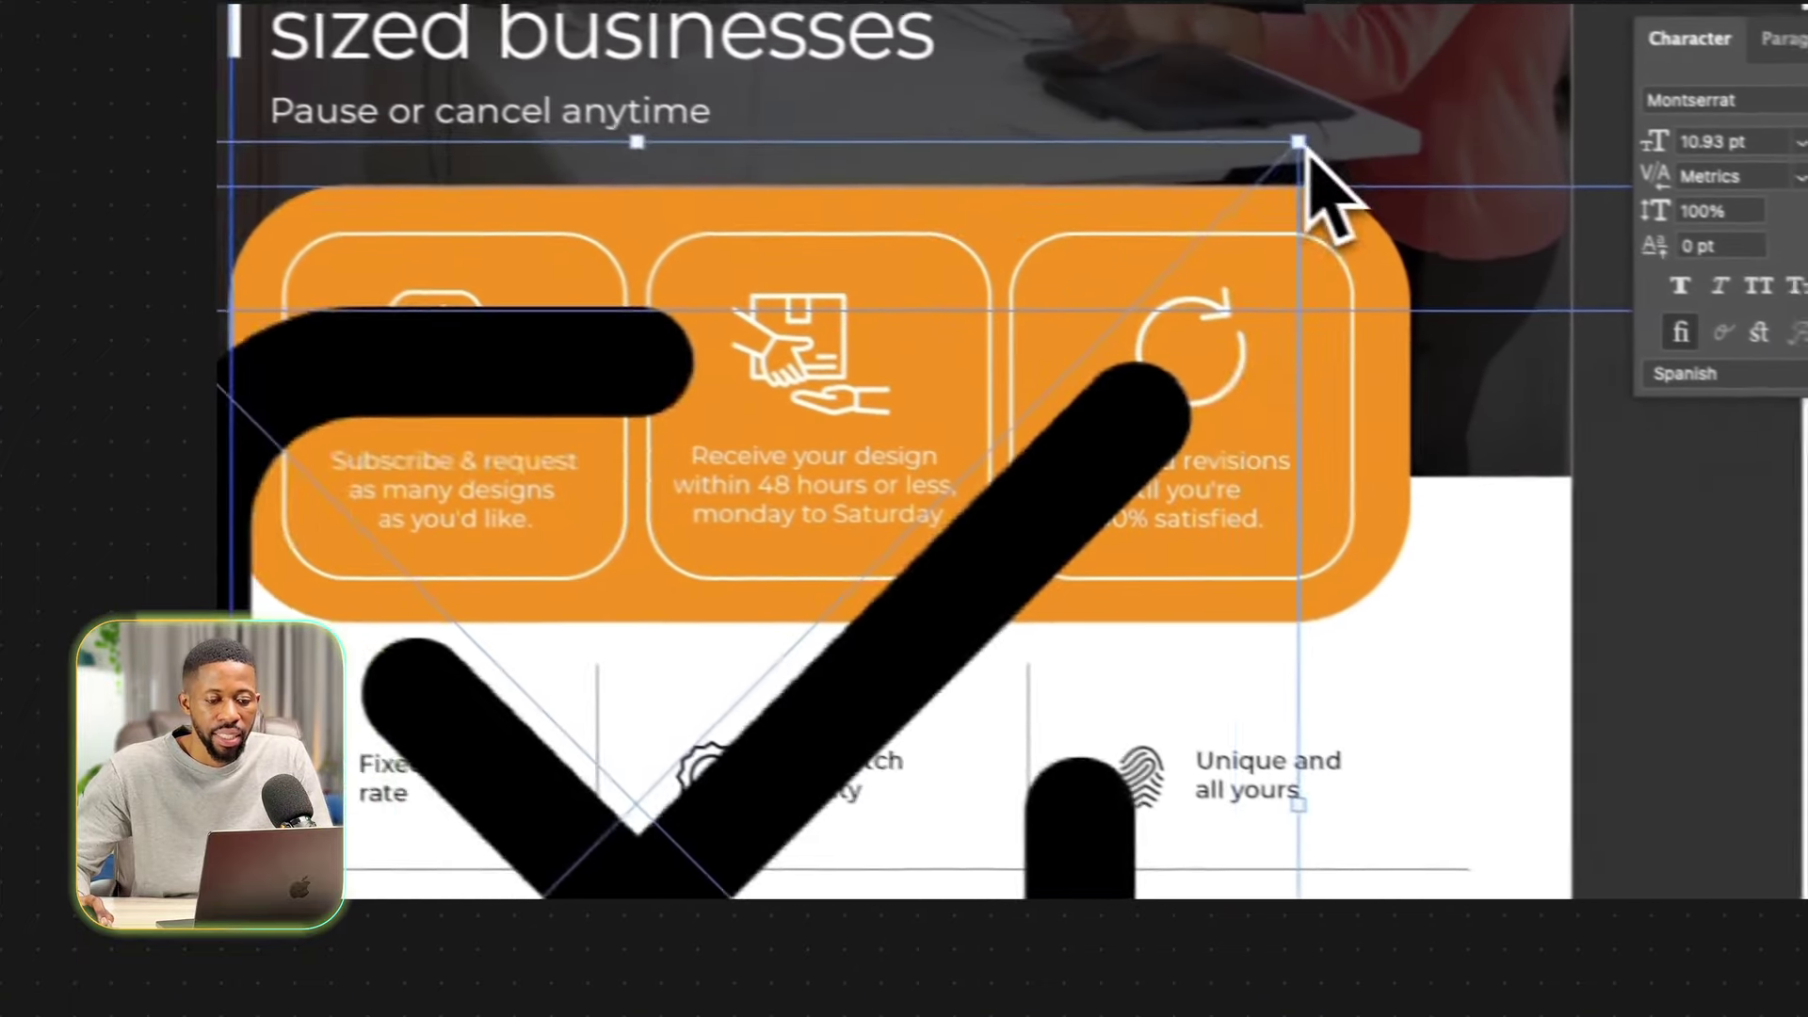
left_click_drag(1299, 143, 791, 734)
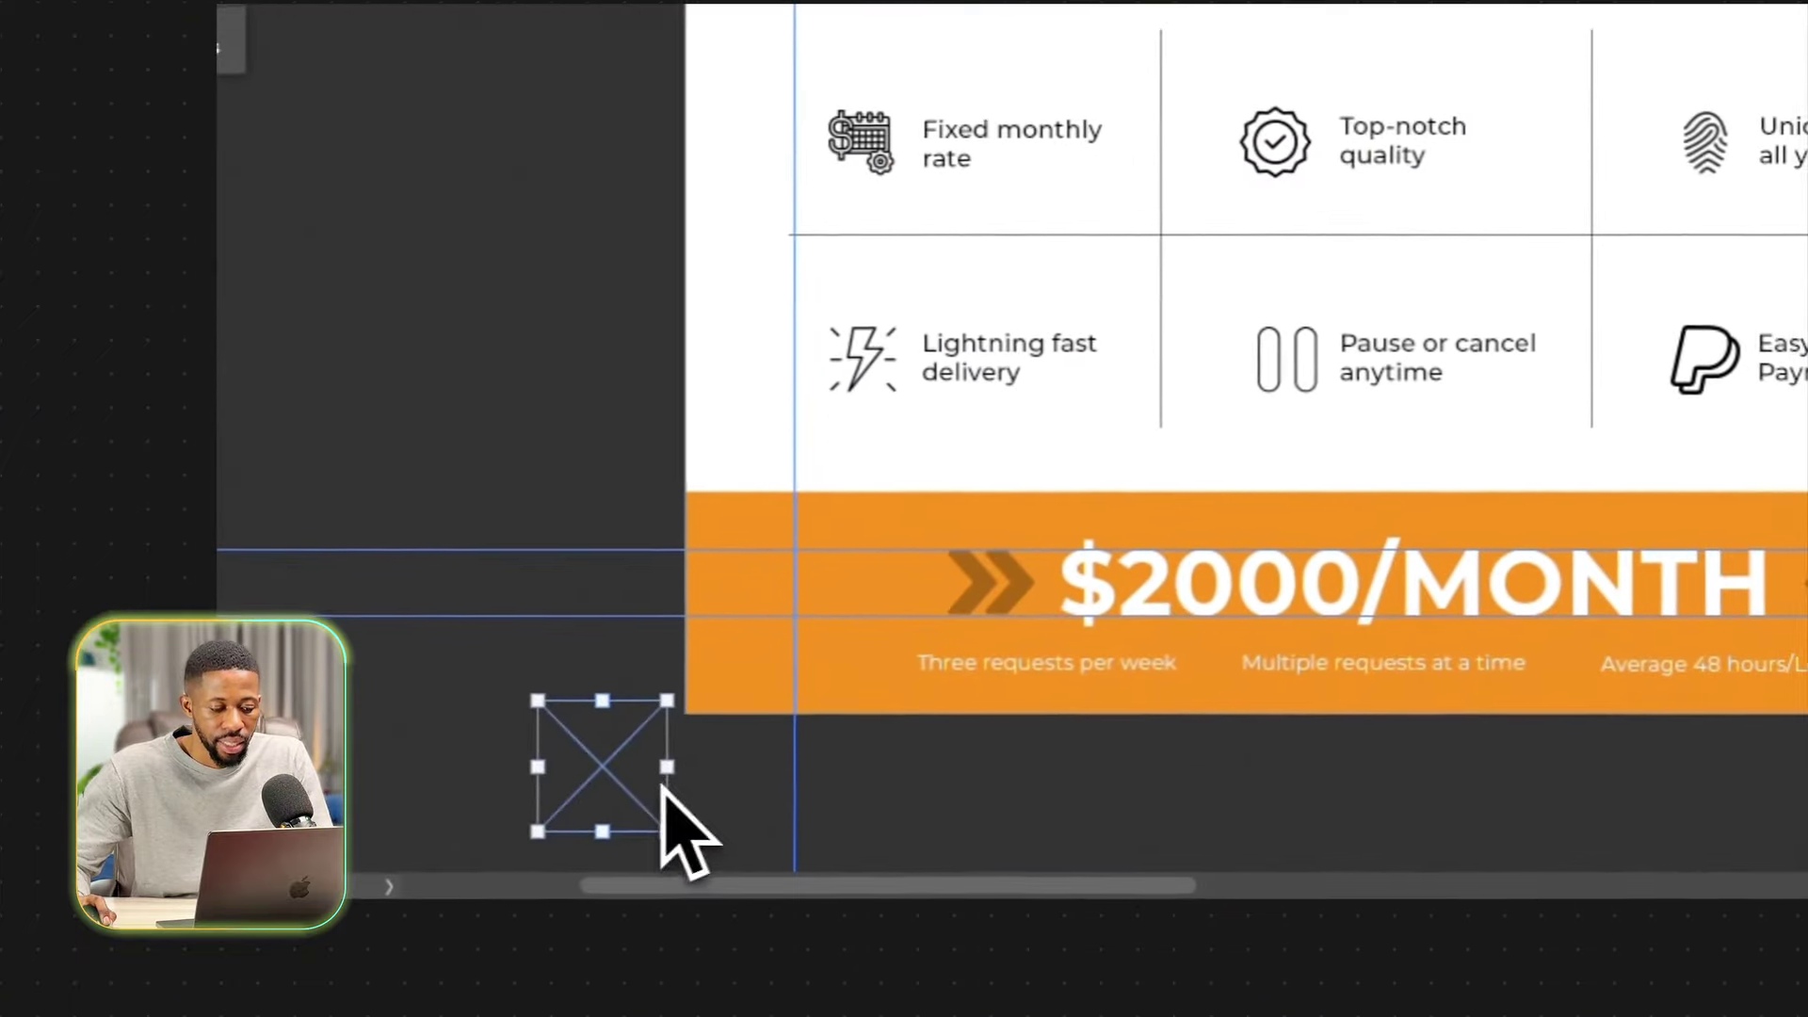
left_click_drag(662, 791, 943, 643)
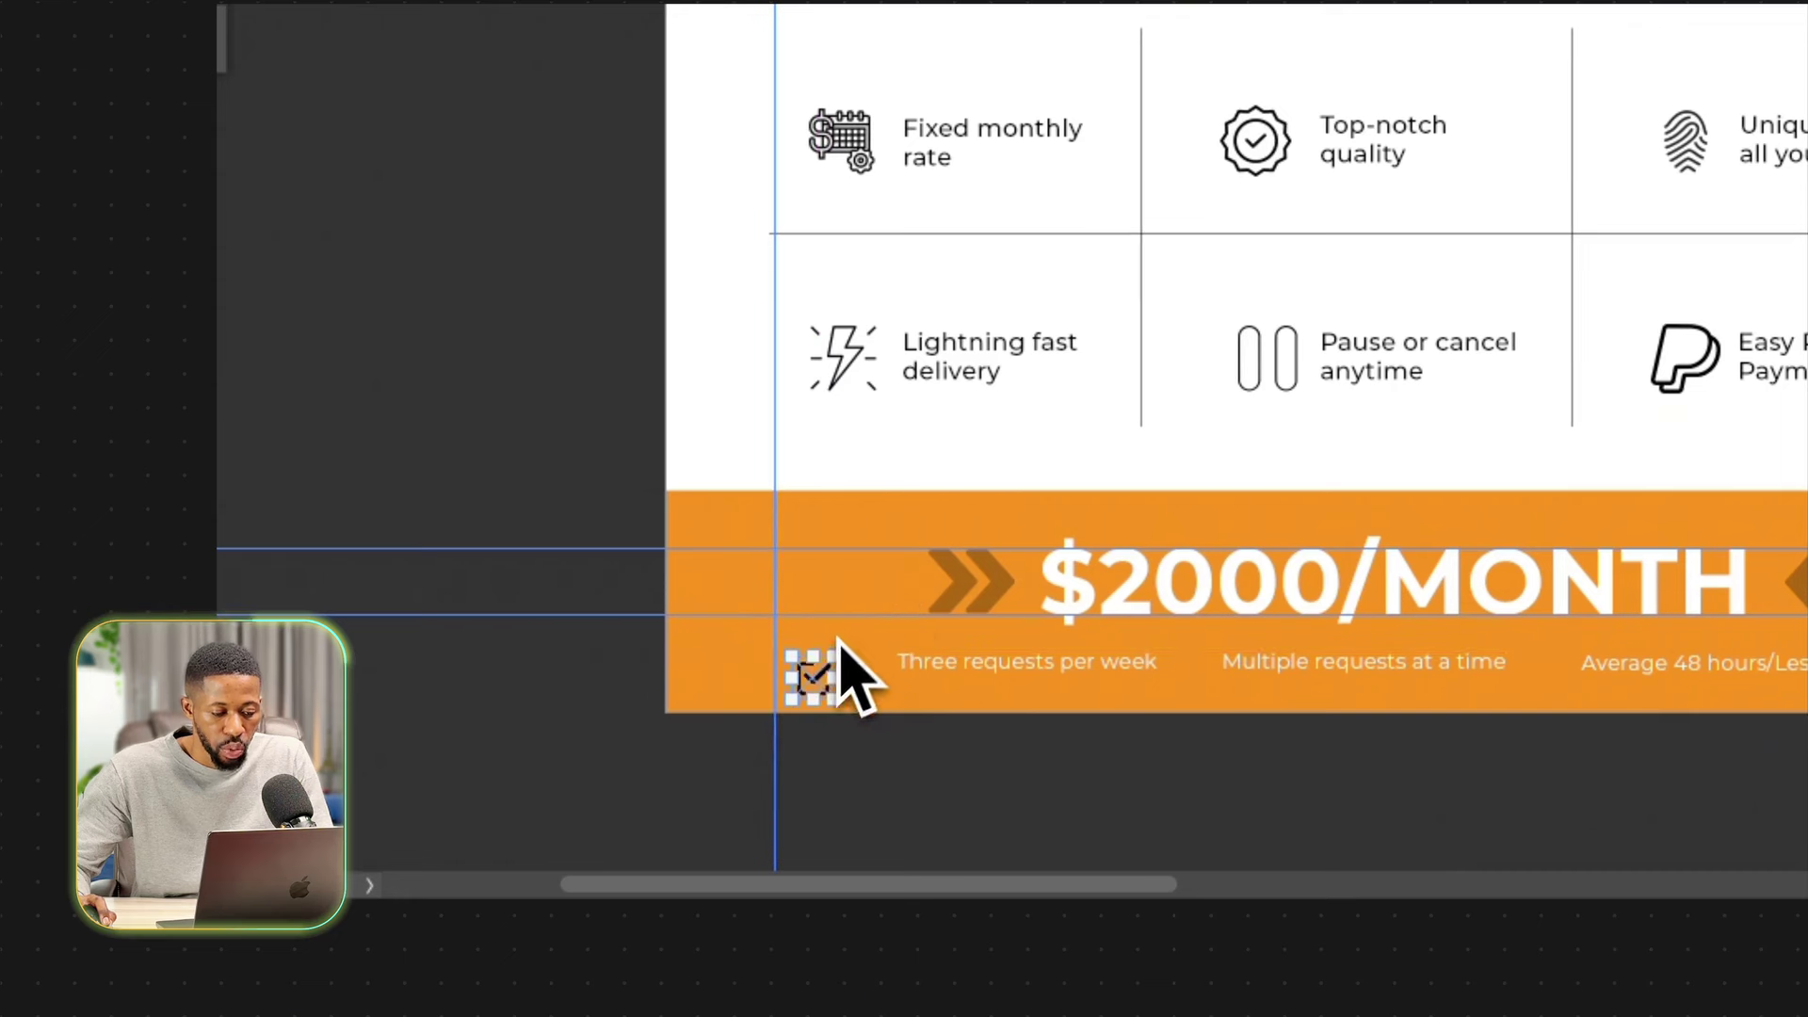
left_click_drag(839, 382, 876, 377)
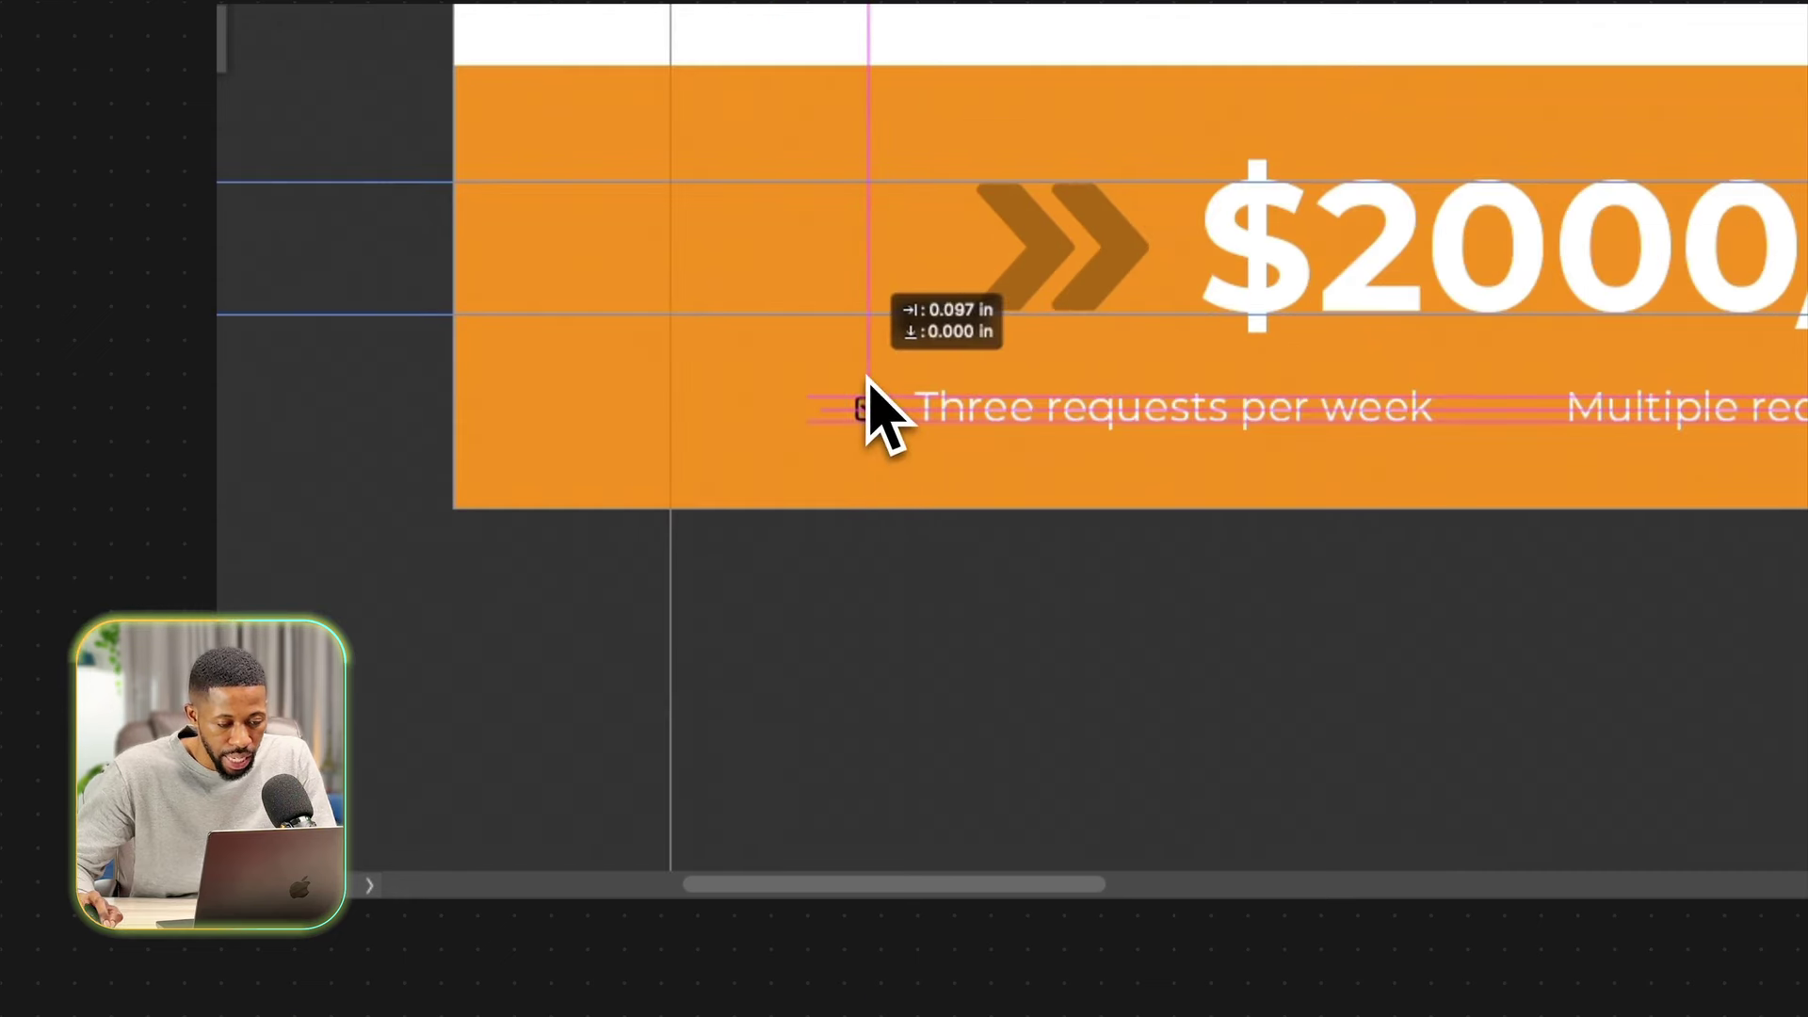
Duplicate the checkbox icon in front of "Multiple requests at a time" and "Average 48 hours/Less delivery", level with the original.
scroll(942, 443, "up", 4)
scroll(942, 442, "right", 6)
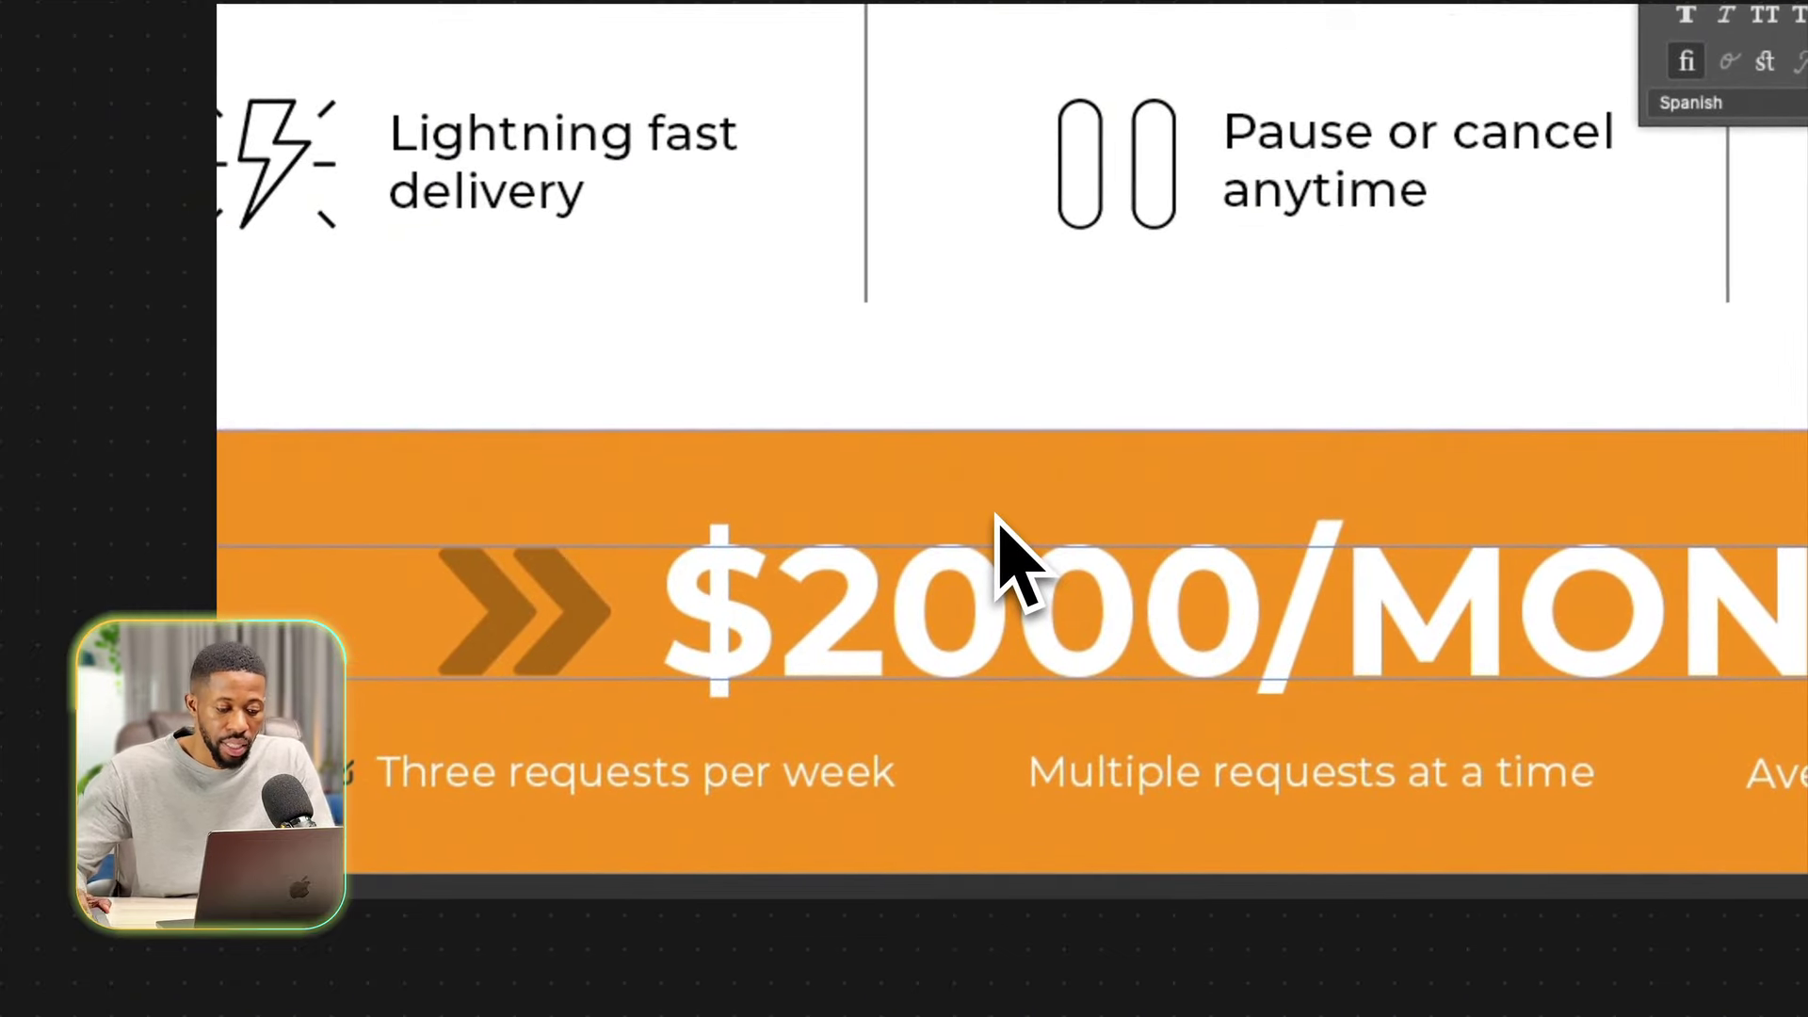
scroll(995, 514, "right", 3)
scroll(841, 446, "right", 1)
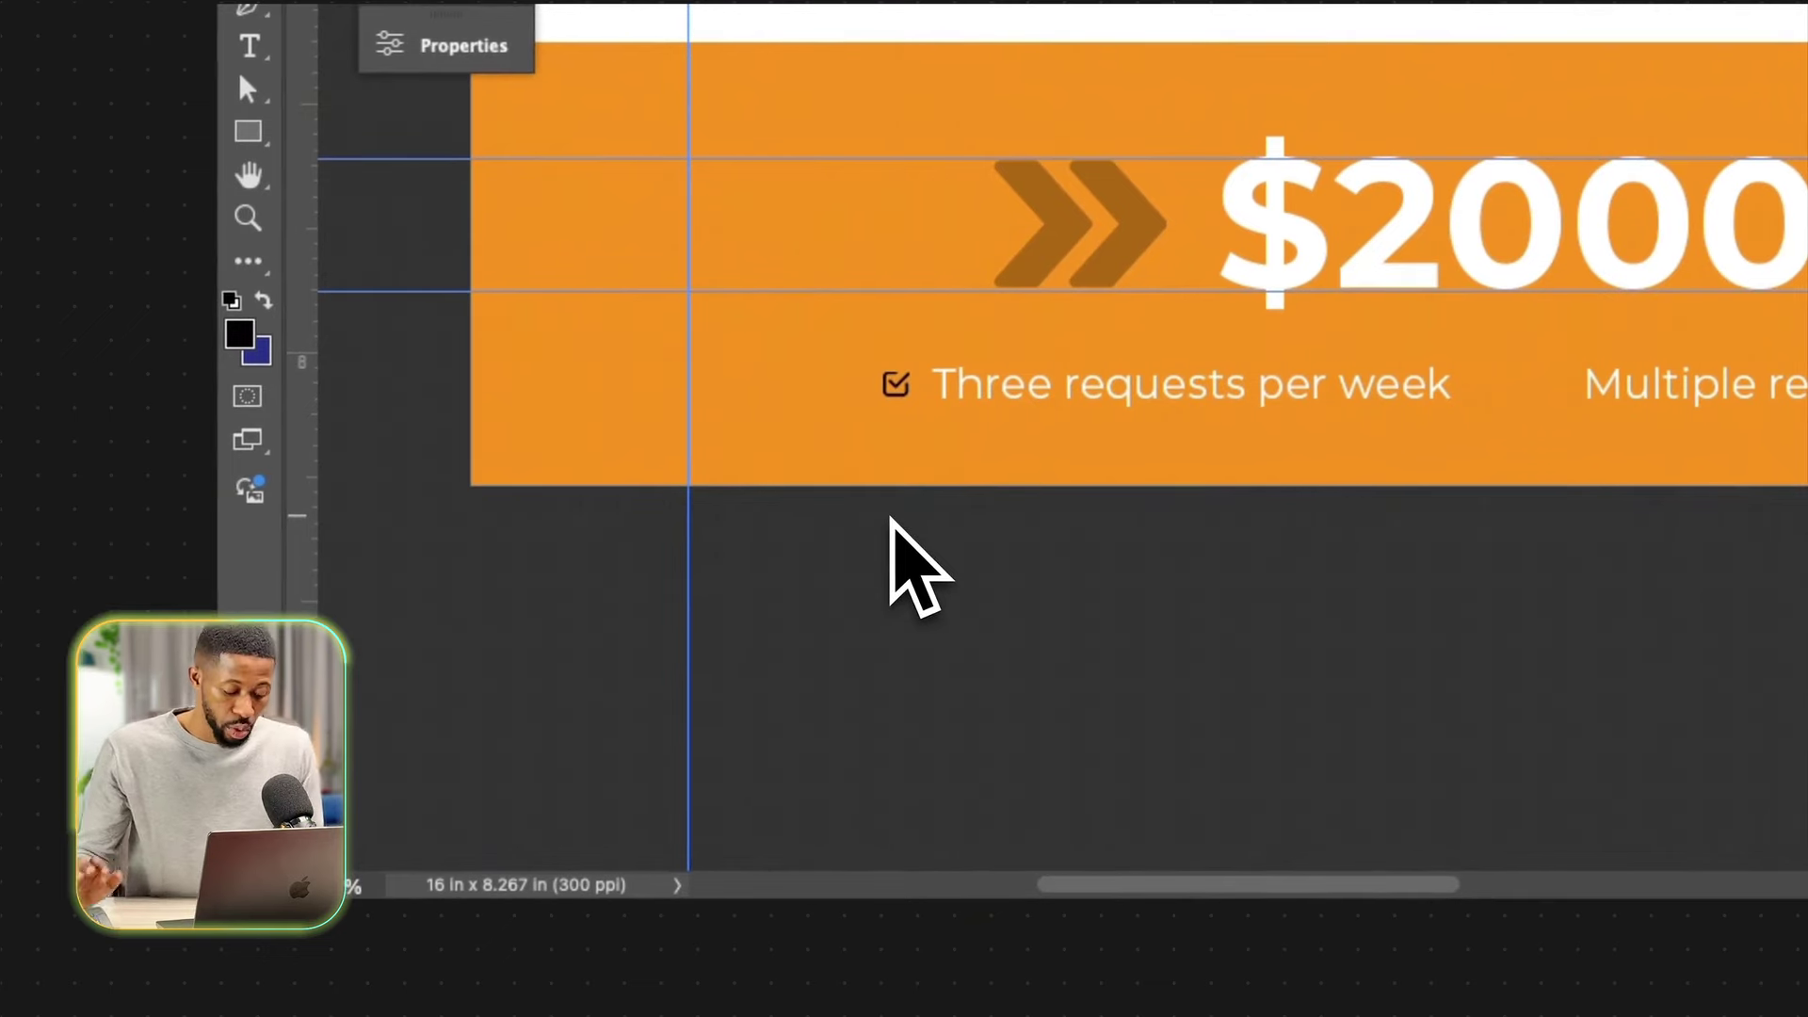
left_click_drag(944, 392, 1563, 410)
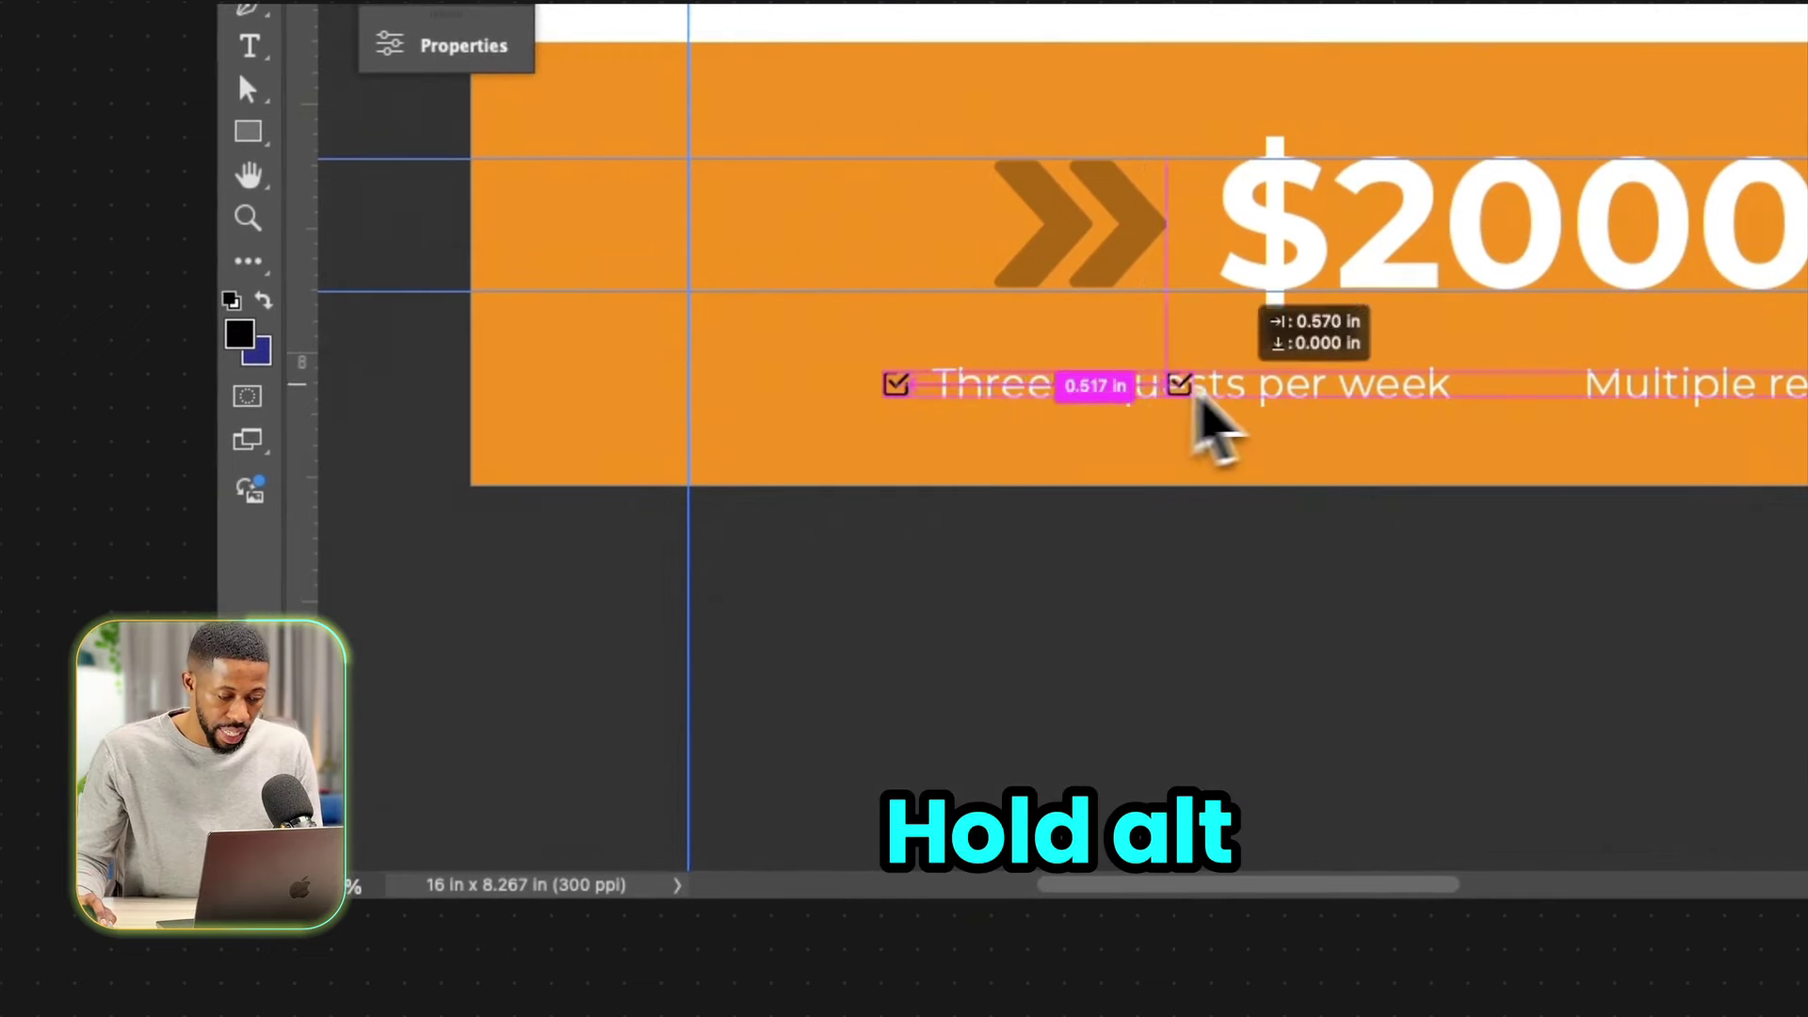
left_click_drag(1052, 407, 1073, 403)
left_click_drag(949, 401, 1391, 322)
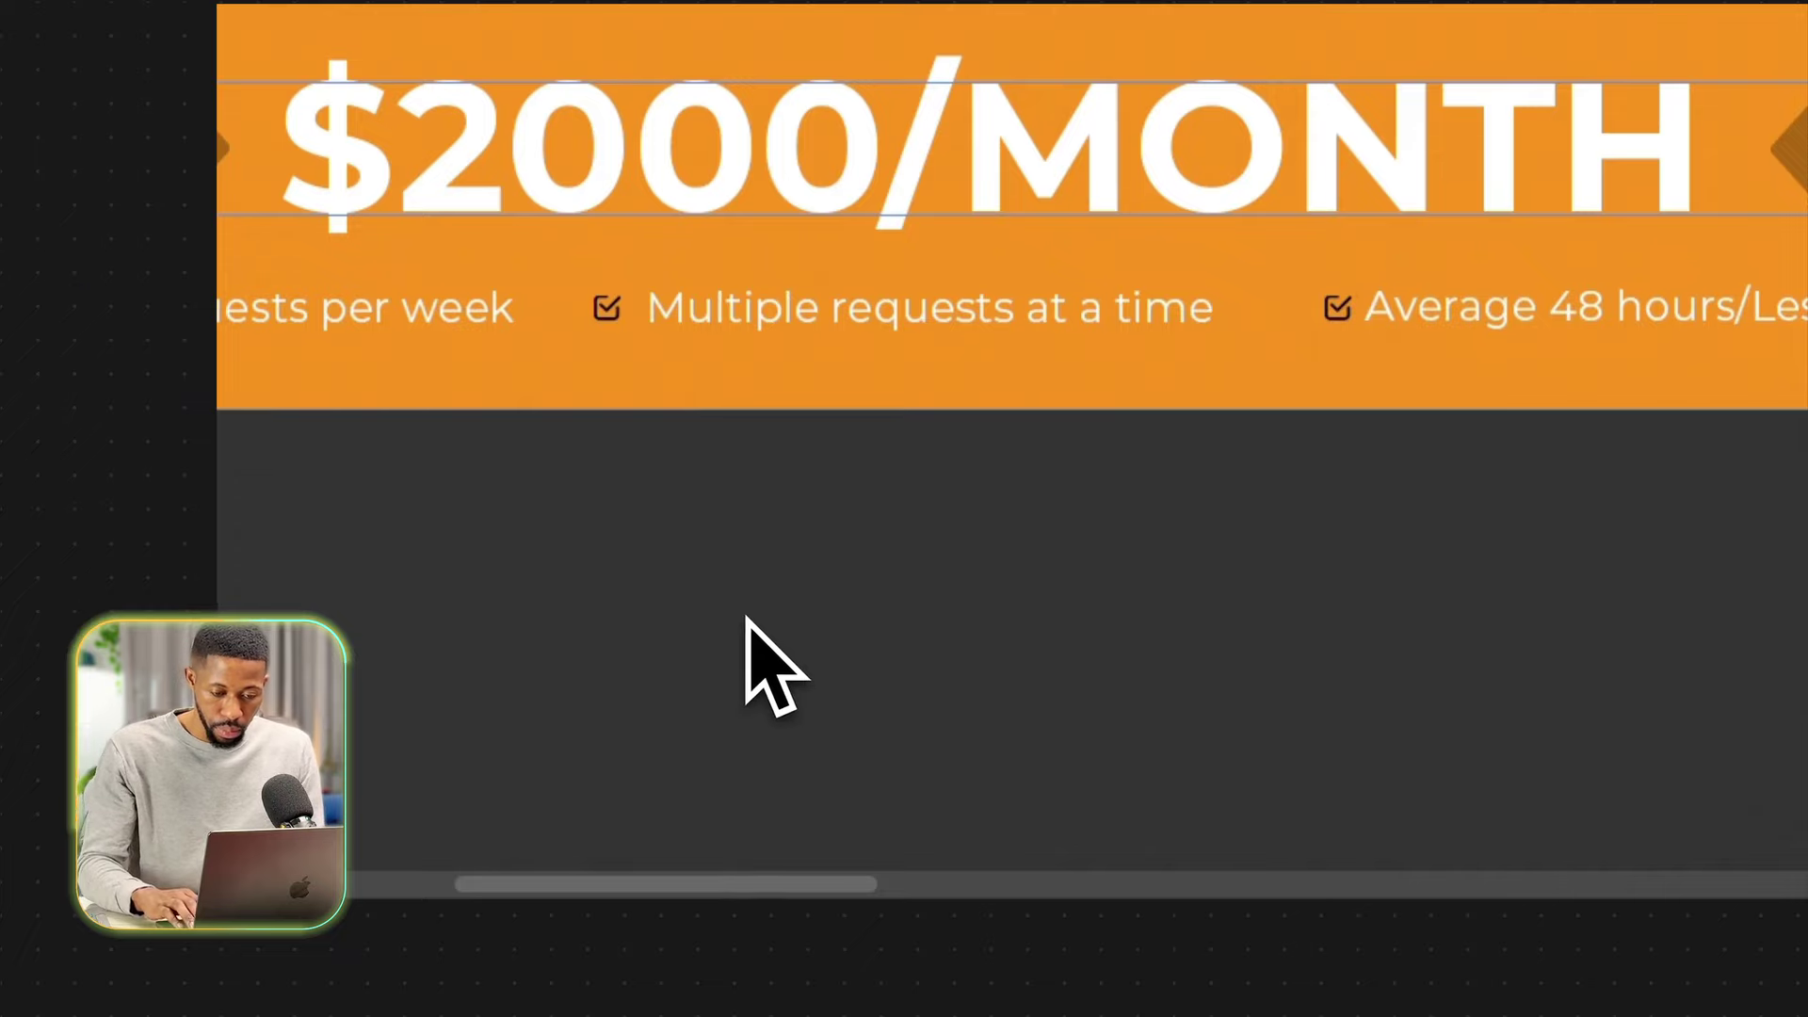
Add two vertical guides marking the outer edges of the feature text row, at the first checkbox and the end of "delivery".
key("super+minus")
key("super+minus")
key("super+minus")
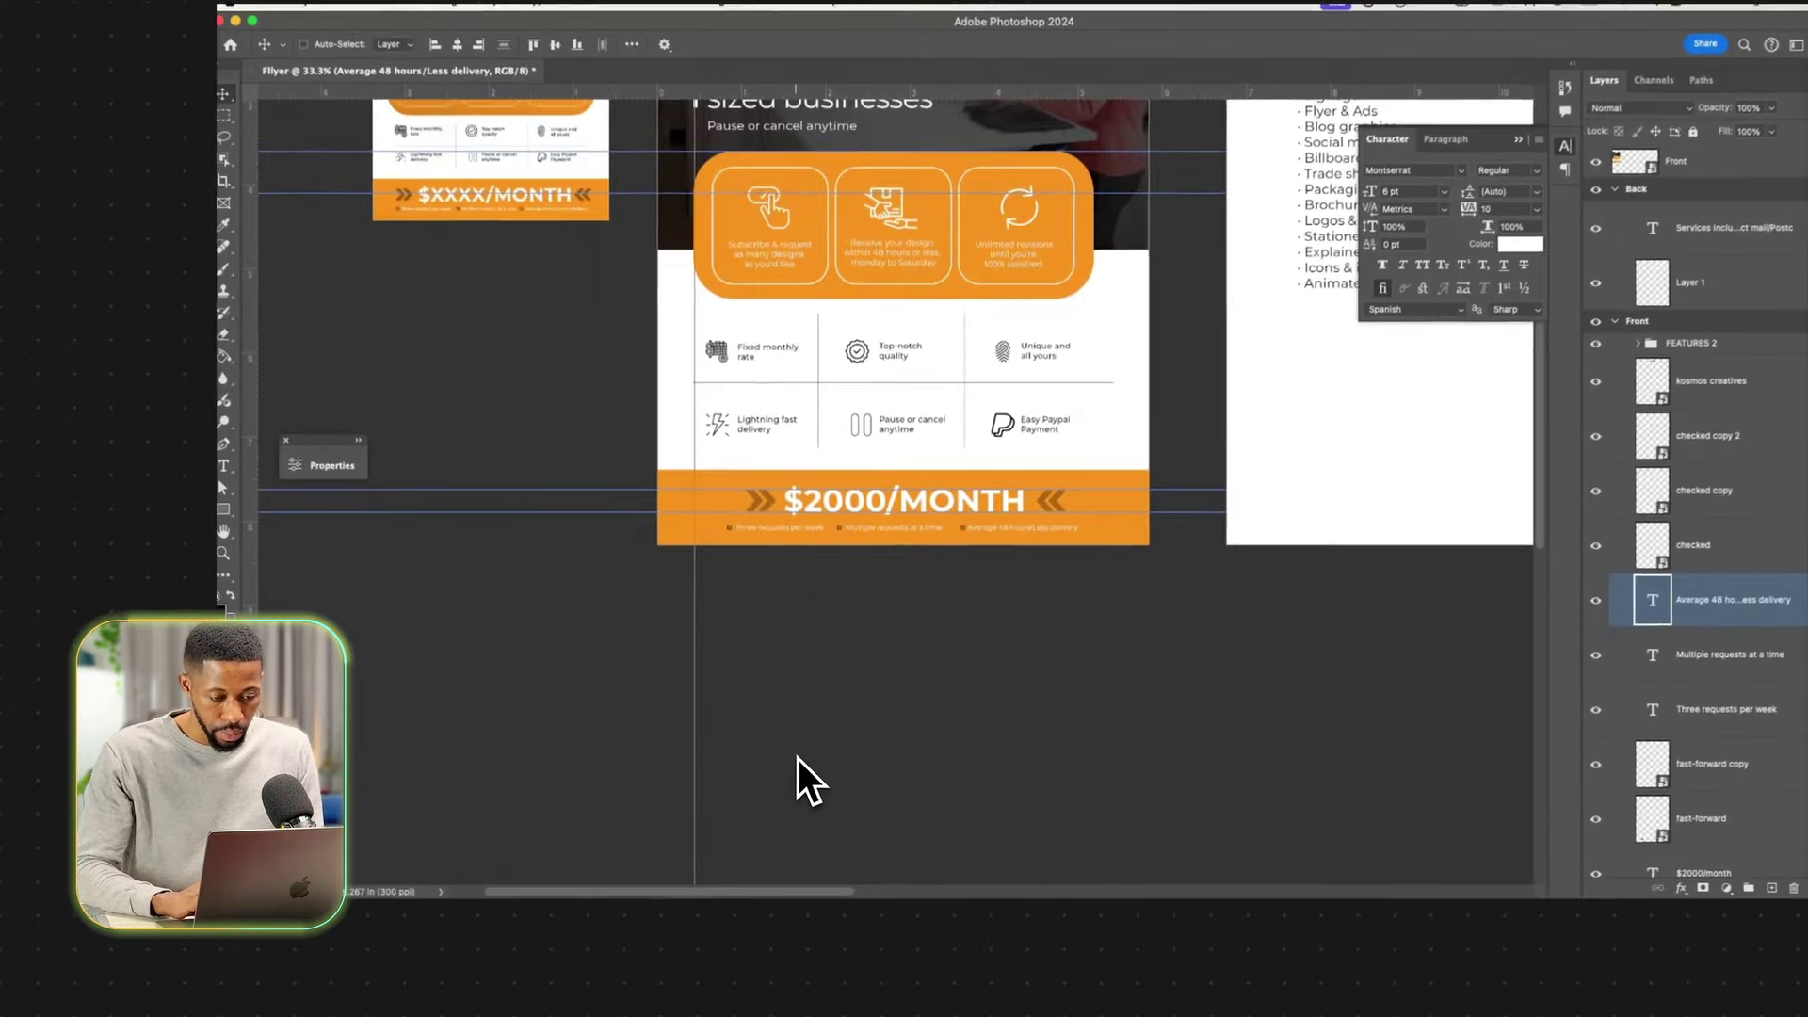
scroll(798, 759, "up", 1)
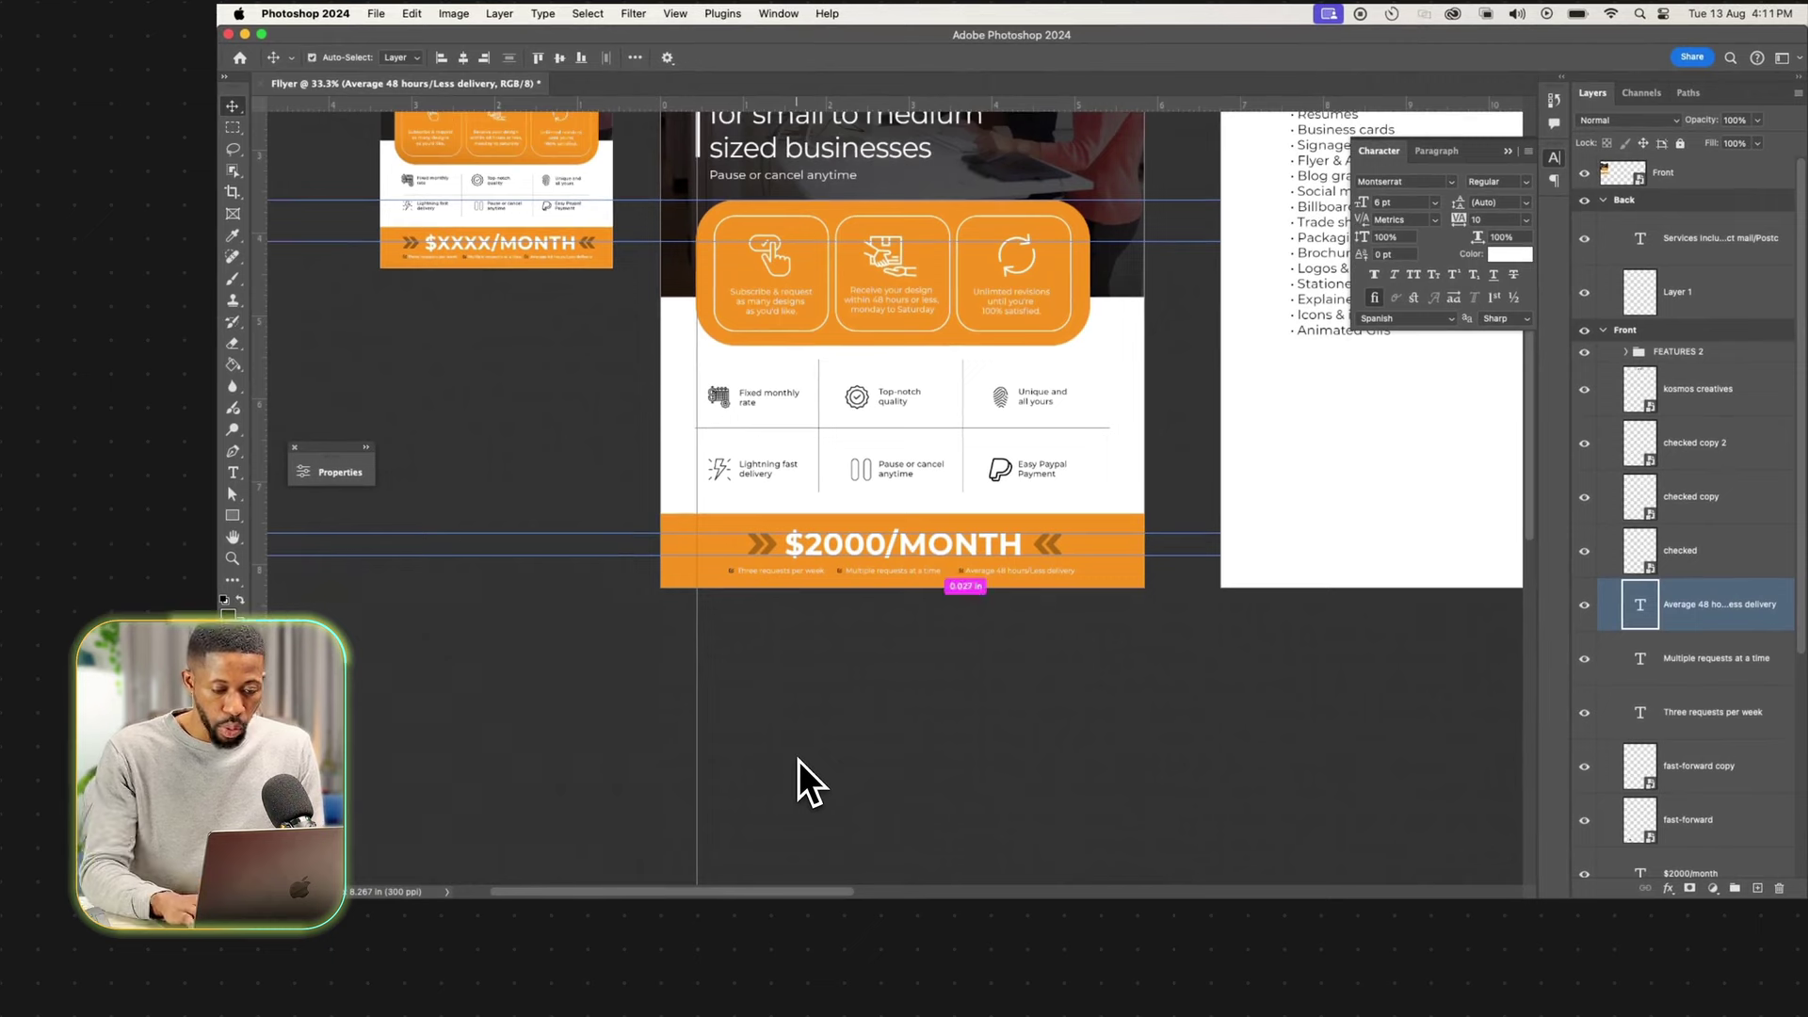
key("super+plus")
key("super+plus")
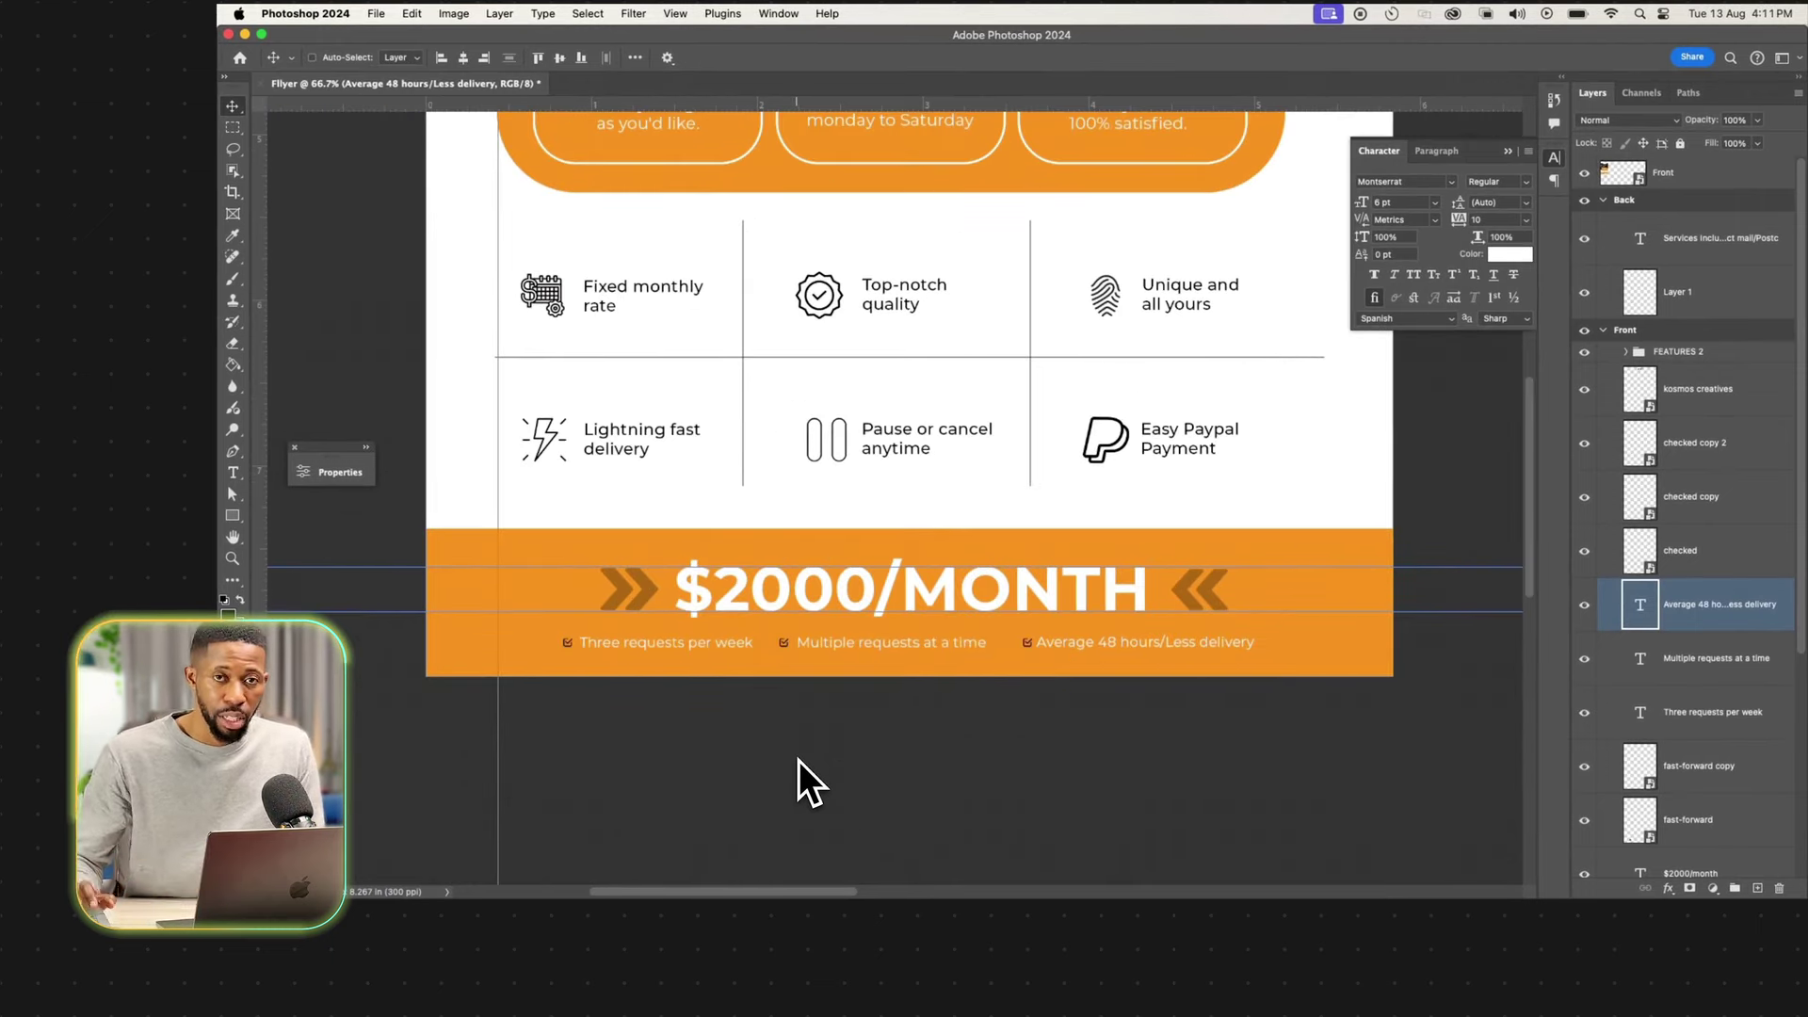
scroll(798, 760, "up", 2)
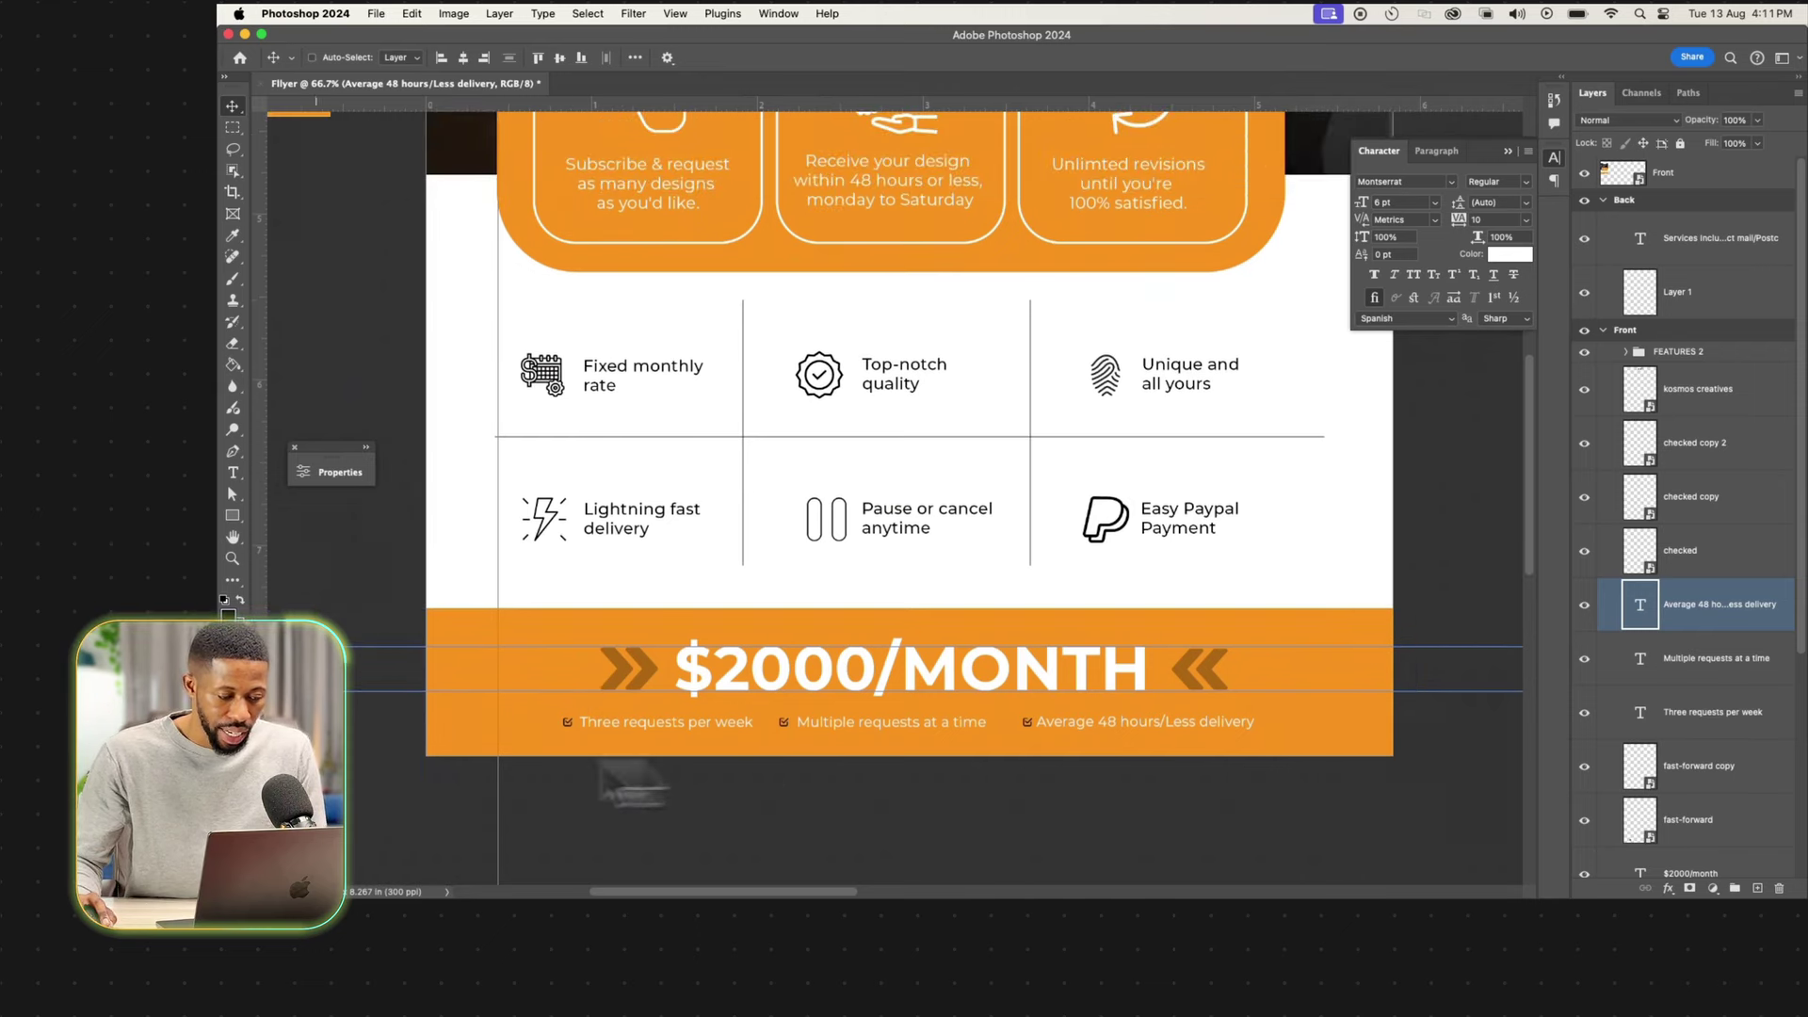
left_click_drag(262, 744, 559, 734)
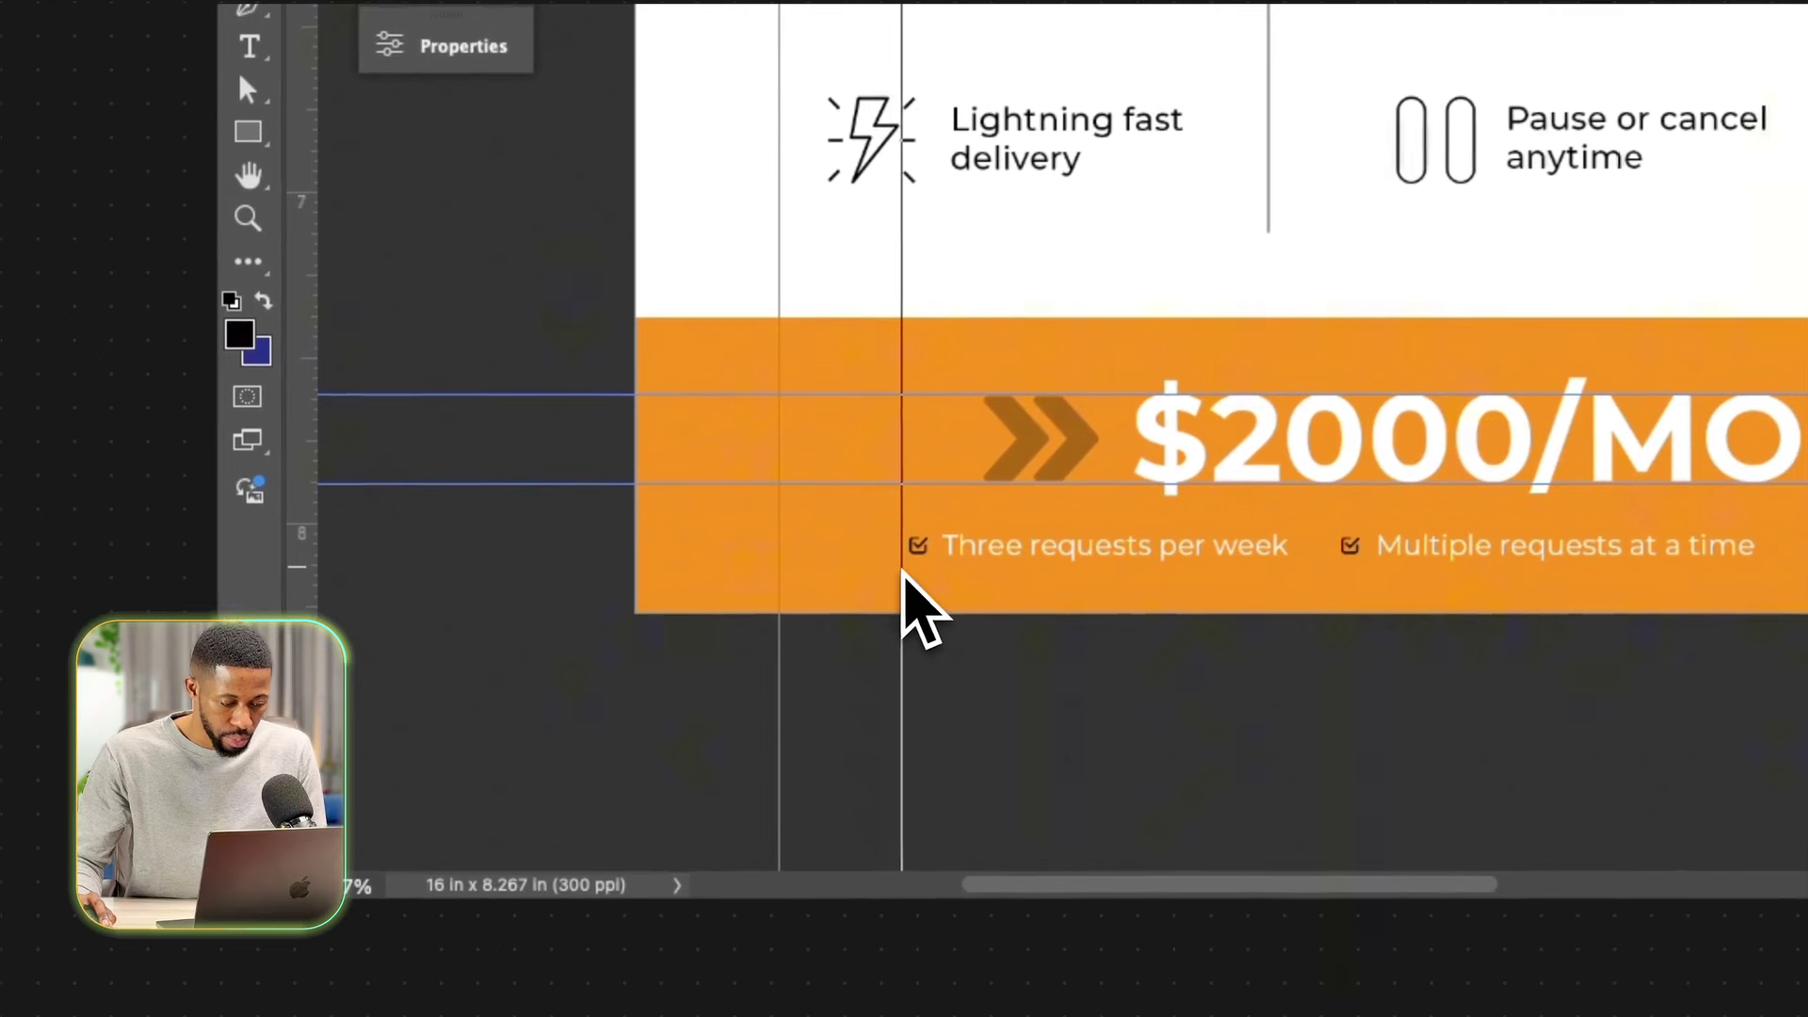
left_click_drag(902, 570, 911, 573)
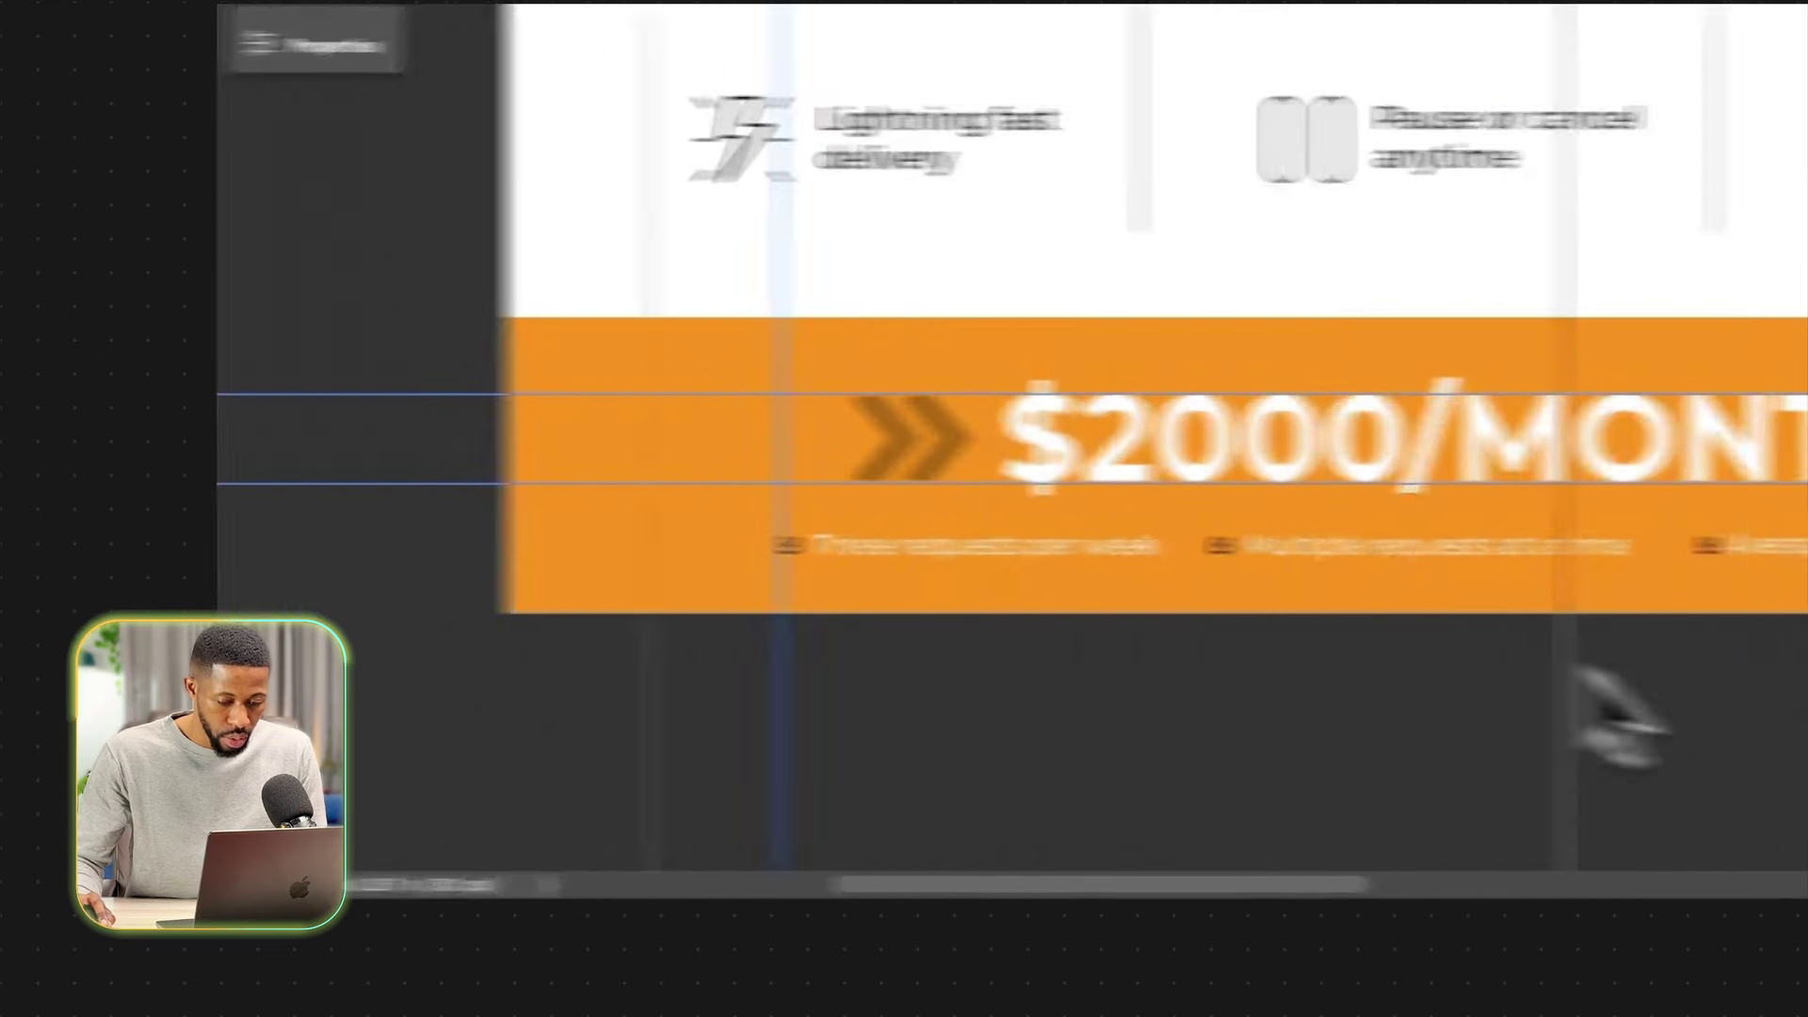
left_click_drag(1365, 637, 1362, 637)
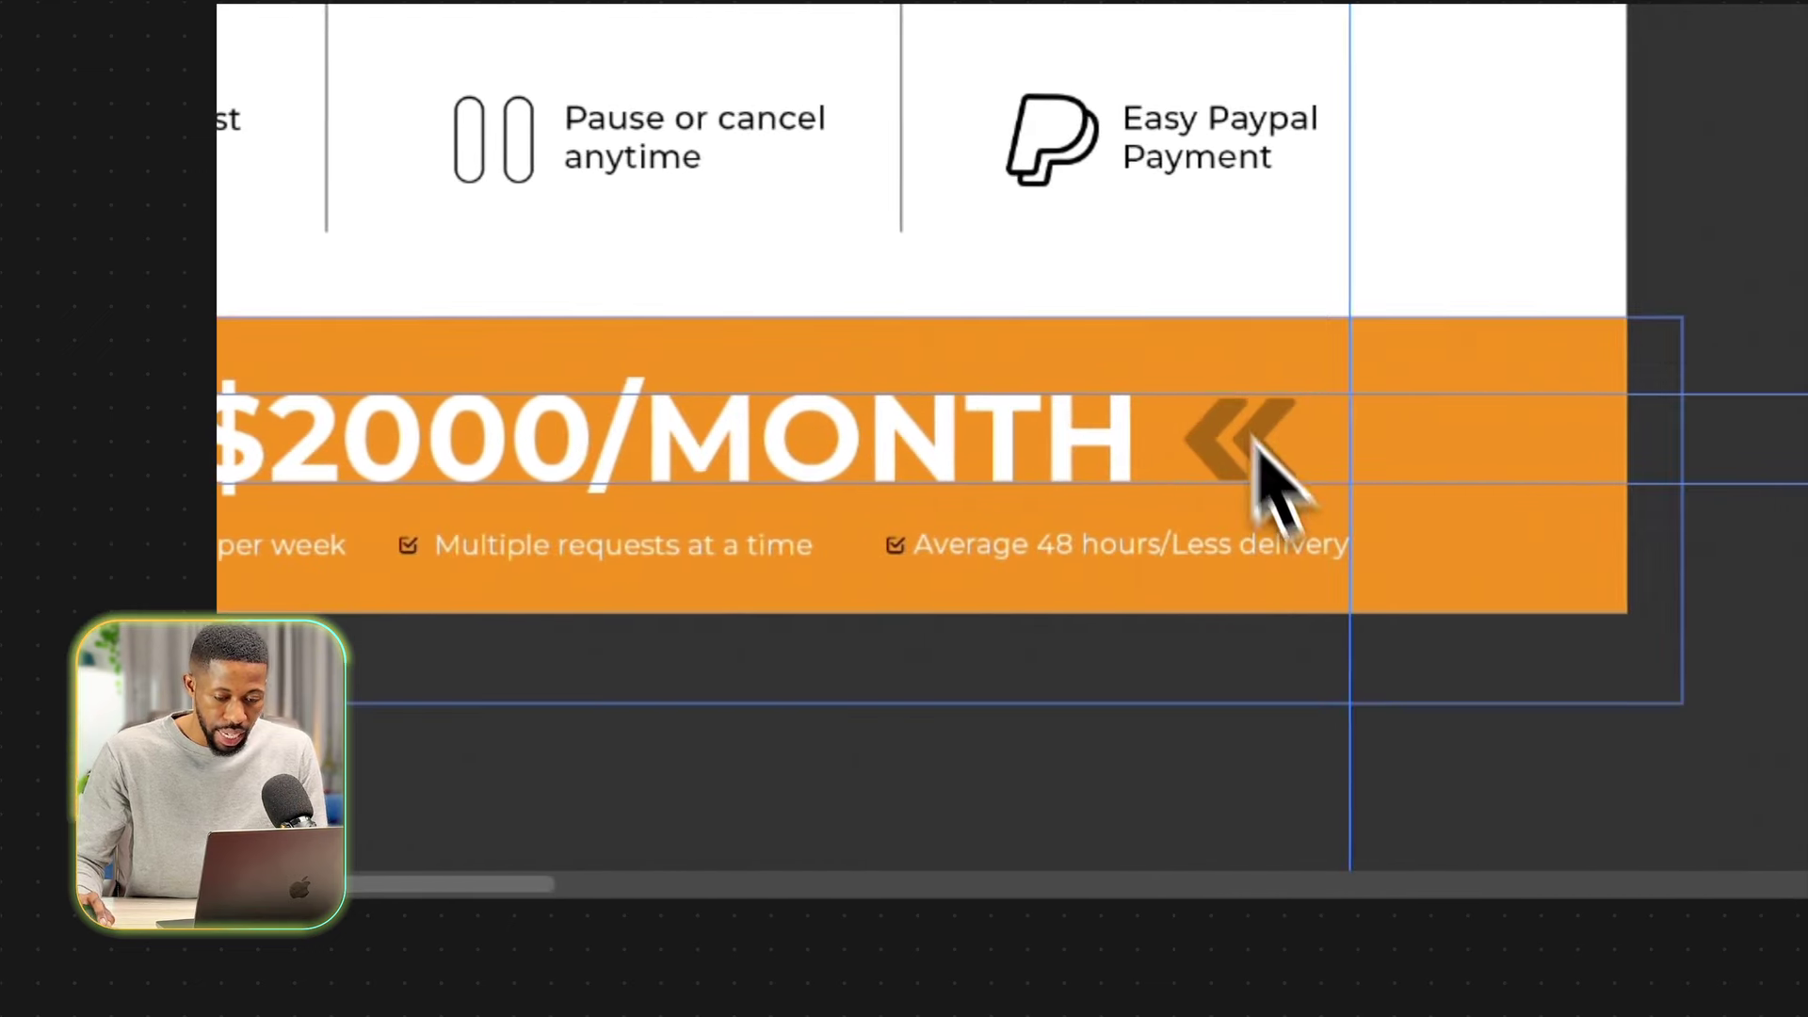
Enlarge the price text and both double-arrow icons together so they span the width between the two new vertical guides.
left_click_drag(1253, 442, 1253, 445)
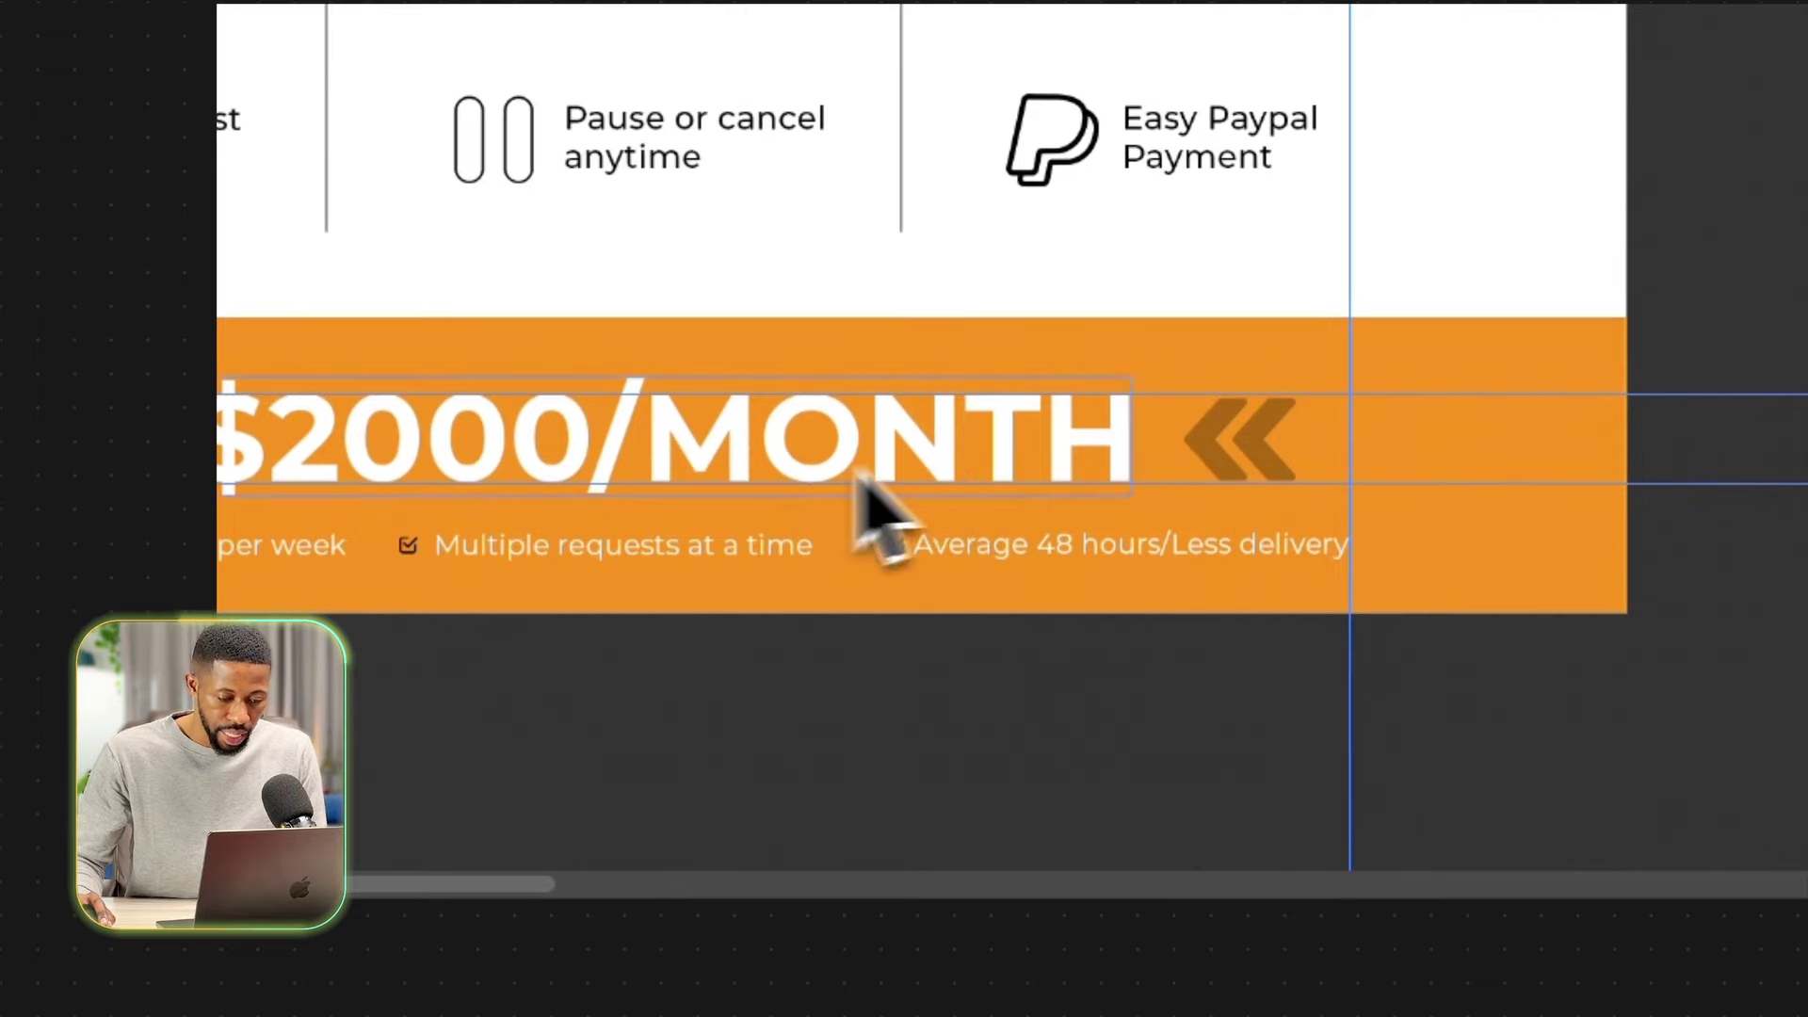
scroll(859, 475, "left", 5)
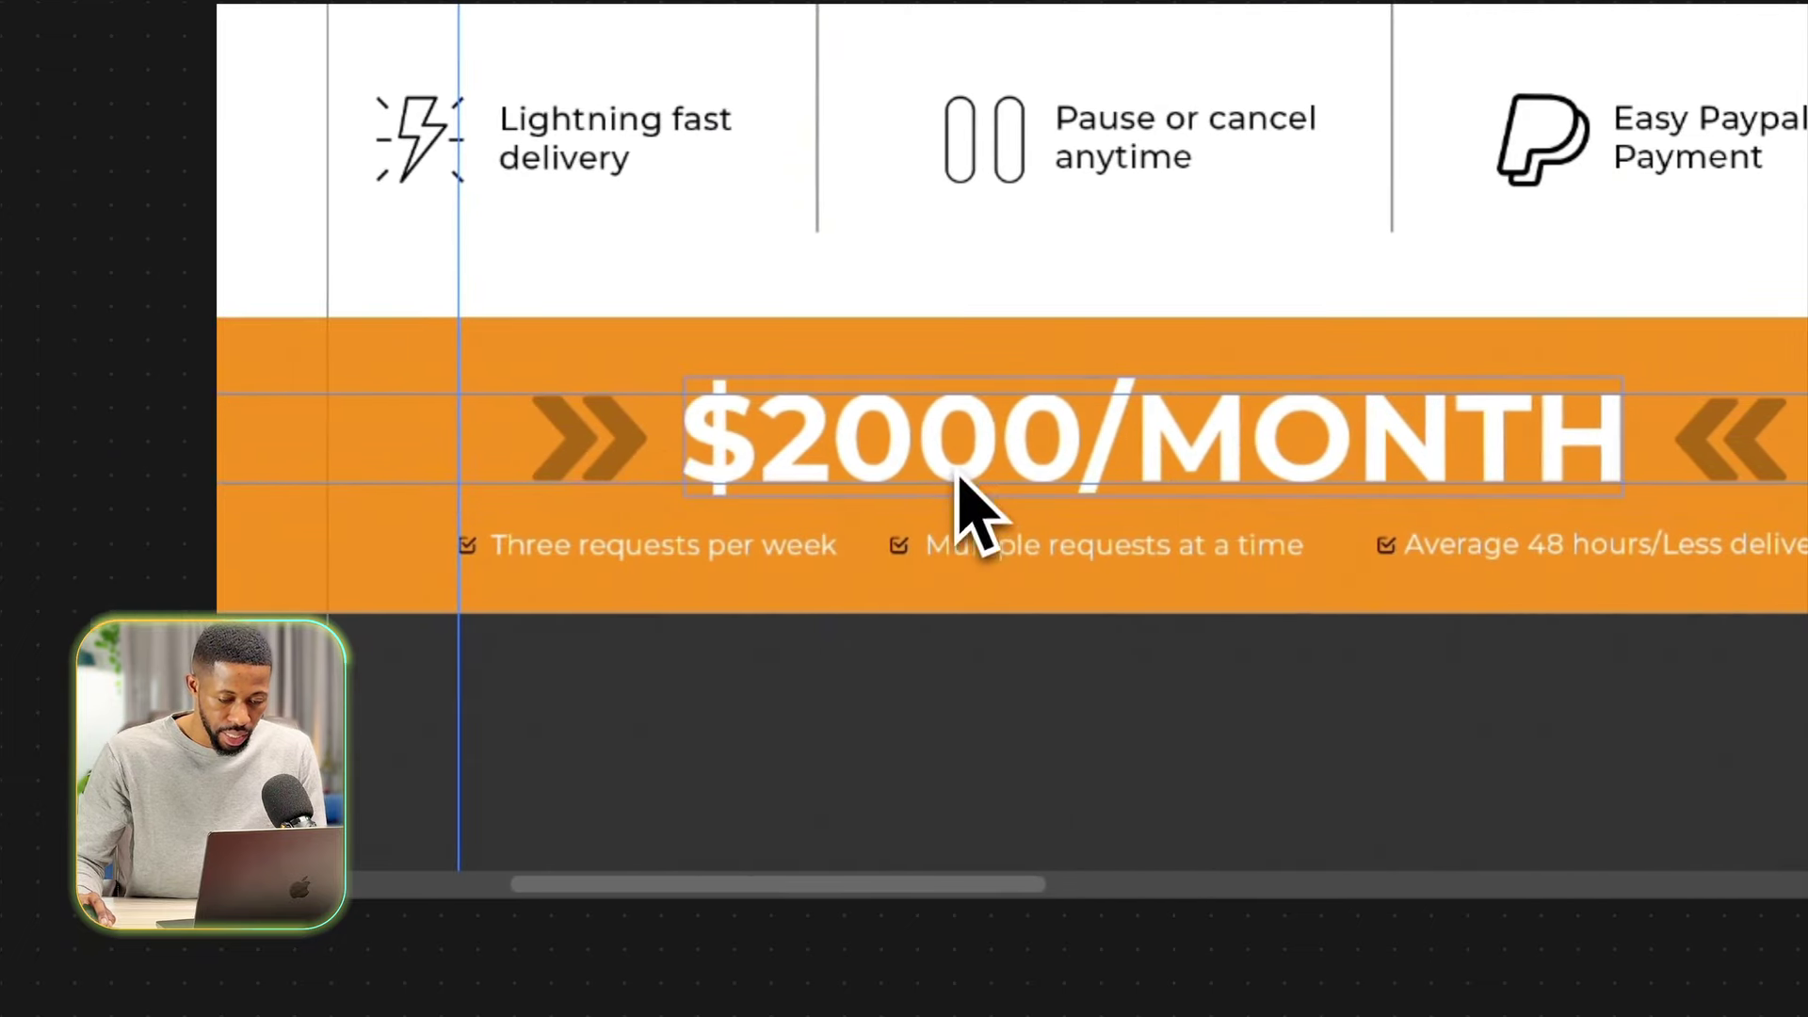
scroll(1058, 464, "right", 3)
scroll(1059, 464, "up", 2)
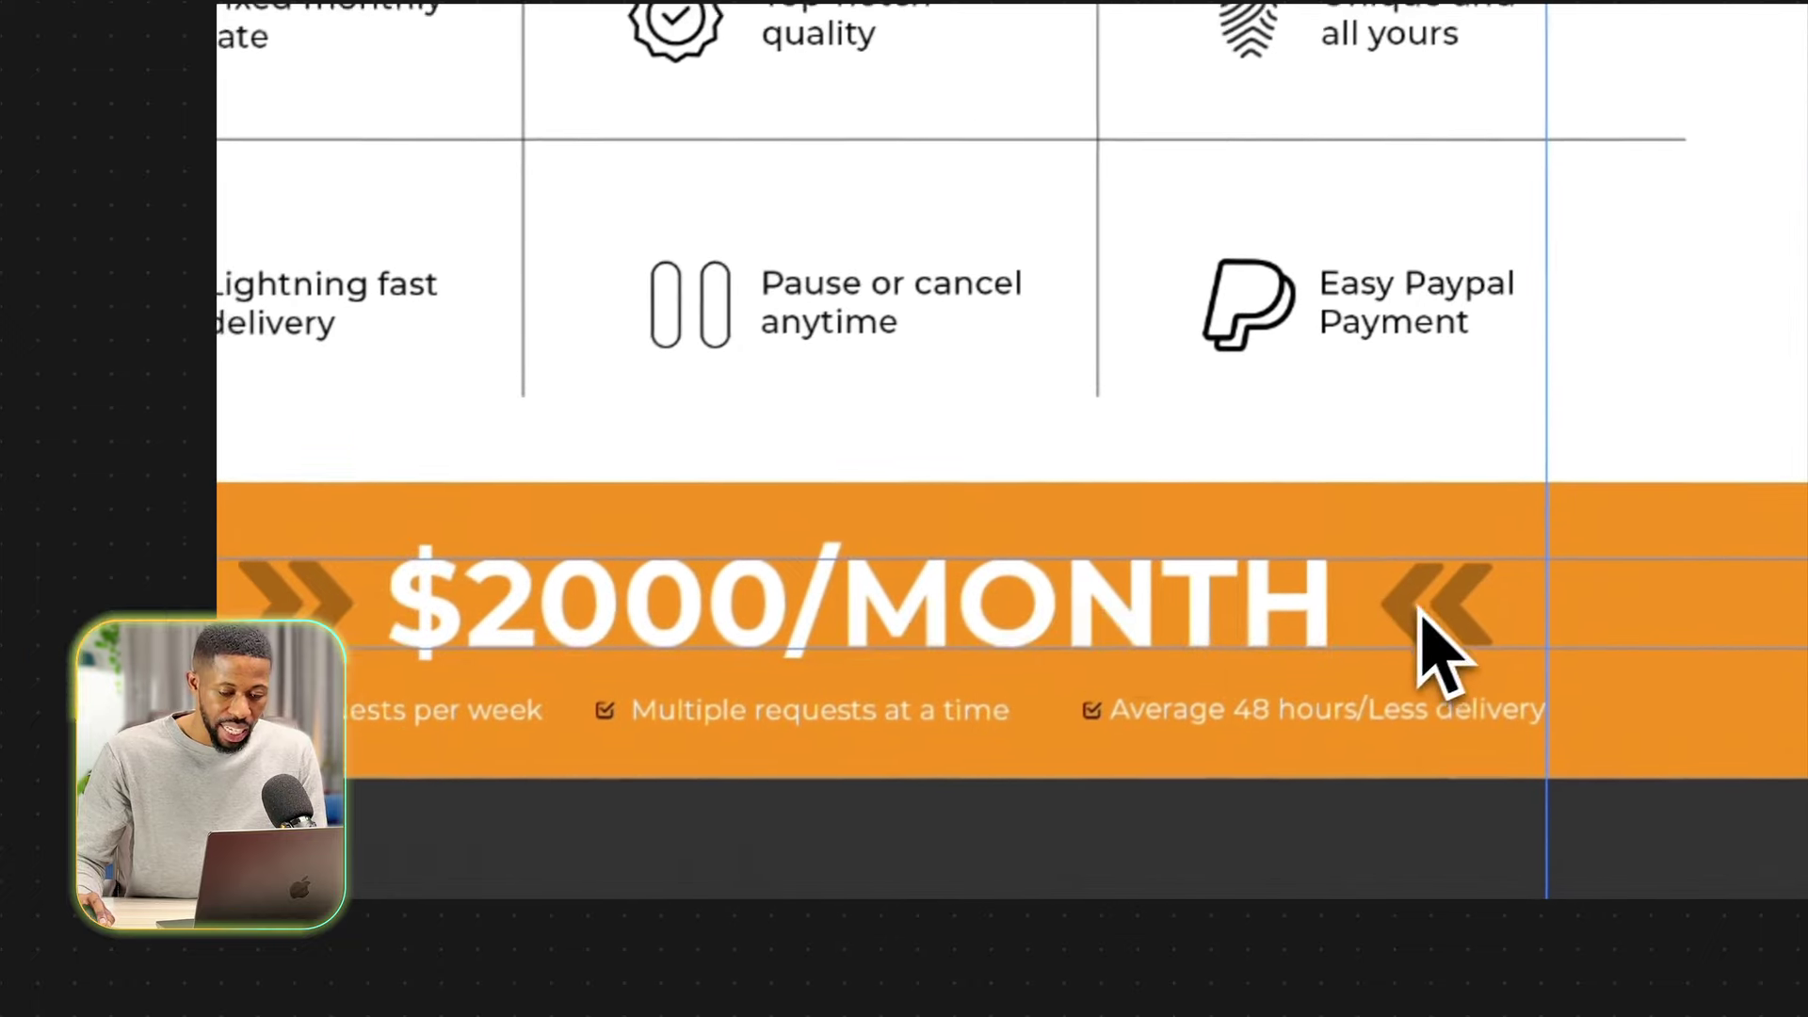
left_click_drag(990, 614, 1035, 539)
left_click_drag(1386, 614, 1152, 581)
scroll(1168, 621, "up", 5)
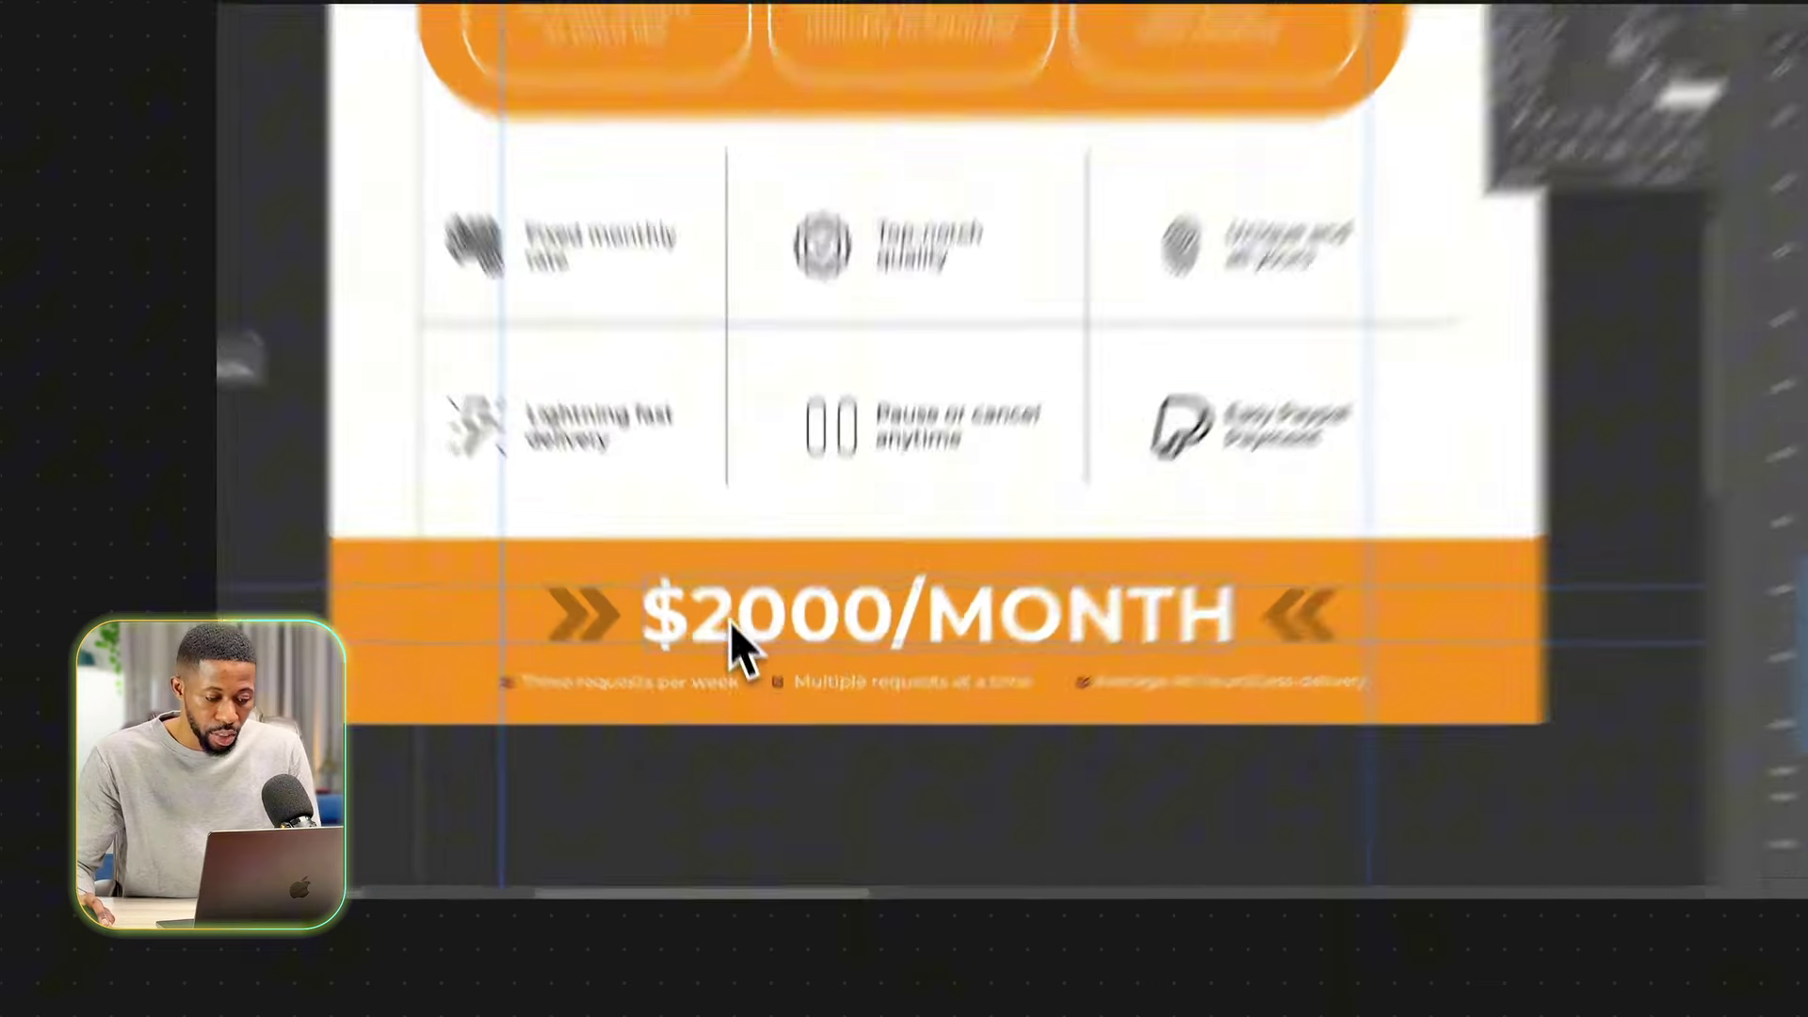
left_click_drag(751, 682, 732, 681)
left_click_drag(659, 483, 626, 473)
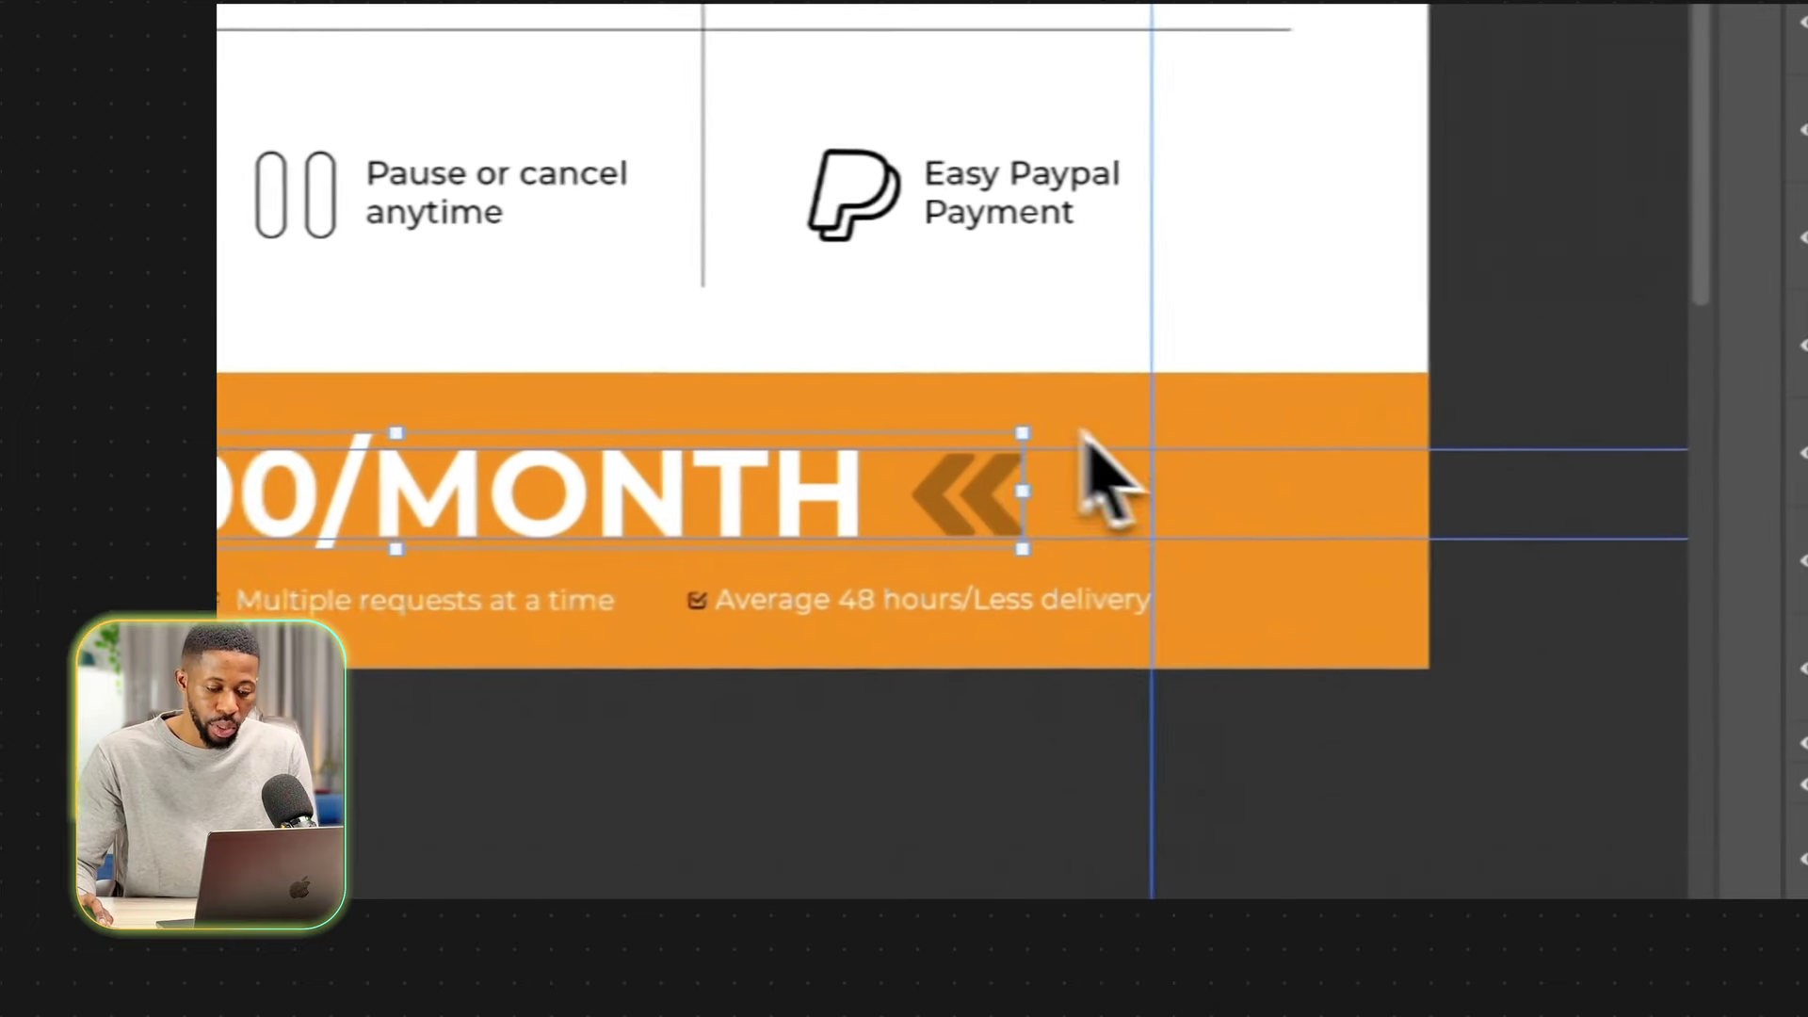
left_click_drag(982, 438, 1112, 398)
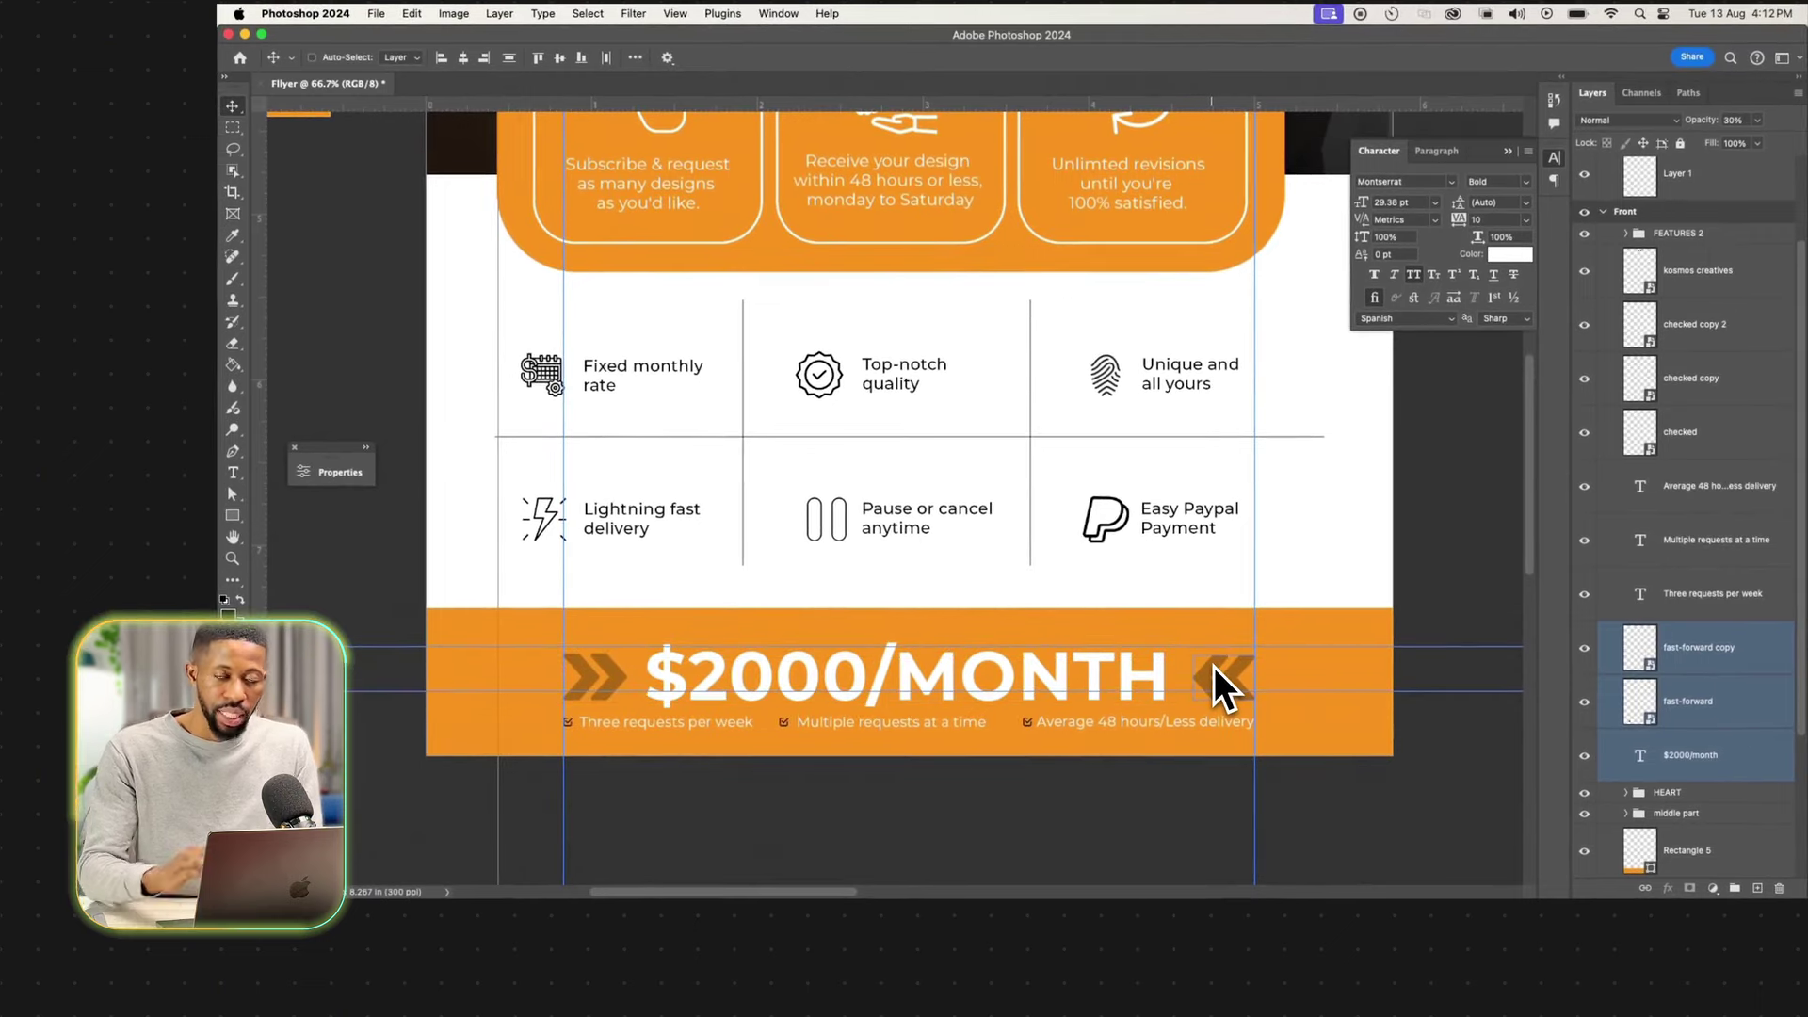
Collapse the Character panel and make the Kosmos Creatives logo slightly smaller within the front side's white header shape.
key("super+minus")
key("super+minus")
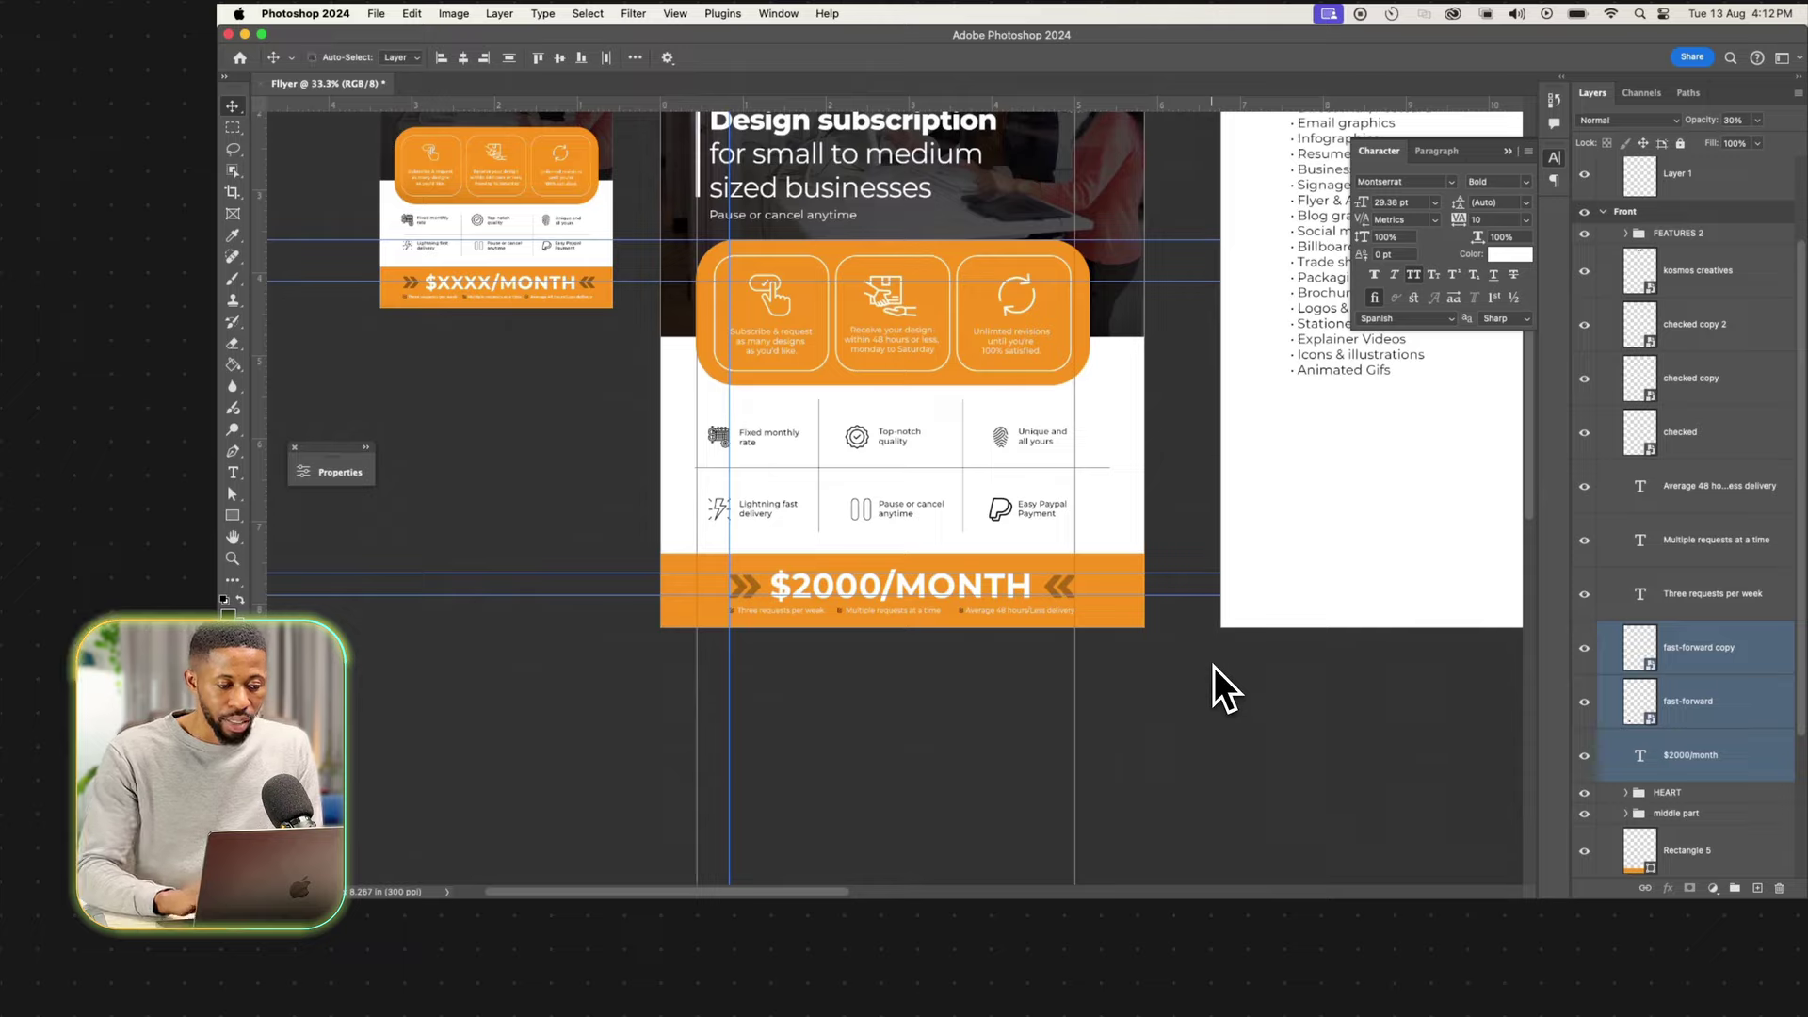
scroll(1213, 667, "up", 5)
scroll(1213, 667, "right", 2)
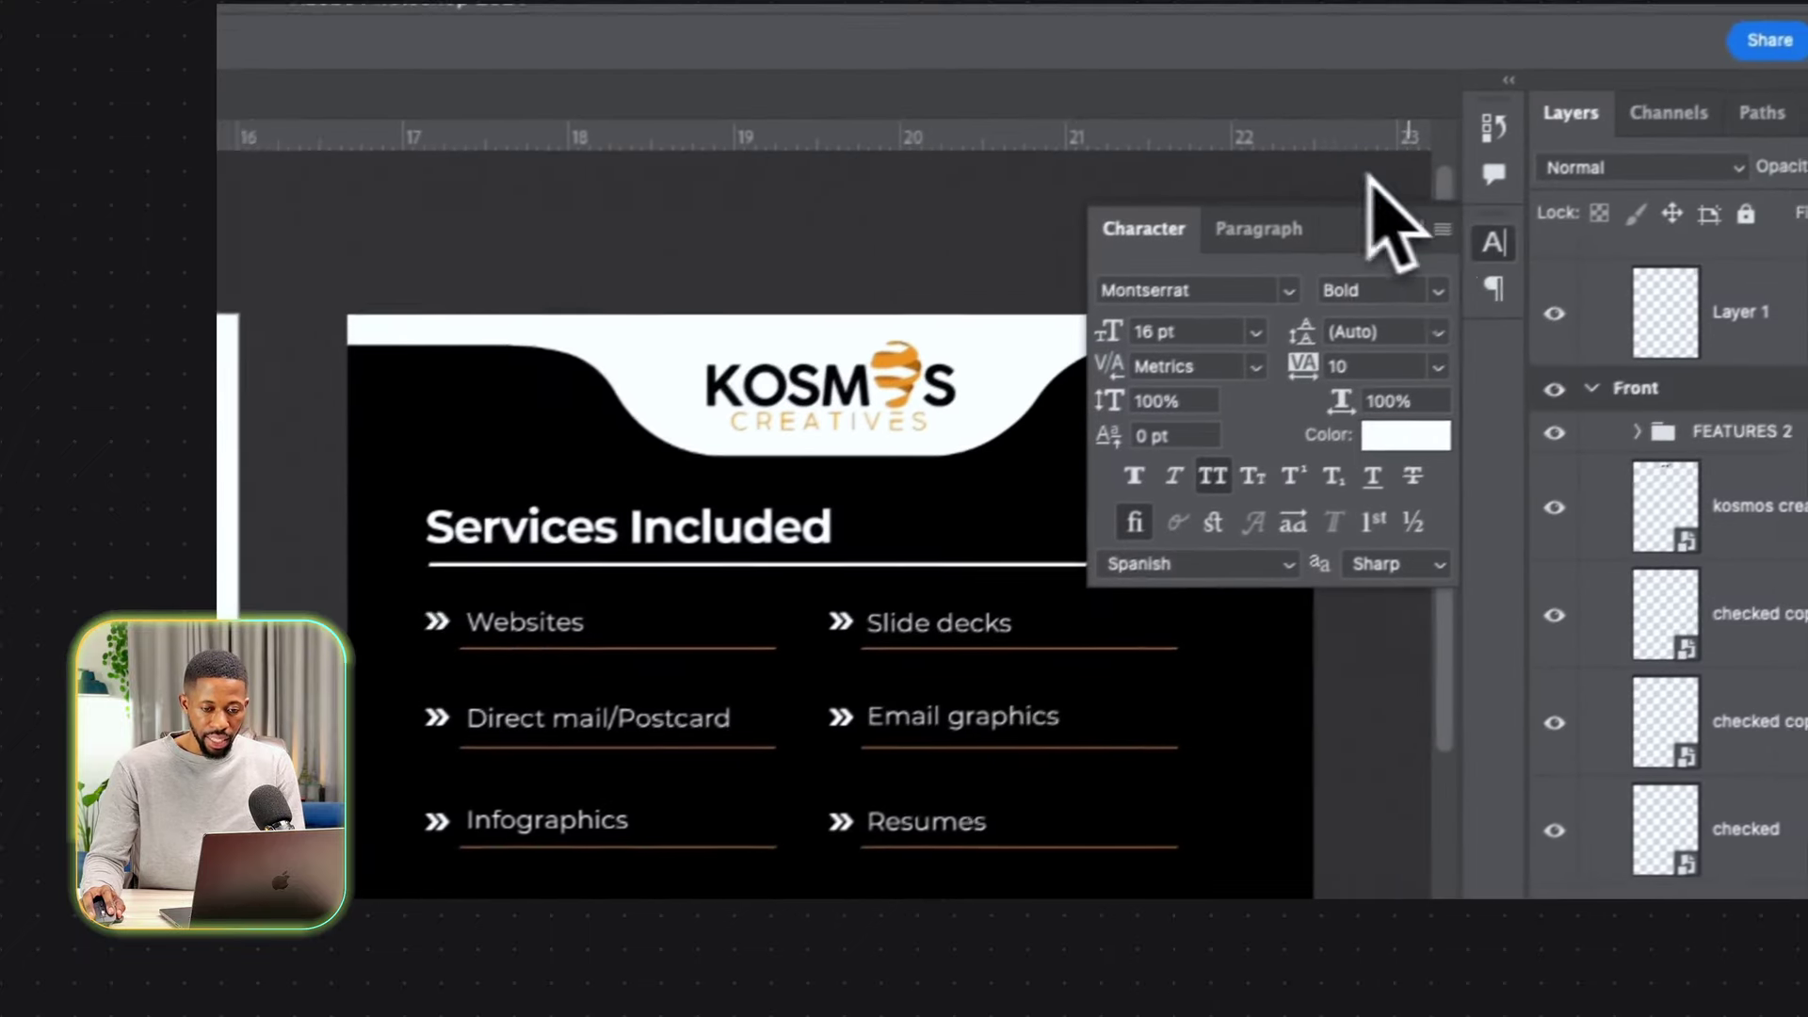
left_click(1374, 244)
scroll(747, 686, "left", 5)
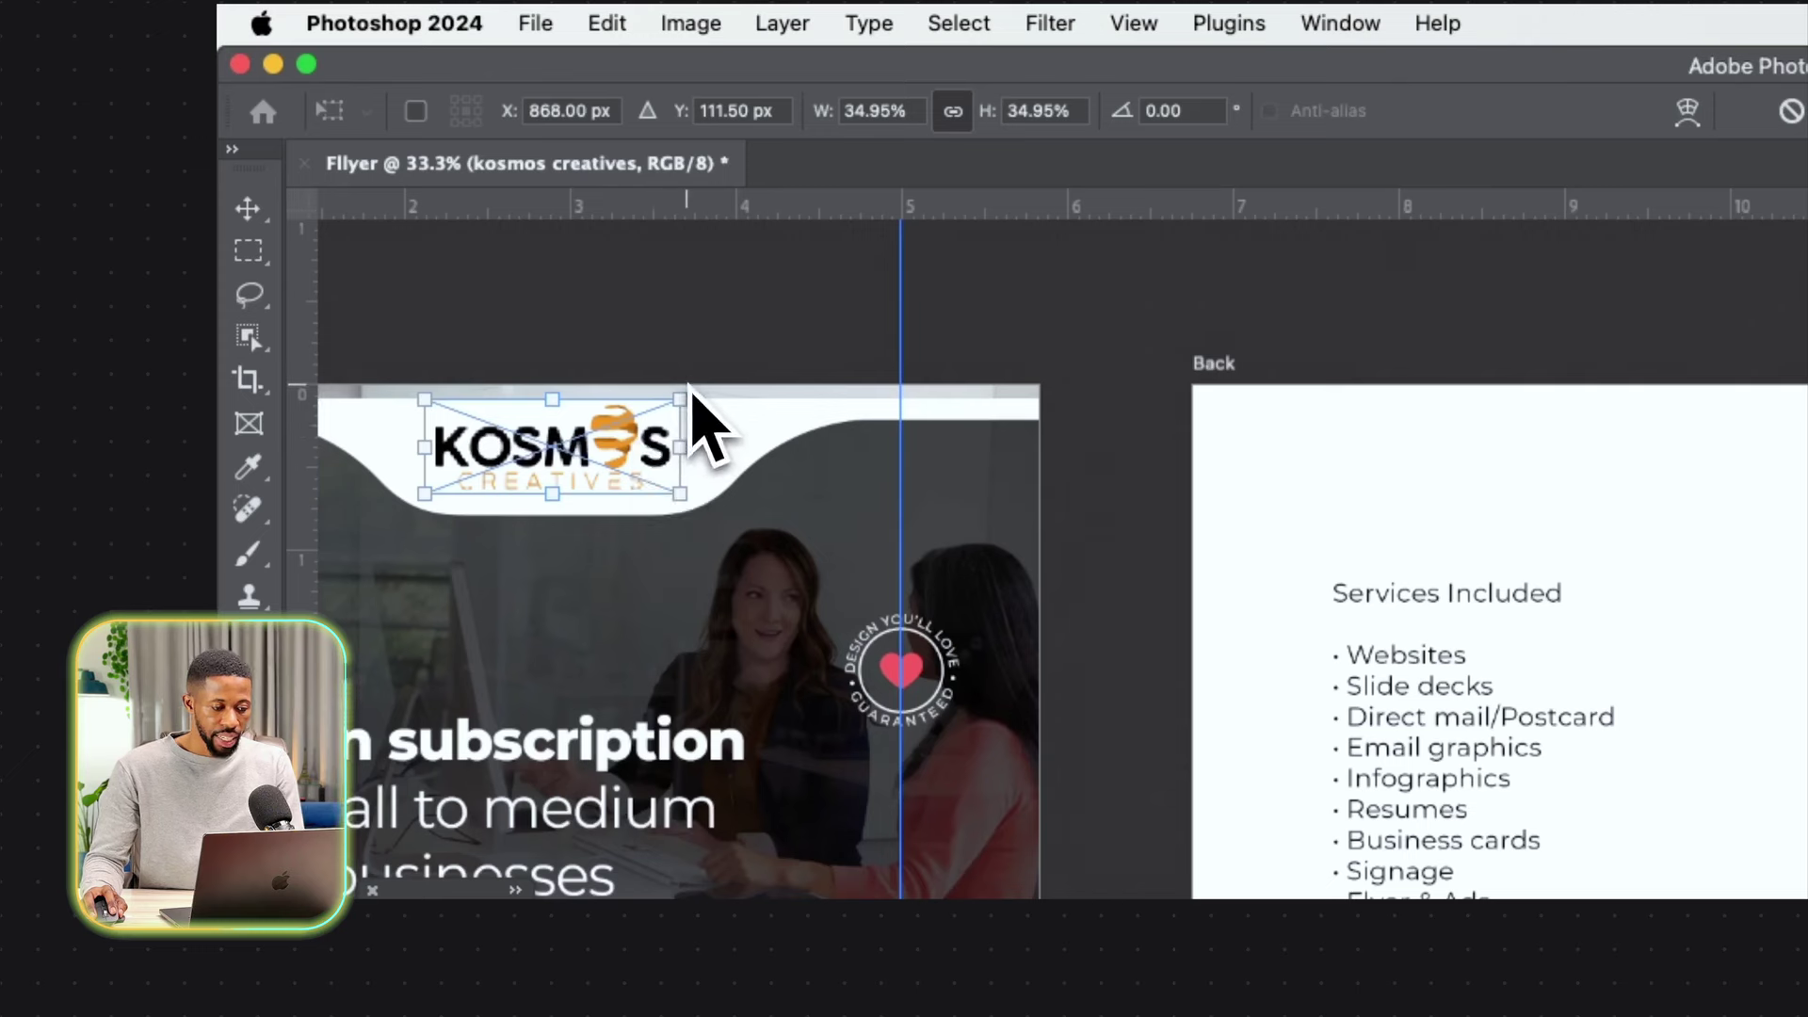
key("Return")
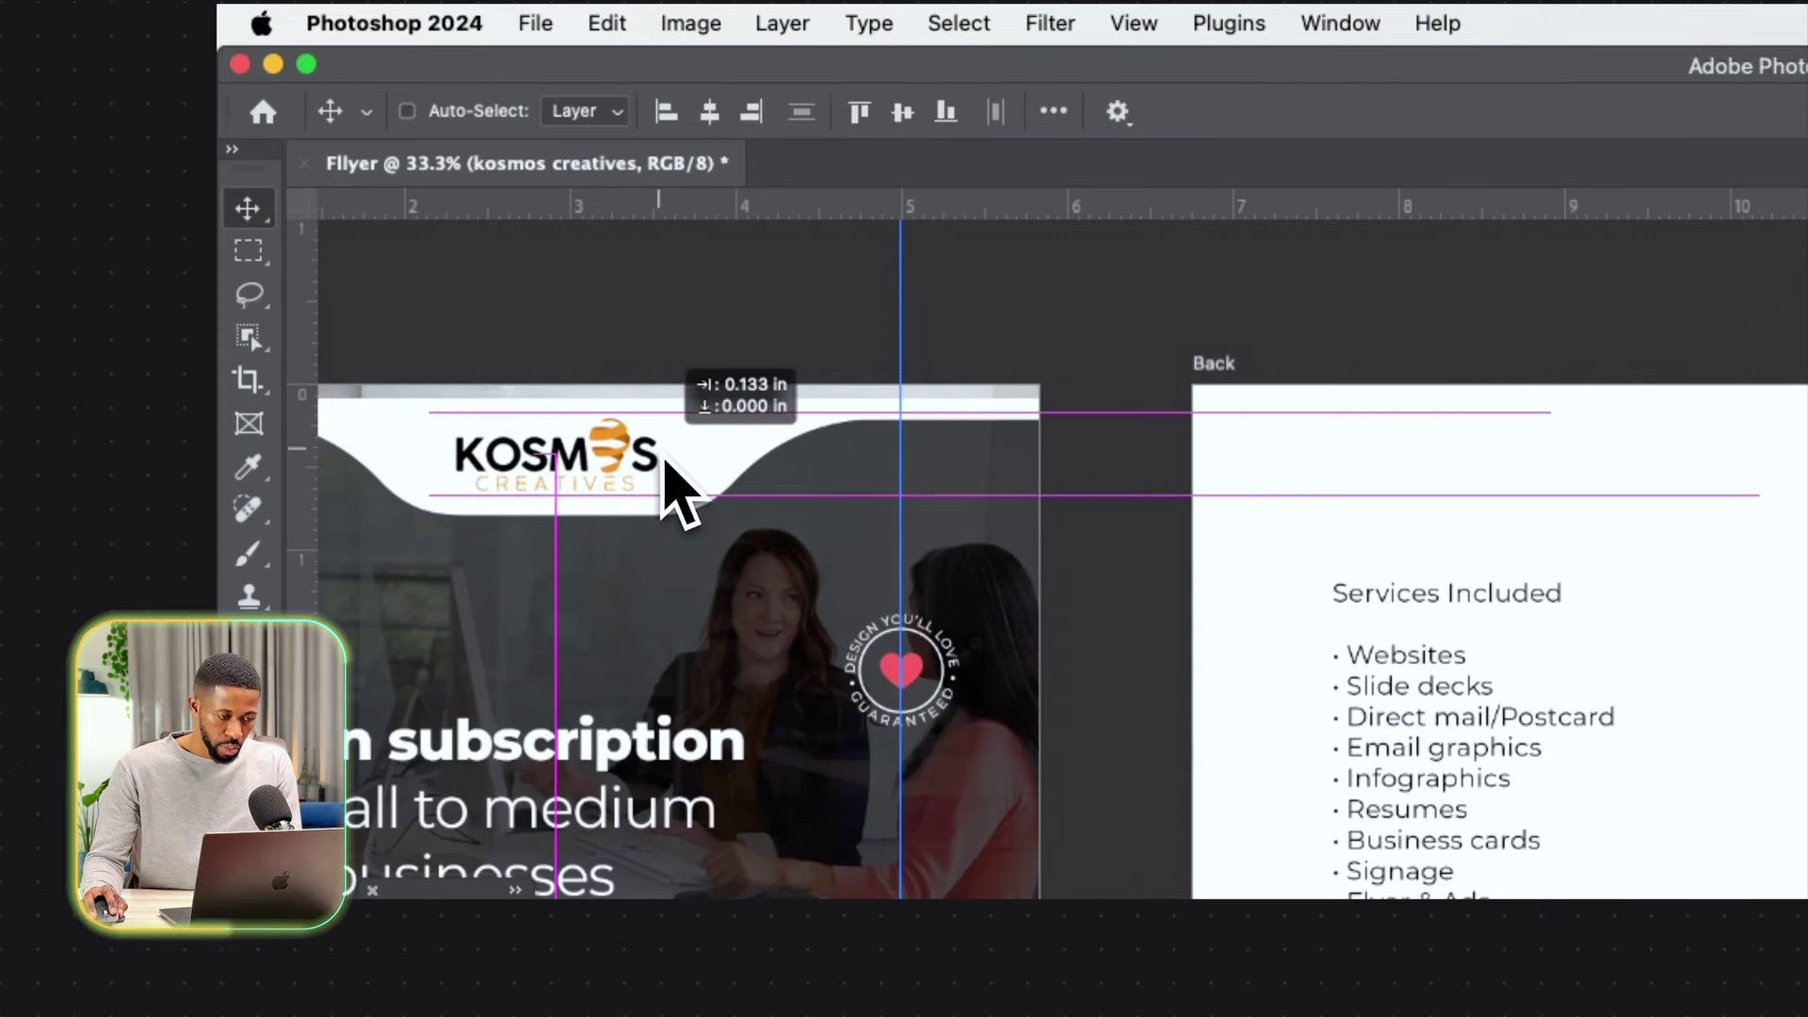
Group the logo with the white header shape behind it and name the group "header".
left_click(742, 468, "shift")
left_click_drag(733, 463, 728, 544)
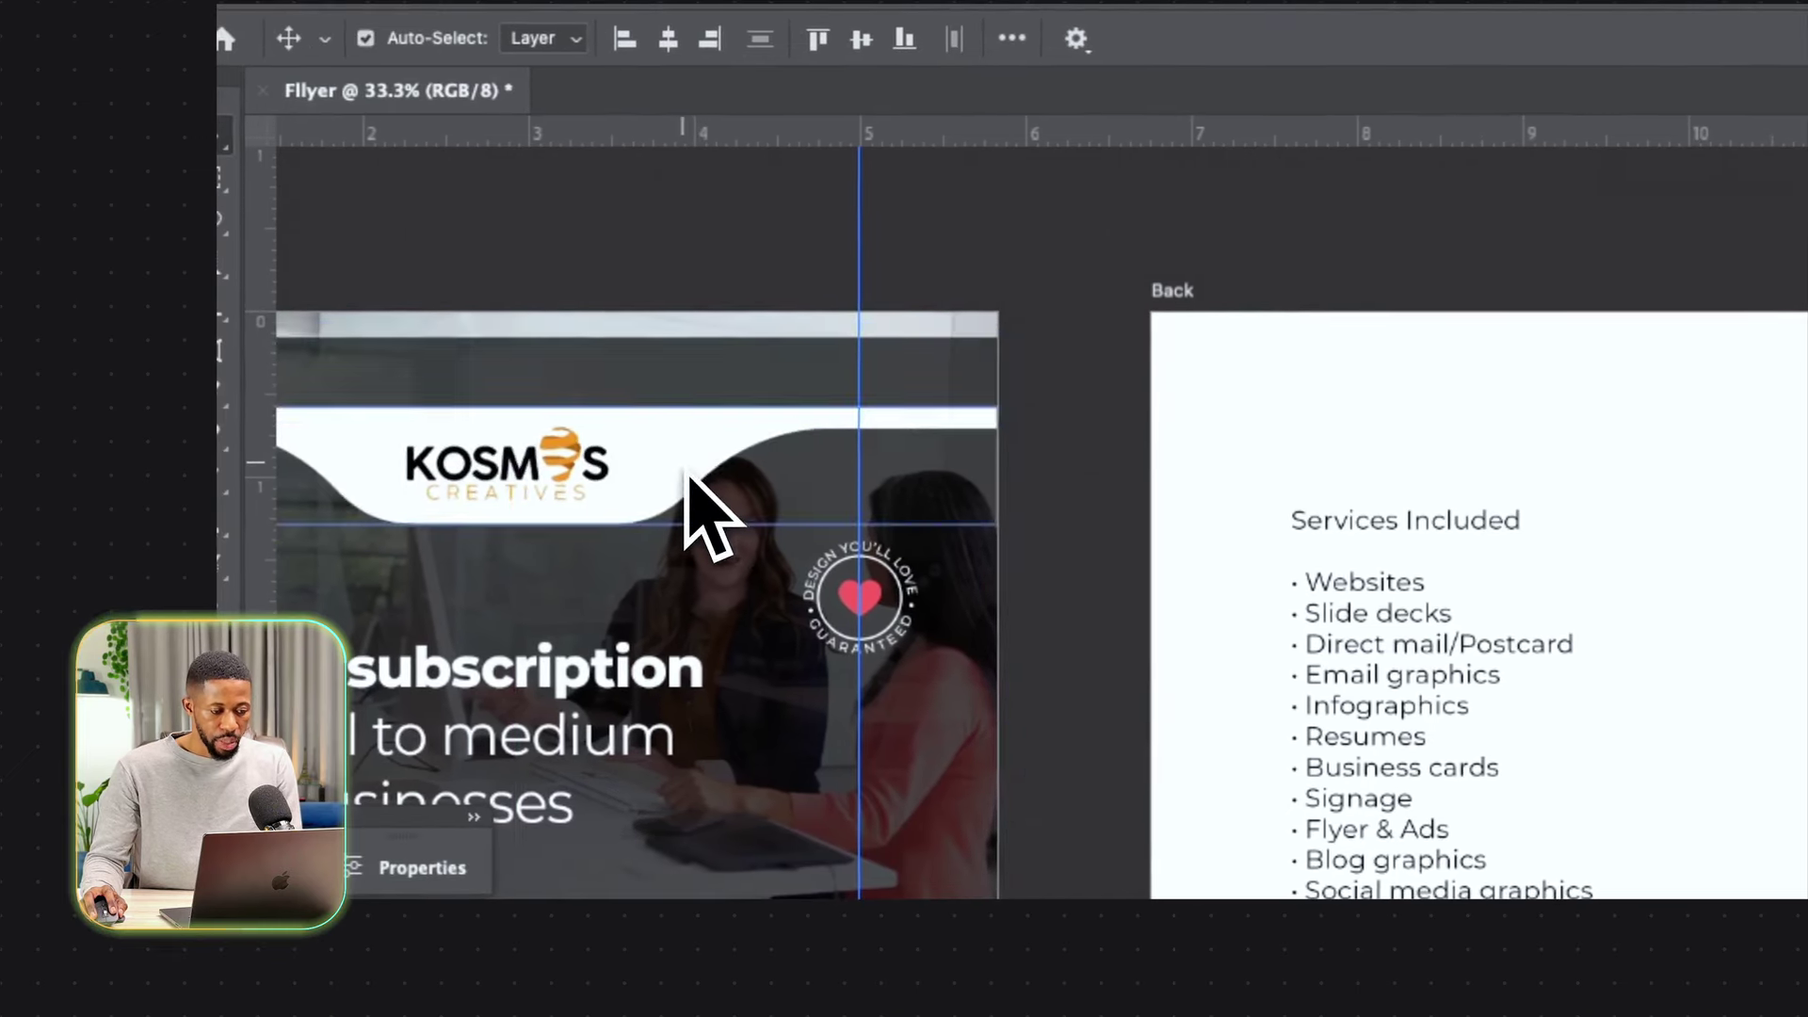
key("super+z")
left_click(725, 475, "super")
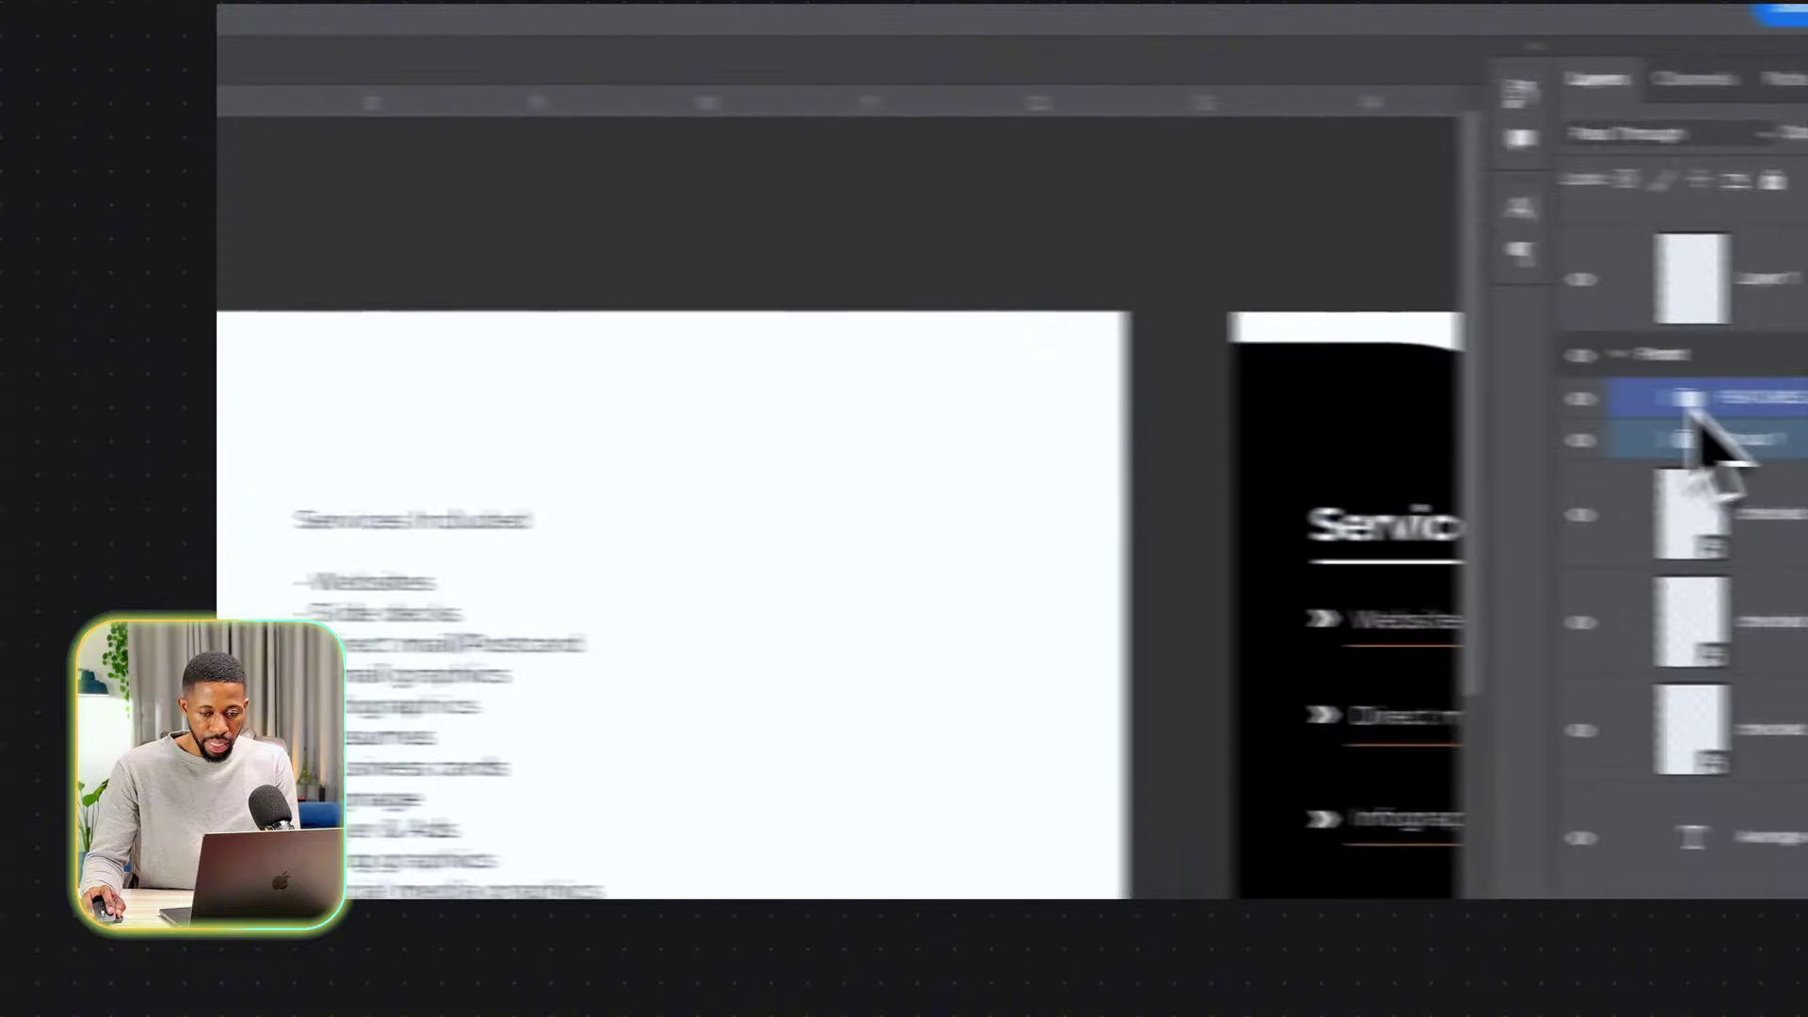
double_click(1750, 440)
type("heade")
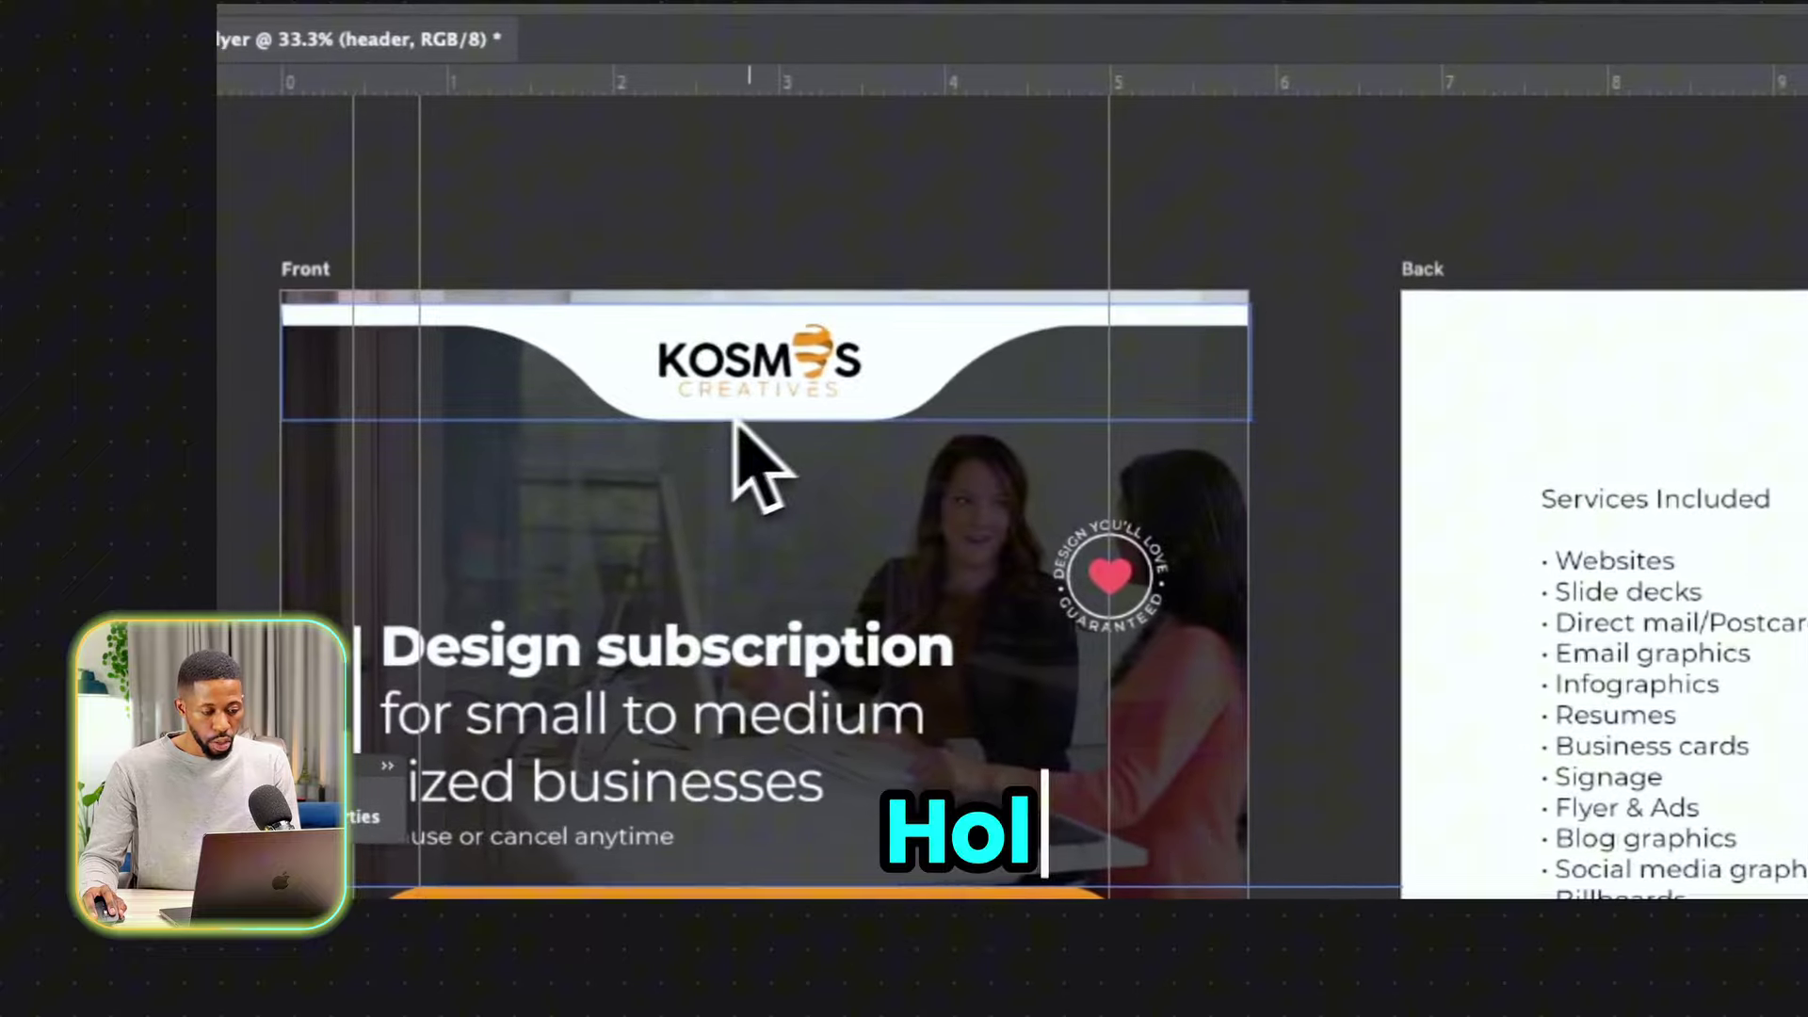
Duplicate the header group onto the Back artboard, aligned across its upper edge.
left_click_drag(738, 408, 1046, 354)
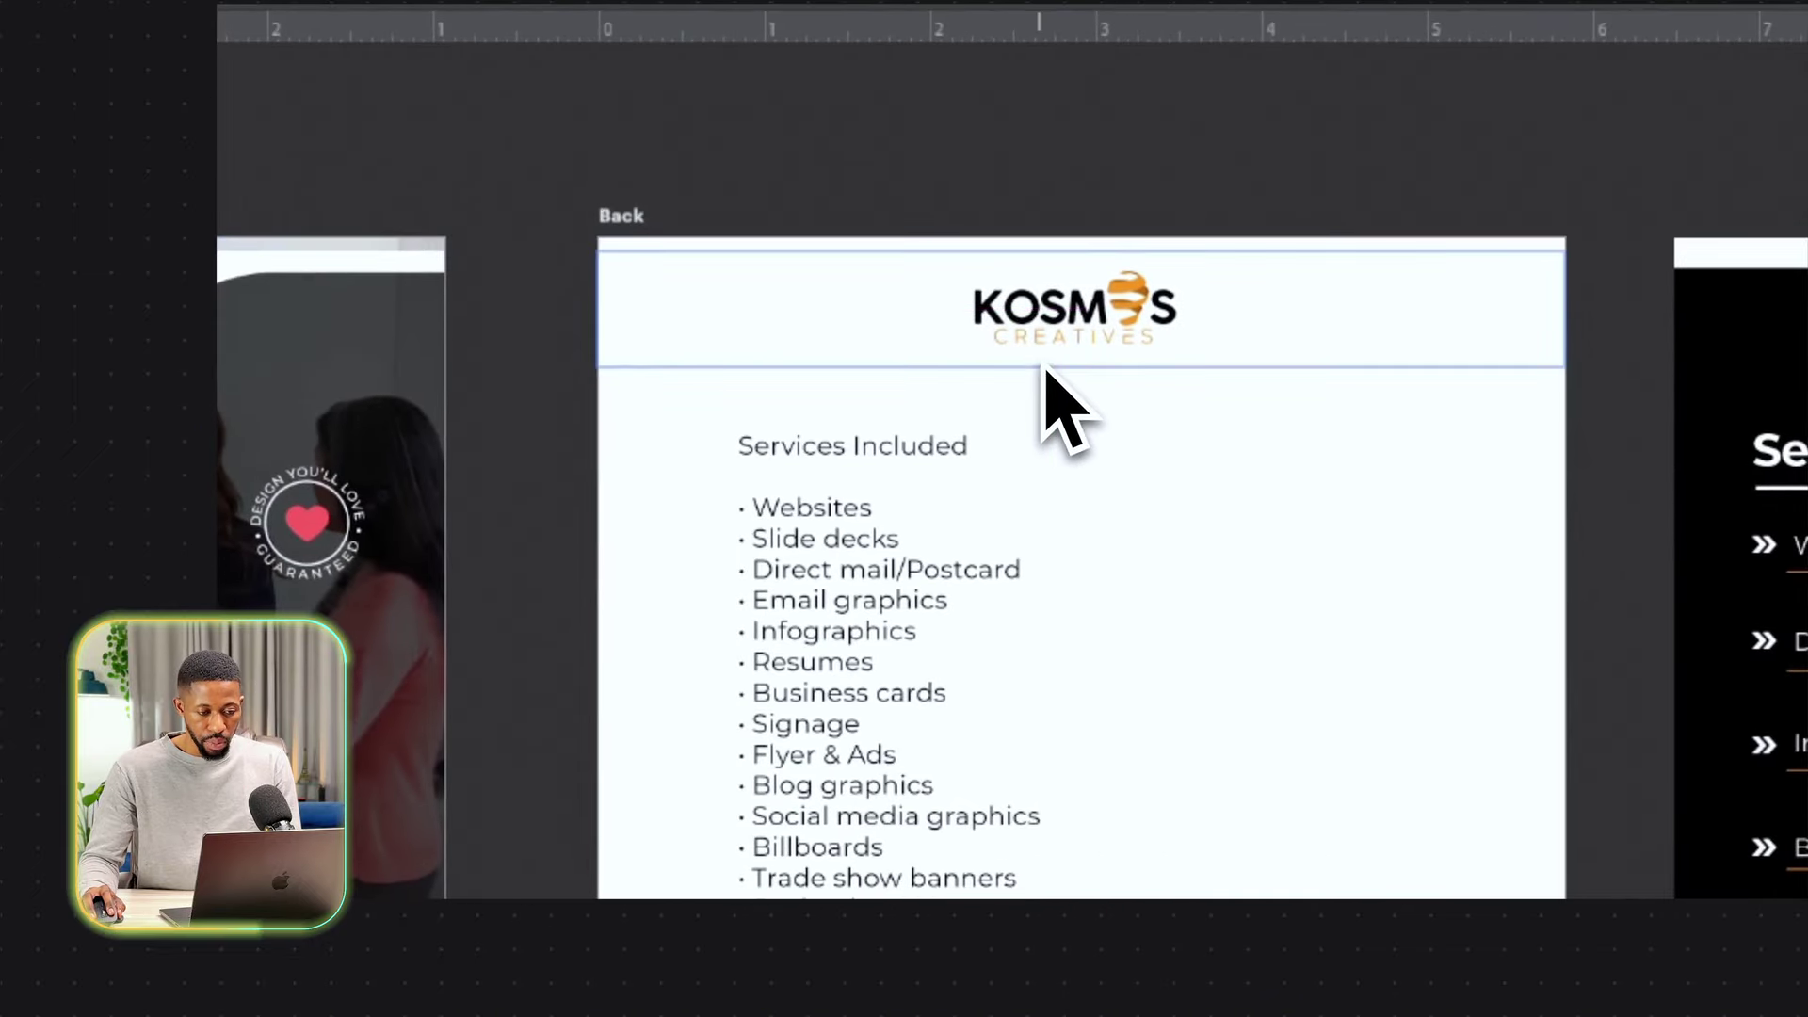
left_click_drag(987, 569, 695, 552)
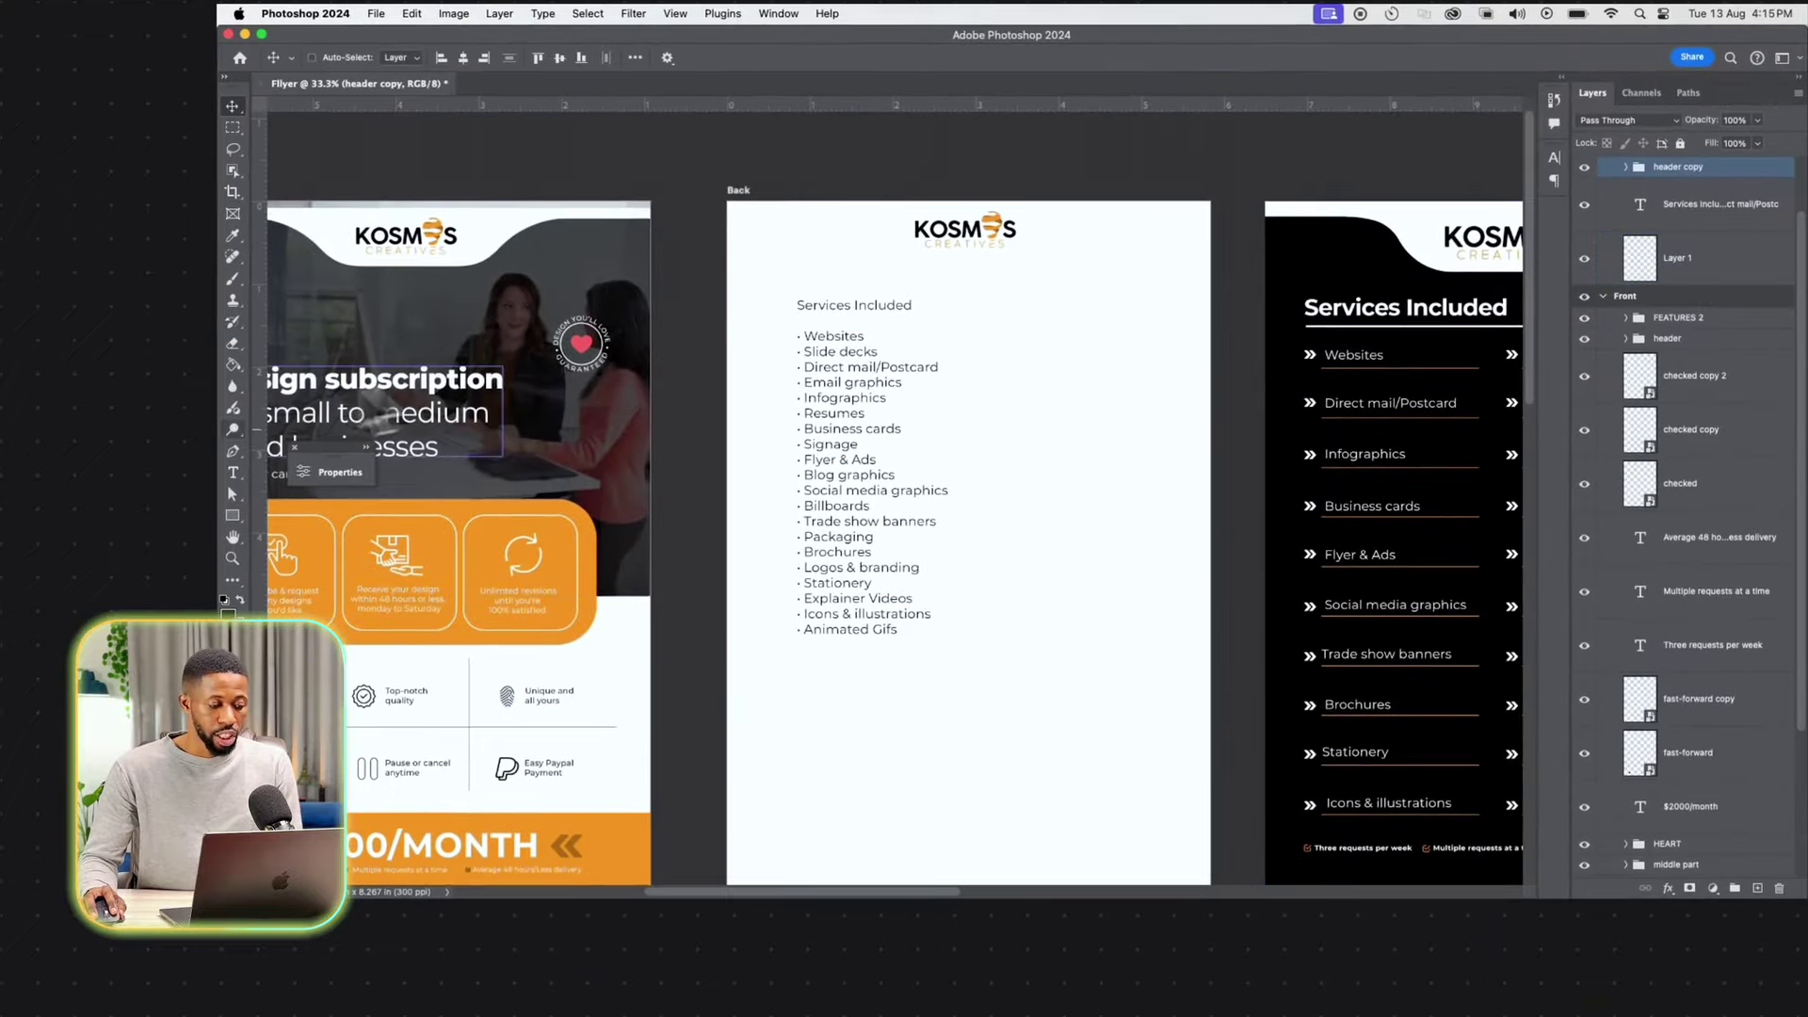
Cover the Back artboard with a black rectangle of 1820 by 2548 px and move its layer beneath the header and services text.
left_click(233, 515)
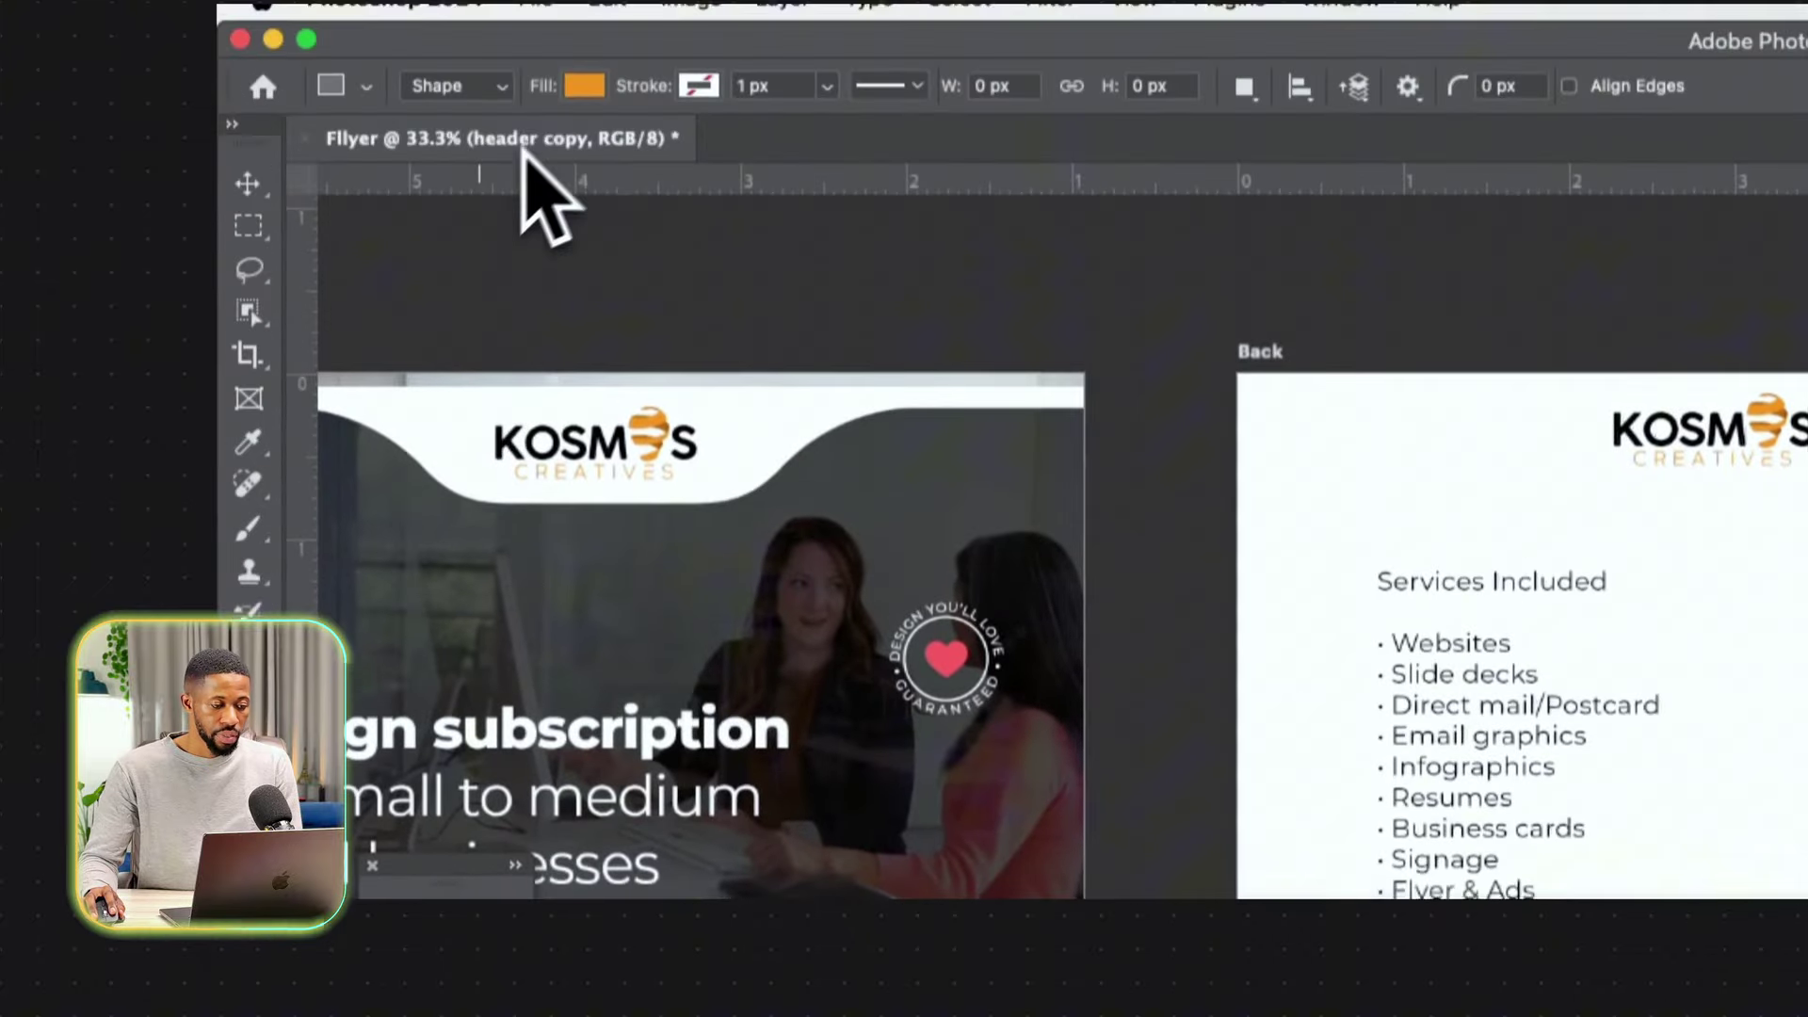
left_click(582, 87)
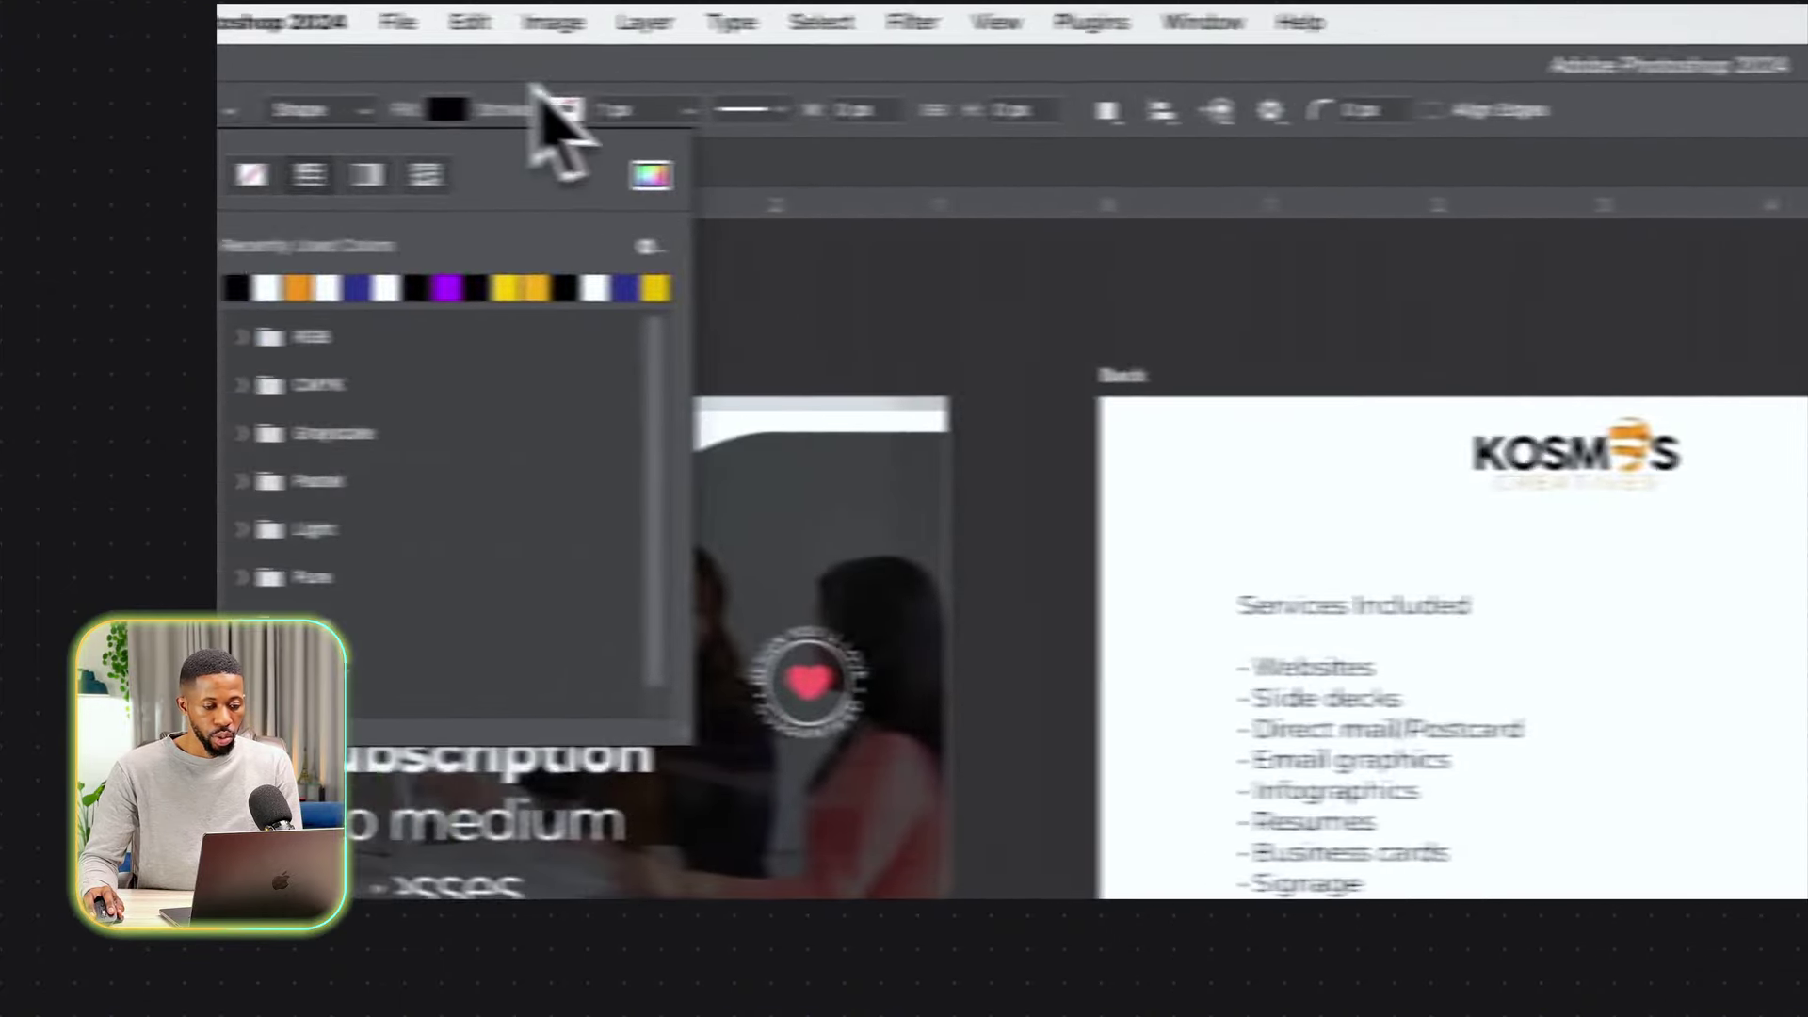
left_click_drag(1075, 366, 1071, 845)
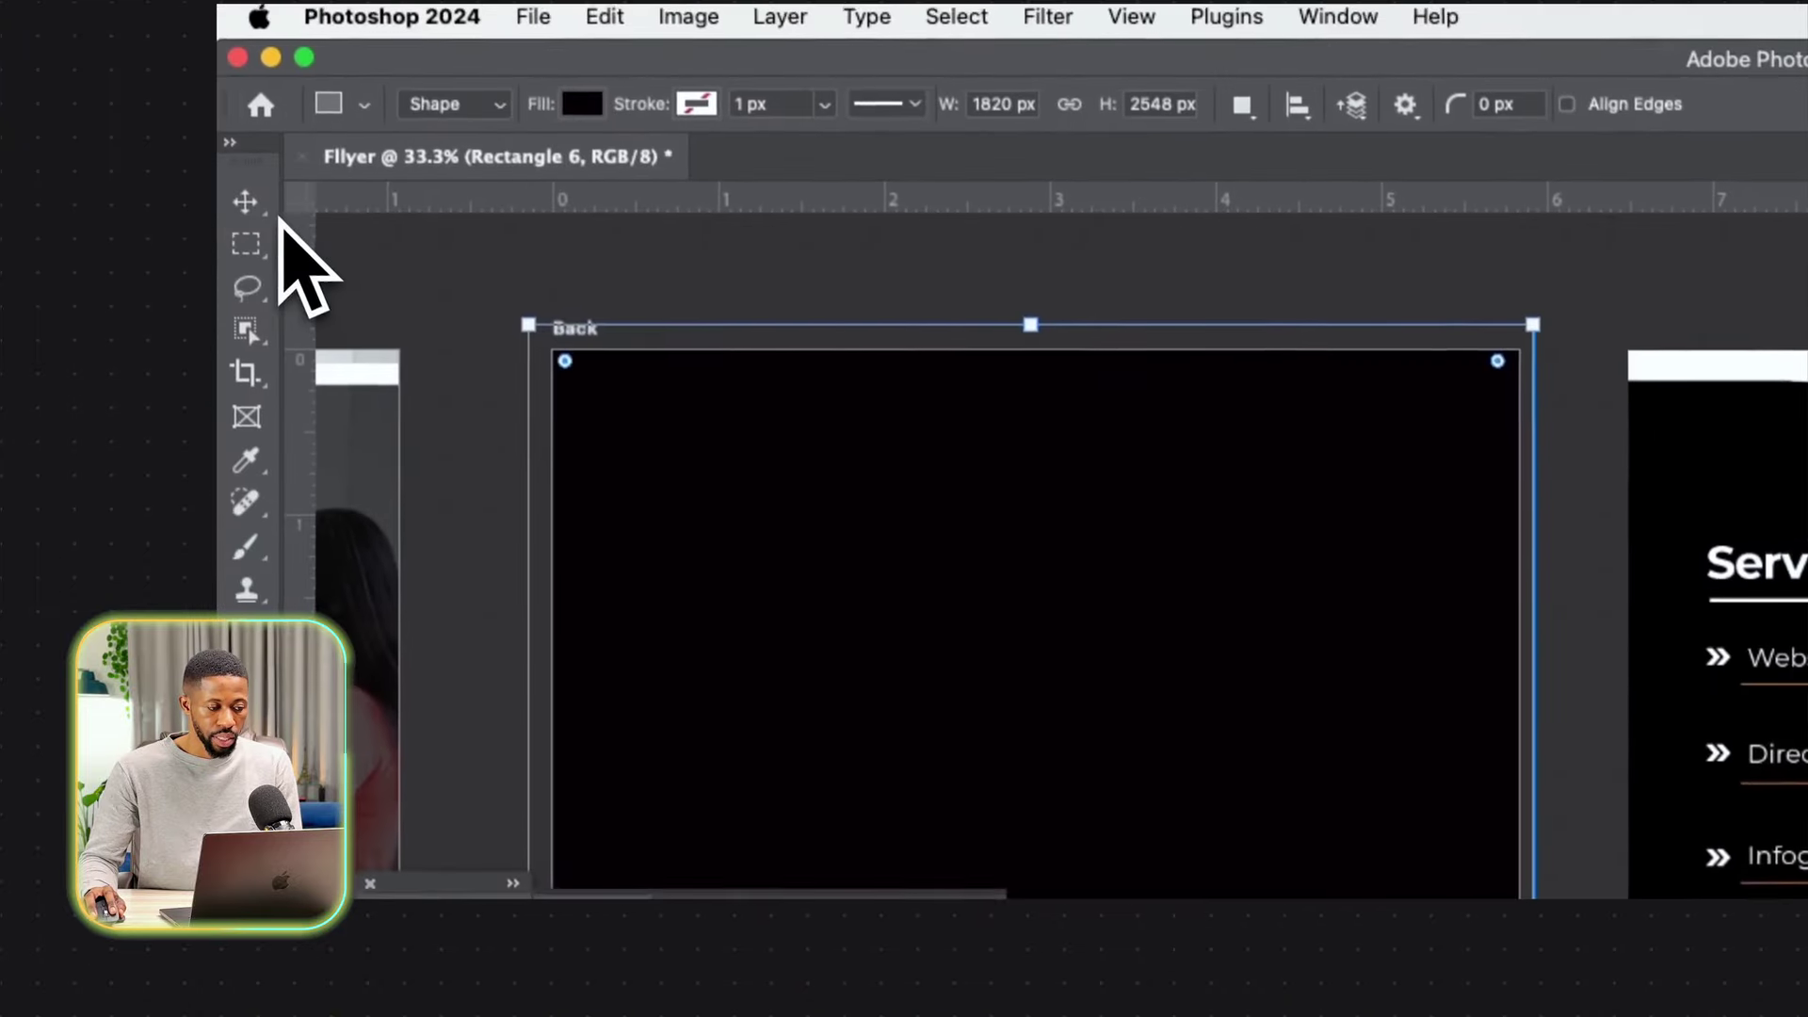
left_click(263, 213)
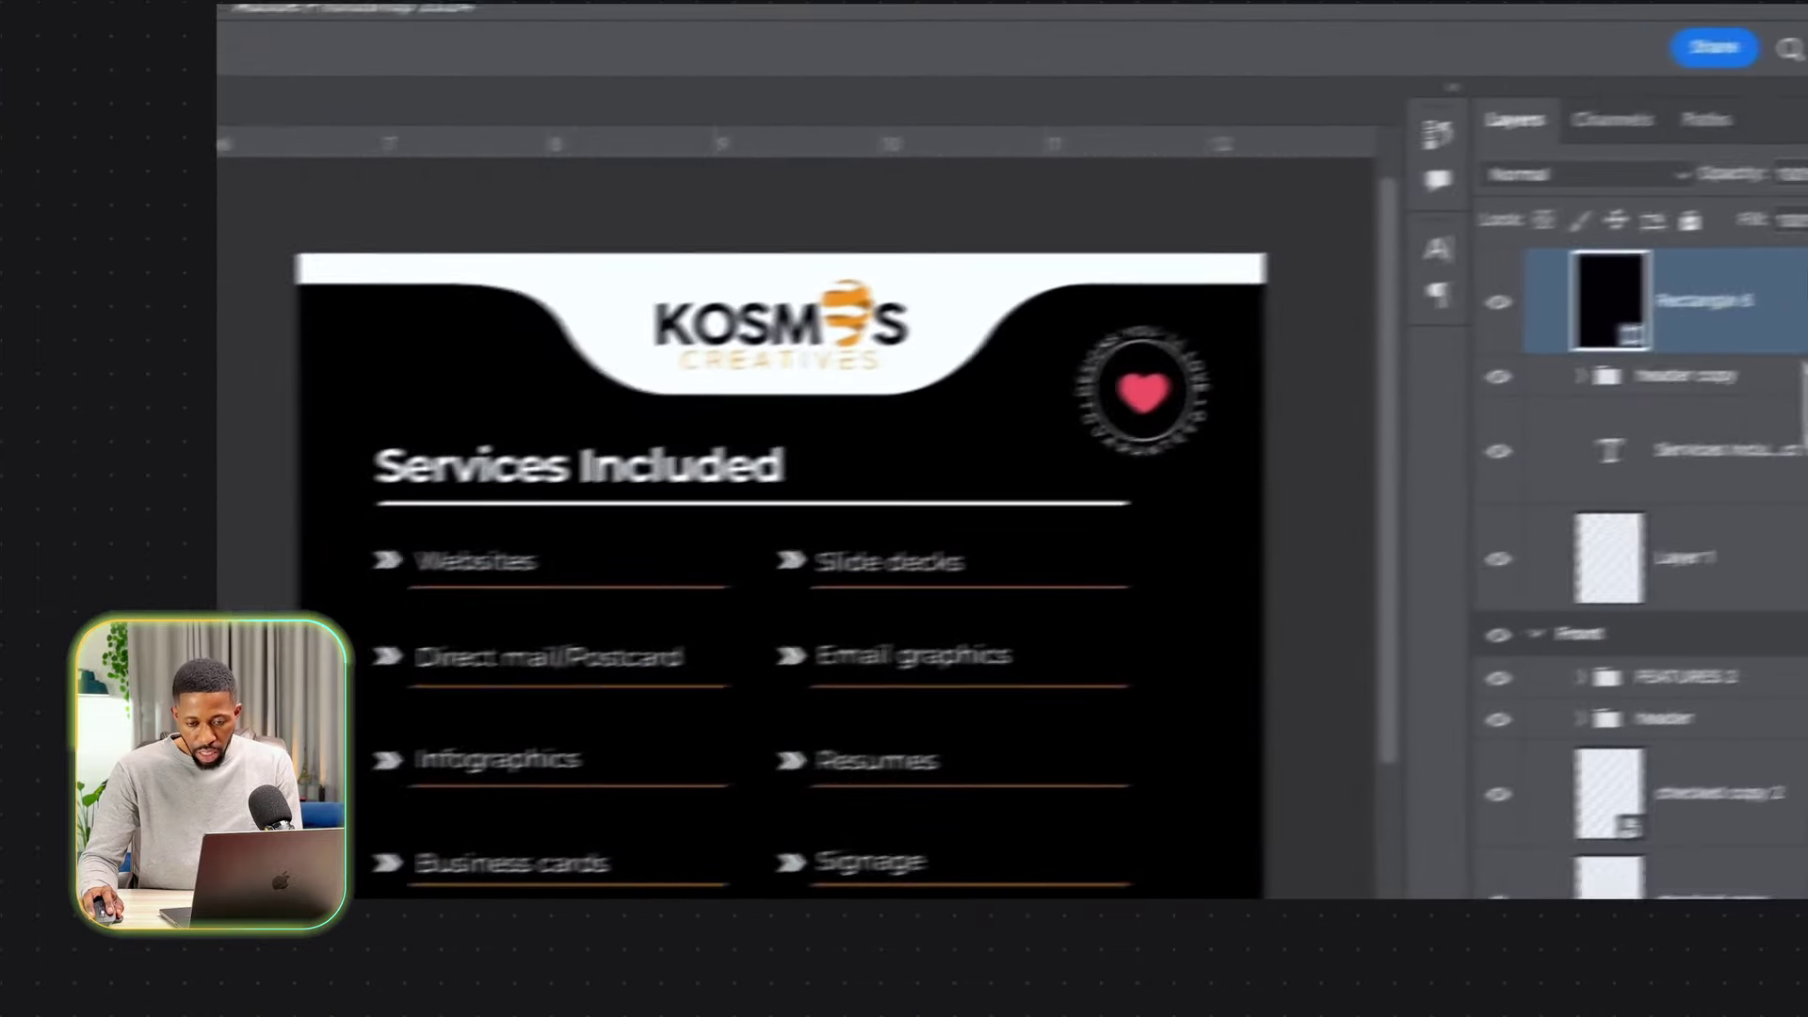
left_click_drag(1654, 299, 1629, 527)
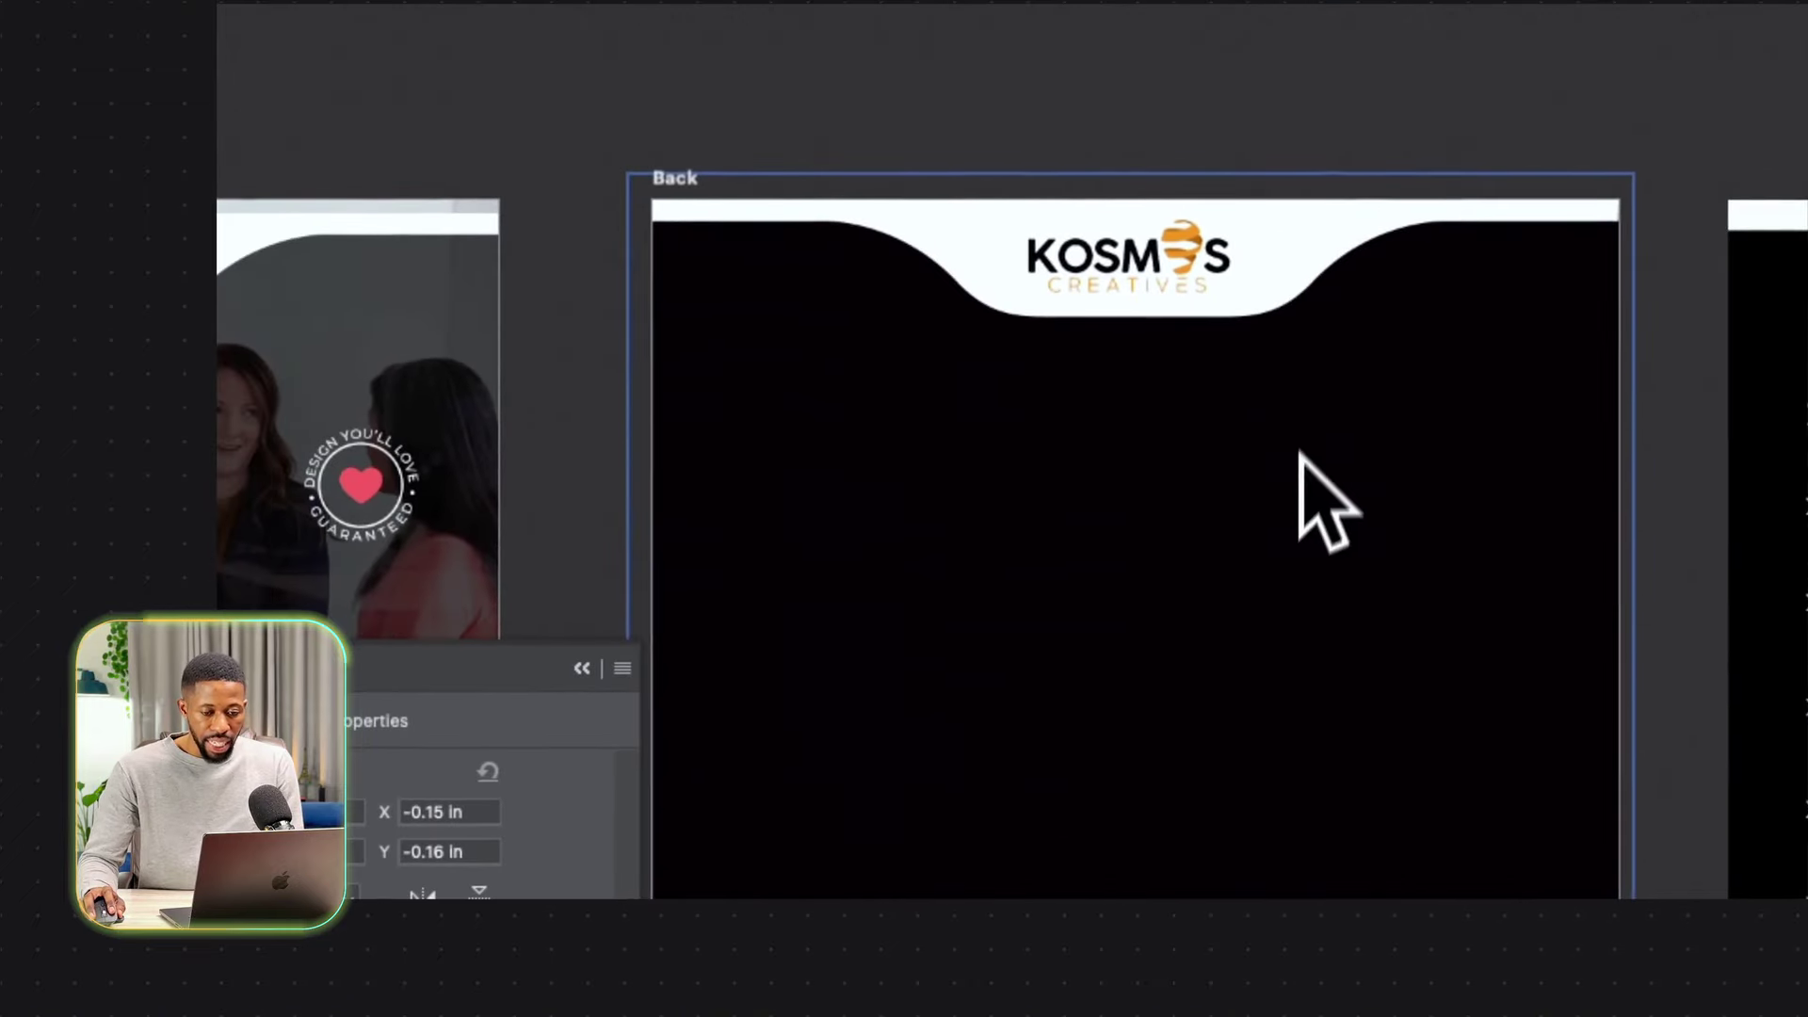
Lower the Front header group slightly and draw a white rectangle across the artboard's upper edge to fill the gap above it.
scroll(1031, 306, "left", 5)
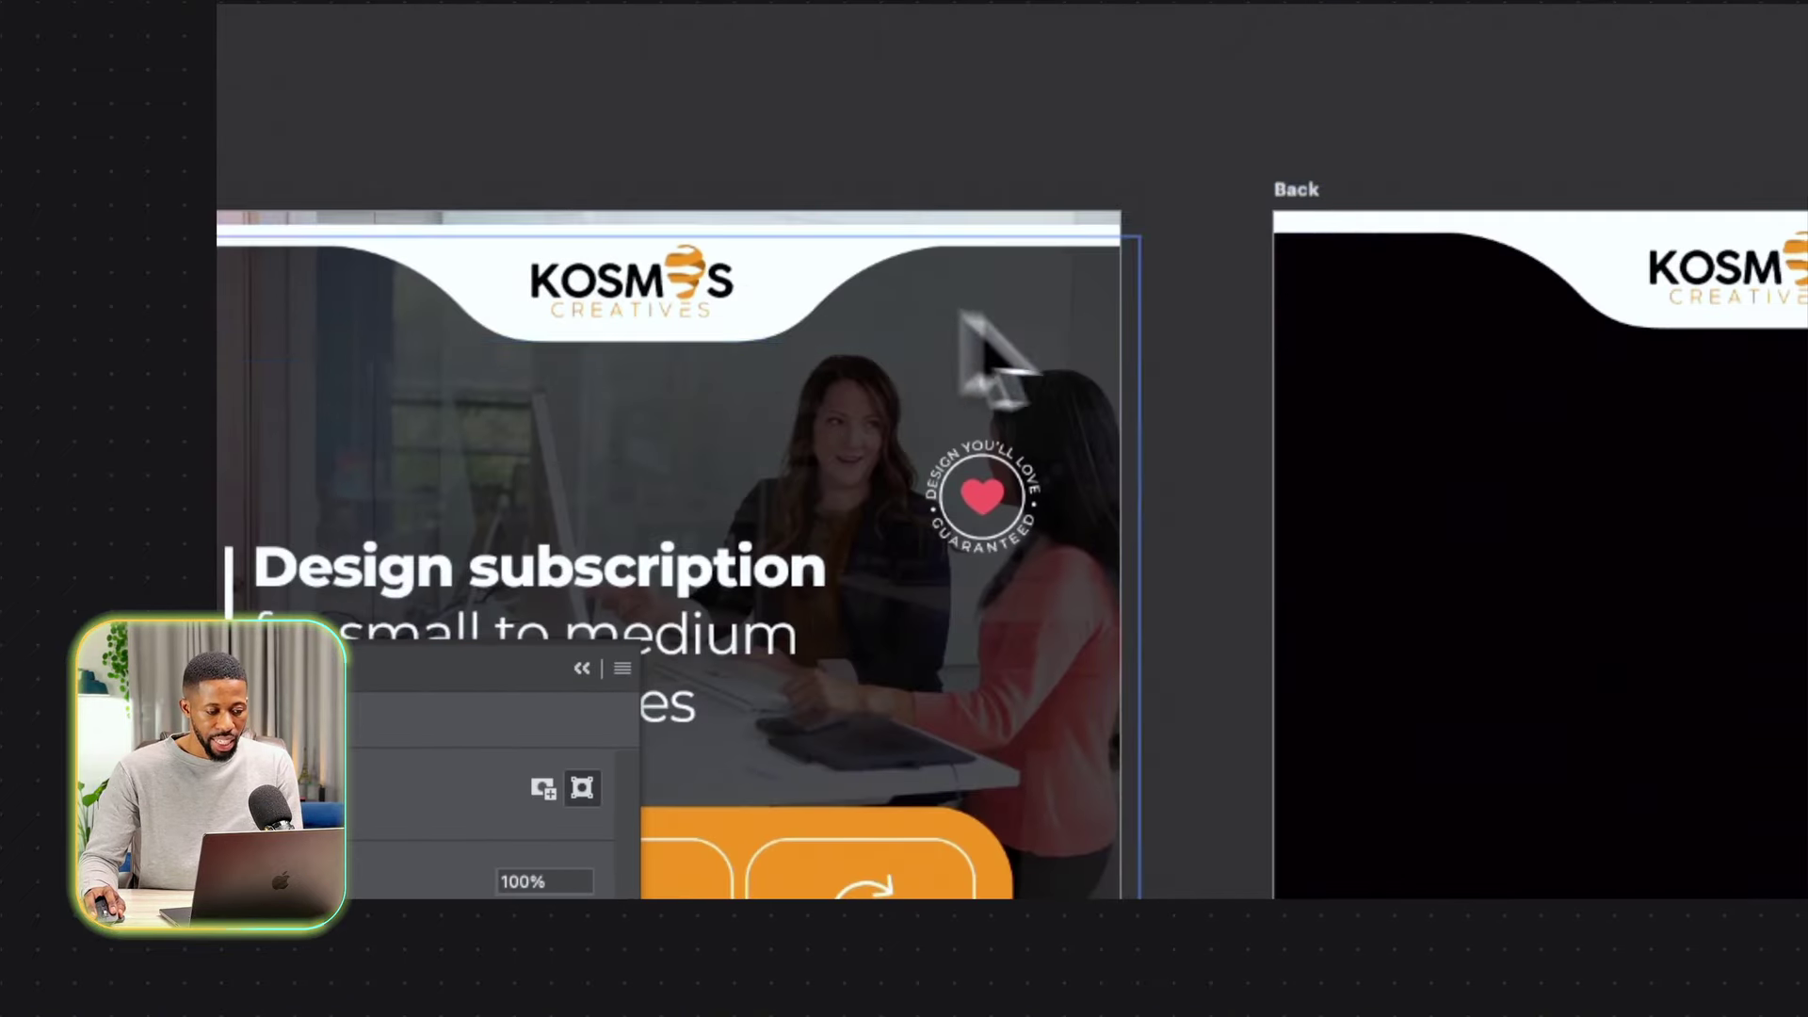
scroll(984, 348, "left", 5)
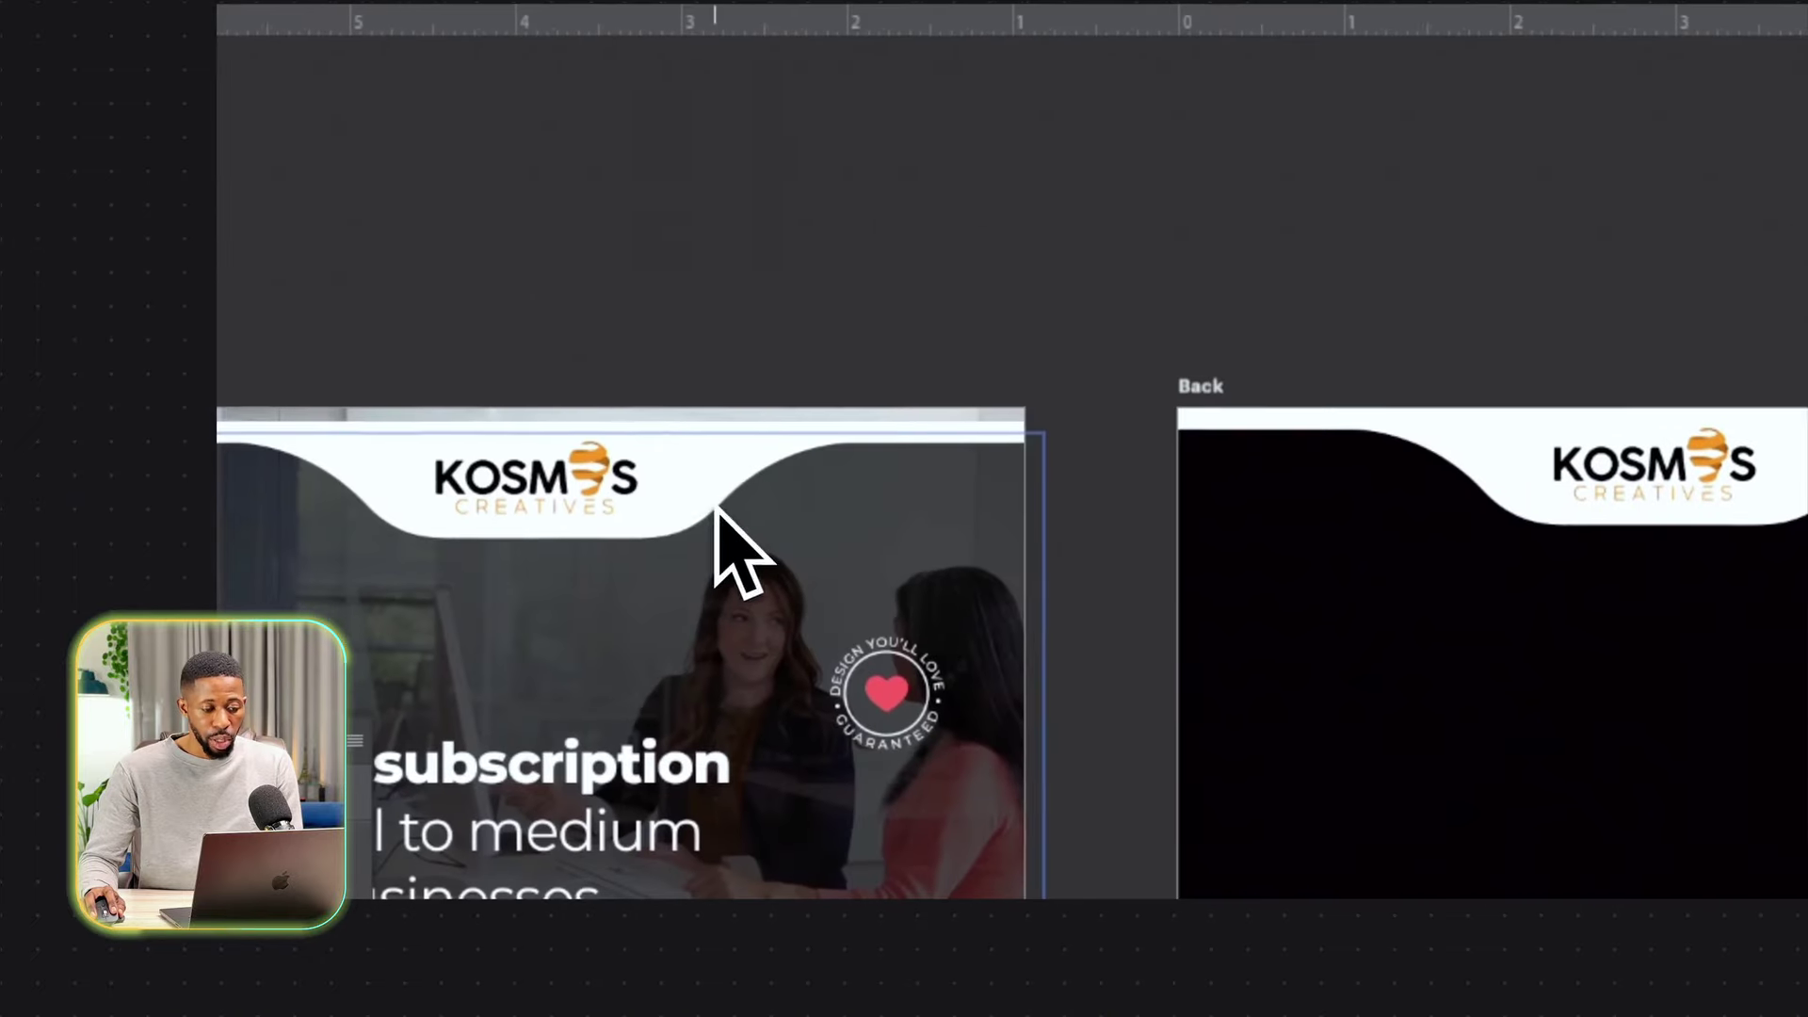
left_click_drag(666, 505, 663, 504)
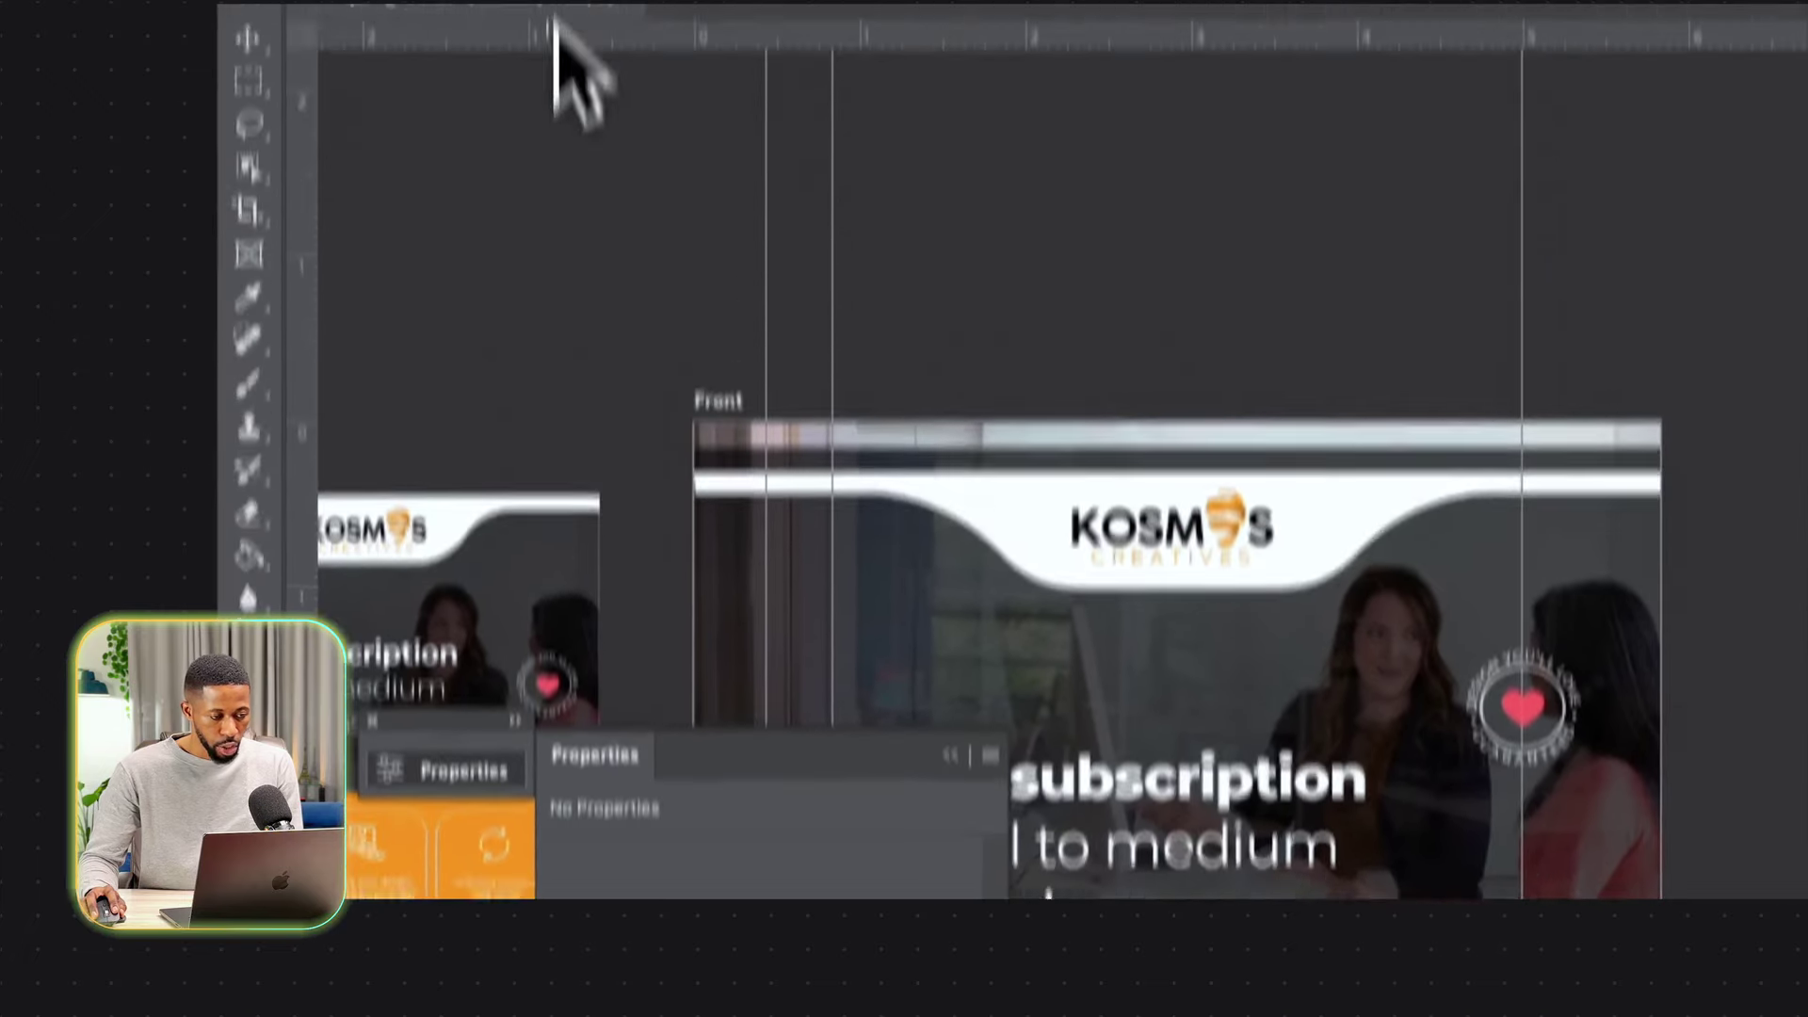
left_click(585, 112)
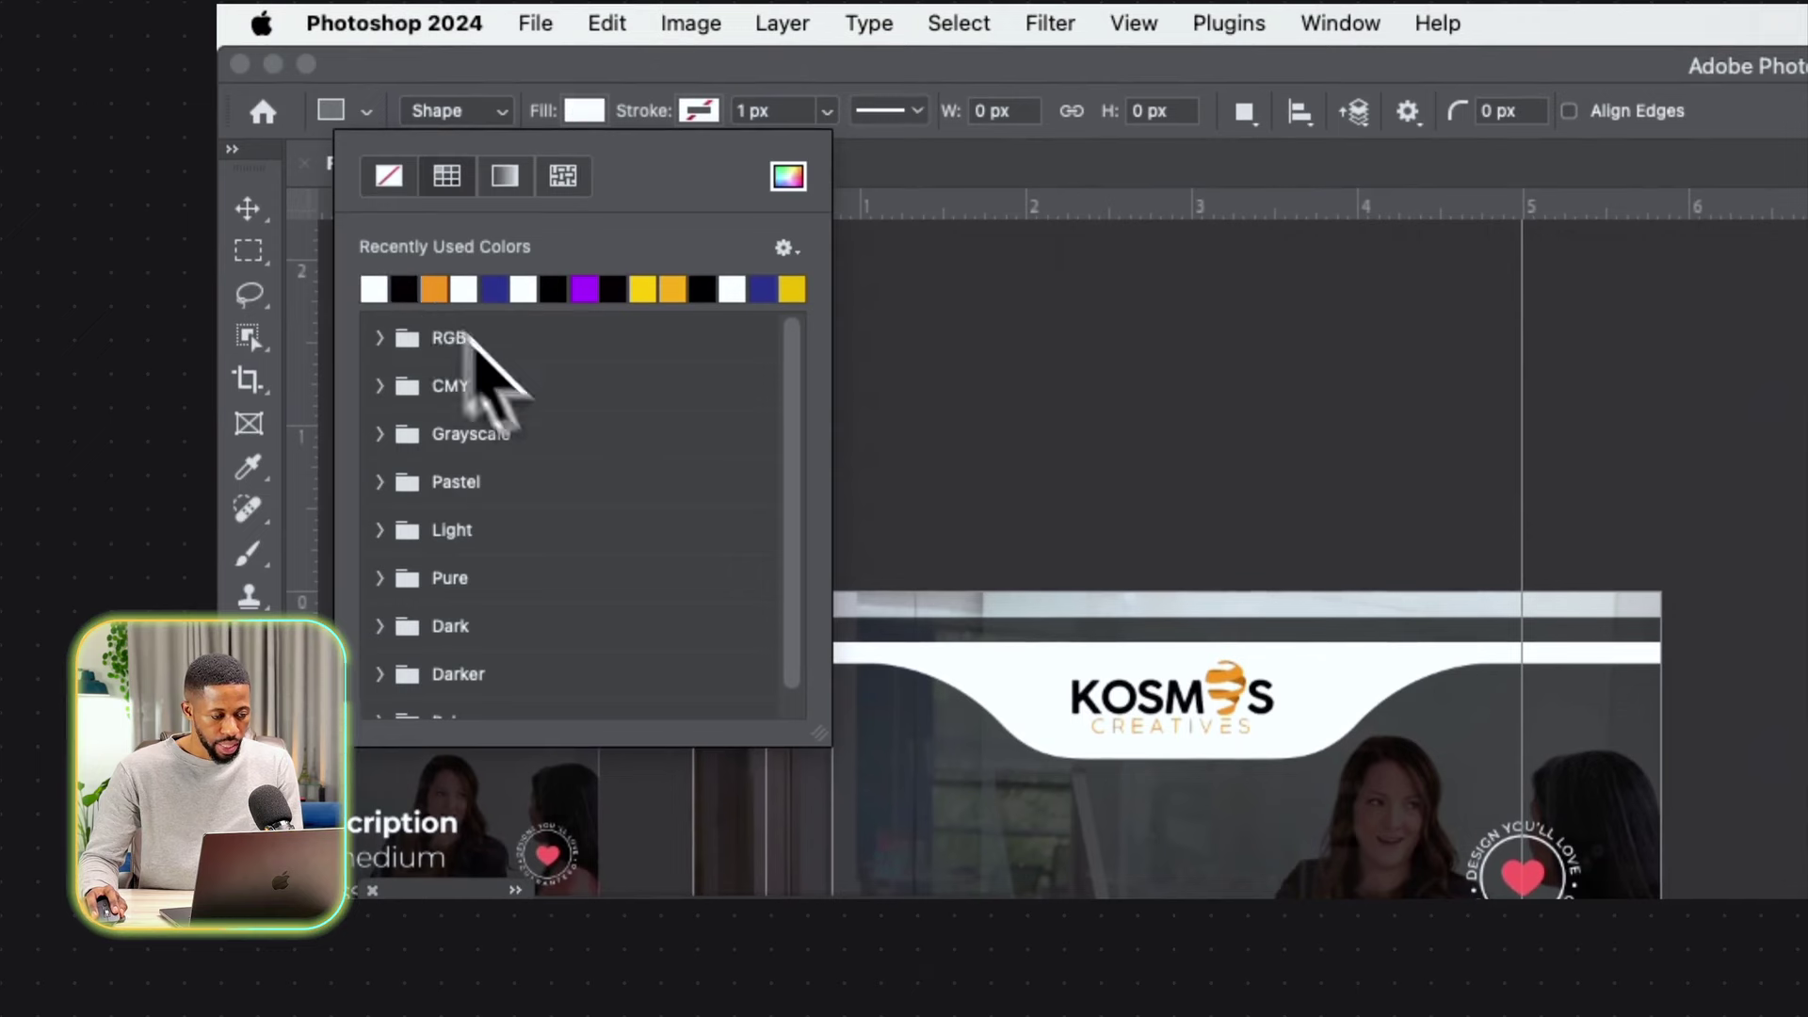
left_click(1049, 200)
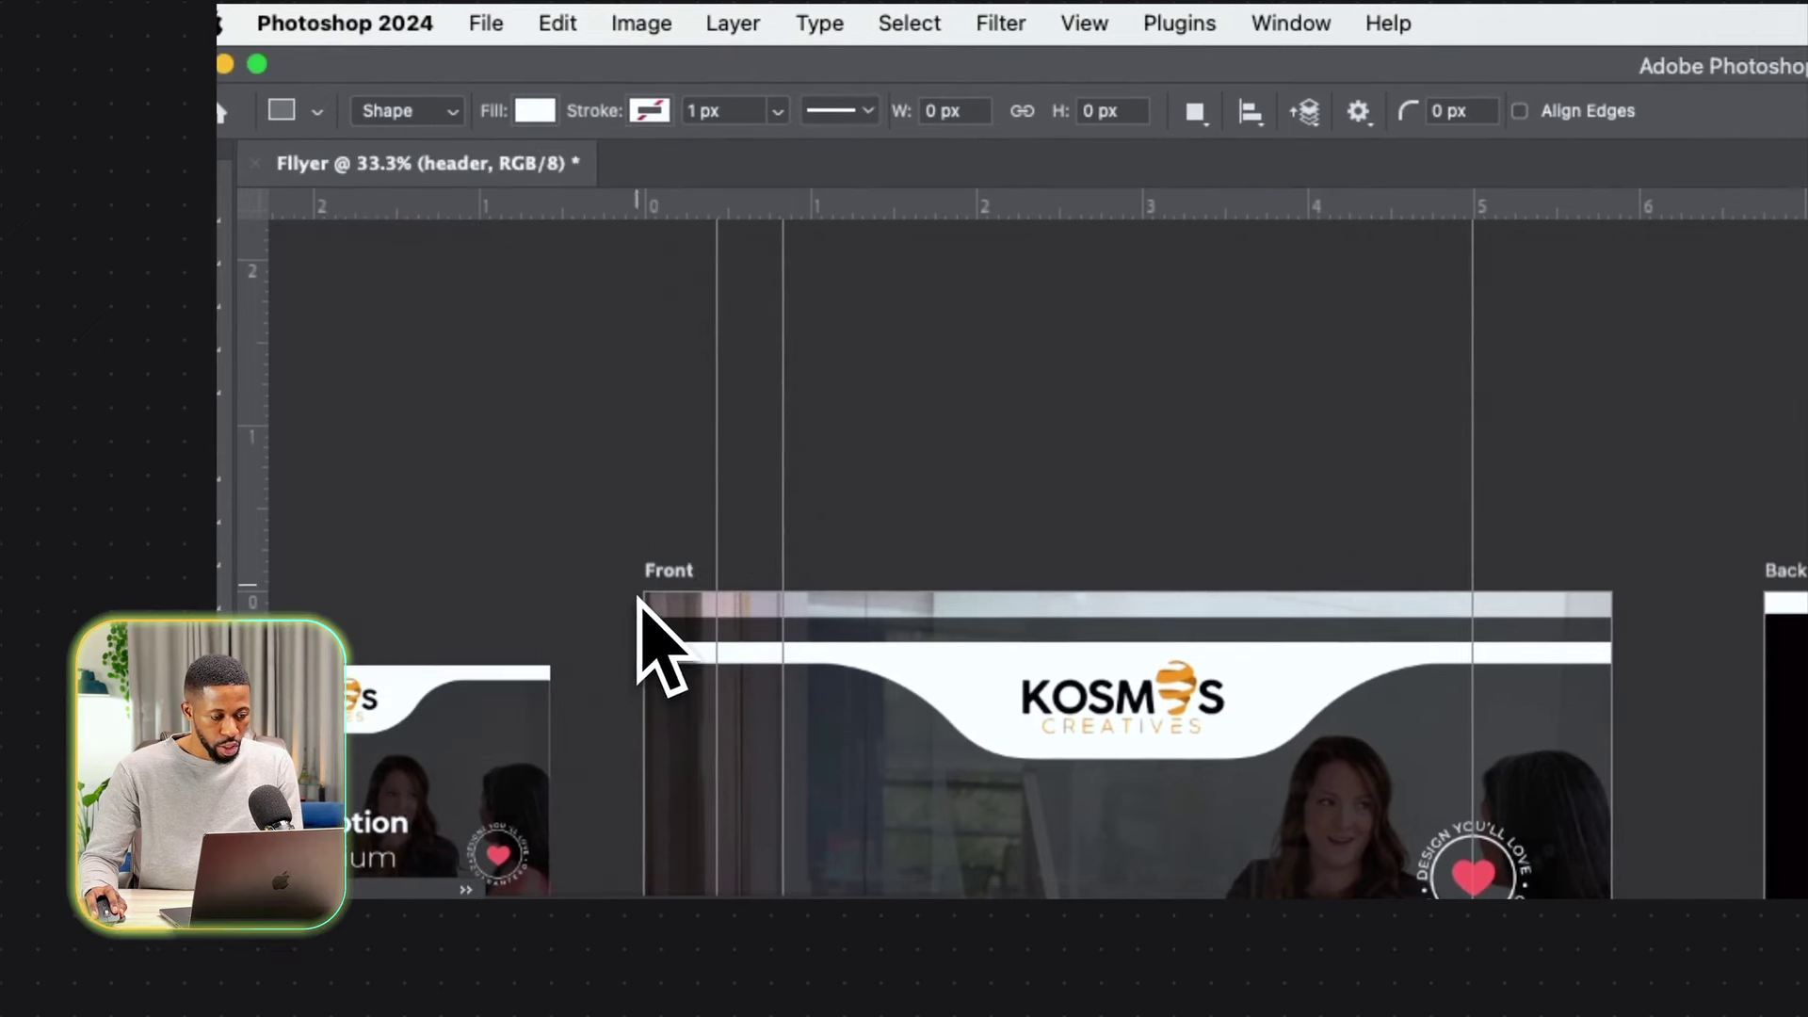
left_click_drag(1350, 664, 1640, 649)
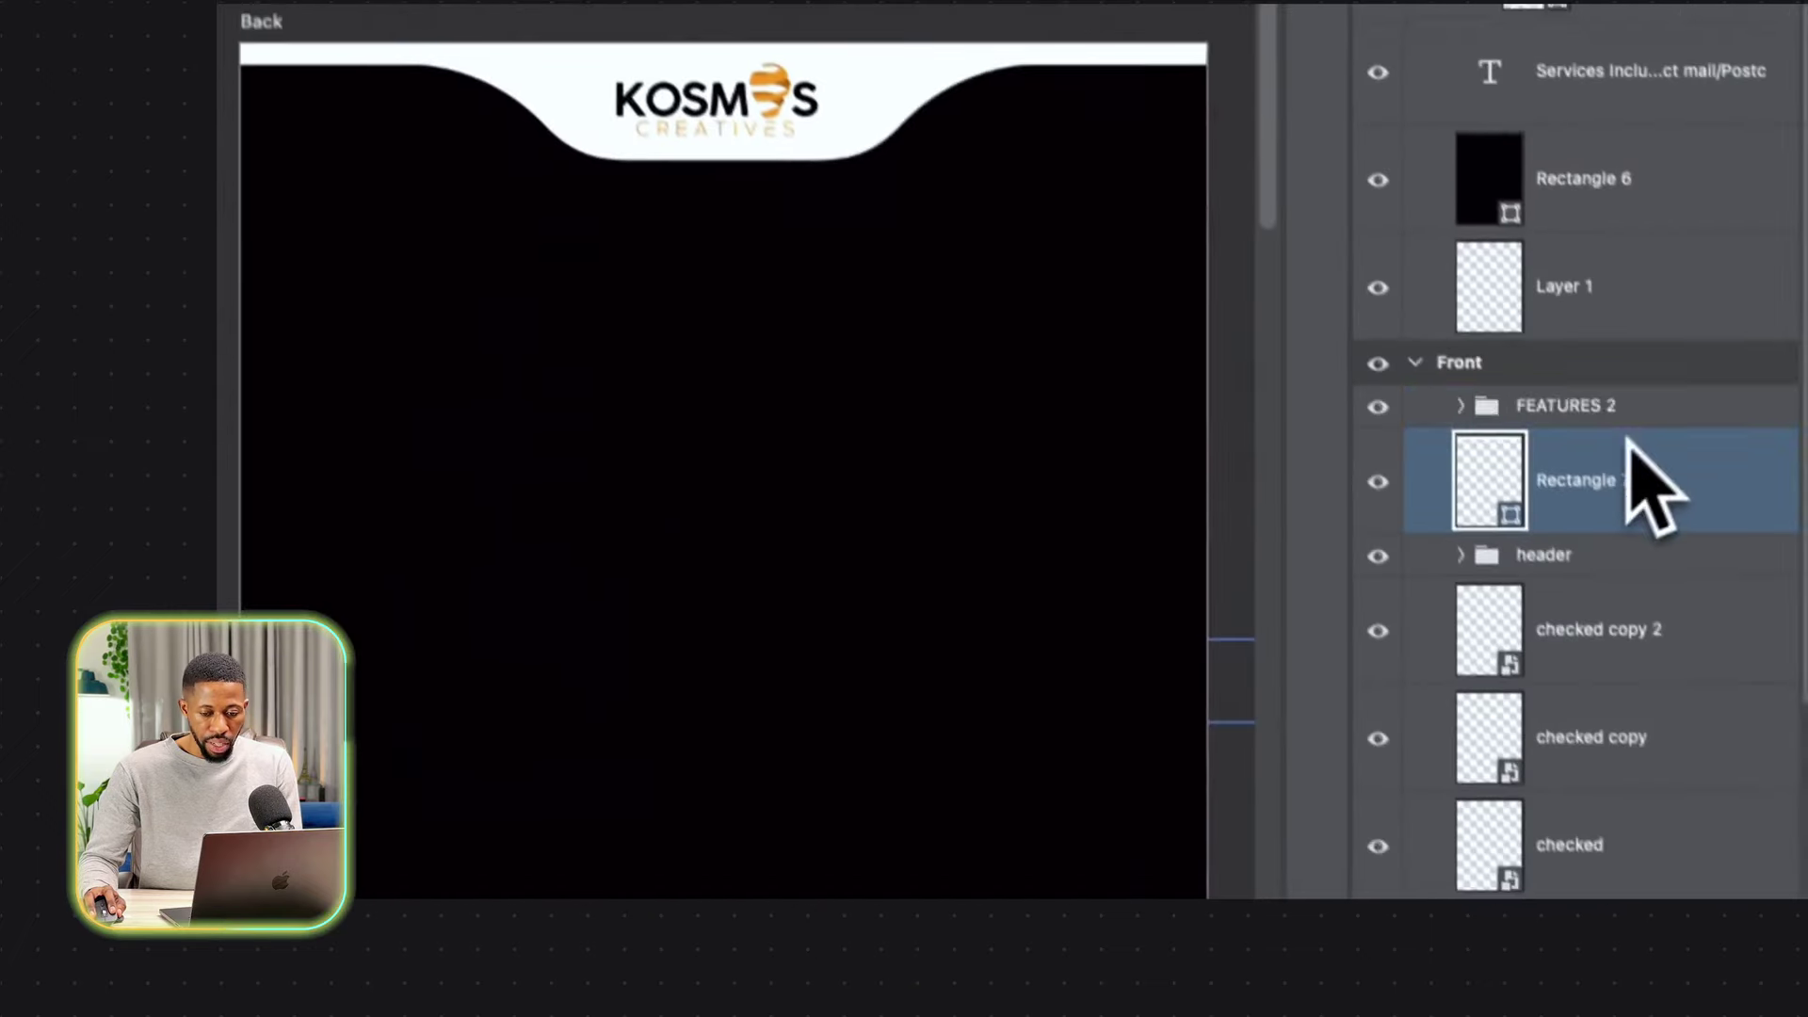
Select the Front header group and nudge it vertically so its shape joins the white rectangle above.
left_click(1563, 533)
left_click_drag(436, 688, 436, 678)
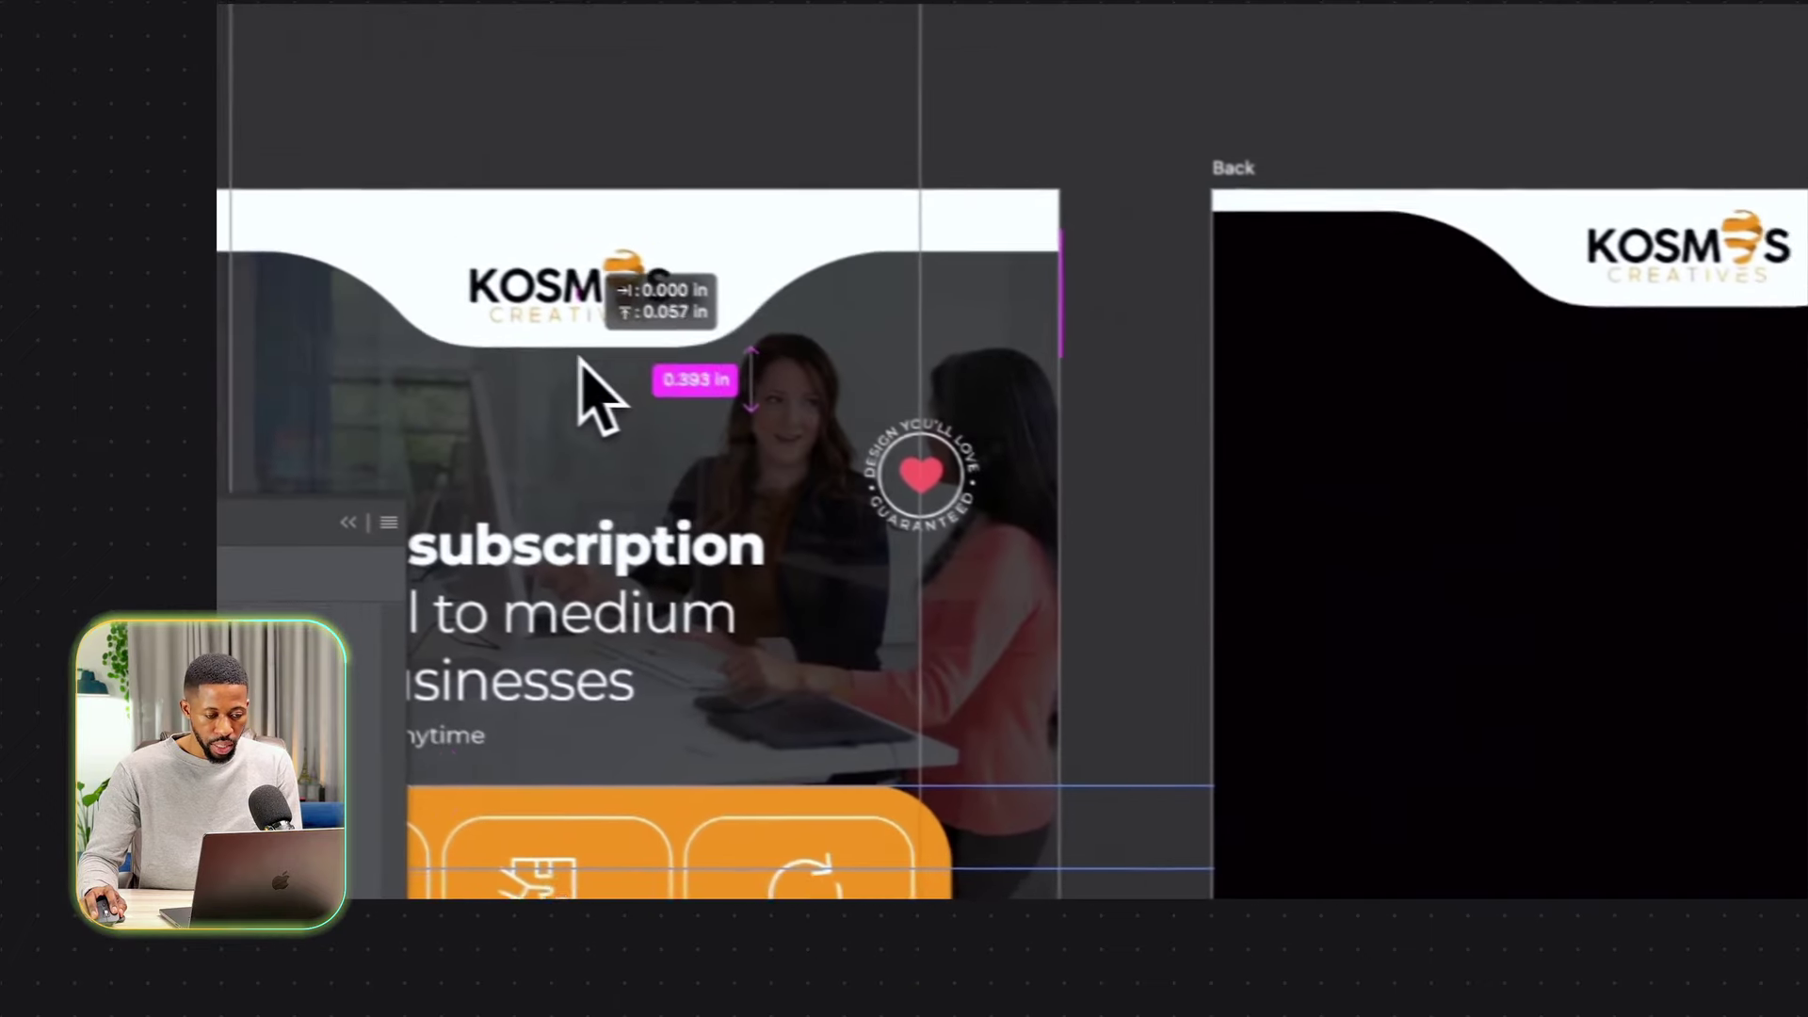
left_click_drag(581, 360, 582, 337)
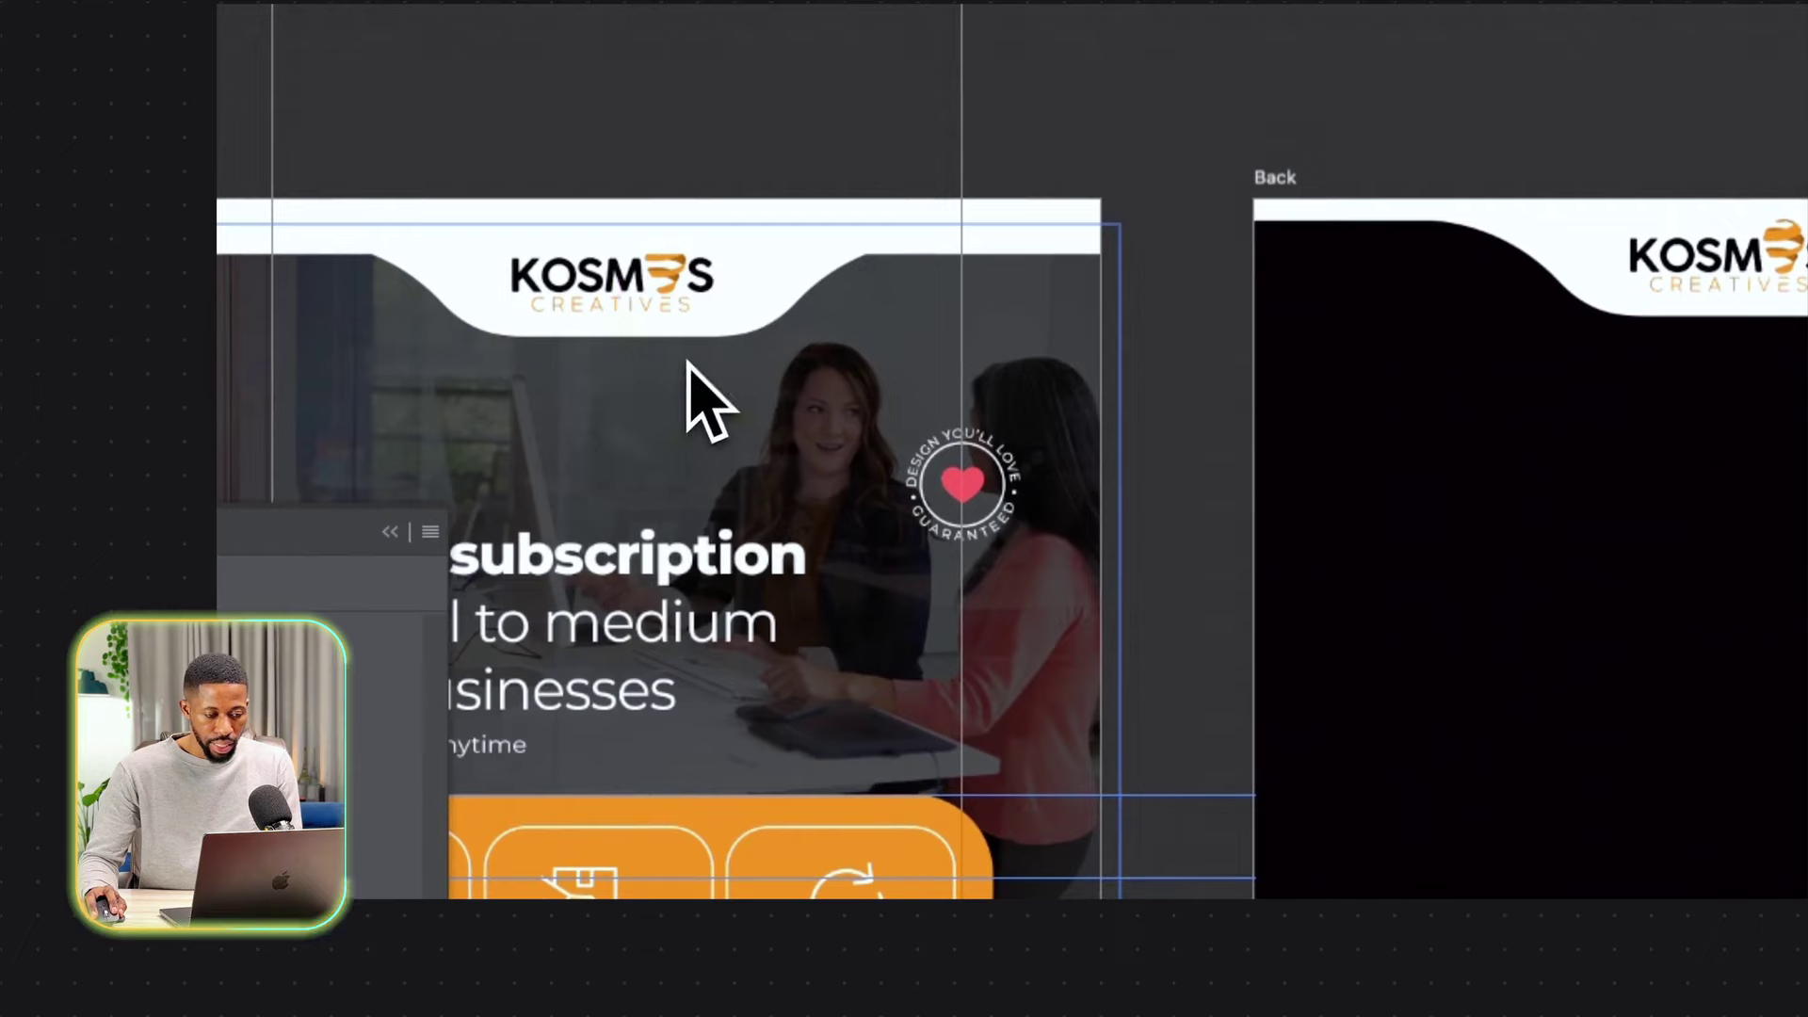
left_click_drag(687, 362, 691, 369)
Delete the earlier header copy group from the Back artboard.
scroll(989, 471, "right", 3)
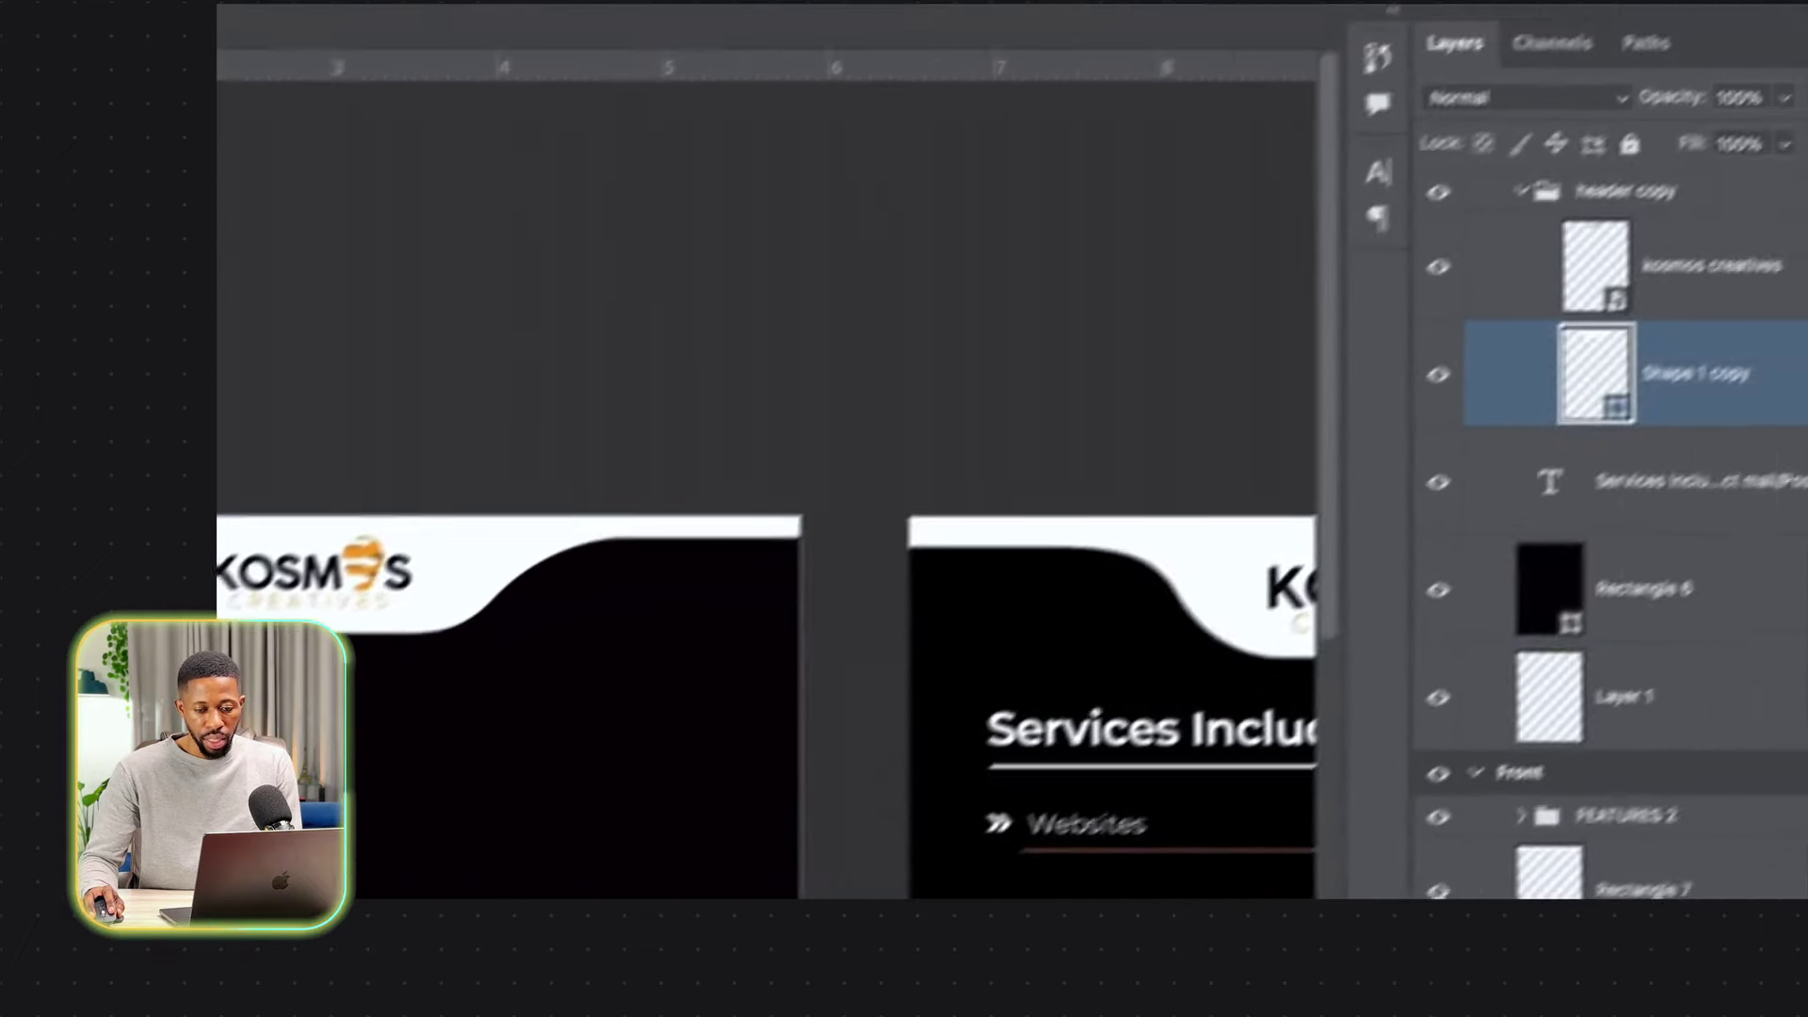
left_click(1700, 248)
key("BackSpace")
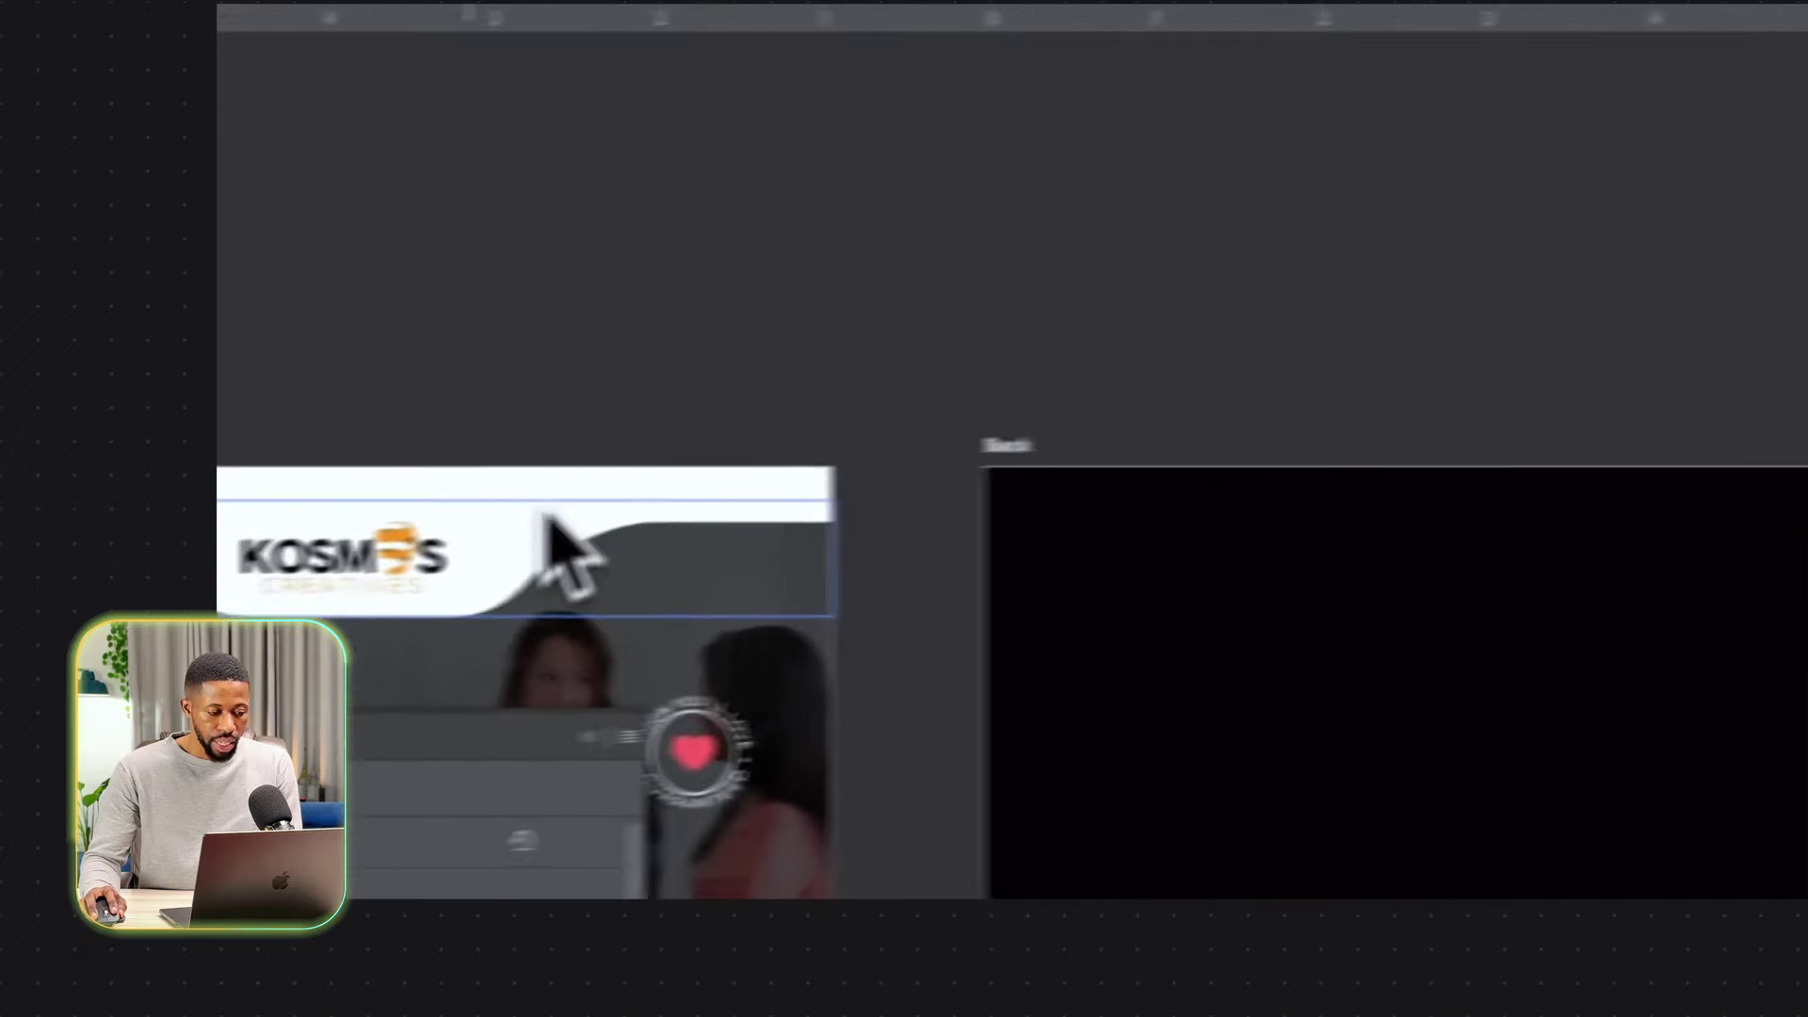
Move the new white rectangle layer into the Front header group, beneath the logo and the header shape.
left_click(625, 540)
left_click(1797, 515)
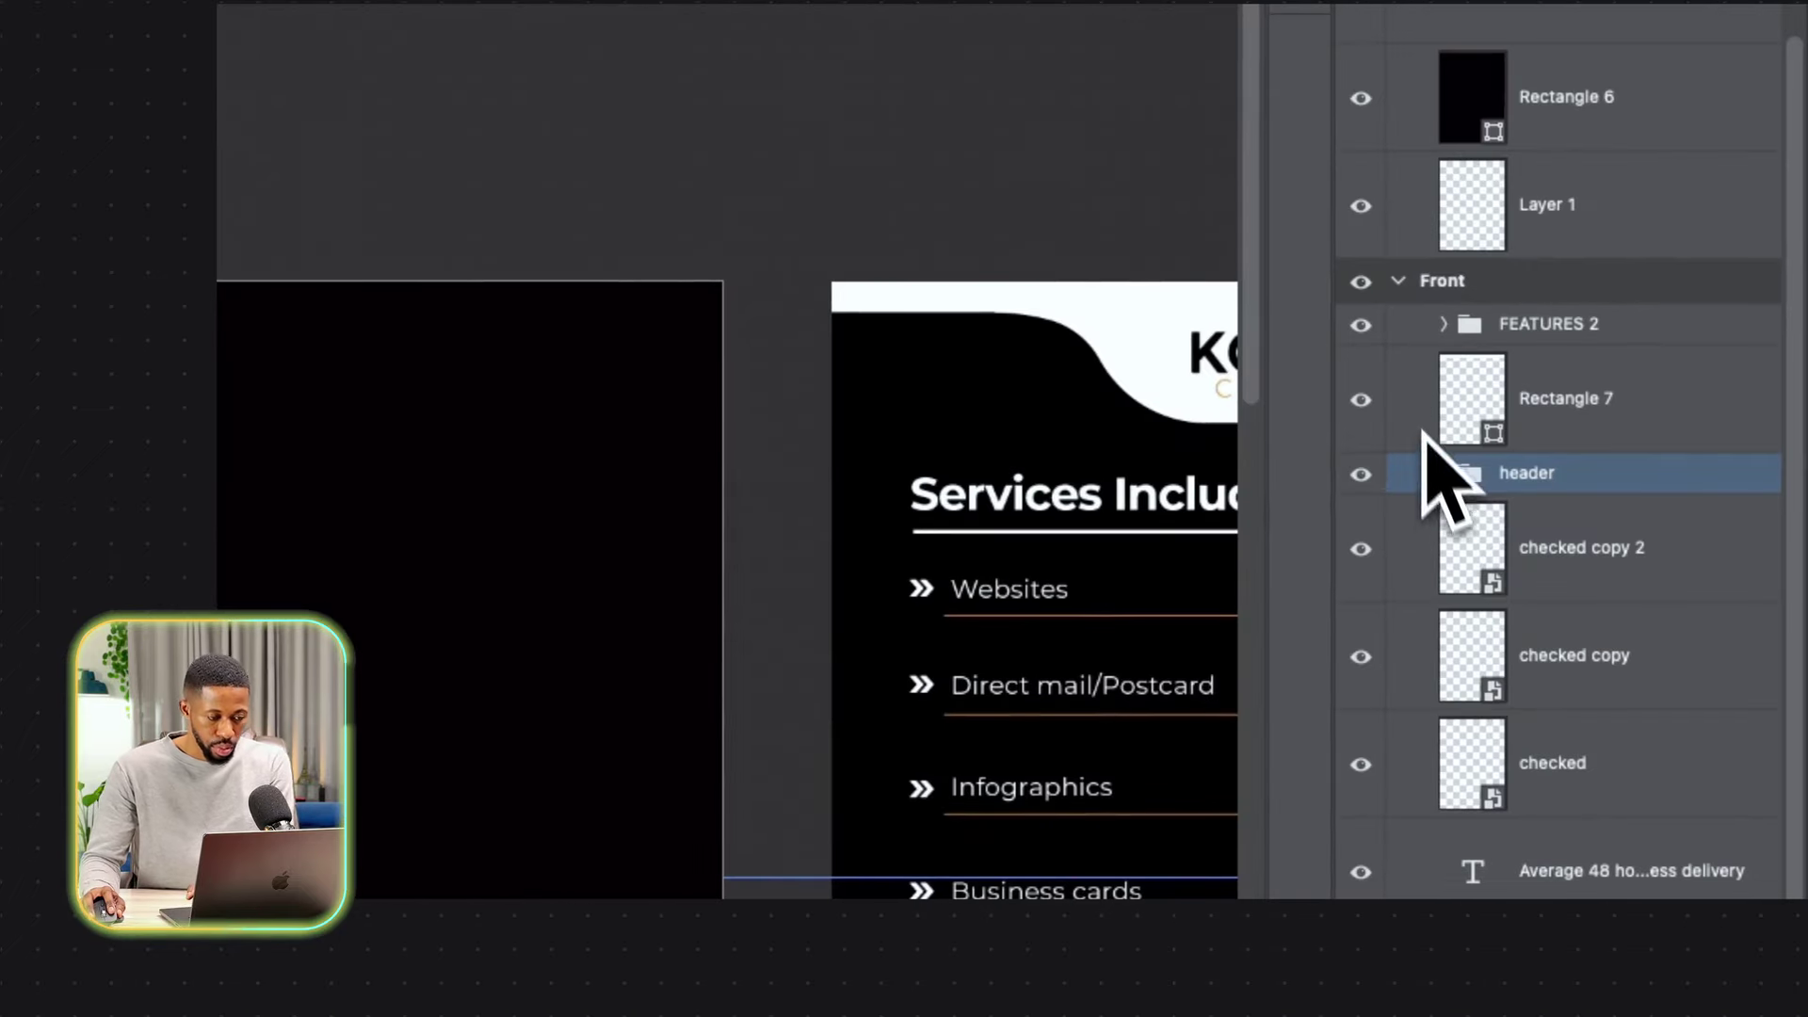
left_click(1552, 431, "shift")
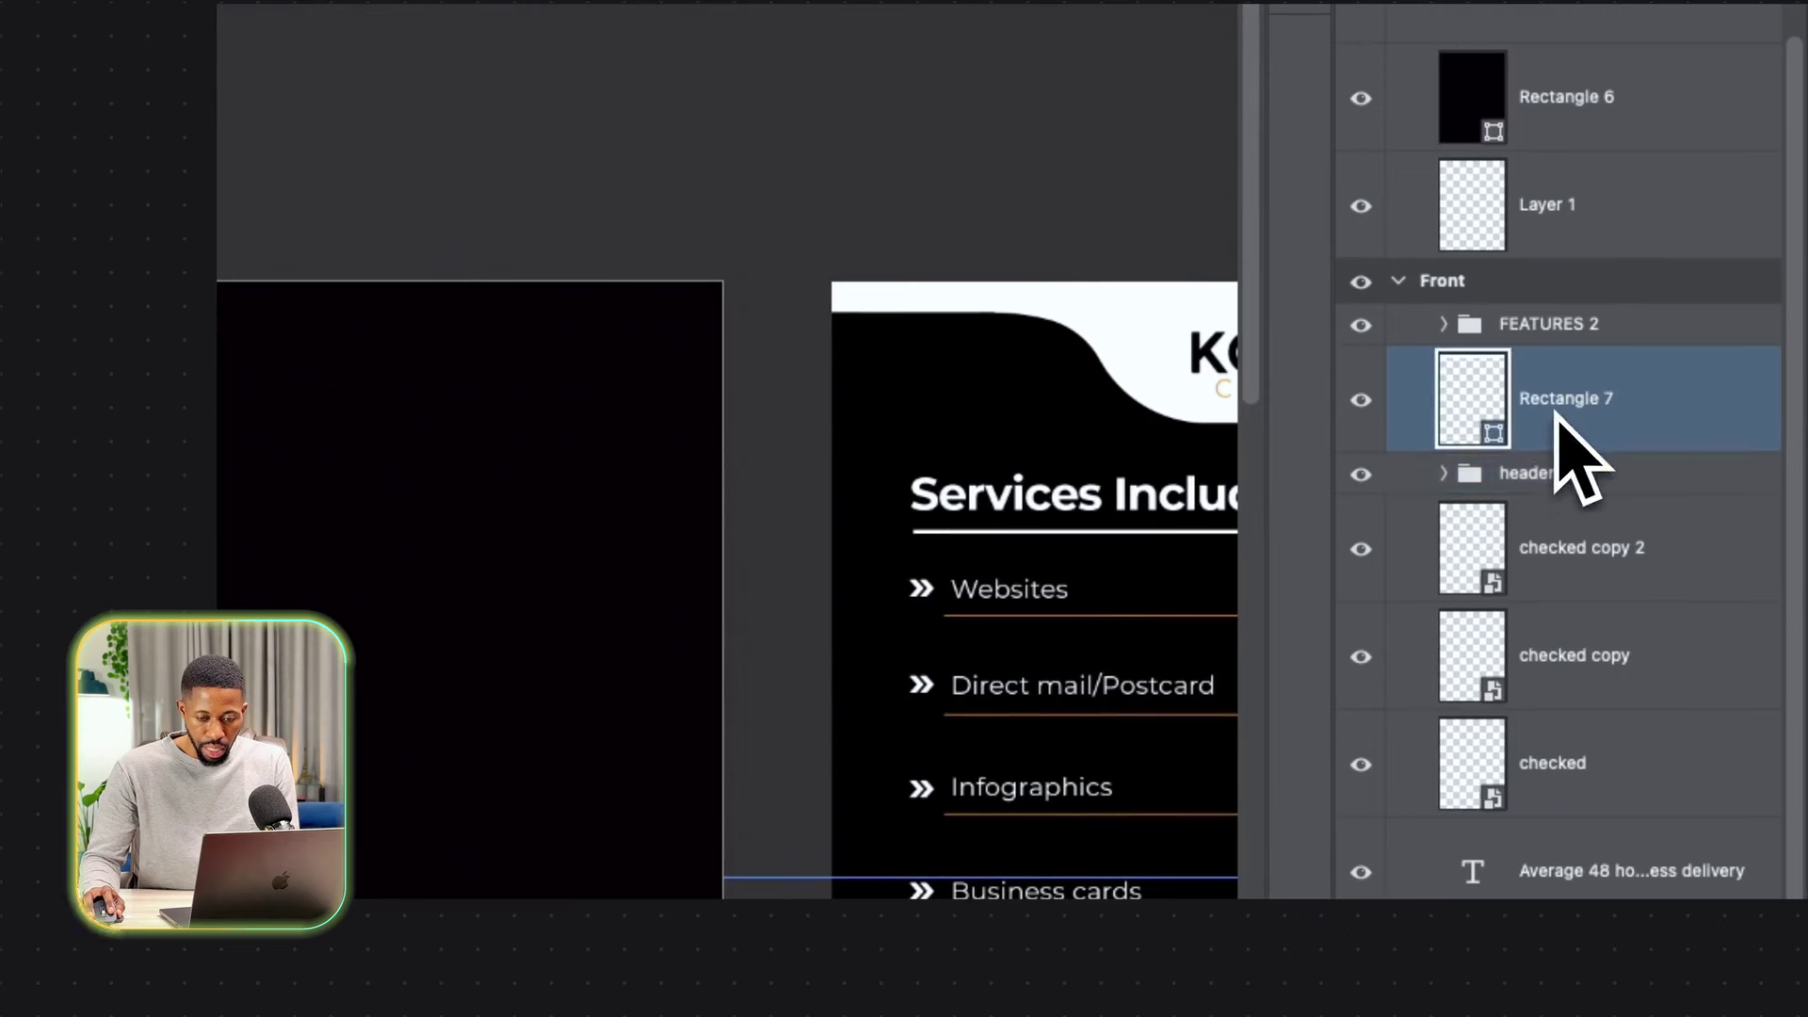
left_click_drag(1559, 504, 1534, 484)
left_click(1534, 476)
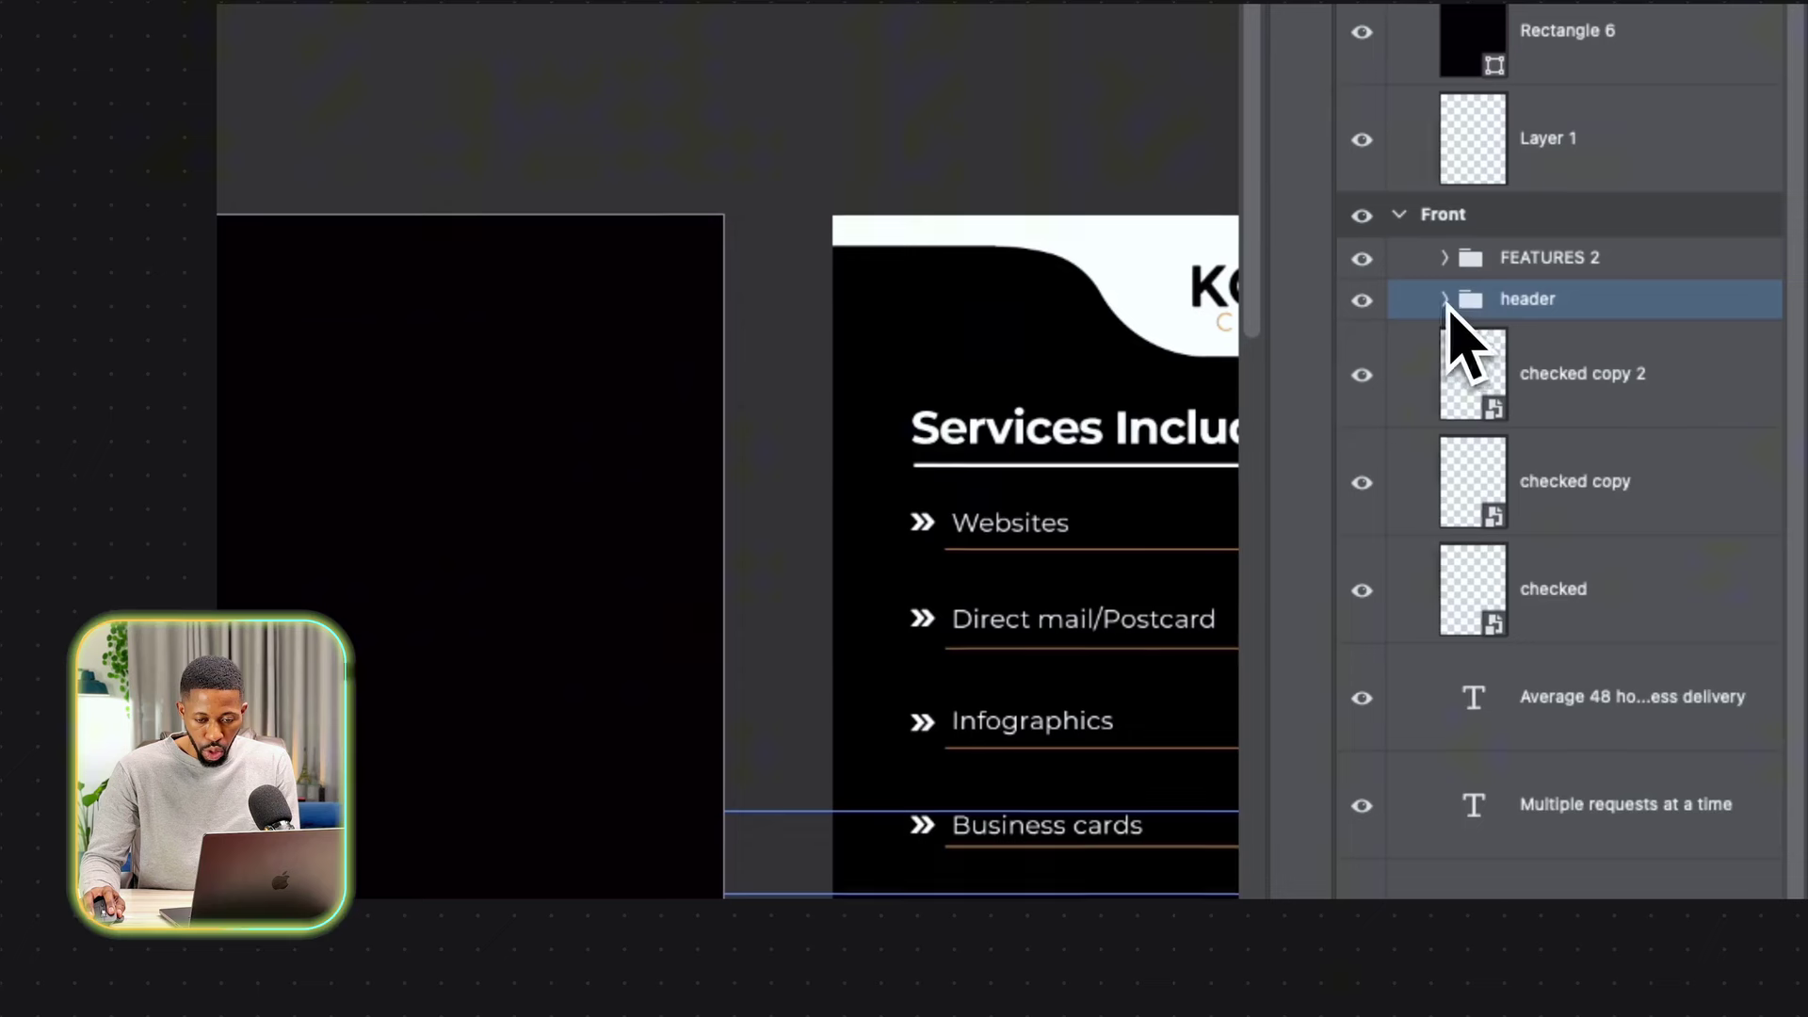
left_click(1447, 301)
left_click(1665, 396)
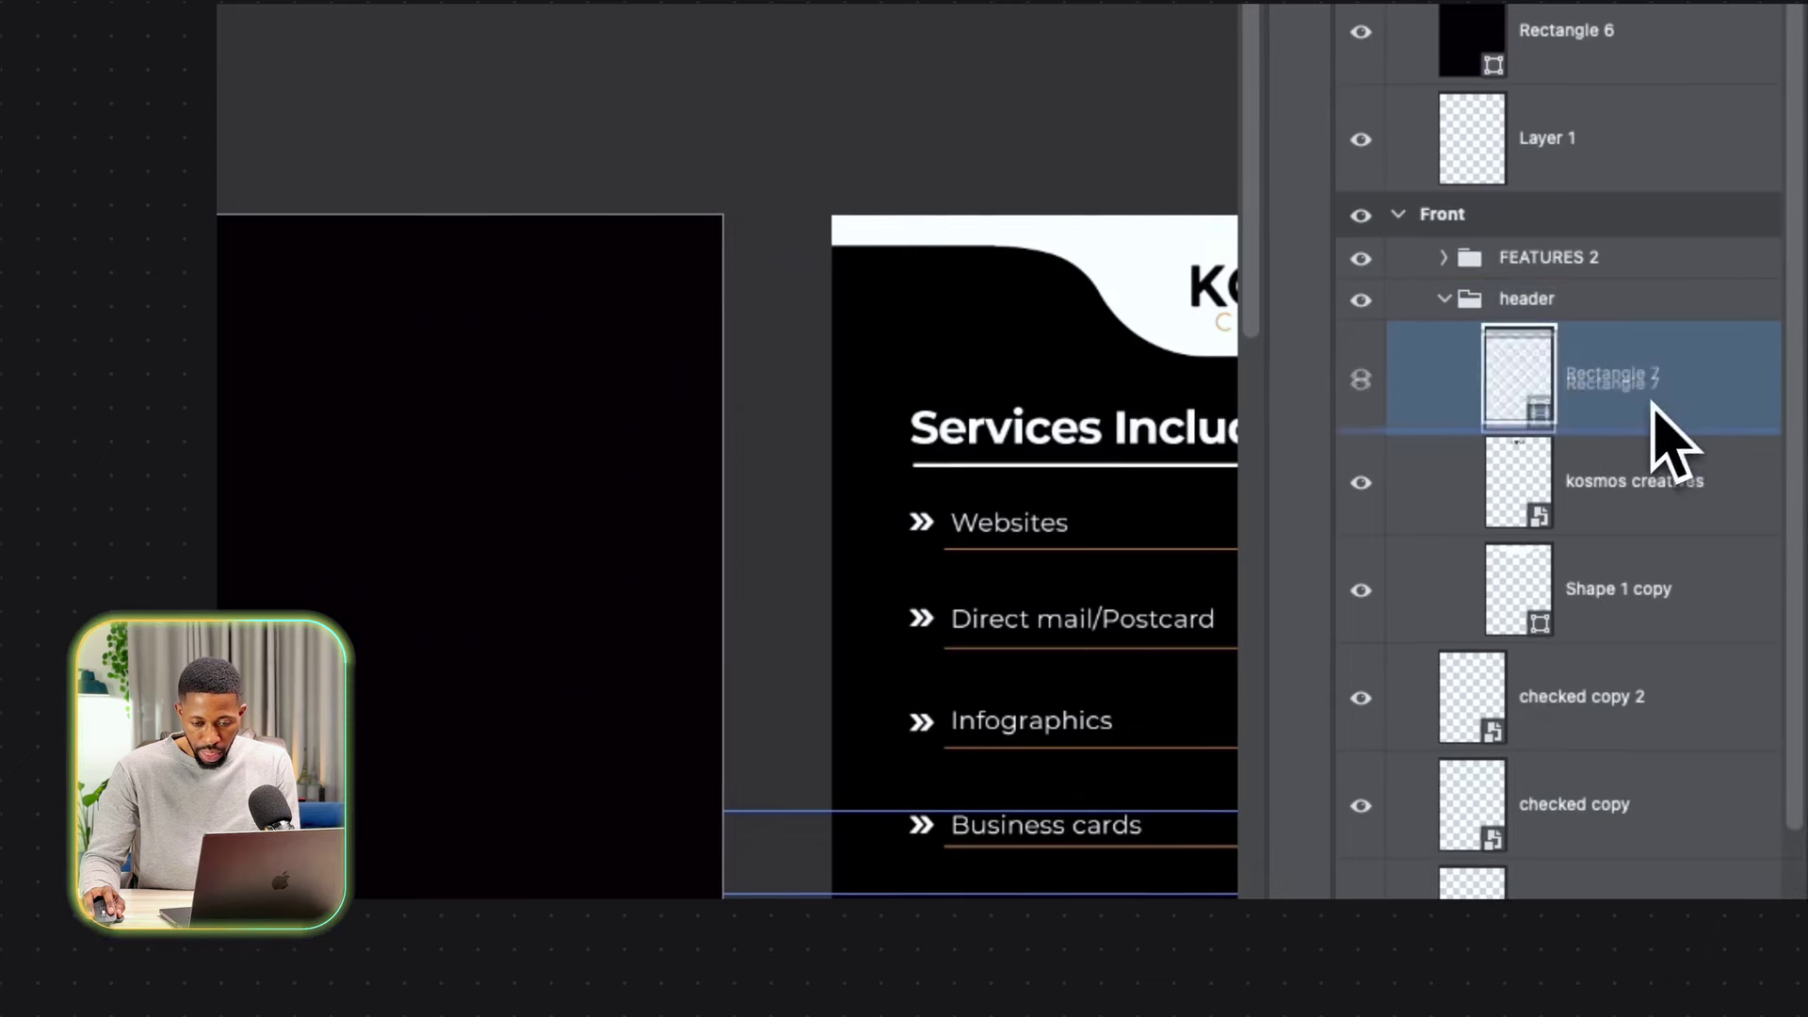
left_click_drag(1650, 405, 1618, 622)
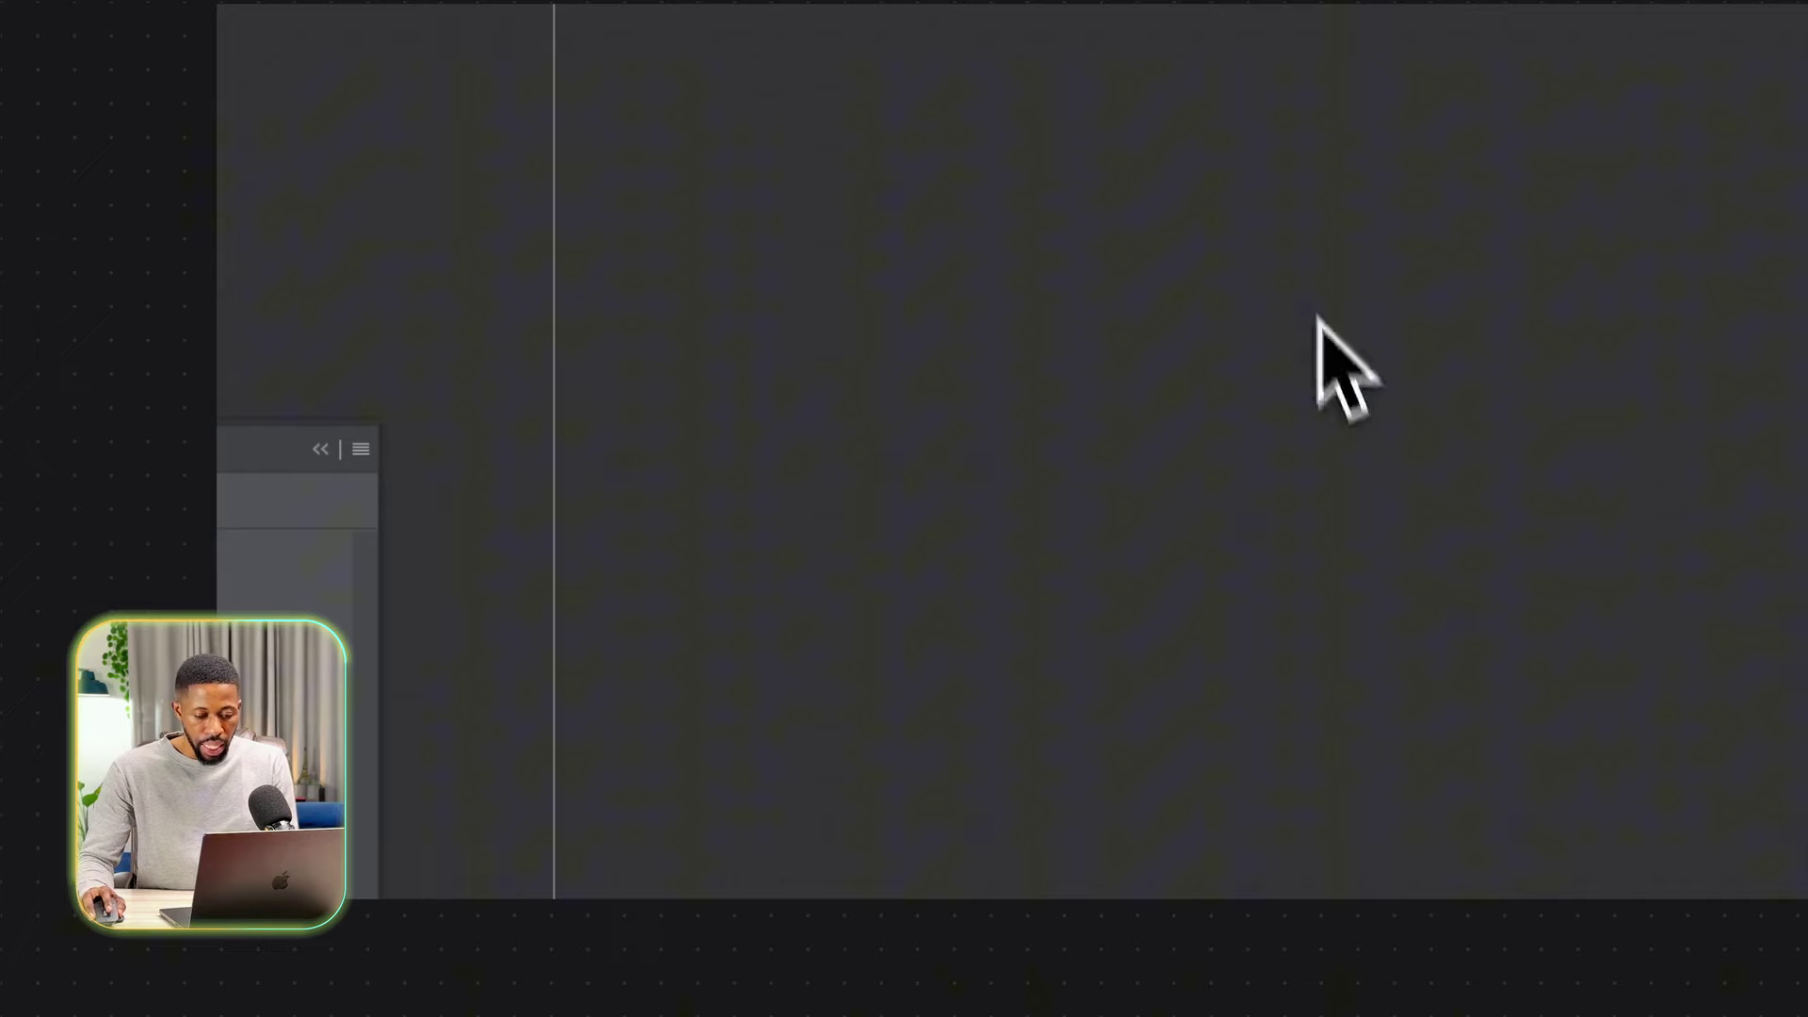
Collapse the Properties panel to uncover the Front artboard's header.
scroll(1317, 318, "down", 3)
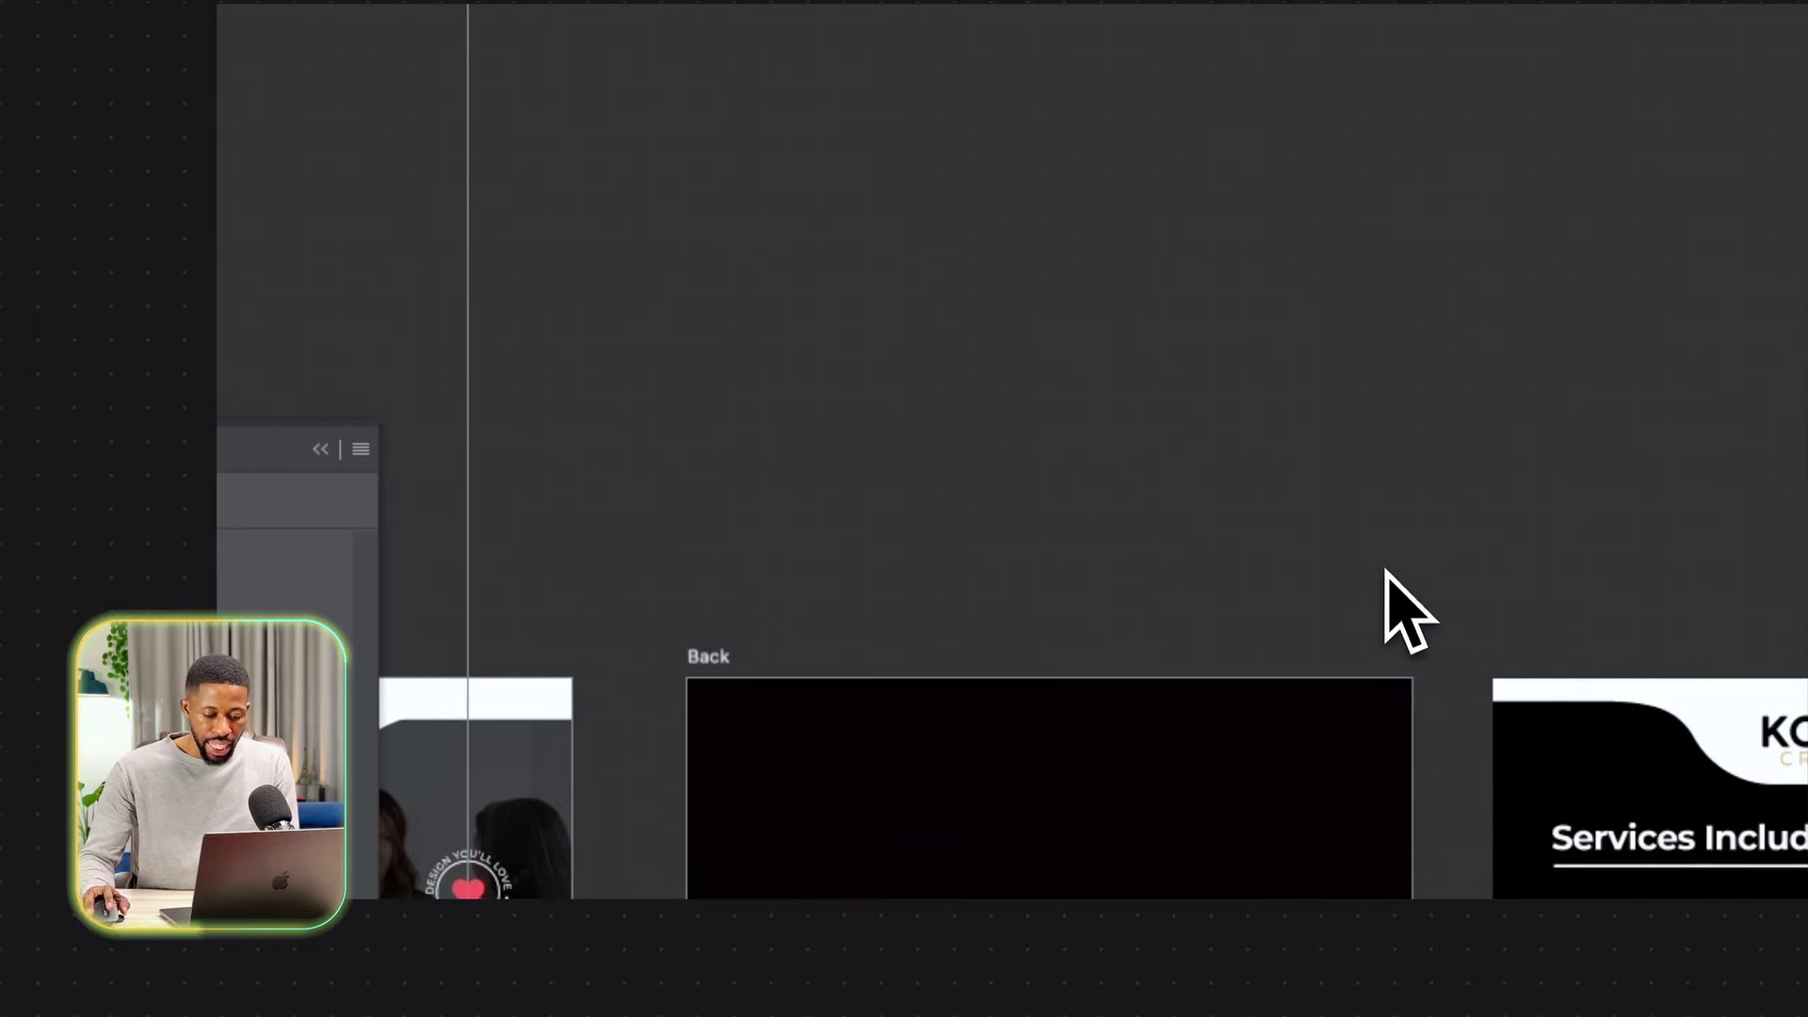
key("super+=")
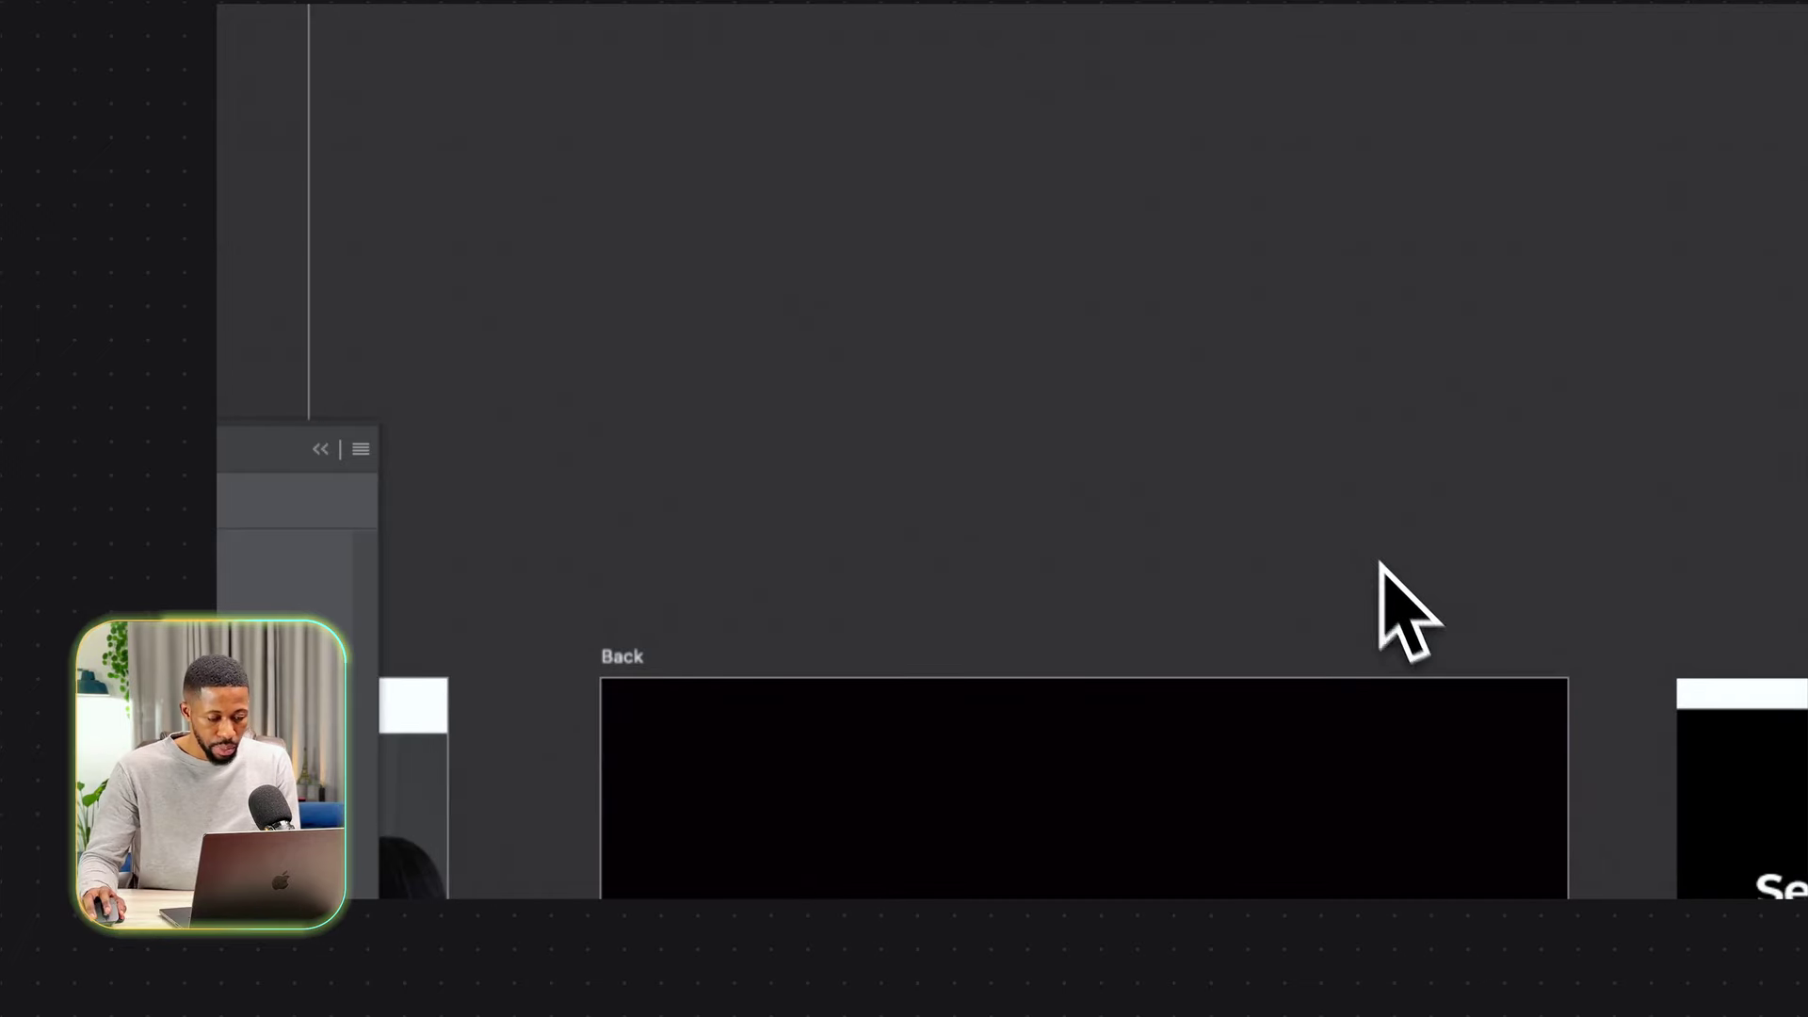
key("super+-")
scroll(961, 305, "down", 3)
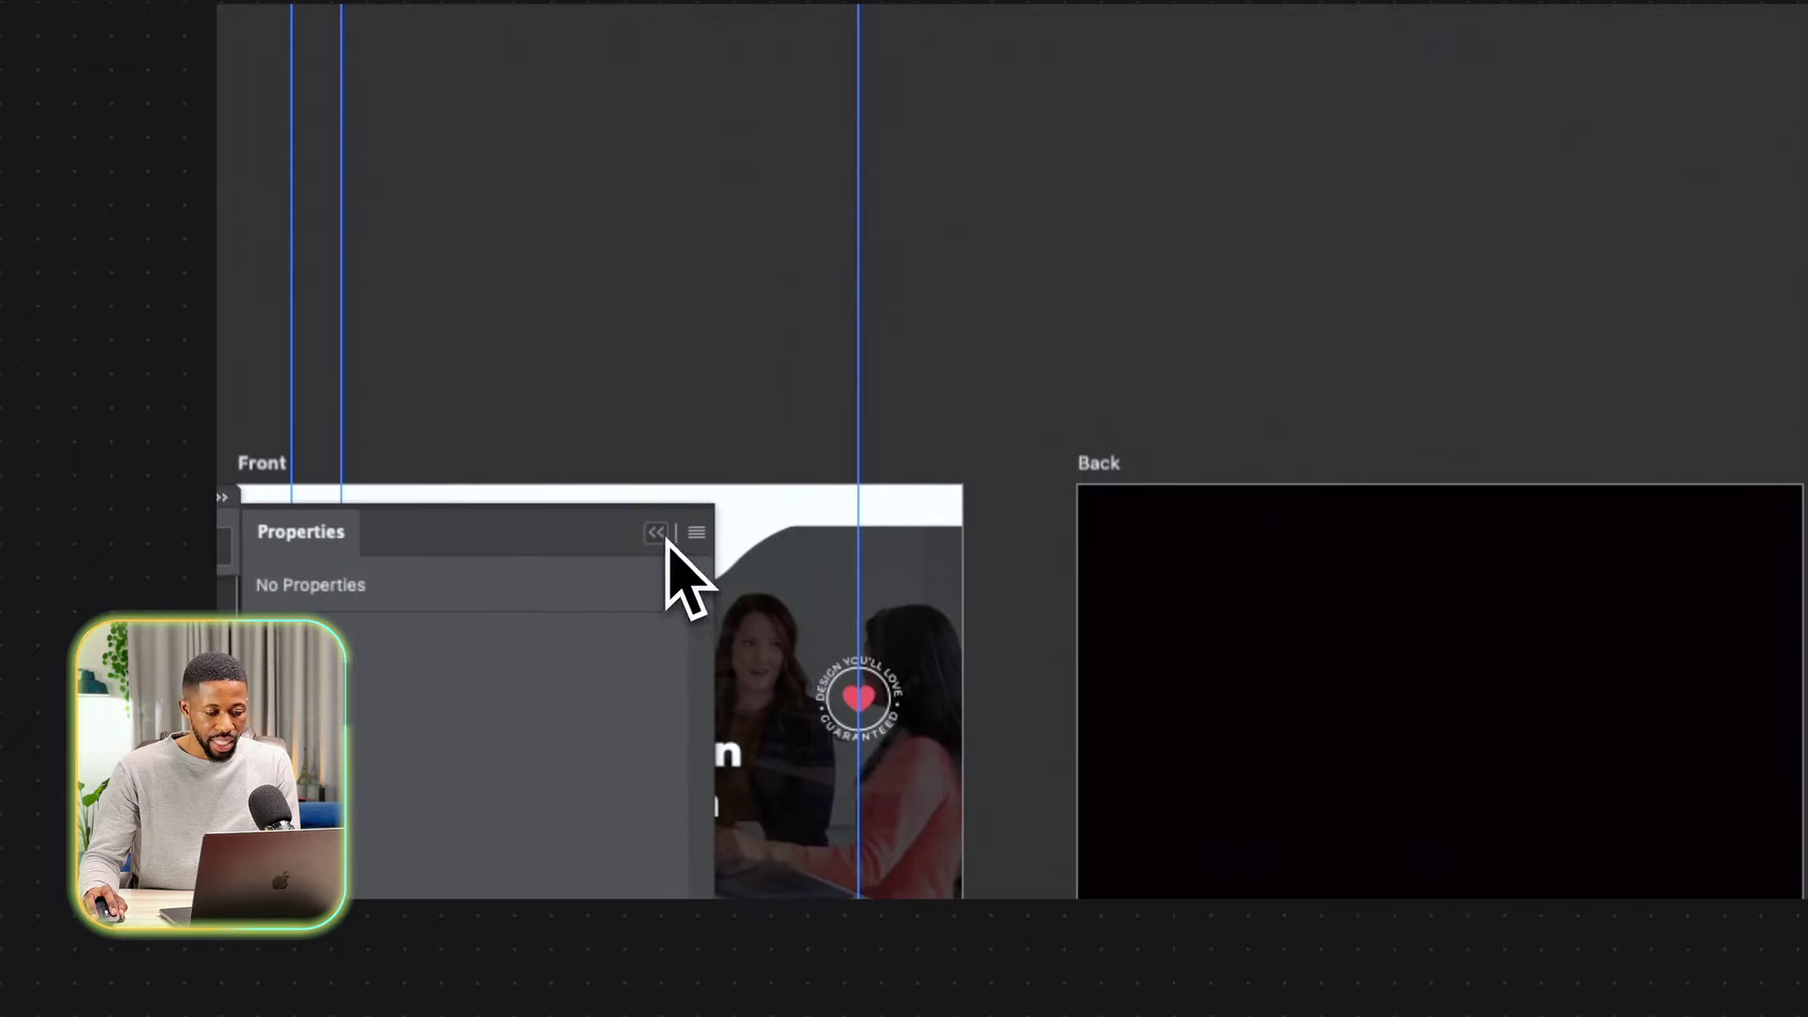
left_click(656, 532)
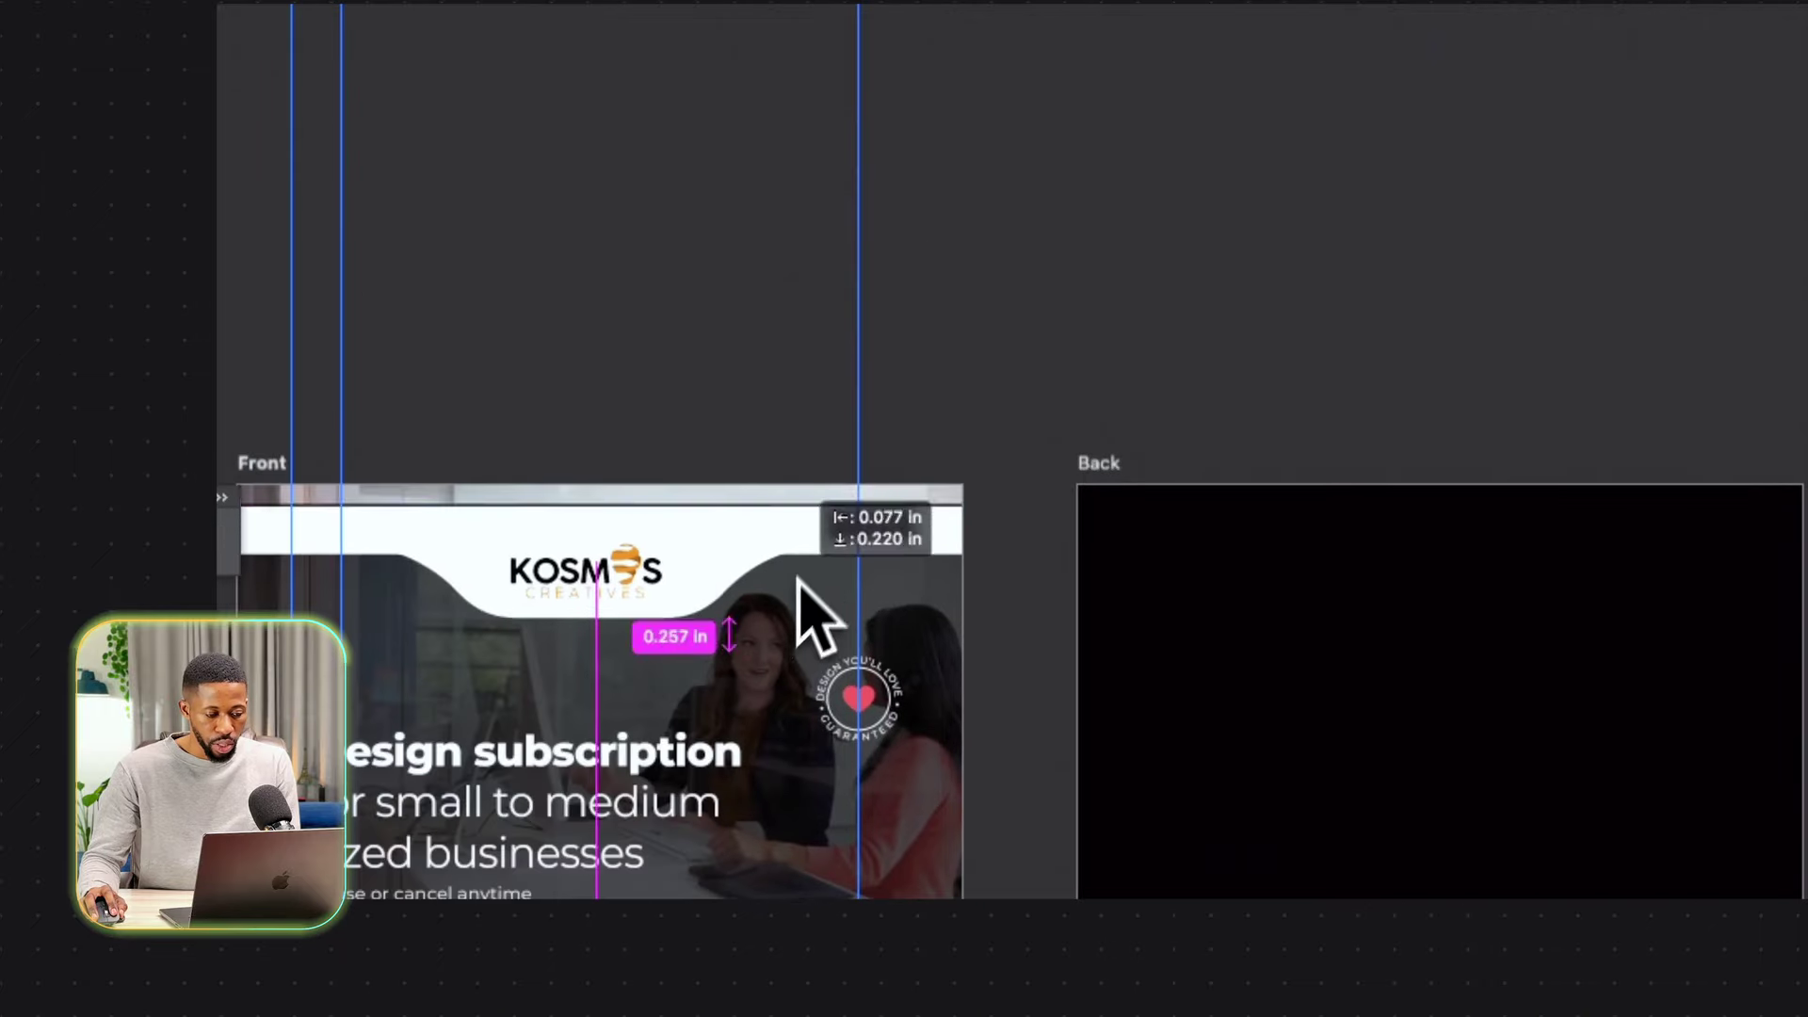
Duplicate the updated header group from the Front artboard onto the Back artboard, aligned across its upper edge.
left_click(716, 524)
left_click_drag(716, 523, 1069, 513)
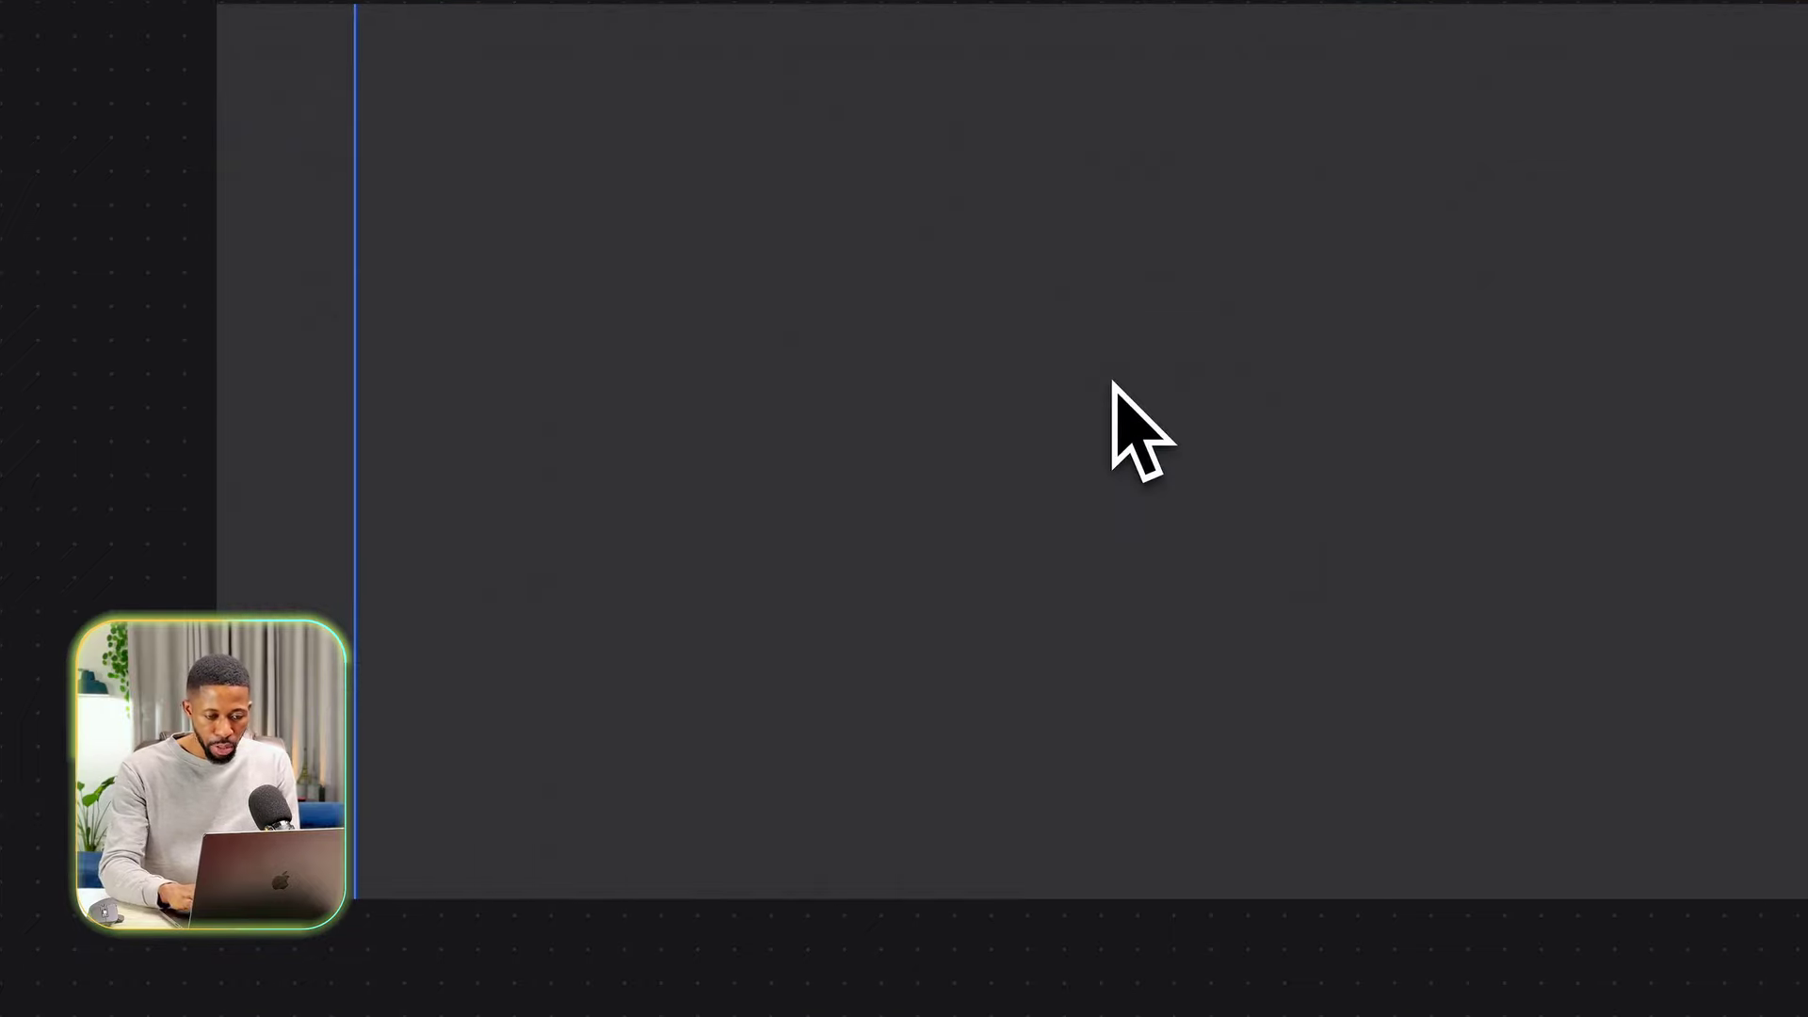
key("super+minus")
key("super+minus")
key("super+minus")
key("super+minus")
key("super+minus")
key("super+plus")
key("super+plus")
key("super+plus")
key("super+plus")
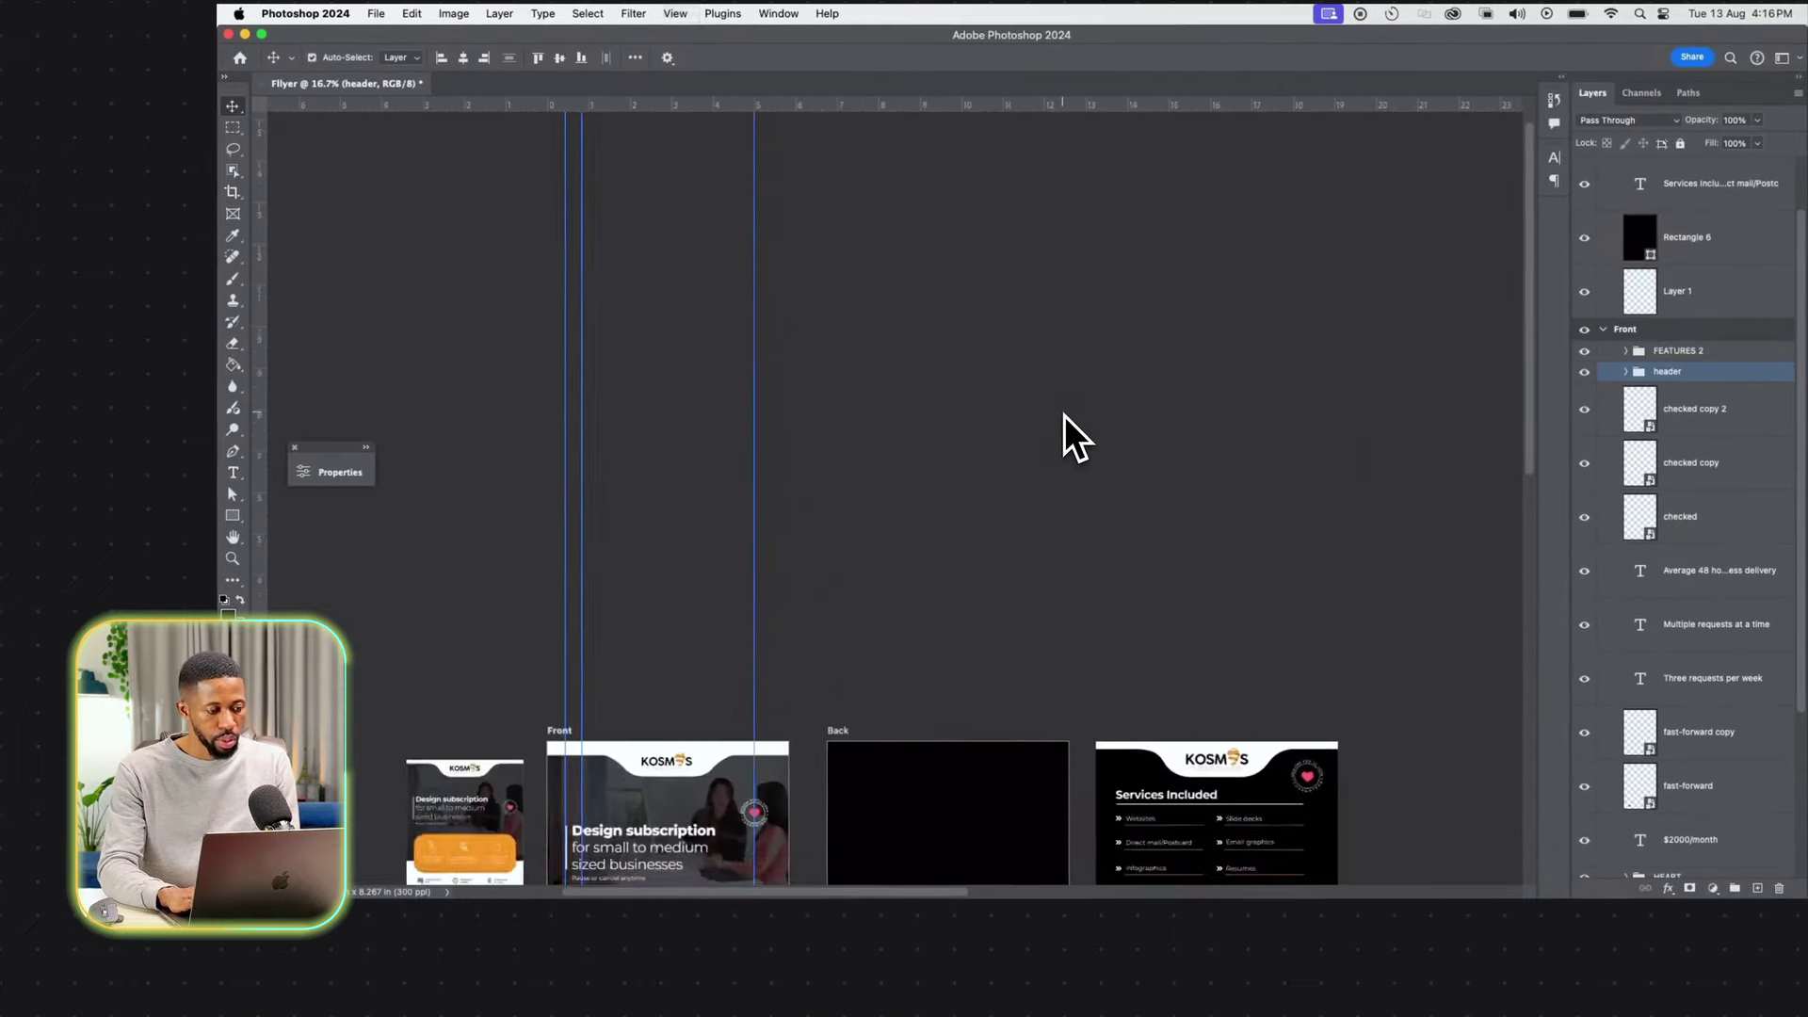
key("super+equal")
left_click_drag(477, 385, 914, 428, "alt")
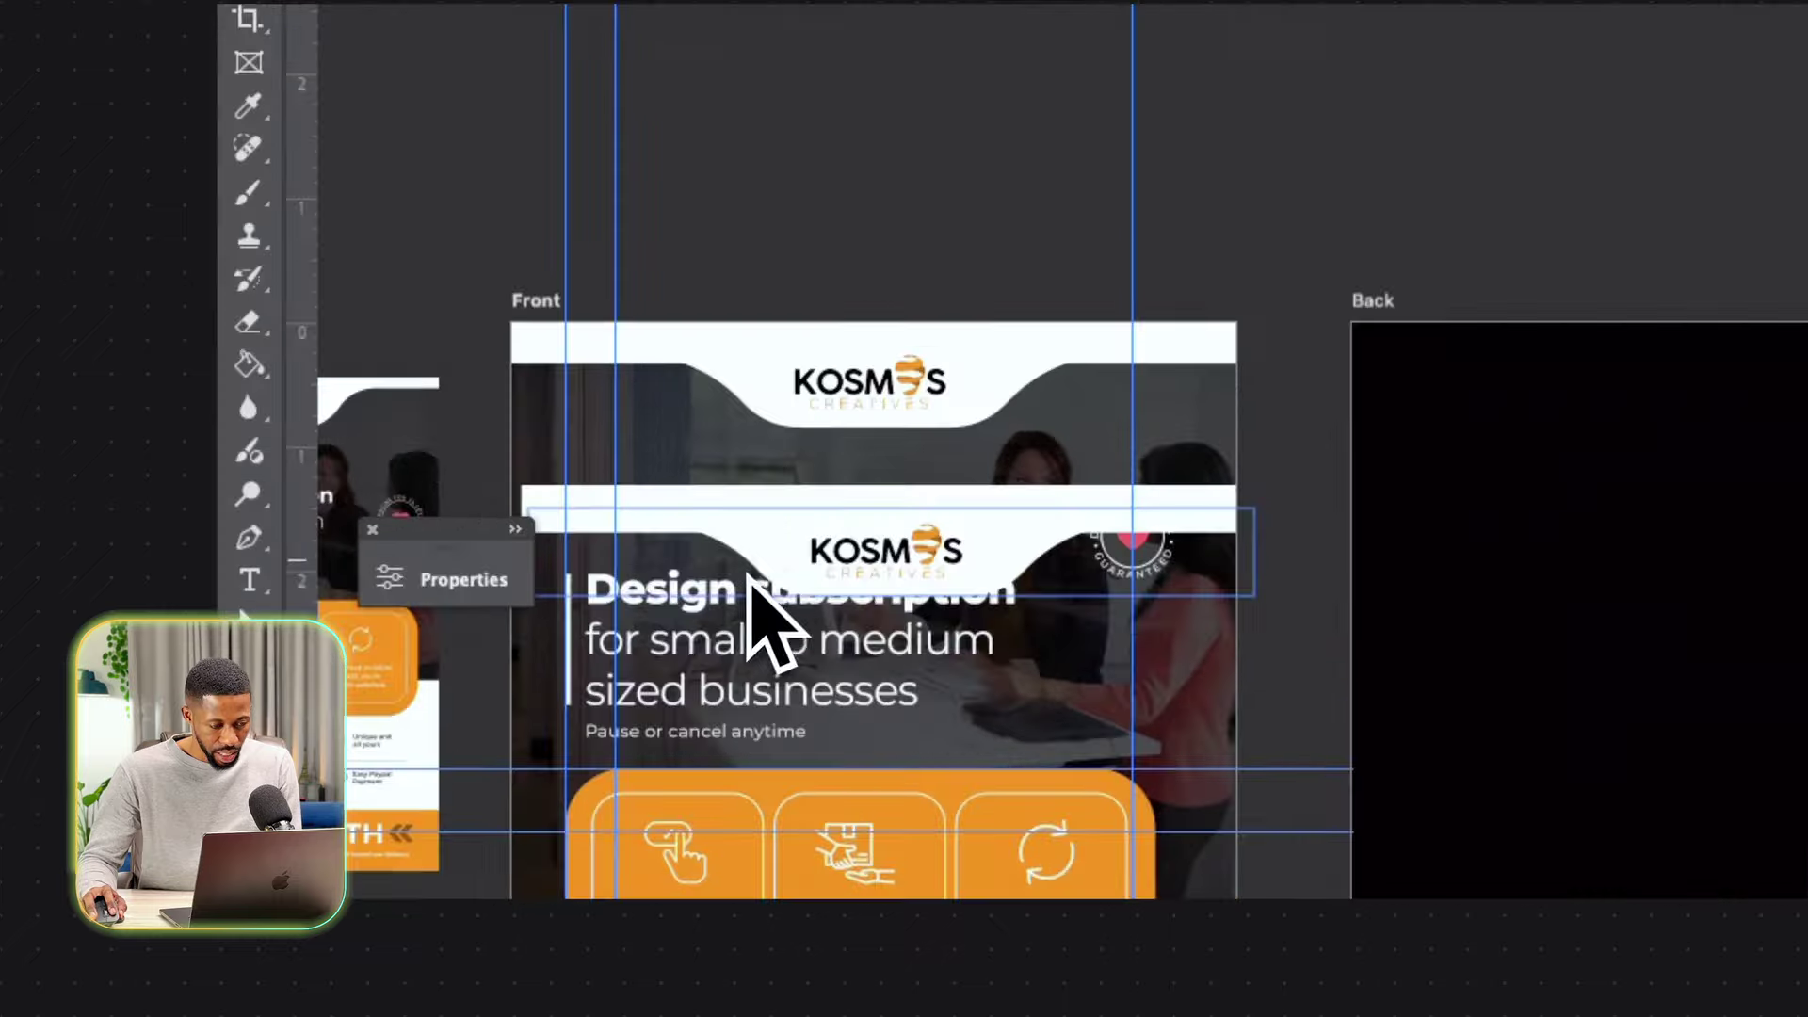
left_click_drag(1199, 519, 1128, 403)
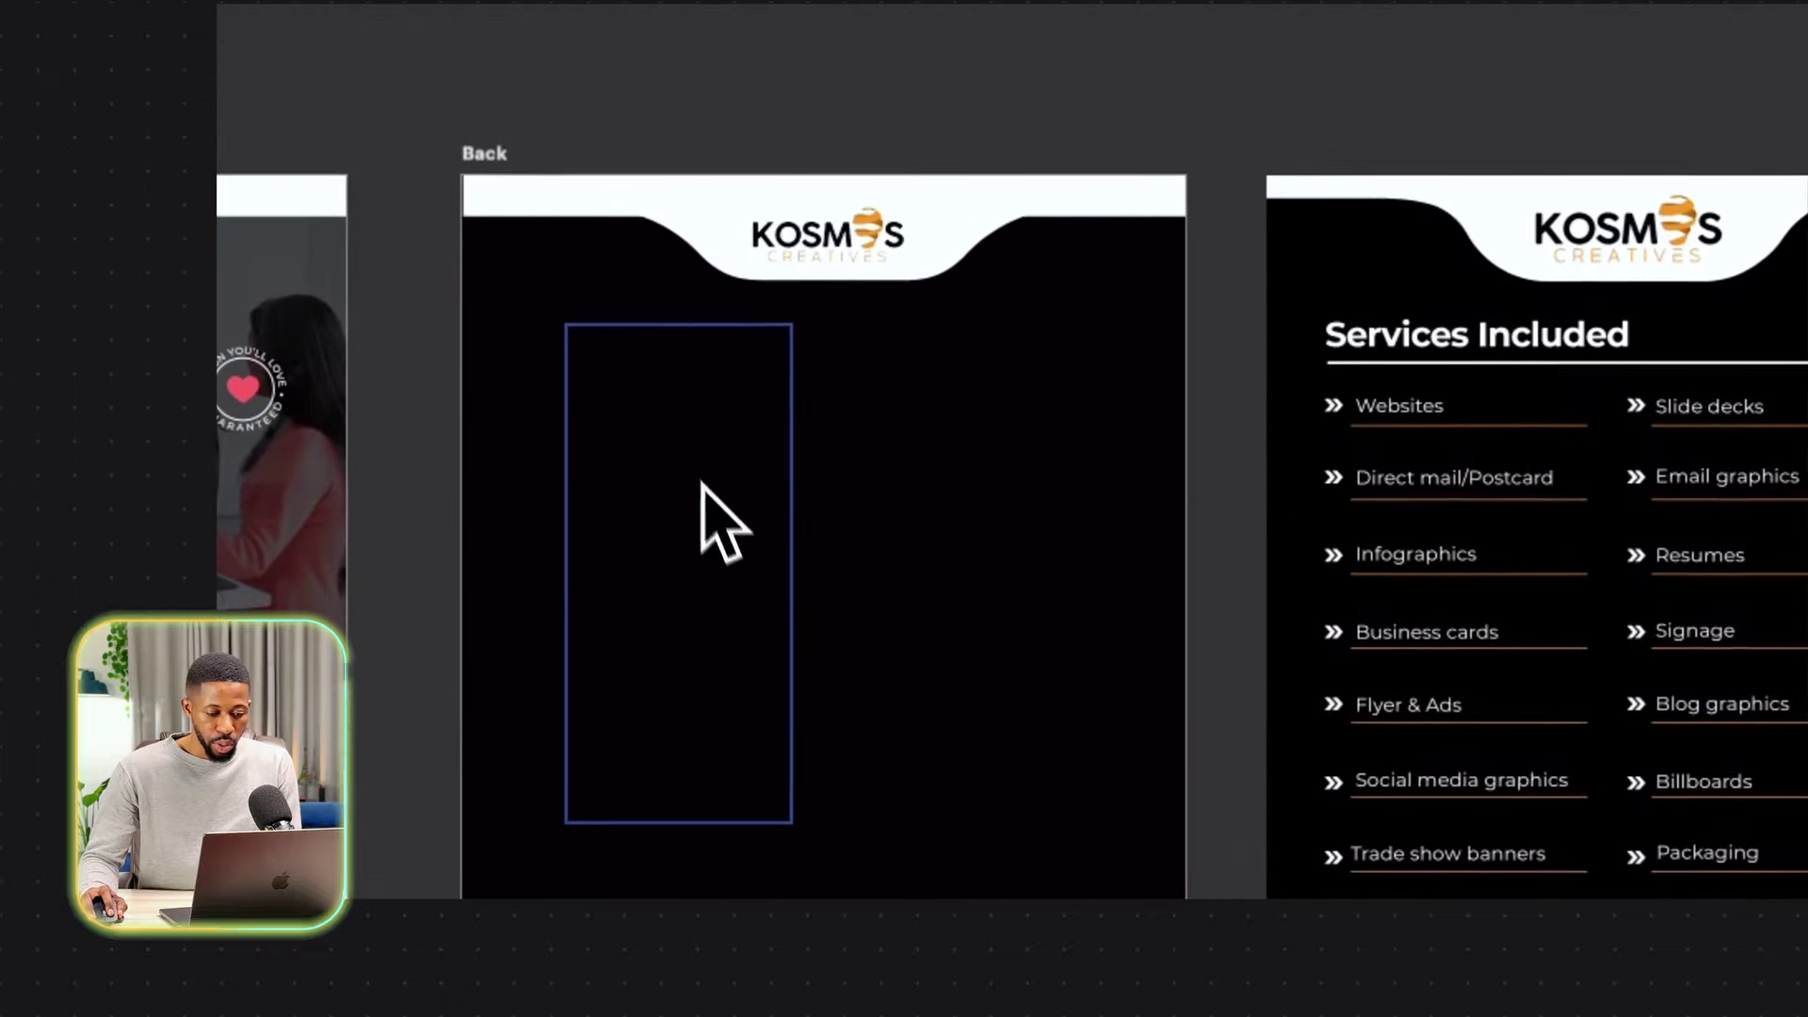
Reposition the services list text on the Back artboard slightly further down and to the right beneath the header.
scroll(702, 483, "down", 1)
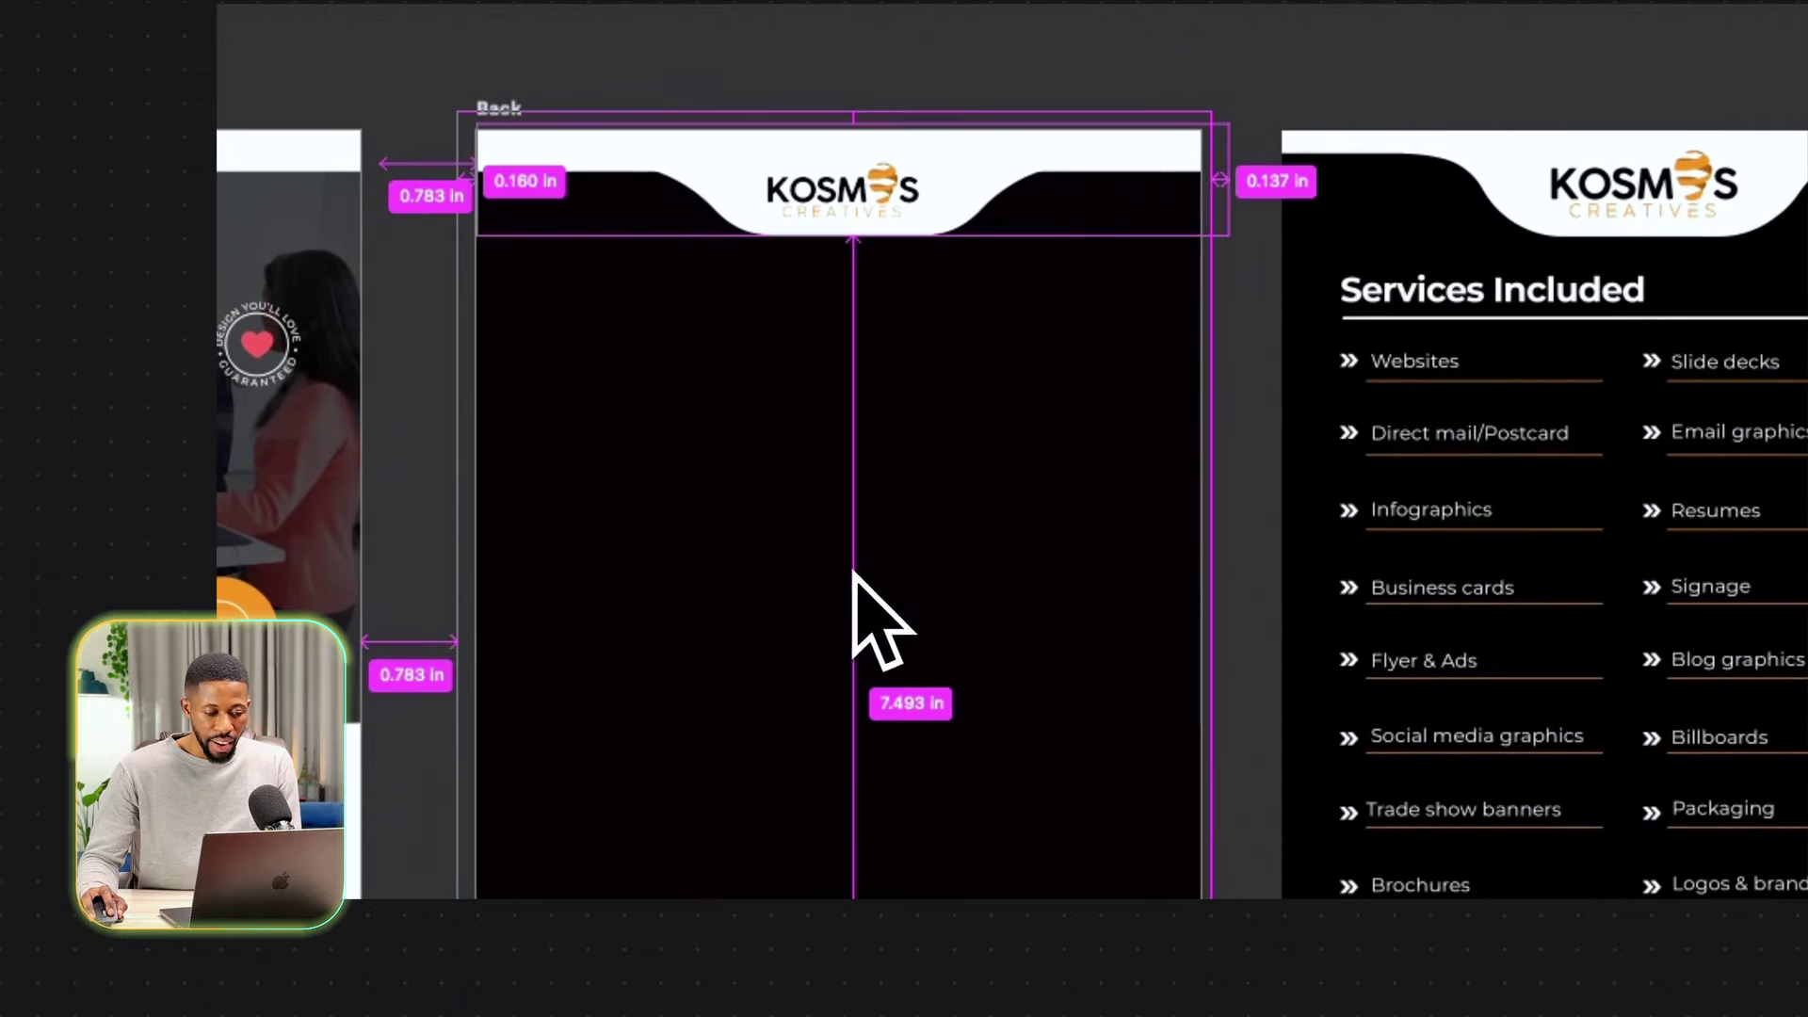
left_click_drag(806, 581, 941, 646)
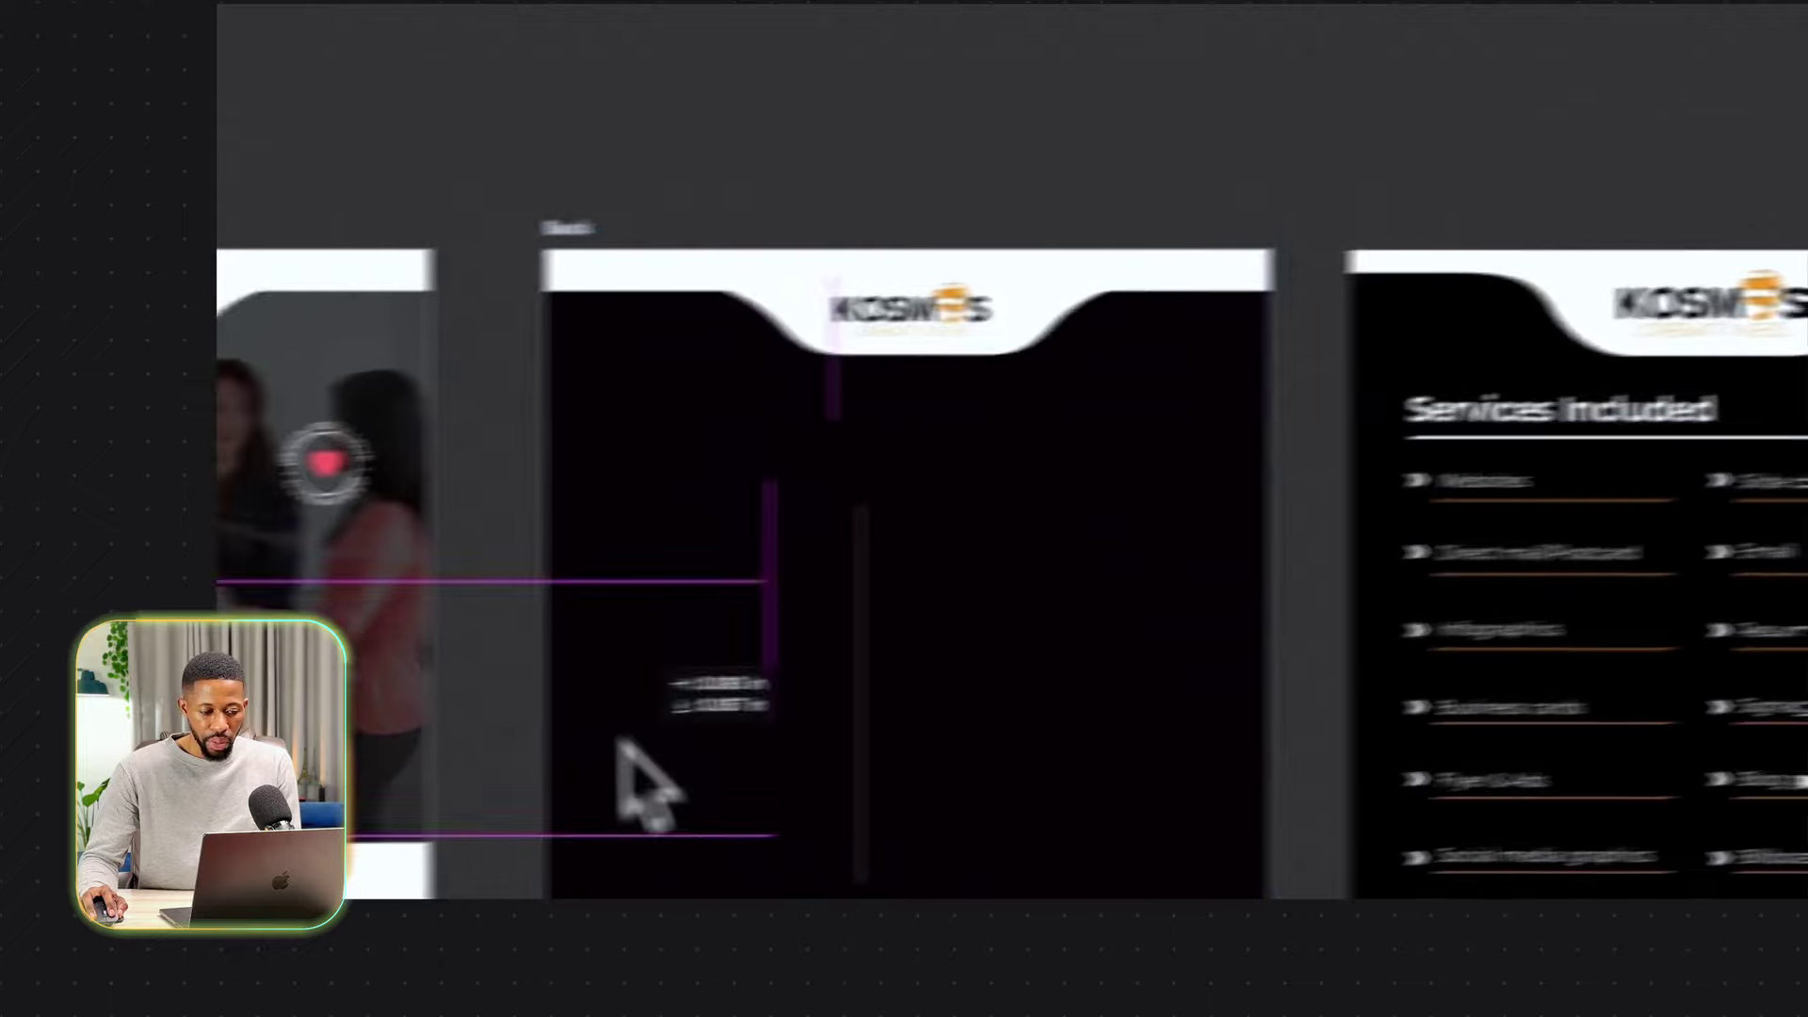
left_click_drag(619, 740, 680, 789)
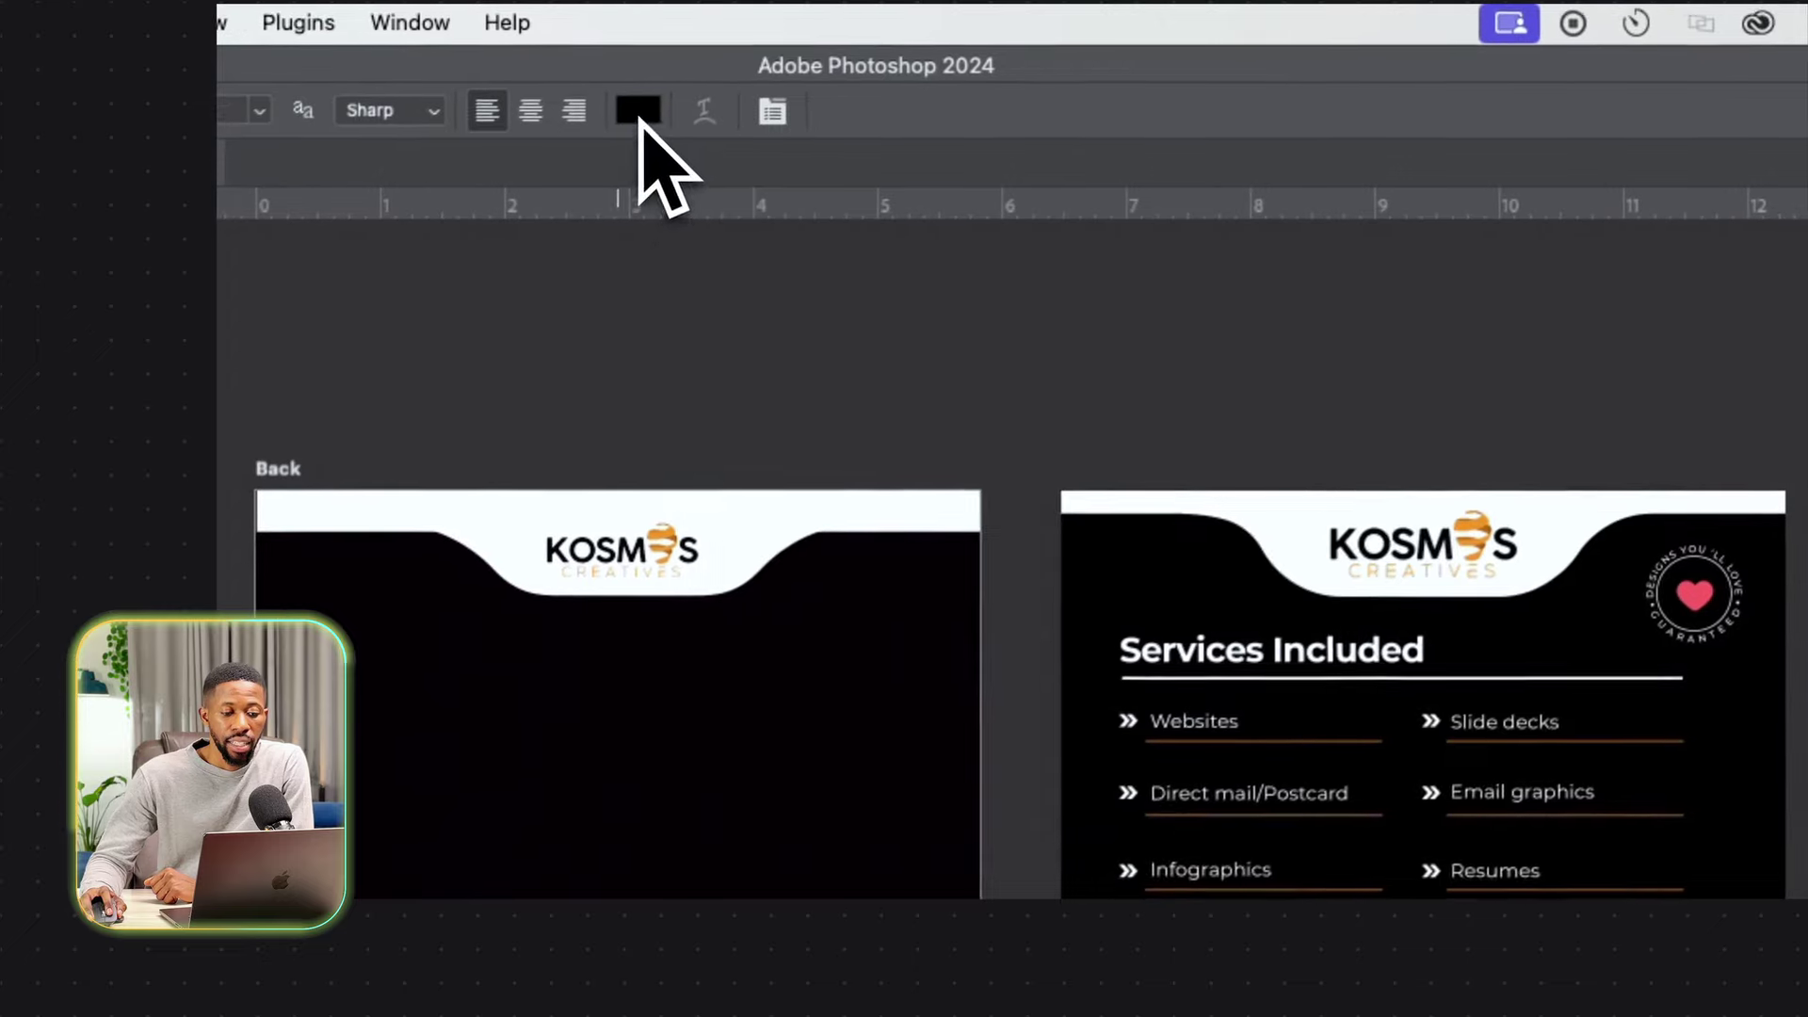
Change the services list text colour to white (ffffff).
left_click(644, 111)
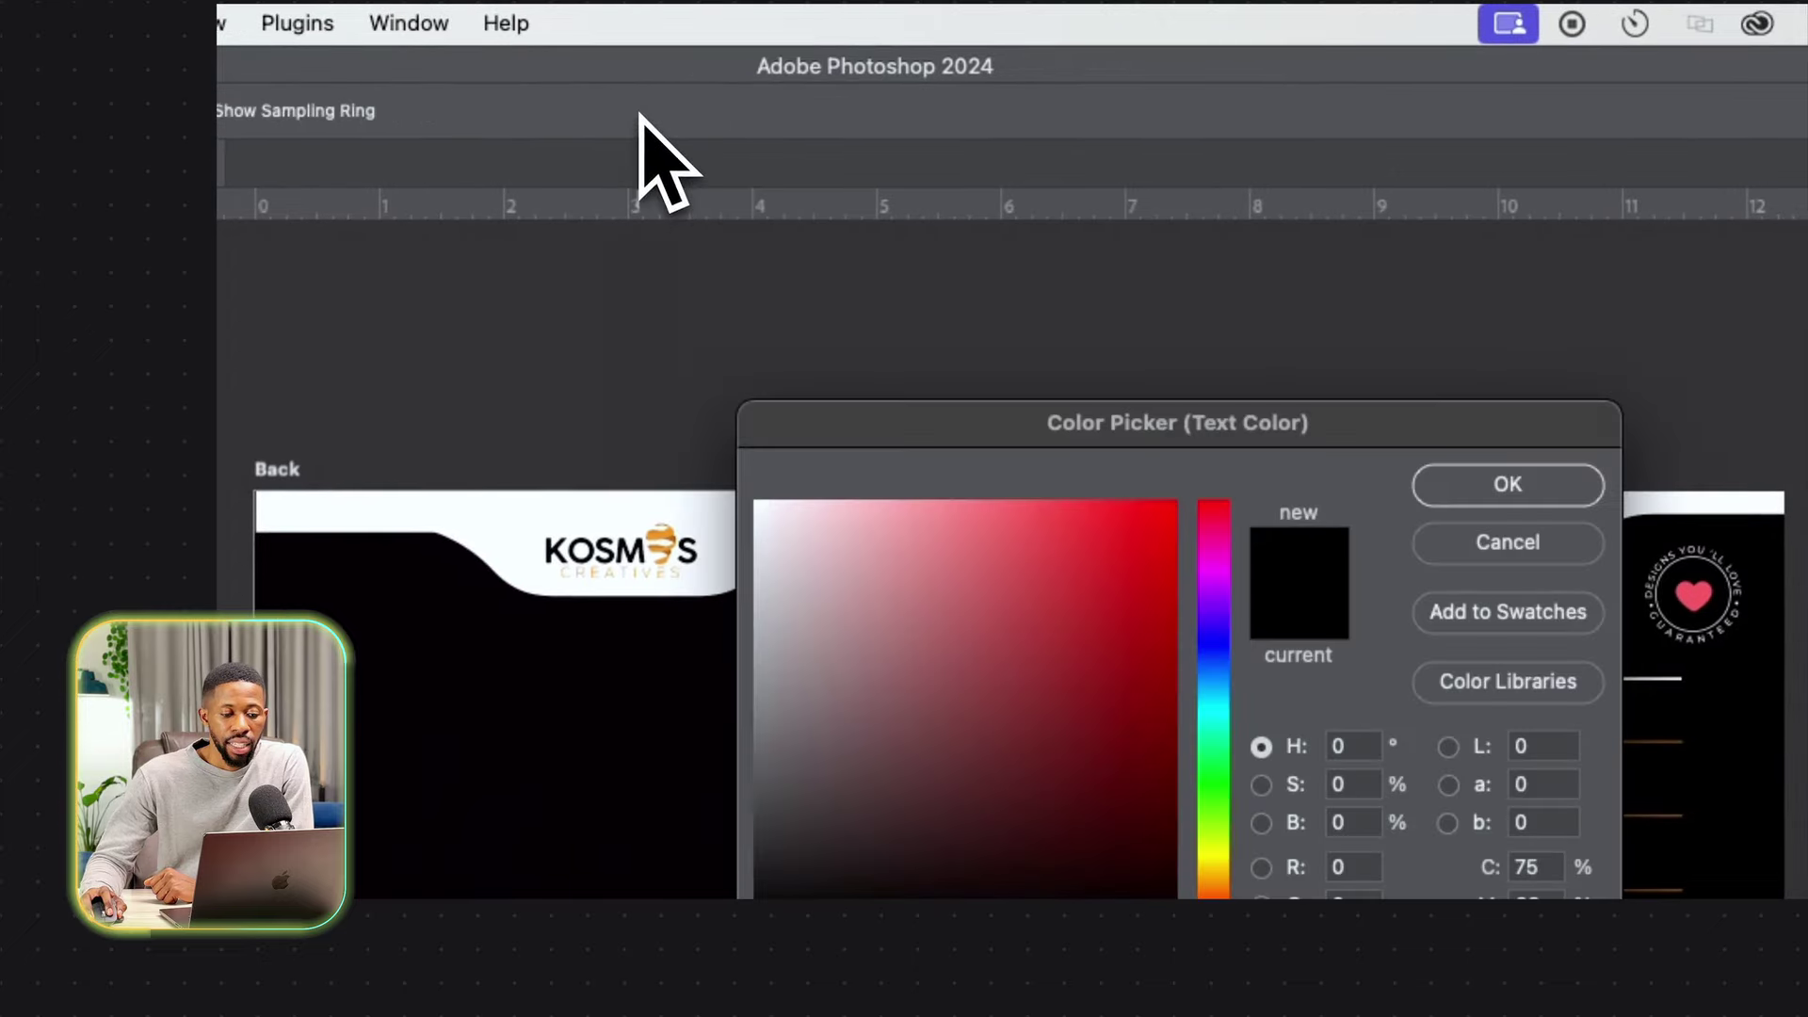
left_click_drag(791, 436, 849, 443)
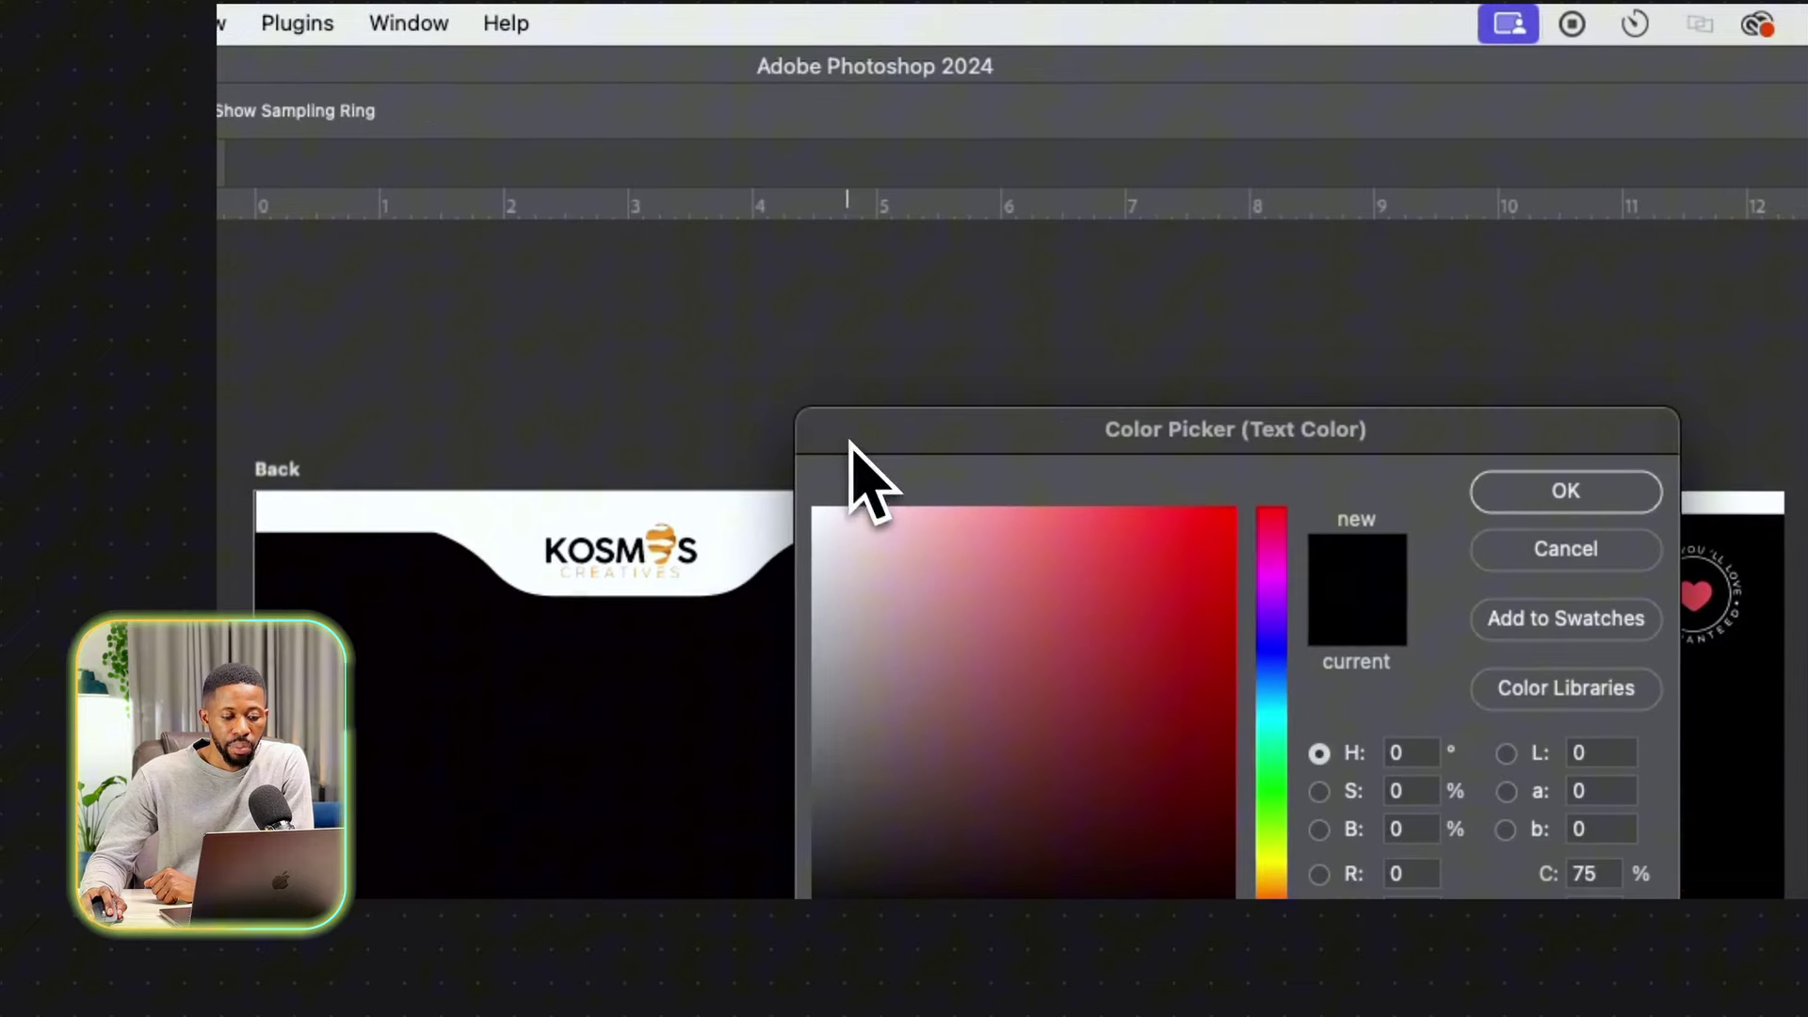
left_click(744, 570)
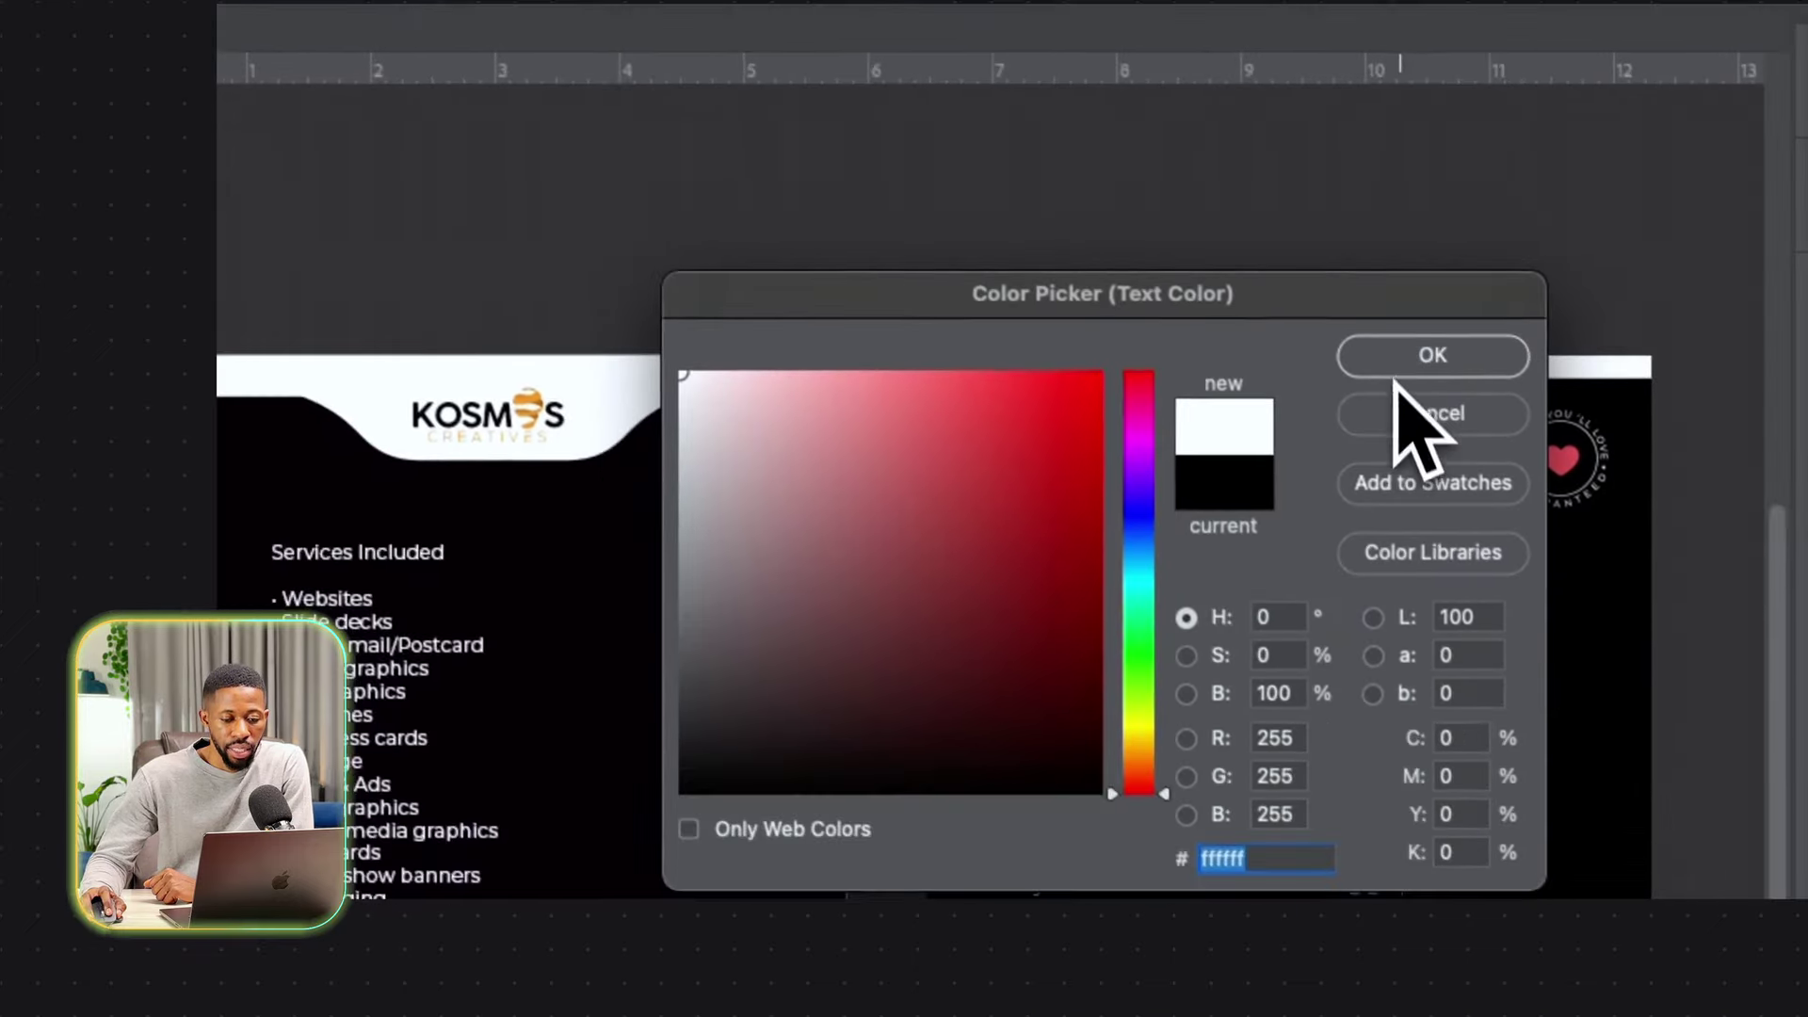
left_click(1535, 491)
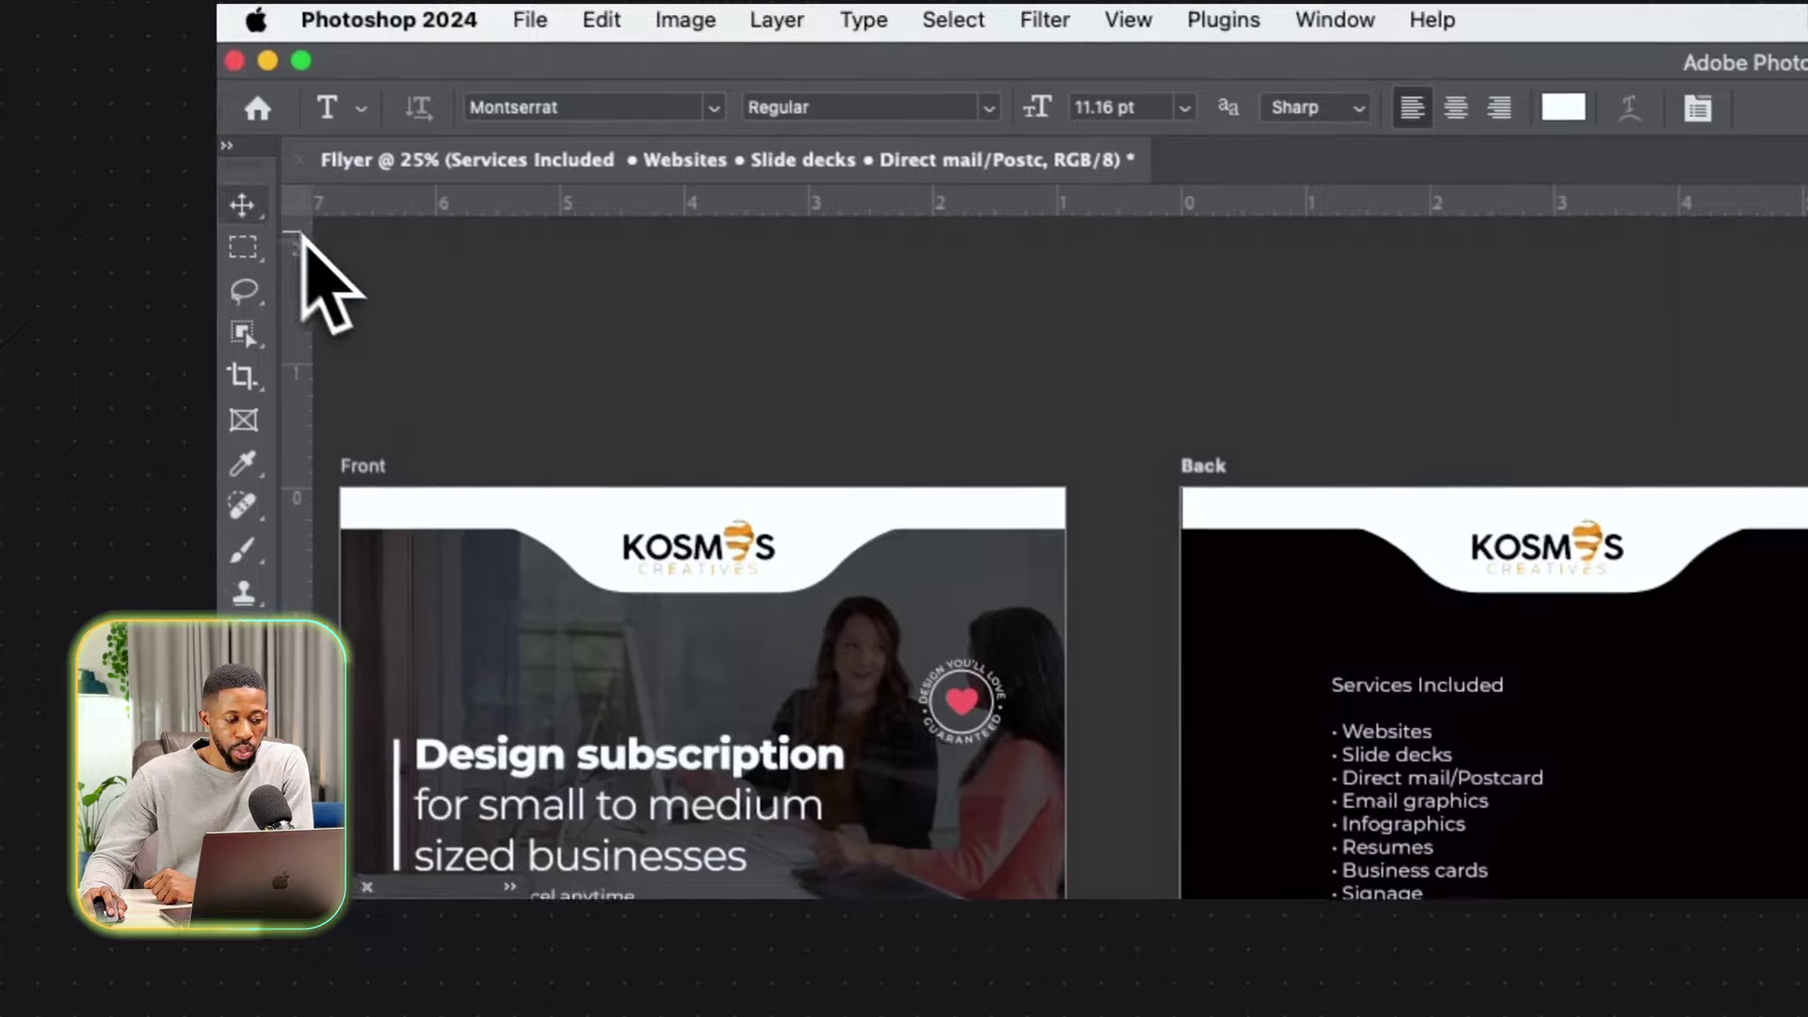
Move the services list text lower on the Back artboard to leave more room beneath the header.
key("v")
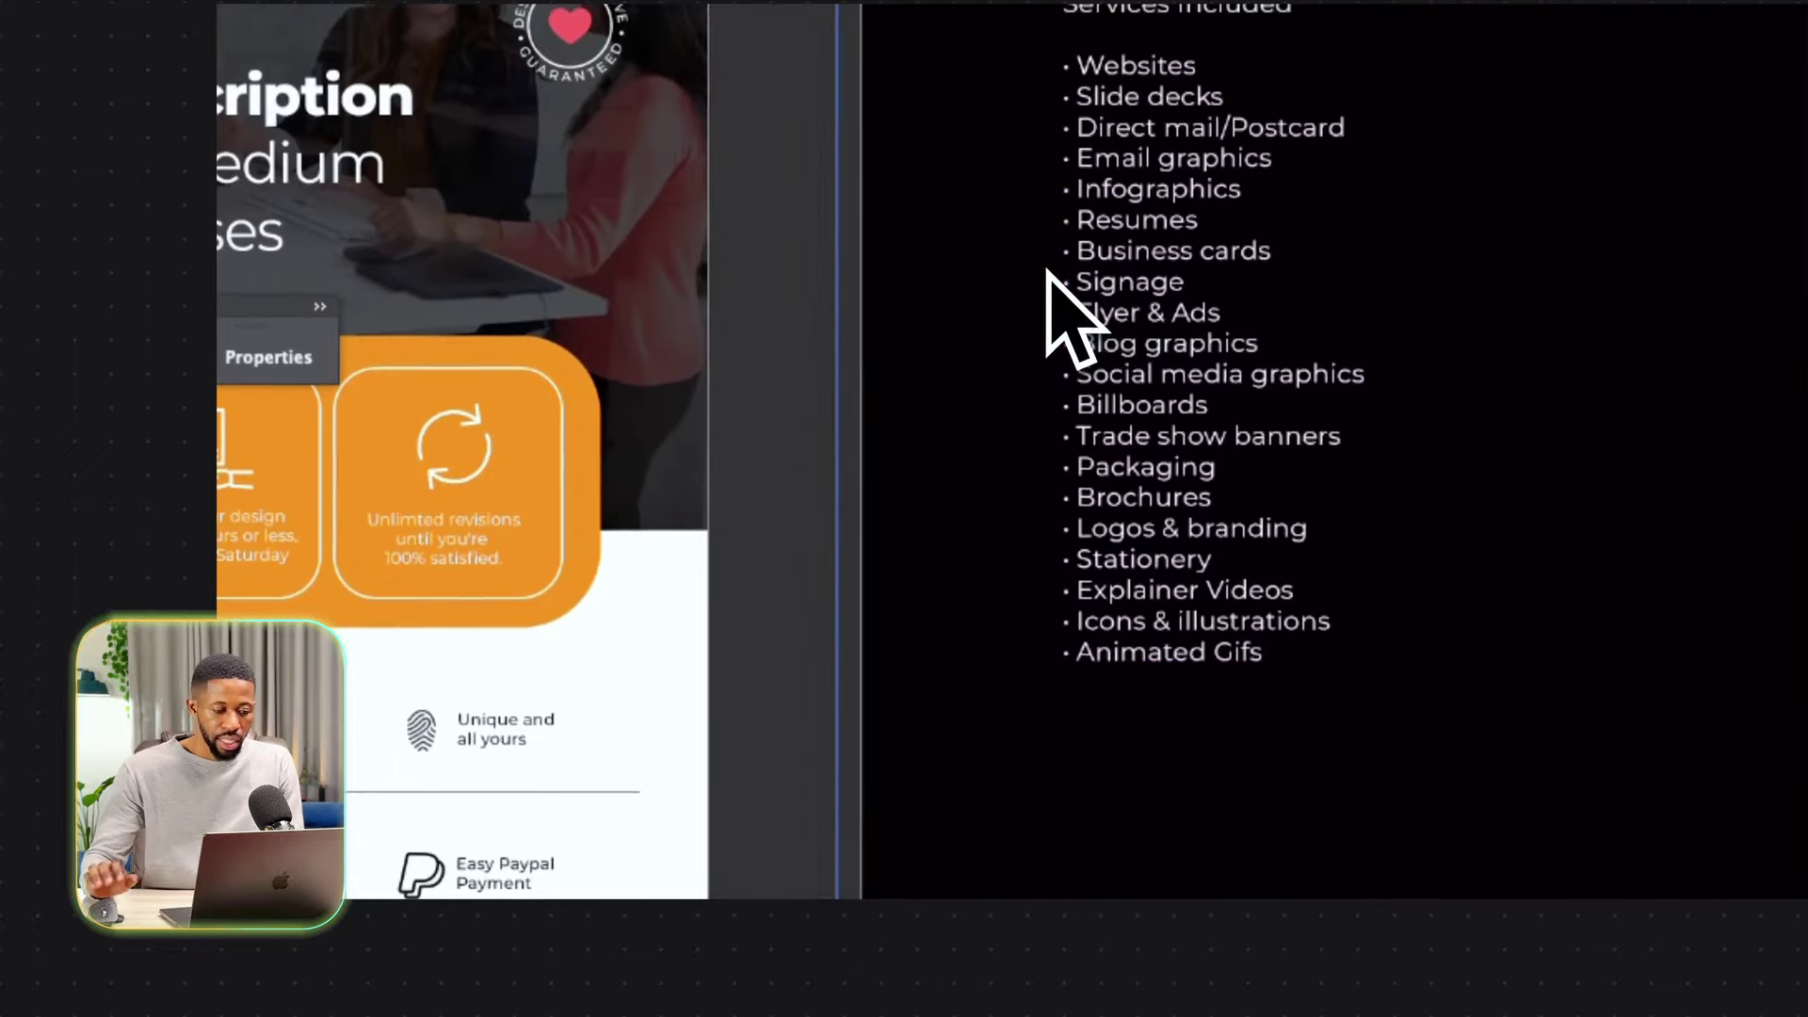
left_click_drag(1158, 310, 1211, 335)
scroll(659, 890, "left", 2)
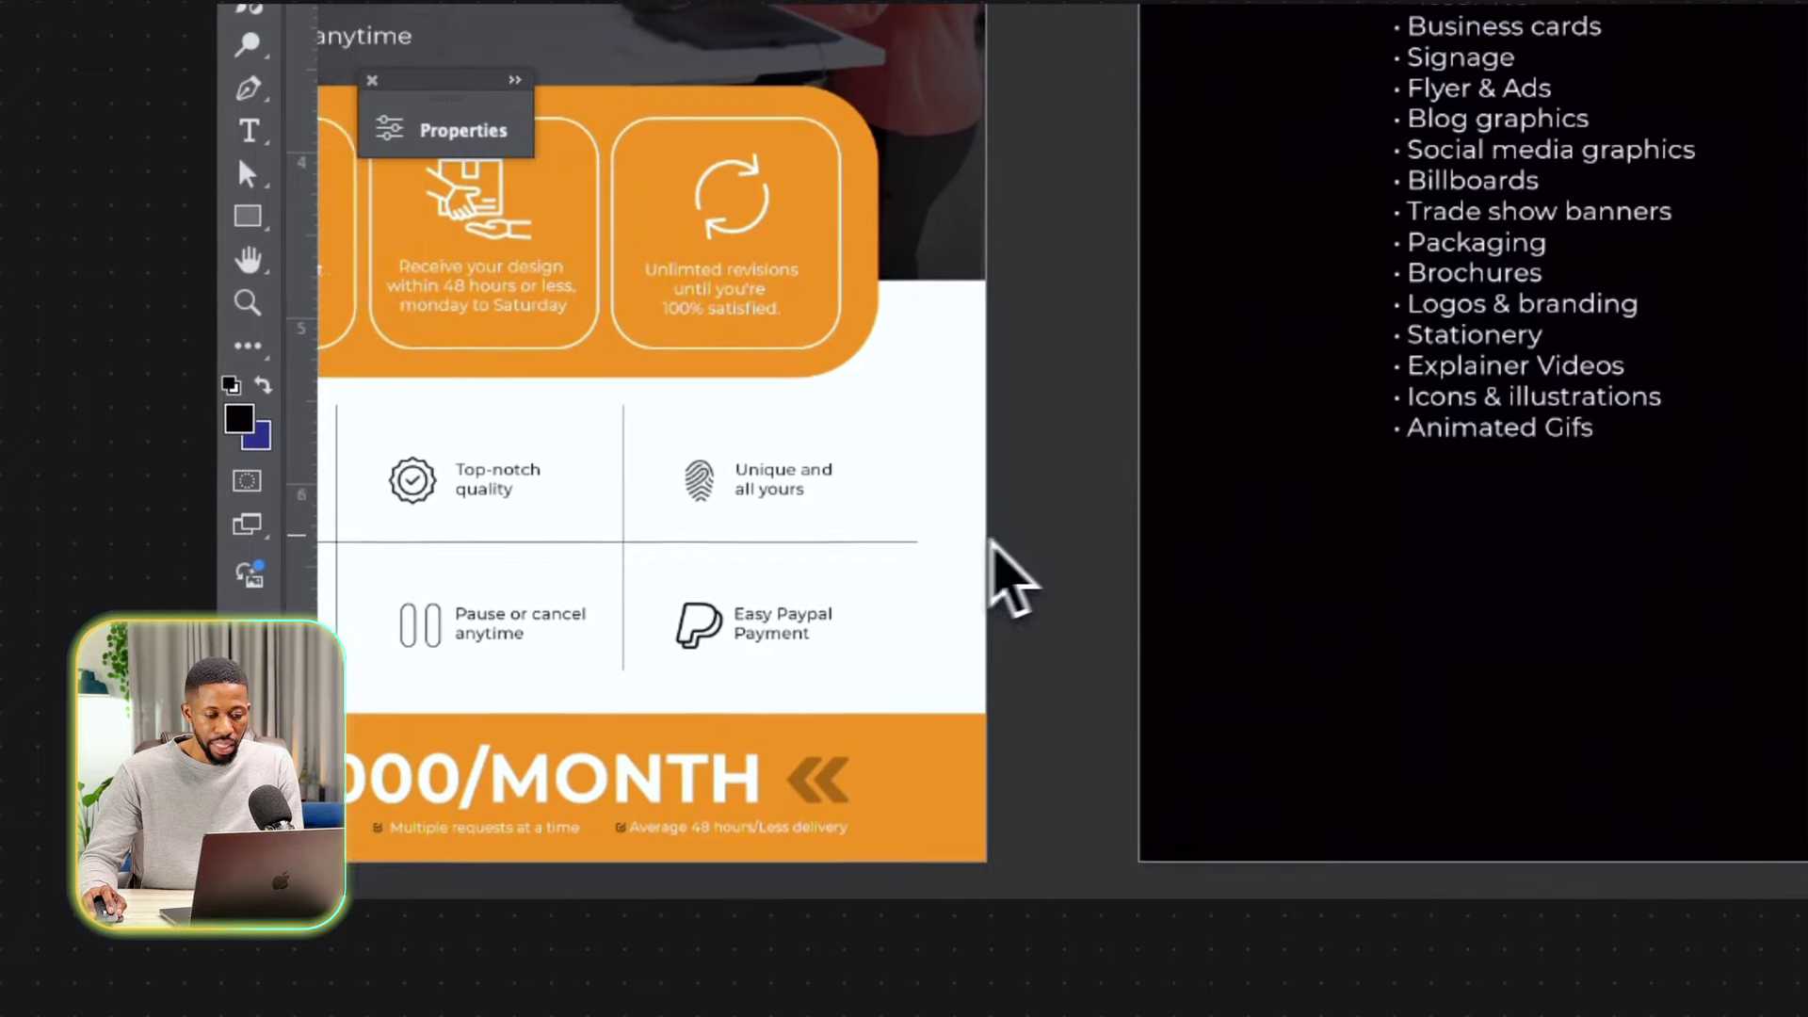
scroll(1271, 368, "up", 3)
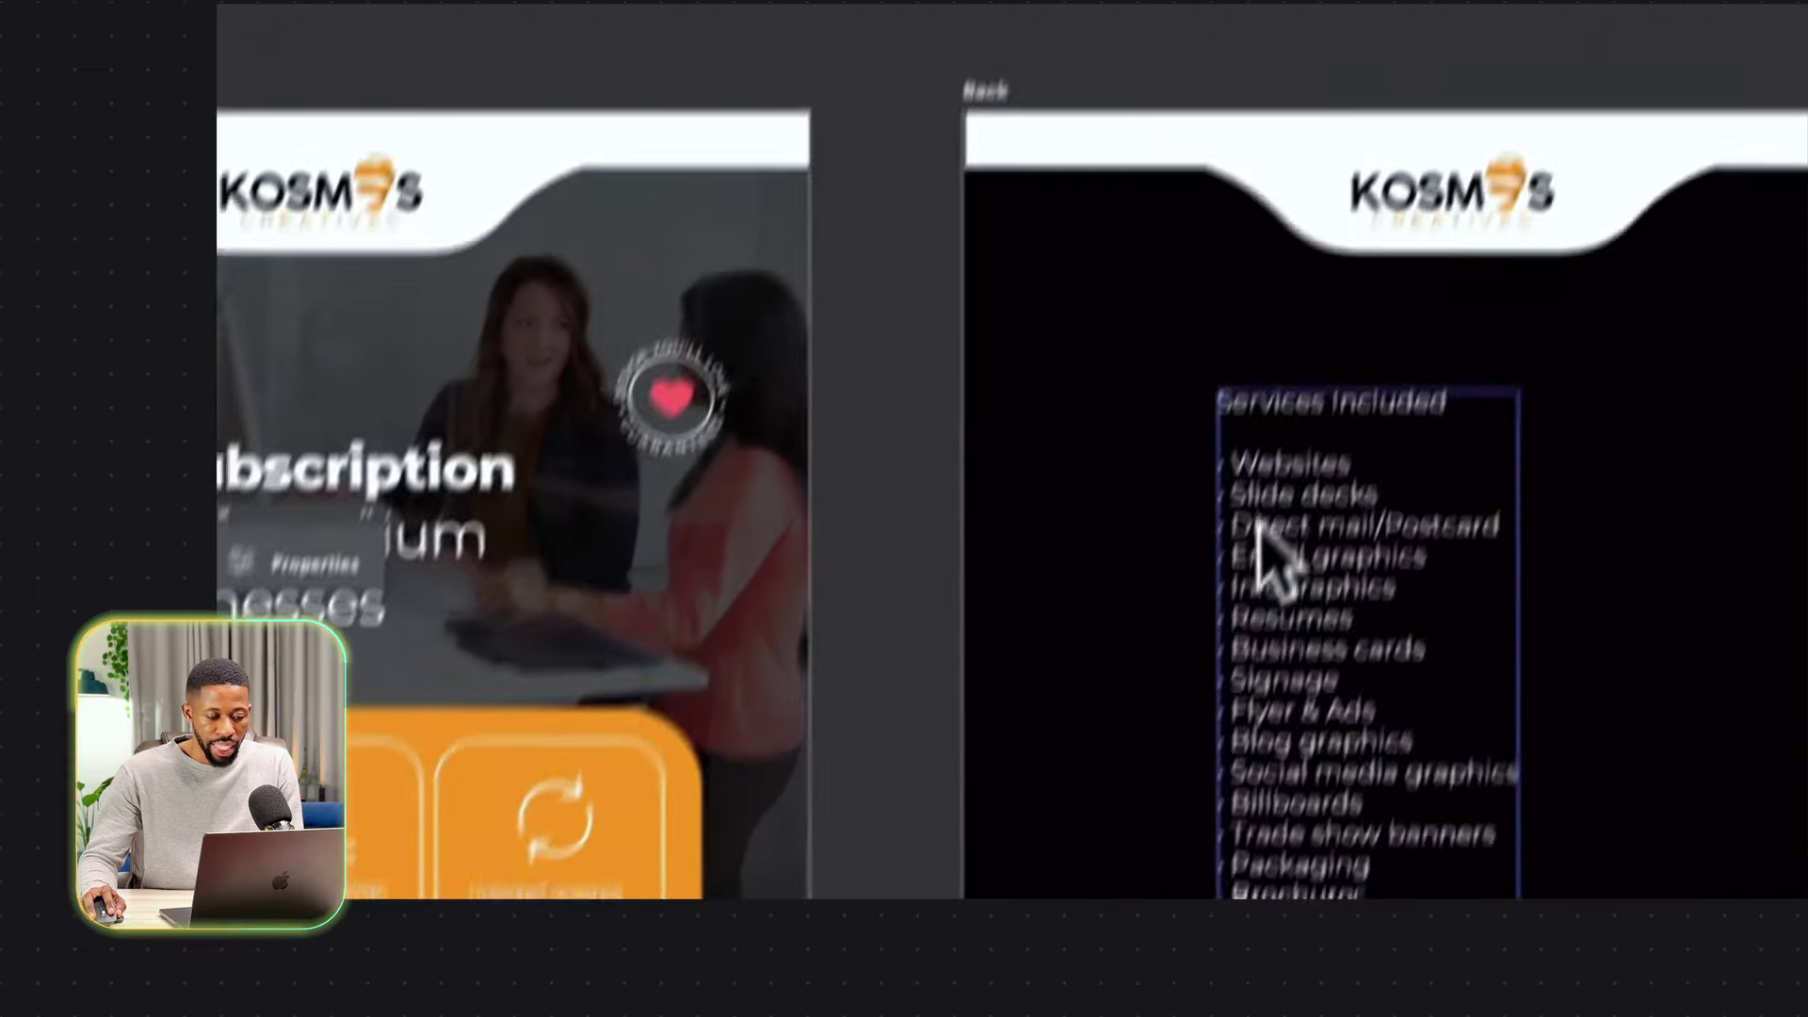
Cut the Services Included title out of the list and place it as separate text above the list.
double_click(1263, 638)
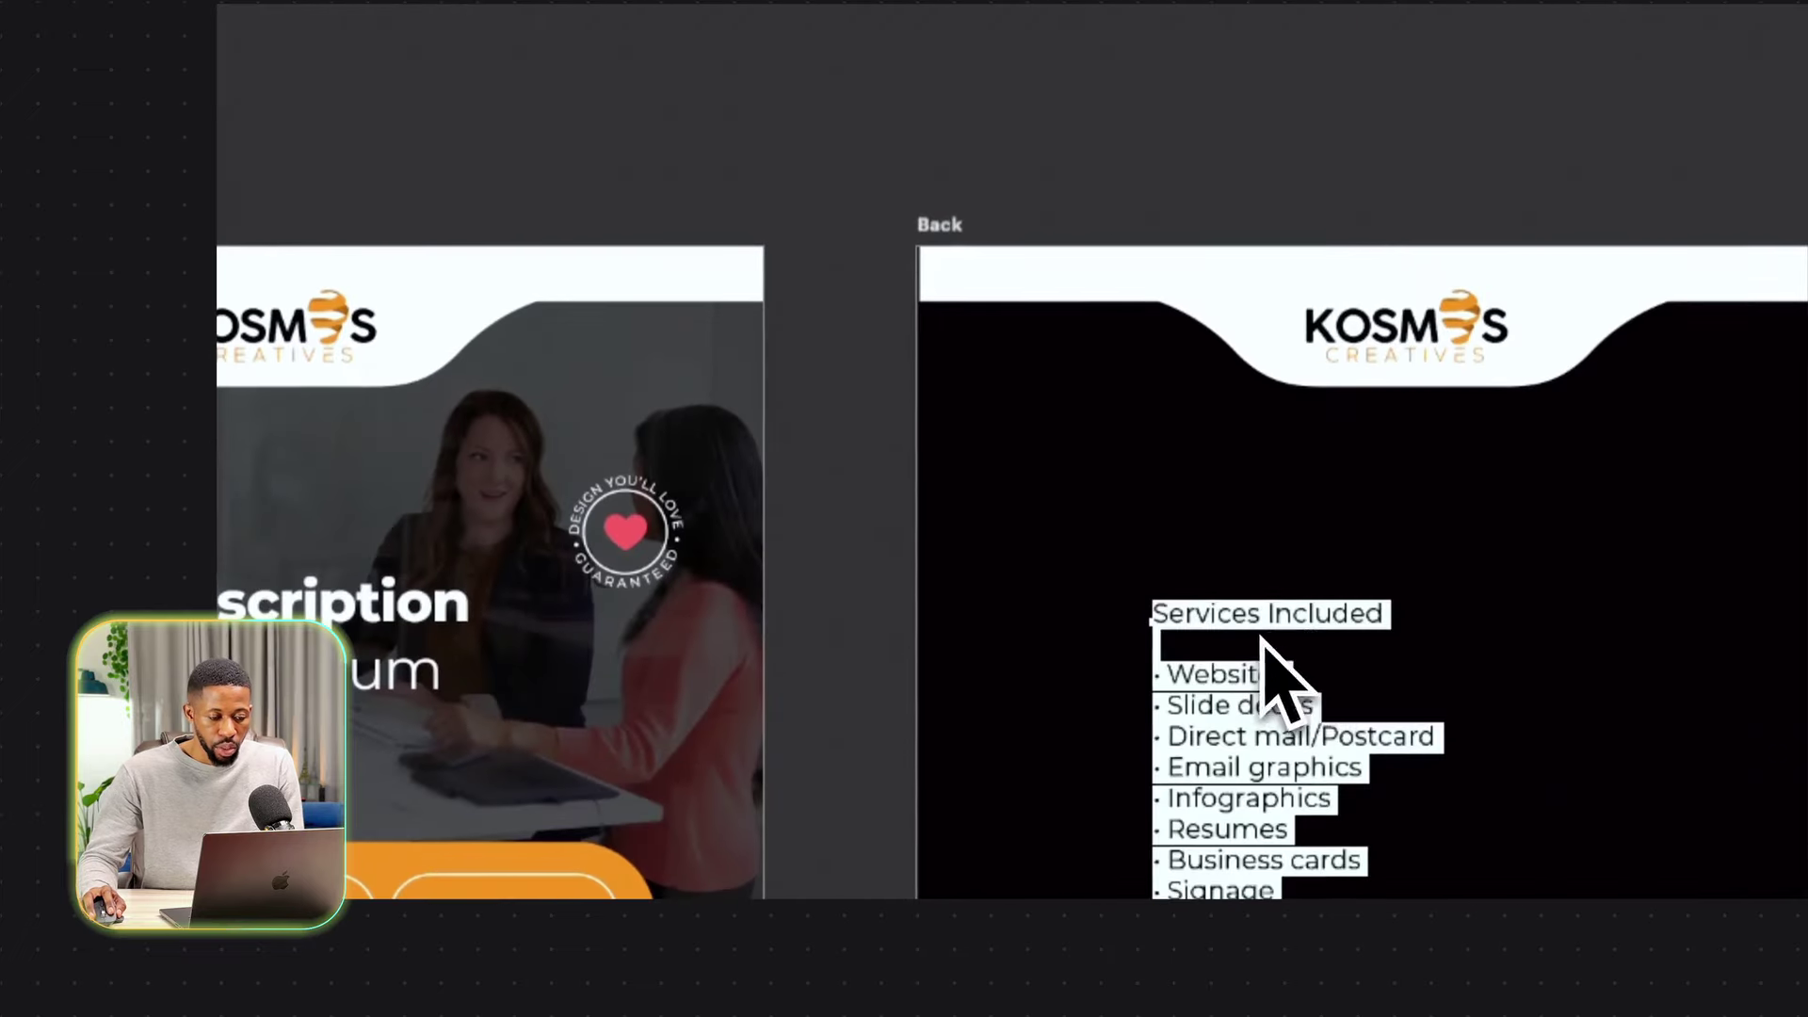
left_click(1332, 621)
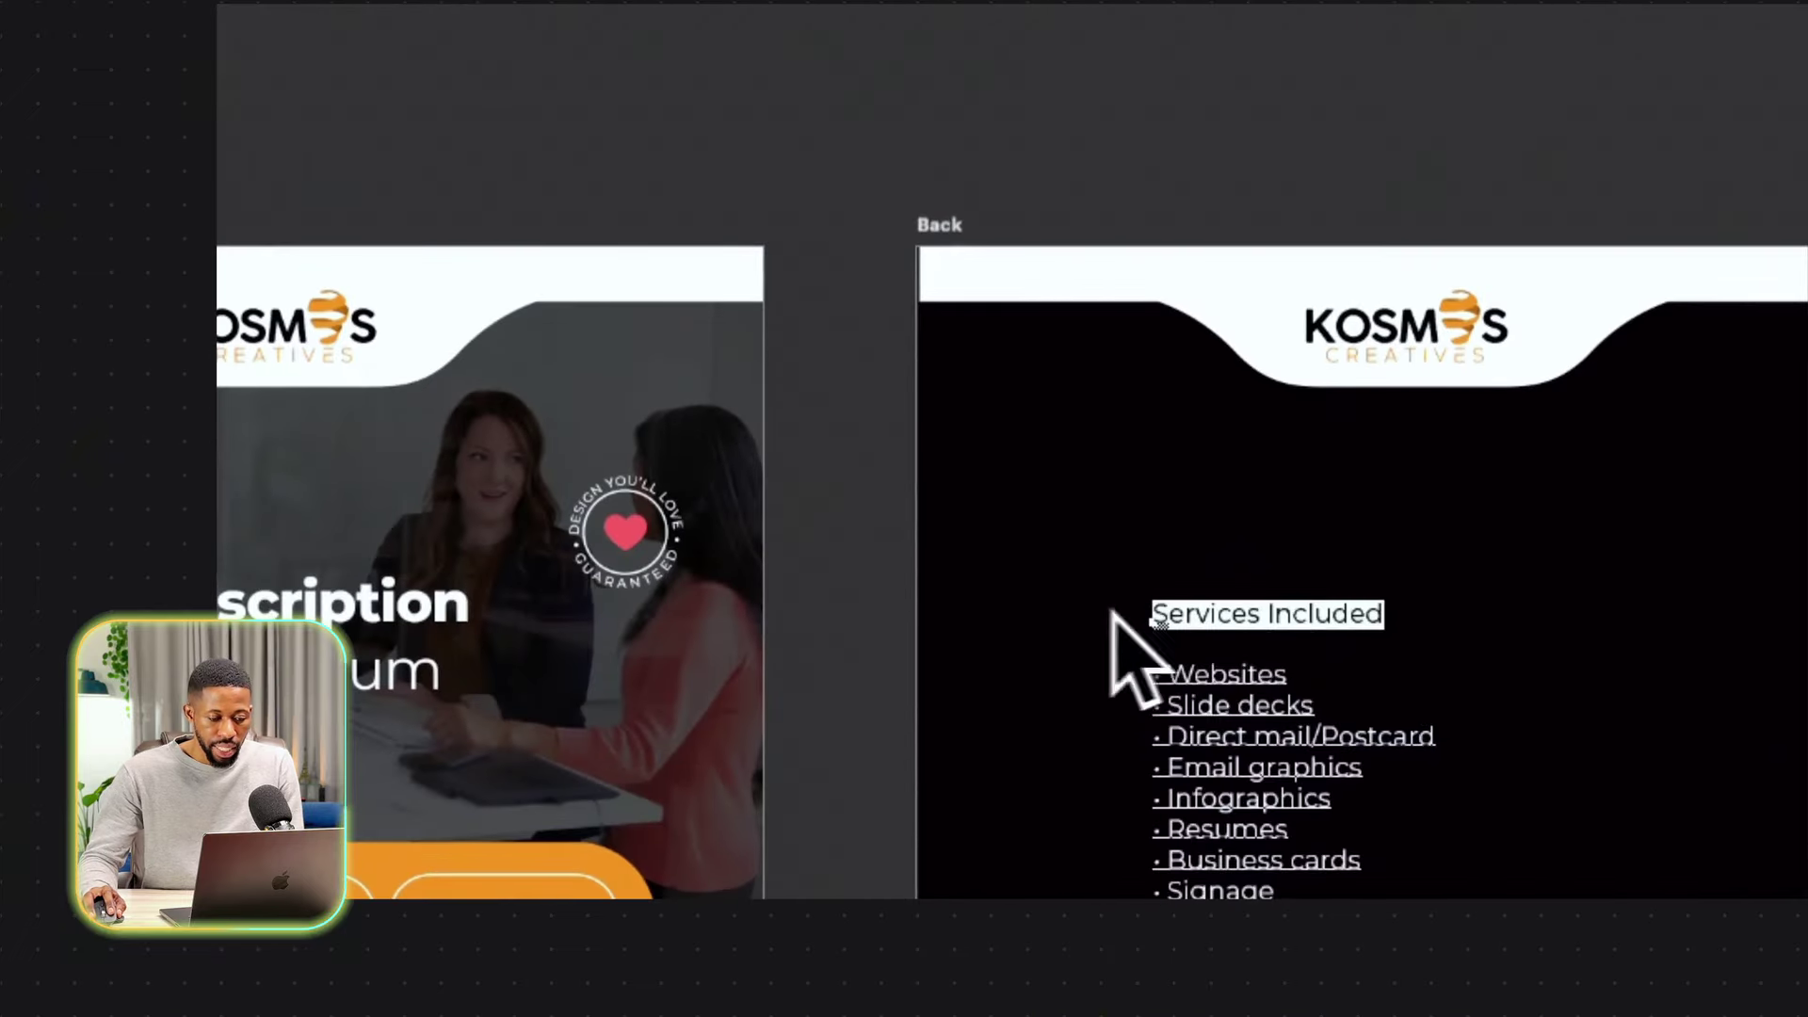
key("ctrl+x")
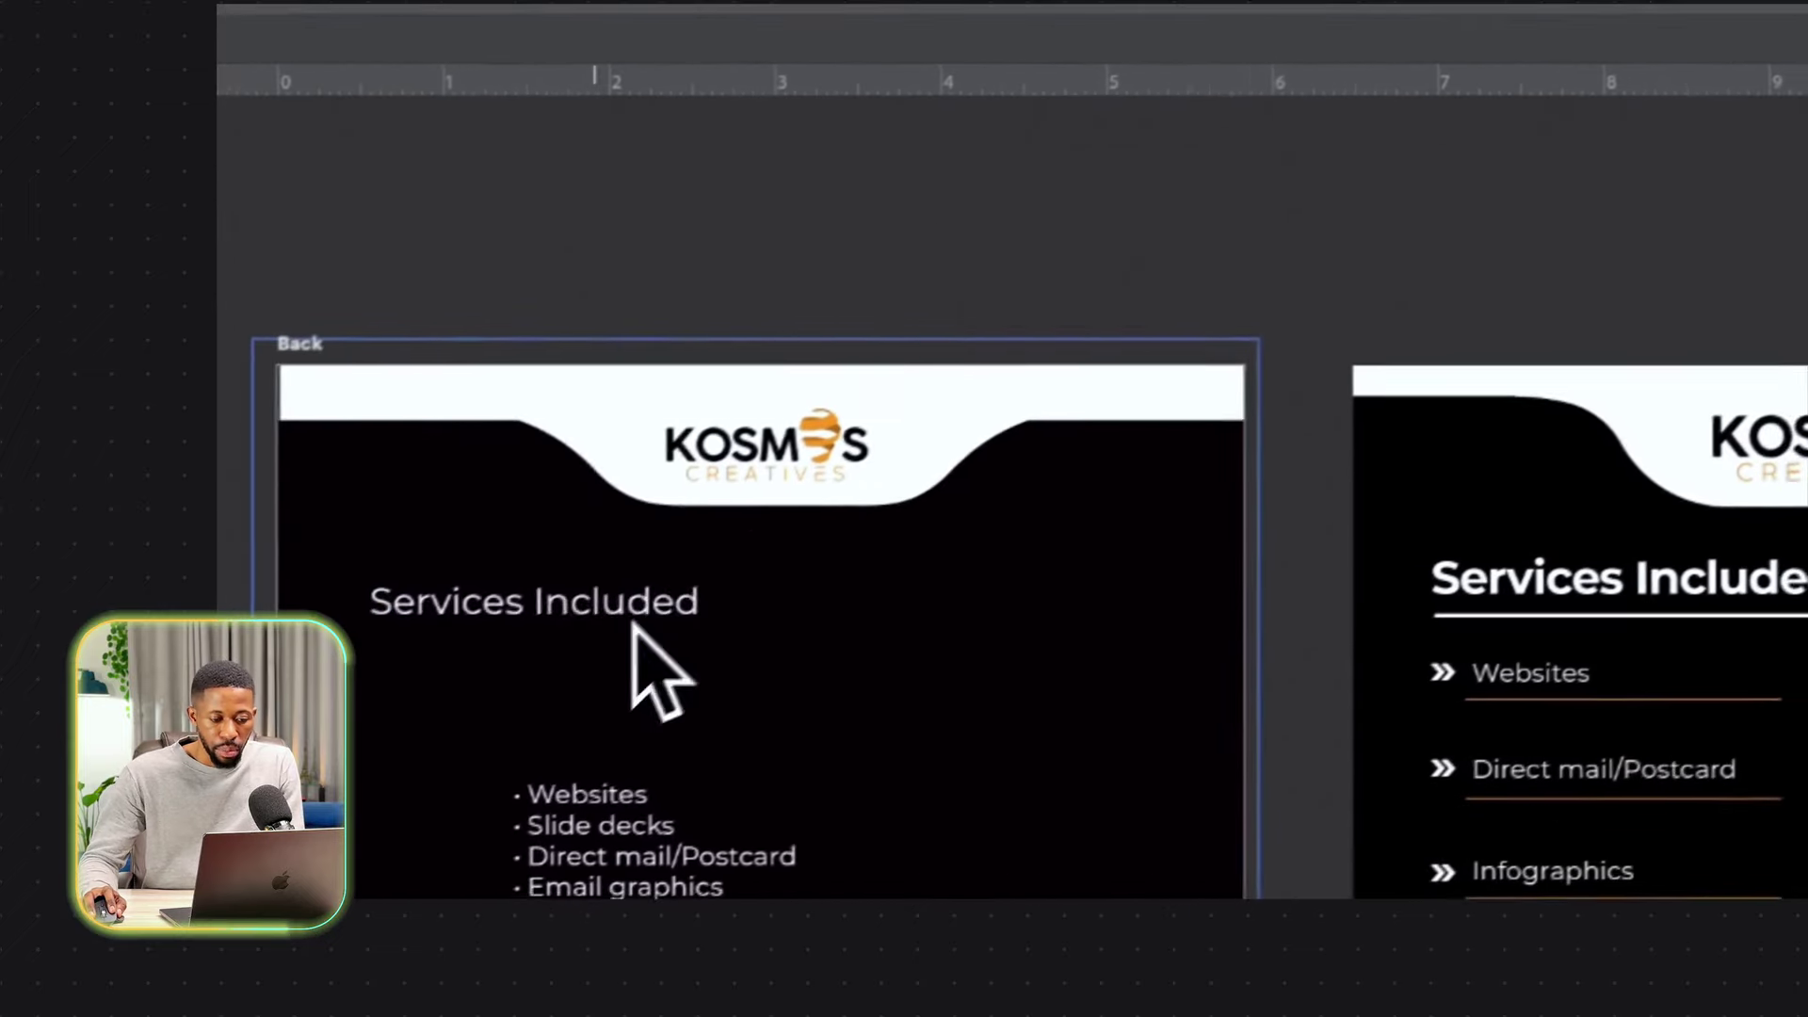
Set the Services Included heading's font size to 20 pt.
double_click(390, 671)
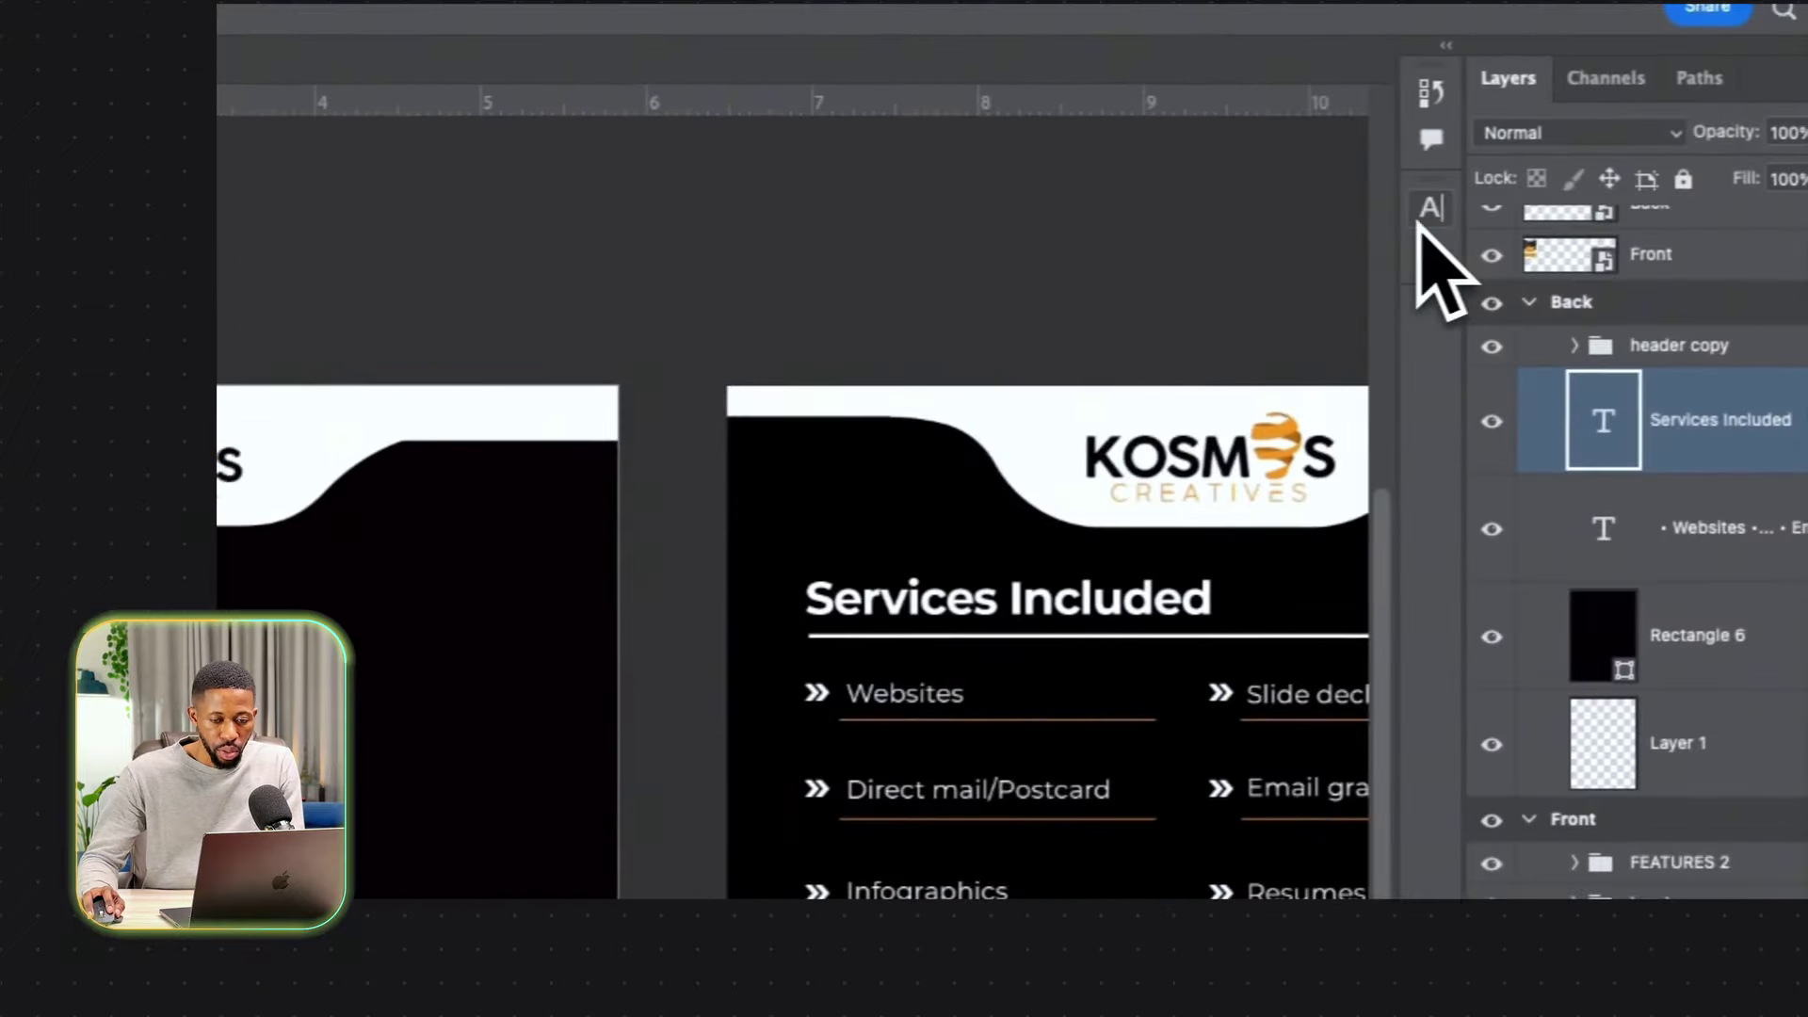
left_click(1681, 195)
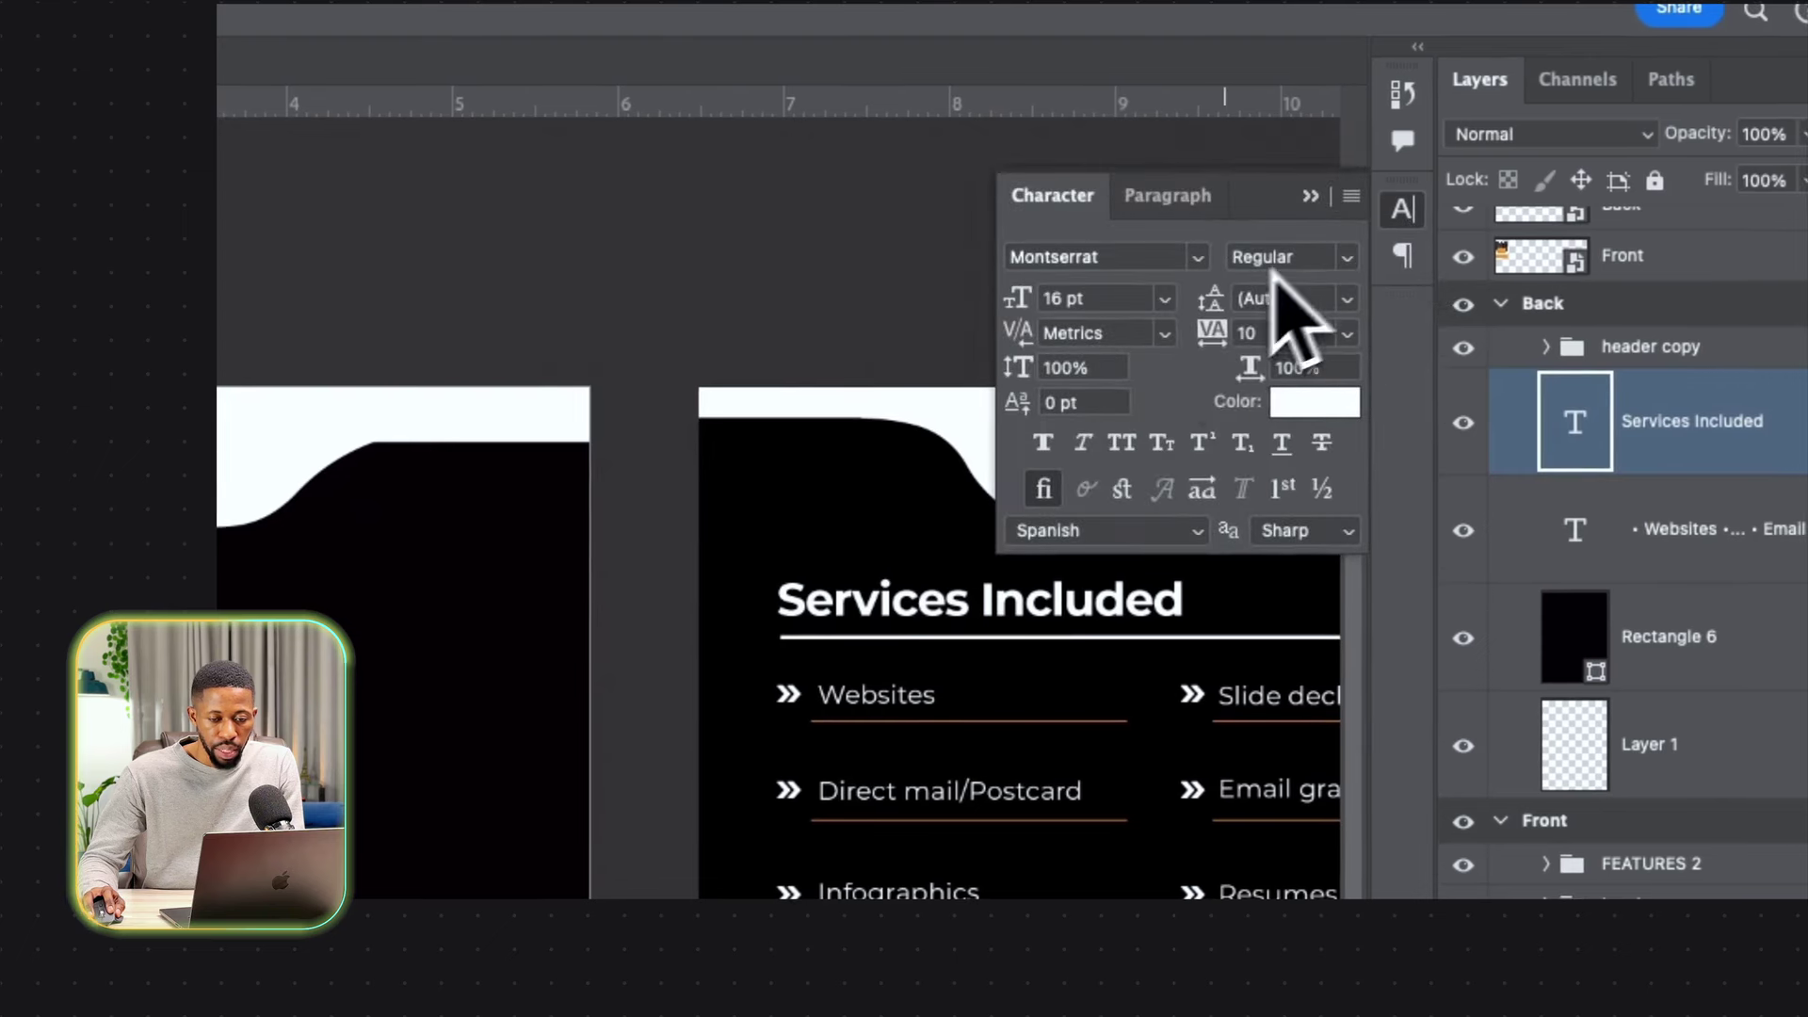
left_click(1165, 299)
left_click(1090, 662)
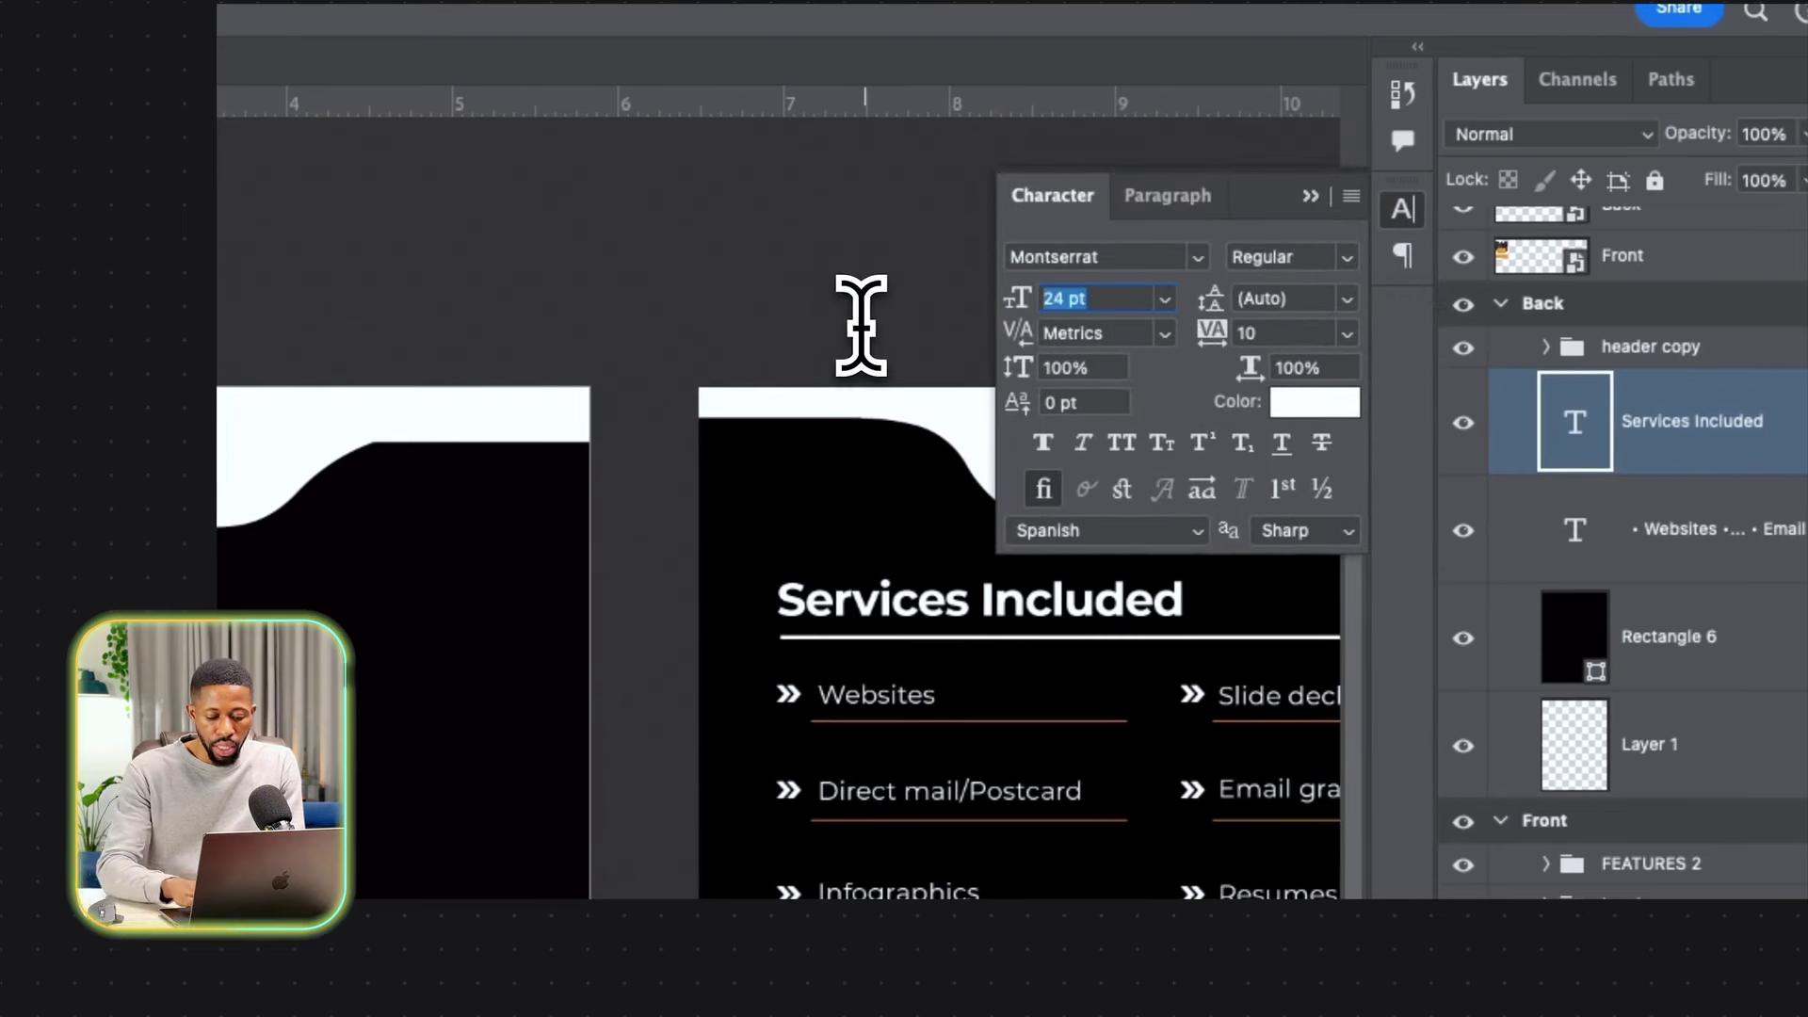
type("20")
key("Return")
Set the Services Included heading's font weight to Bold and its tracking to -25.
left_click(1347, 257)
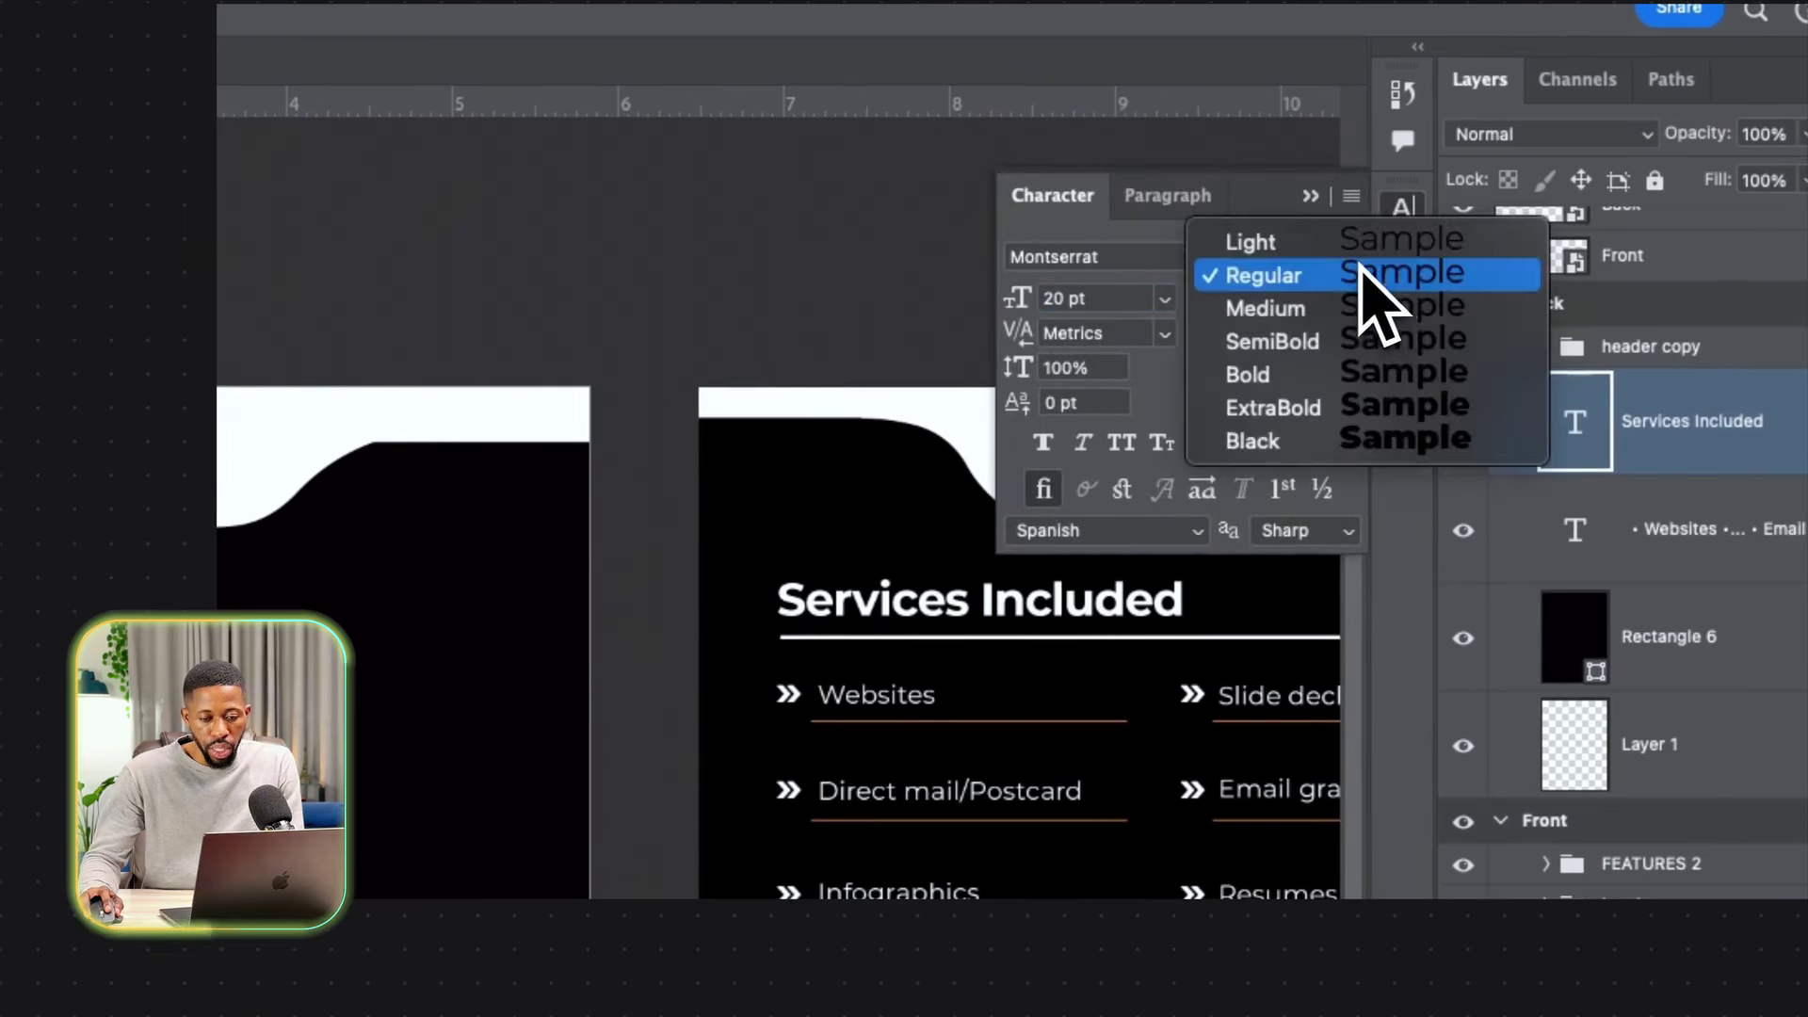
left_click(1273, 407)
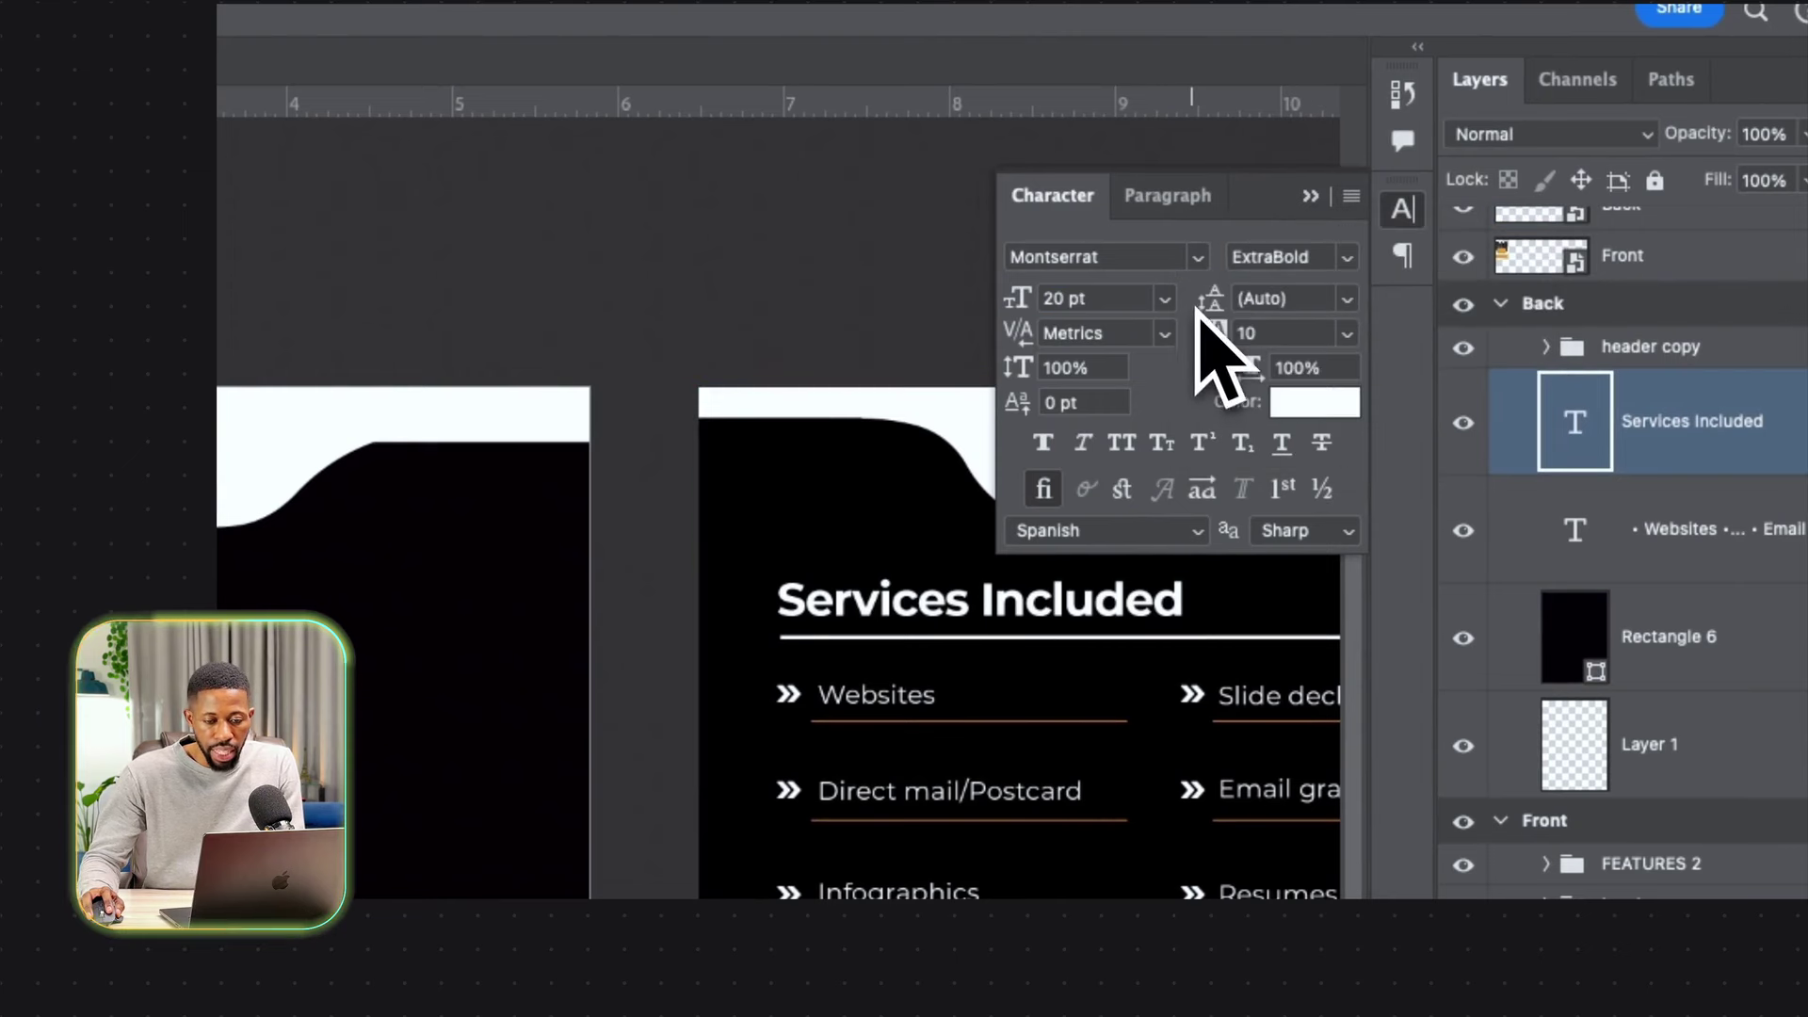
left_click(1345, 260)
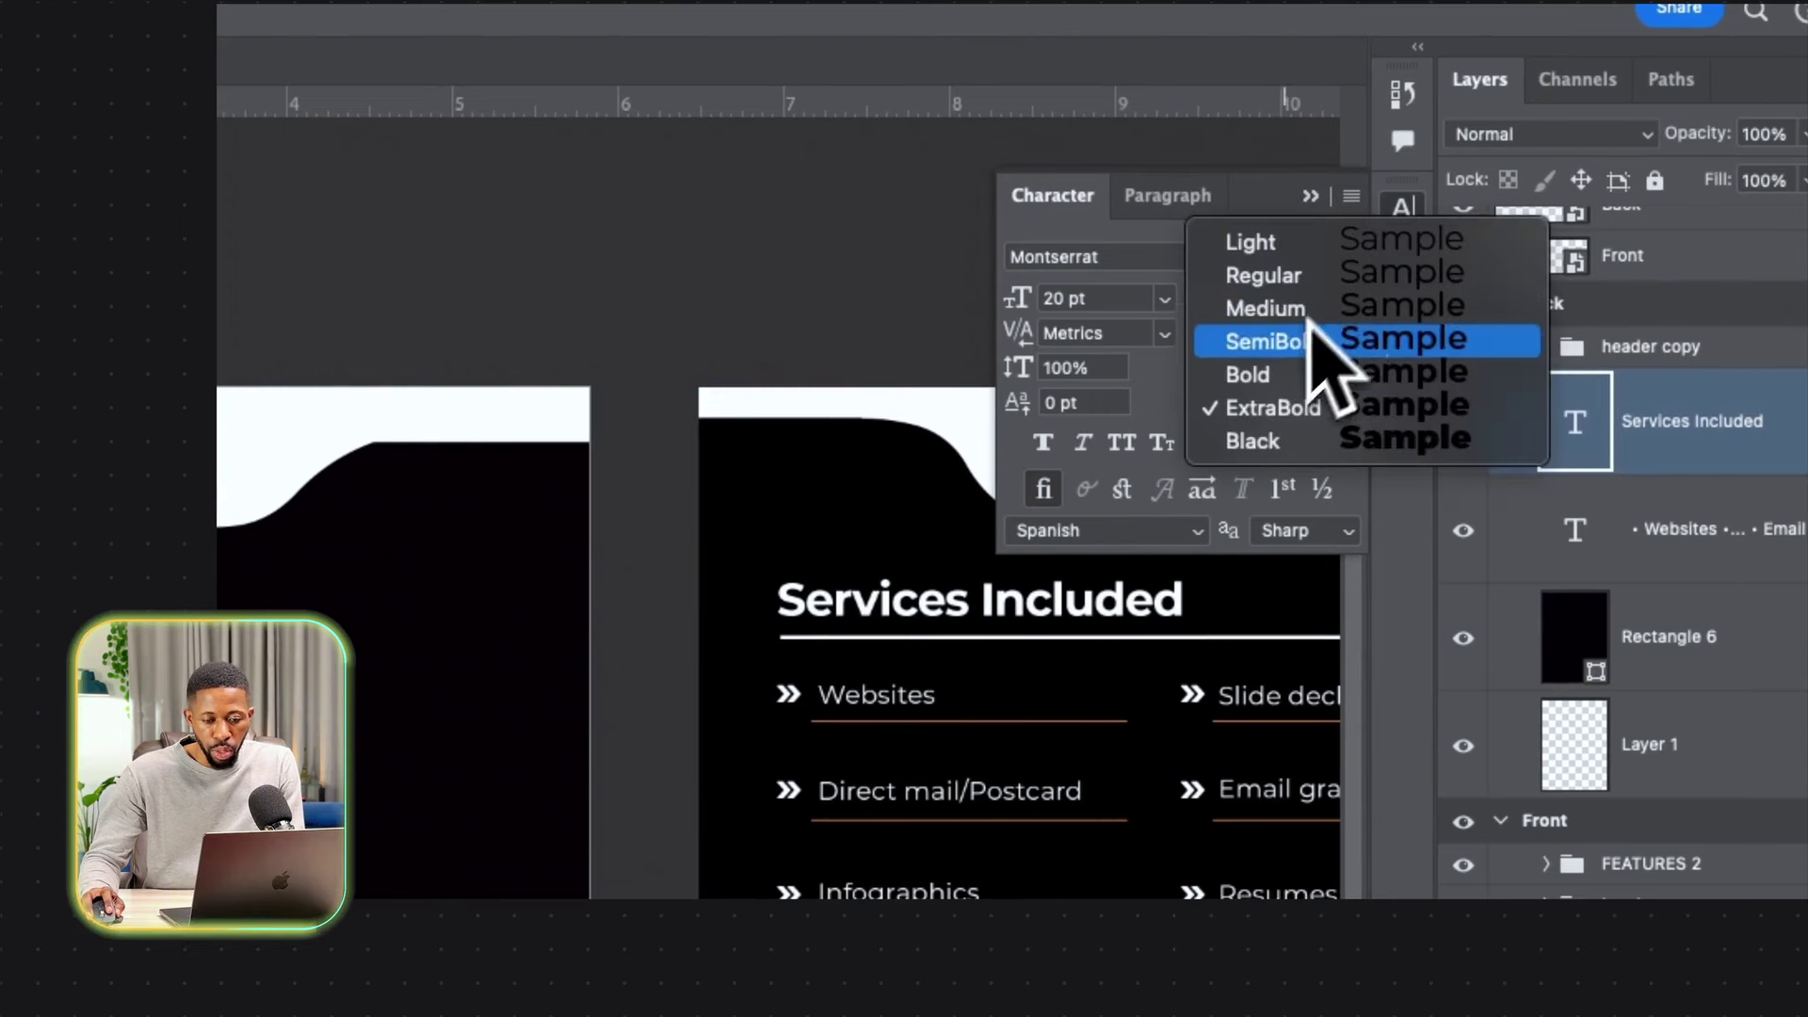
left_click(1285, 374)
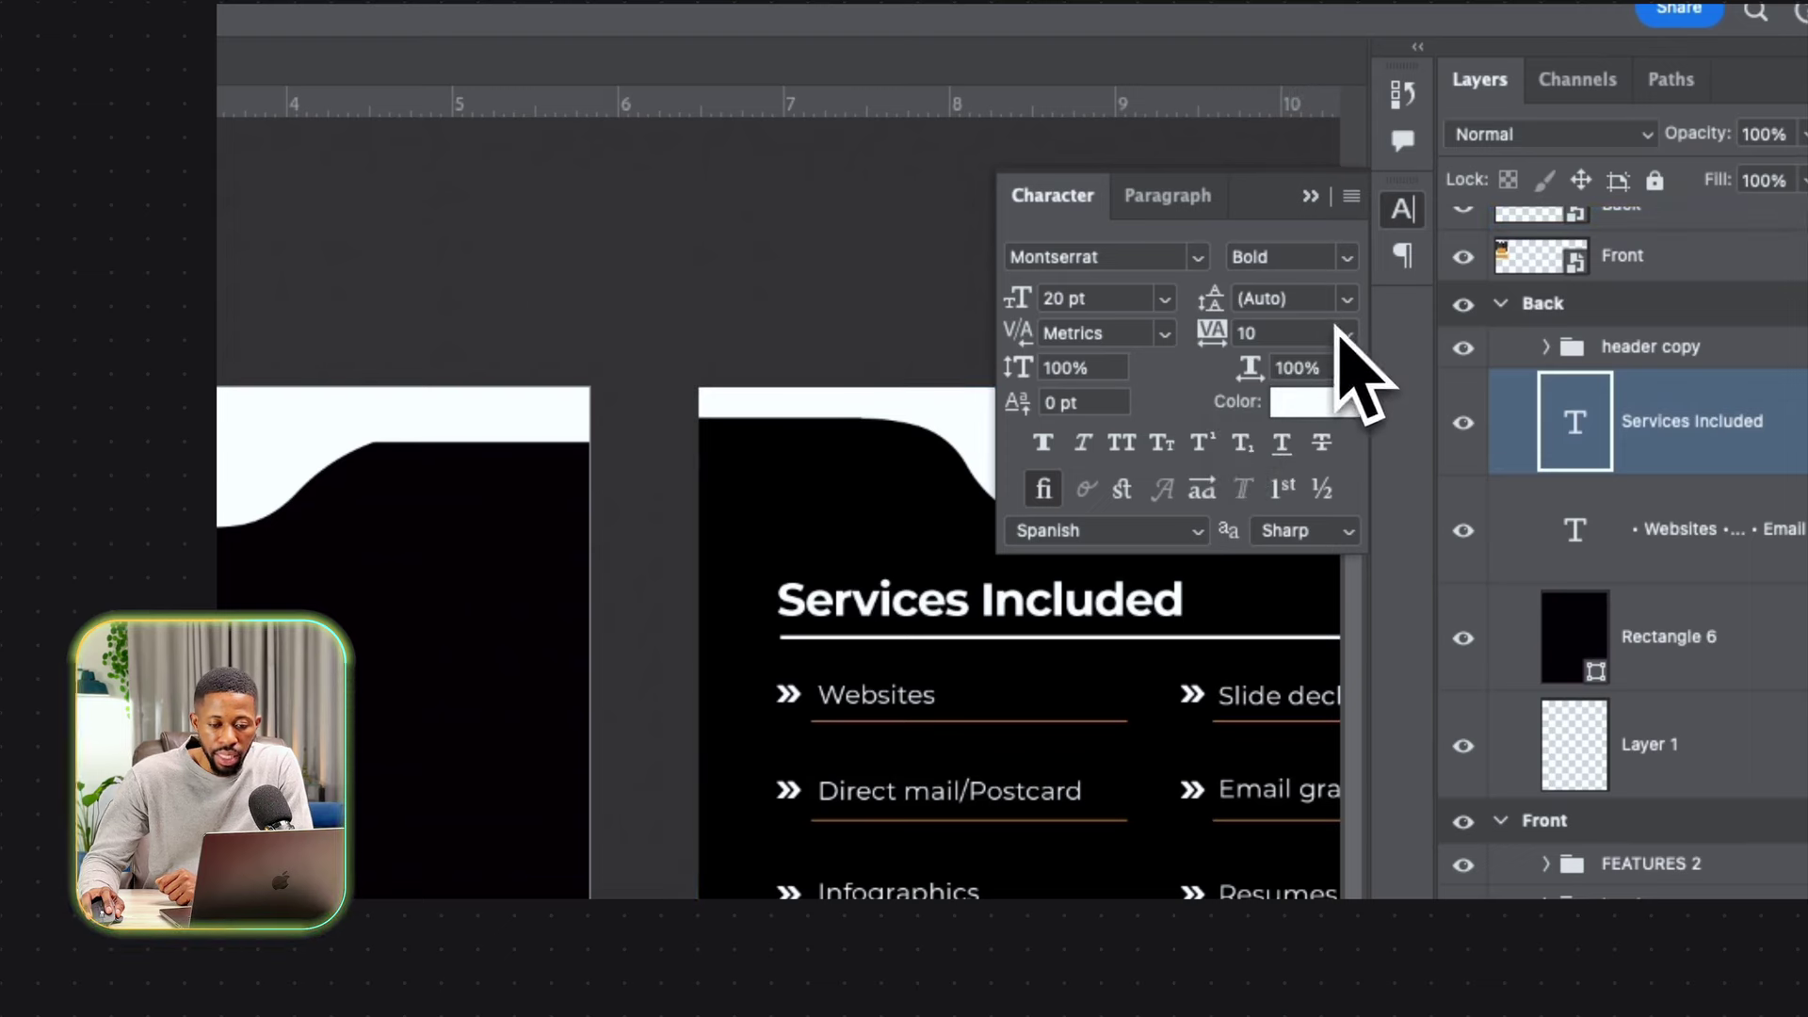
left_click(1348, 333)
left_click(1289, 459)
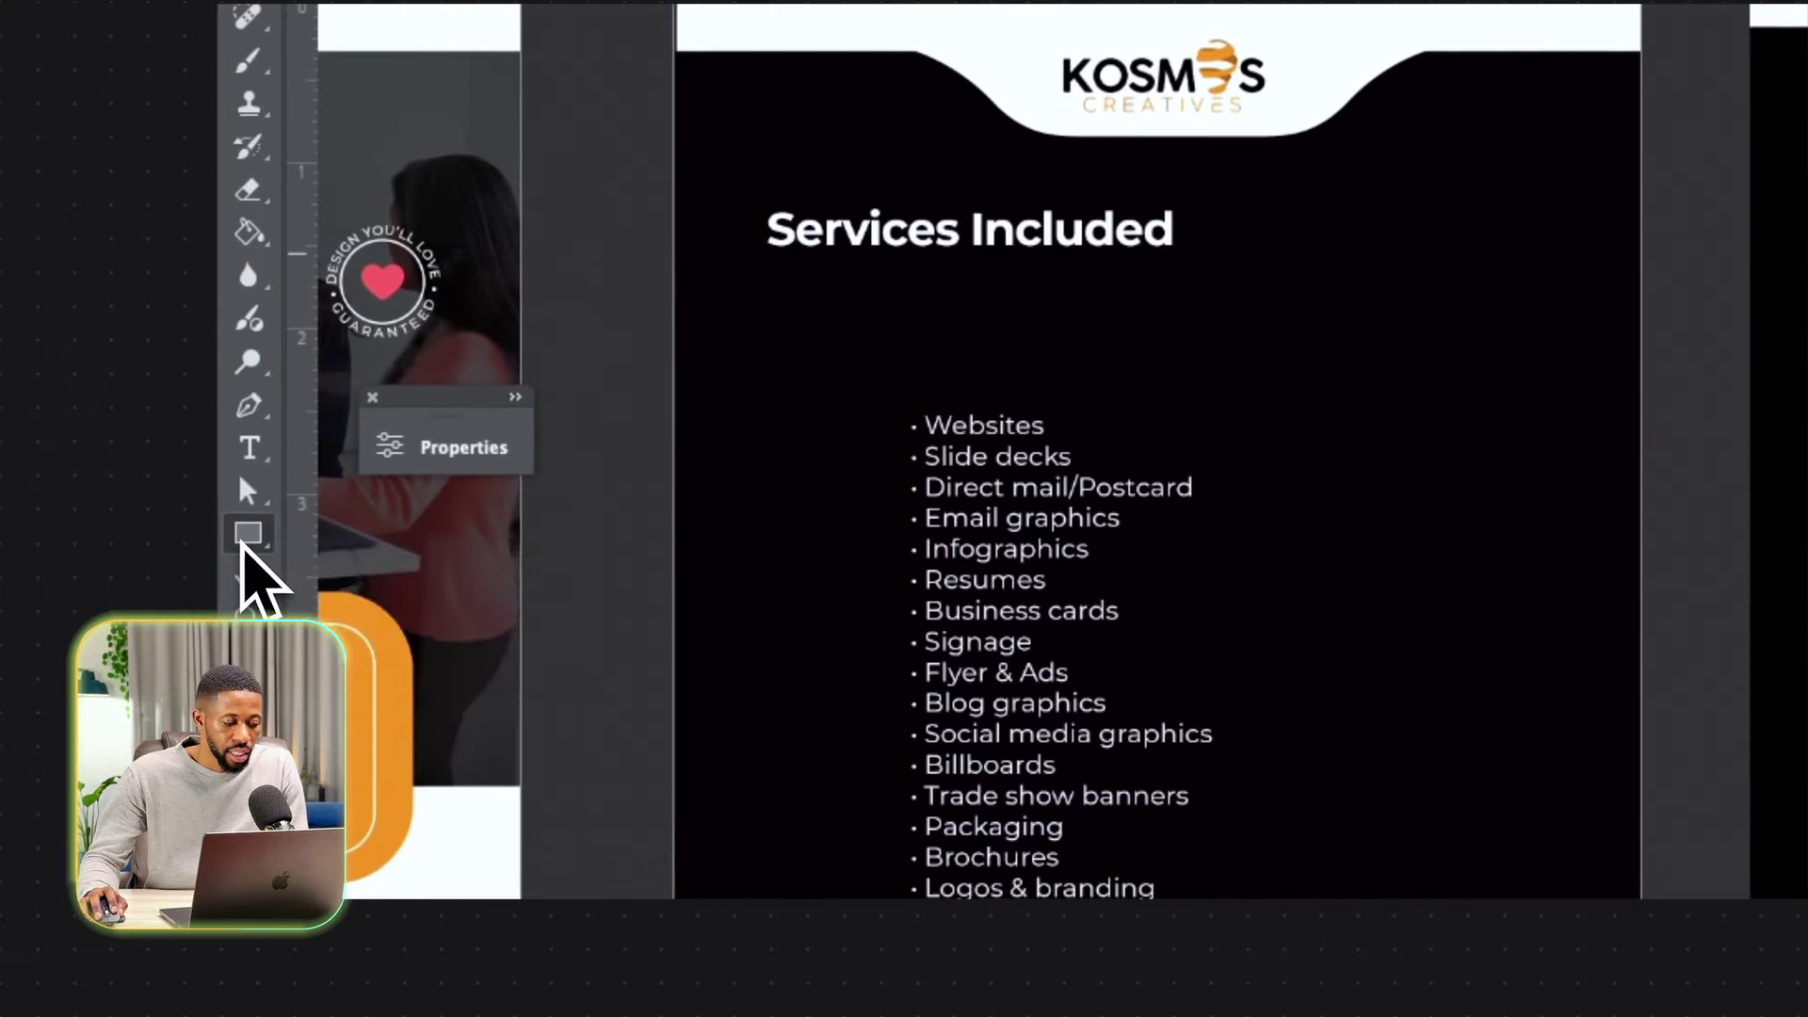
Draw a white horizontal line 3 px thick and about 1408 px wide beneath the Services Included heading.
left_click(245, 544)
left_click(377, 656)
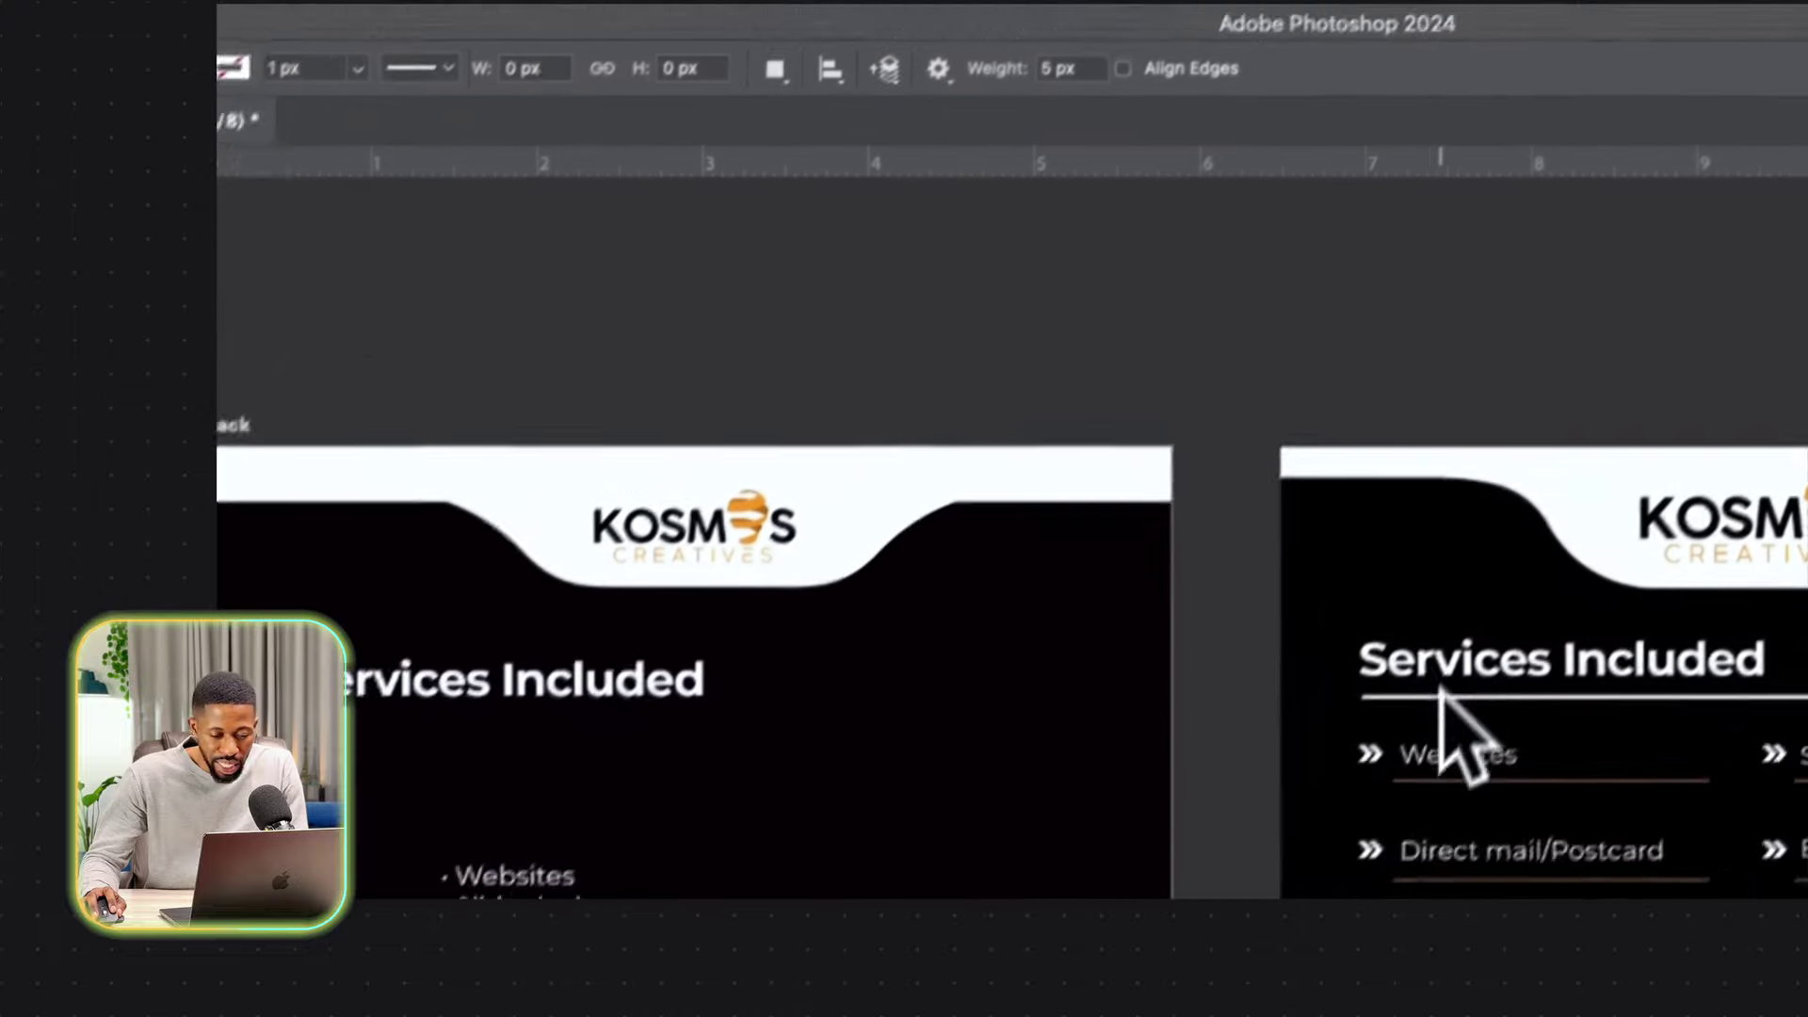
left_click(1036, 106)
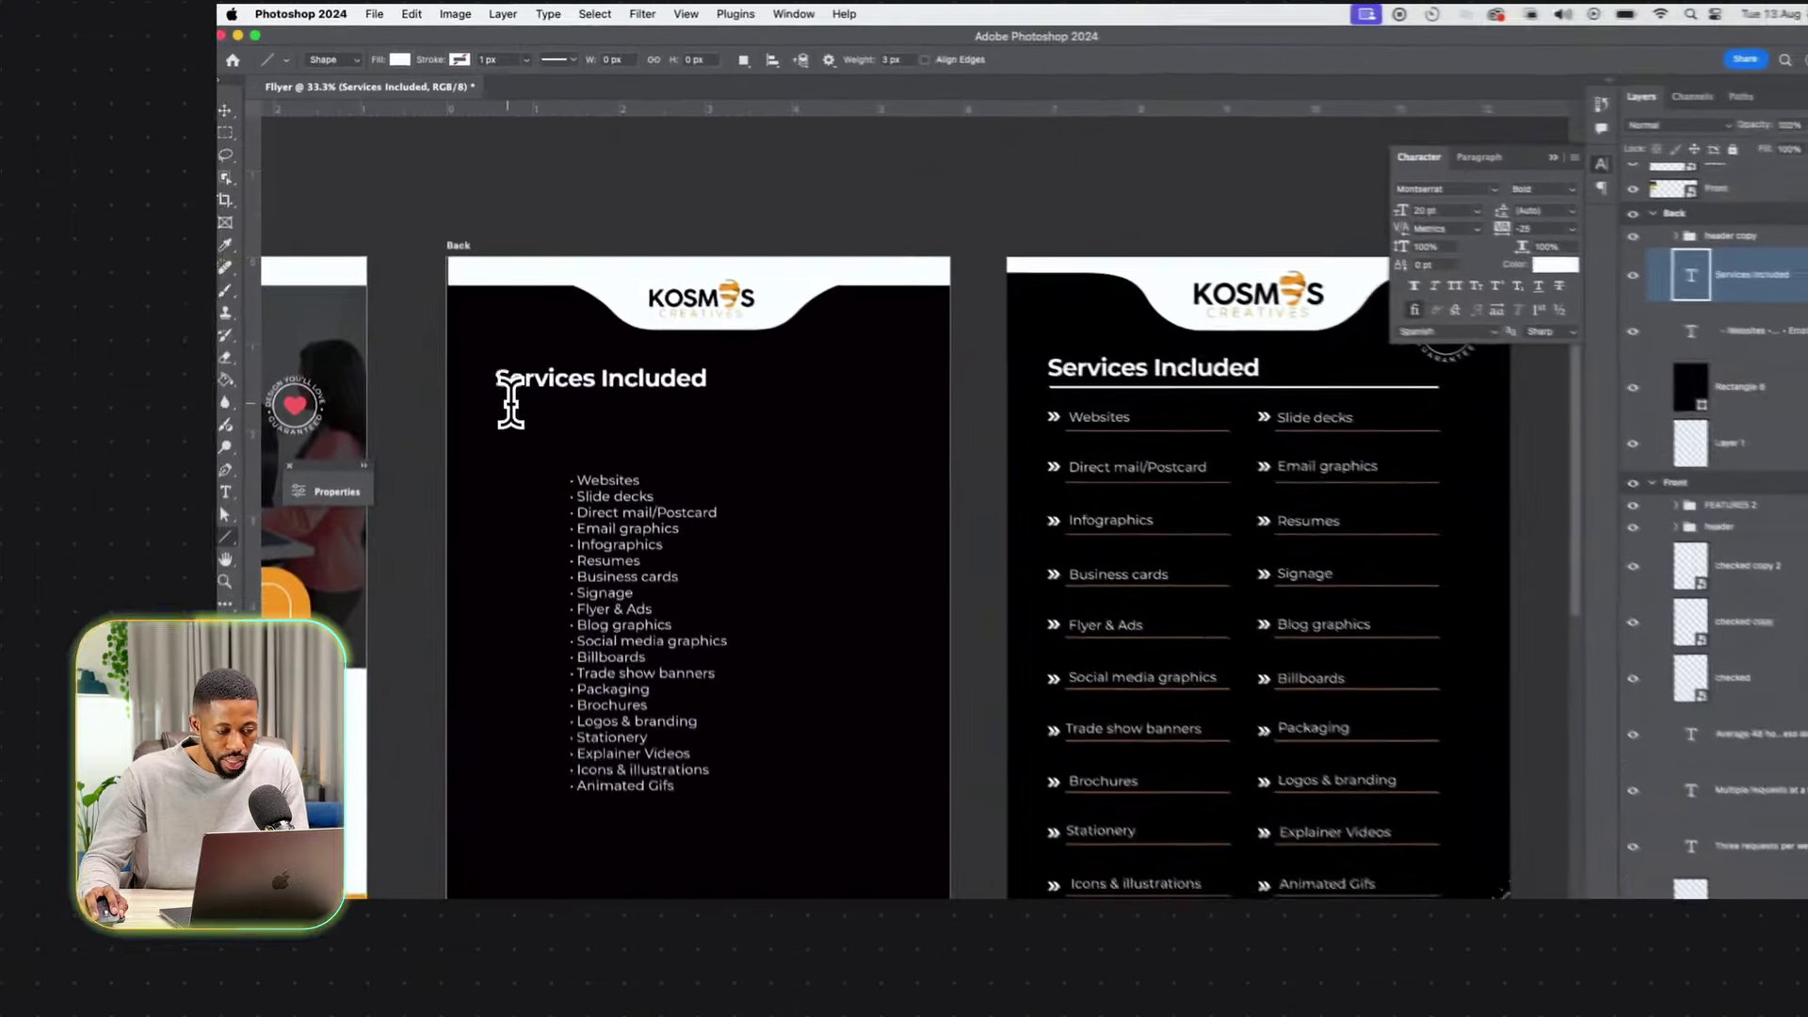
left_click(238, 516)
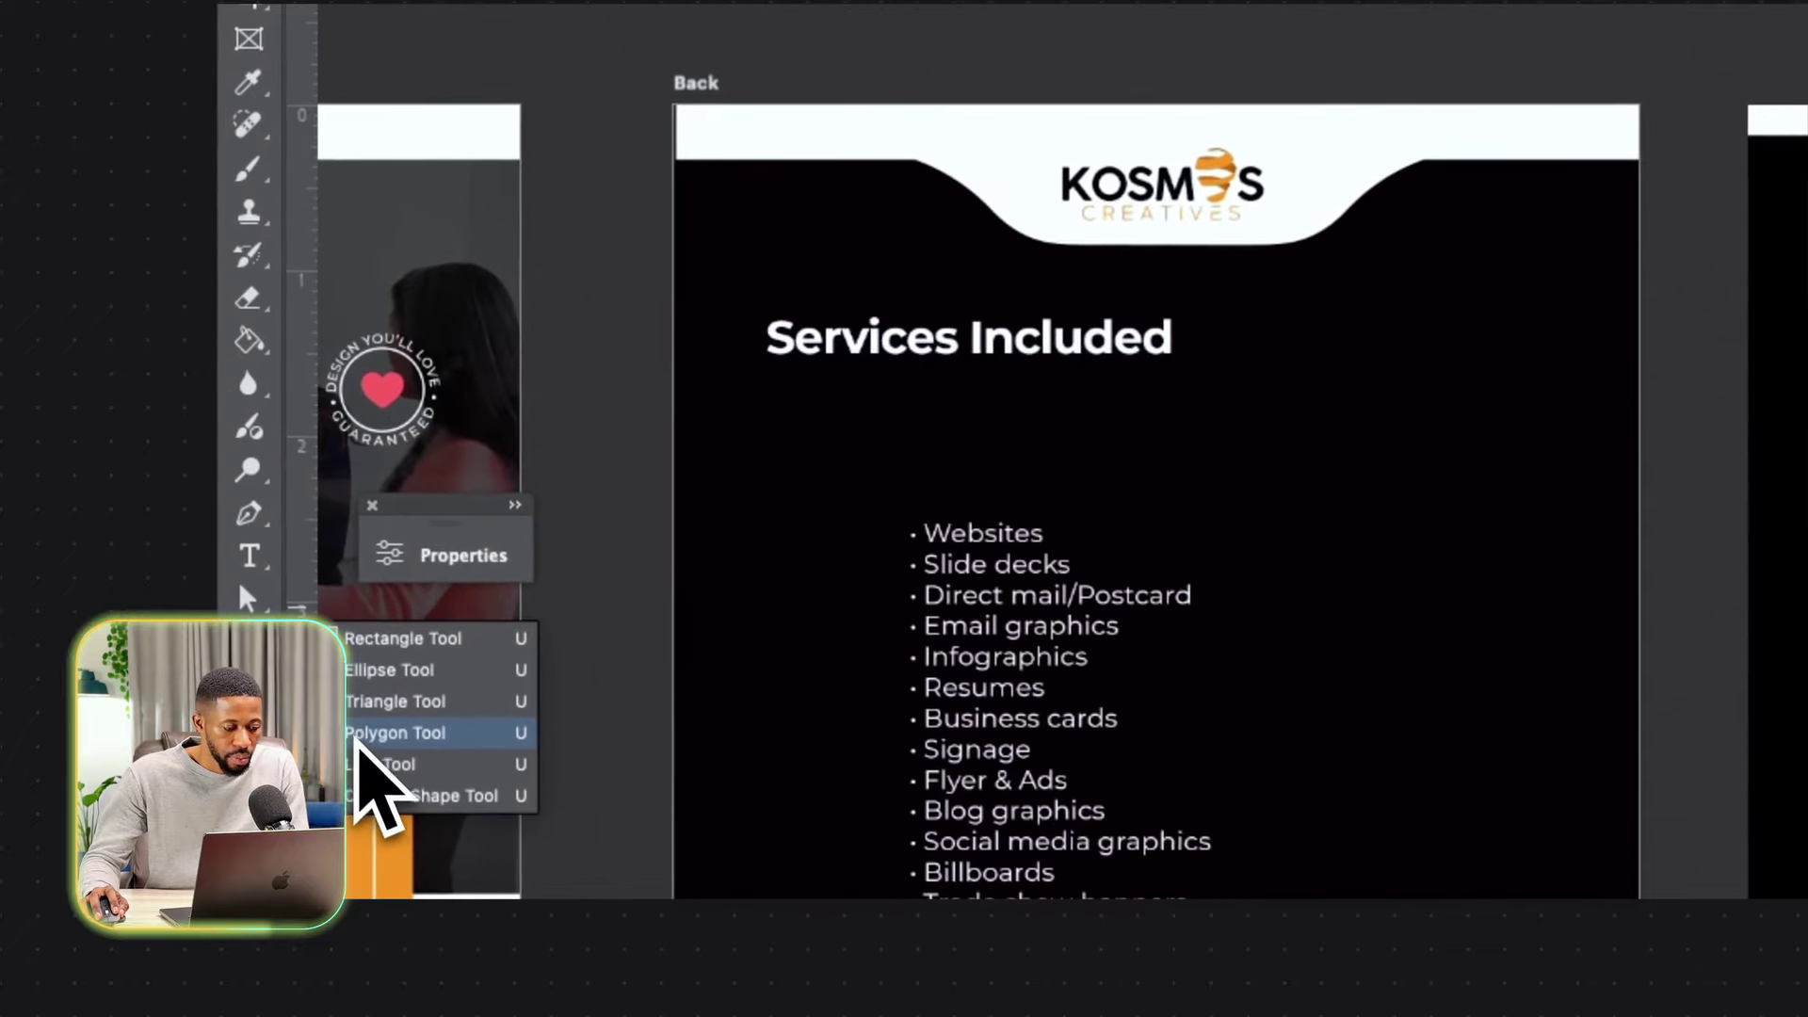
left_click(363, 759)
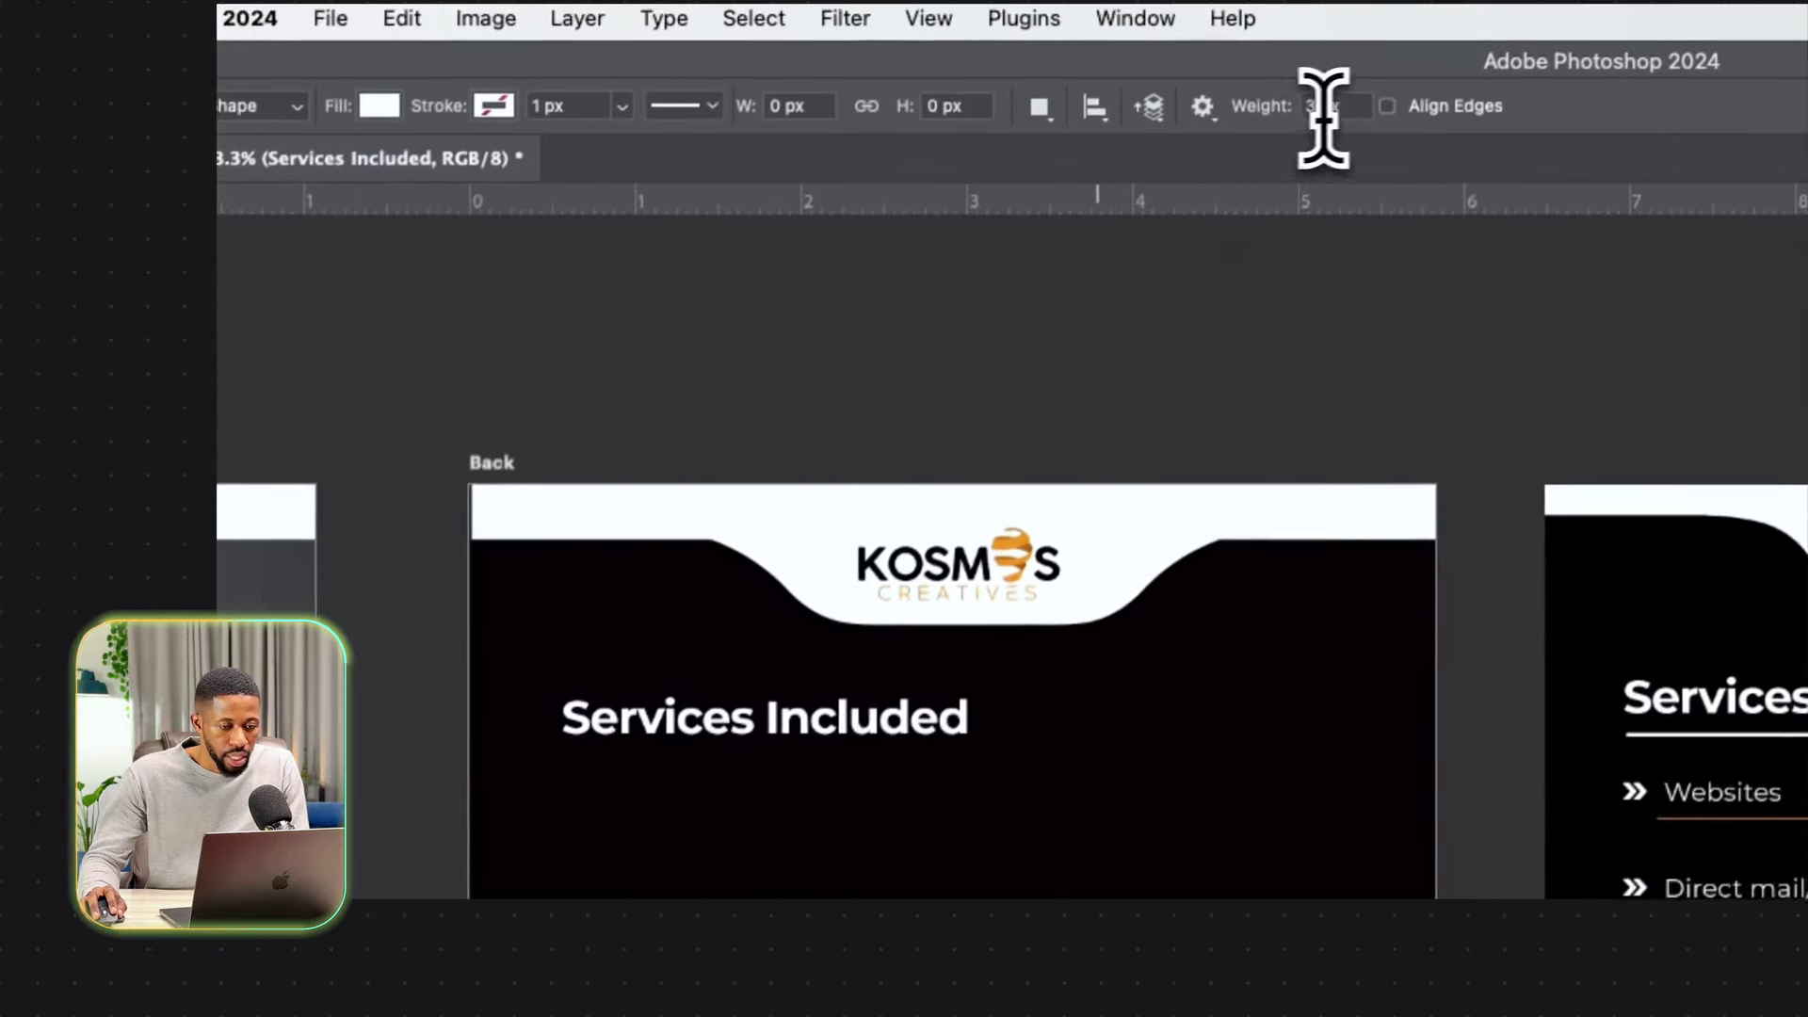
left_click_drag(1362, 63, 1149, 116)
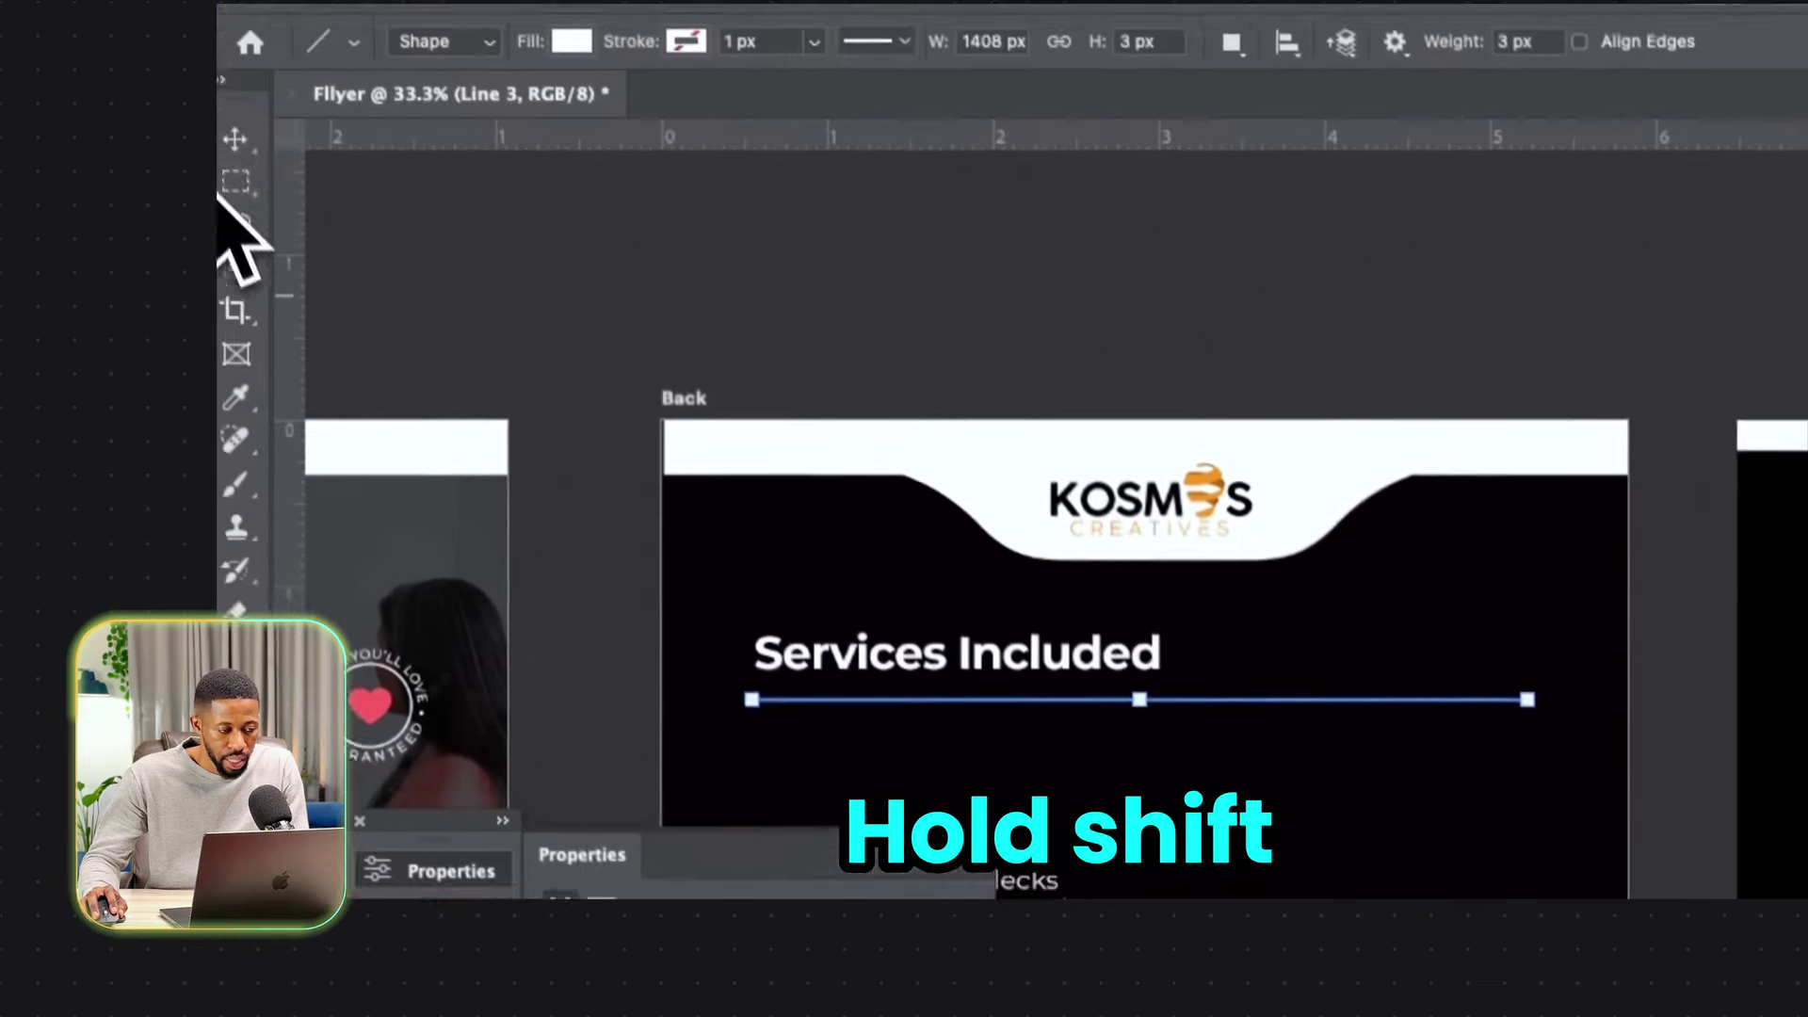
Centre the new line horizontally on the Back artboard.
left_click(242, 156)
key("super+z")
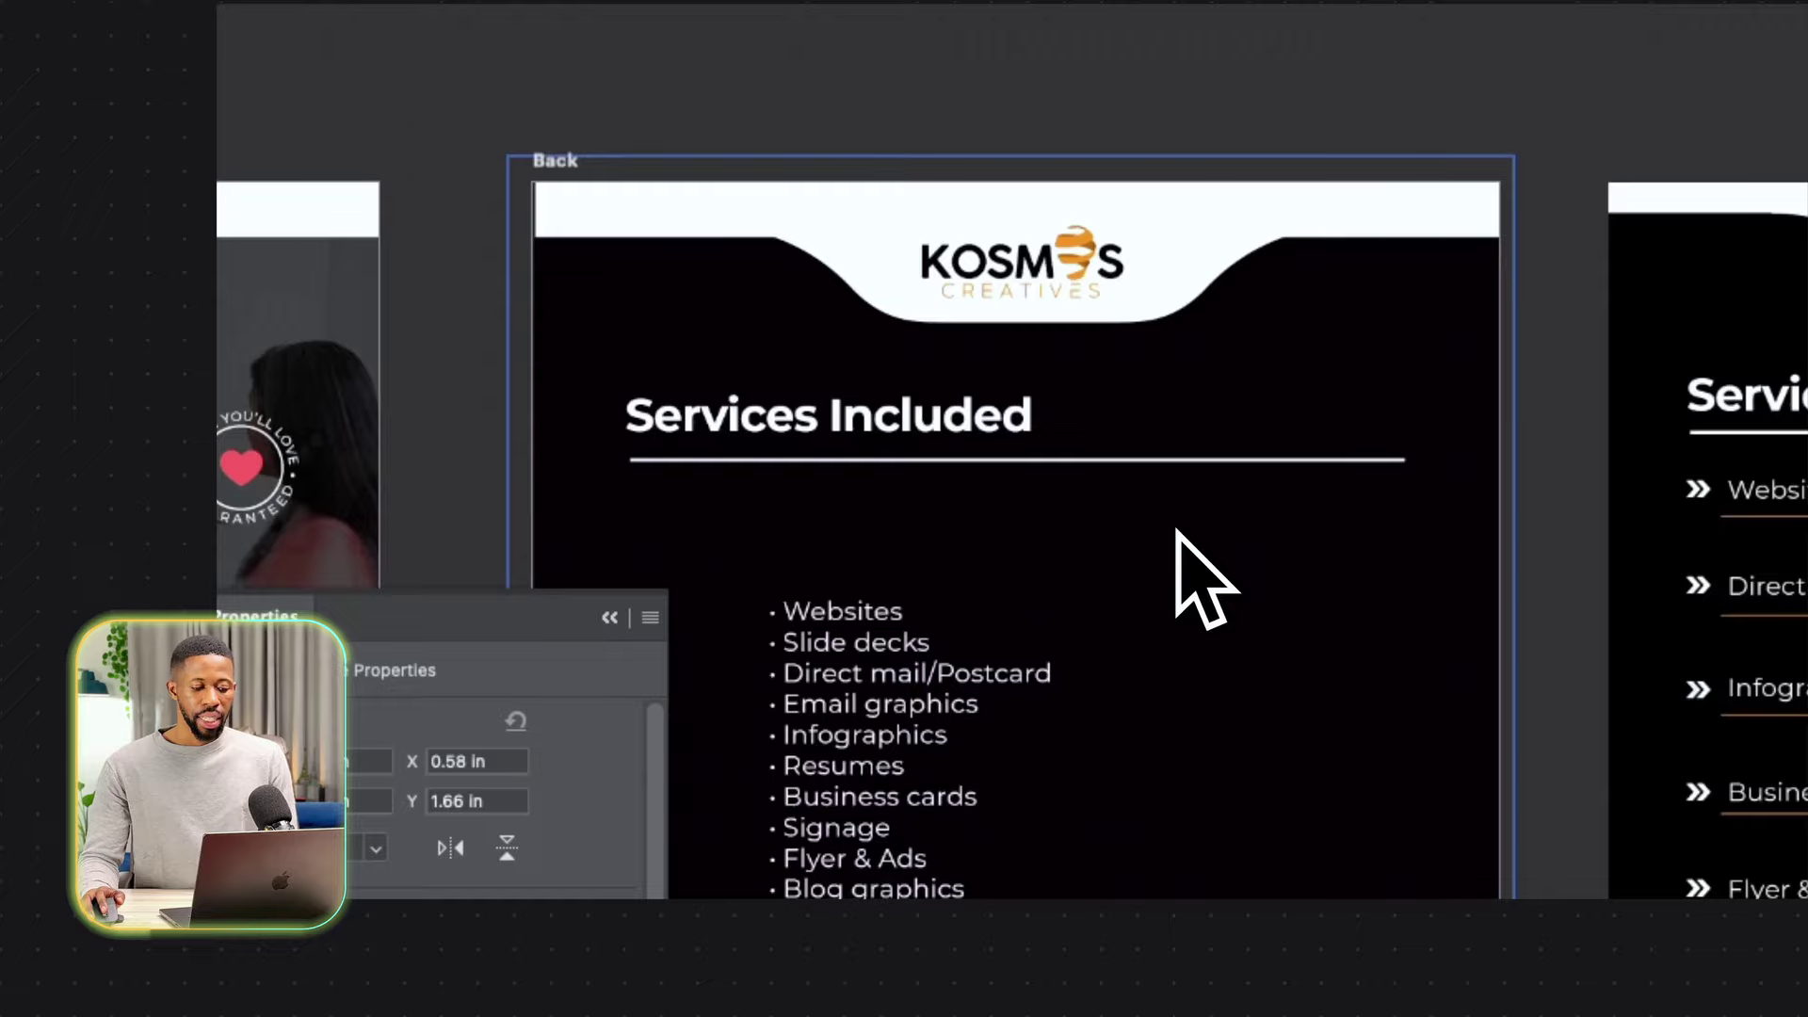
scroll(1177, 533, "up", 2)
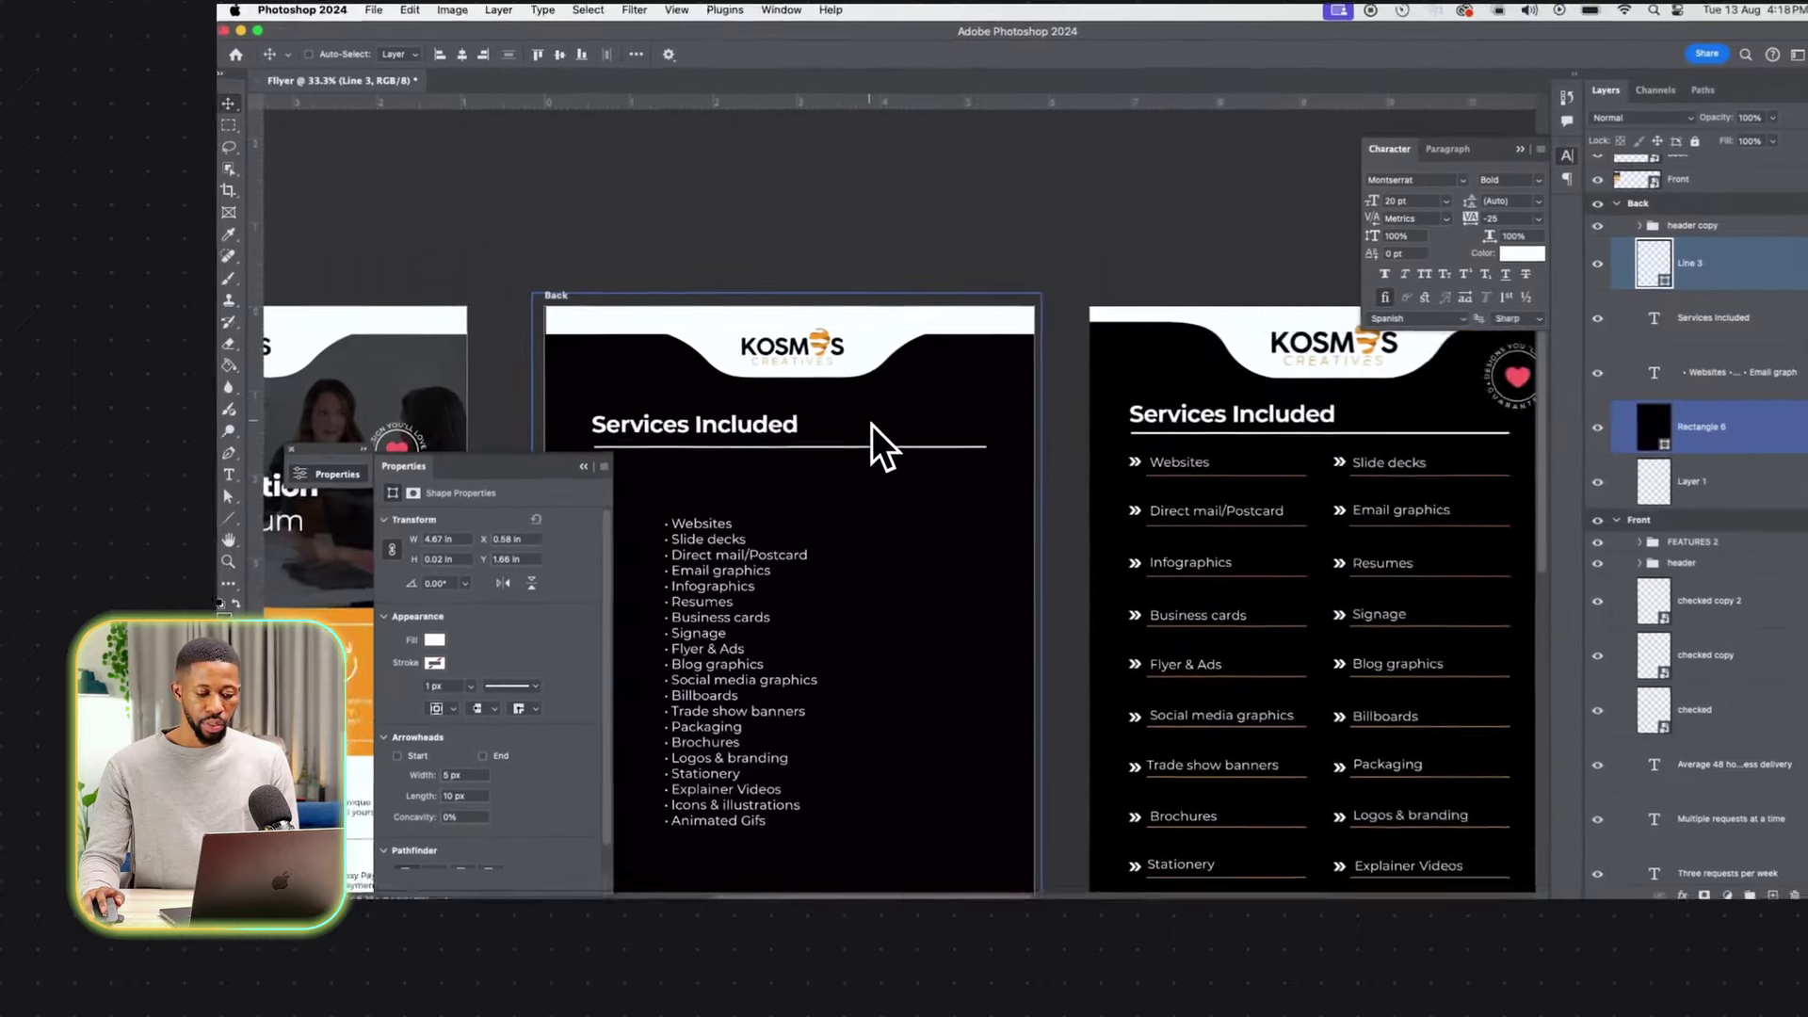
scroll(872, 425, "left", 3)
scroll(872, 426, "down", 2)
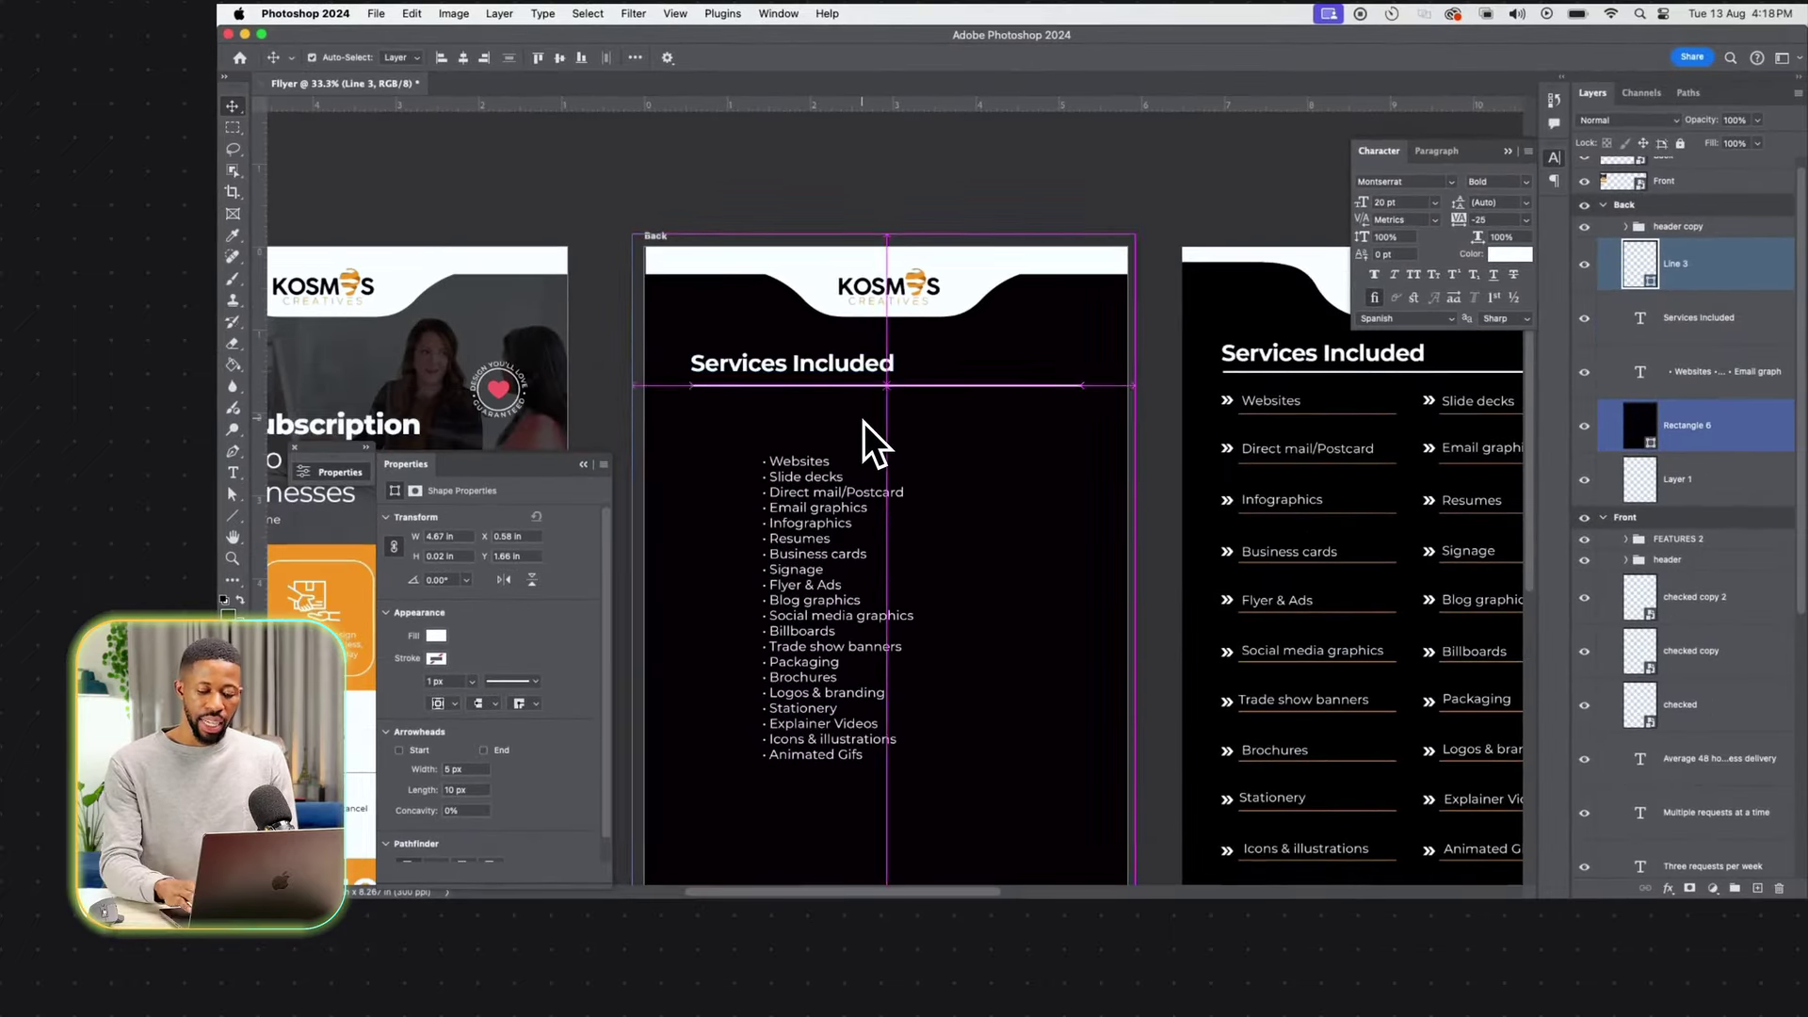
Add two vertical guides marking the start and end of the line beneath the heading.
key("super+equal")
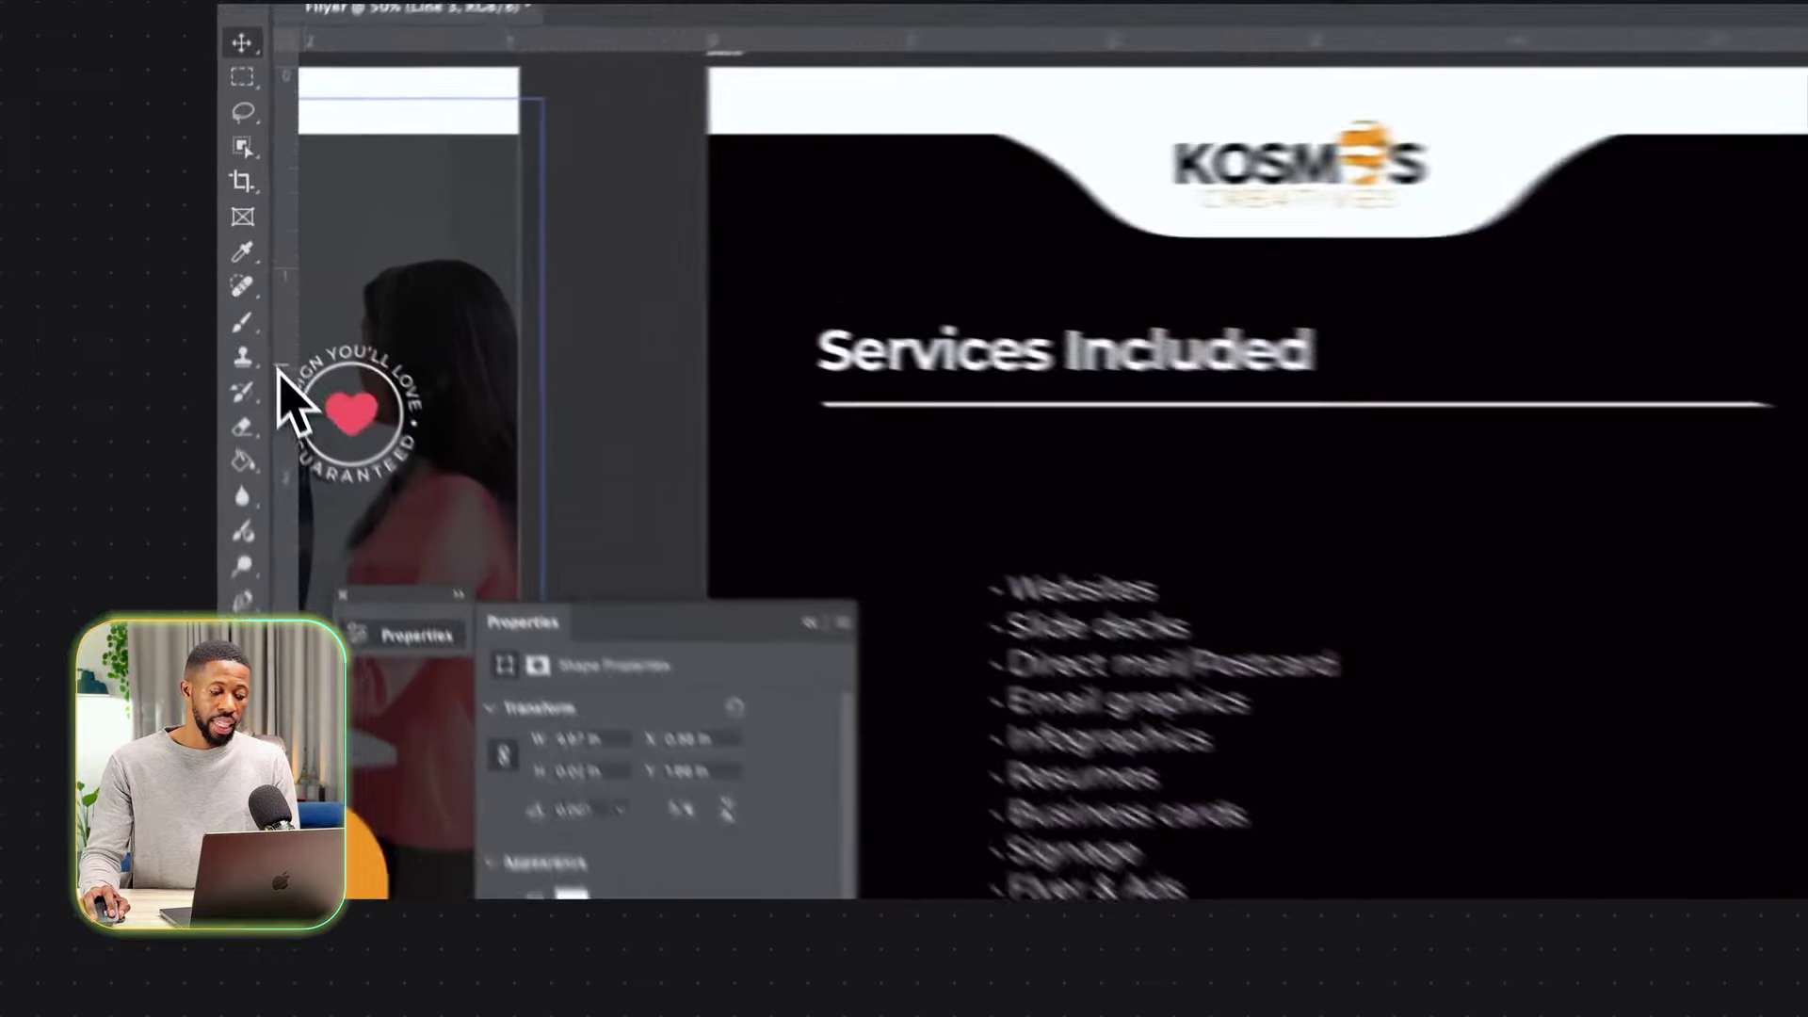
left_click_drag(258, 310, 580, 354)
left_click_drag(941, 499, 955, 501)
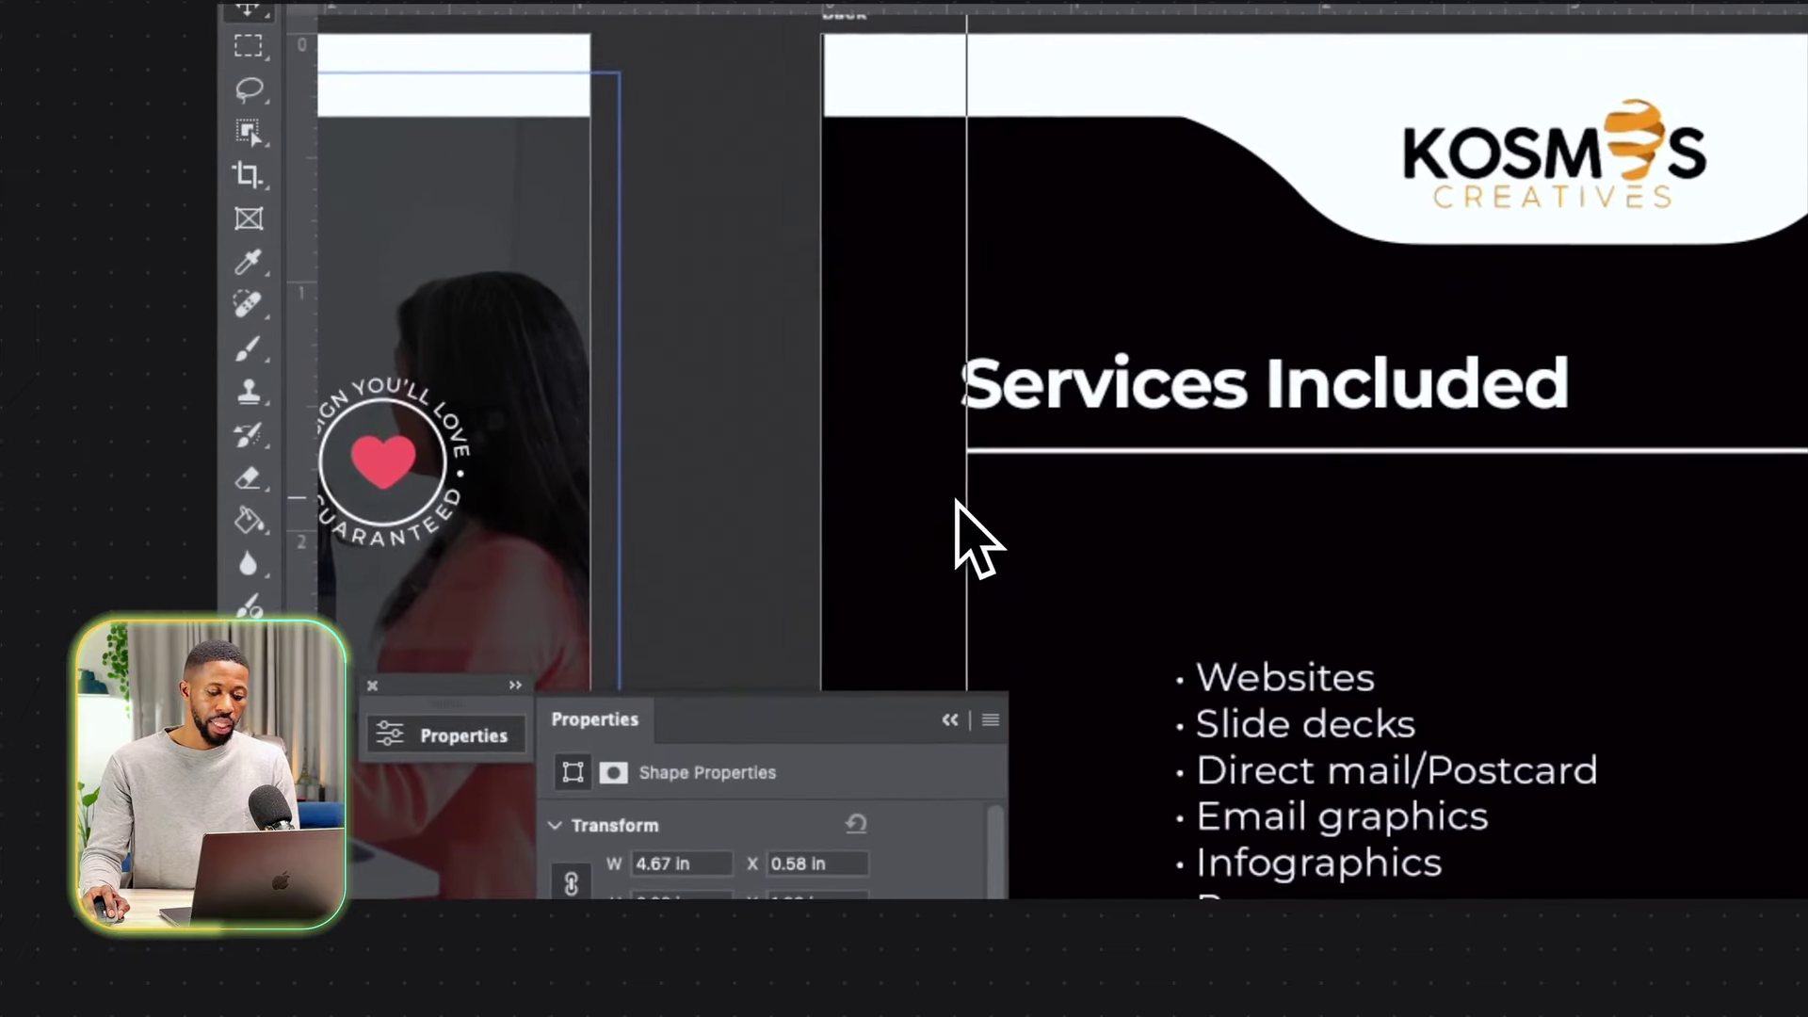
left_click_drag(1118, 444, 810, 430)
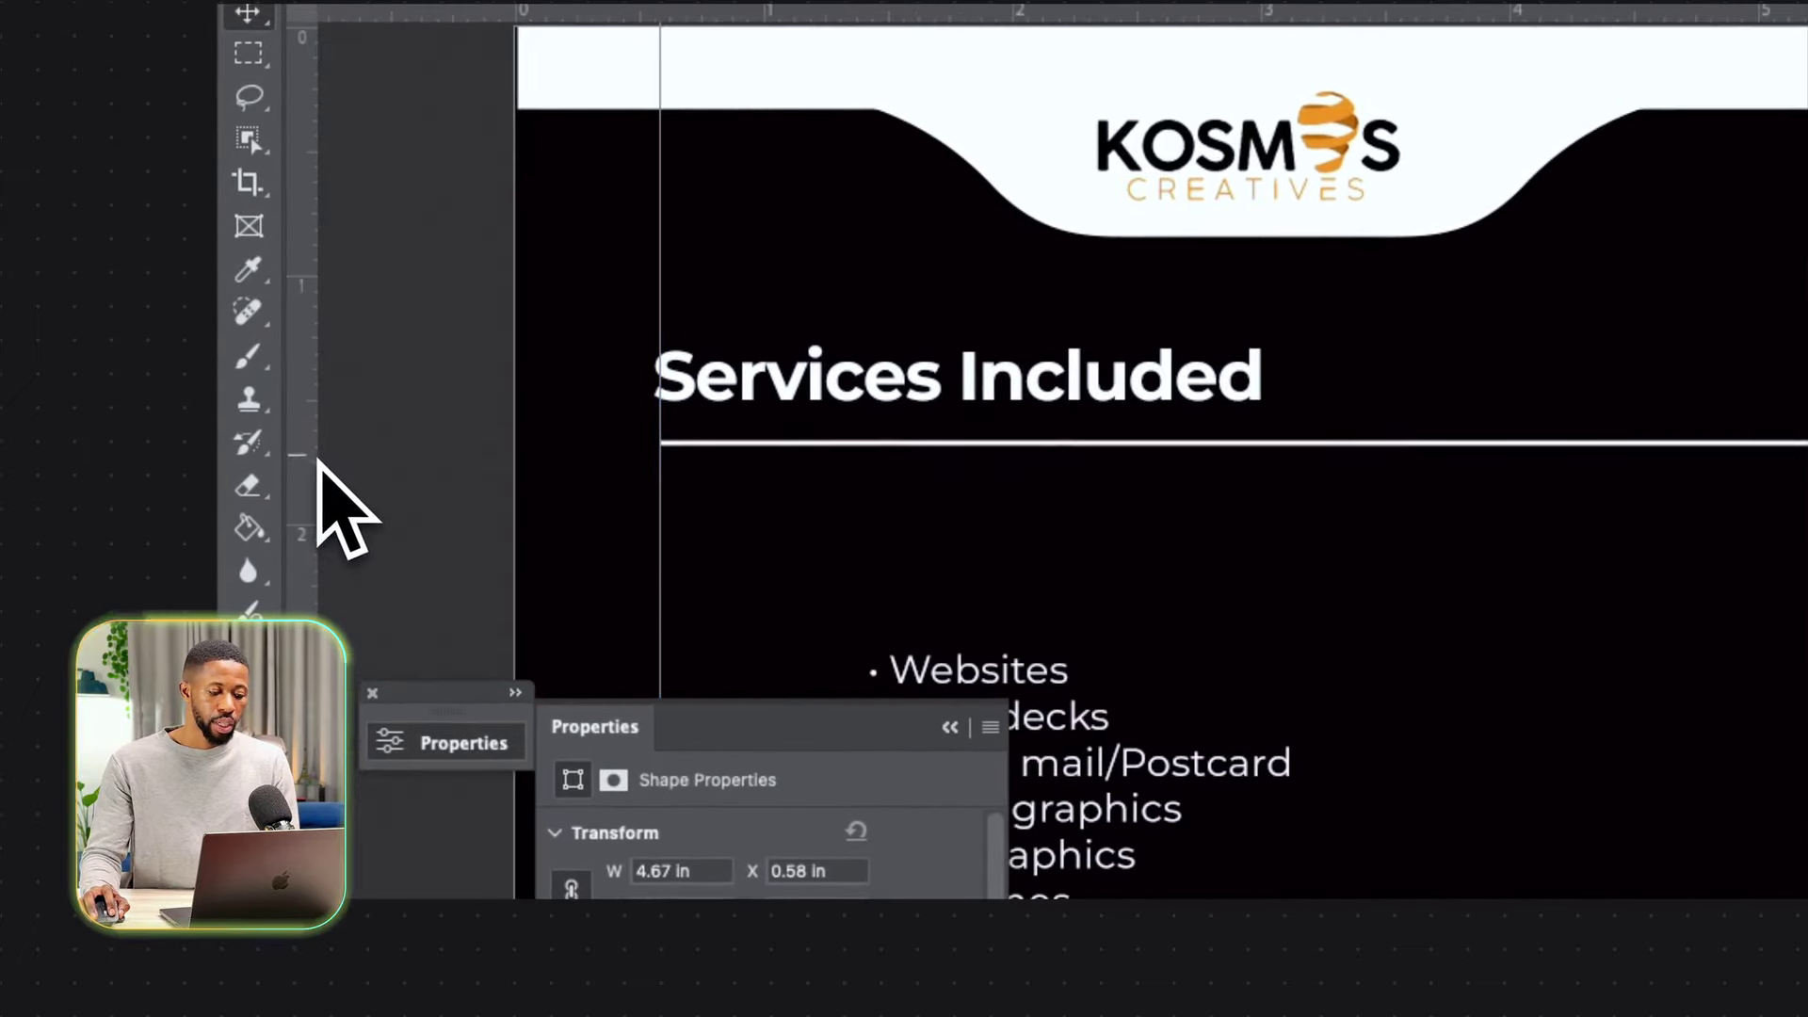
left_click_drag(320, 462, 1356, 565)
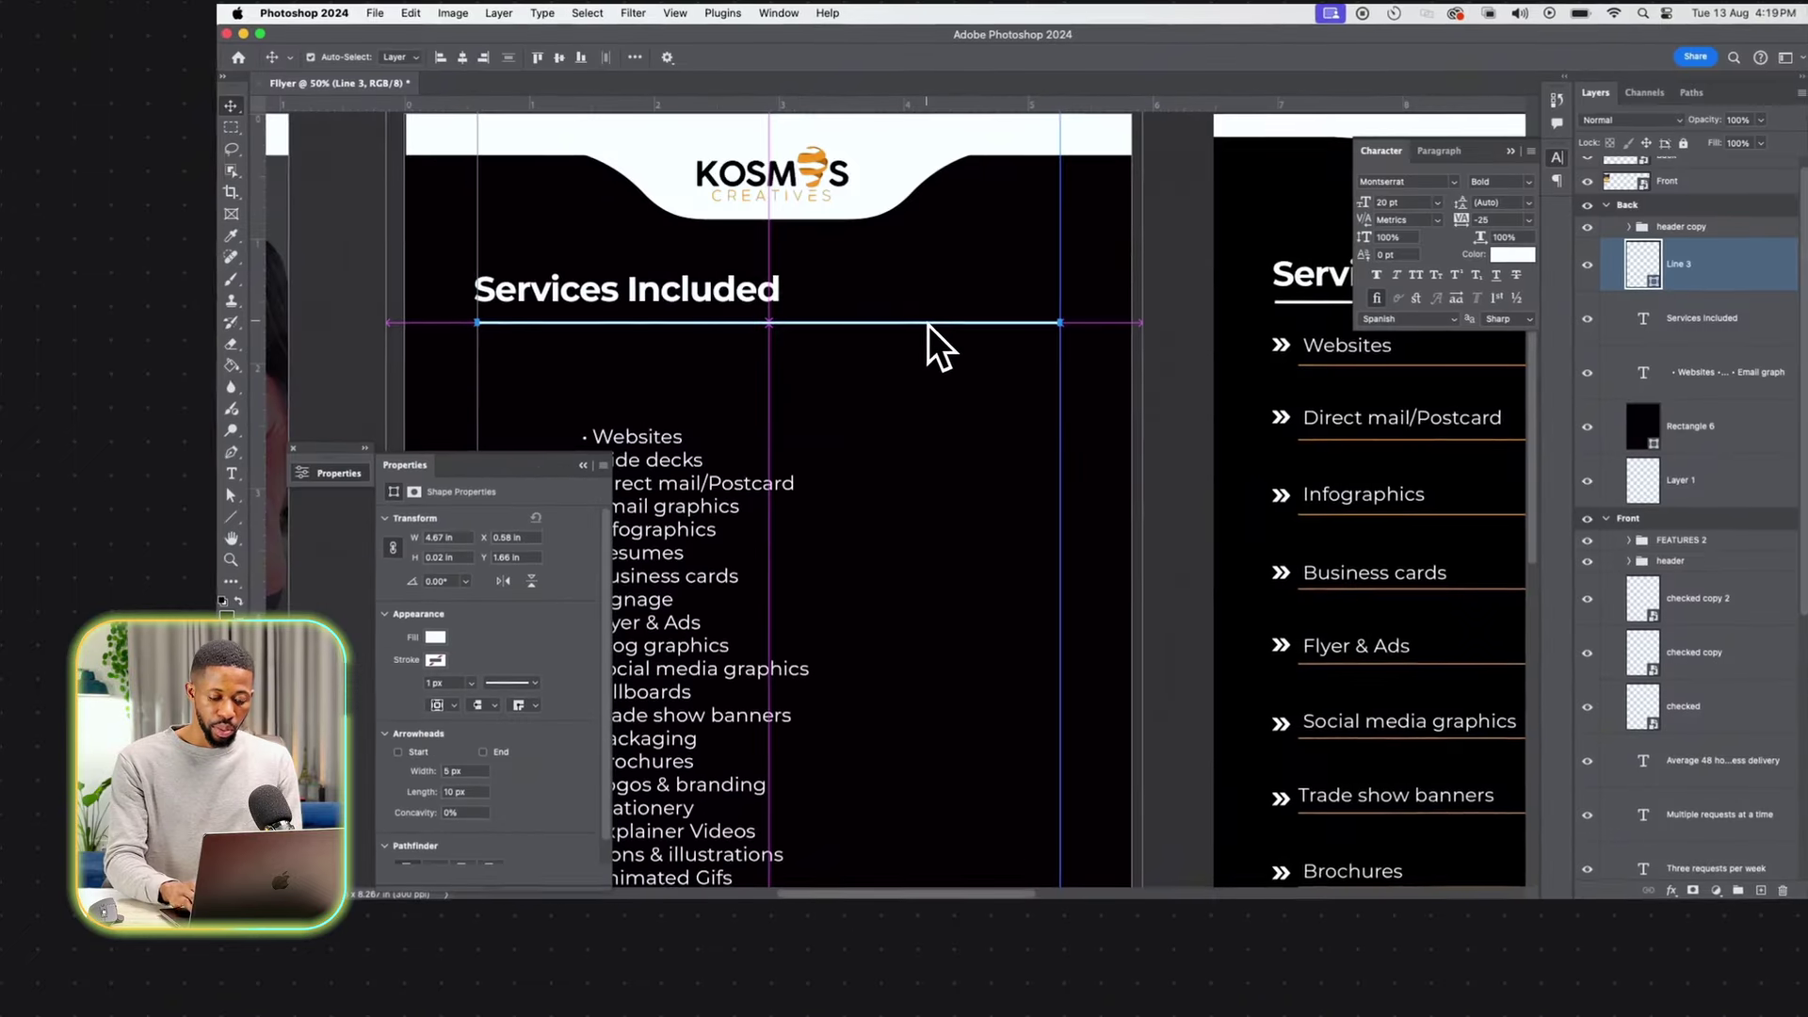
Group the Services Included heading with its line and centre the group horizontally on the Back artboard.
key("super+minus")
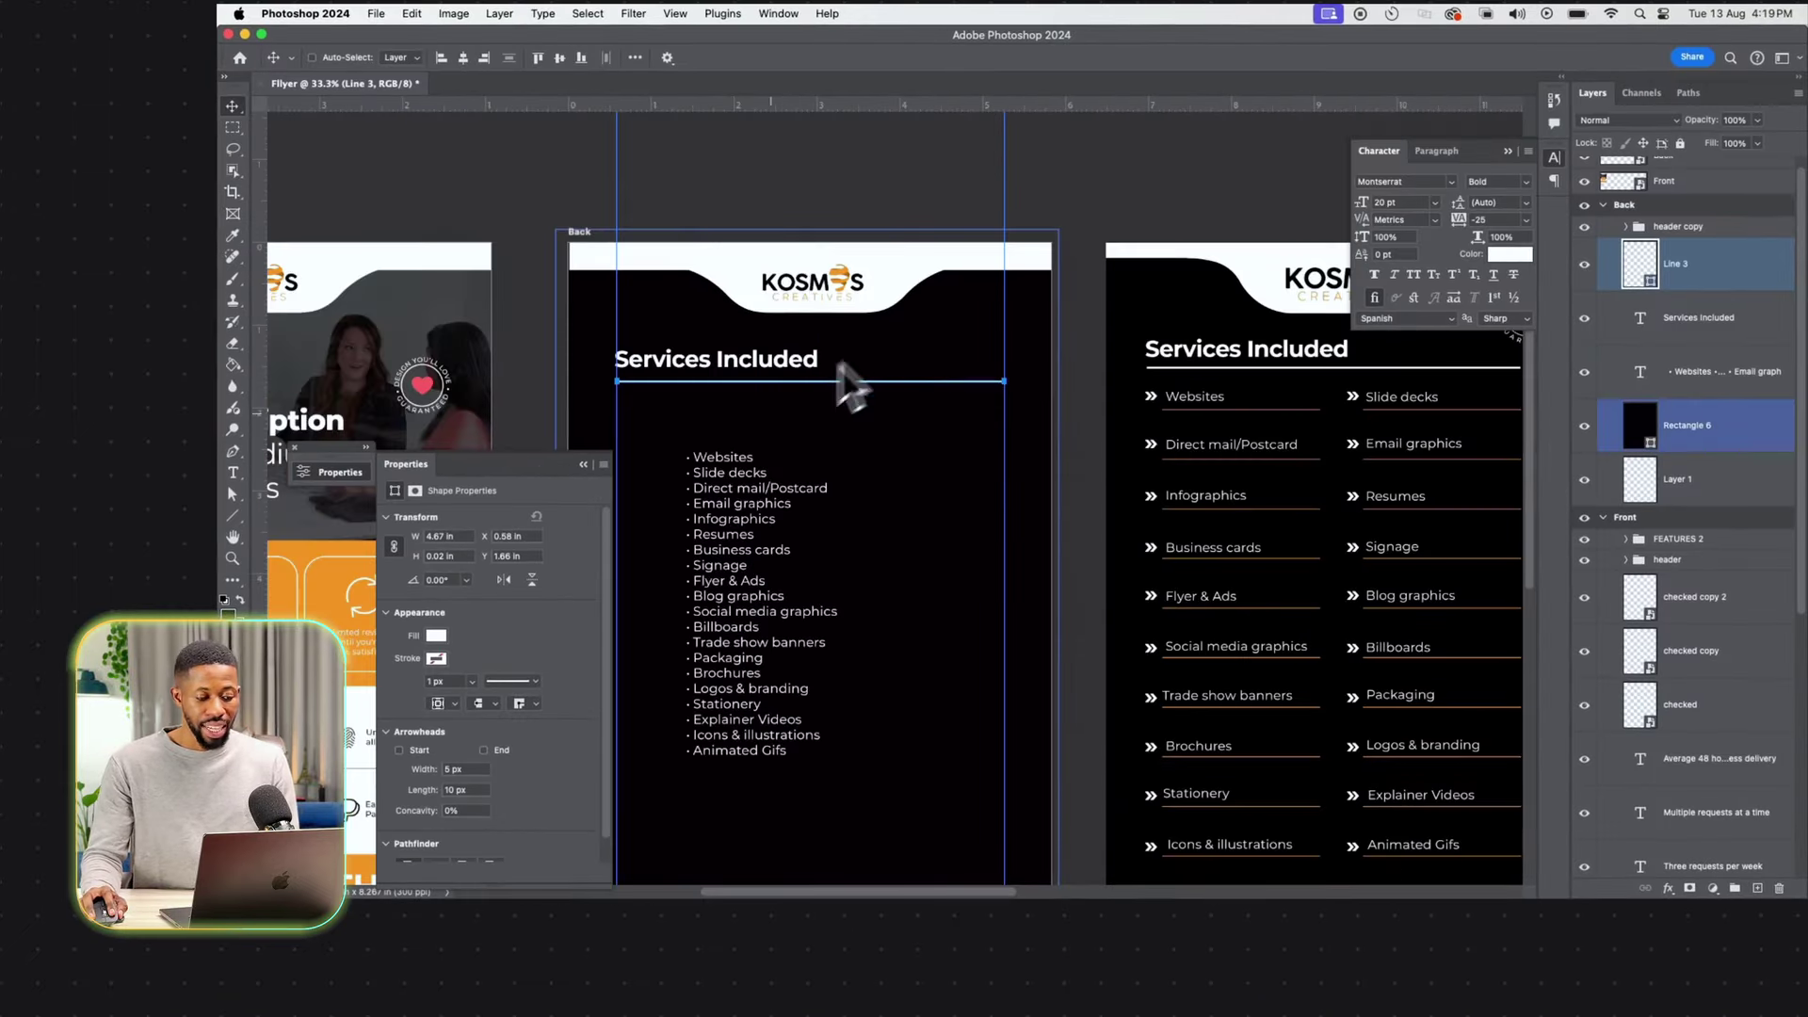
left_click(585, 464)
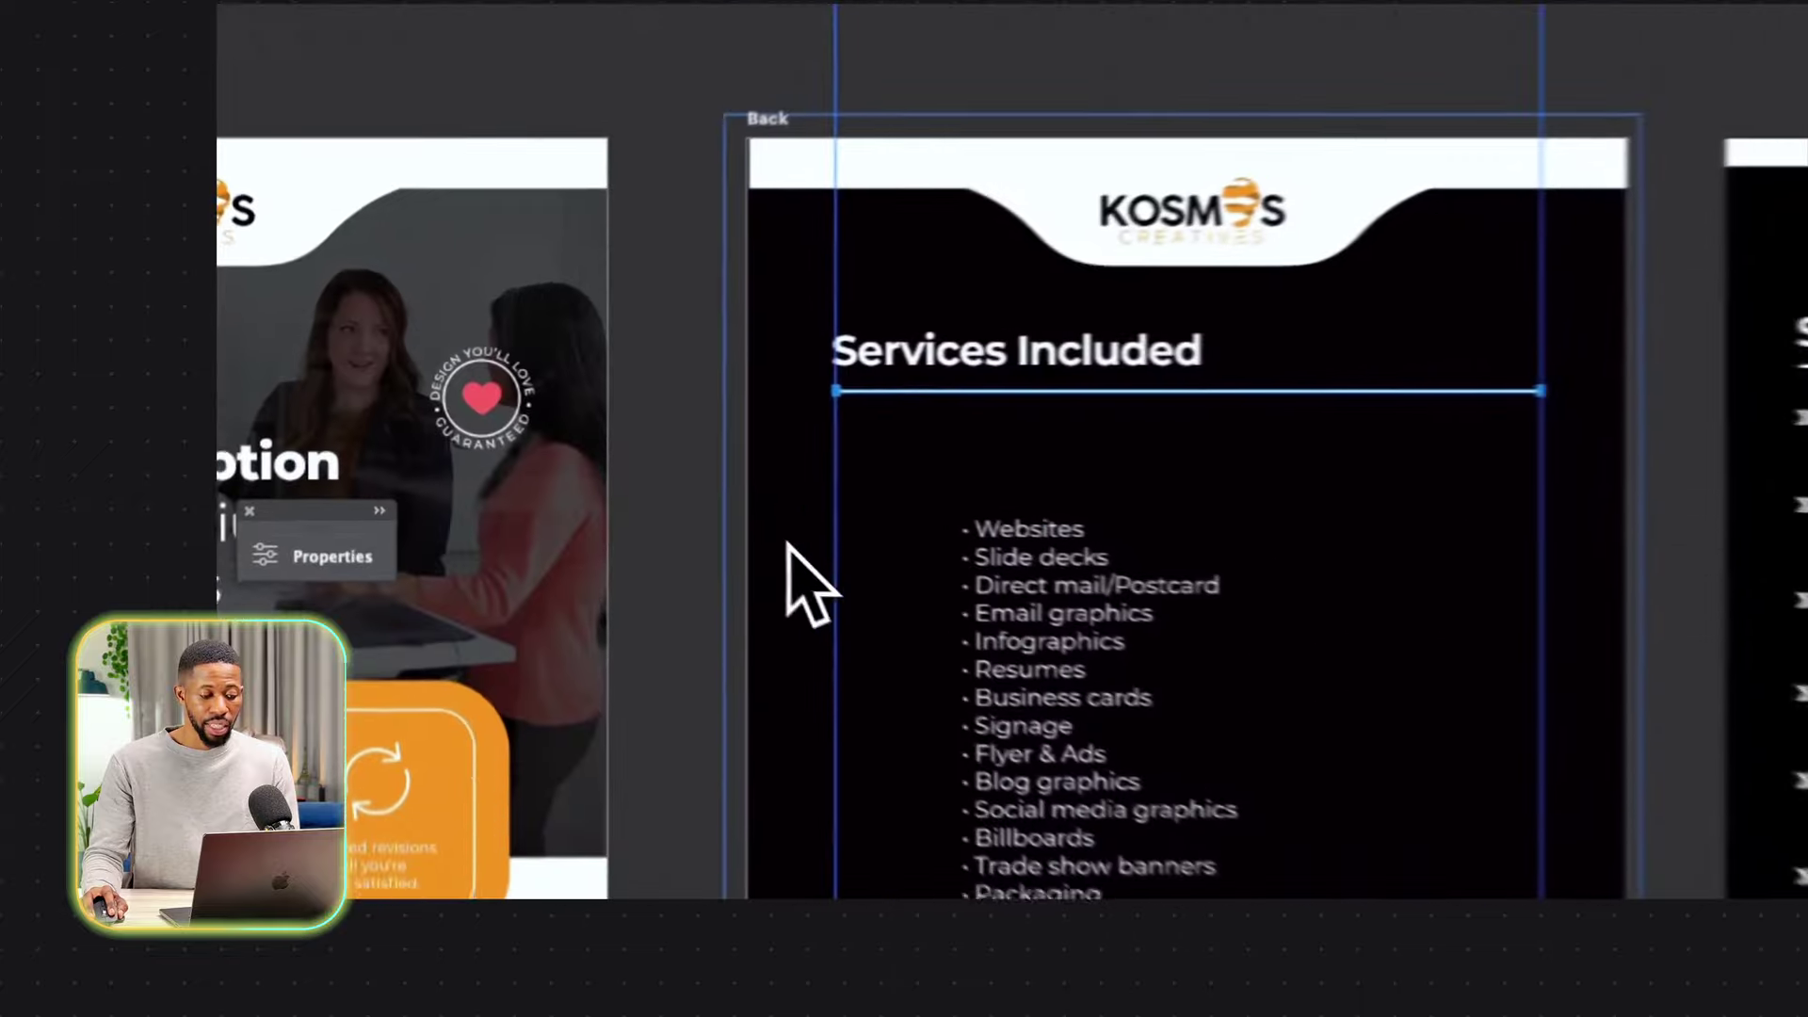
left_click(742, 381)
left_click(761, 359, "super")
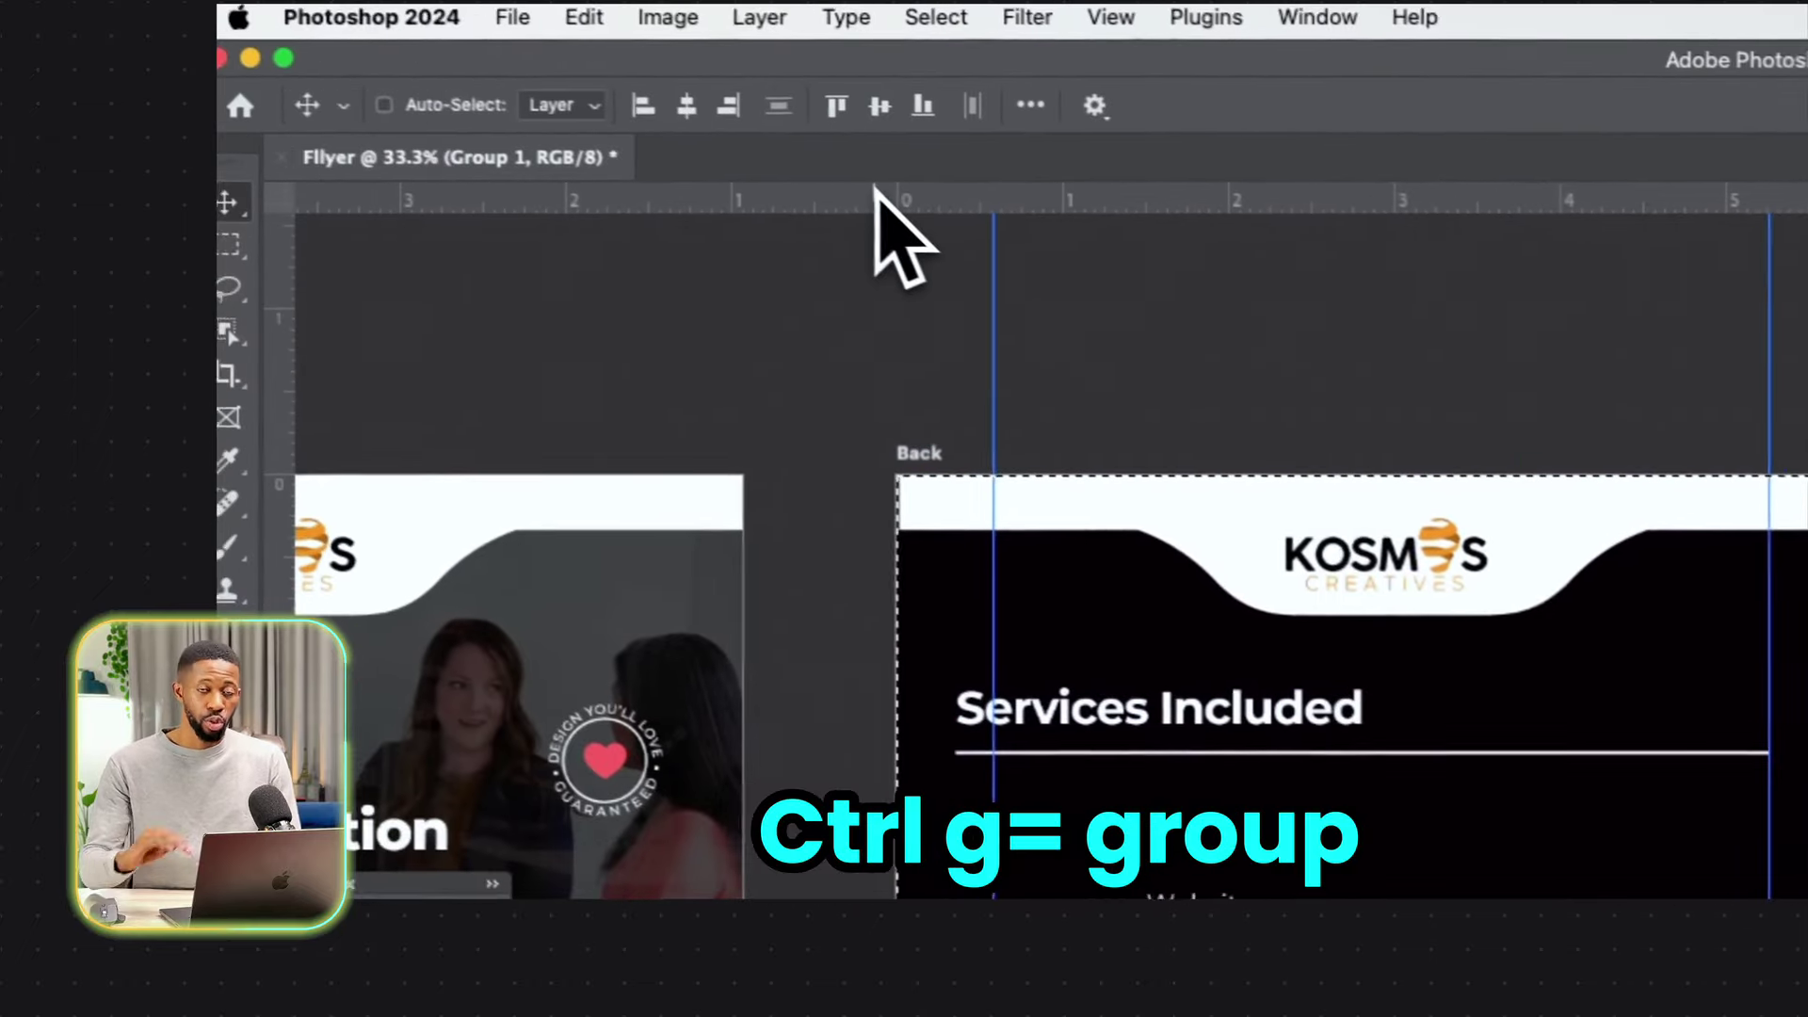
key("ctrl+a")
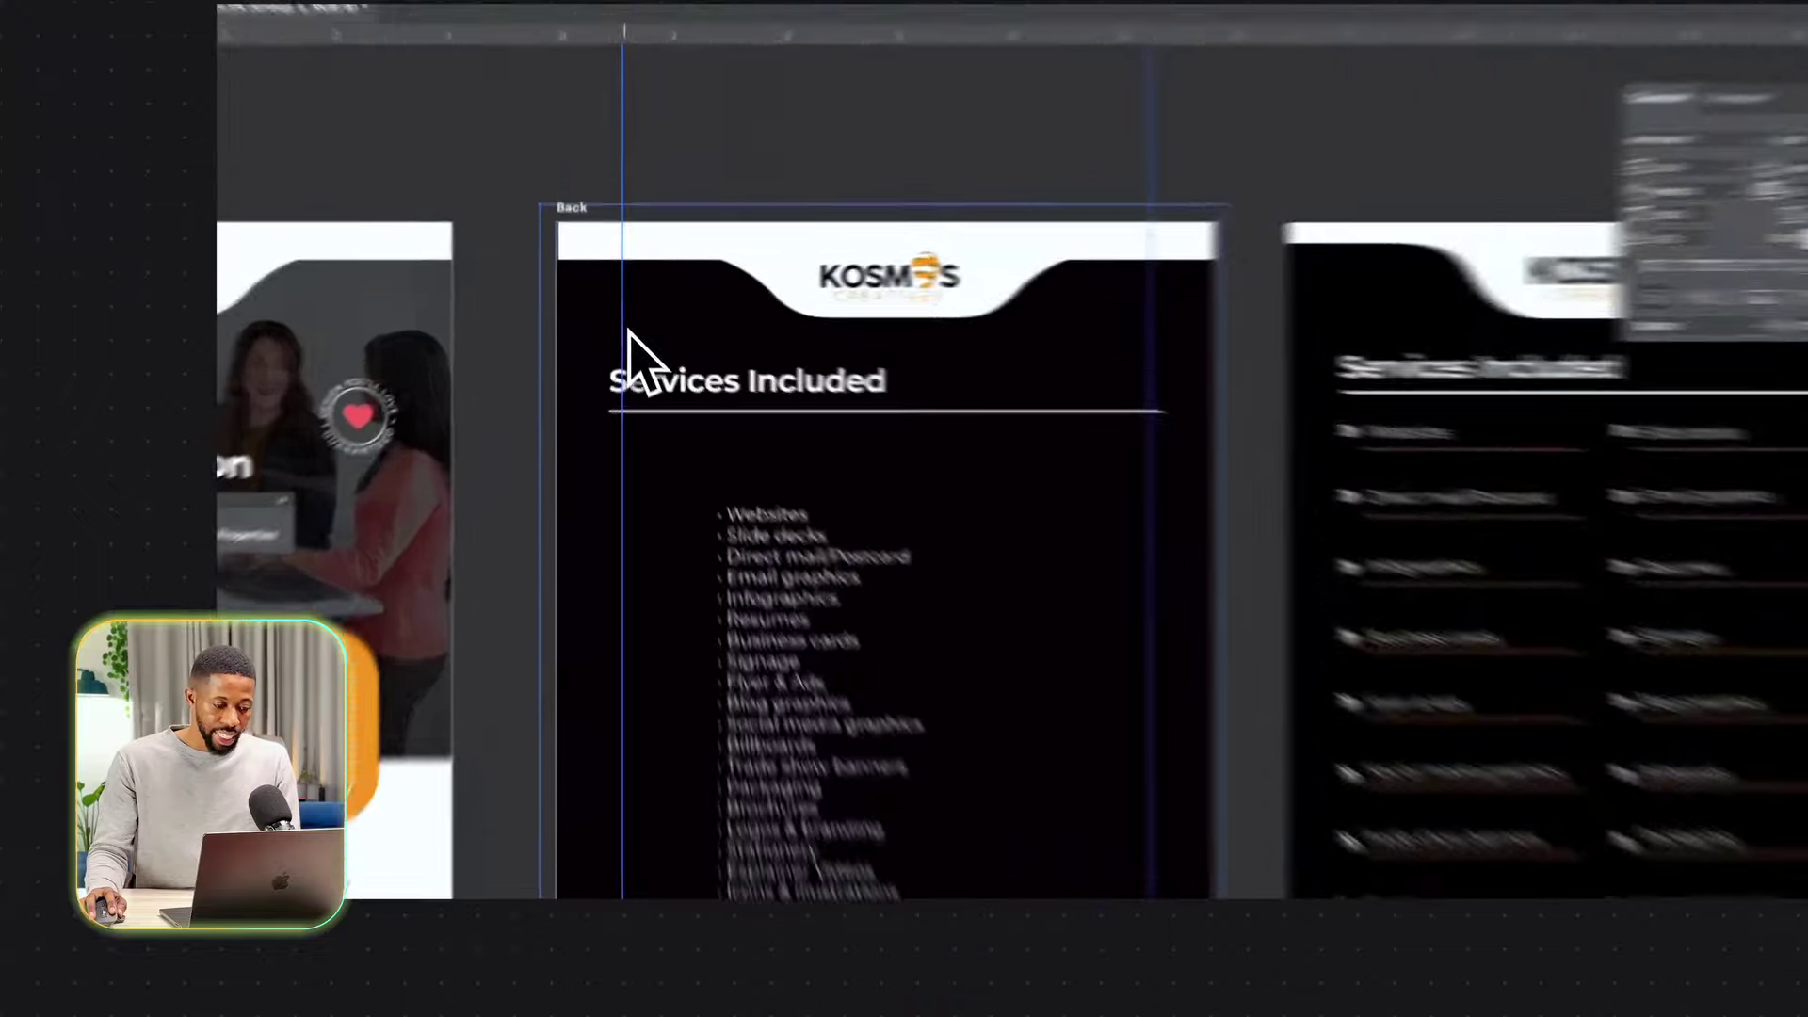
Cut Websites from the services list and place it as a separate 16 pt text line beneath the heading.
scroll(1271, 485, "down", 3)
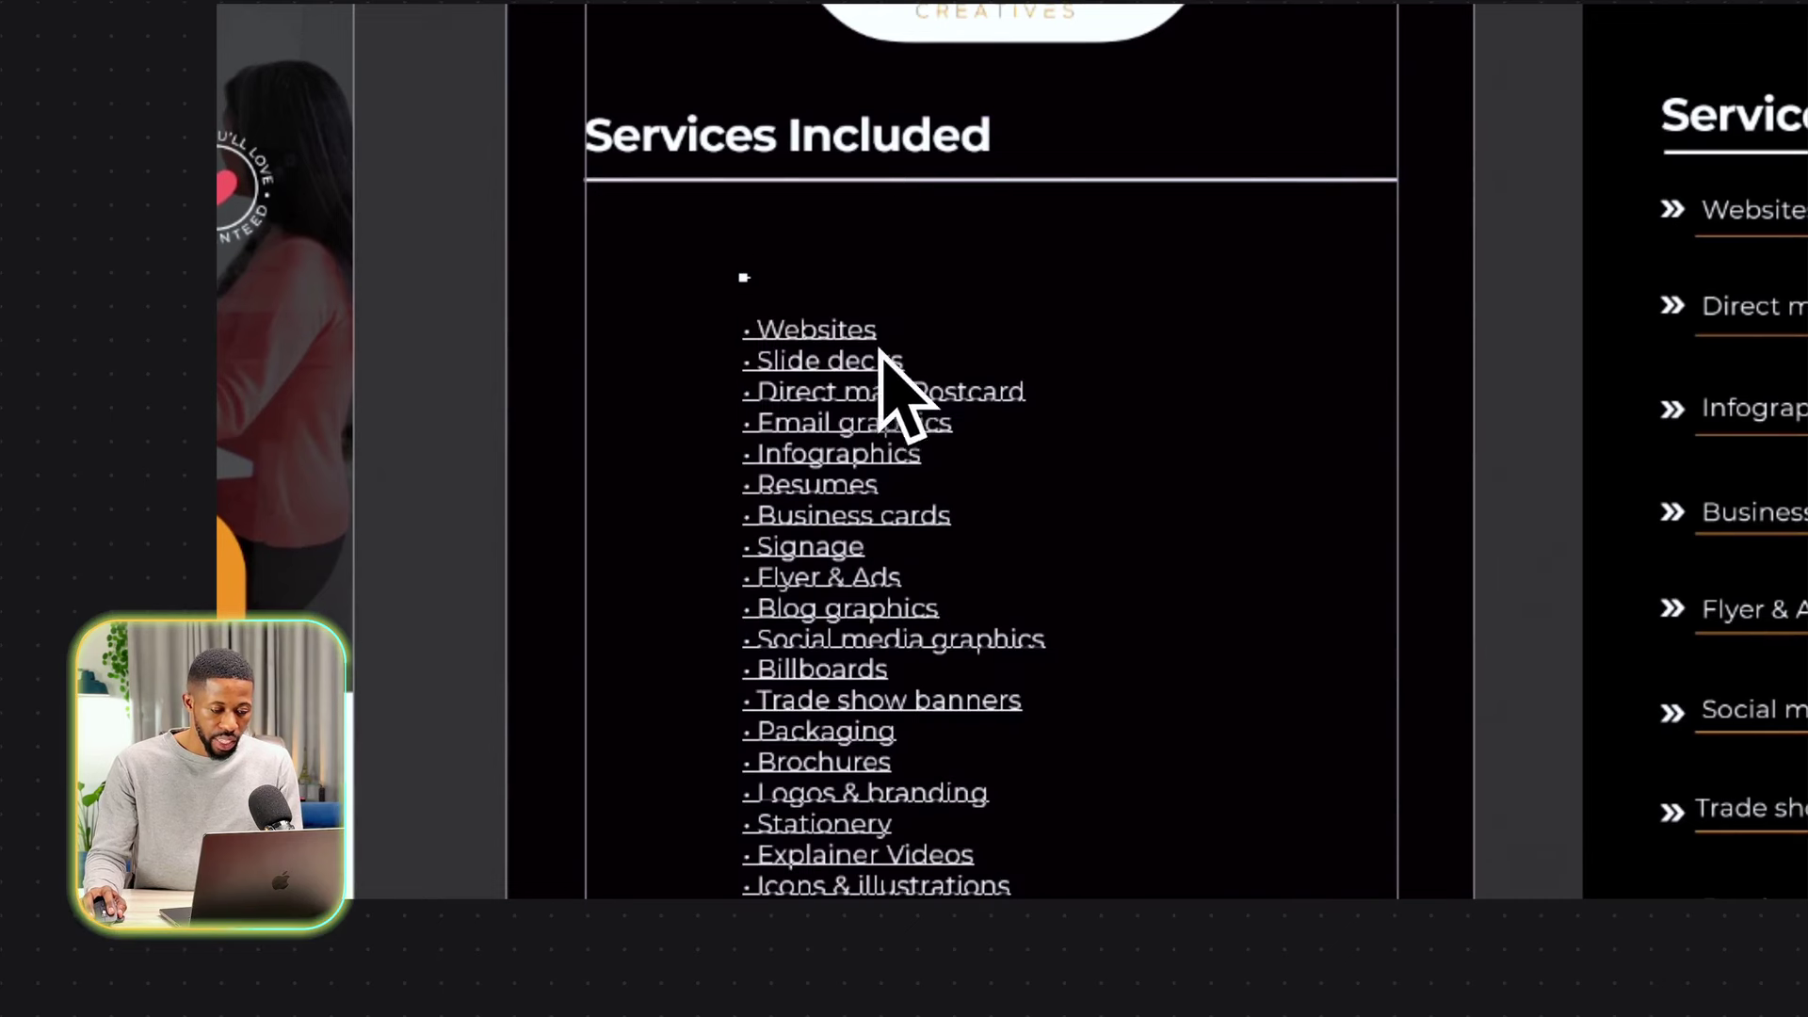
key("ctrl+x")
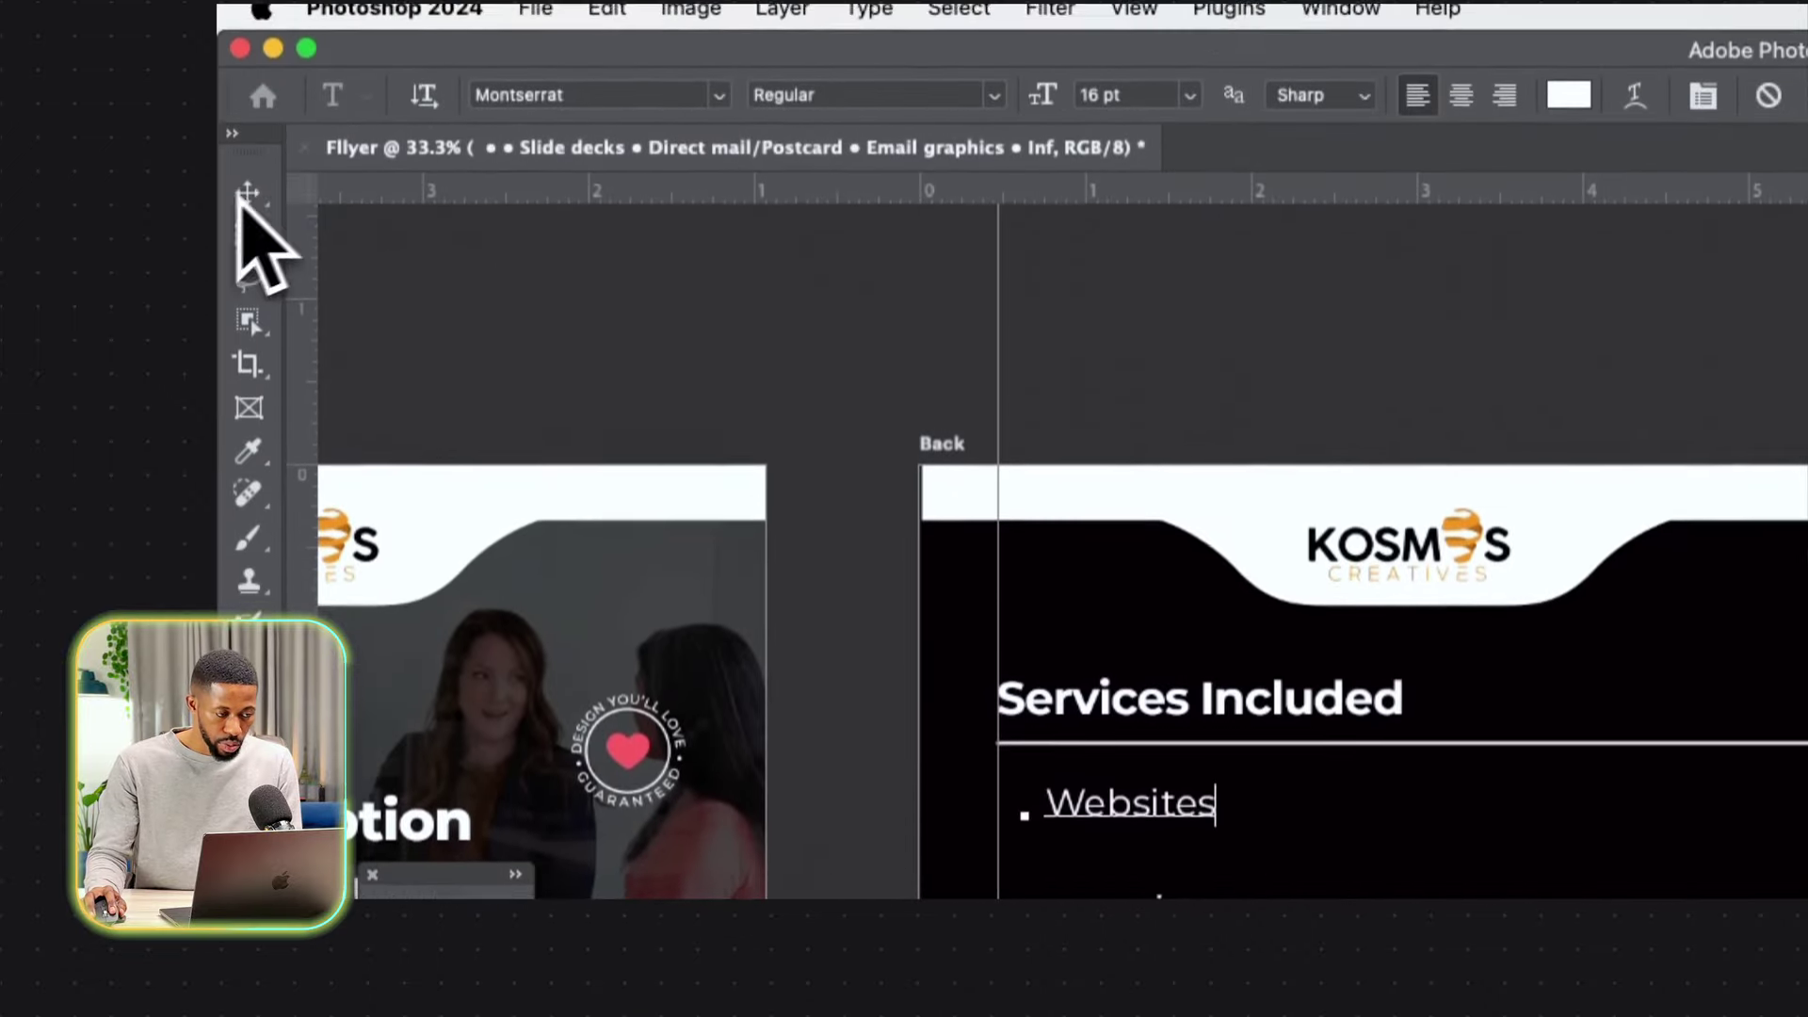
left_click(250, 82)
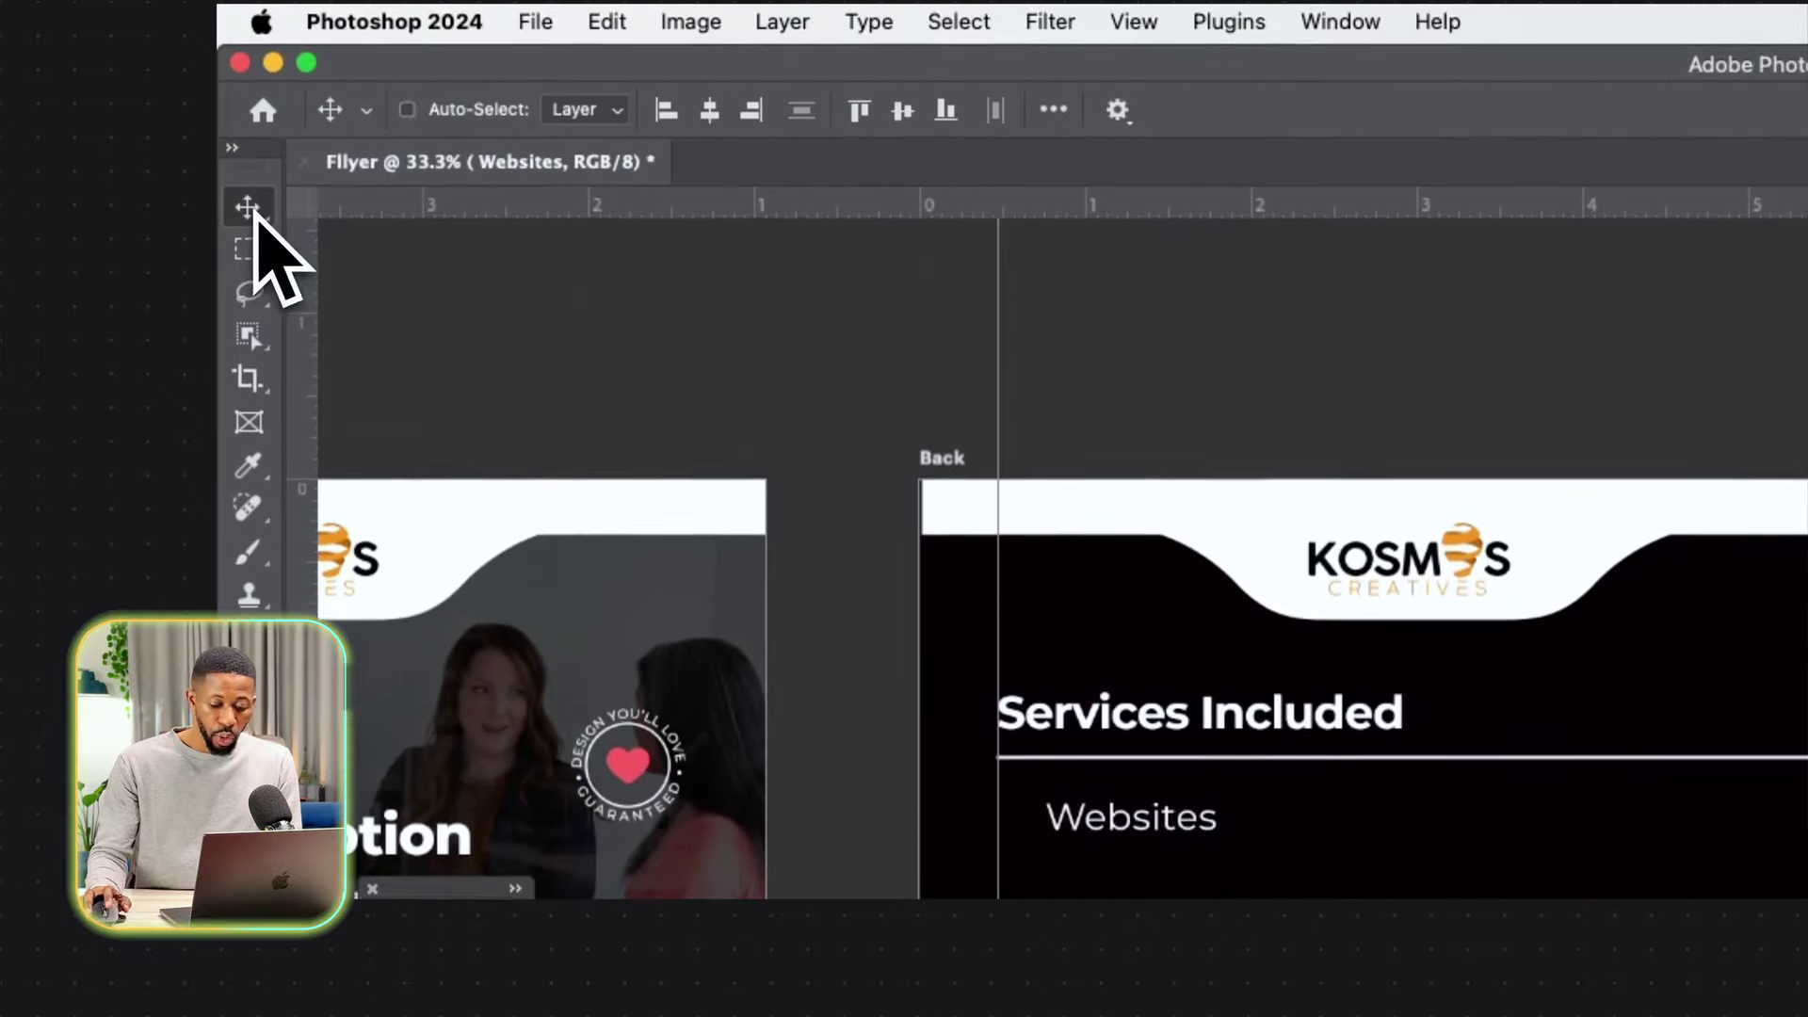
Cut Slide decks from the services list and place it as a separate text line in a second column beside Websites.
key("super+equal")
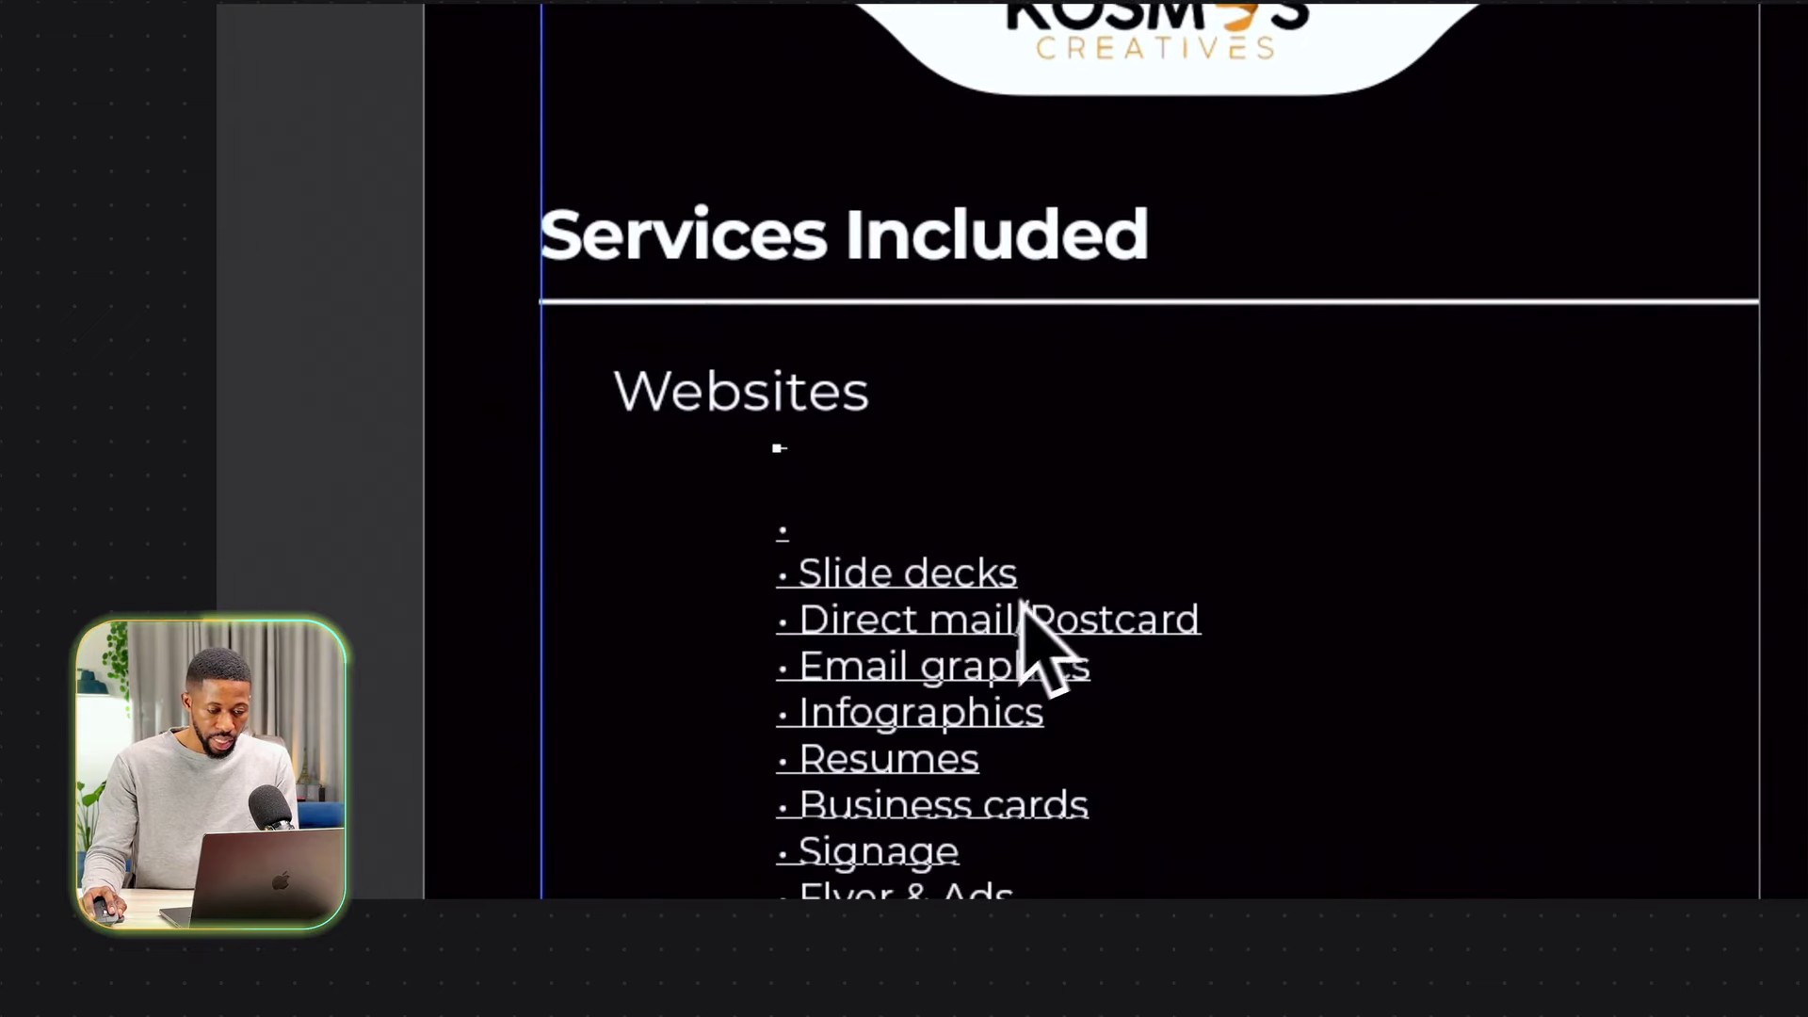
key("super+x")
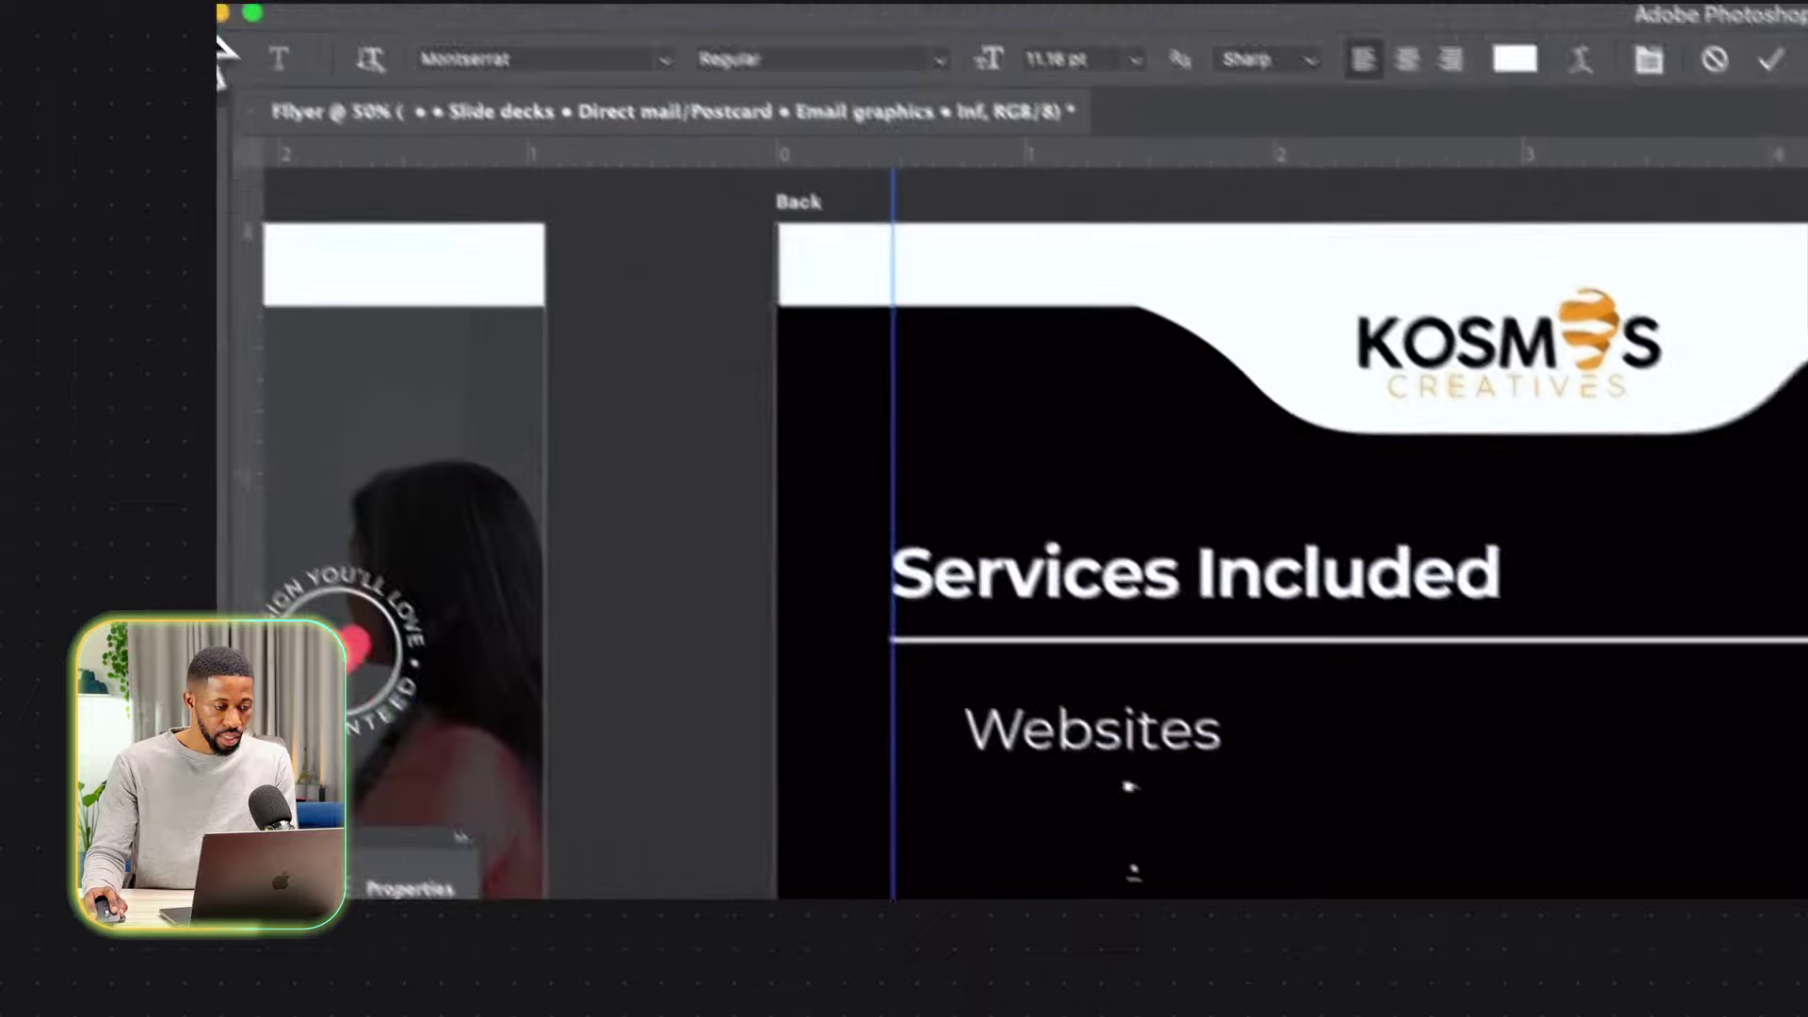
left_click(222, 74)
key("t")
left_click(1281, 469)
key("super+v")
left_click(216, 179)
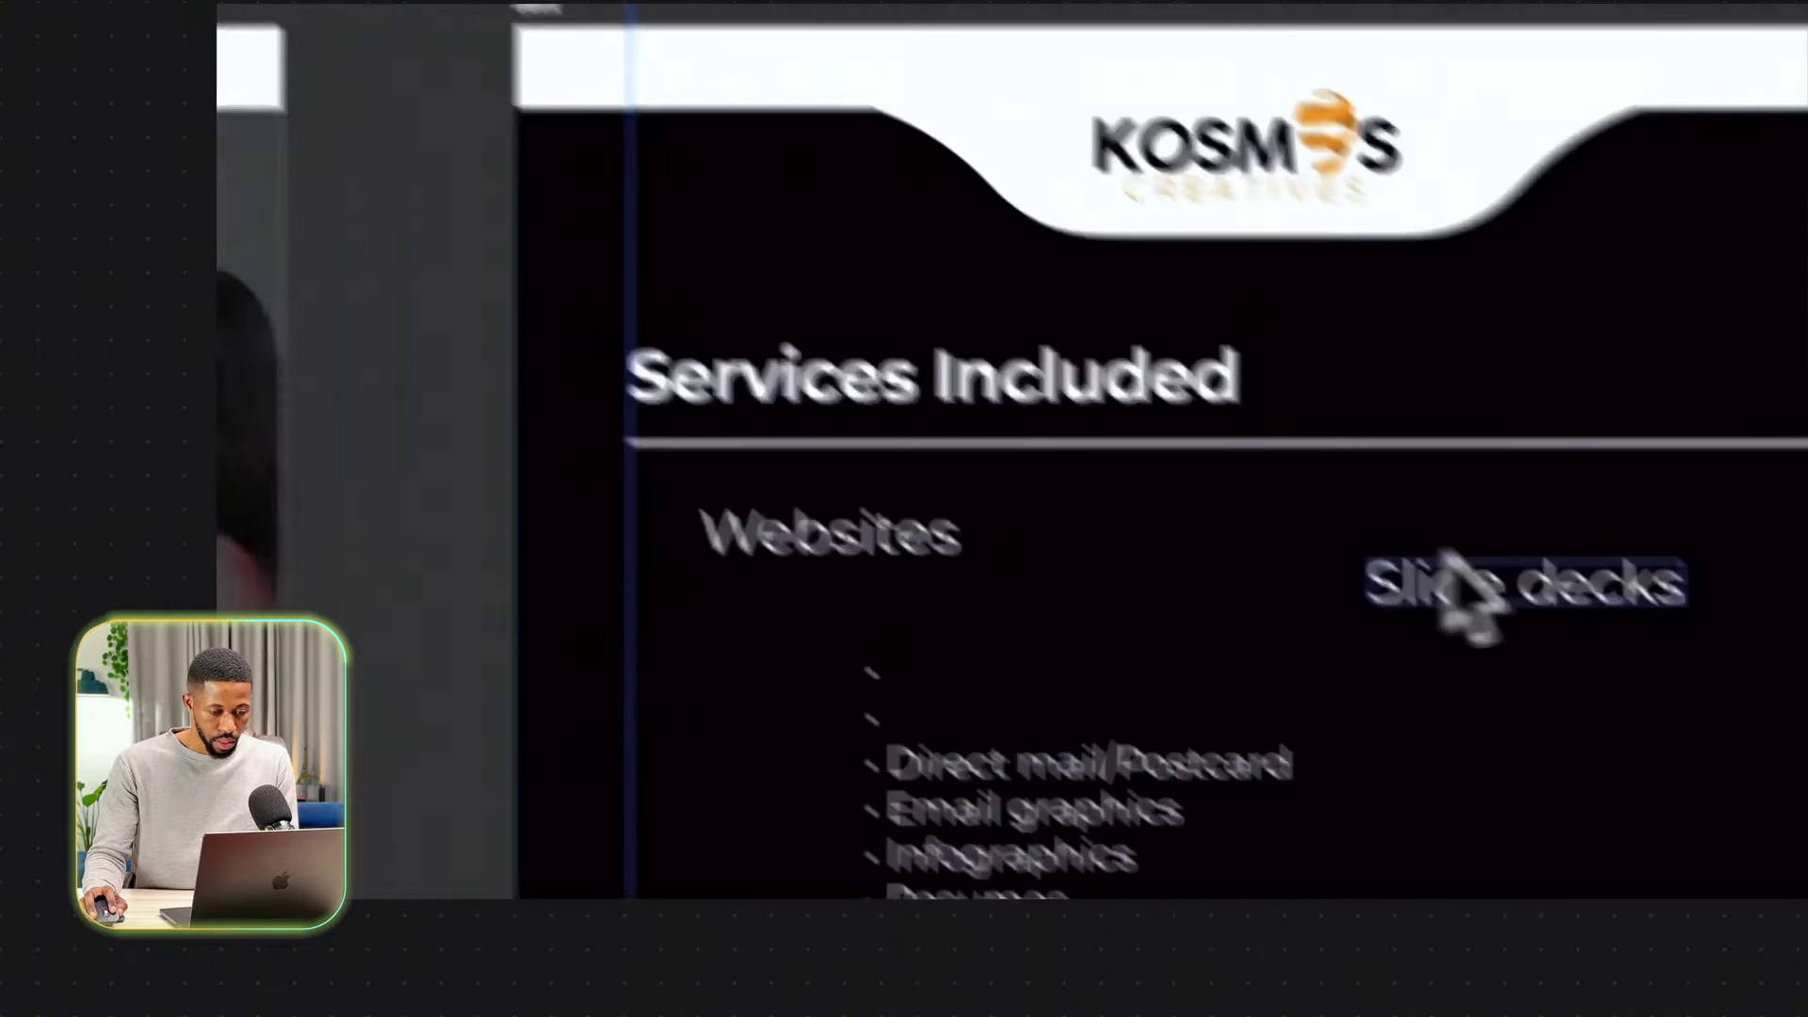
left_click_drag(1681, 753, 1663, 713)
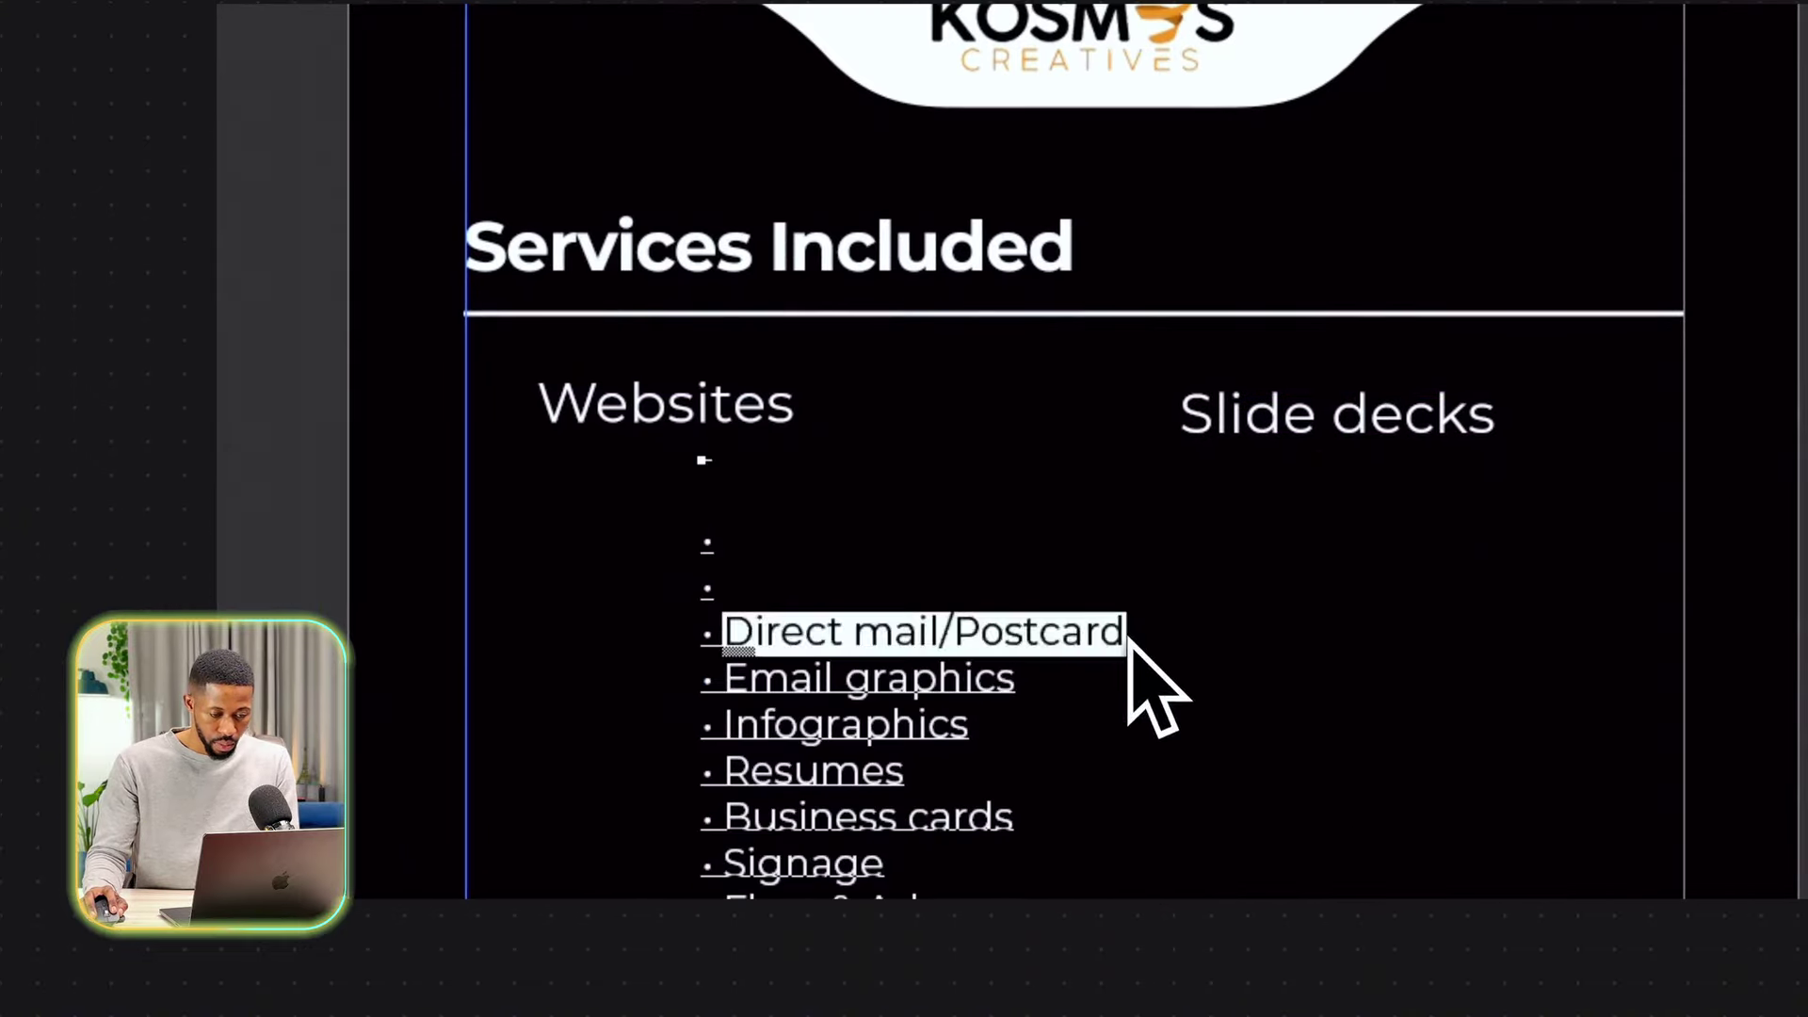
Cut Direct mail/Postcard from the services list and place it as a separate text line beneath Websites.
key("super+x")
left_click(223, 179)
left_click_drag(499, 532, 866, 628)
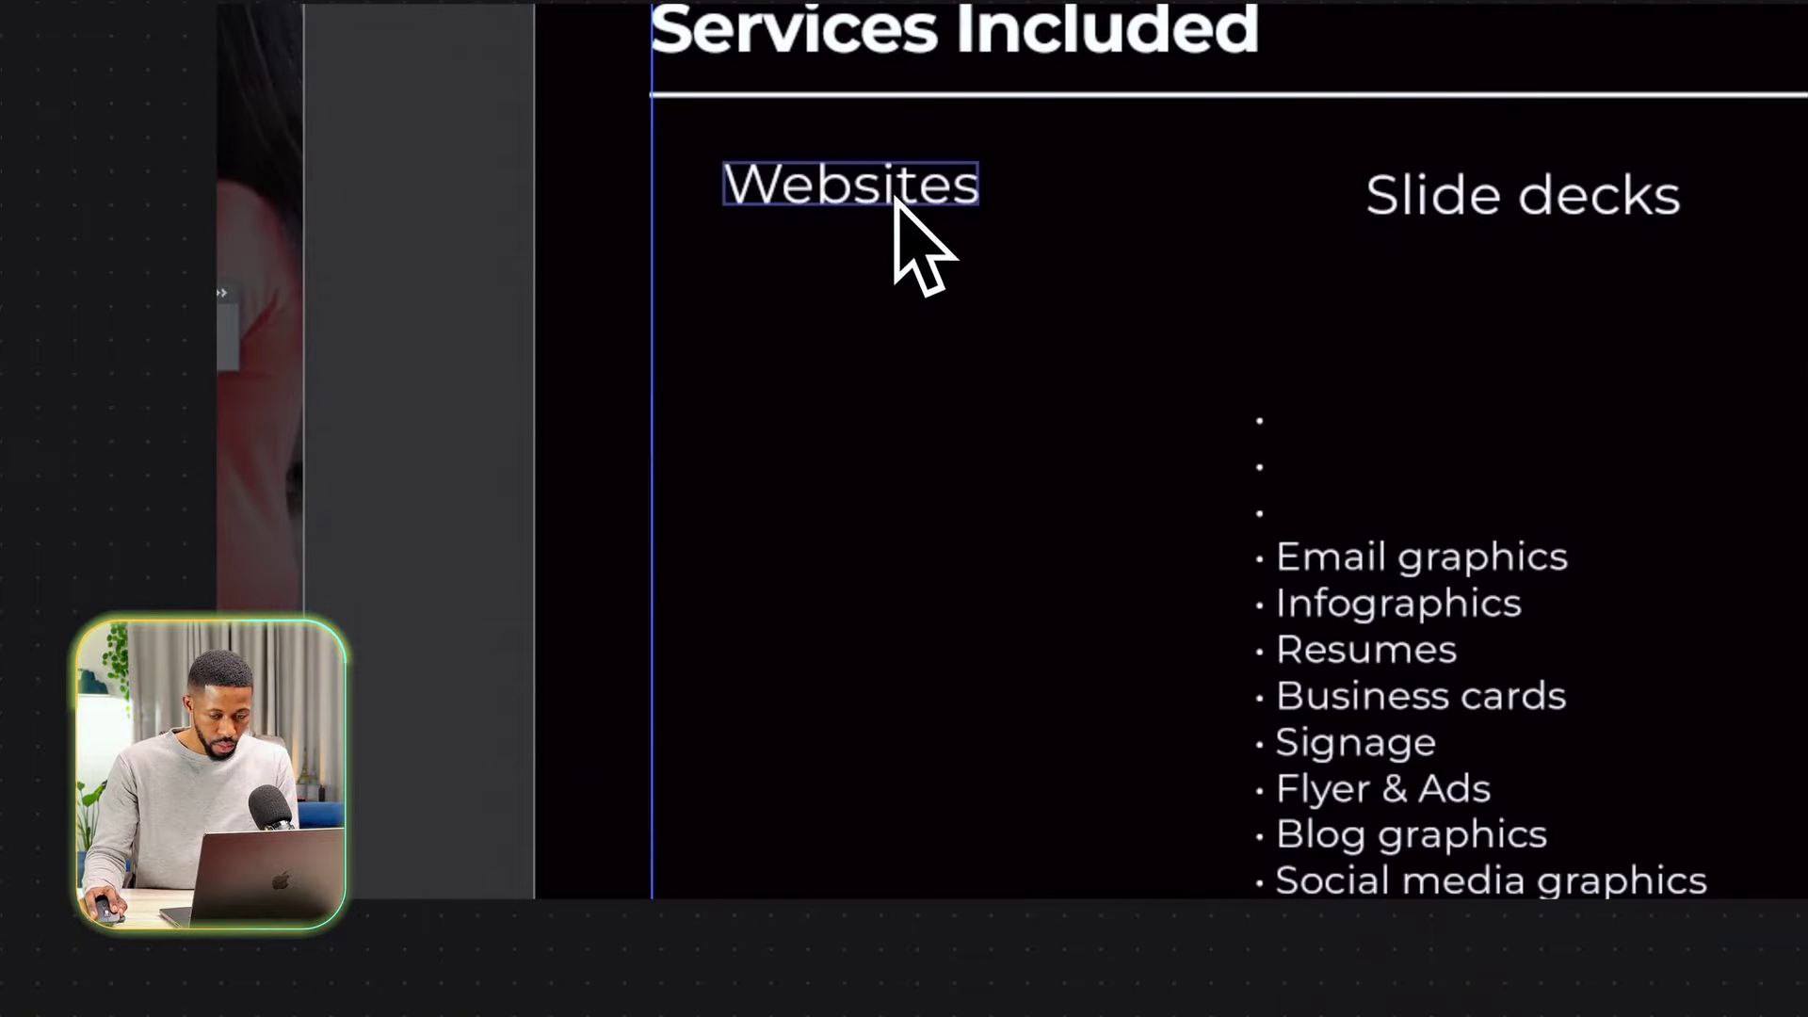
key("ctrl+v")
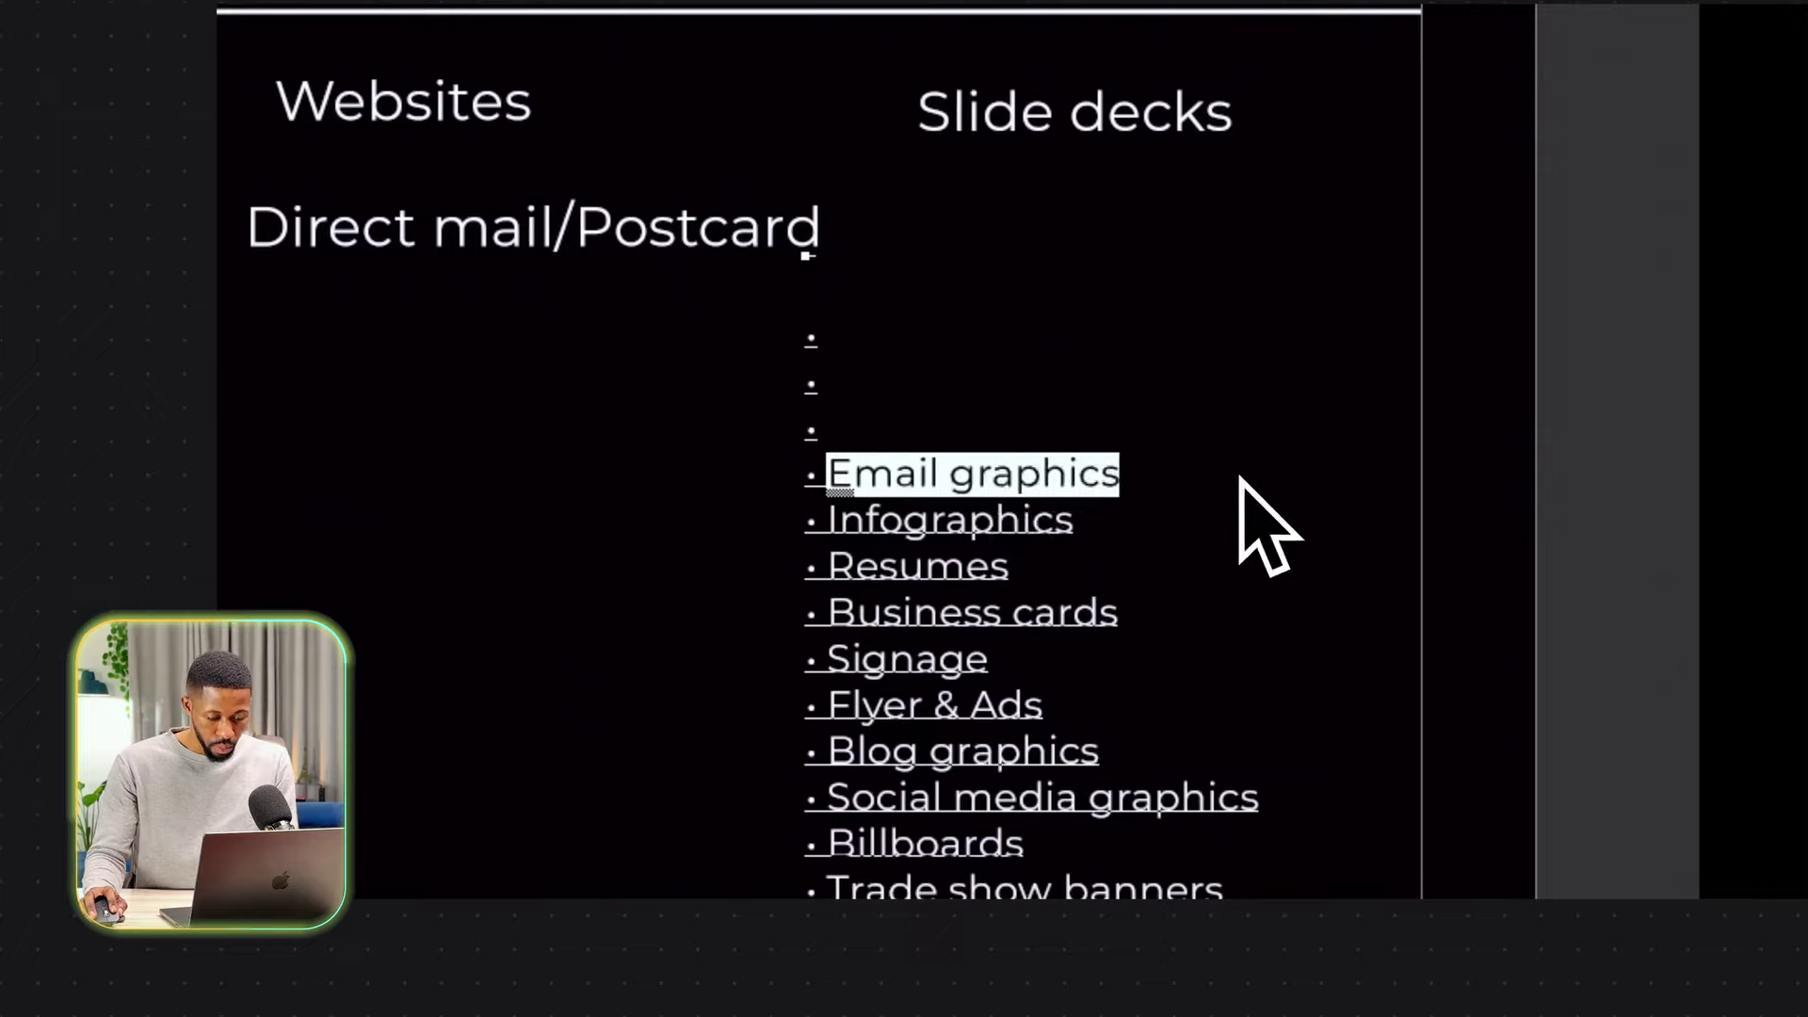
Split Email graphics off the list into a line beneath Slide decks and reduce the font size of the four separated entries.
key("ctrl+x")
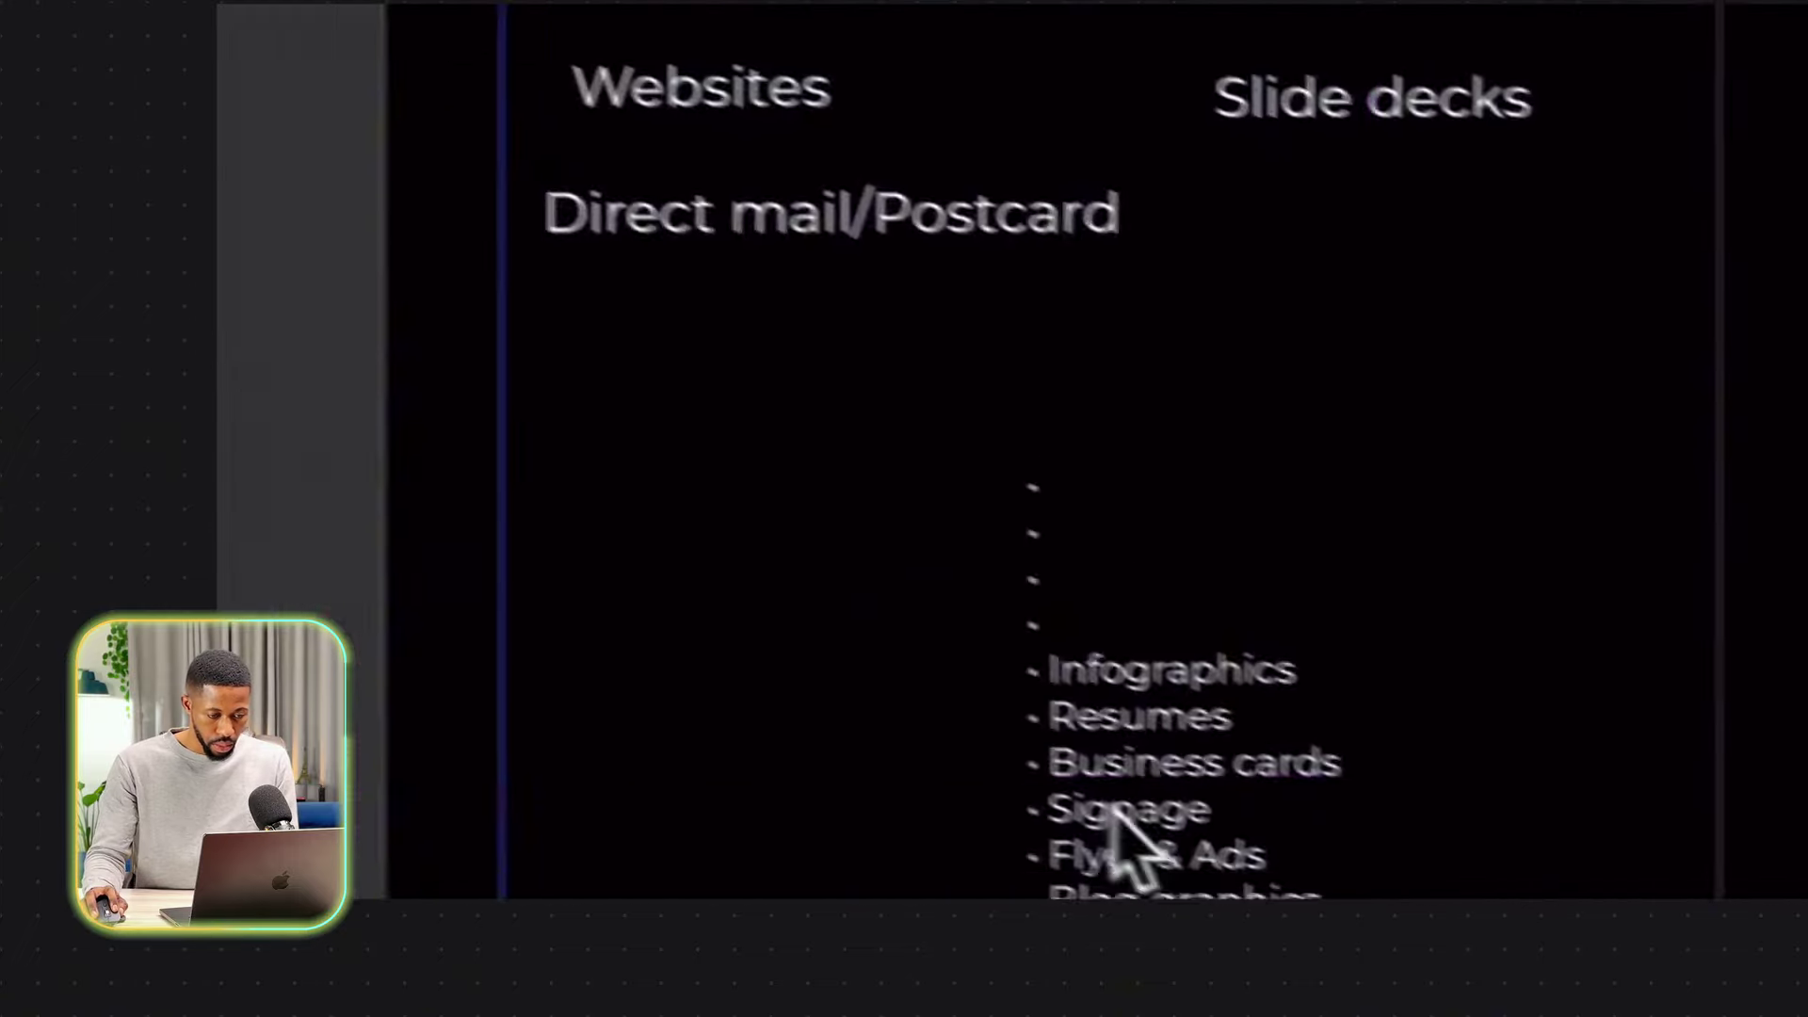
key("ctrl+v")
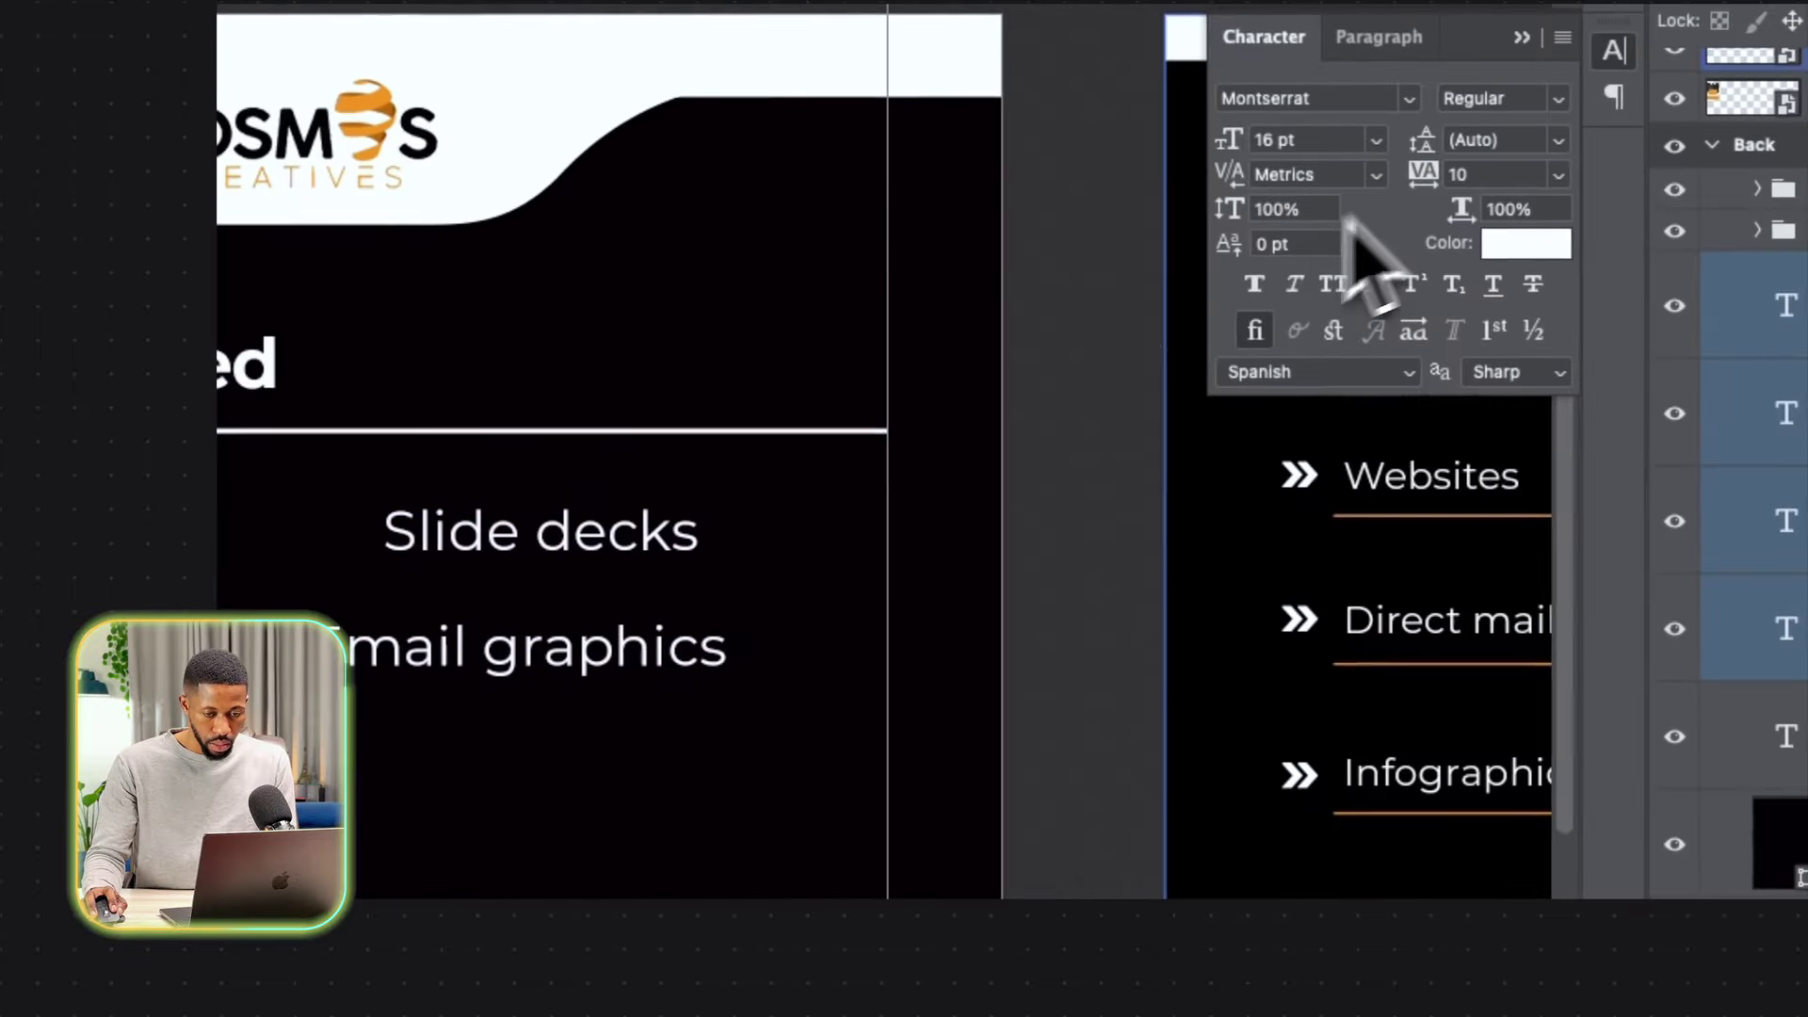
left_click(1663, 139)
left_click(1307, 347)
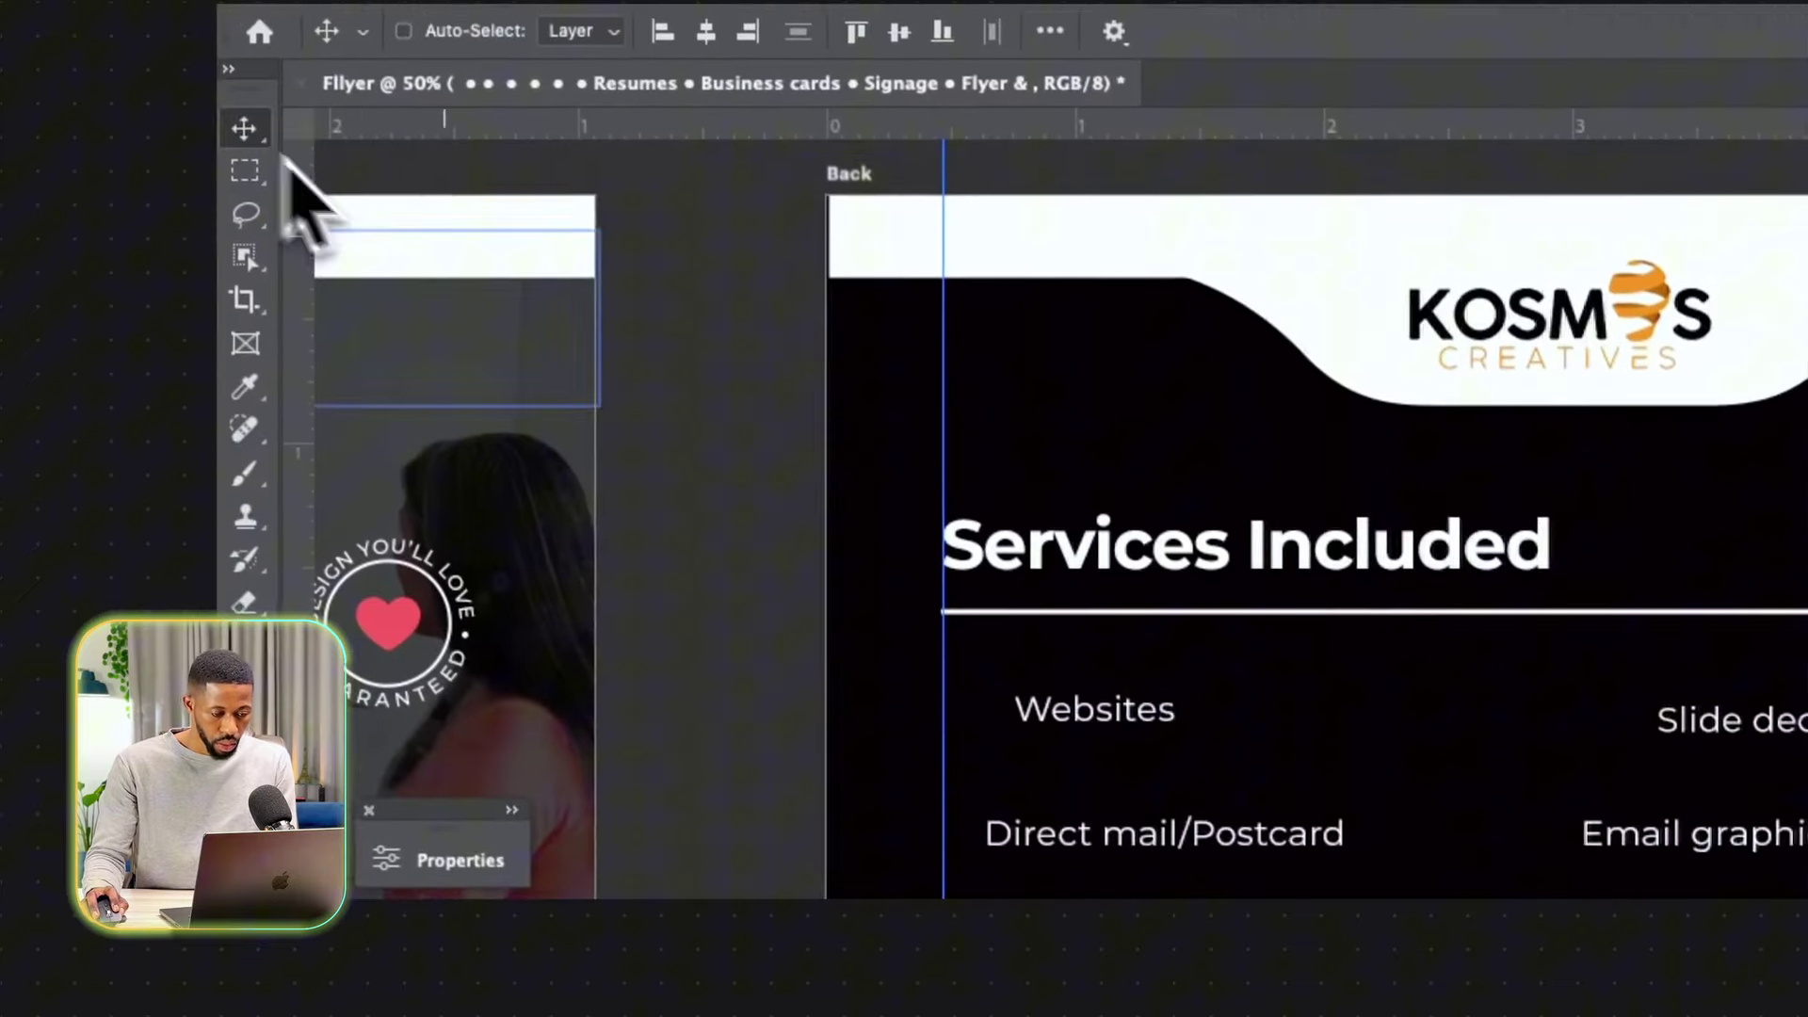
Split Infographics, Resumes, Business cards and Signage off the services list as separate text lines in the two columns.
left_click_drag(1168, 650, 1134, 741)
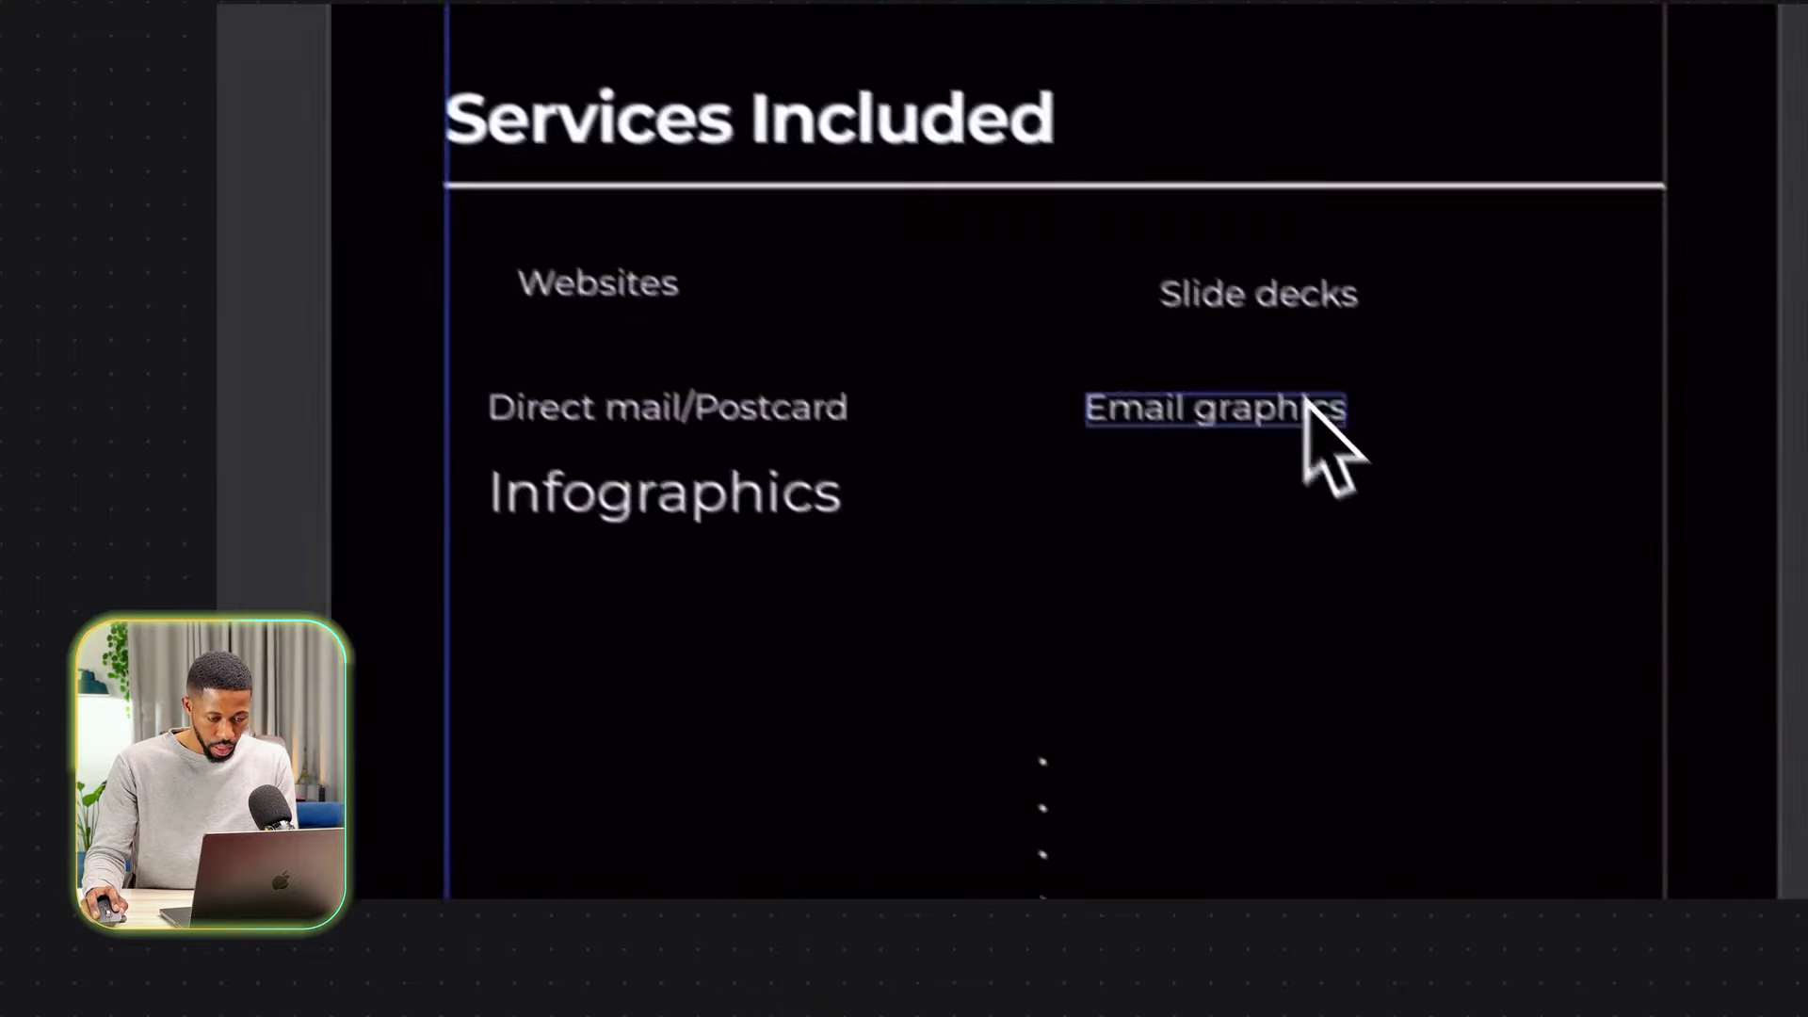
right_click(1304, 436)
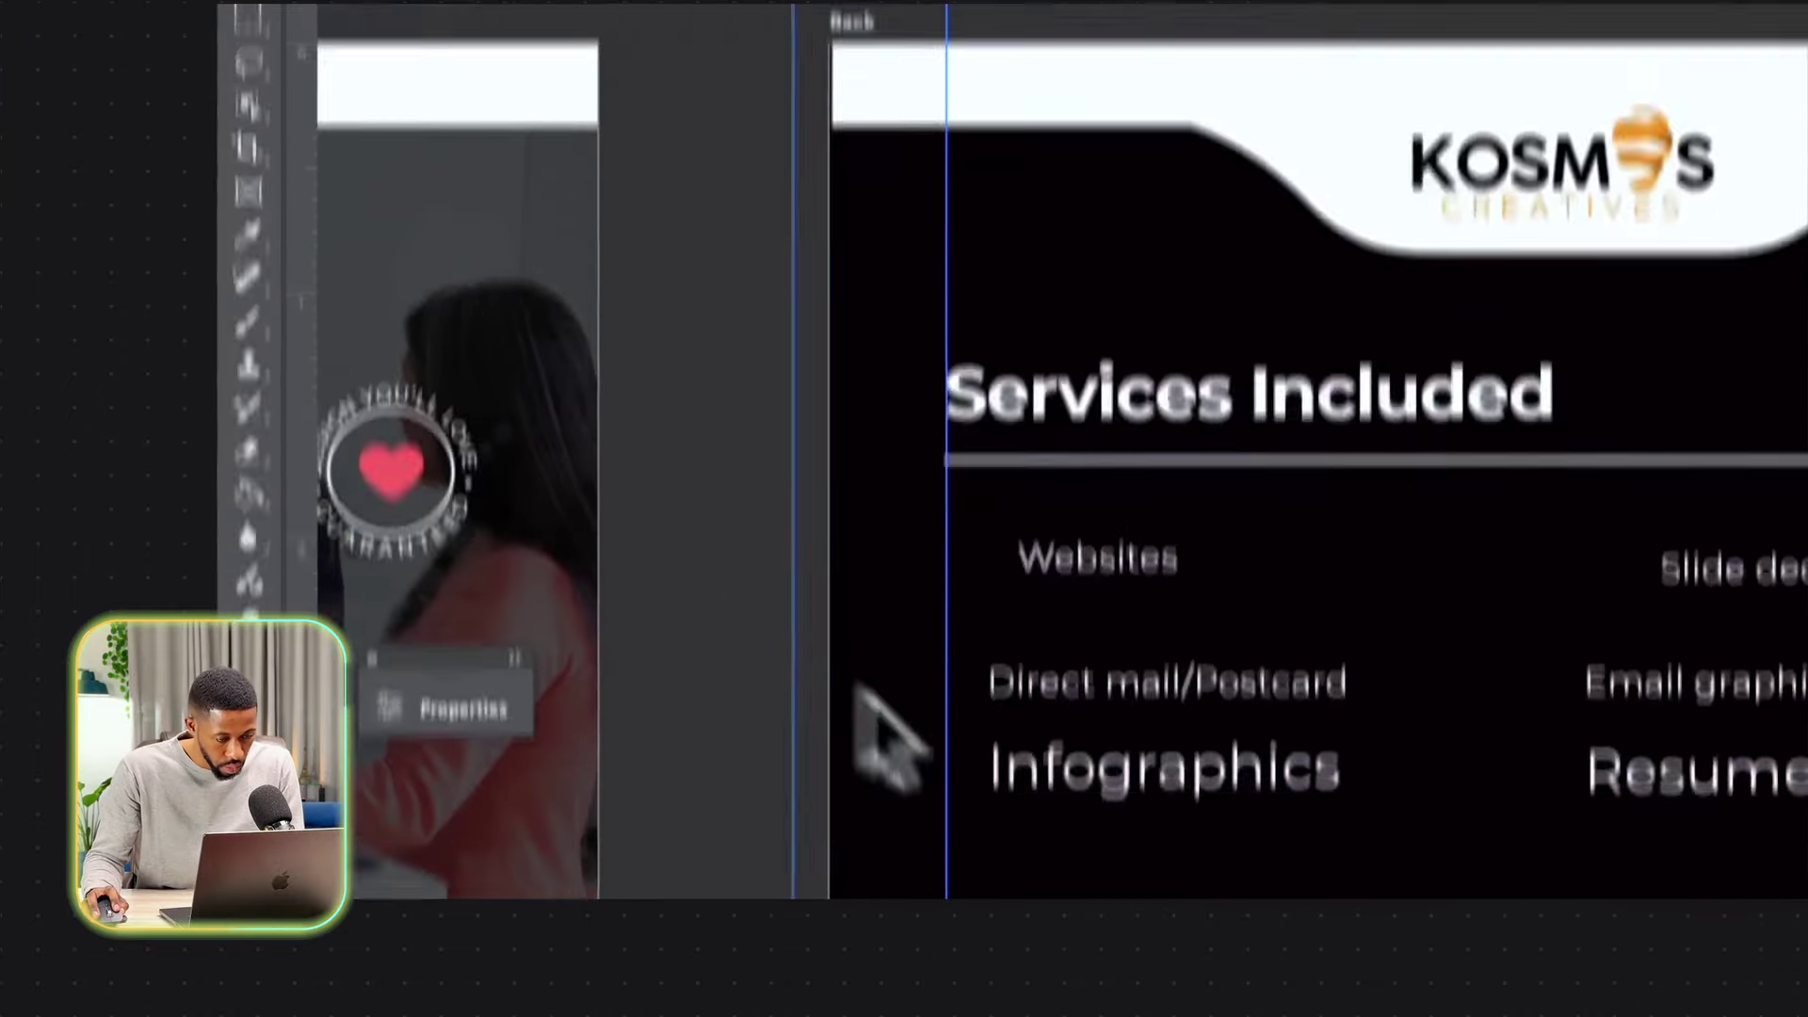
left_click_drag(1134, 581, 1140, 727)
double_click(1156, 761)
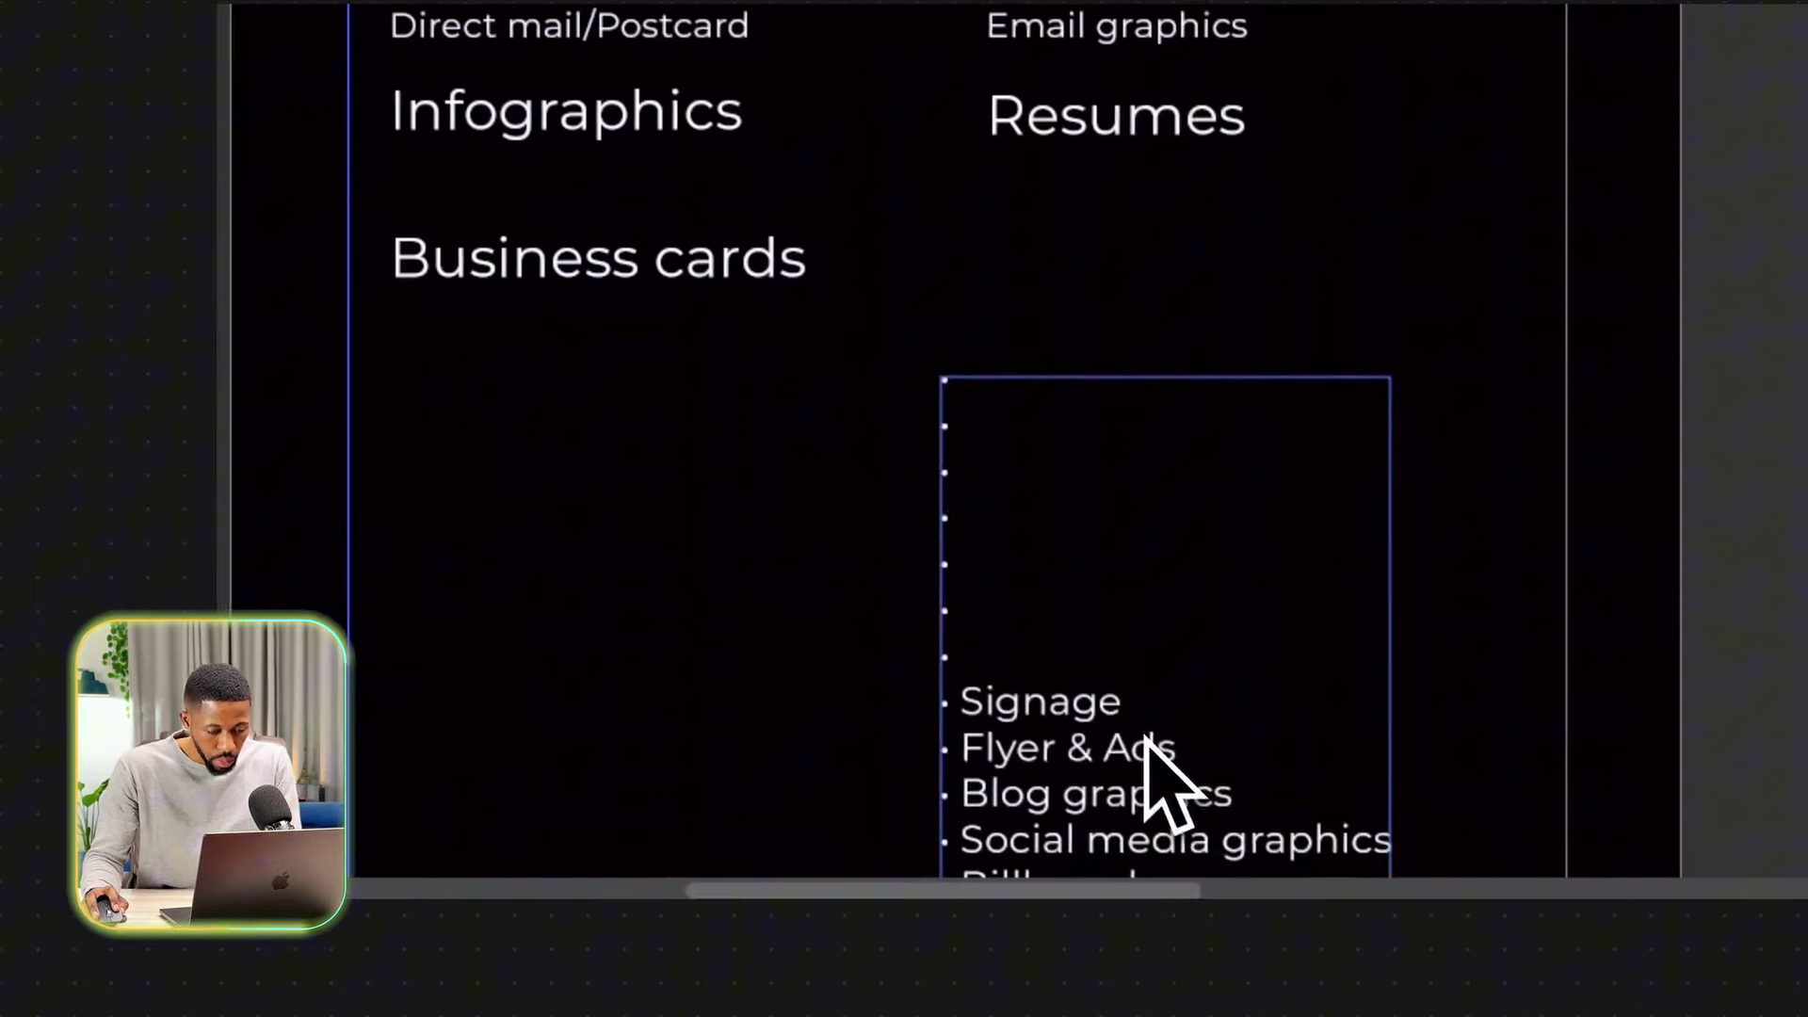
left_click_drag(1115, 697, 970, 702)
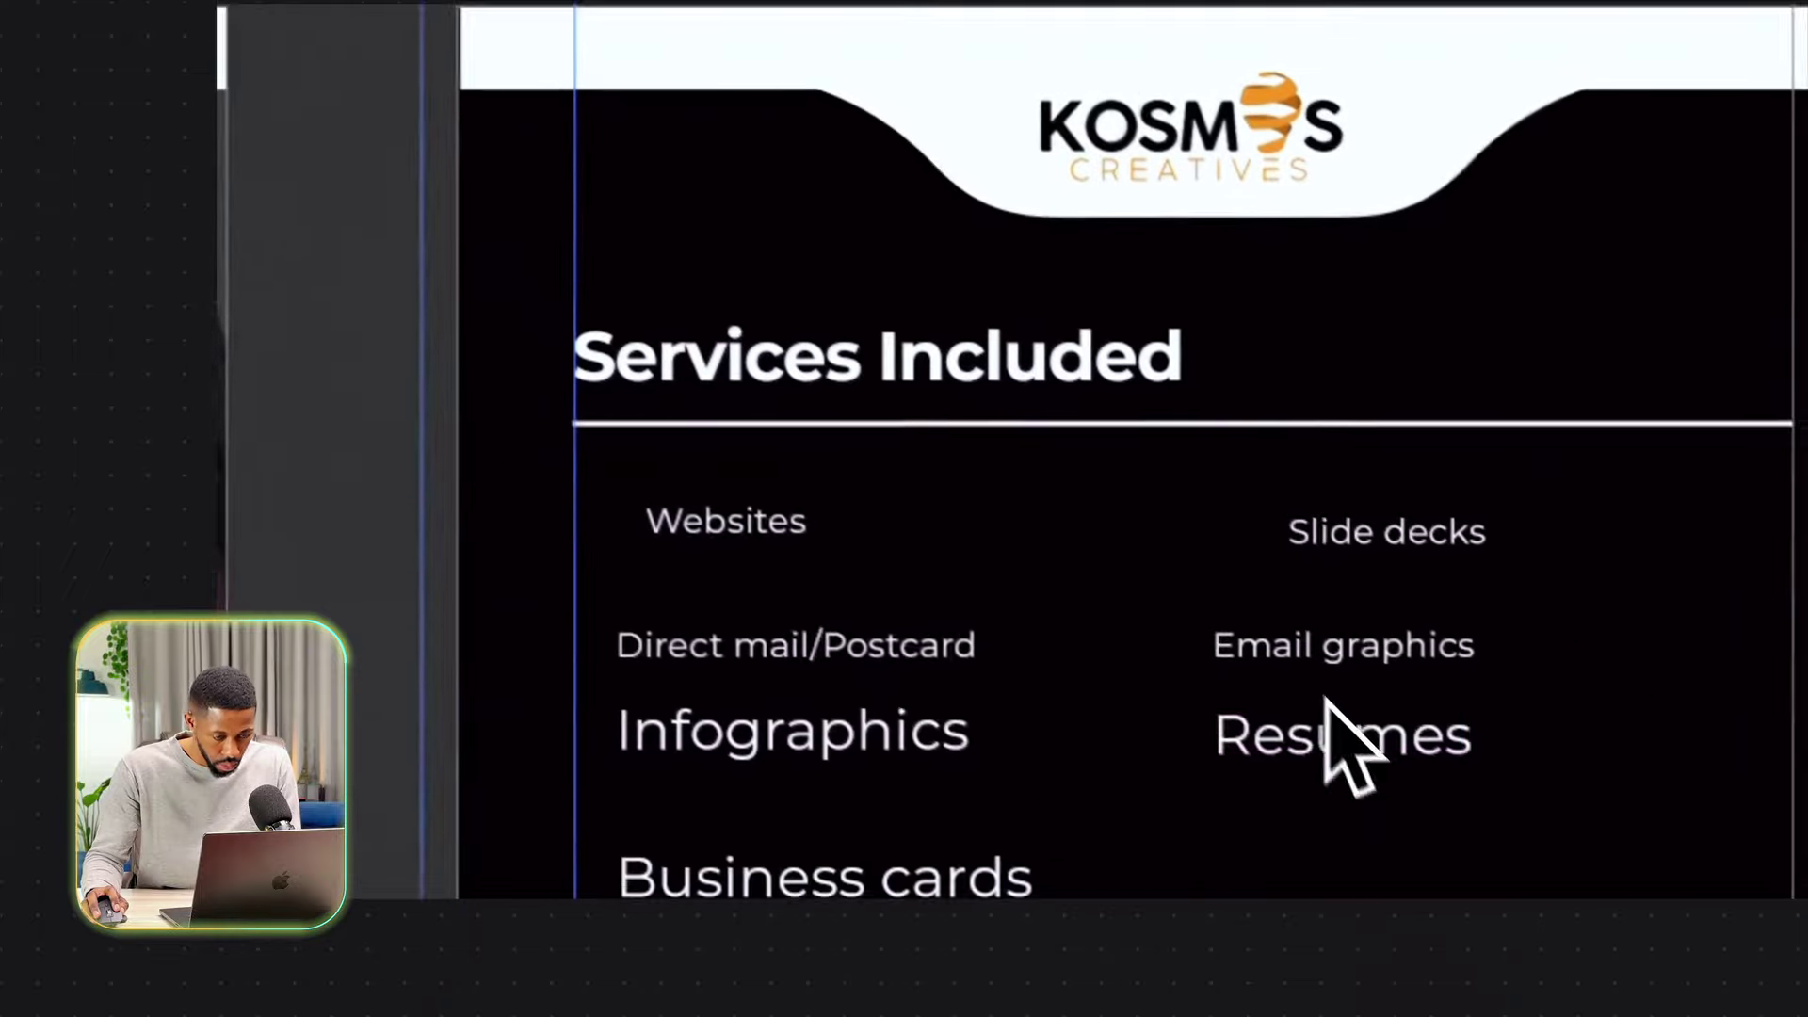
left_click_drag(1331, 747, 1303, 887)
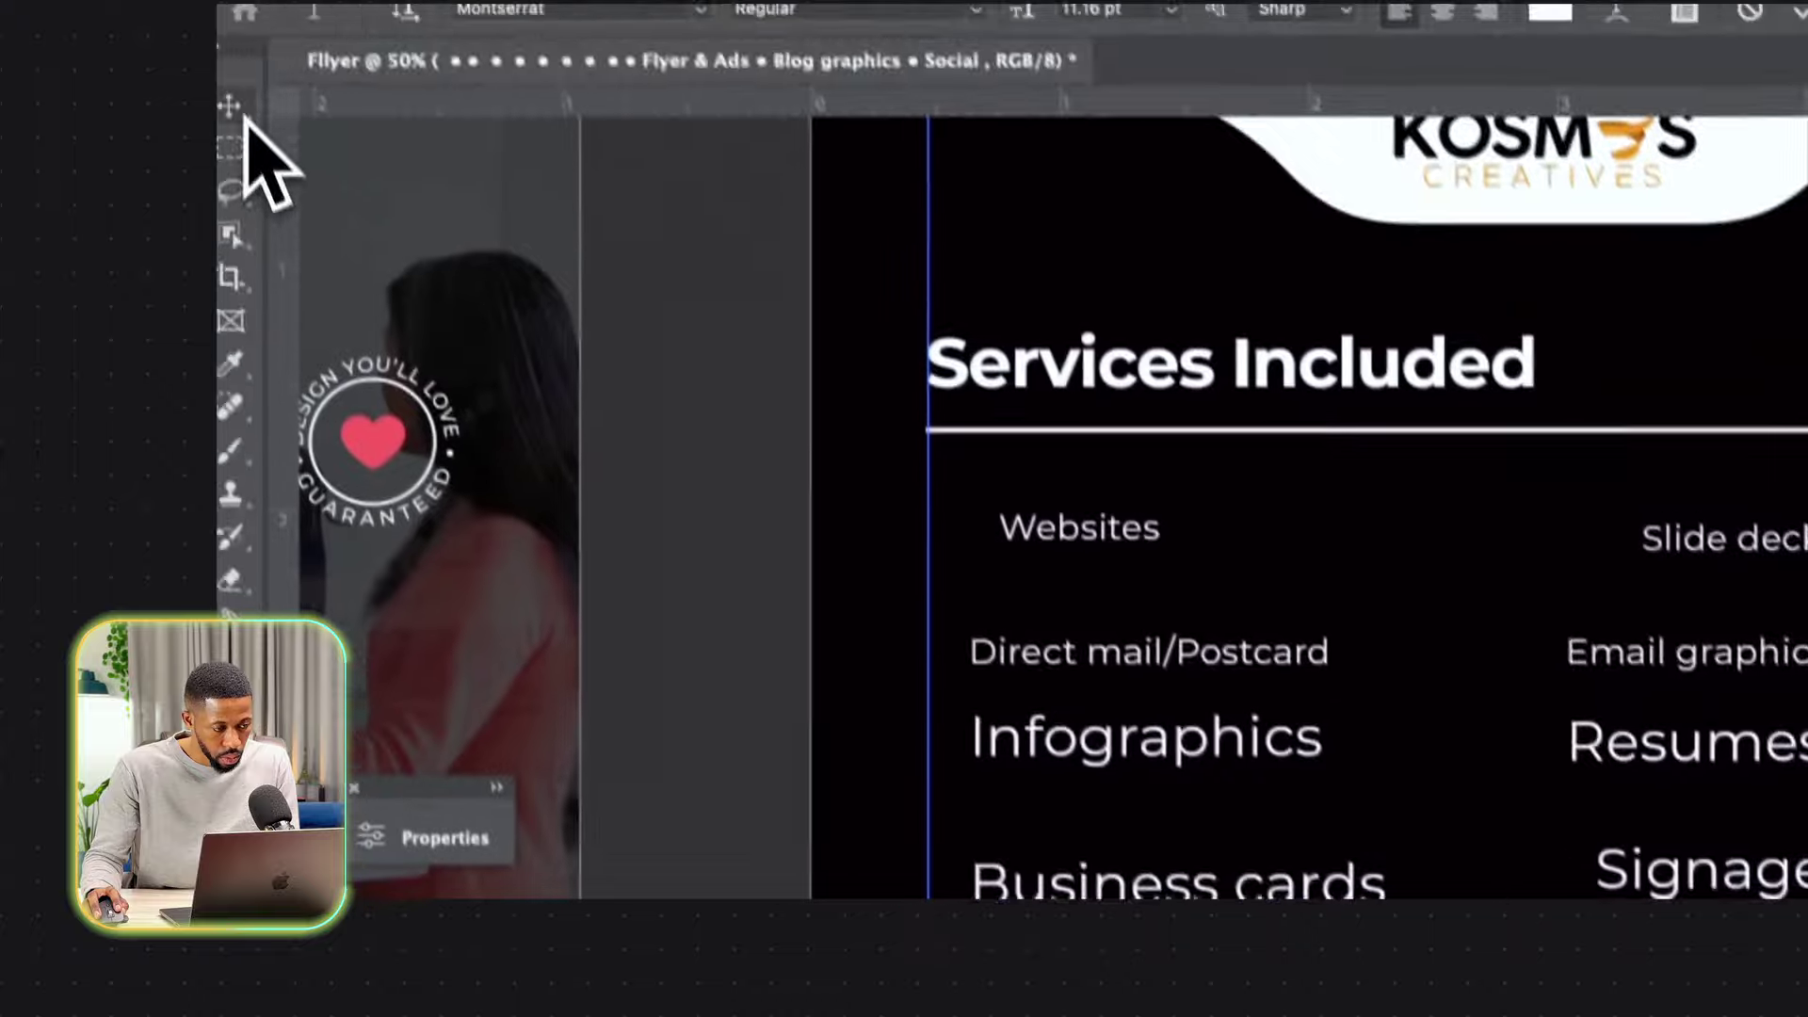
Split Flyer & Ads and Blog graphics off the services list as a row beneath Business cards and Signage.
left_click(242, 113)
left_click_drag(593, 92, 730, 249)
double_click(730, 250)
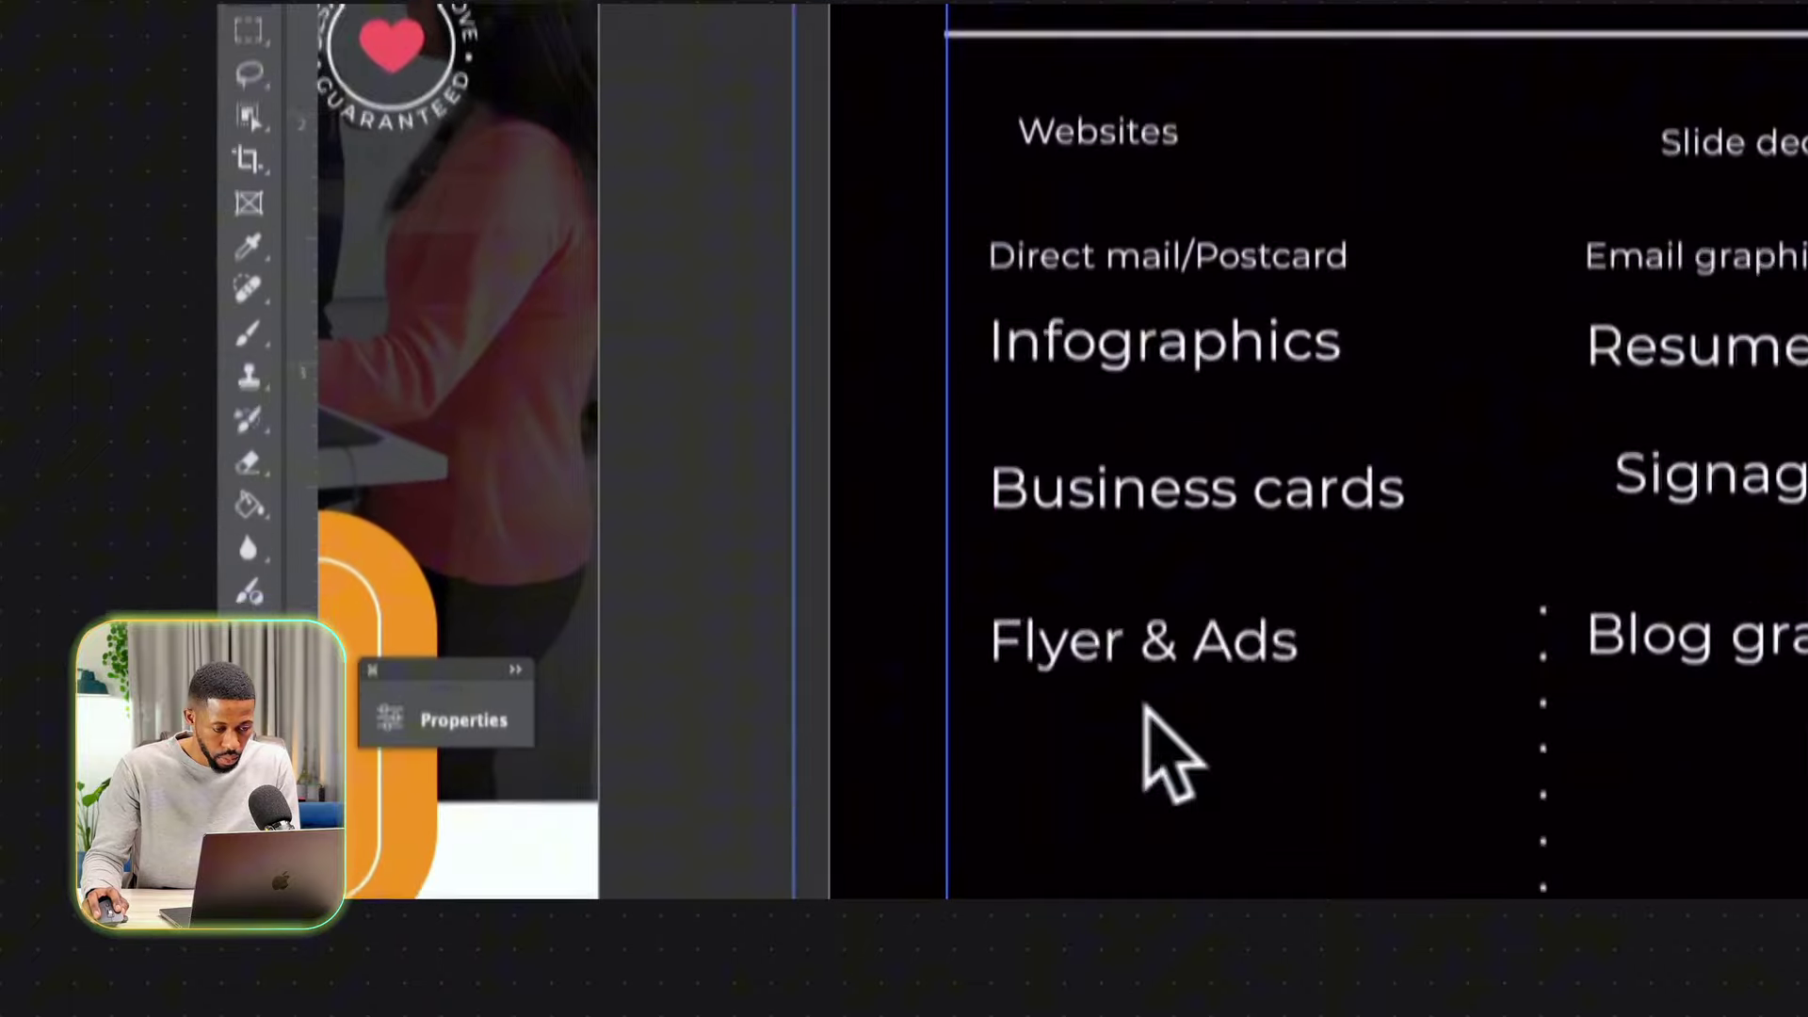
Place Social media graphics beneath Flyer & Ads and Billboards beneath Blog graphics as separate text lines cut from the services list.
left_click_drag(1189, 584, 1188, 721)
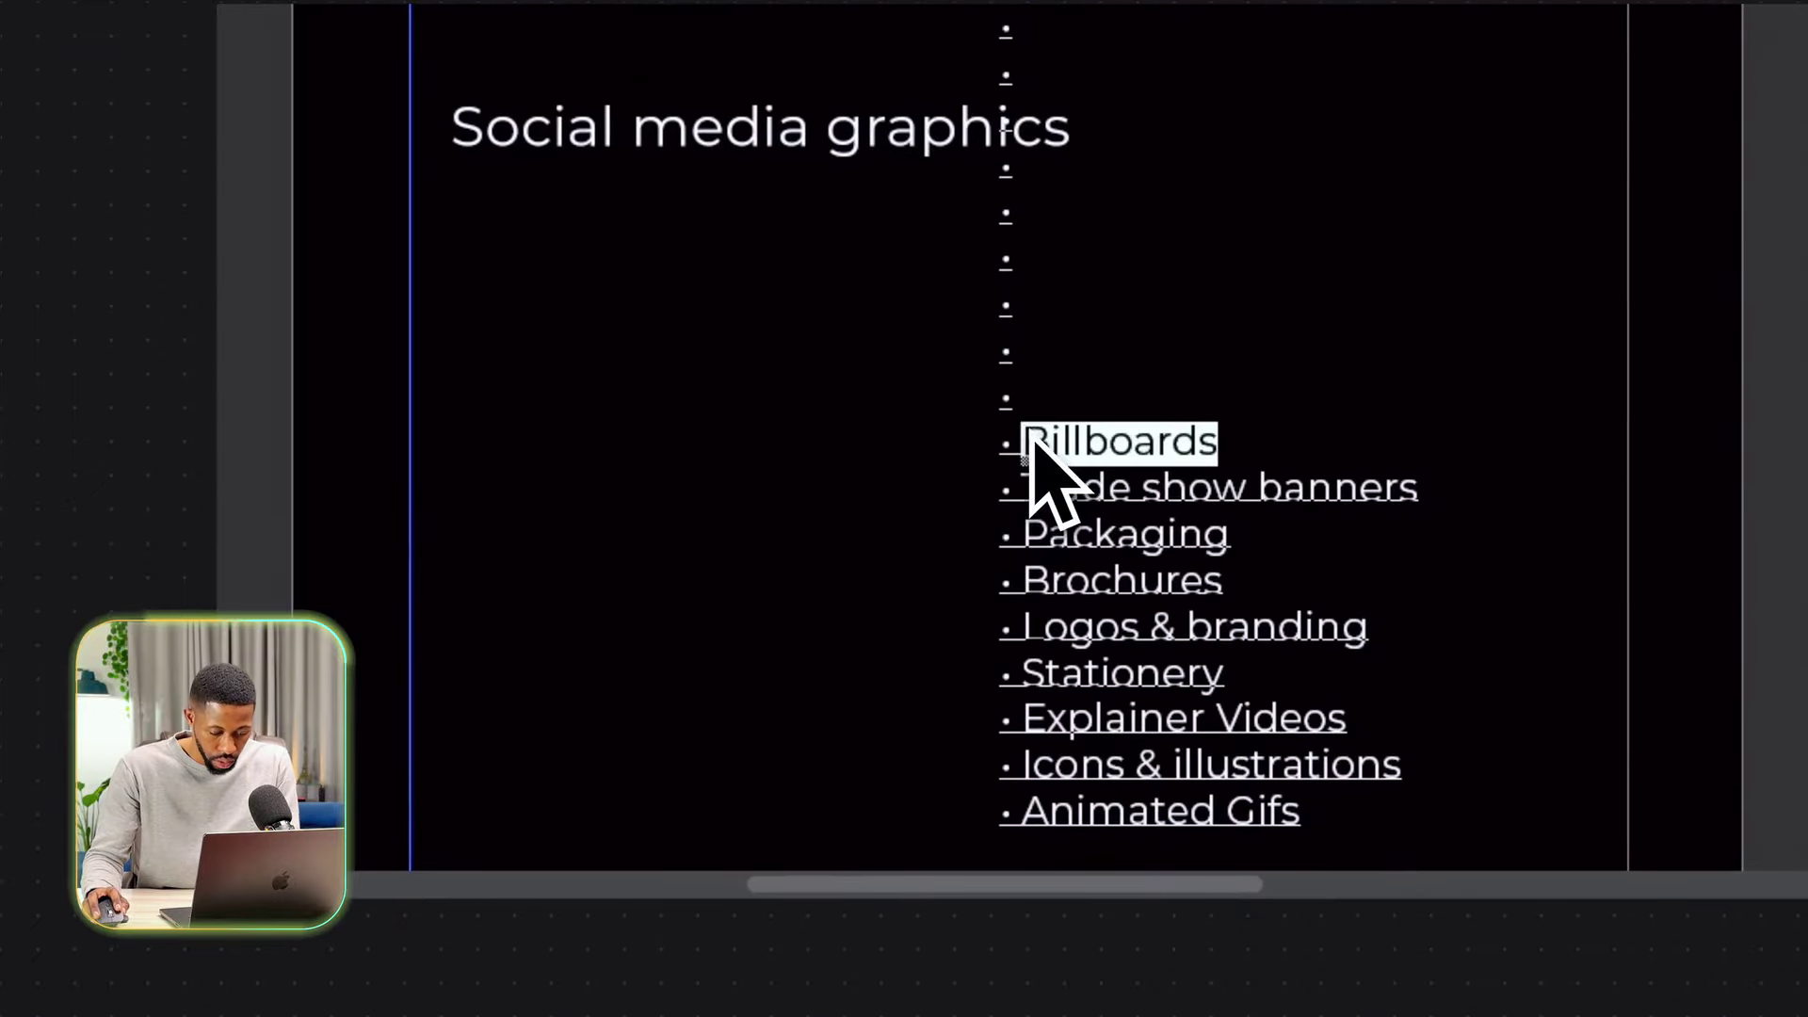
key("super+x")
left_click(244, 205)
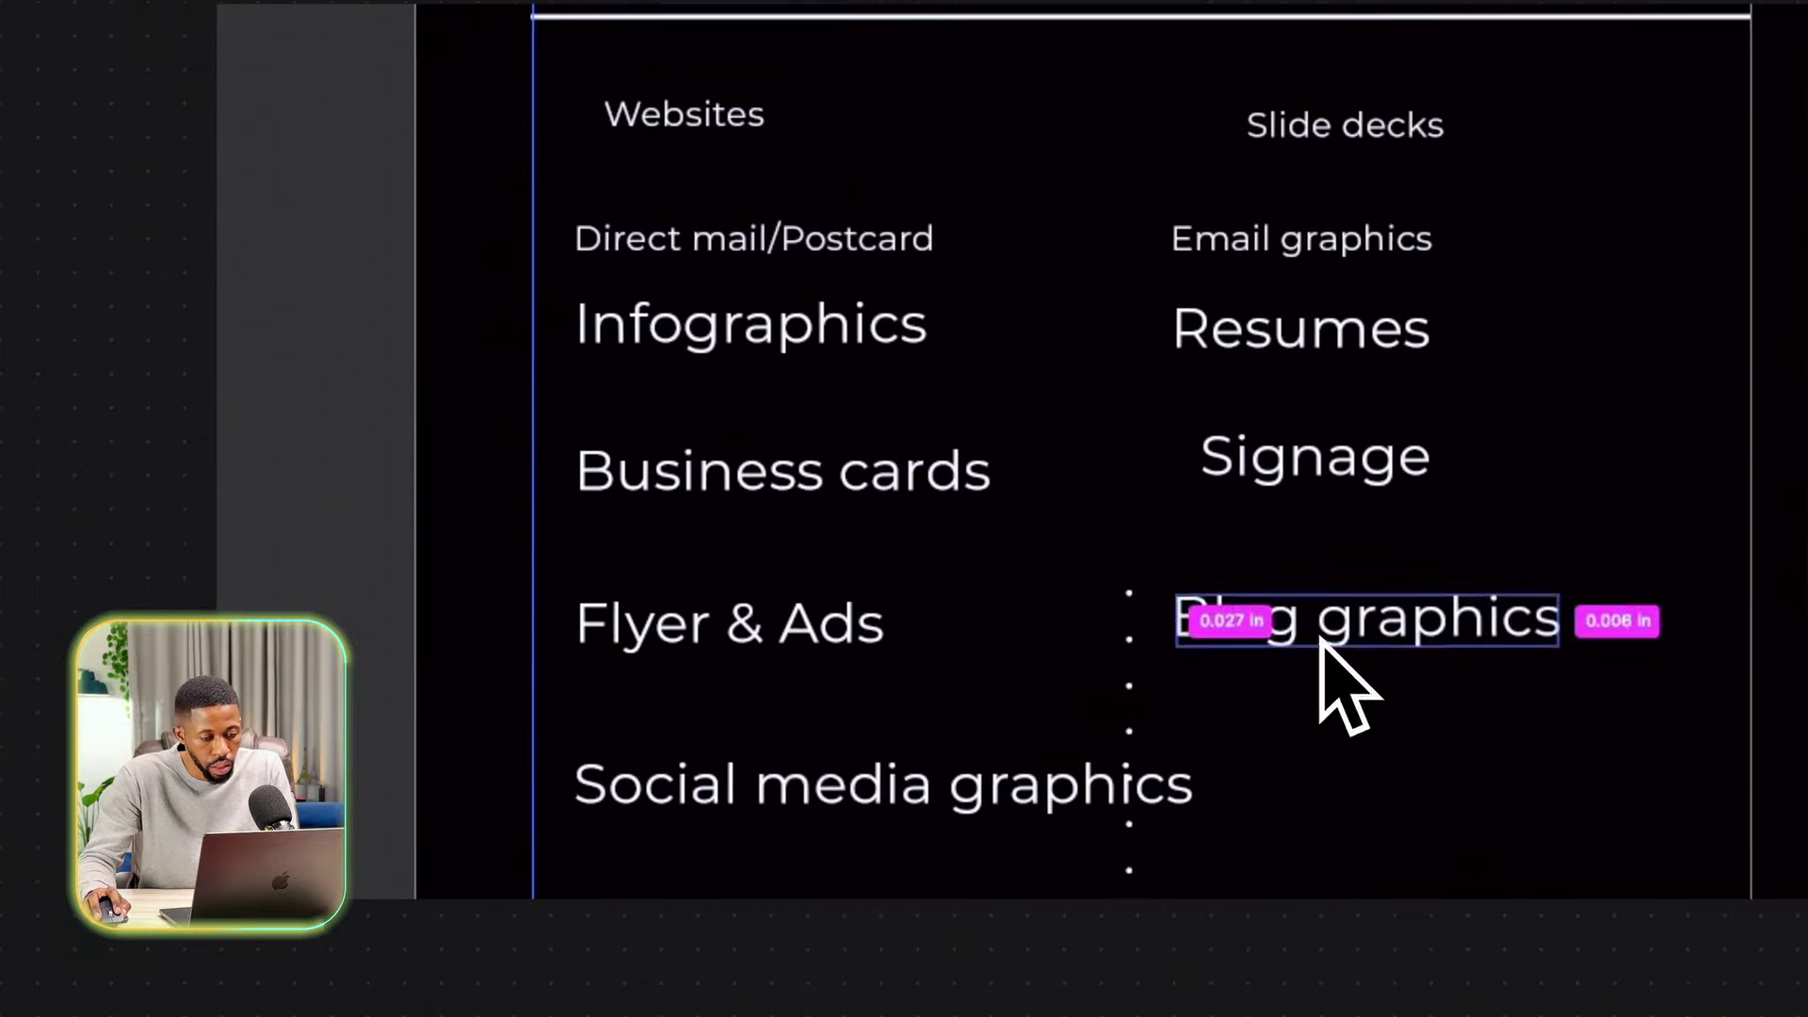
left_click_drag(1322, 640, 1382, 735)
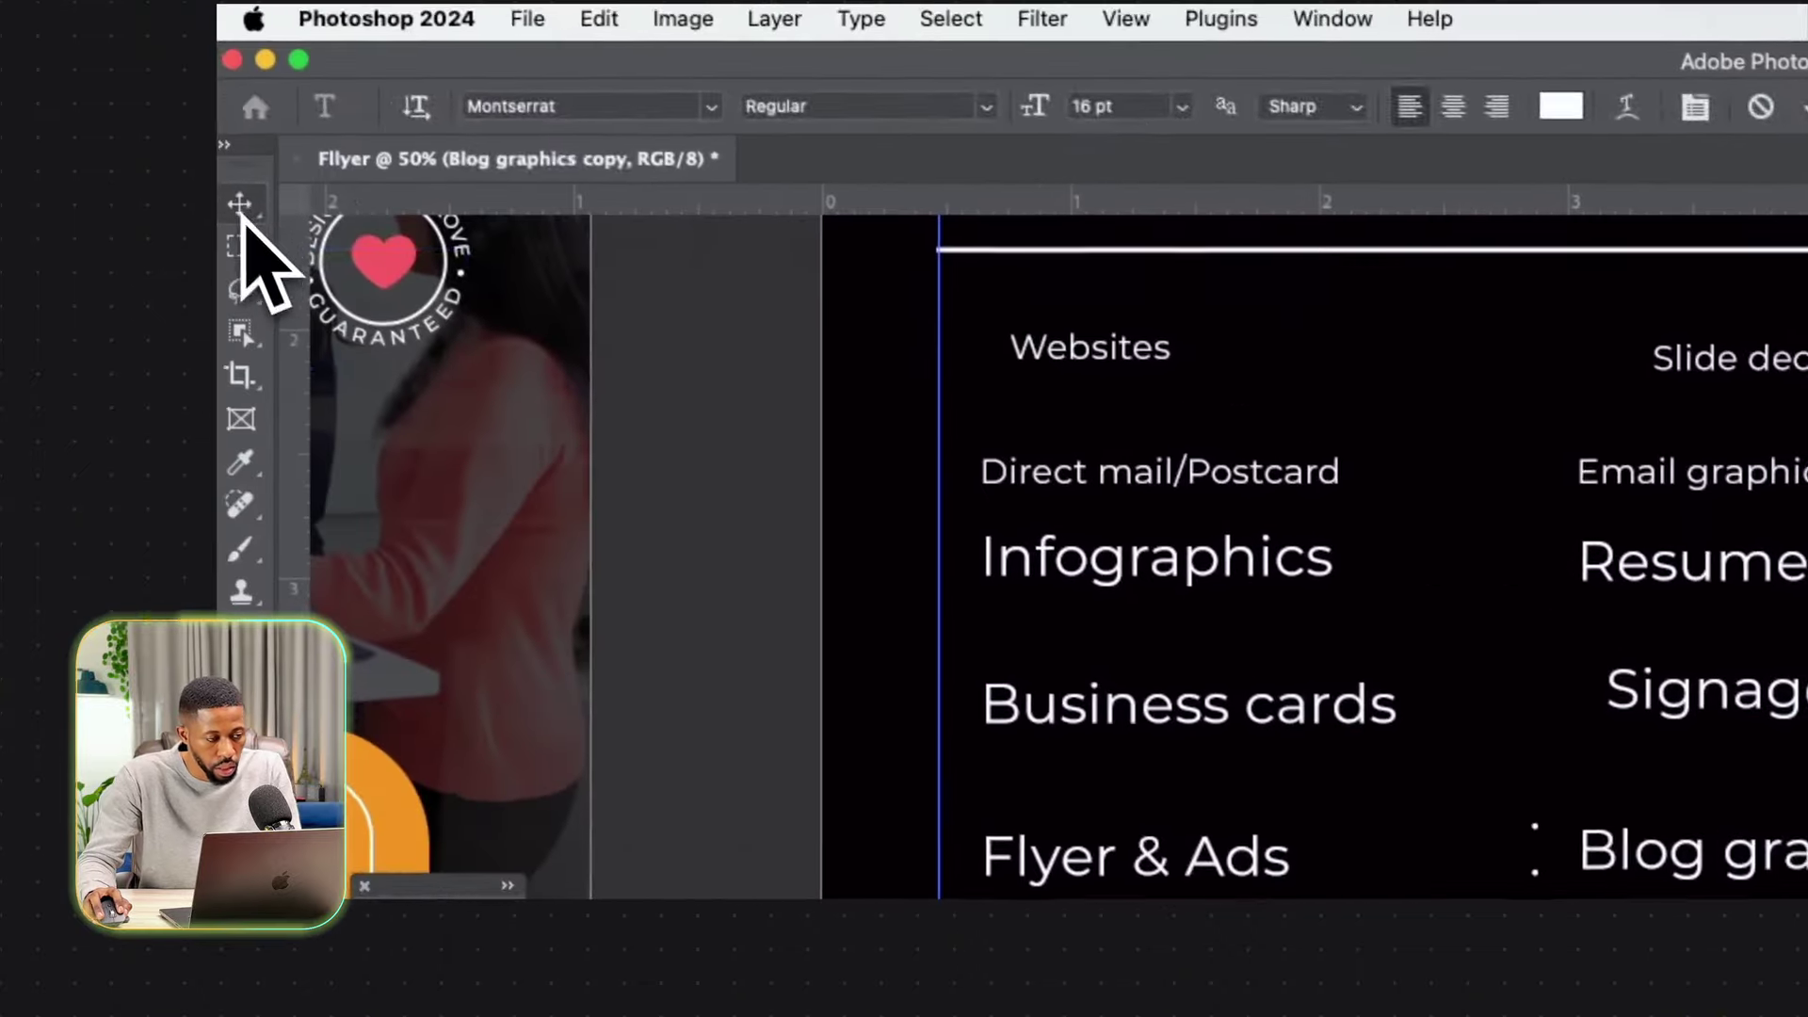
left_click(243, 207)
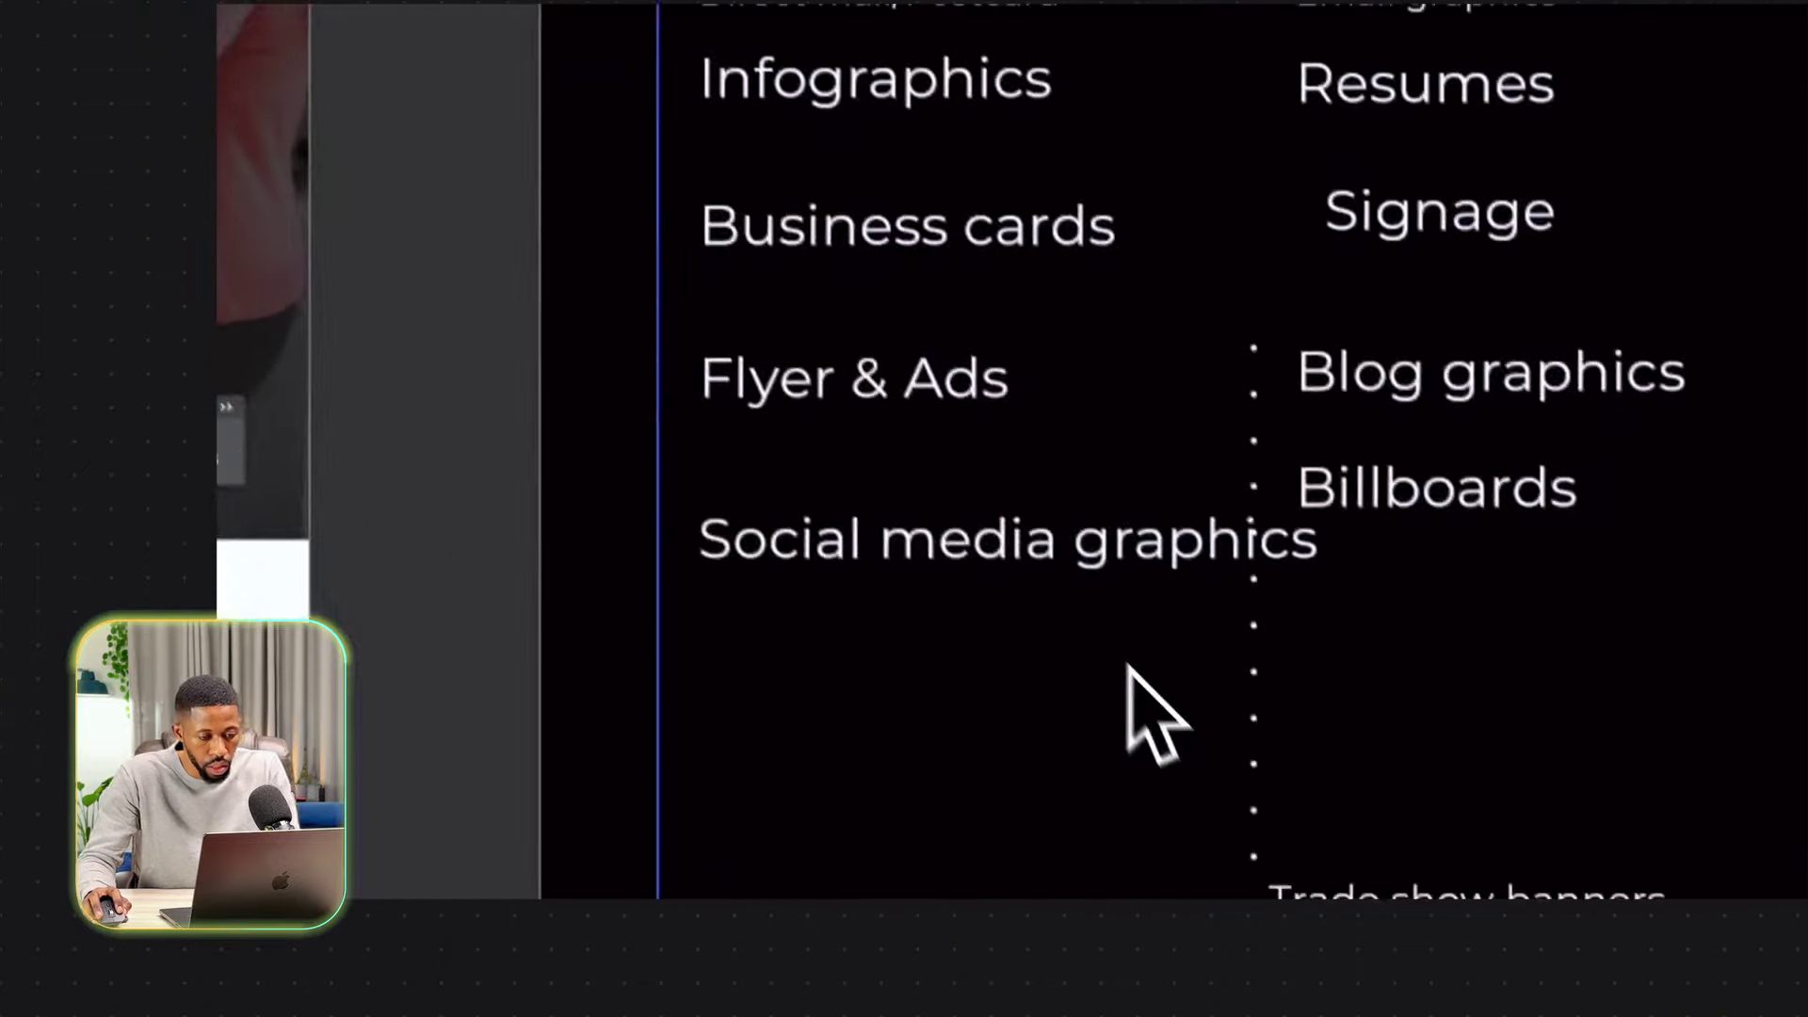
Split Trade show banners and Packaging off the services list as a row of text lines beneath Social media graphics.
double_click(942, 727)
left_click_drag(880, 667, 1085, 648)
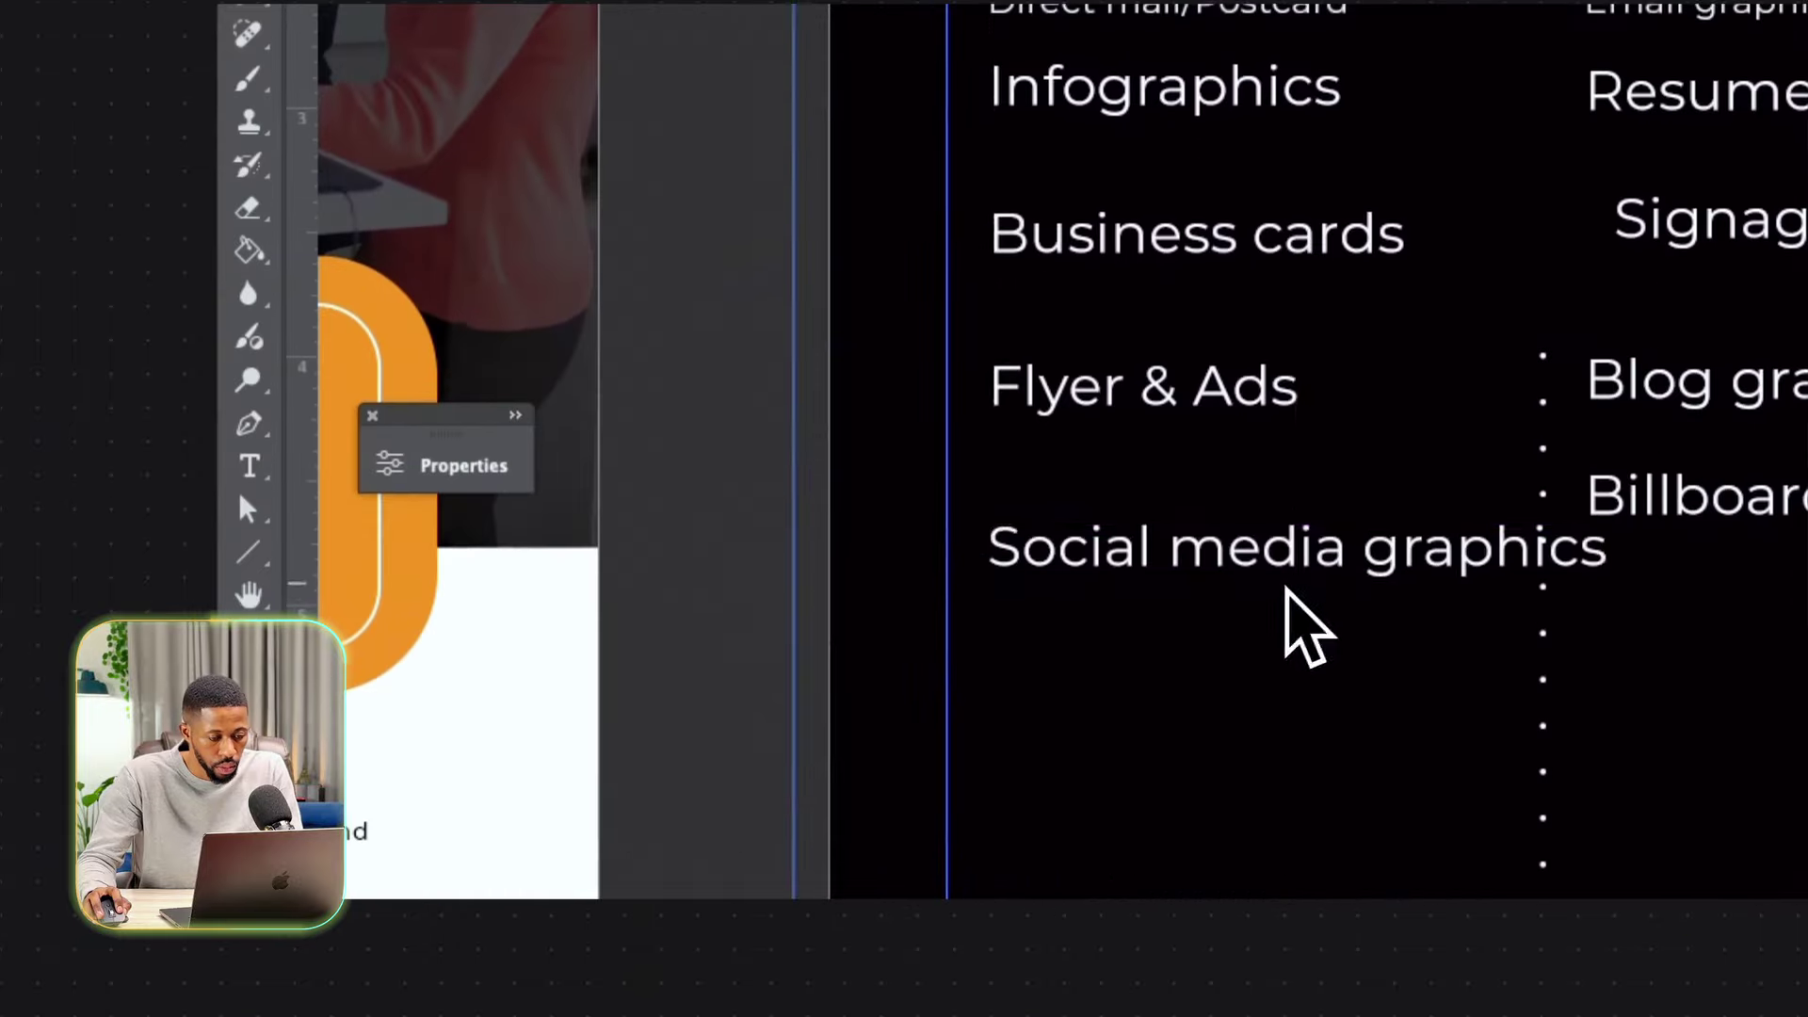
left_click_drag(1284, 595, 1316, 737)
type("Trade show banners")
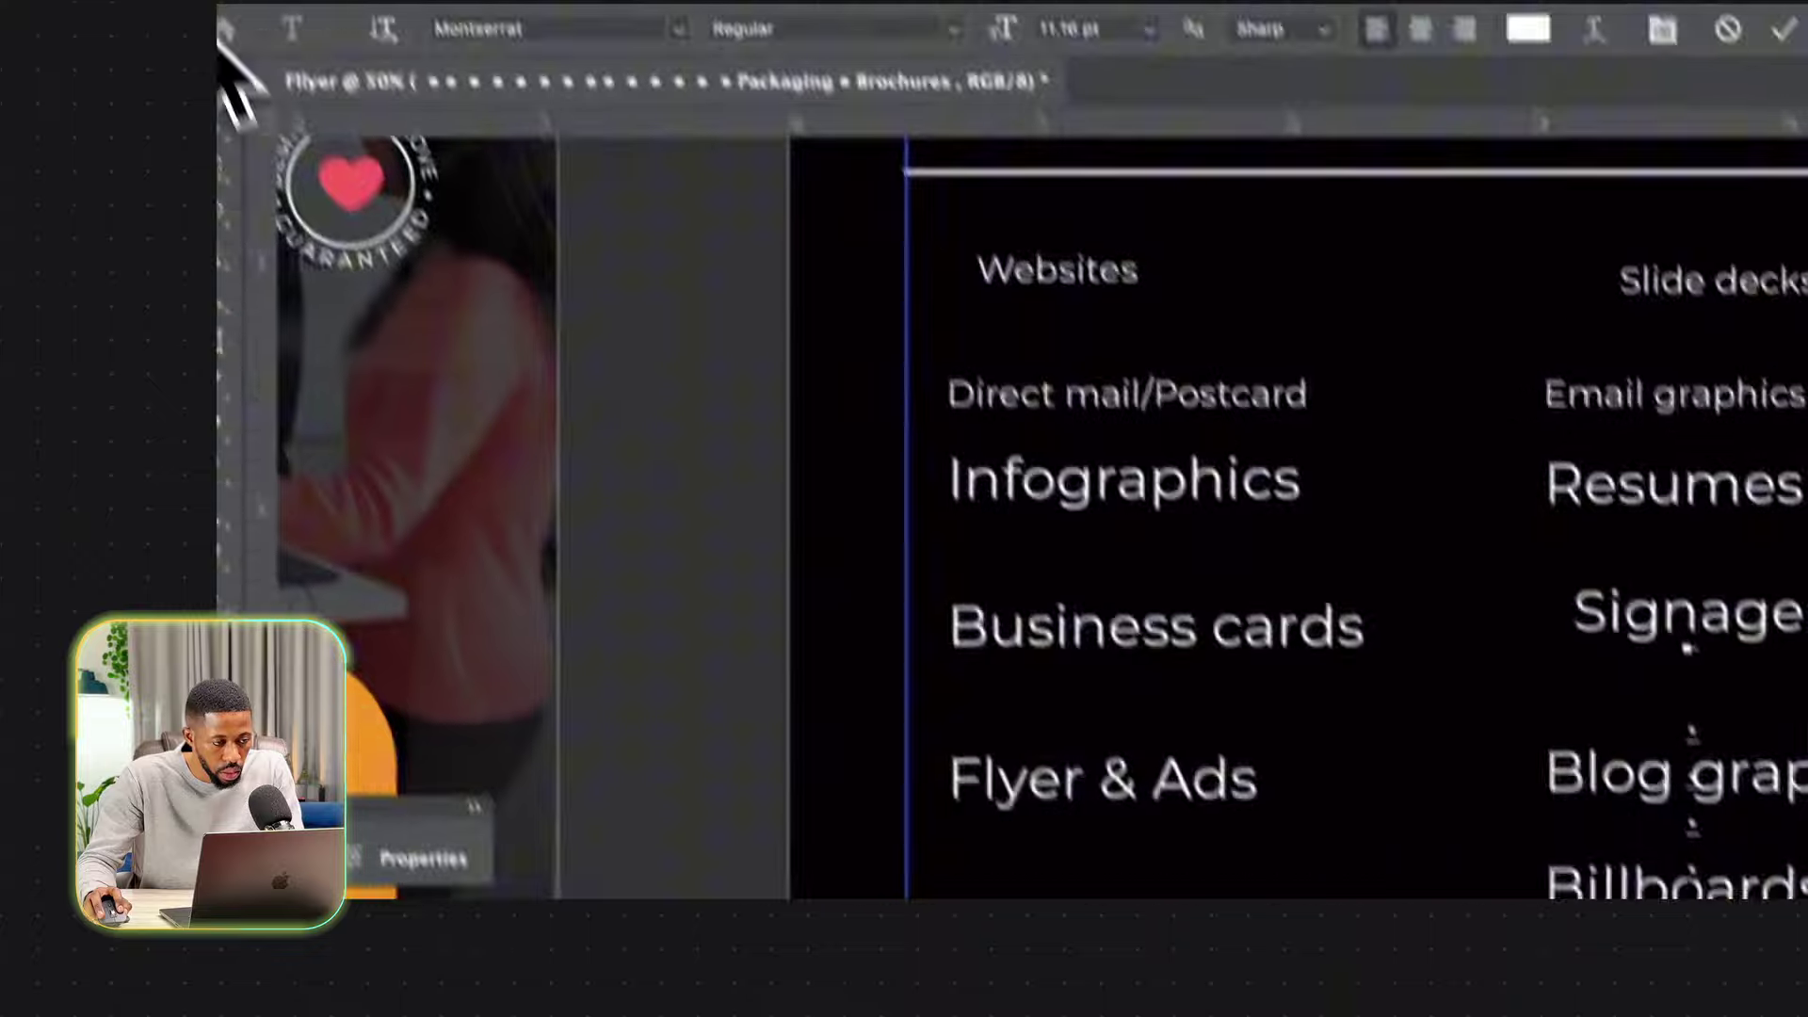
left_click(224, 47)
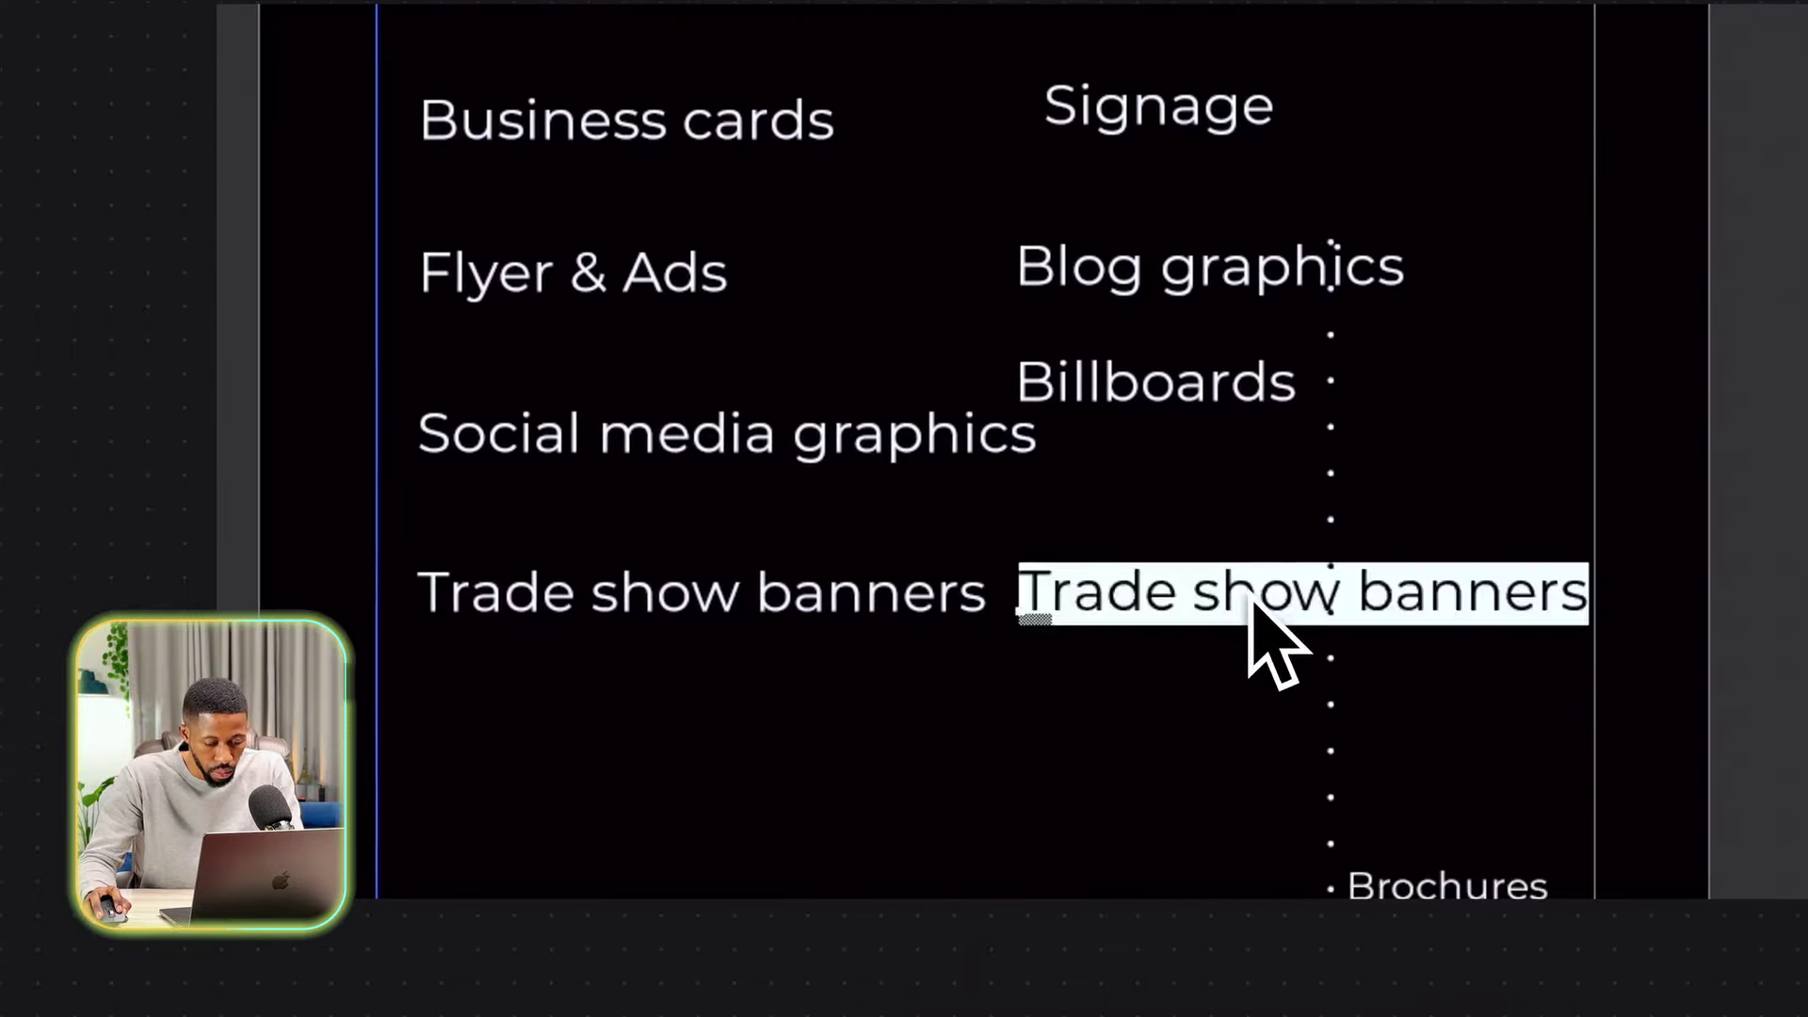
key("super+v")
left_click(236, 76)
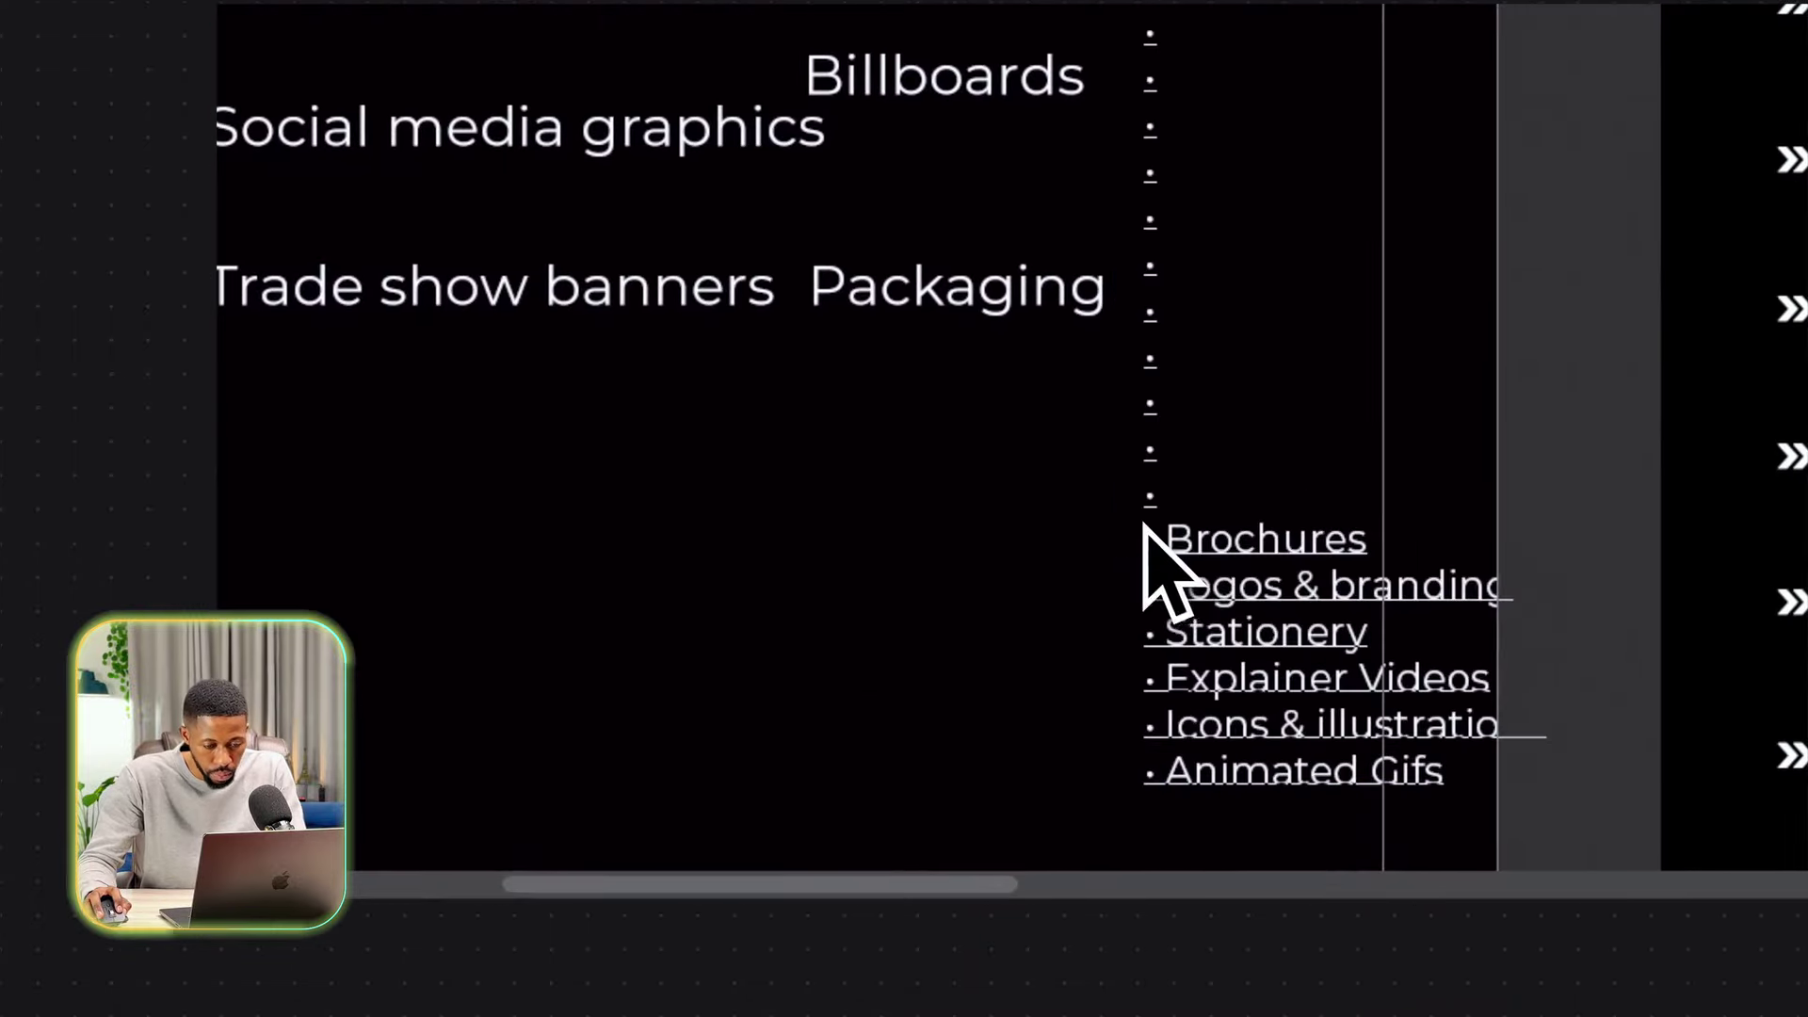
Move Brochures and Logos & branding out of the services list into separate text lines beneath Trade show banners and Packaging.
key("super+x")
left_click(251, 162)
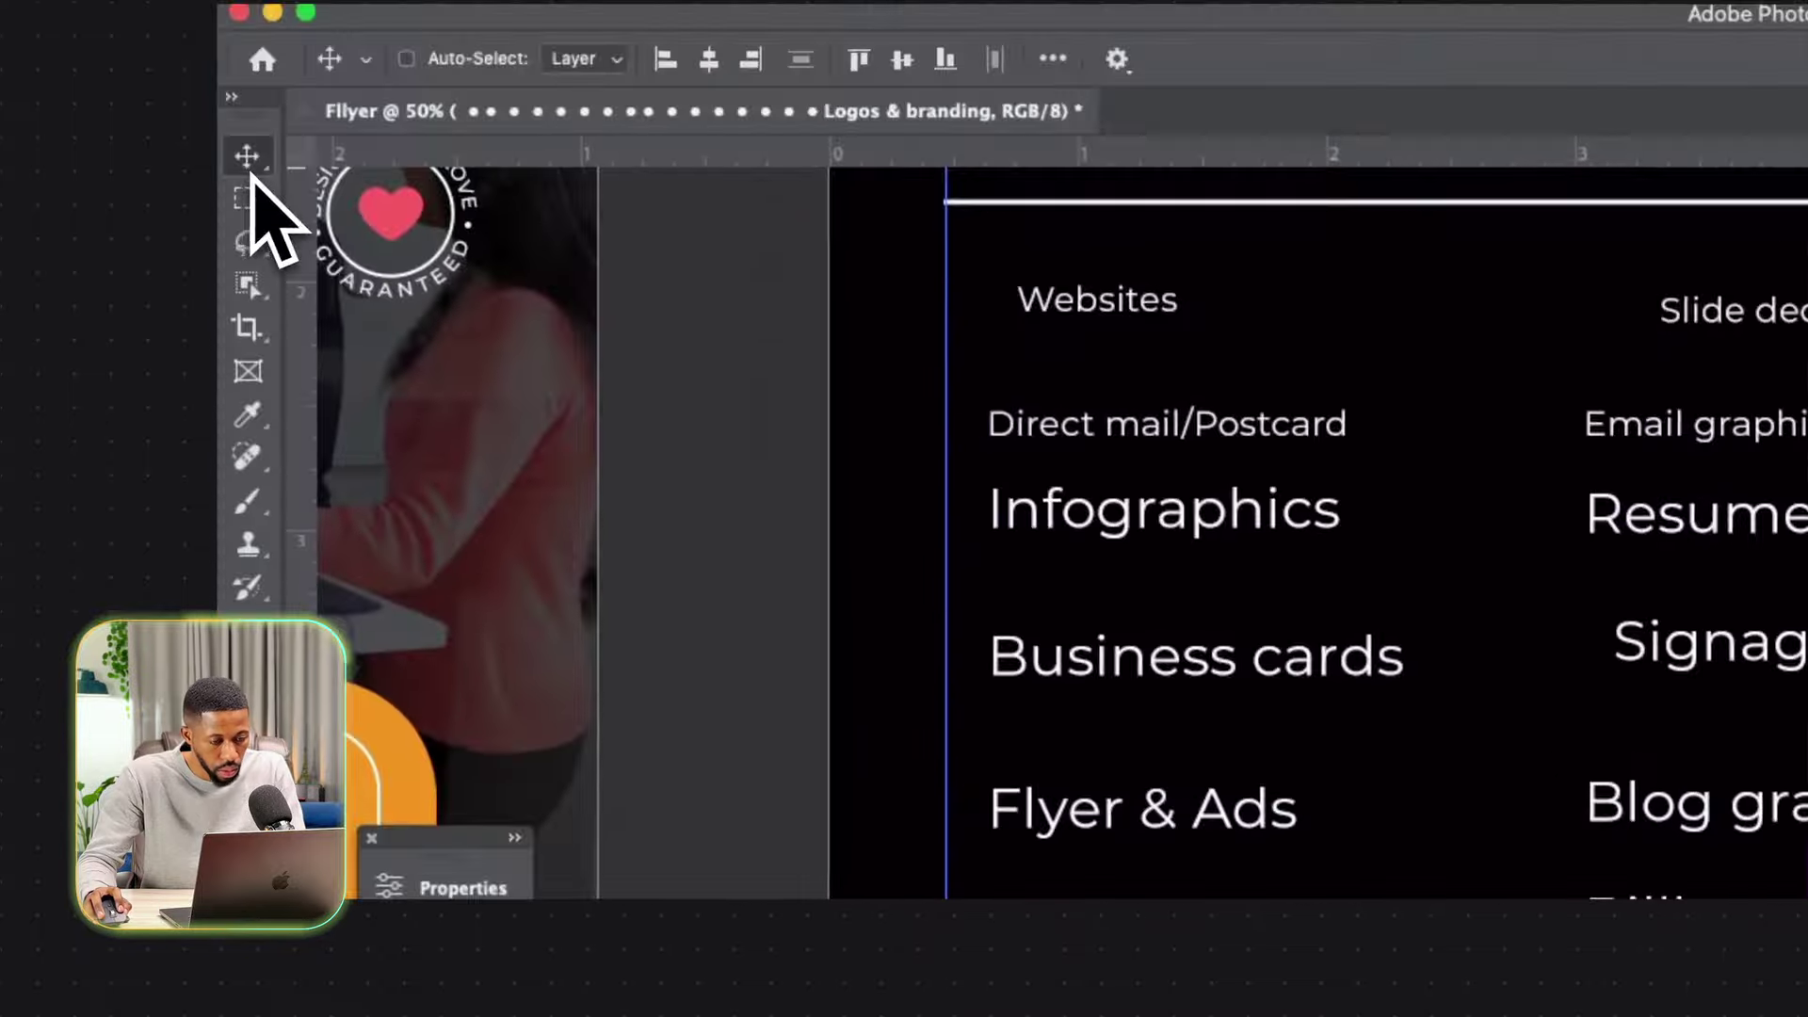
left_click_drag(695, 287, 698, 436)
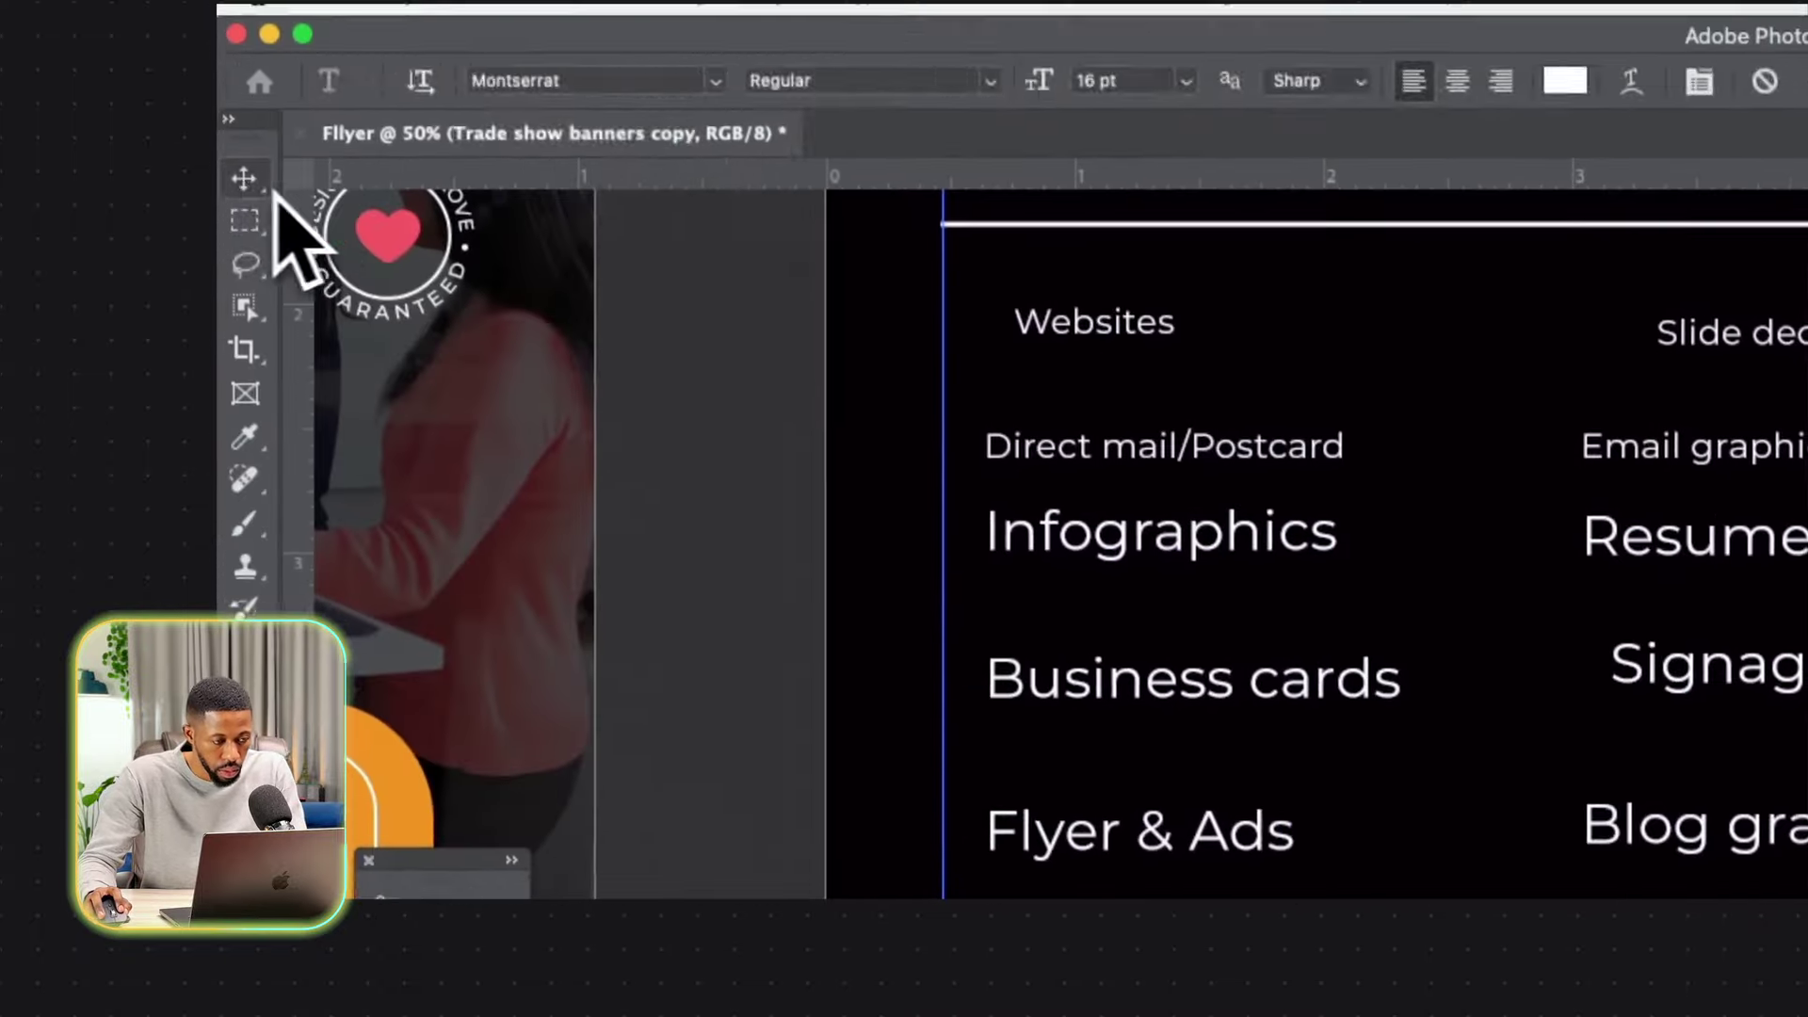
left_click(247, 179)
double_click(1800, 844)
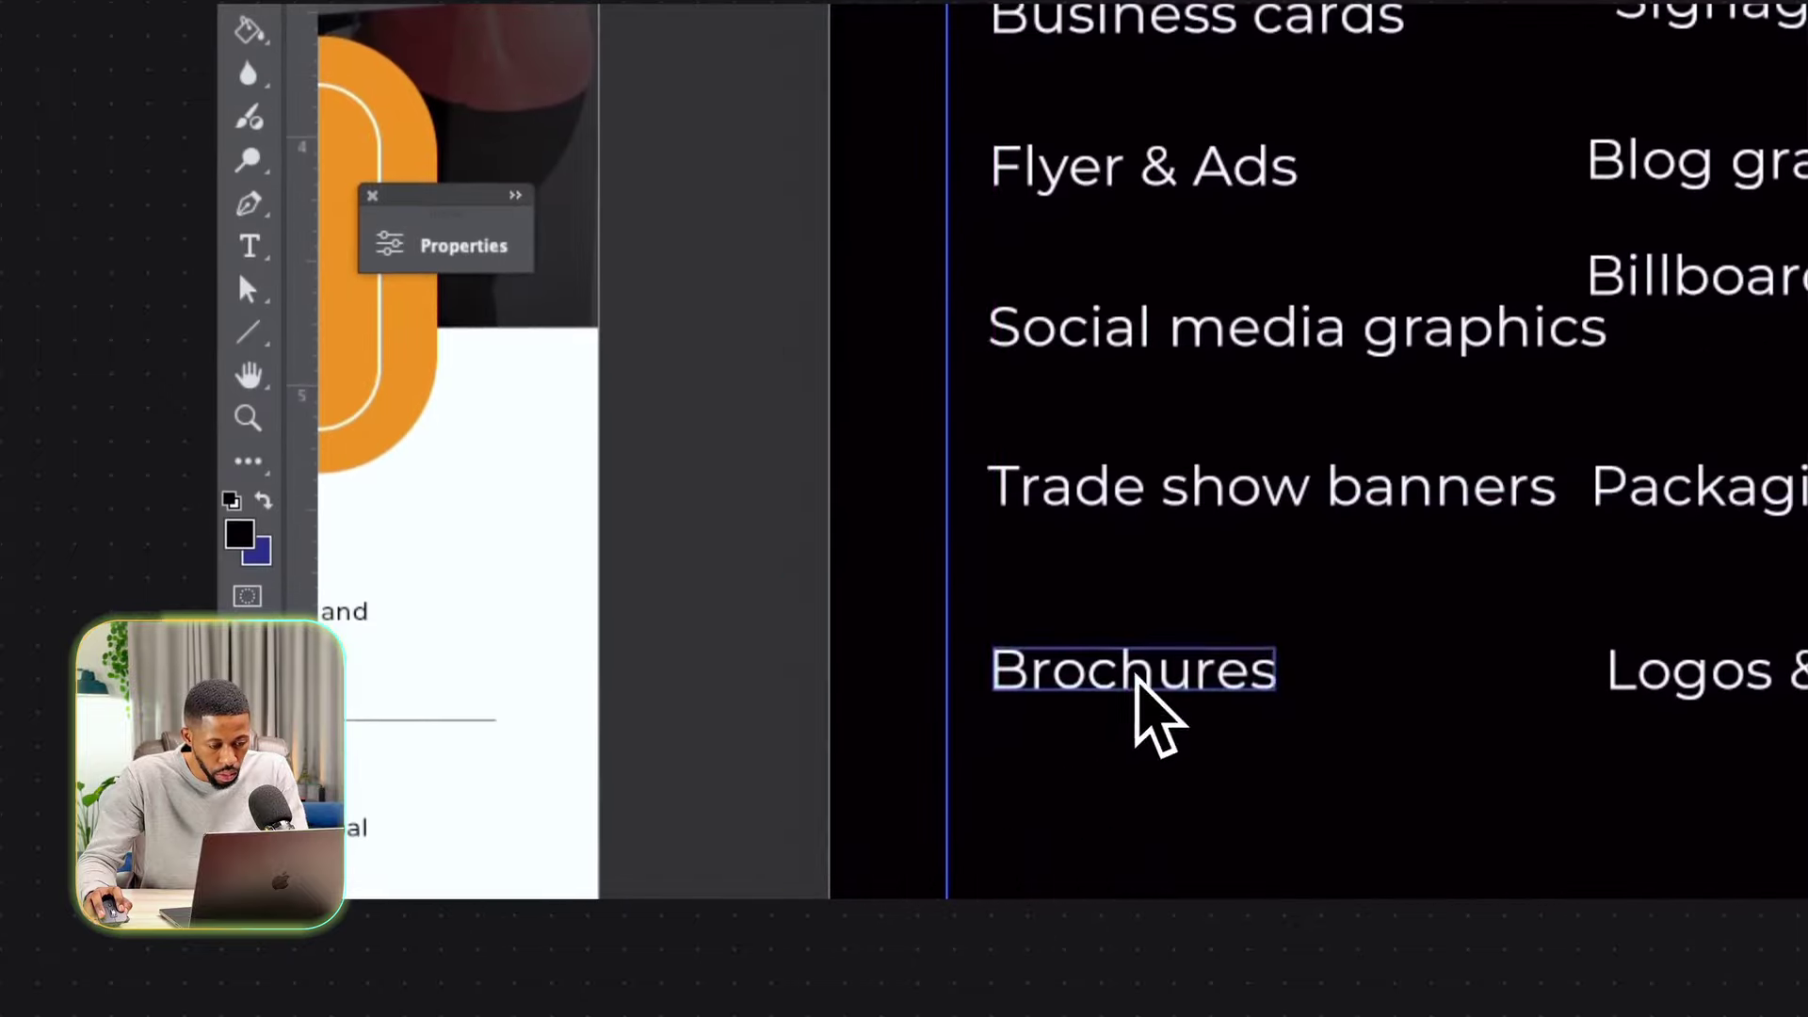
Split the remaining Stationery, Explainer Videos, Icons & illustrations and Animated Gifs into separate text lines forming the last two rows.
left_click_drag(1159, 716, 1171, 880)
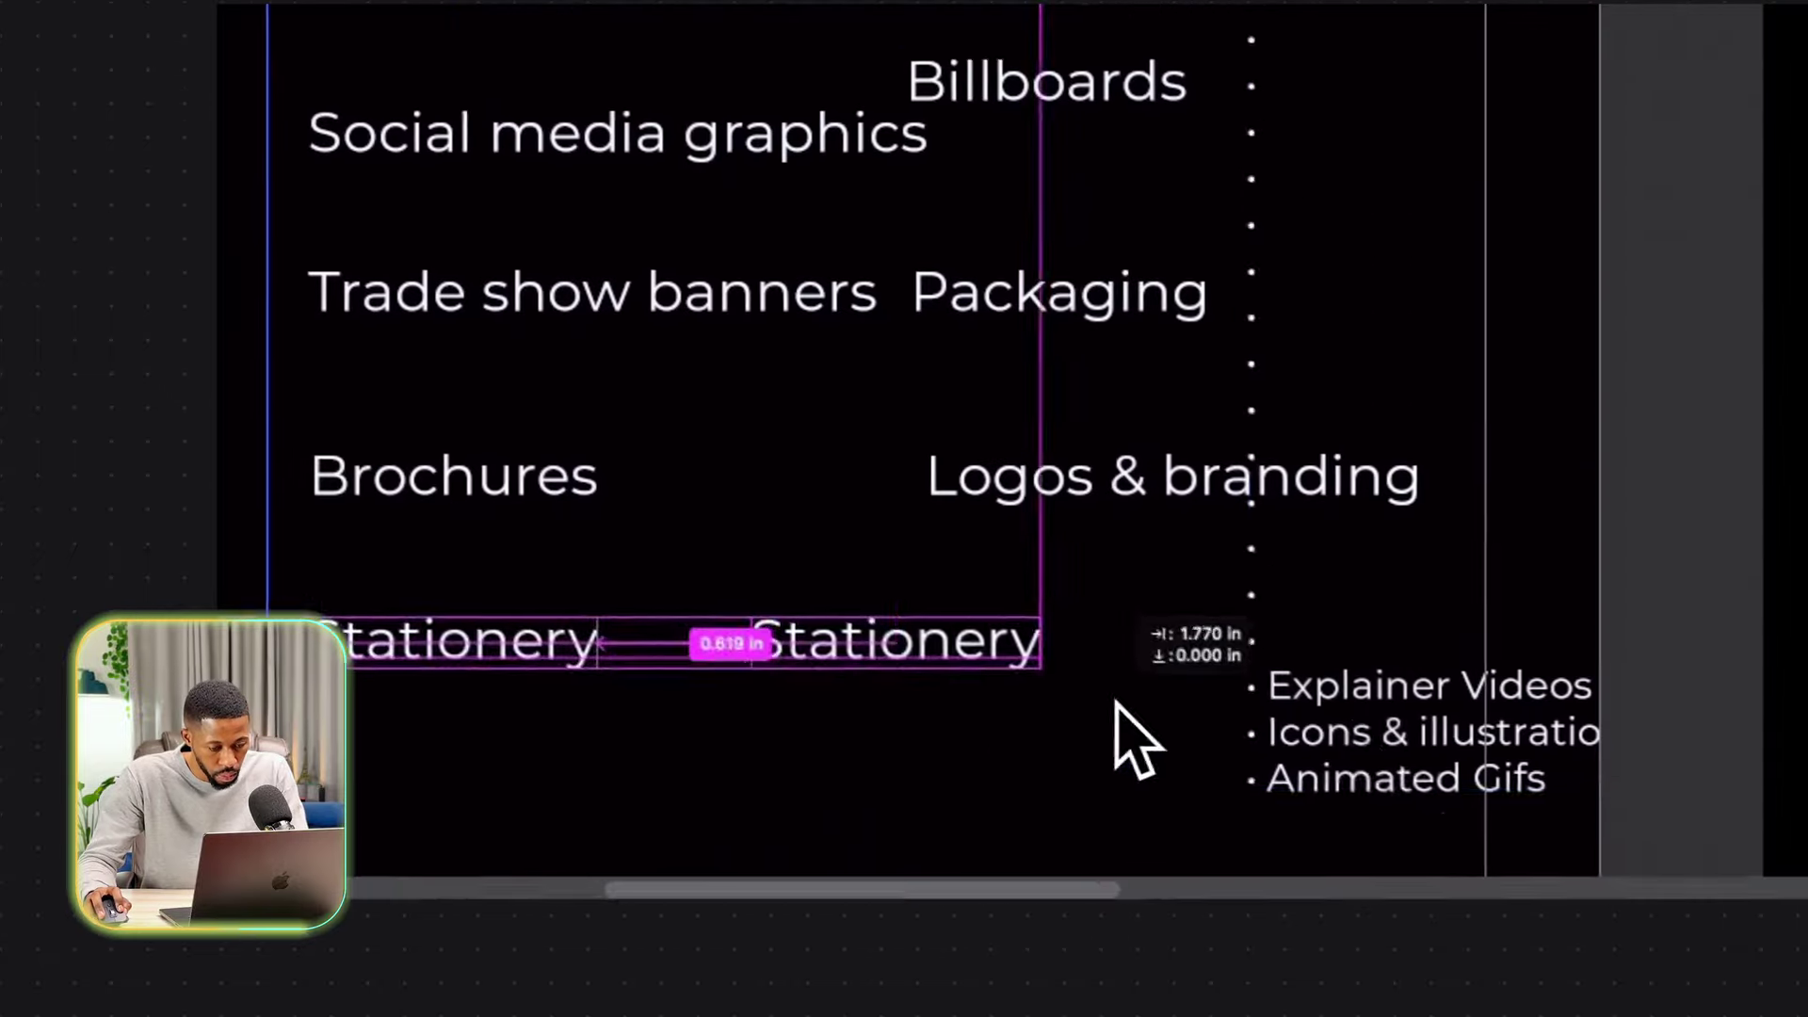
left_click_drag(1116, 705, 1583, 694)
key("super+x")
left_click(247, 175)
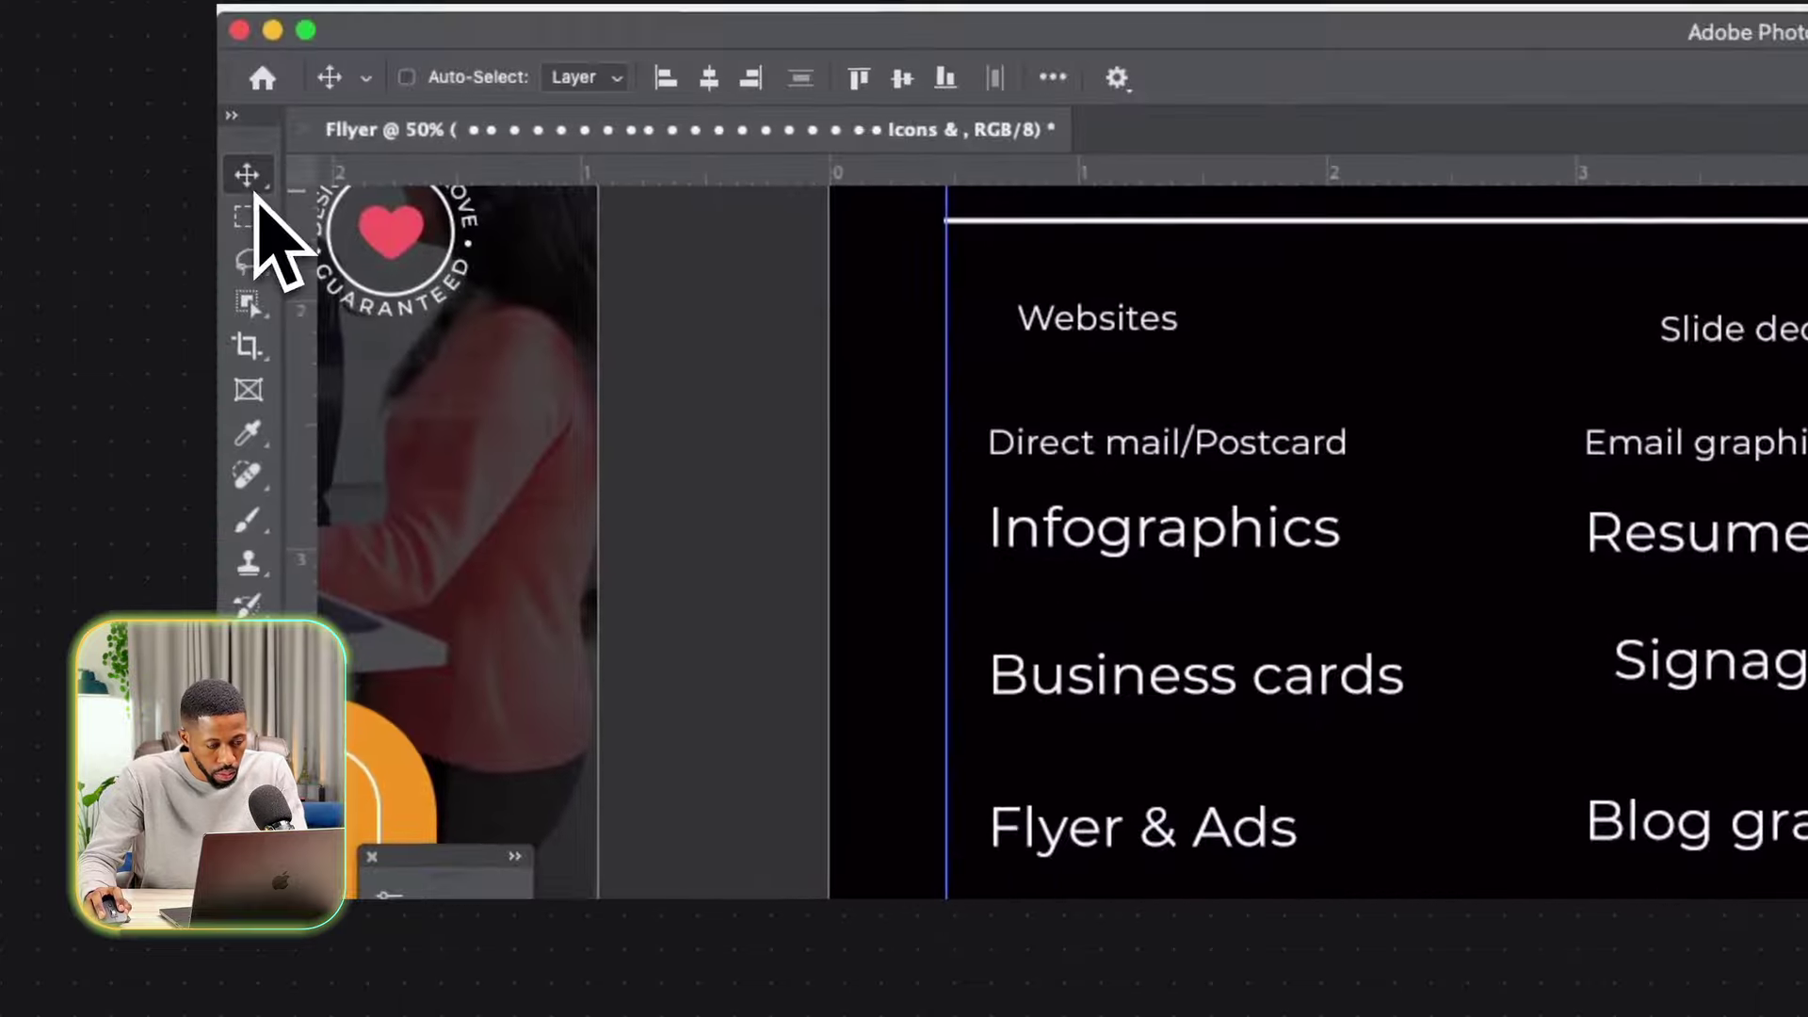
double_click(1291, 754)
key("super+a")
key("super+v")
left_click(248, 175)
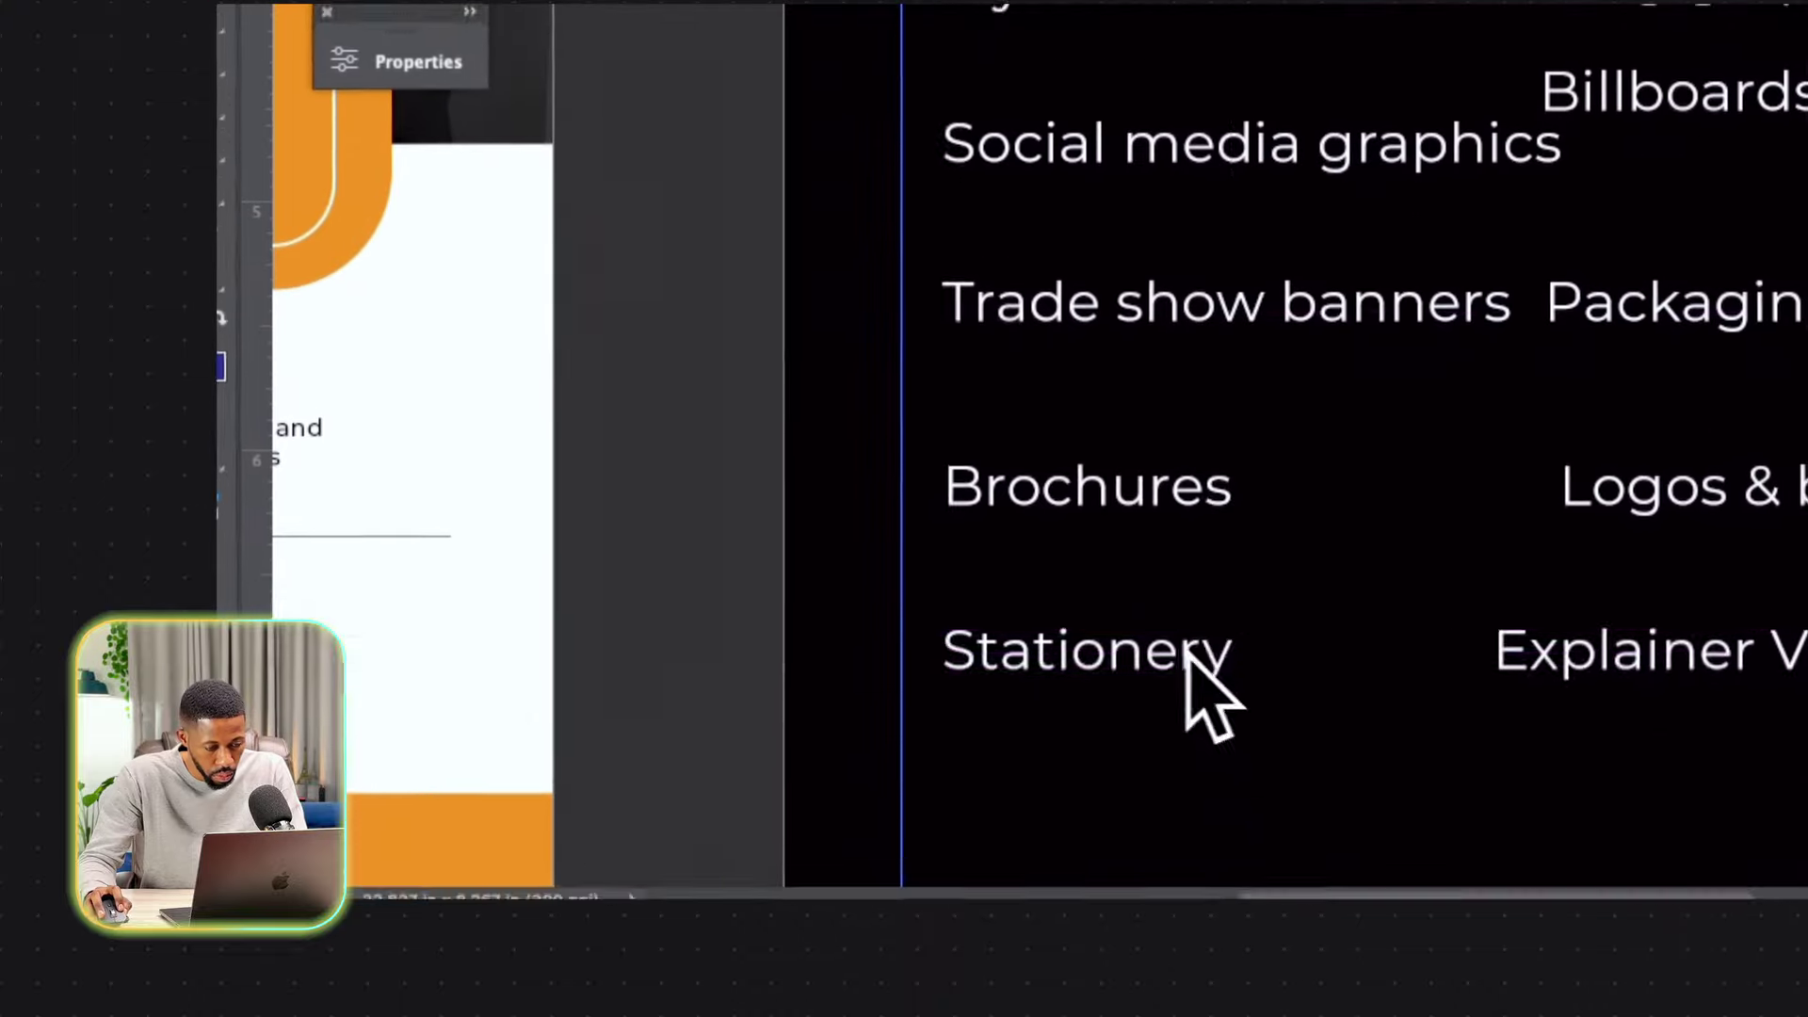
left_click_drag(1184, 664, 1165, 801)
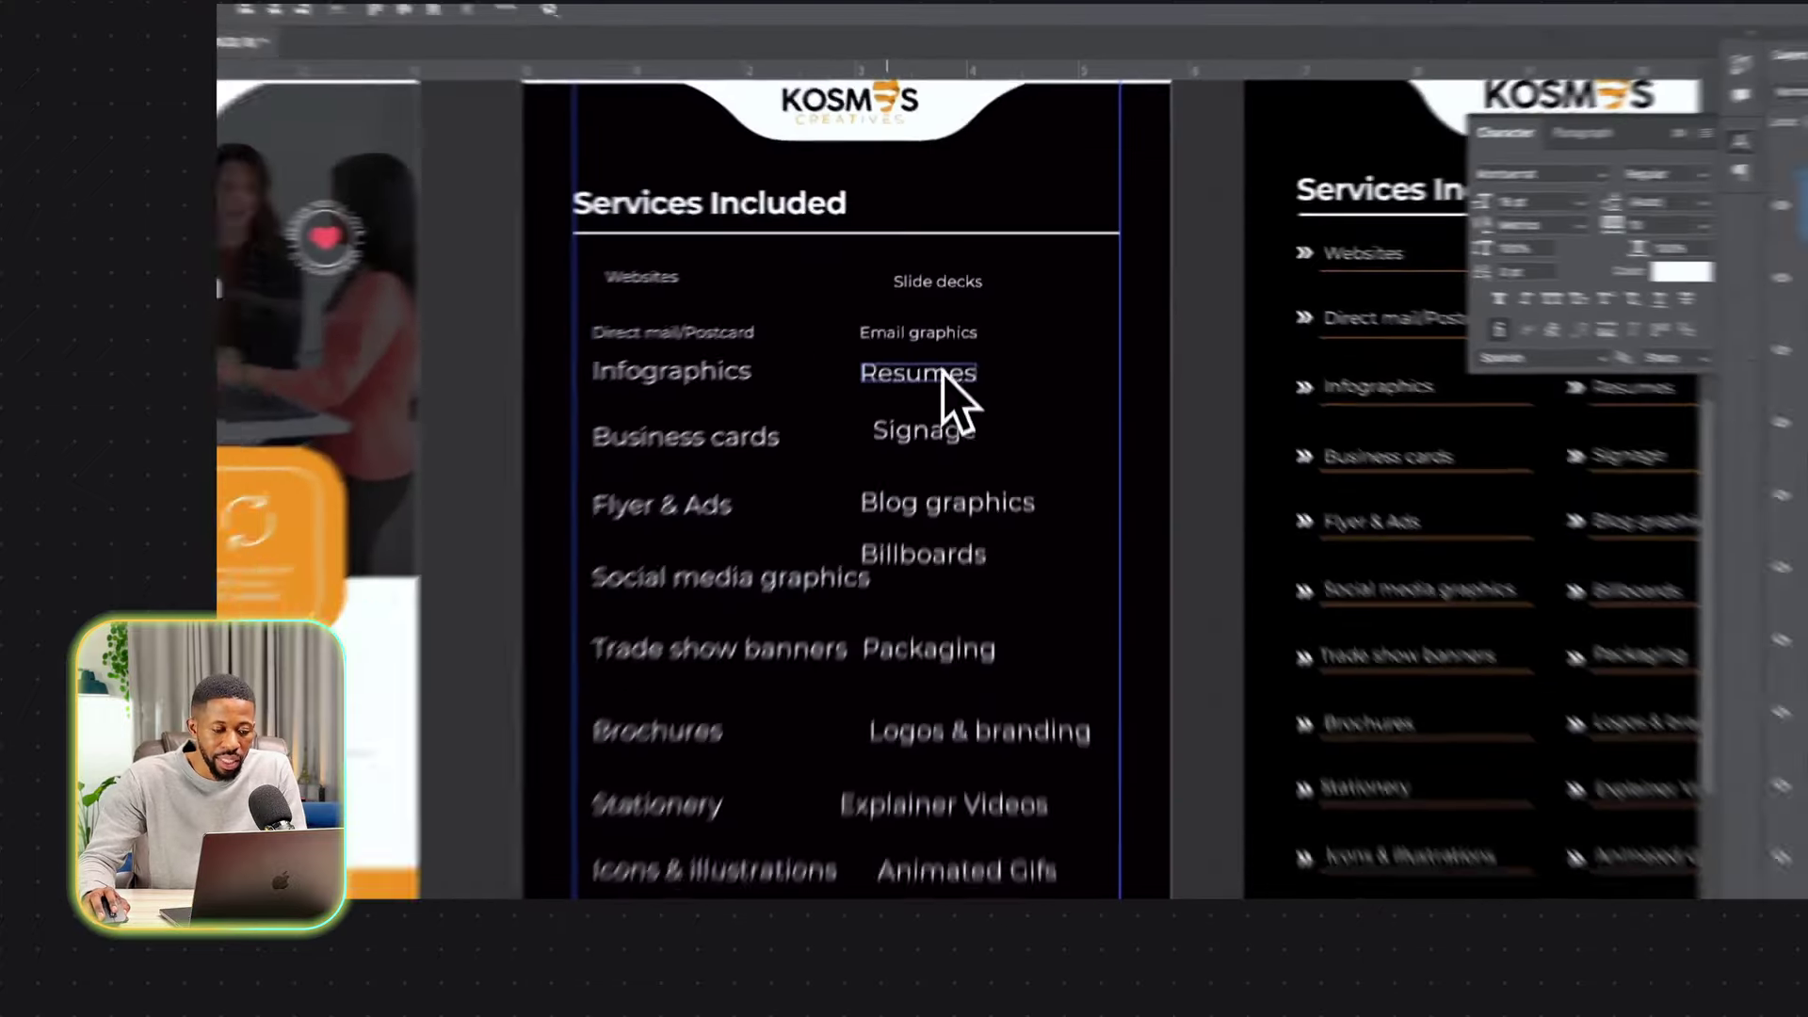
Select all the separated service text layers on the Back artboard and set their font size to 11 pt.
scroll(1676, 478, "up", 2)
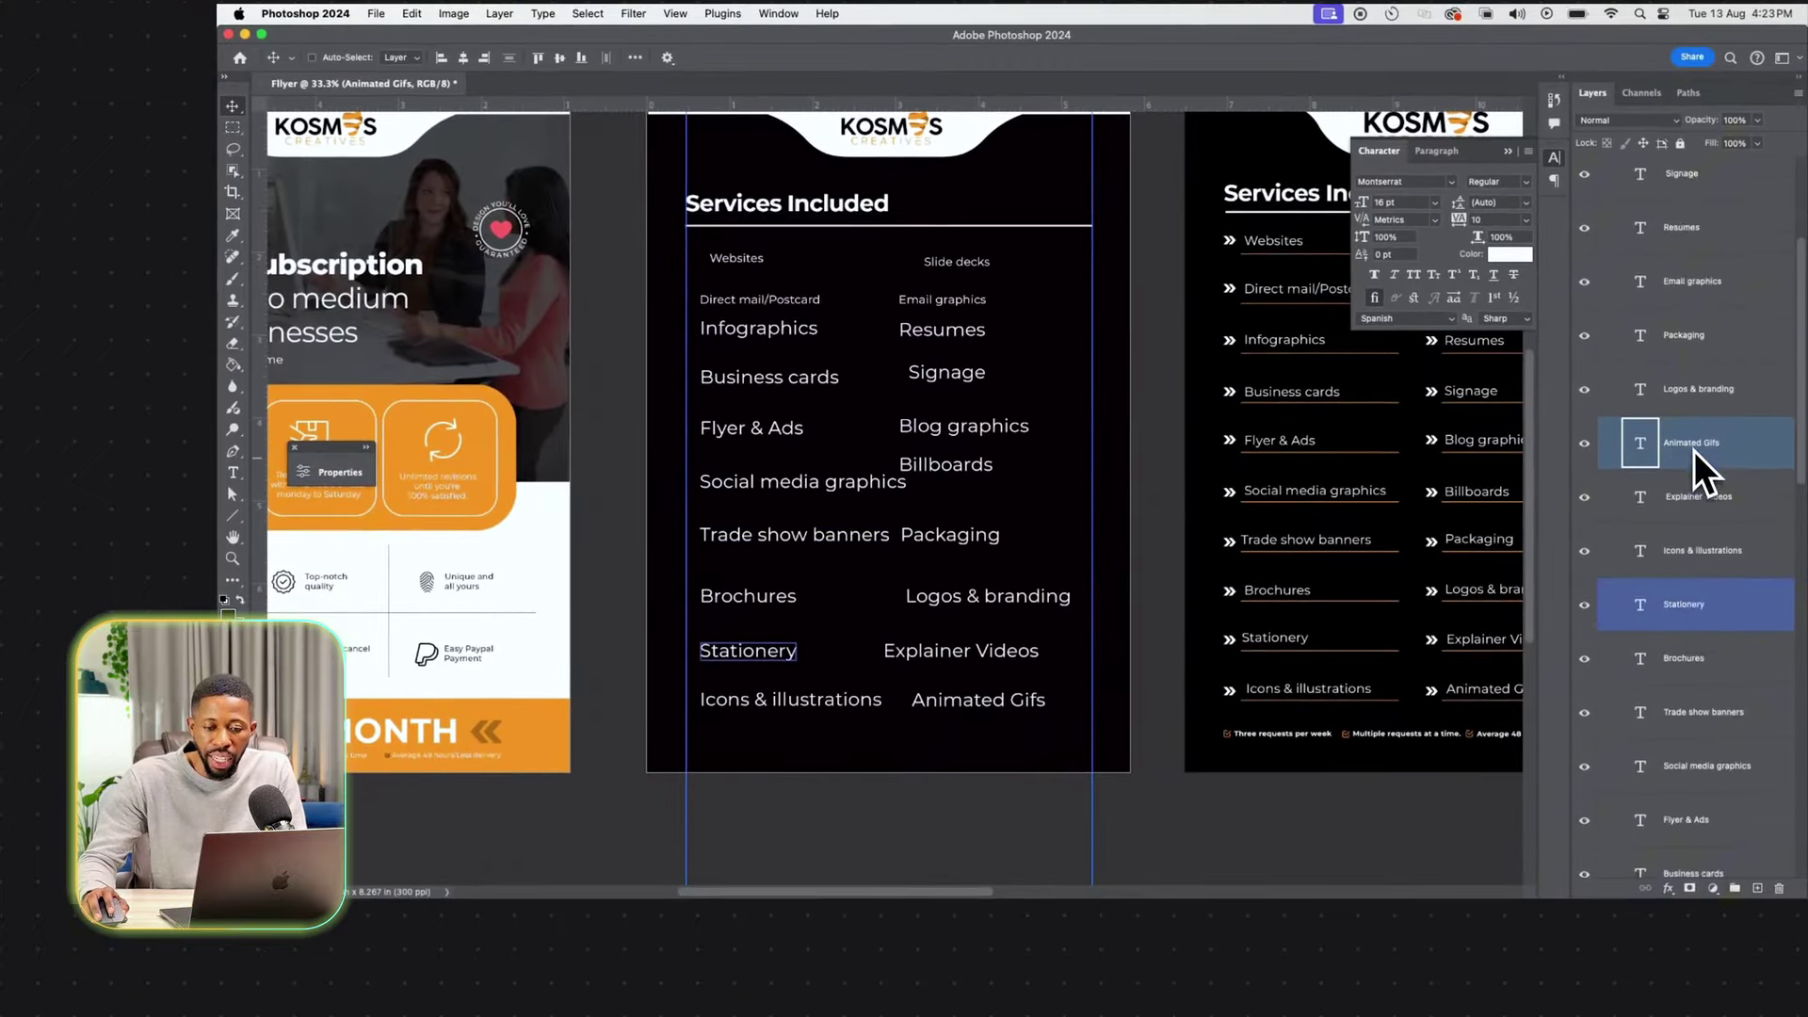
left_click(1692, 452)
left_click(1198, 508)
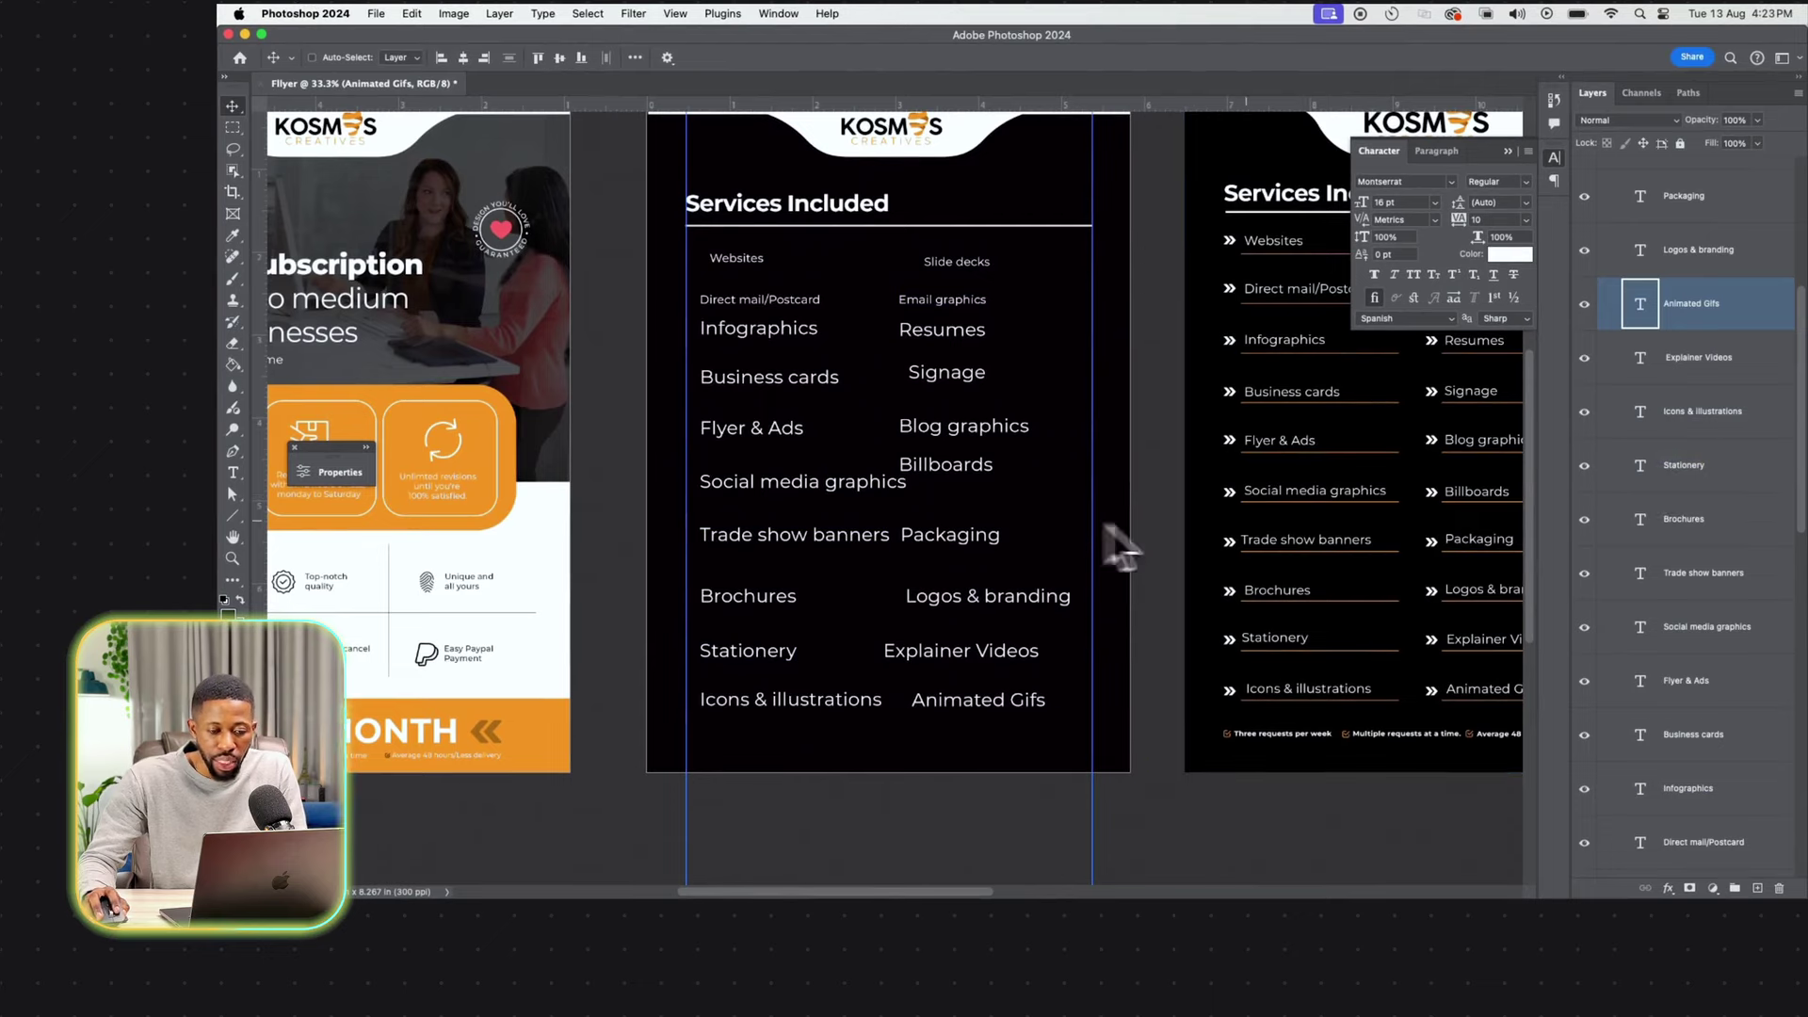
left_click(1741, 680)
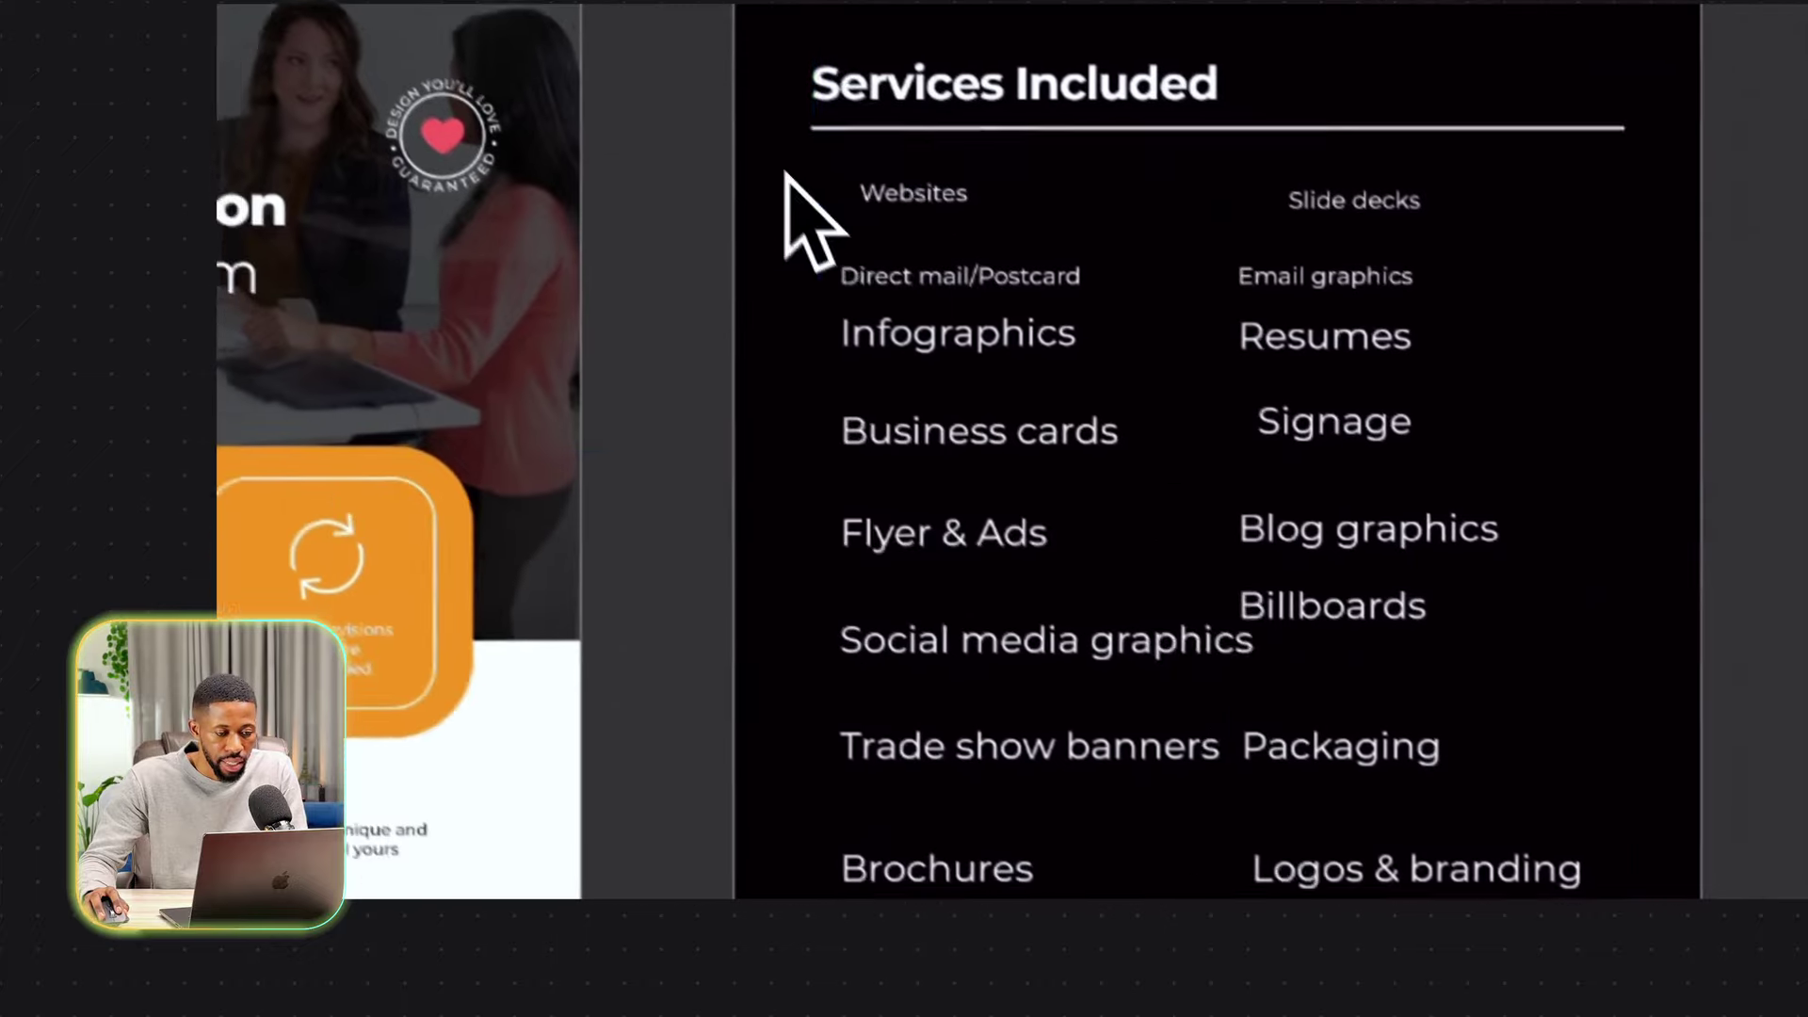
left_click_drag(781, 175, 1026, 742)
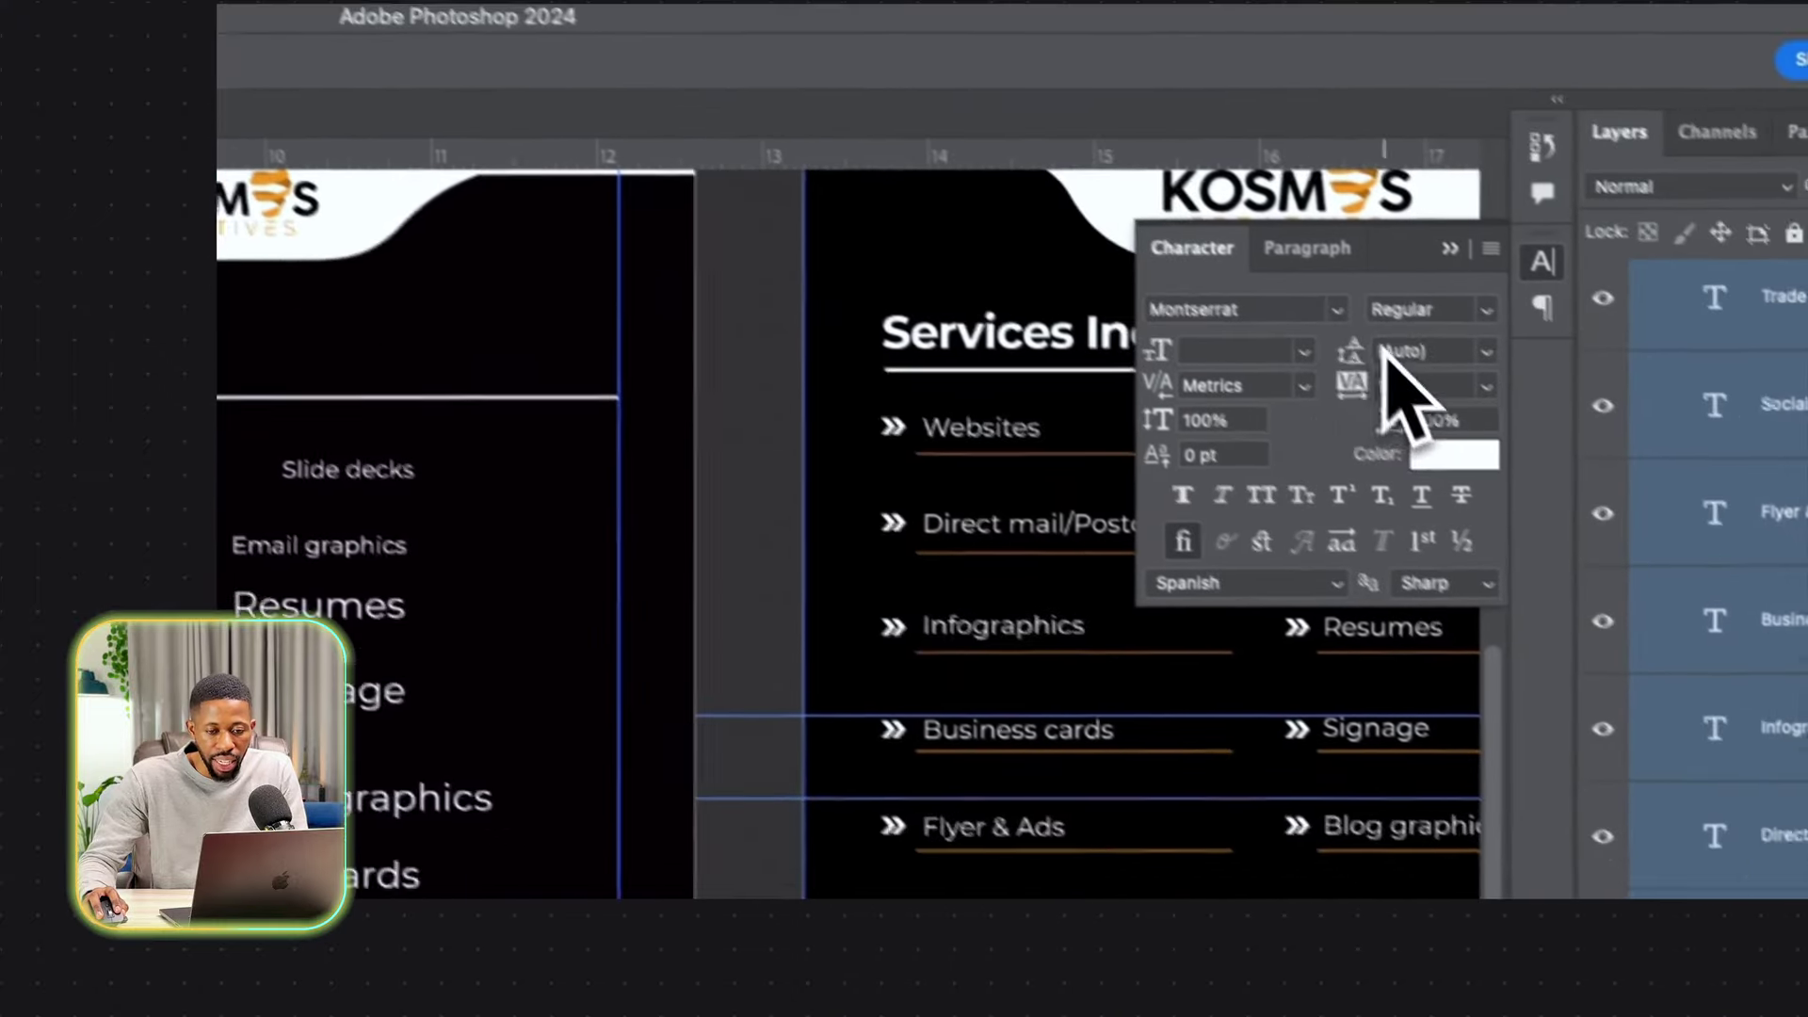
left_click(1265, 321)
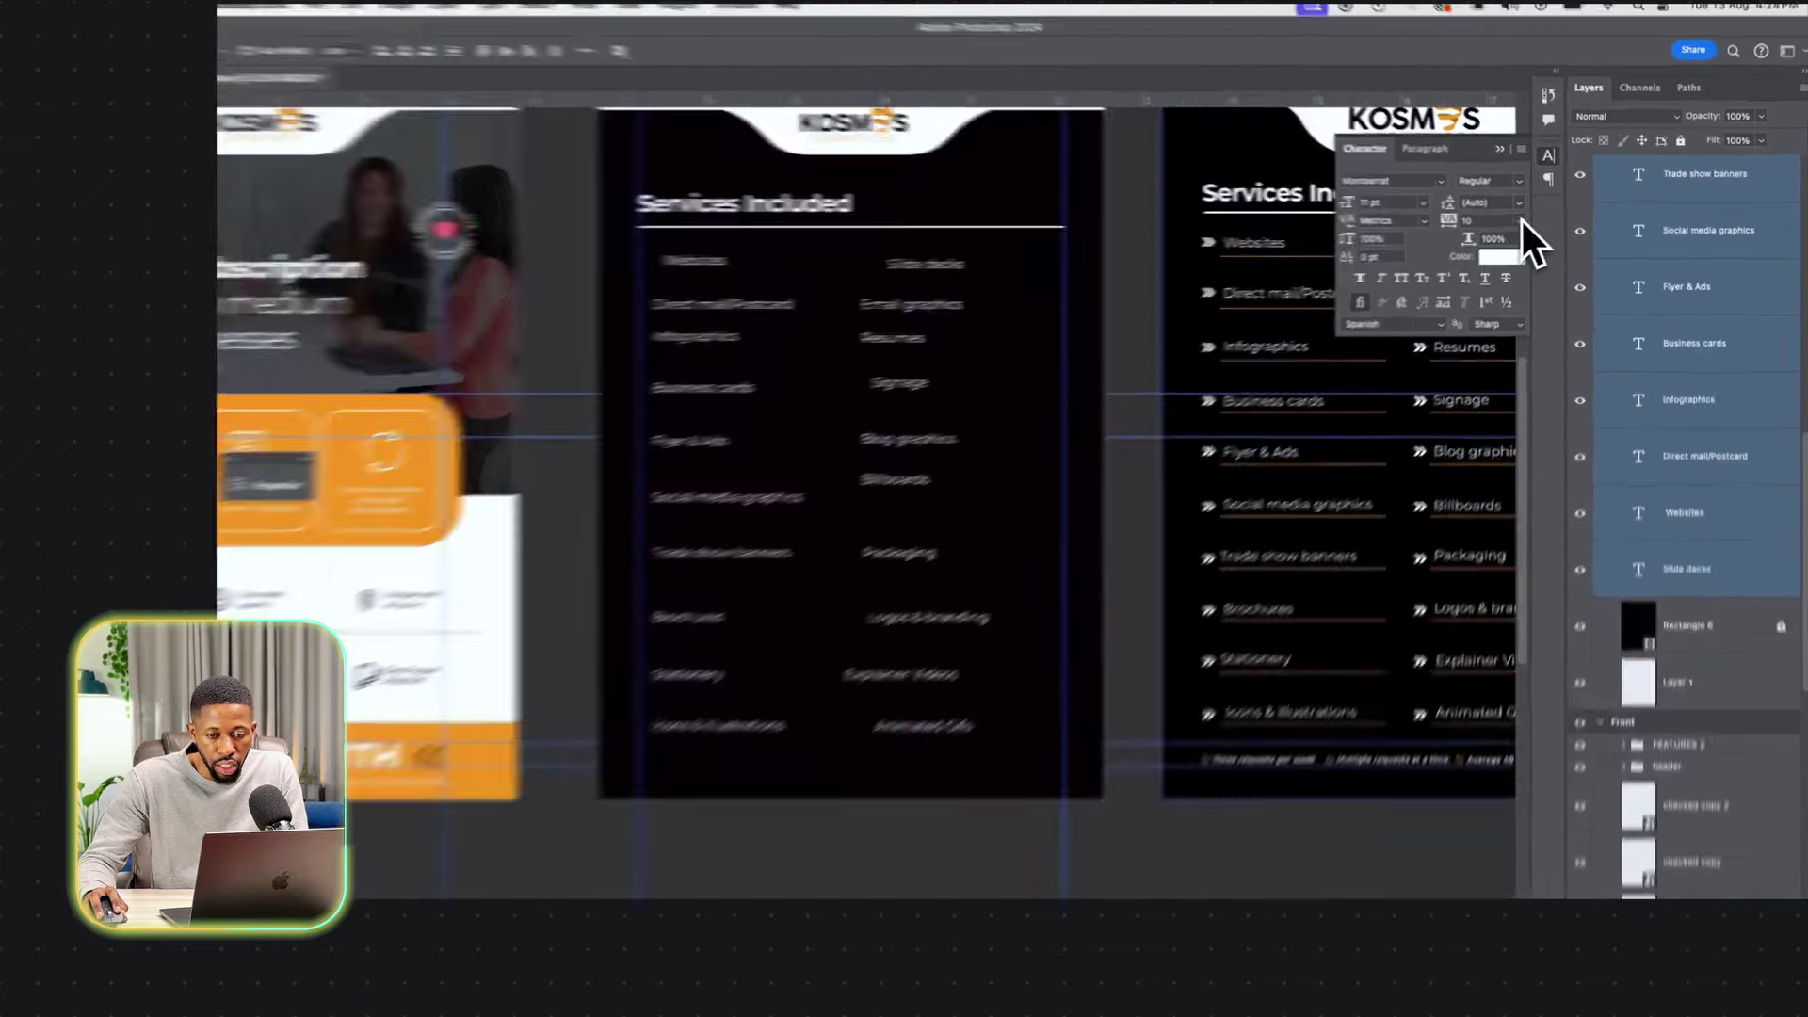
Set the tracking of the selected service text layers to 25.
left_click(1526, 220)
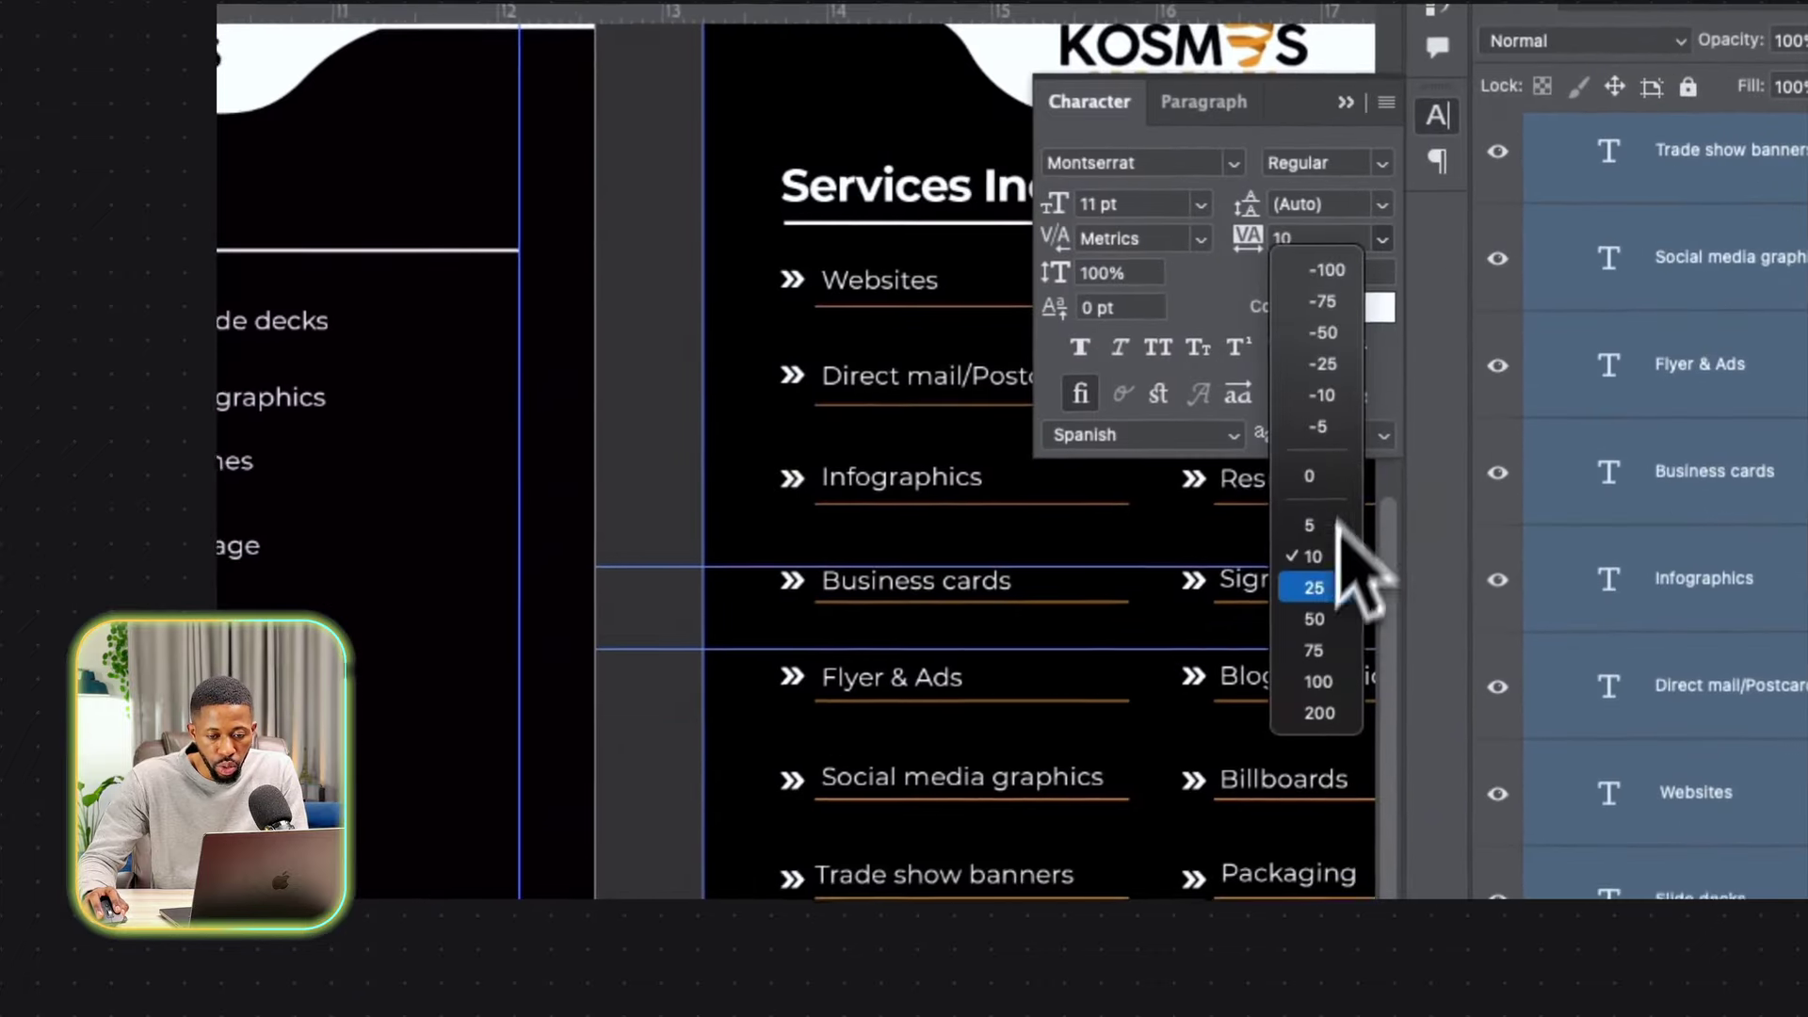
left_click(1315, 620)
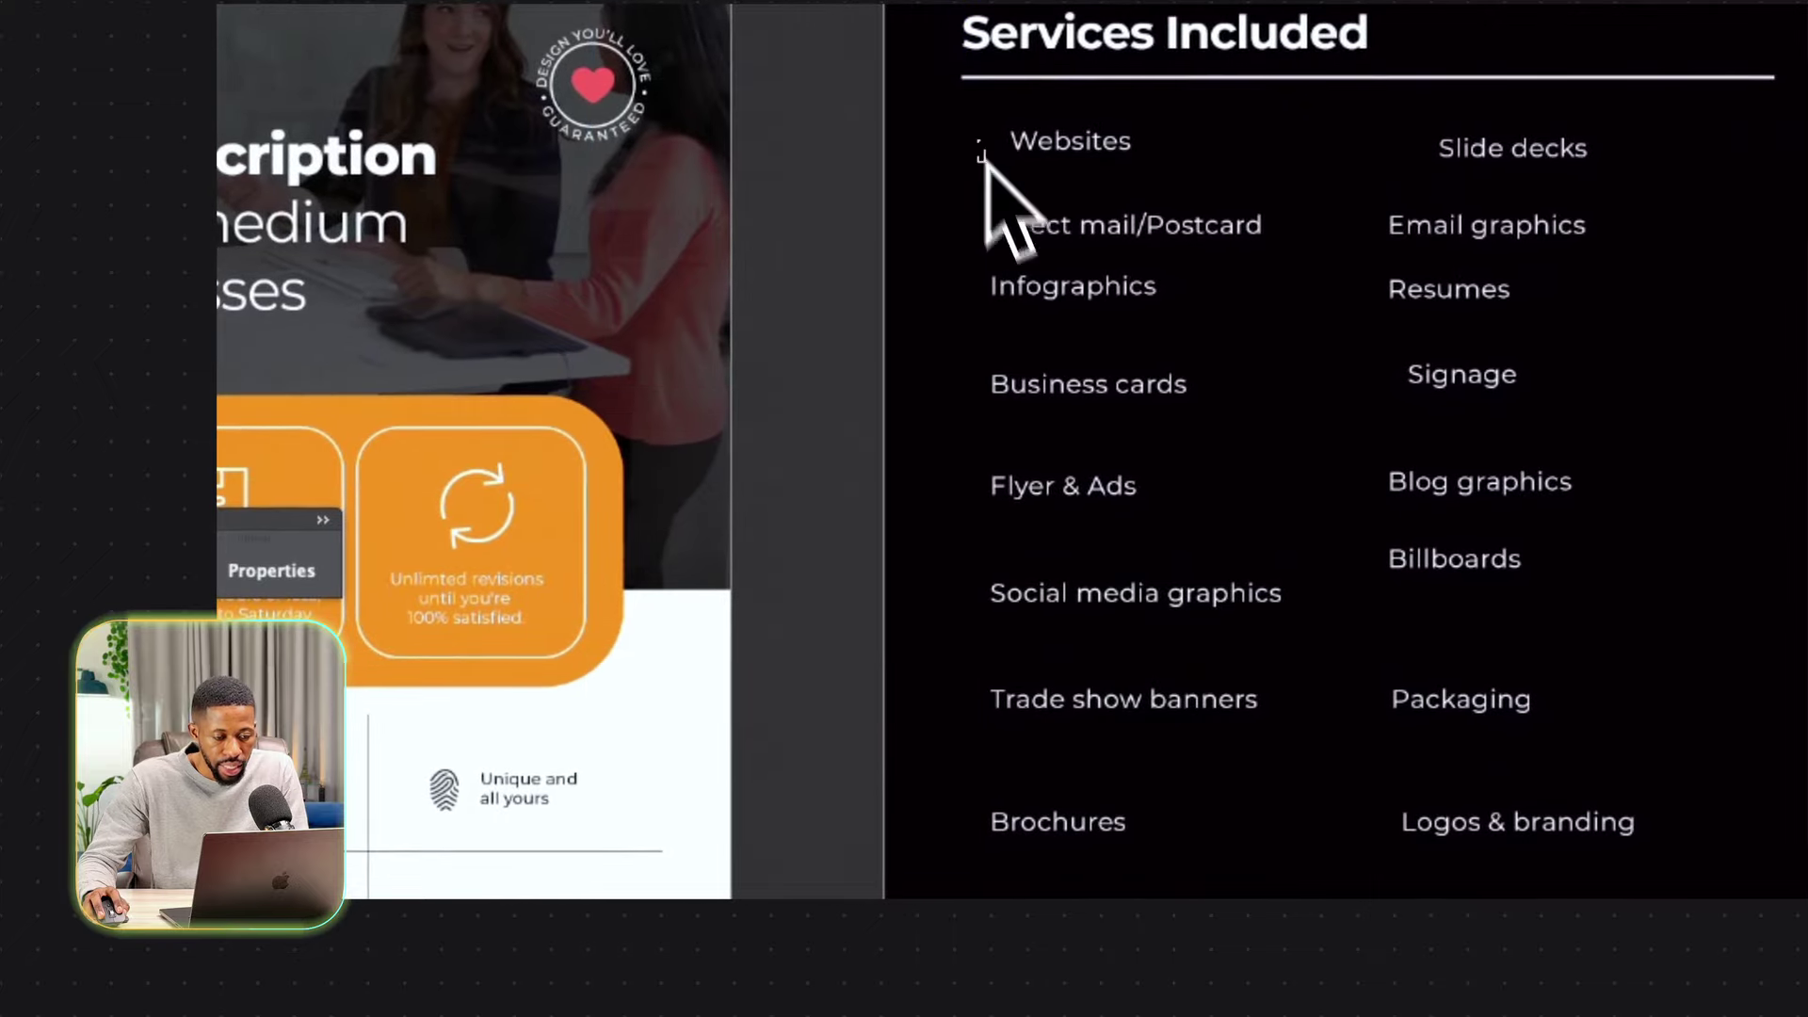
left_click_drag(985, 162, 1125, 747)
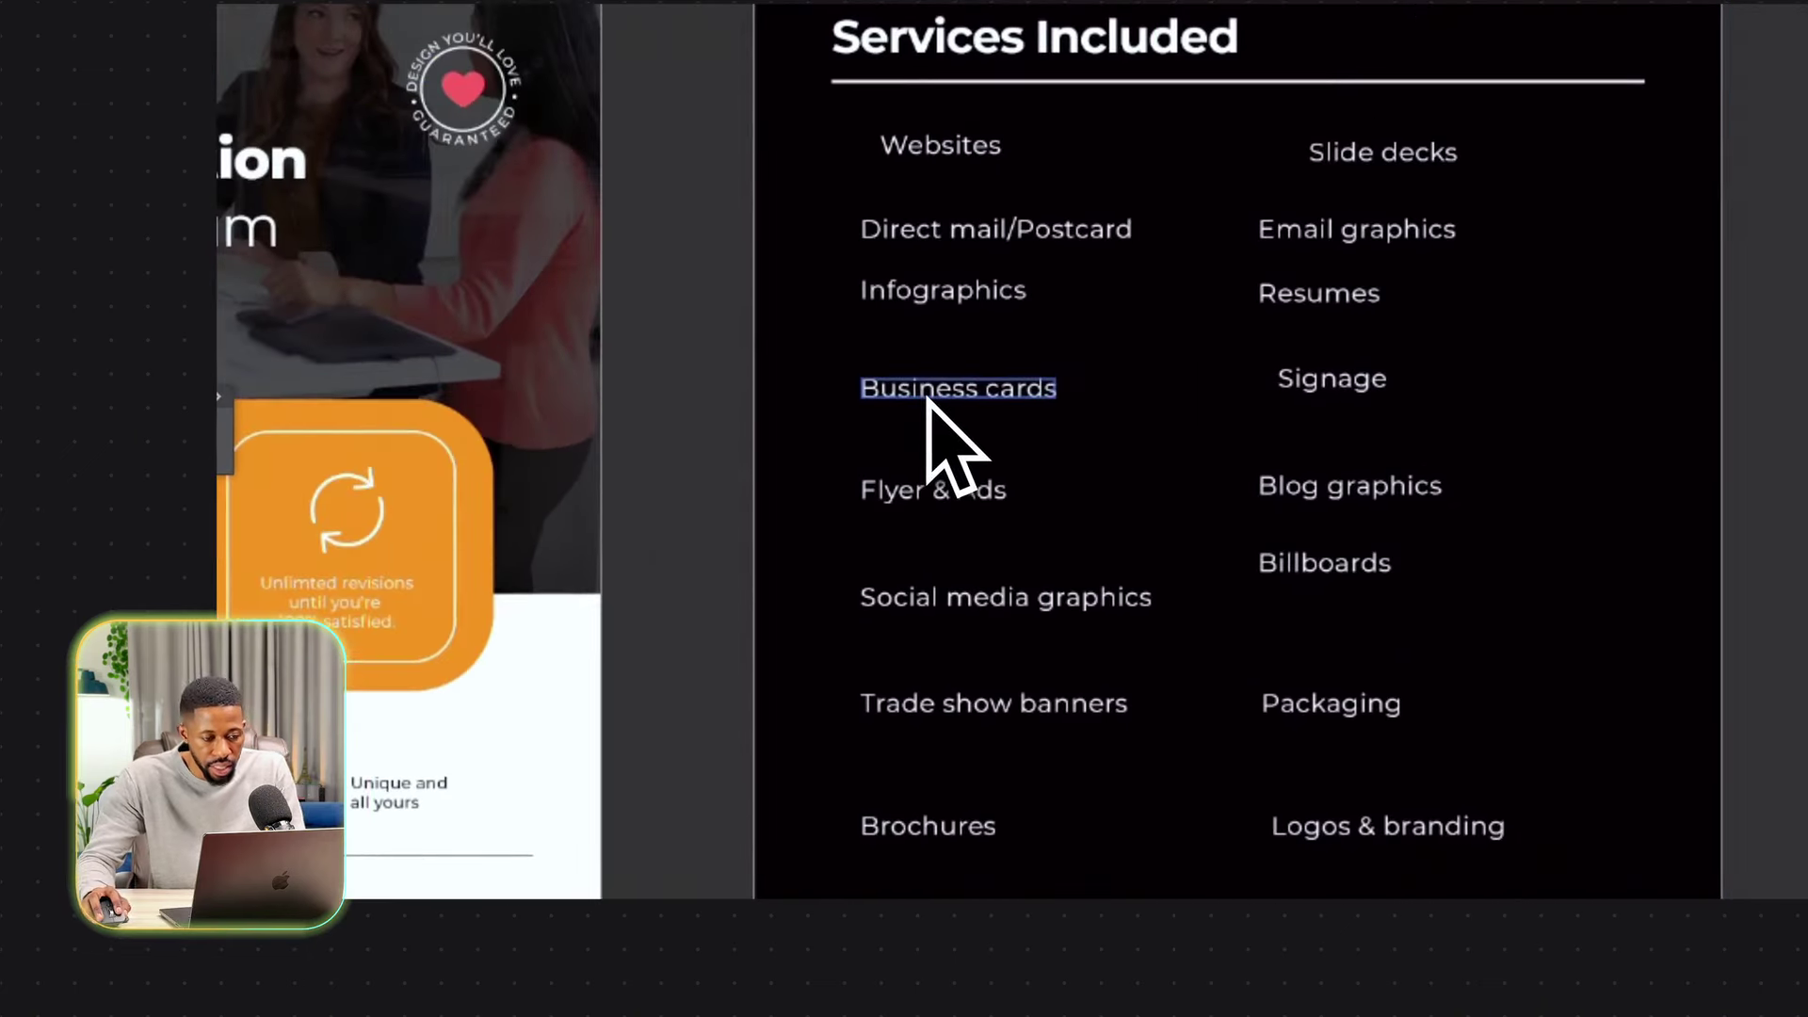
left_click_drag(1025, 680, 1026, 777)
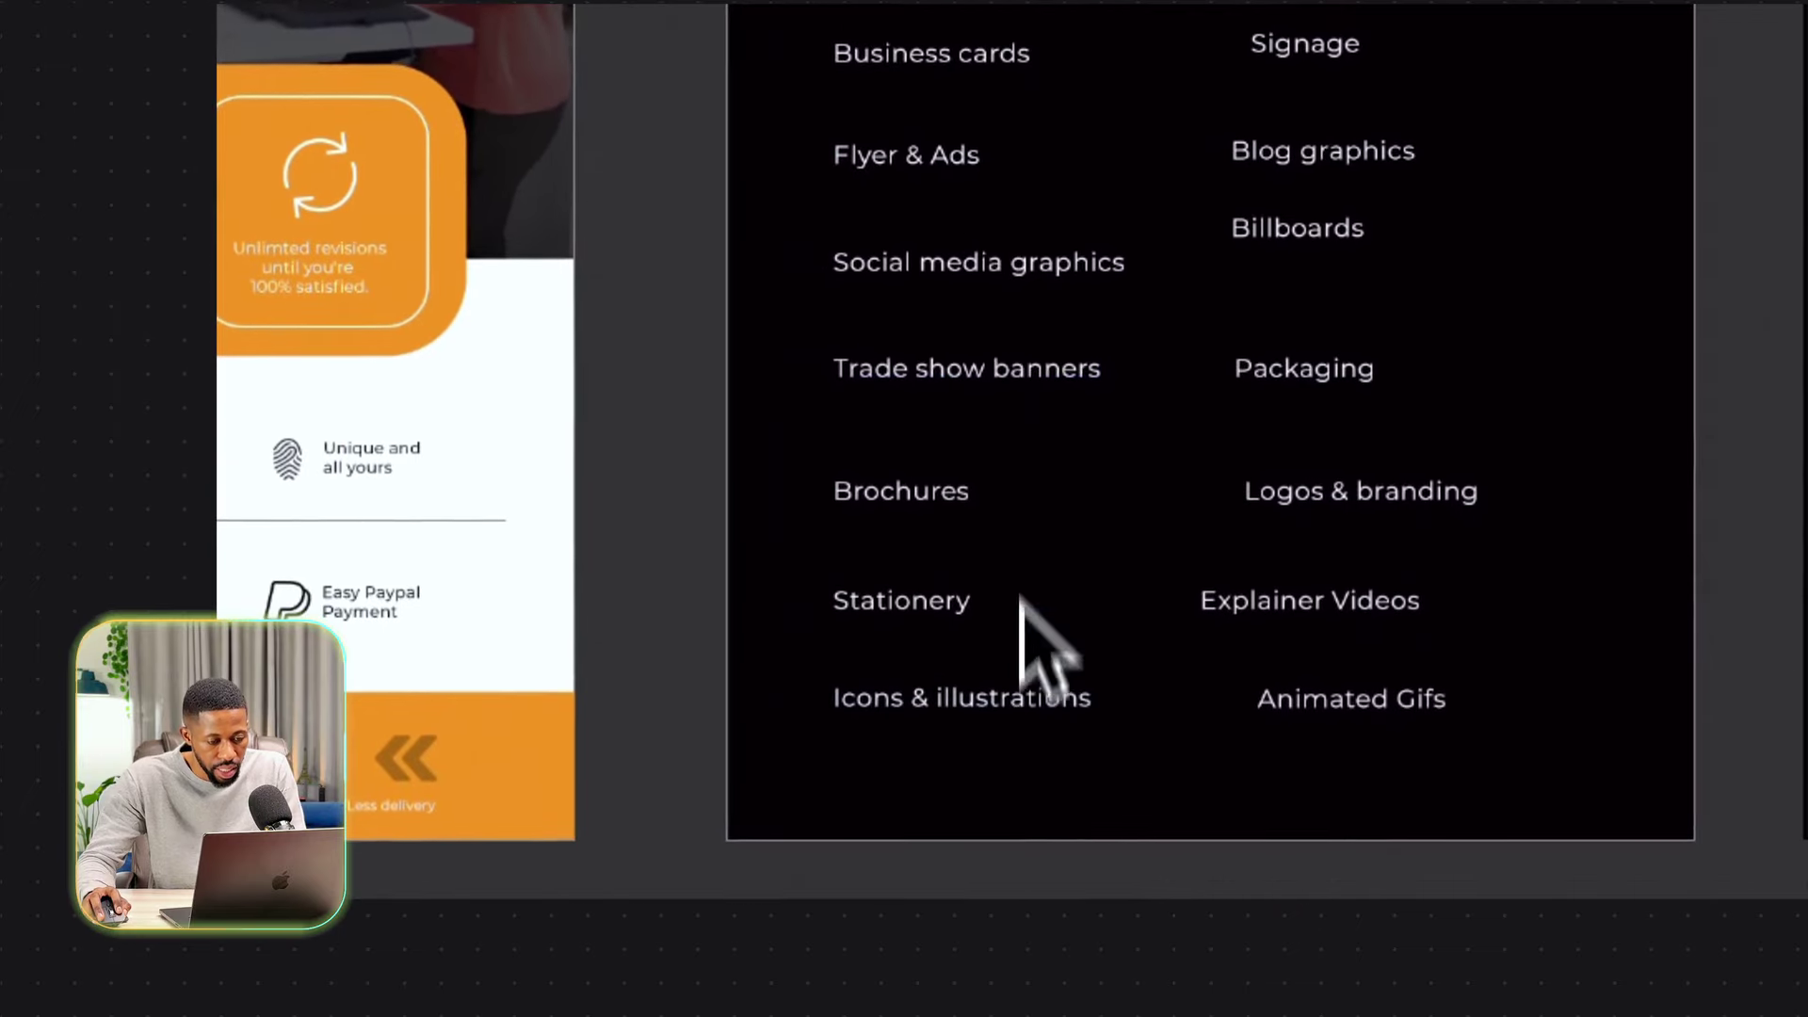
left_click(977, 273)
left_click_drag(975, 253, 1061, 314)
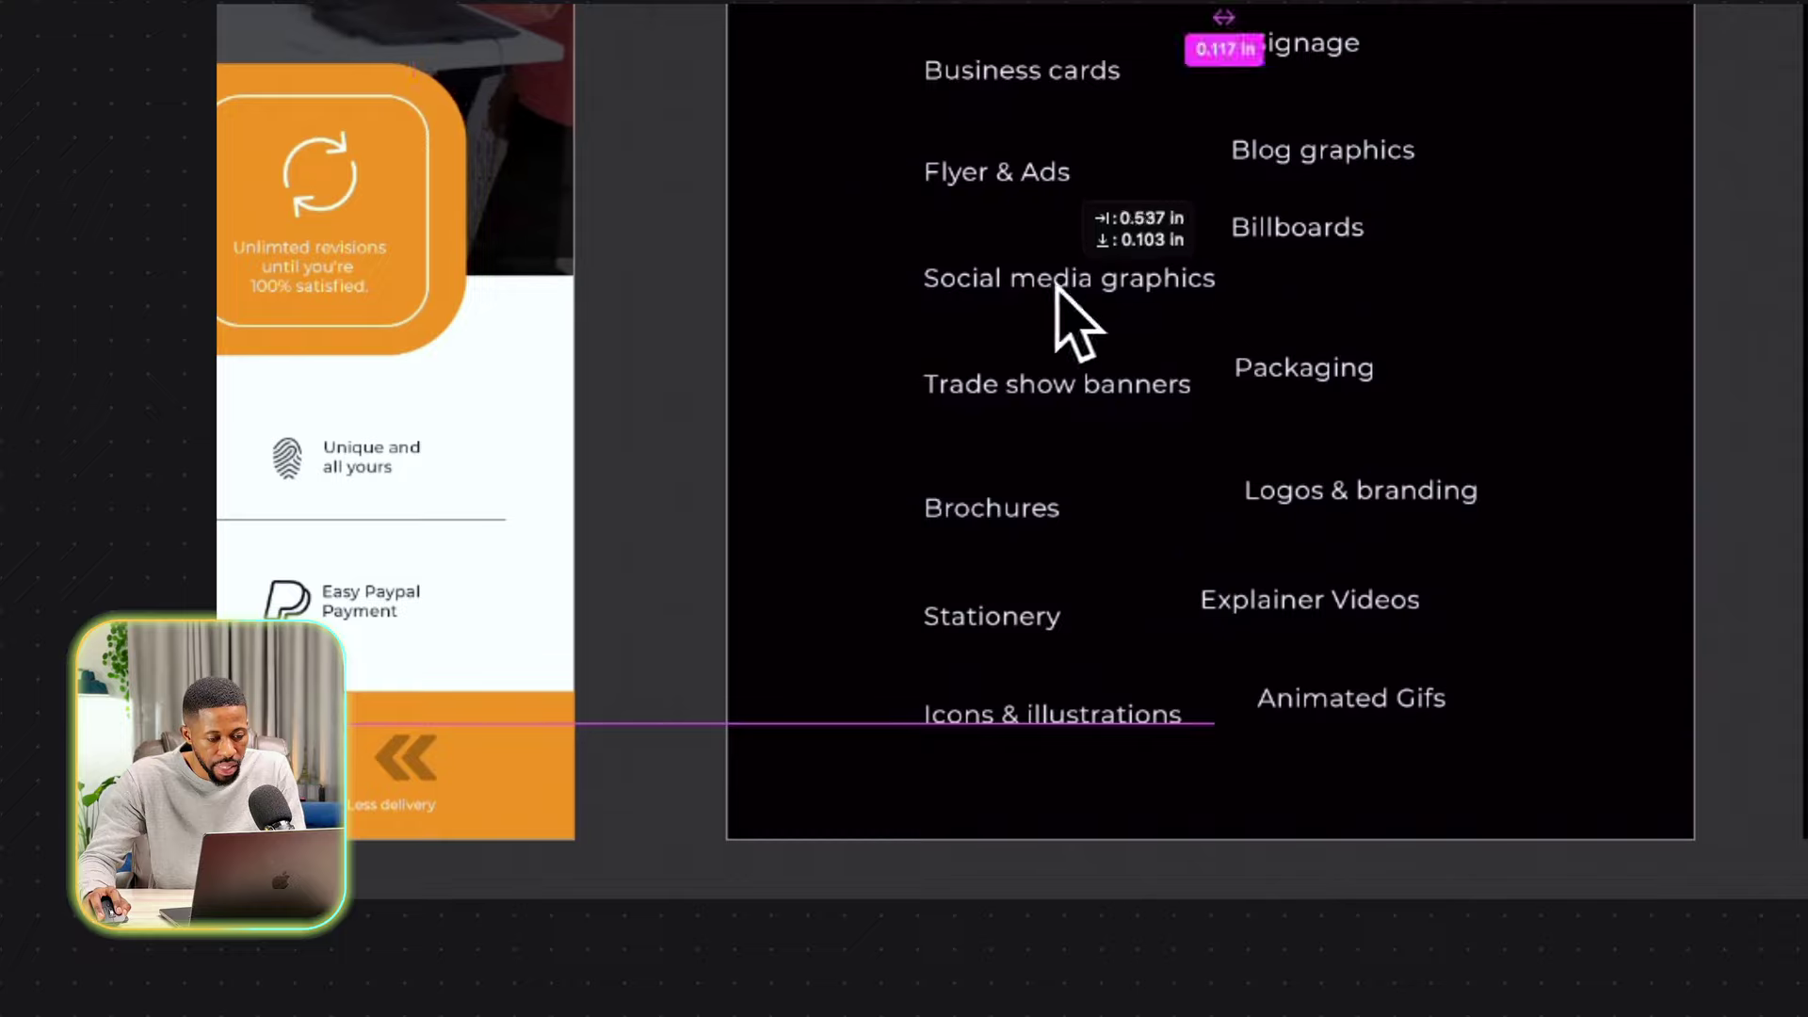
key("super+z")
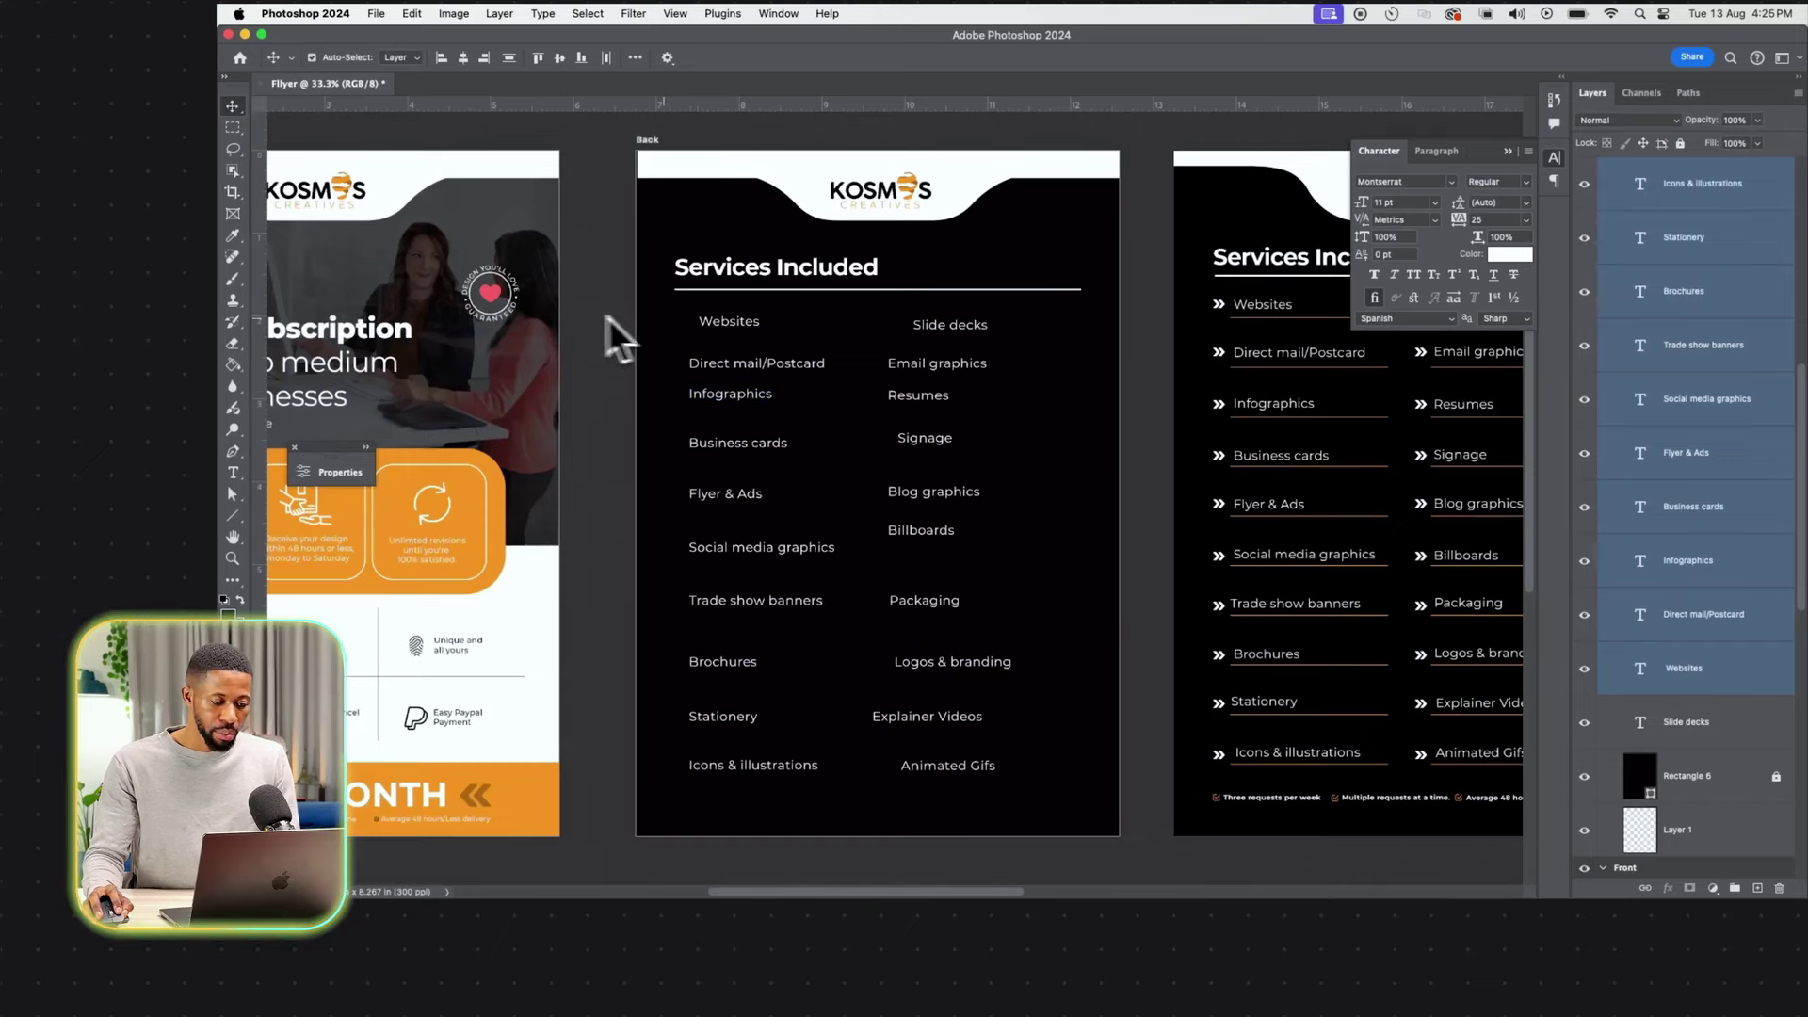
Try to align the left edges of the service texts in the left column, from Websites to Icons & illustrations.
left_click_drag(674, 314, 789, 783)
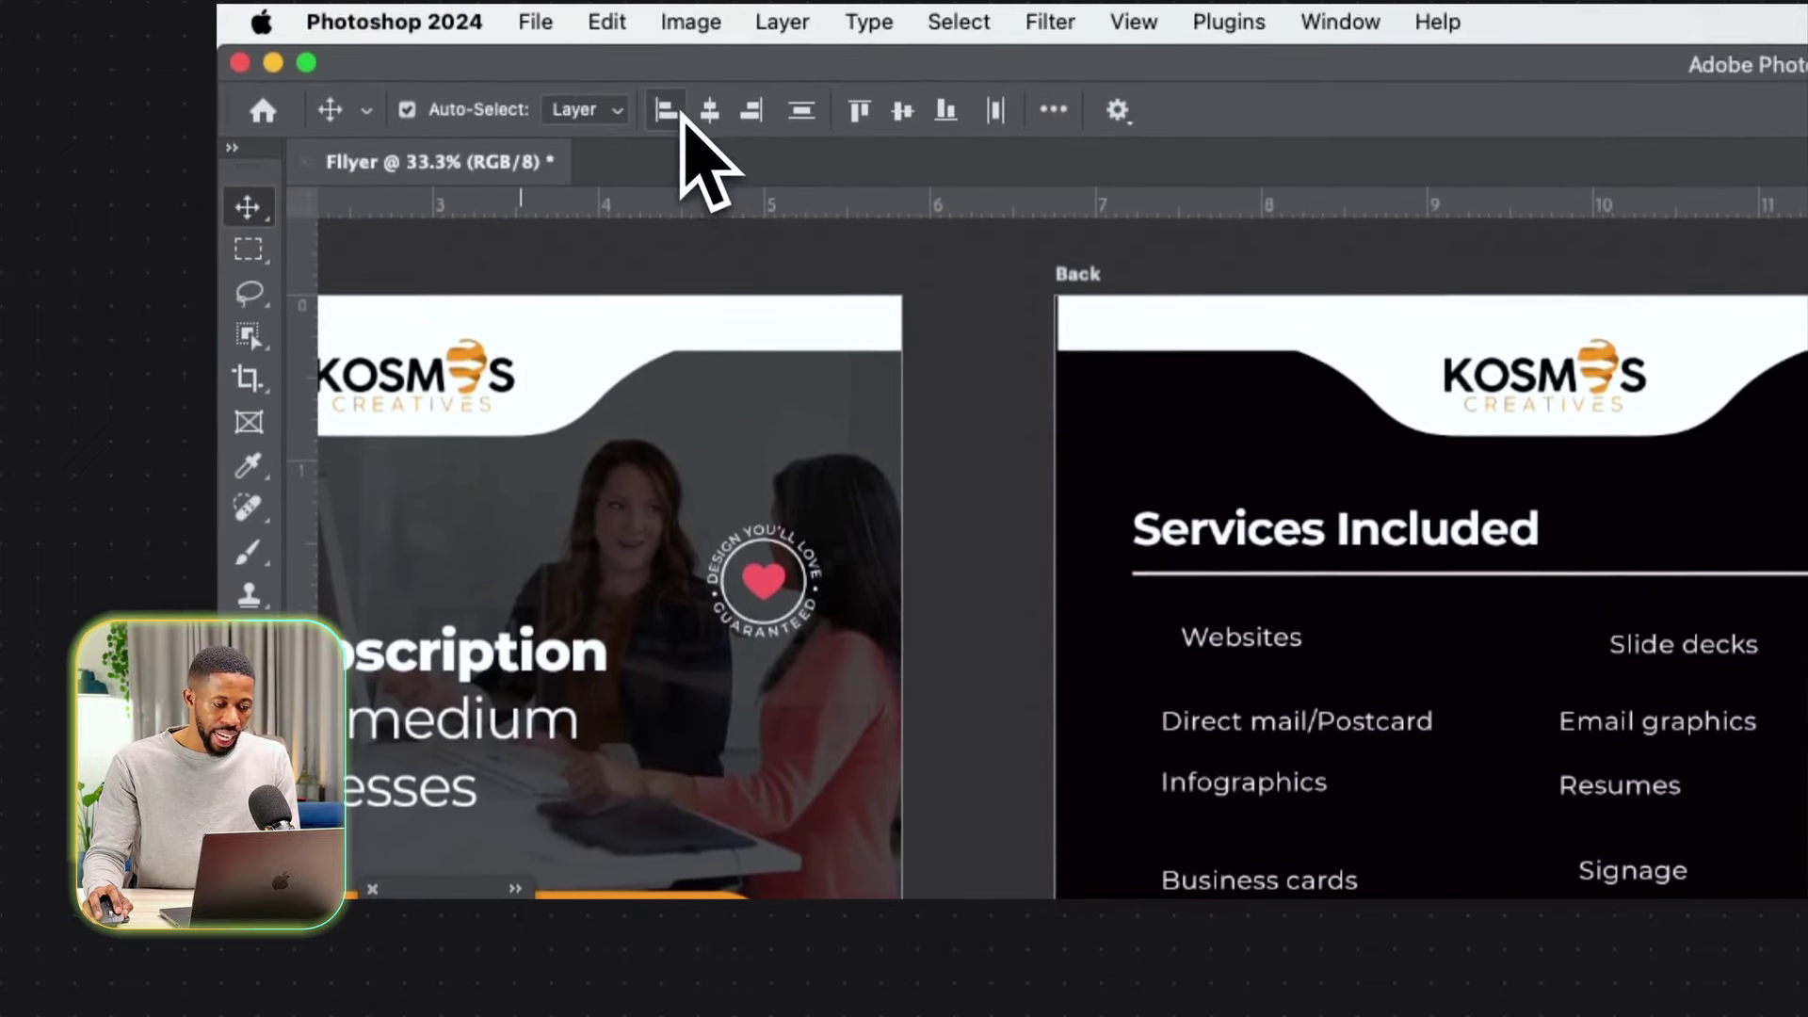
left_click(667, 110)
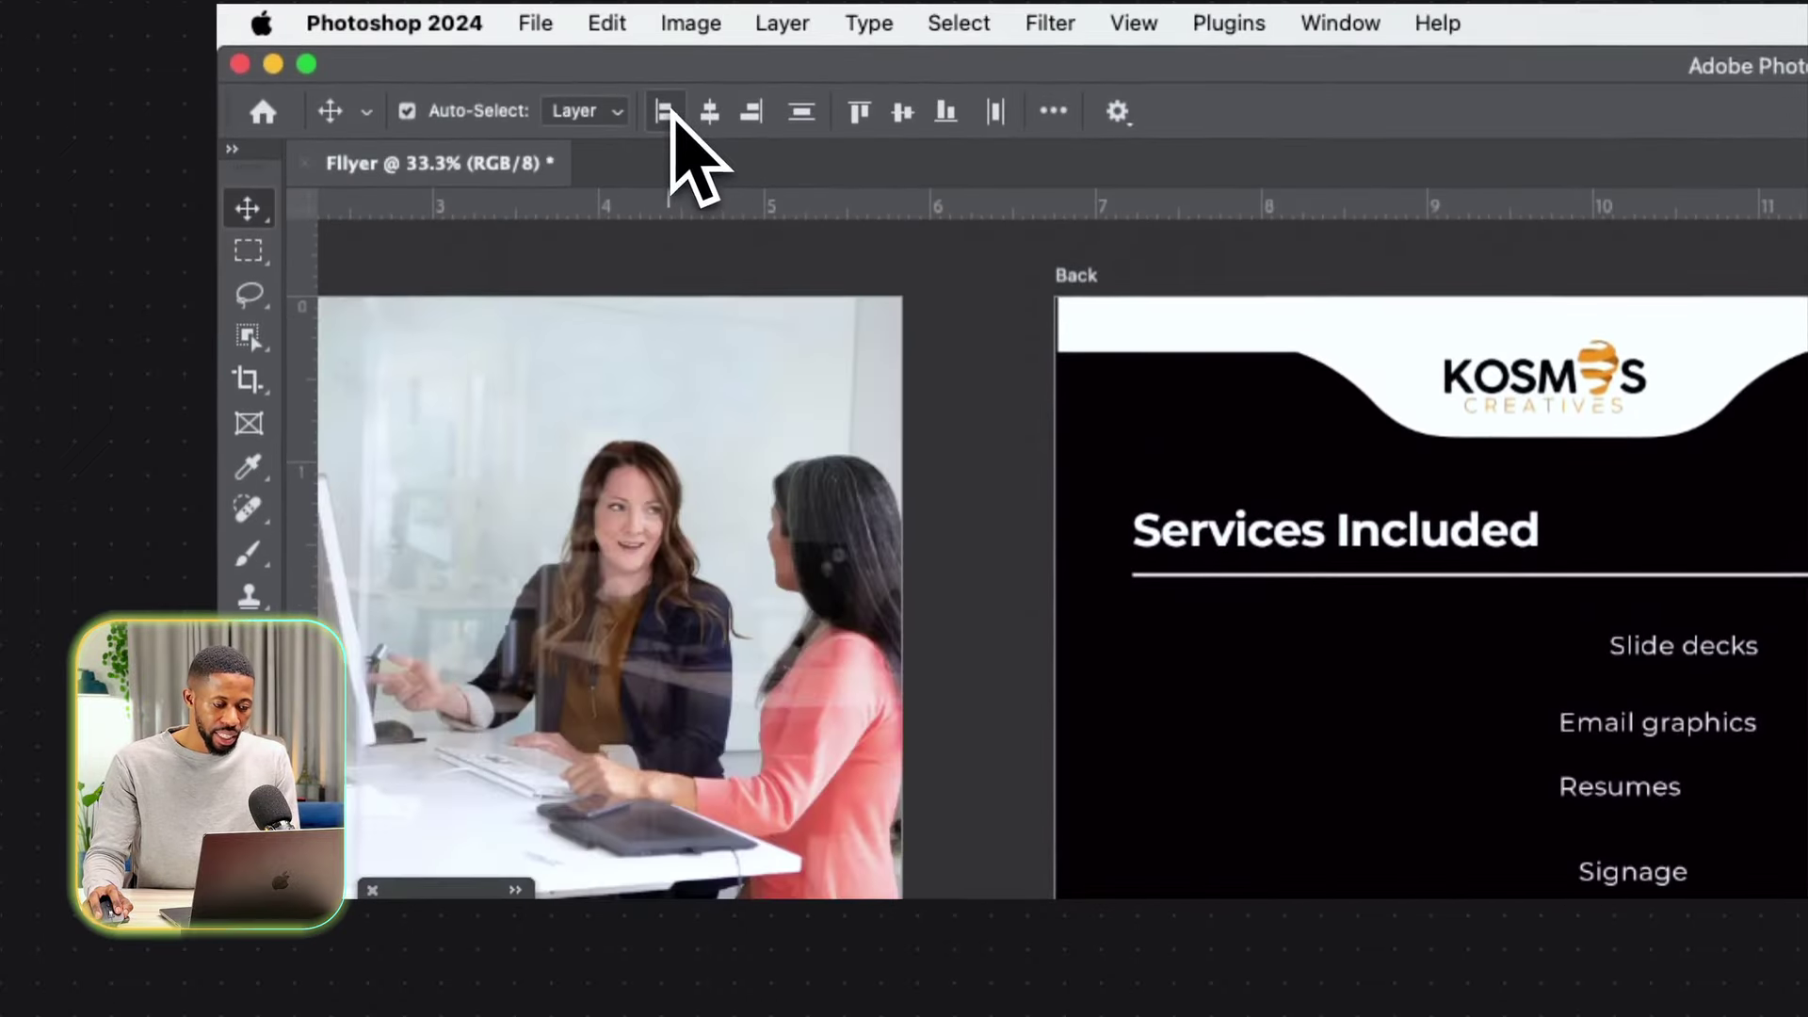
key("super+z")
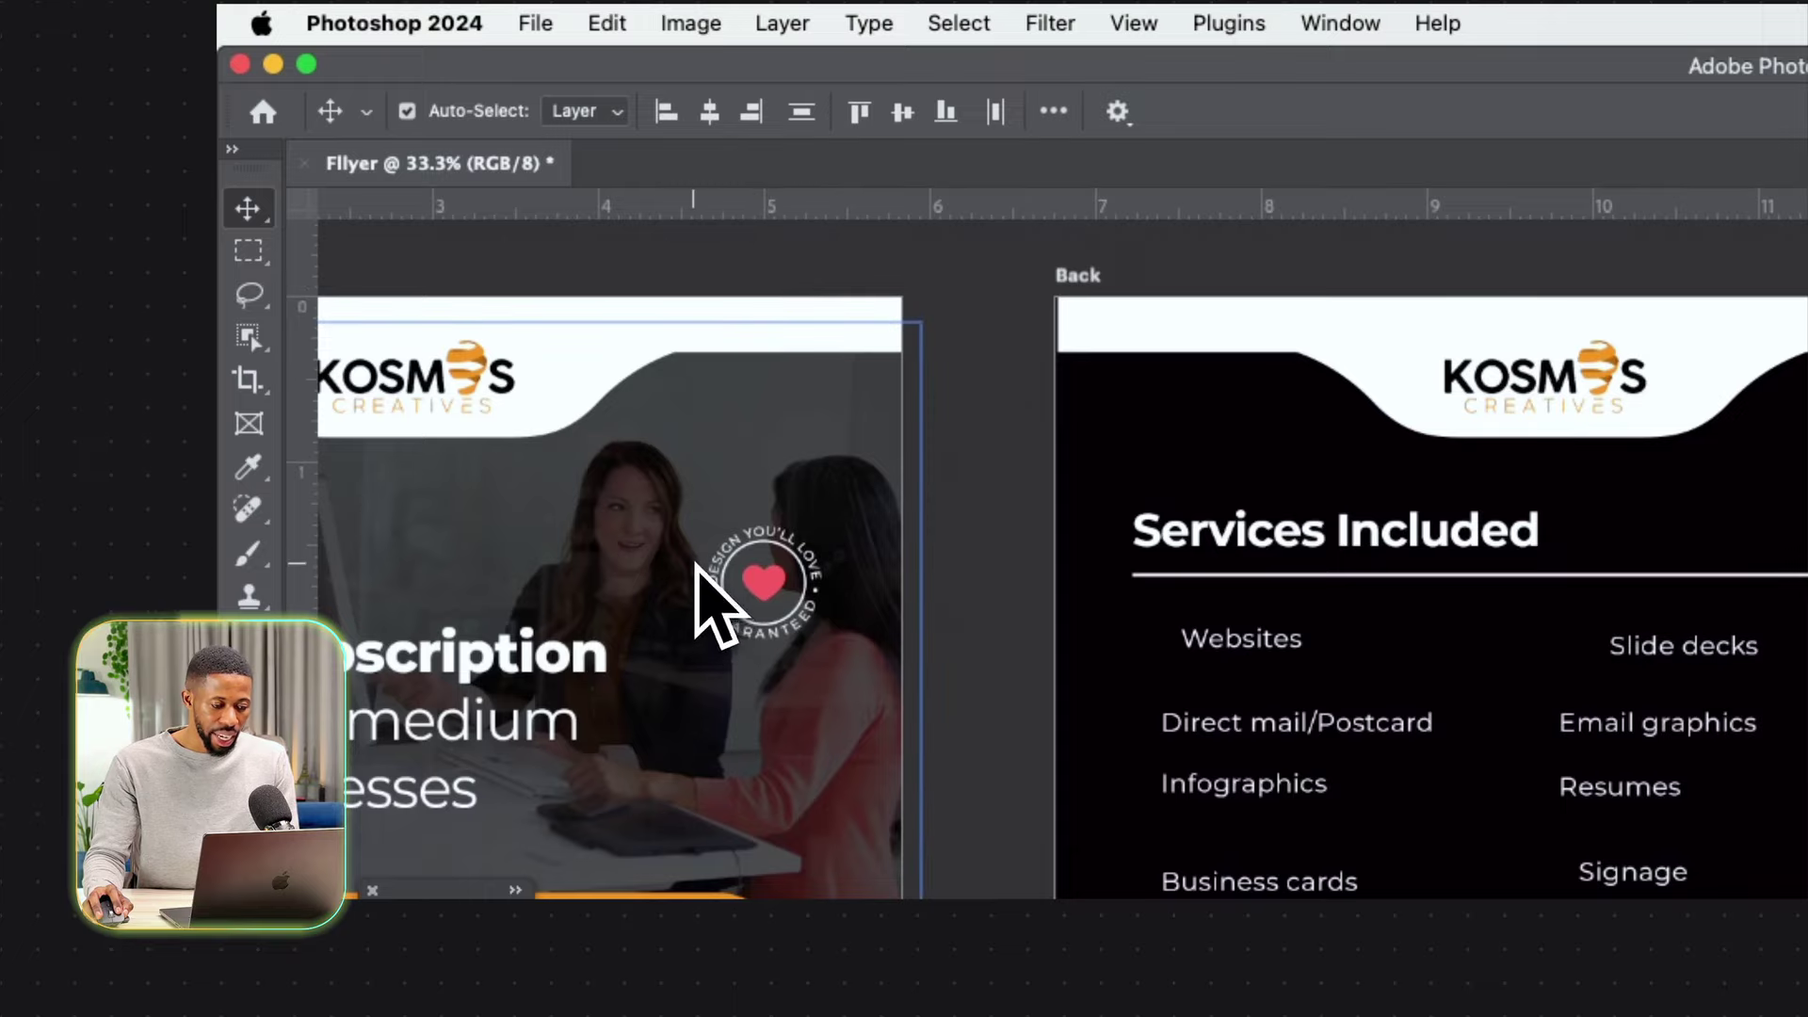
Remove the Front artboard's background photo layer from the selection of left-column service texts.
scroll(697, 565, "left", 6)
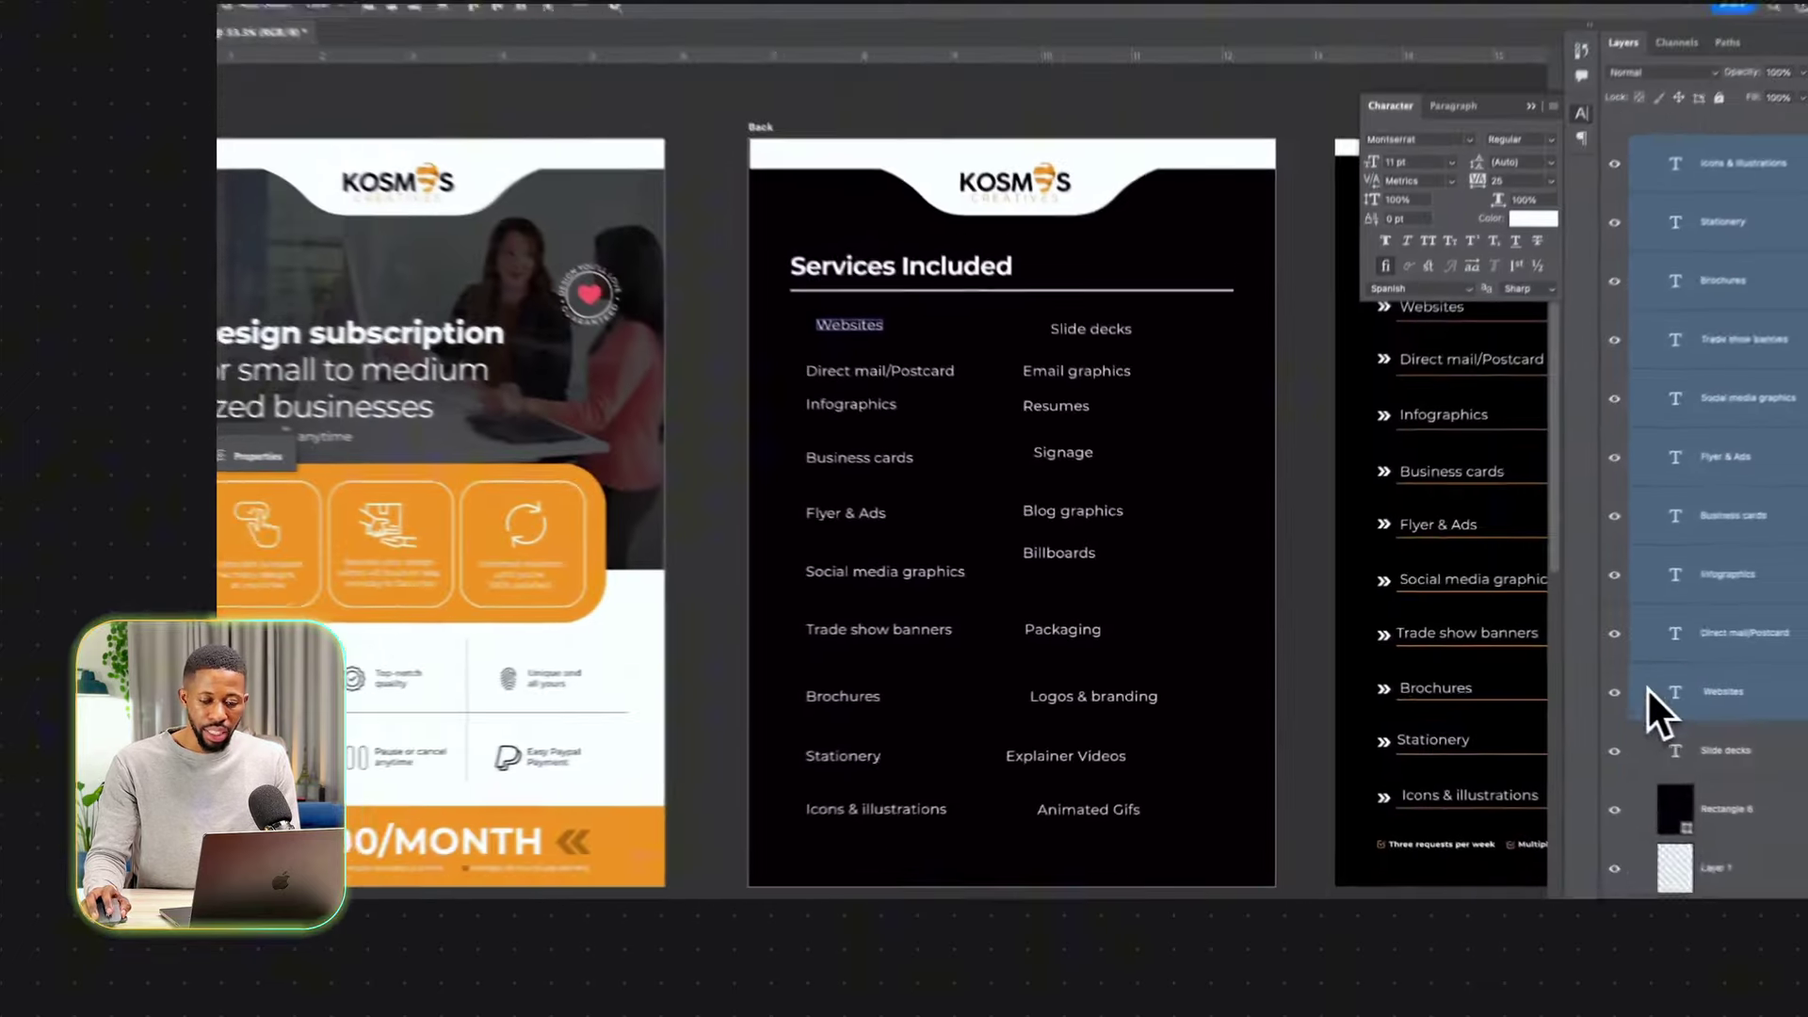
scroll(1647, 686, "up", 6)
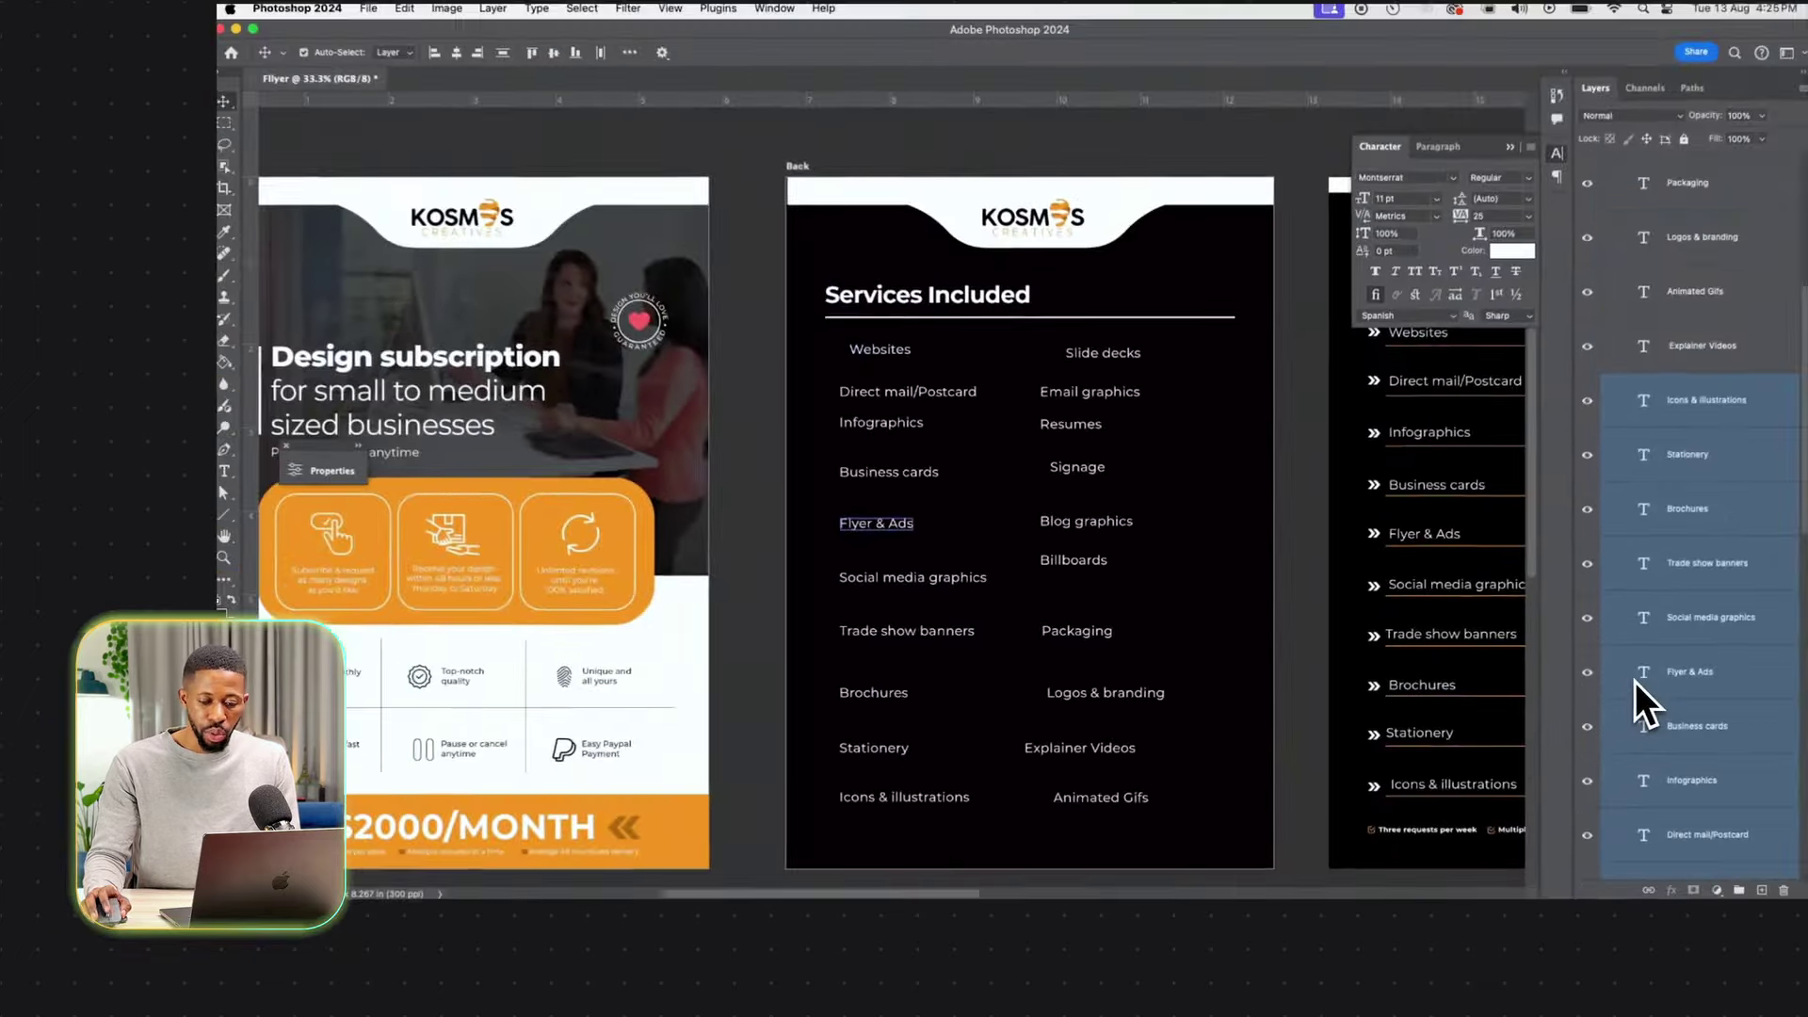
scroll(1663, 684, "down", 14)
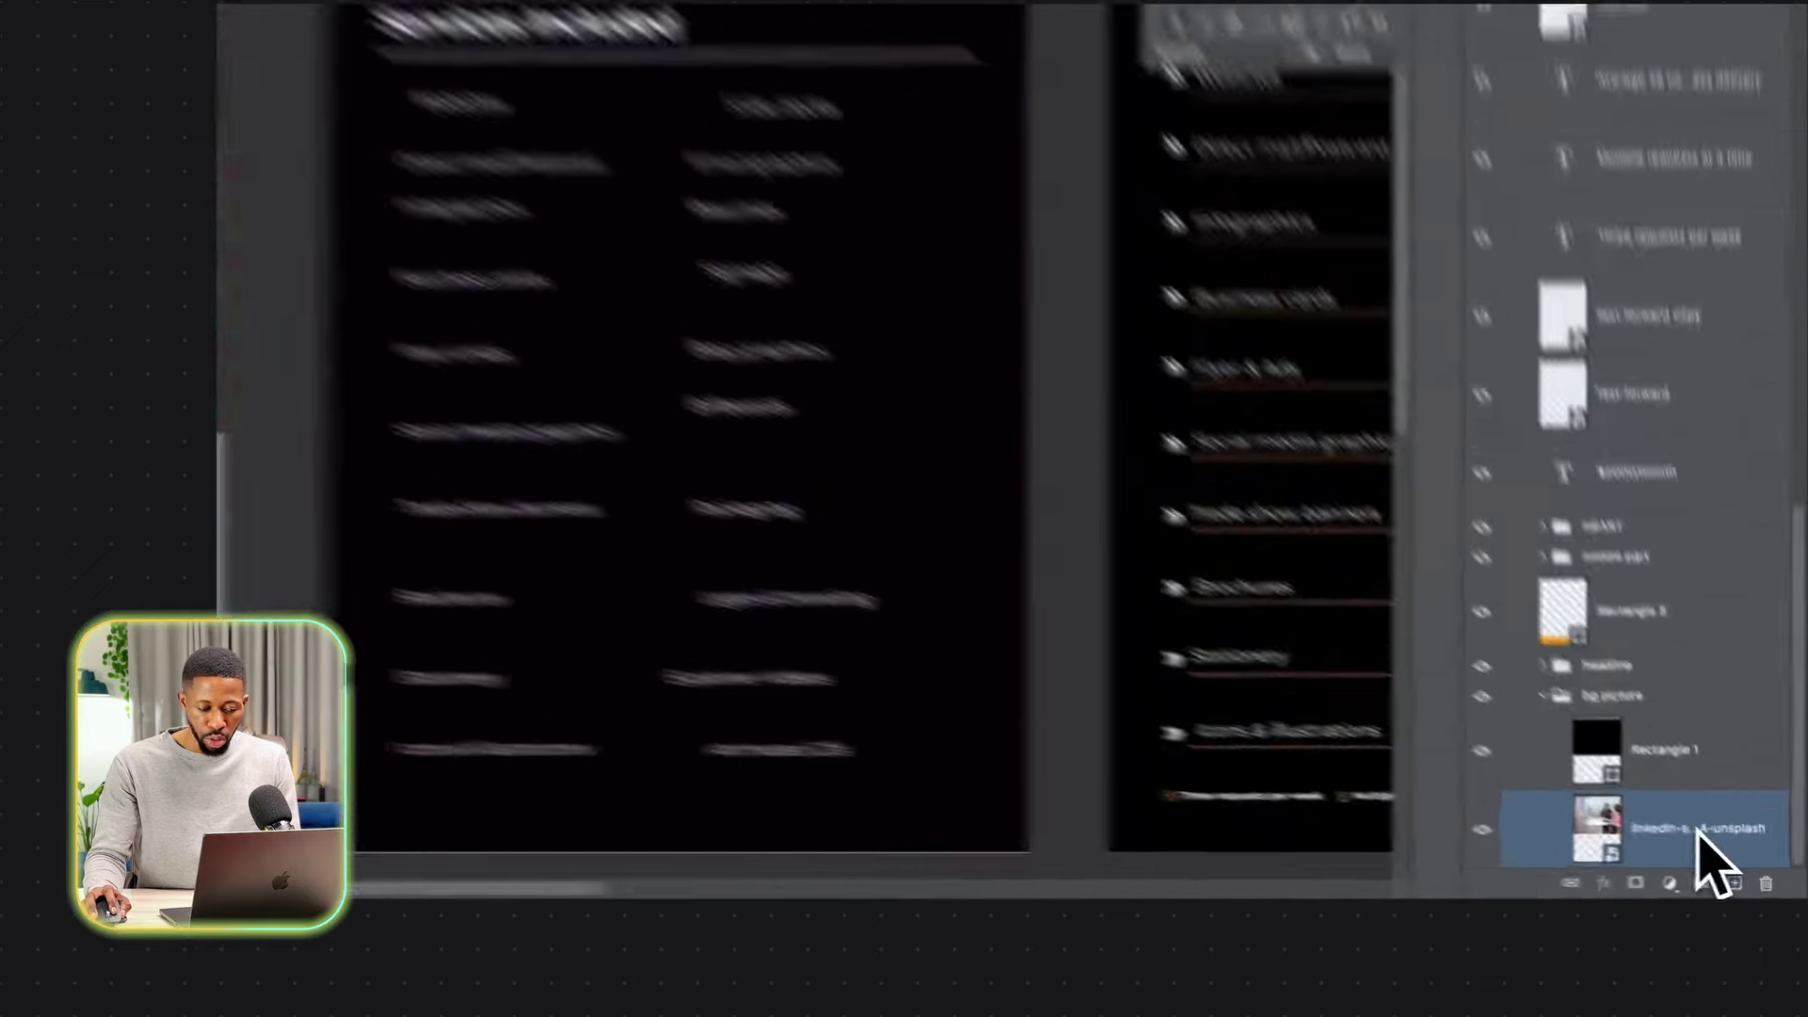
left_click(1730, 851, "super")
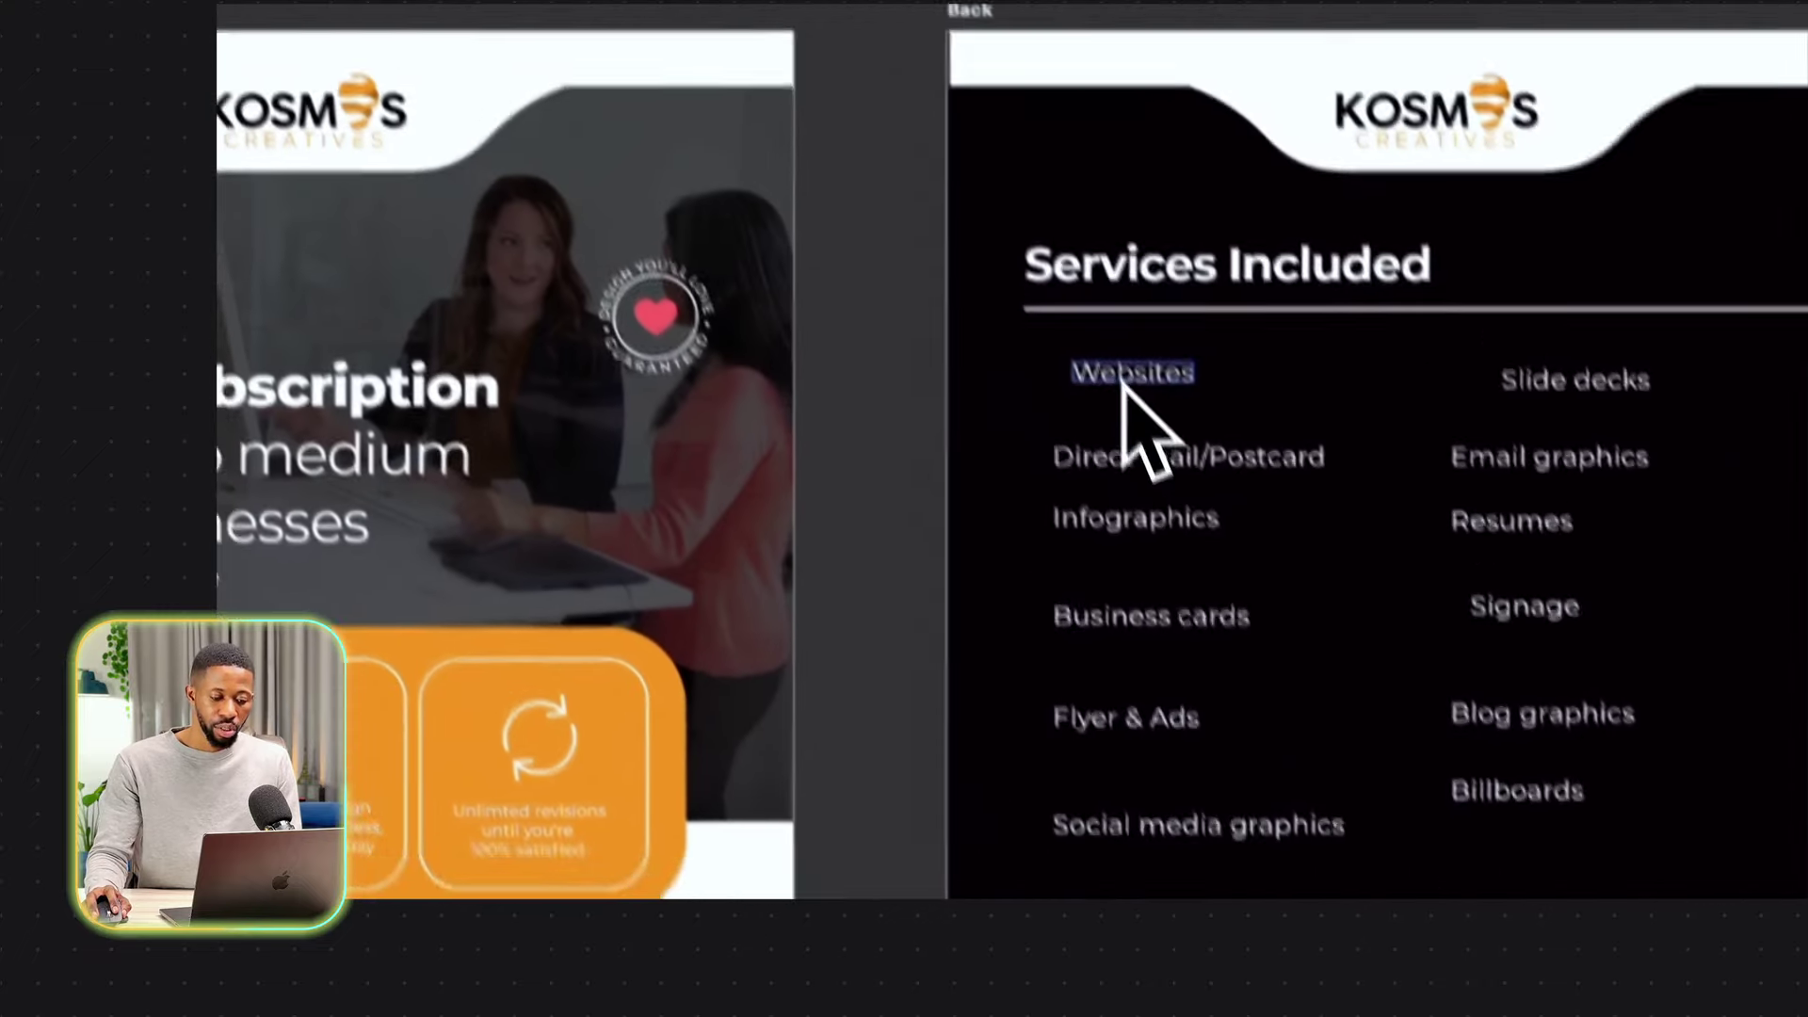
left_click_drag(1146, 432, 1174, 539)
key("super+z")
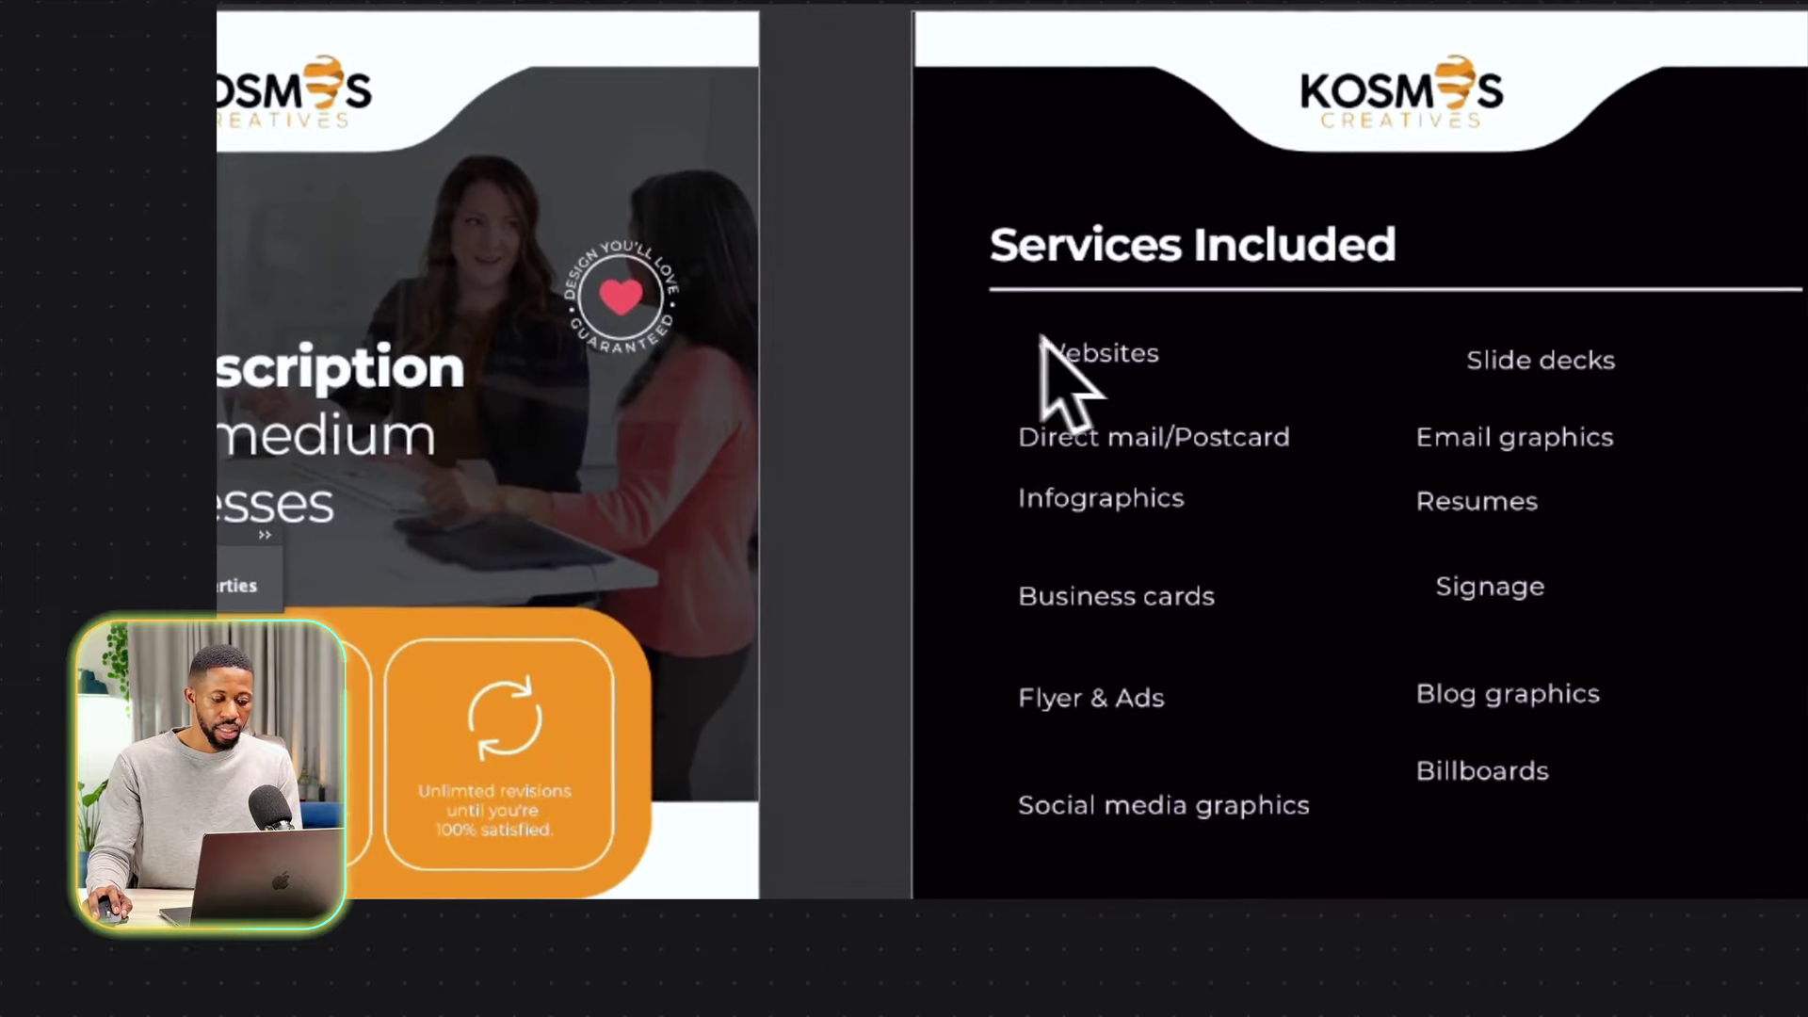
Align the left edges of the left-column service texts and distribute them evenly from Websites down to Icons & illustrations.
left_click(1111, 366, "super")
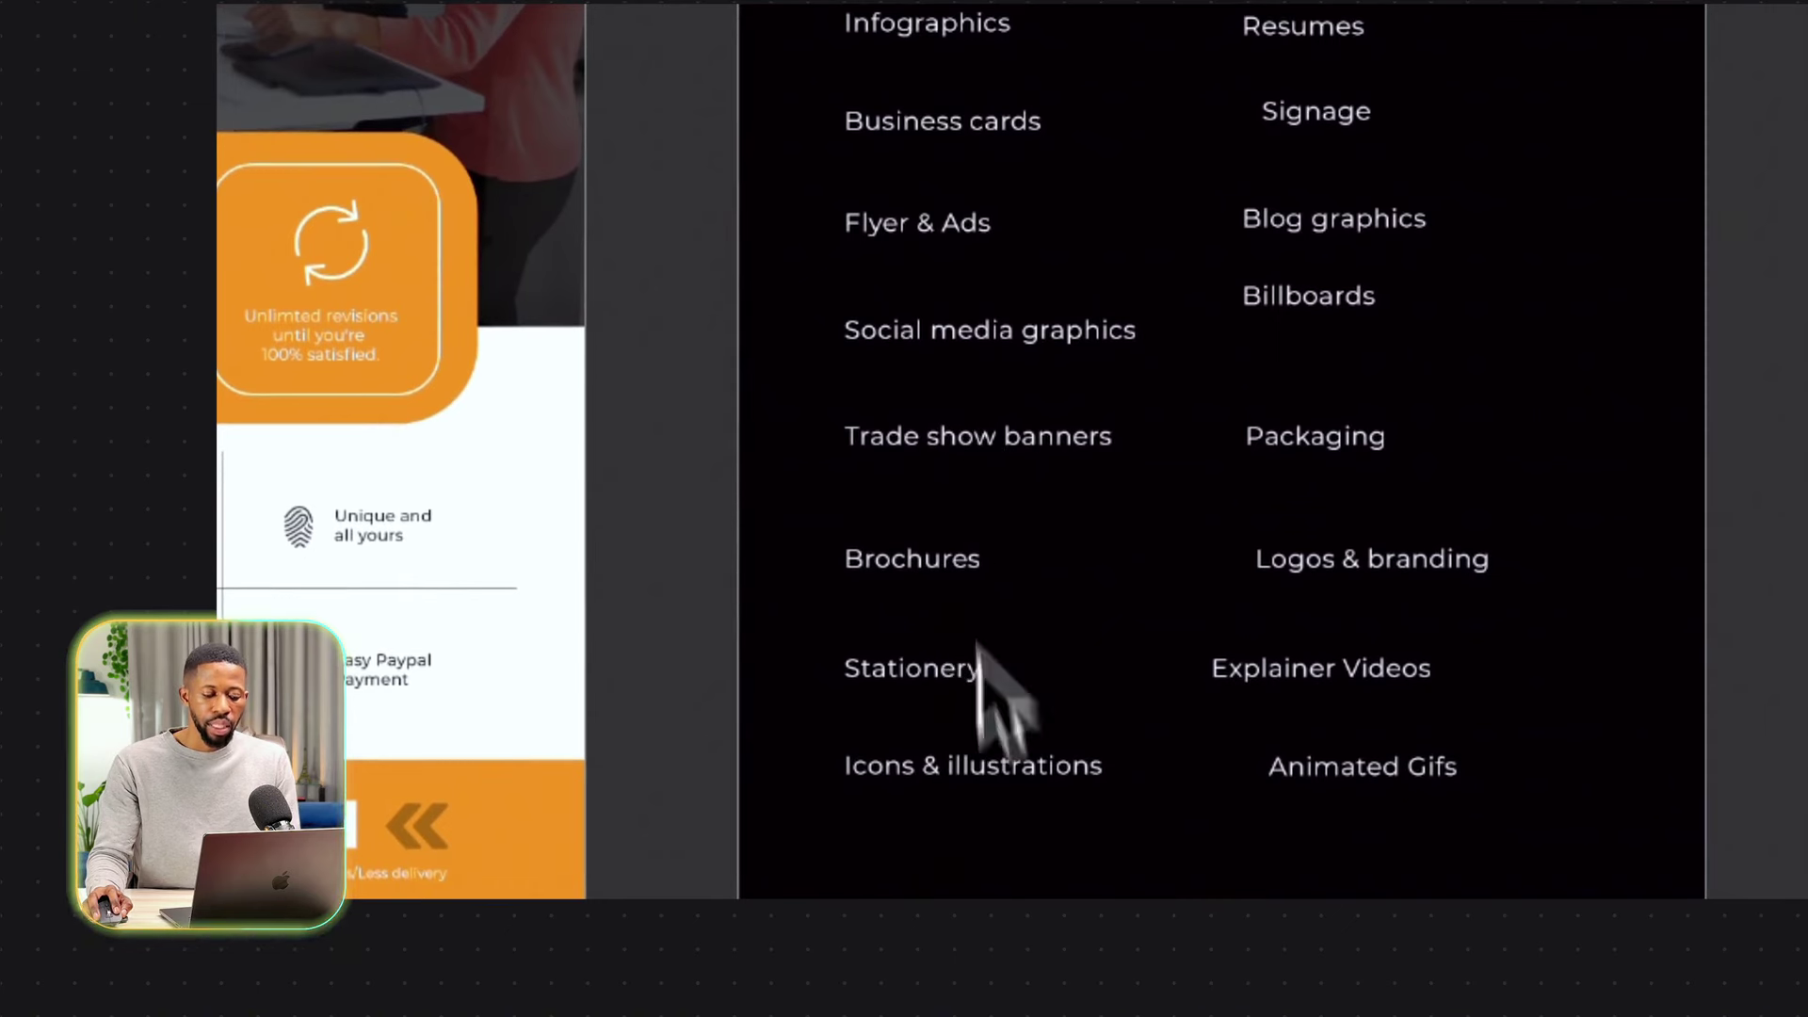
left_click_drag(966, 282, 1029, 267)
key("ctrl+z")
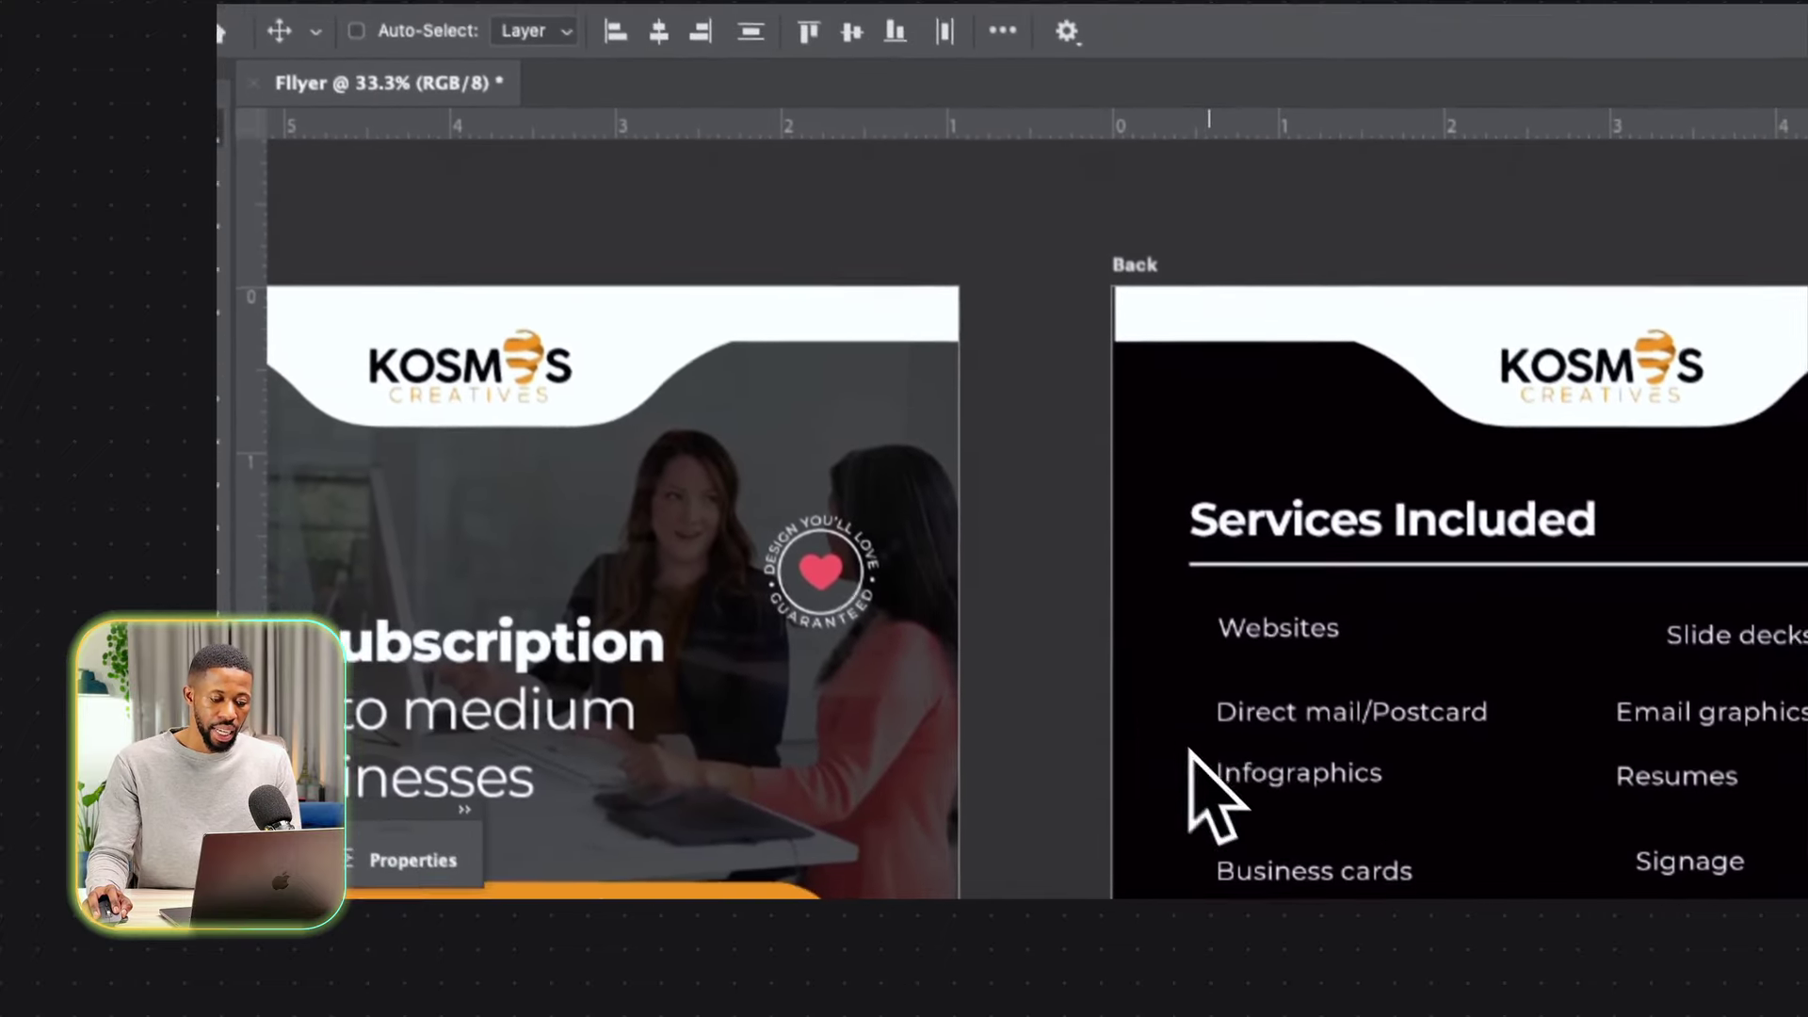
left_click_drag(1235, 762, 1220, 758)
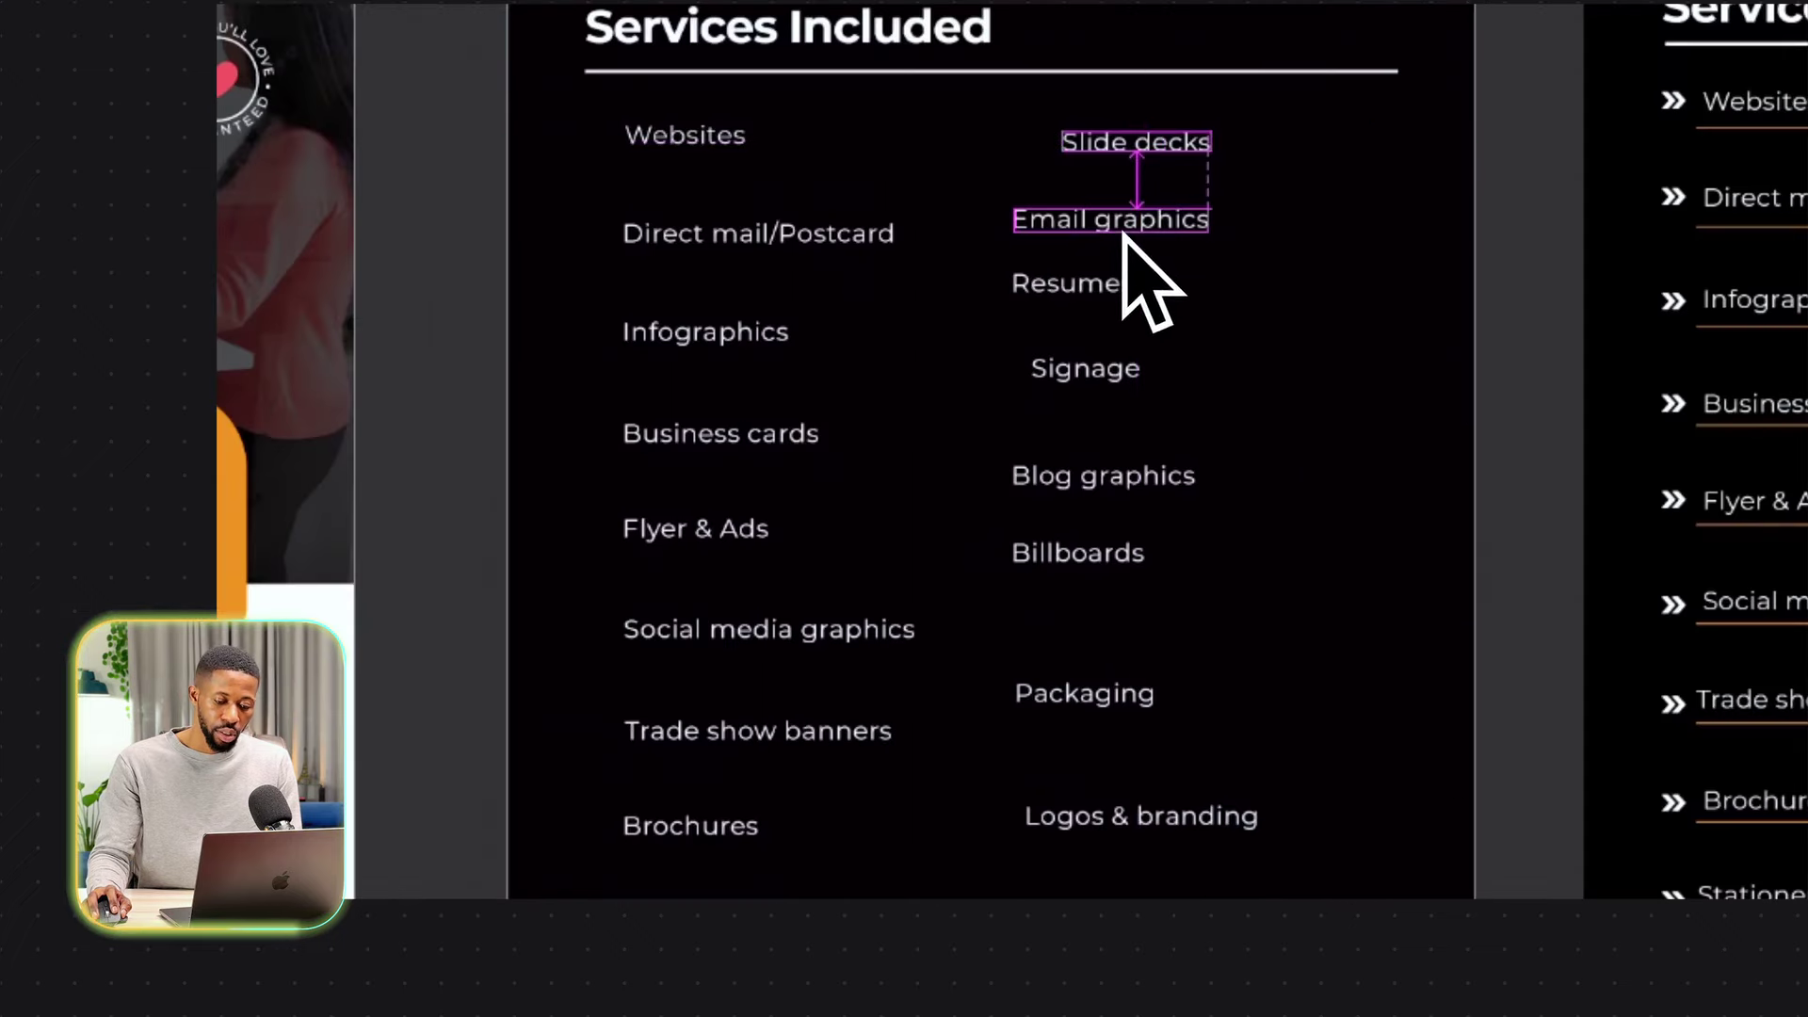
Align the left edges of the right-column service texts and space them evenly from Slide decks down to Animated Gifs.
left_click(1729, 799, "ctrl+shift")
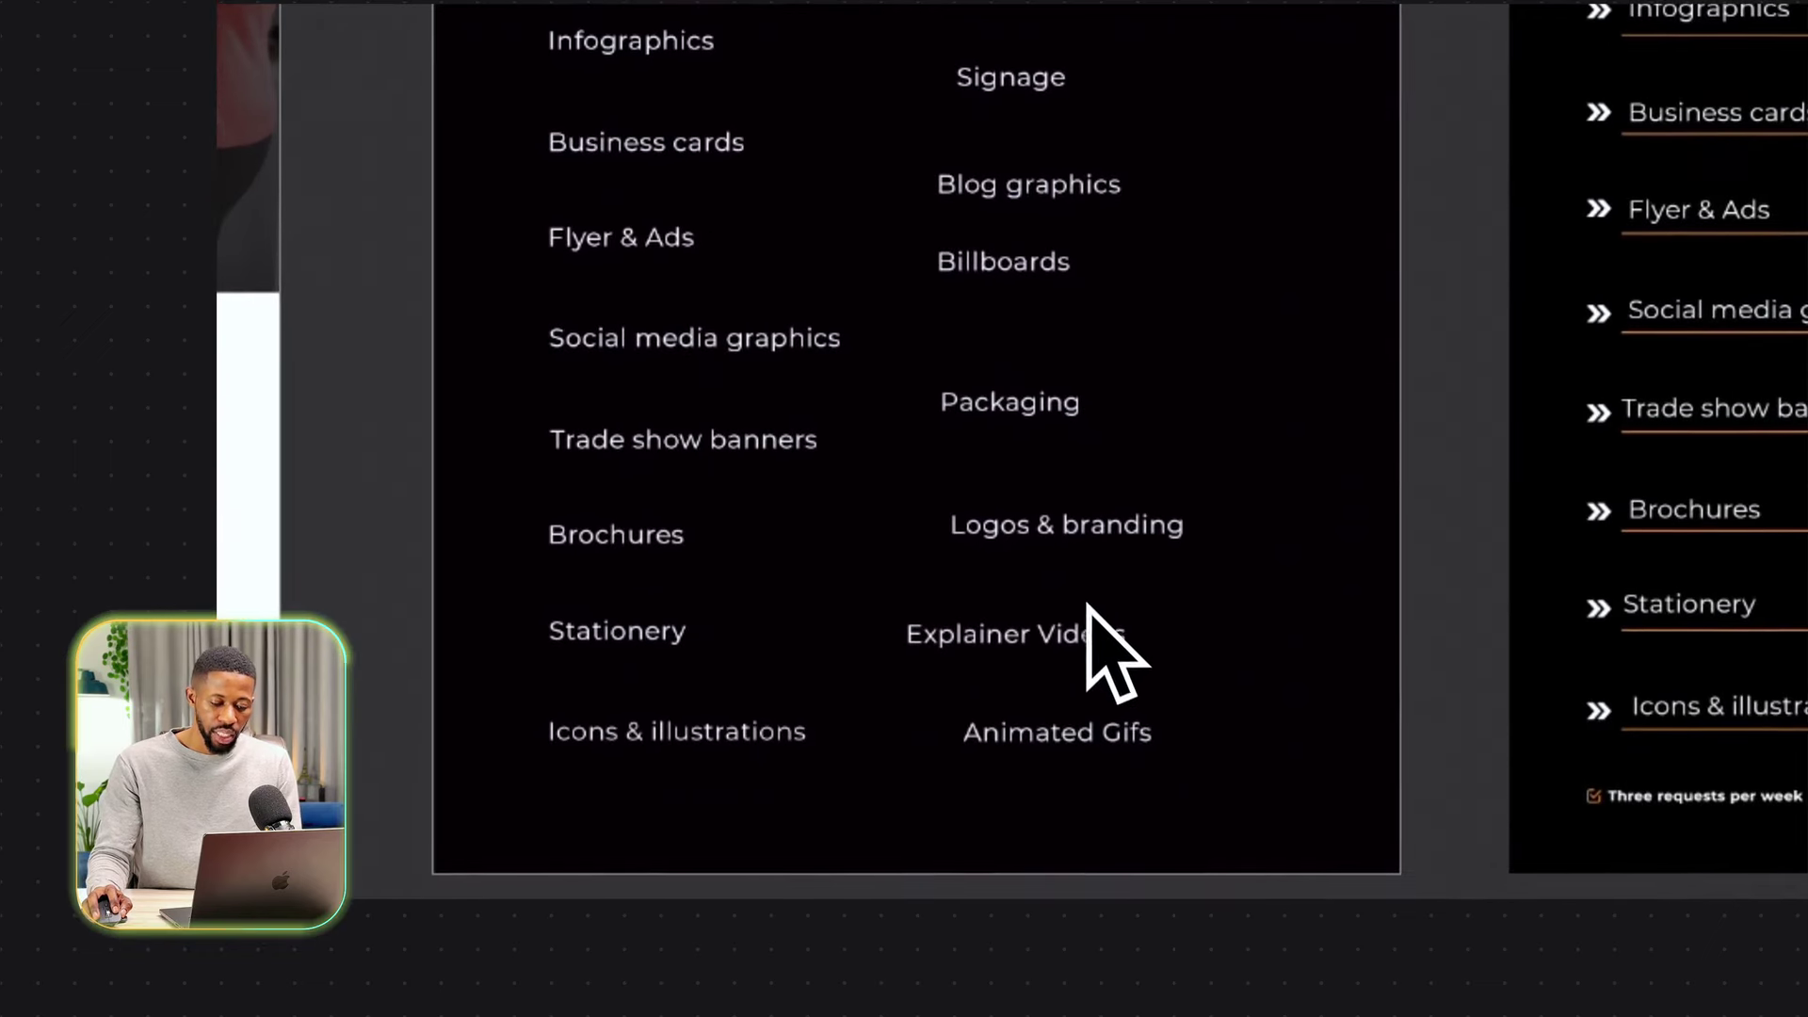
left_click_drag(1021, 581, 1149, 555)
key("super+z")
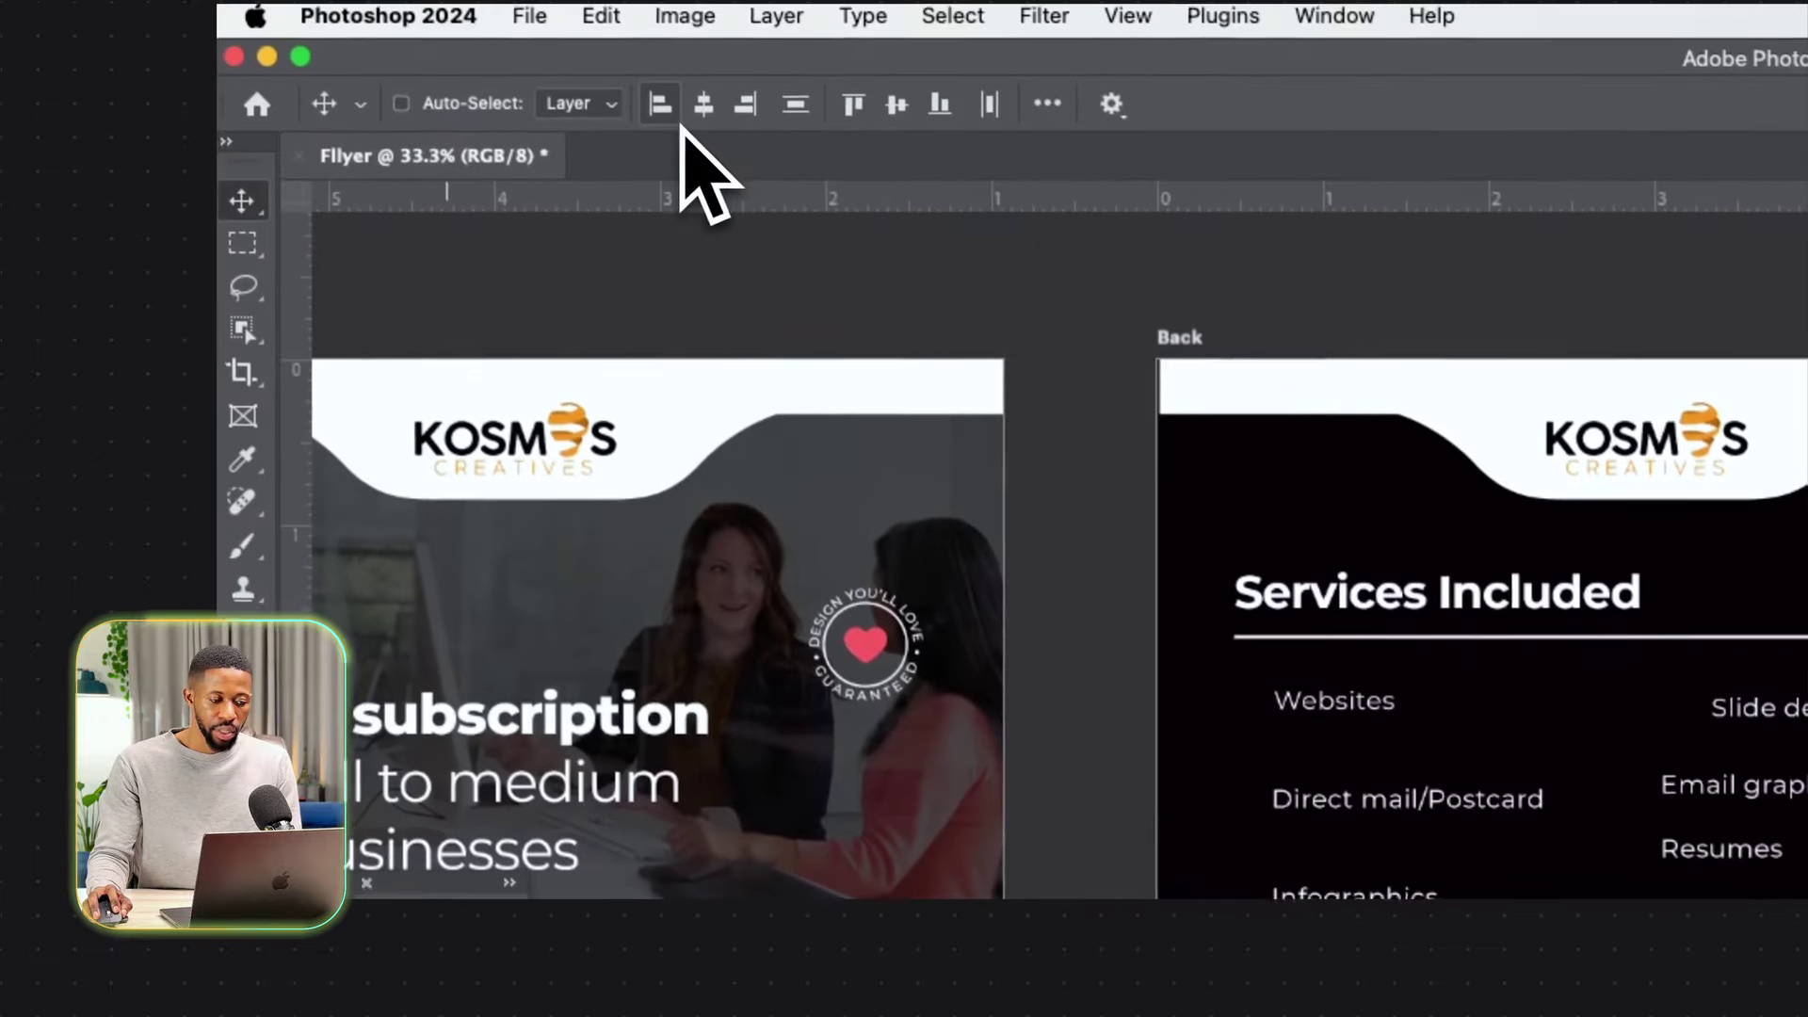
left_click(667, 110)
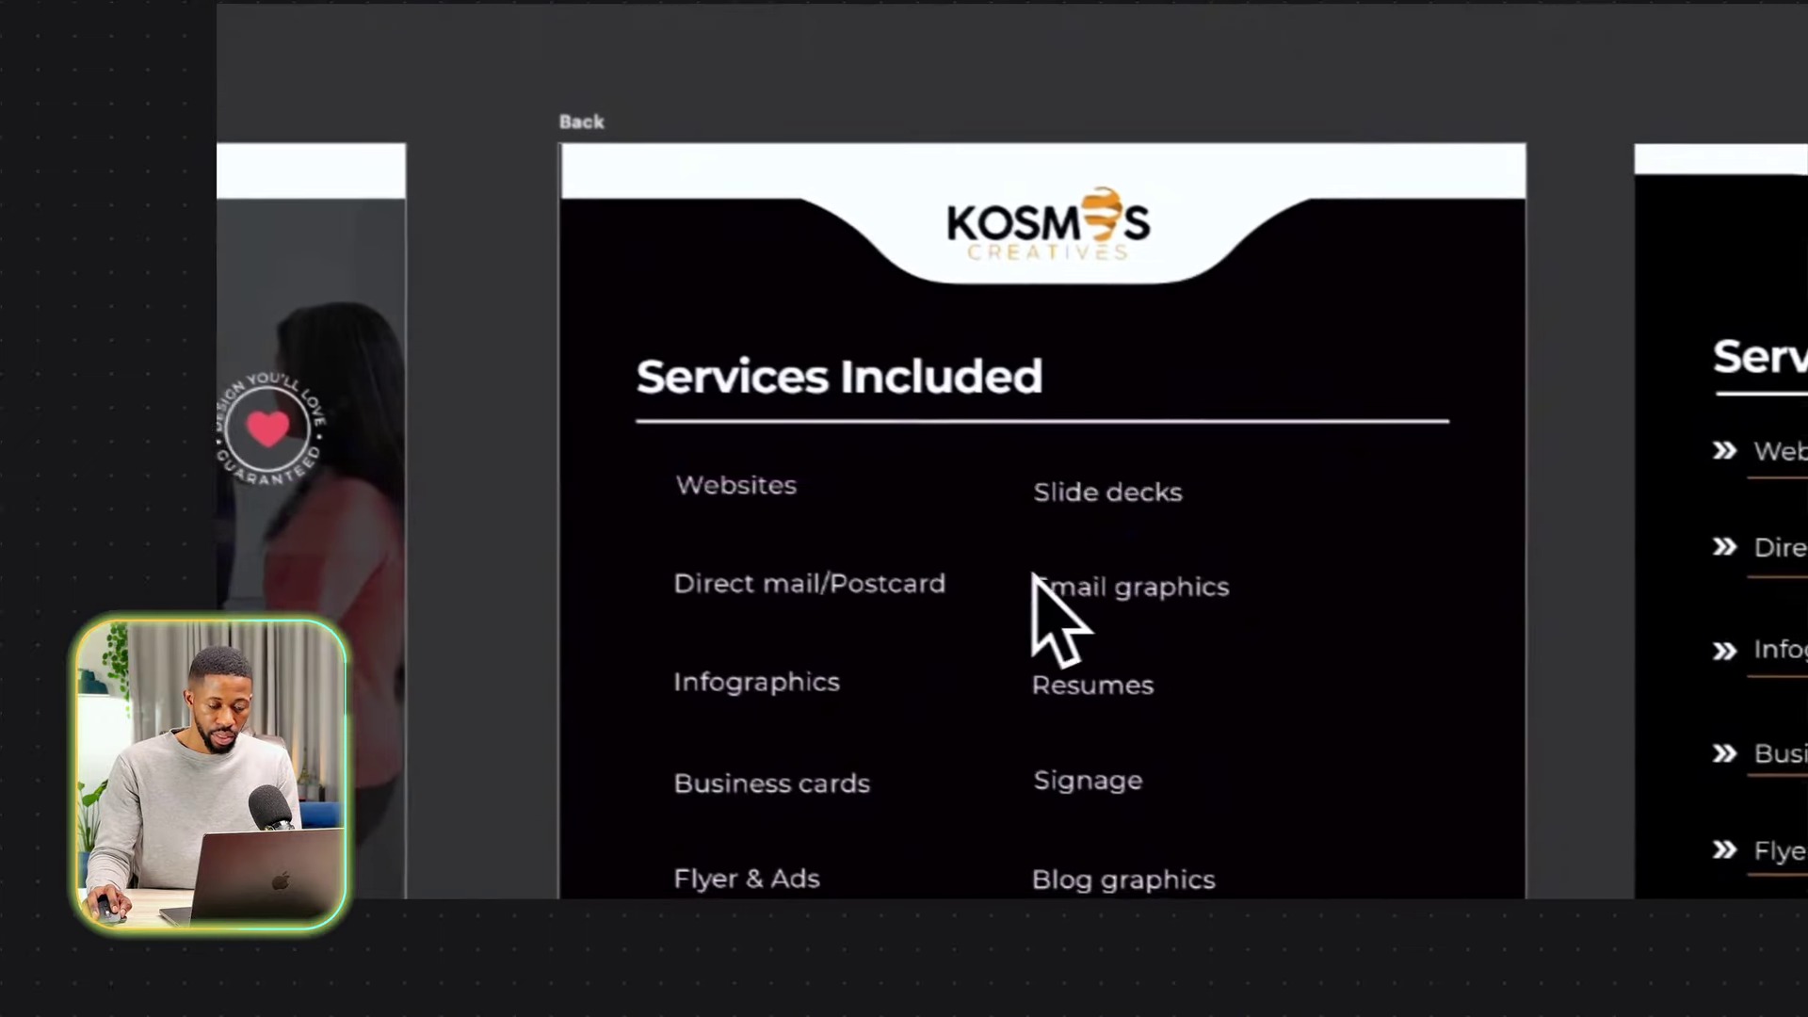
Shift the right-column service texts farther right and group their layers as "text right".
left_click_drag(1639, 802, 1796, 778)
key("super+g")
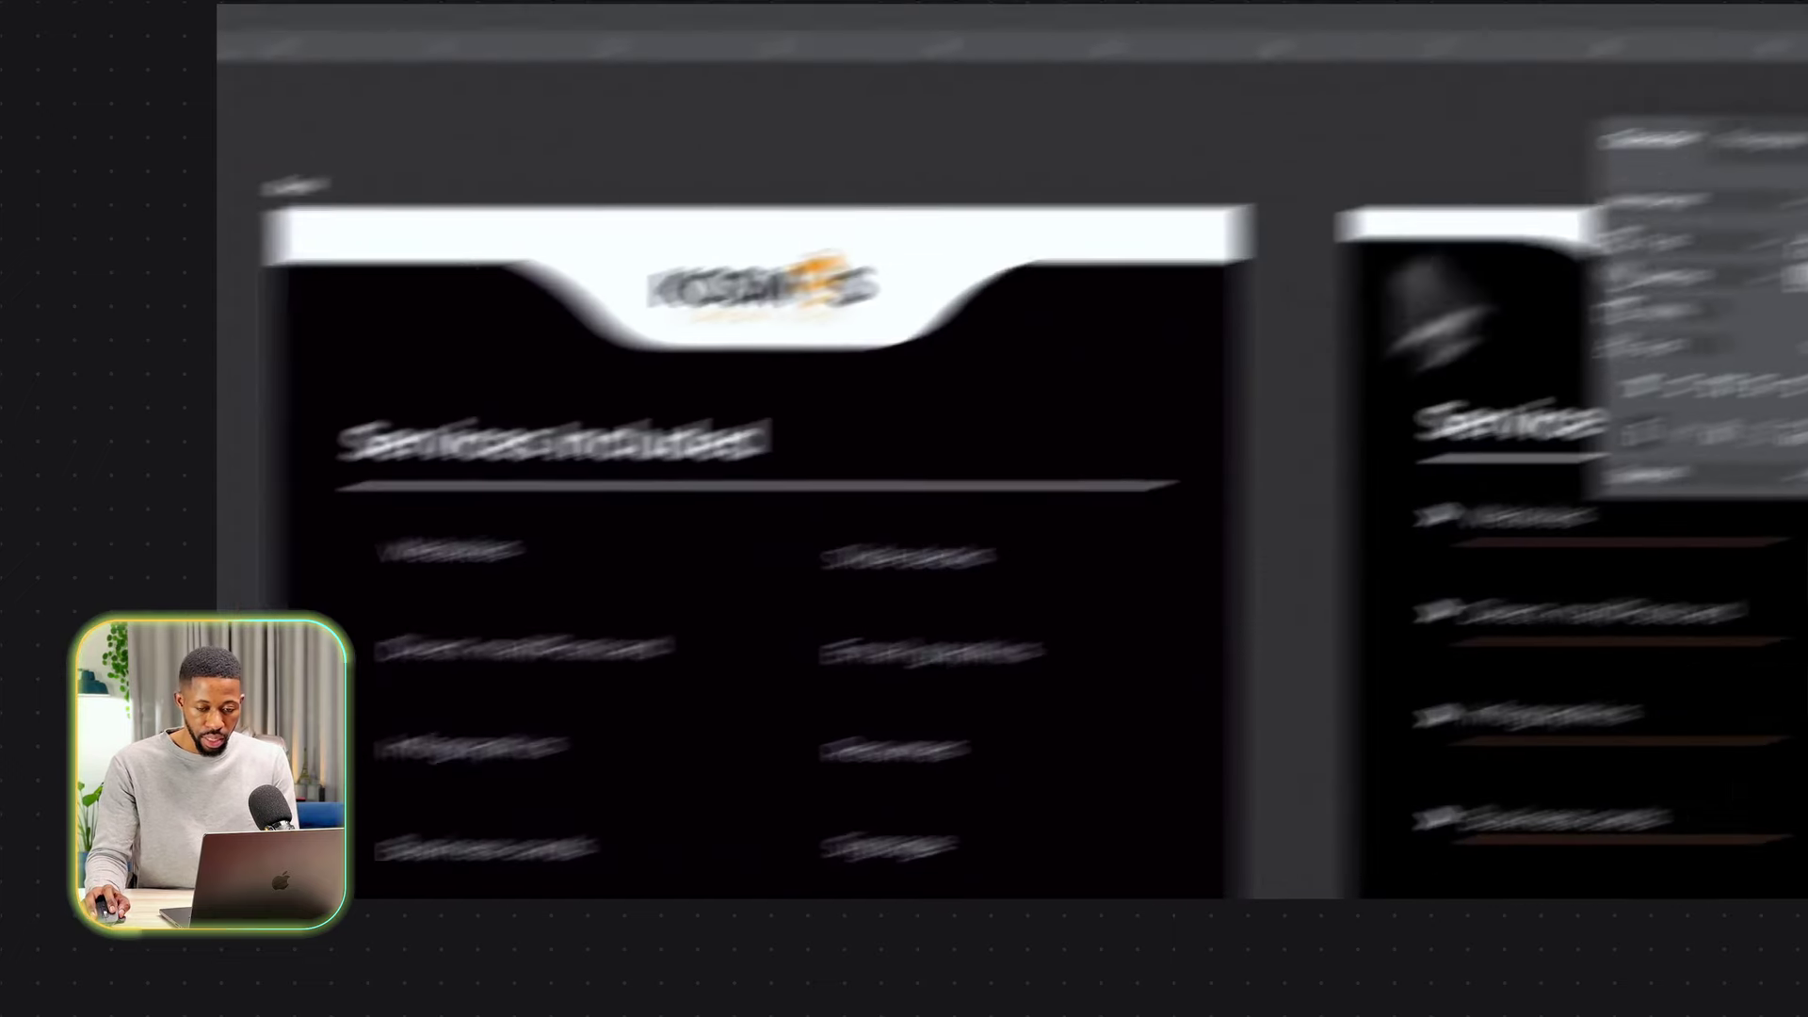
double_click(1541, 330)
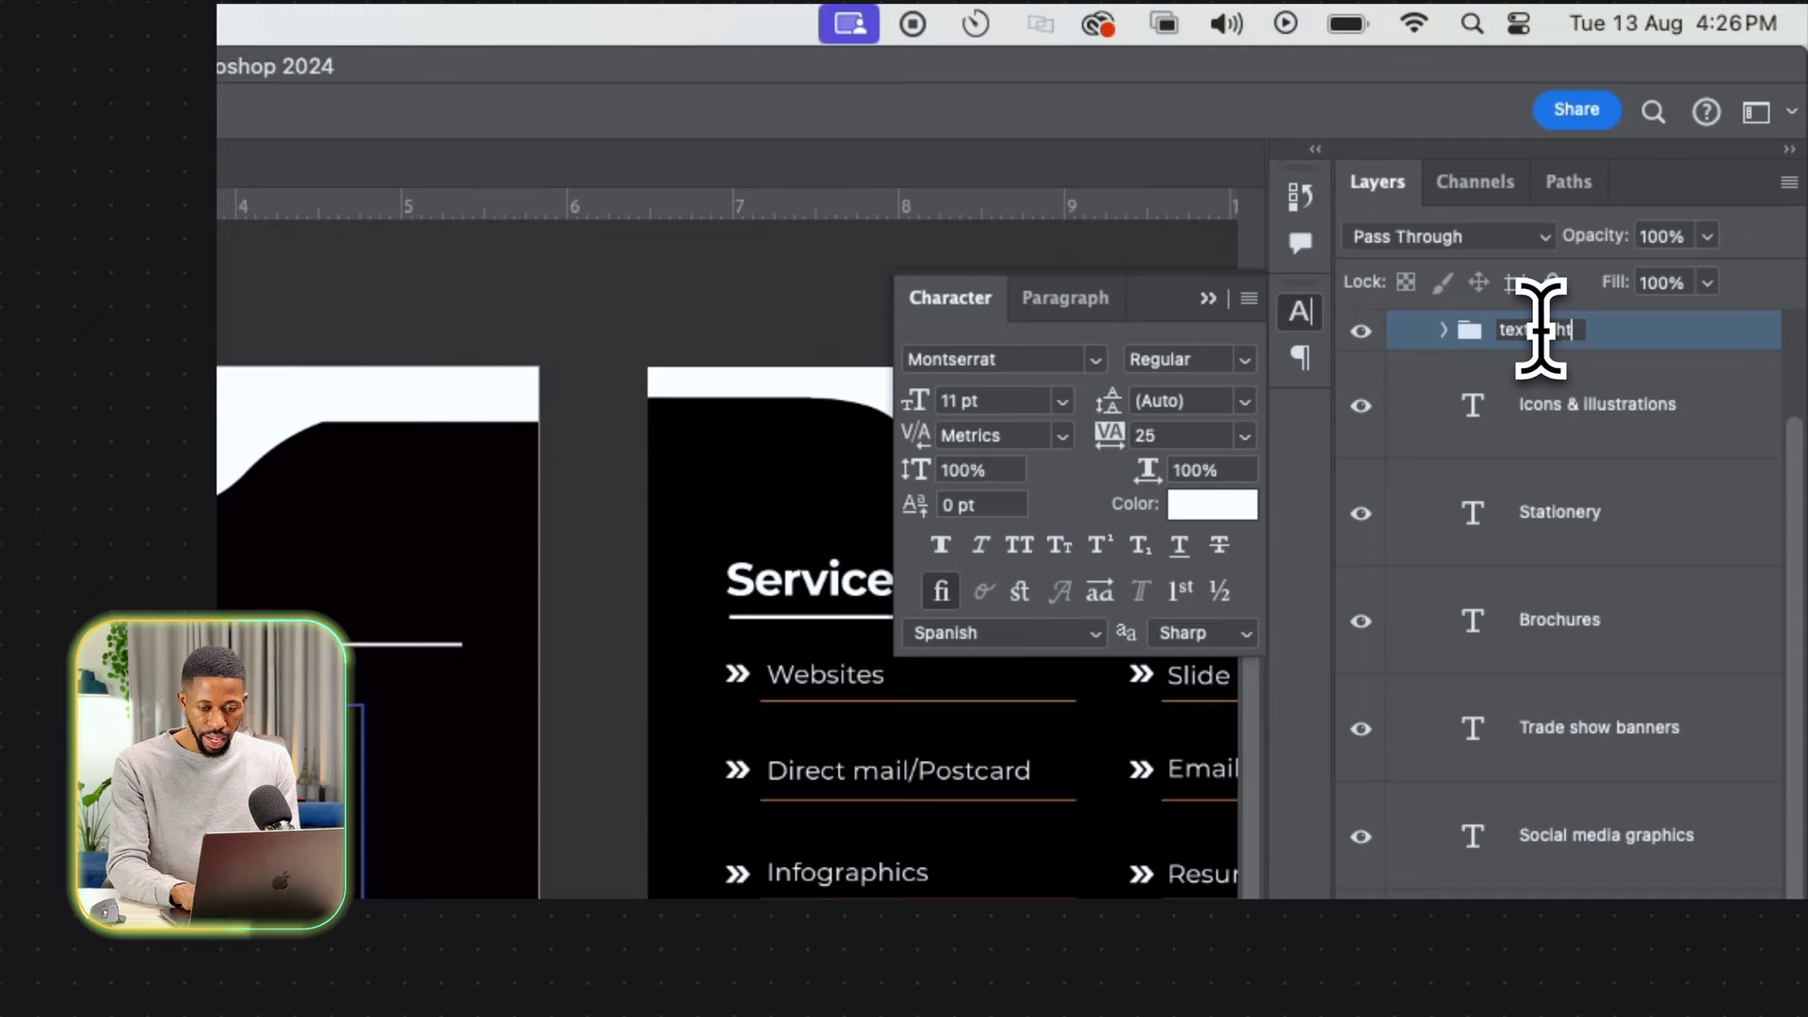
left_click(1740, 583)
Group the left-column service text layers, Icons & illustrations through Websites, and name the group "text left".
left_click(1567, 433)
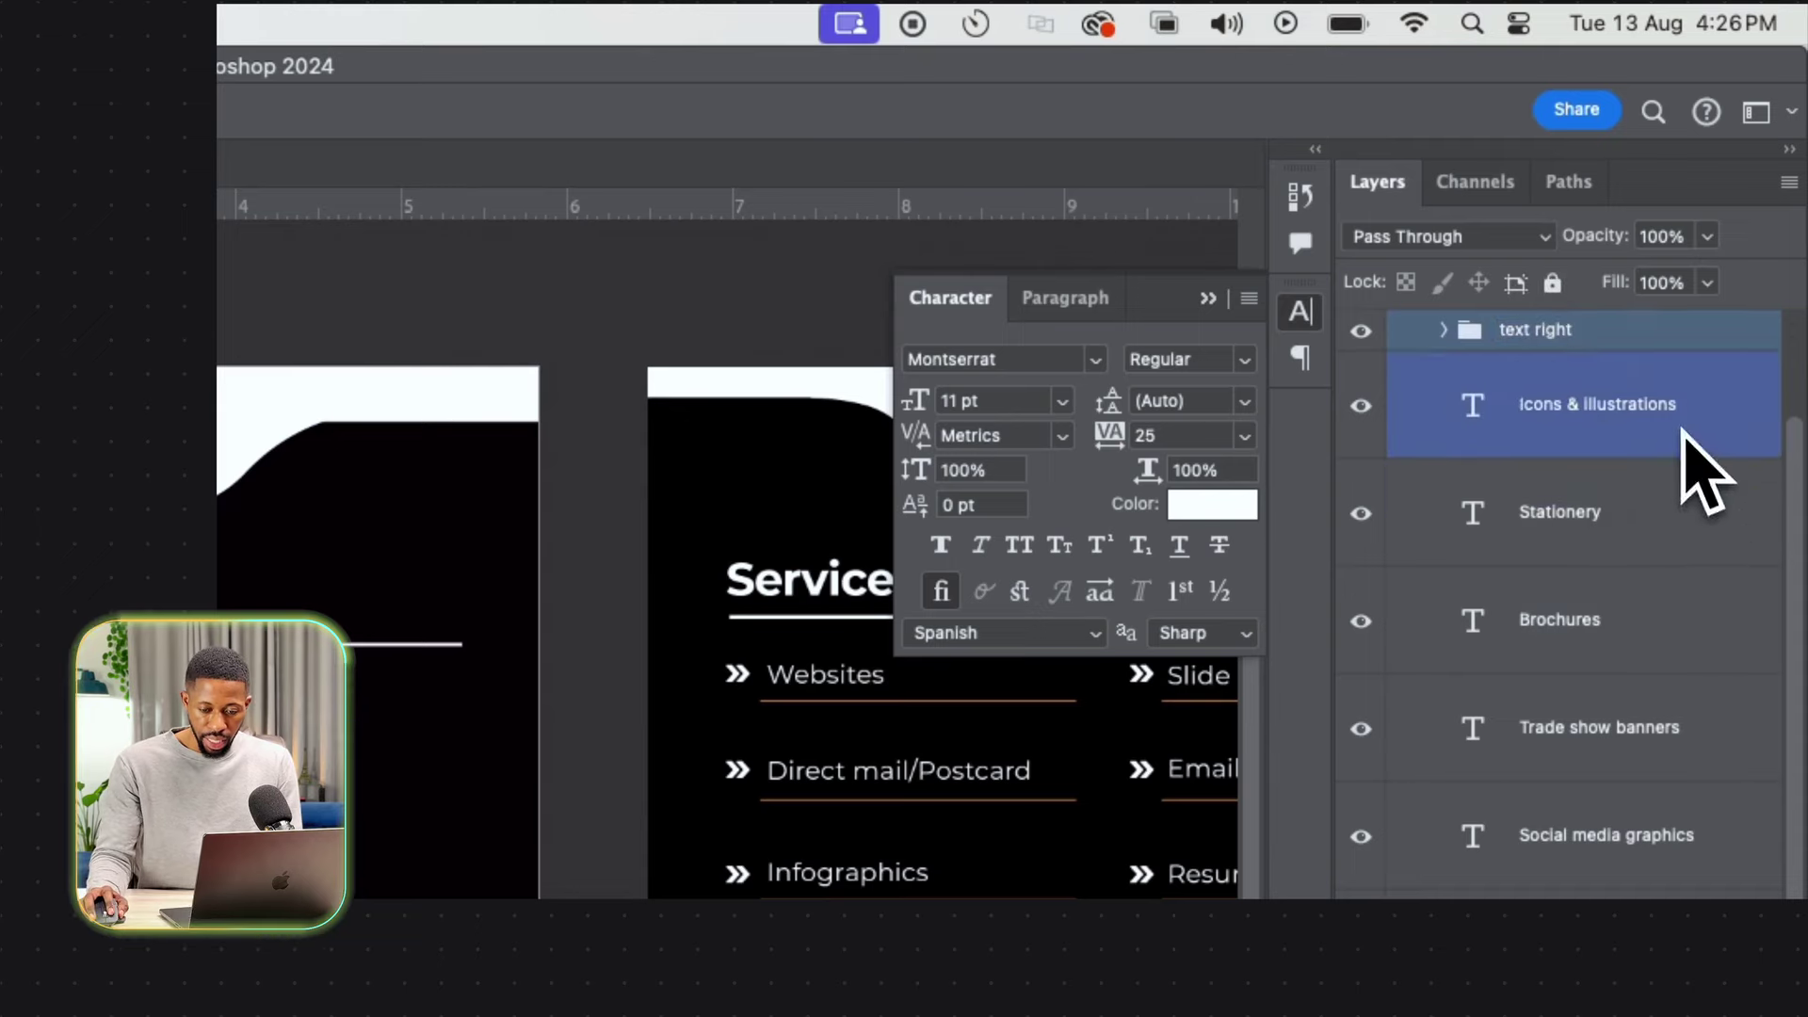
left_click(1639, 801)
left_click(1638, 801, "shift")
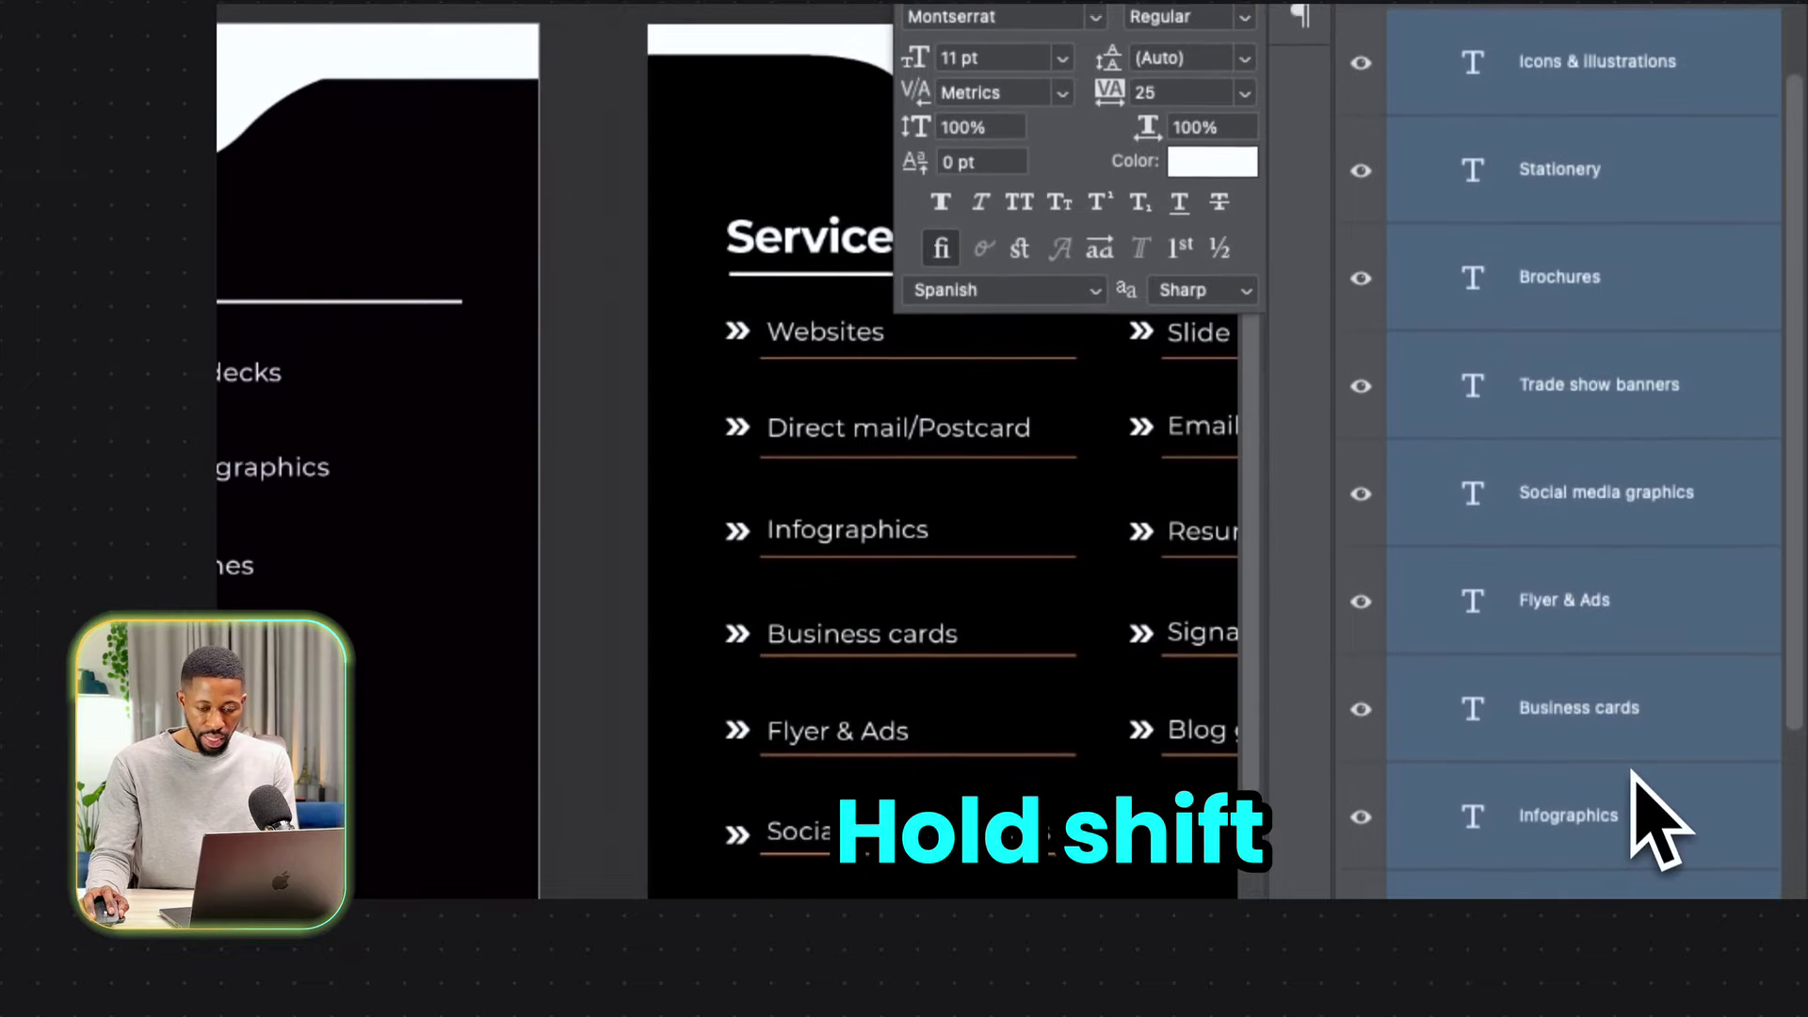
scroll(1637, 876, "down", 10)
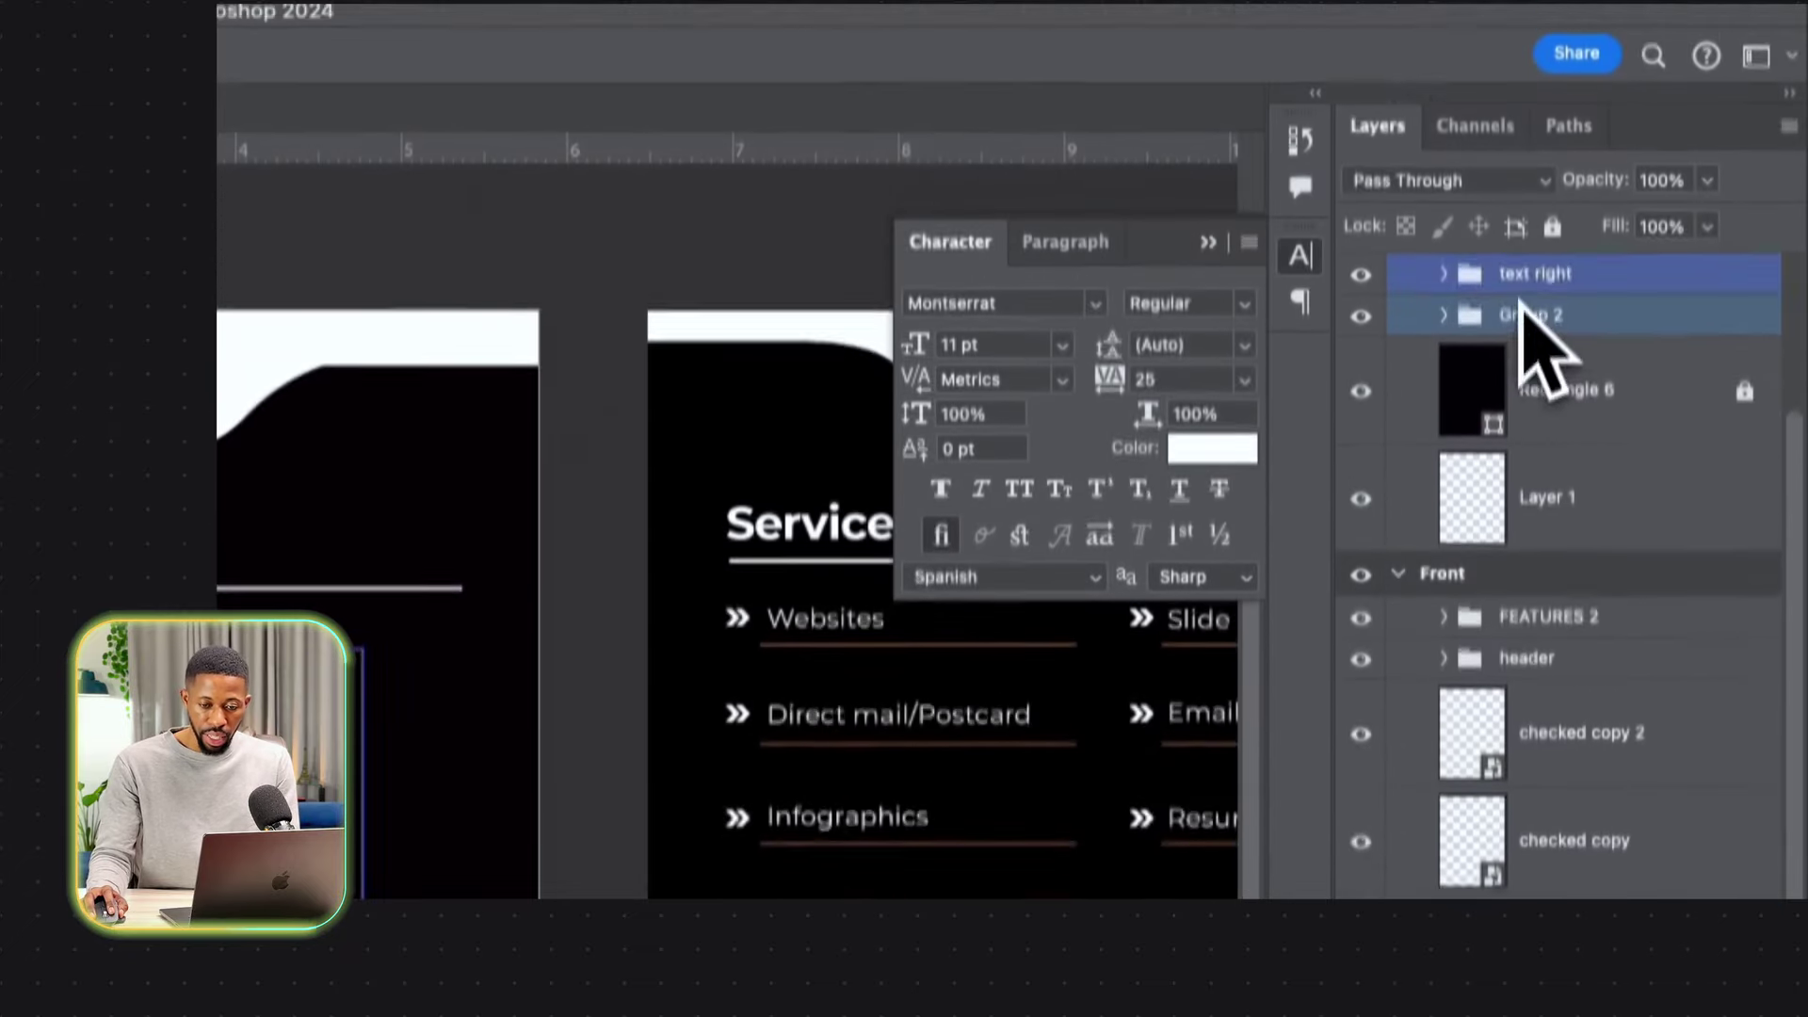
double_click(1528, 22)
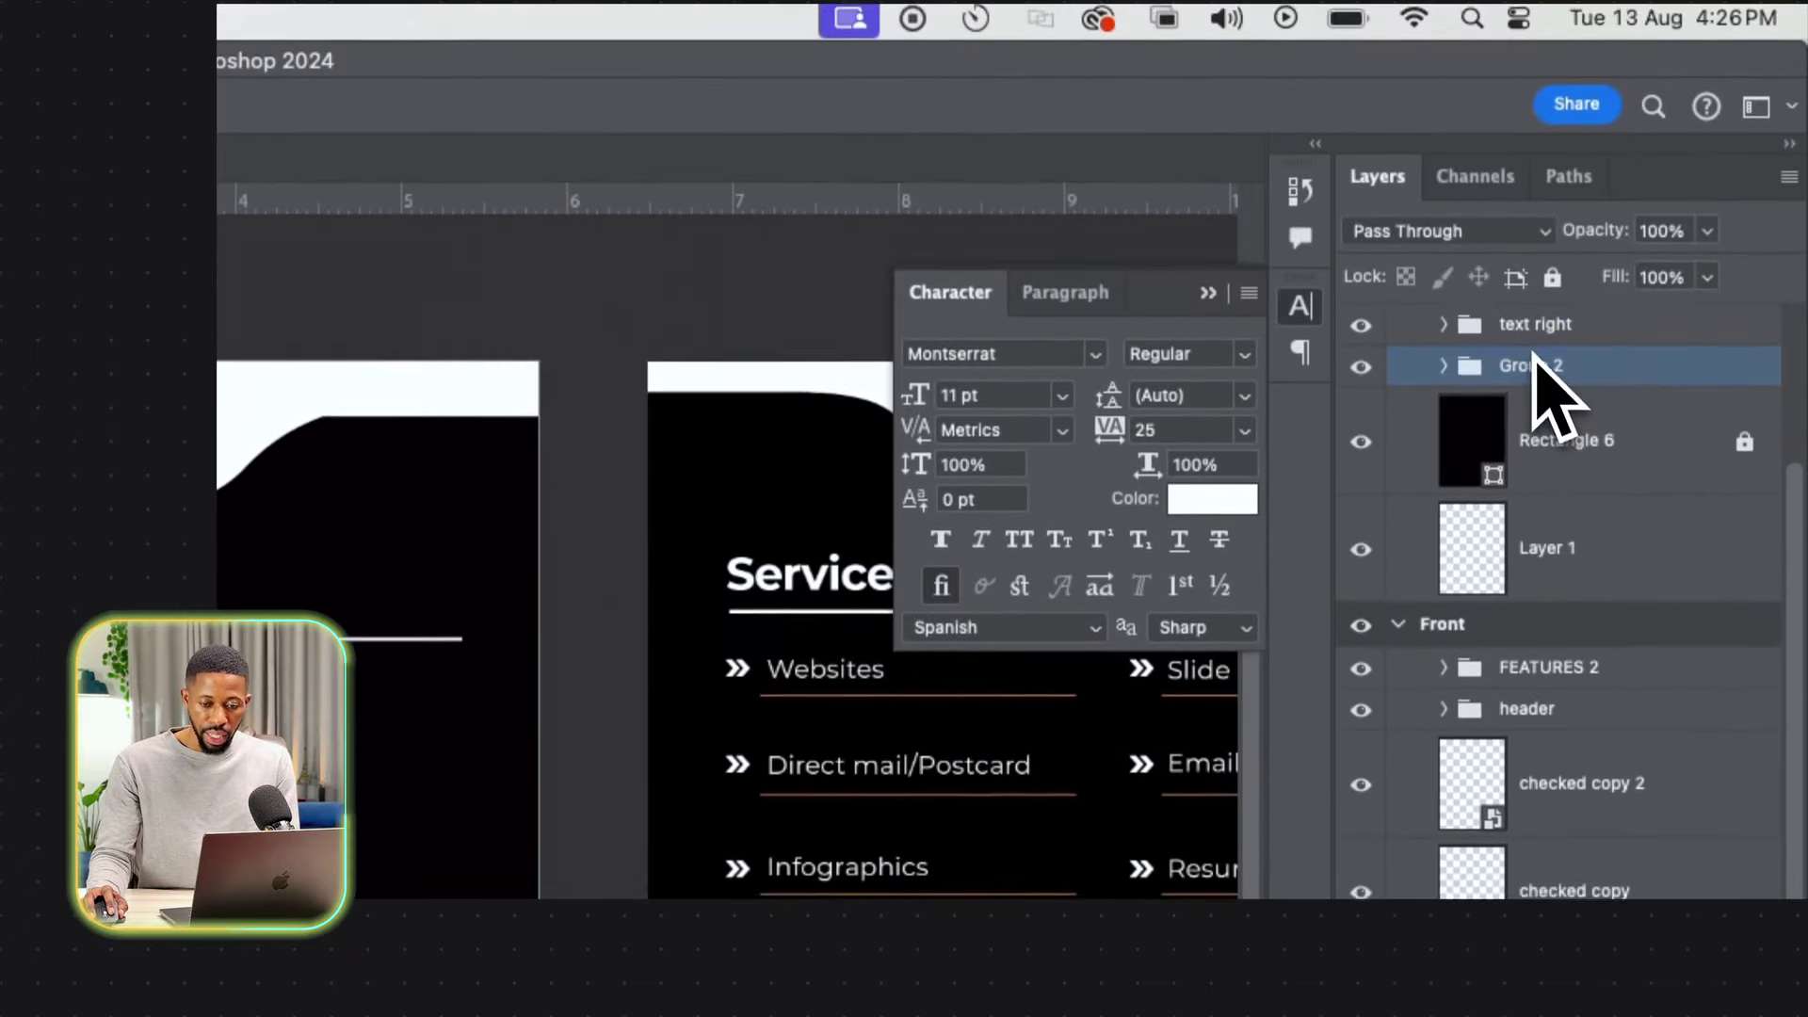
type("text left")
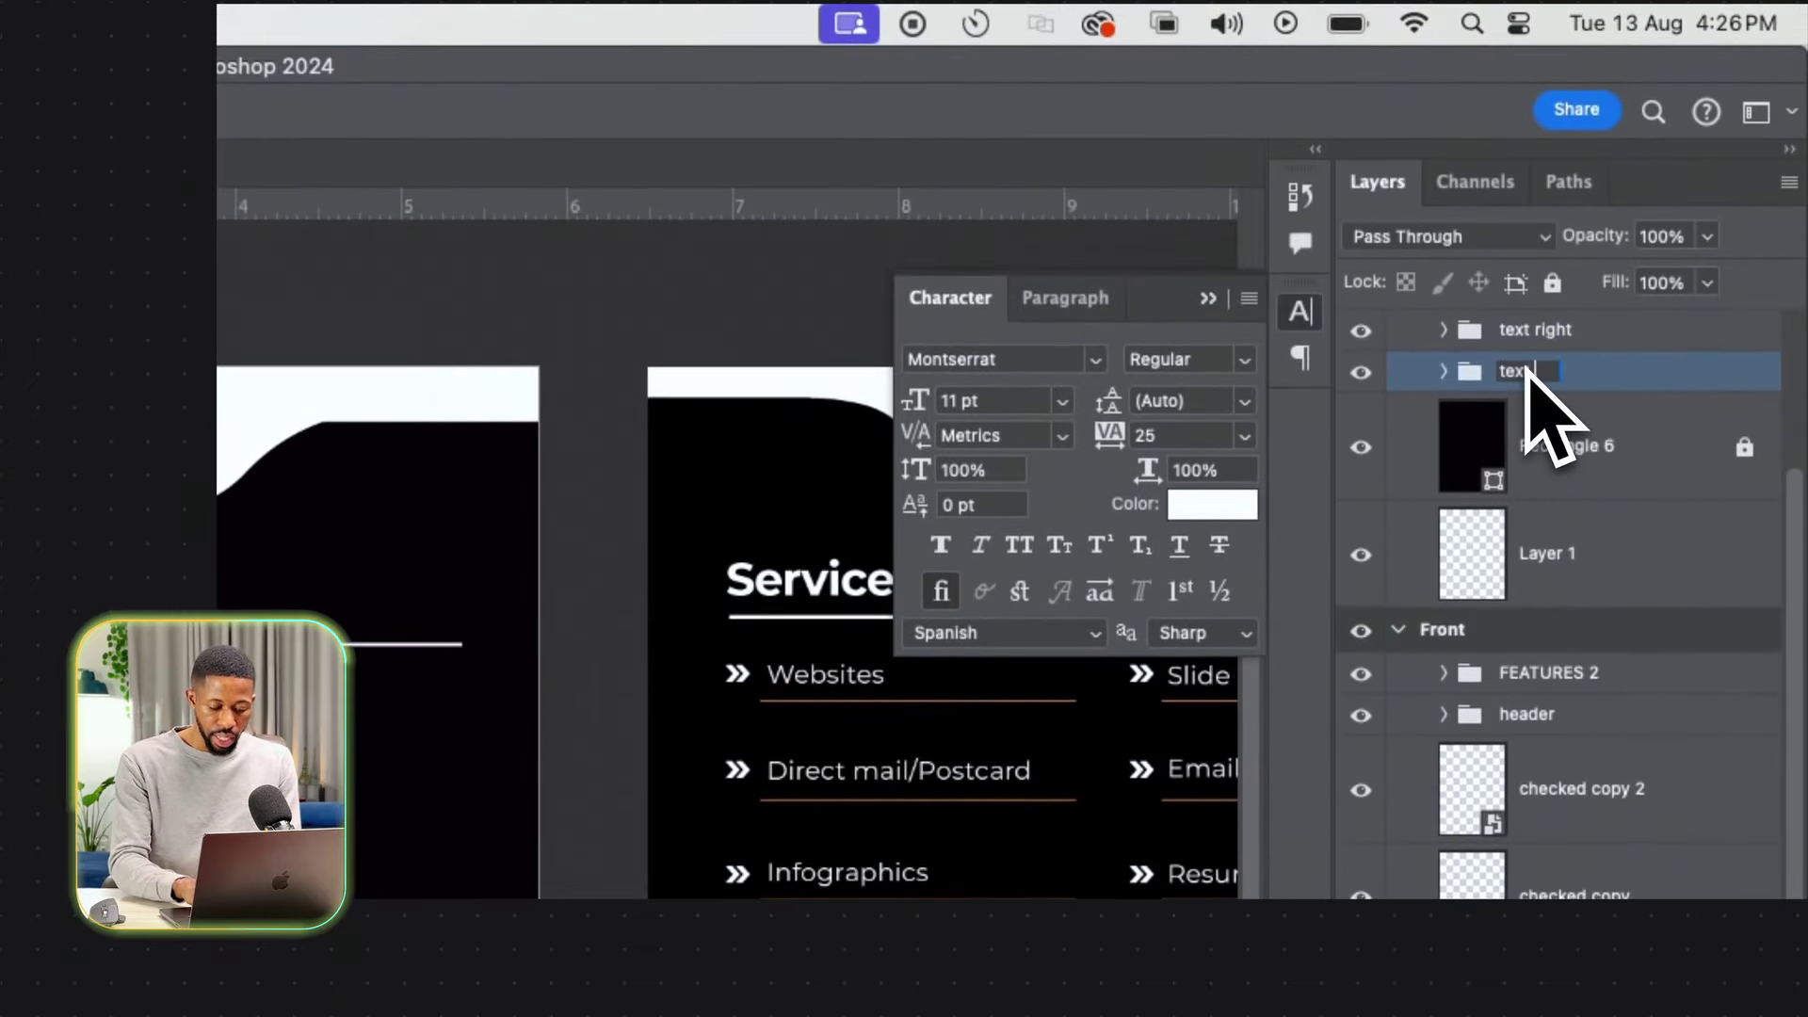
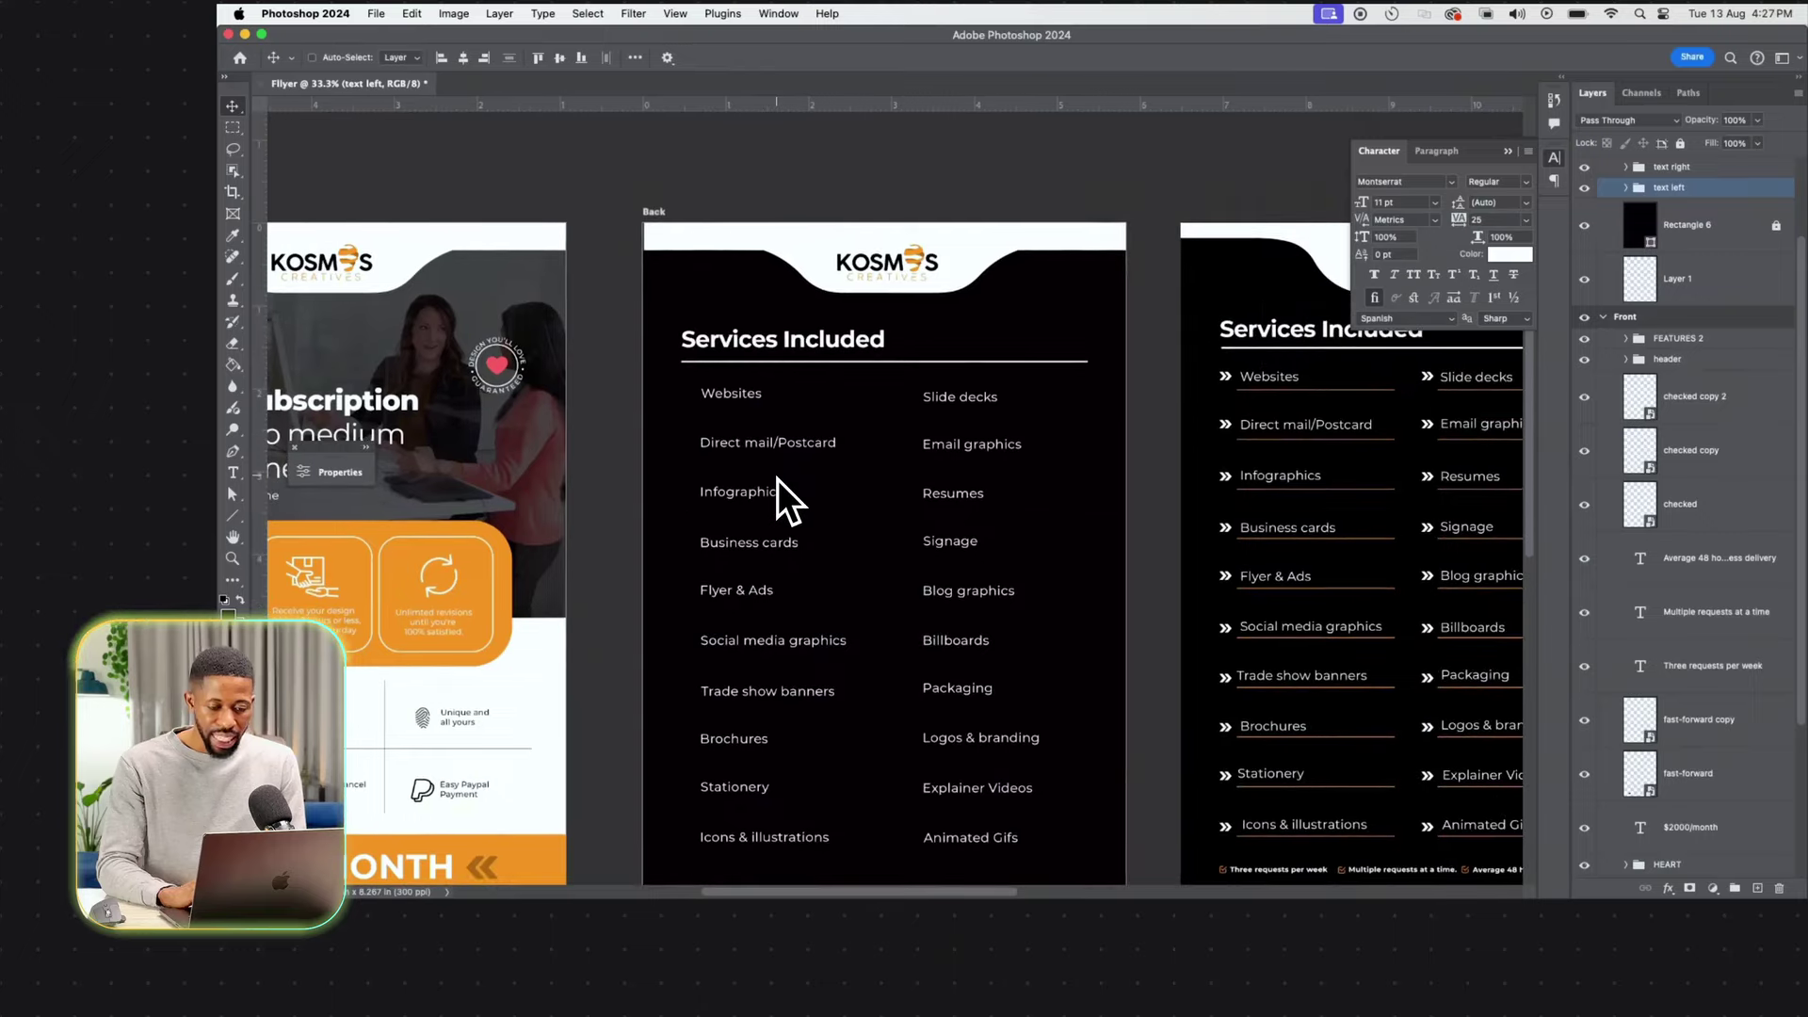
Draw a straight horizontal line shape with 3 px weight beneath Websites, starting at the text's left edge.
scroll(777, 479, "up", 3)
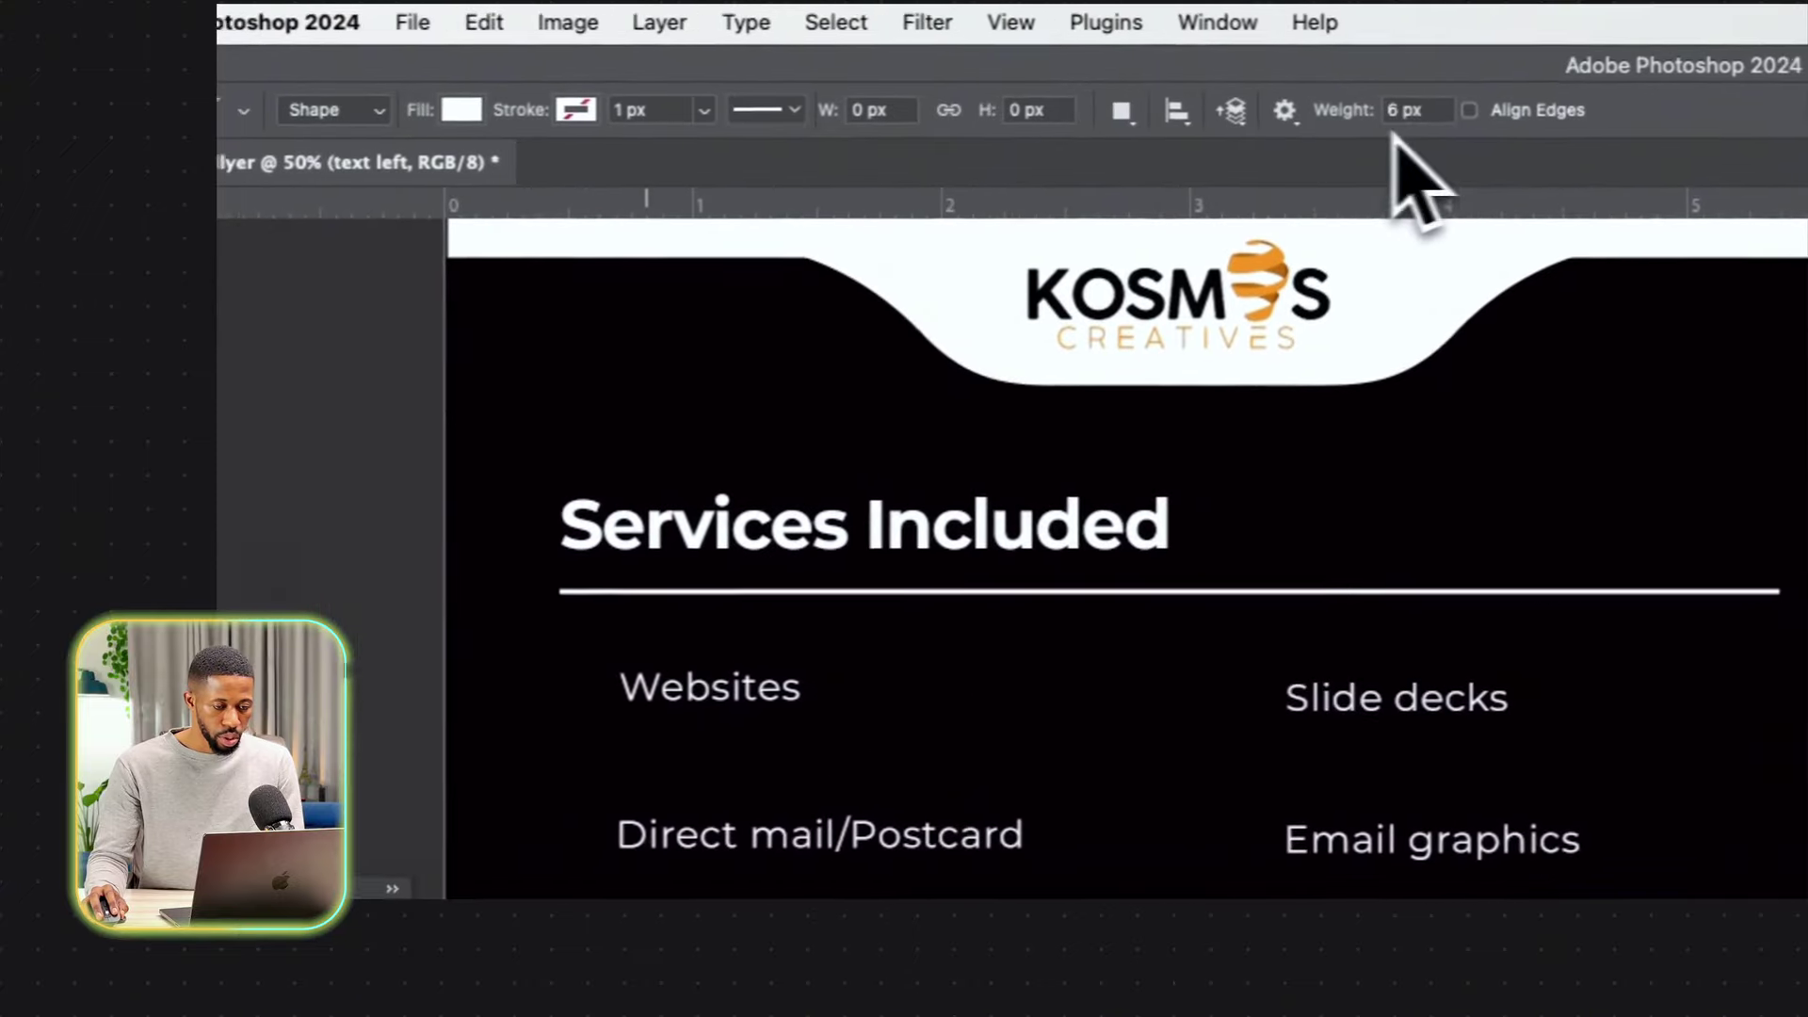
left_click(1380, 113)
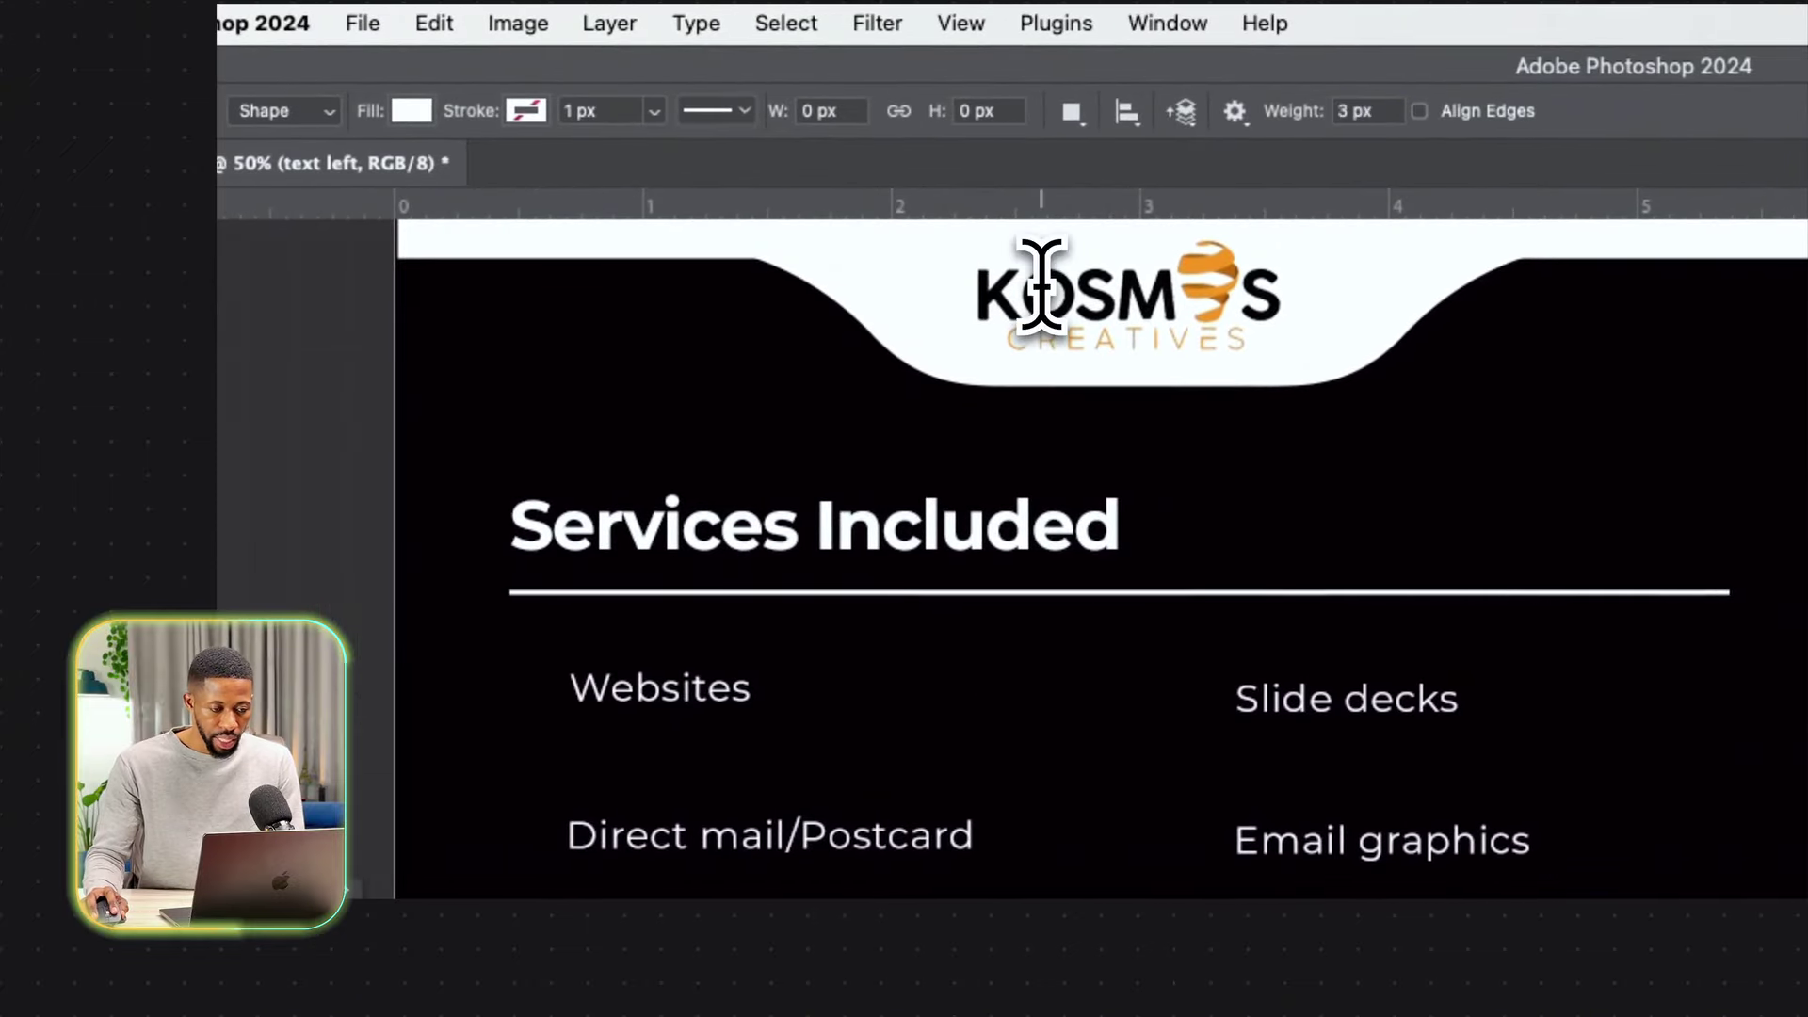
left_click(412, 110)
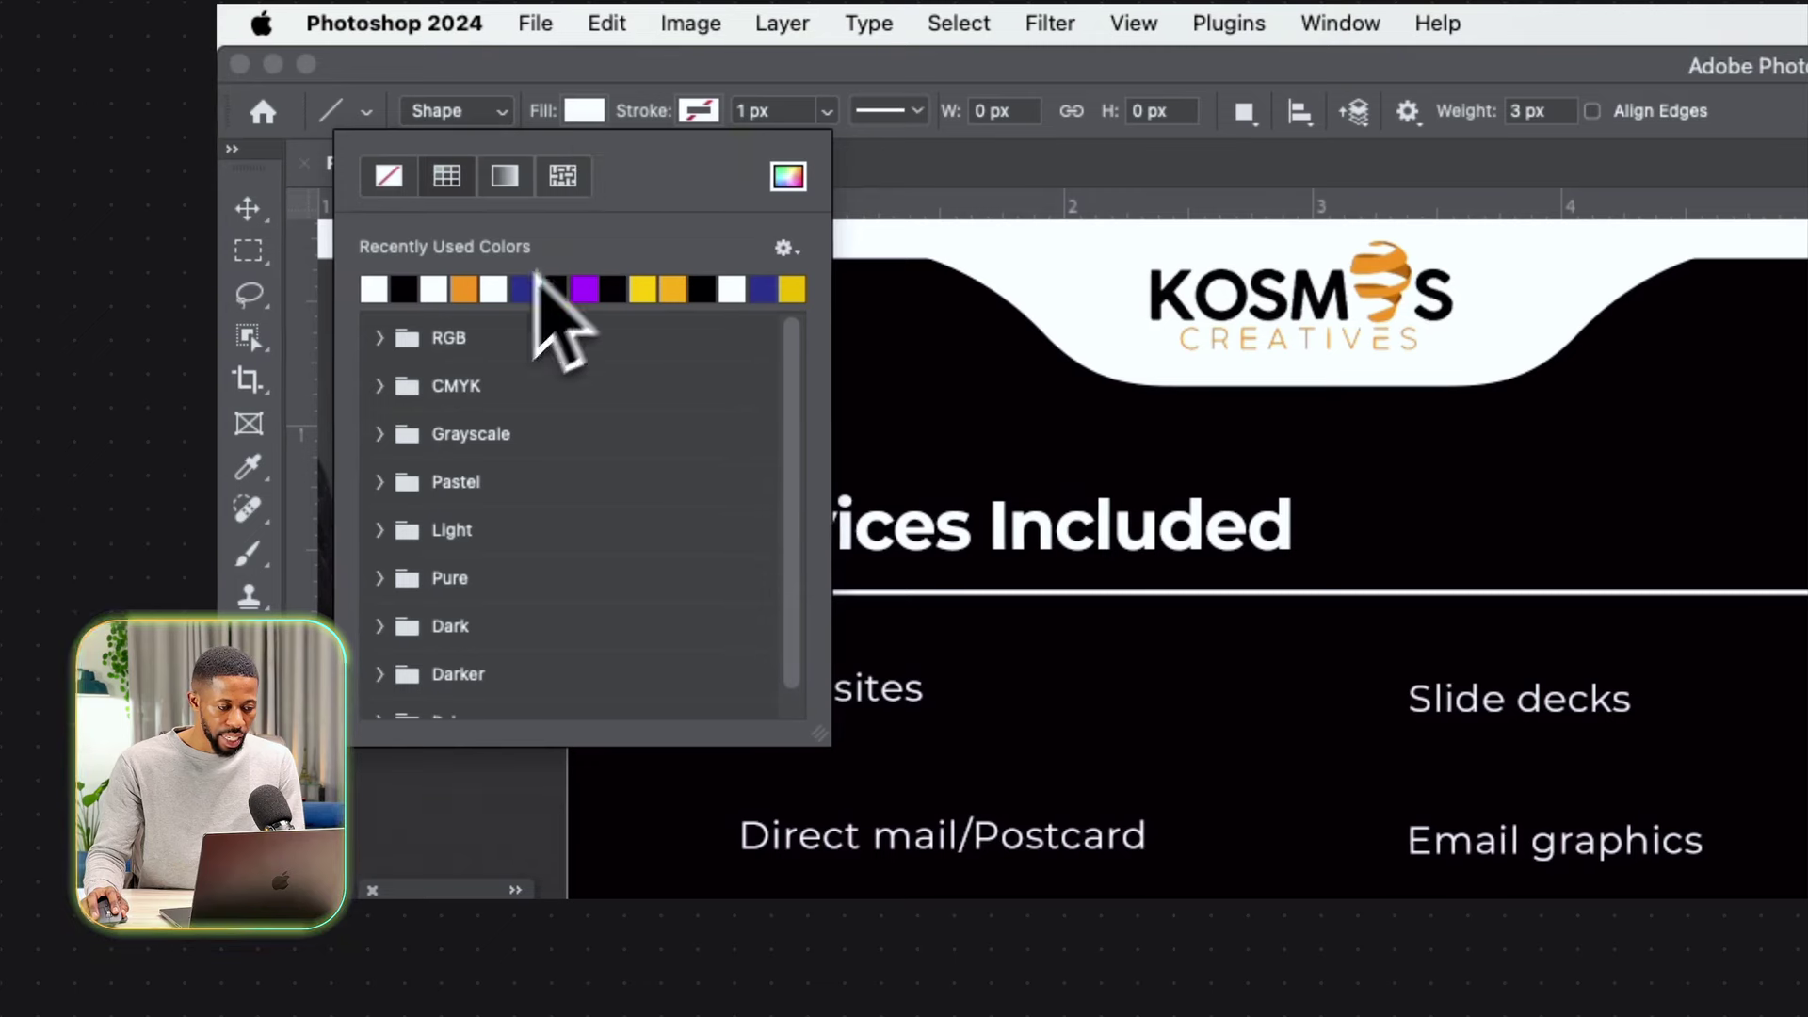
left_click(1125, 68)
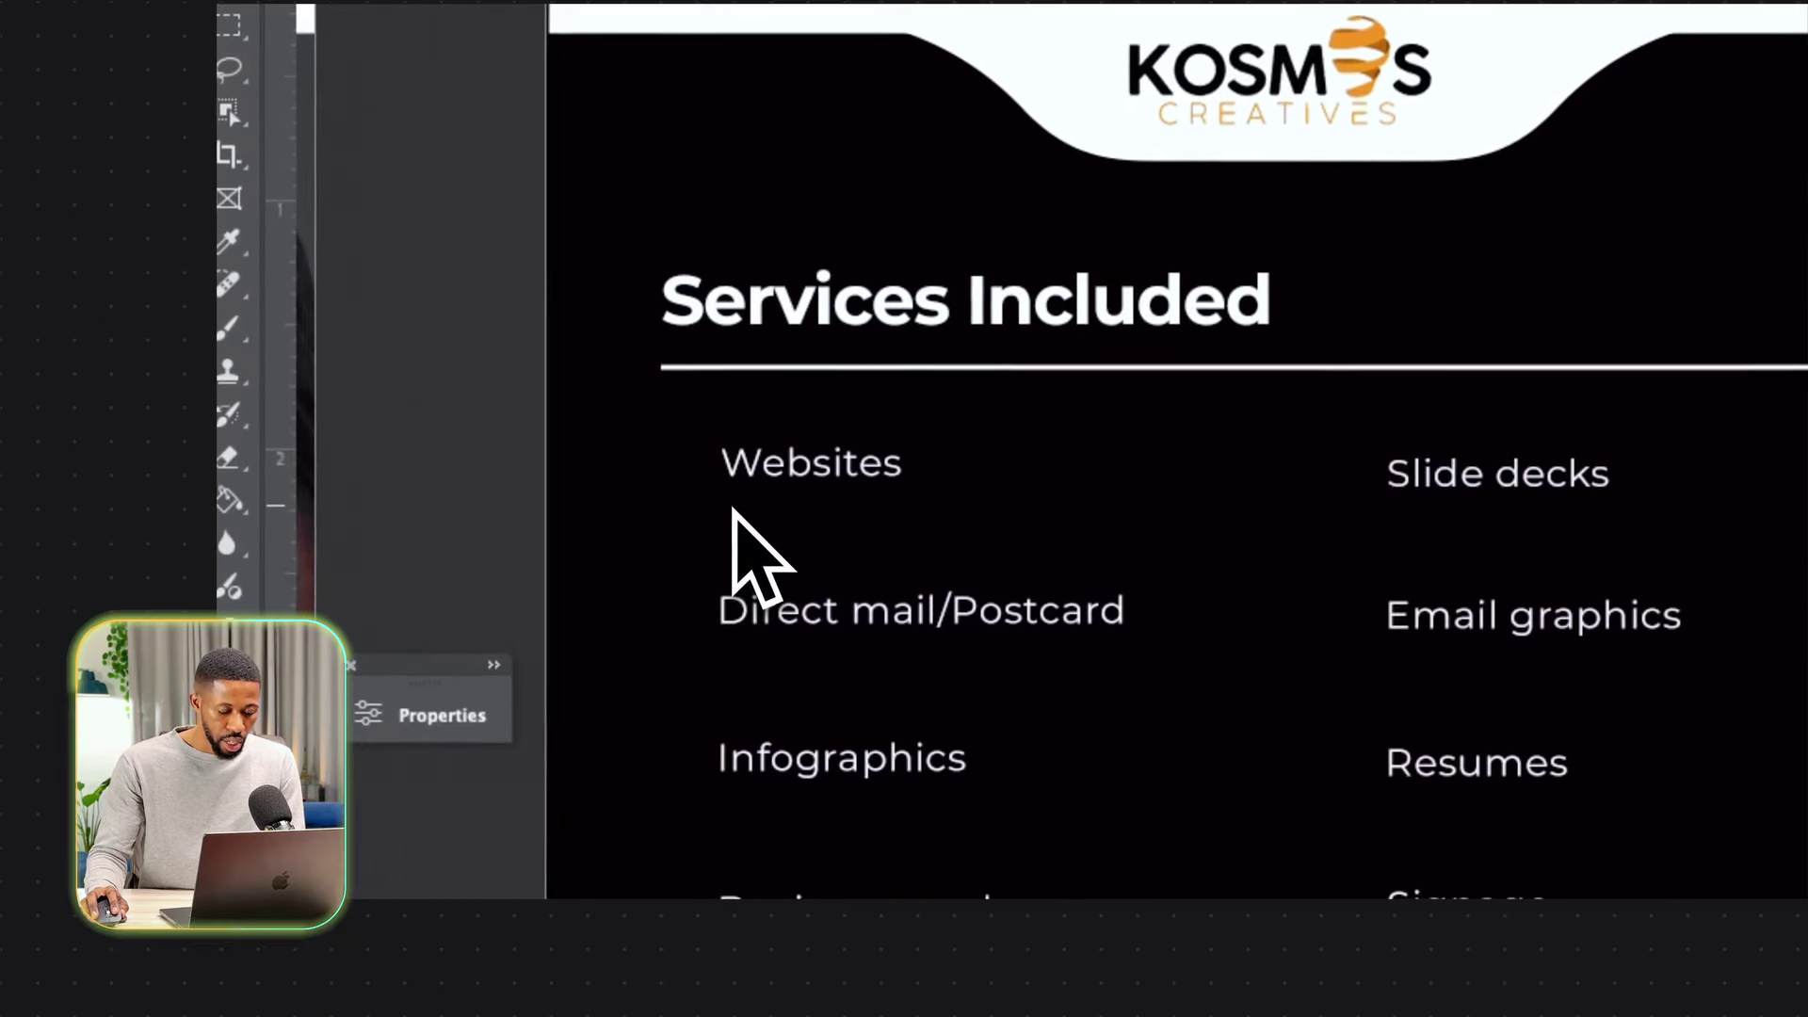
left_click_drag(816, 507, 1000, 513)
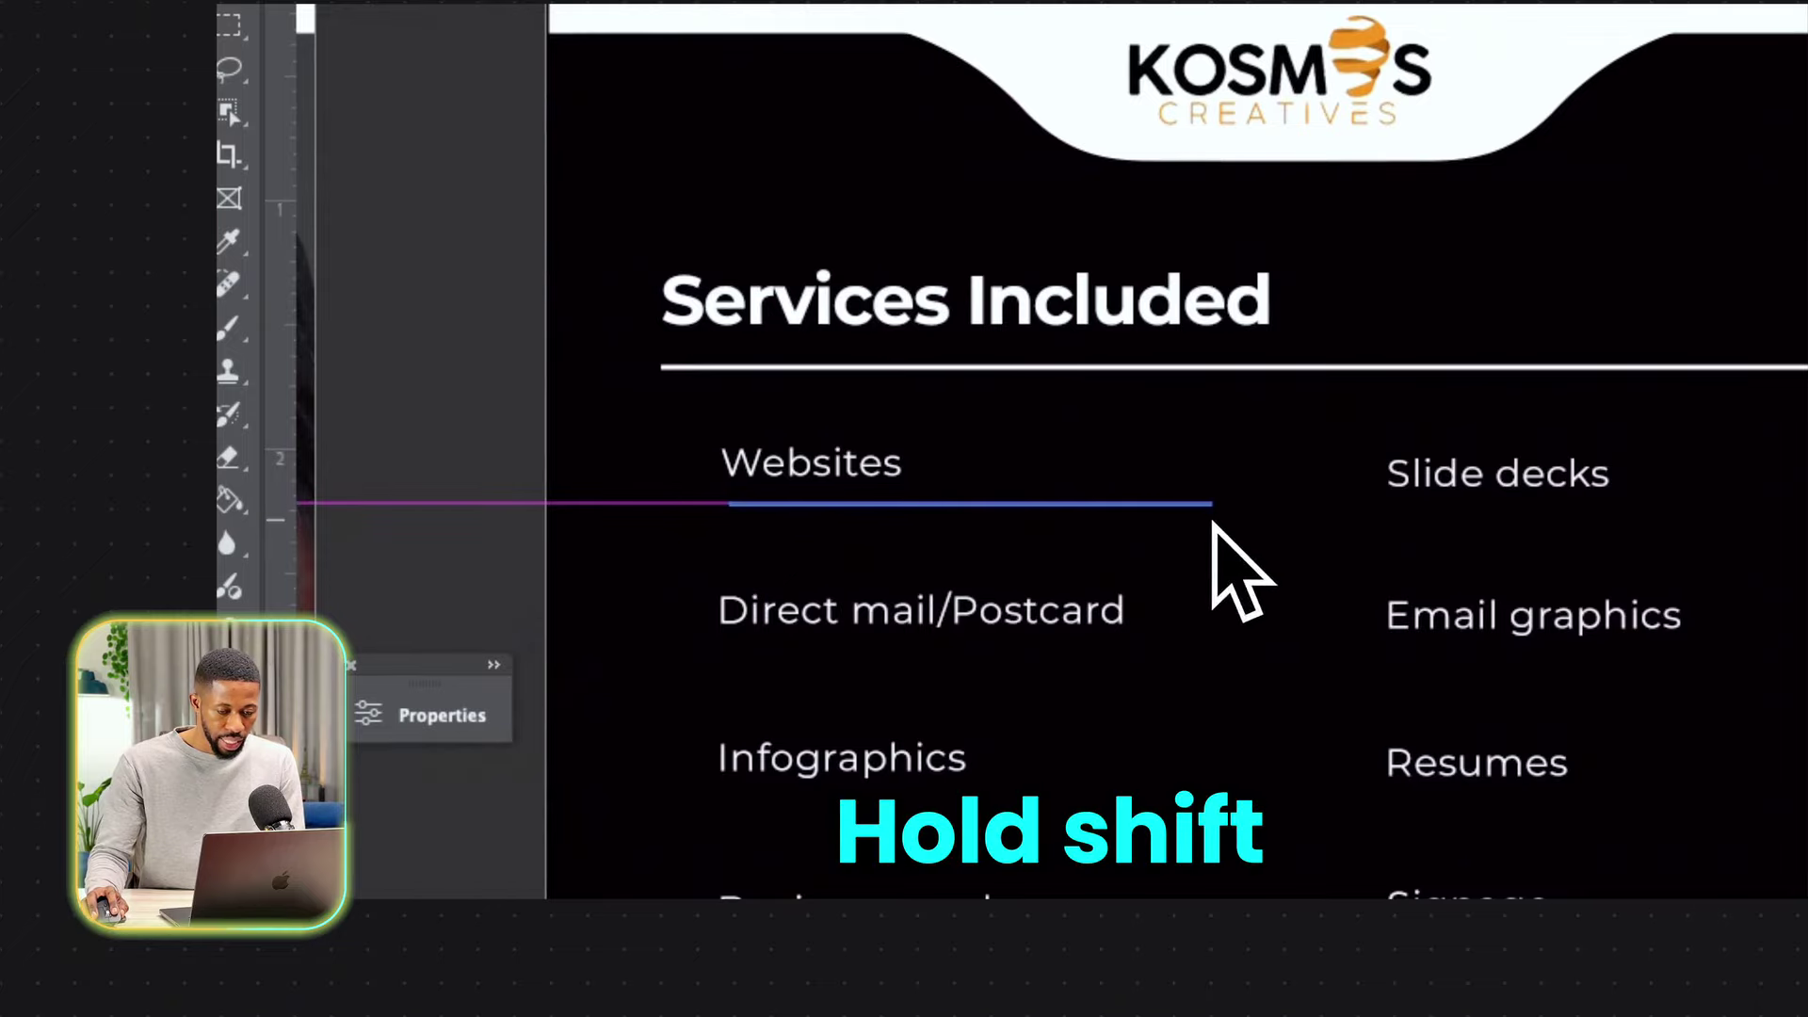
left_click_drag(1213, 521, 1205, 508)
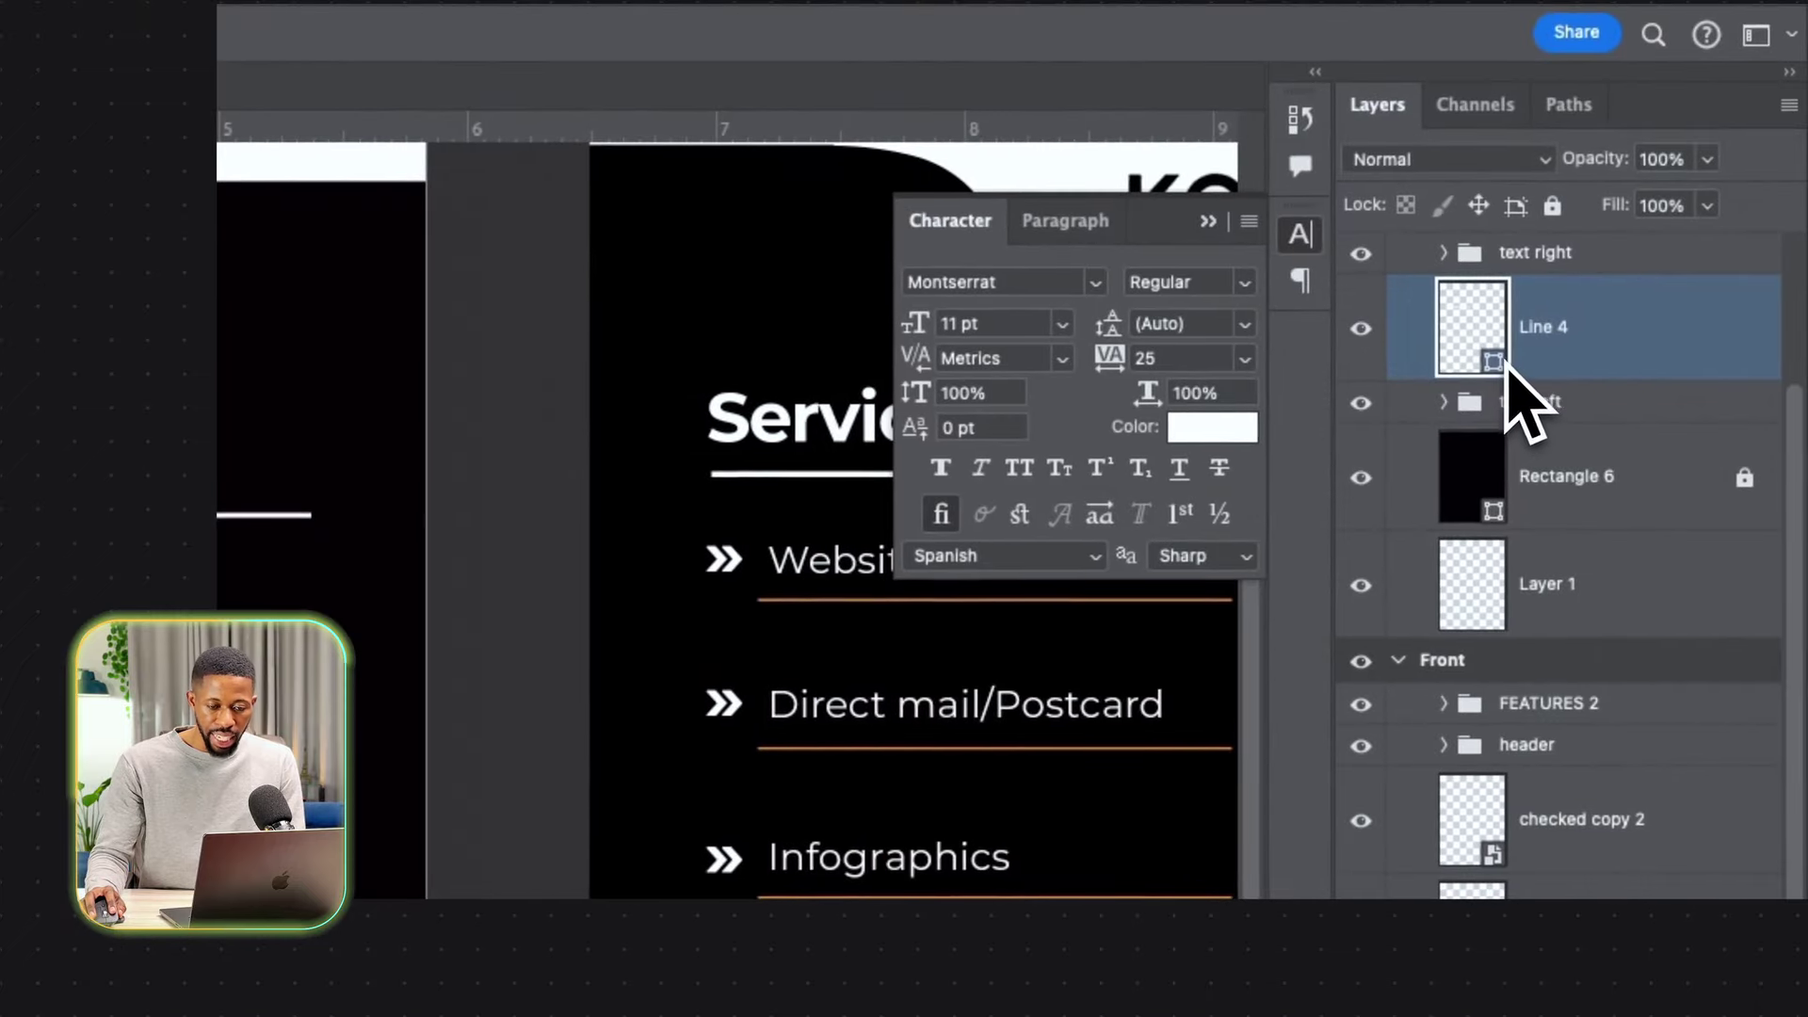
Recolour the line beneath Websites with the orange sampled from the Kosmos Creatives logo.
double_click(1505, 366)
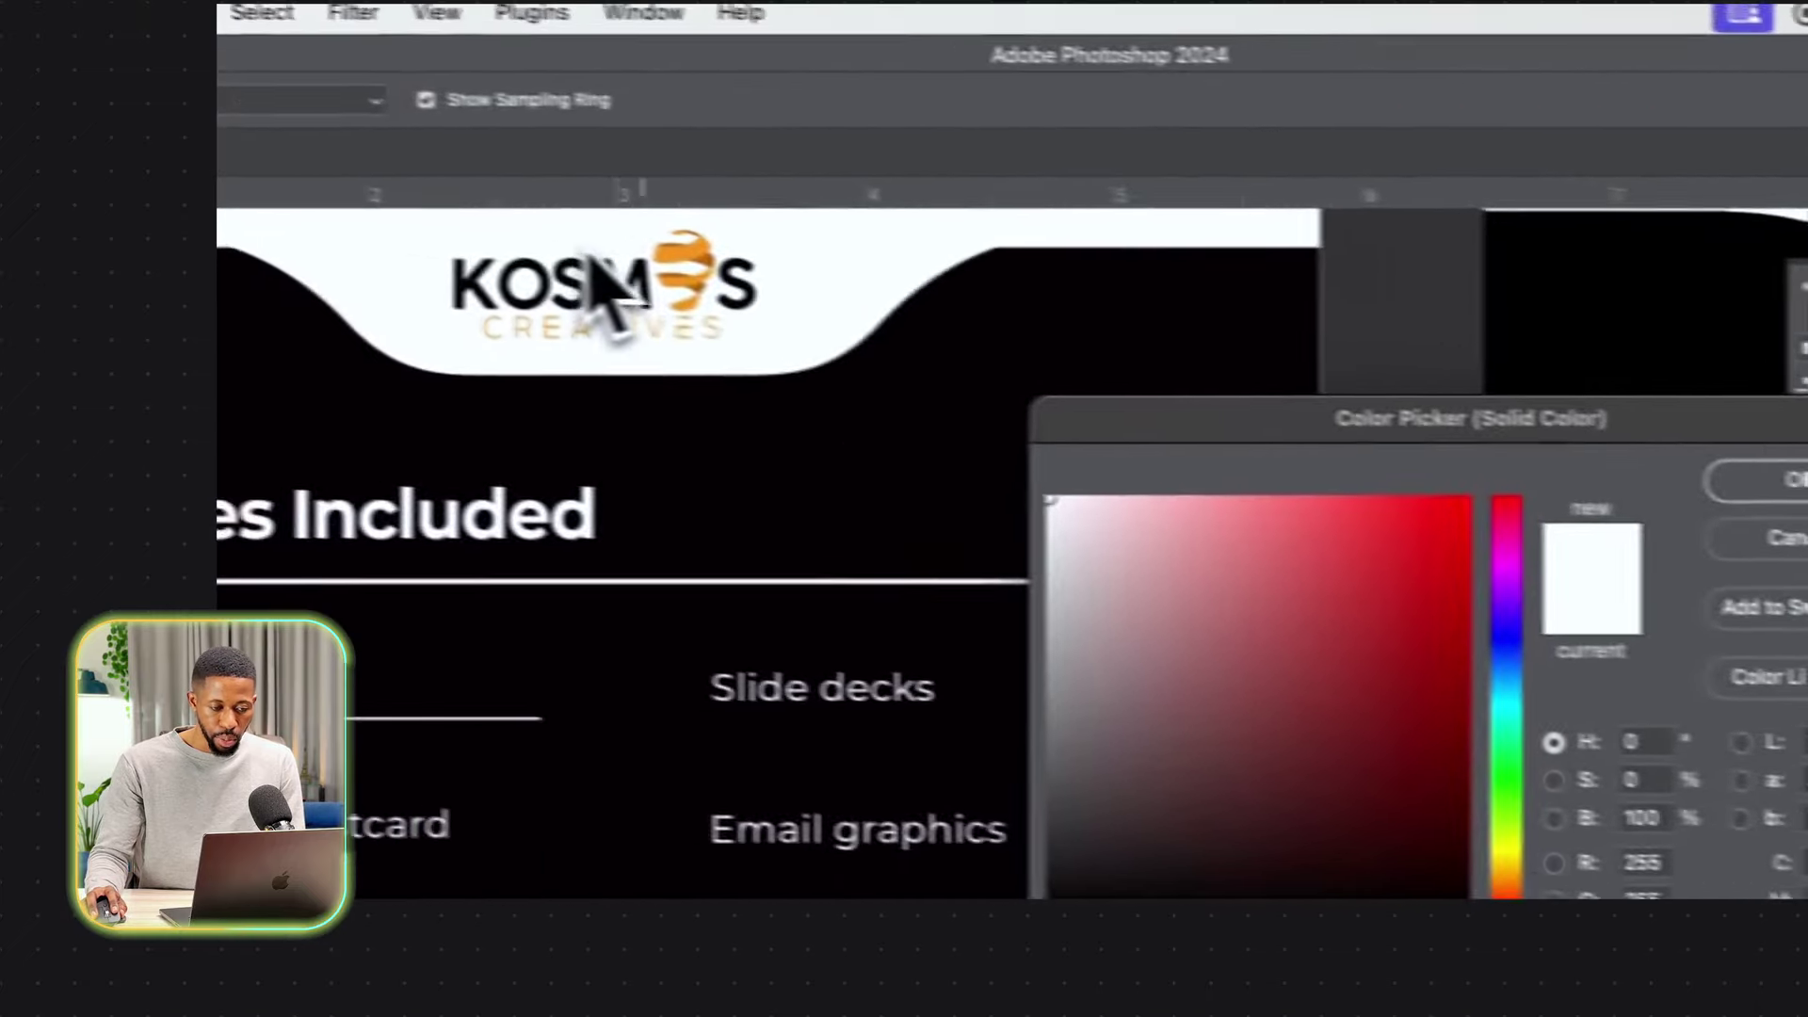
left_click(768, 282)
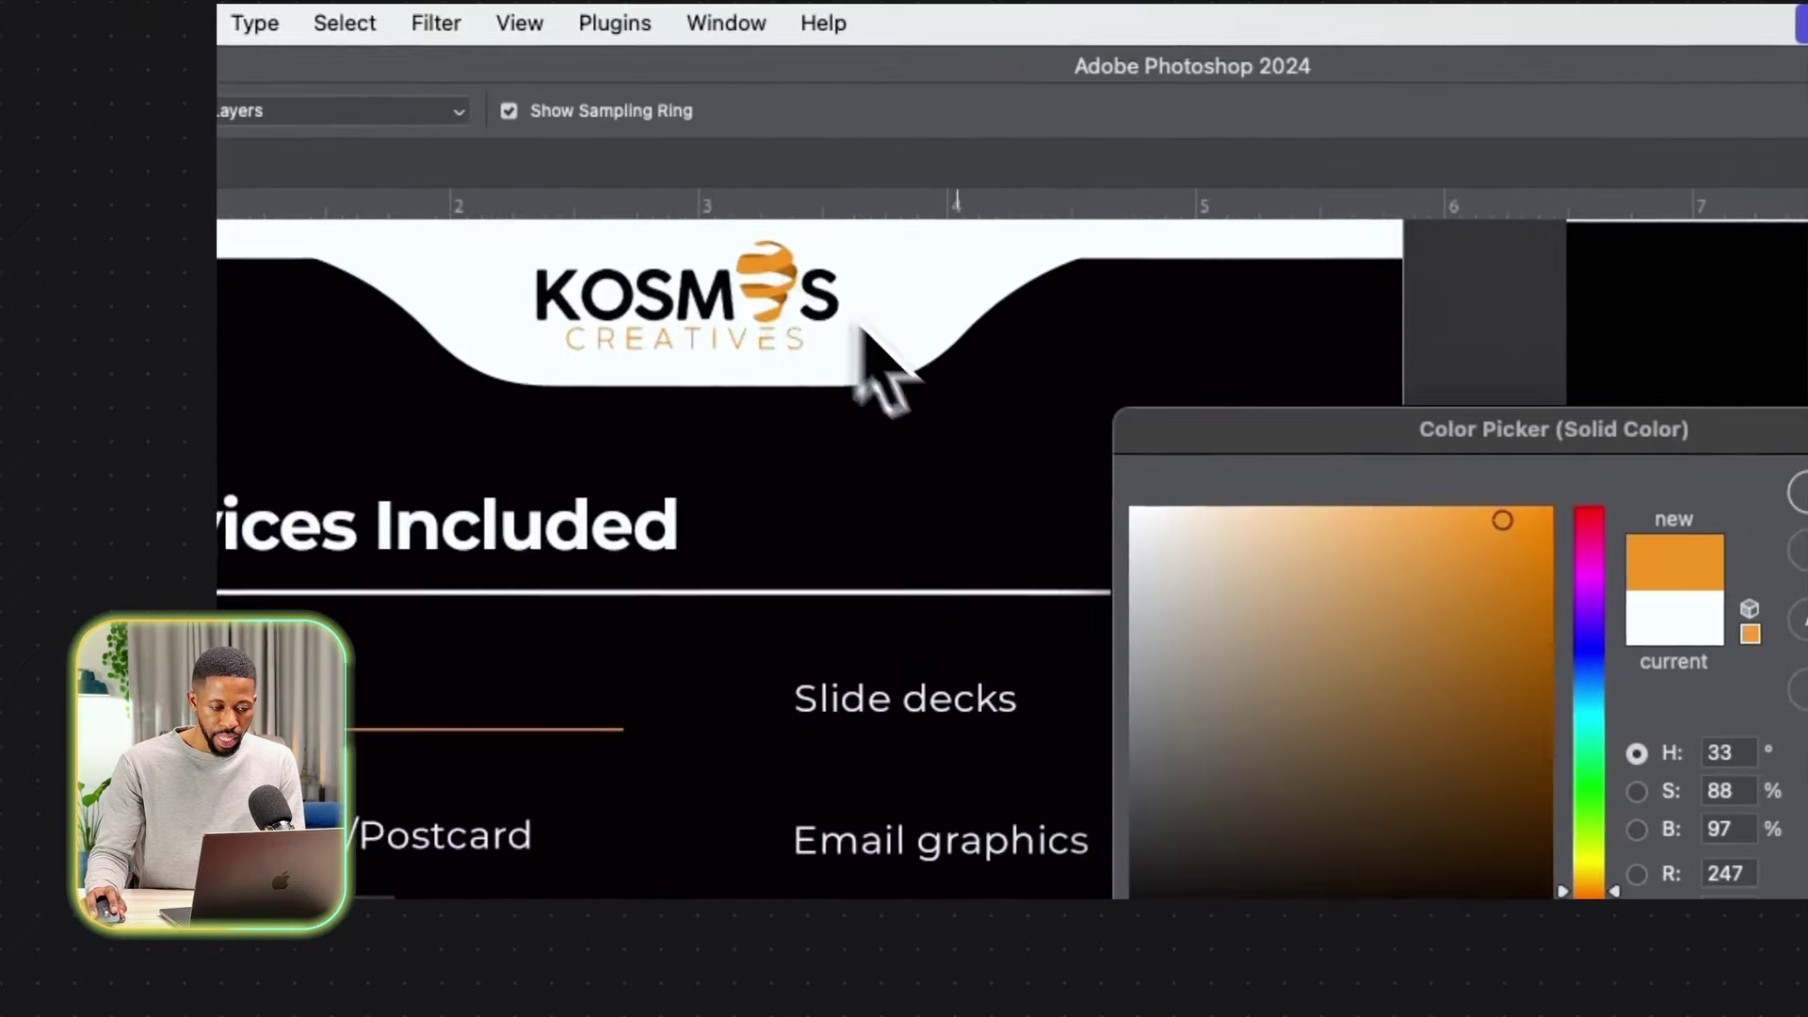
left_click(1408, 391)
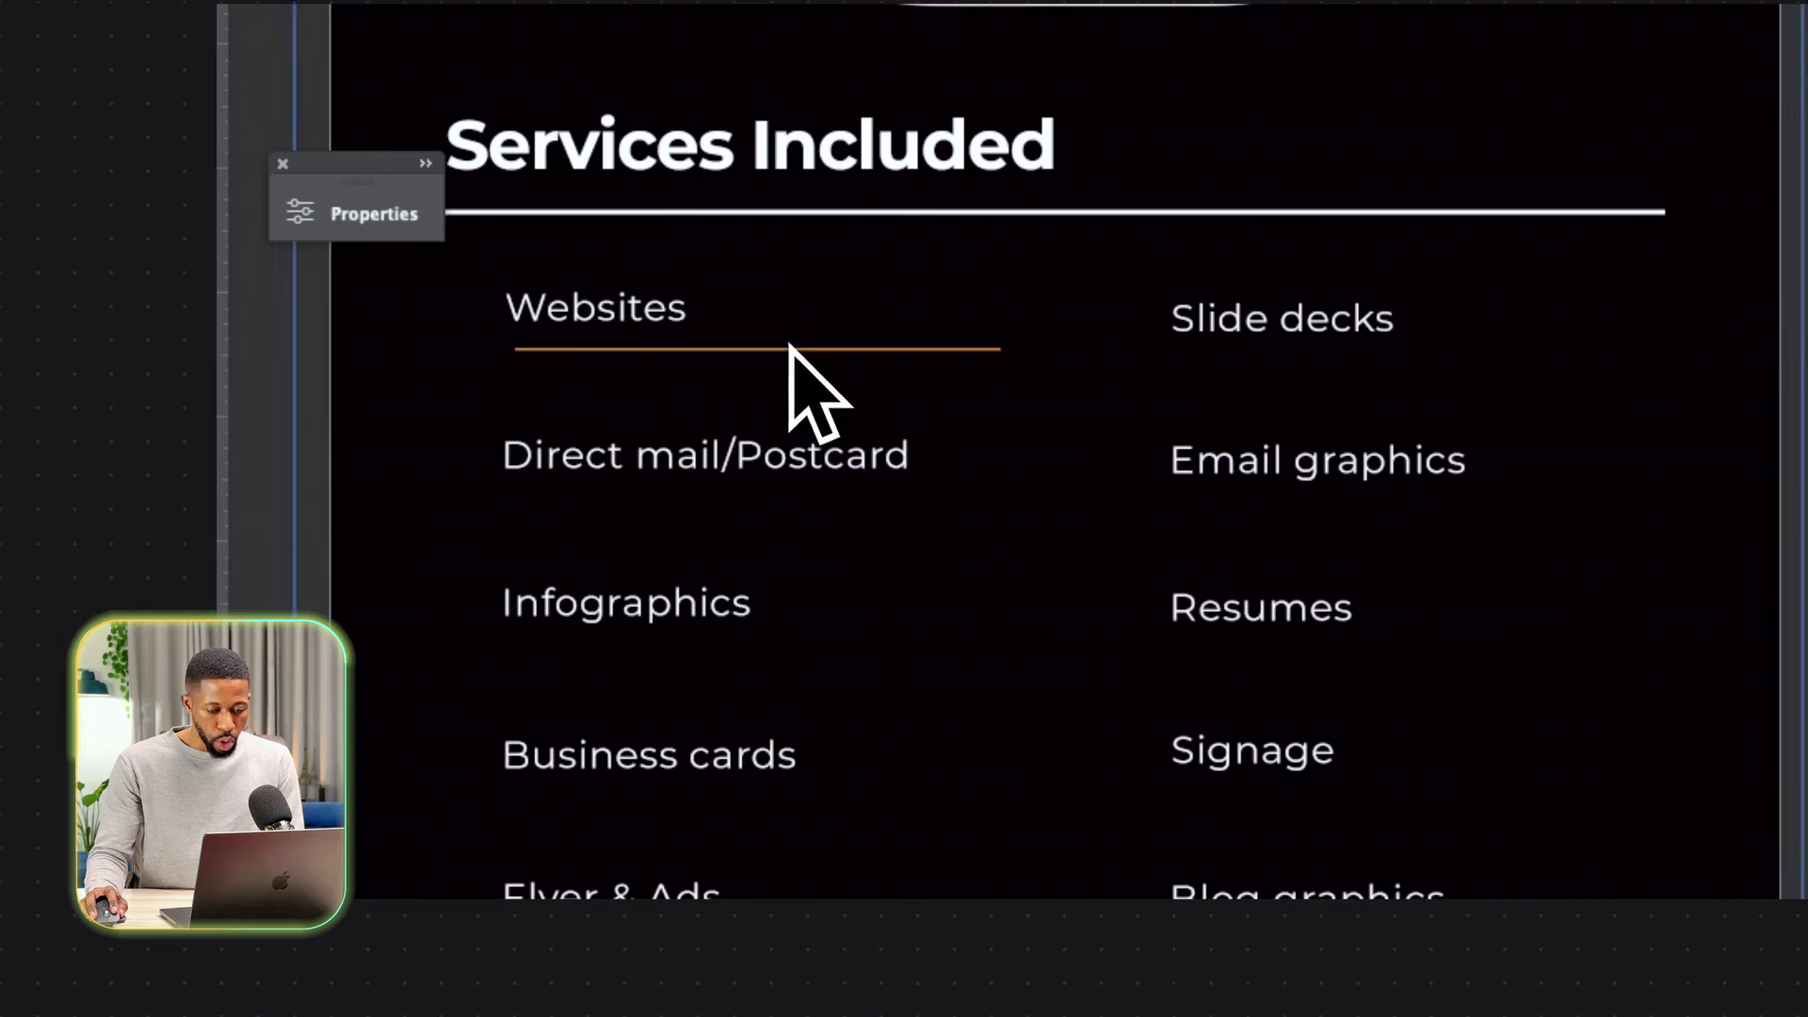
left_click_drag(789, 346, 1384, 338)
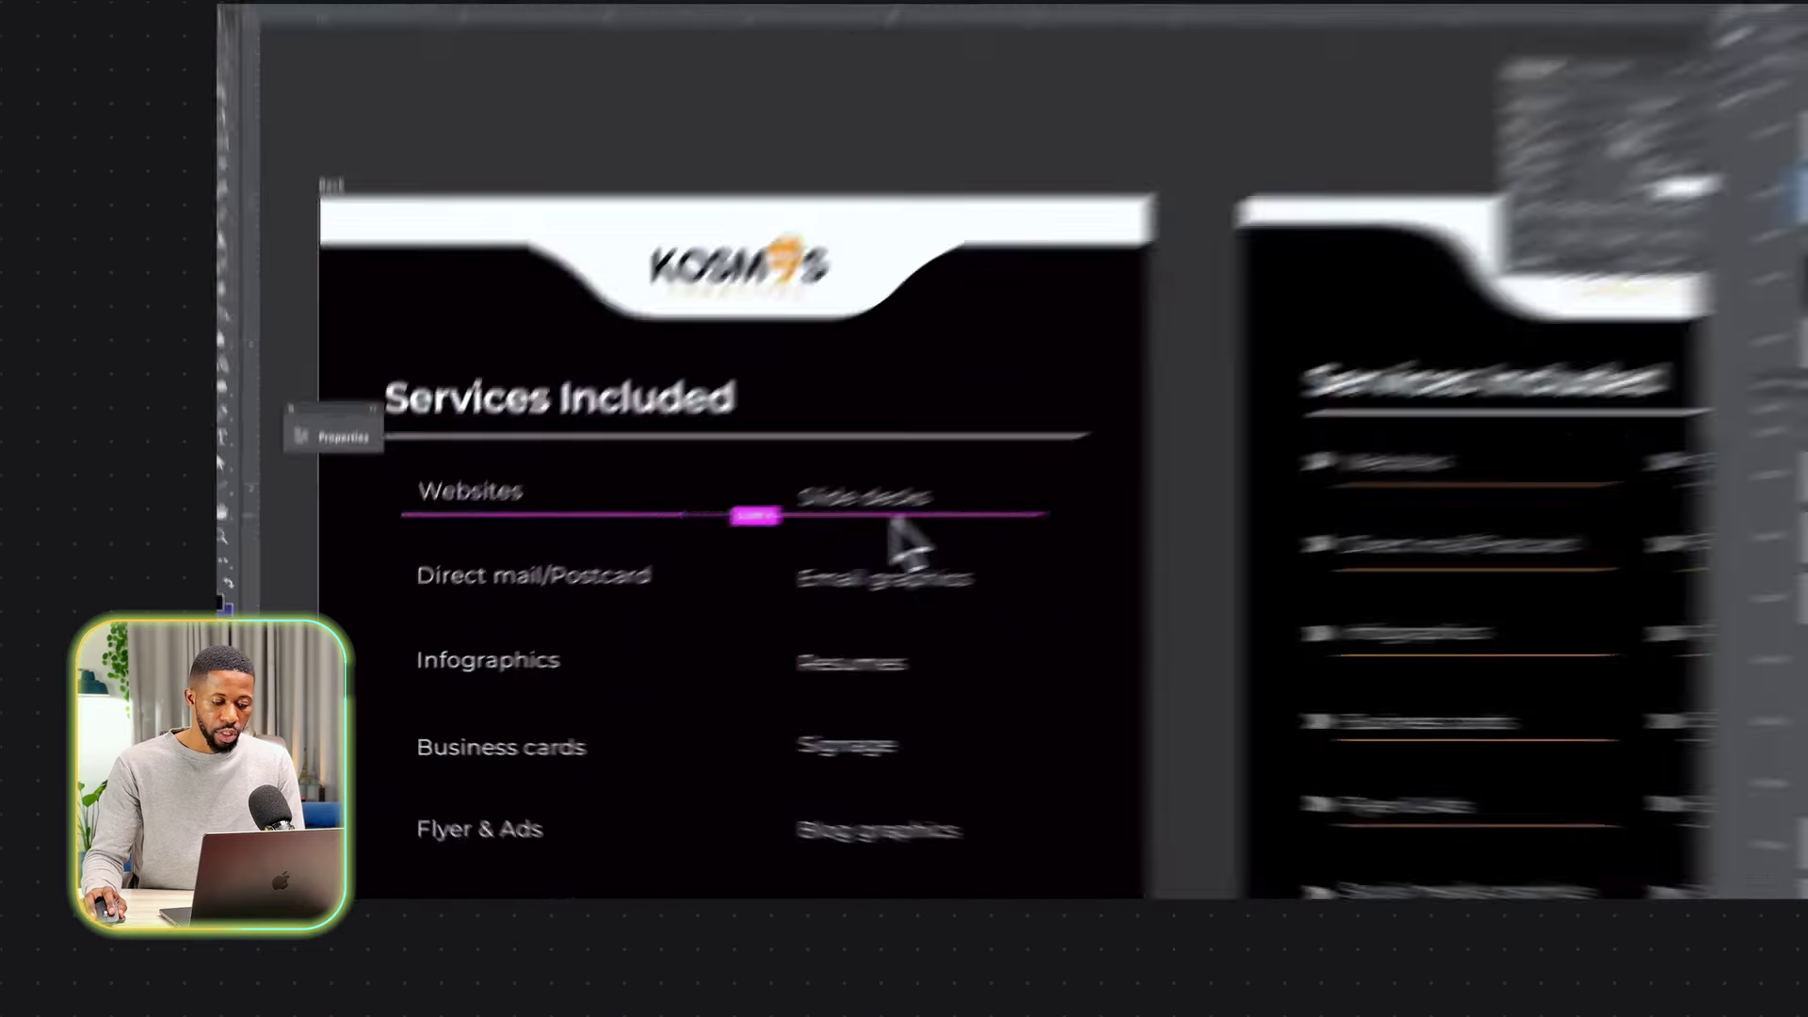
left_click(823, 540, "super")
key("BackSpace")
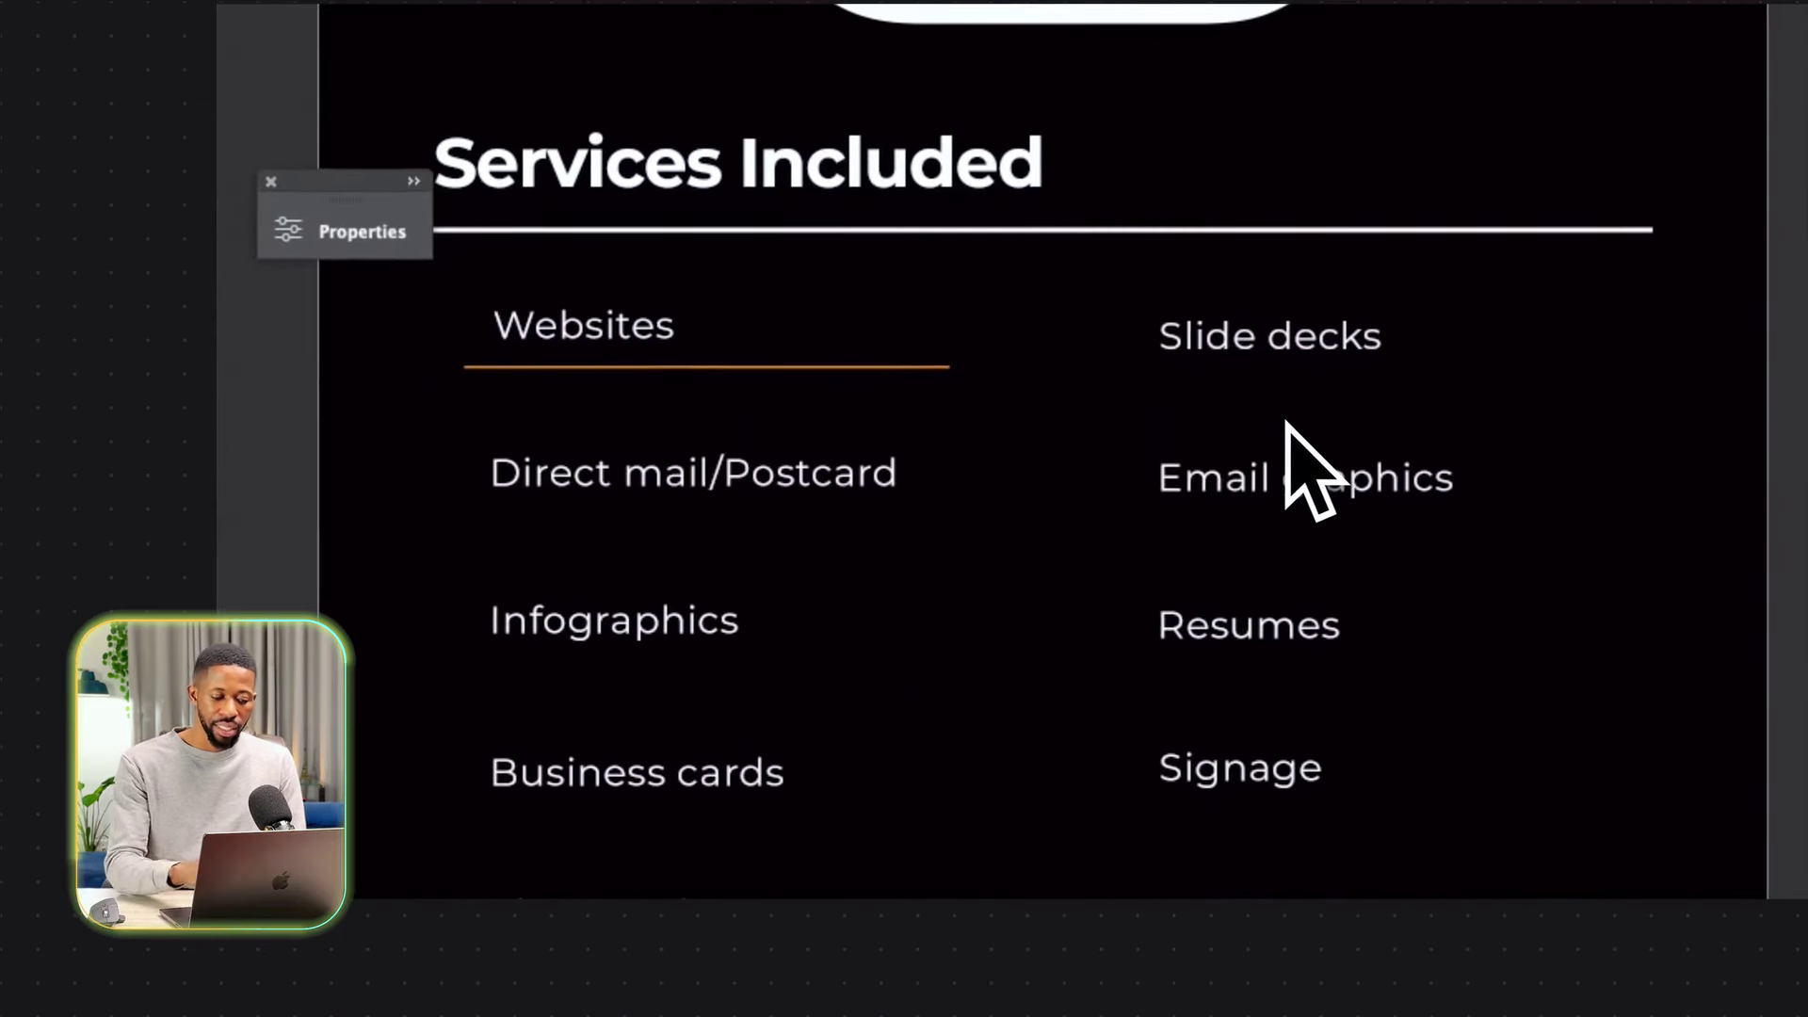
Duplicate the double-arrow icon beside $2000/MONTH on the Front artboard onto the Back artboard.
scroll(997, 355, "left", 5)
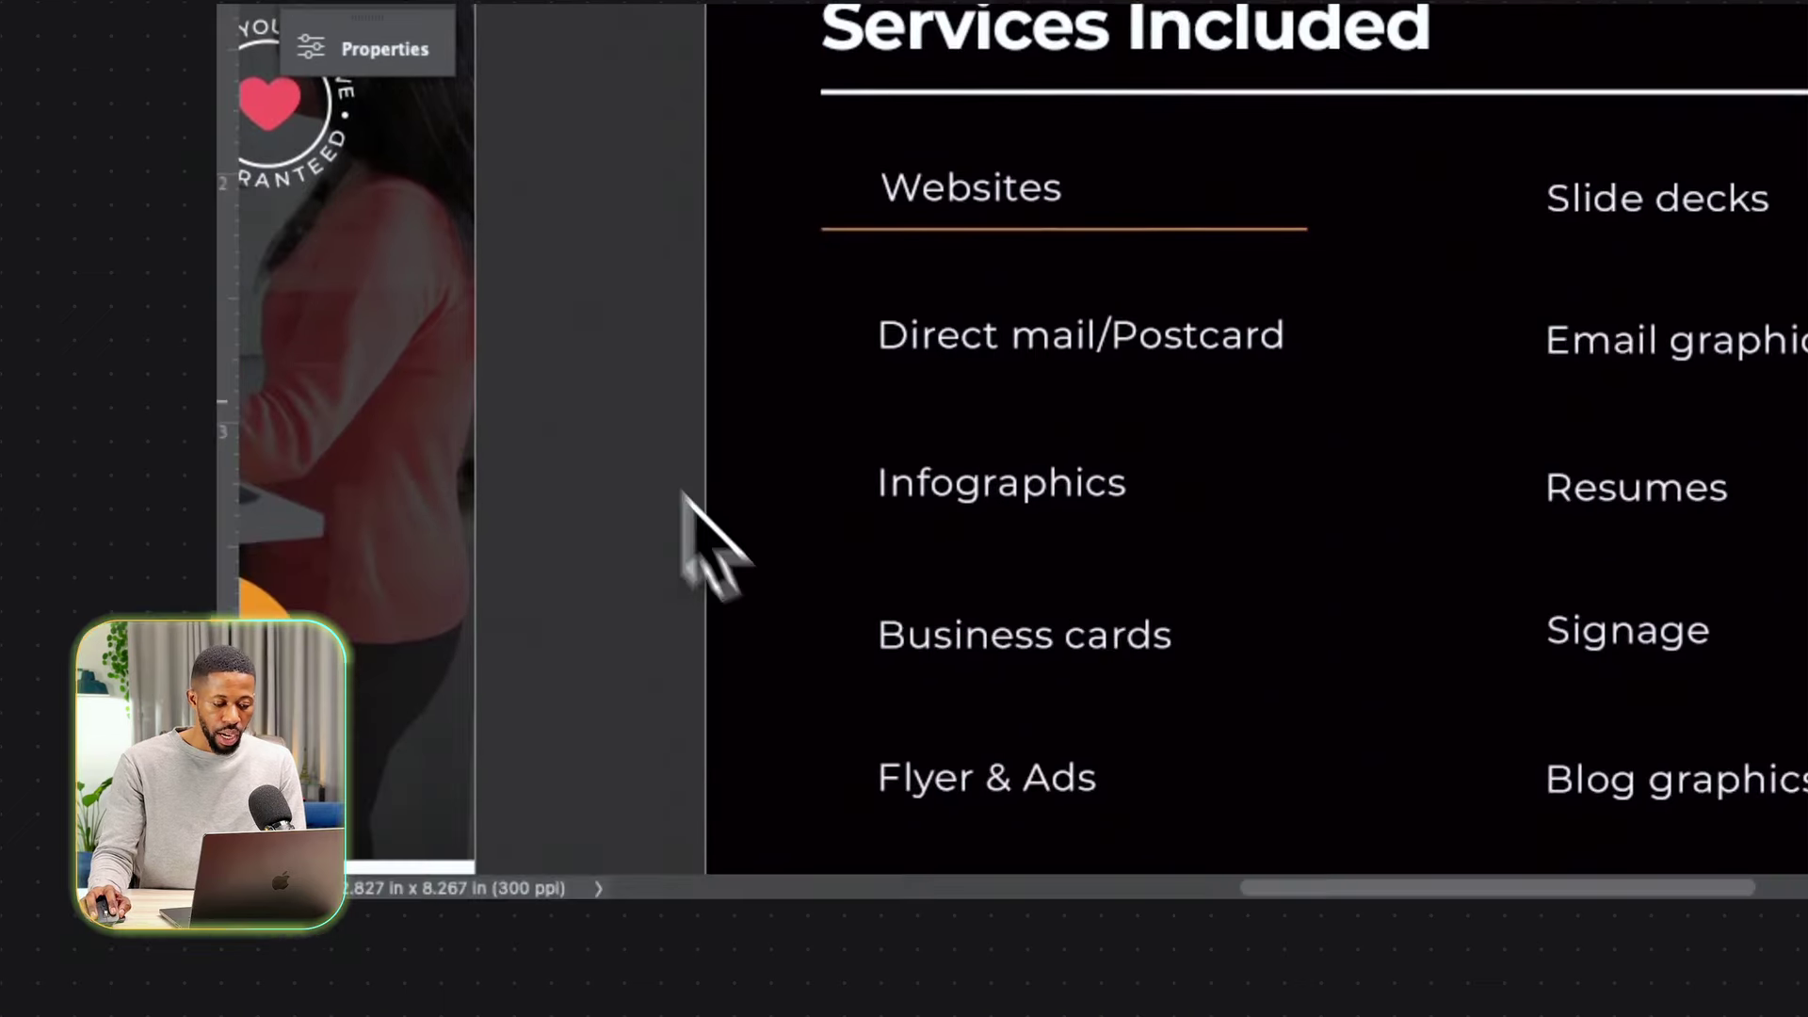
scroll(668, 687, "down", 8)
scroll(669, 687, "left", 8)
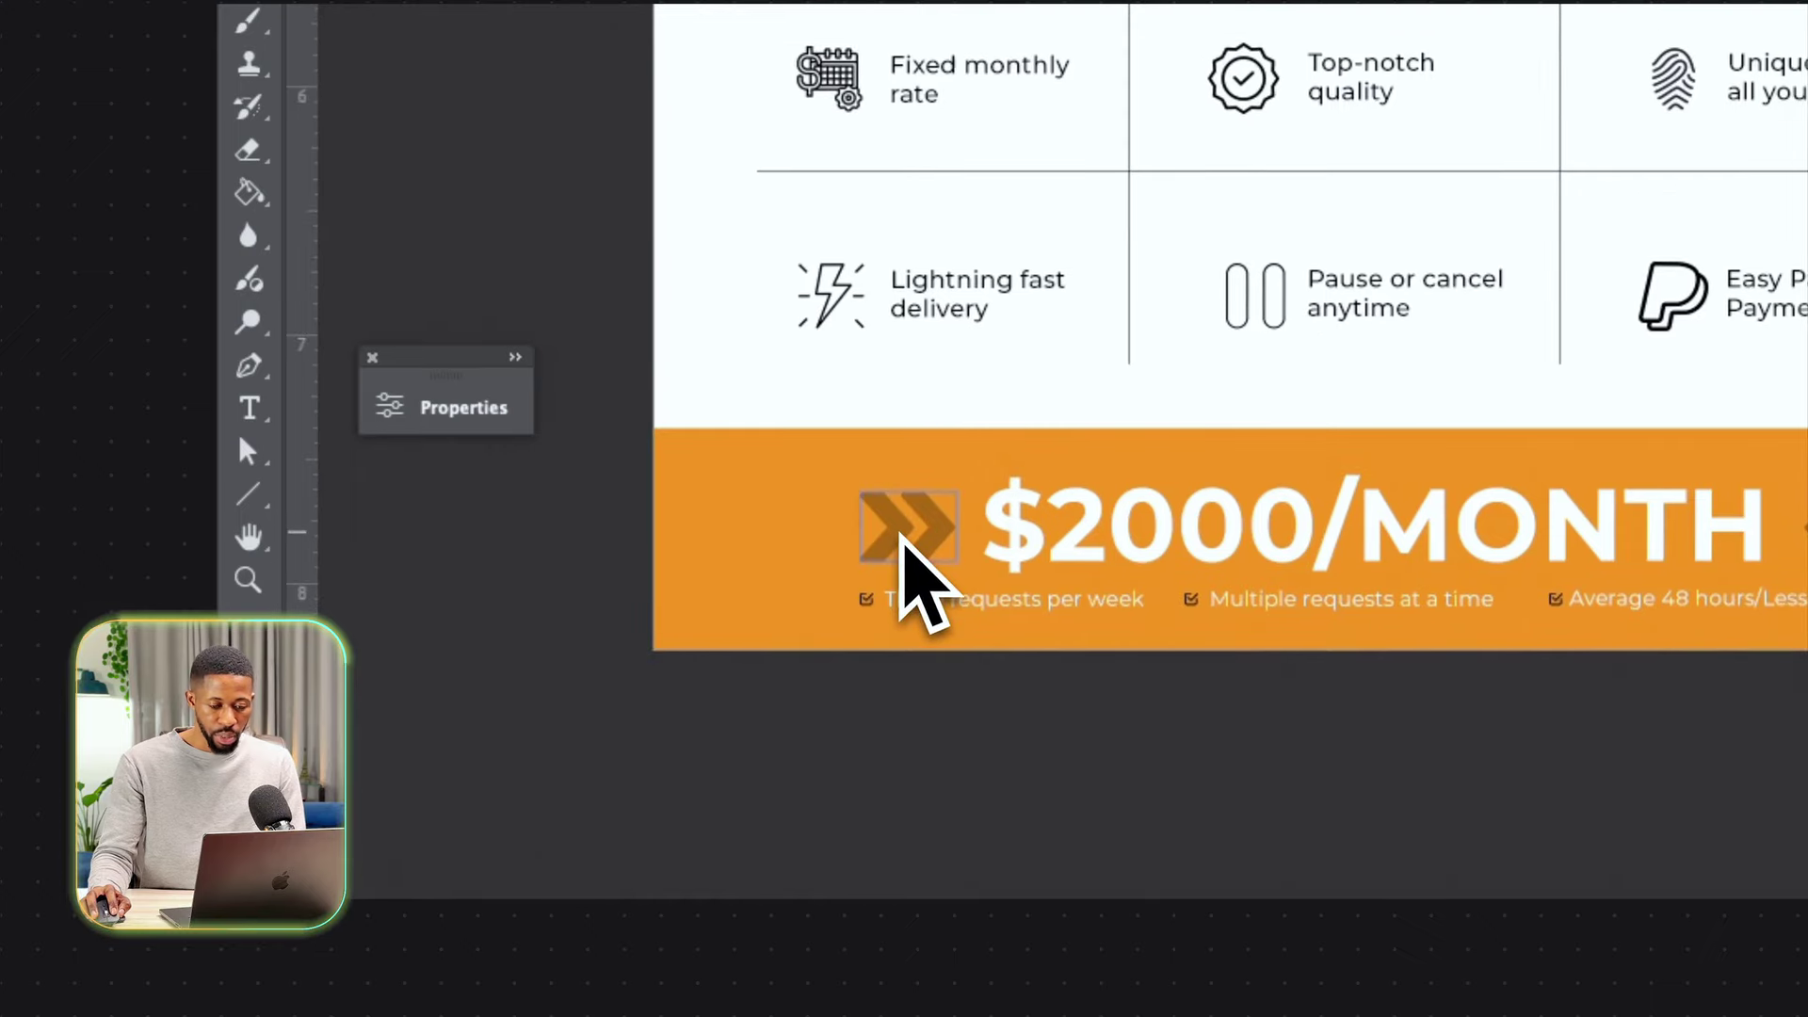
left_click_drag(900, 535, 1481, 377)
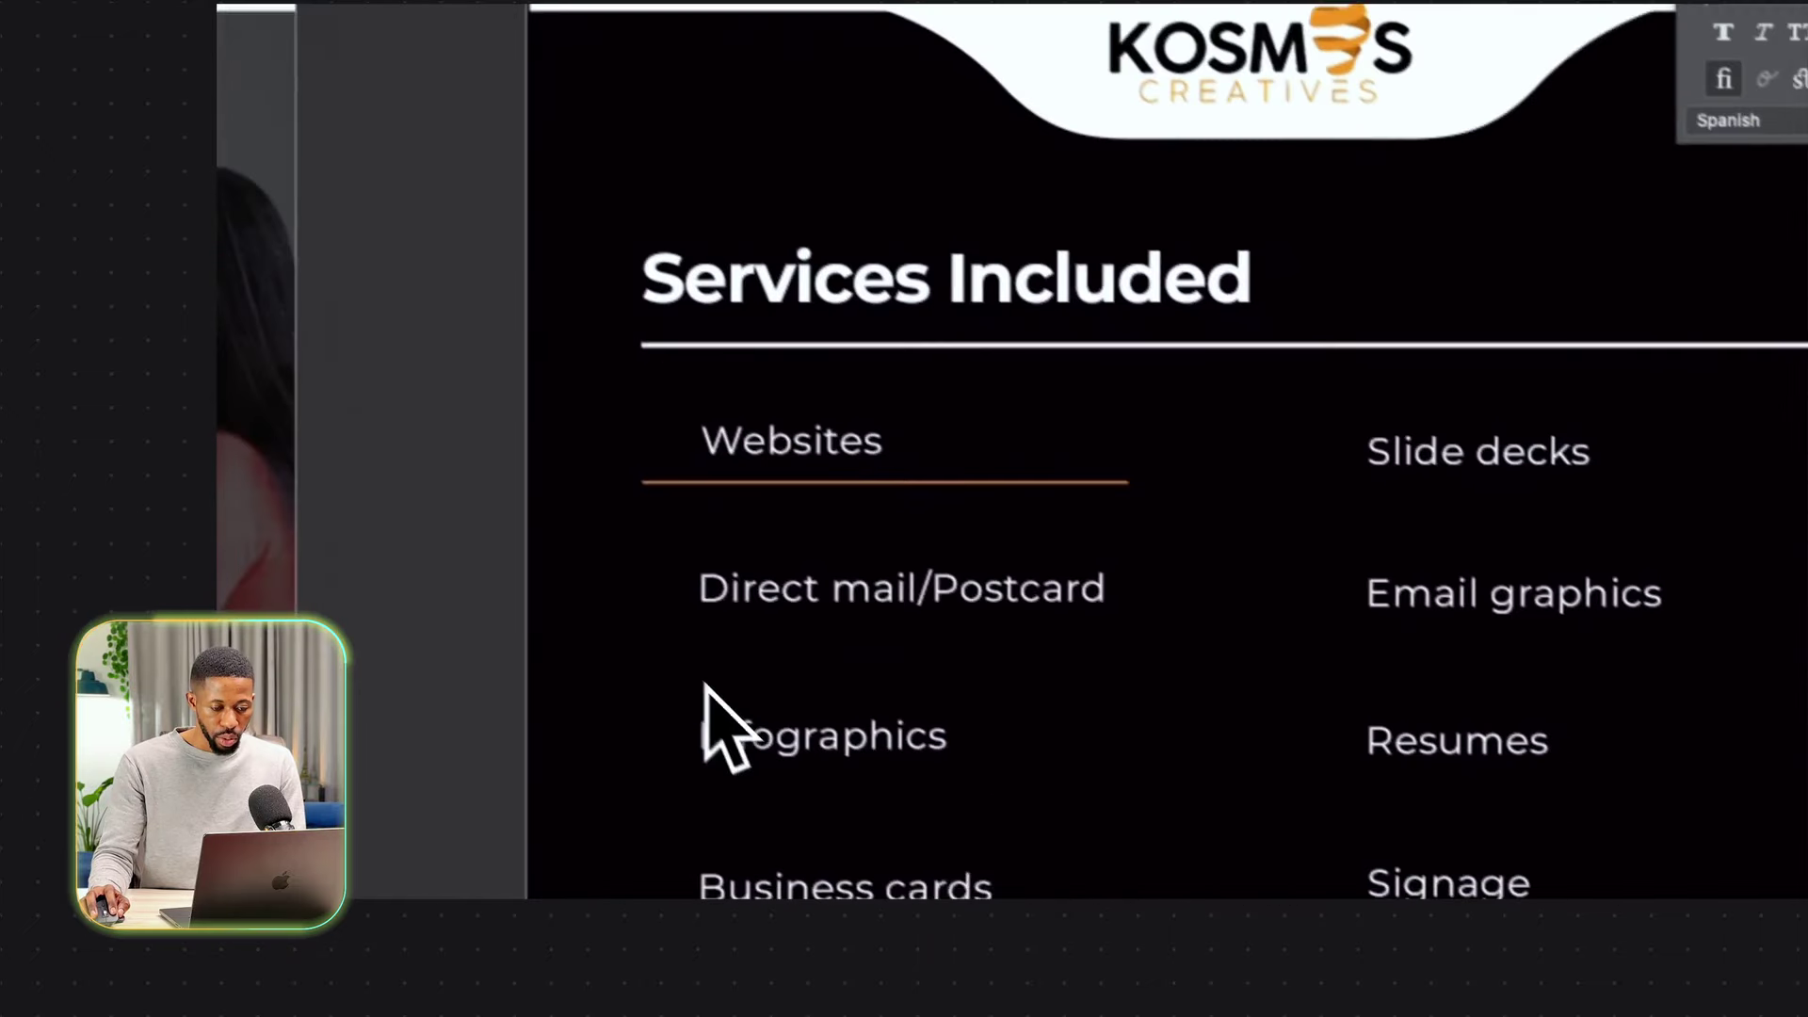
left_click_drag(946, 835, 954, 594)
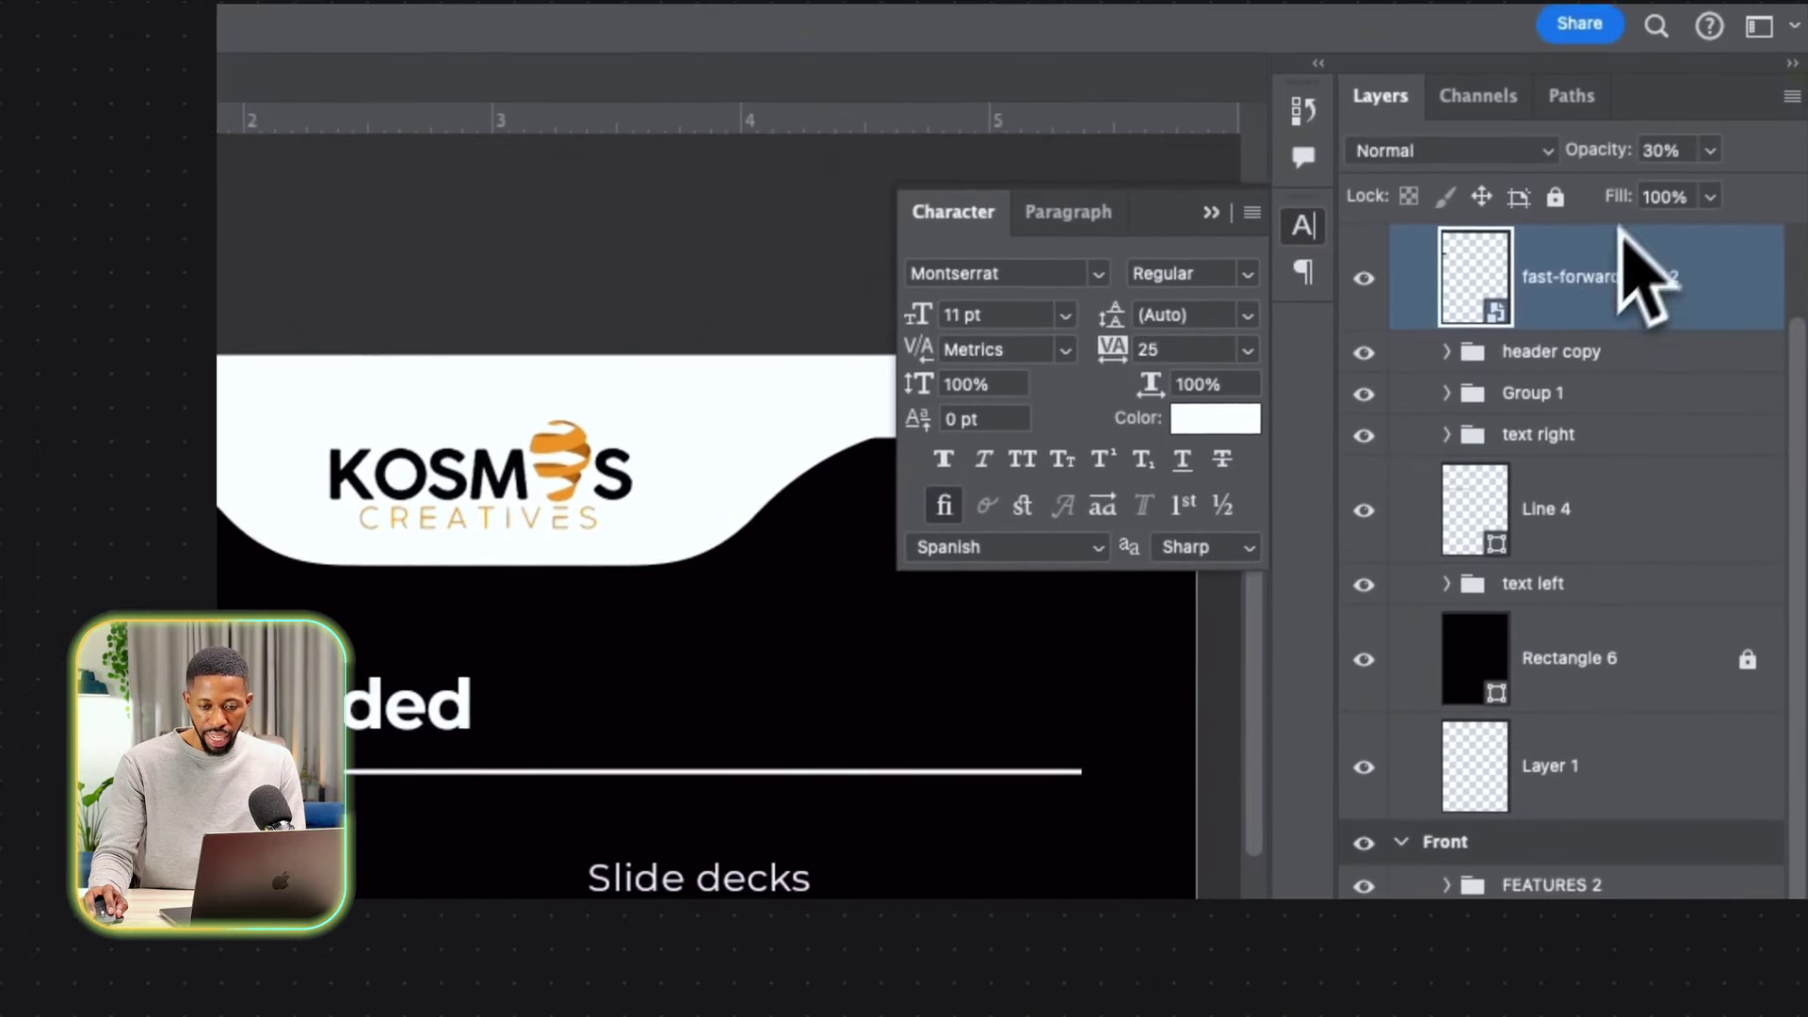
Set the copied double-arrow icon's opacity to 100% and give it a white Color Overlay.
left_click(1706, 141)
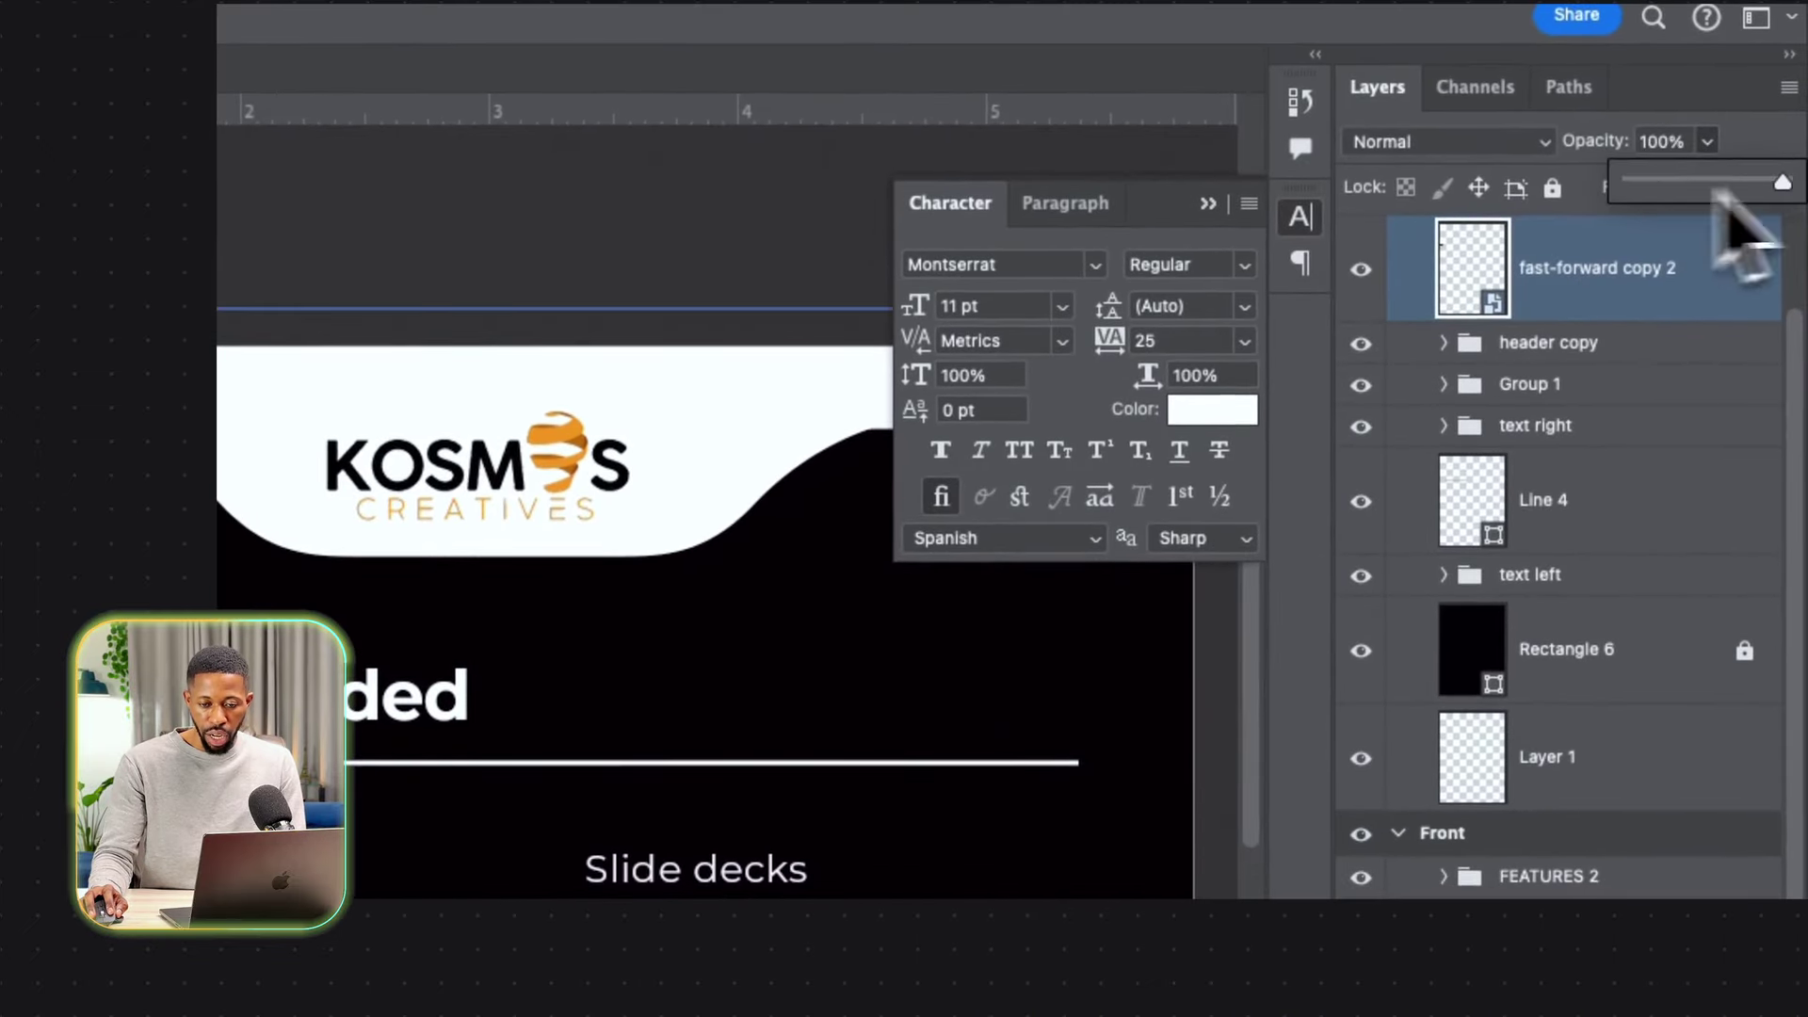
left_click(1546, 860)
left_click(1518, 876)
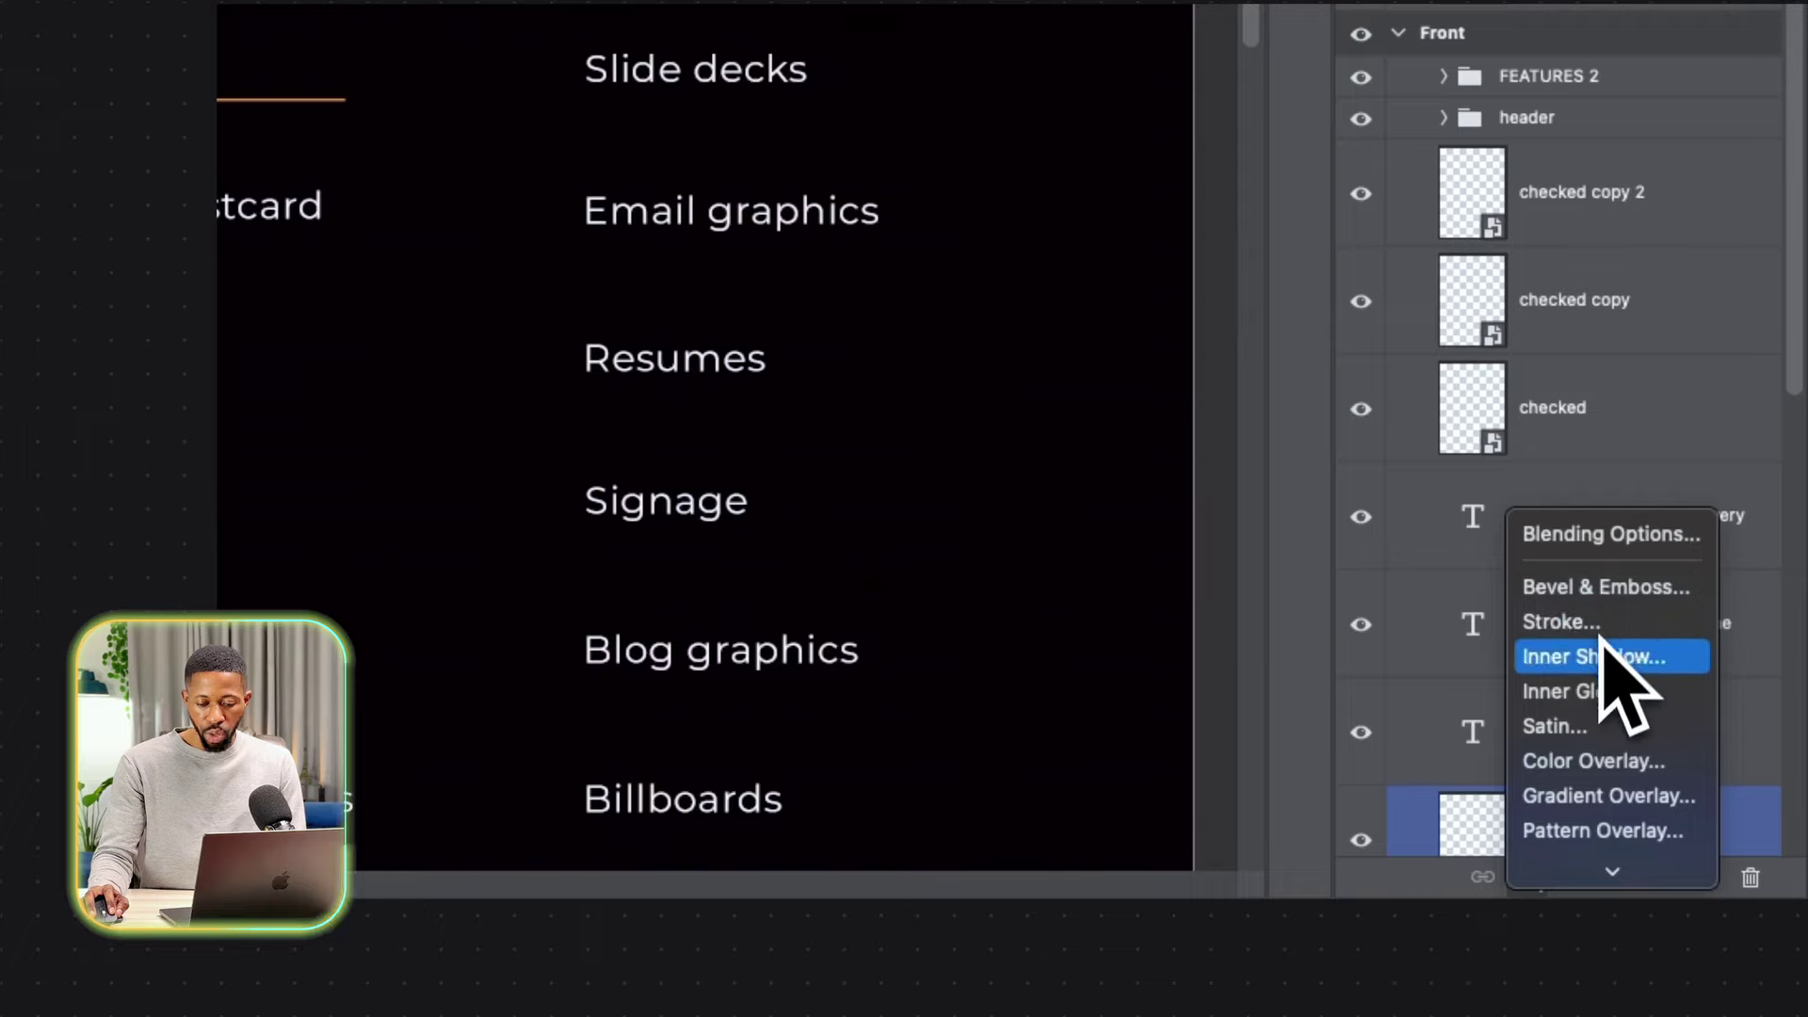
left_click(1601, 759)
left_click(1252, 452)
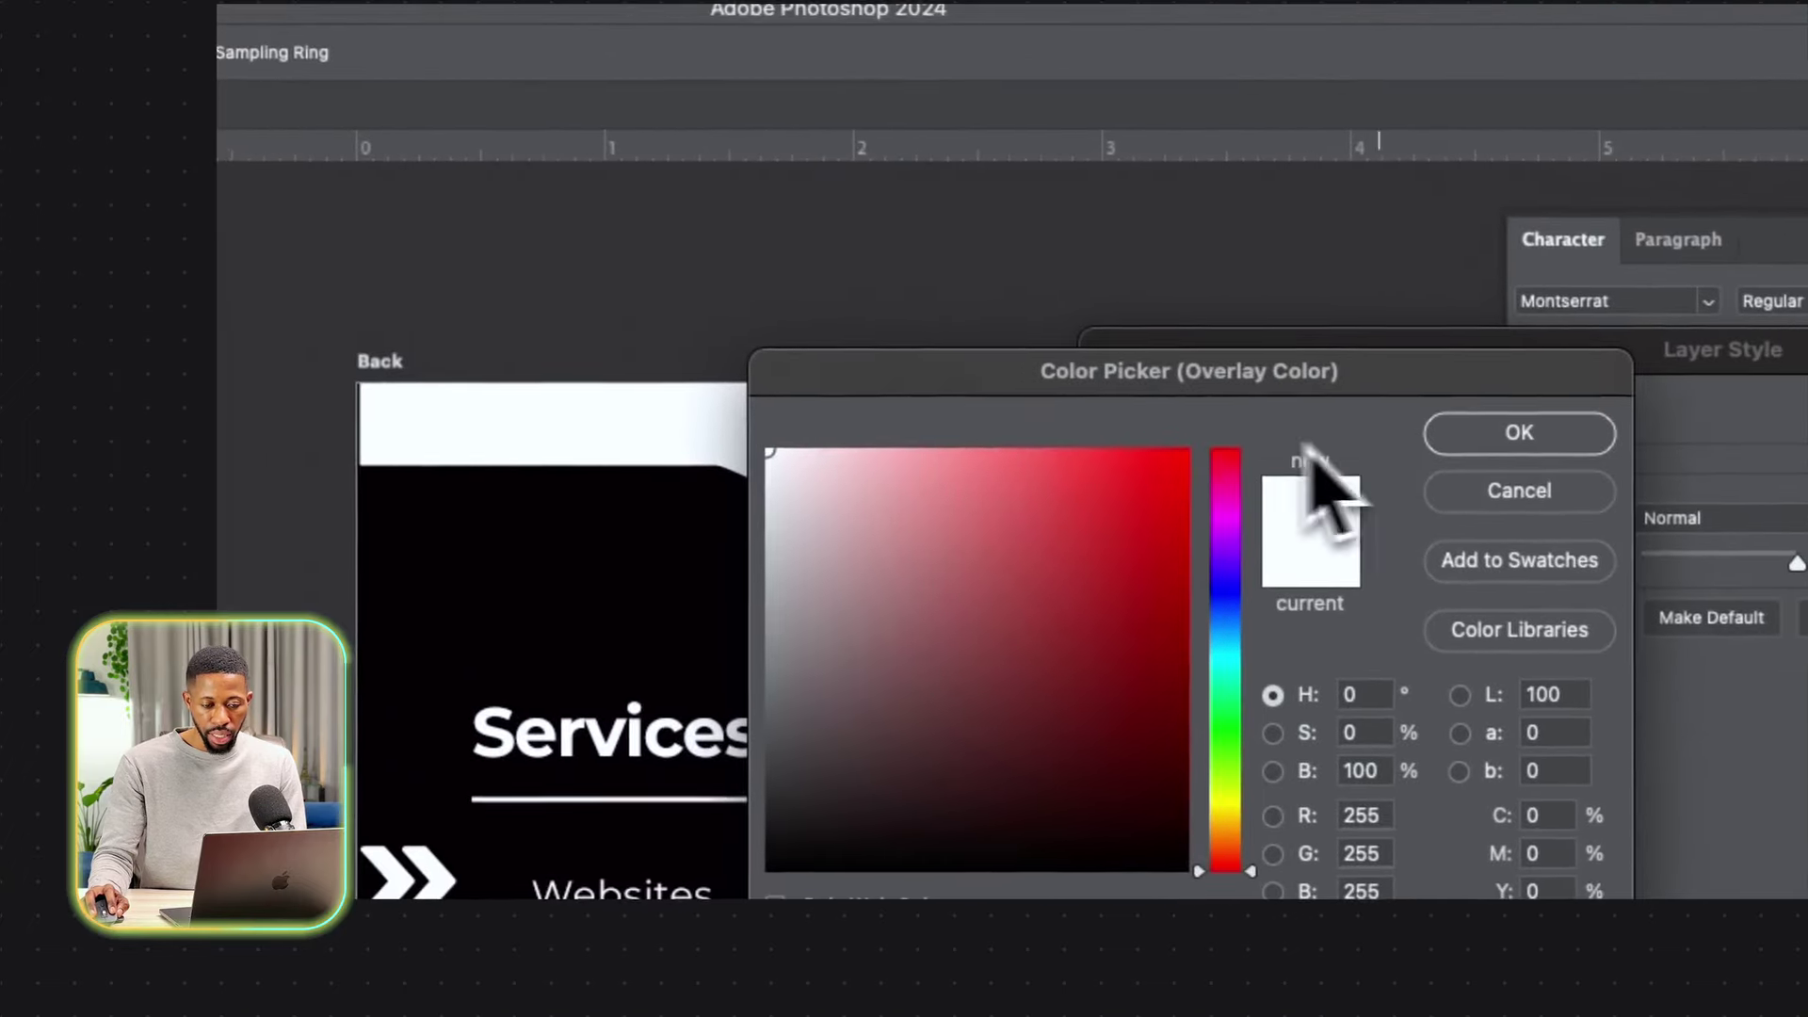
left_click(1400, 420)
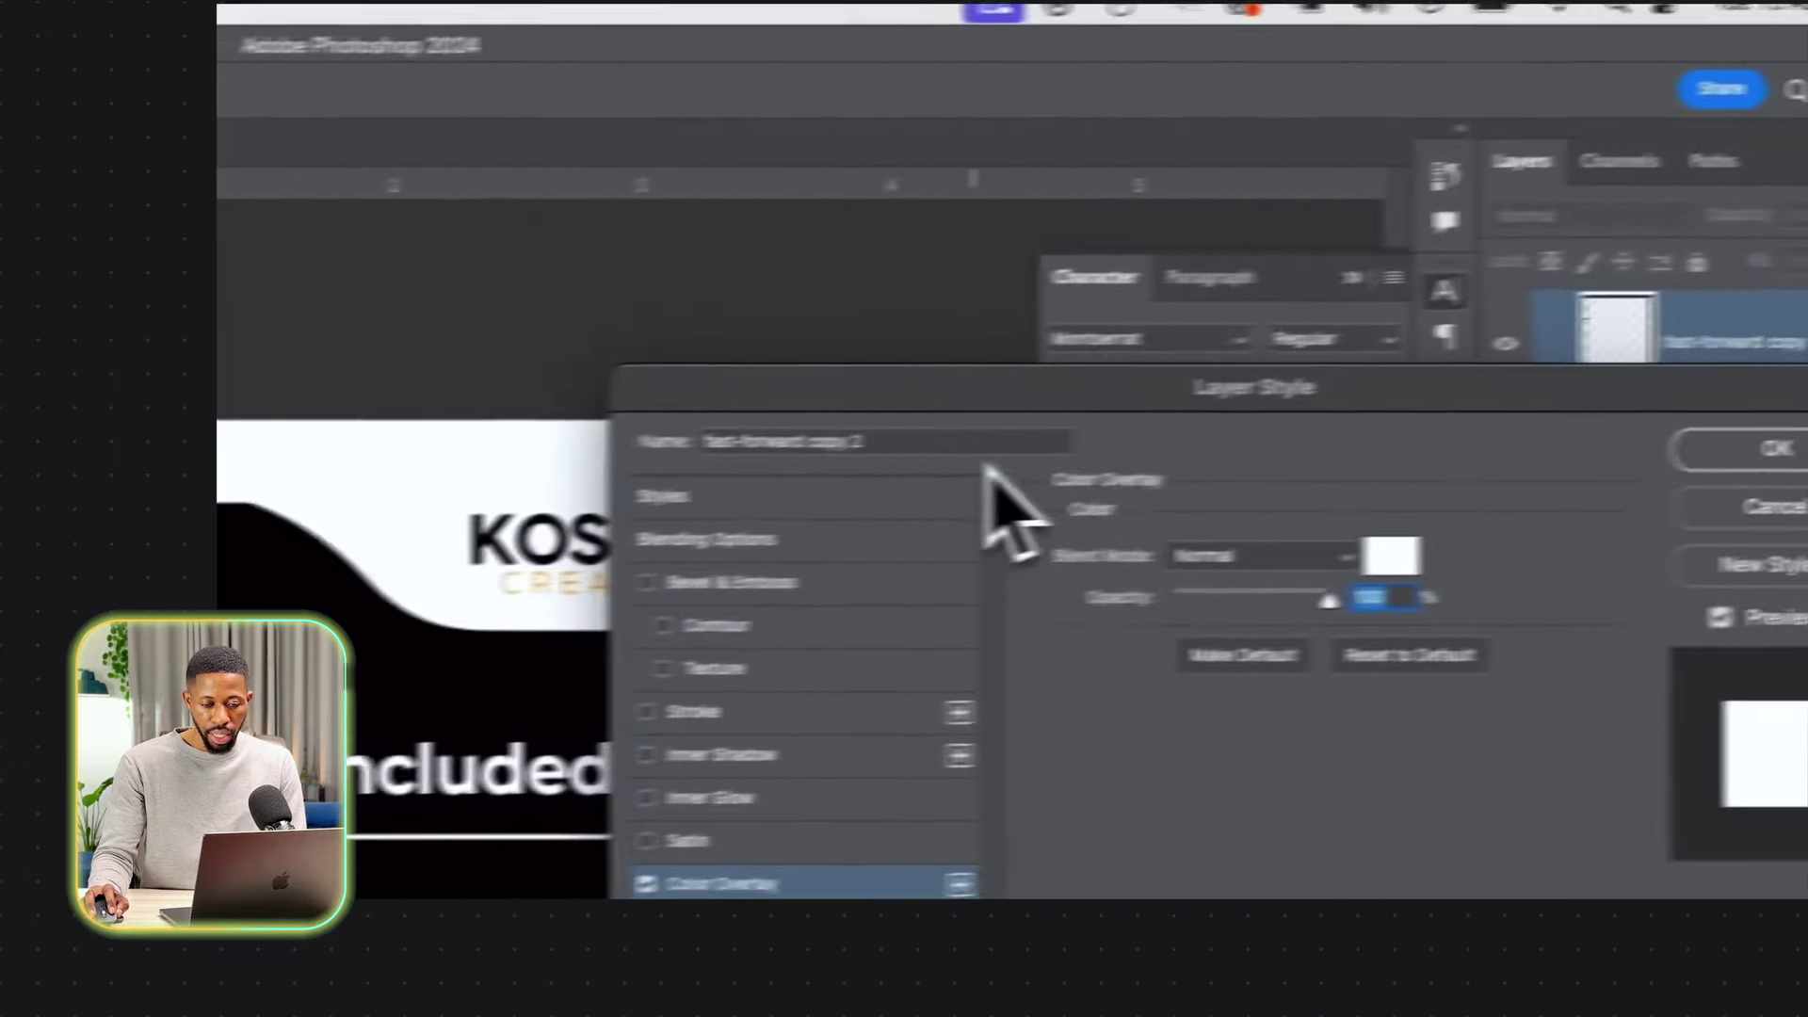
left_click(1646, 459)
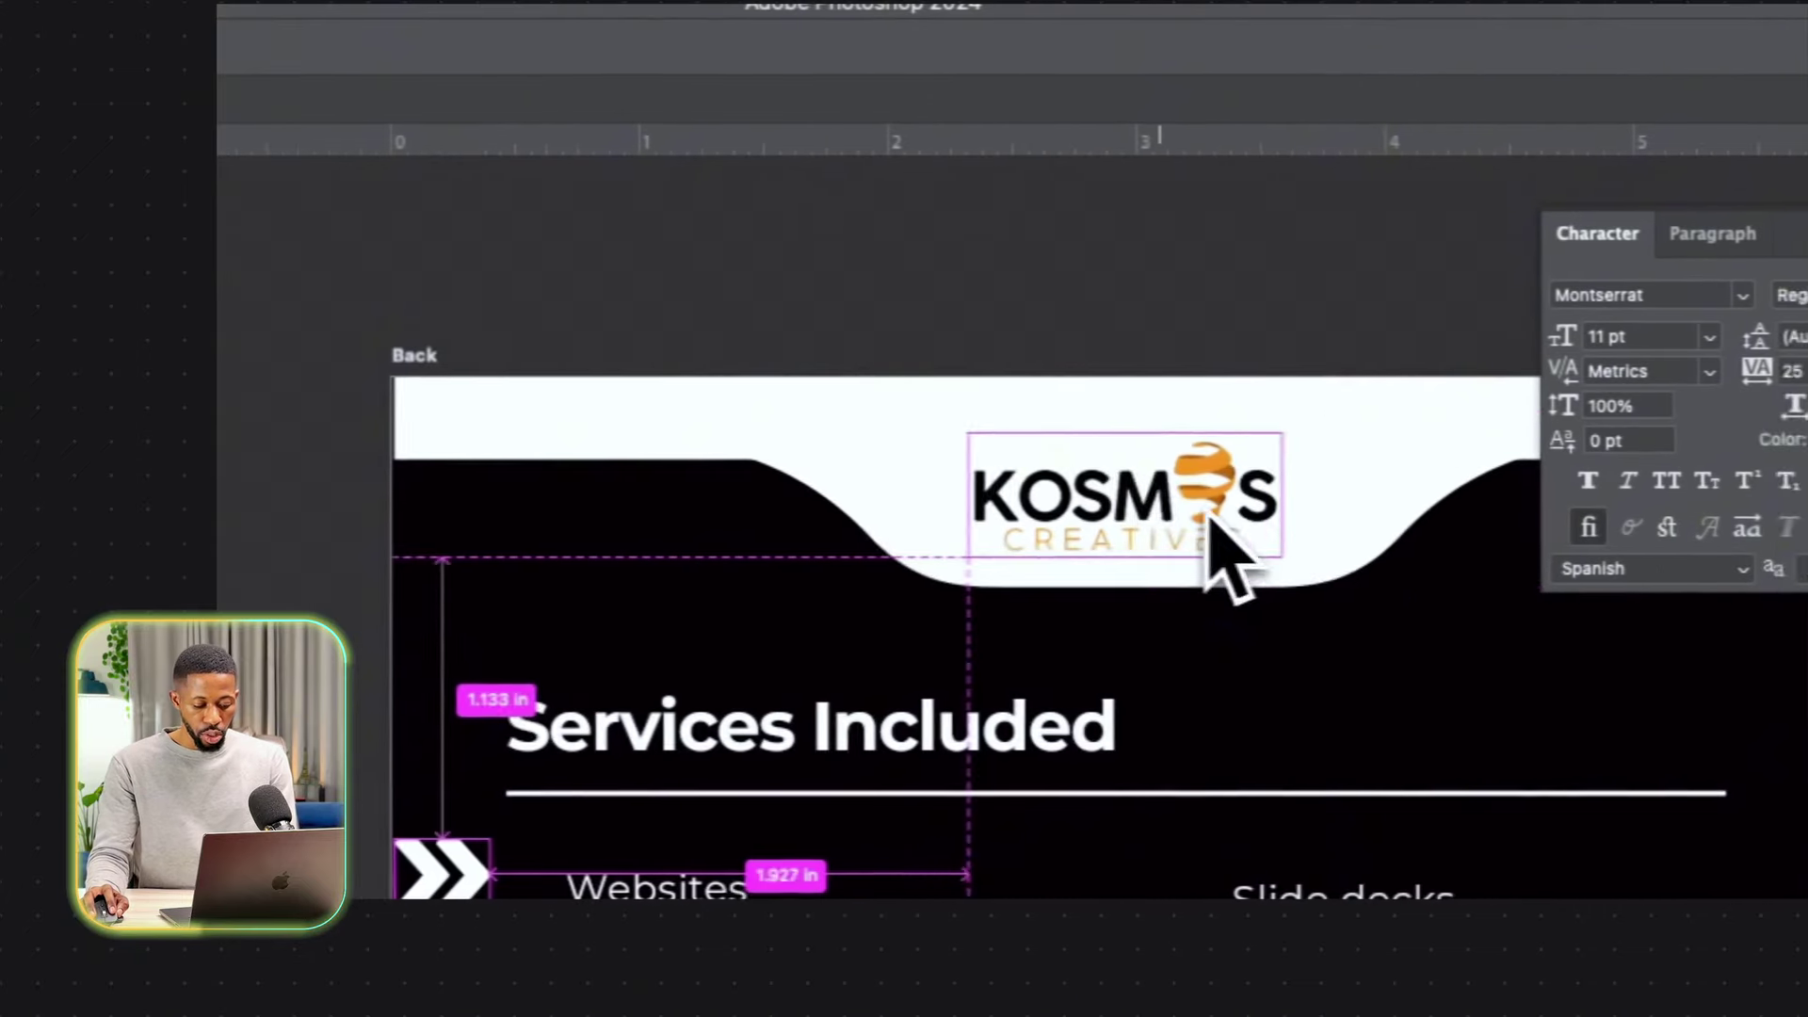
Scale the double-arrow icon down to text height and place it just before Websites, at the start of the orange line.
key("super+t")
left_click_drag(427, 839, 462, 854)
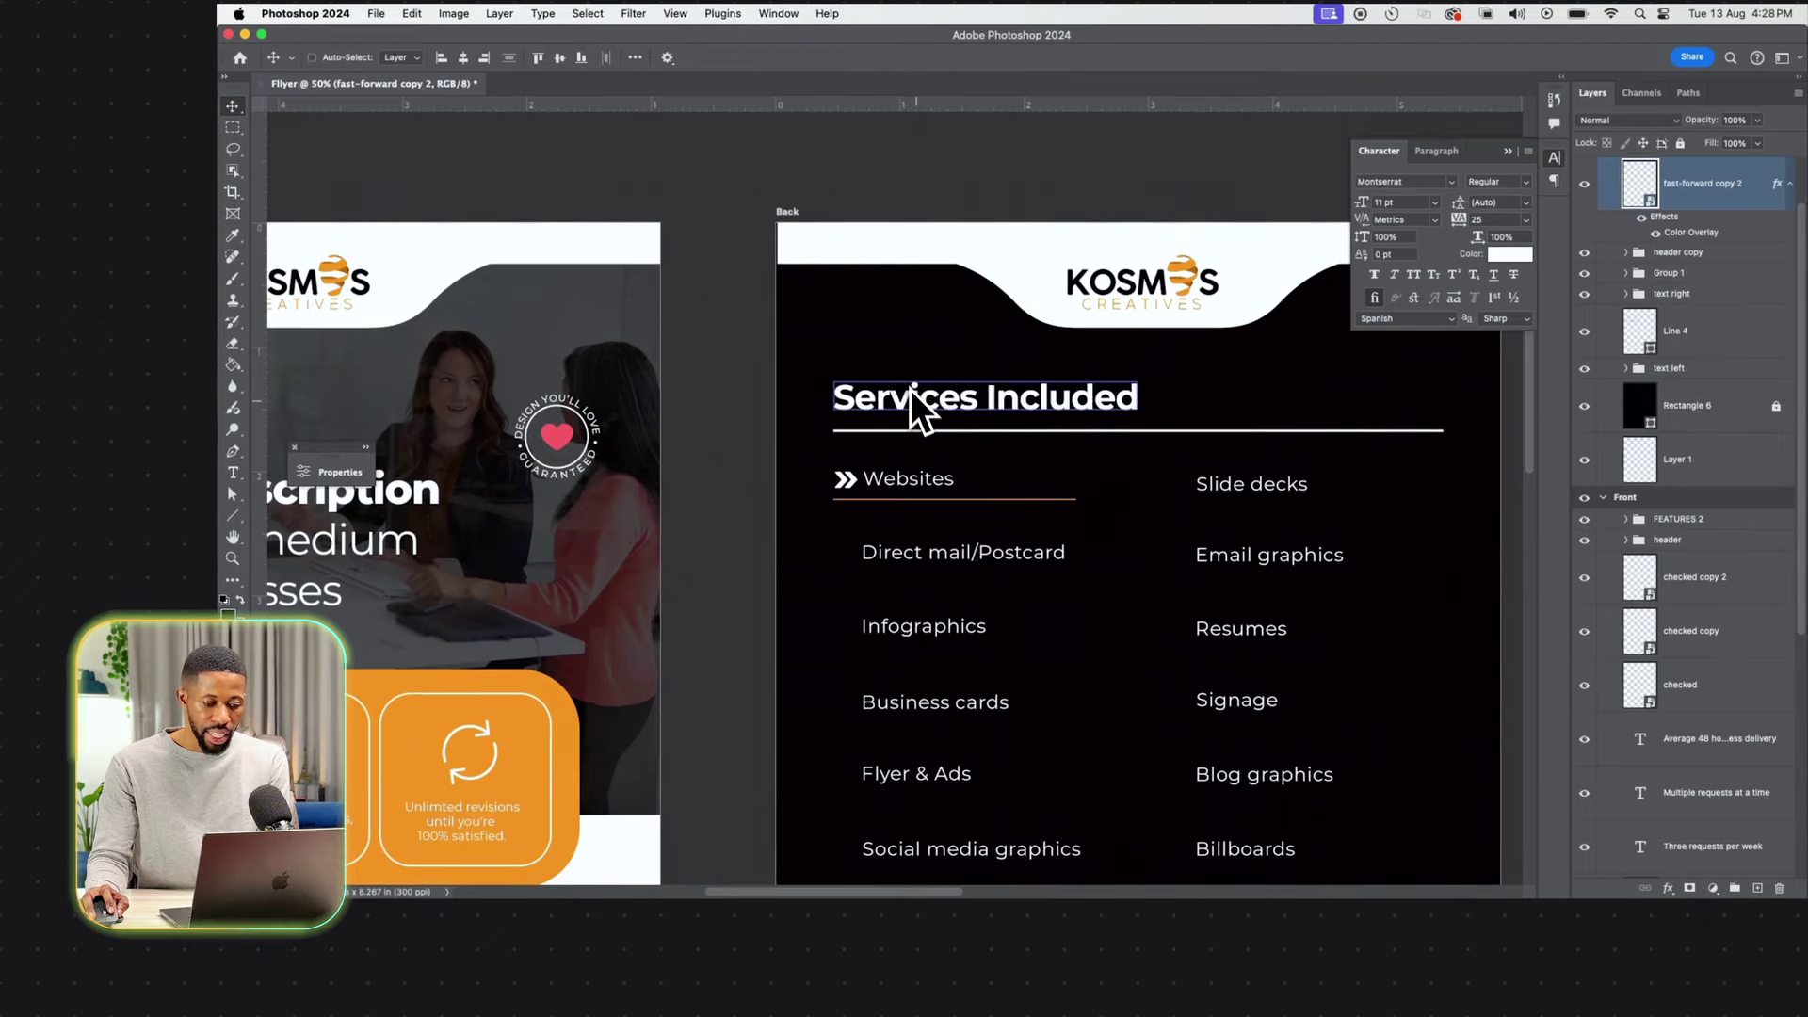
key("super+t")
key("super+plus")
key("super+plus")
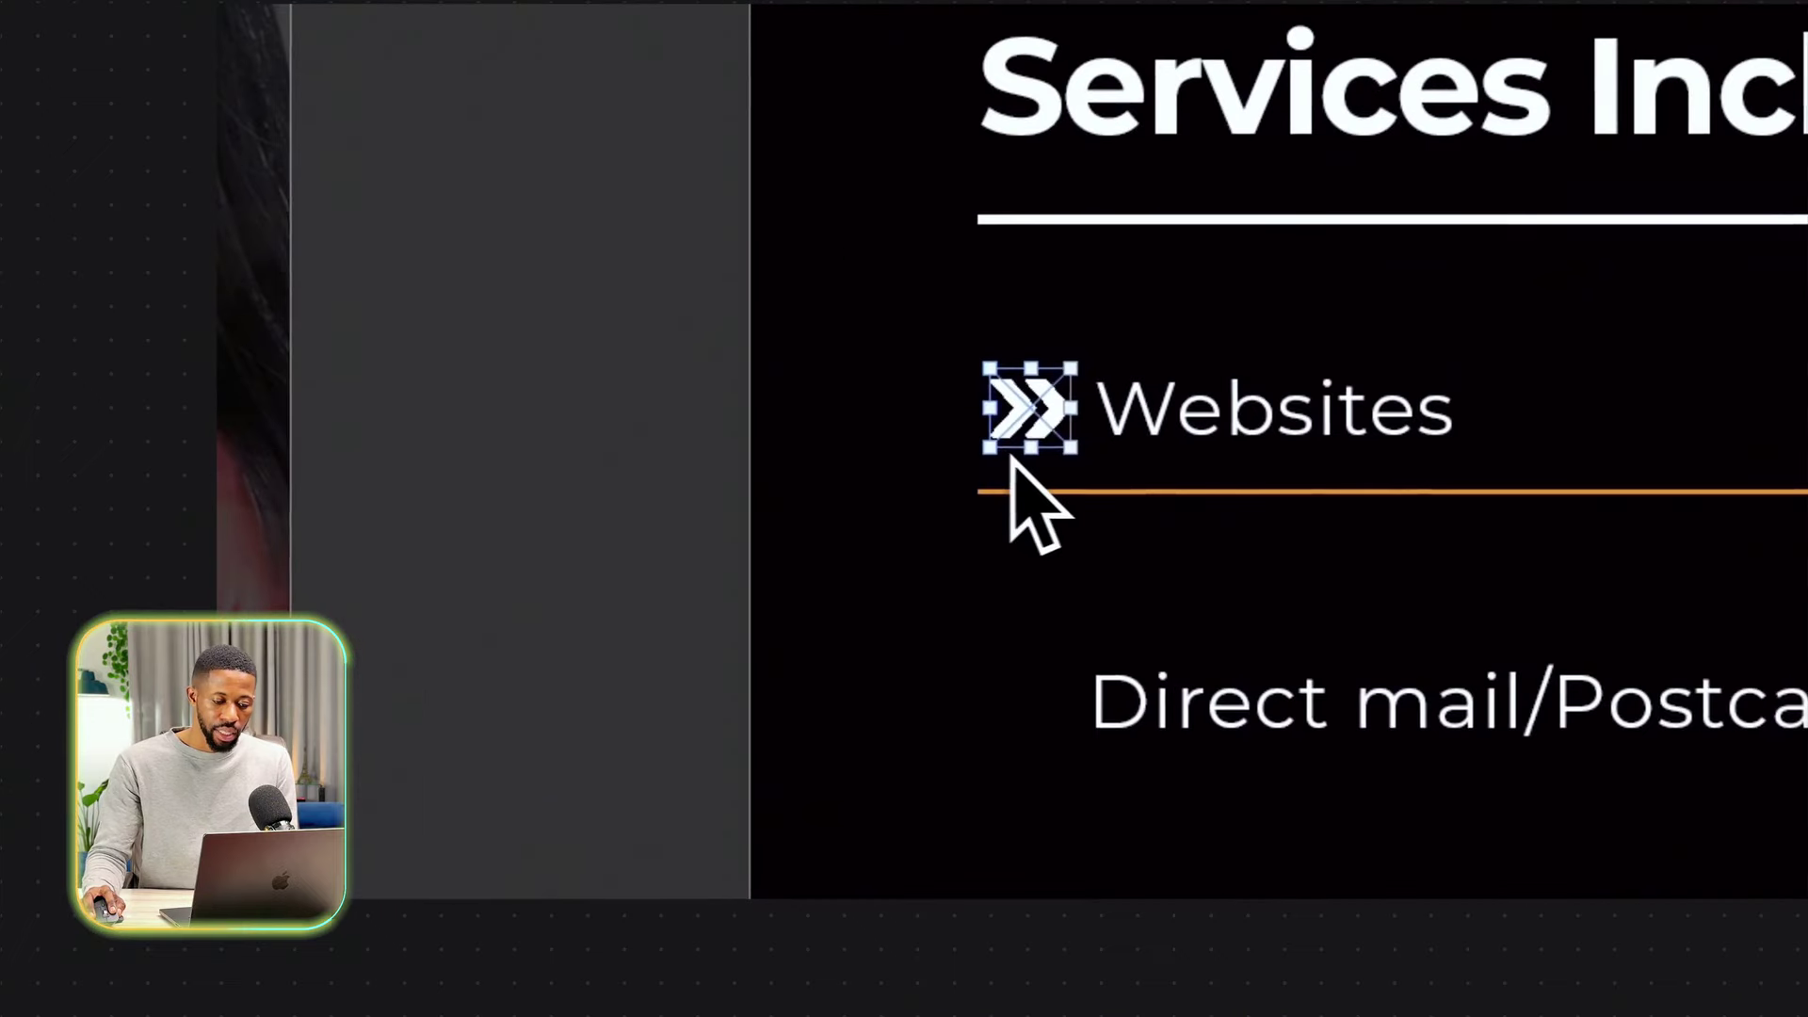
left_click_drag(1010, 457, 1026, 454)
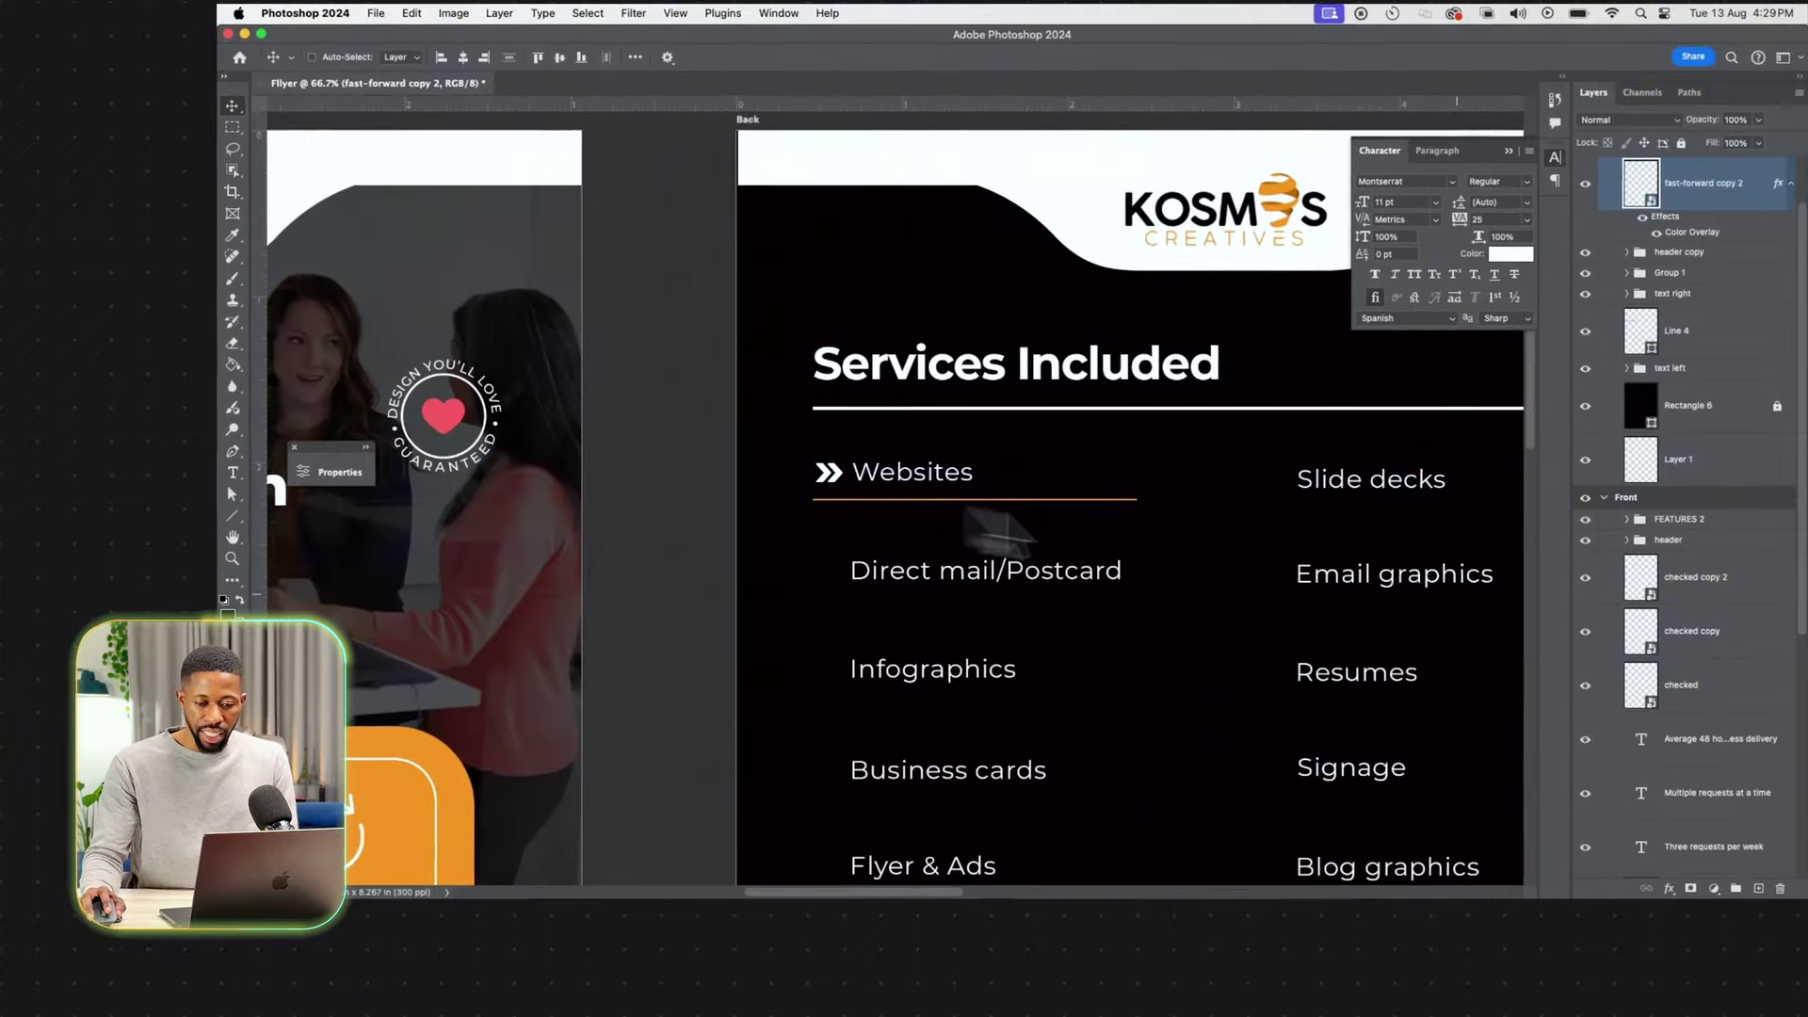
Group the double-arrow icon with the orange line Line 4 and name the group "1".
scroll(1760, 542, "up", 3)
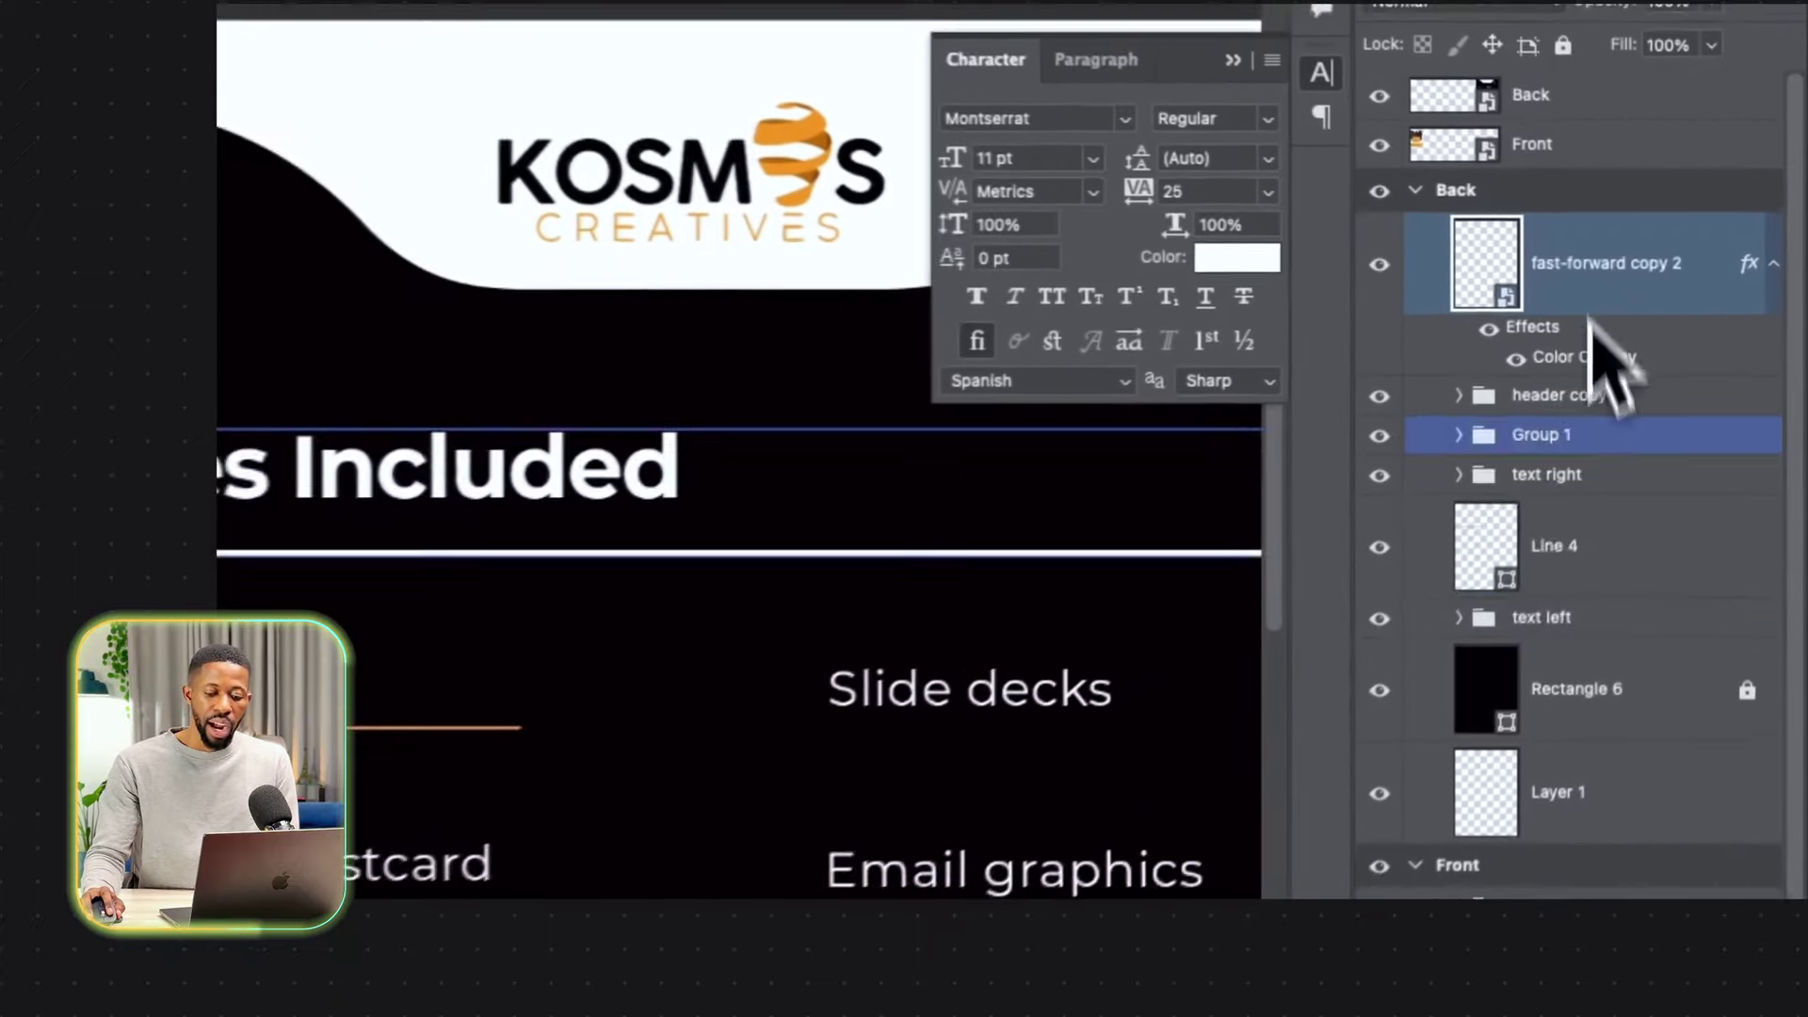
left_click(1594, 572)
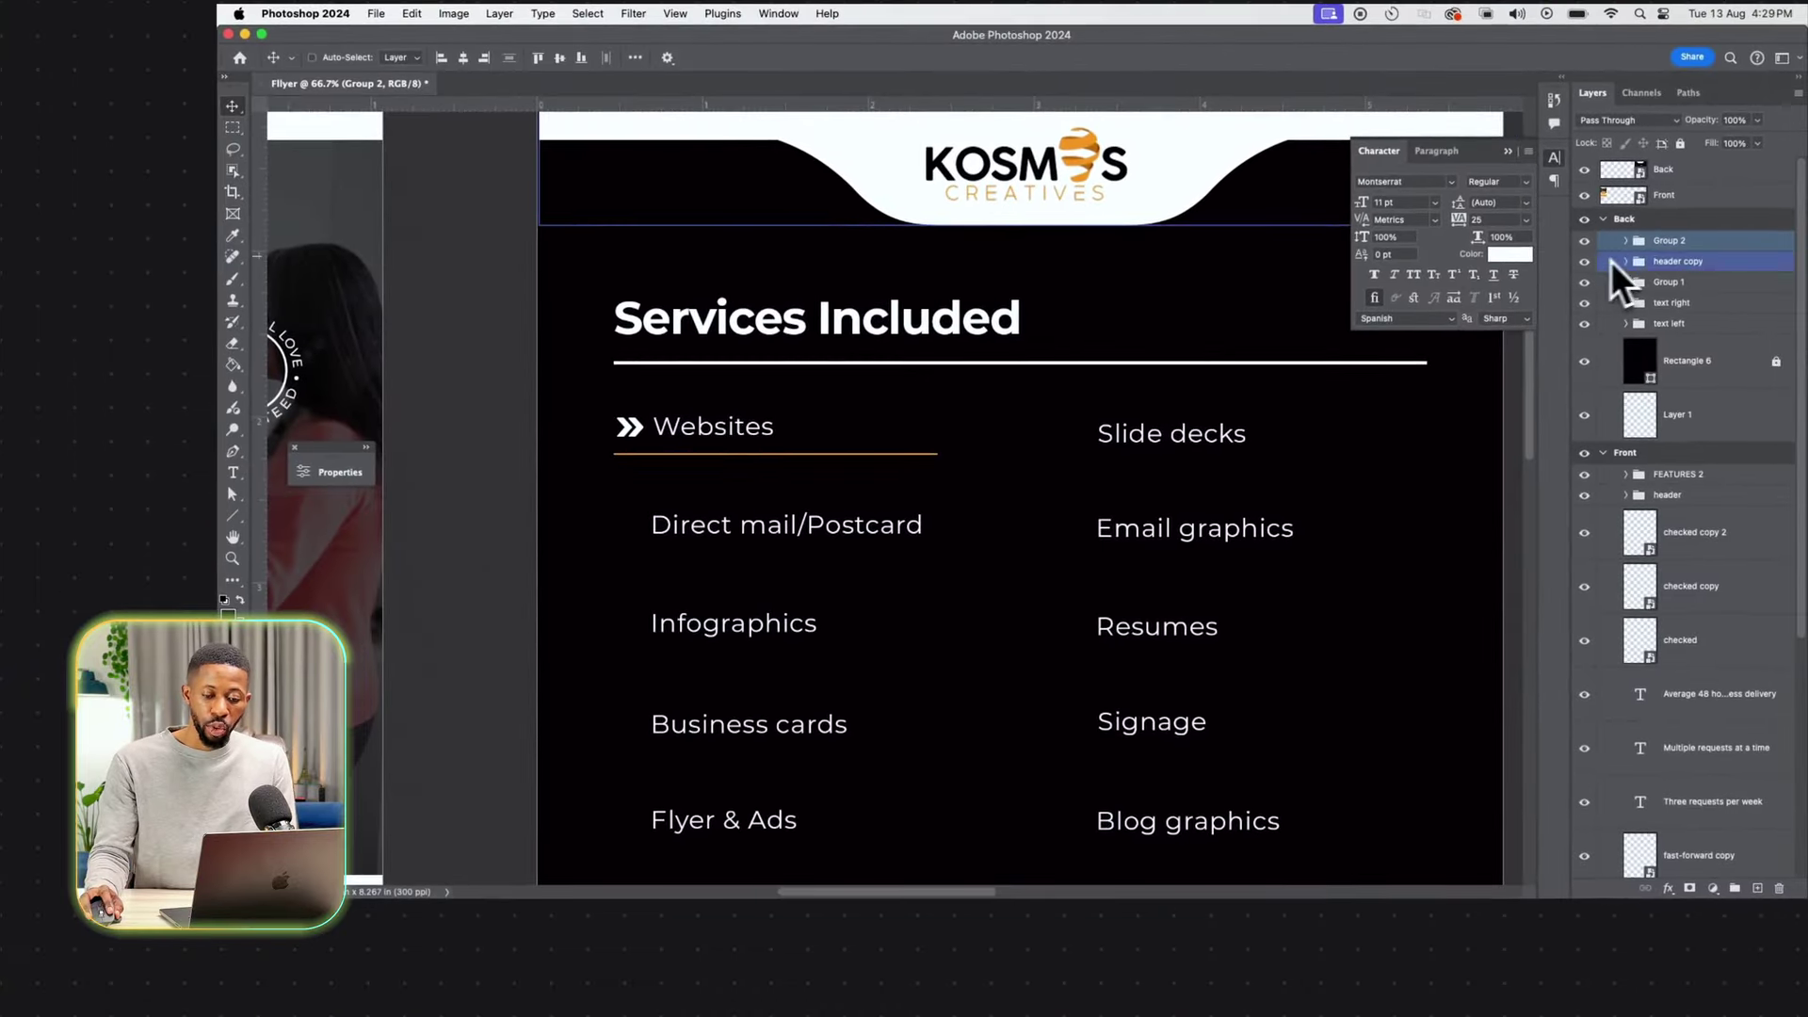
double_click(1679, 241)
type("1")
key("Return")
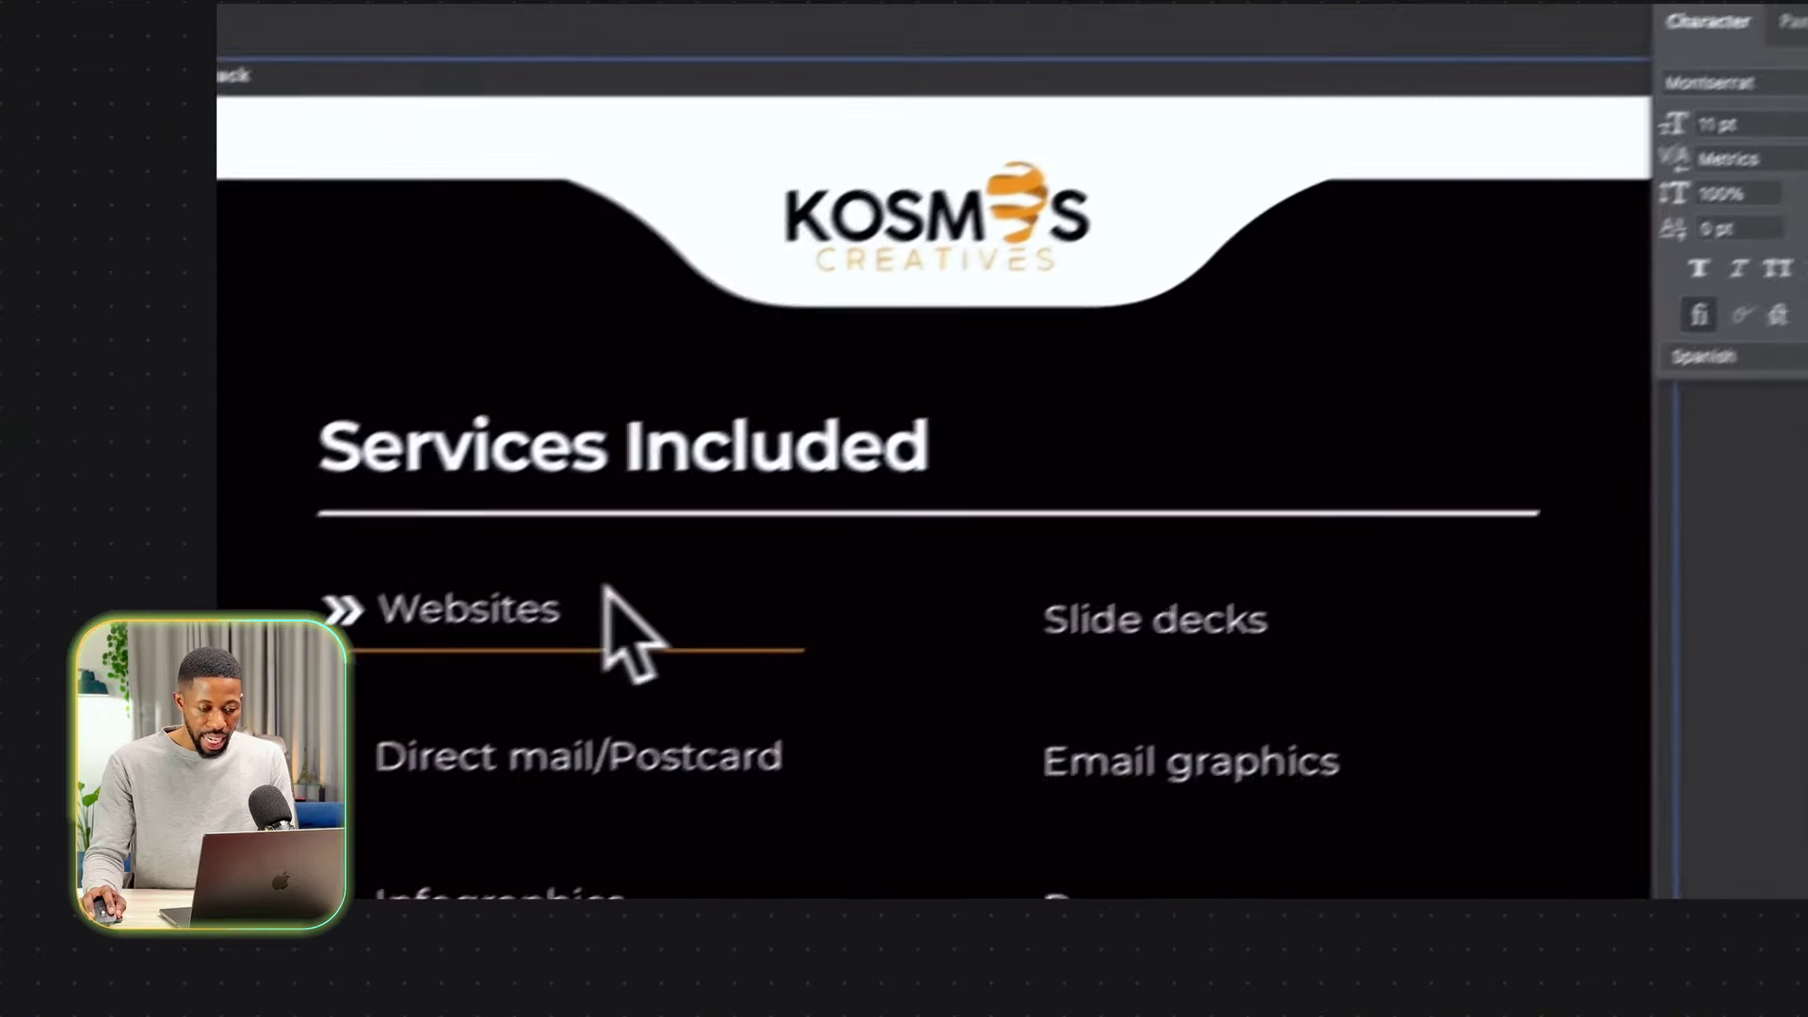
Duplicate group 1 across to Slide decks as group "2", and copy both groups down to the Direct mail/Postcard and Email graphics row.
left_click_drag(606, 629, 1325, 646)
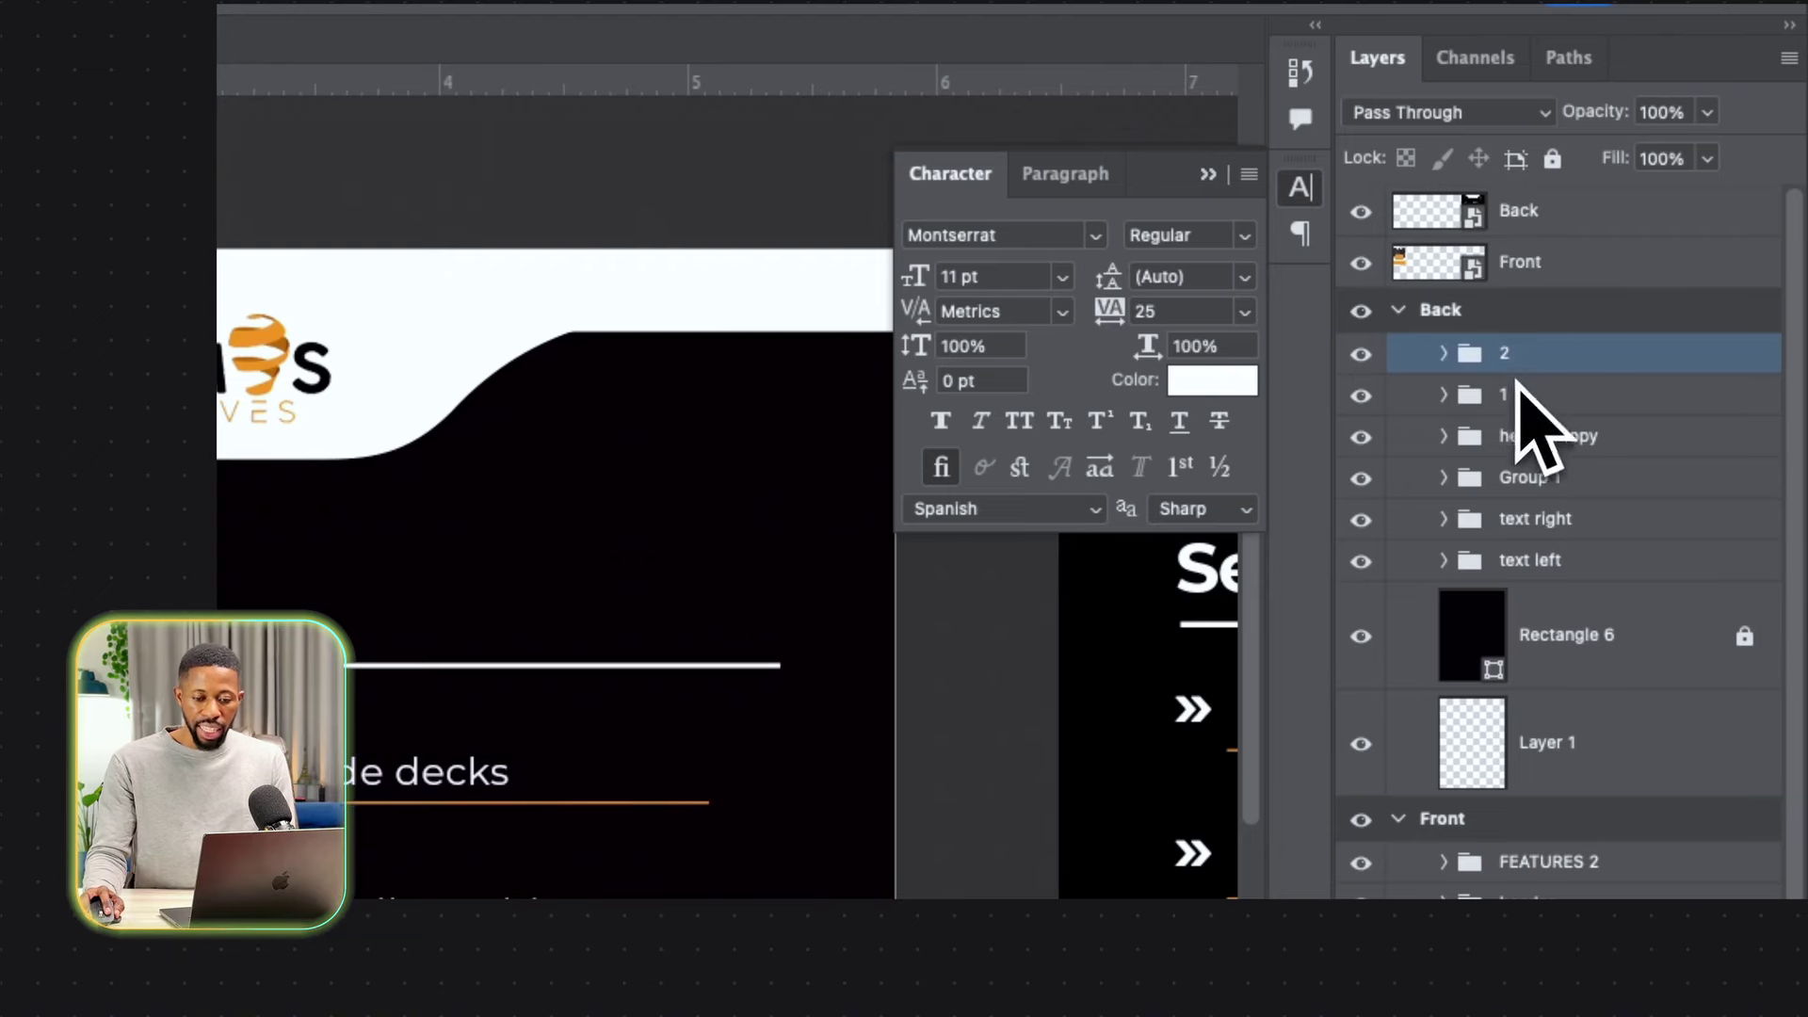
left_click(1516, 388, "shift")
left_click_drag(639, 468, 686, 618)
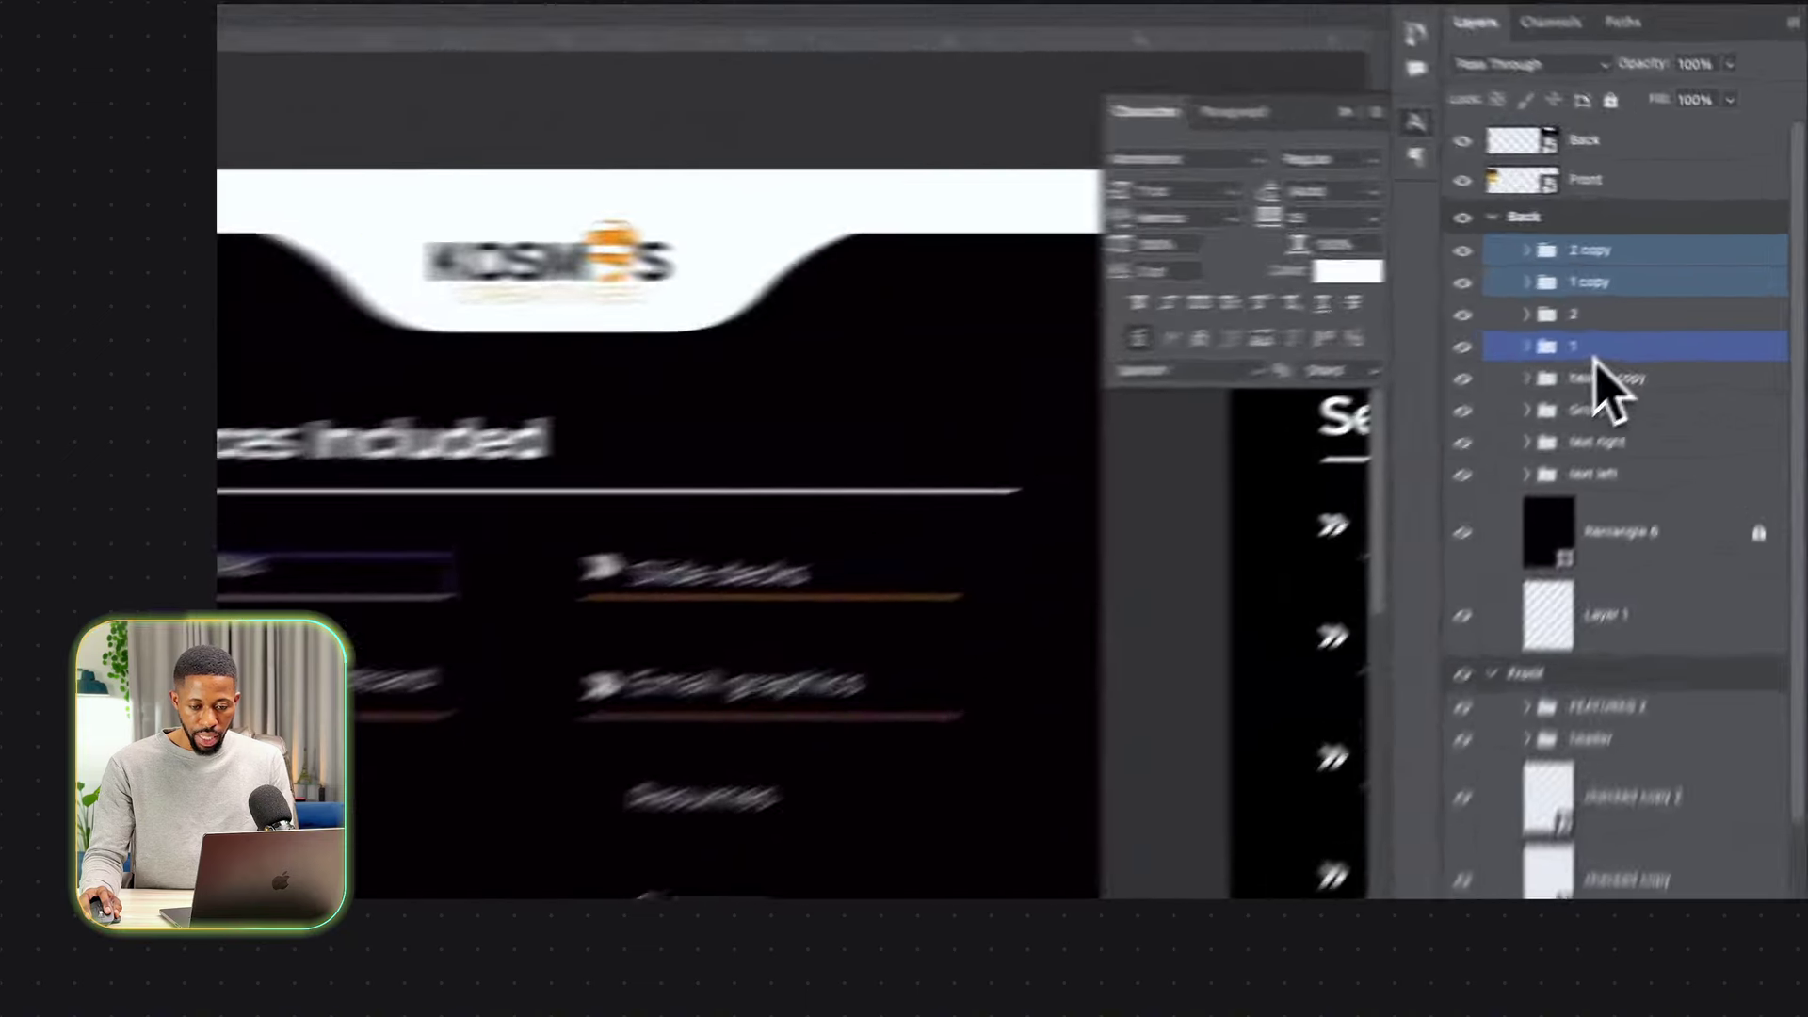
Duplicate the first two rows' arrow-and-line groups down to the Infographics/Resumes and Business cards/Signage rows.
left_click(1671, 283)
left_click(1671, 304, "shift")
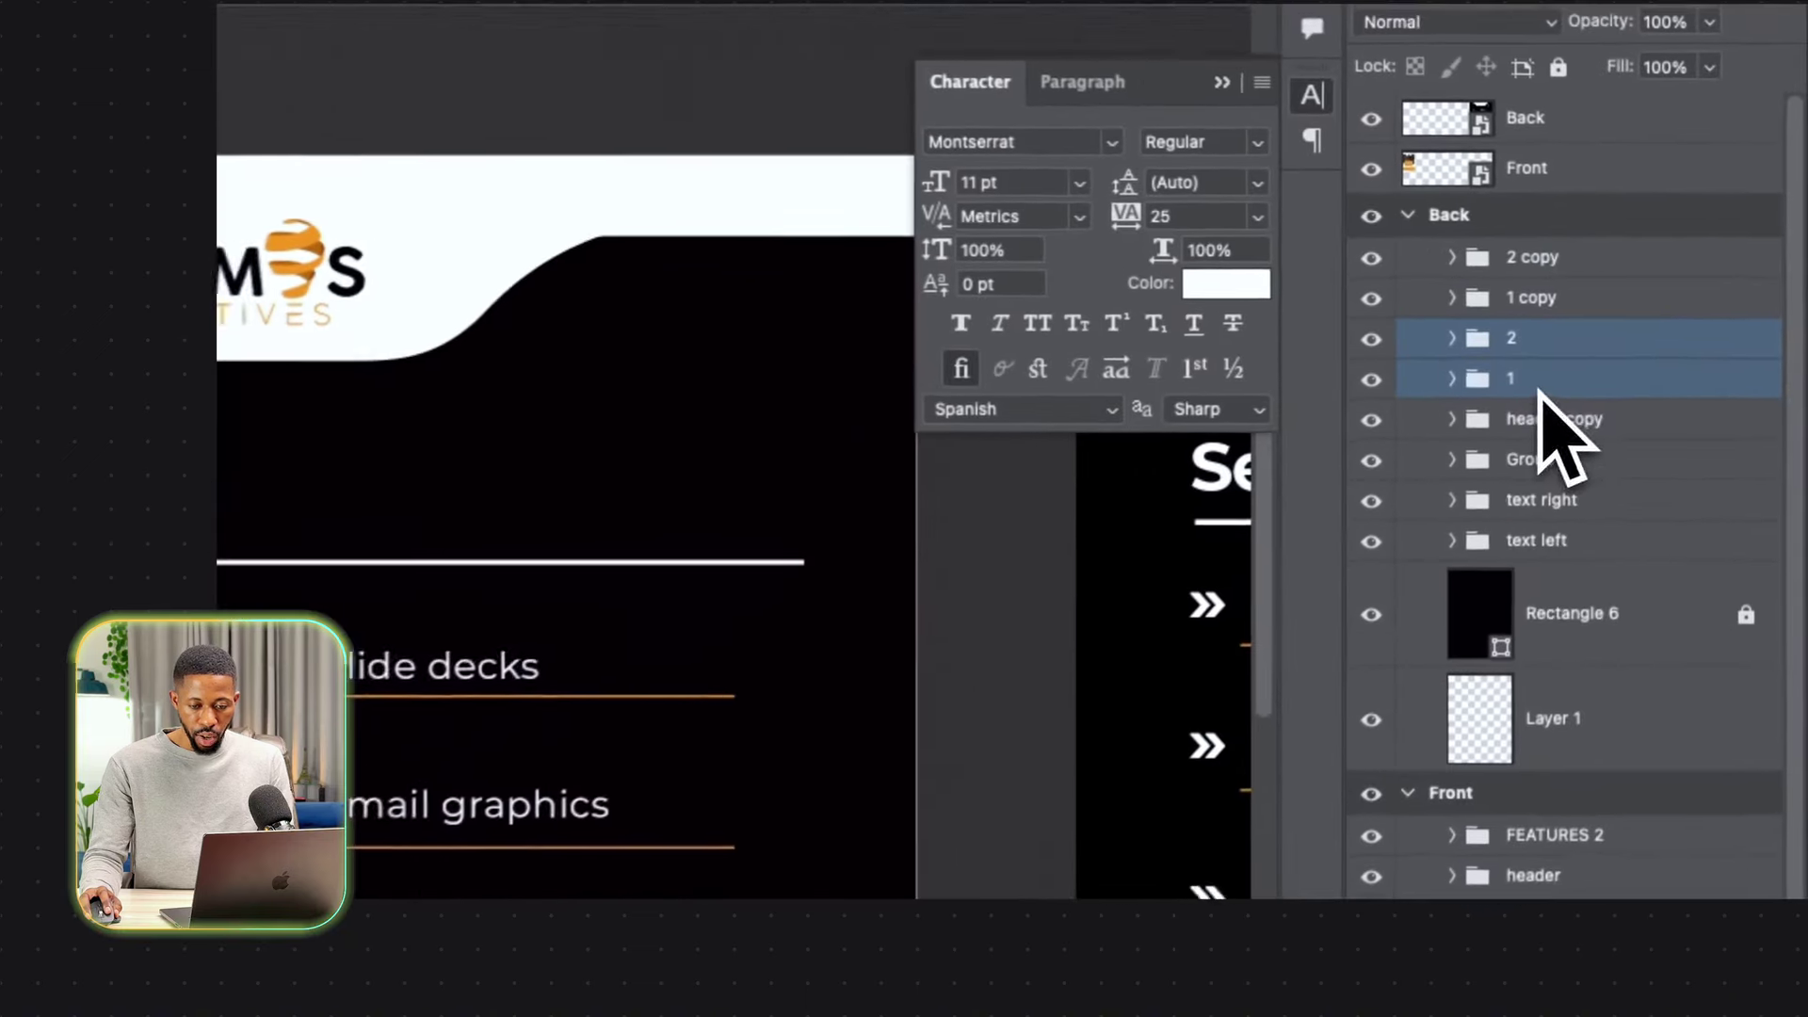
left_click(1672, 242)
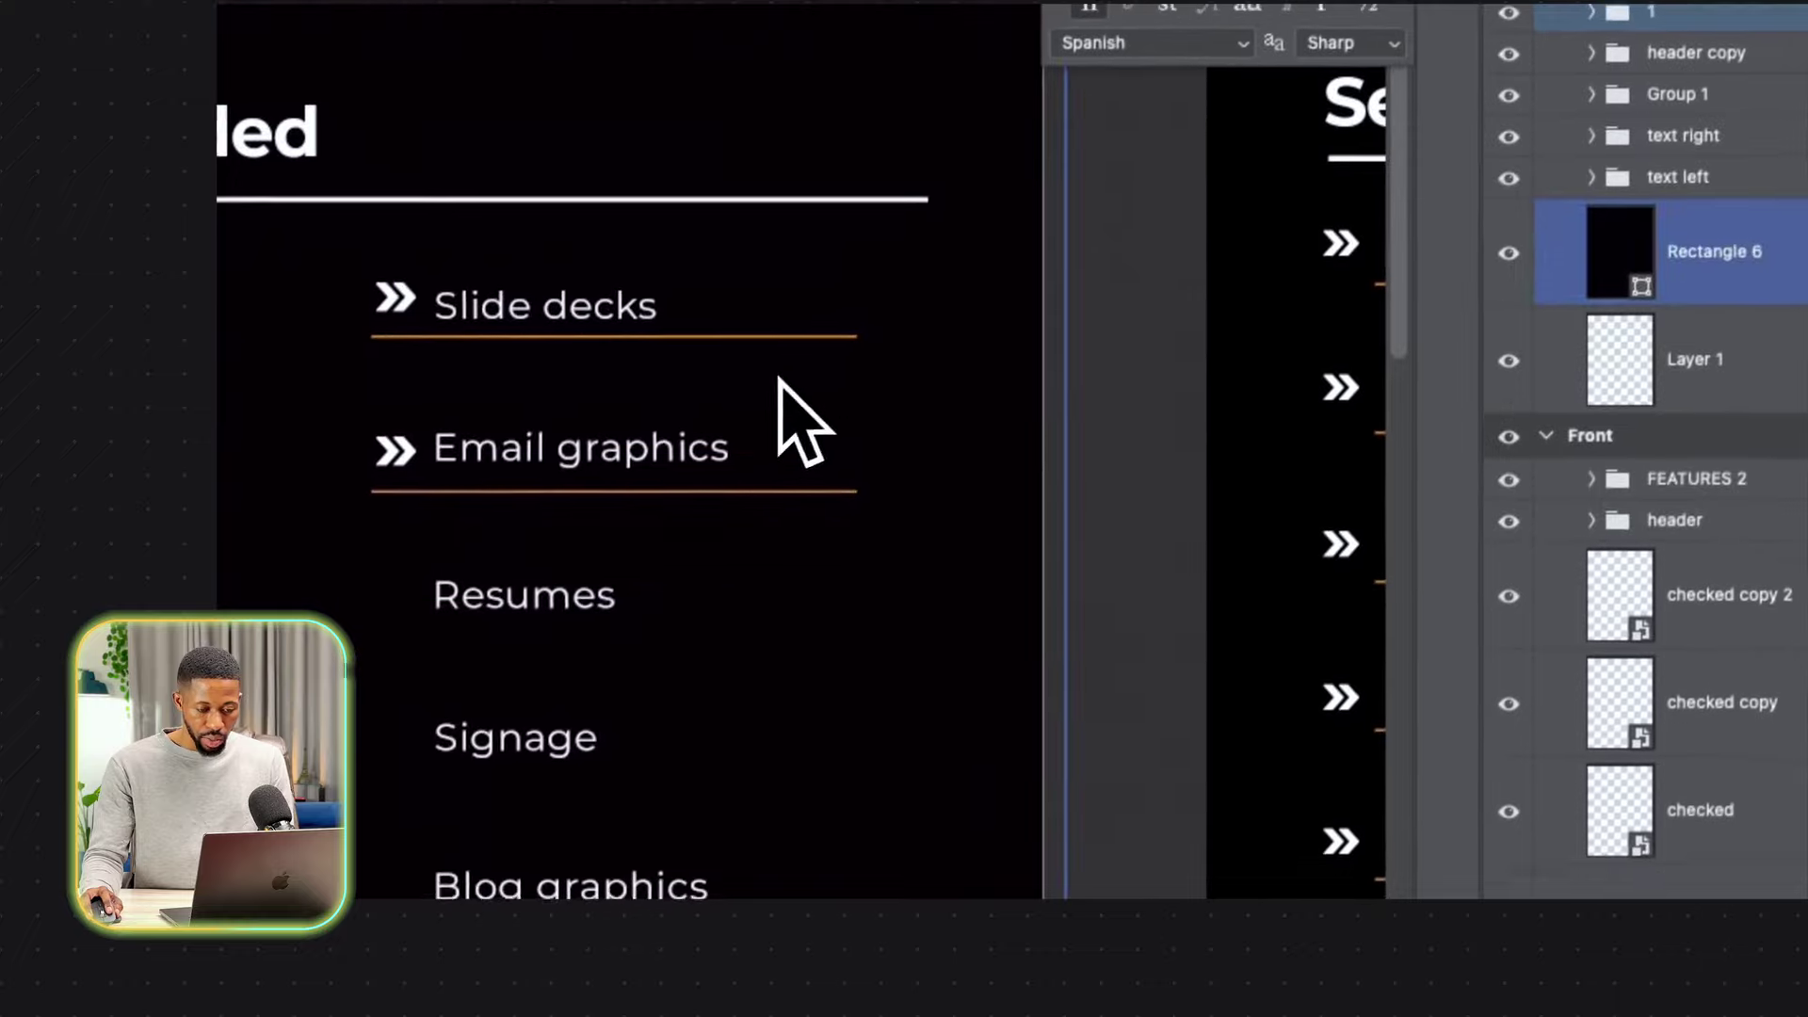
left_click_drag(783, 381, 909, 755)
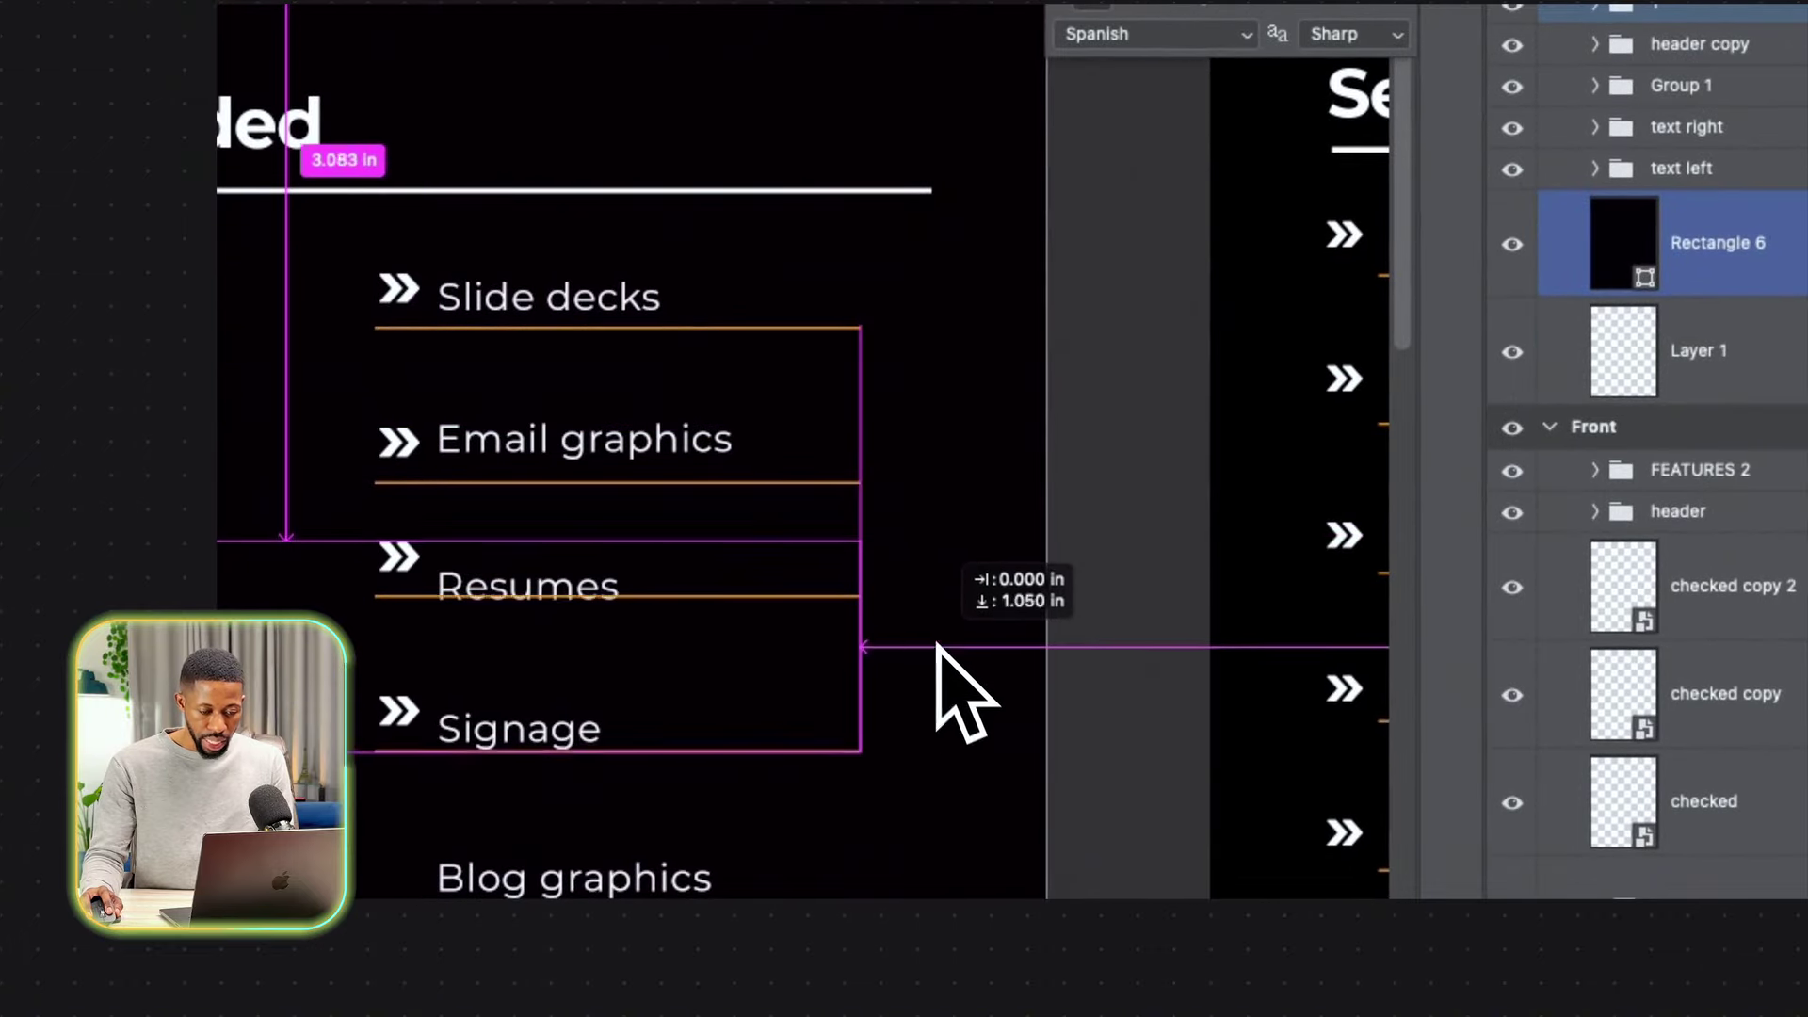
left_click_drag(947, 671, 951, 687)
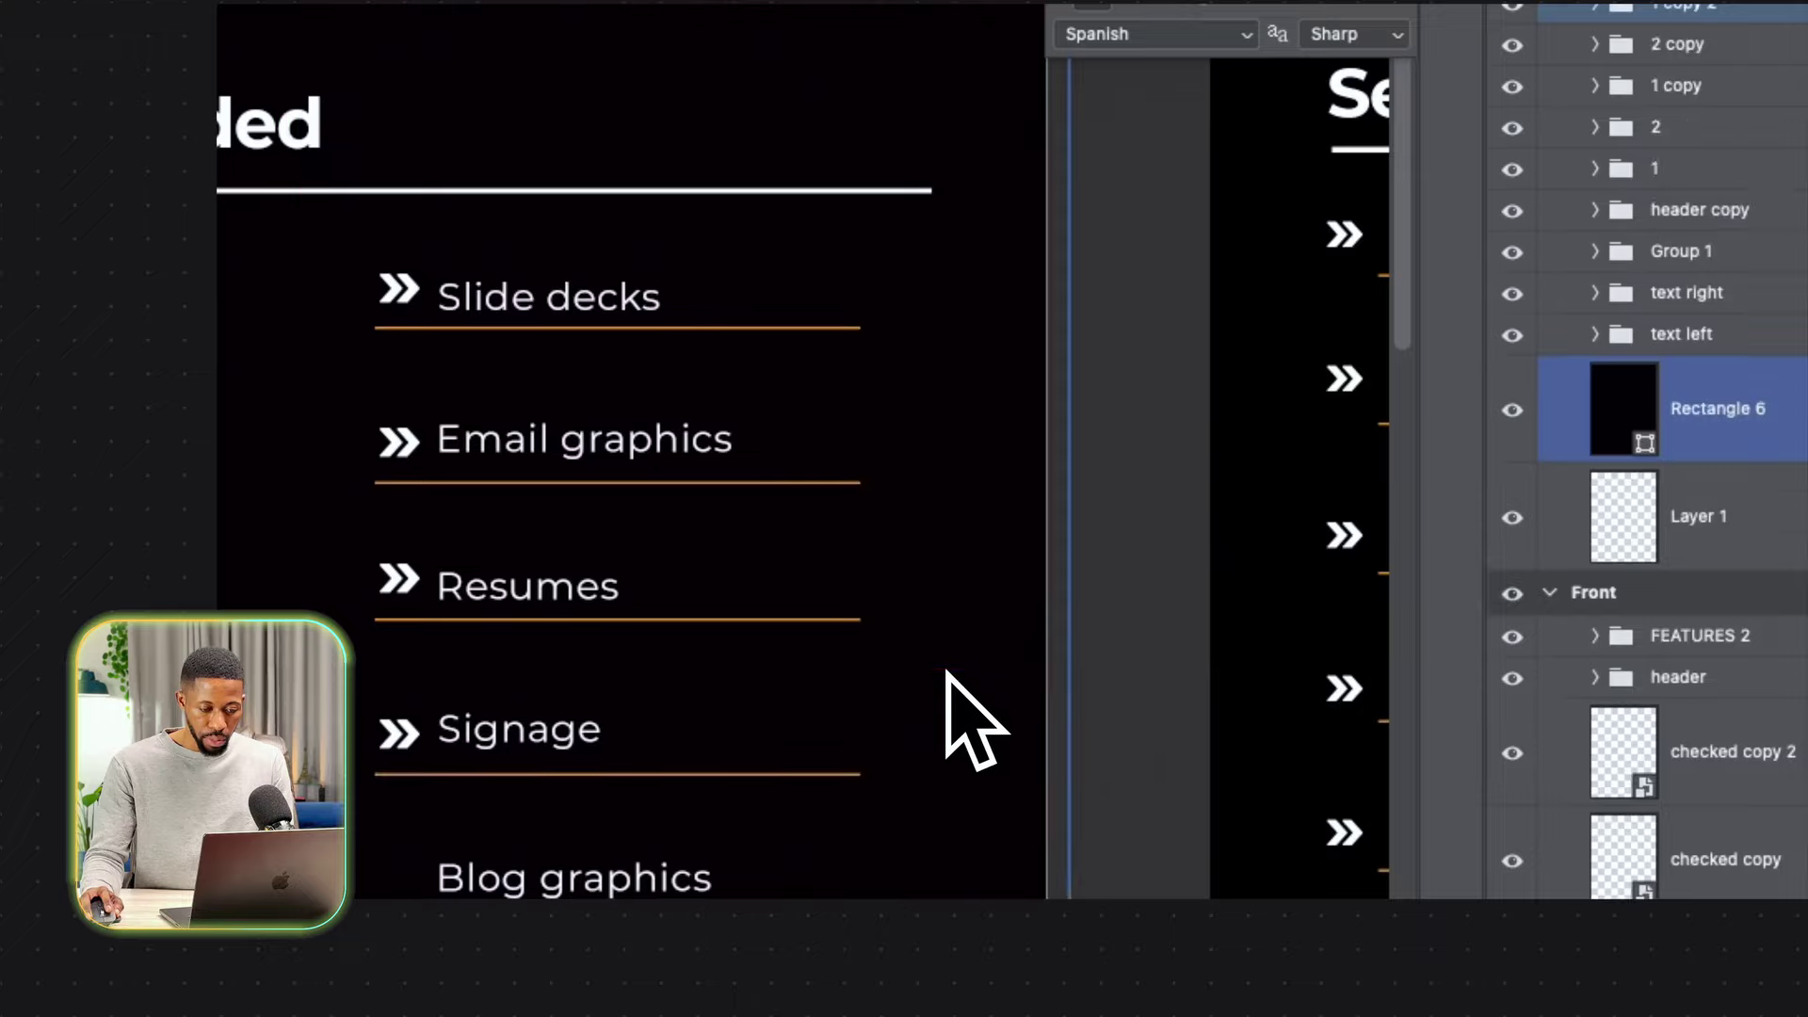
Duplicate all eight arrow-and-line groups down to the next four rows, from Flyer & Ads/Blog graphics to Brochures/Logos & branding.
scroll(961, 719, "down", 10)
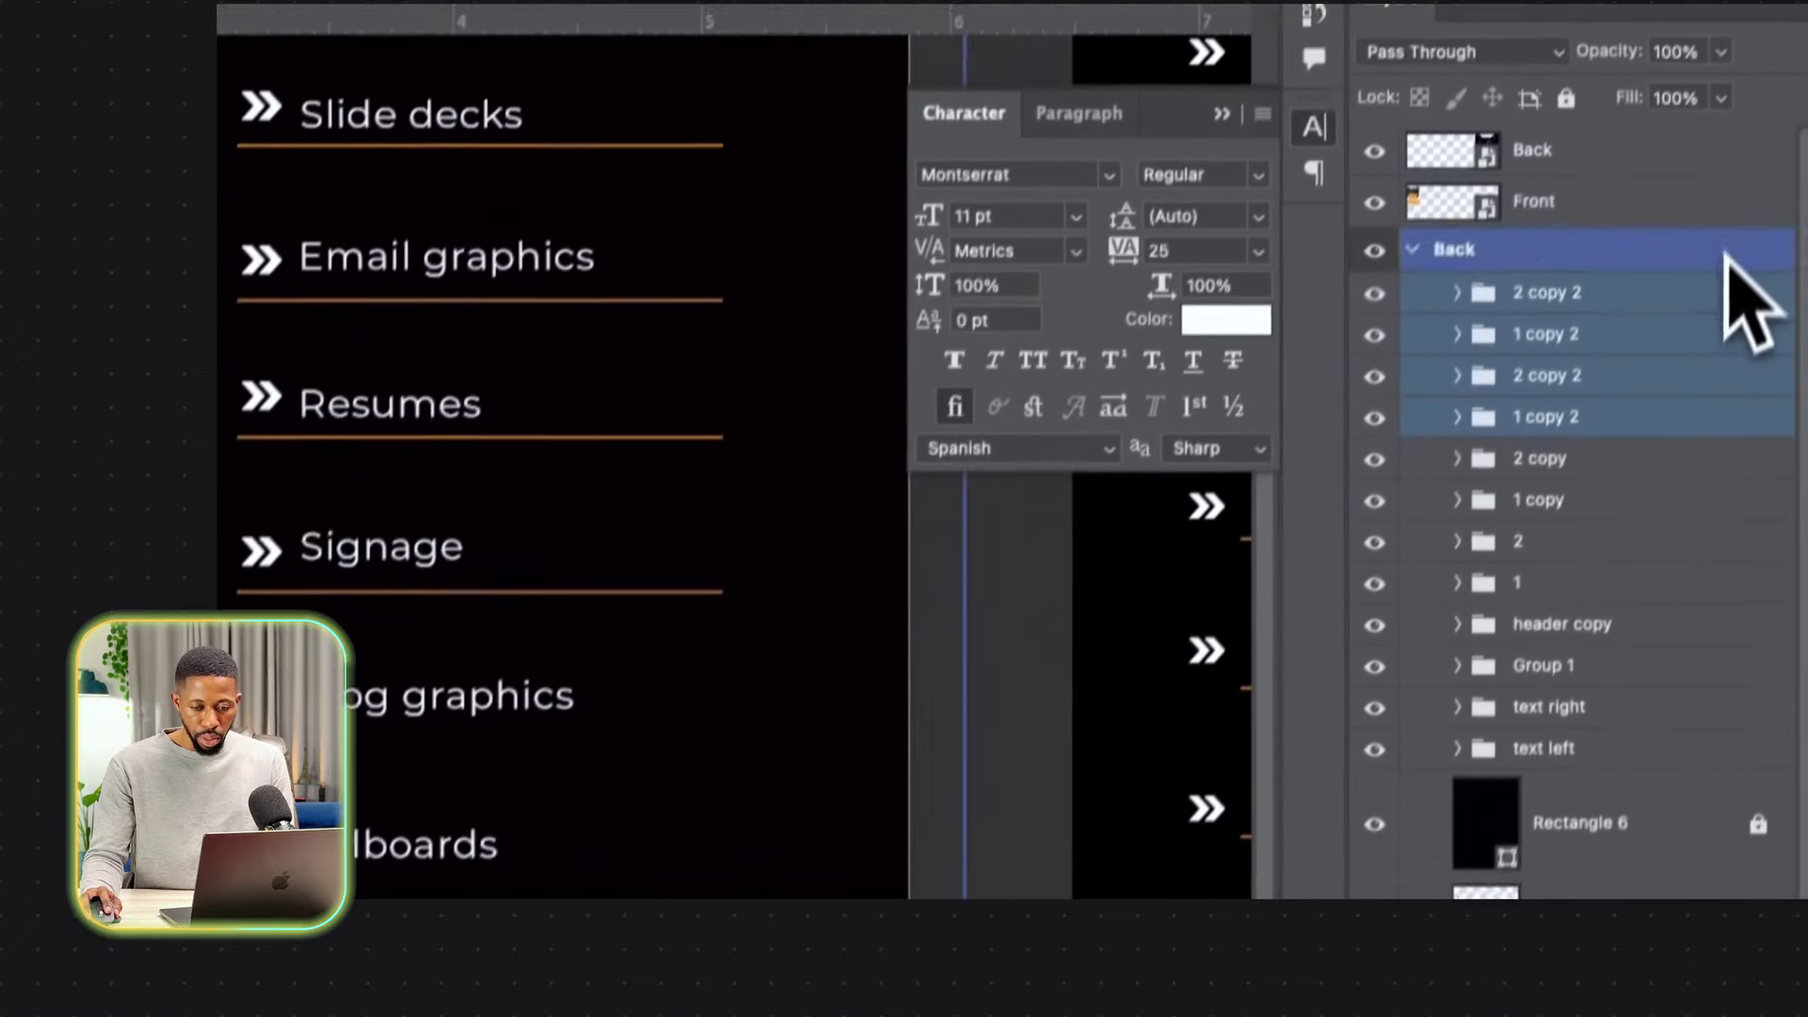
left_click(1704, 291)
left_click(1608, 638, "shift")
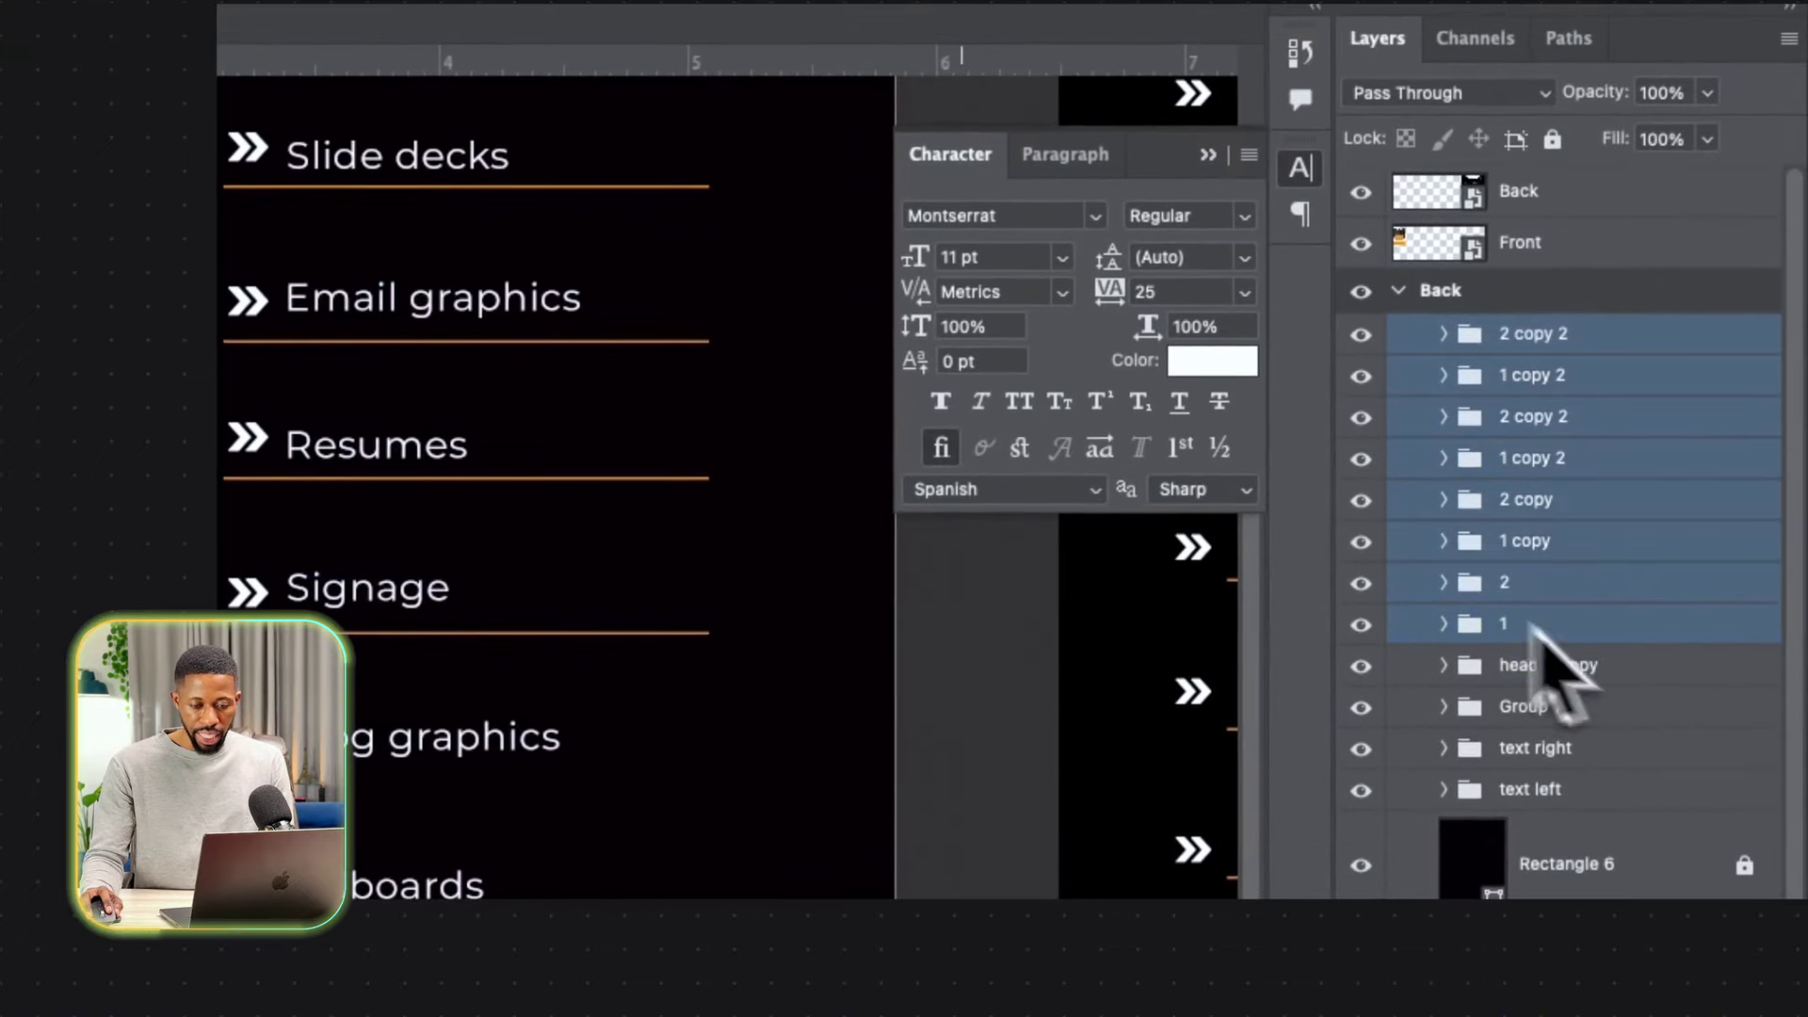
left_click_drag(624, 287, 753, 832)
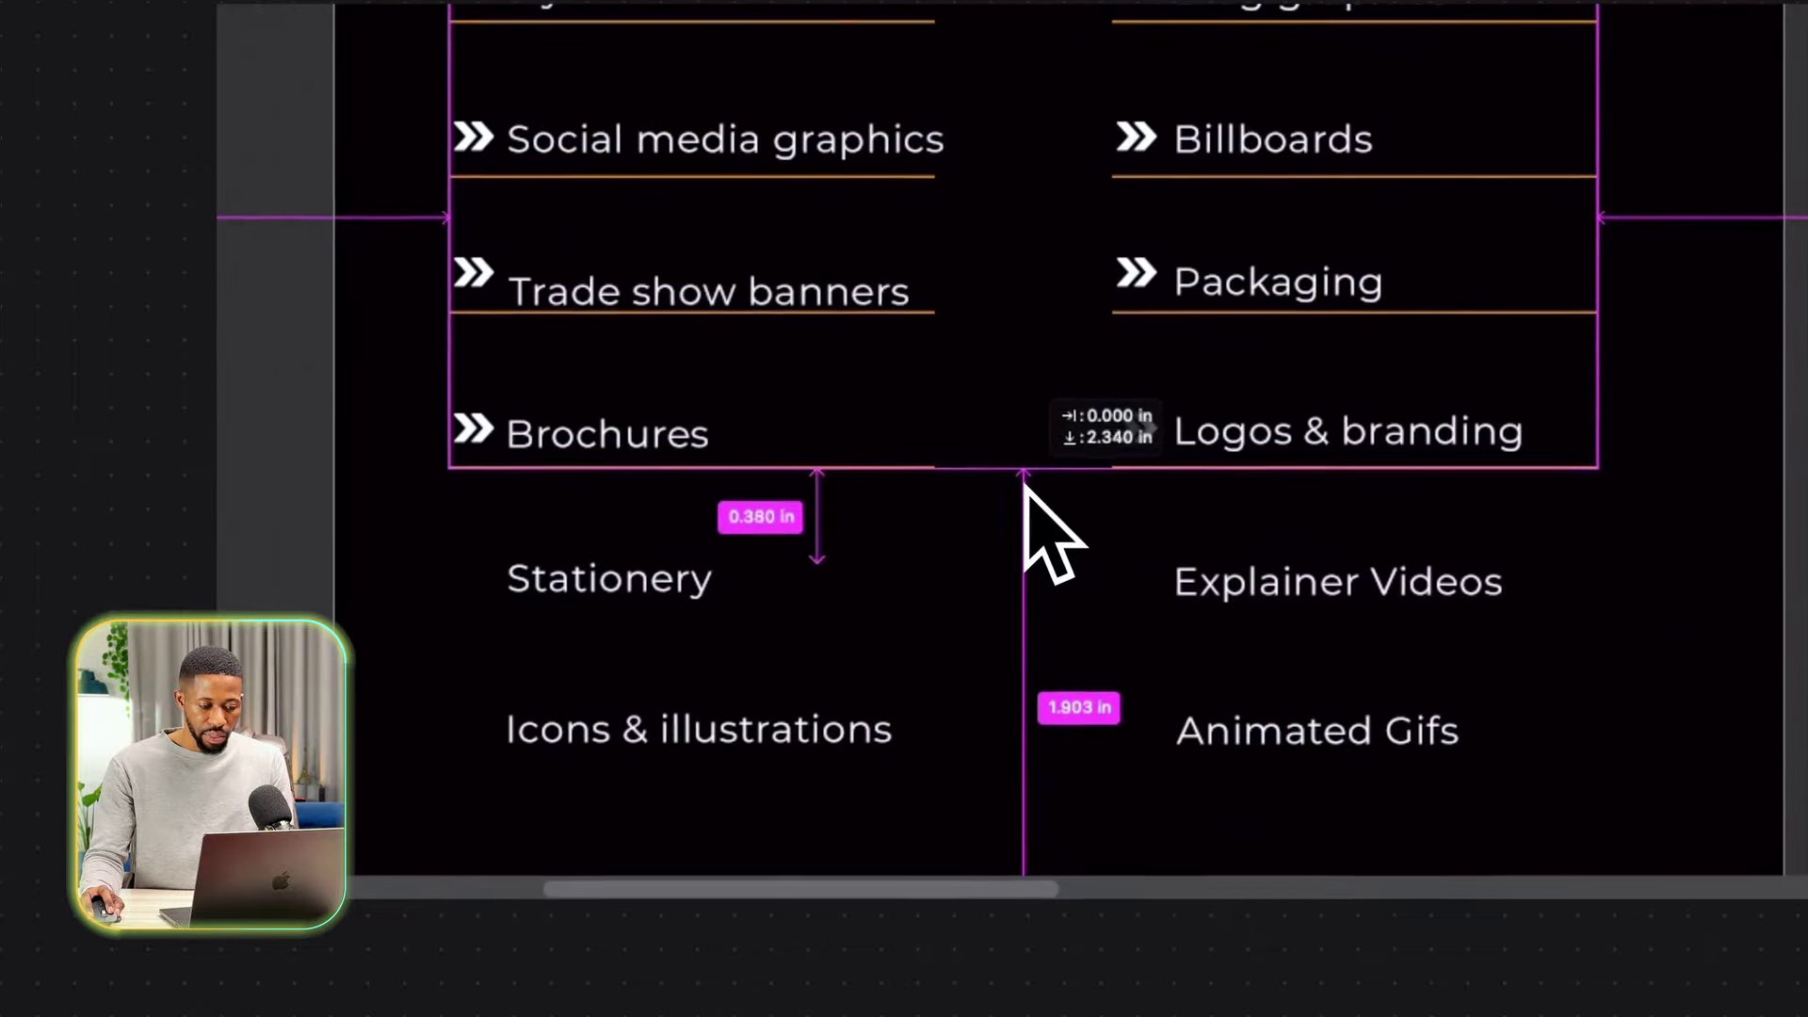
left_click_drag(1025, 481, 1024, 486)
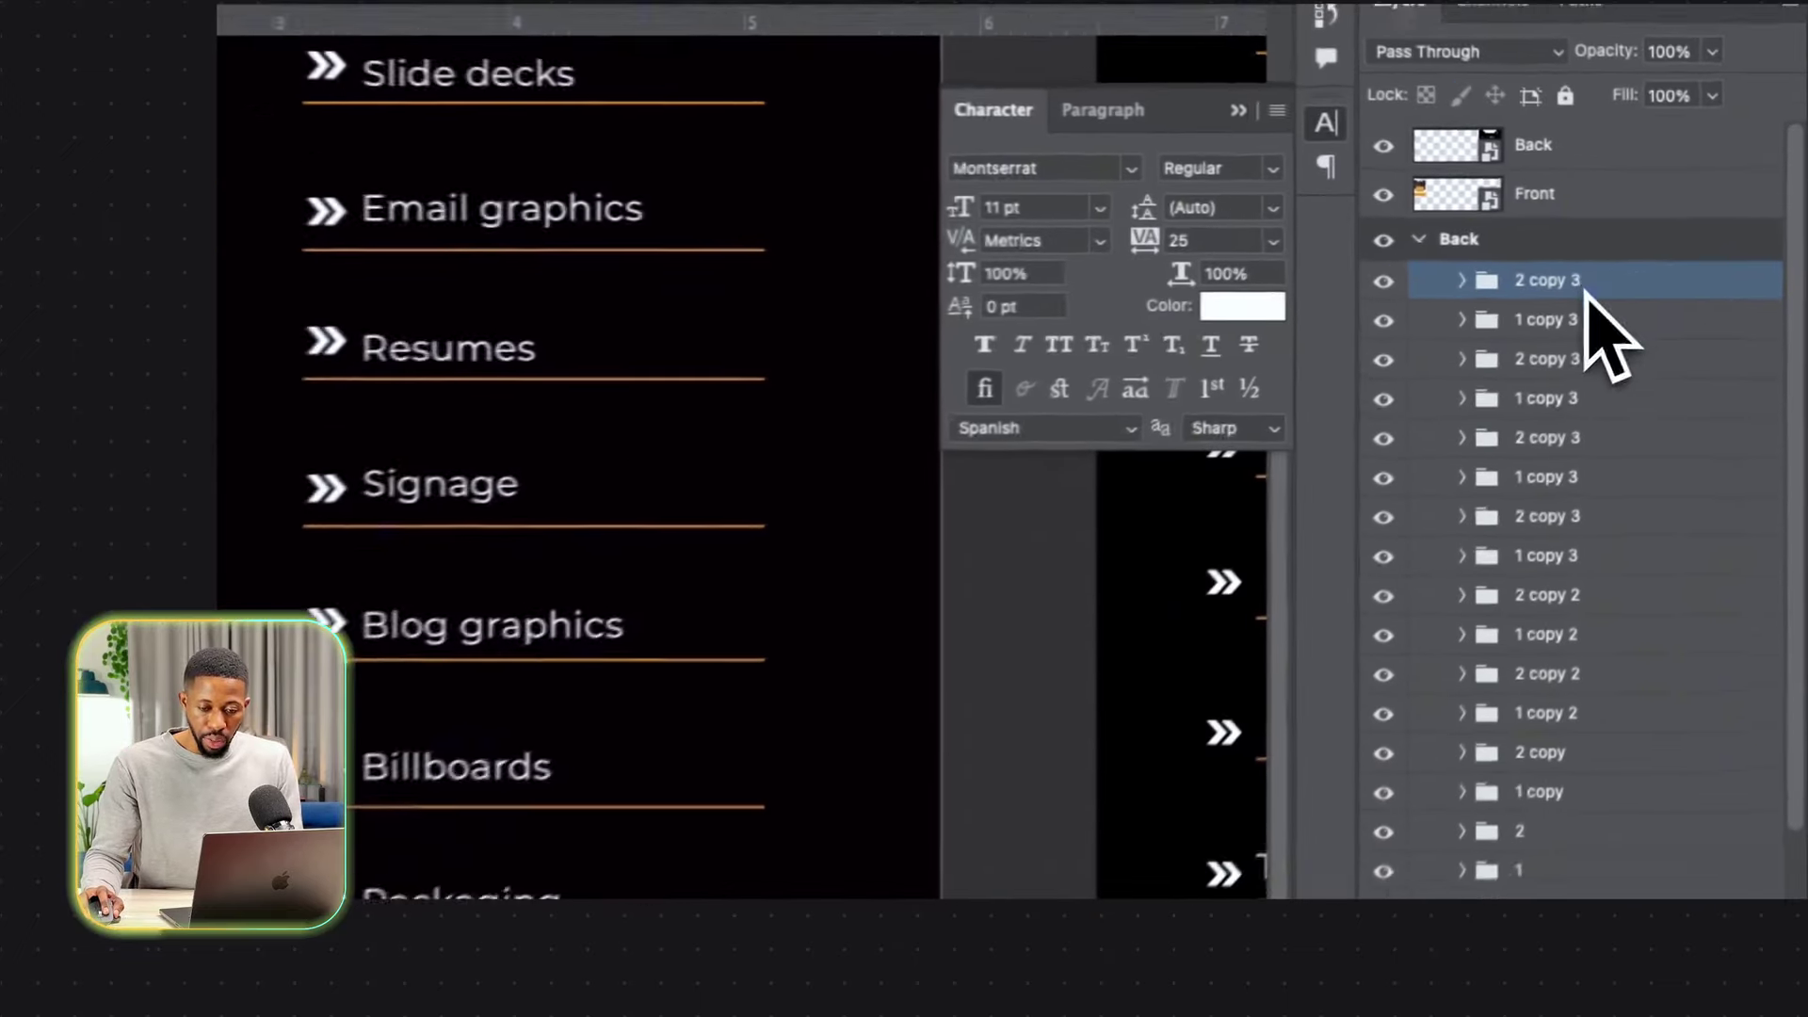
Duplicate four arrow-and-line groups down to the Stationery/Explainer Videos and Icons & illustrations/Animated Gifs rows.
left_click(1588, 403, "shift")
left_click_drag(556, 630, 564, 684)
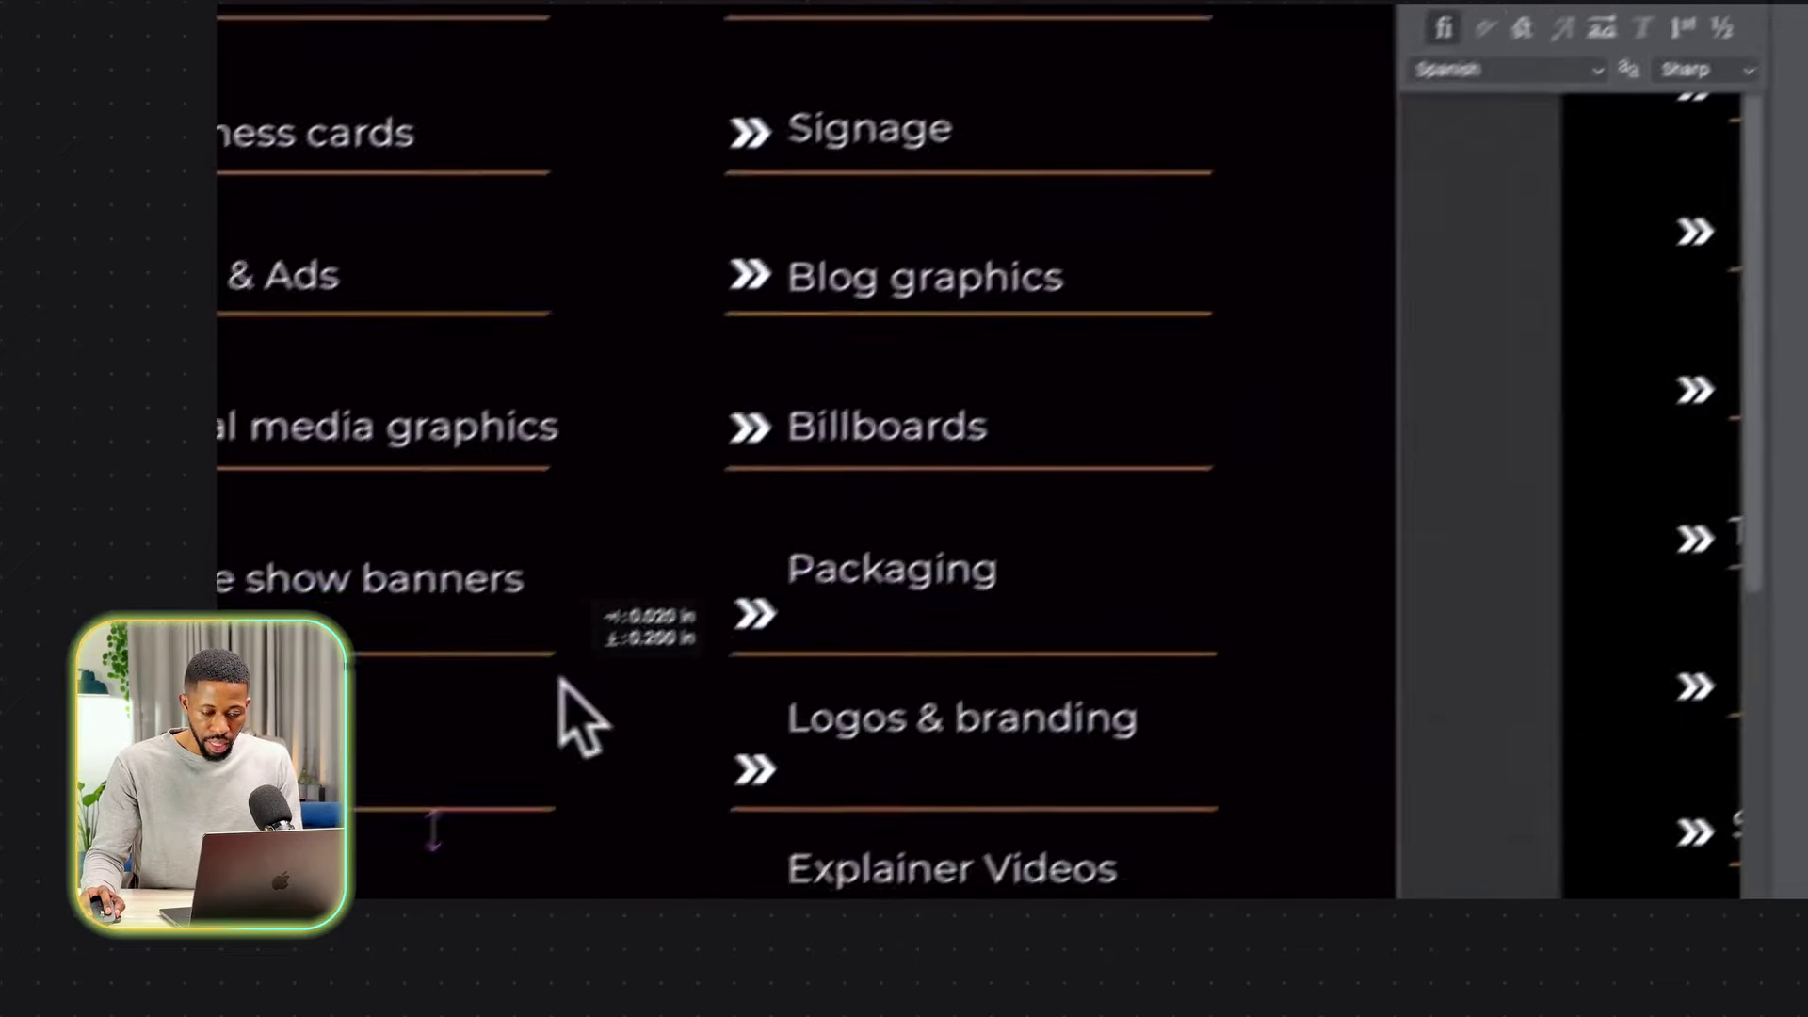
key("super+z")
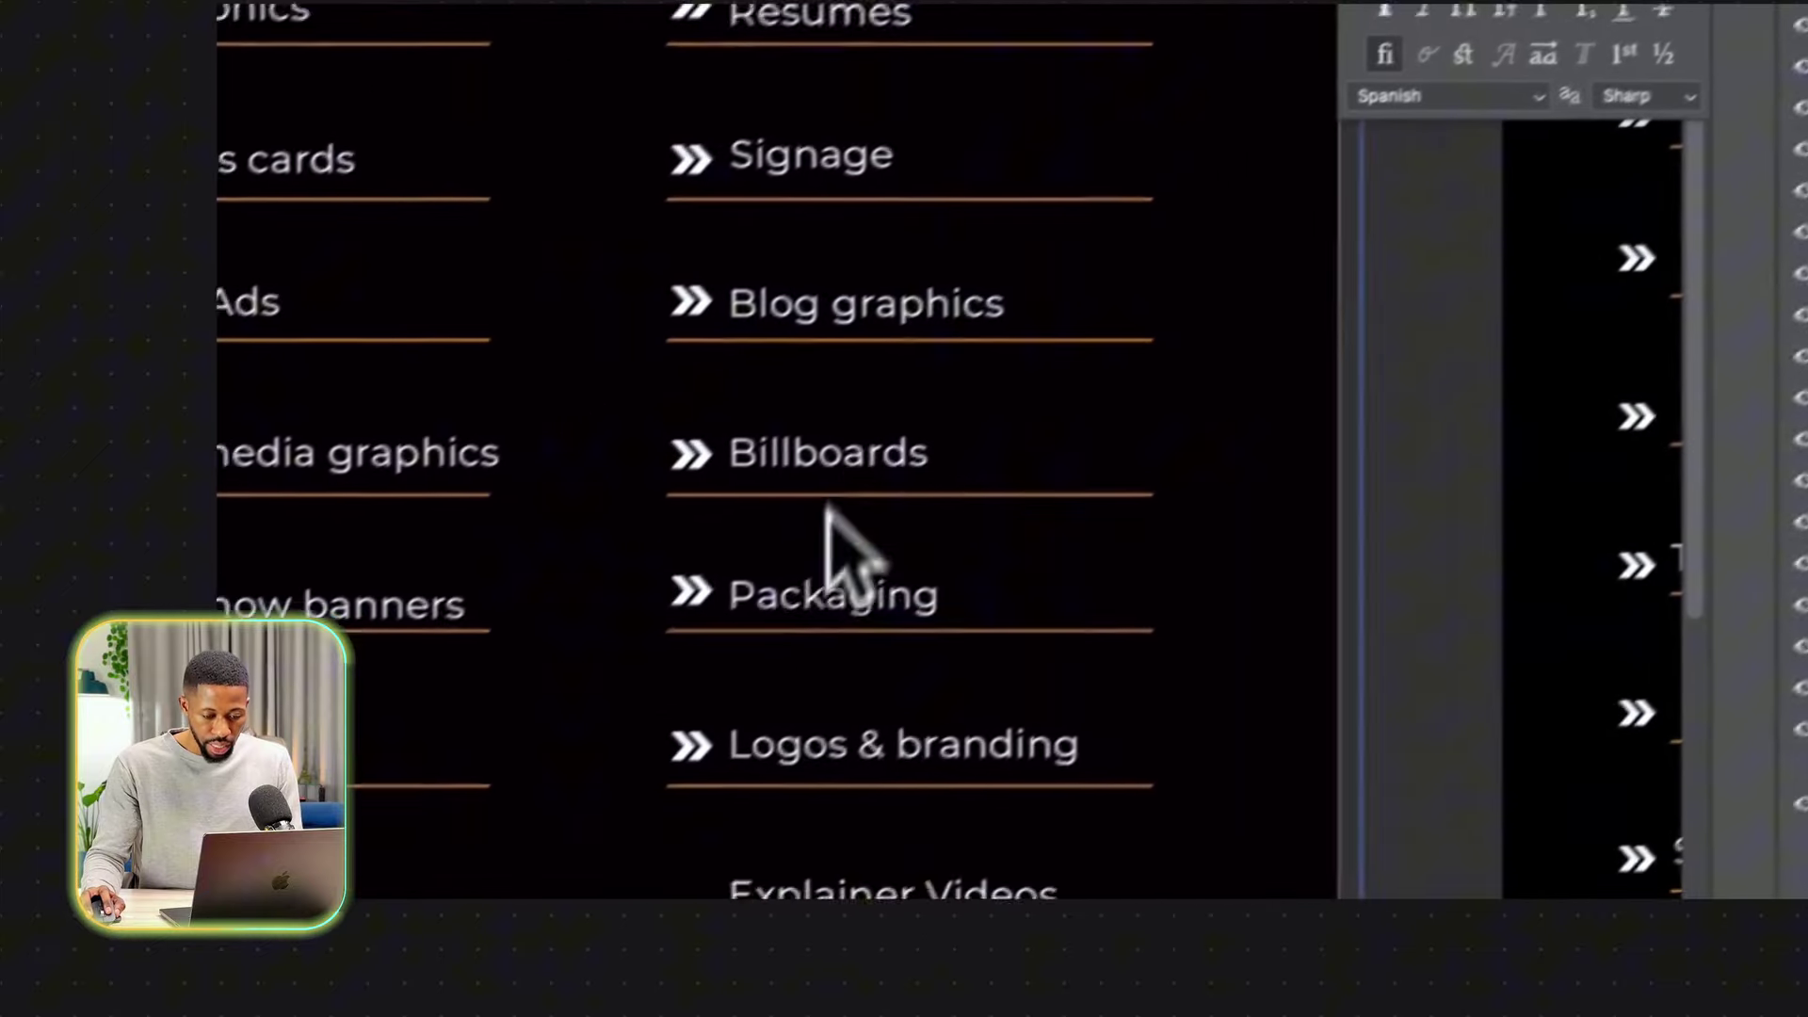
left_click_drag(819, 630, 1014, 629)
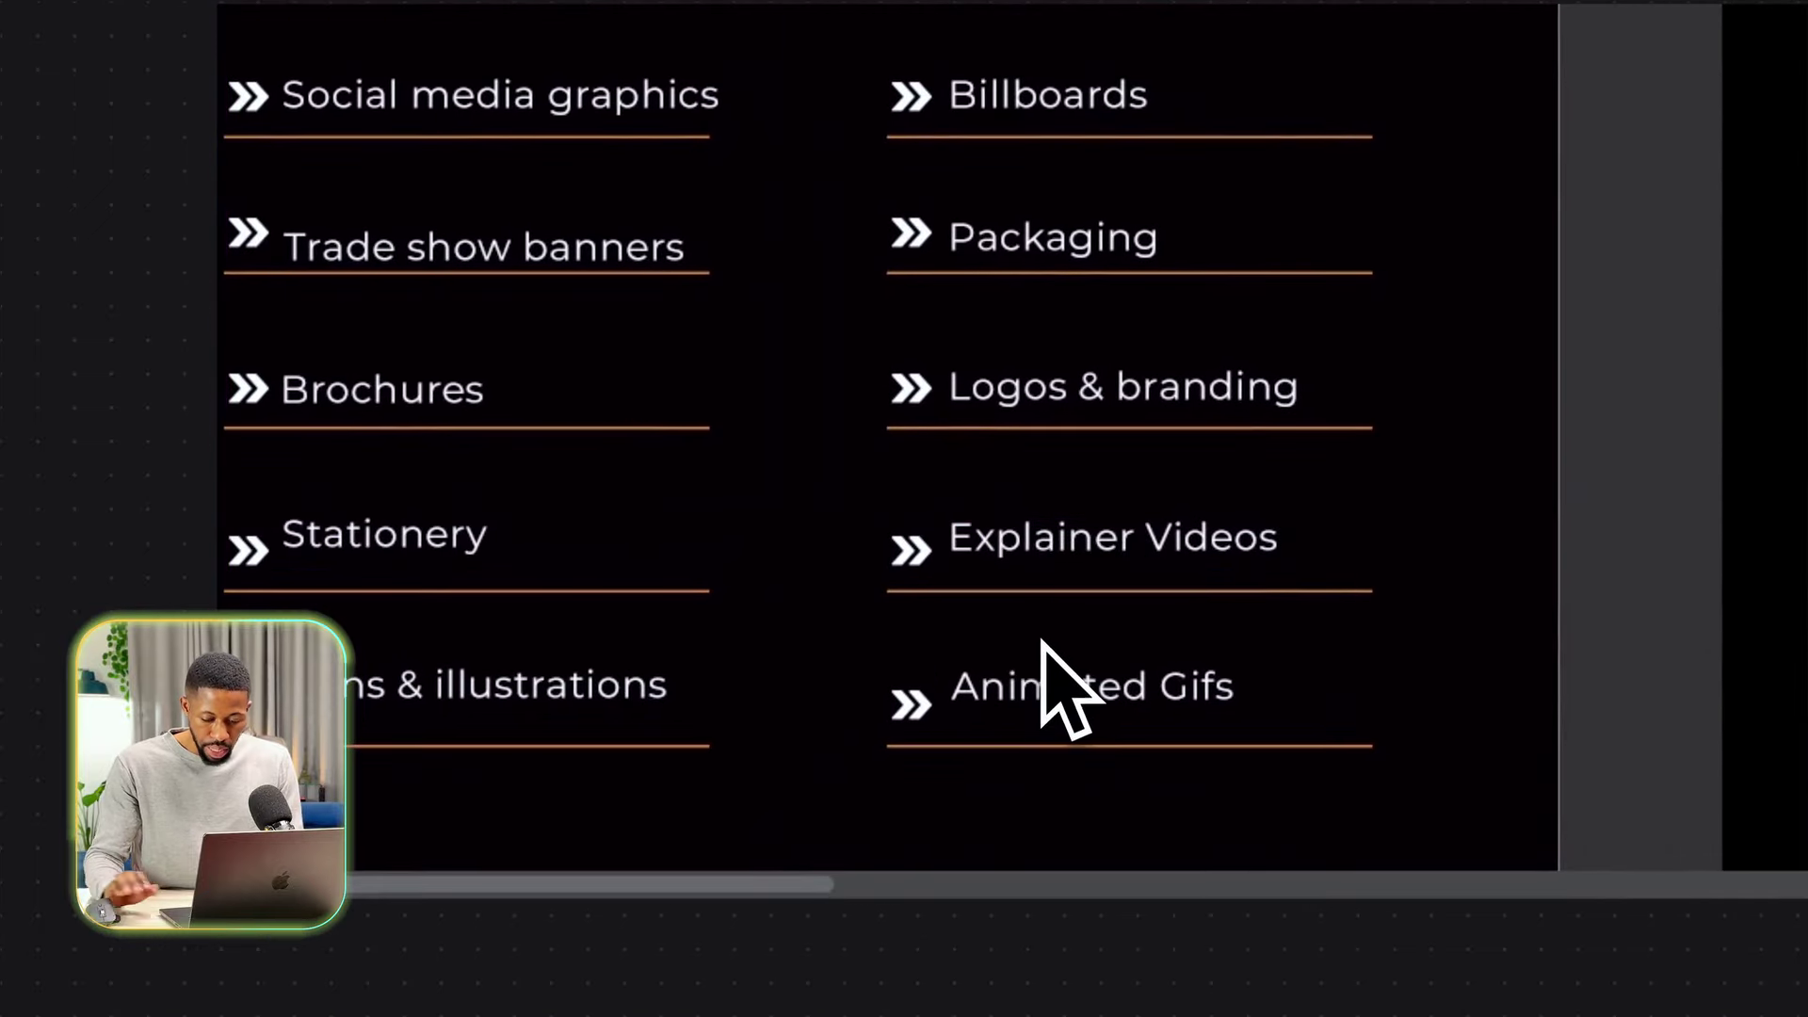
key("super+minus")
key("super+minus")
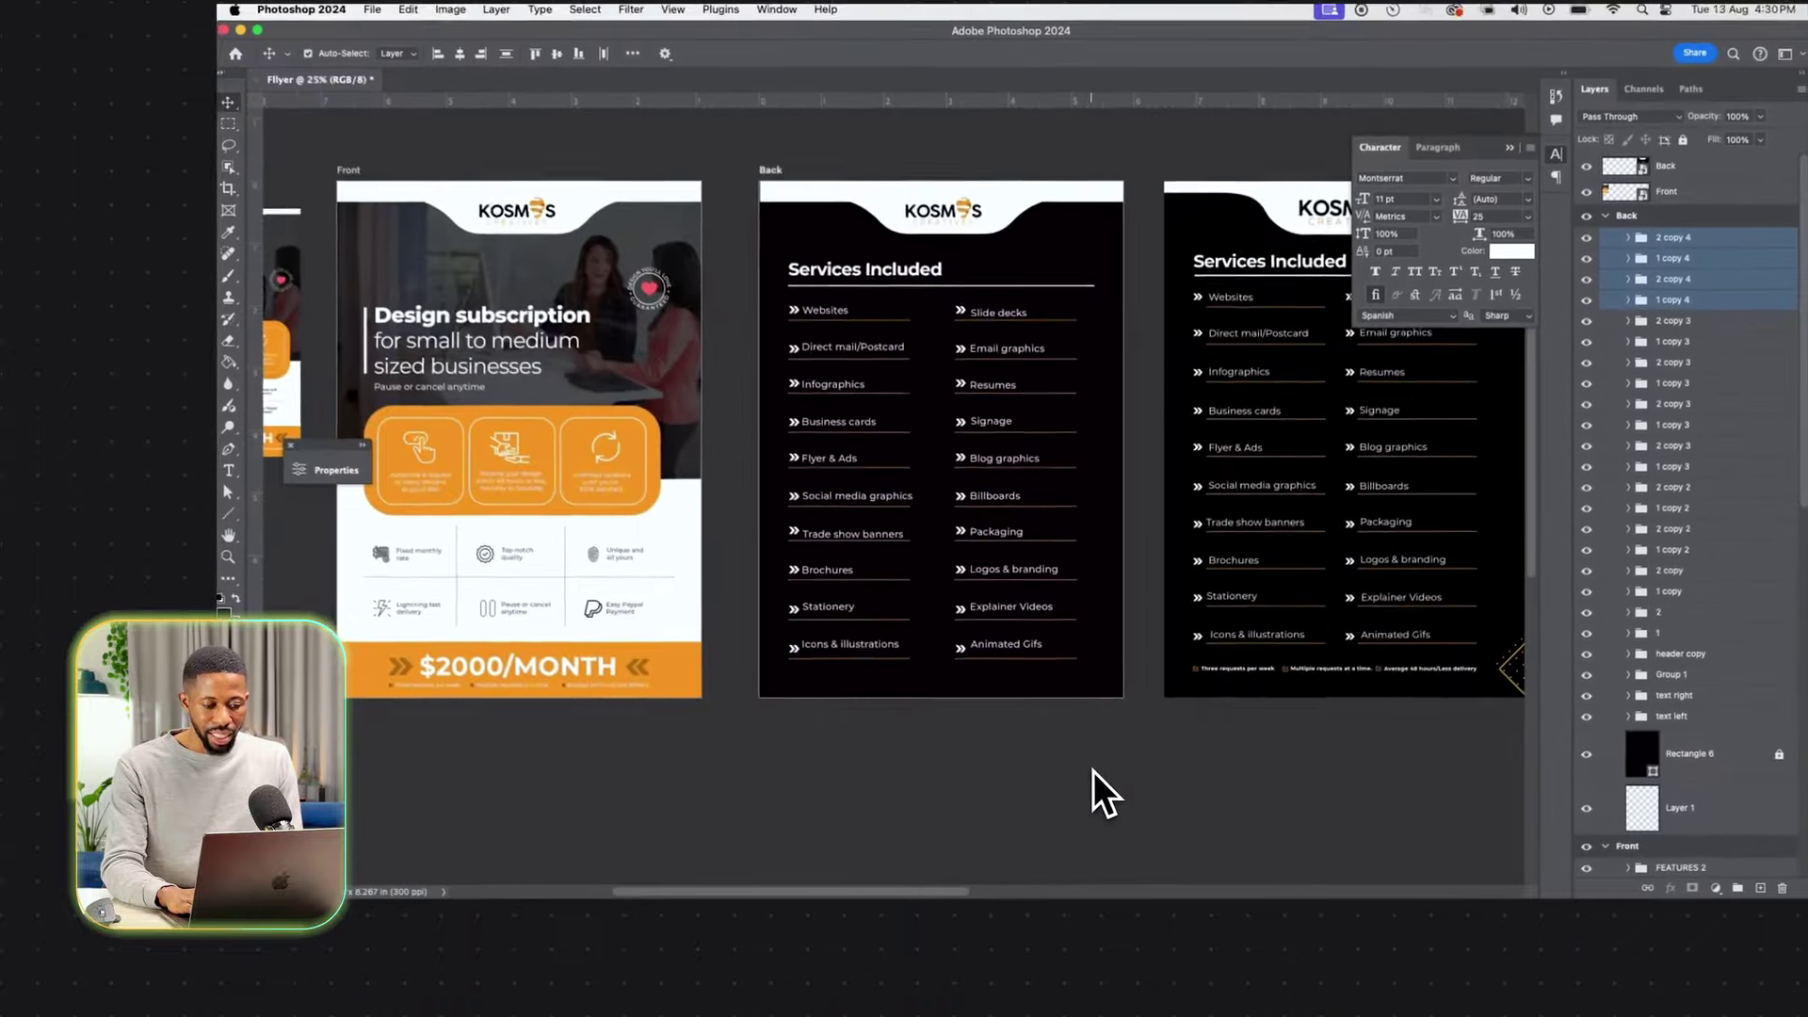
key("super+plus")
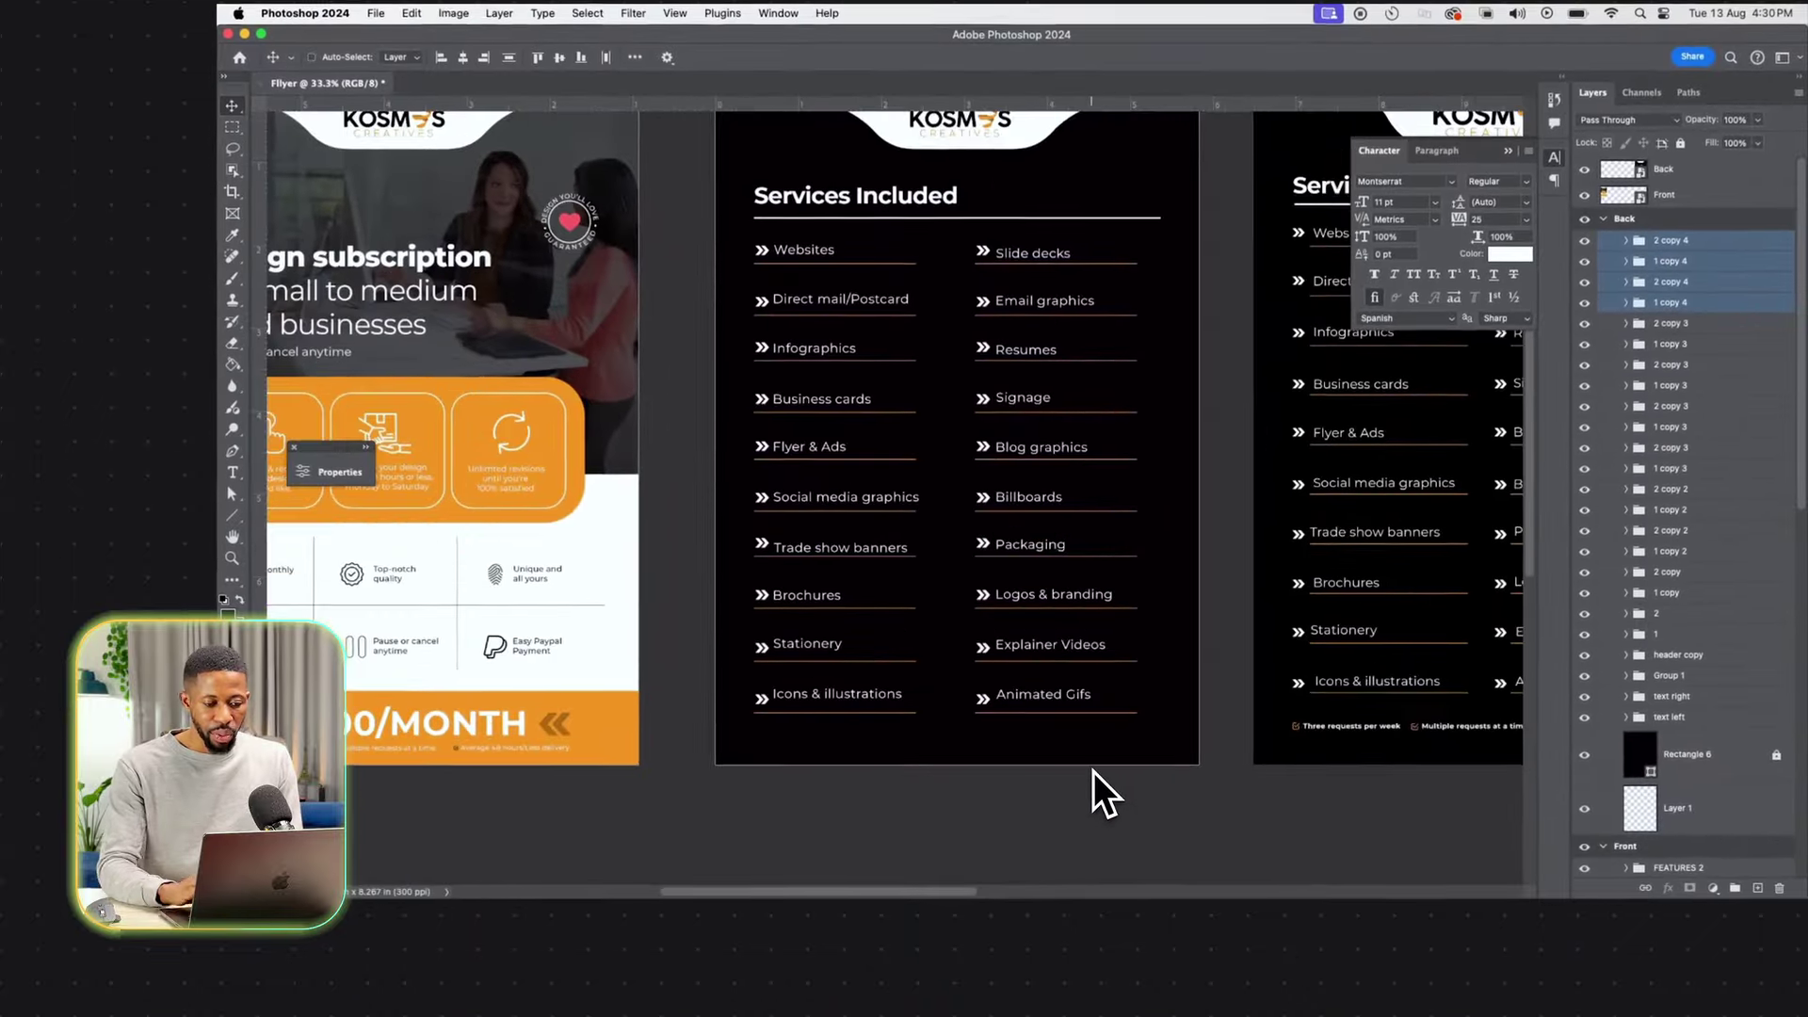
Duplicate the HEART badge group from the front artboard into the back artboard's upper-right corner, above the heading underline, matching the reference.
scroll(1093, 771, "up", 2)
scroll(1093, 772, "right", 4)
scroll(1093, 771, "left", 2)
scroll(1093, 771, "up", 3)
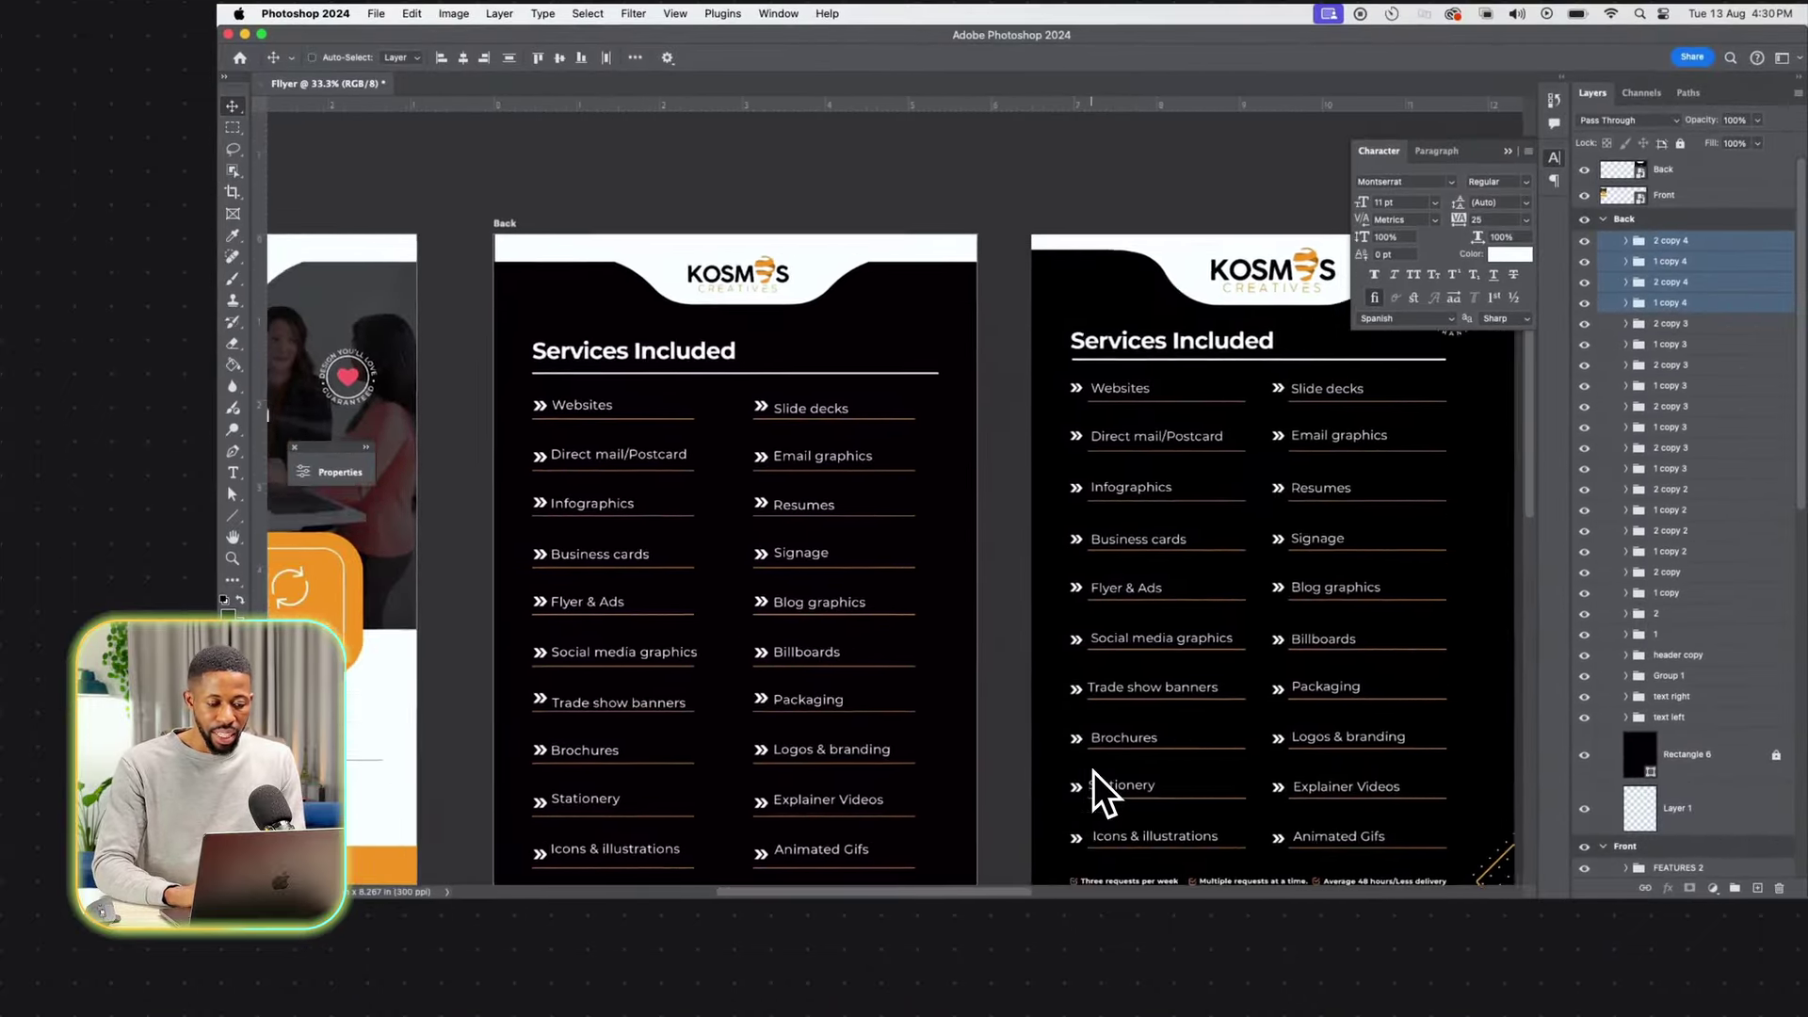
scroll(1093, 772, "down", 4)
scroll(1093, 771, "right", 6)
scroll(1094, 771, "left", 3)
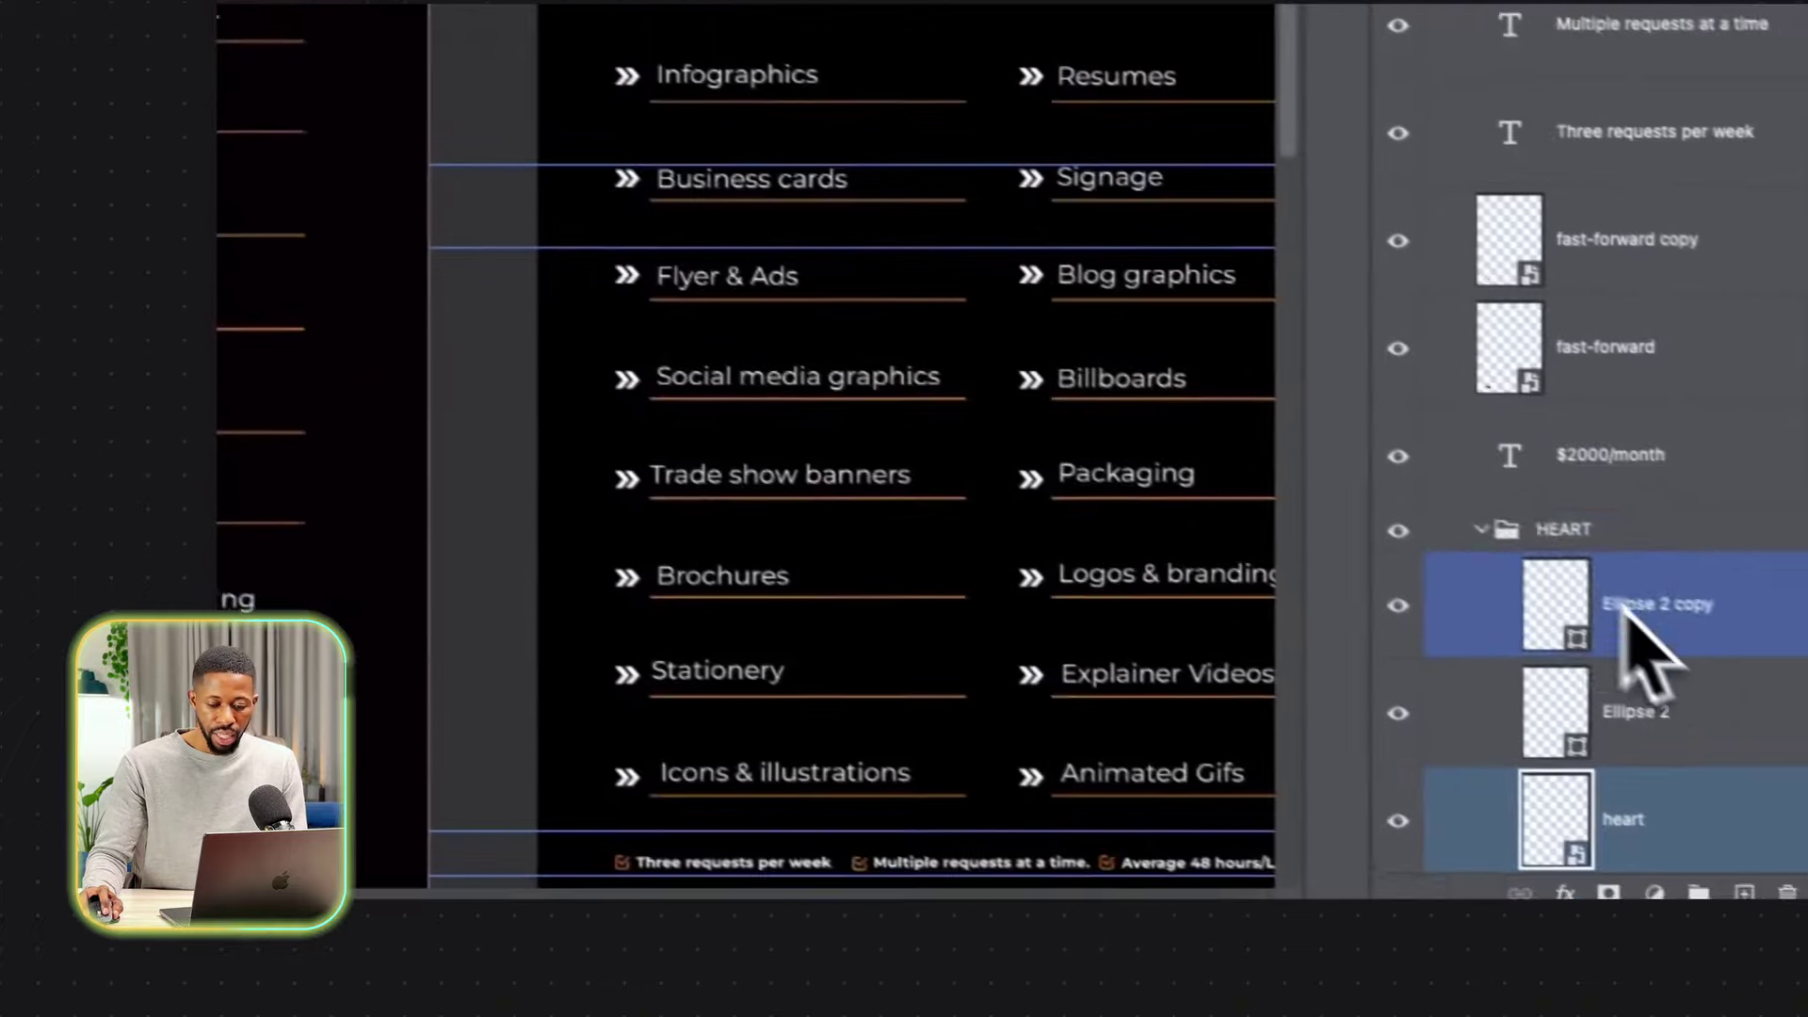
left_click(1477, 508)
left_click(1454, 509)
left_click(1472, 438)
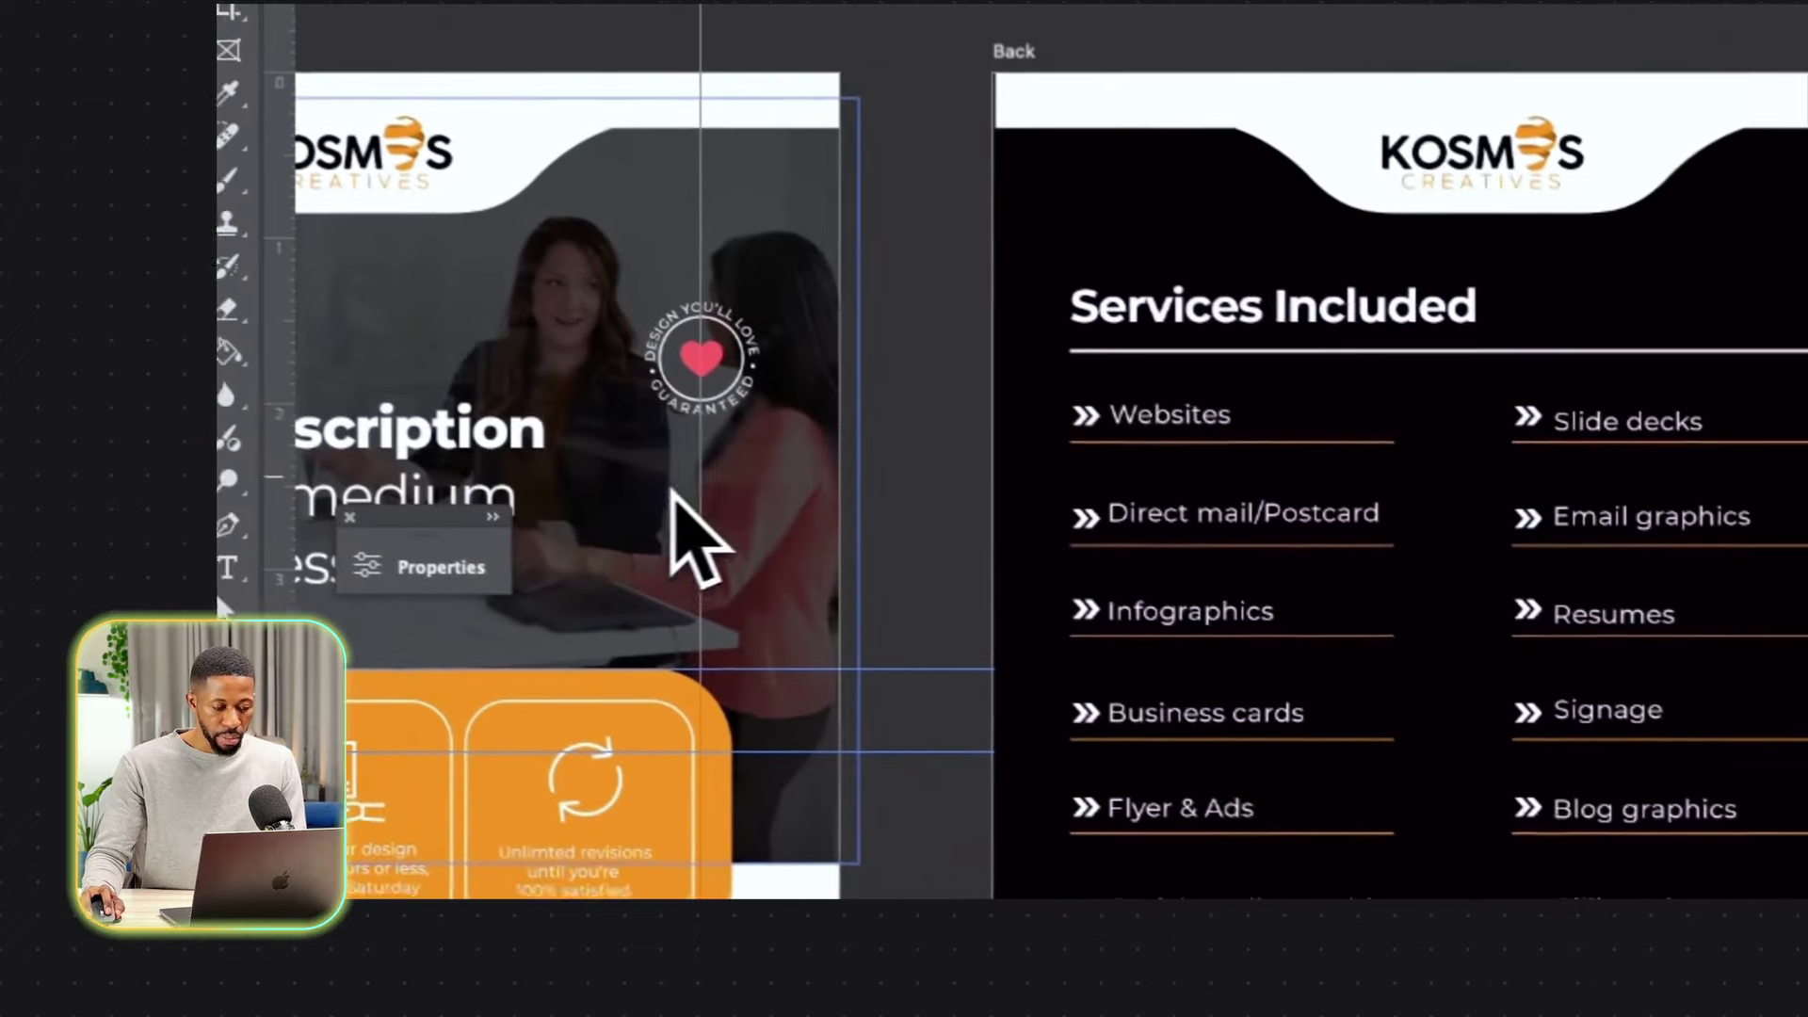
left_click_drag(710, 383, 1672, 433)
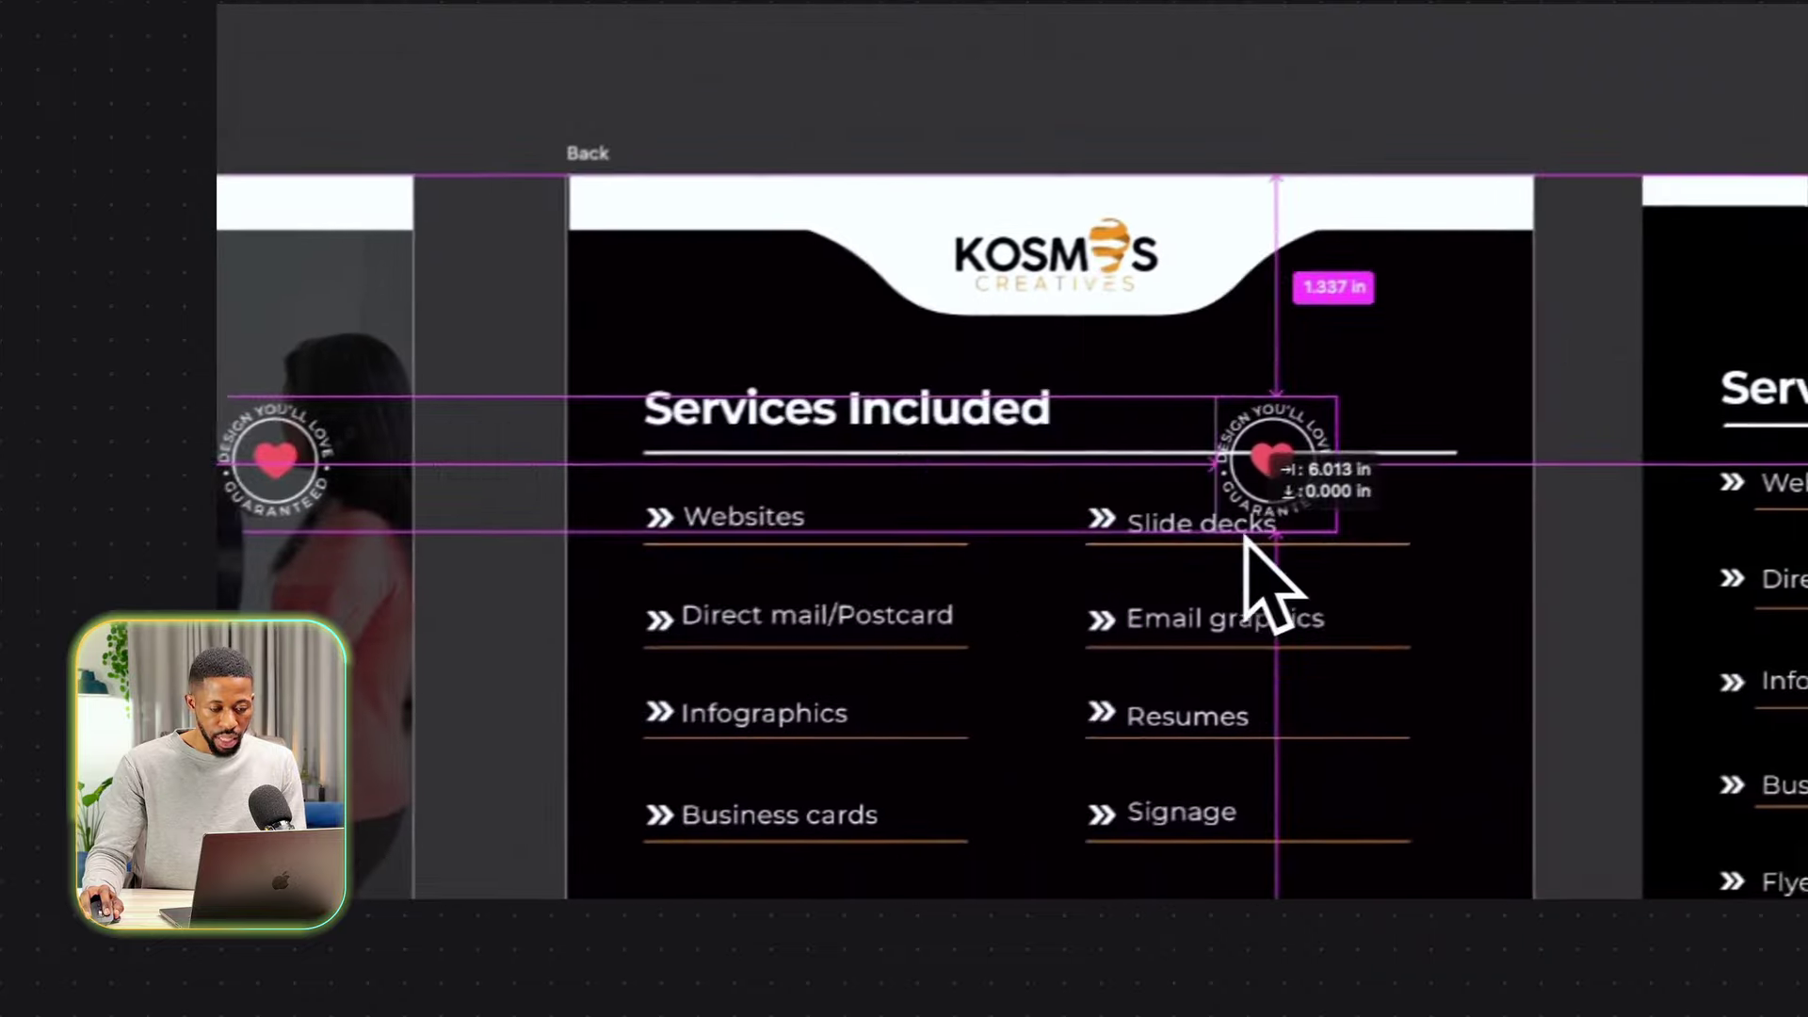
left_click_drag(1245, 539, 1281, 546)
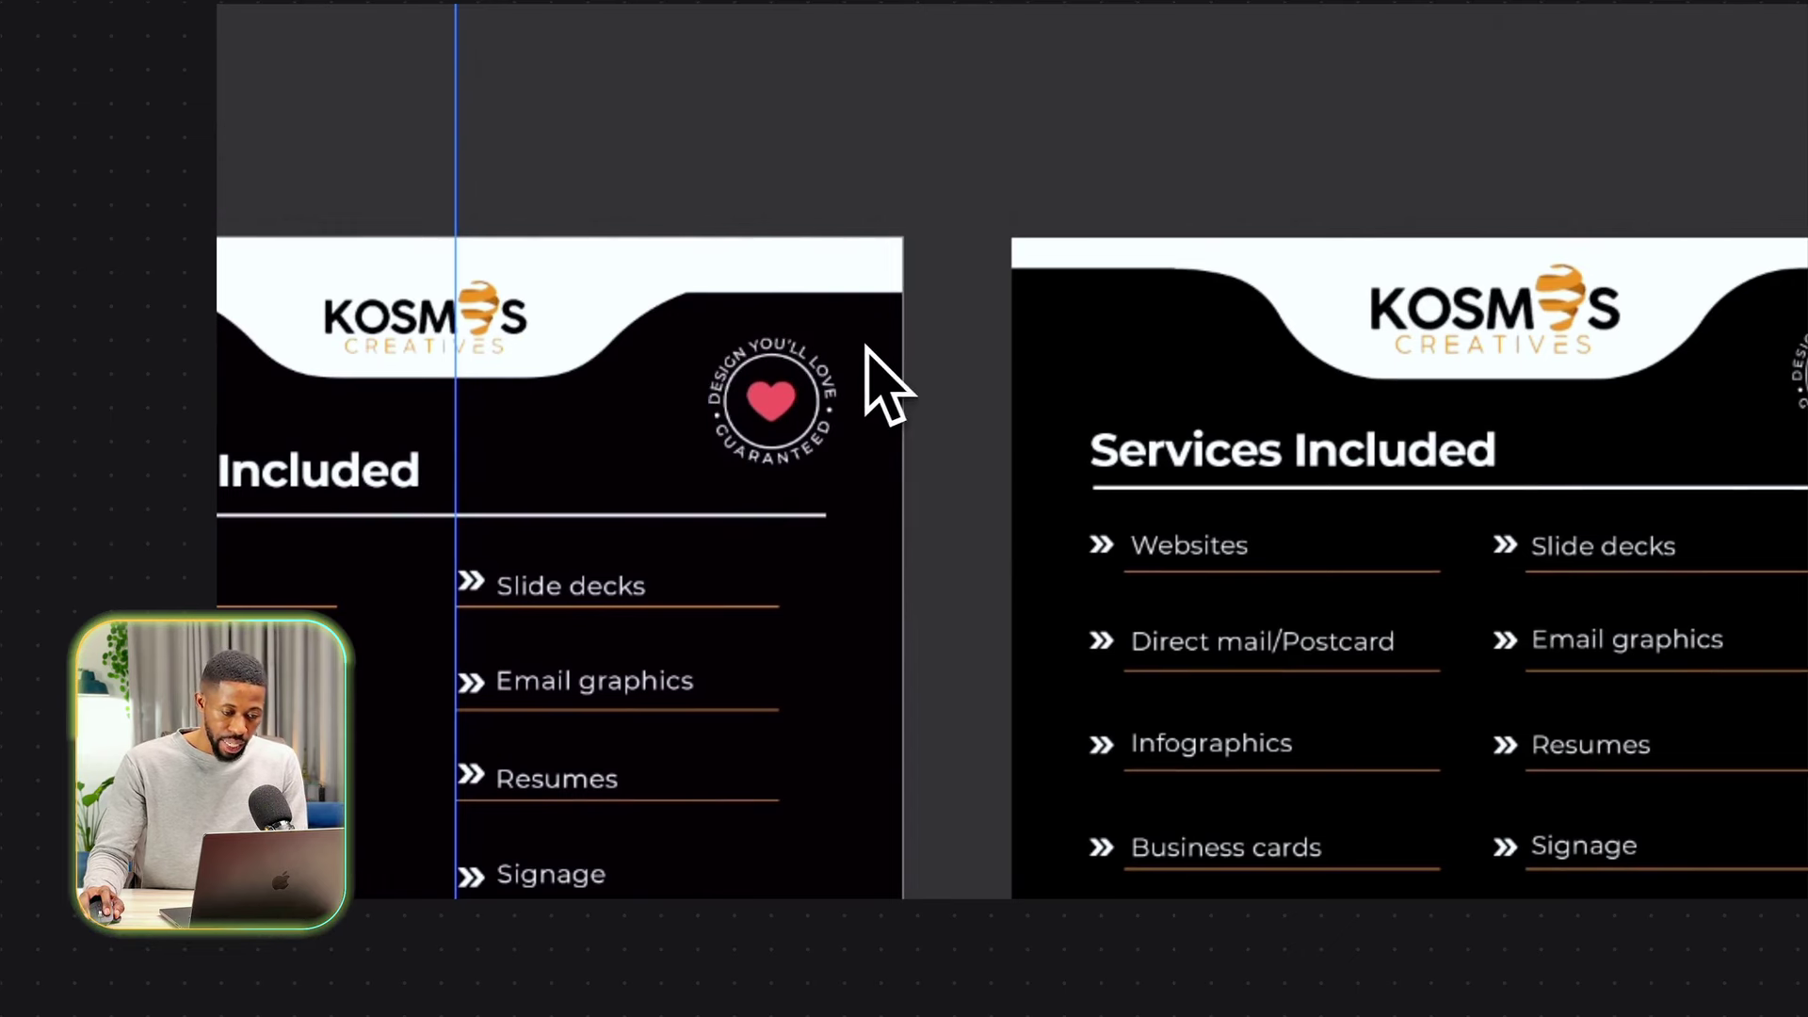
scroll(890, 415, "down", 5)
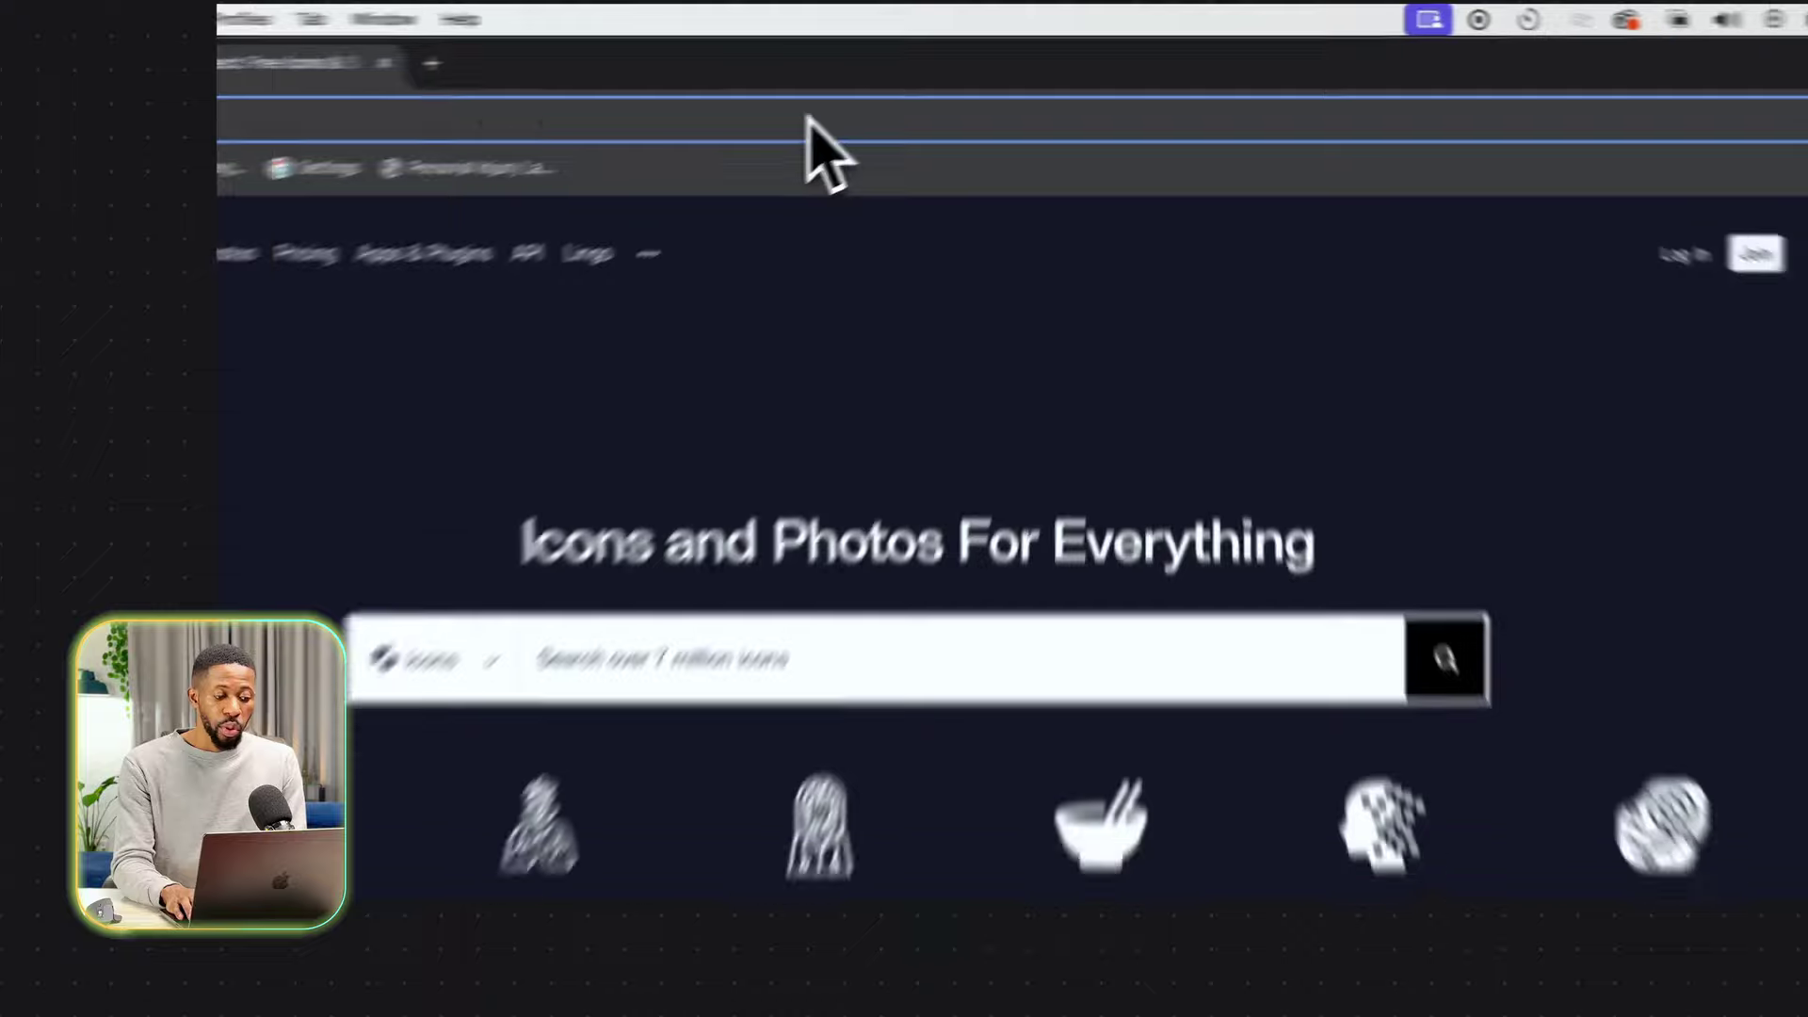
Switch to Chrome, search Freepik for "geometric shapes", and view the grey and green flat geometric background vector.
type("freepik")
key("Return")
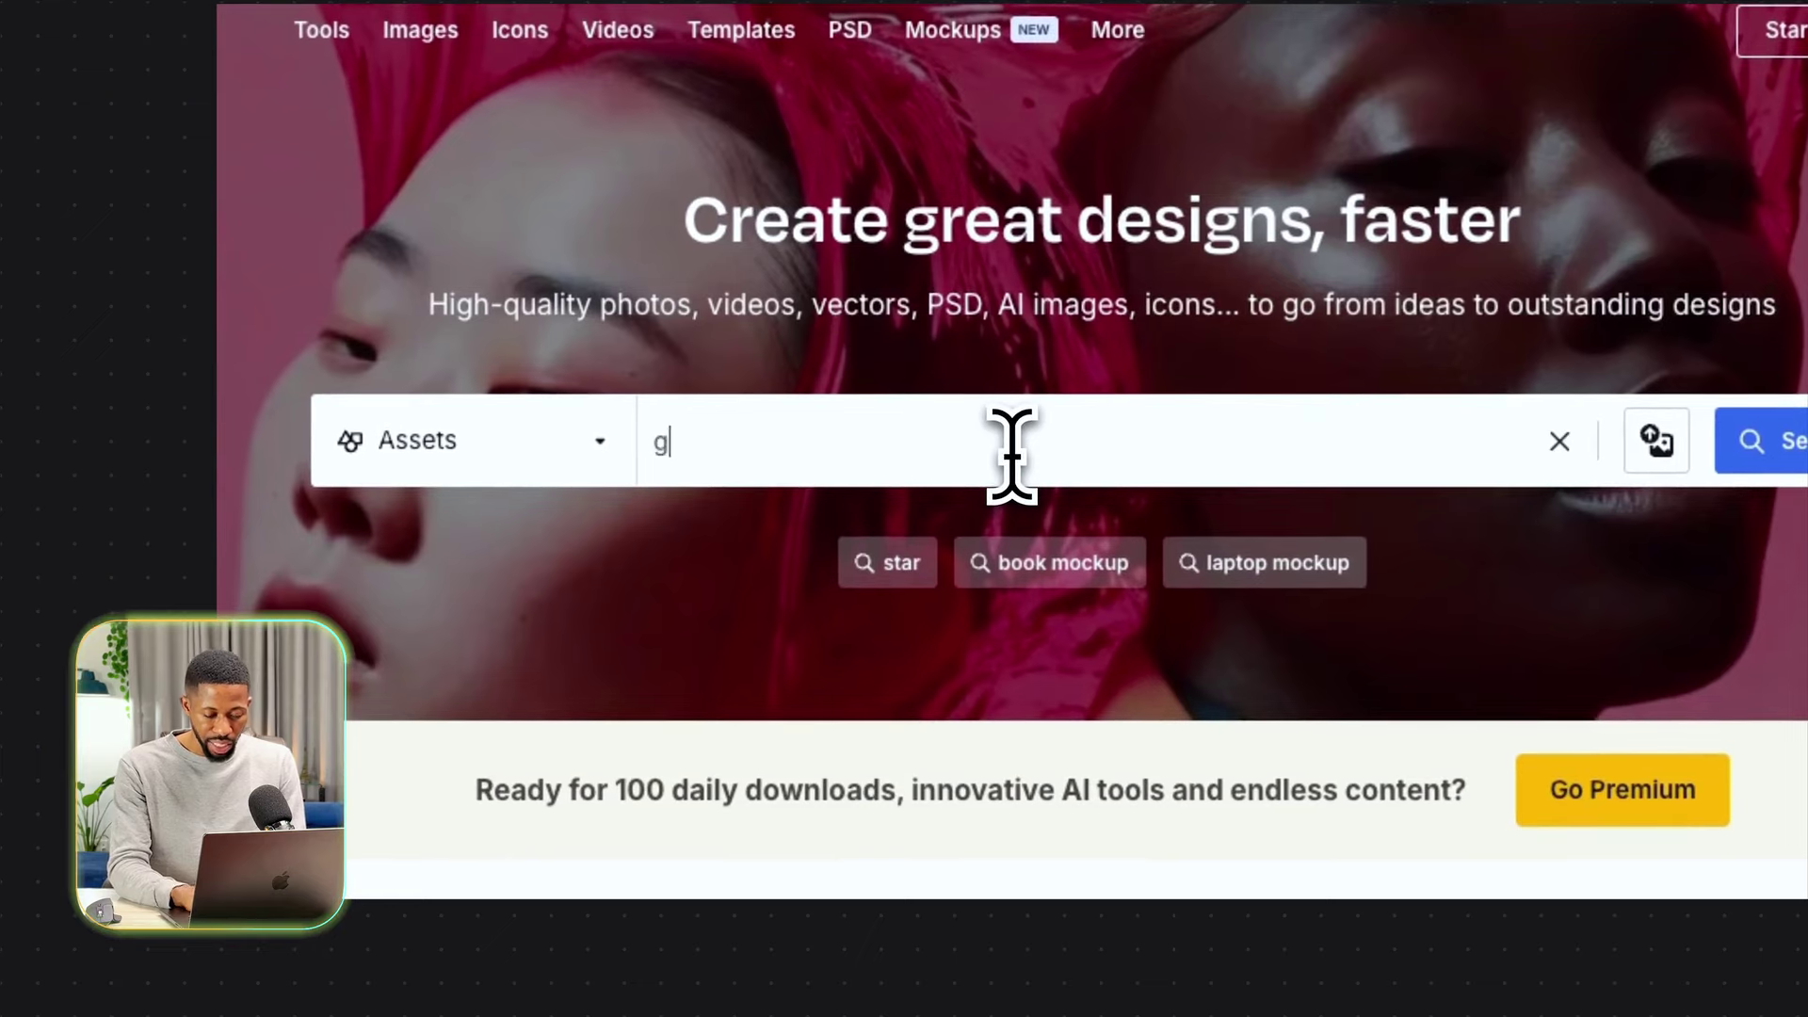
left_click(1013, 456)
type("ge")
type("omet")
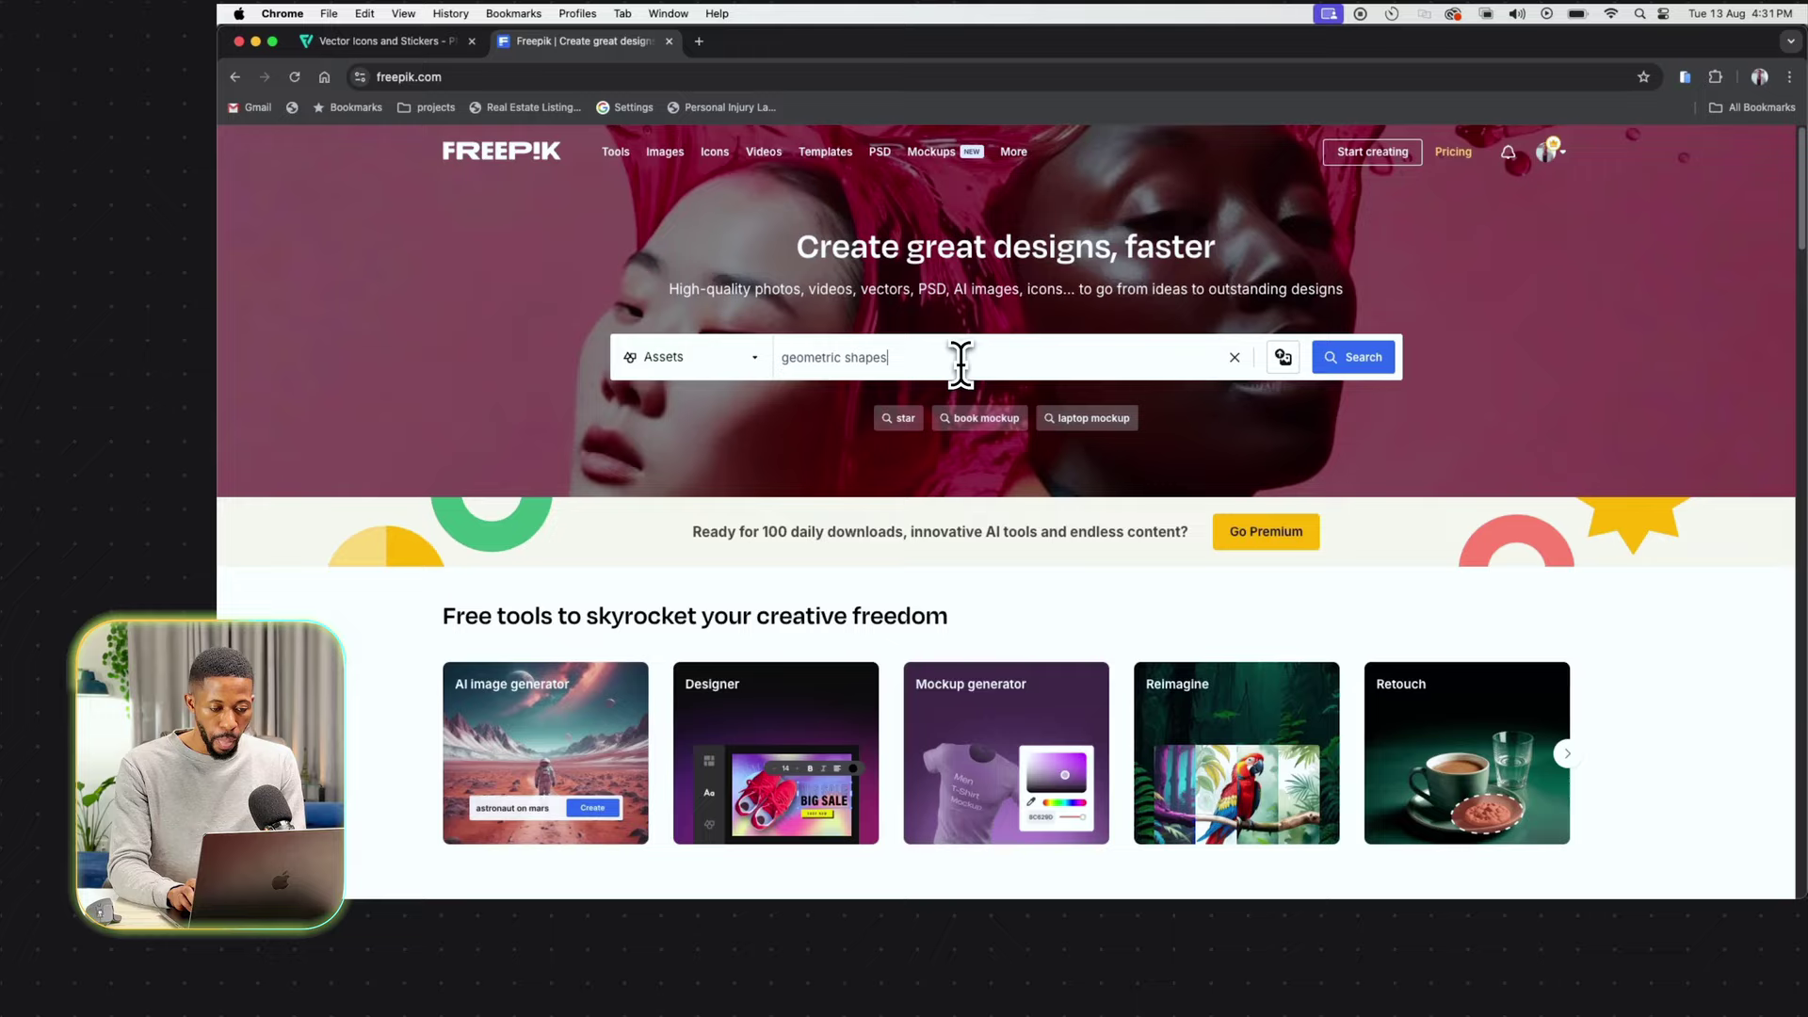
type("ric shapes")
key("Return")
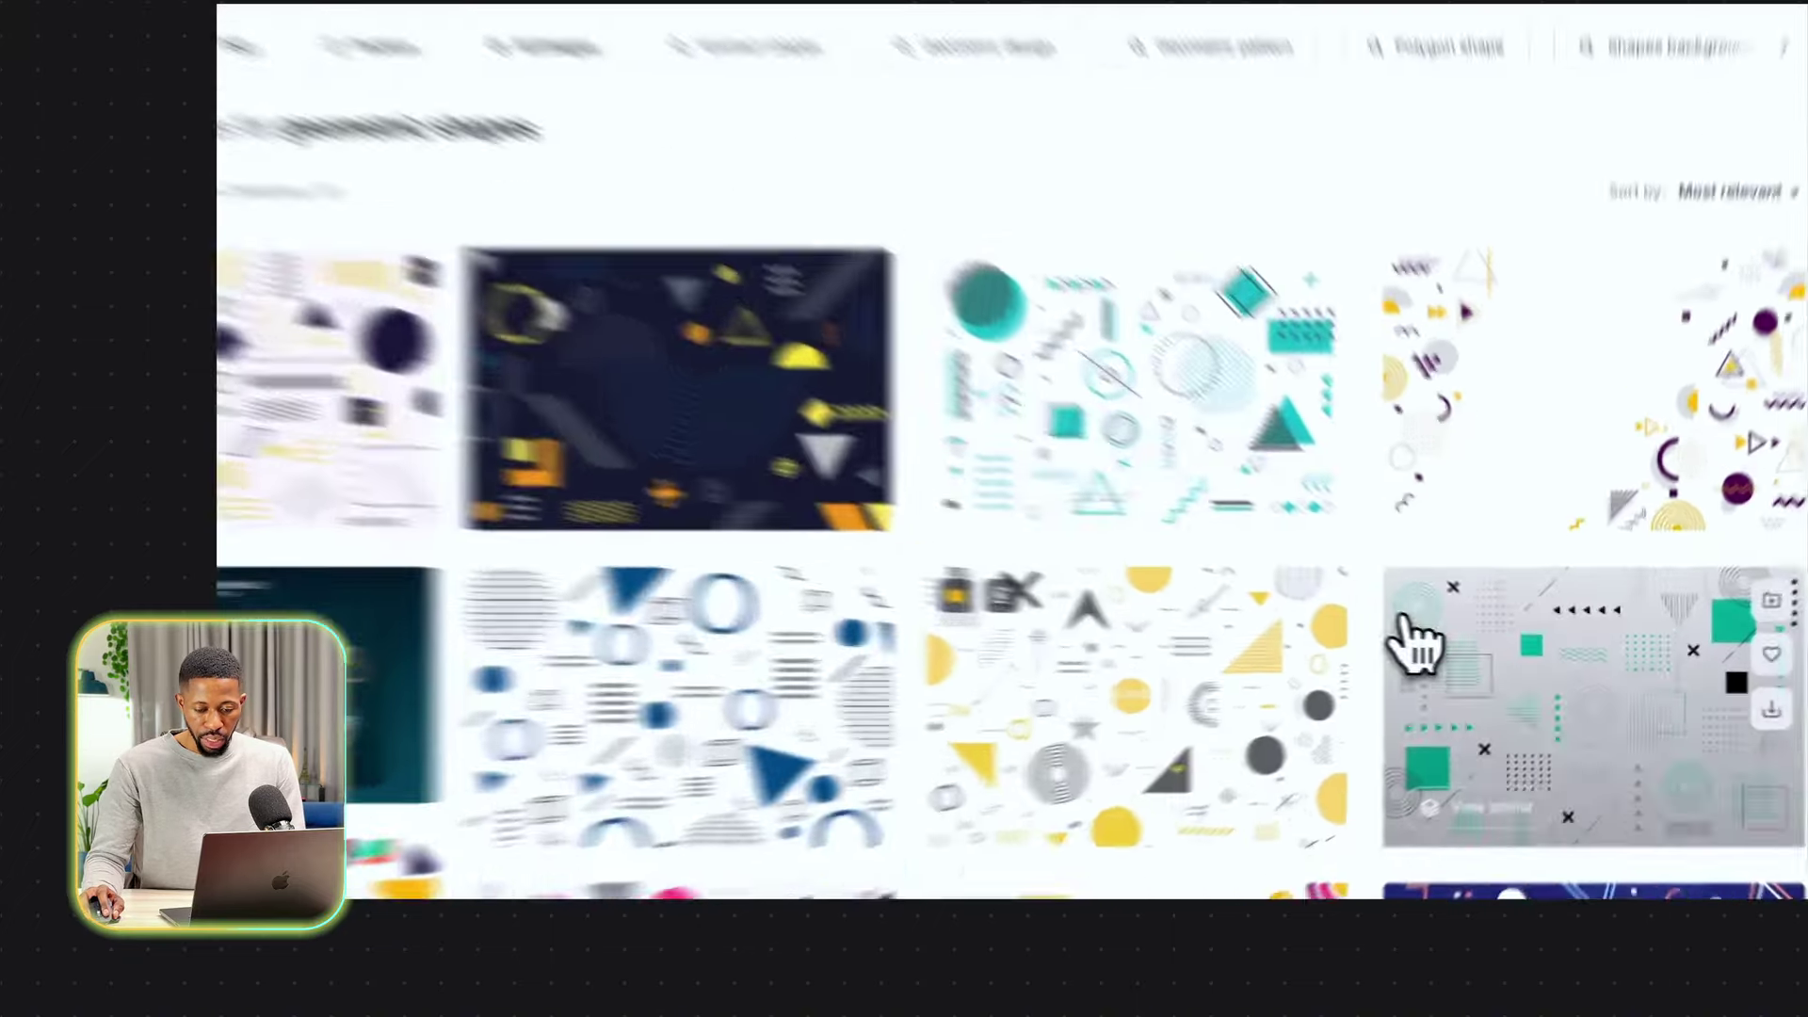
left_click(1476, 664)
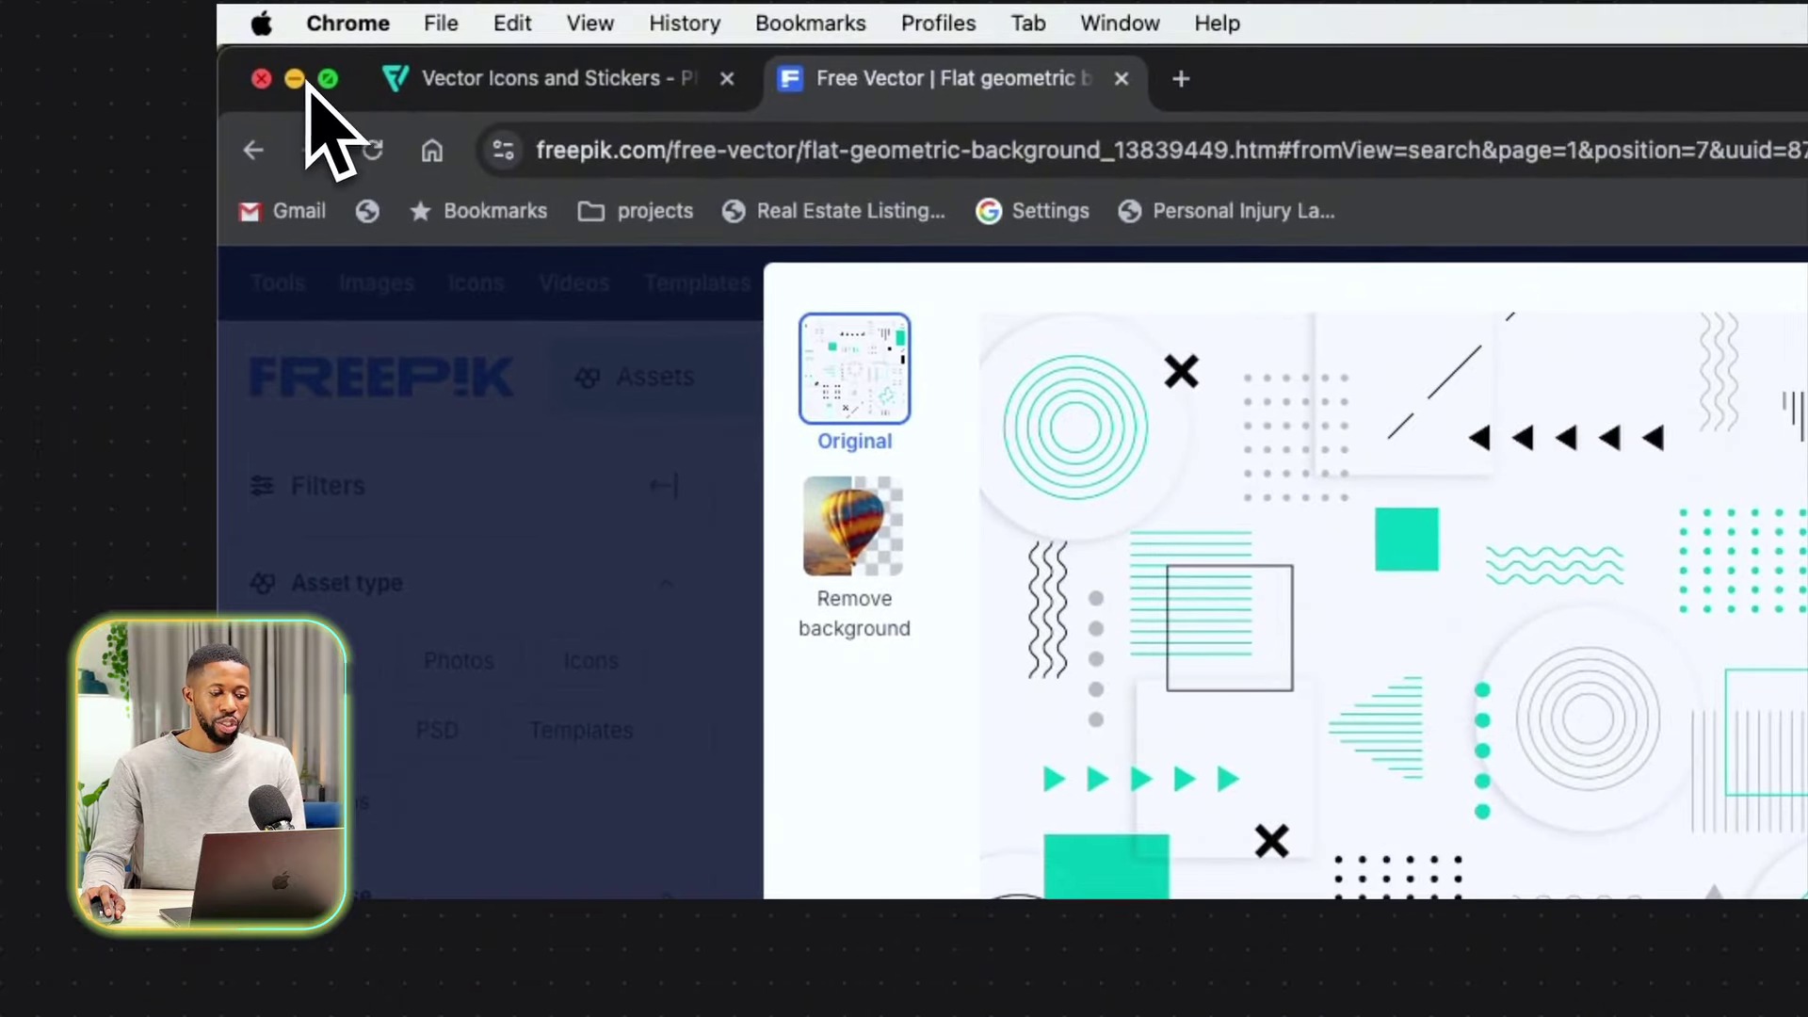
left_click(298, 79)
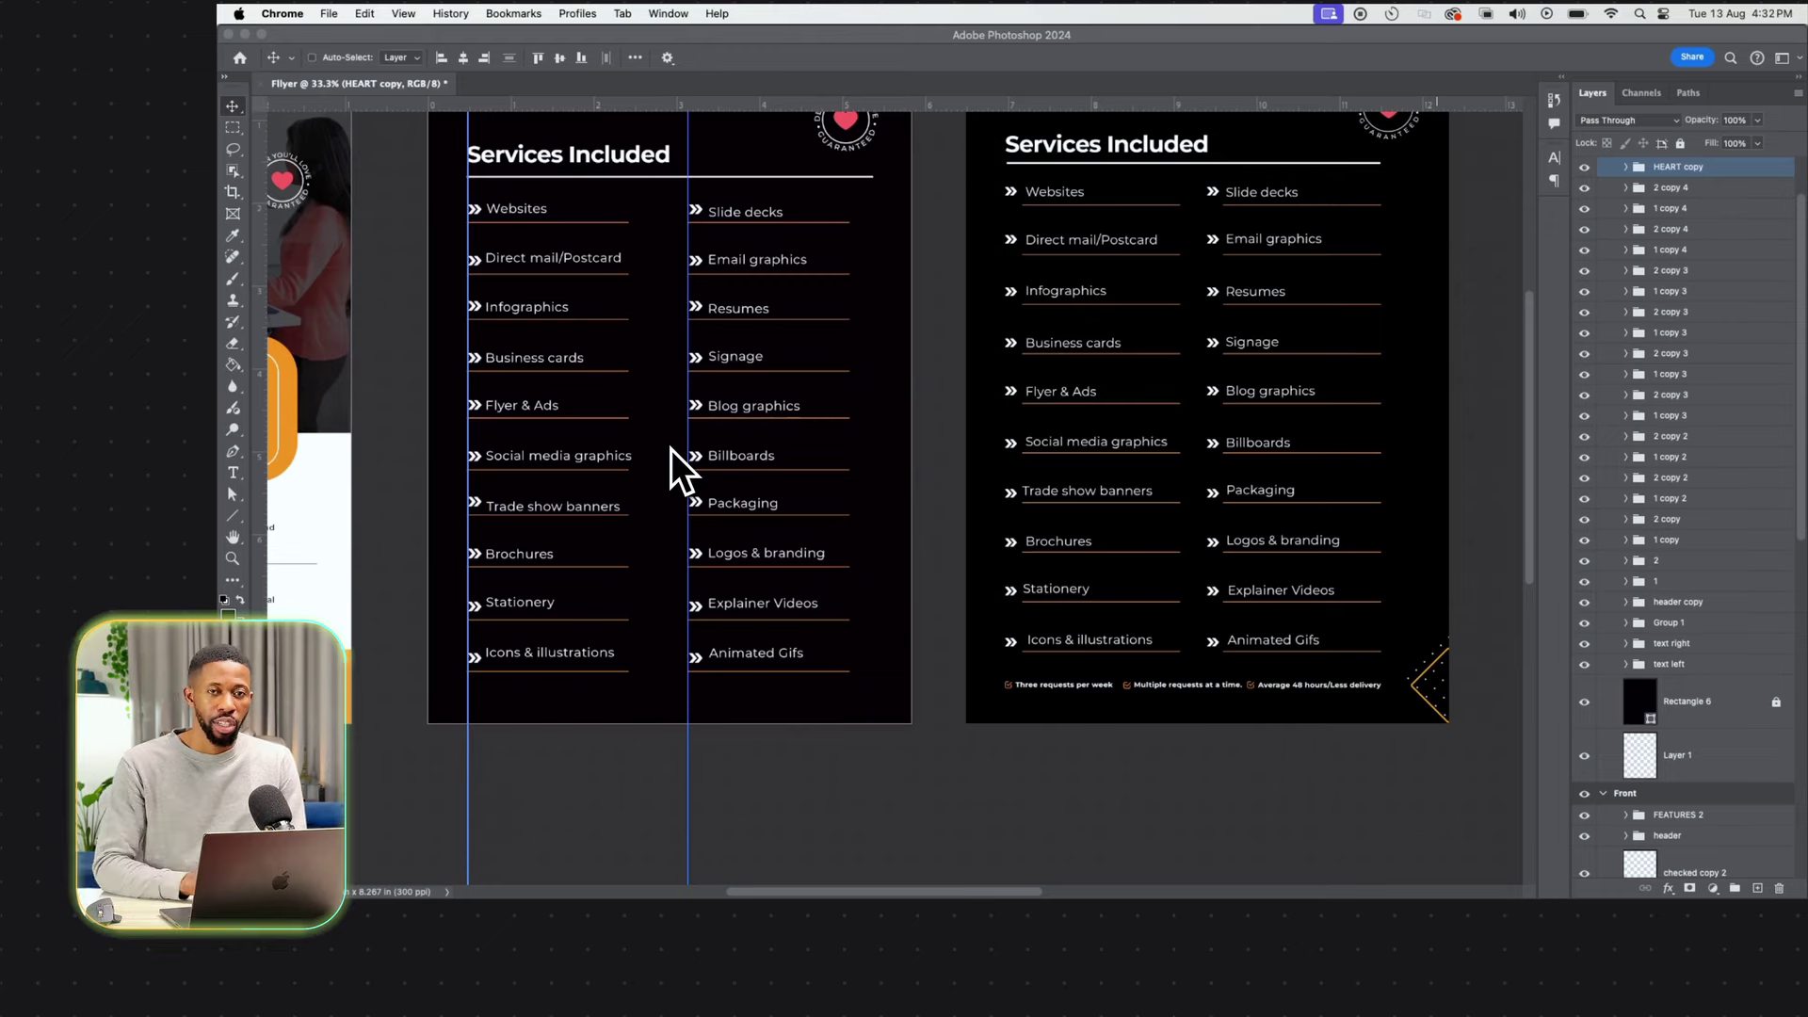
Switch to Finder and place a.png from the graphic design beginner course's Flyer Project Files folder into the flyer document.
mouse_move(452, 895)
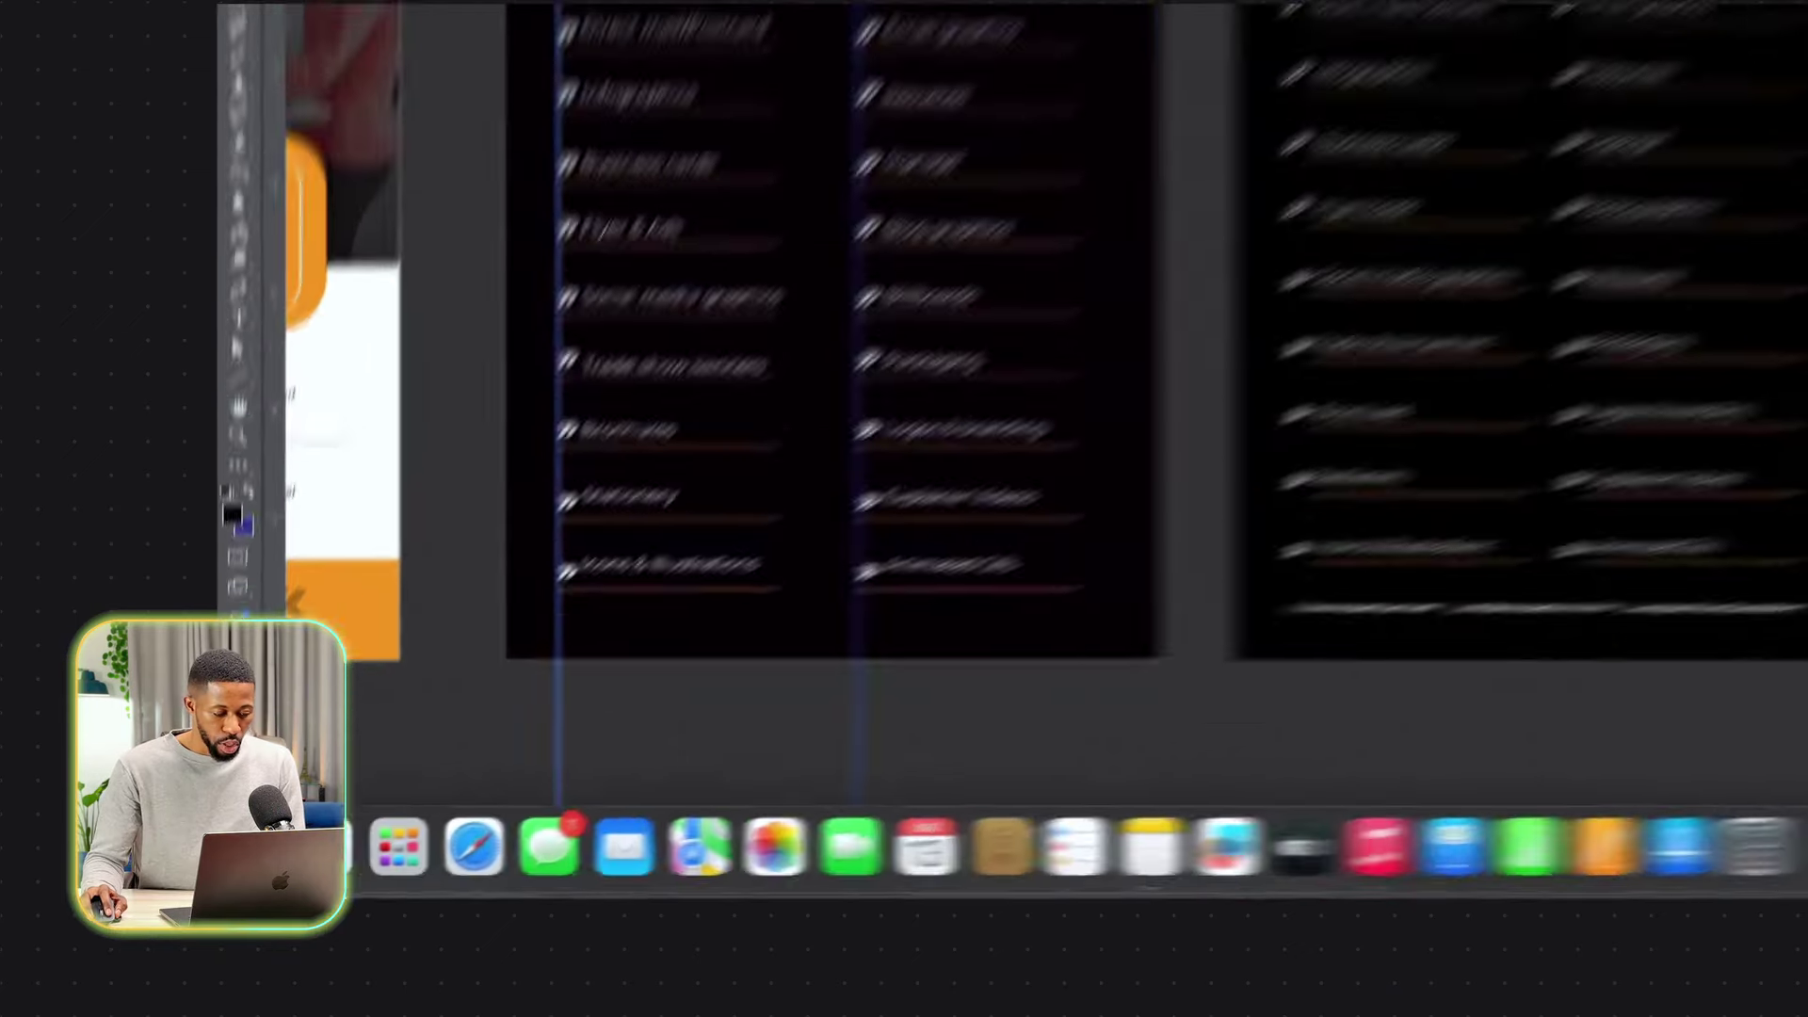
left_click(290, 864)
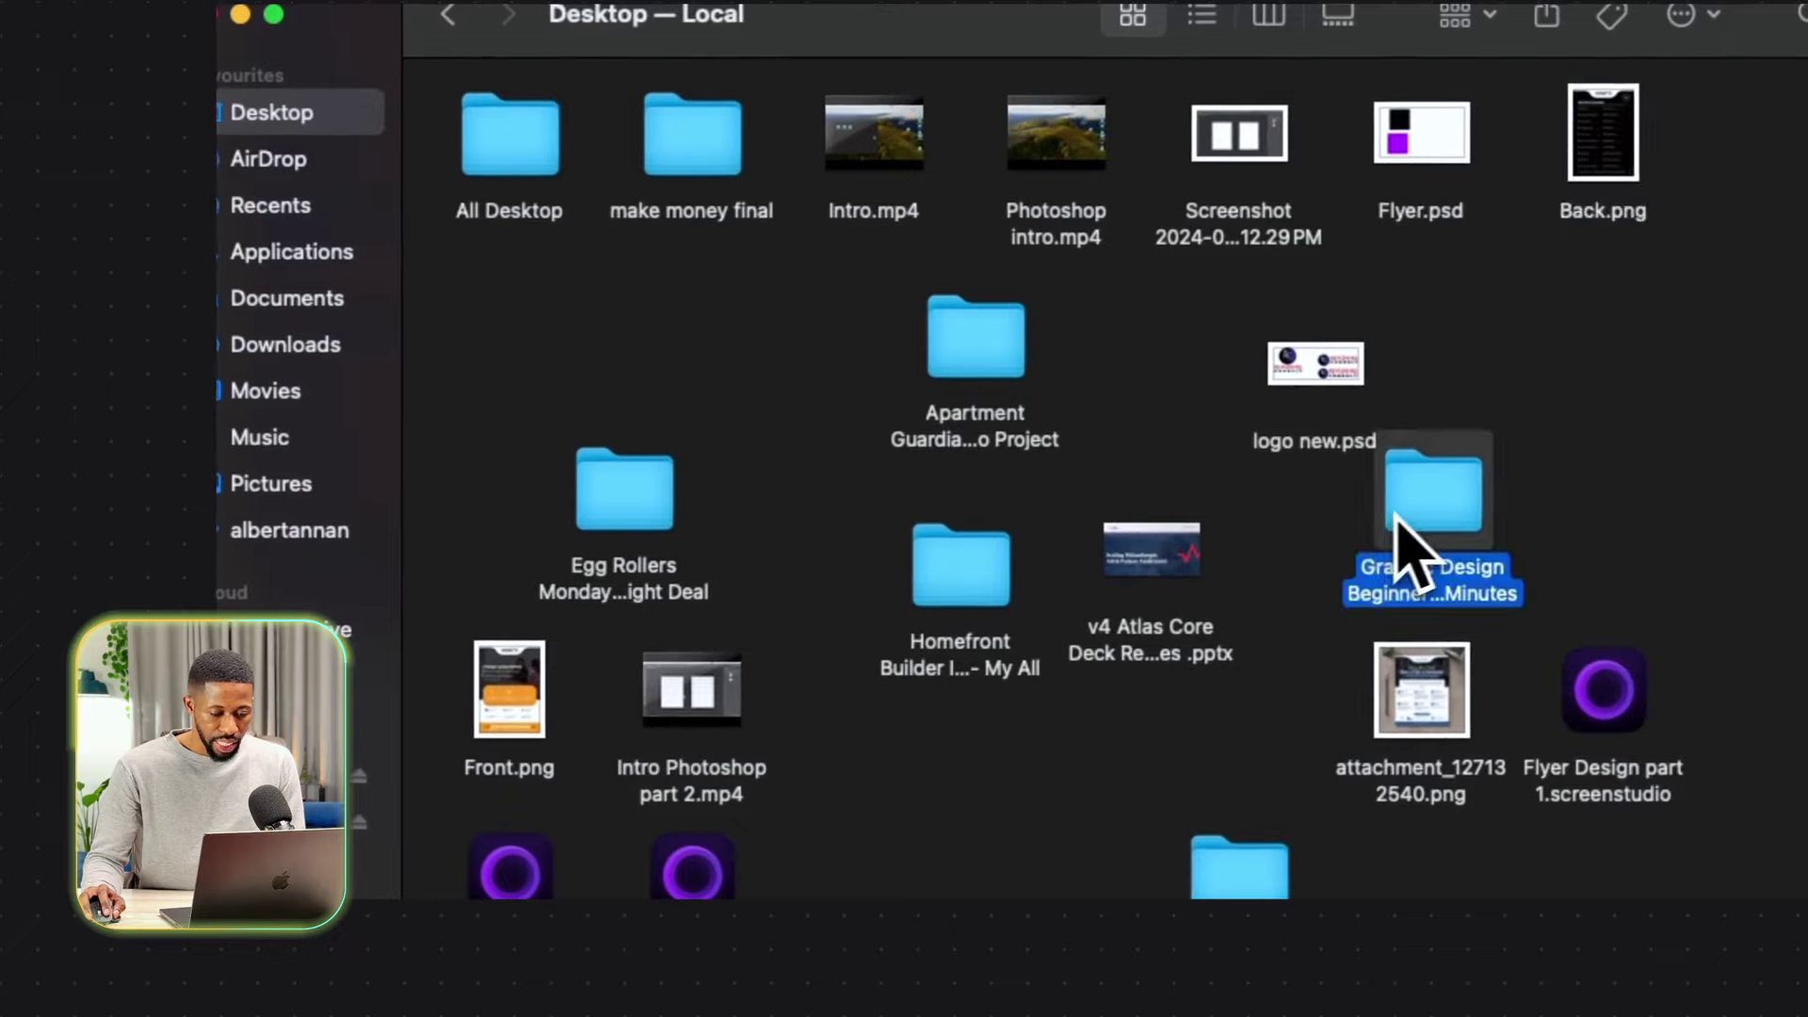
double_click(1572, 499)
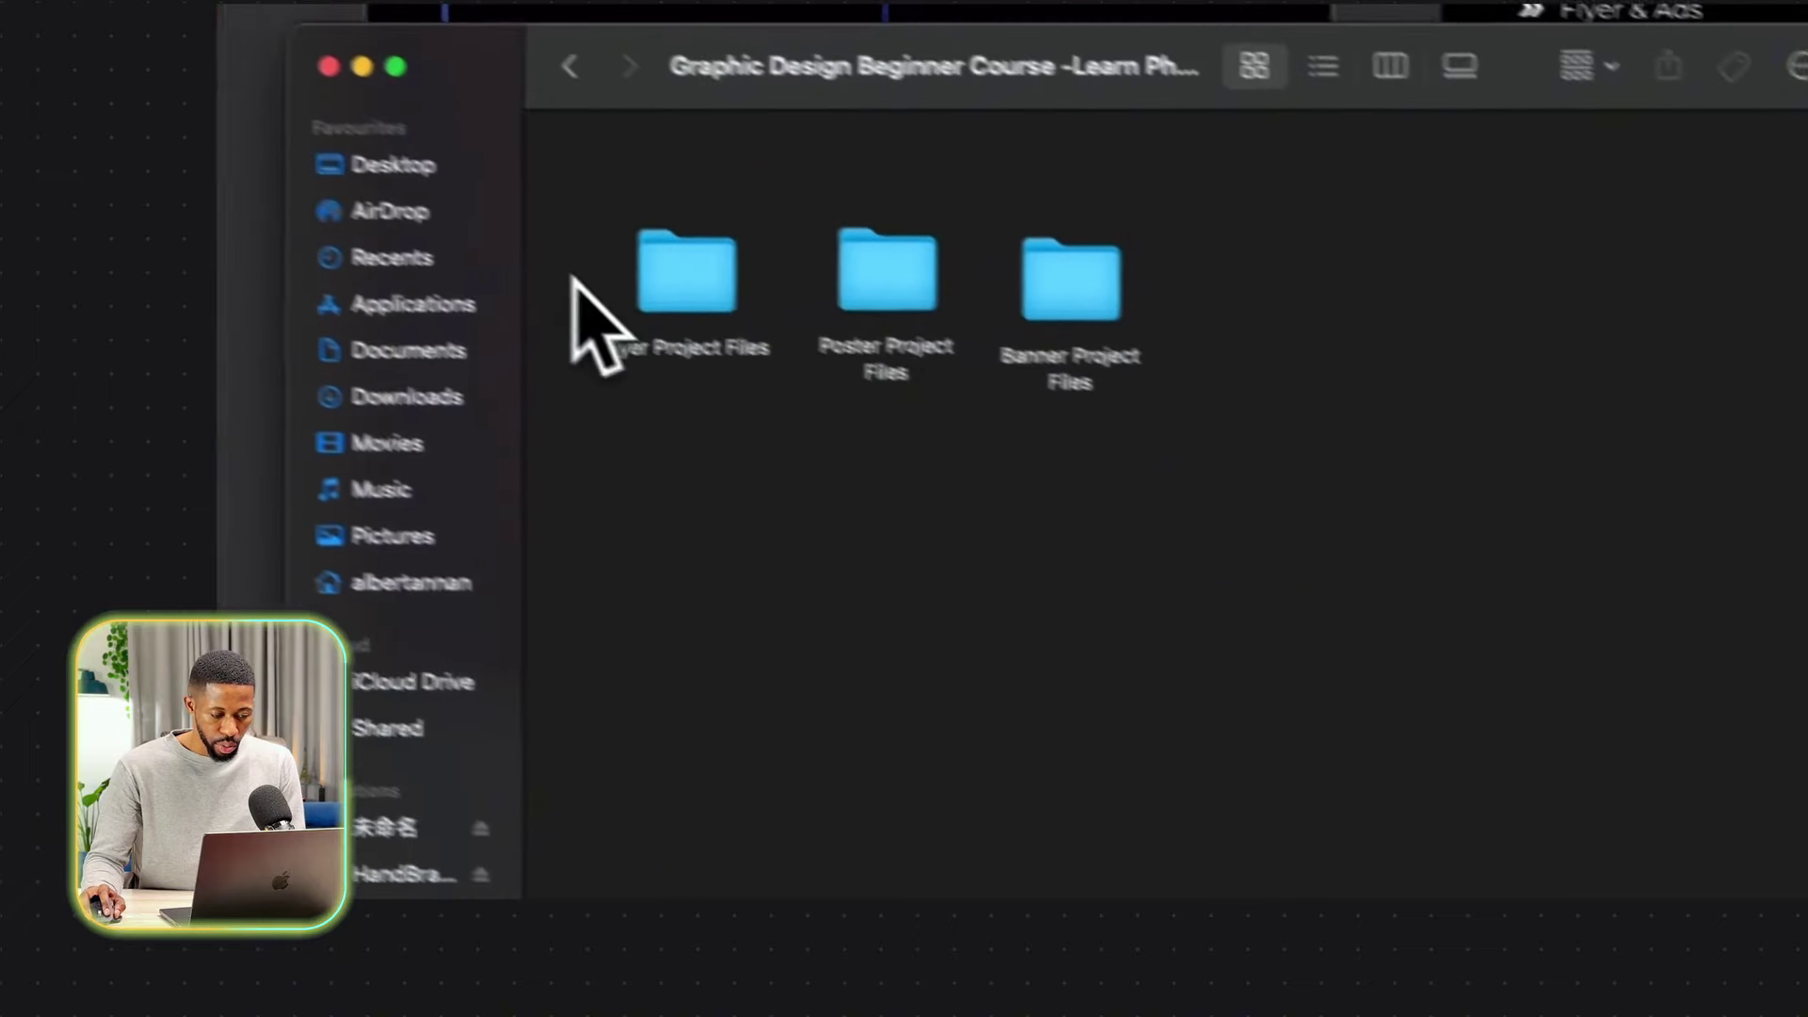
double_click(572, 231)
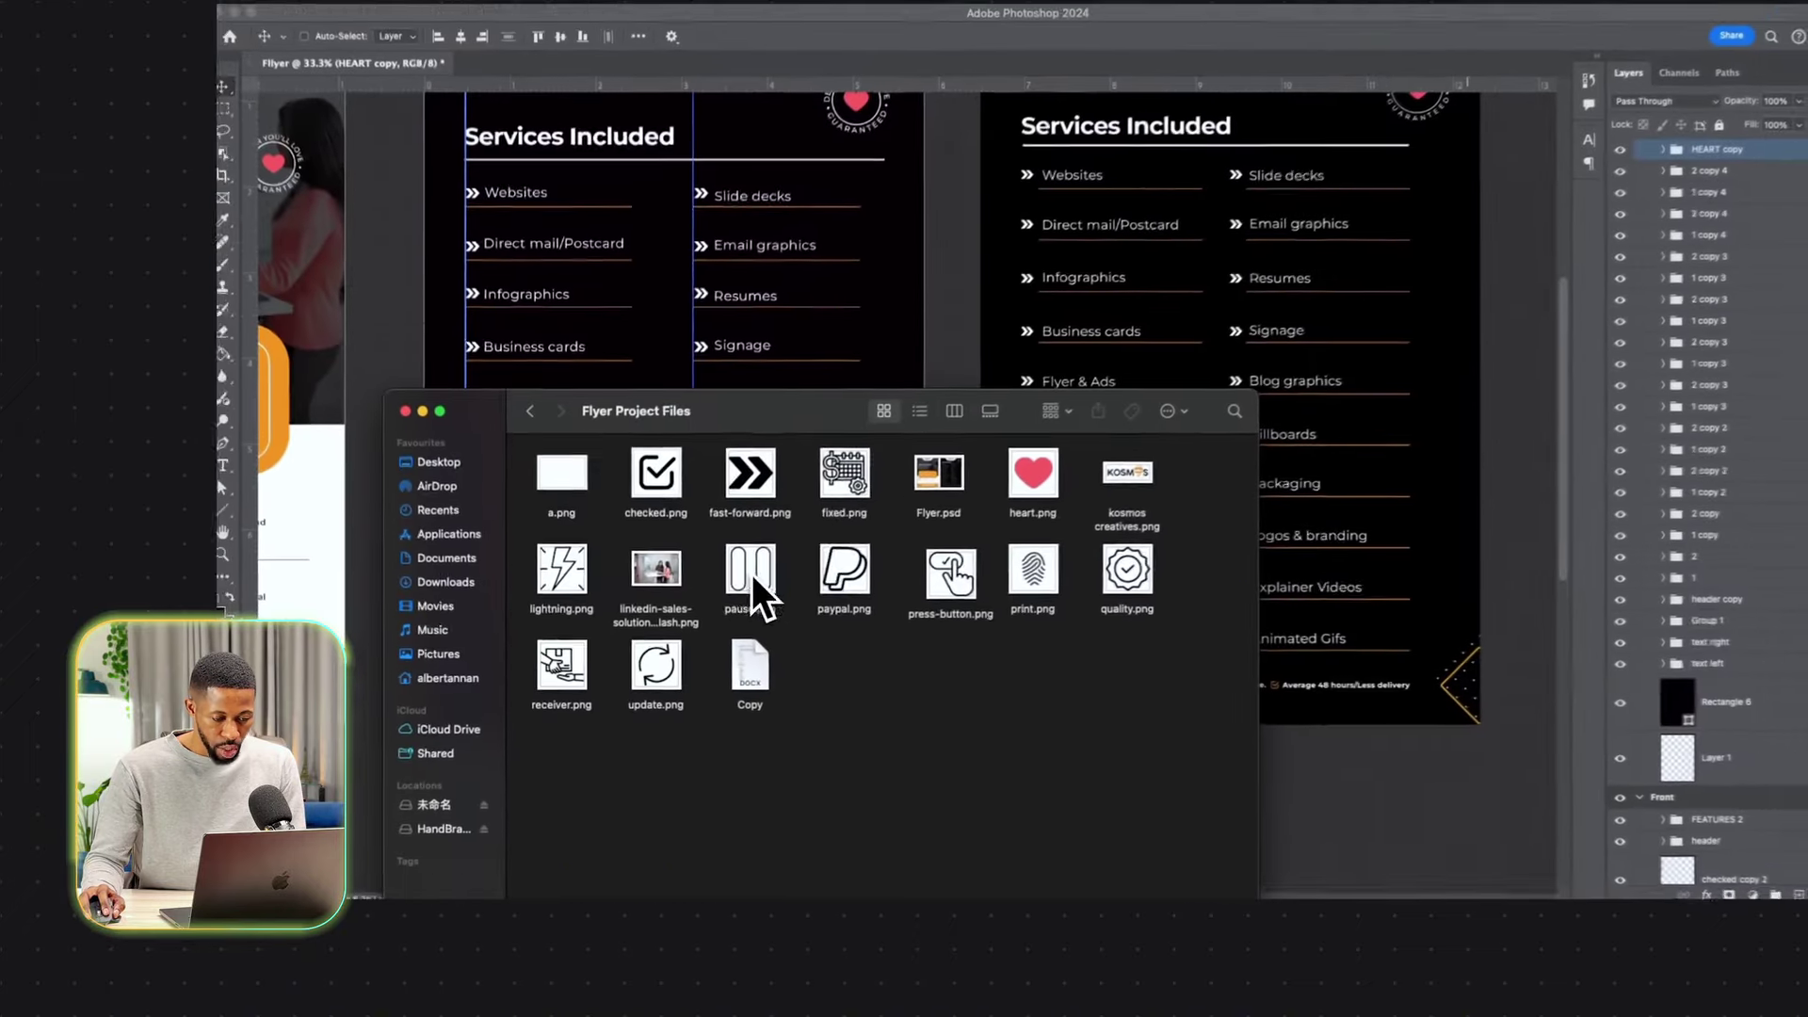
left_click_drag(562, 479, 834, 373)
Position the dotted orange diamond at the back artboard's bottom-right corner so that its right half is cut off by the edge.
left_click_drag(607, 421, 884, 643)
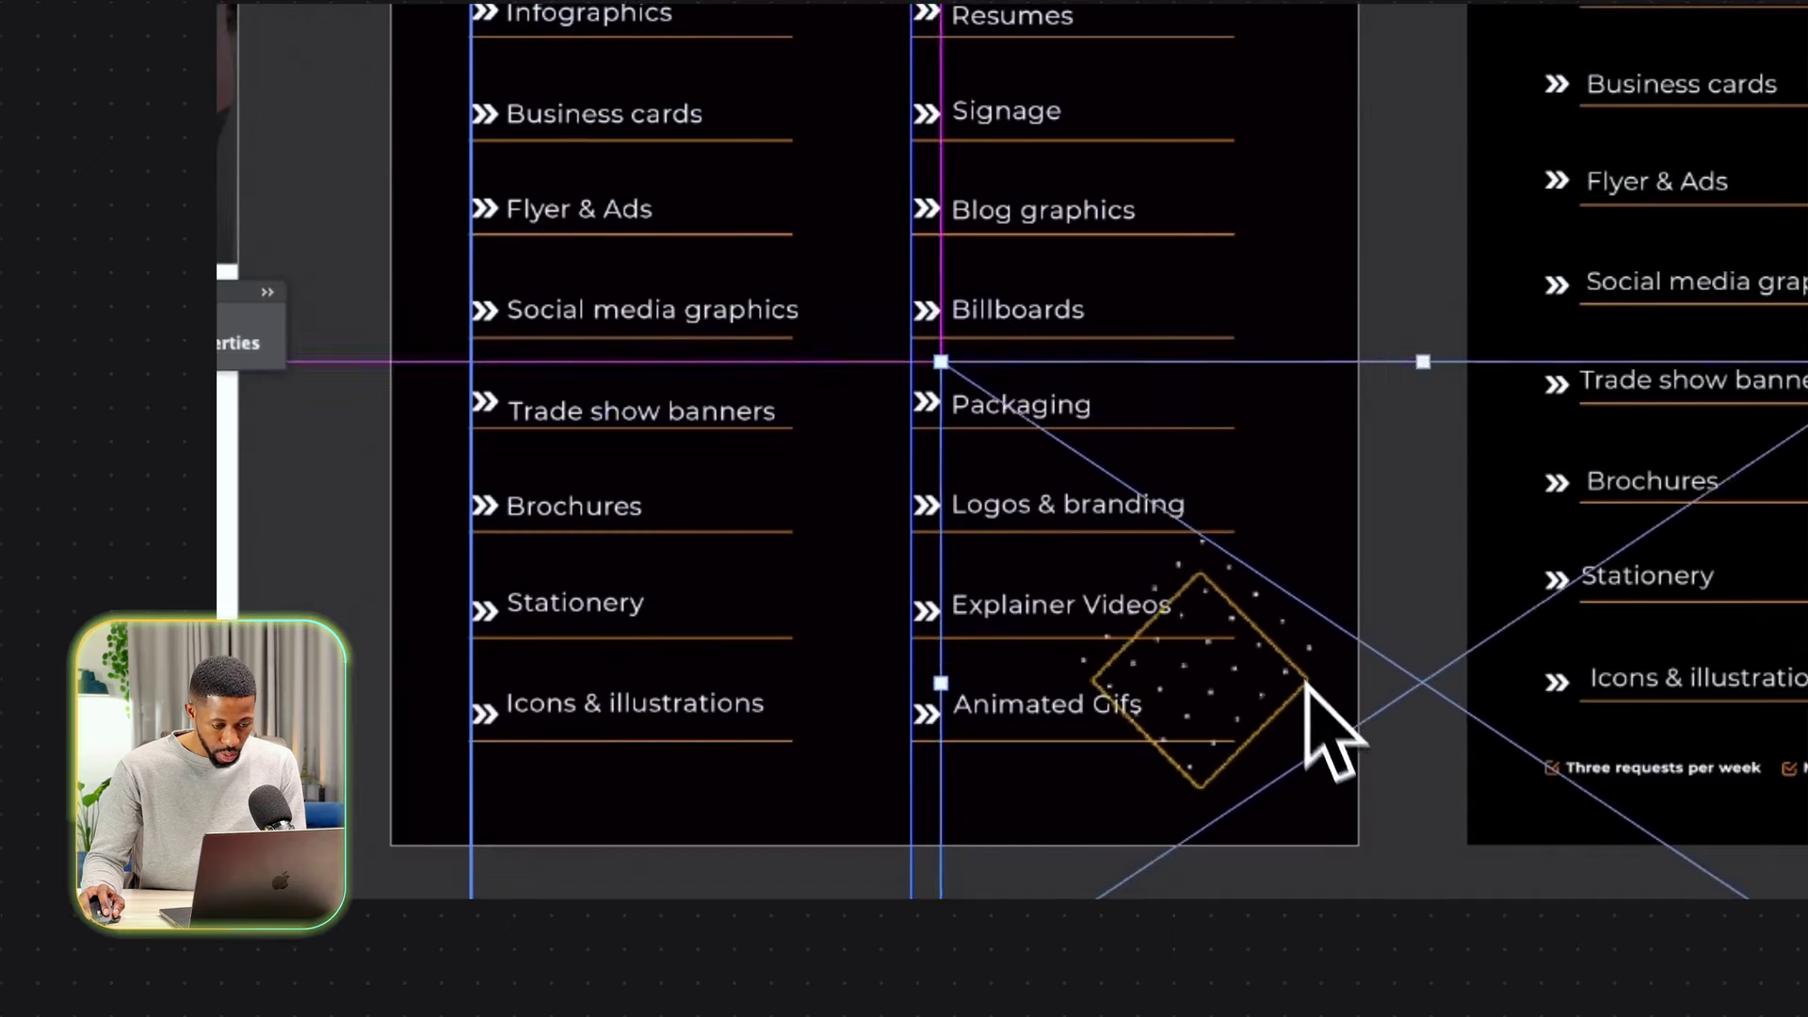
left_click_drag(1307, 686, 1469, 783)
left_click_drag(1316, 476, 1203, 448)
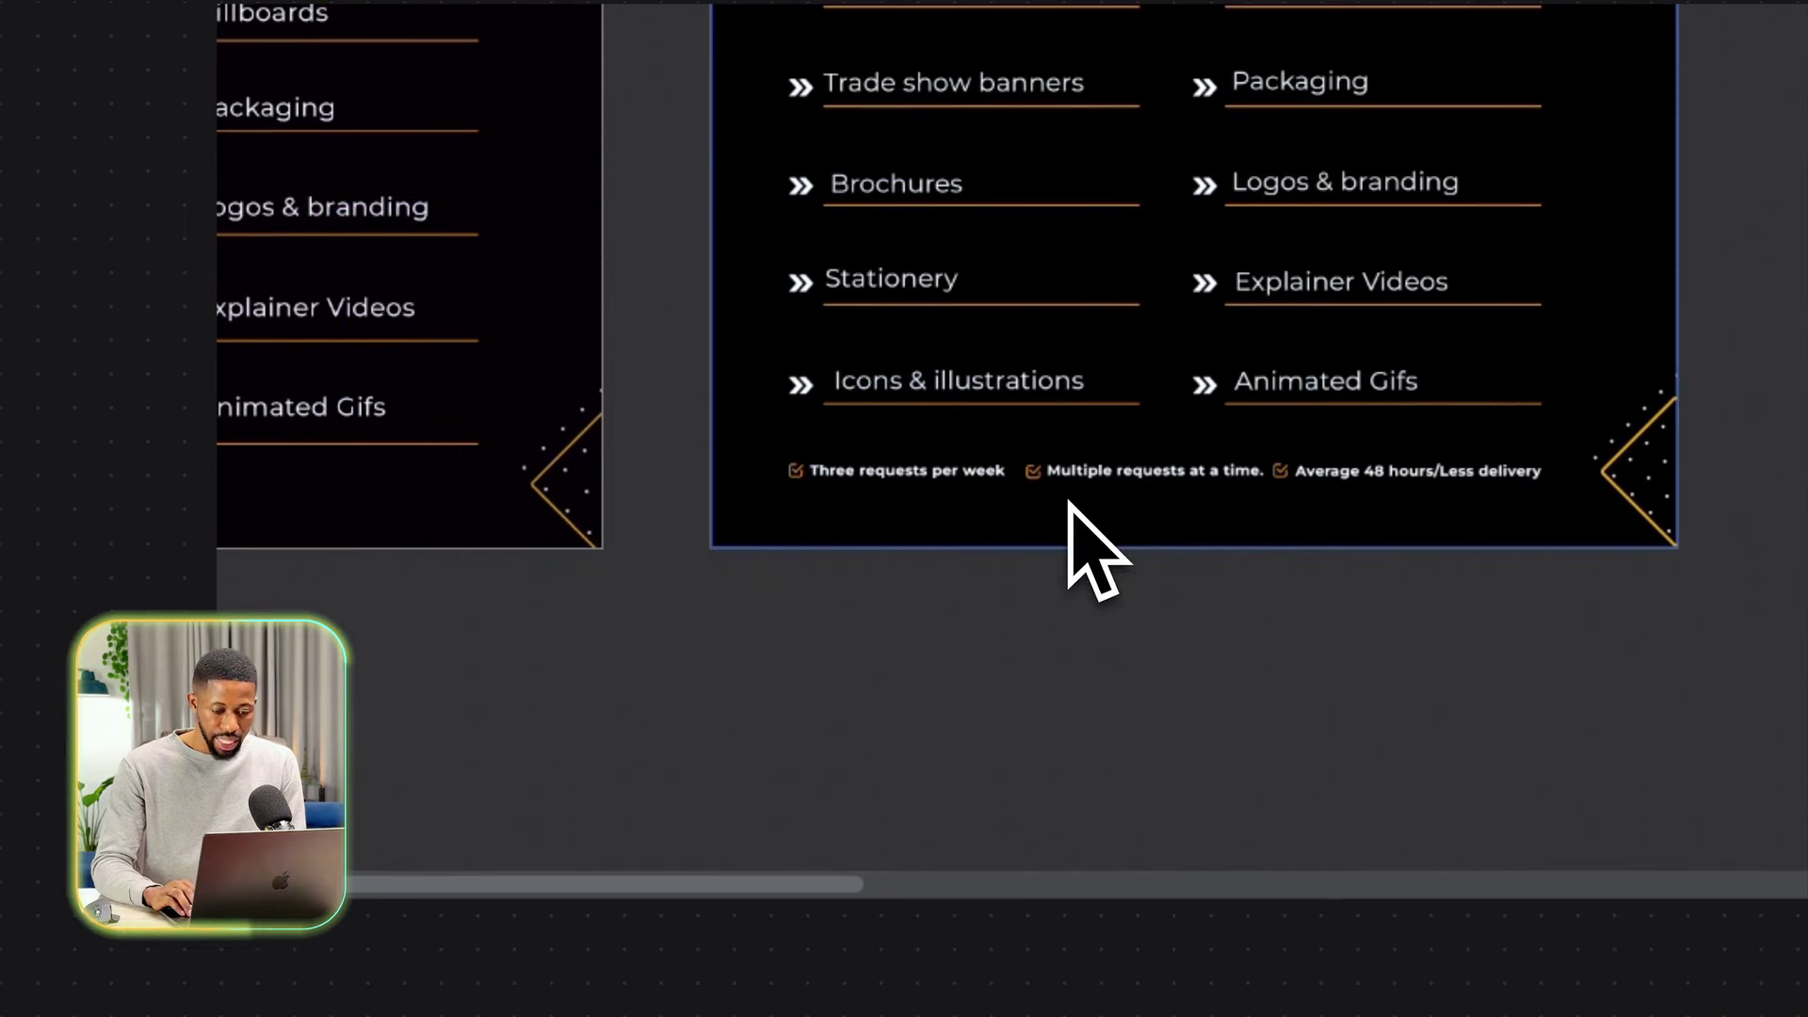
Group the three check icons and their request and delivery captions below $2000/MONTH on the front, and name the group "just text".
left_click_drag(1006, 507, 1340, 456)
mouse_move(527, 499)
left_mouse_down()
mouse_move(613, 477)
mouse_move(1150, 453)
left_mouse_up()
scroll(1154, 457, "left", 5)
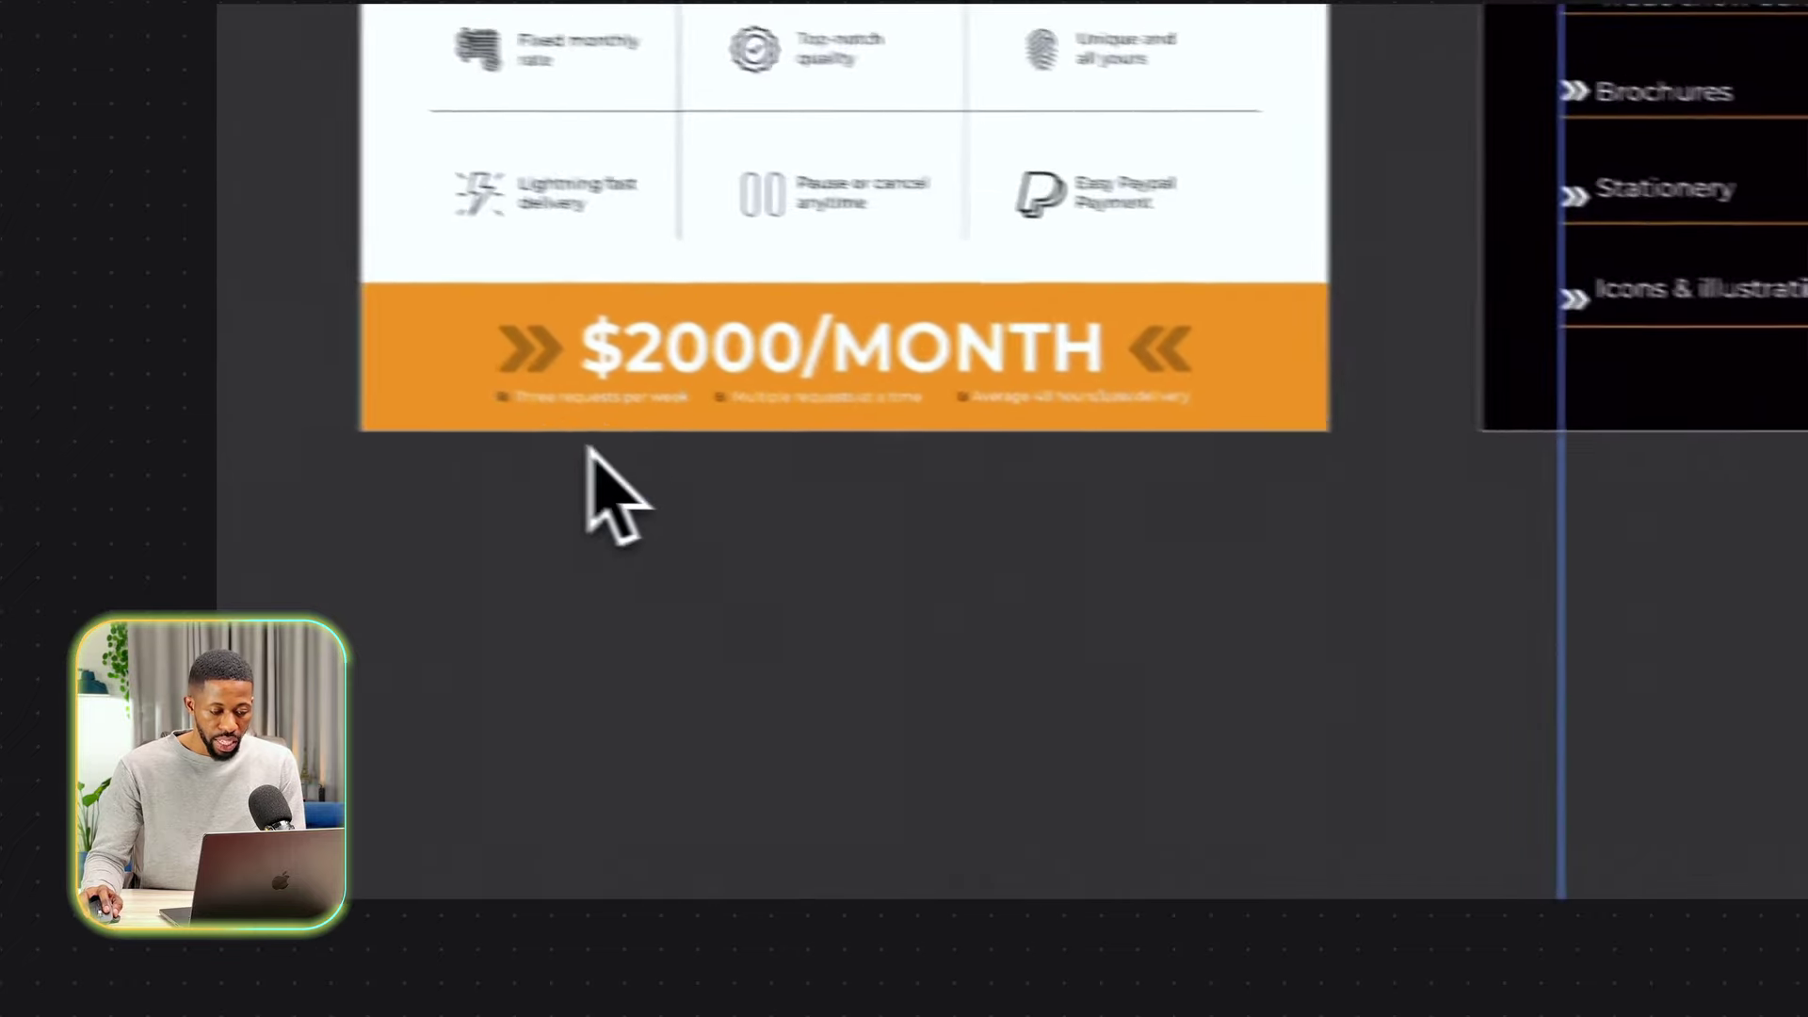
scroll(606, 492, "right", 15)
scroll(595, 476, "left", 12)
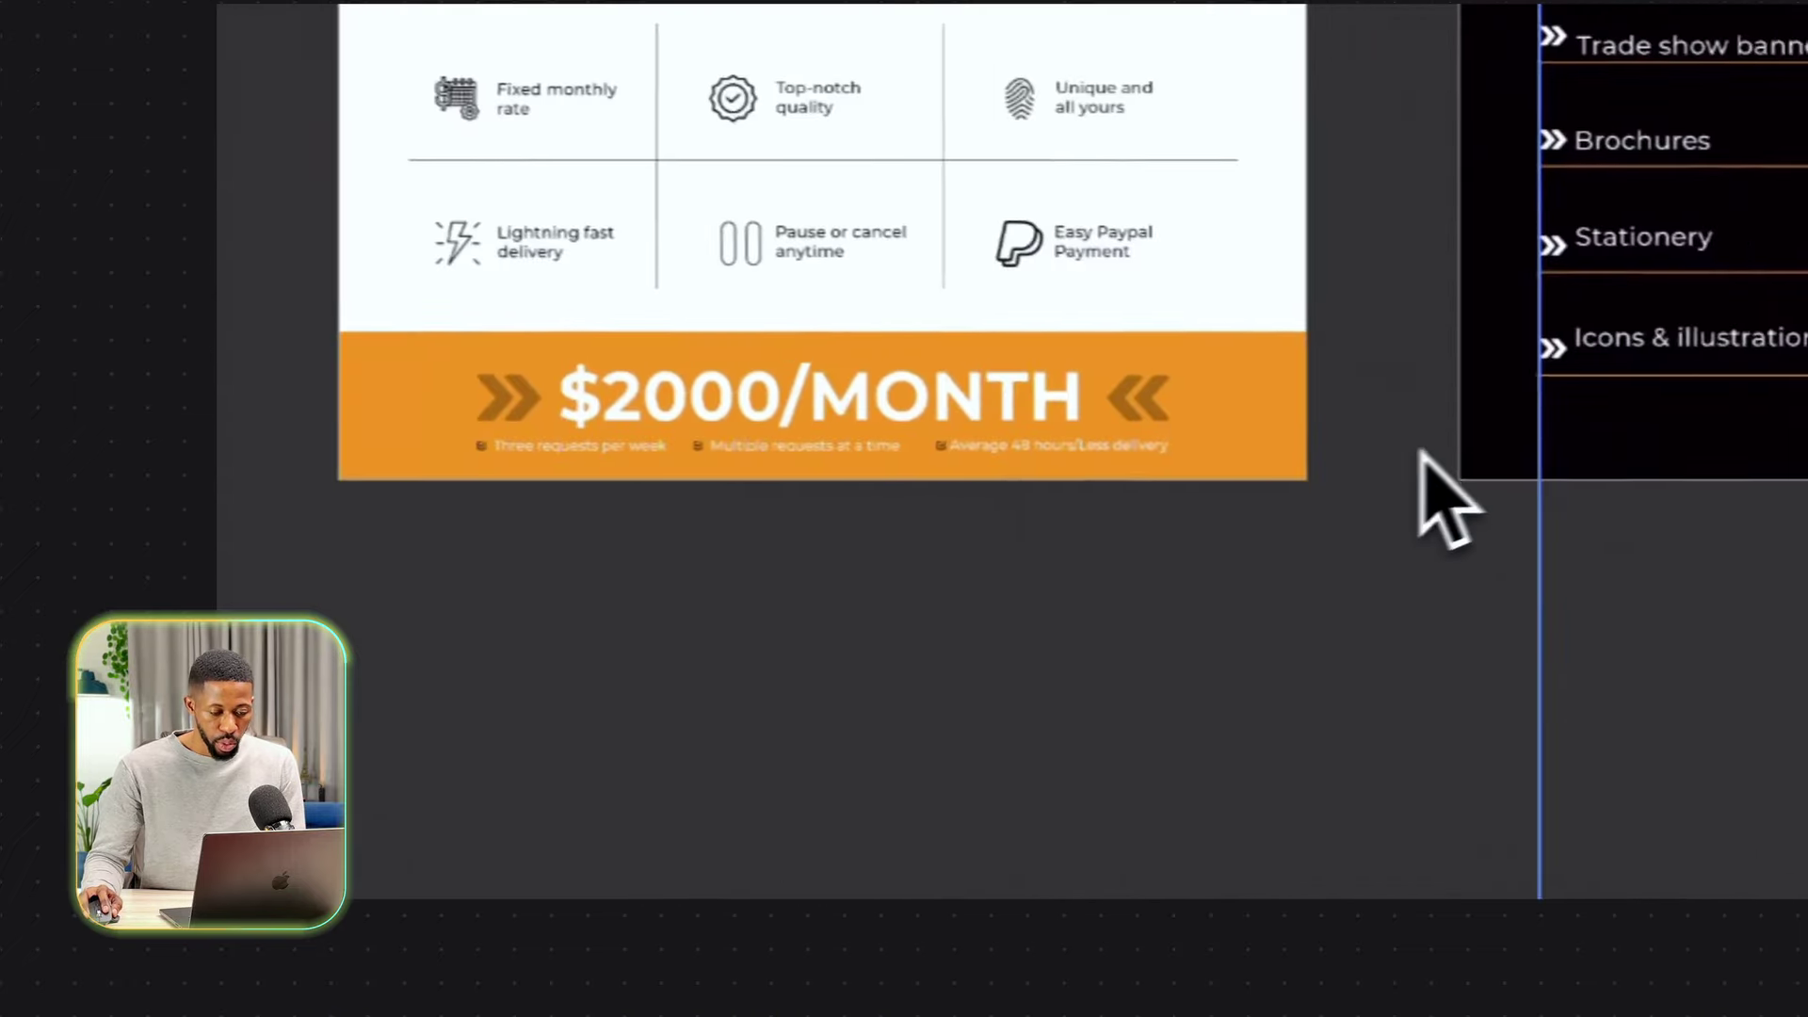
scroll(928, 482, "up", 10)
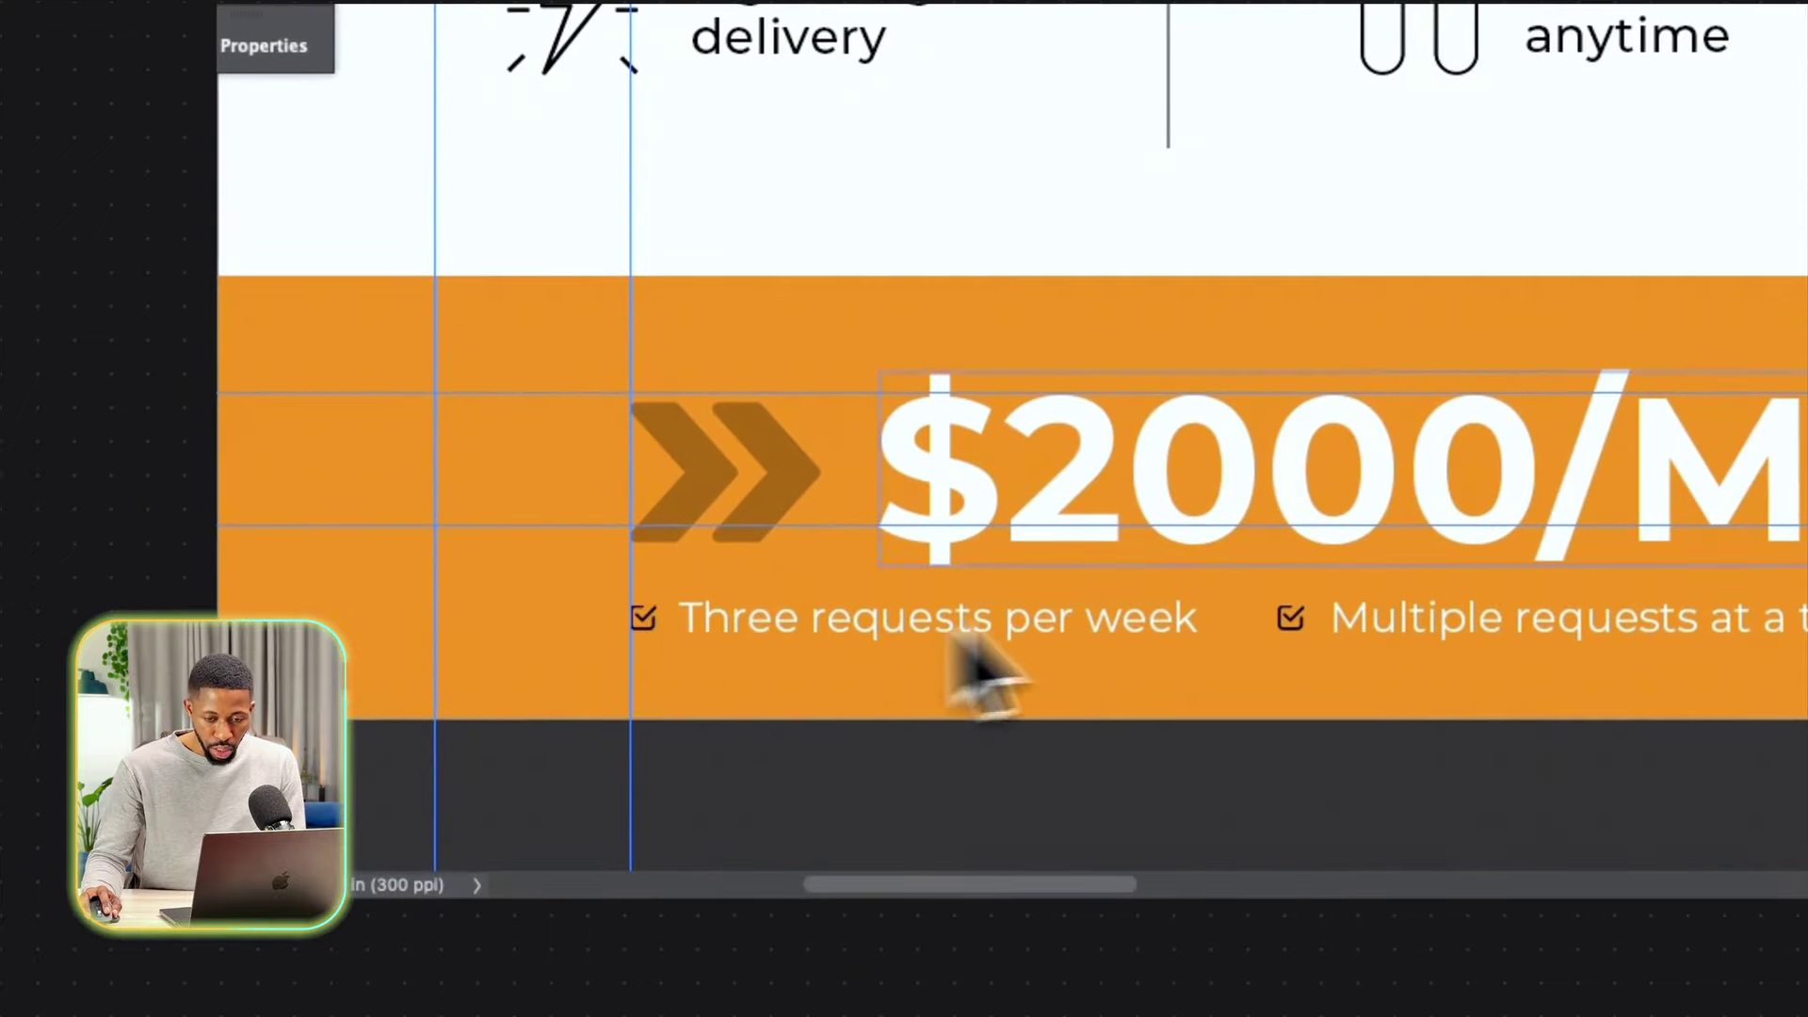
left_click(1764, 204, "shift")
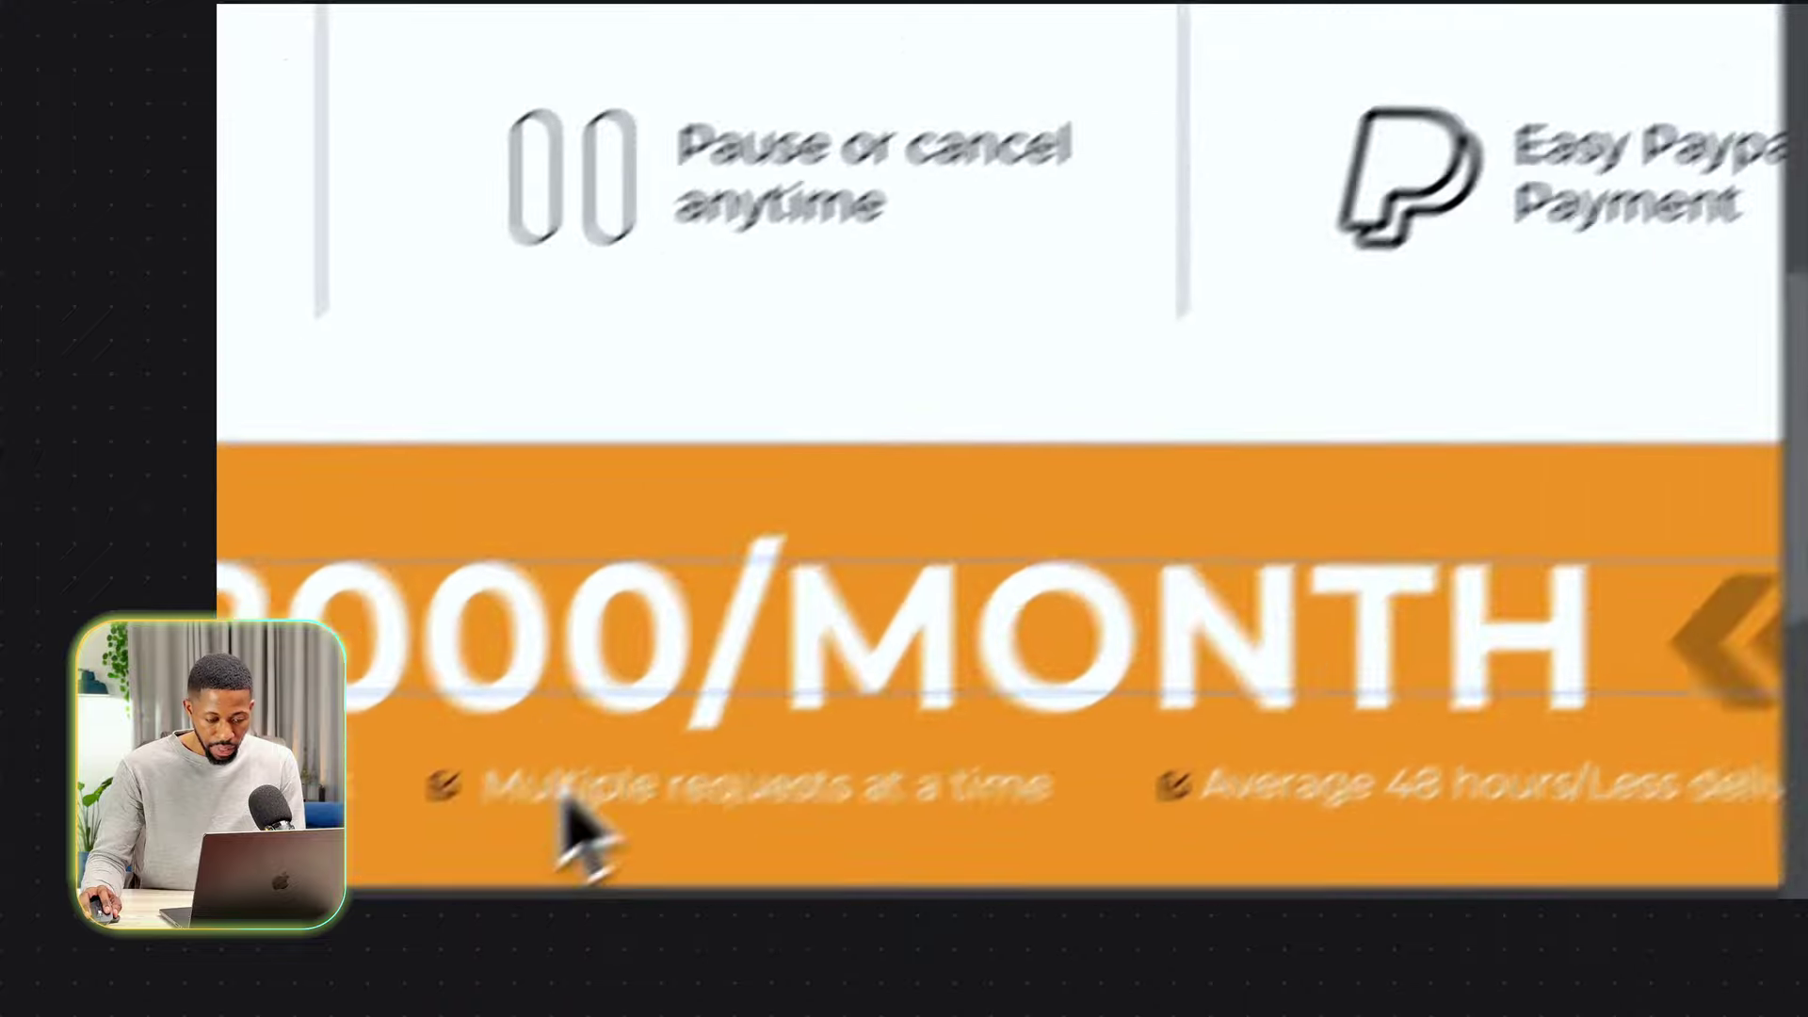
left_click_drag(1334, 612, 1276, 599)
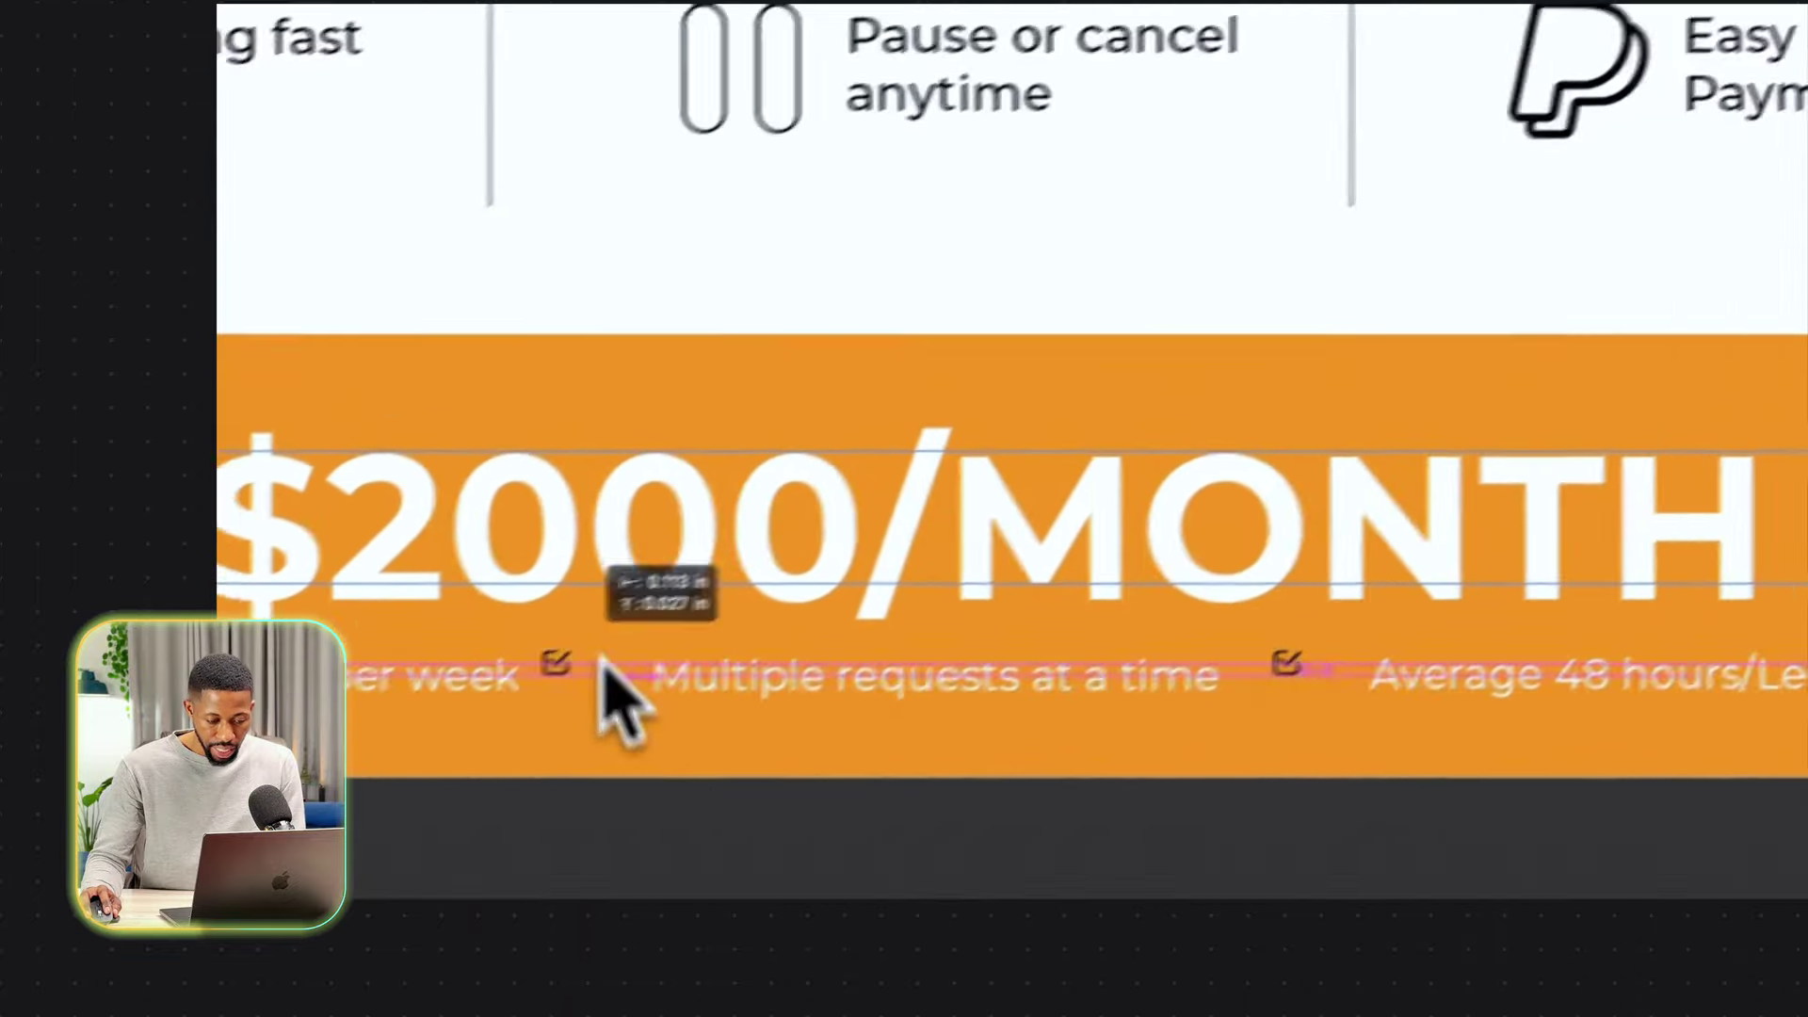
left_click_drag(600, 656, 607, 667)
left_click(1566, 443)
left_click(1606, 291, "shift")
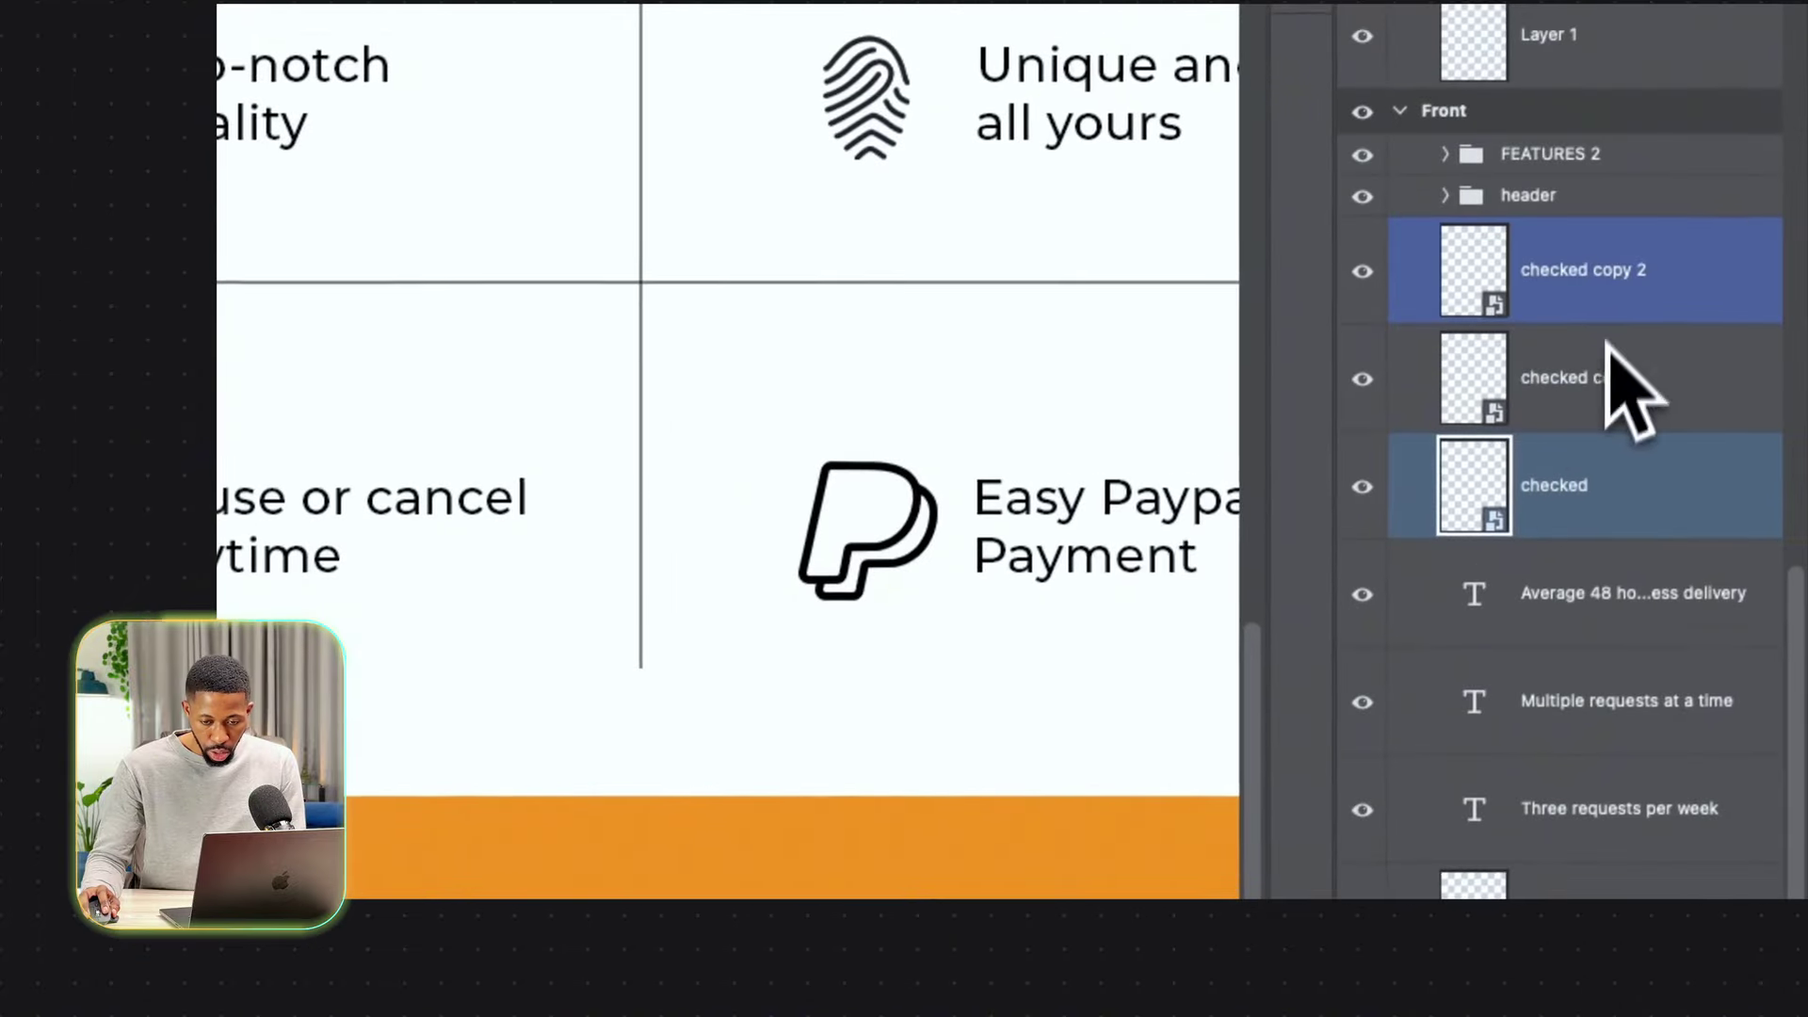
left_click(1607, 358, "shift")
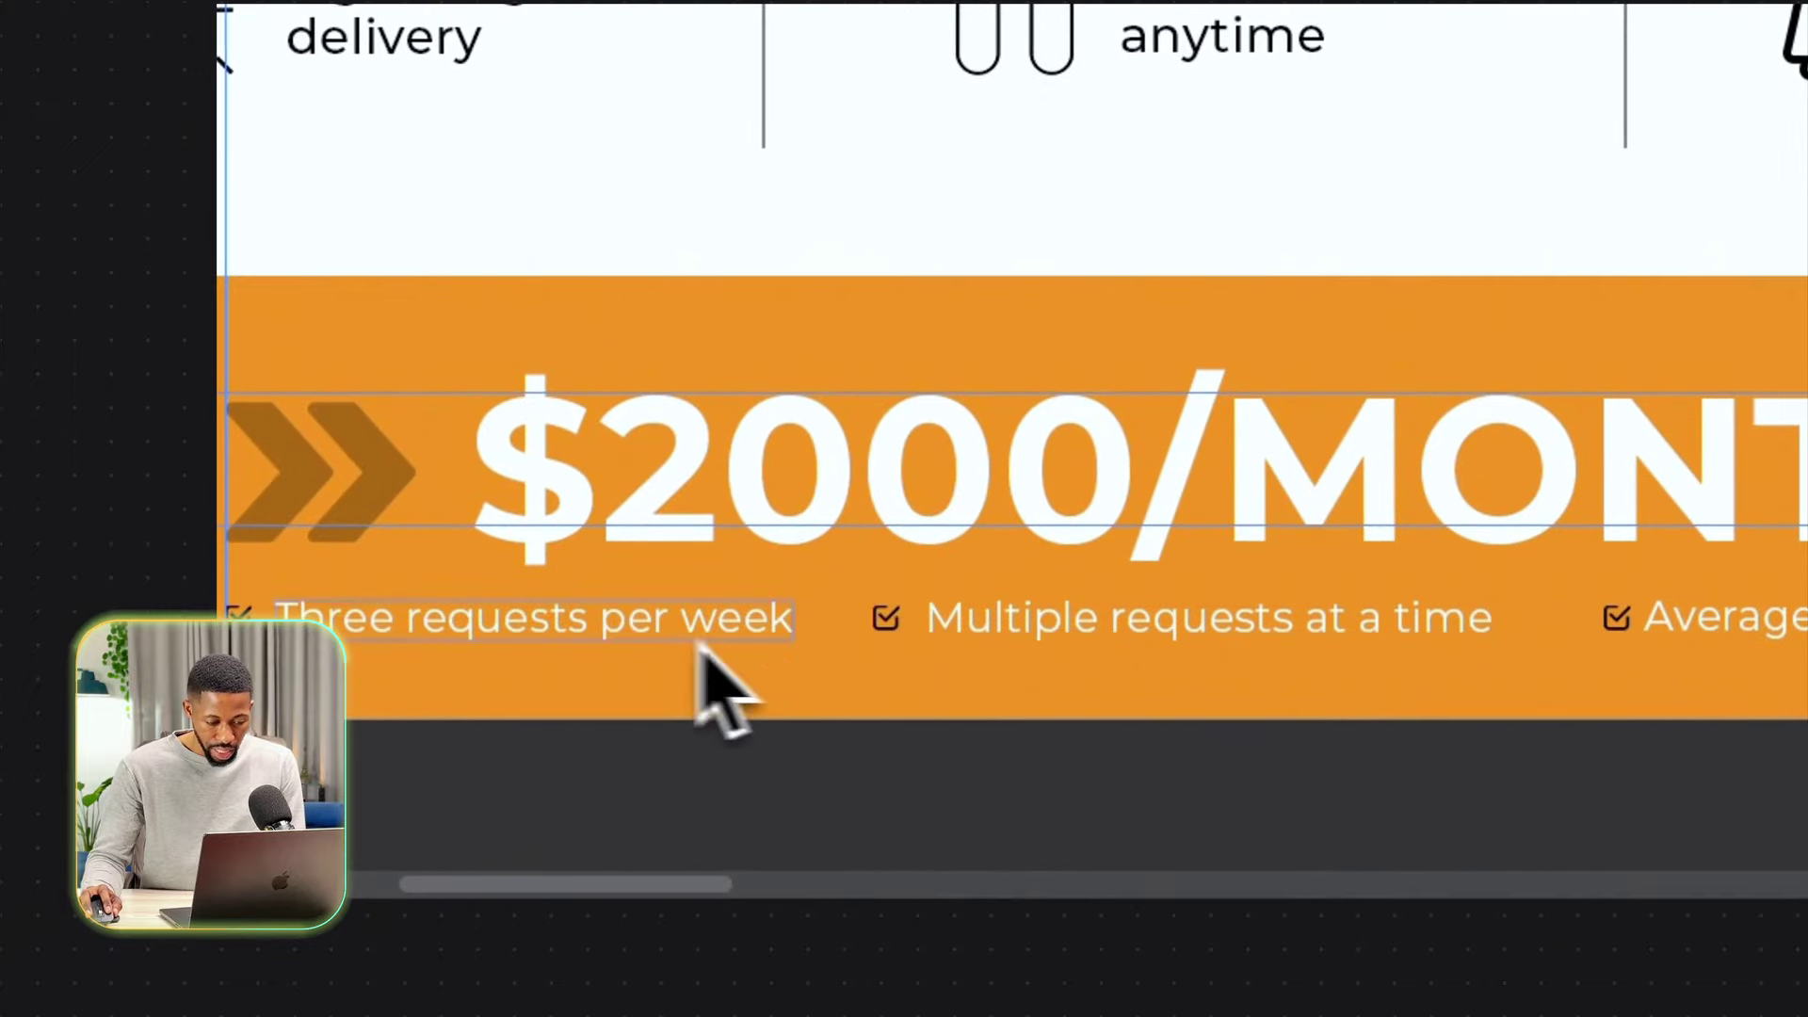
scroll(1229, 650, "right", 5)
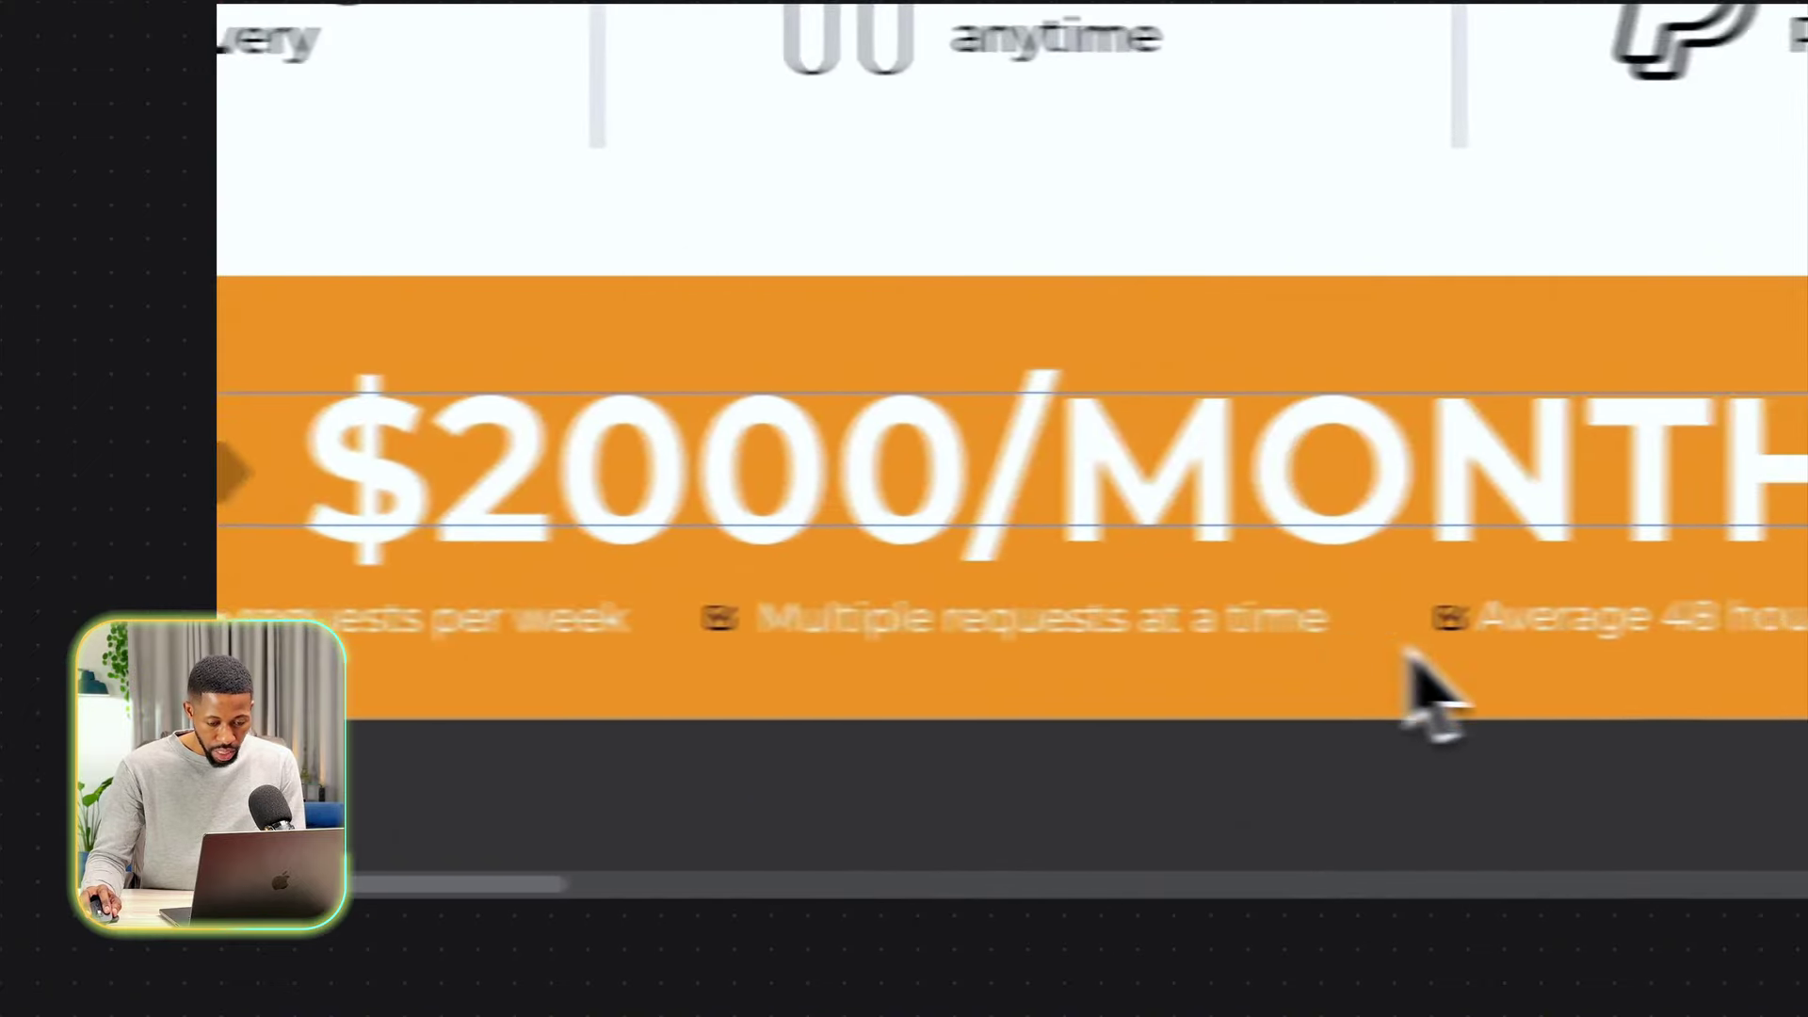
left_click_drag(1043, 644, 940, 622)
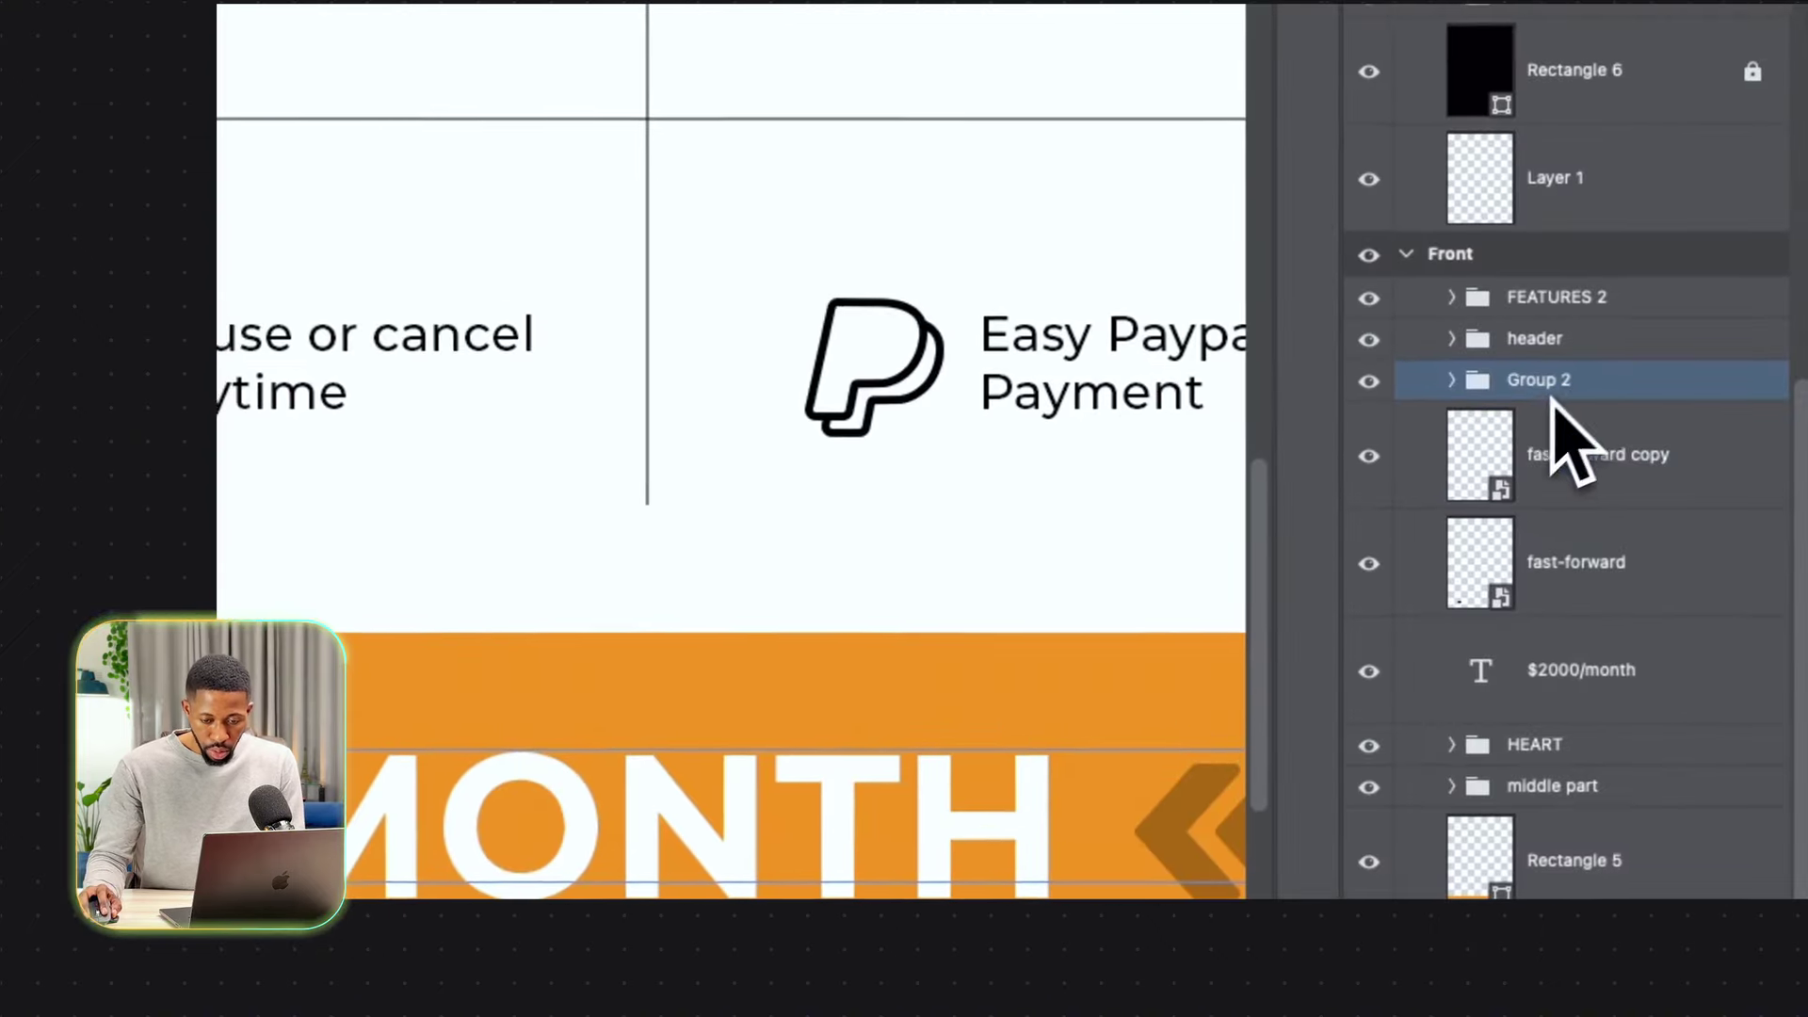
double_click(1554, 382)
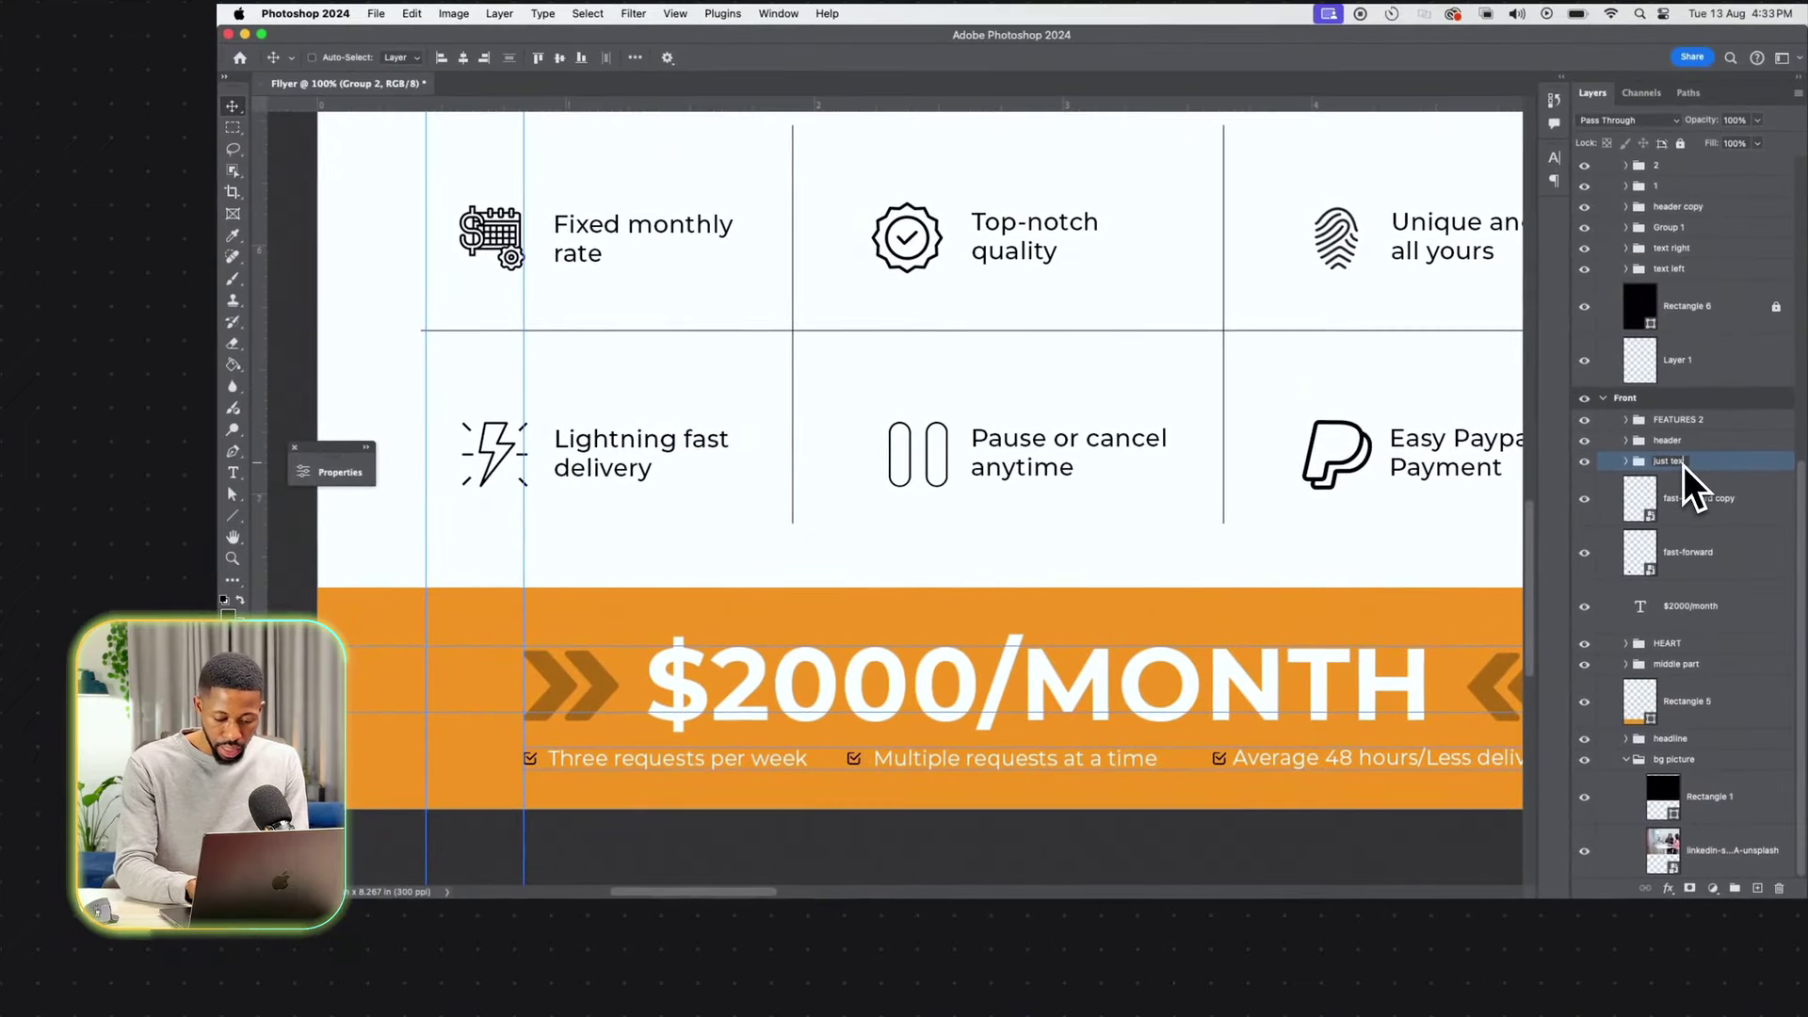
Duplicate the "just text" group onto the back artboard, below the Icons & illustrations and Animated Gifs row.
key("super+minus")
key("super+minus")
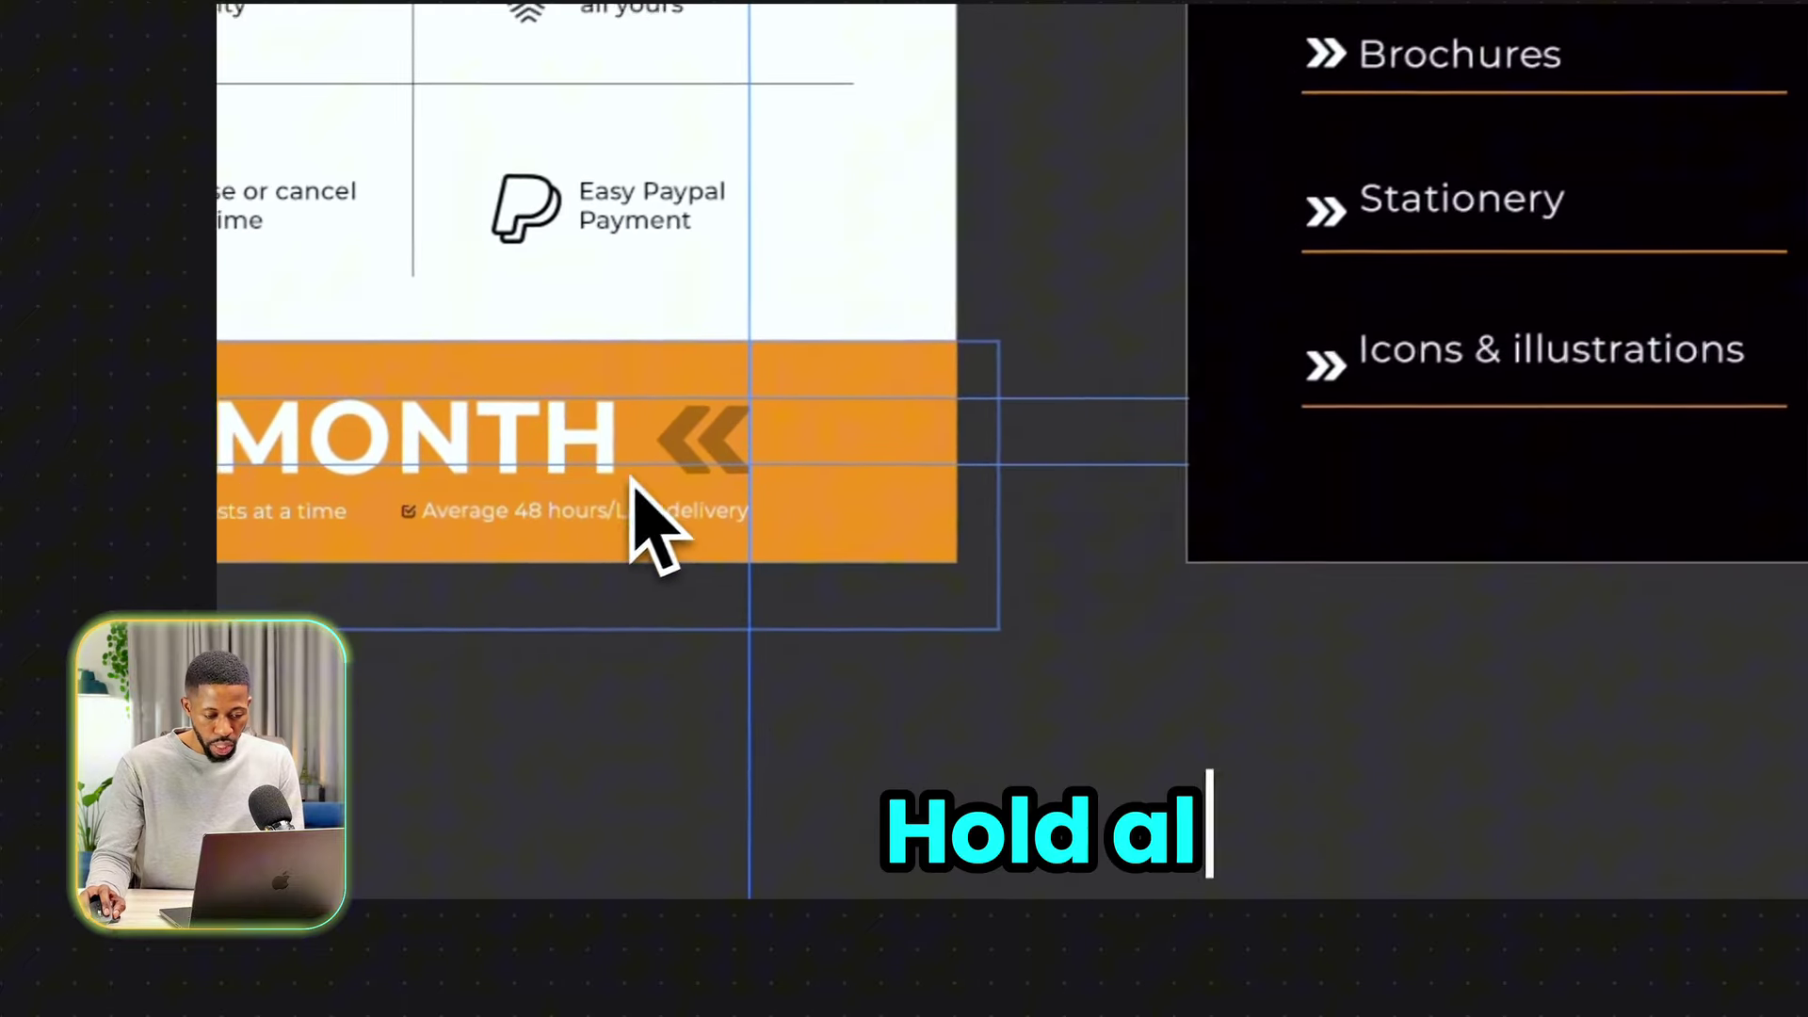
left_click_drag(610, 499, 1562, 487)
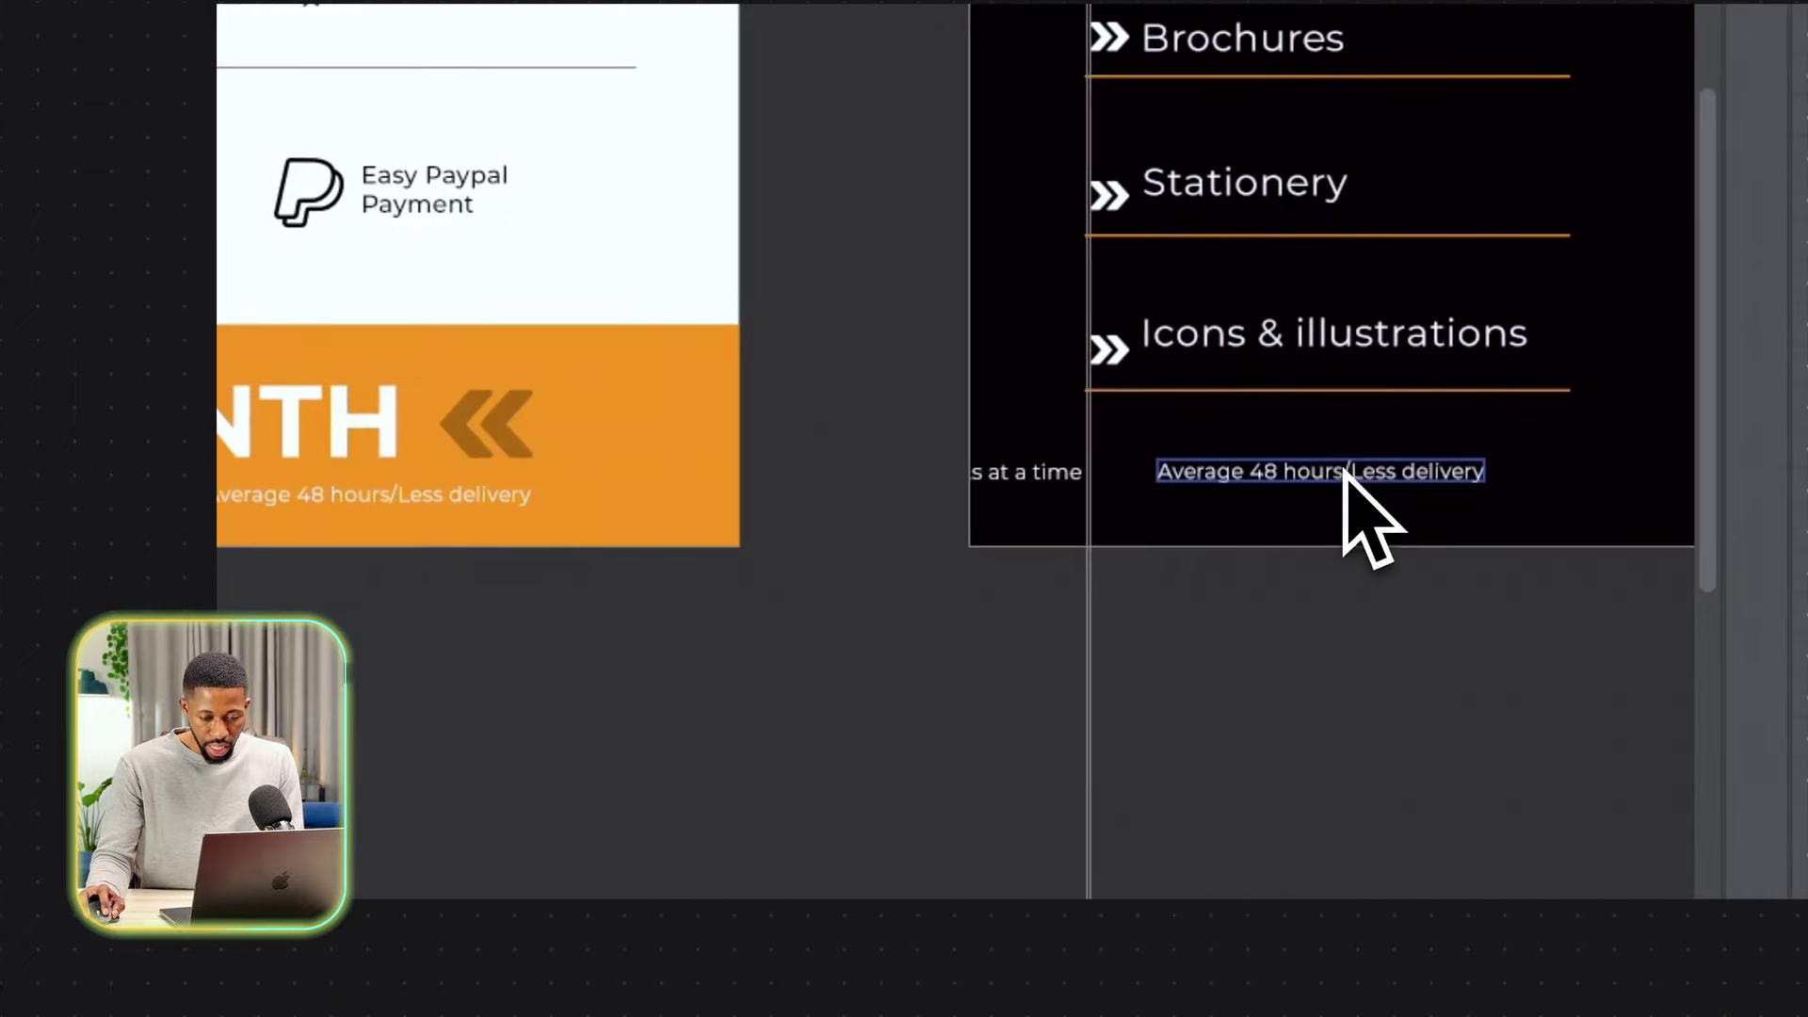
mouse_move(1345, 473)
left_mouse_down()
mouse_move(683, 466)
mouse_move(985, 432)
mouse_move(1367, 457)
left_mouse_up()
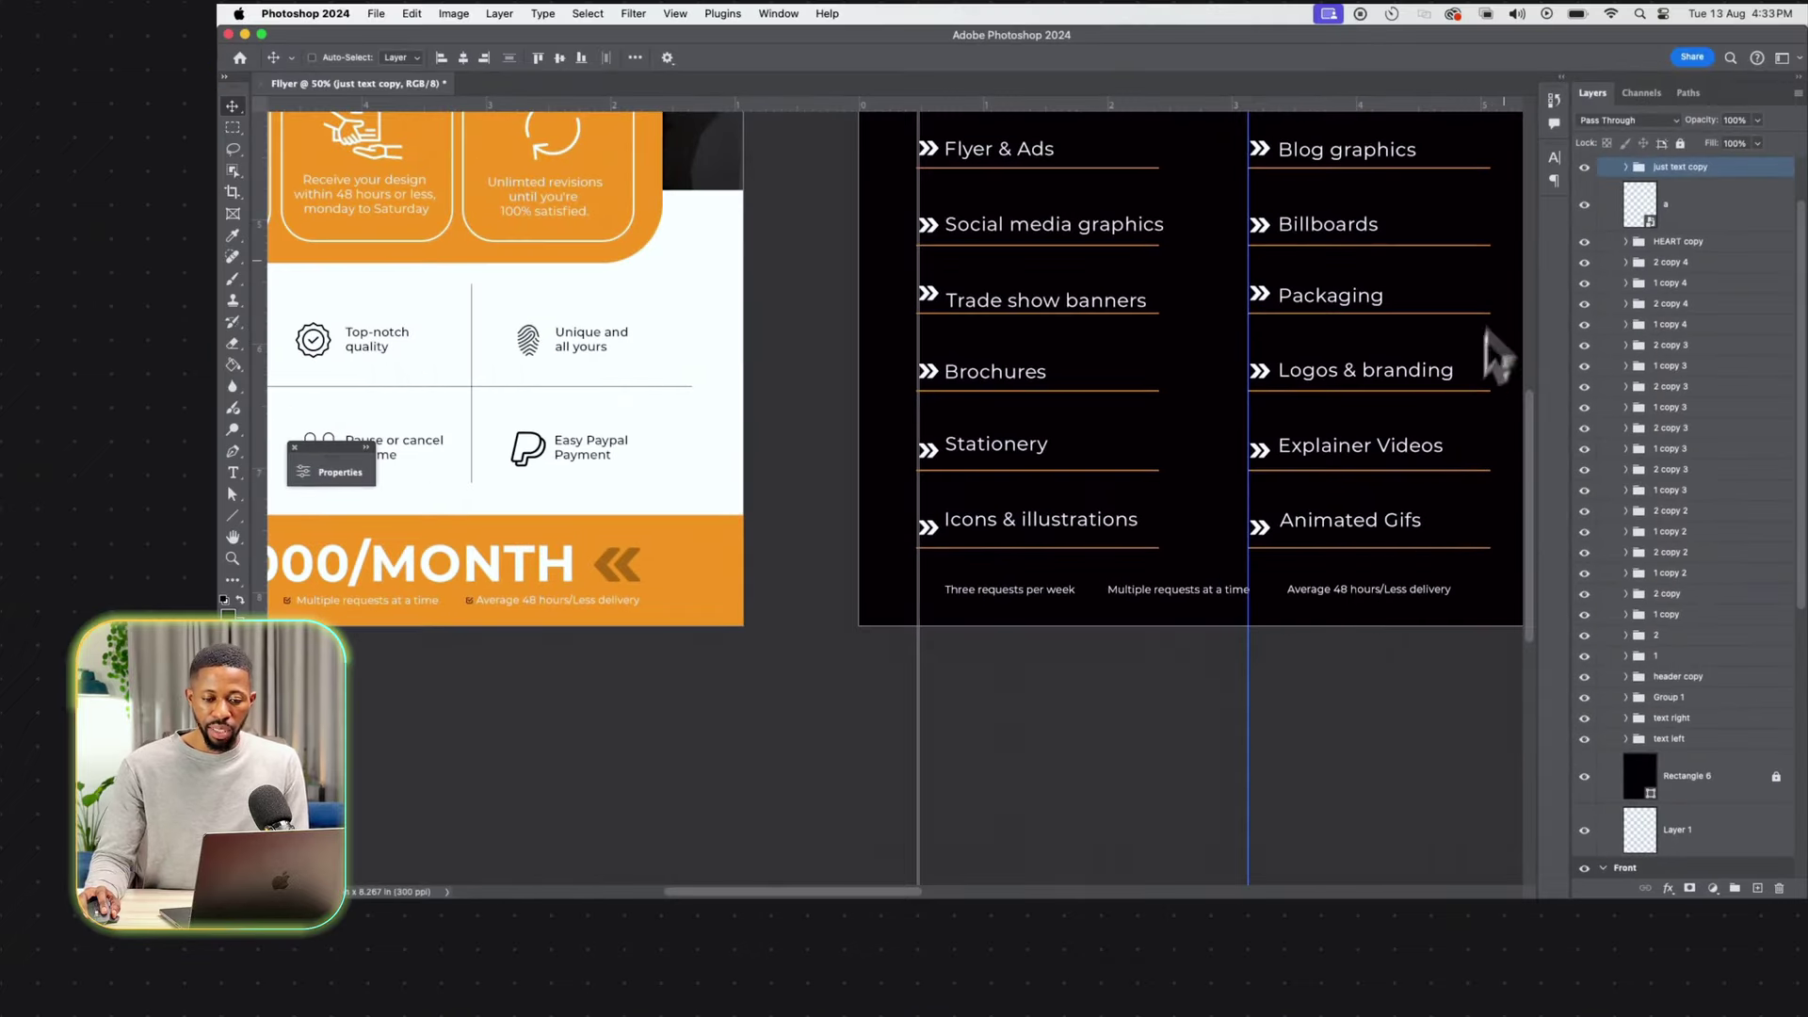
Apply a white Color Overlay to the check icon beside "Average 48 hours/Less delivery" in the back's caption group.
left_click(1574, 194)
left_click(1623, 168)
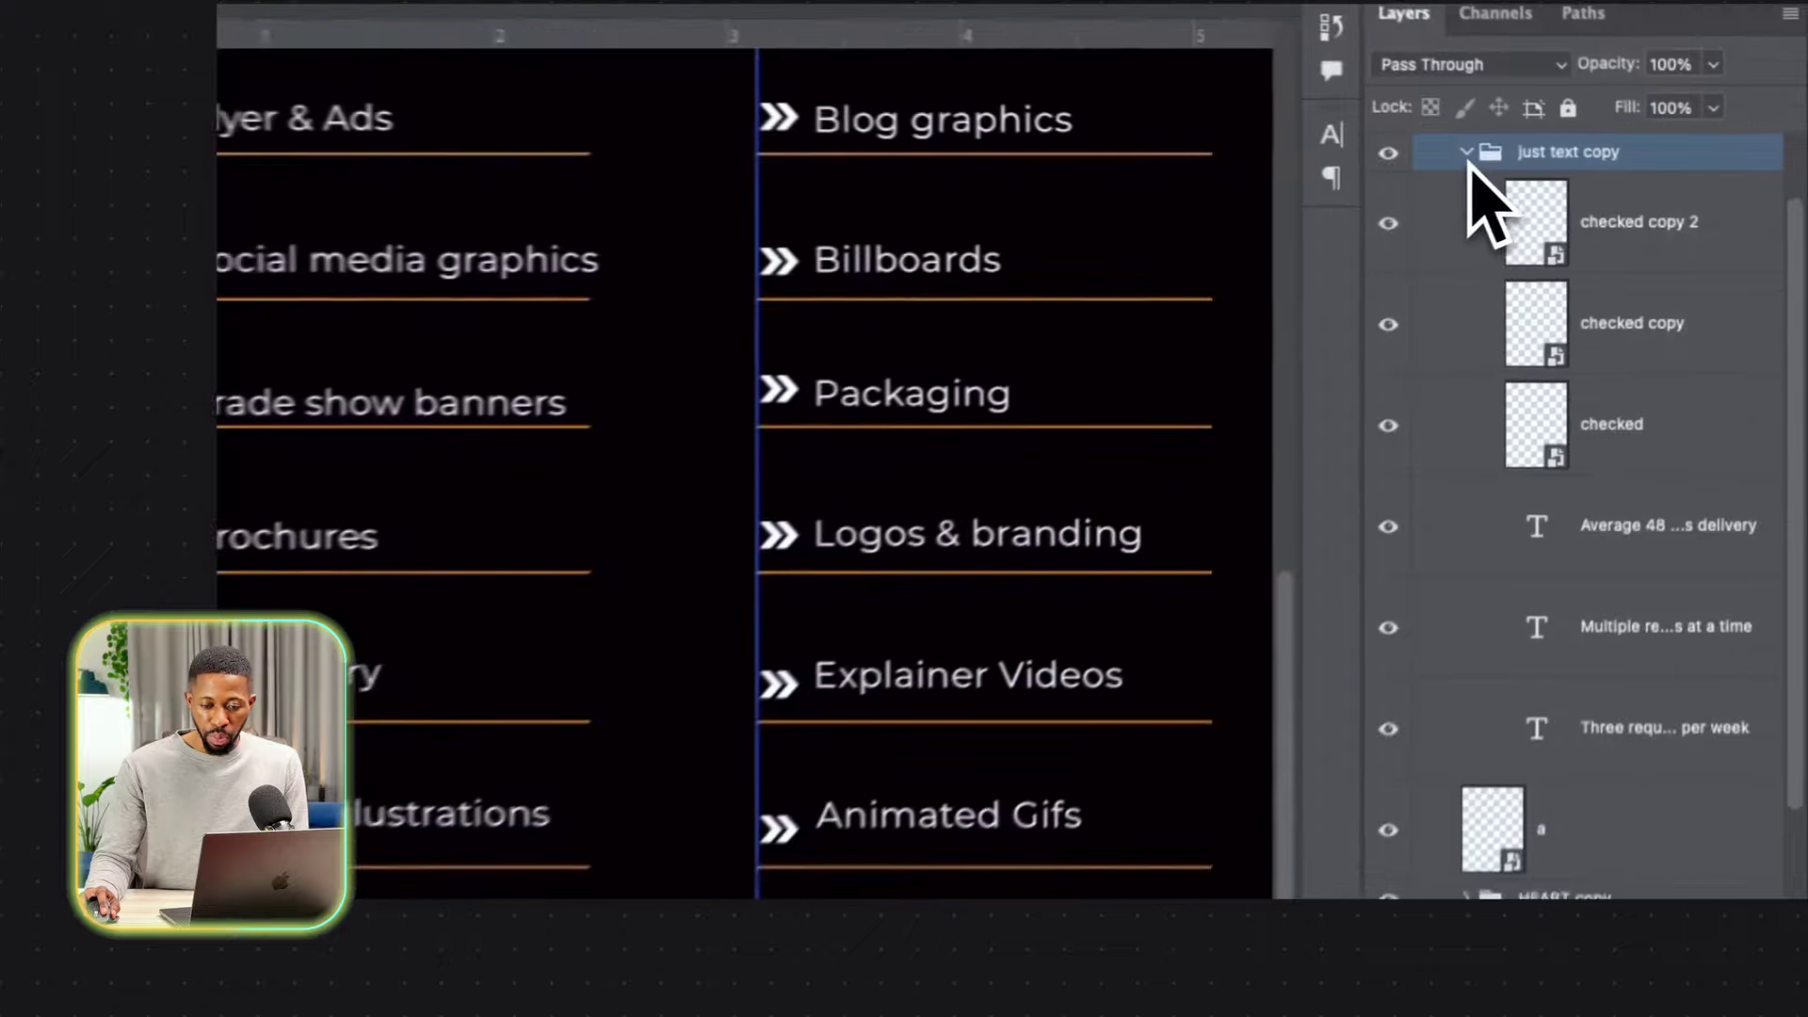
left_click(1671, 264)
left_click(1701, 224)
left_click(1594, 264)
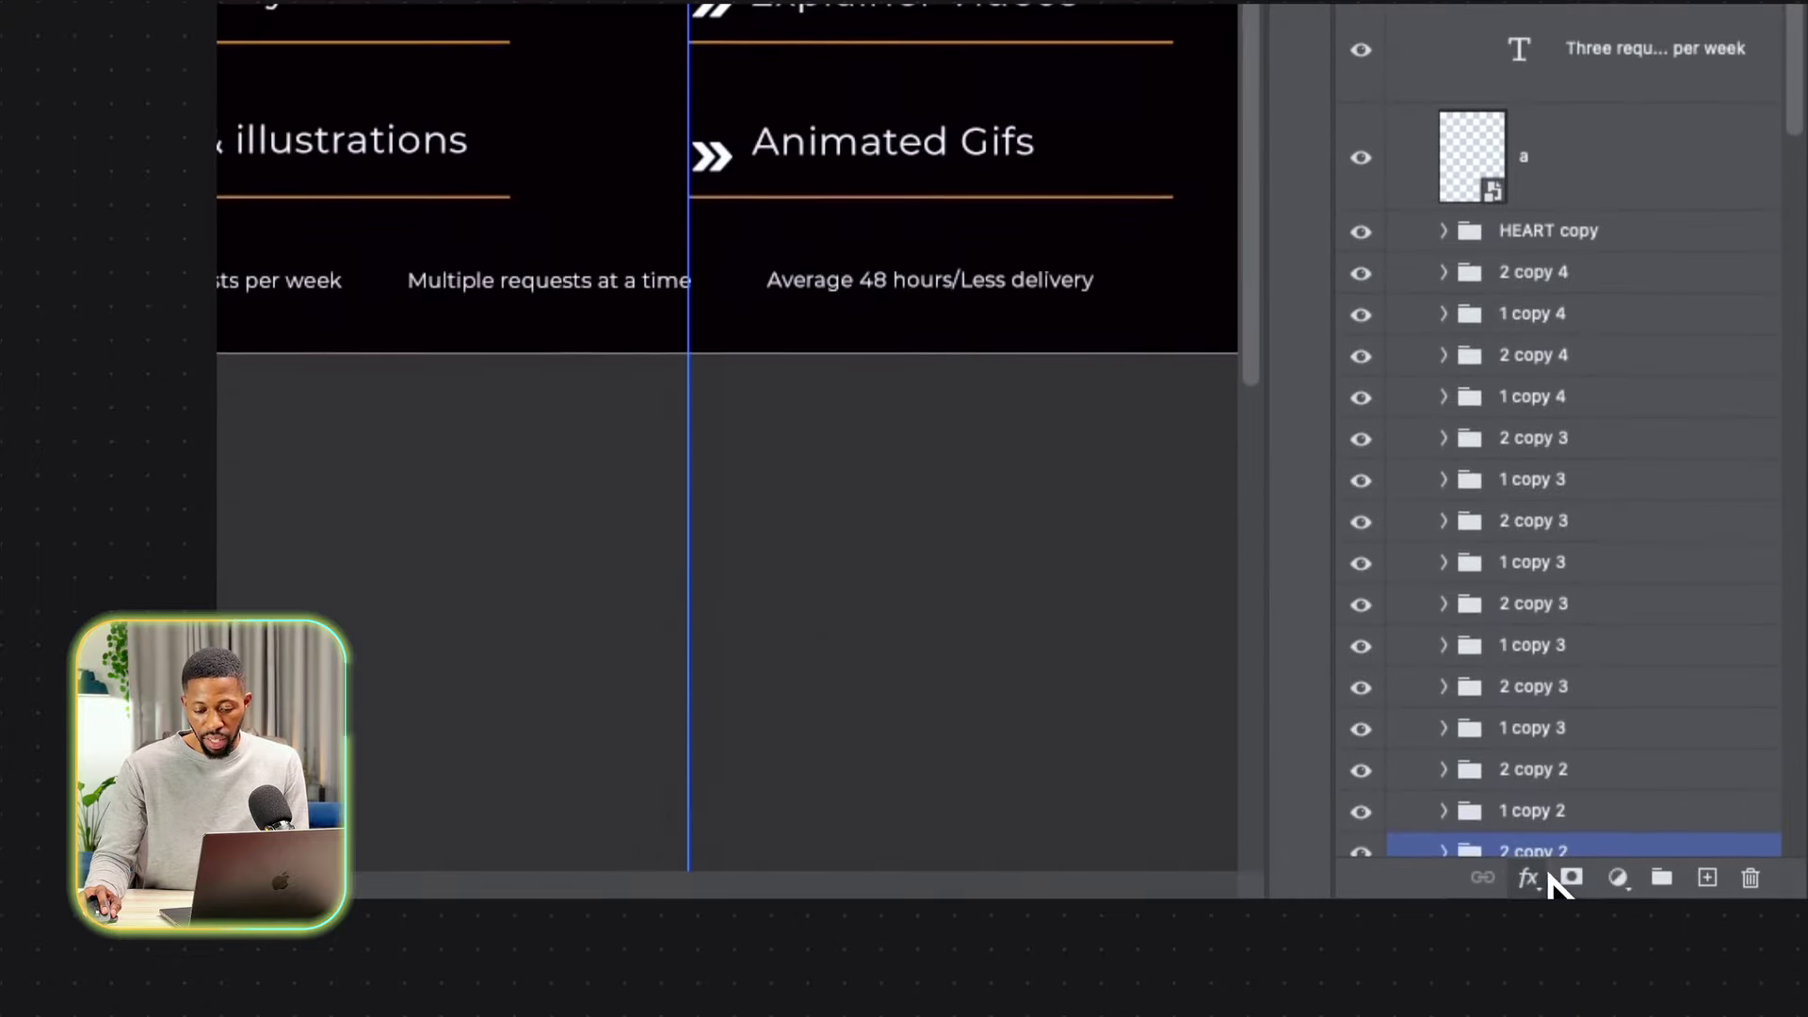
left_click(1552, 875)
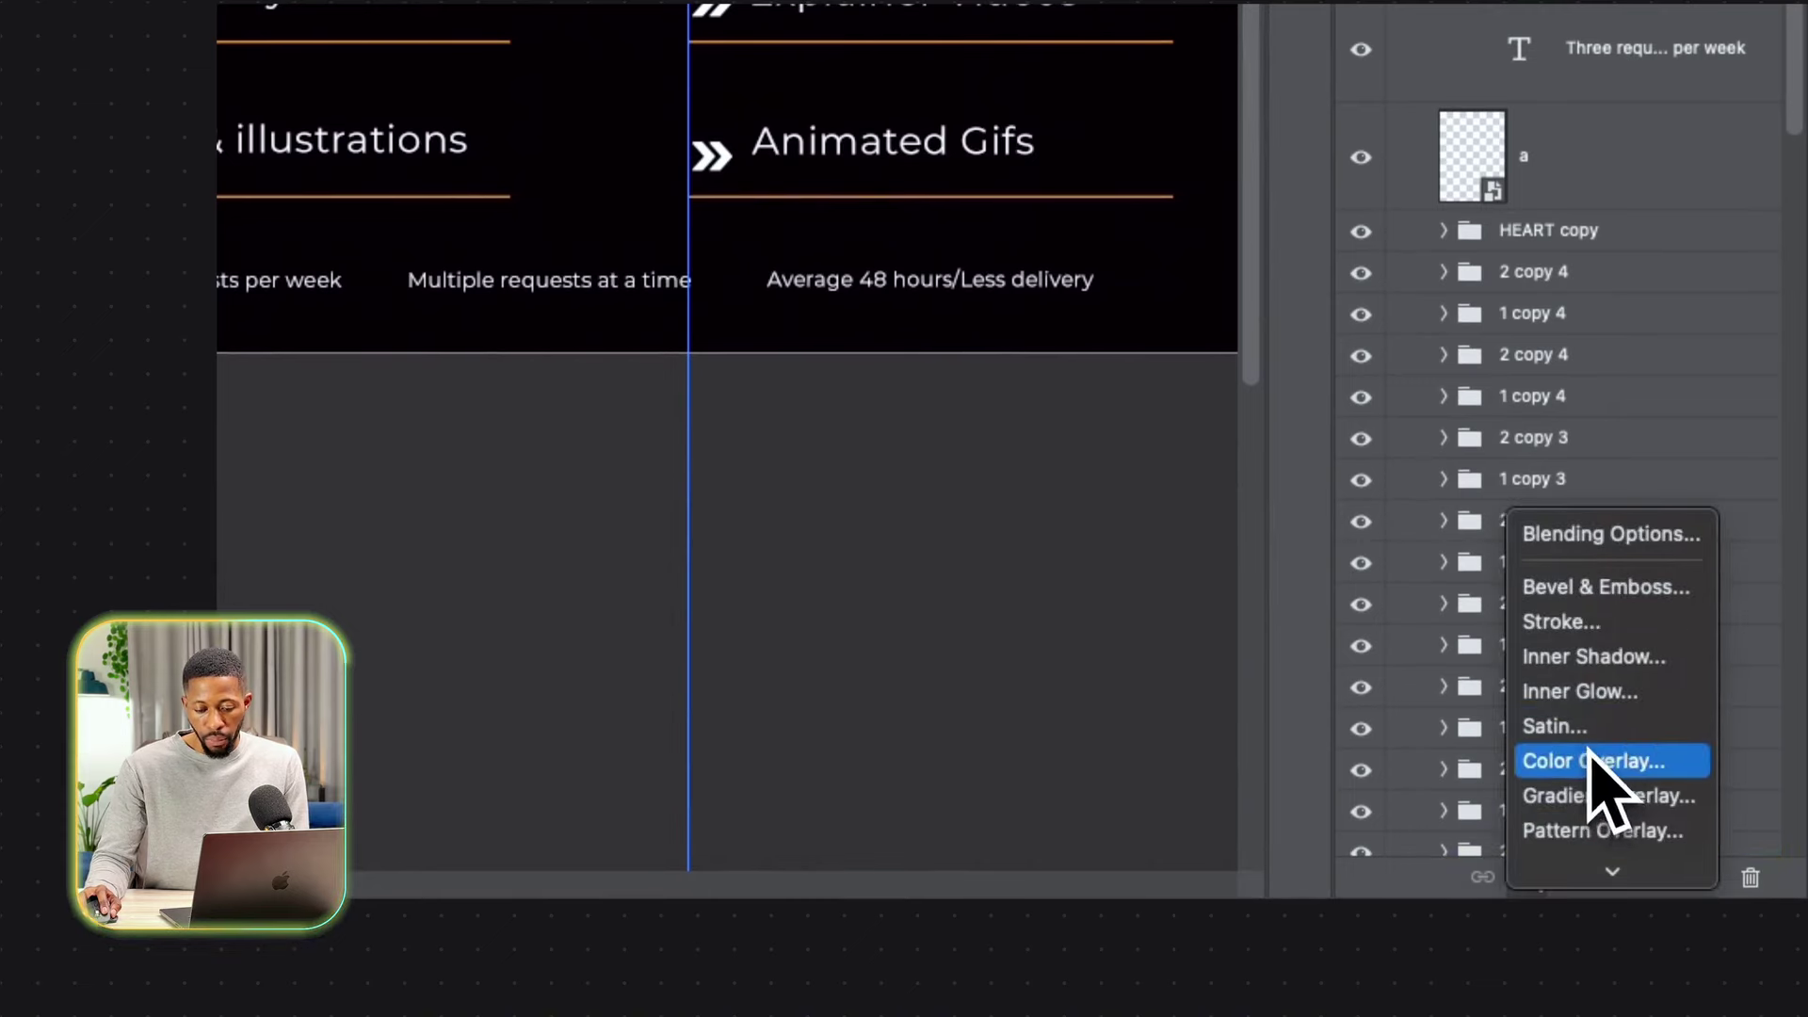
left_click(1591, 760)
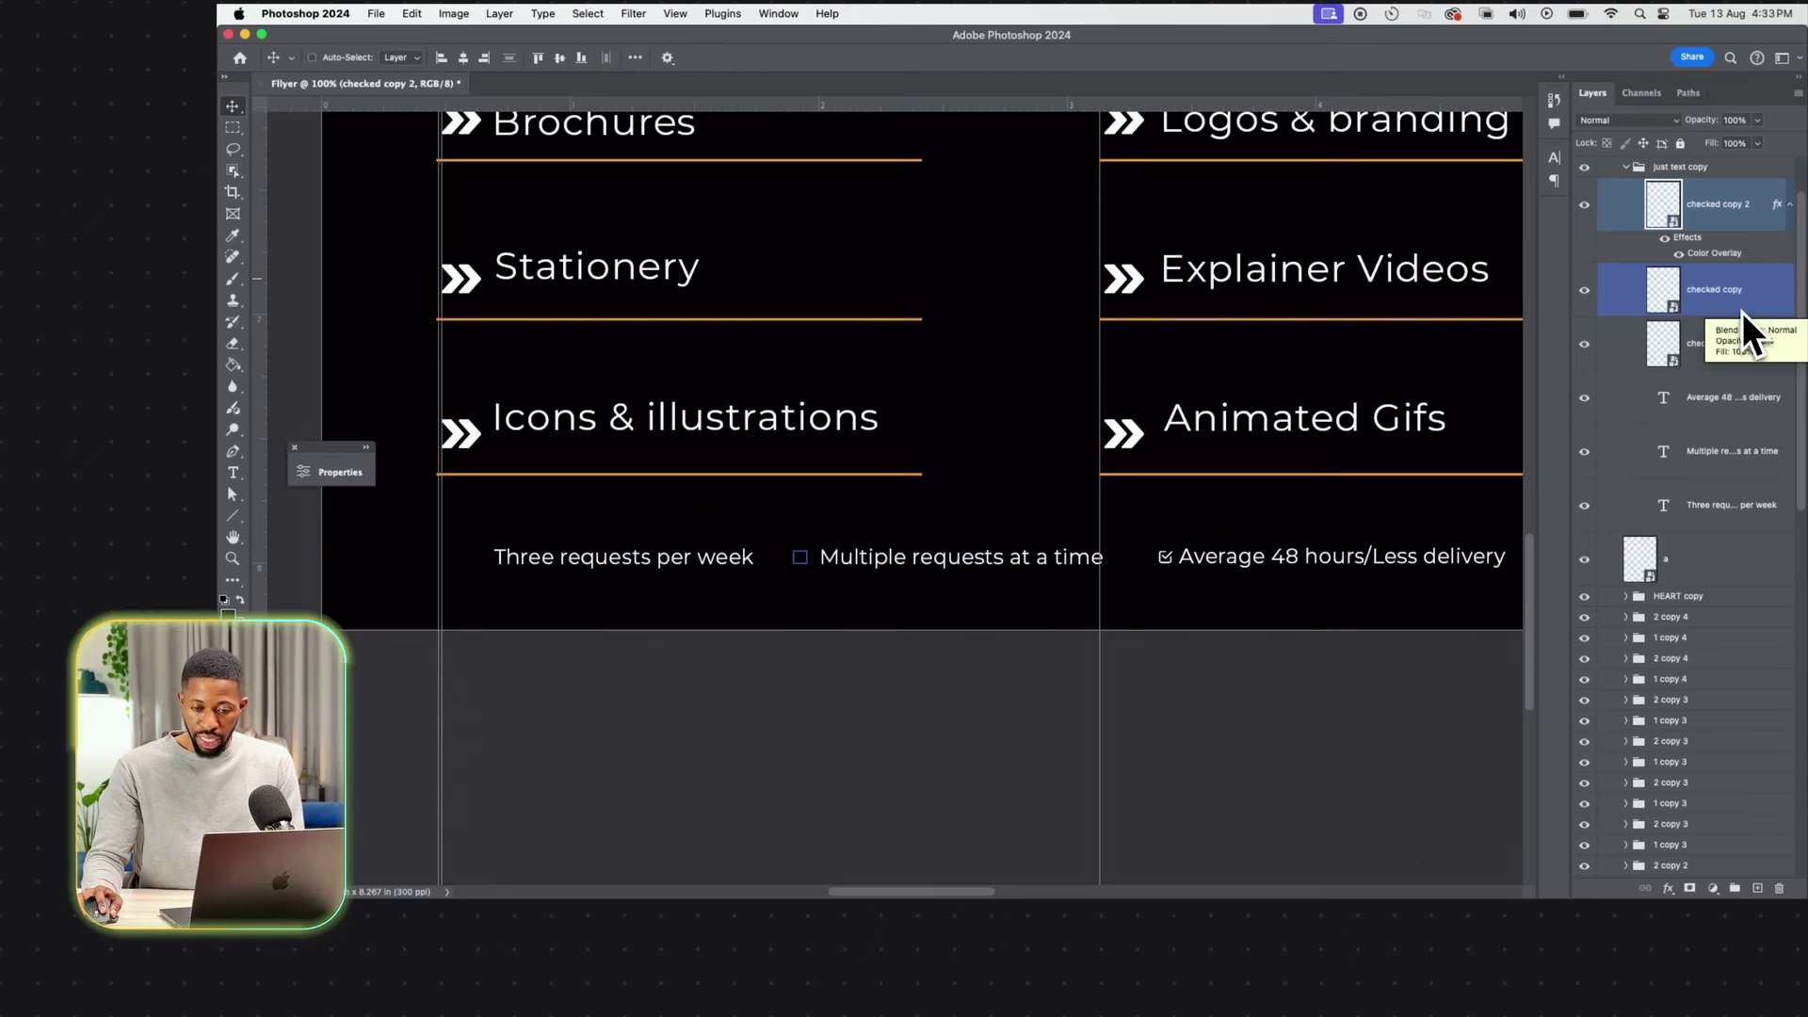
left_click_drag(1742, 312, 1748, 382)
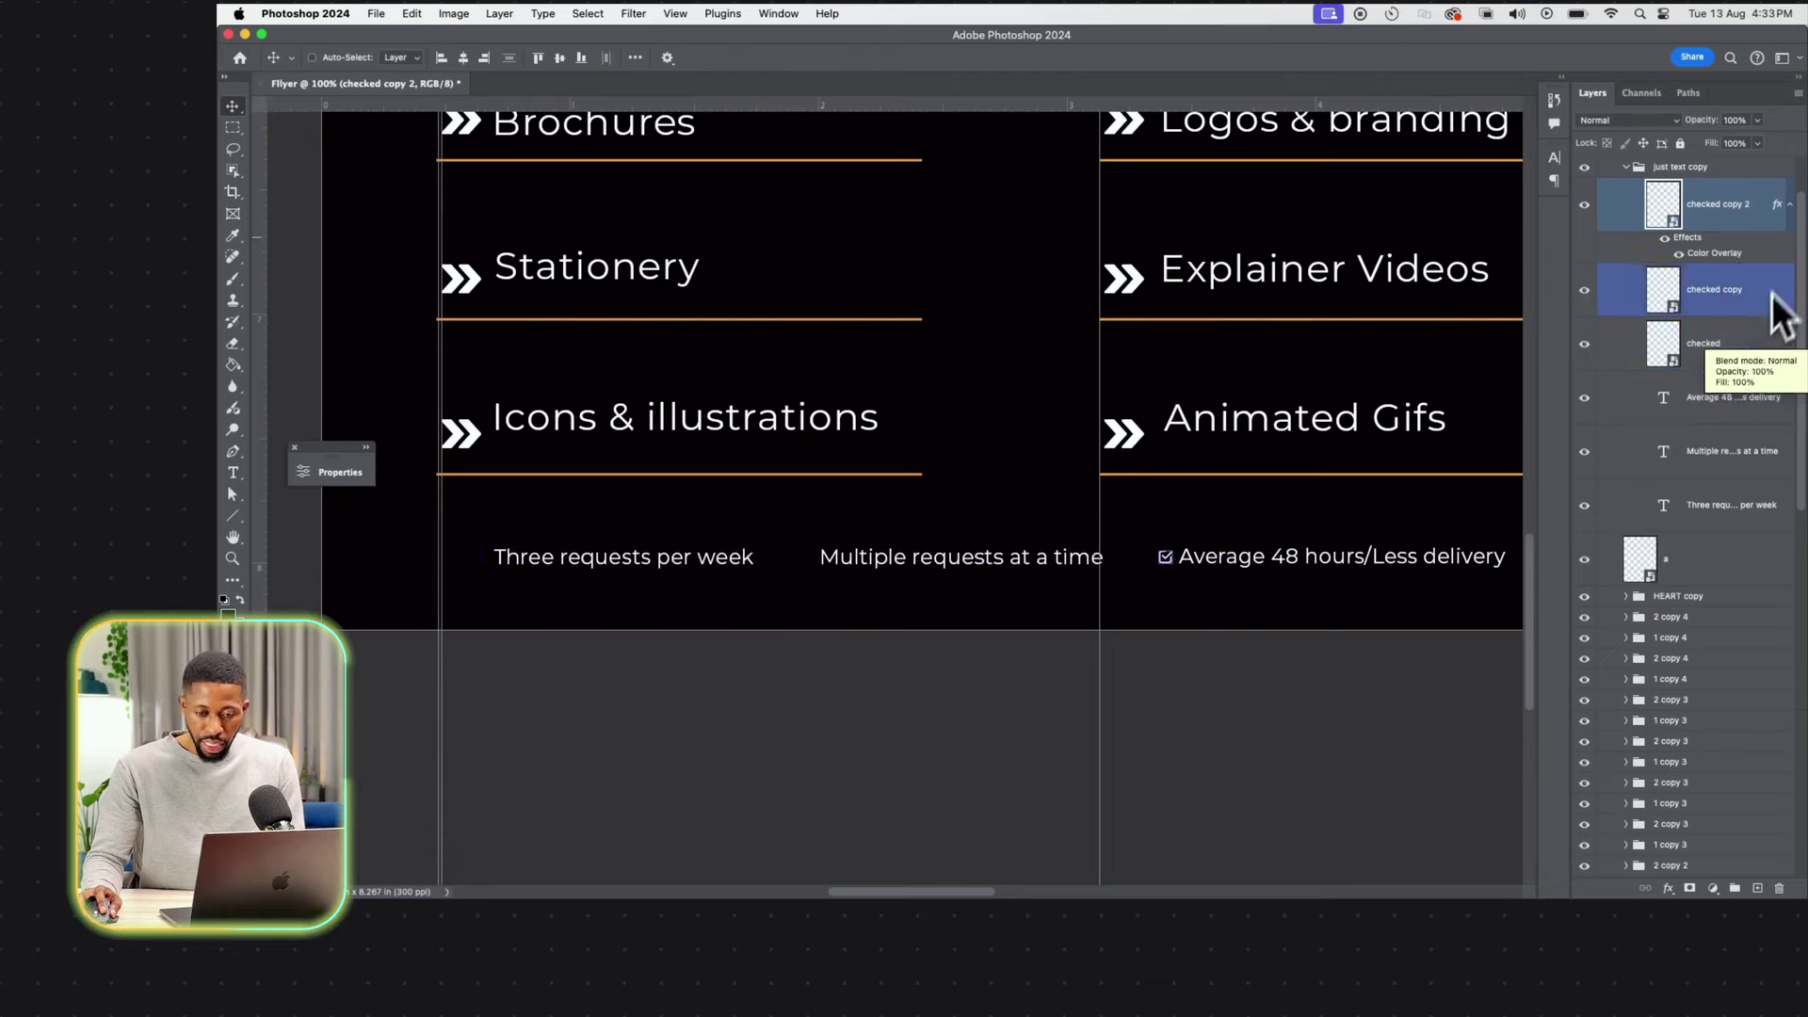
Copy the white Color Overlay effect to the other two check icons in the back's caption group.
left_click(1778, 224)
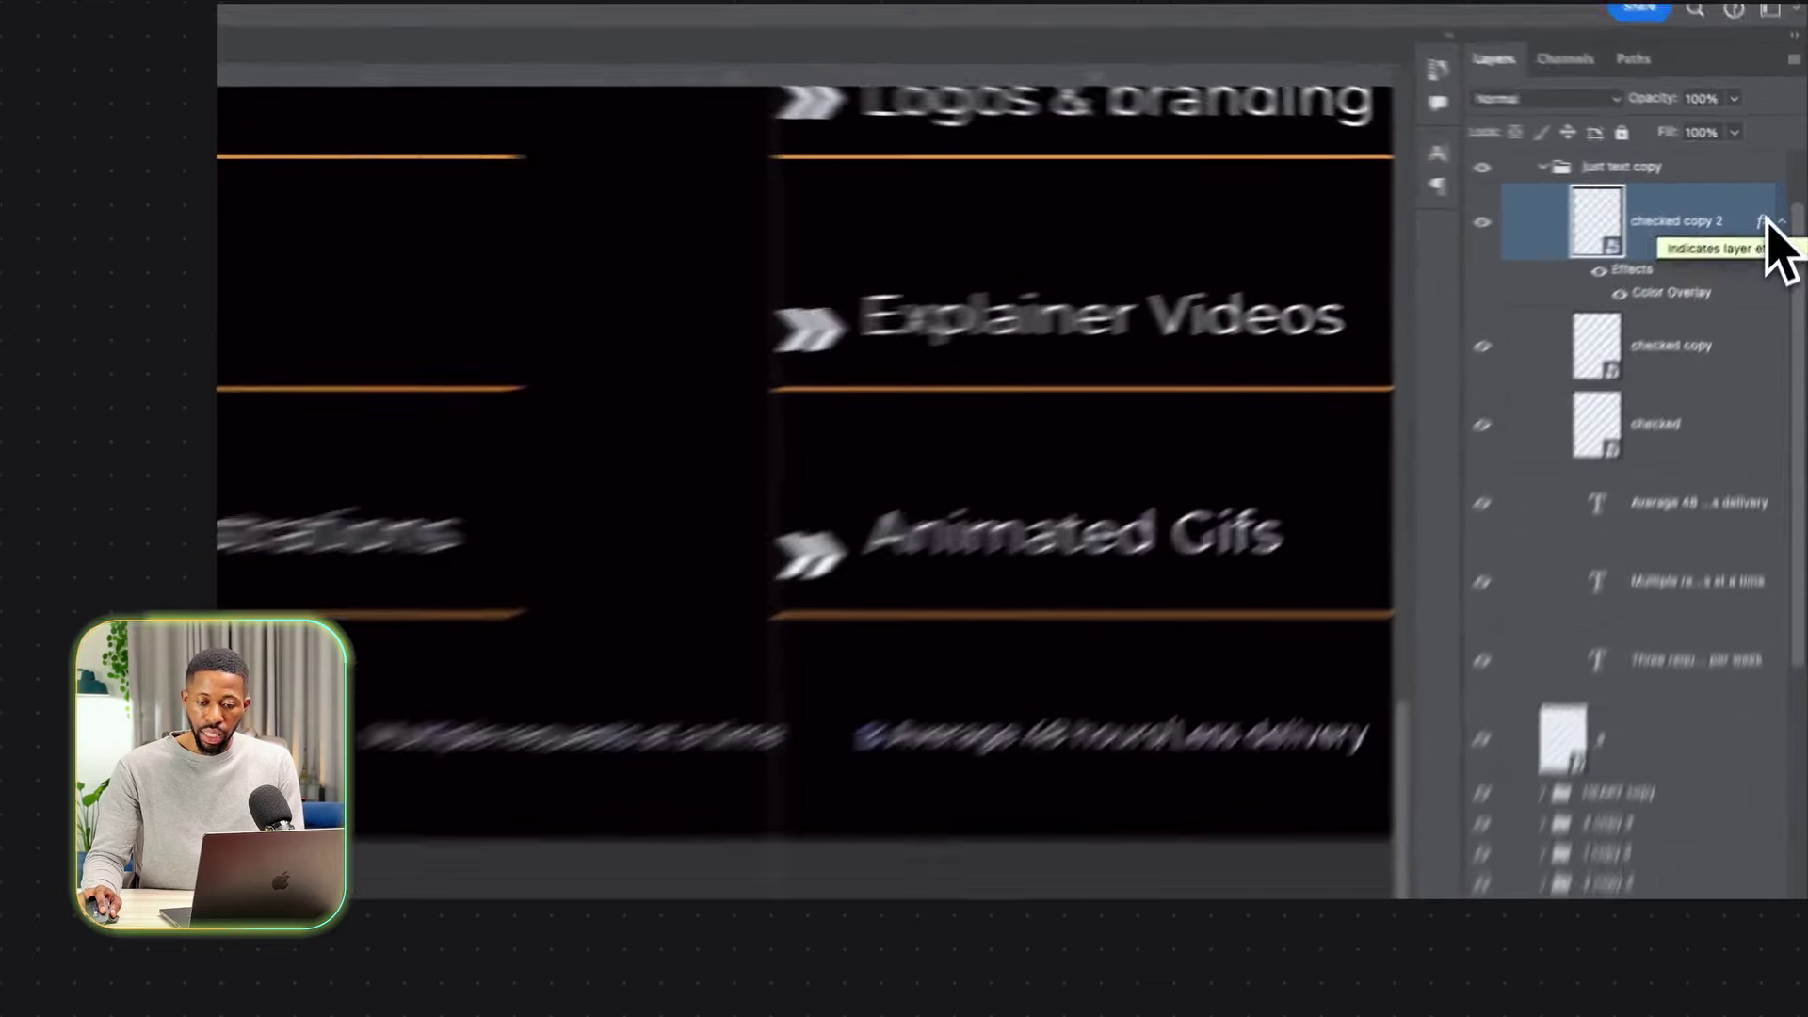
left_click_drag(1769, 224, 1764, 350)
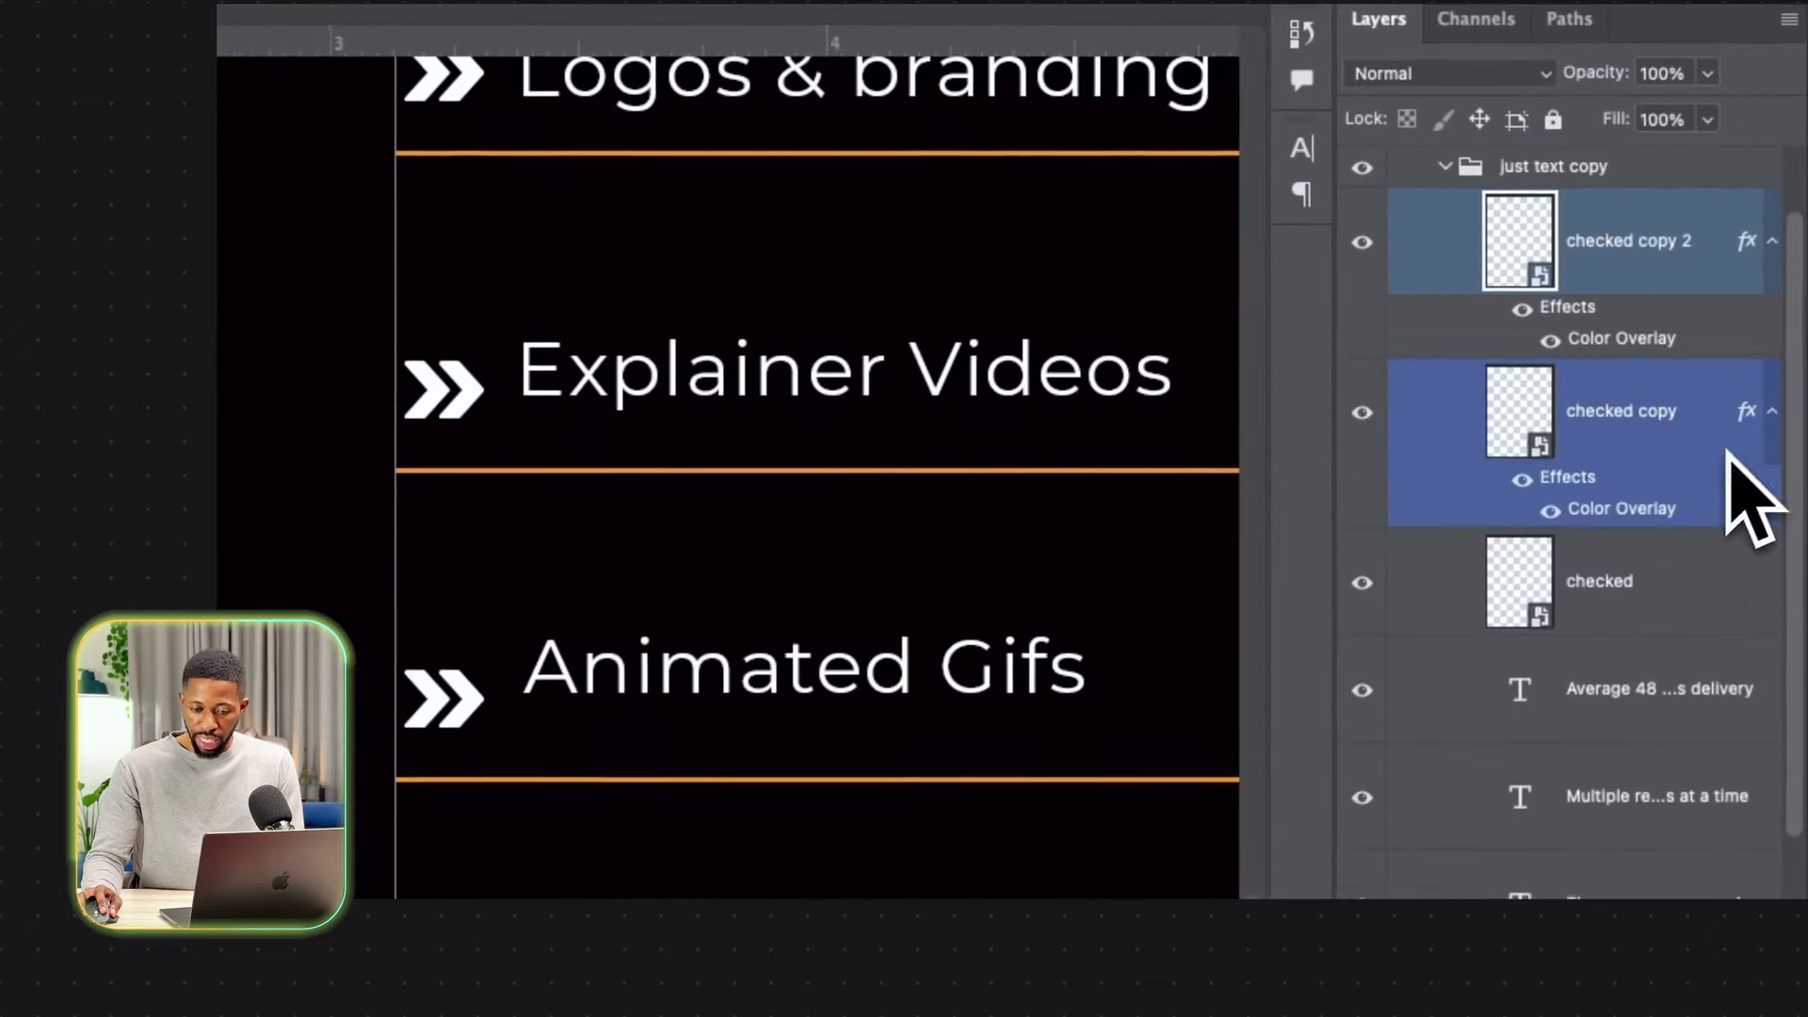
left_click_drag(1763, 415, 1764, 546)
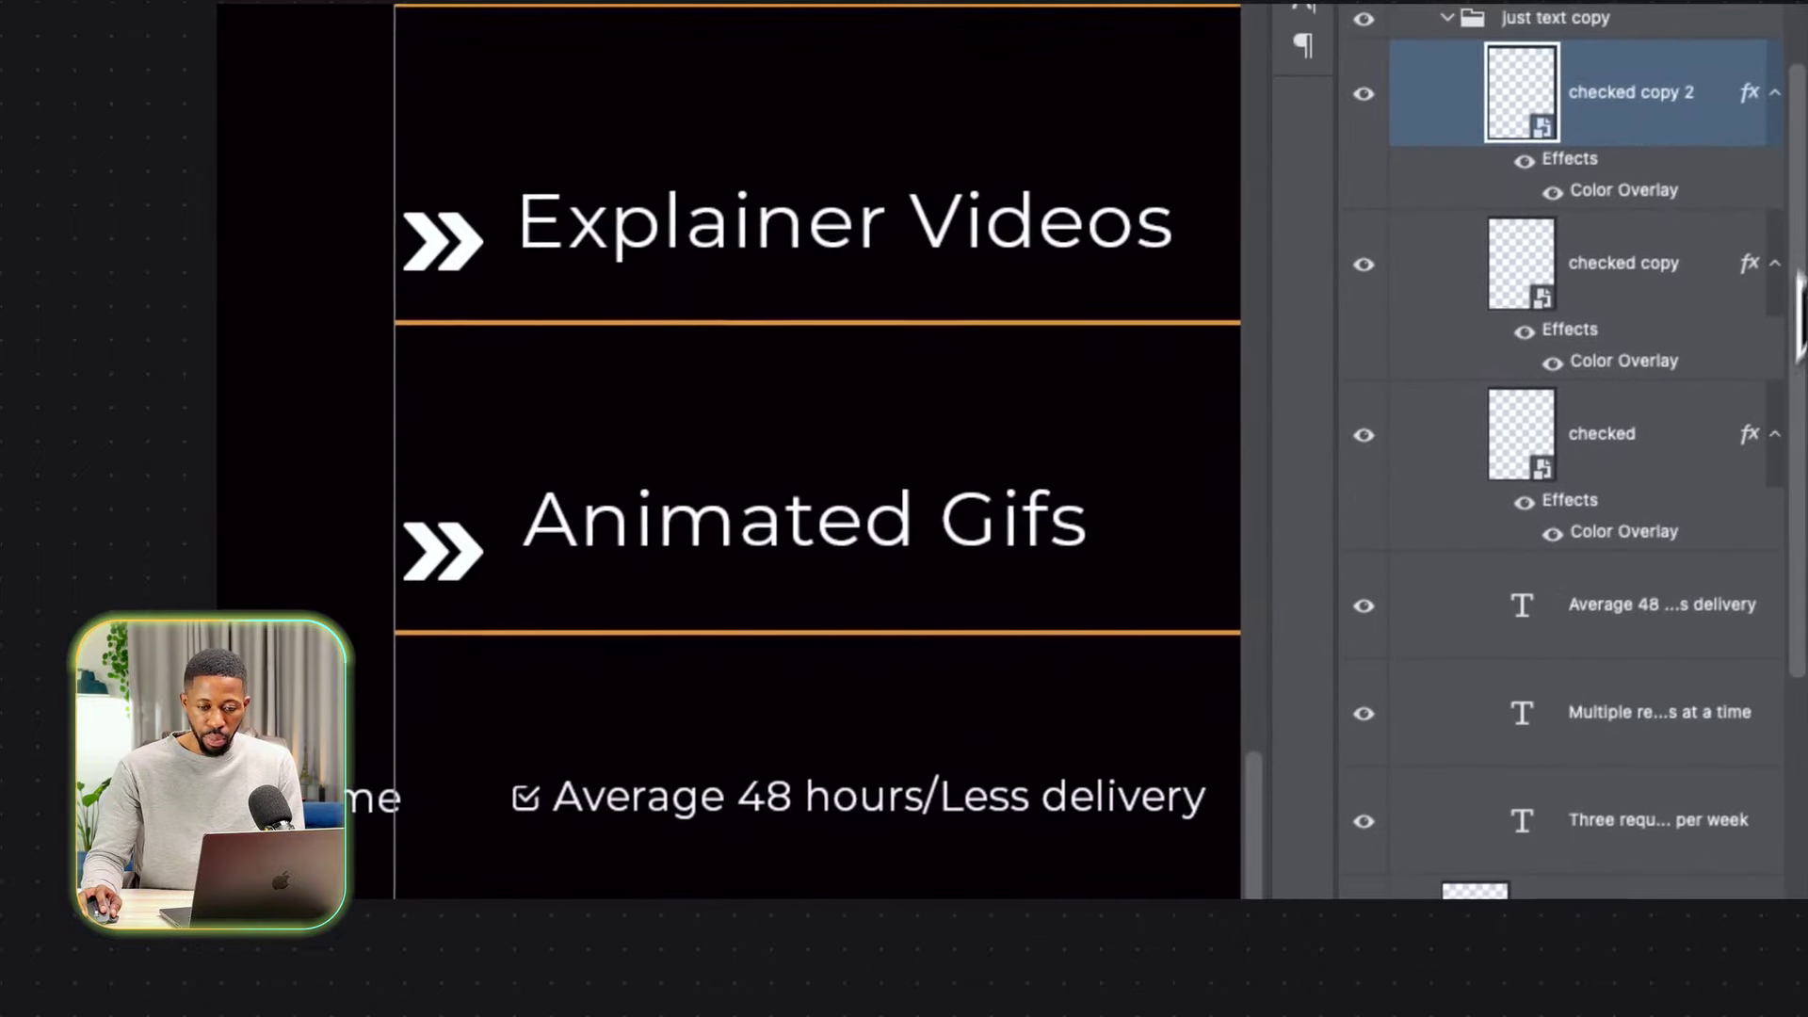
left_click(1448, 17)
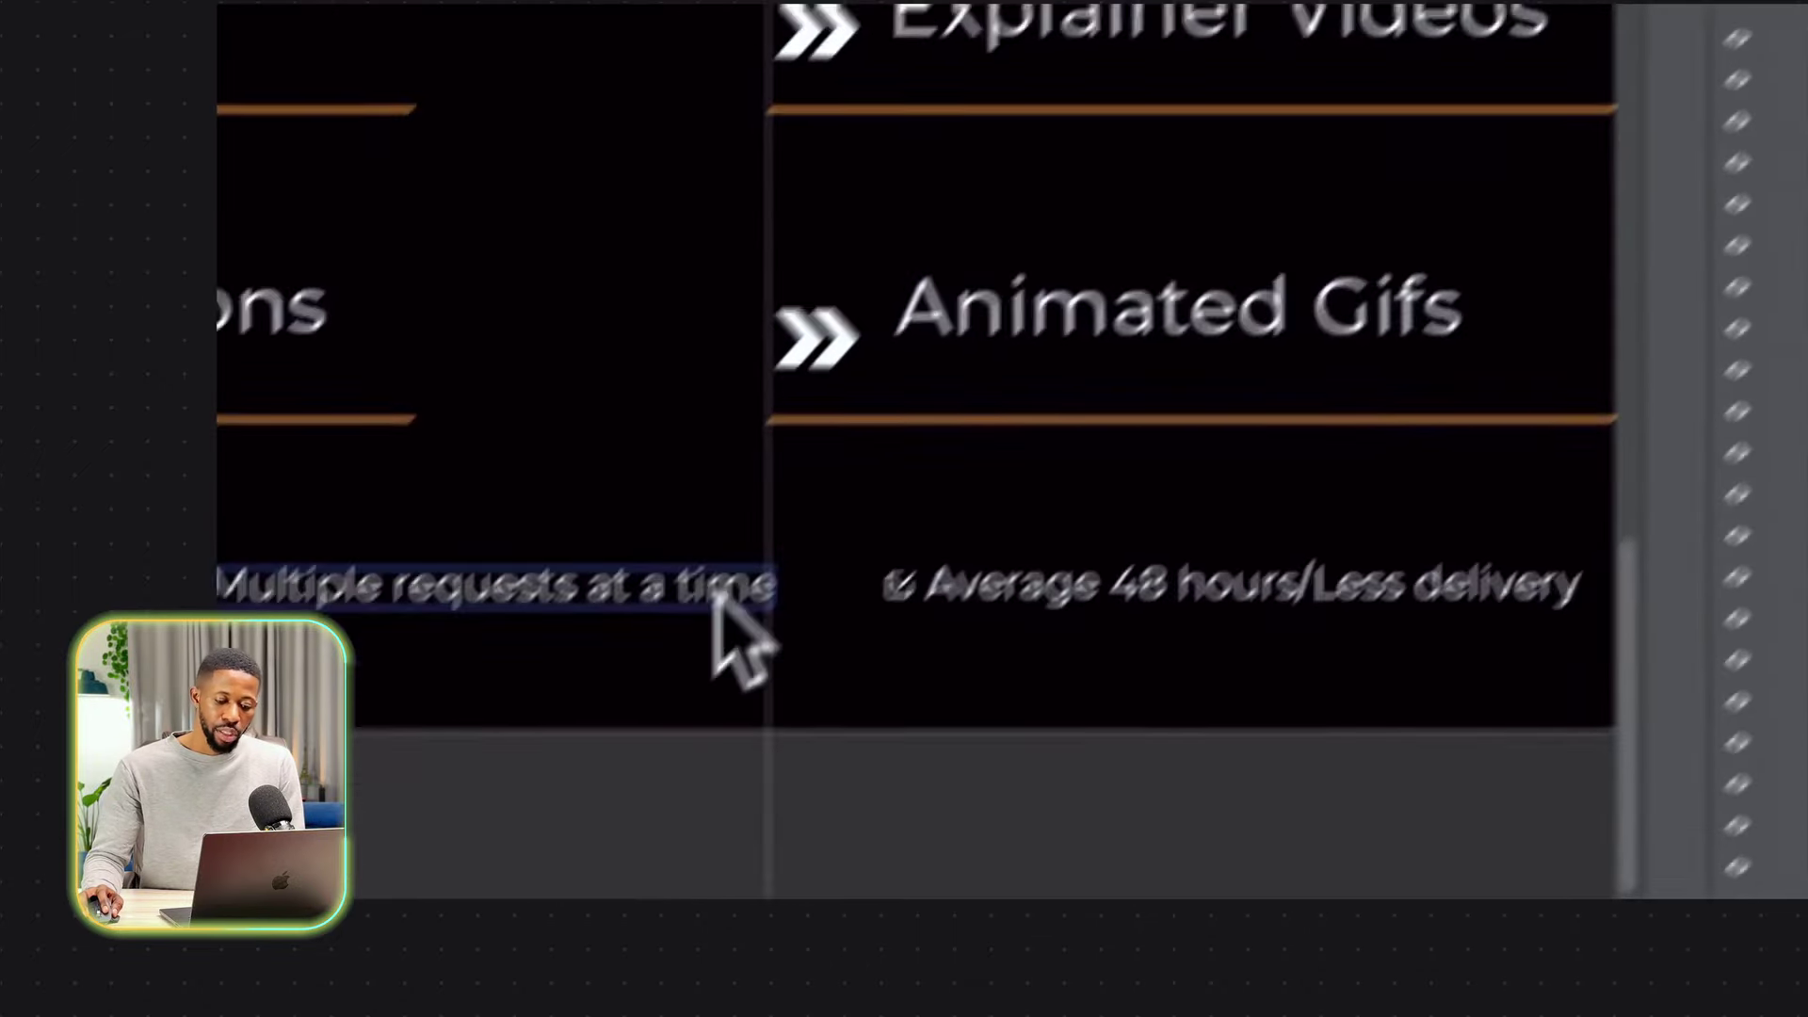
Move the back's caption group left and scale it up until it ends level with the orange line under Animated Gifs.
left_click_drag(648, 568, 588, 565)
scroll(582, 565, "right", 5)
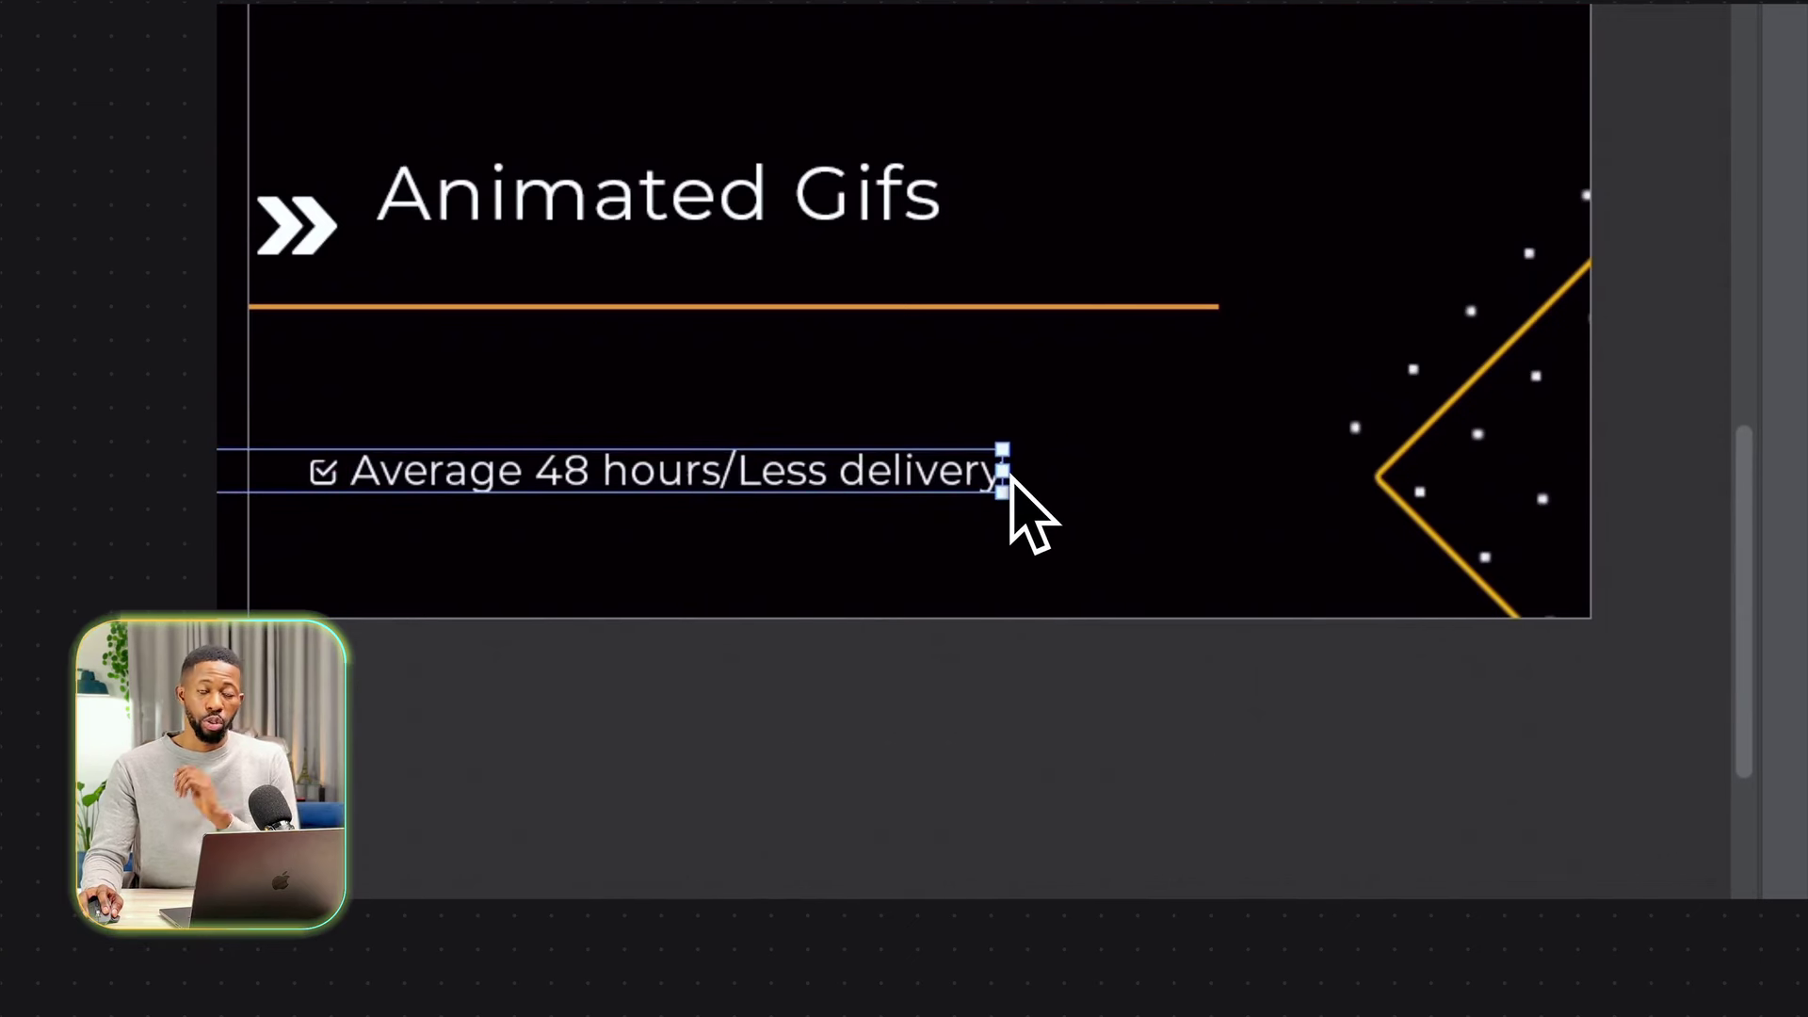
left_click_drag(1052, 476, 1219, 491)
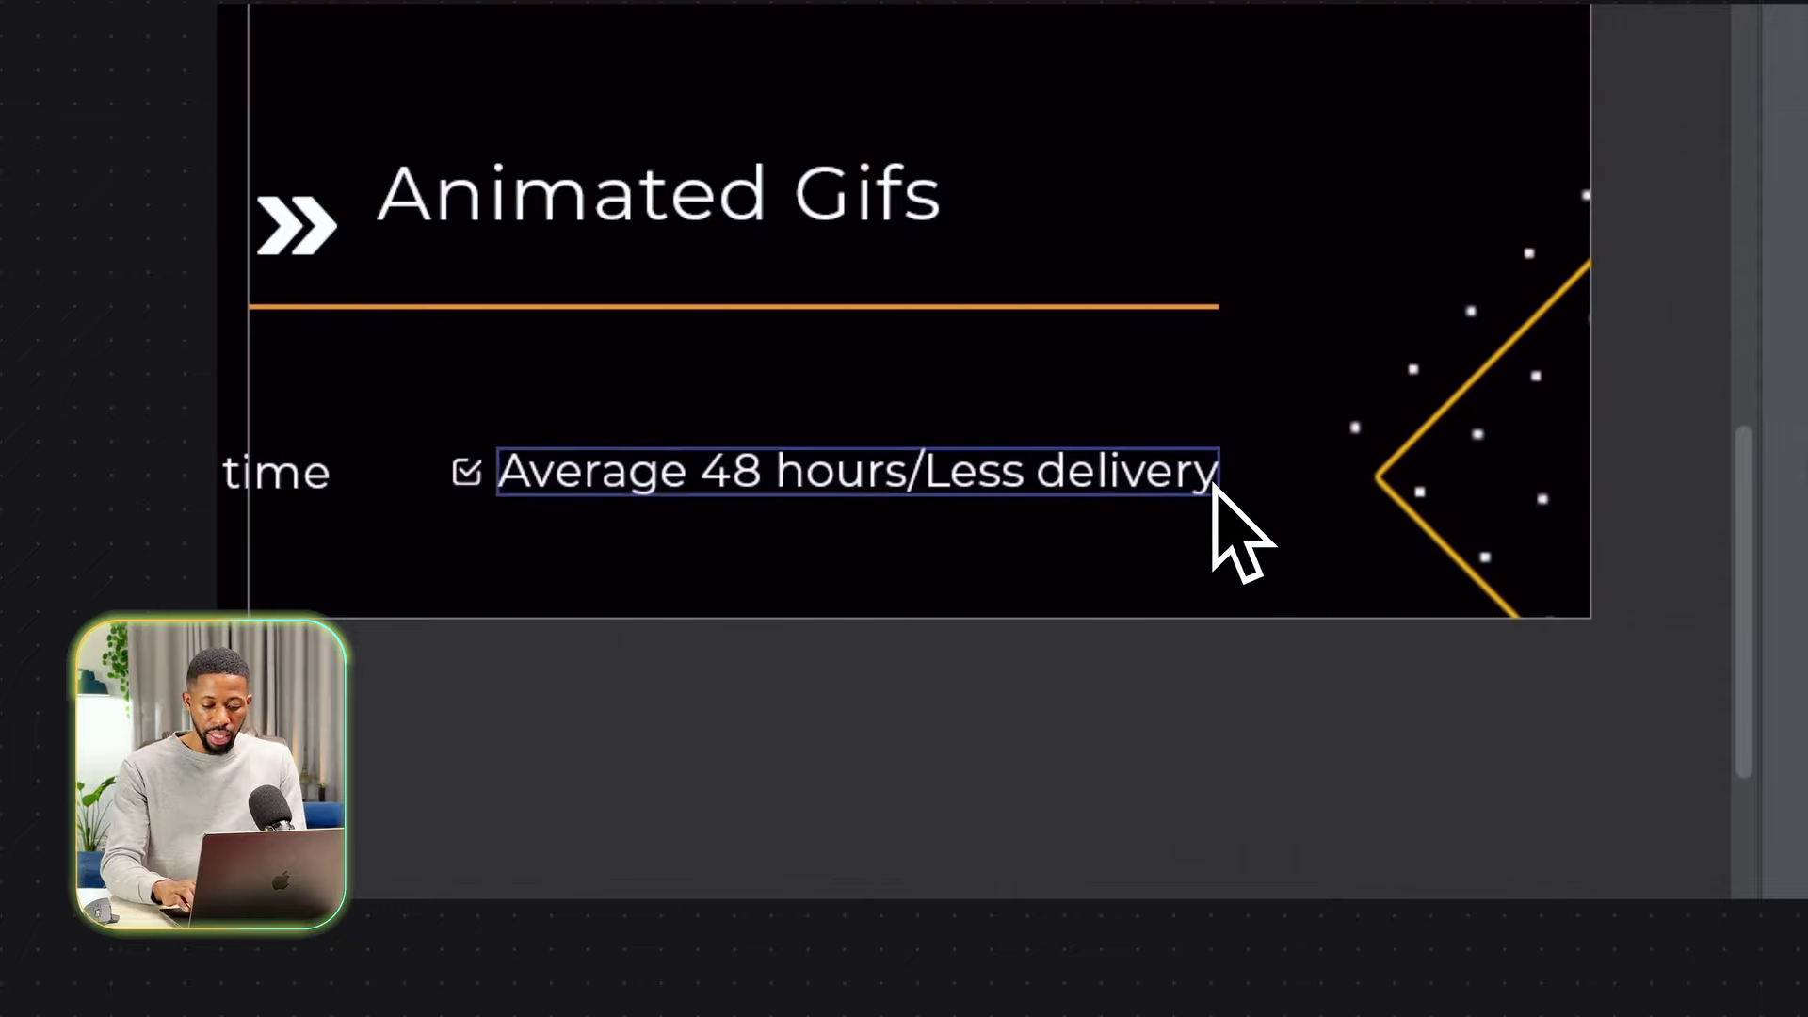
Delete the reference image of the services list beside the back artboard.
key("super+minus")
key("super+minus")
scroll(1213, 485, "down", 2)
scroll(1213, 485, "up", 6)
scroll(1213, 485, "left", 3)
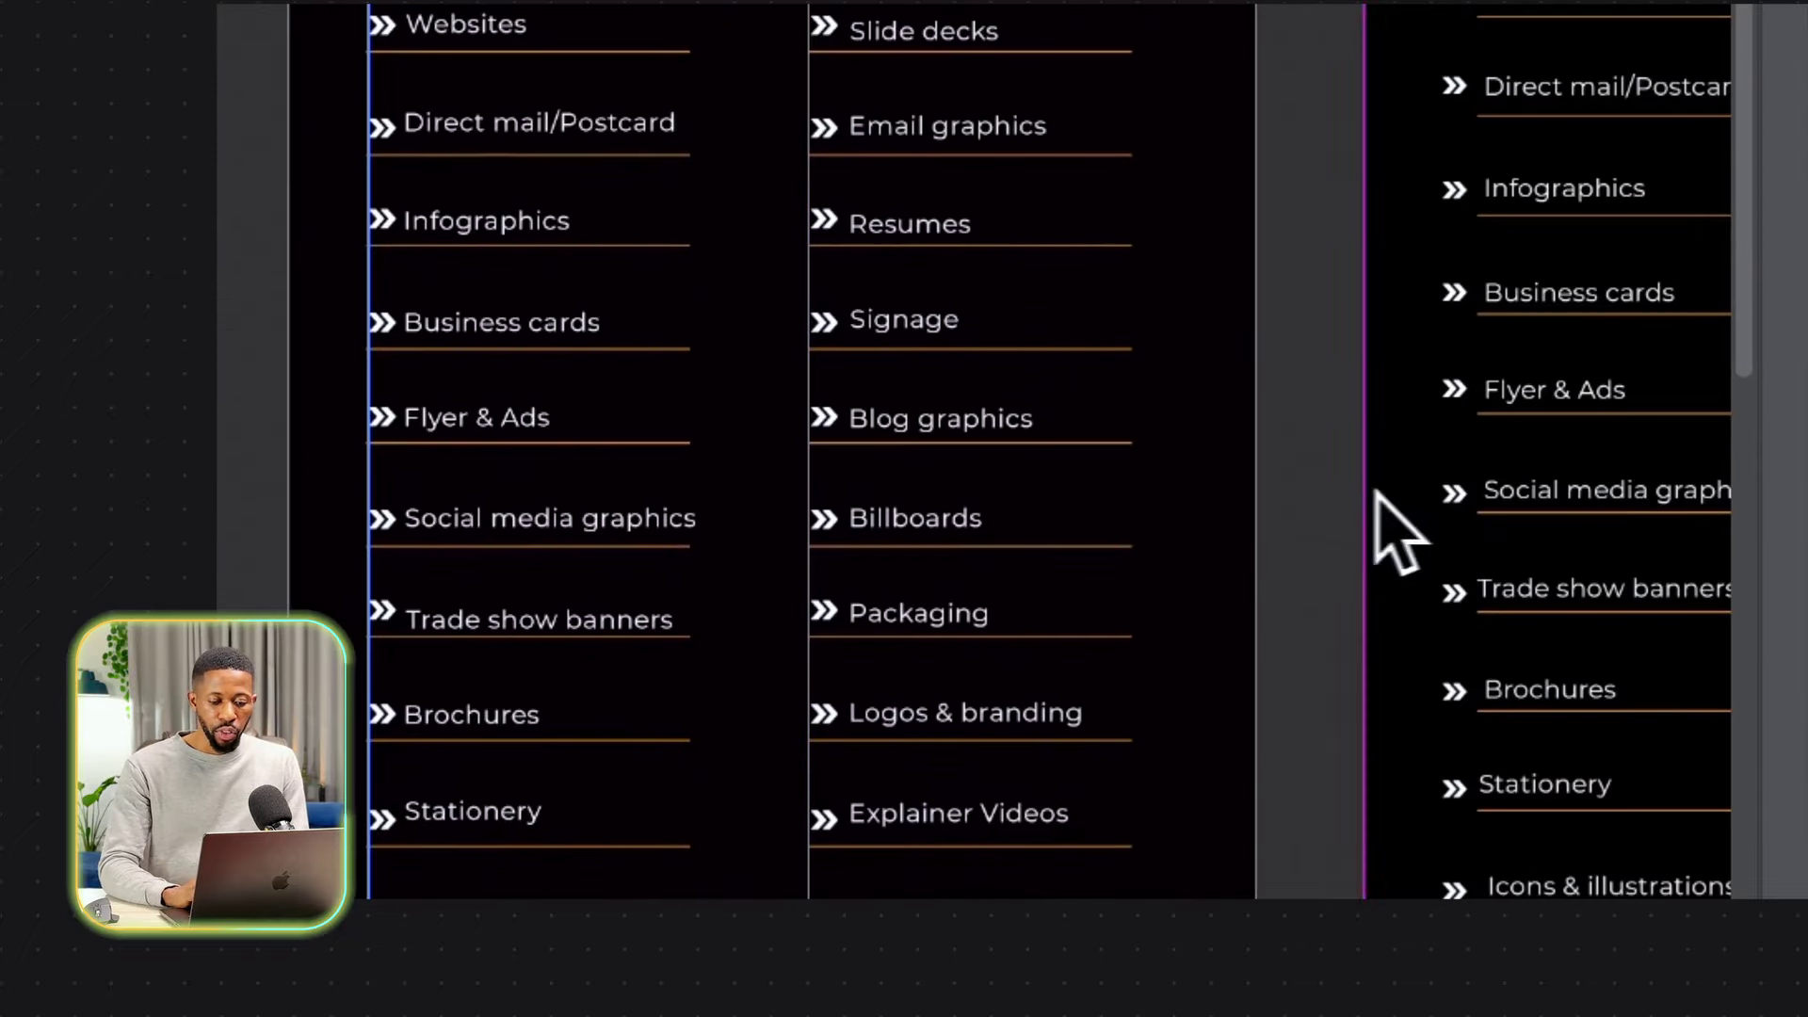
left_click(1409, 493)
key("Delete")
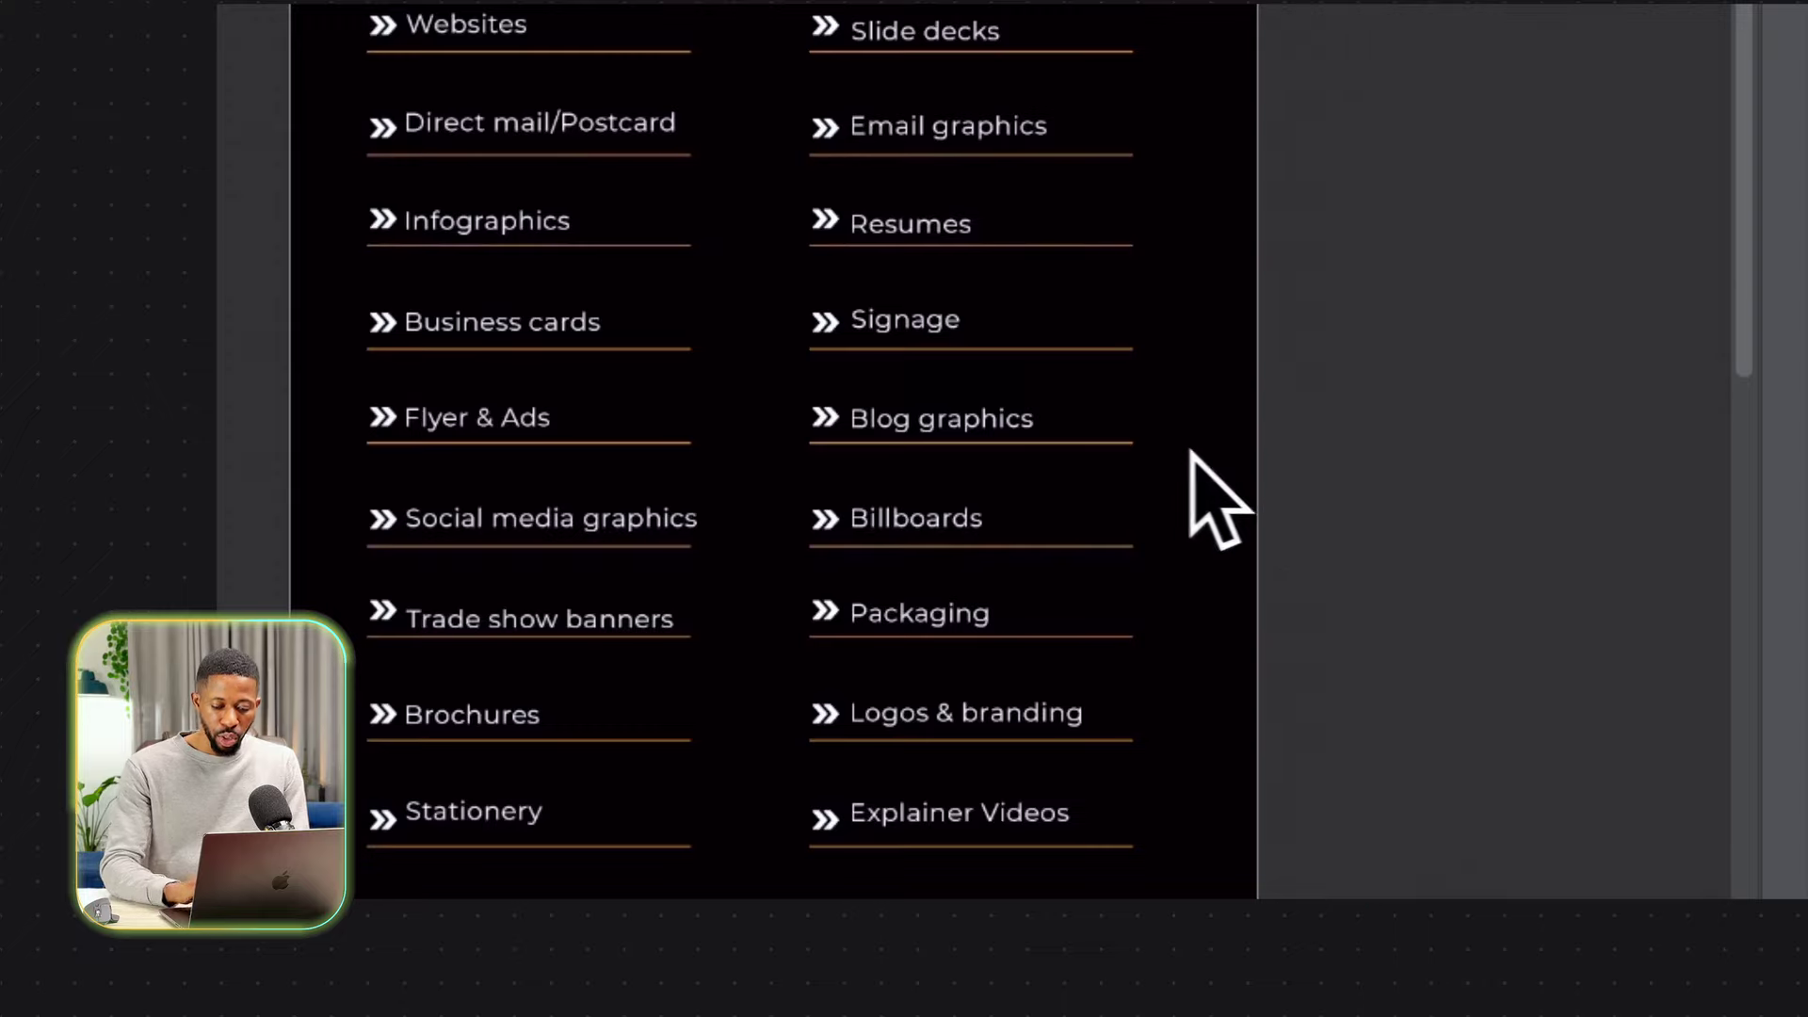
Delete the reference image of the flyer's front beside the front artboard.
key("super+minus")
scroll(1196, 494, "left", 10)
scroll(942, 452, "up", 3)
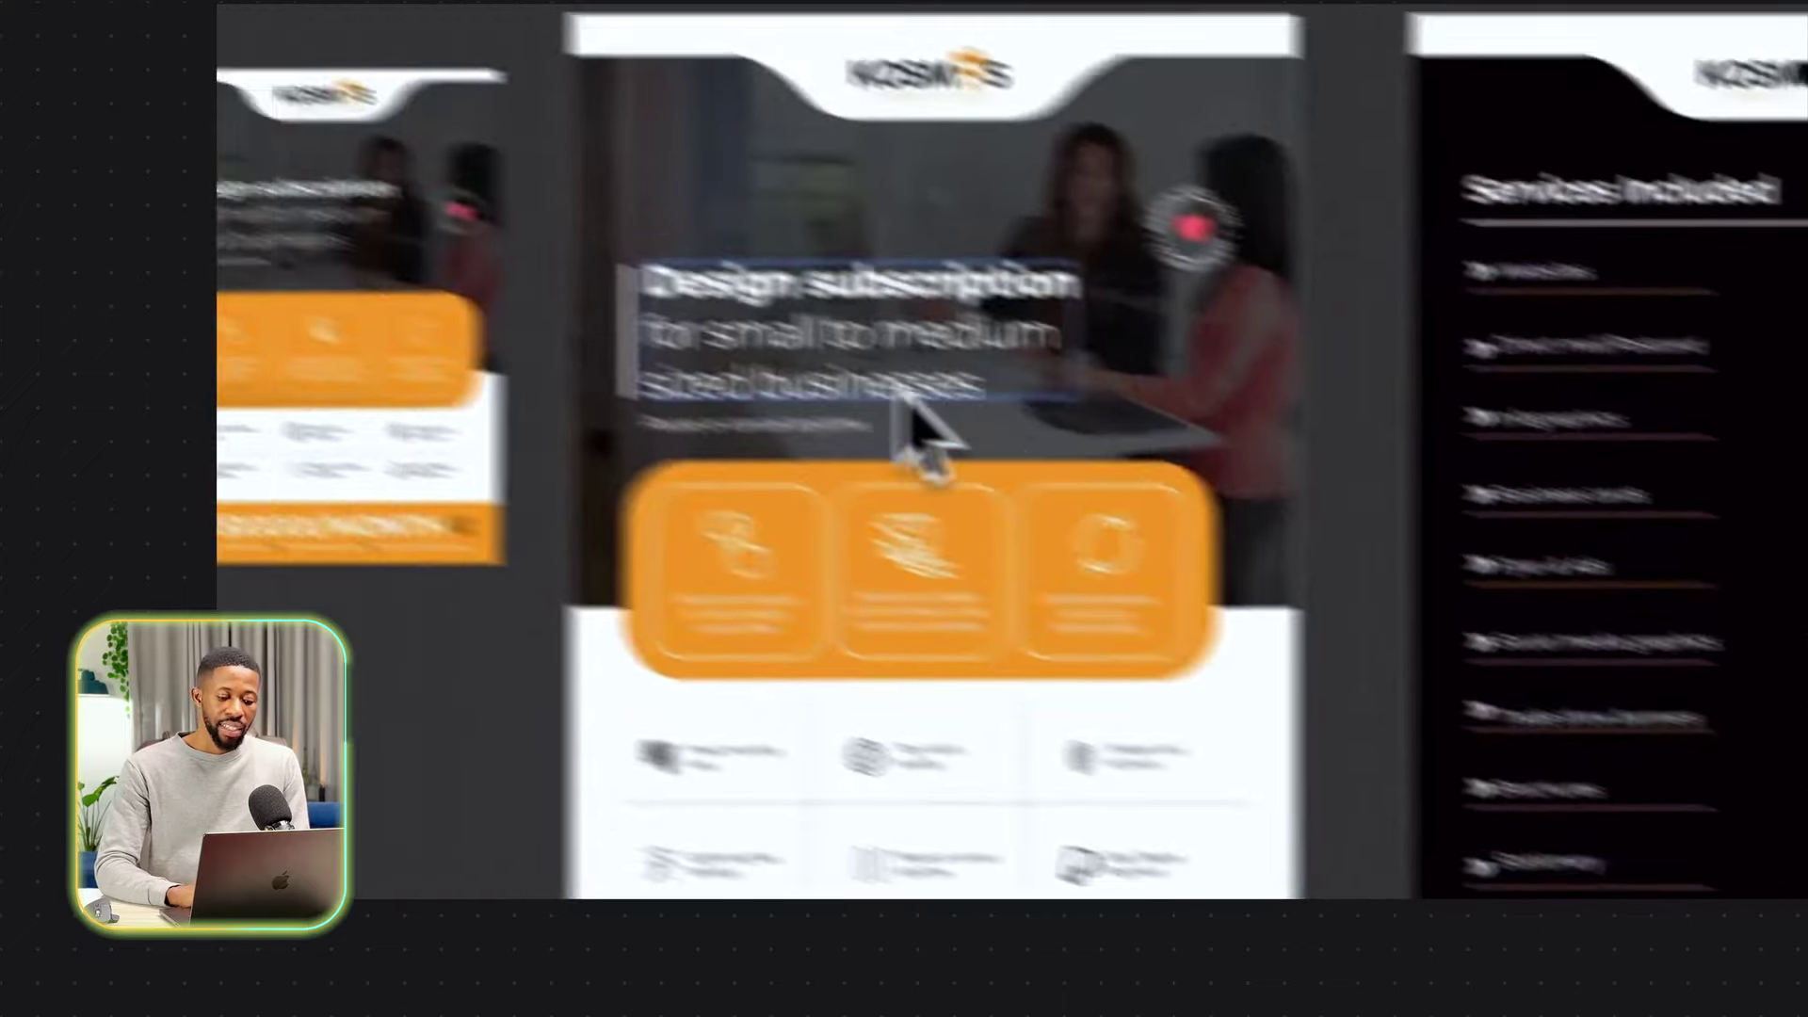
scroll(904, 395, "left", 5)
scroll(904, 395, "up", 2)
key("Delete")
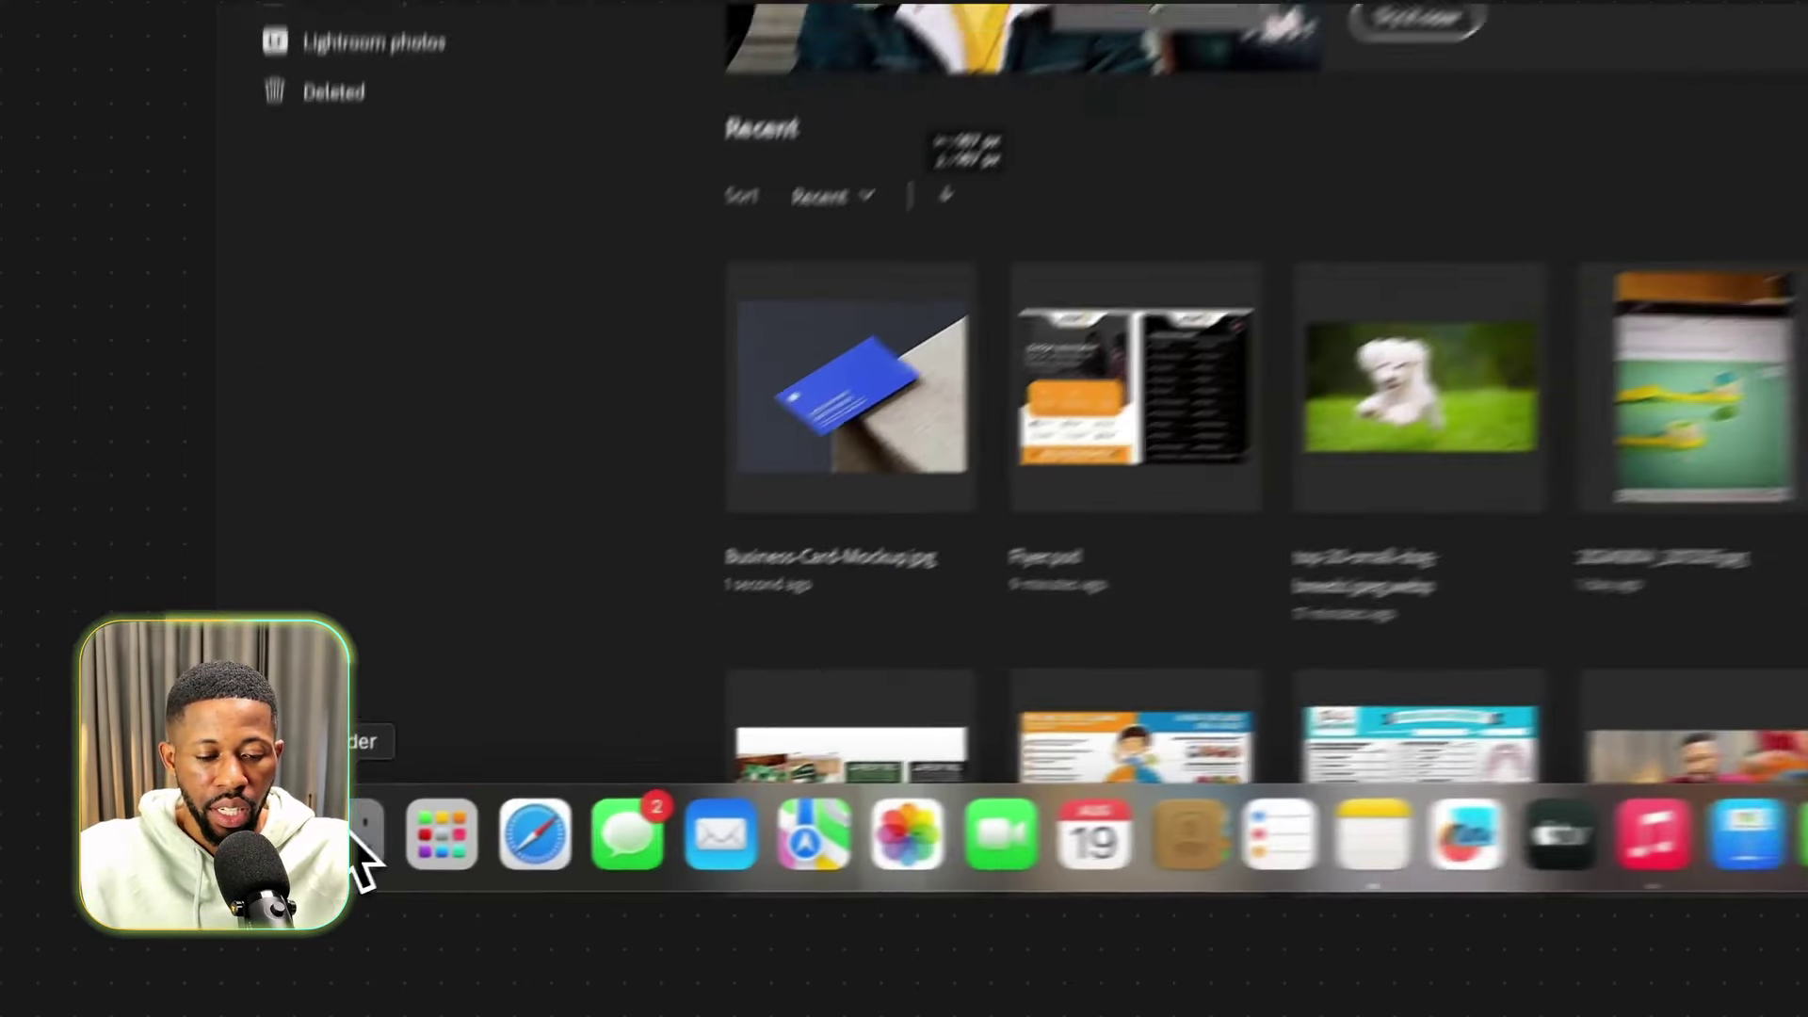
Switch to Finder and open the Halloween flyer 01-PSD-CMYK-4x4.jpg from the "How do i do that in Photoshop" folder in Photoshop.
left_click(296, 864)
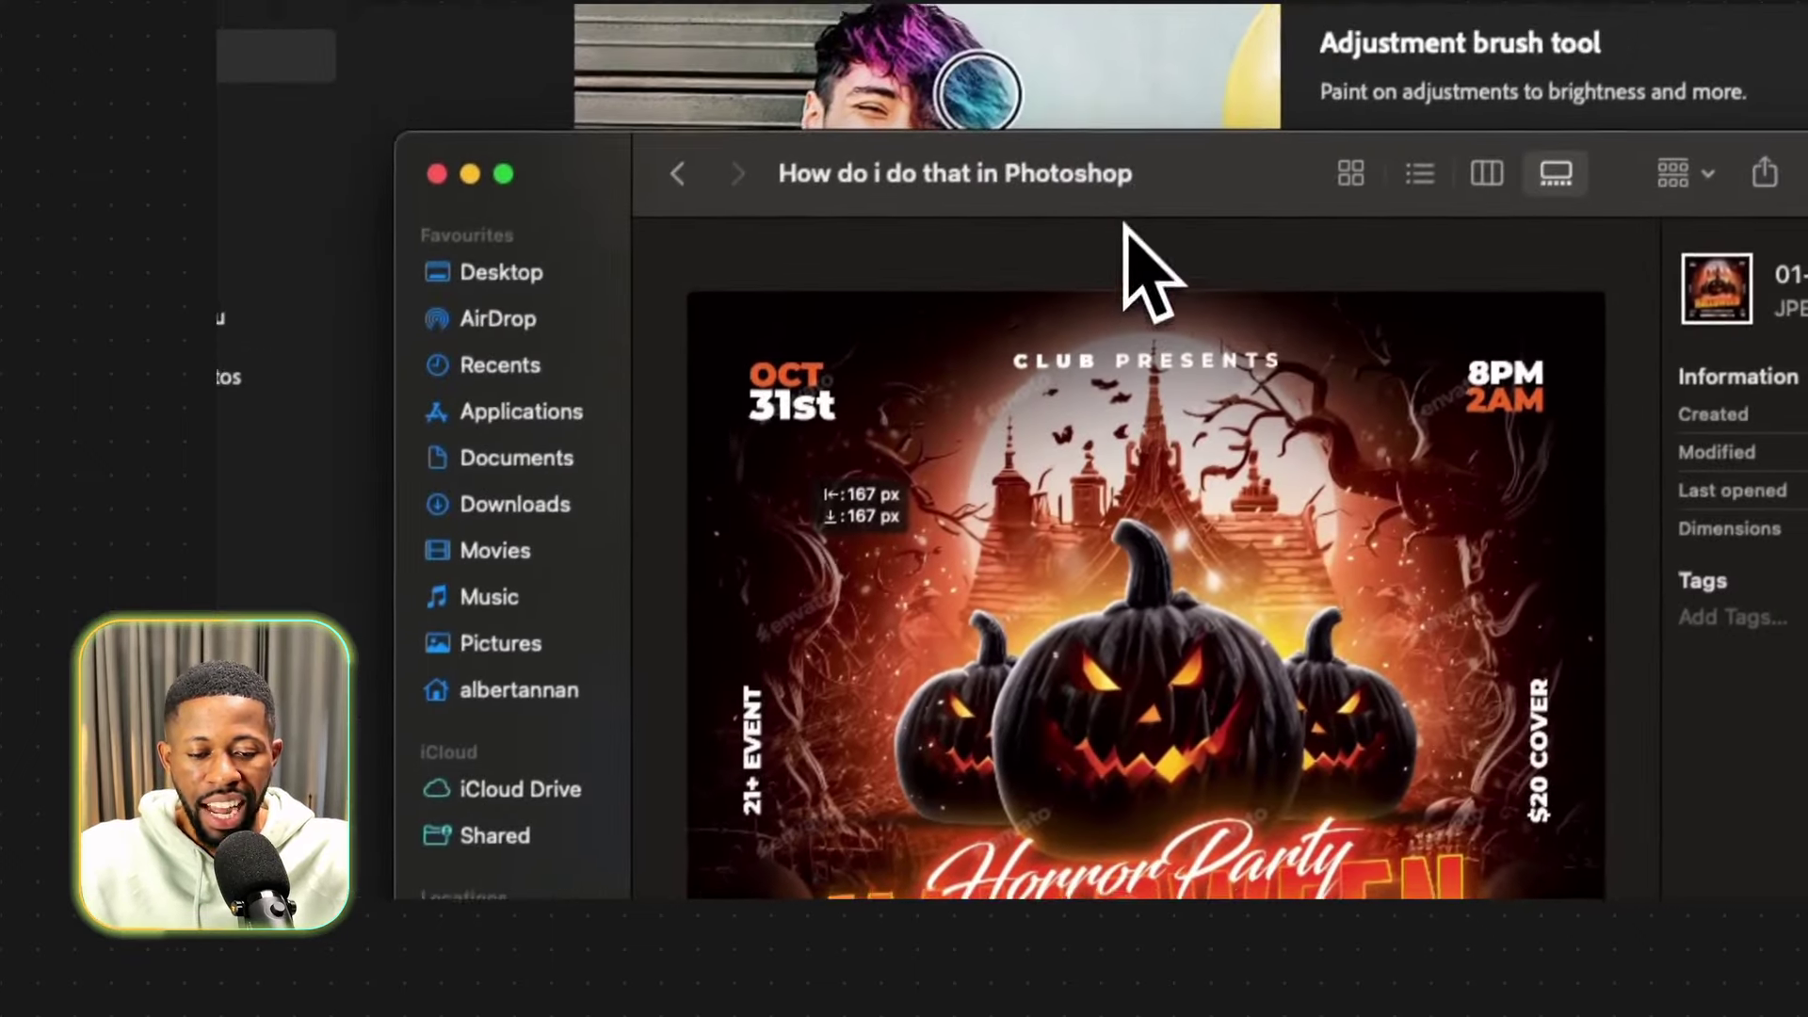
left_click_drag(1203, 52, 1257, 0)
left_click_drag(1270, 303, 1562, 650)
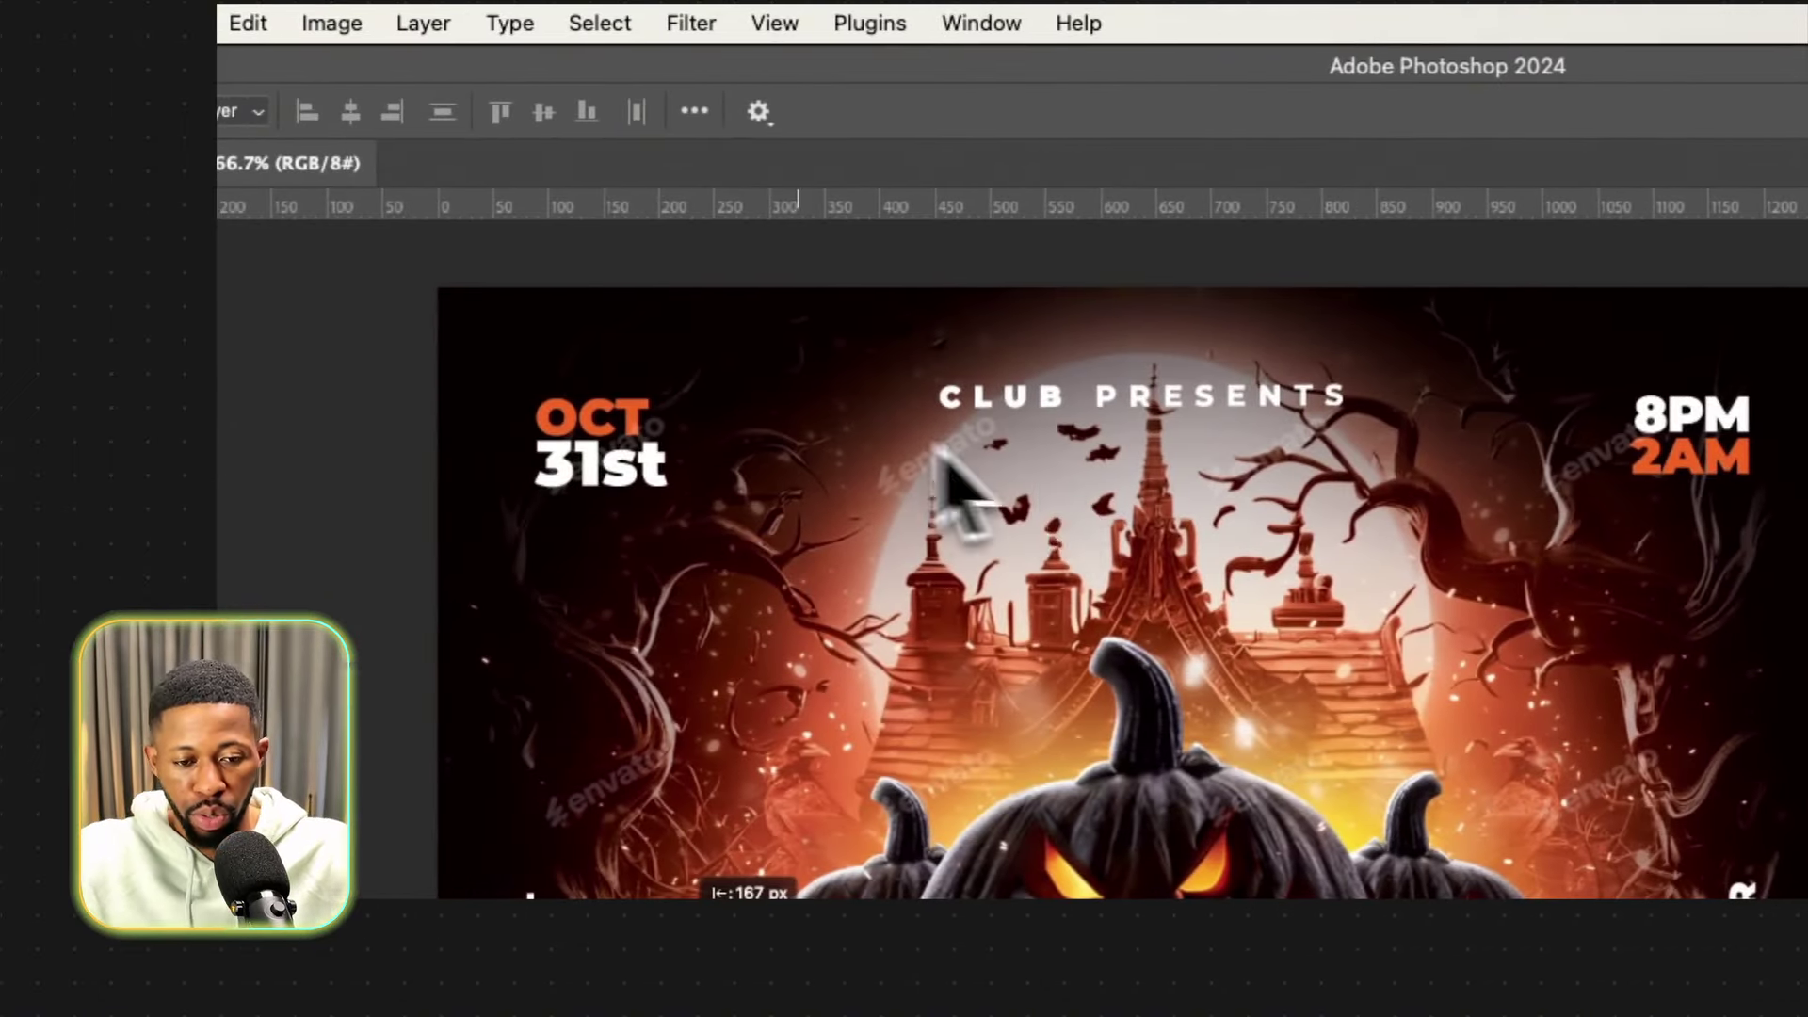
Draw an artboard around the Halloween flyer image with the Artboard tool.
right_click(246, 206)
left_click(389, 240)
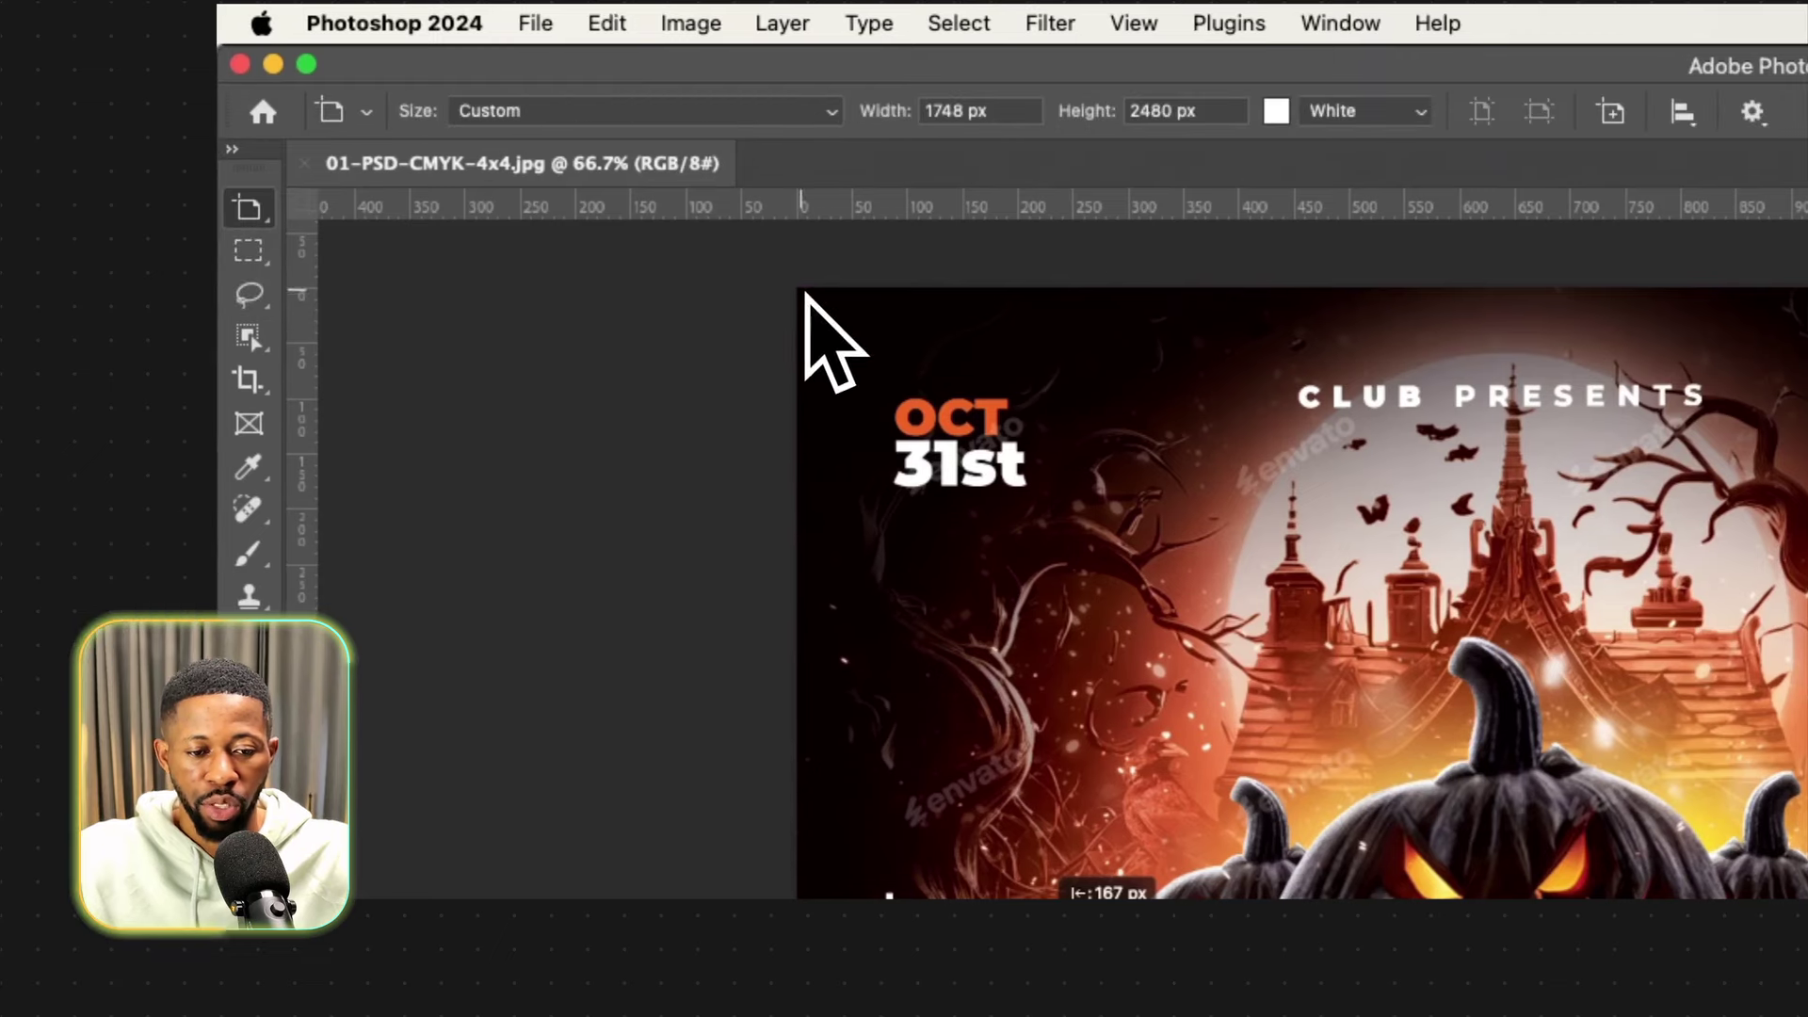
left_click_drag(805, 294, 1154, 805)
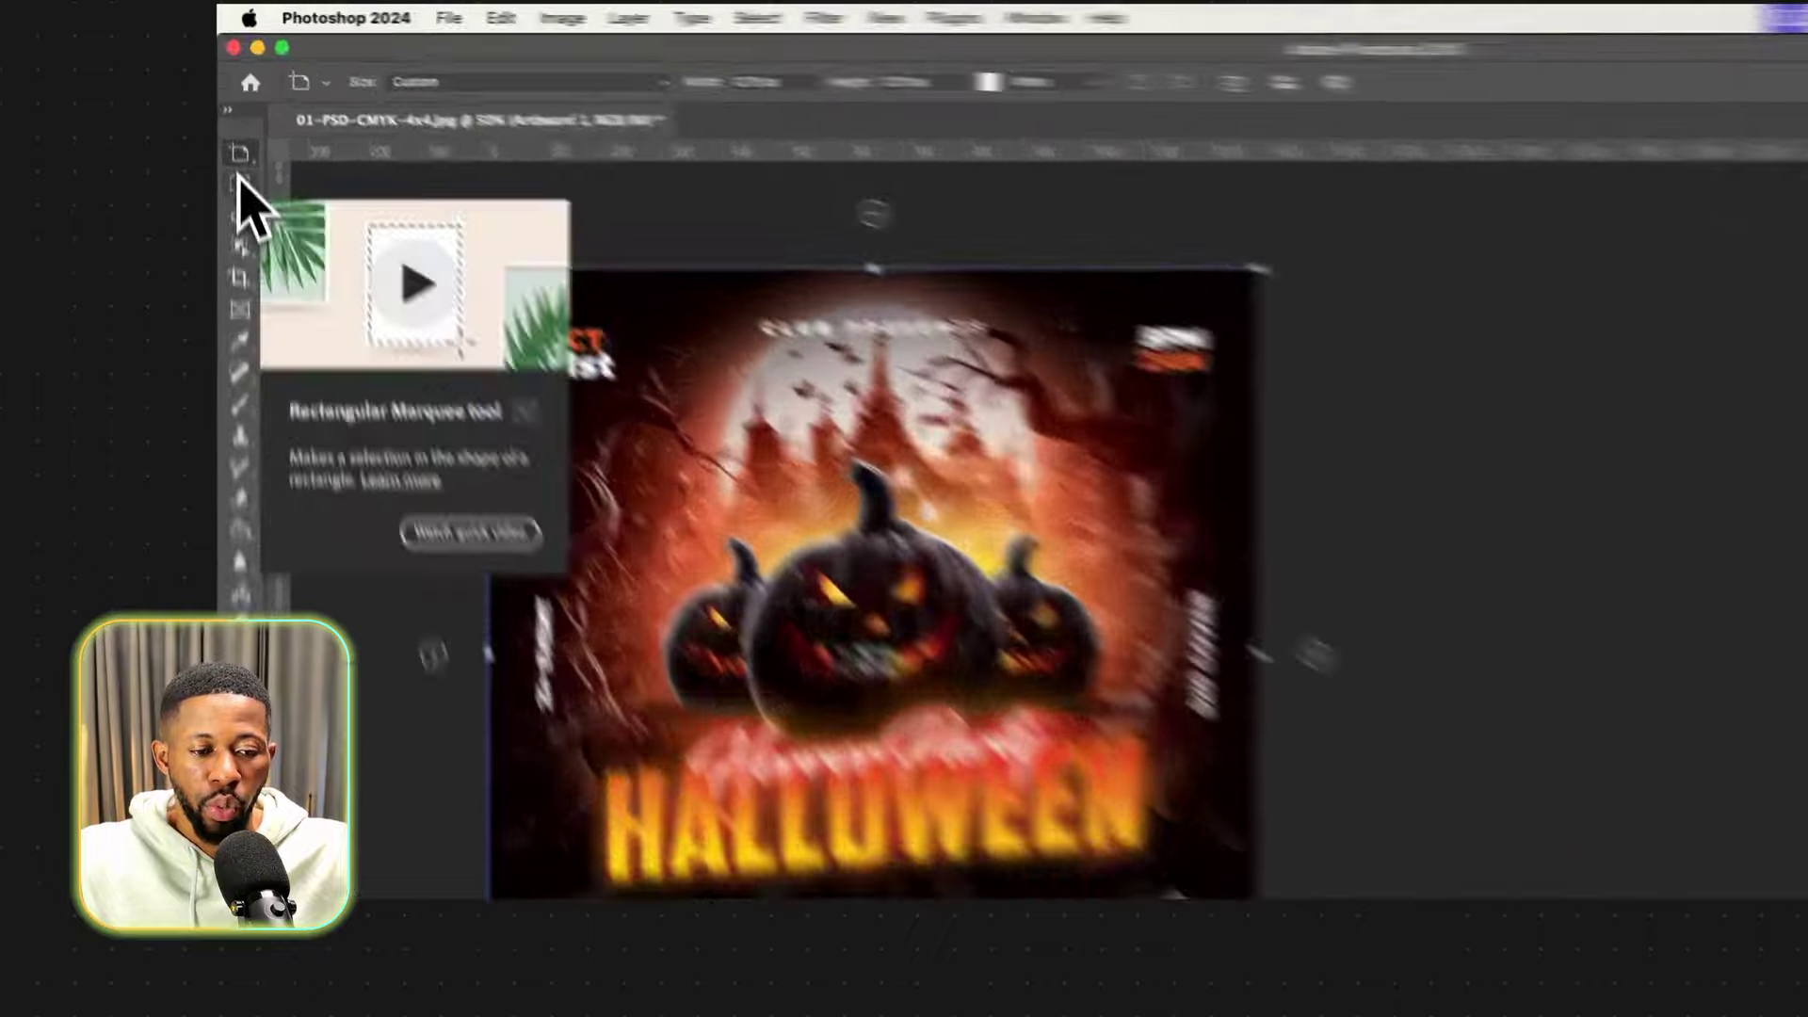
Add a second artboard of the same size to the right of the Halloween flyer.
left_click(234, 127)
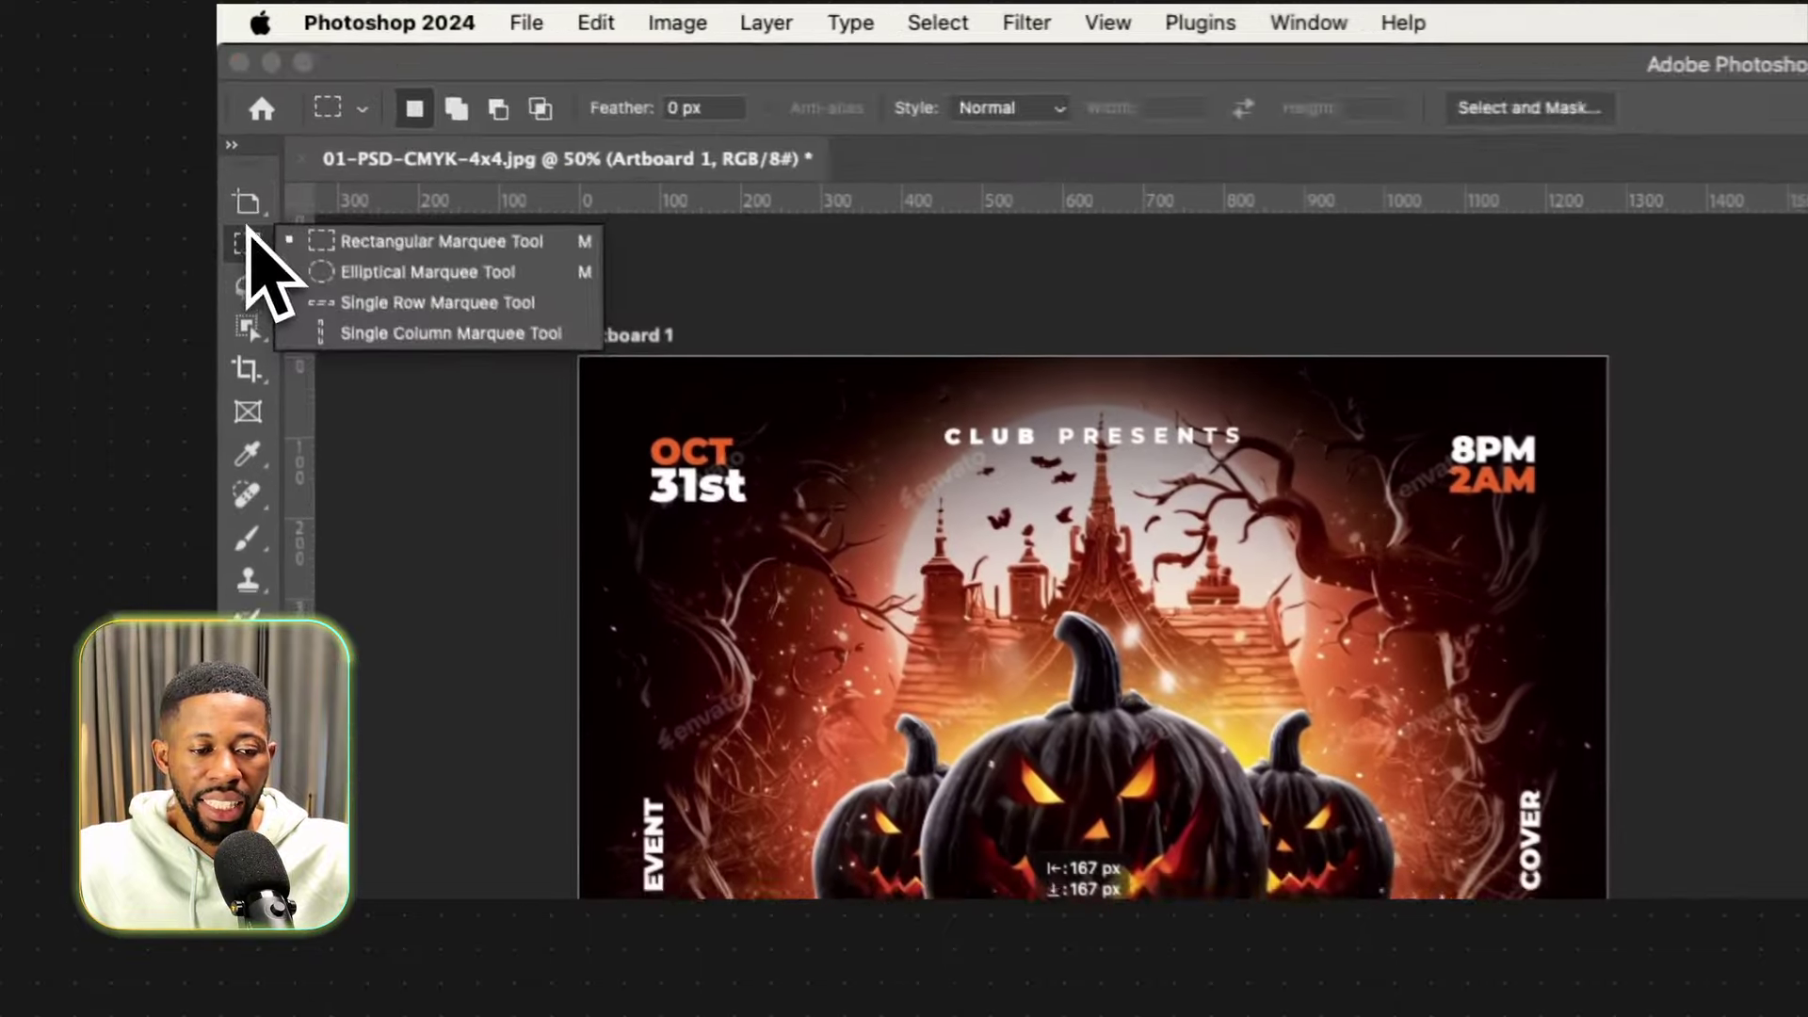
left_click(233, 106)
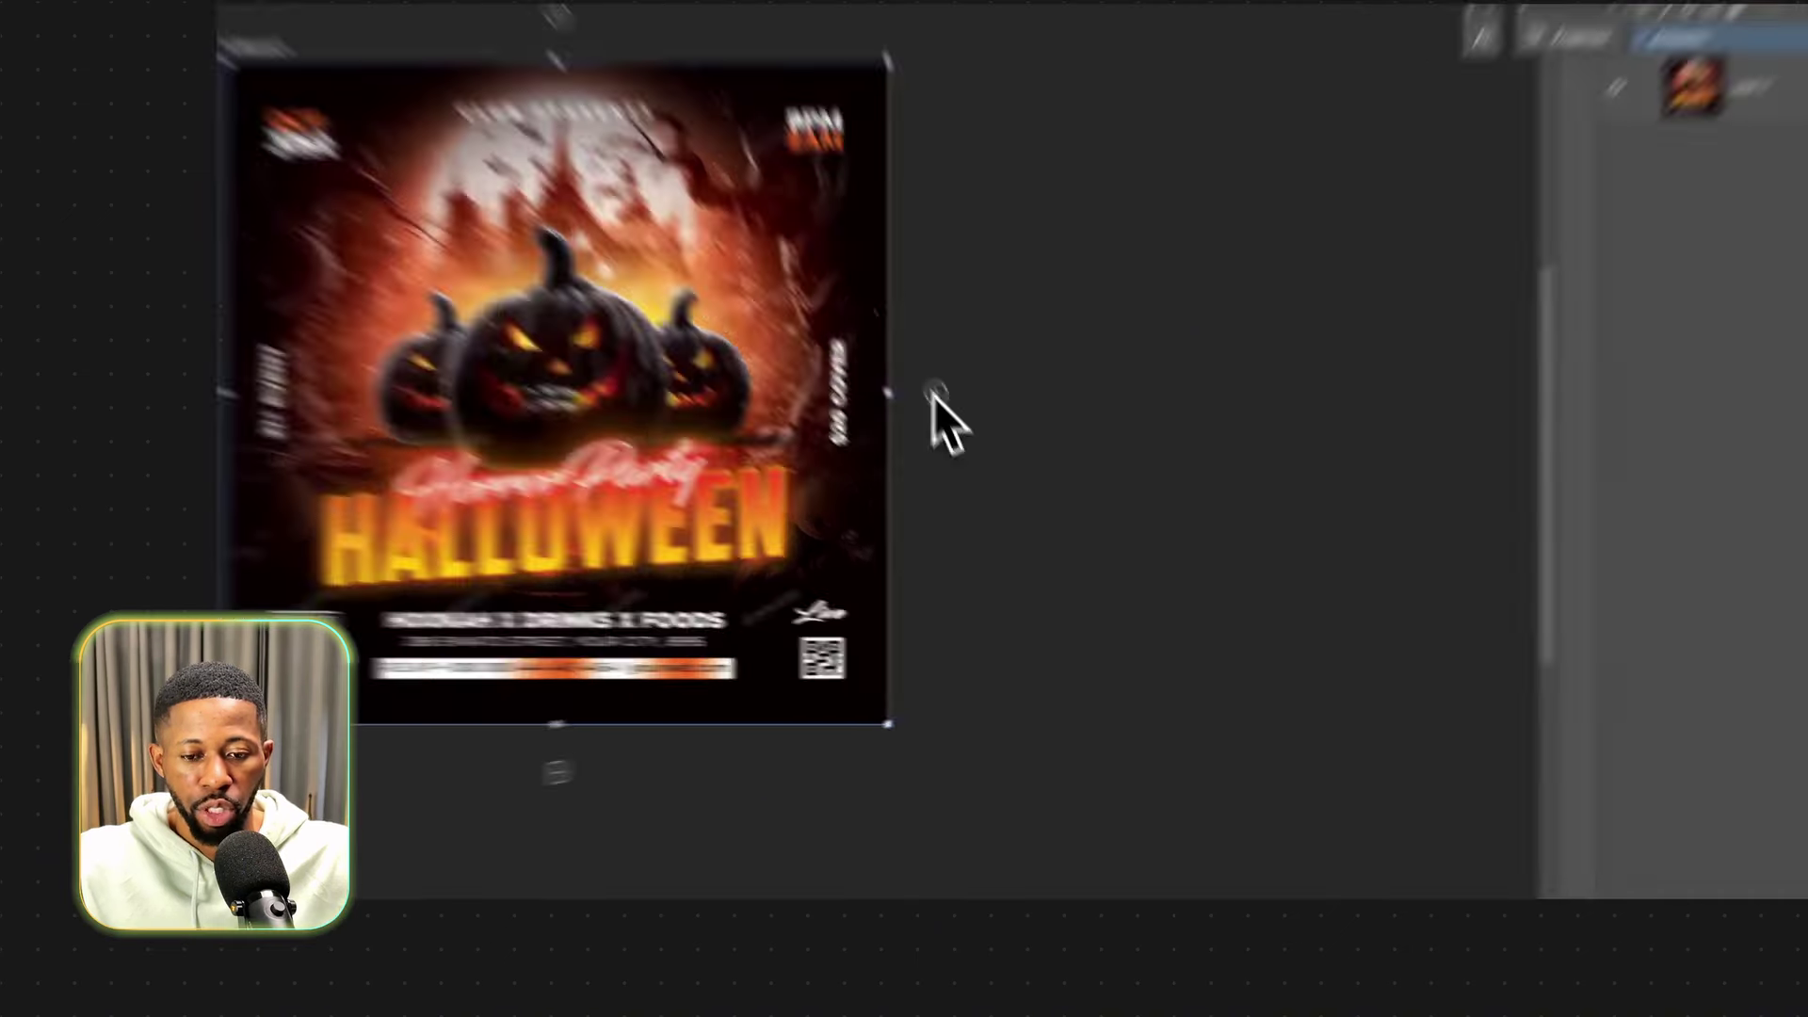
left_click(970, 450)
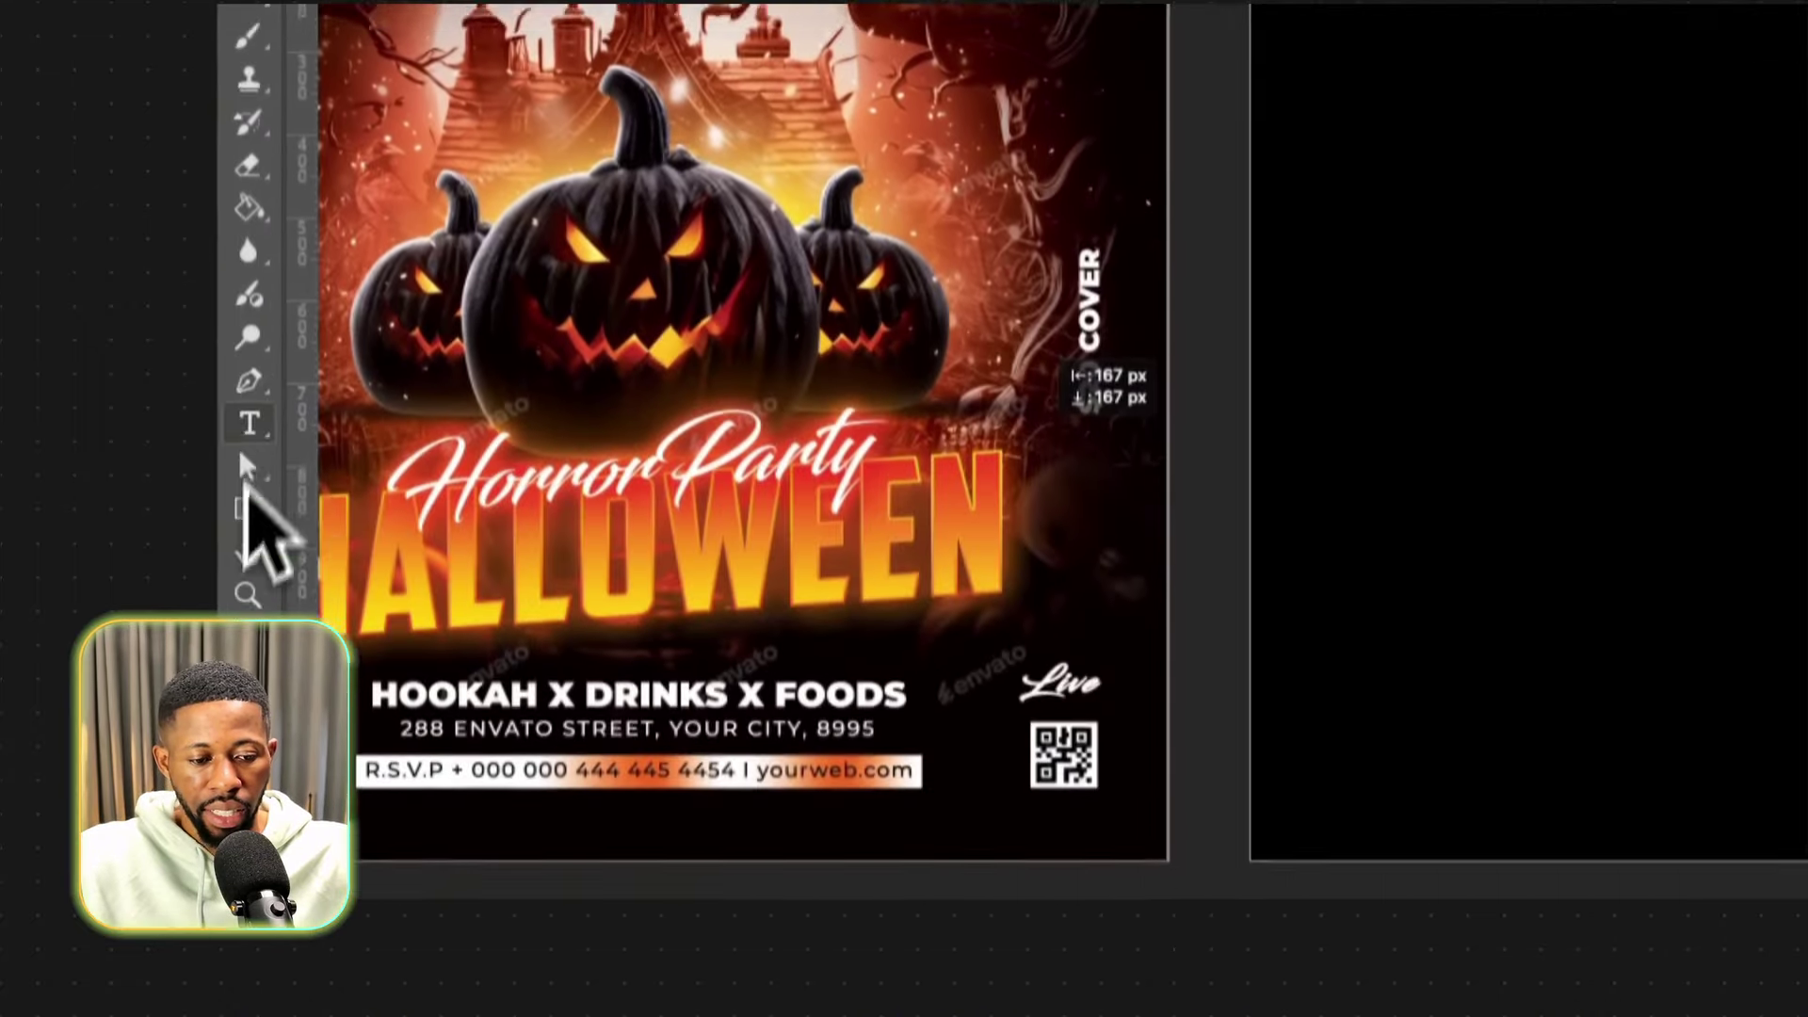
Add a horizontal text line reading "Horror P" in the upper-left area of the empty second artboard.
left_click(249, 385)
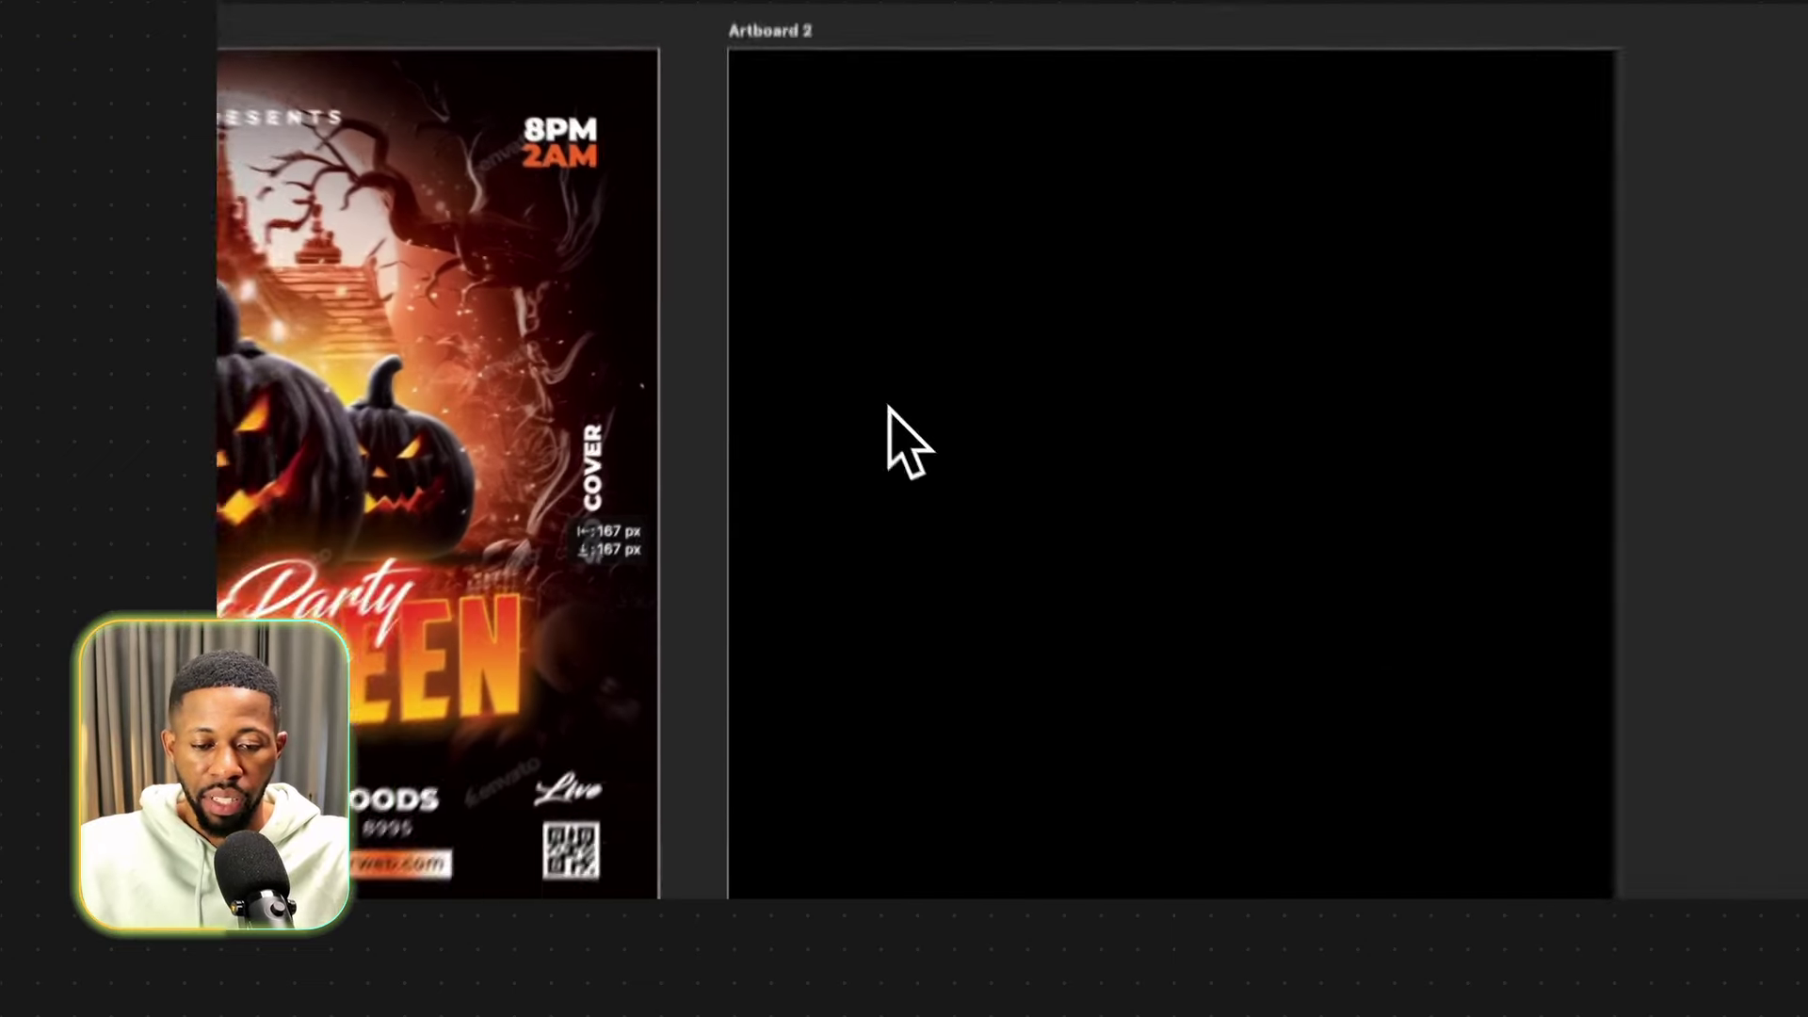
left_click(889, 408)
type("H")
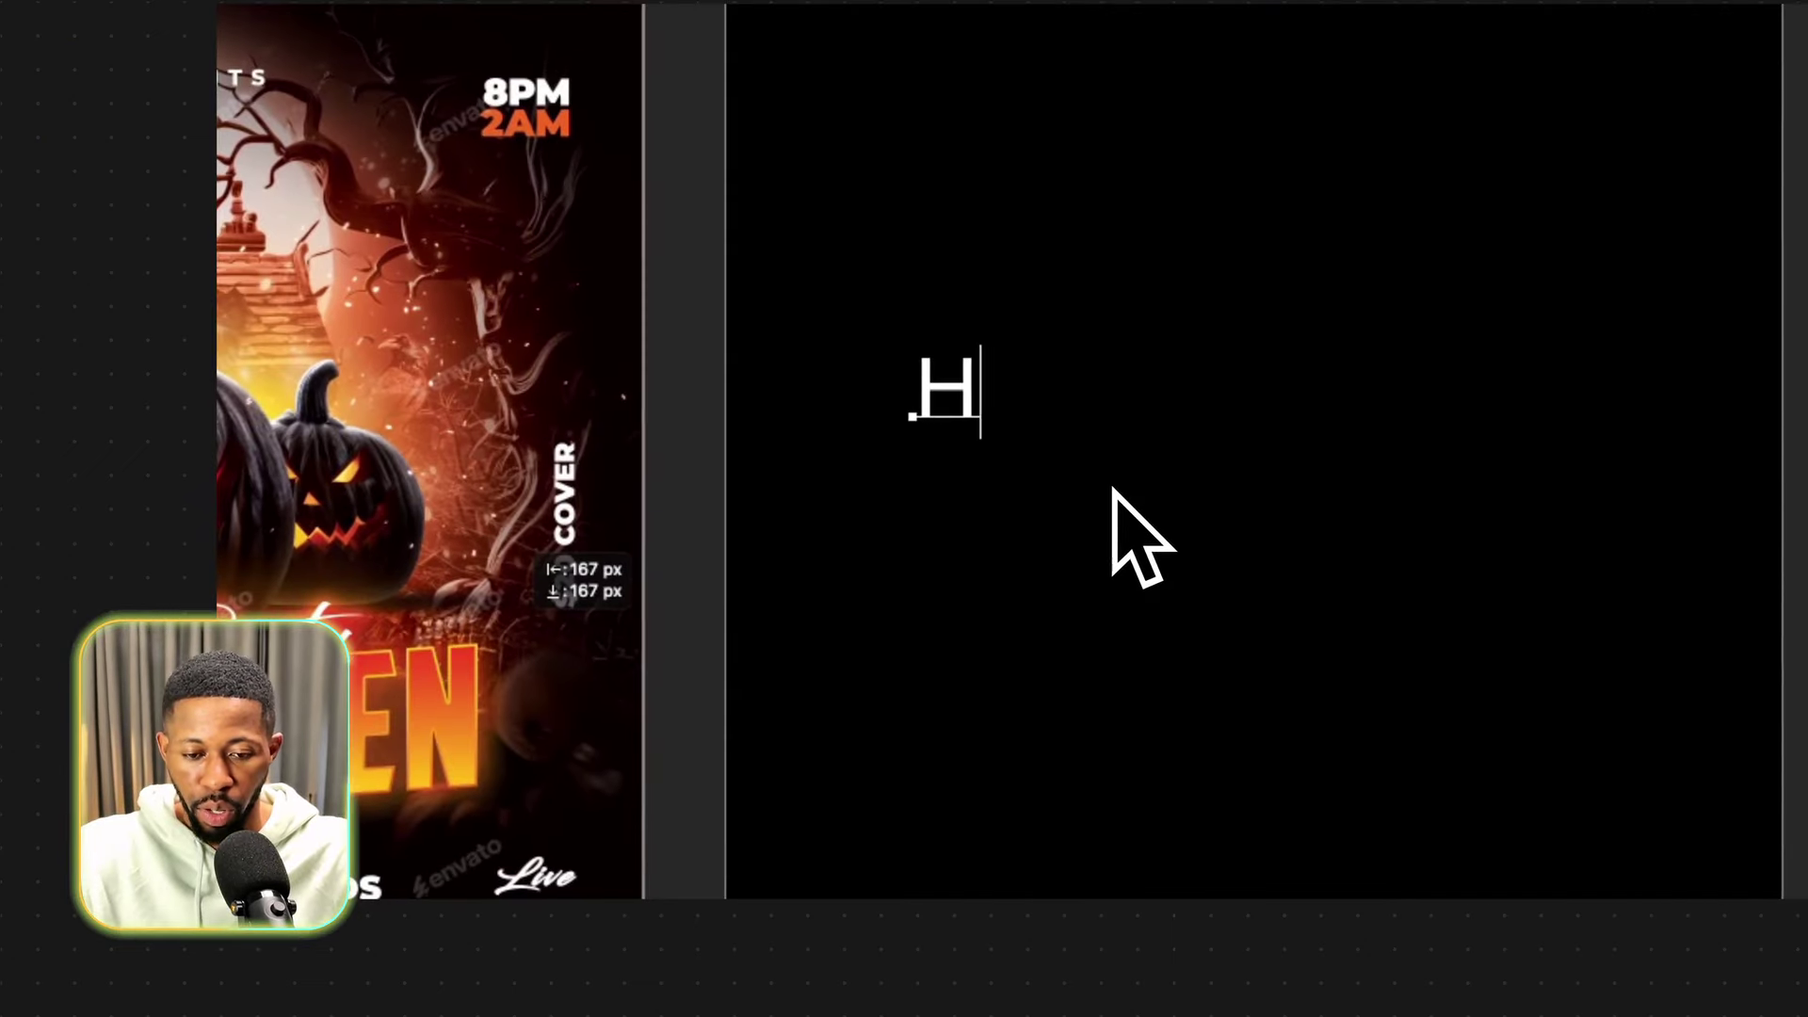
type("orr")
type("or P")
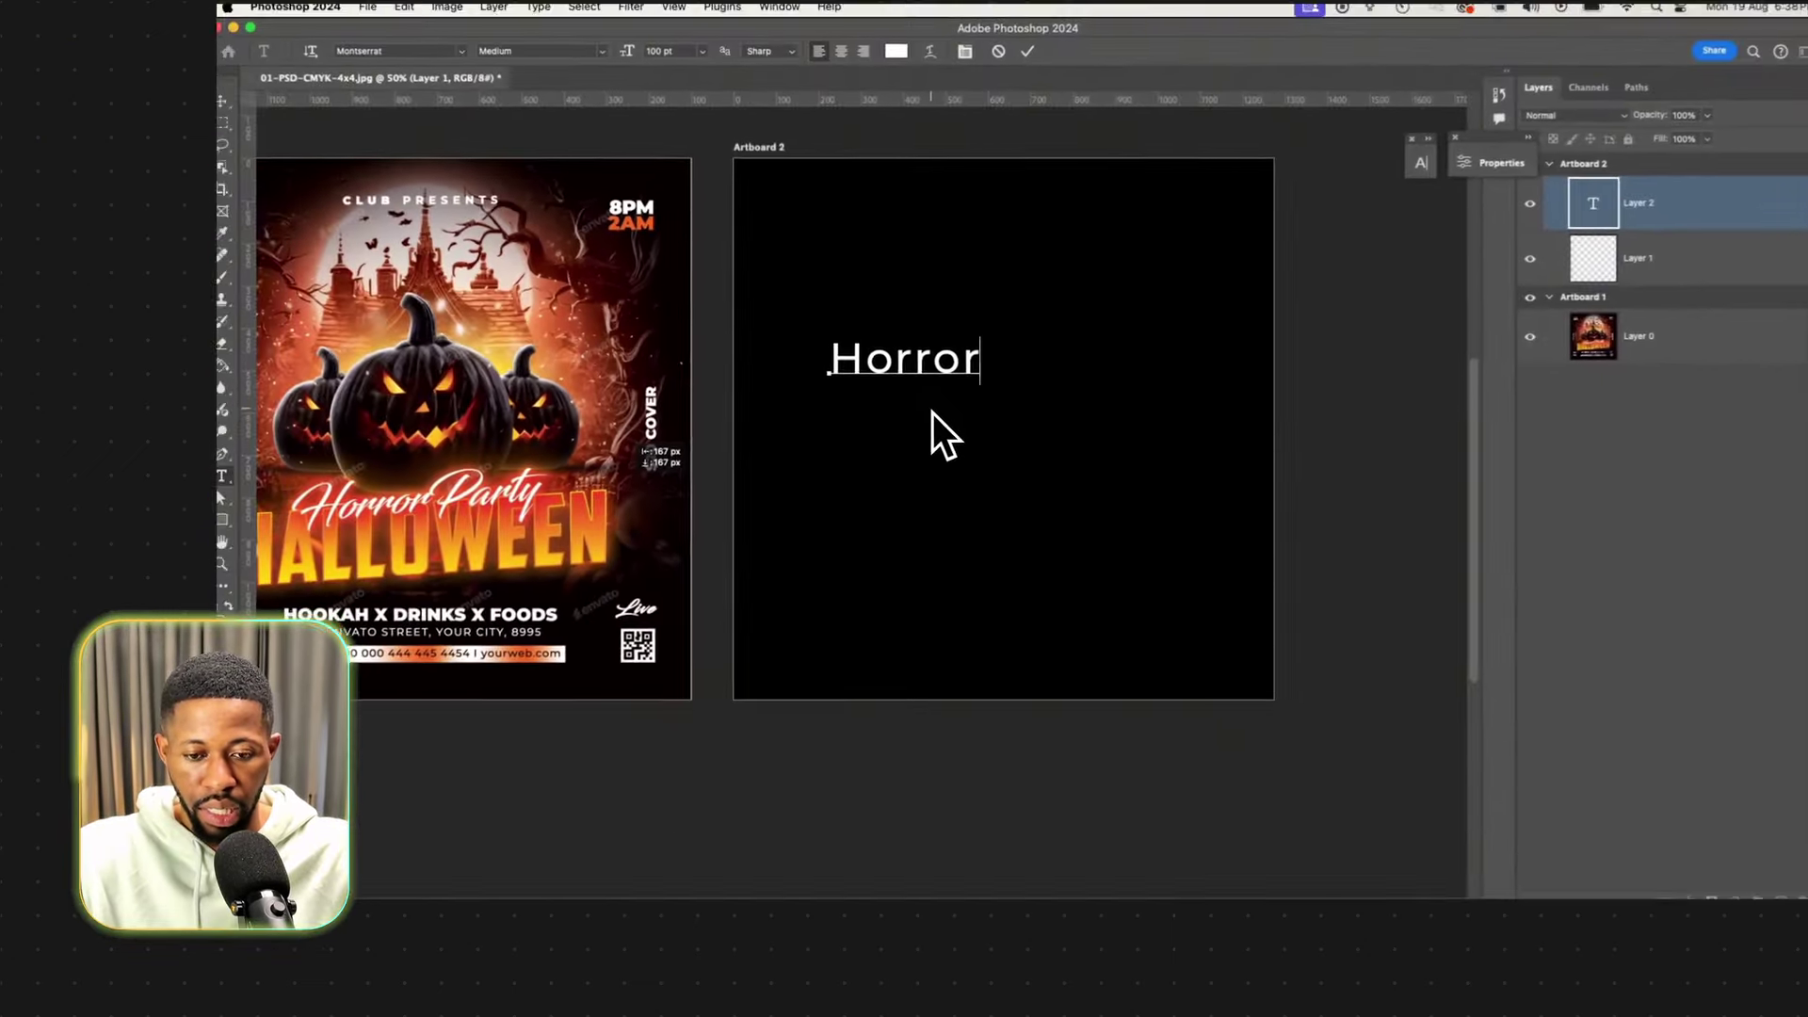
Complete the text as "Horror Party" and place a copy below it reading "HALLOWEEN" on Artboard 2.
type("arty")
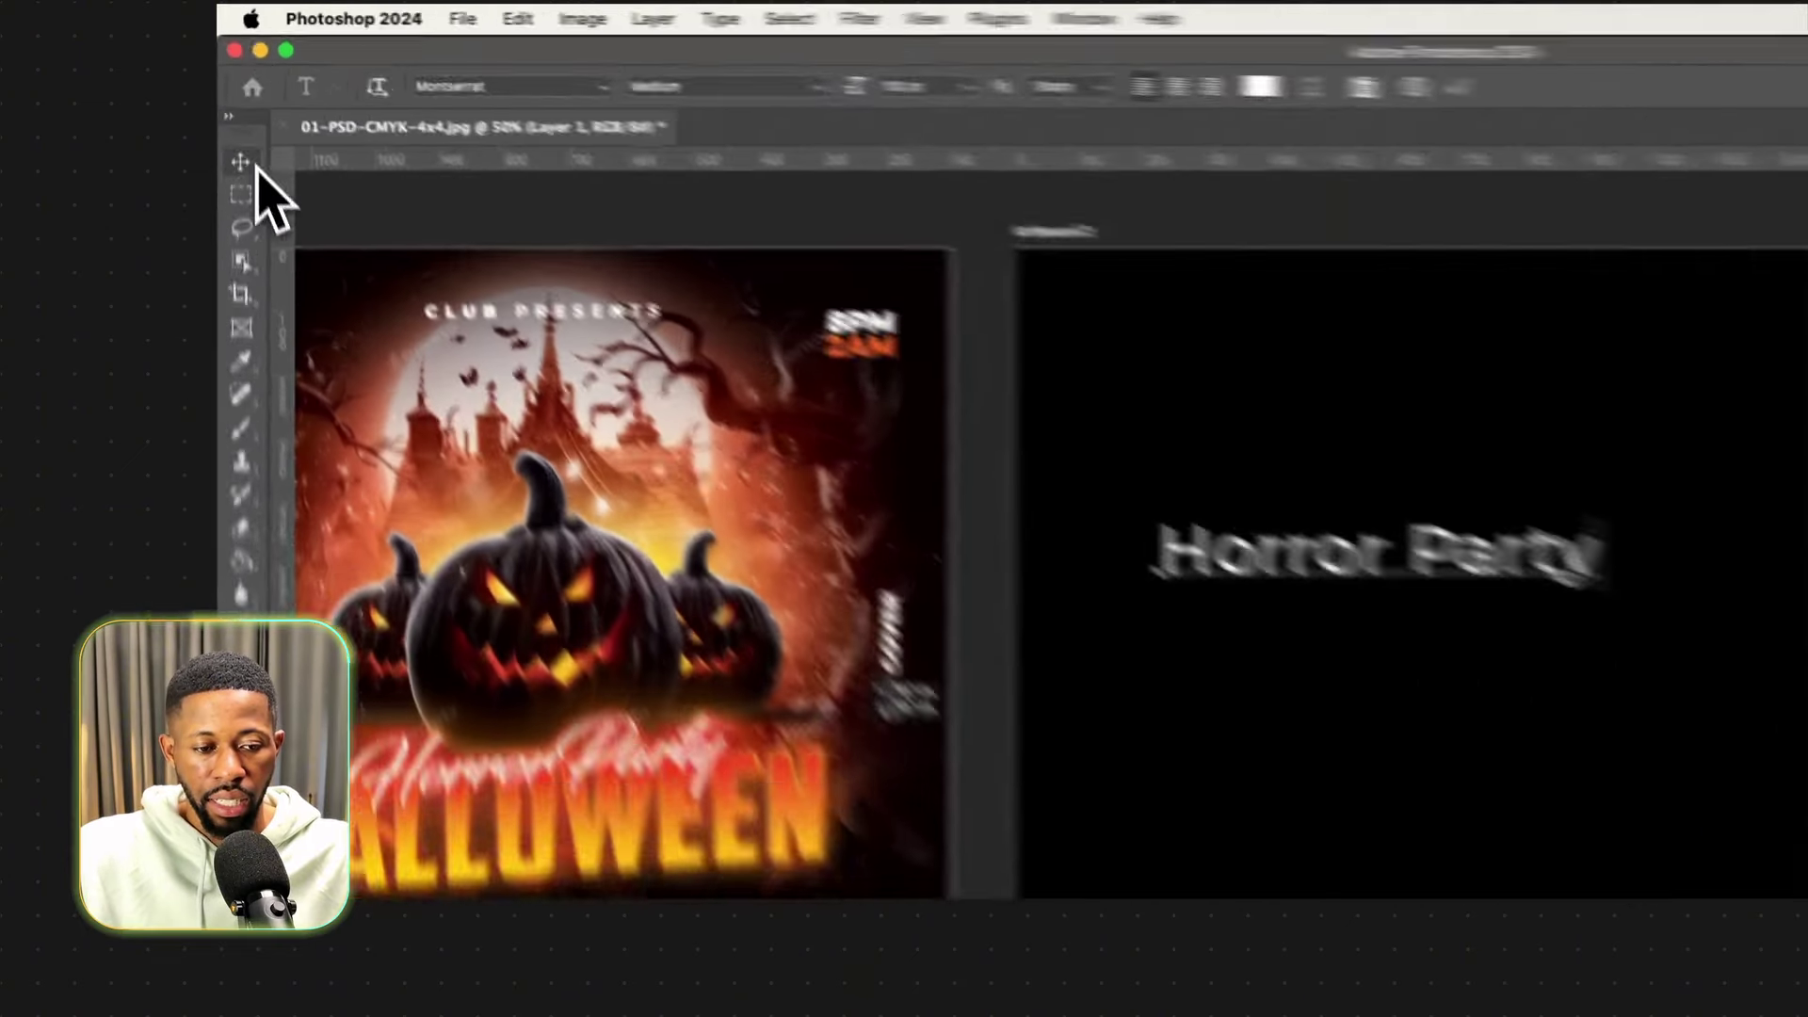
left_click(243, 163)
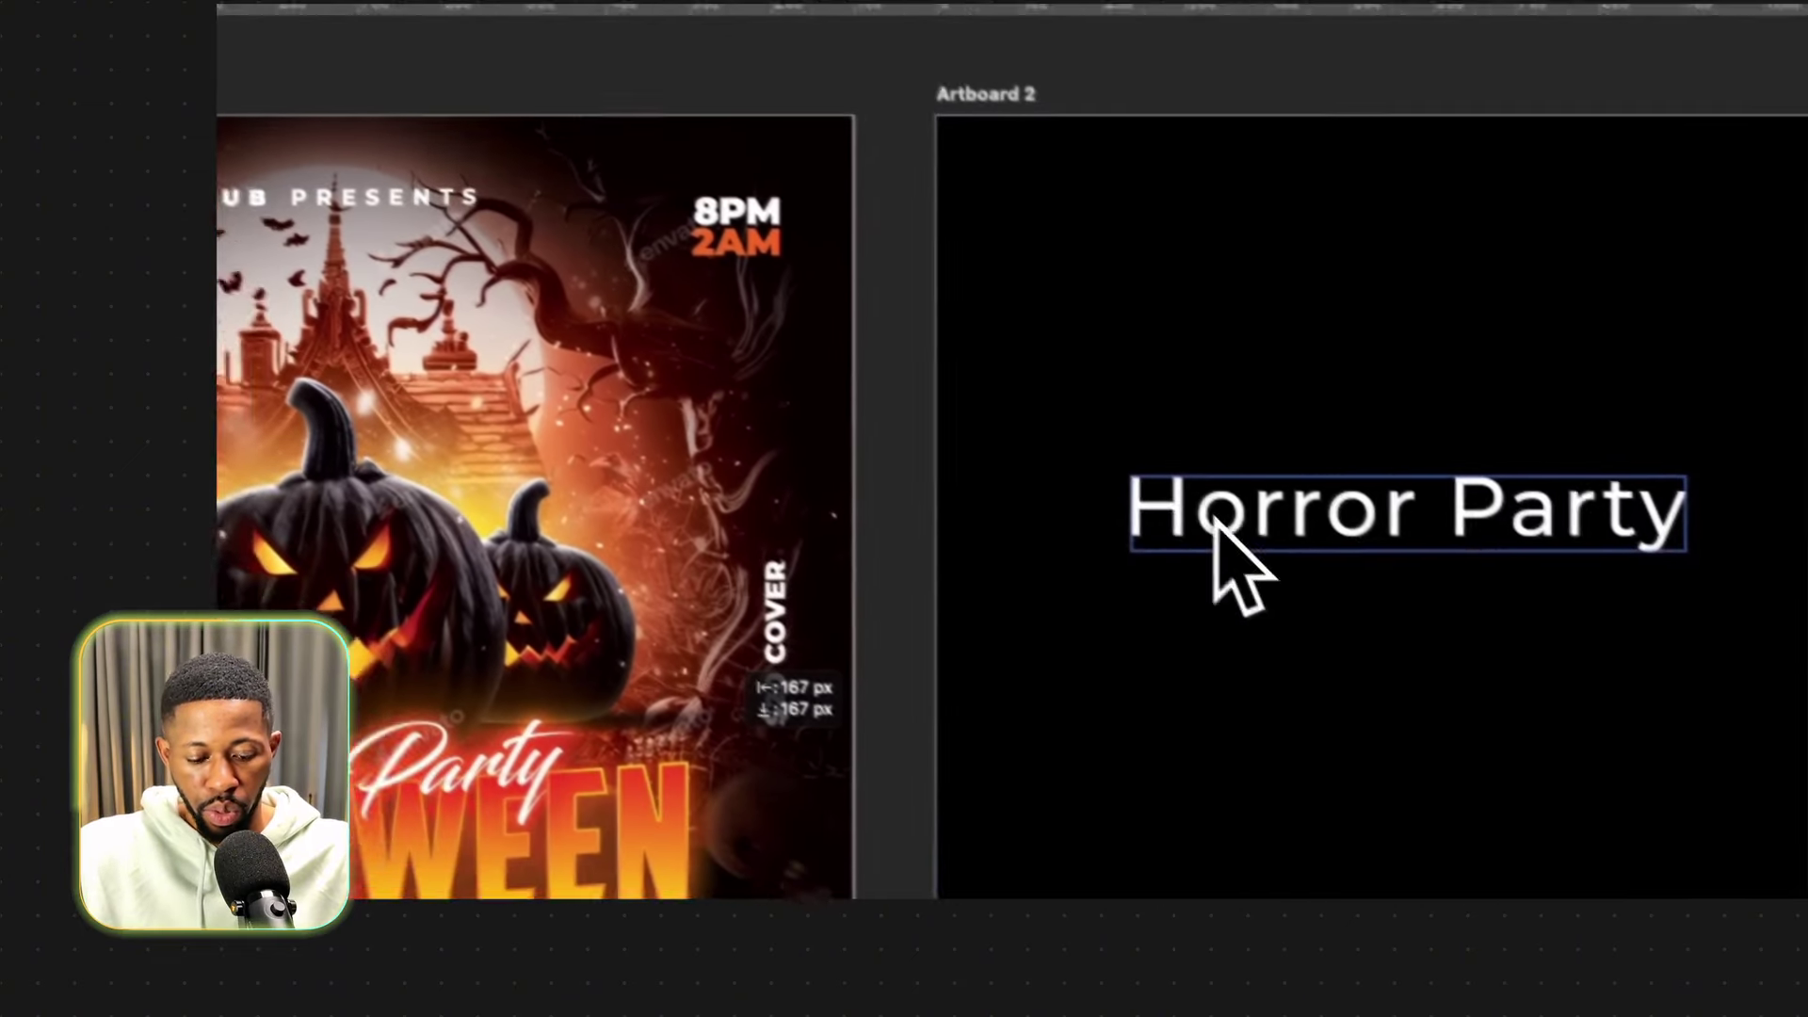
left_click_drag(1291, 524, 1263, 623)
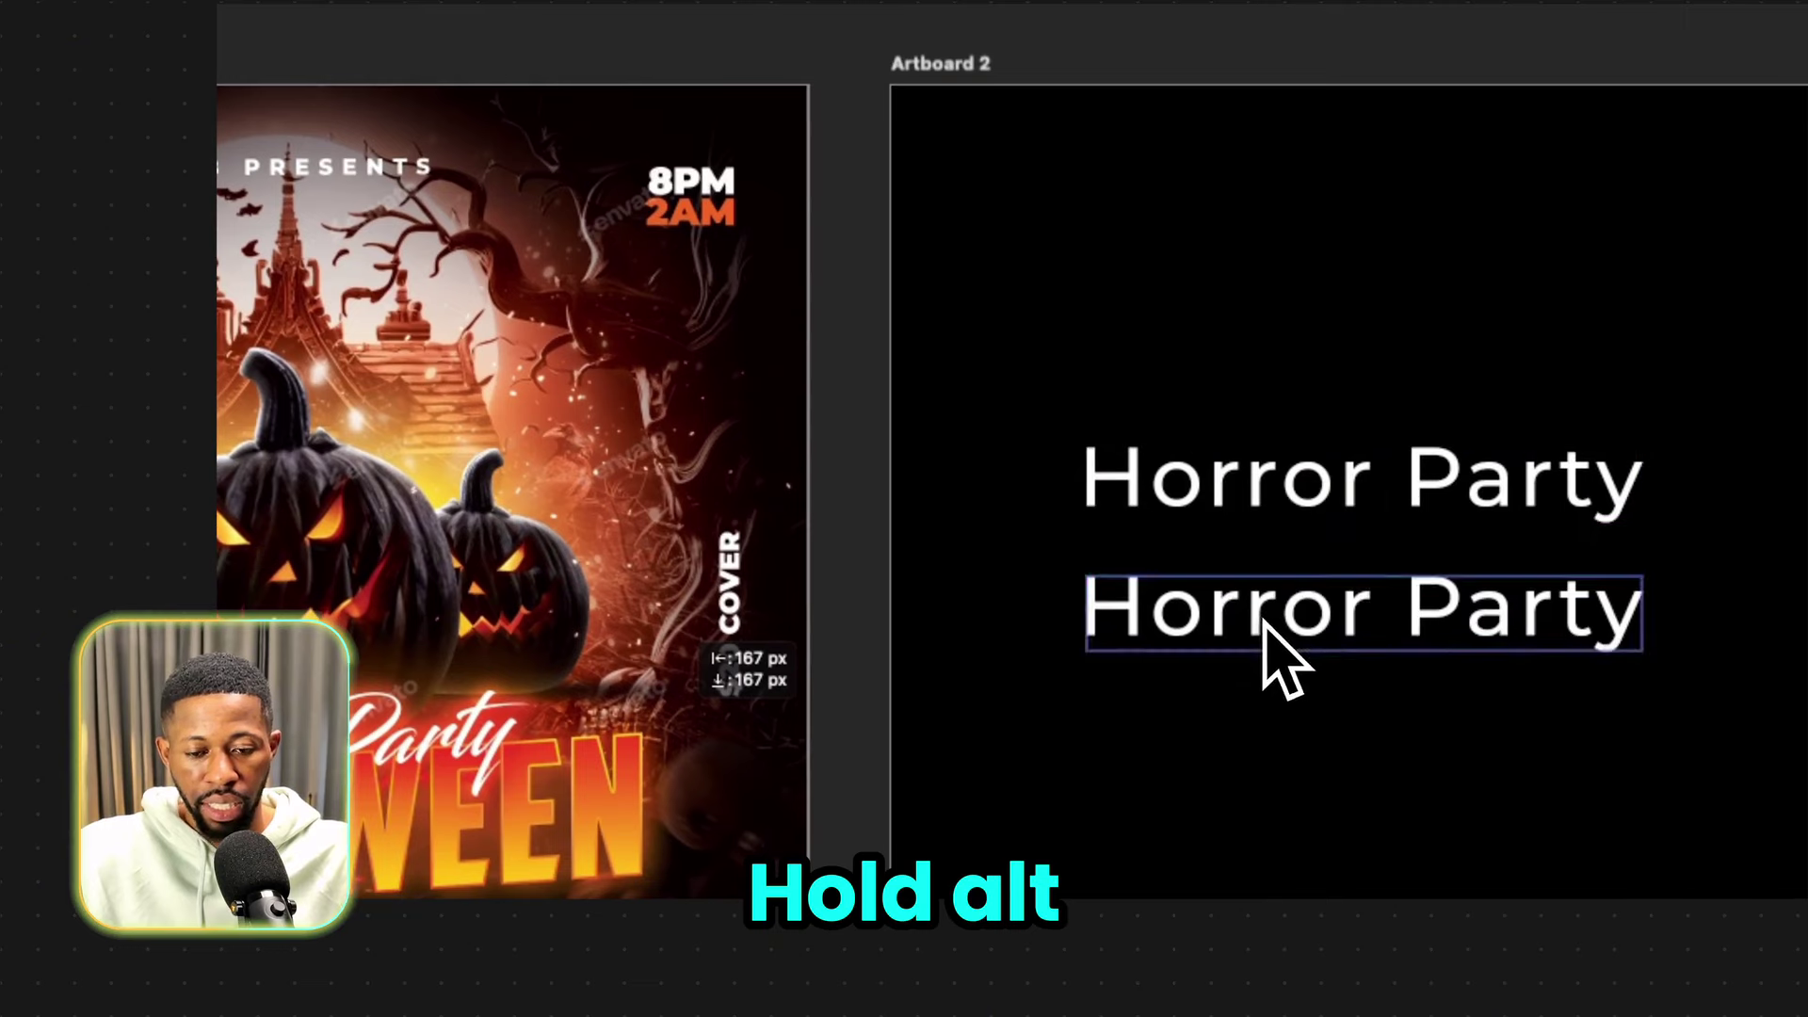
double_click(1261, 621)
type("HALLOW")
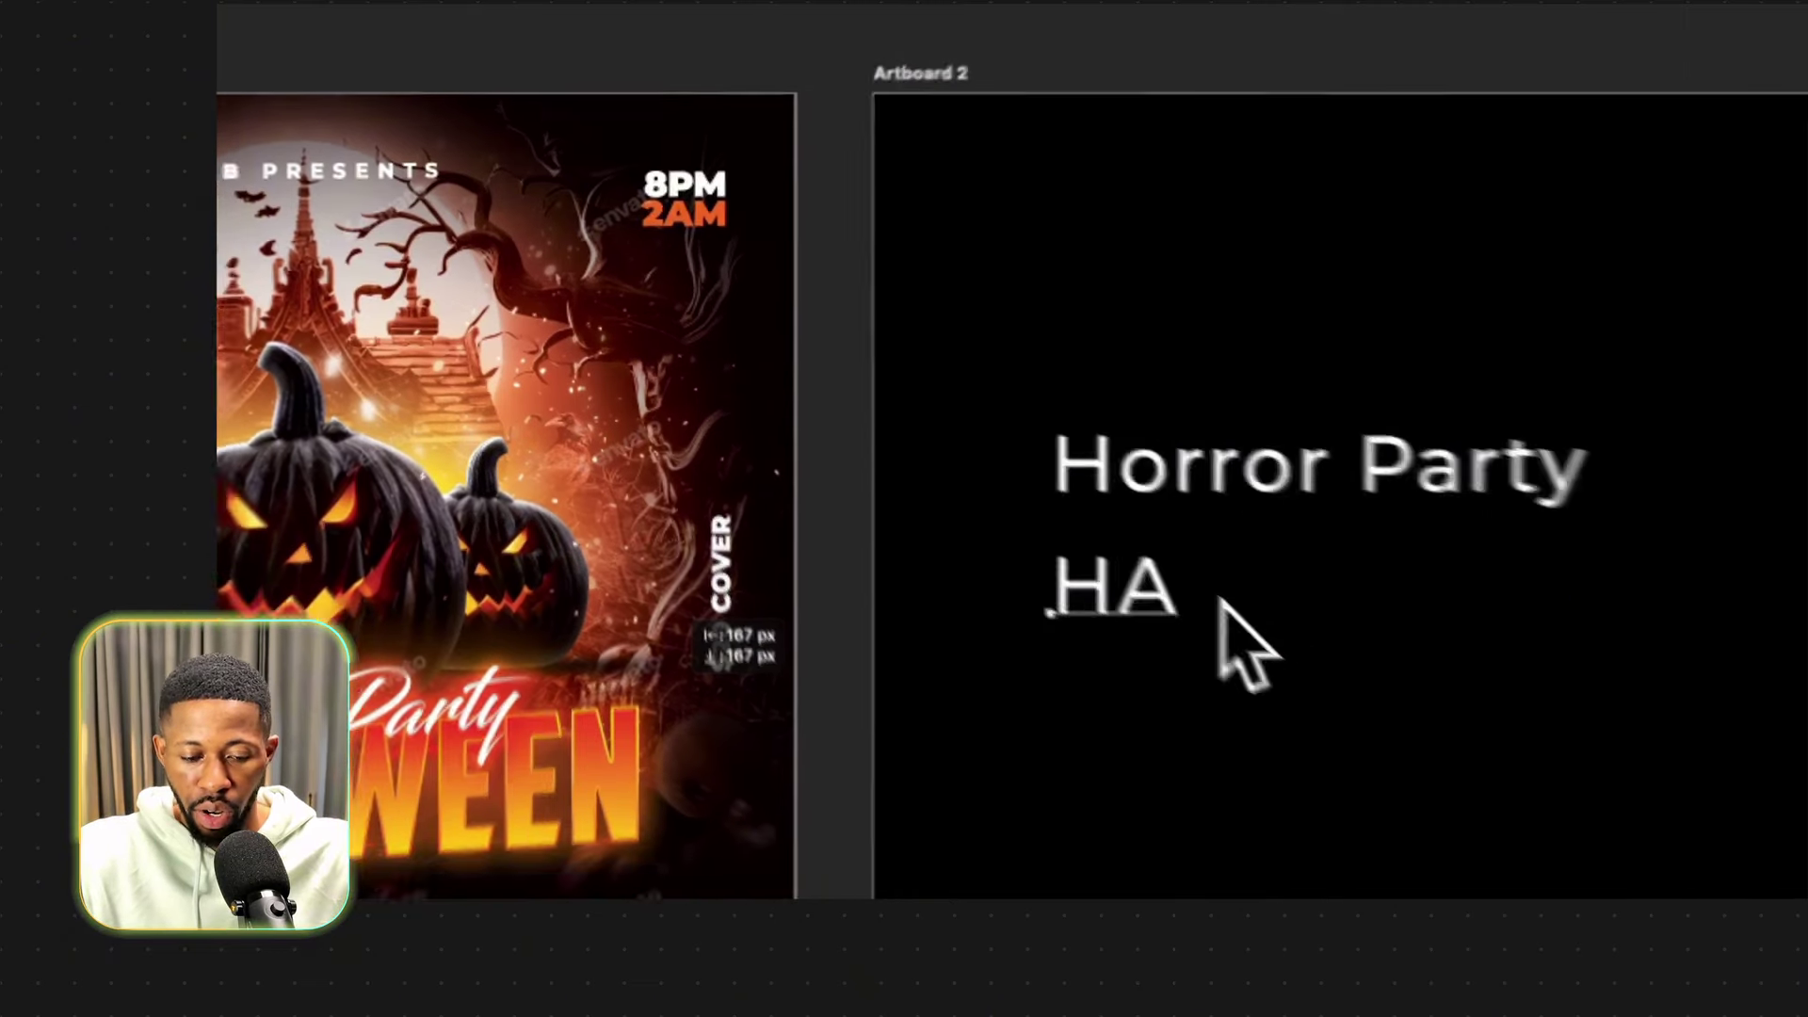
type("EEN")
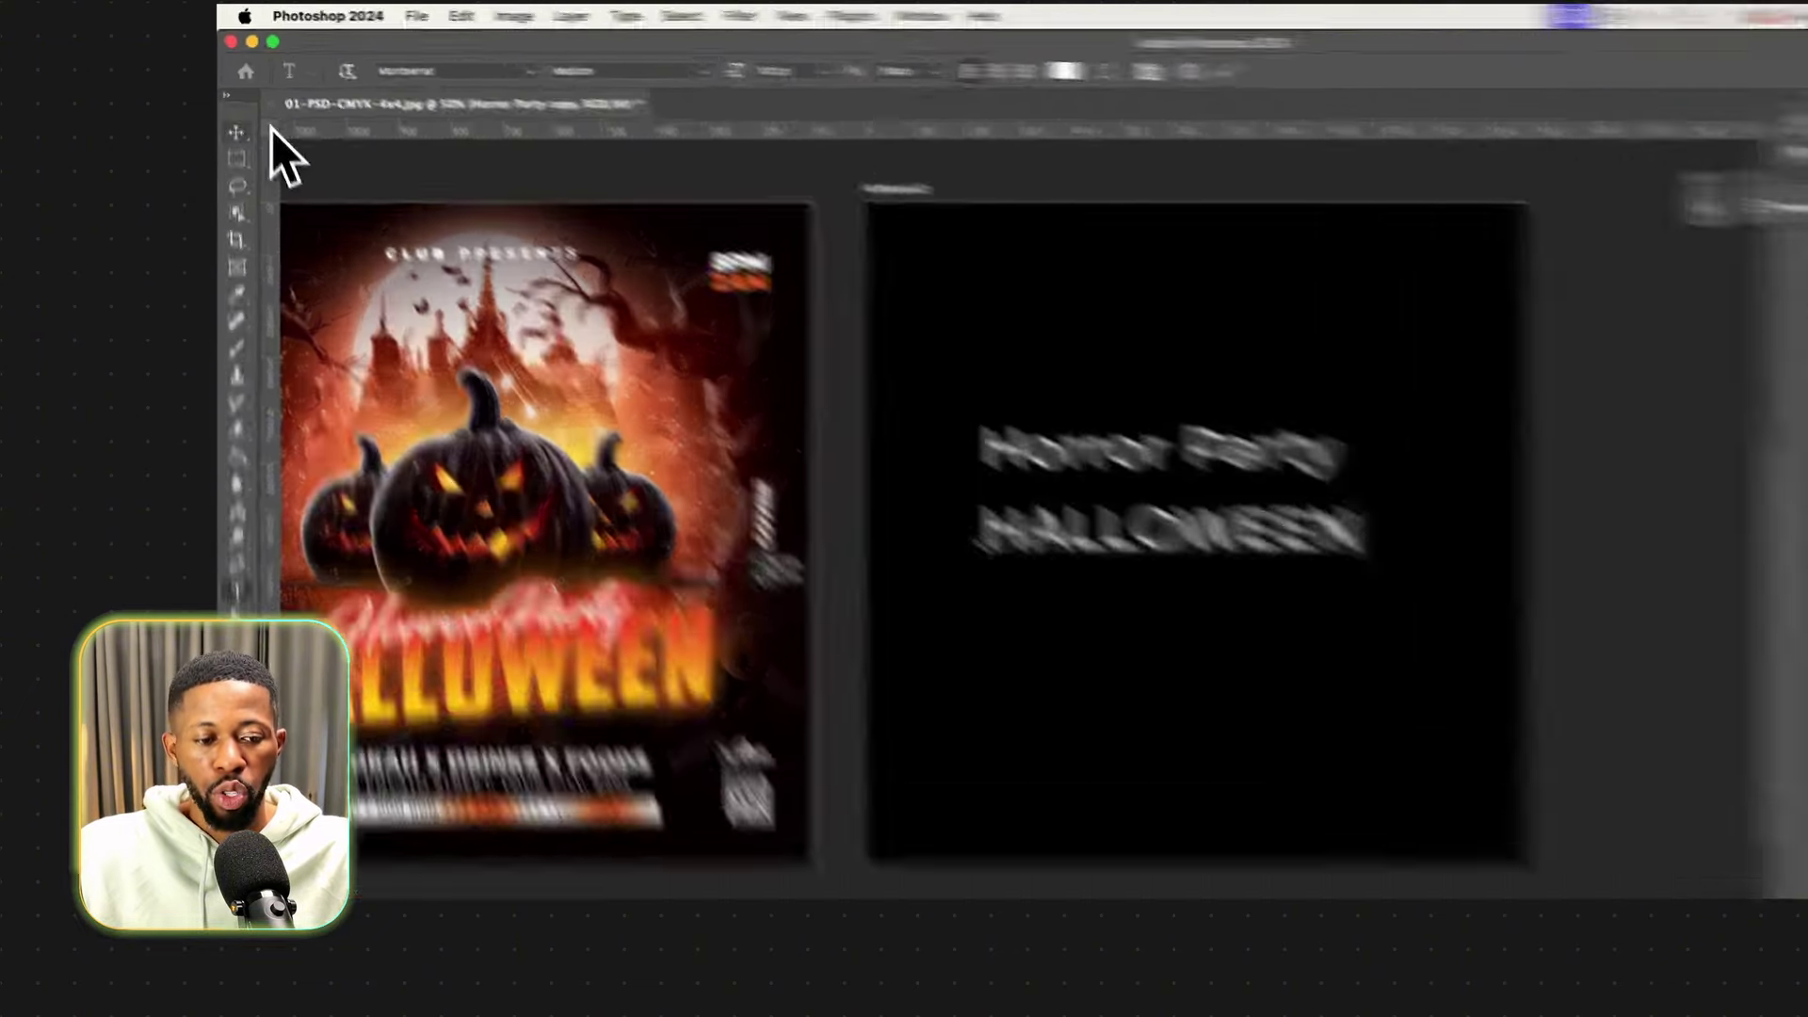
left_click(235, 106)
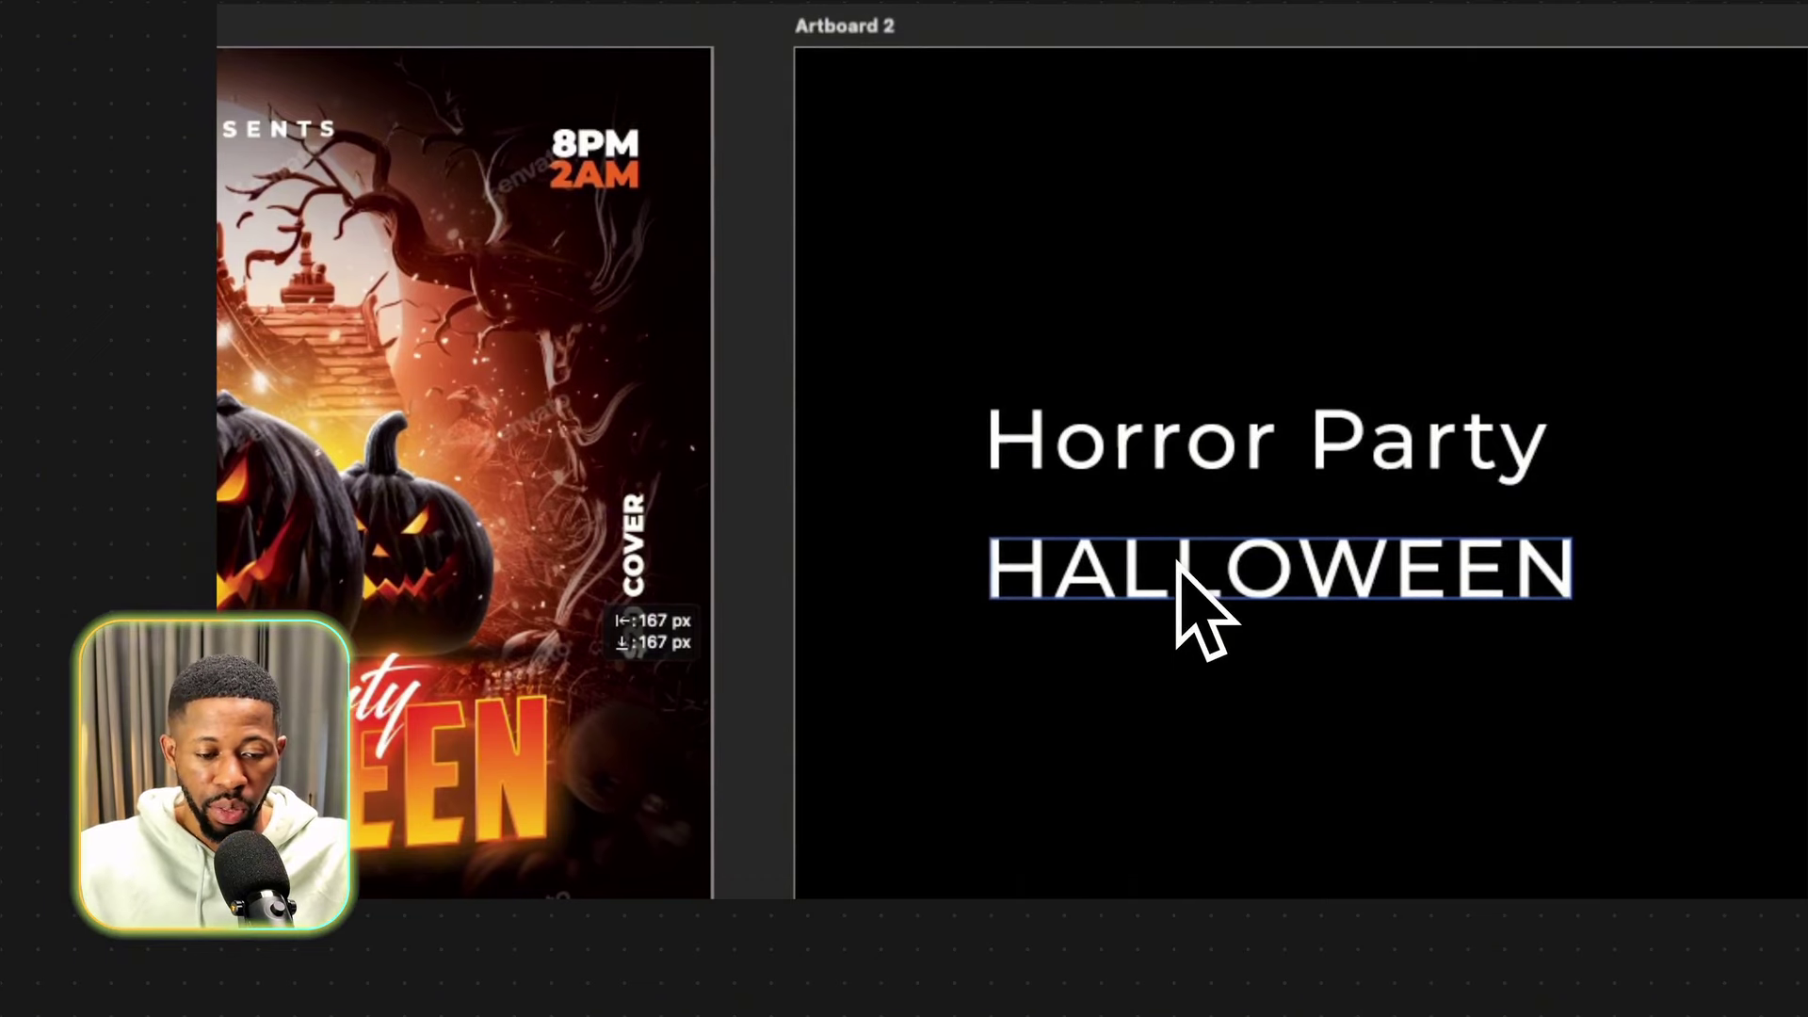
left_click_drag(1394, 585, 1417, 659)
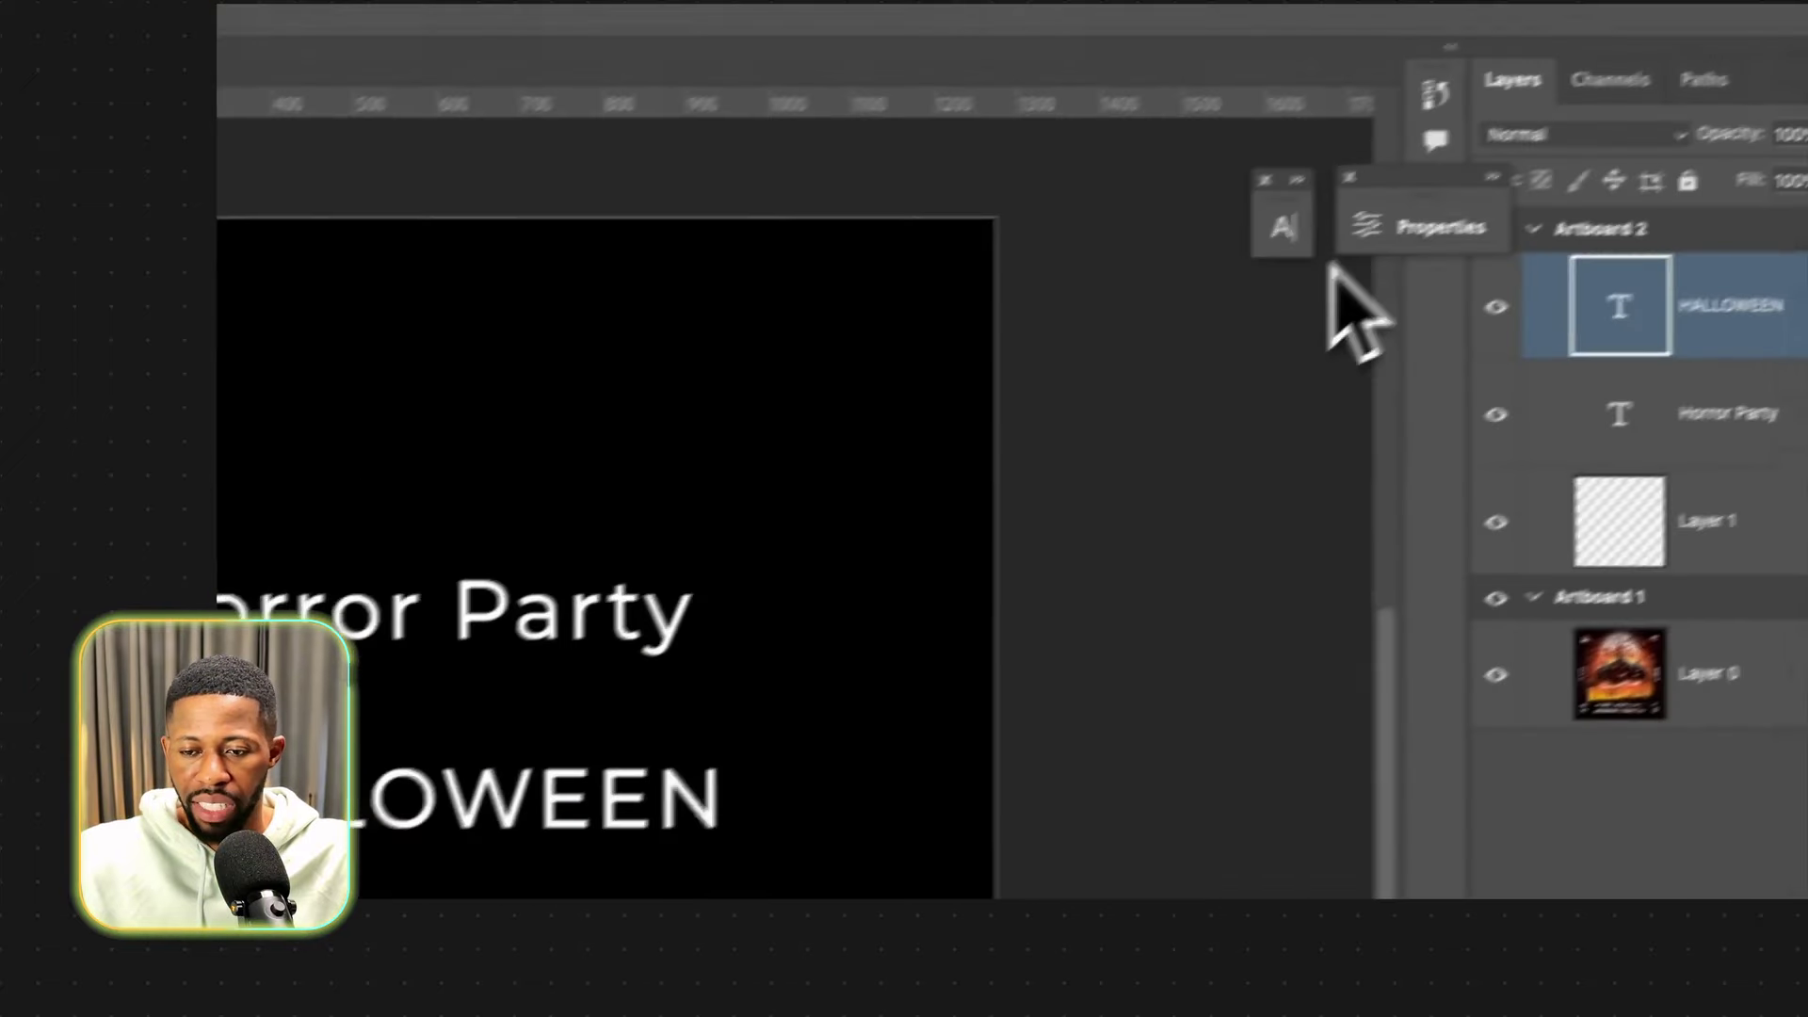
Browse the available fonts and set the Horror Party text to Apple Chancery.
left_click(1201, 269)
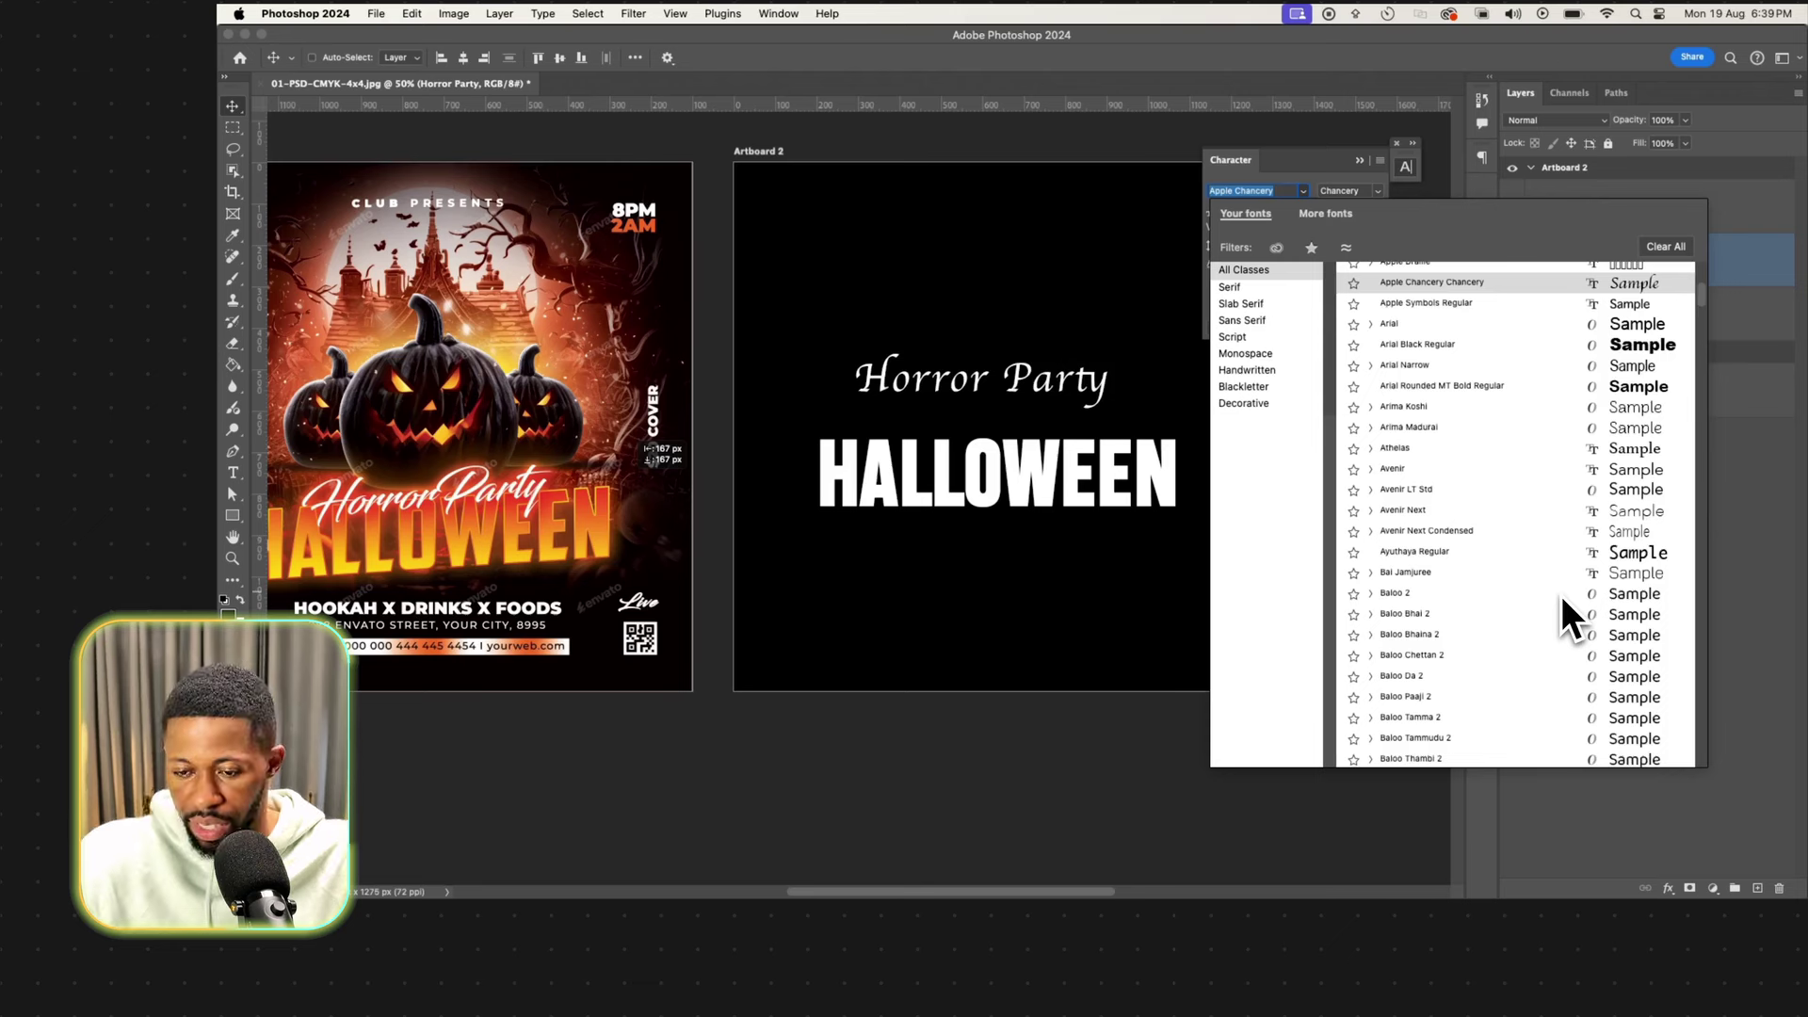
scroll(1561, 595, "down", 20)
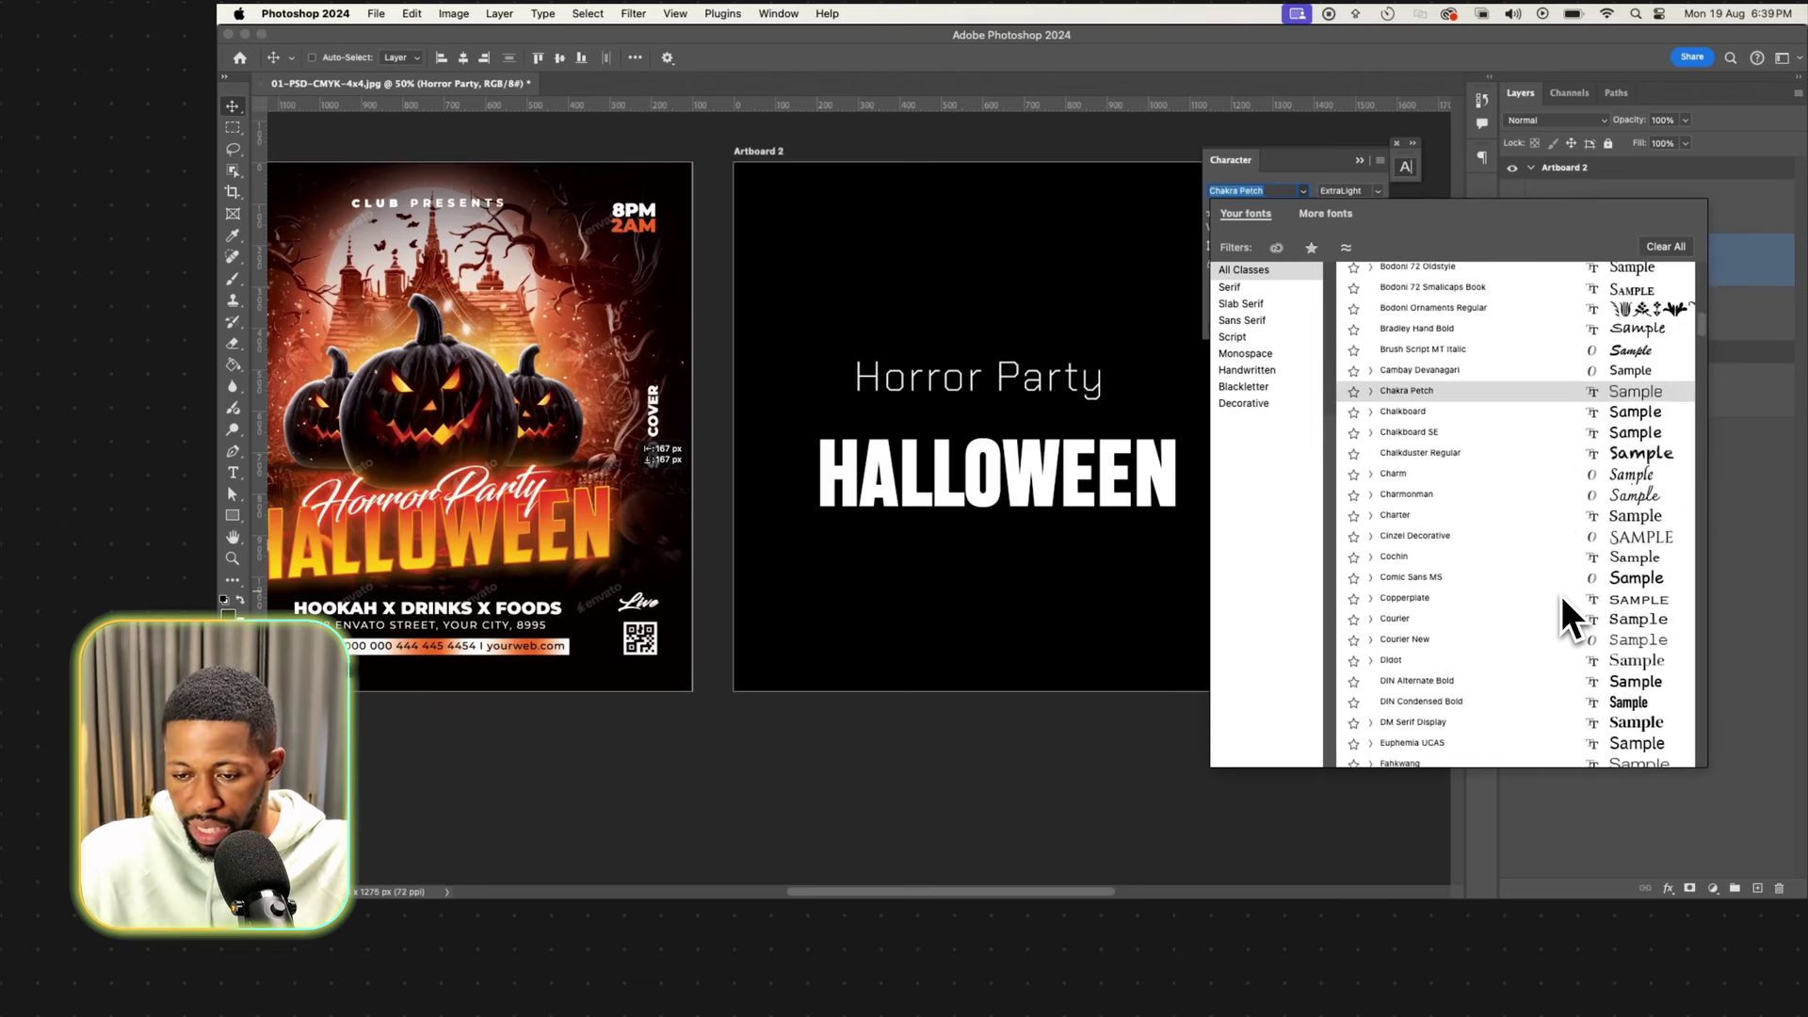
scroll(1567, 602, "down", 5)
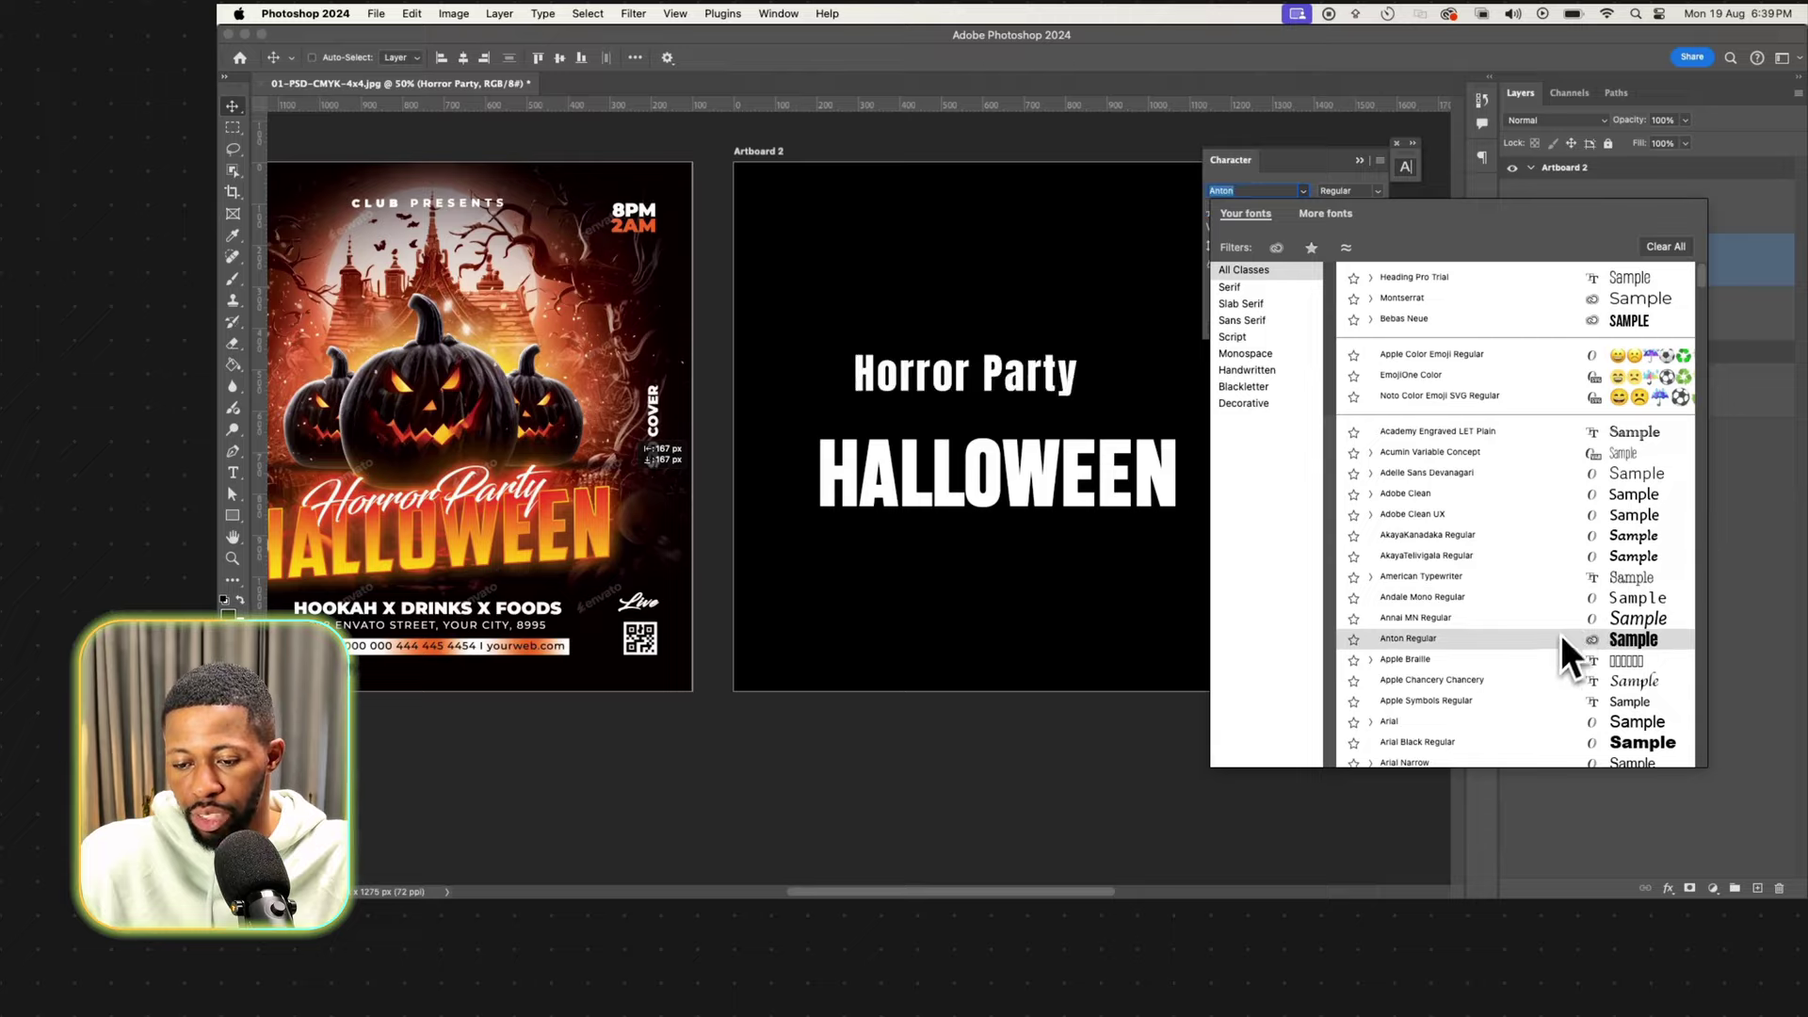
left_click(1546, 678)
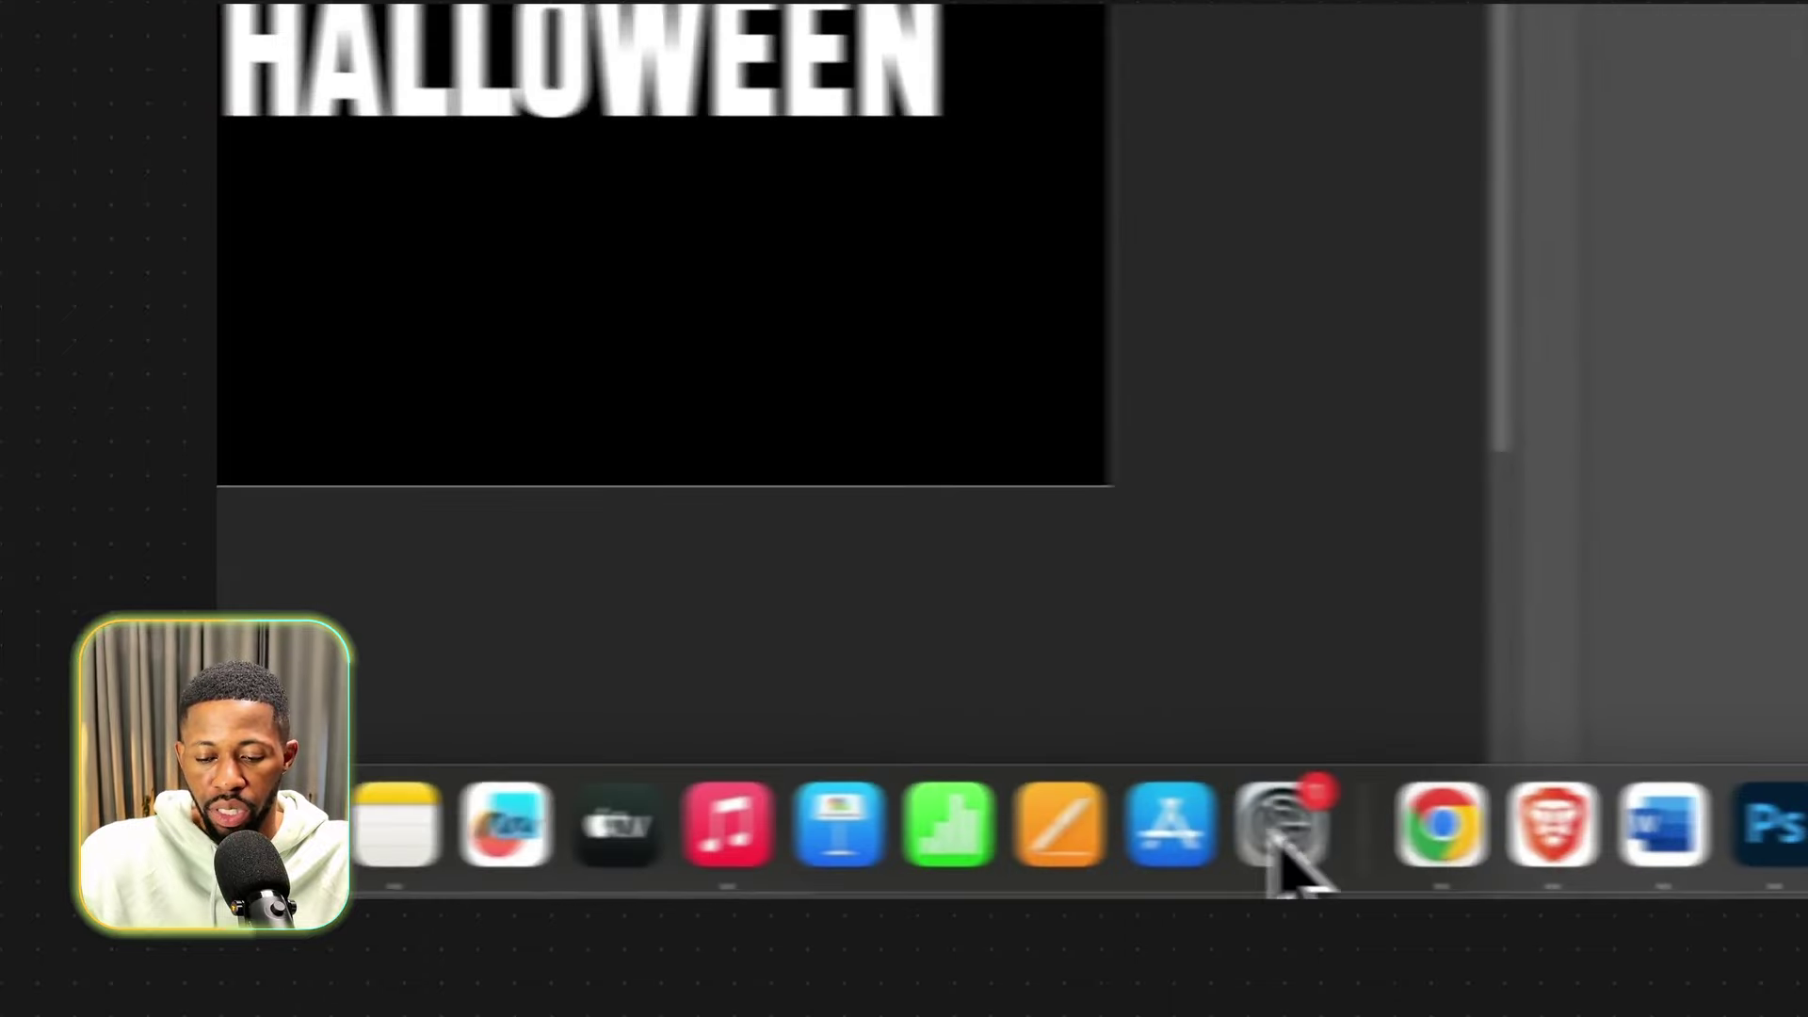
Switch to Chrome, search Google for "what font is this" and open the WhatTheFont Font Finder result.
left_click(1259, 832)
type("WHA")
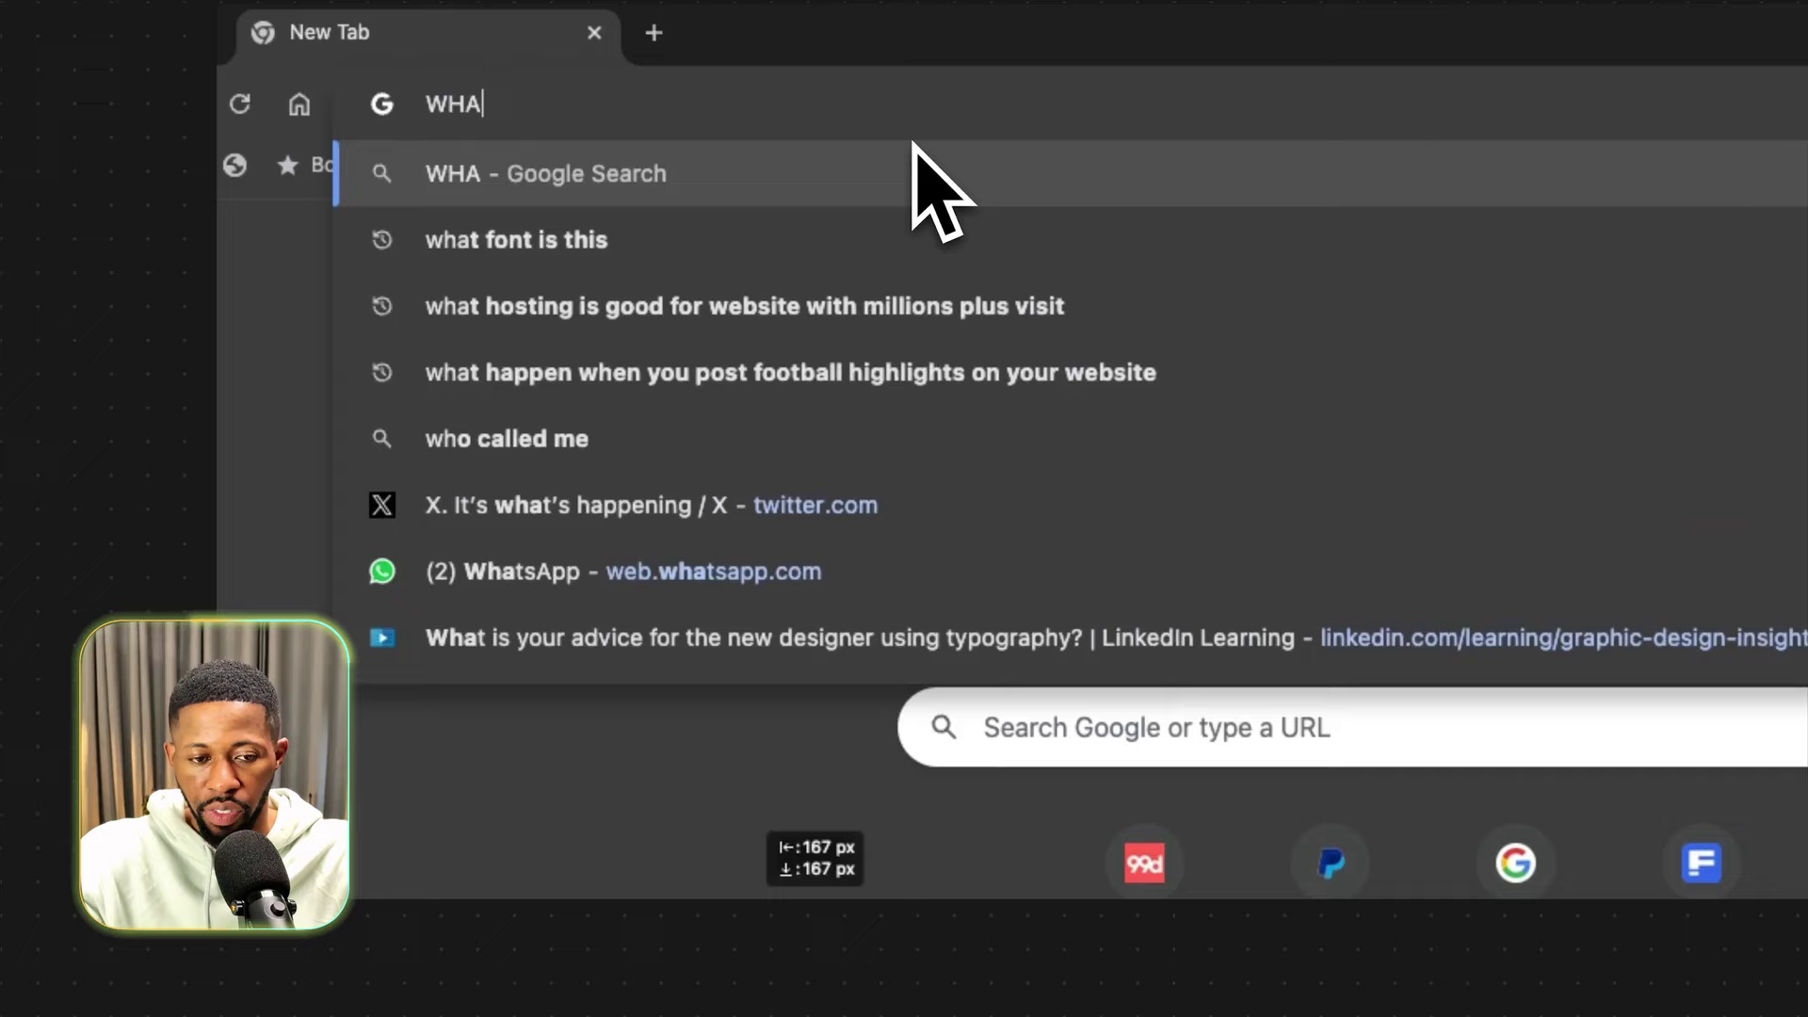
key("Return")
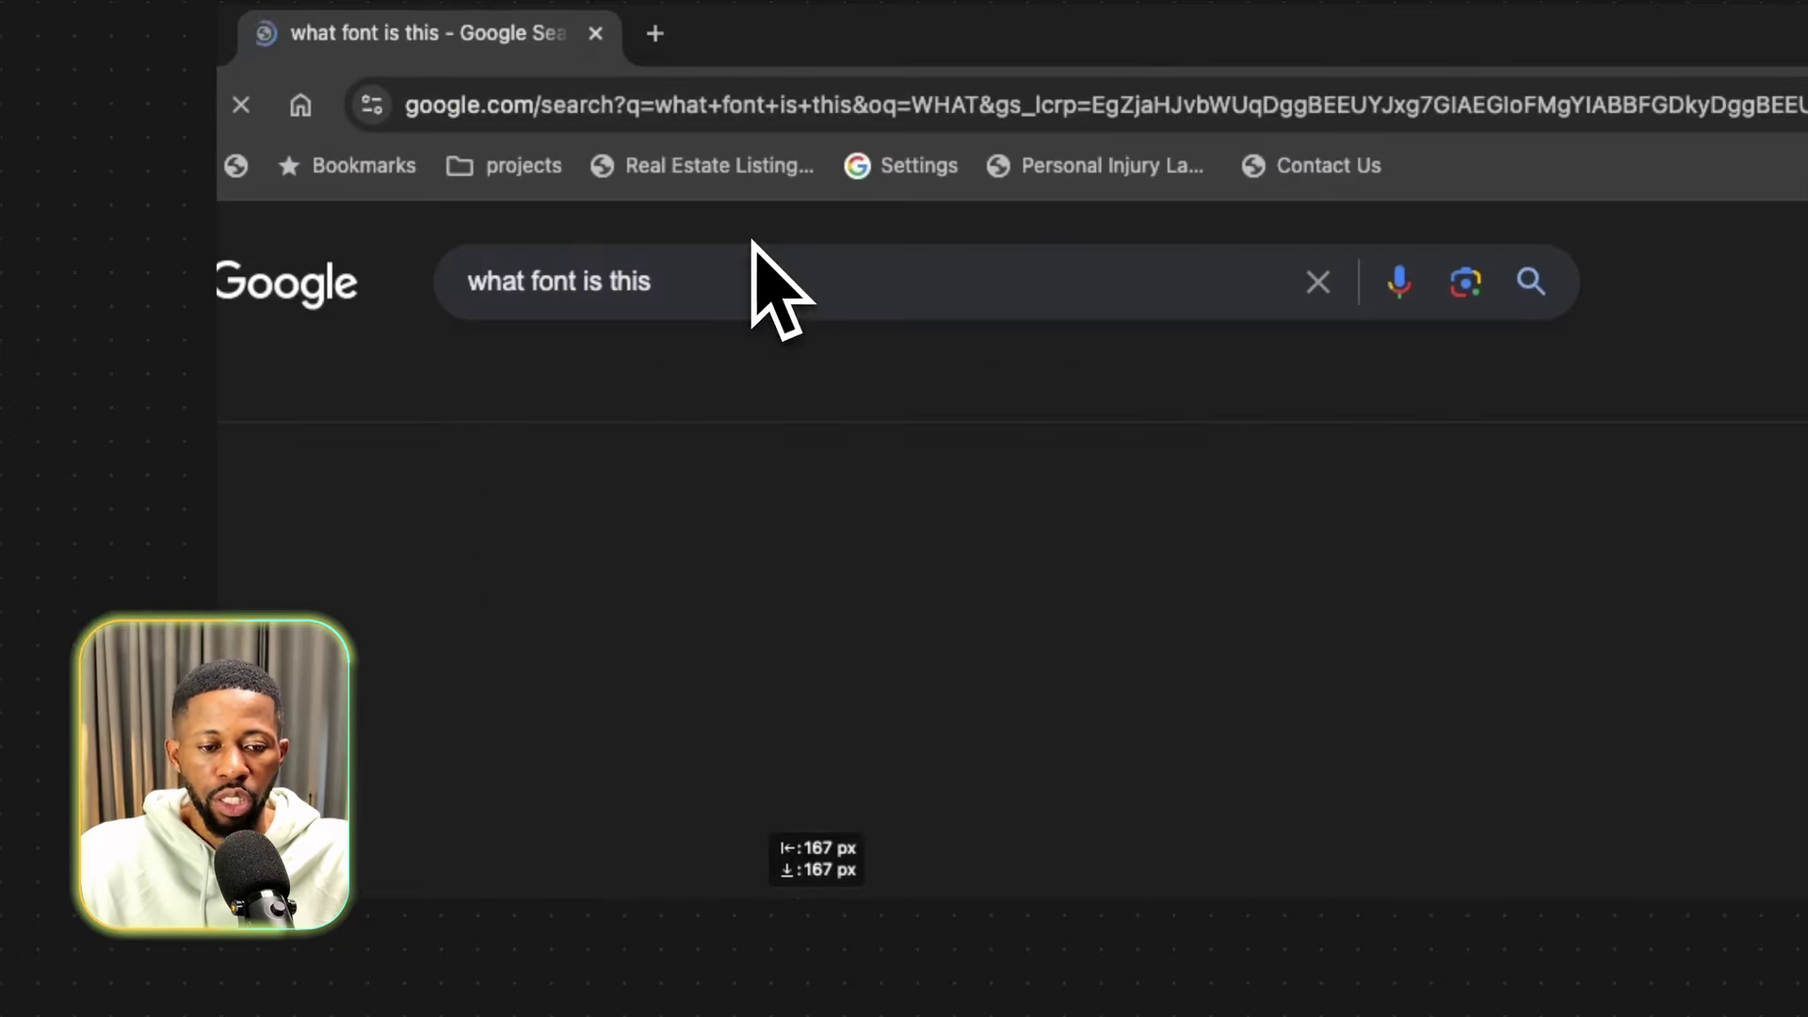
left_click(718, 626, "super")
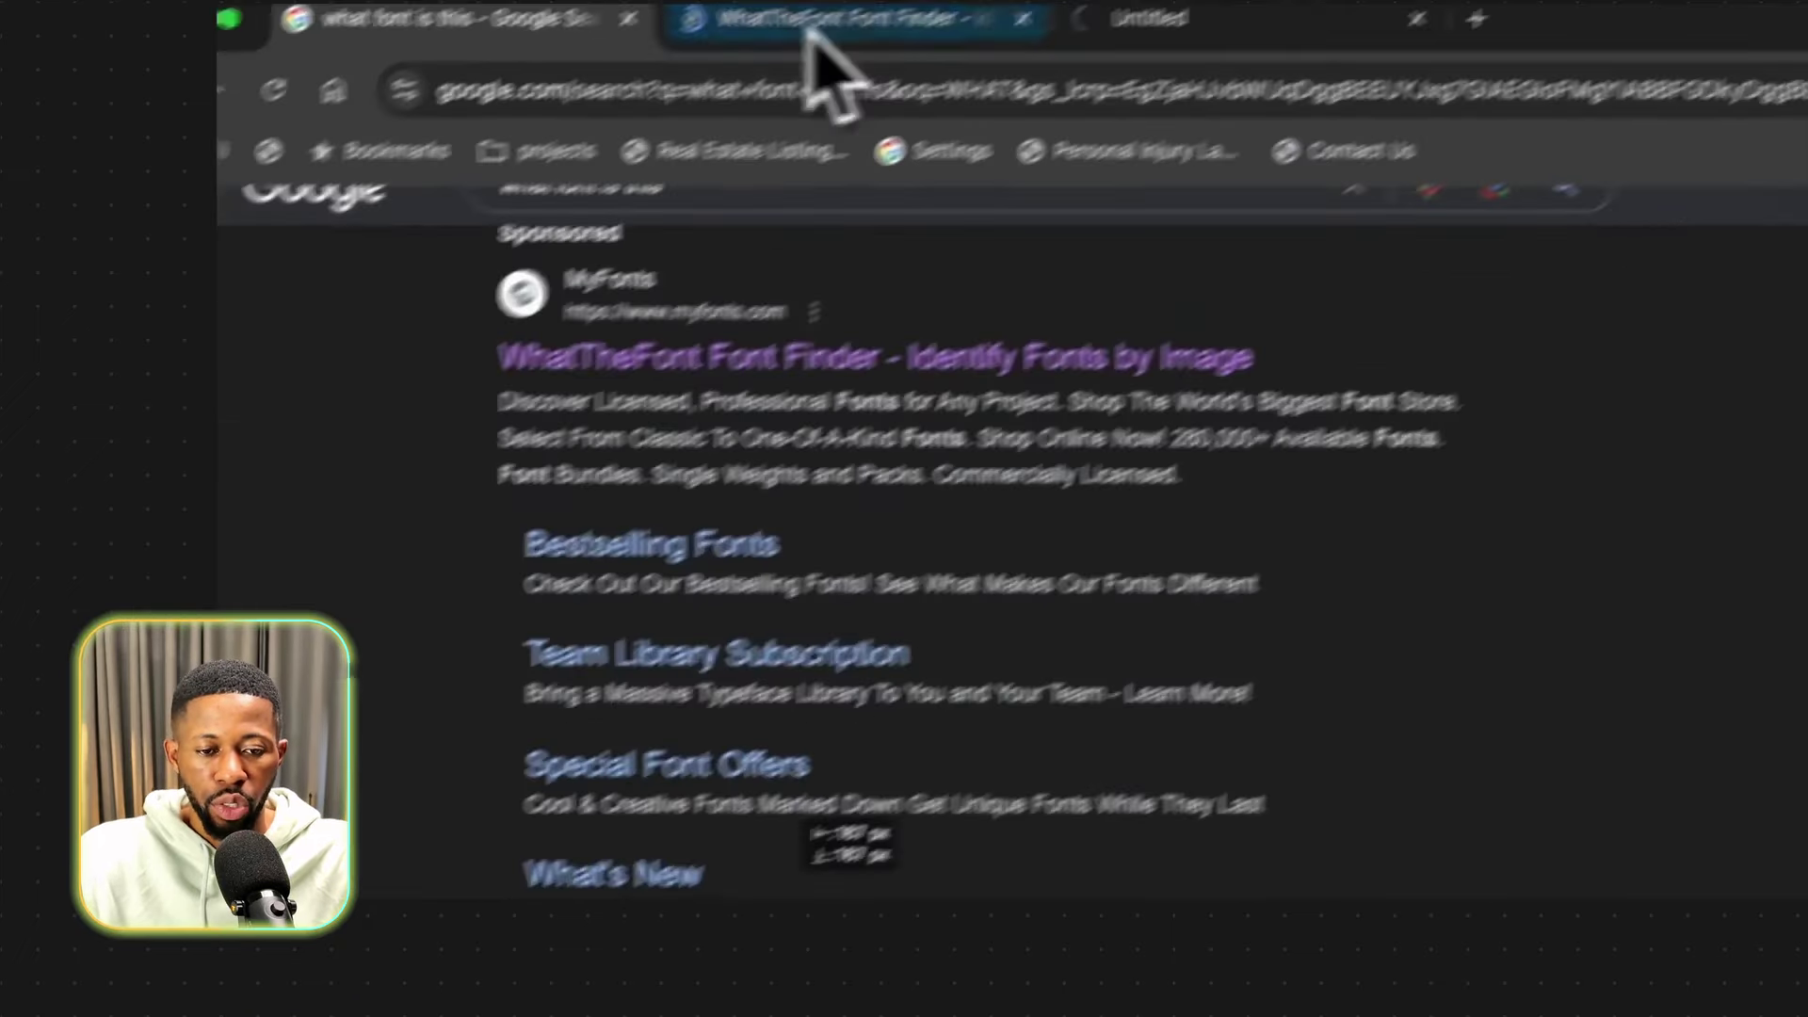
left_click(810, 33)
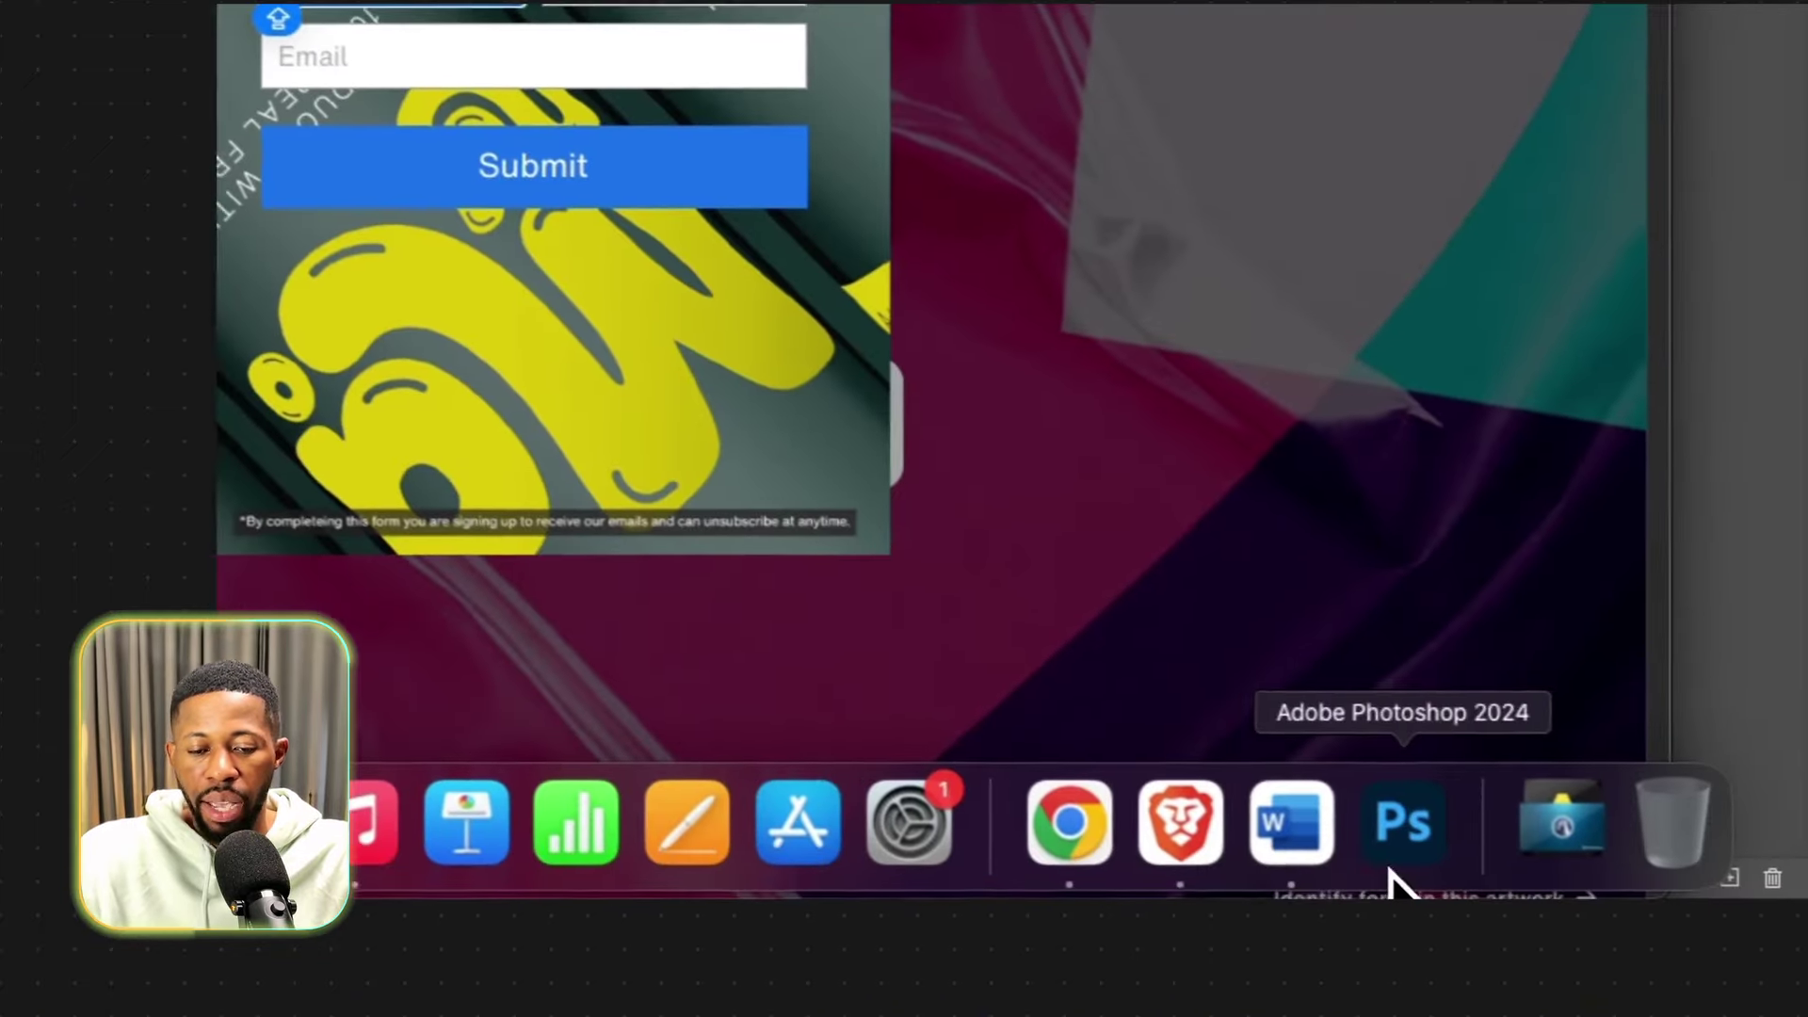
Switch back to Photoshop, marquee-select the Horror Party HALLOWEEN lettering on the reference poster, and deselect it.
left_click(1460, 848)
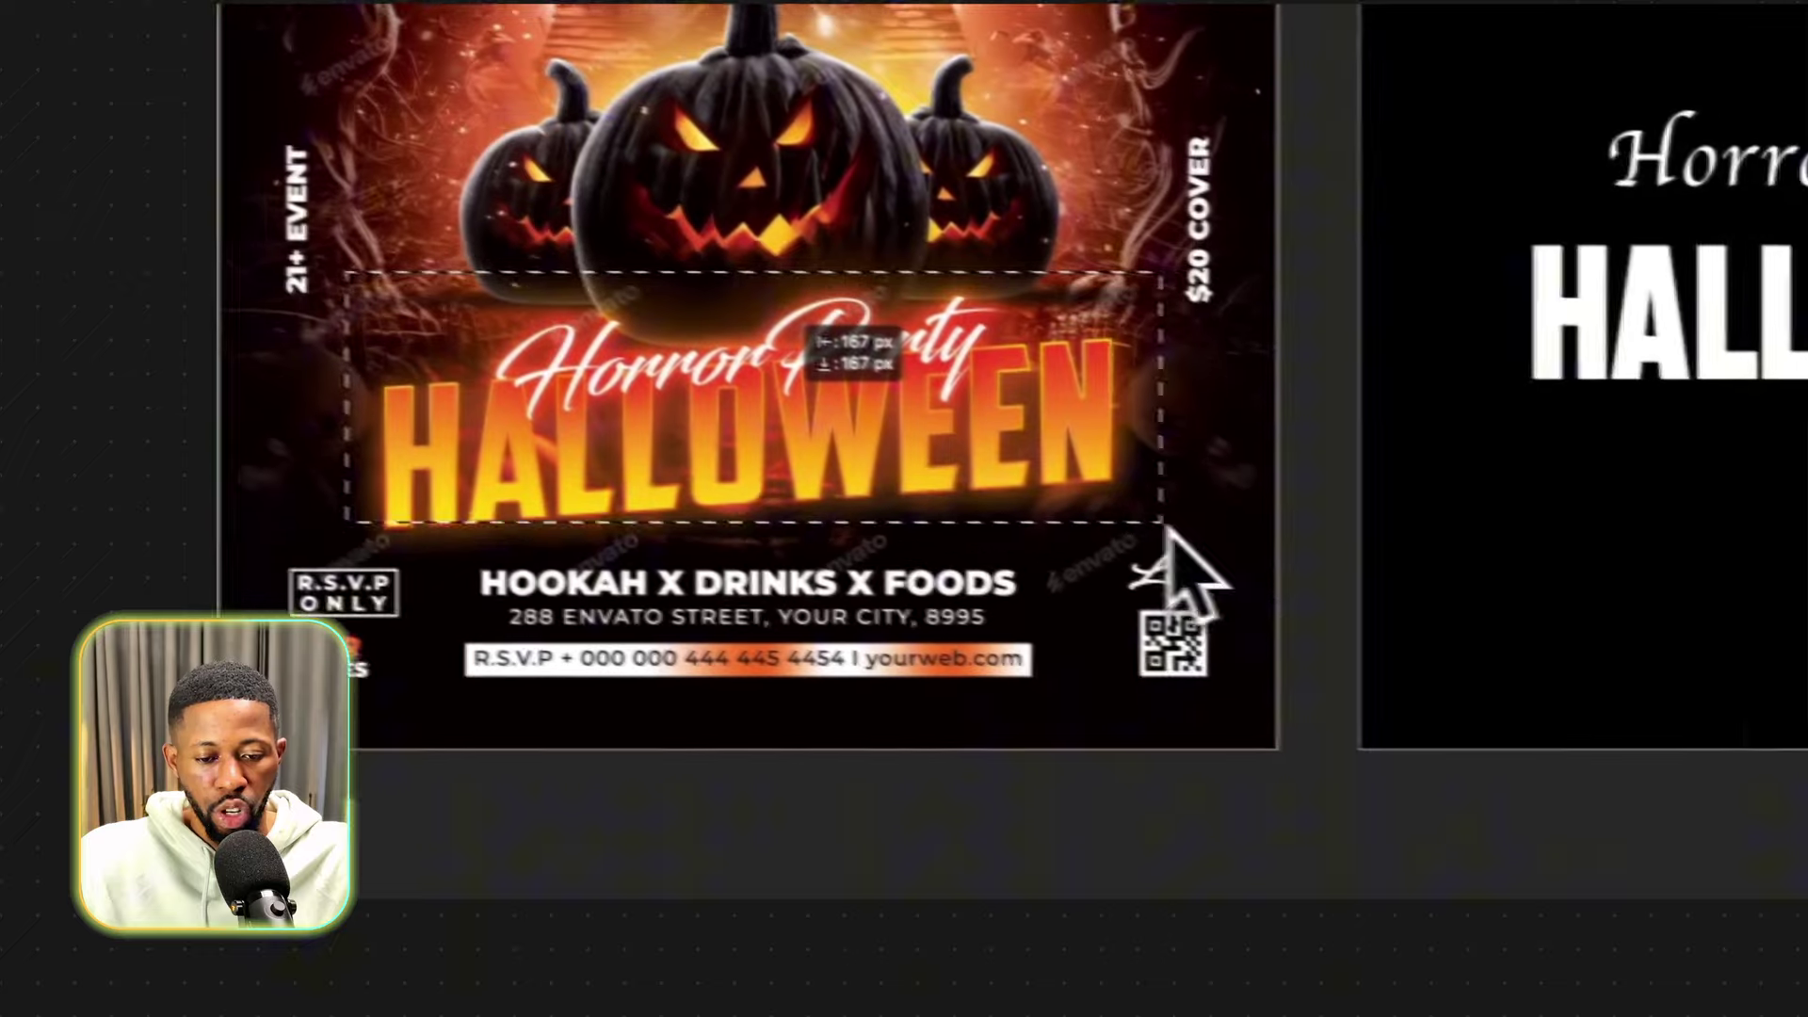
left_click_drag(1155, 524, 1106, 513)
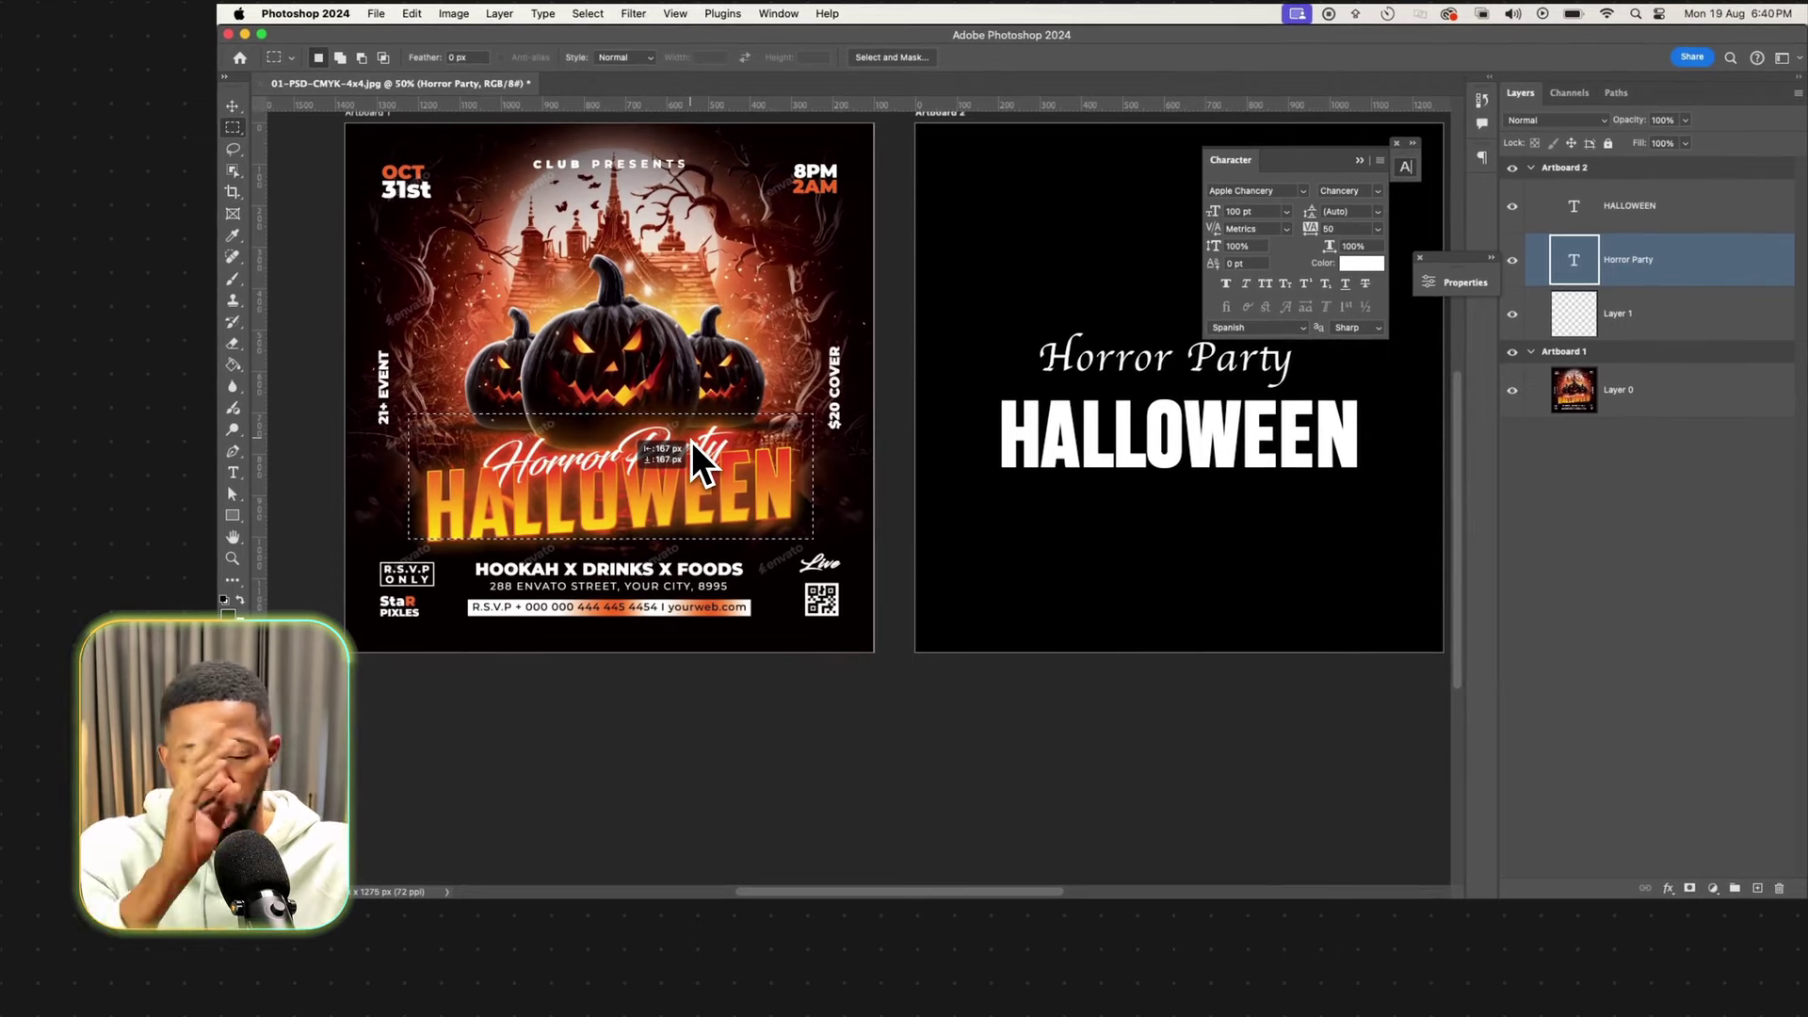
left_click(692, 442)
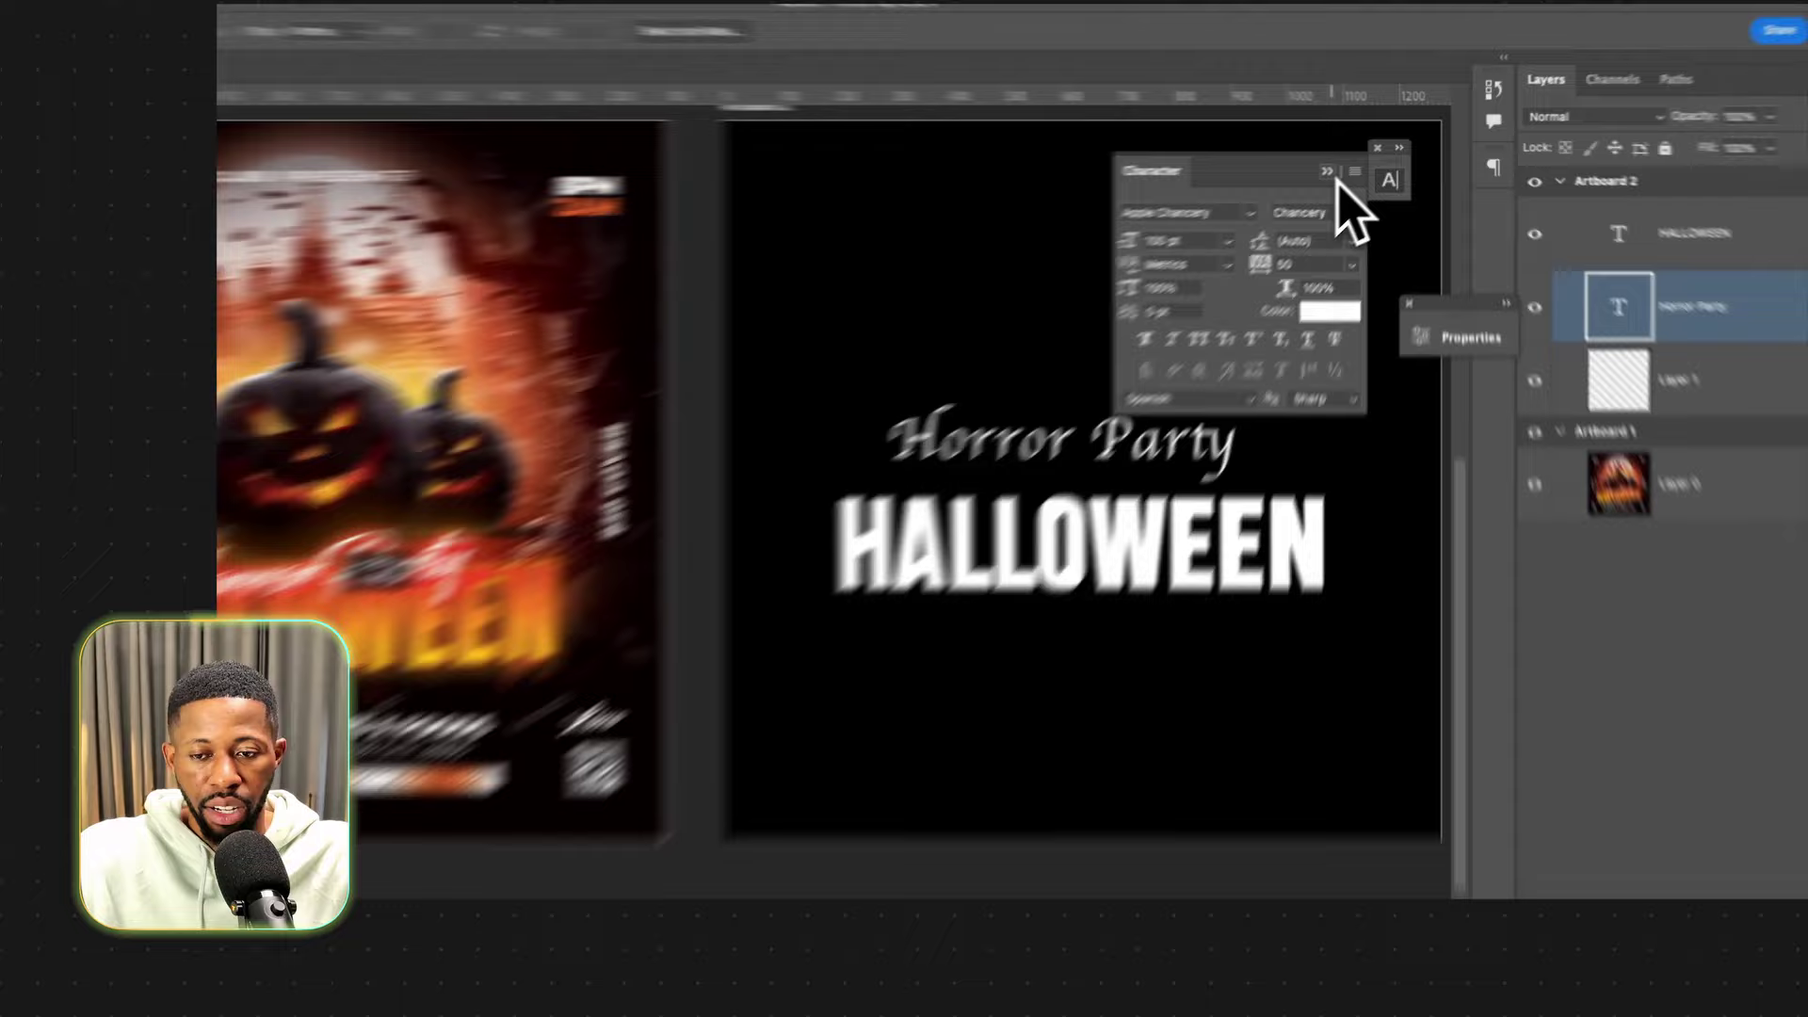
Change the font of the Horror Party text to Brush Script MT Italic.
left_click(1359, 160)
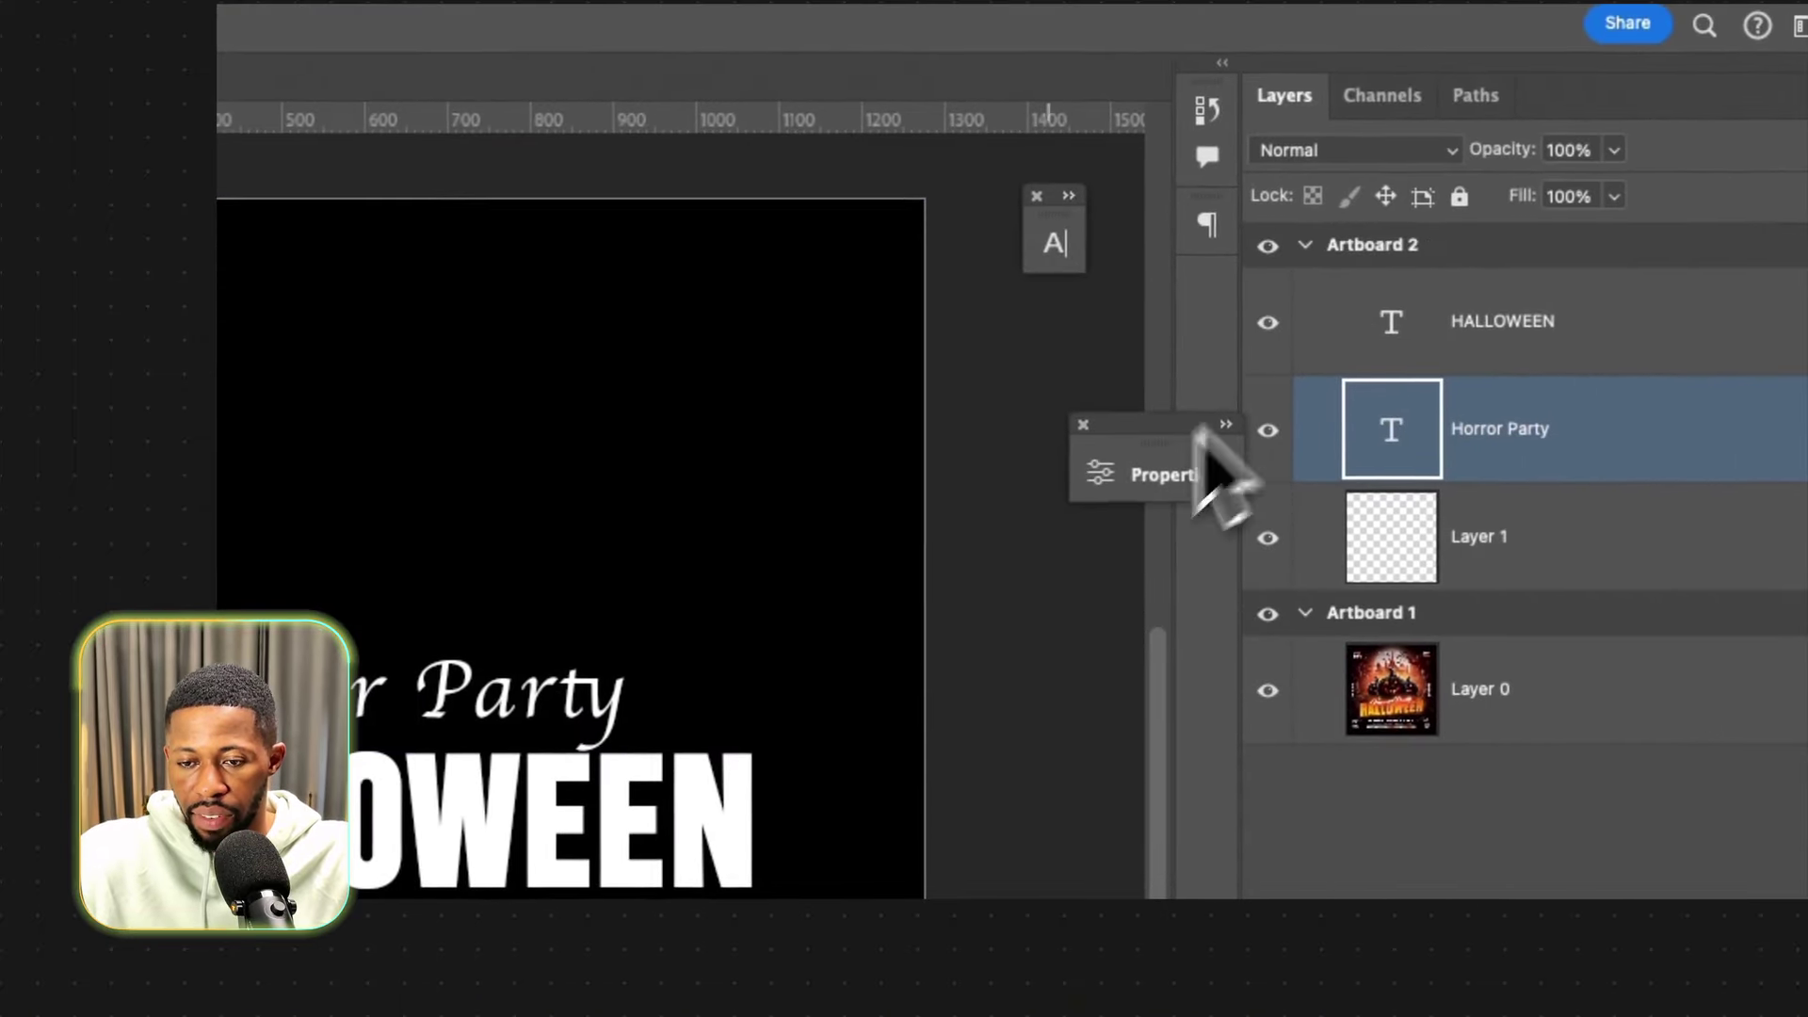
left_click(1059, 243)
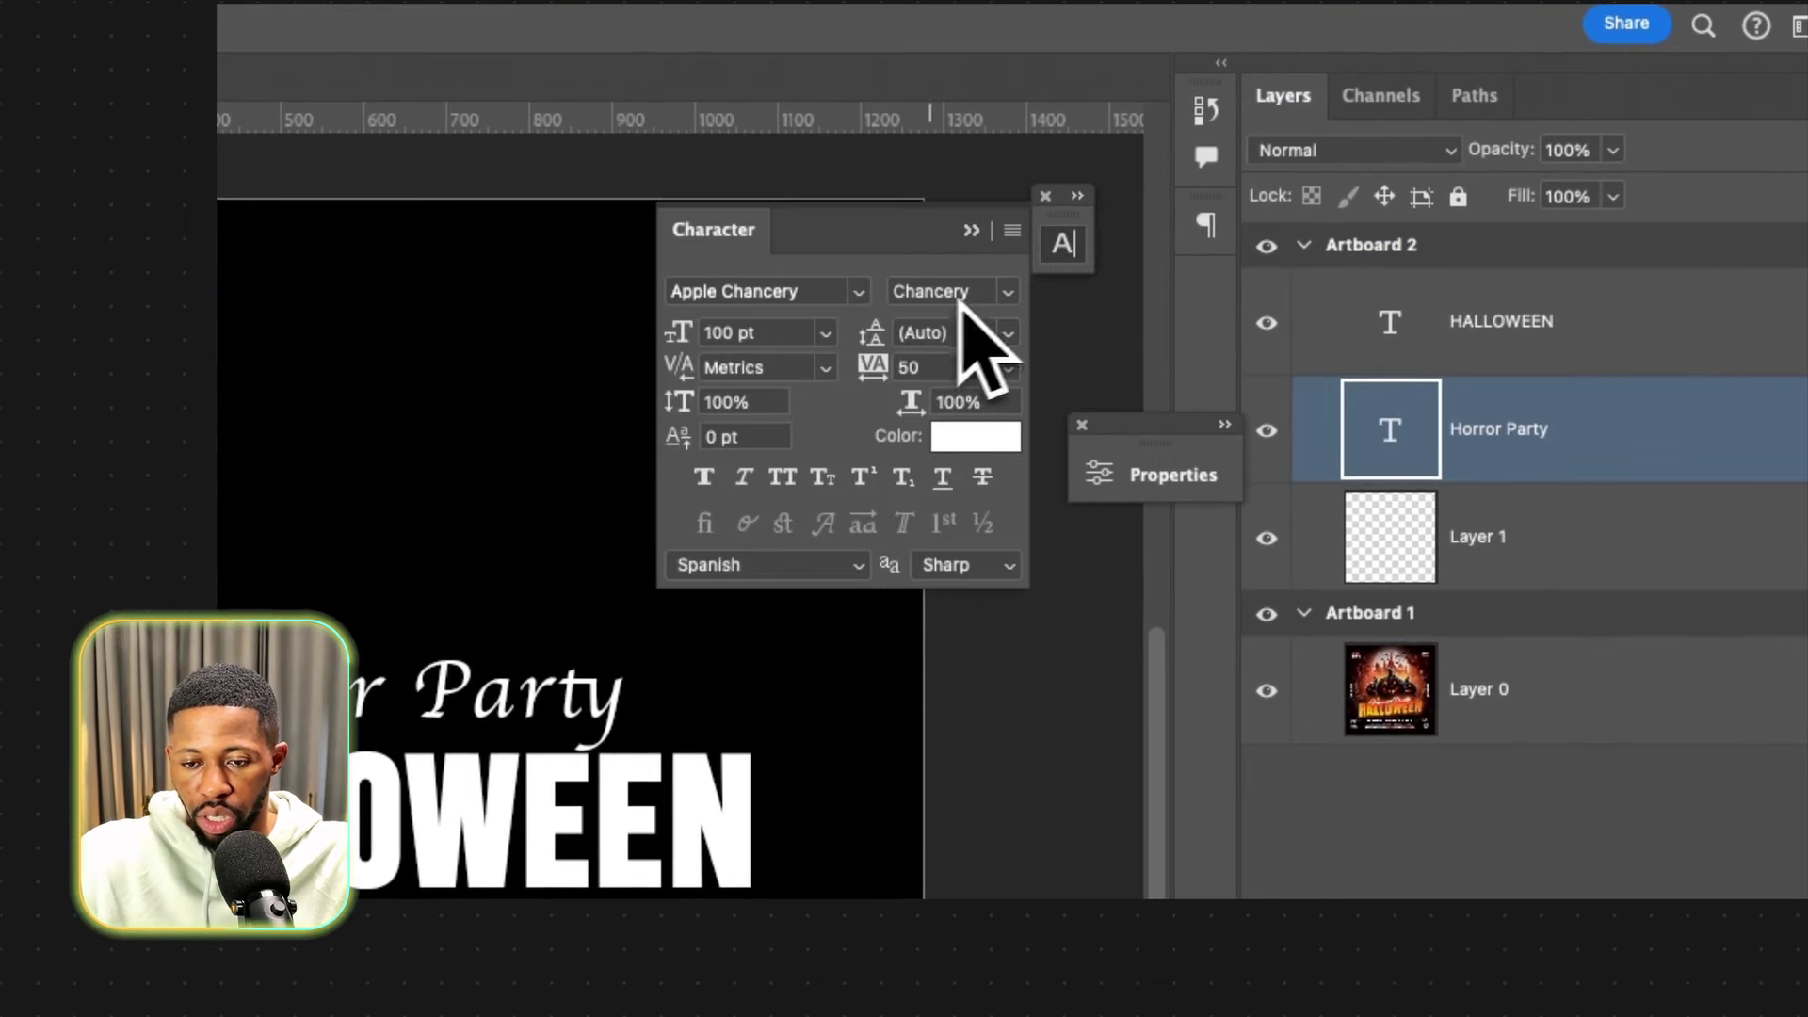
left_click(780, 292)
type("BRUS")
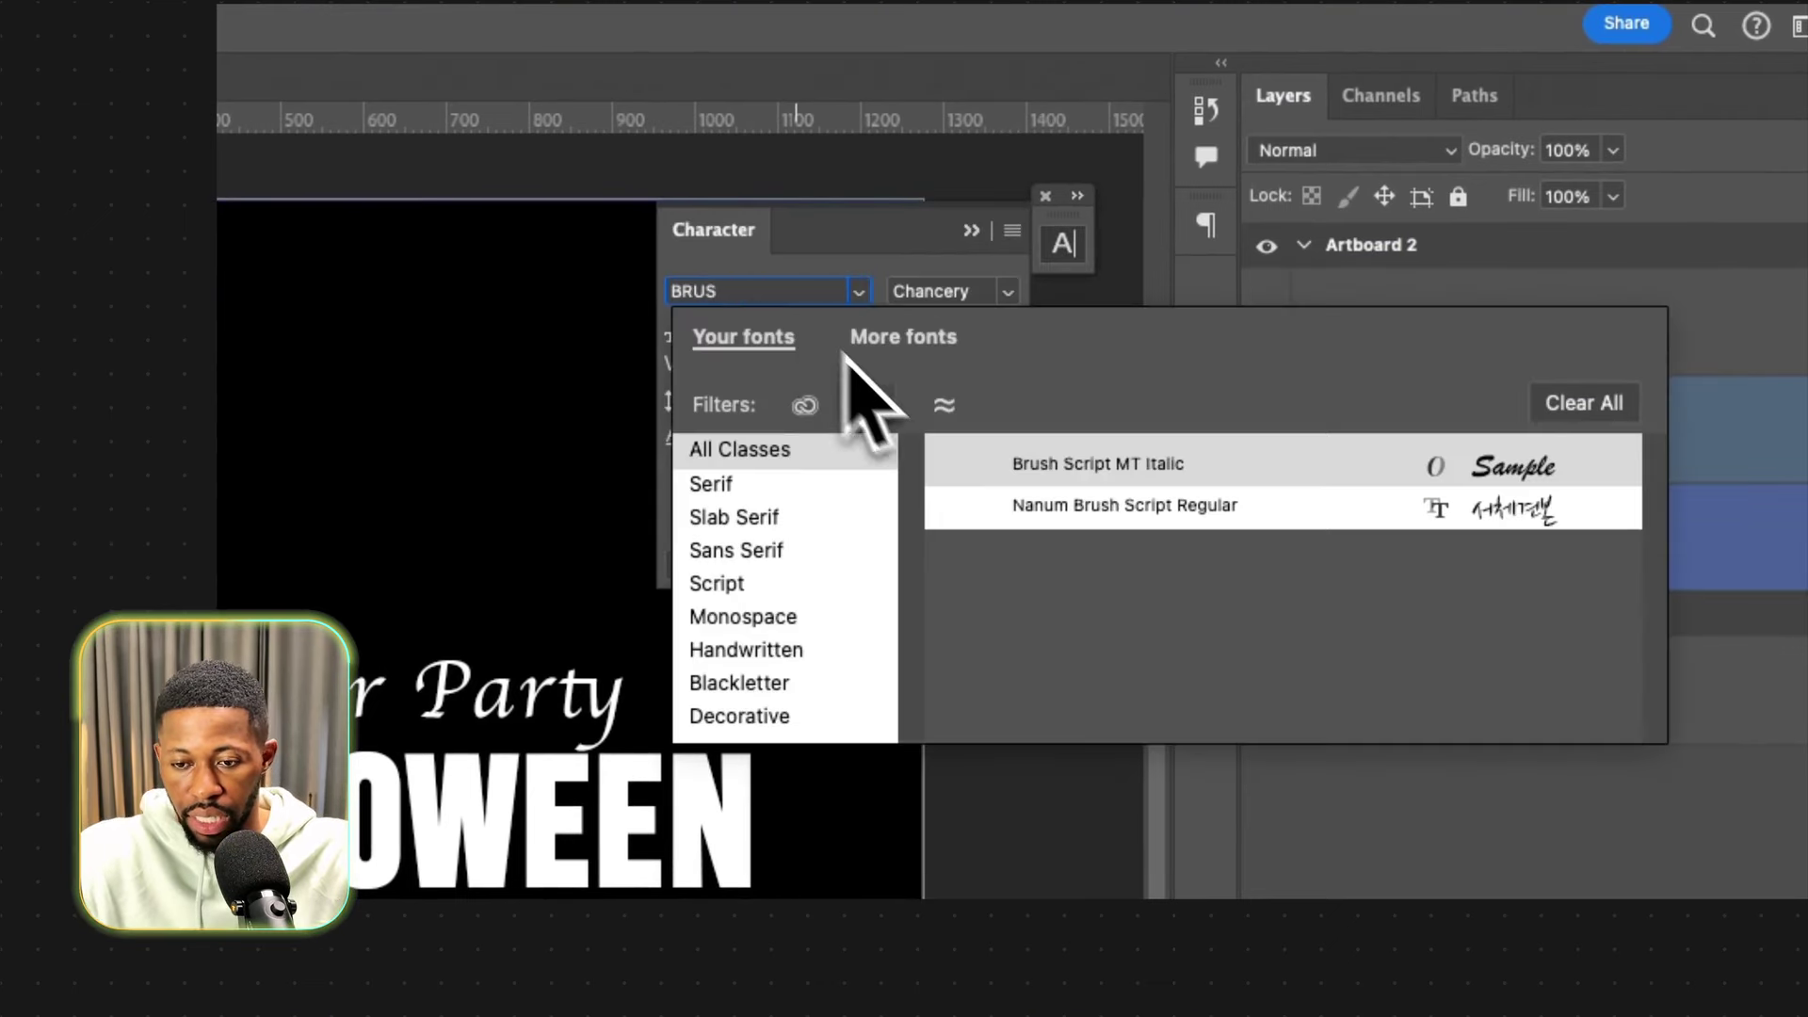
left_click(1053, 465)
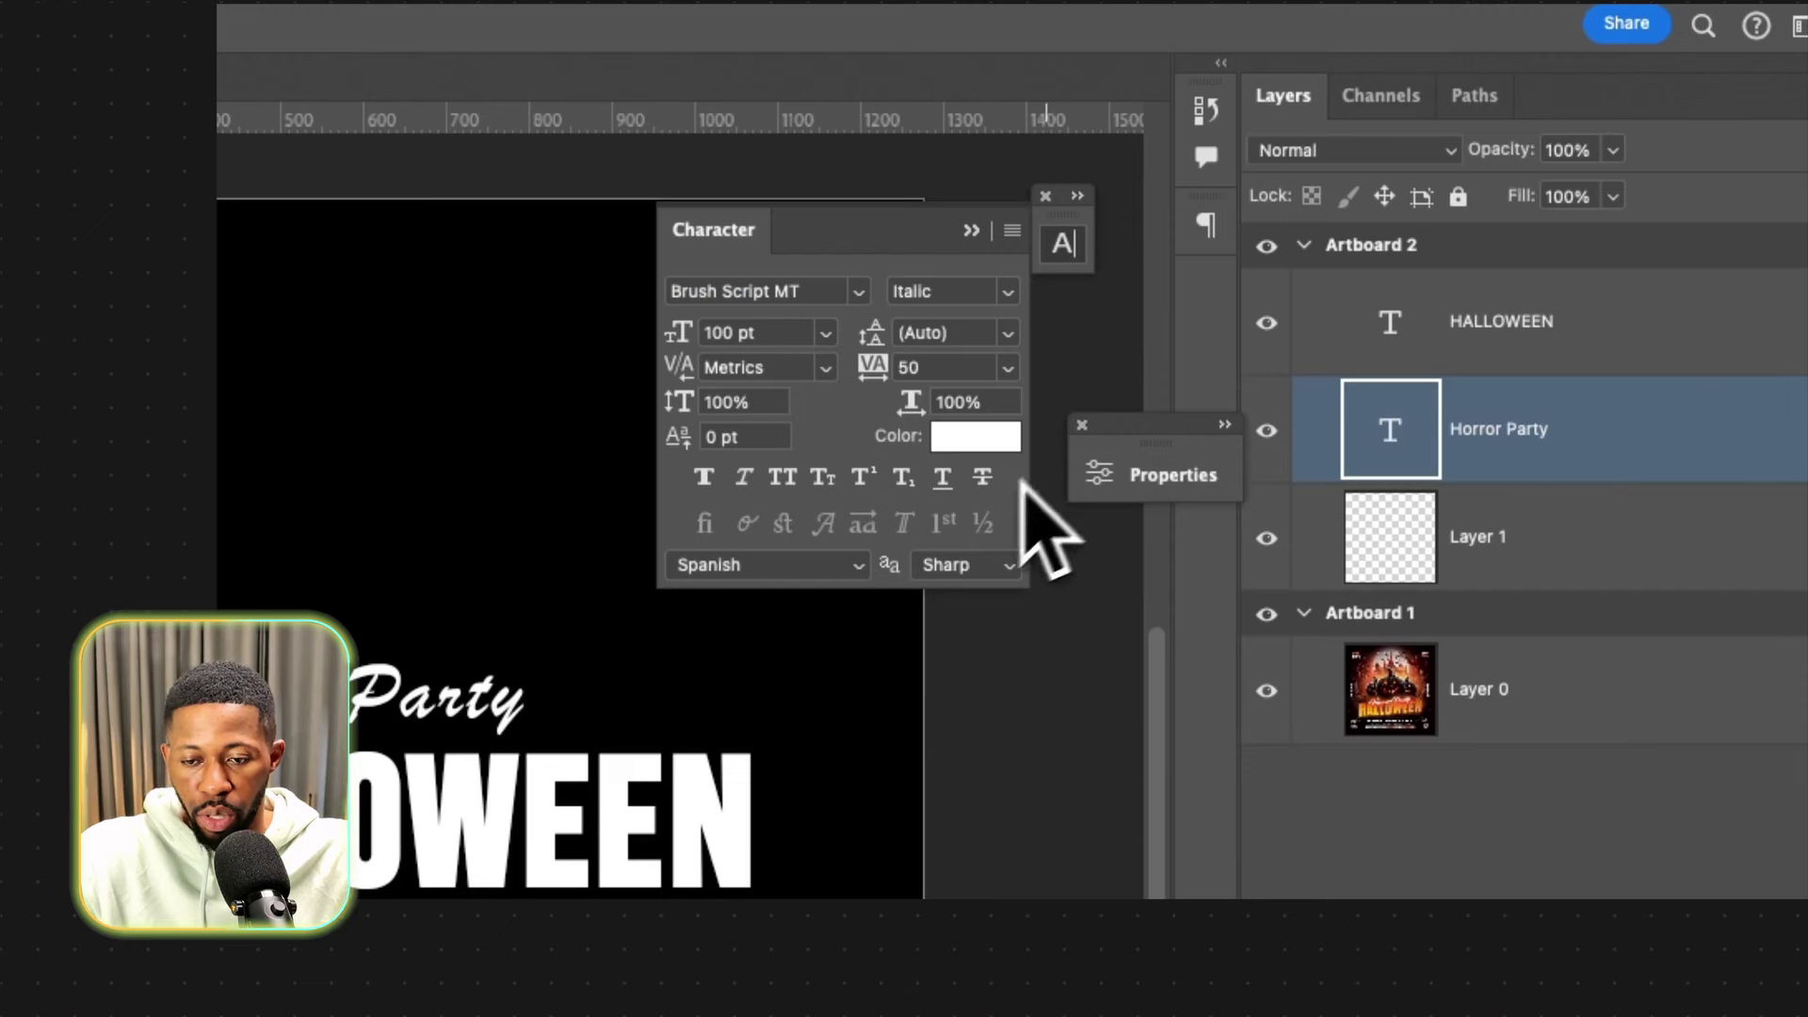
Set the Horror Party text's tracking to 0, scale it to about 164 pt and place it just above HALLOWEEN.
left_click(937, 606)
key("ctrl+t")
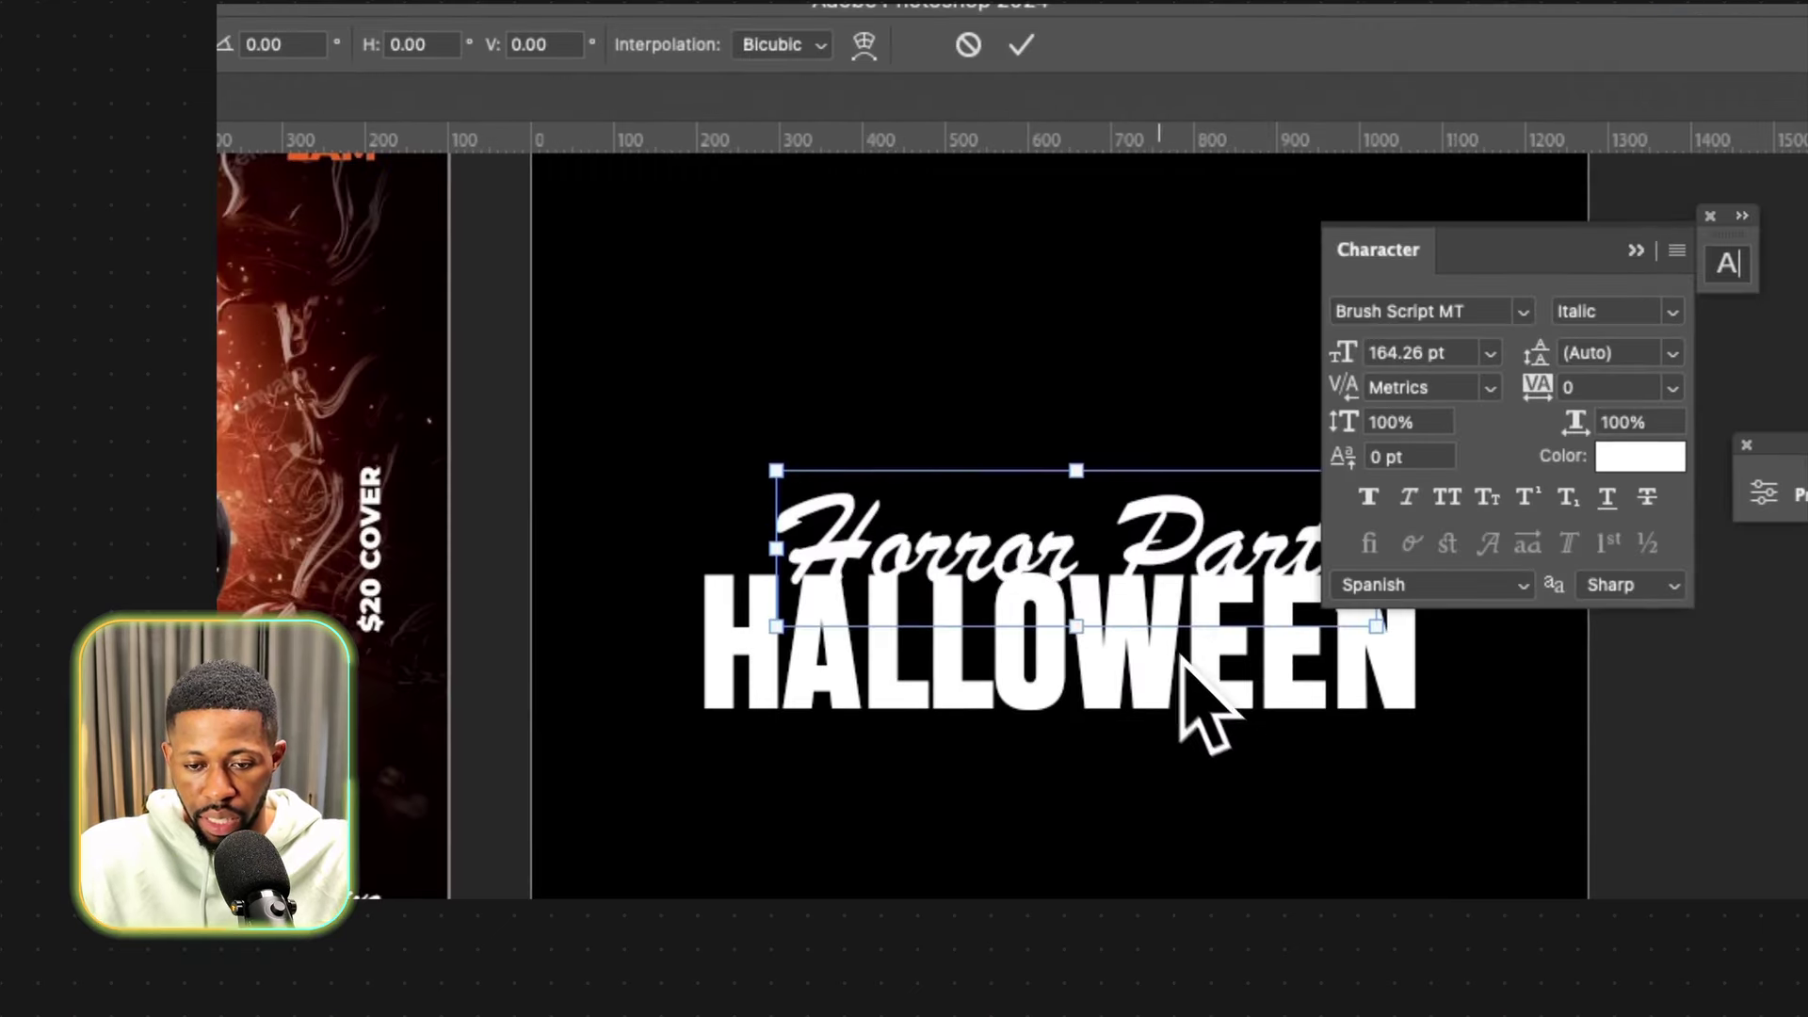
left_click_drag(1123, 599, 1107, 544)
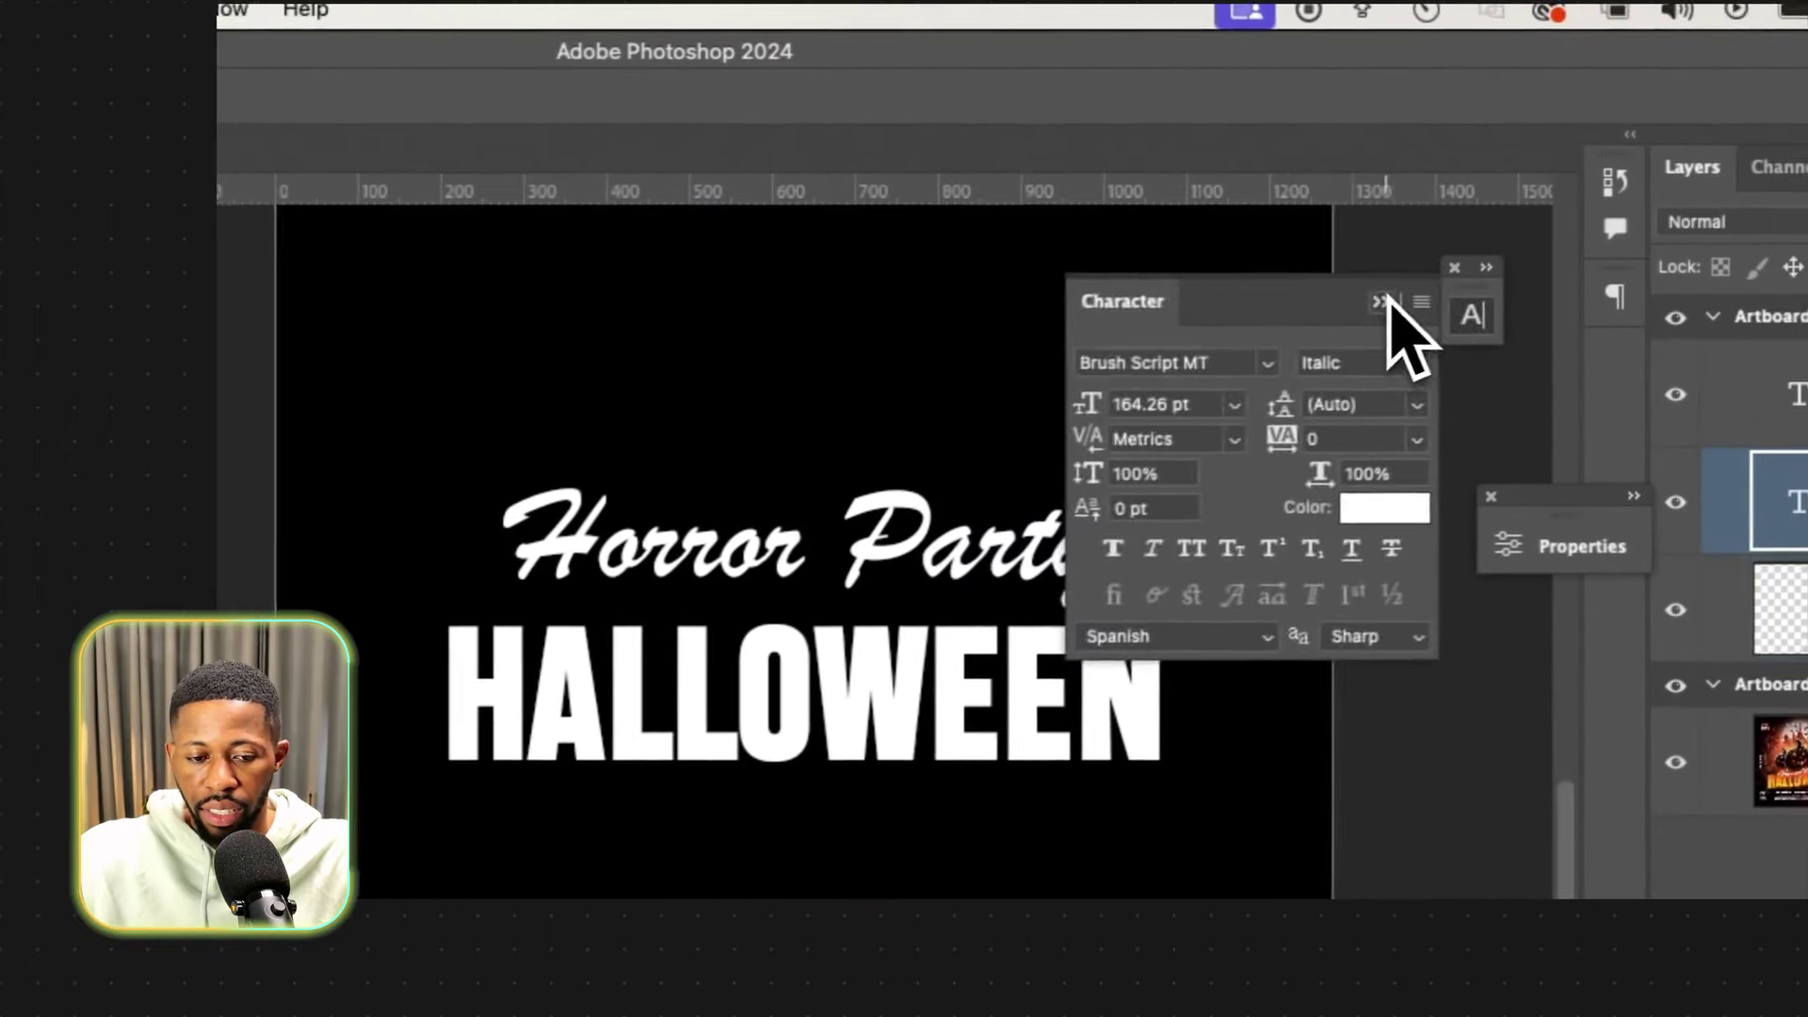
left_click(1382, 300)
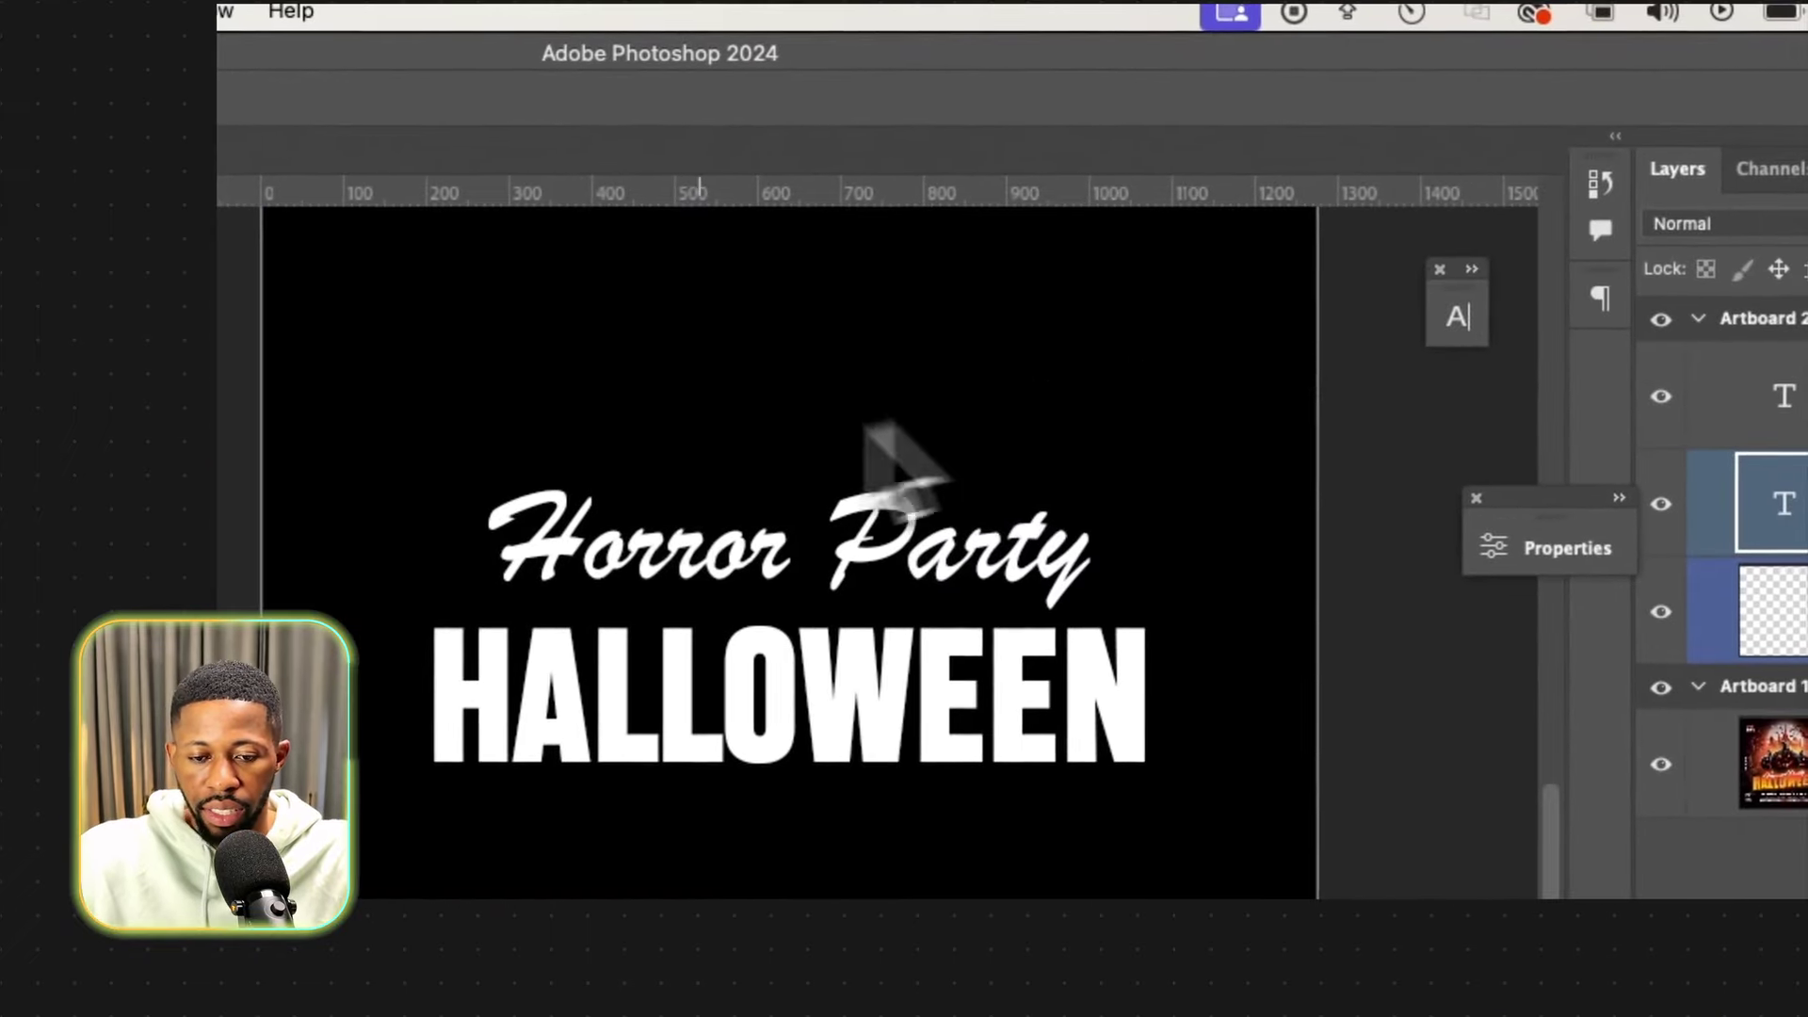
scroll(686, 616, "up", 3)
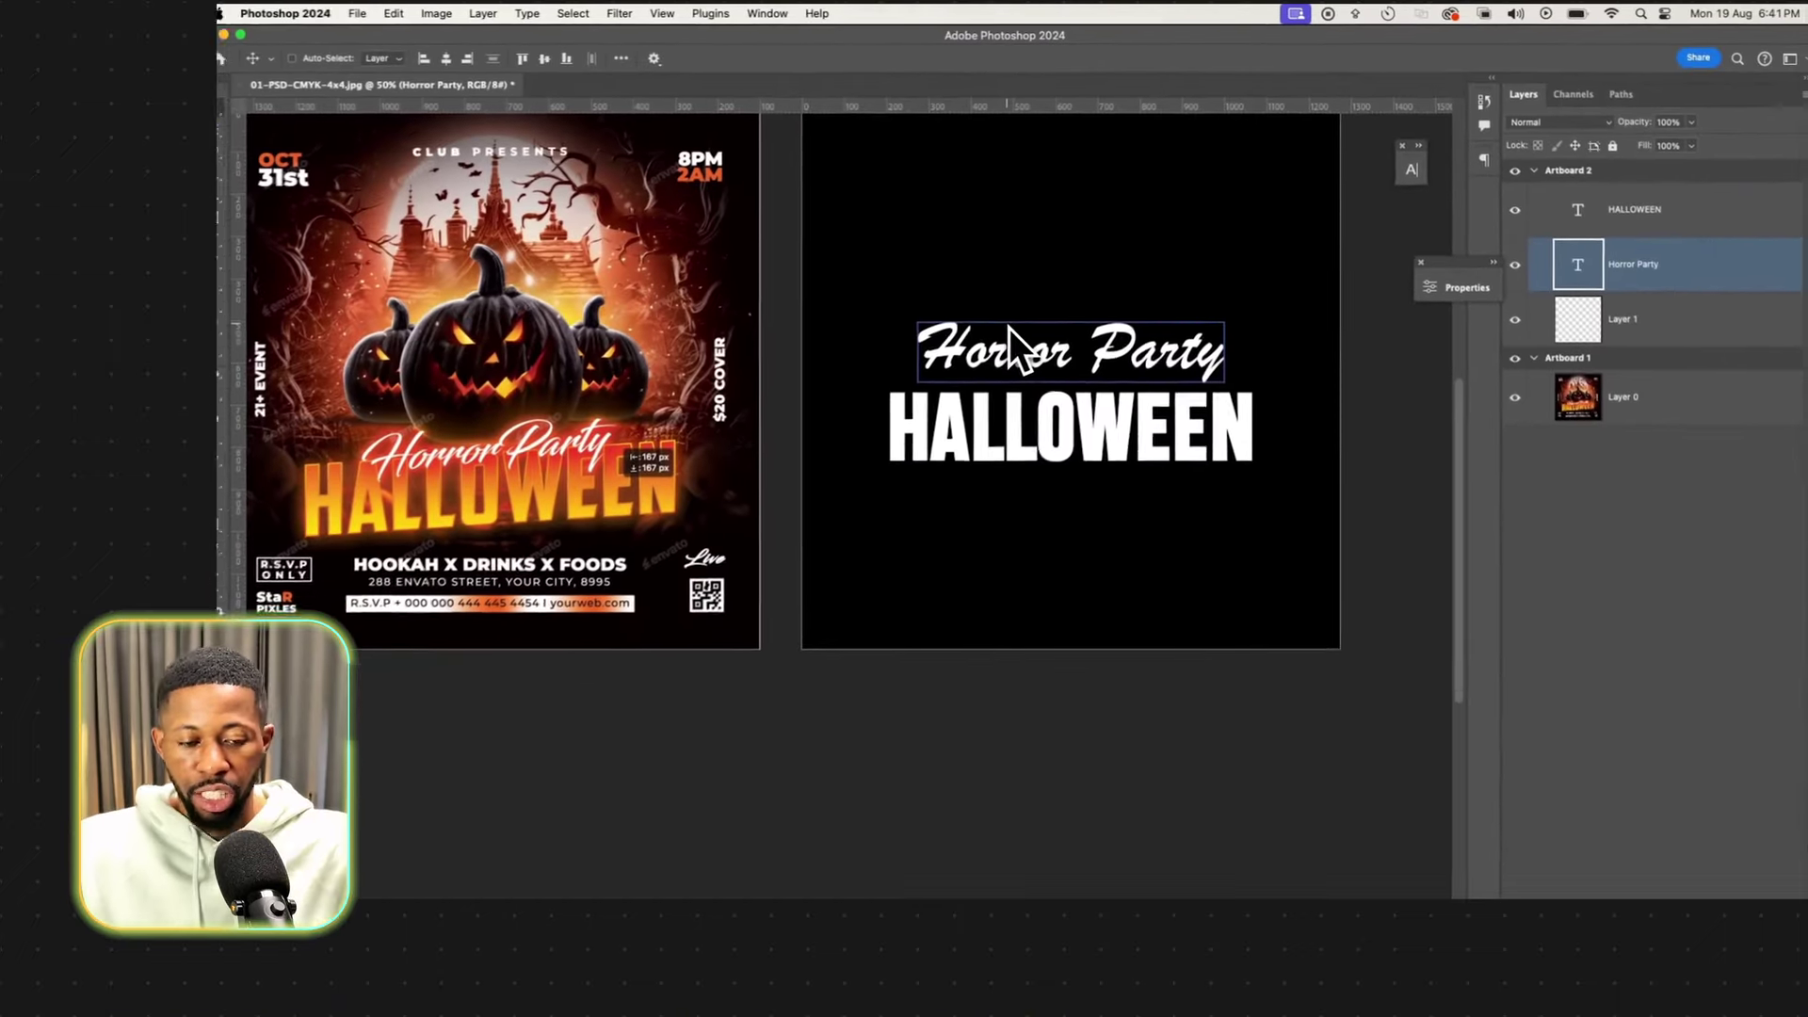
key("alt+shift+[")
key("super+t")
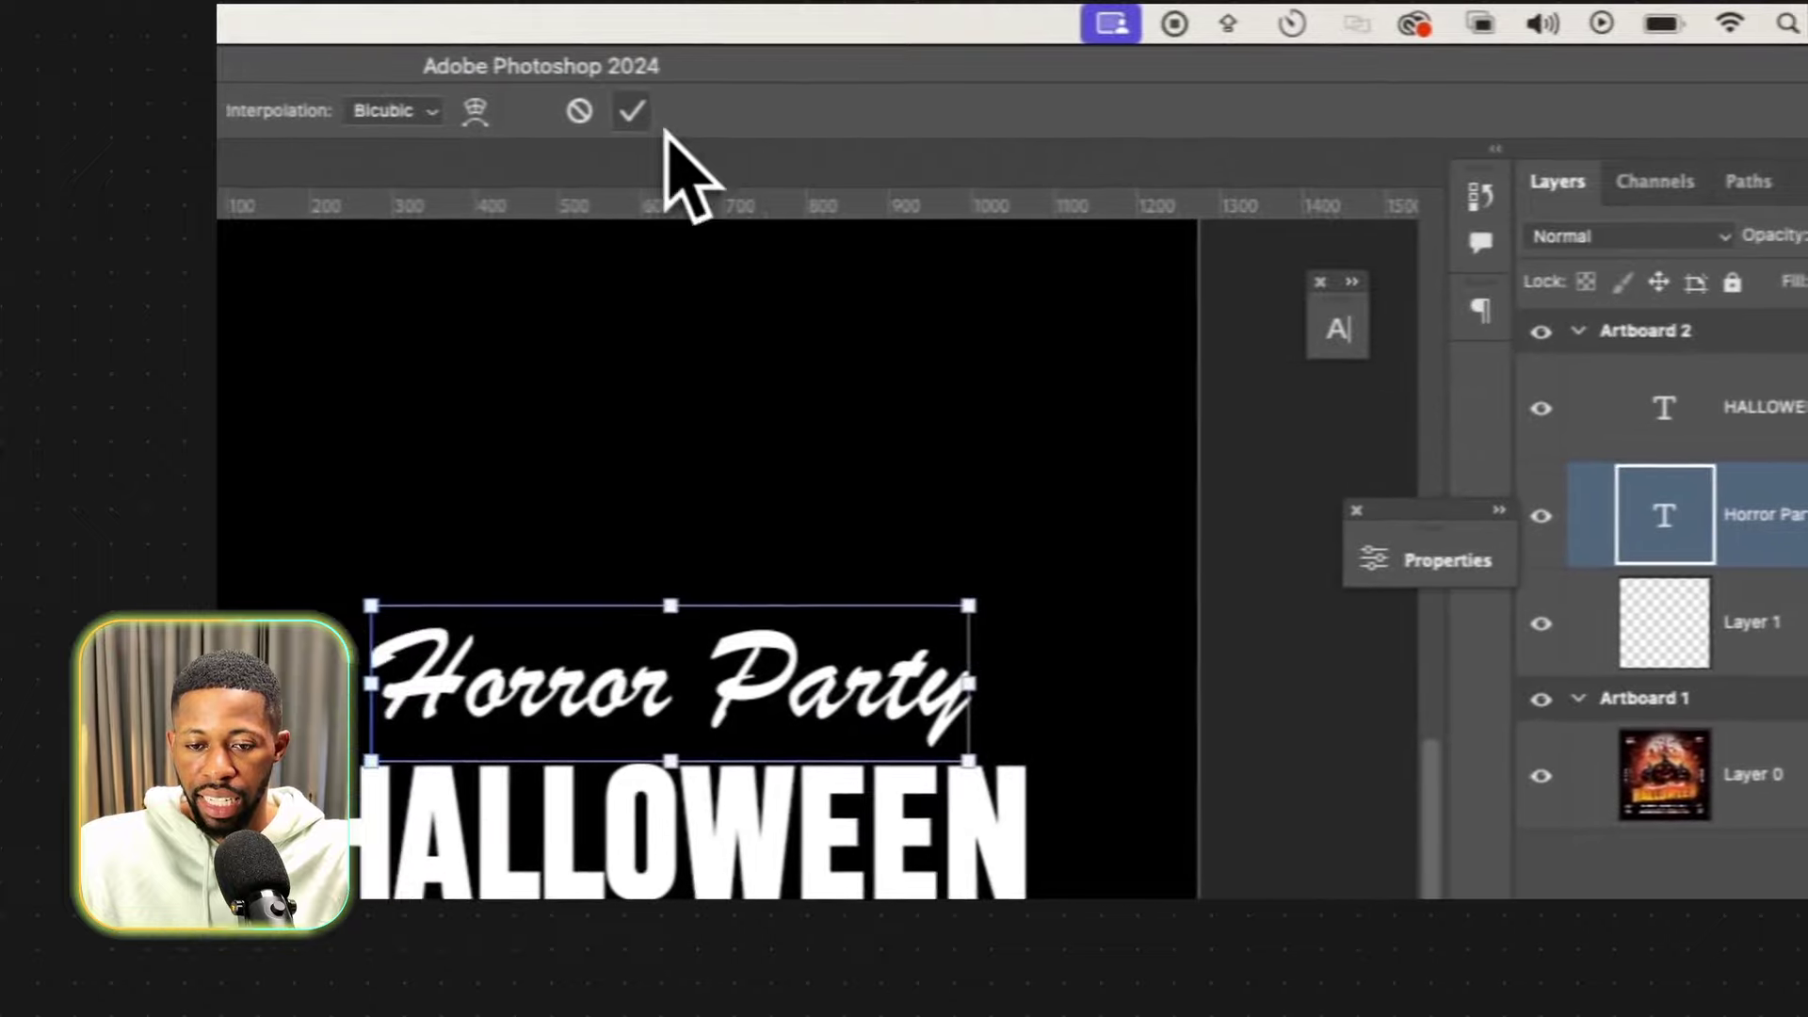
left_click(632, 111)
Free Transform the HALLOWEEN text with a vertical skew of -5 degrees.
left_click(1770, 407)
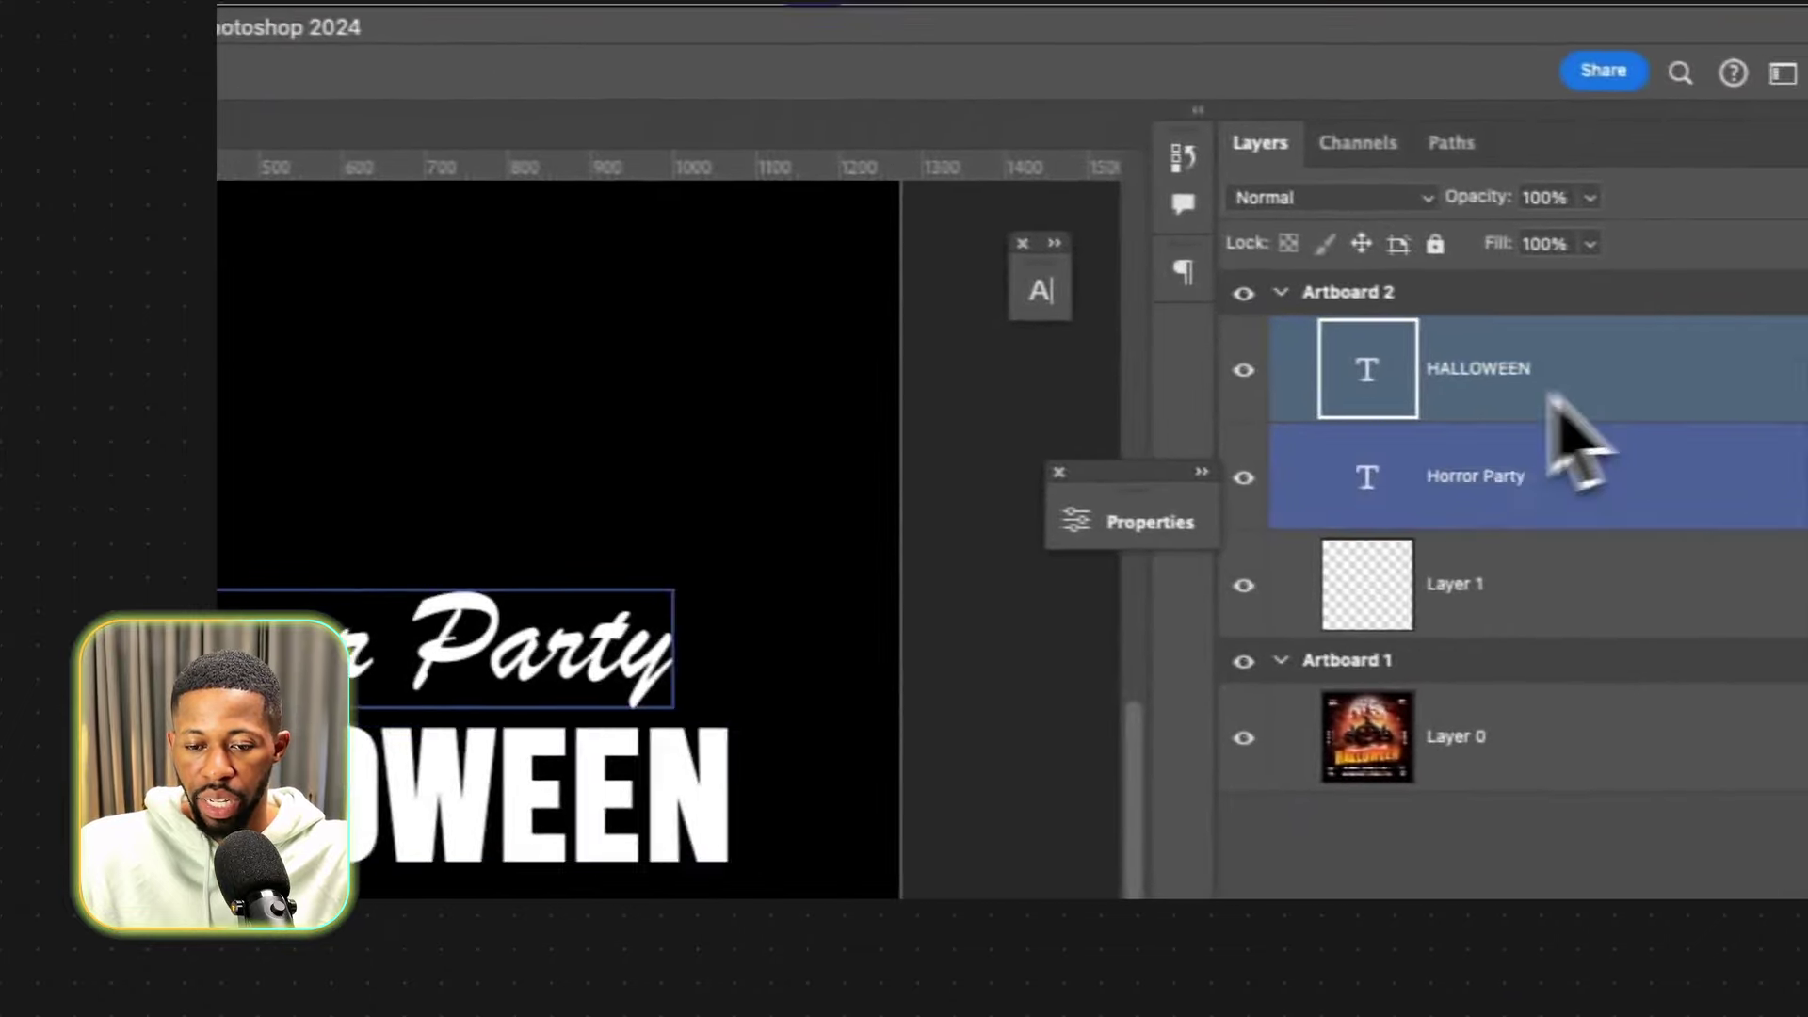
key("super+t")
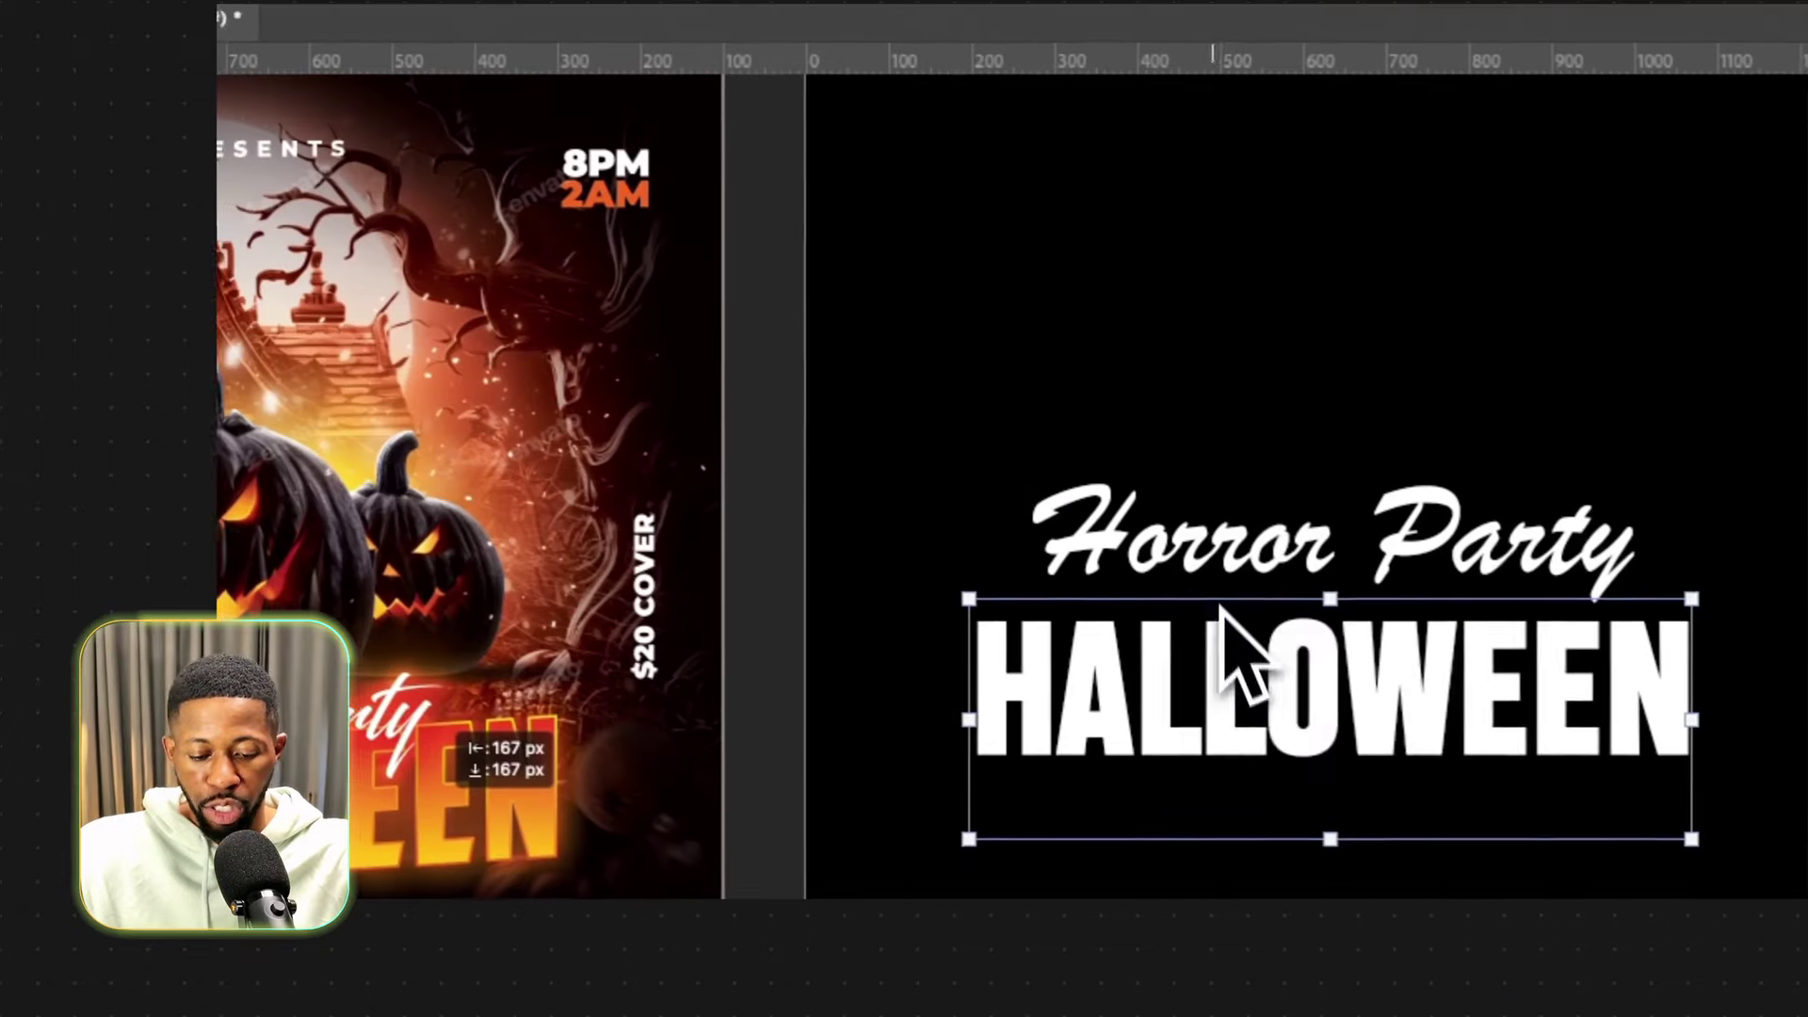
right_click(1214, 643)
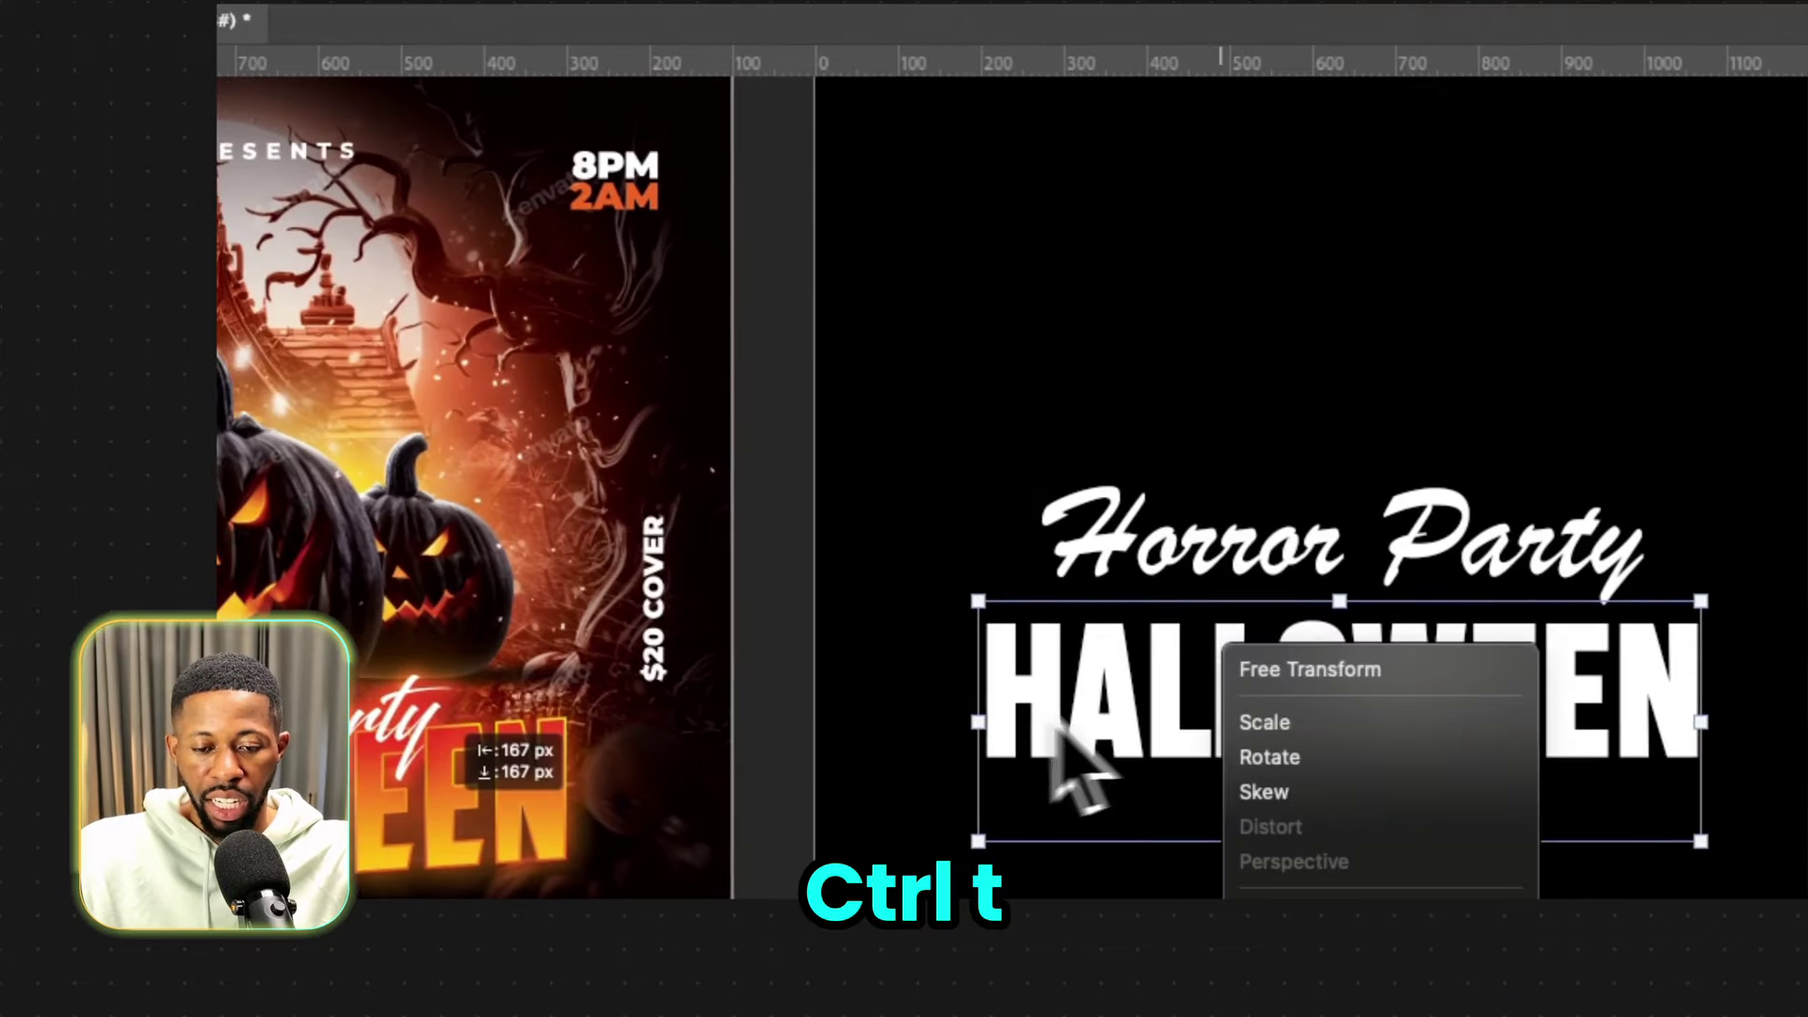
left_click(1138, 694)
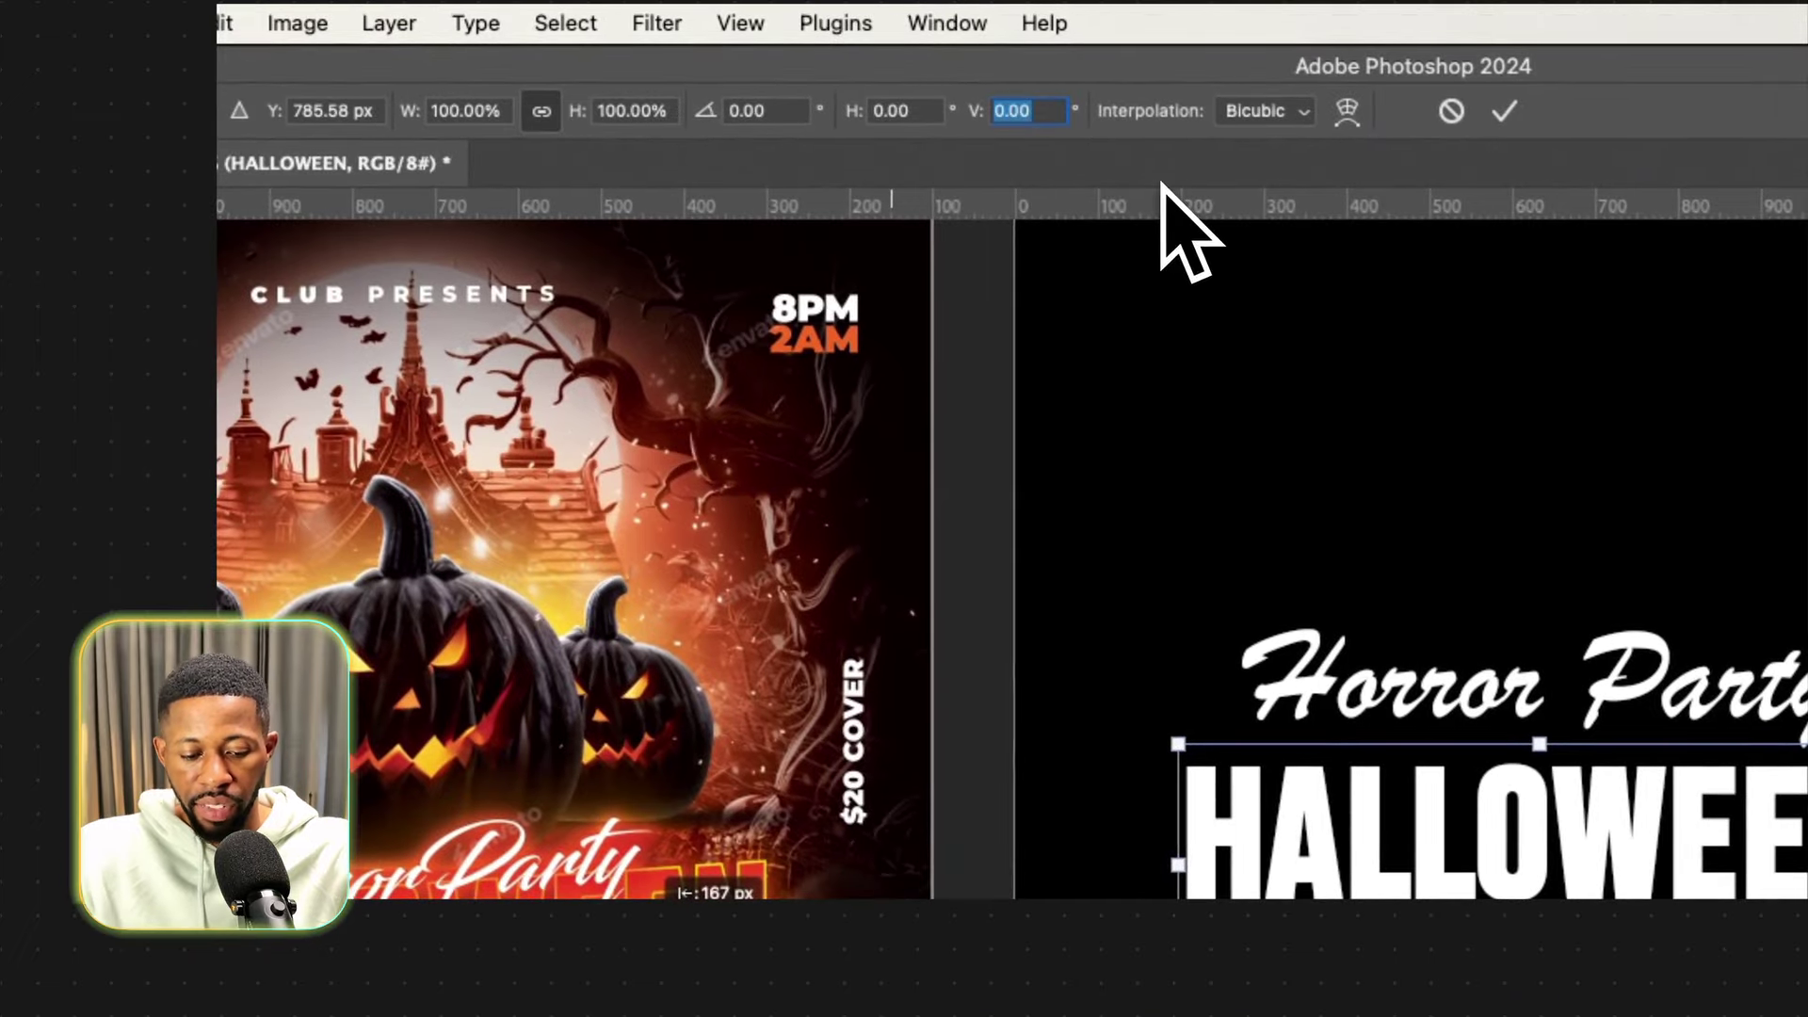
type("-5")
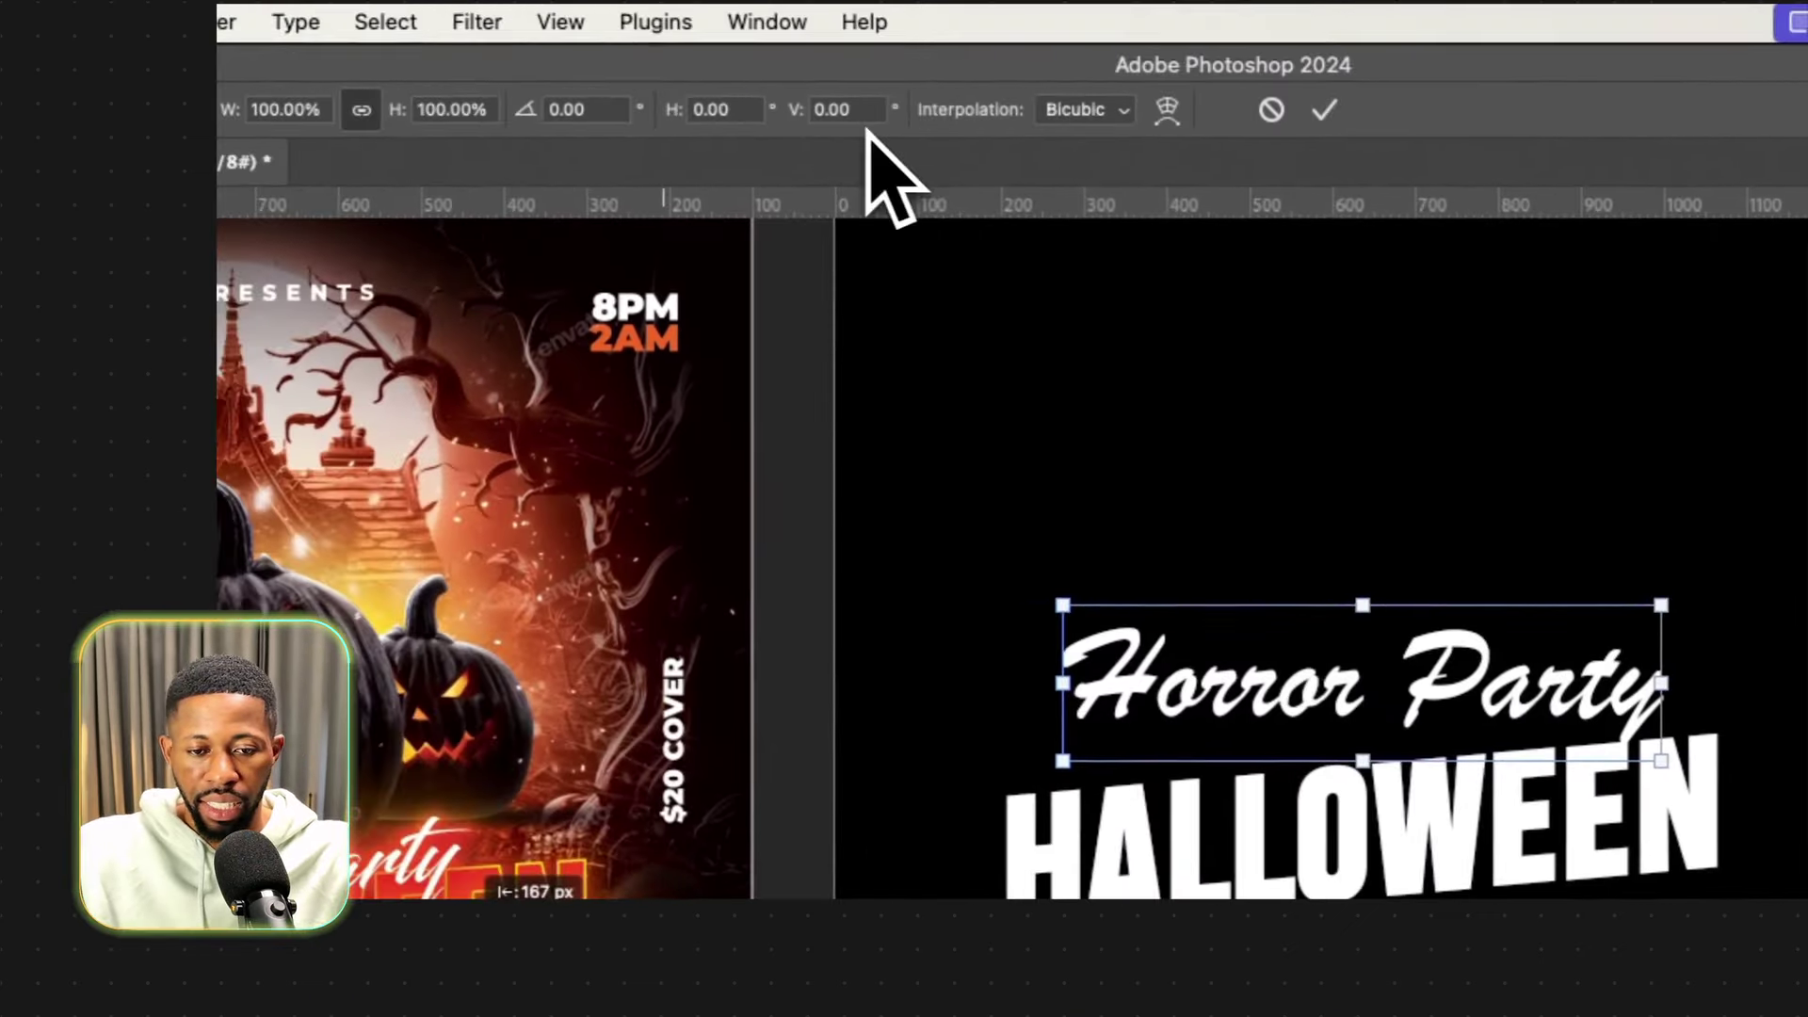
Apply a vertical skew of -5 degrees to the Horror Party text and select the HALLOWEEN layer.
left_click(555, 80)
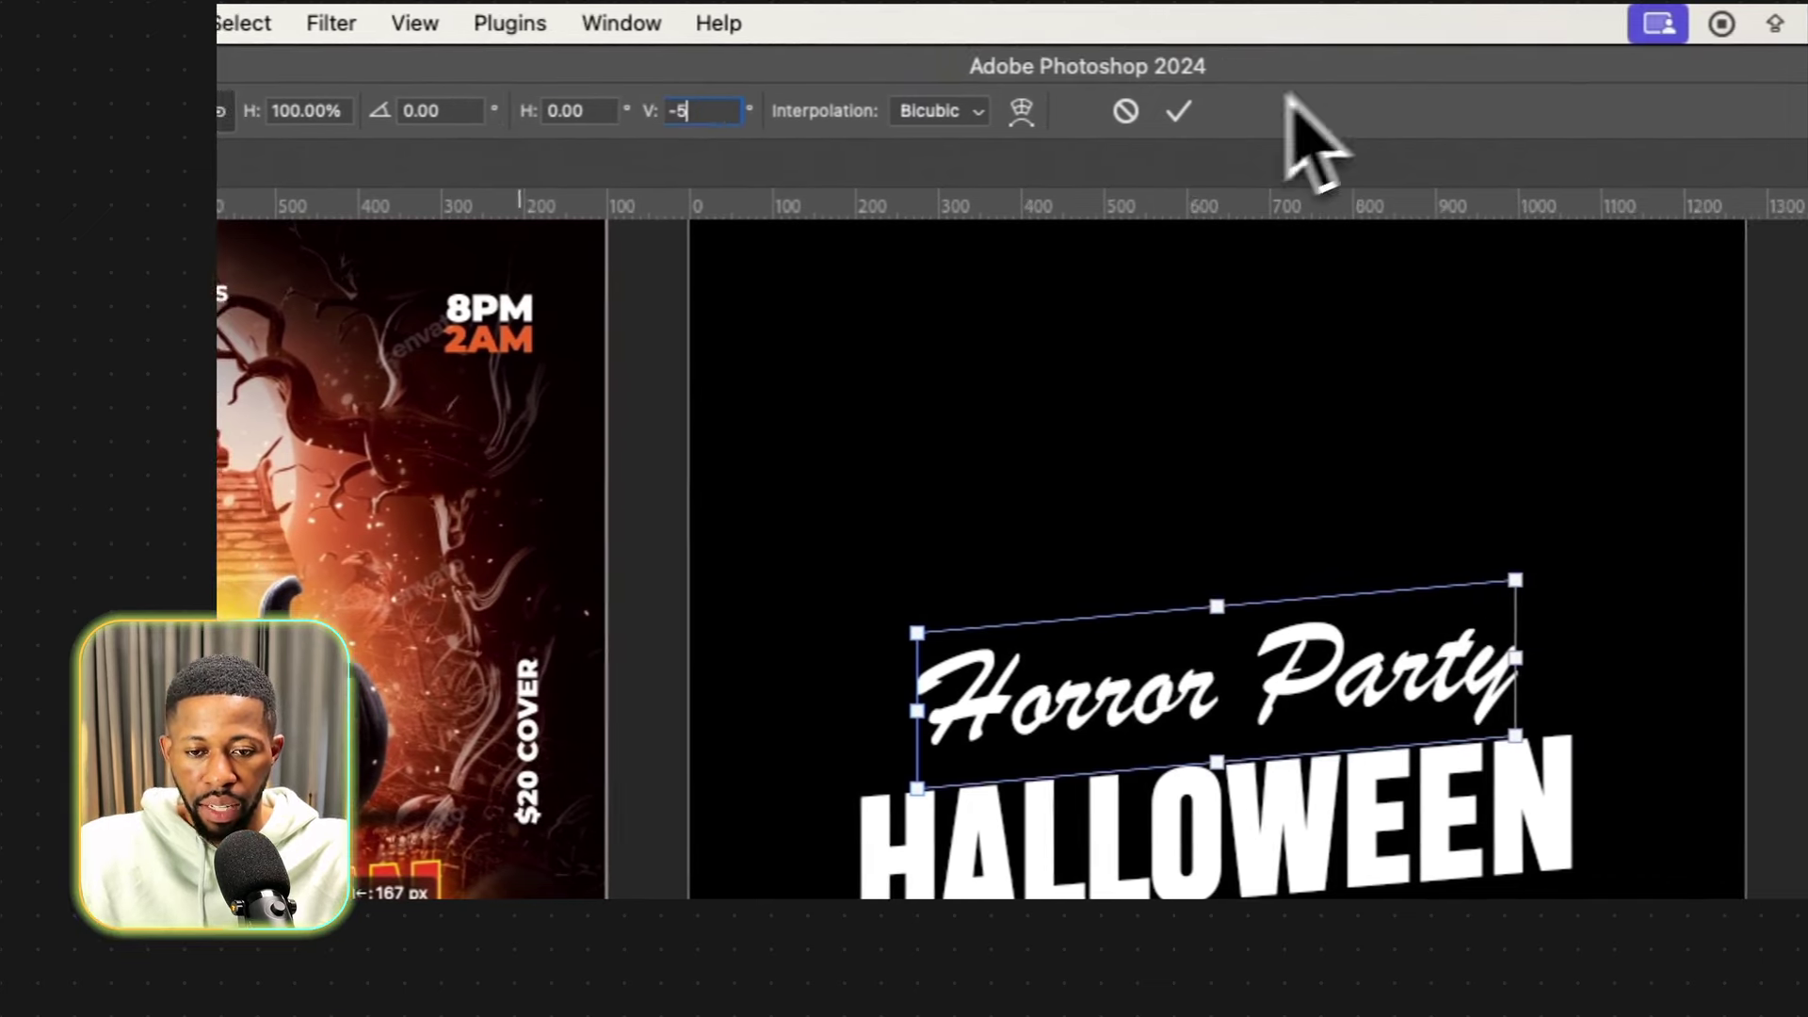
left_click(1337, 111)
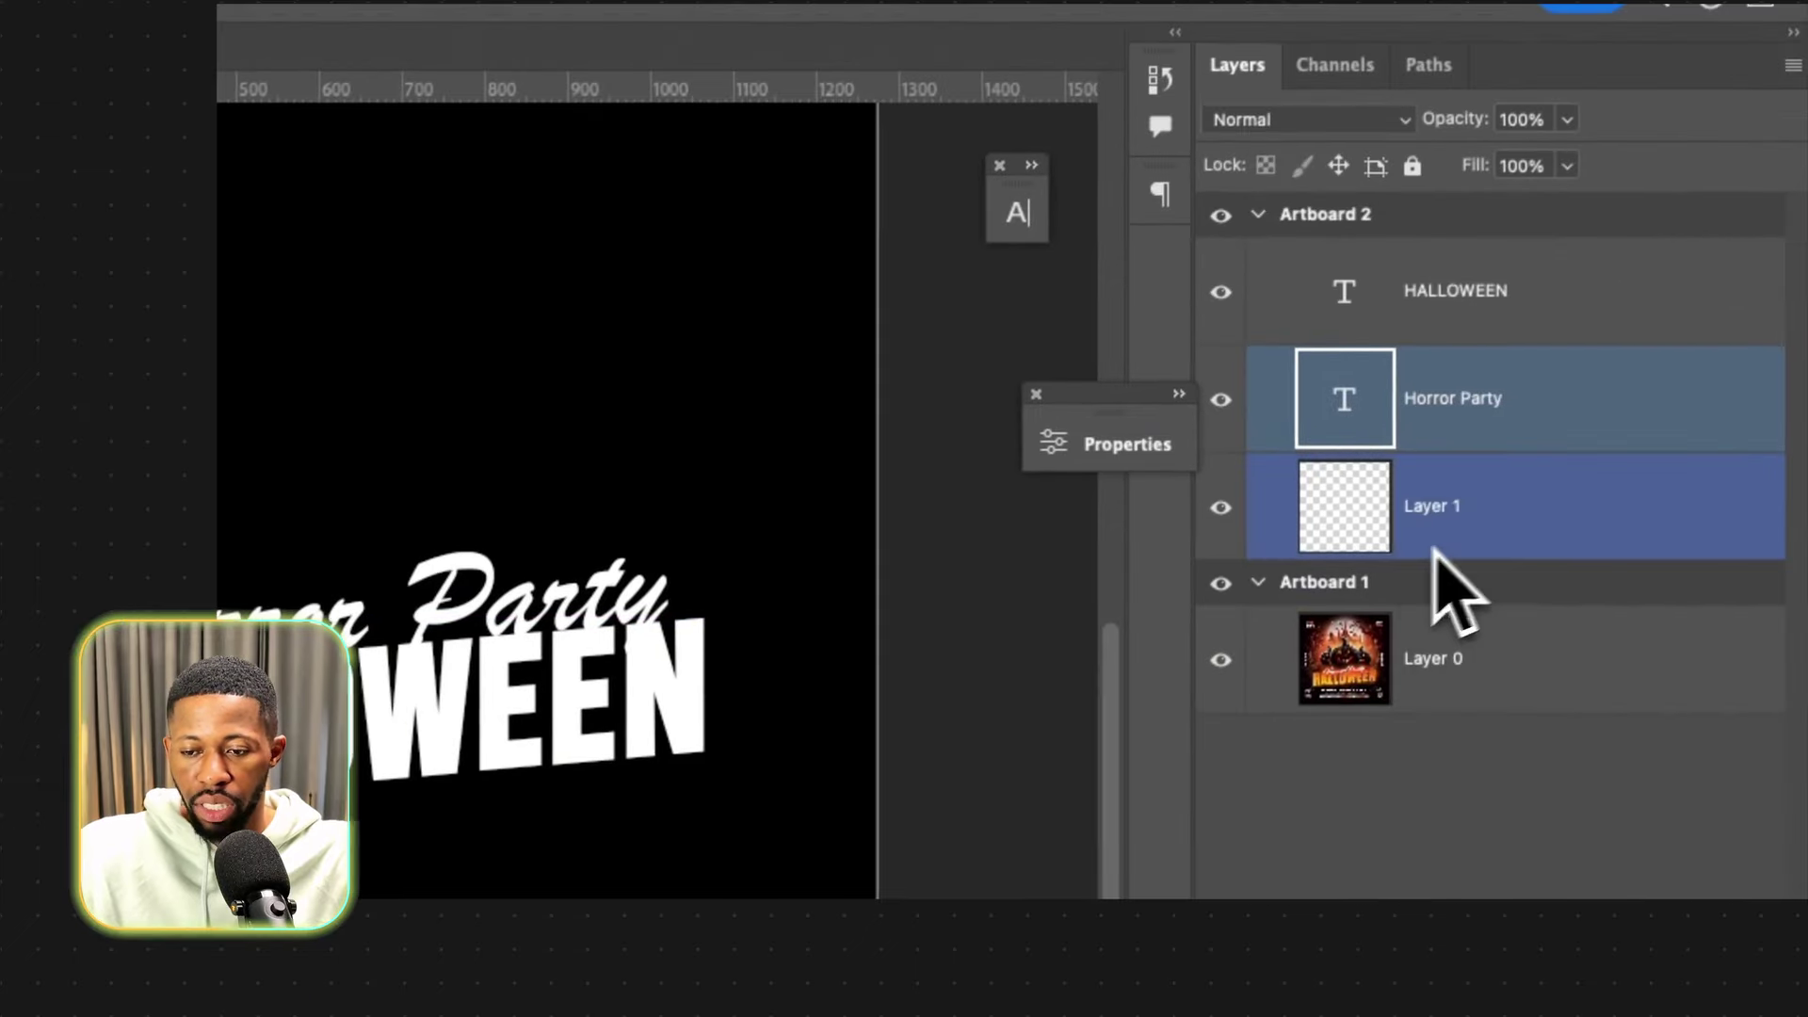
left_click(1690, 358)
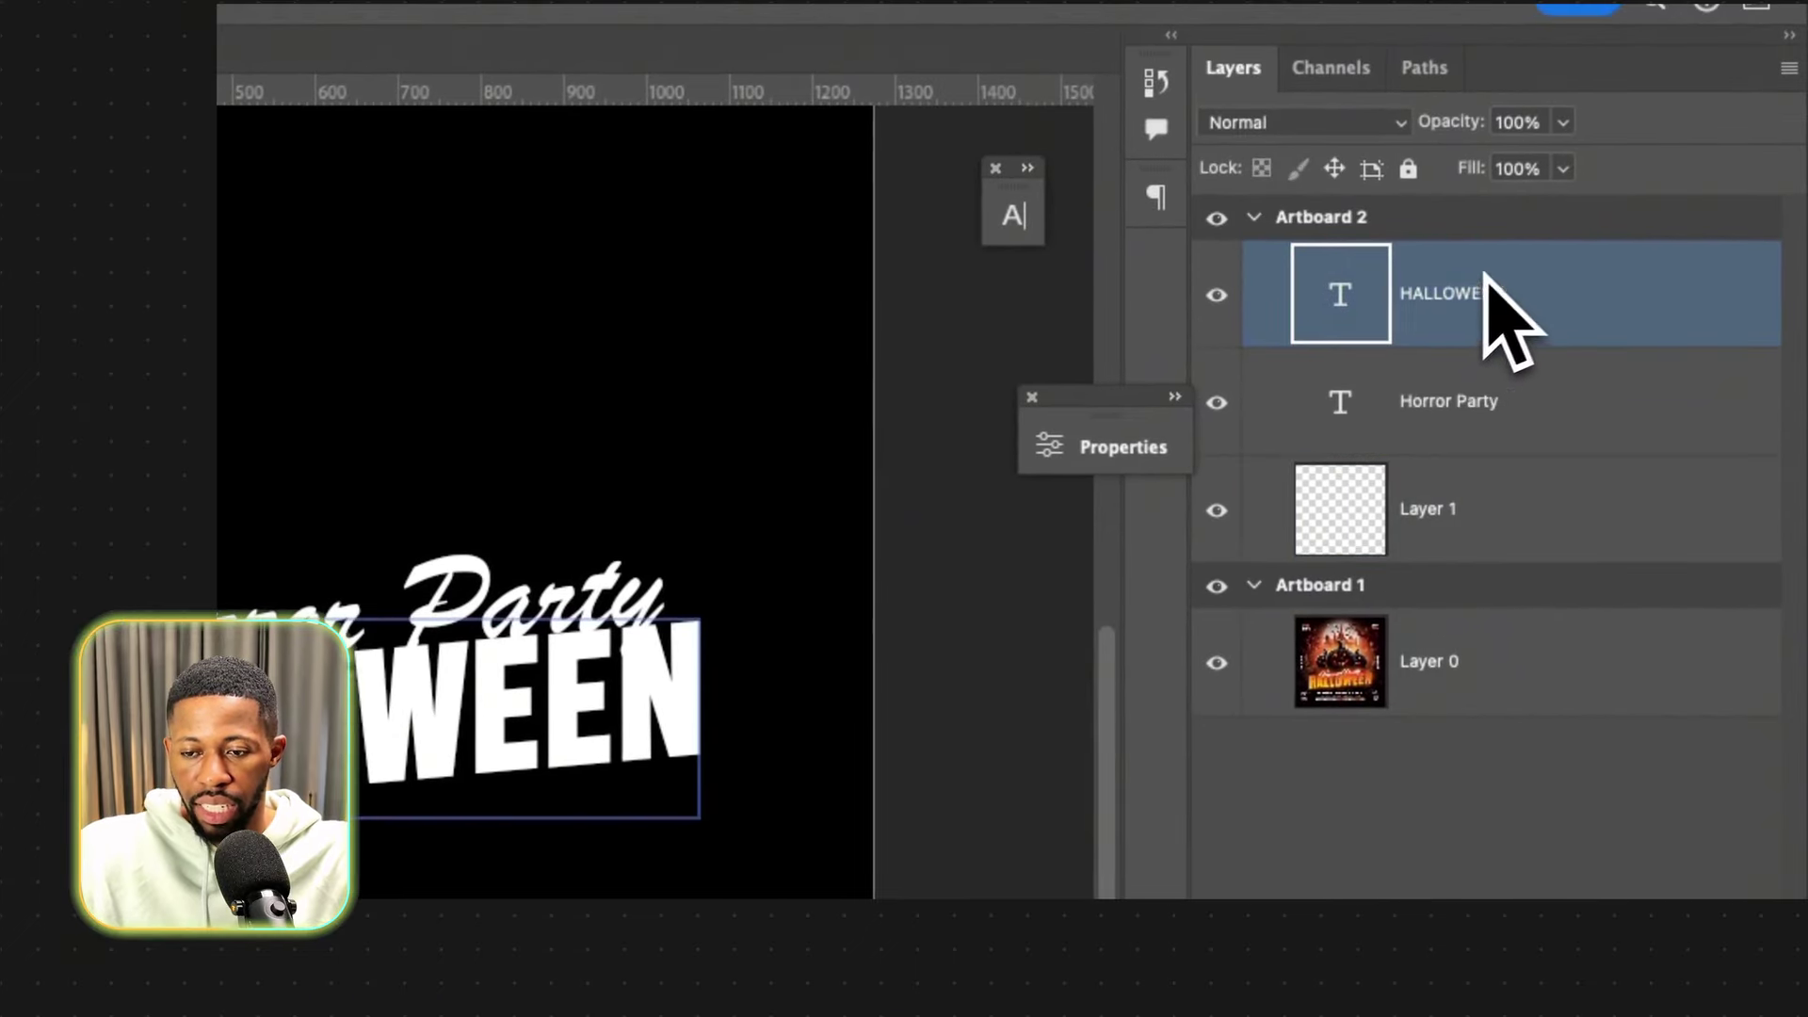
Recolour the HALLOWEEN text to orange-yellow with H 41, S 91, B 99.
left_click(1332, 415, "shift")
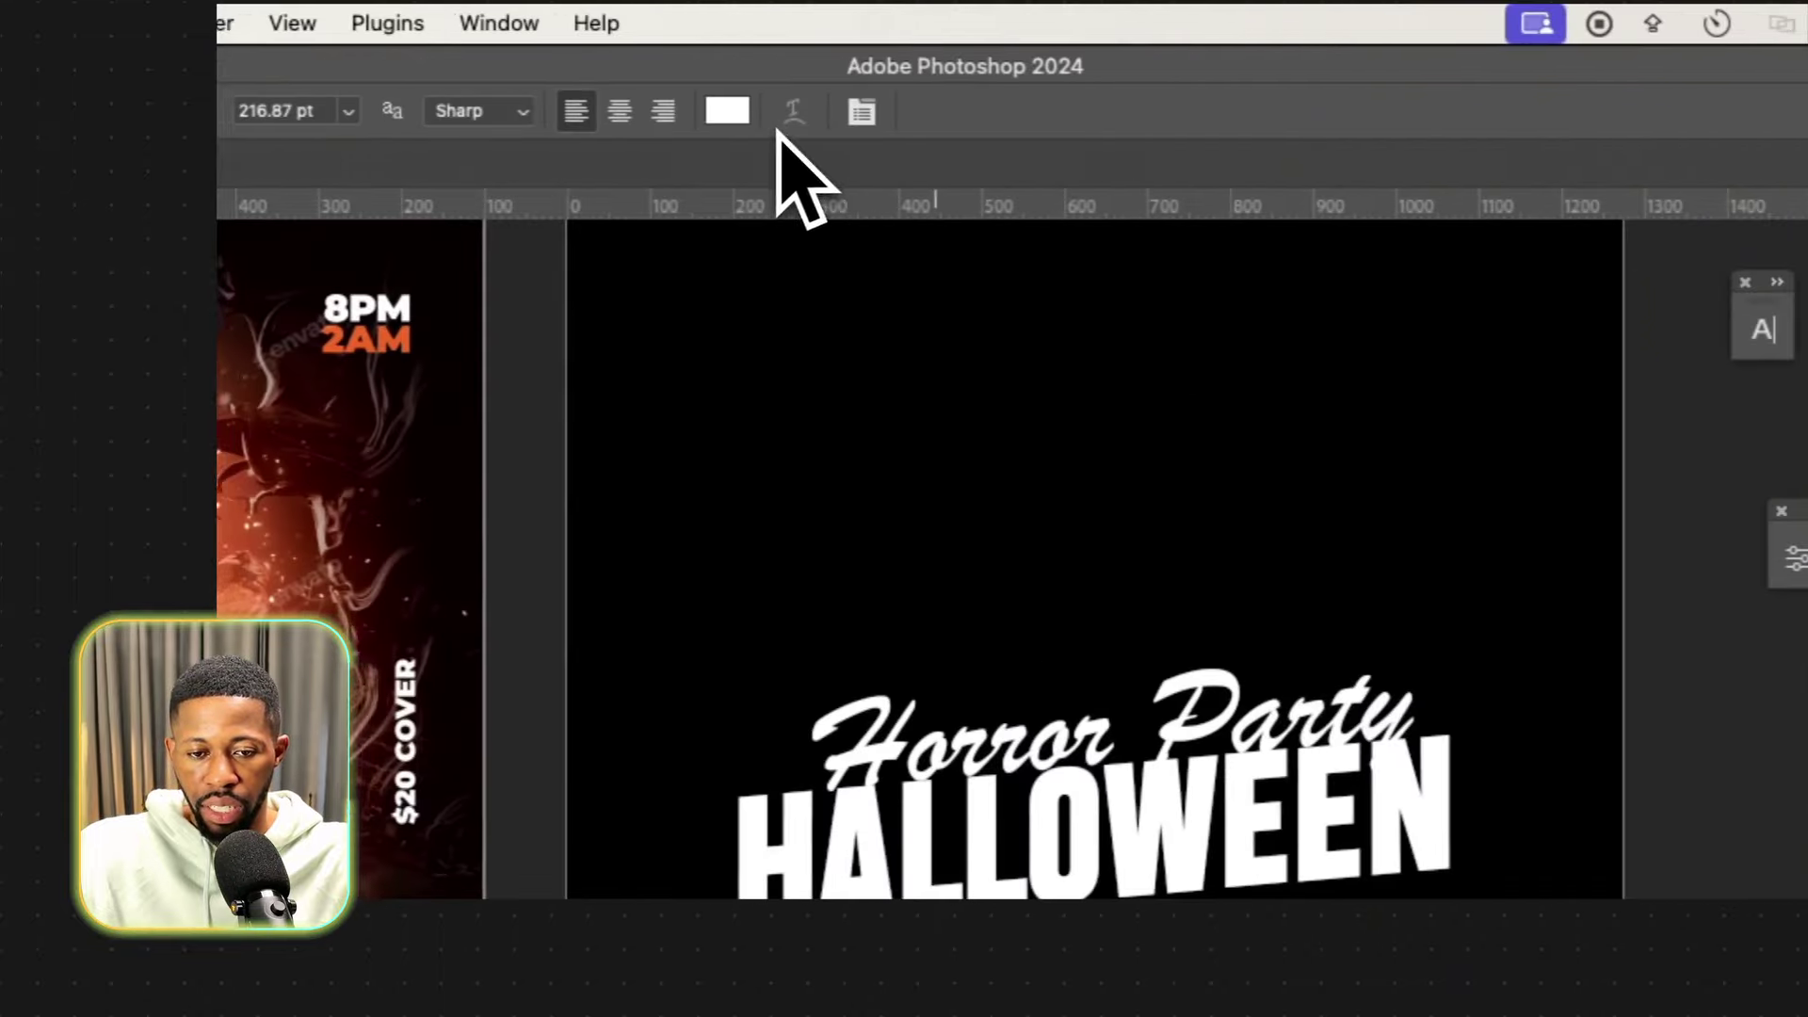
left_click(727, 111)
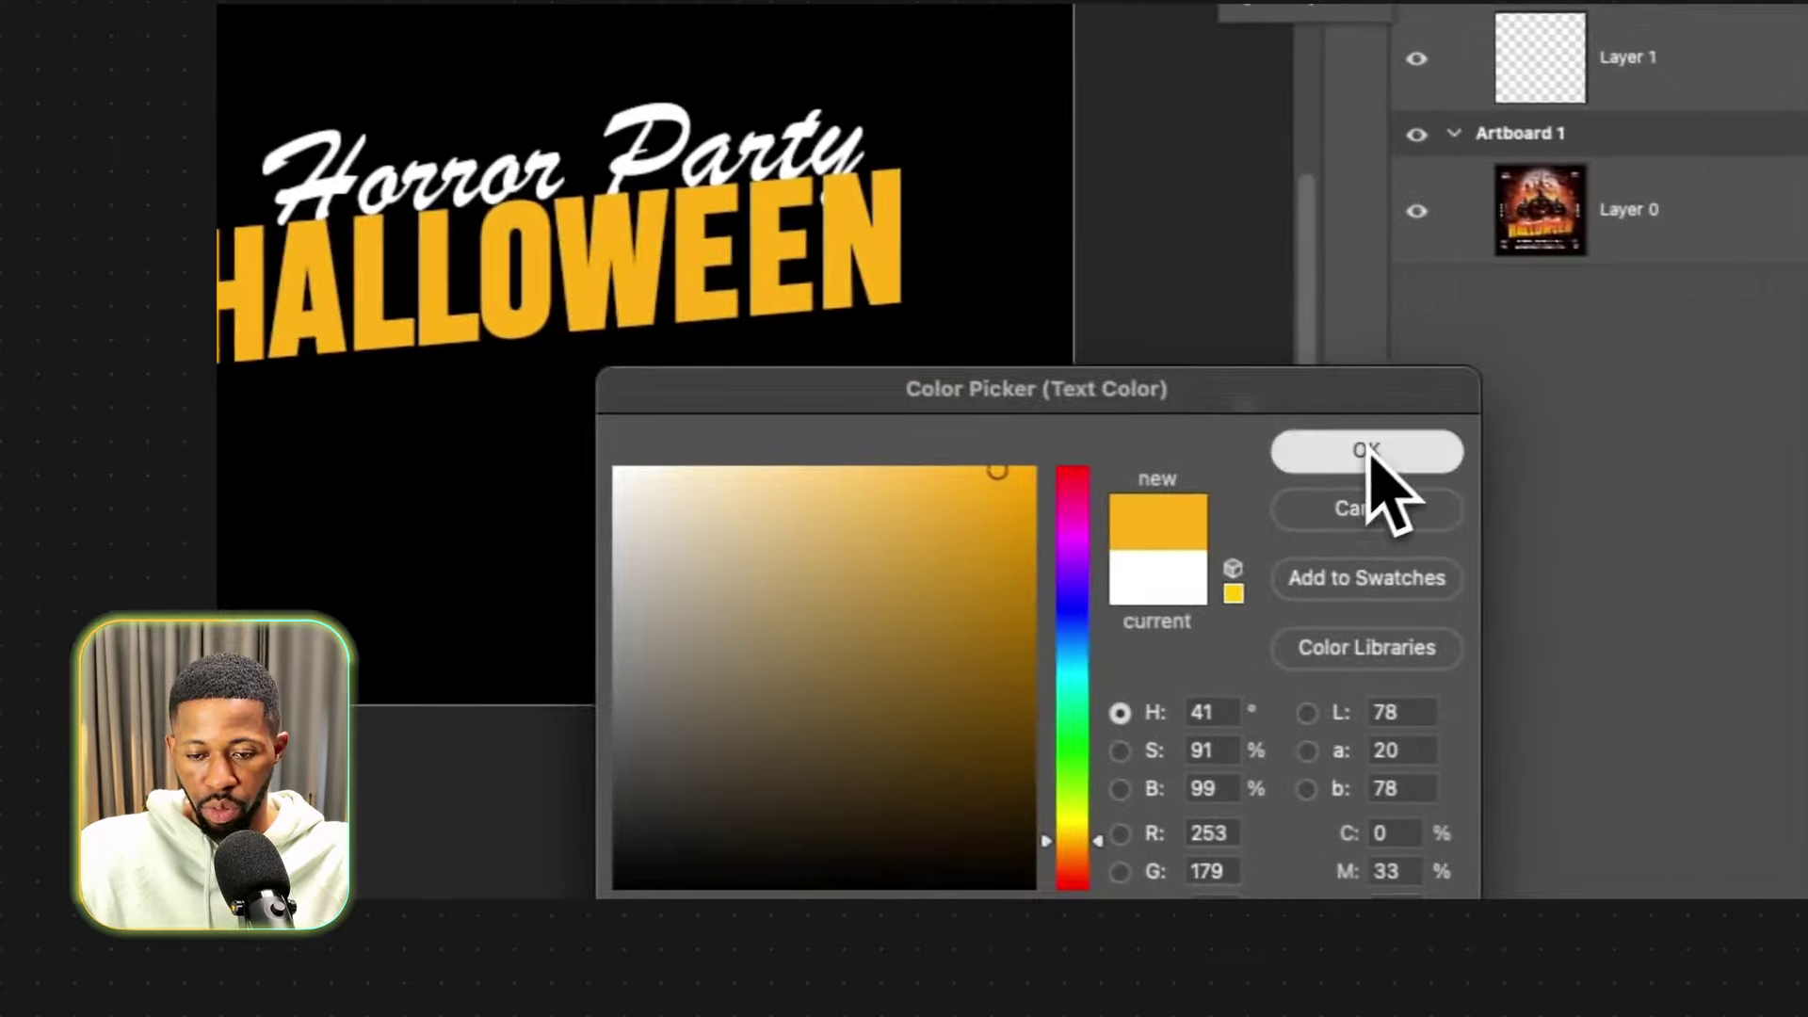
left_click(1372, 484)
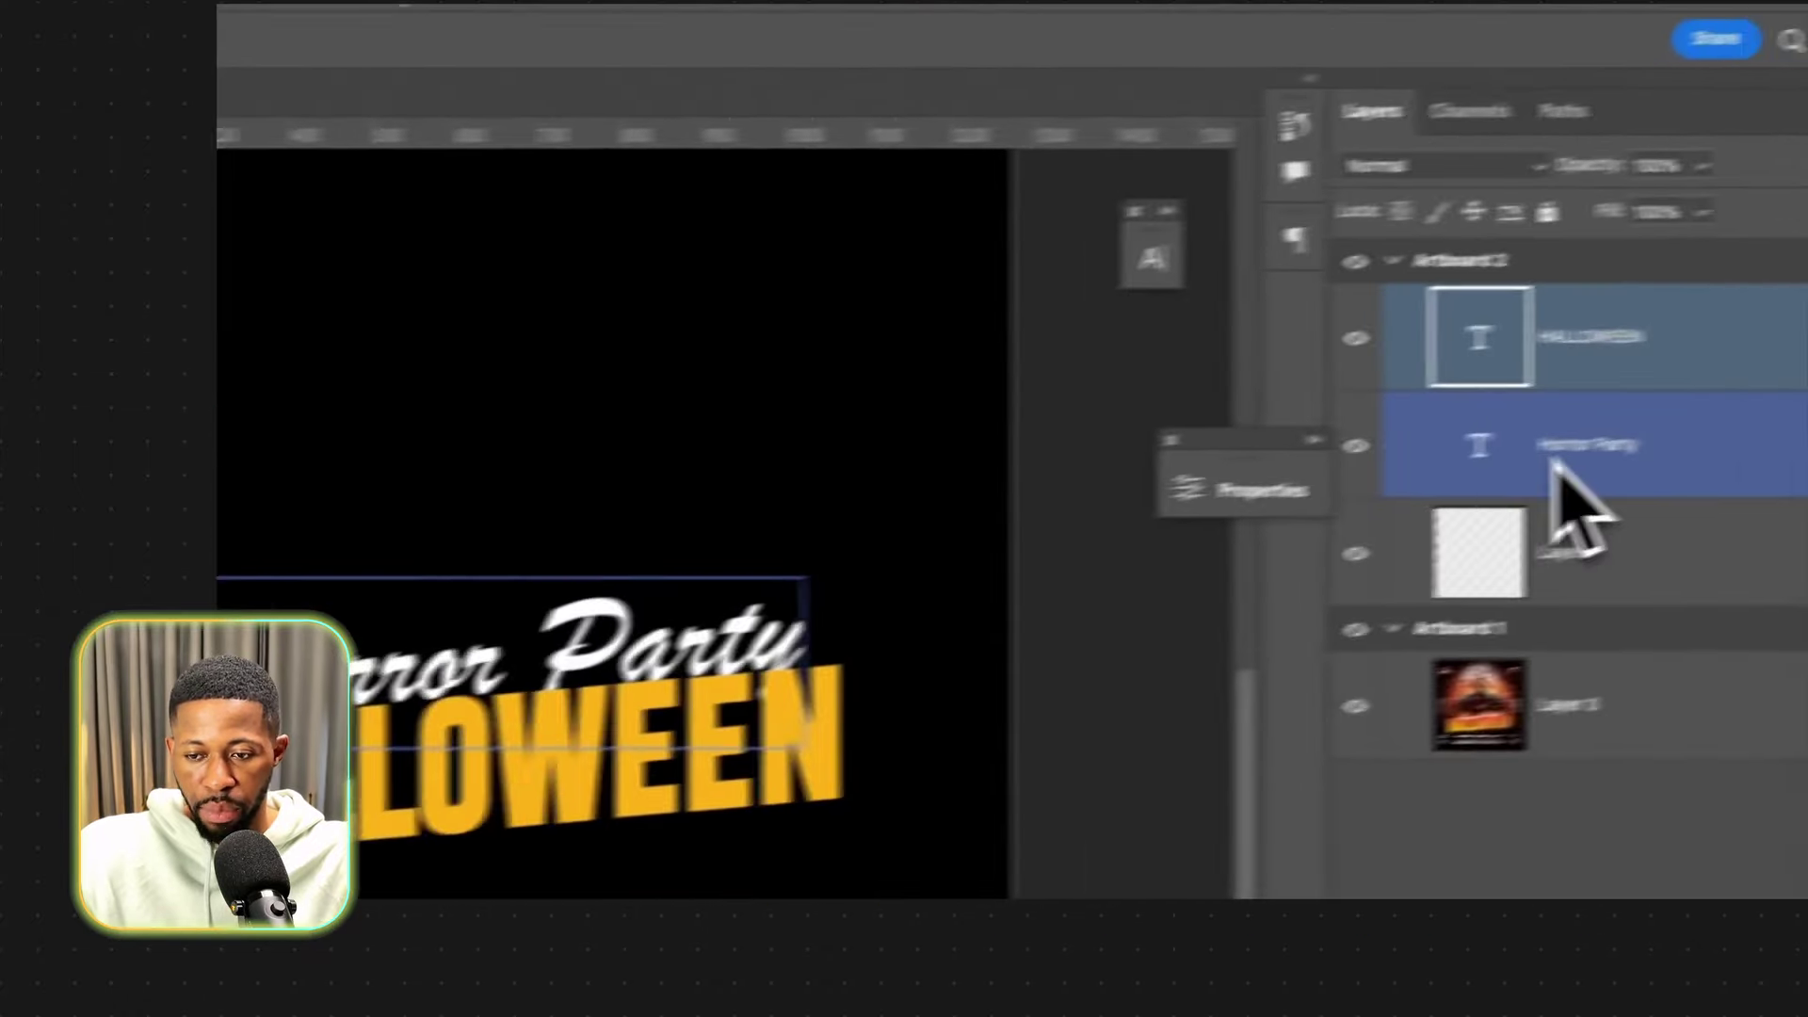
Move the Horror Party layer above the HALLOWEEN layer in Artboard 2.
left_click(1479, 382)
left_click(1438, 463)
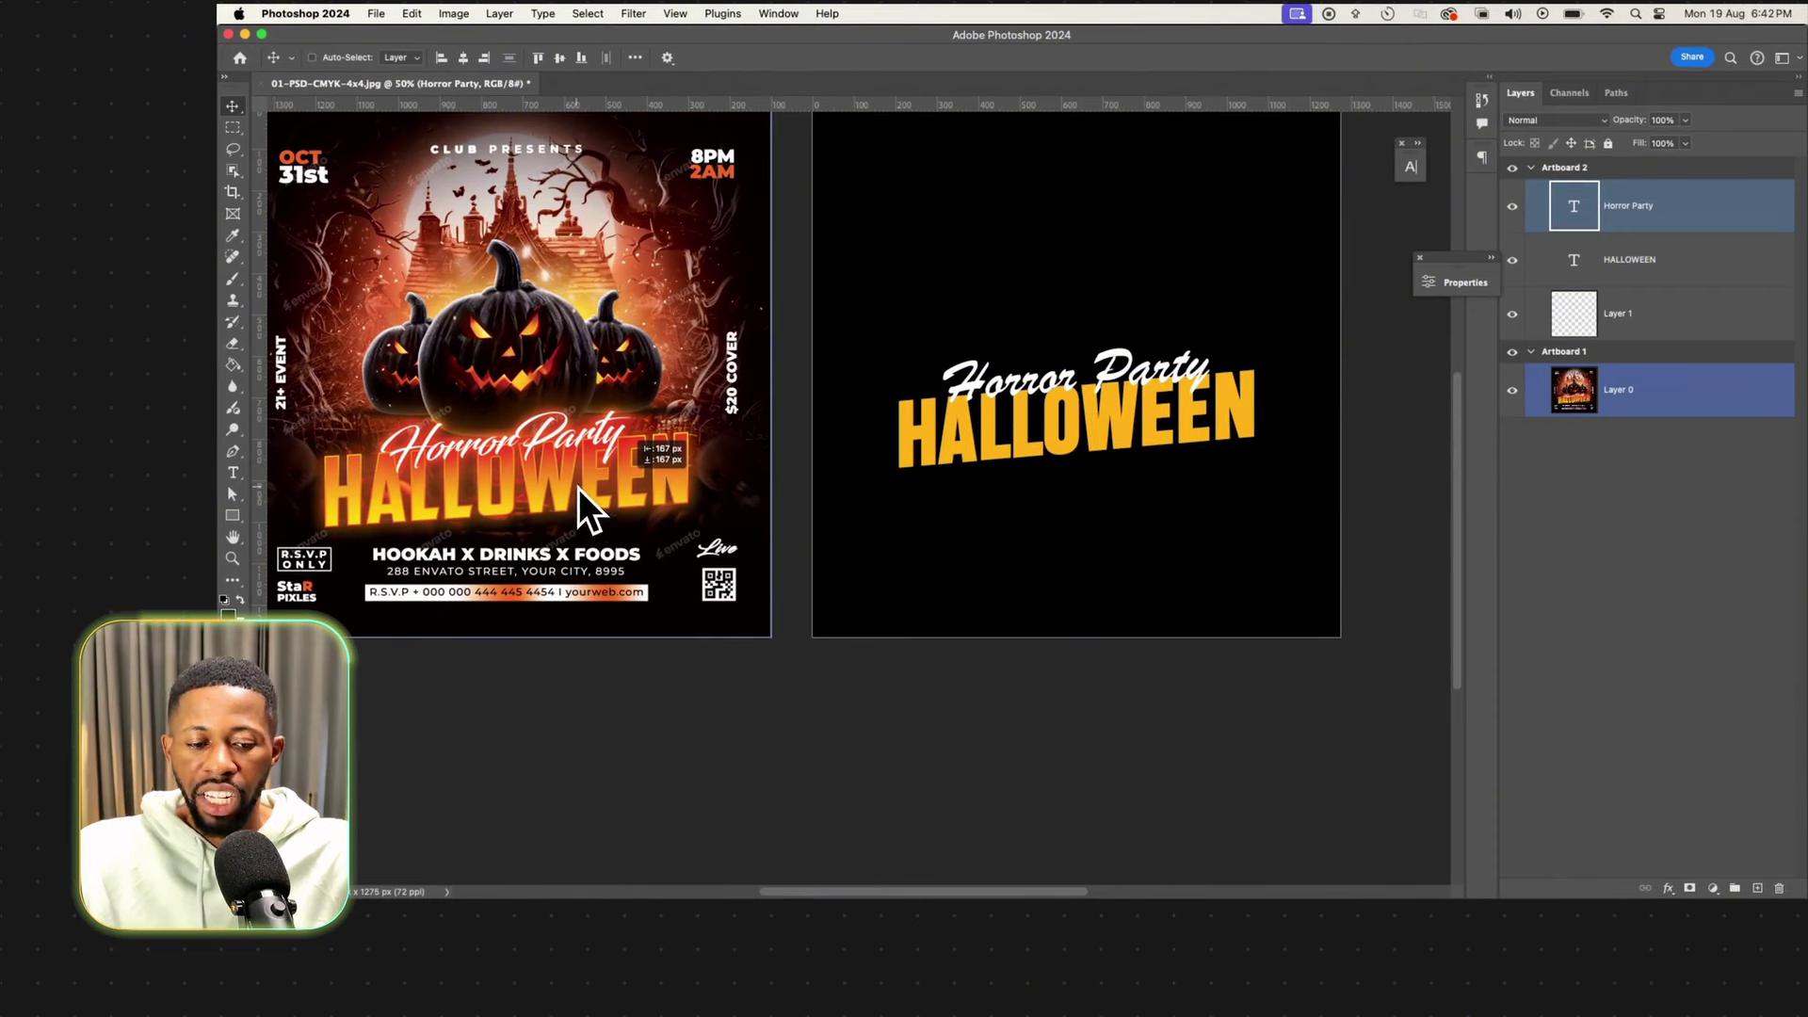
left_click(1165, 422)
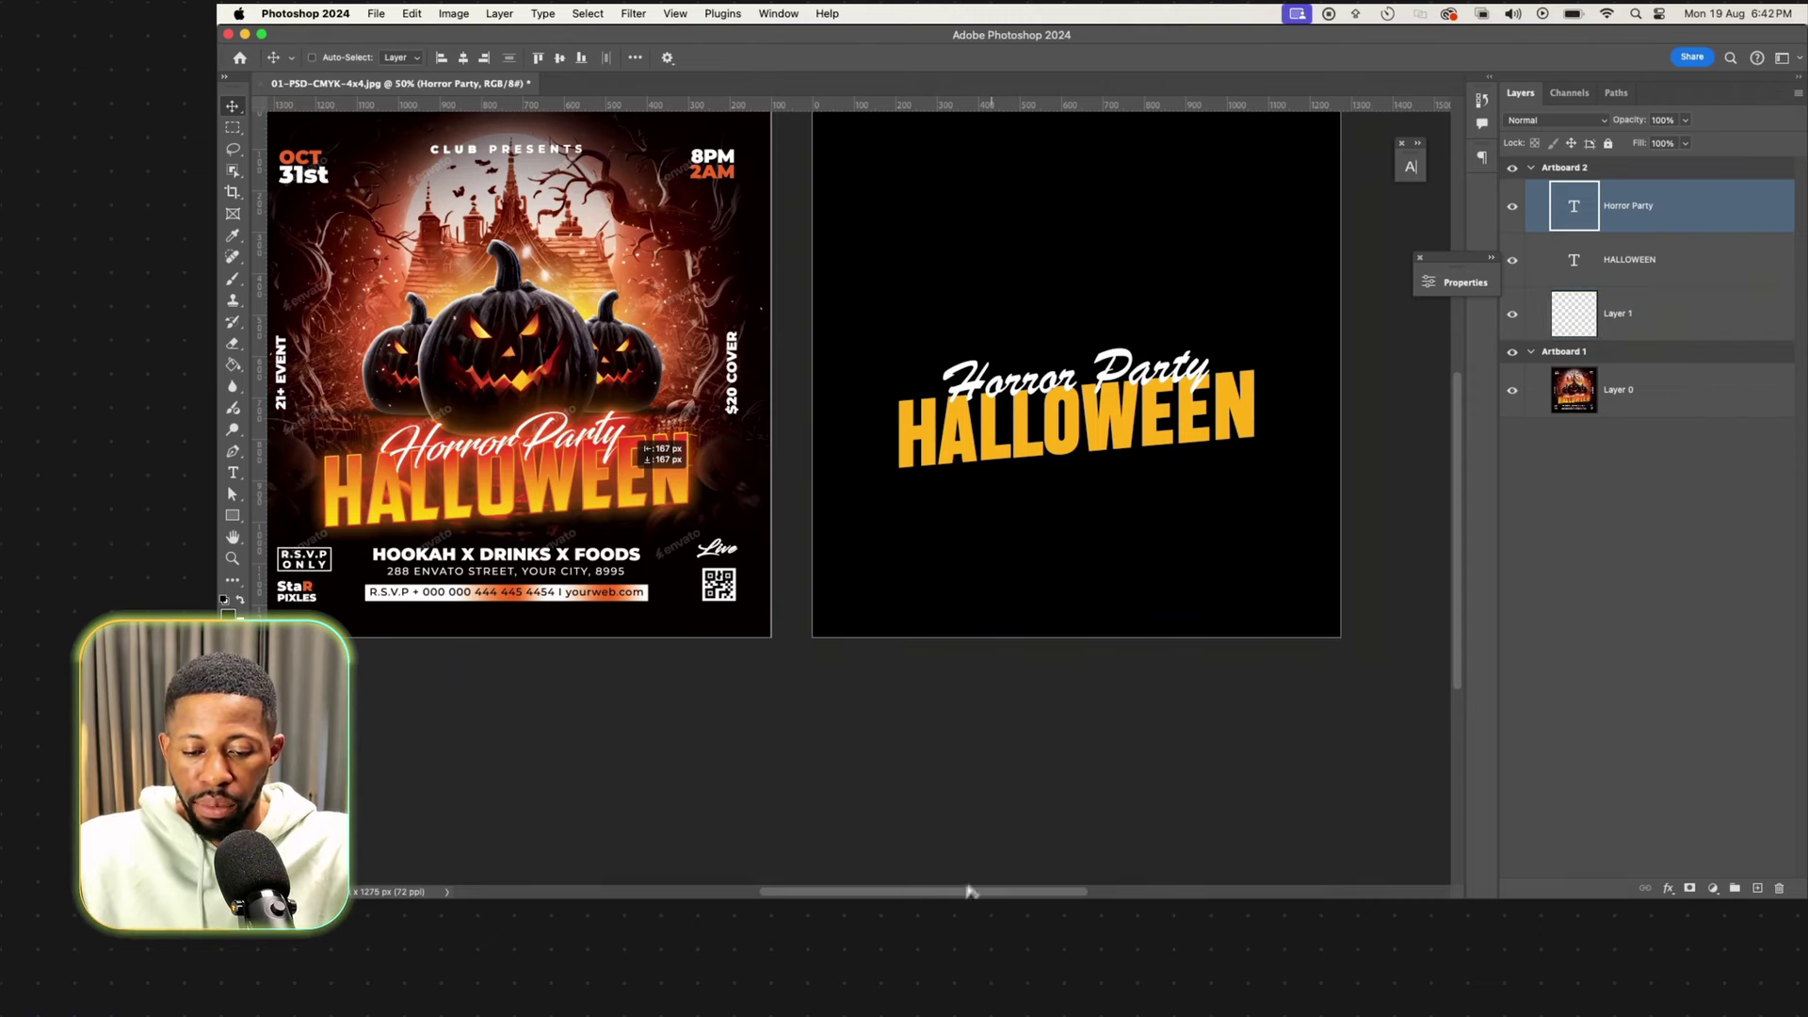
Switch to Chrome and look over the image results for Photoshop text layer styles effects.
mouse_move(1142, 885)
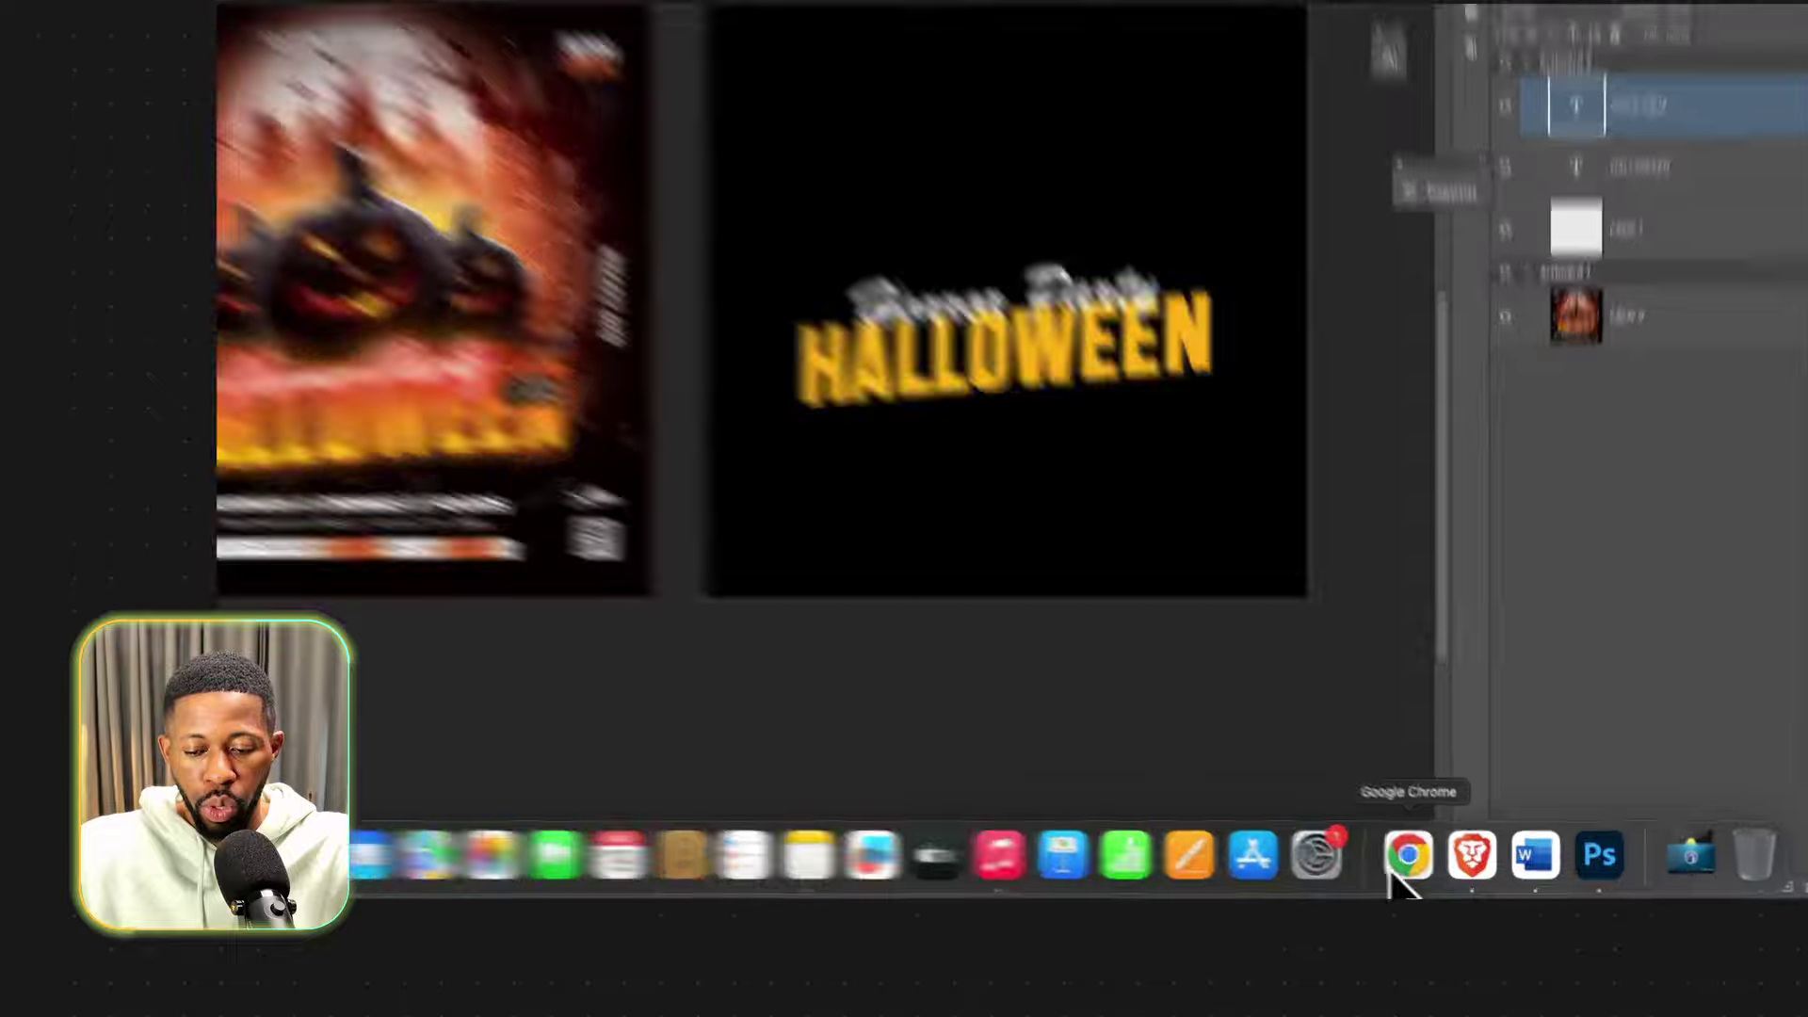
left_click(1392, 874)
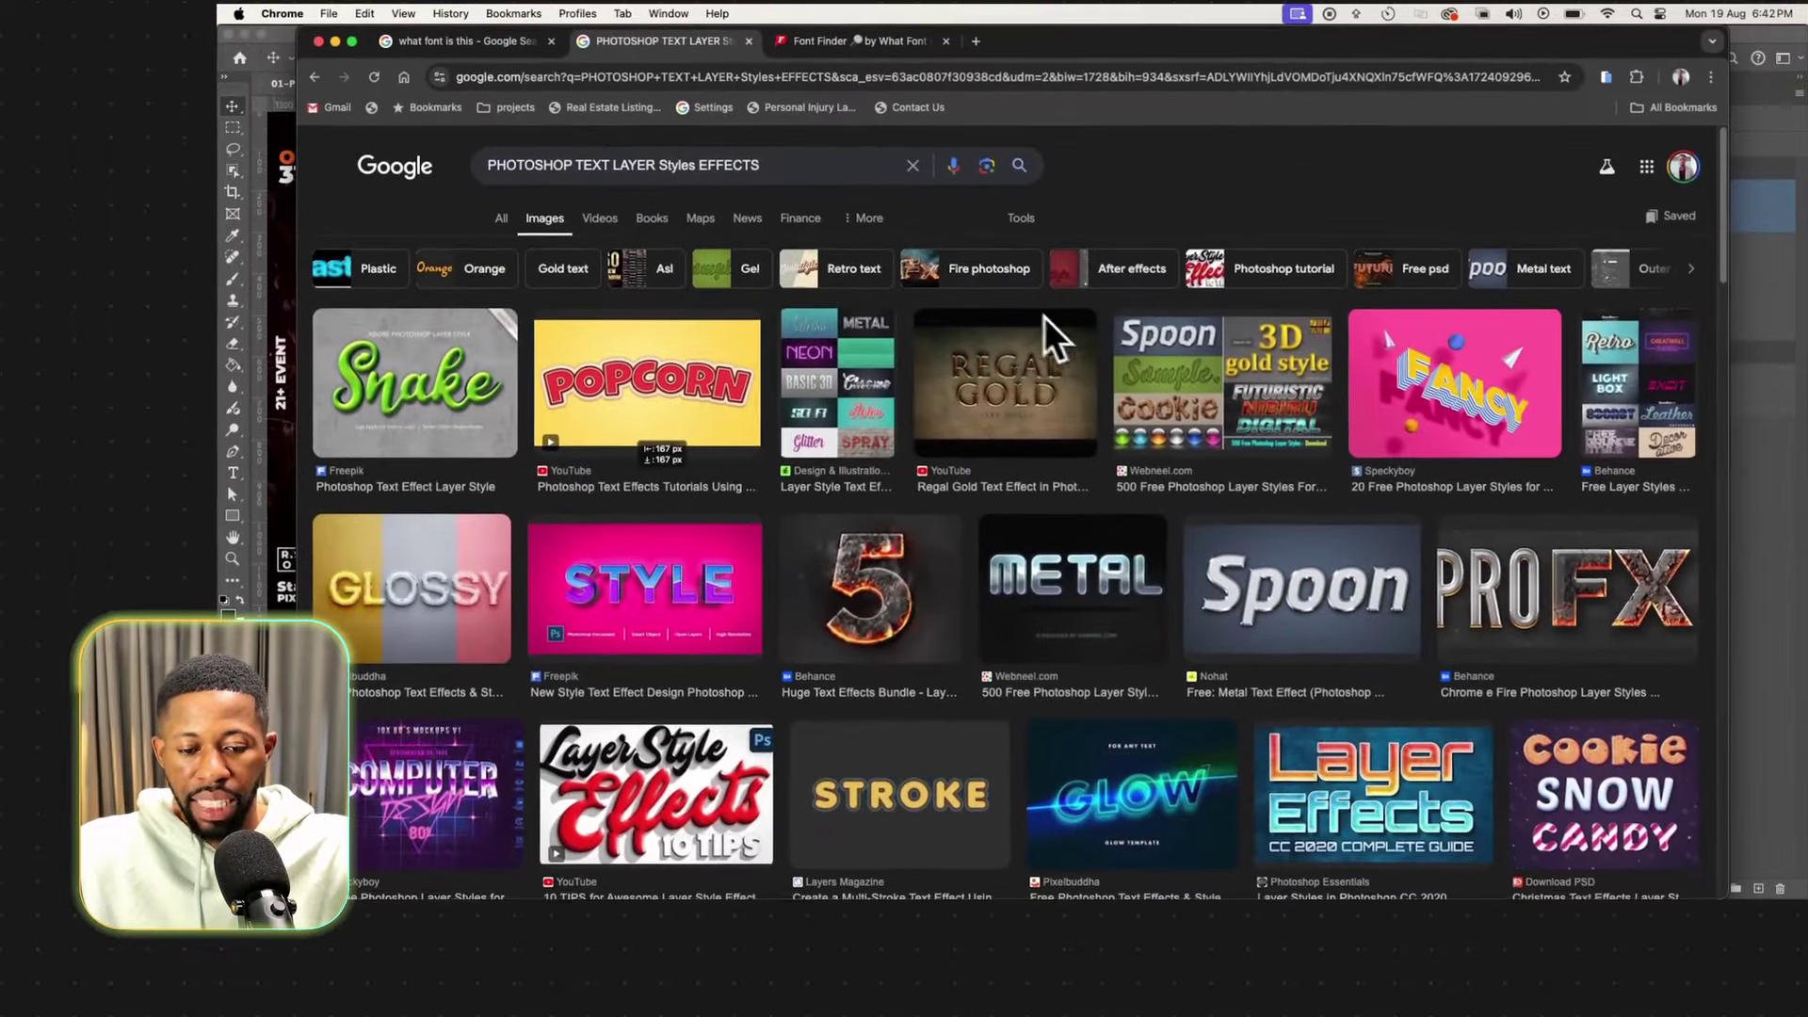
scroll(996, 573, "down", 3)
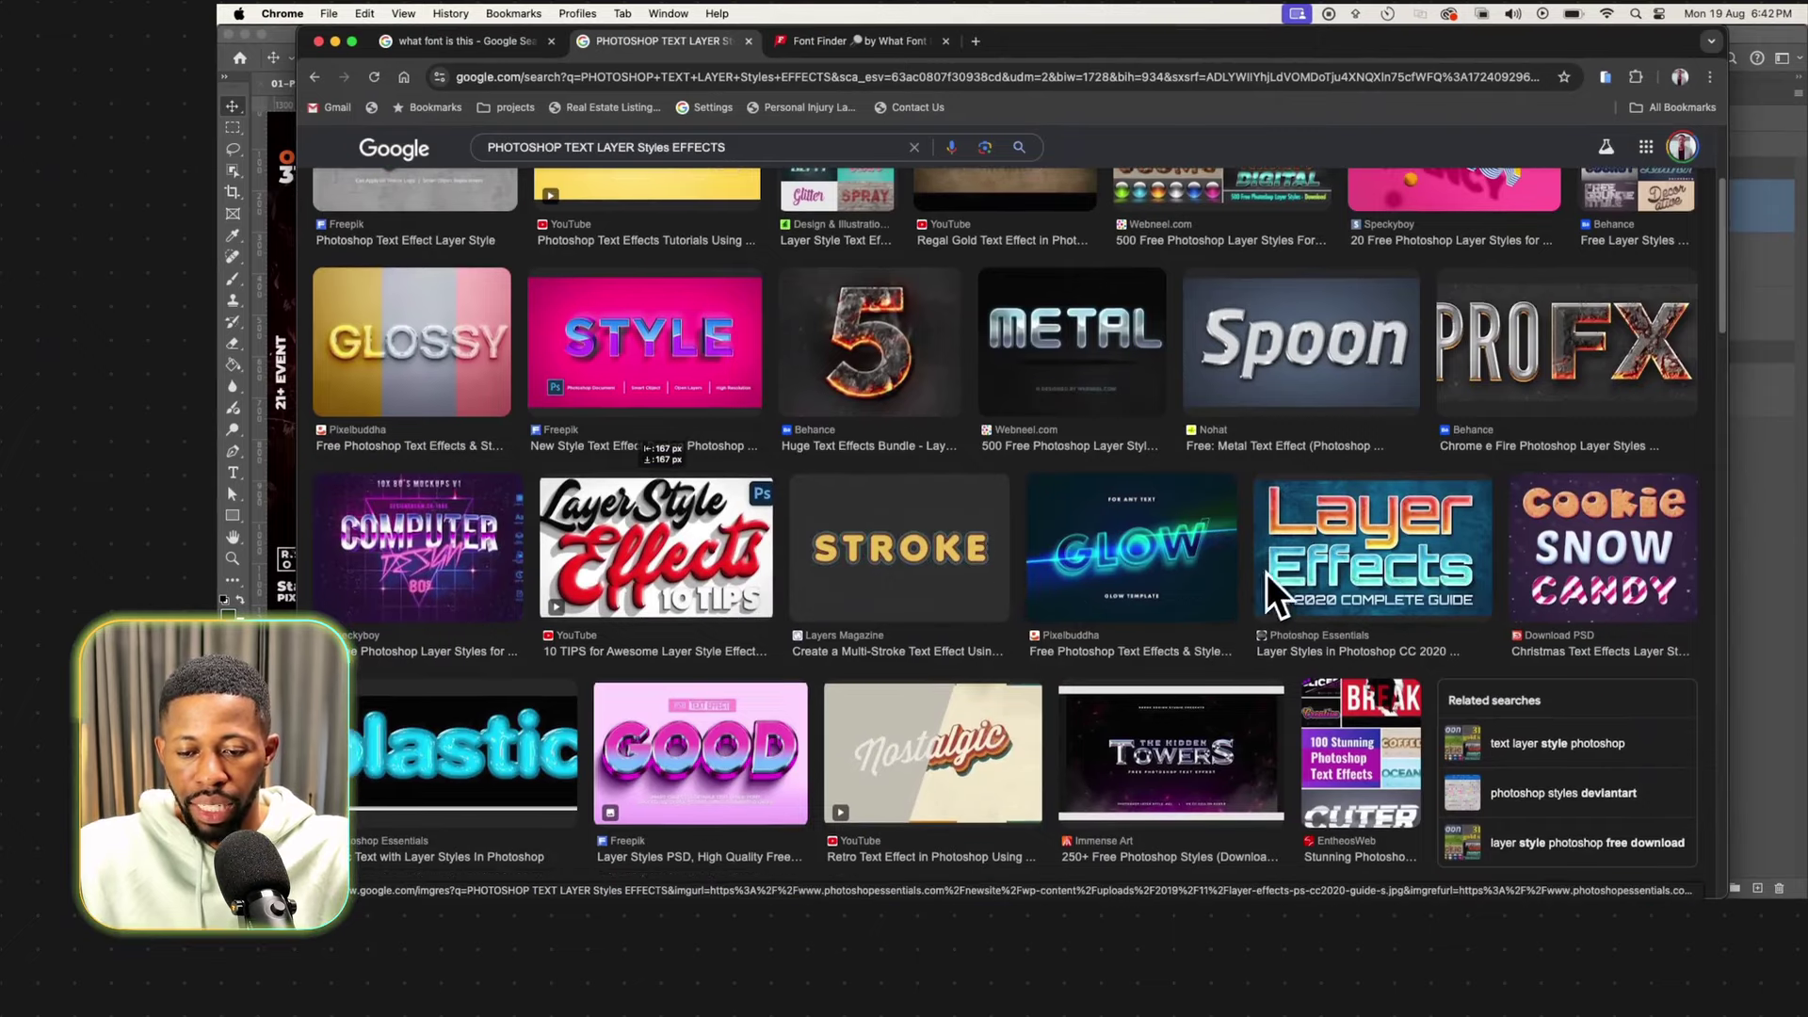
scroll(692, 388, "up", 3)
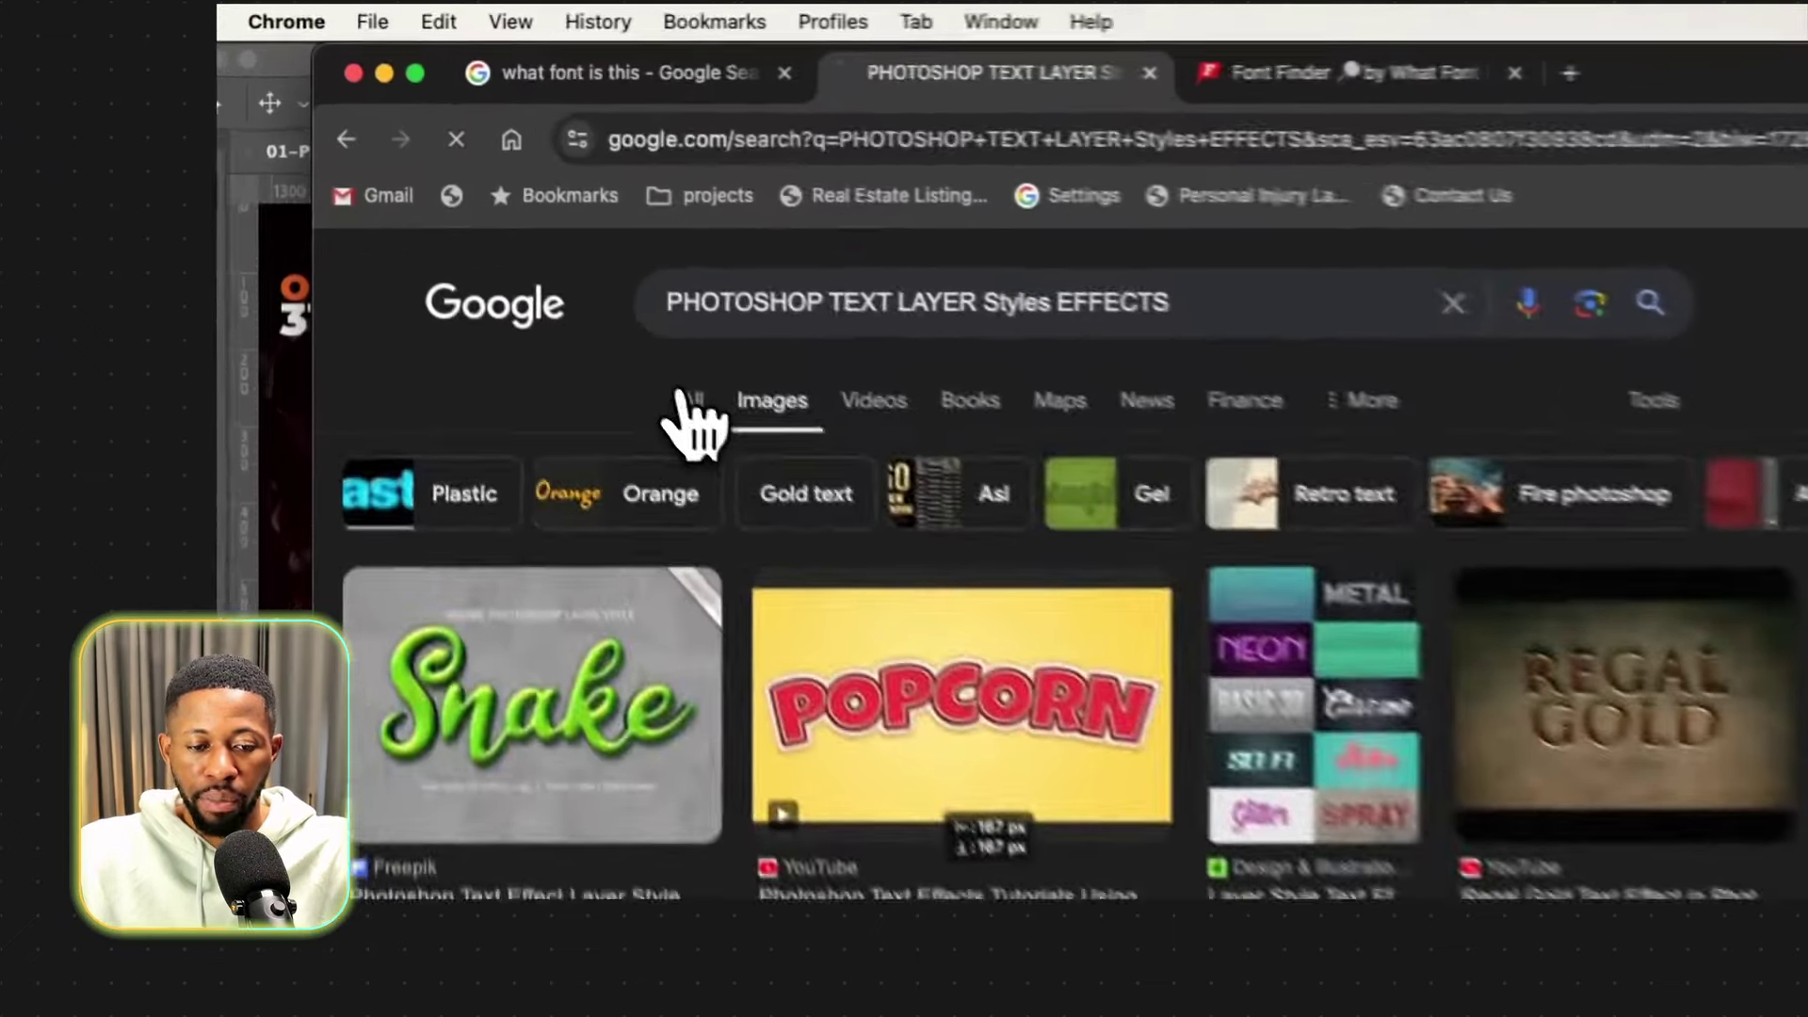
Search Google's web results for "photoshop text layer styles effects download free".
left_click(502, 217)
left_click(793, 181)
type("DOWN")
key("Down")
key("Down")
key("Return")
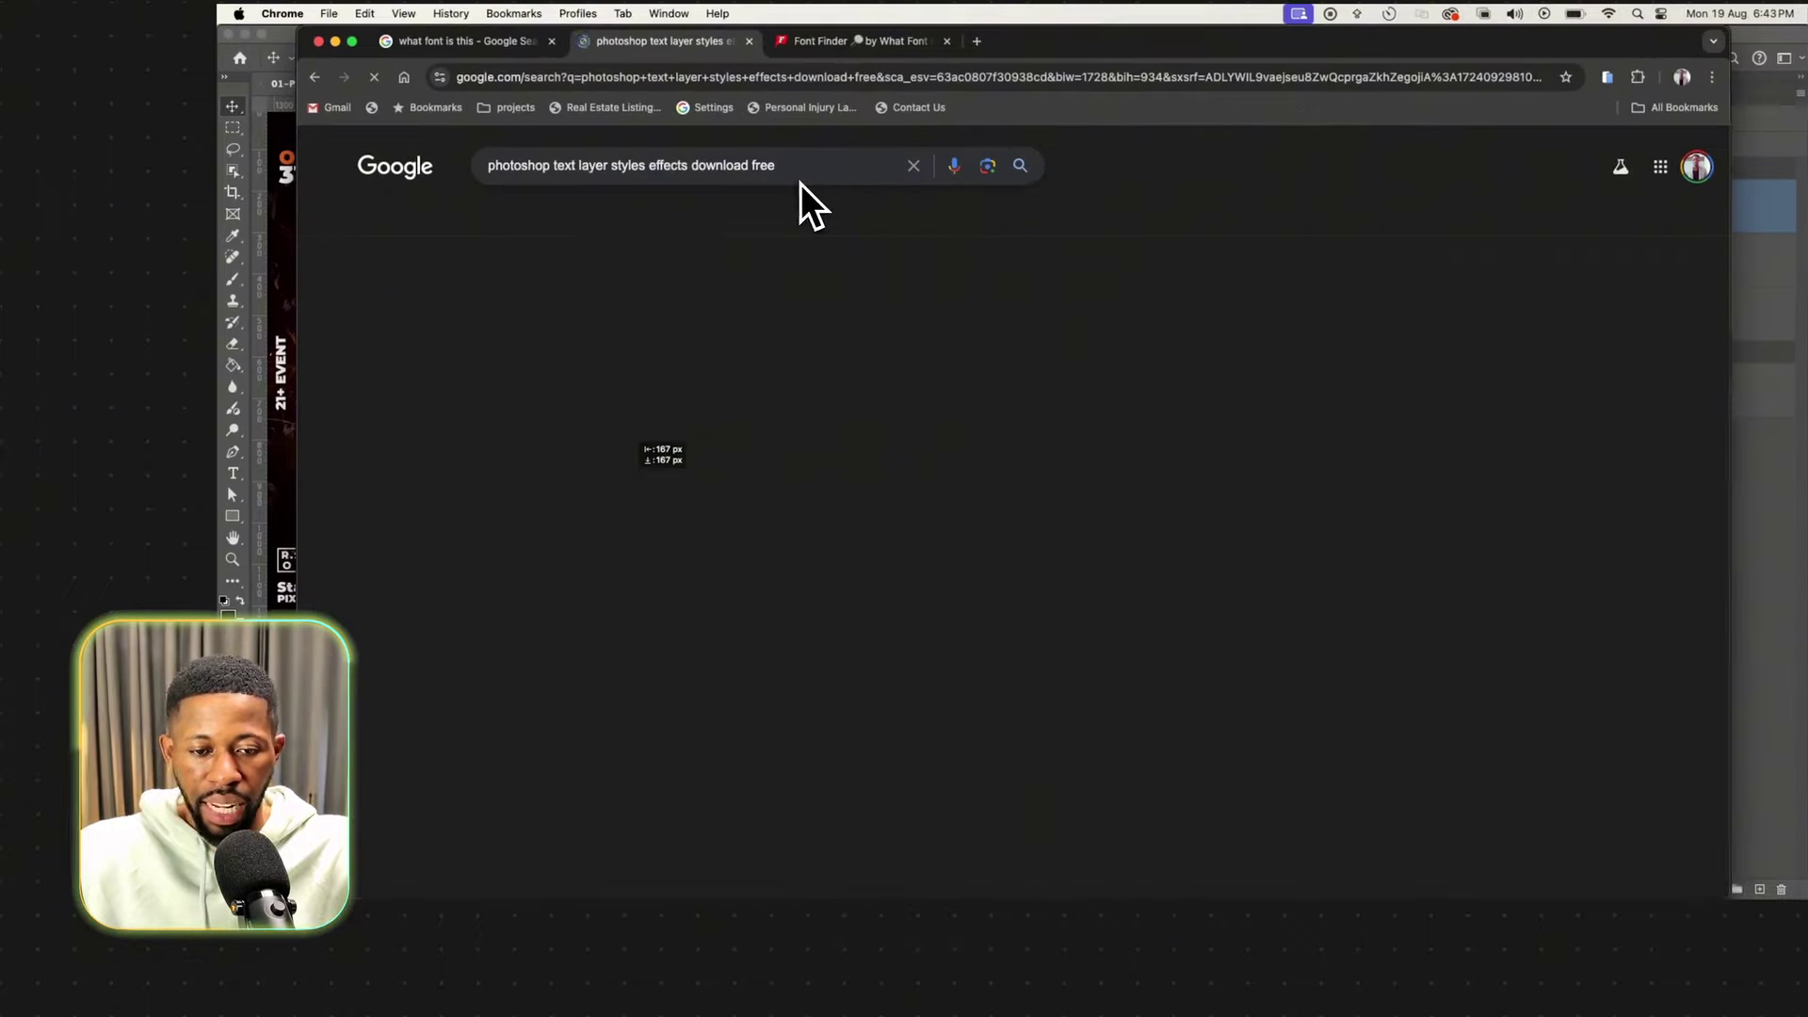
Open Freepik's Layer Styles PSD result in a new tab and switch to that tab.
scroll(1265, 527, "down", 2)
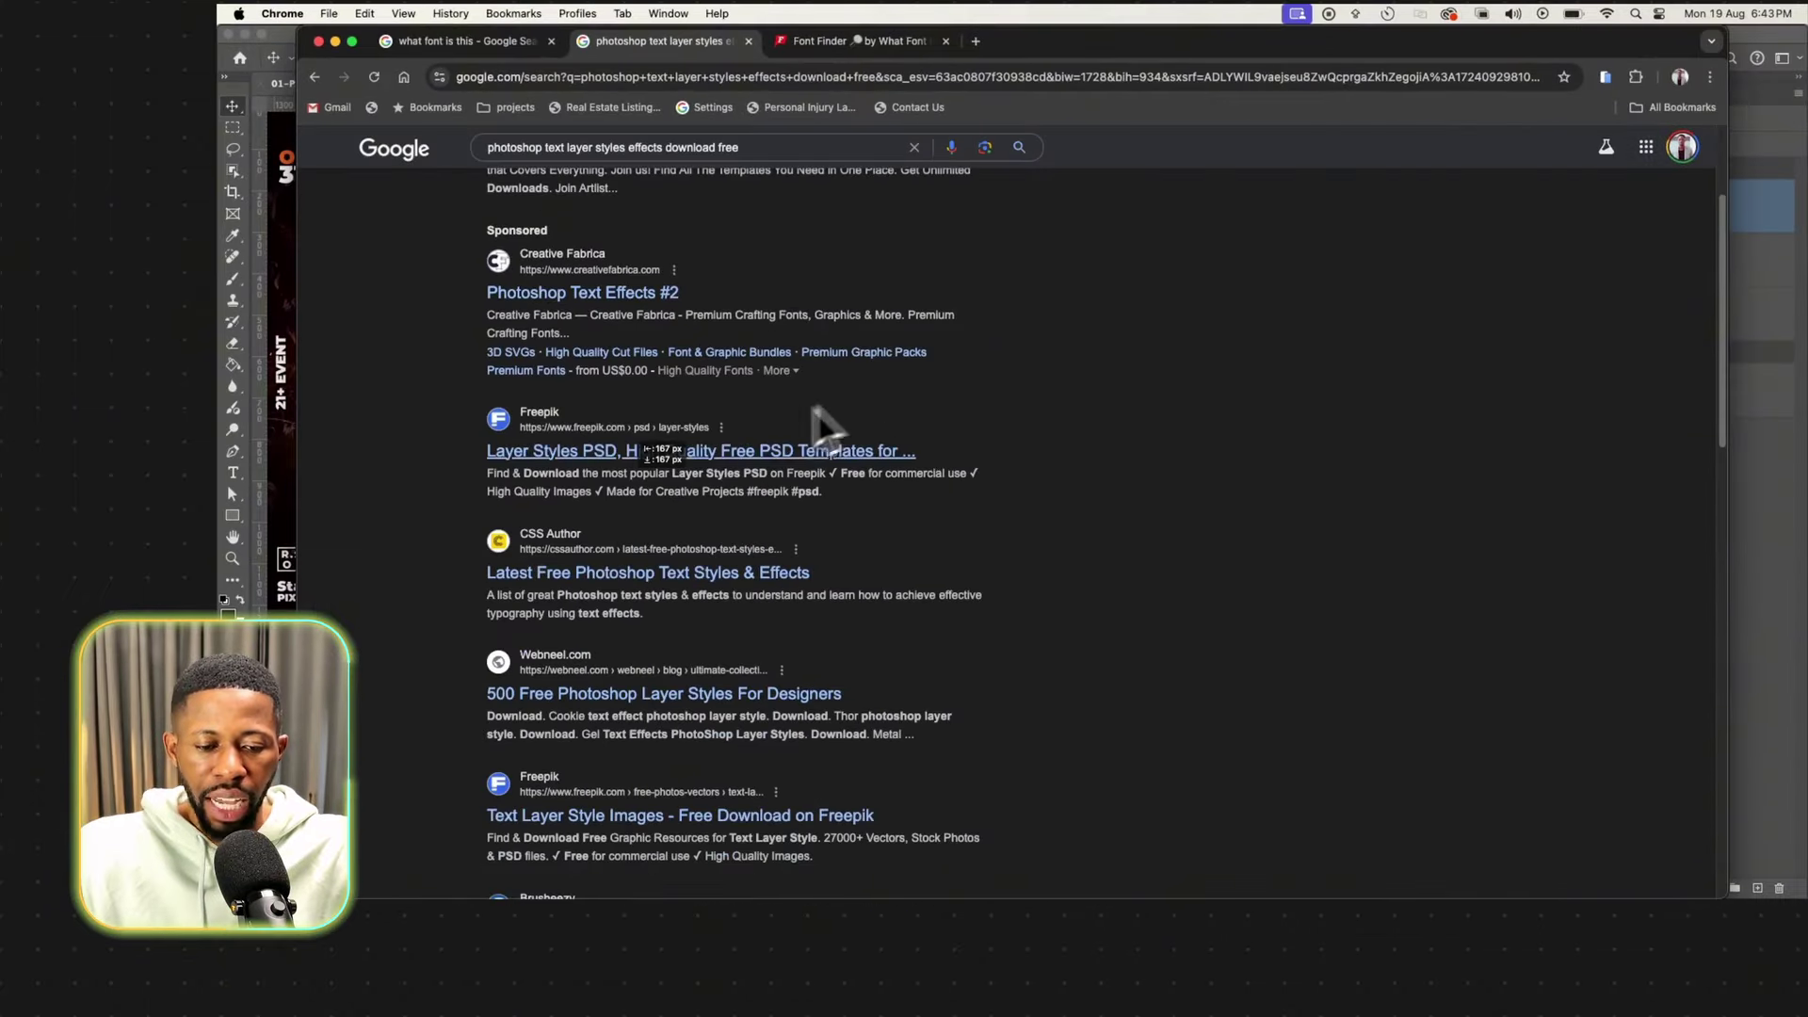
right_click(771, 450)
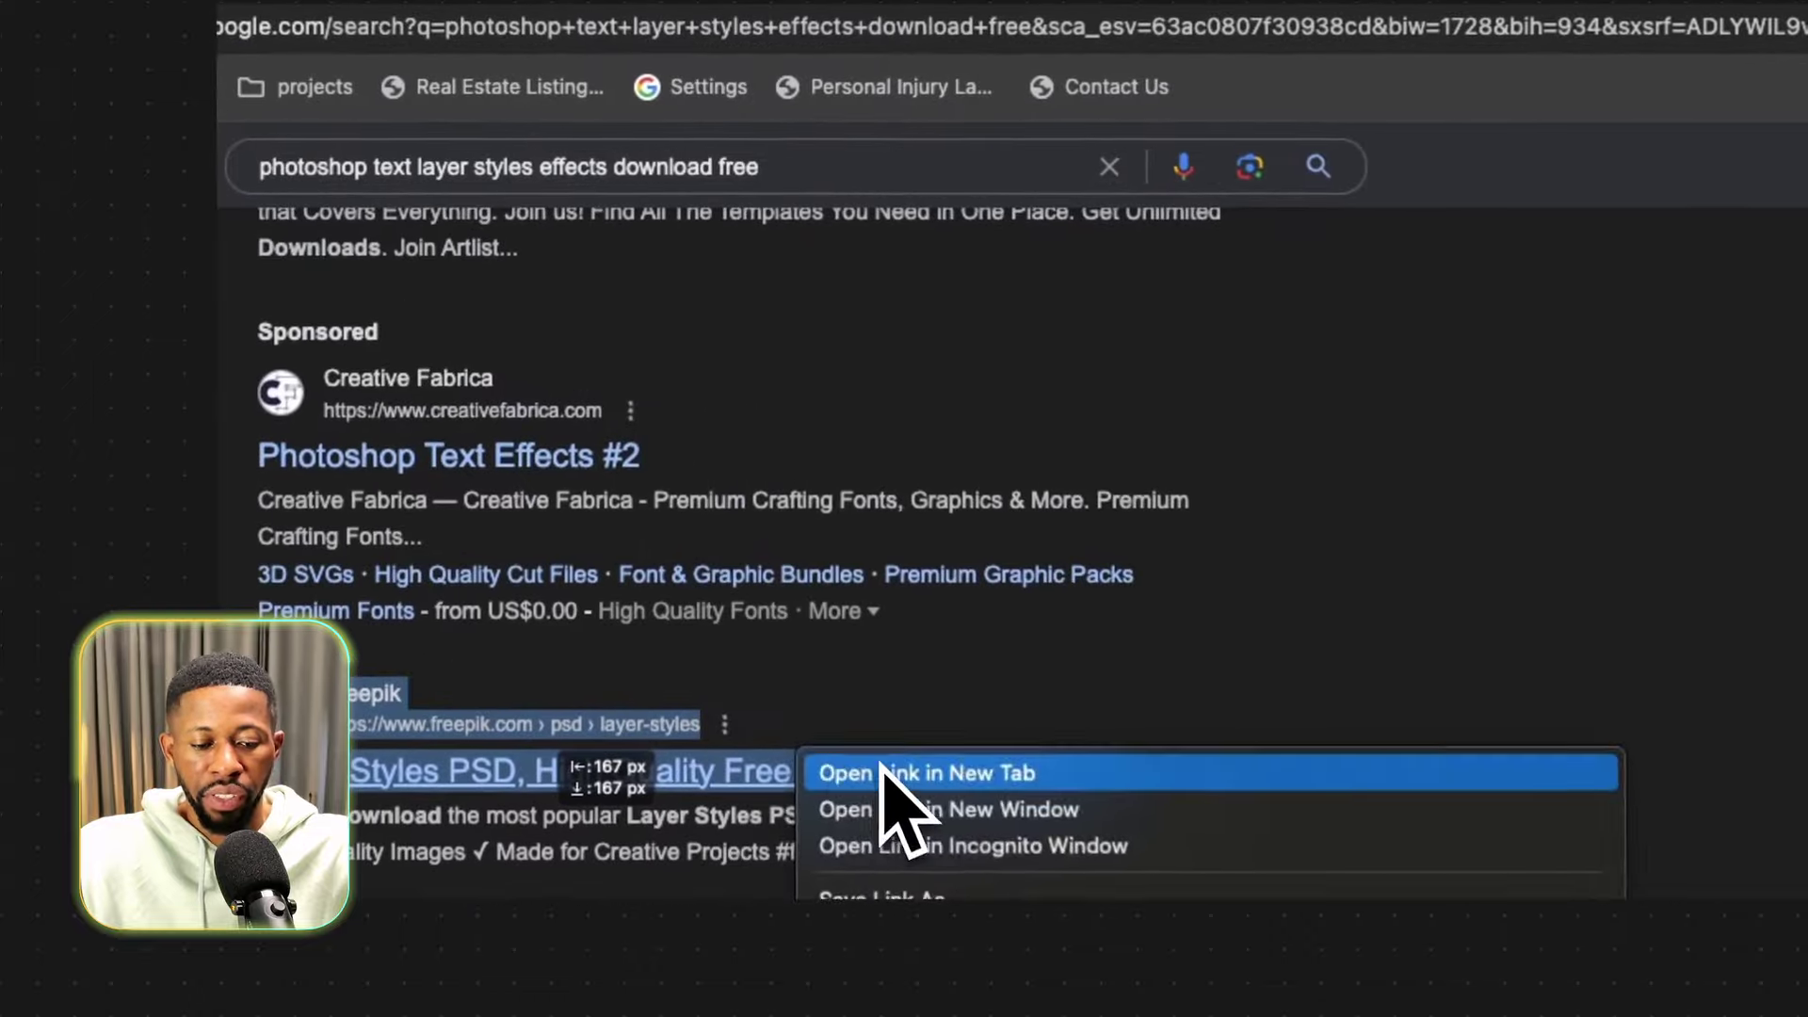
left_click(848, 749)
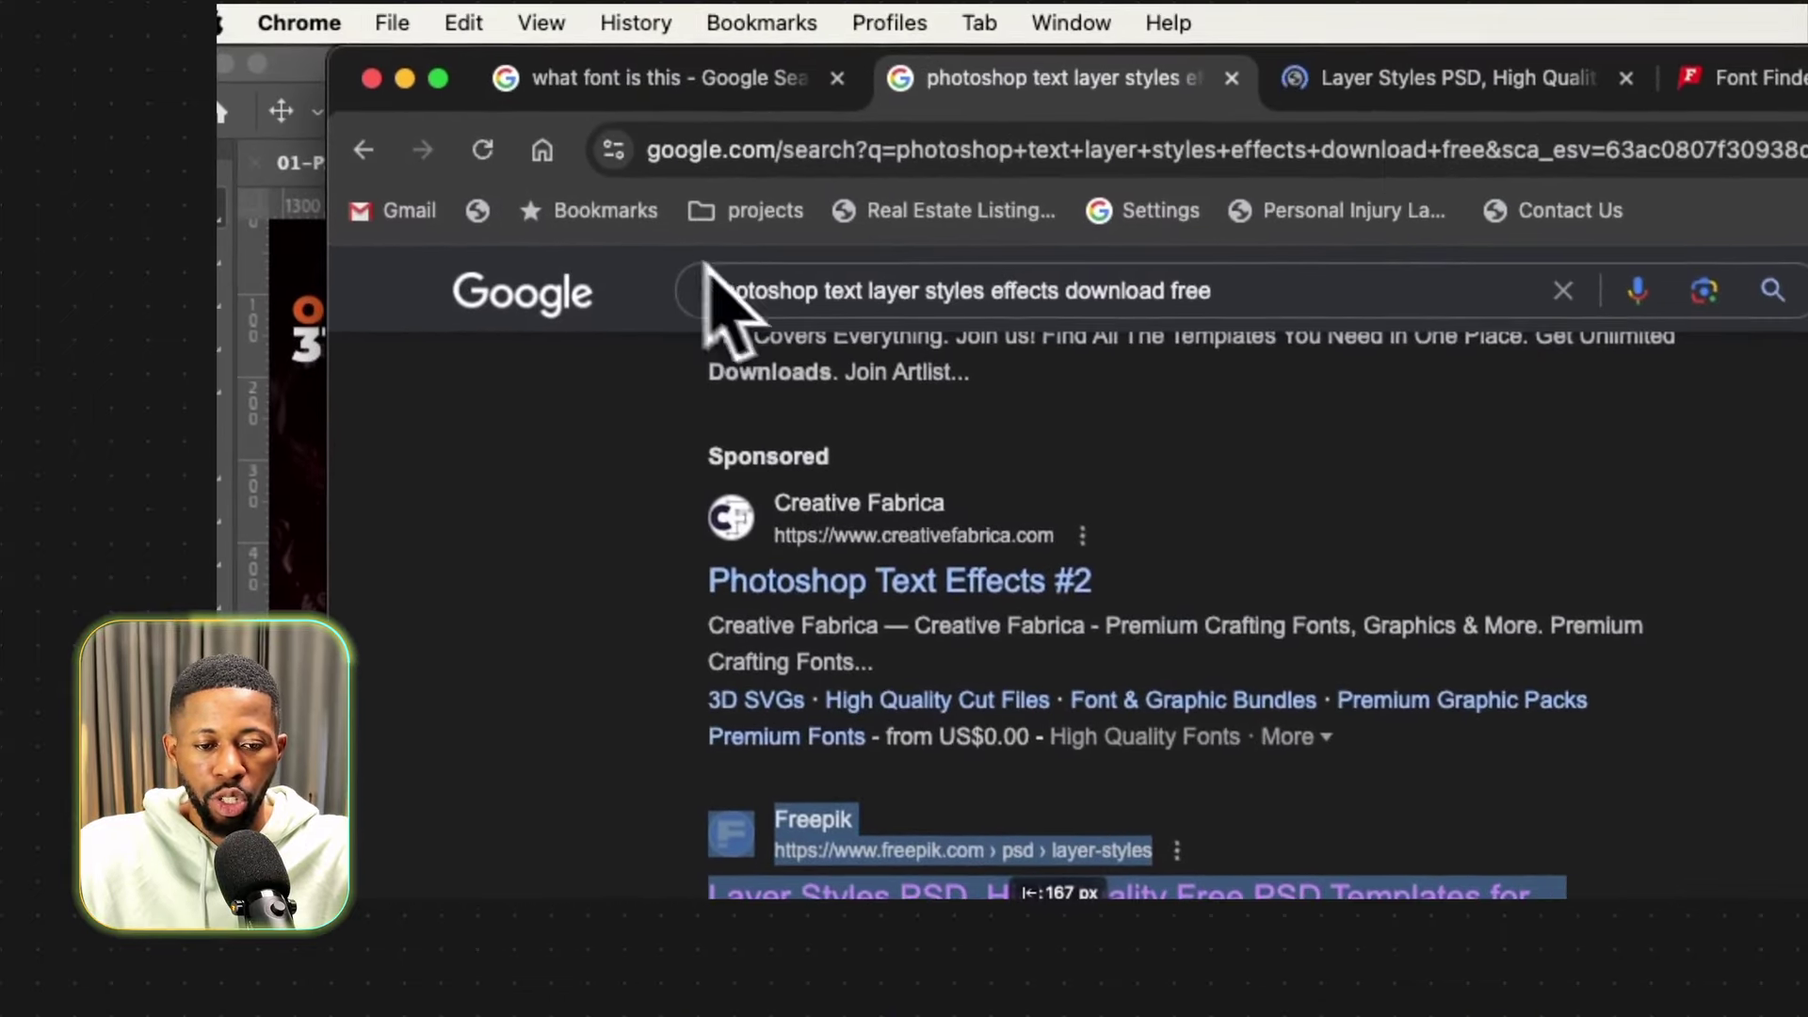
scroll(439, 374, "up", 3)
left_click(931, 432)
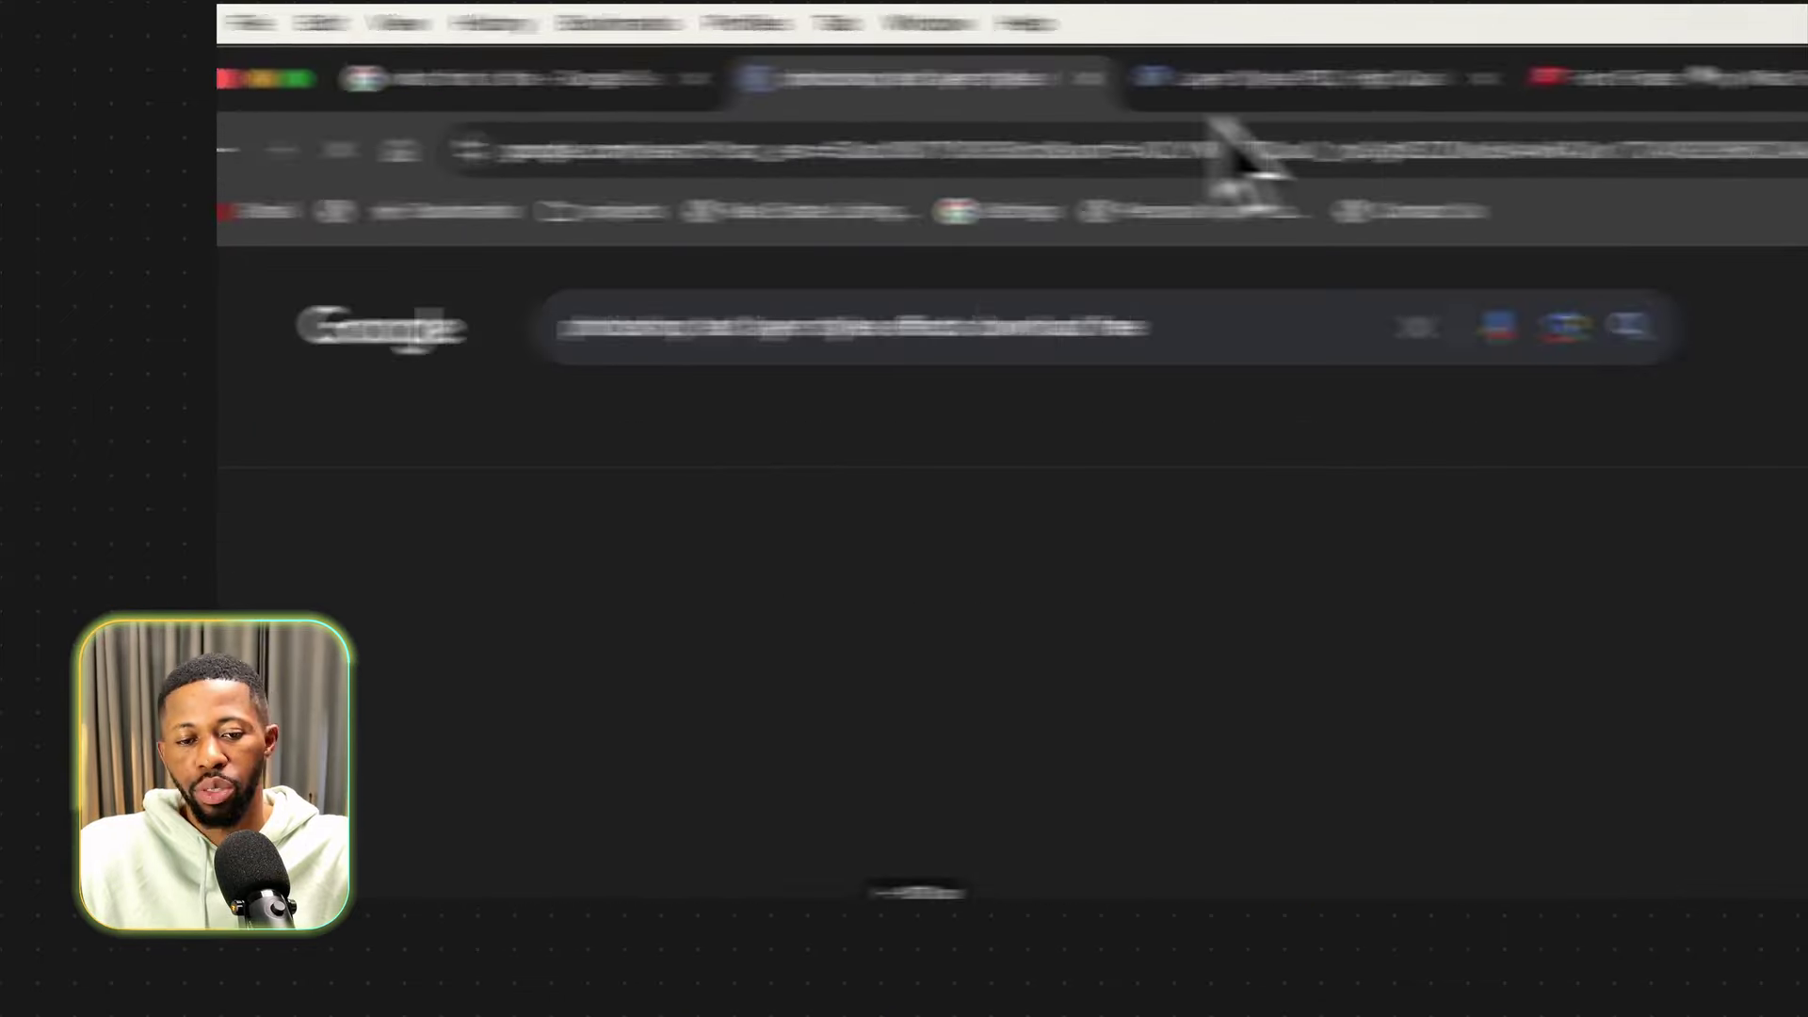
left_click(1447, 89)
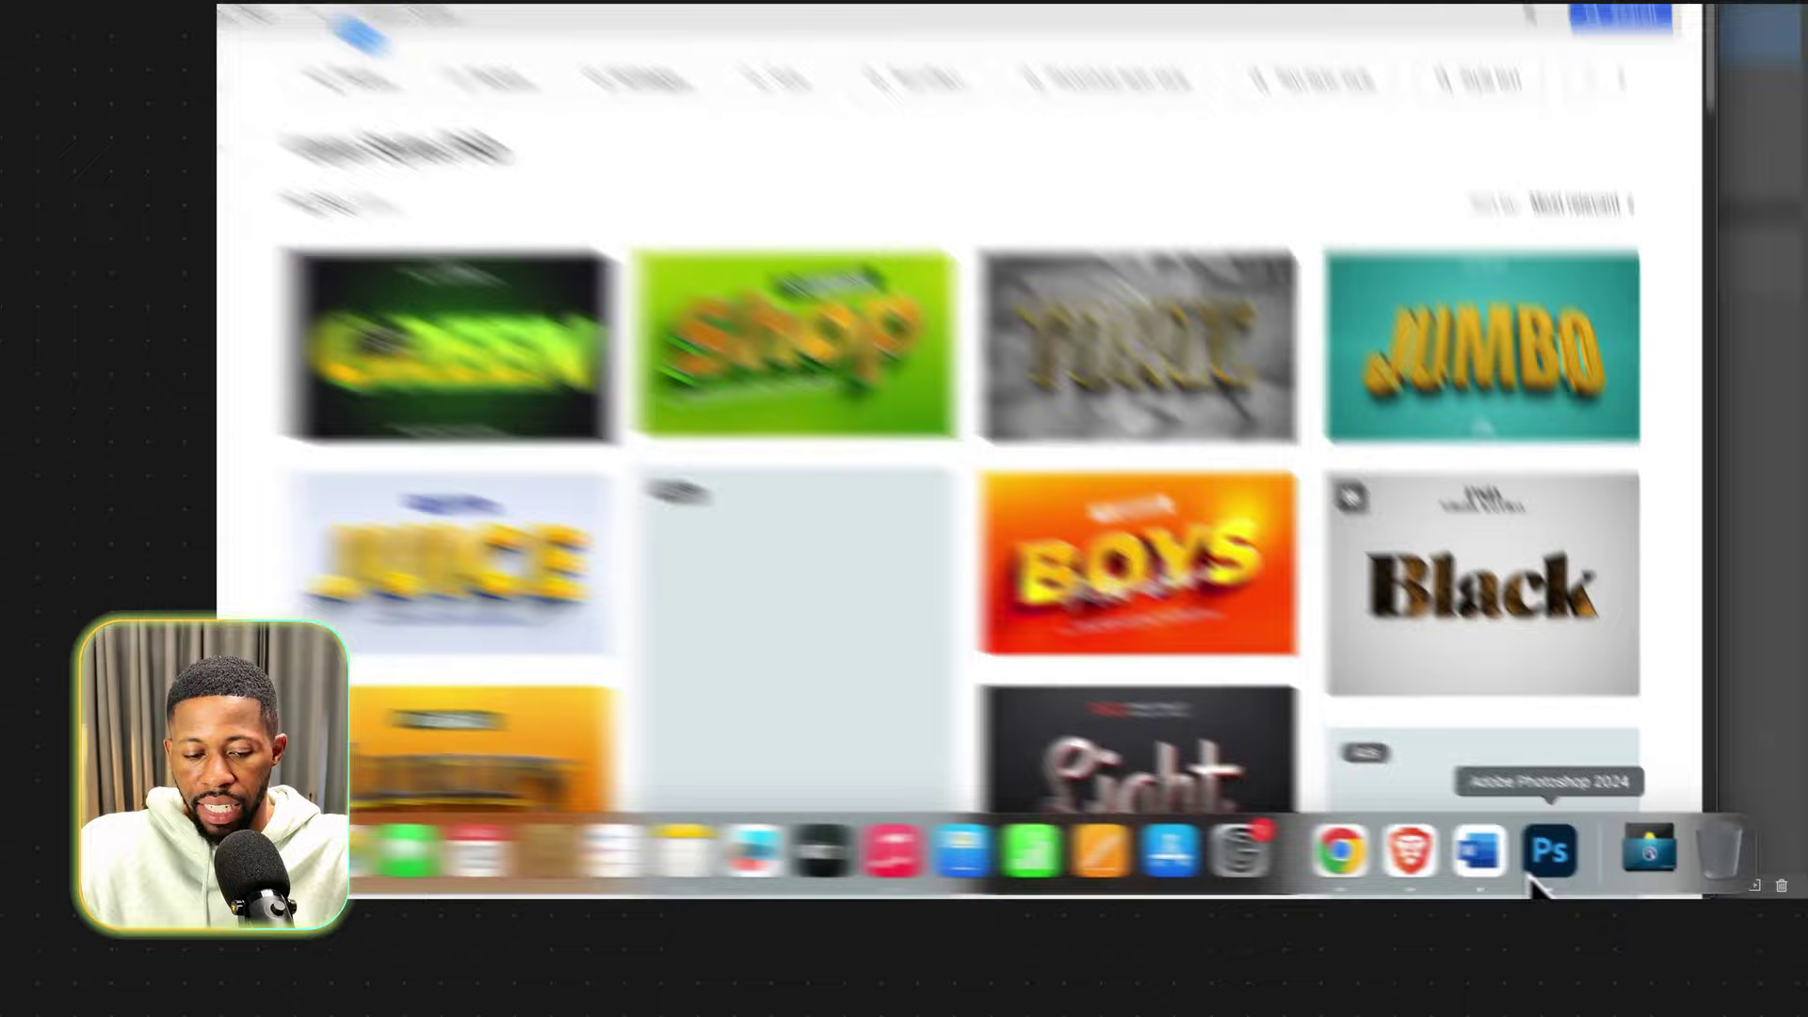
Browse the first two pages of Freepik's Layer Styles PSDs for a suitable text effect.
left_click(1594, 861)
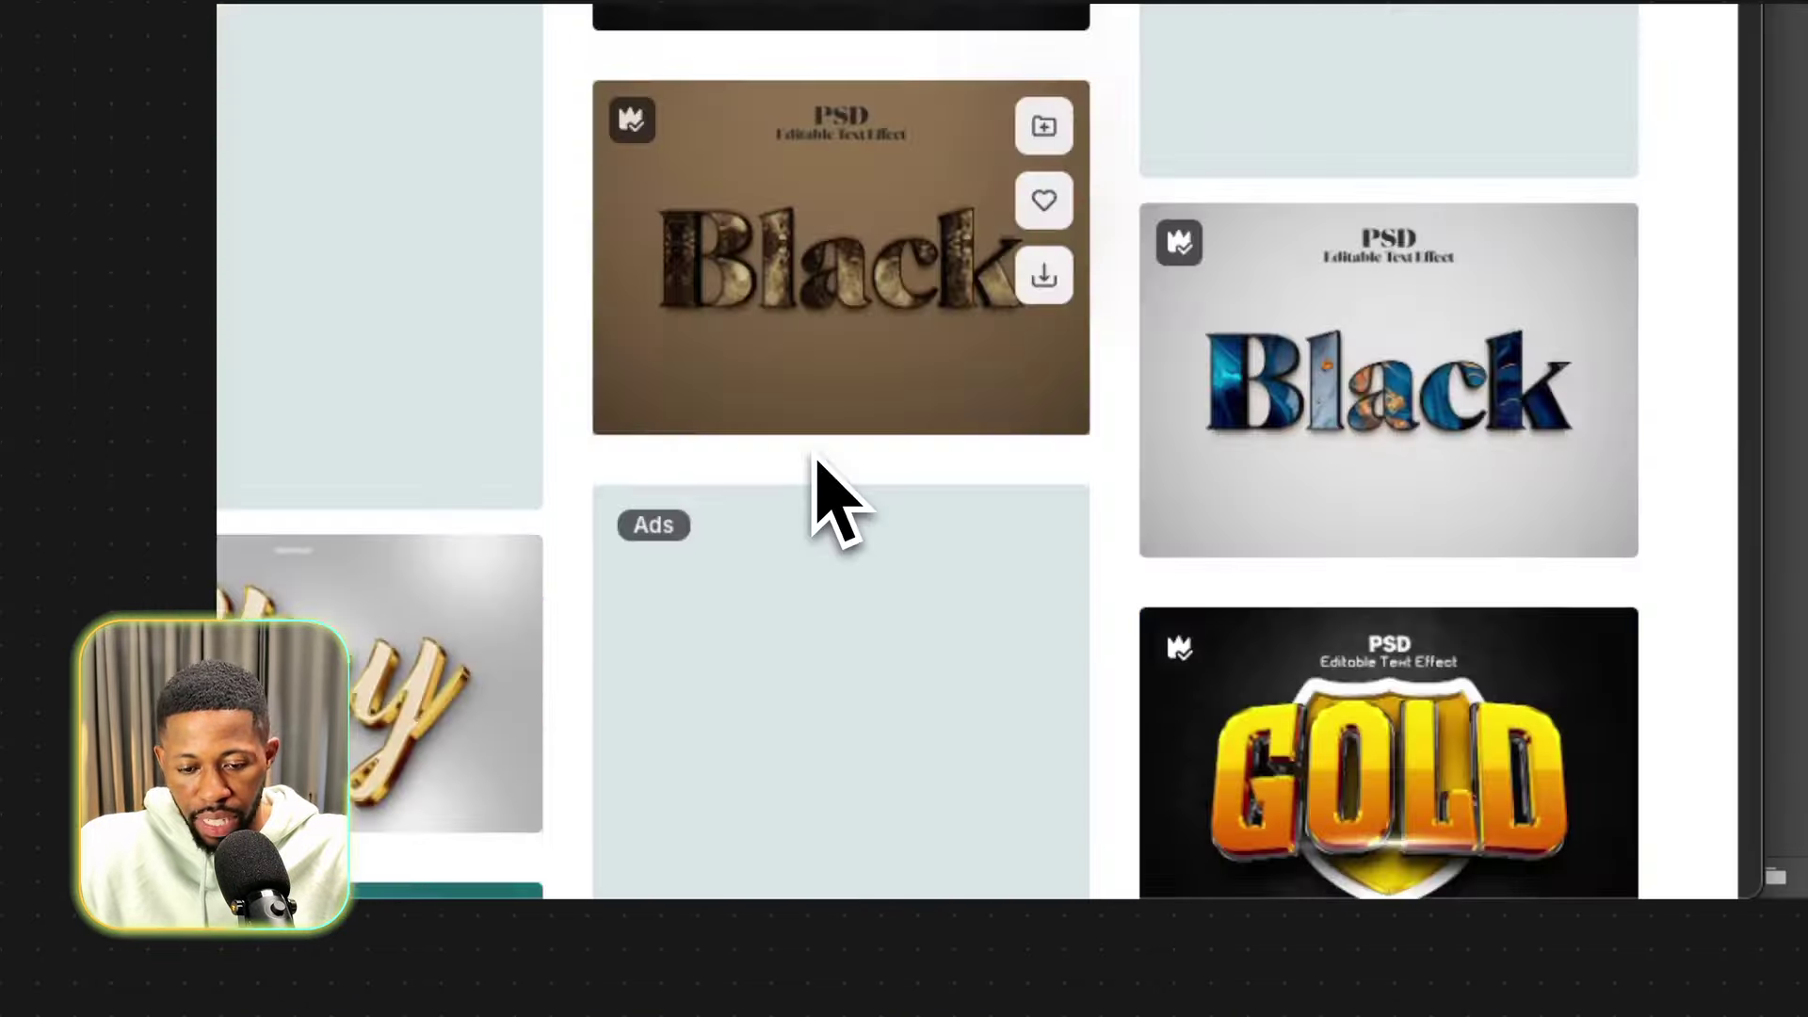
scroll(816, 484, "down", 5)
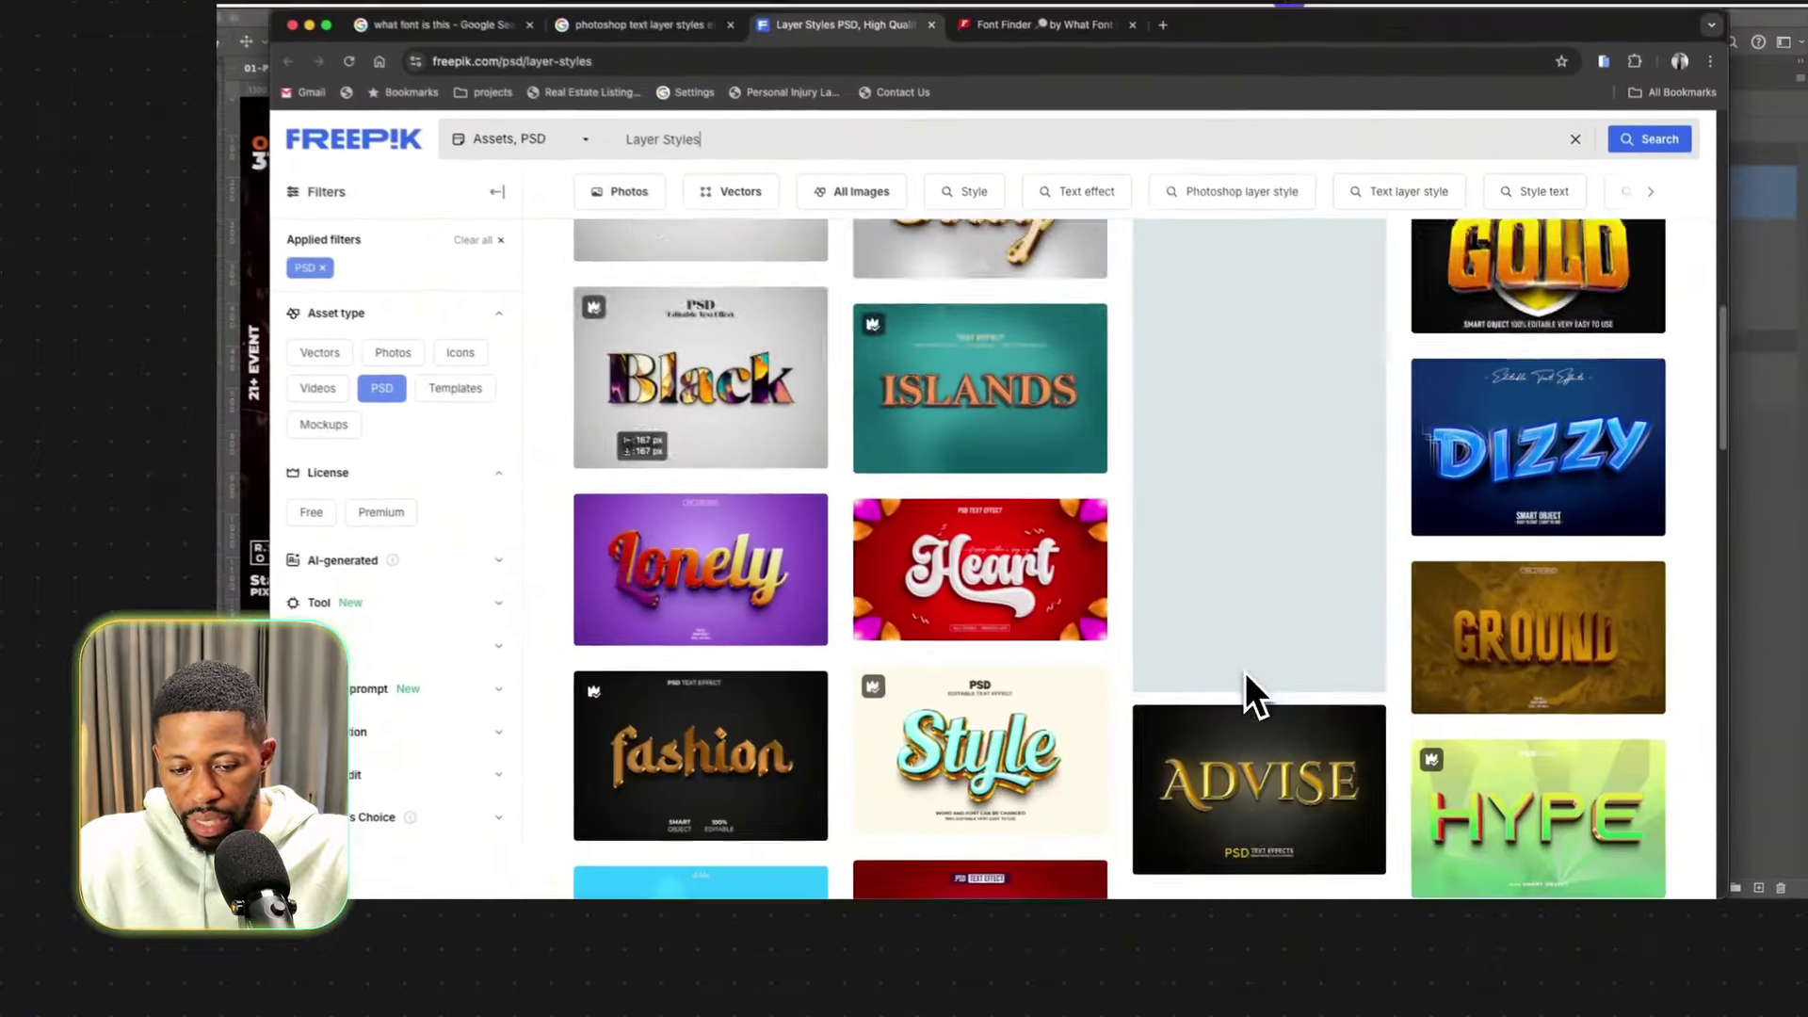
scroll(1248, 673, "down", 5)
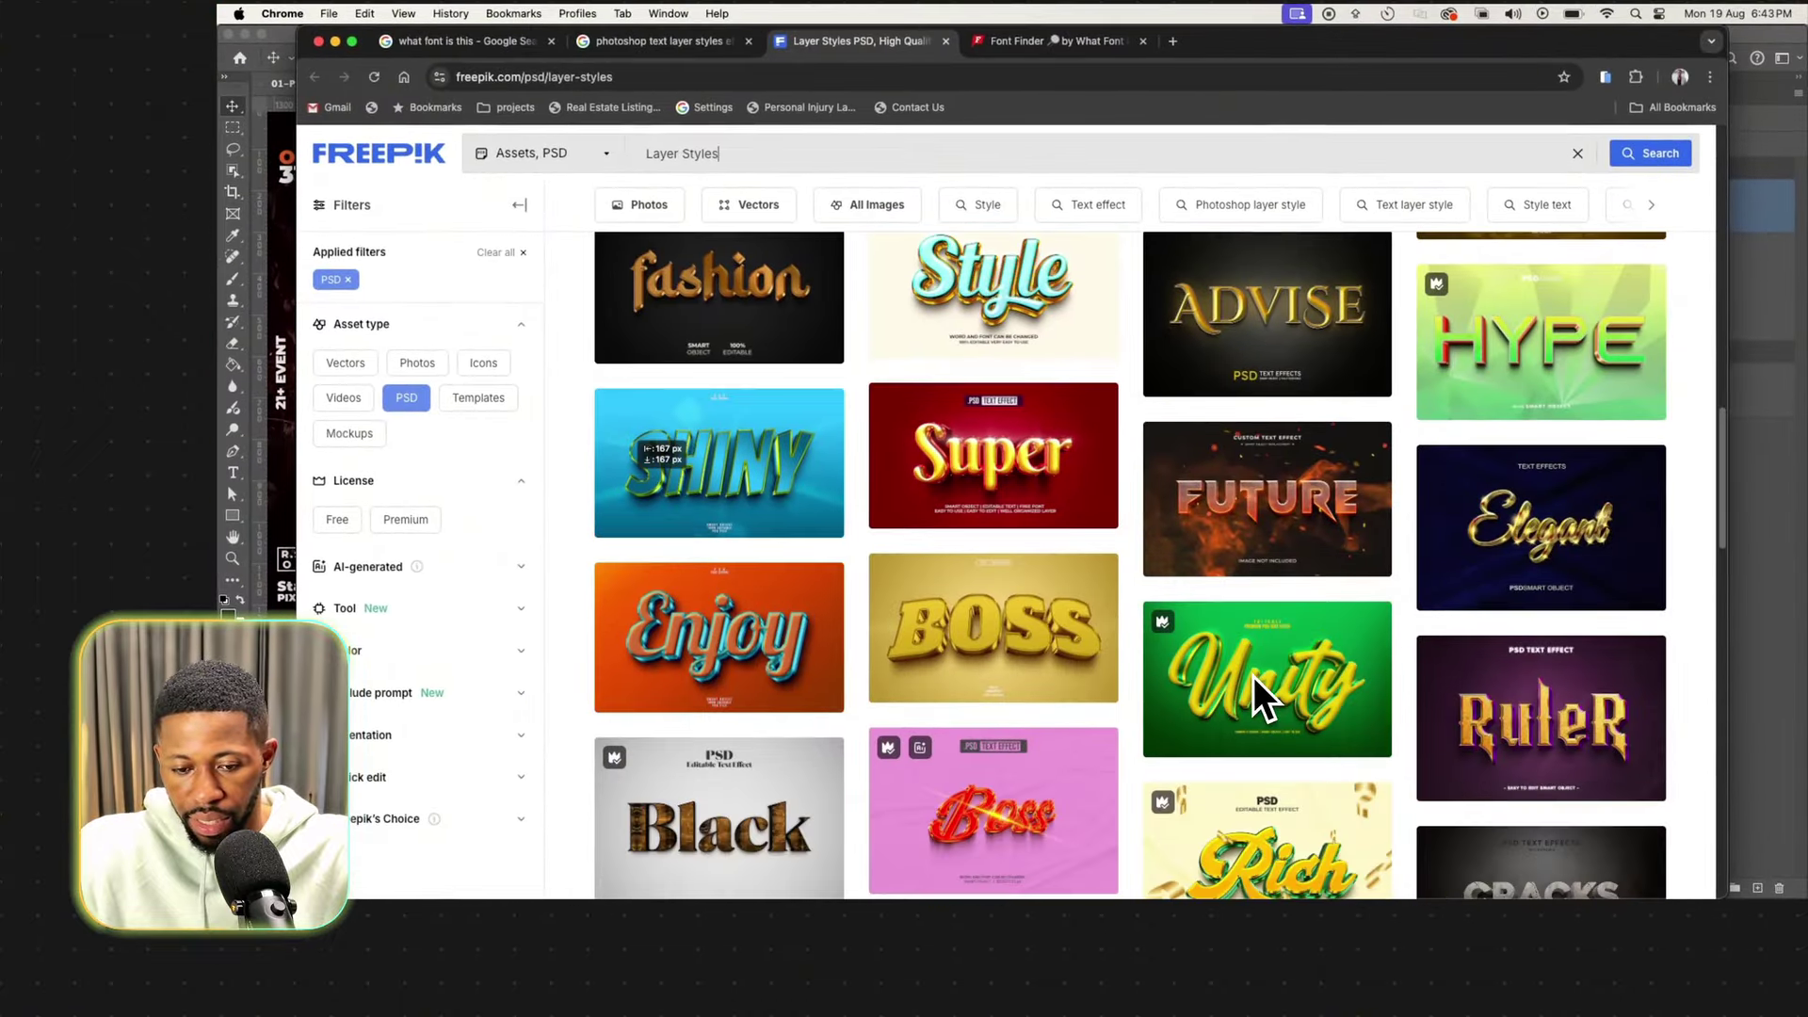
scroll(1214, 650, "down", 6)
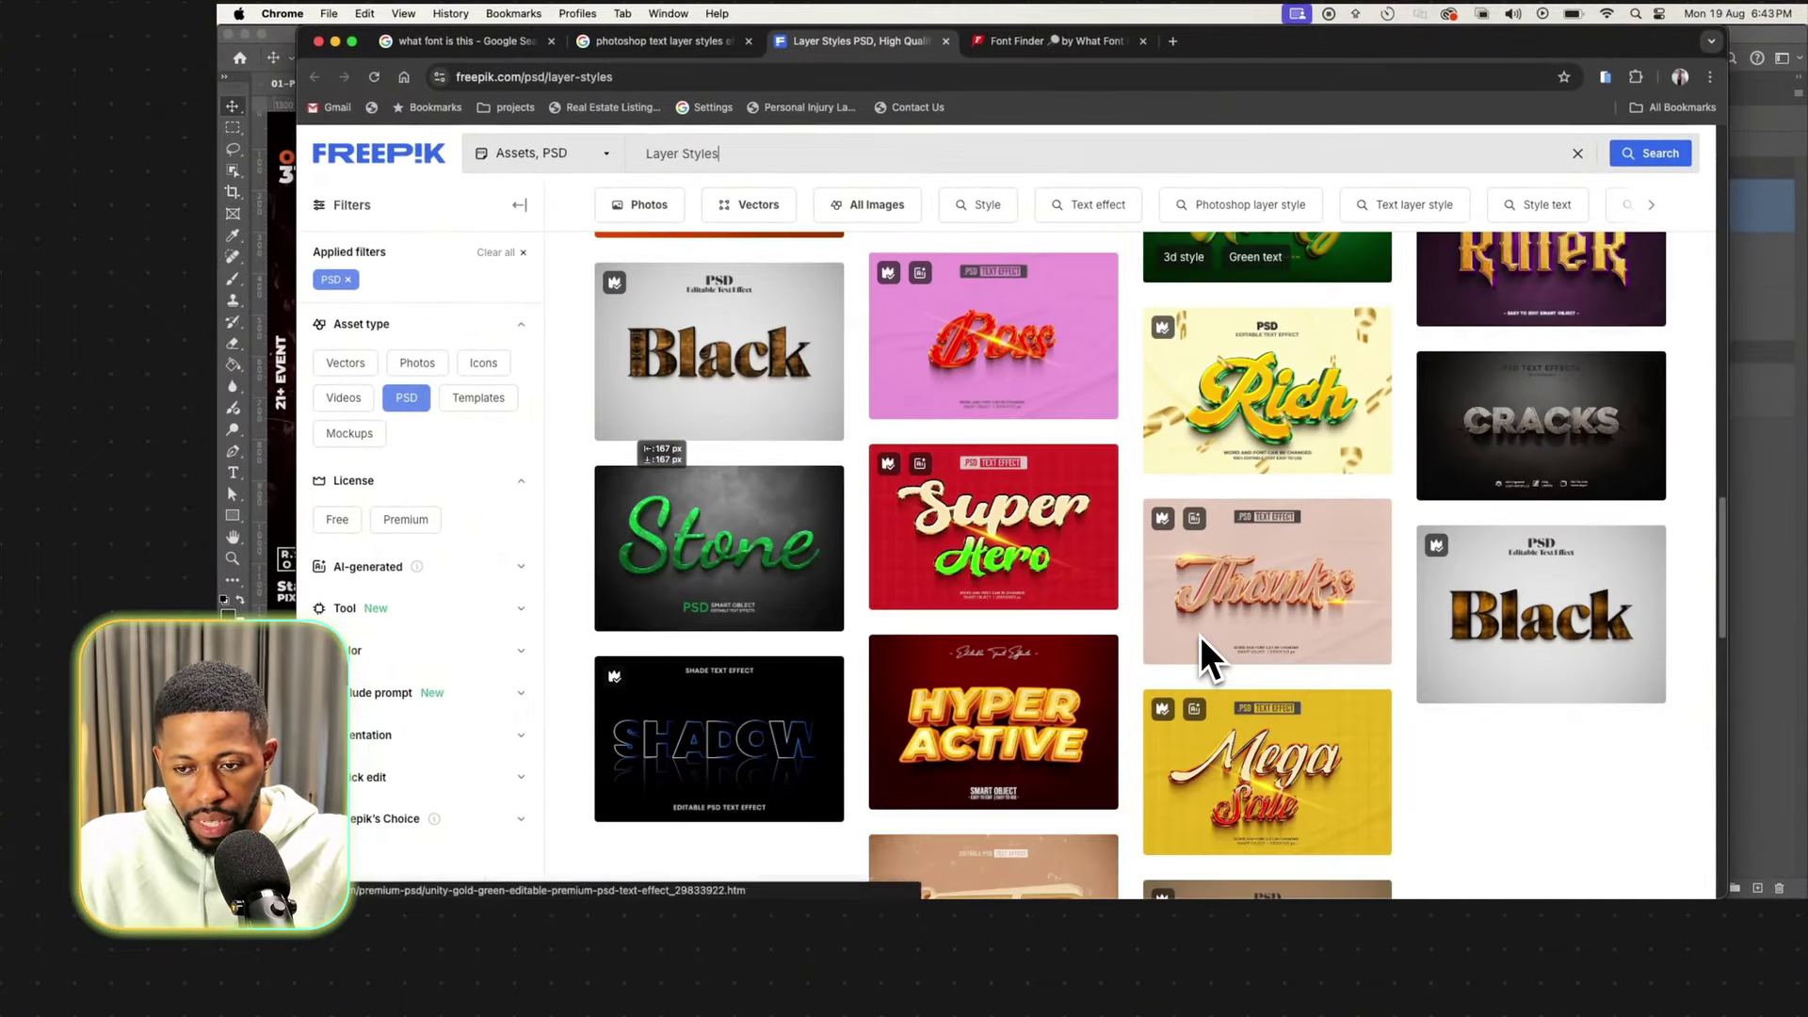
scroll(1200, 636, "down", 5)
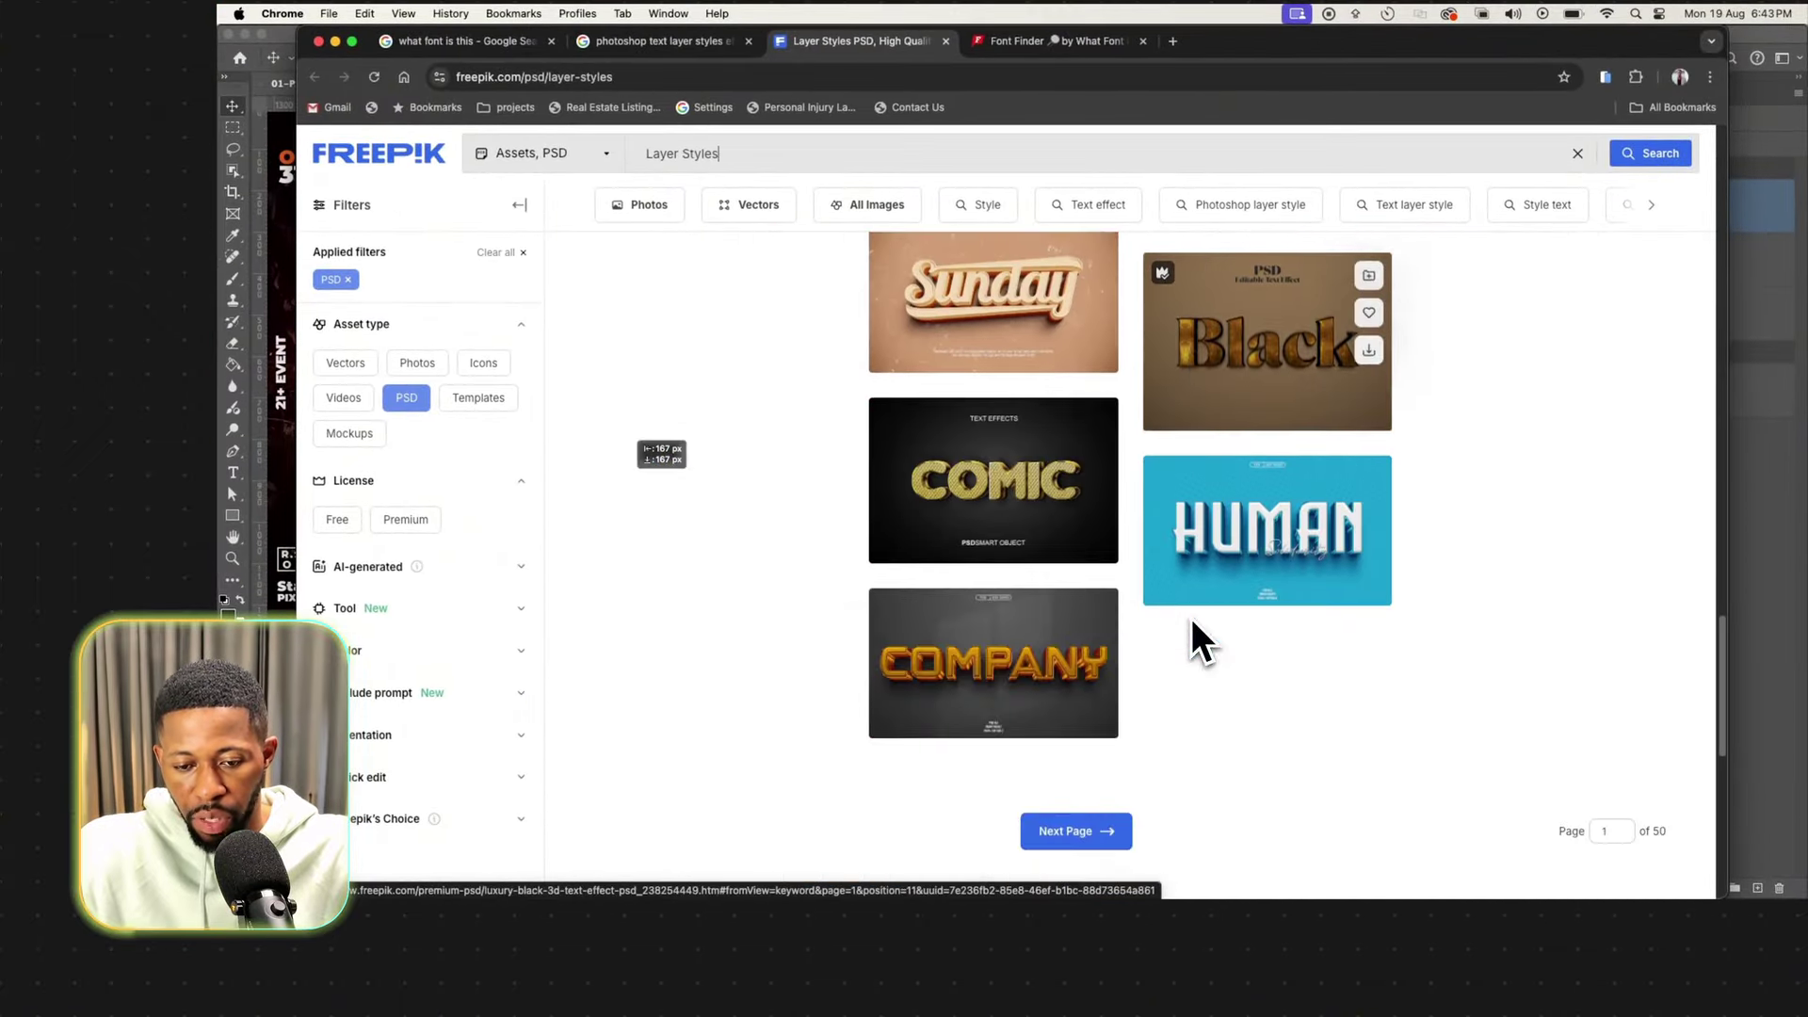
left_click(1104, 819)
scroll(1214, 697, "down", 5)
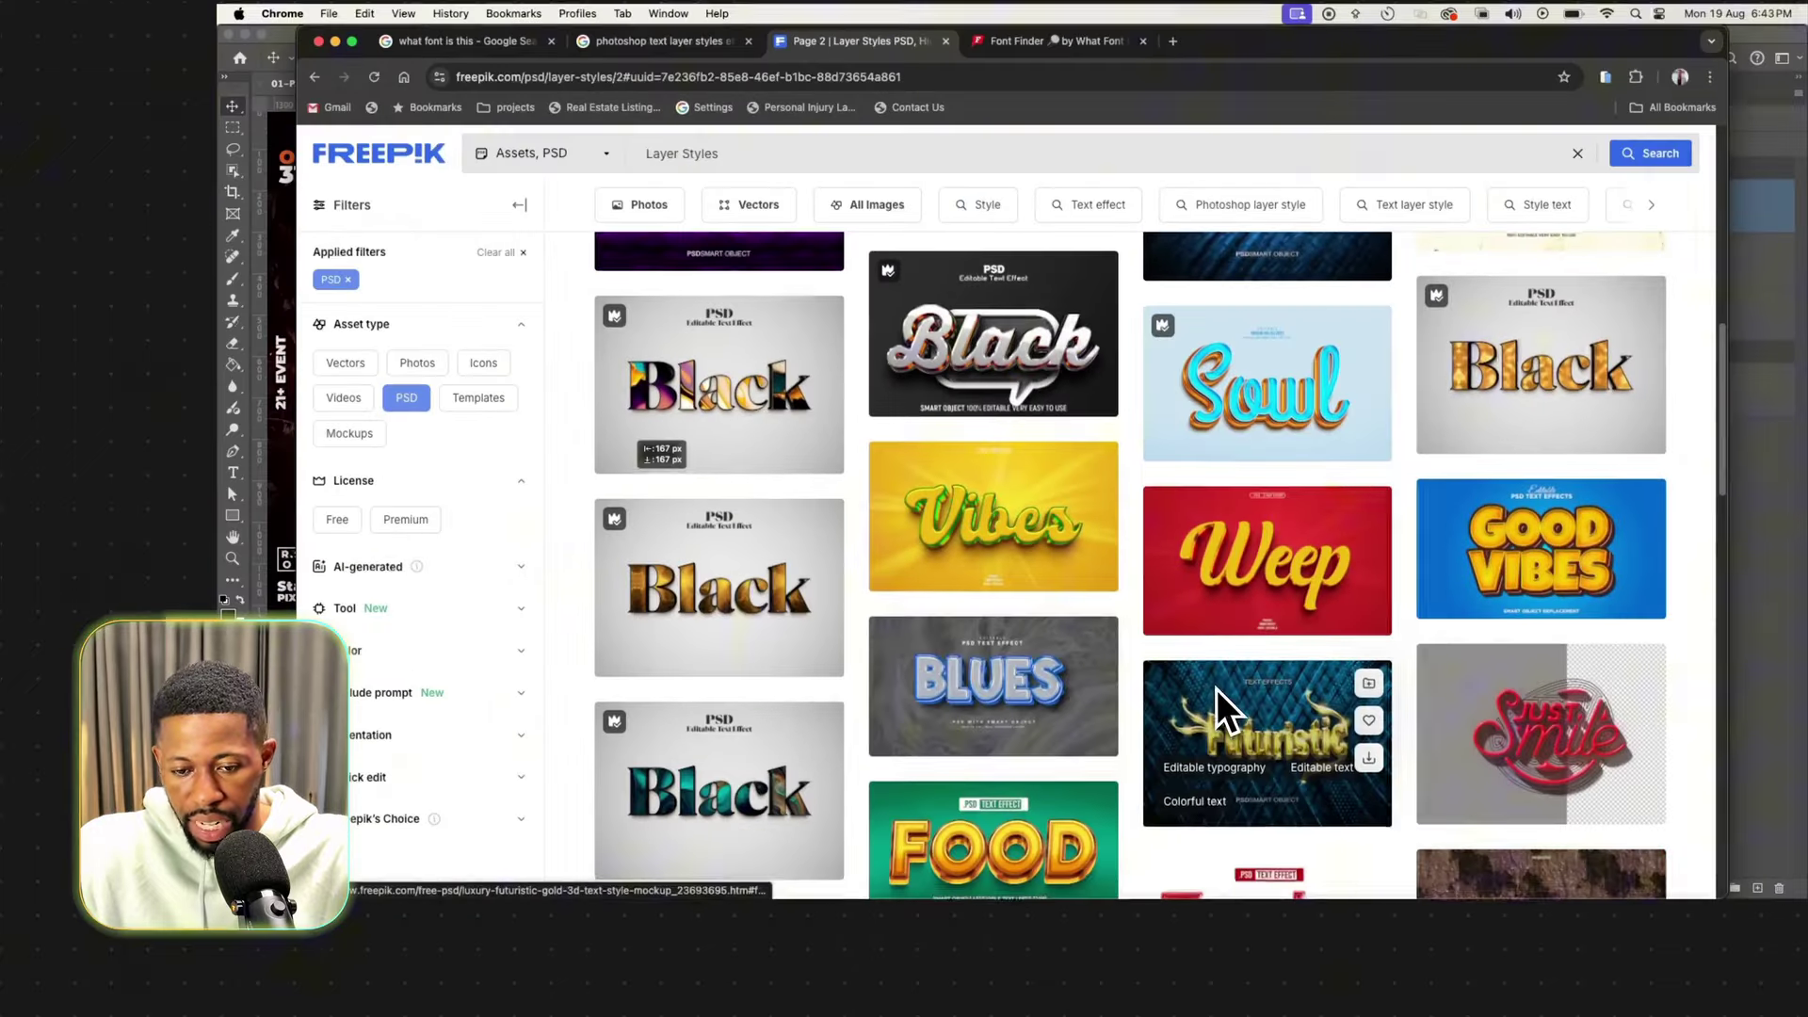
scroll(1216, 688, "down", 3)
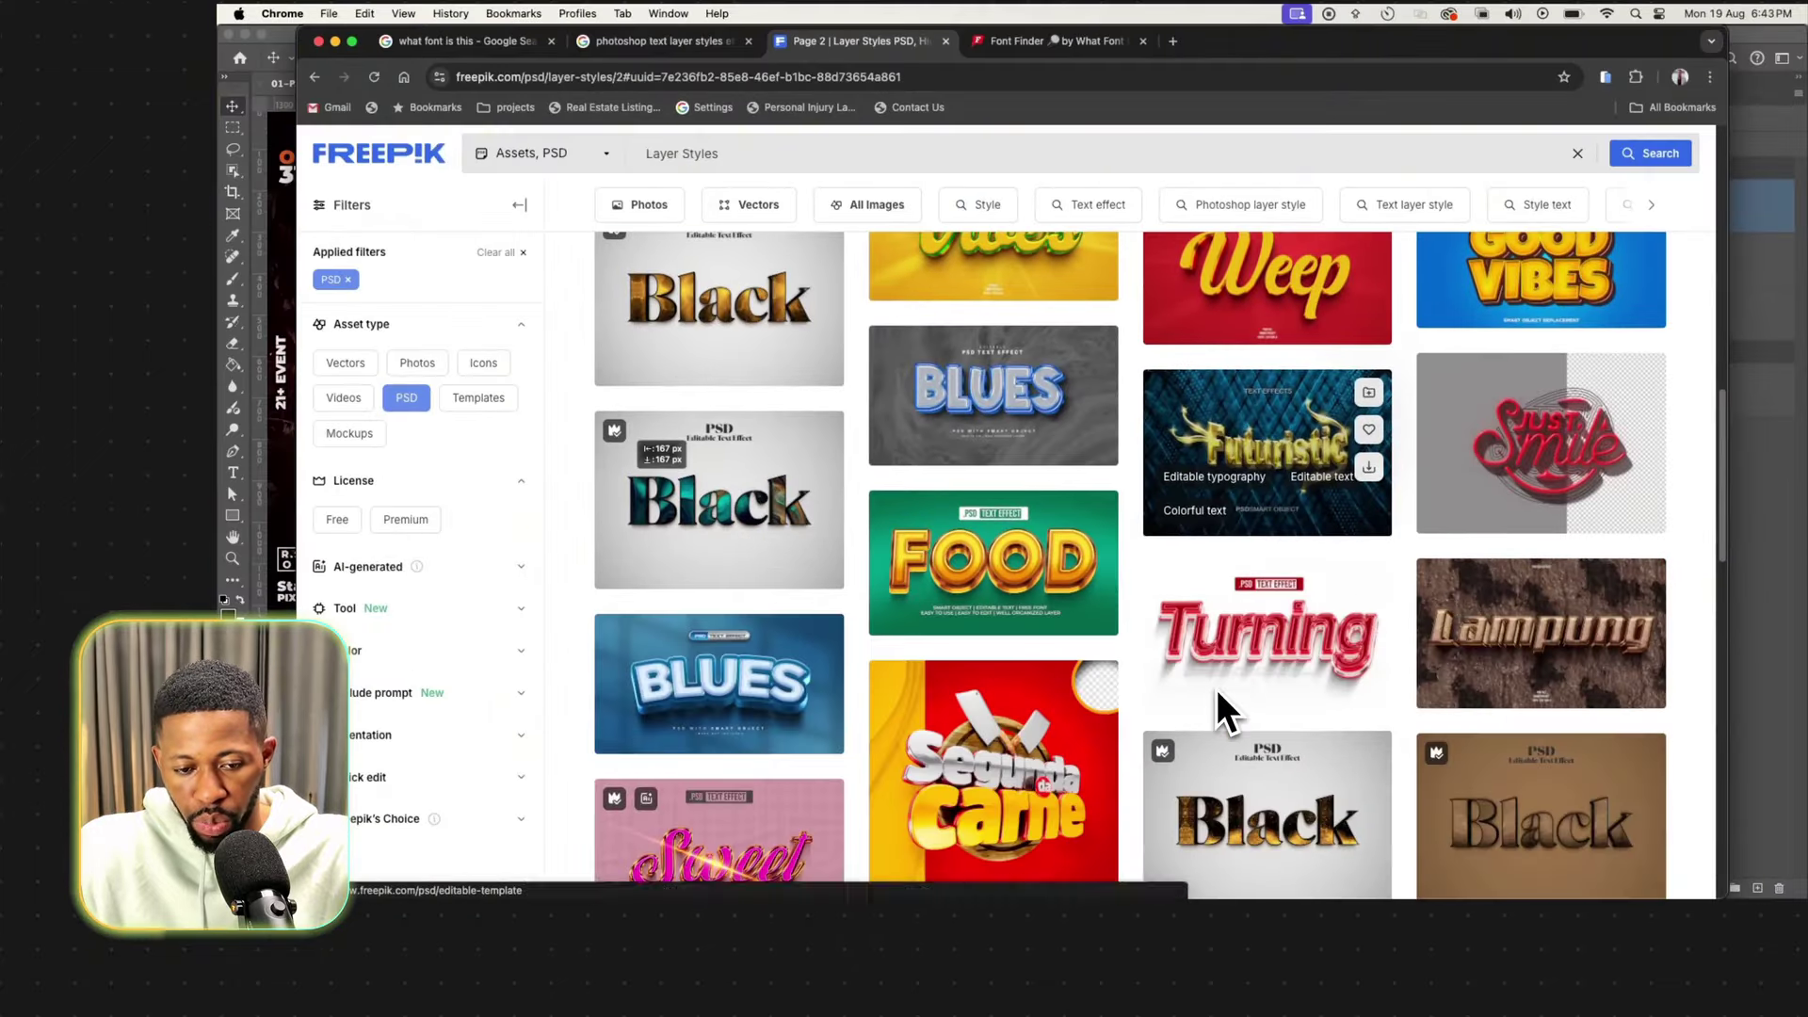
scroll(1217, 687, "down", 3)
scroll(1216, 687, "down", 8)
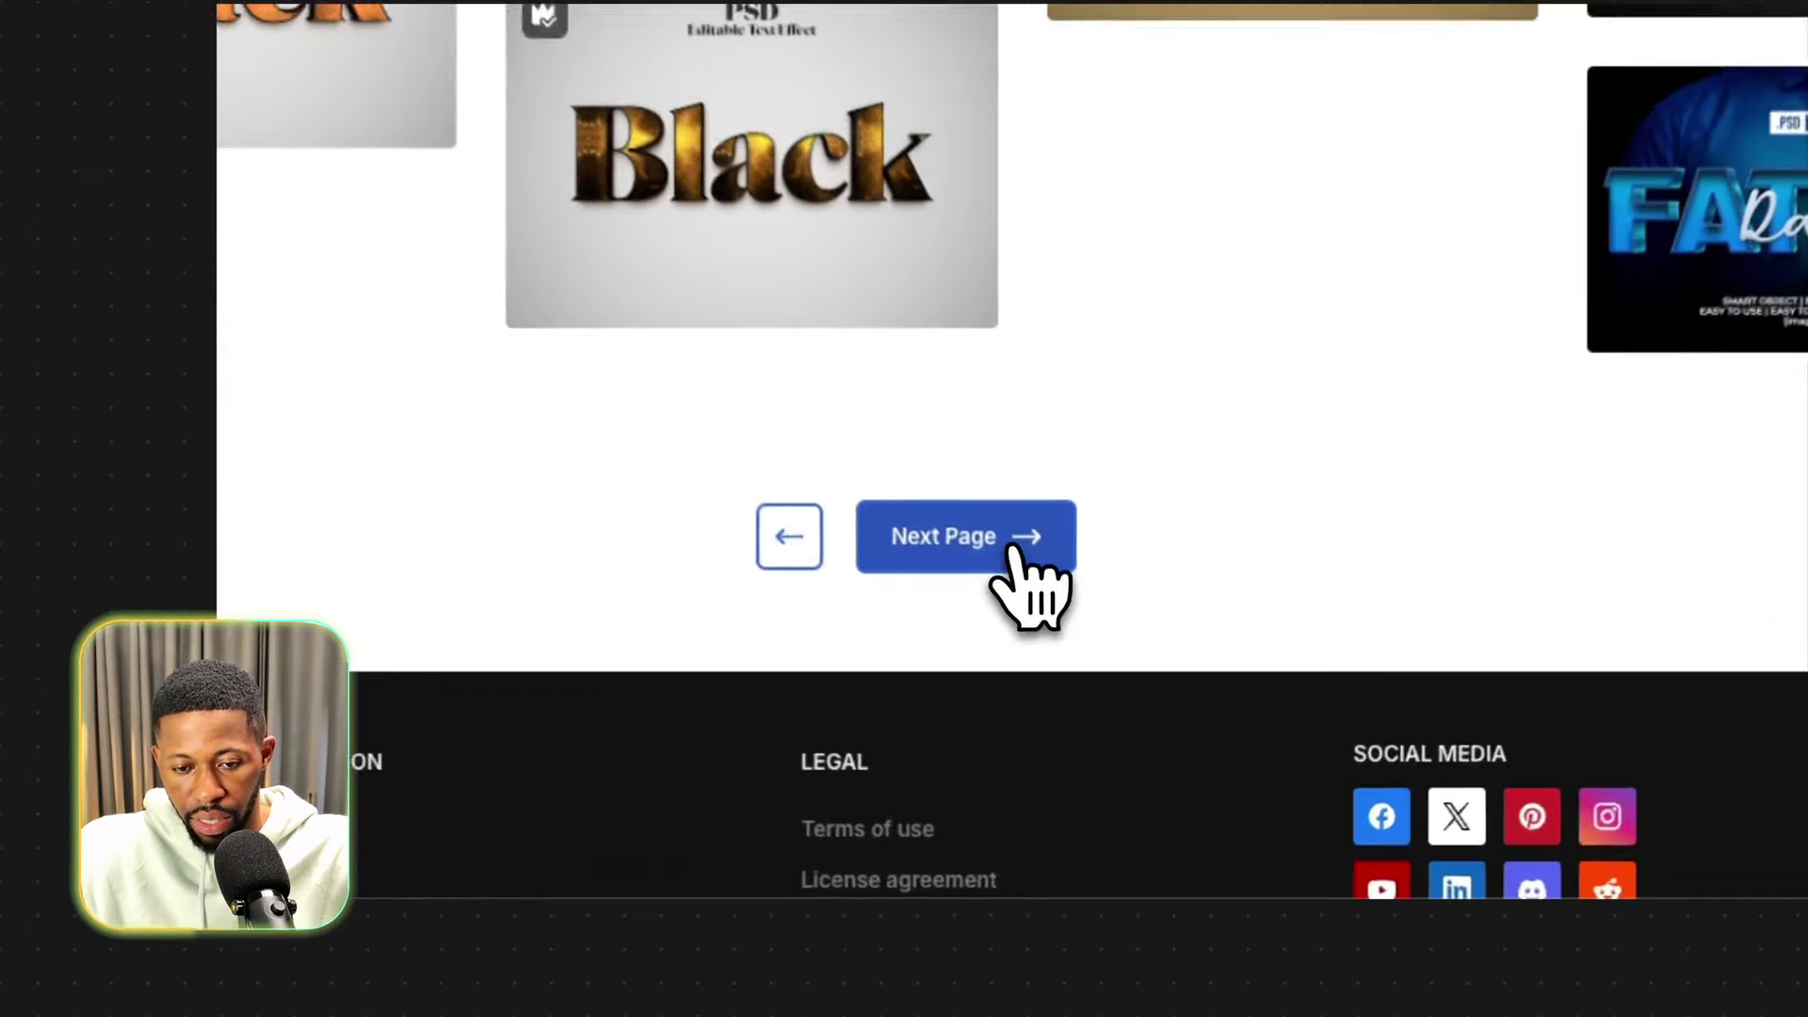
Examine the text effects on pages 3 and 4 of the Freepik Layer Styles results and continue to page 5.
left_click(1126, 723)
scroll(1127, 724, "down", 2)
scroll(1013, 550, "down", 10)
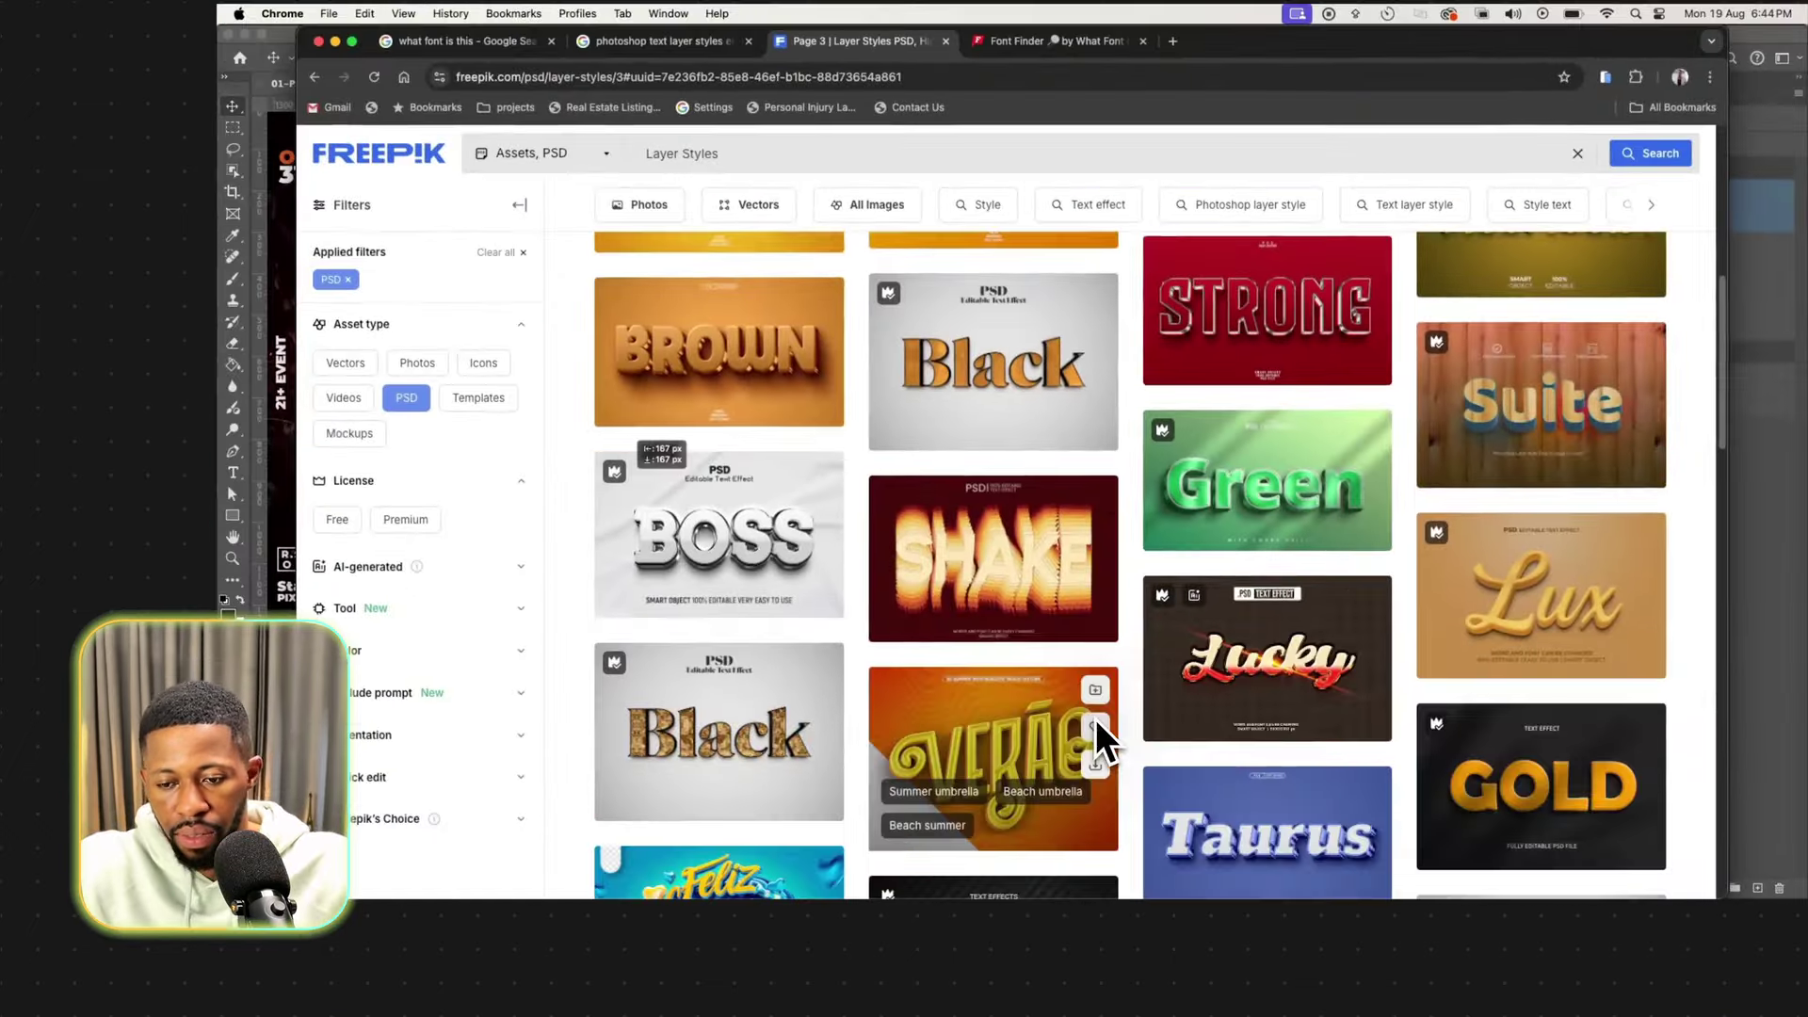
scroll(1094, 719, "down", 10)
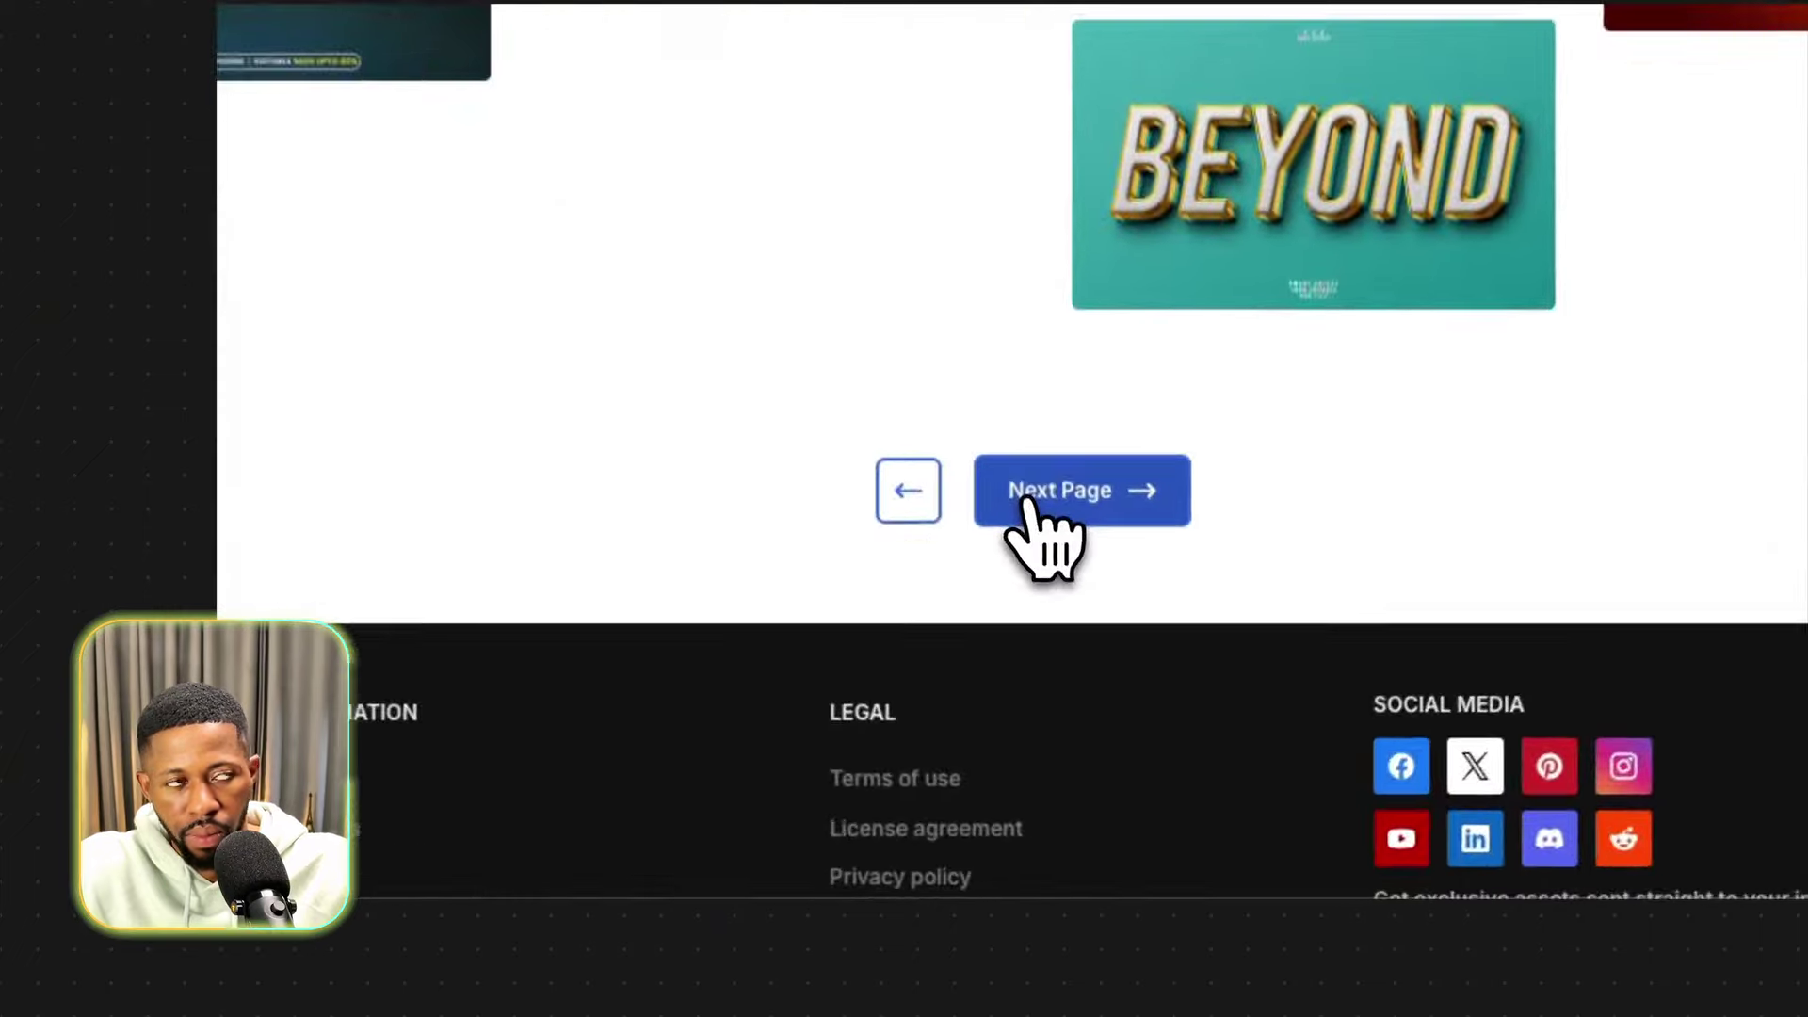
left_click(1027, 497)
scroll(1029, 525, "down", 5)
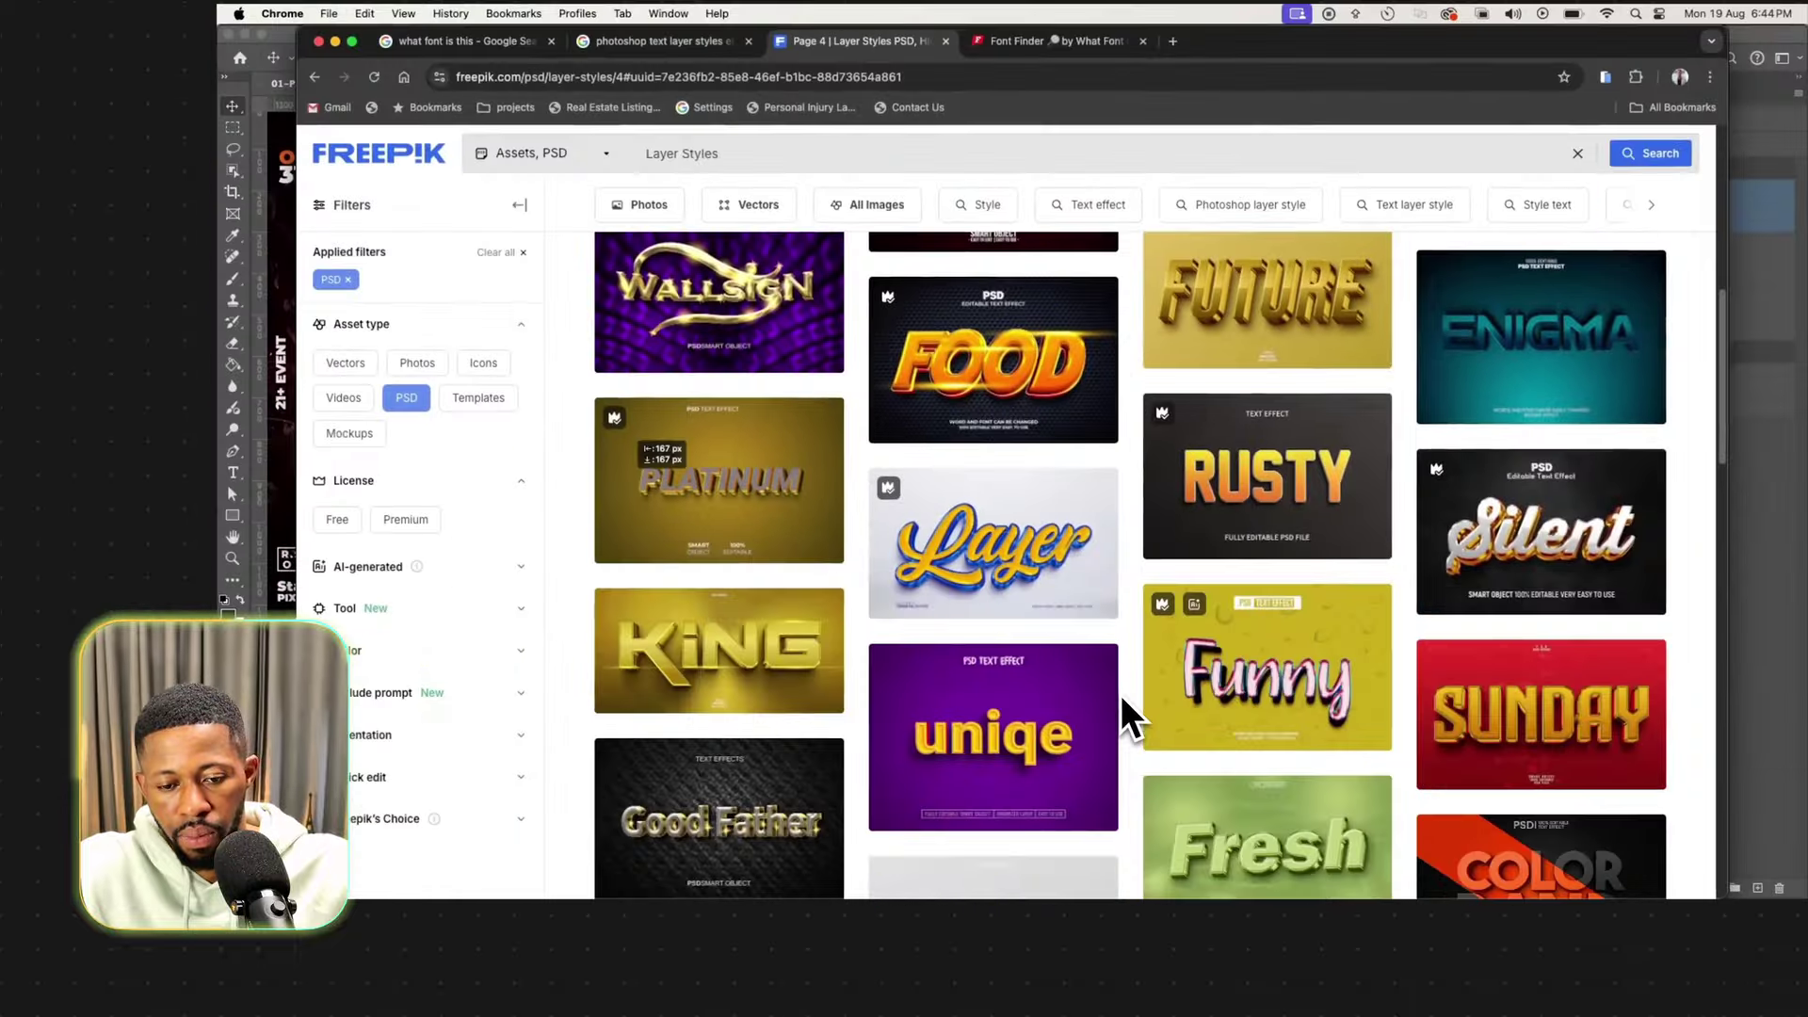
scroll(1121, 693, "down", 10)
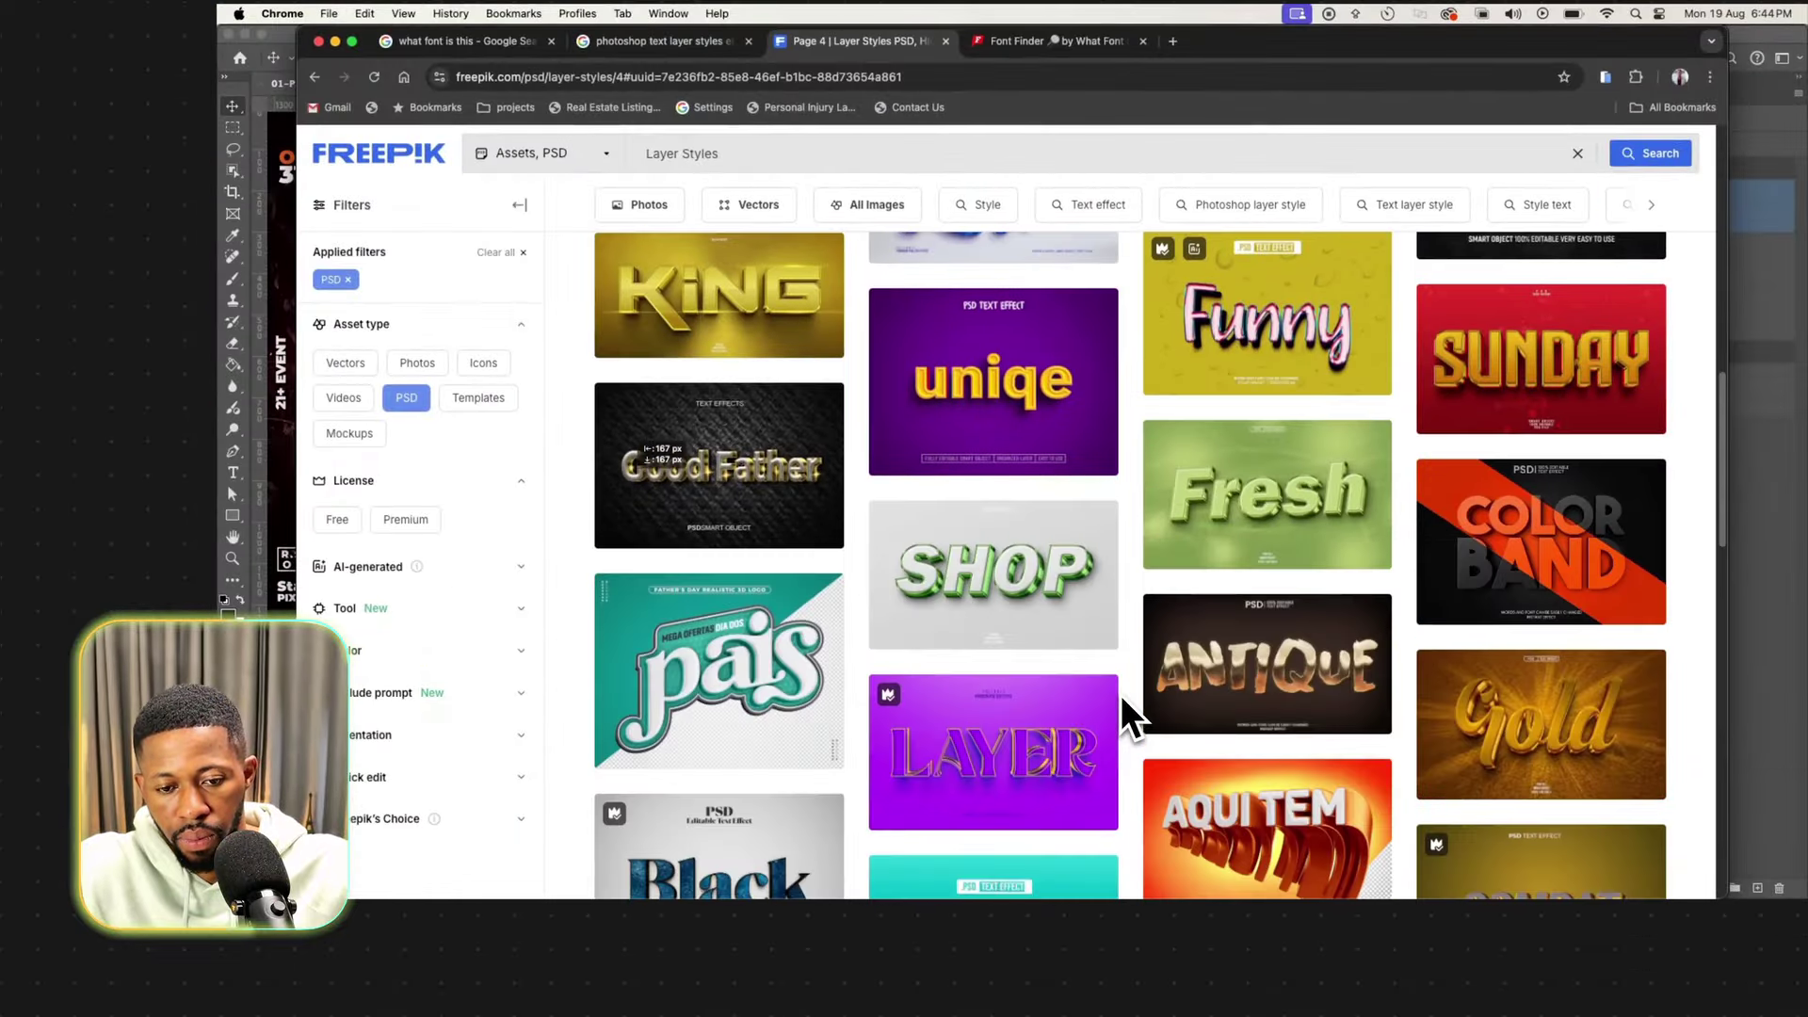
scroll(1141, 680, "down", 10)
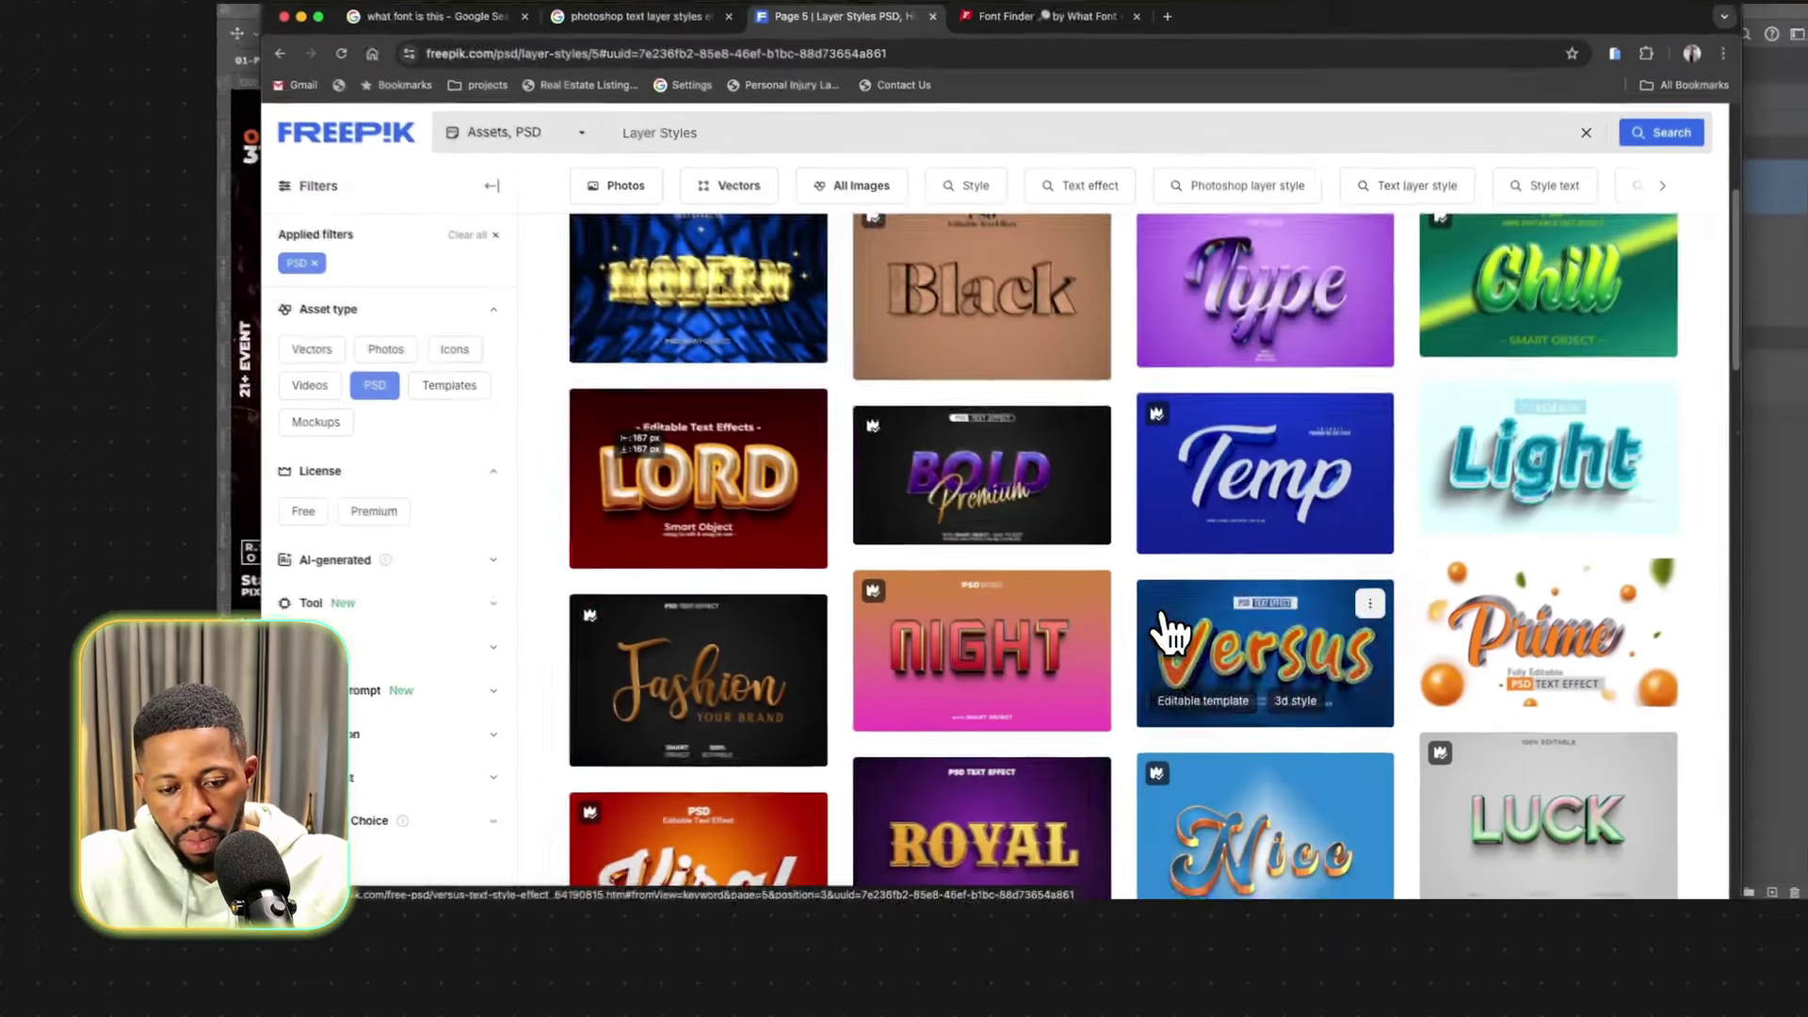
Find the orange-gradient White 3D editable text effect on page 5 and open it in a new tab.
scroll(1168, 631, "down", 10)
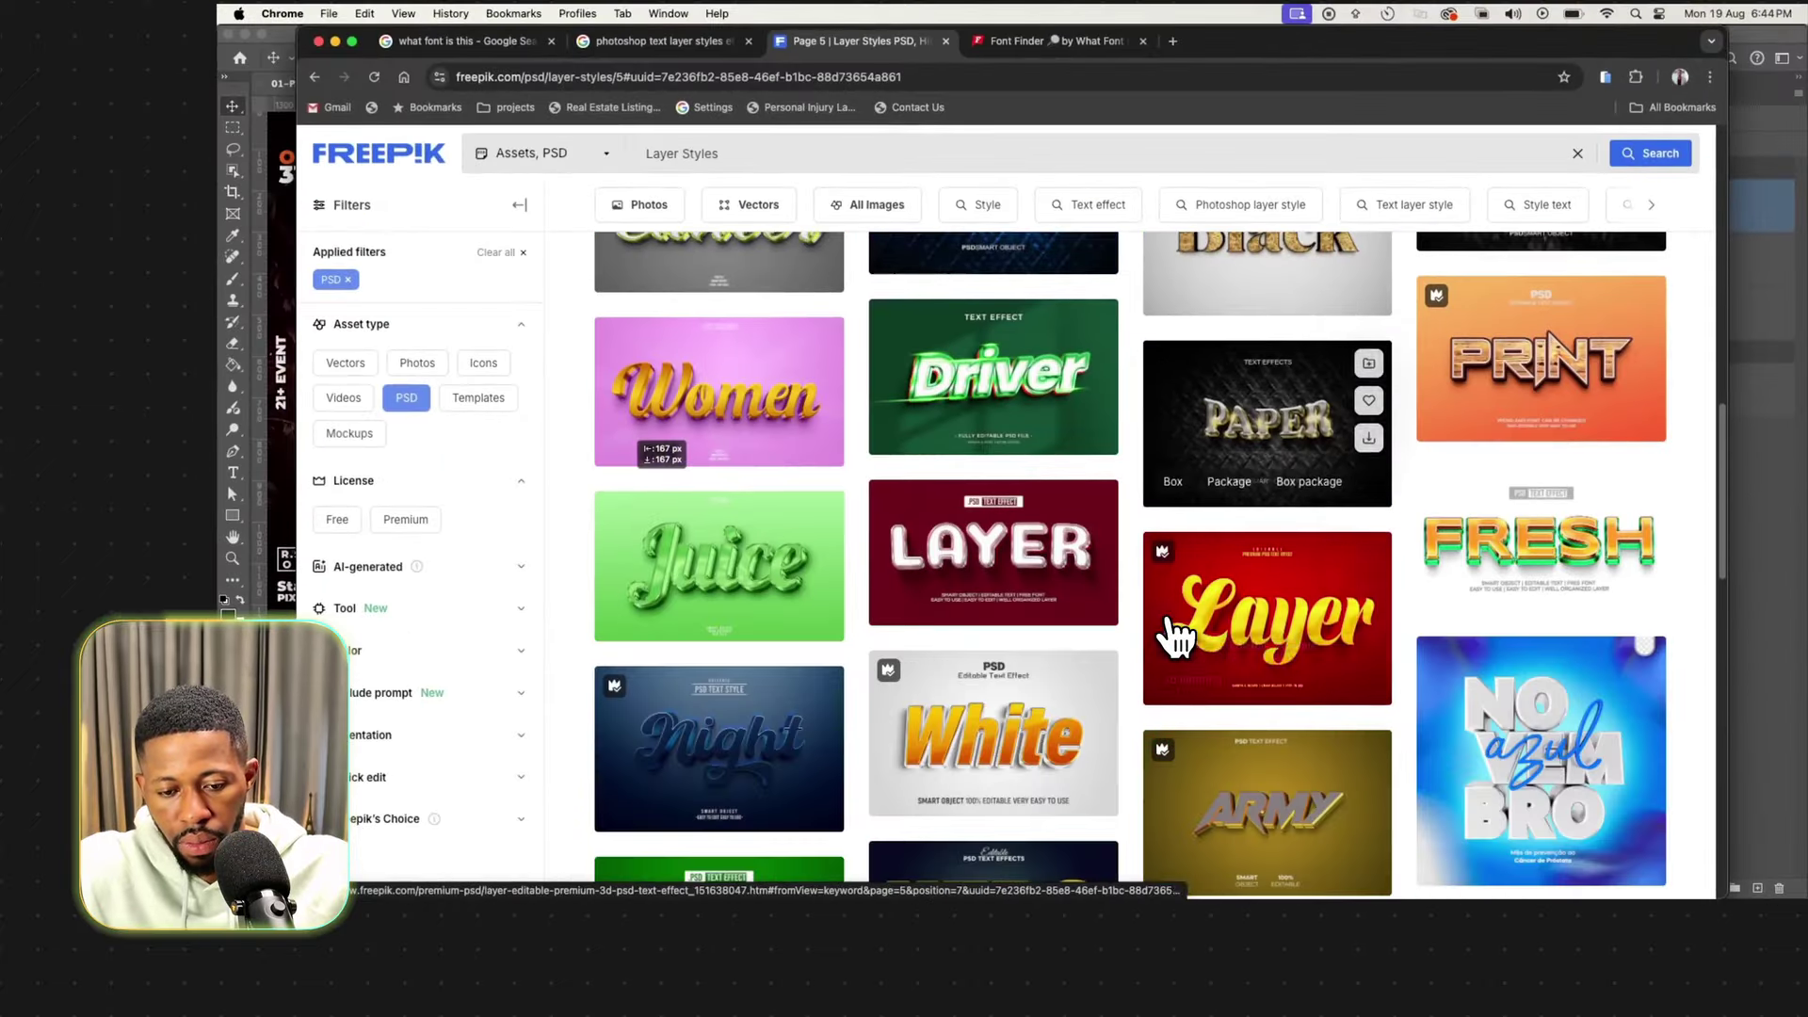
scroll(1173, 636, "down", 5)
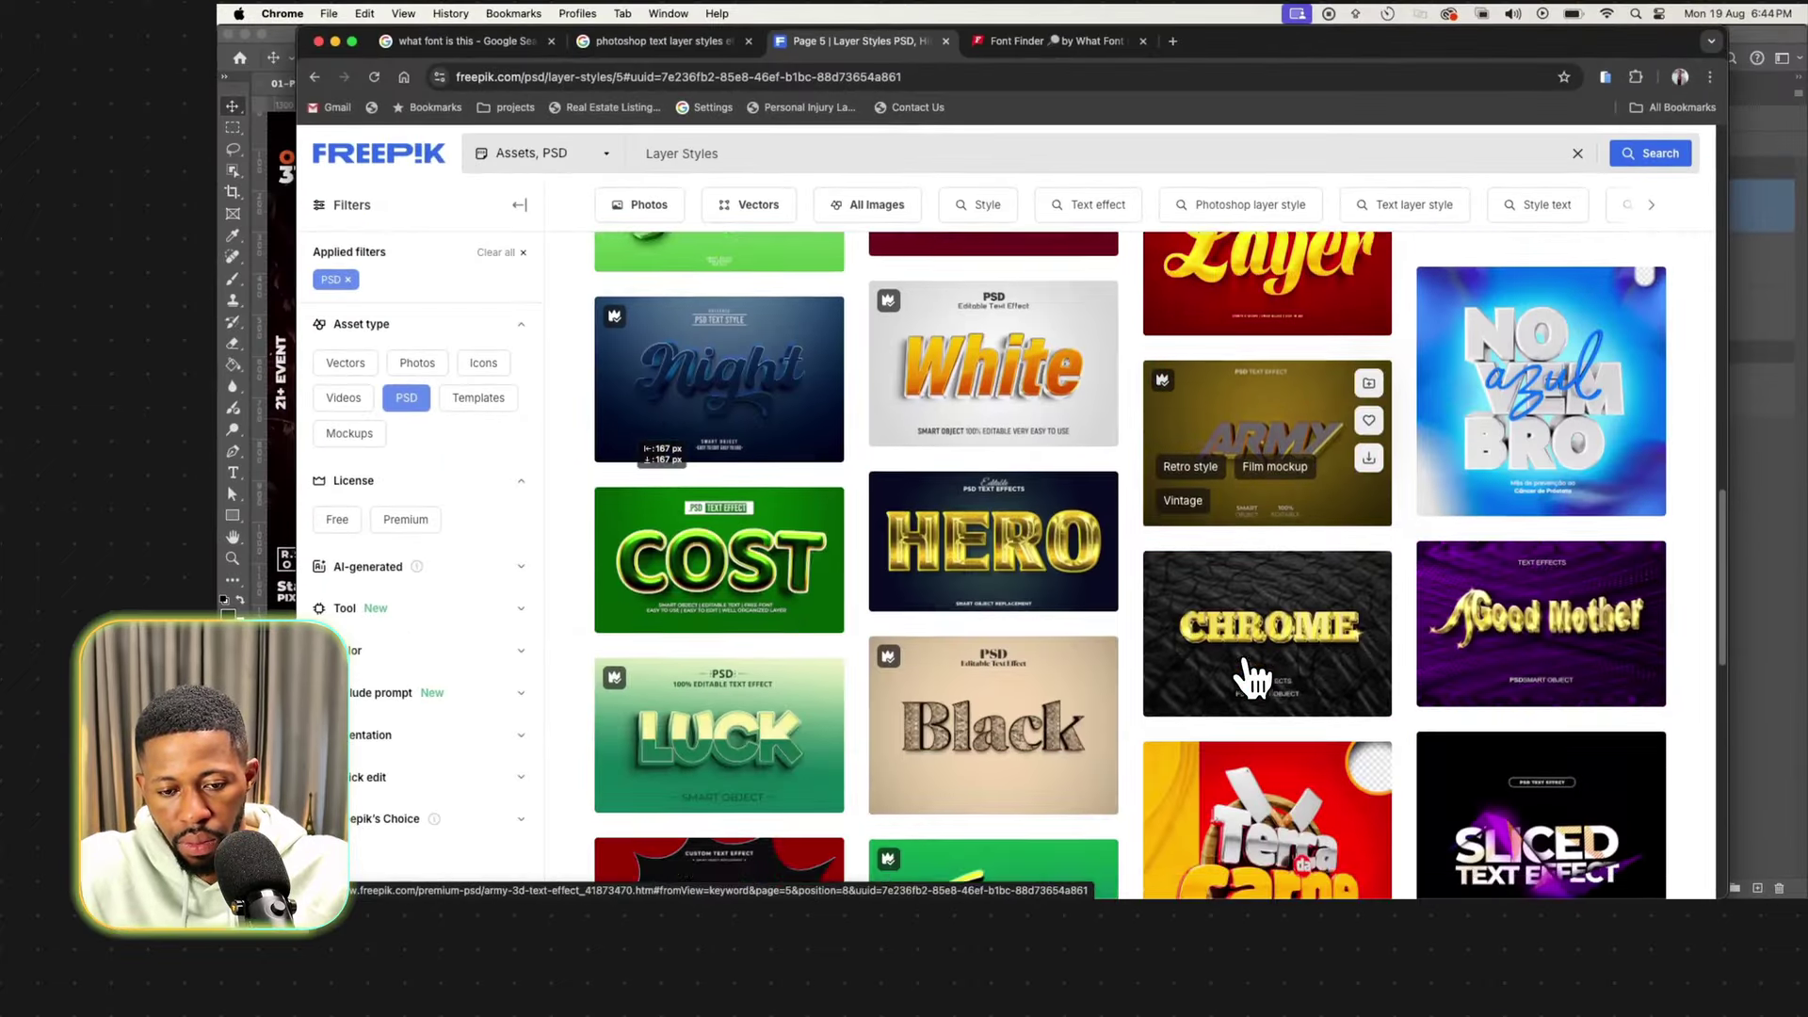
scroll(1253, 676, "down", 1)
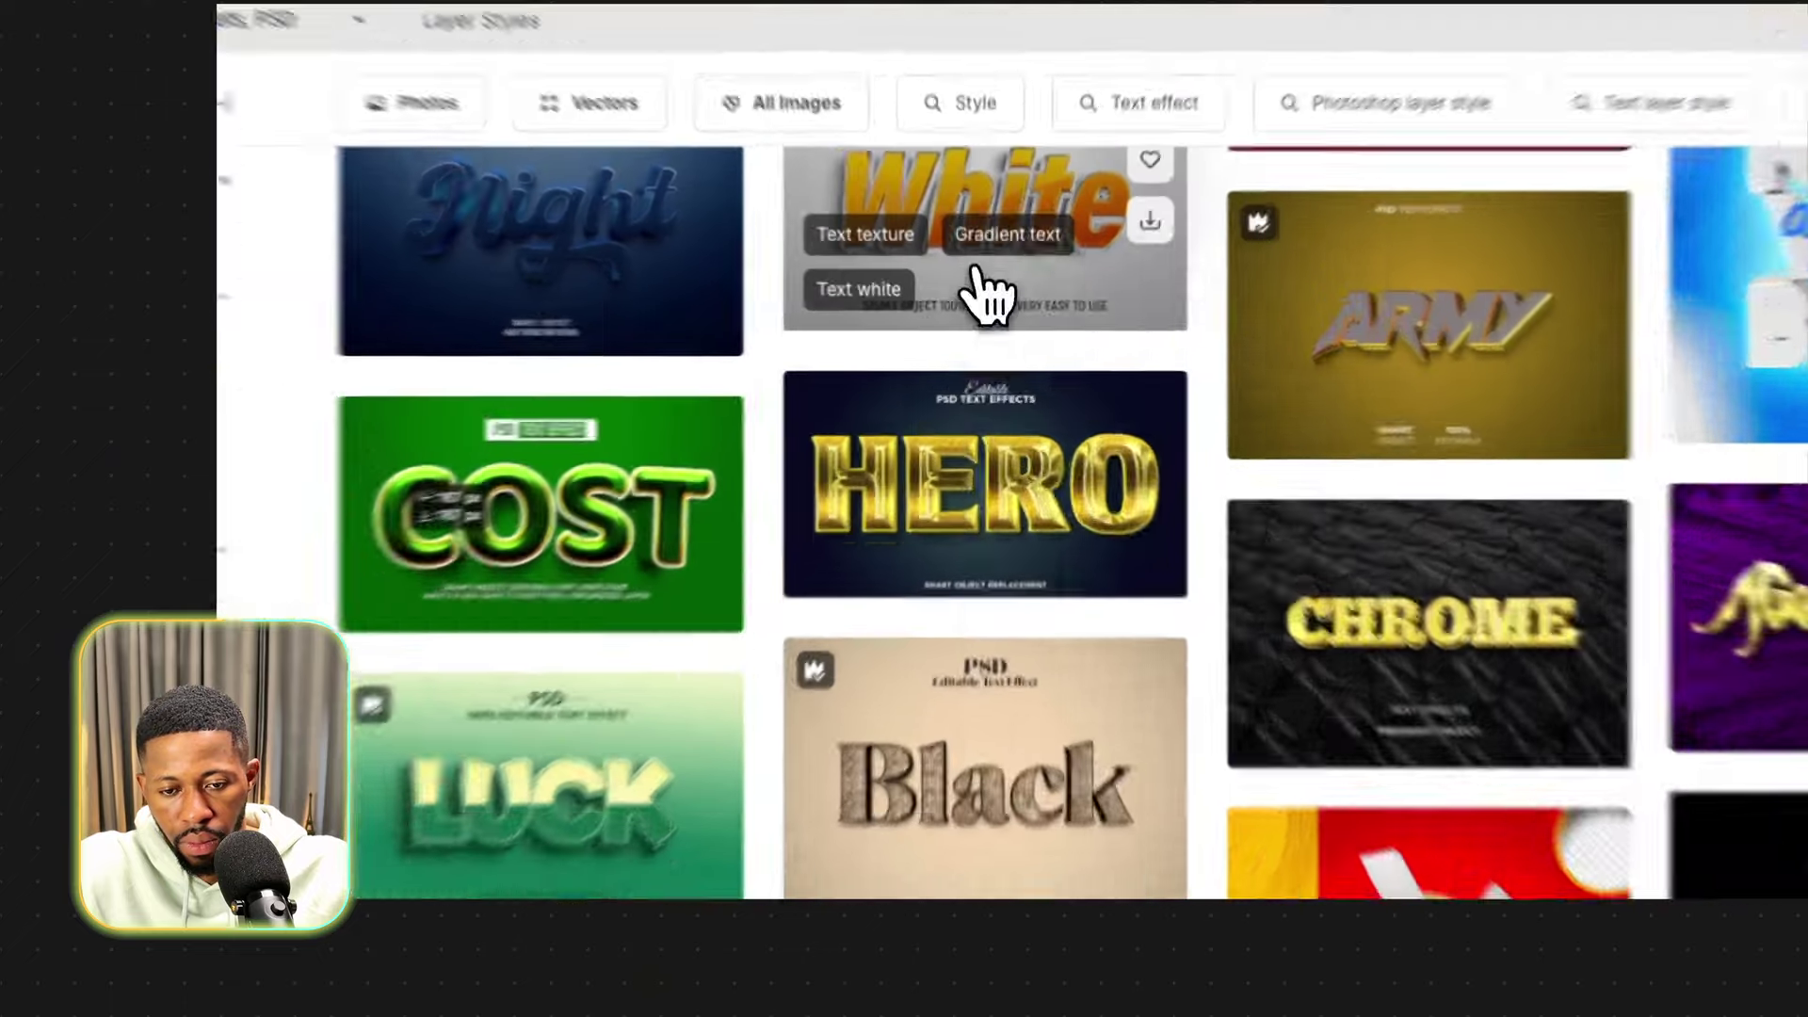
right_click(983, 290)
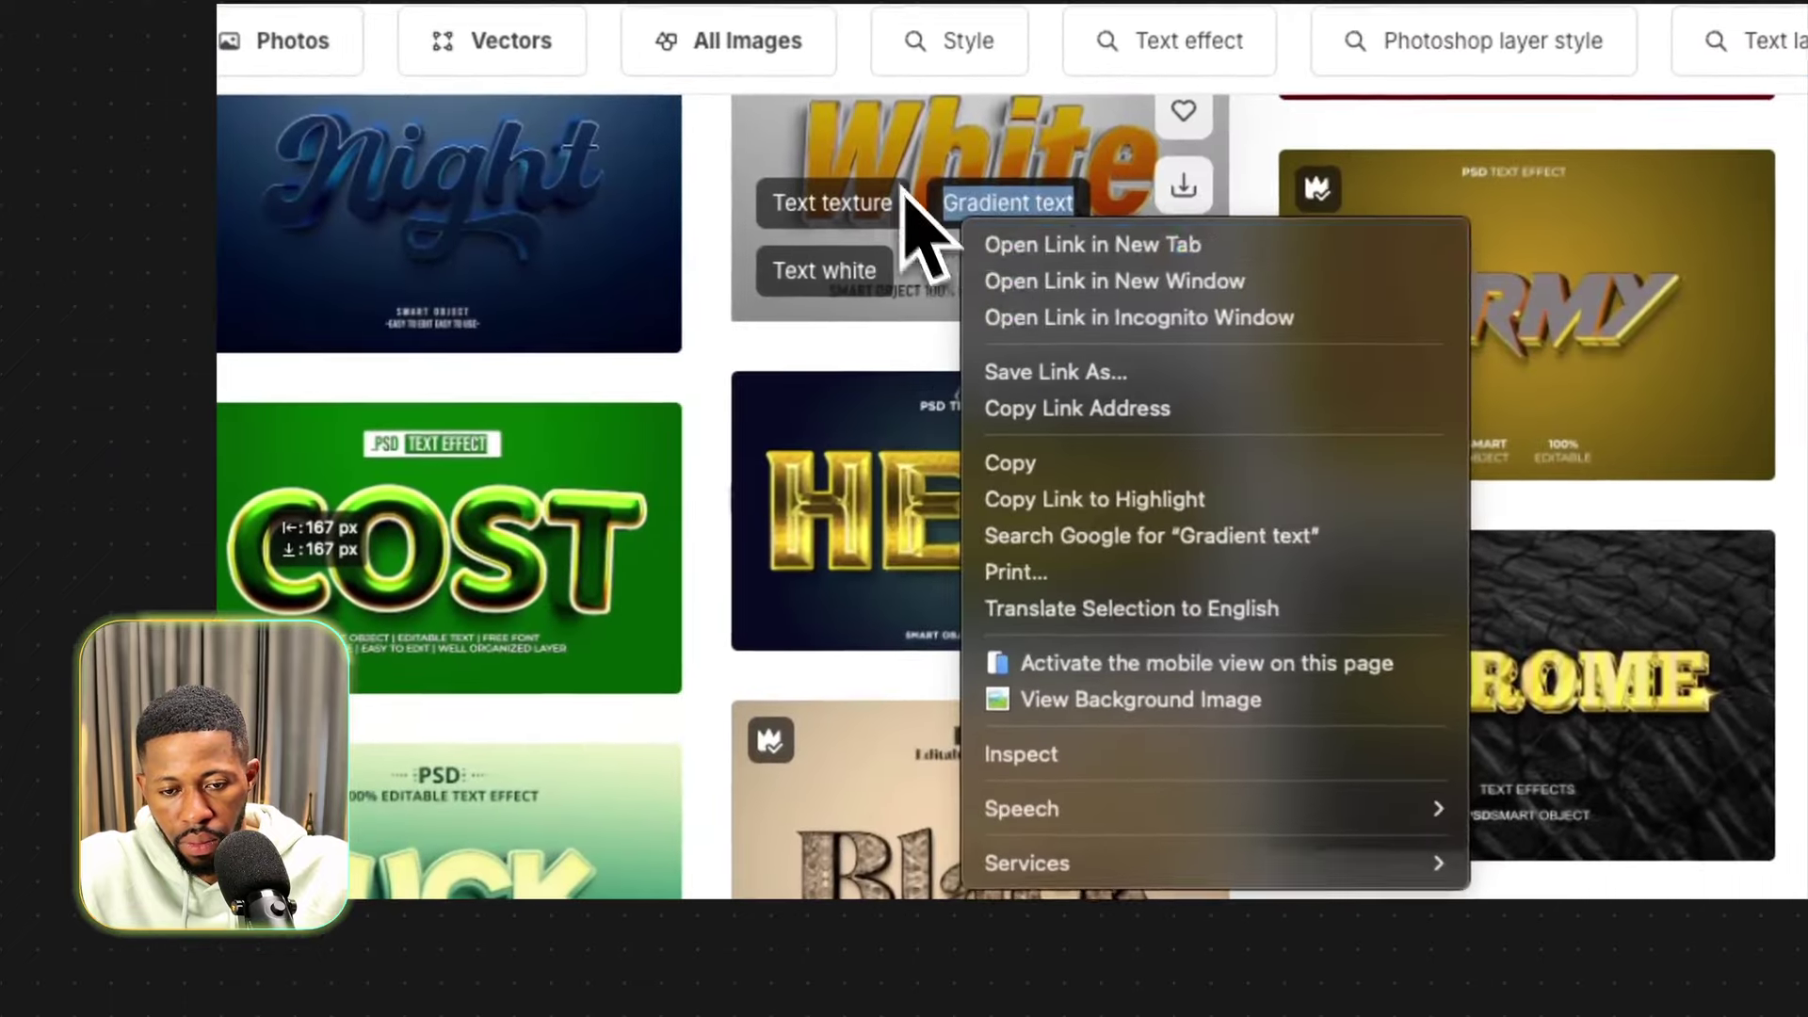
right_click(948, 260)
left_click(981, 272)
Go to page 6 of the Freepik Layer Styles results and look through its text effects.
scroll(1068, 603, "down", 4)
left_click(1097, 755)
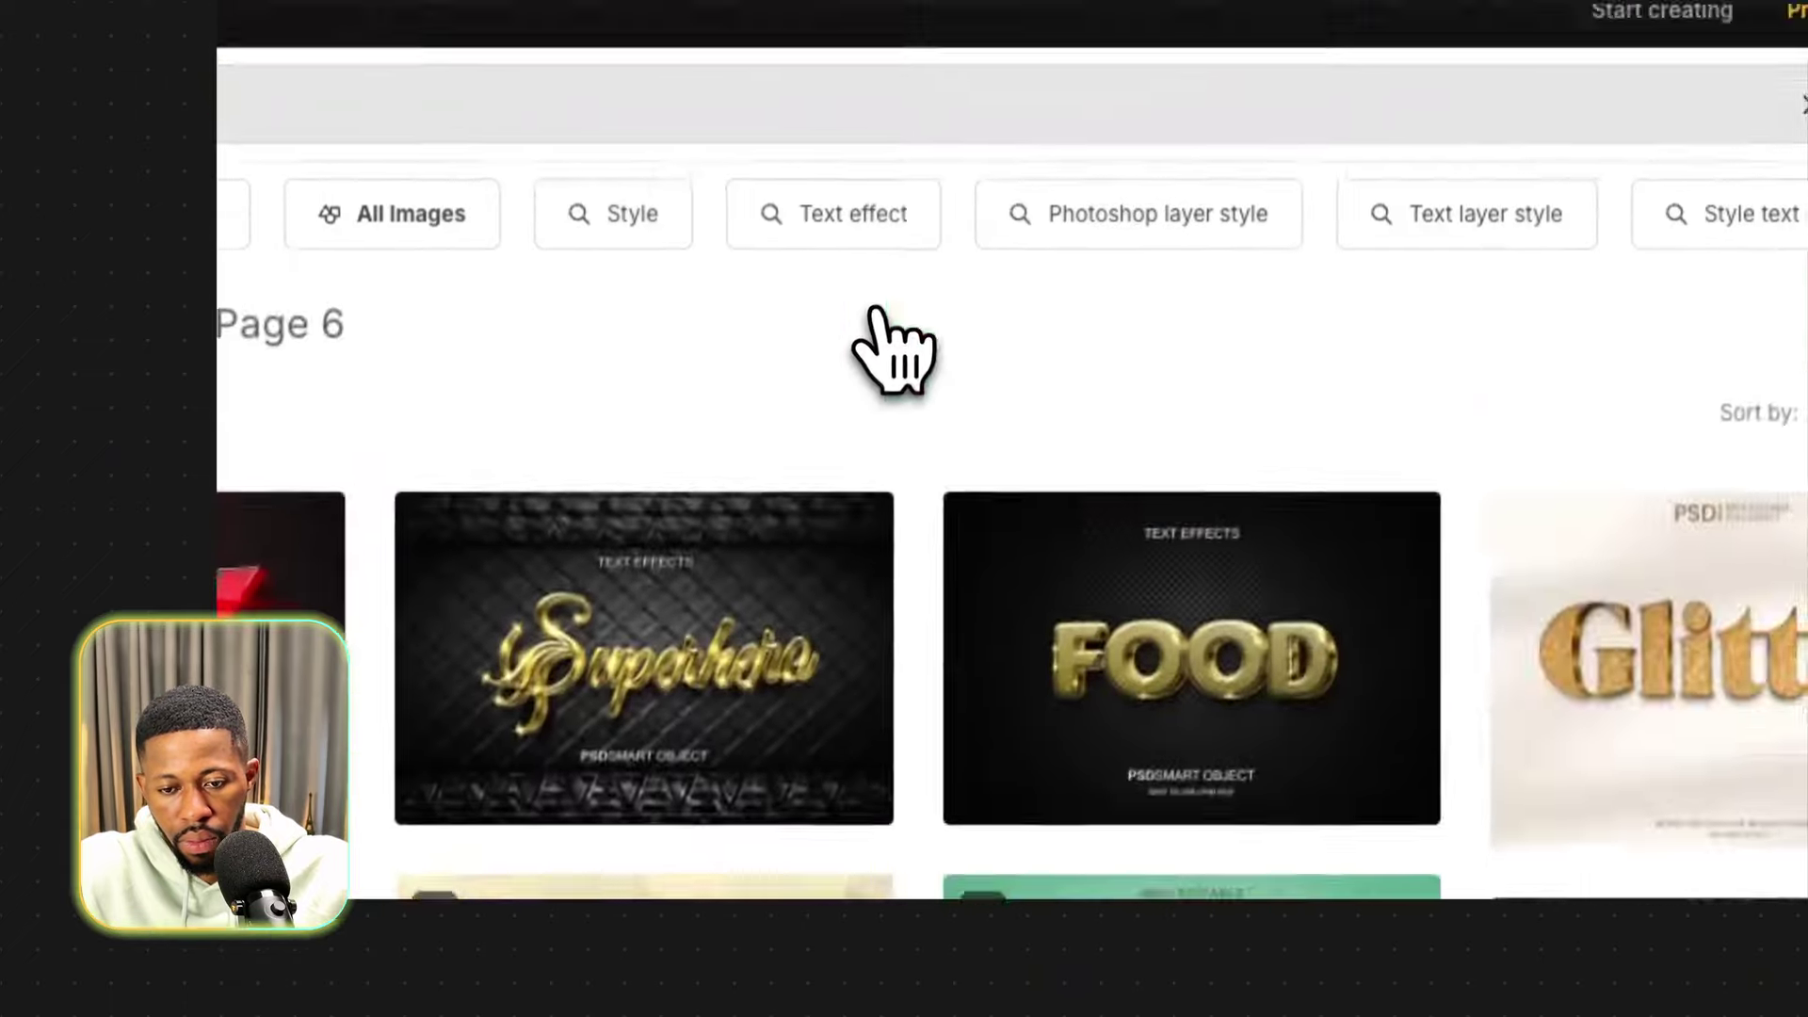
scroll(888, 352, "down", 10)
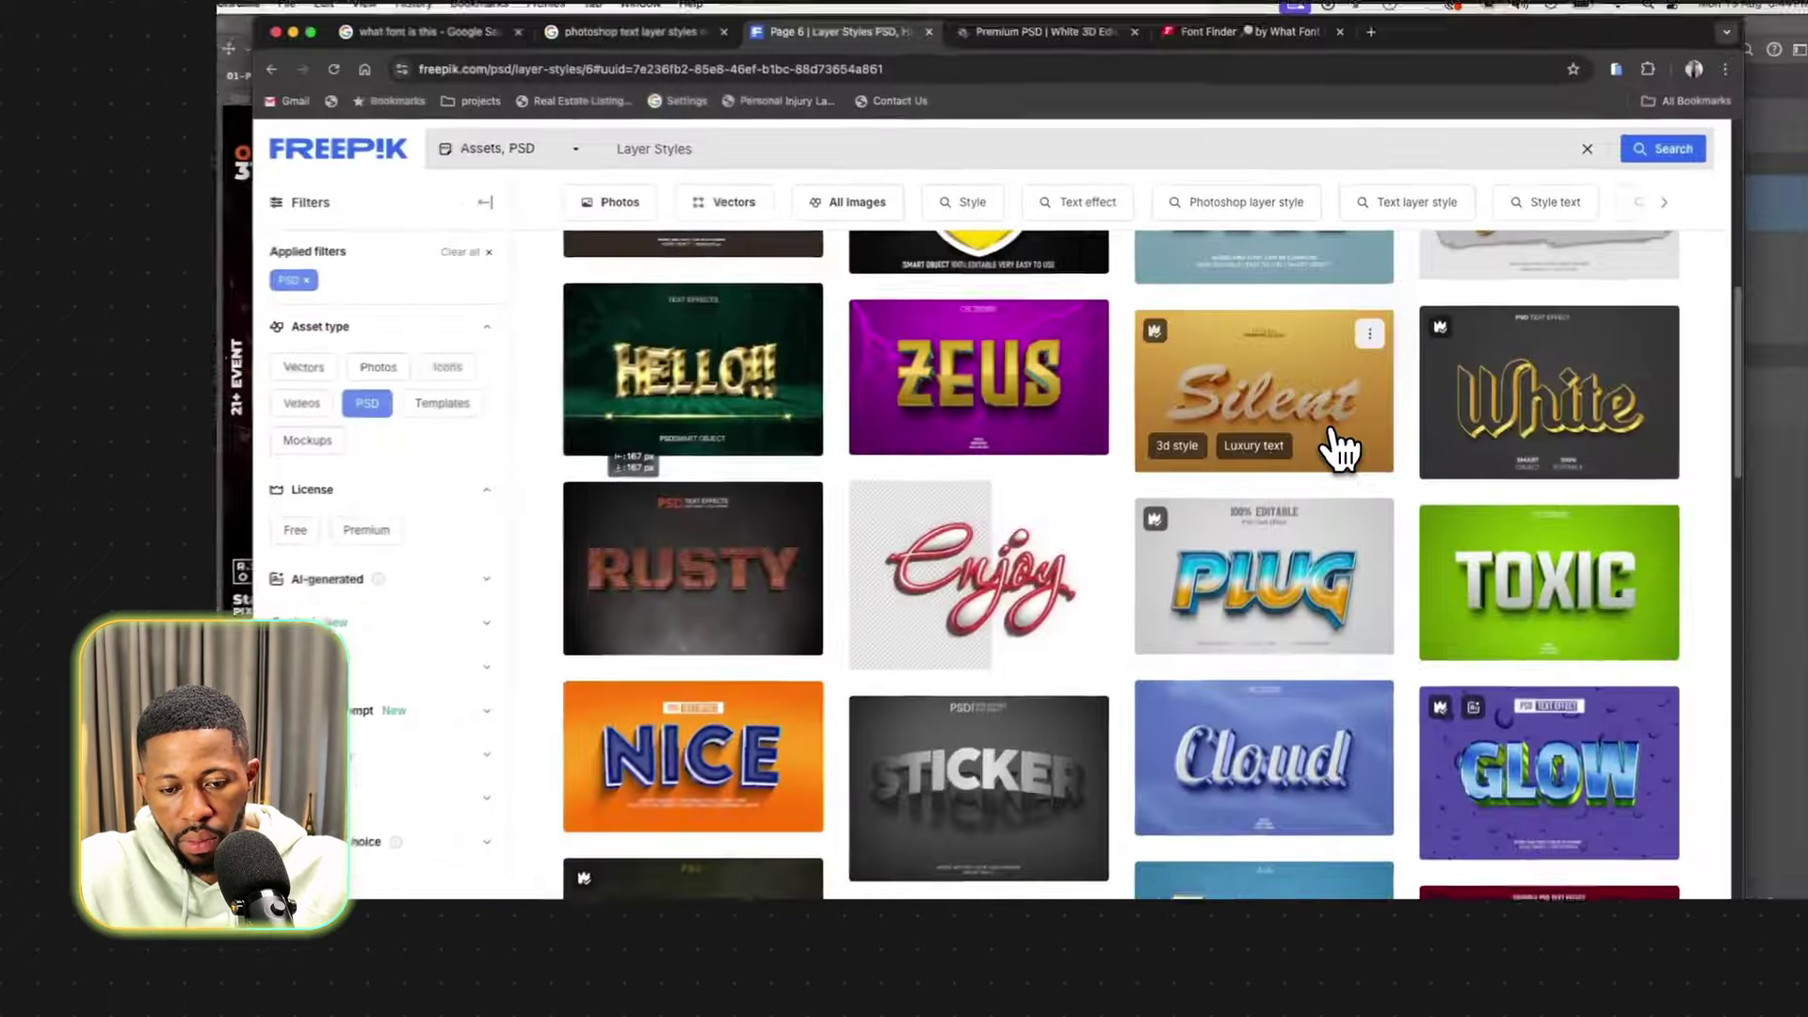
scroll(1338, 447, "down", 10)
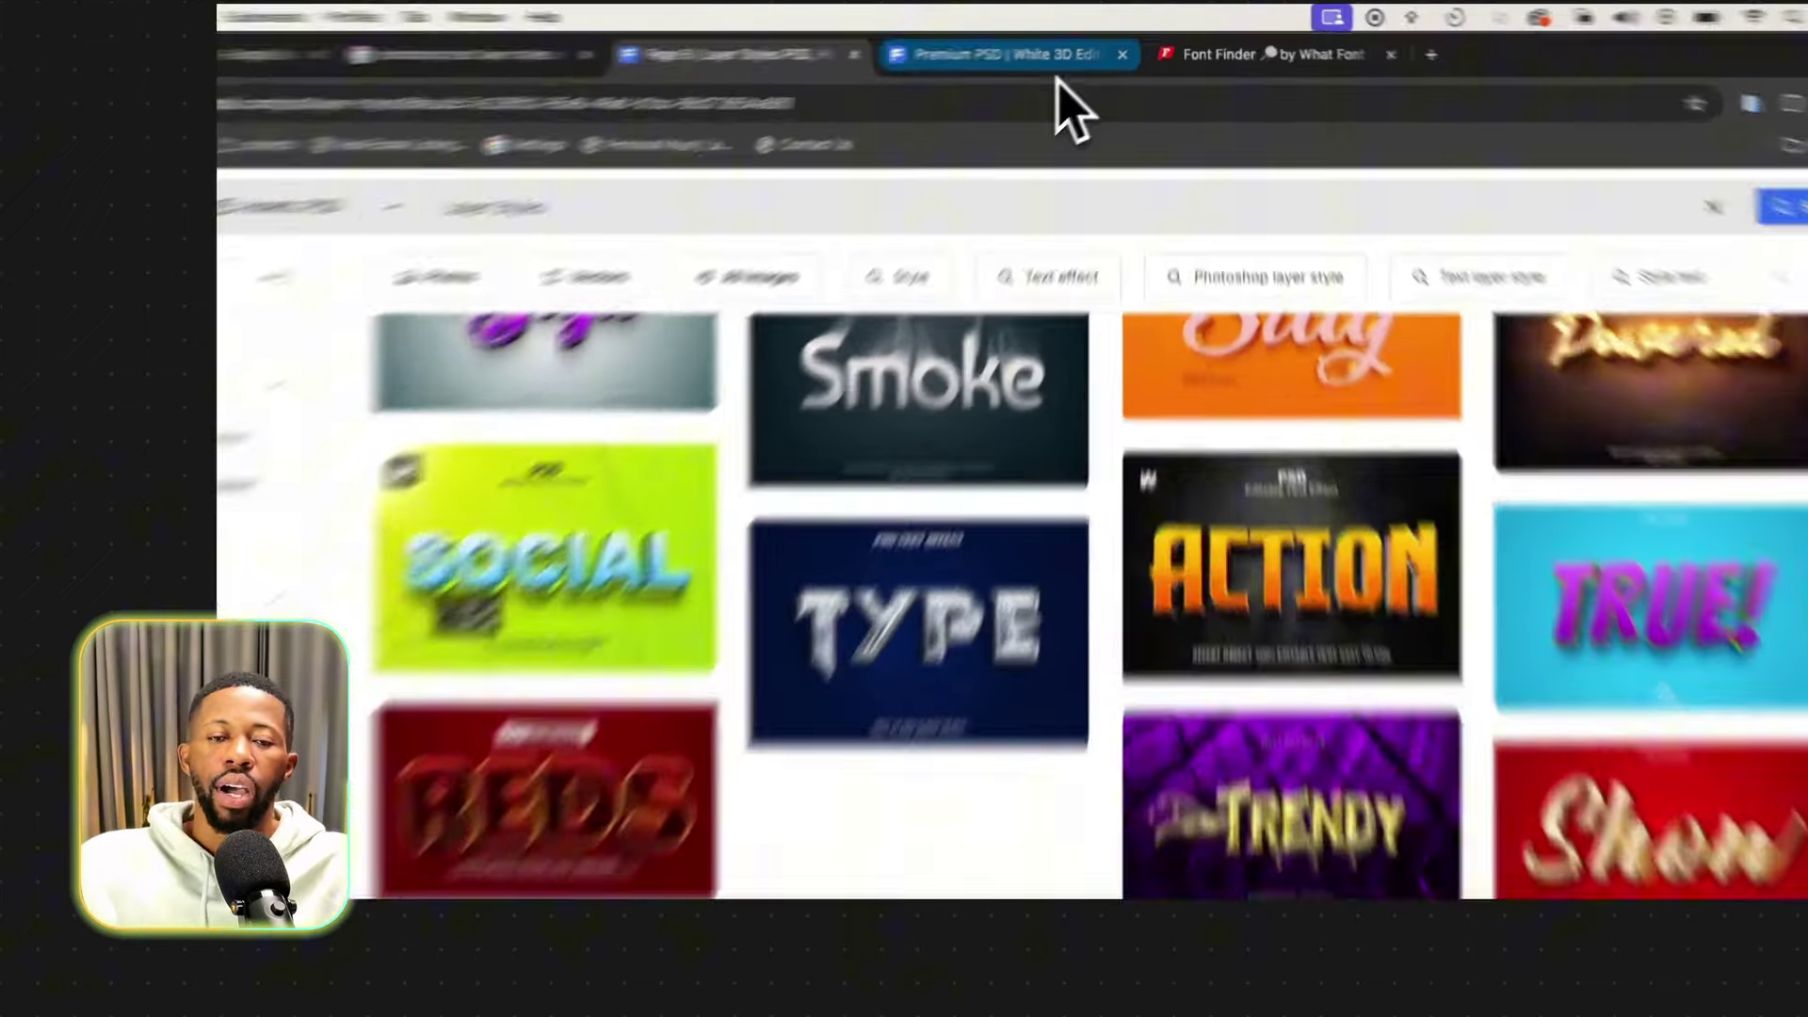
Download the White 3D editable text effect from Freepik and open its 156.psd file in Photoshop.
left_click(1045, 43)
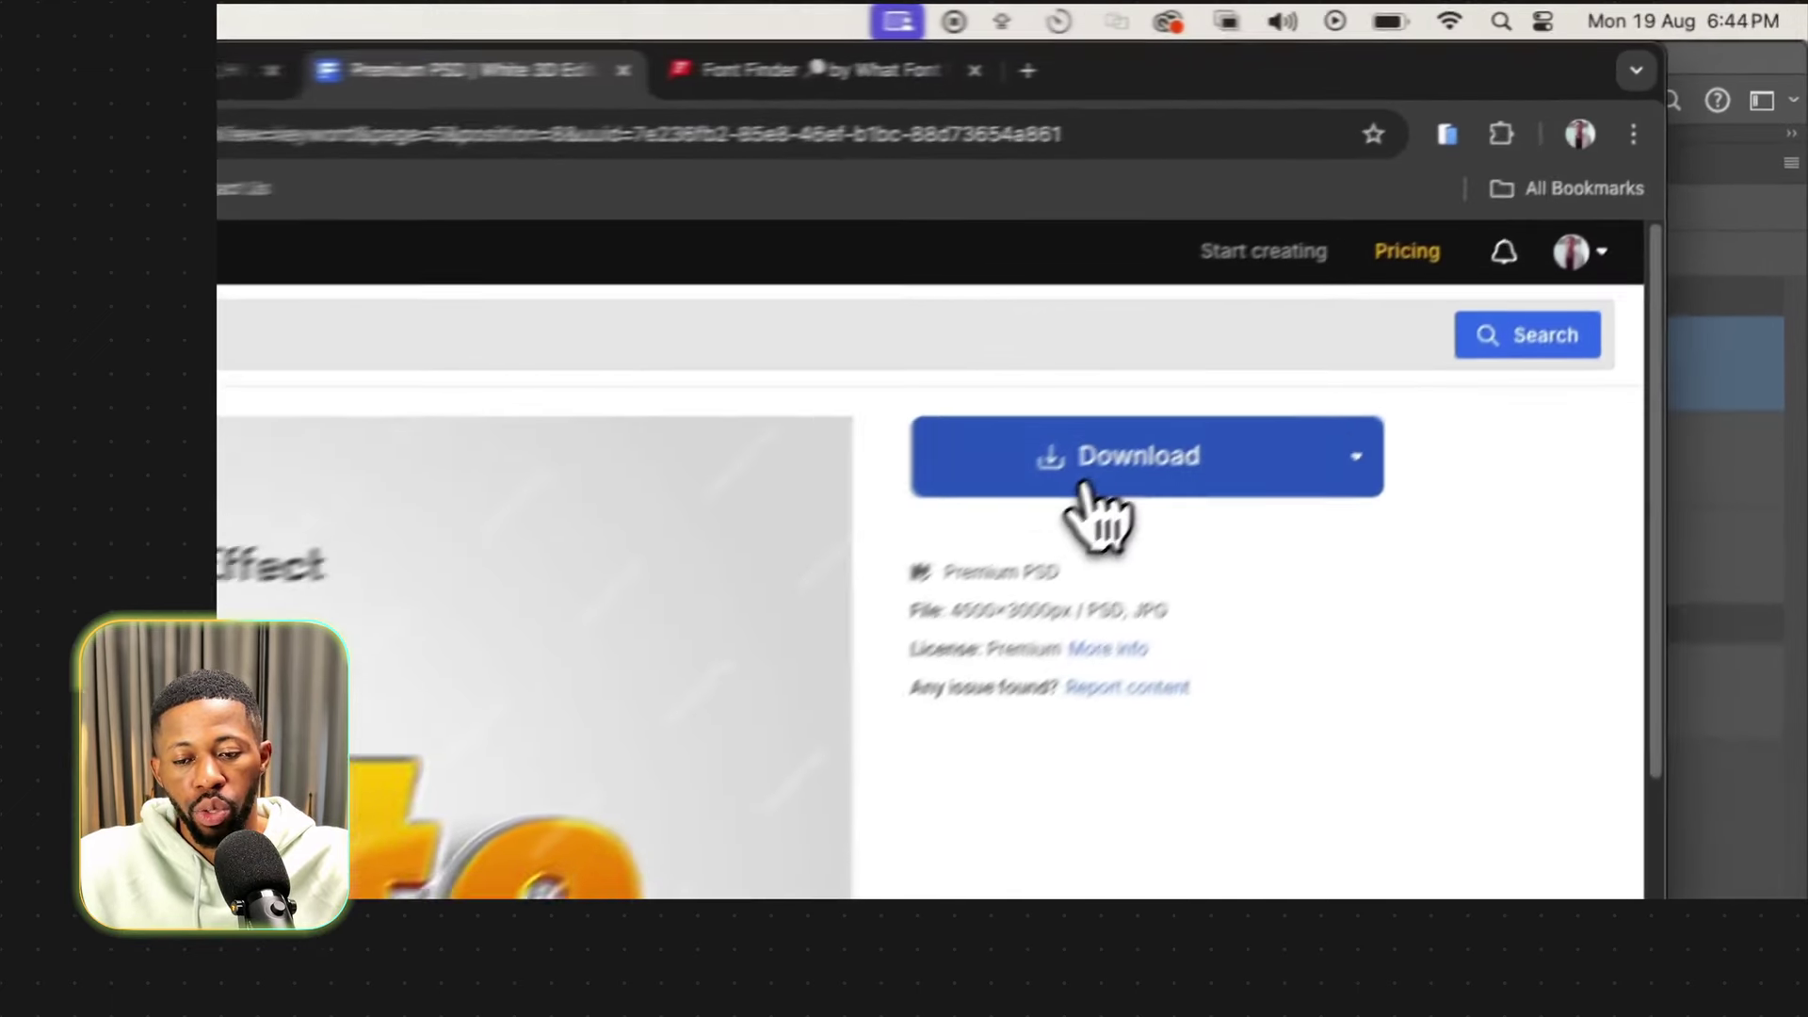
left_click(1403, 274)
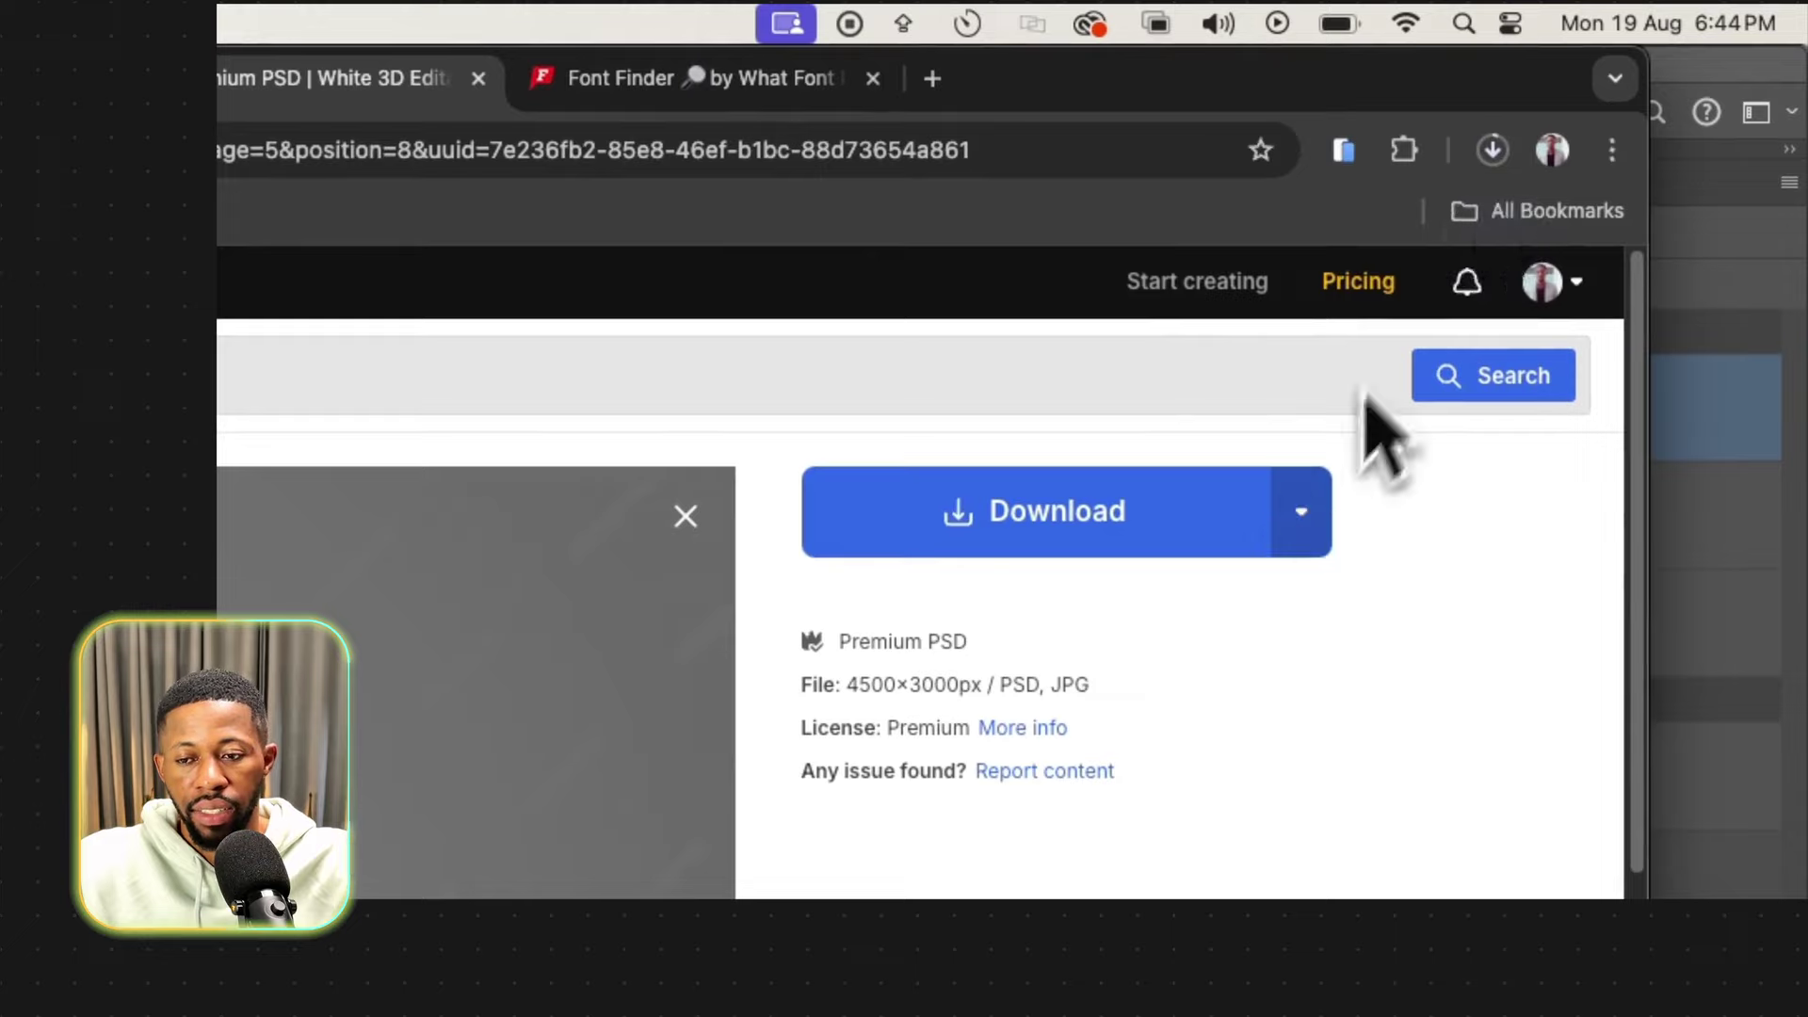
left_click(1488, 153)
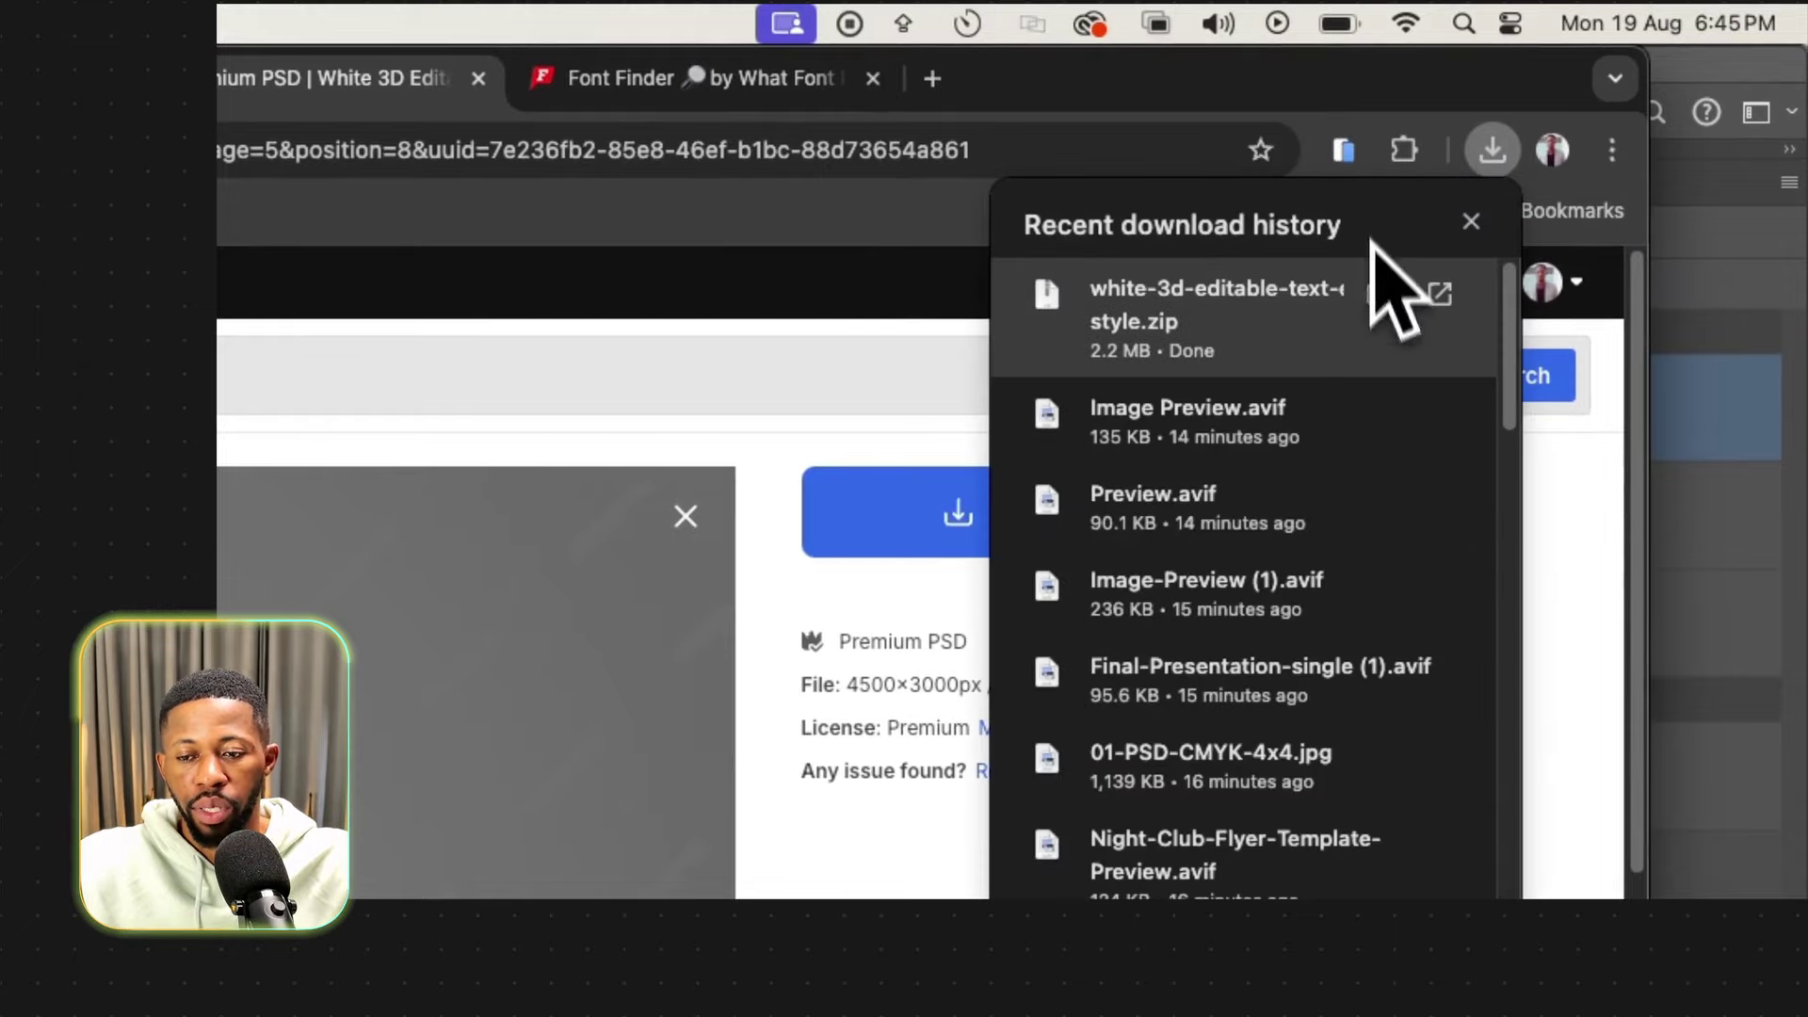
left_click(1381, 294)
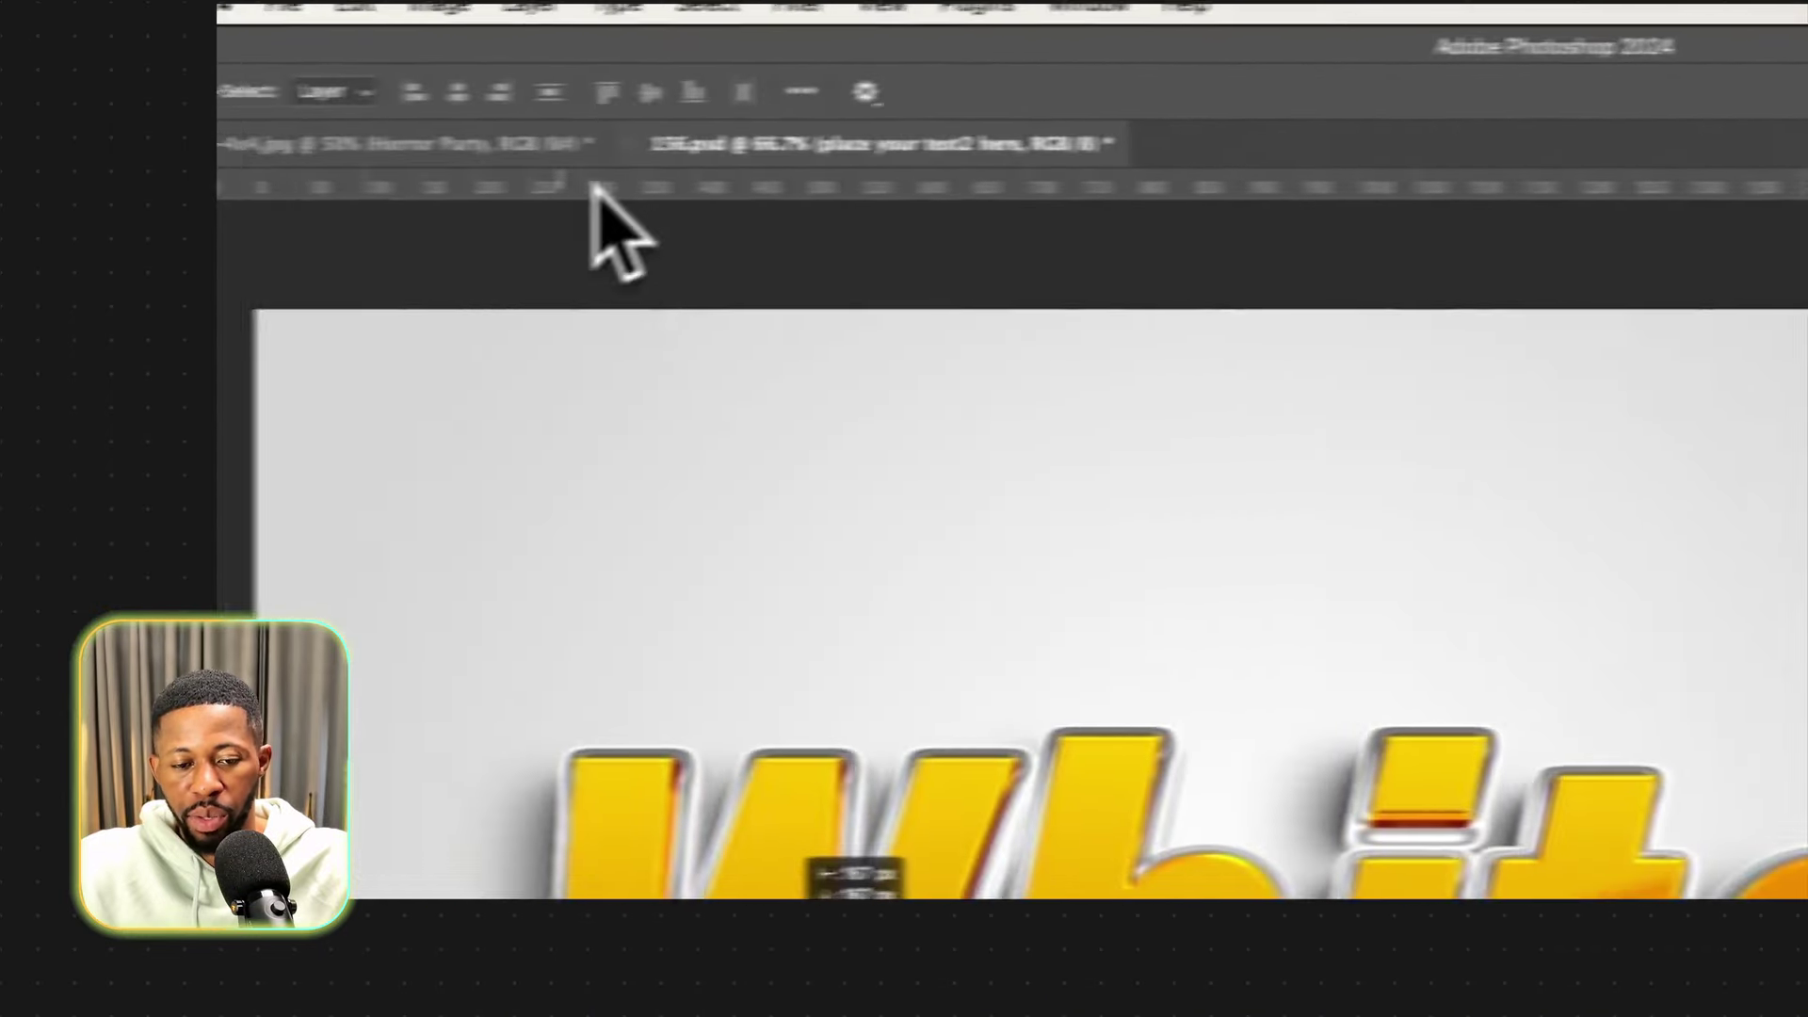
Replace the White text in the "place your text2 here" smart object with the flyer's yellow HALLOWEEN text, then save and close it.
left_click(565, 147)
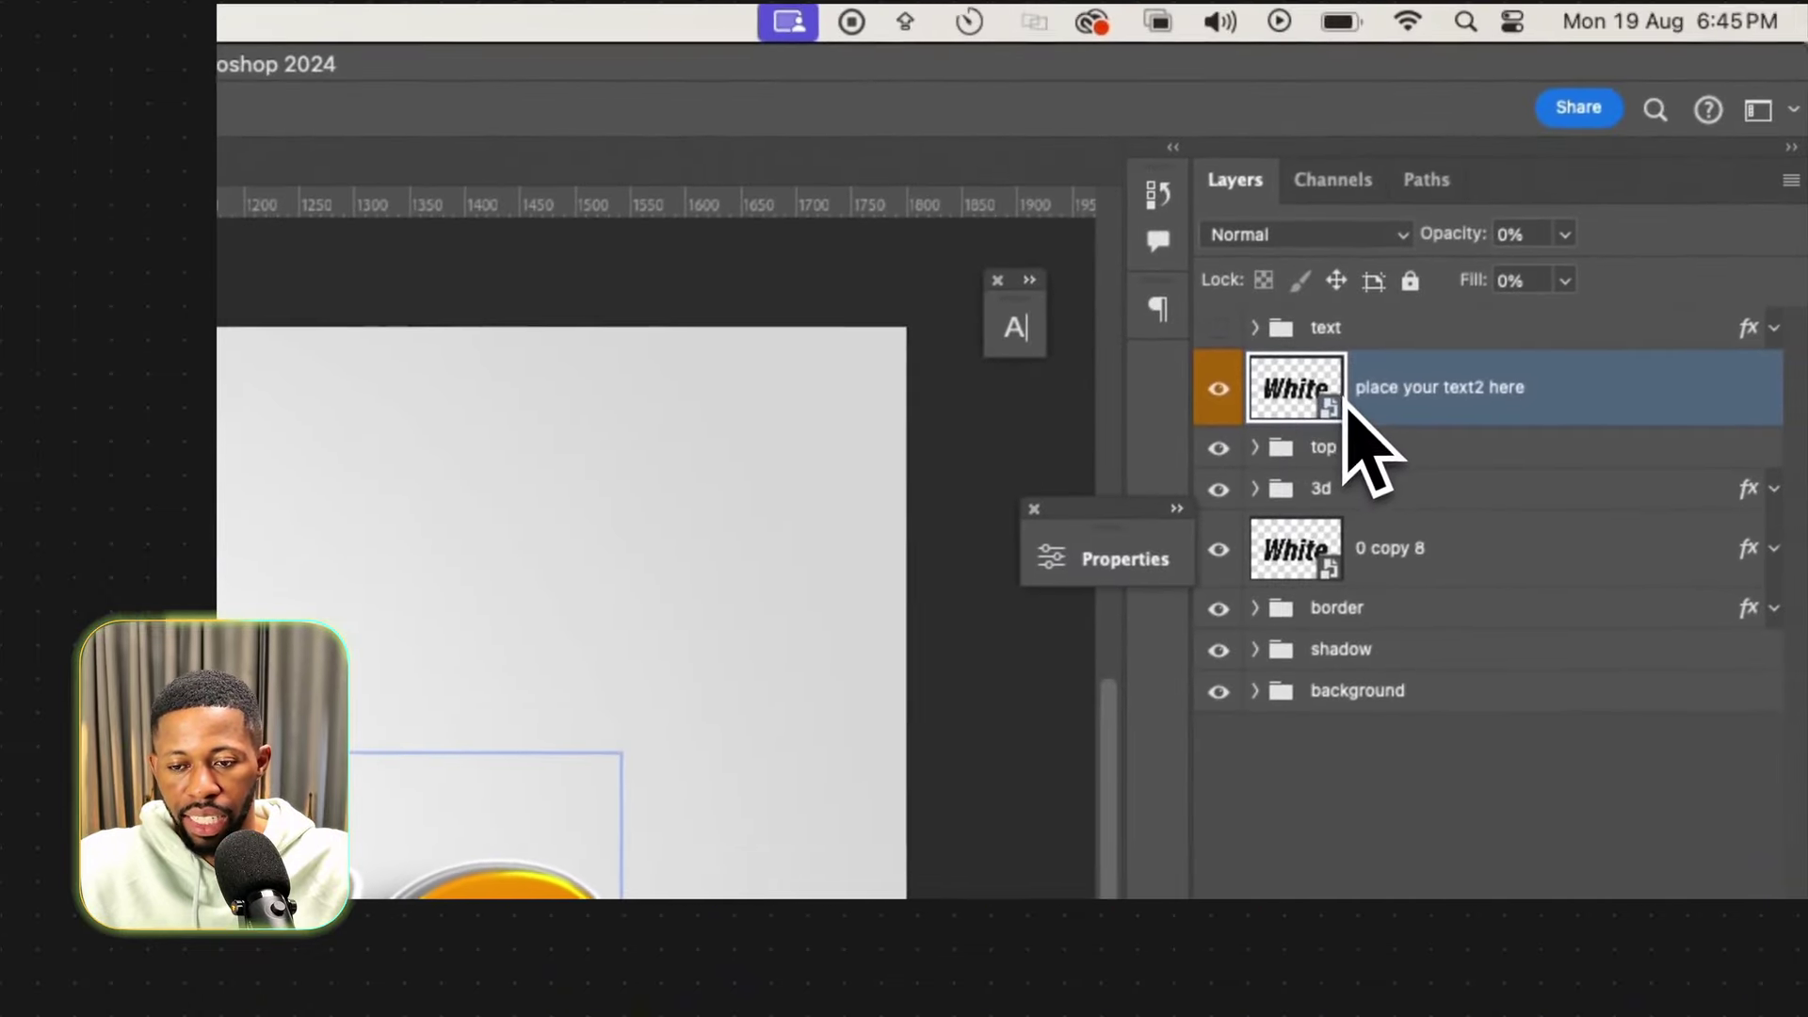
double_click(1343, 403)
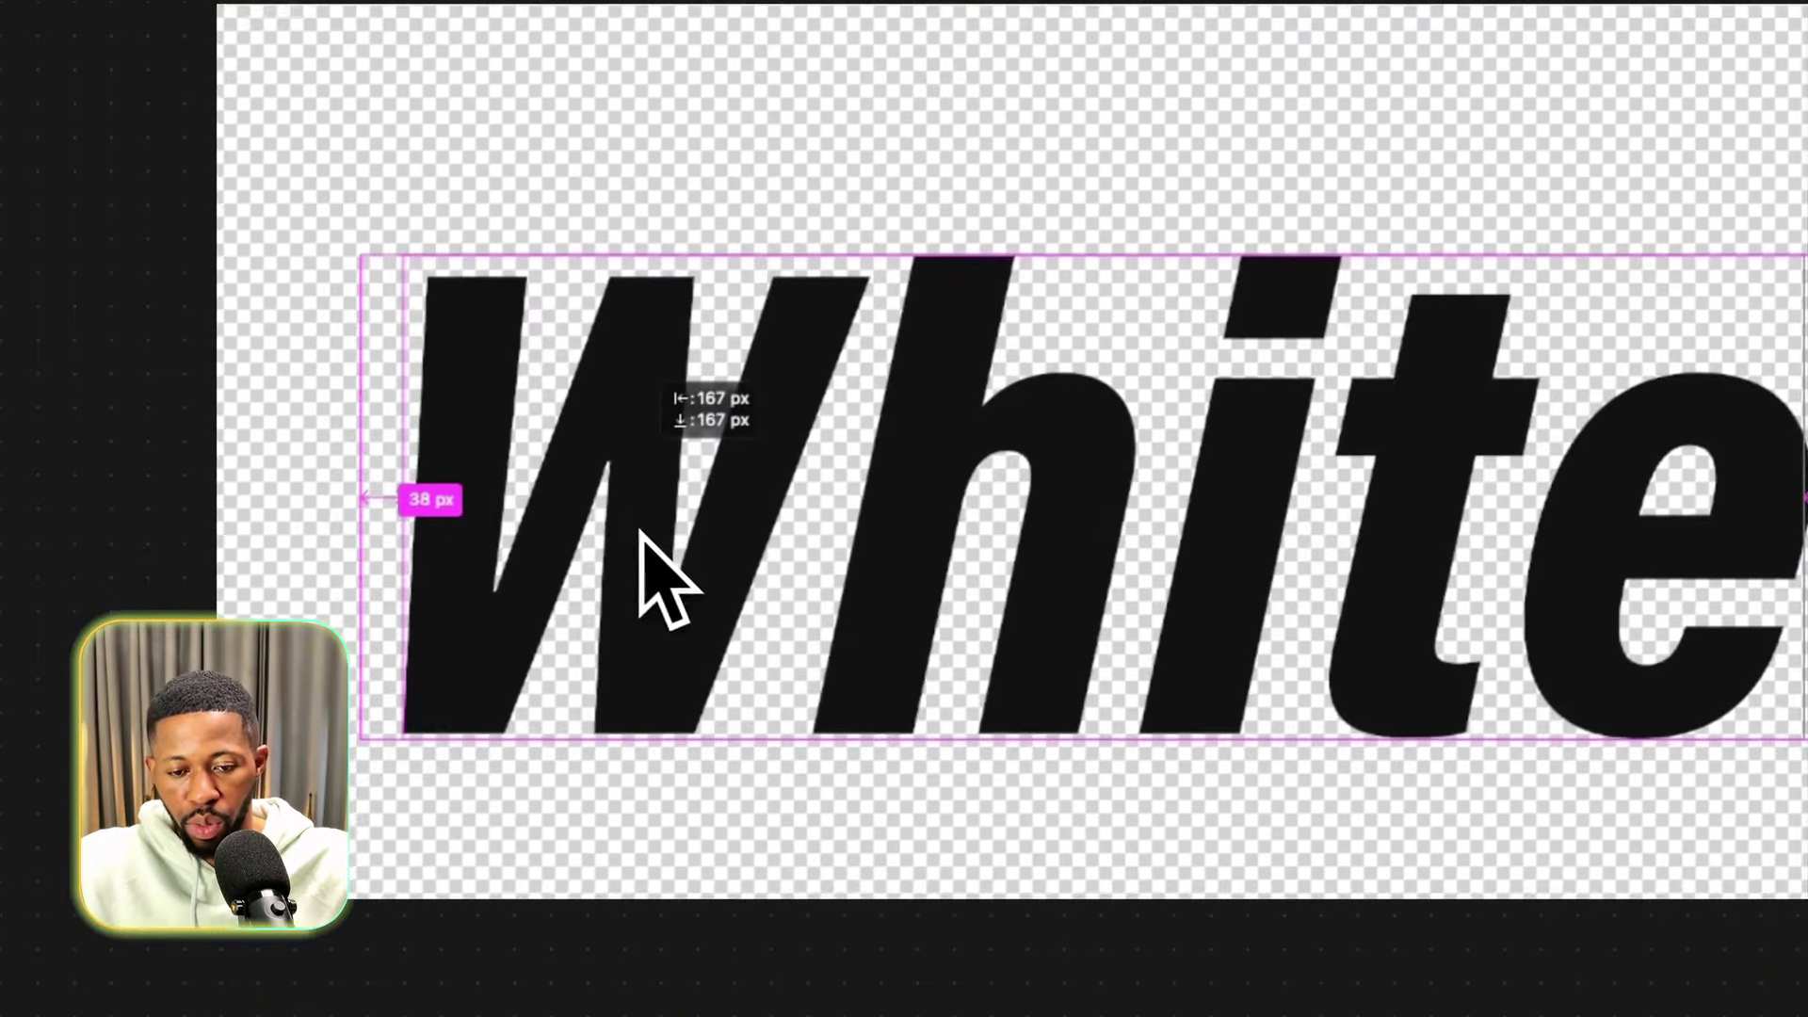
left_click_drag(640, 530, 735, 396)
key("super+minus")
key("super+minus")
key("super+minus")
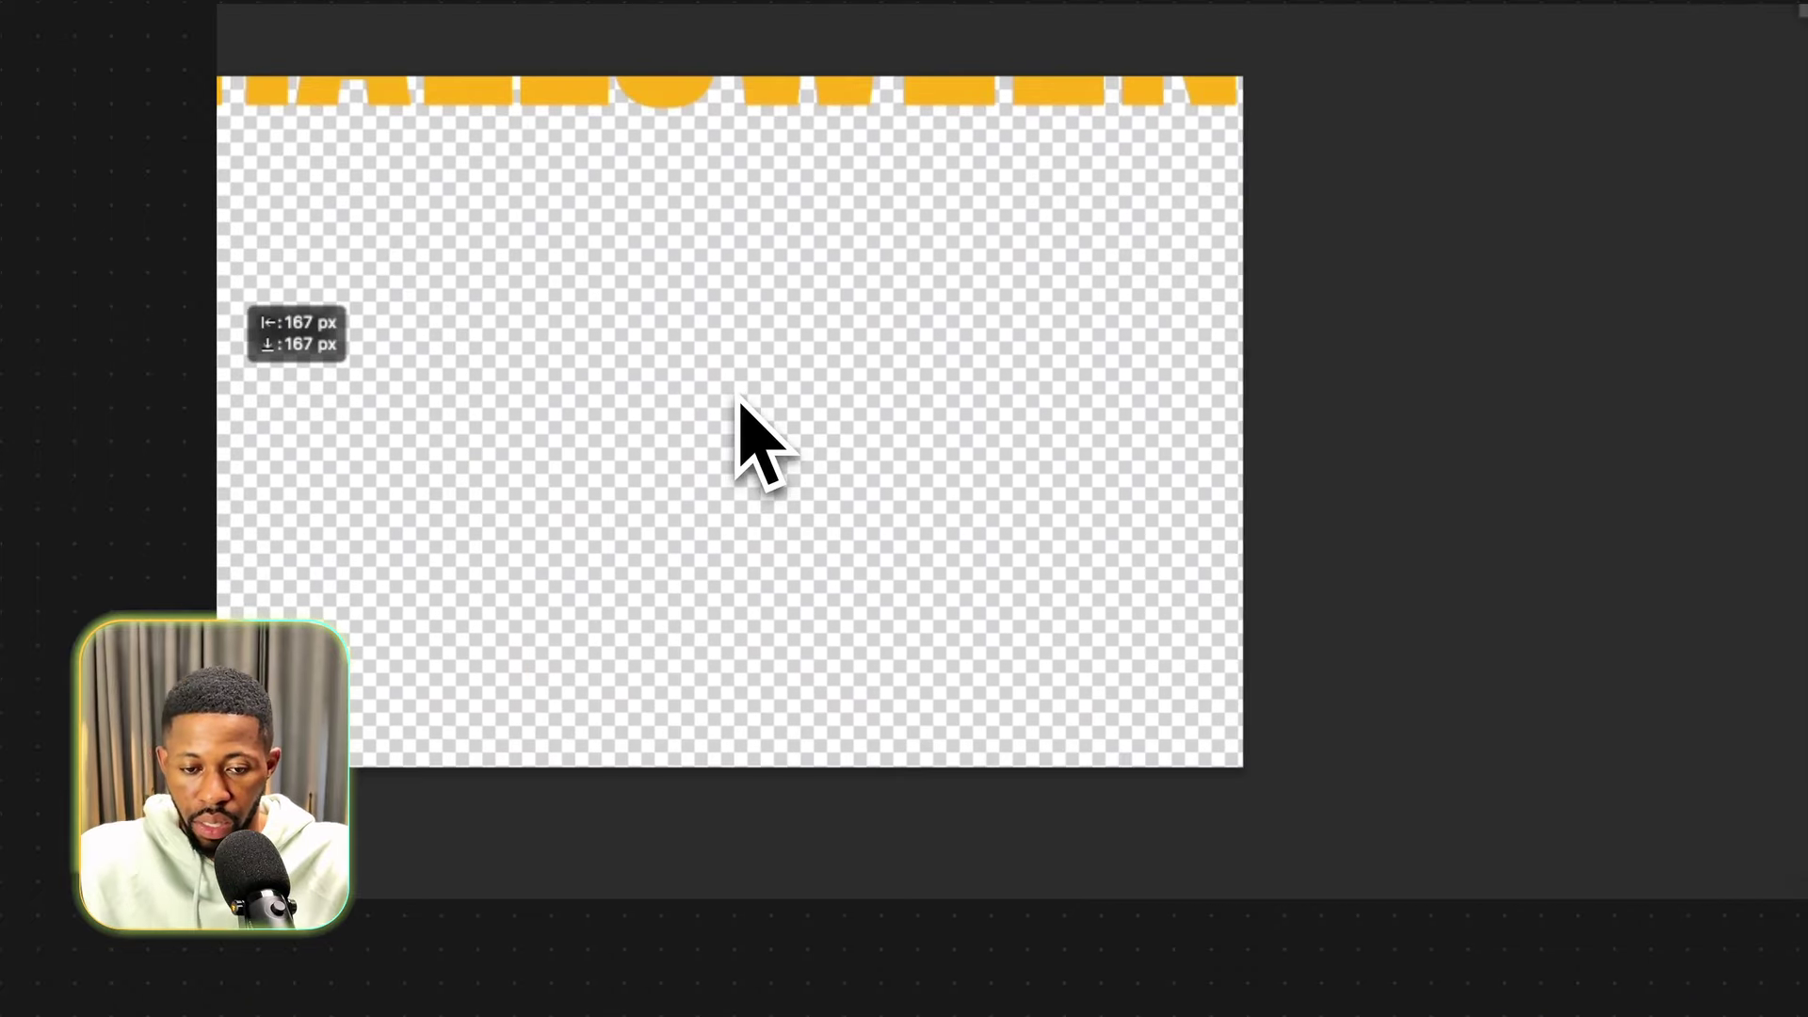
left_click_drag(765, 273, 749, 659)
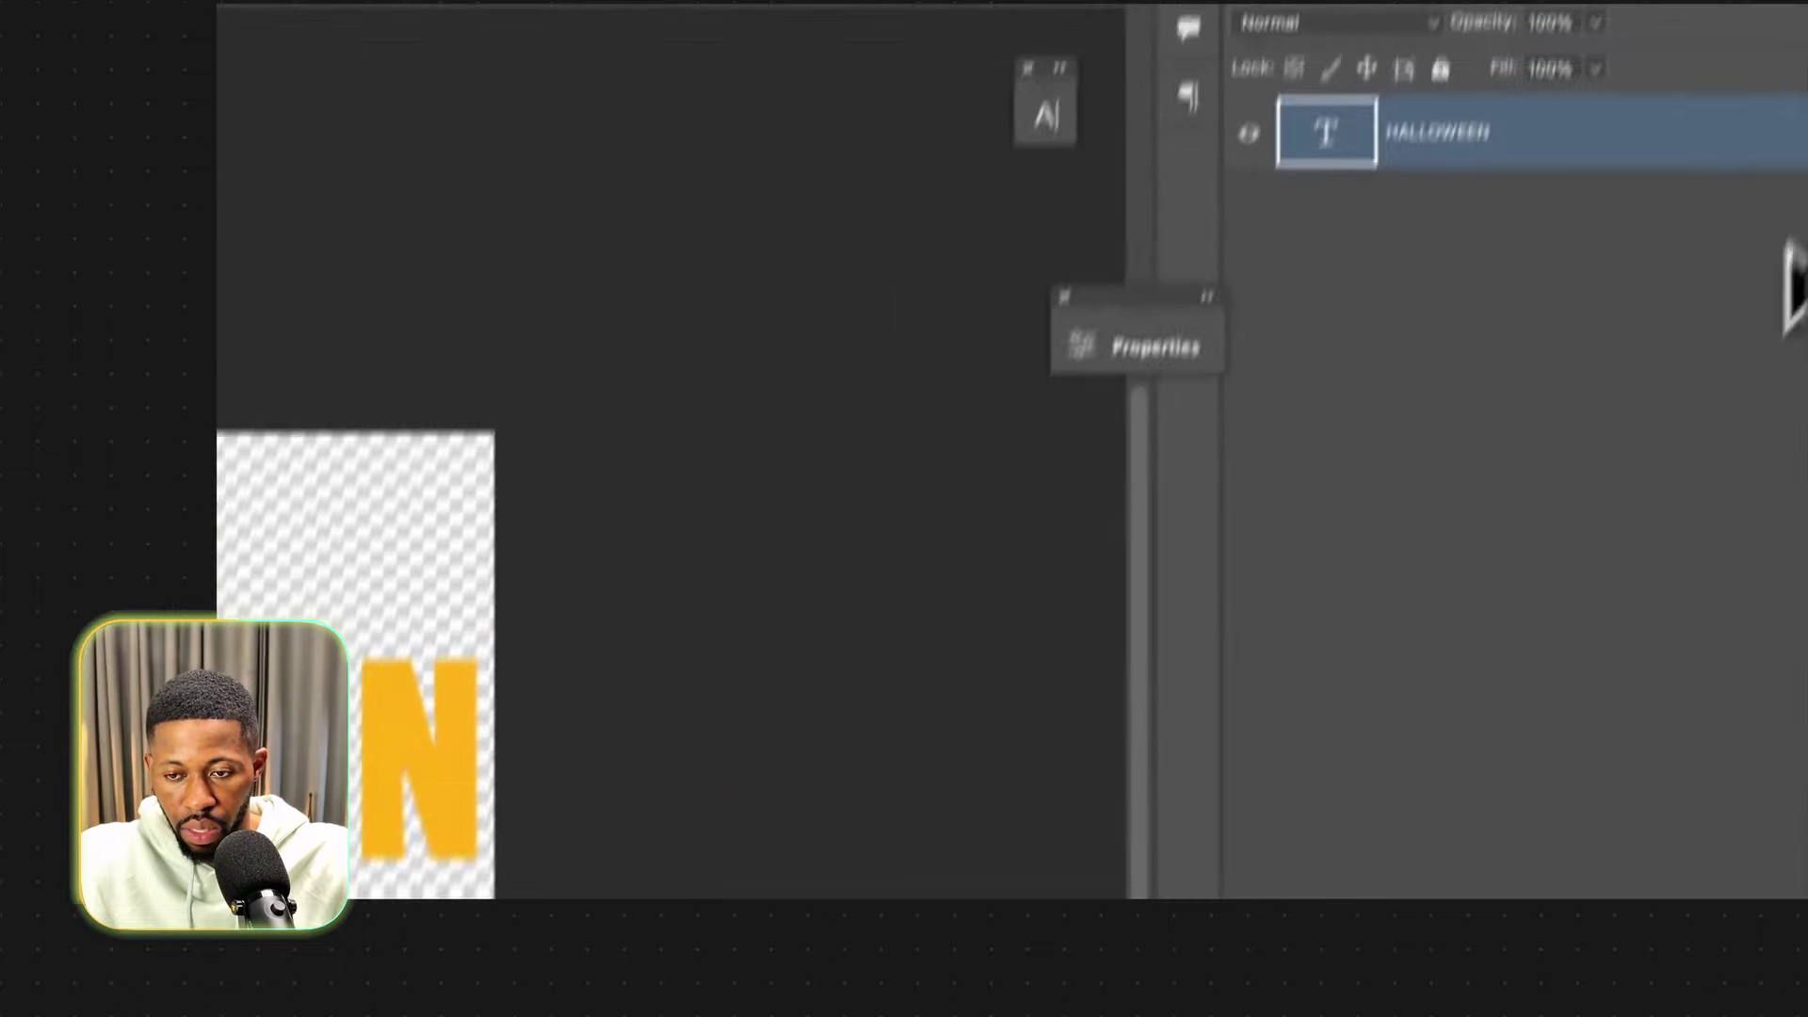
key("super+s")
key("super+w")
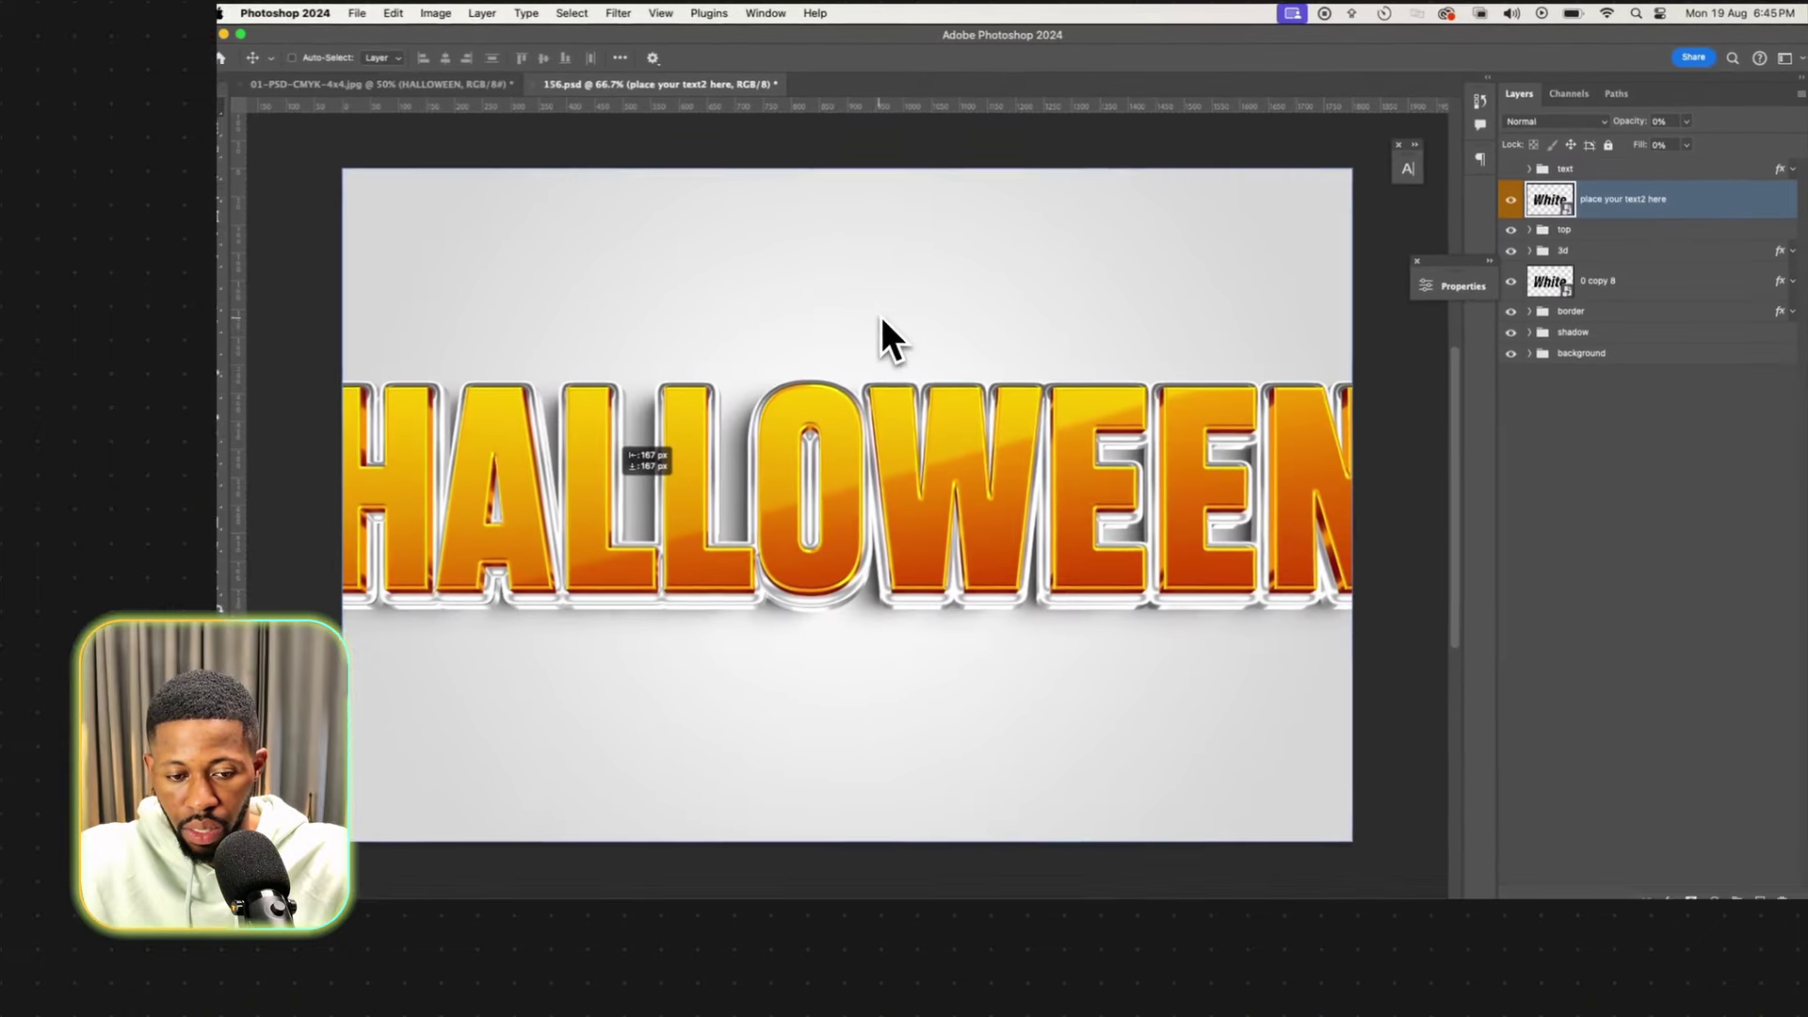
key("super+t")
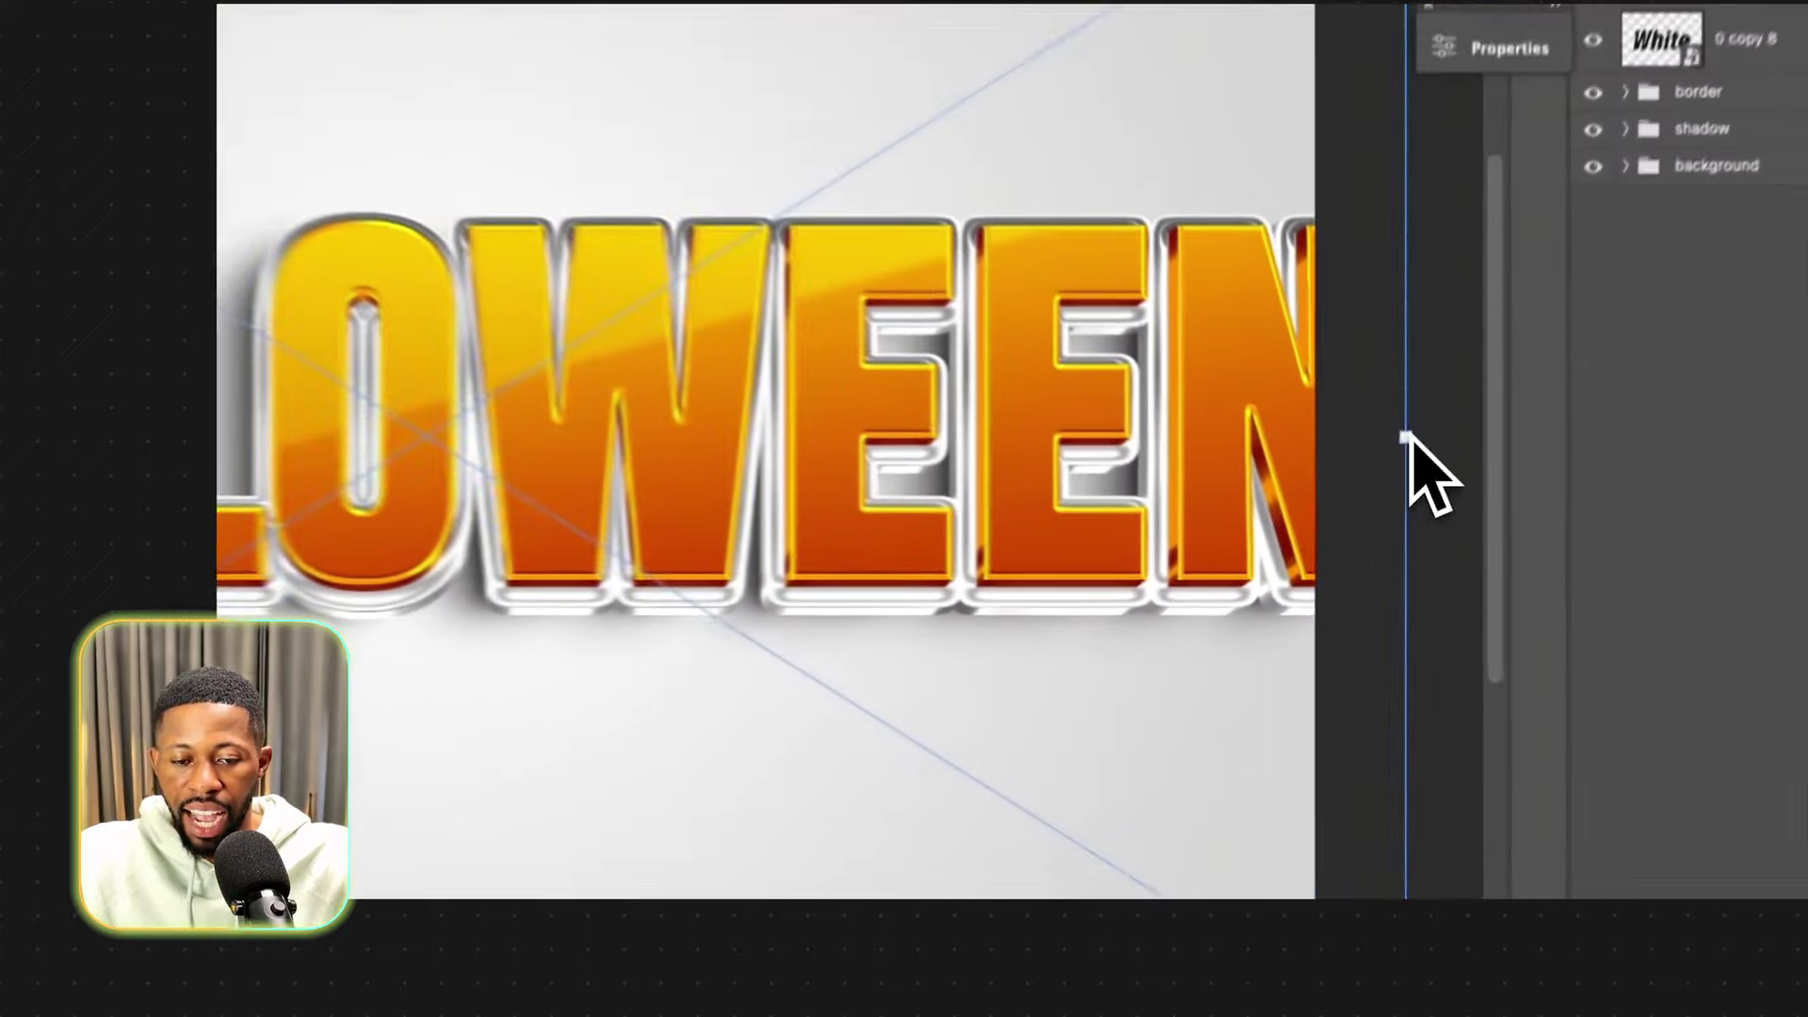
left_click_drag(1407, 437, 987, 475)
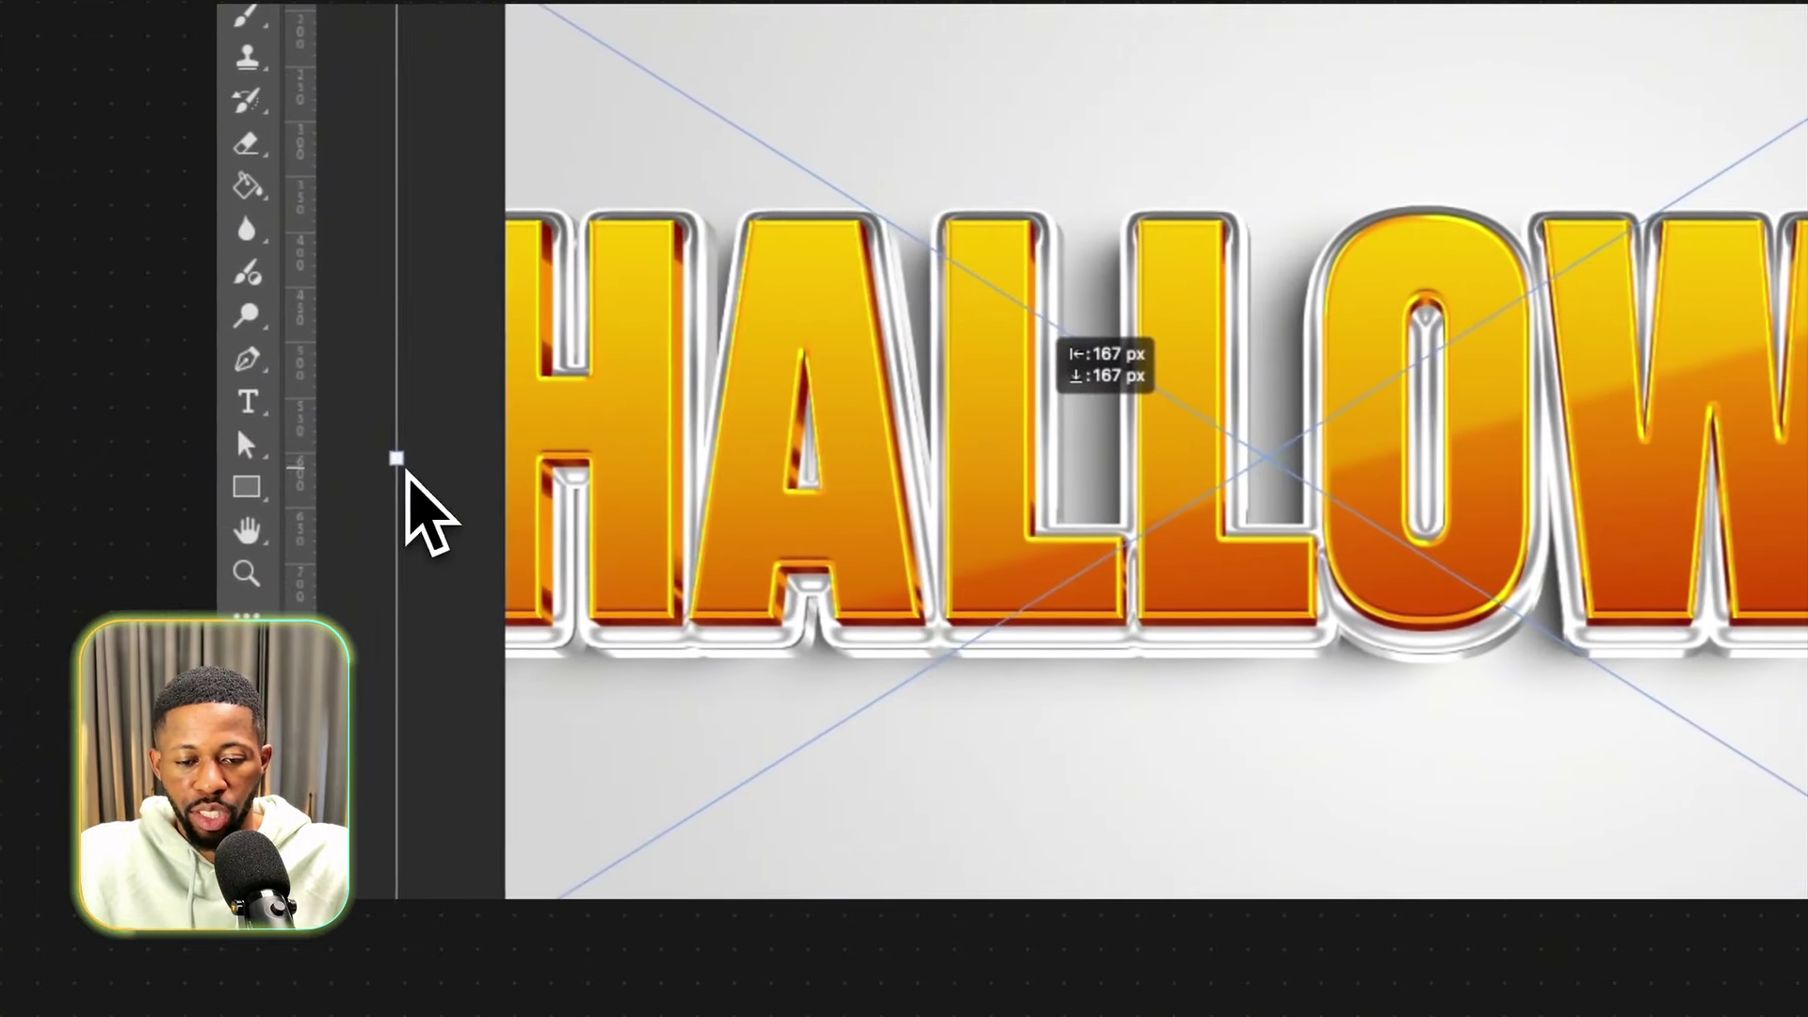
left_click_drag(226, 436, 702, 437)
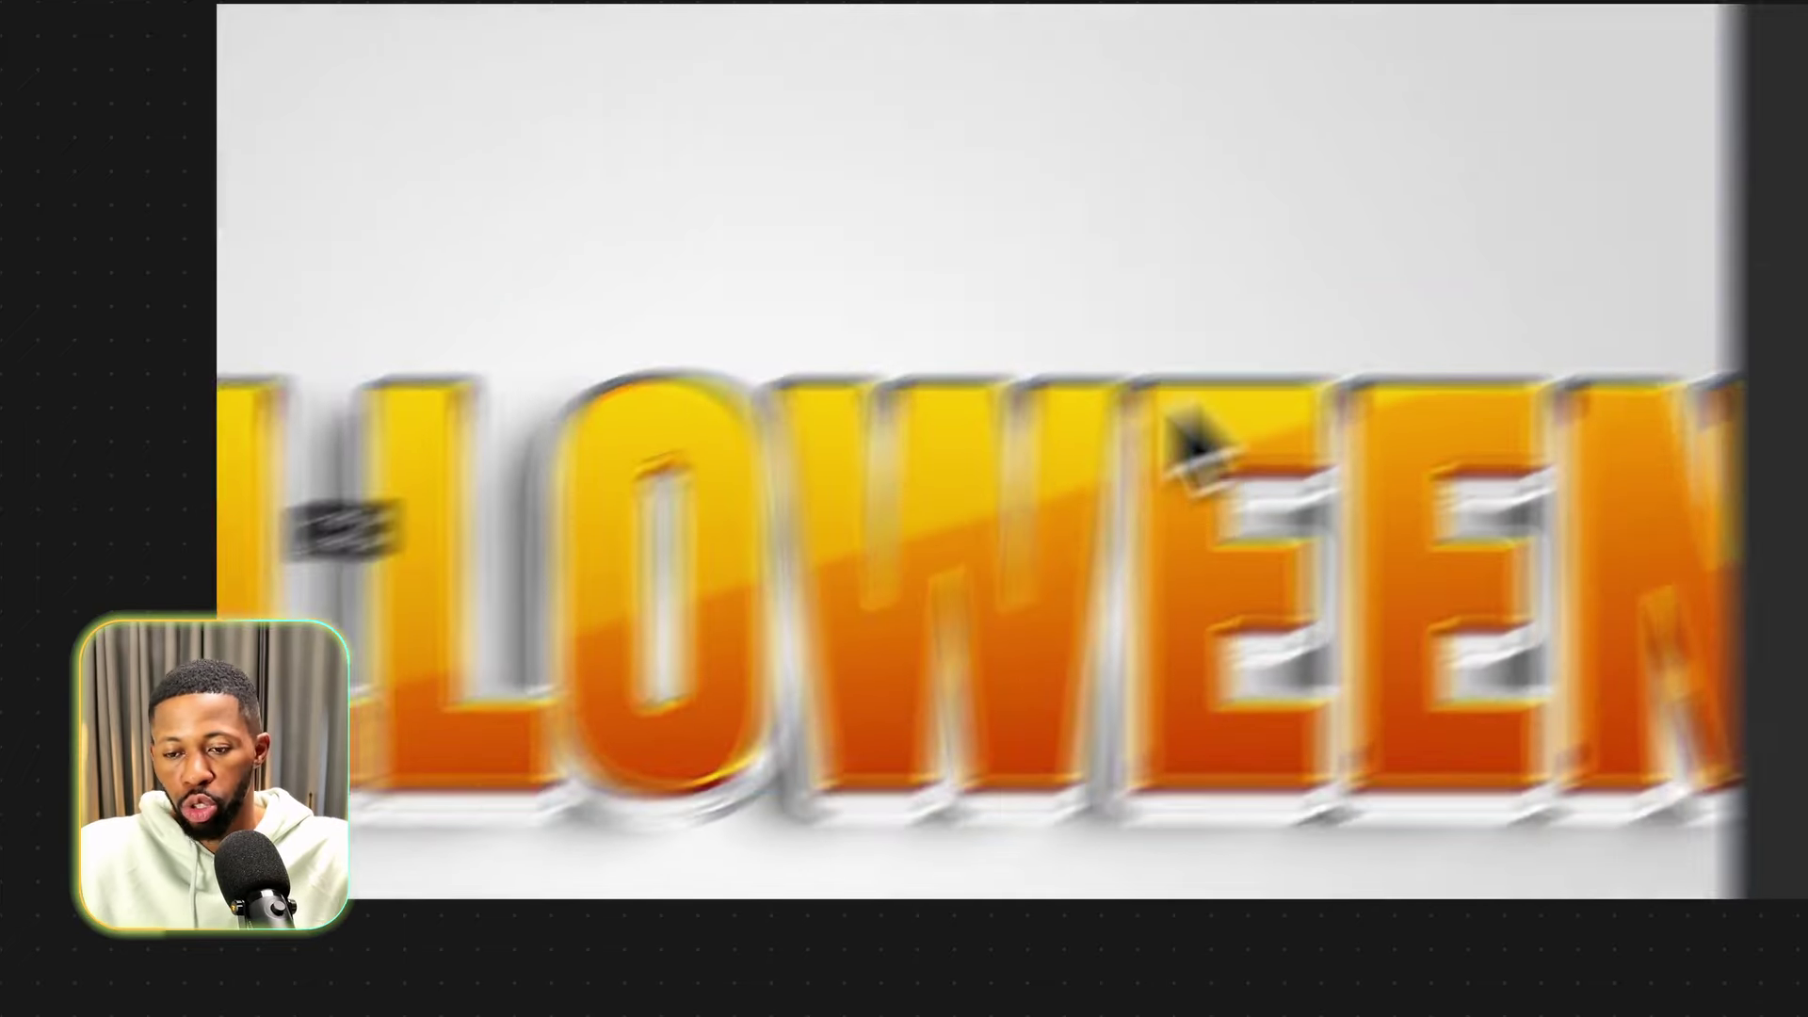
Scale the HALLOWEEN text down inside the smart object and centre it so the whole word fits the text effect.
double_click(1337, 392)
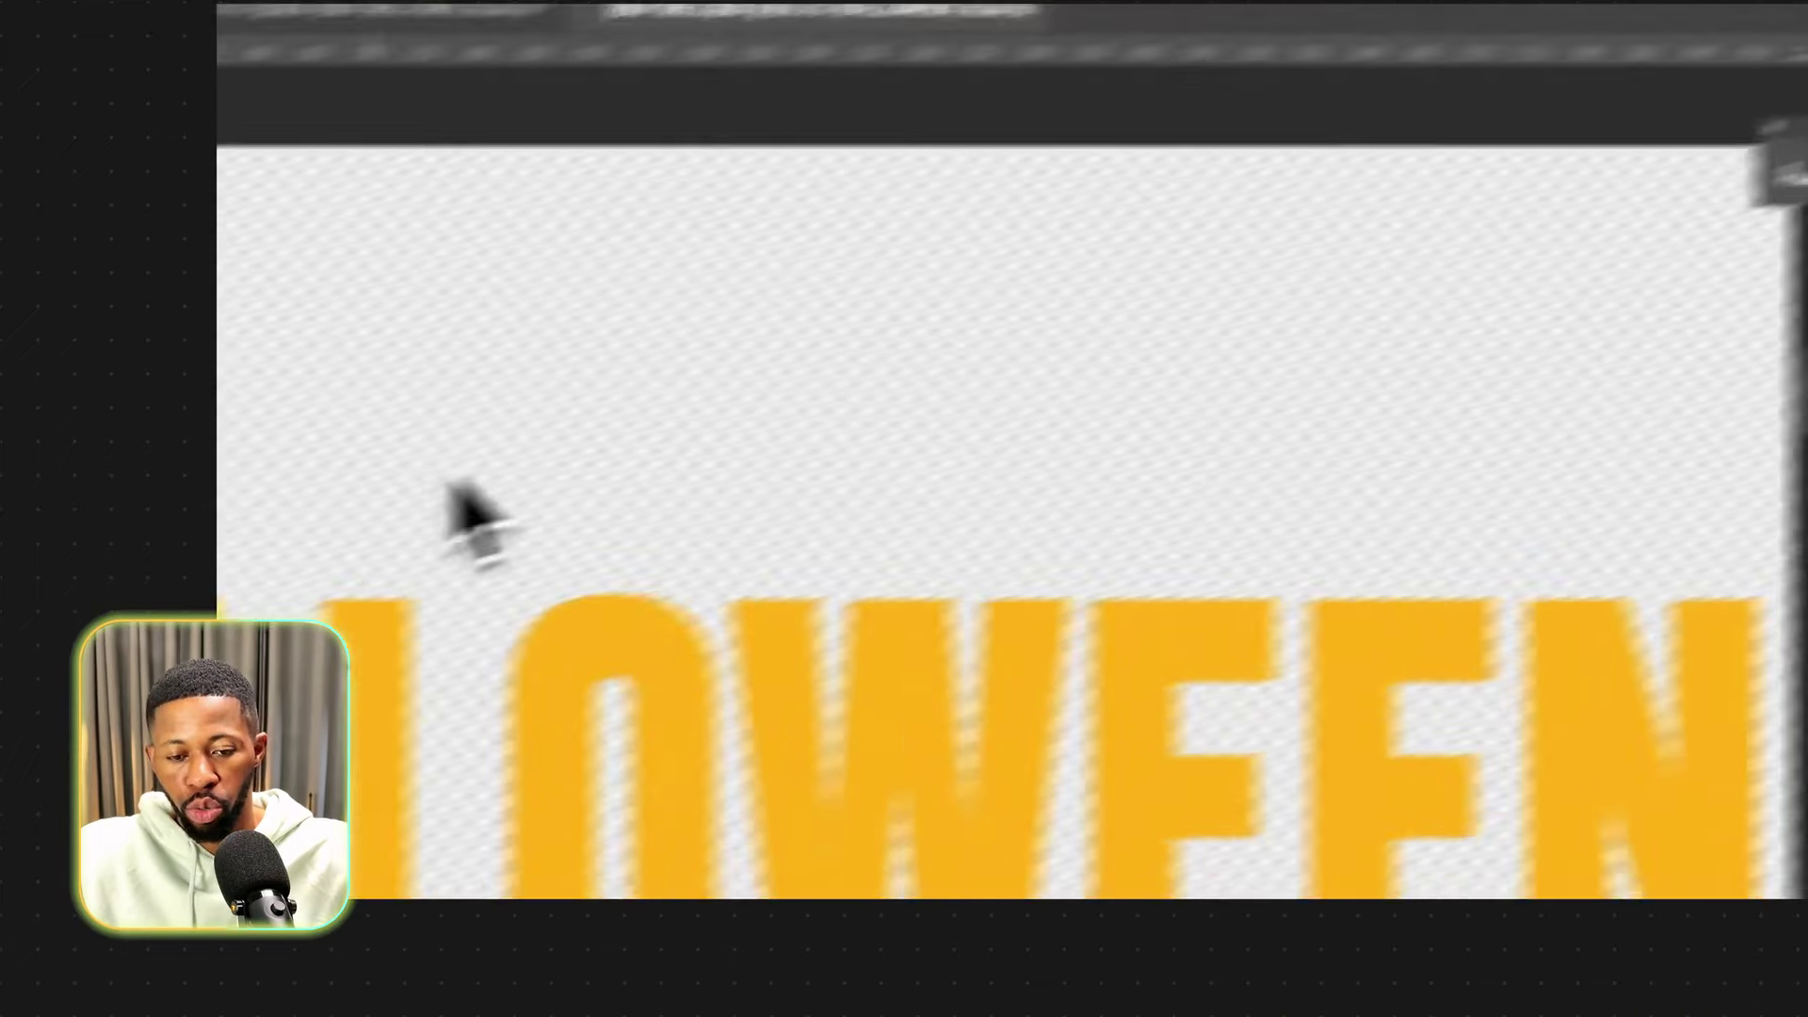
key("super+t")
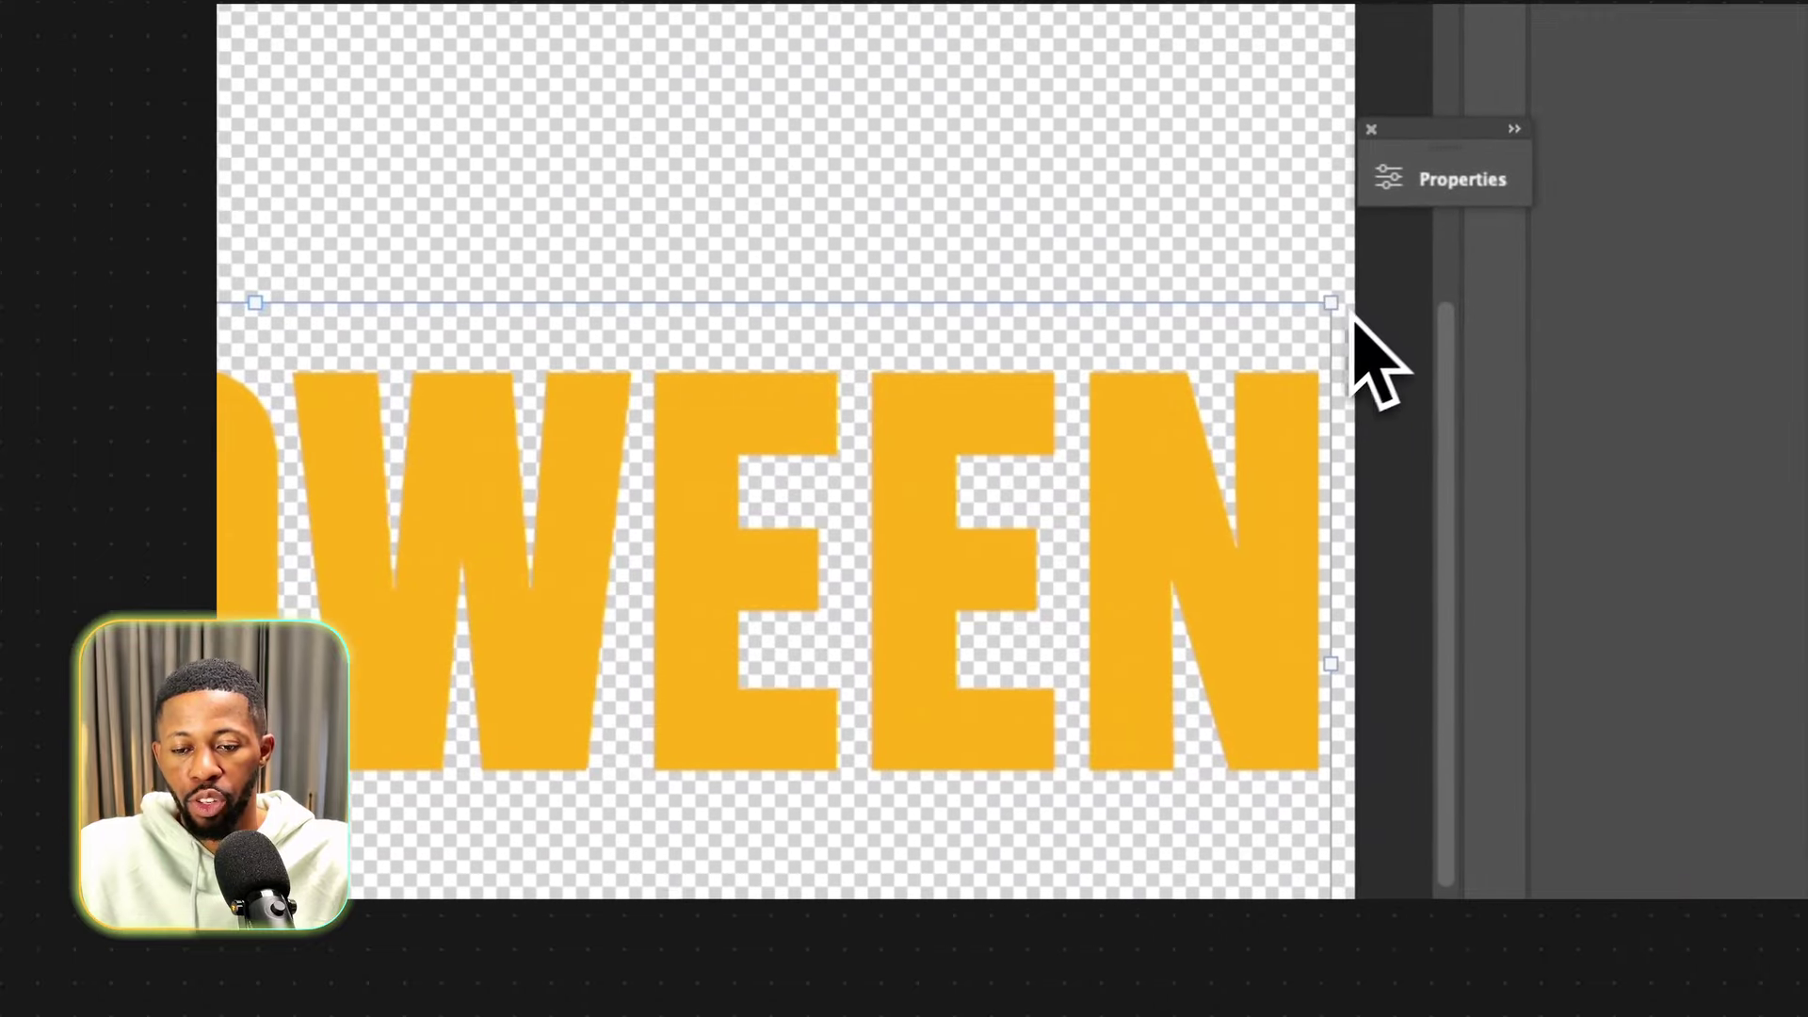
left_click_drag(1330, 311, 771, 517)
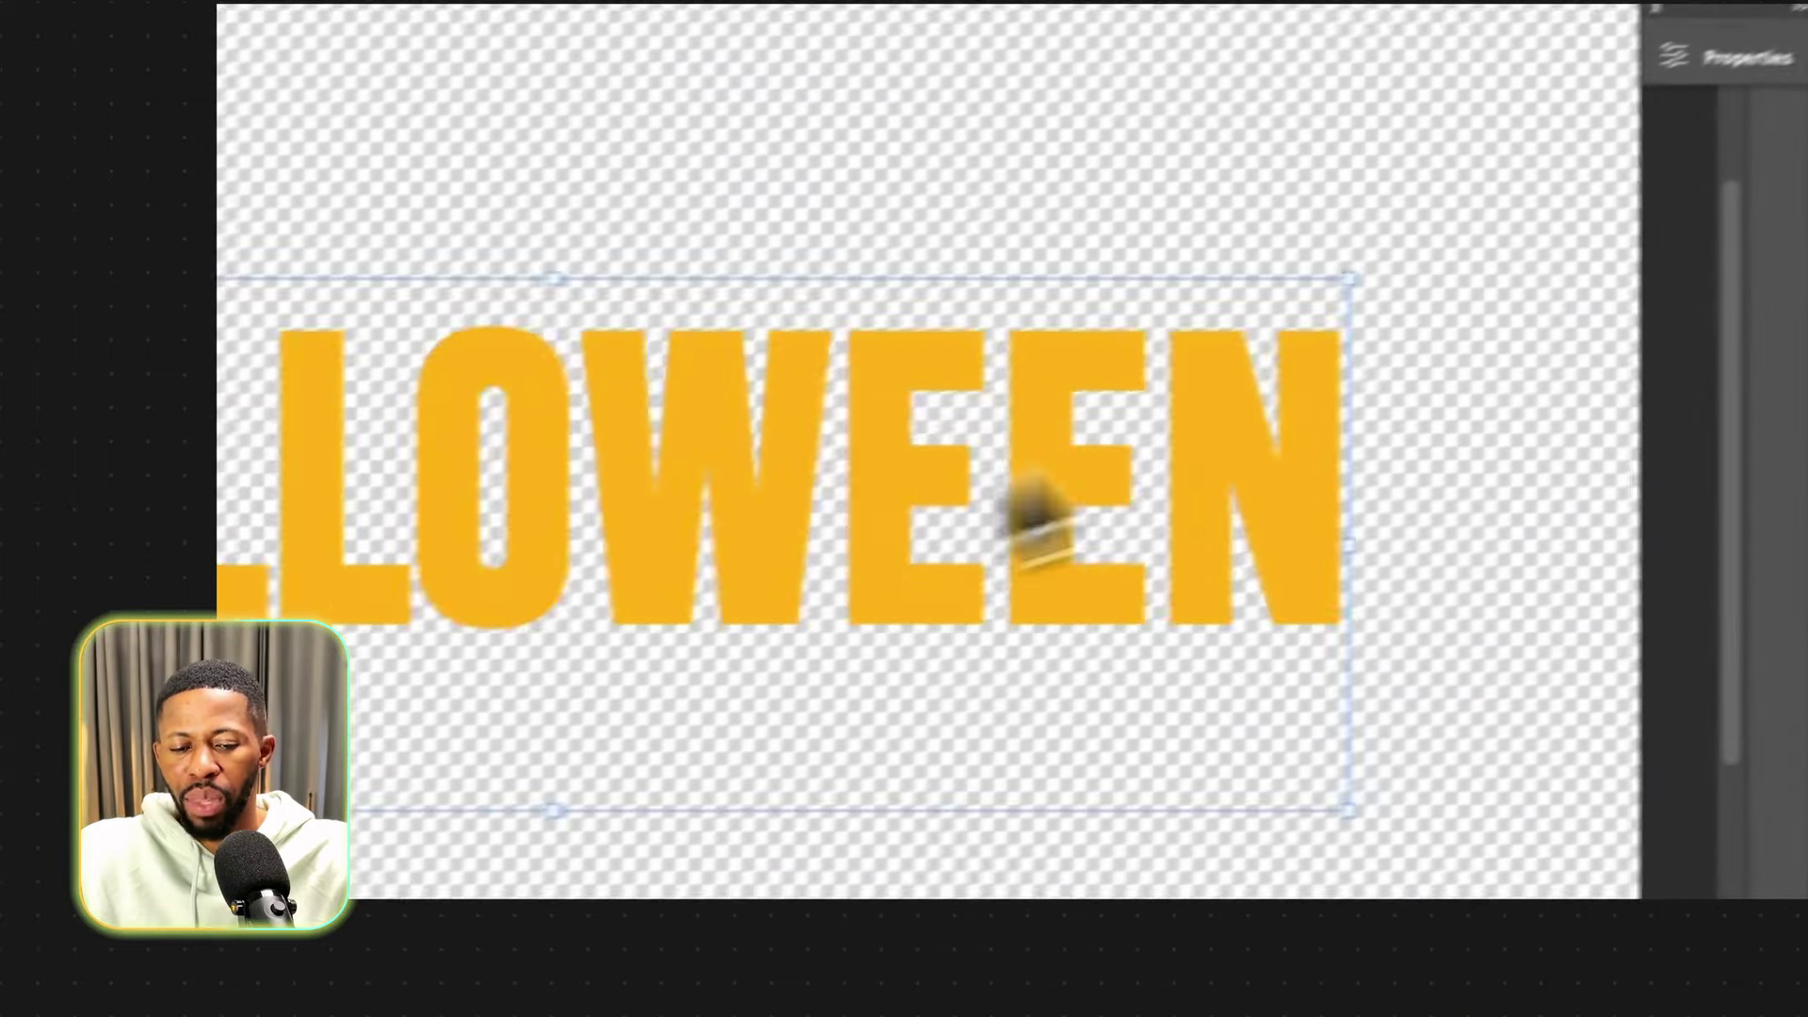
left_click_drag(1055, 462, 1014, 439)
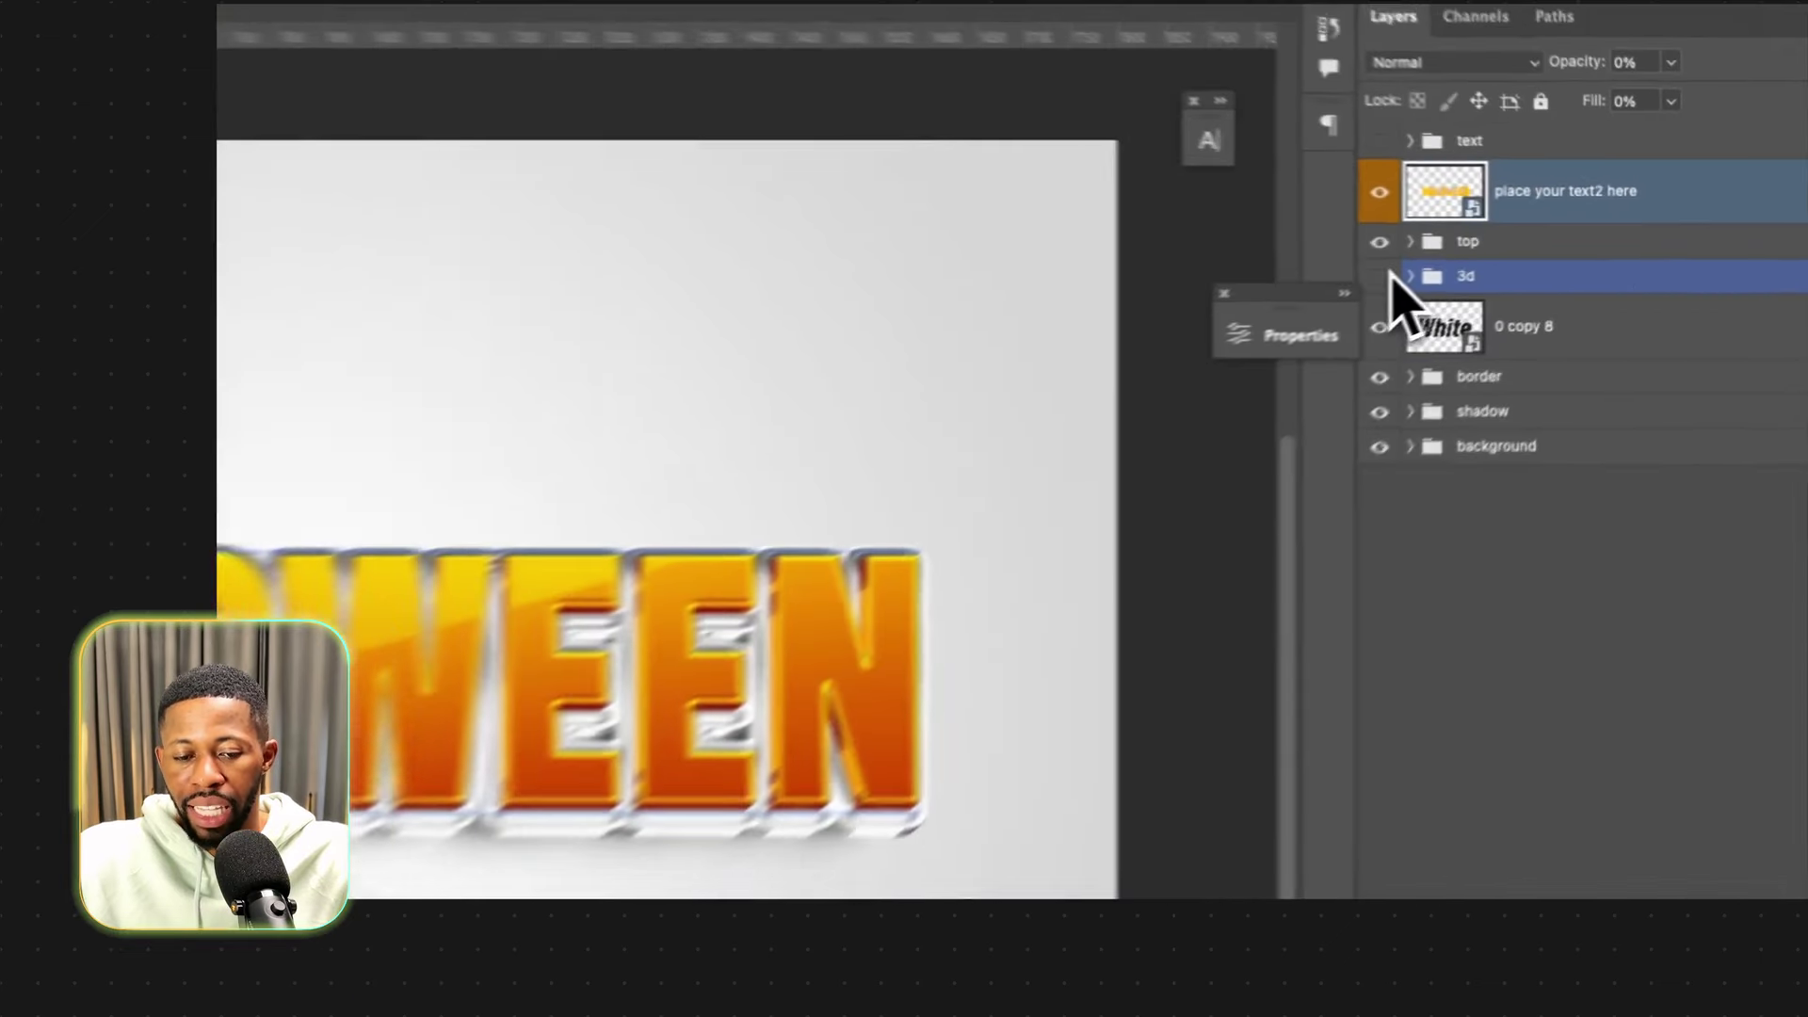
Hide the 3d, border, shadow and background groups of the text effect file.
left_click(1513, 247)
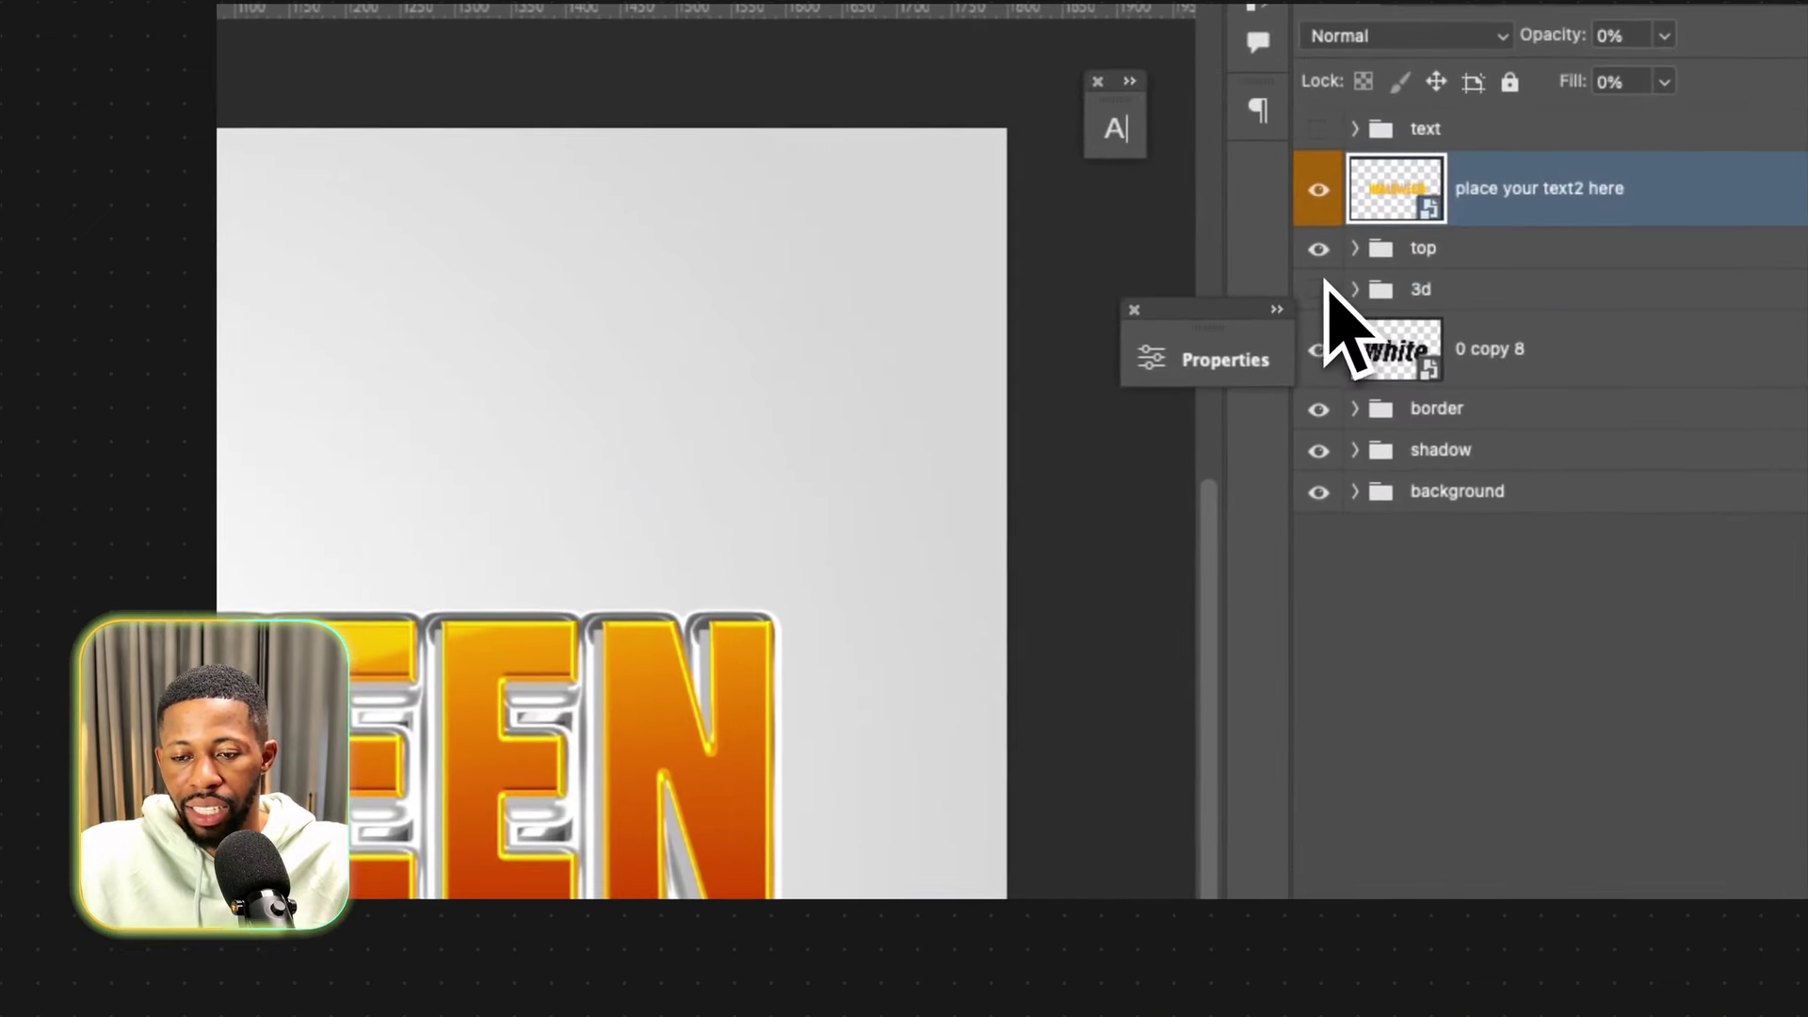
left_click(1317, 254)
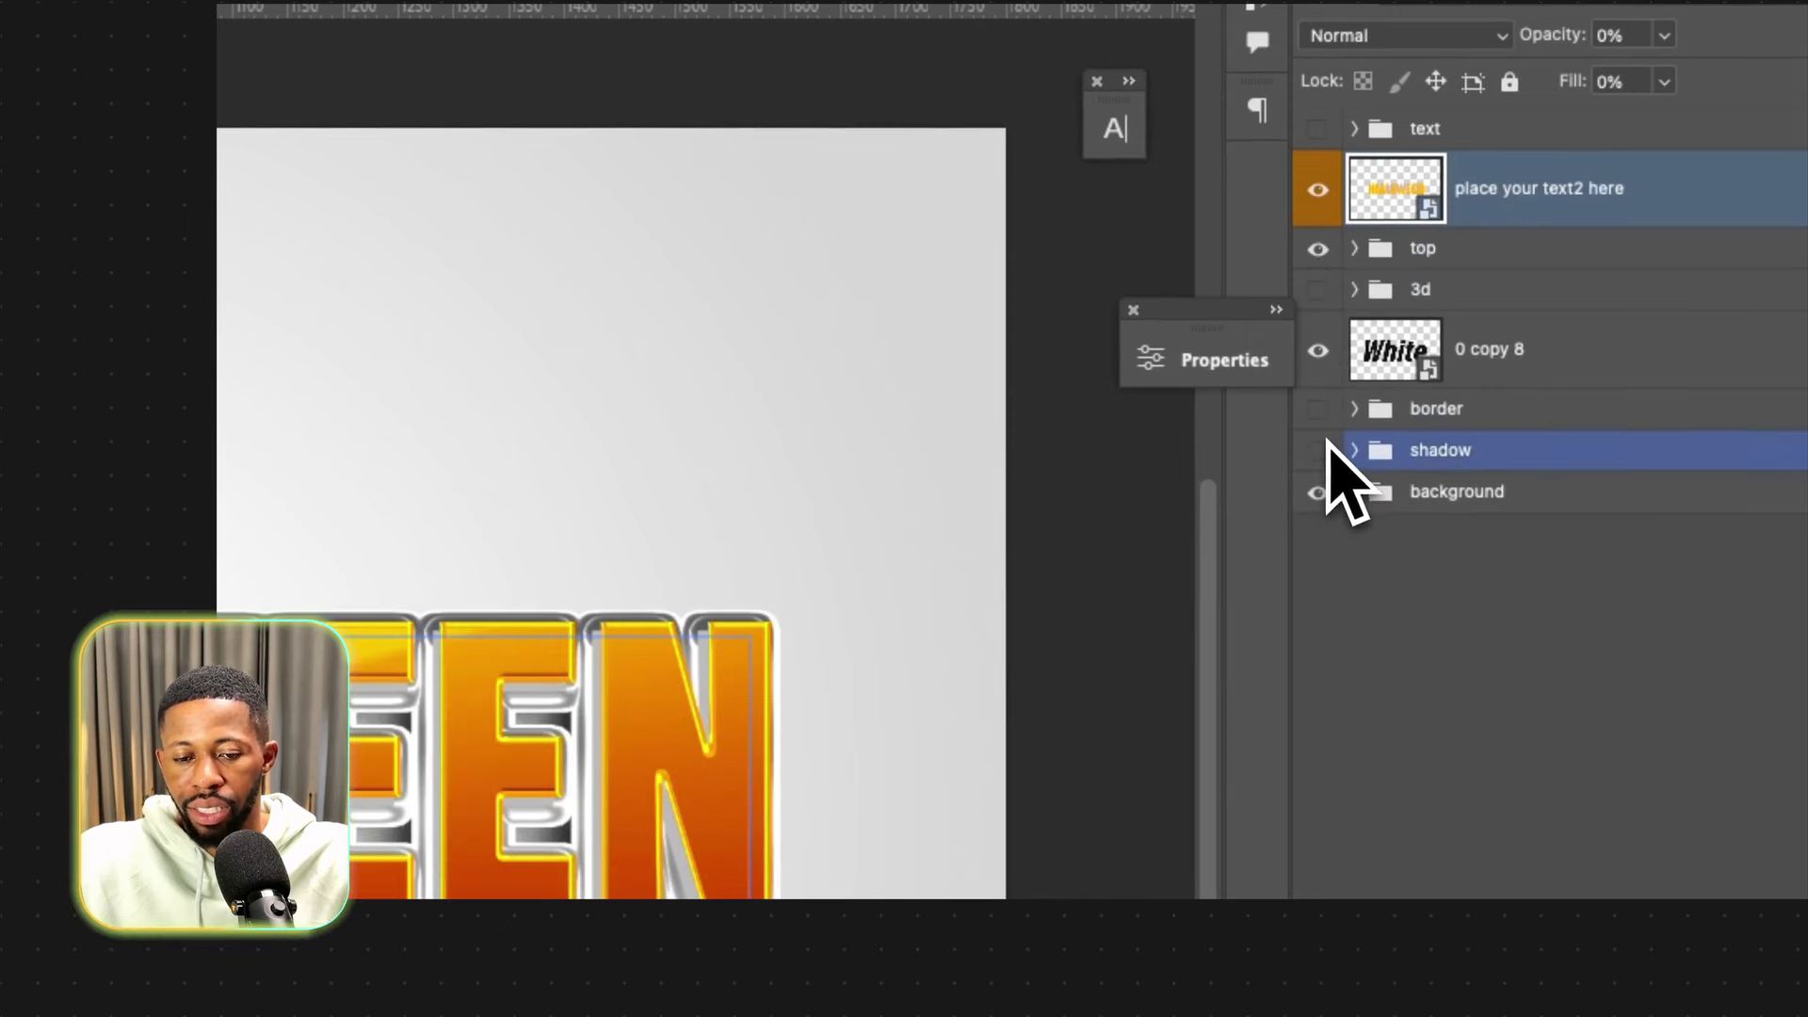
left_click(1317, 492)
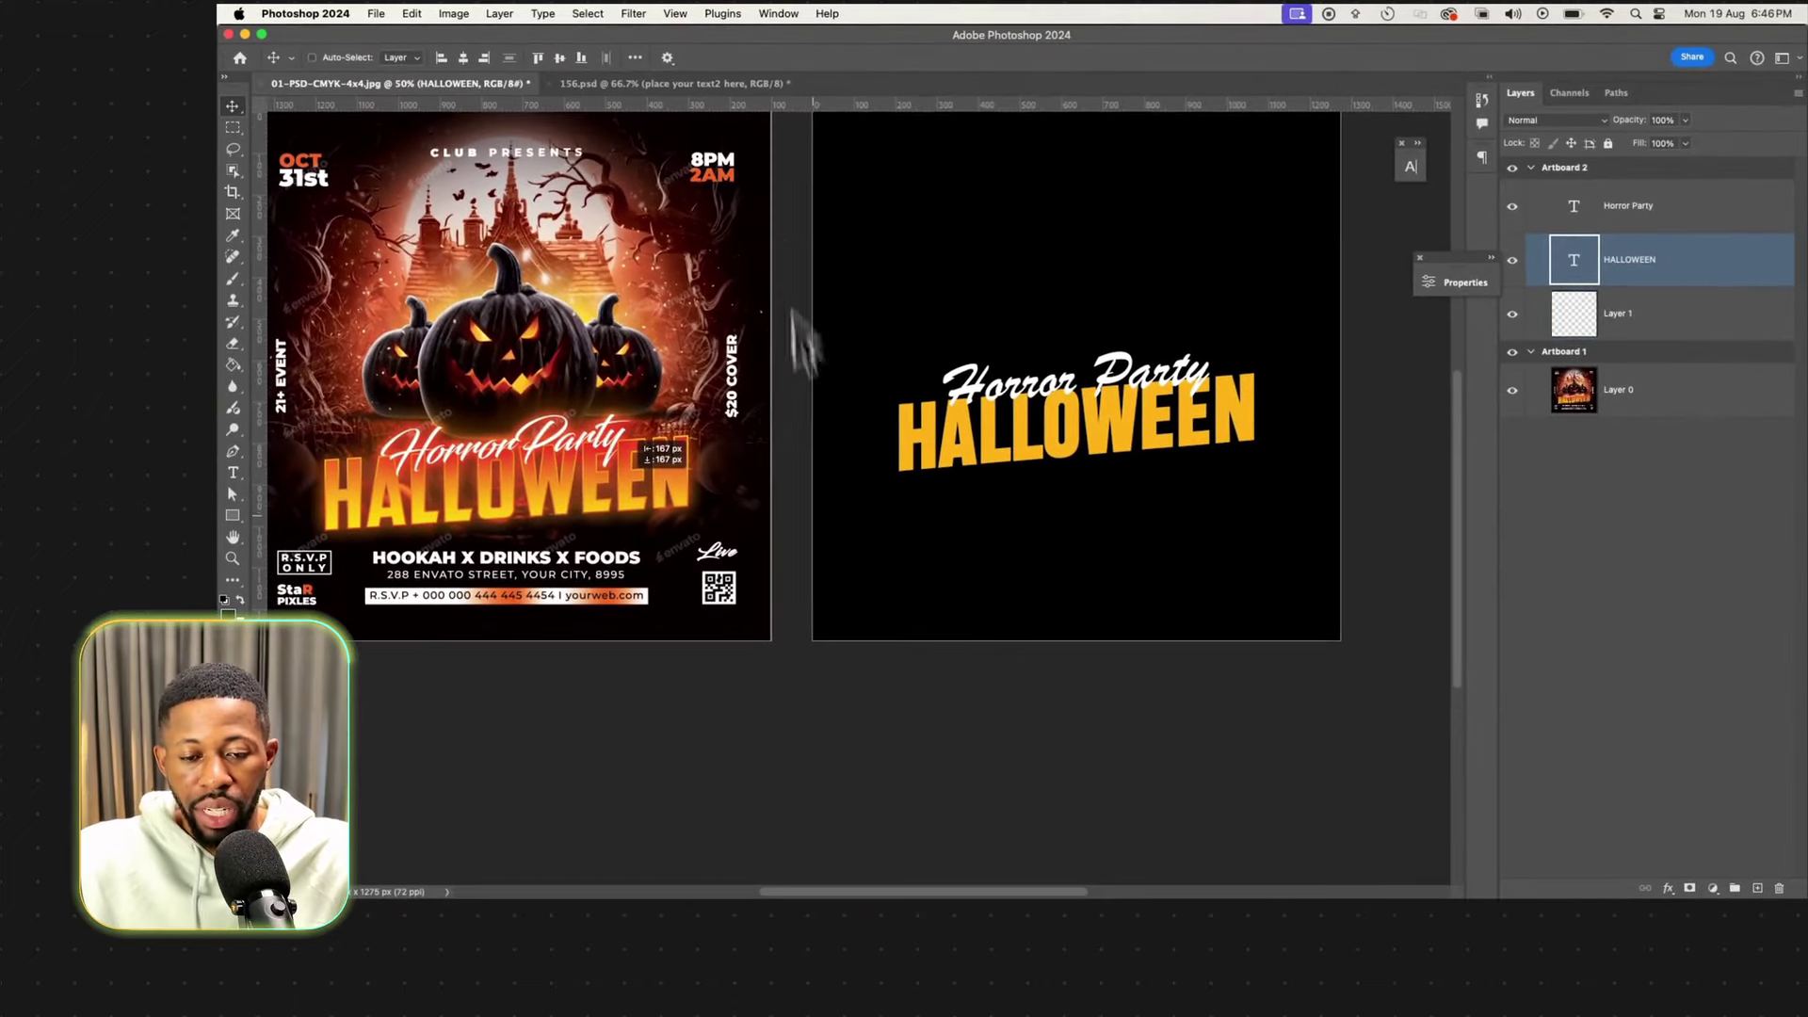
Add a Gradient Overlay to the HALLOWEEN text layer in the flyer document, keeping the title uncovered by the dialog.
left_click(1765, 313, "shift")
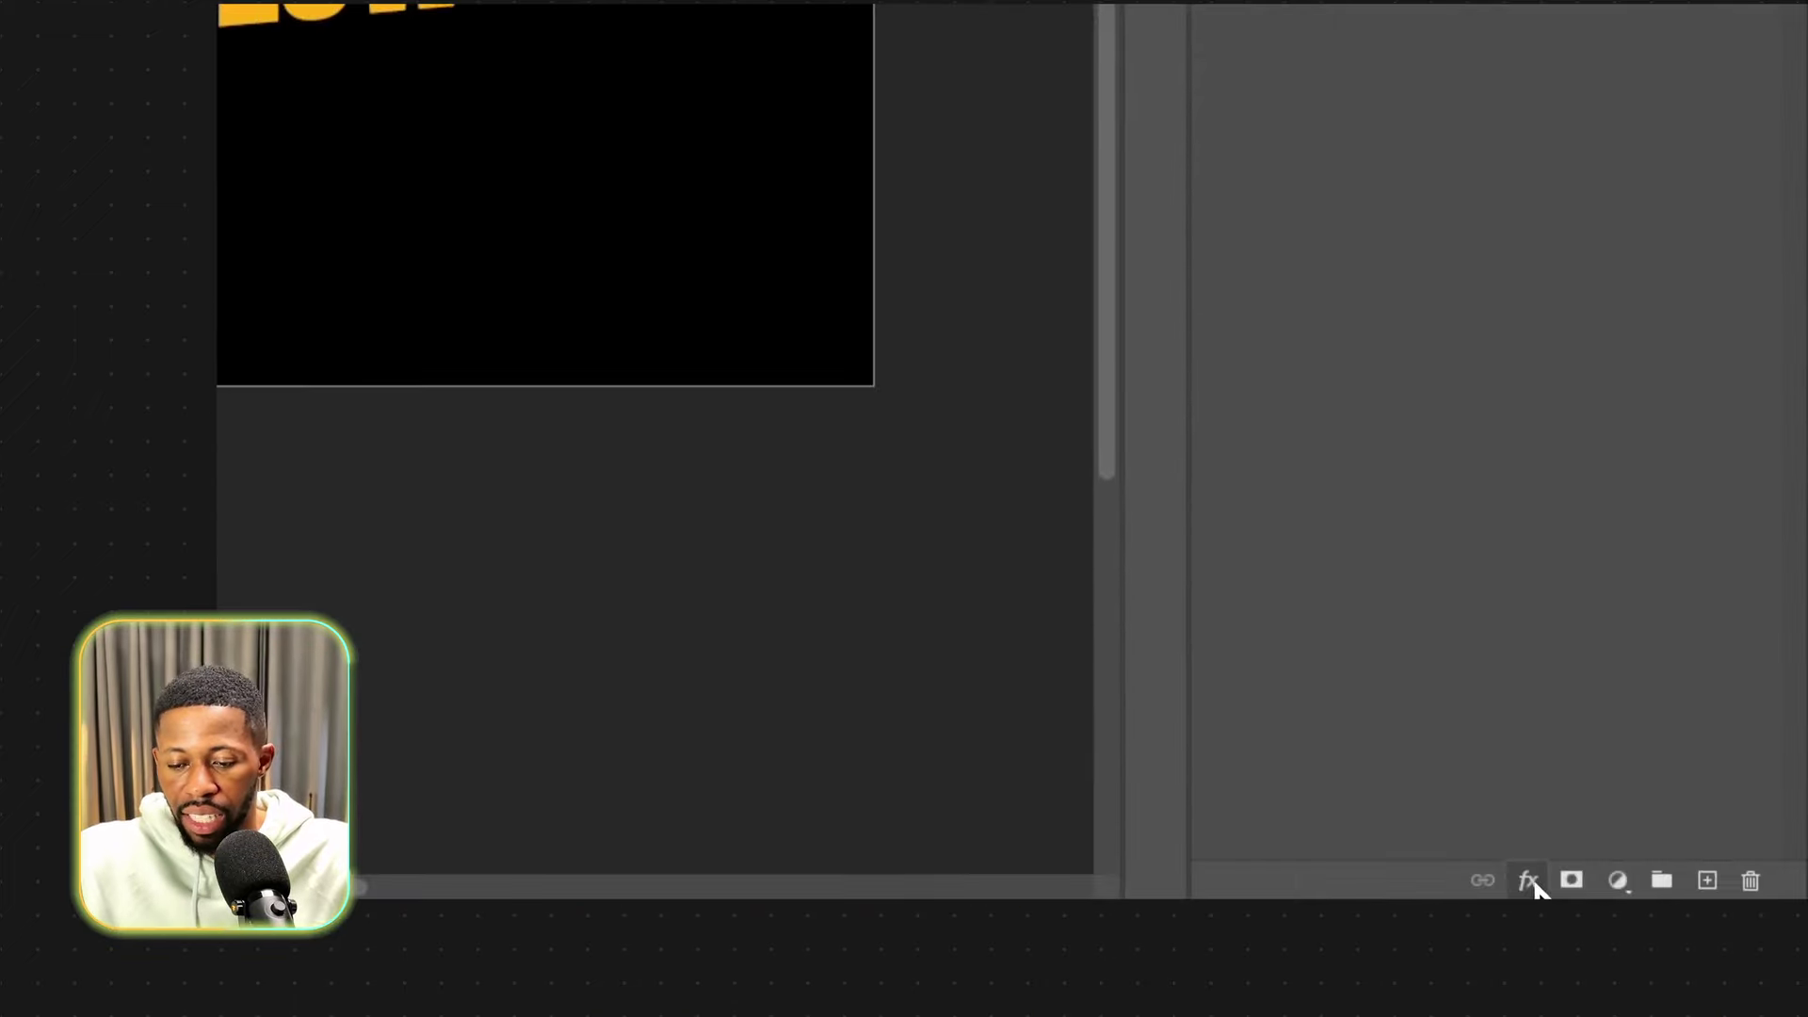
left_click(1529, 881)
left_click(1578, 762)
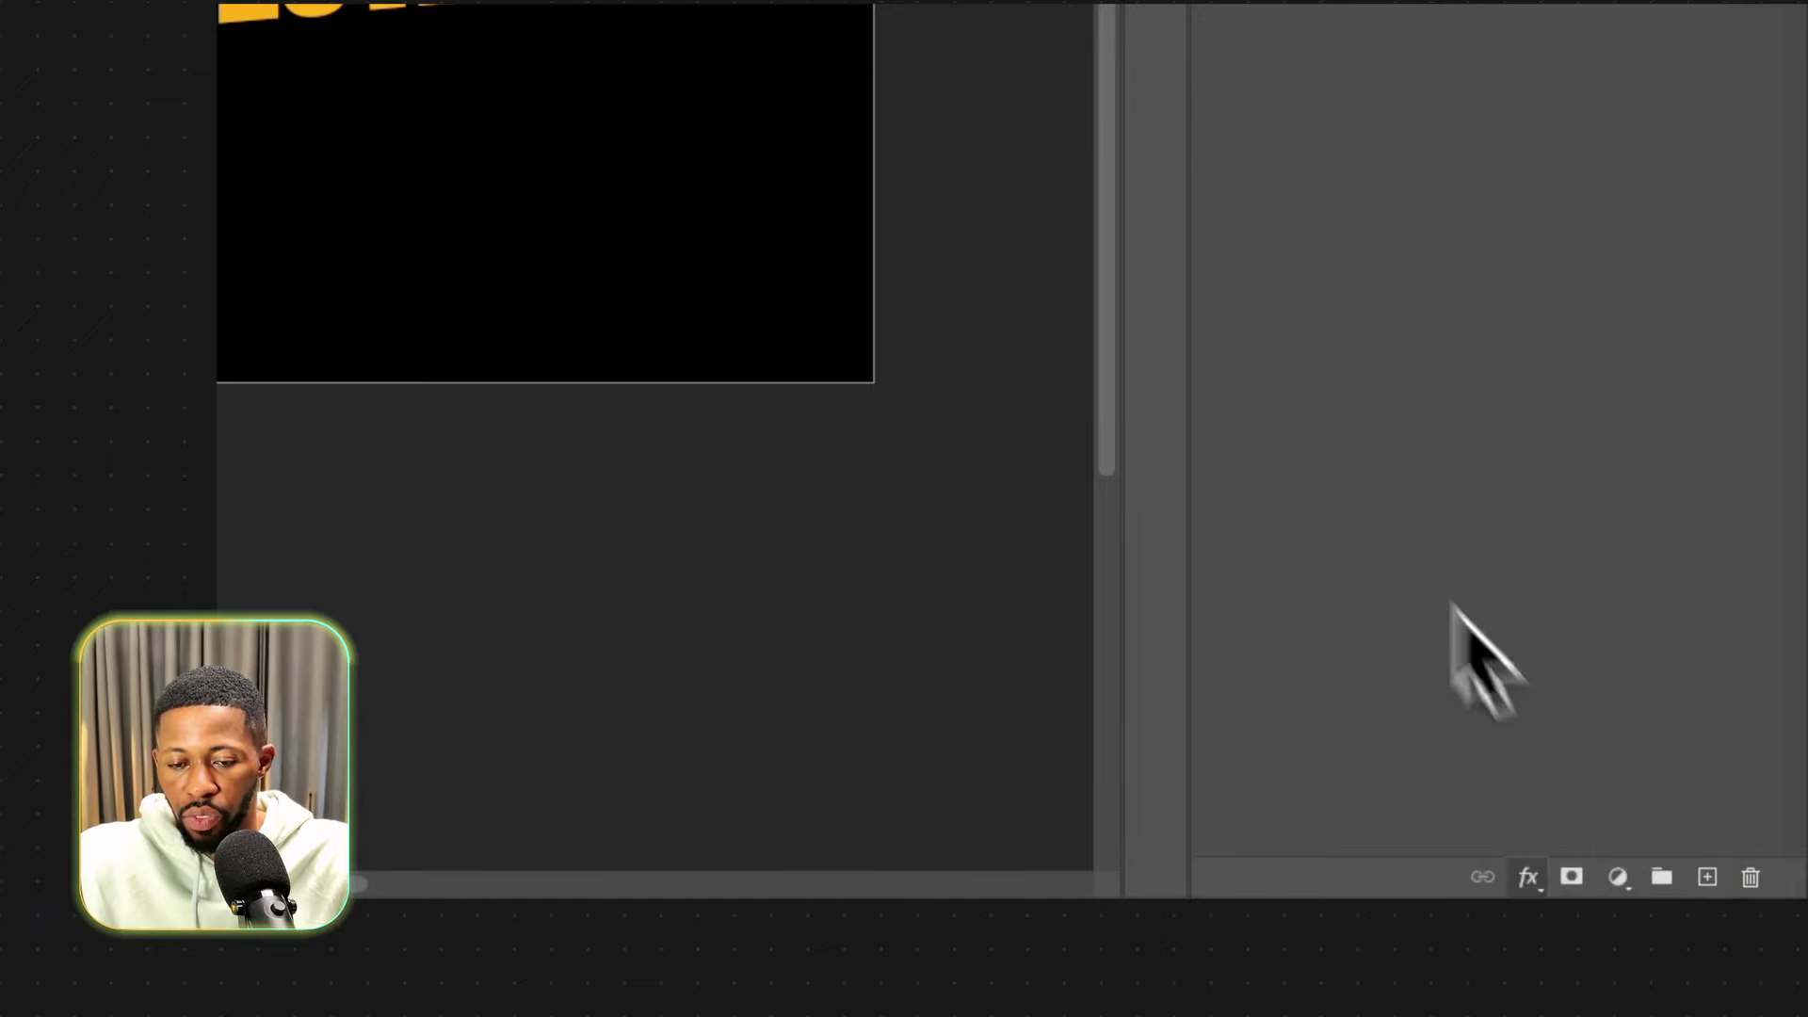
left_click_drag(807, 161, 879, 566)
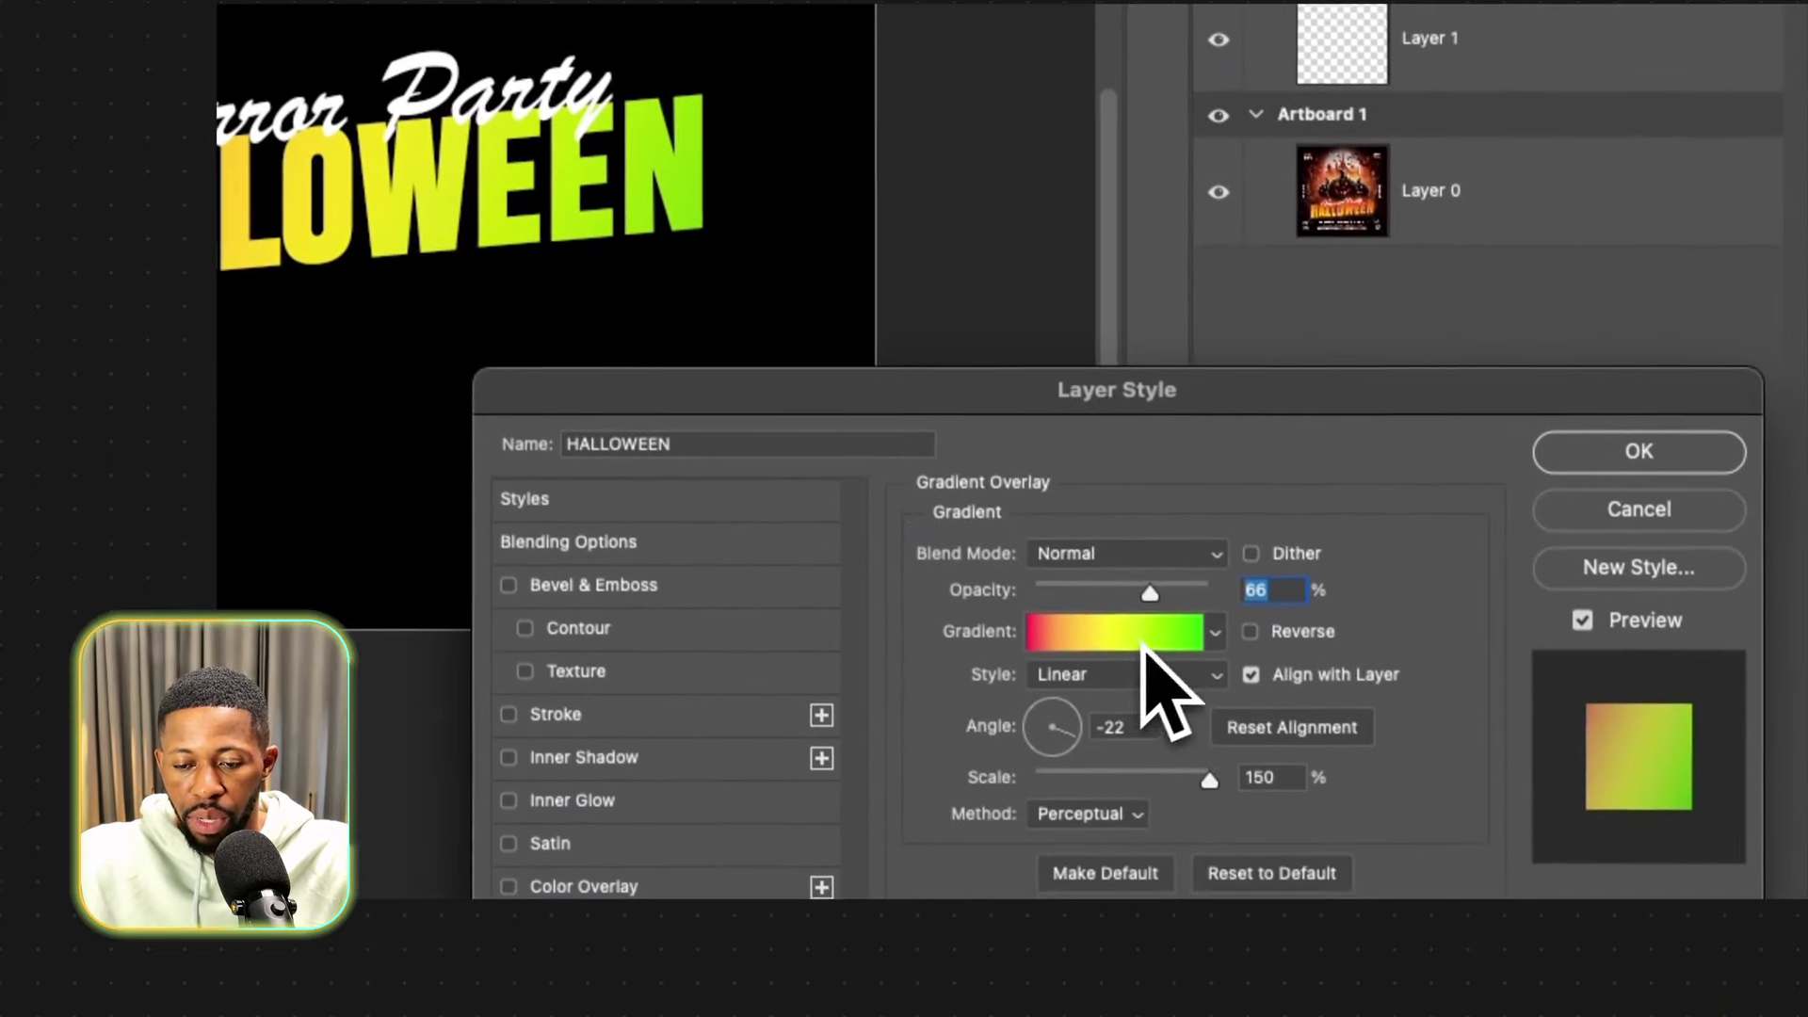
Build a yellow-to-red overlay gradient from the first Basics preset, at 100% opacity, and set its angle to about 96°.
left_click(1111, 636)
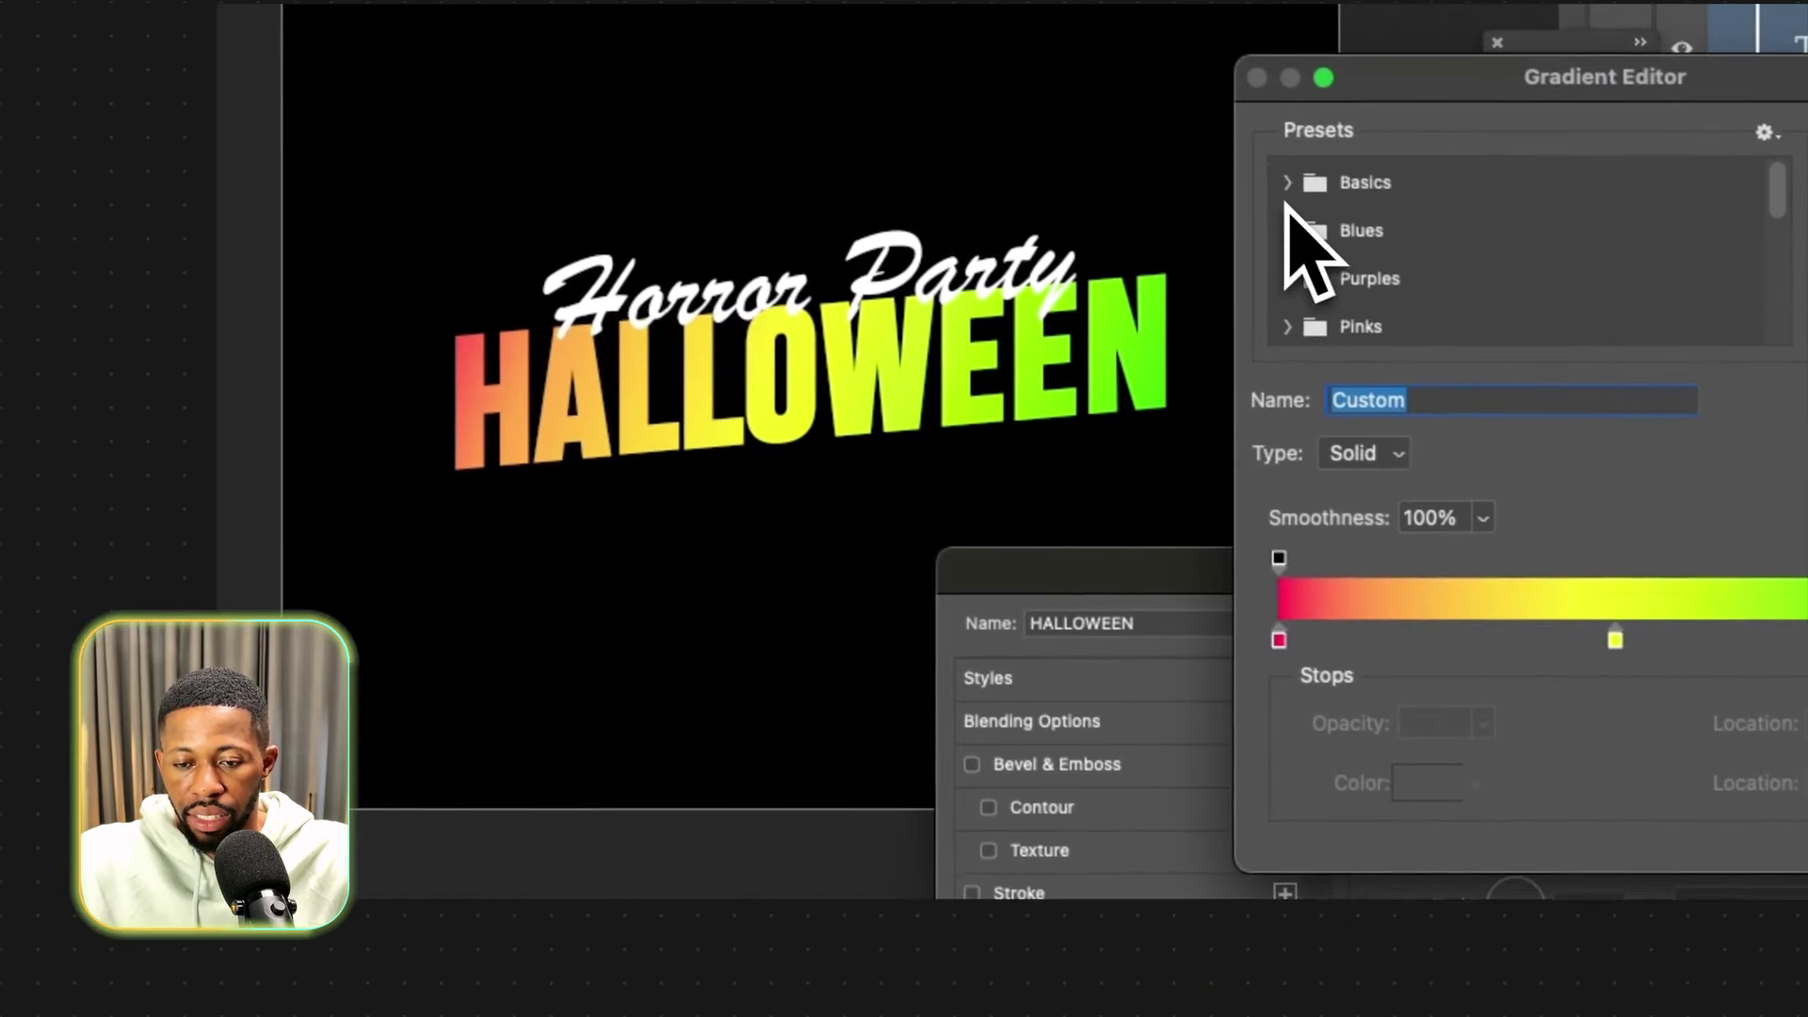
left_click(823, 0)
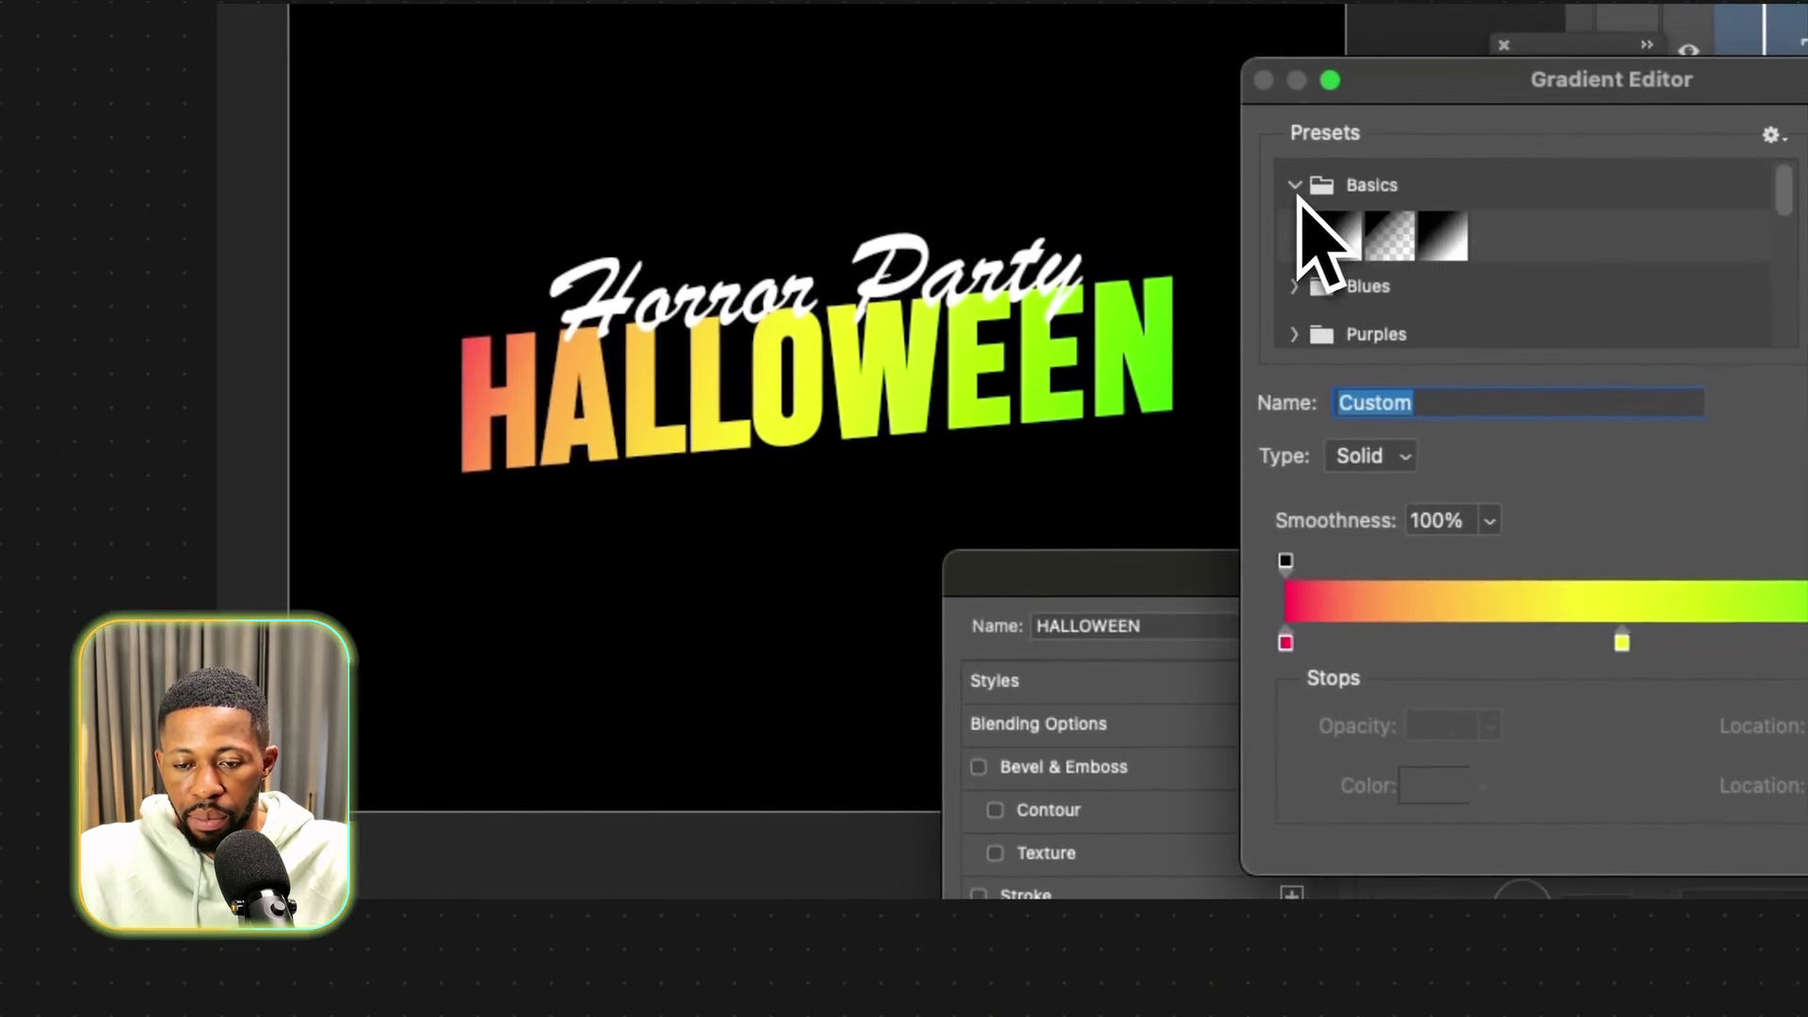
double_click(1287, 655)
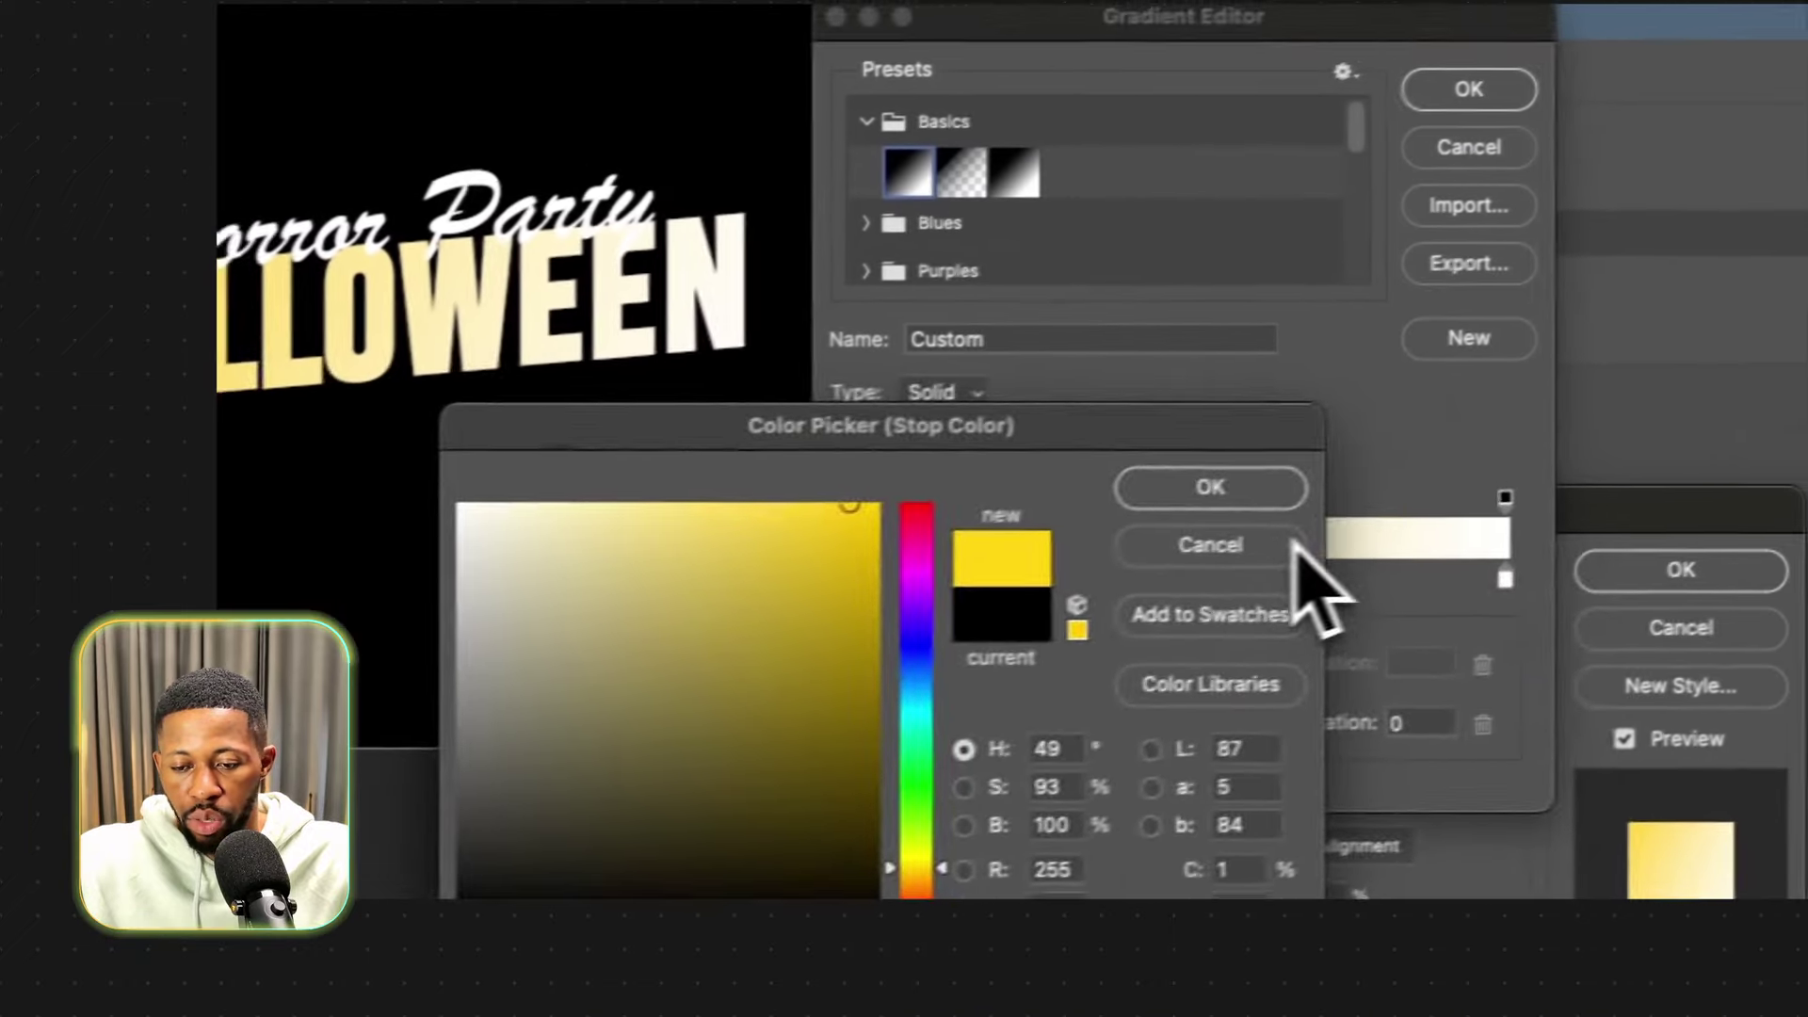
left_click(1207, 489)
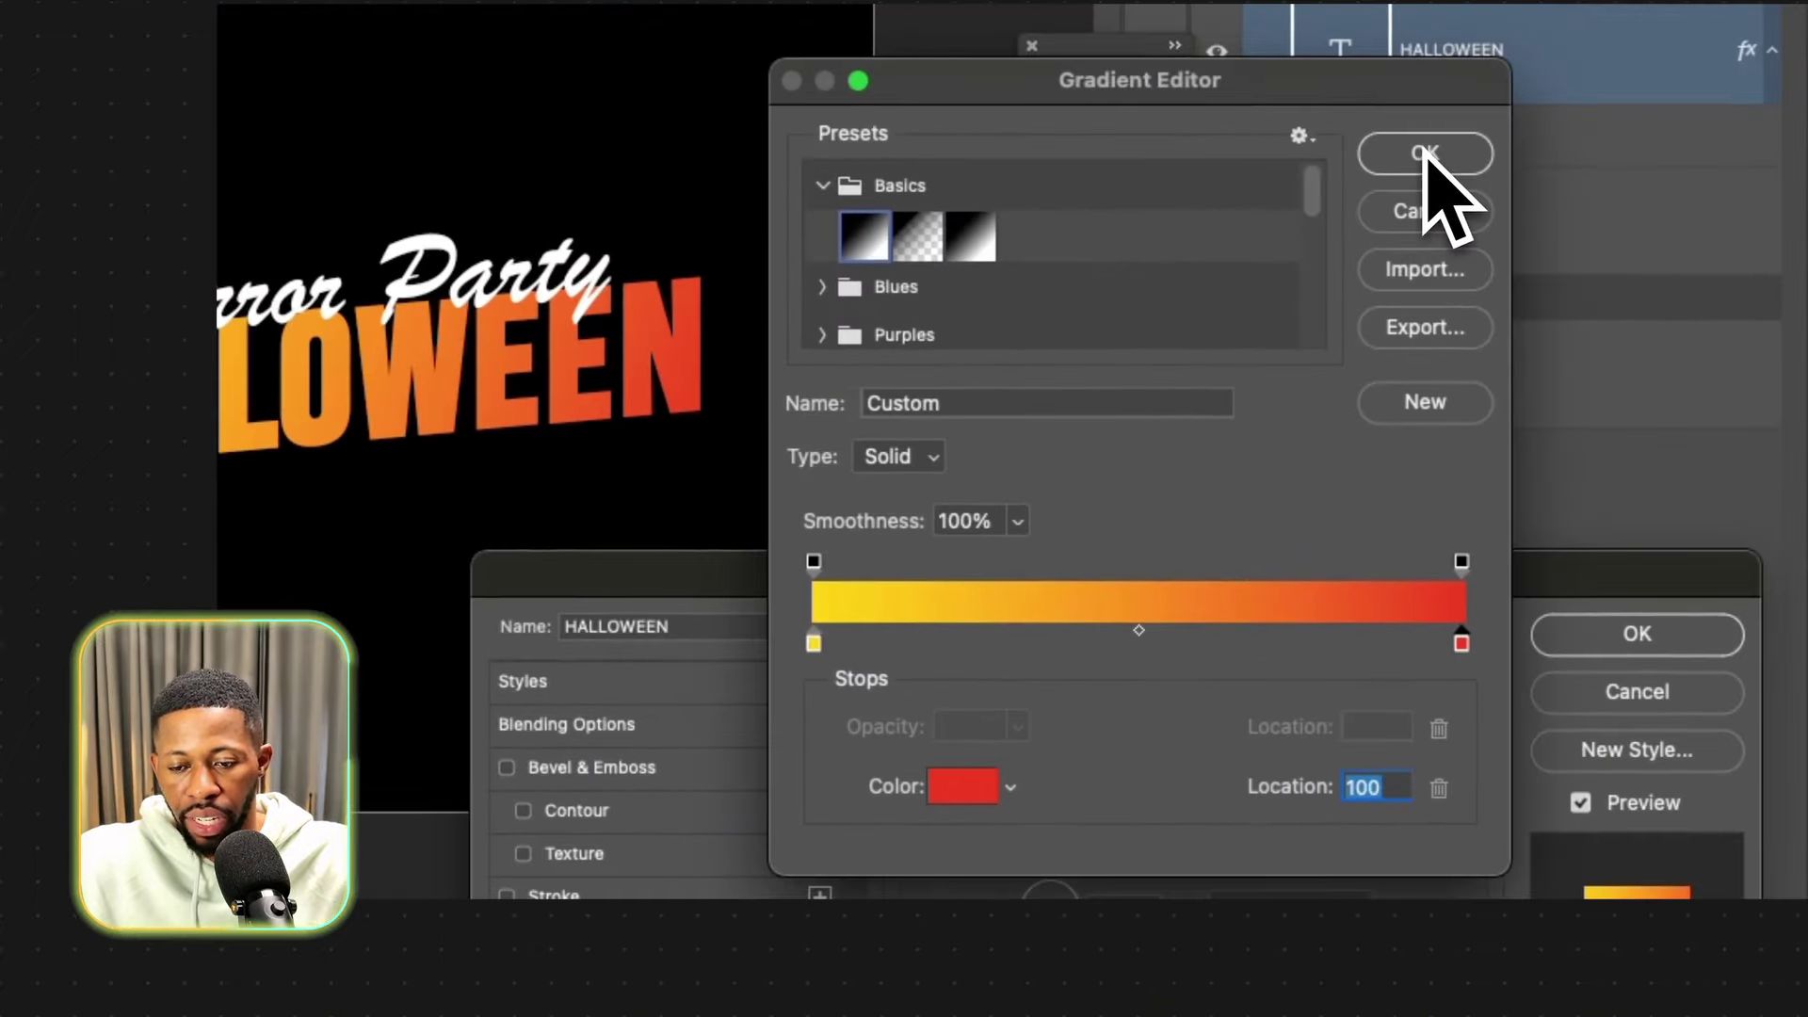
left_click(1426, 155)
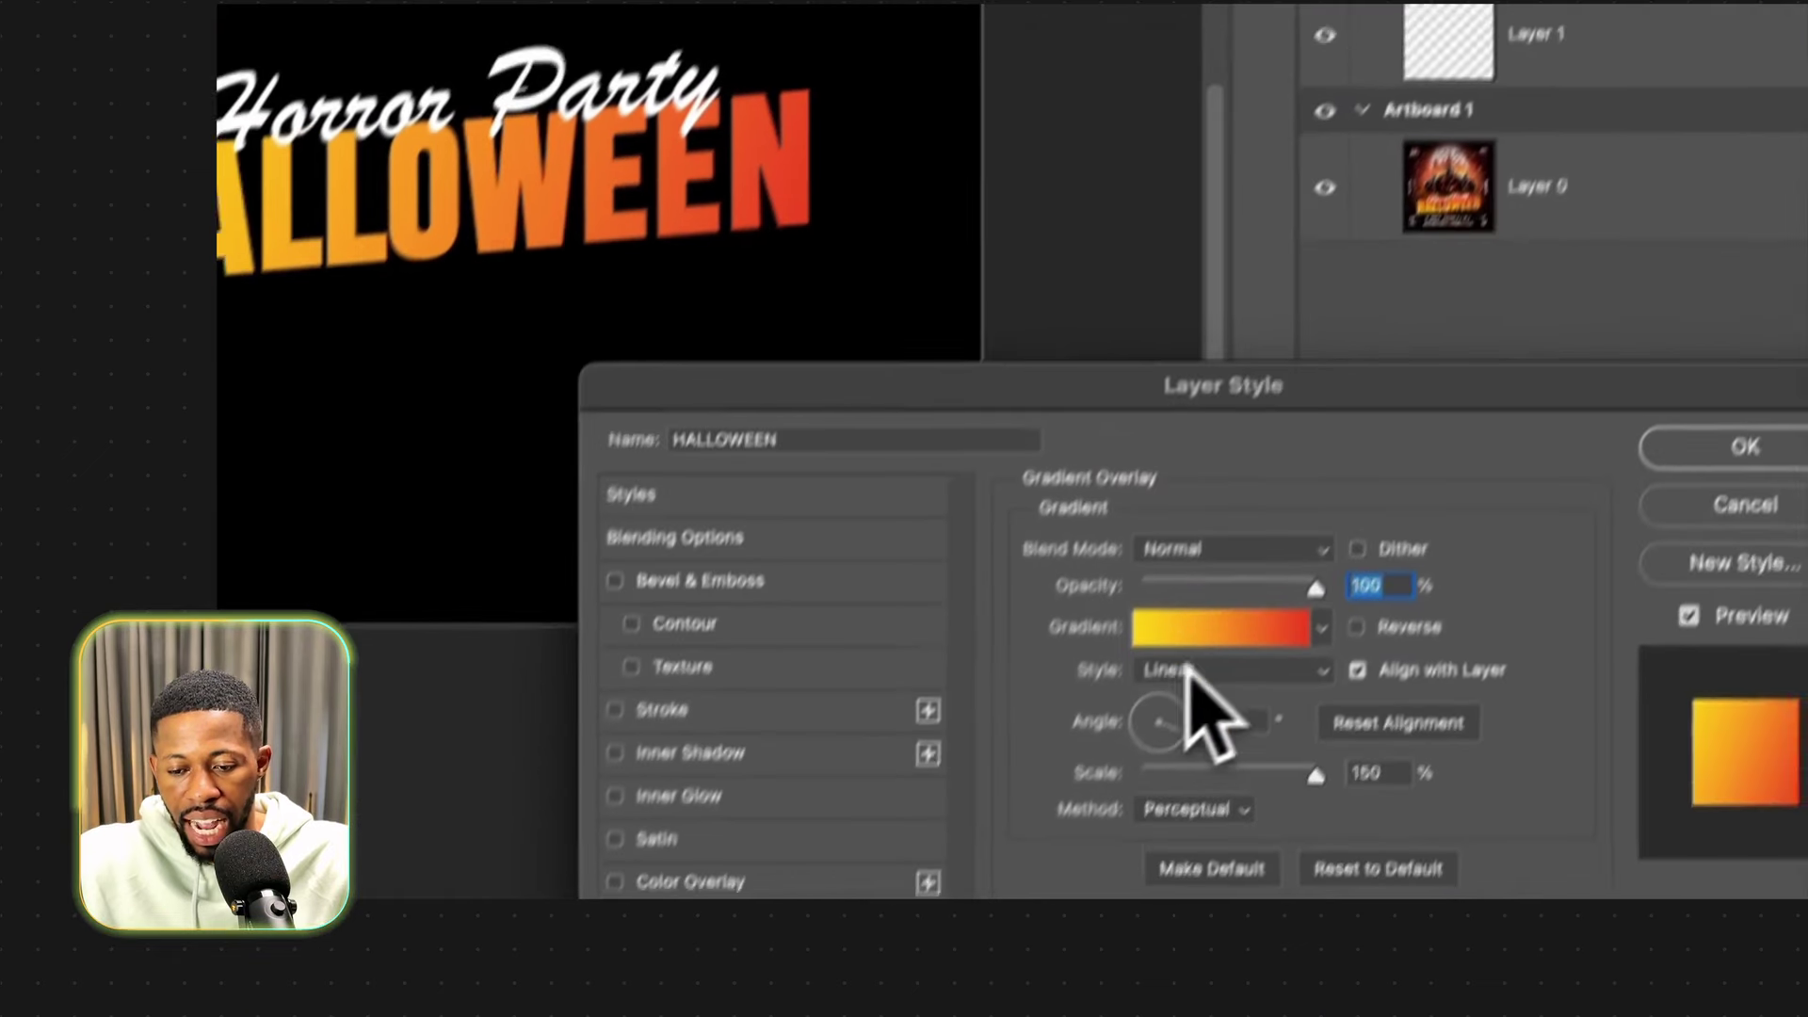
left_click(1208, 640)
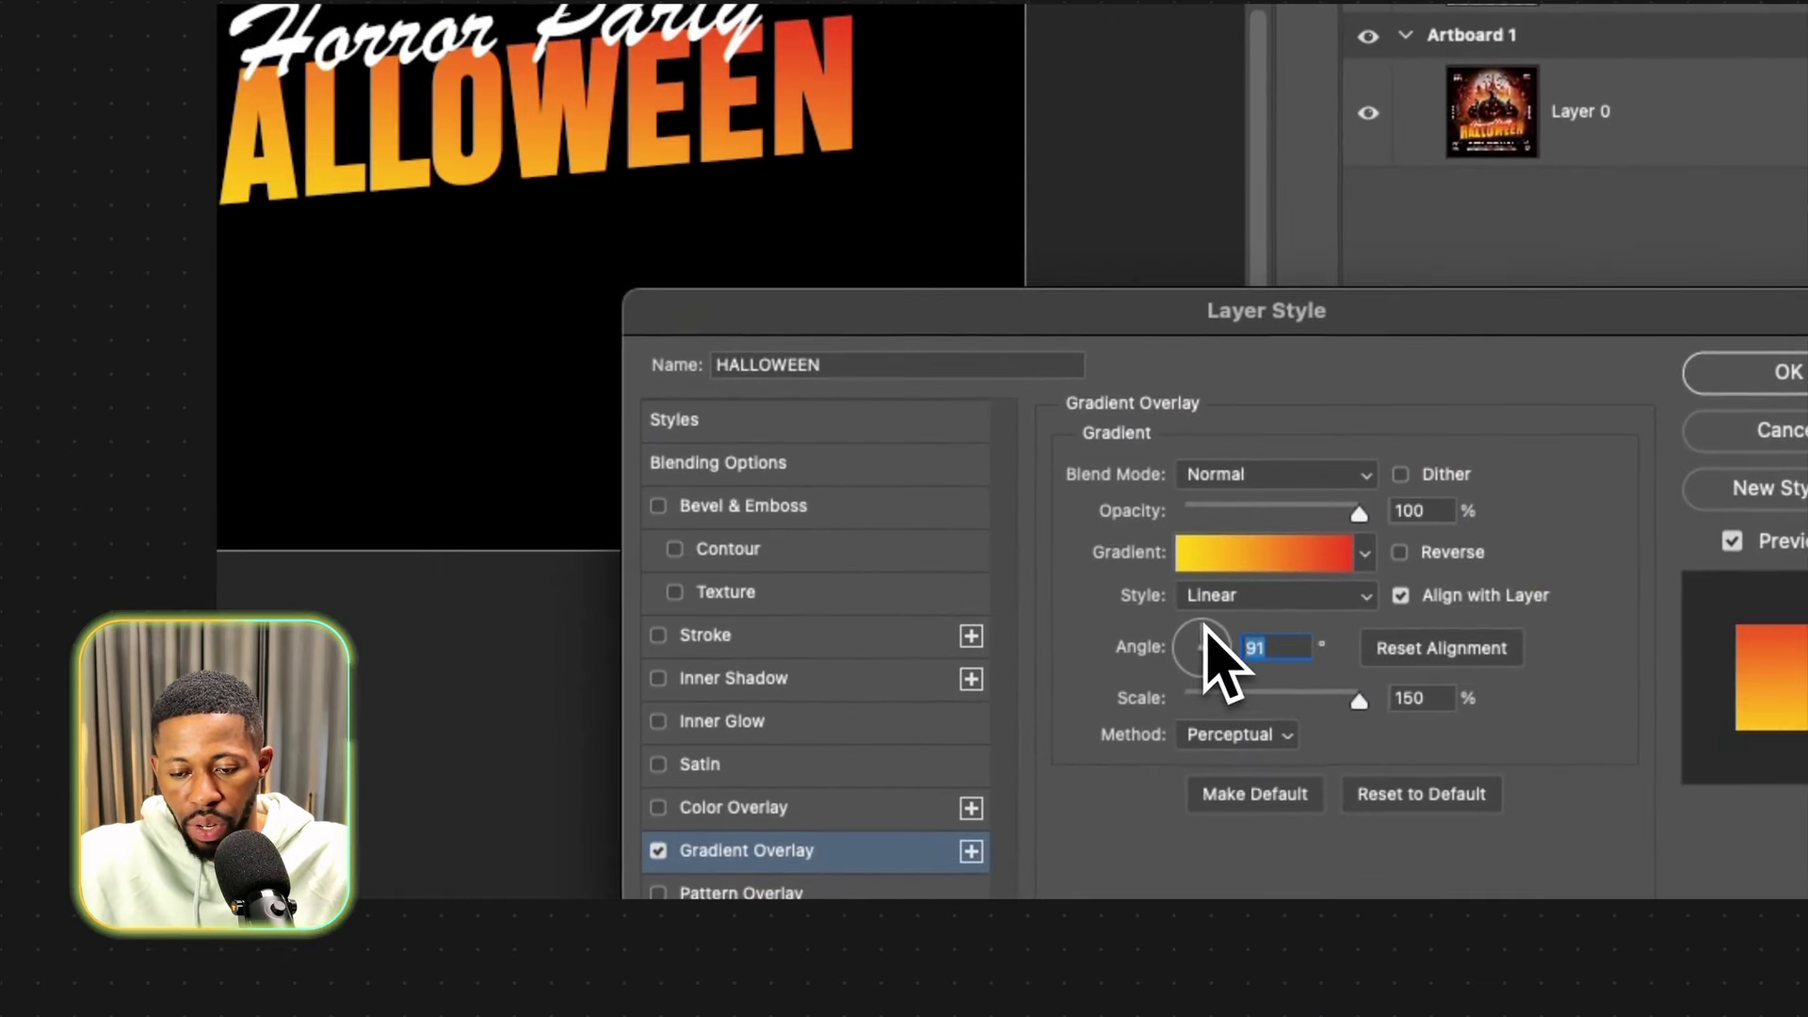
left_click_drag(1194, 624, 1195, 623)
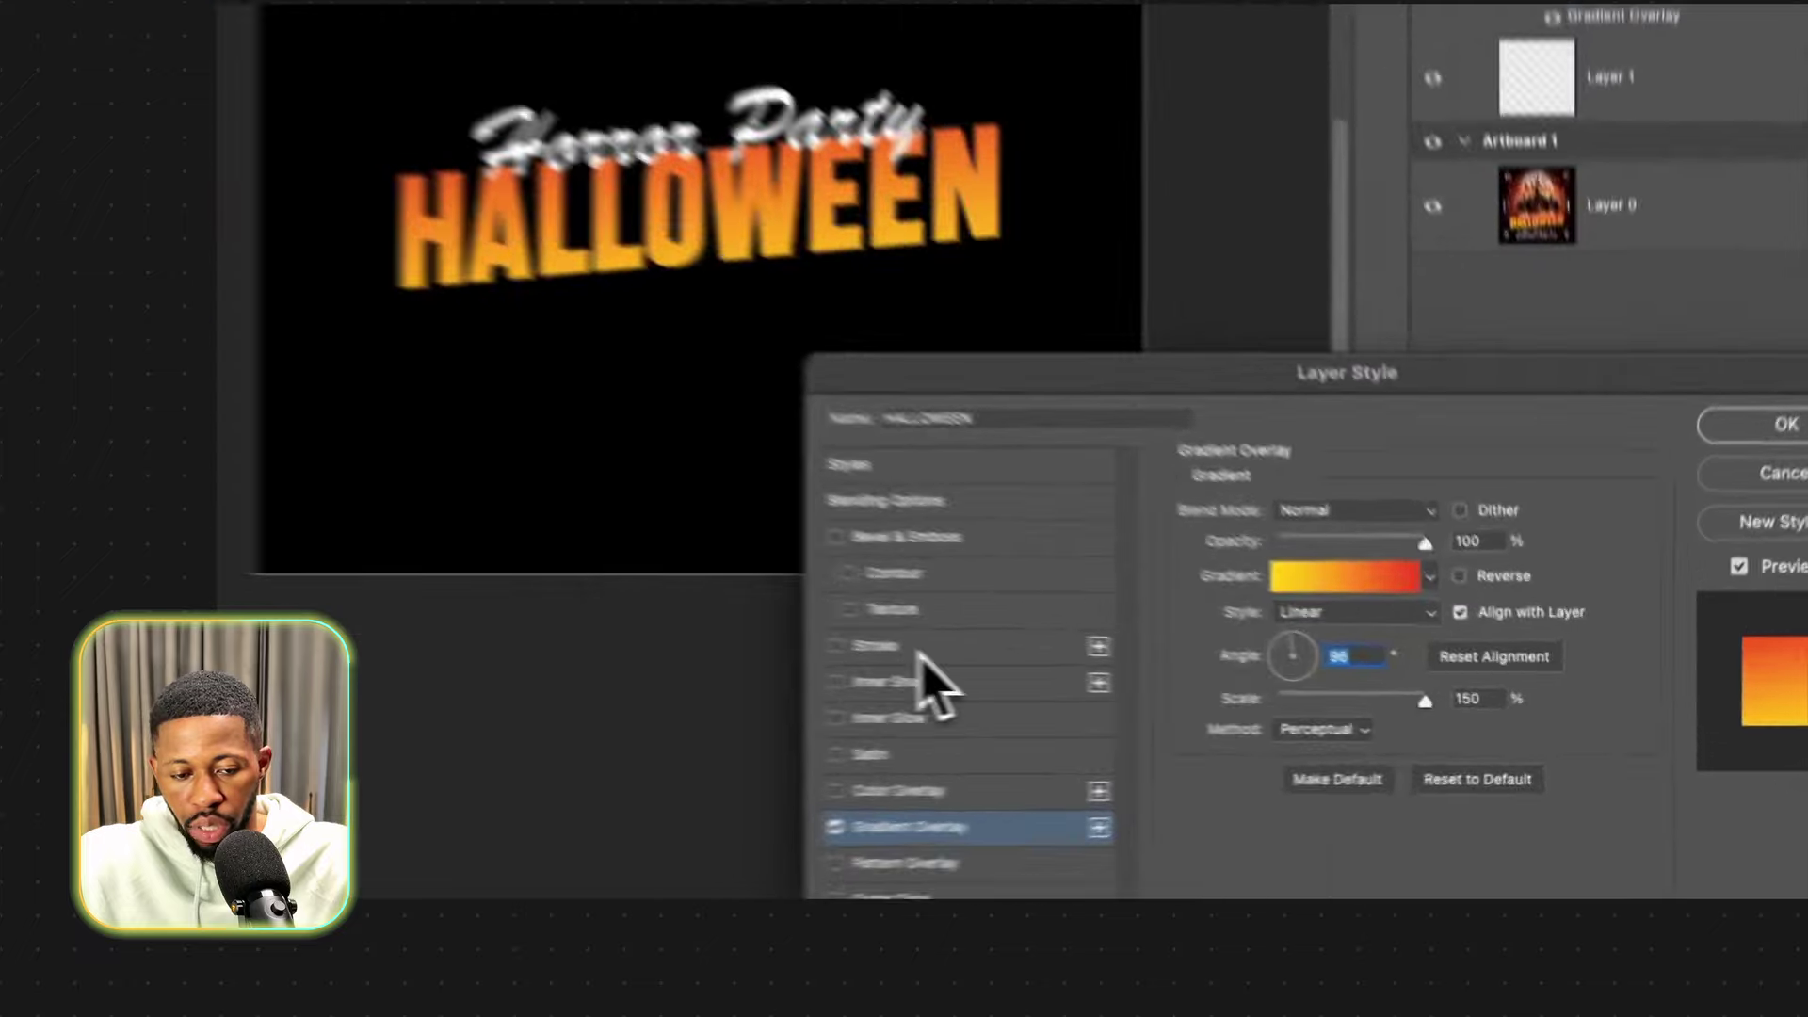
Add a yellow #fff000 stroke to the HALLOWEEN text and set its position to Inside.
left_click(1181, 683)
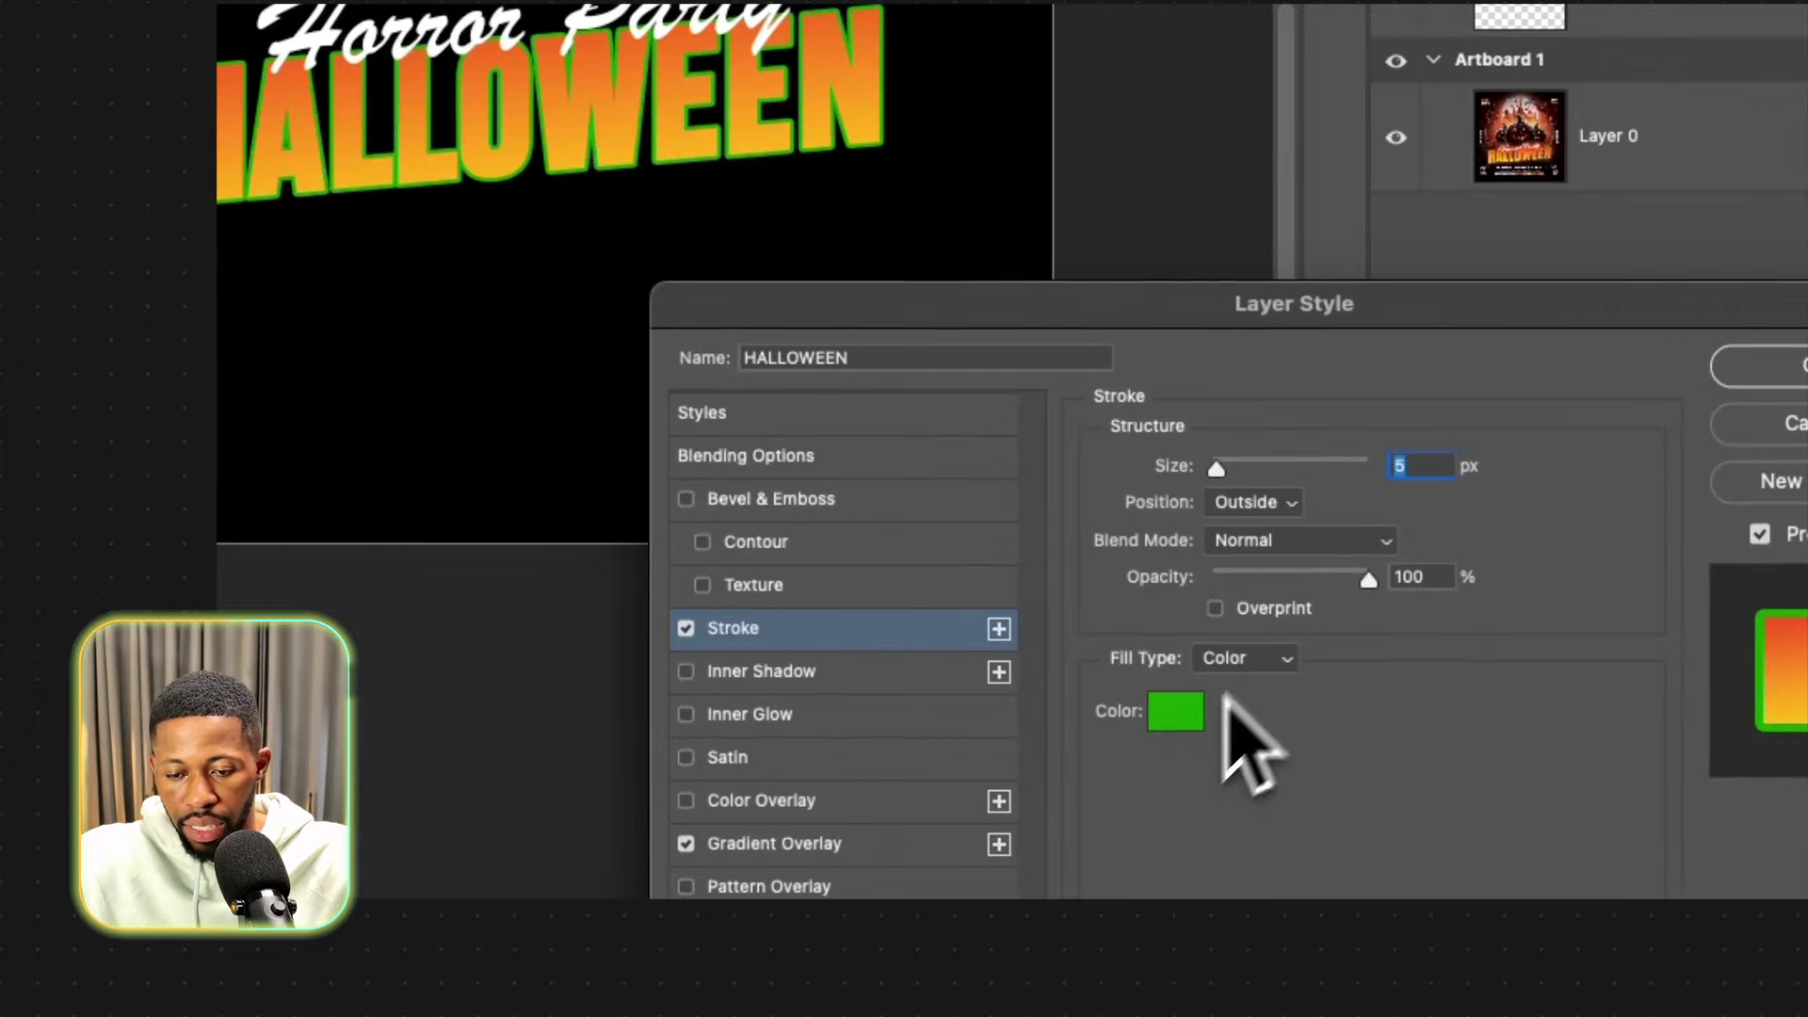
left_click(1172, 717)
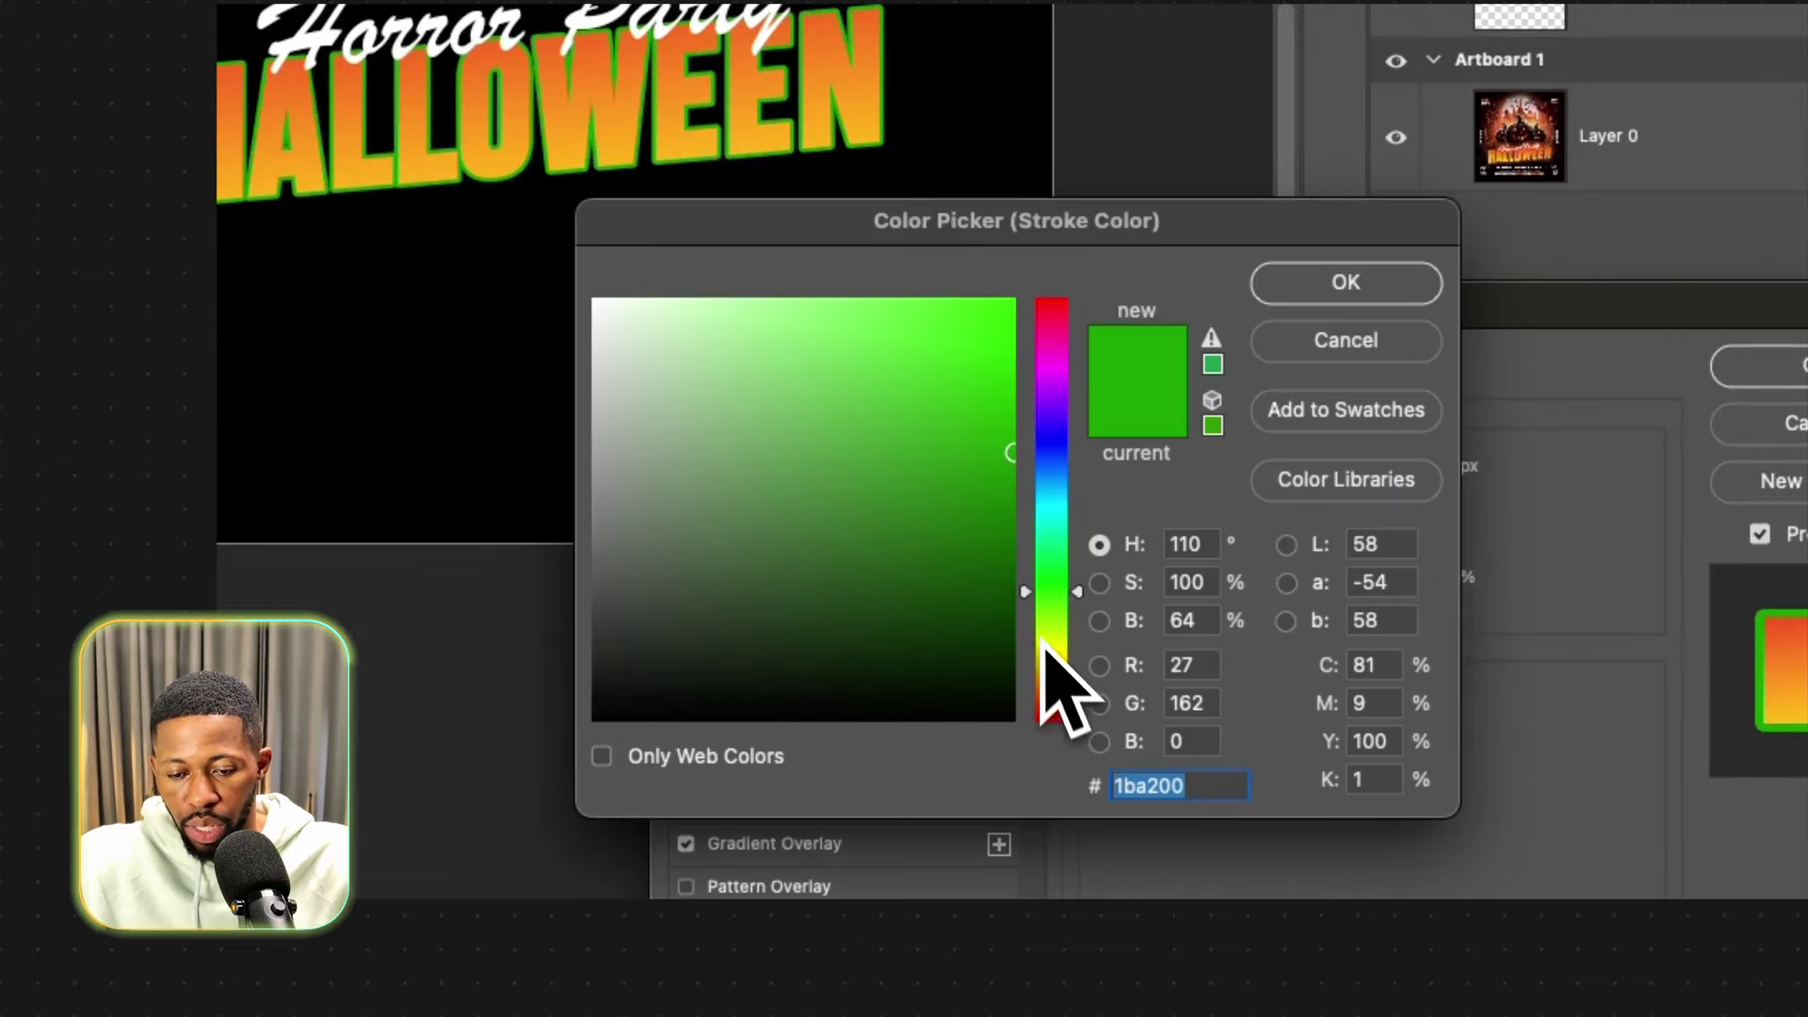
left_click_drag(1042, 644, 1053, 654)
left_click_drag(1014, 451, 1022, 274)
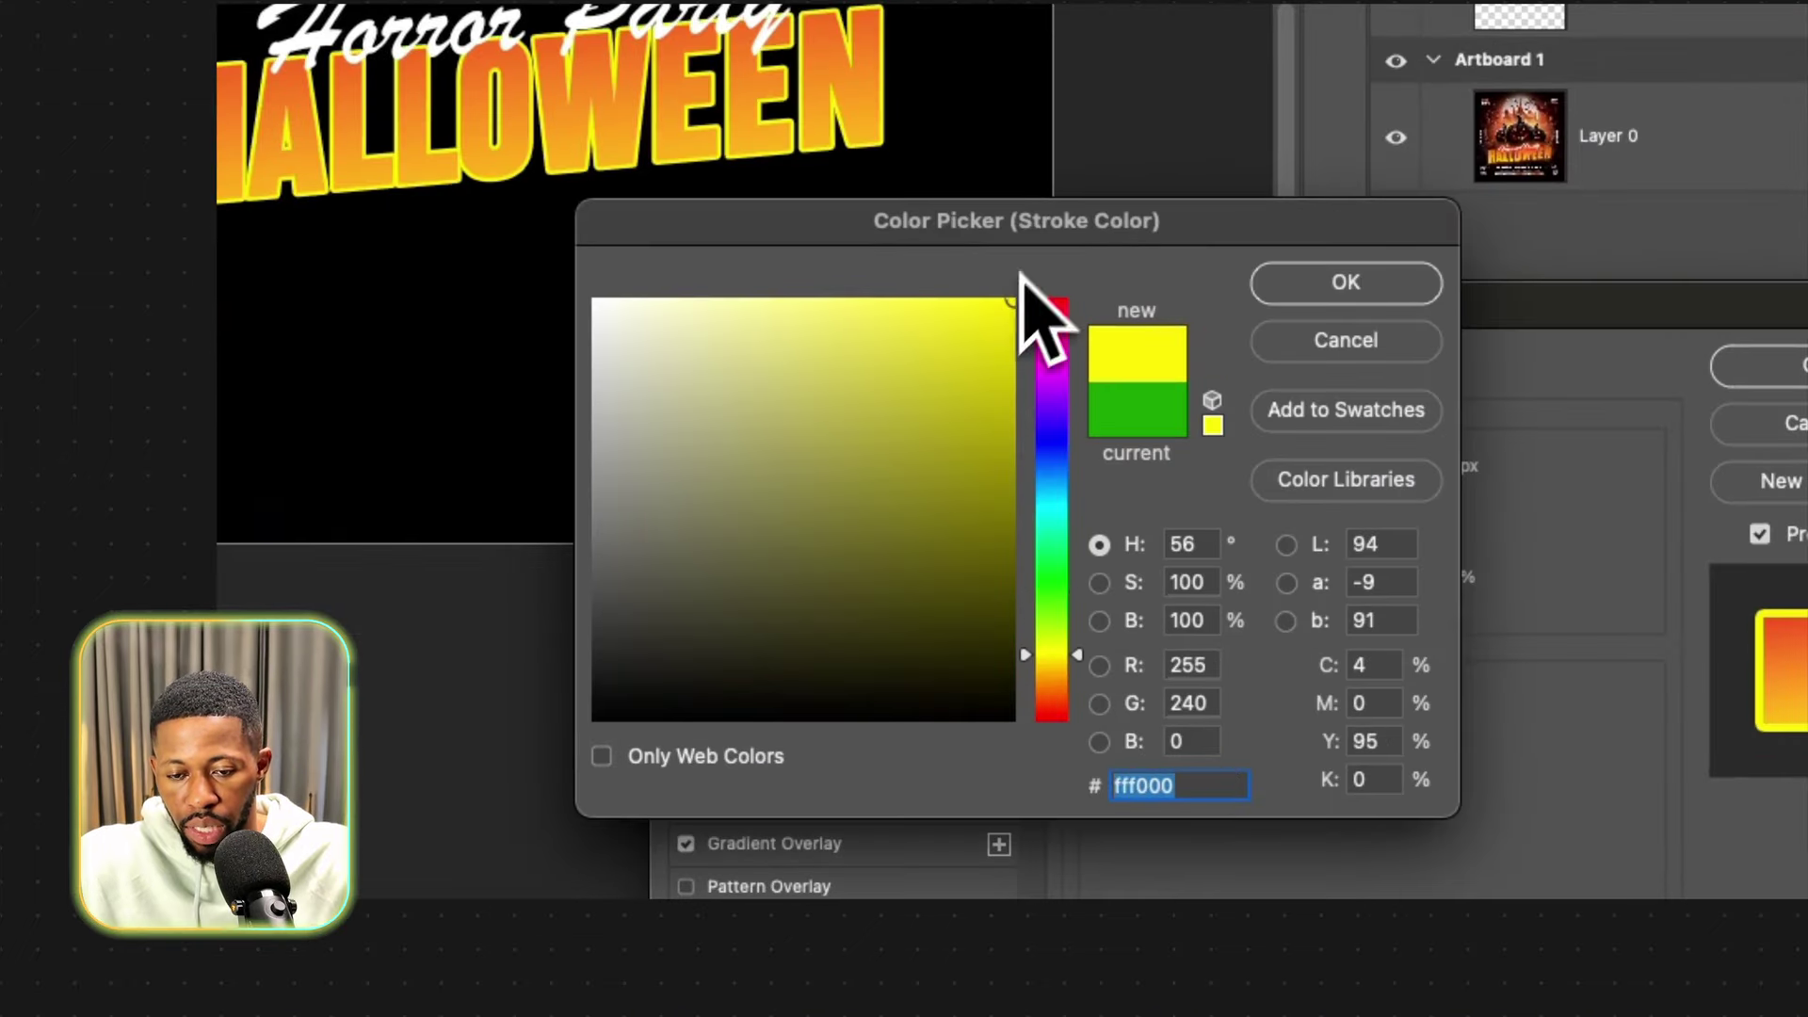
left_click(1346, 281)
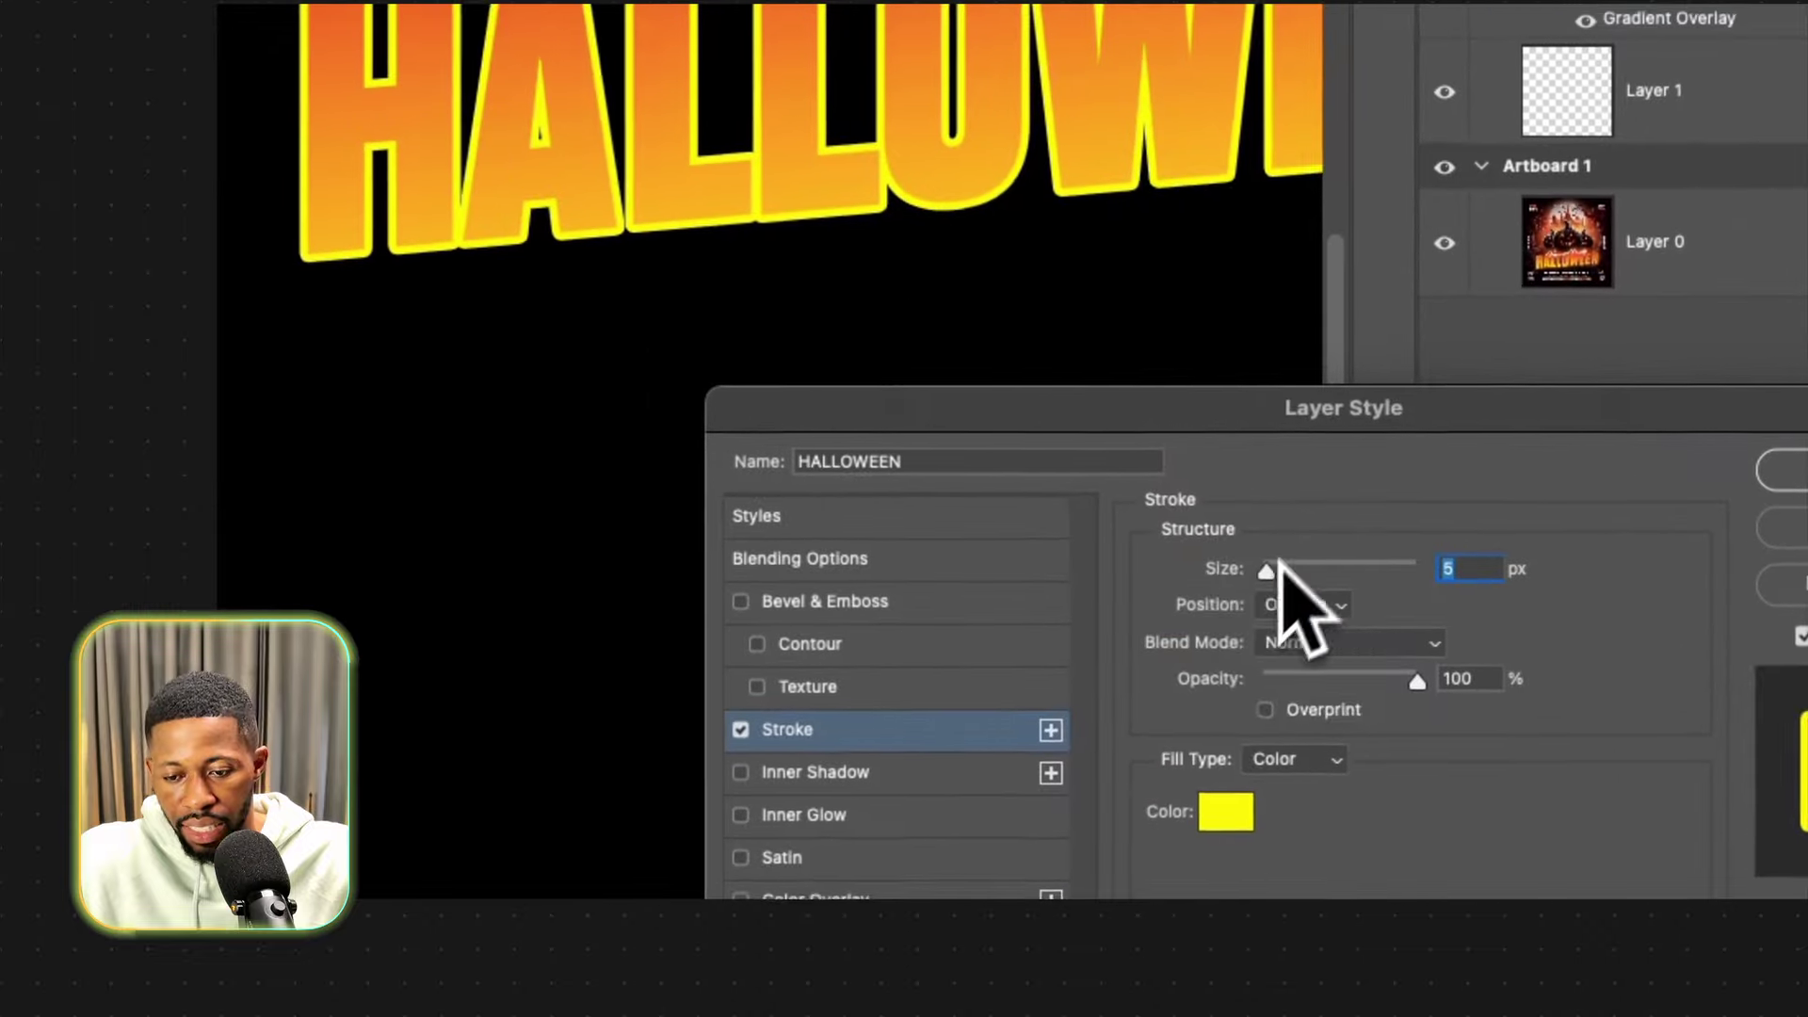
left_click(1257, 502)
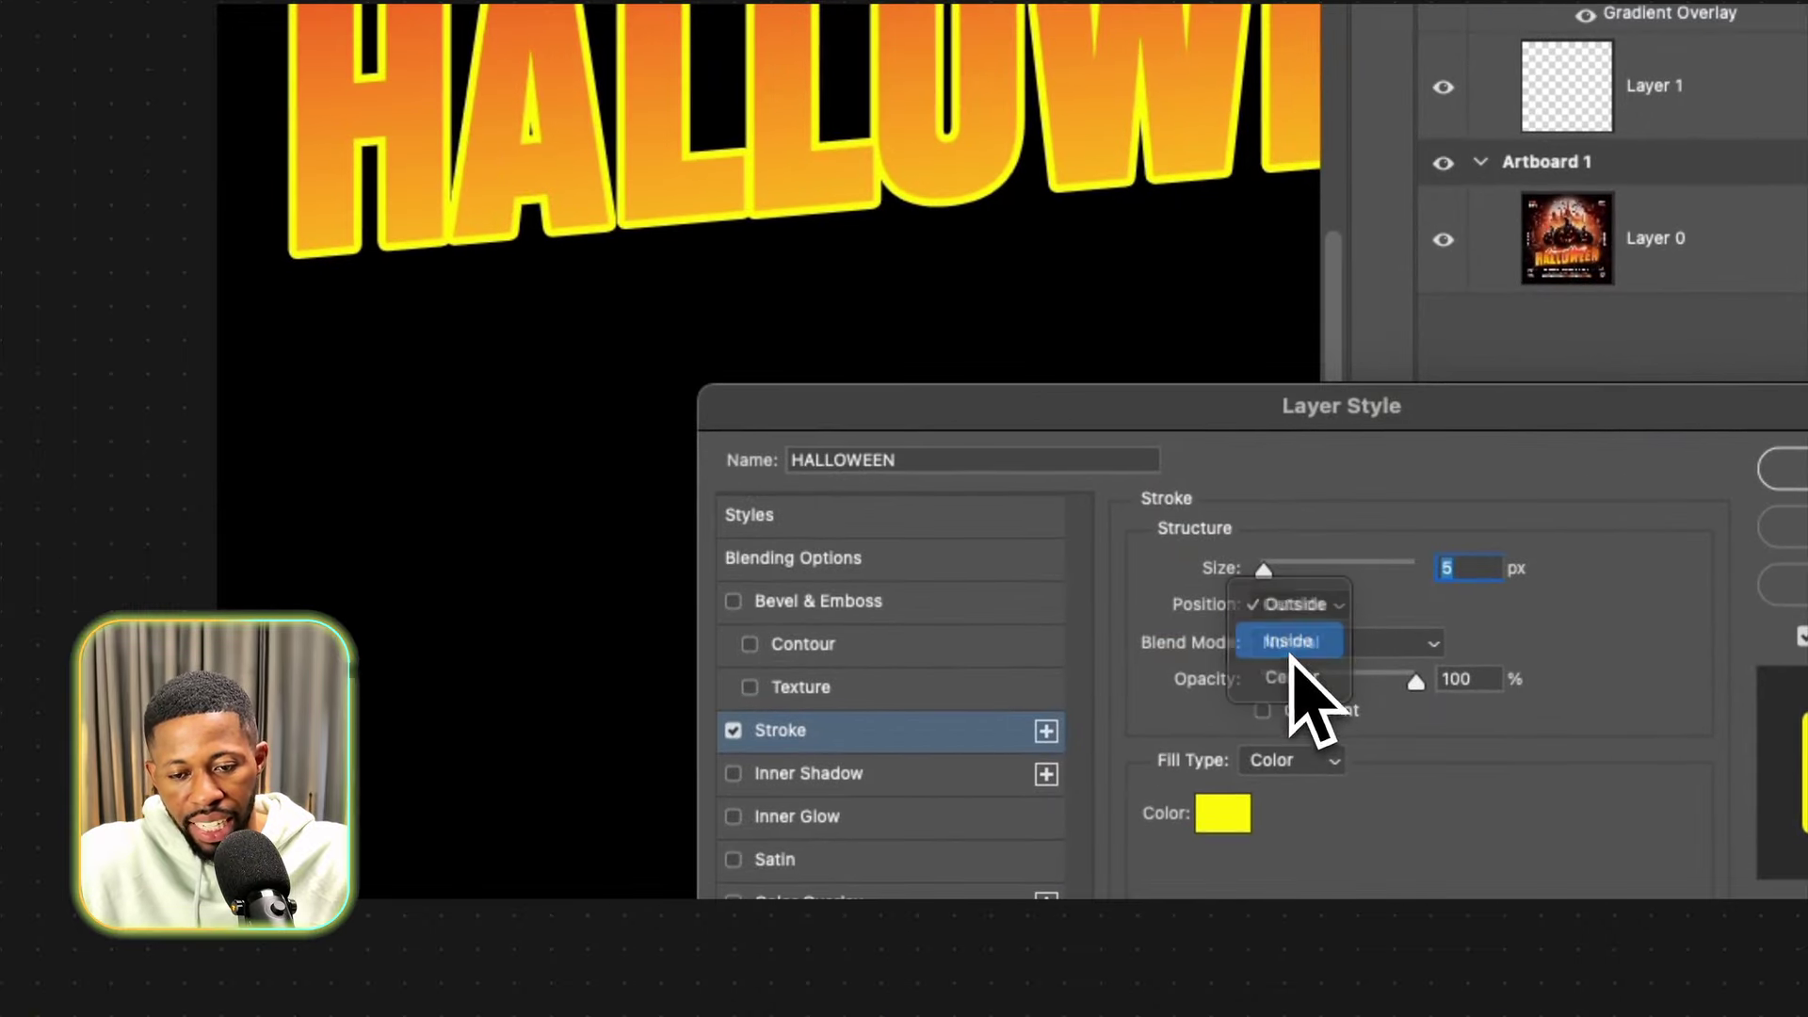
left_click(1289, 643)
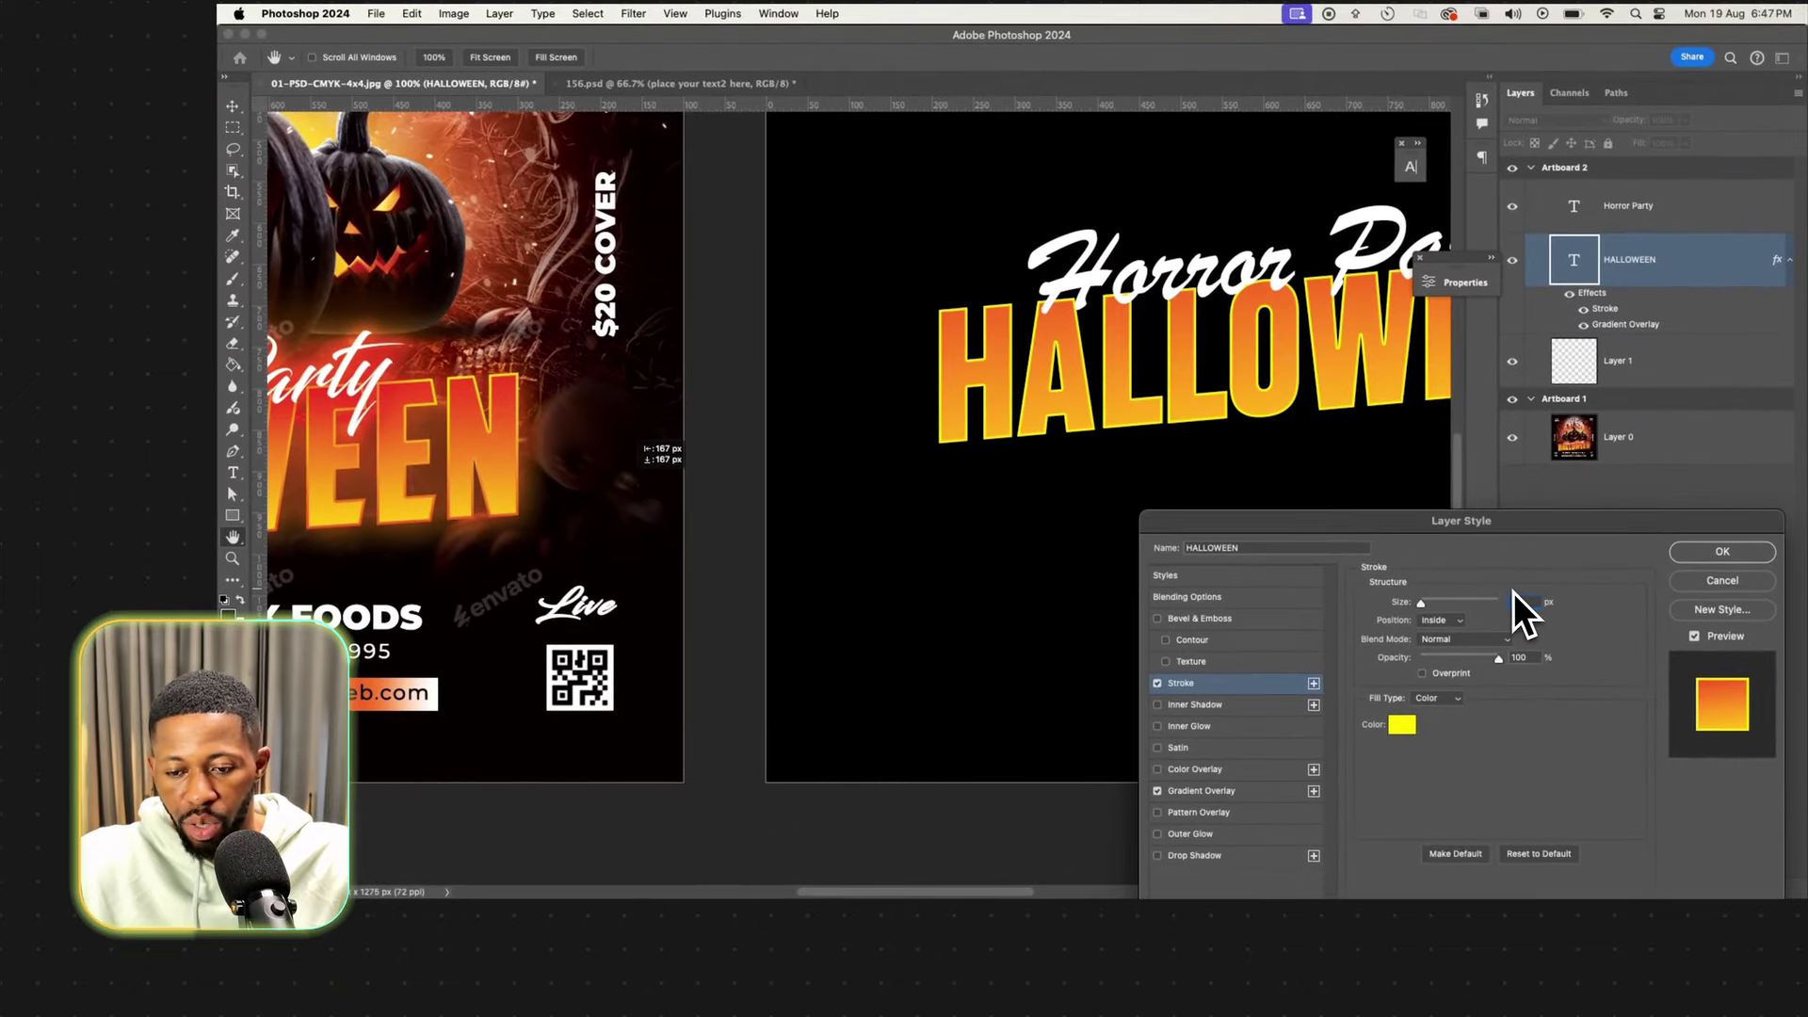
Switch the HALLOWEEN stroke's fill type to Gradient and set the gradient's first colour stop to yellow #fff003.
key("super+minus")
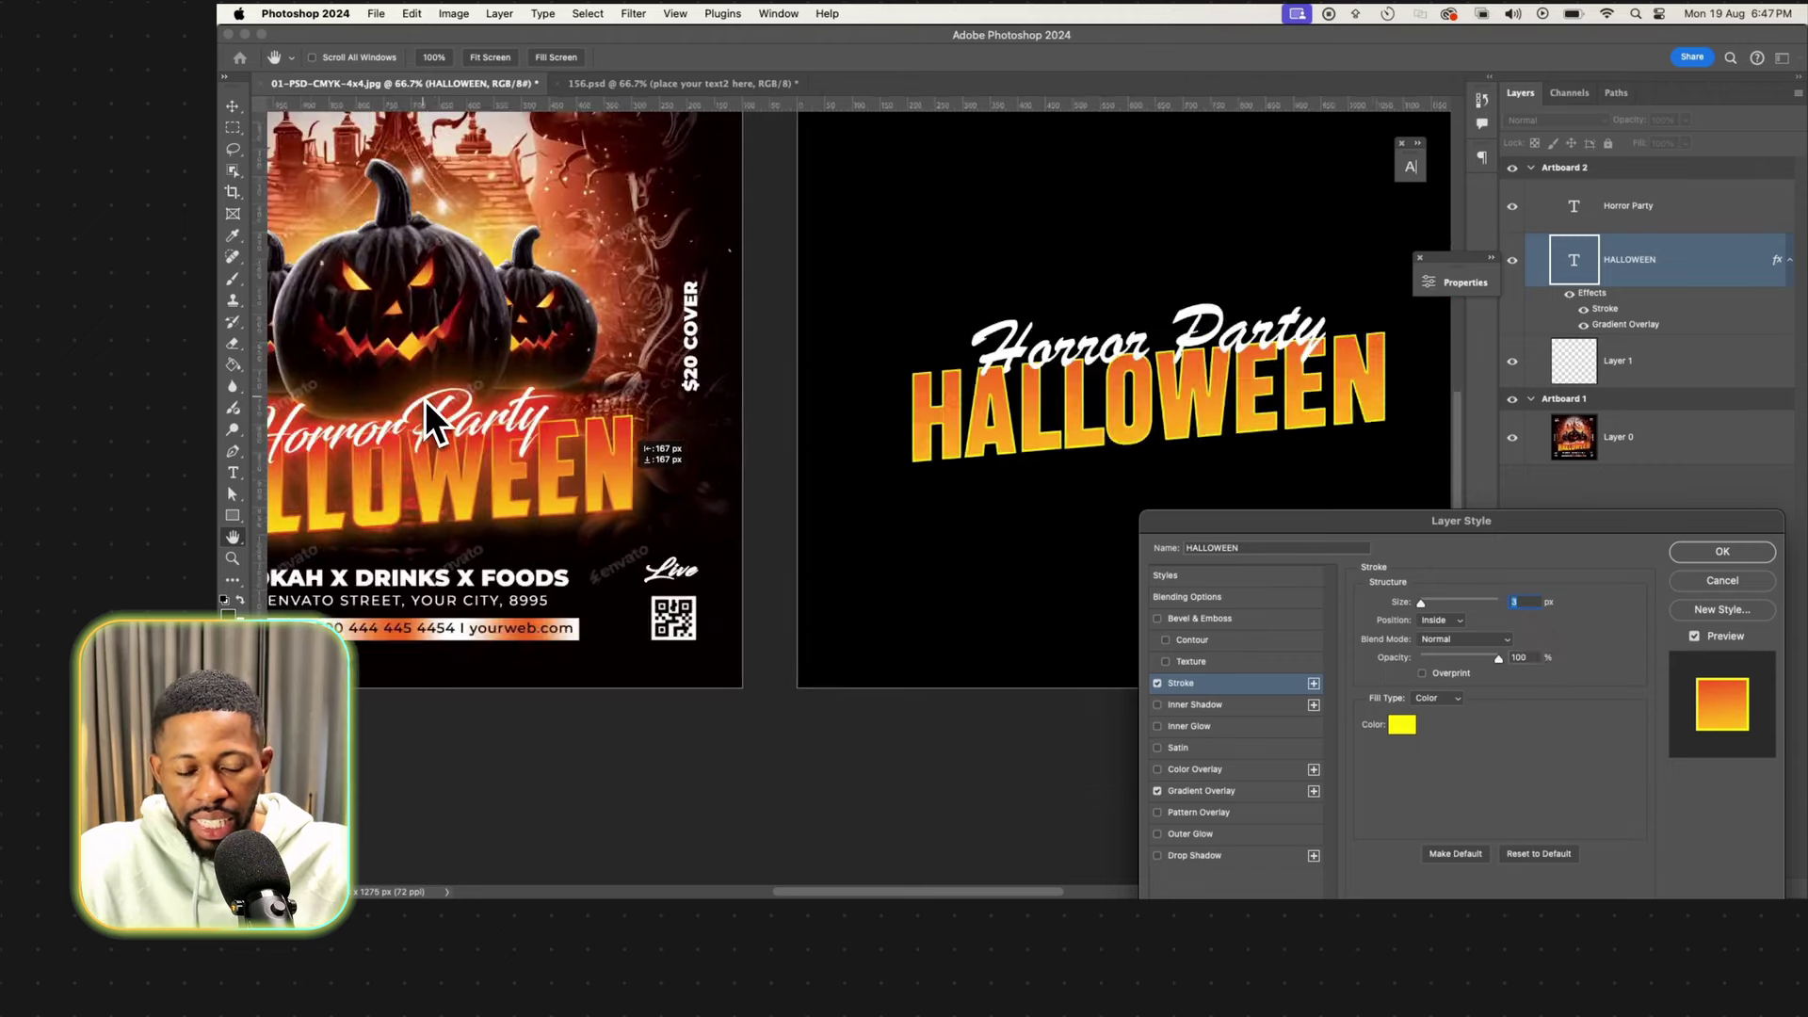
key("super+minus")
key("super+equal")
scroll(425, 399, "left", 5)
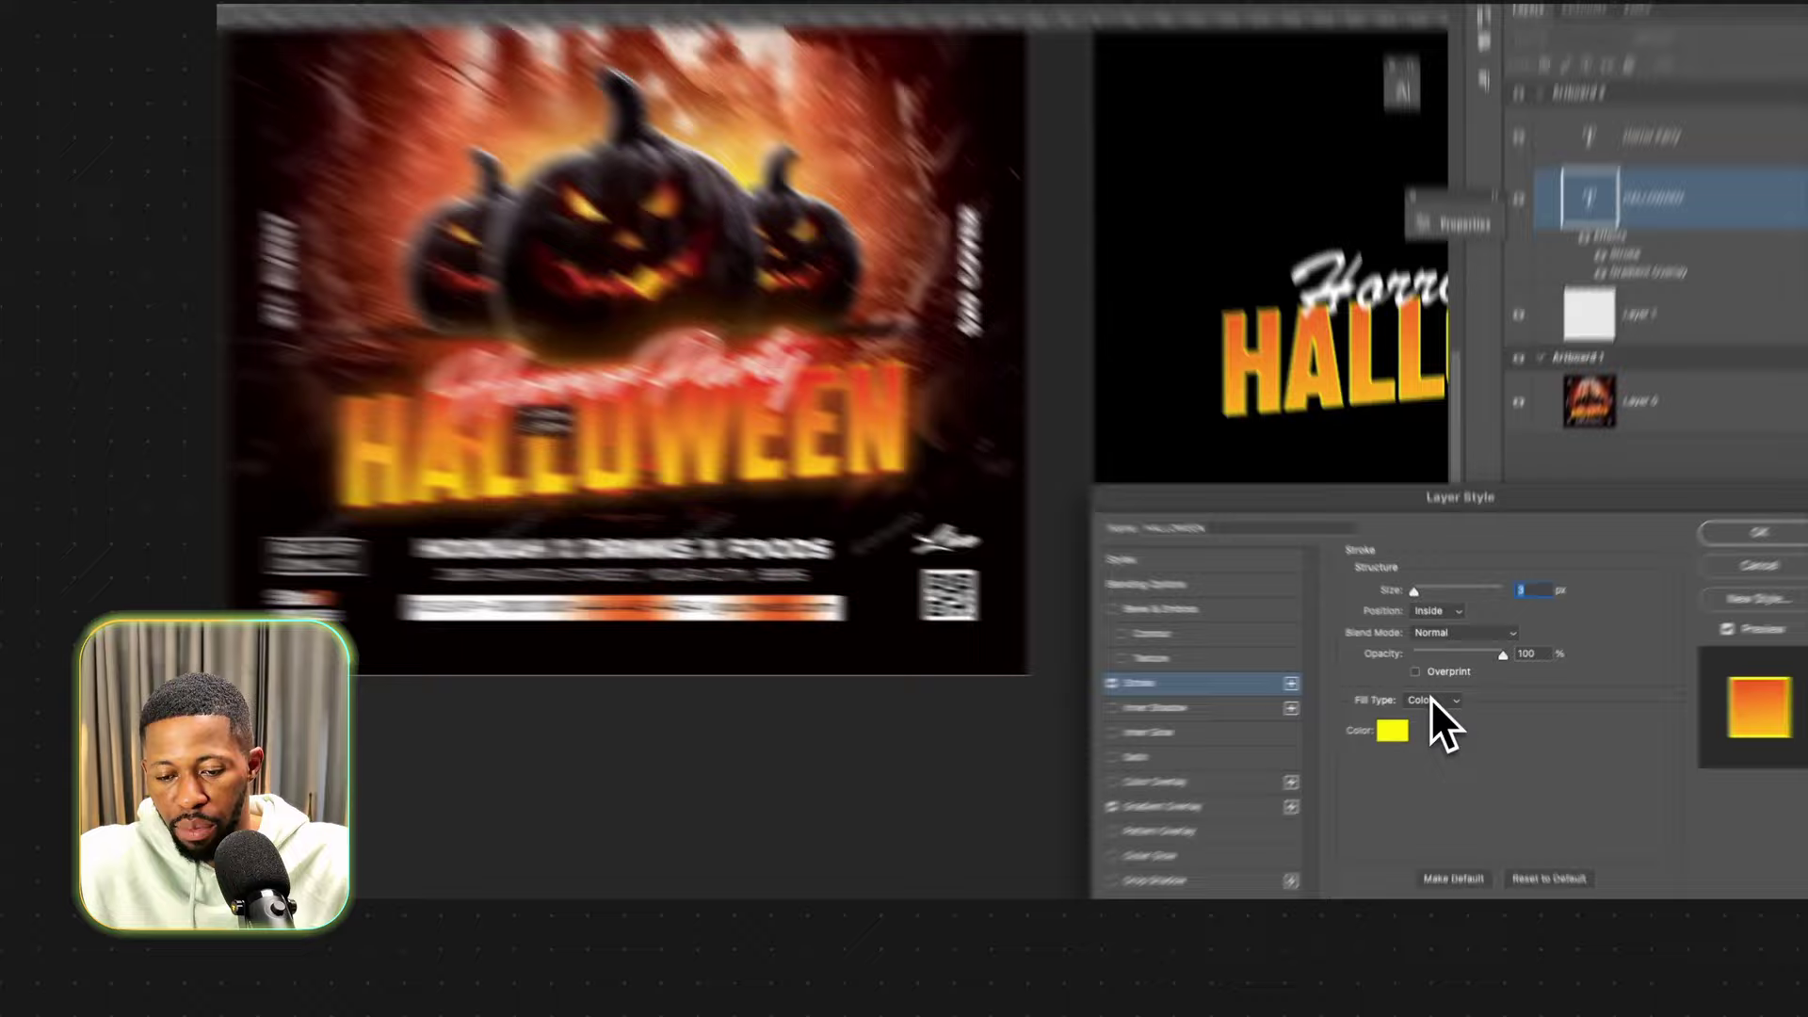
left_click(1433, 698)
left_click(1433, 714)
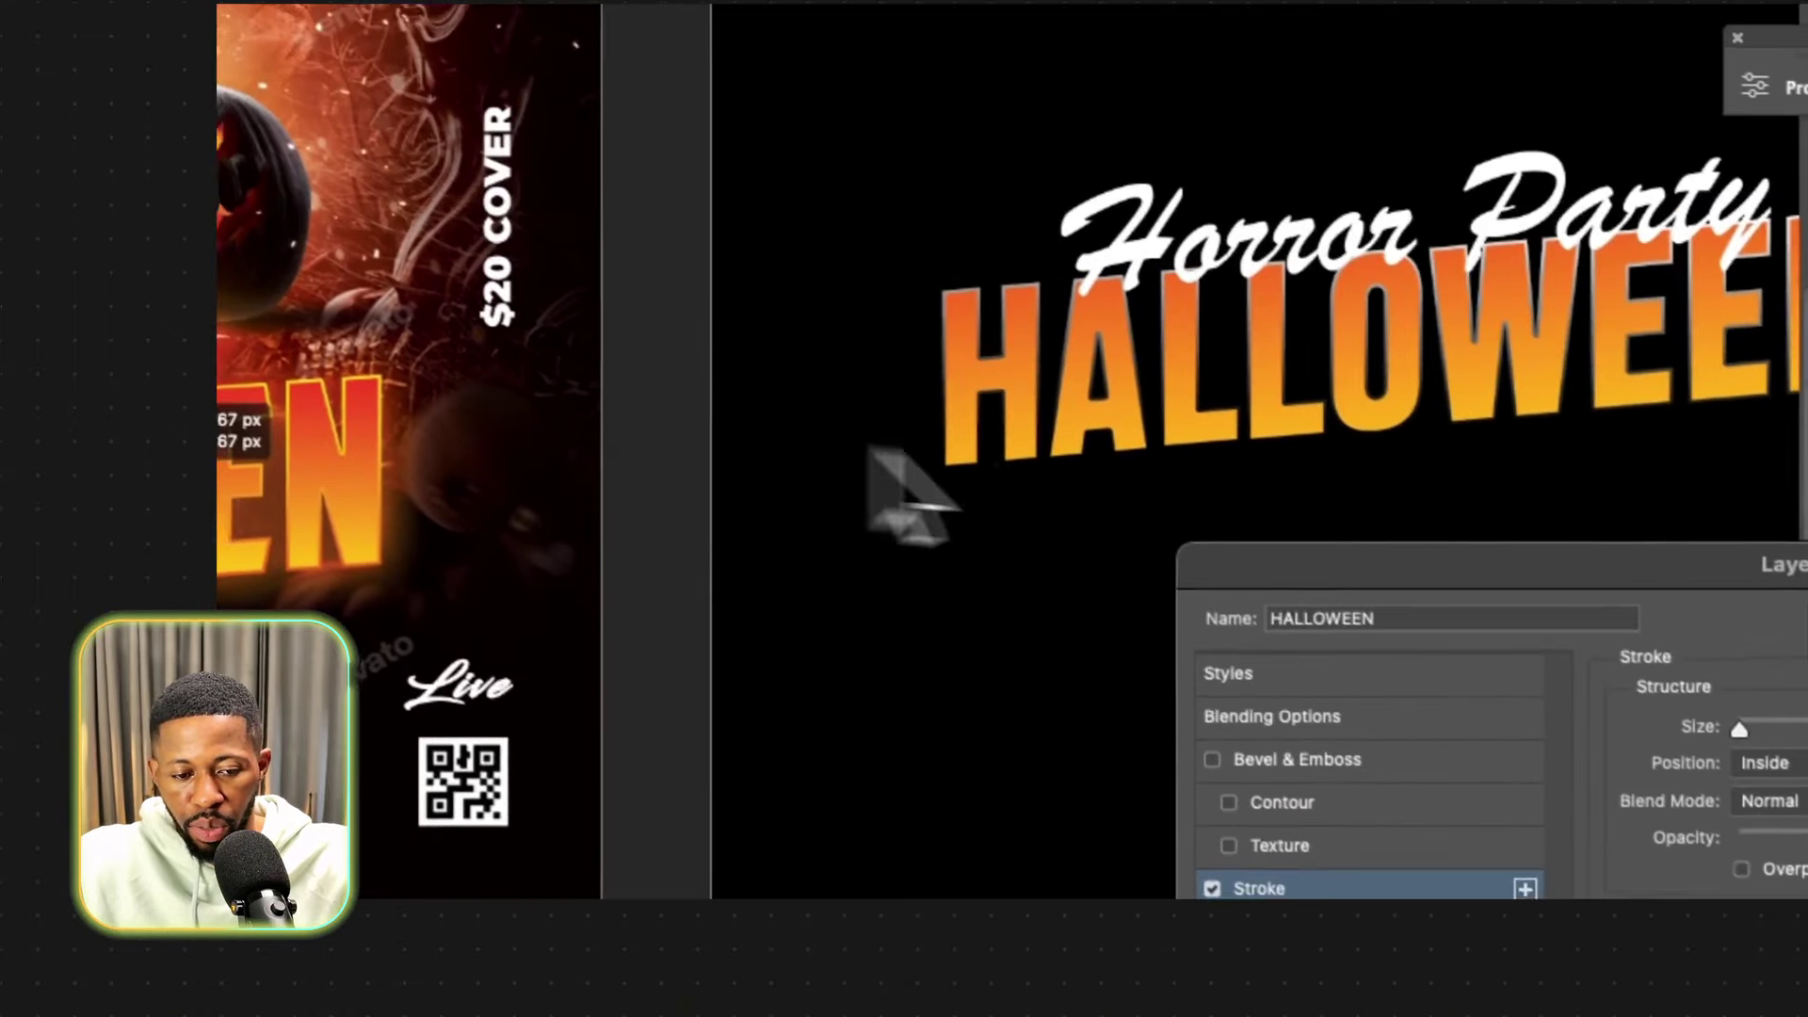
left_click(1422, 765)
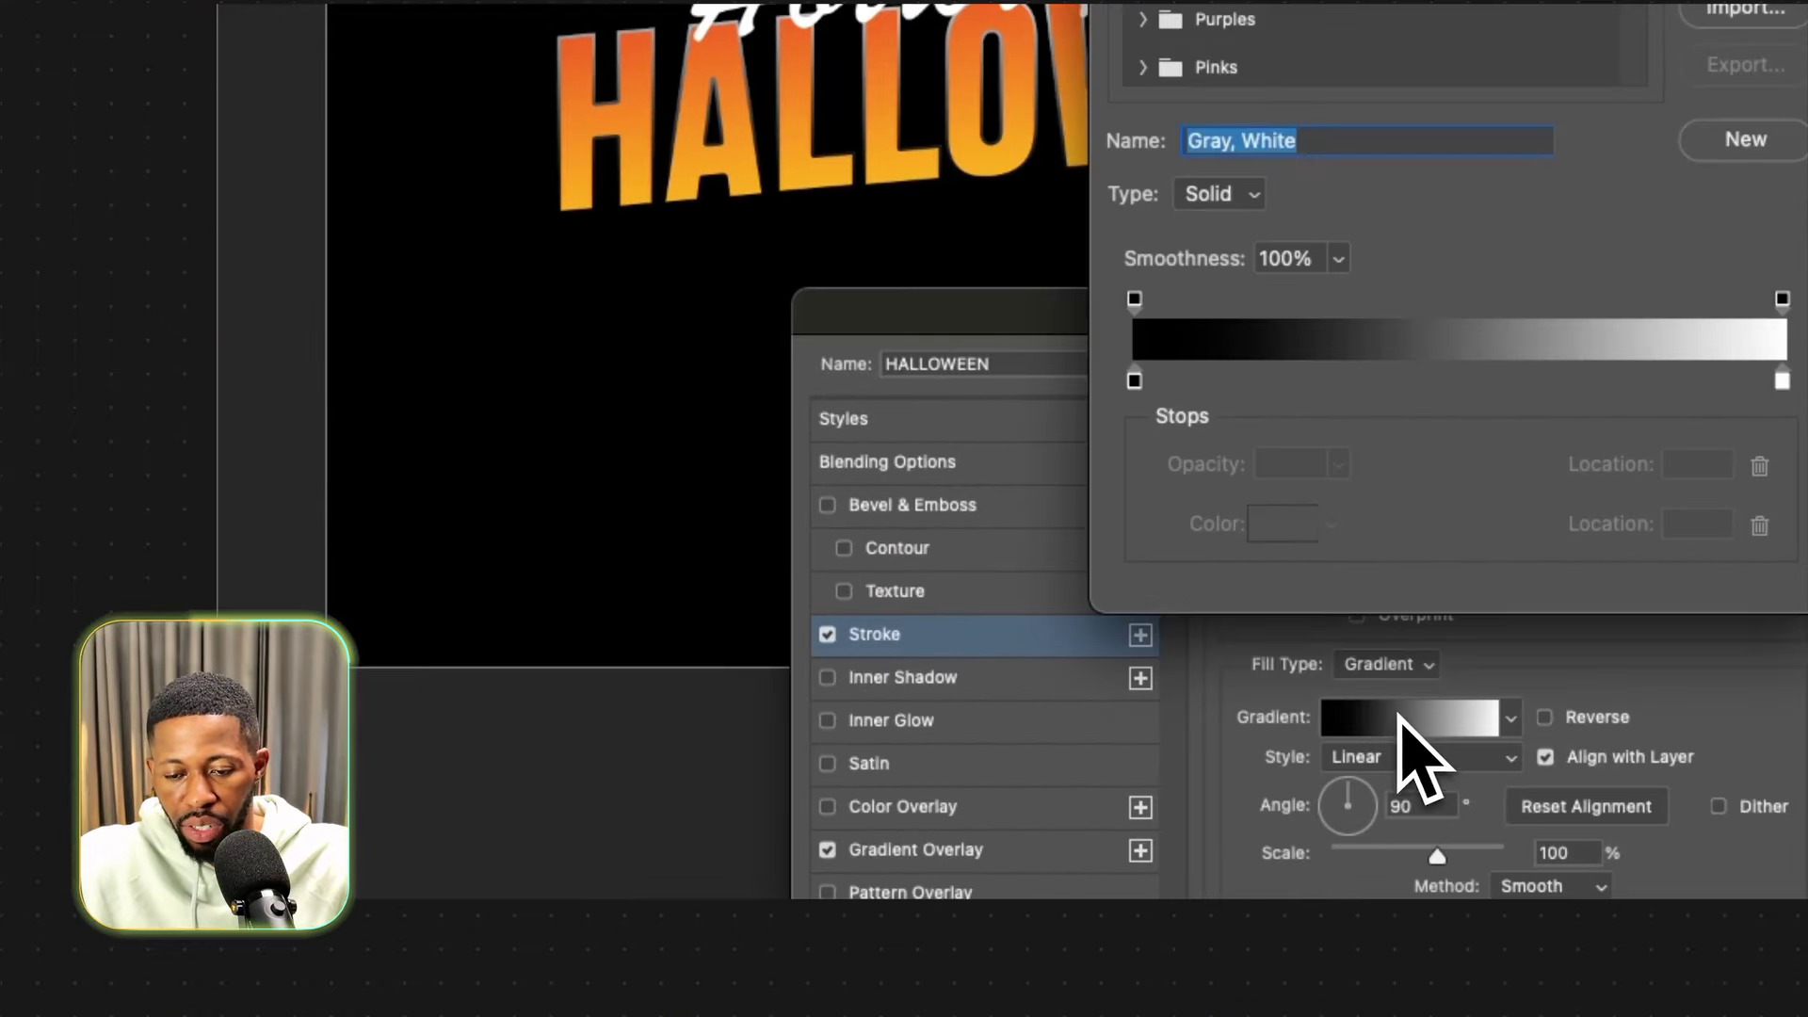
double_click(1135, 381)
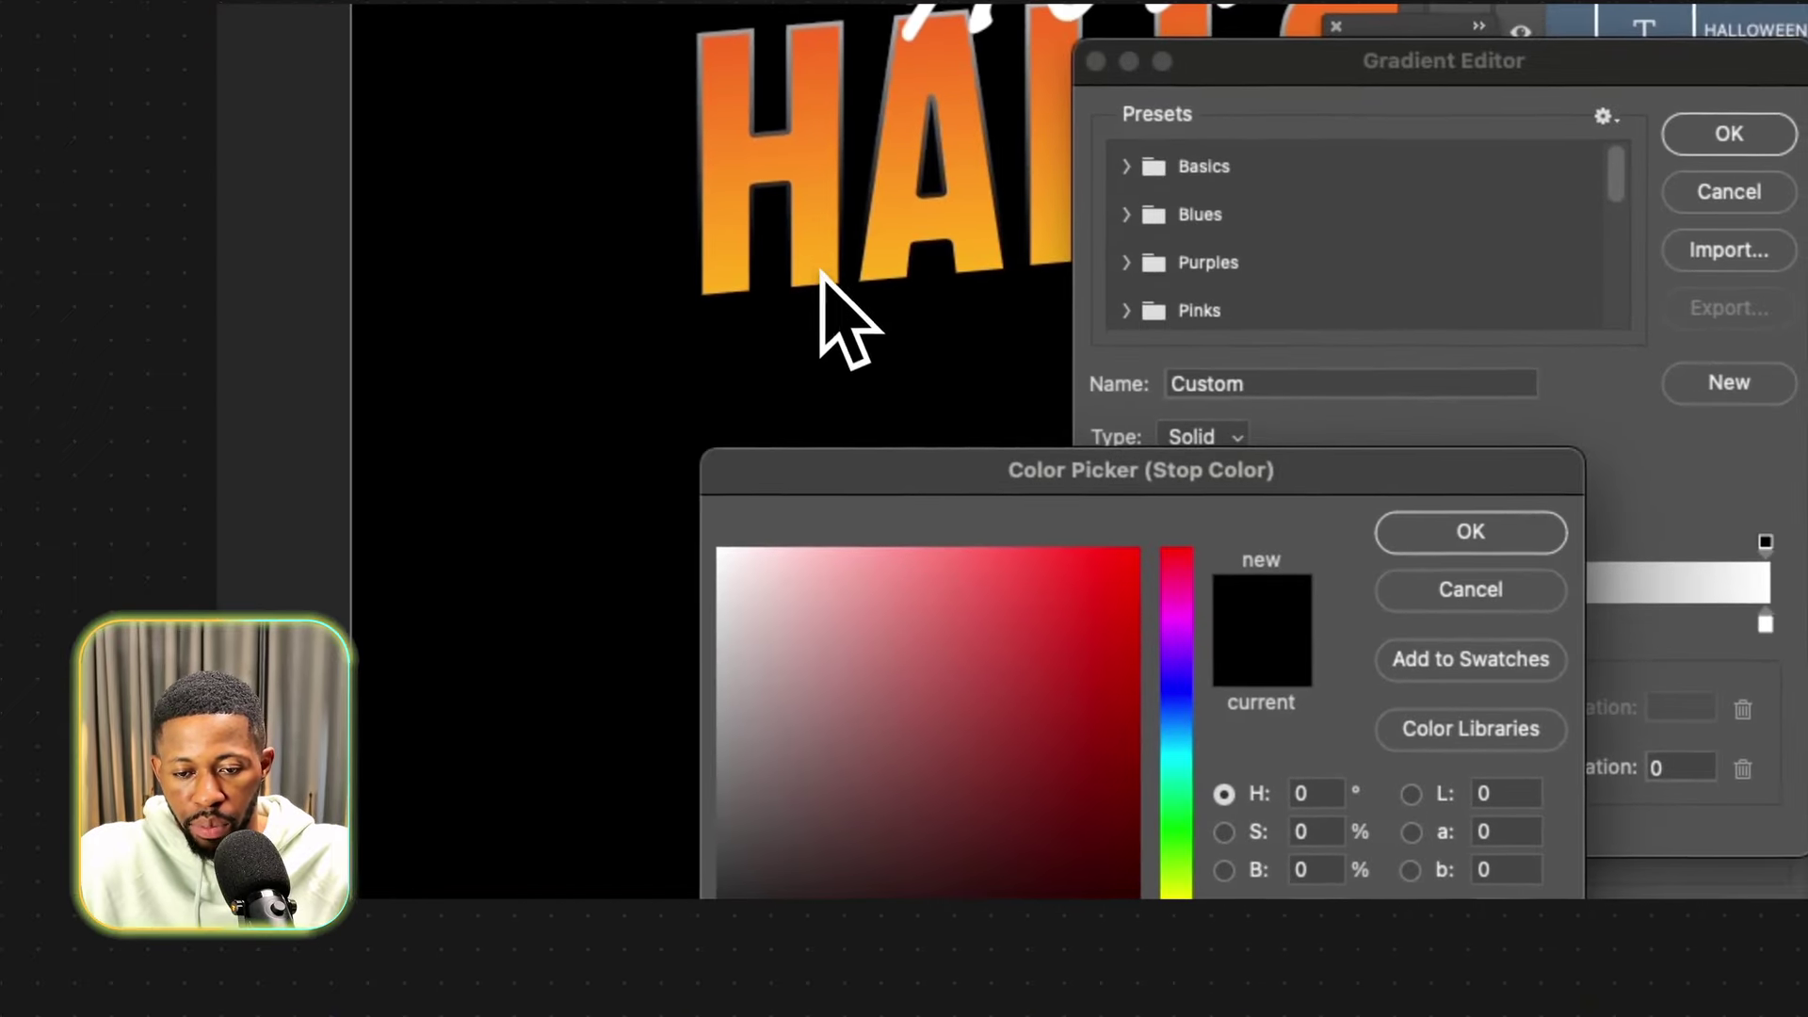
left_click(824, 269)
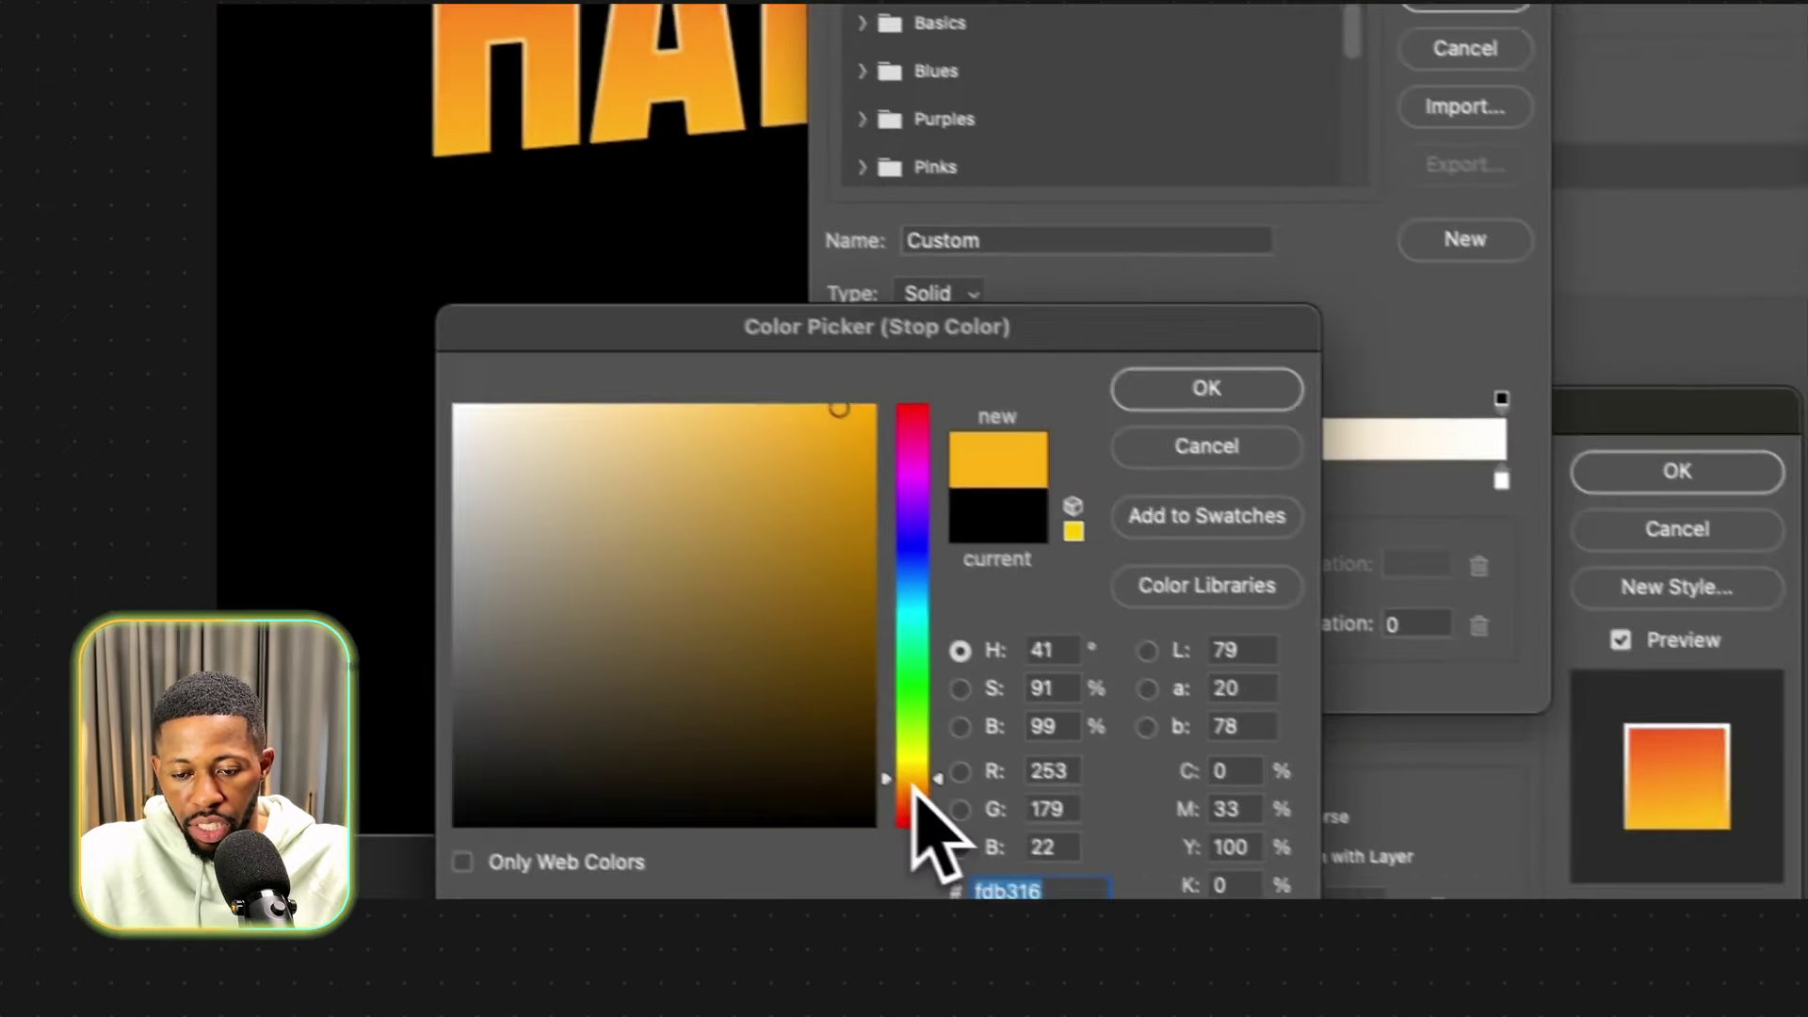
left_click_drag(1168, 946, 1182, 815)
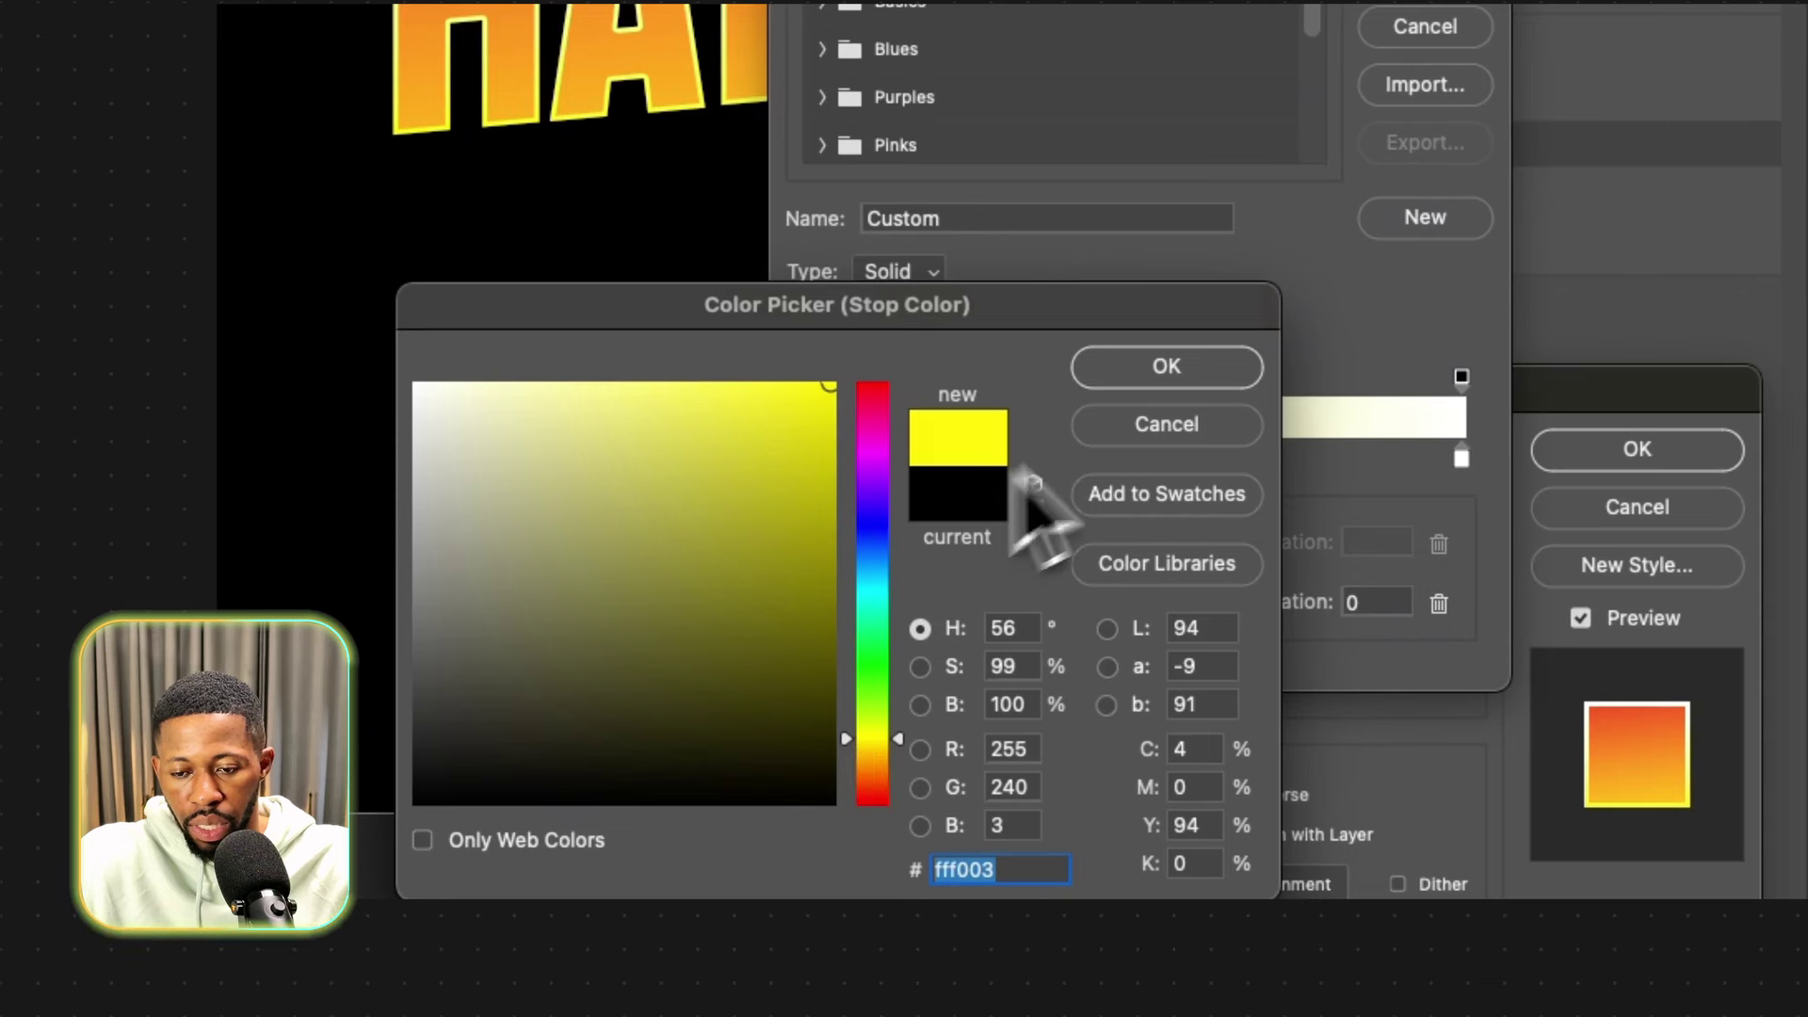
left_click(1215, 367)
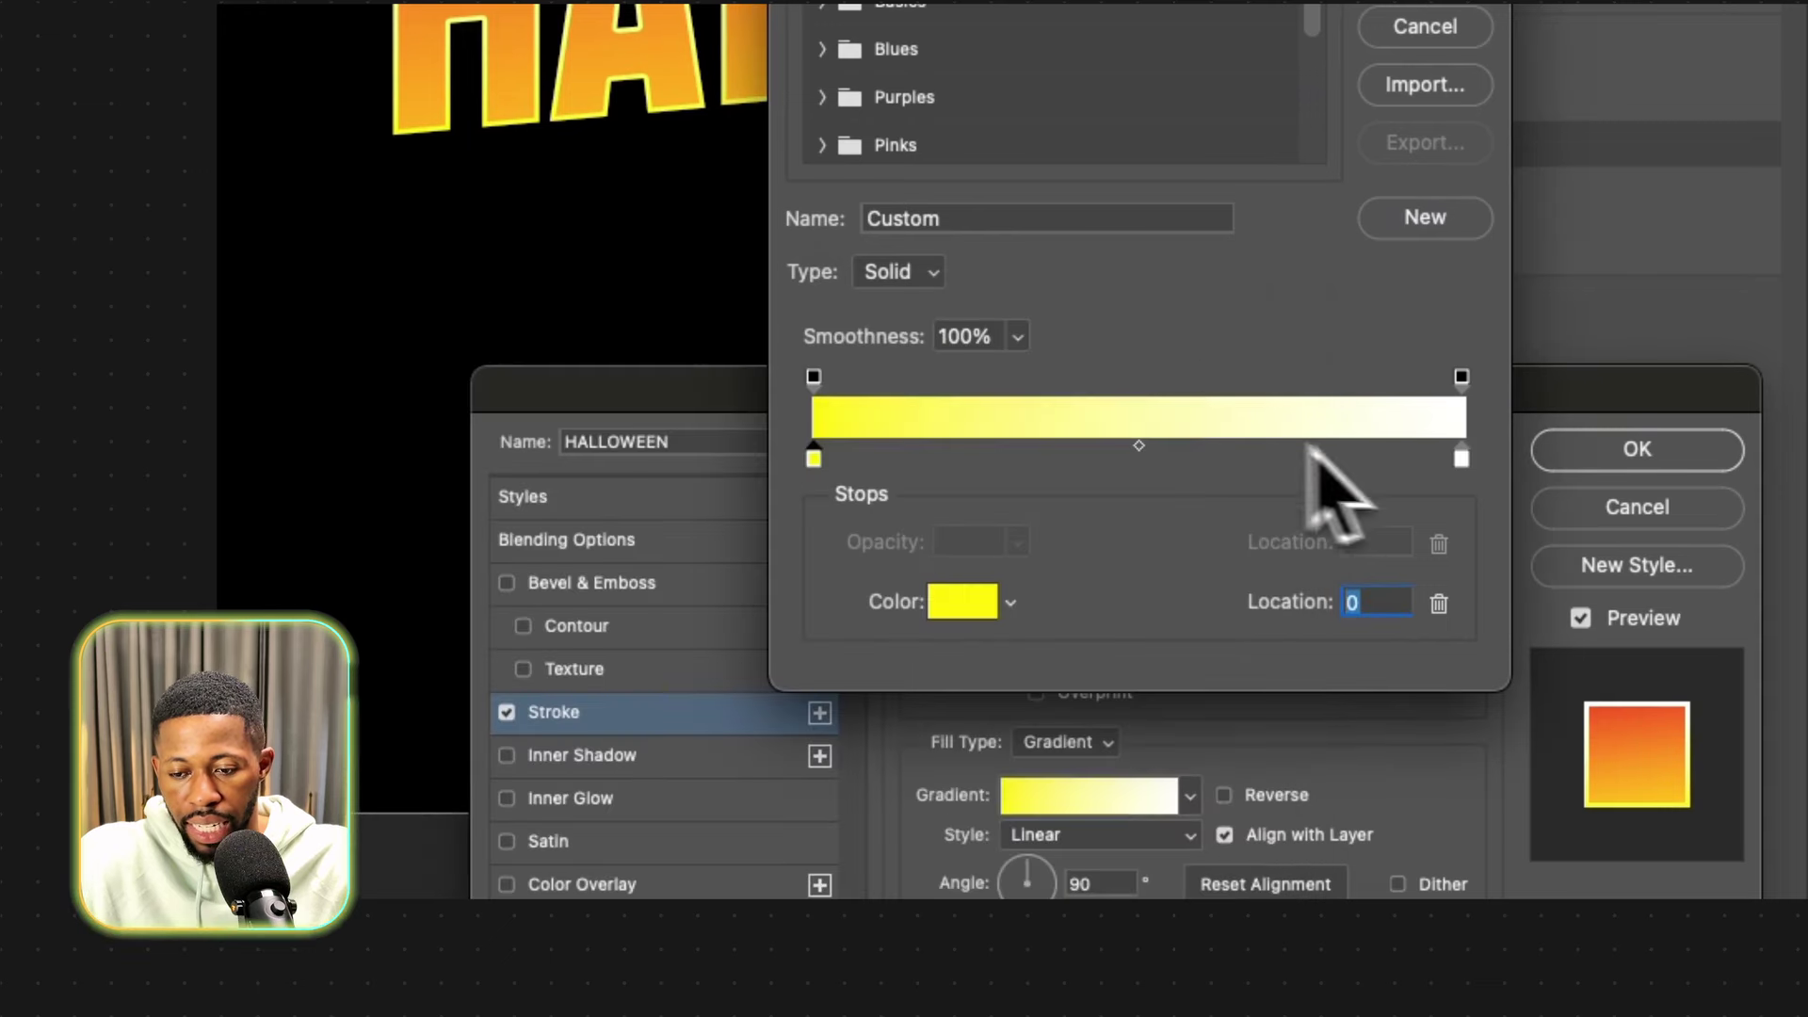
Set the stroke gradient's end colour stop to orange #fd9316.
double_click(1462, 458)
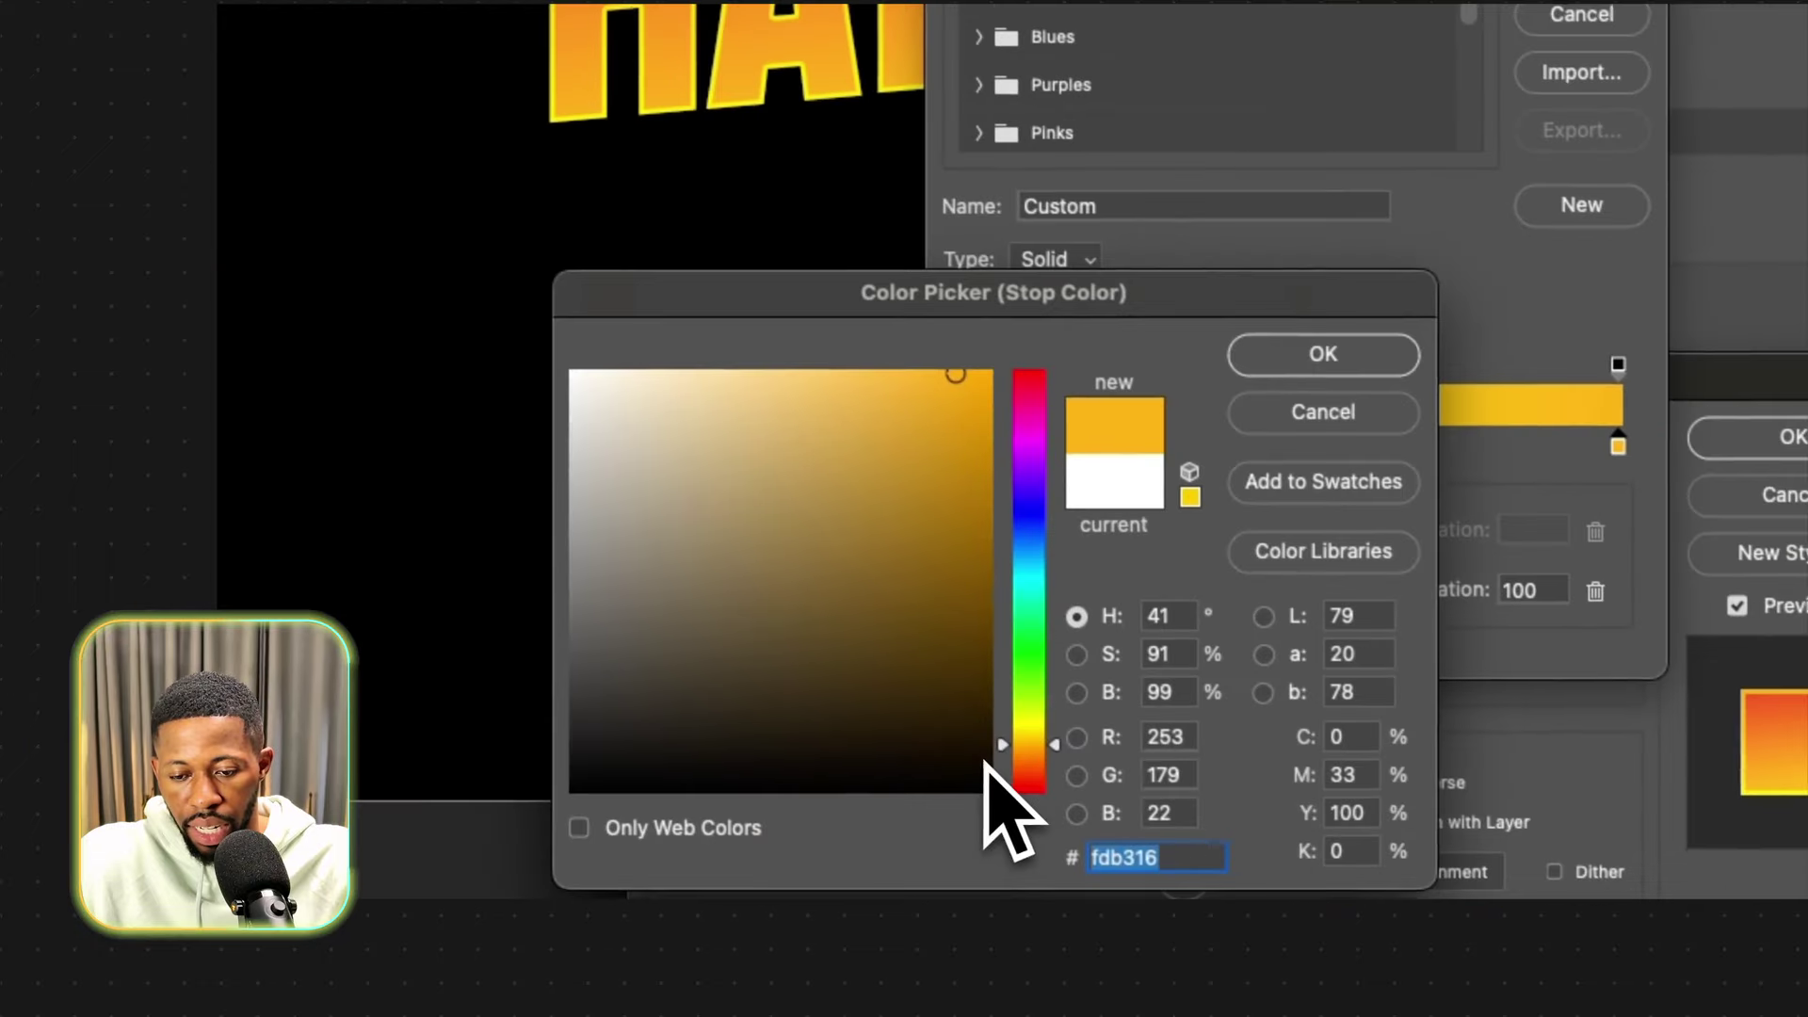
left_click_drag(1000, 745, 1011, 748)
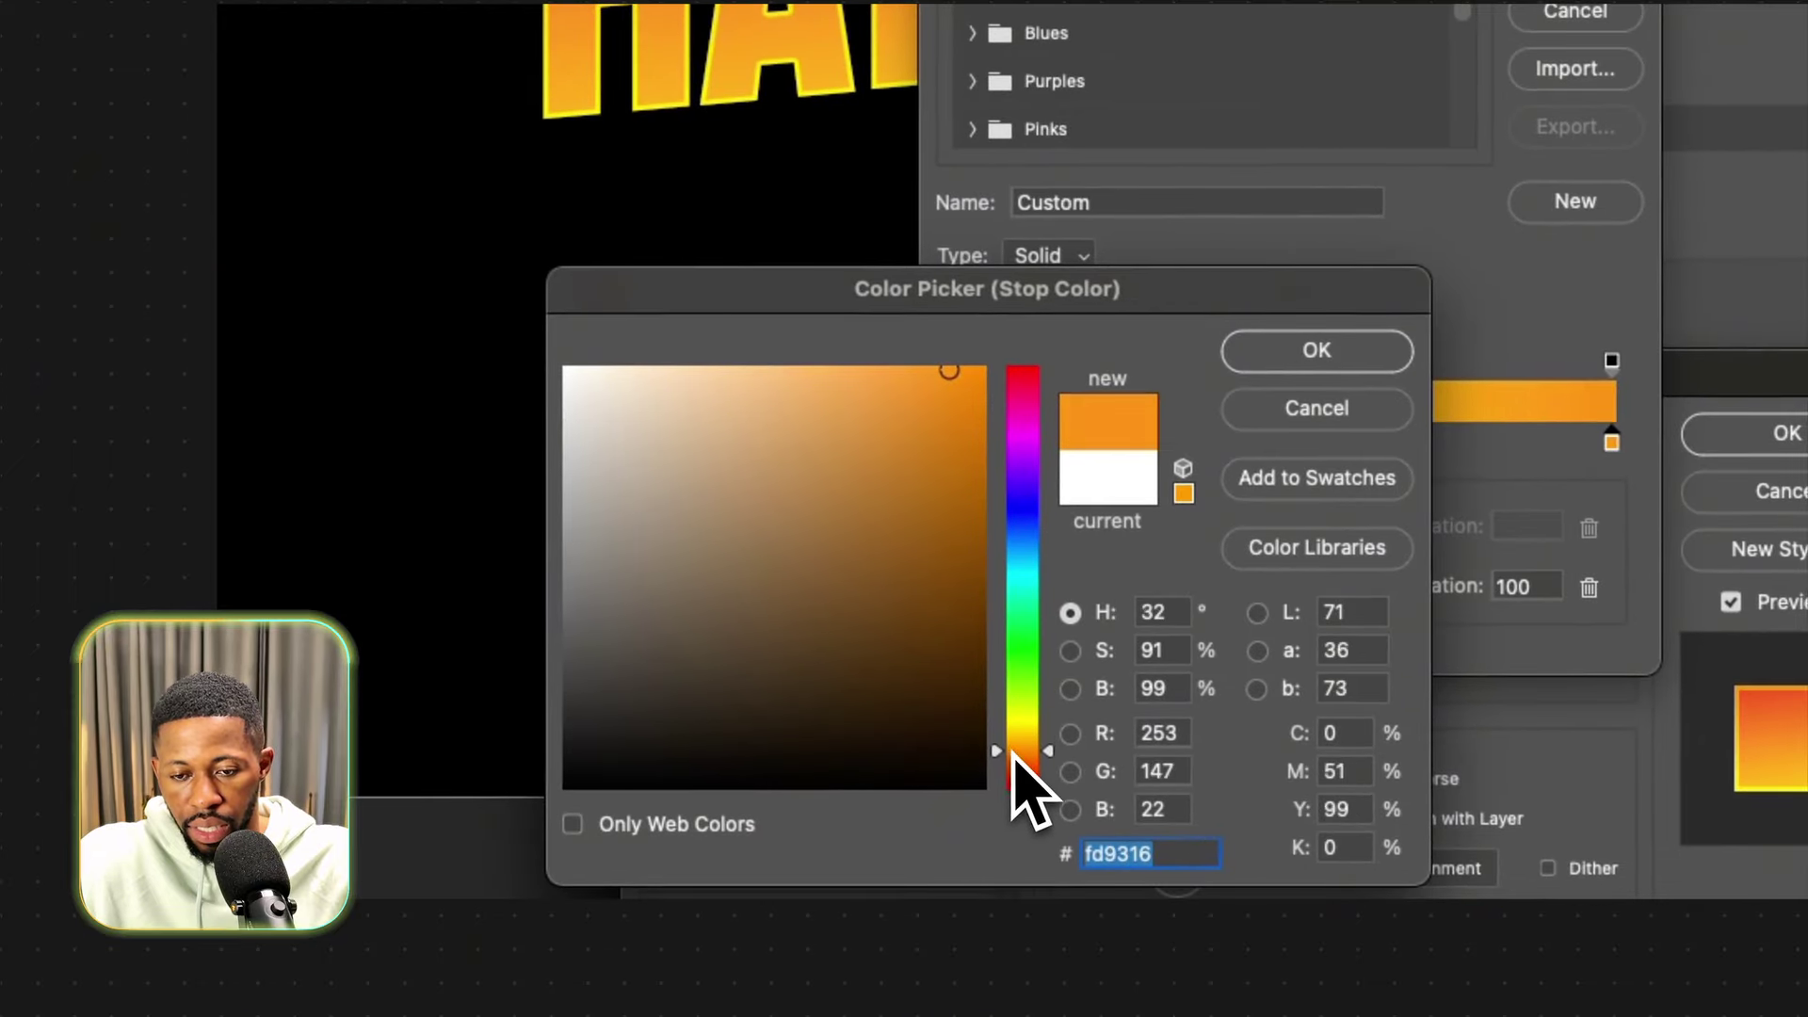
left_click(1331, 340)
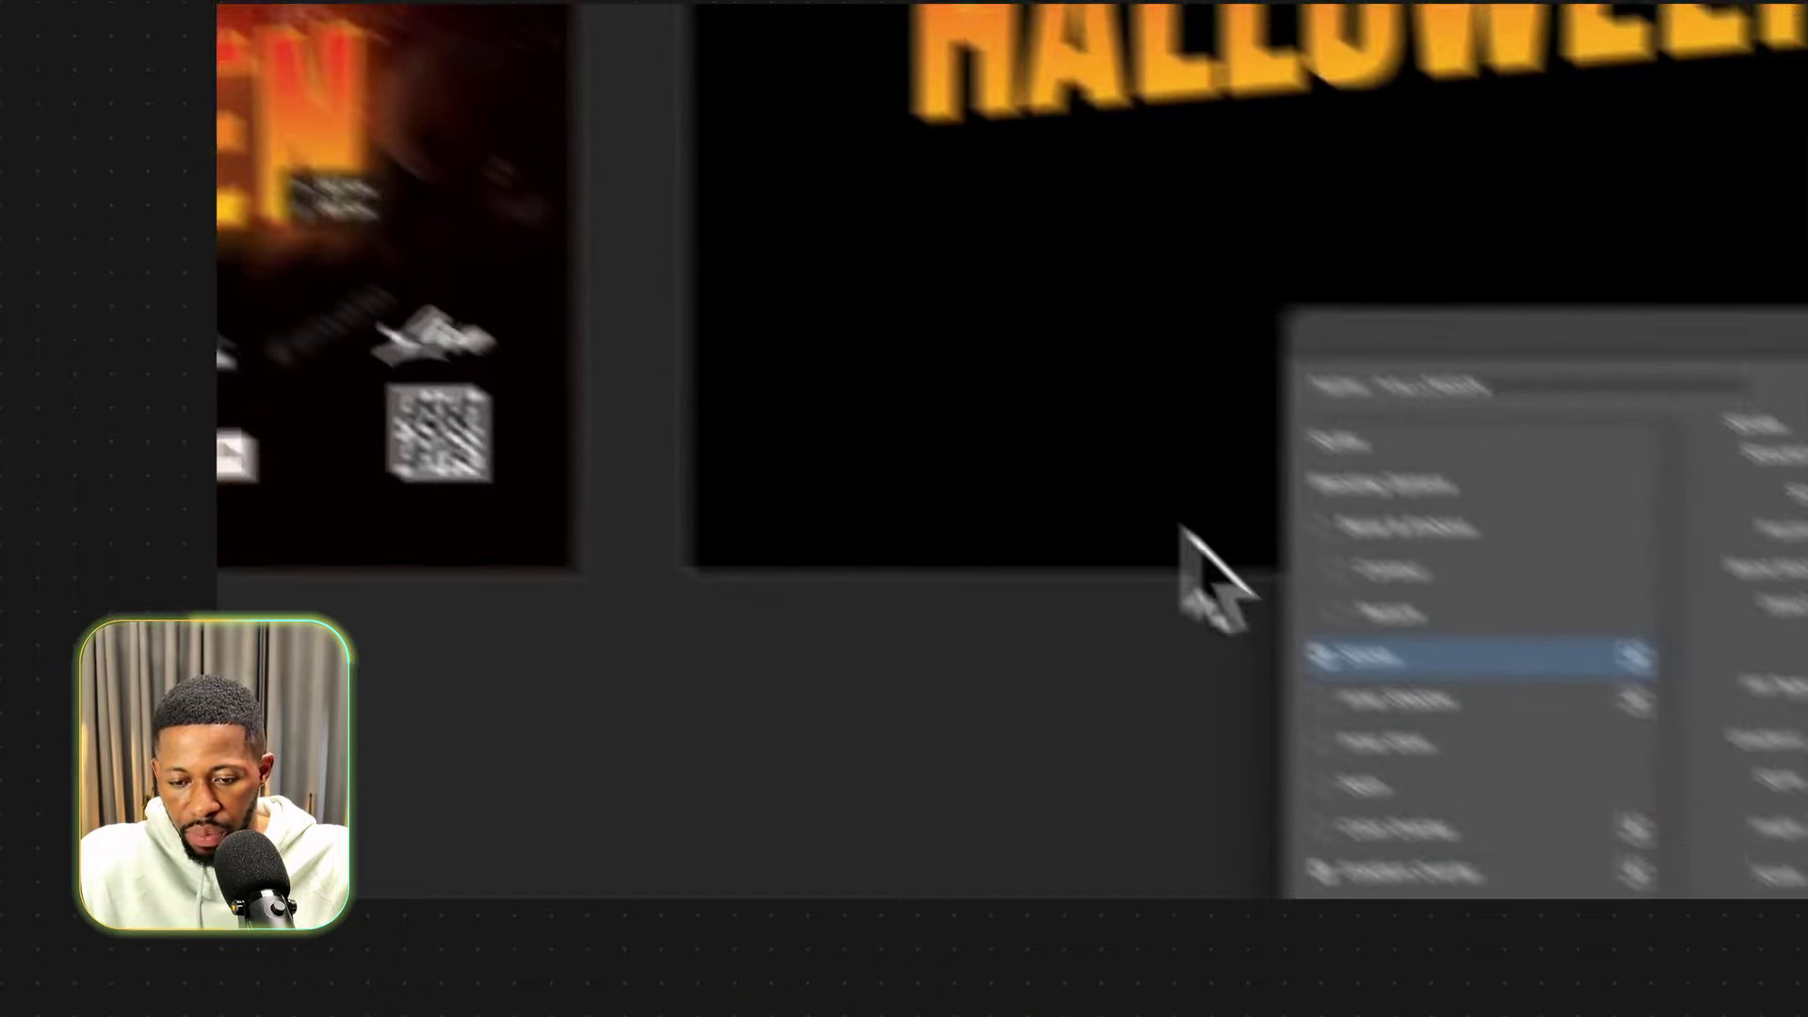
Add a yellow #ffcd0e stop near the yellow end of the HALLOWEEN Gradient Overlay and apply the layer style.
left_click(781, 802)
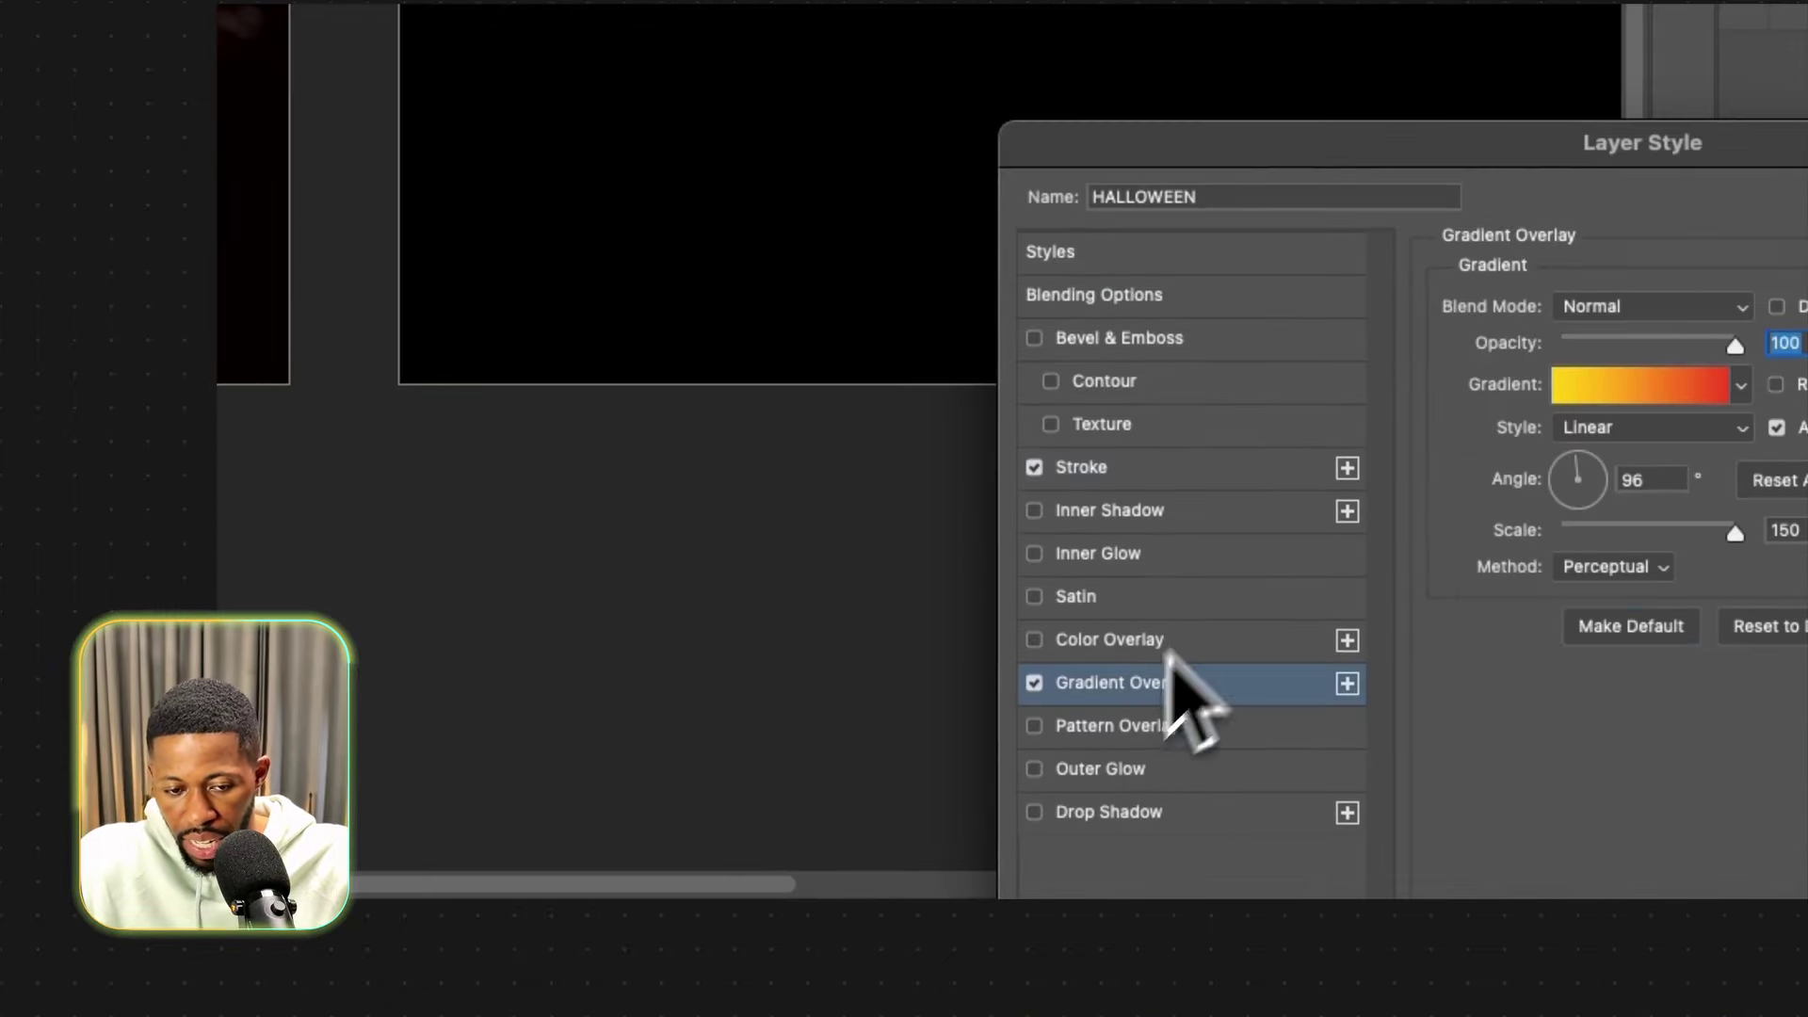
left_click(1611, 384)
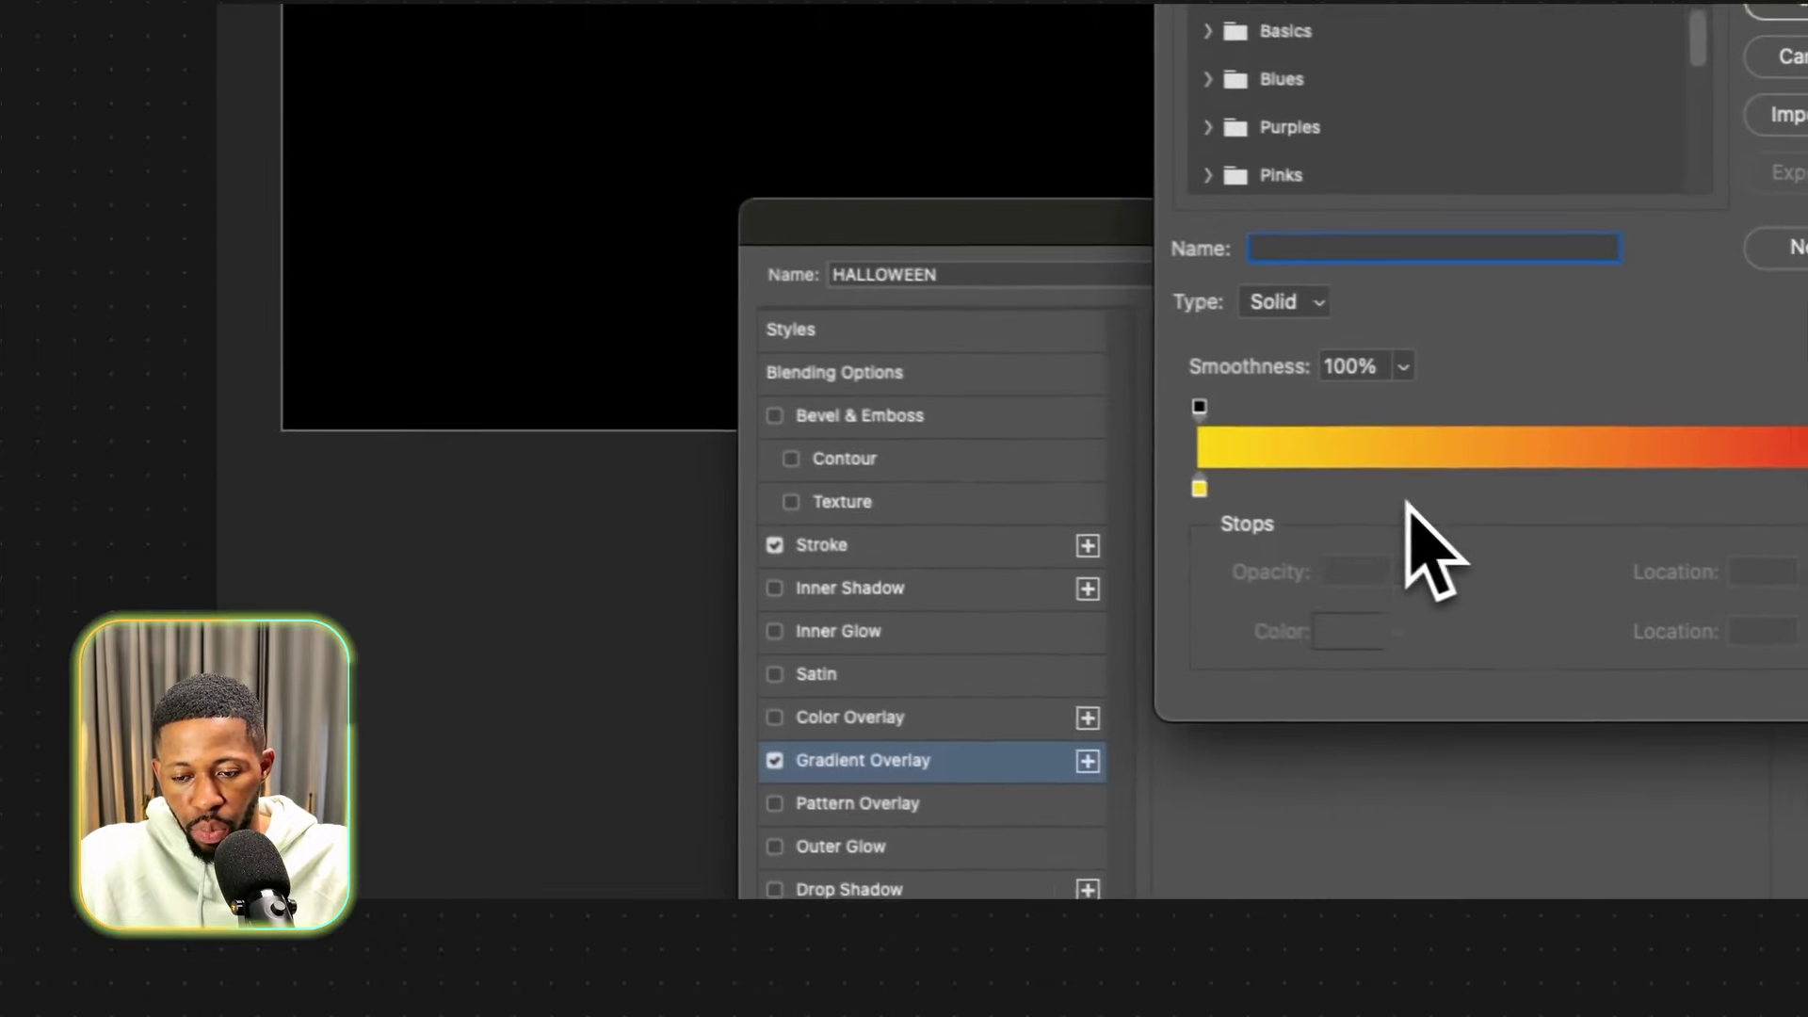
left_click(1598, 542)
double_click(1598, 539)
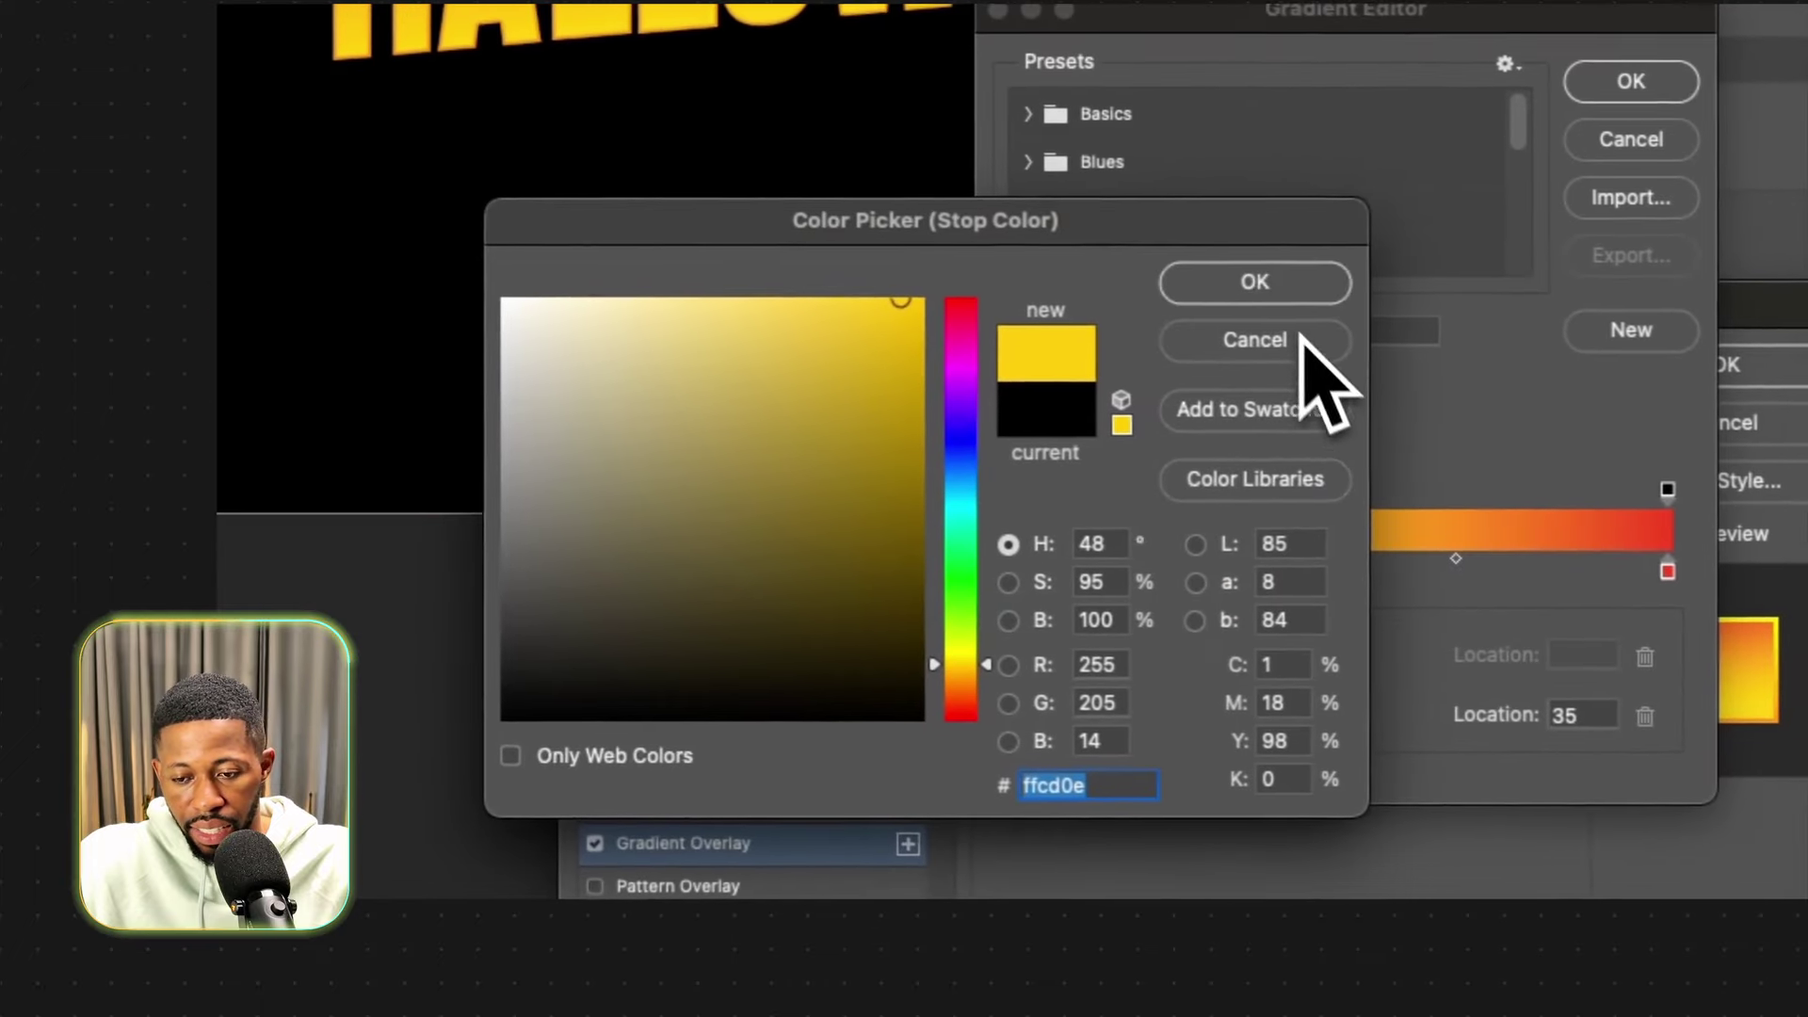
key("Return")
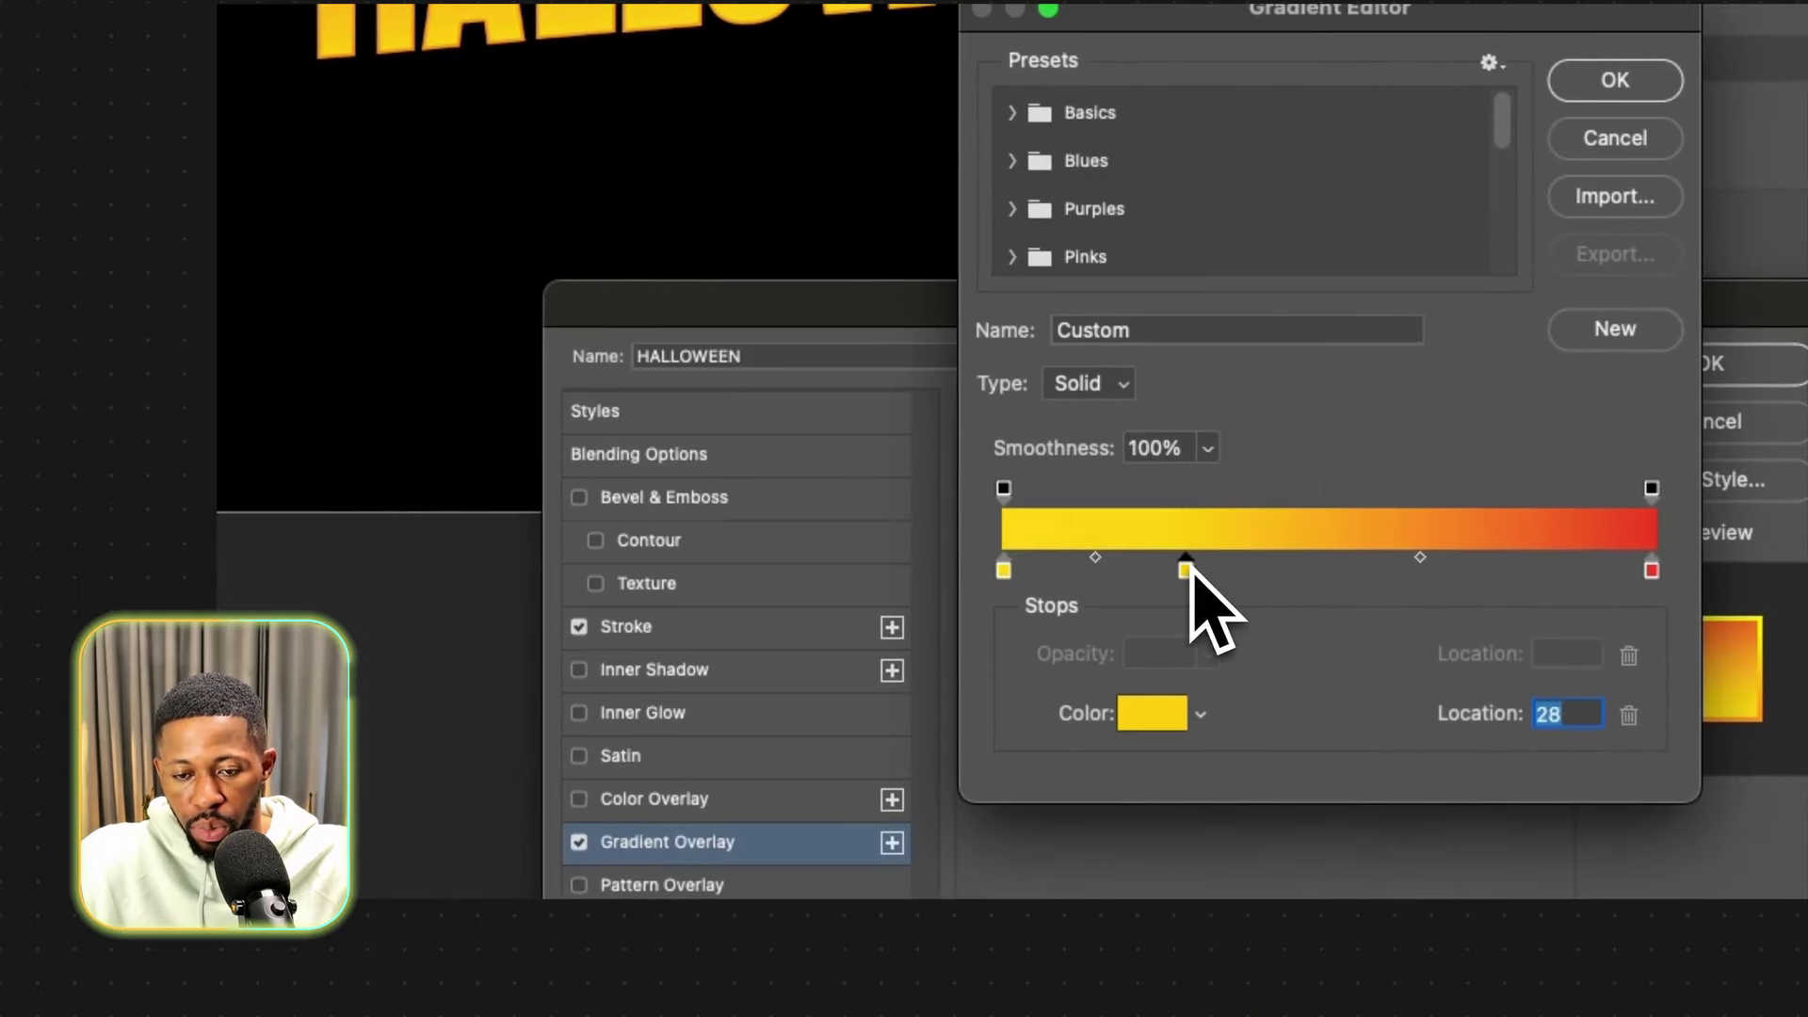
left_click_drag(1162, 563, 1155, 563)
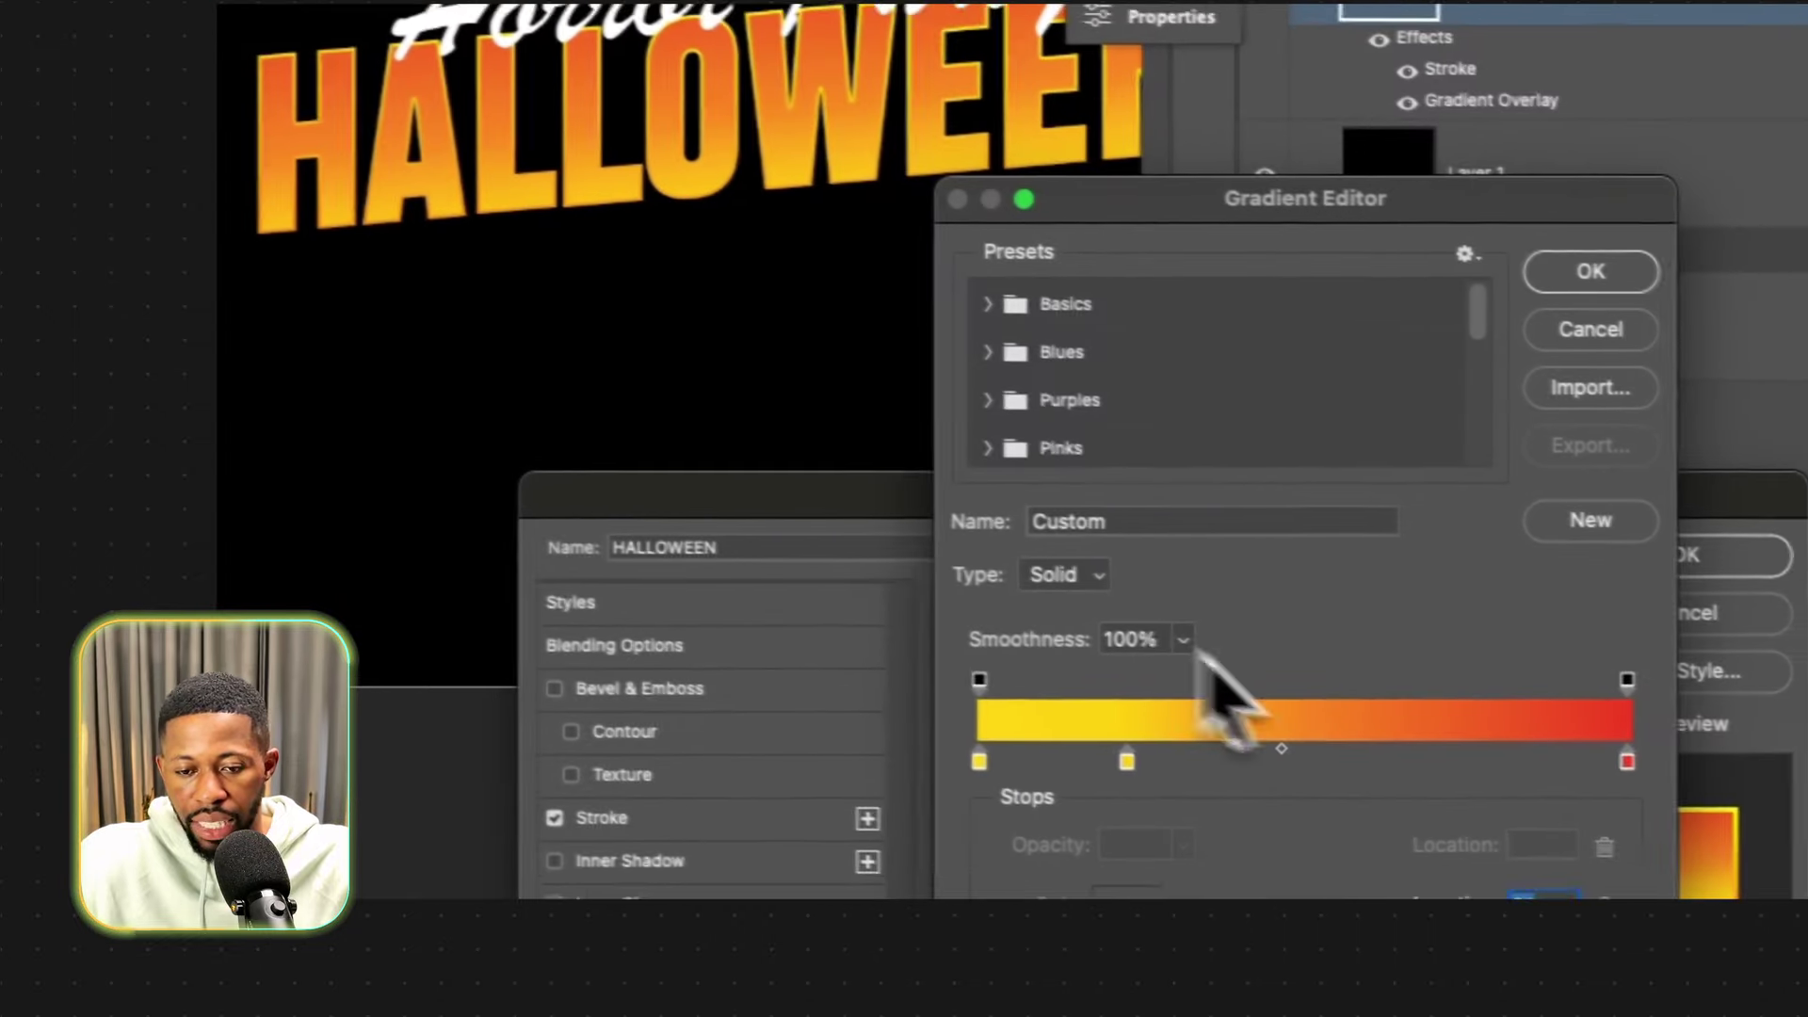
left_click(1542, 281)
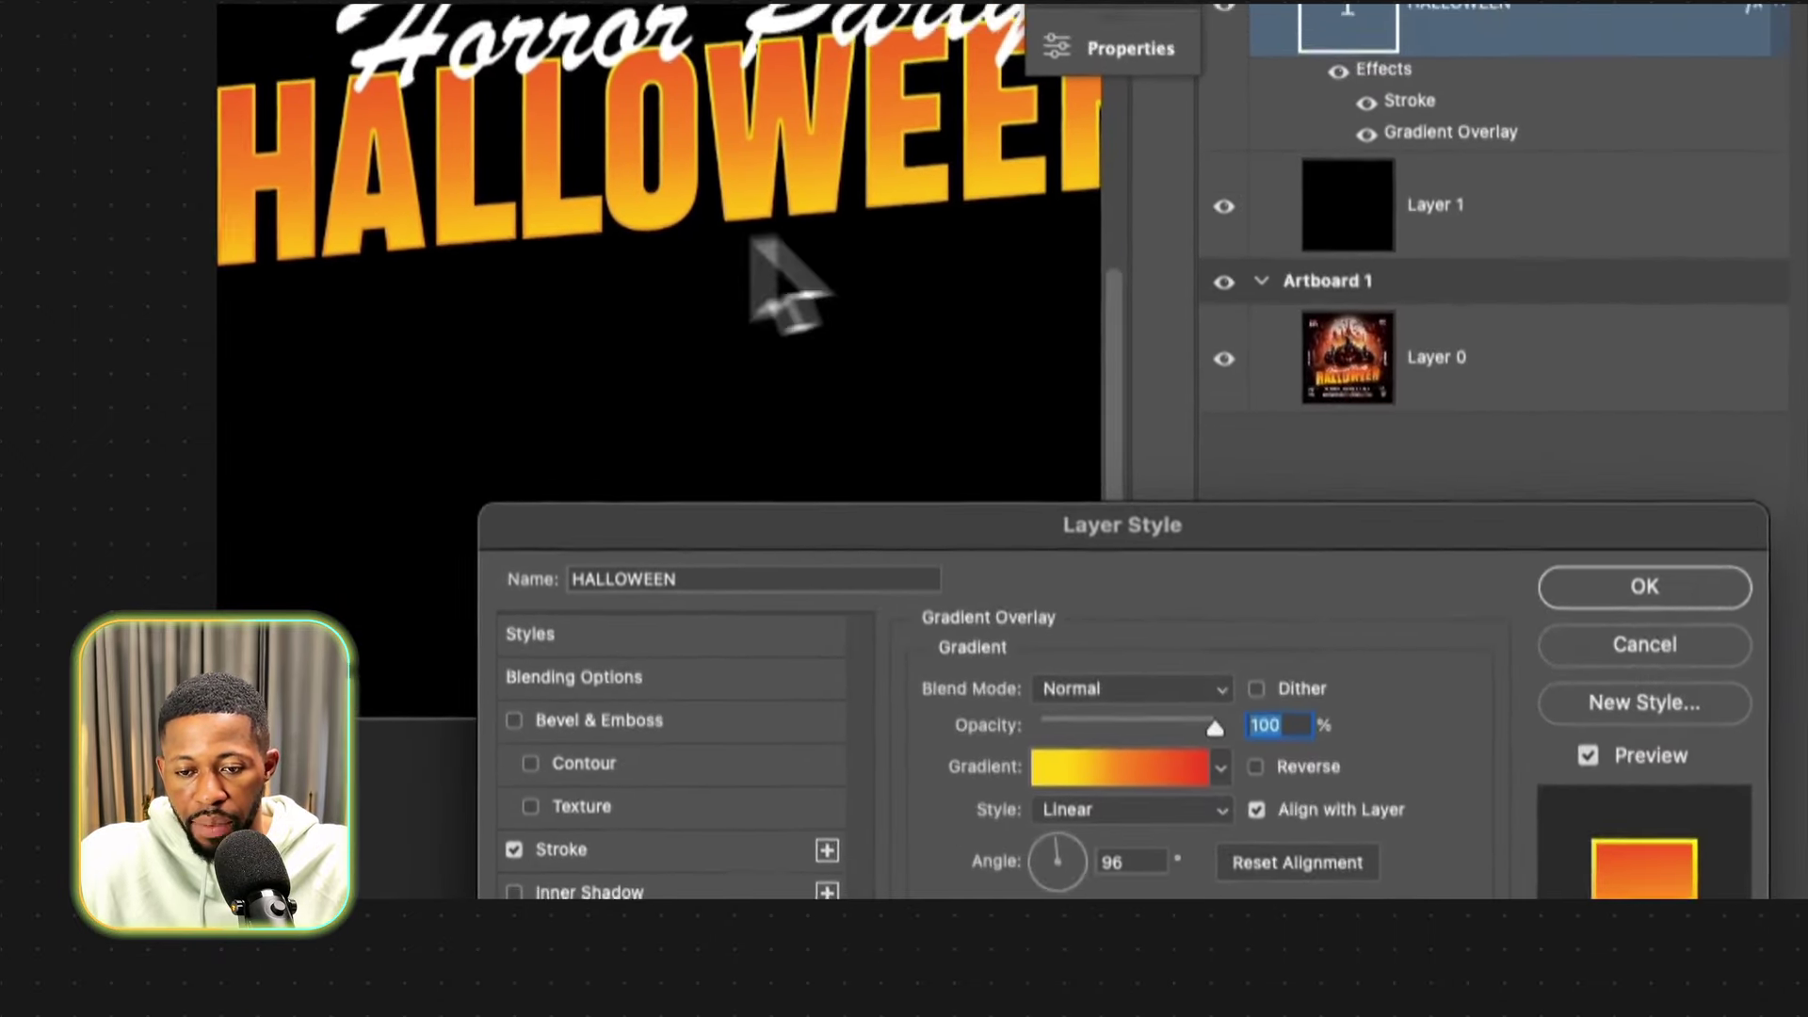
left_click(1659, 548)
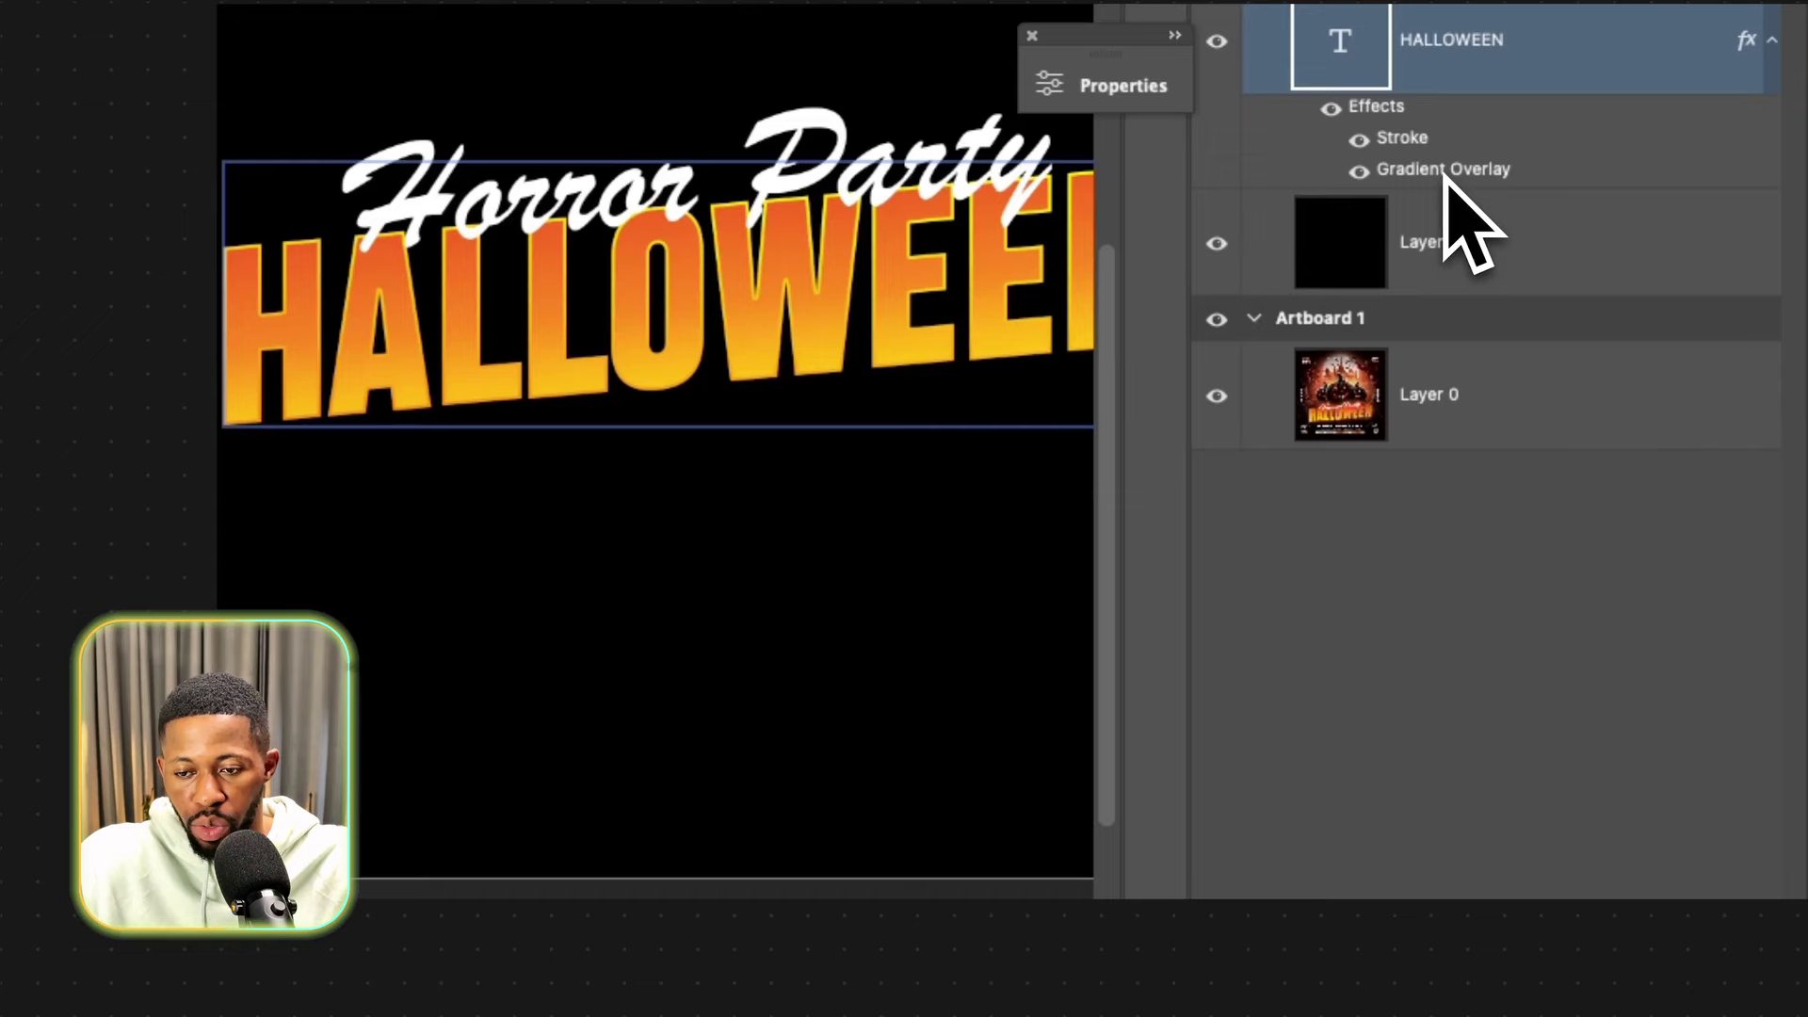
Change the red end stop of the HALLOWEEN Gradient Overlay to a more saturated red, about #f31f00, and apply it.
double_click(1447, 170)
left_click(1203, 726)
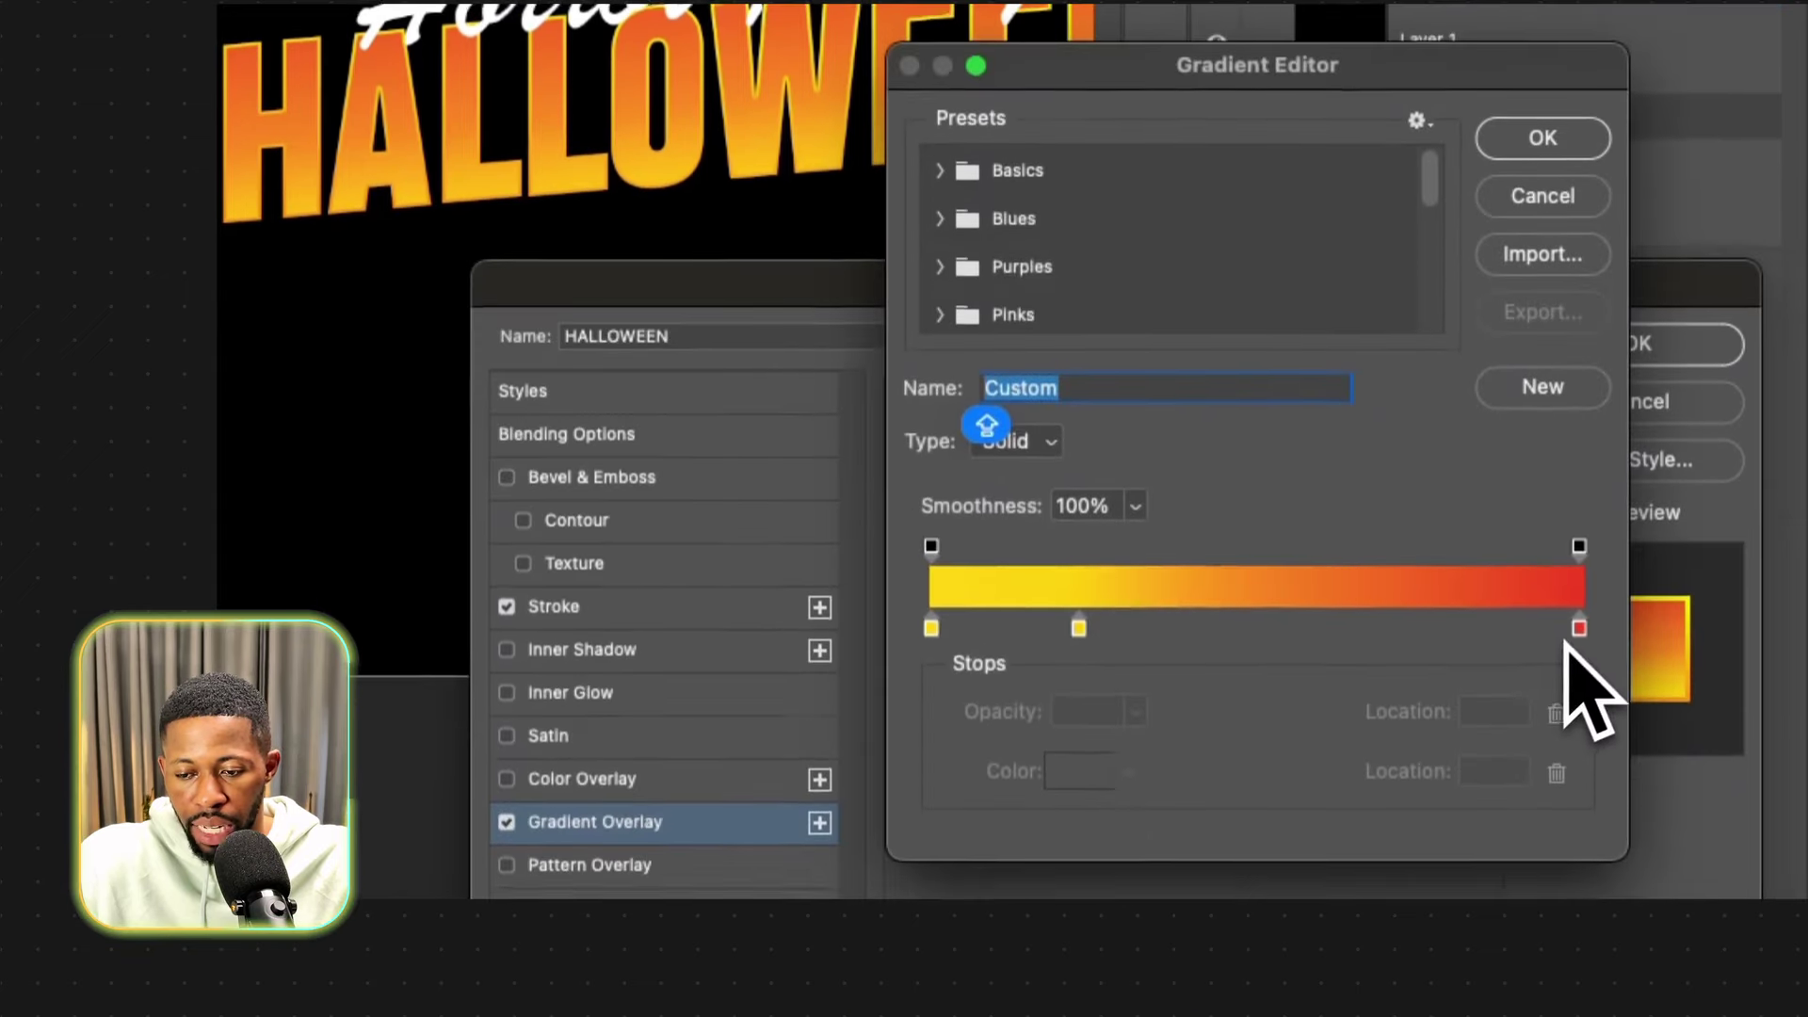
double_click(1574, 828)
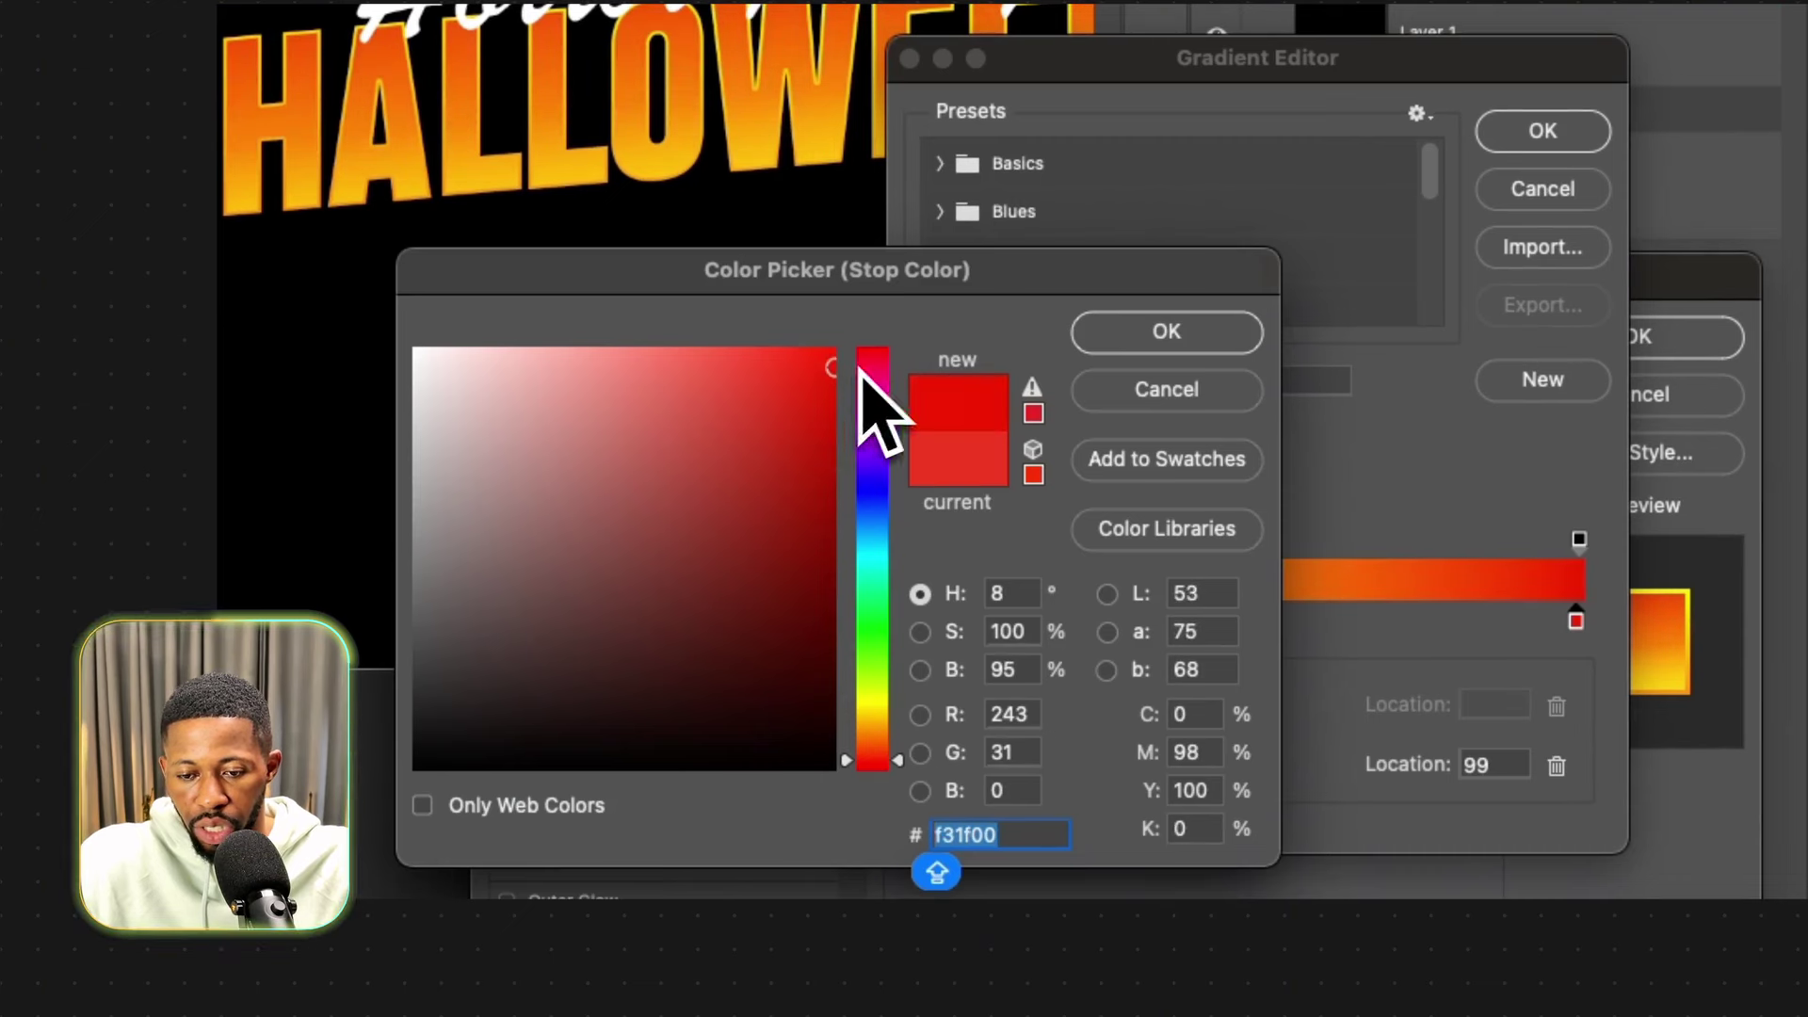
left_click(1125, 341)
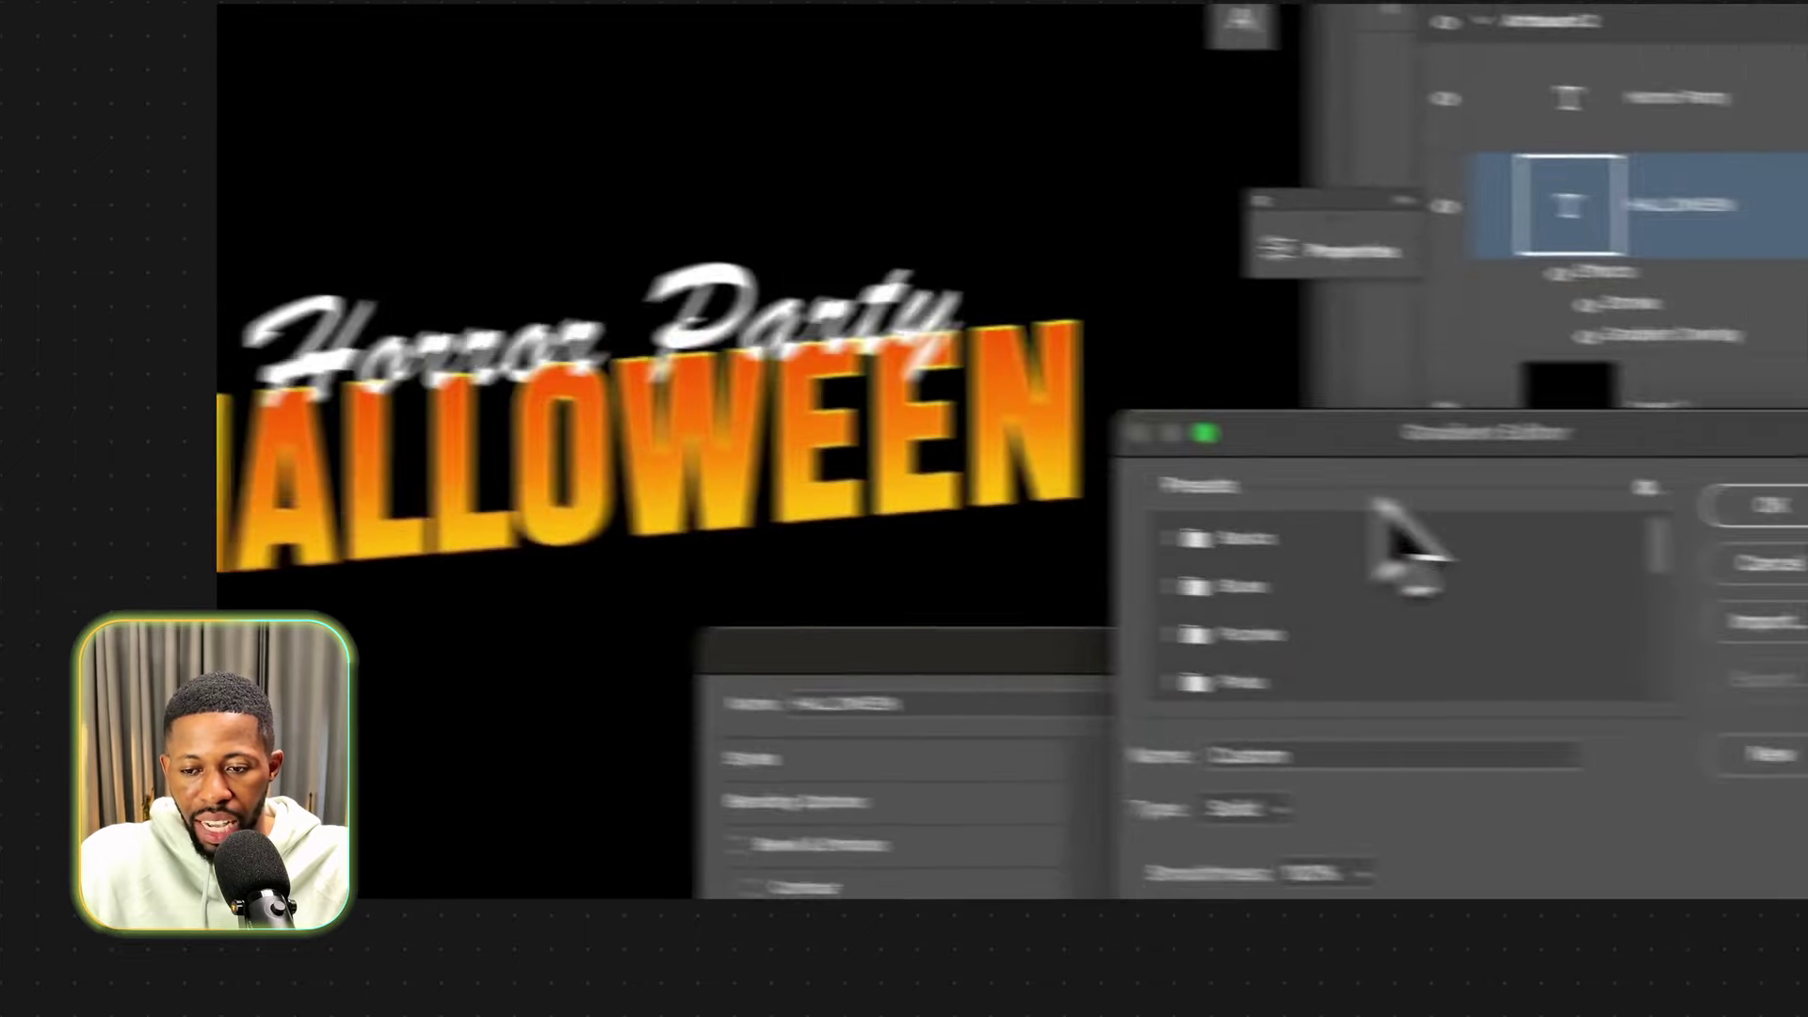
left_click(1535, 134)
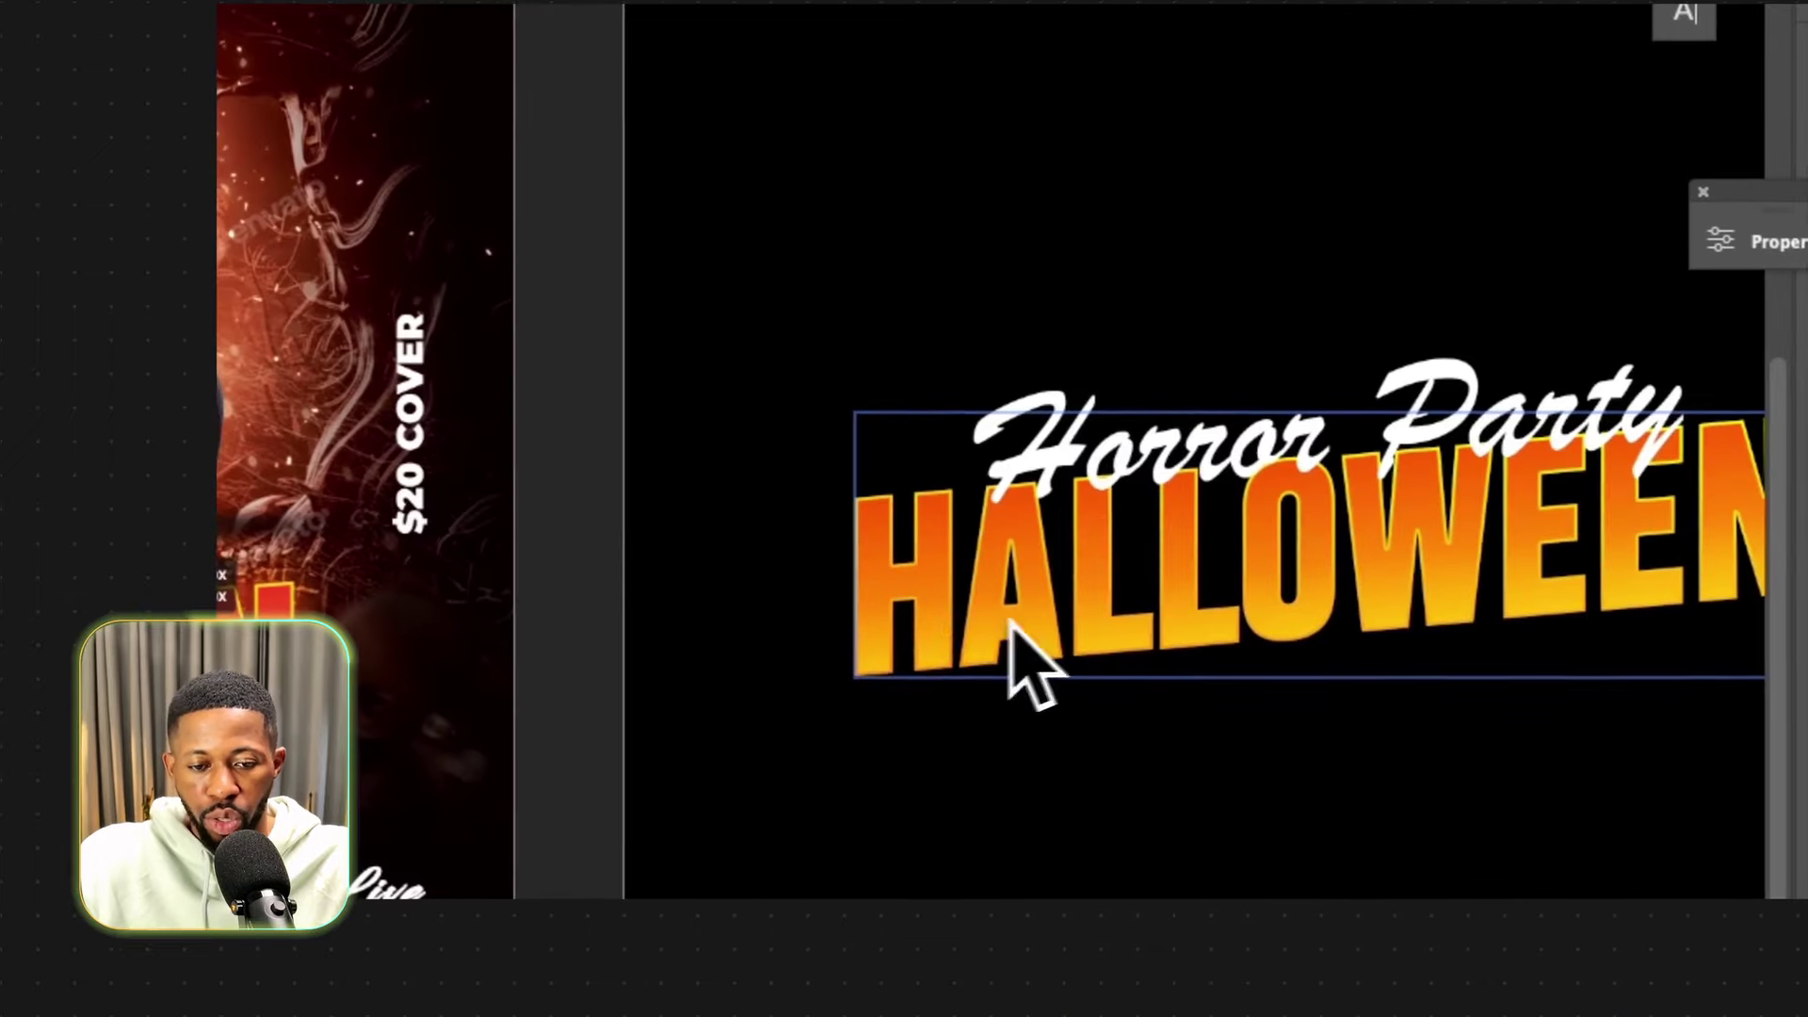
Switch to Google Chrome, search for pumpkin images and open the picture of two glowing jack-o'-lanterns on autumn leaves.
scroll(884, 613, "right", 2)
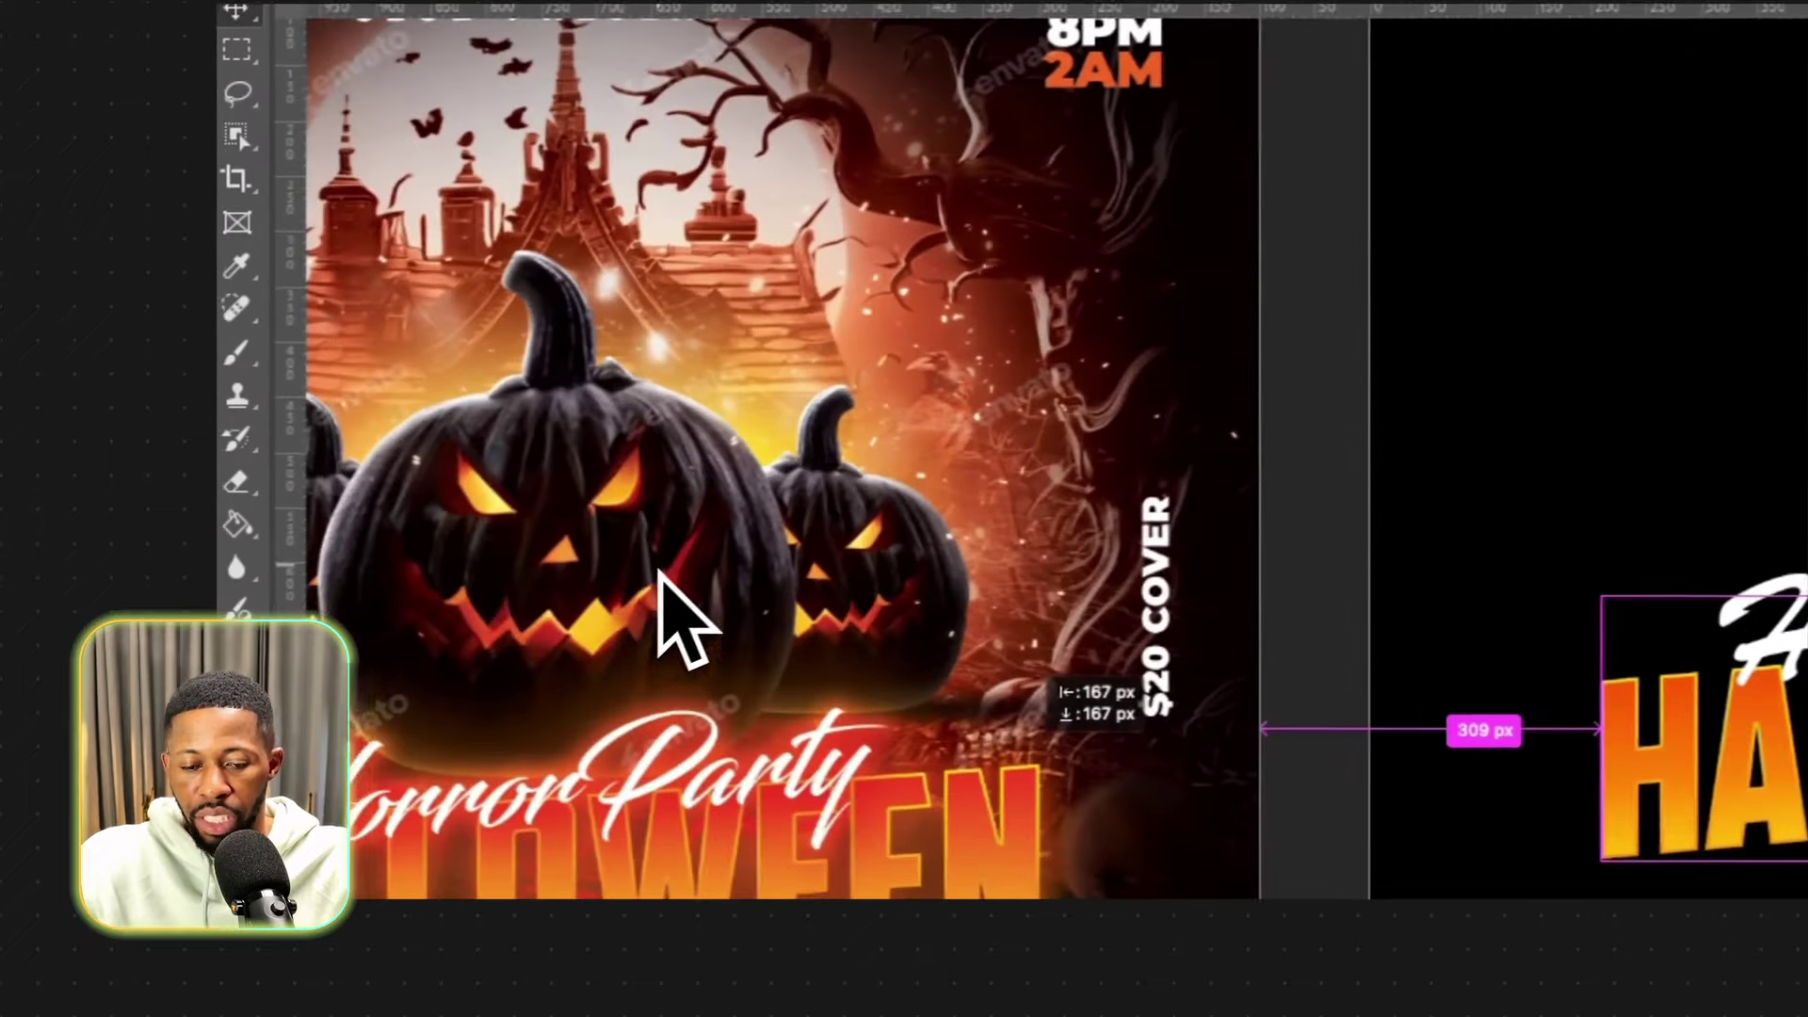
key("super+minus")
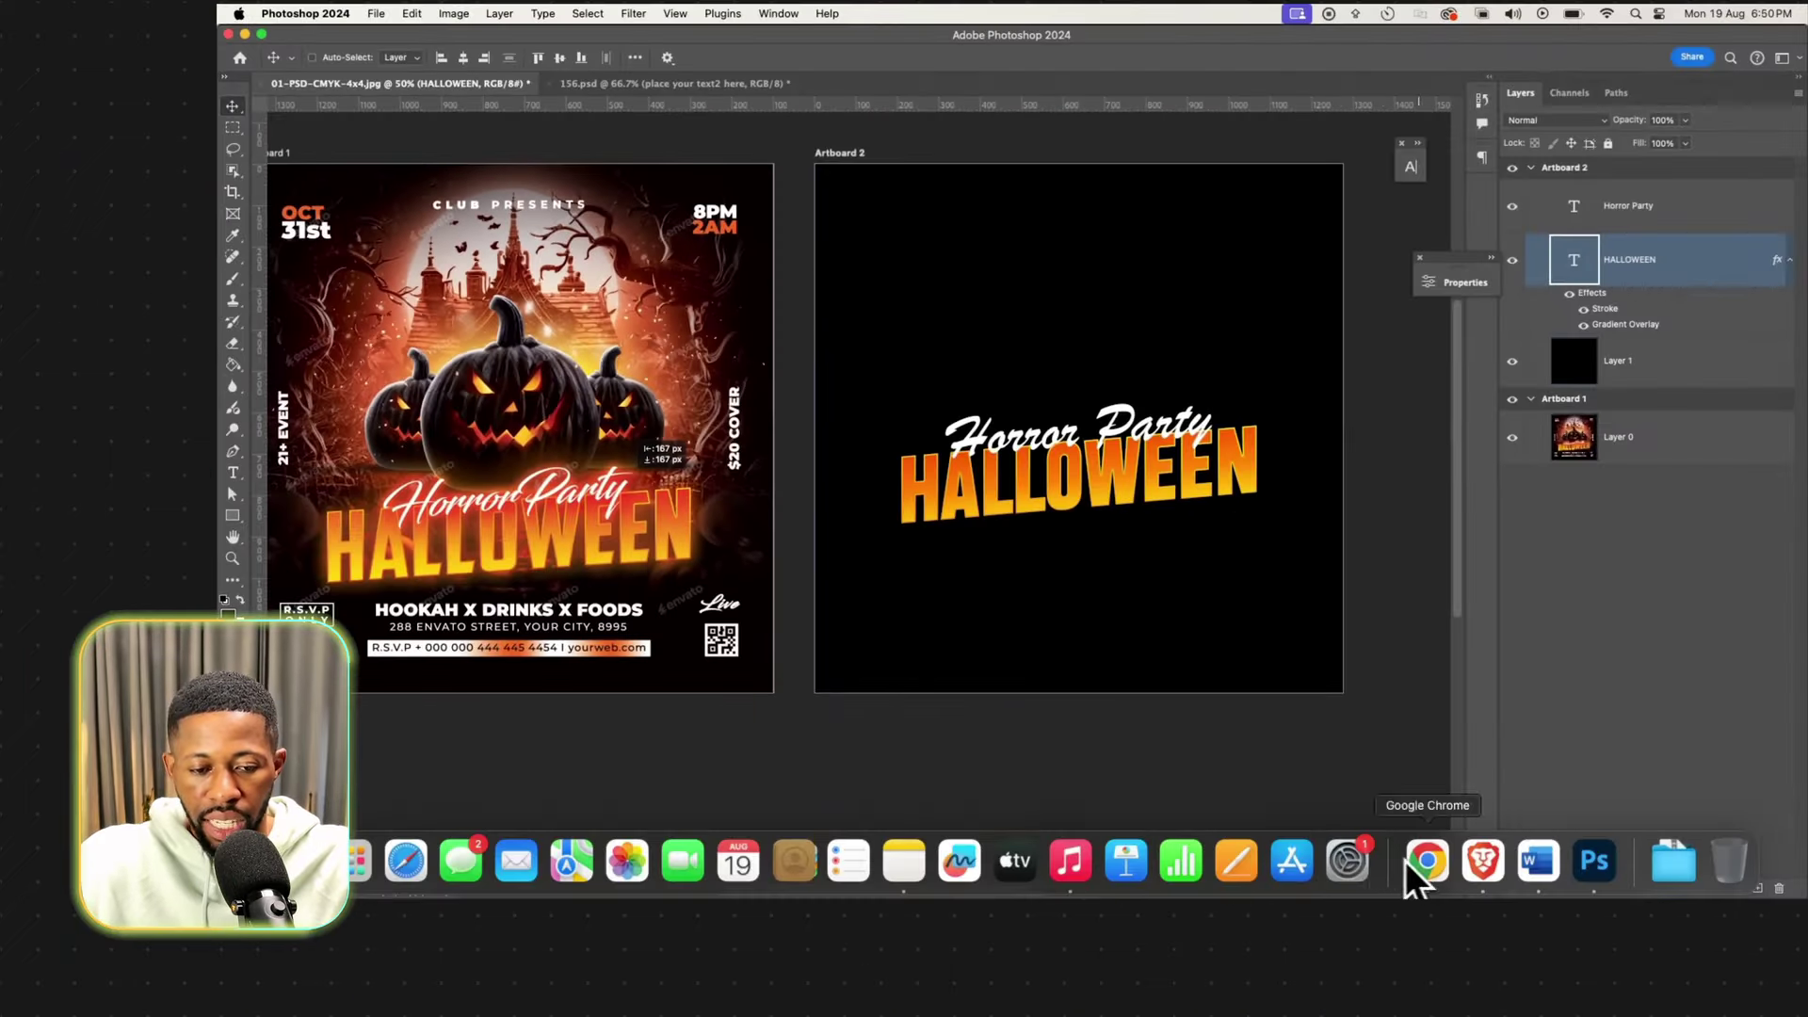
left_click(1428, 866)
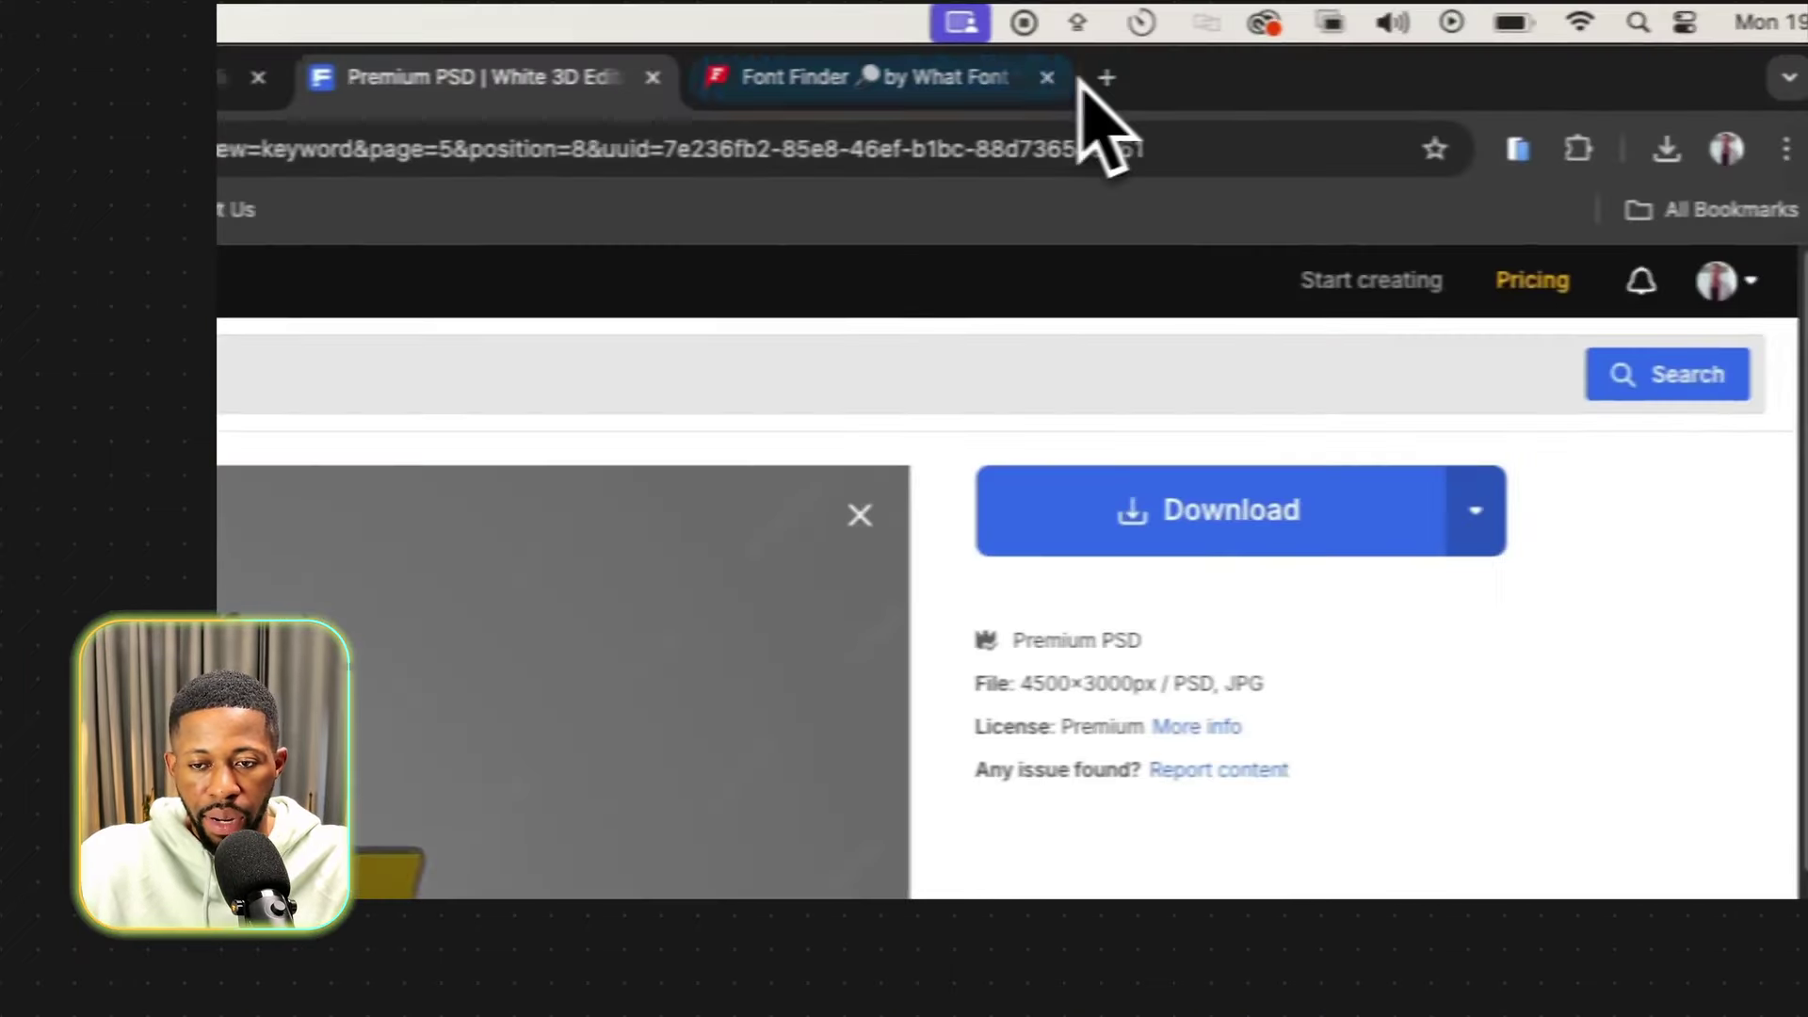
left_click(1372, 39)
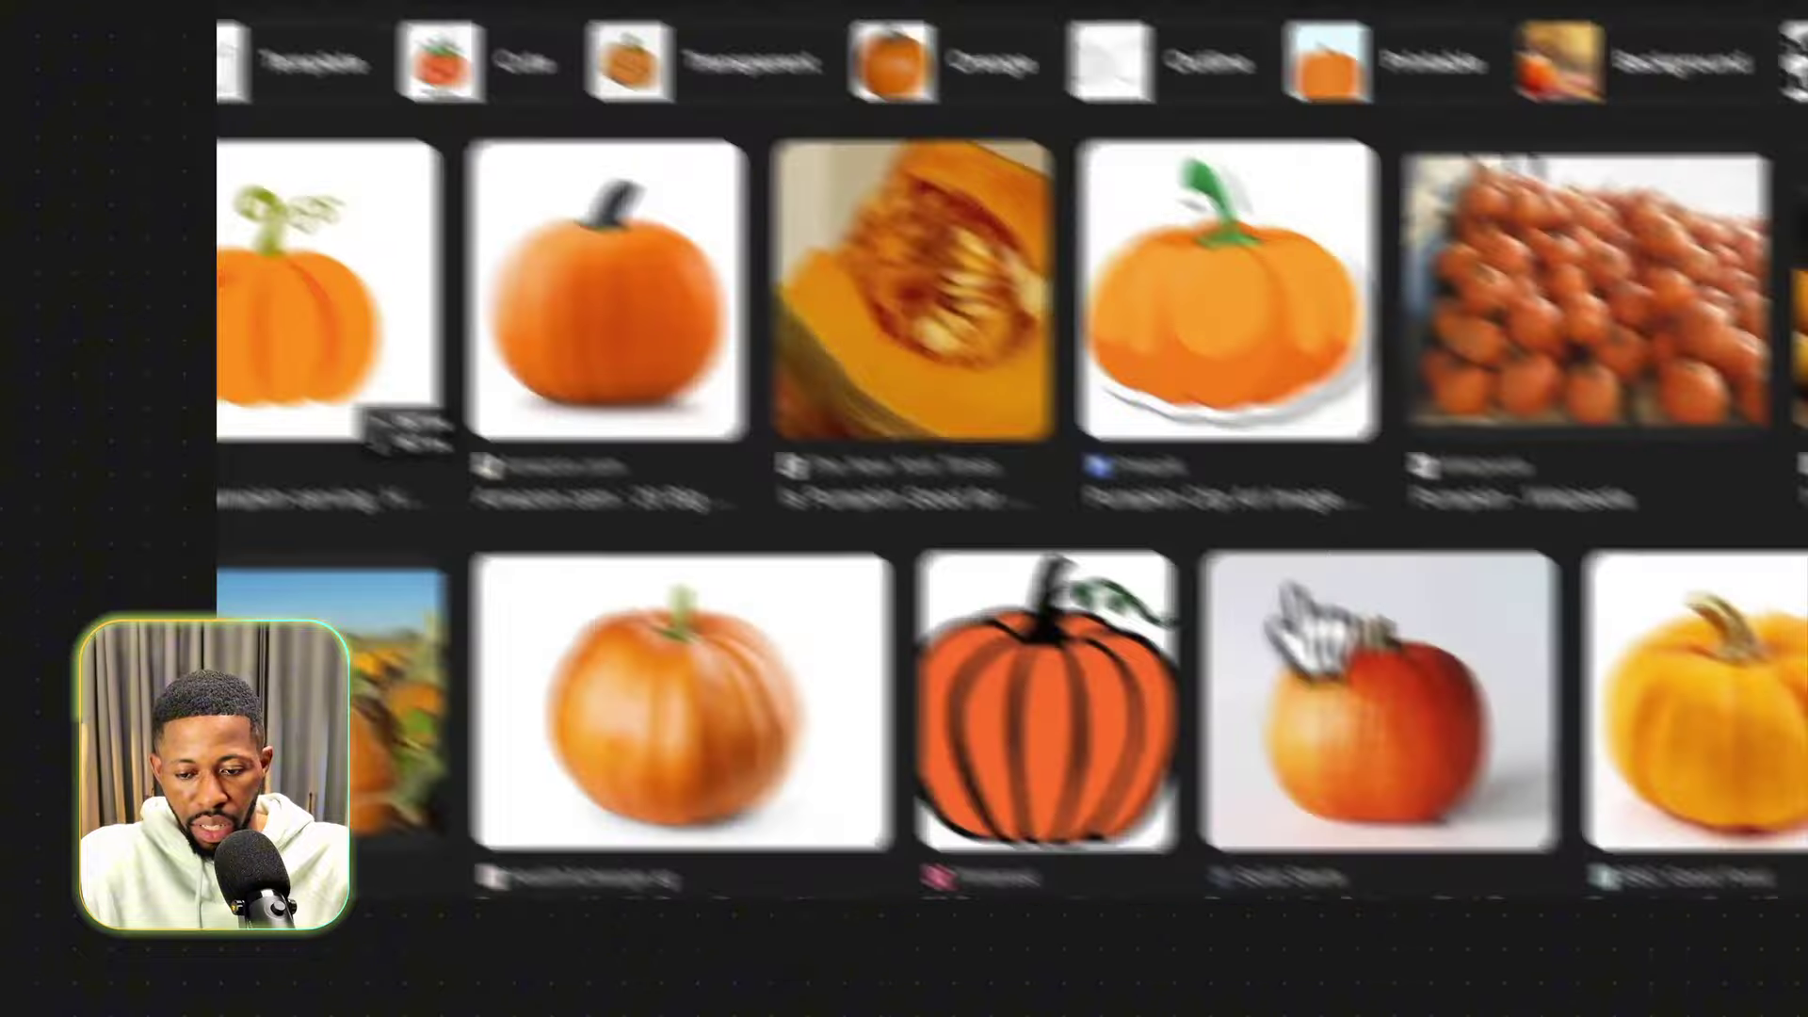
scroll(1299, 625, "down", 4)
left_click(1143, 820)
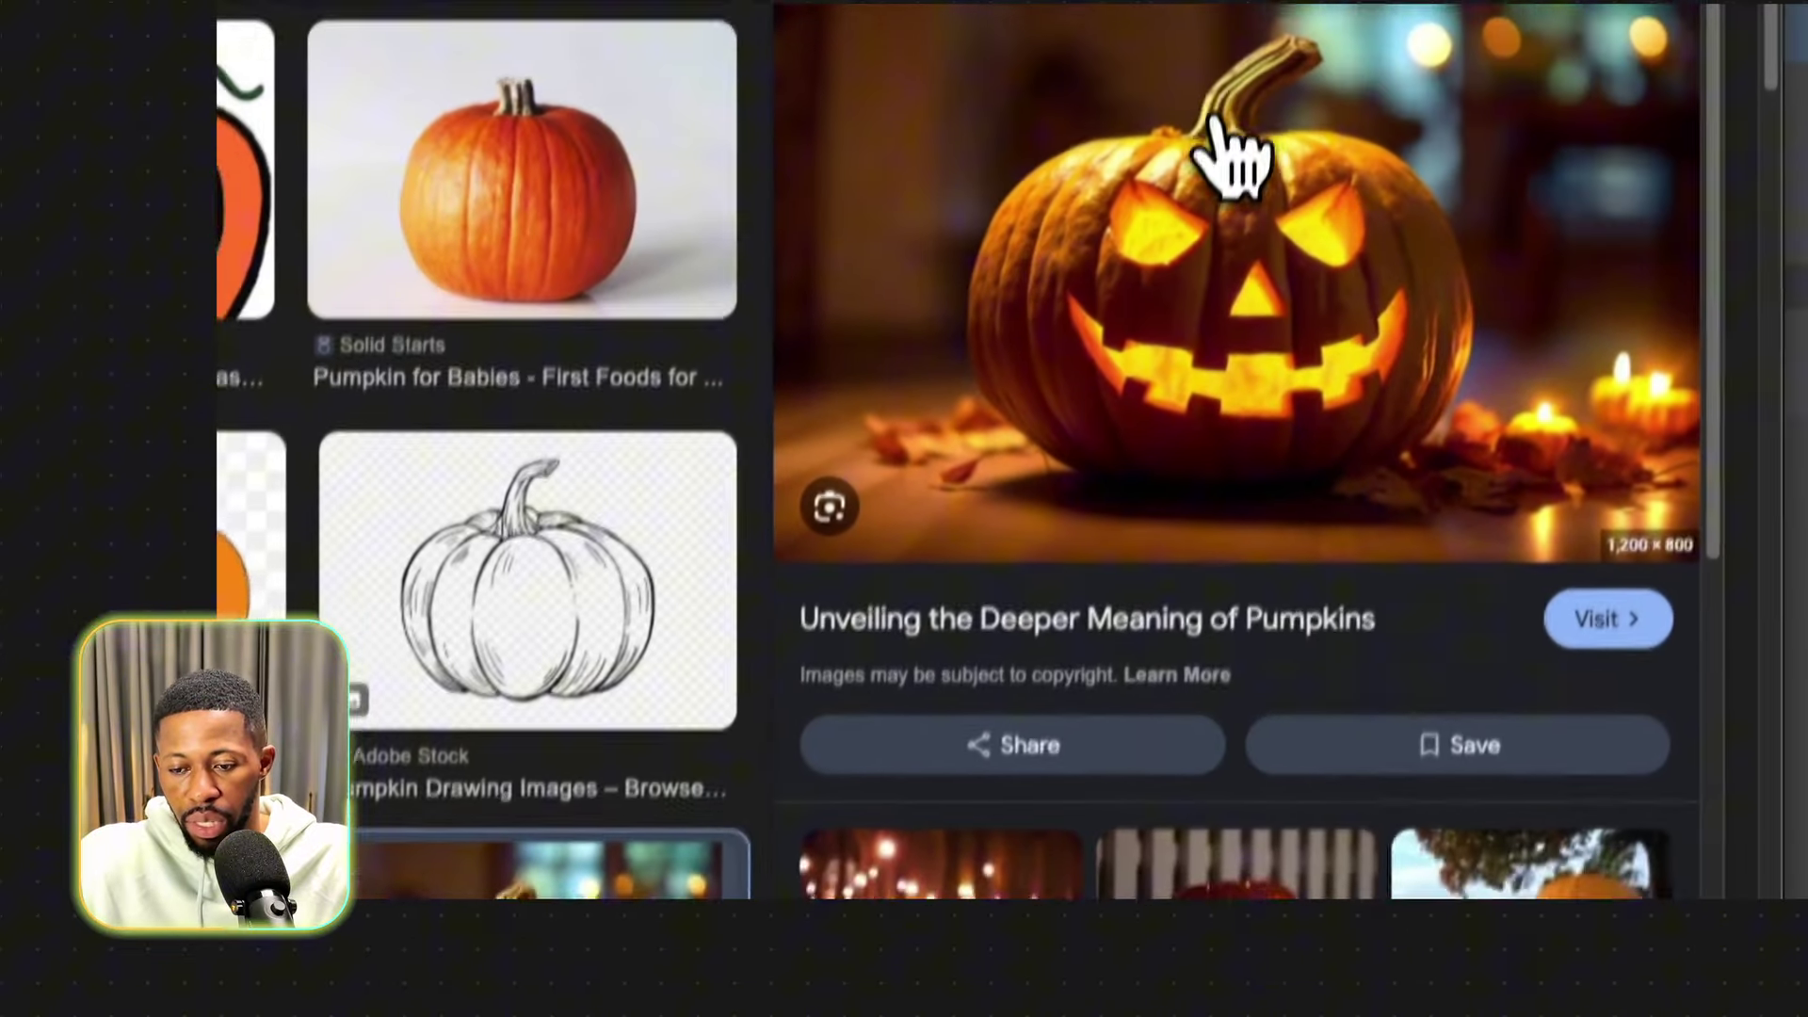
right_click(1207, 165)
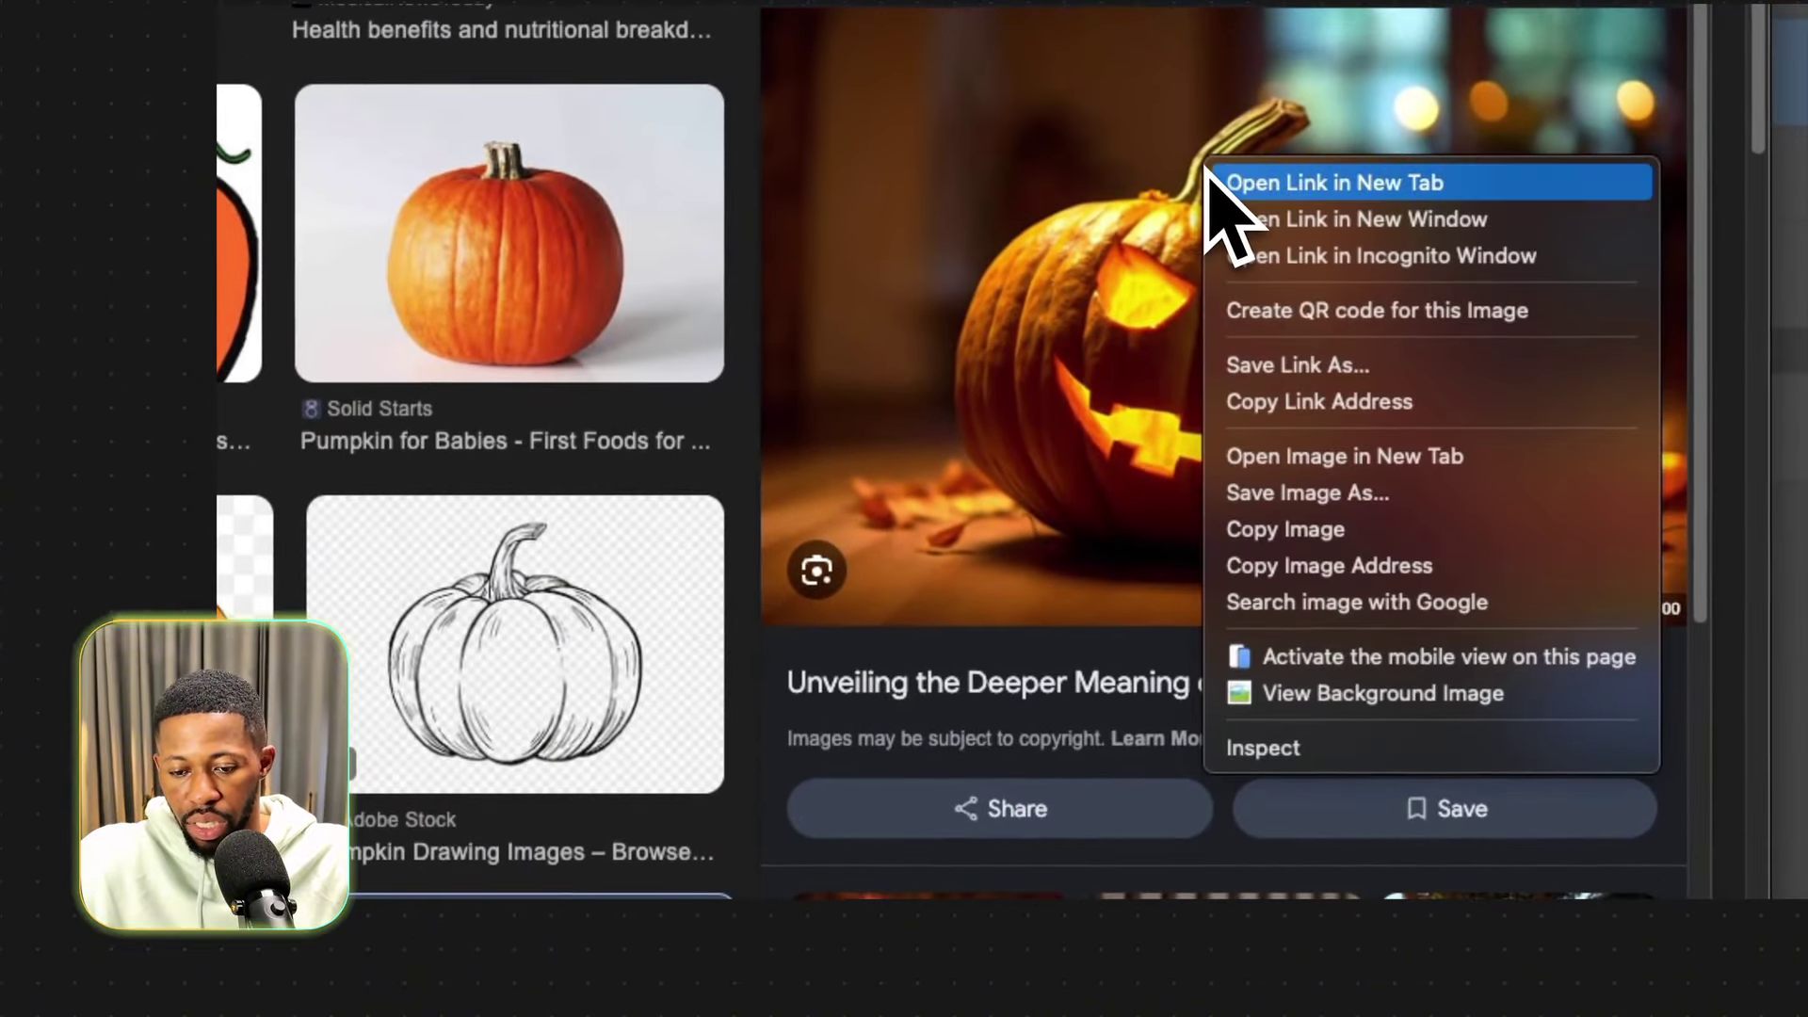
left_click(1031, 643)
left_click(1031, 643)
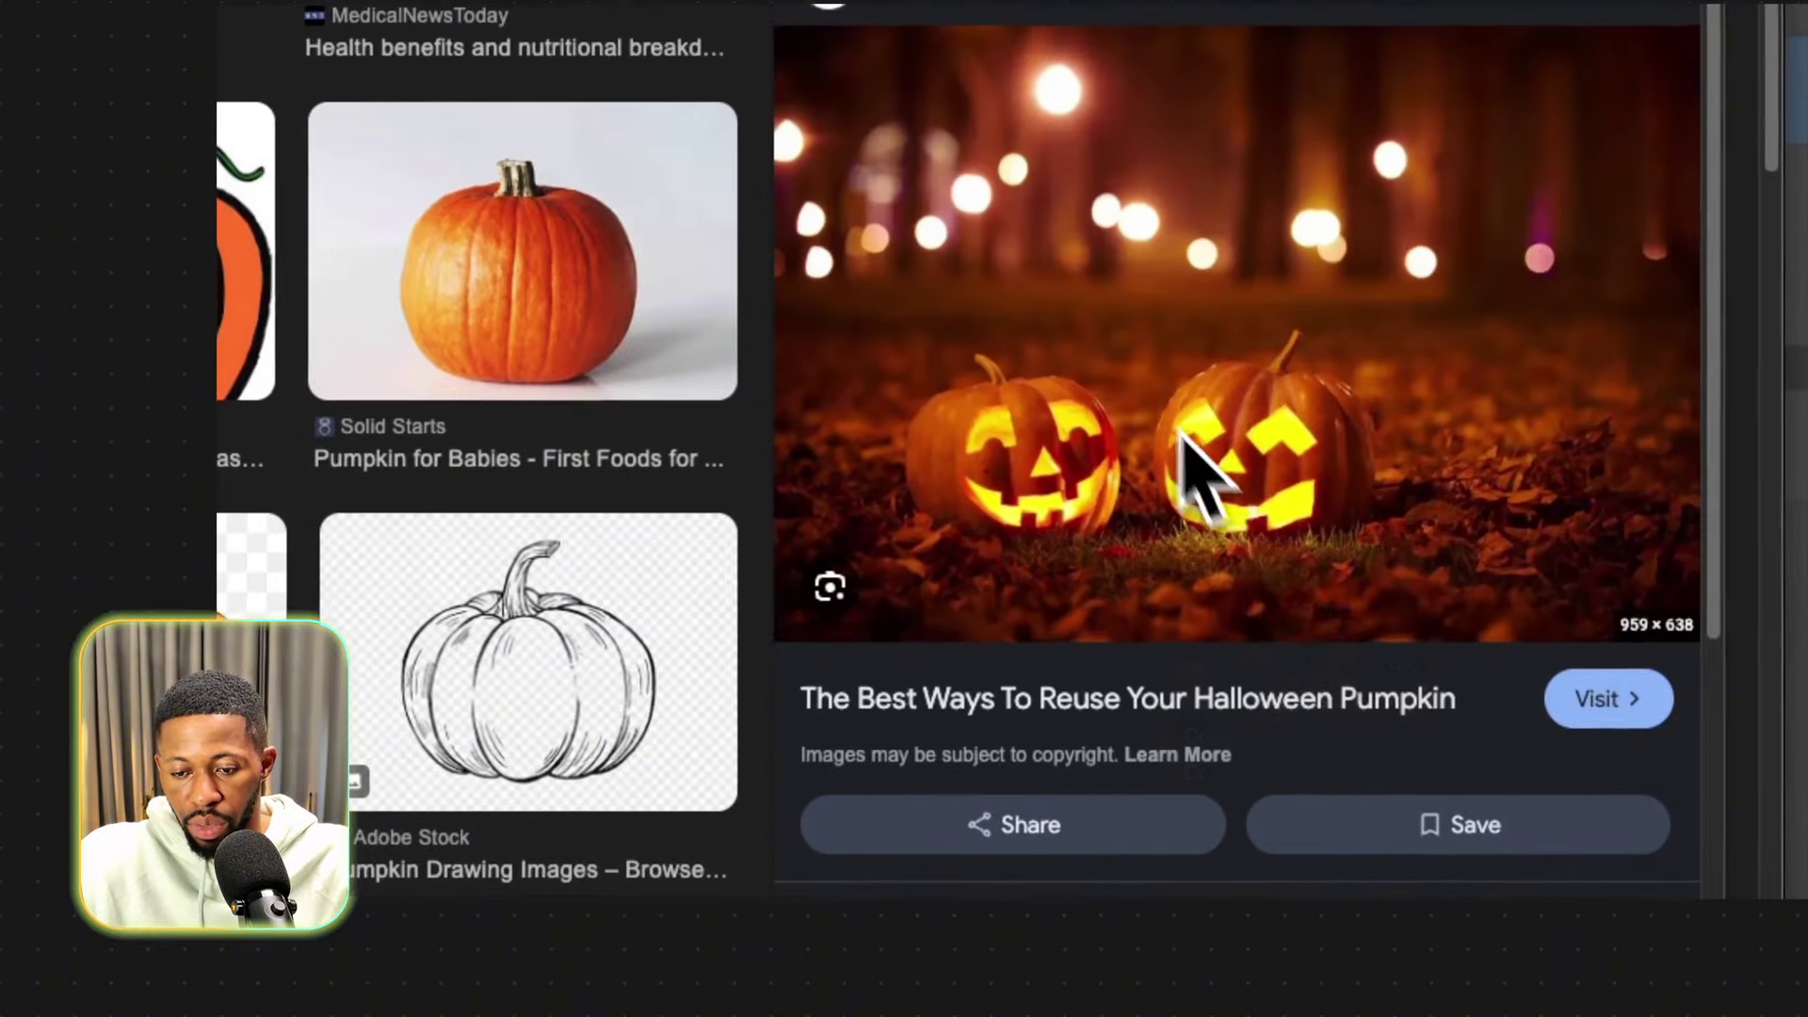
Place the two-pumpkin picture in Photoshop's Artboard 2 beneath the title text, enlarged past the artboard's width and covering its upper part.
right_click(1216, 365)
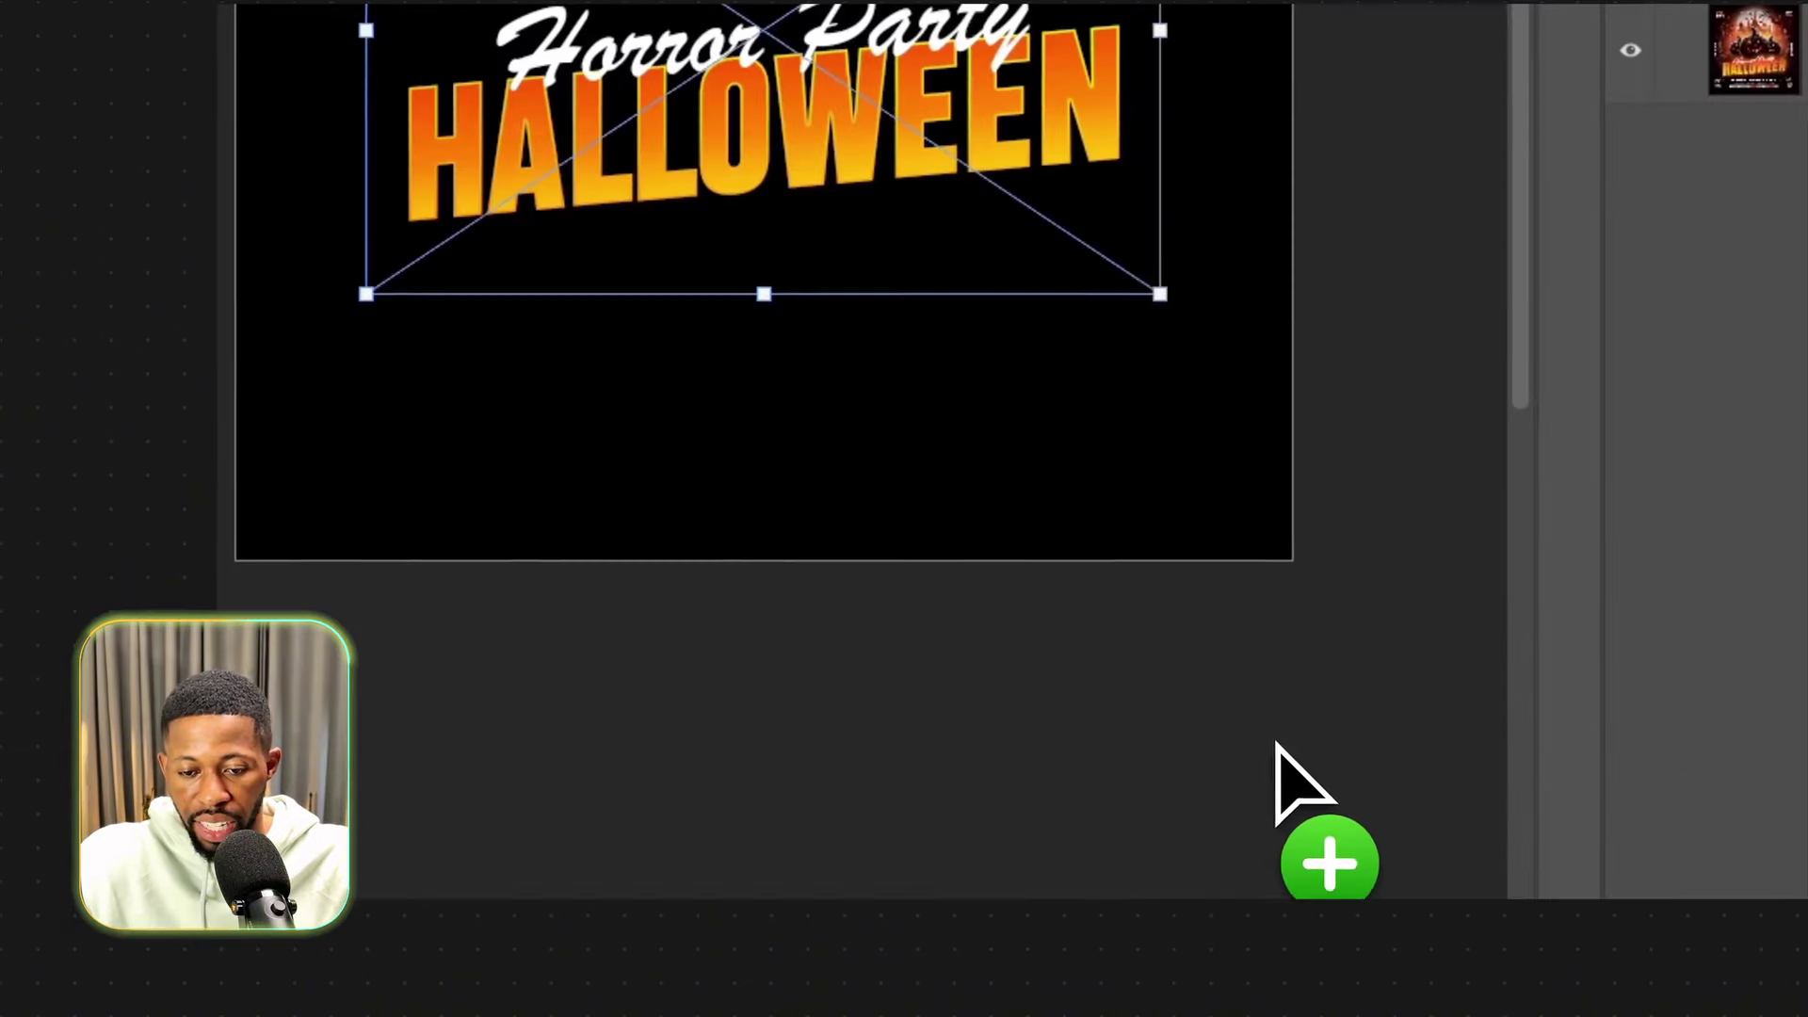
left_click_drag(1059, 511, 833, 391)
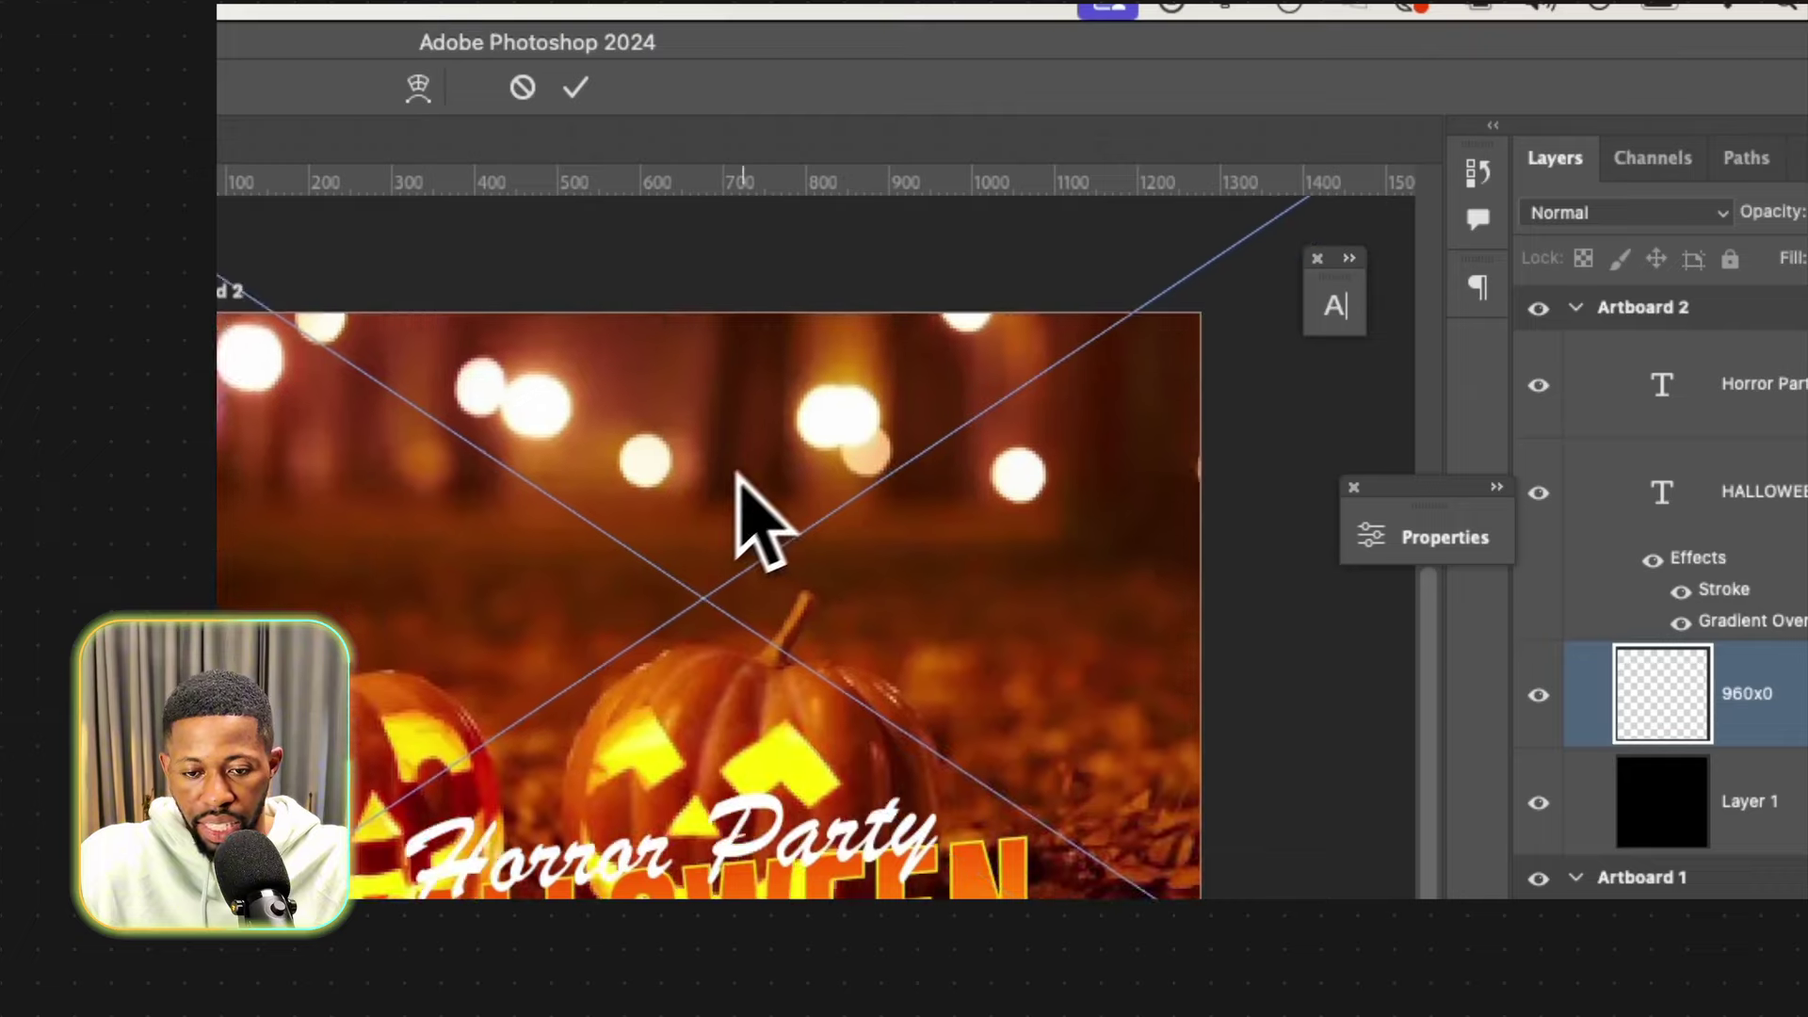
left_click_drag(738, 475, 812, 401)
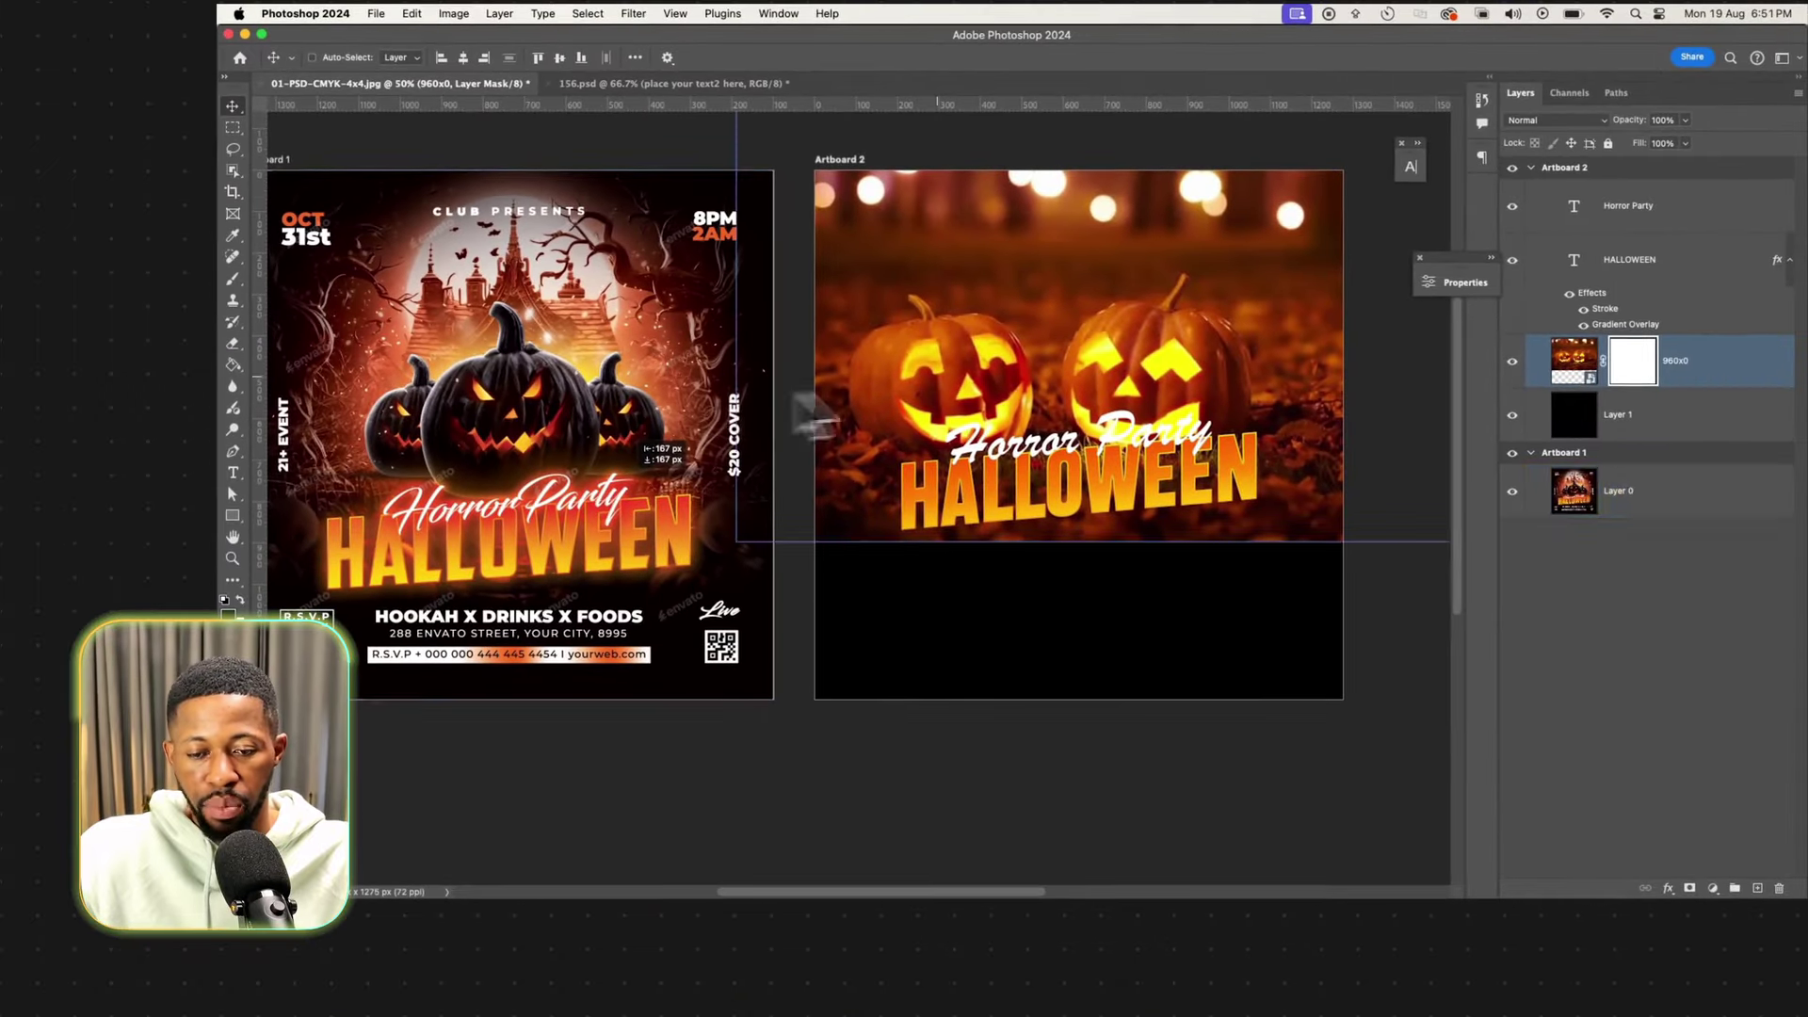
Fade the pumpkin picture's edges into the black background by painting its layer mask with a 500 px Brush at 63% opacity.
key("b")
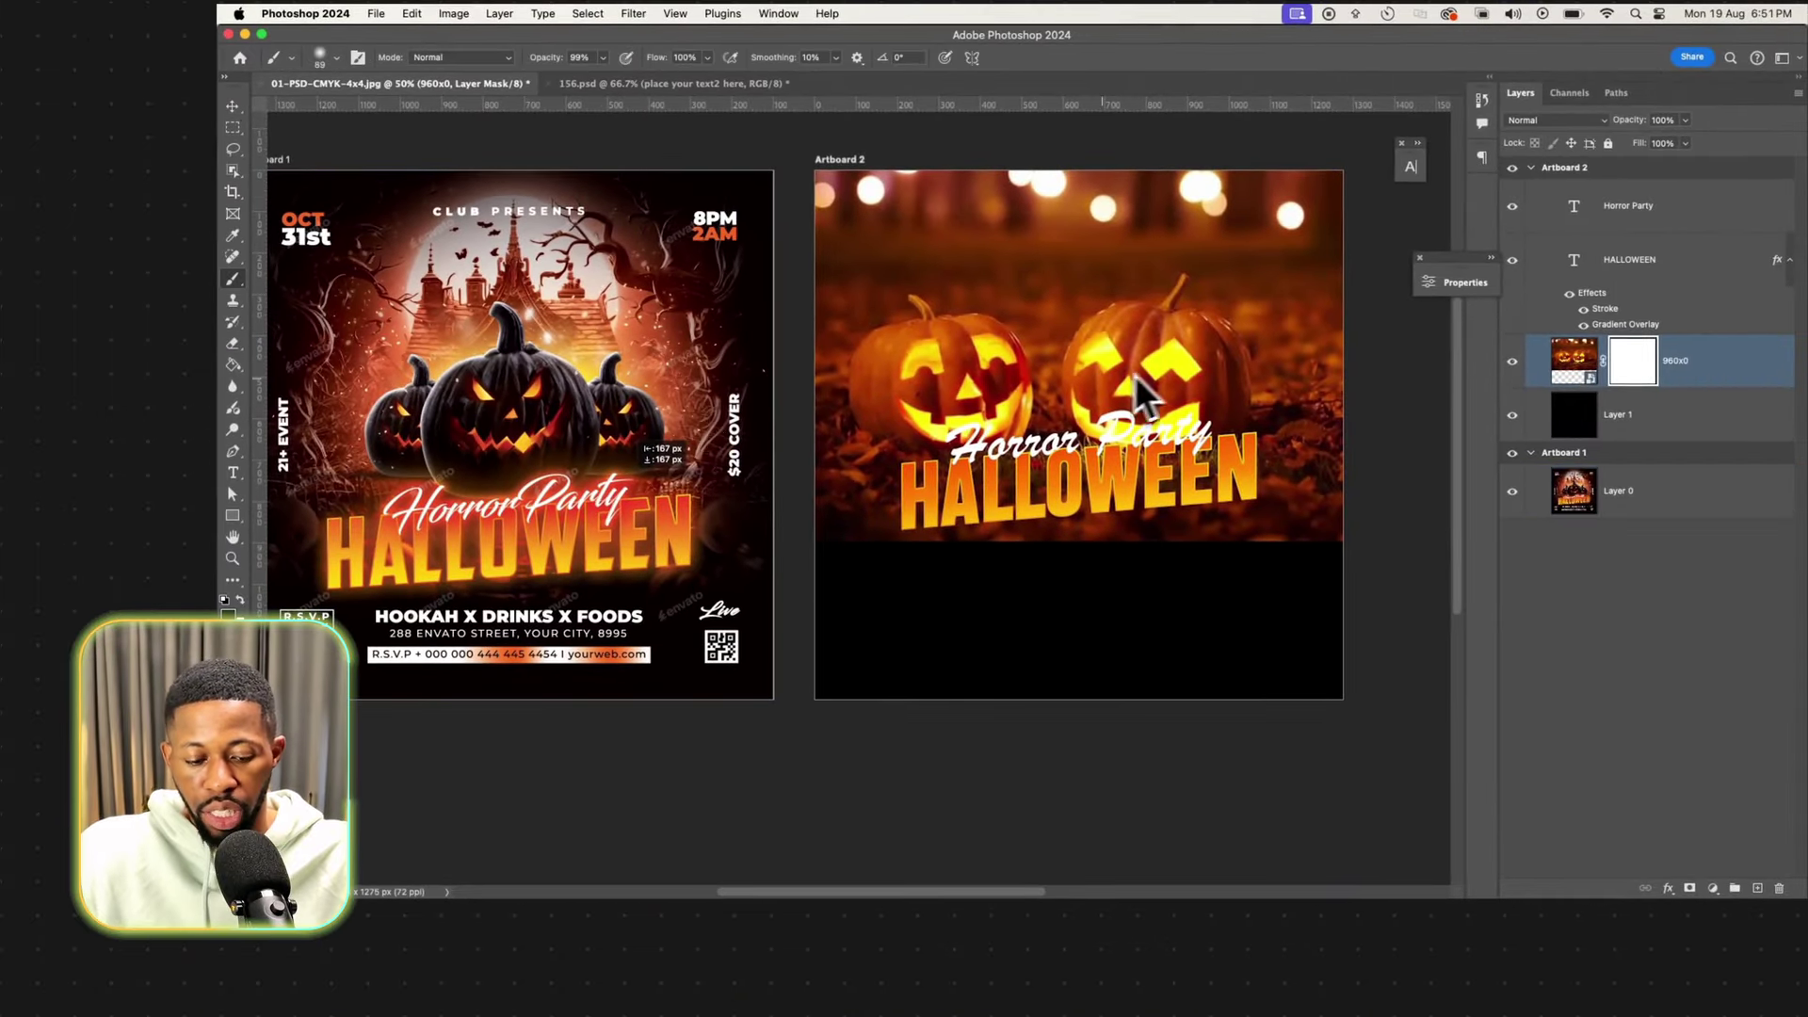
right_click(232, 281)
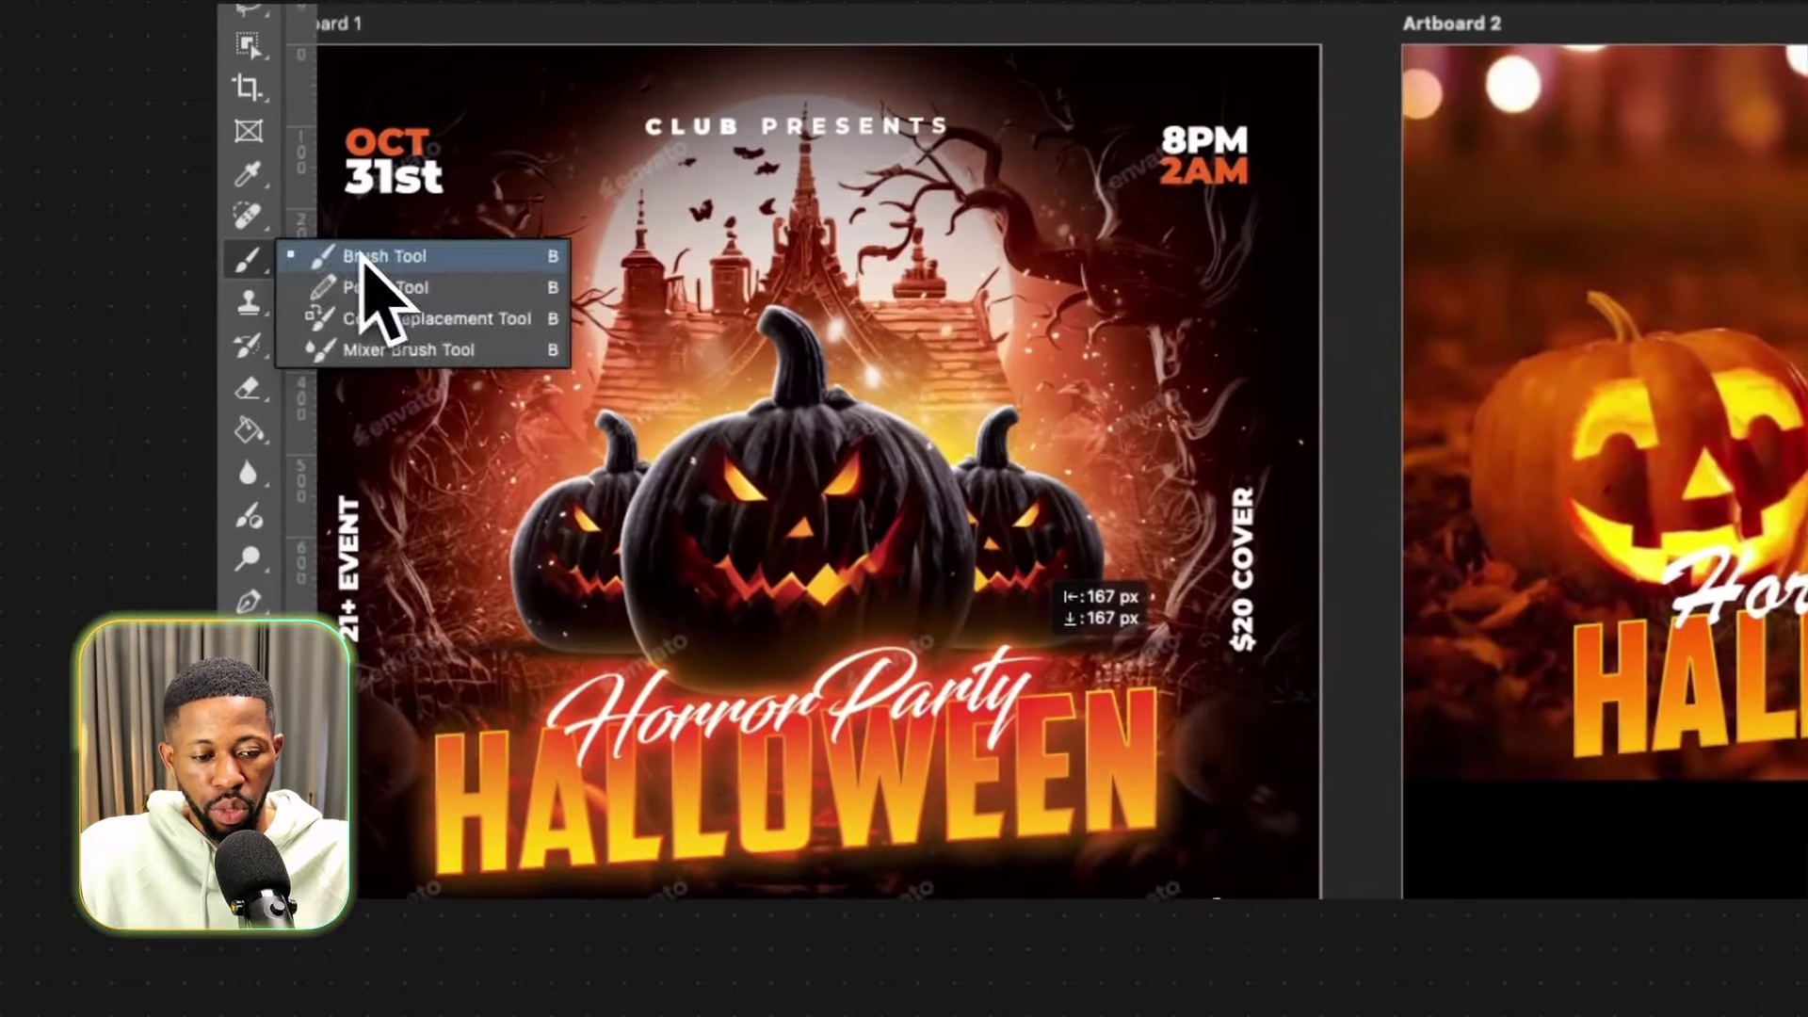
left_click(291, 279)
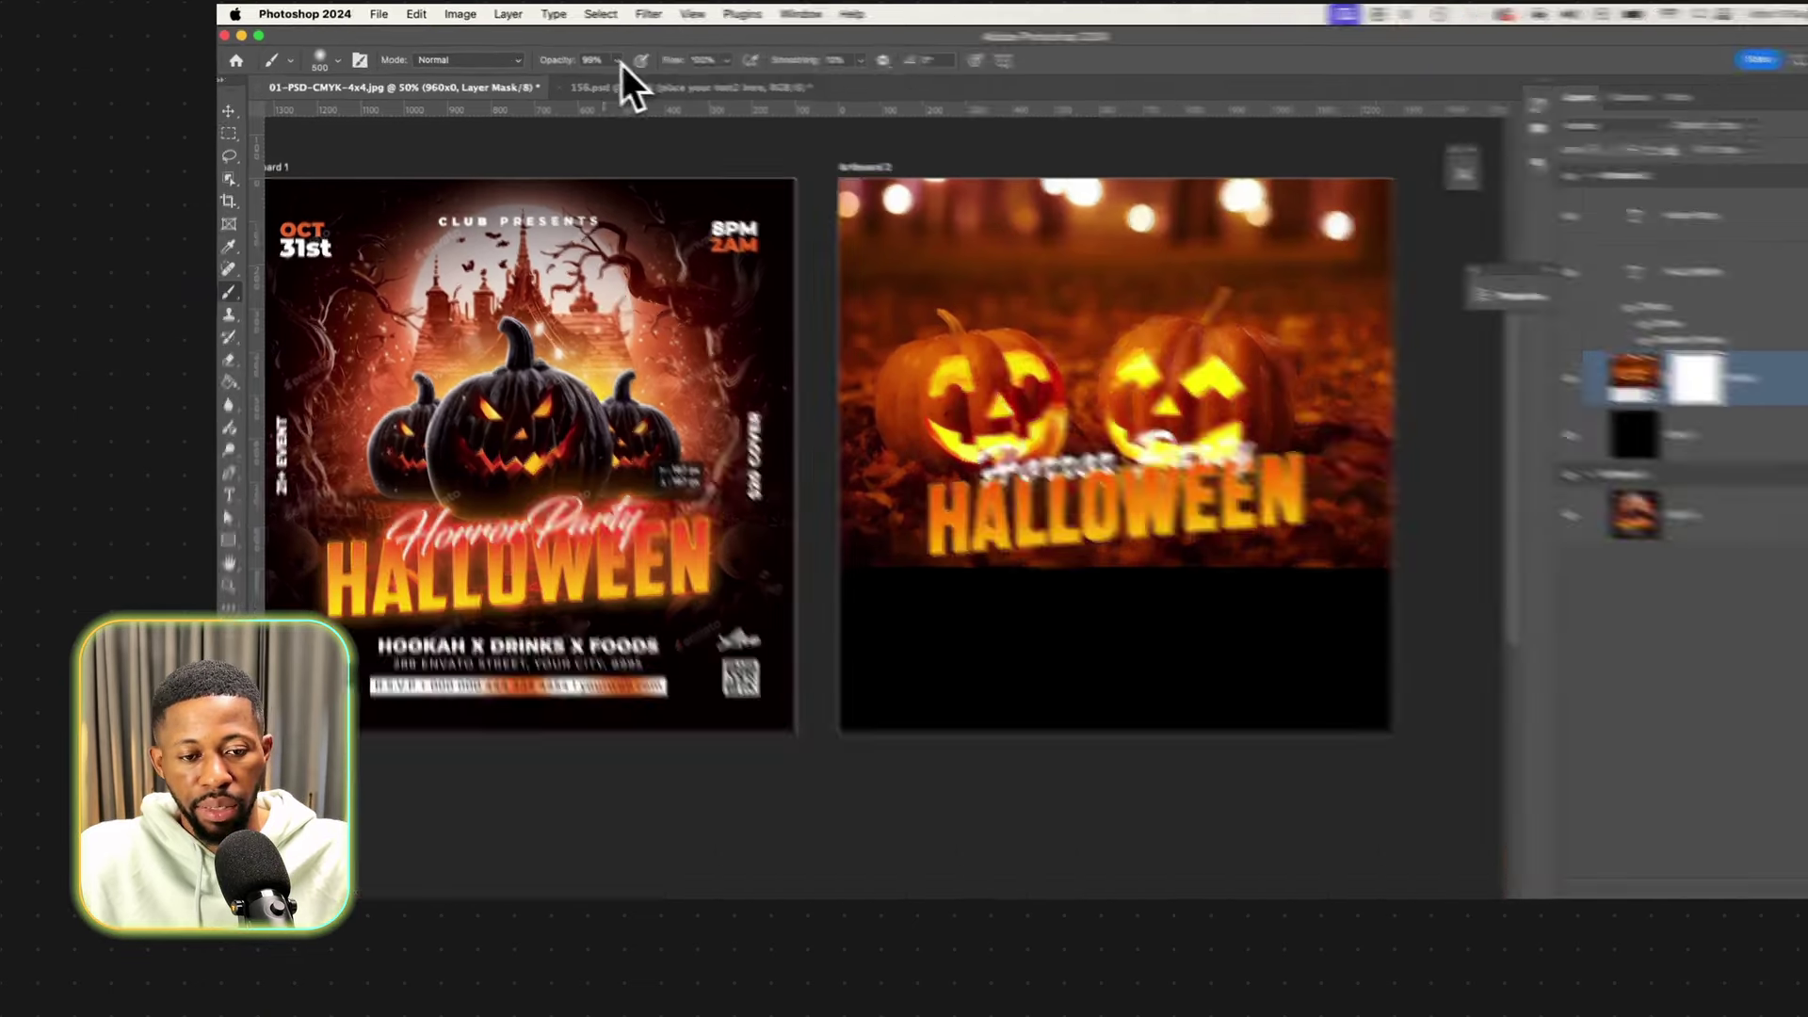
left_click(603, 58)
left_click_drag(608, 75, 582, 76)
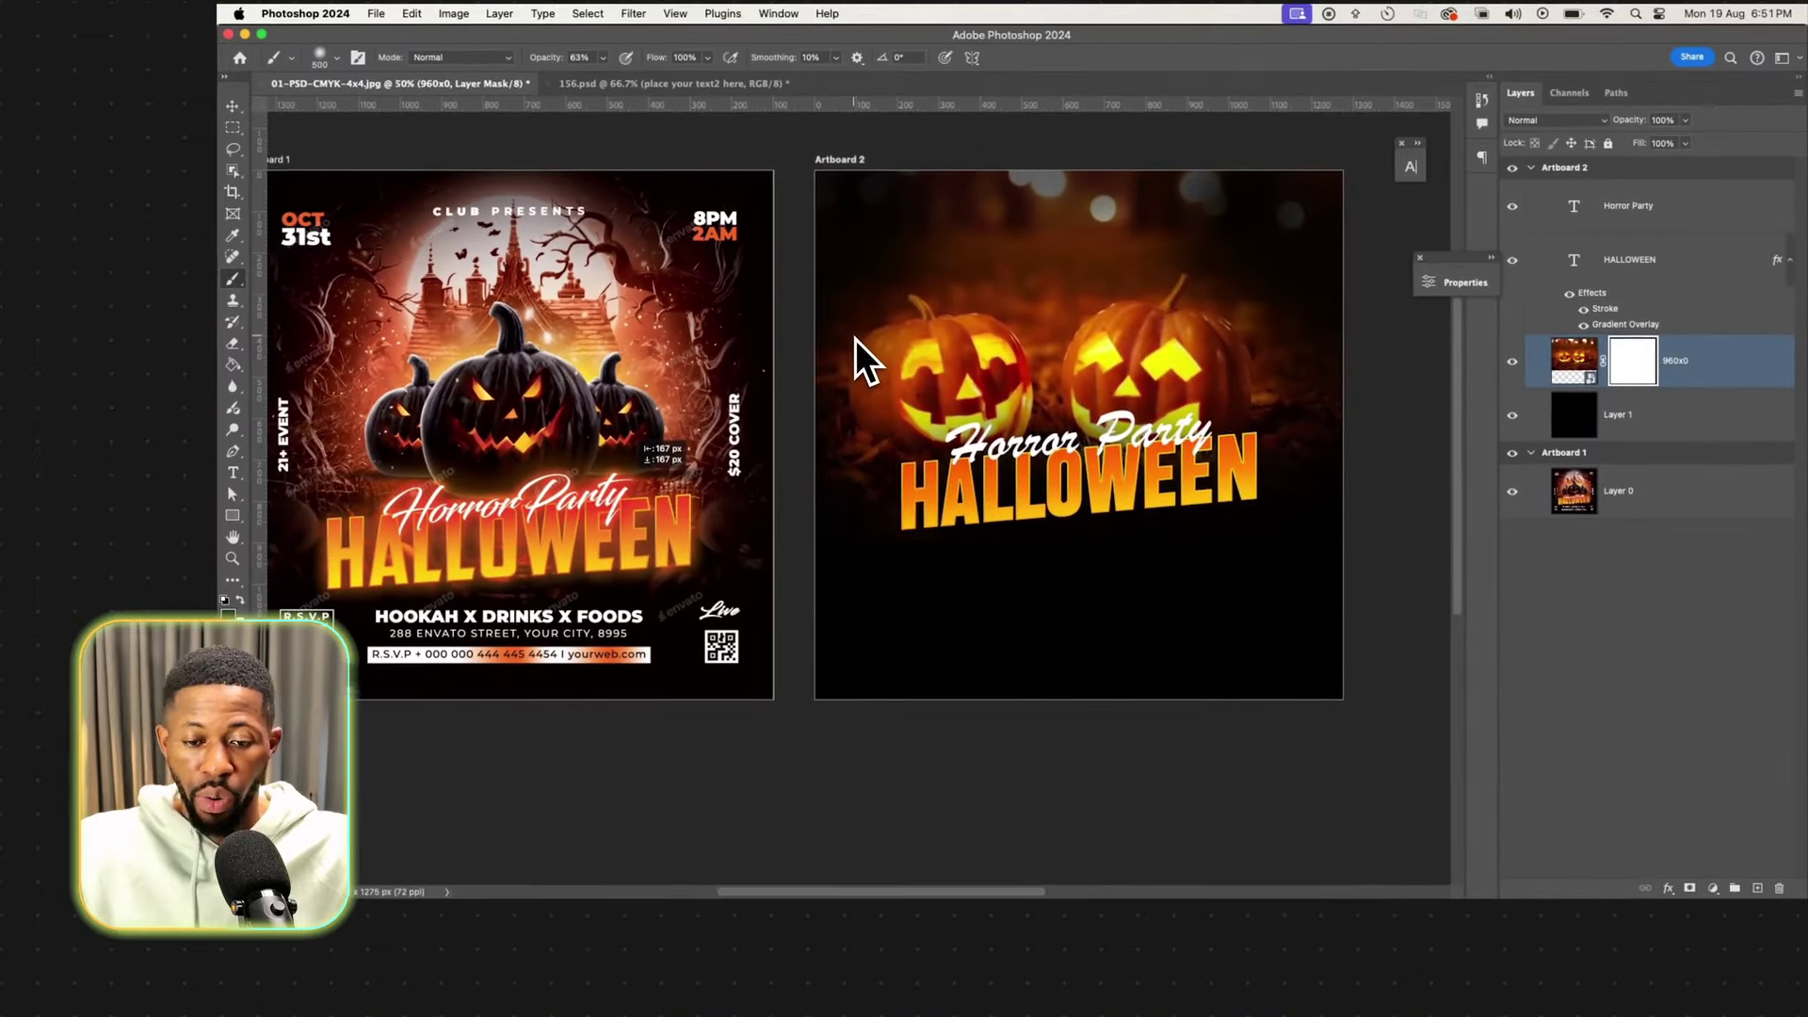
key("v")
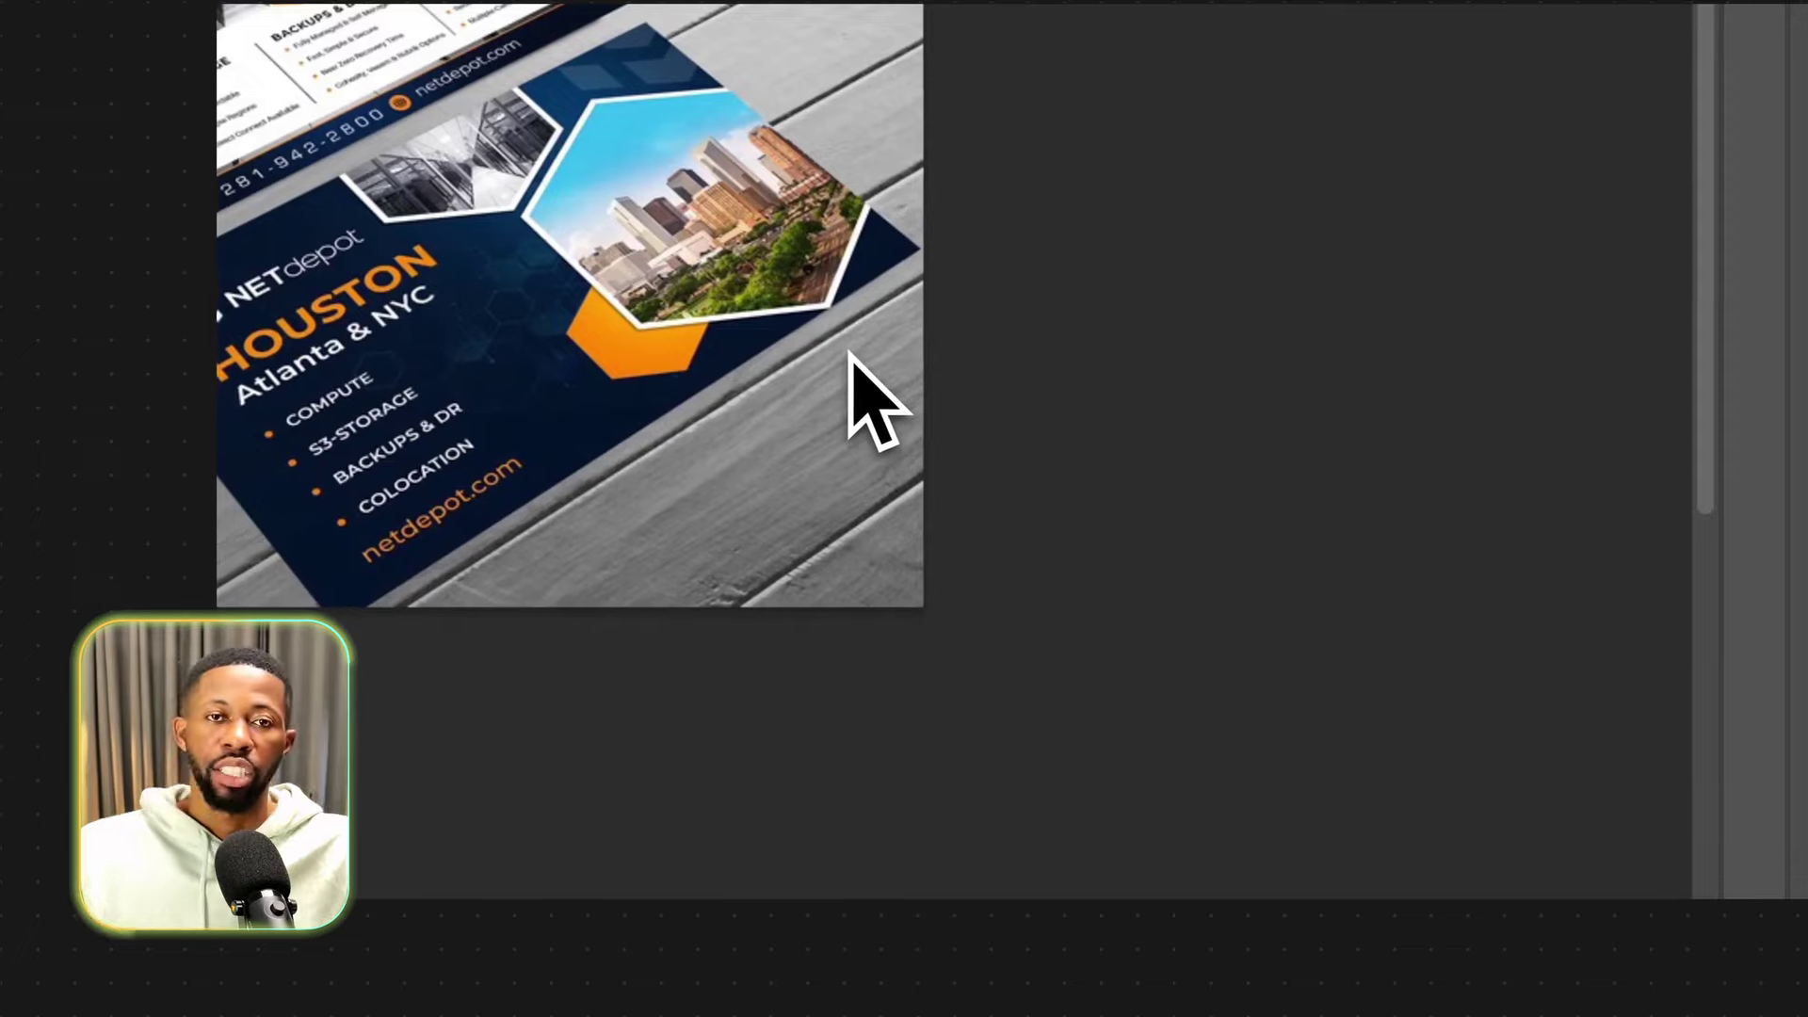
Convert the NETdepot reference mockup in attachment_111420161.jpeg into an artboard framing the whole image.
key("super+equal")
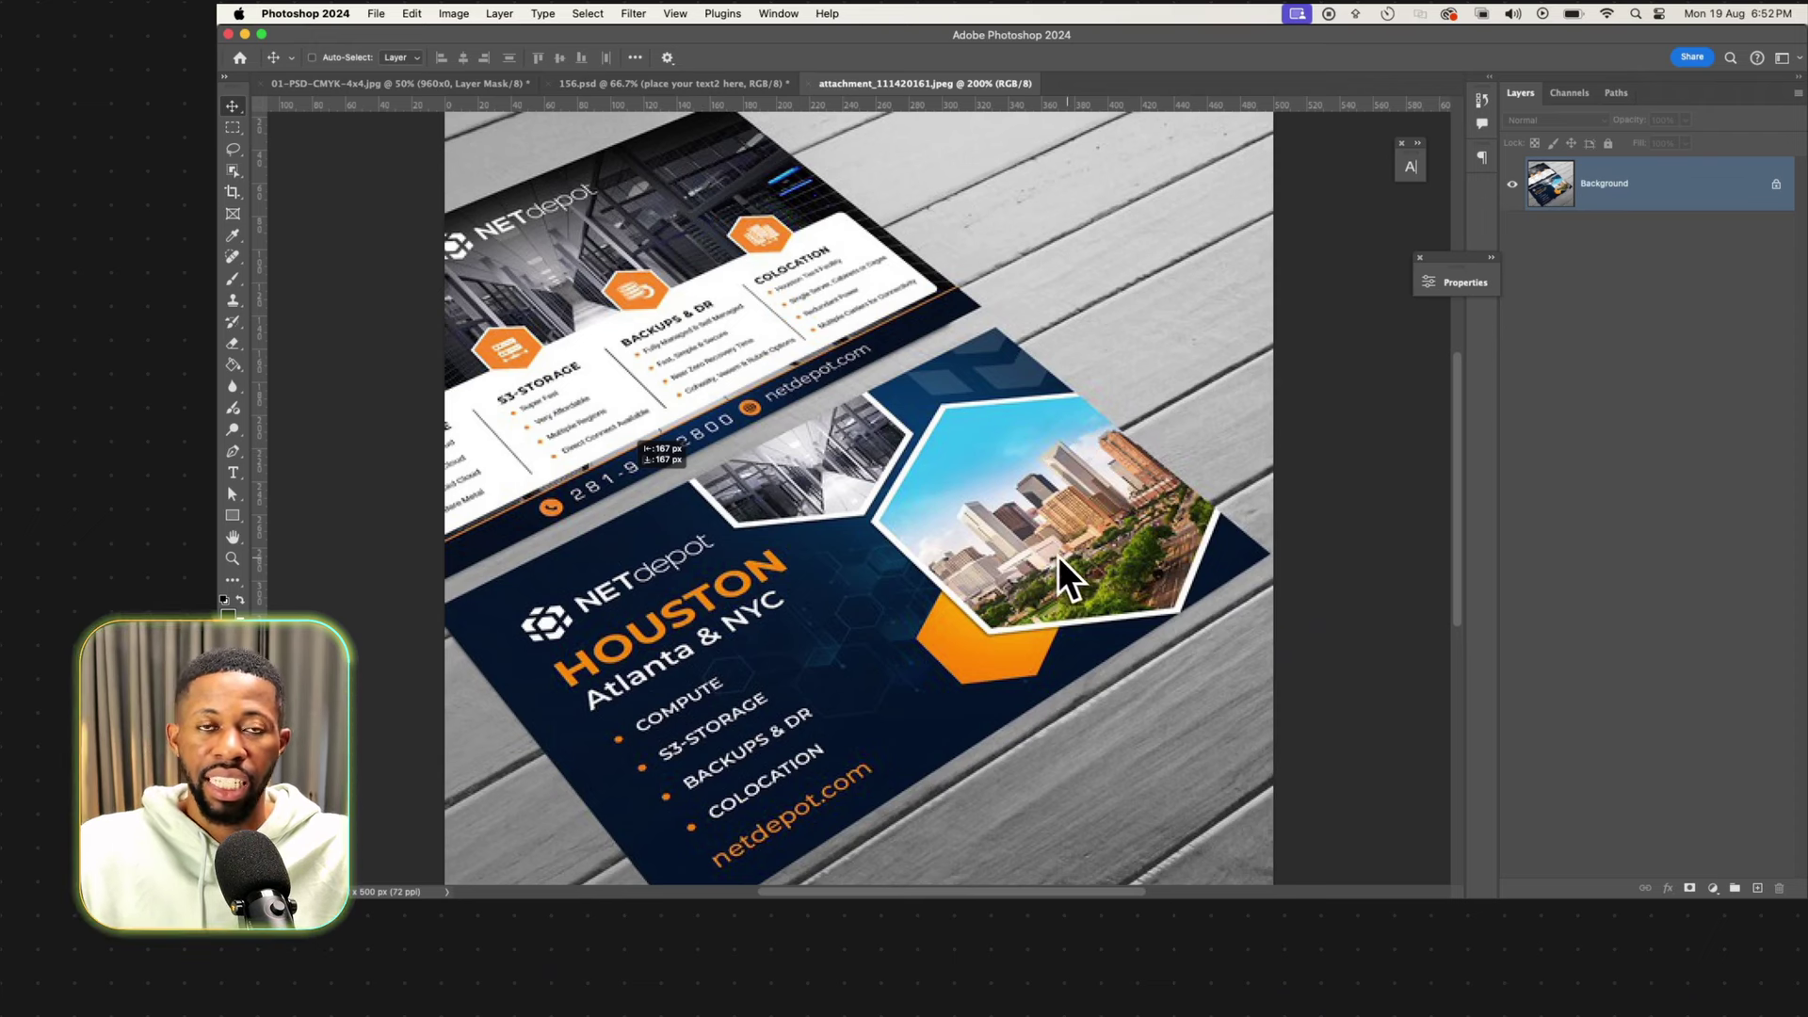
key("super+minus")
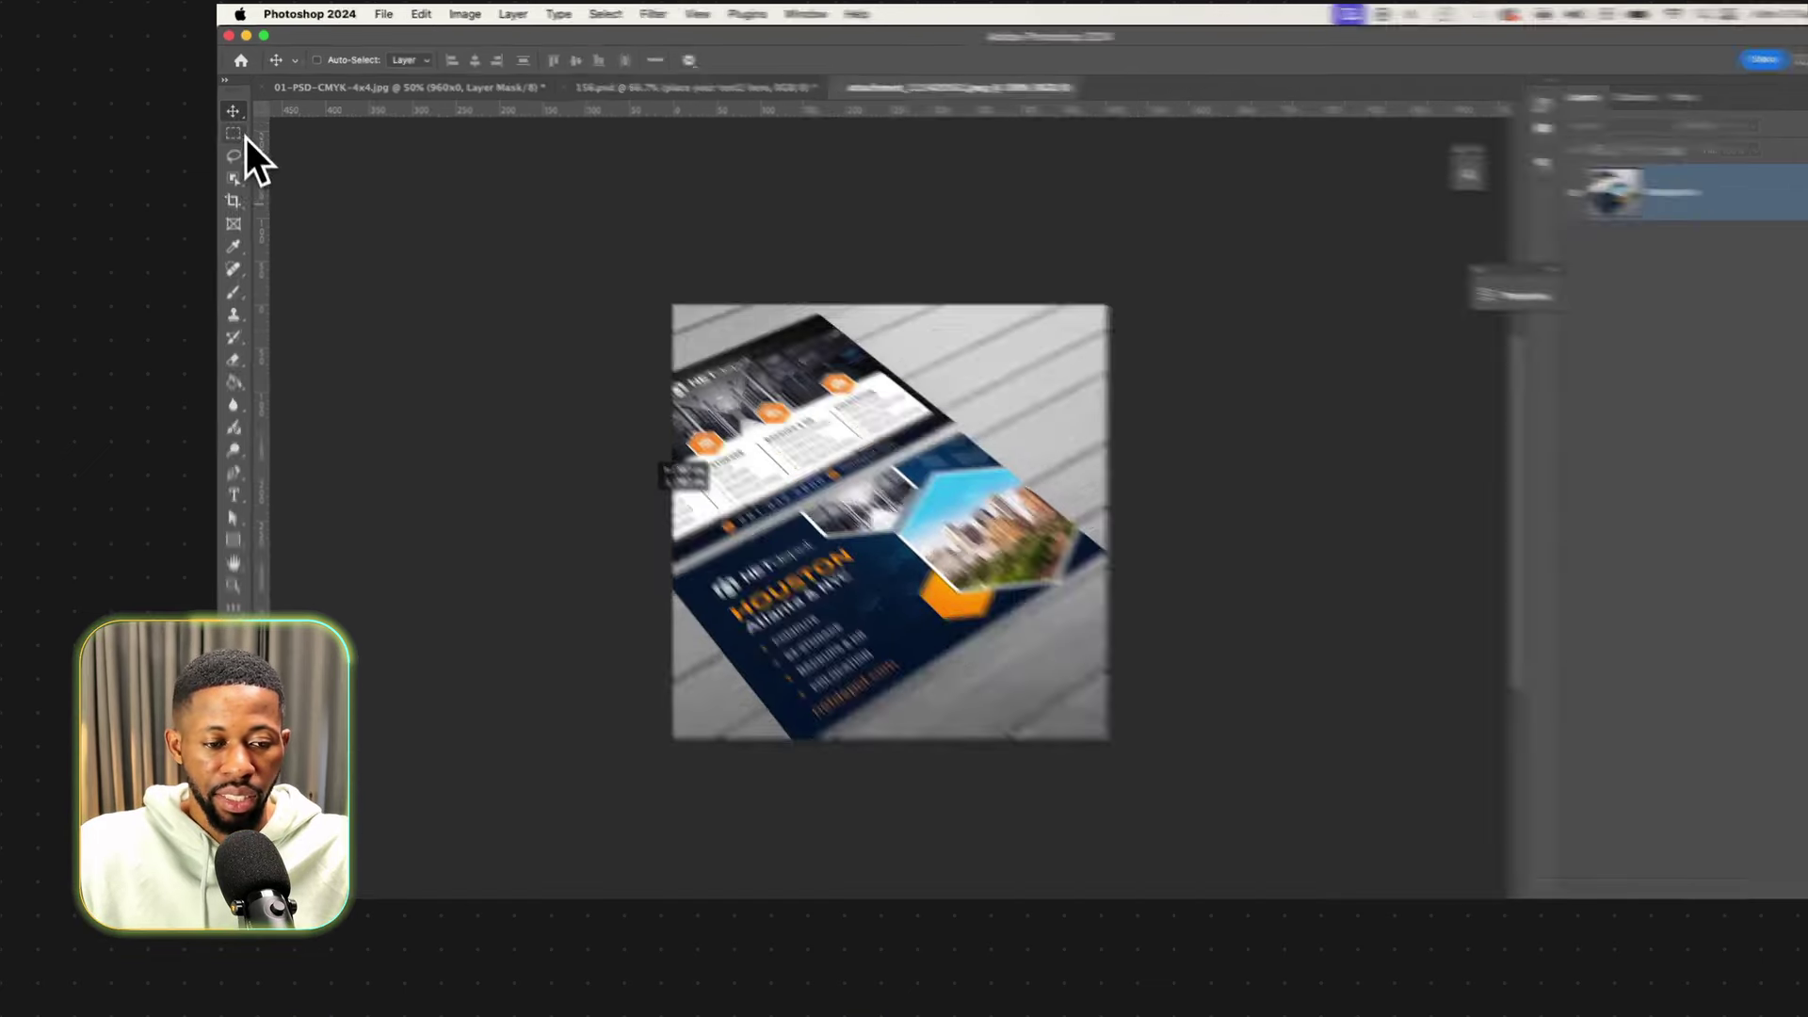
right_click(233, 105)
left_click(294, 123)
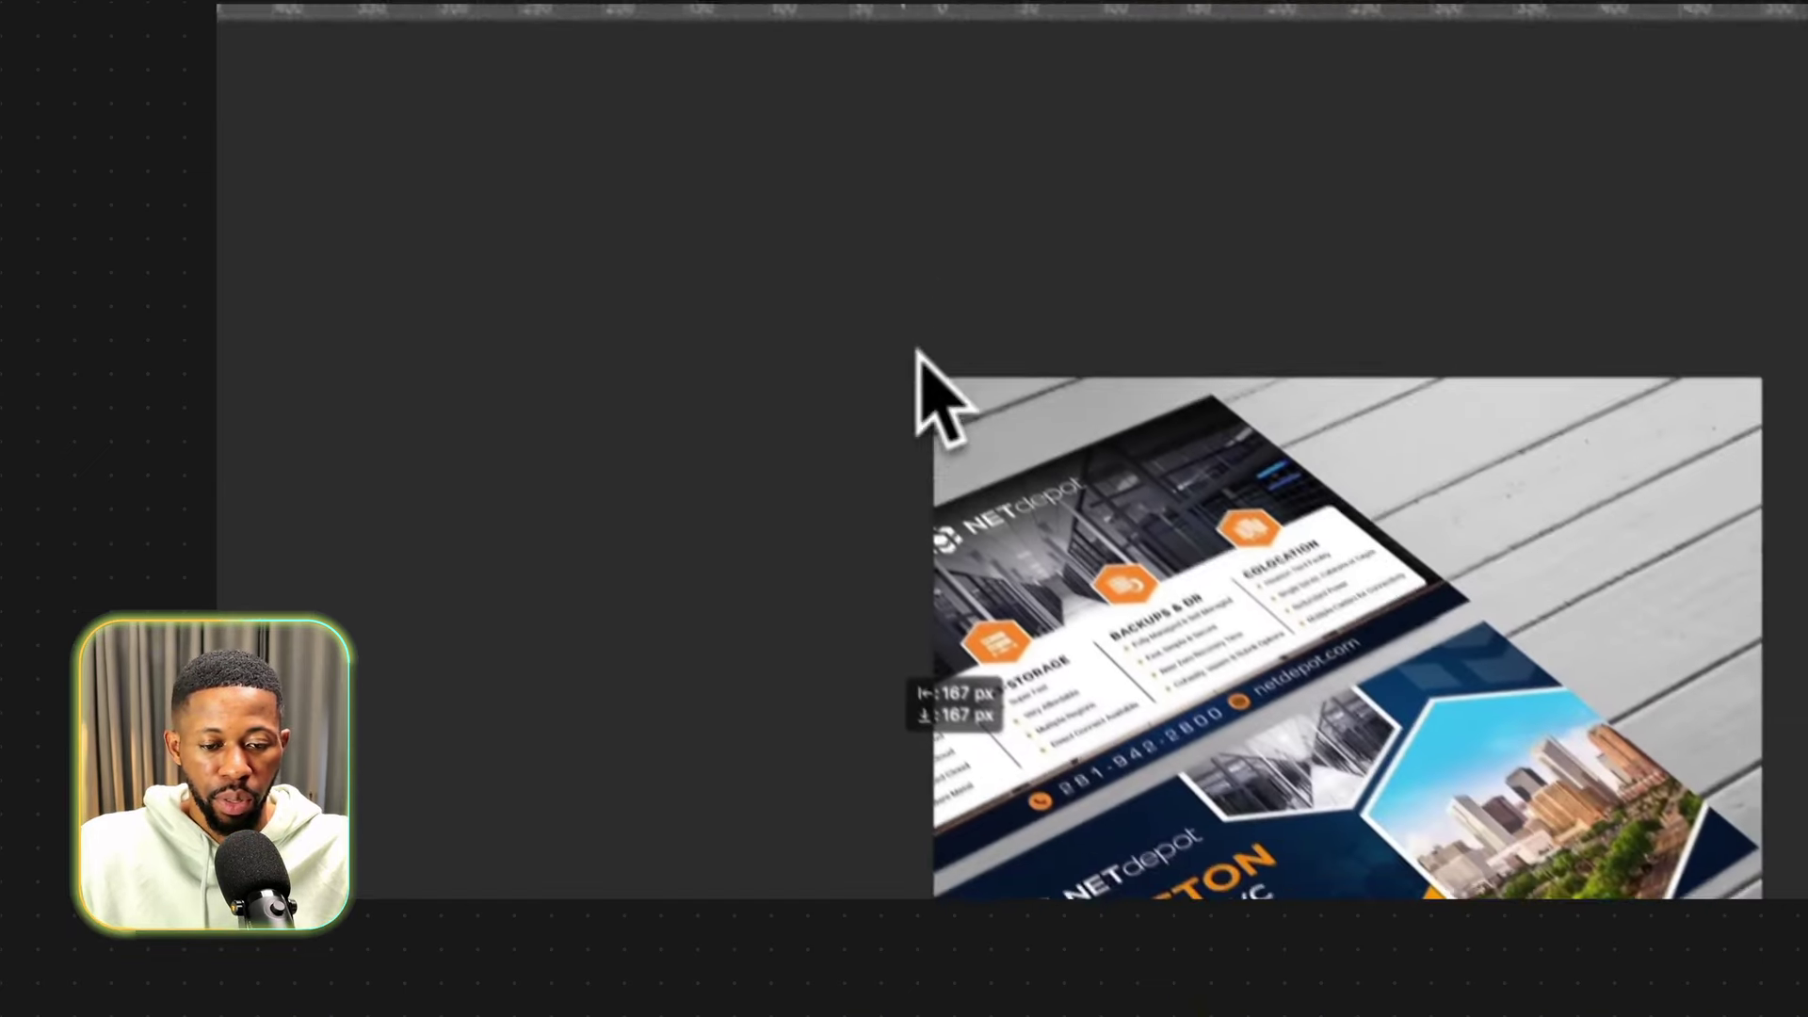
left_click_drag(916, 350, 1057, 574)
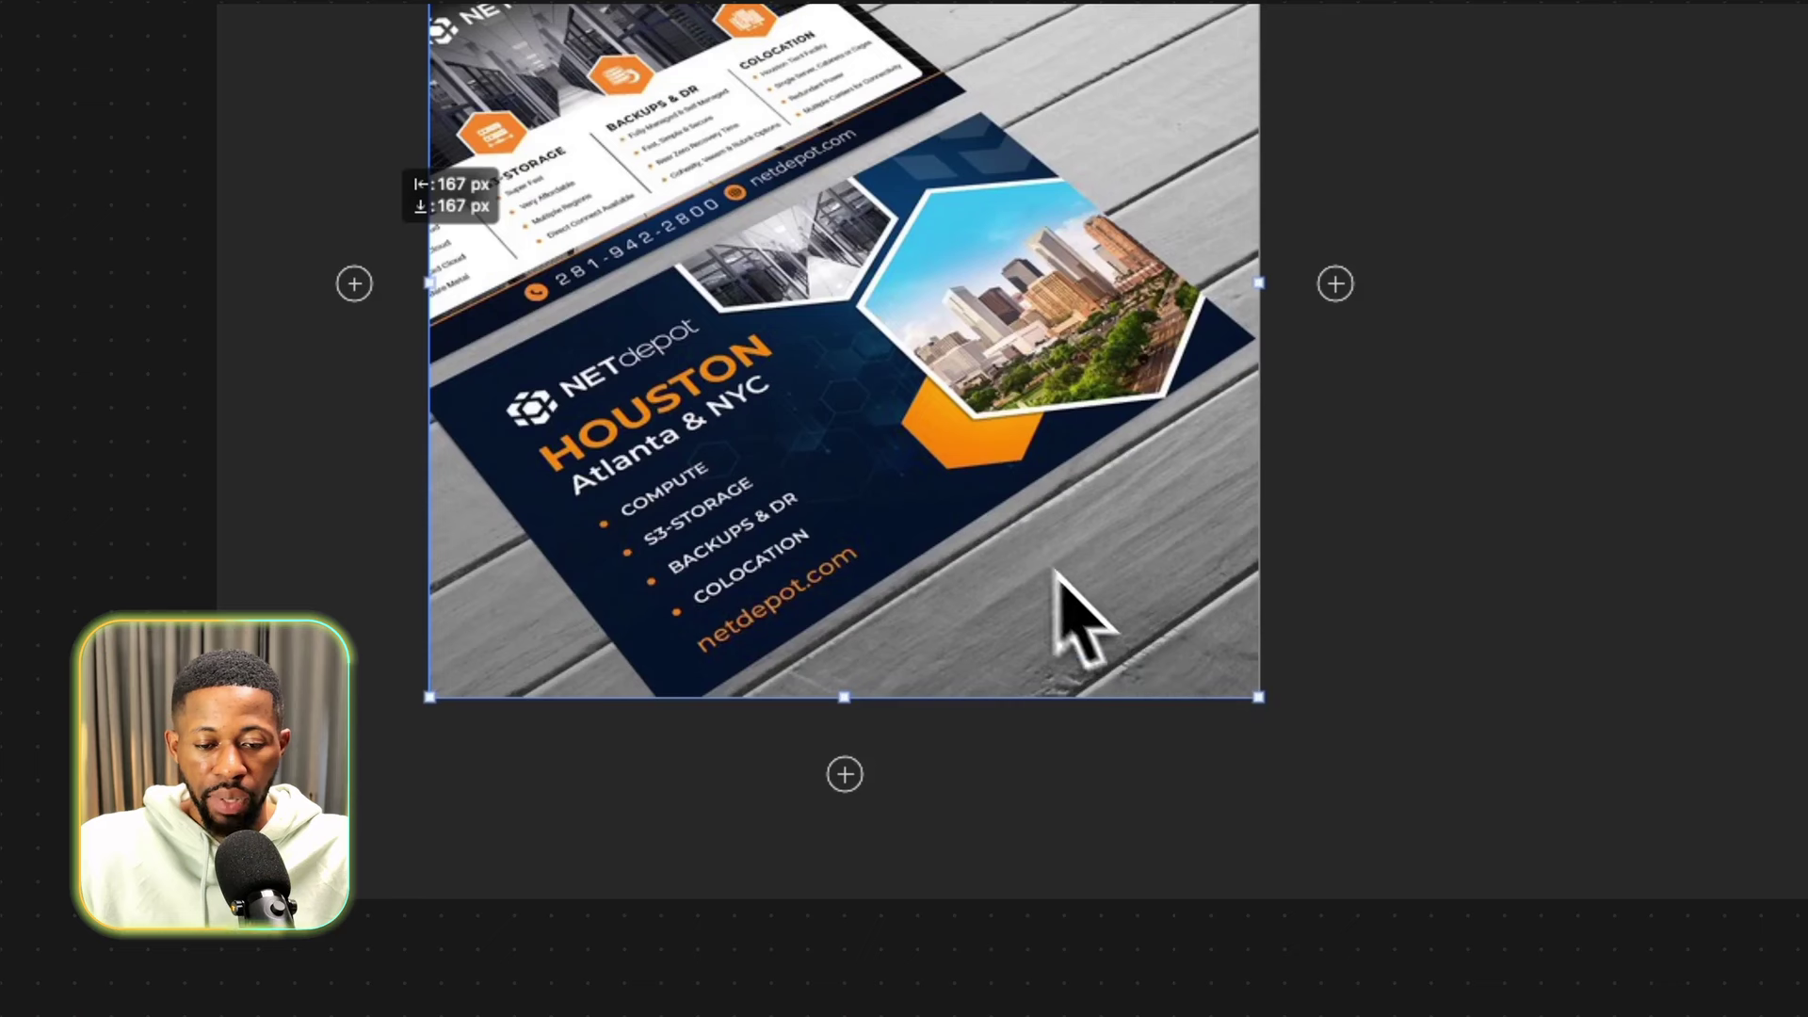
Add a second artboard beside the mockup, 832 × 500 px, and fill a new layer in it with dark navy.
left_click(899, 284)
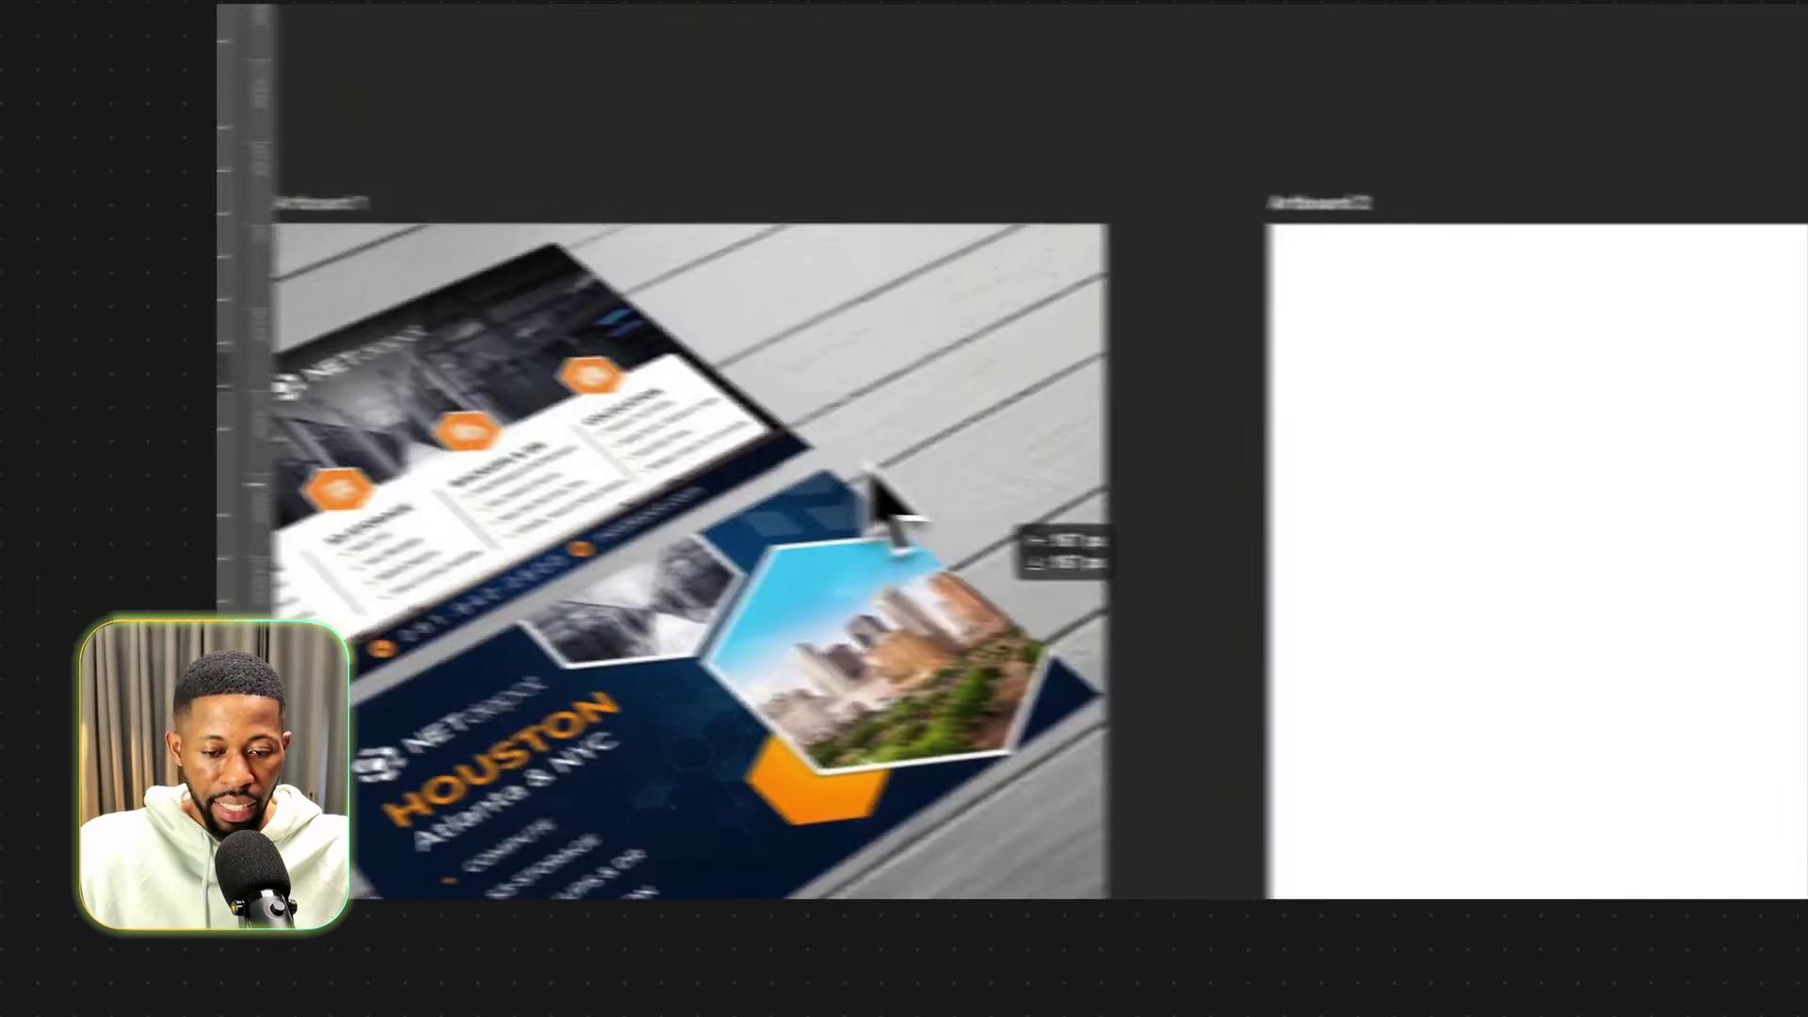
key("alt+BackSpace")
scroll(1308, 605, "right", 2)
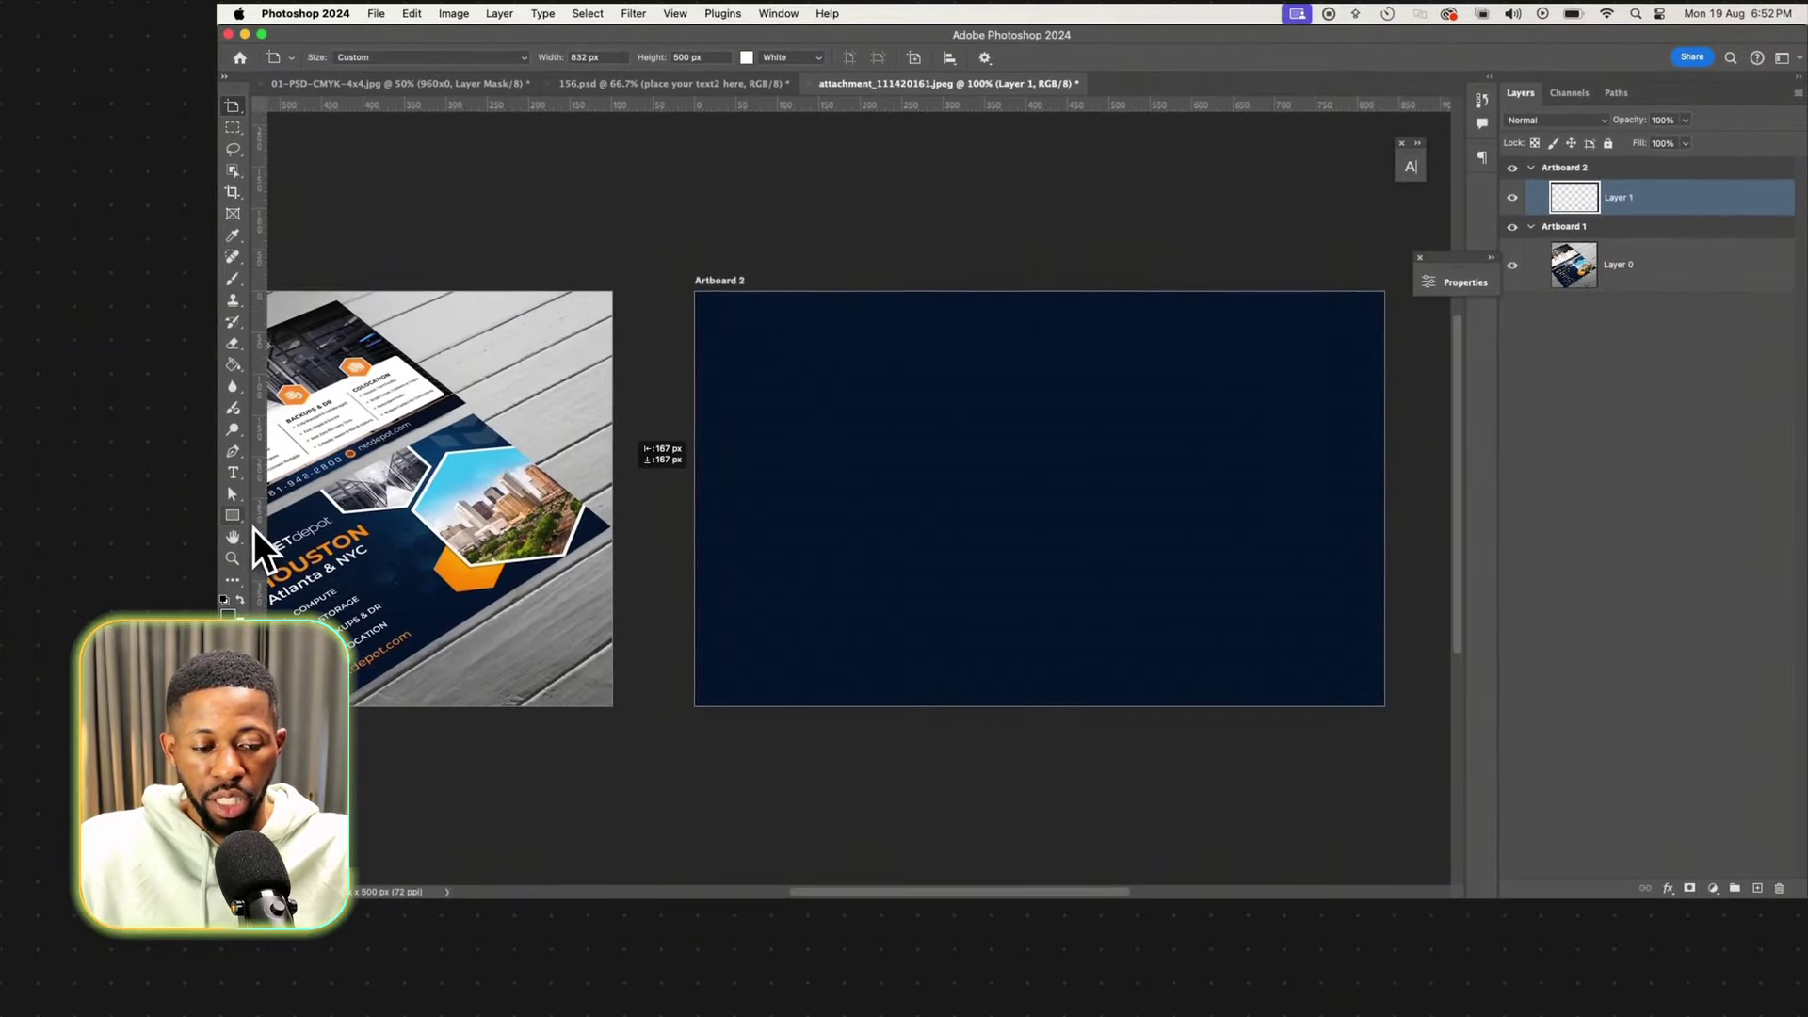
Draw a six-sided polygon about 384 × 333 px on Artboard 2 and set its fill to white.
right_click(234, 517)
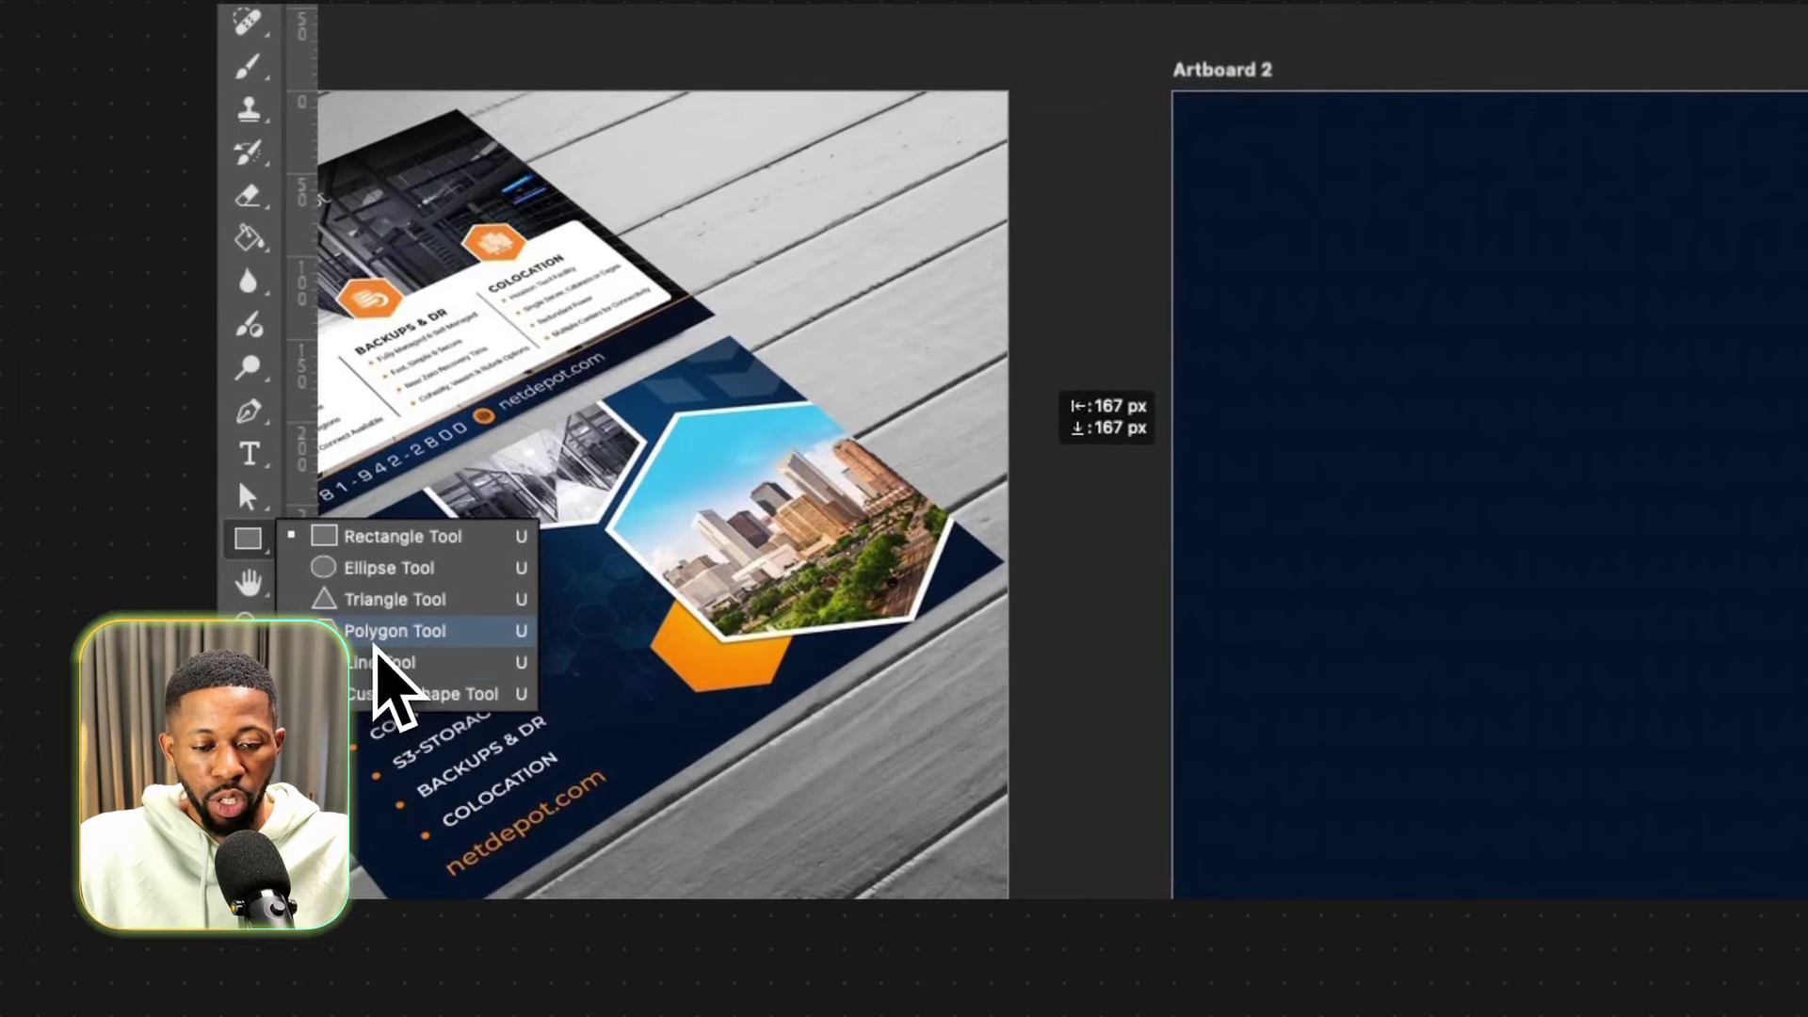
left_click(386, 630)
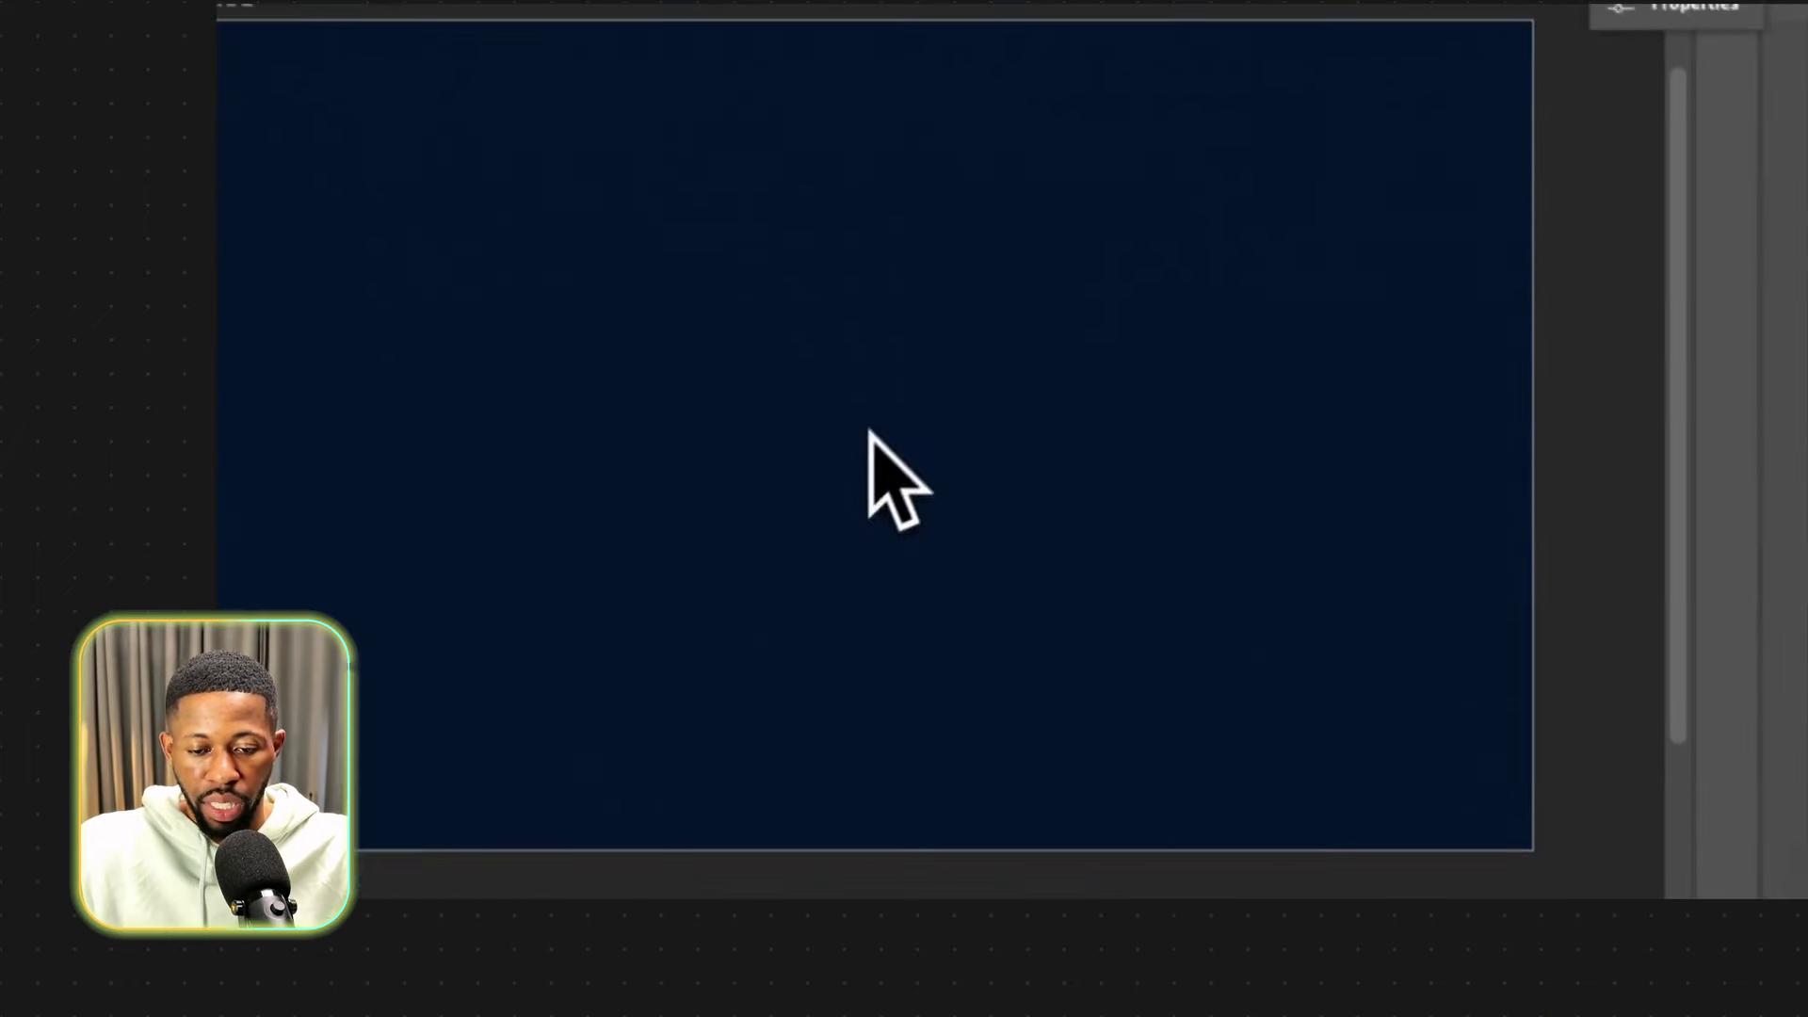
left_click_drag(1075, 519, 1248, 692)
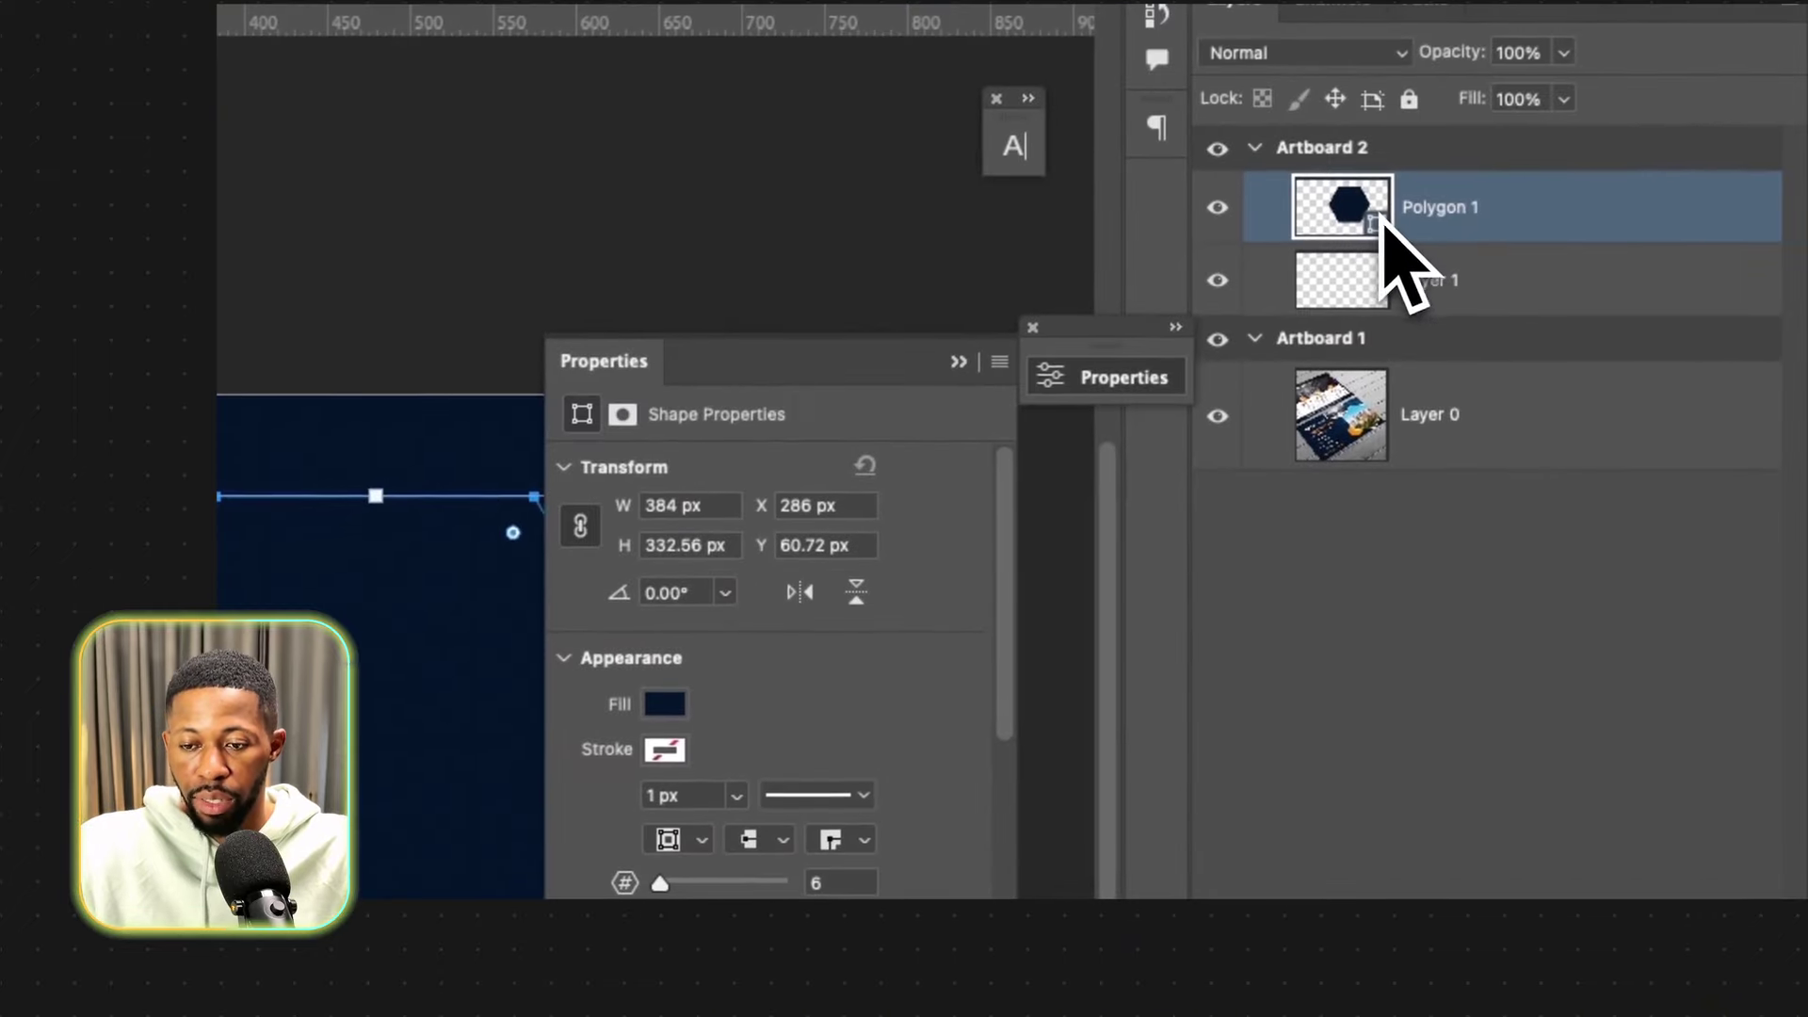
double_click(1379, 217)
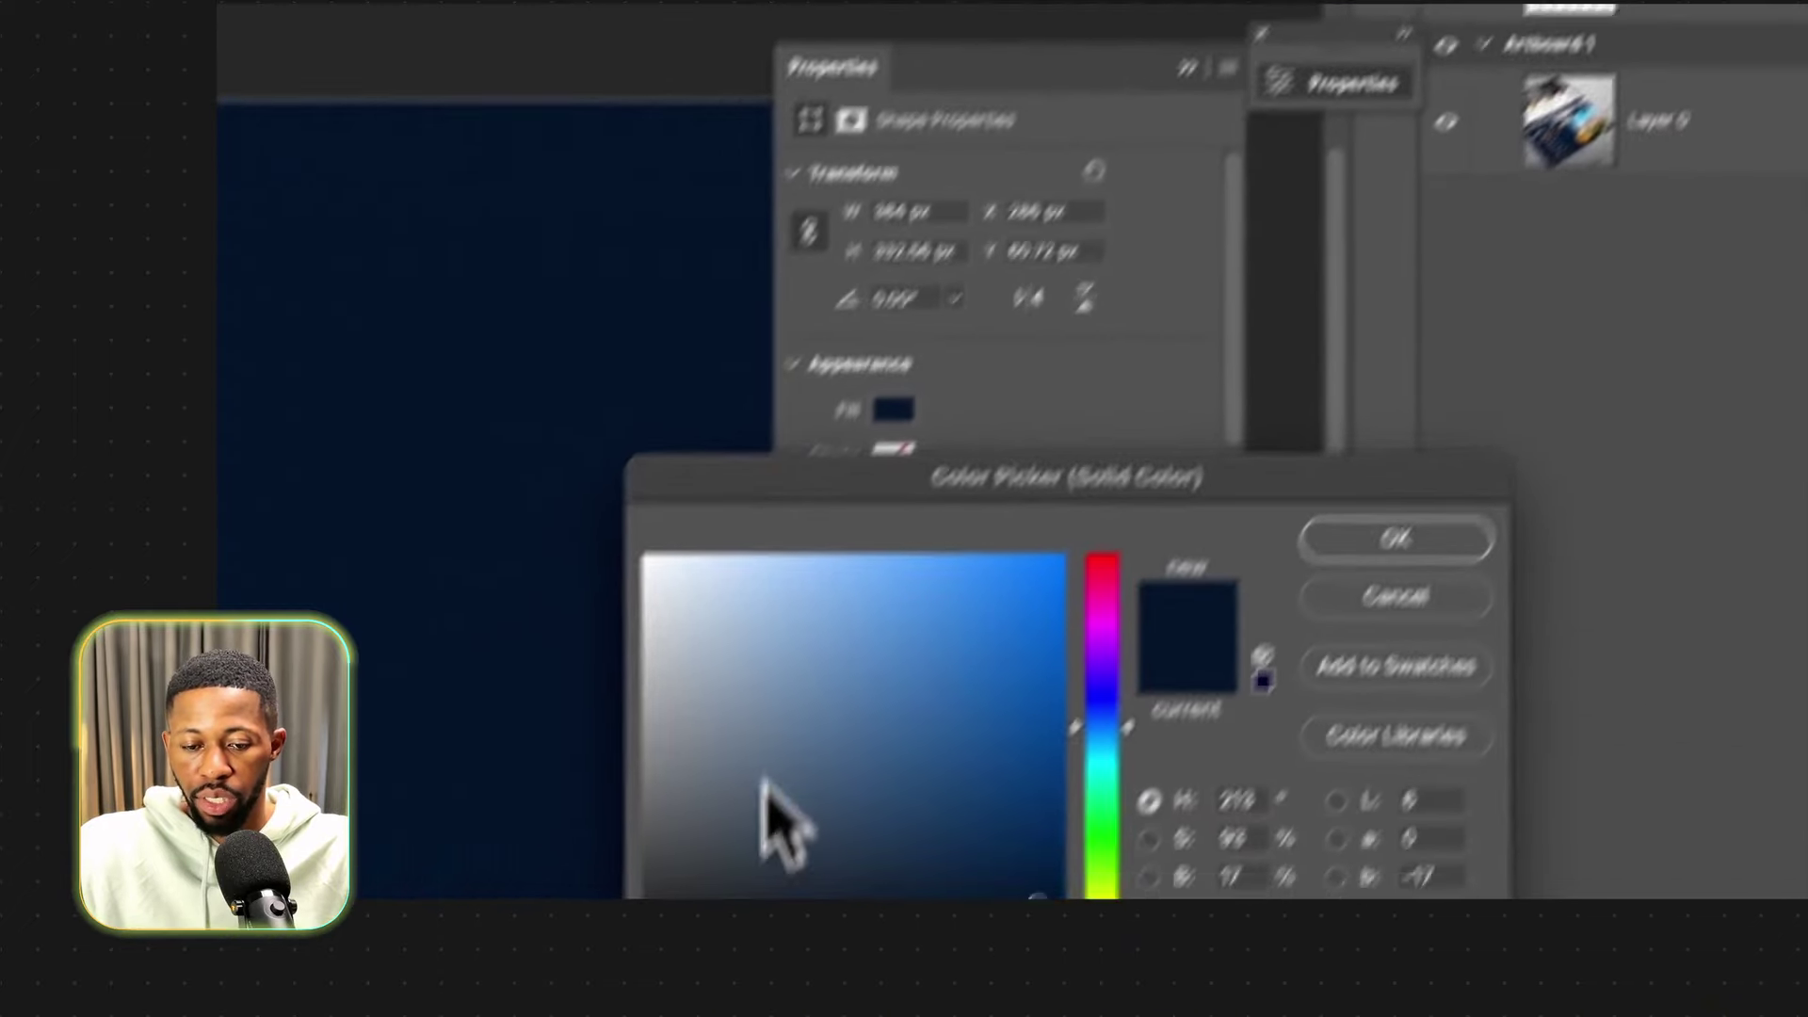
left_click(416, 848)
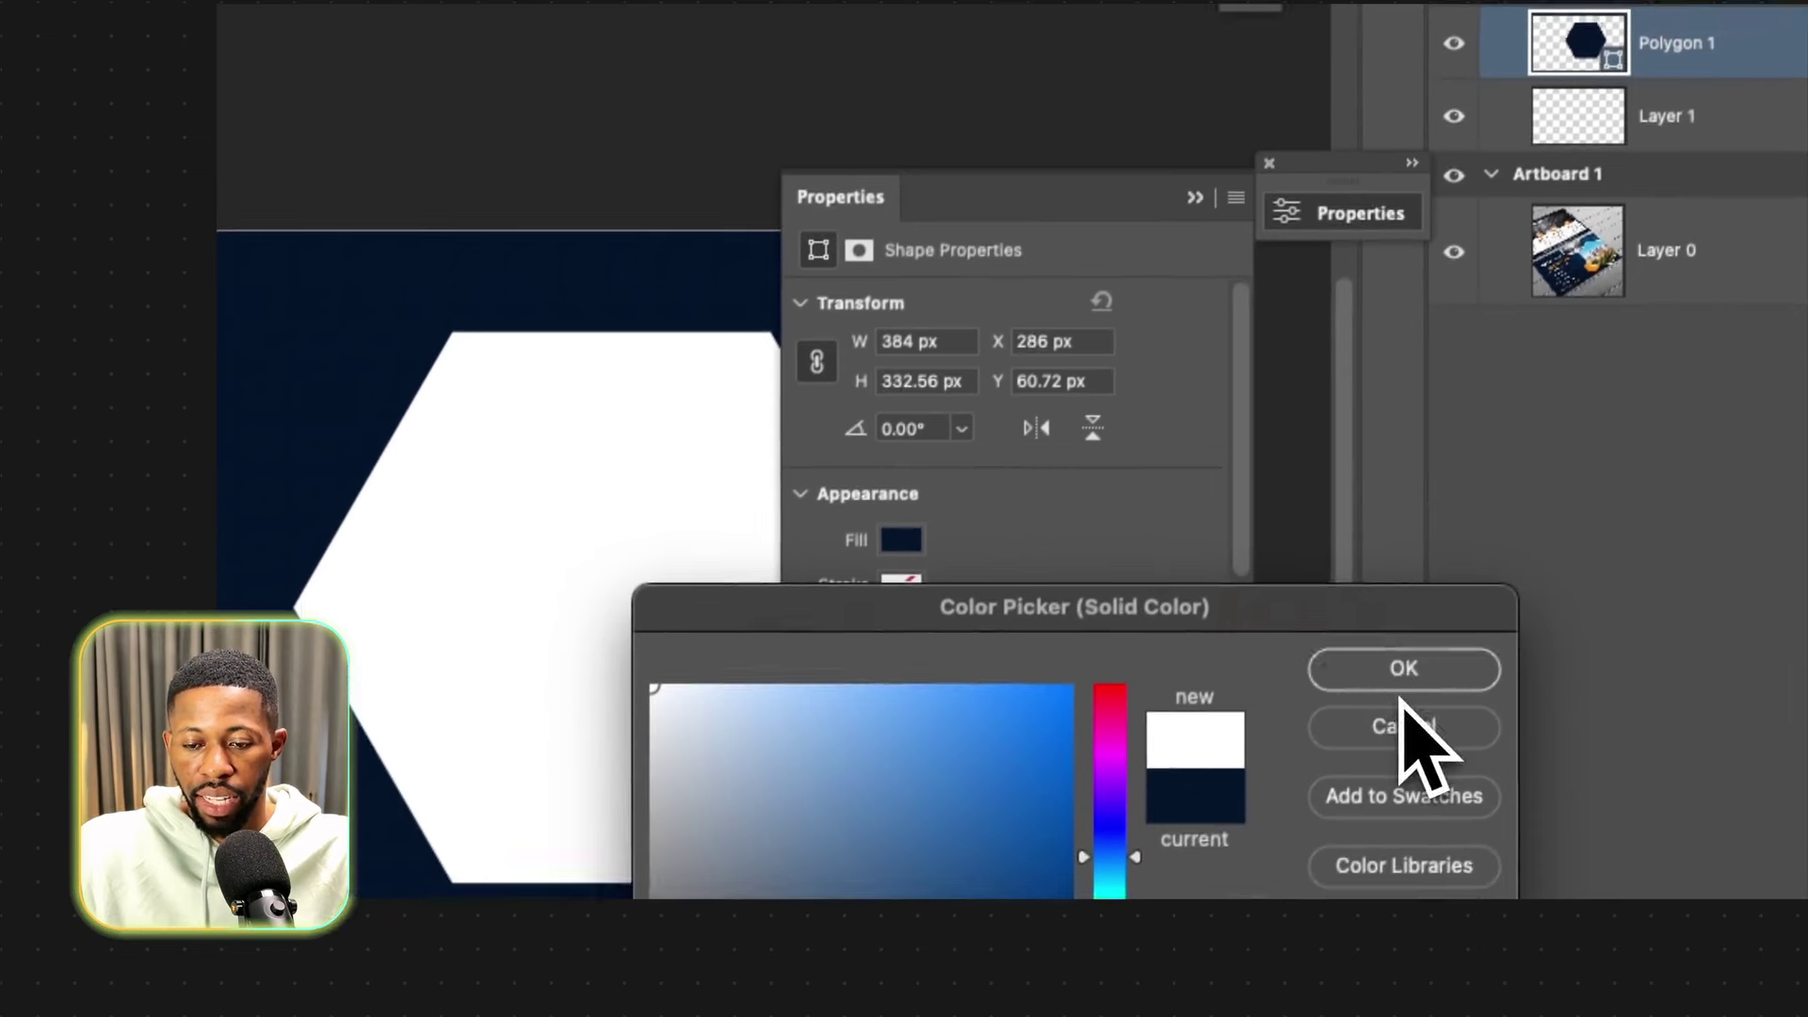
left_click(1417, 592)
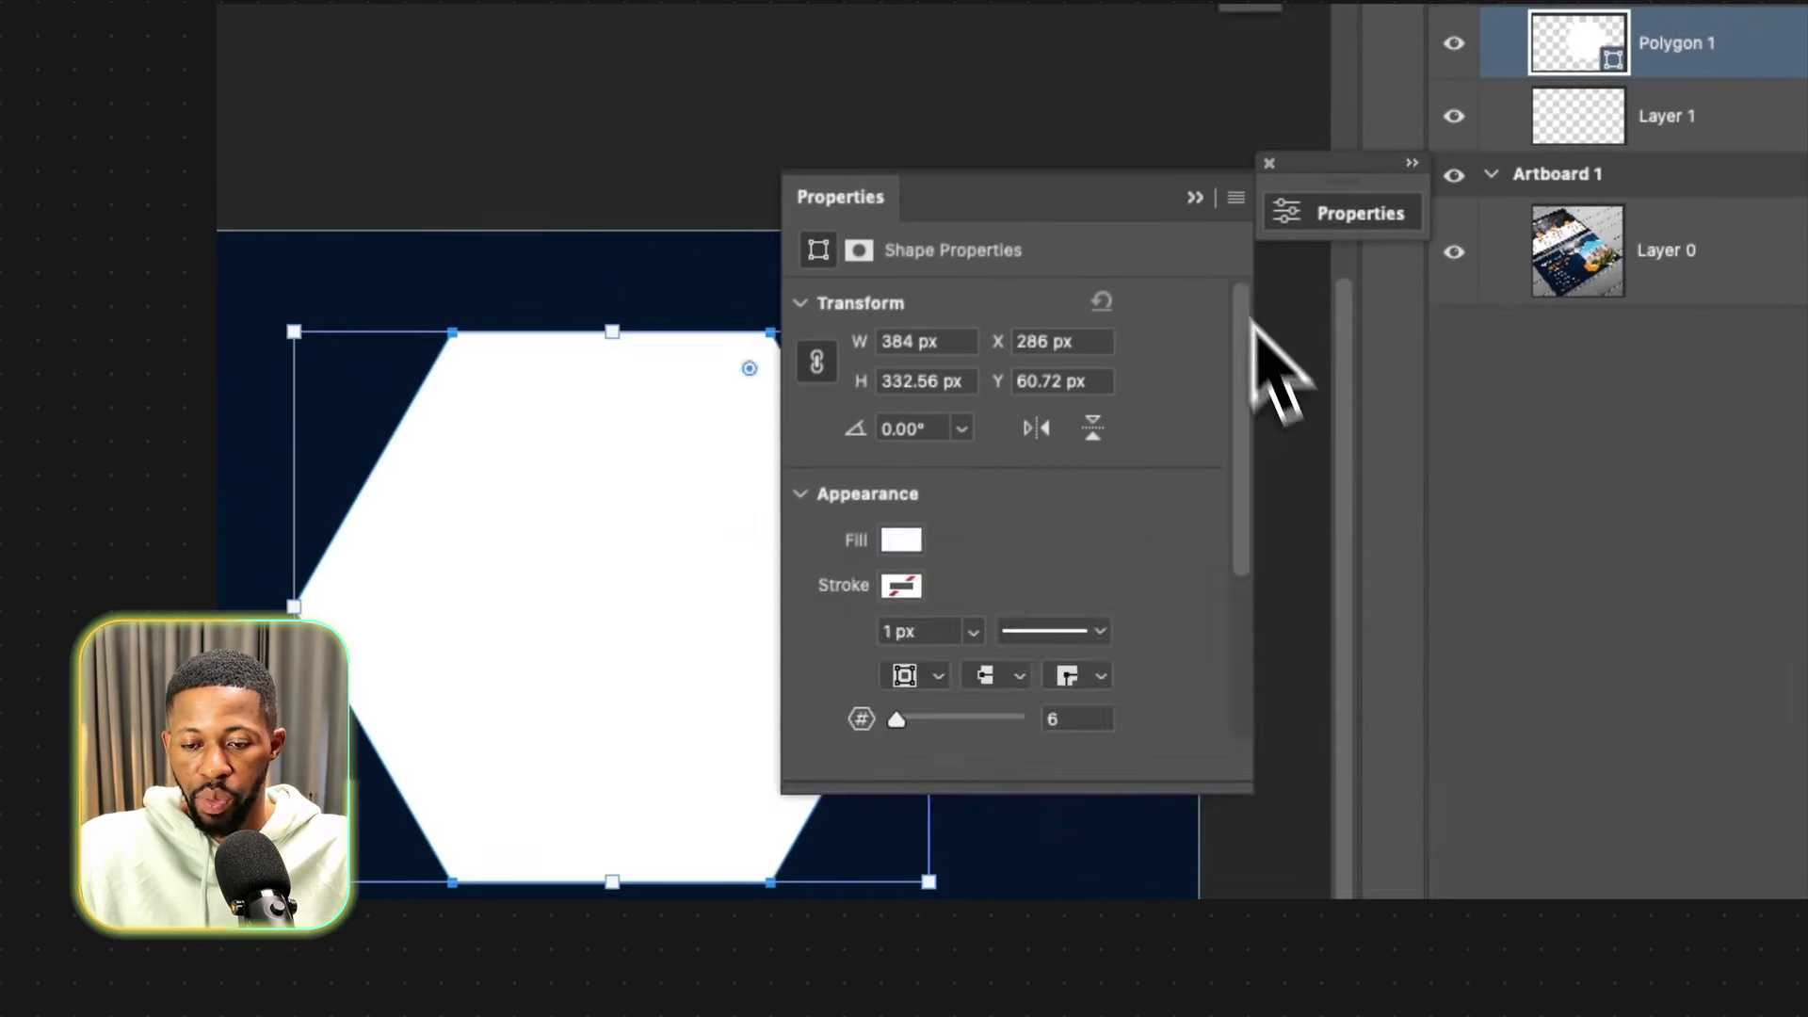
Shift the white hexagon past Artboard 2's right edge and add a copy shrunk to roughly half size at its lower-left side.
left_click_drag(649, 624, 1098, 587)
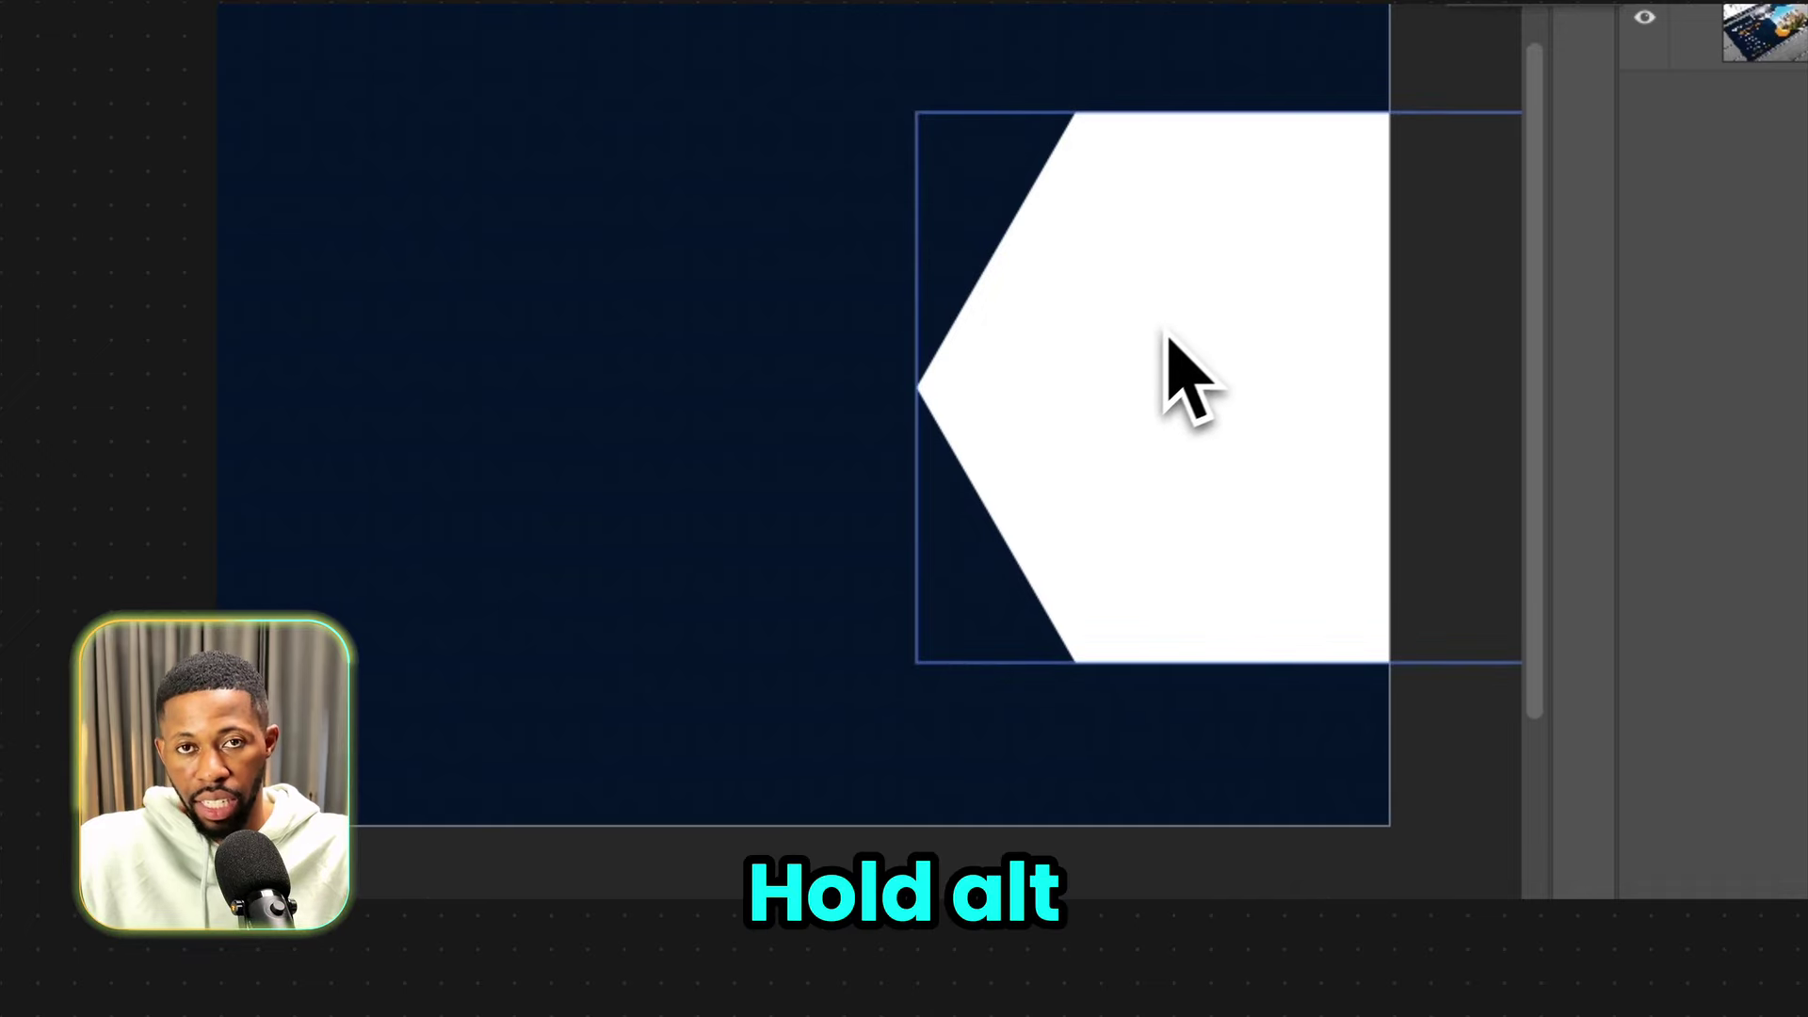
left_click_drag(1168, 337, 680, 509)
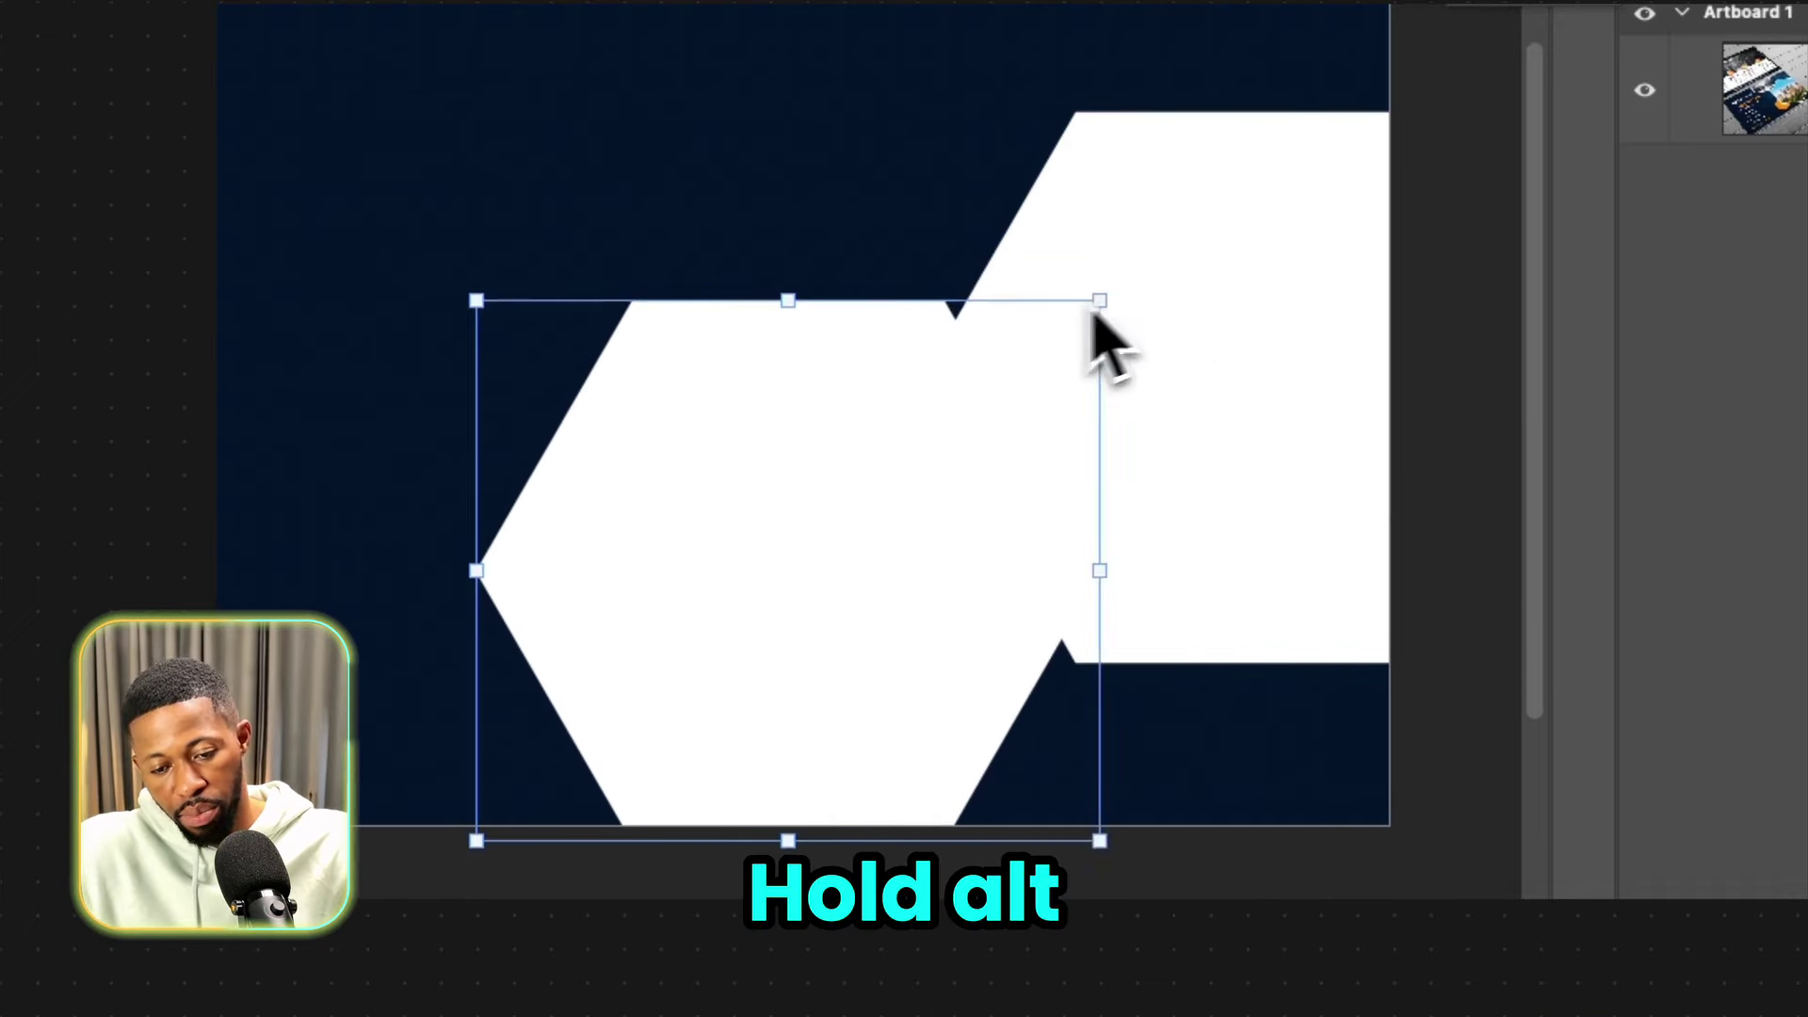
left_click_drag(1097, 311, 775, 621)
left_click_drag(688, 734, 1030, 562)
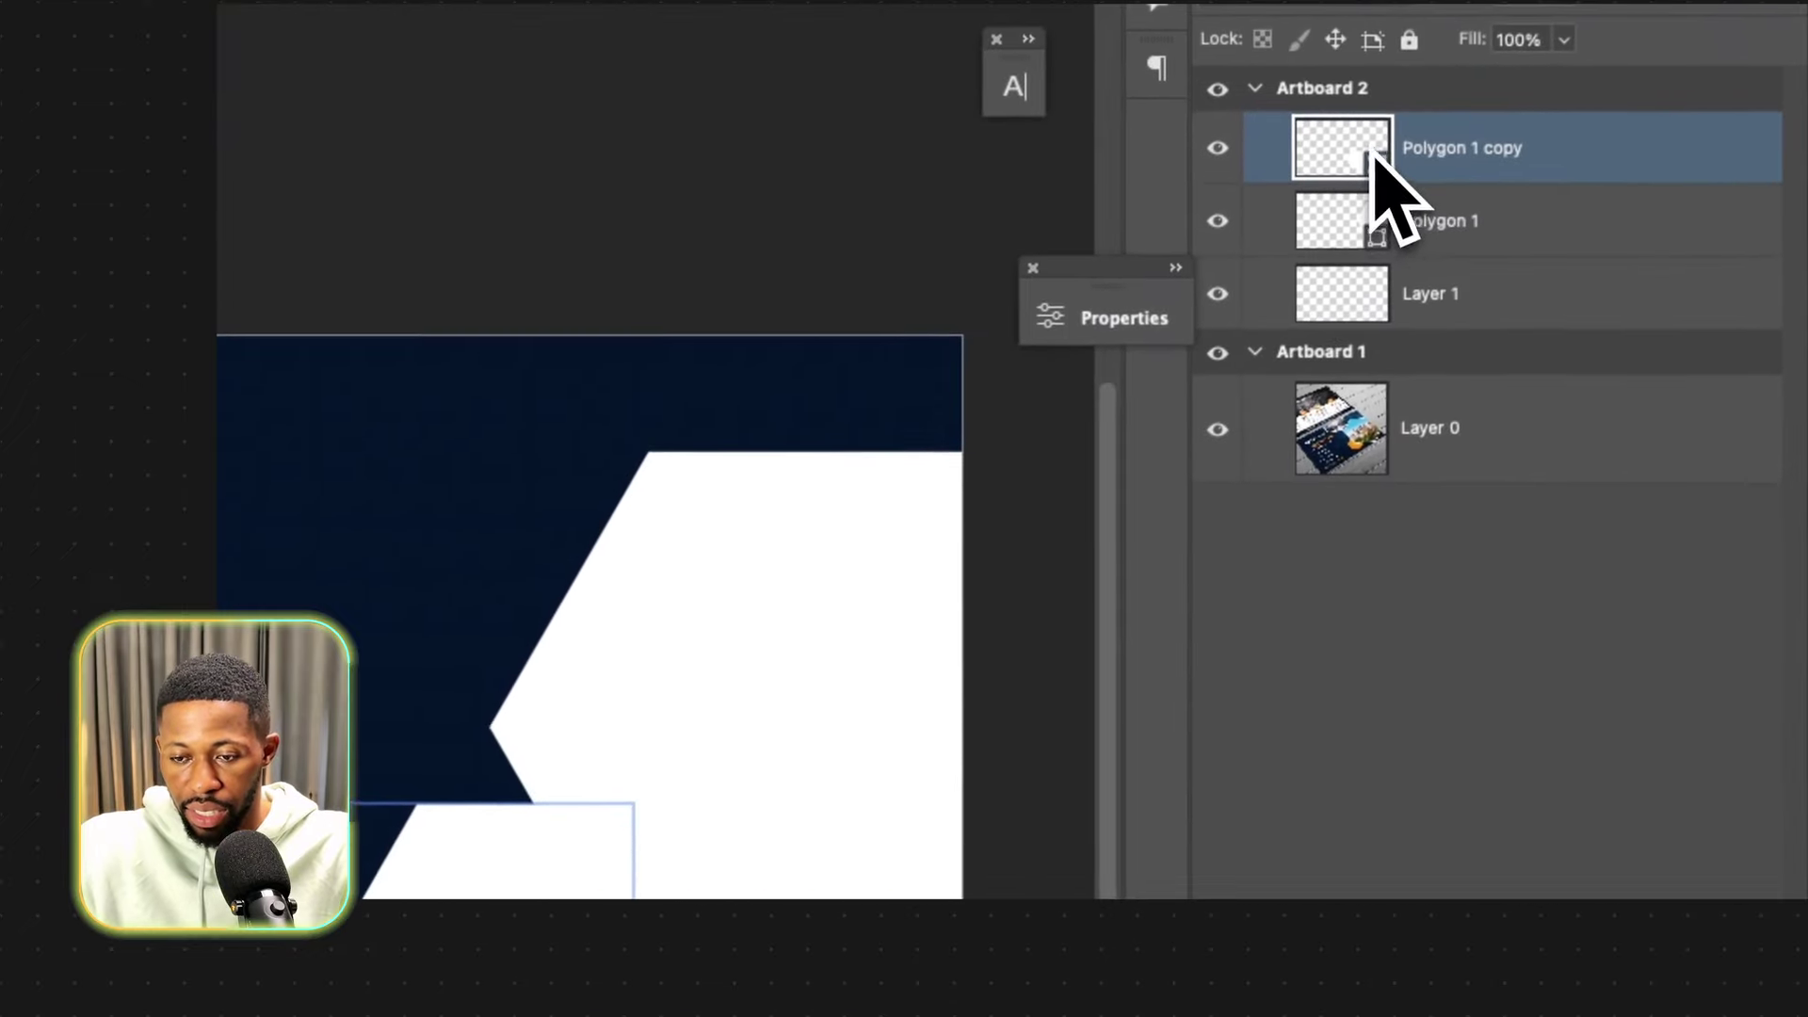
Recolour the smaller hexagon with the reference's orange, #ff8b00, and stack it beneath the large white hexagon.
double_click(1373, 162)
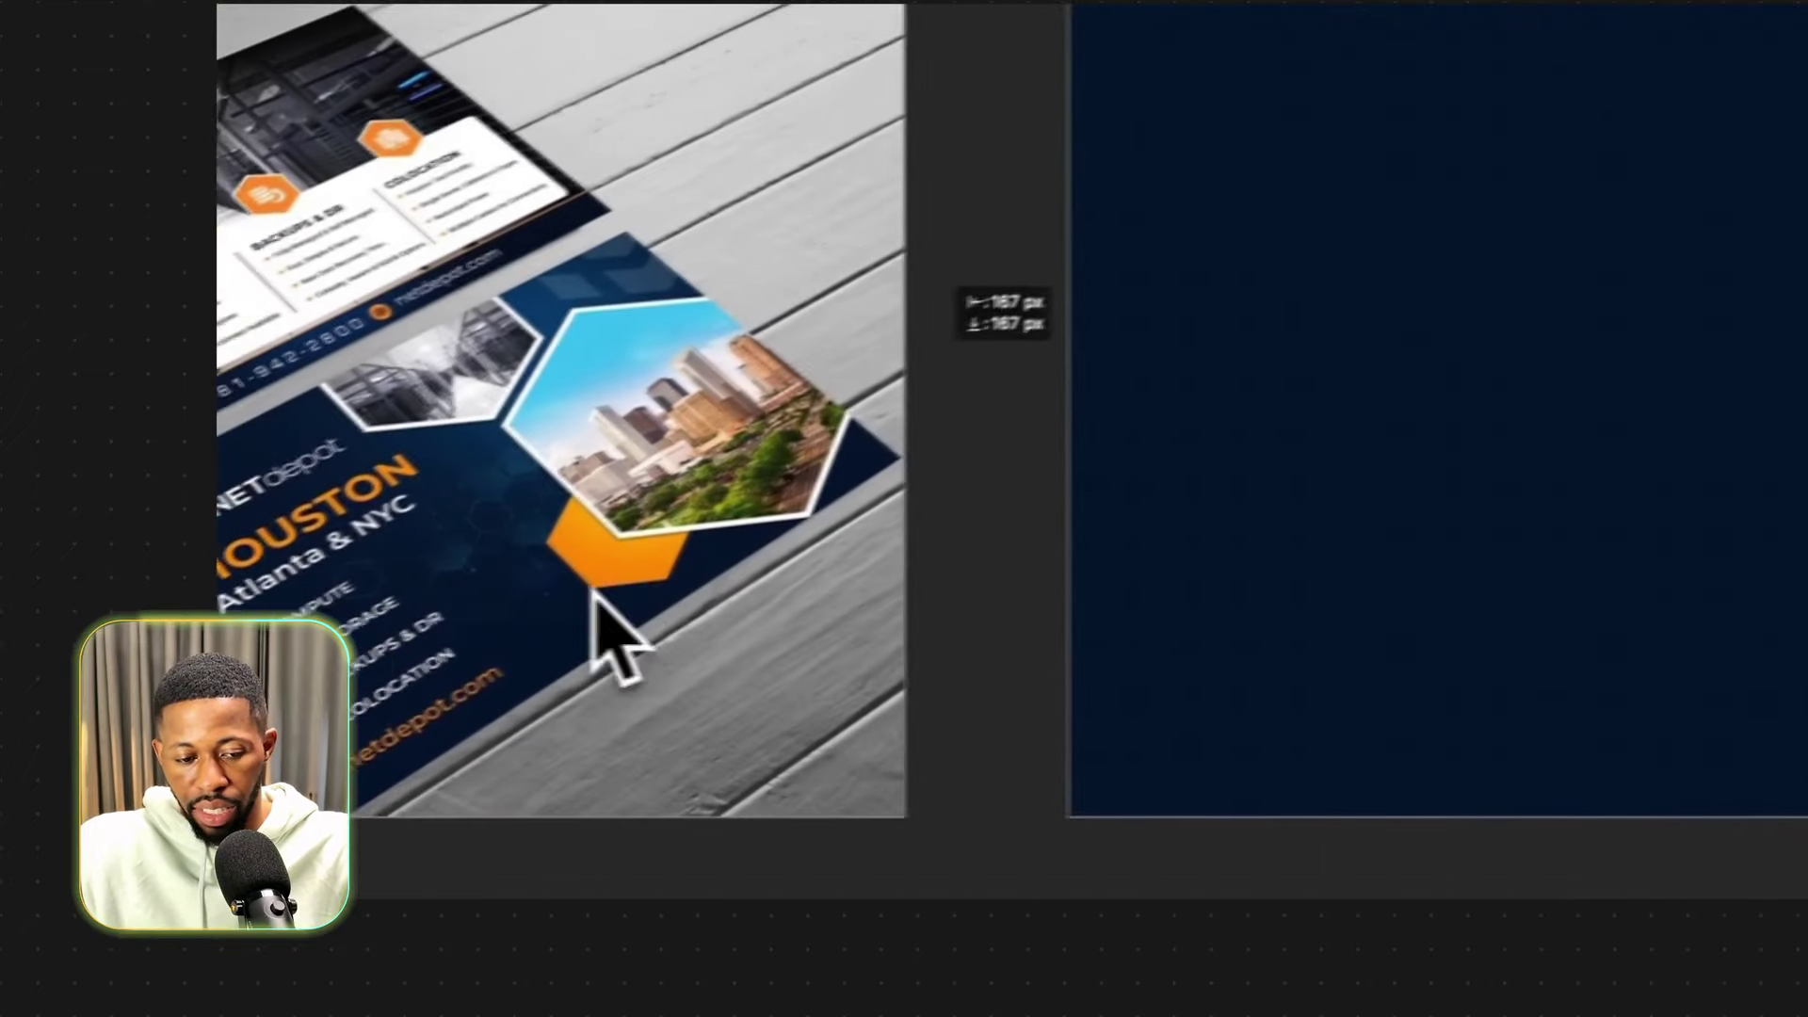
left_click(694, 542)
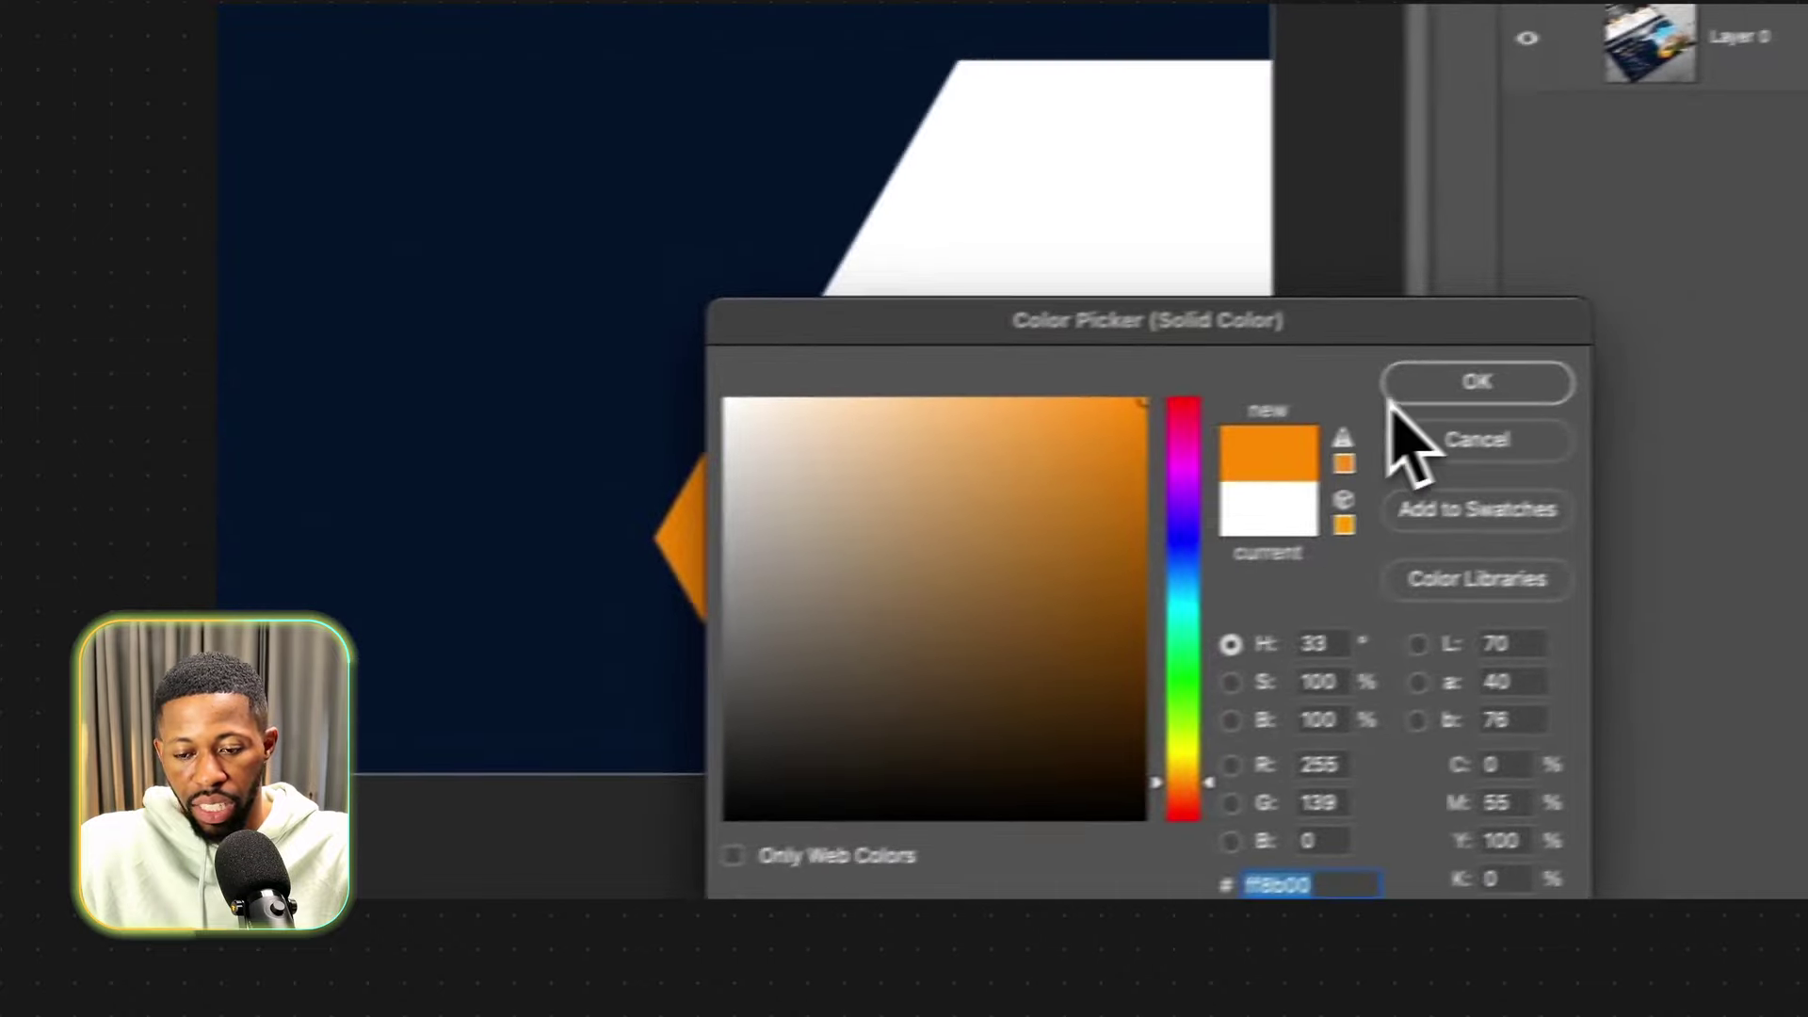
left_click(1403, 400)
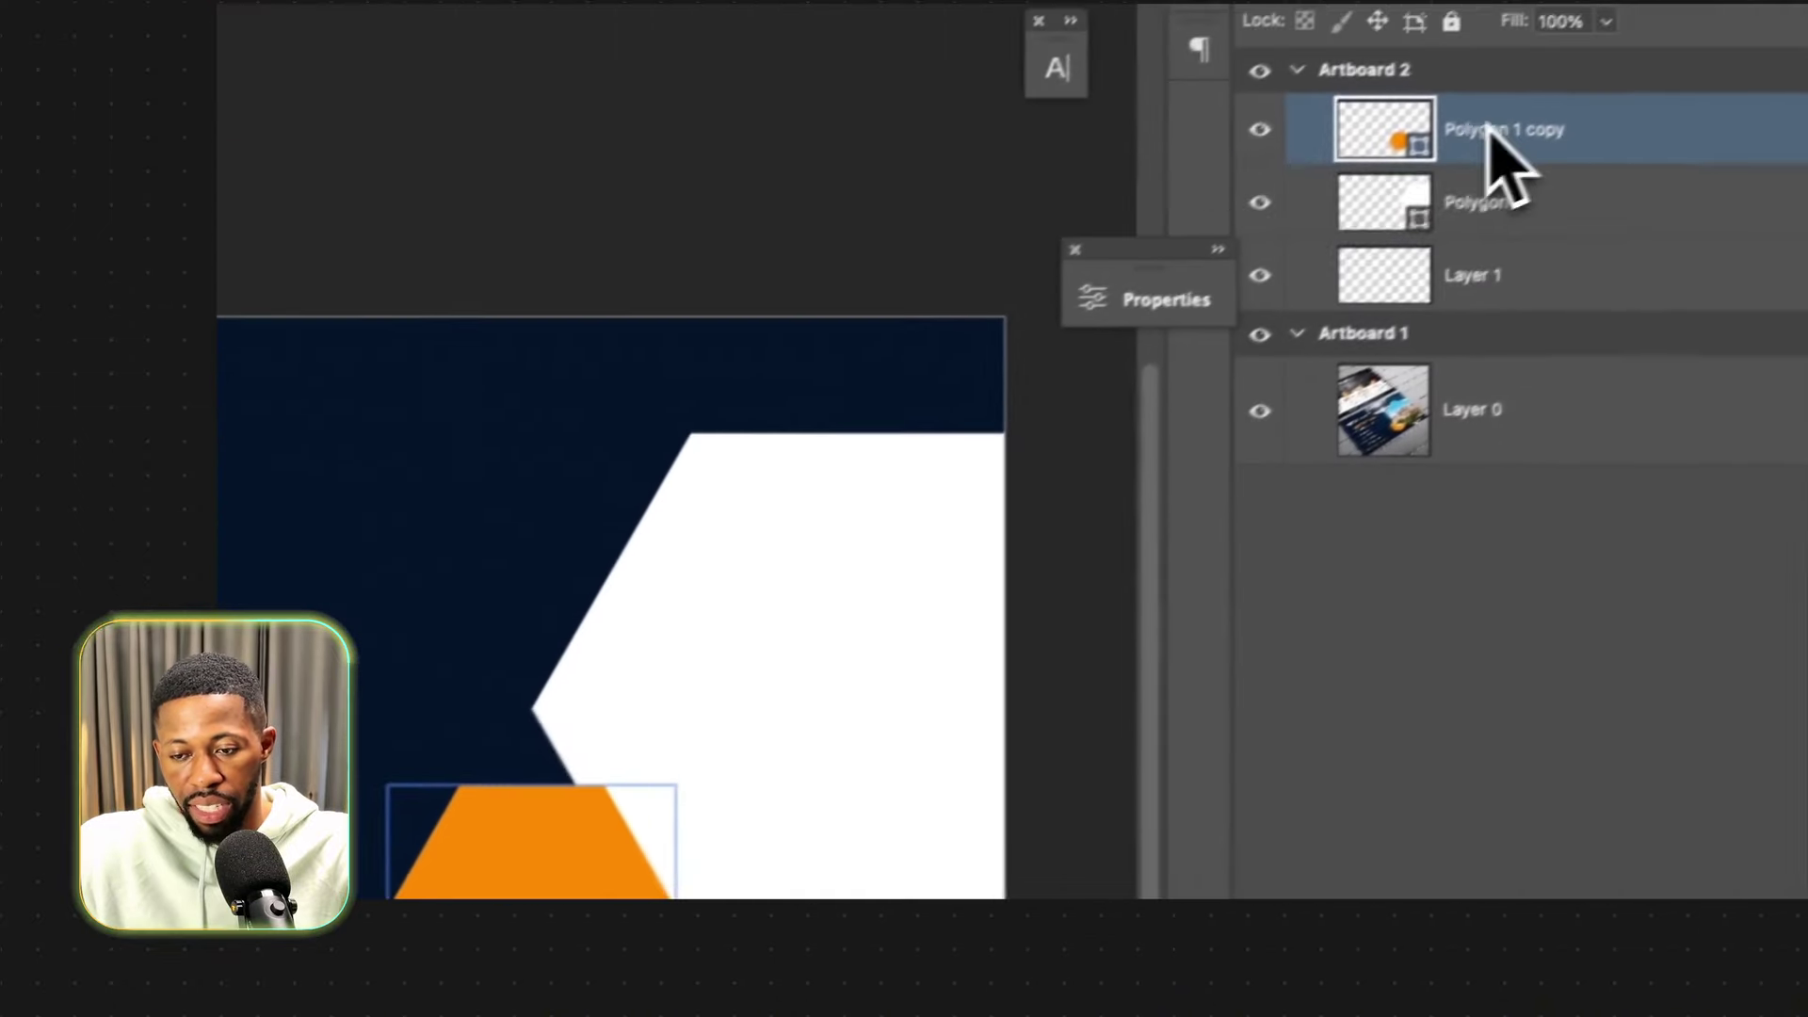
left_click_drag(1494, 161, 1469, 300)
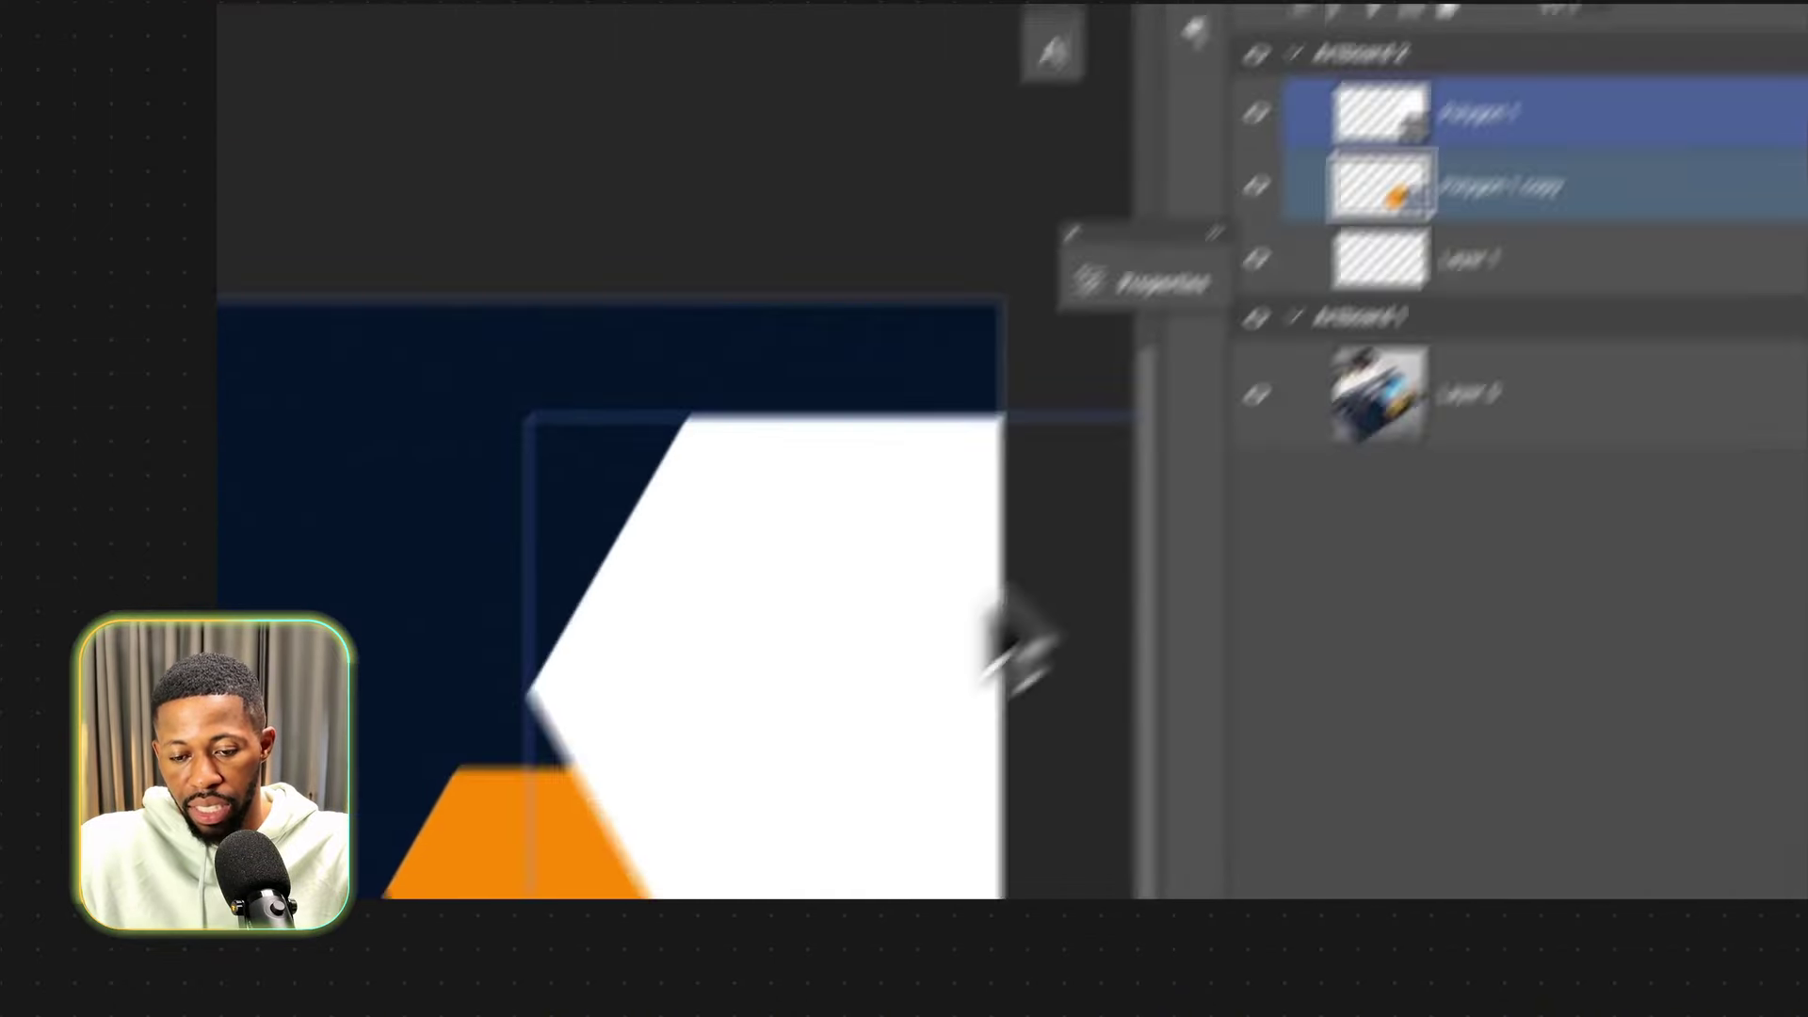
left_click_drag(577, 867, 612, 860)
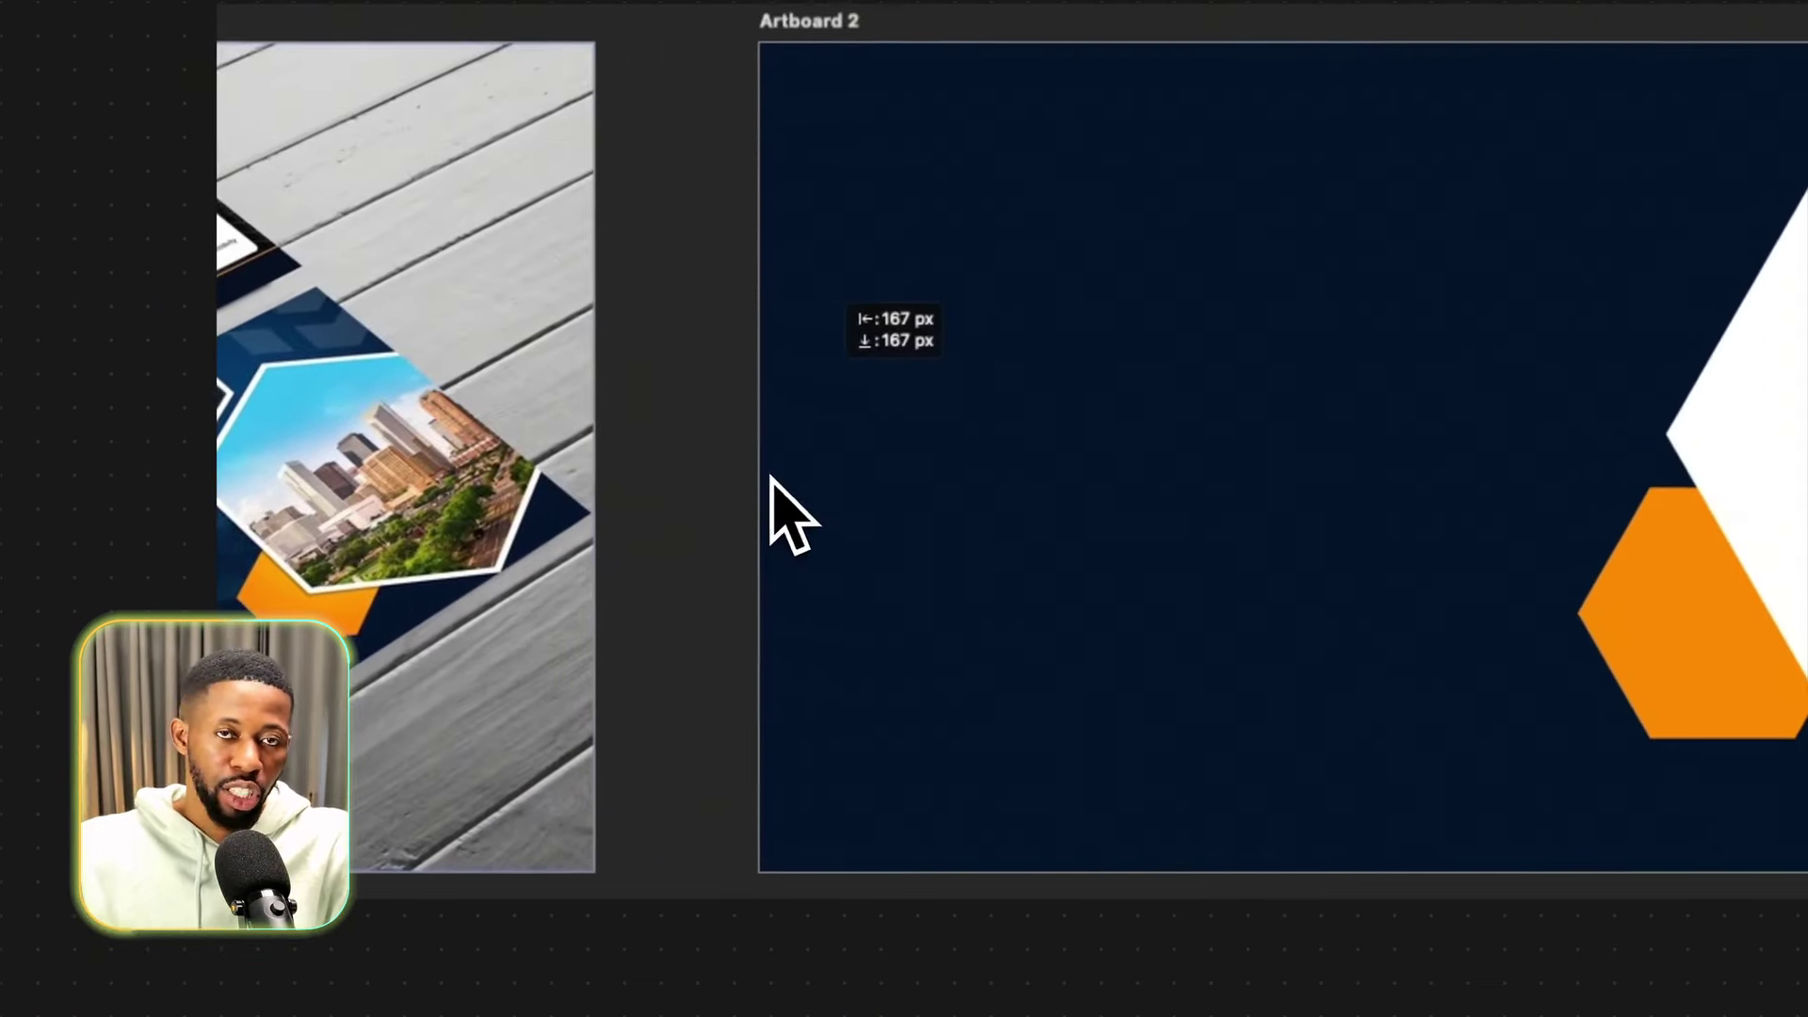
Rotate the large white hexagon with Free Transform so that one corner points upward, as in the reference.
scroll(758, 483, "right", 3)
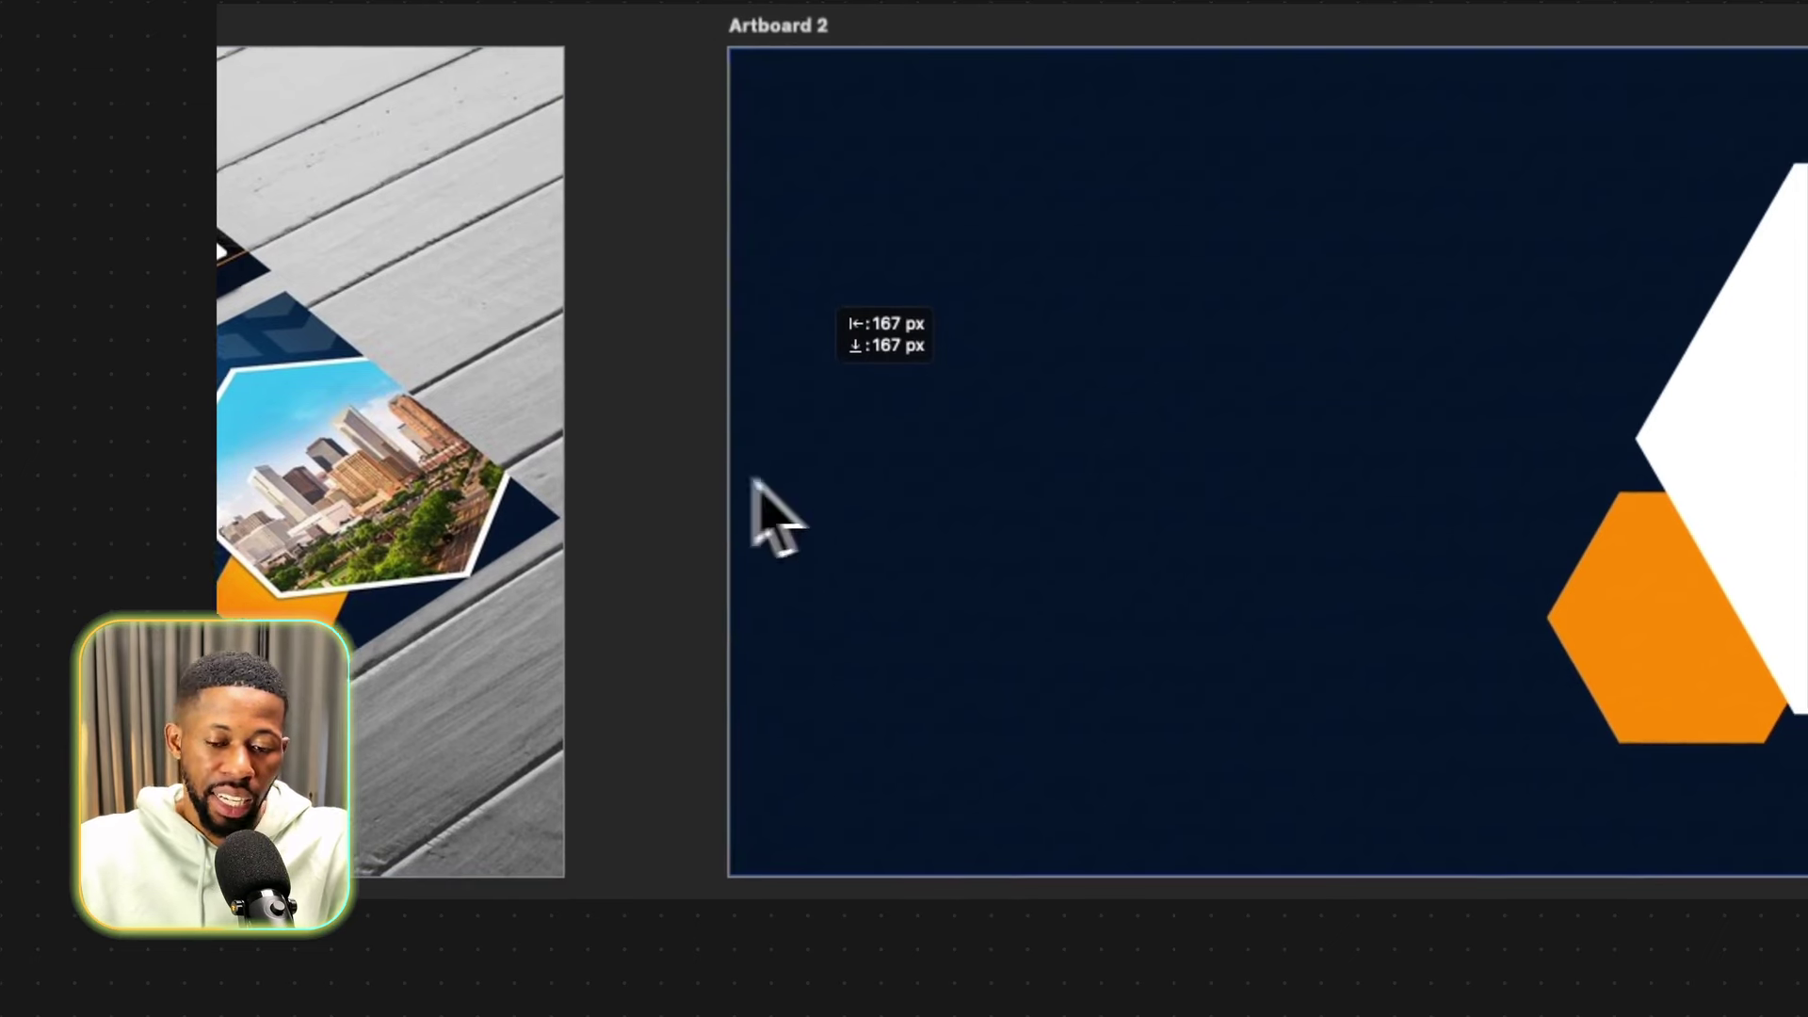
scroll(895, 464, "left", 2)
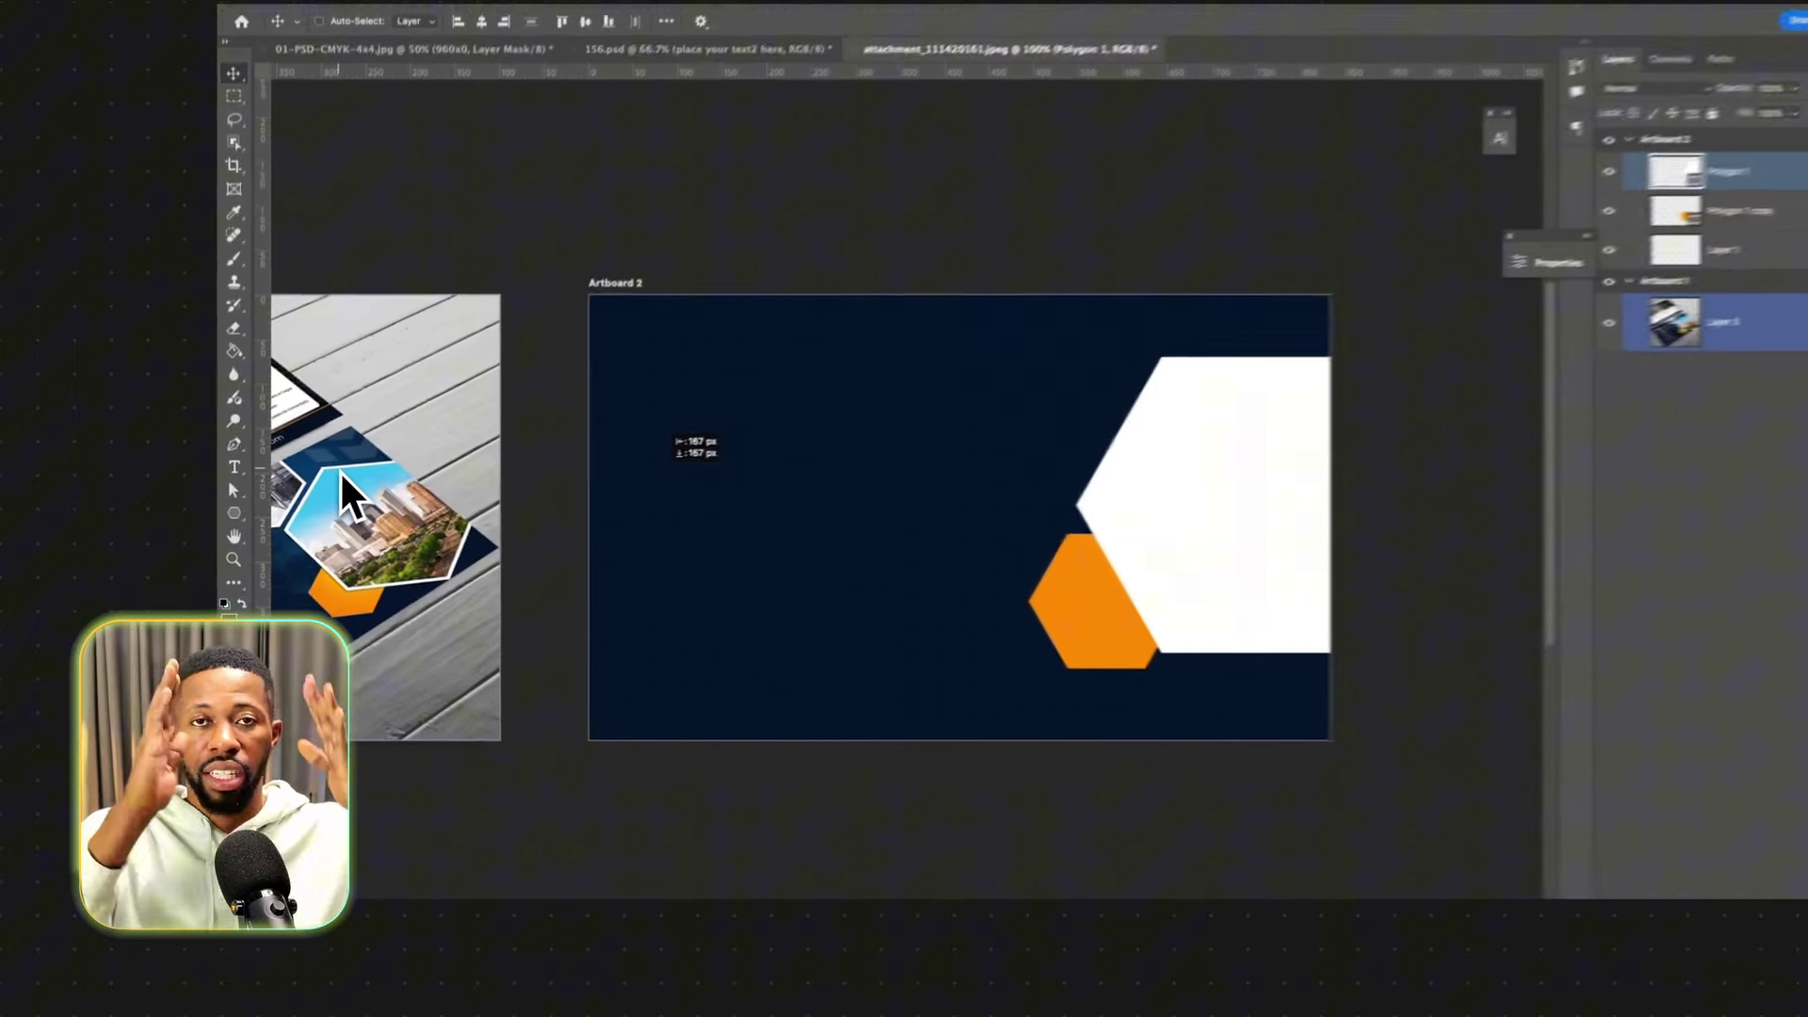
left_click(1182, 701, "super")
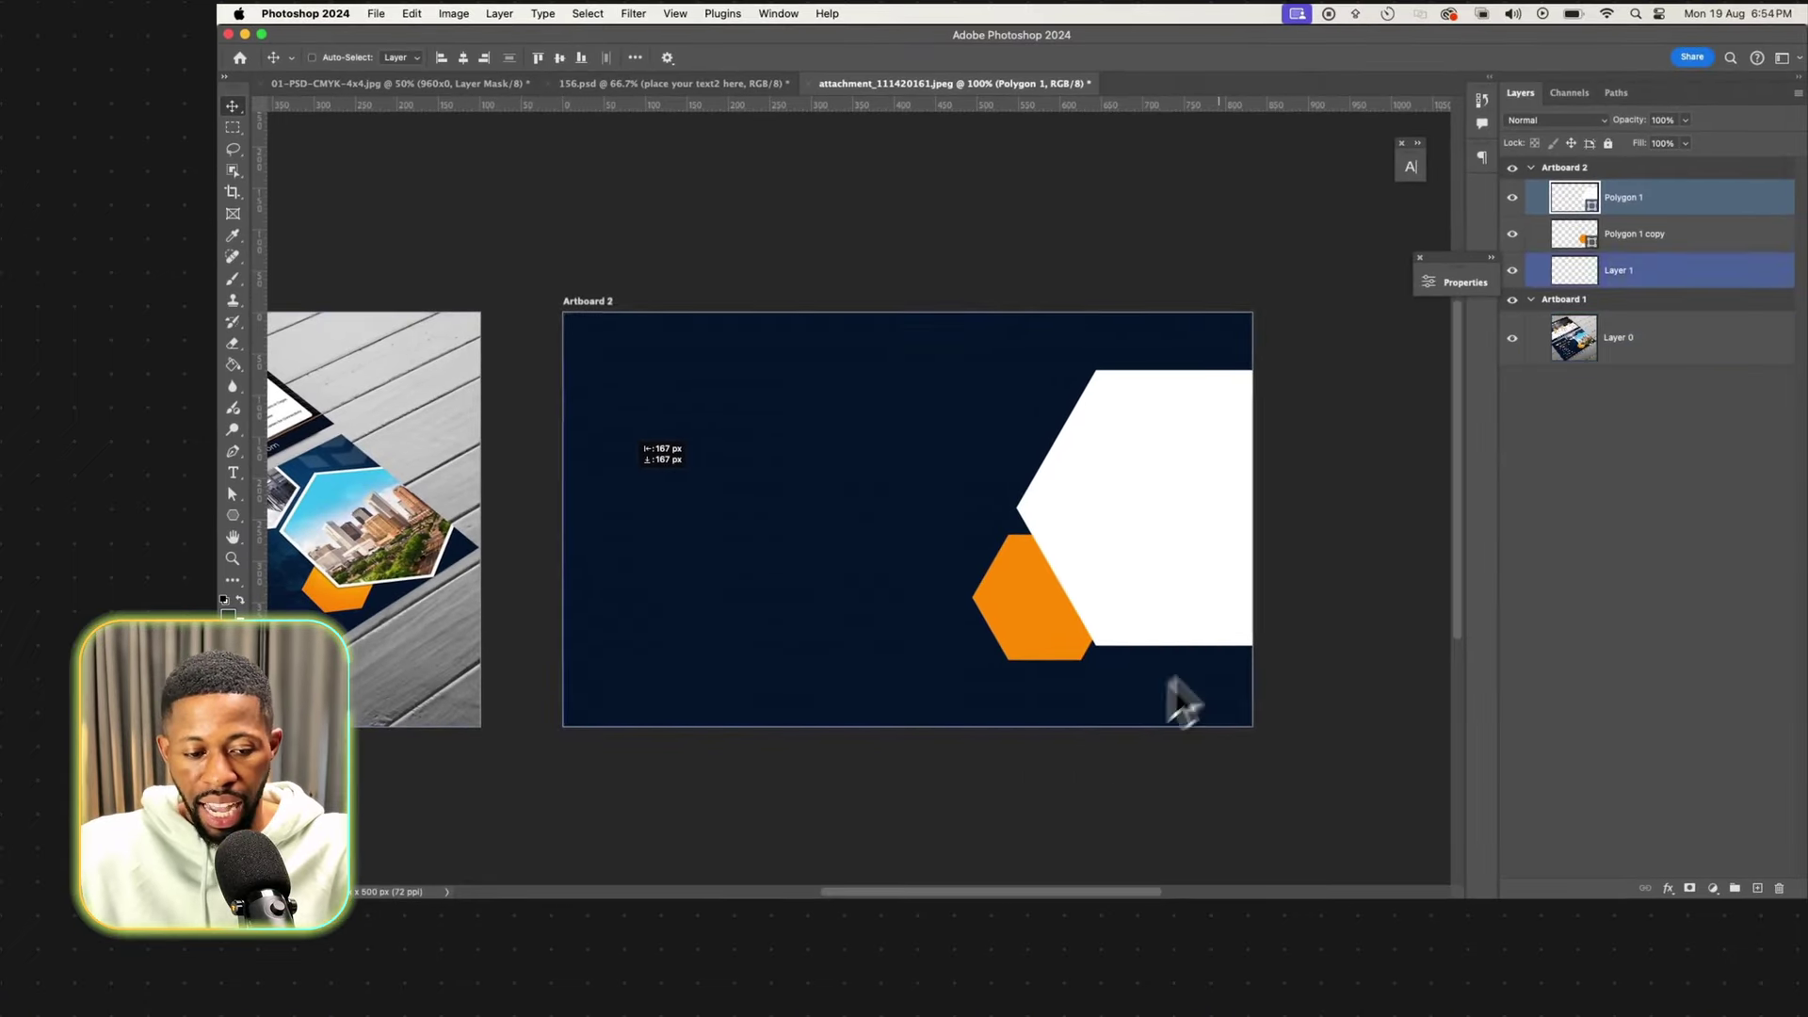
key("super+t")
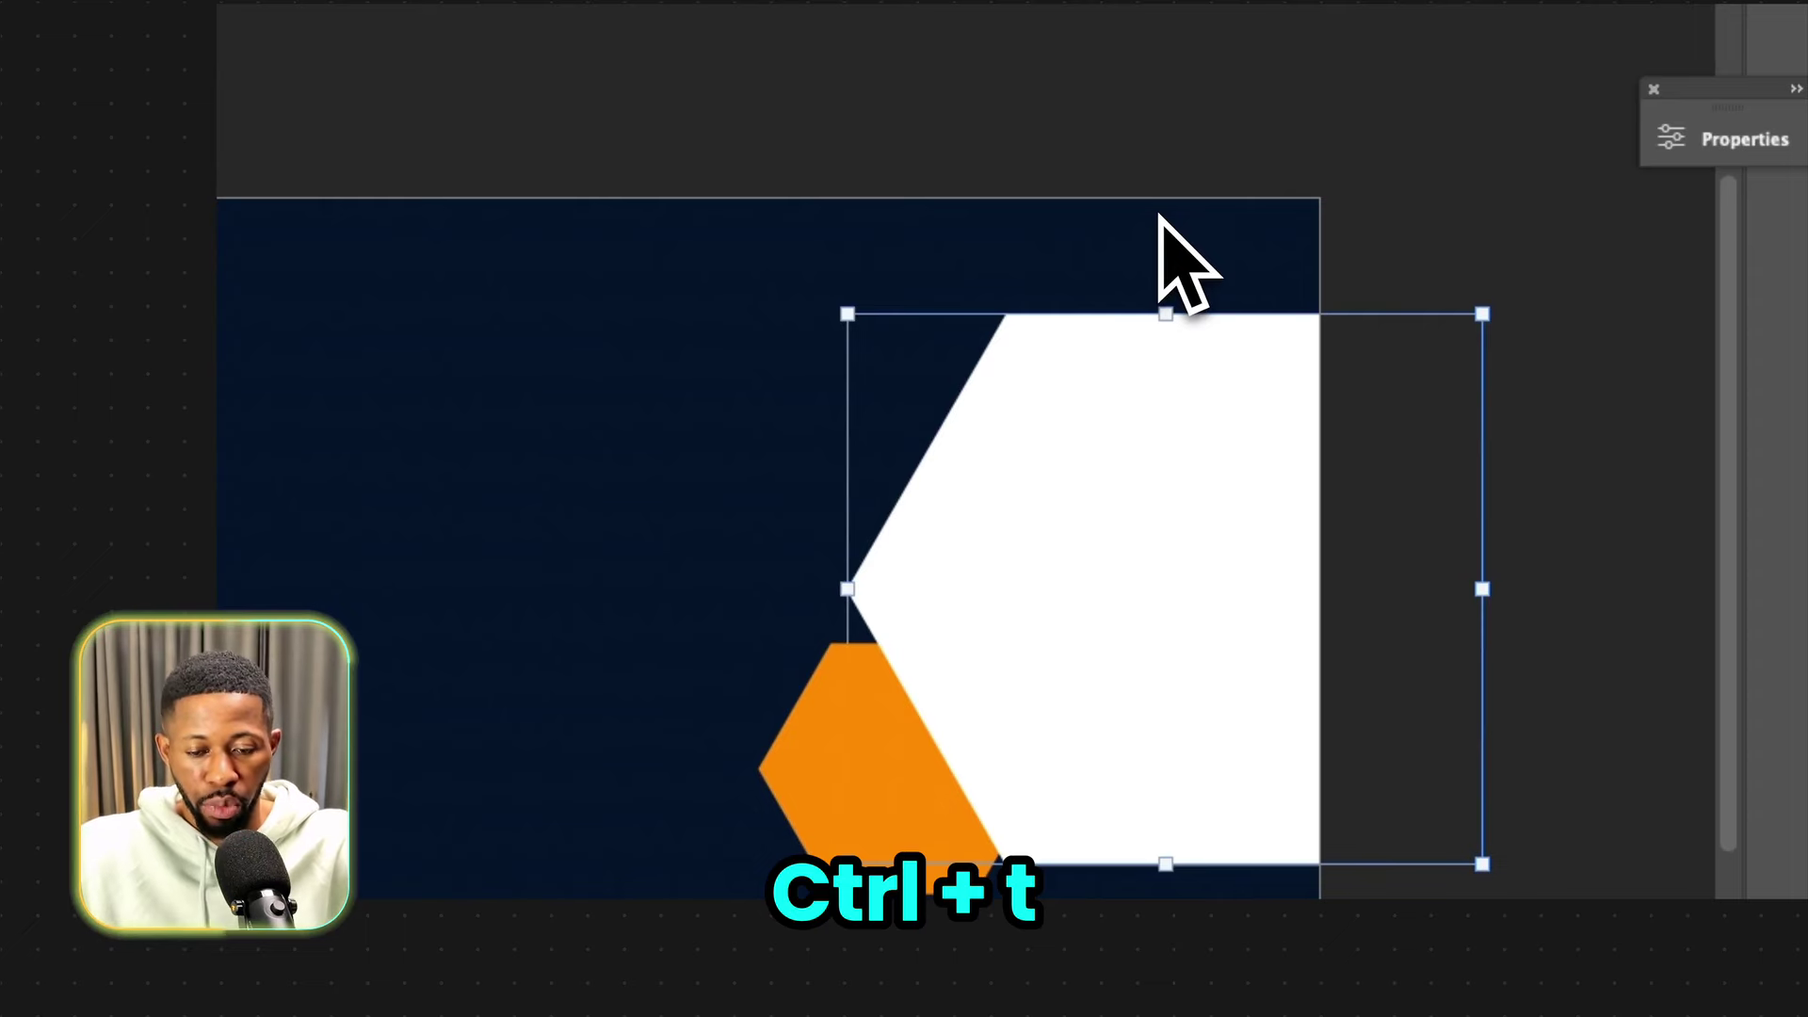
left_click_drag(1158, 215, 1304, 287)
key("Return")
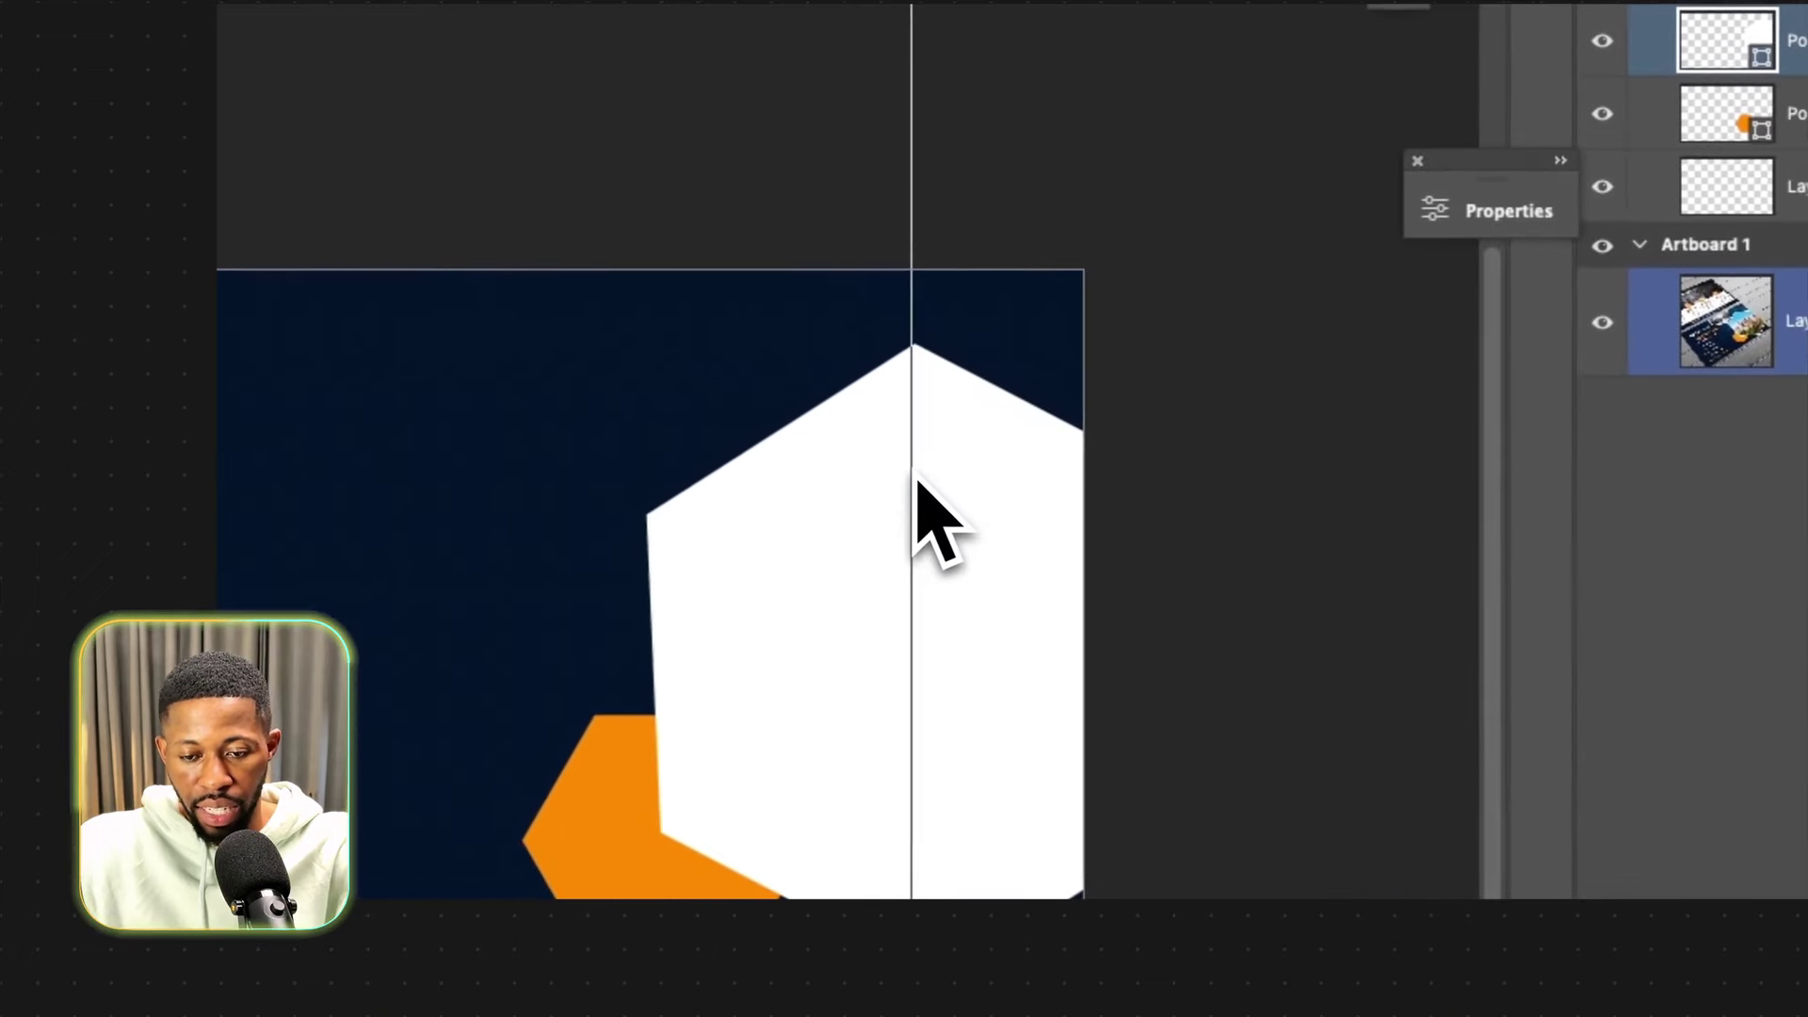
Place a vertical guide through the white hexagon's upper corner and fine-tune the shape's transform and position against it.
left_click_drag(912, 472, 913, 475)
key("super+t")
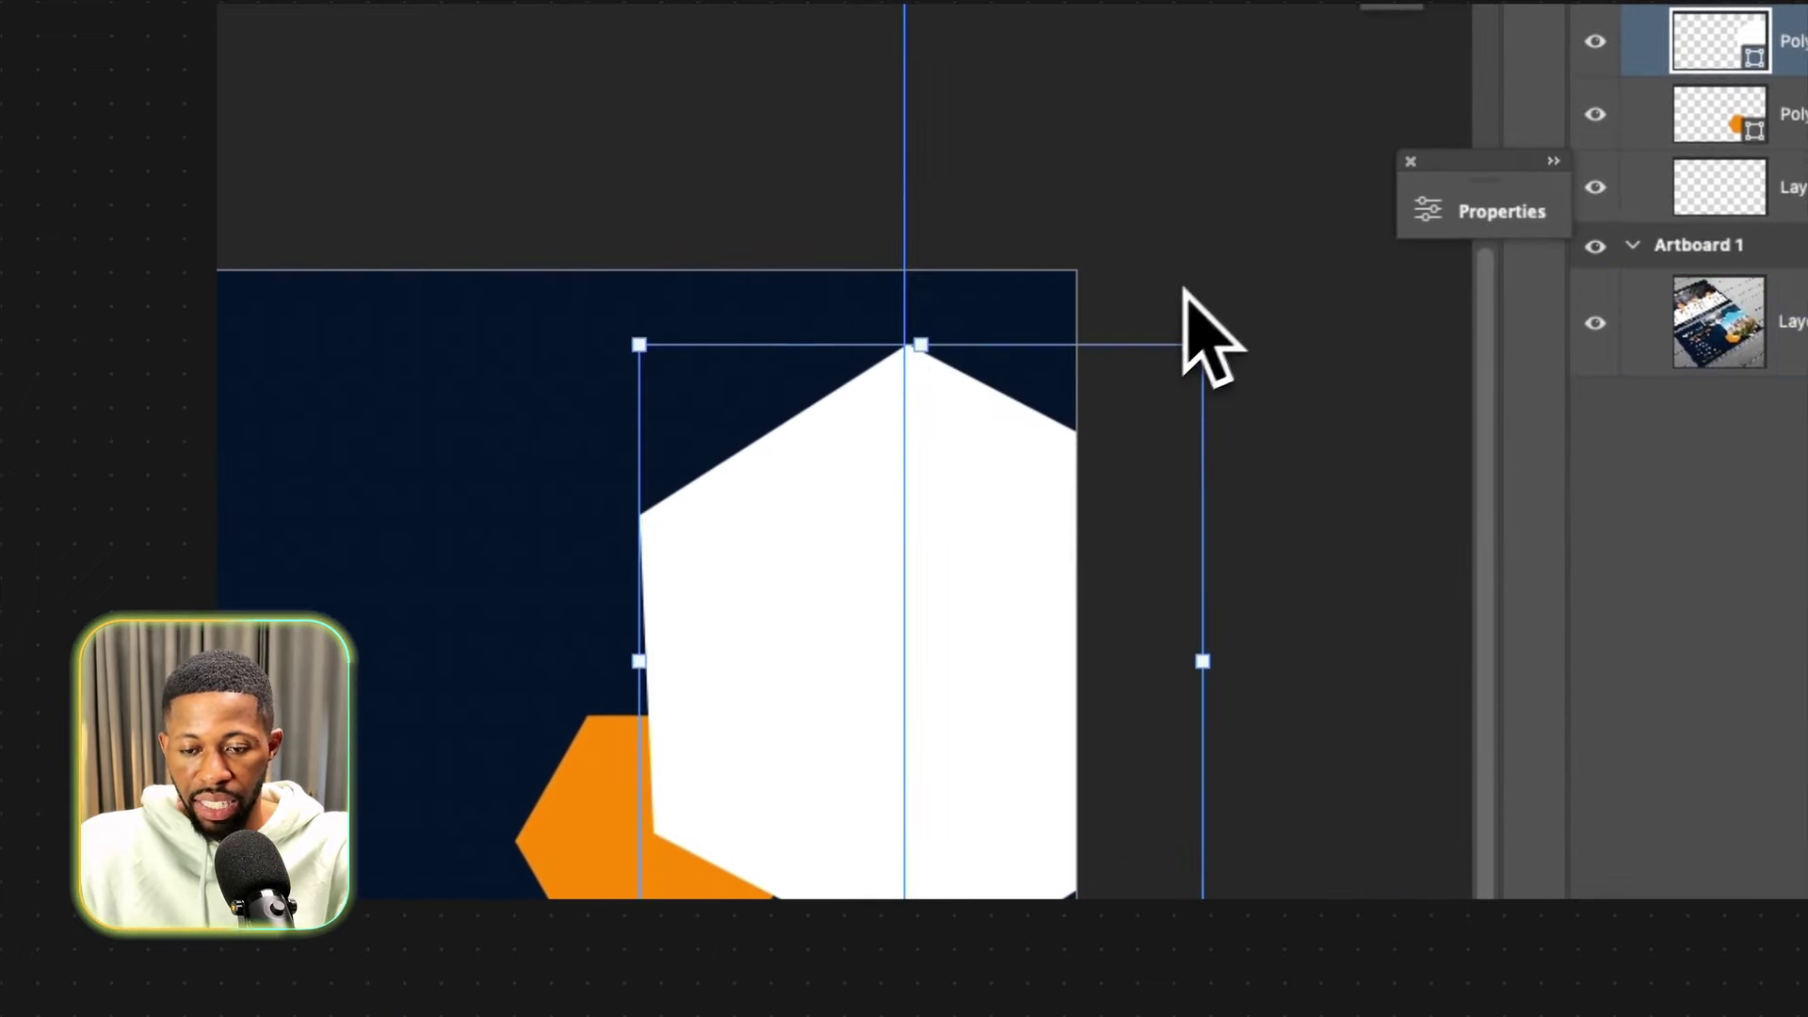
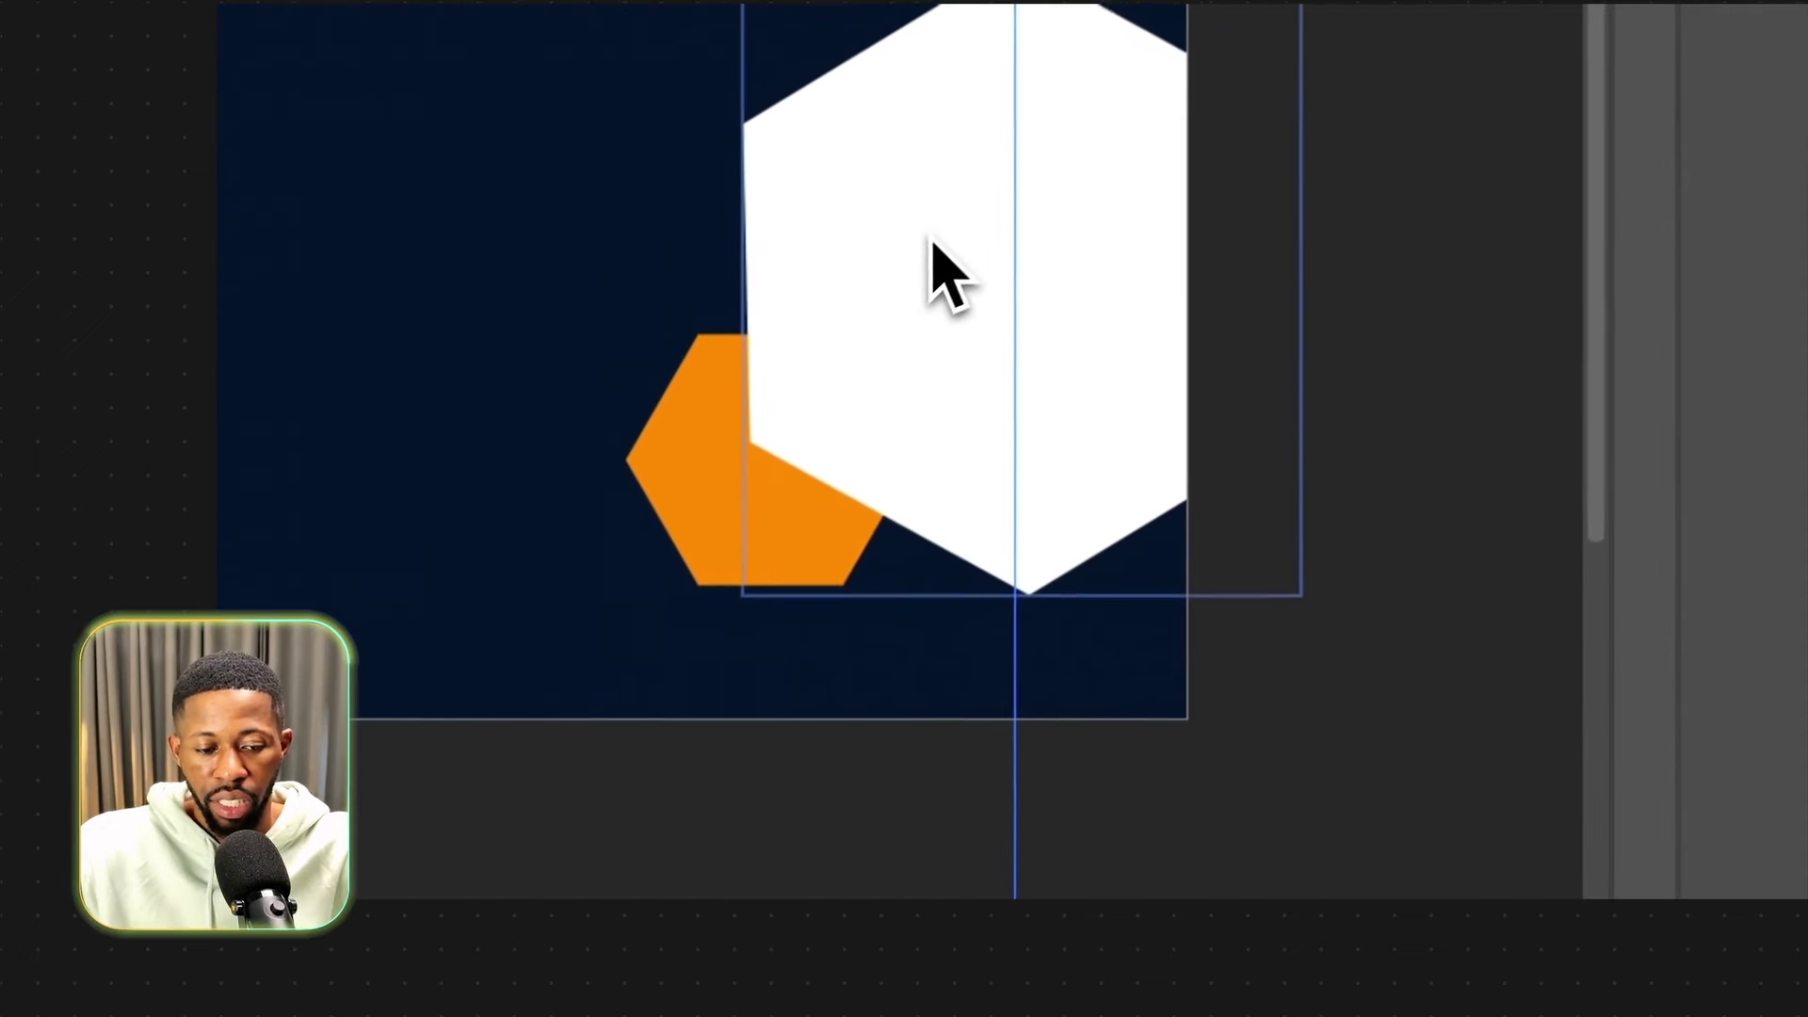
mouse_move(876, 354)
left_mouse_down()
mouse_move(876, 412)
mouse_move(868, 376)
left_mouse_up()
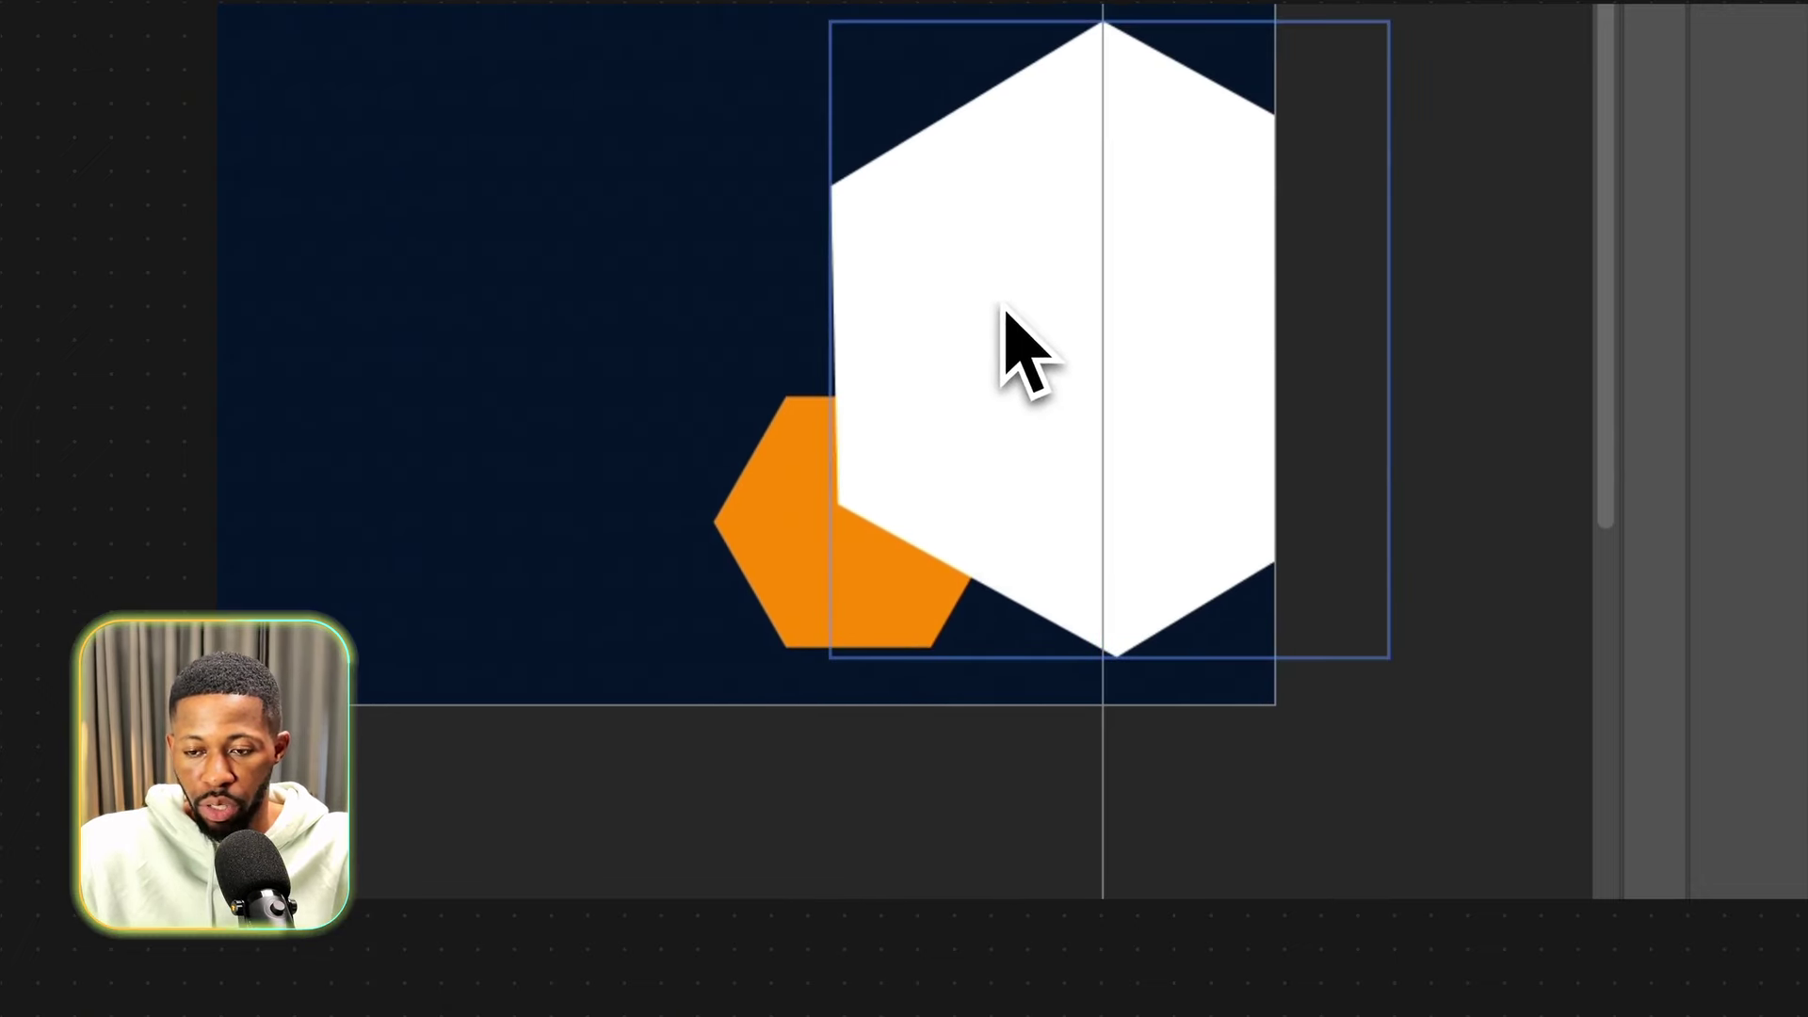
Duplicate the large white hexagon, scale the copy down, and place it at its upper-left side, overrunning the artboard's top edge.
left_click_drag(1001, 311, 751, 201)
key("ctrl+t")
left_click_drag(1219, 754, 988, 462)
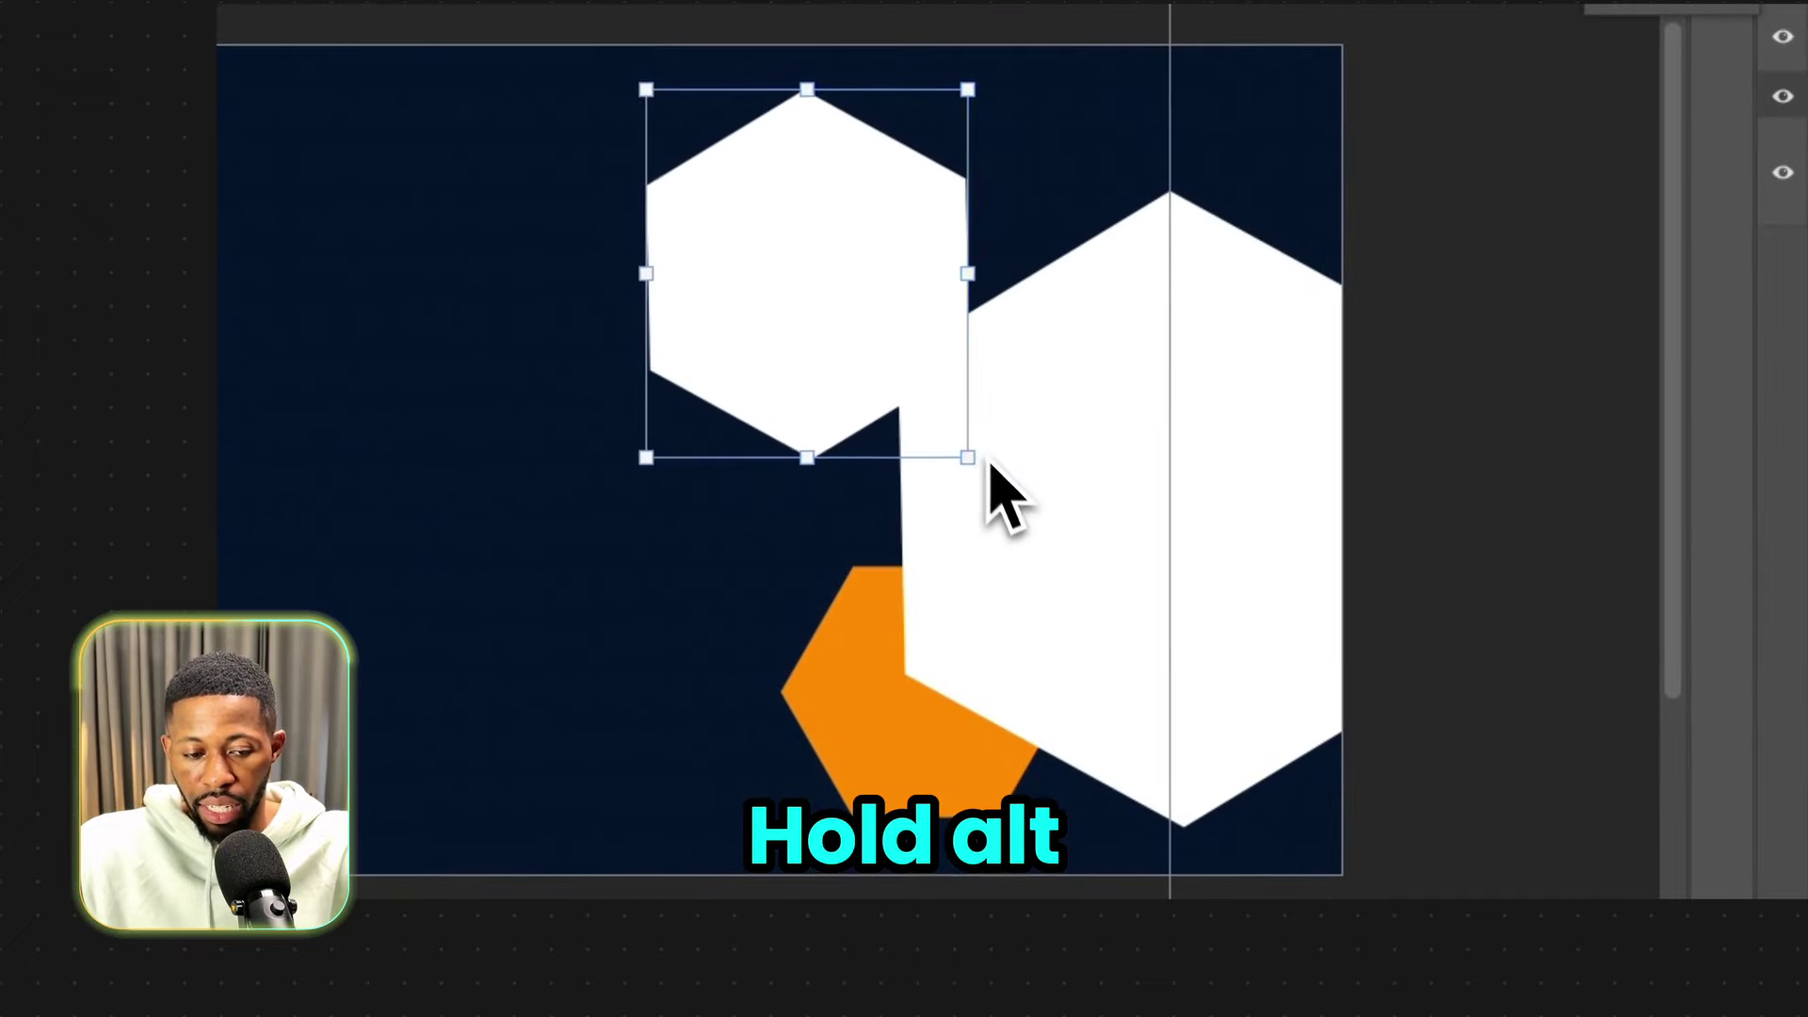
left_click_drag(958, 399, 1093, 267)
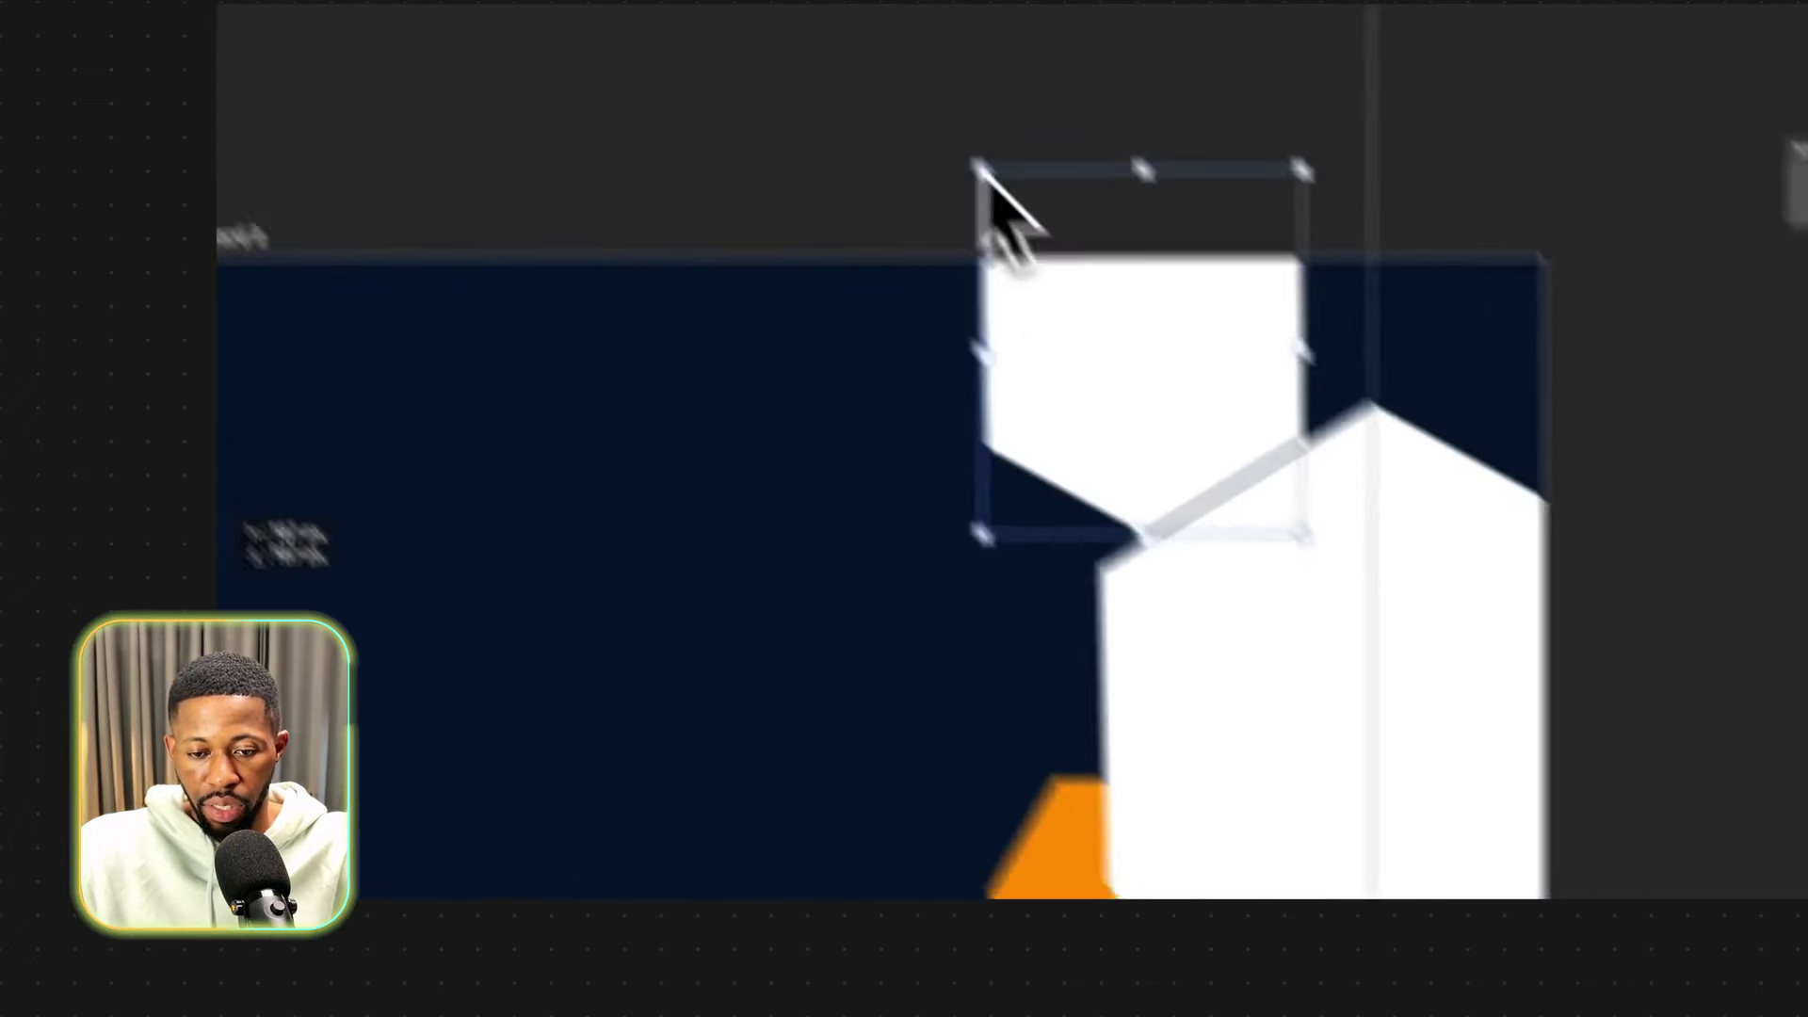
left_click_drag(981, 171, 898, 62)
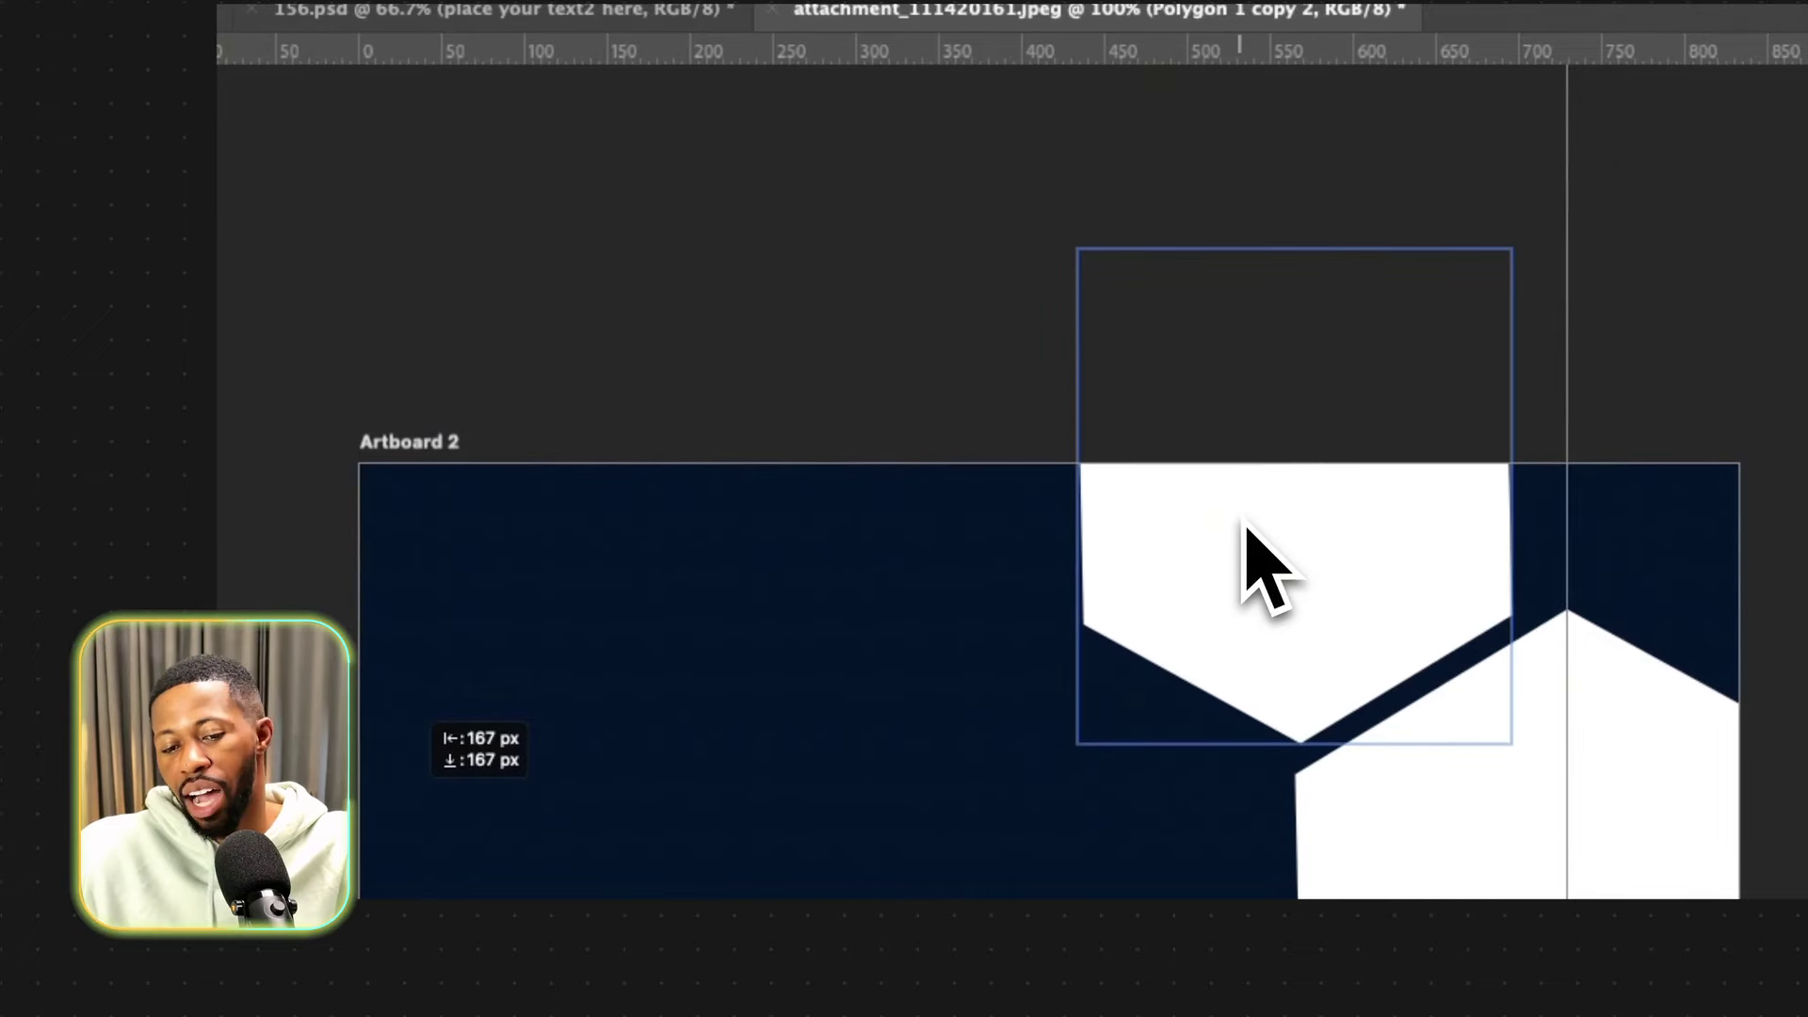
Switch to Google Chrome and search Google Images for "building skyline", looking through the results for suitable photos.
left_click(1425, 767)
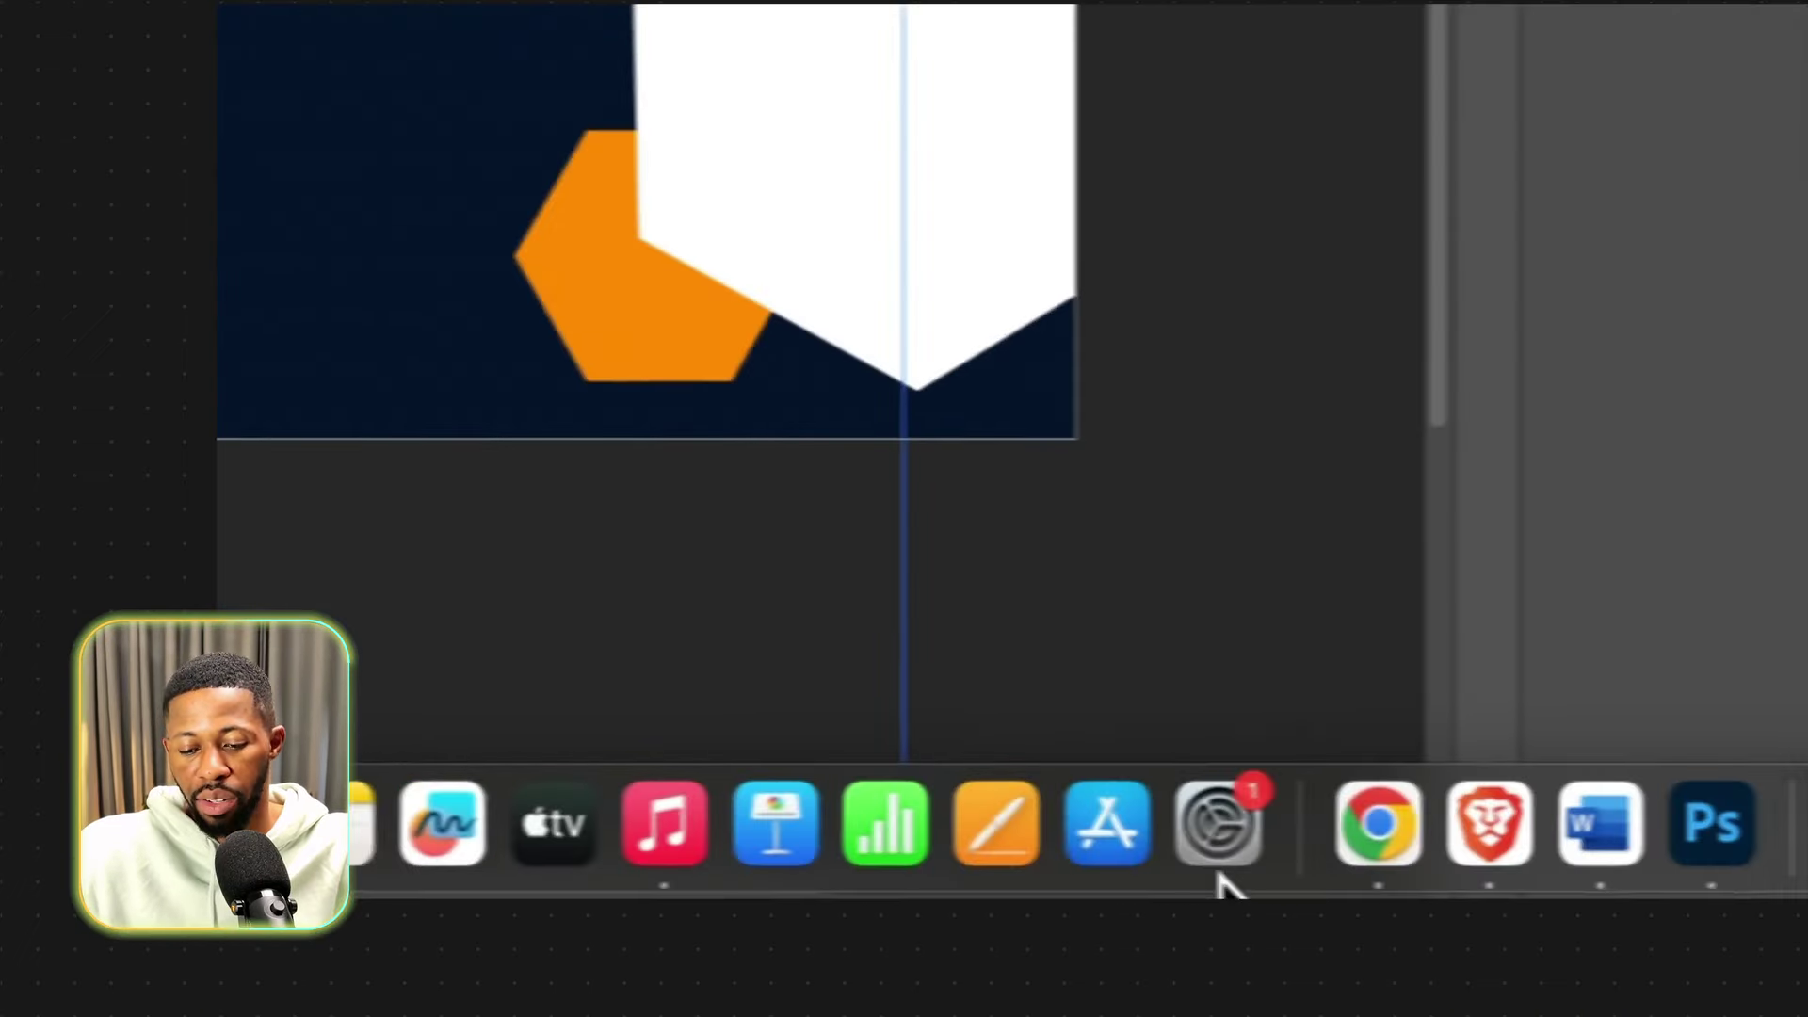
left_click(1381, 826)
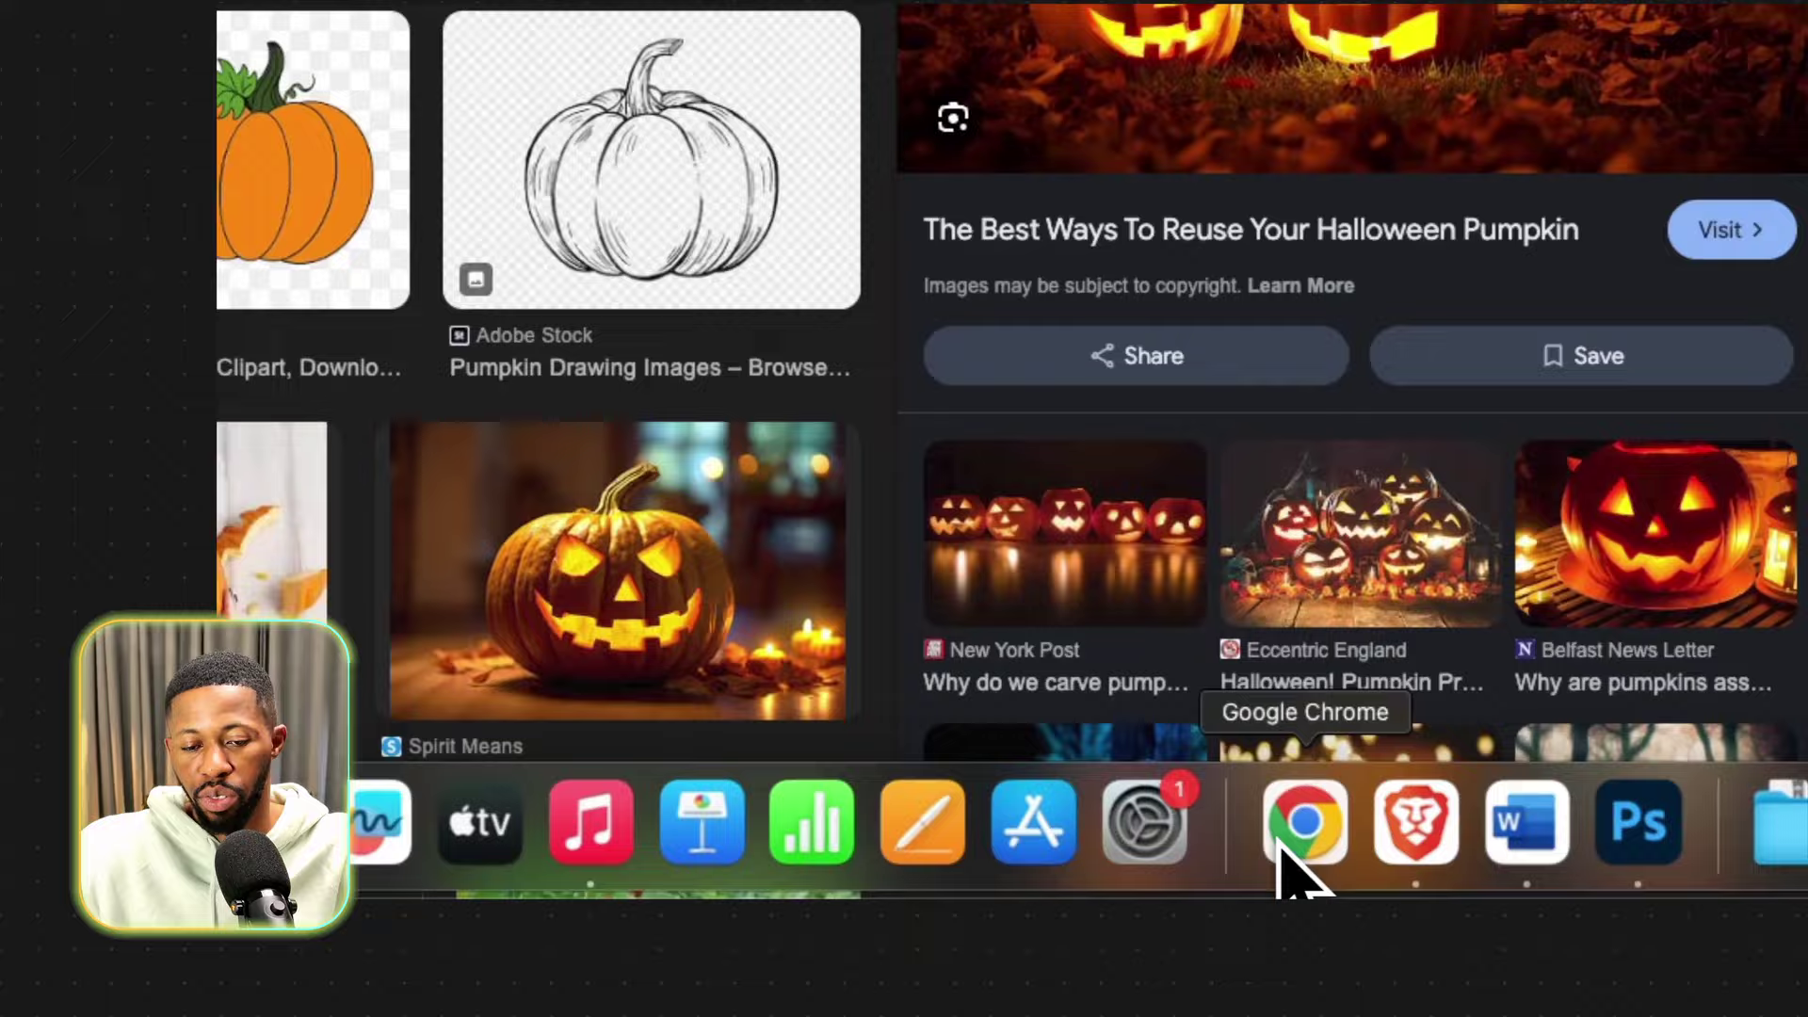
left_click(915, 149)
type("skylline")
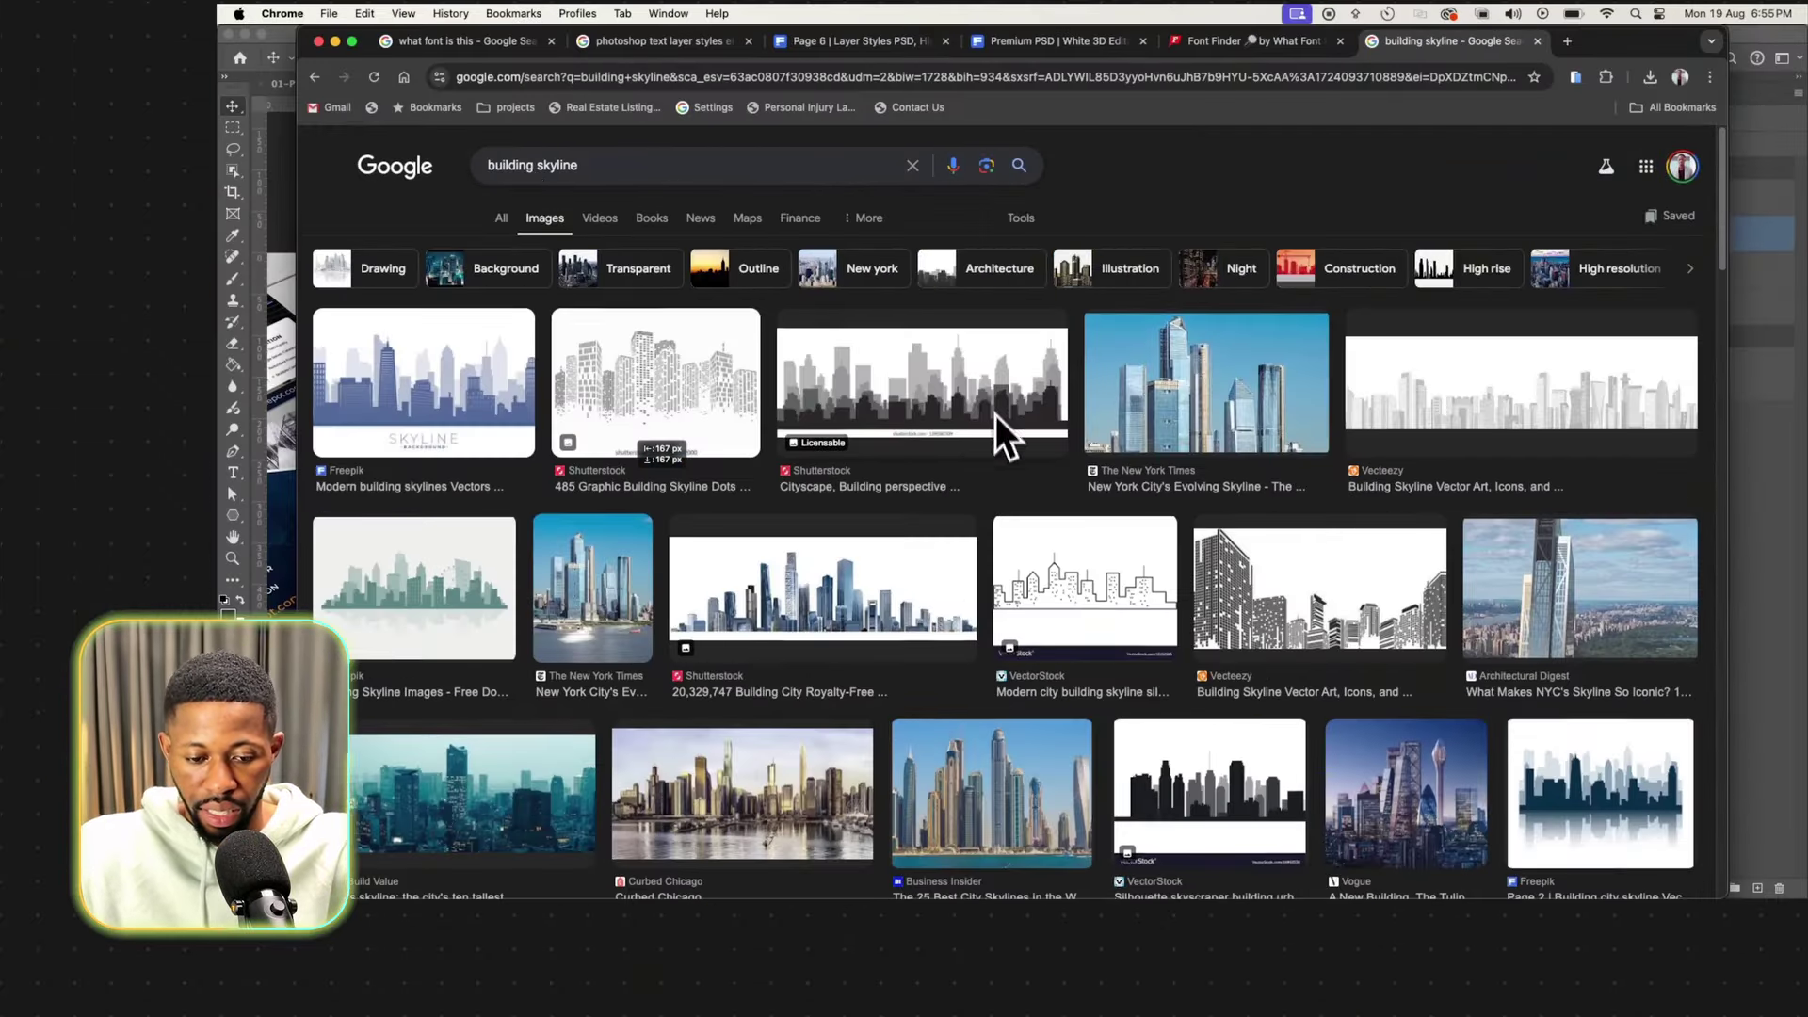
scroll(996, 416, "down", 5)
scroll(1261, 514, "up", 3)
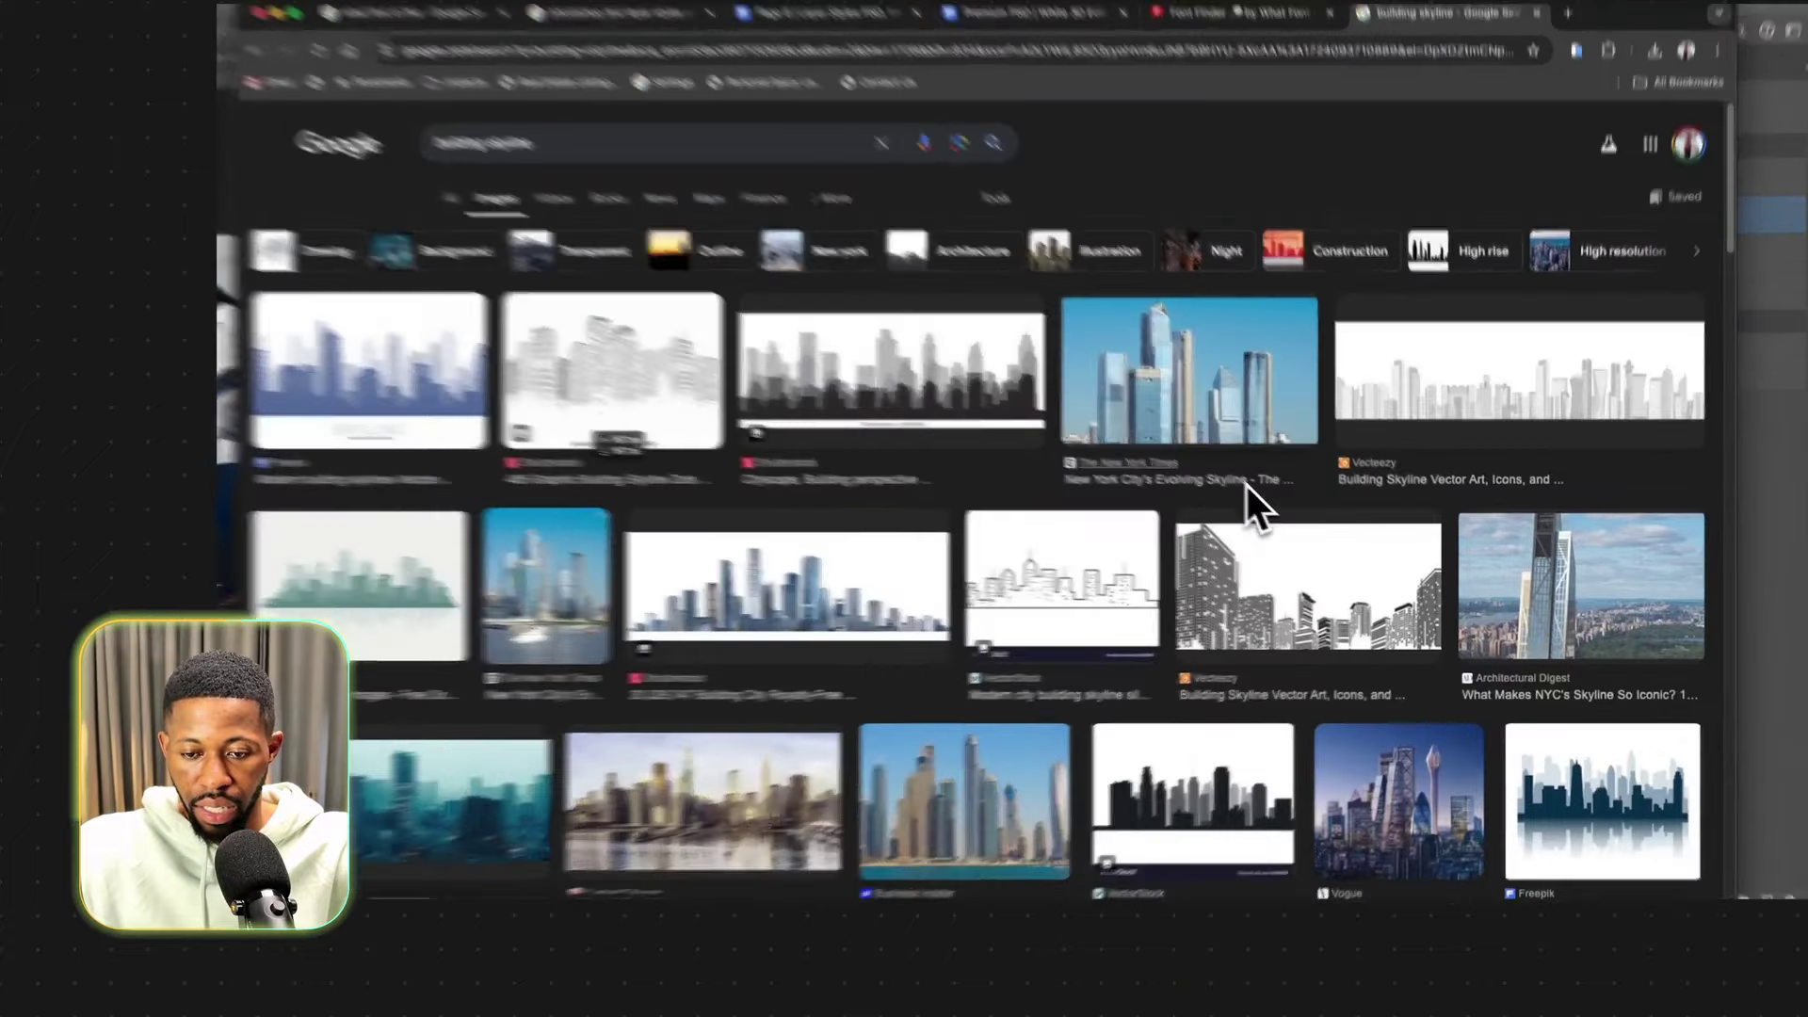
Save The New York Times photo of glass skyscrapers against a blue sky to the Desktop.
left_click(1251, 505)
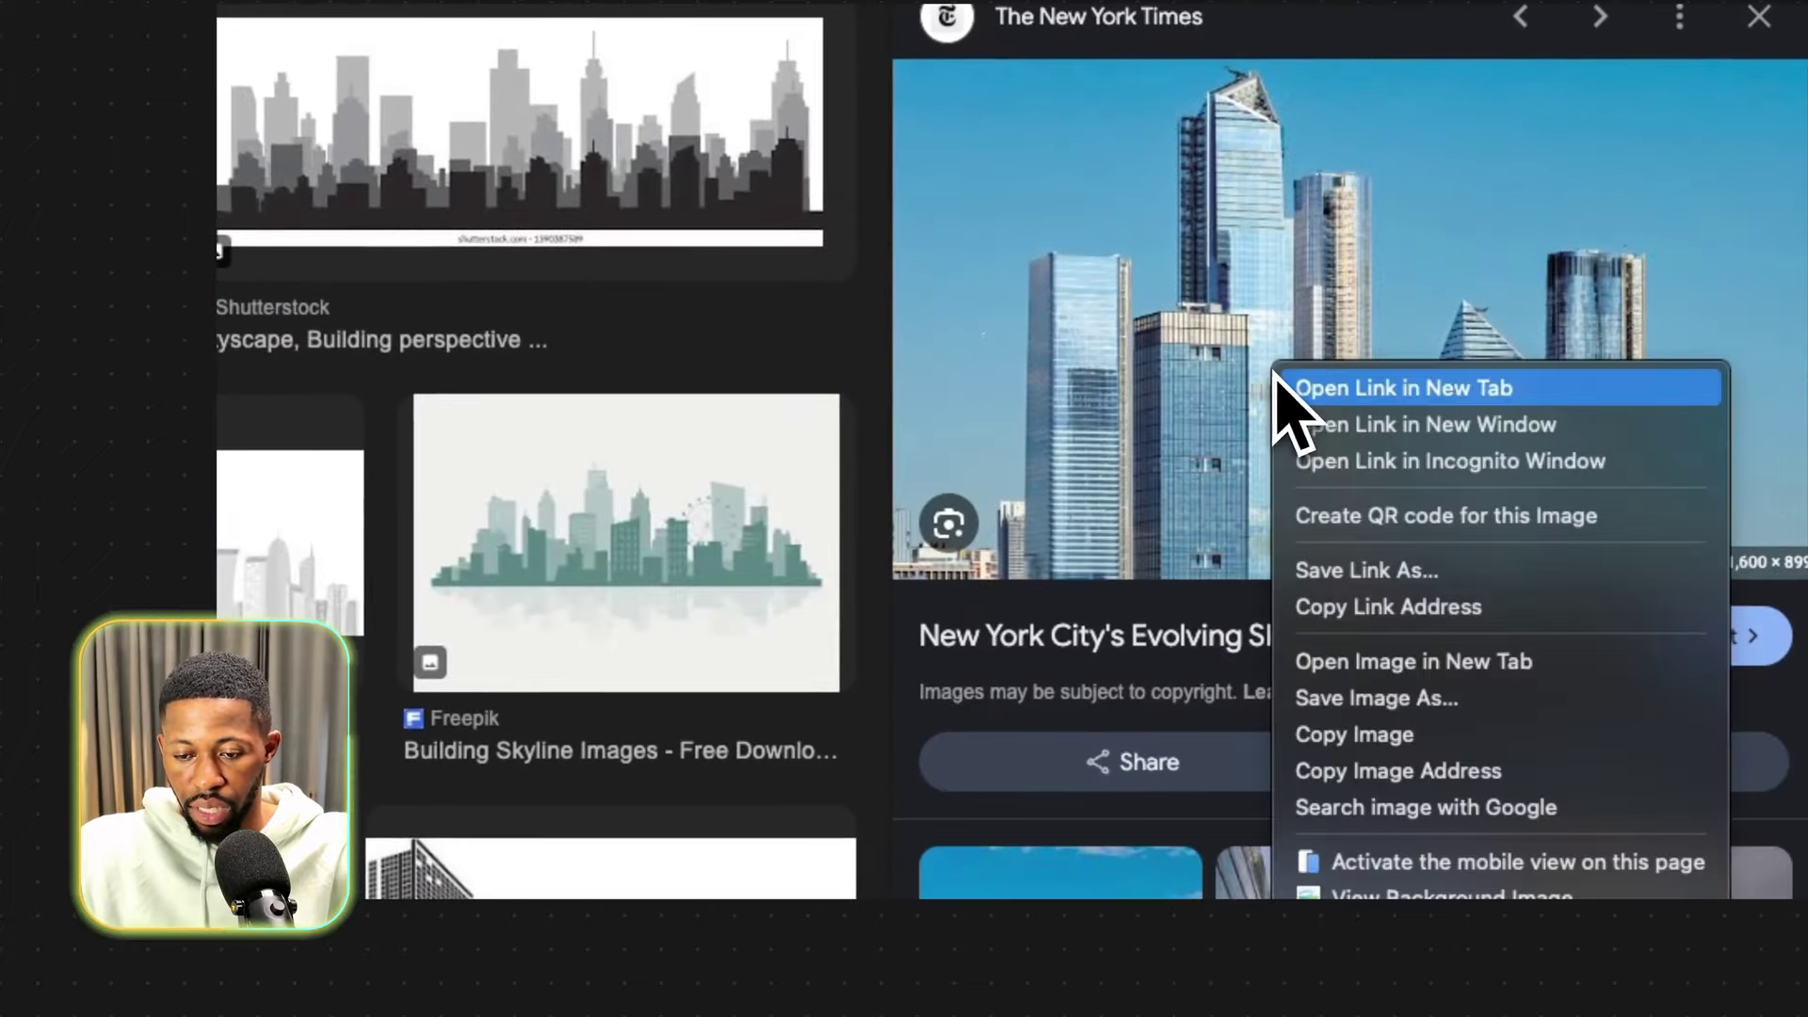
left_click(1407, 698)
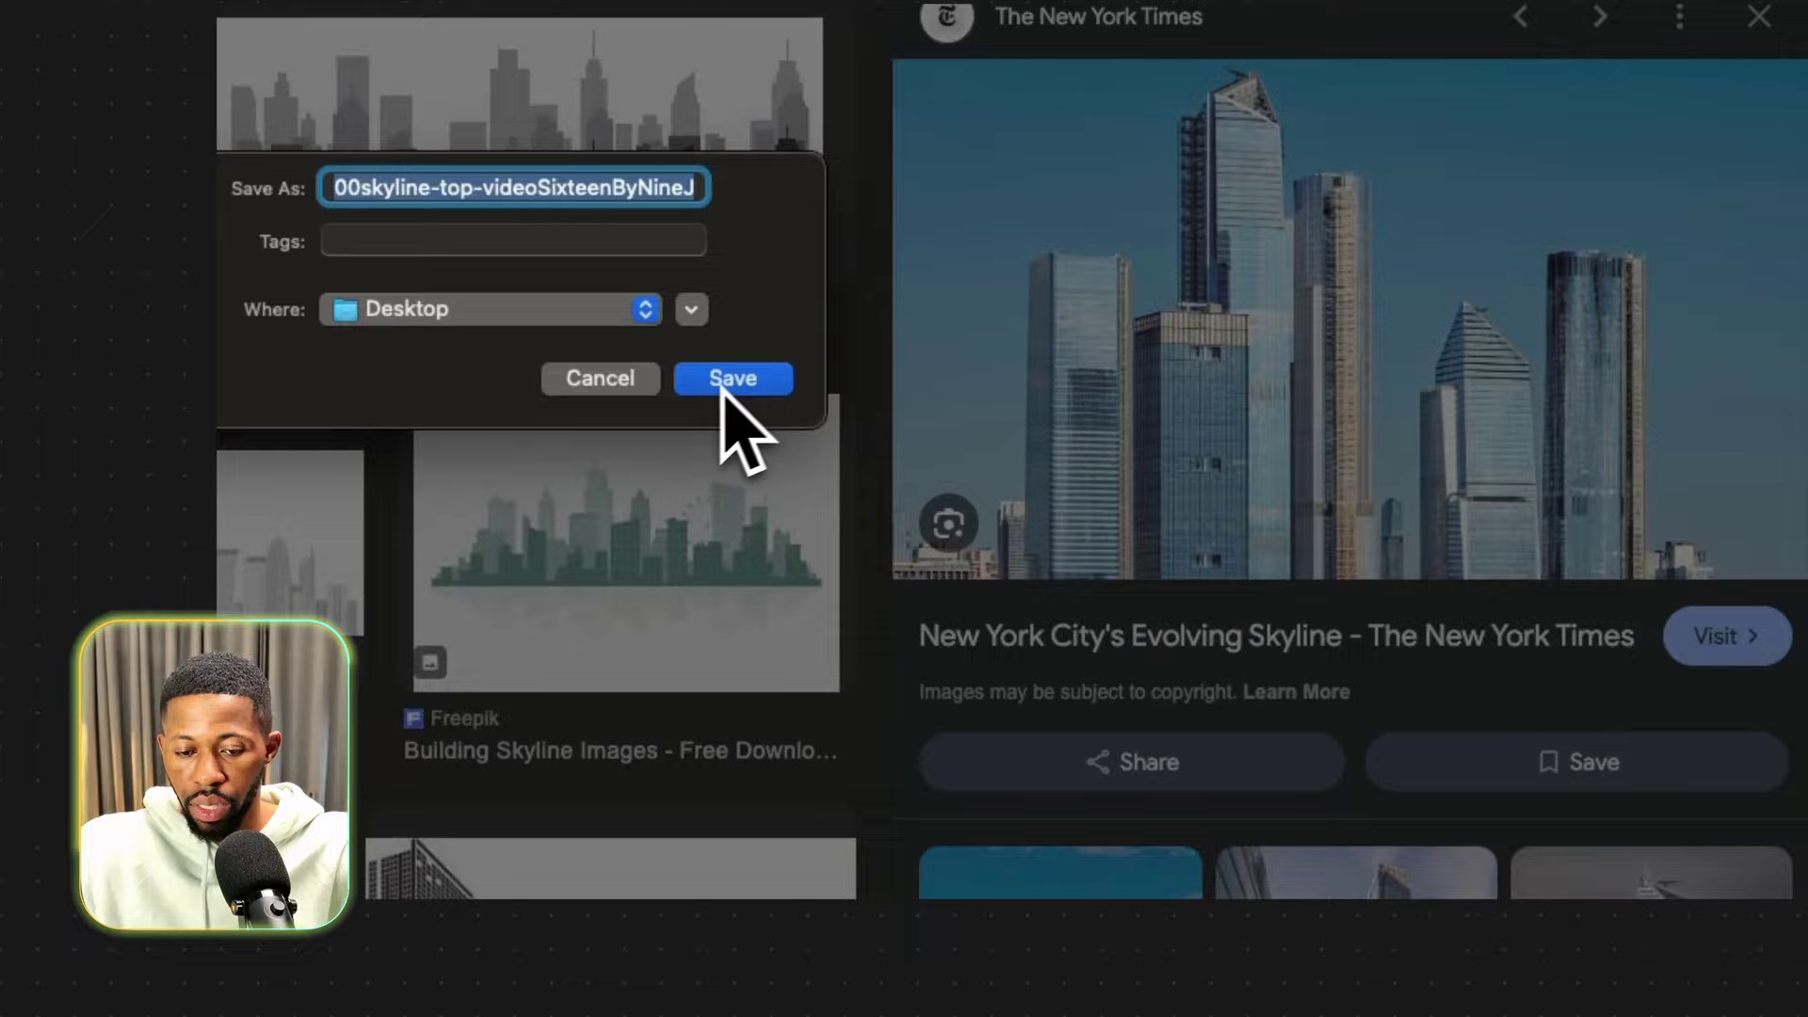
left_click(727, 379)
Find the Apollo Magazine photo of New York's skyscrapers at sunset and save it as well.
scroll(753, 405, "down", 5)
scroll(658, 577, "down", 5)
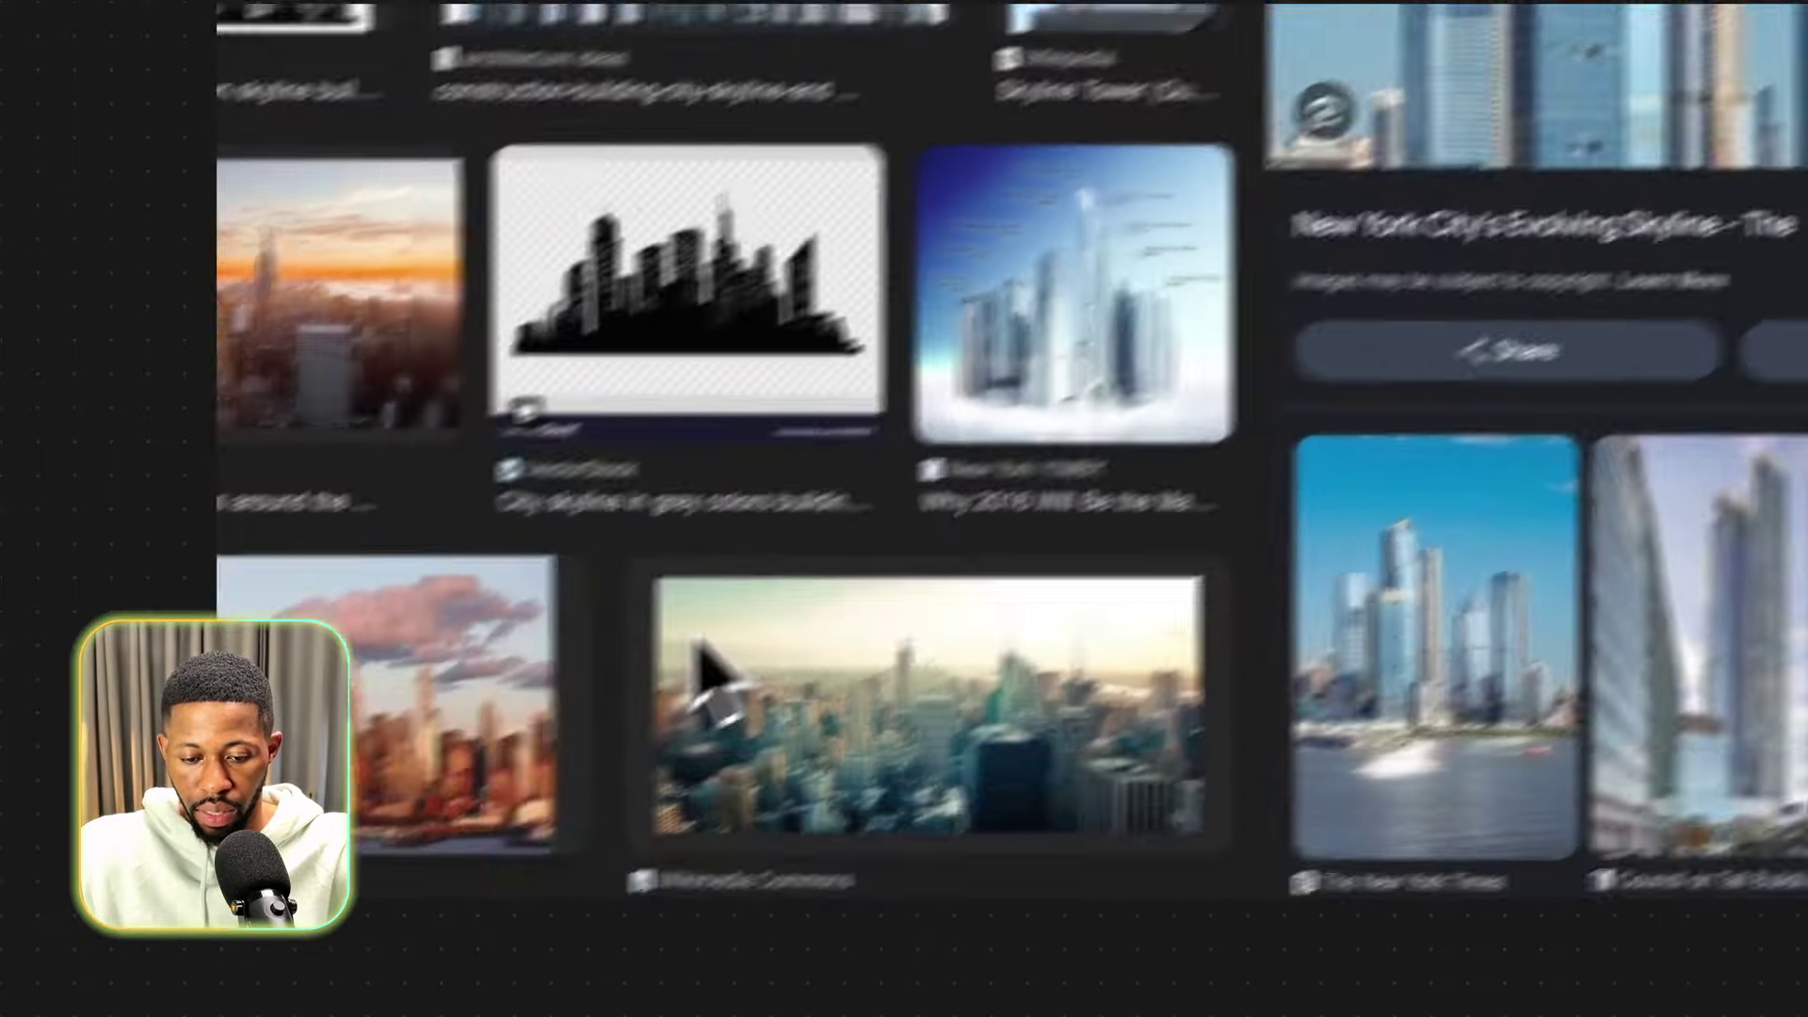
left_click(782, 633)
right_click(1462, 141)
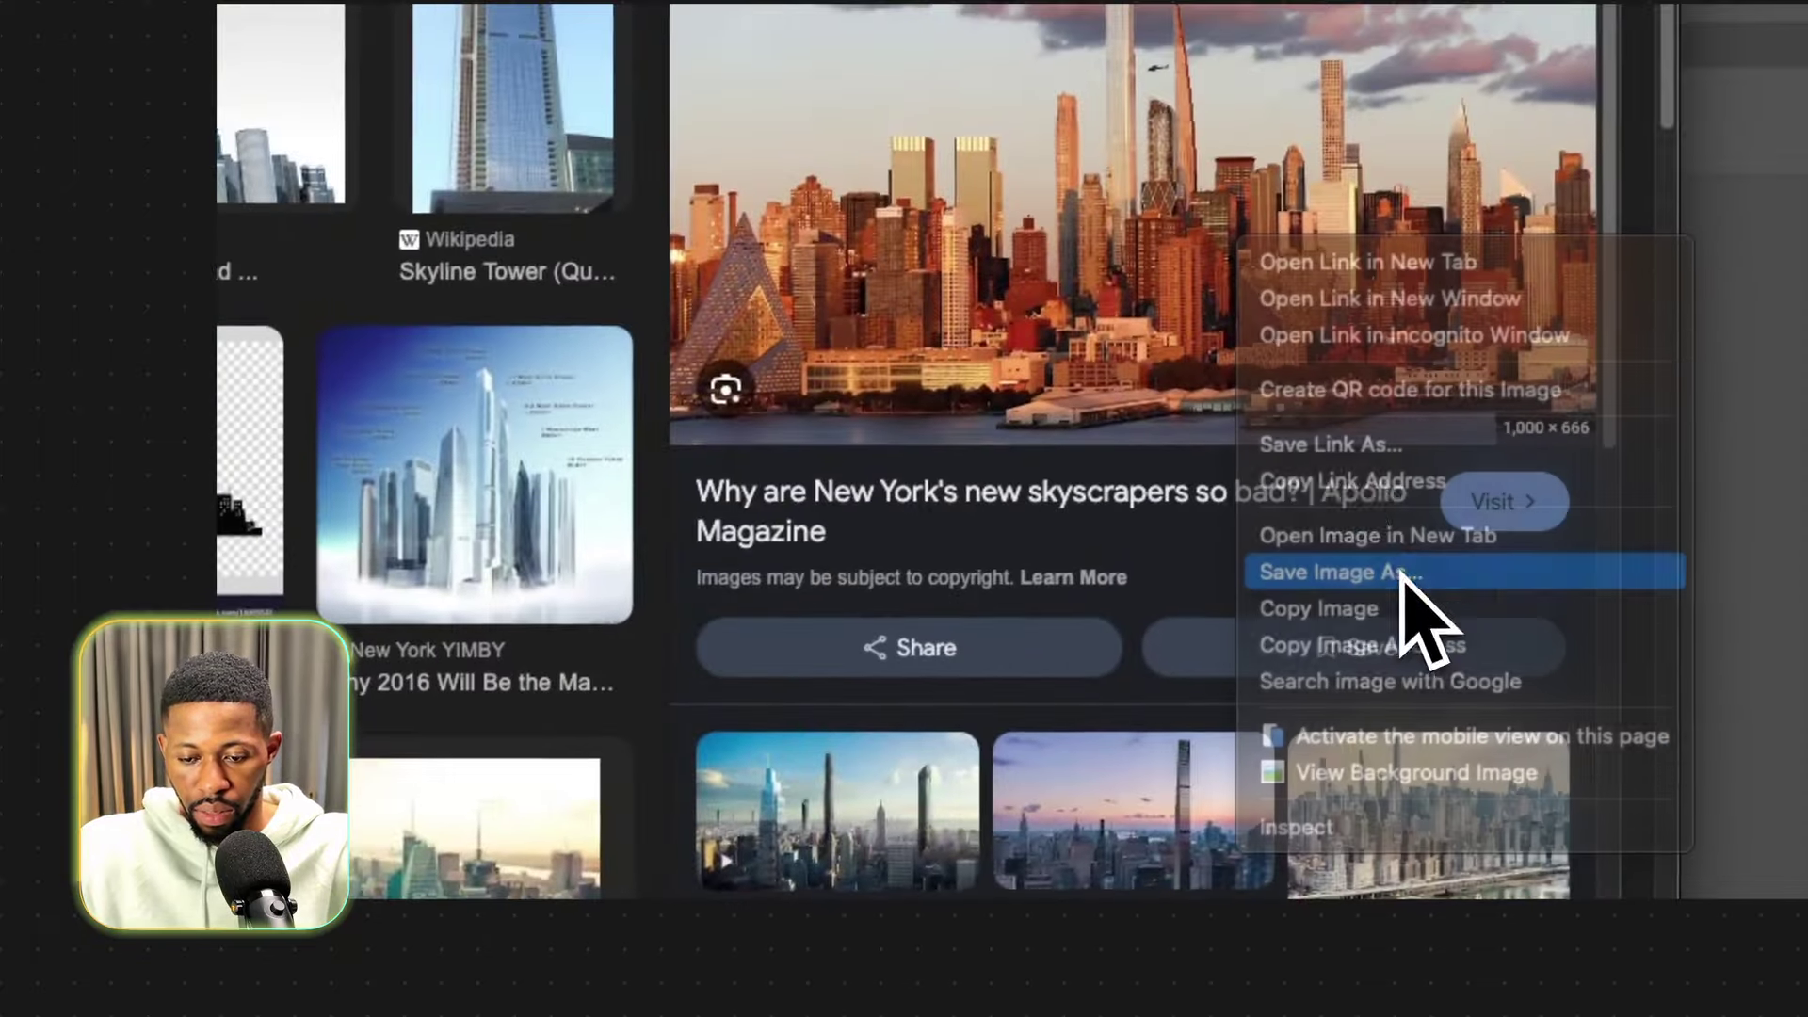
left_click(1394, 569)
left_click(506, 384)
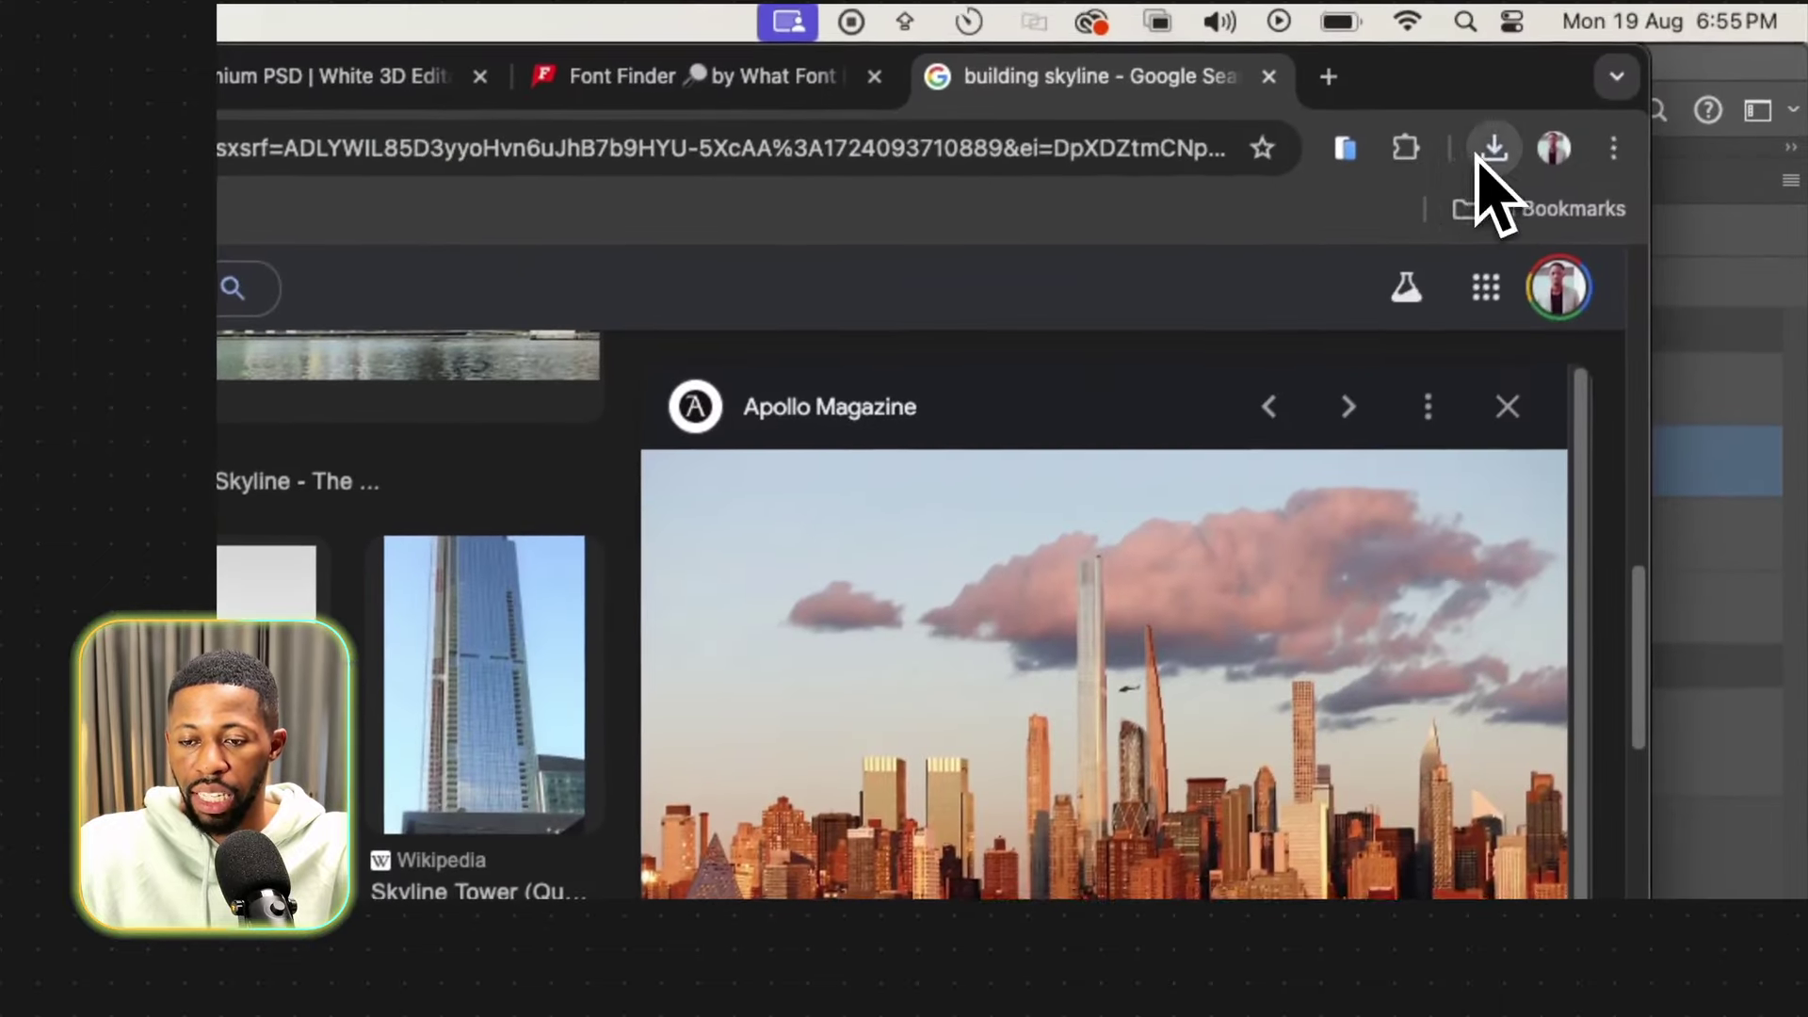
Locate the downloaded 00skyline-top-videoSixteenByNineJumbo1600-v2.jpg in its folder and place it on Artboard 2 in Photoshop.
left_click(1650, 0)
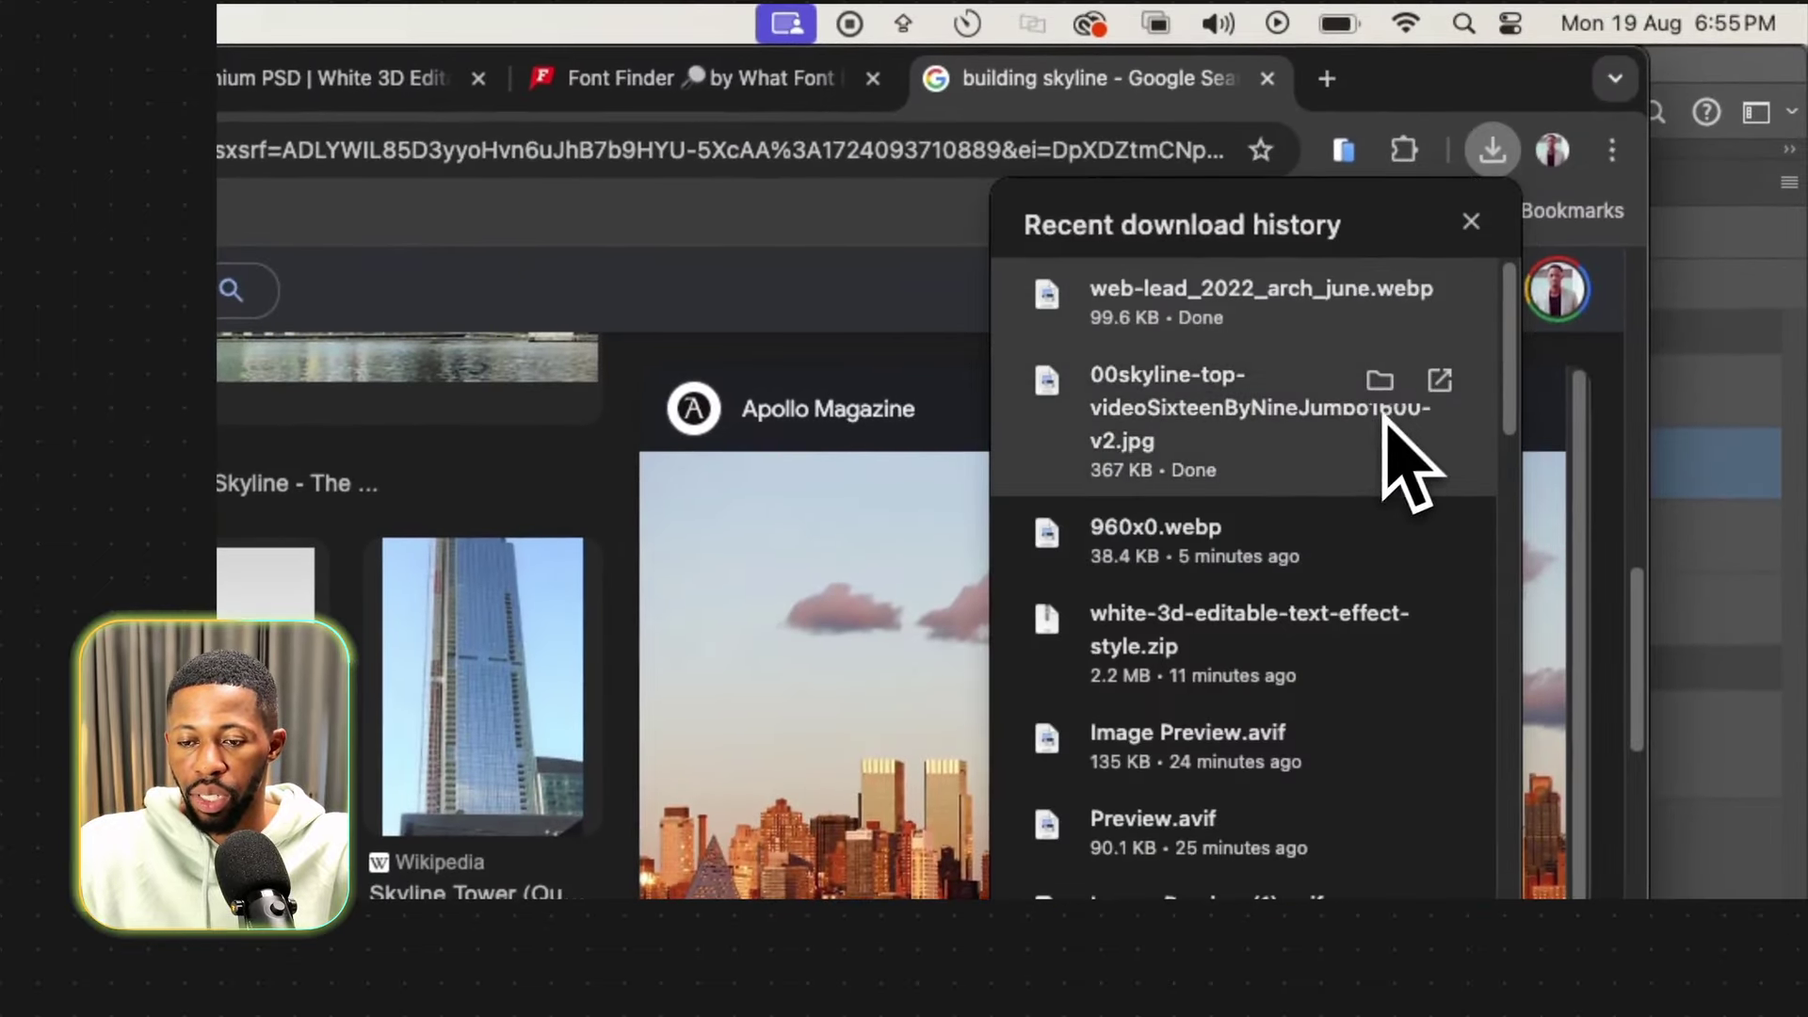
left_click(1380, 380)
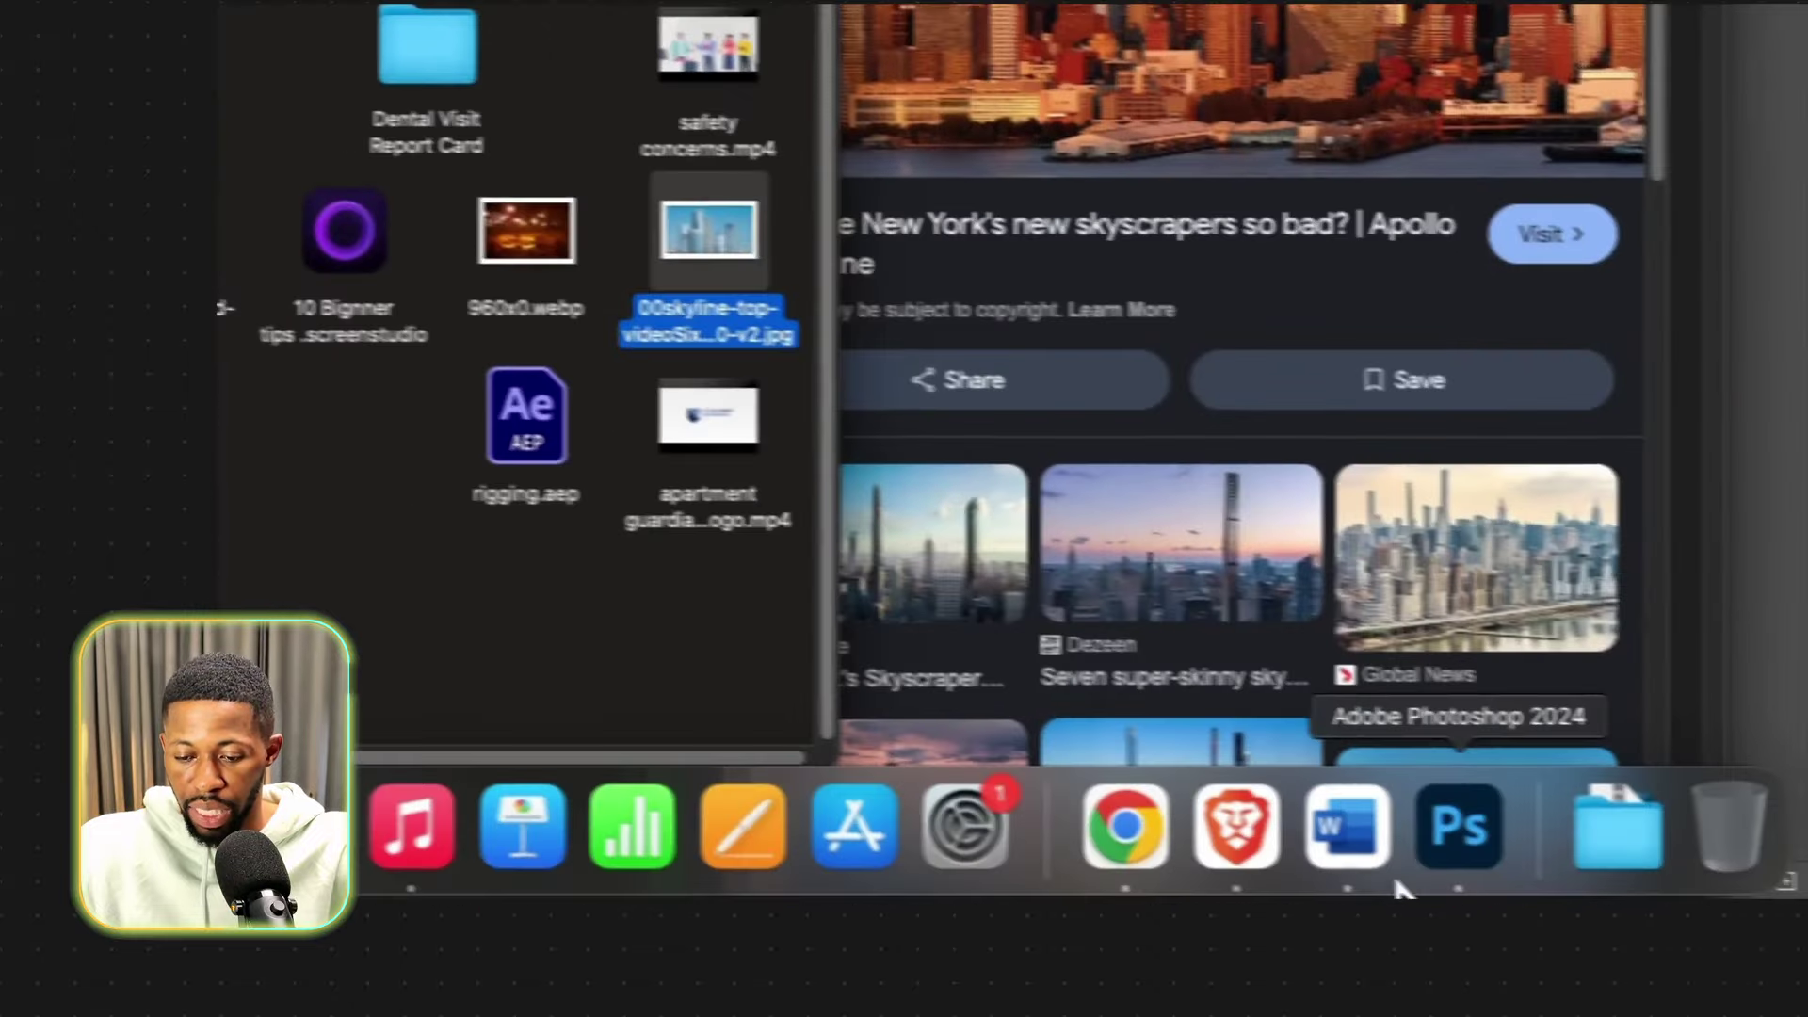
left_click(1441, 847)
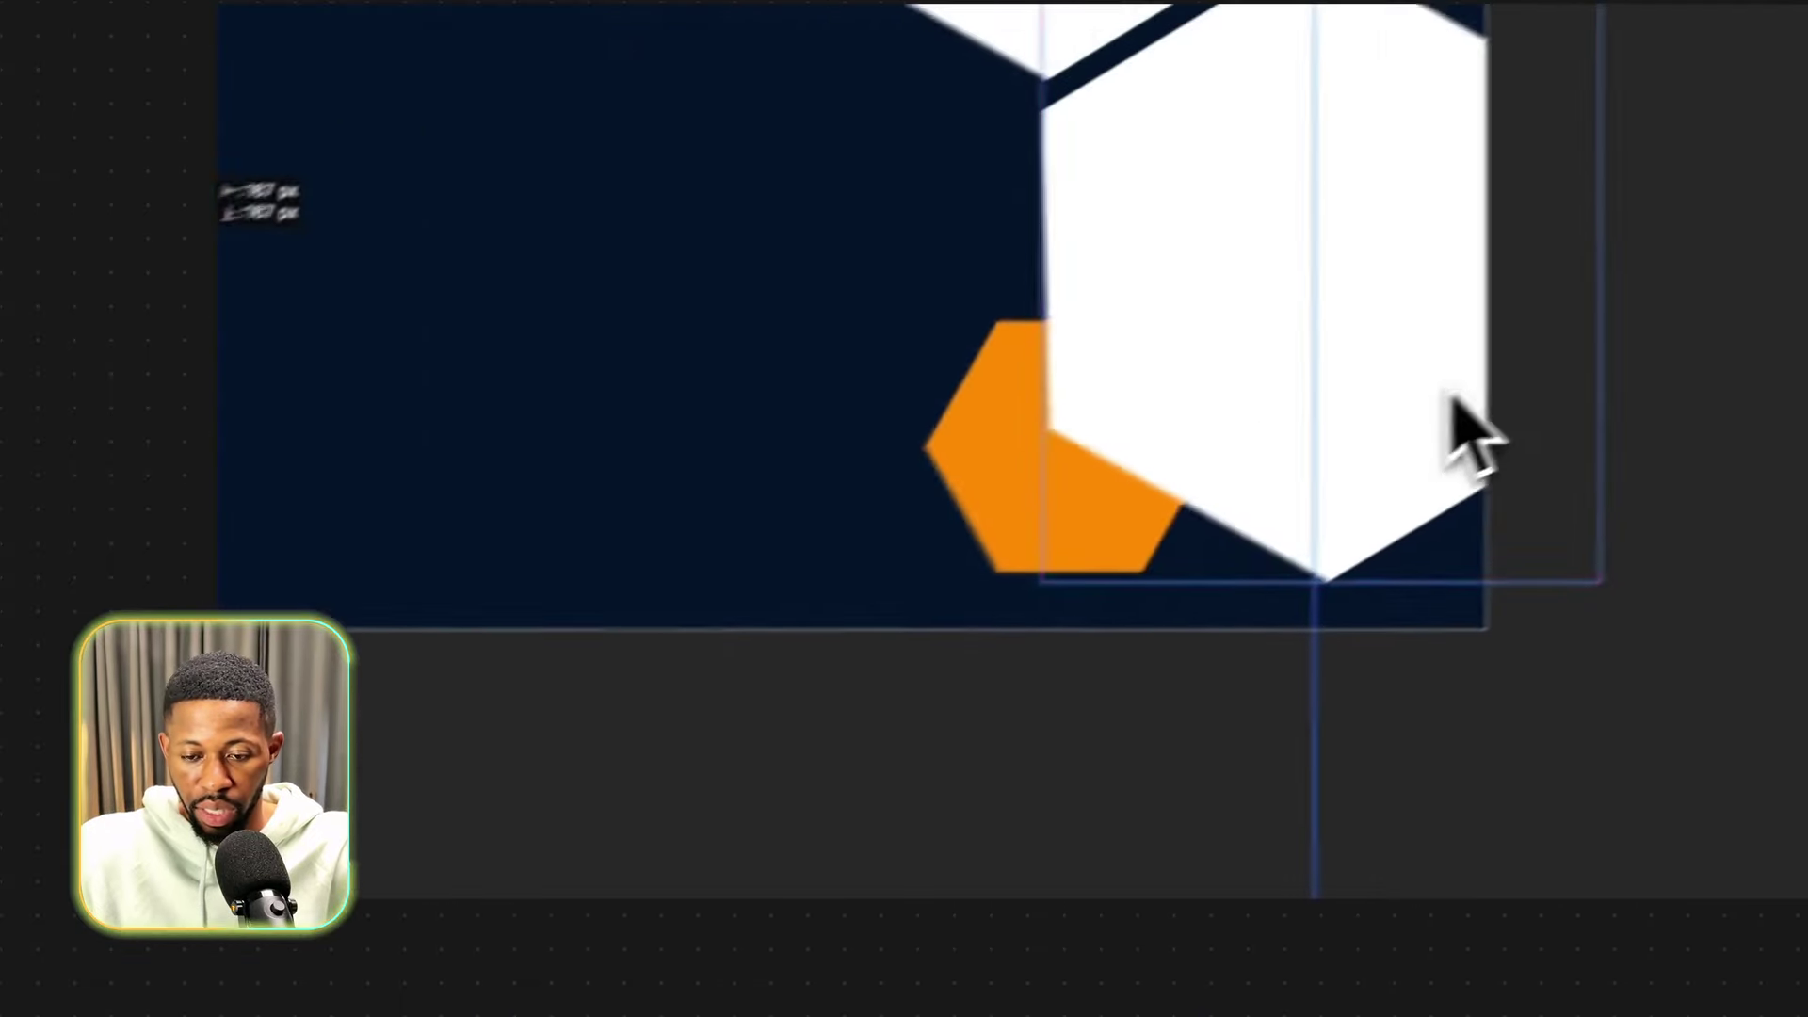
key("super+Tab")
left_click_drag(1142, 555, 1420, 716)
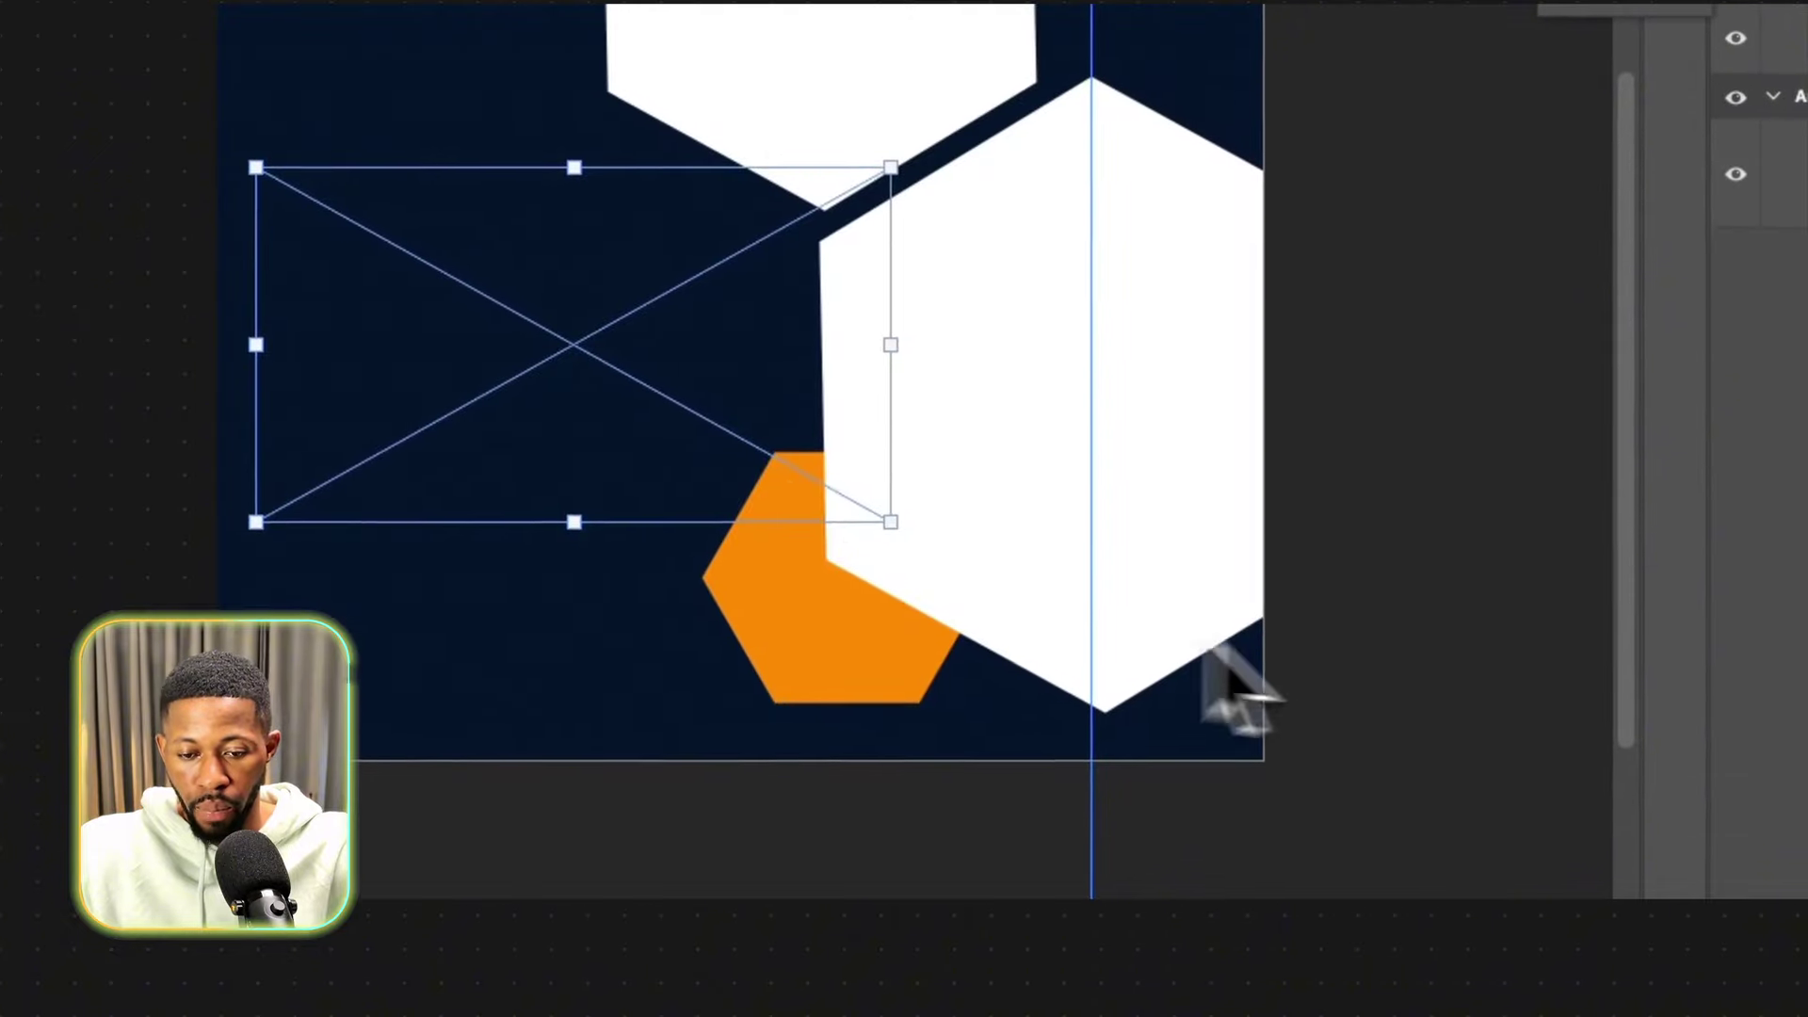
Move the placed skyline photo over the large white hexagon, enlarge it to cover more of the shape, and commit the placement.
left_click_drag(711, 452, 1109, 477)
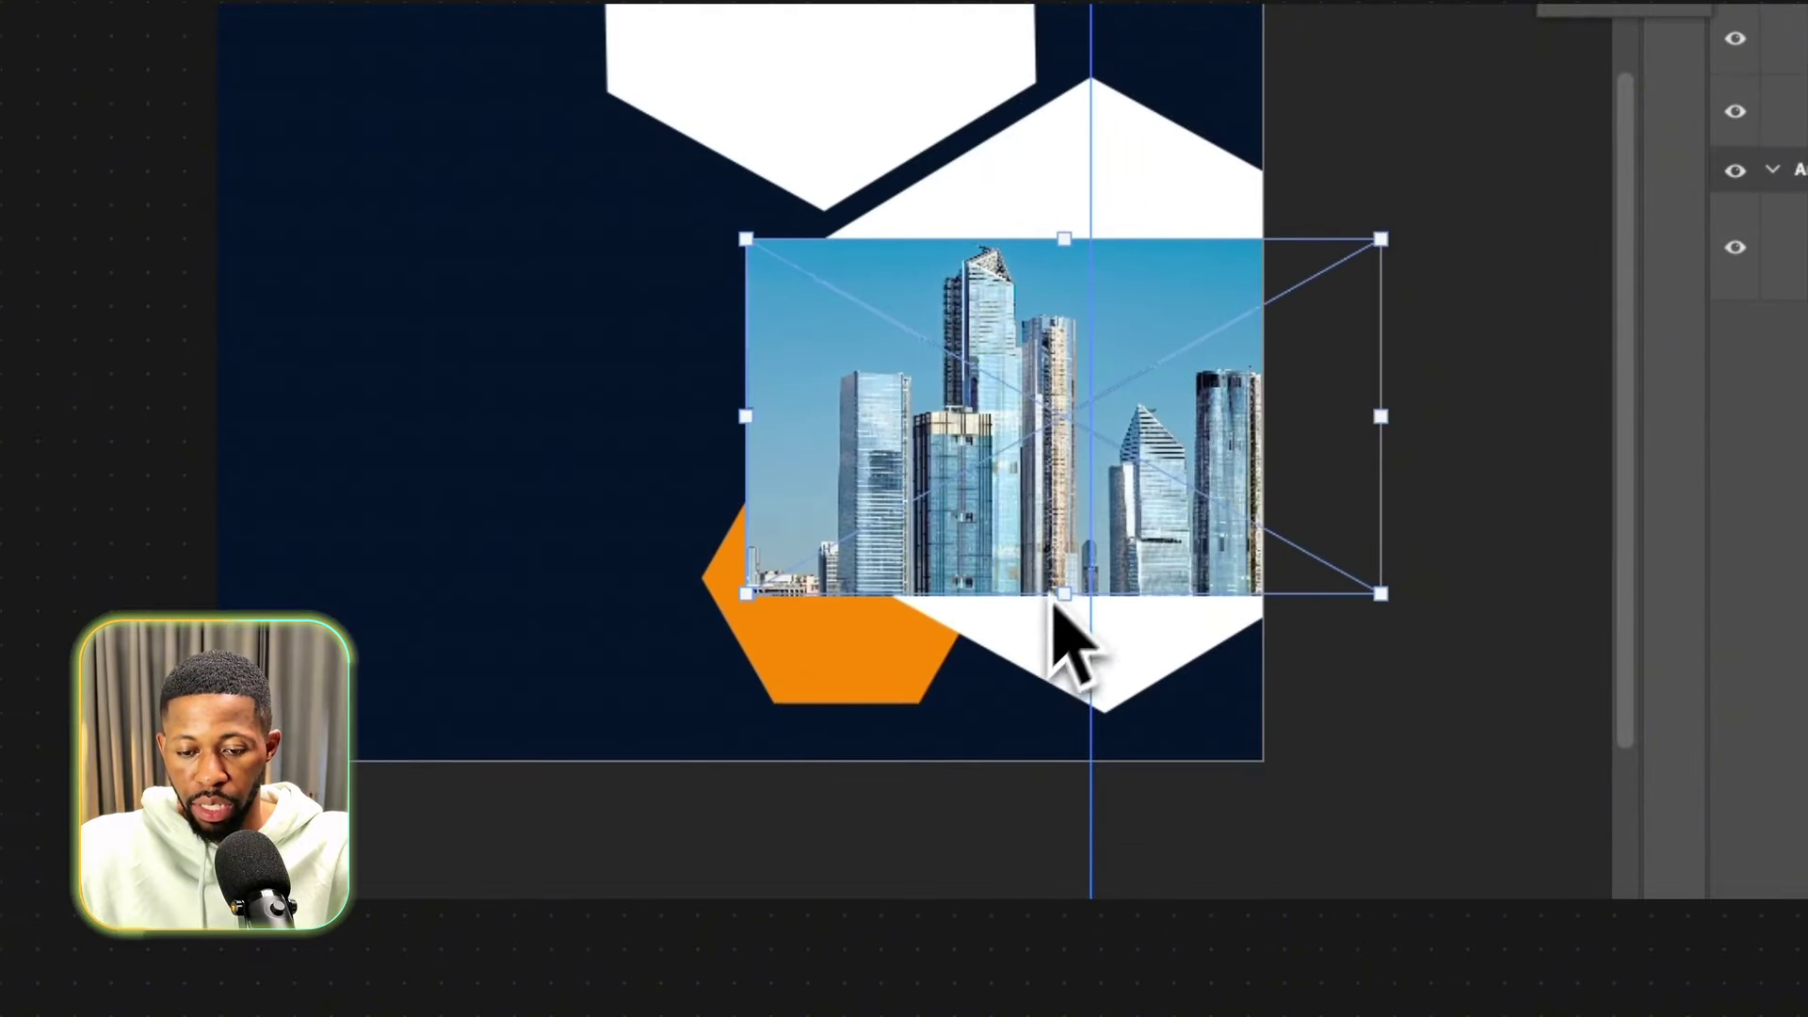
left_click_drag(1064, 597, 1083, 671)
left_click_drag(1065, 239, 1073, 79)
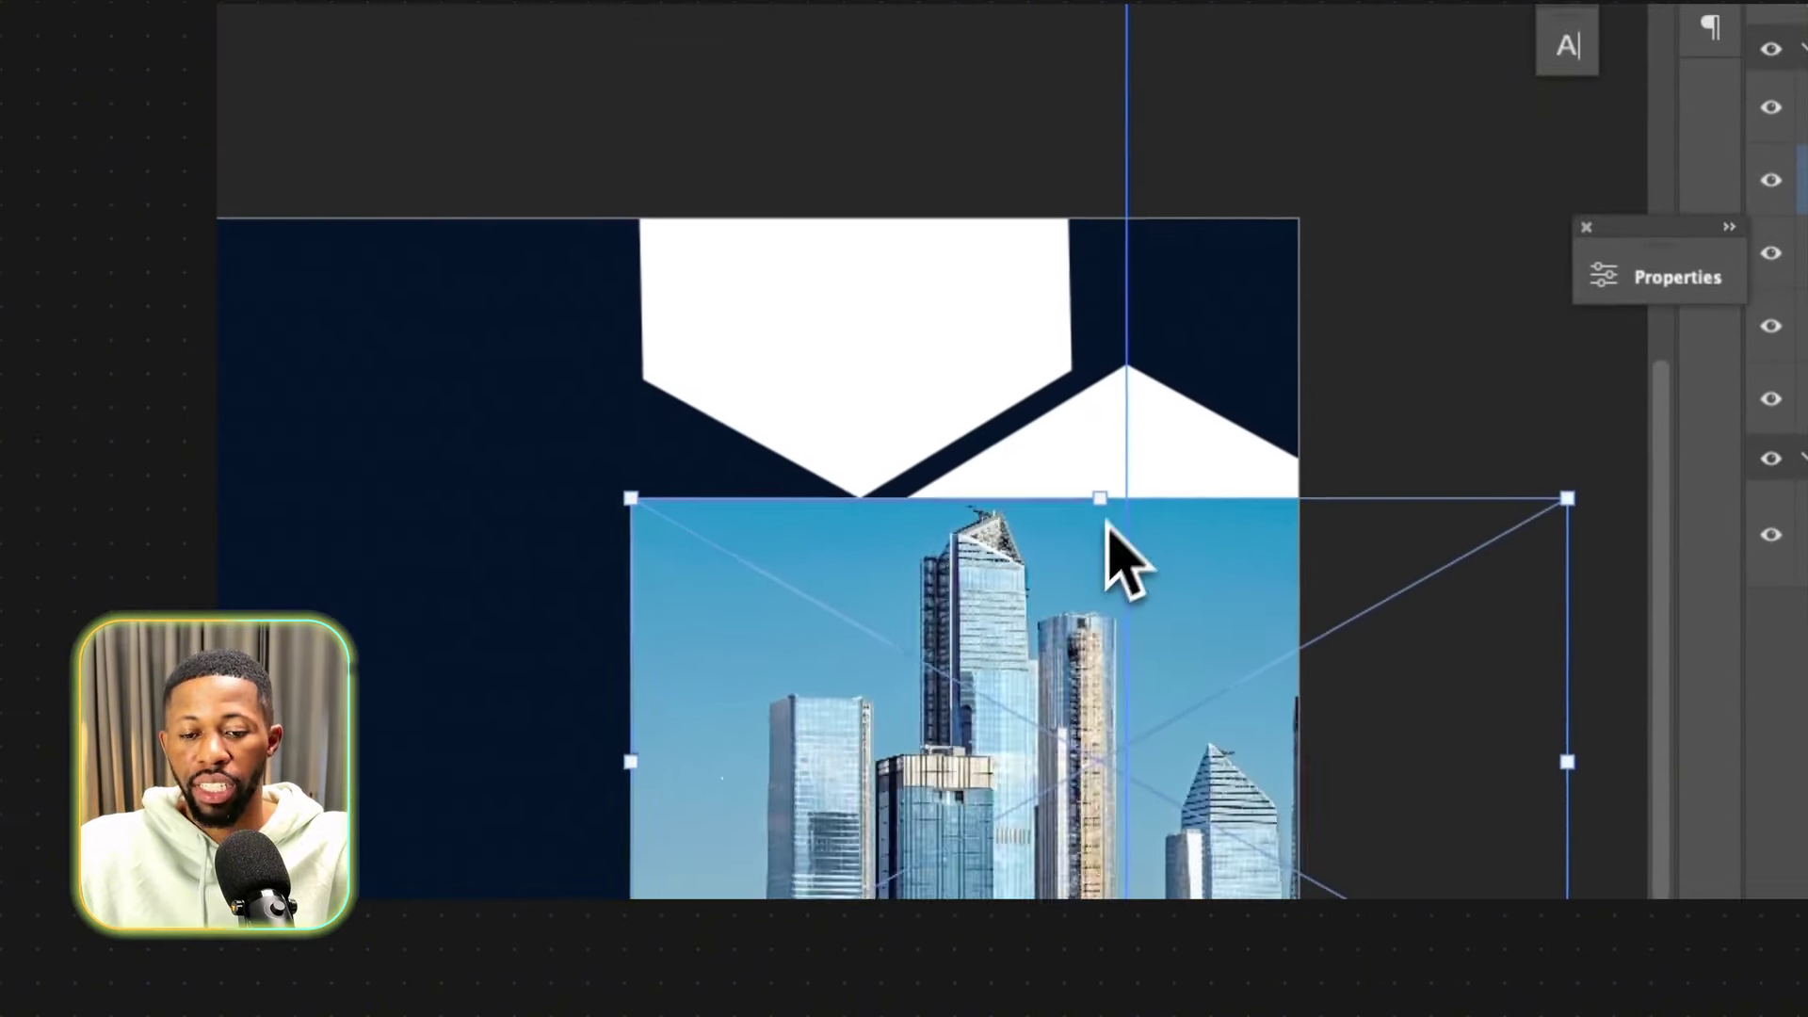
key("Return")
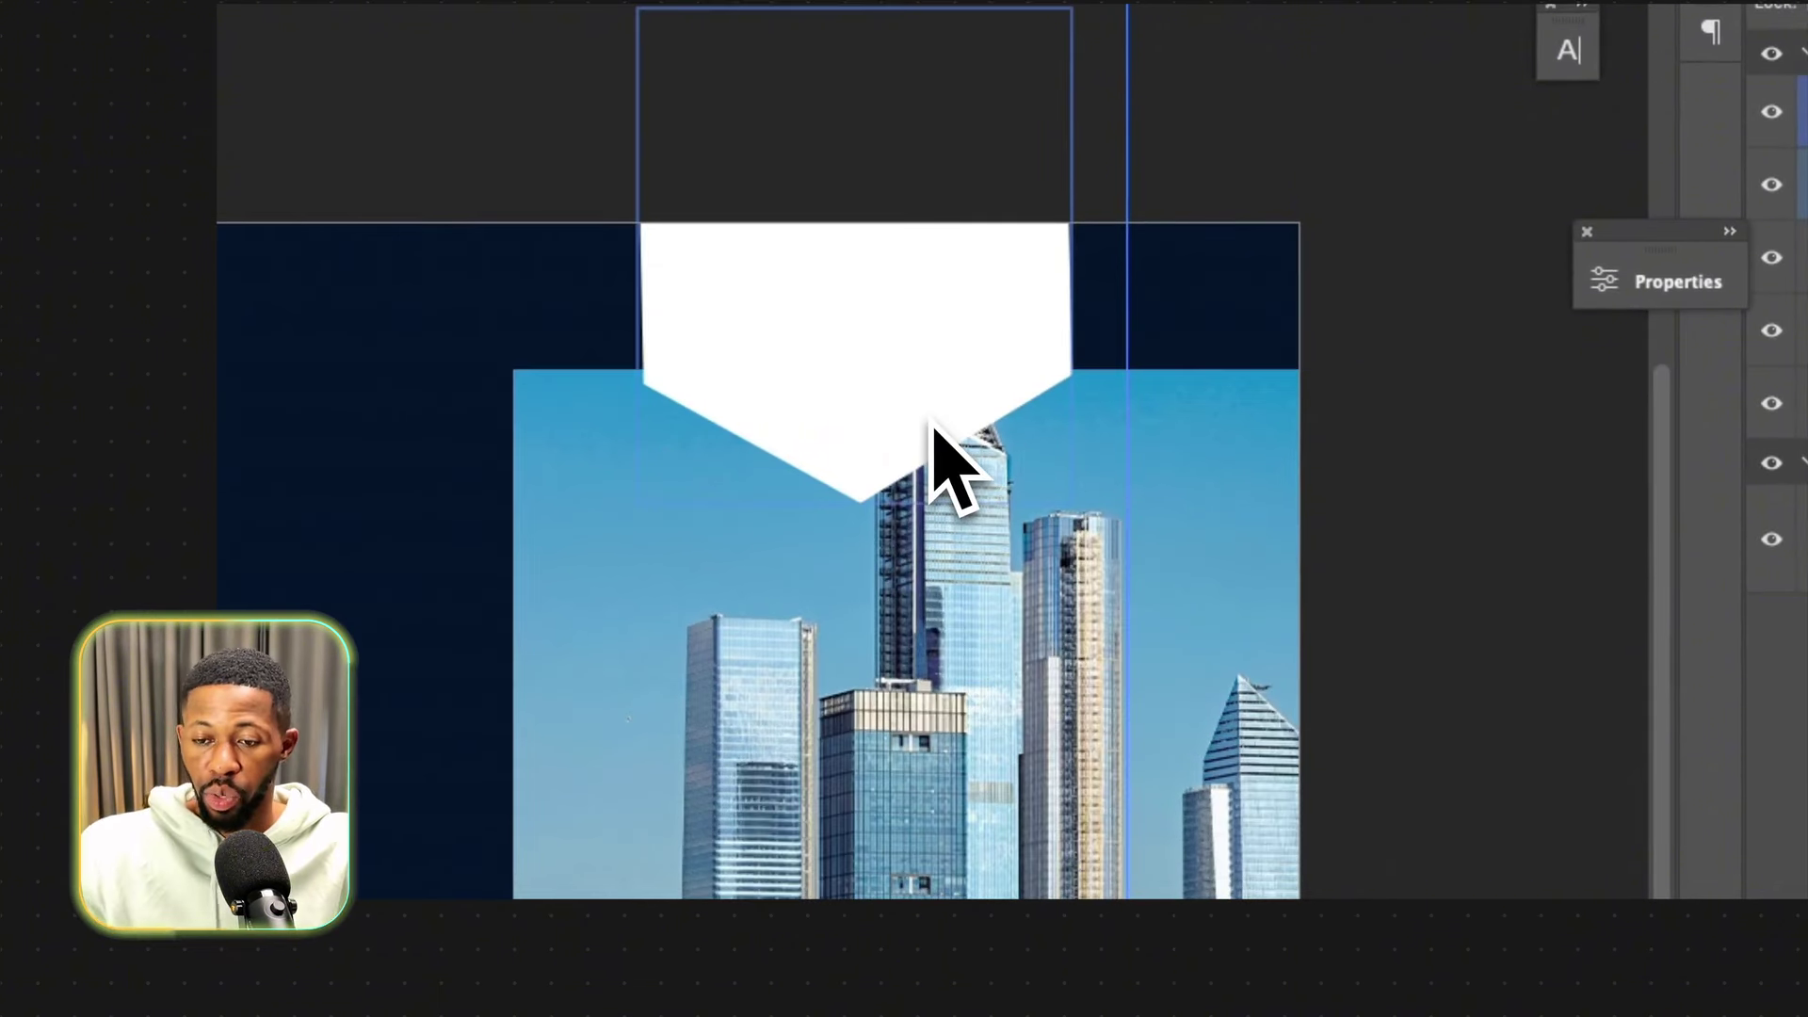
Clip the skyline photo to the large white hexagon and shift it until it reaches the hexagon's upper corner.
left_click_drag(1033, 579, 1041, 572)
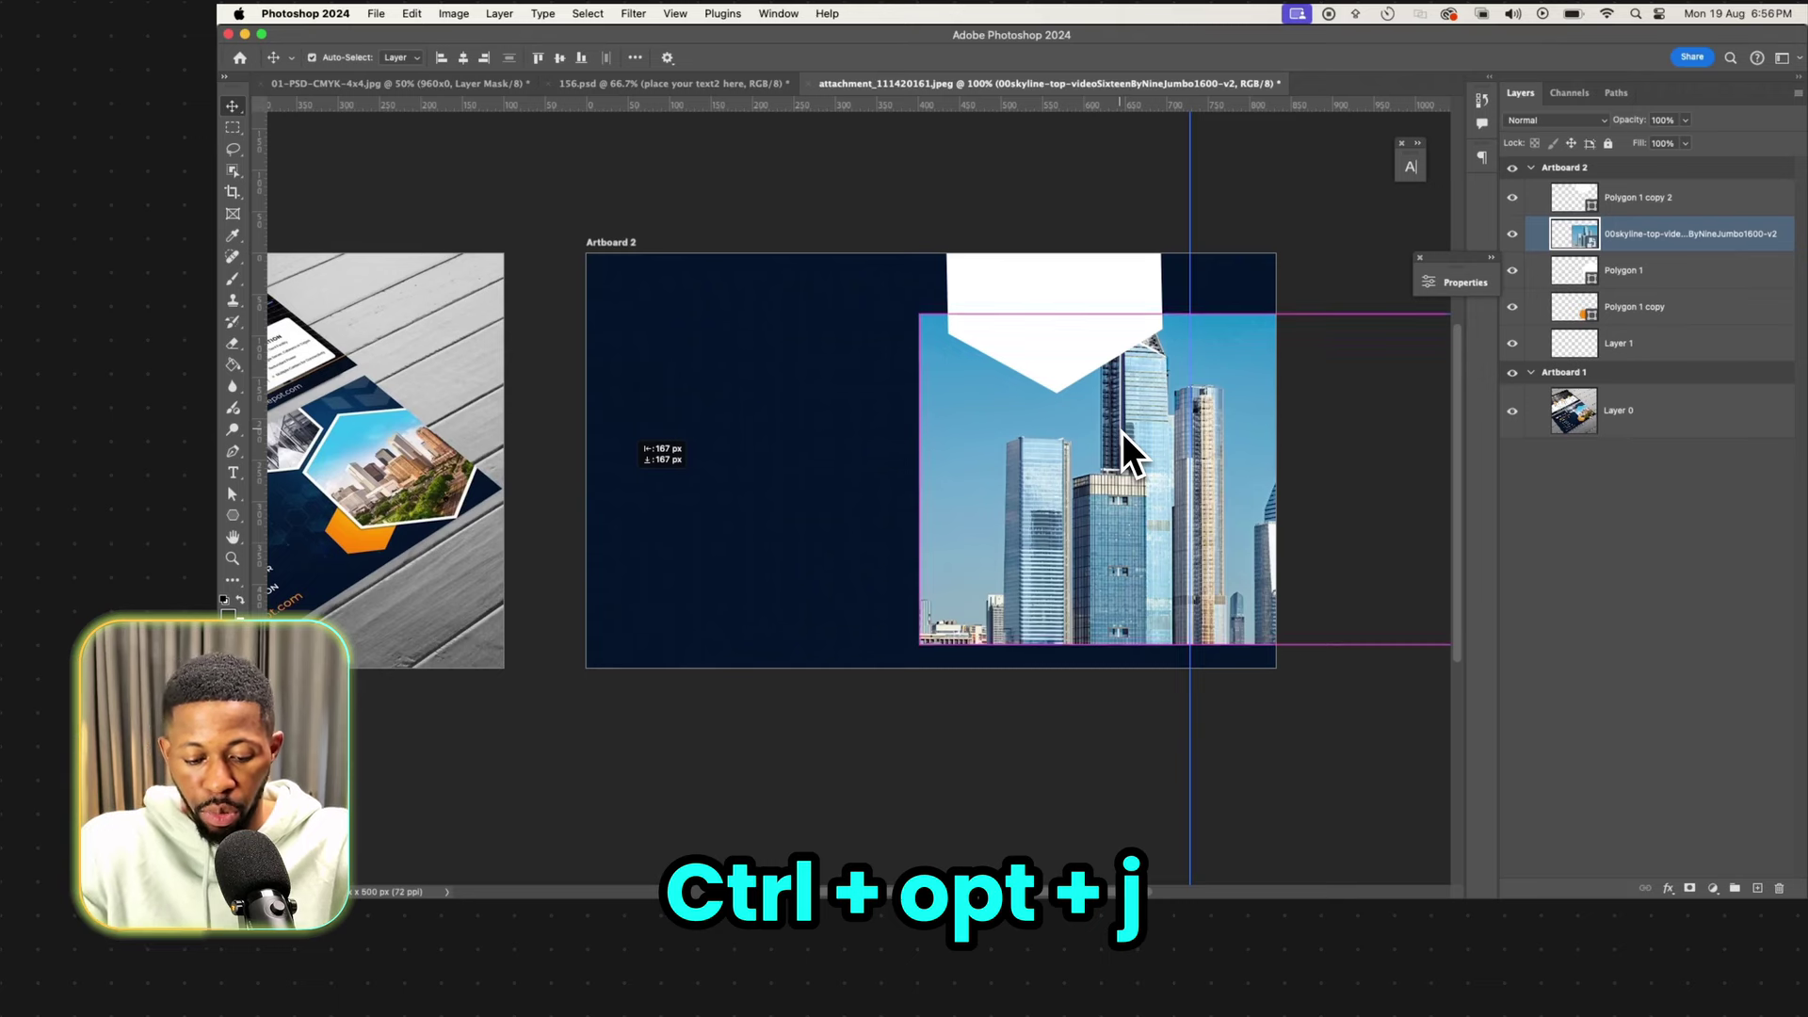
key("ctrl+alt+g")
left_click_drag(1122, 432, 1179, 480)
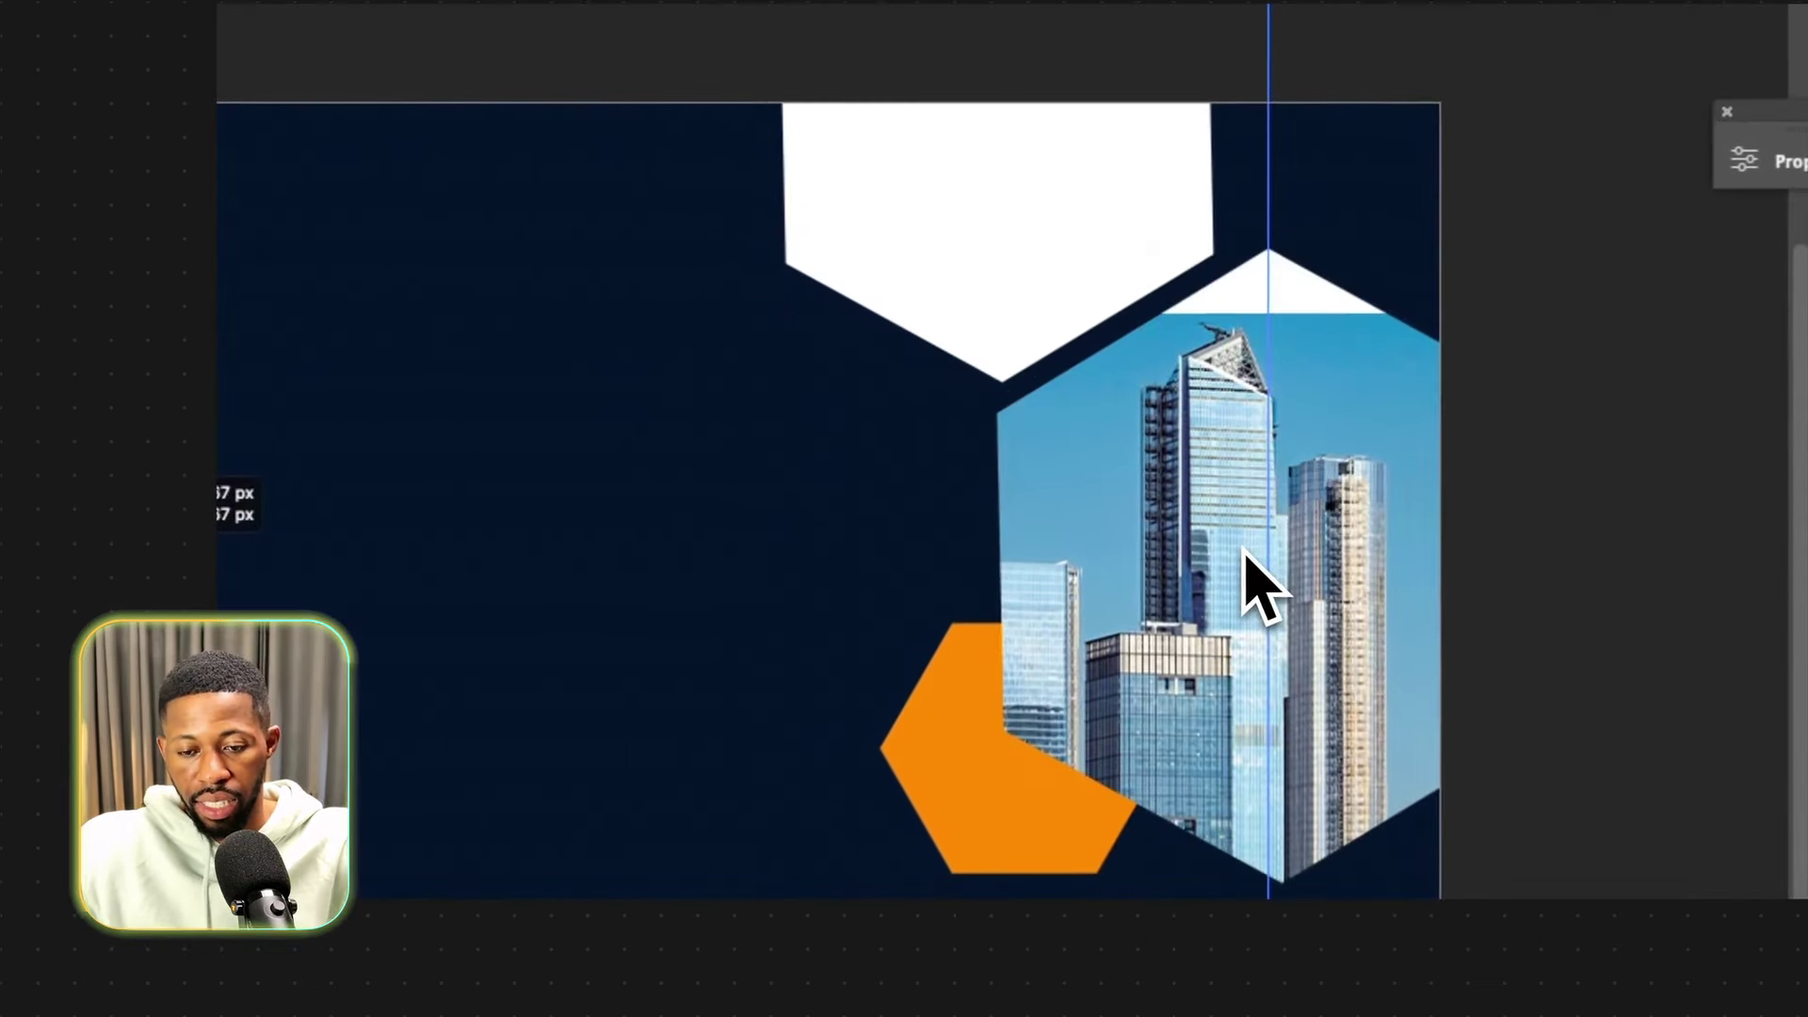
left_click_drag(1245, 554, 1248, 486)
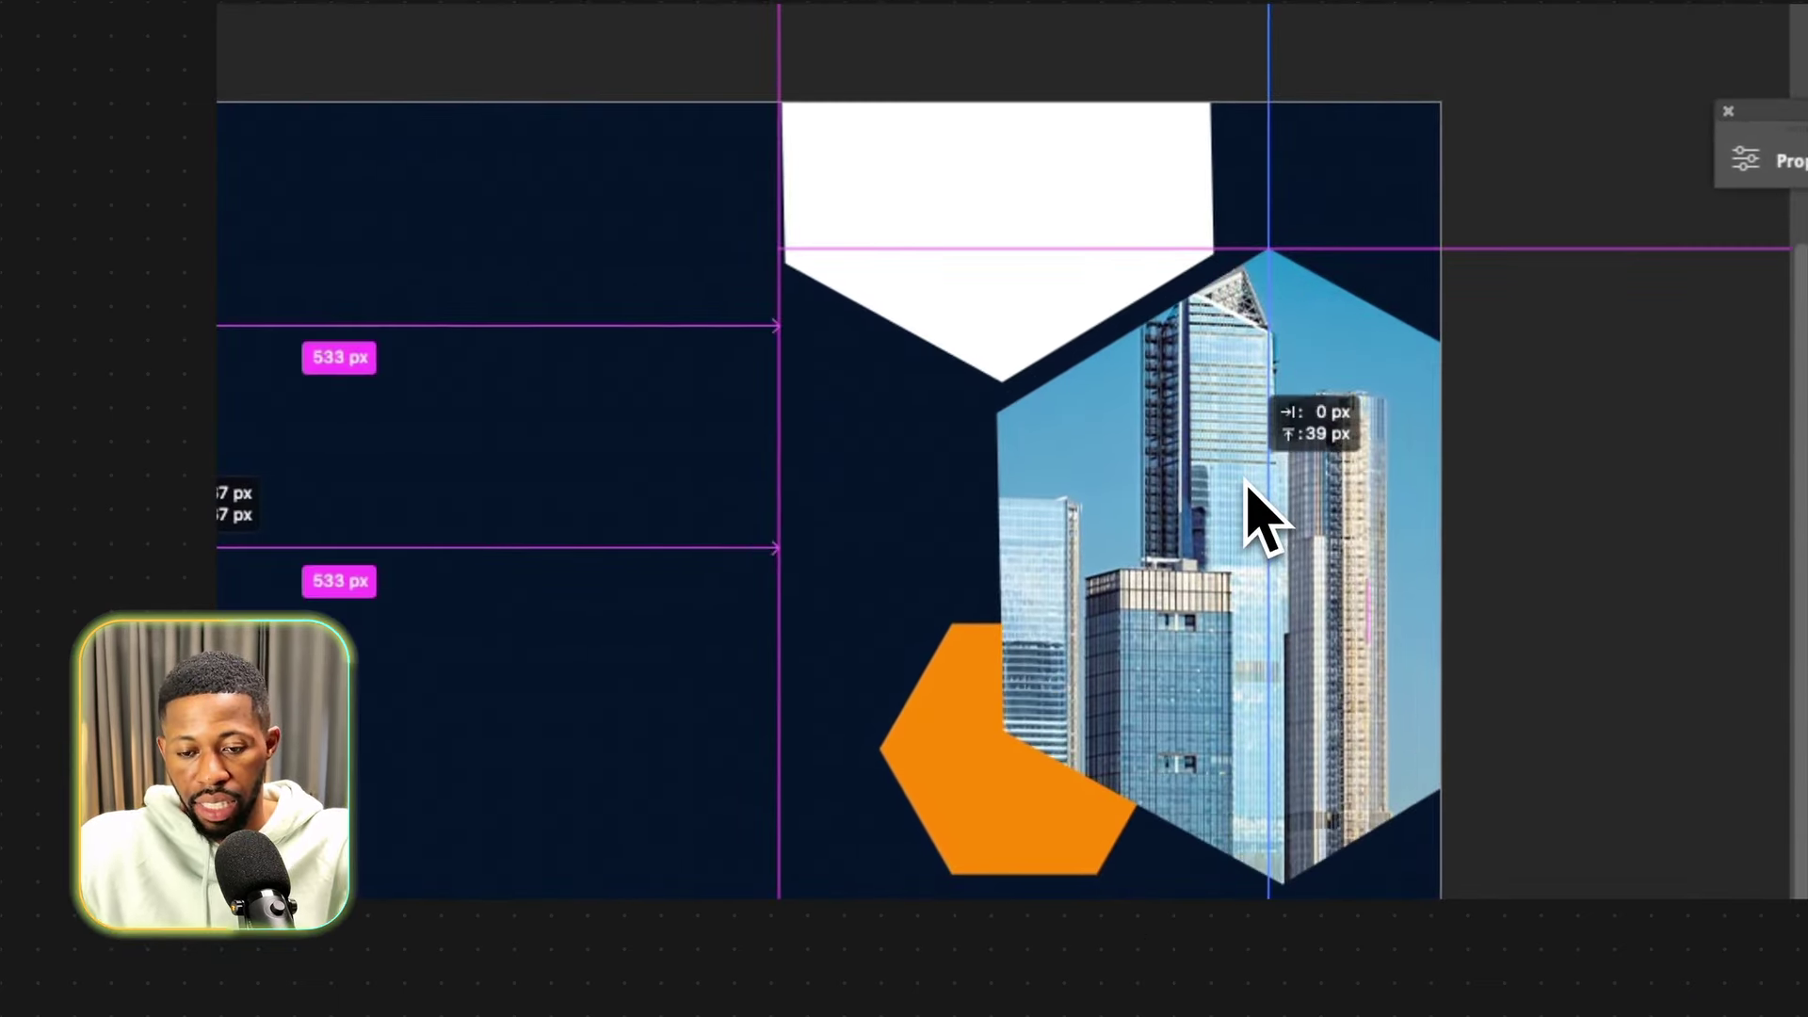
Scale the clipped skyline photo down and reposition it so more of the buildings fit in the lower part of the hexagon.
key("ctrl+t")
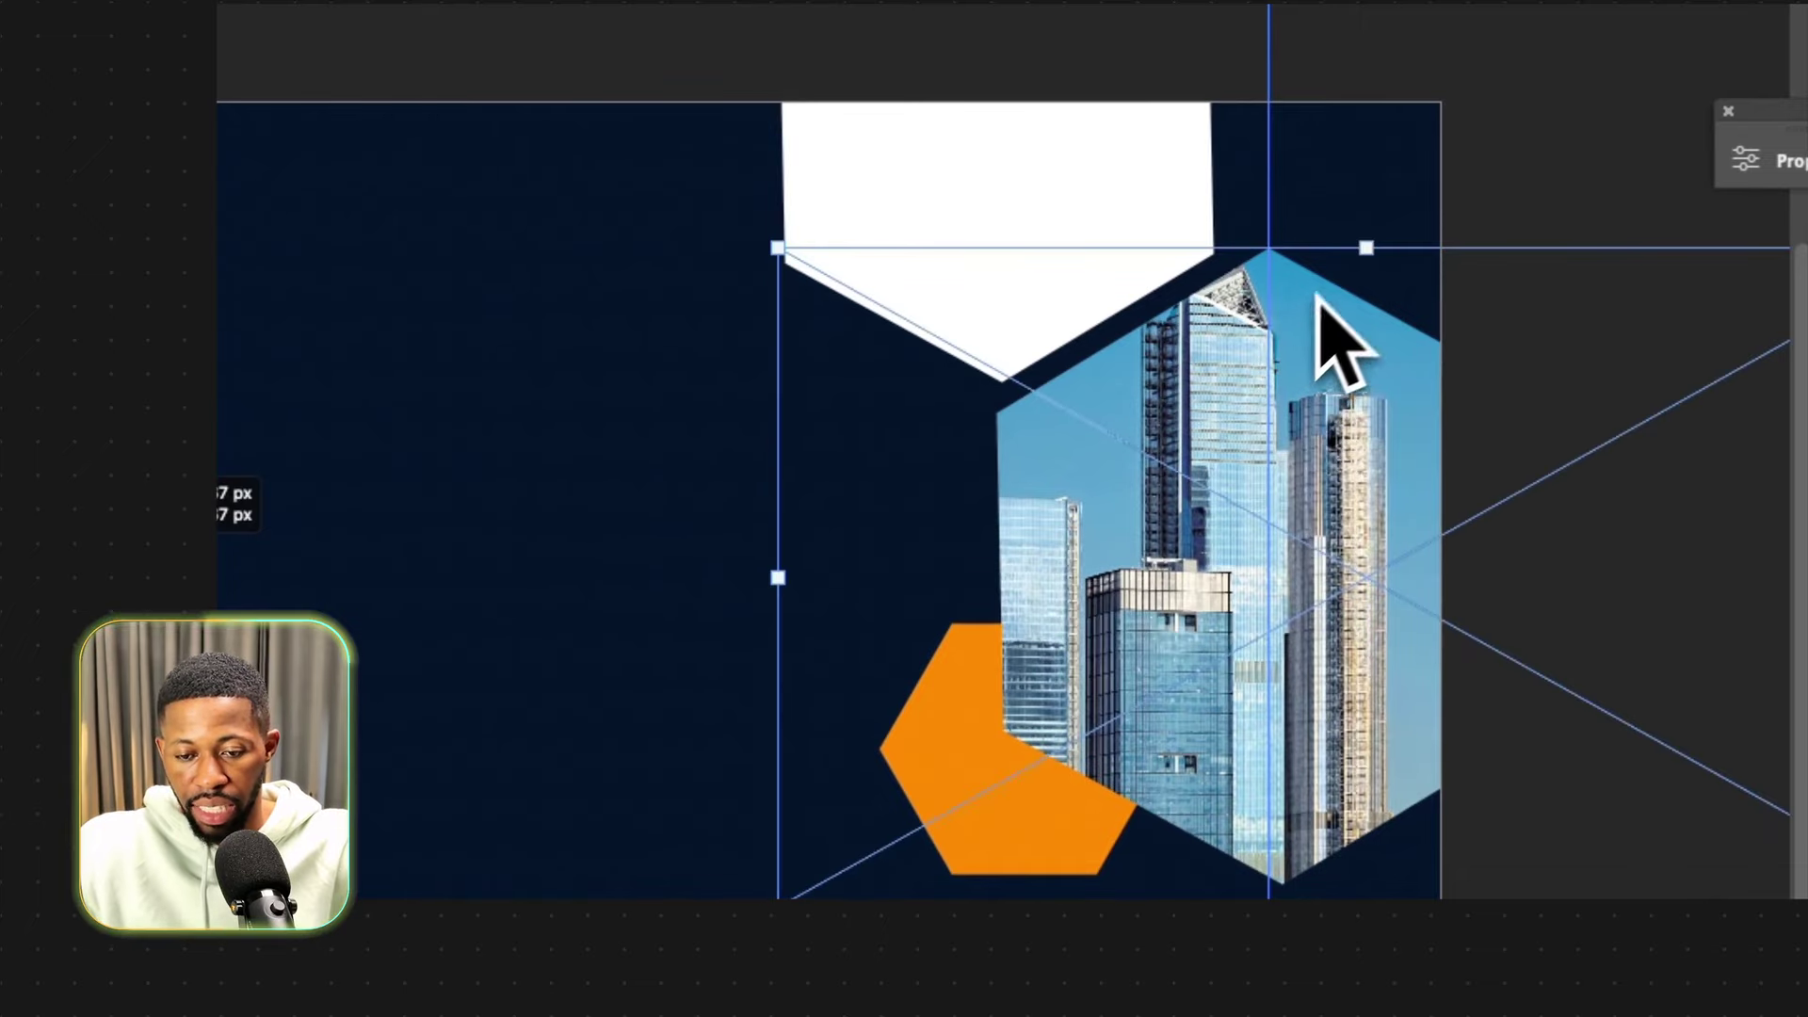
left_click_drag(1369, 257, 1393, 484)
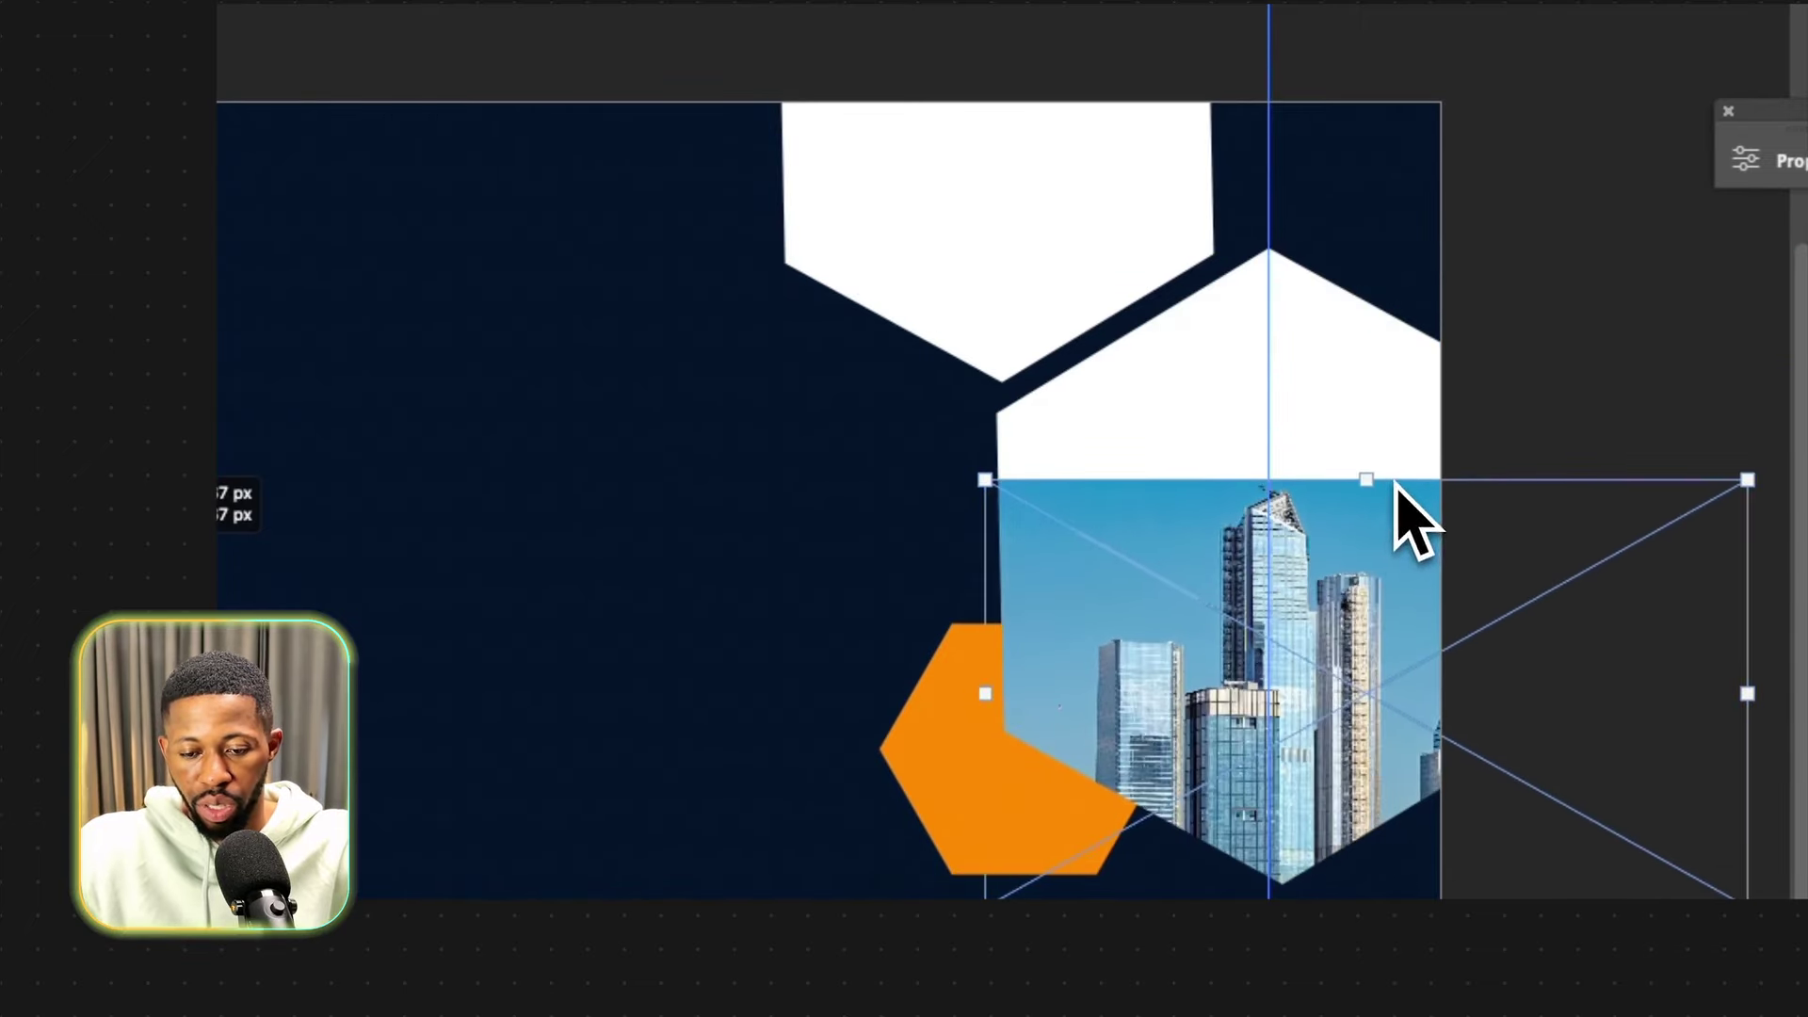
left_click_drag(1308, 682, 1273, 633)
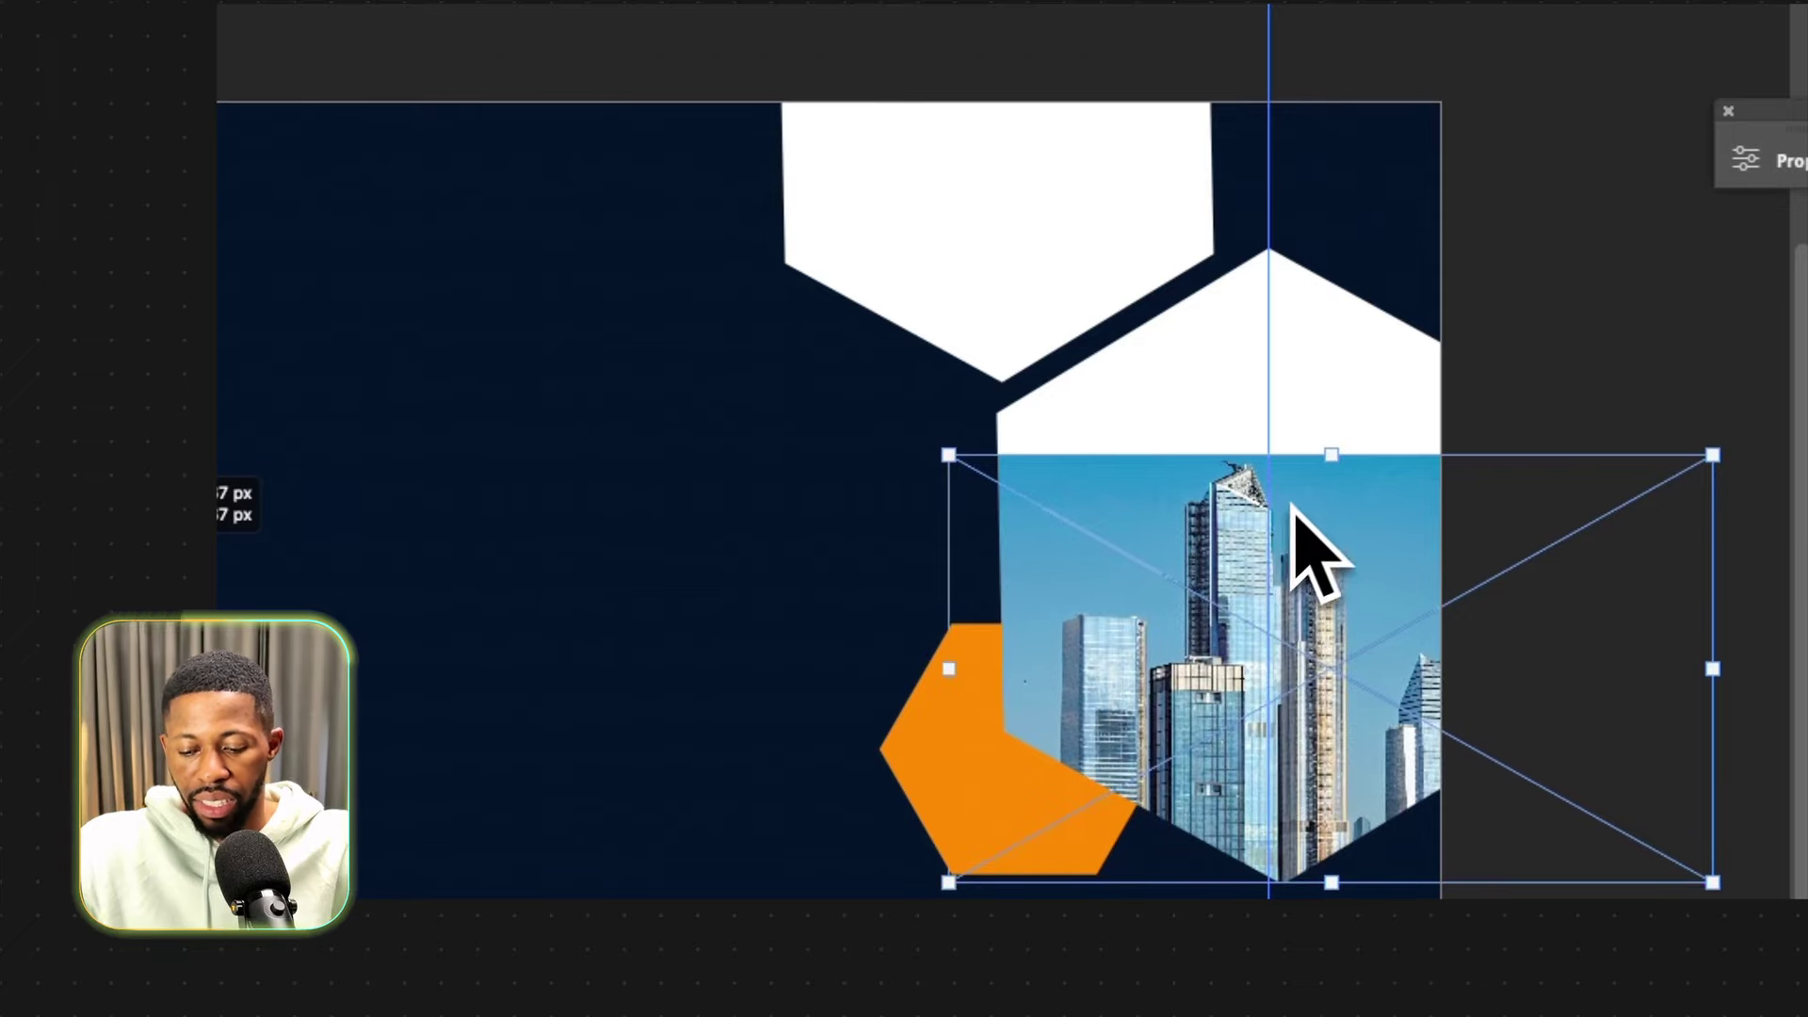
key("Return")
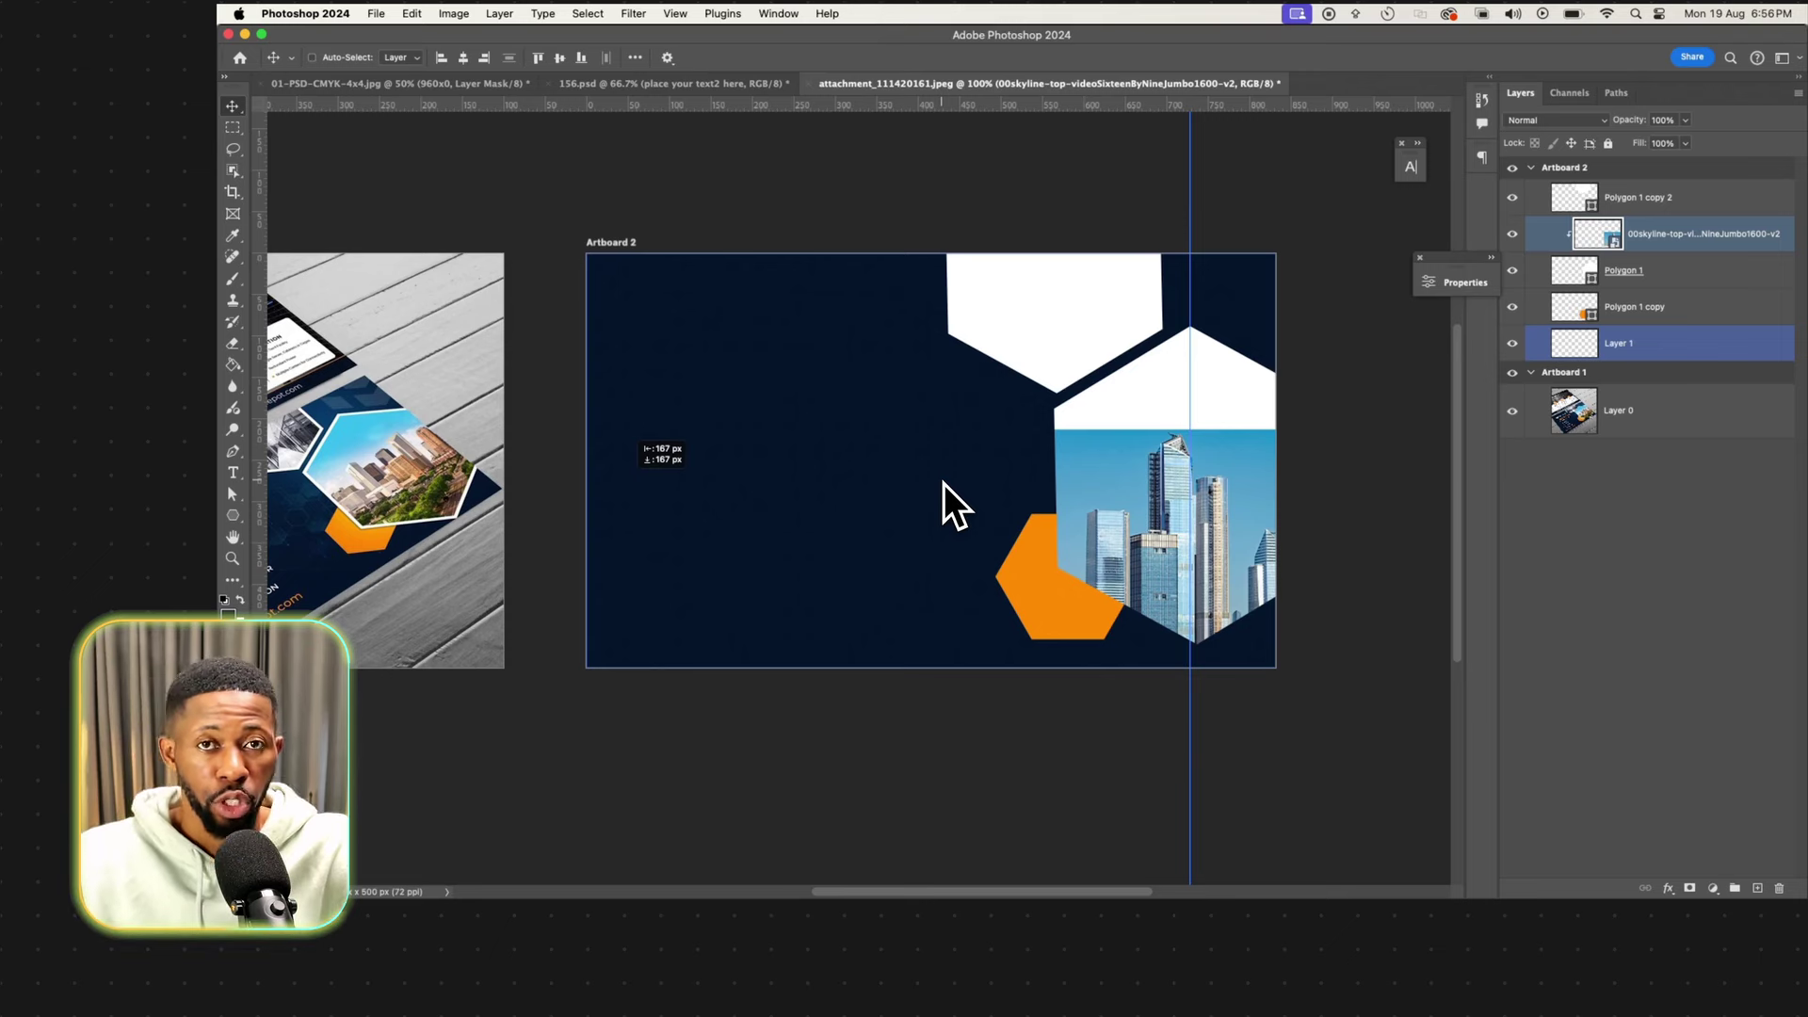
Open the skyline smart object's contents for editing and unlock its Background layer.
left_click(984, 565, "super")
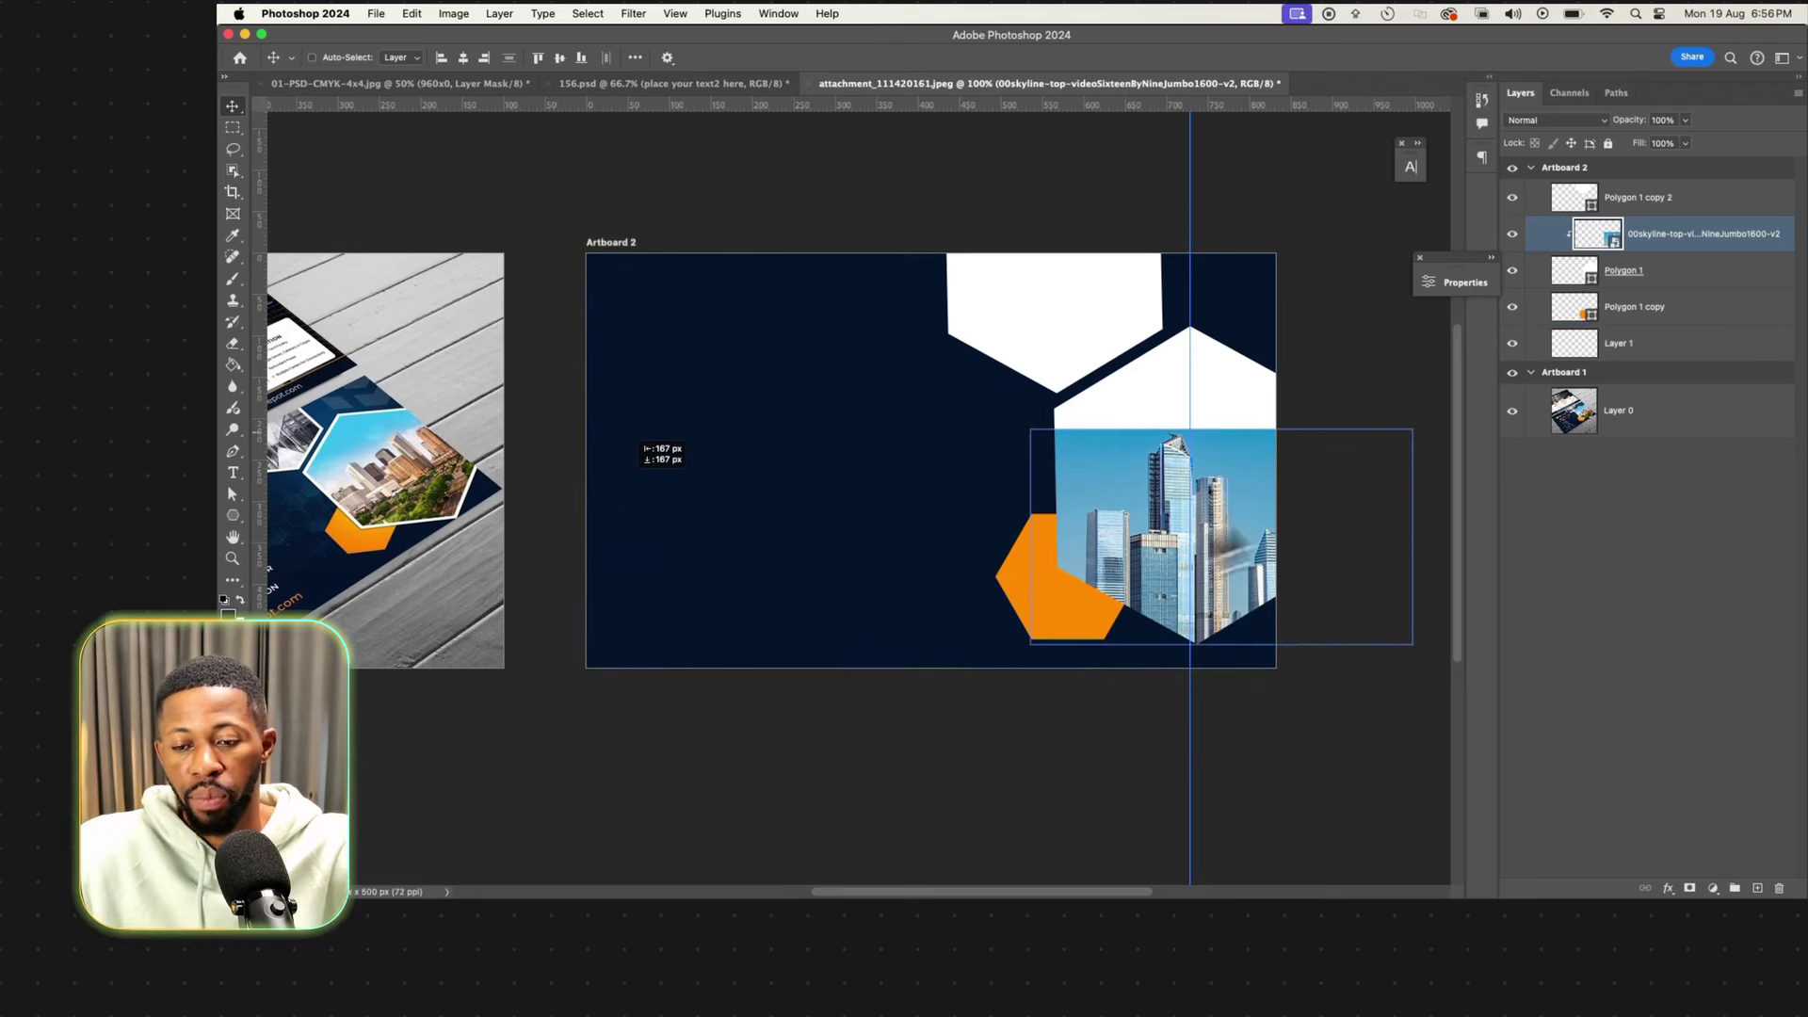
double_click(1615, 243)
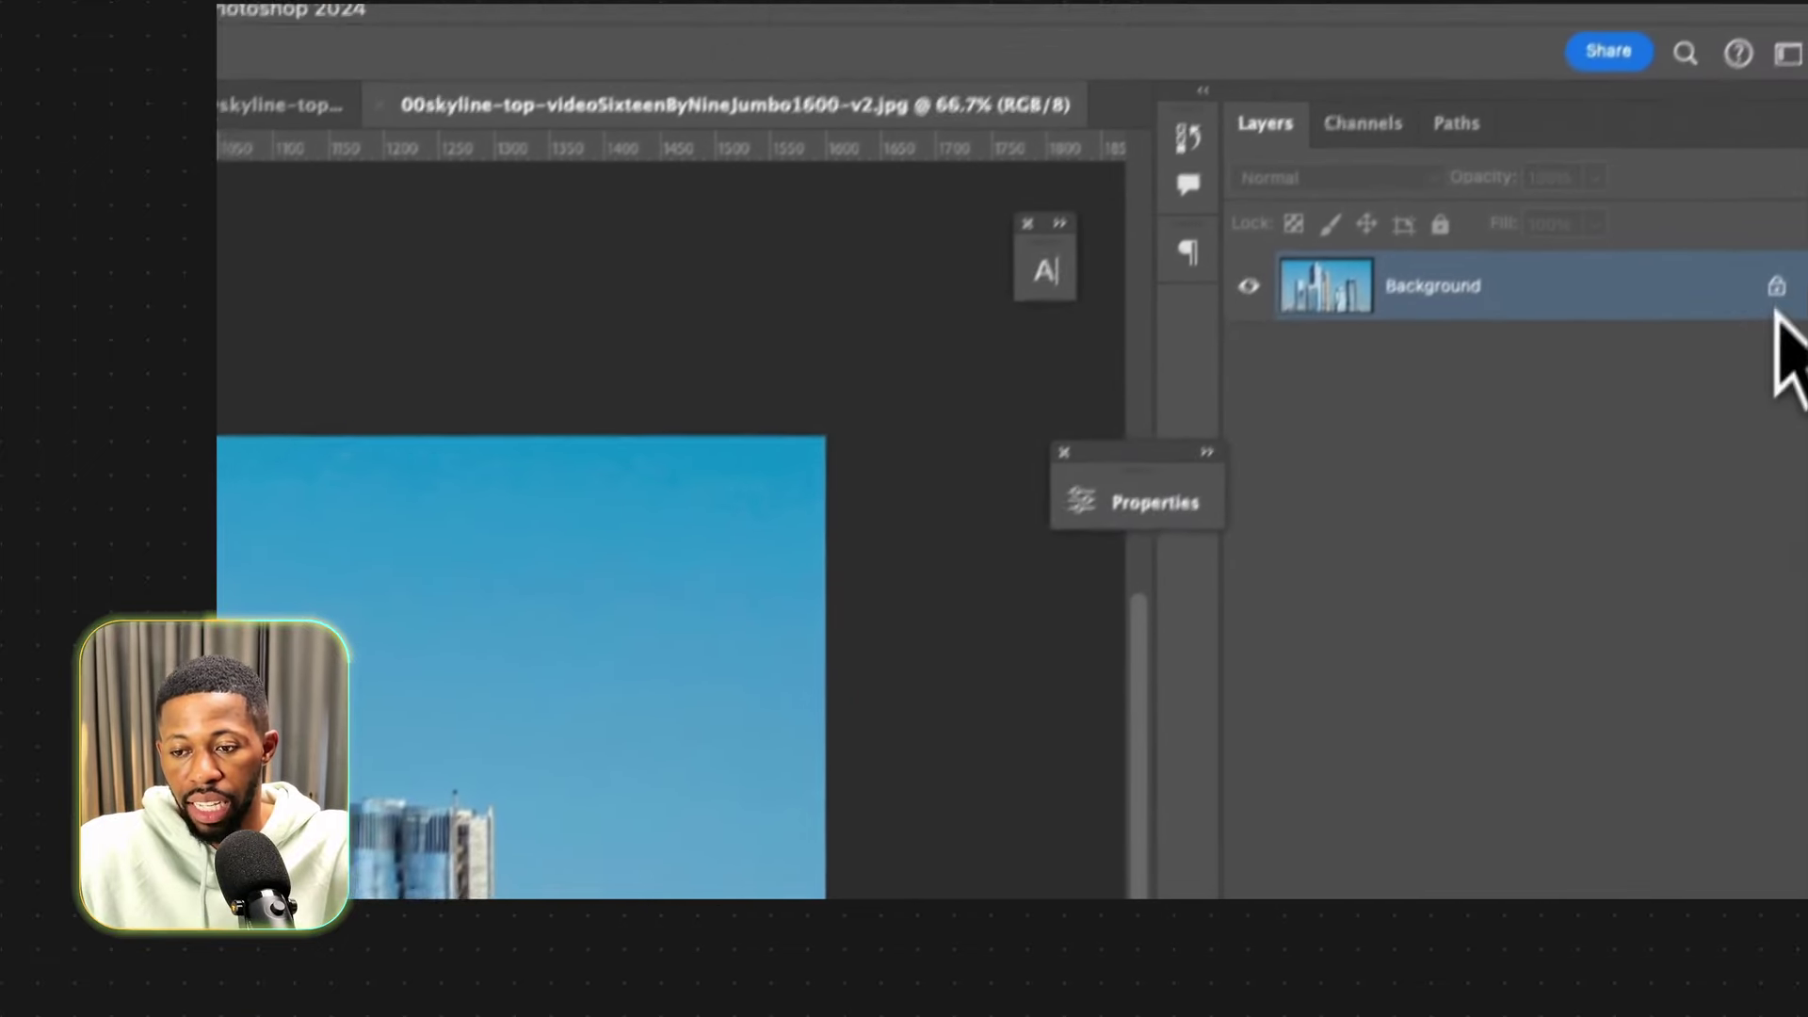
left_click(1773, 285)
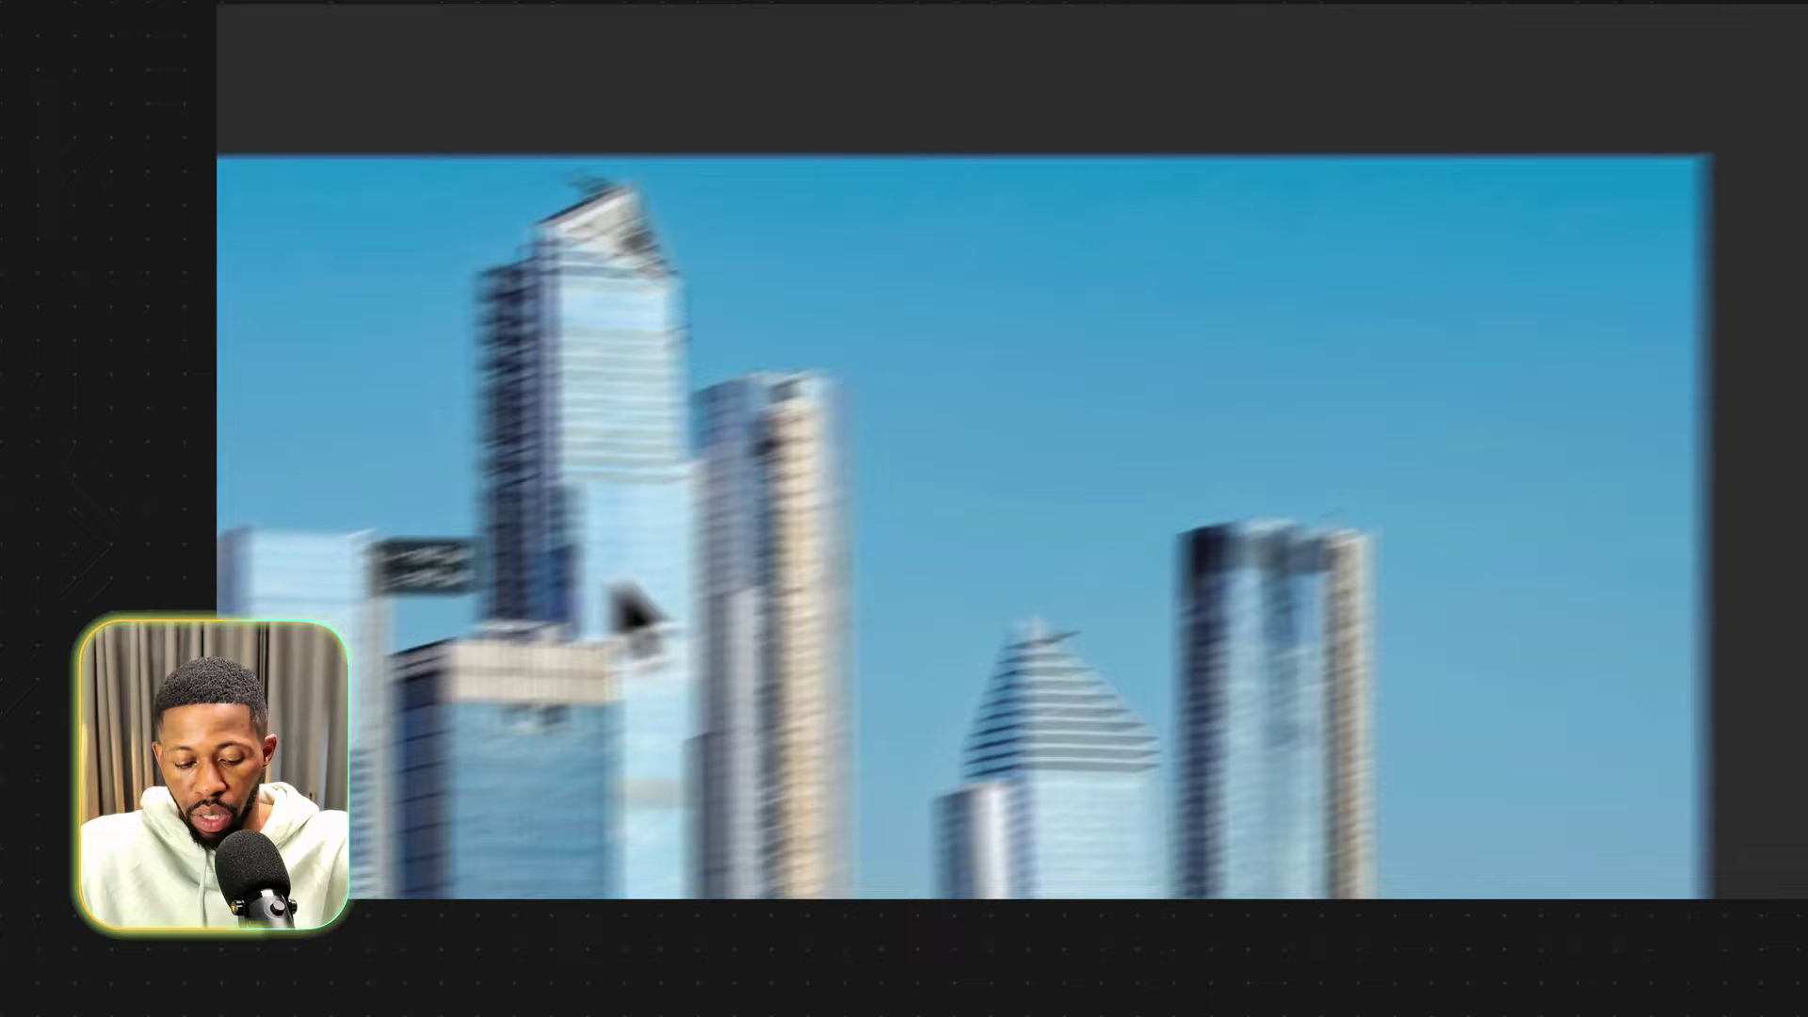
Extend the skyline image's canvas upward with the Crop tool, adding transparent space above the sky.
key("c")
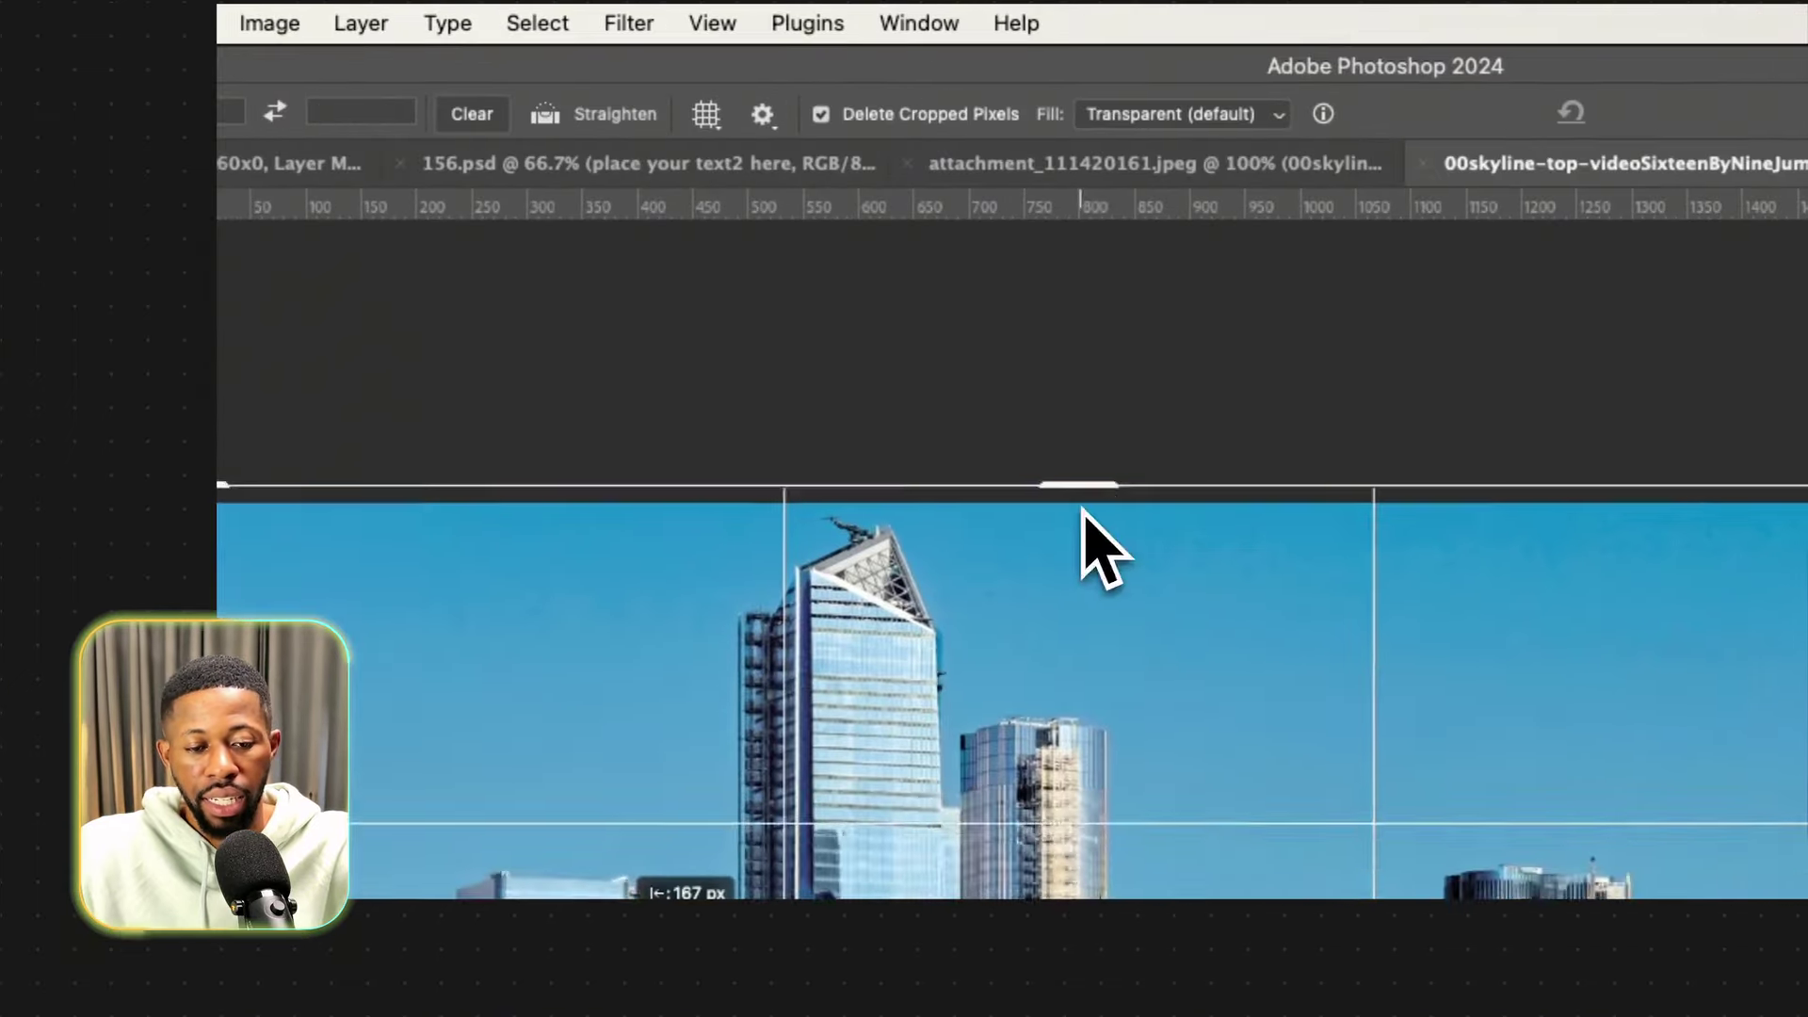
left_click_drag(1083, 509, 1125, 264)
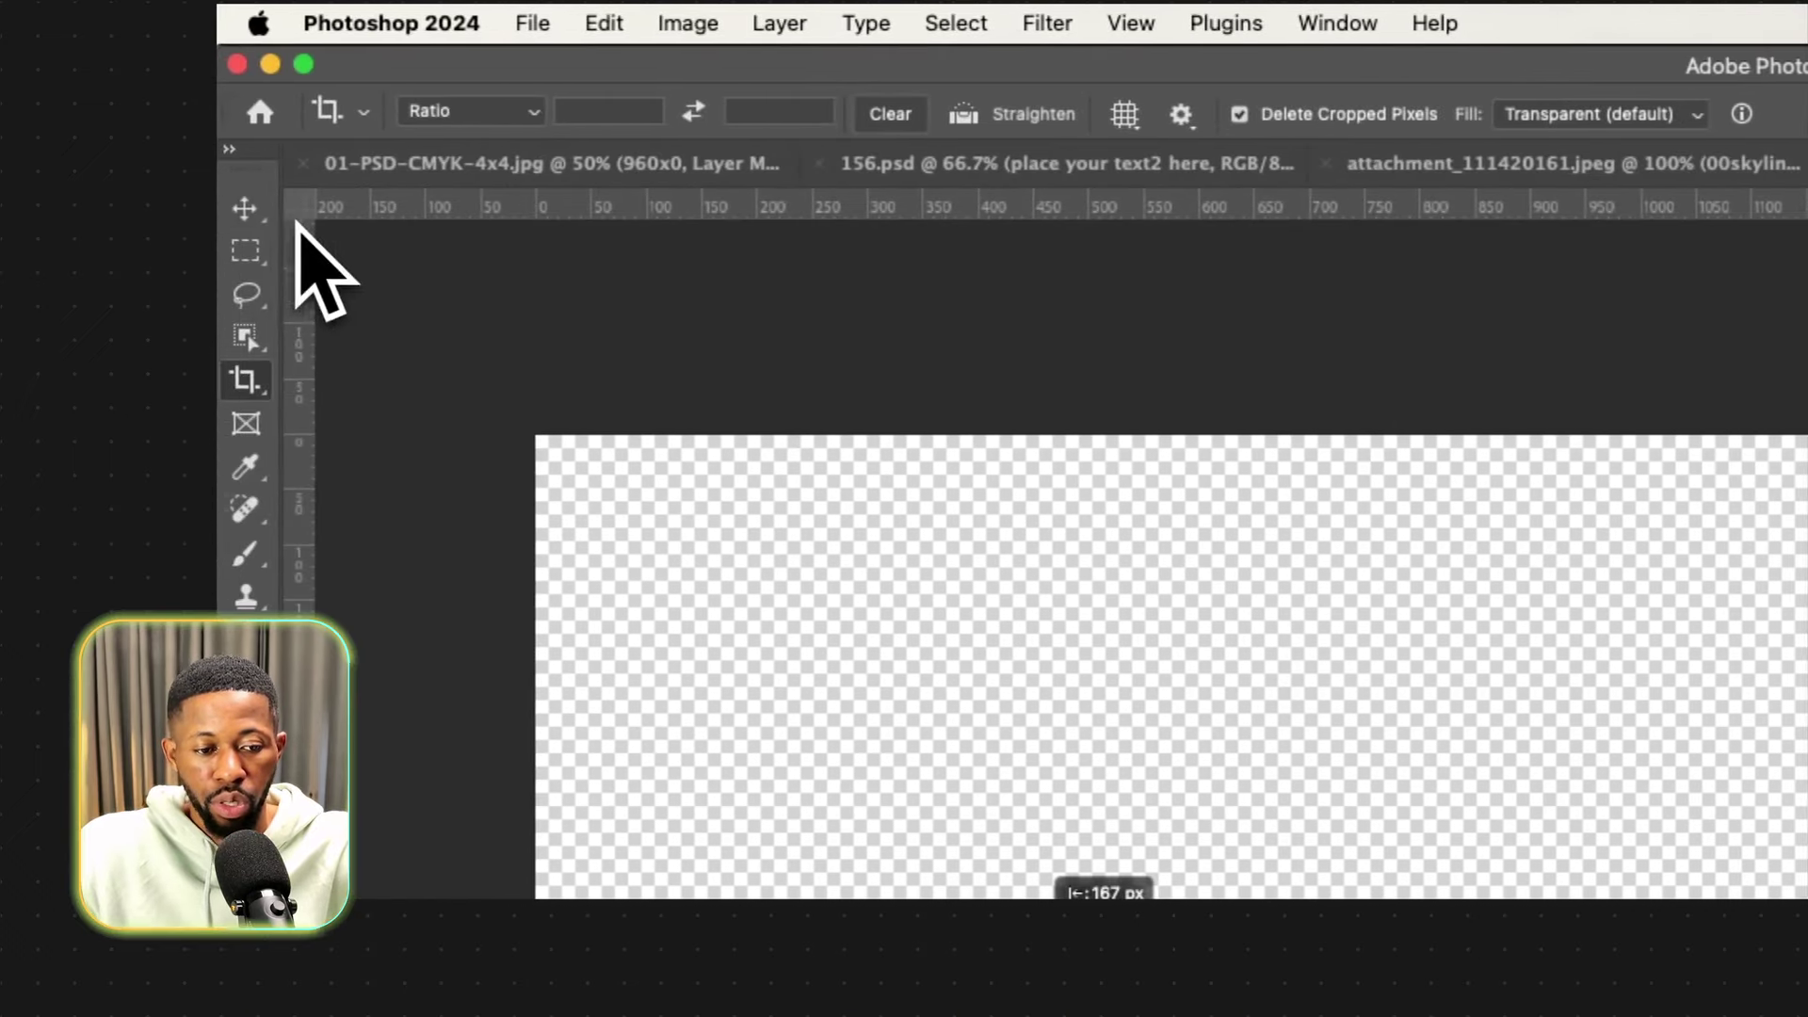
Select the empty area above the skyline plus a strip of sky and run Generative Fill with no prompt.
left_click(264, 243)
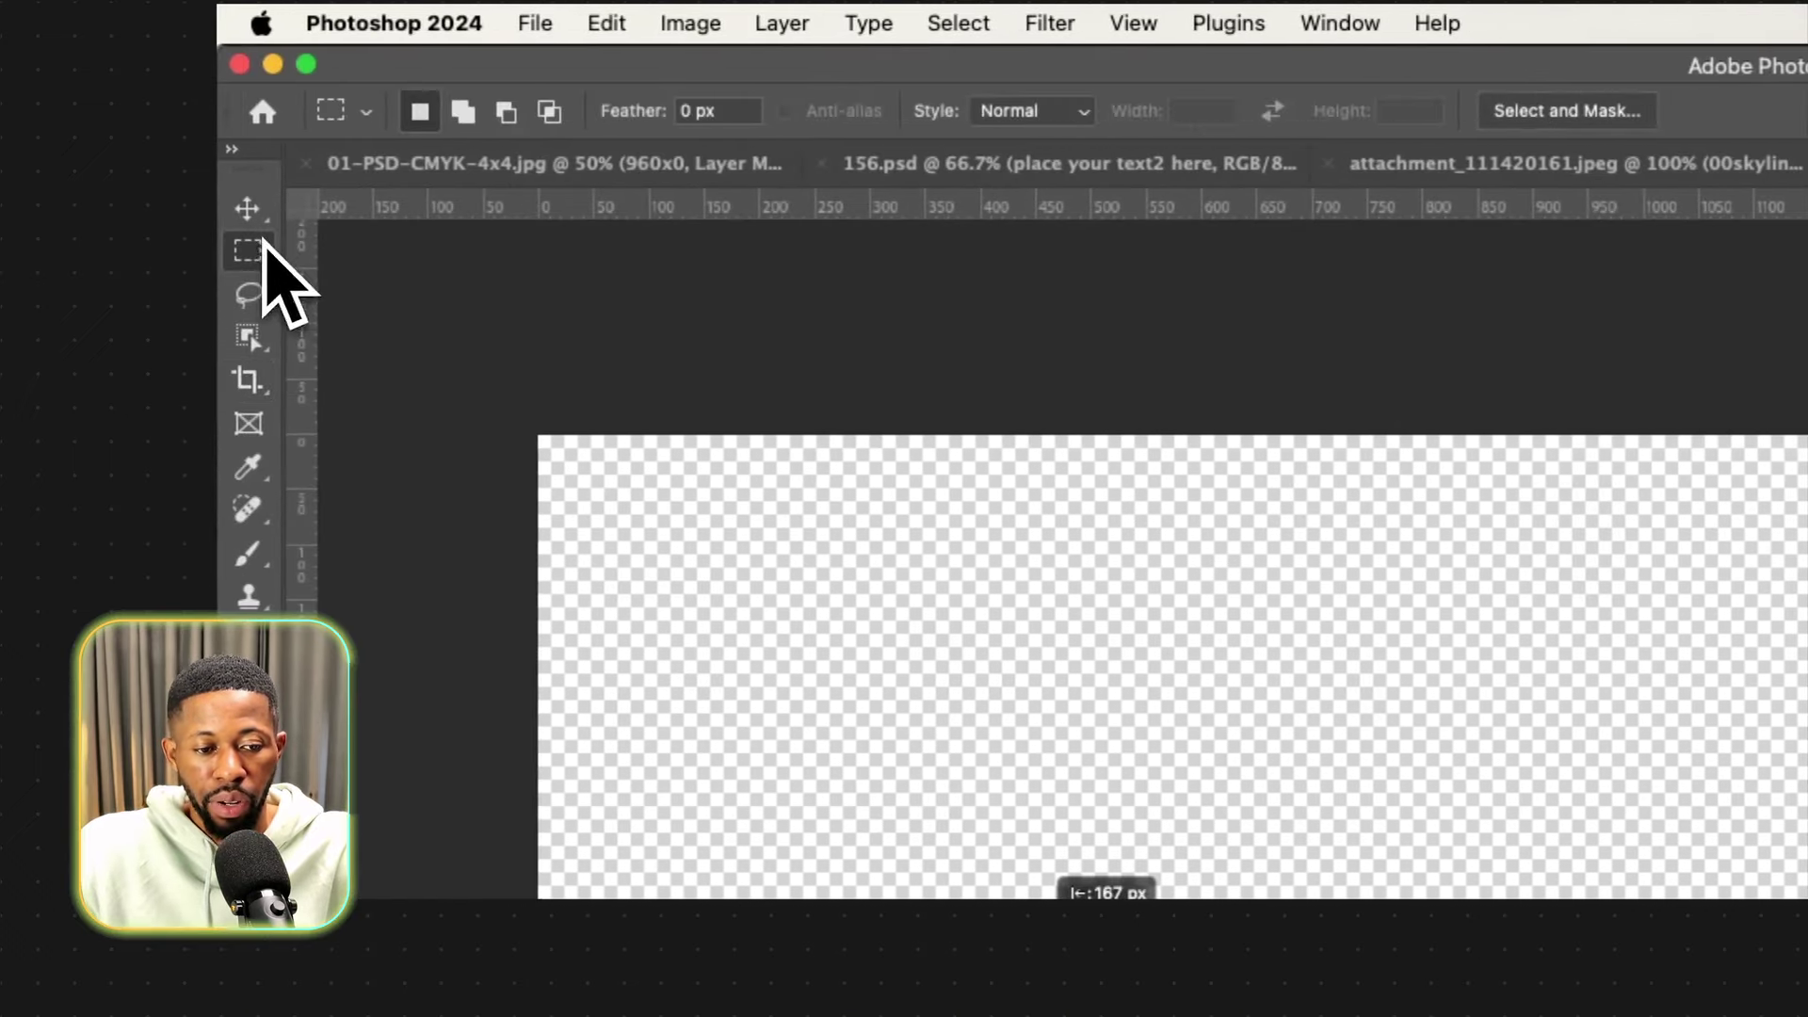
left_click_drag(440, 334, 1227, 646)
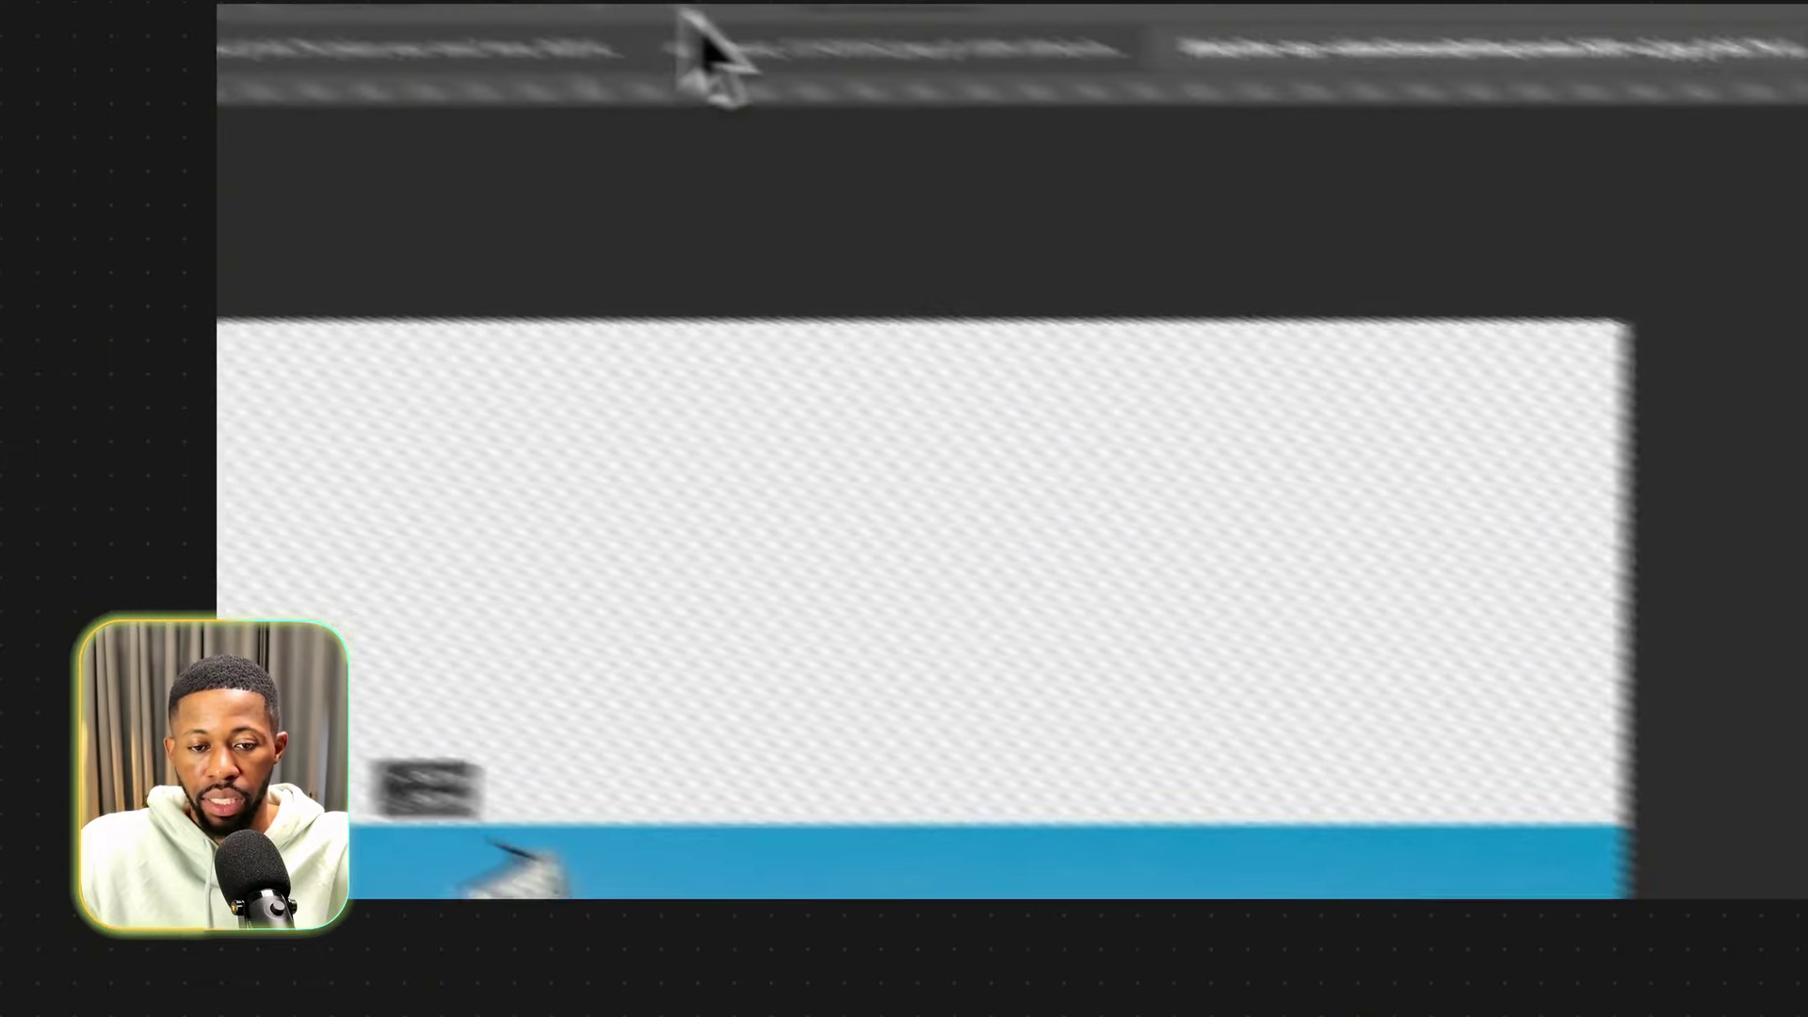
left_click(960, 12)
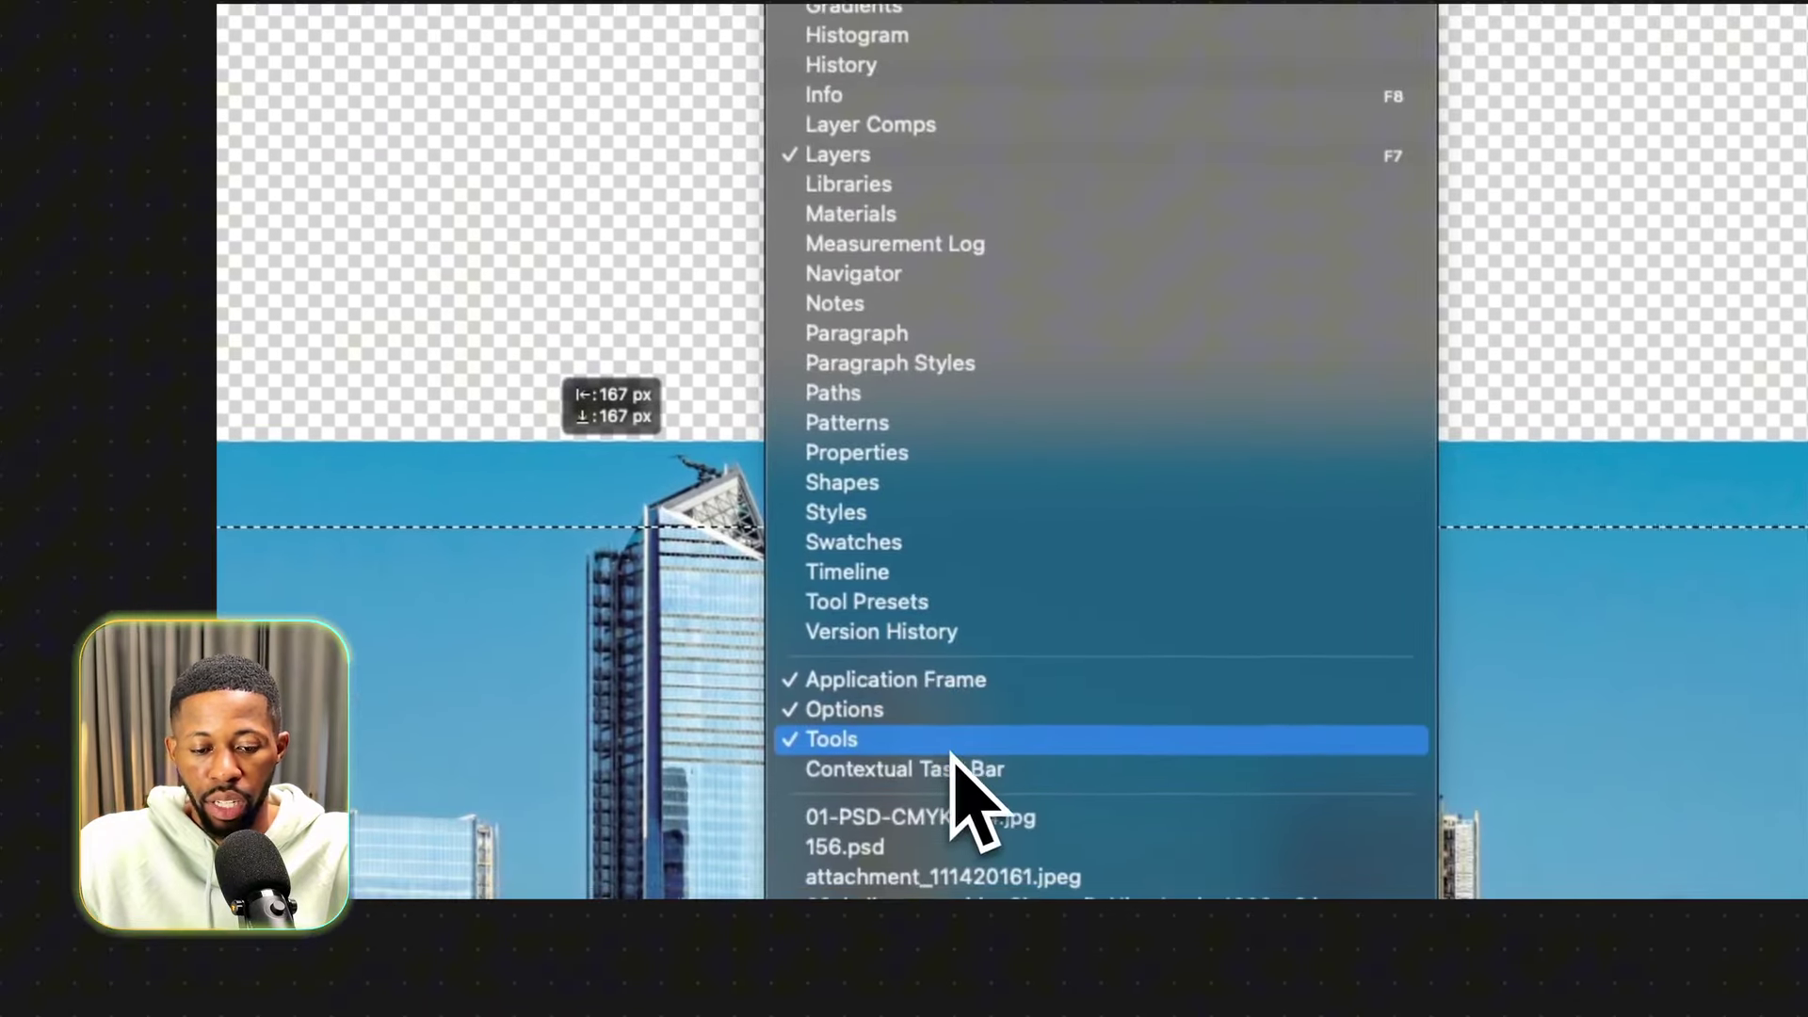
left_click(989, 819)
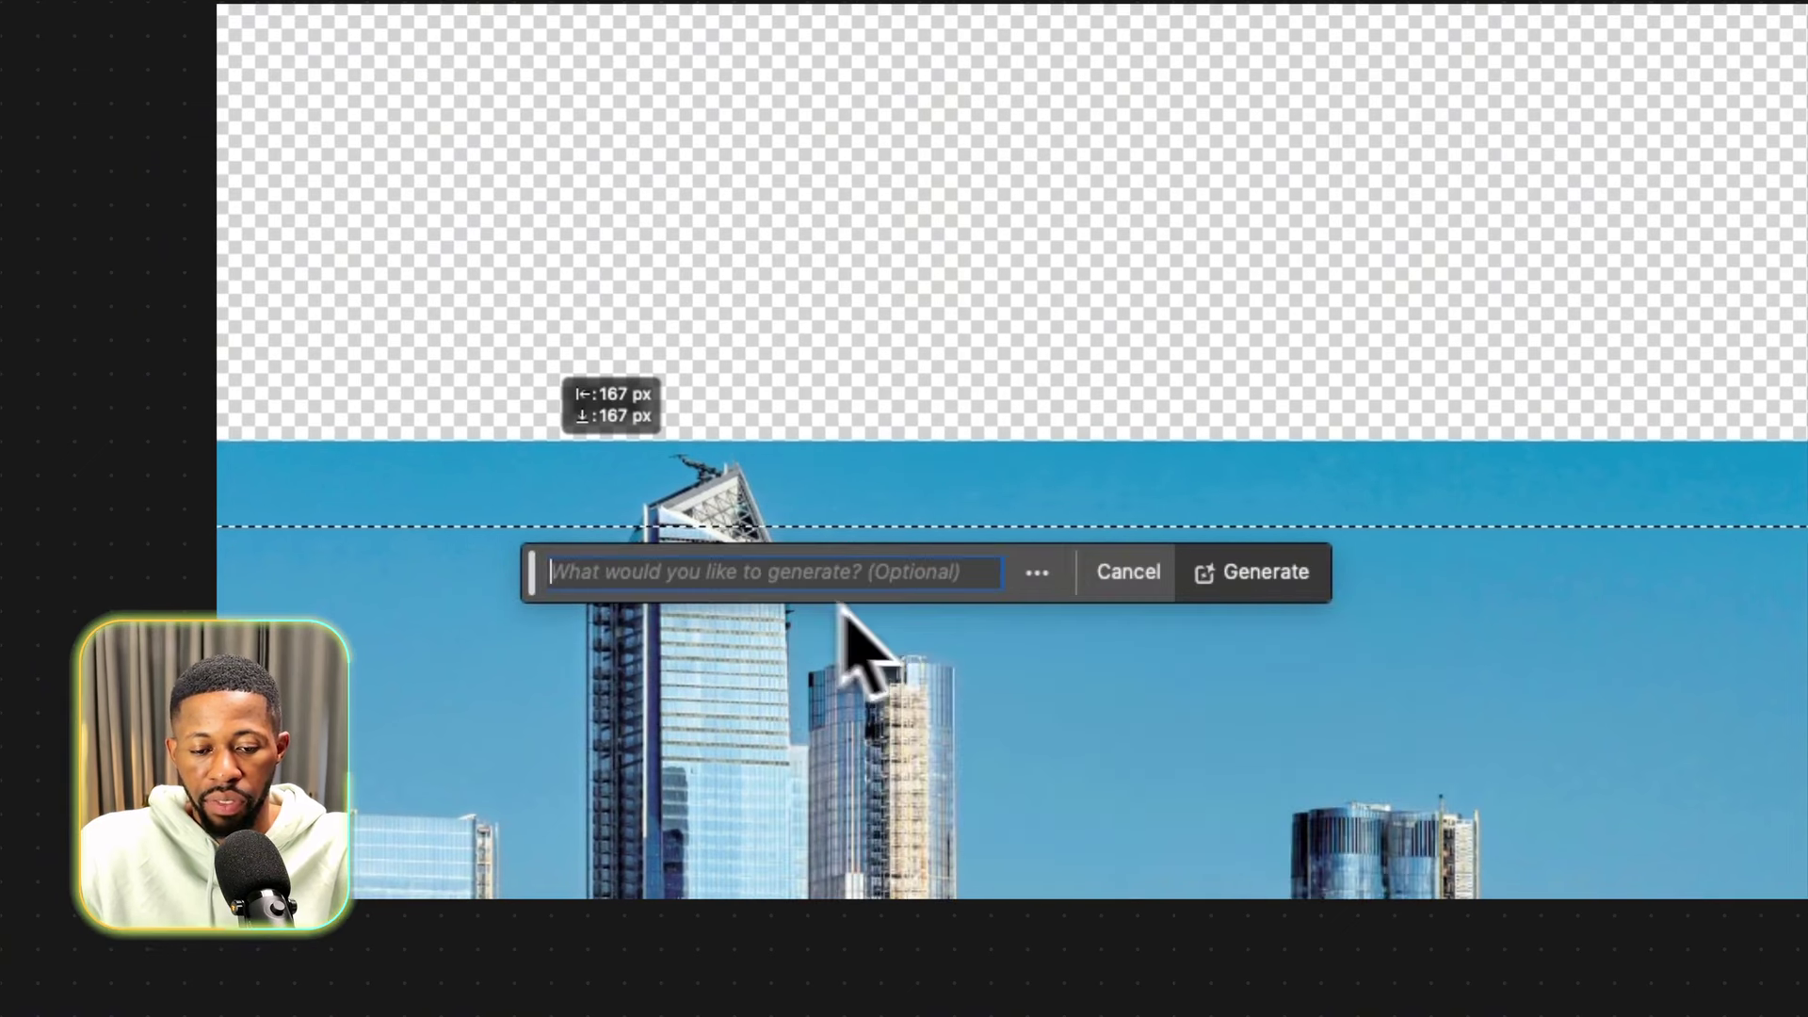
left_click(1266, 584)
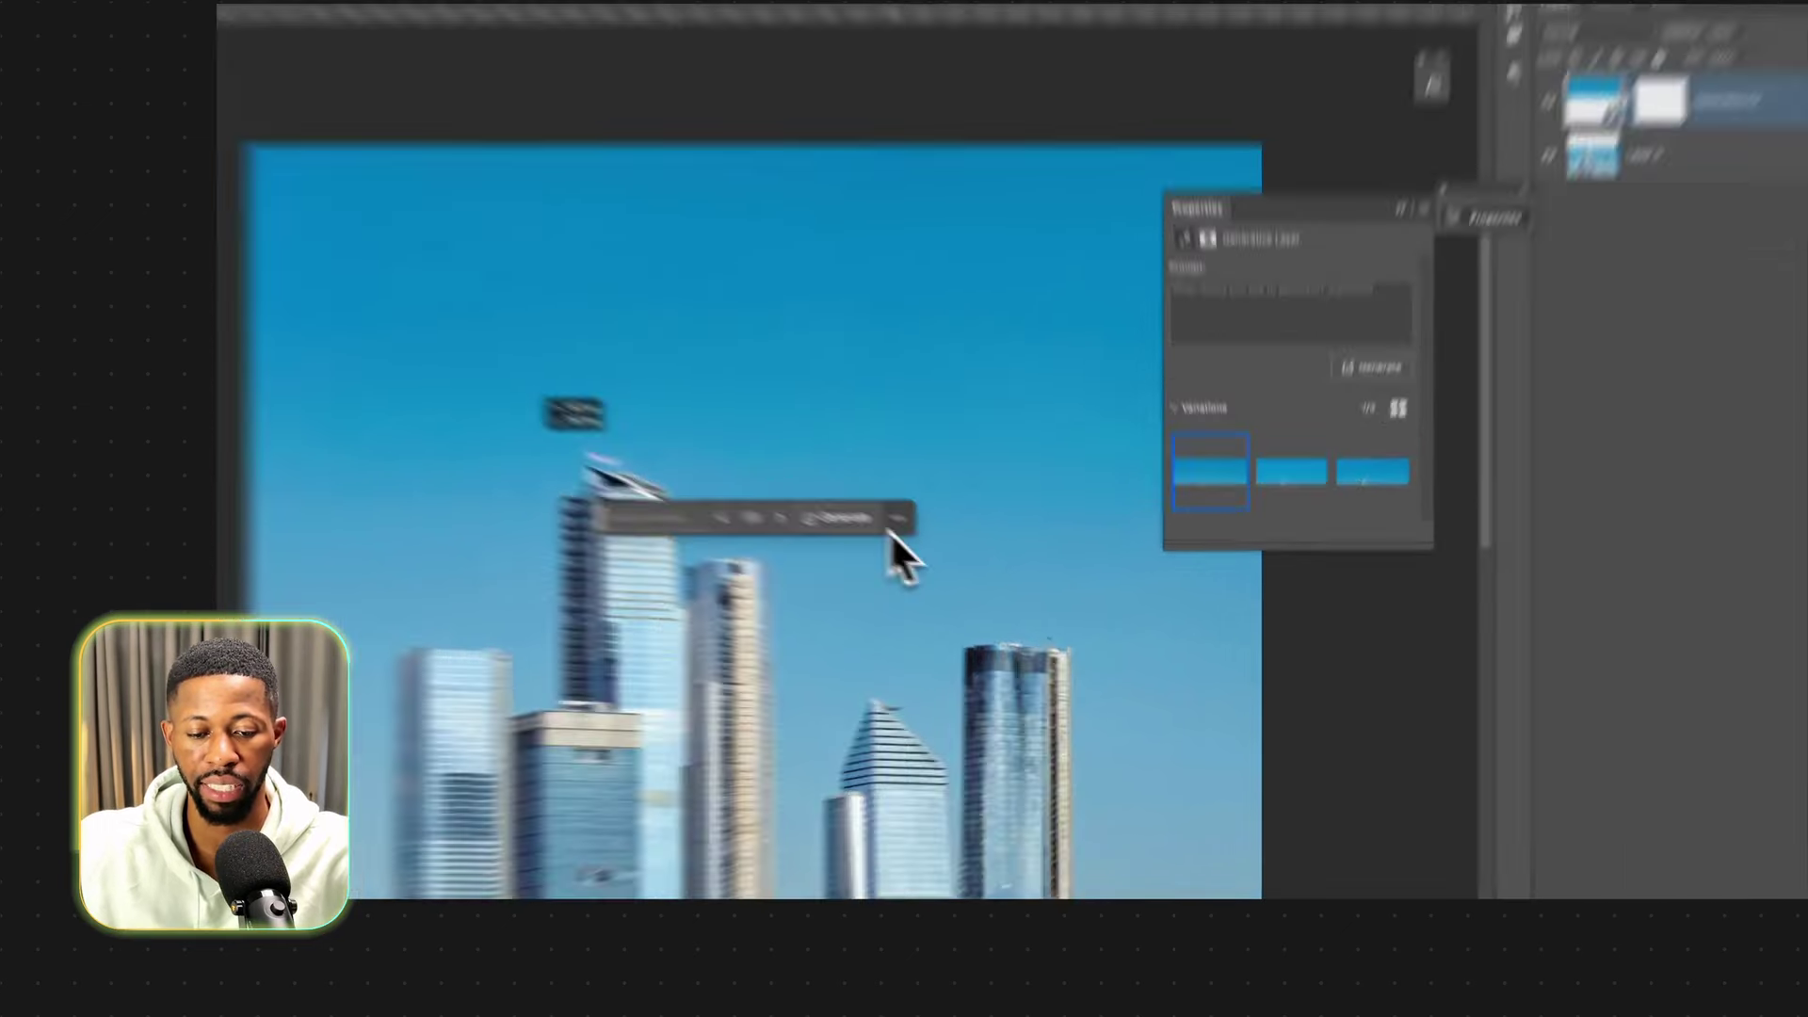
Hide the contextual task bar and choose the third generated sky variation.
left_click(943, 544)
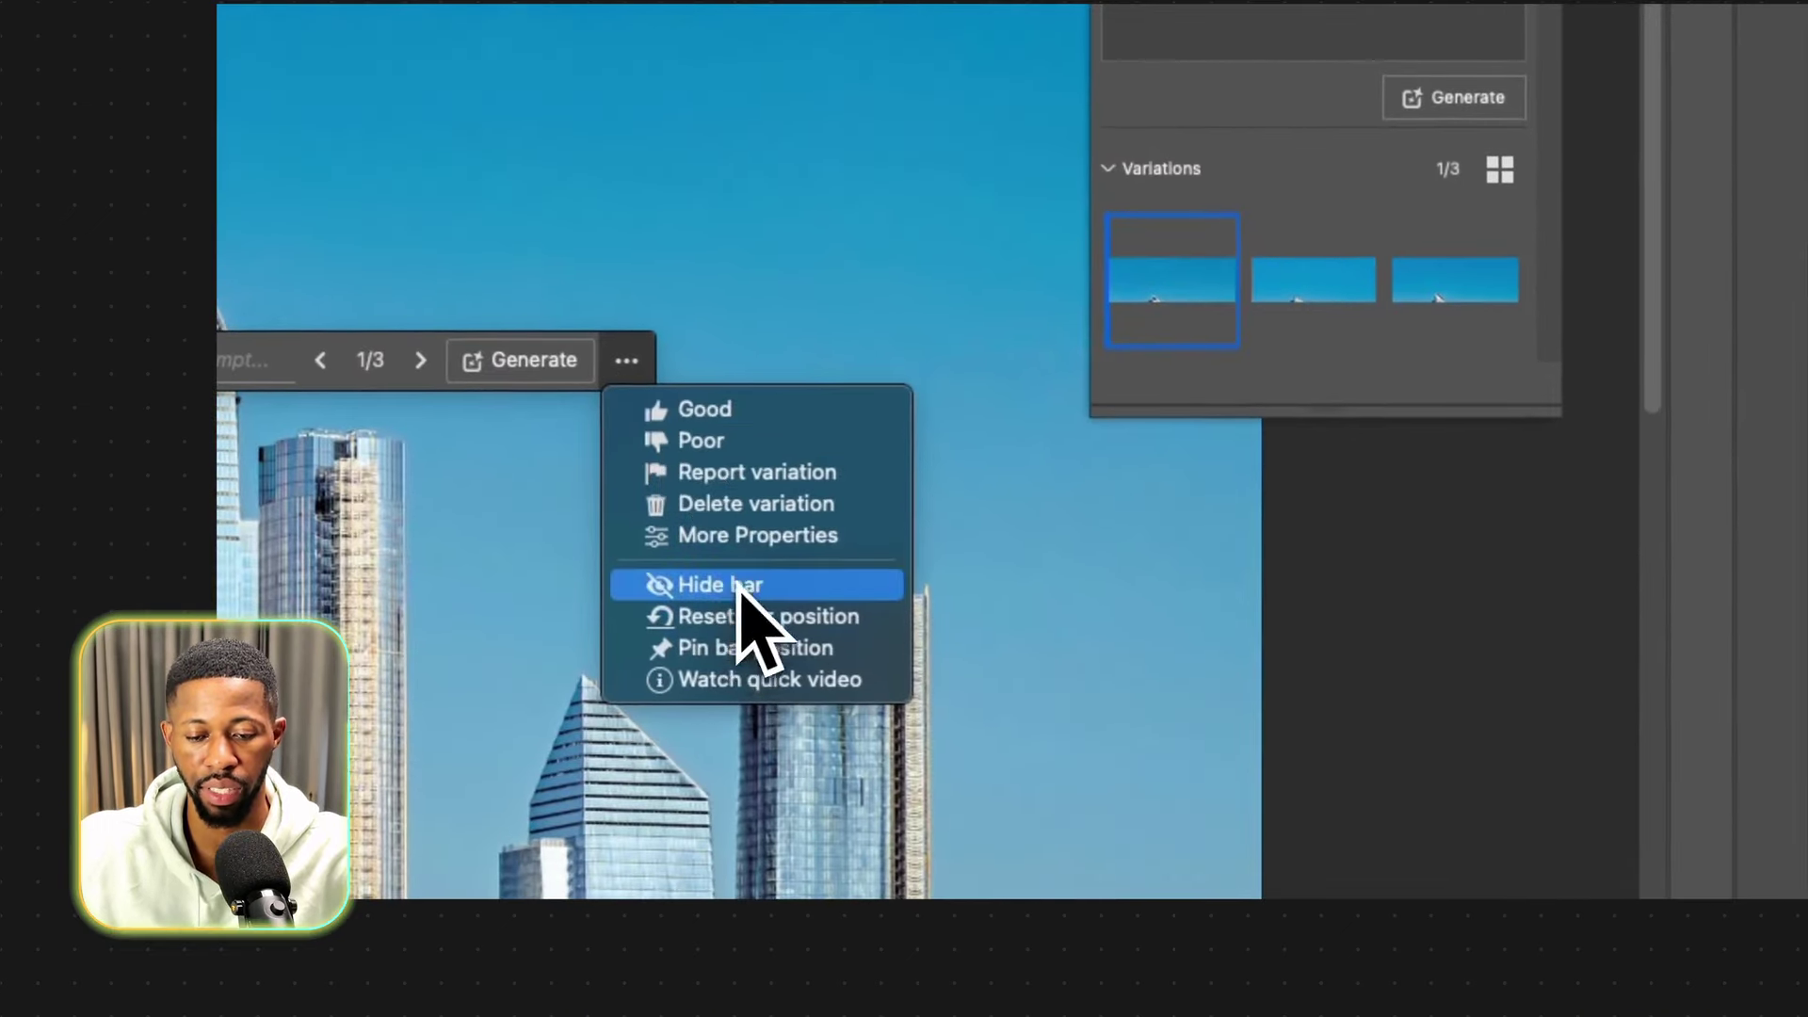
left_click(742, 587)
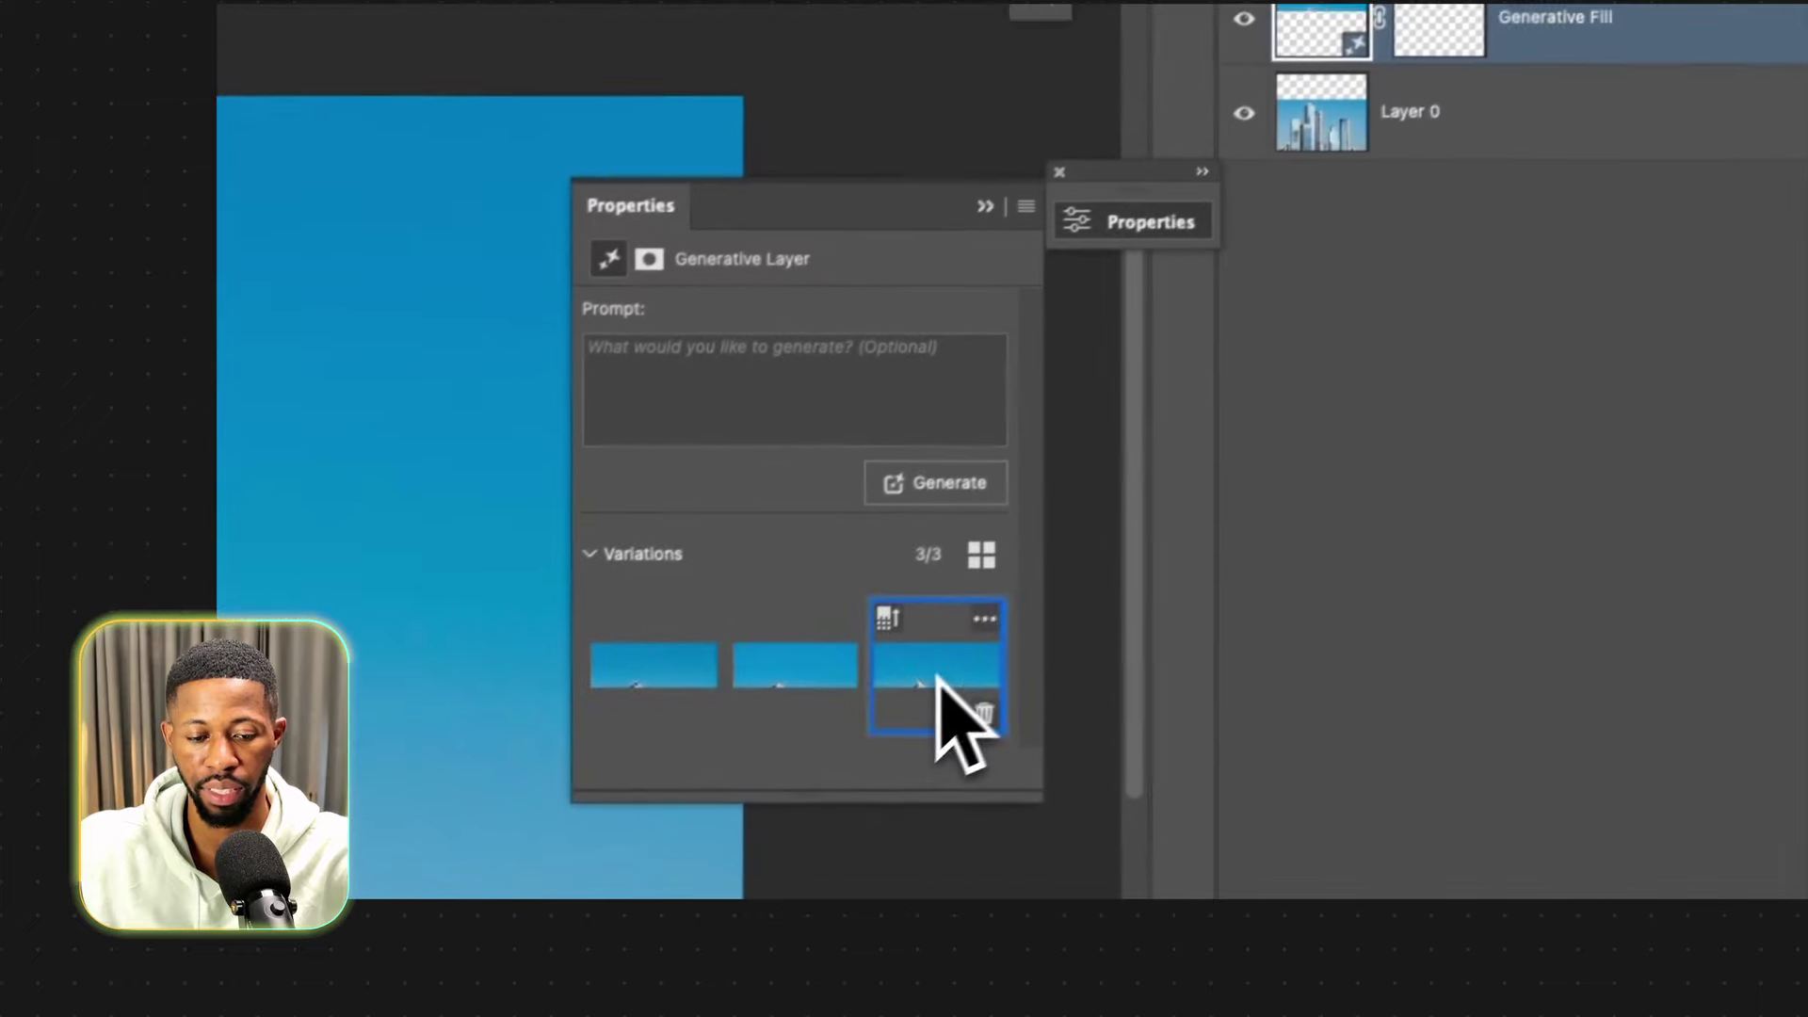
left_click(1454, 310)
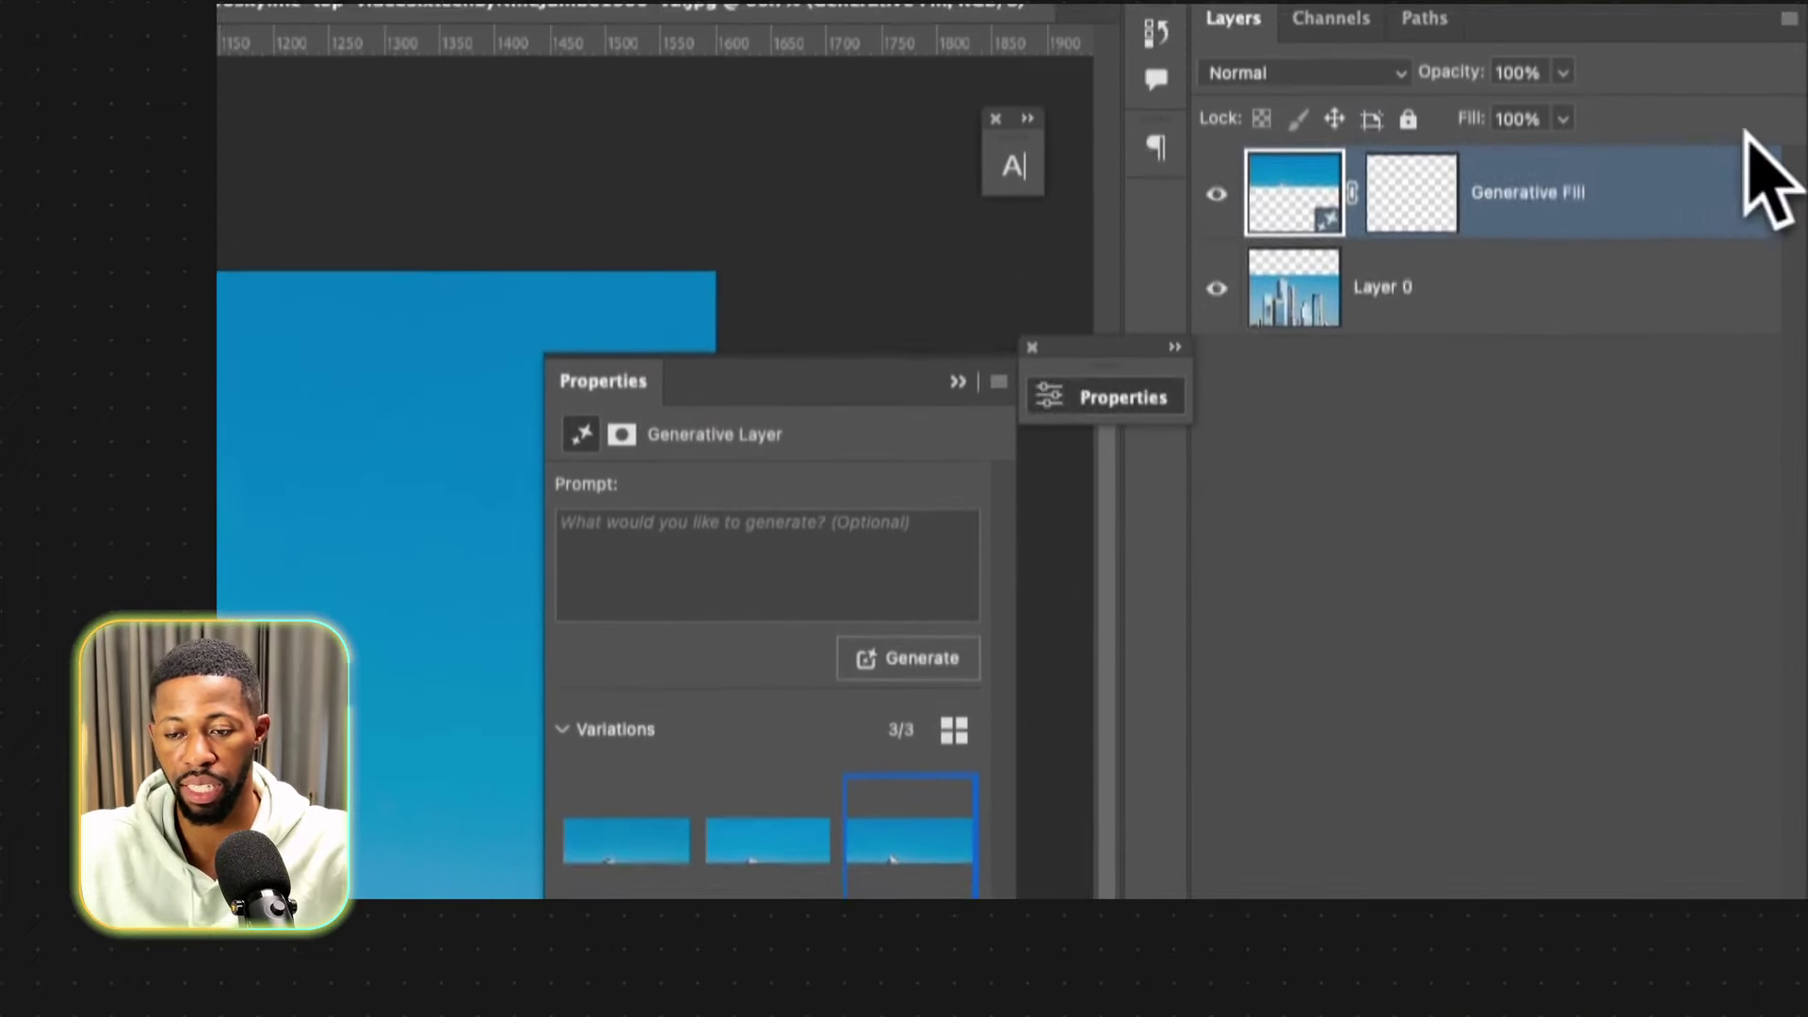
Flatten the extended skyline image, save it as a highest-quality JPEG, and return to the card design.
right_click(1647, 28)
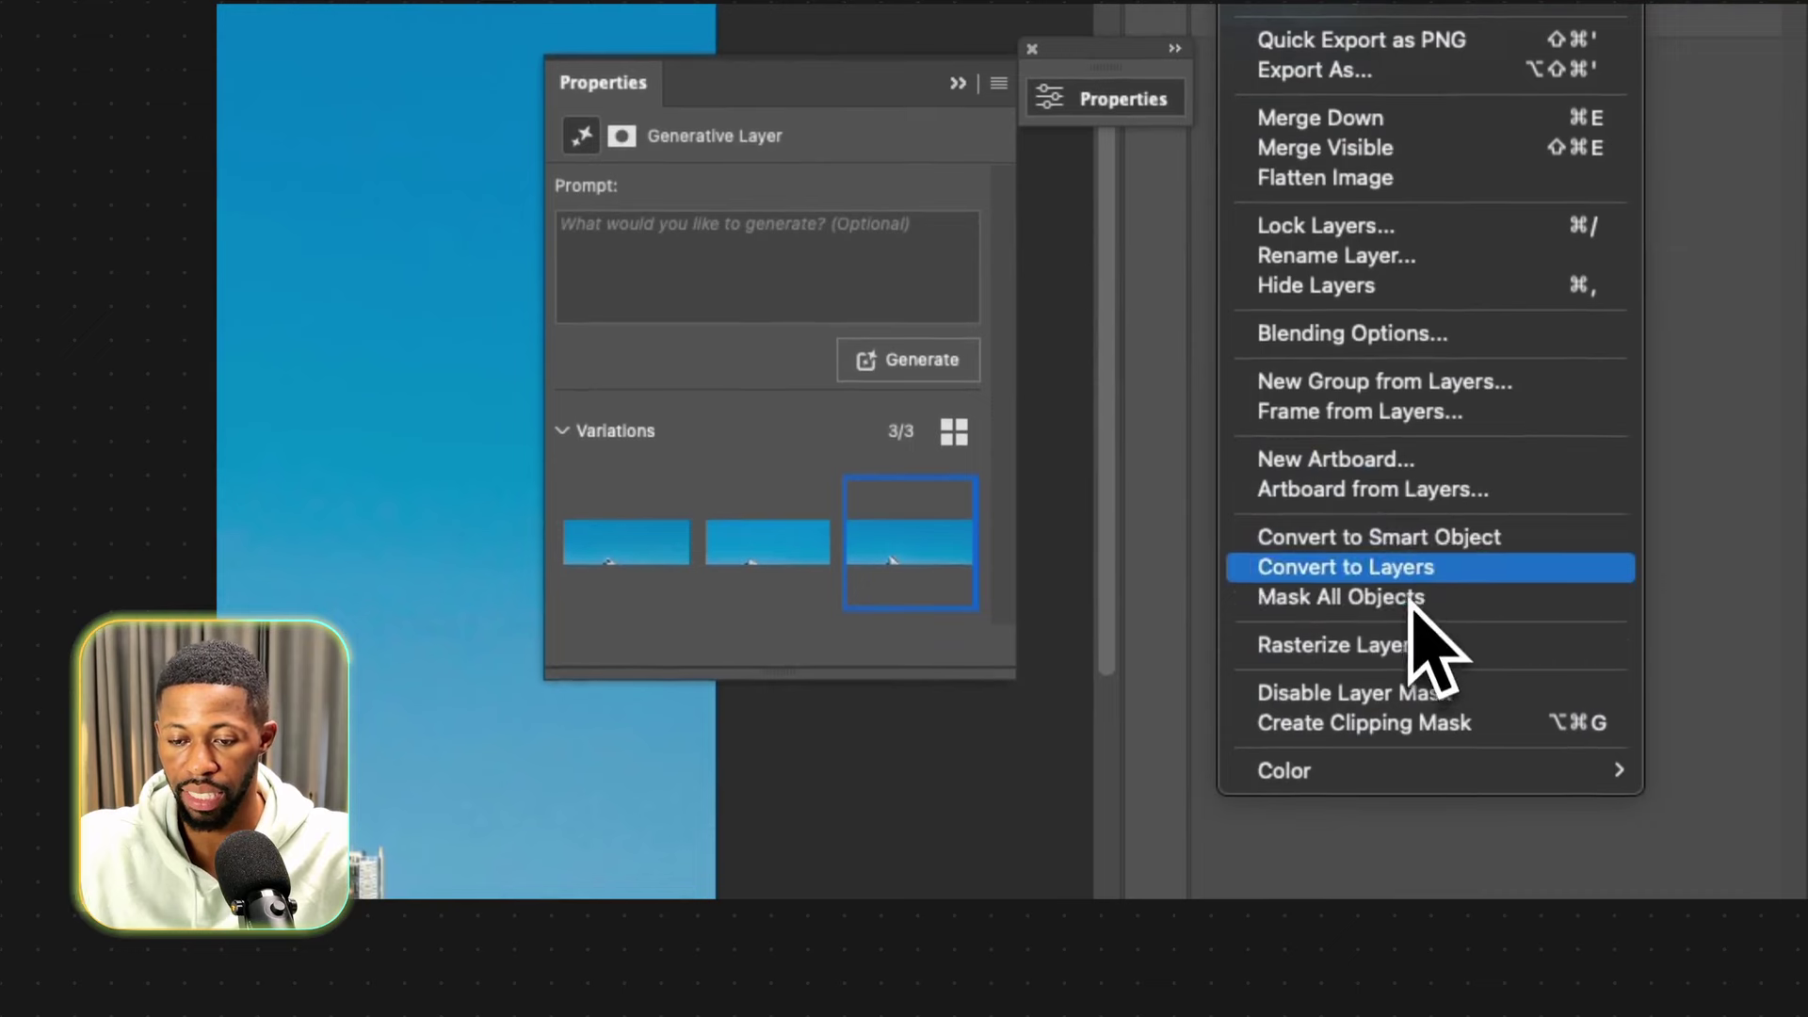
left_click(1366, 179)
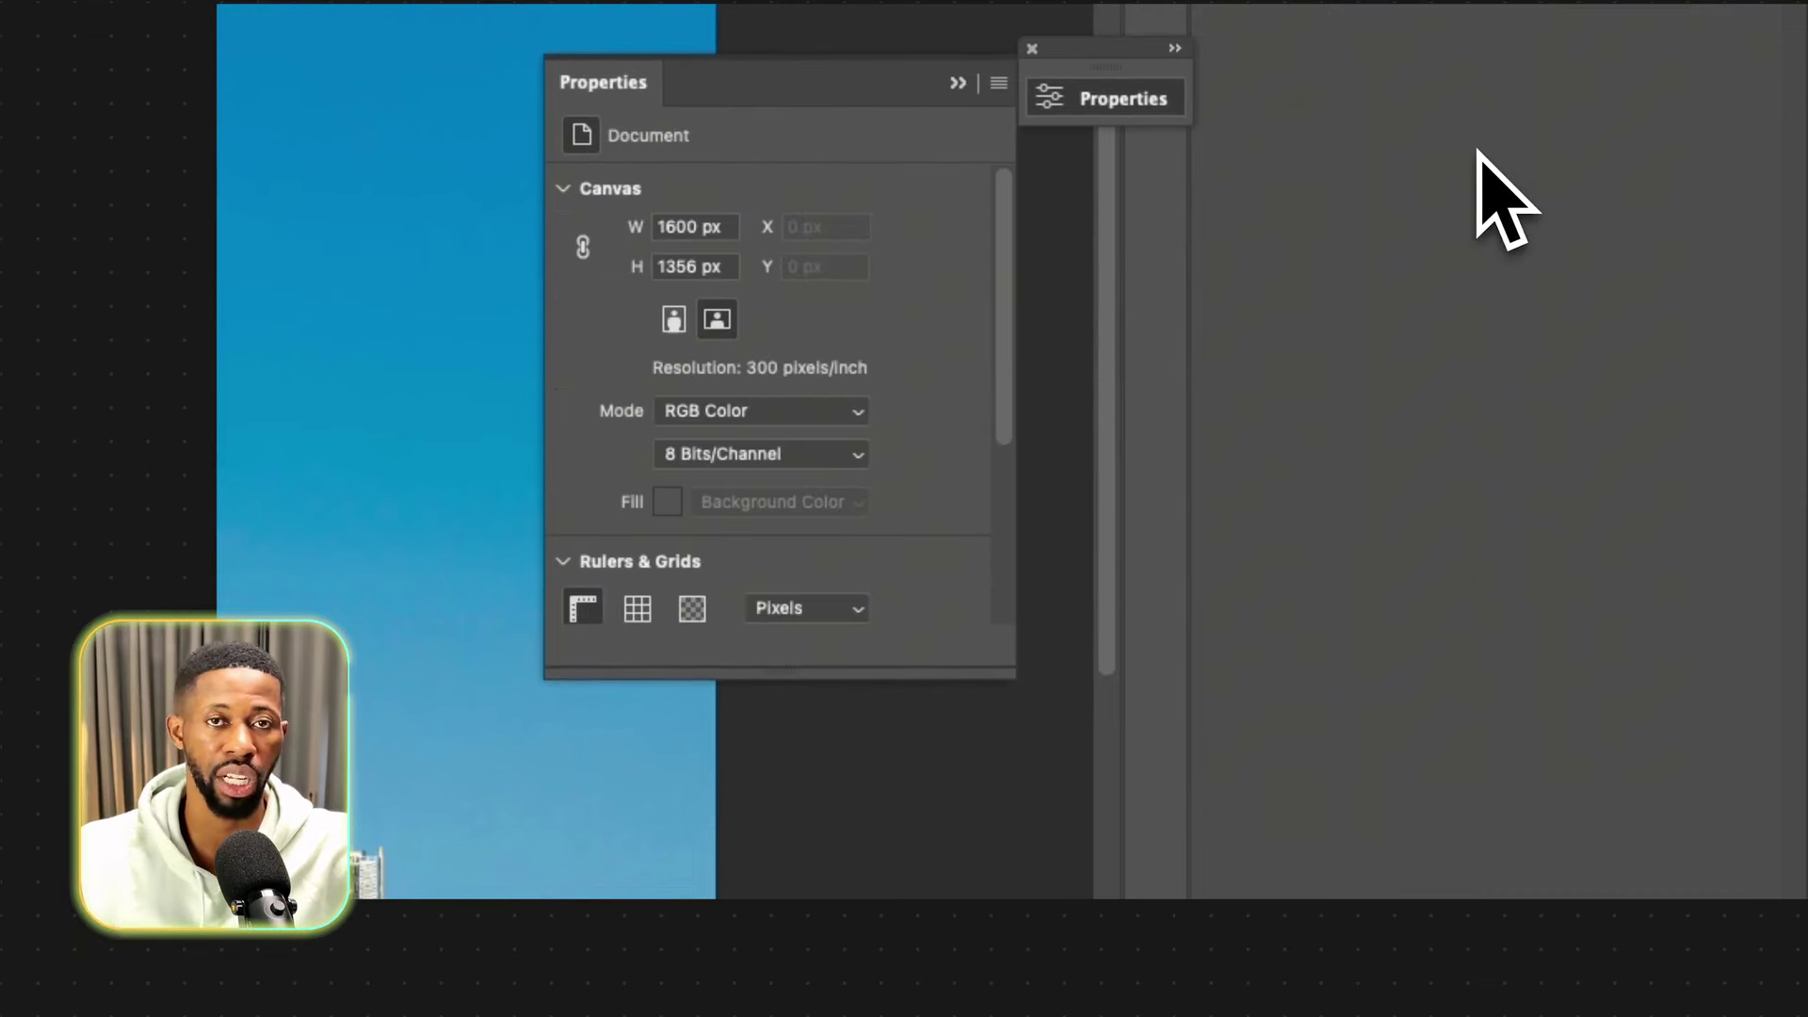
key("super+s")
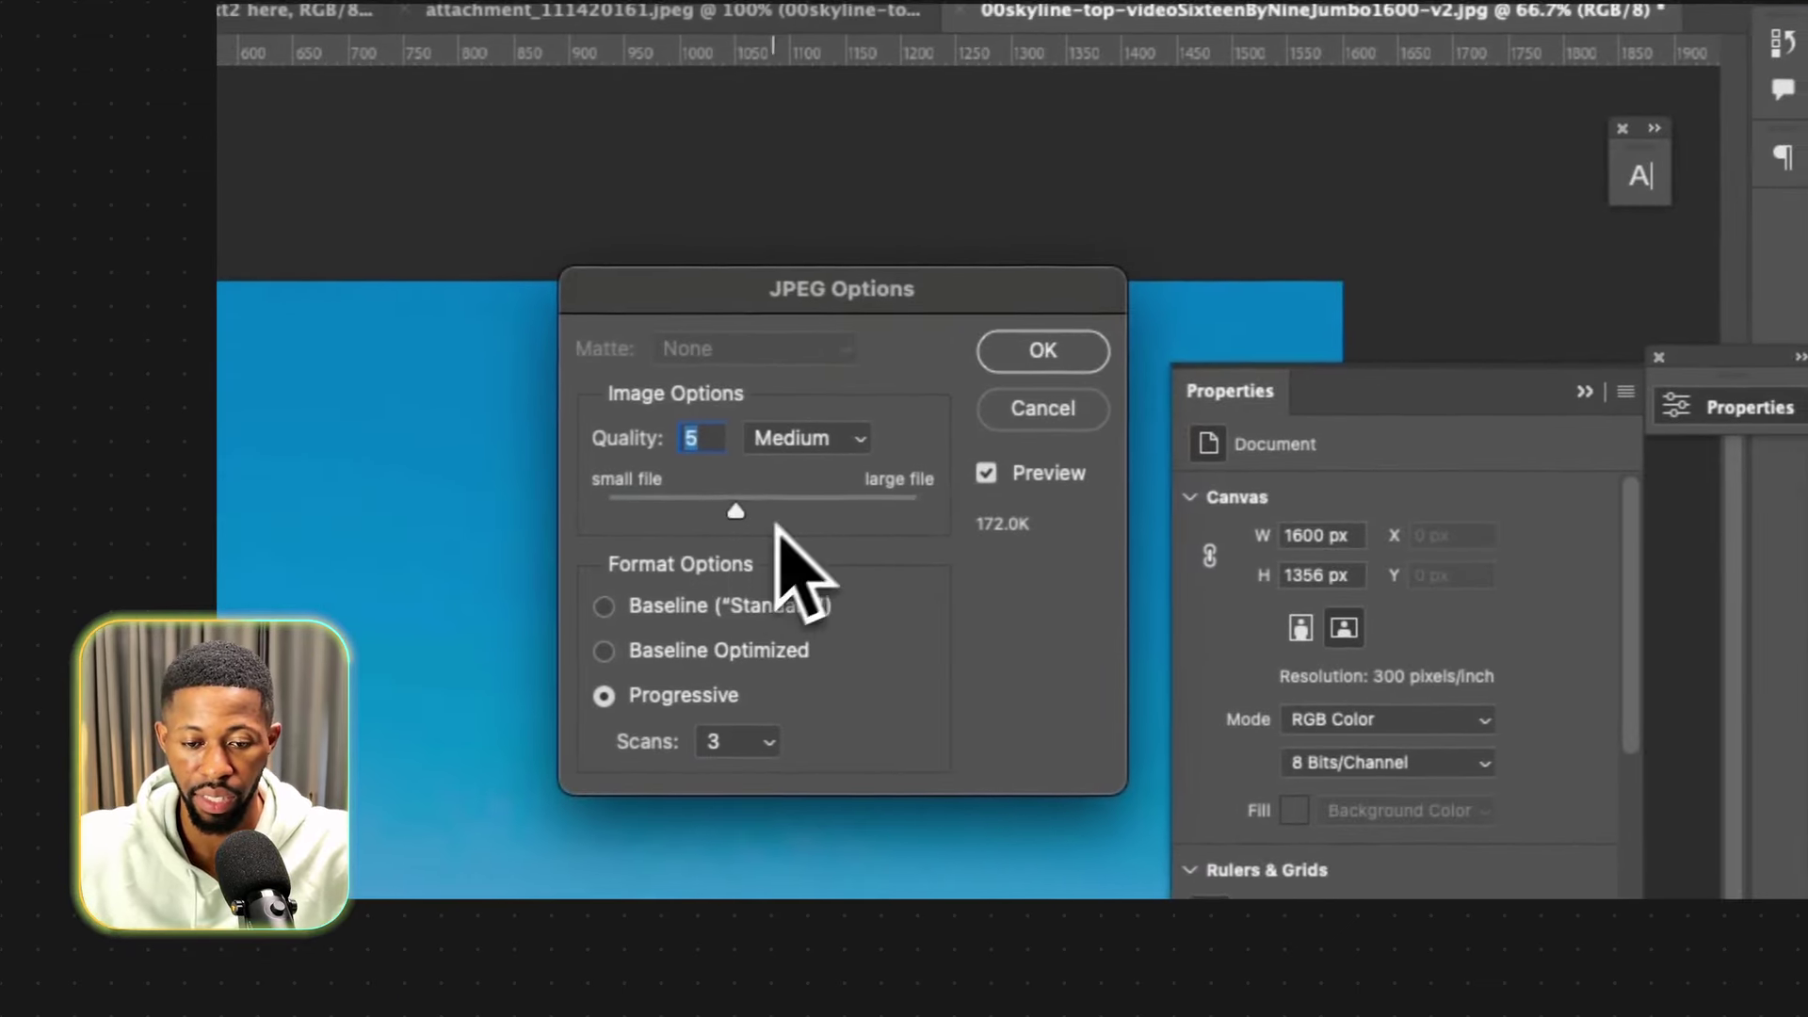
left_click_drag(801, 527, 1262, 499)
left_click(1111, 356)
key("super+w")
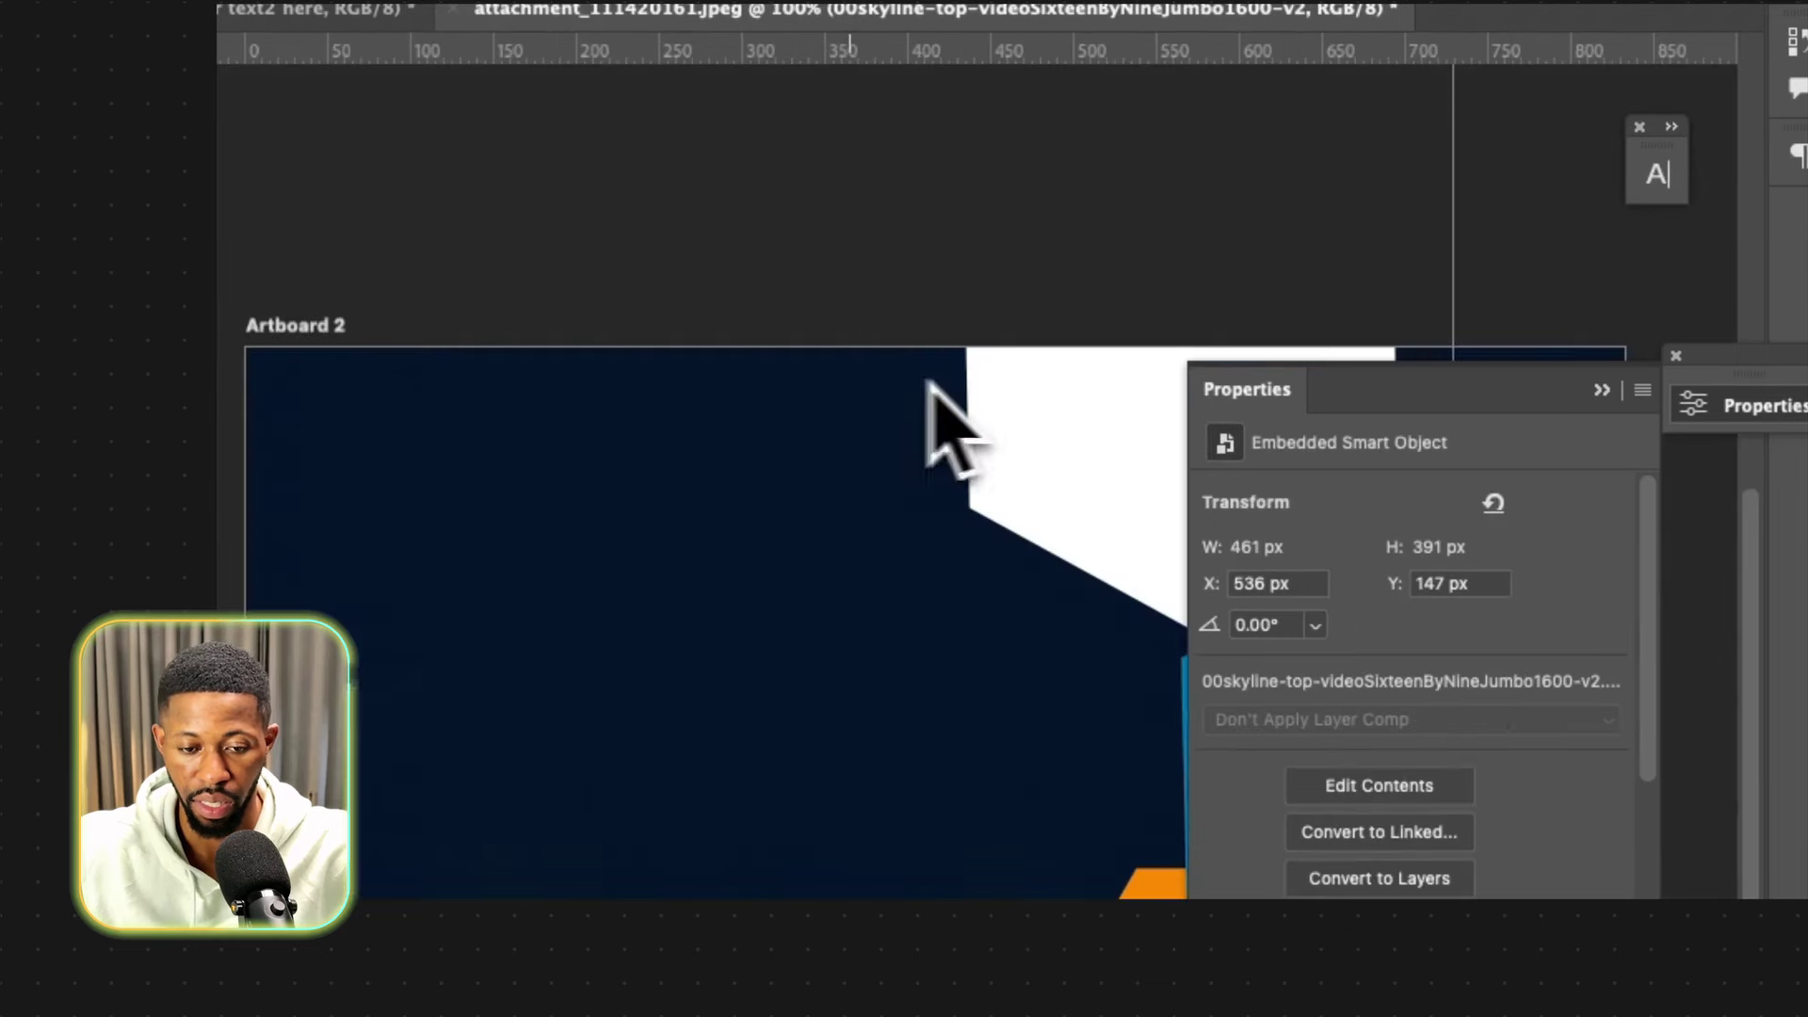
Move the extended skyline photo up until its sky fills the large hexagon to its upper corner.
left_click(1601, 391)
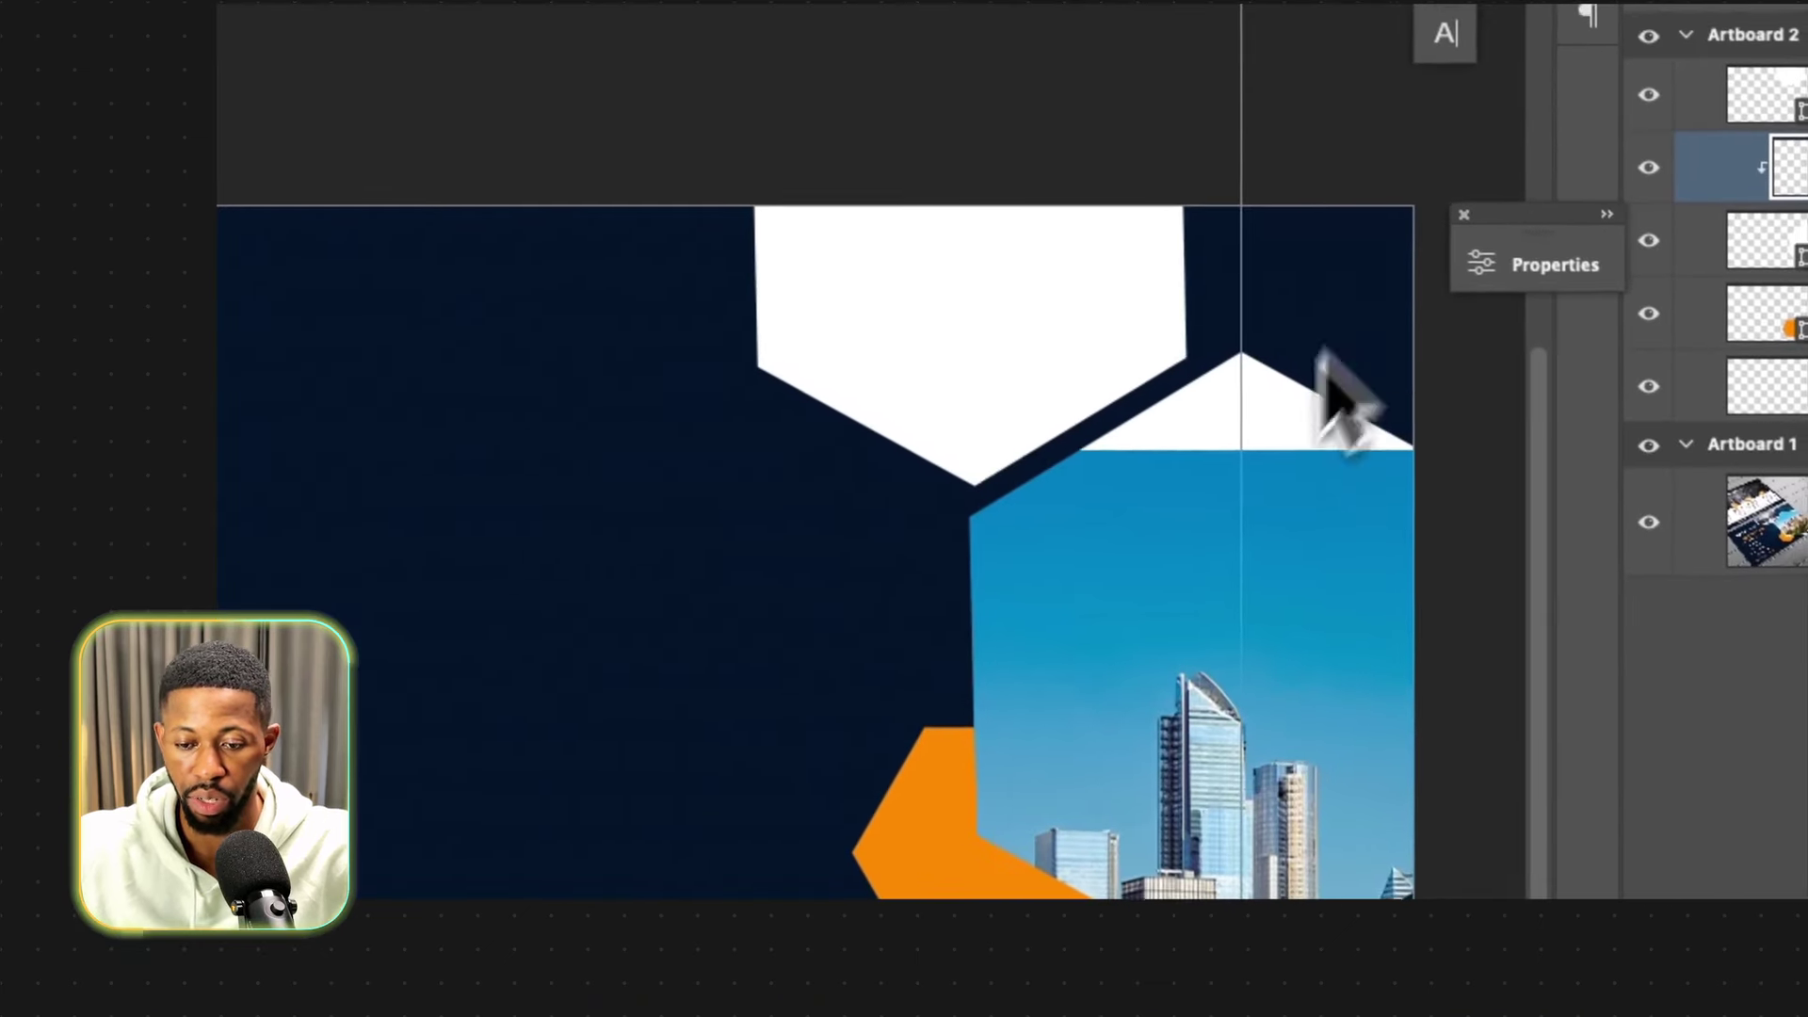
left_click_drag(1041, 658, 1038, 570)
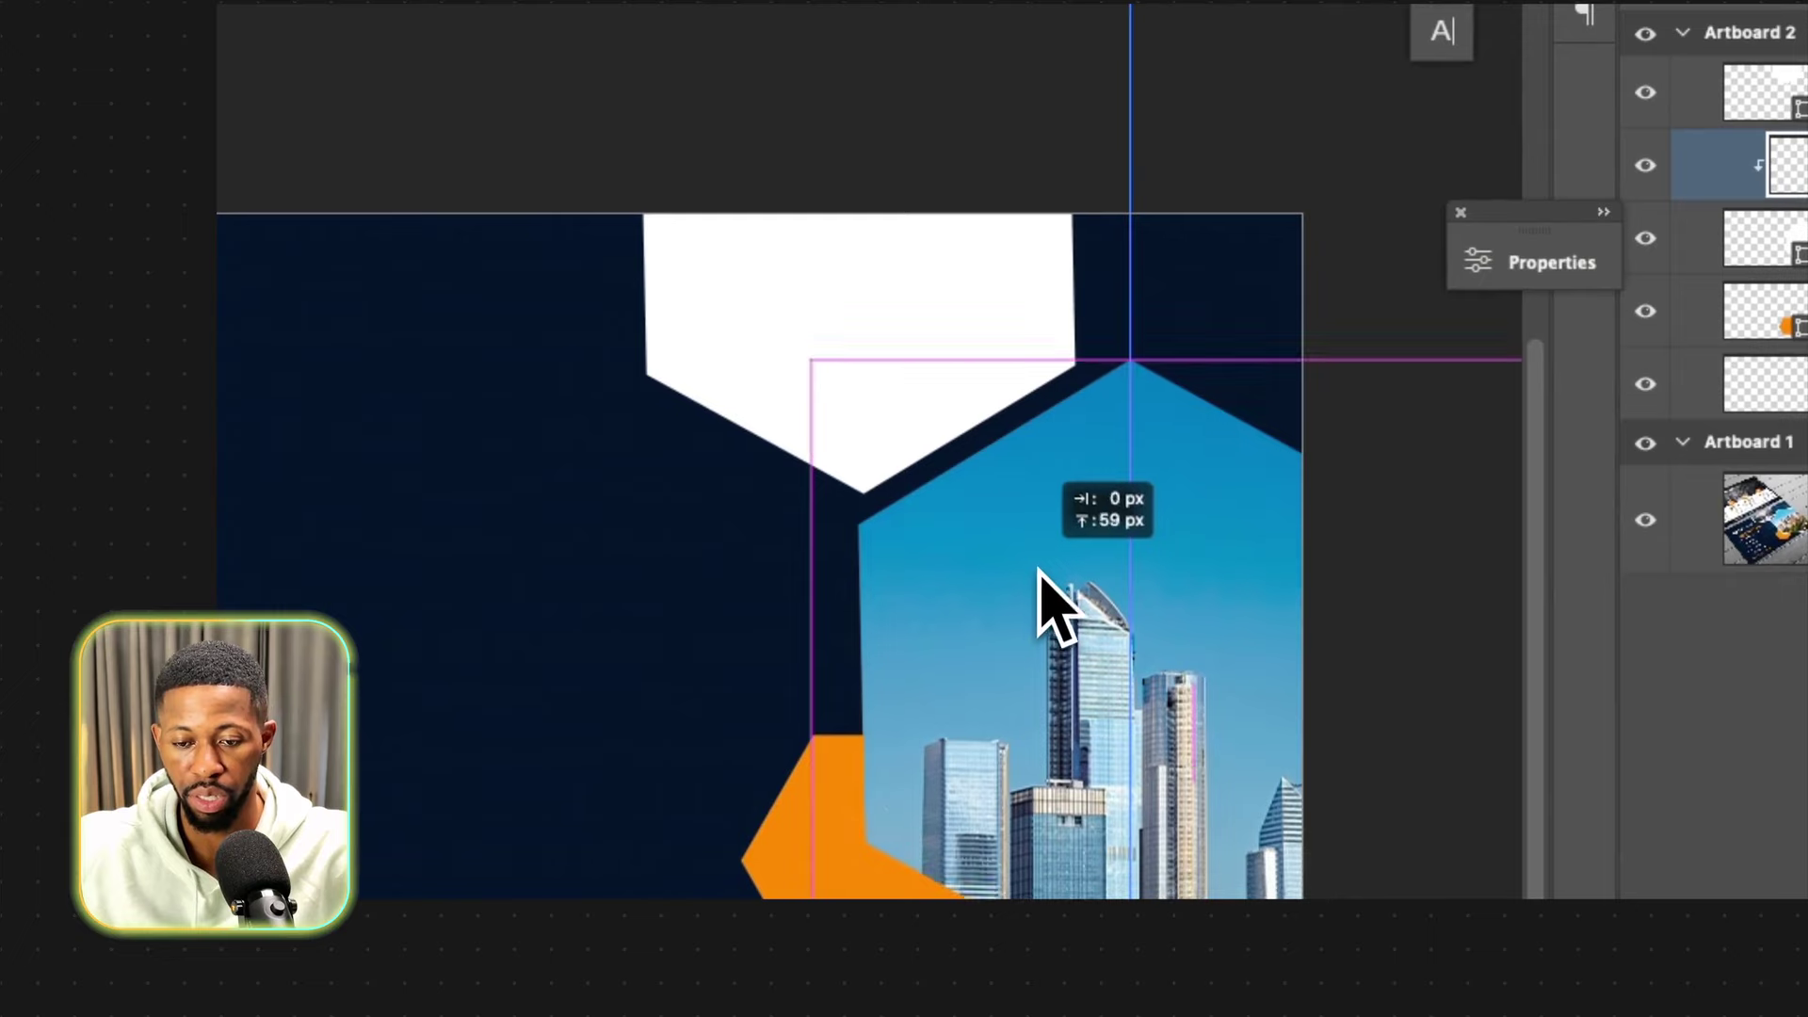
Place the web-lead sunset skyline image from Finder over the upper white hexagon and clip it to that shape.
left_click(808, 431)
mouse_move(888, 859)
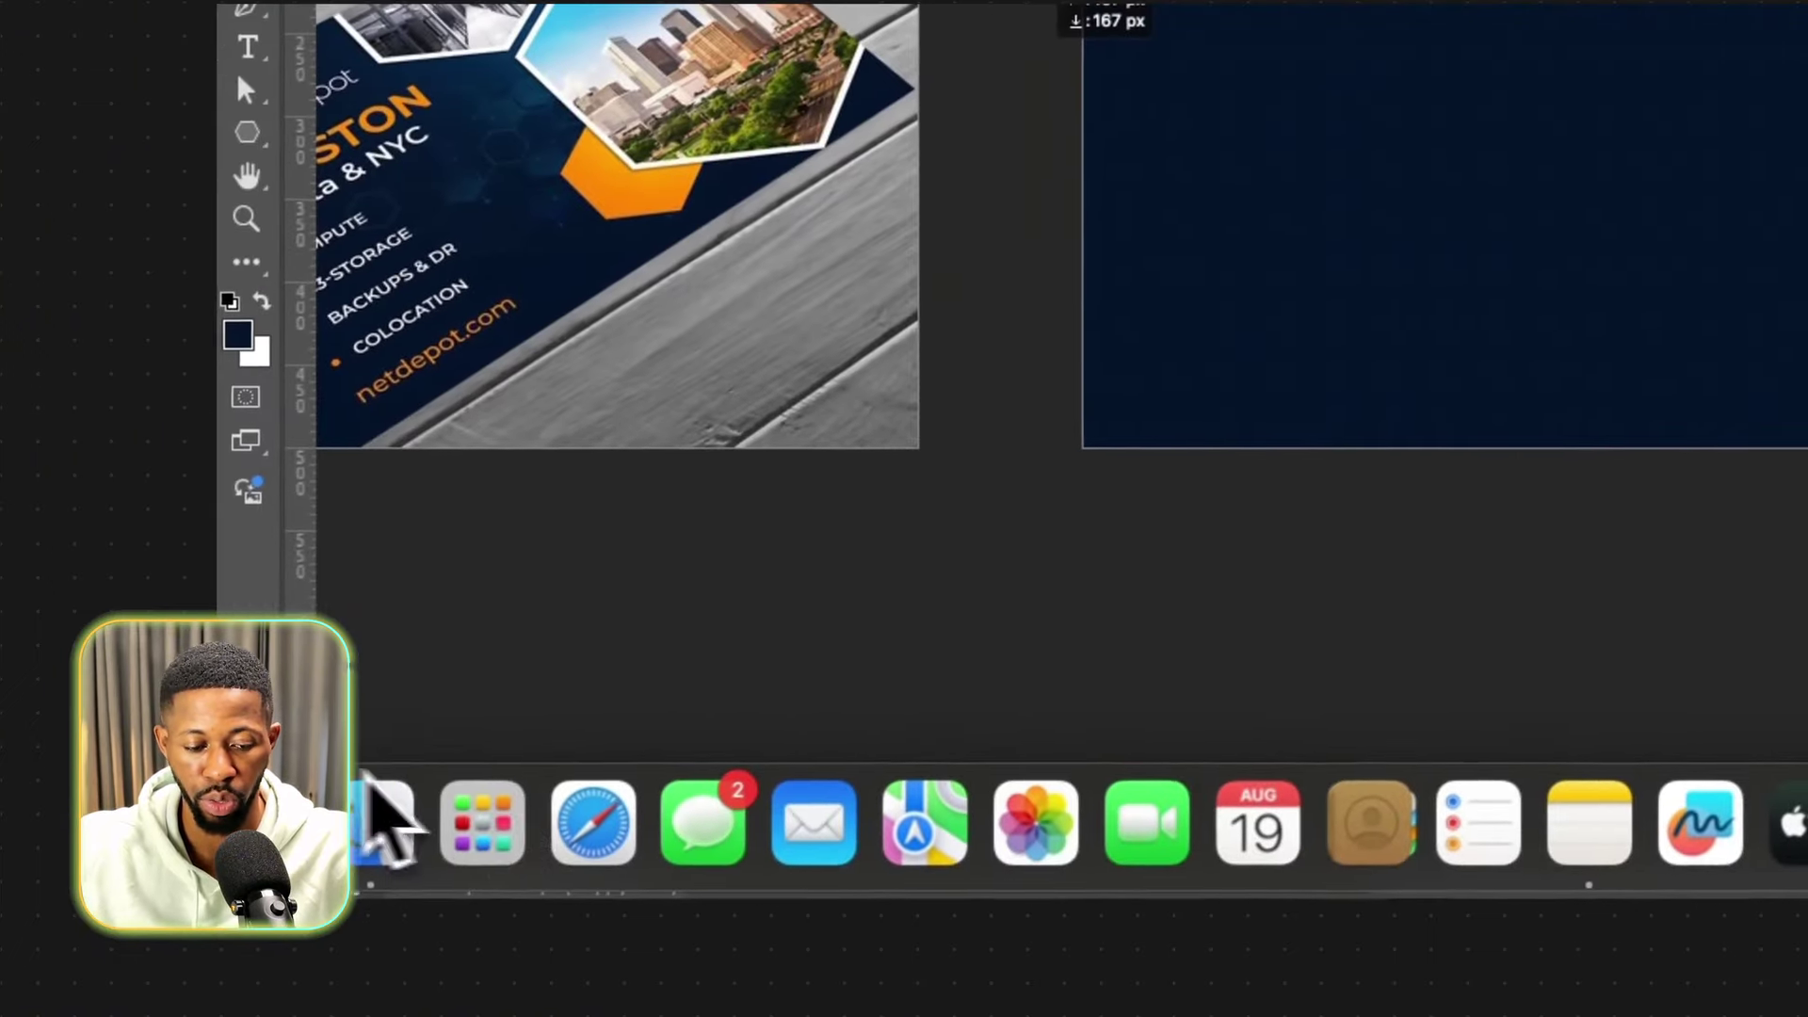
left_click(395, 810)
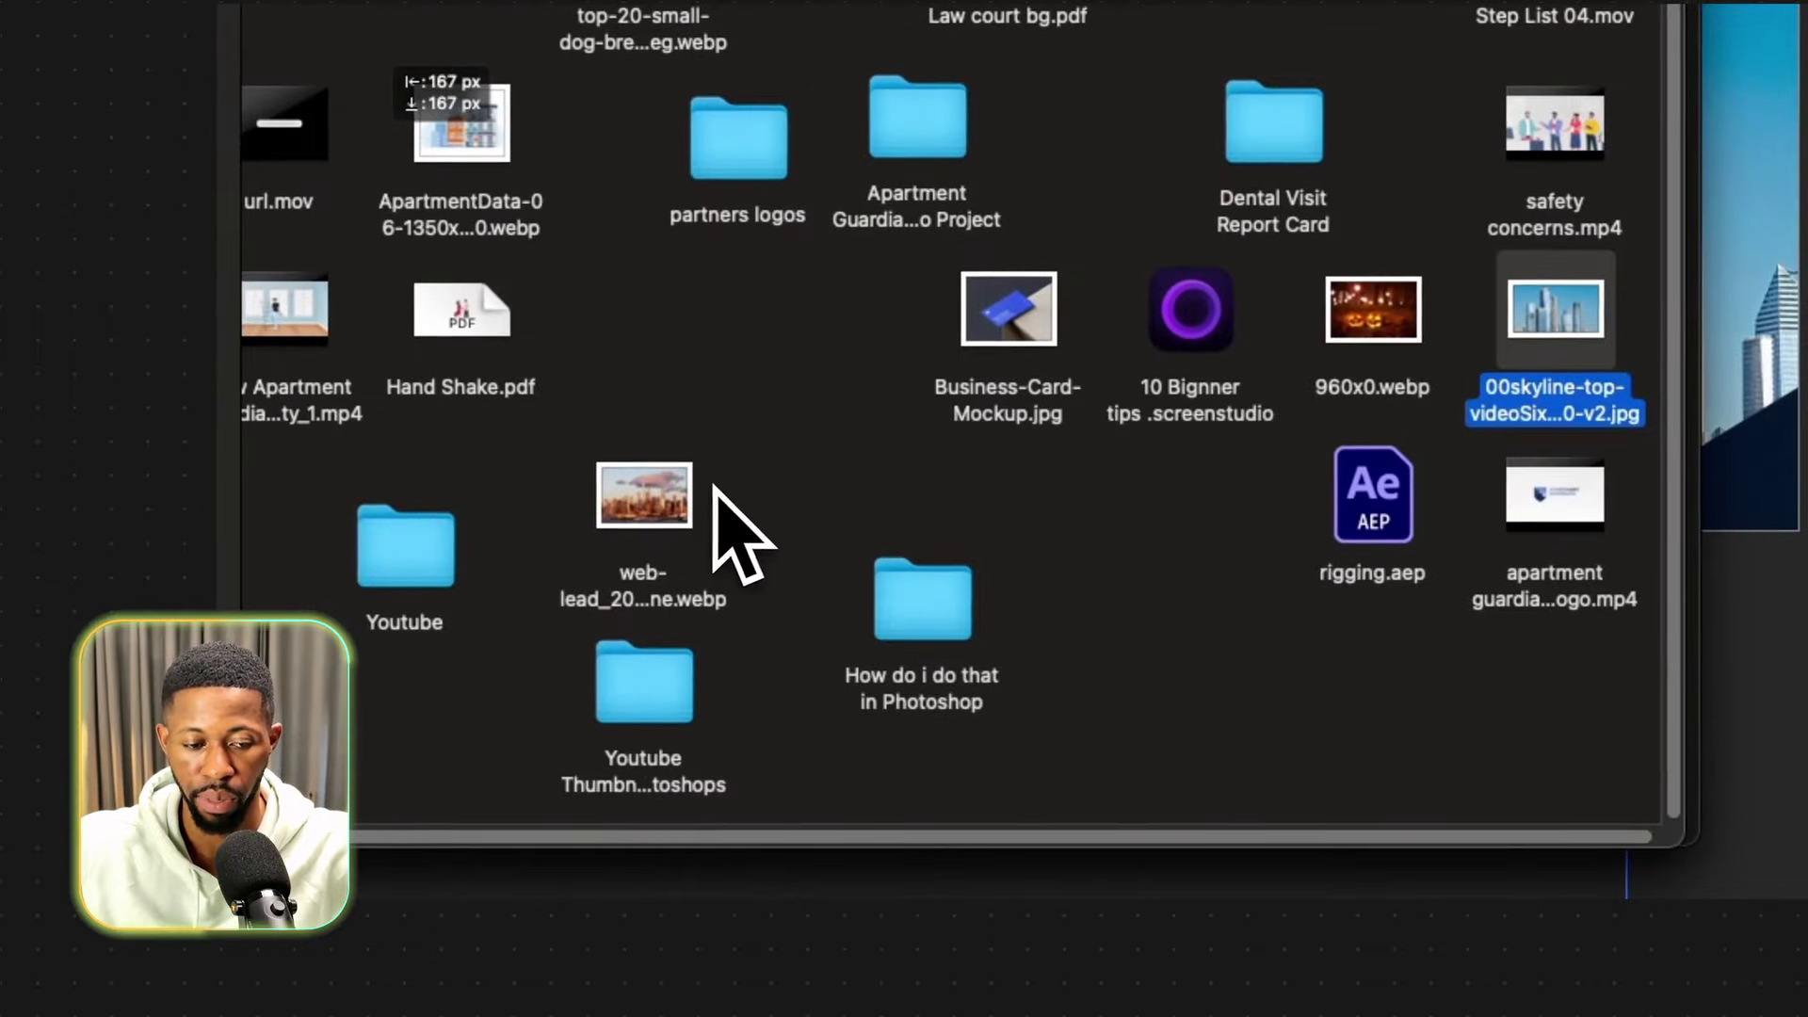
left_click_drag(686, 500, 969, 508)
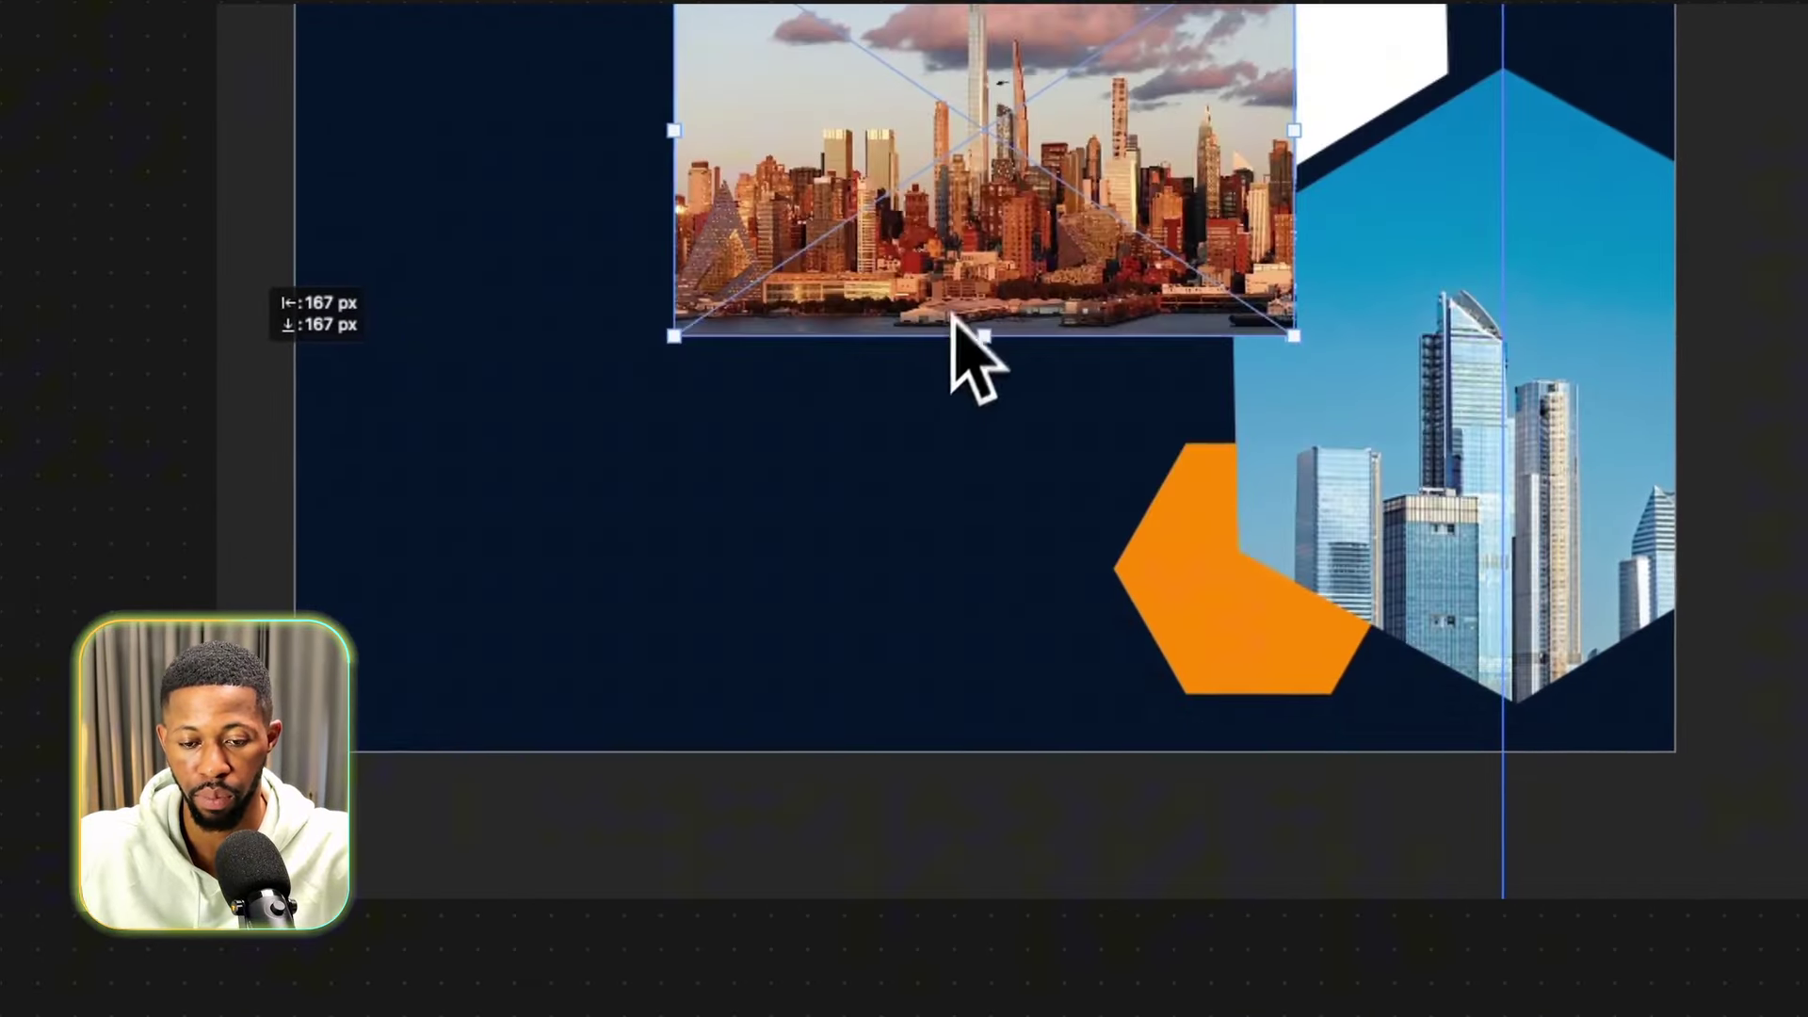
left_click_drag(953, 315, 1222, 156)
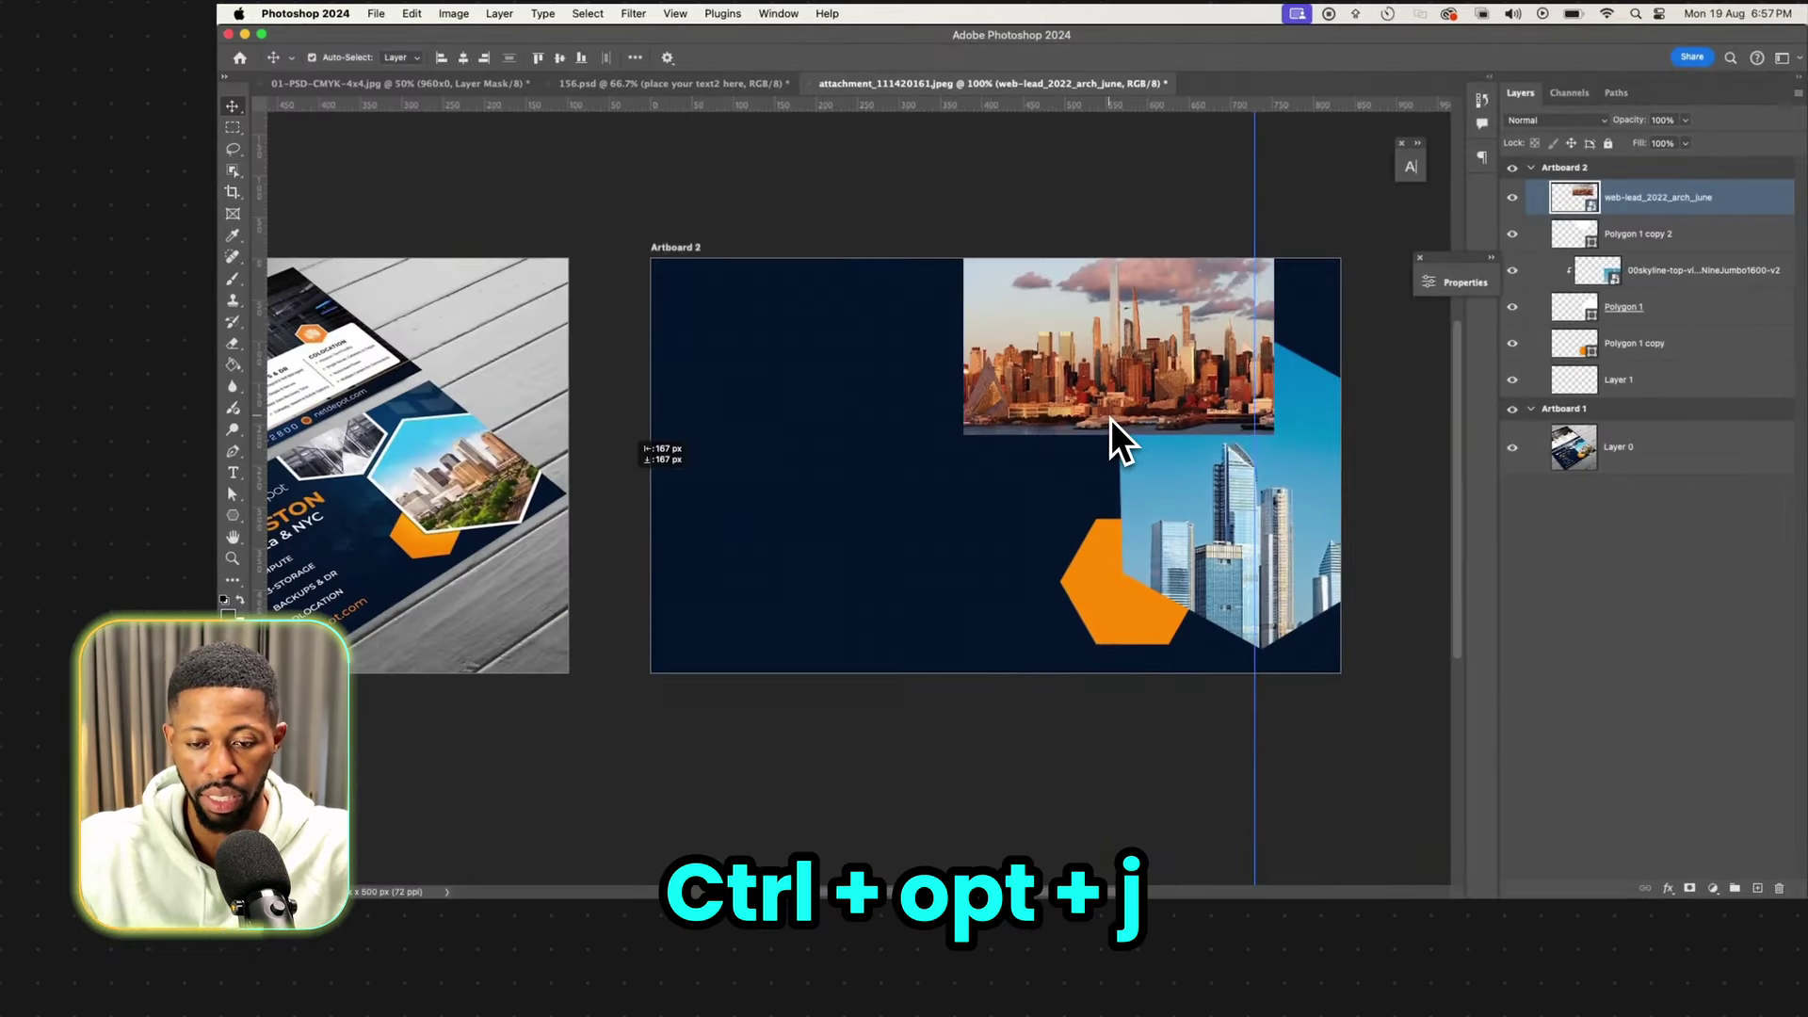
key("ctrl+alt+j")
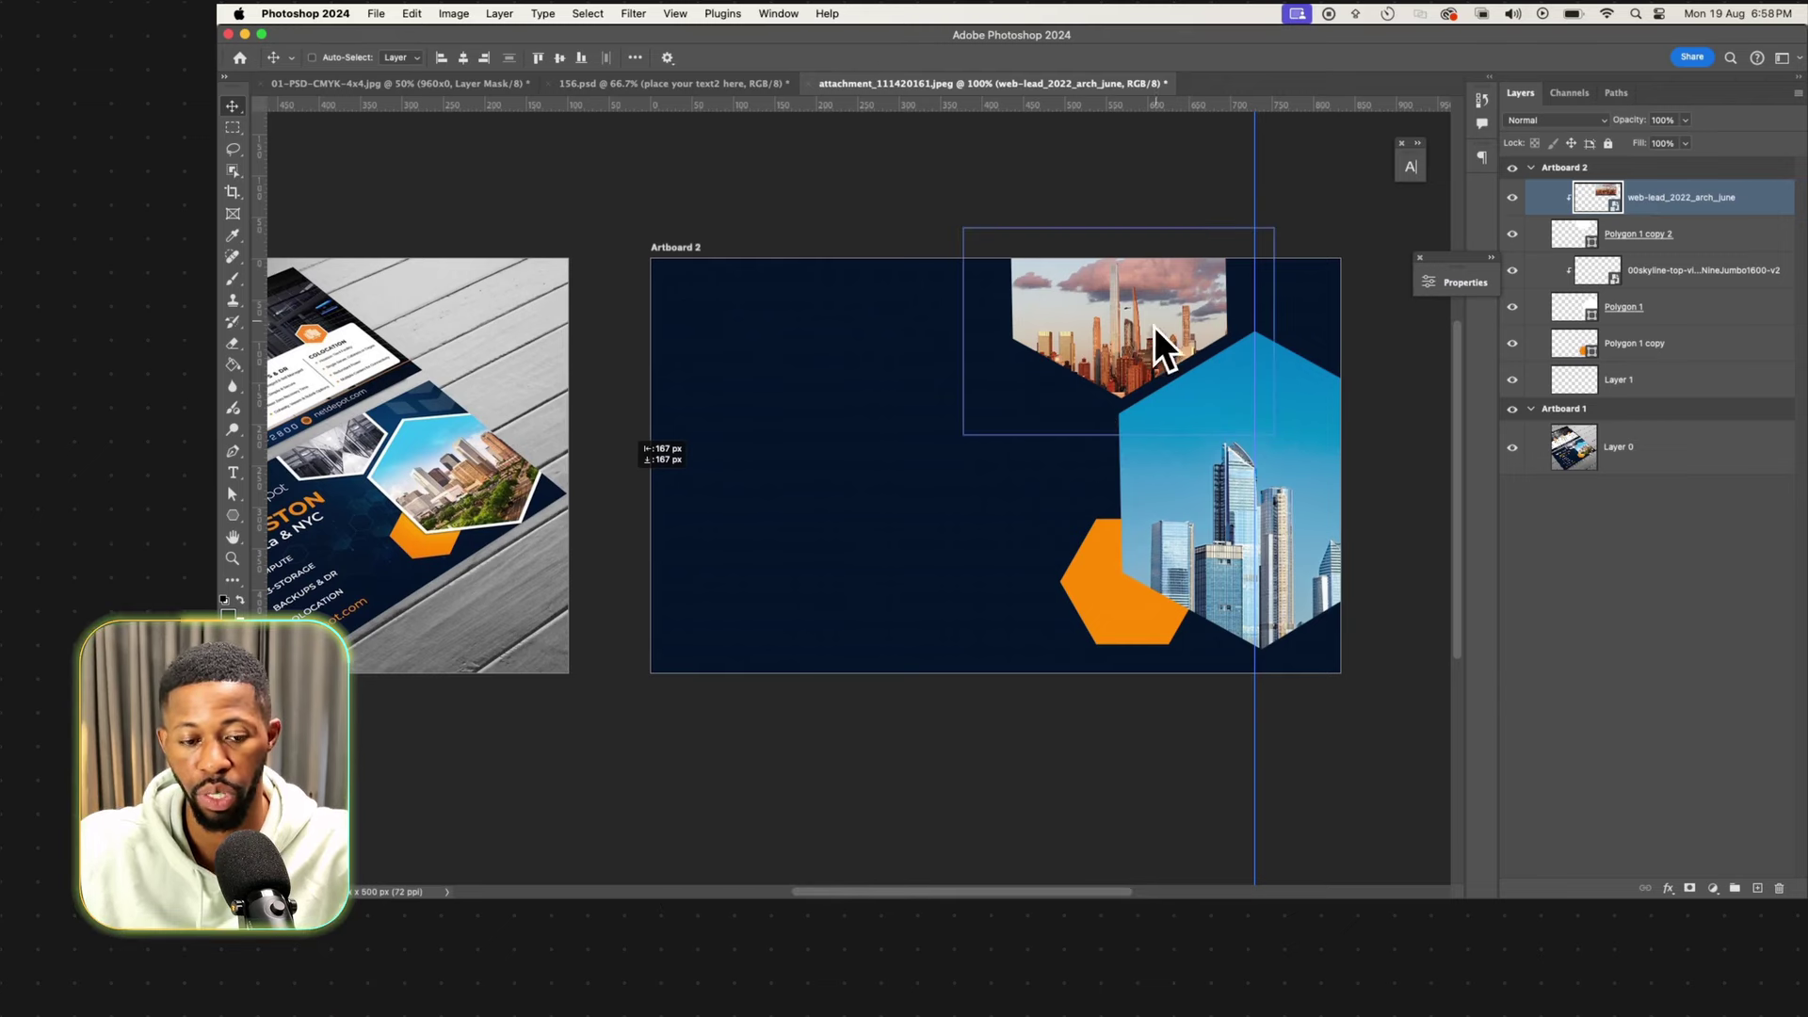
Add a Stroke effect to the large hexagon's Polygon 1 layer.
left_click(1289, 518, "super")
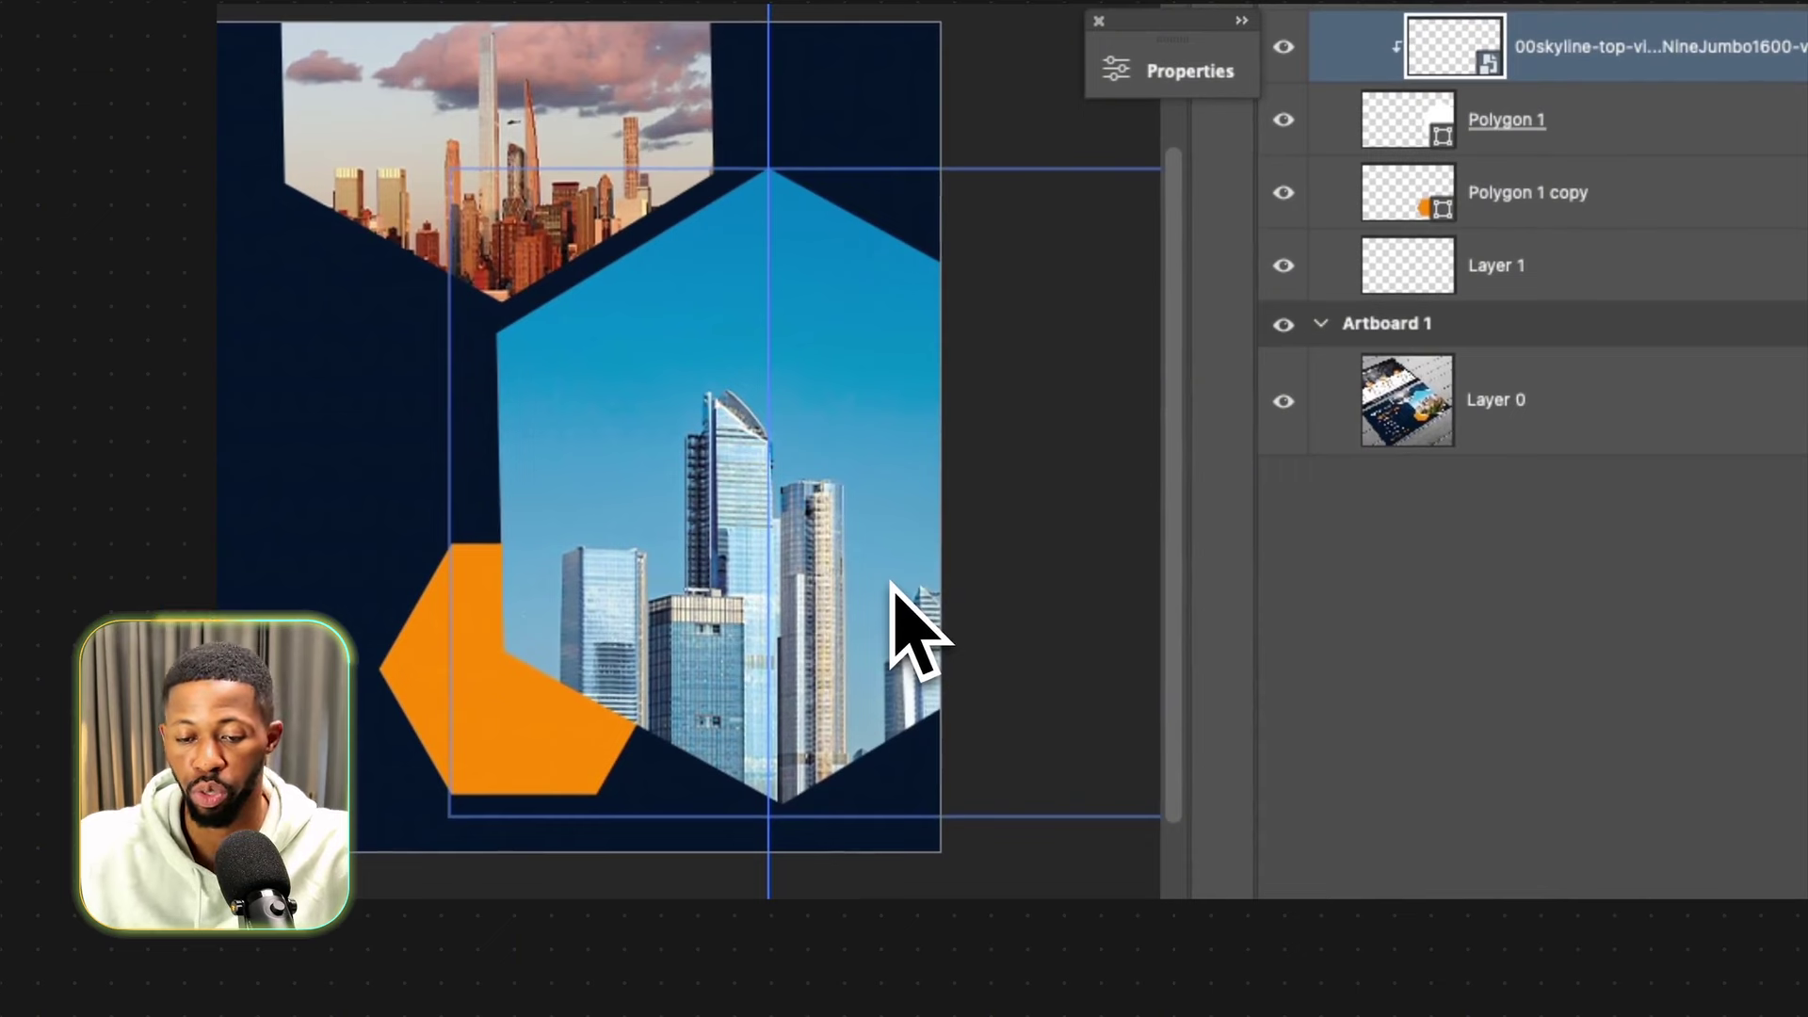
left_click(1576, 141)
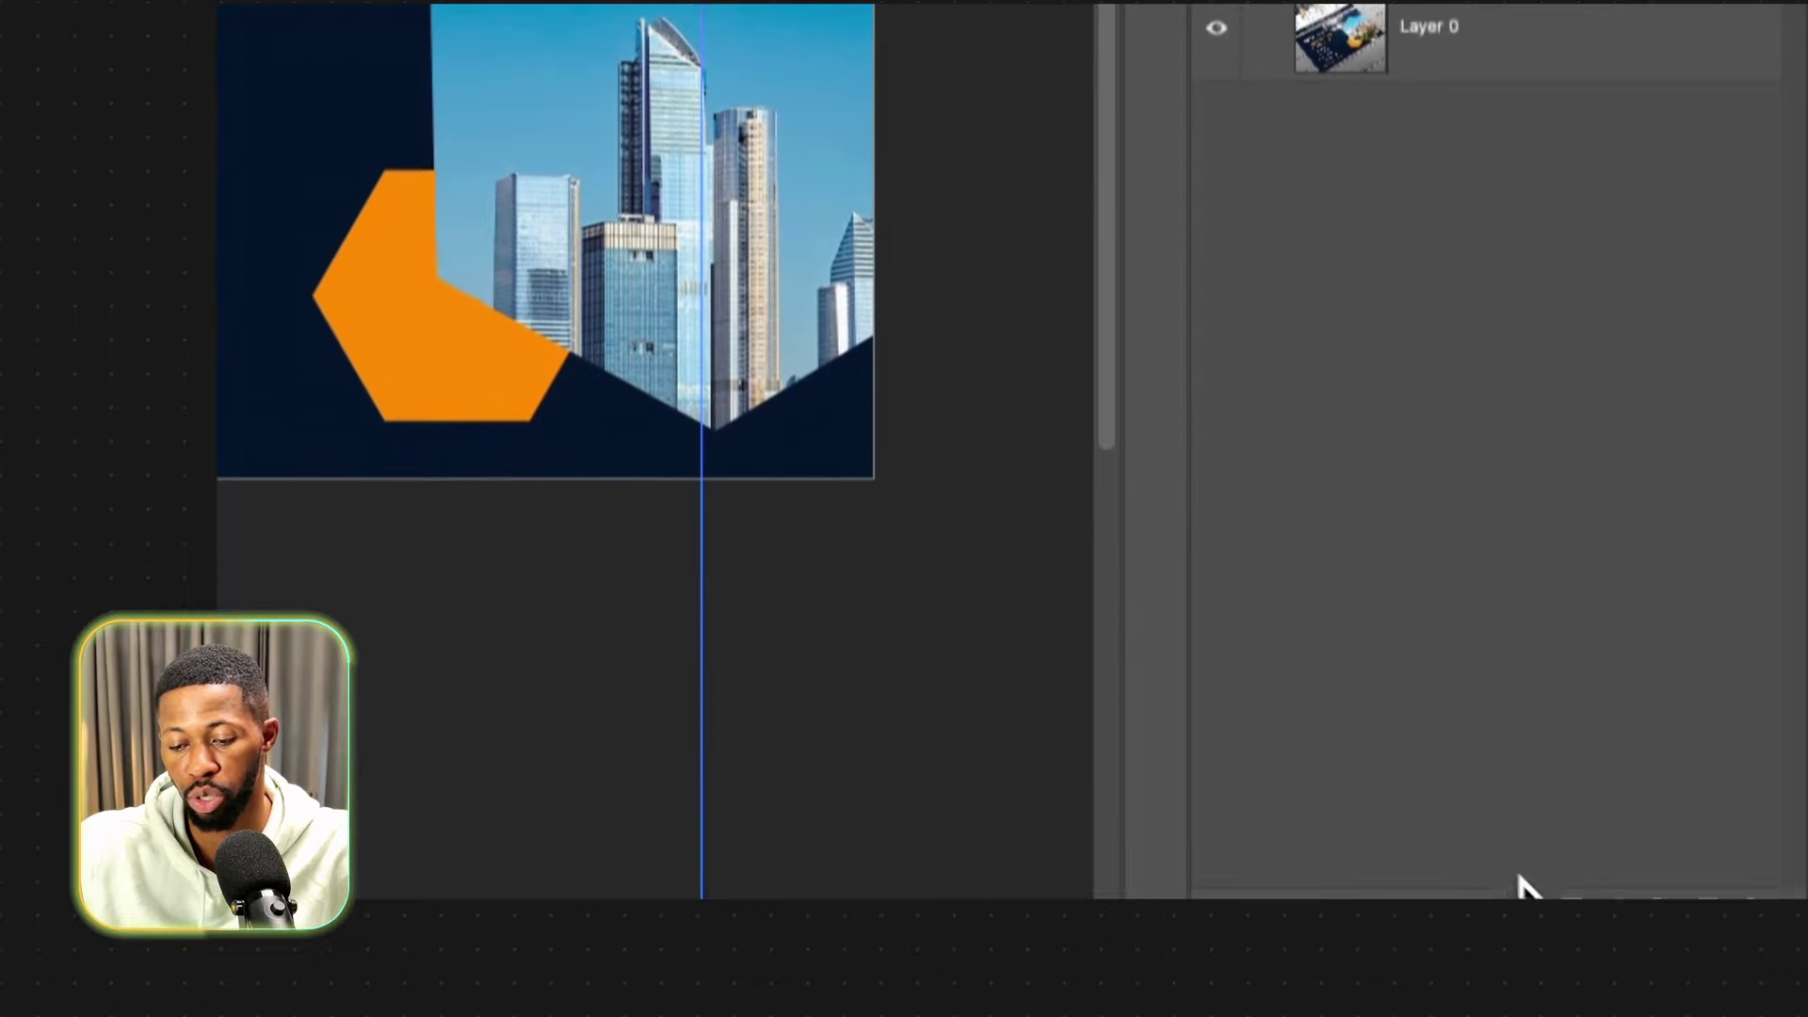
left_click(1537, 882)
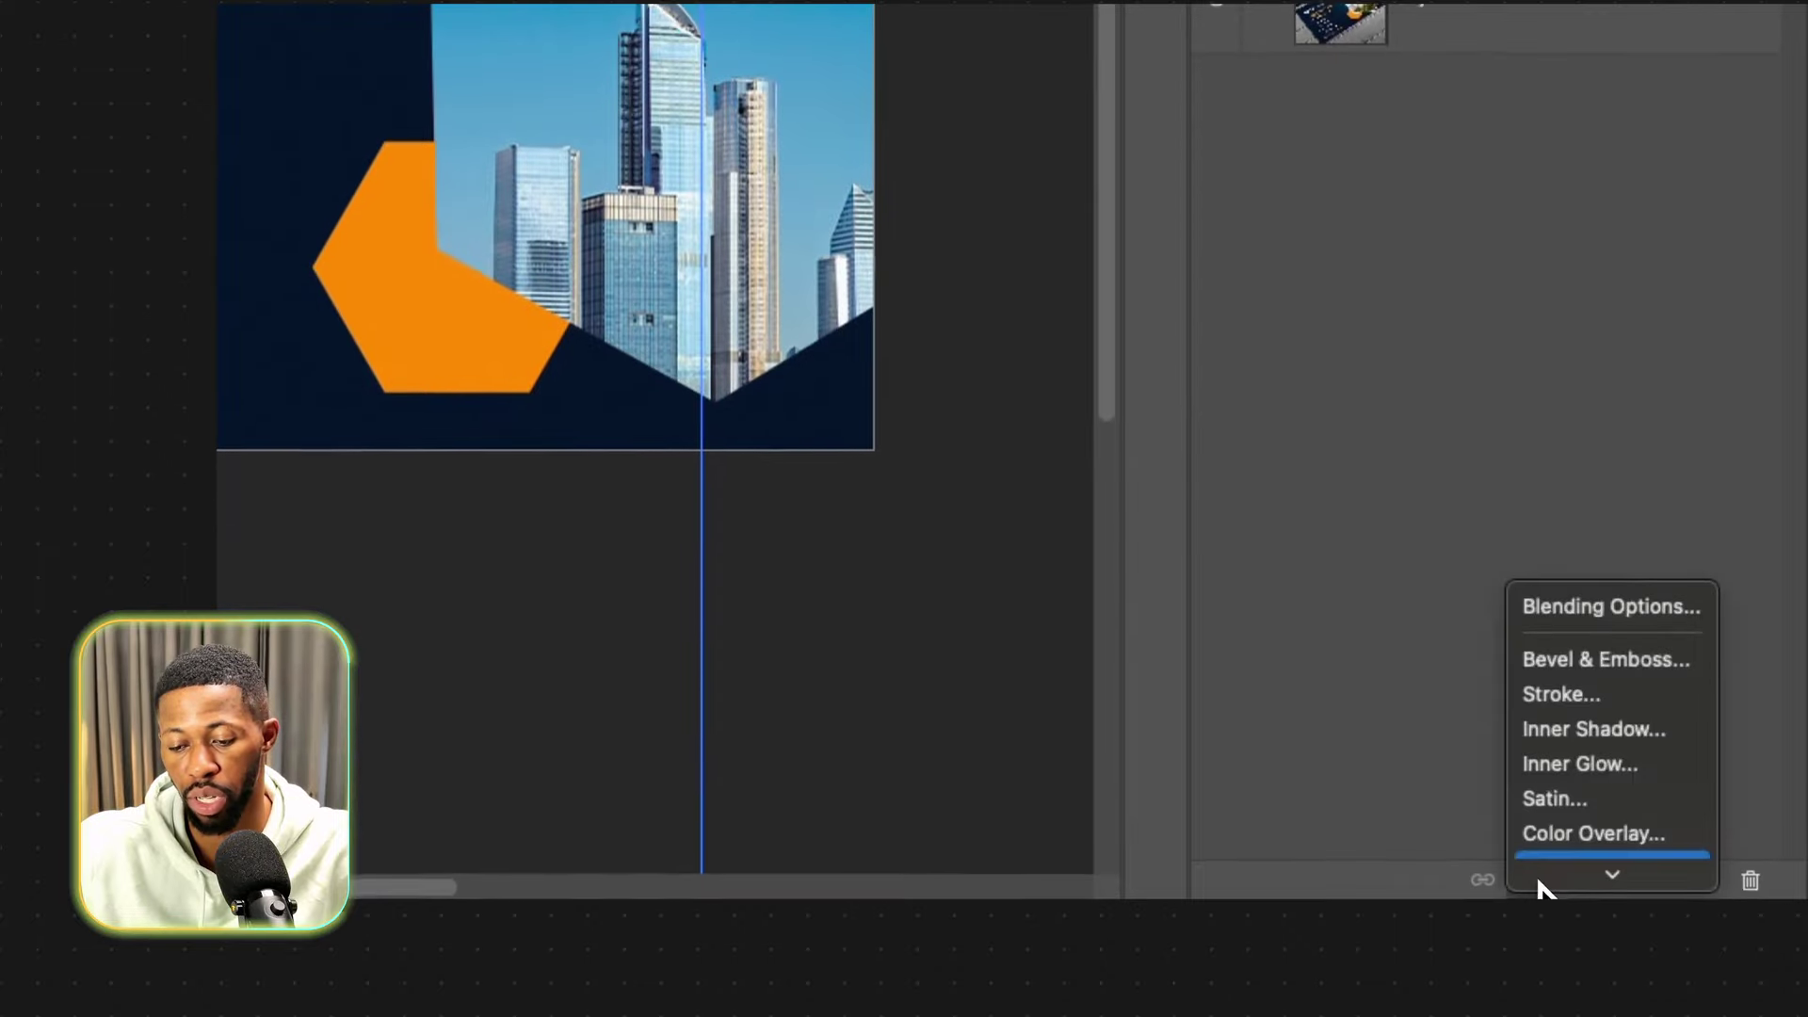
mouse_move(1544, 885)
left_click(1586, 637)
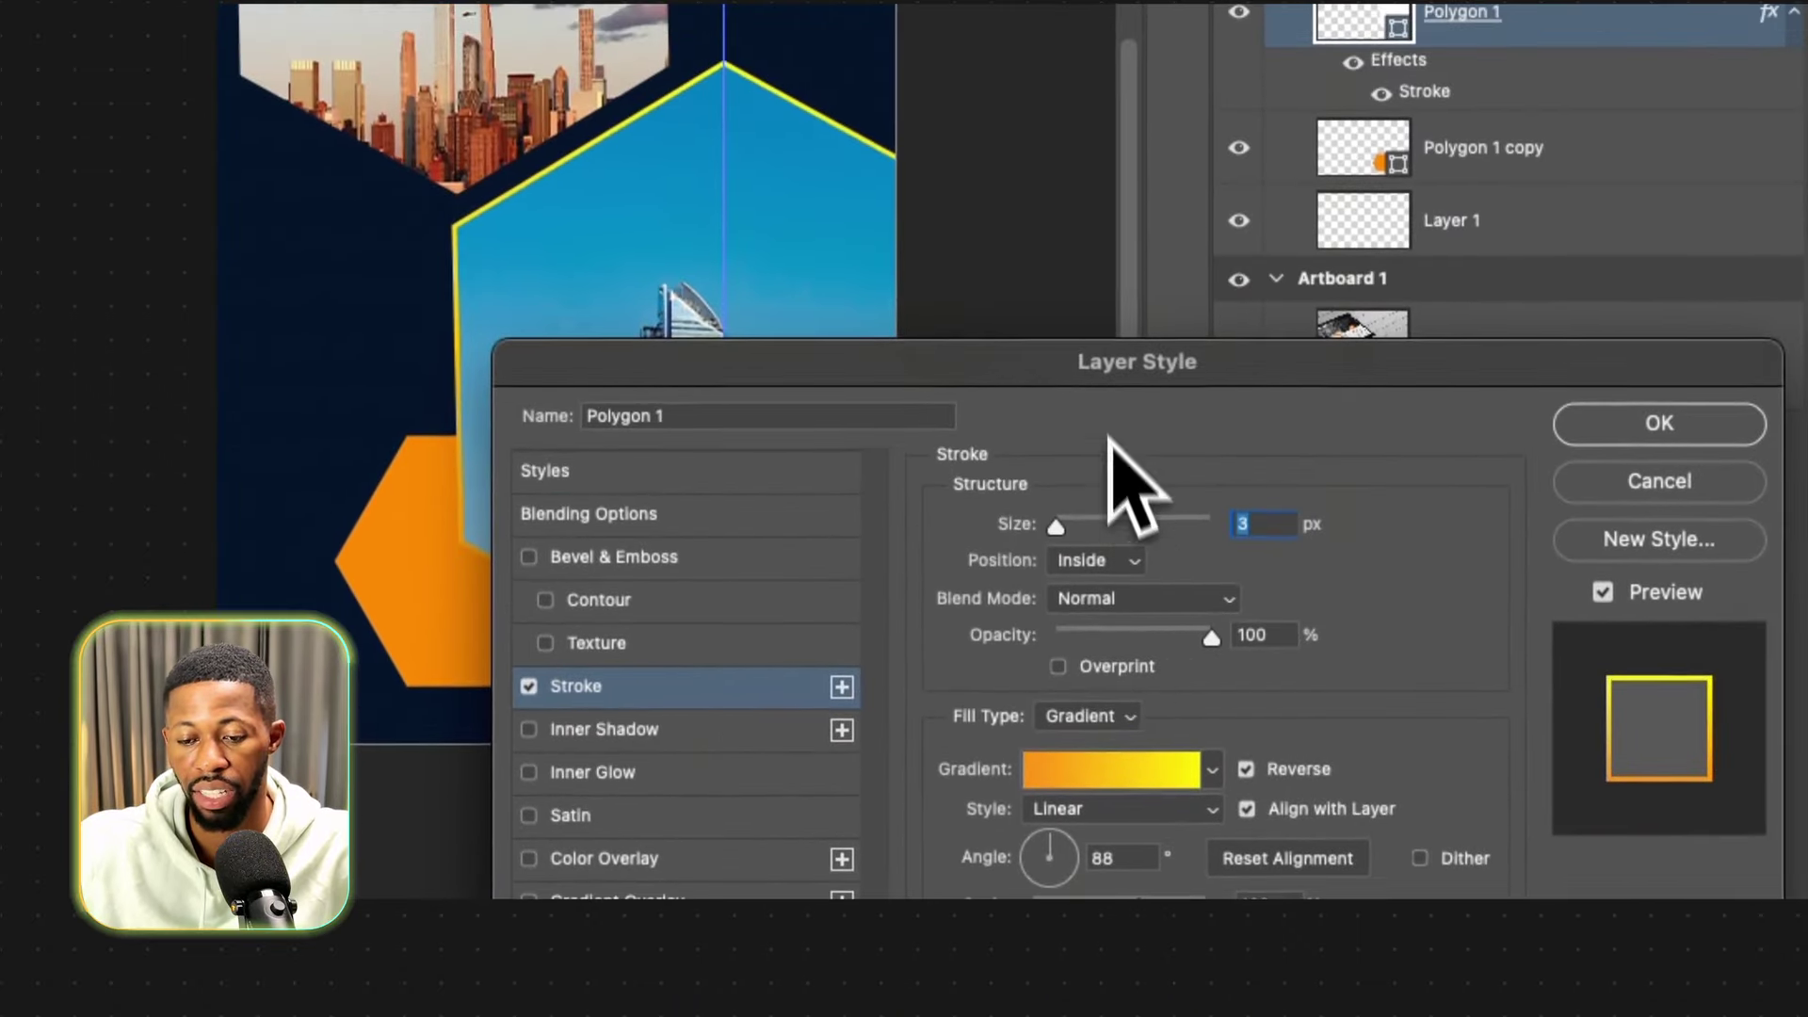
Change the large hexagon's stroke from a gradient to solid white and apply the layer style.
left_click_drag(1217, 366, 323, 300)
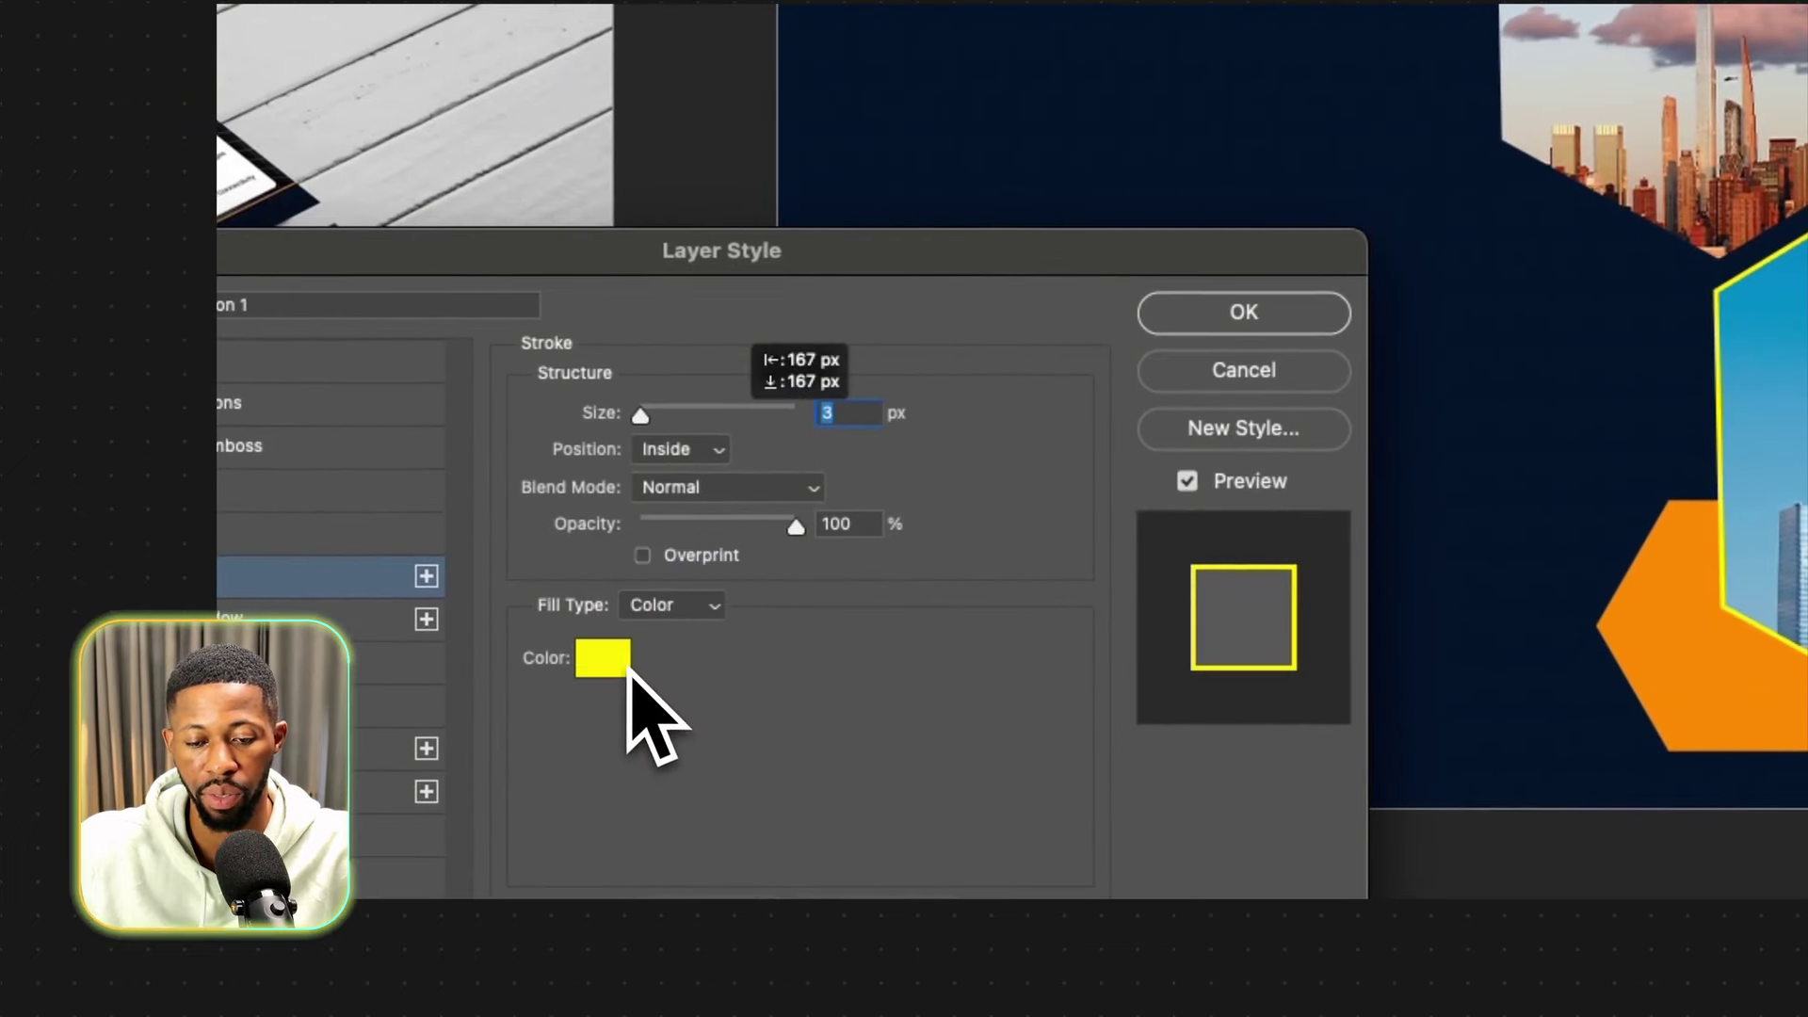
left_click(625, 664)
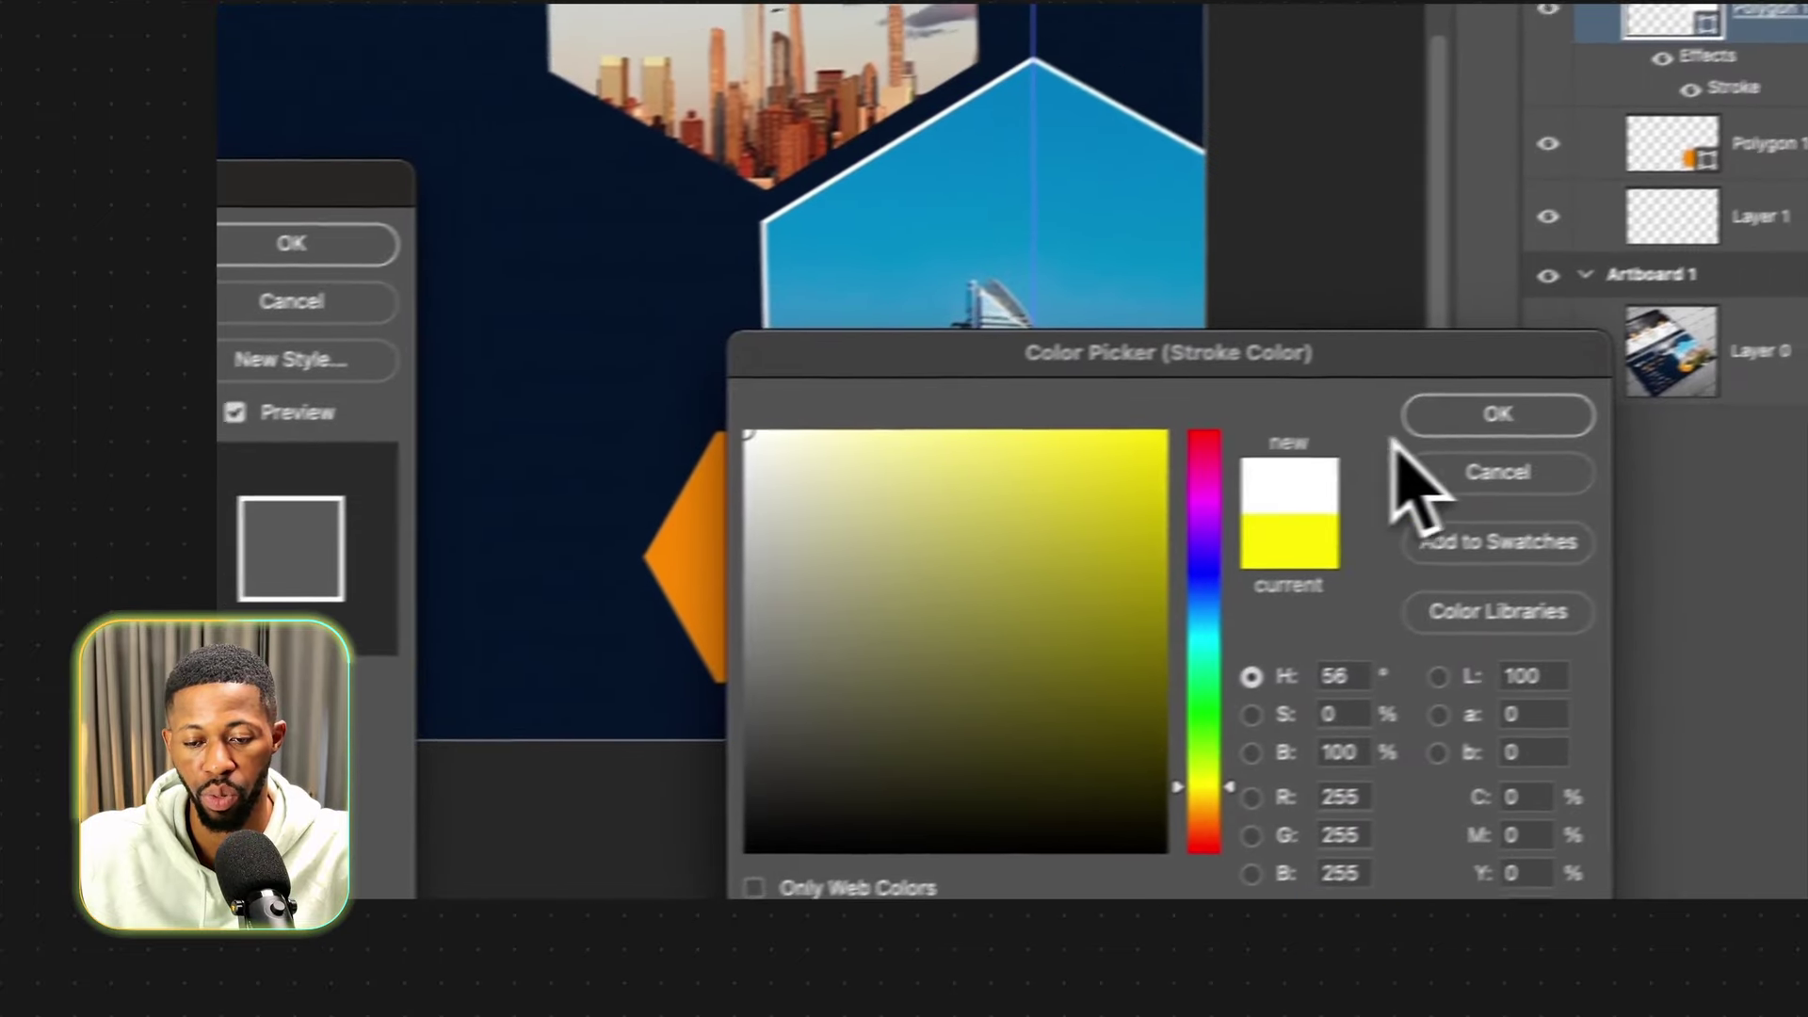
left_click(1583, 399)
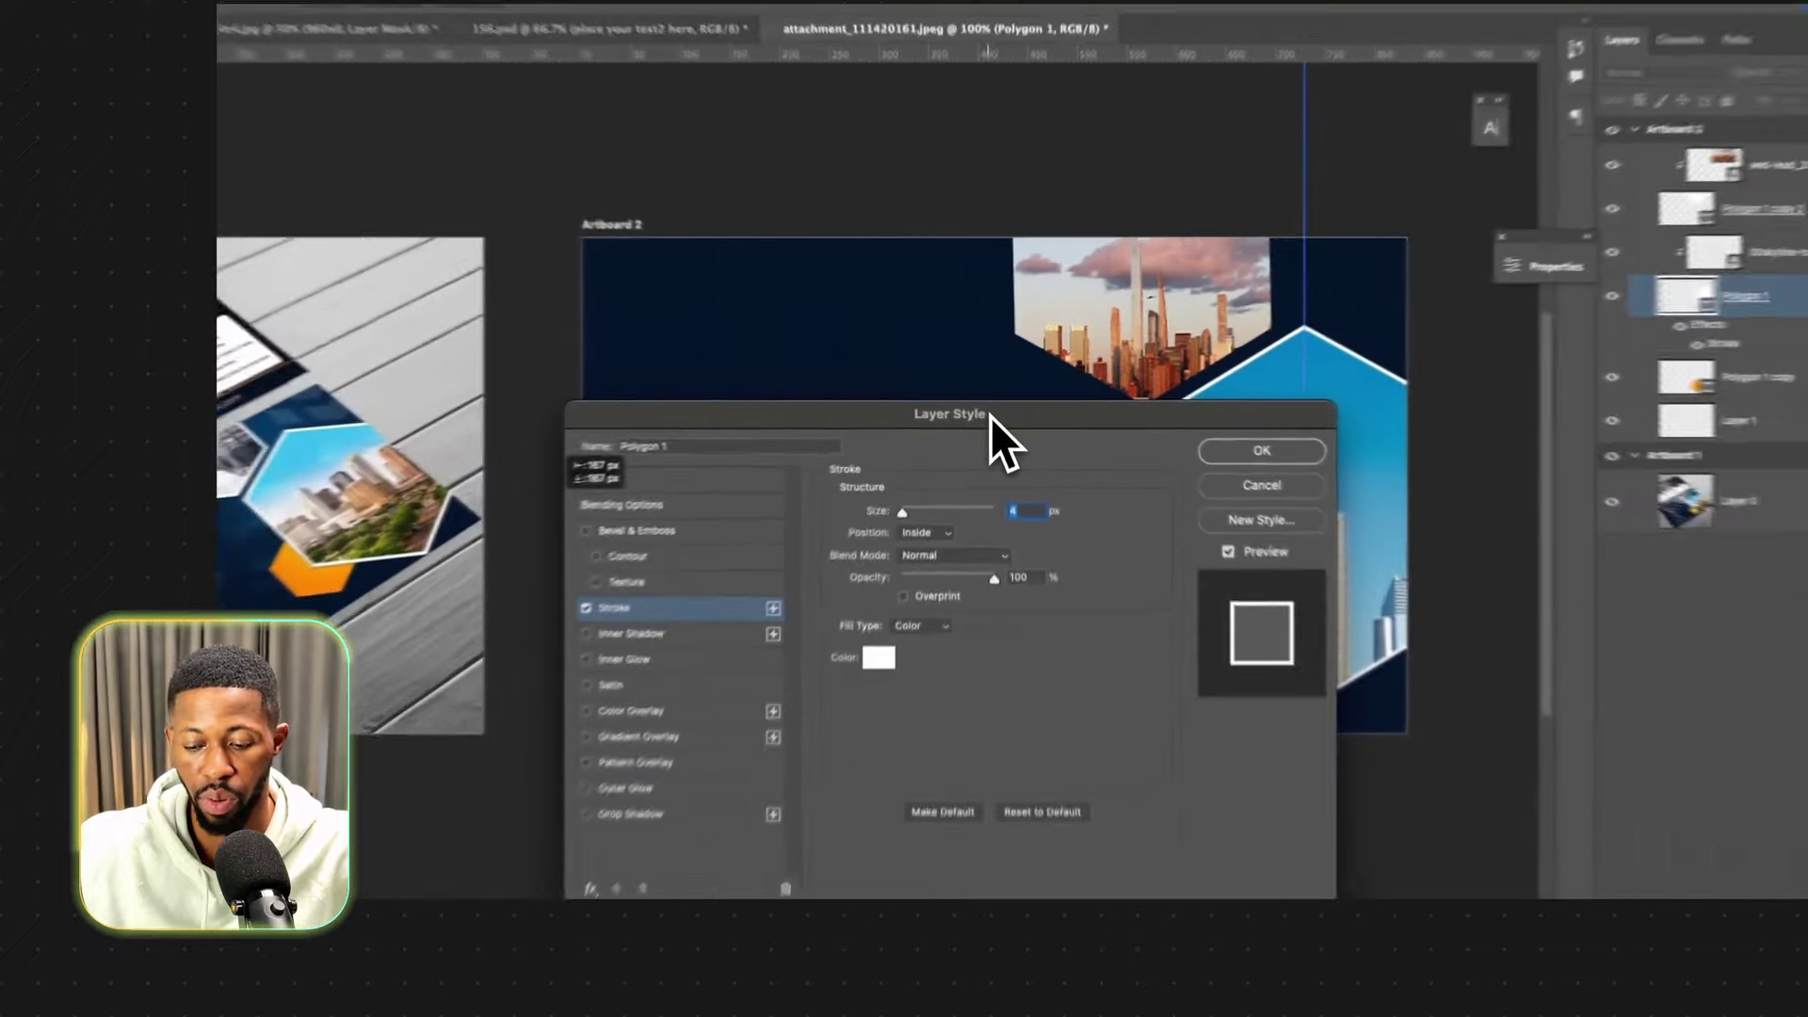
key("Return")
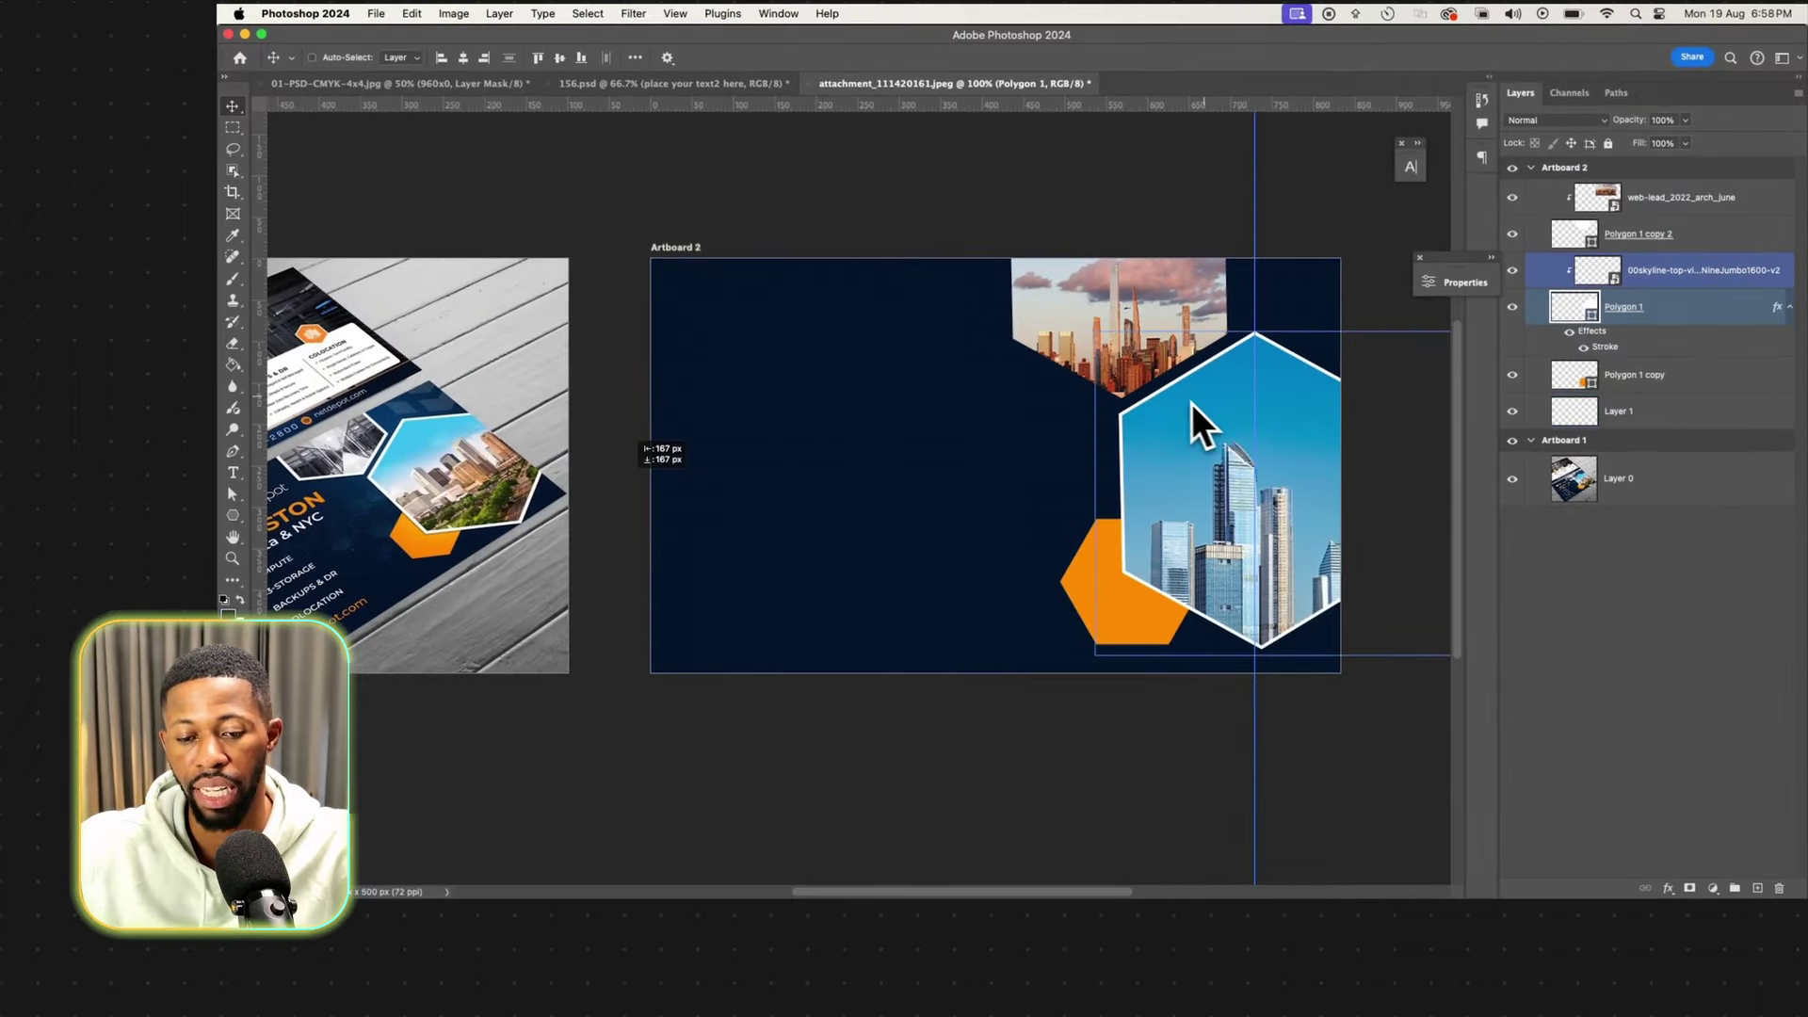
Copy the white stroke effect from Polygon 1 to the upper hexagon's Polygon 1 copy 2 layer.
left_click(1145, 405, "super")
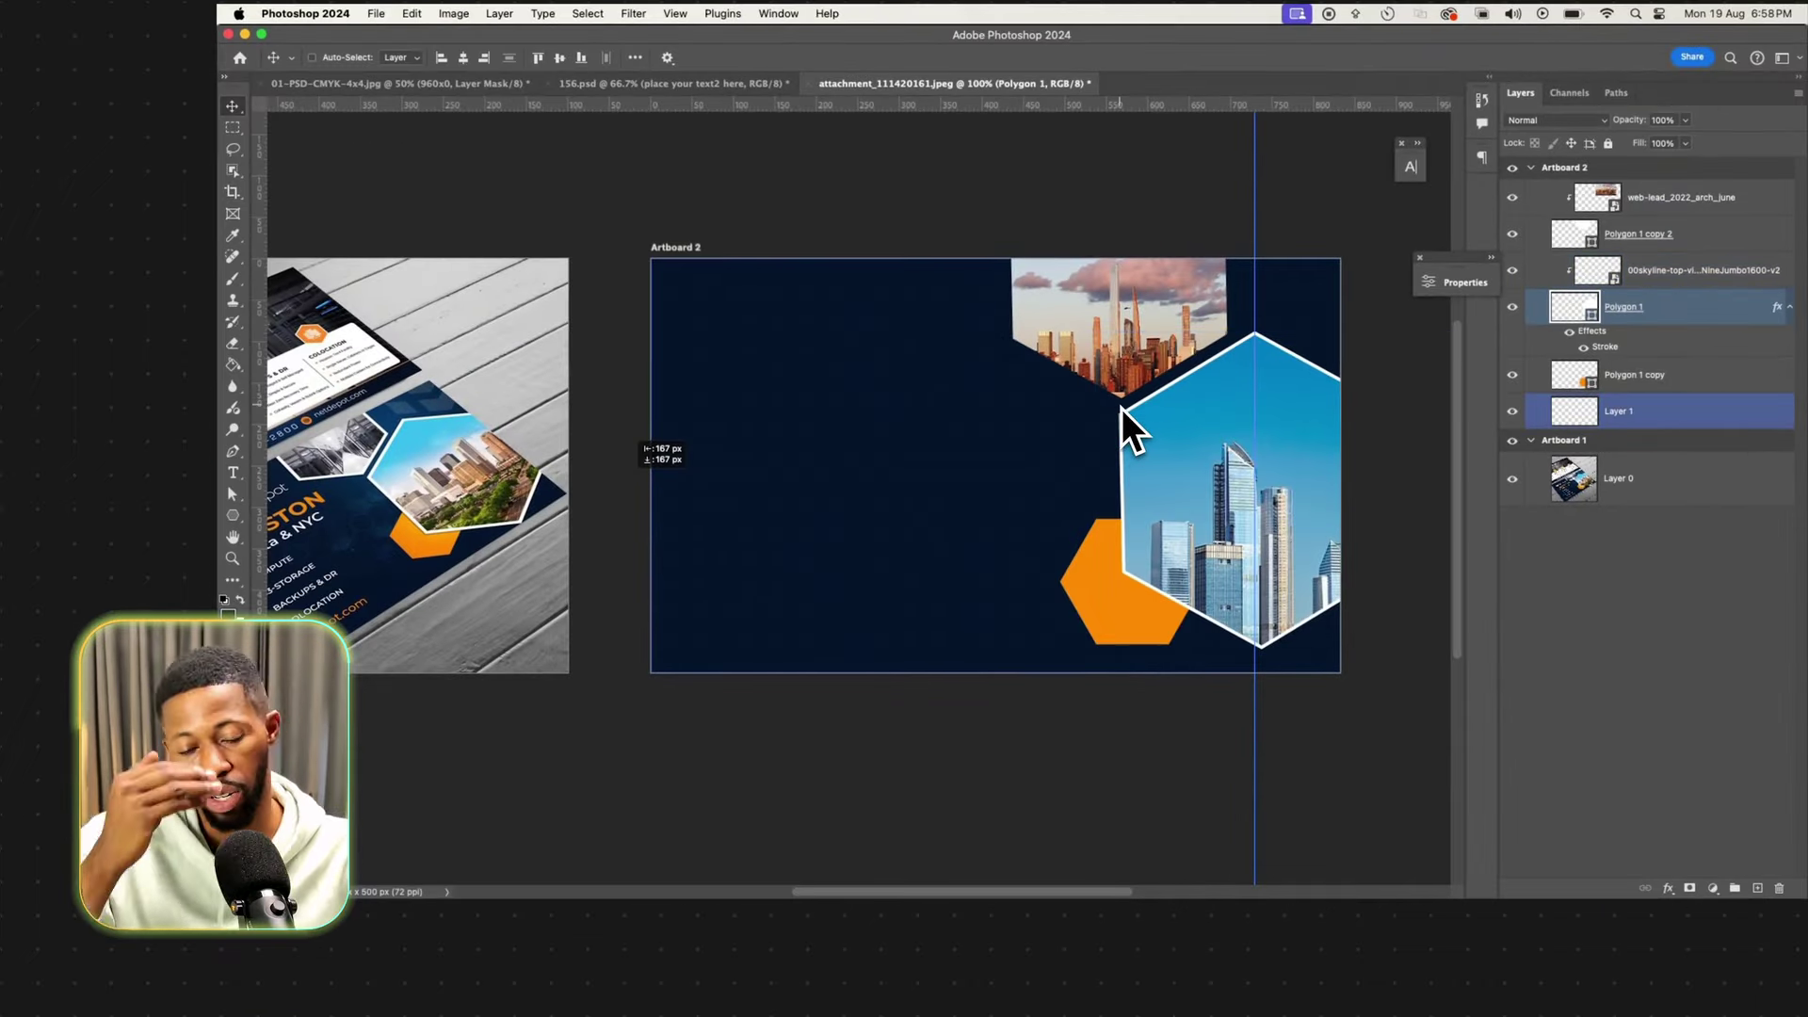
left_click(1658, 411, "super")
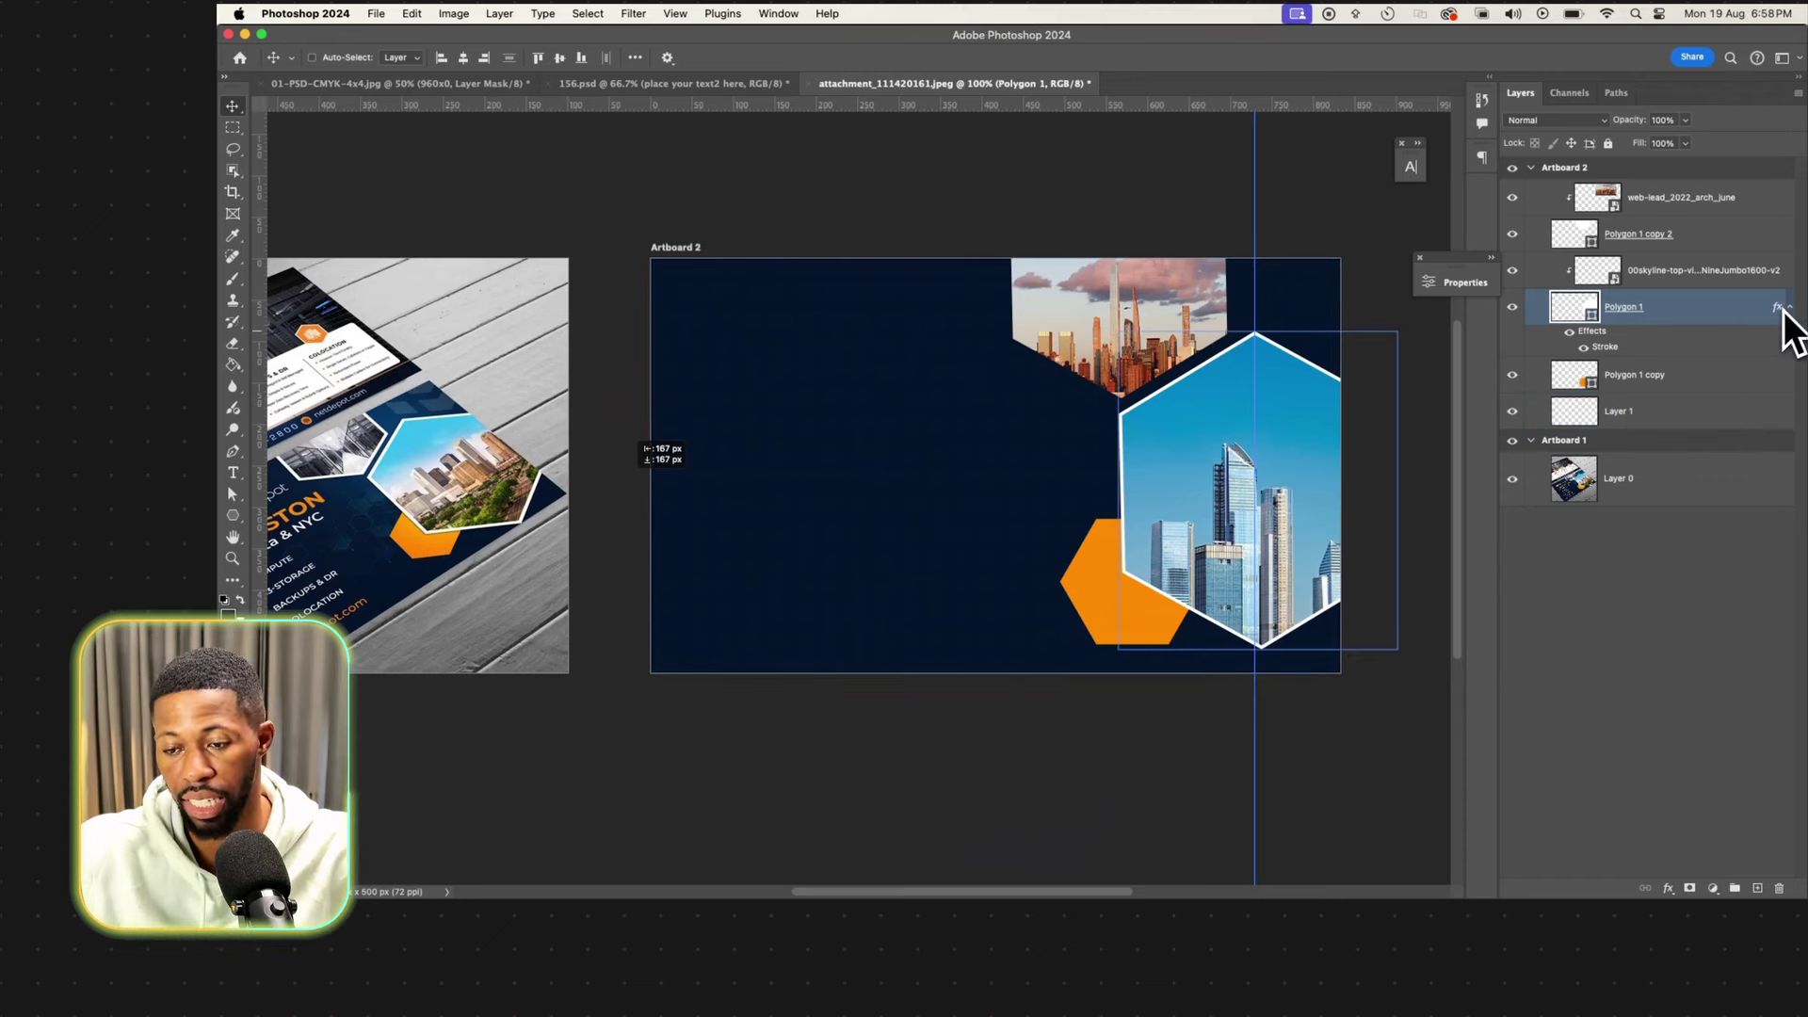
left_click_drag(1777, 306, 1777, 235)
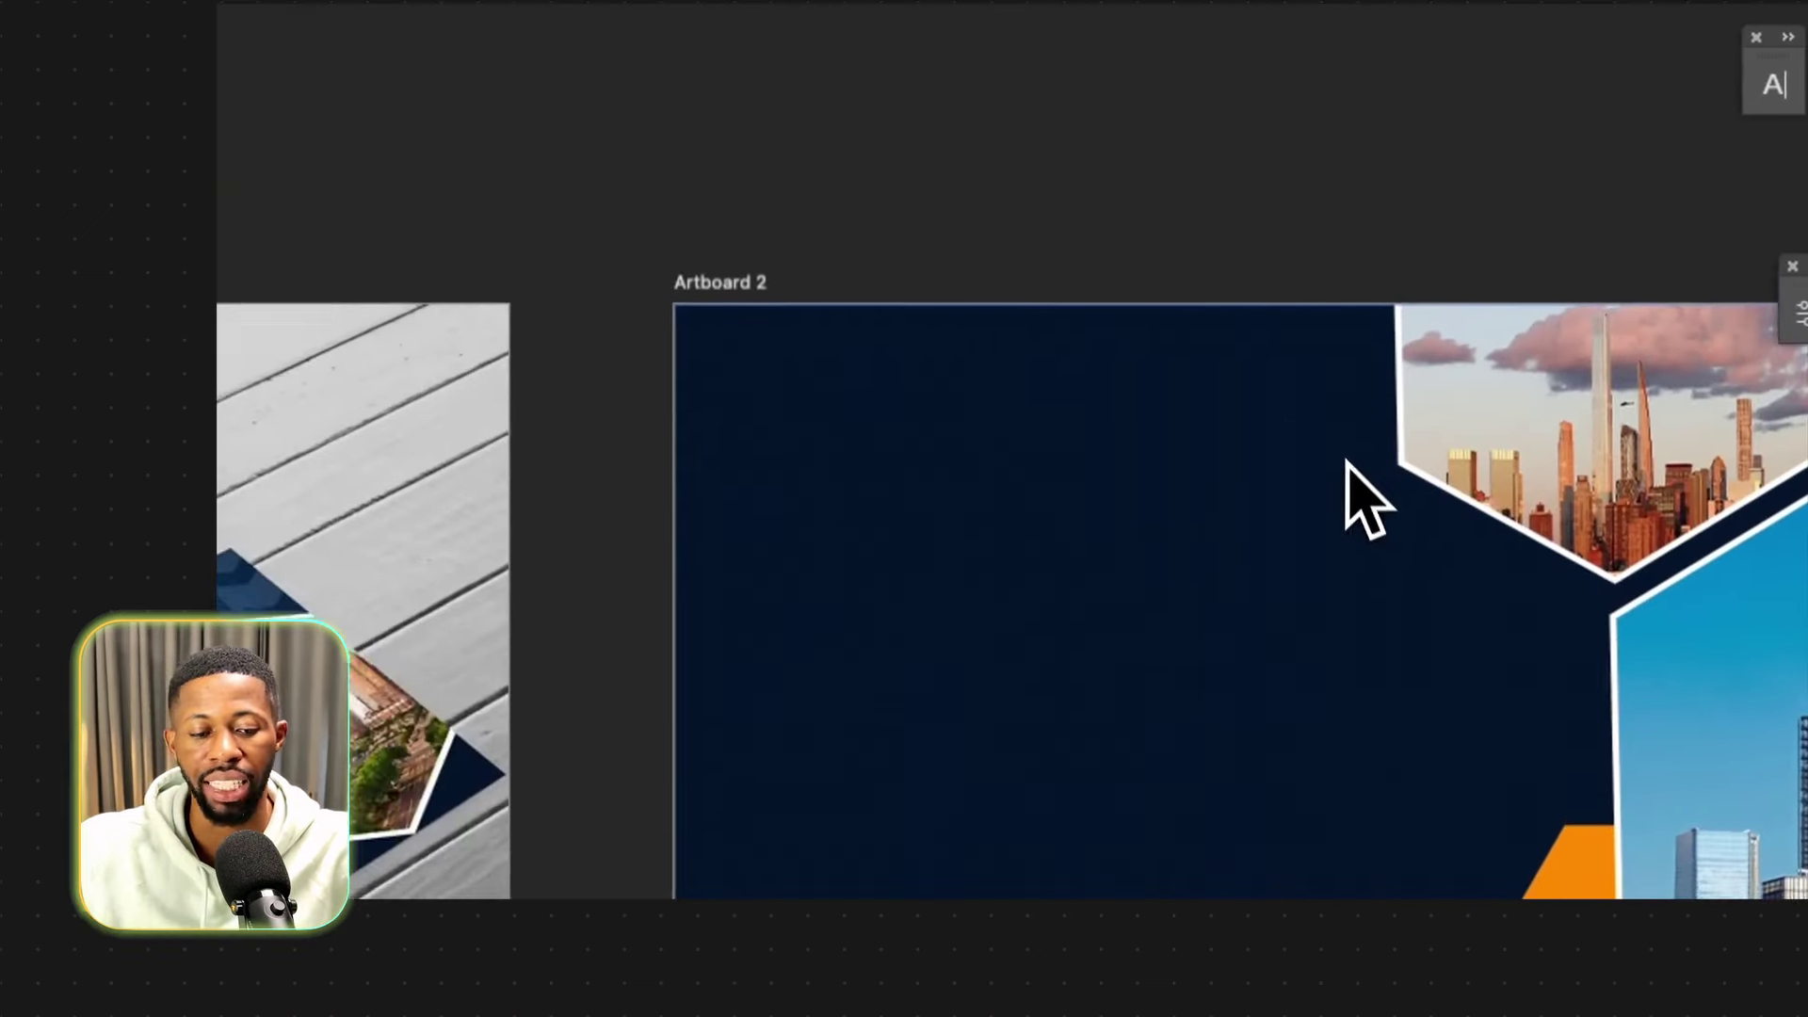
Rotate the orange hexagon to point upward, scale it down, and tuck it behind the large hexagon's lower-left edge.
left_click_drag(1346, 462, 1133, 494)
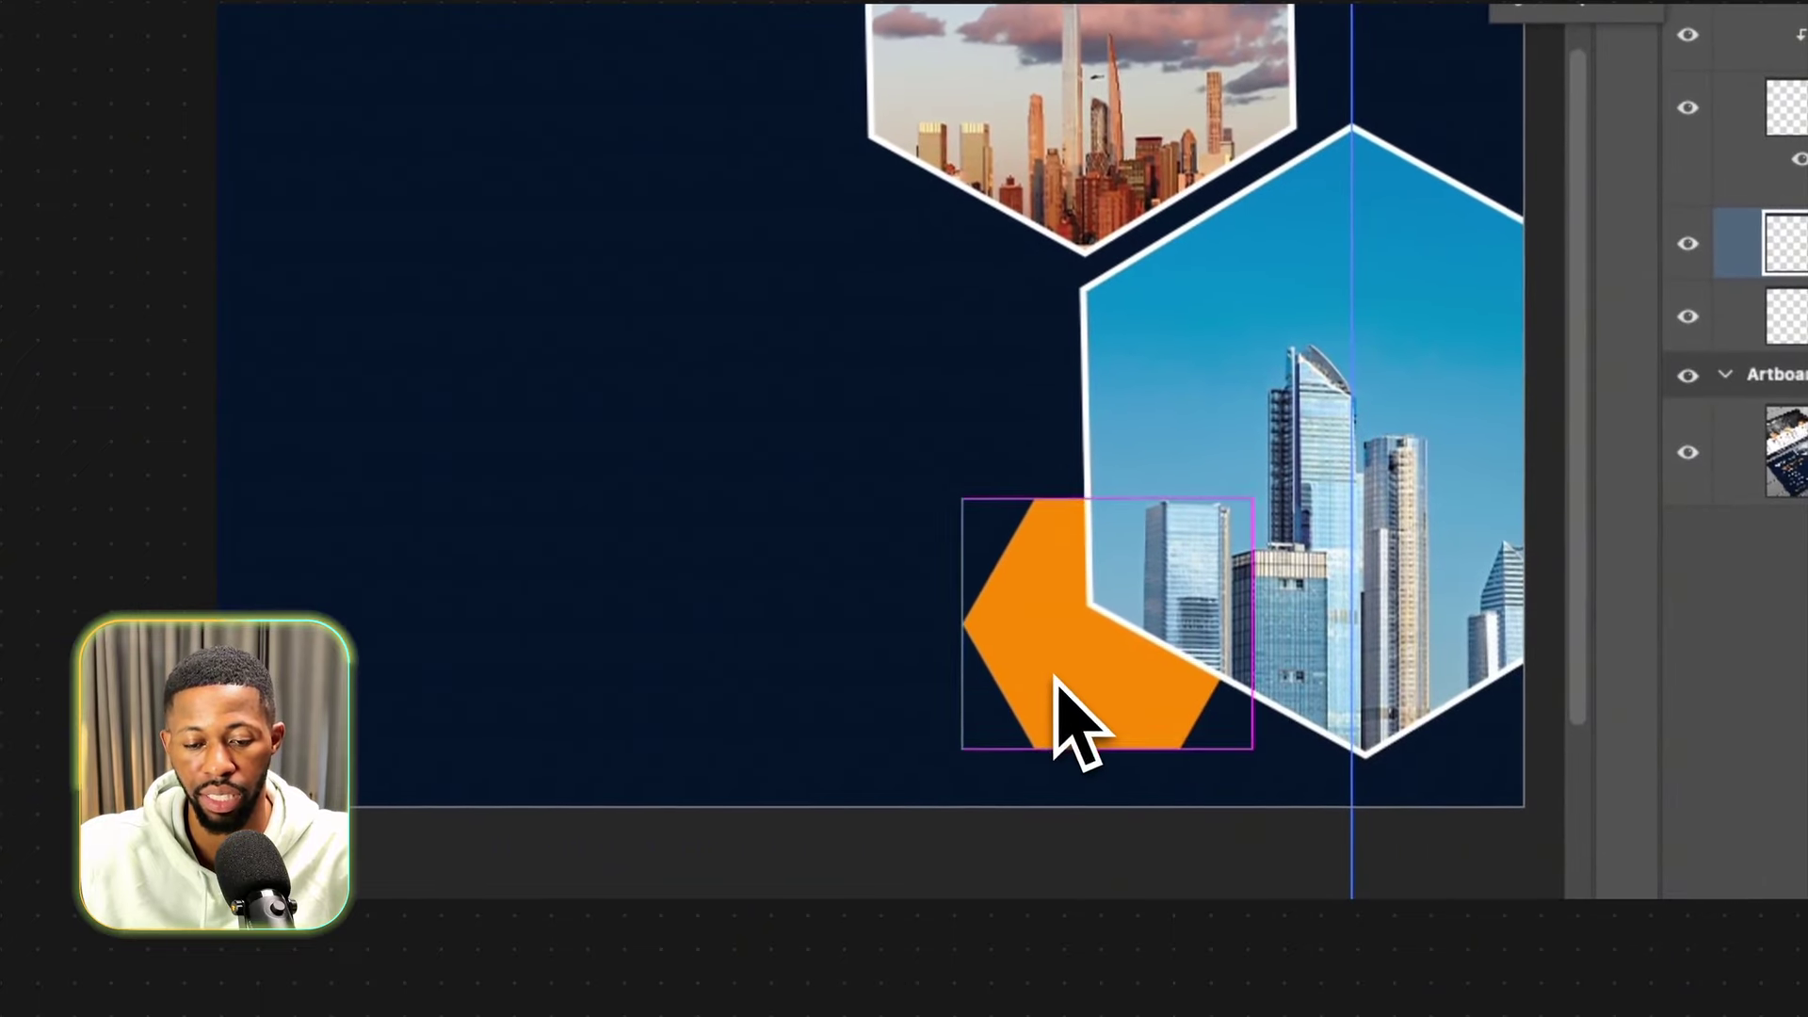
left_click(1064, 610)
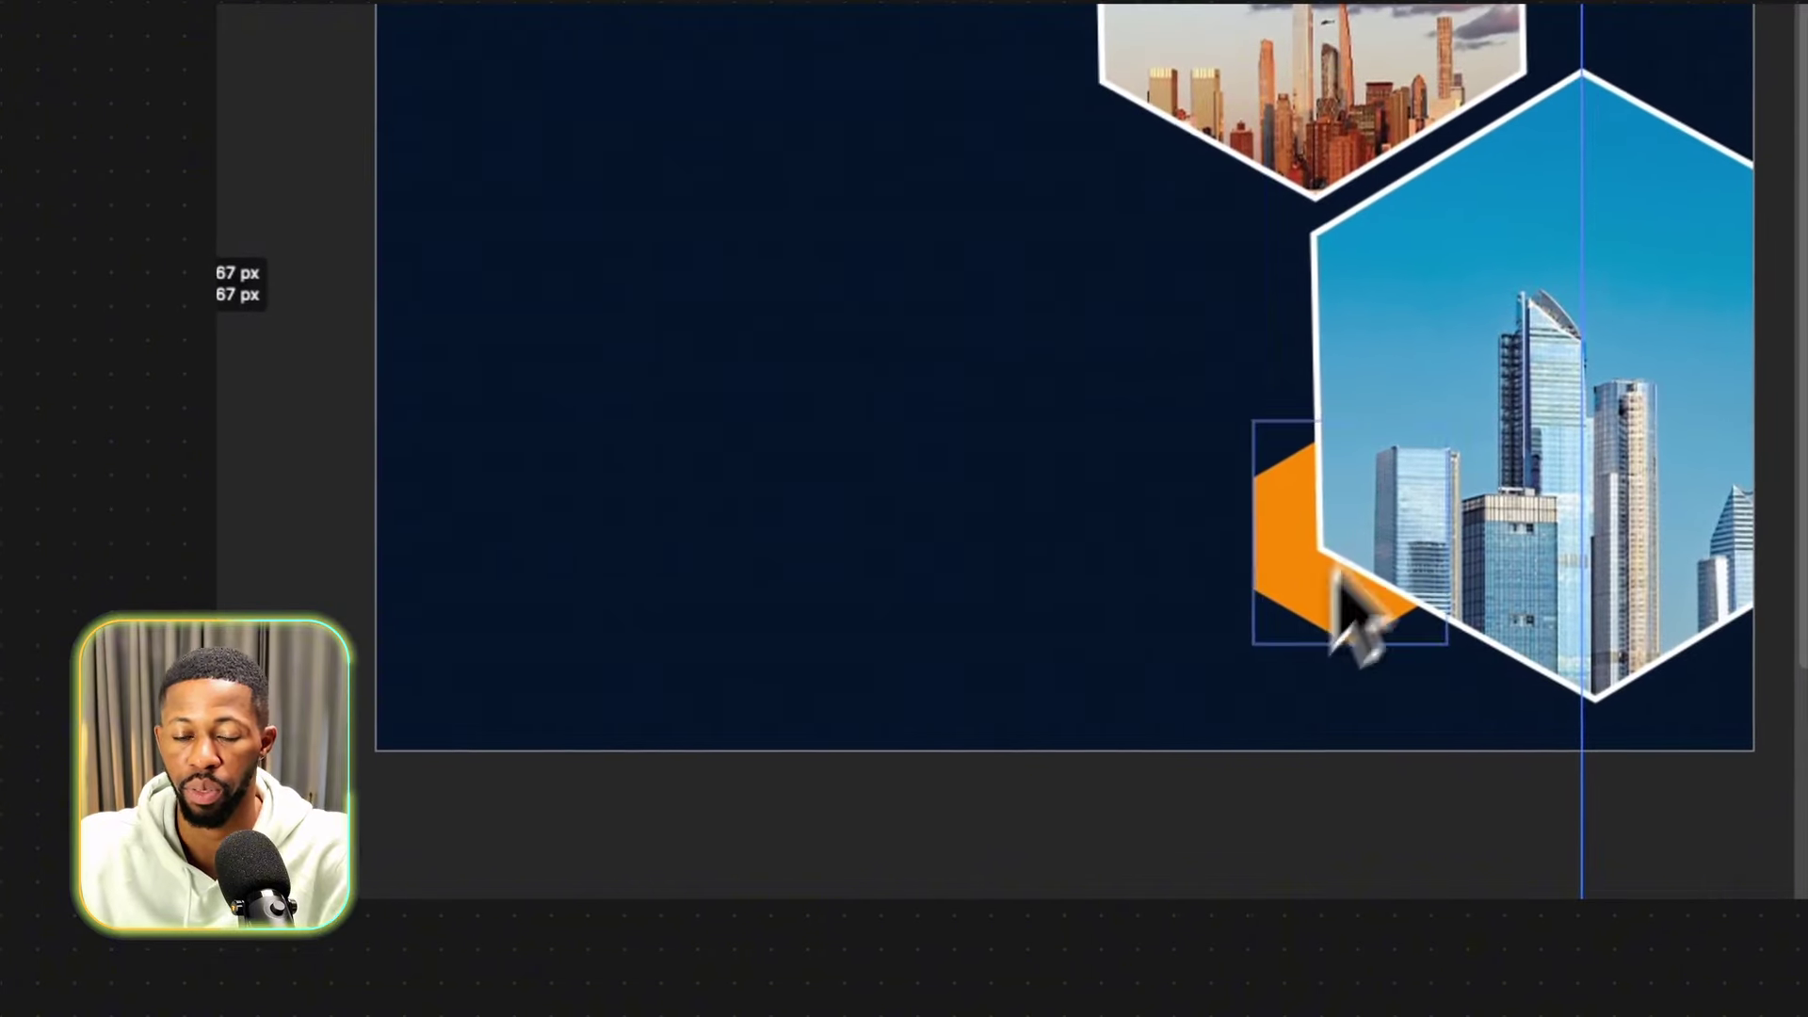
left_click_drag(1222, 601, 1234, 544)
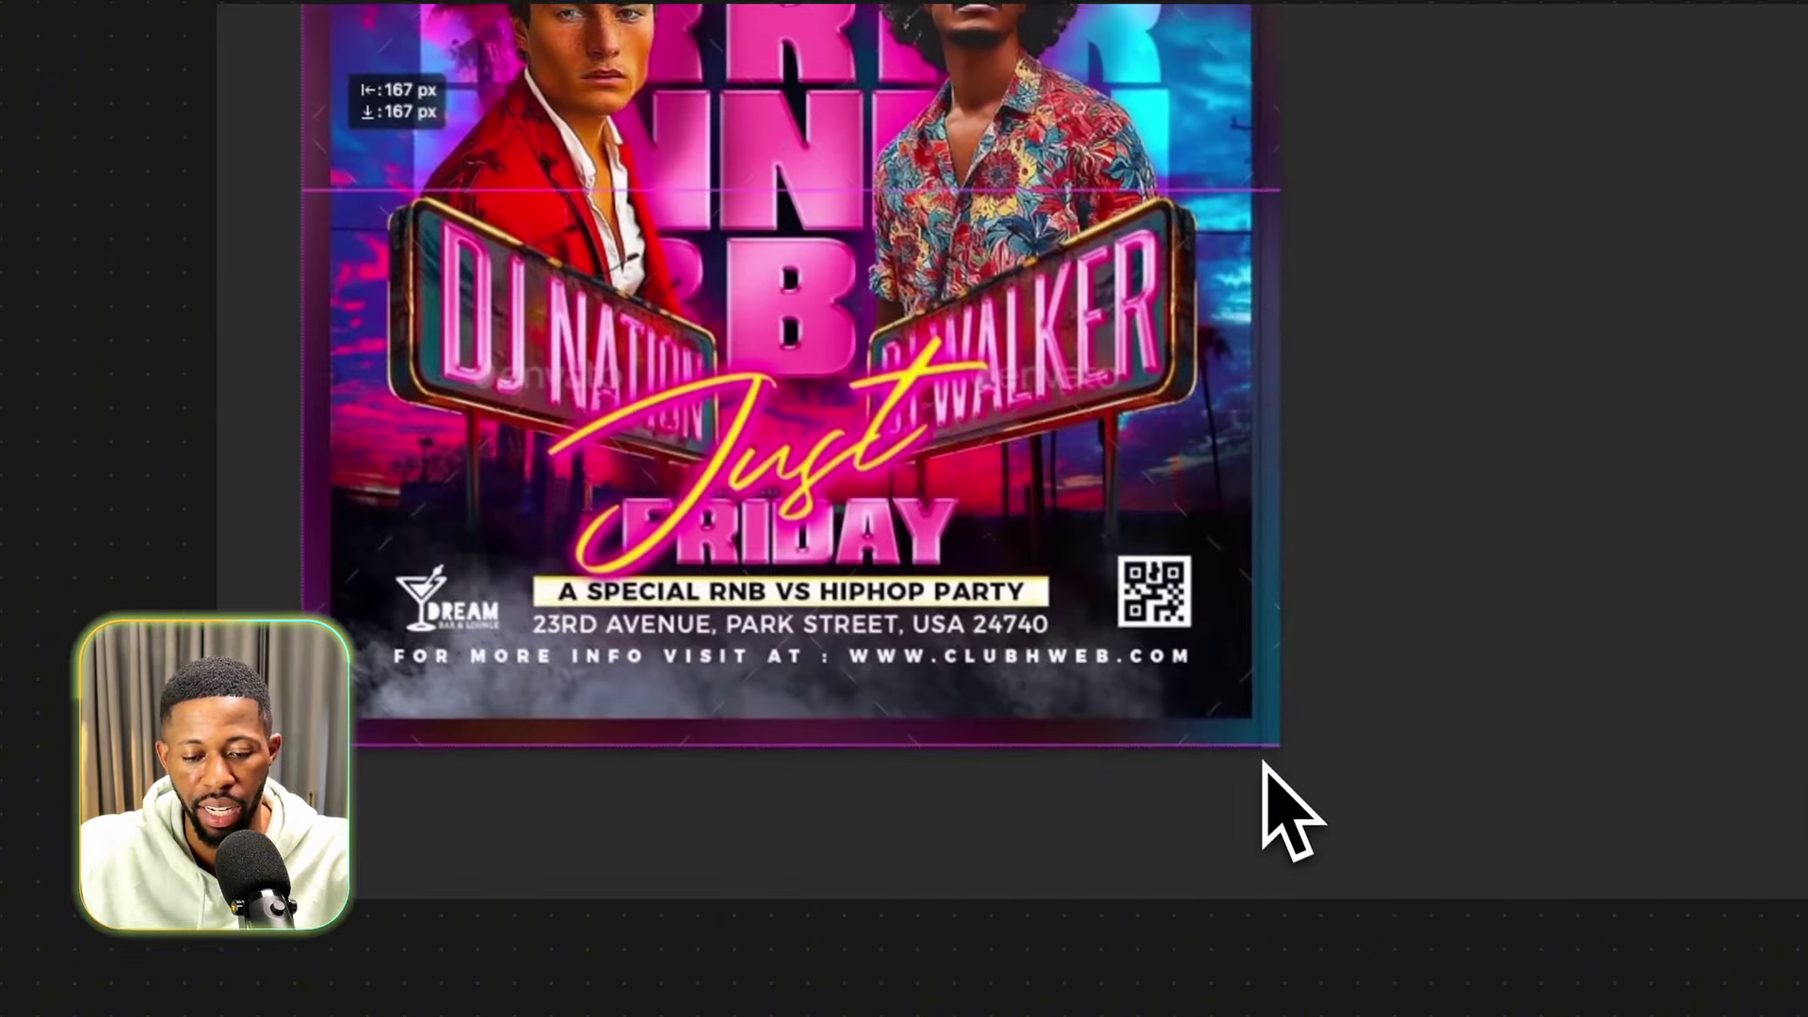
In the DJ flyer document, set up a second artboard beside the flyer and fill it with dark purple.
left_click_drag(1261, 763, 1267, 739)
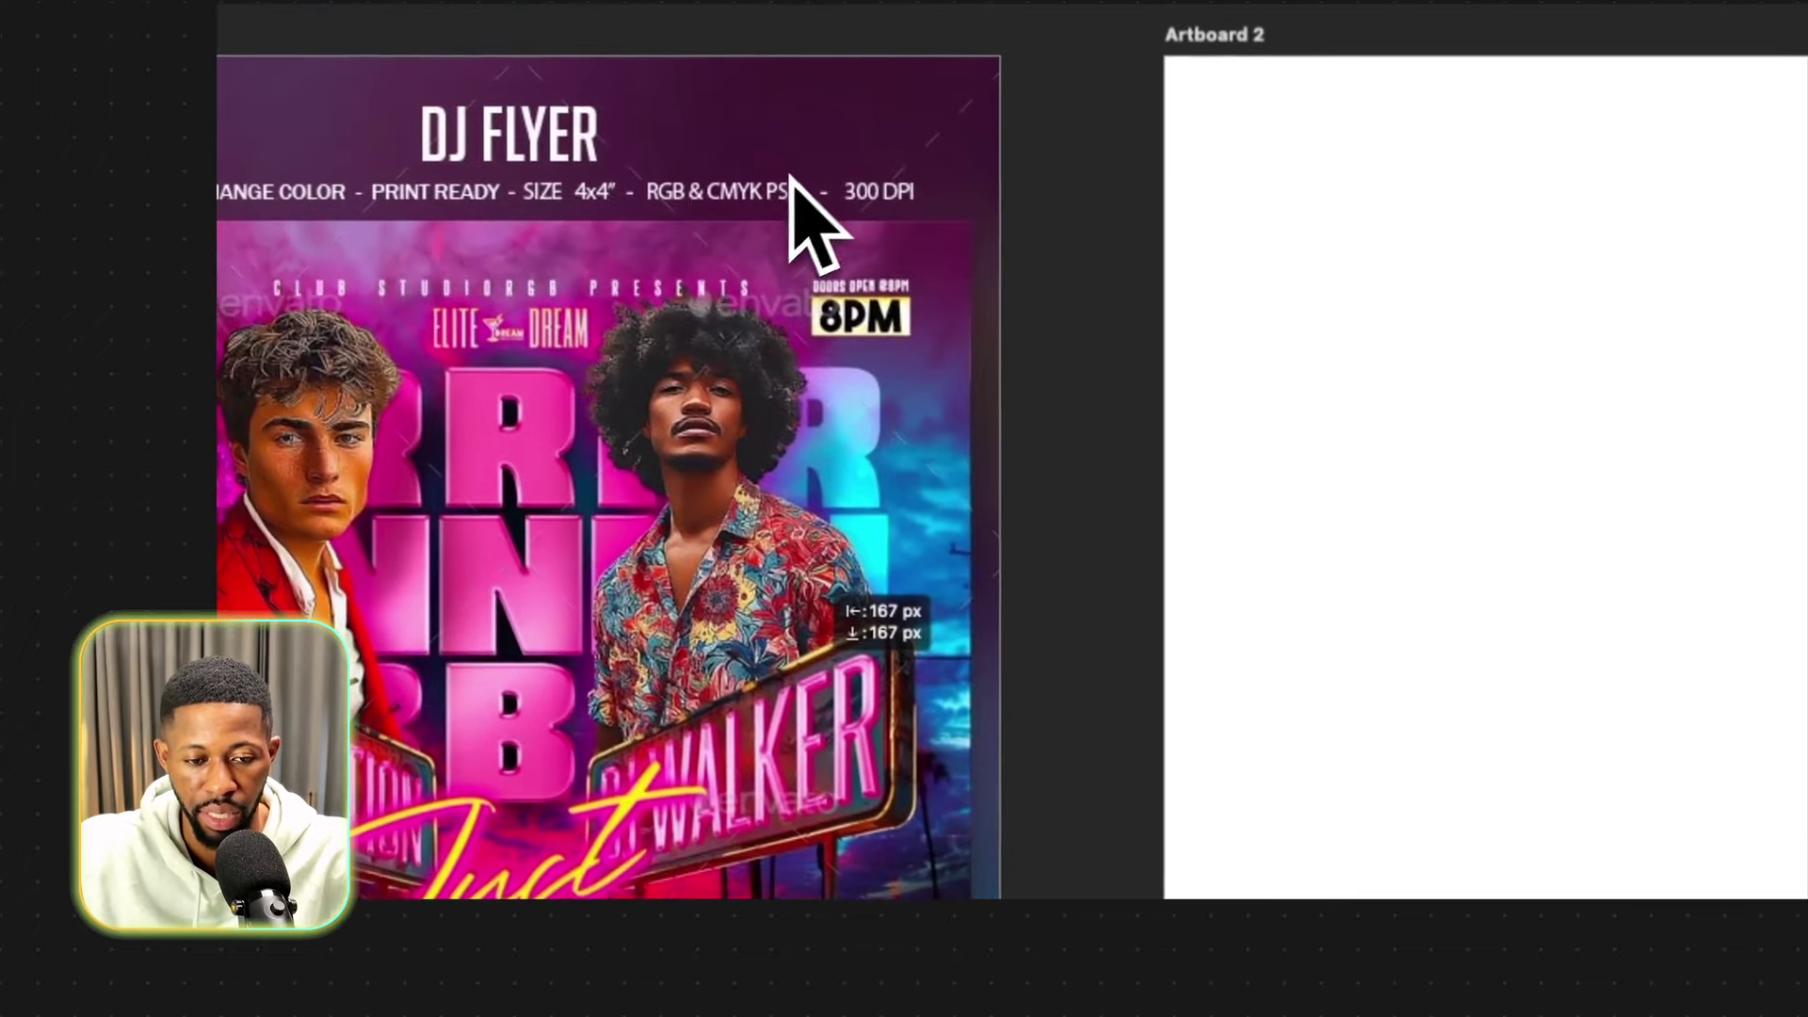
left_click(1717, 634)
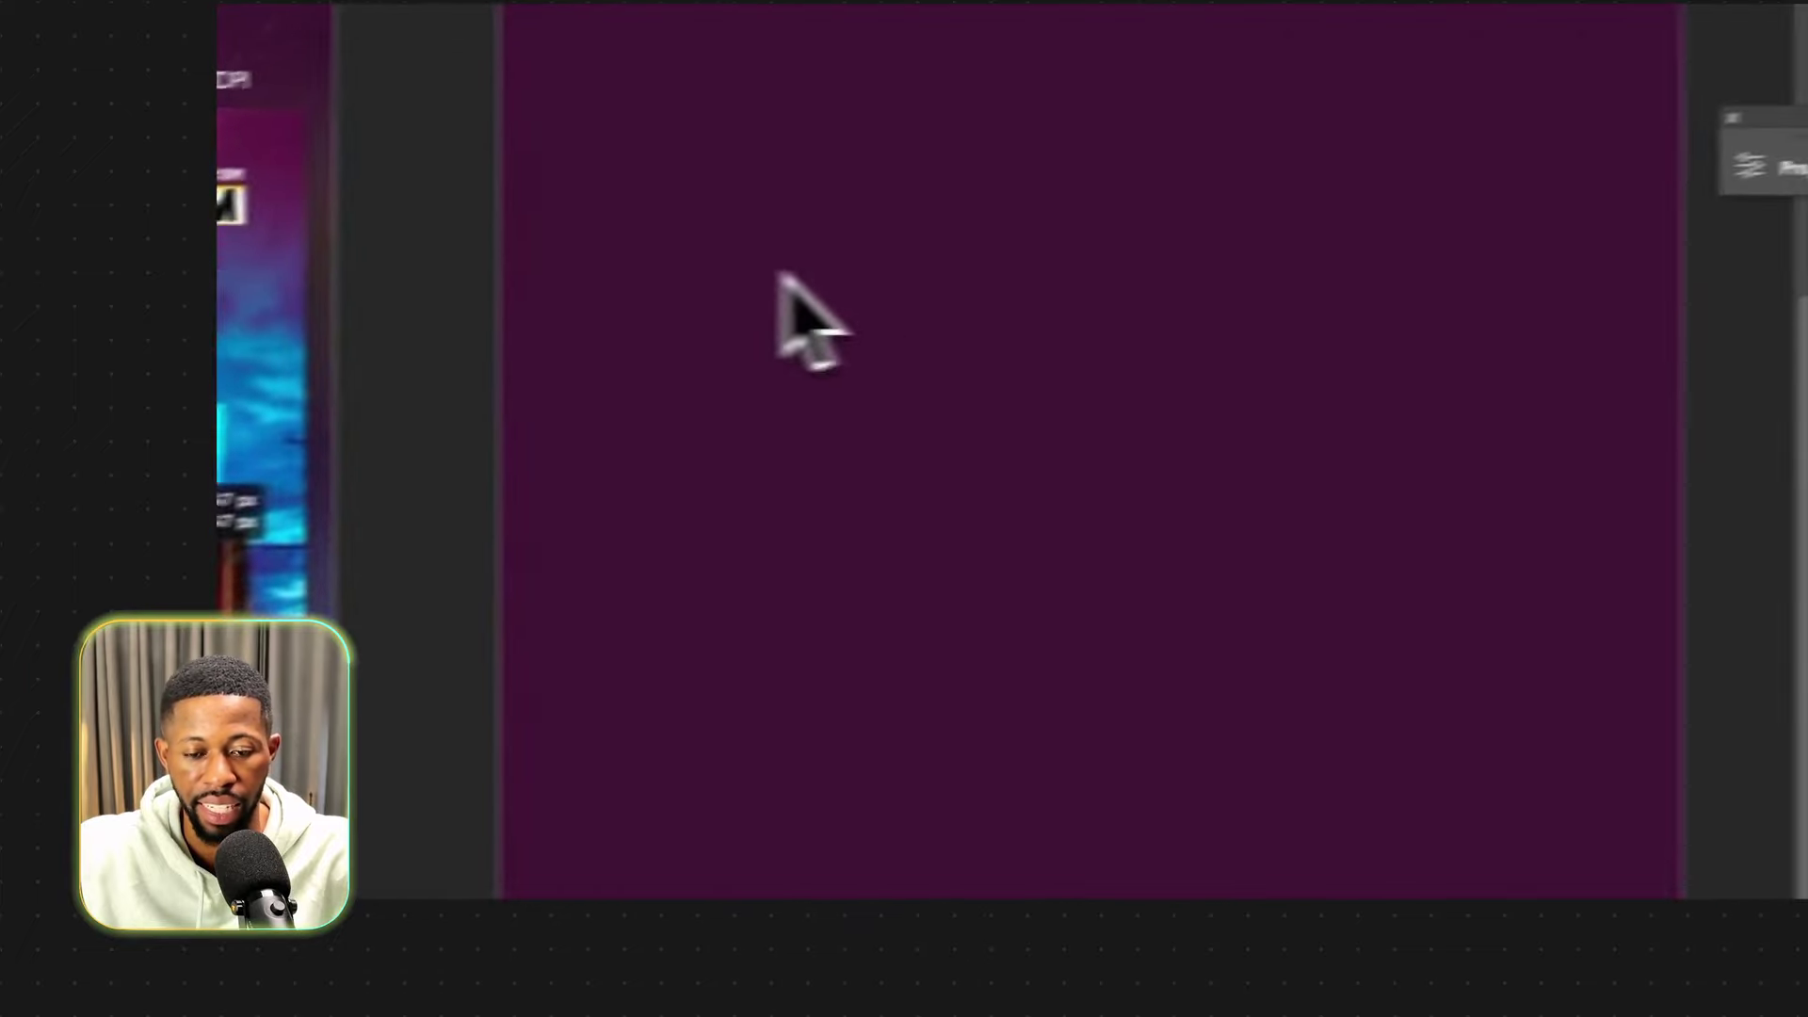
Add white text reading "Just" to the purple artboard and enlarge it.
left_click(1662, 283)
key("BackSpace")
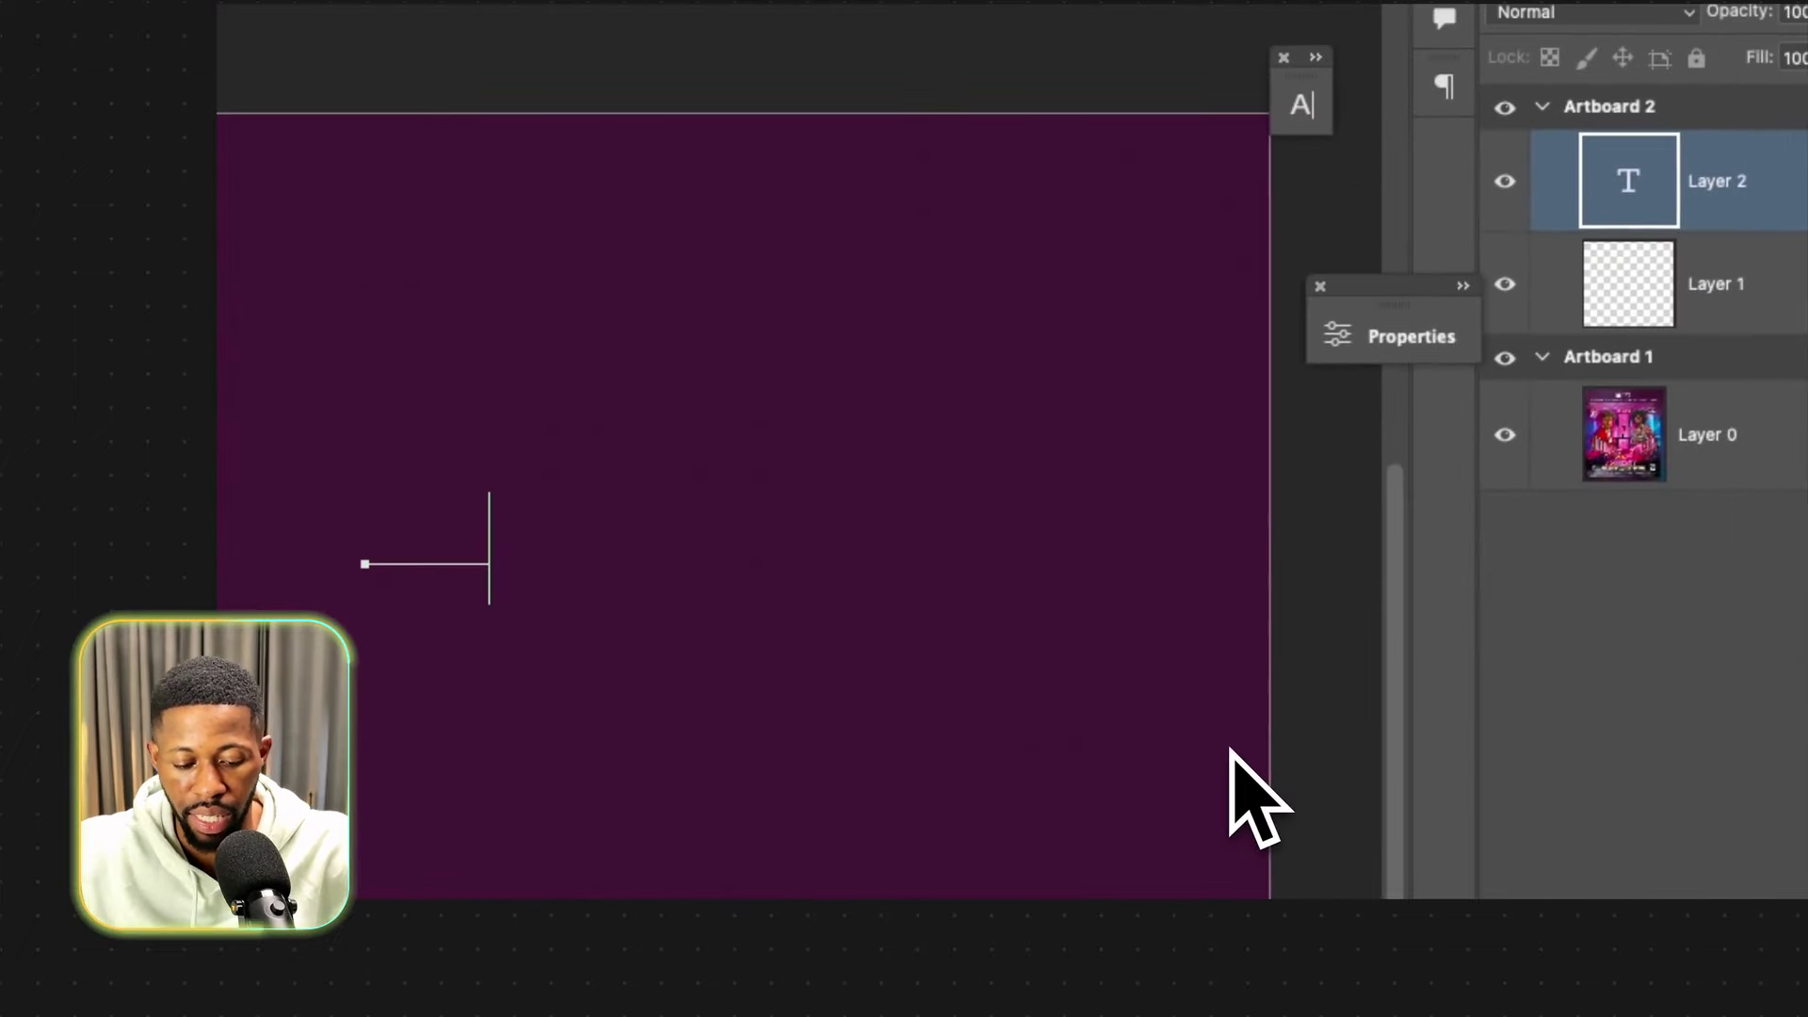
left_click(791, 133)
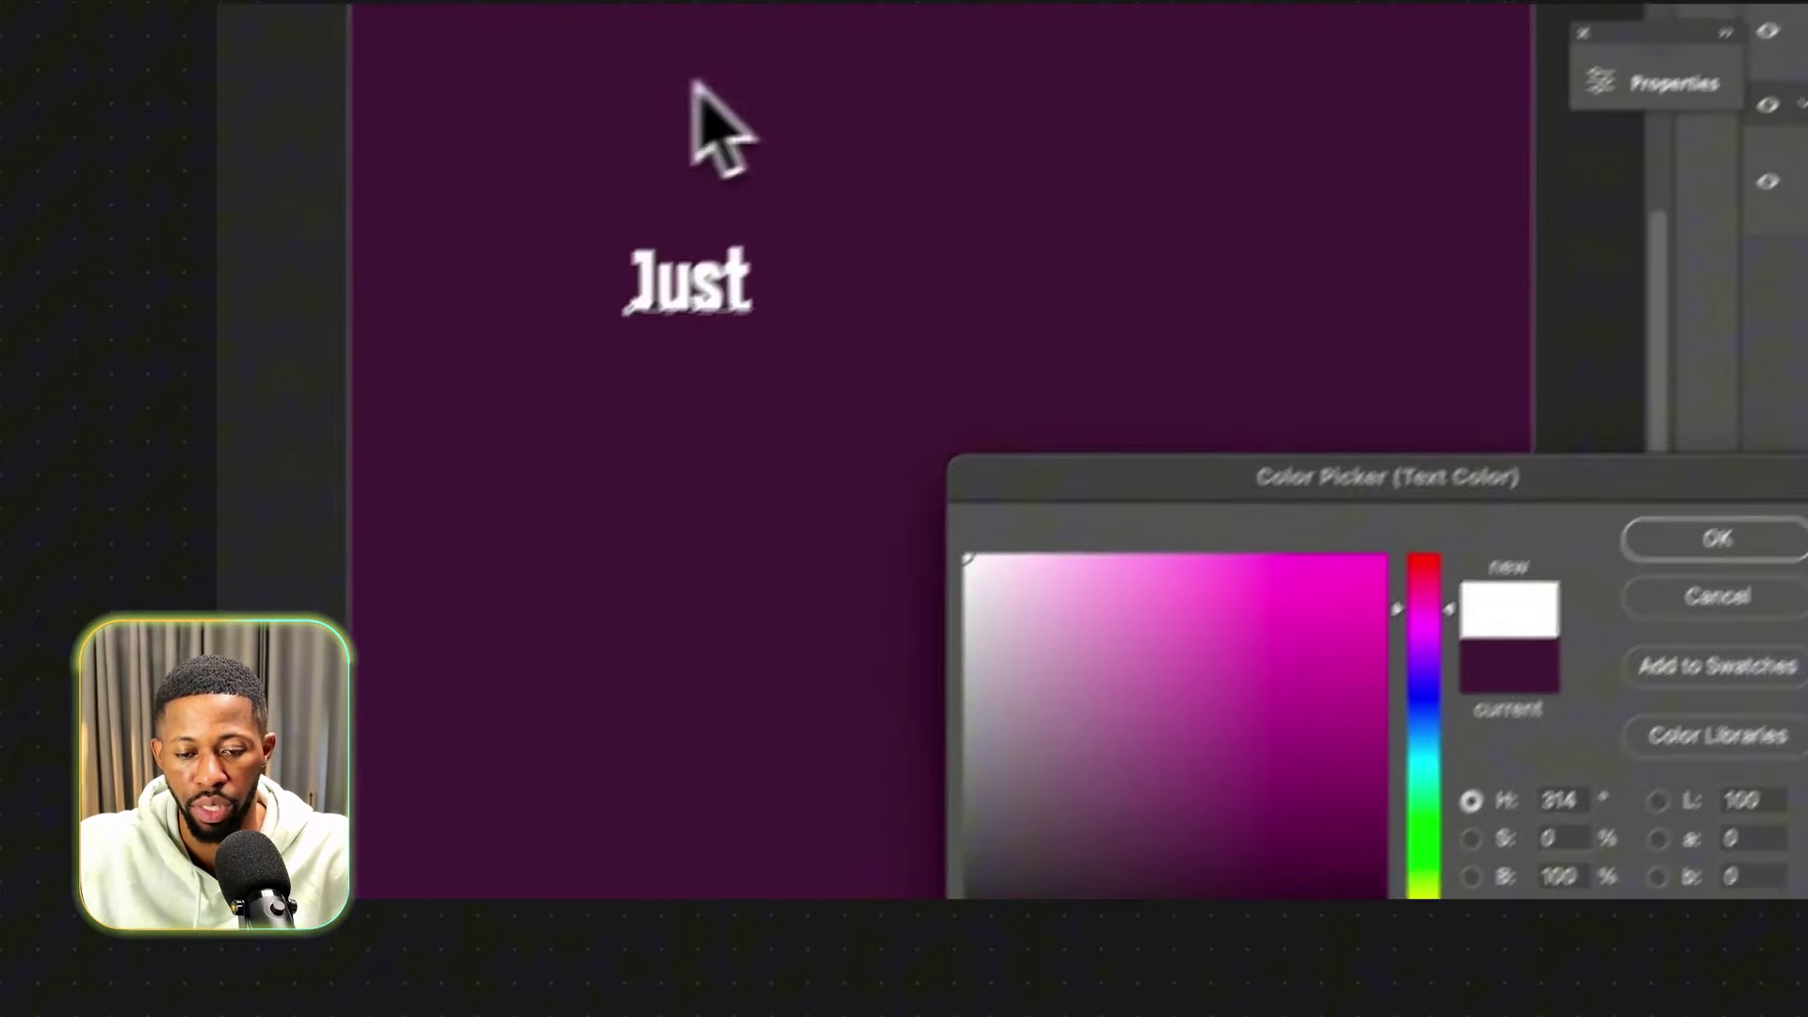
left_click(1716, 537)
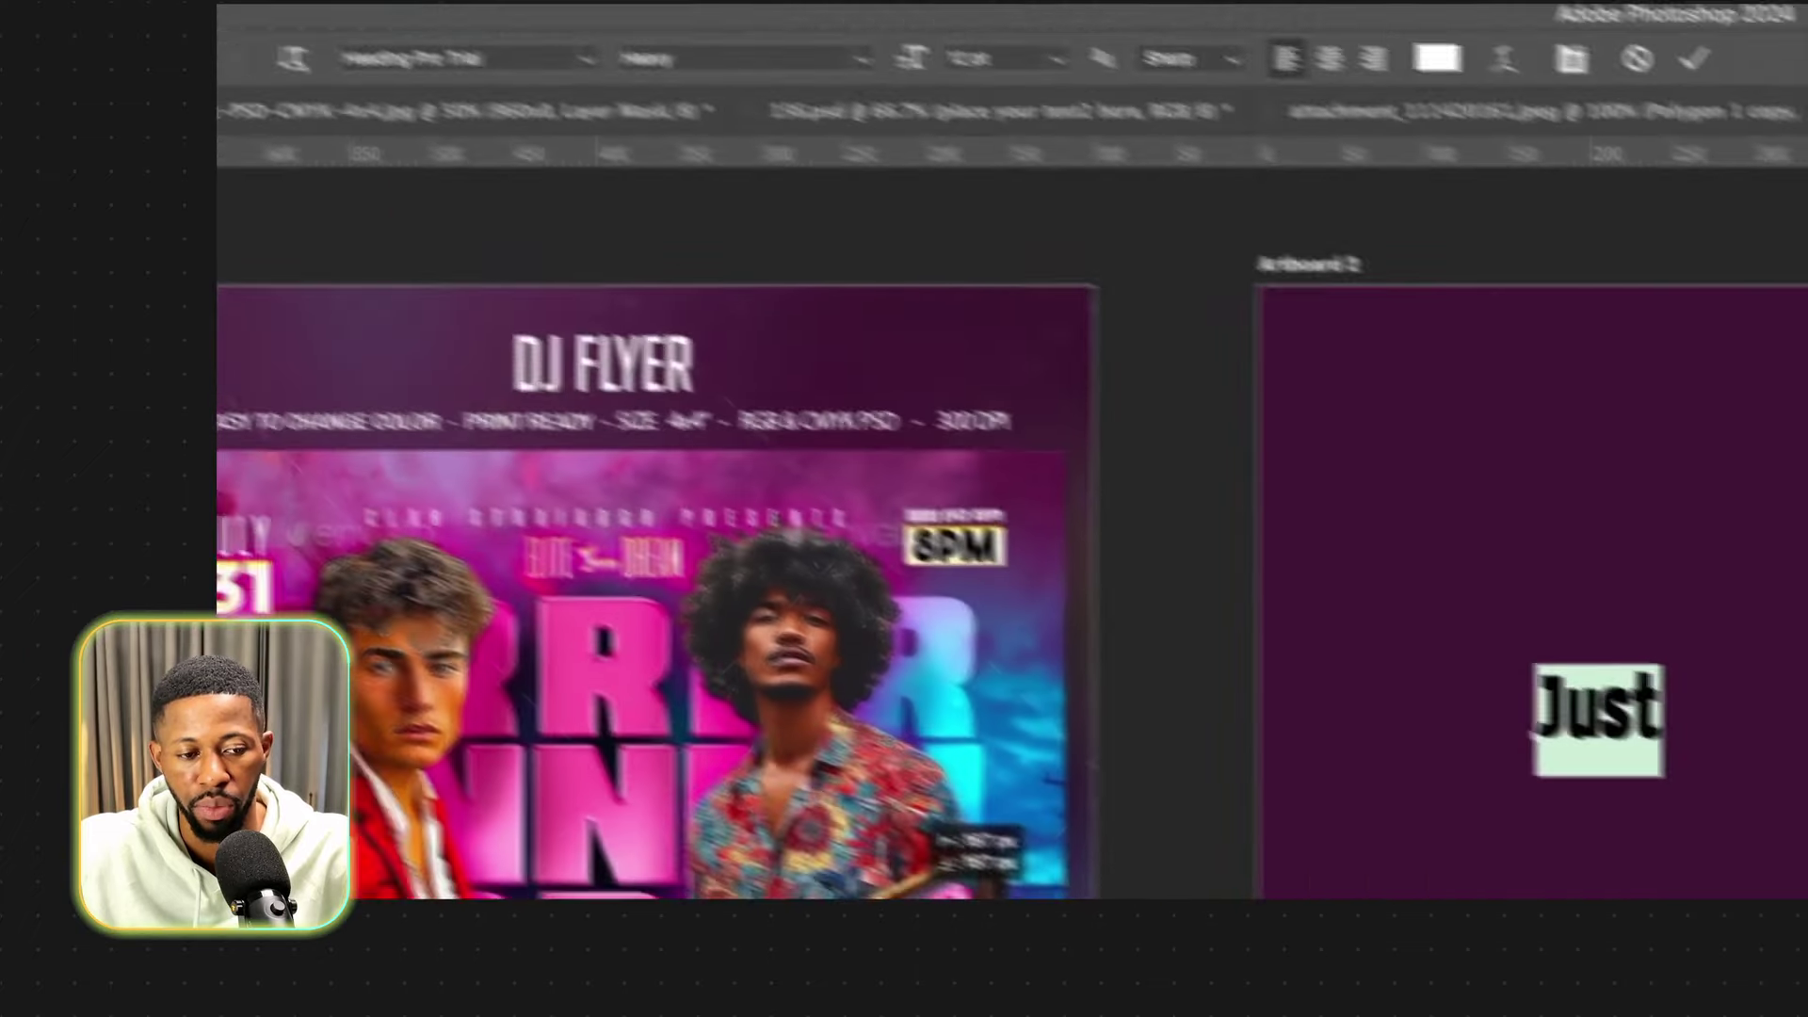
left_click(232, 215)
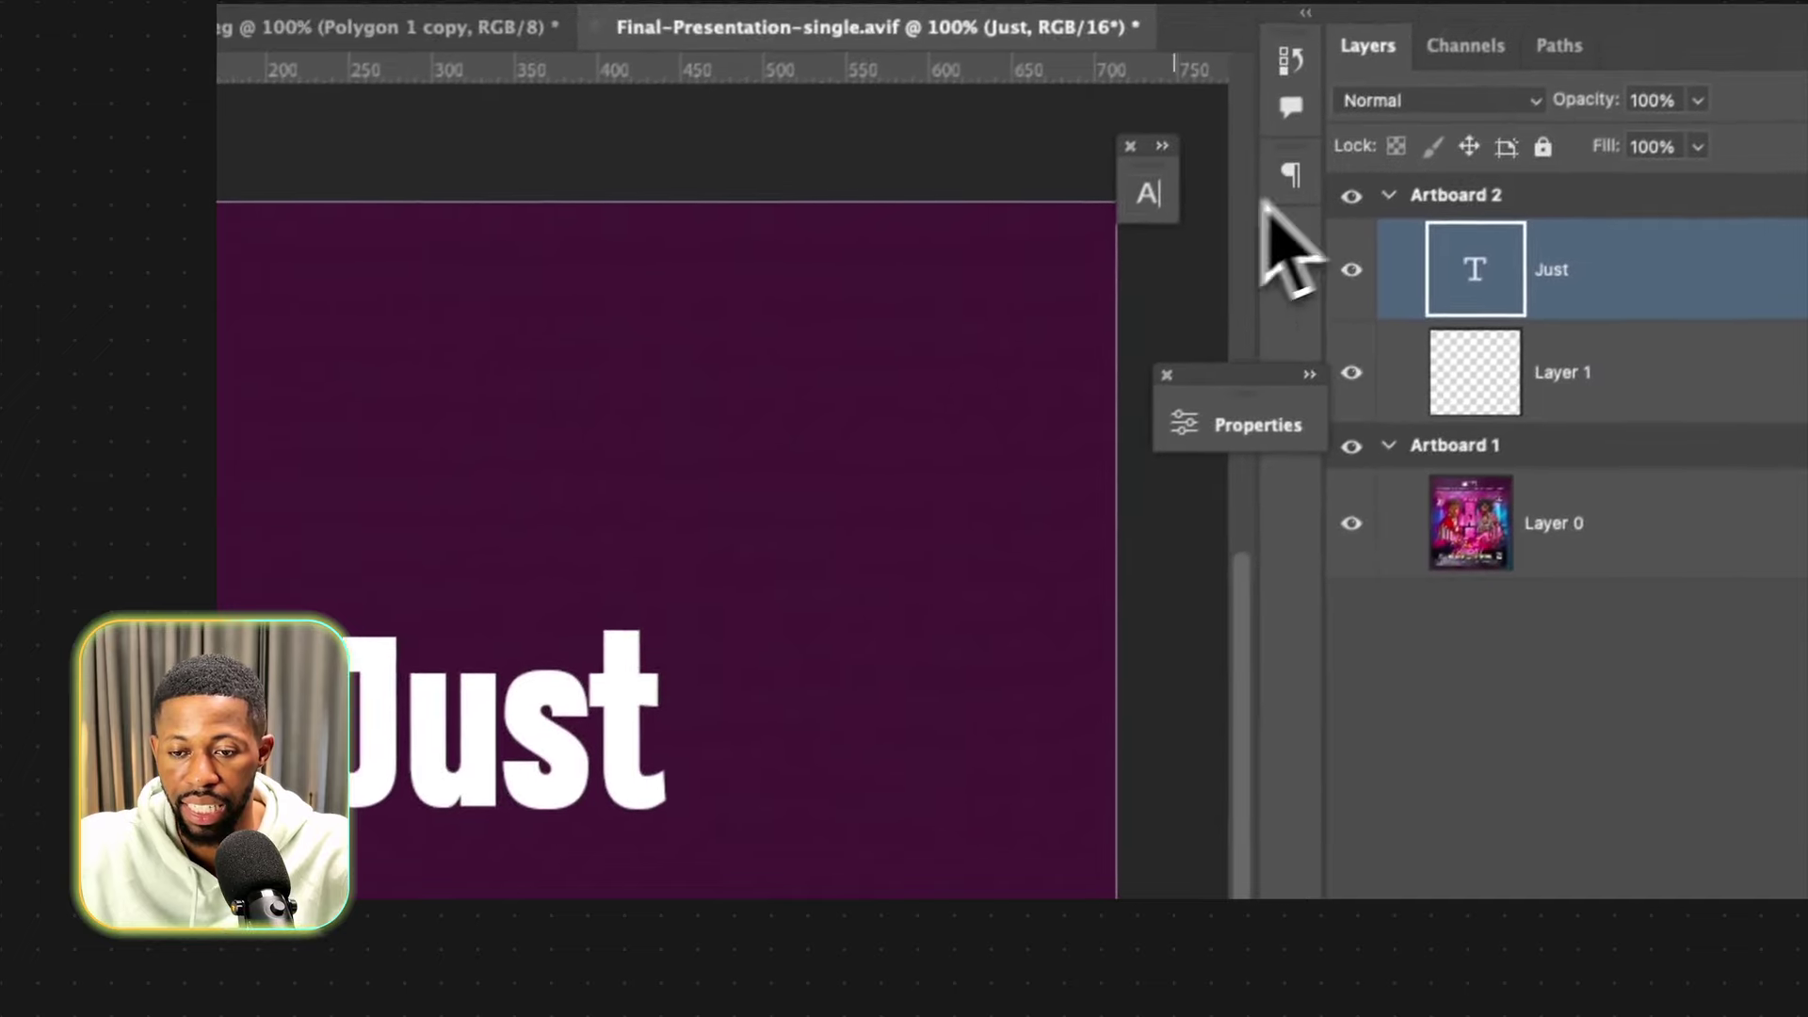
Change the font of the "Just" text to Brush Script MT Italic.
left_click(1206, 134)
left_click(1002, 182)
type("brus")
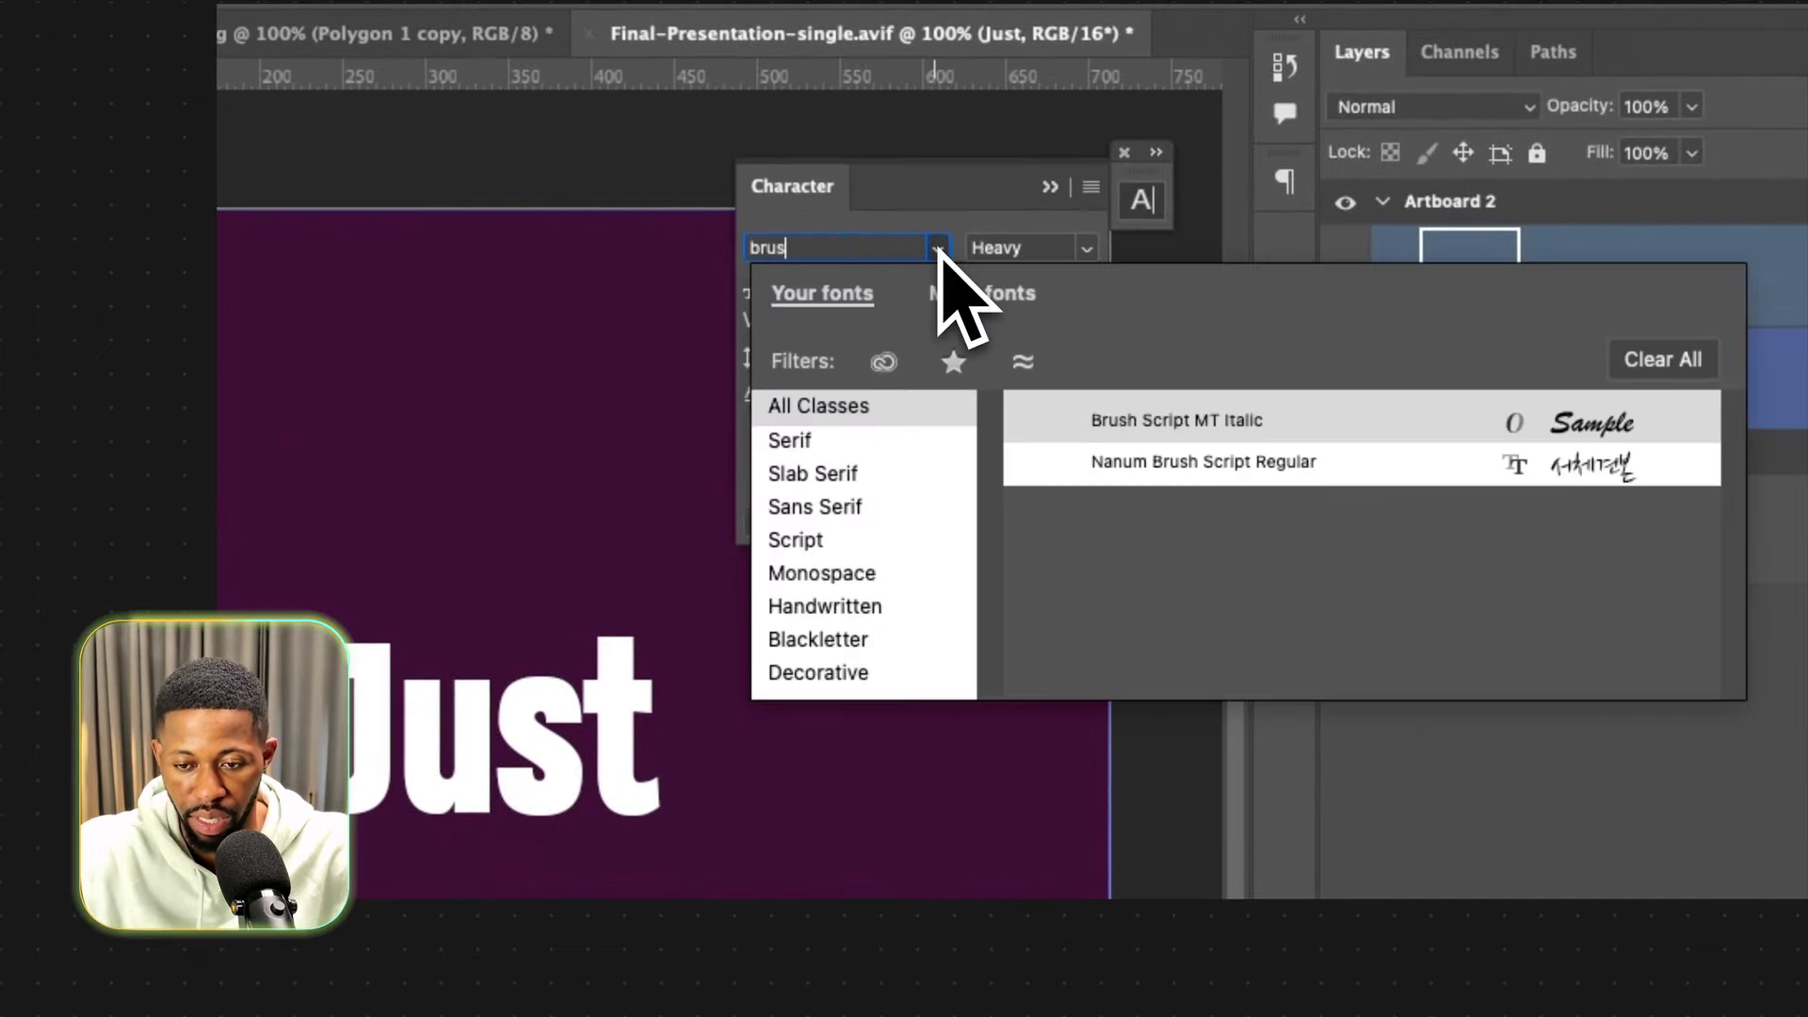
left_click(1383, 420)
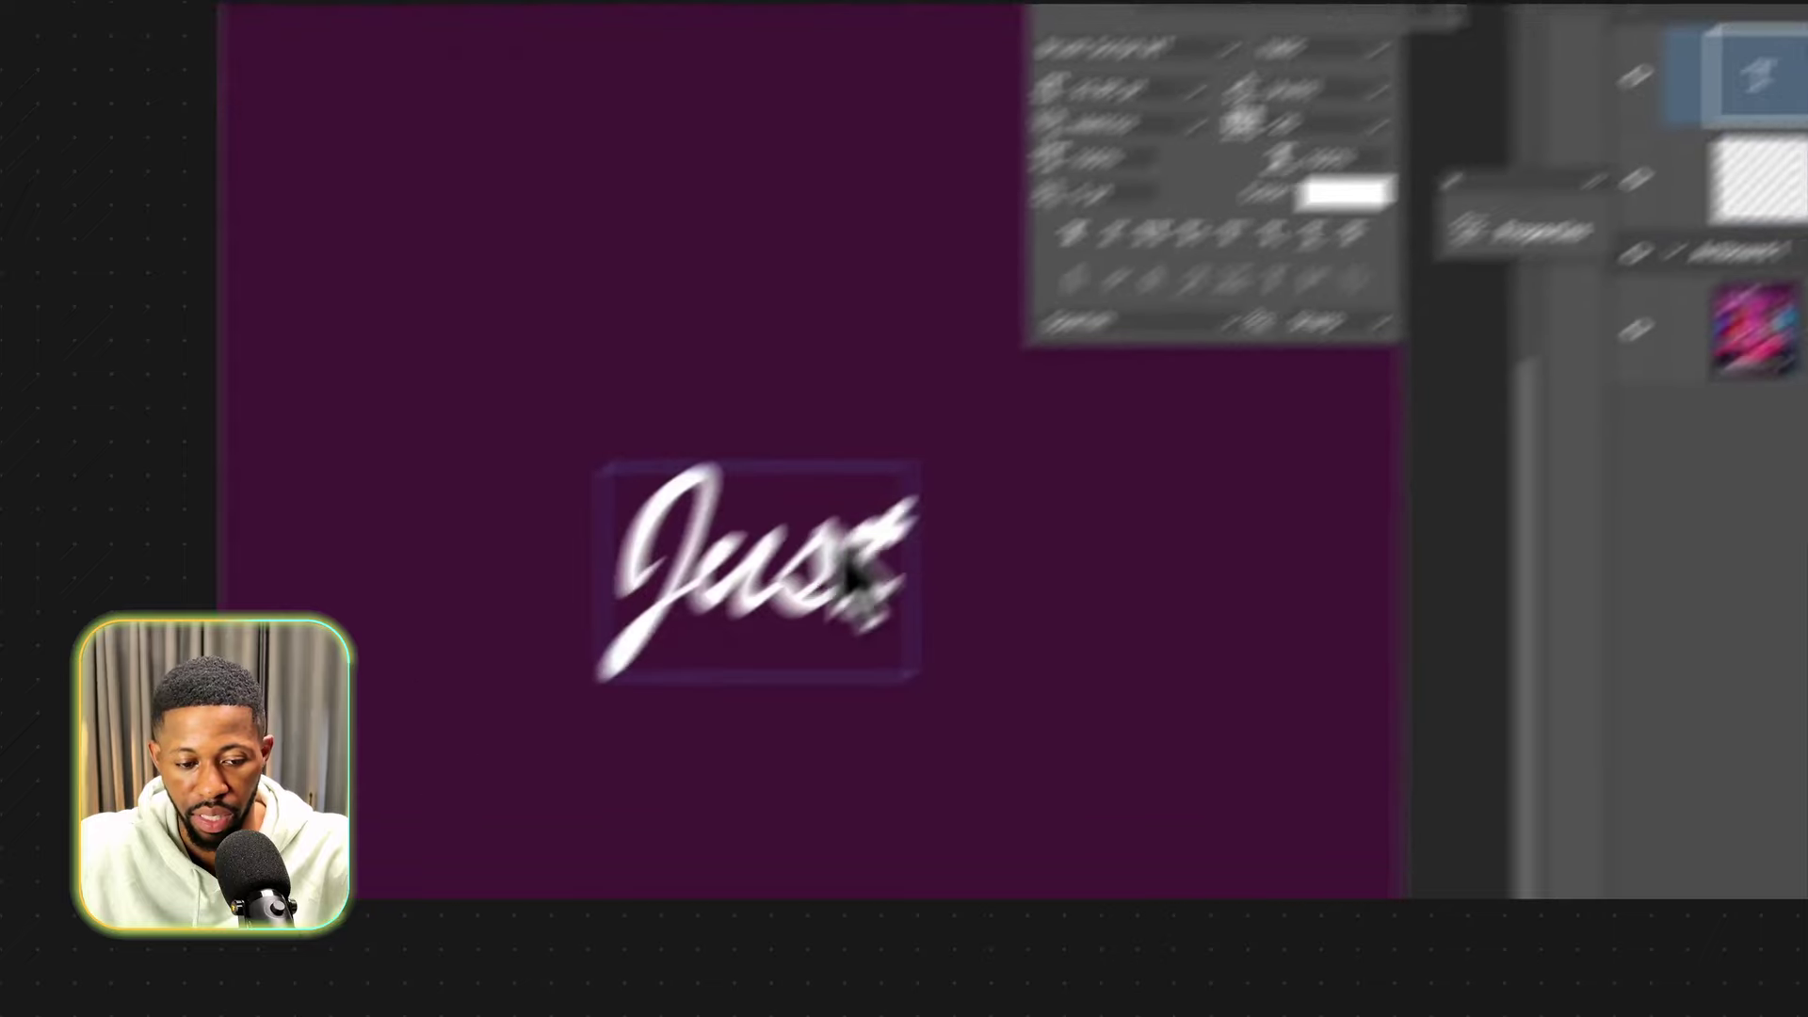
Duplicate the "Just" text directly below the original and change the copy's wording to "FRIDAY".
left_click_drag(941, 405, 1029, 613, "alt")
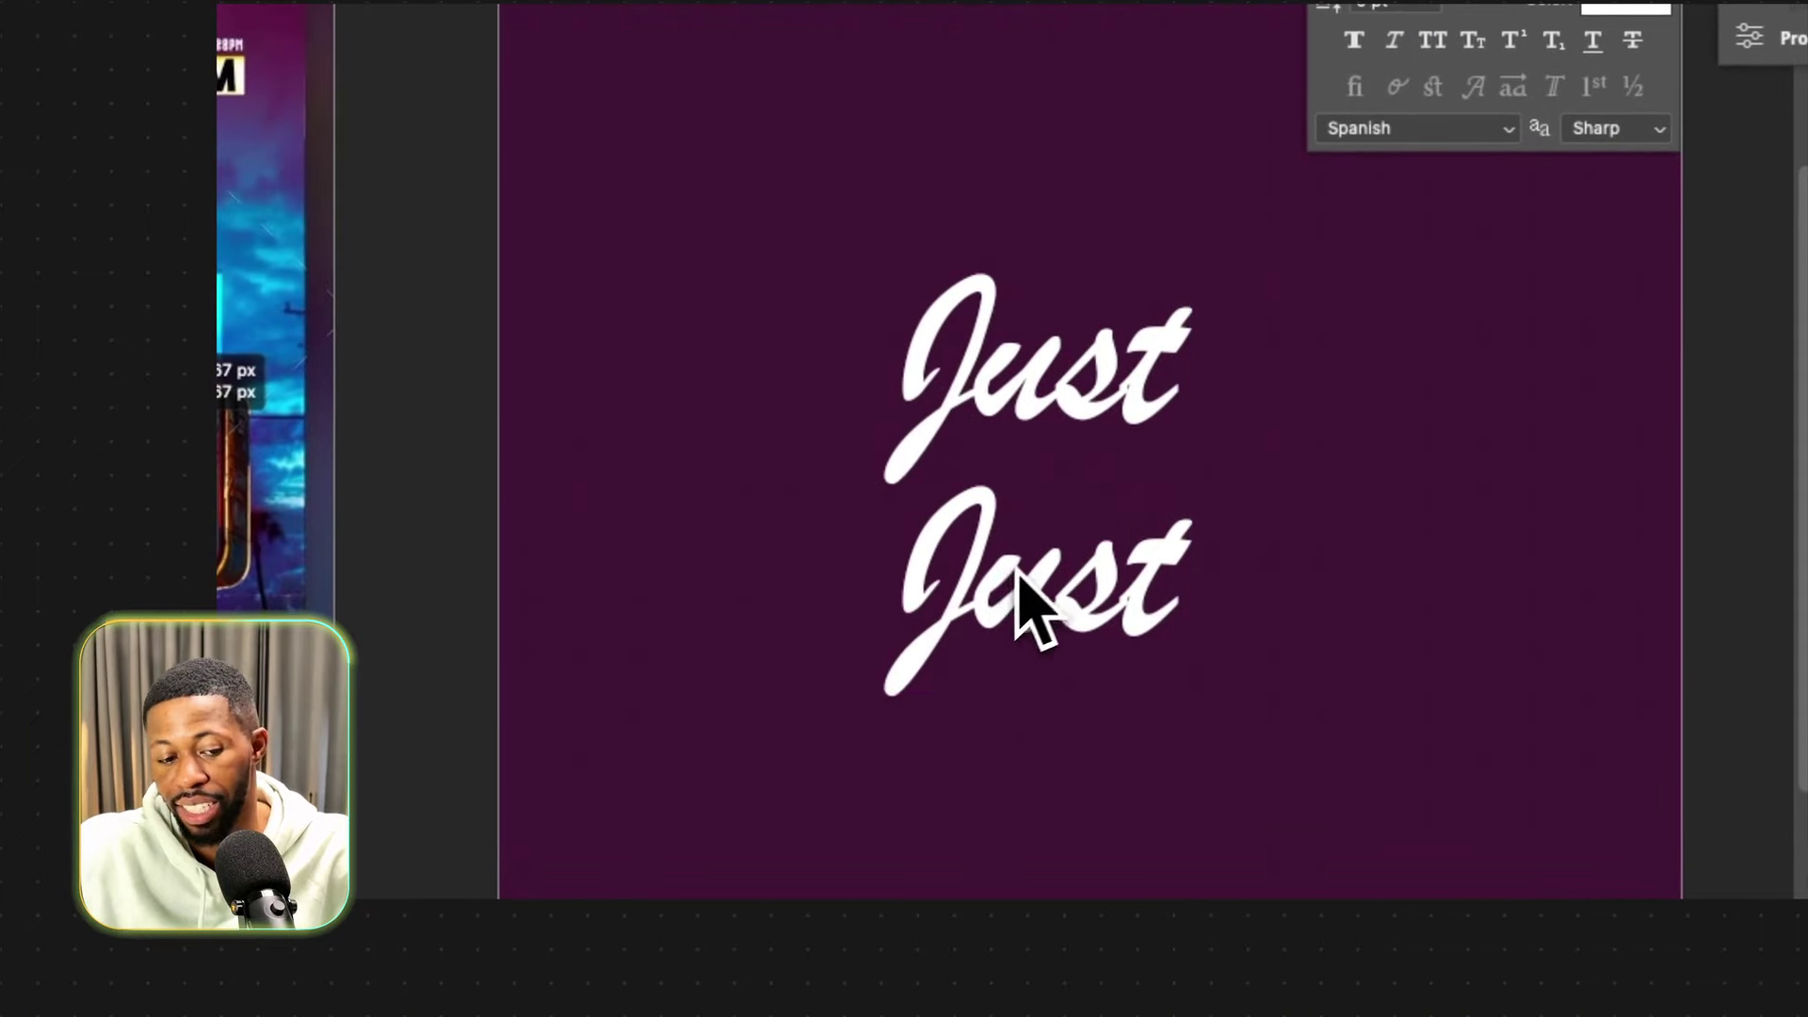
double_click(1033, 556)
type("Fr")
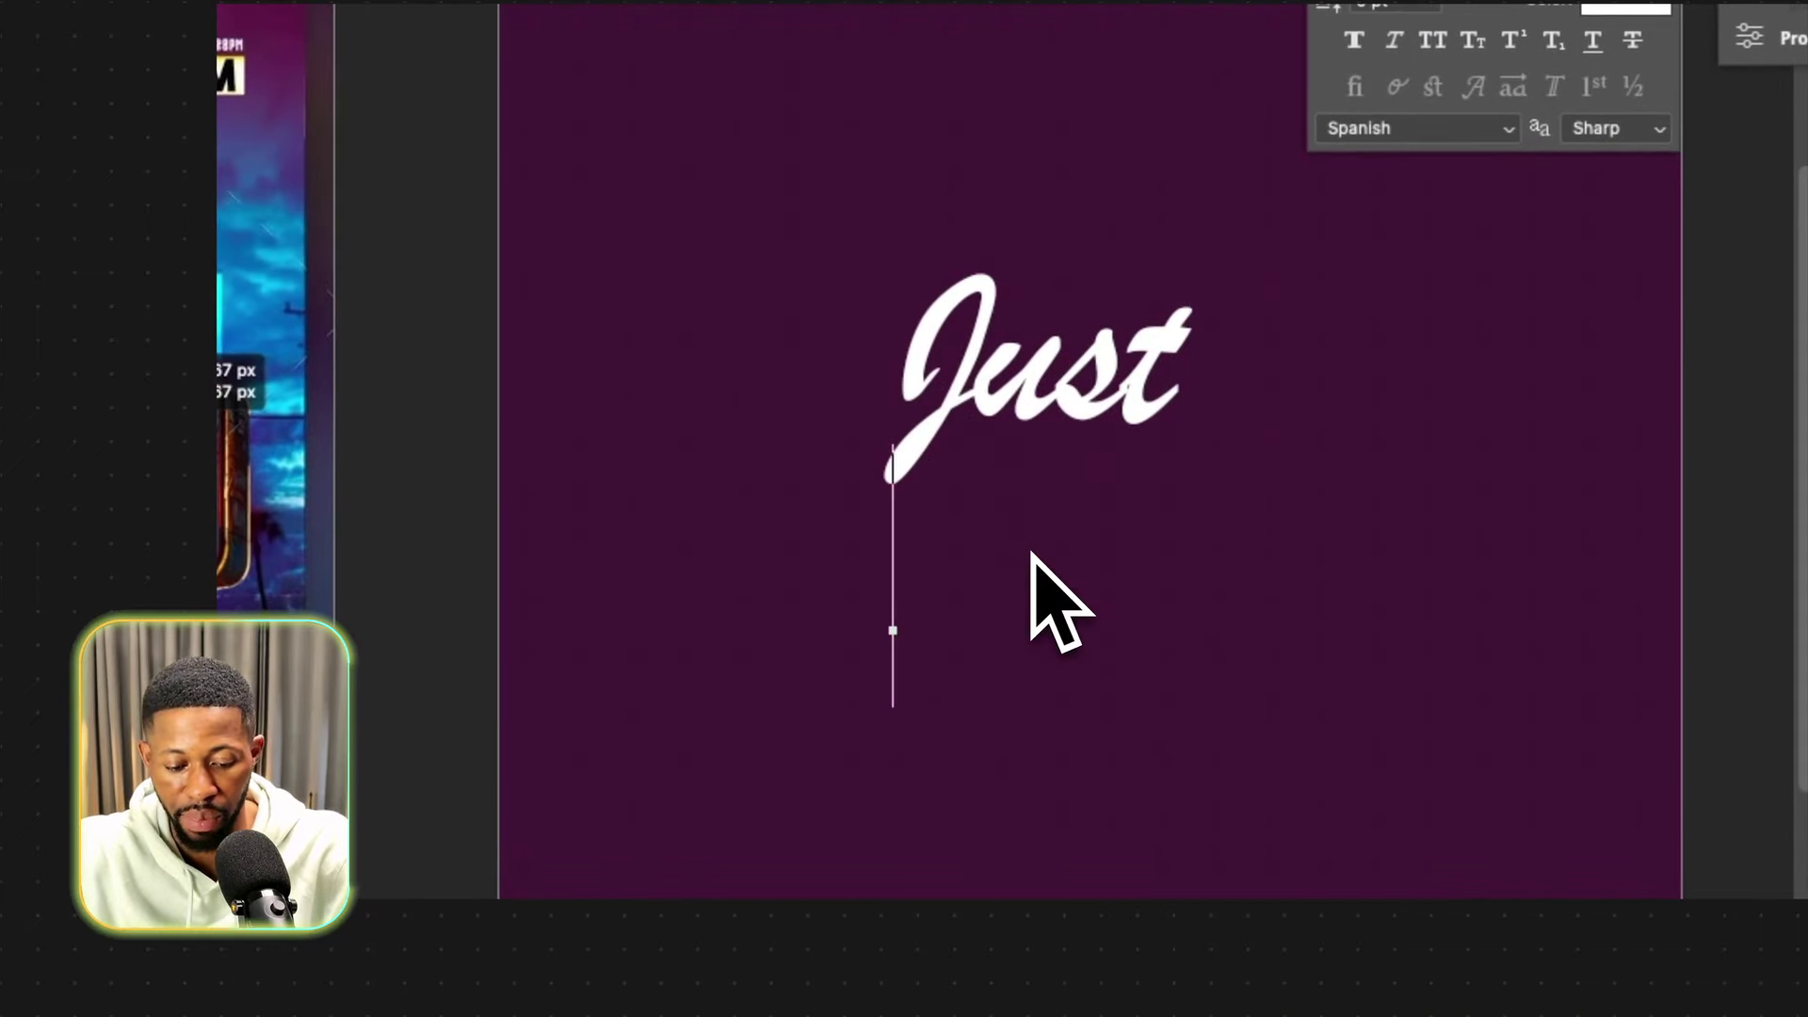
type("FRI")
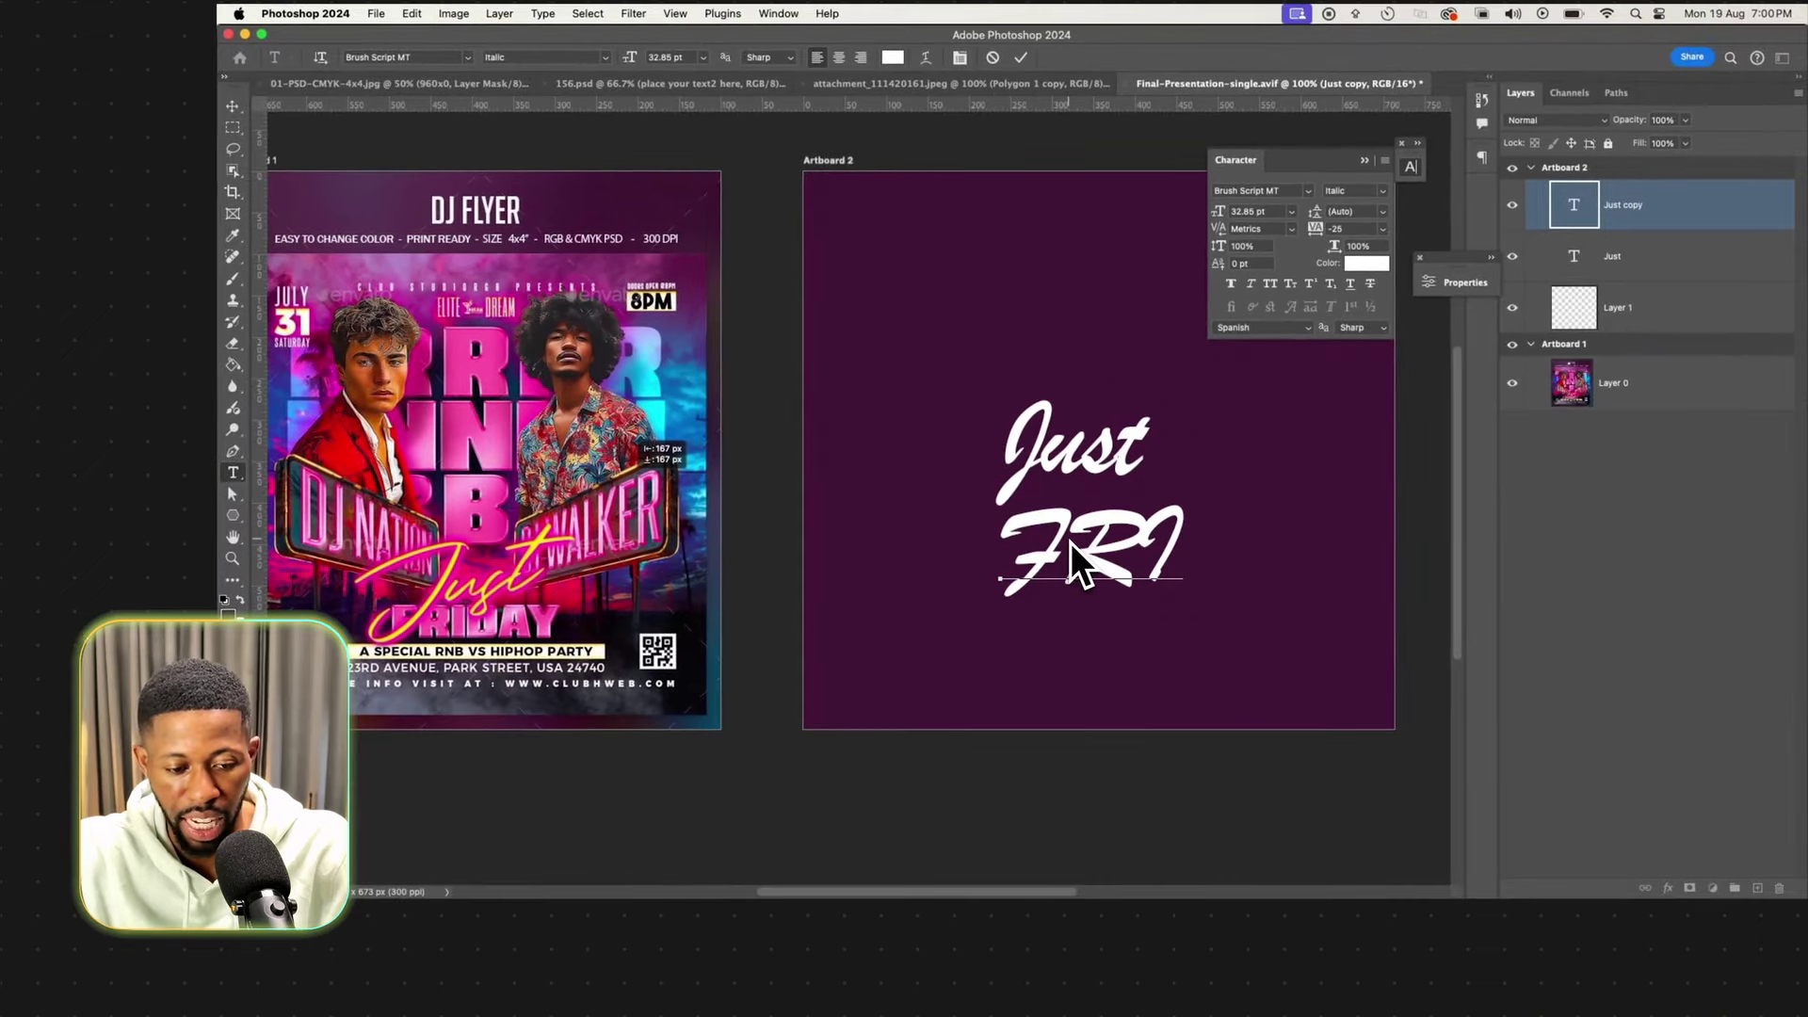
type("DAY")
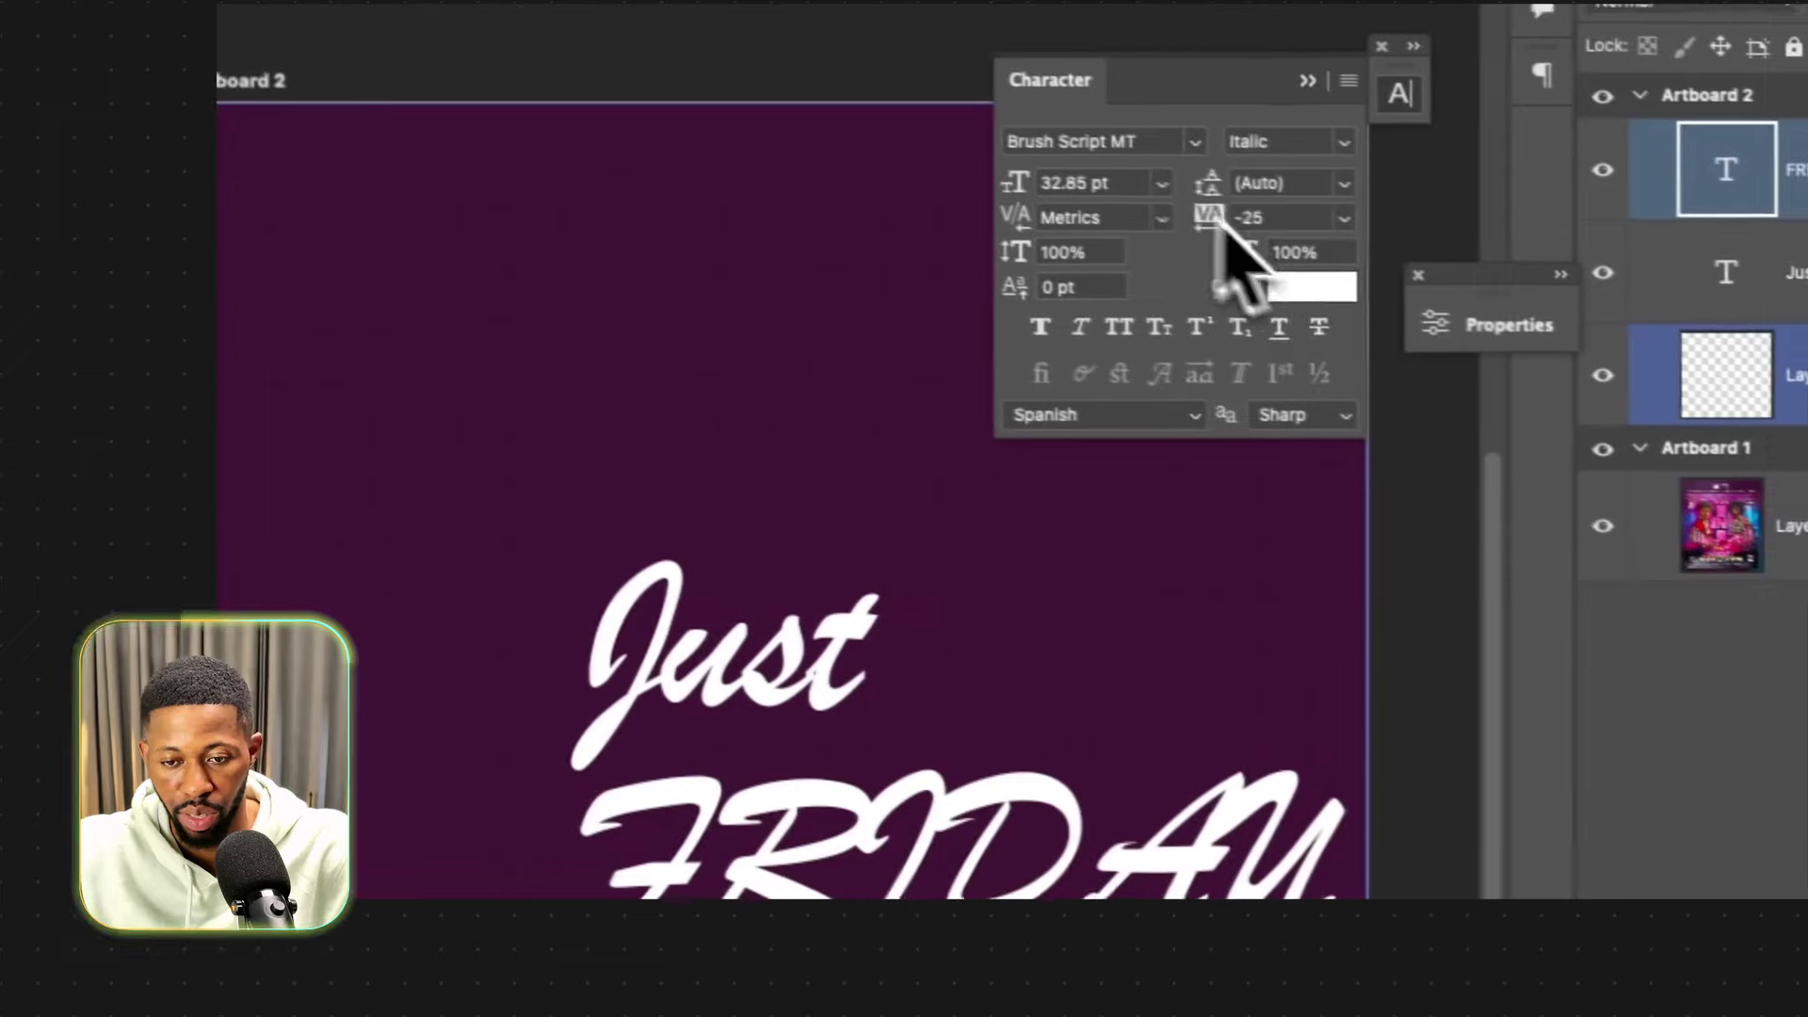
Set the "FRIDAY" text in Bebas Neue, scale it down to 28.53 pt, and center it beneath "Just".
left_click(1308, 191)
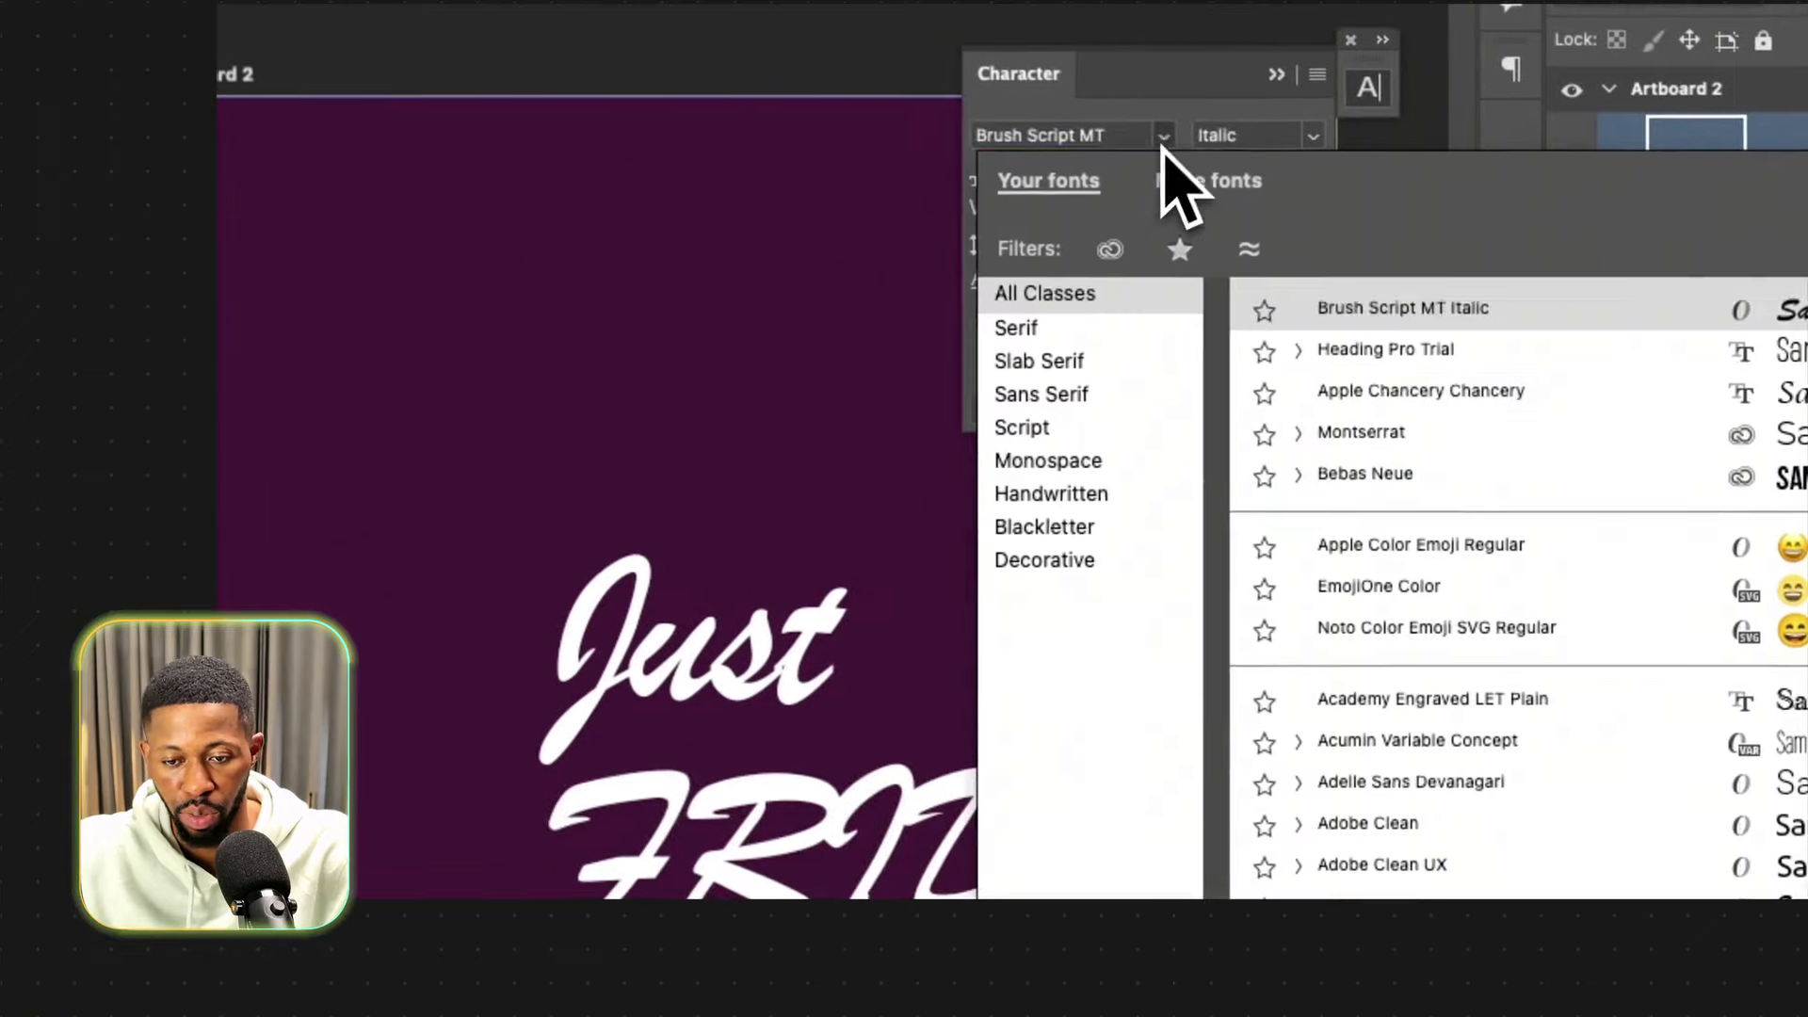
left_click(1421, 475)
left_click_drag(919, 800, 847, 798)
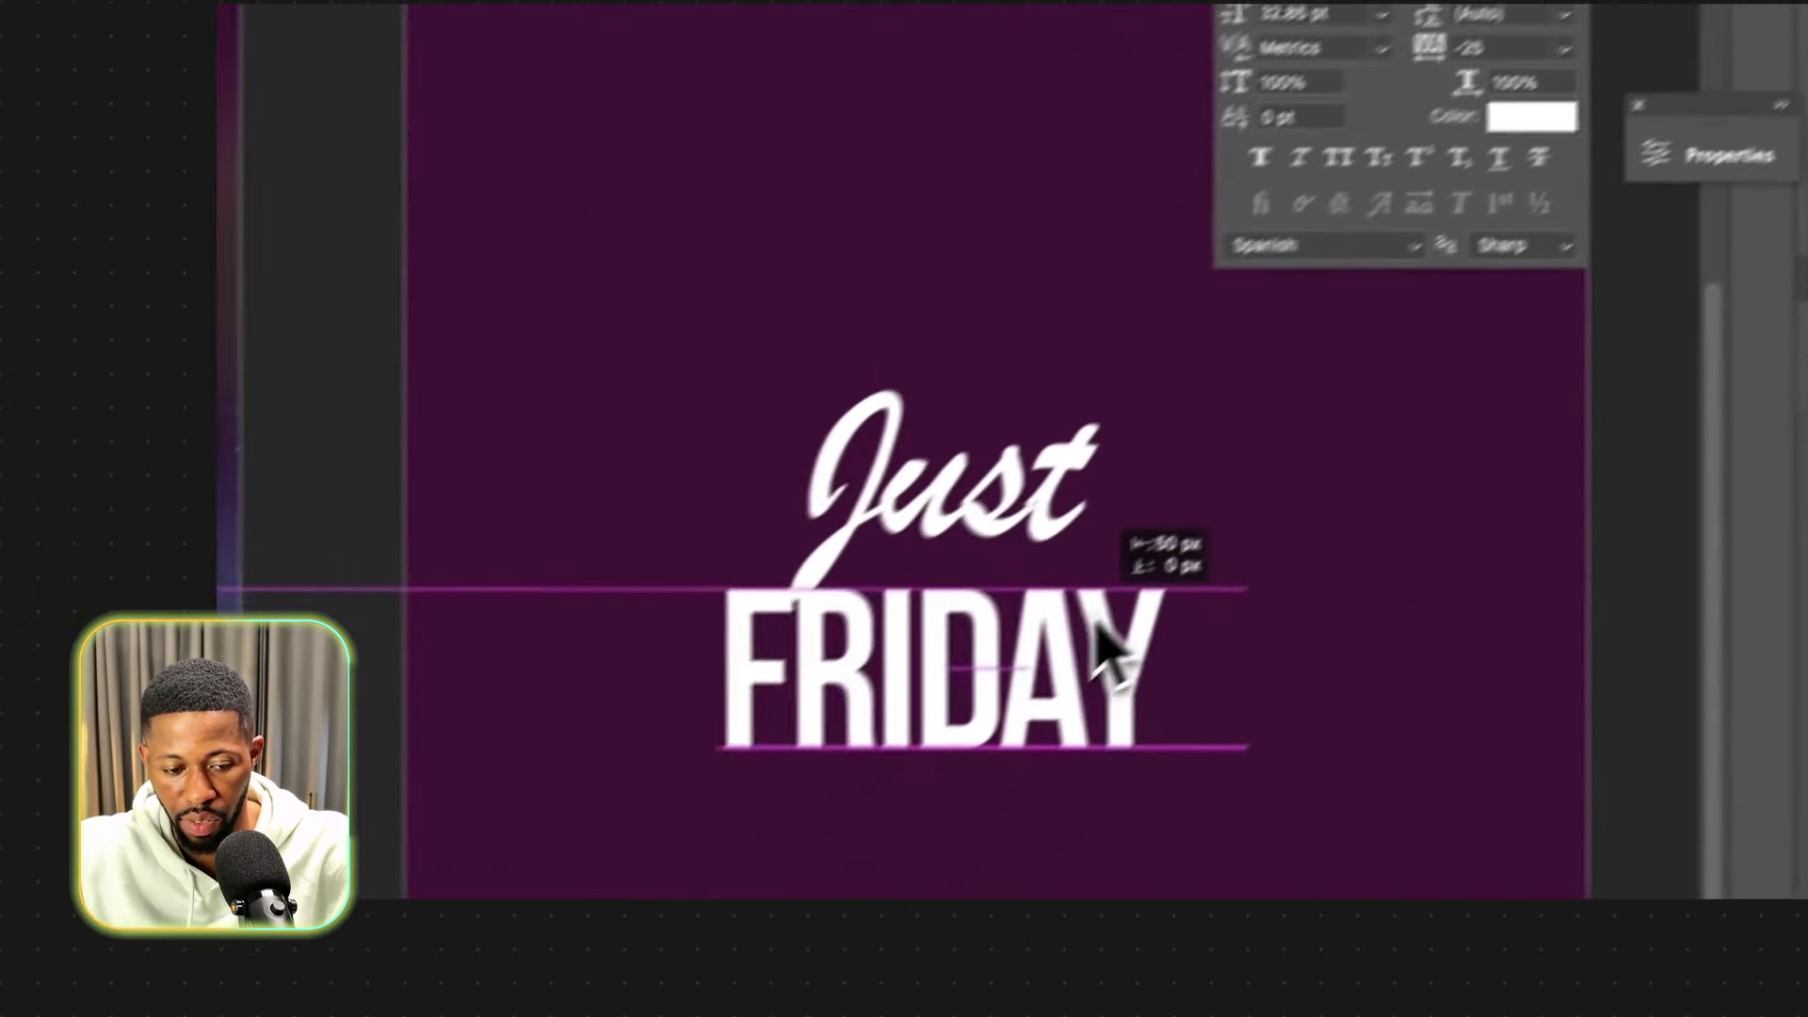
left_click_drag(1095, 623, 1080, 622)
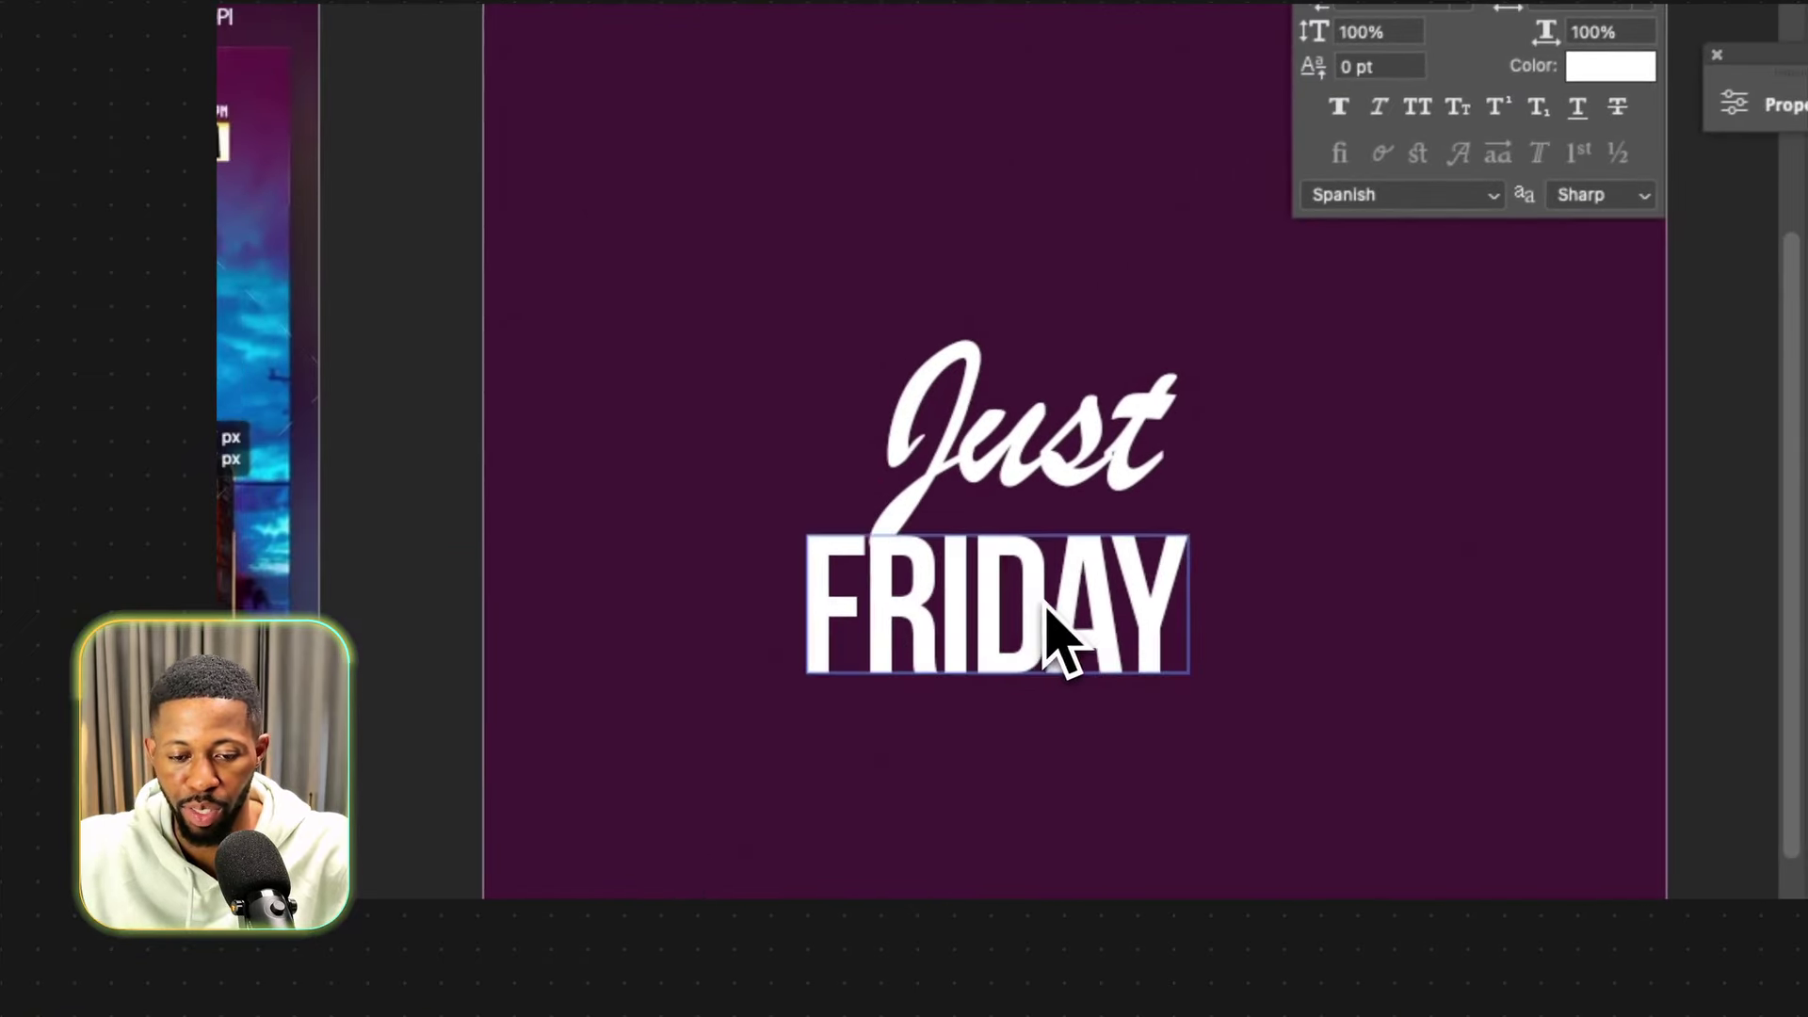
left_click_drag(1050, 621, 1082, 637)
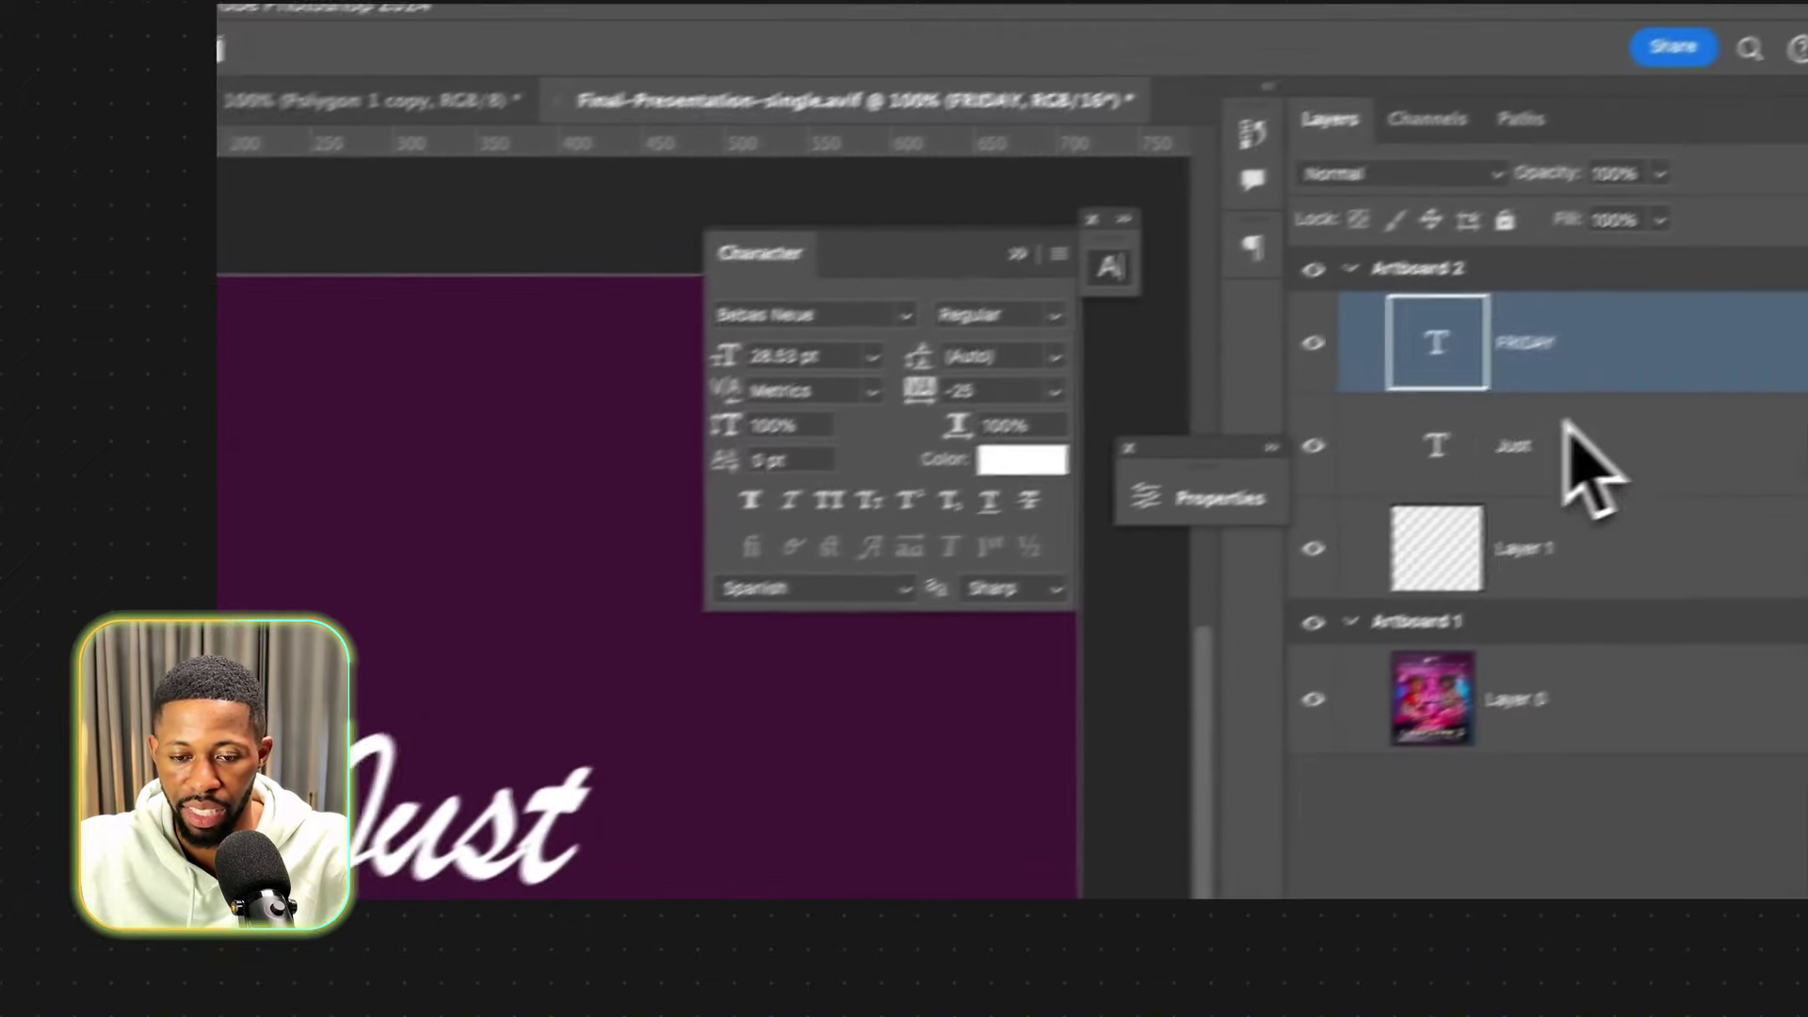
Recolor the "Just" text yellow and move its layer above the FRIDAY layer.
left_click(1517, 499)
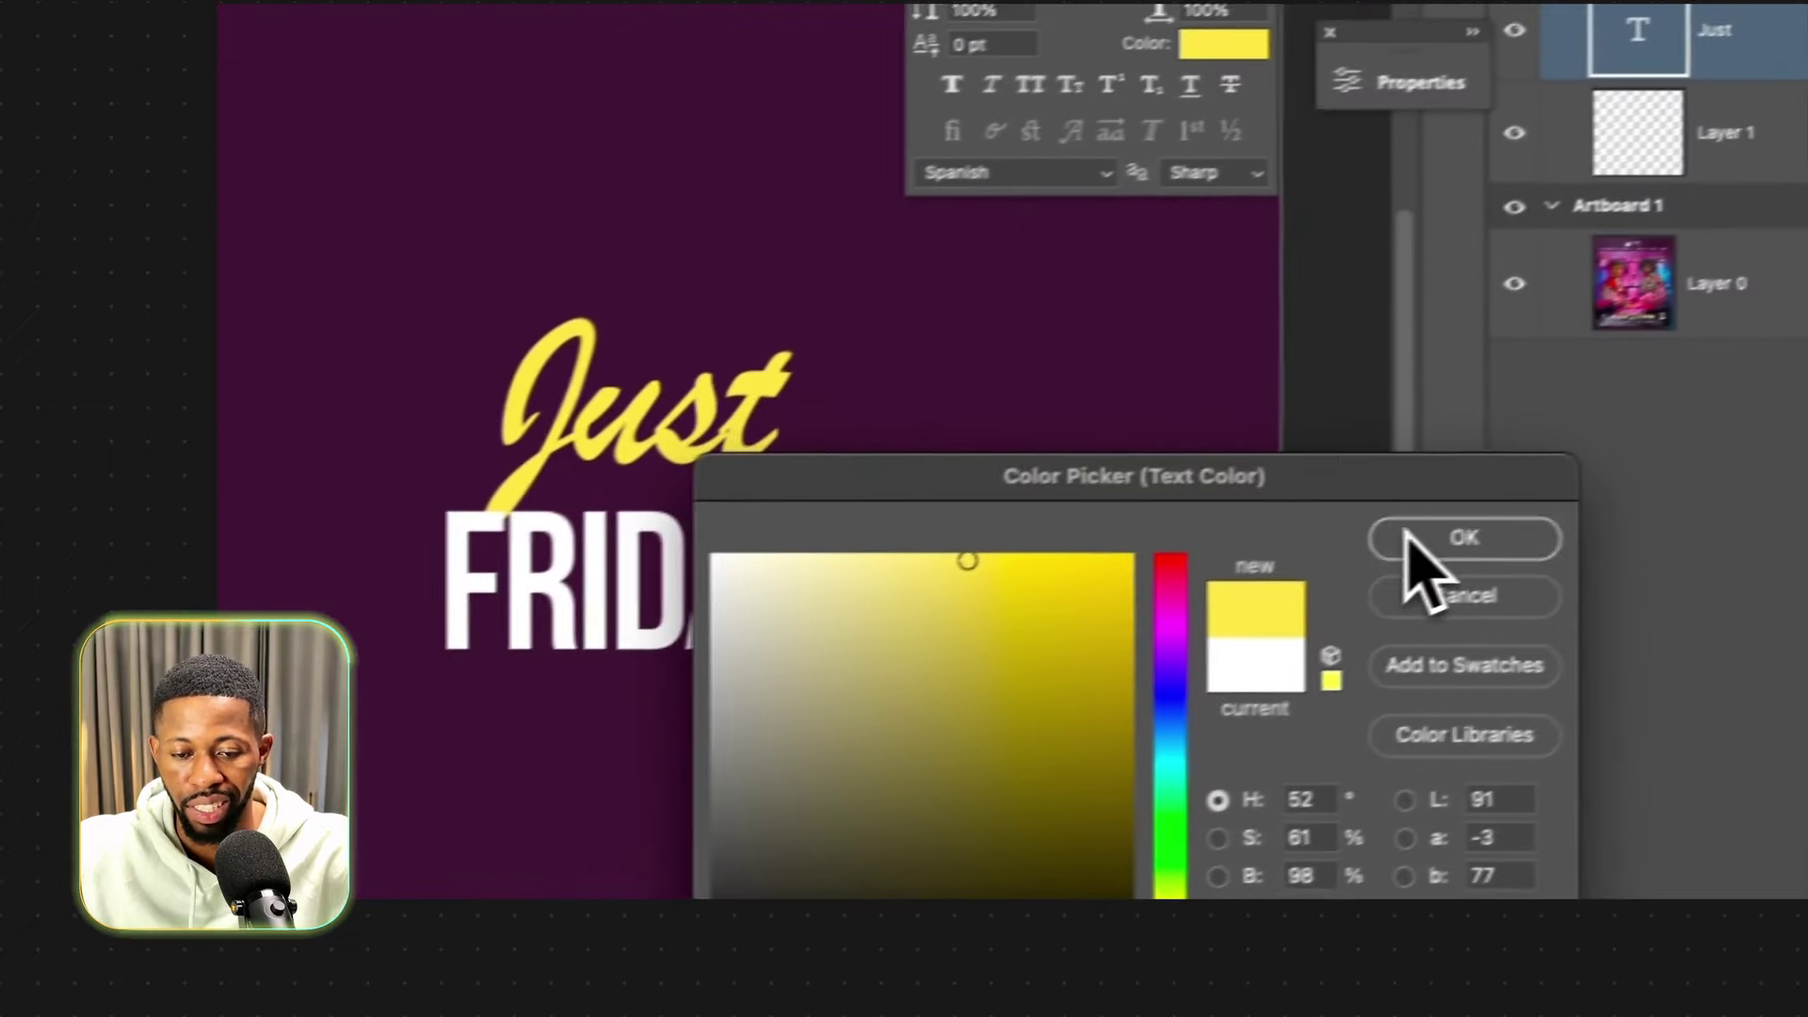
left_click(1410, 544)
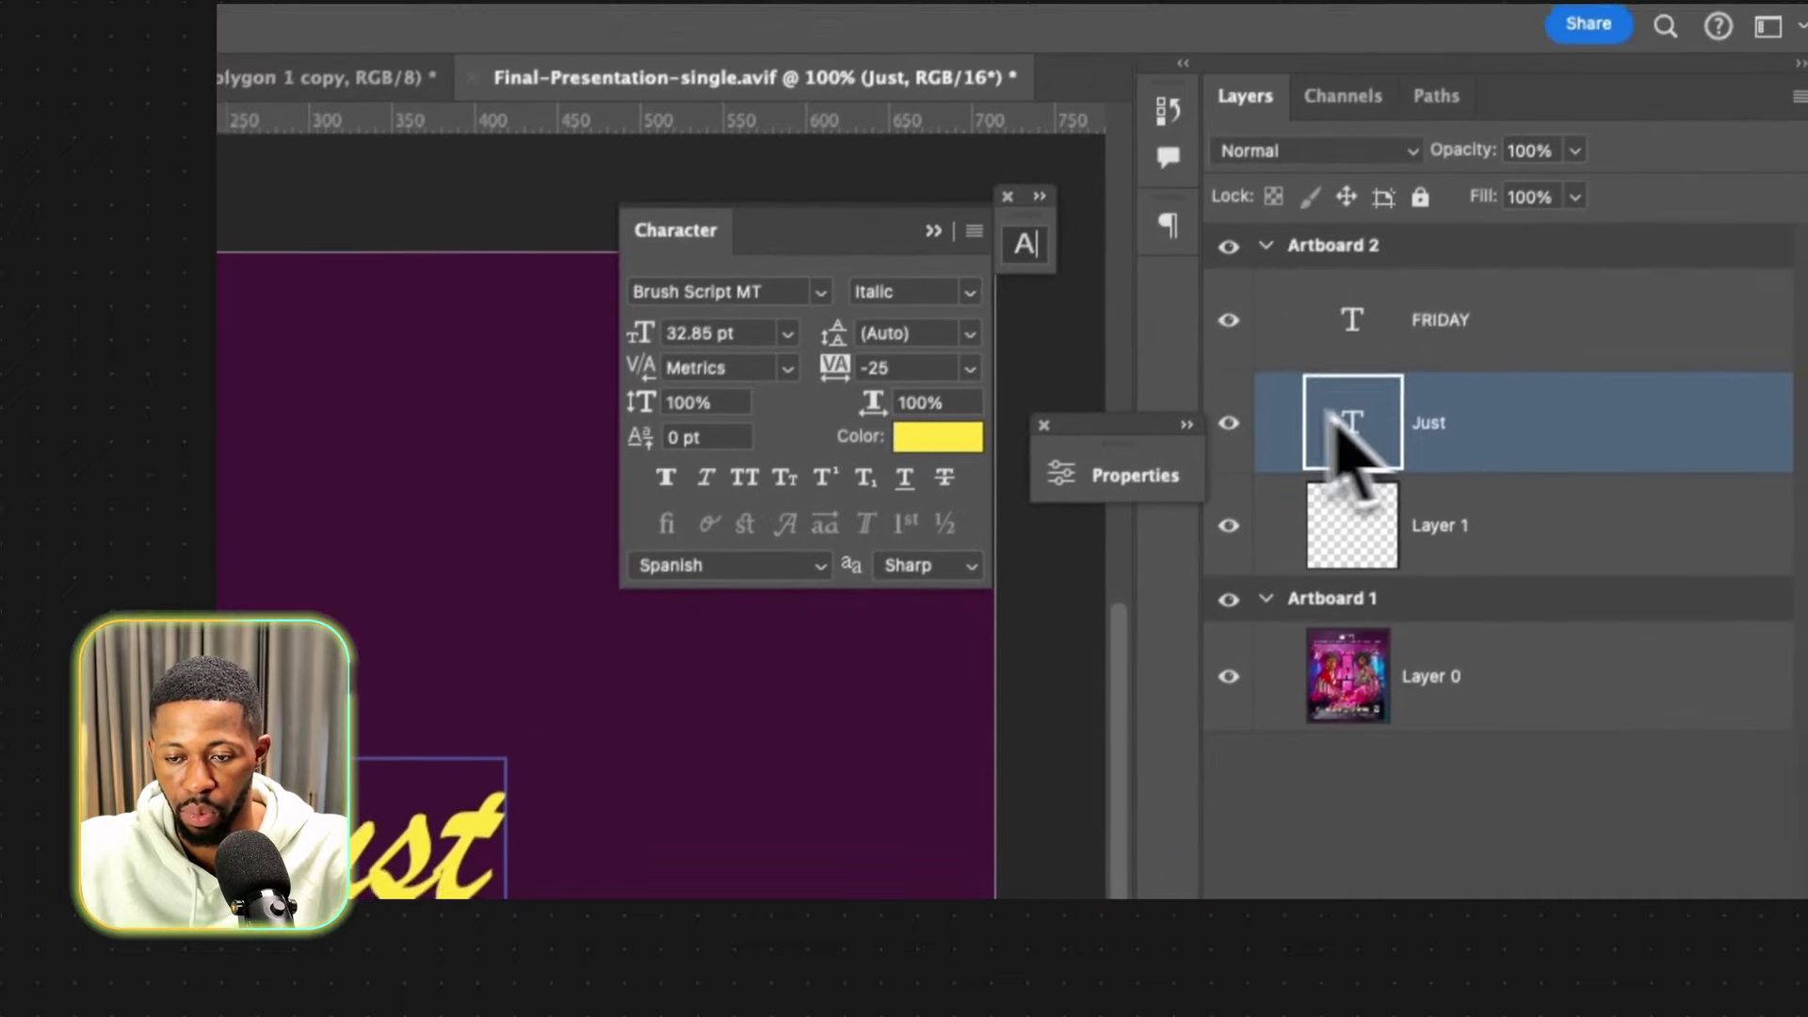
left_click_drag(1571, 45, 1742, 2)
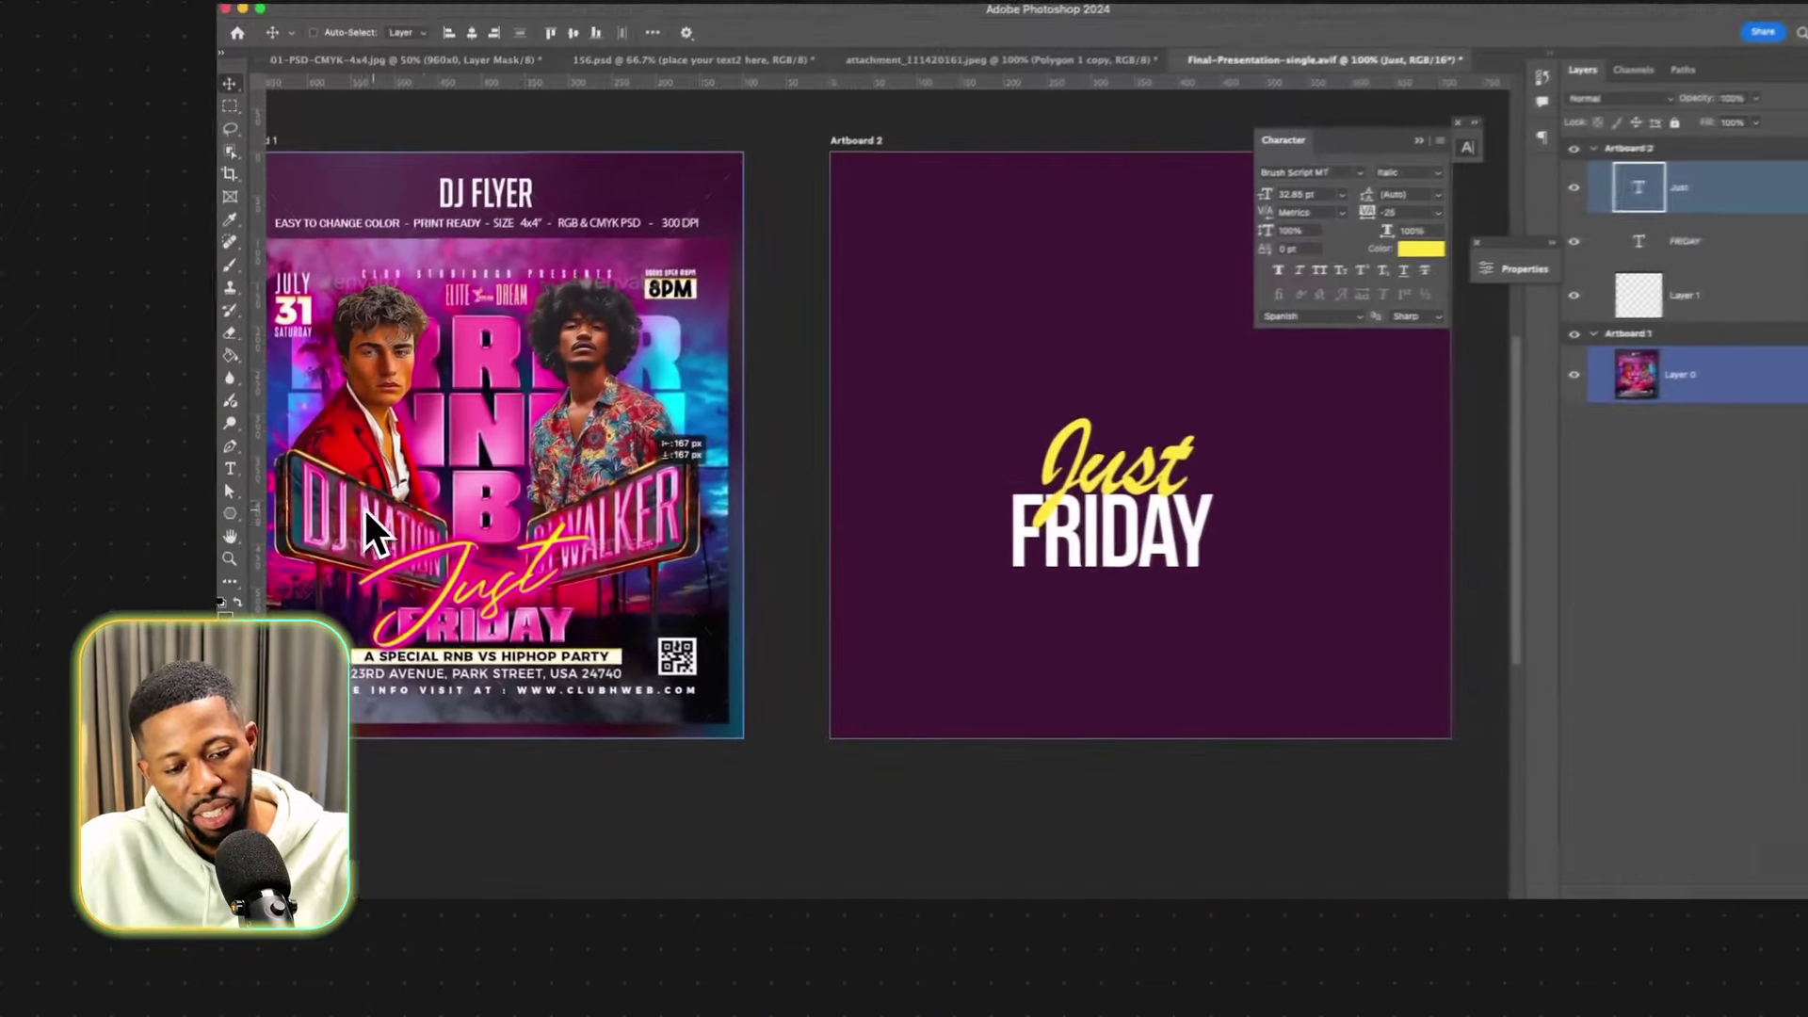
key("alt+]")
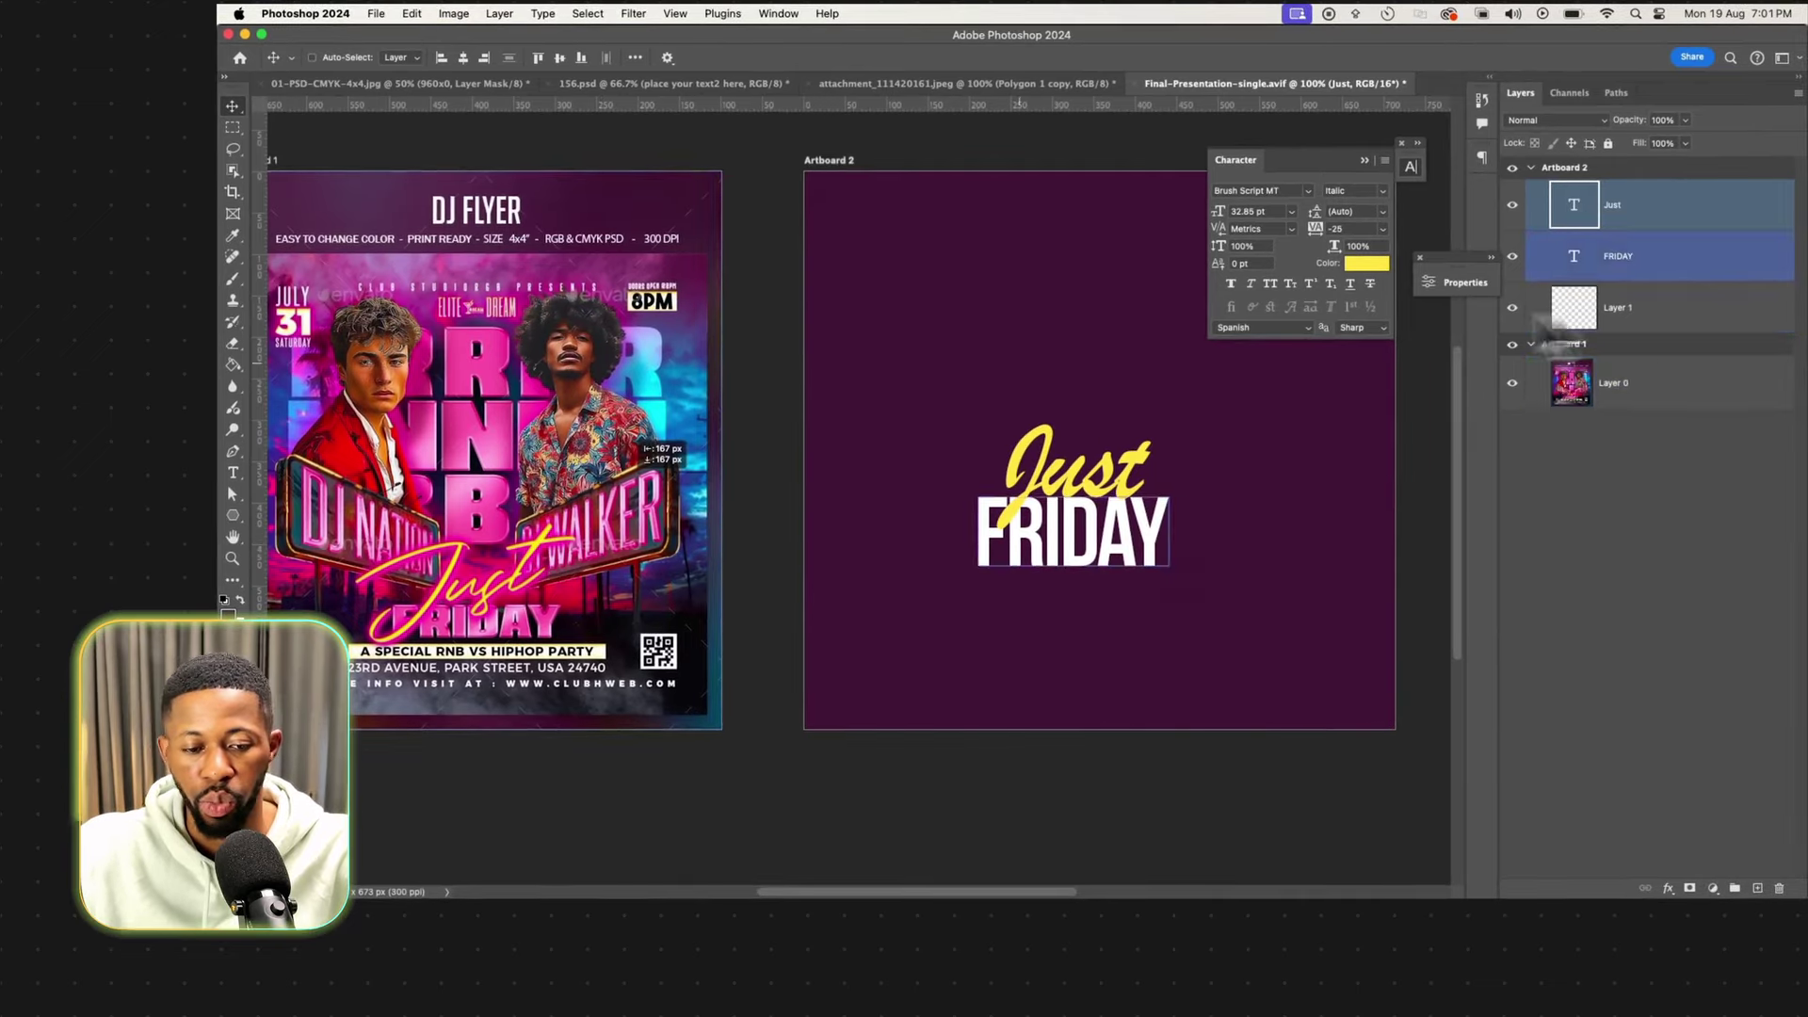
key("alt+comma")
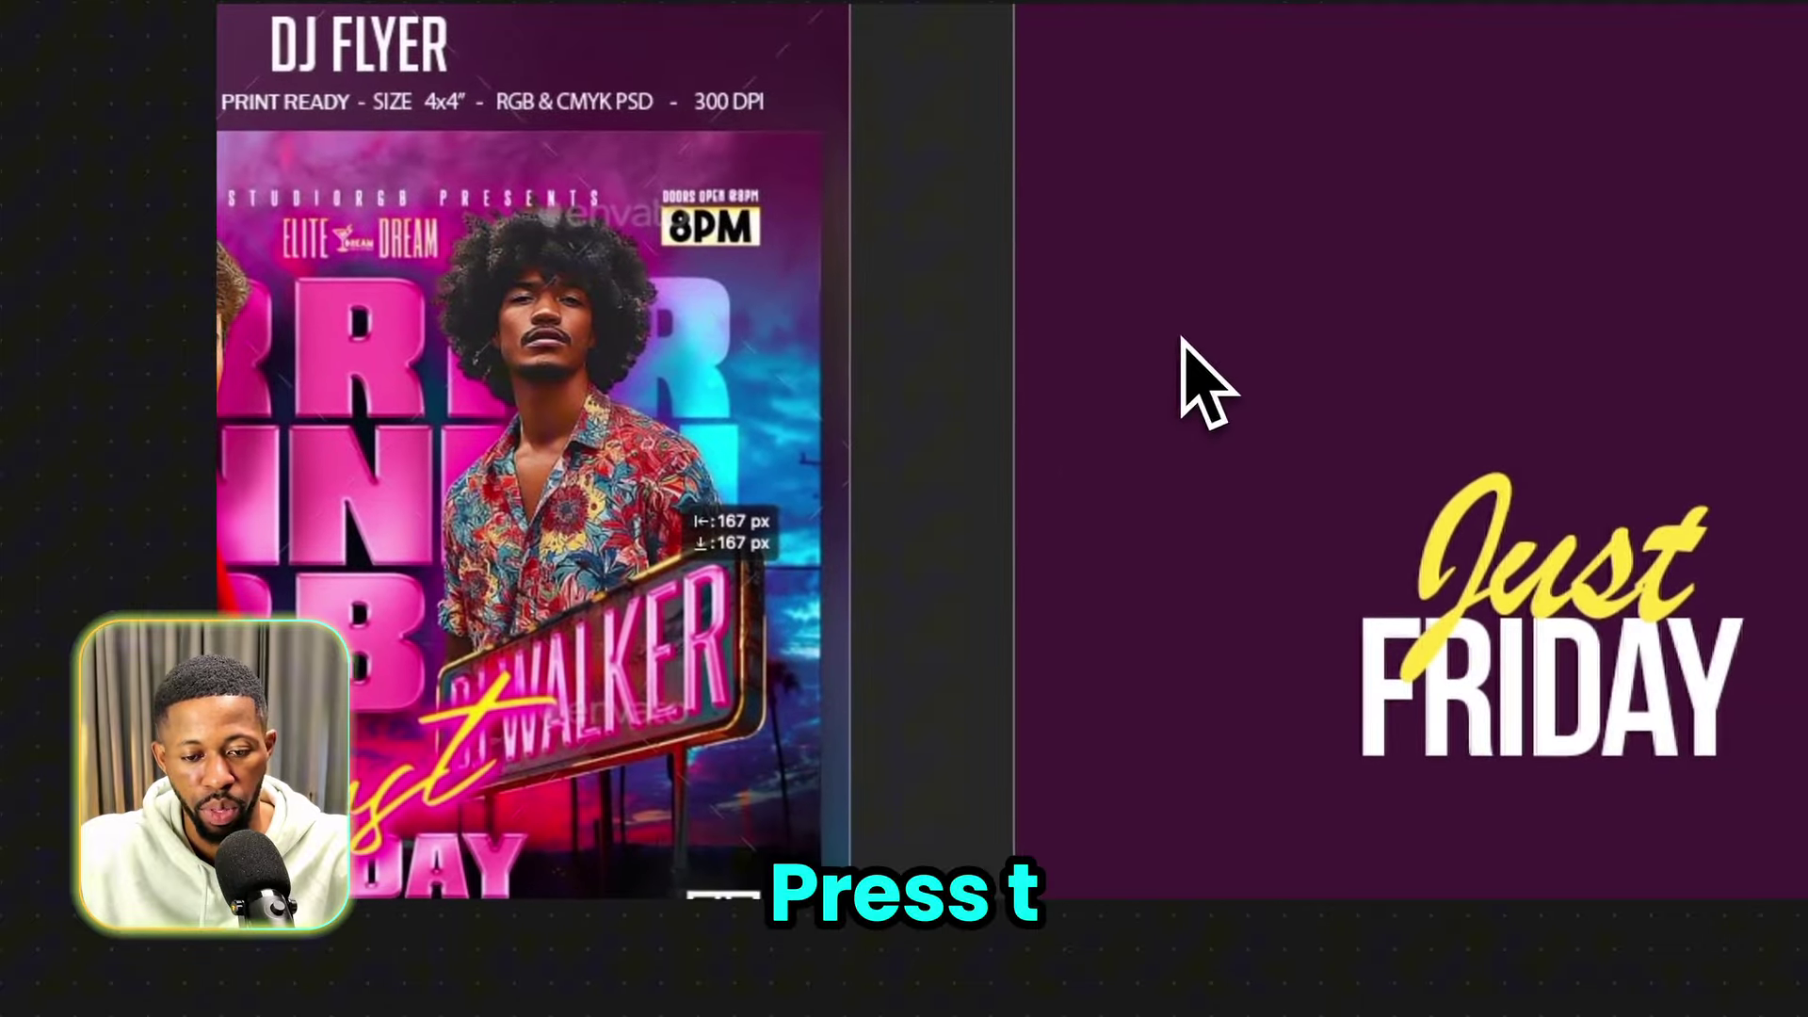
Add the text "DJ NATION" in Bebas Neue above "Just" and scale it up to 38.26 pt.
key("t")
left_click(1245, 335)
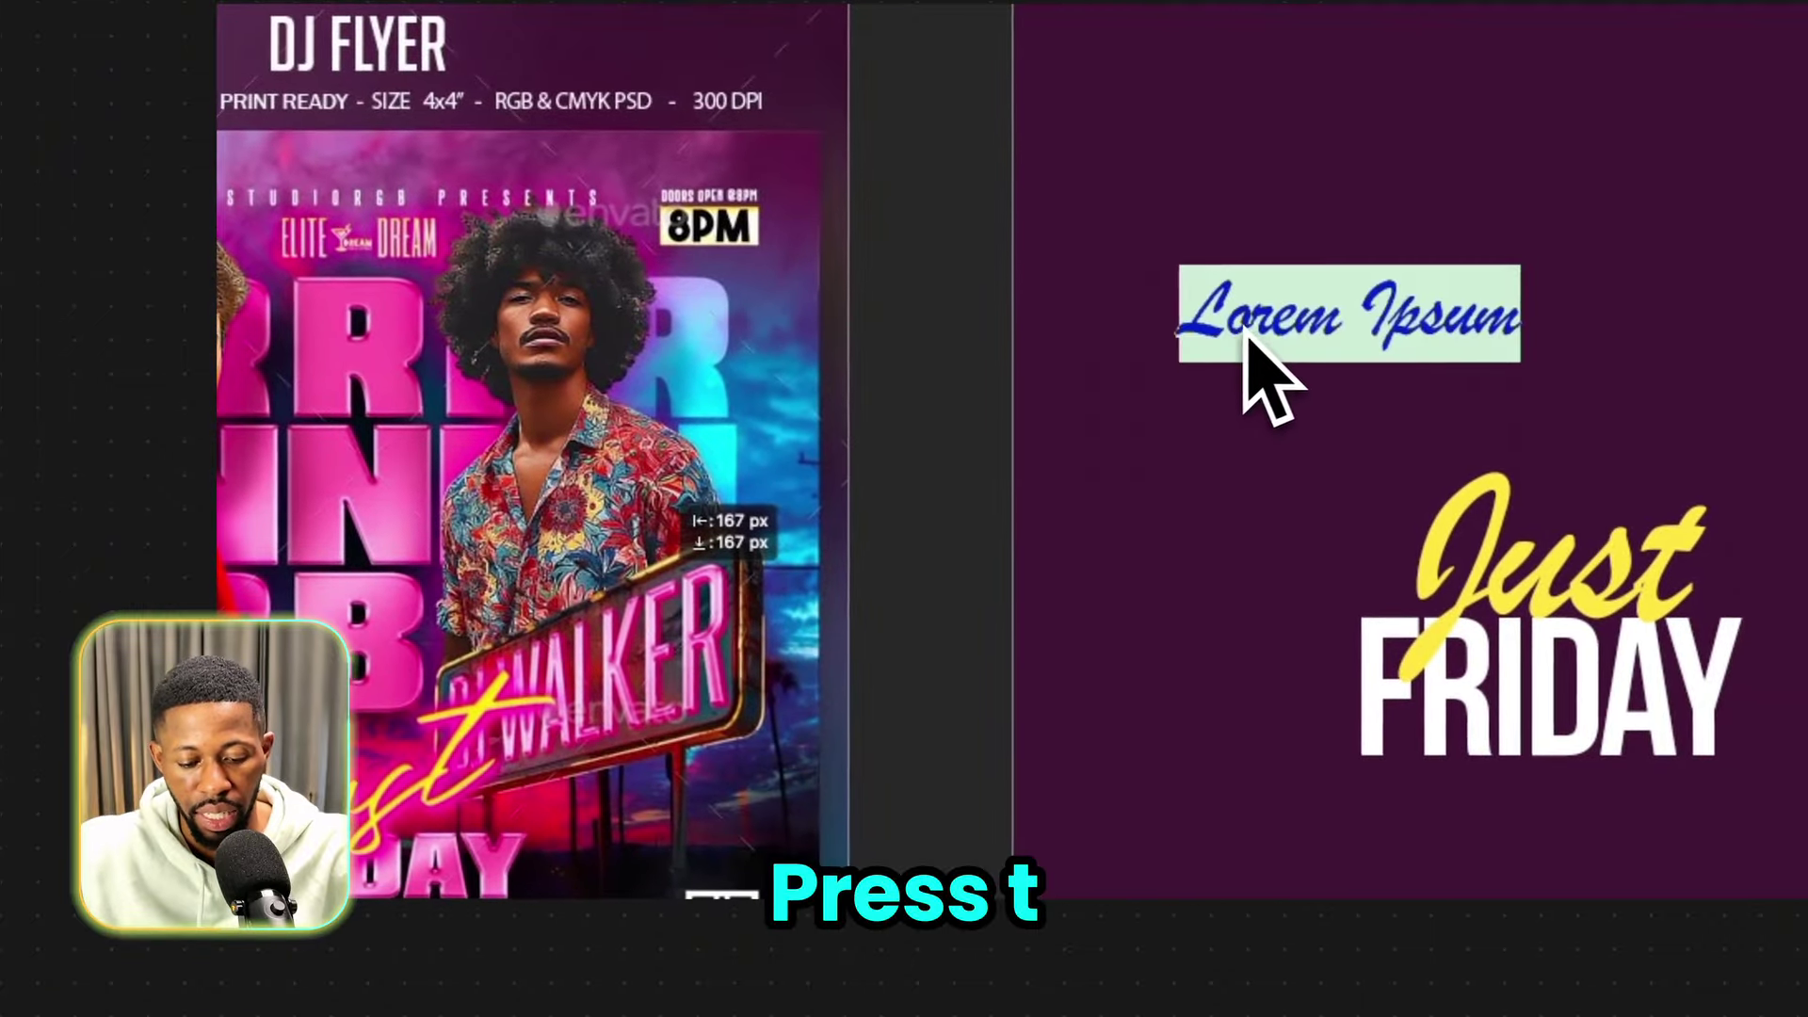
type("DJ ")
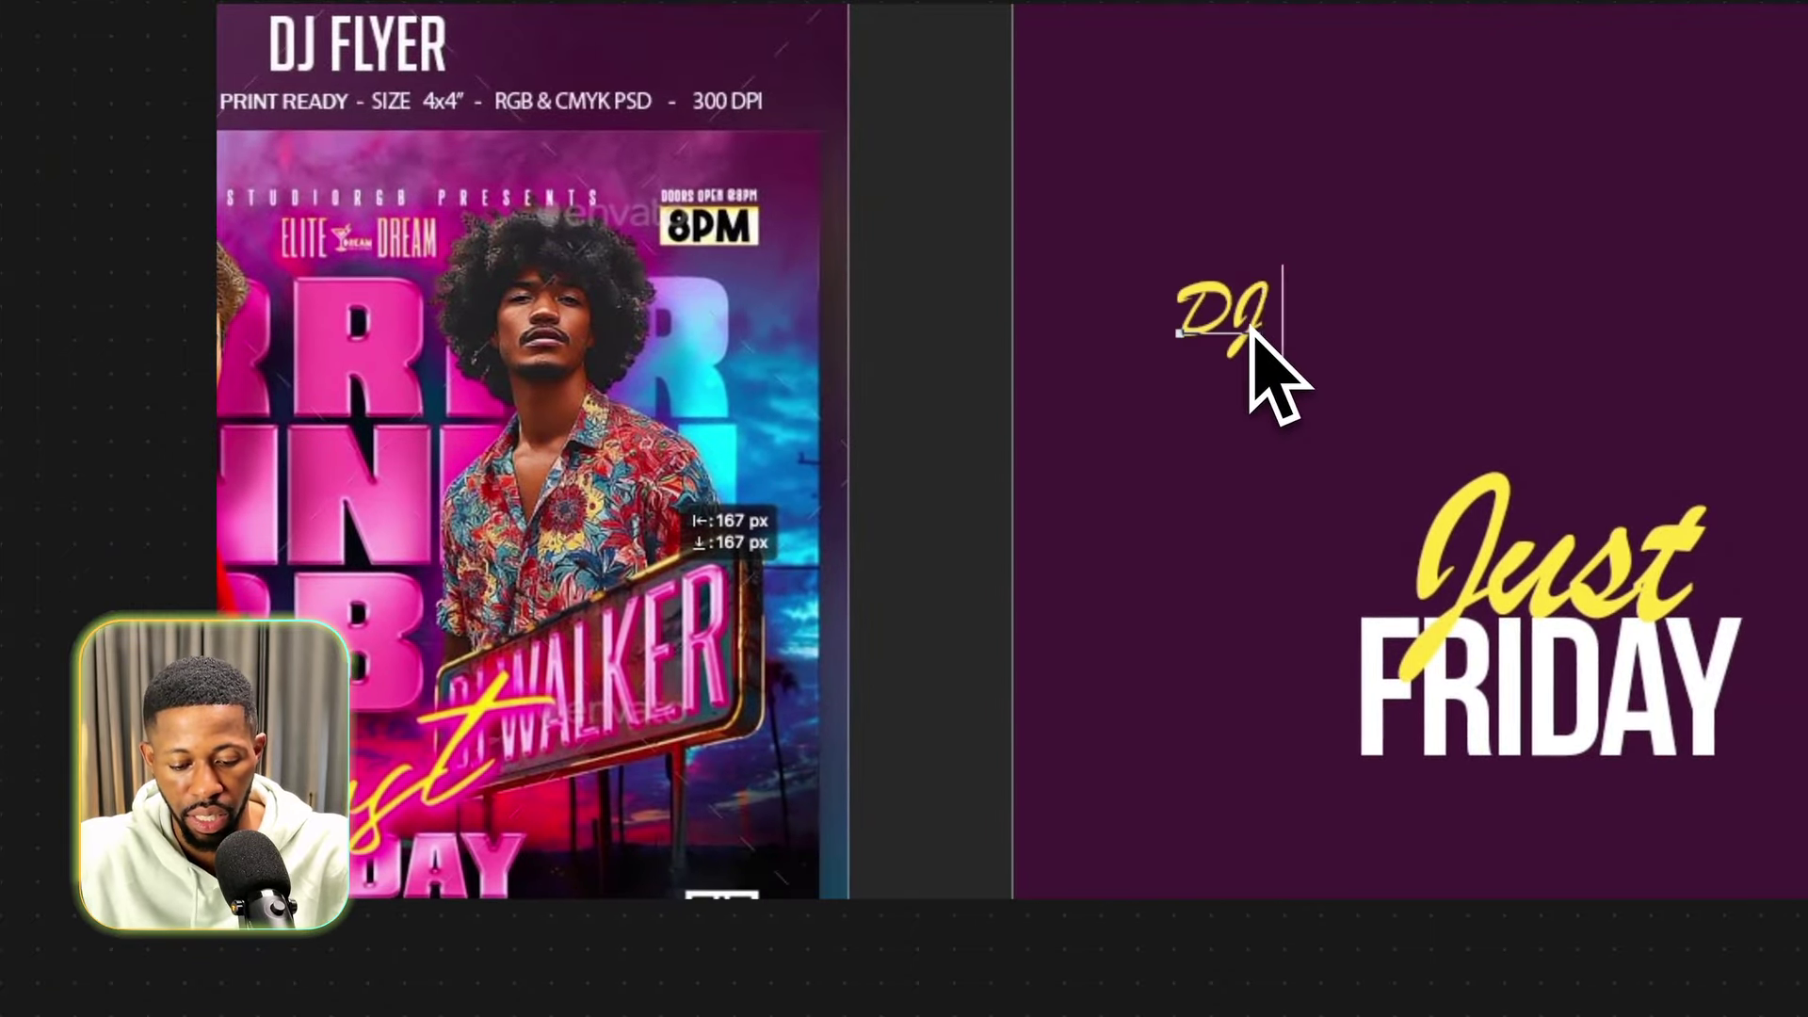
type("NATION")
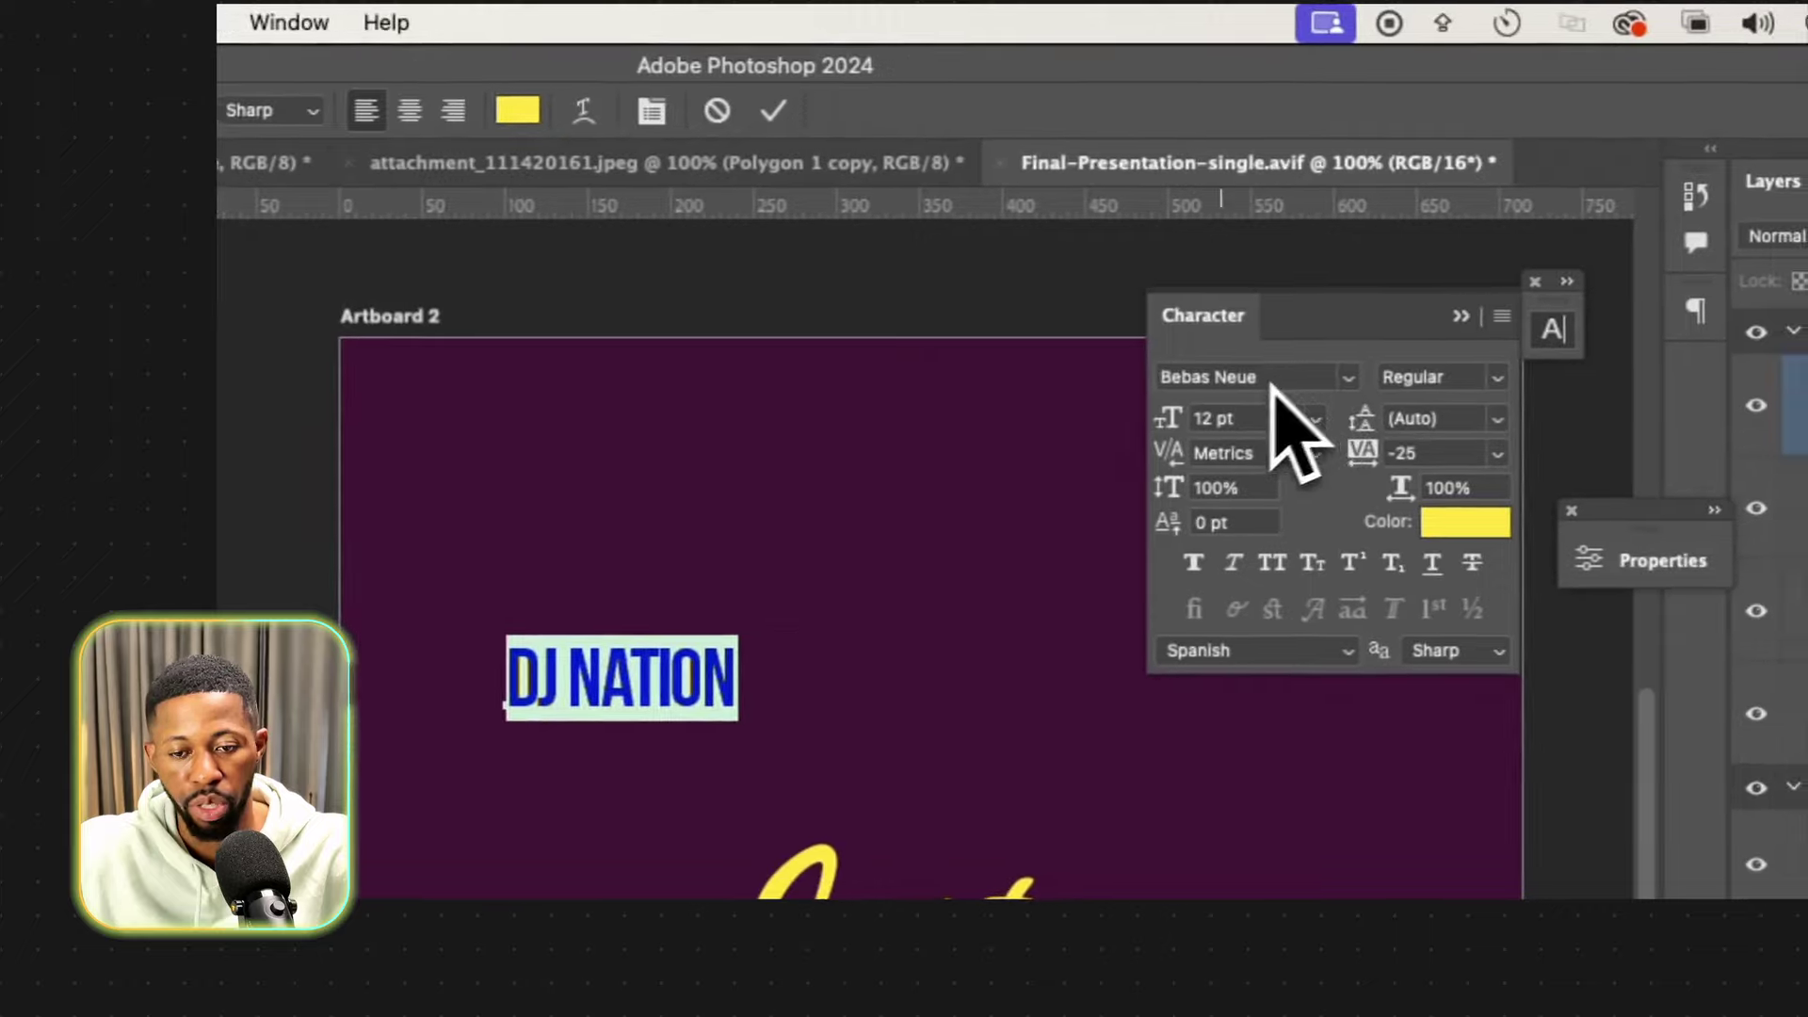
left_click(243, 212)
key("super+t")
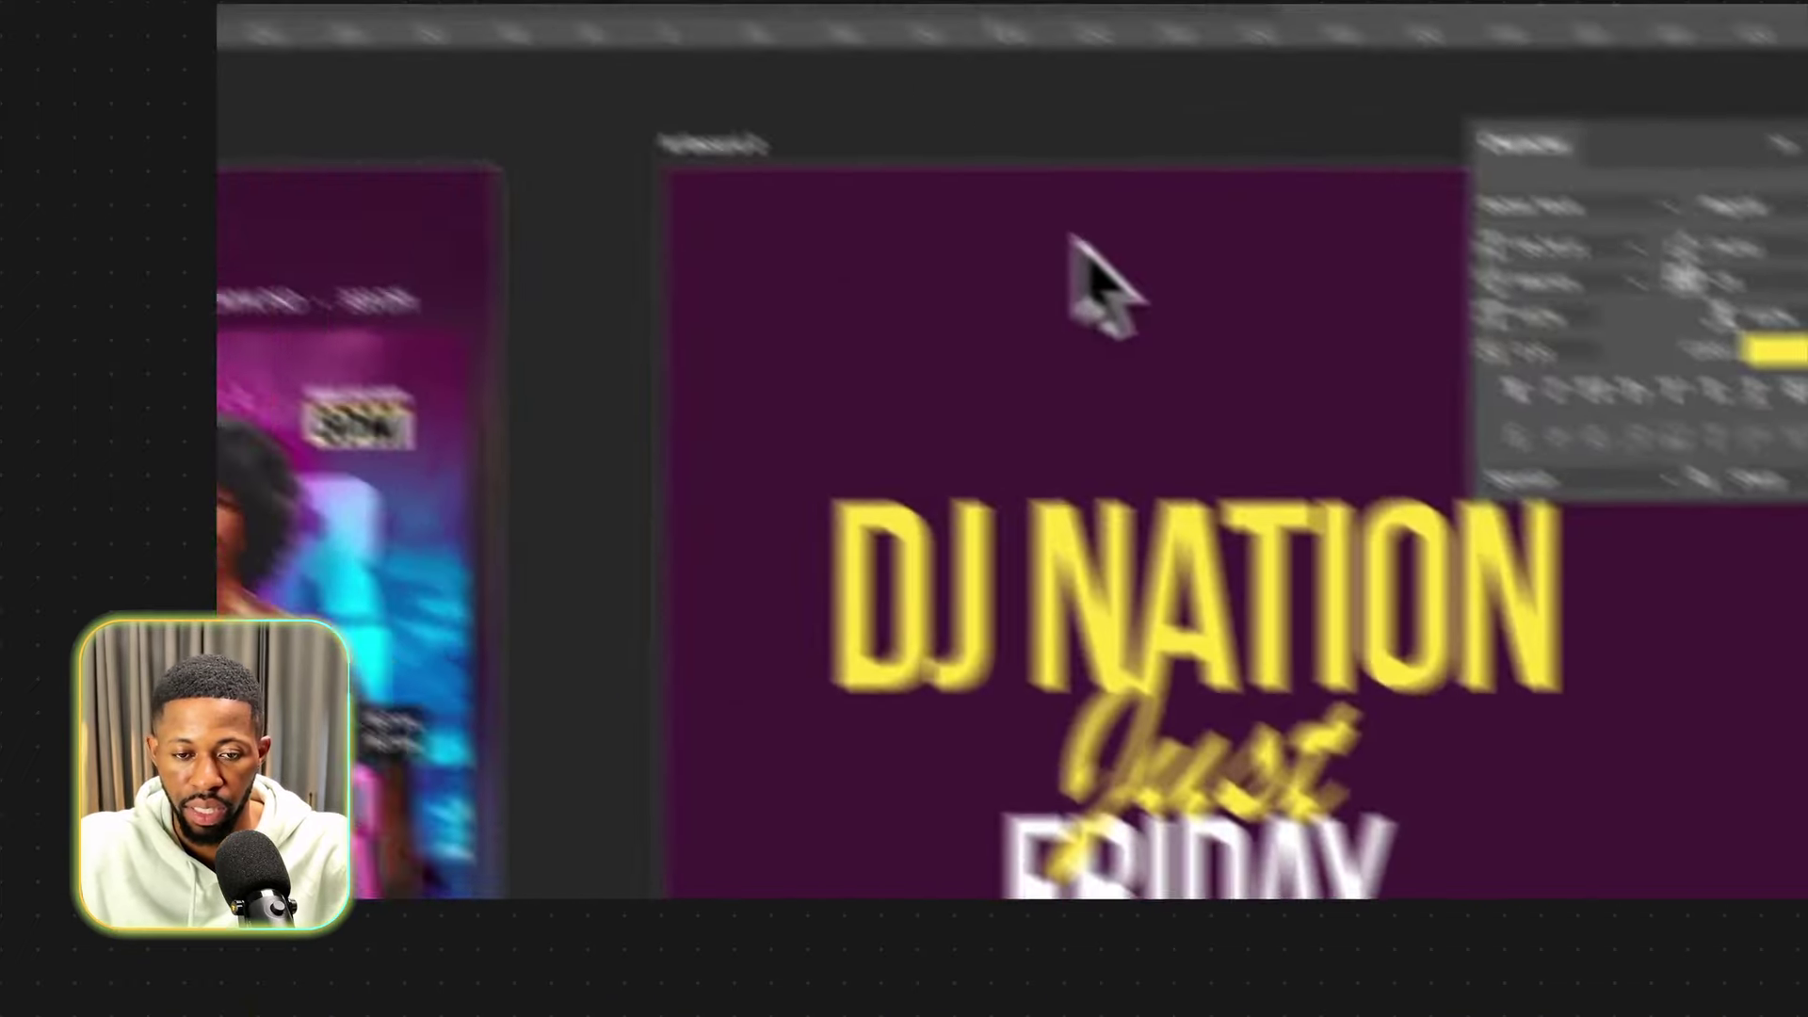
Recolor the "DJ NATION" text with a pink sampled from the flyer's large lettering.
left_click(1104, 90)
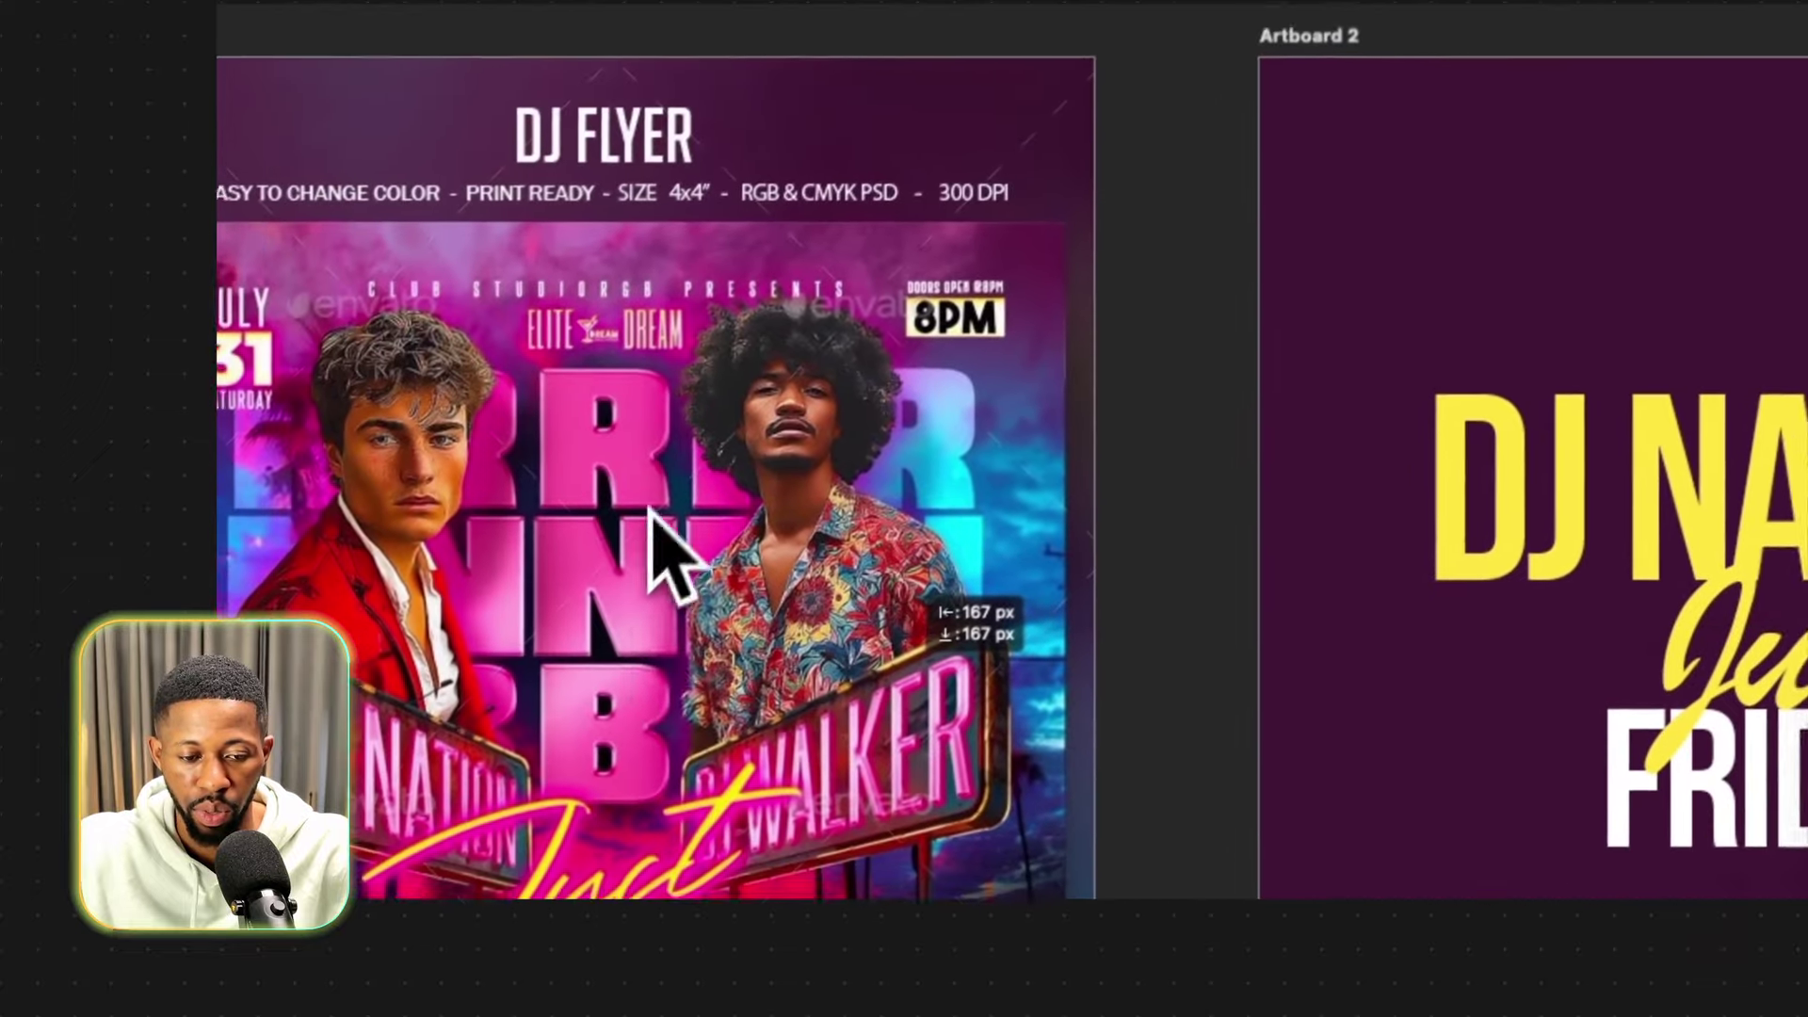
left_click(650, 612)
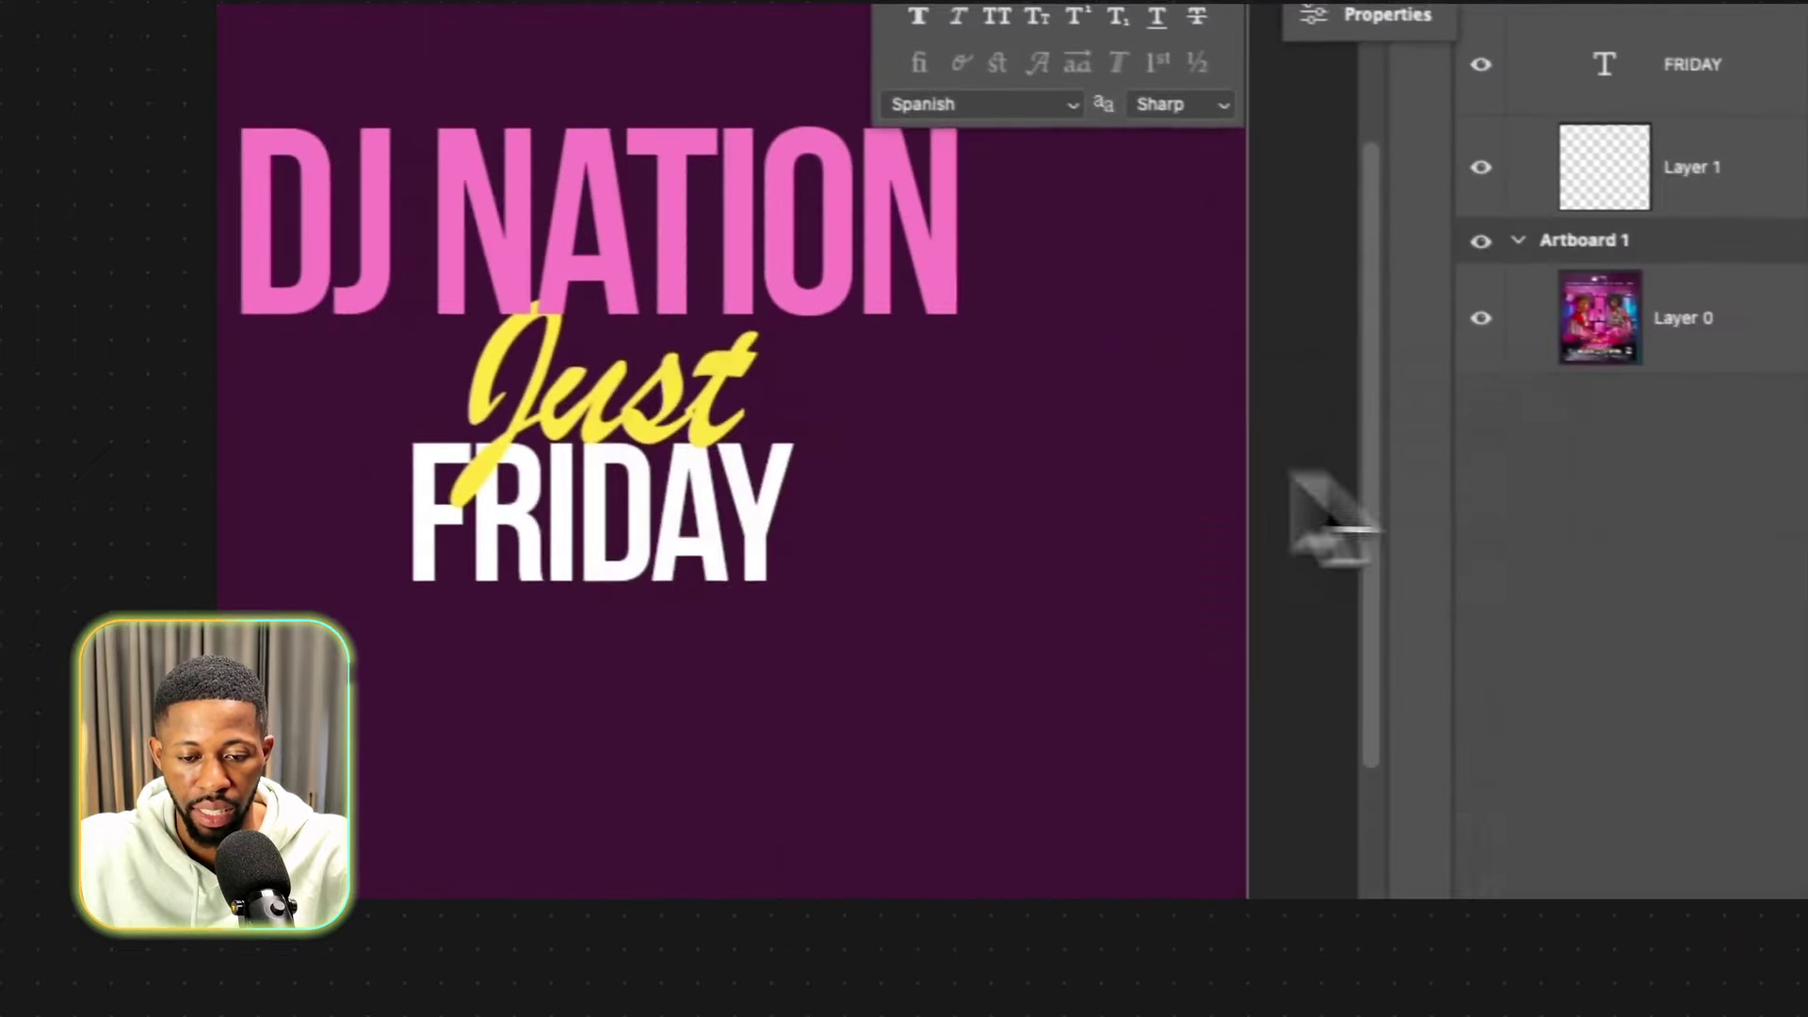
key("v")
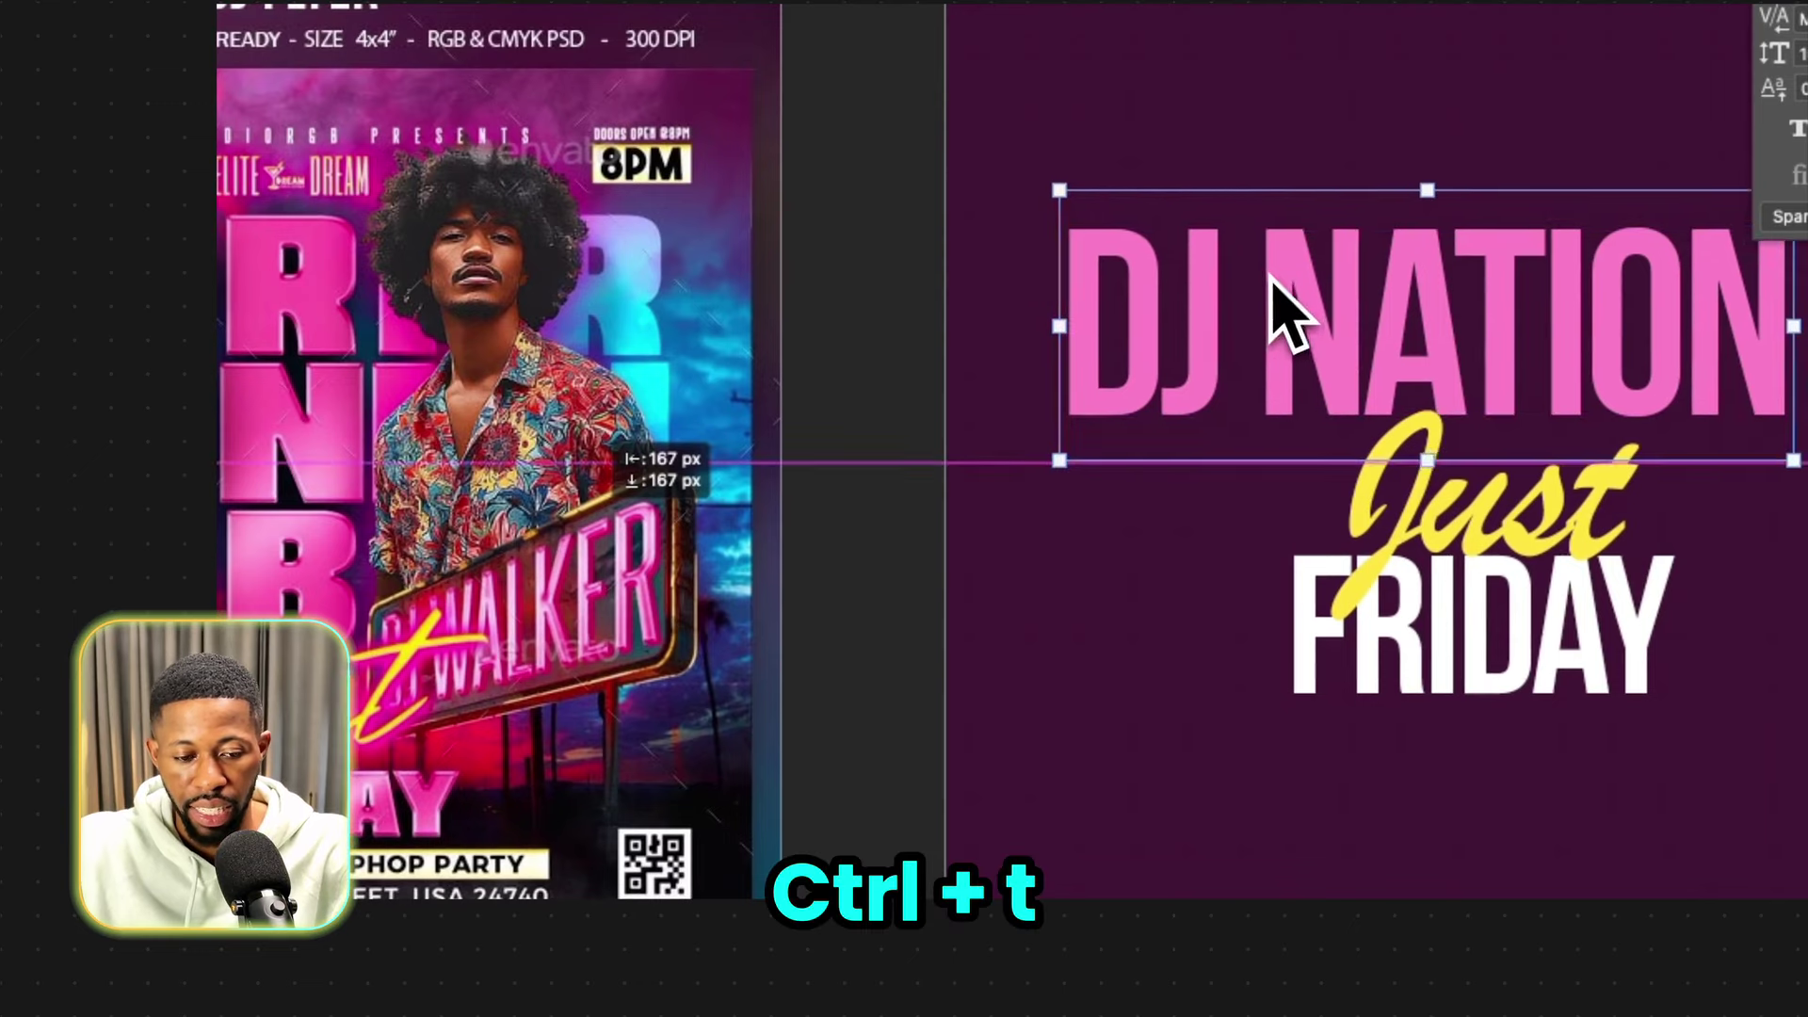
right_click(1273, 300)
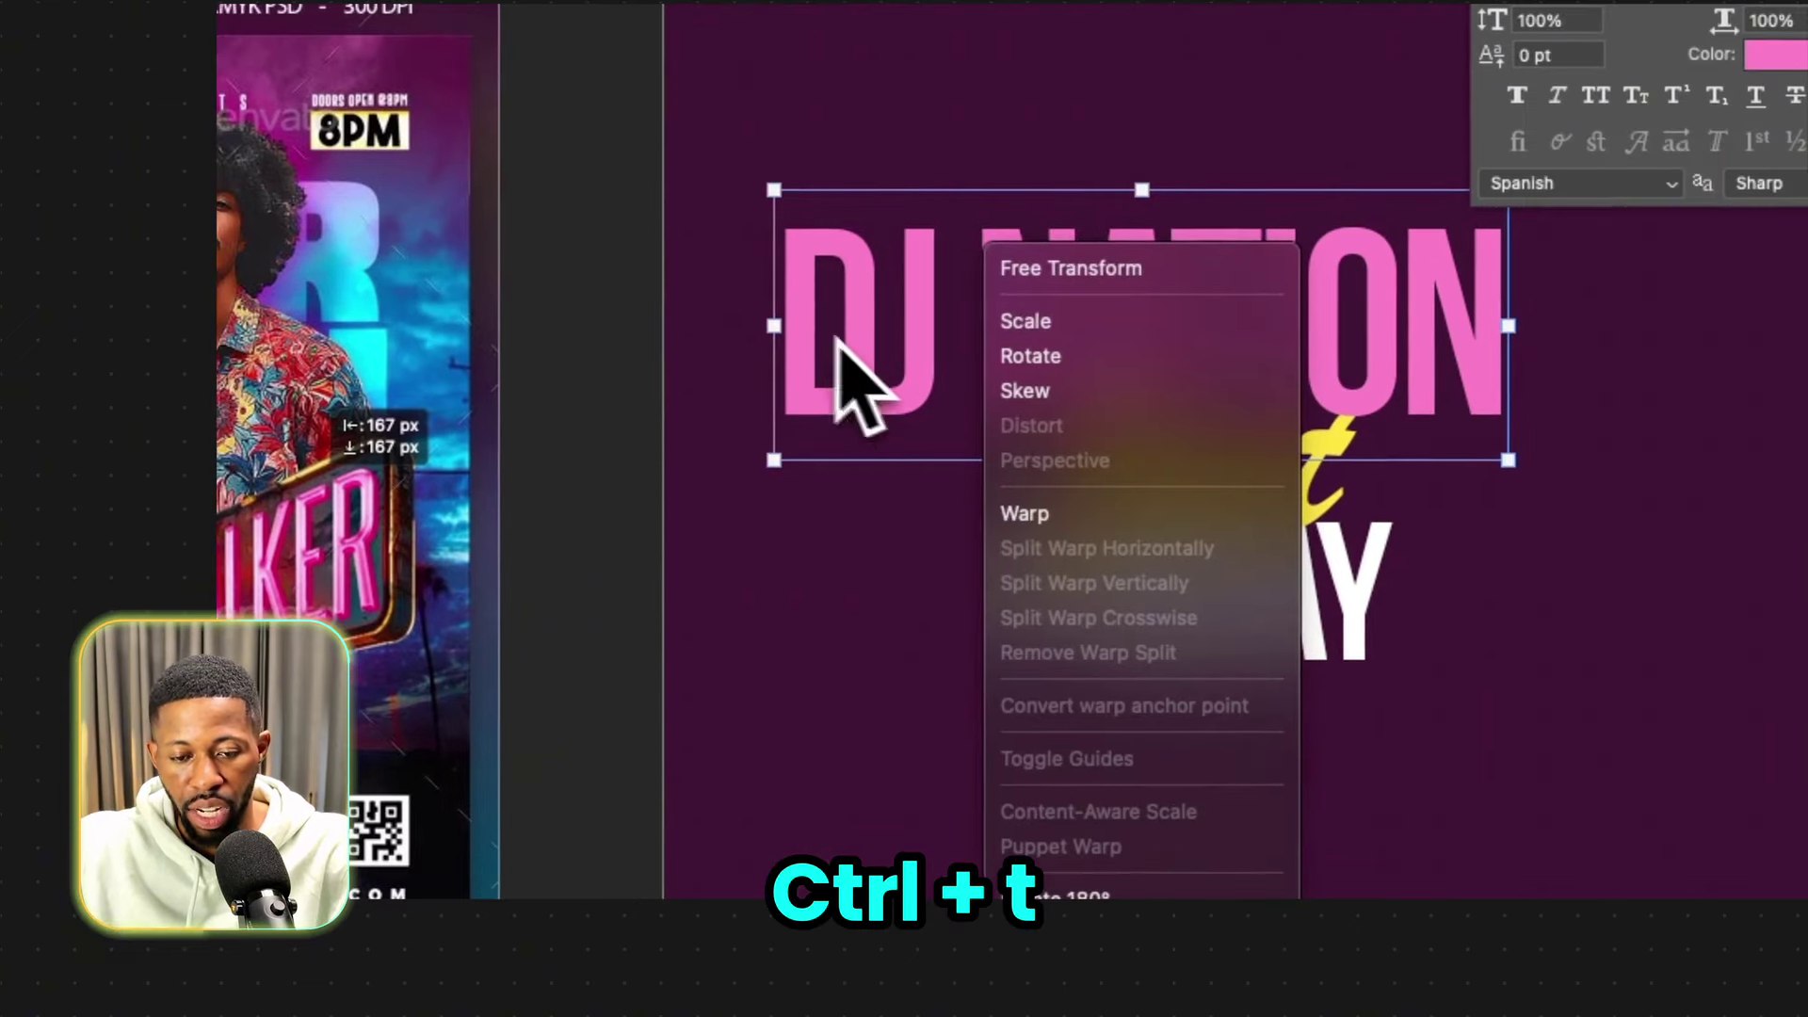
left_click(883, 302)
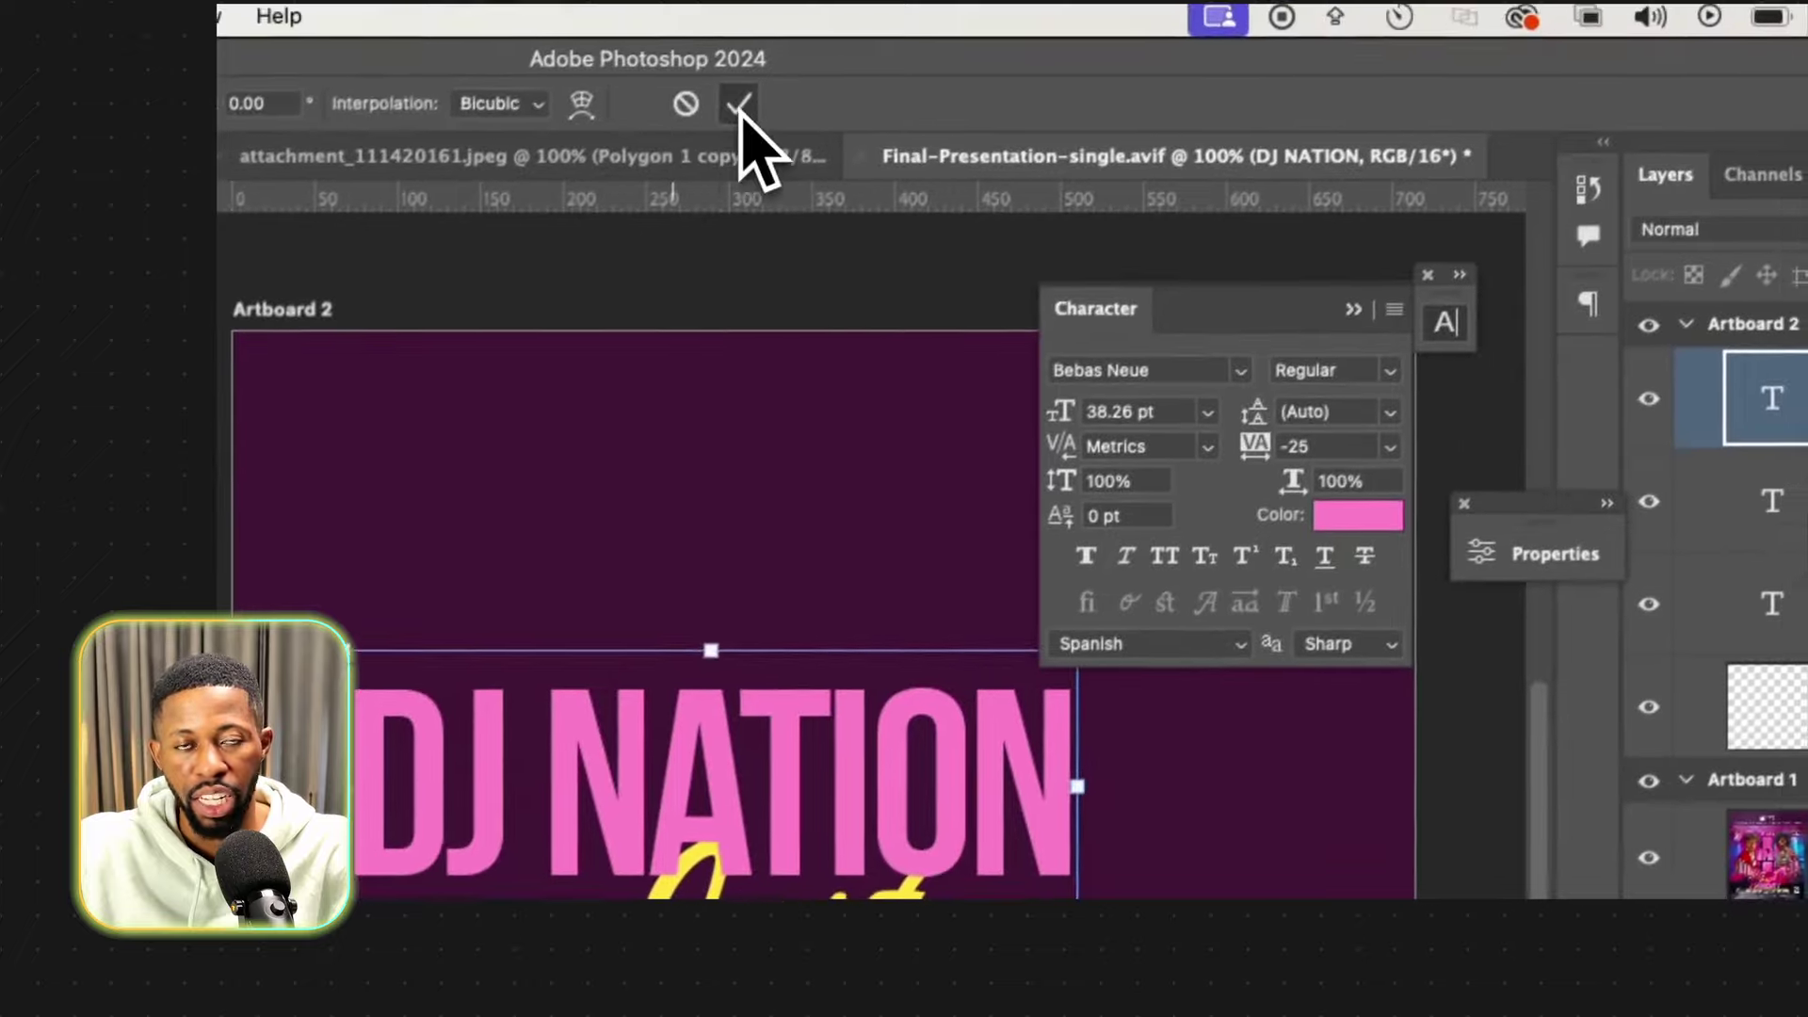
left_click(740, 109)
Move "DJ NATION" up away from "Just" and convert its text layer to a Smart Object.
left_click_drag(704, 725, 696, 608)
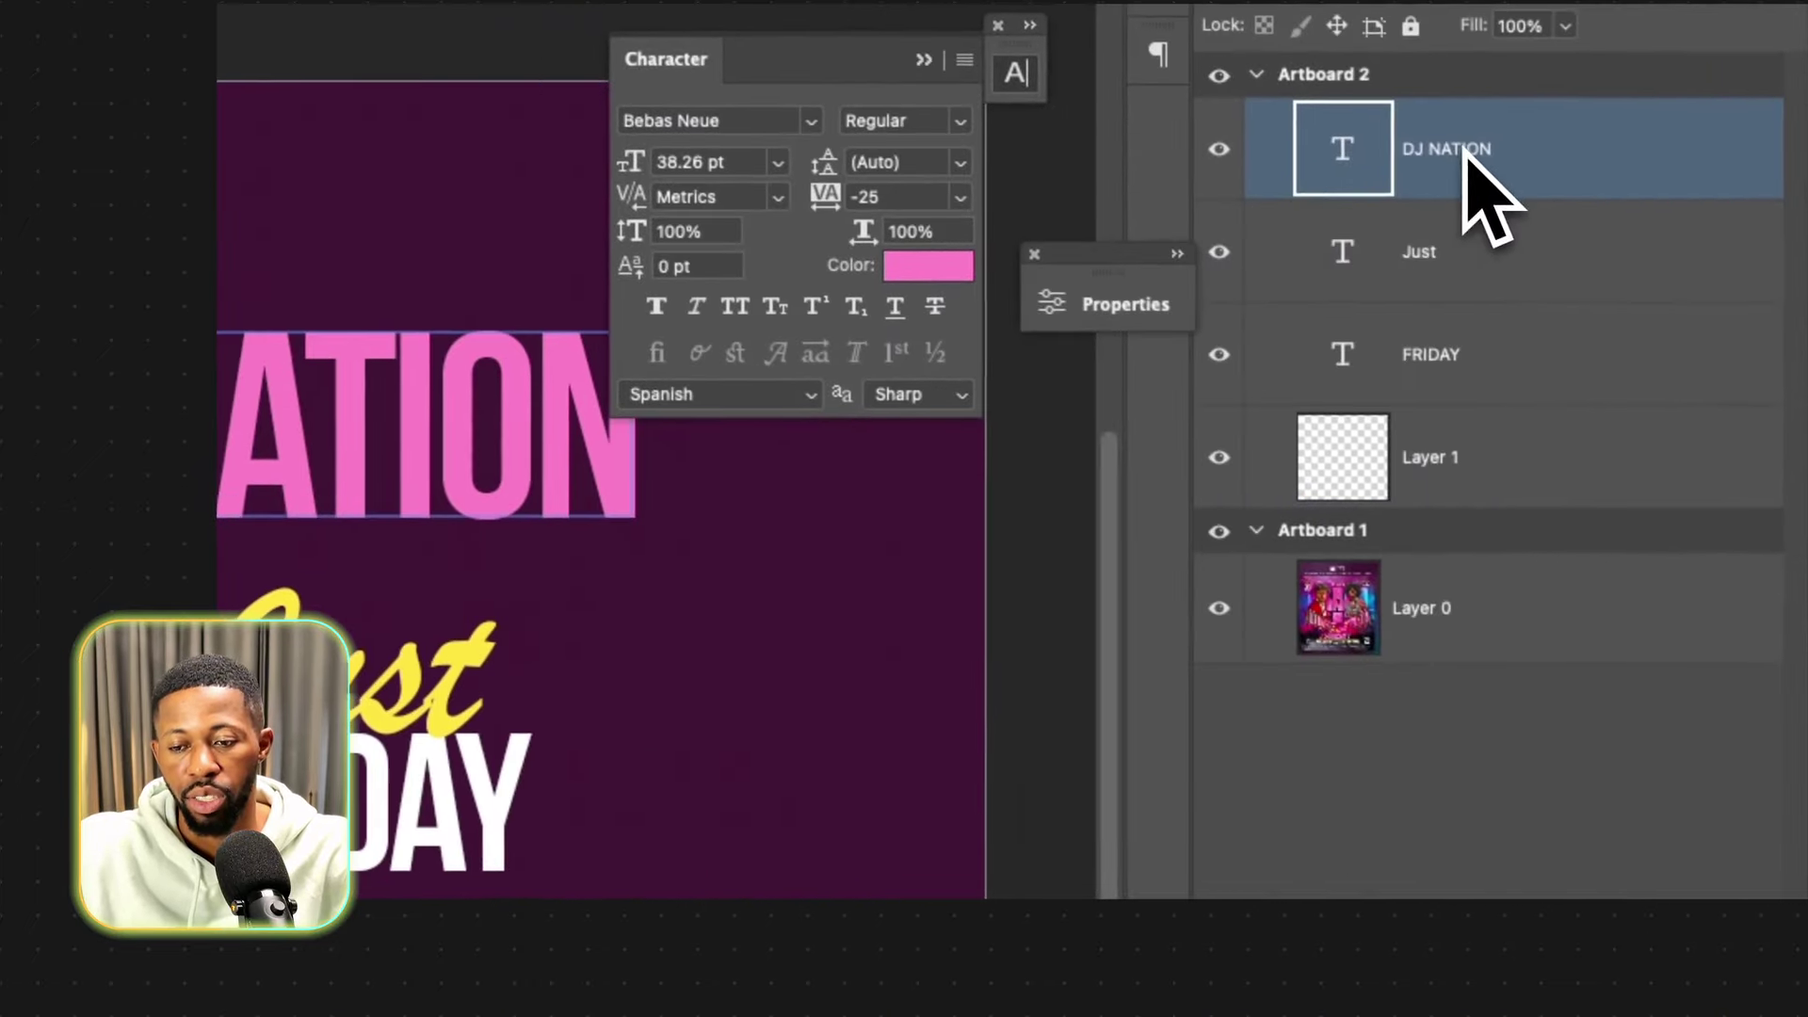
right_click(1789, 406)
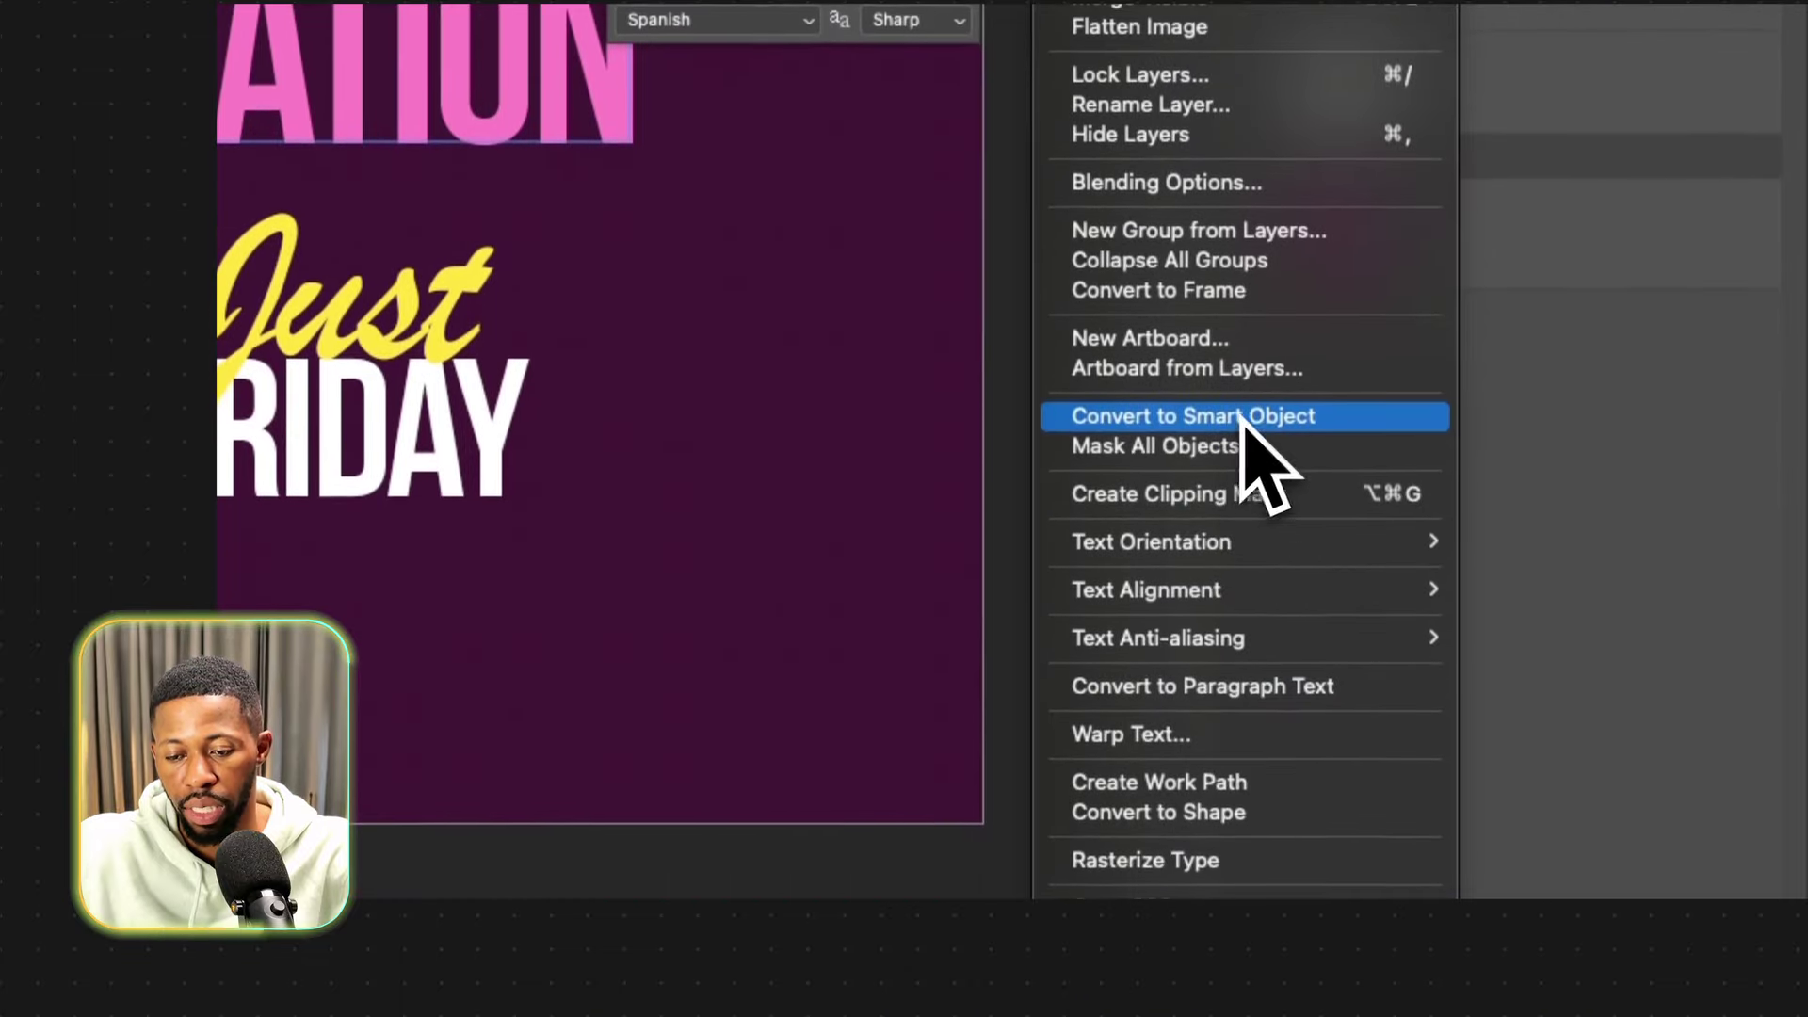
left_click(1245, 414)
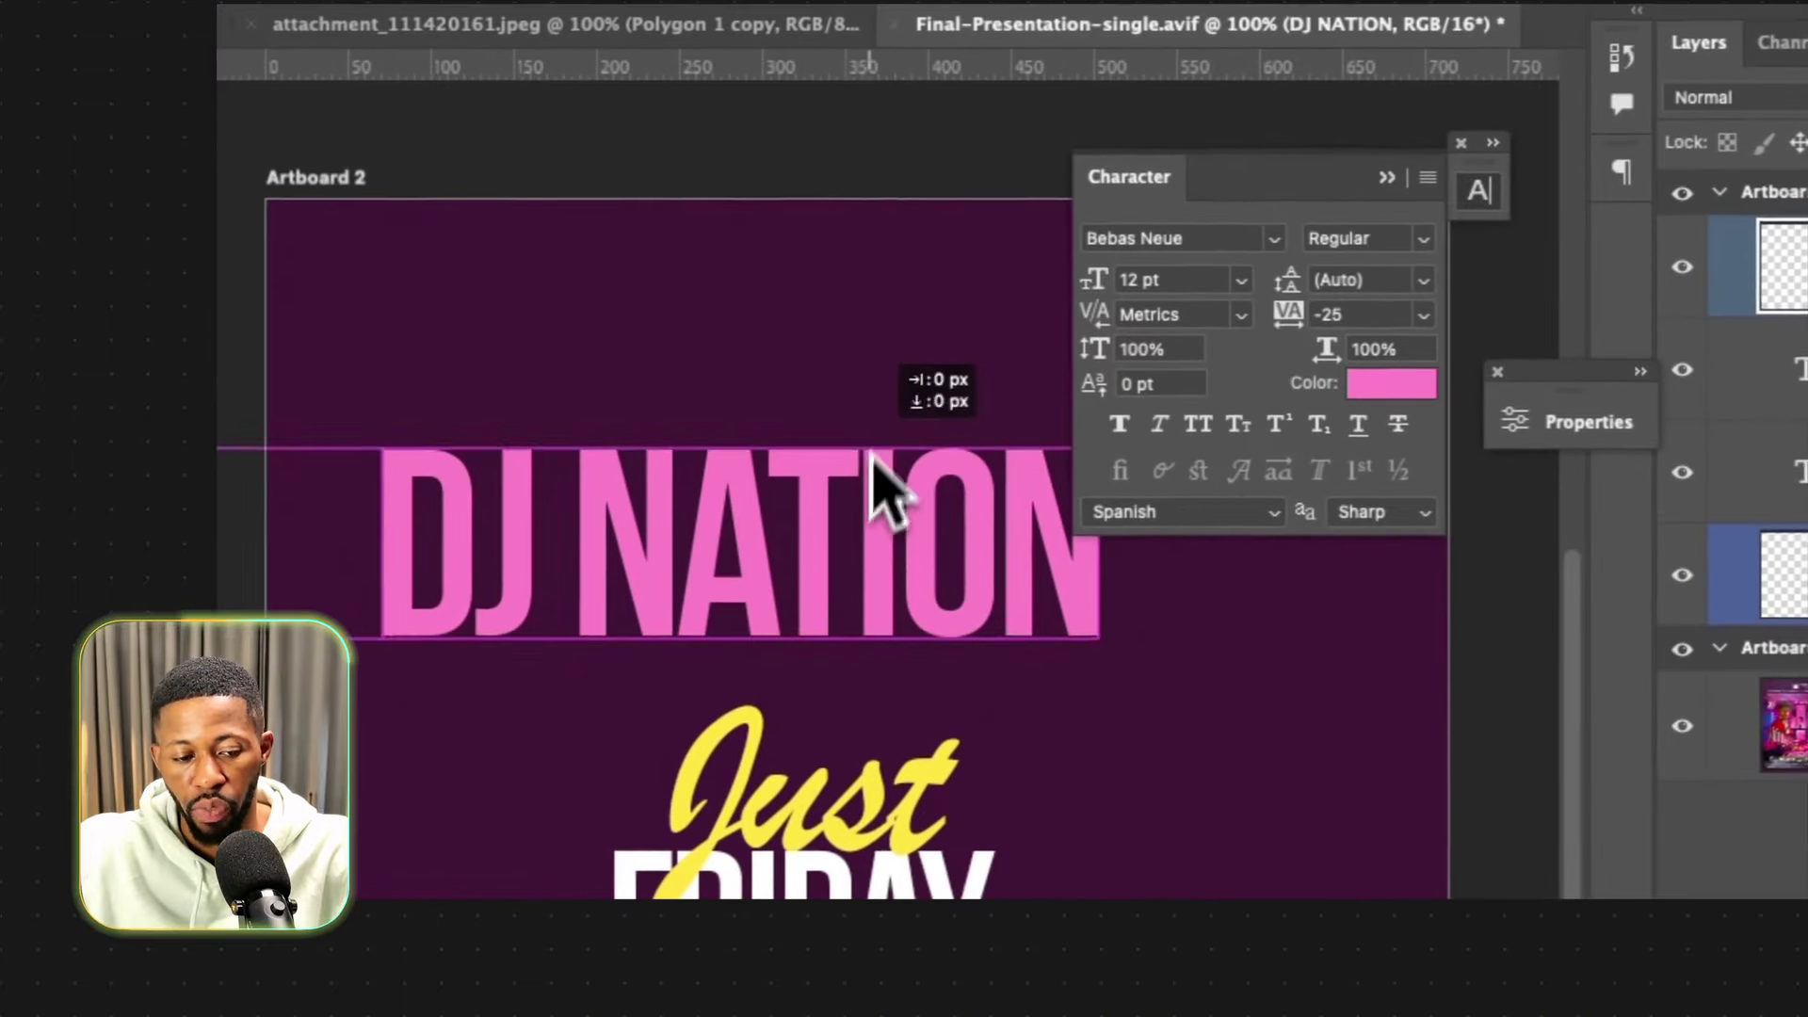
key("ctrl+t")
right_click(824, 495)
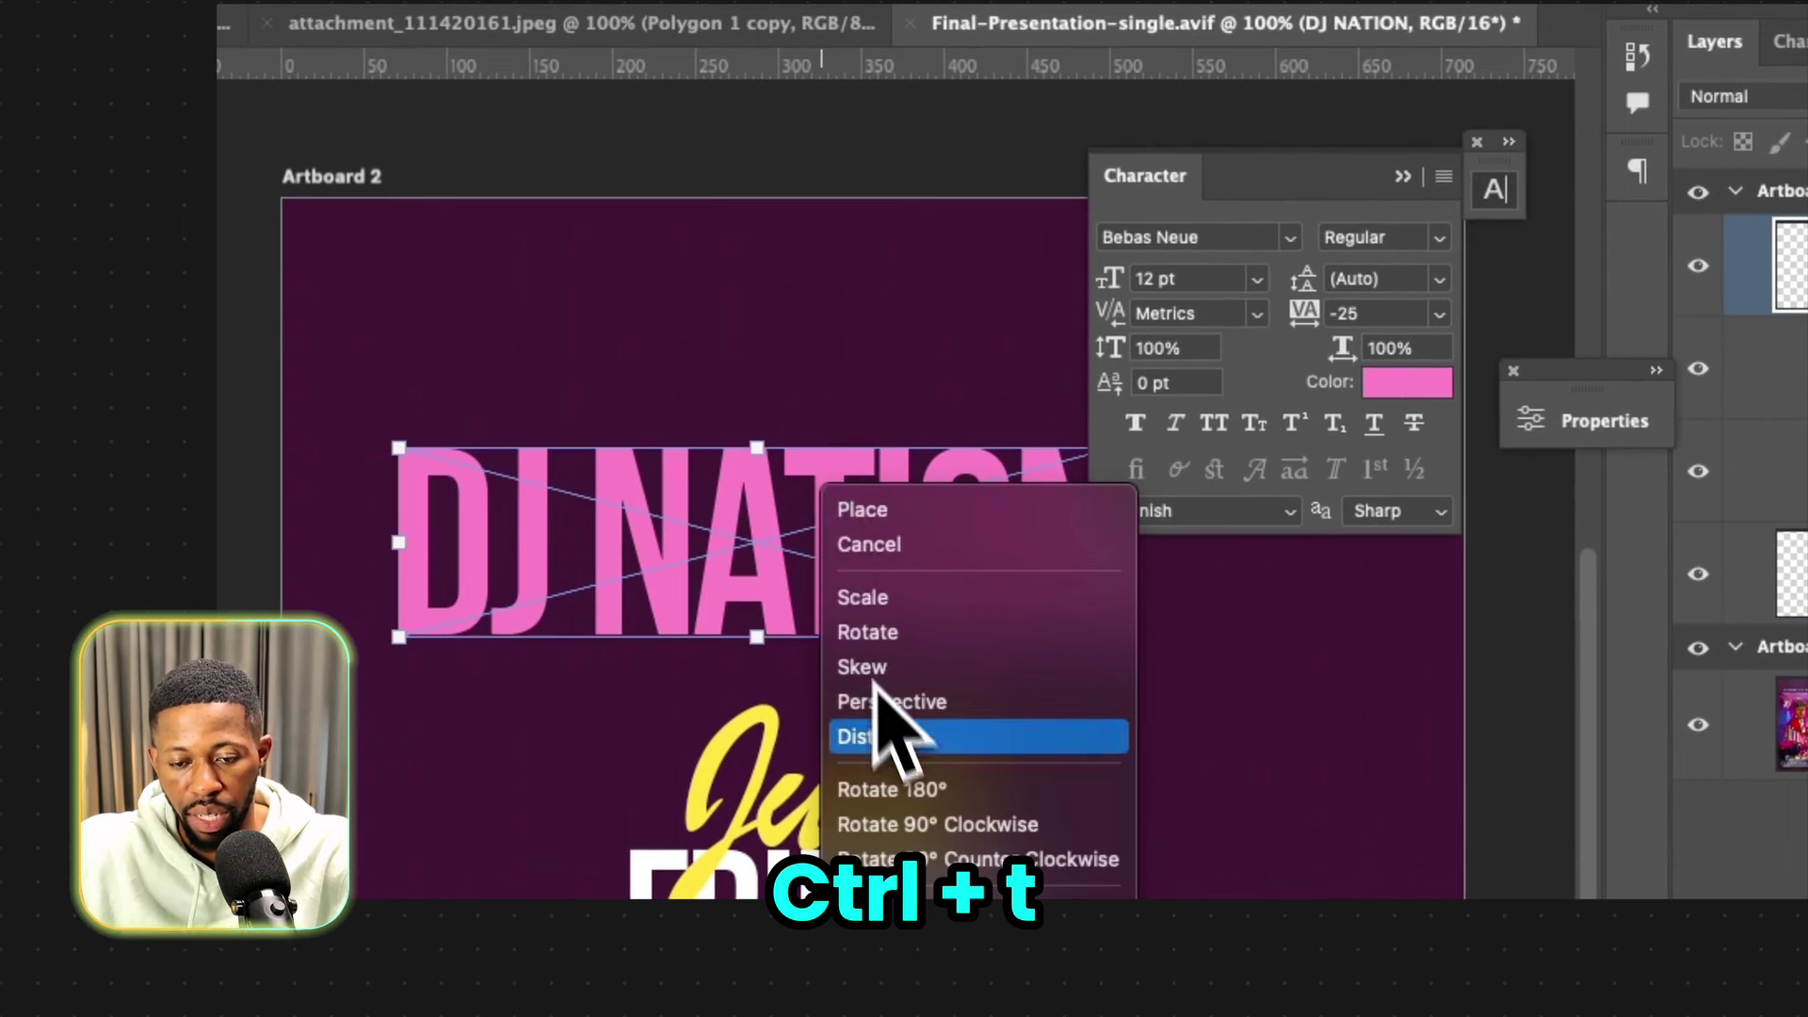
left_click(912, 705)
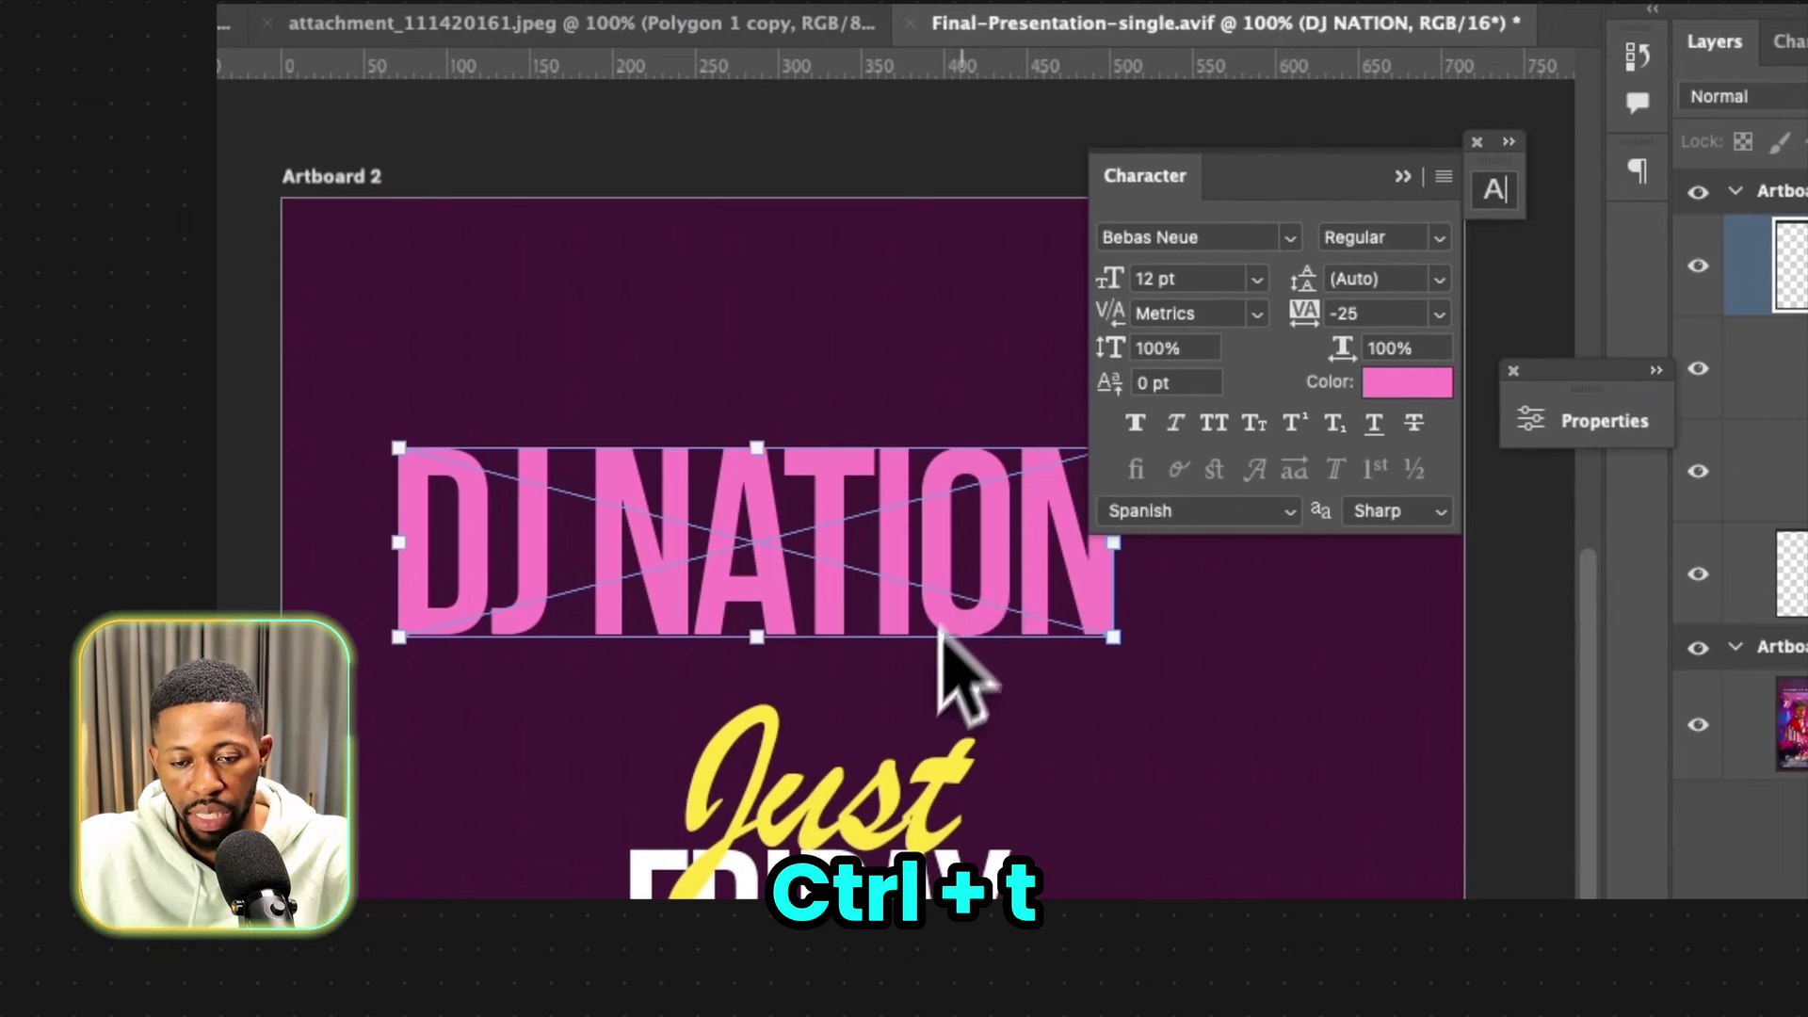
left_click(1403, 177)
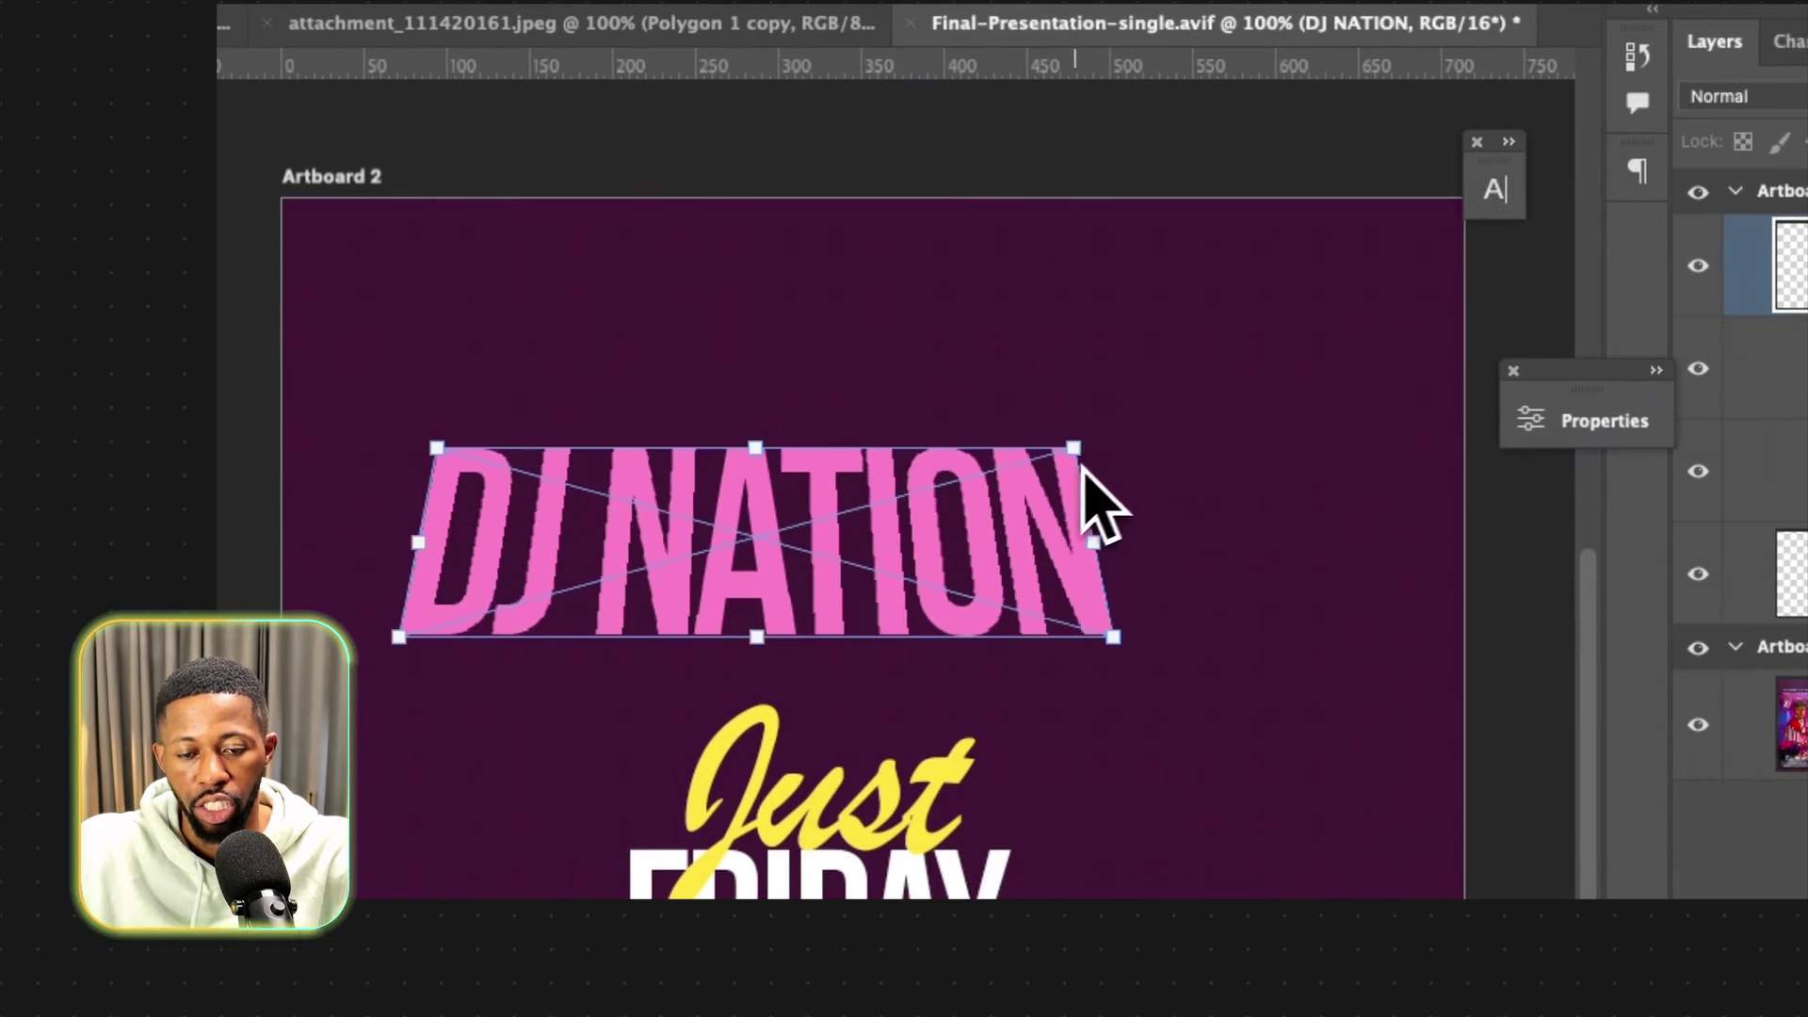
left_click_drag(1112, 635, 931, 603)
key("ctrl+z")
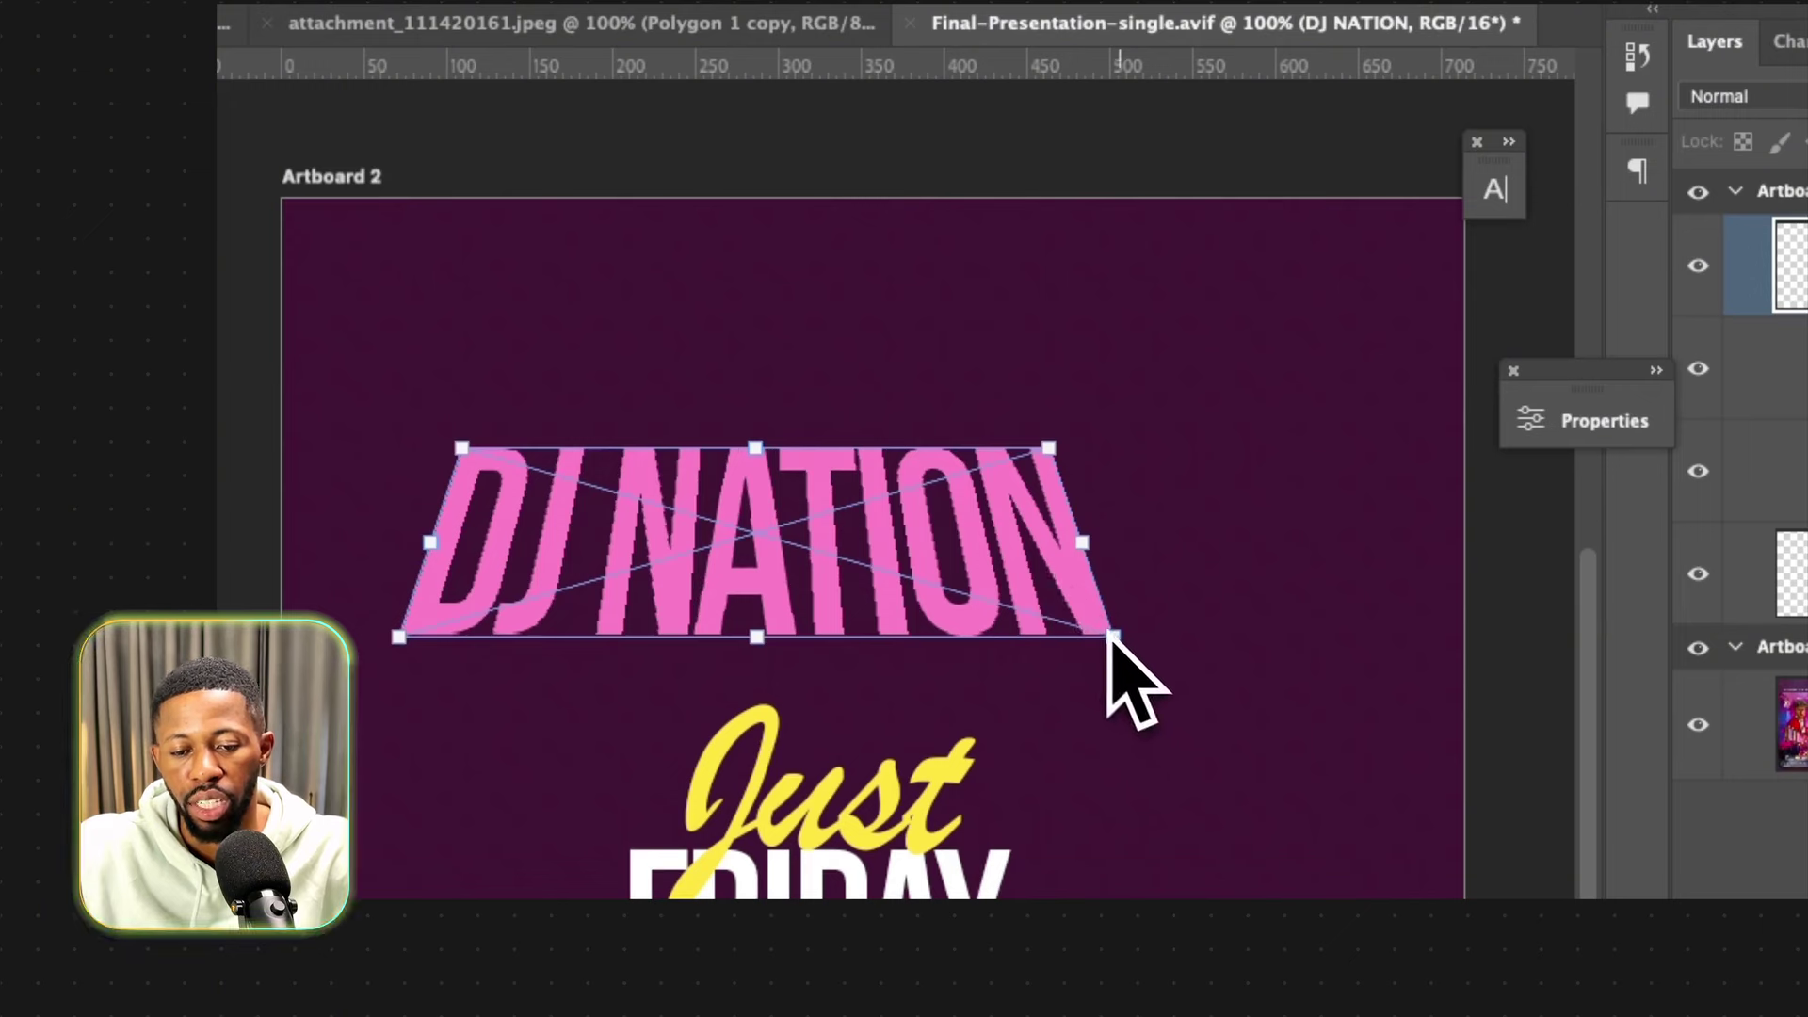
left_click_drag(1109, 635, 1079, 591)
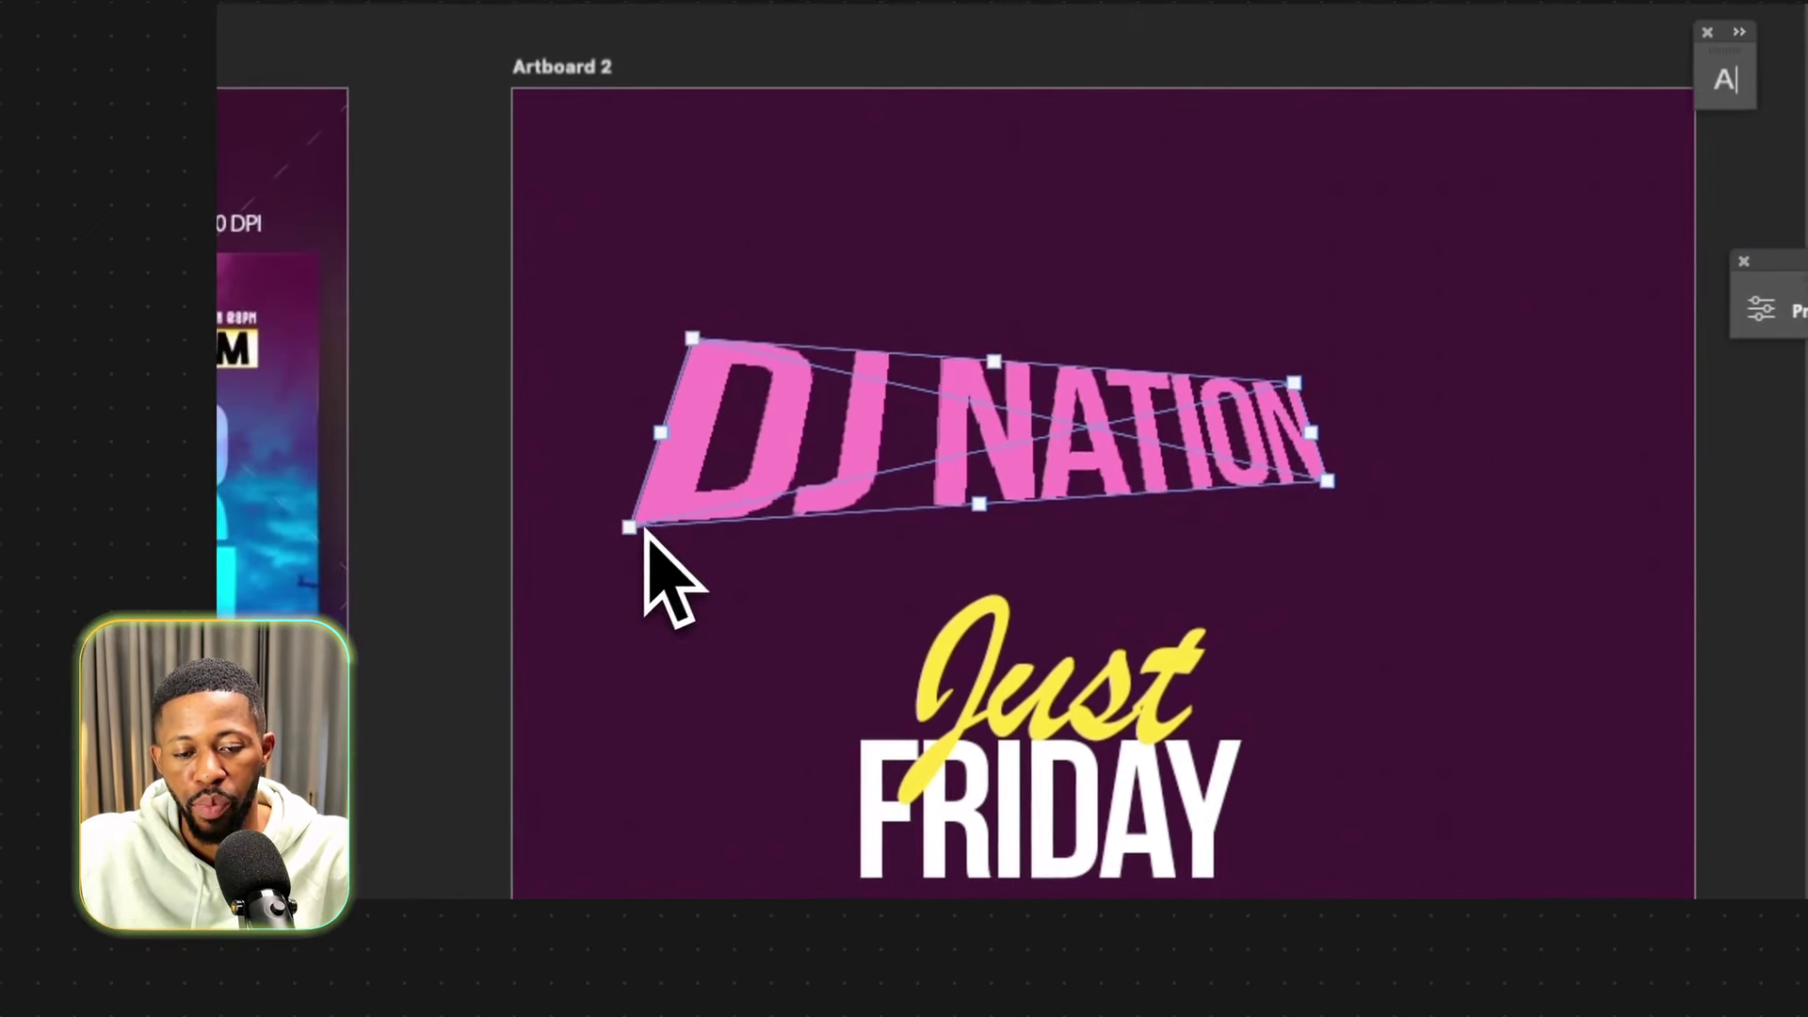
left_click_drag(400, 637, 477, 628)
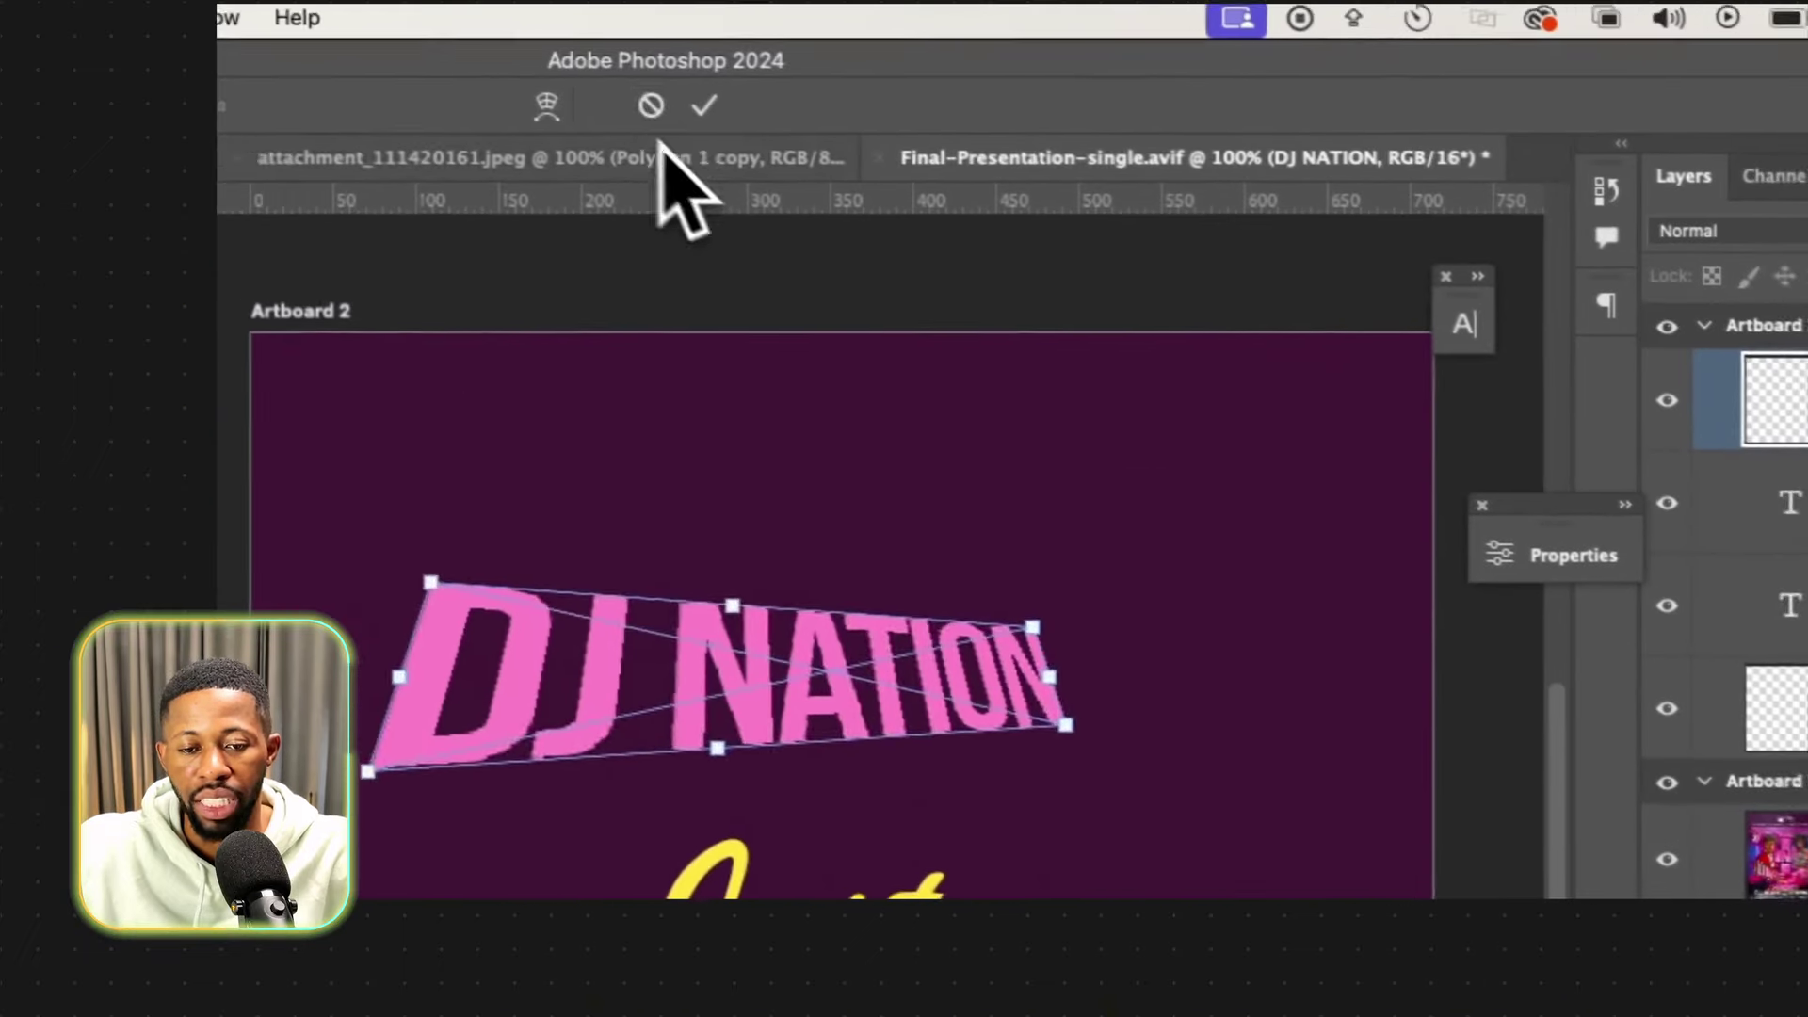
left_click(699, 118)
left_click(807, 601)
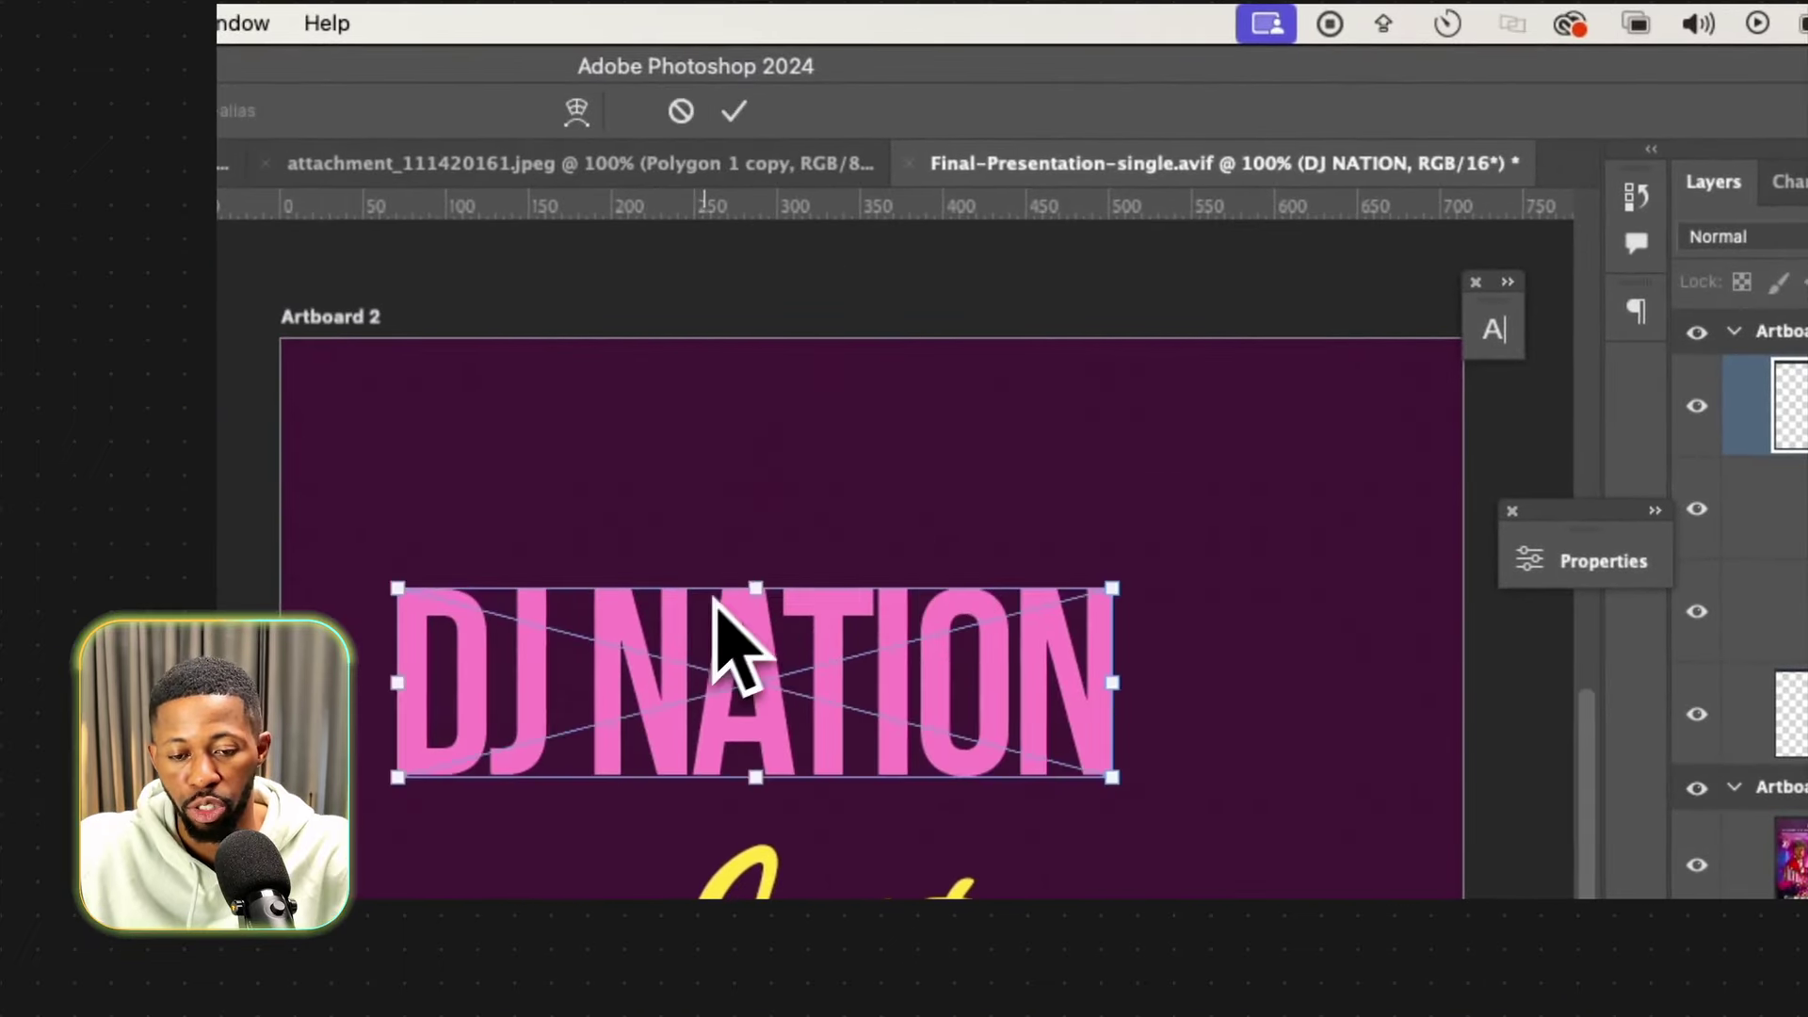
Distort the DJ NATION Smart Object so its lettering tapers toward the right end like the flyer's sign.
right_click(723, 631)
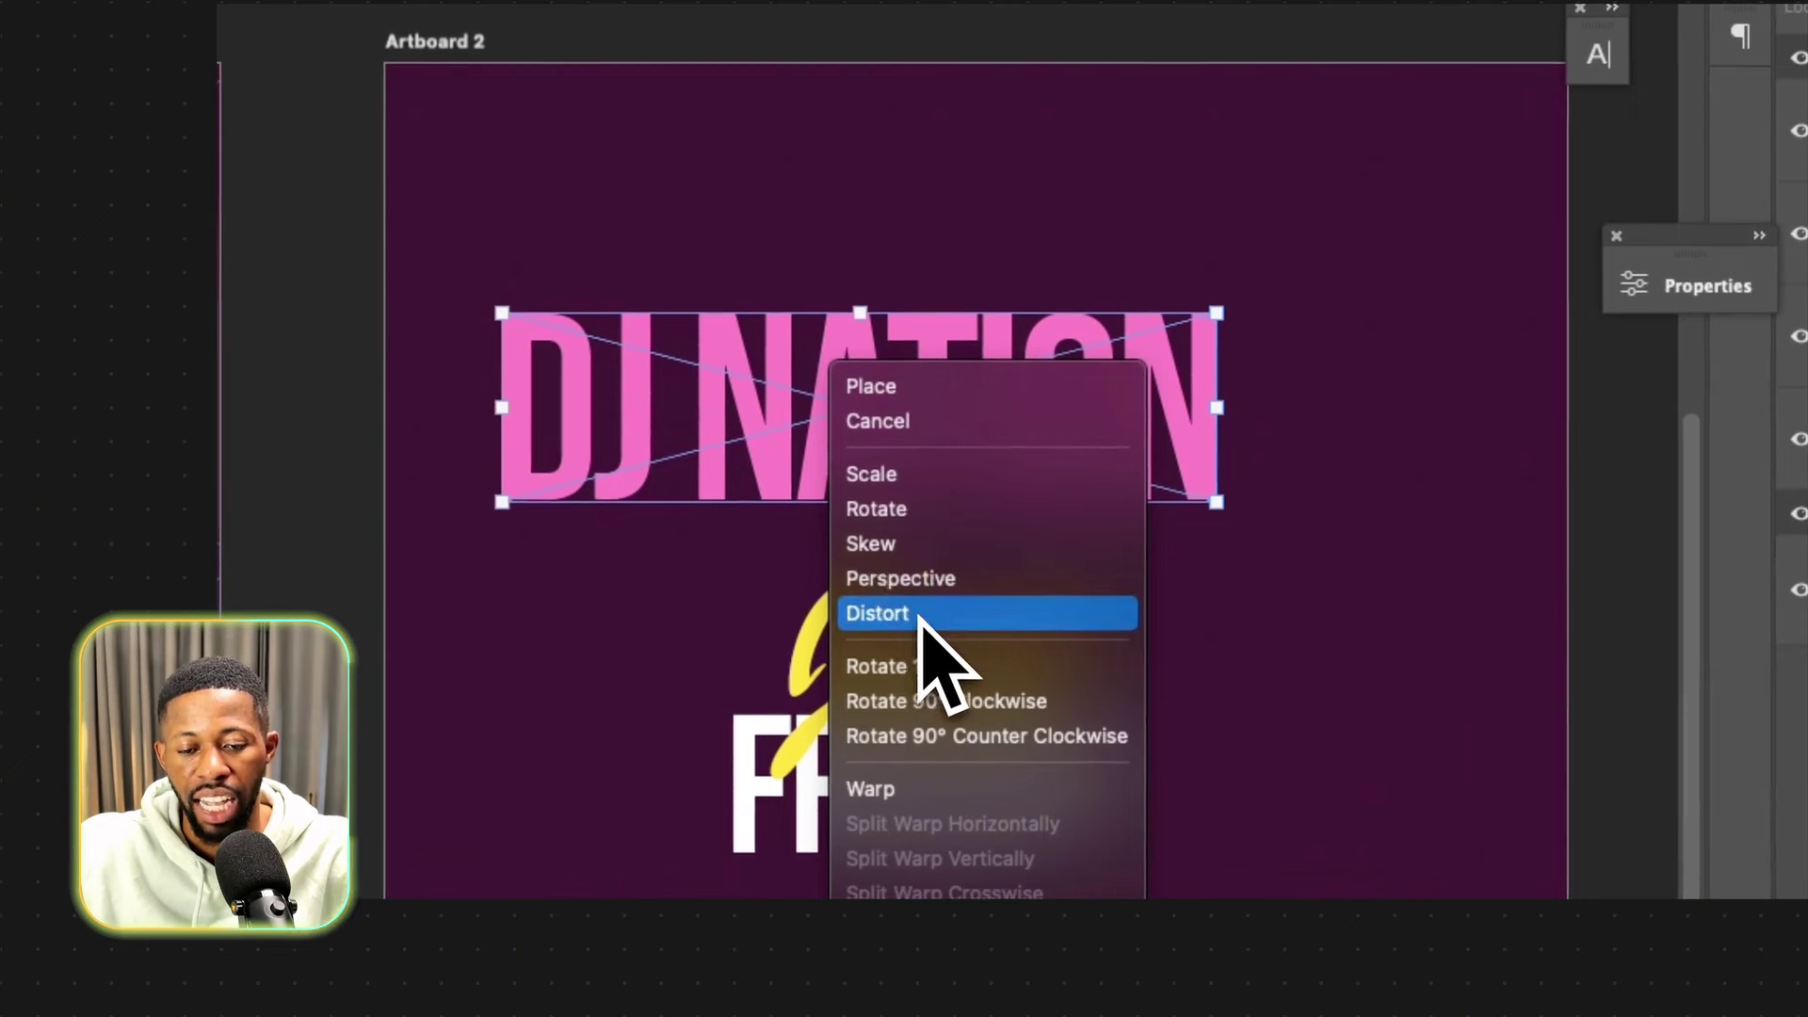
left_click(920, 618)
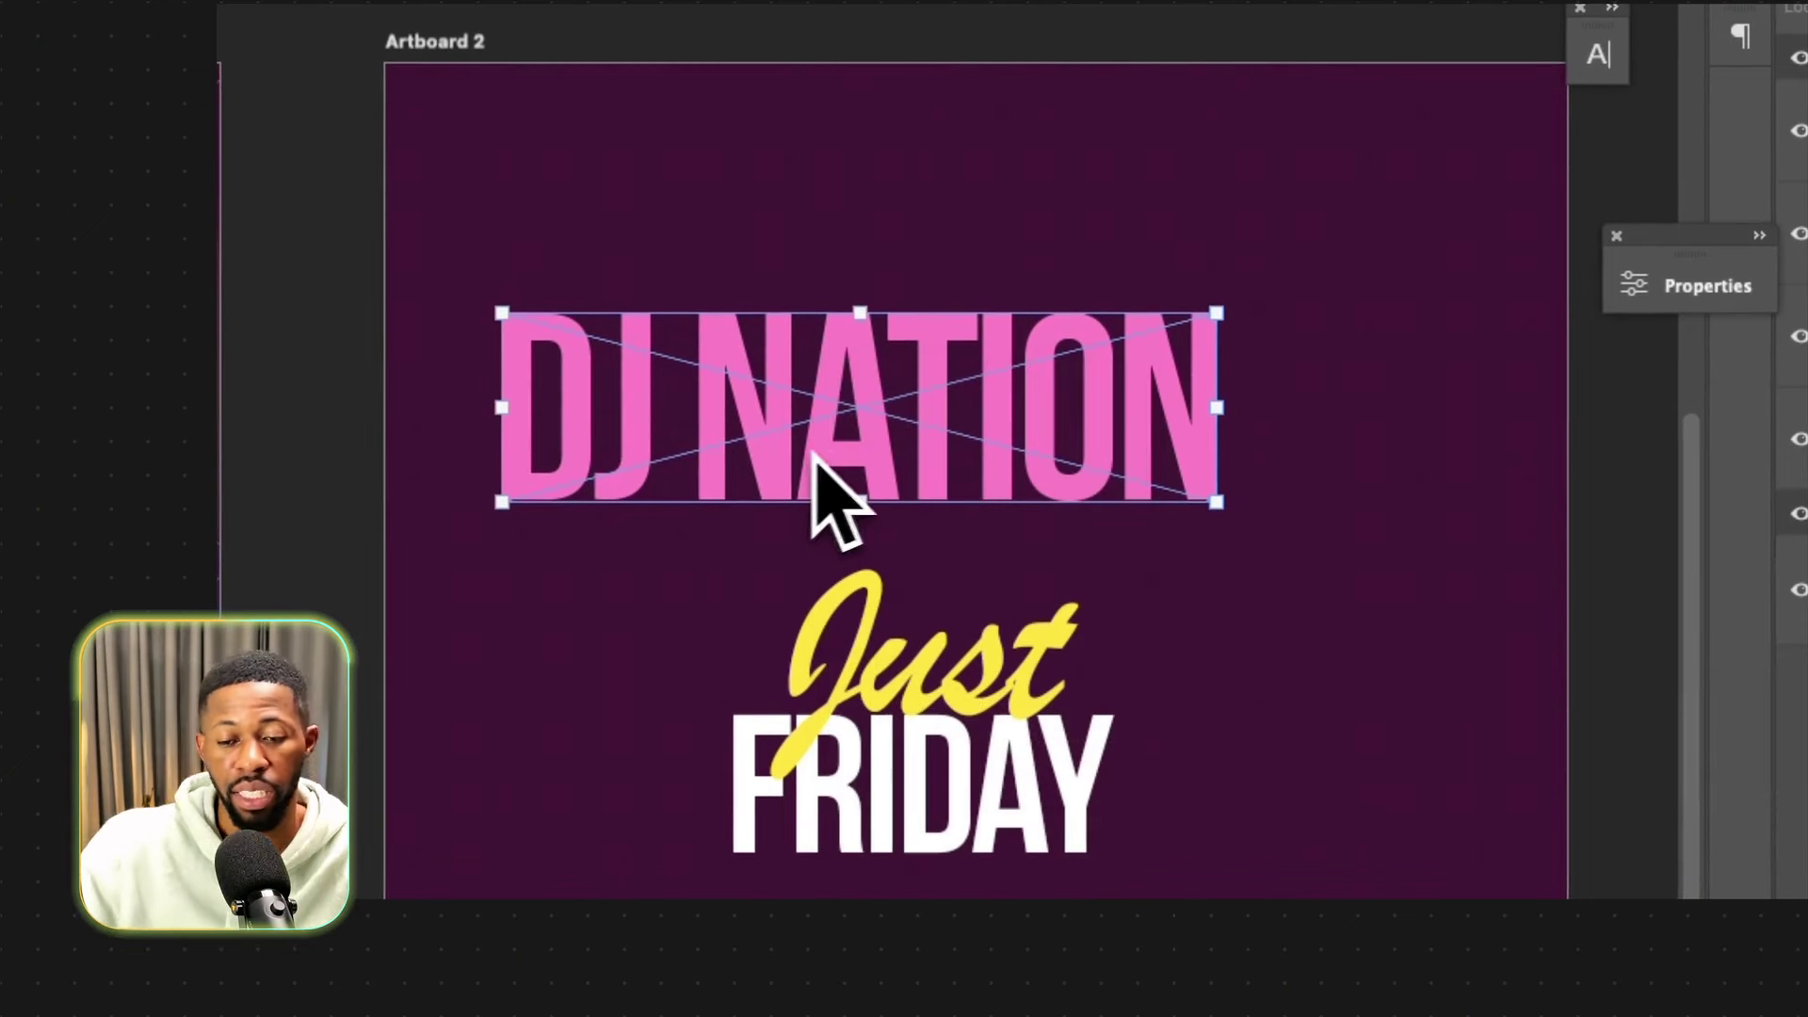
left_click_drag(1210, 318, 972, 386)
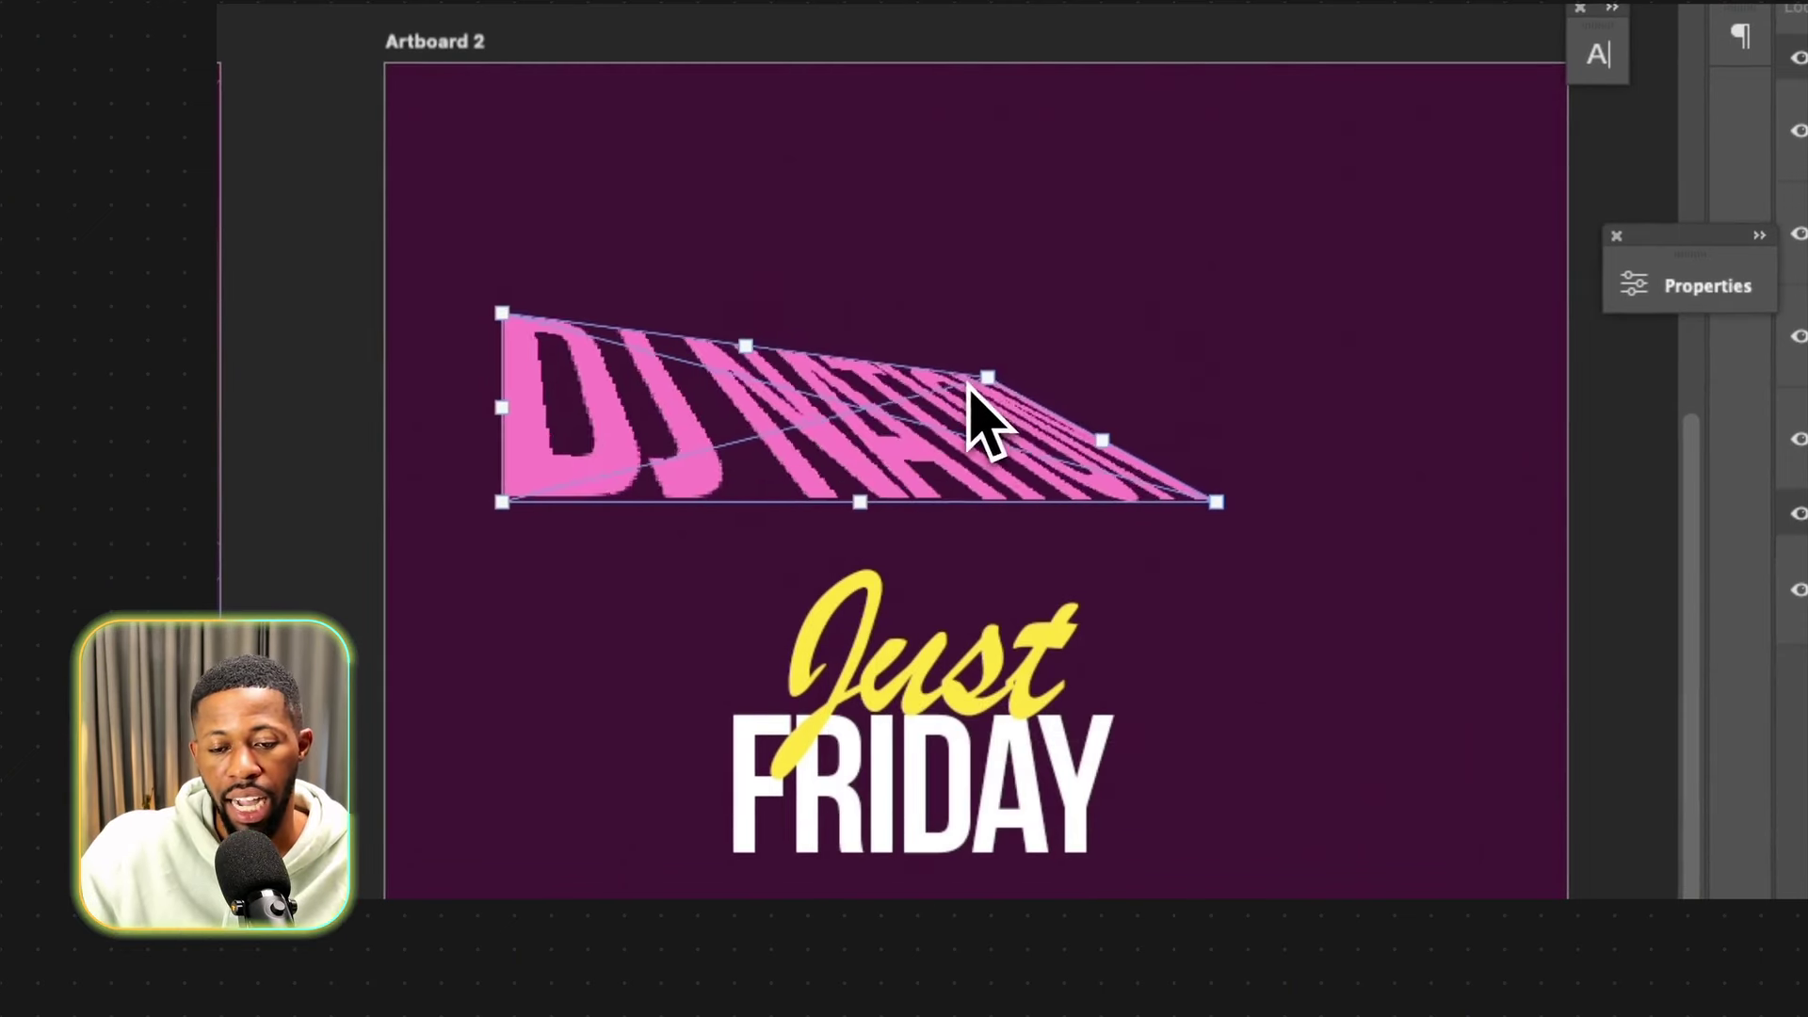
left_click_drag(1206, 504, 1072, 492)
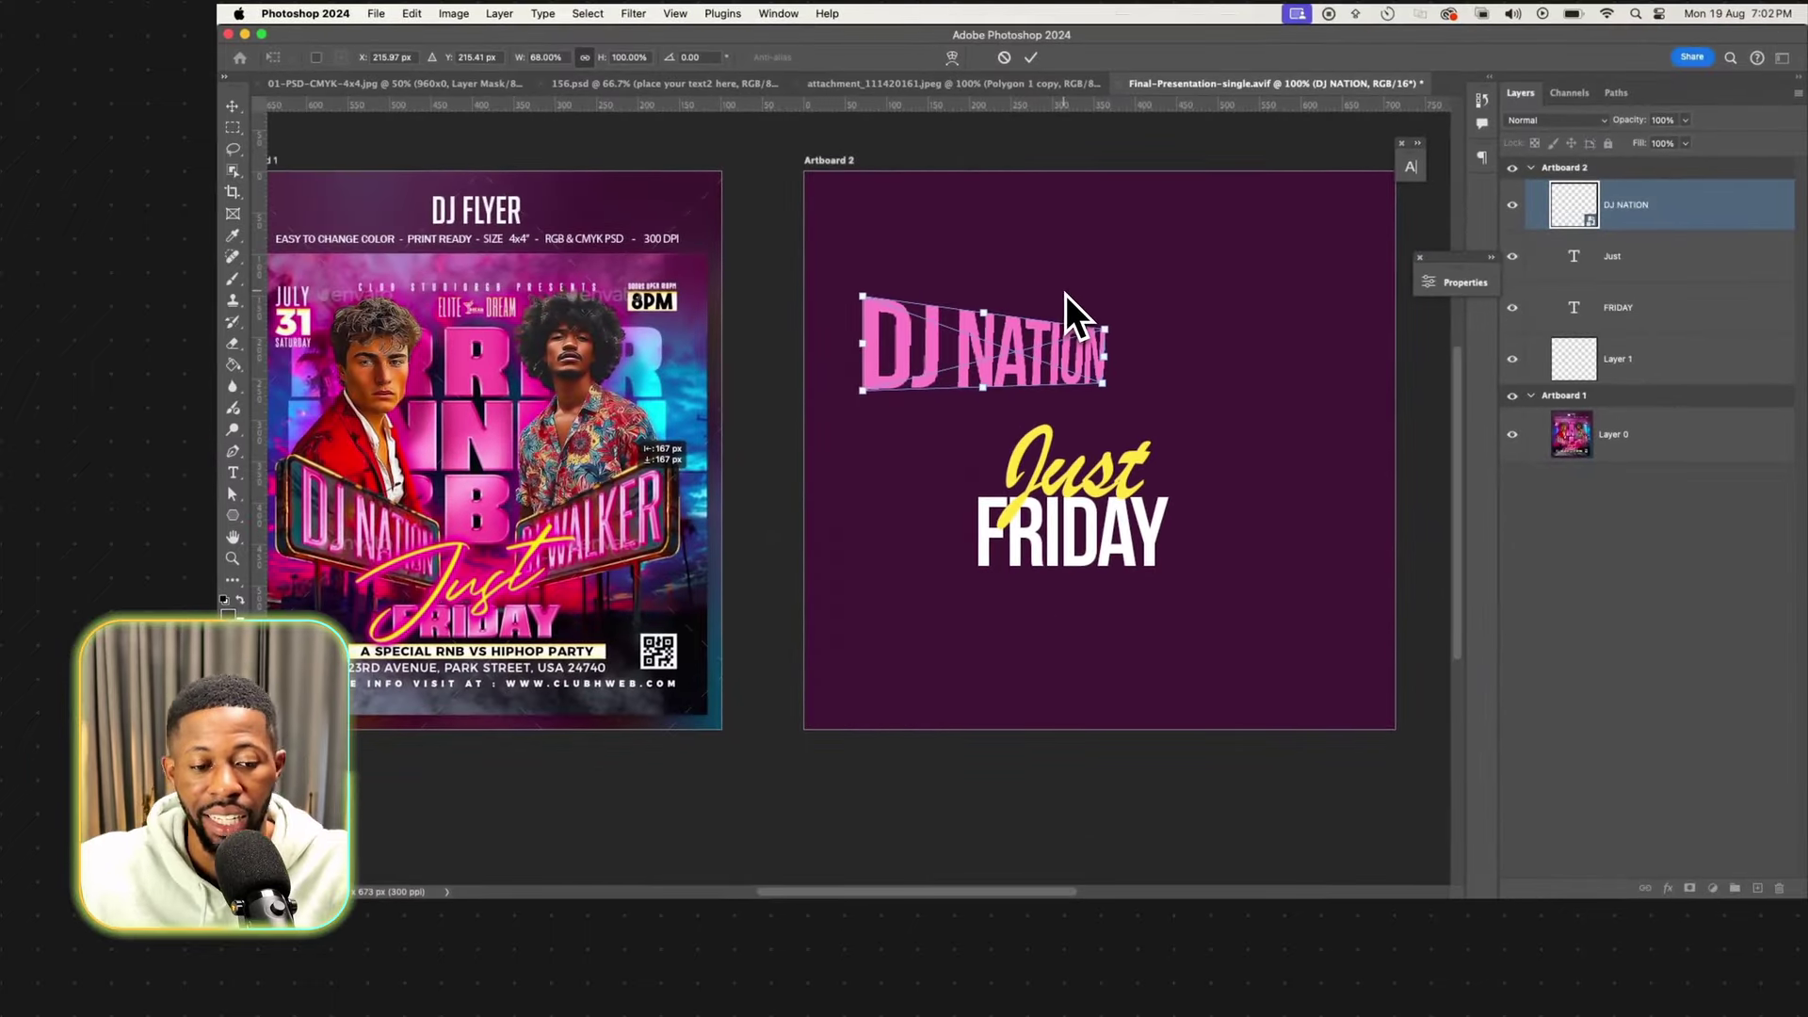
Move DJ NATION over the flyer's matching sign and fade Layer 0 so the flyer serves as a tracing guide.
left_click_drag(1033, 372, 391, 557)
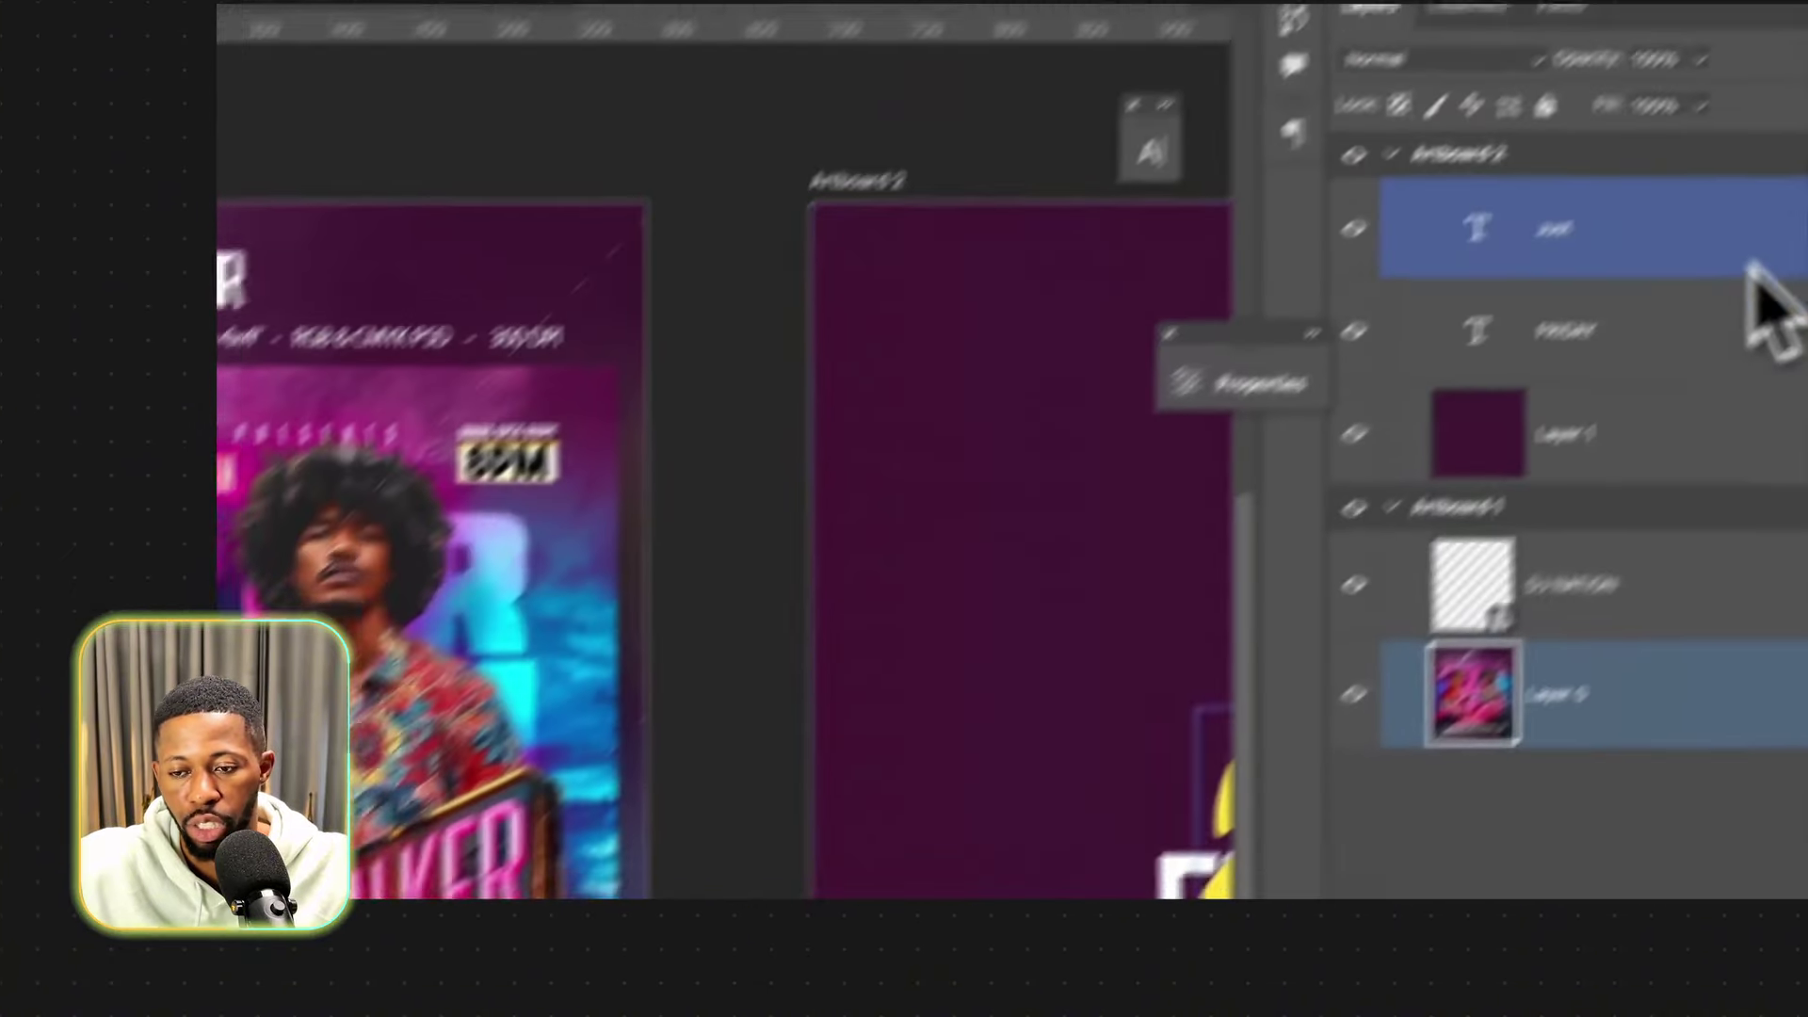
left_click(1700, 105)
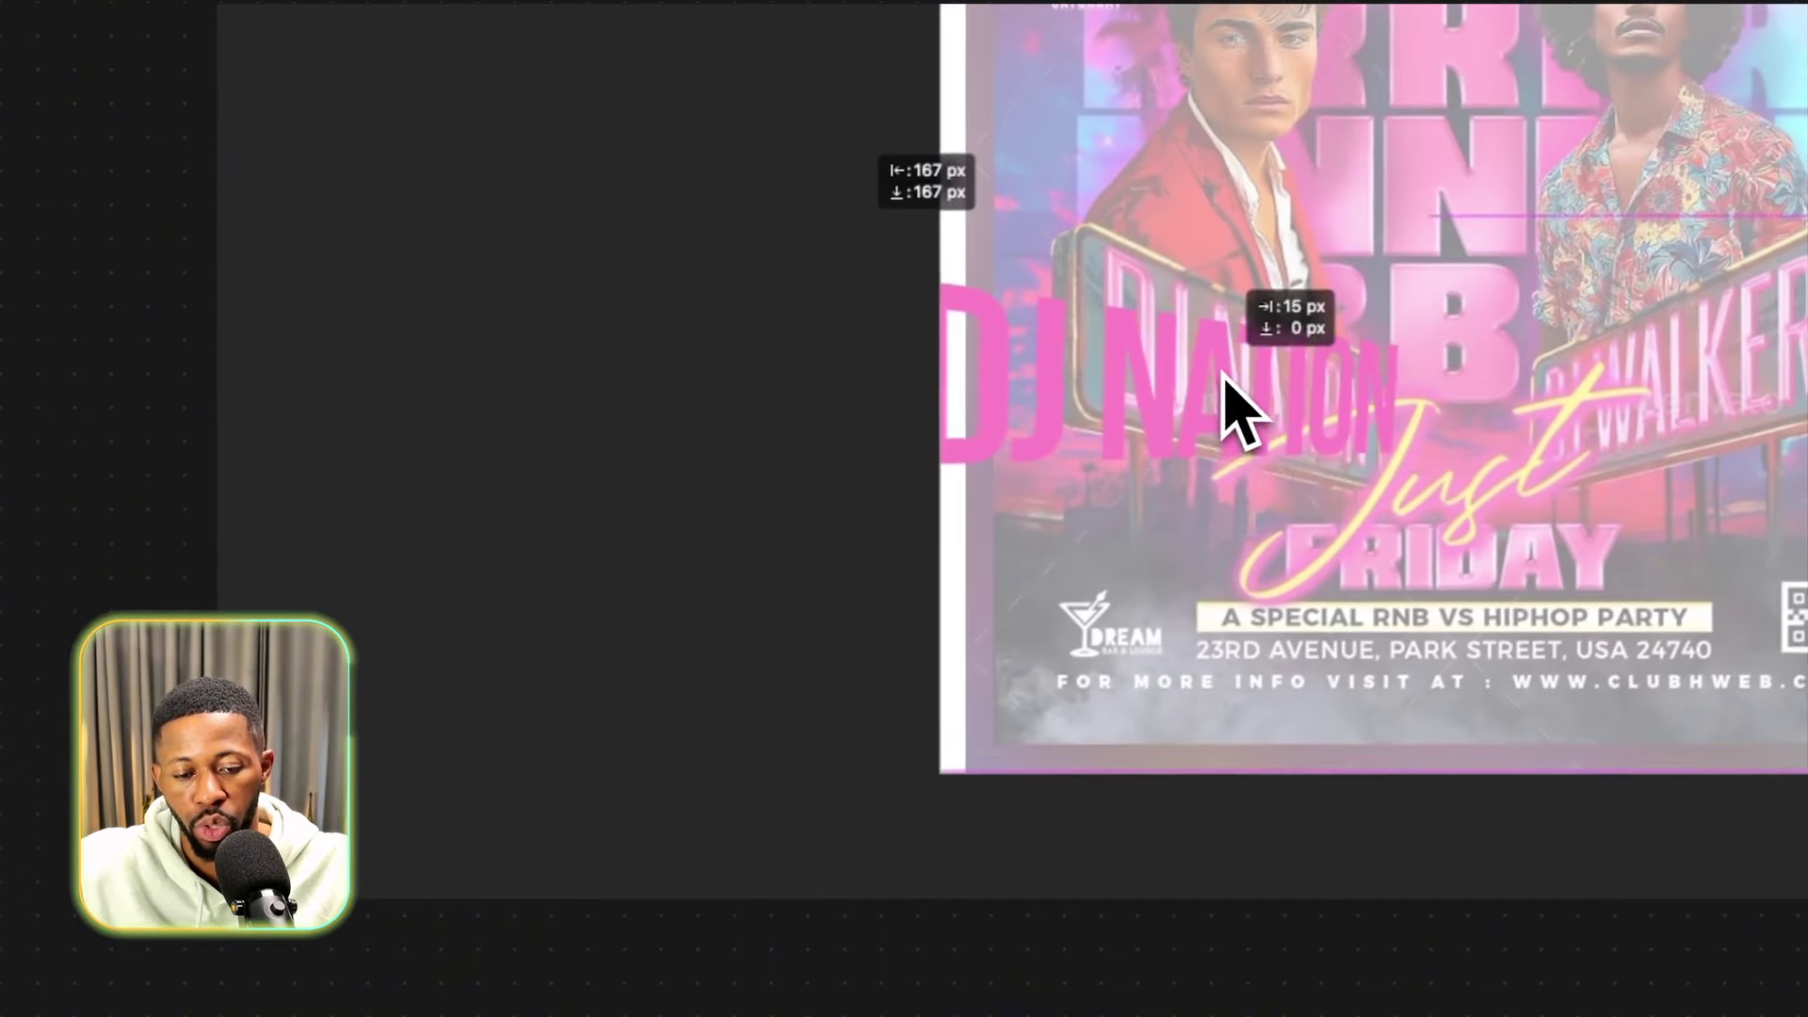
key("super+z")
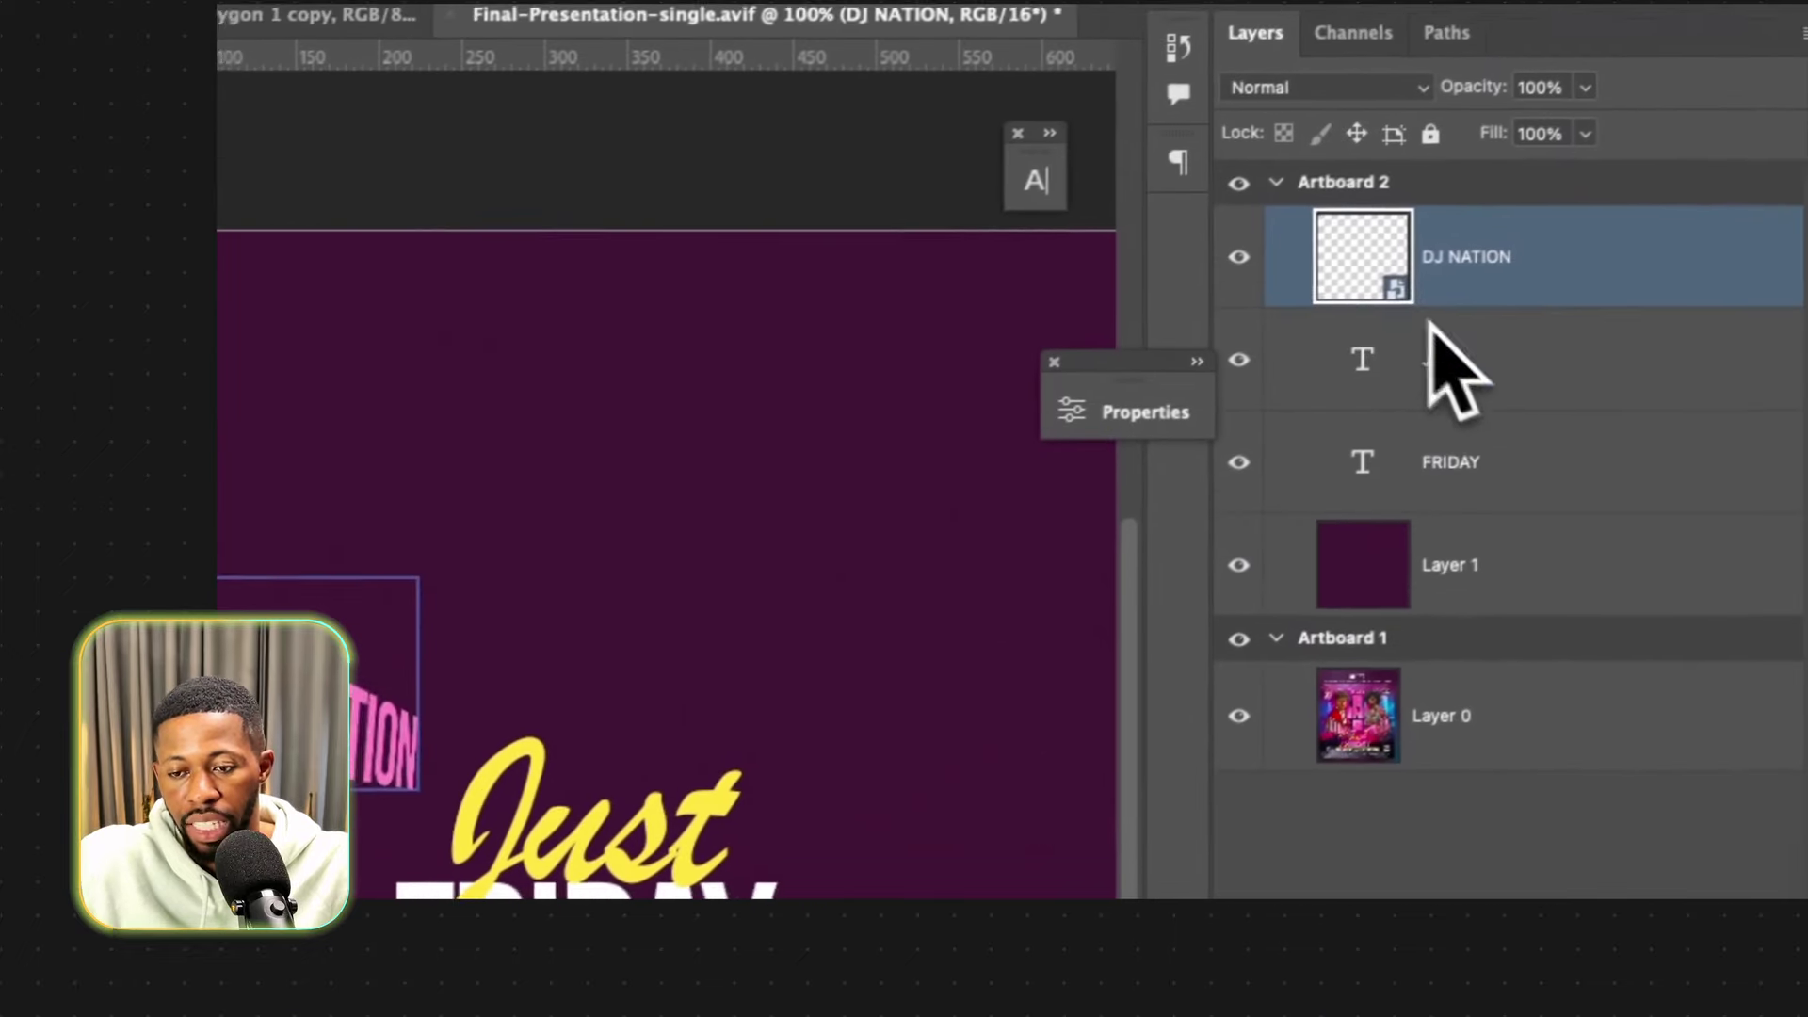
Open the DJ NATION Smart Object's contents and extend its canvas beyond the text with the Crop tool.
double_click(1545, 154)
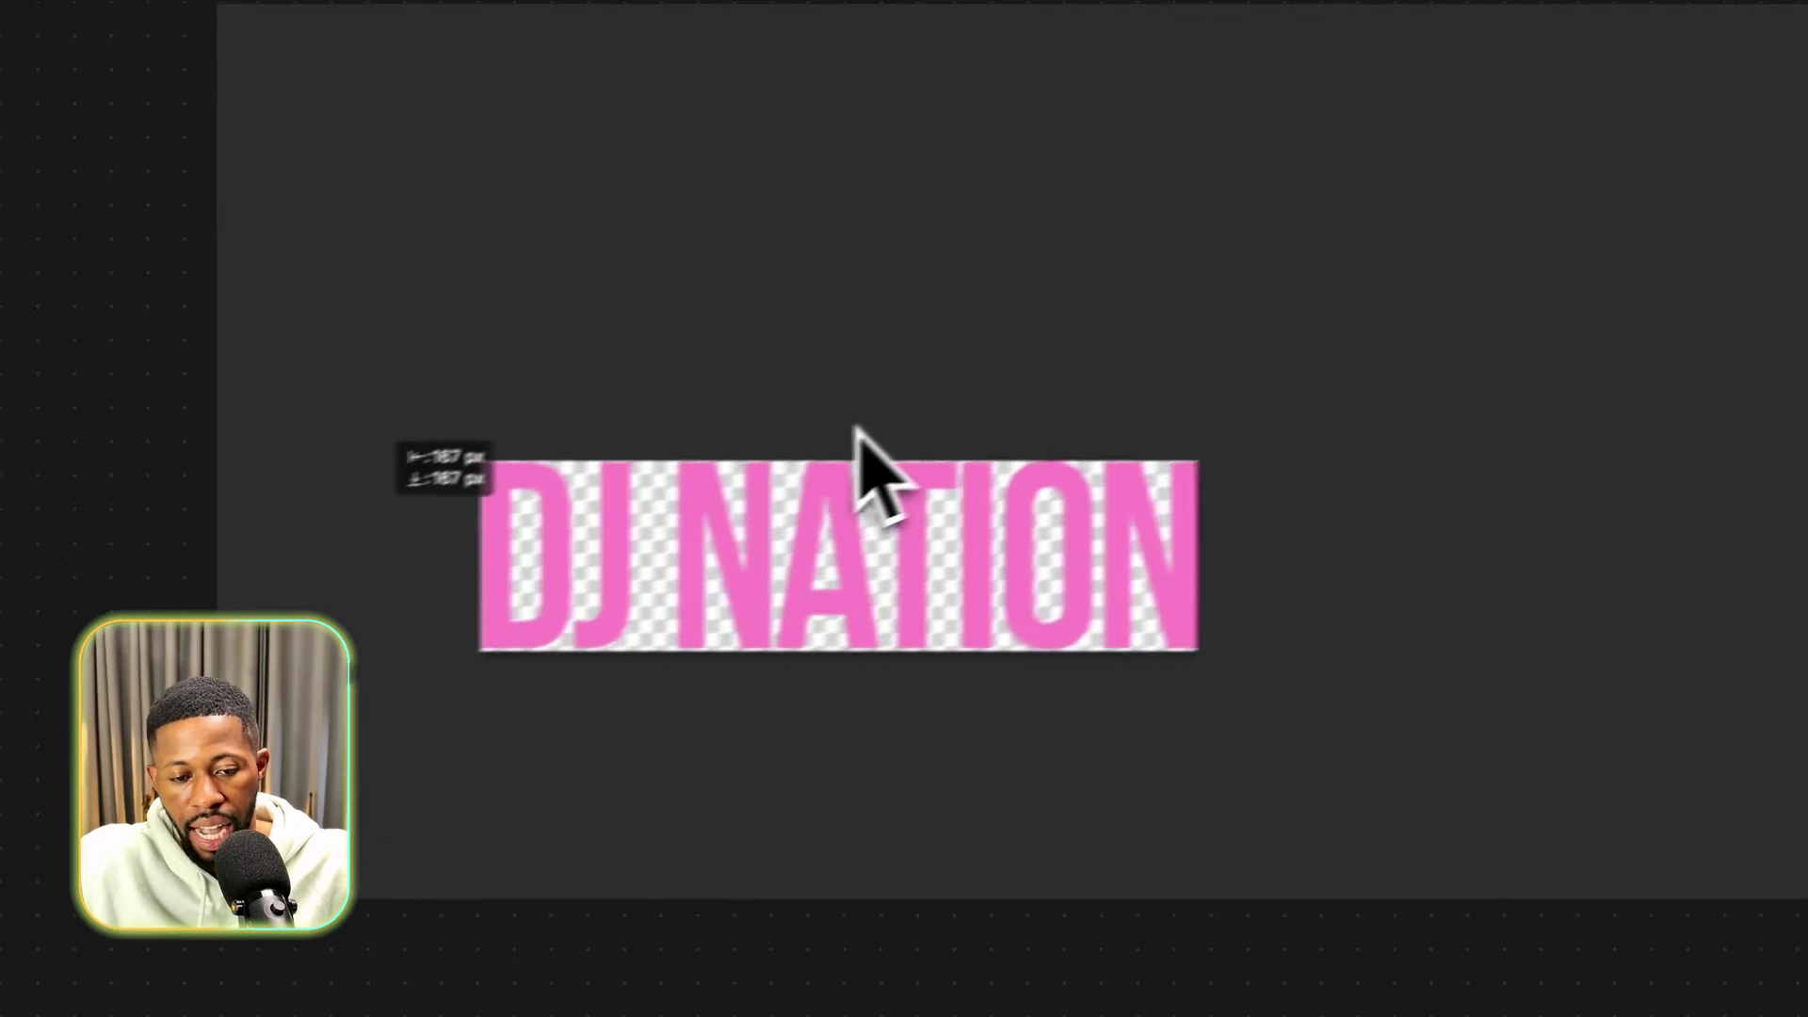
key("c")
left_click_drag(947, 439, 948, 404)
left_click_drag(1277, 403, 1368, 374)
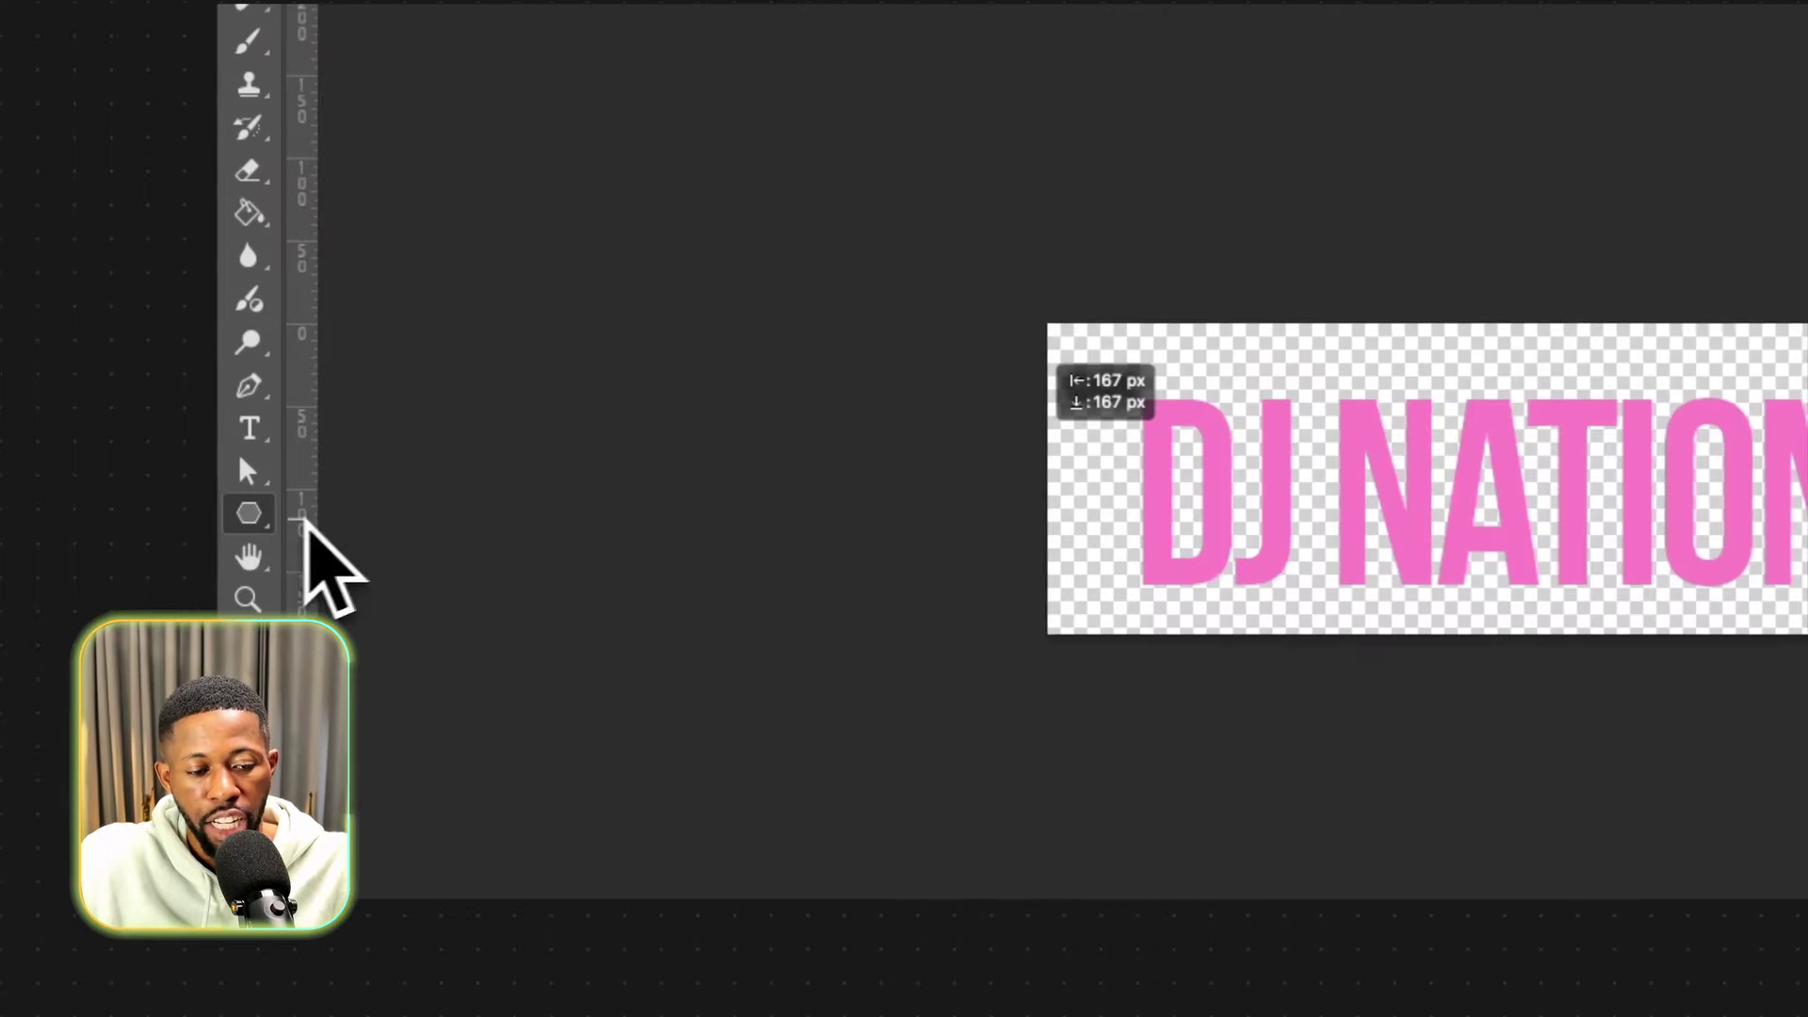
Draw a rectangle about 505 by 163 px around the DJ NATION text and round its corners to 35 px.
right_click(241, 518)
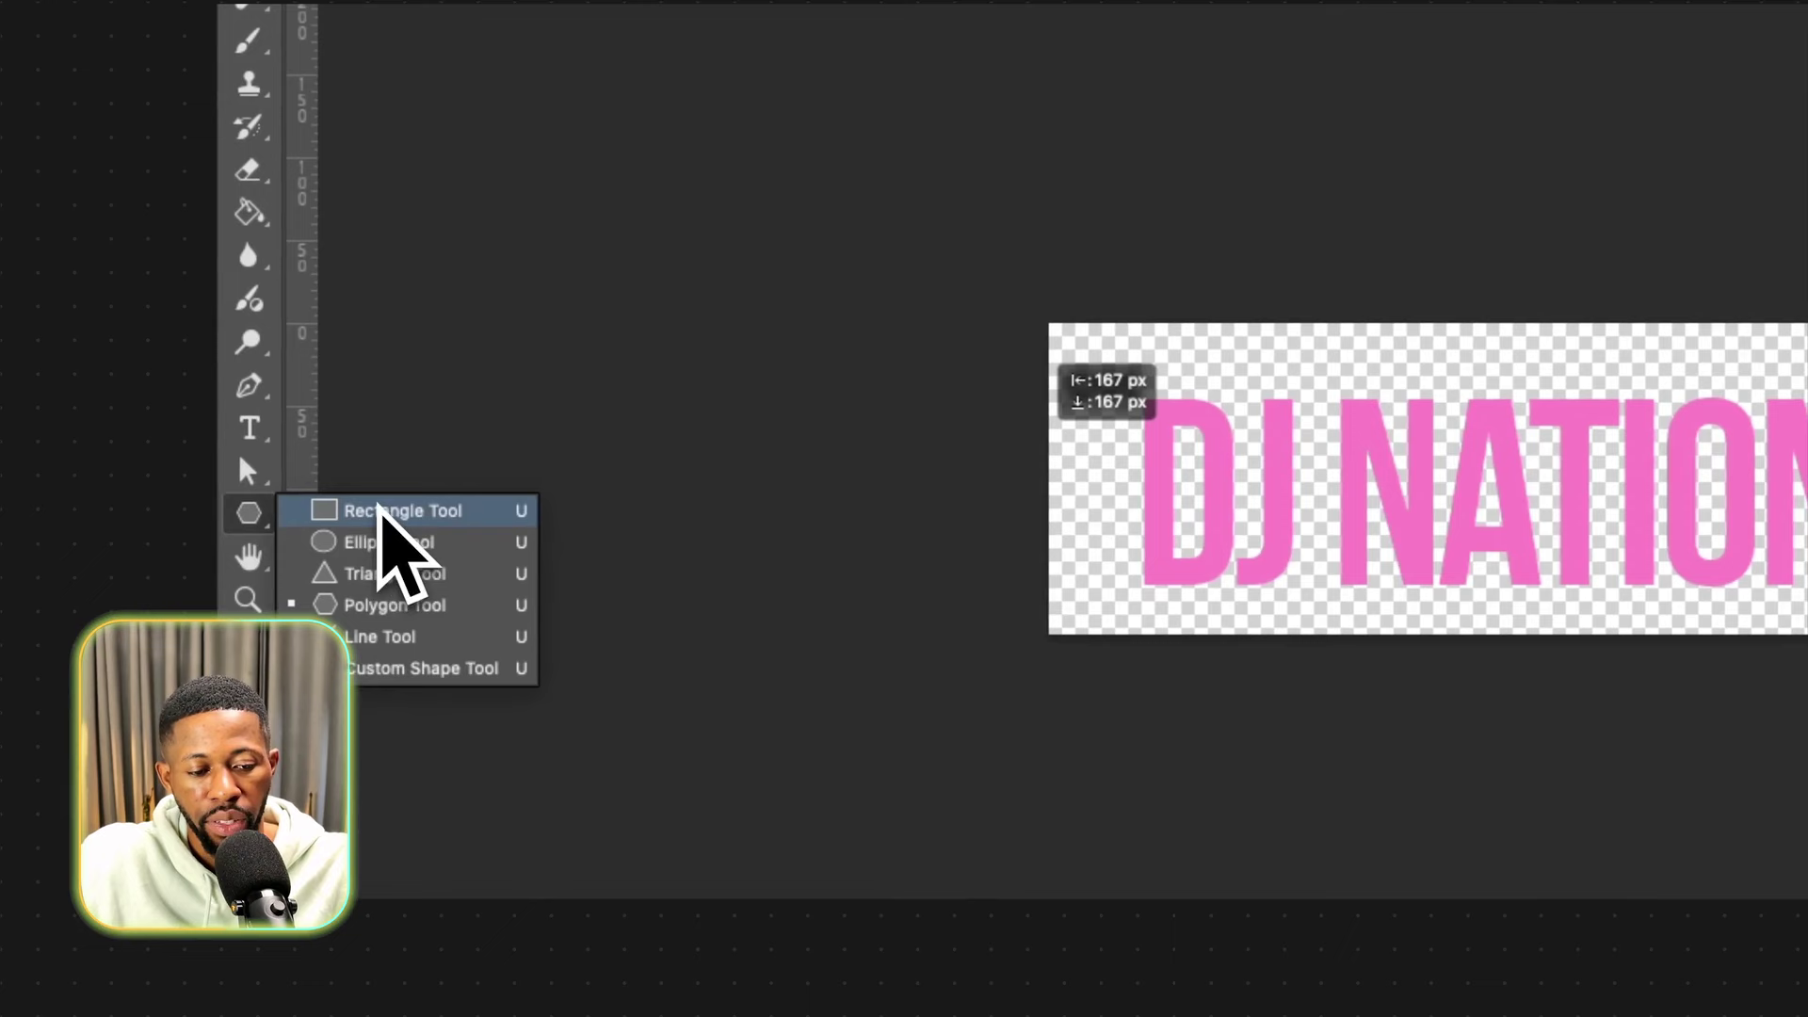
left_click(390, 513)
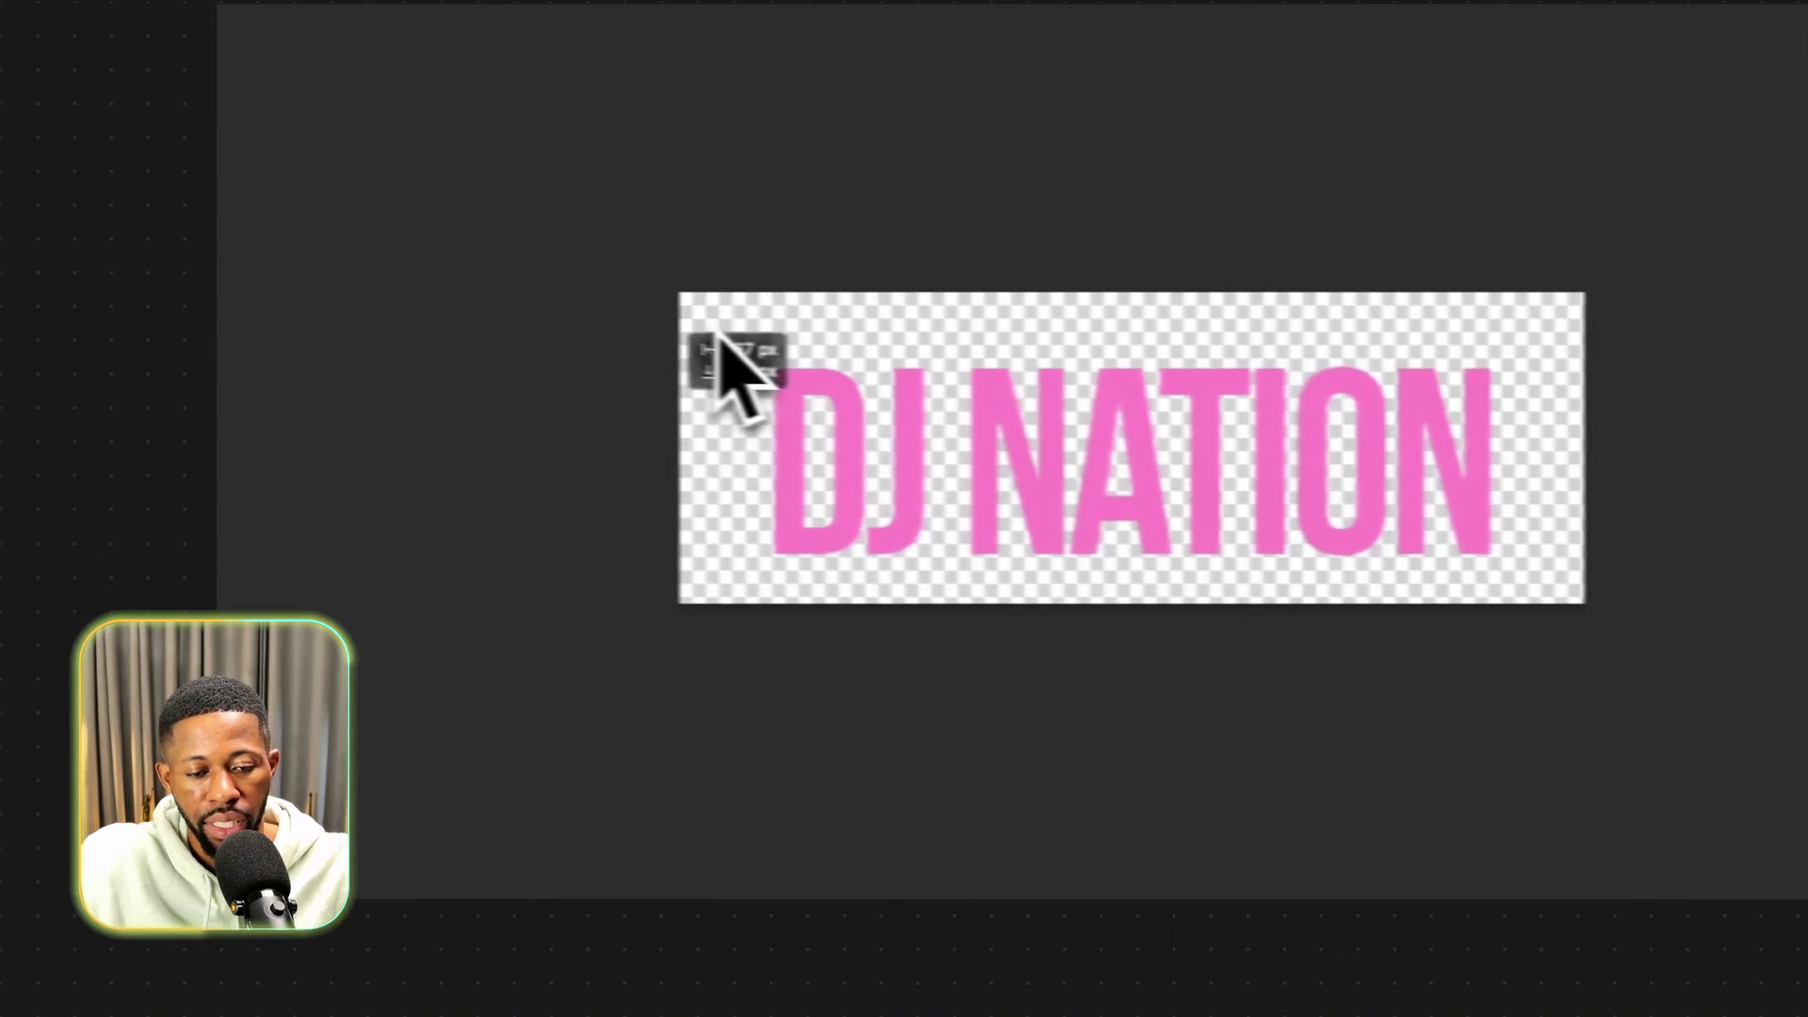
left_click_drag(720, 334, 1556, 596)
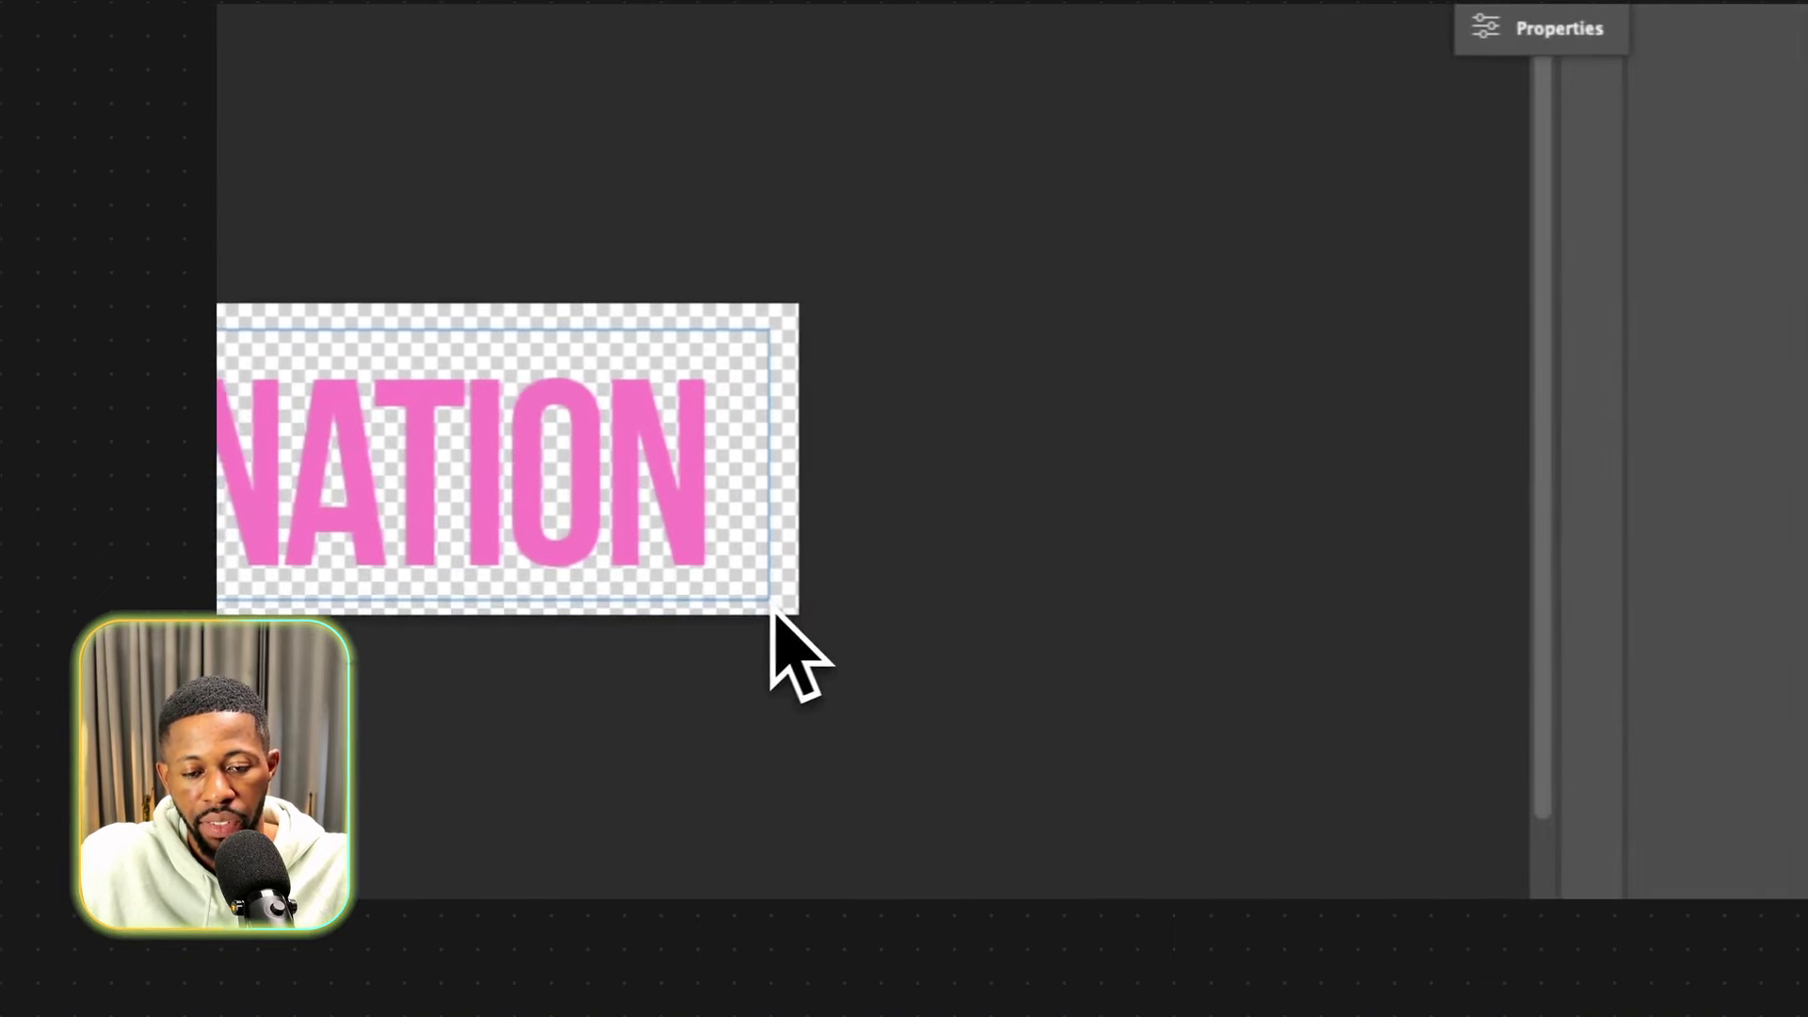
left_click_drag(772, 610, 753, 601)
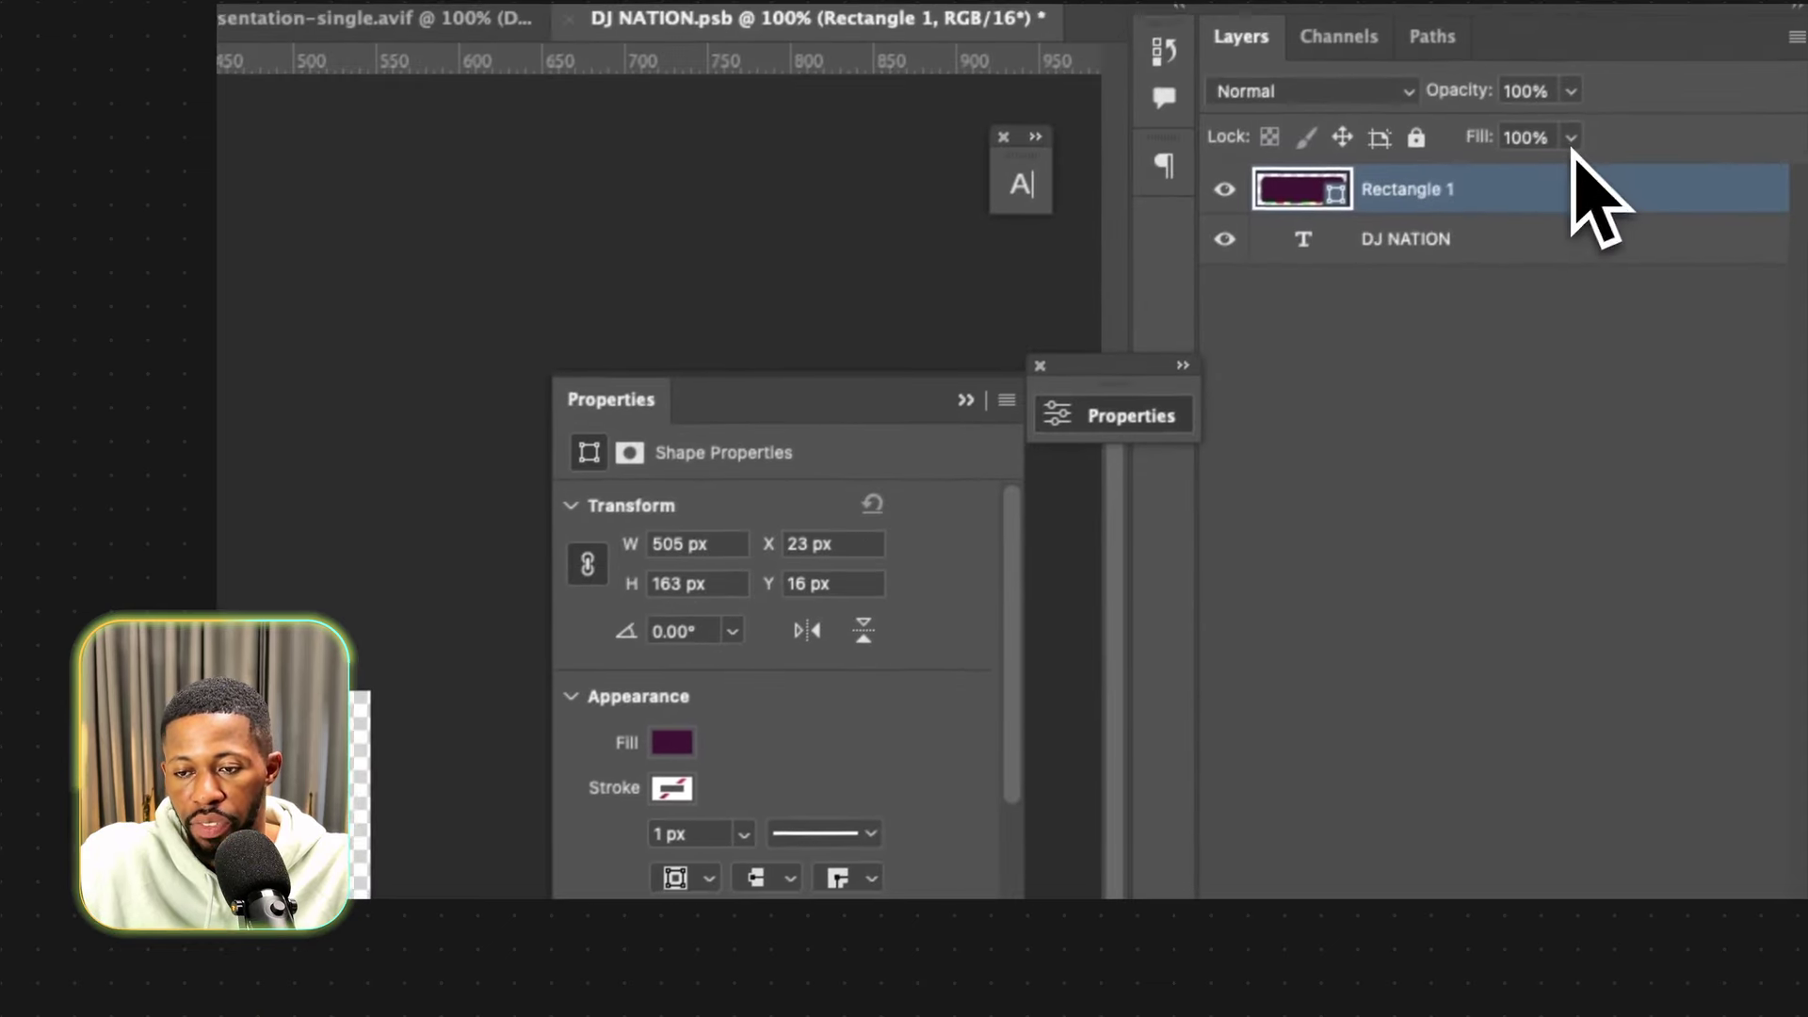
Set the rectangle's fill opacity to 0% and give it a 7 px yellow inside stroke at 100% opacity.
left_click(1563, 143)
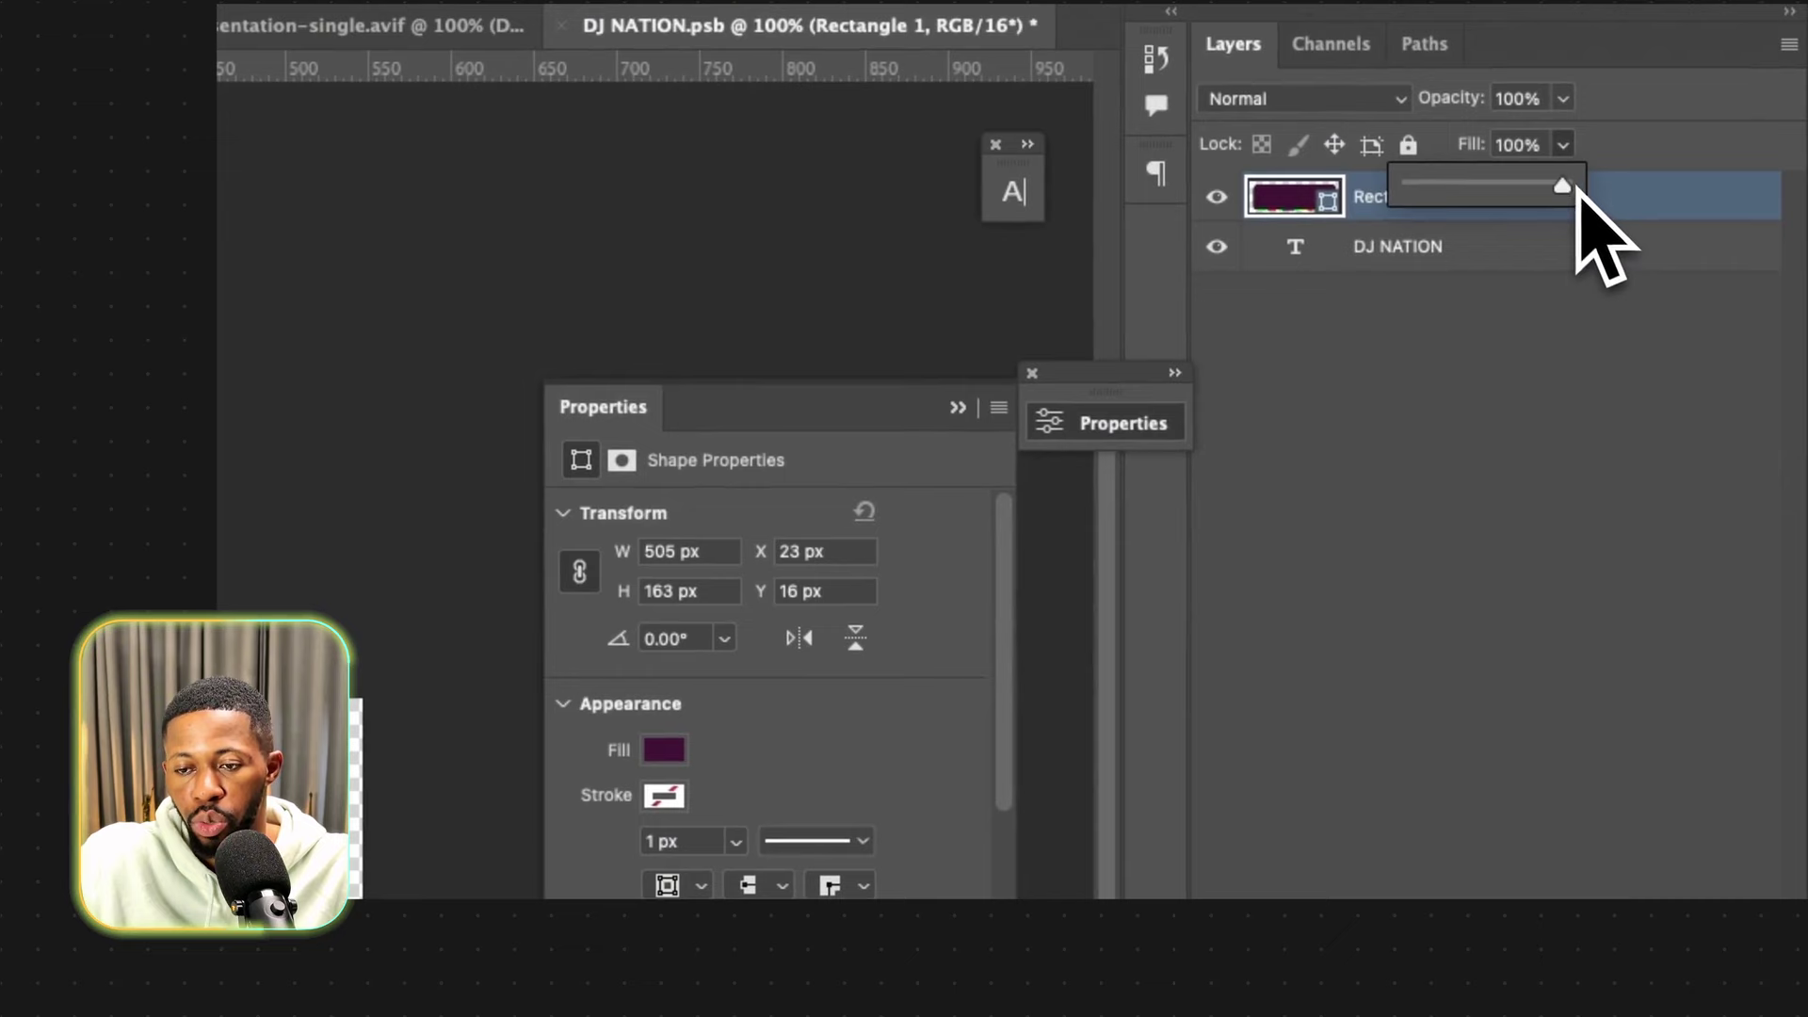
left_click(1526, 879)
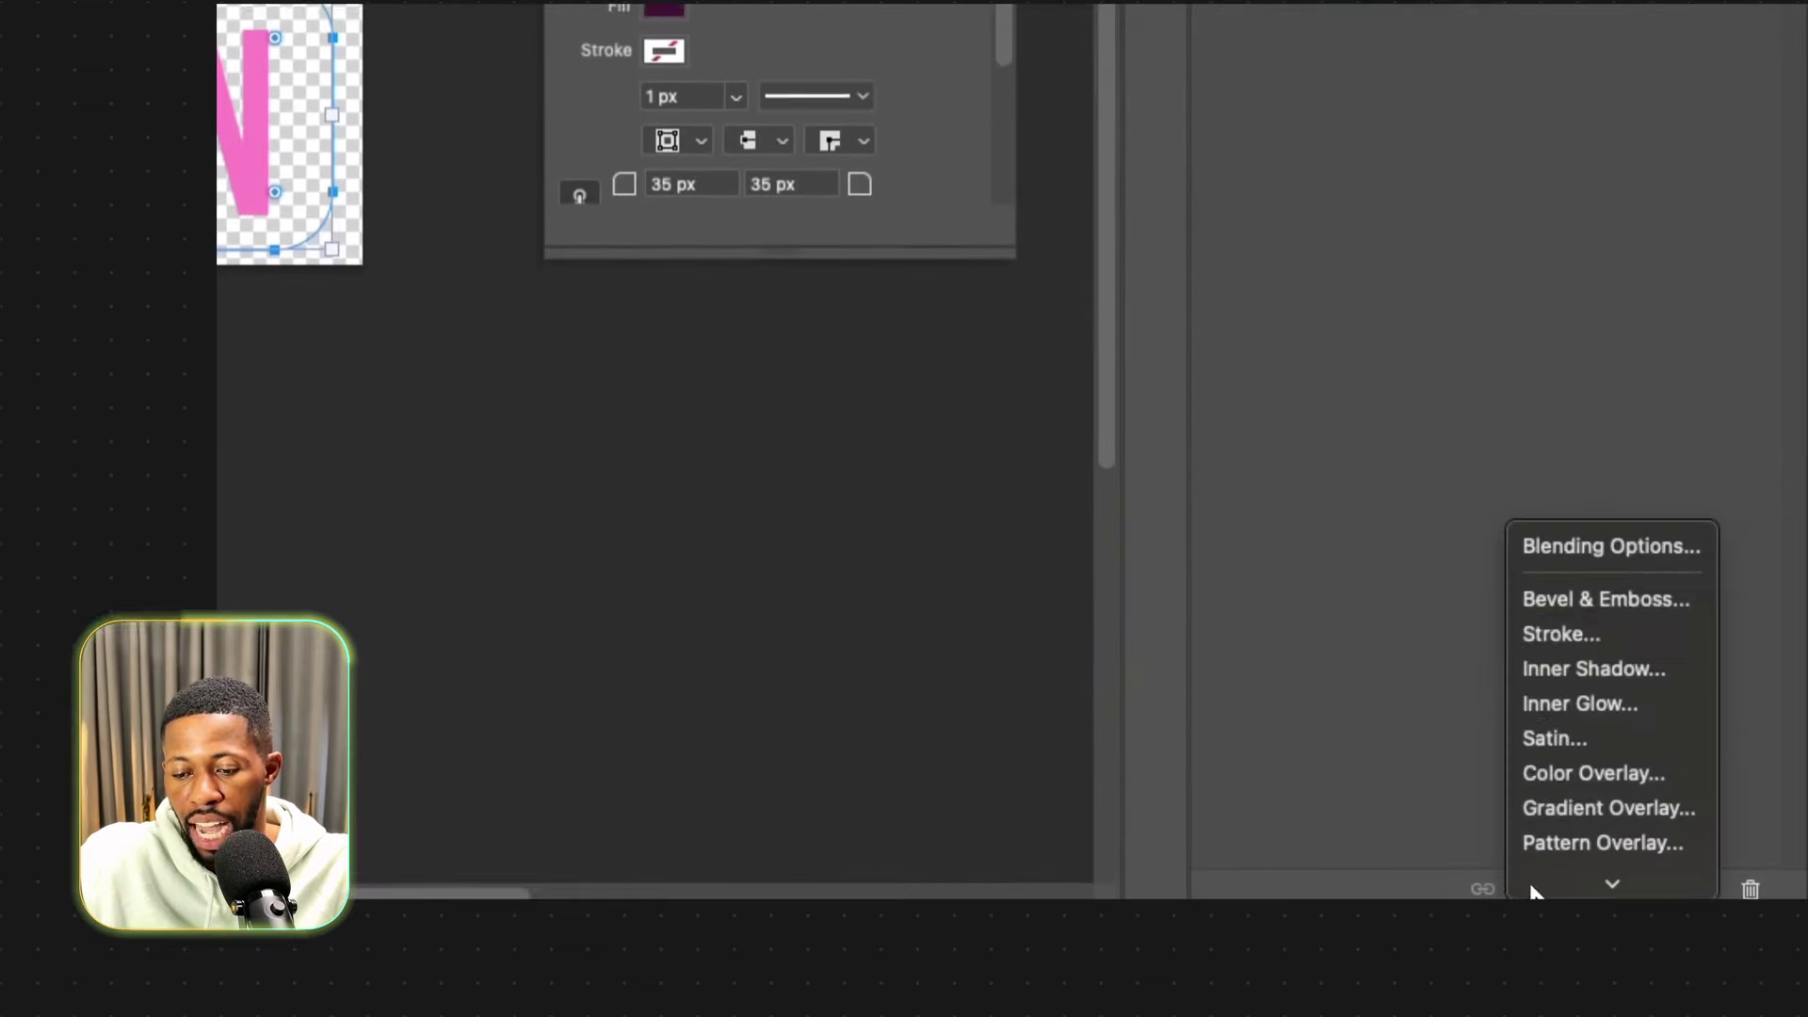
left_click(1545, 625)
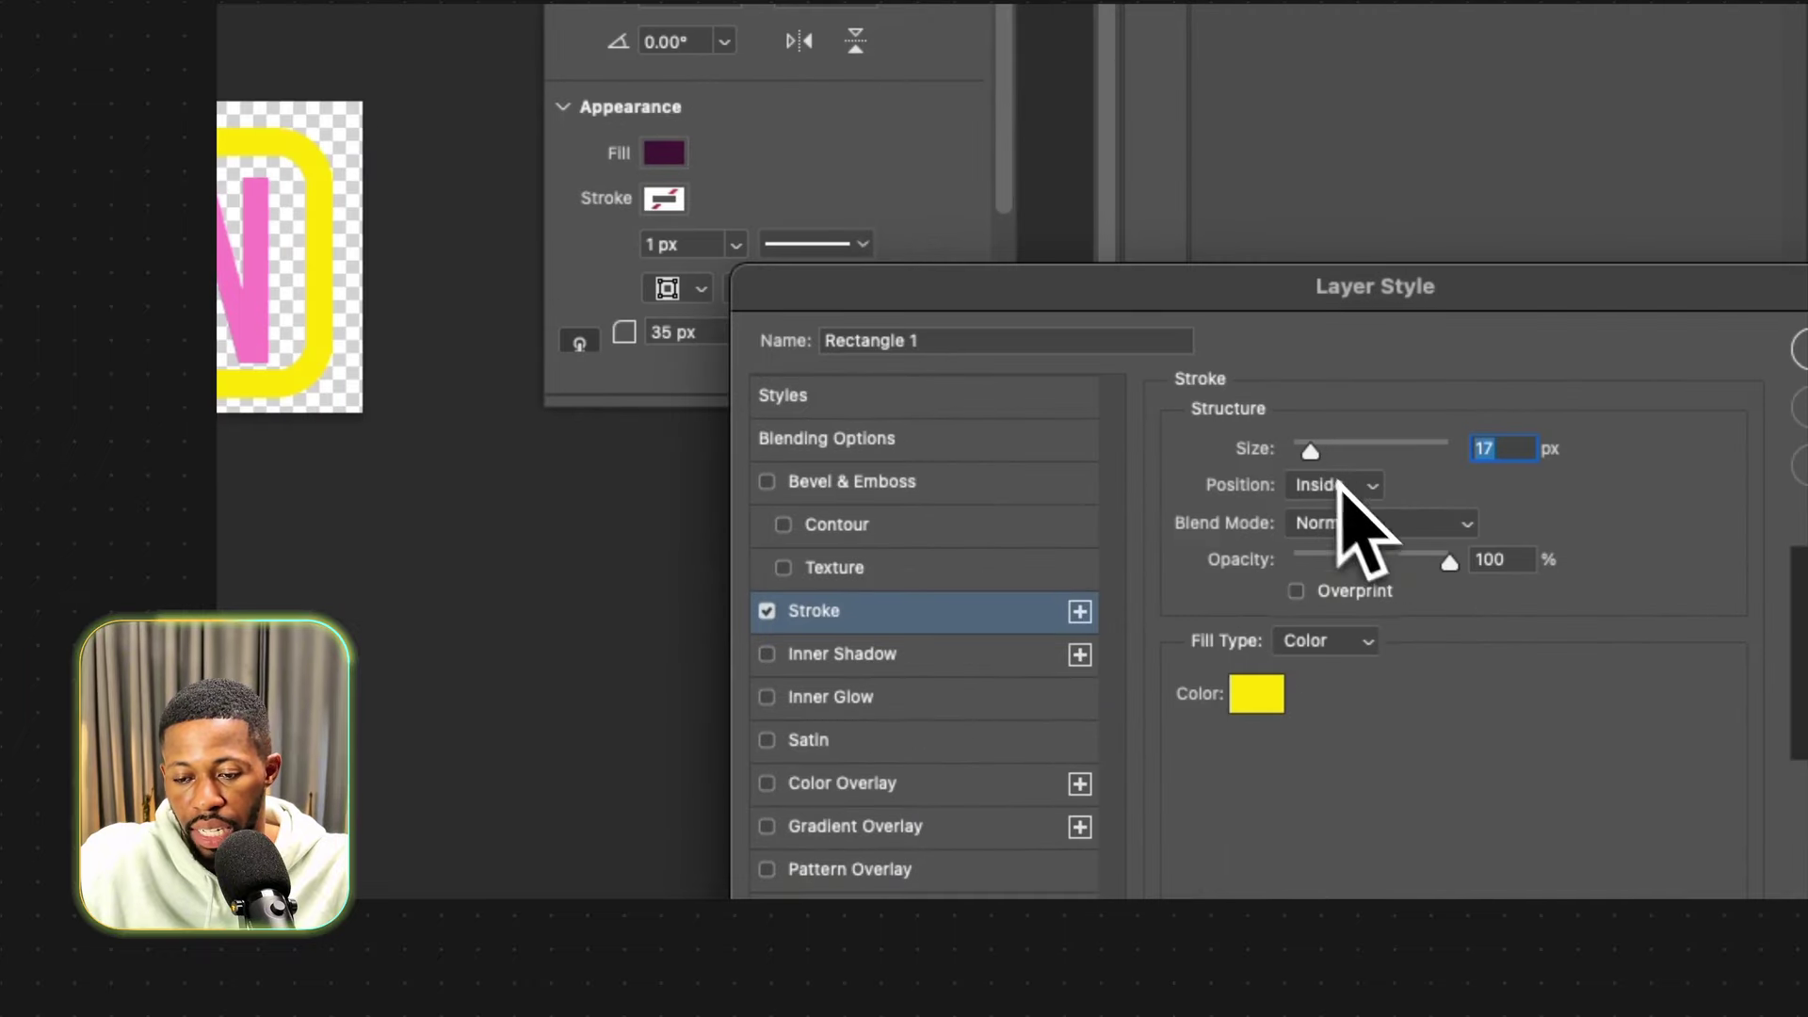
left_click_drag(1422, 309, 1298, 299)
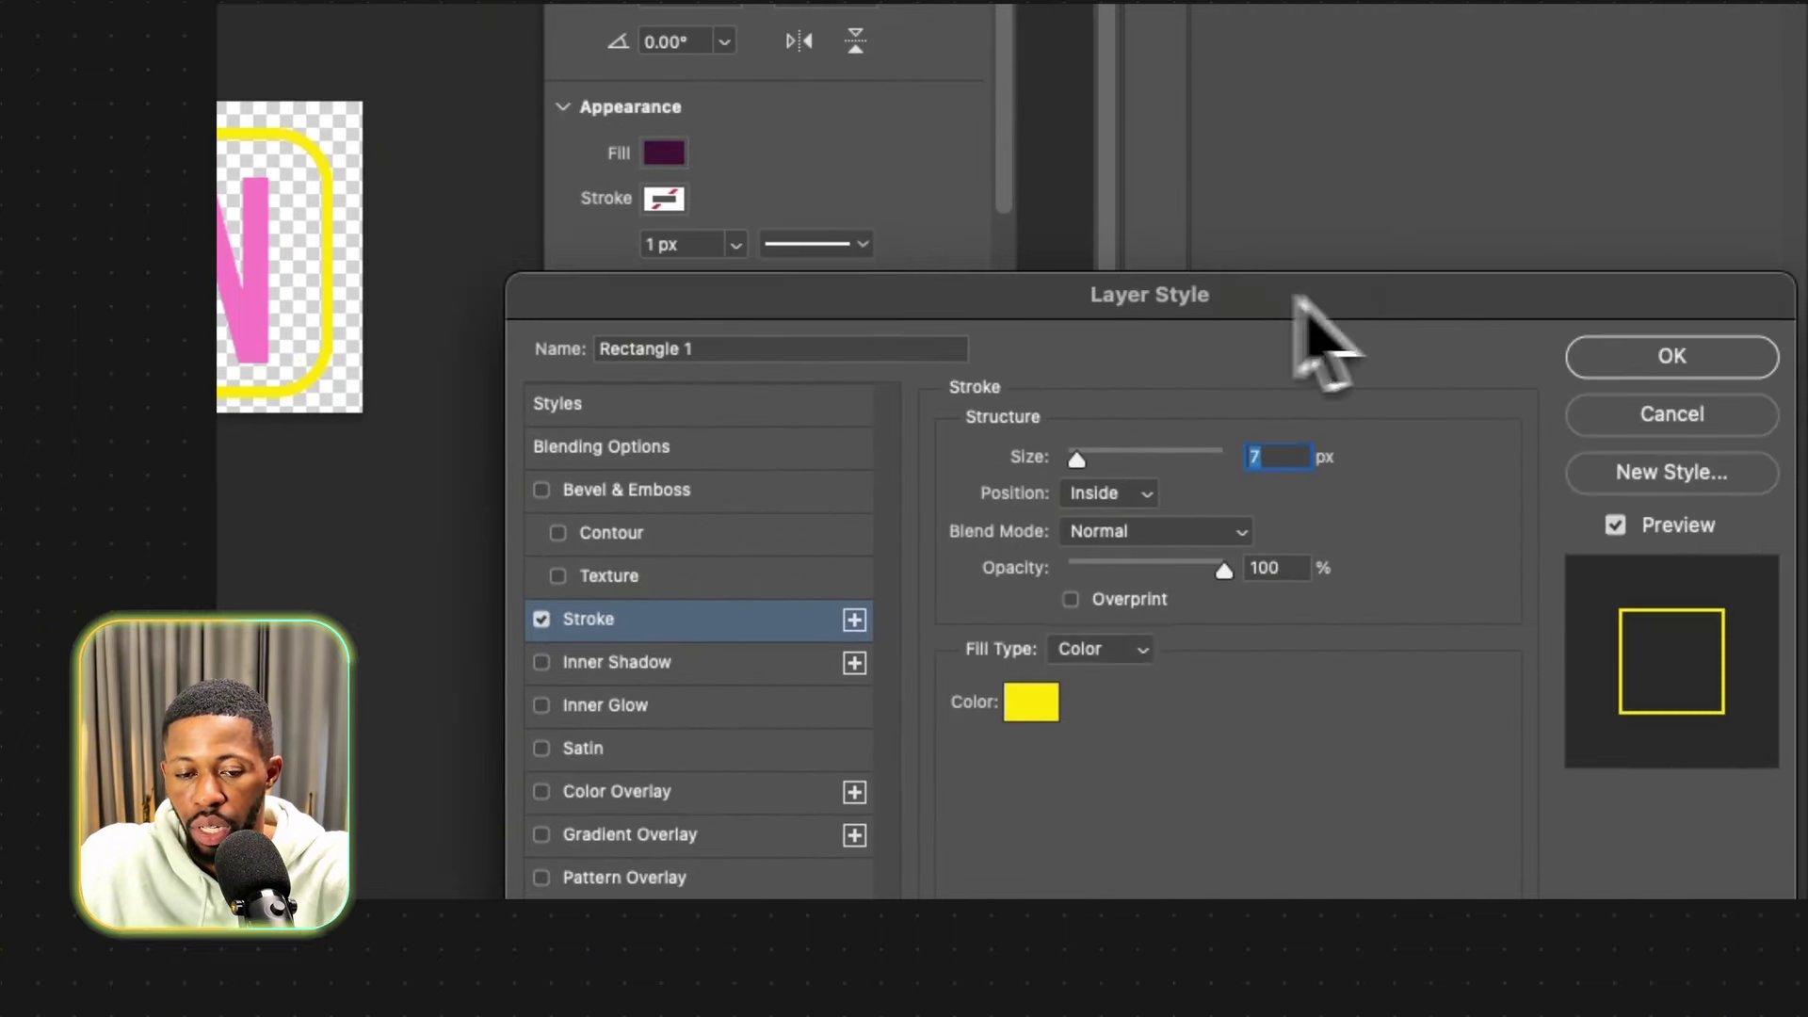
key("Return")
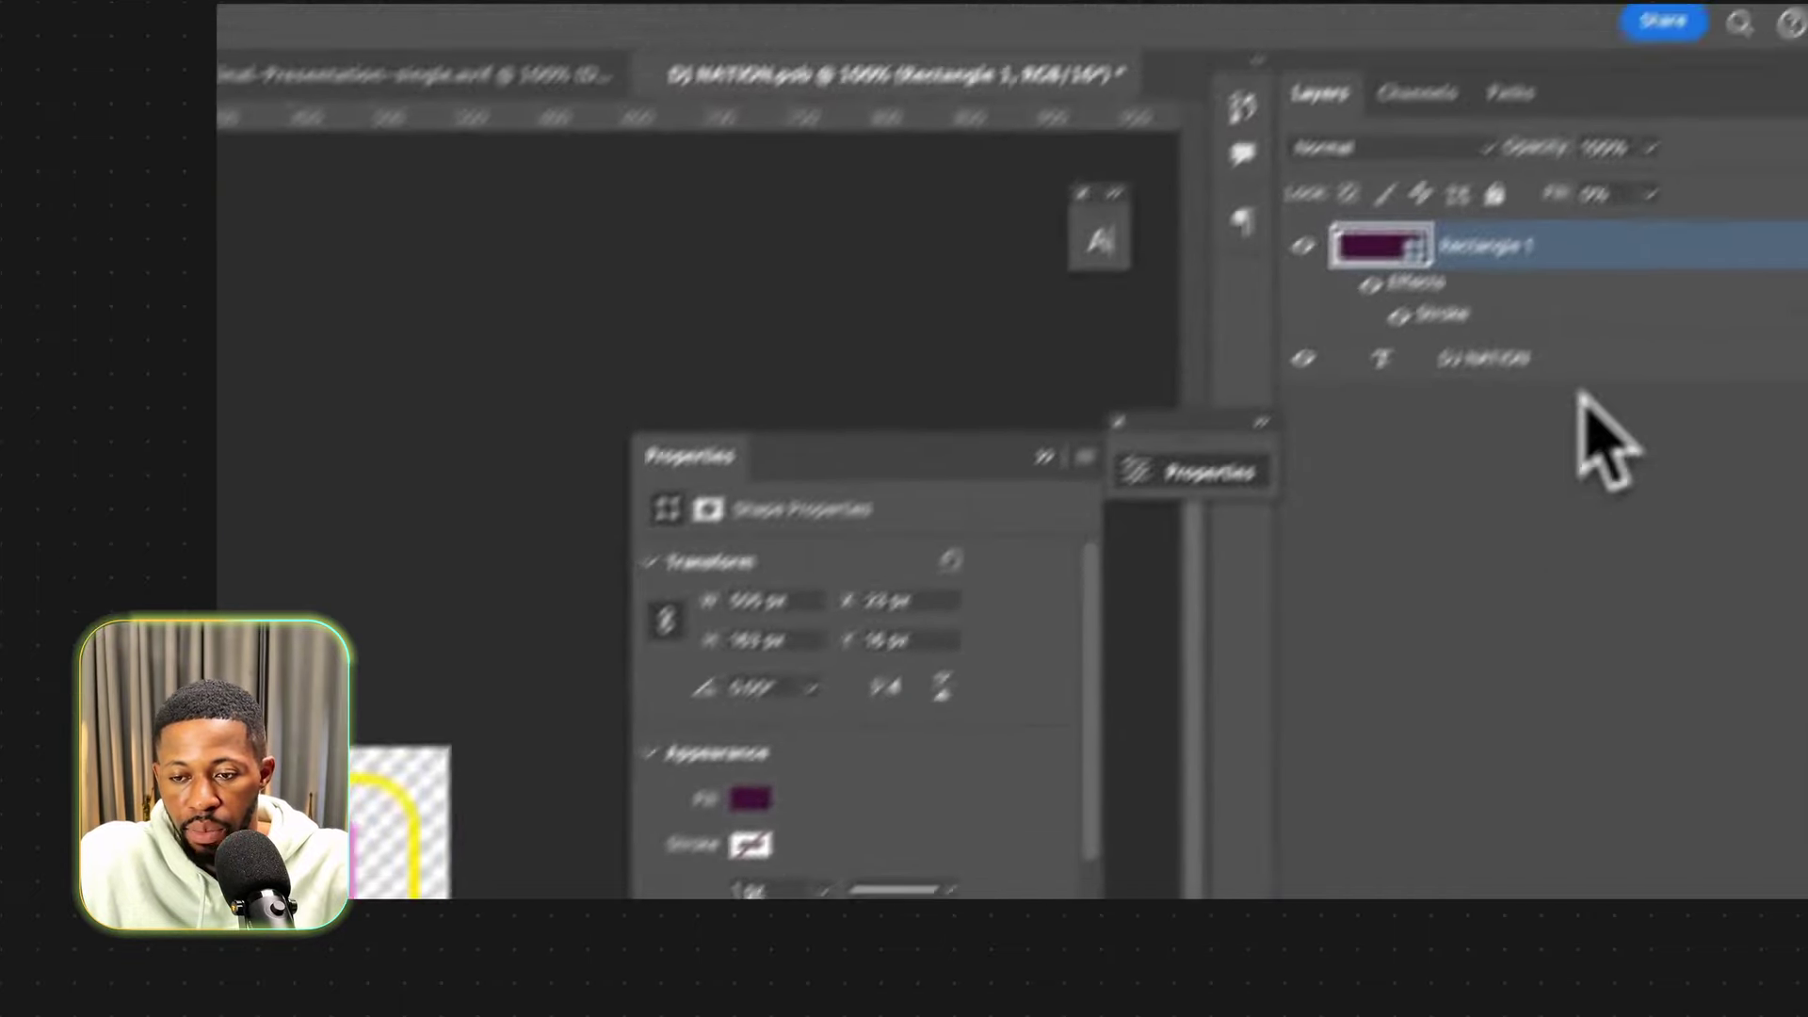
Save and close the Smart Object's contents and reposition the framed sign on Artboard 2 at X 20 px, Y 196 px.
left_click(1513, 451)
left_click(1513, 450)
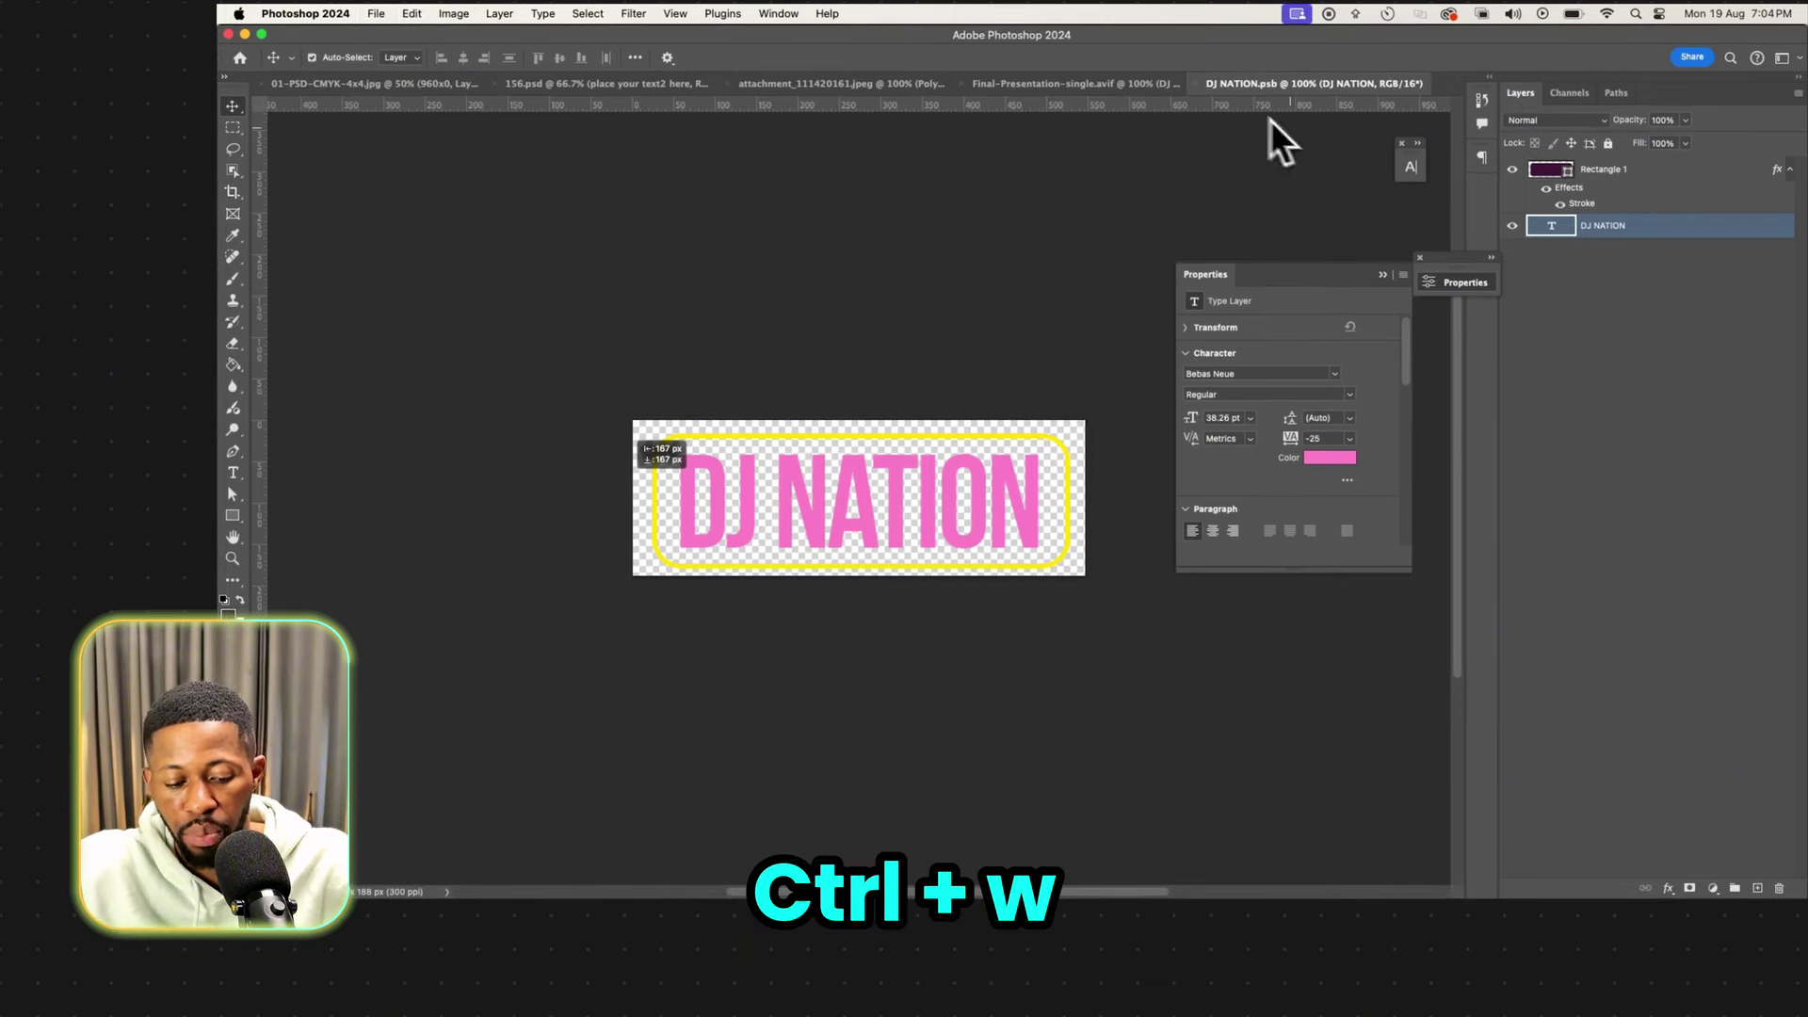
key("ctrl+w")
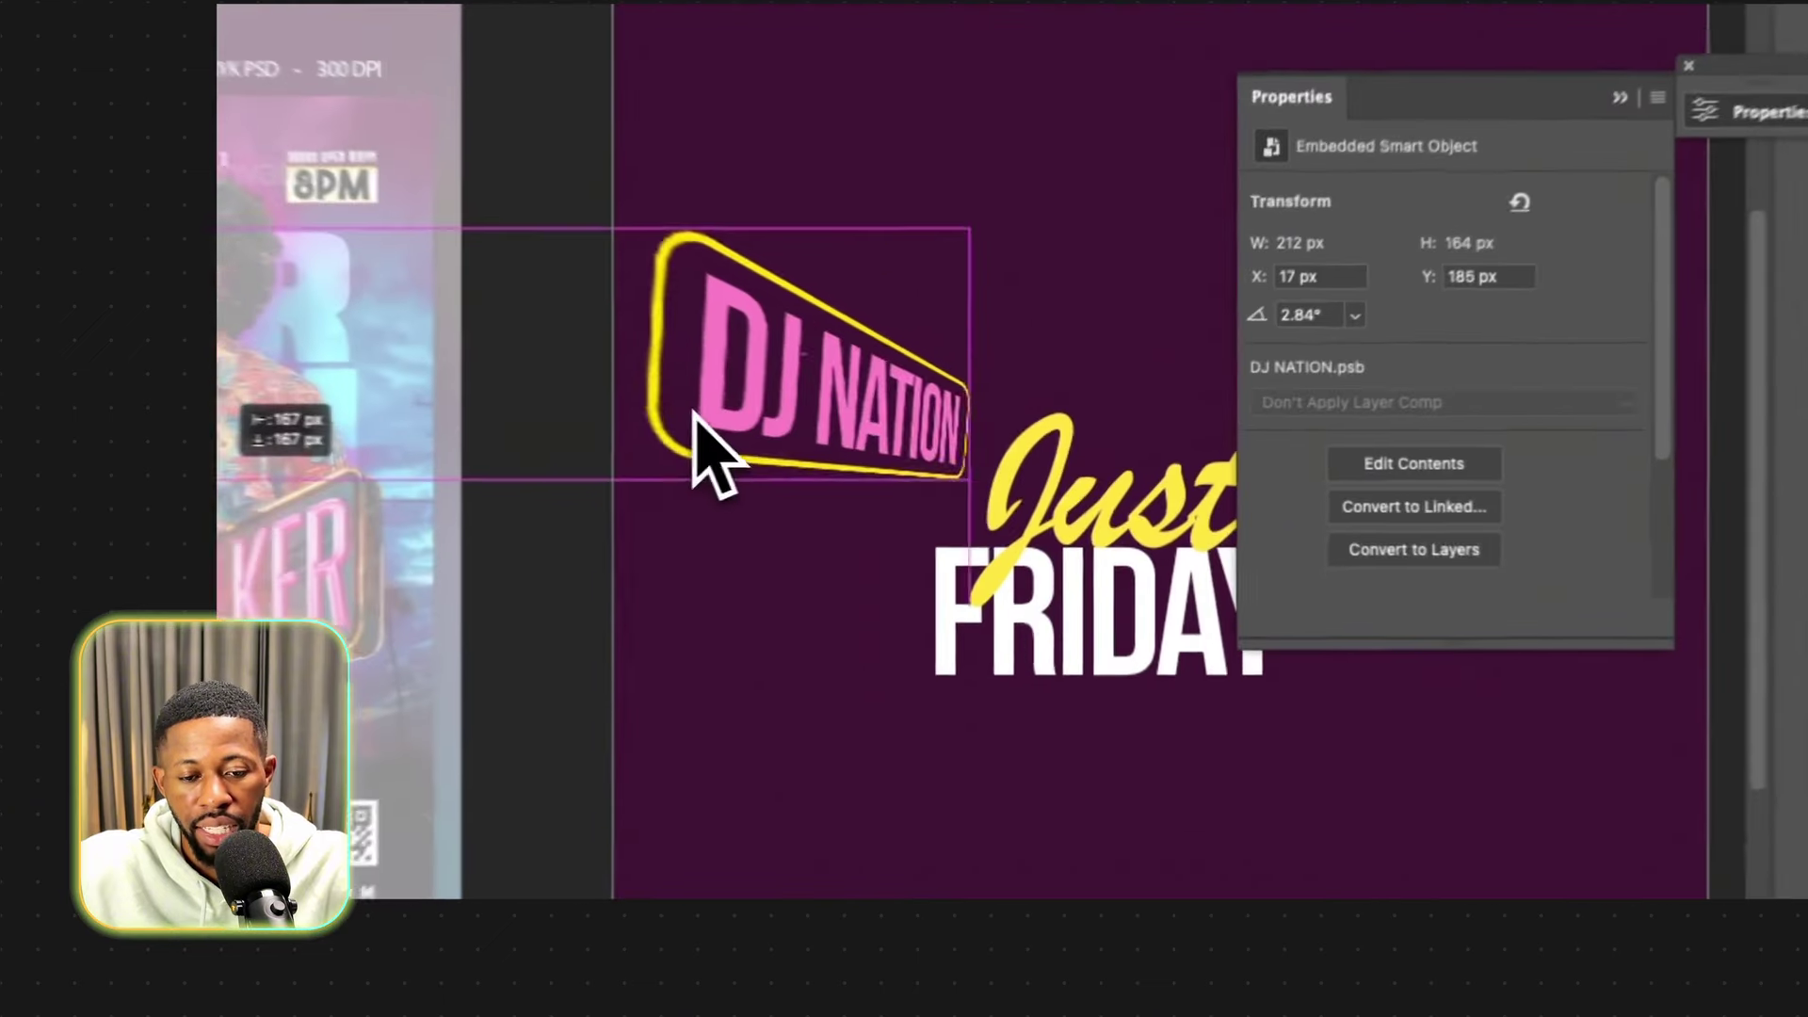
mouse_move(879, 449)
left_mouse_down()
mouse_move(851, 447)
mouse_move(877, 453)
left_mouse_up()
left_click_drag(650, 426, 653, 432)
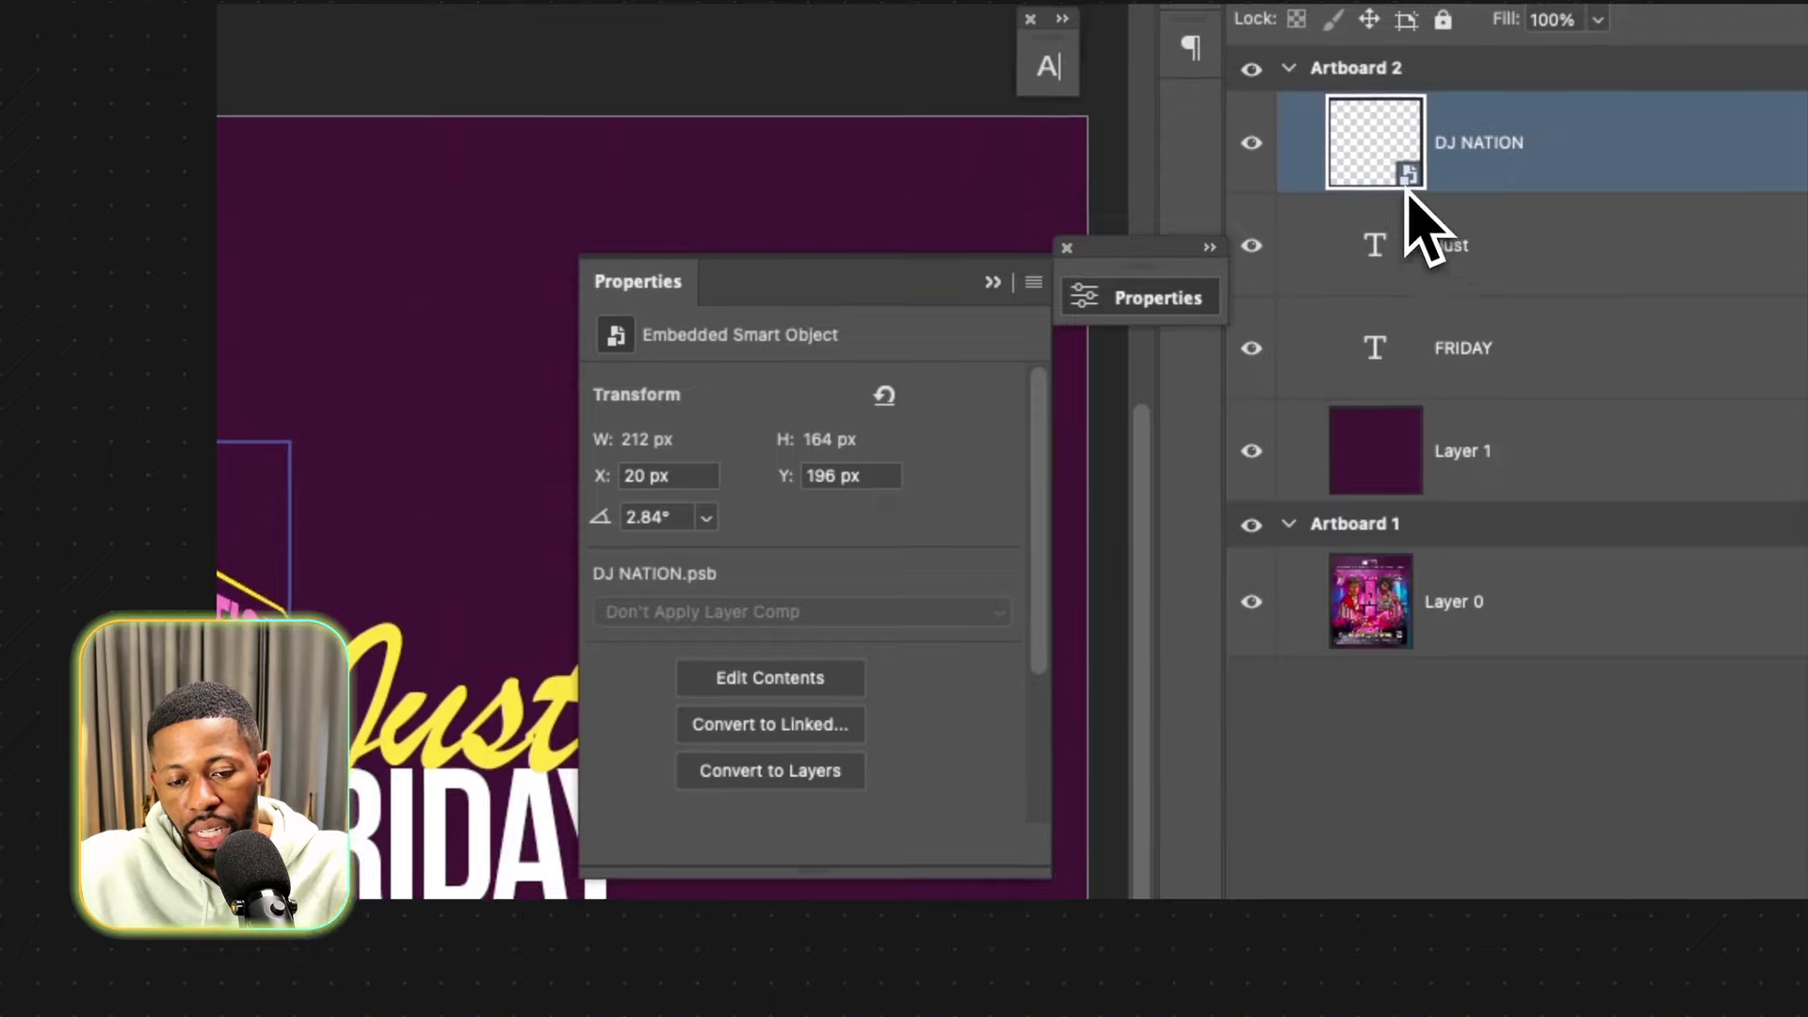
Reopen the sign's contents, shift the DJ NATION text slightly left inside the yellow frame, and save and close them.
double_click(1399, 160)
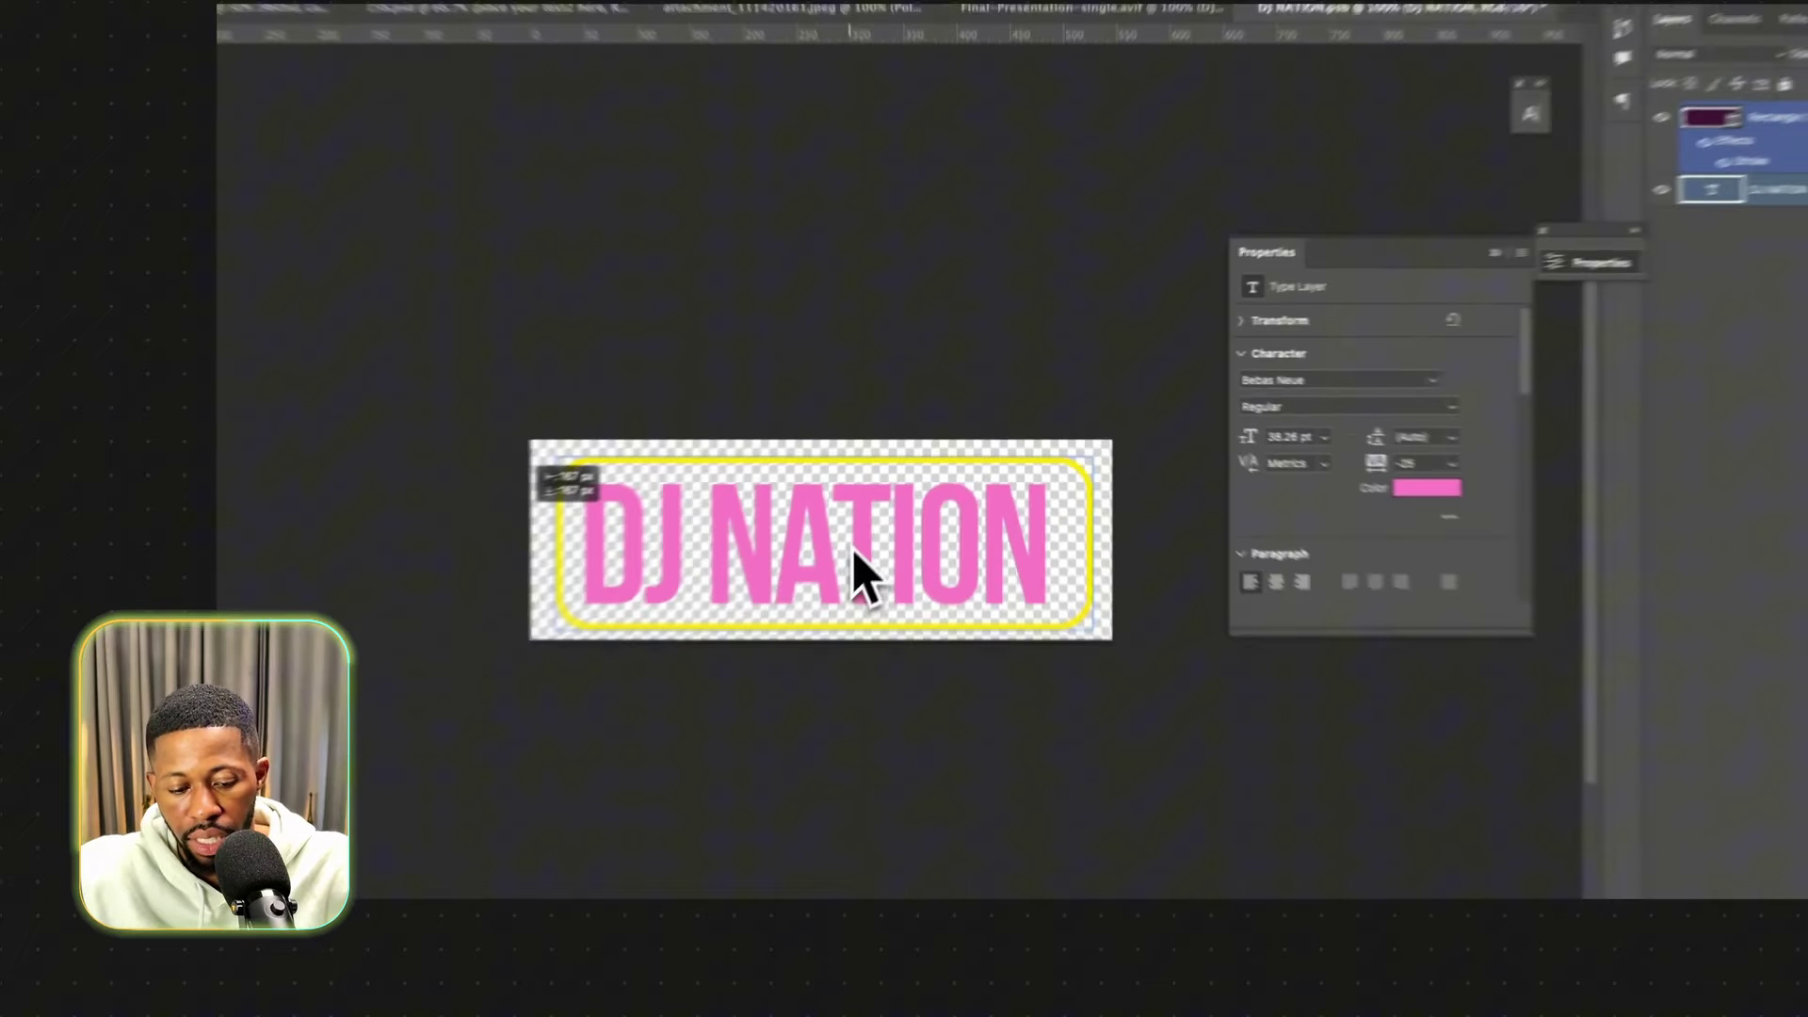
key("super+w")
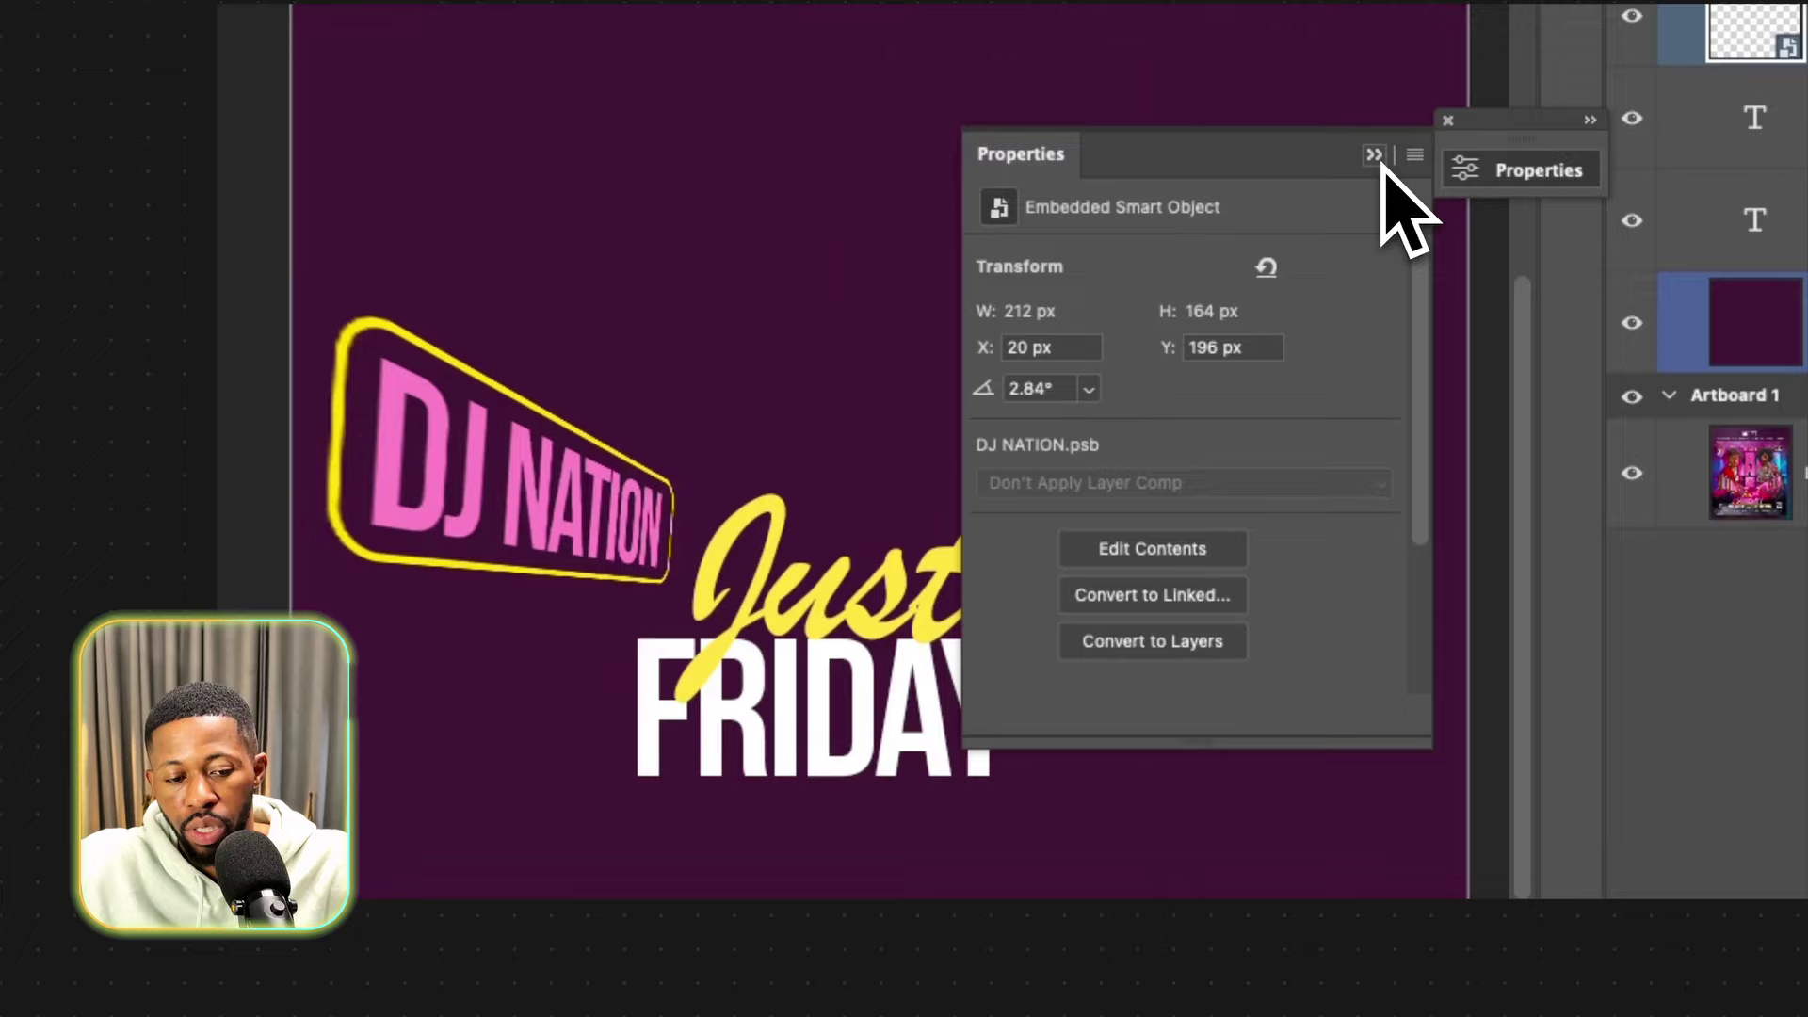
left_click(1383, 275)
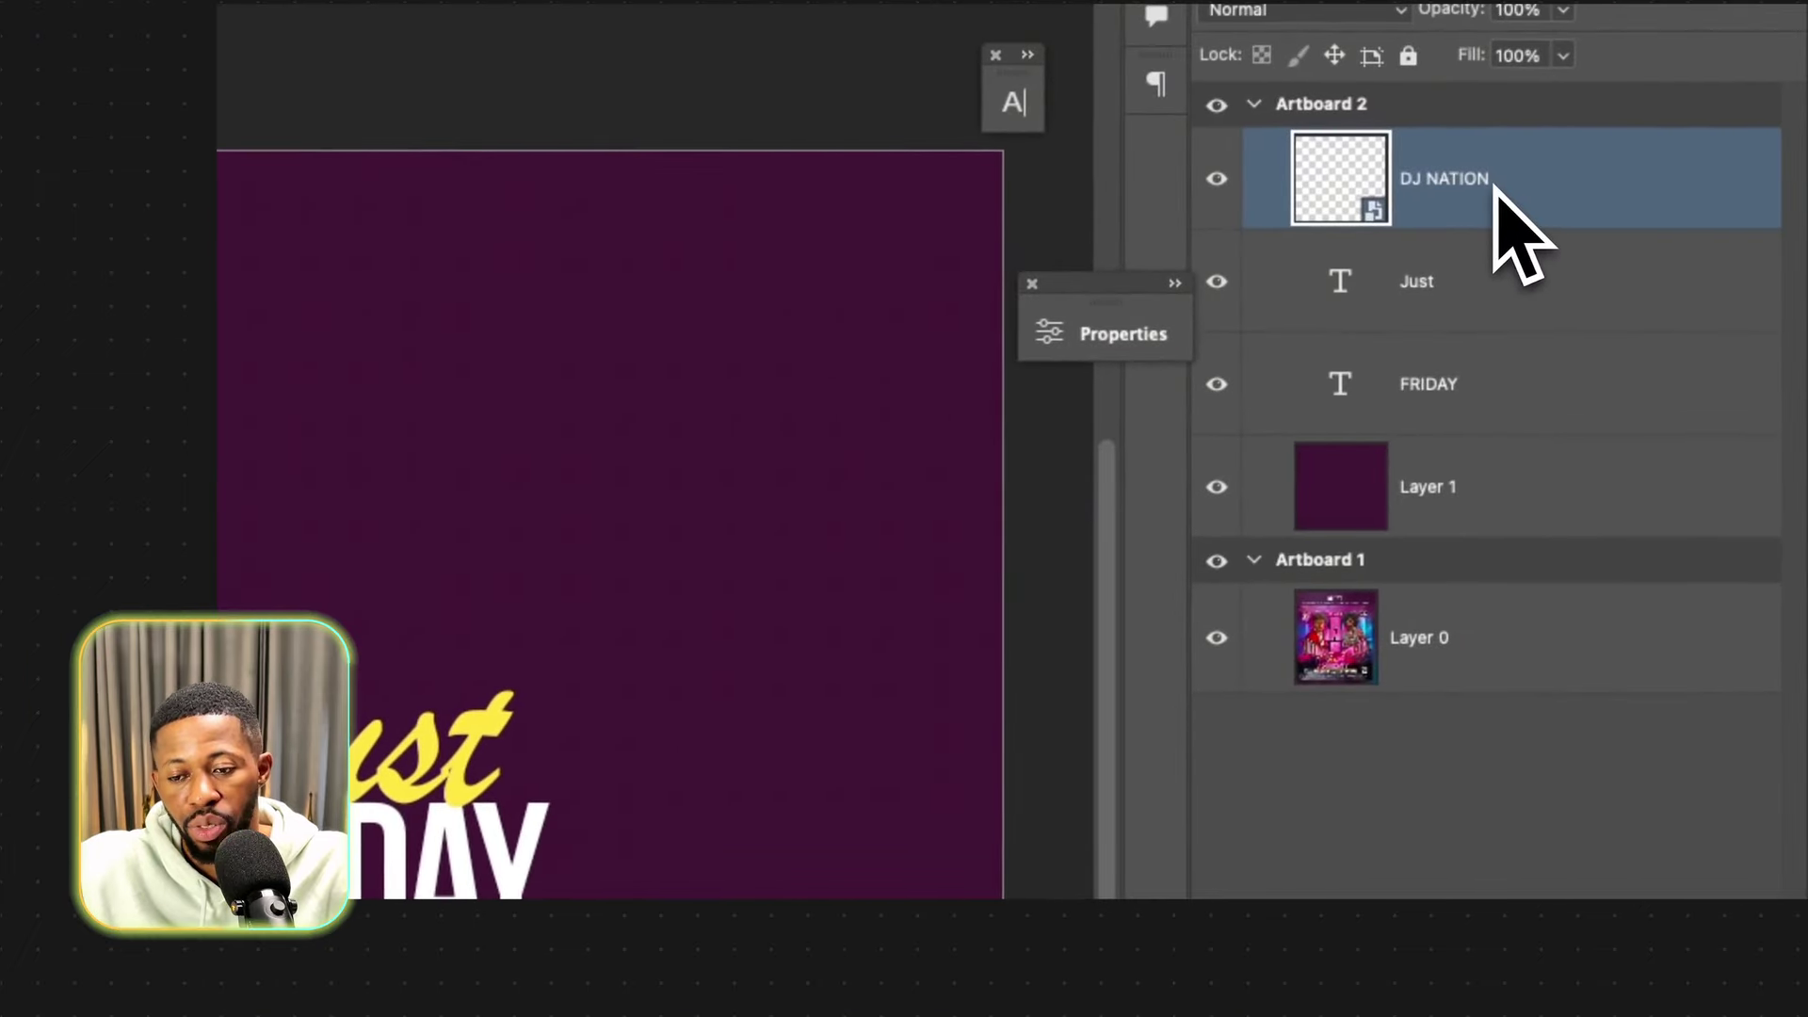
Create an independent copy of the DJ NATION Smart Object with New Smart Object via Copy and name it "DJ WALKER".
right_click(1495, 184)
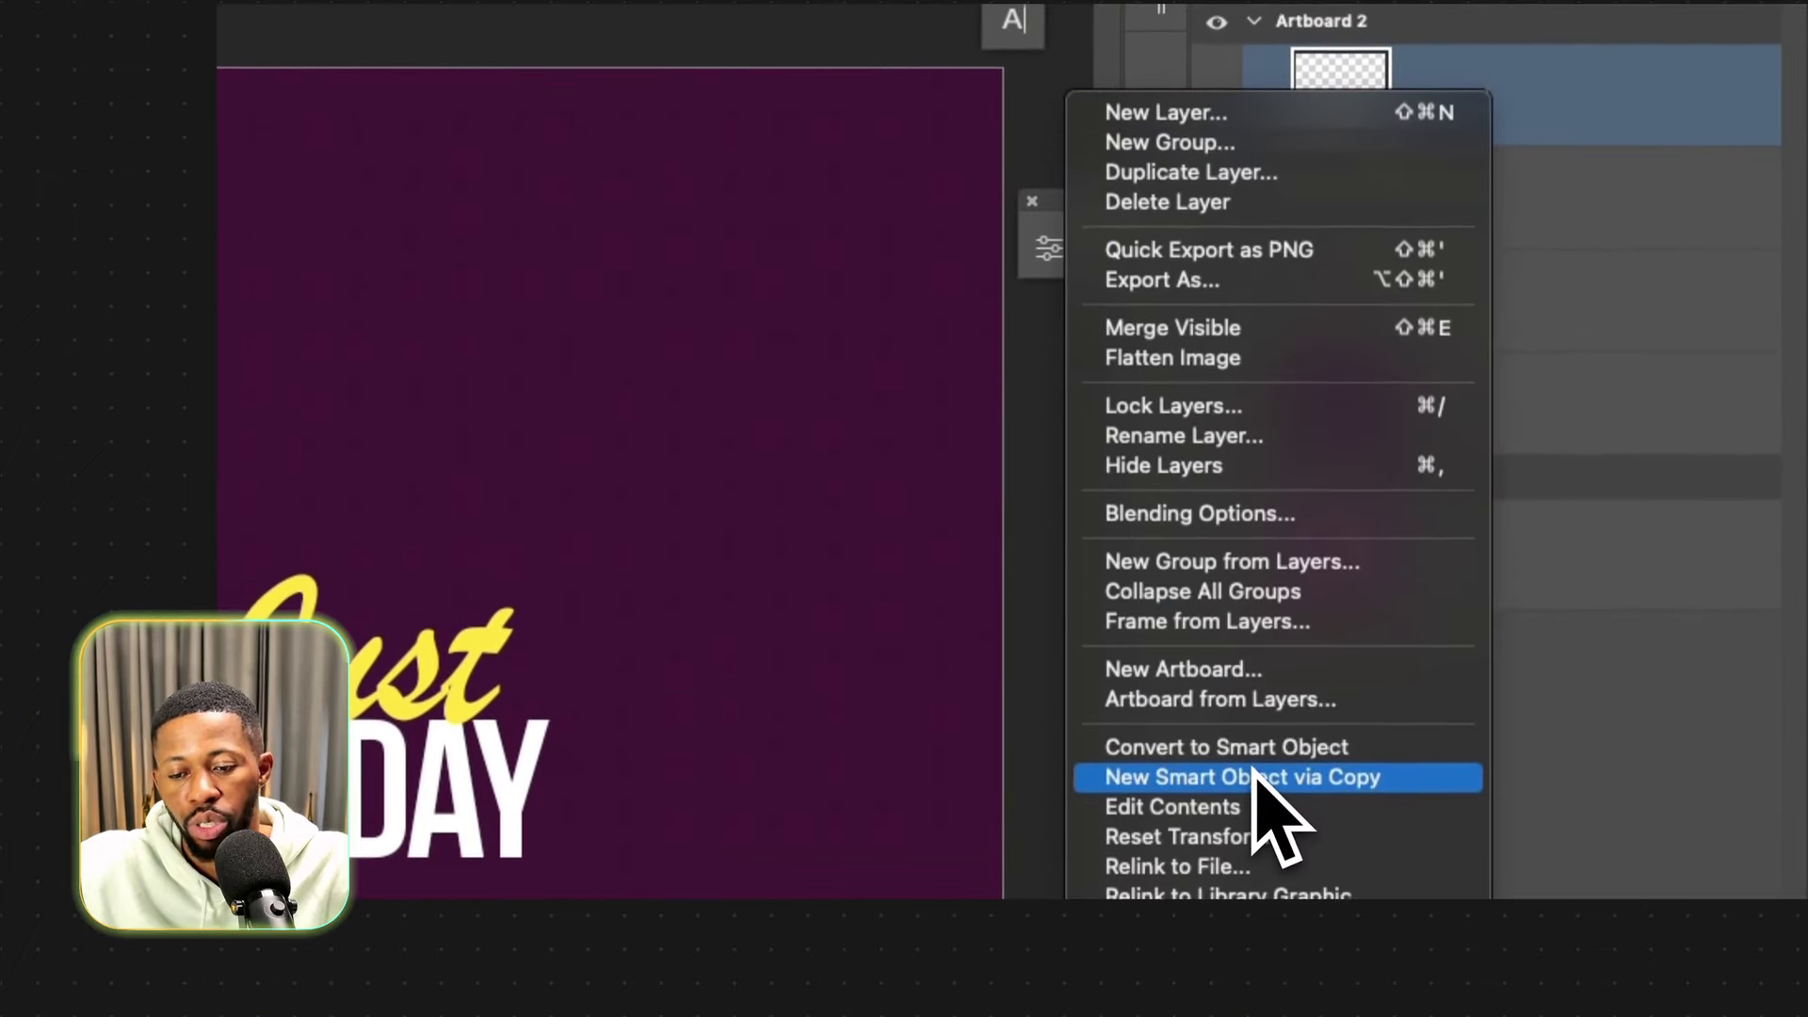
left_click(1257, 774)
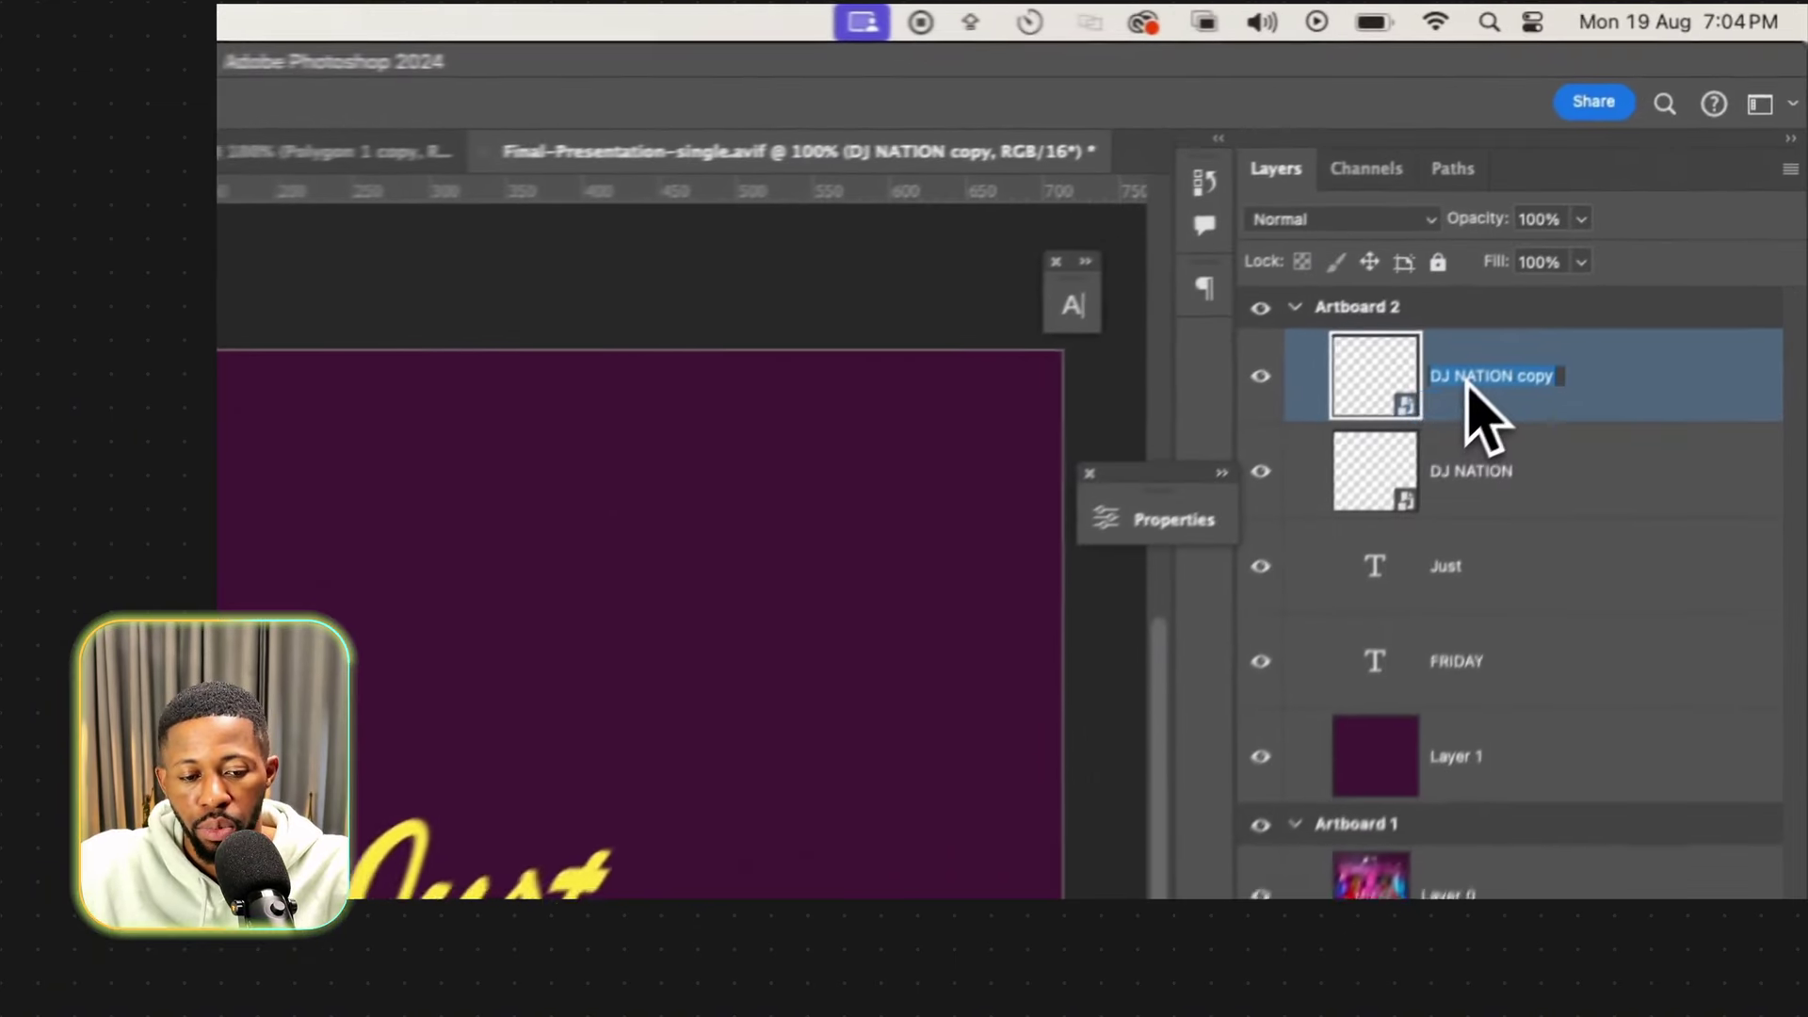
double_click(1636, 204)
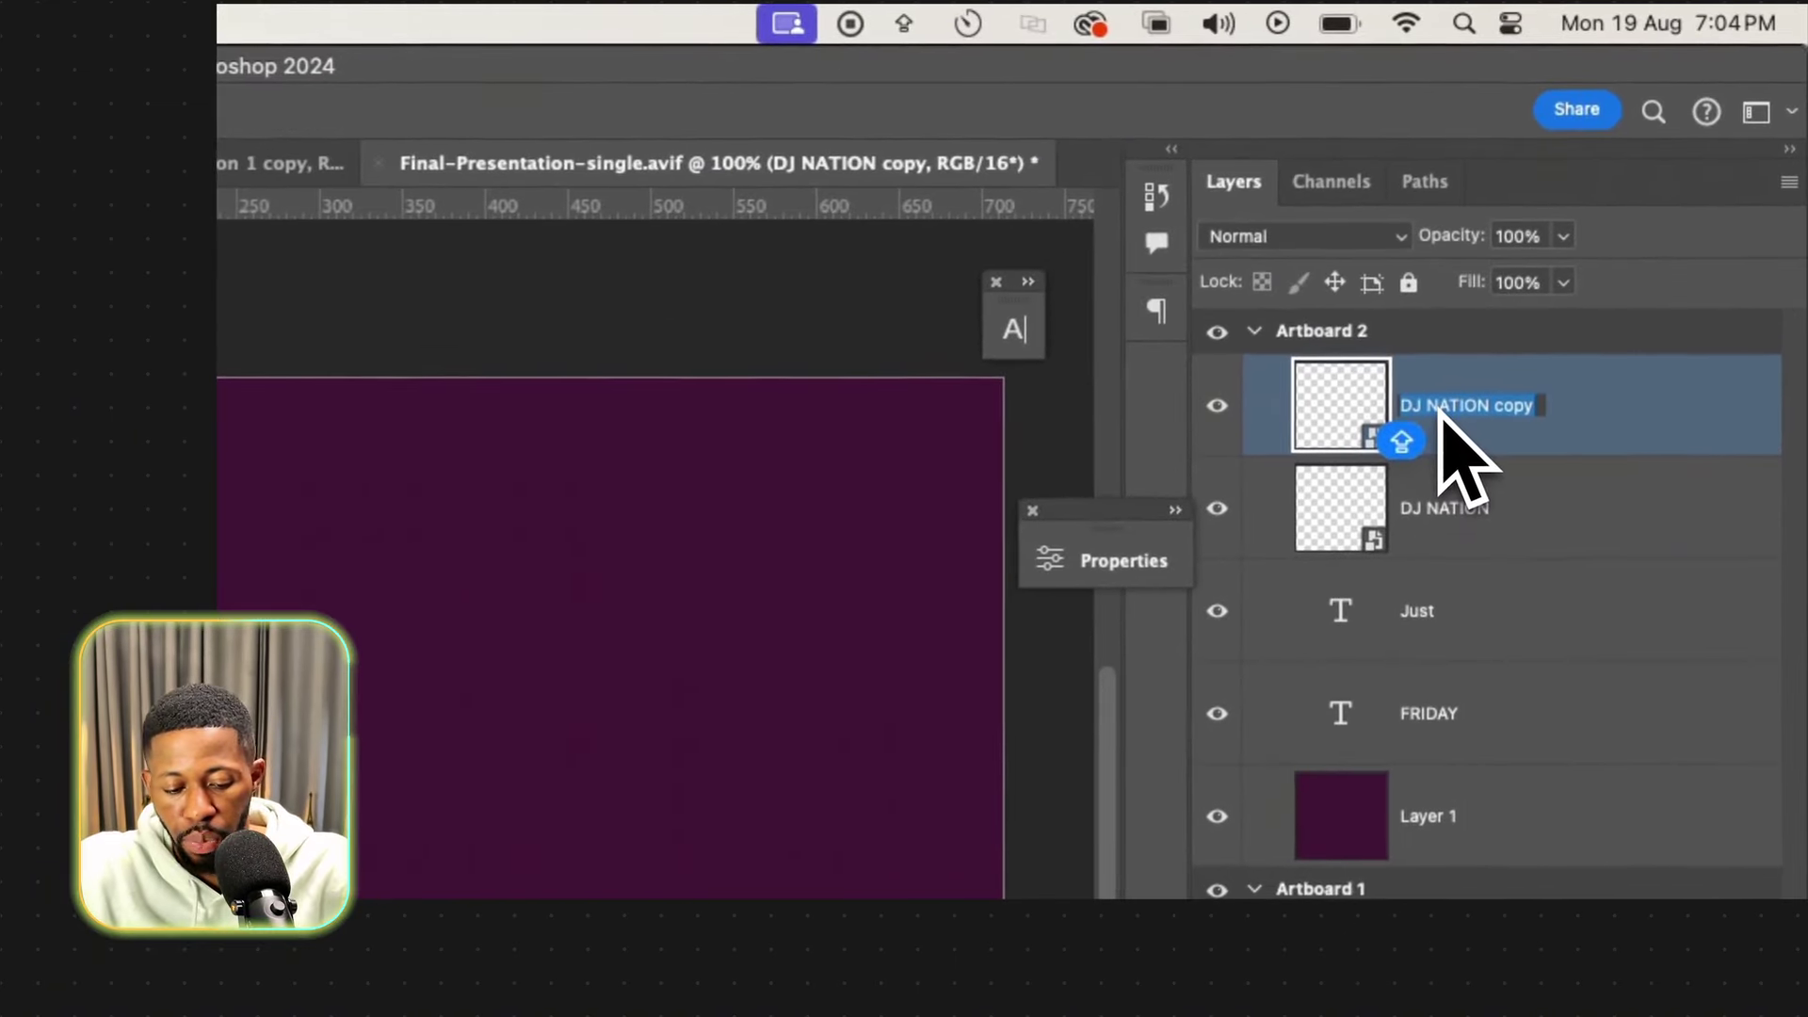
type("DJ WALKER")
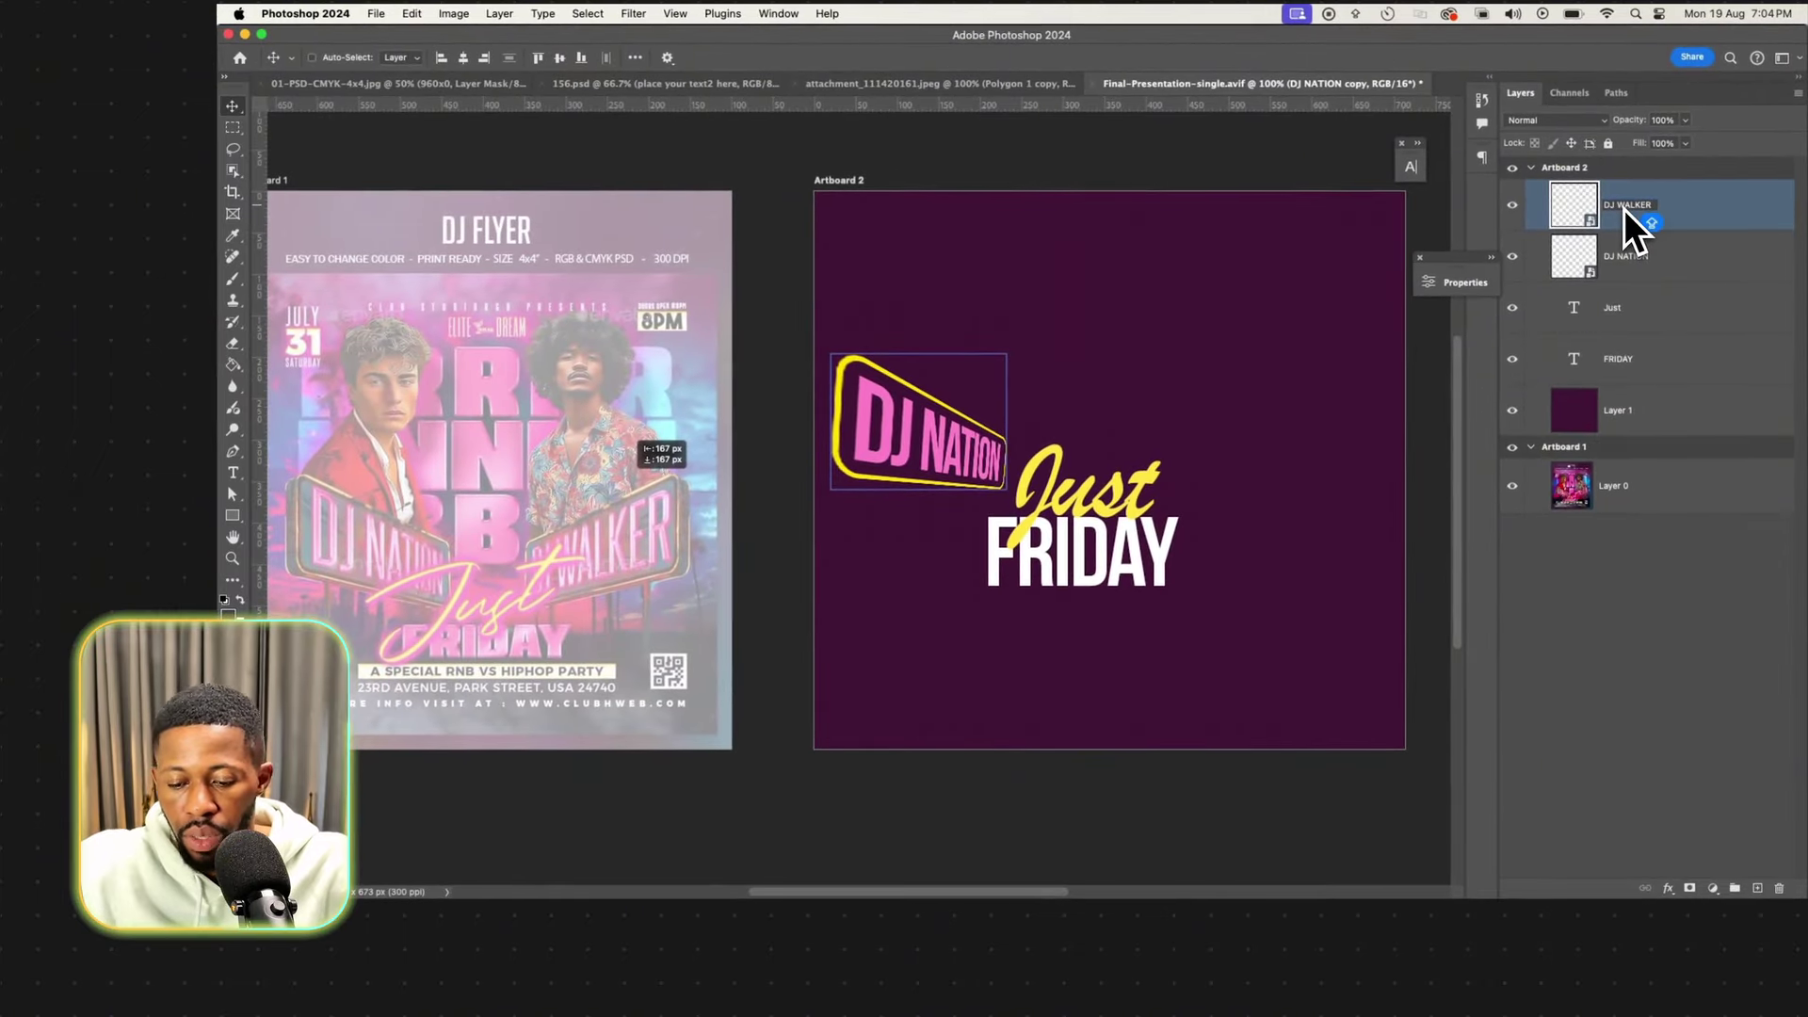
Confirm the DJ WALKER layer name and place the copied sign to the right of the DJ NATION sign.
key("Return")
left_click_drag(832, 457, 1189, 430)
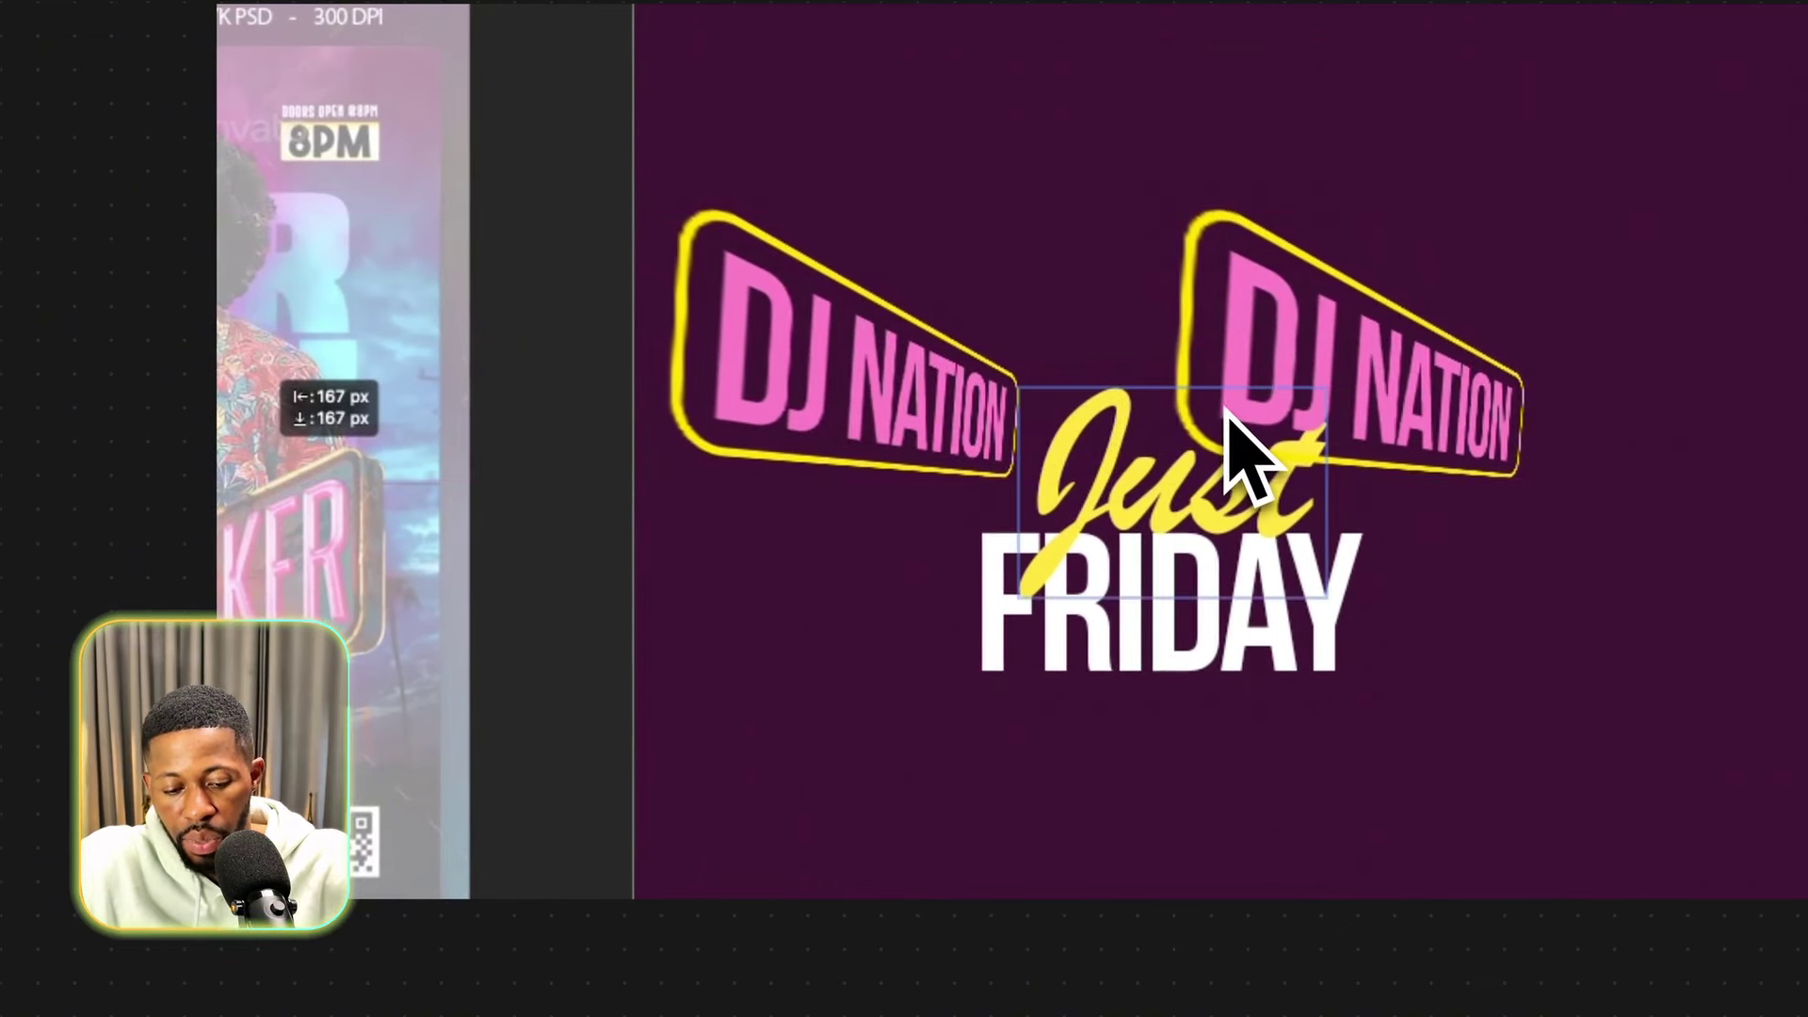
left_click(1225, 408)
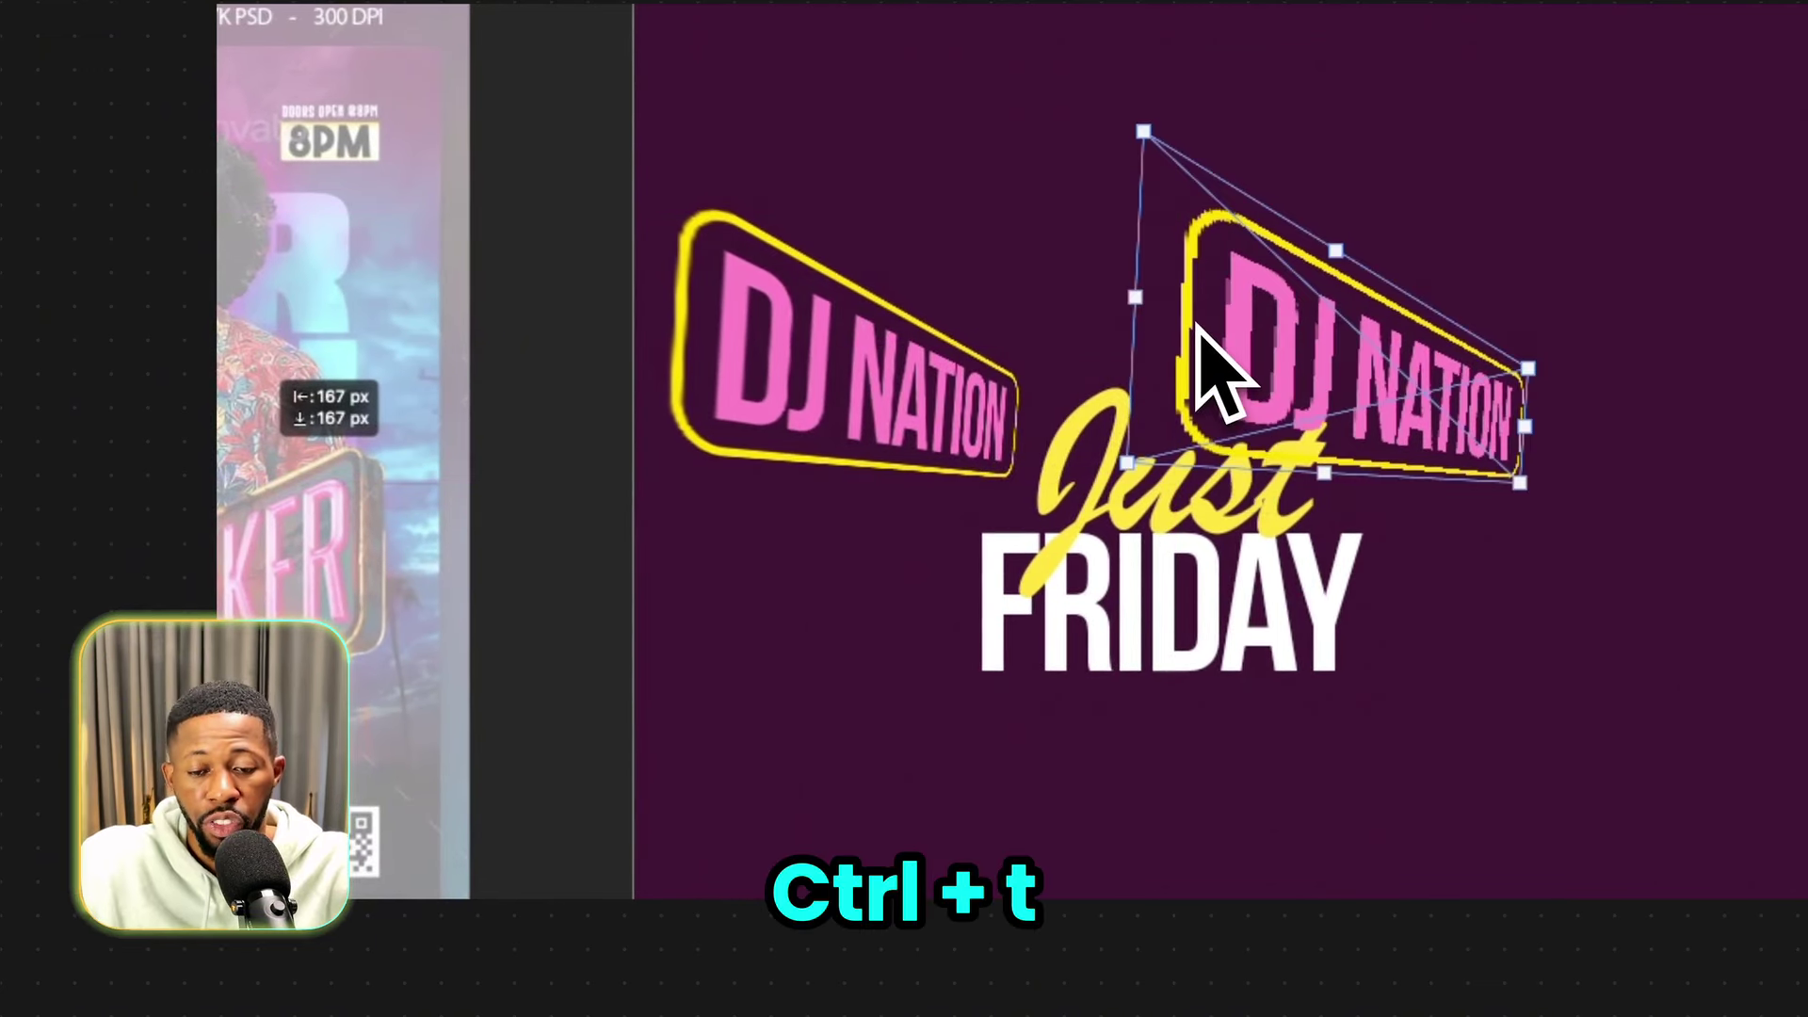
Distort the copied sign freehand by its four corners, lowering the left corners and stretching the right side outward.
right_click(1210, 363)
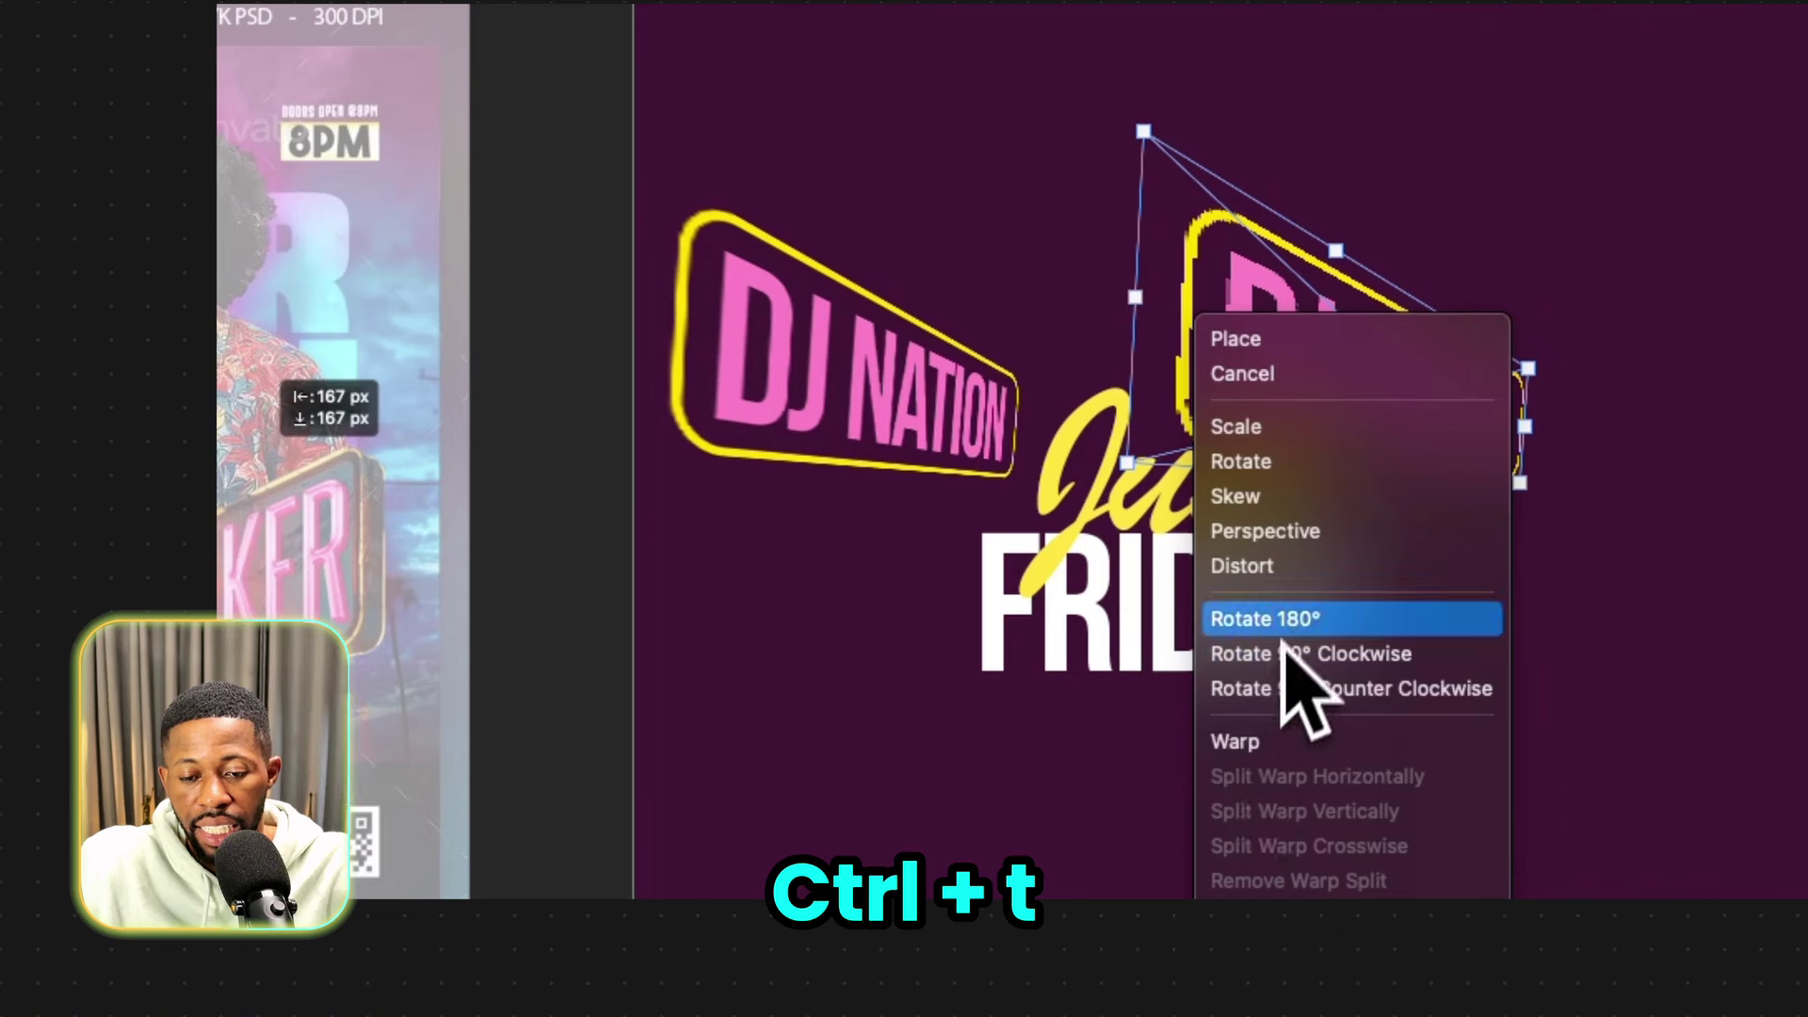
left_click(1242, 566)
left_click_drag(1144, 131, 1265, 277)
left_click_drag(1128, 462, 1308, 578)
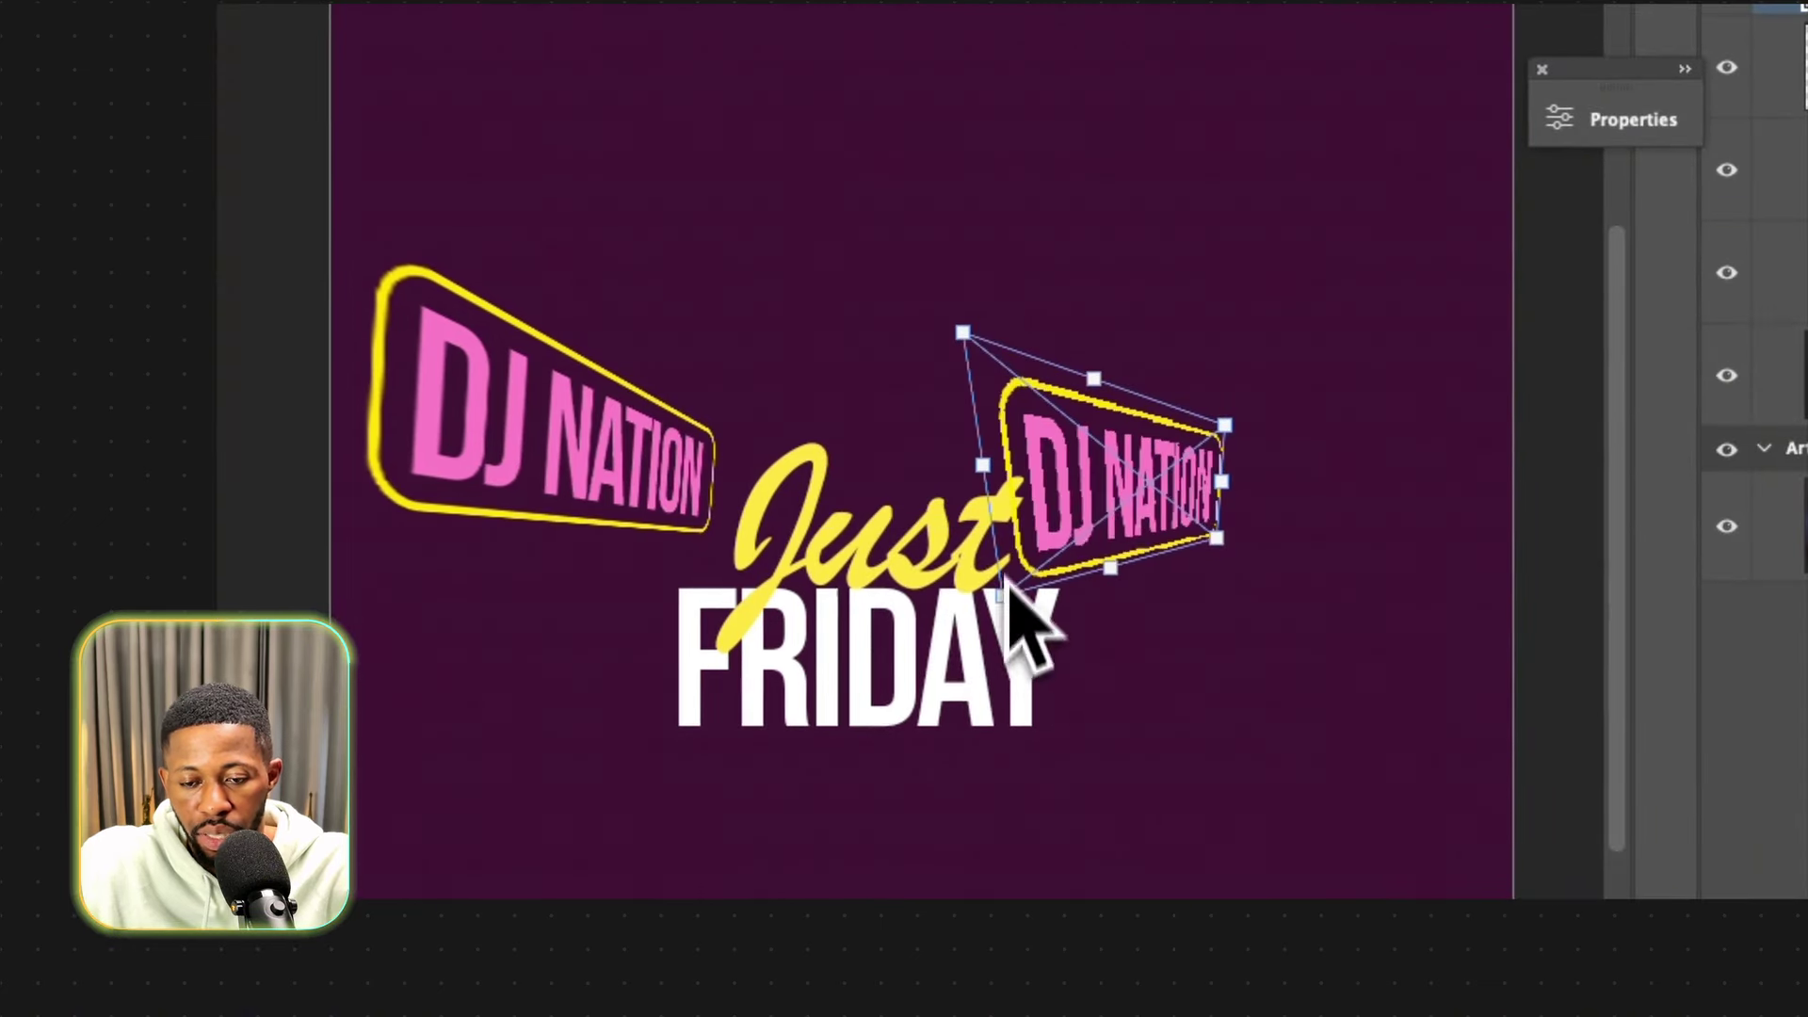
left_click_drag(1225, 425, 1396, 426)
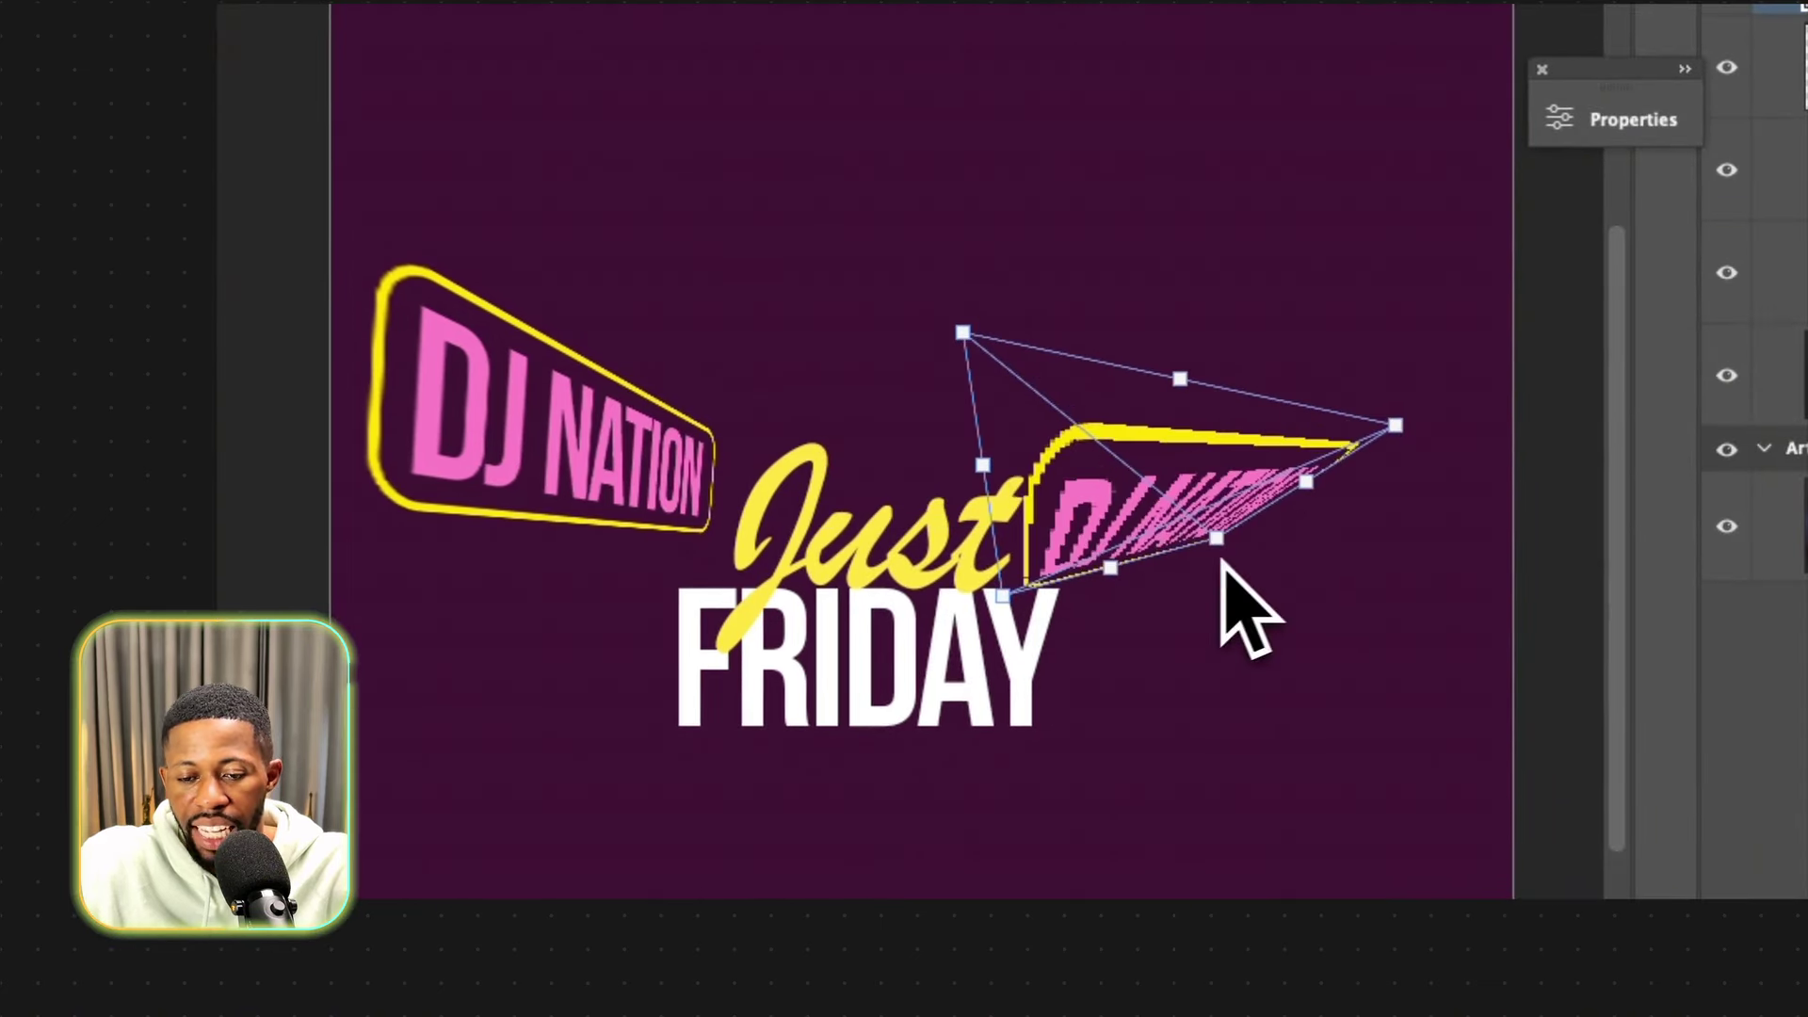
left_click_drag(1218, 539, 1405, 606)
left_click_drag(1392, 422, 1403, 438)
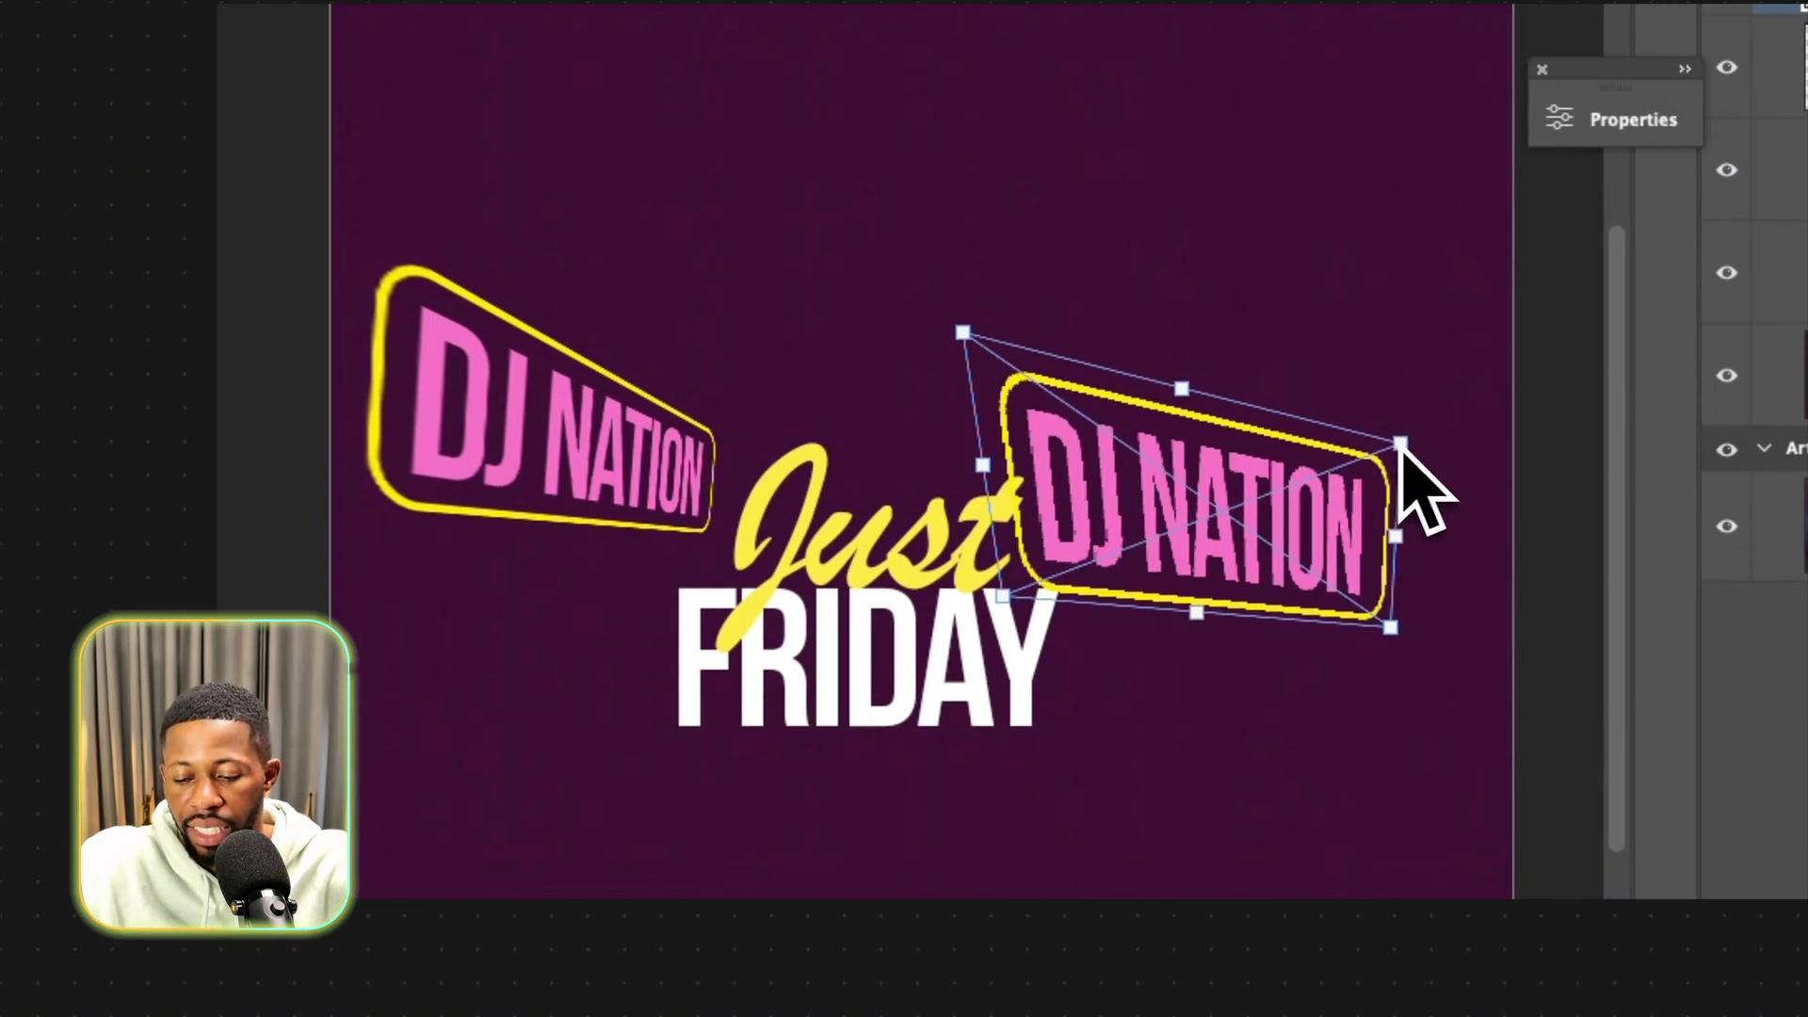
key("Return")
Distort the copied sign over the flyer's DJ WALKER sign to match its perspective and place it on the right side of Artboard 2.
left_click_drag(1177, 473, 646, 332)
right_click(631, 353)
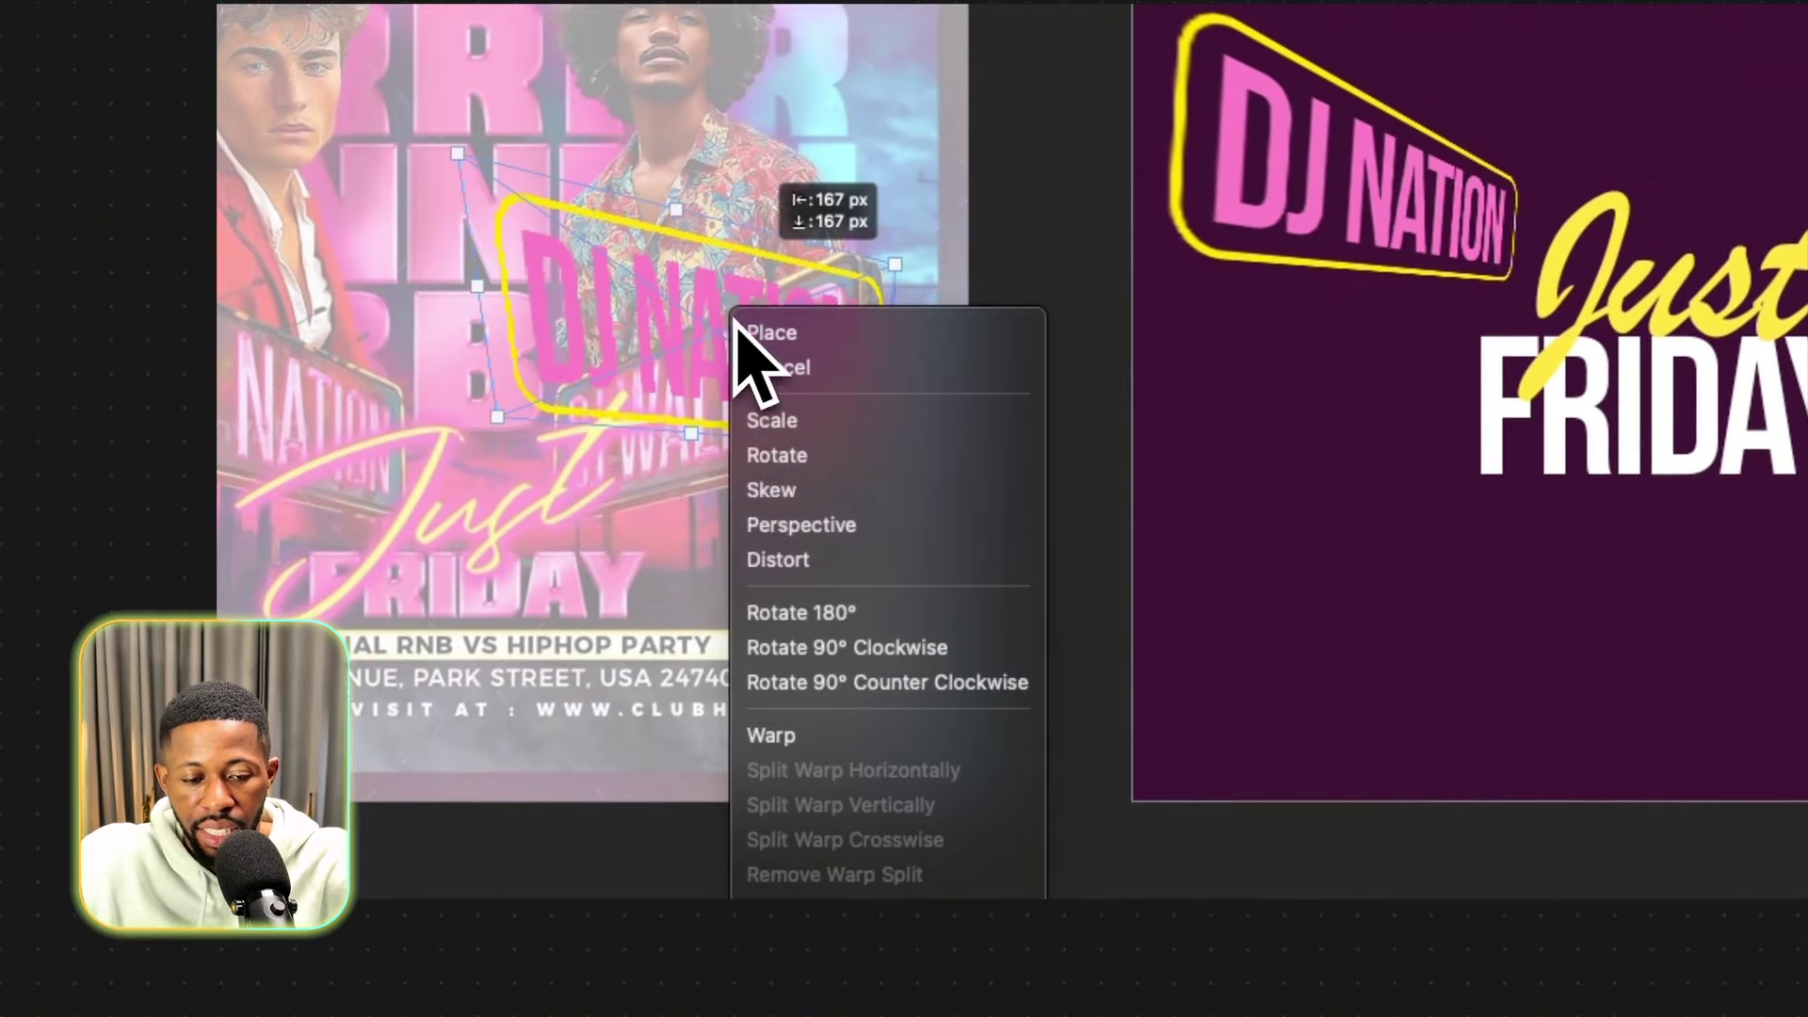
left_click(862, 560)
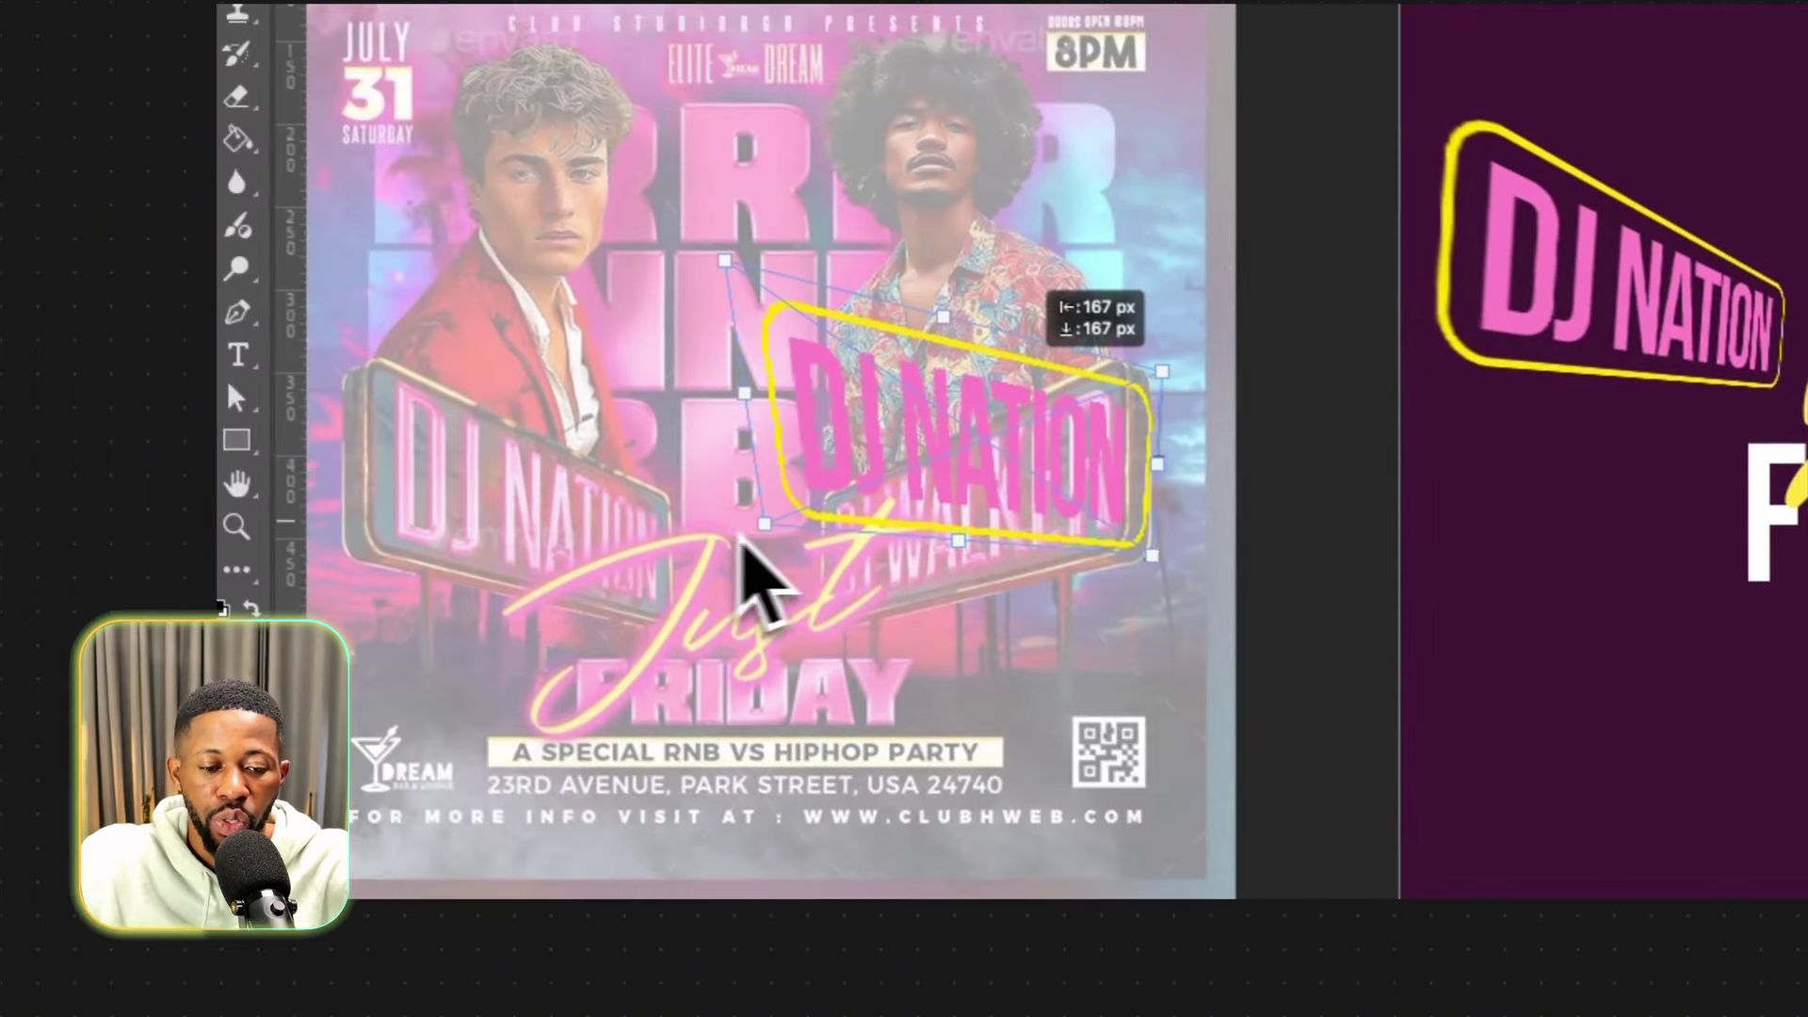
left_click_drag(775, 527, 817, 632)
left_click_drag(734, 264, 798, 477)
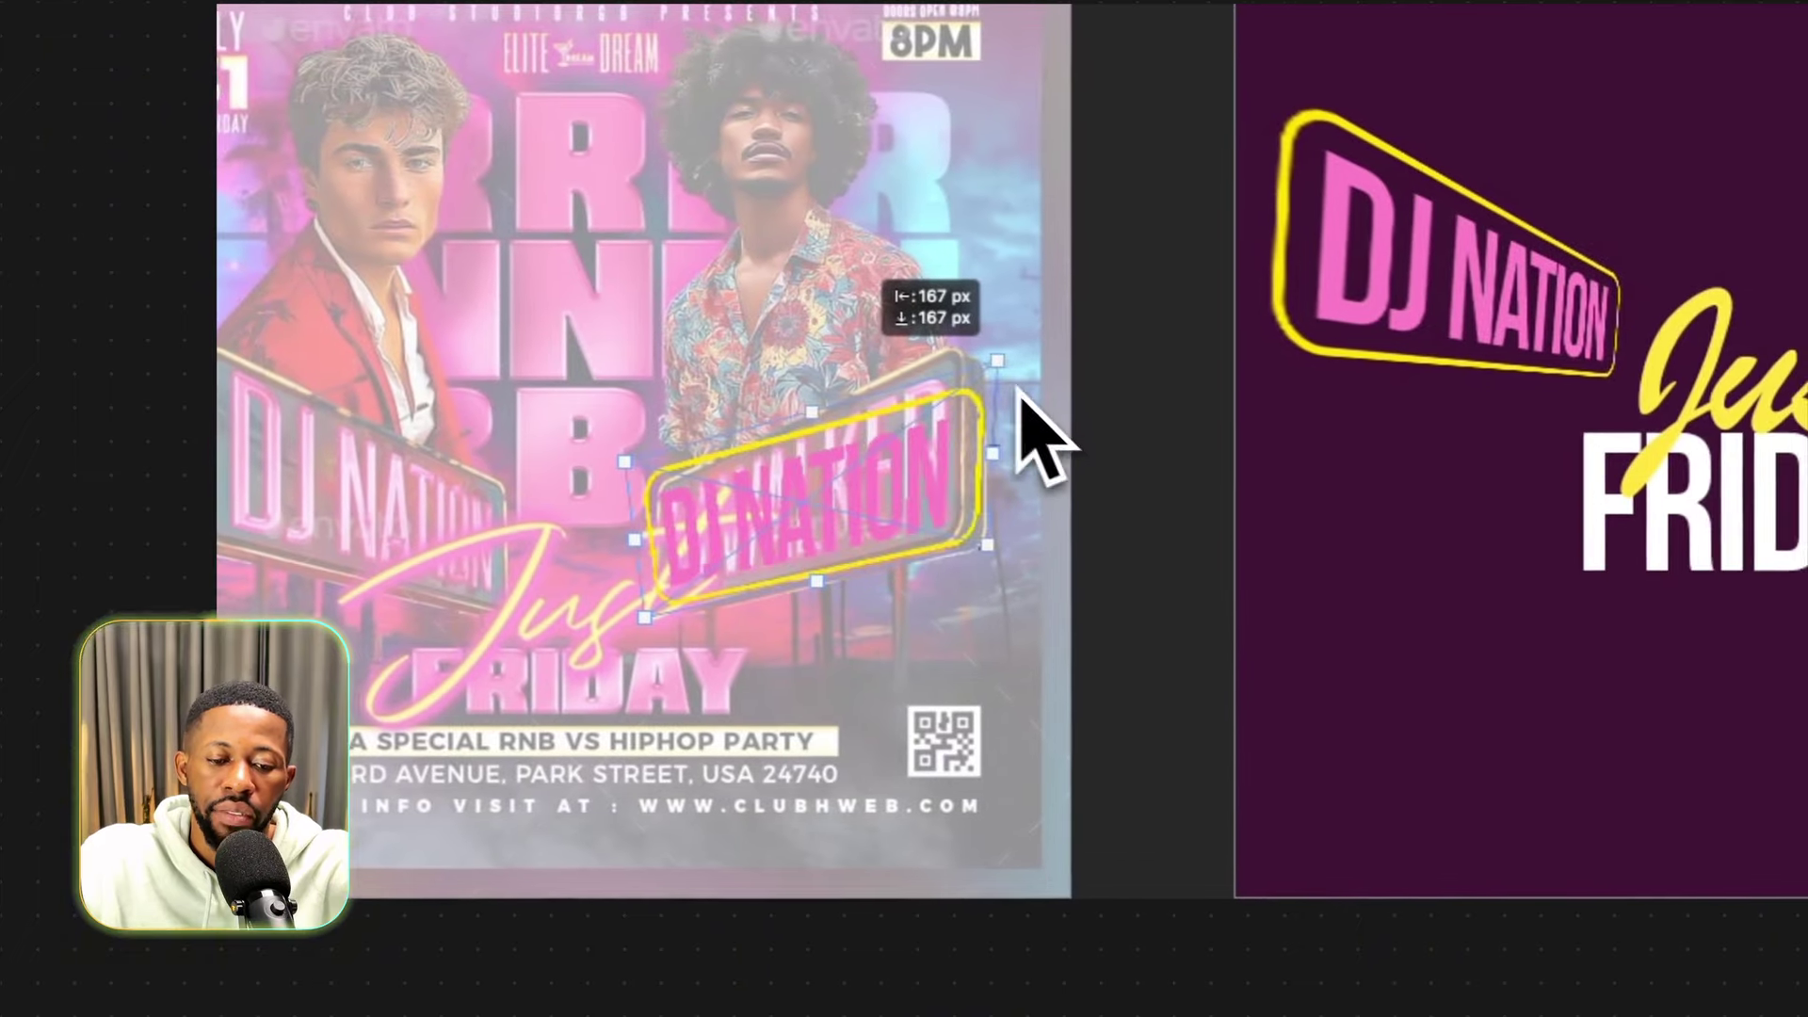
left_click_drag(1171, 377, 1155, 332)
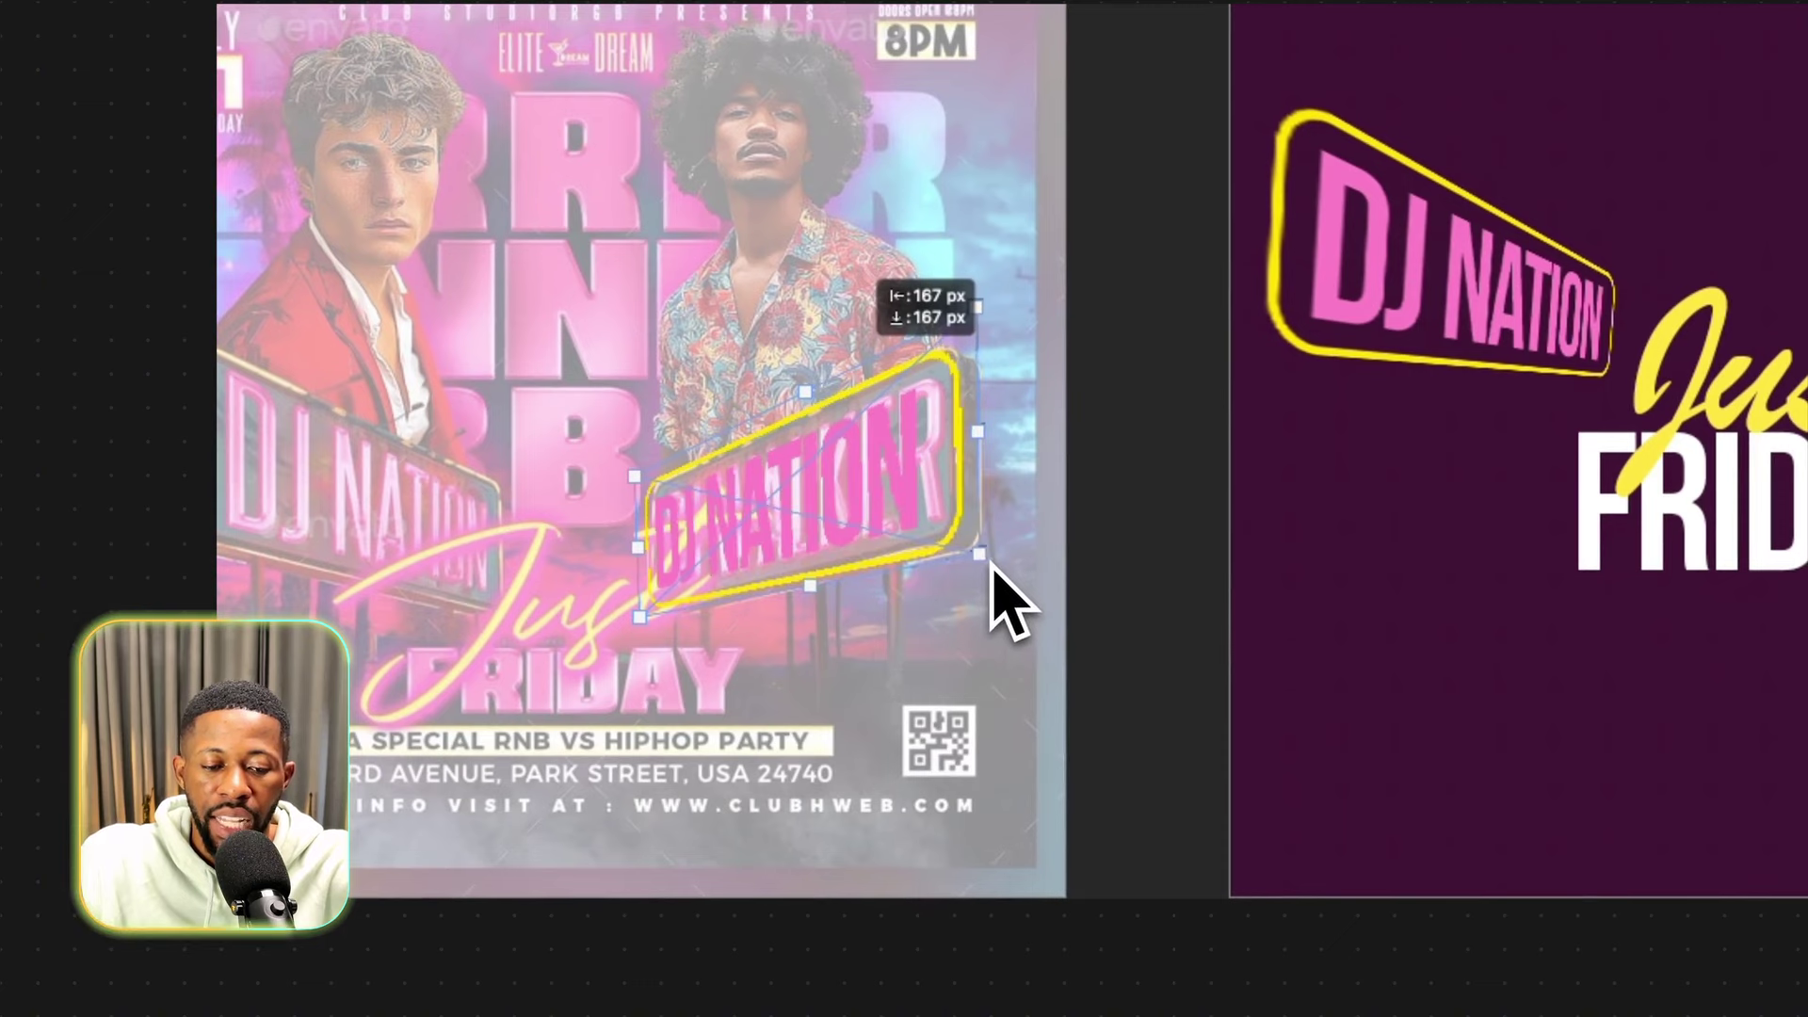
left_click_drag(708, 503, 1263, 416)
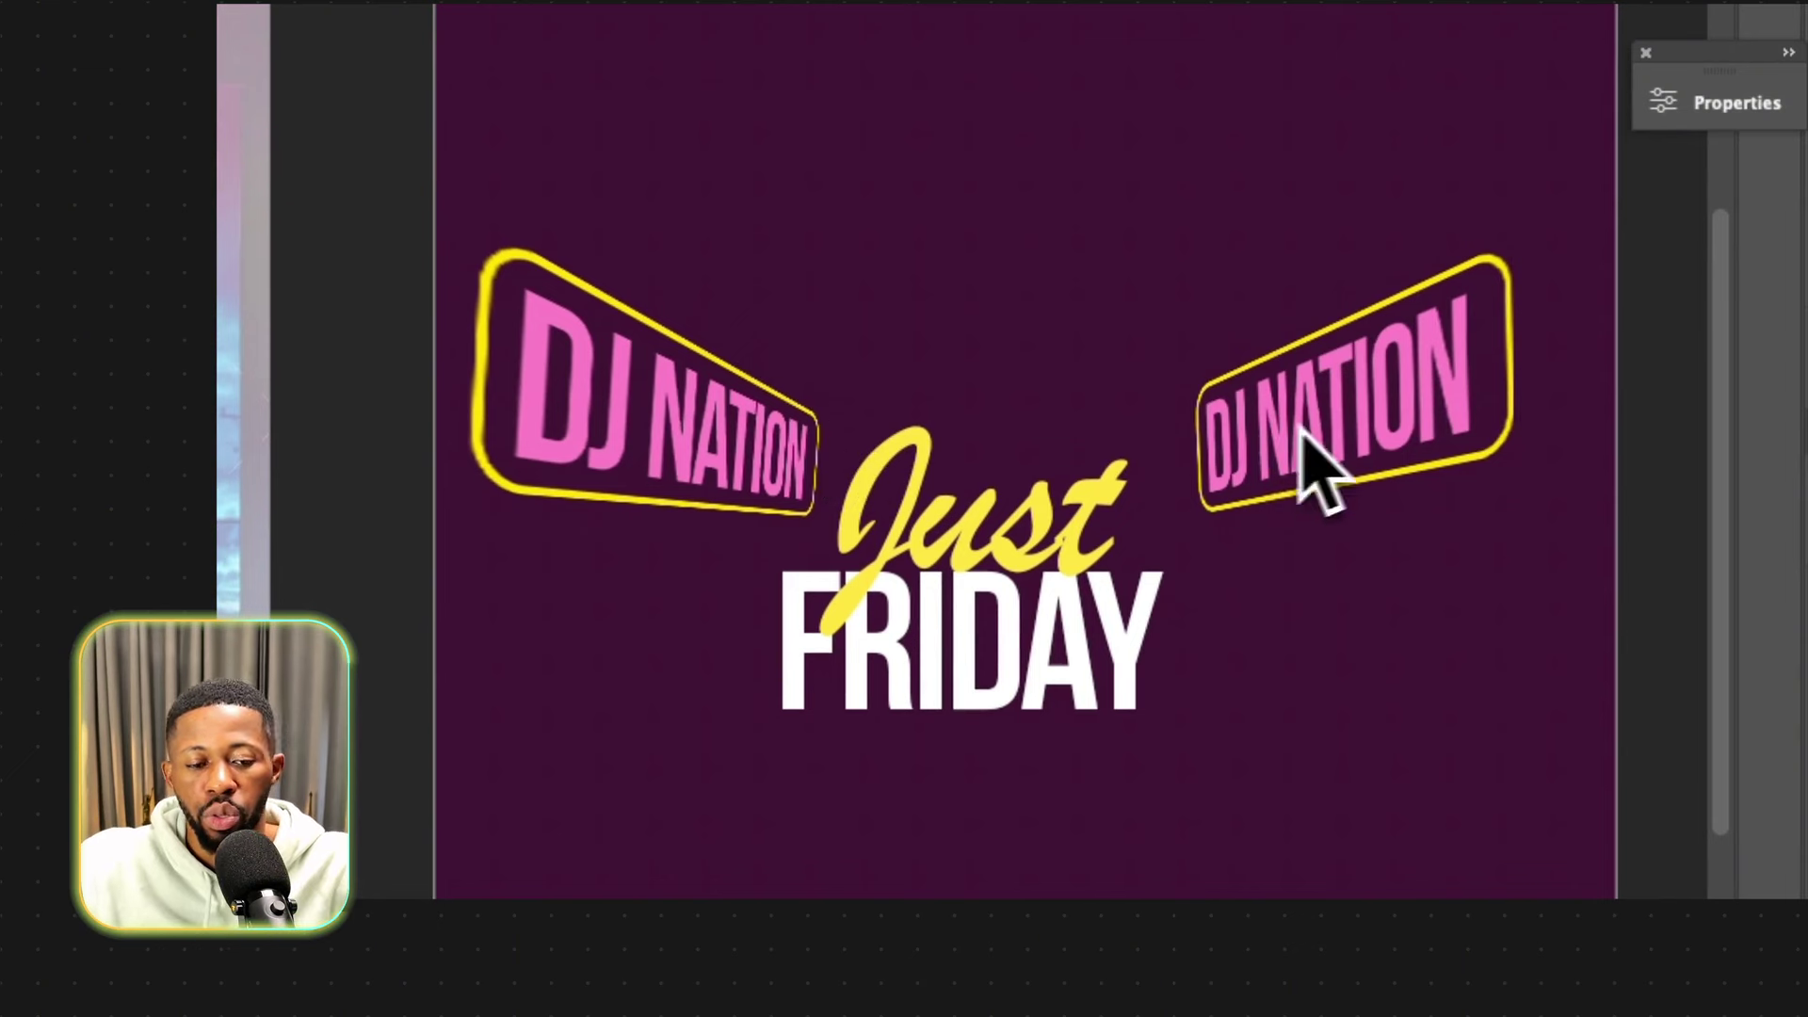
left_click_drag(1314, 457, 1285, 508)
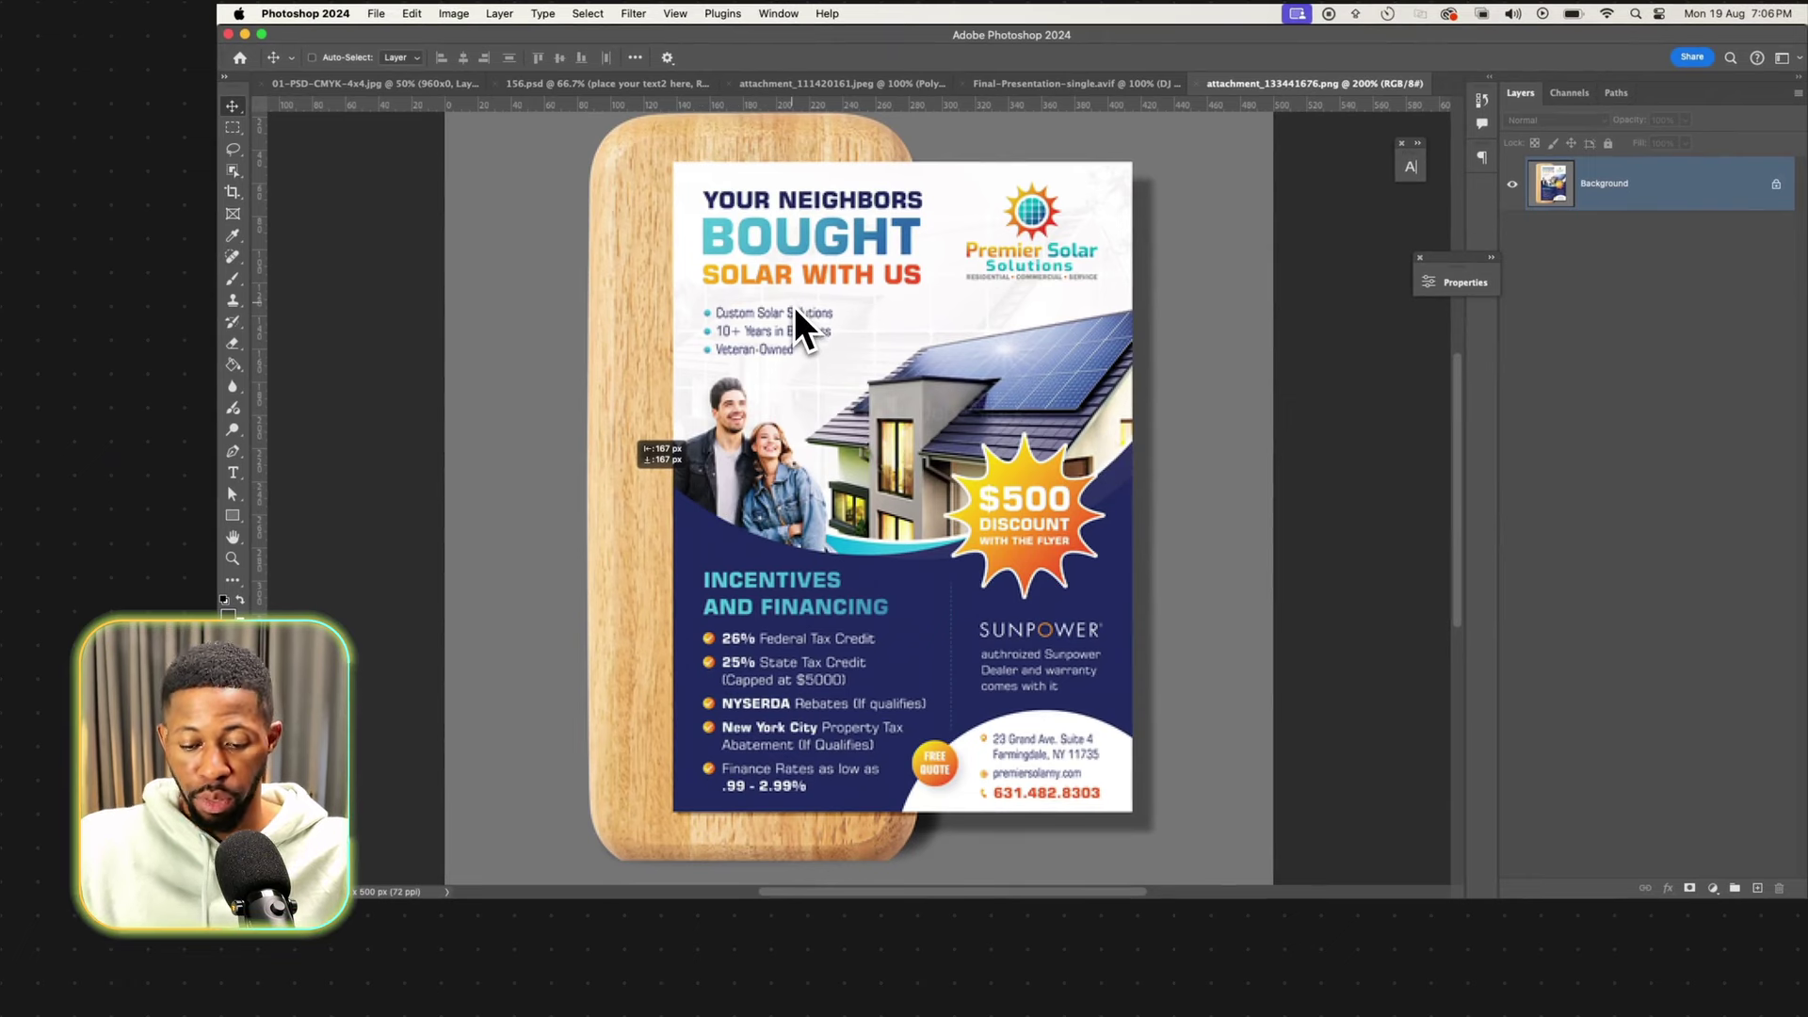
Convert the solar flyer image into an artboard and add a blank Artboard 2 to its right.
key("super+minus")
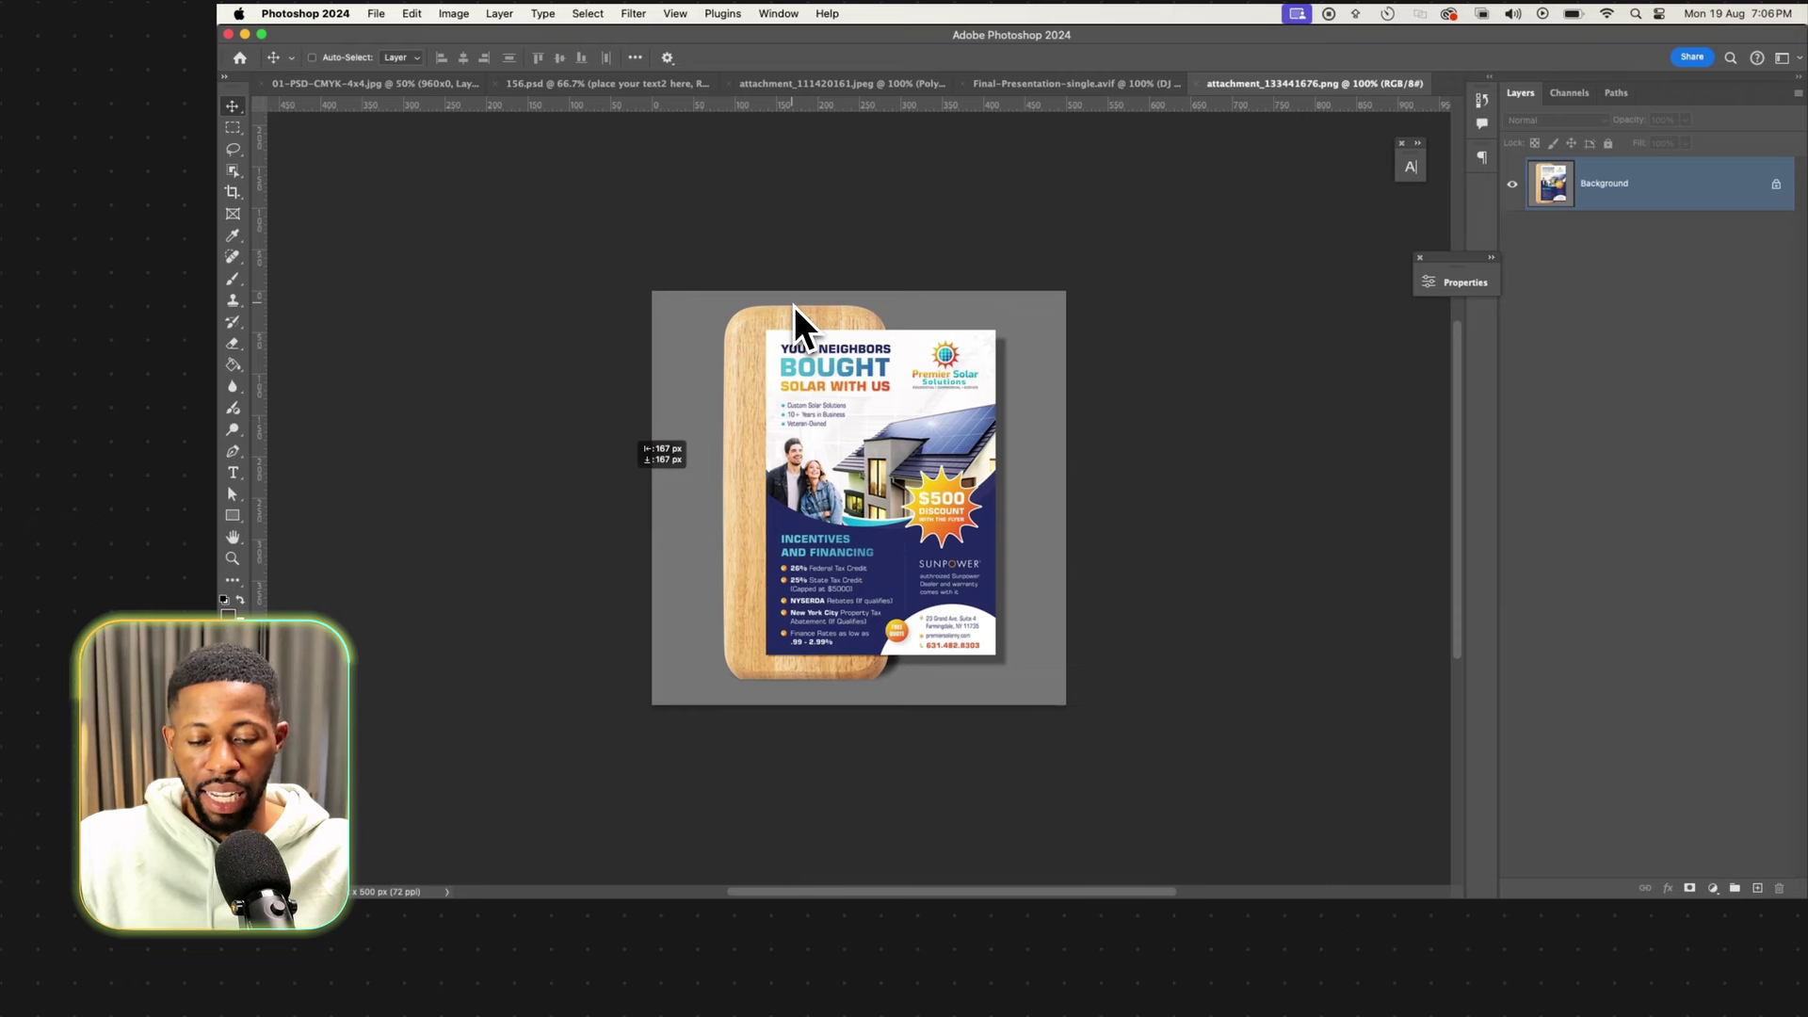
key("super+plus")
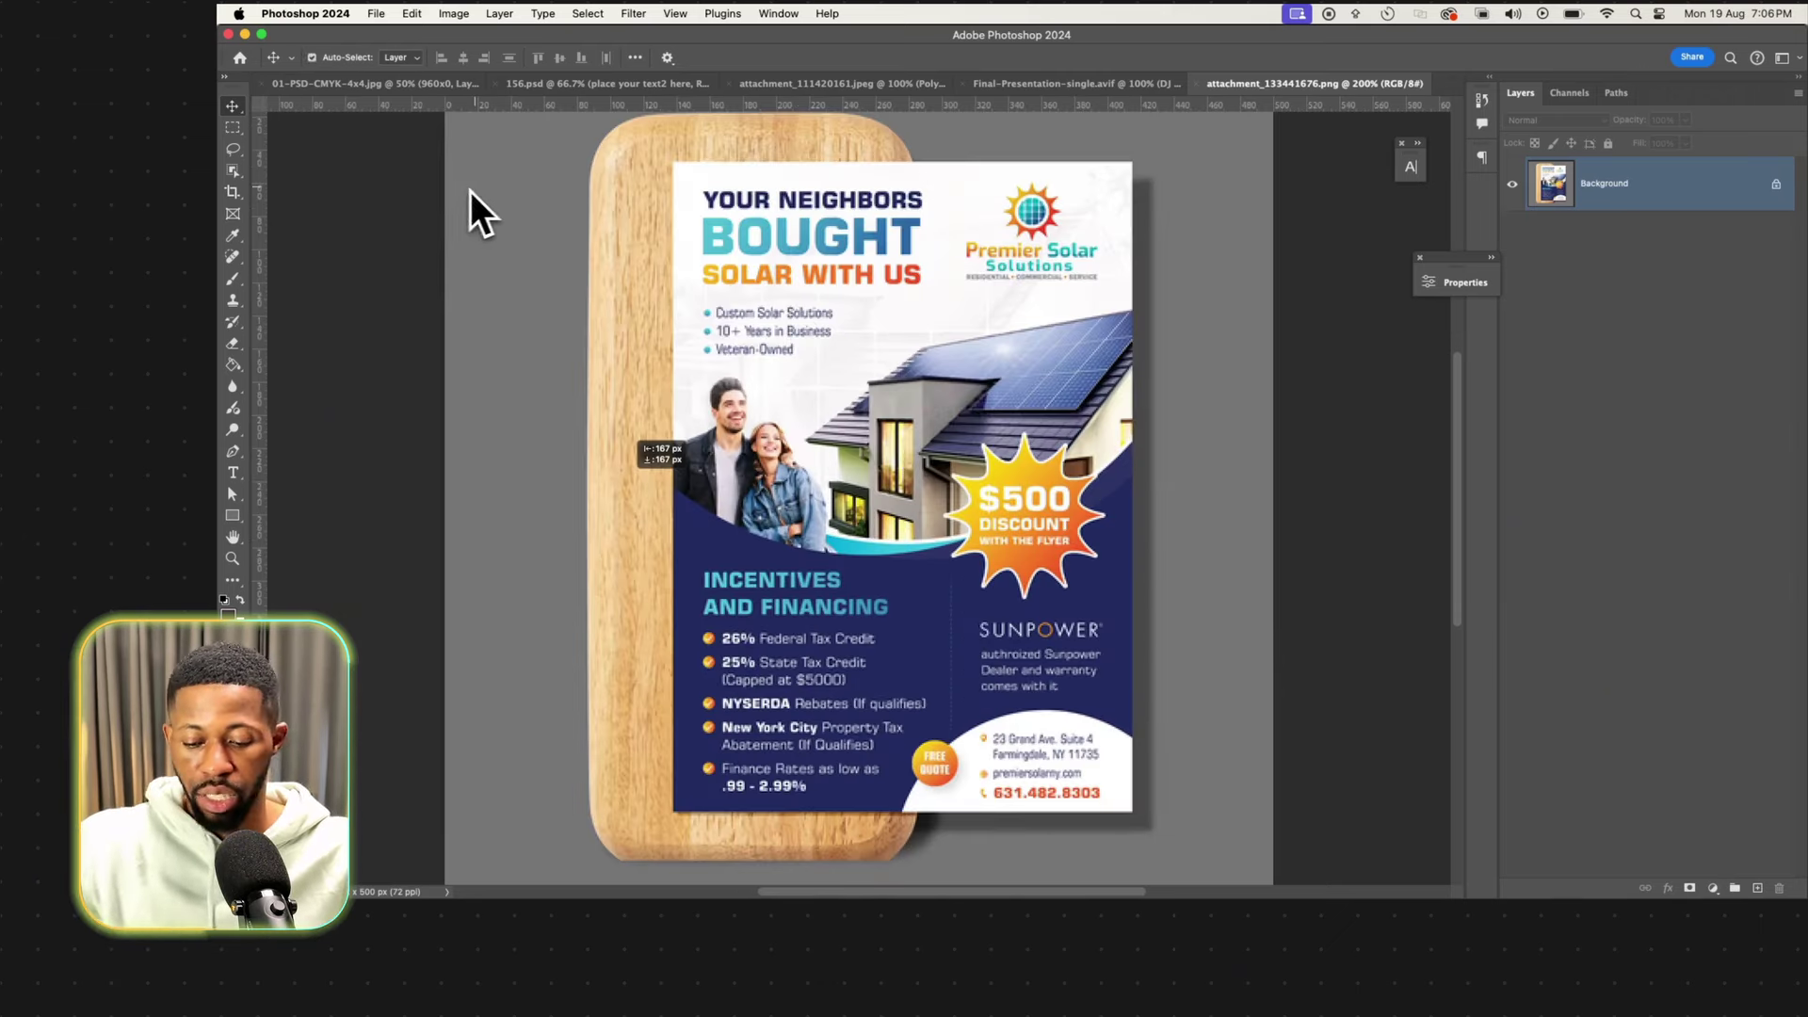
left_click_drag(232, 106, 296, 115)
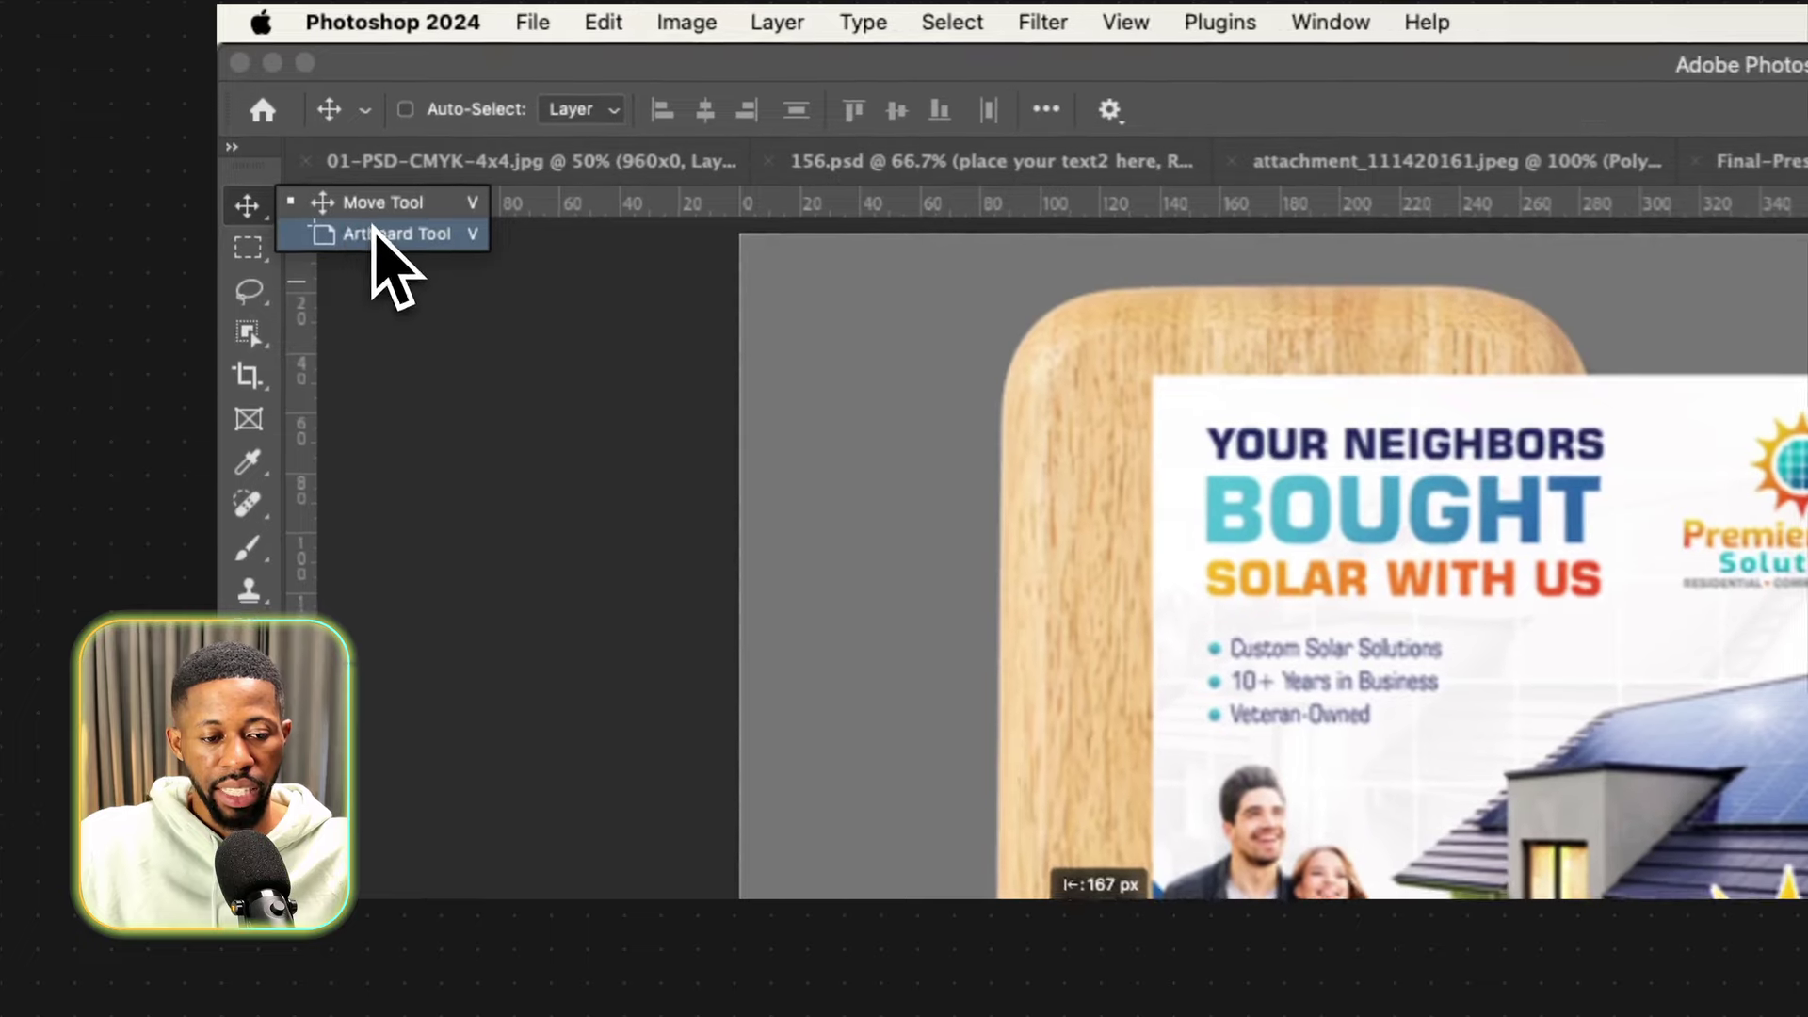
left_click(373, 232)
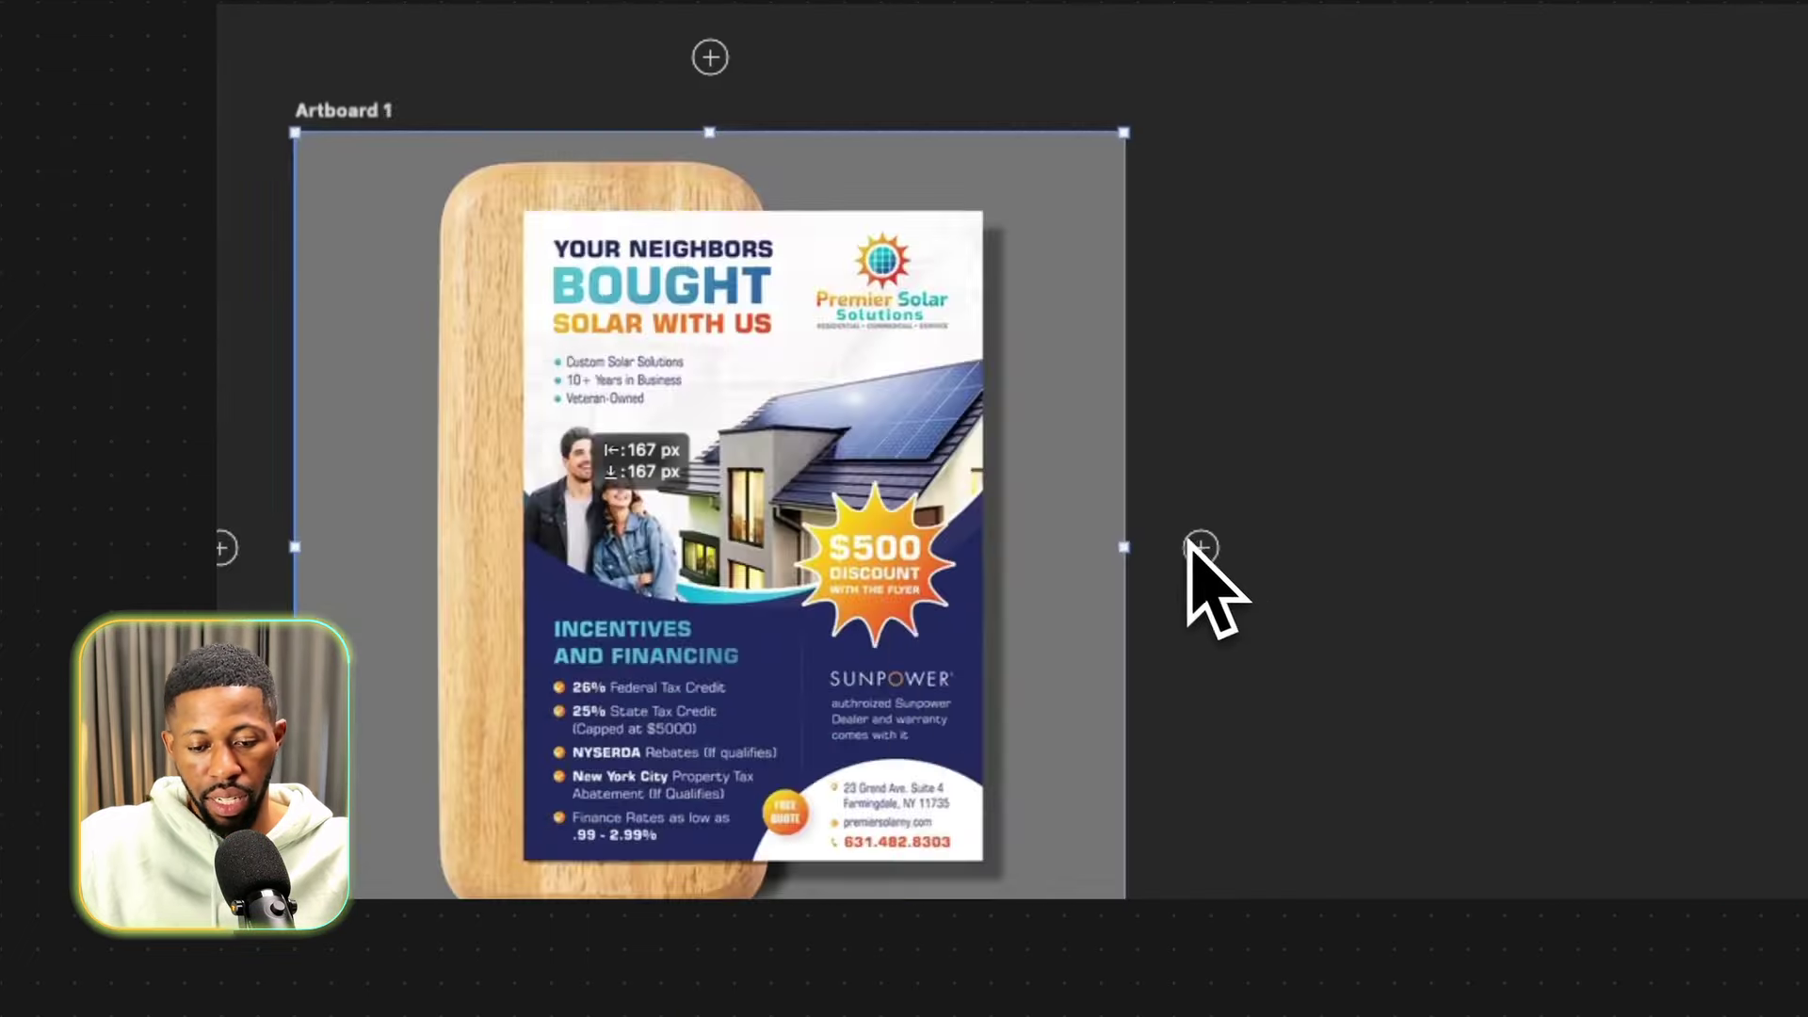
left_click(1194, 553)
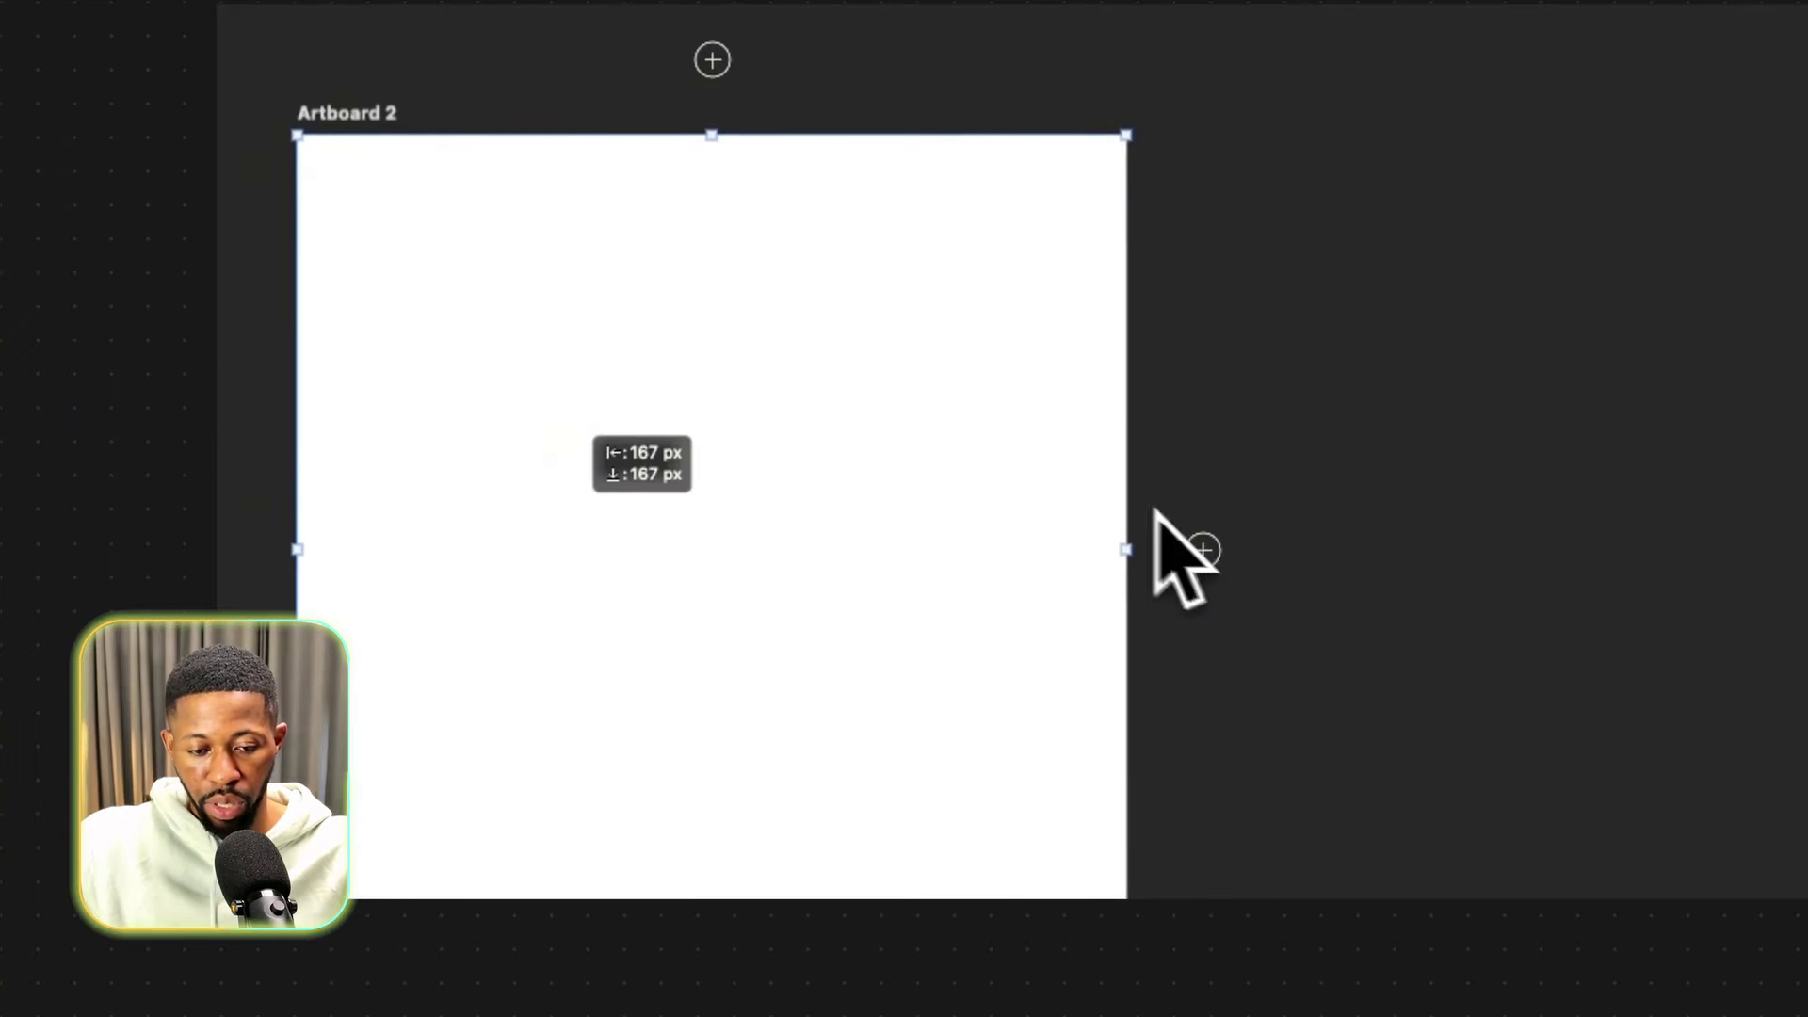
scroll(1155, 511, "left", 4)
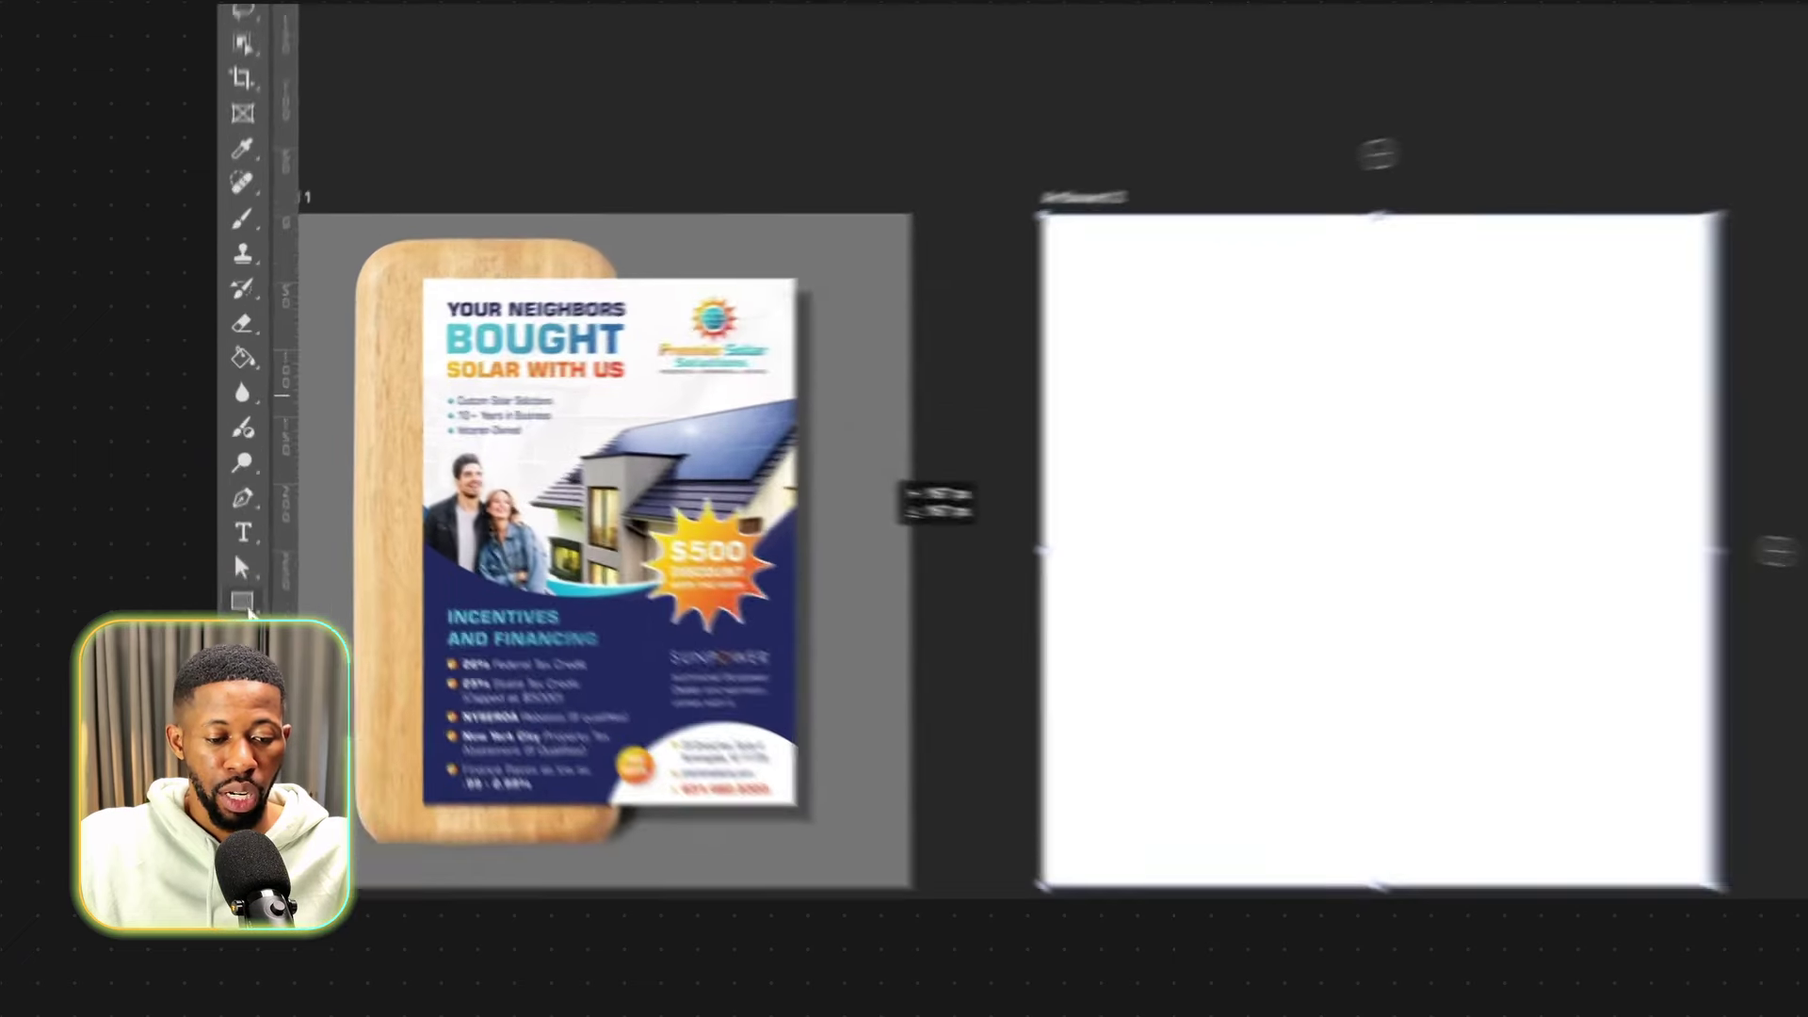
Draw an ellipse about 619 by 323 px over the upper part of Artboard 2 and change its fill to white.
right_click(233, 515)
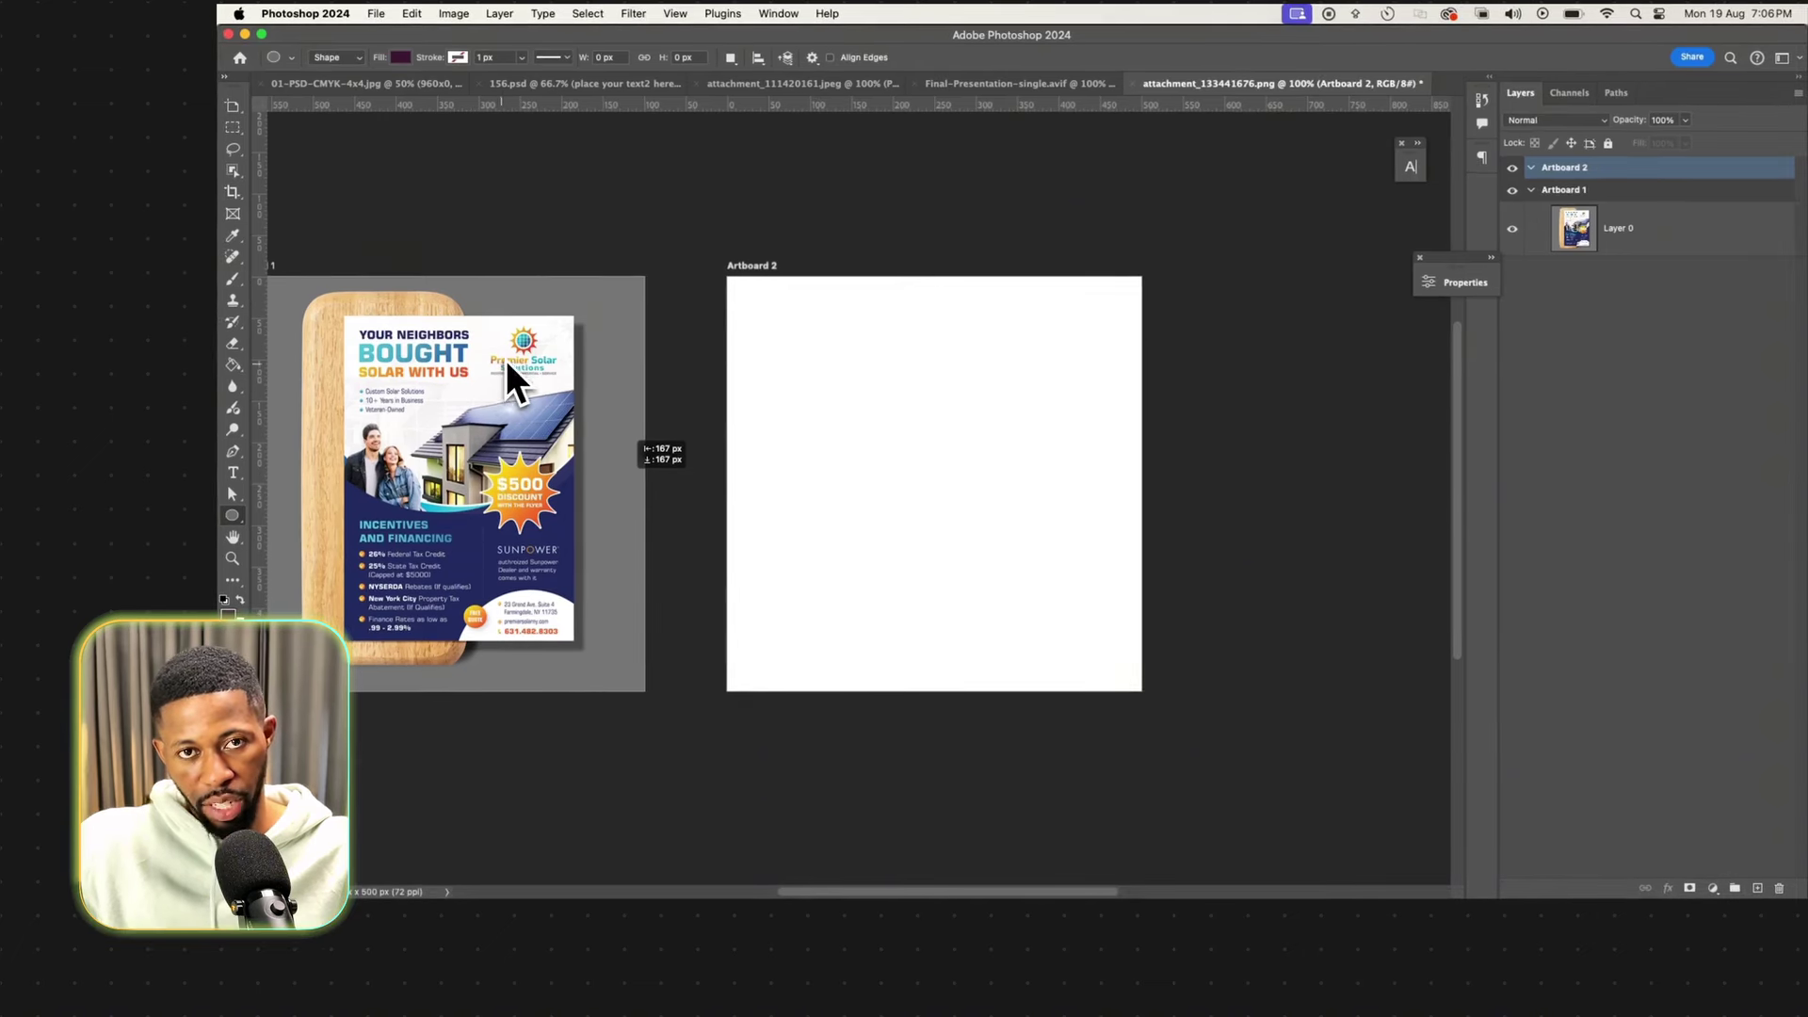
left_click_drag(669, 215, 1022, 434)
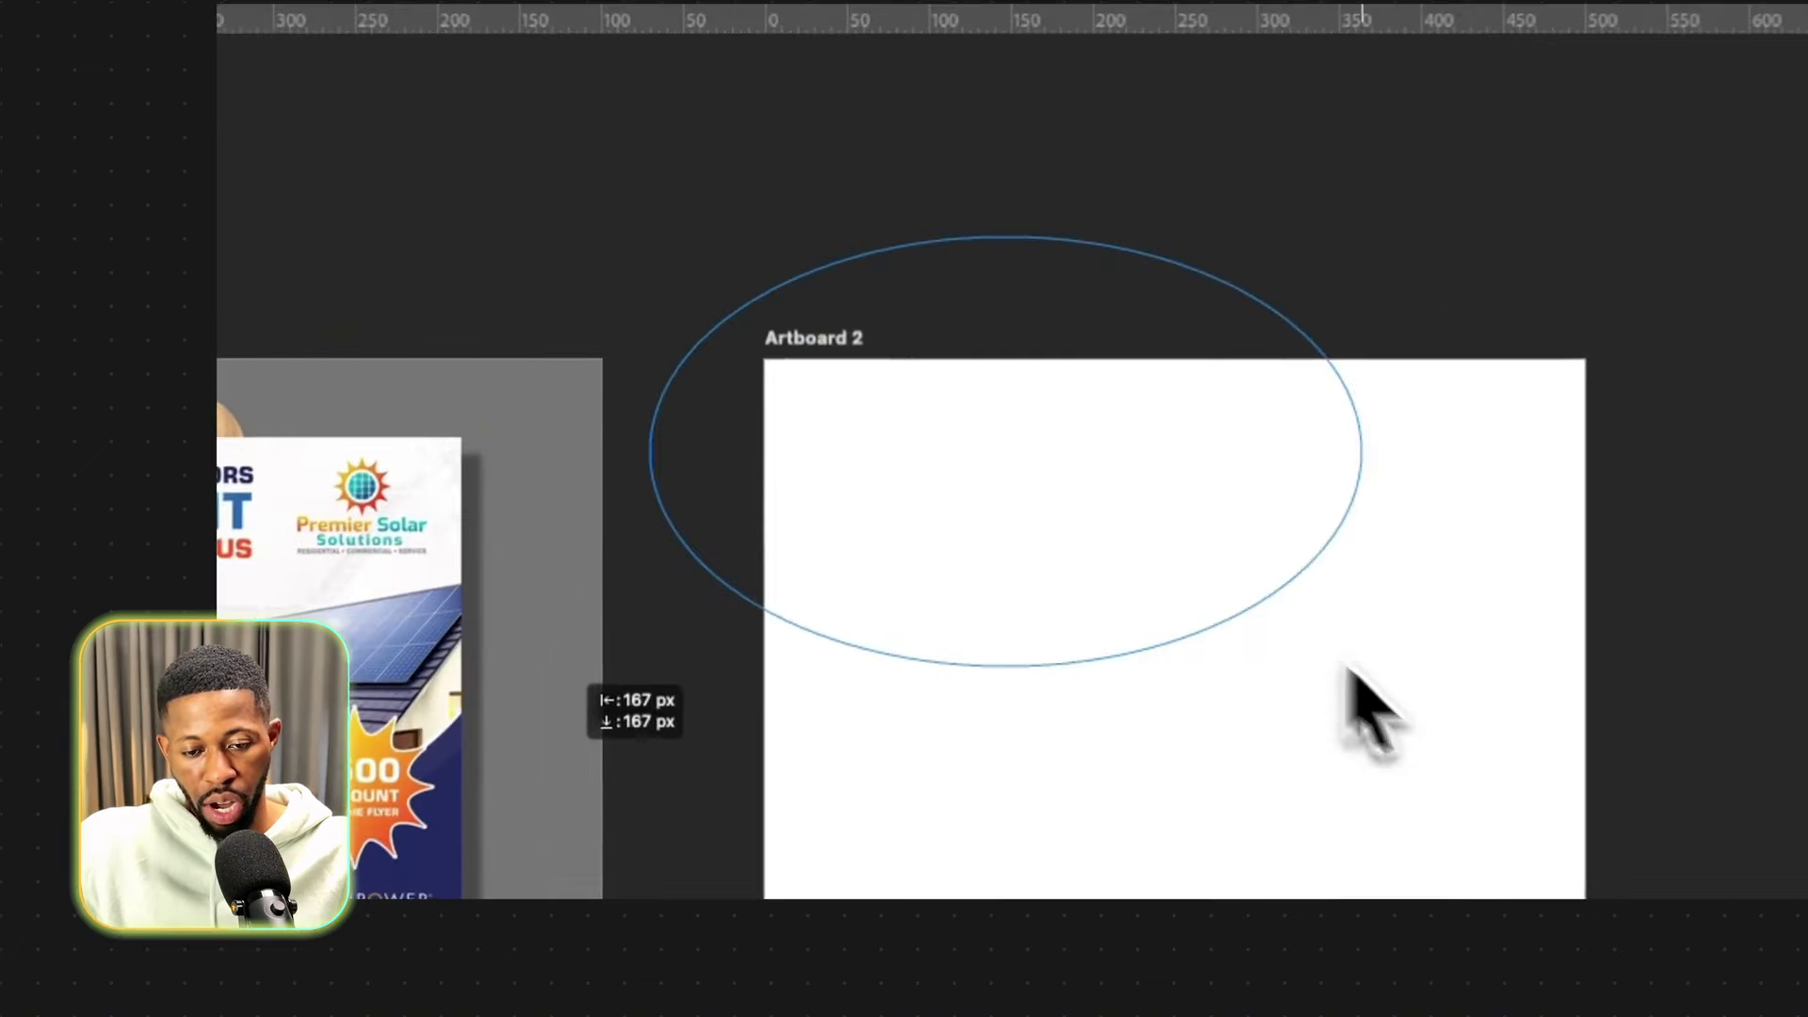
left_click_drag(1349, 668, 1667, 787)
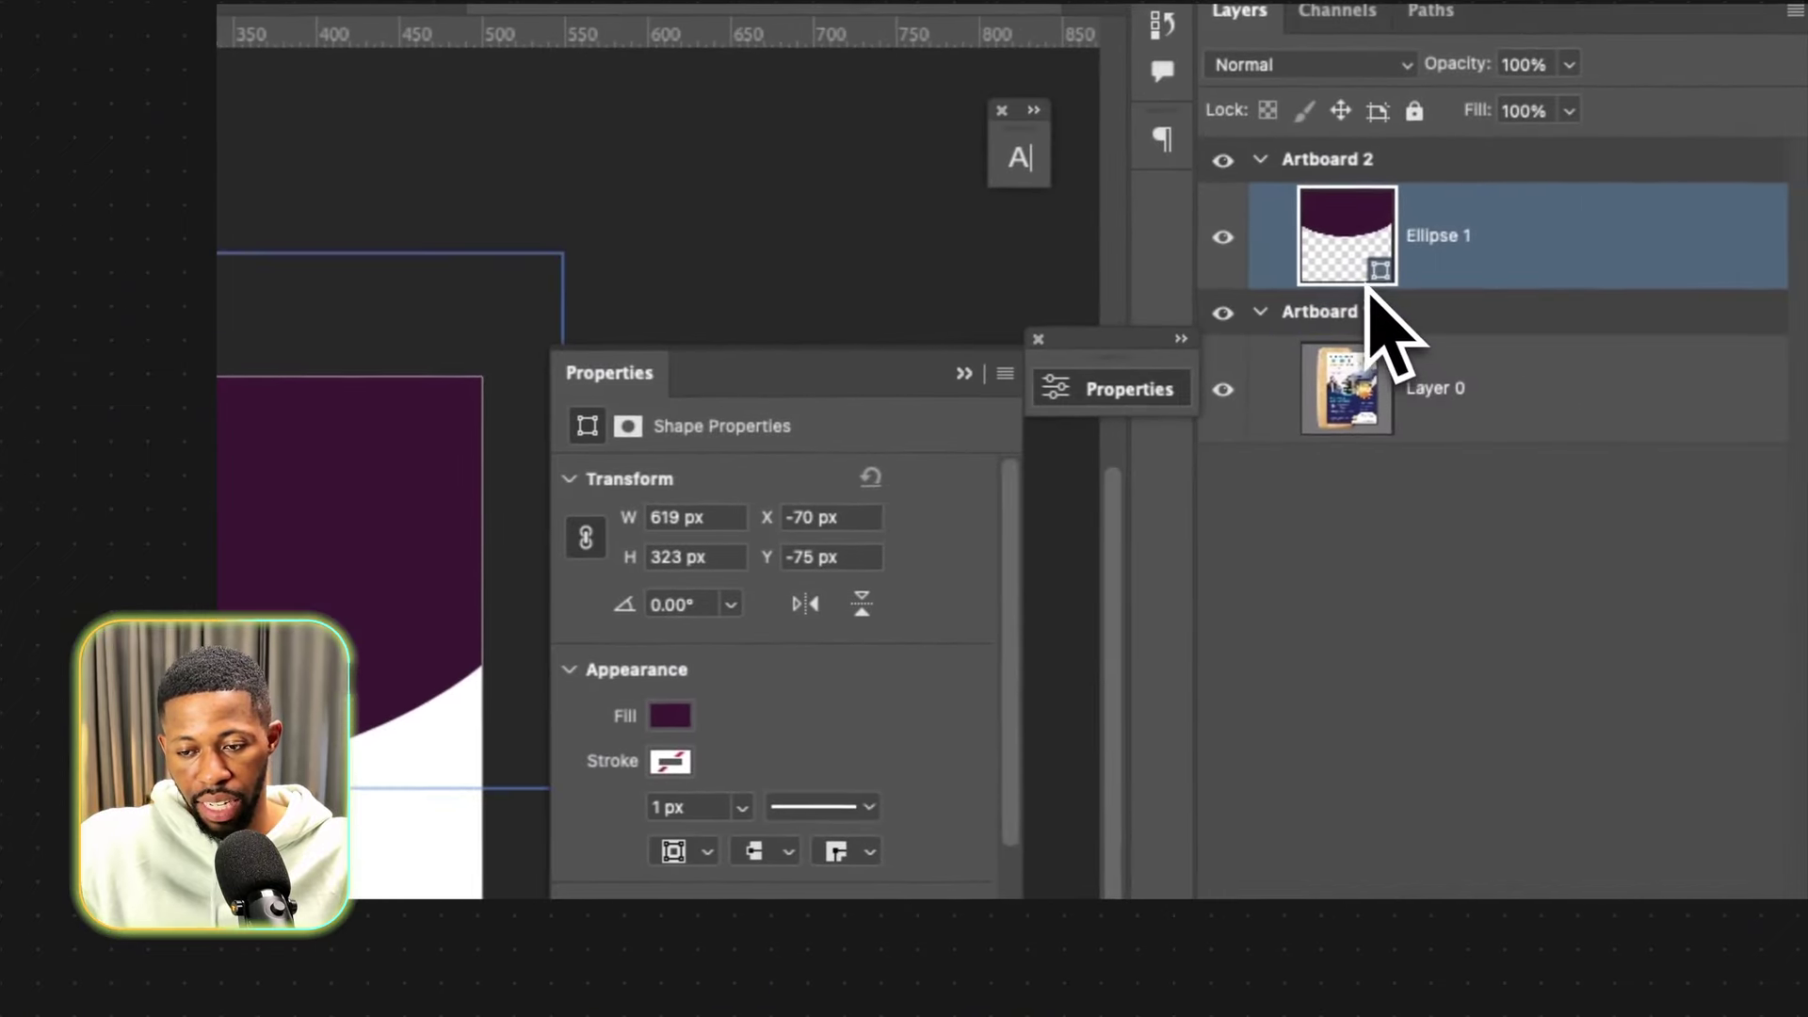
double_click(1367, 282)
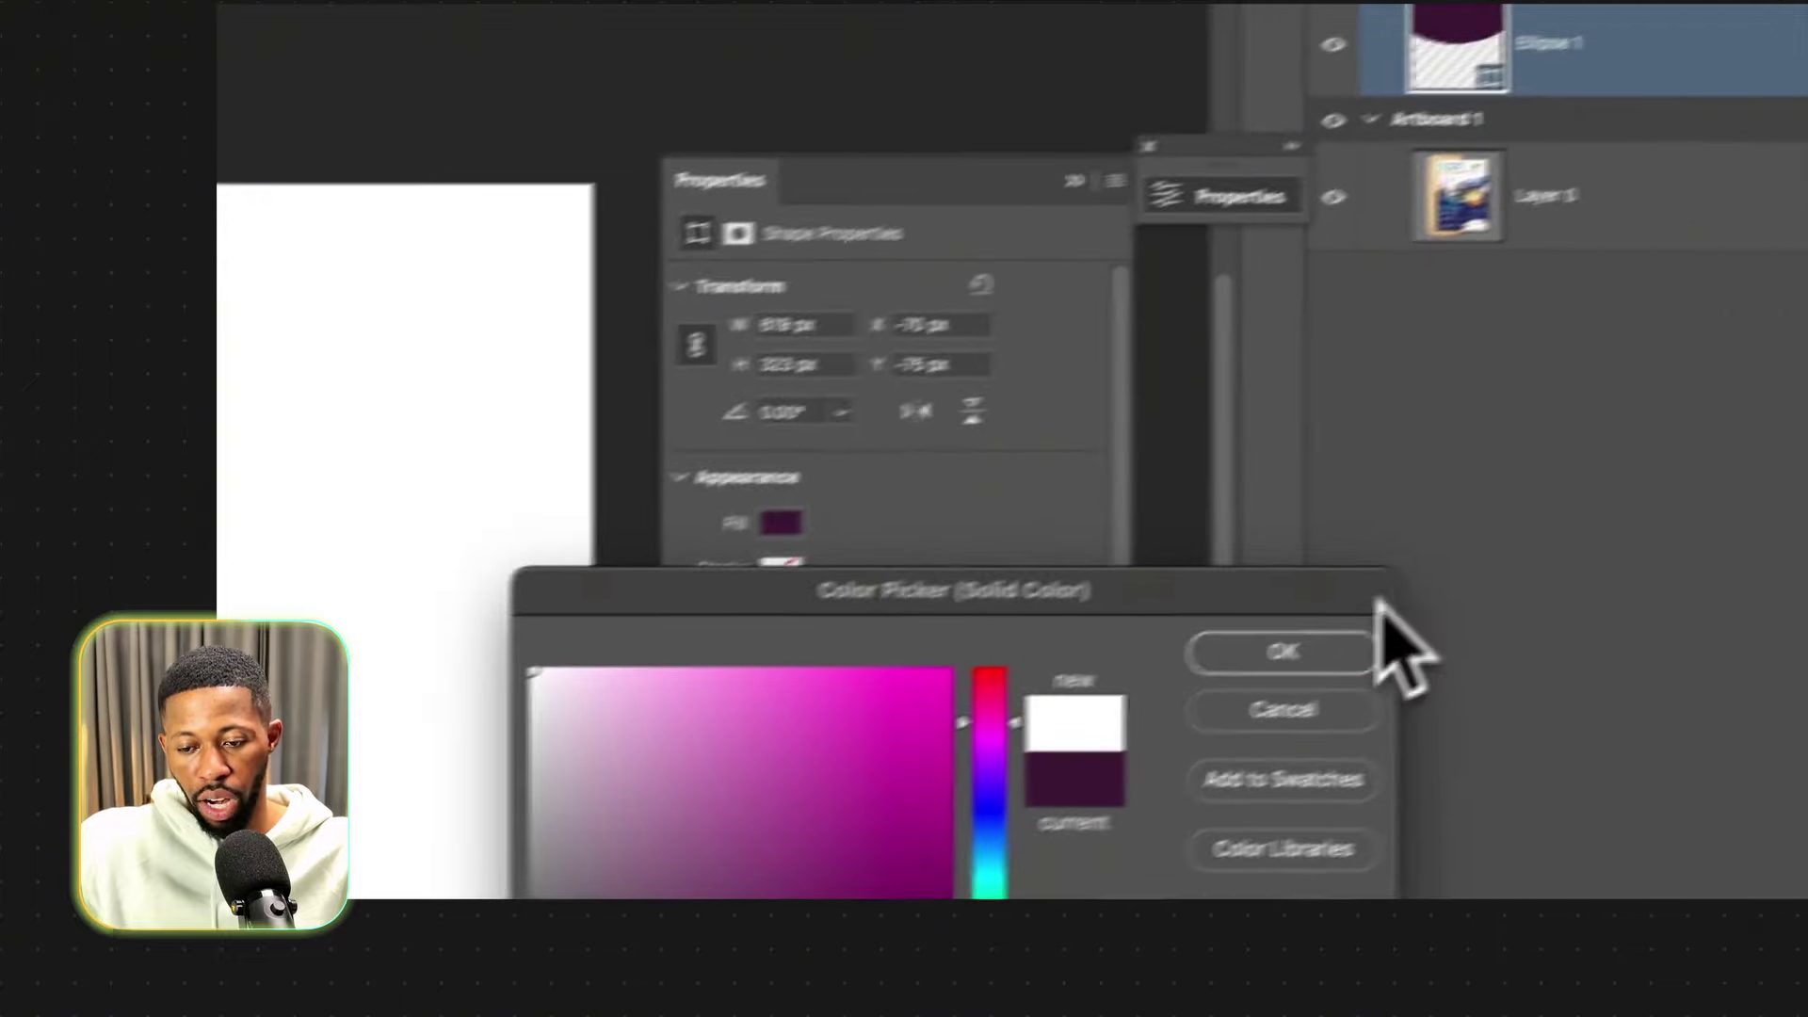
left_click(1337, 653)
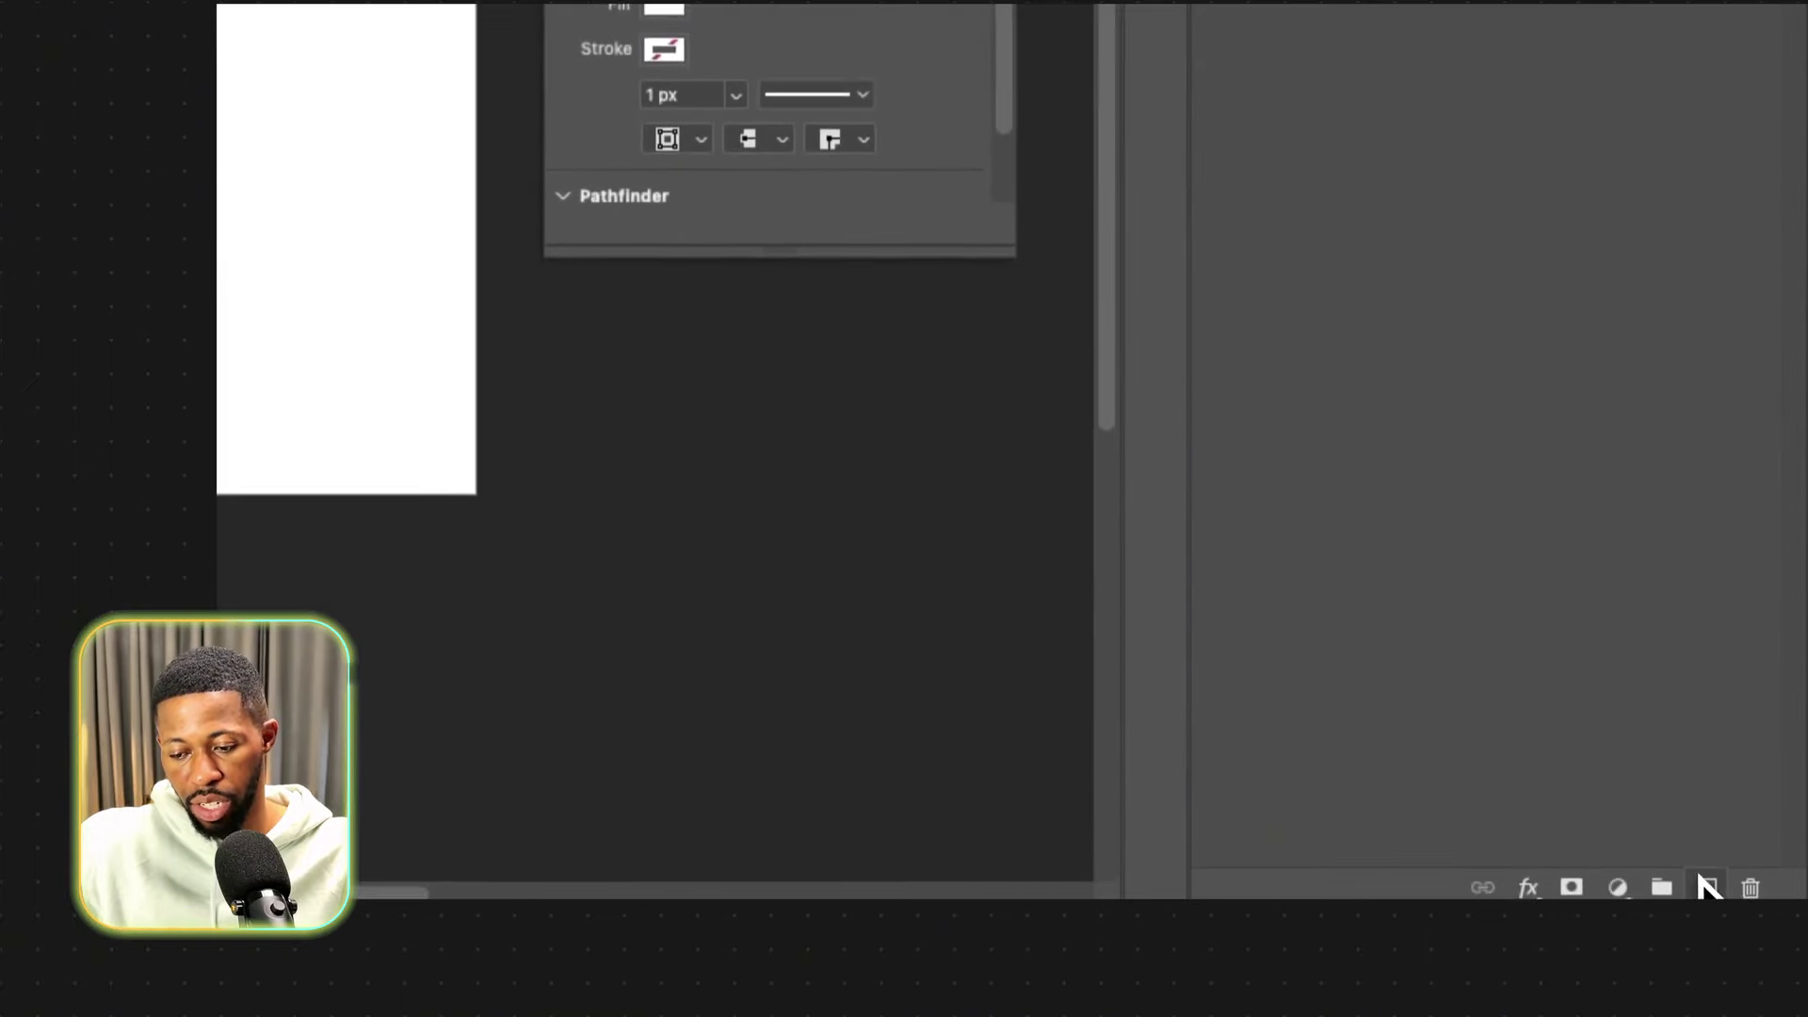
Add a new layer beneath the white ellipse and fill it with the navy blue sampled from the solar flyer.
left_click(1705, 885)
left_click_drag(1424, 16, 1475, 496)
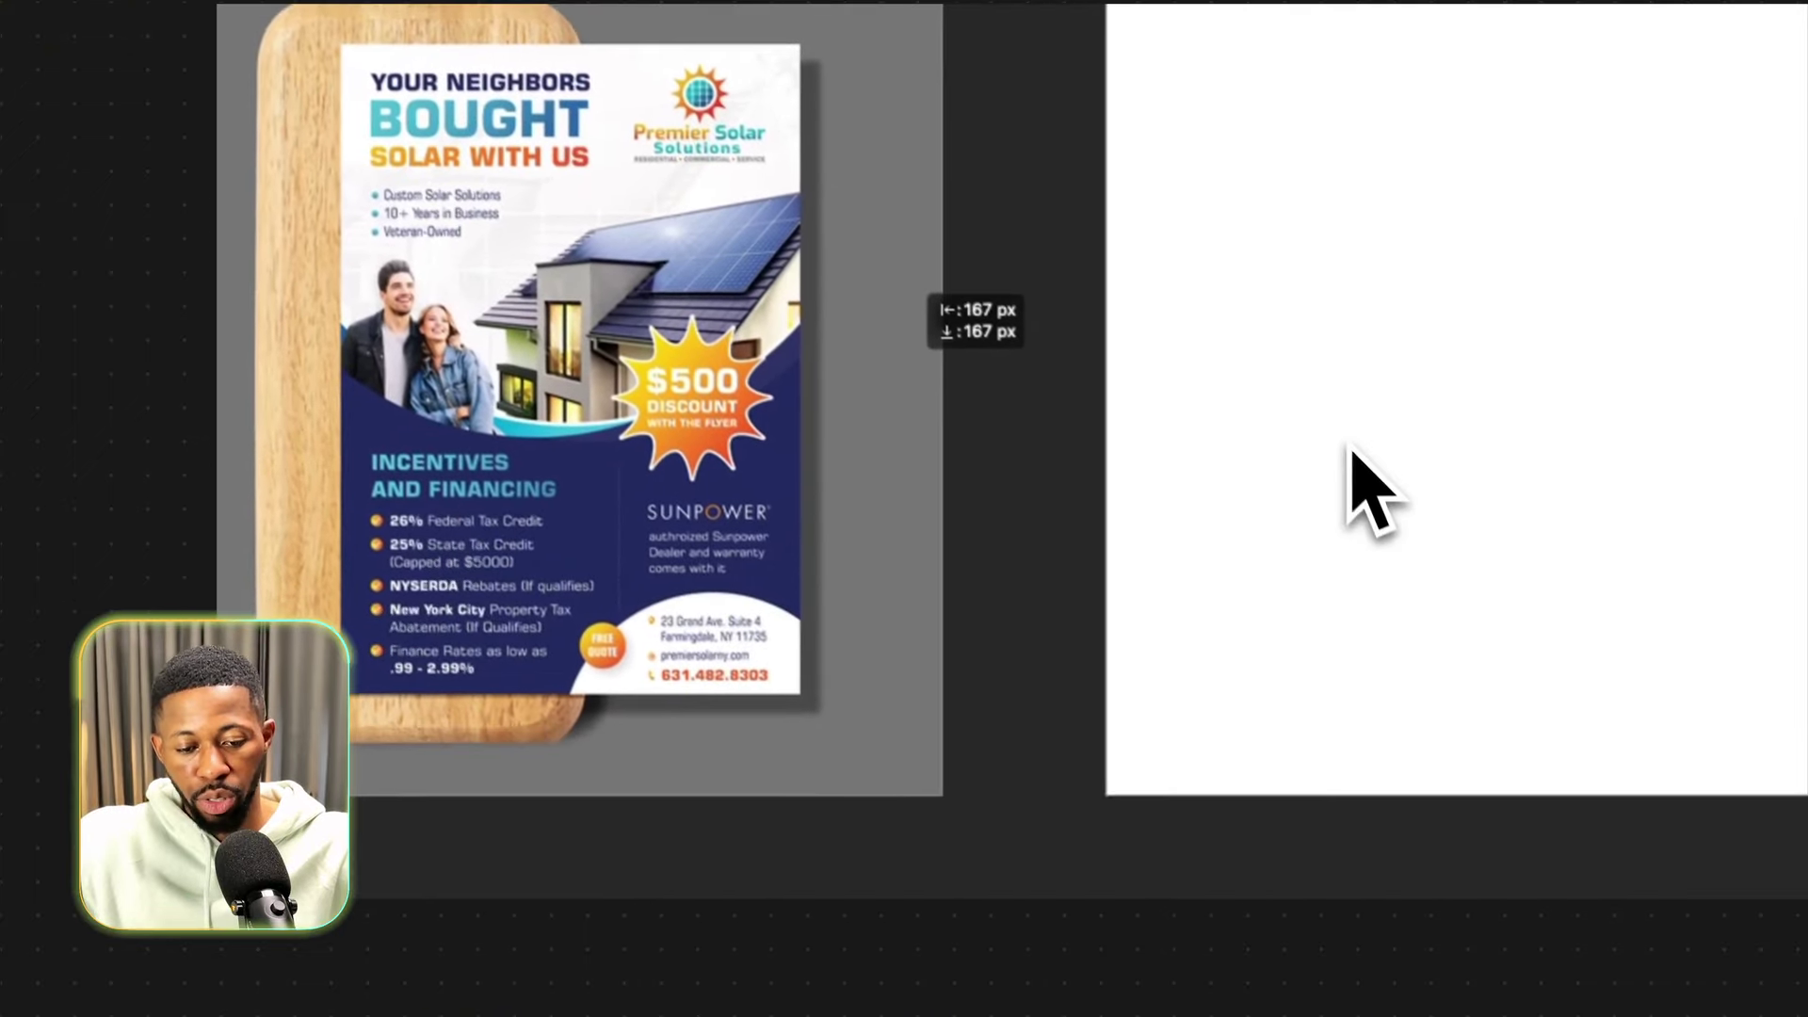
key("i")
left_click(709, 656)
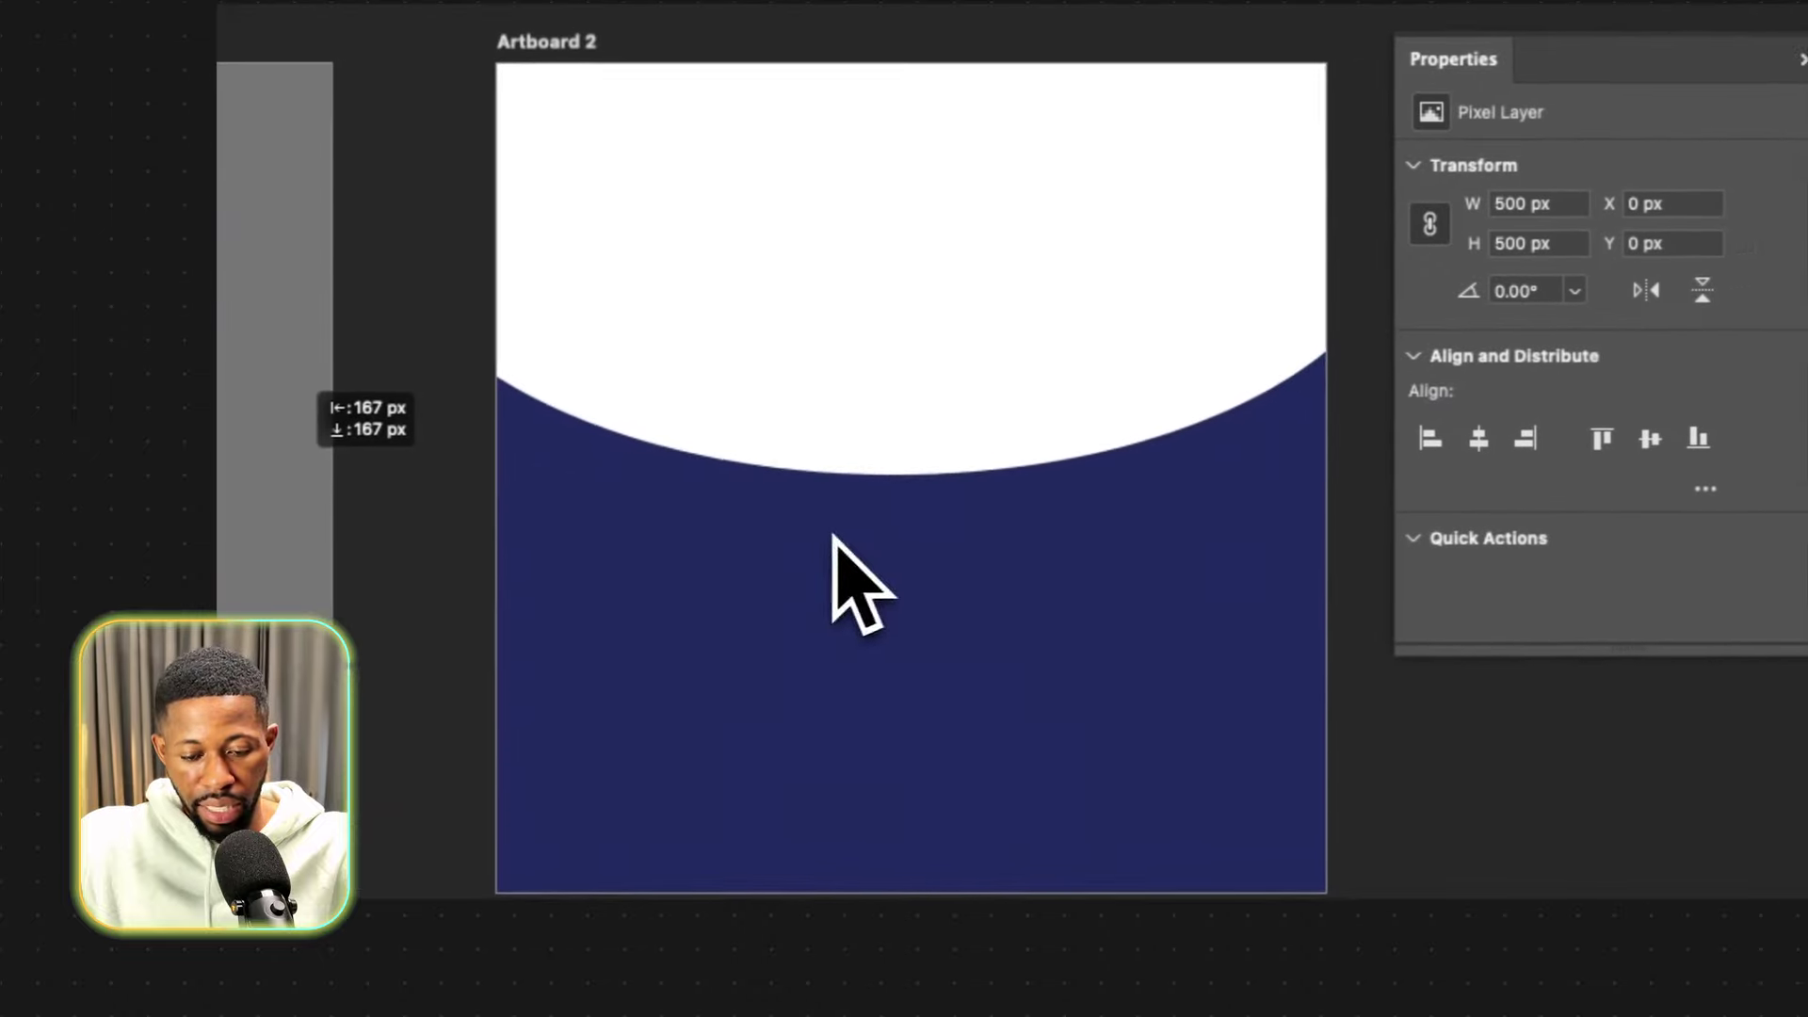
key("super")
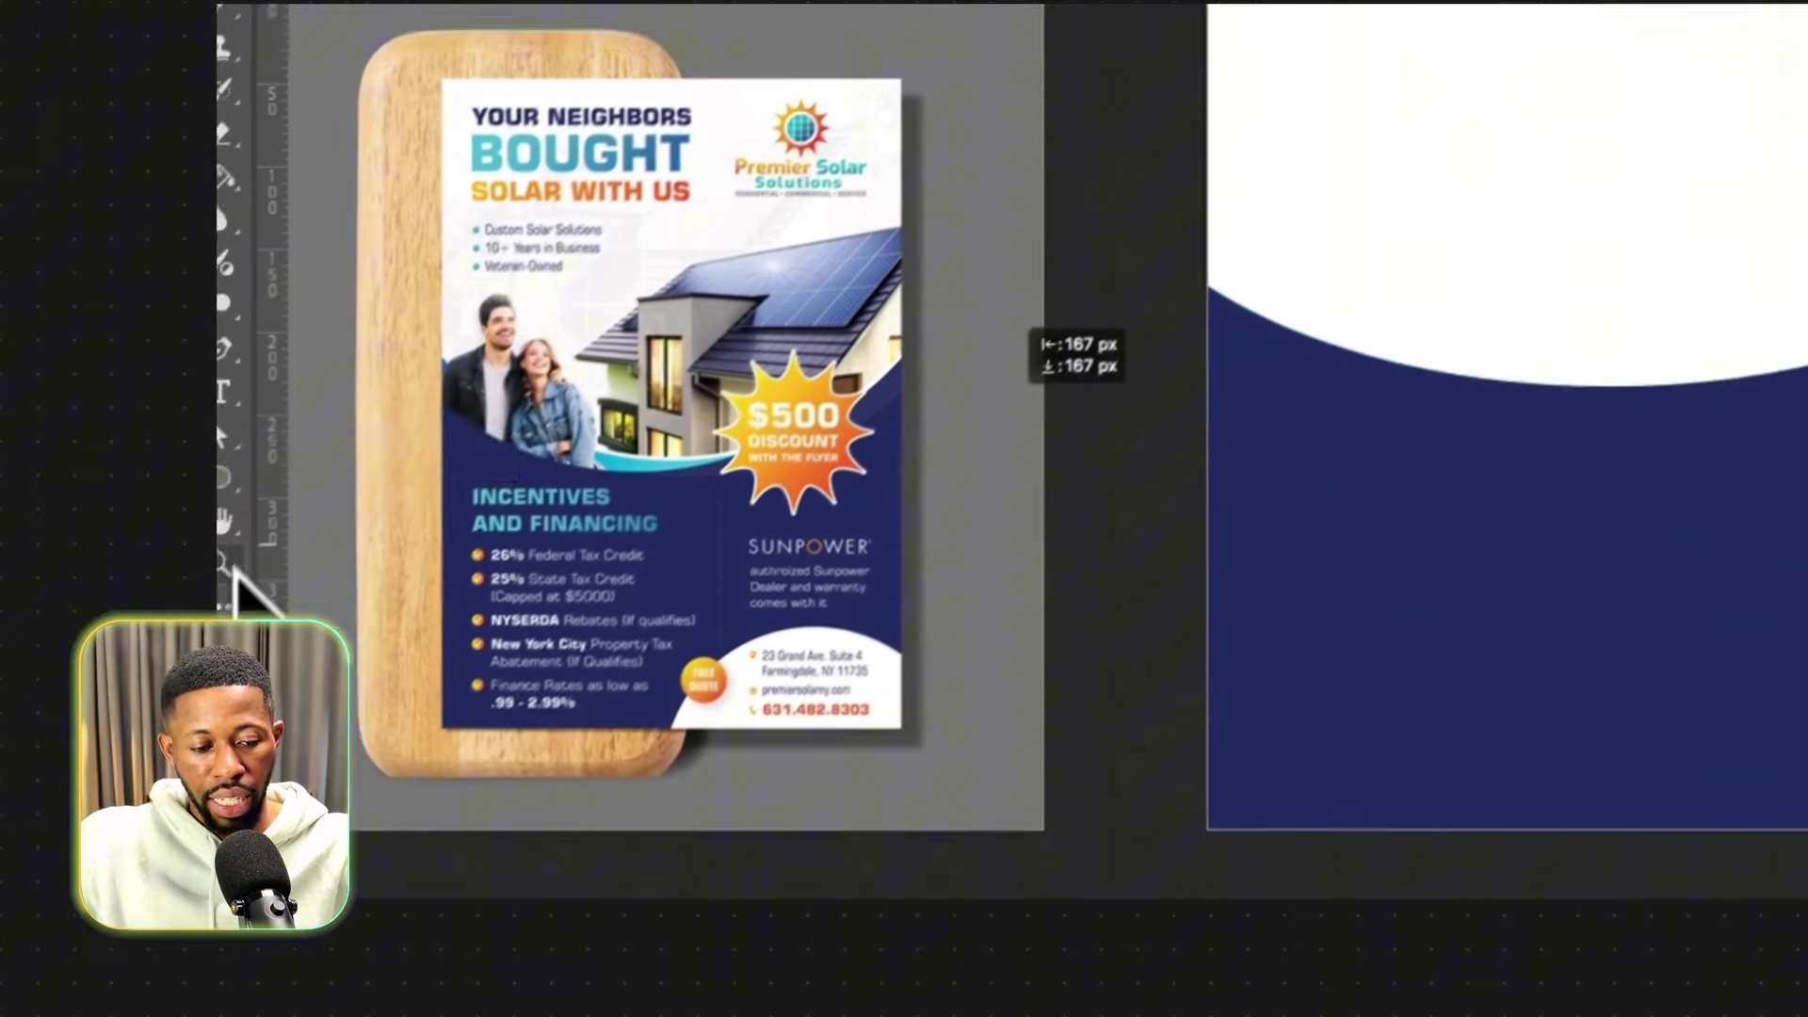
Reshape the white ellipse with Direct Selection, moving its right anchor up and outward and raising its bottom anchor slightly.
left_click(246, 405)
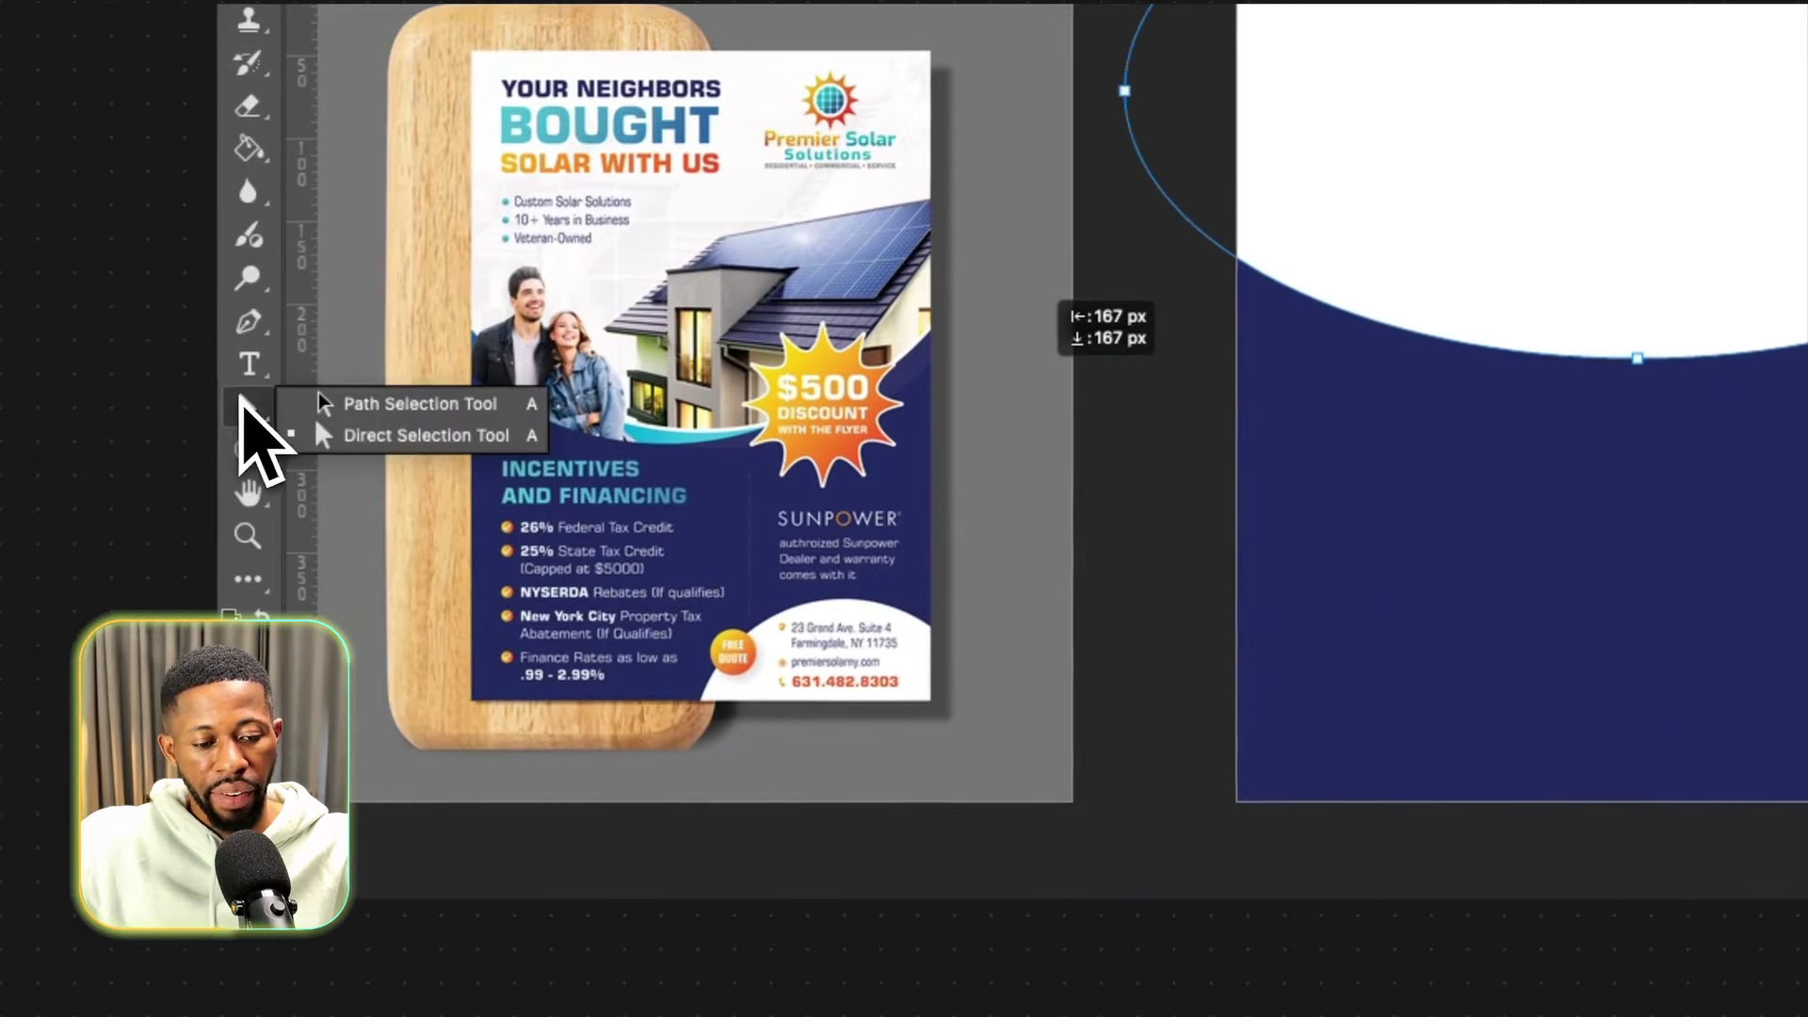
left_click(381, 434)
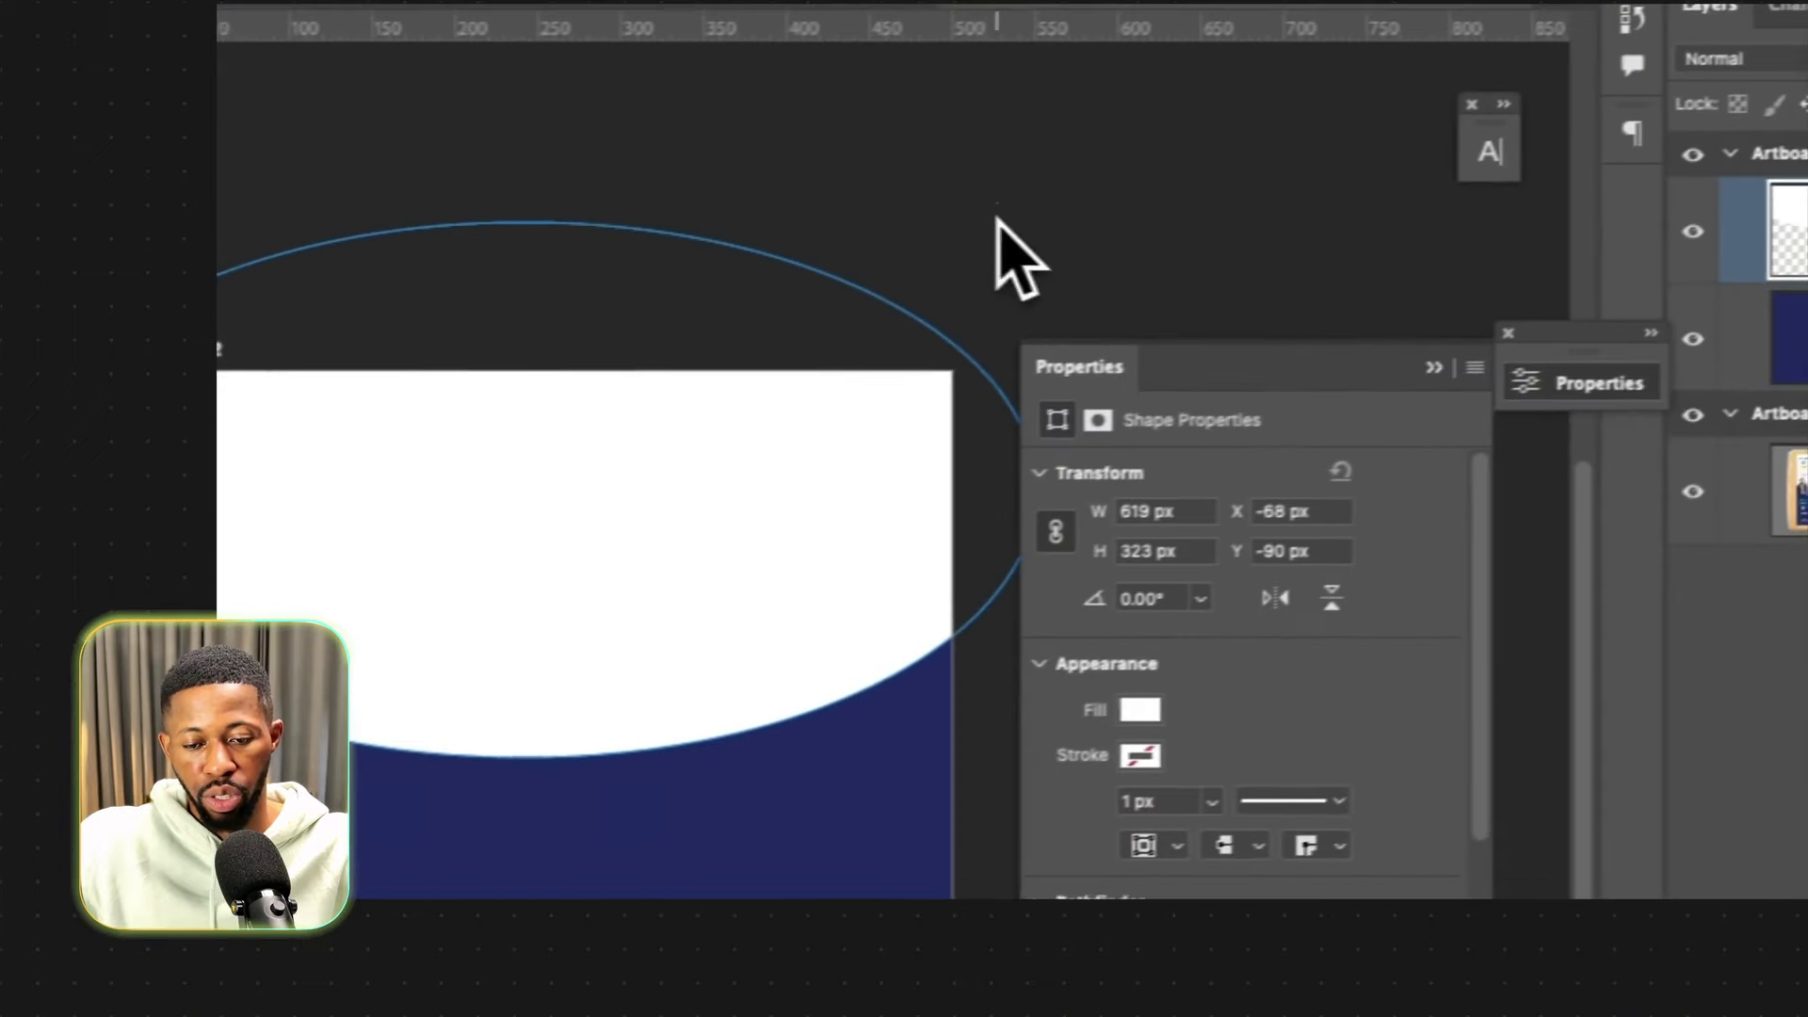
left_click(1009, 546)
left_click(1433, 367)
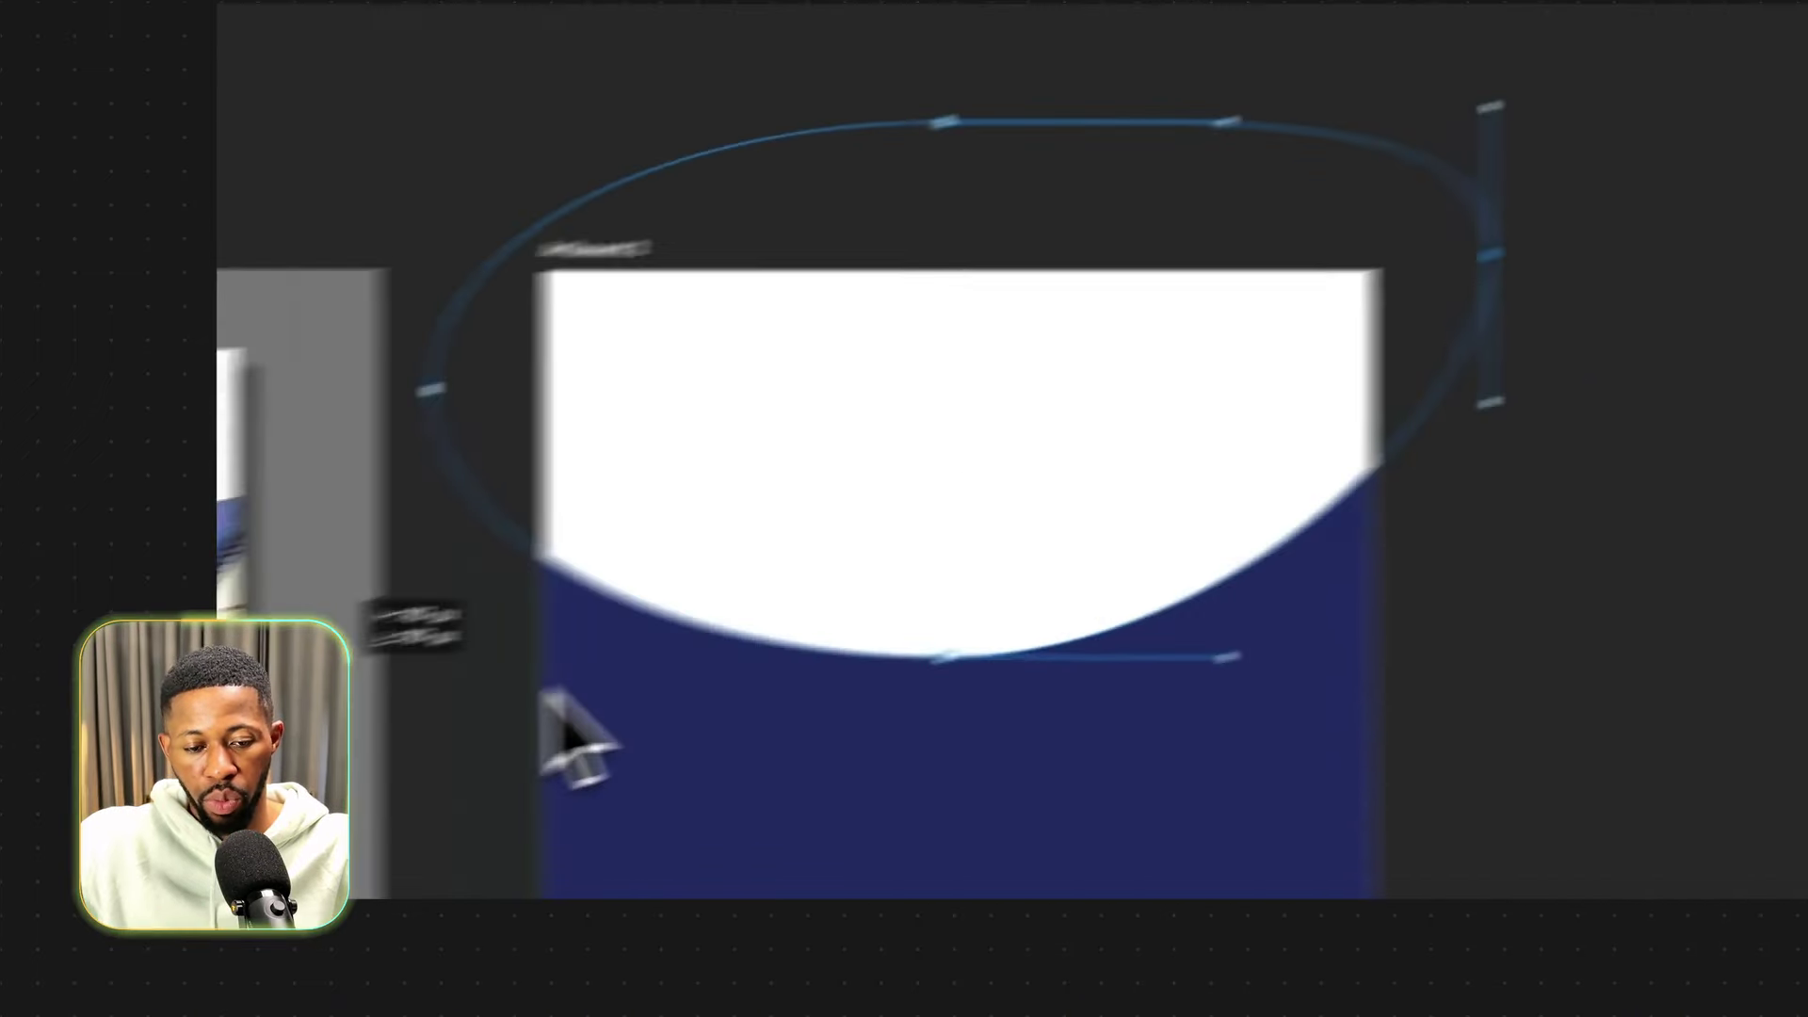
left_click_drag(722, 323, 674, 364)
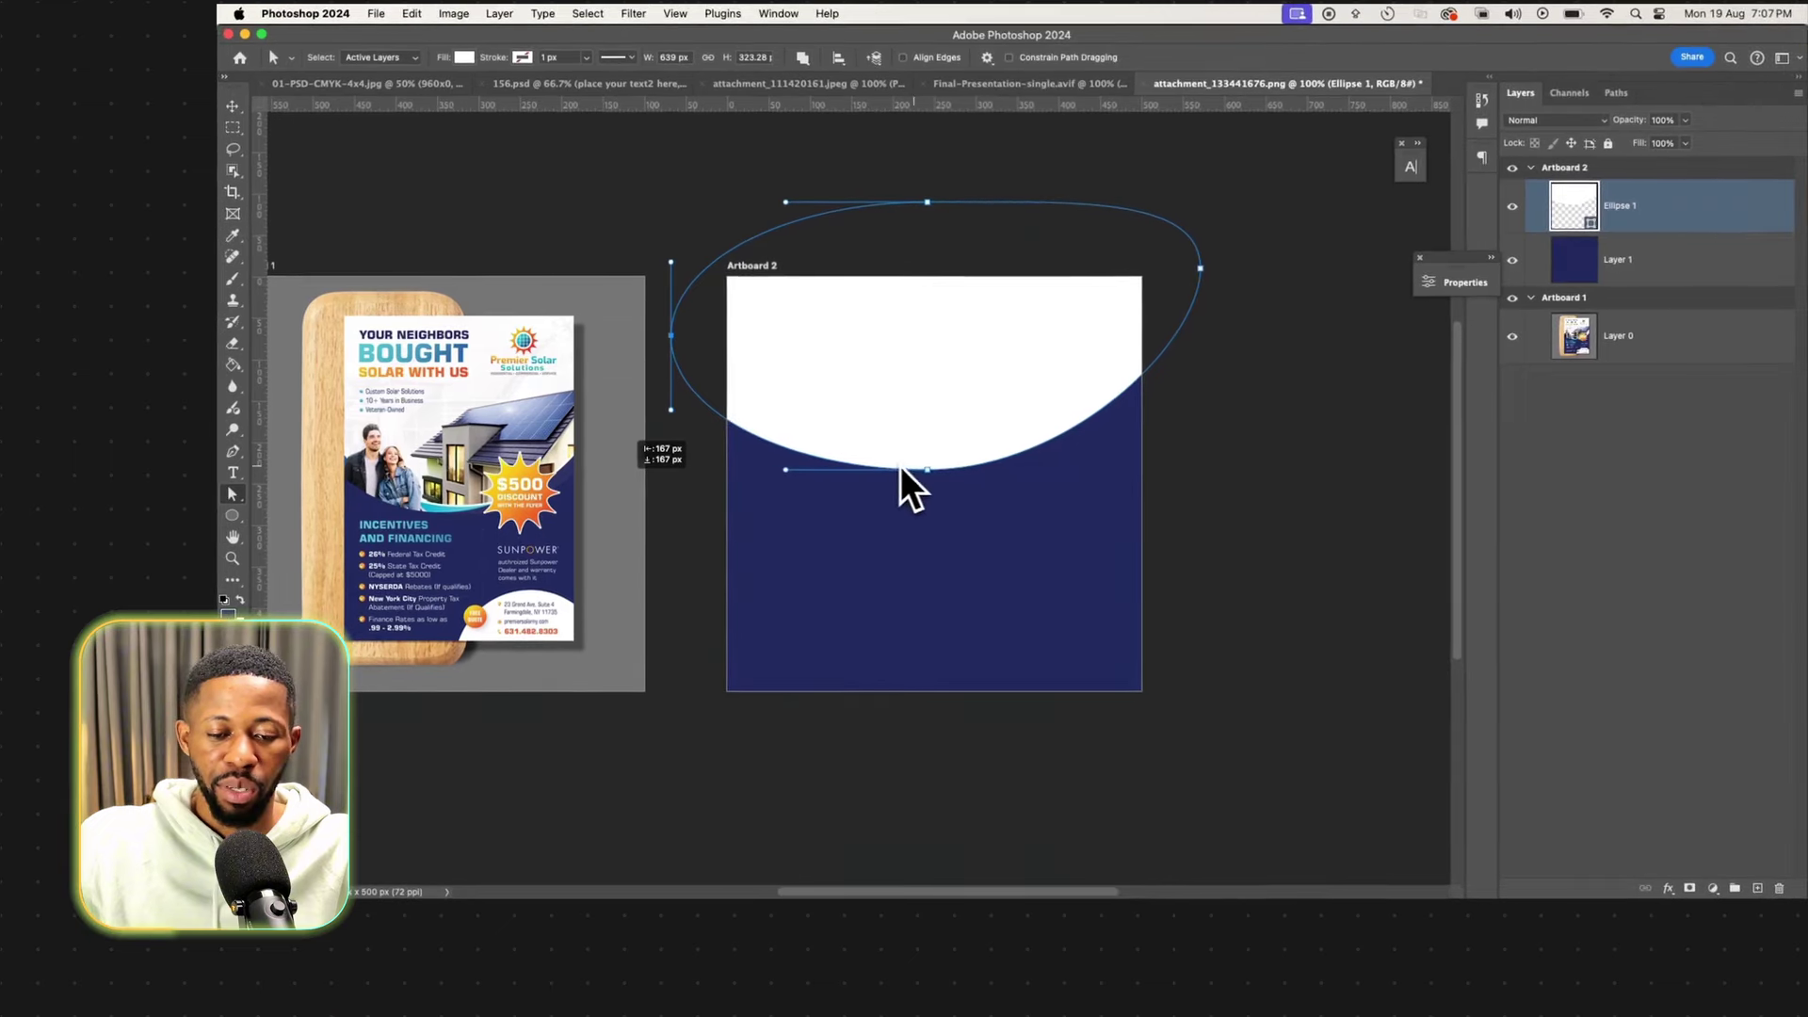
left_click(927, 468)
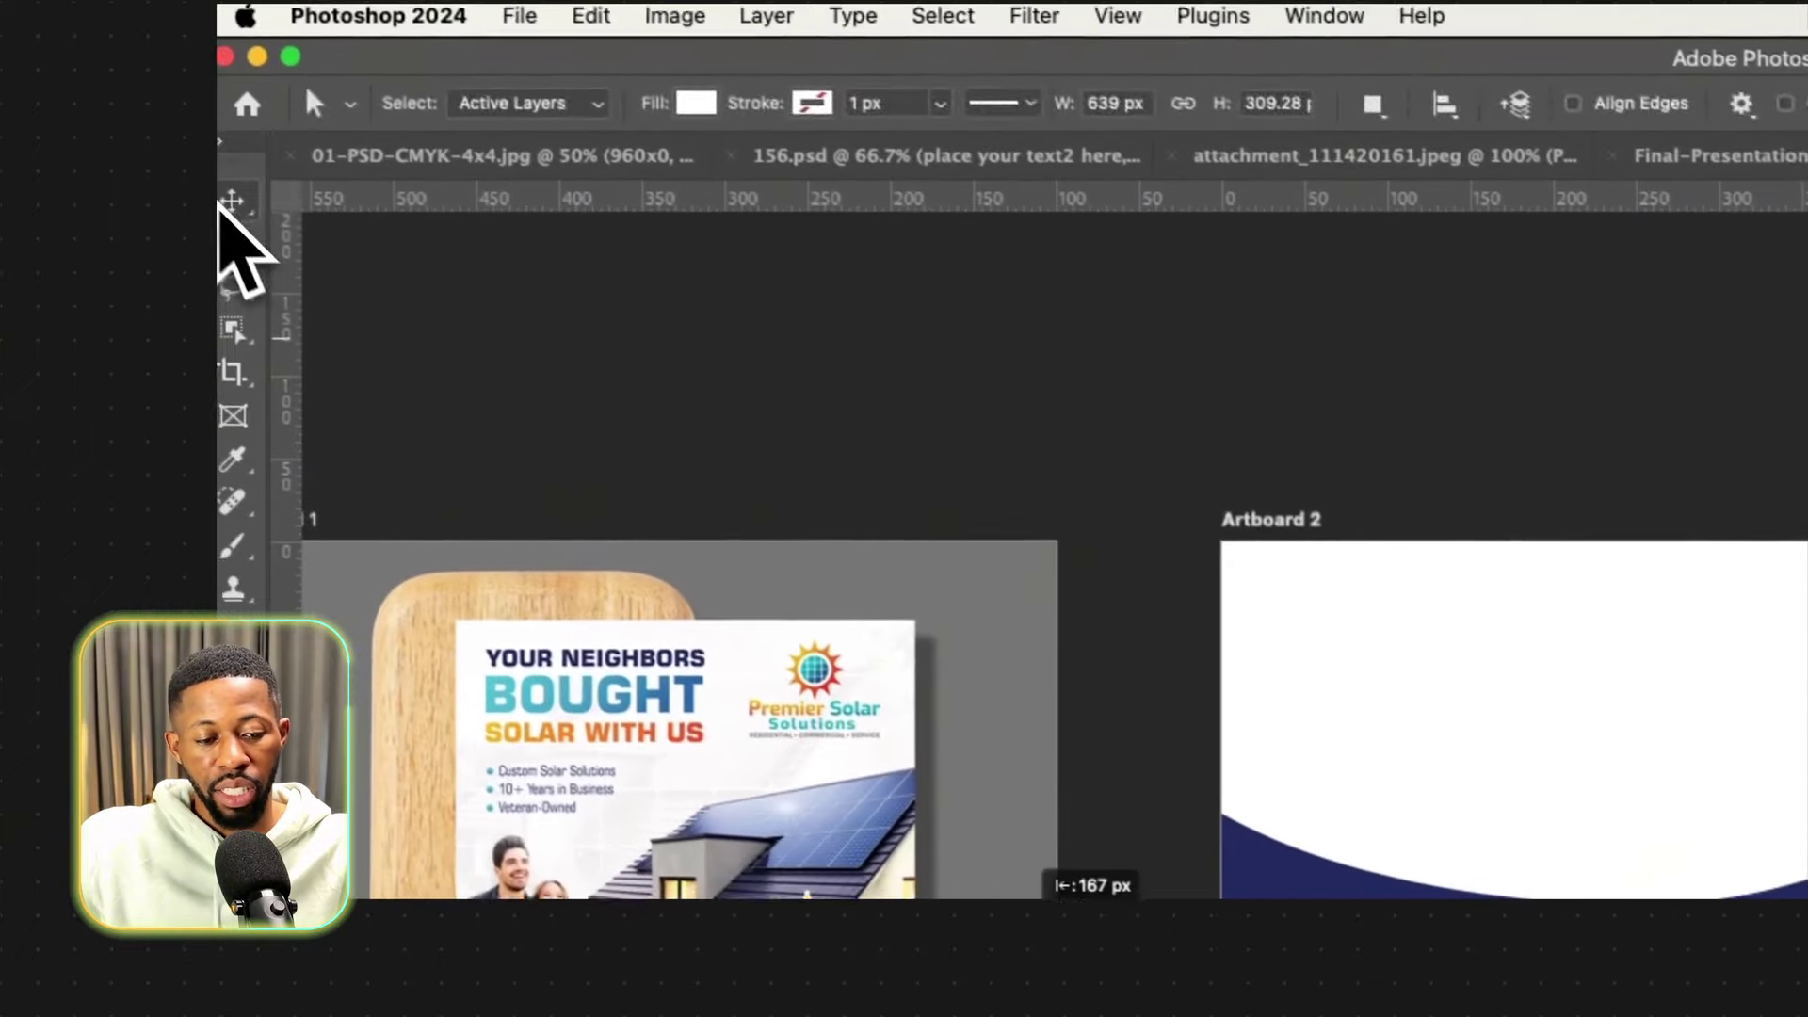
Duplicate the white ellipse, fill the lower one with teal 11b1d7 sampled from the solar flyer, and shift it slightly down and sideways.
left_click(229, 205)
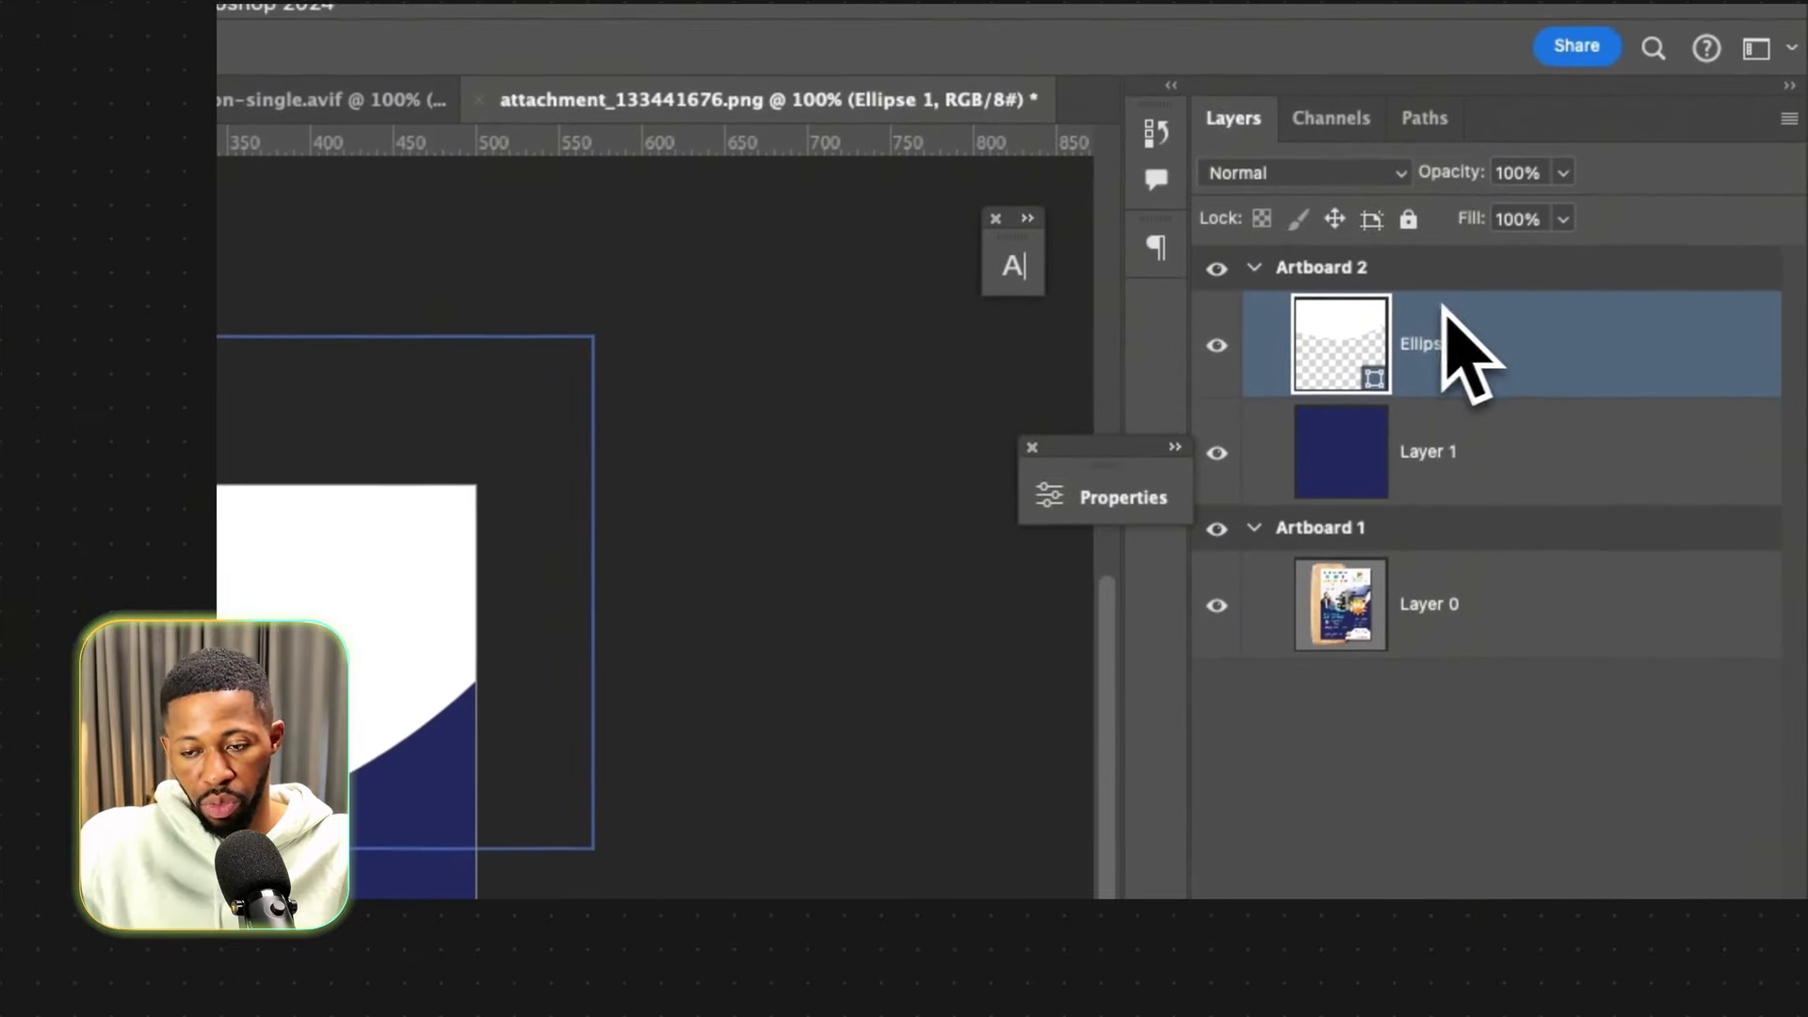
key("ctrl+j")
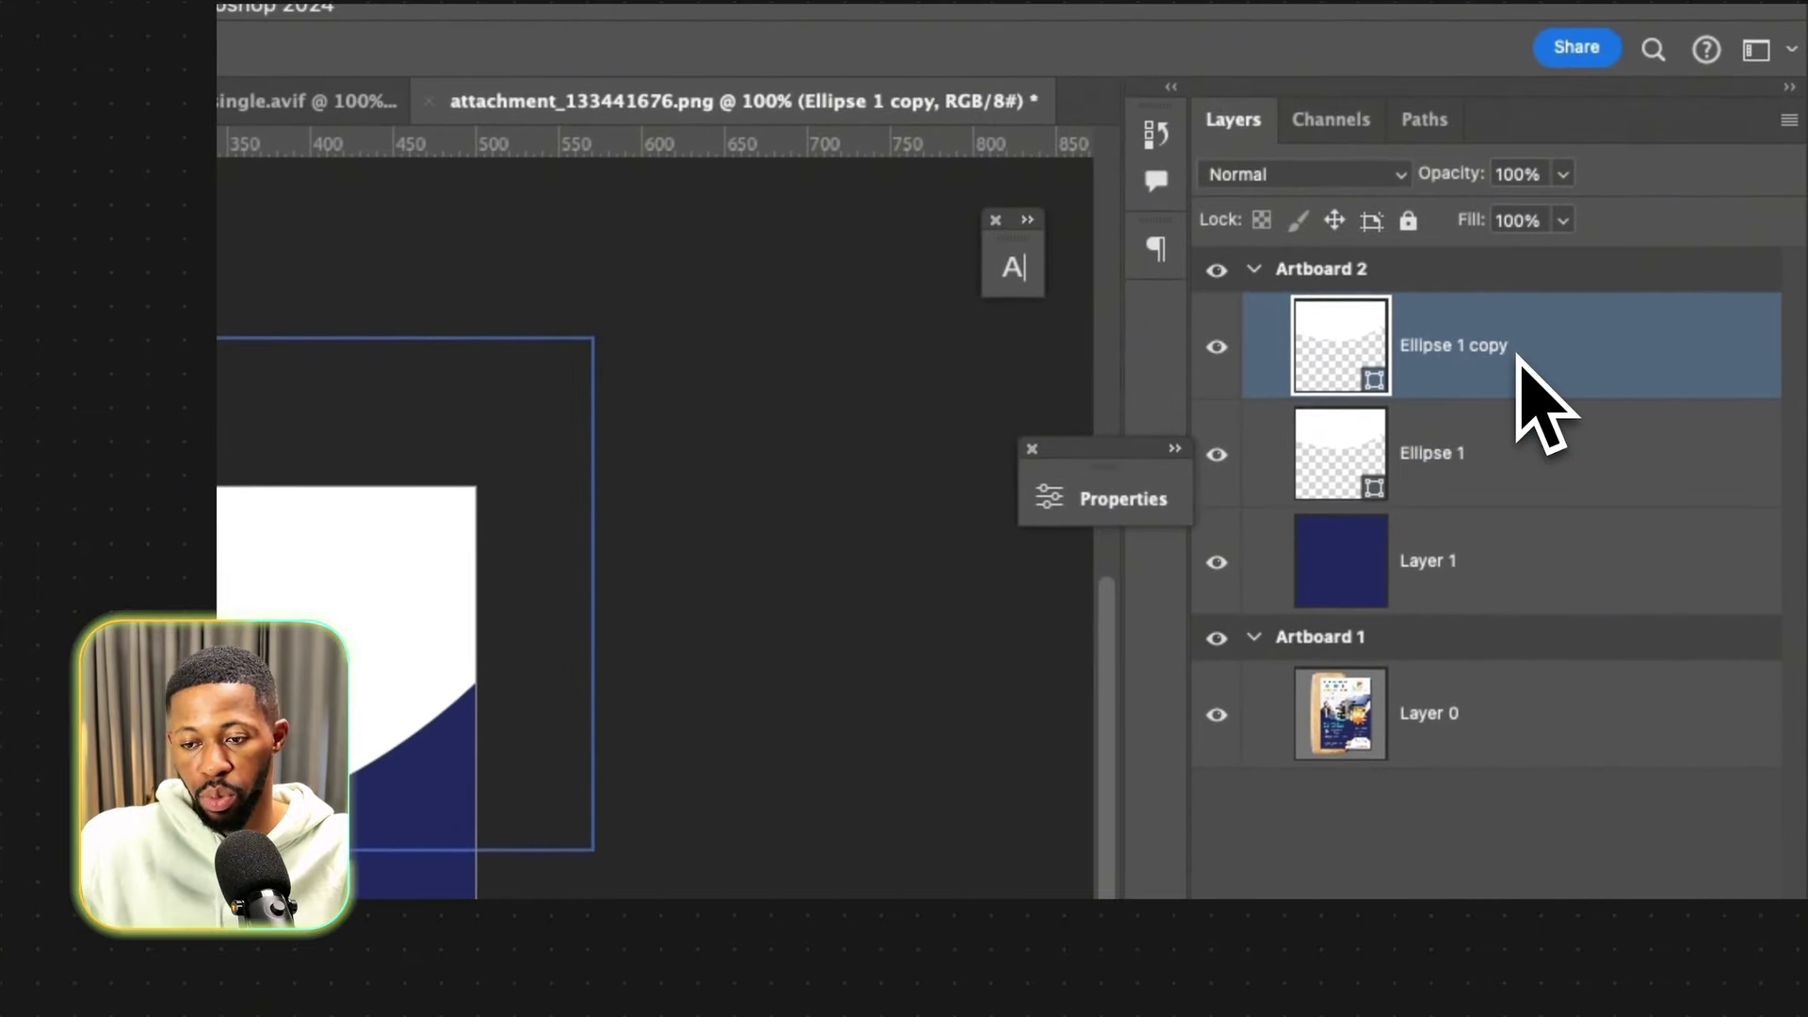
left_click(1450, 471)
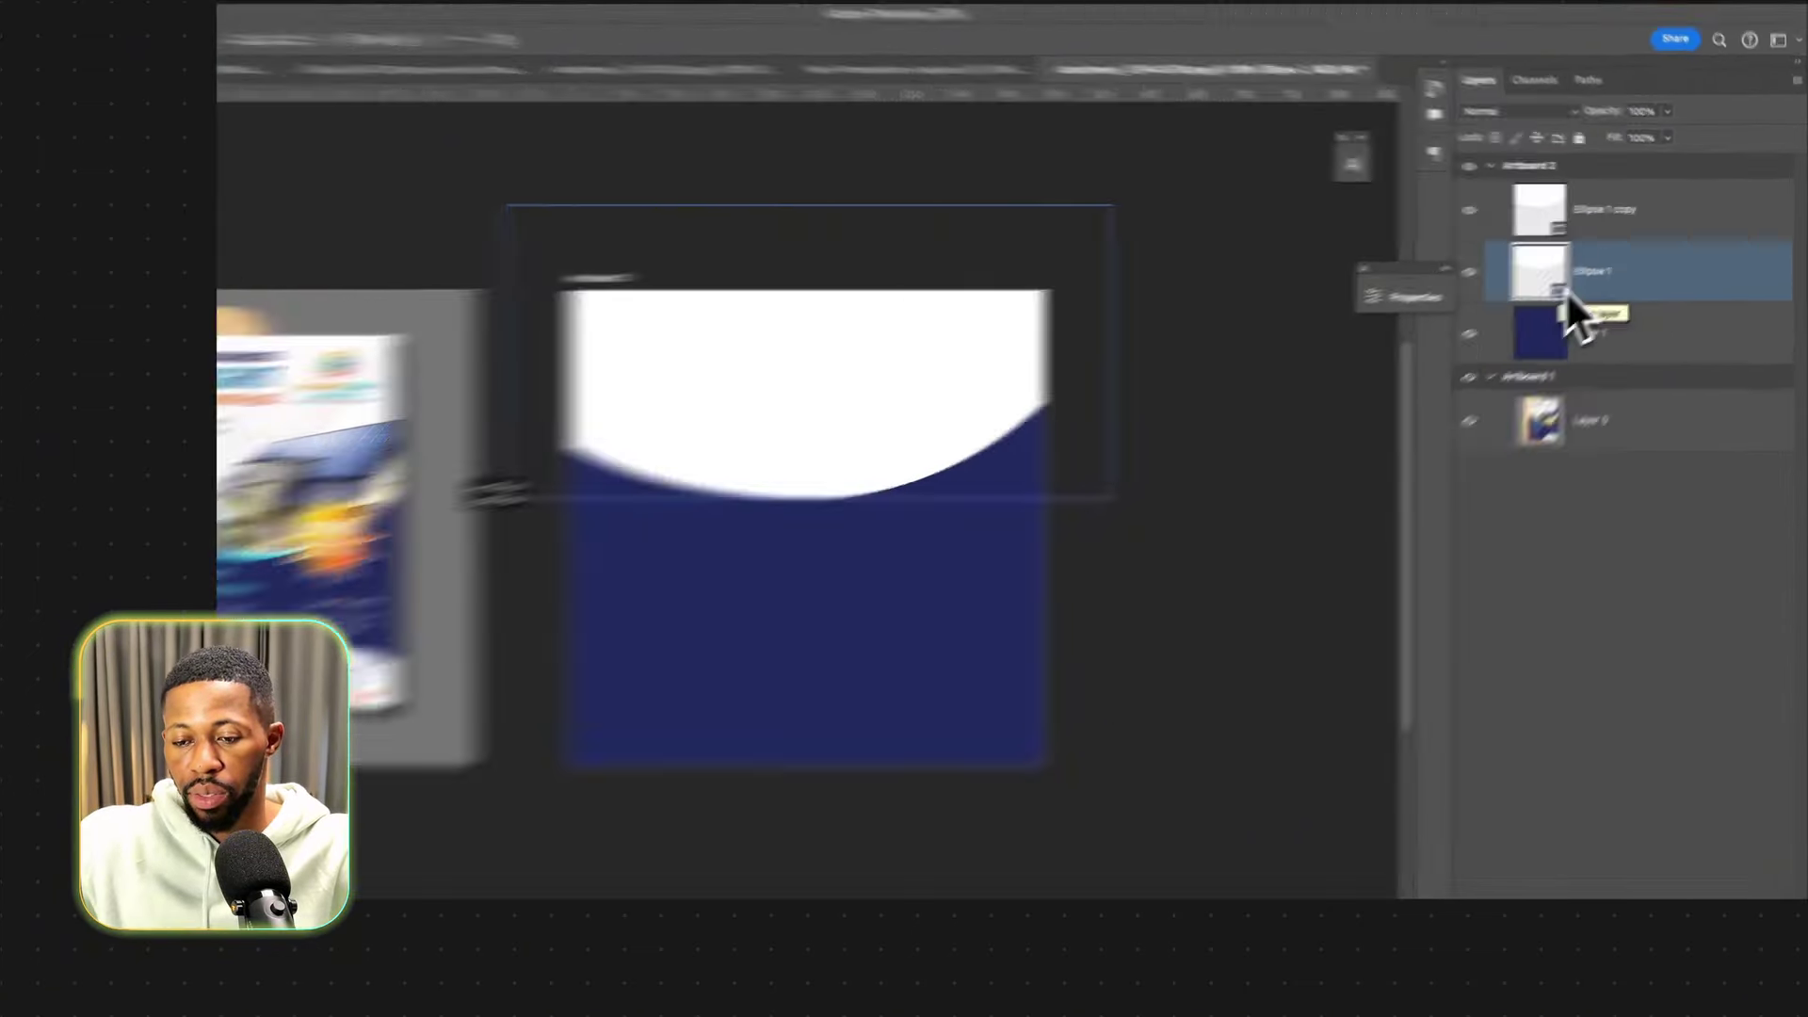
double_click(1563, 288)
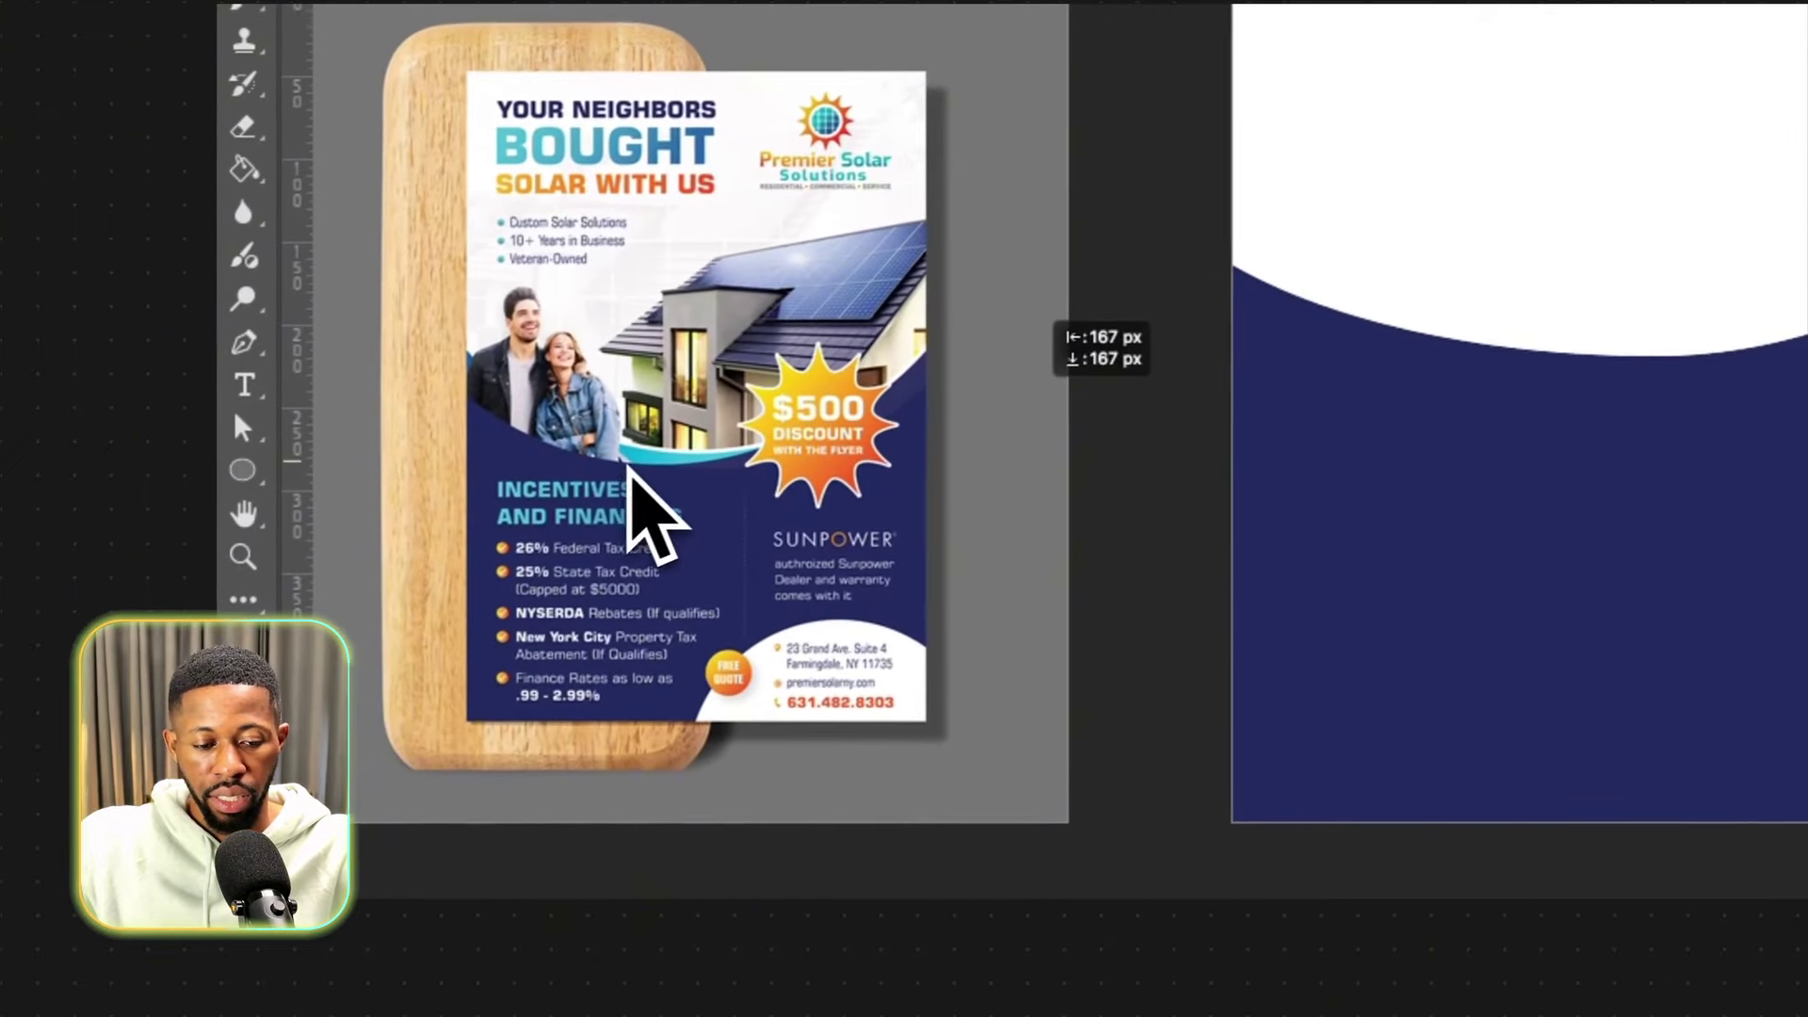
left_click(658, 460)
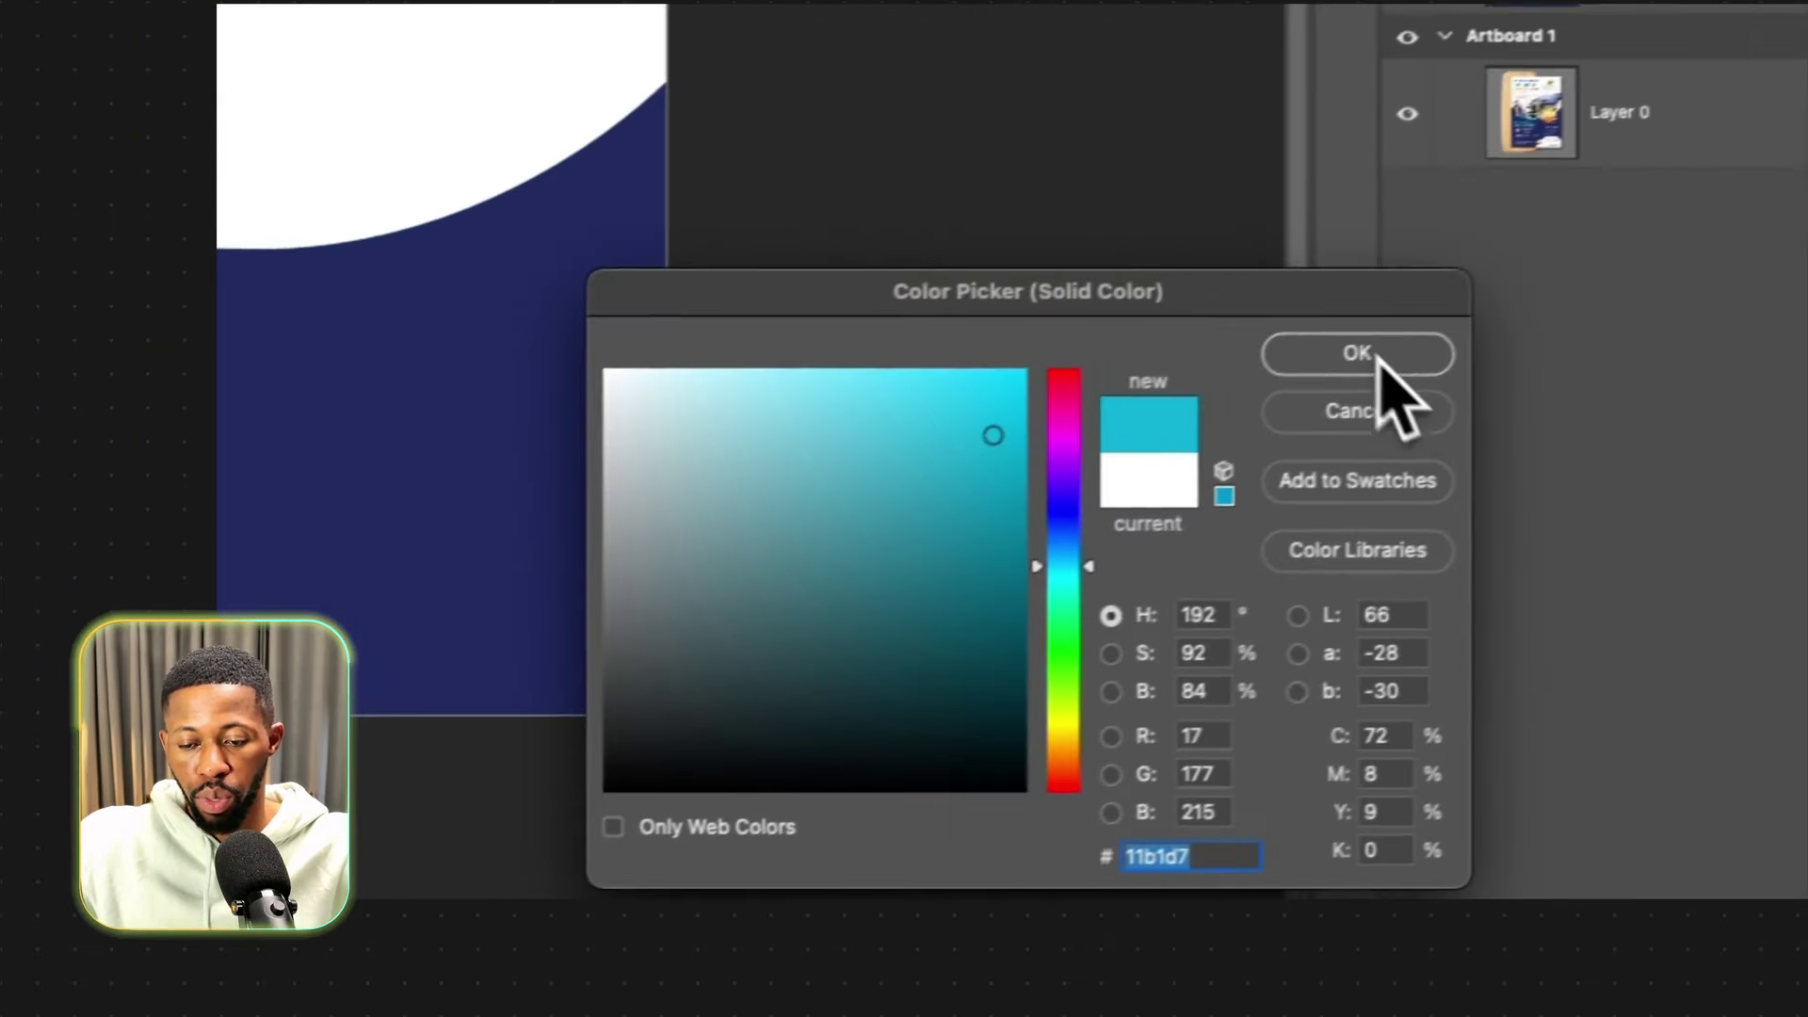
left_click(1361, 355)
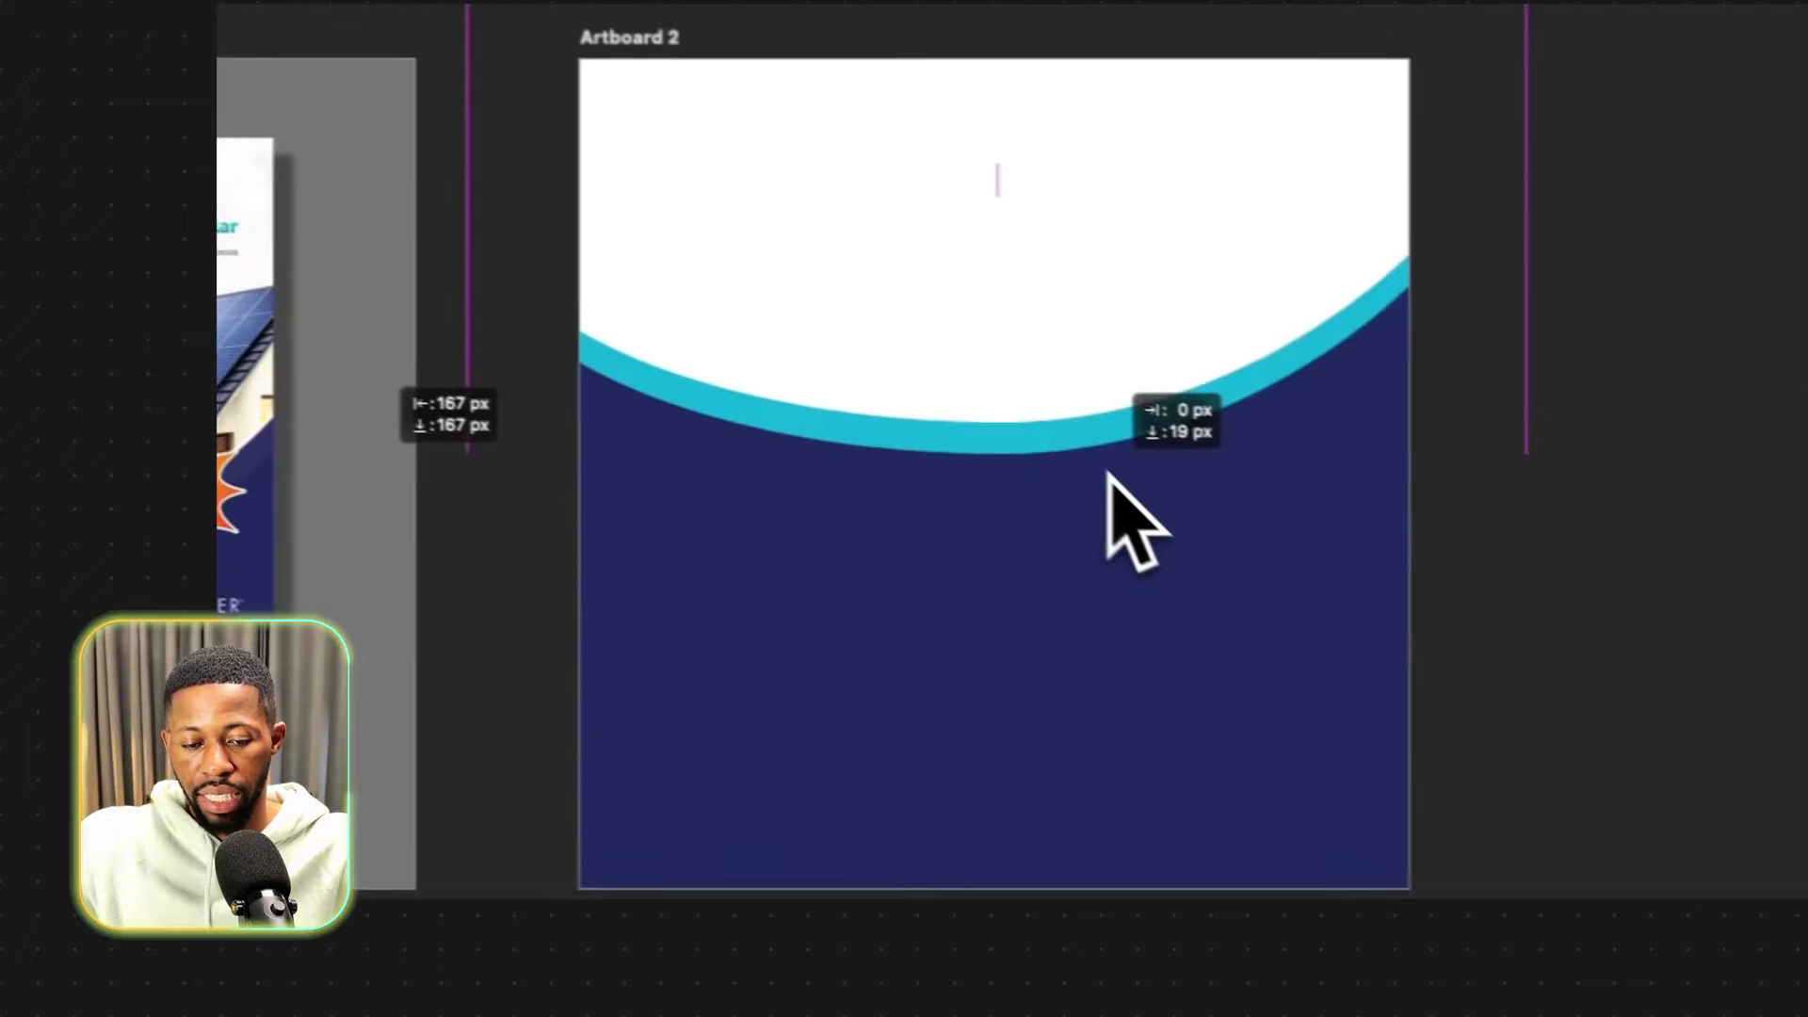
mouse_move(1110, 476)
left_mouse_down()
mouse_move(1142, 481)
mouse_move(1103, 491)
left_mouse_up()
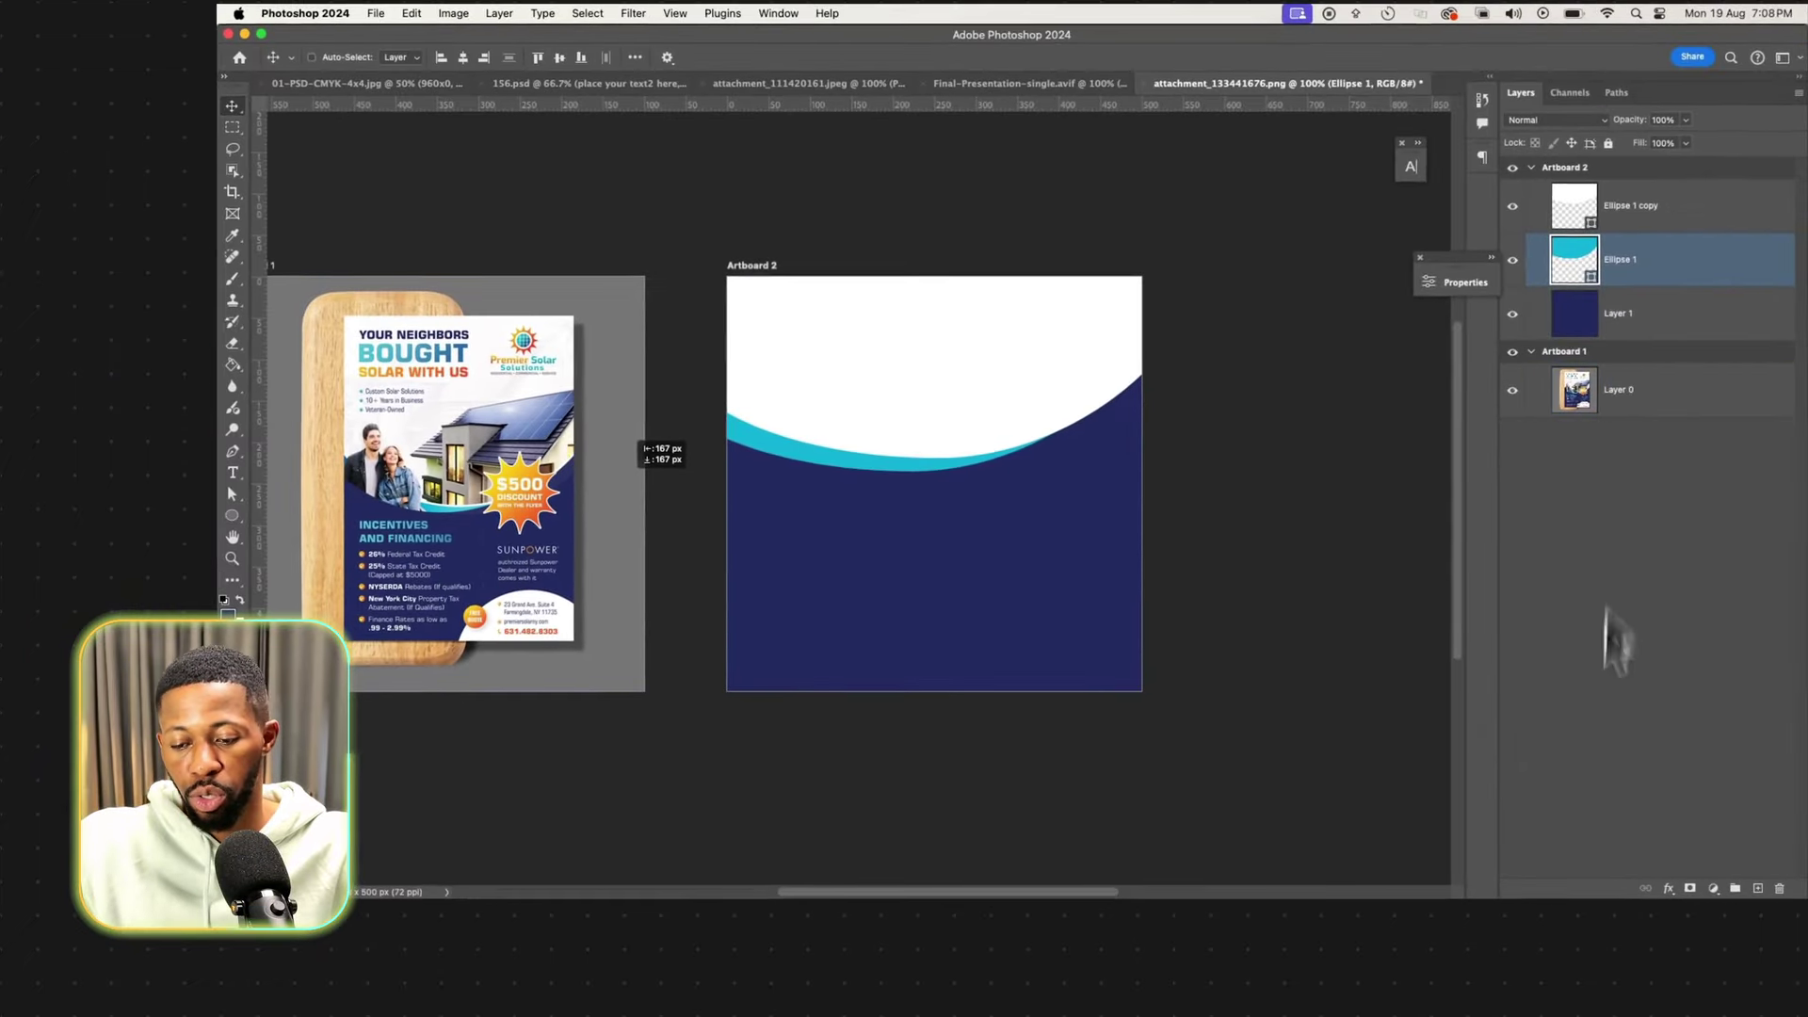
Add a Gradient Overlay to the teal ellipse, starting from the basic Black, White preset.
left_click(1668, 889)
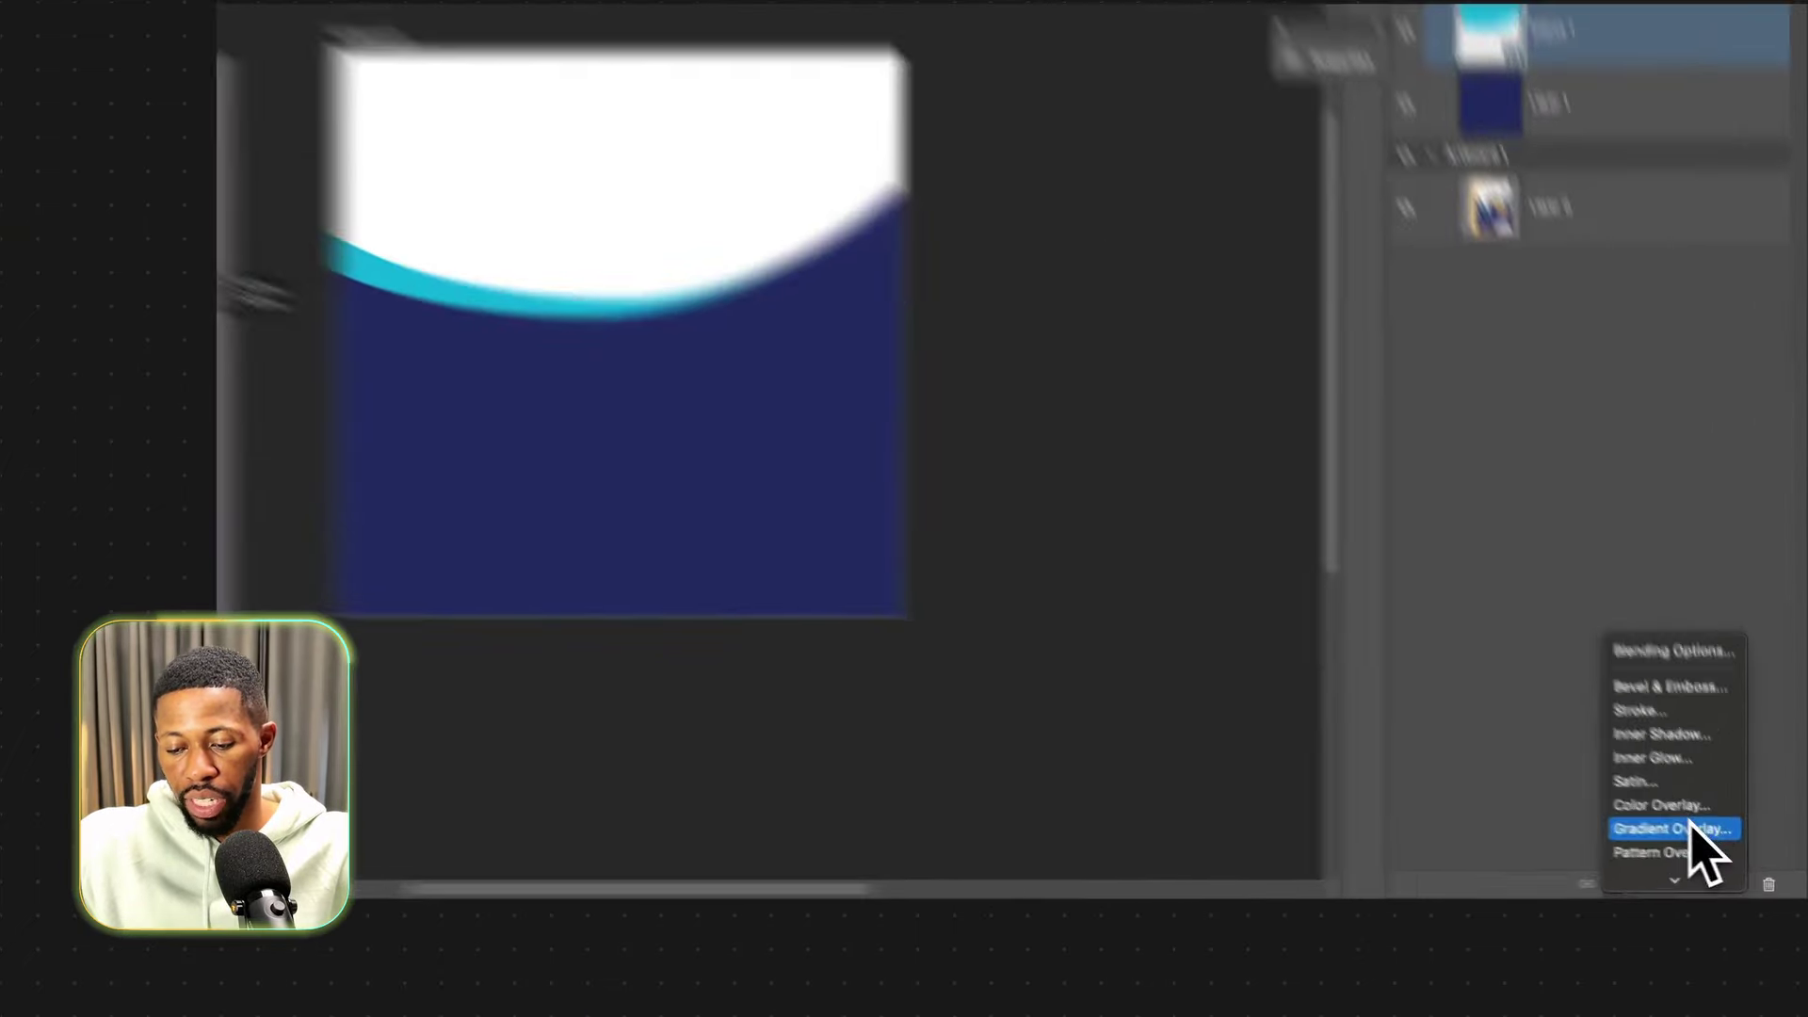
left_click(1633, 793)
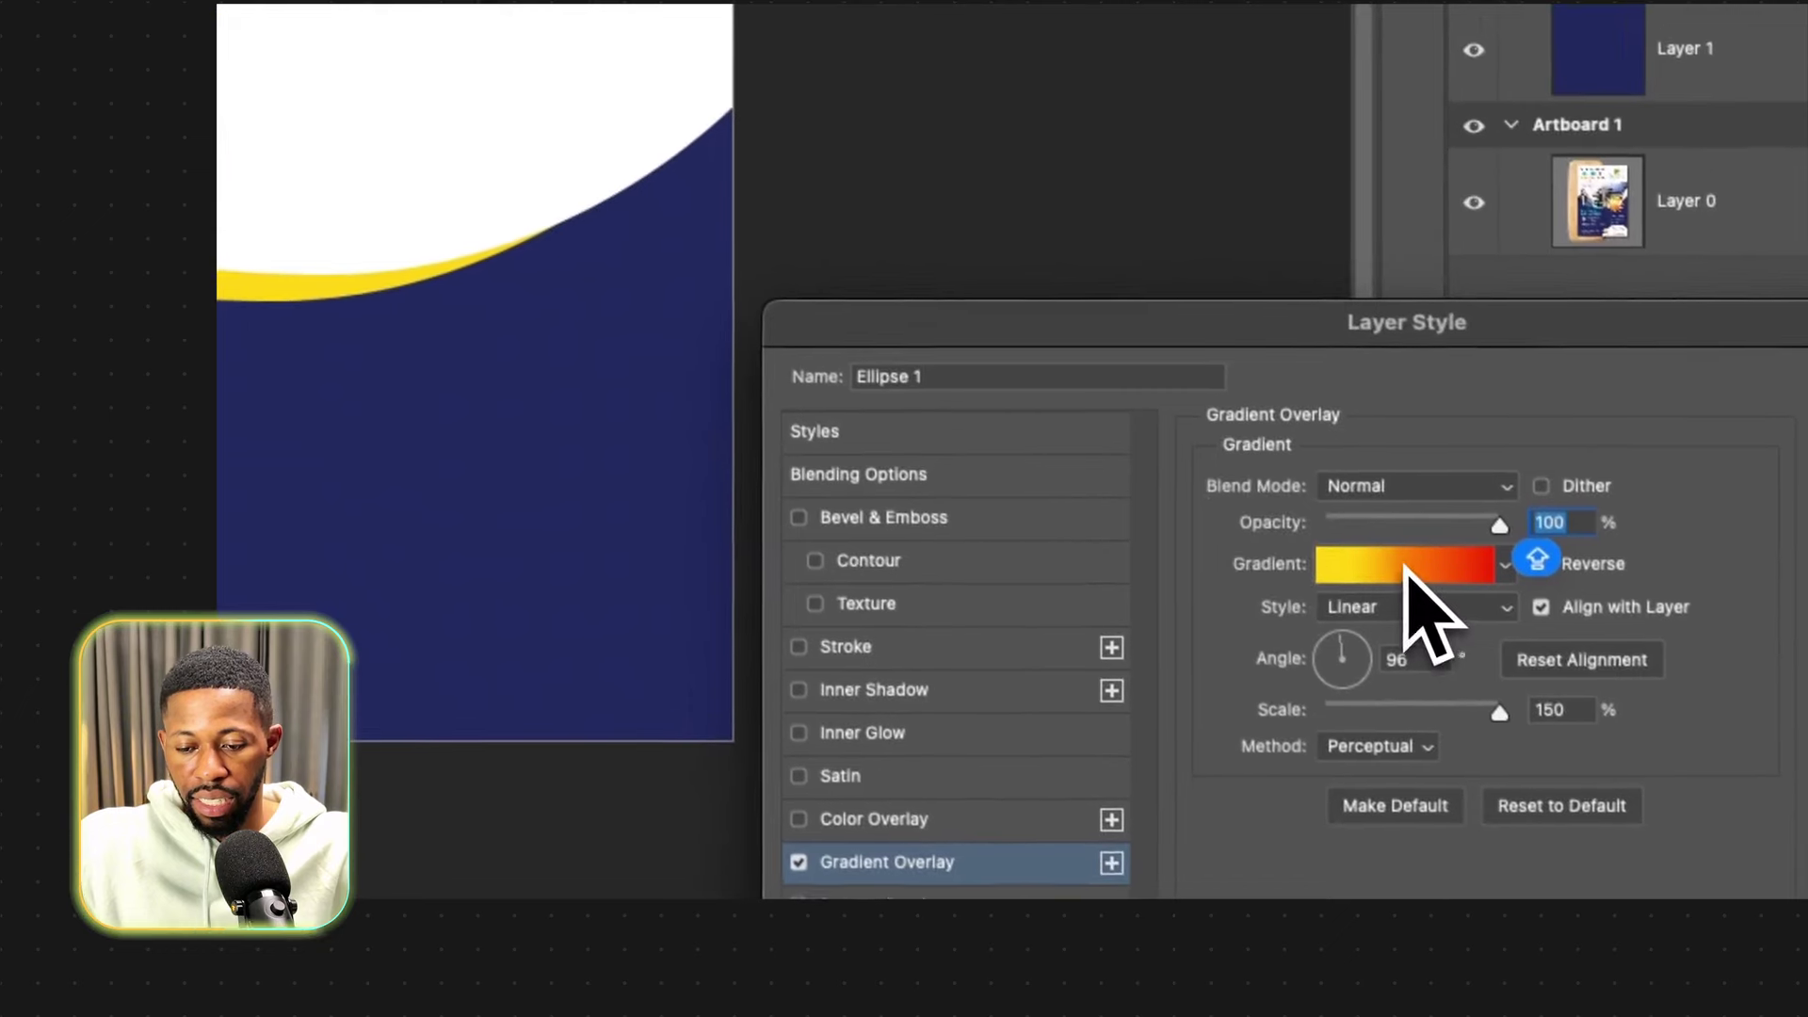
left_click(1409, 565)
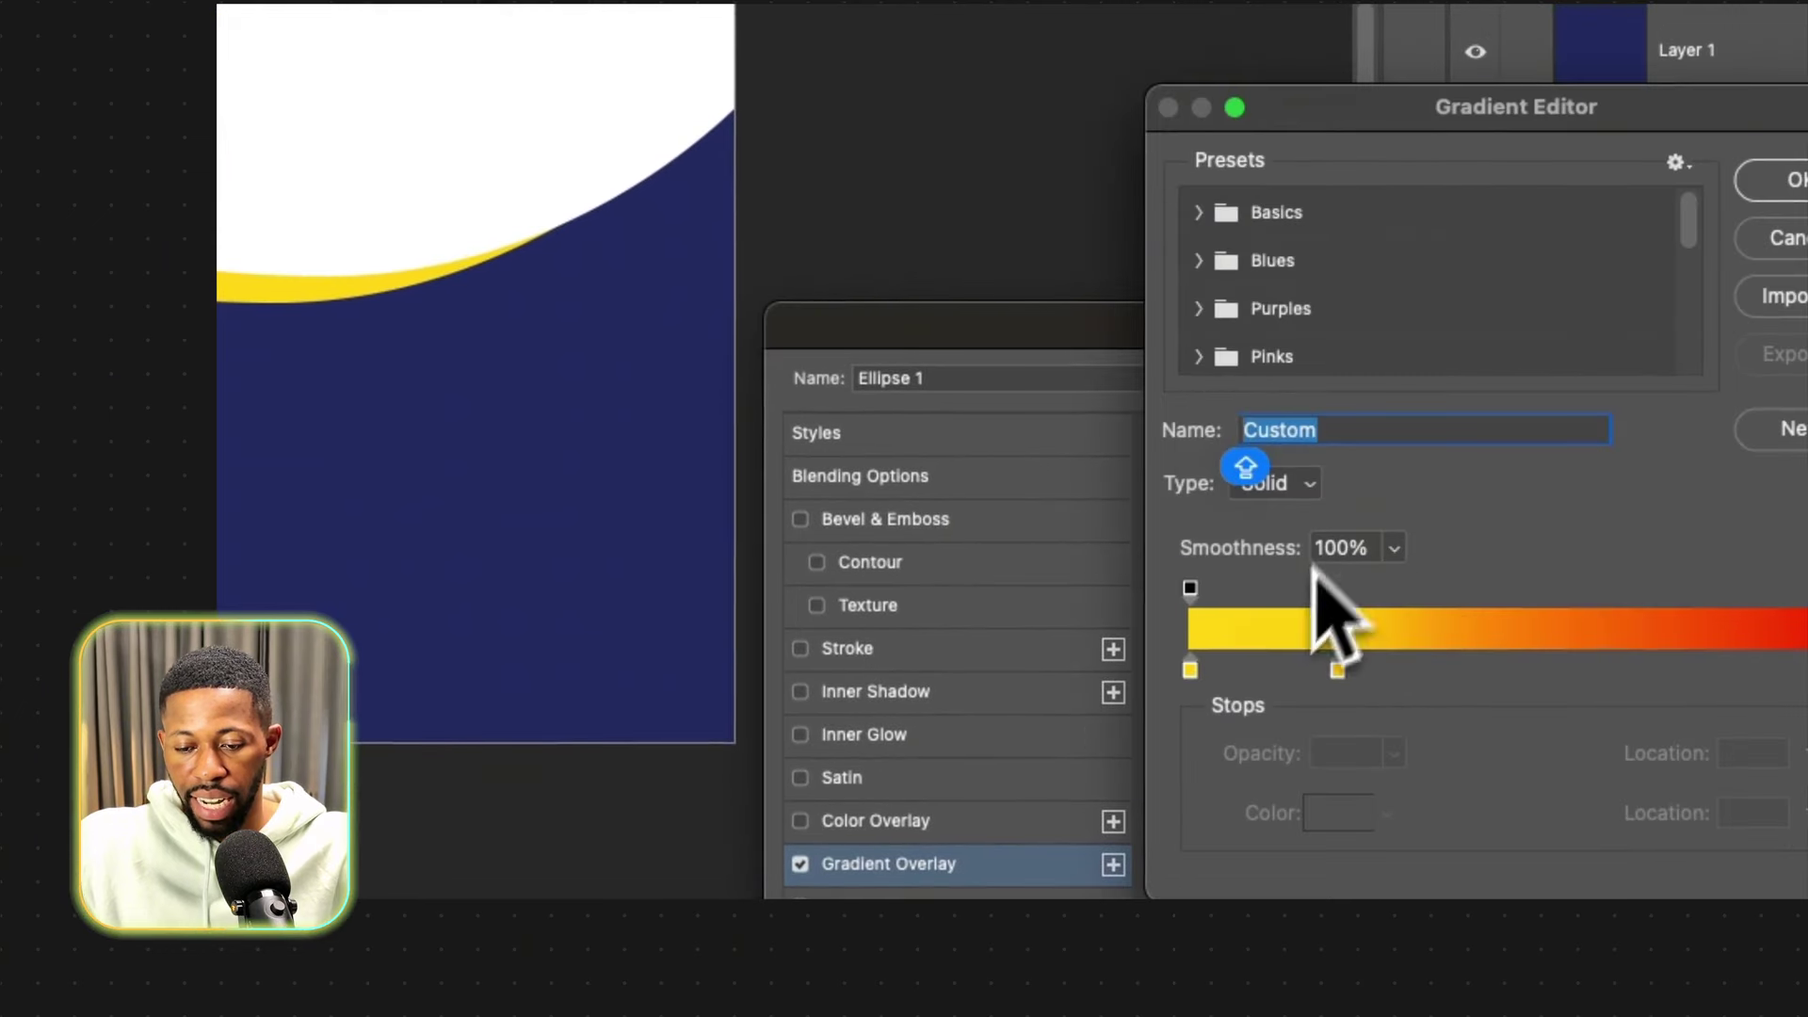
left_click(1199, 212)
left_click(1347, 264)
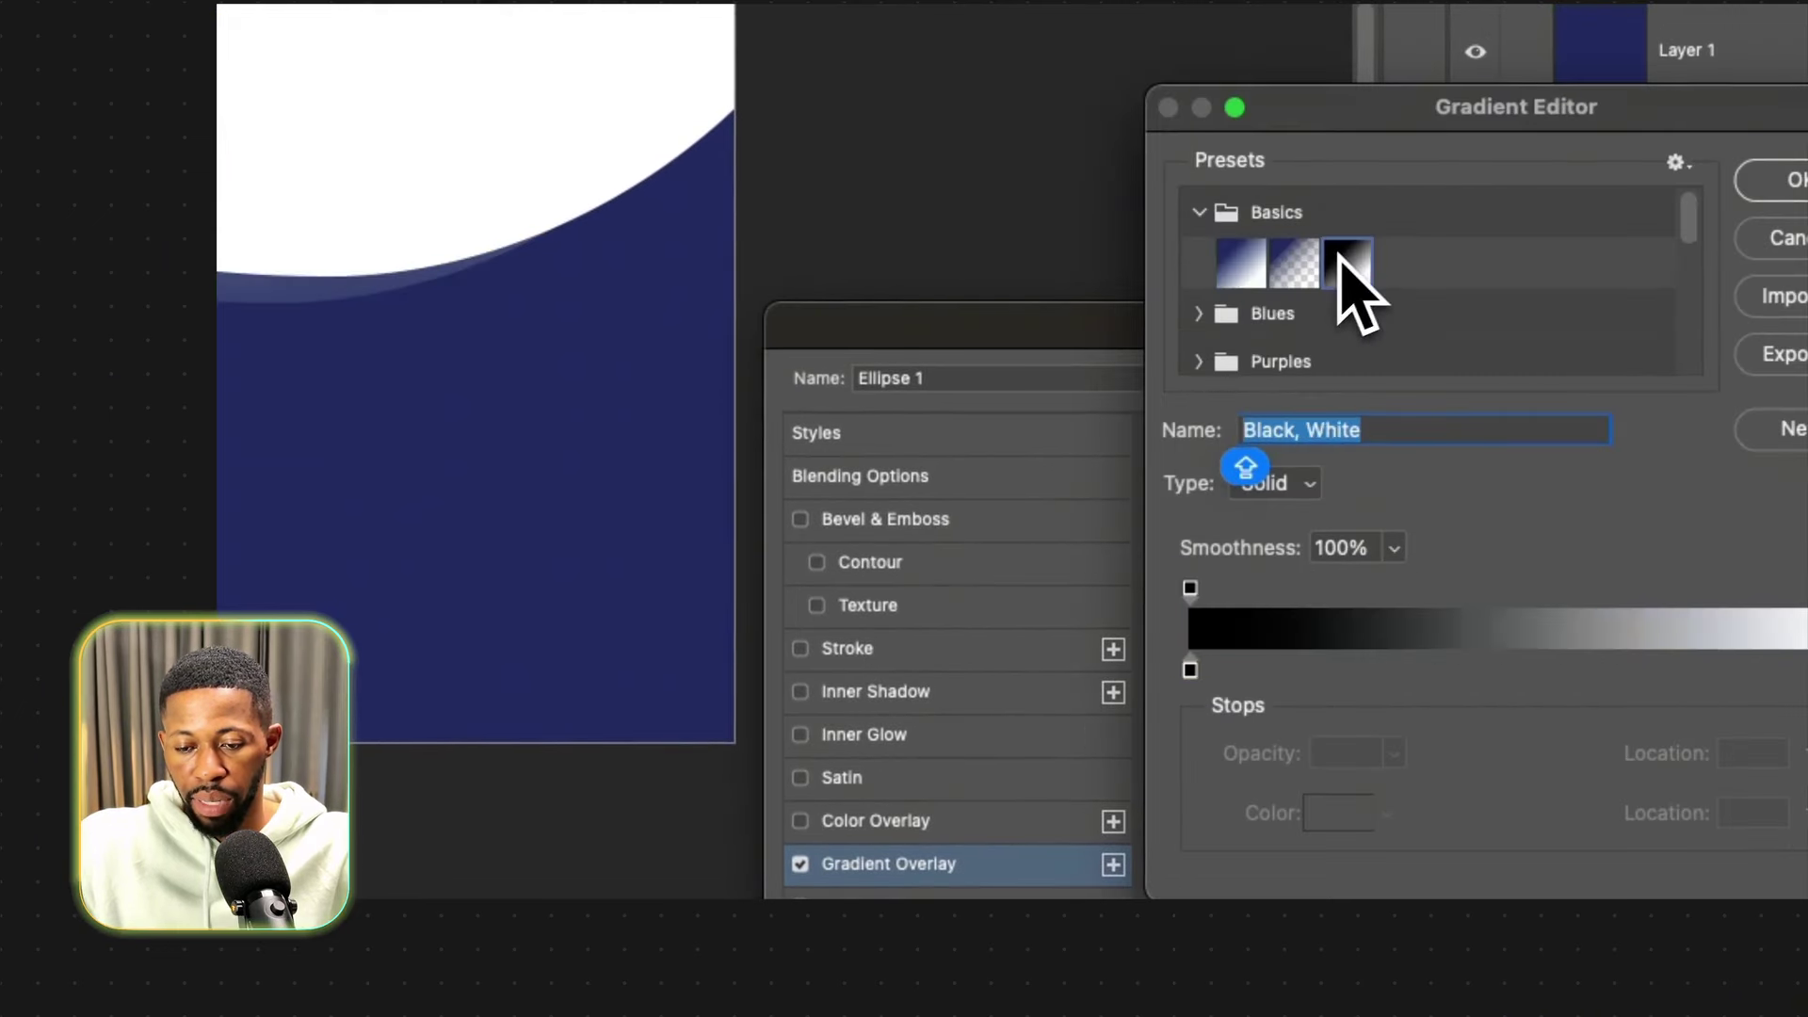
Recolor both gradient stops with a darker and a lighter teal sampled from the solar flyer's curve and apply the overlay.
double_click(1190, 671)
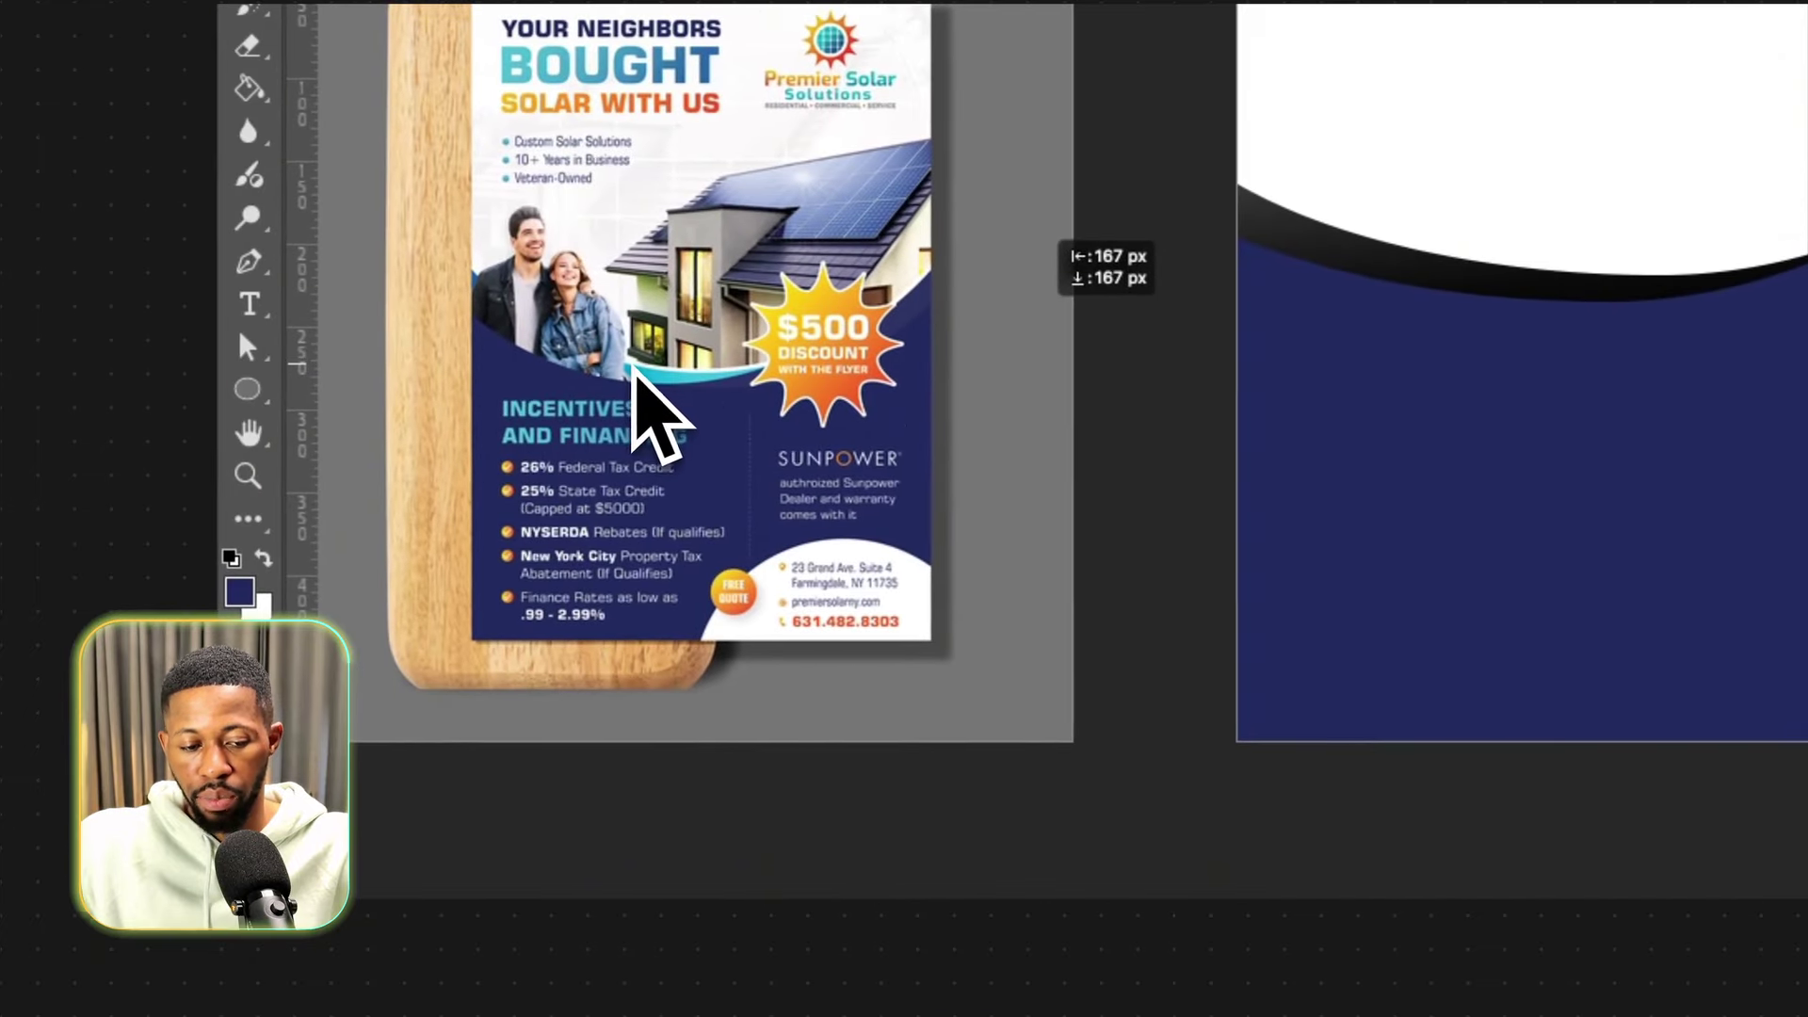
left_click(647, 384)
left_click(650, 387)
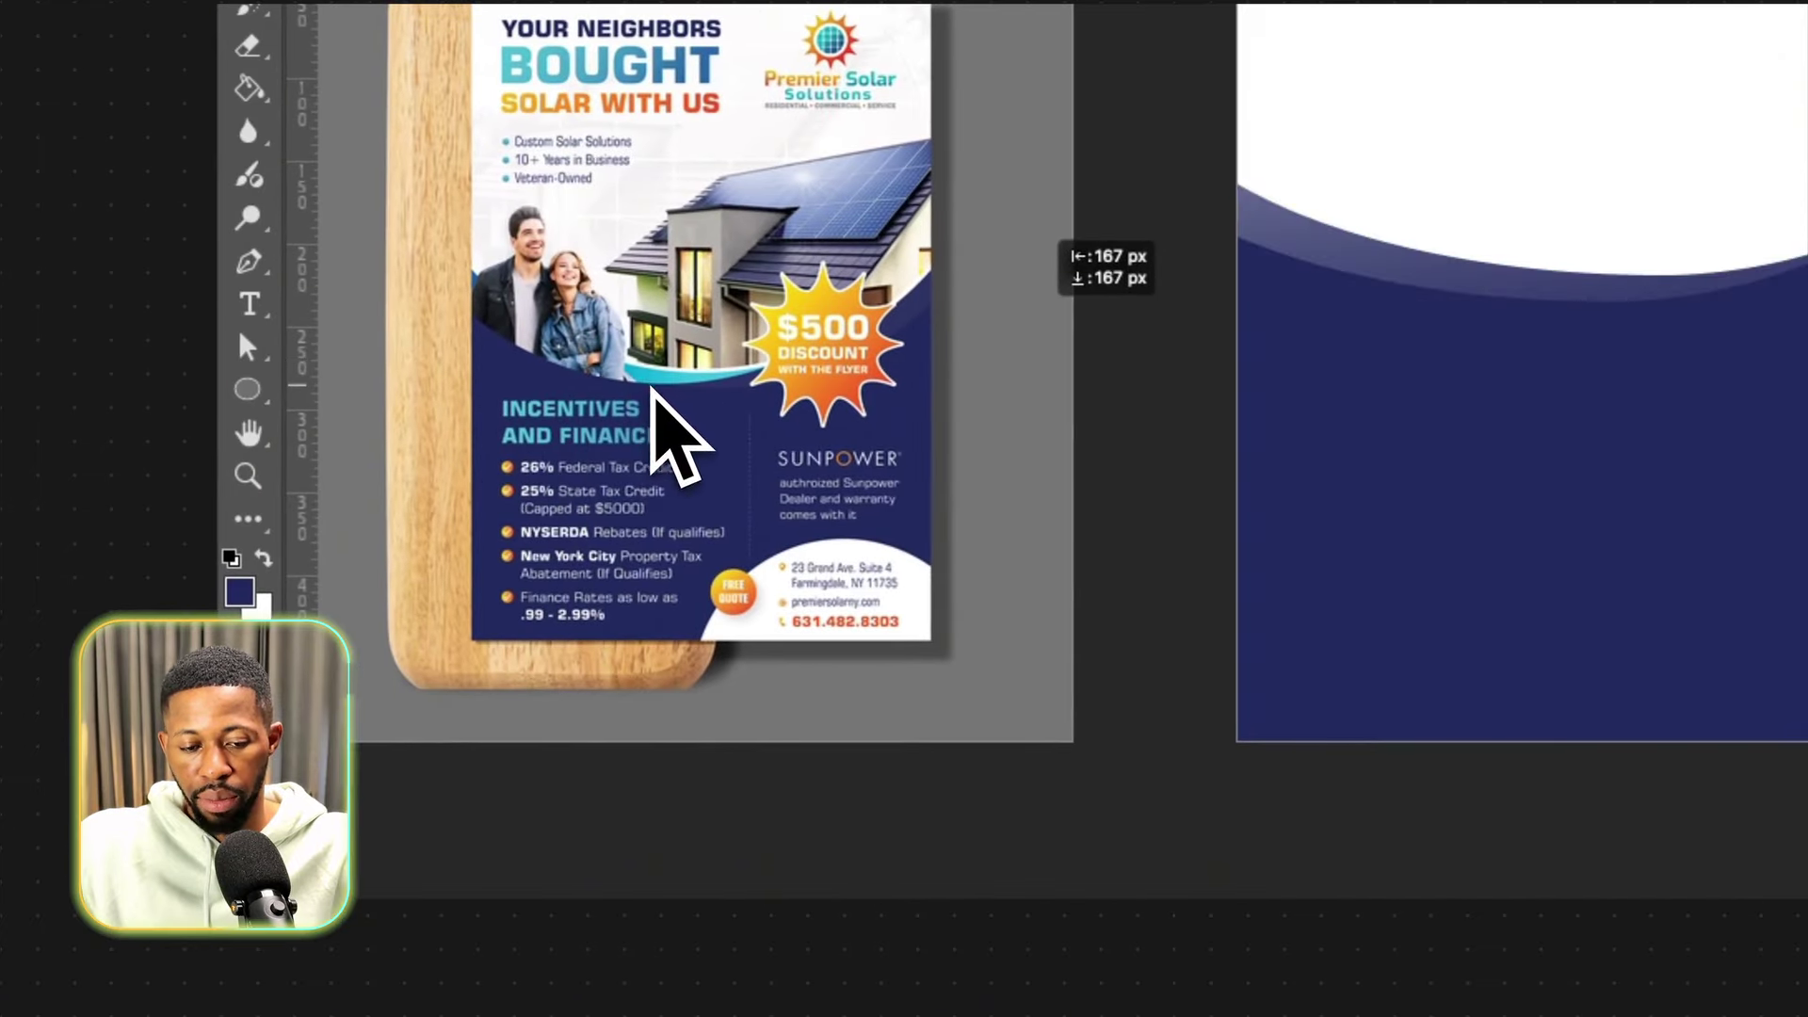
left_click(647, 380)
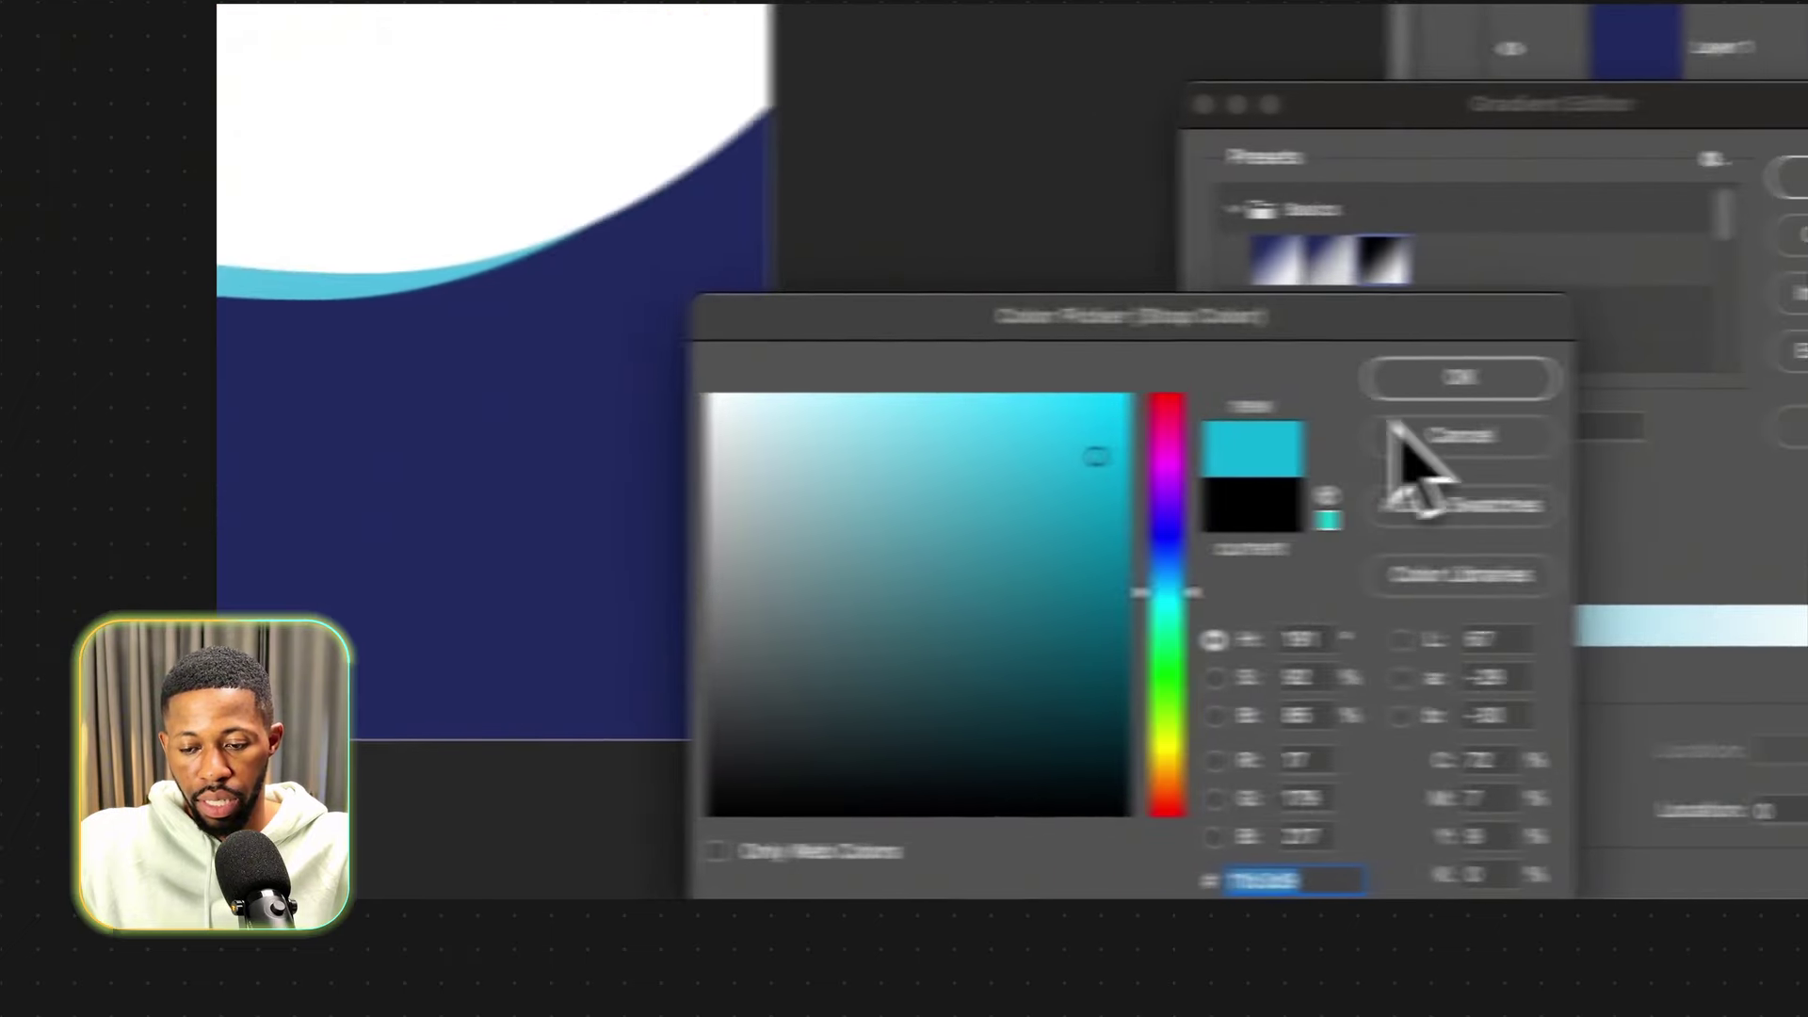
left_click(1400, 376)
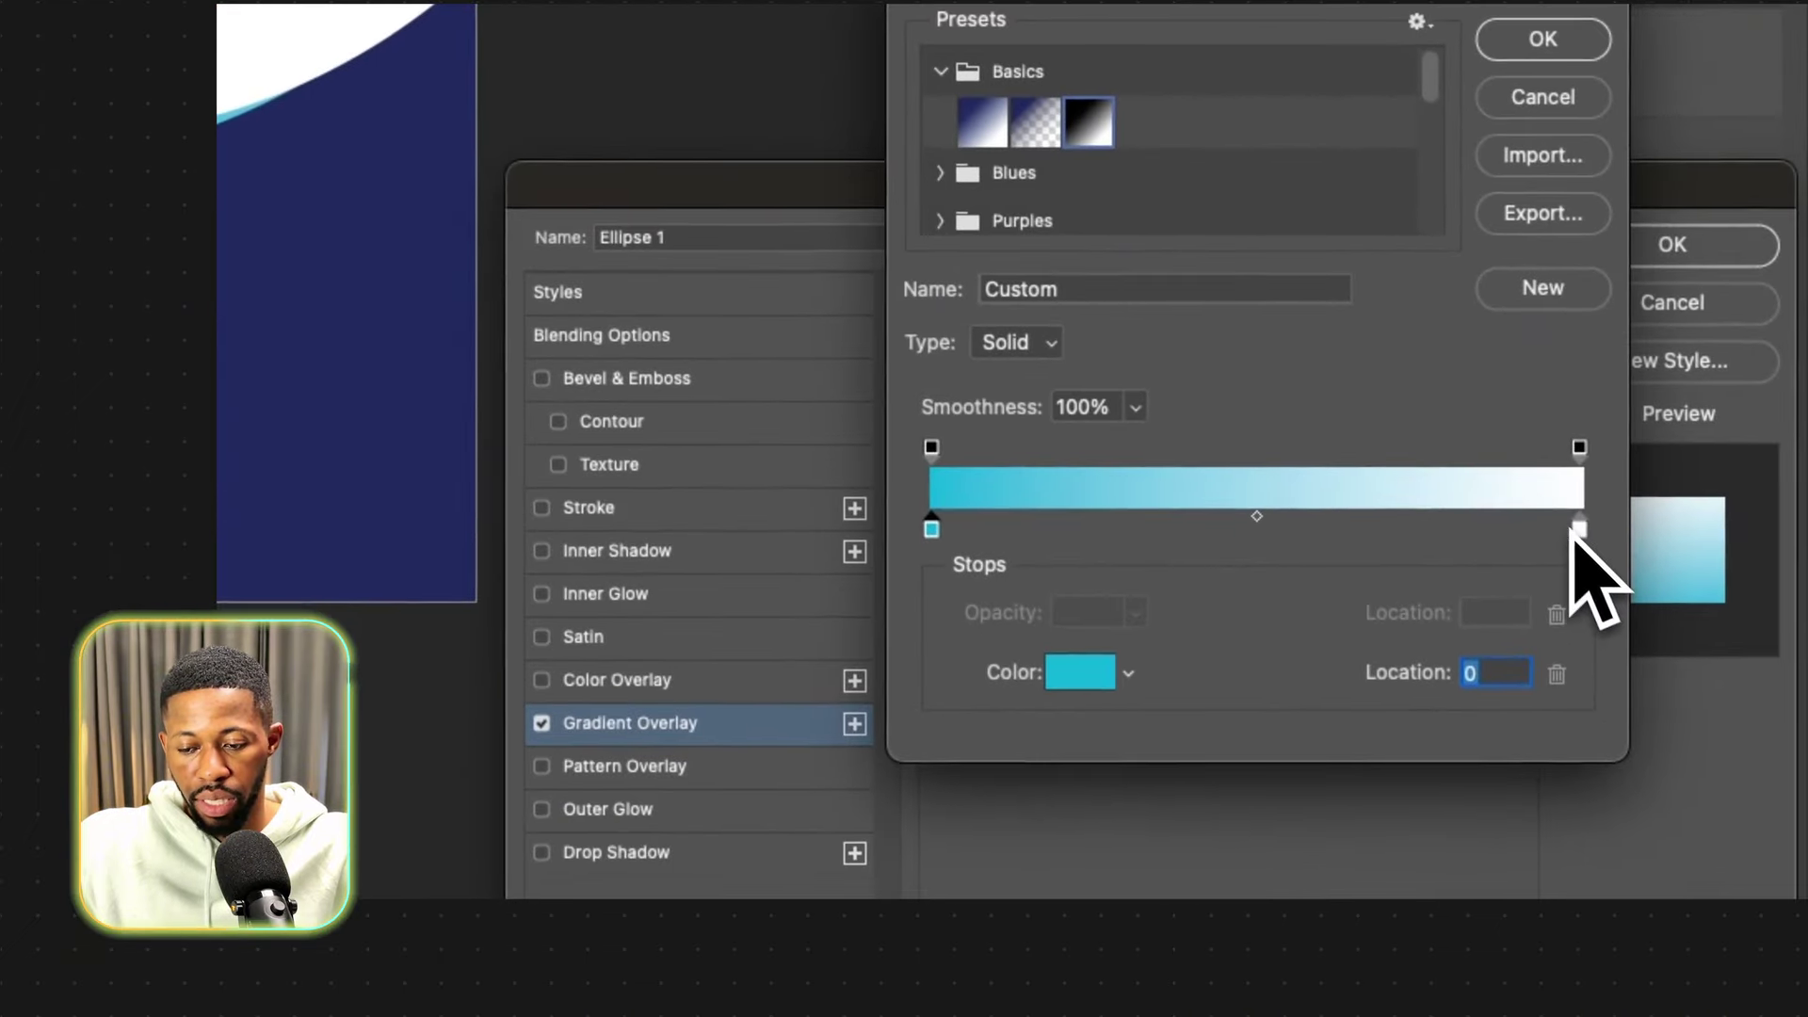
double_click(1579, 529)
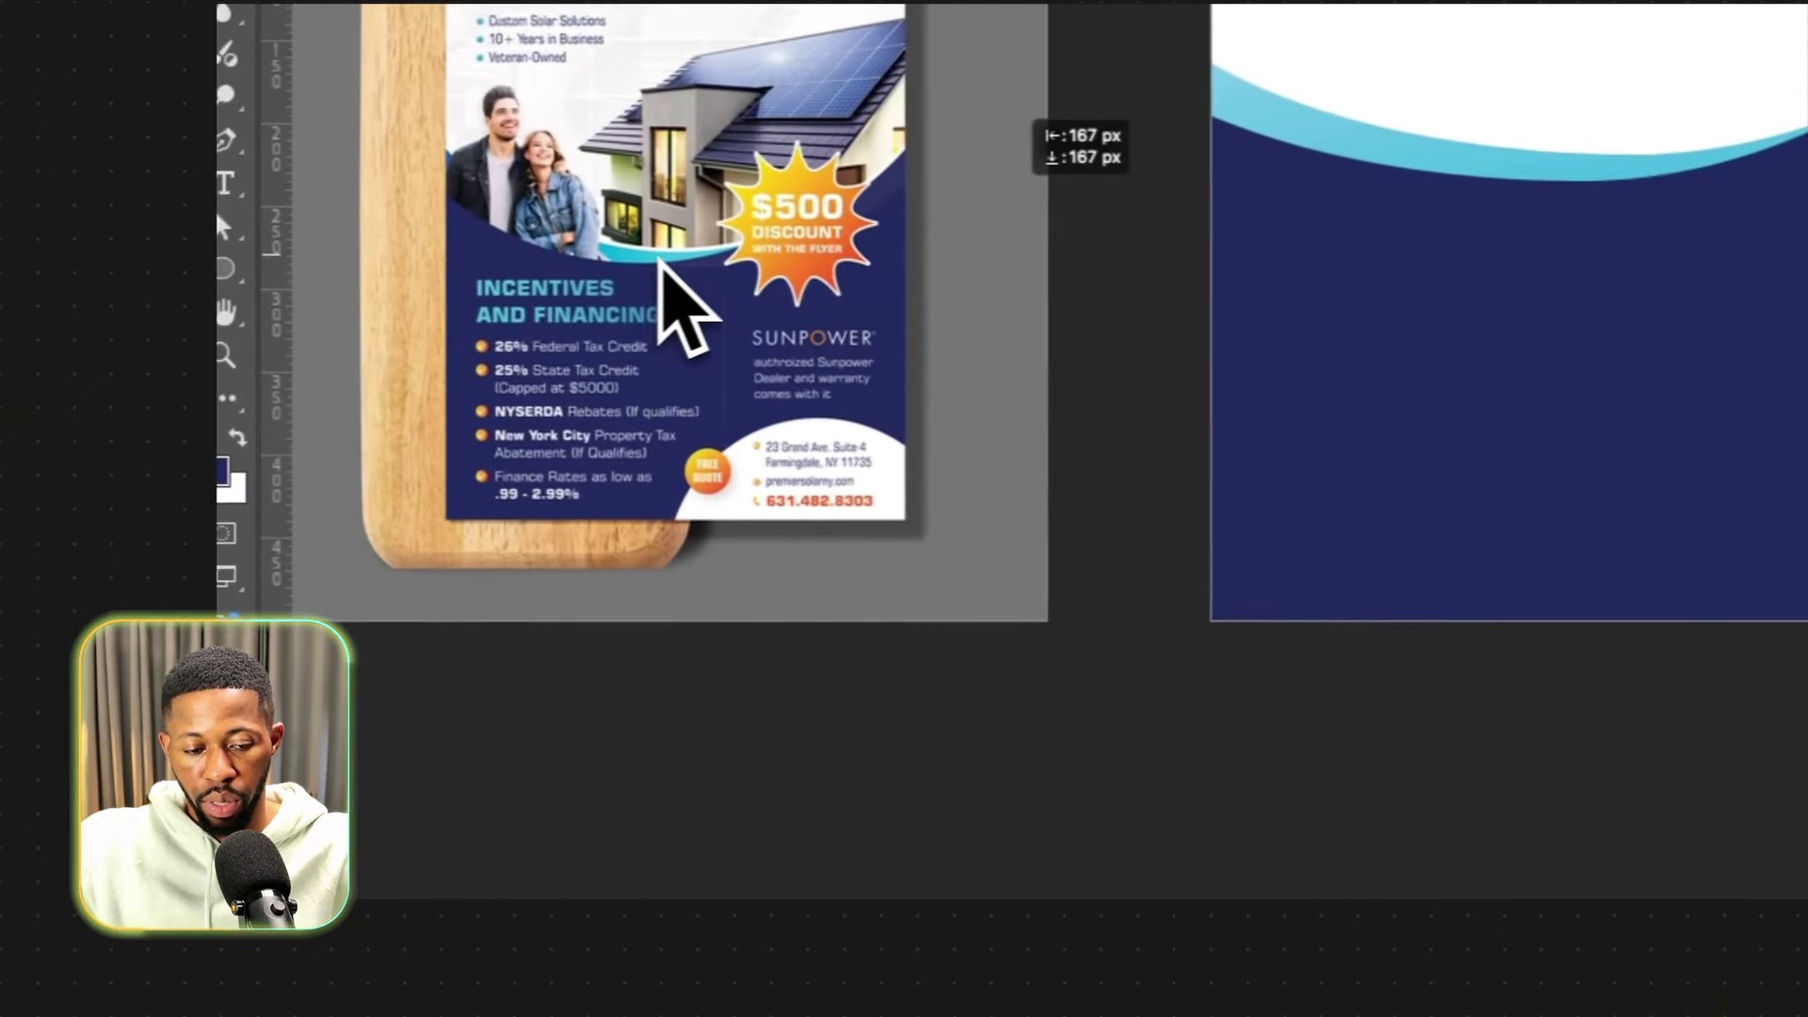
left_click(682, 267)
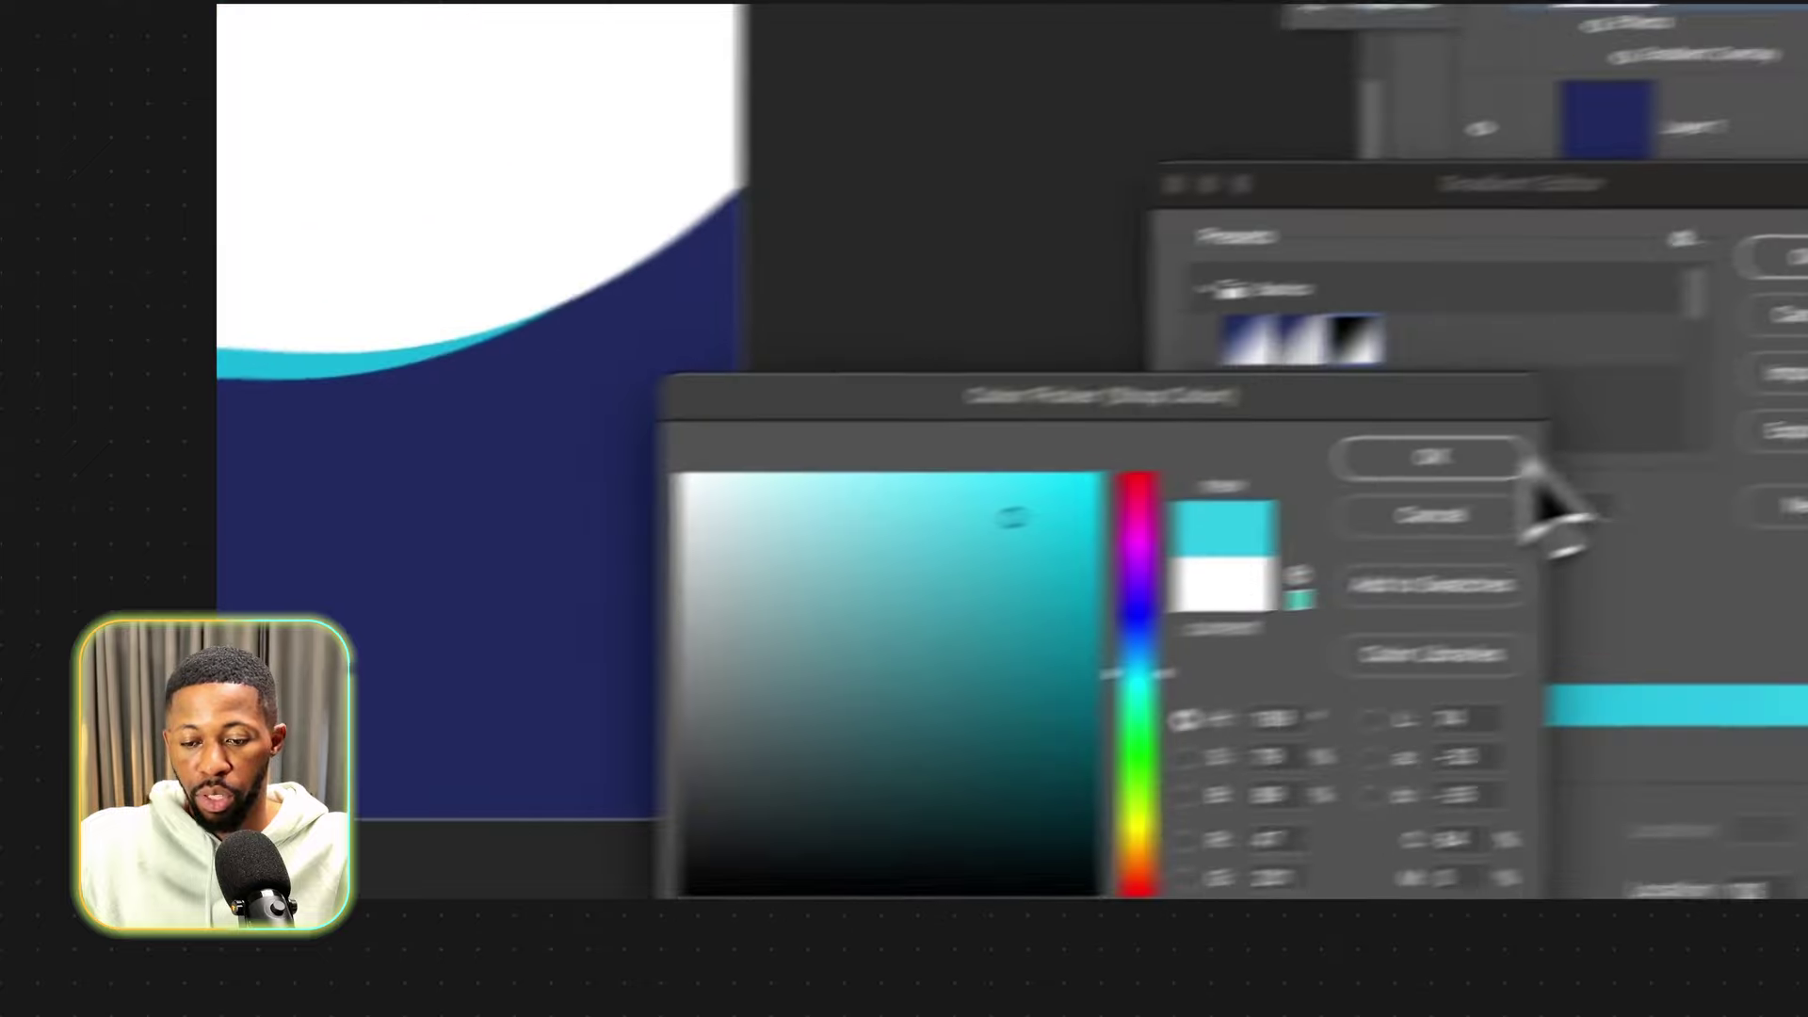
left_click(1433, 456)
left_click(1525, 297)
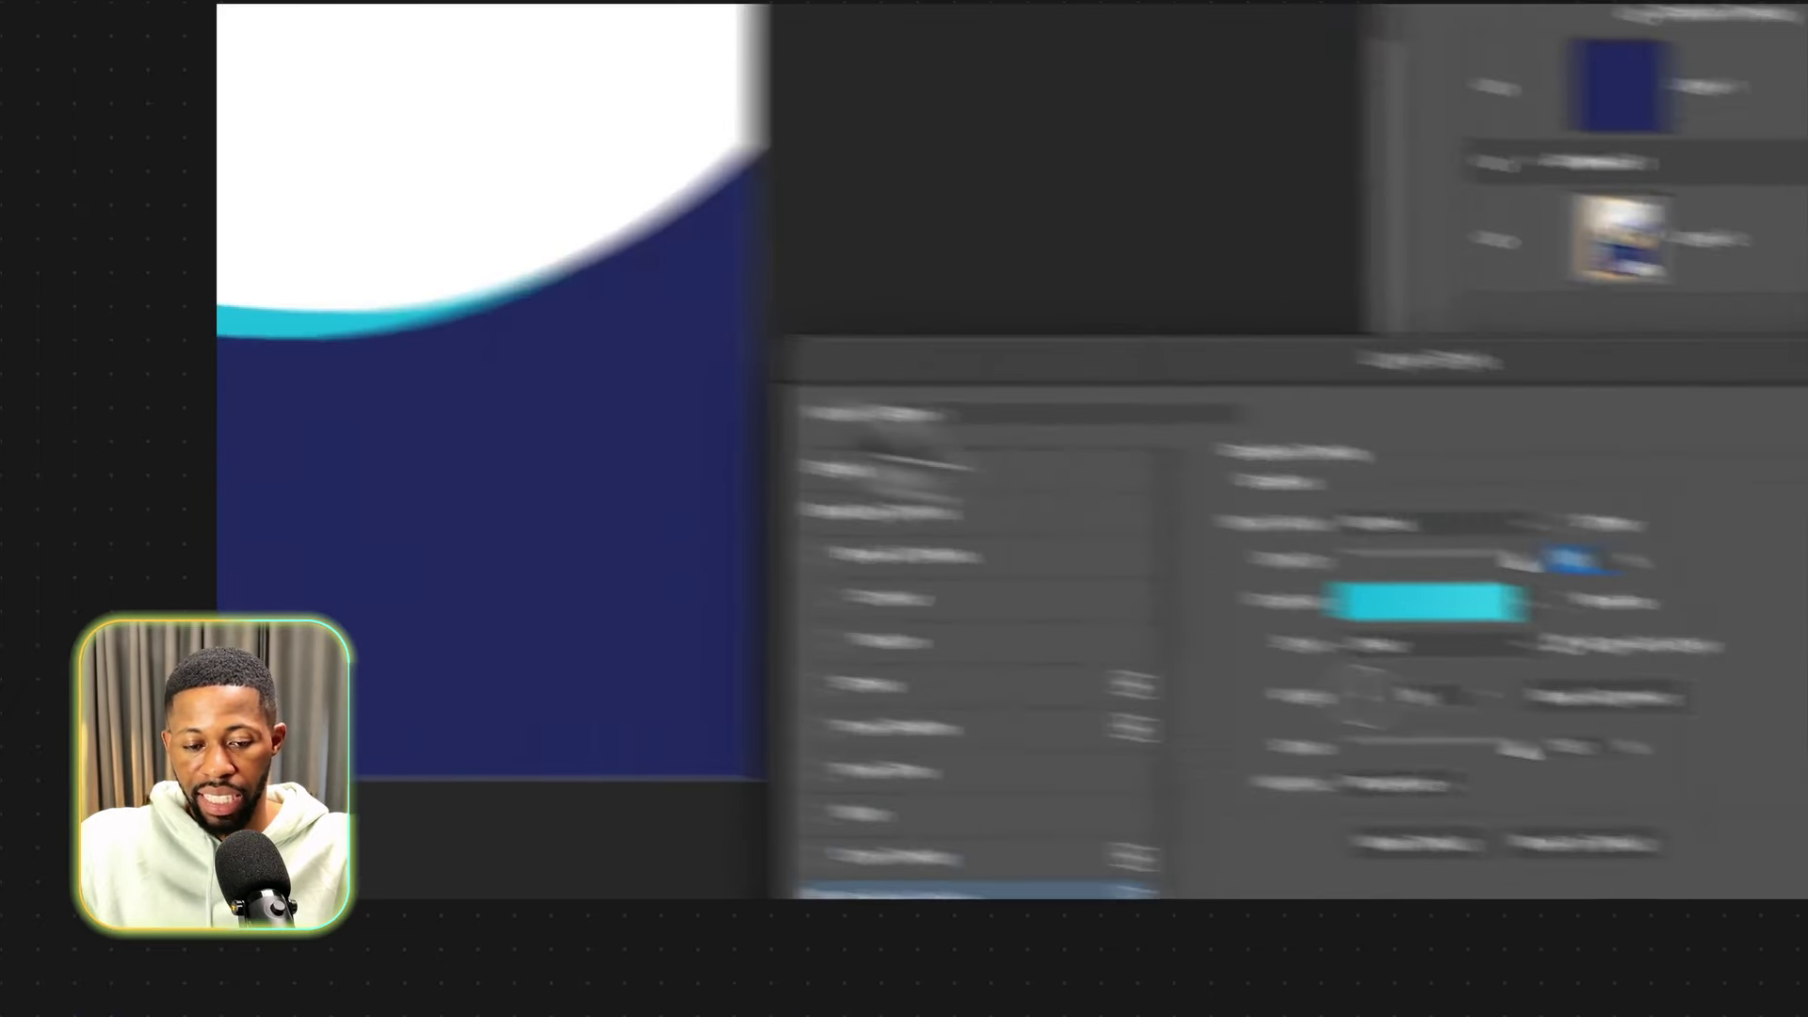
left_click(1780, 405)
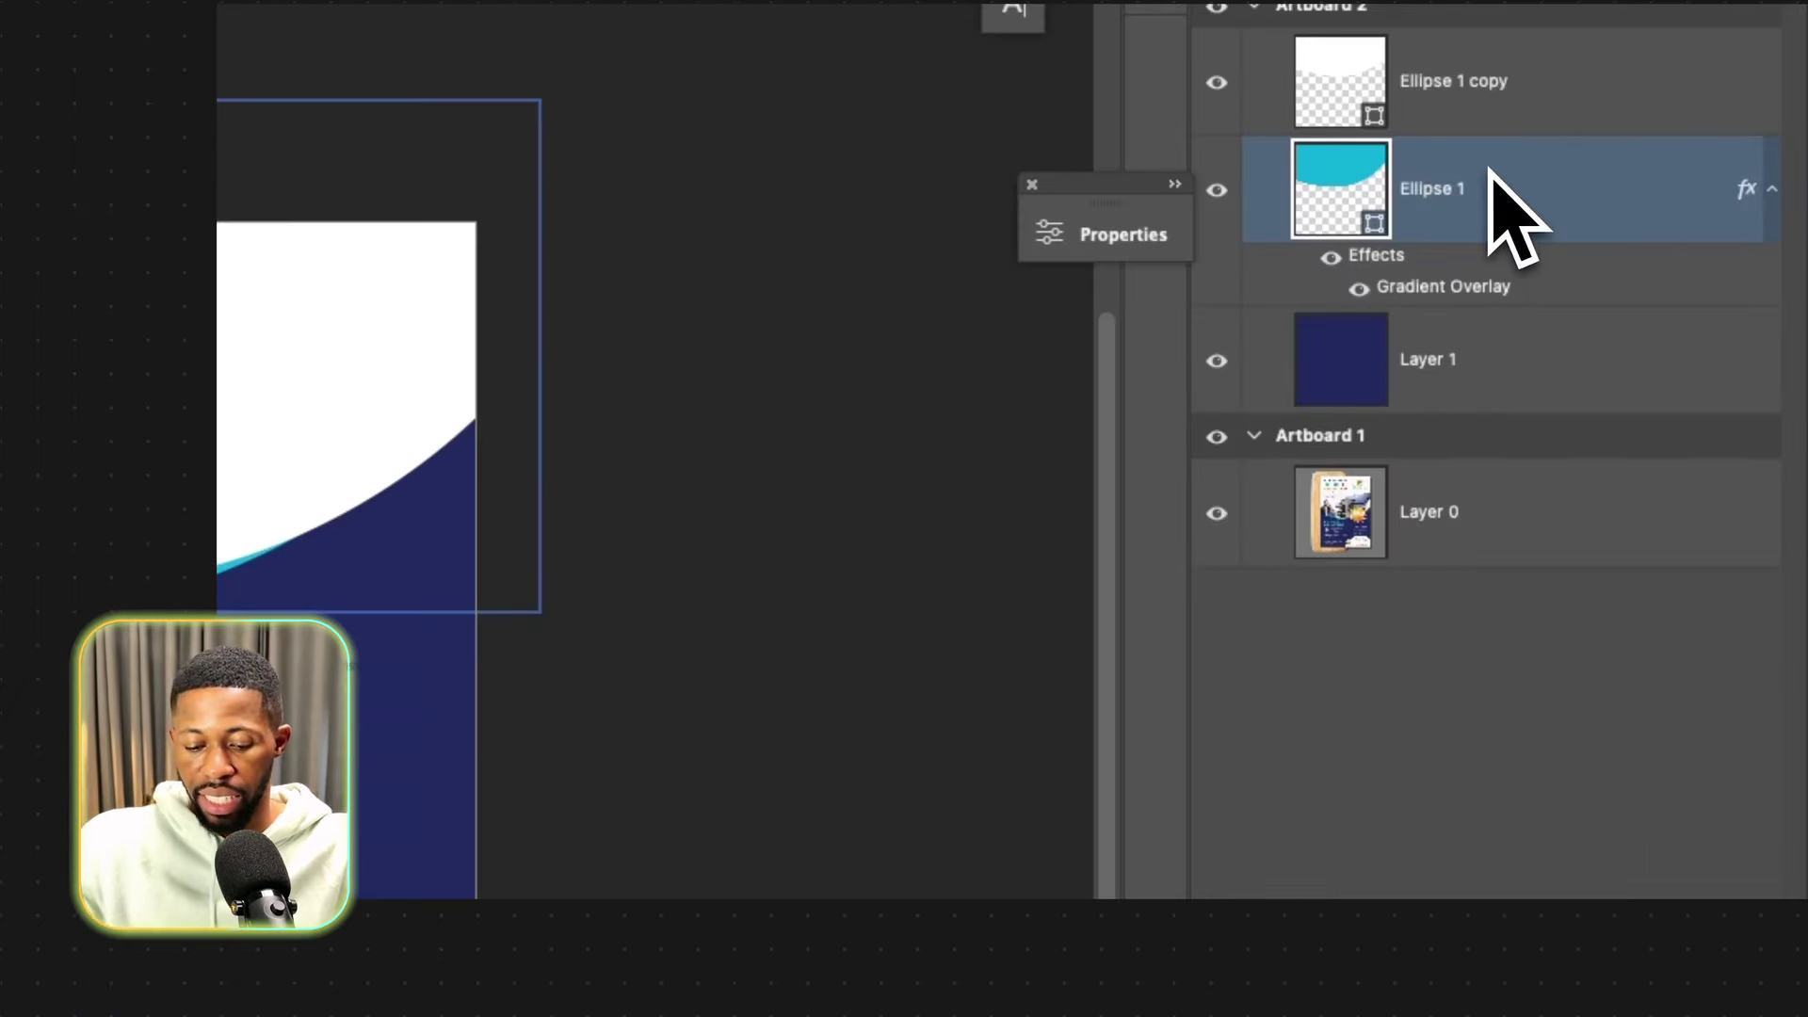
Duplicate the teal ellipse, then hide the lower one's layer effects and change its fill to white.
key("super+j")
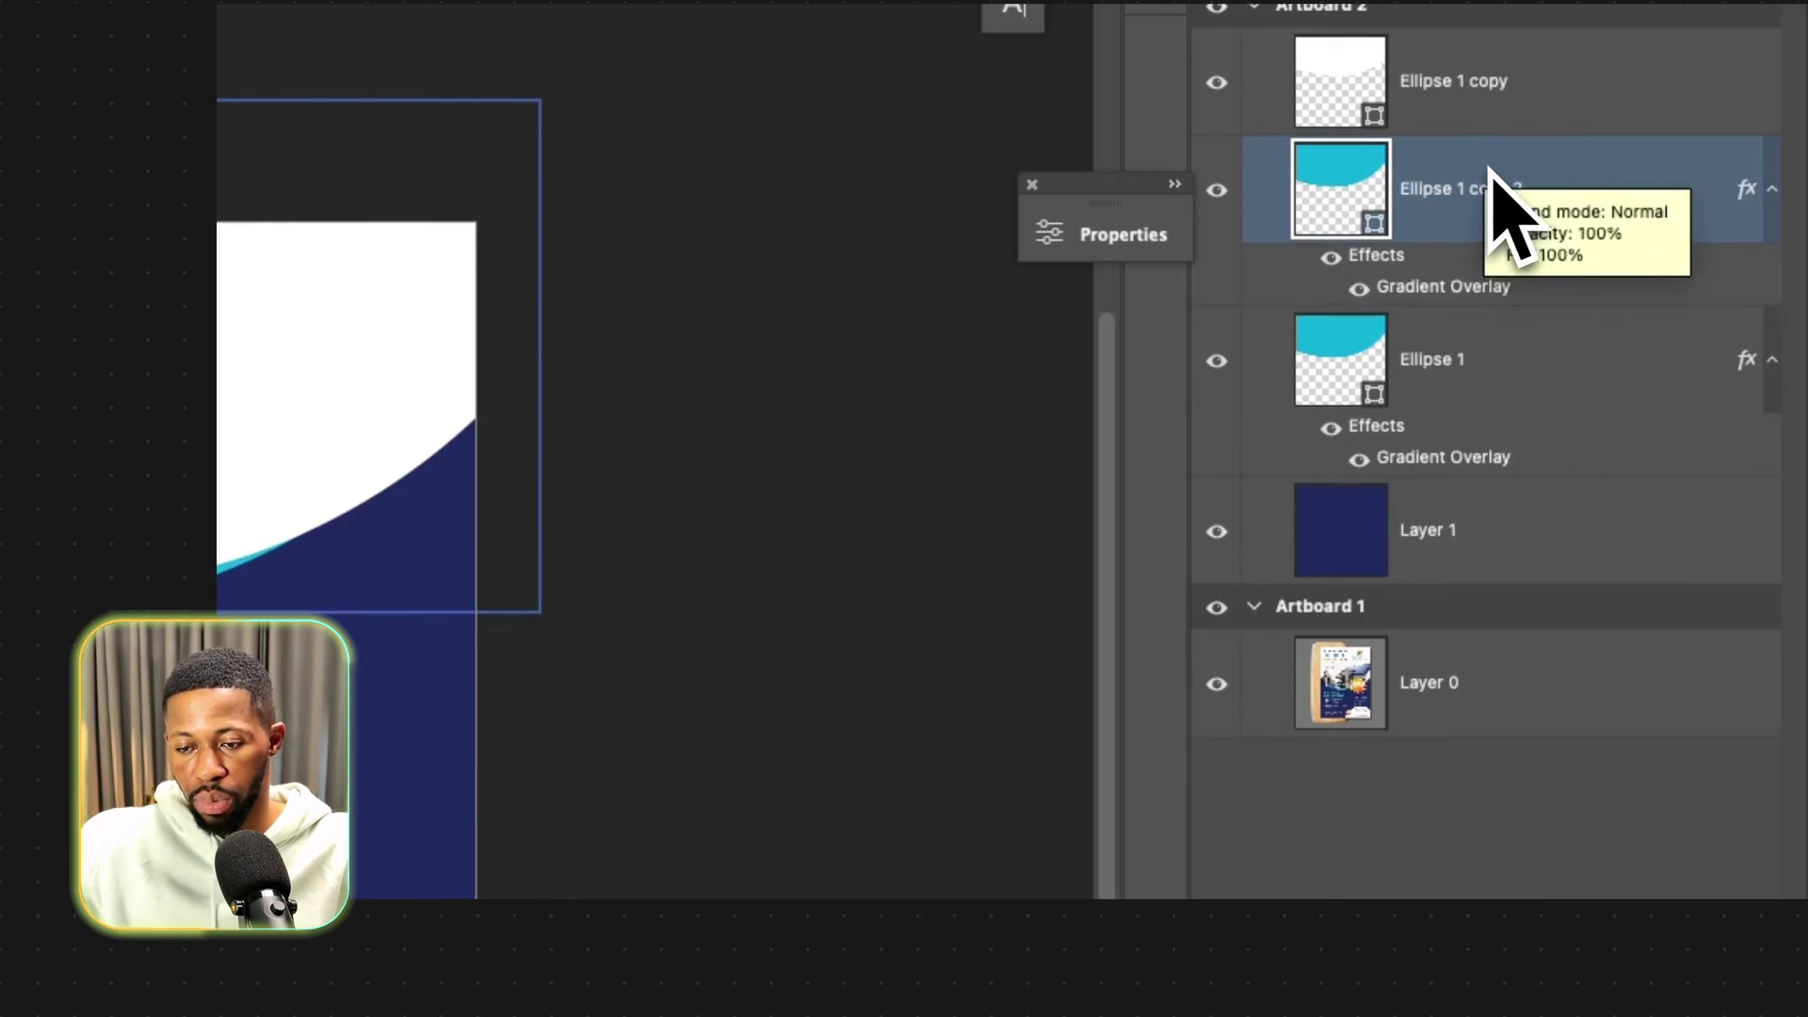
left_click(1473, 372)
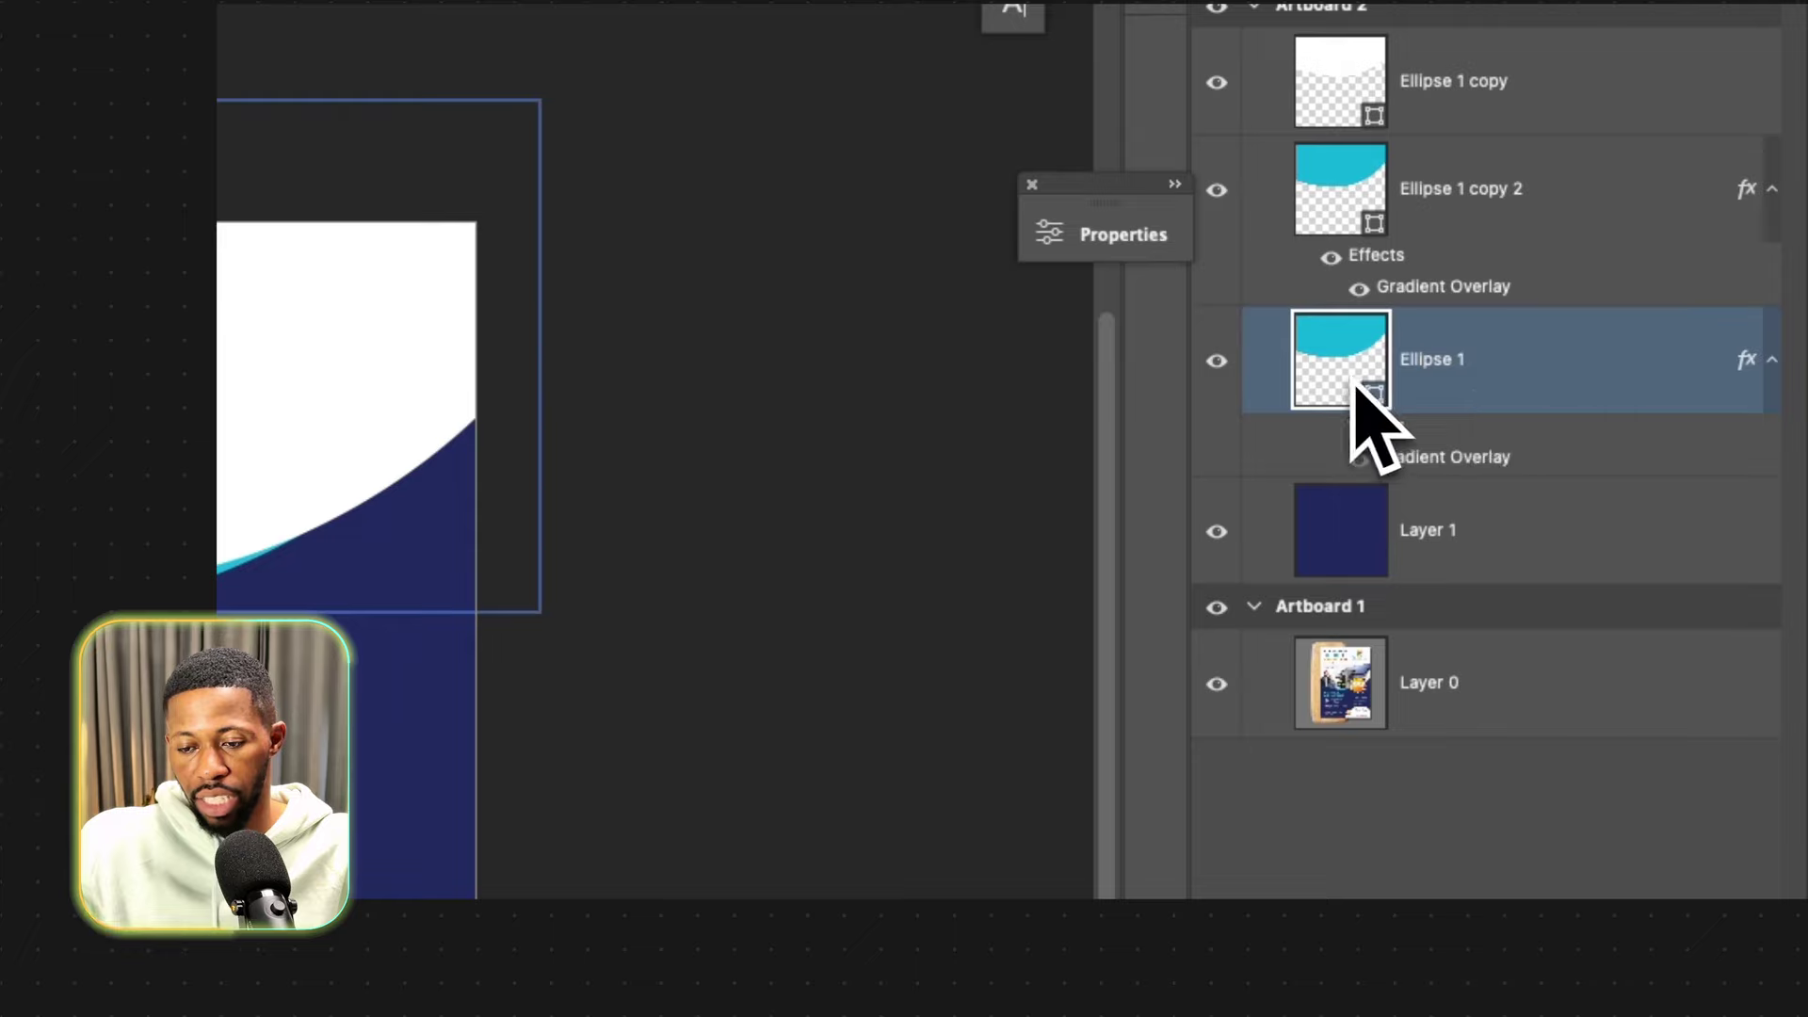
double_click(1370, 391)
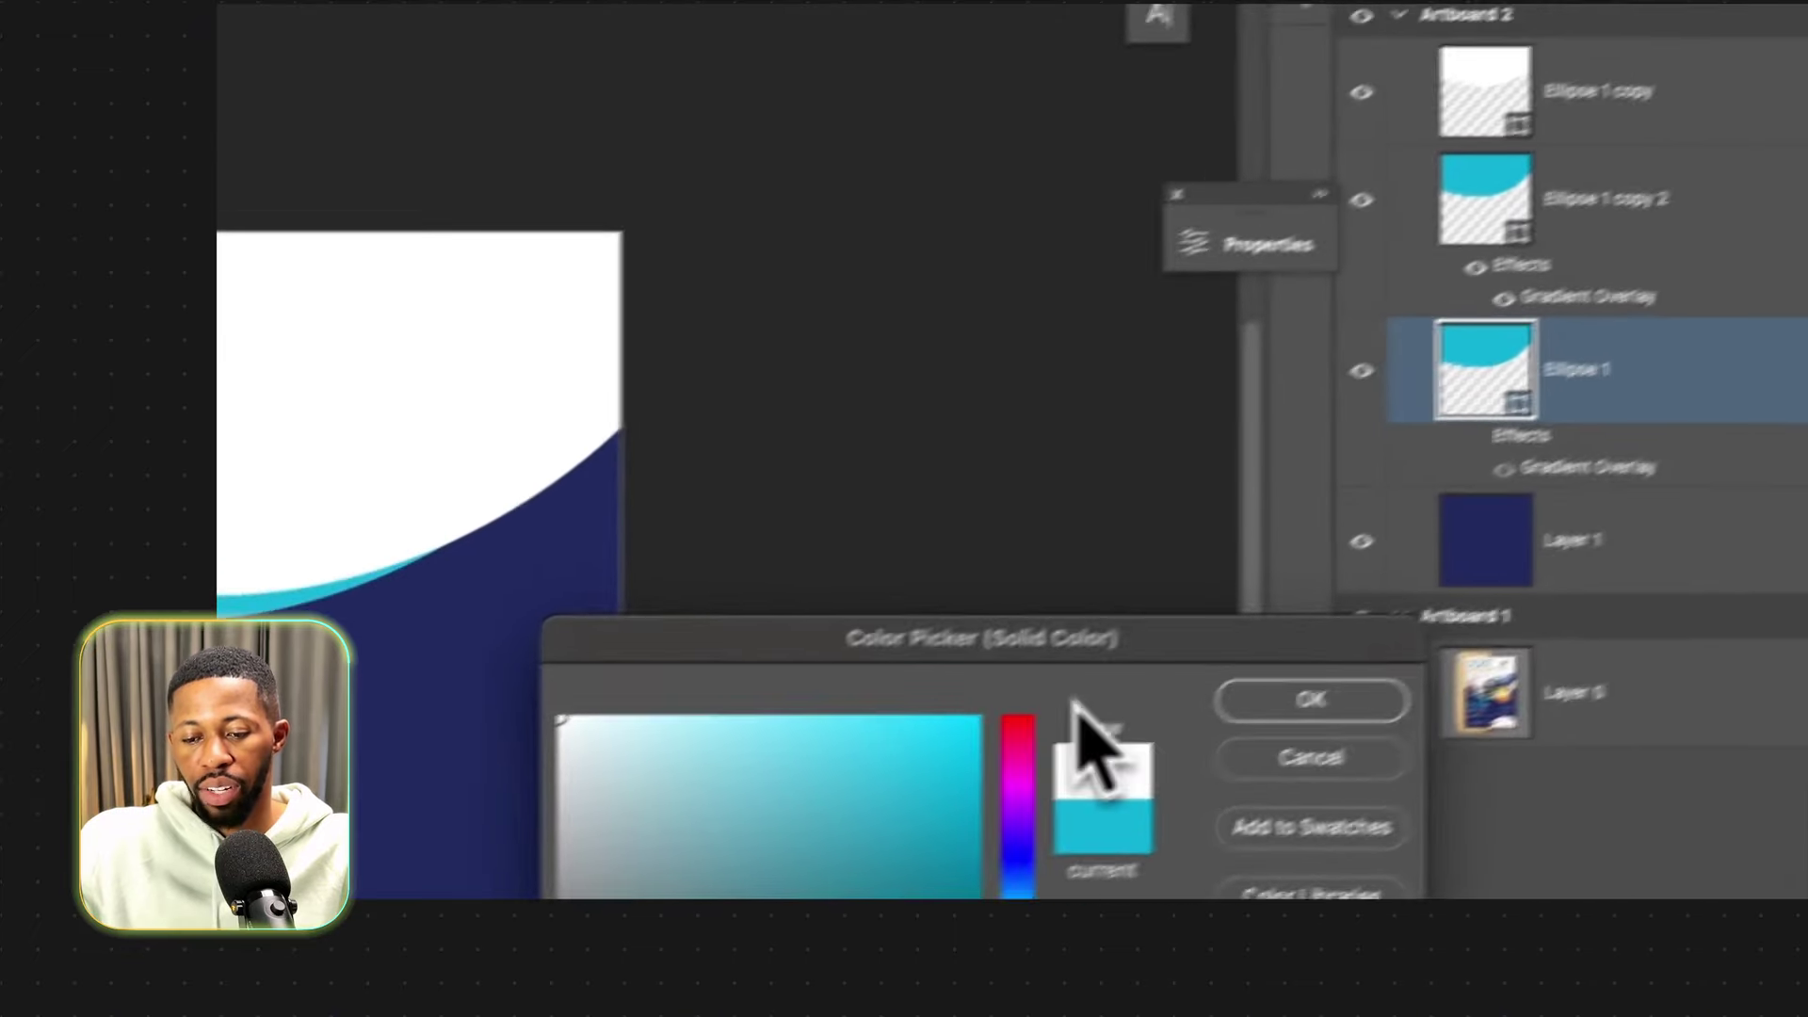
left_click(1267, 708)
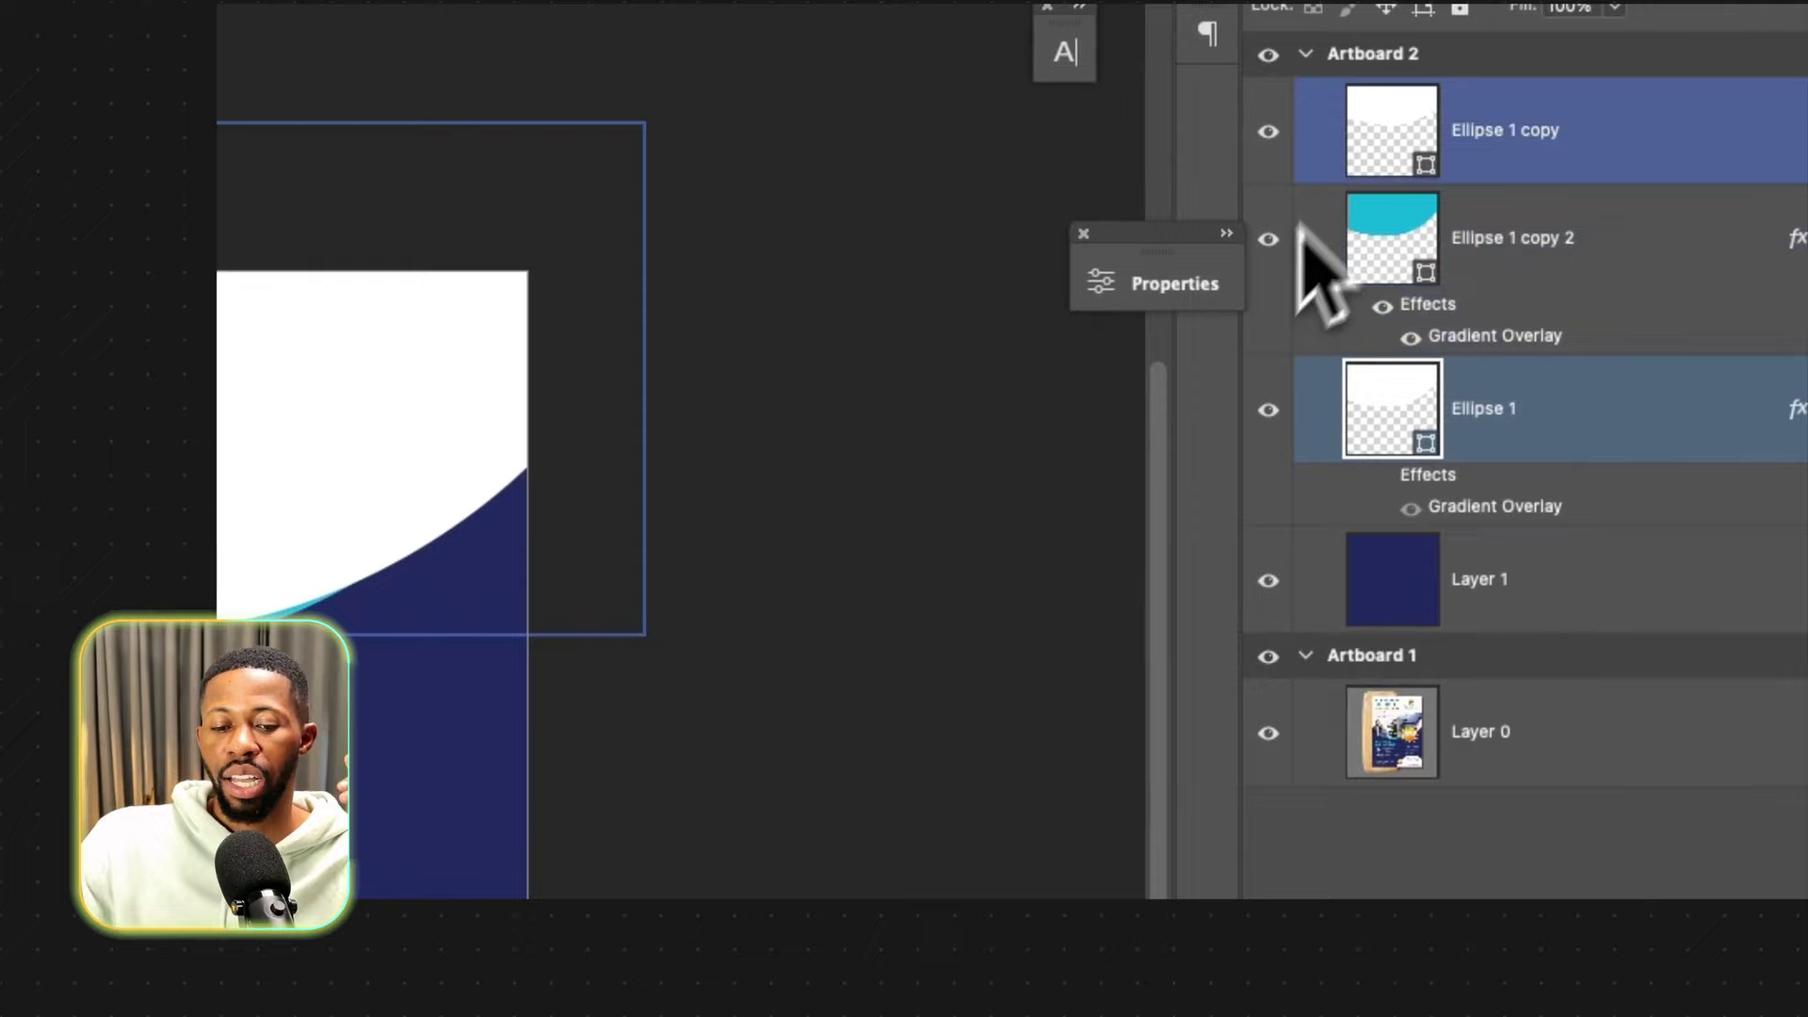
left_click(1556, 256)
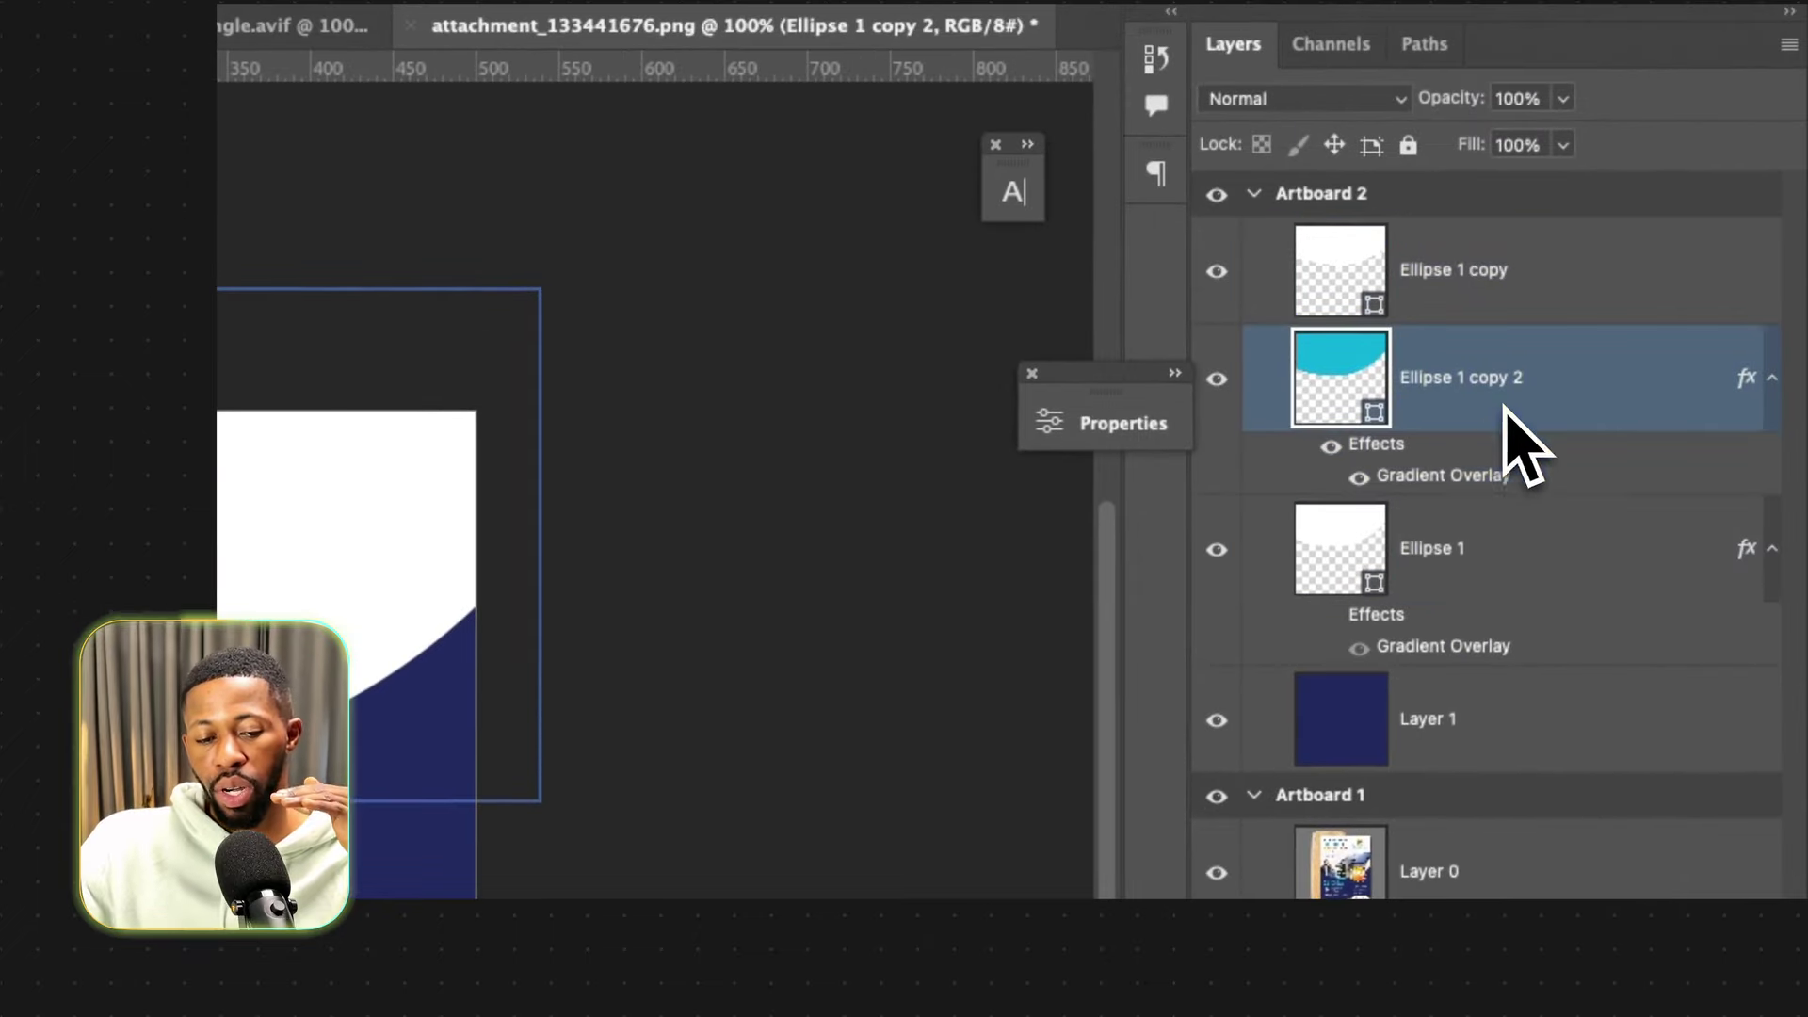
left_click(1486, 546)
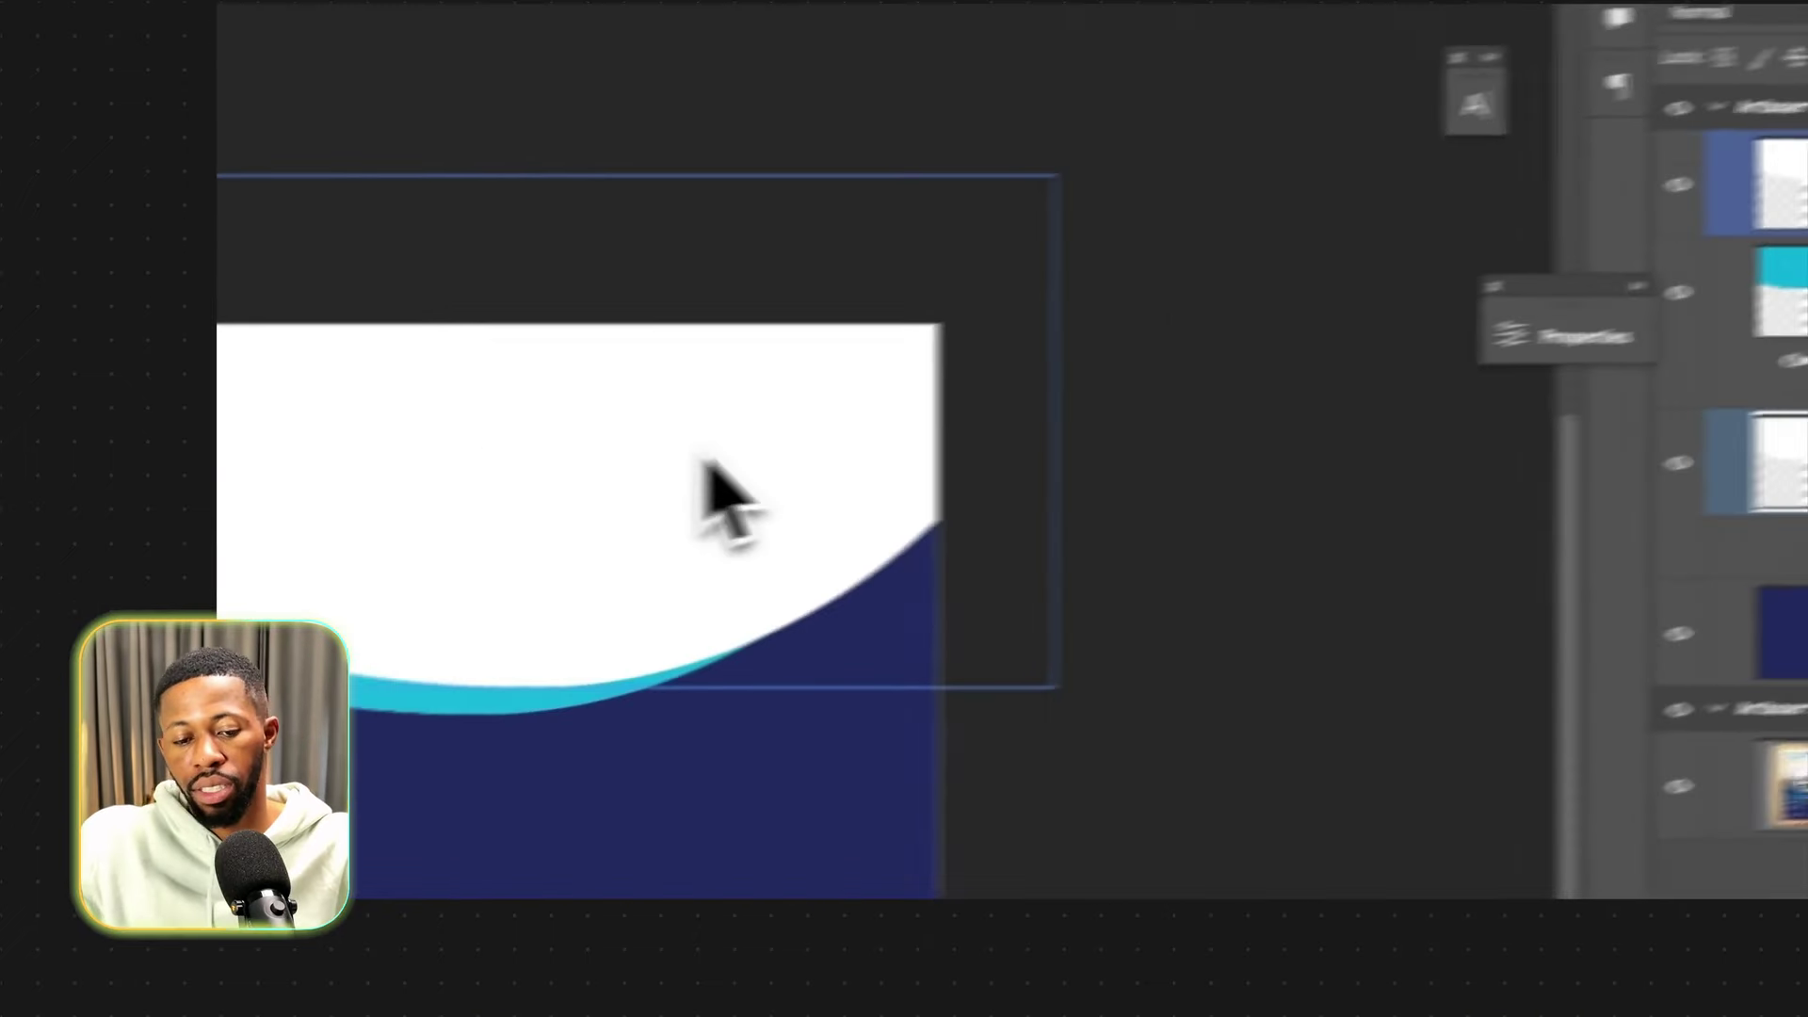
left_click_drag(666, 597, 675, 591)
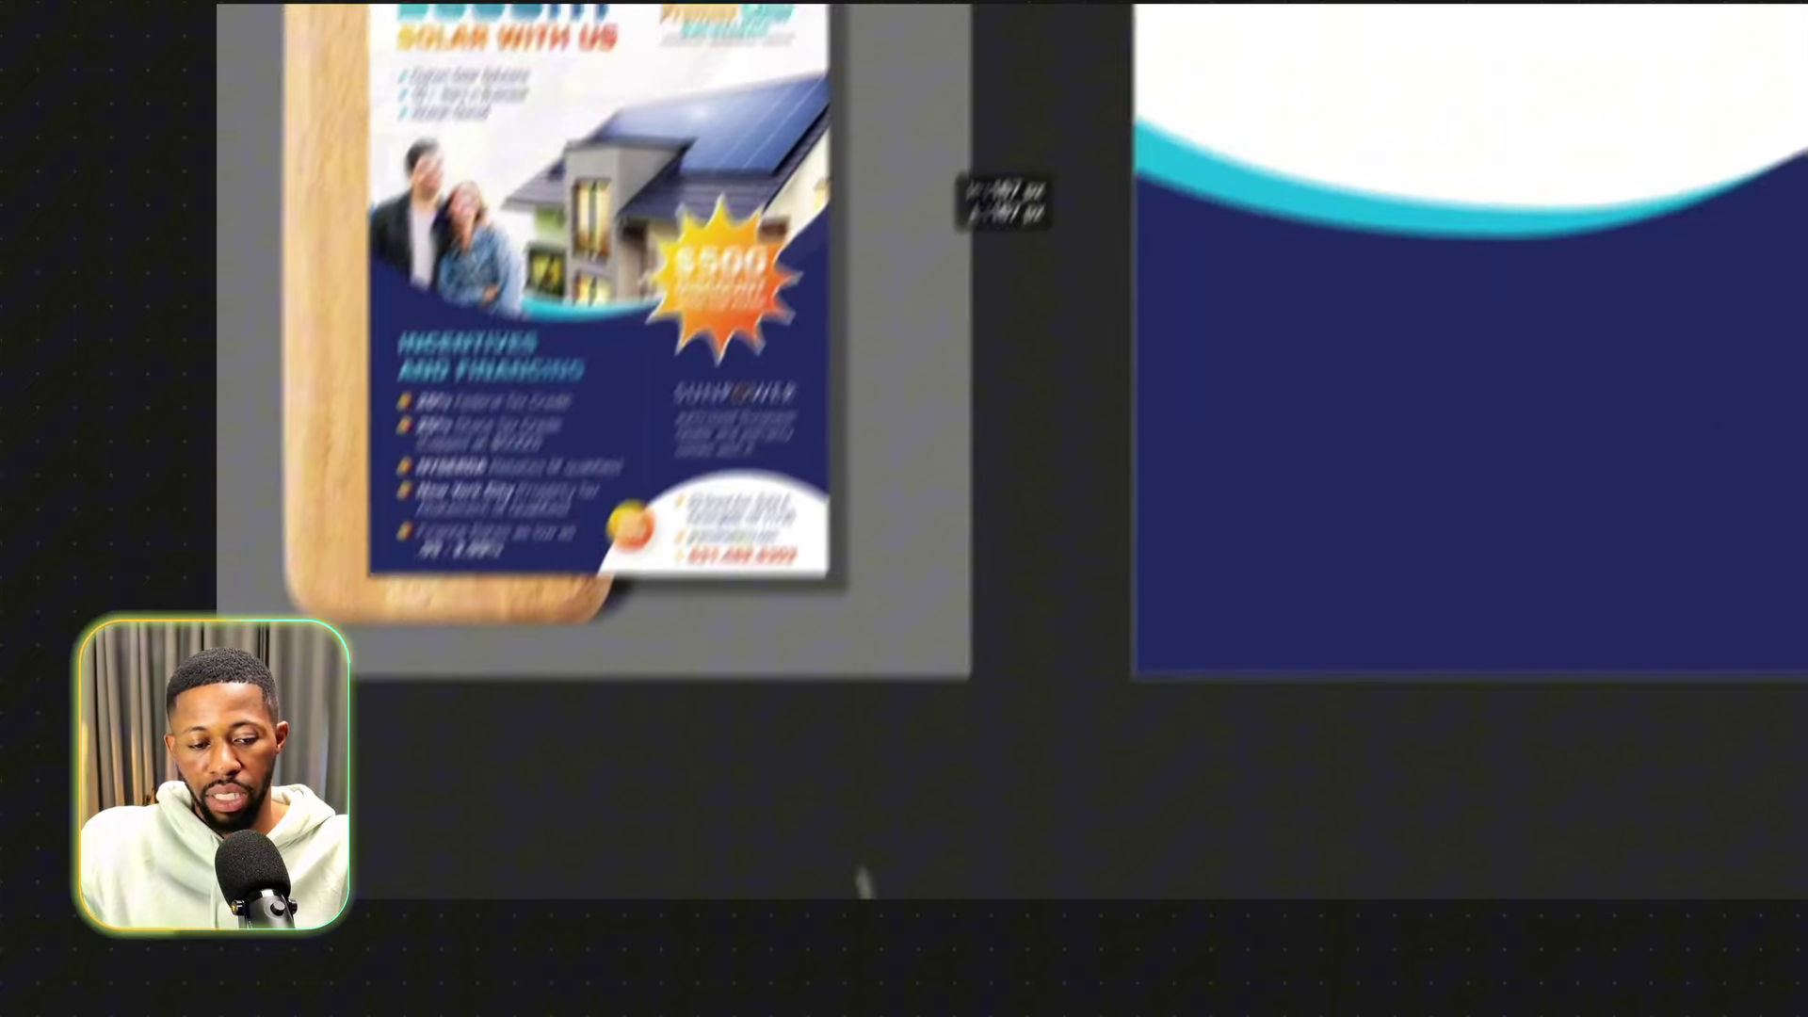
Place the skyline JPG from the Desktop folder on Artboard 2, clipped to the topmost ellipse and moved up to fill it.
mouse_move(888, 885)
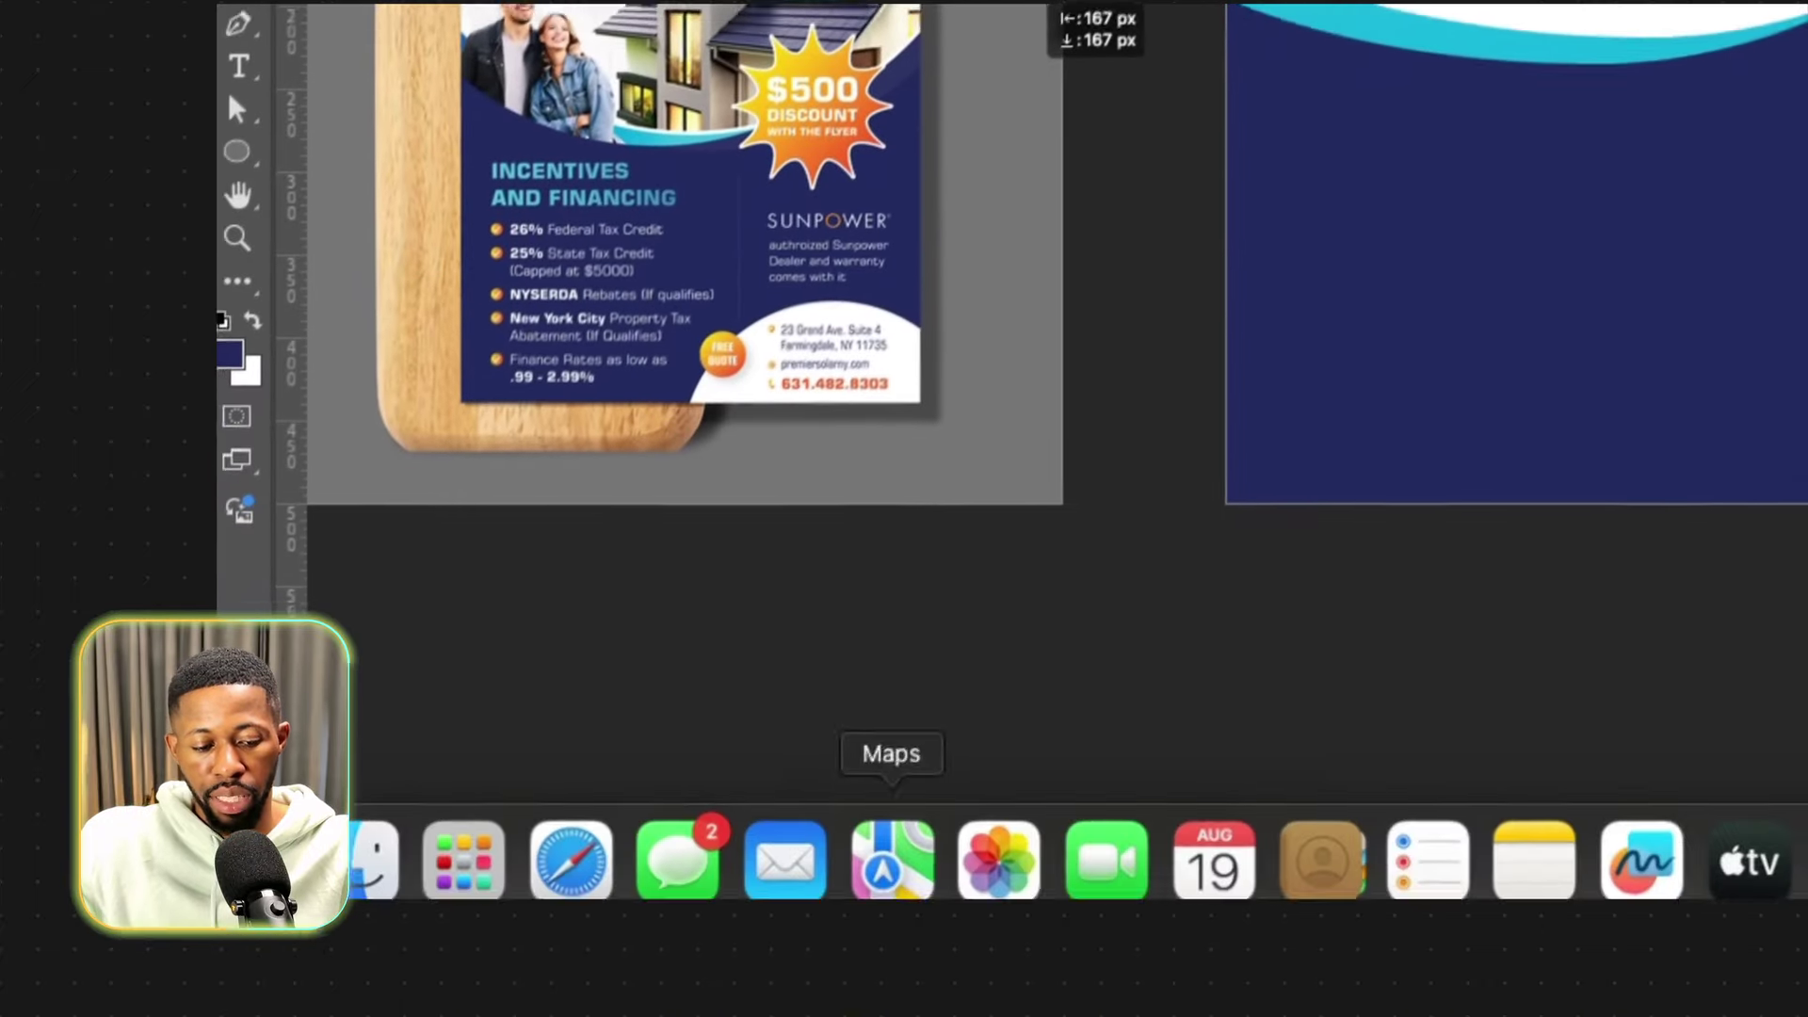
left_click(387, 833)
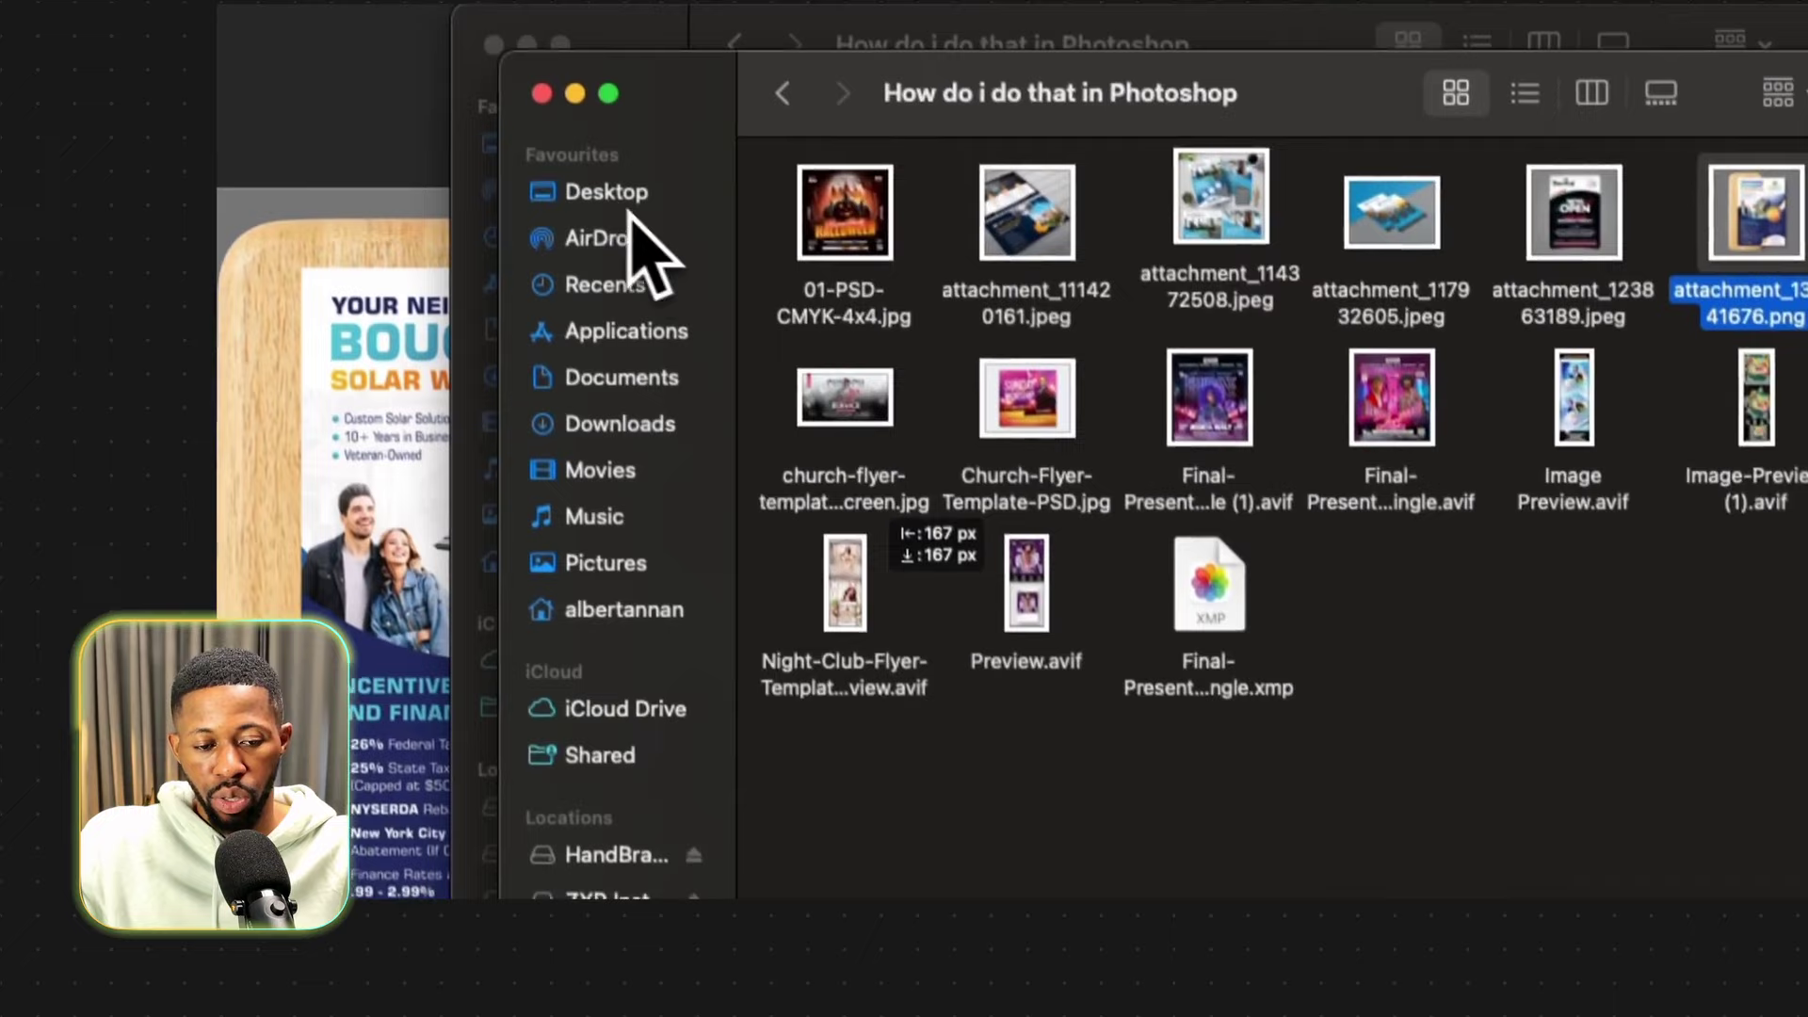
left_click(625, 196)
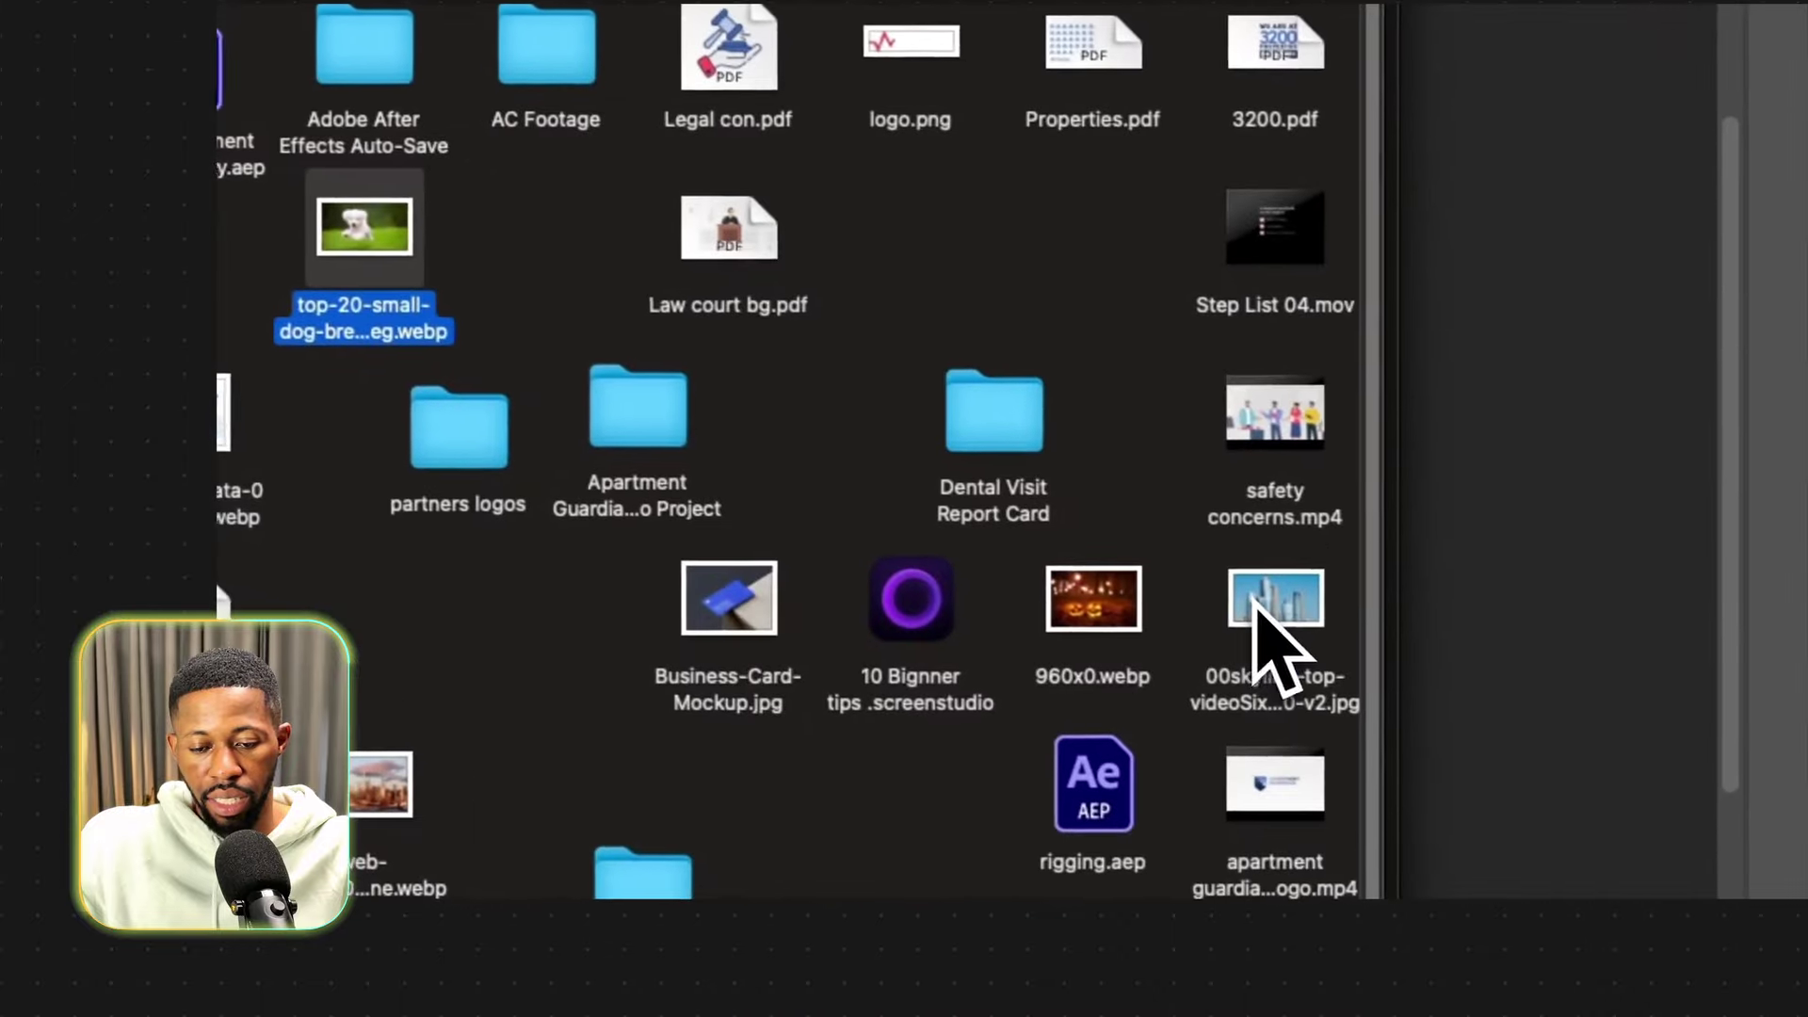
left_click_drag(1255, 606, 1409, 456)
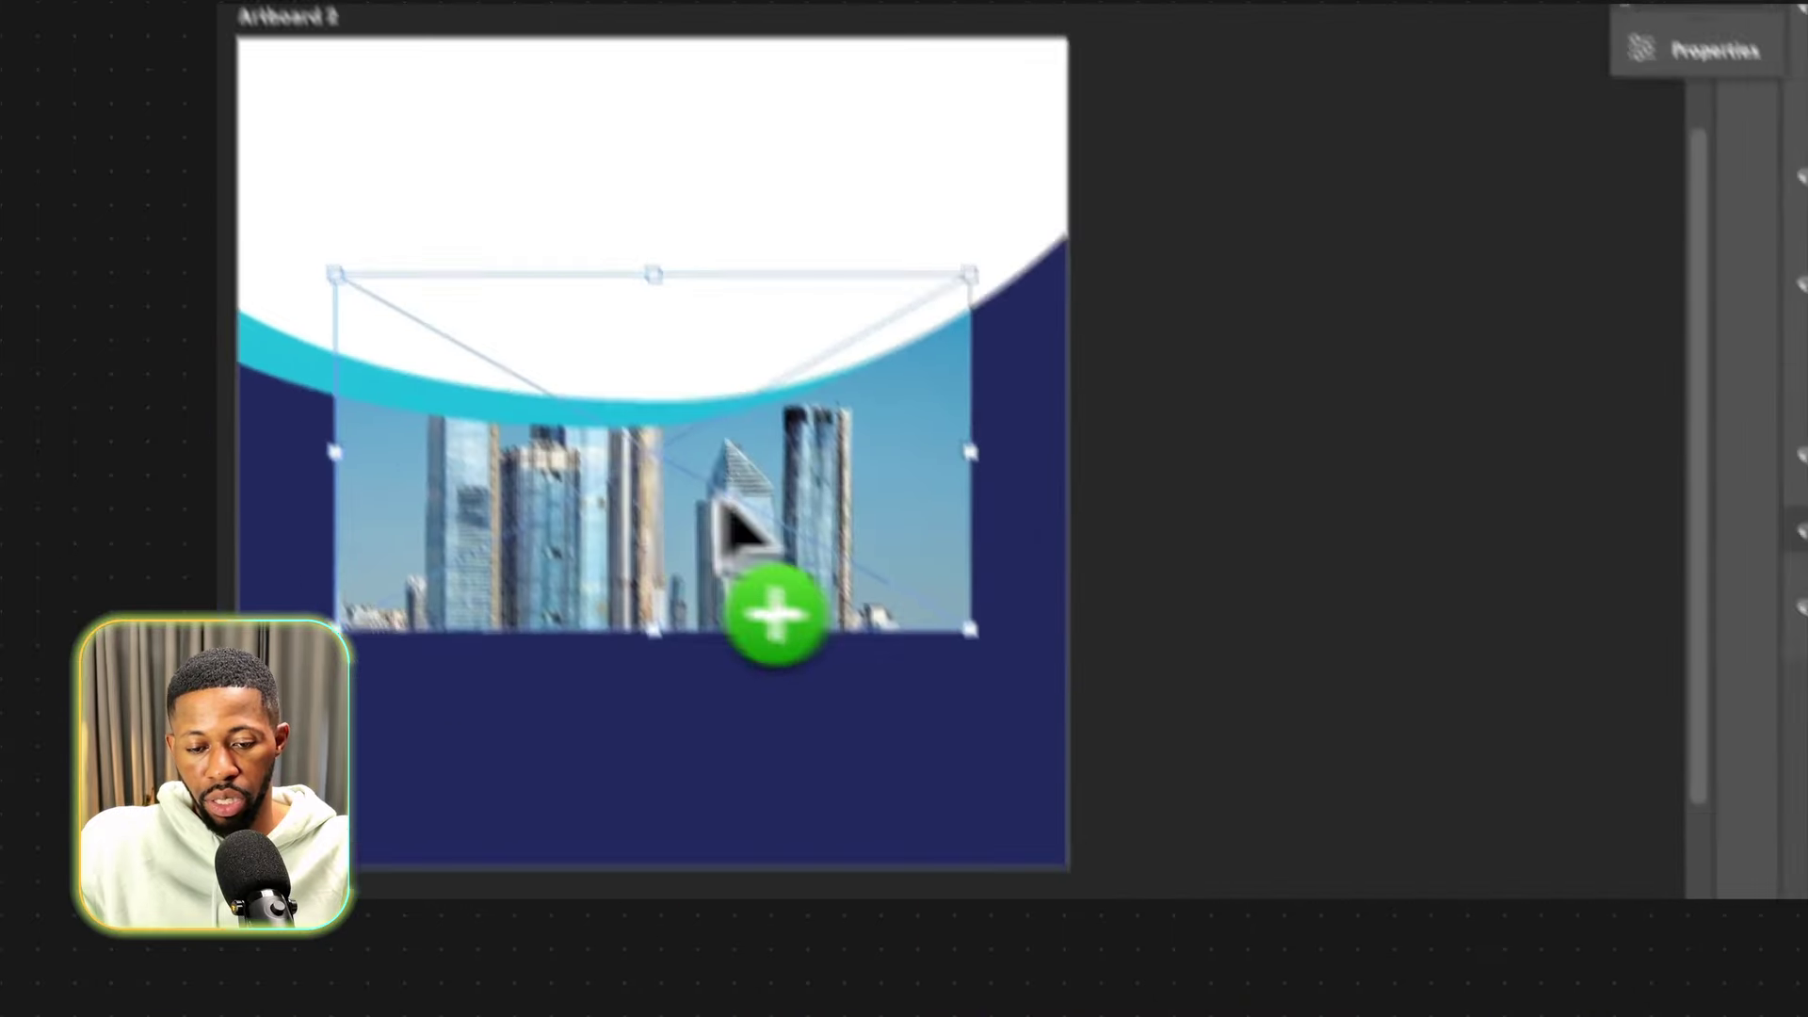
left_click_drag(627, 234, 630, 103)
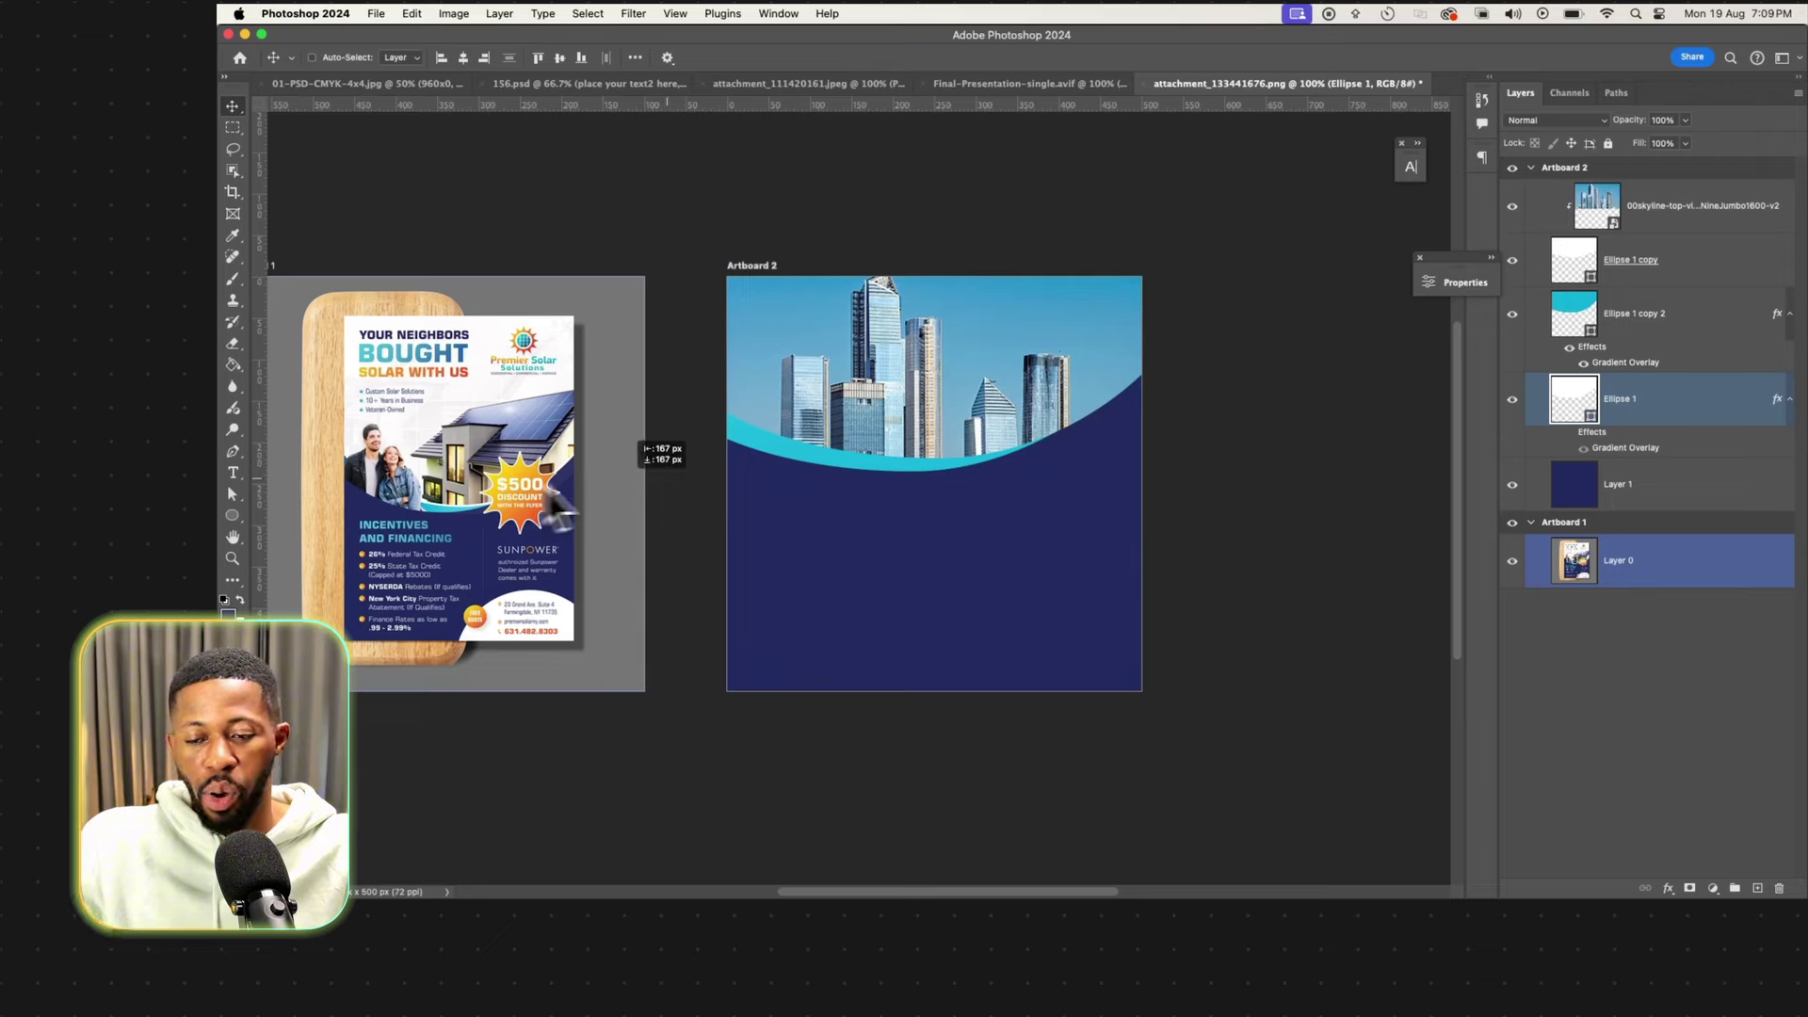
Examine the curved bands beneath the house on the solar flyer up close and reselect the ellipse layer on Artboard 2.
left_click(1528, 418)
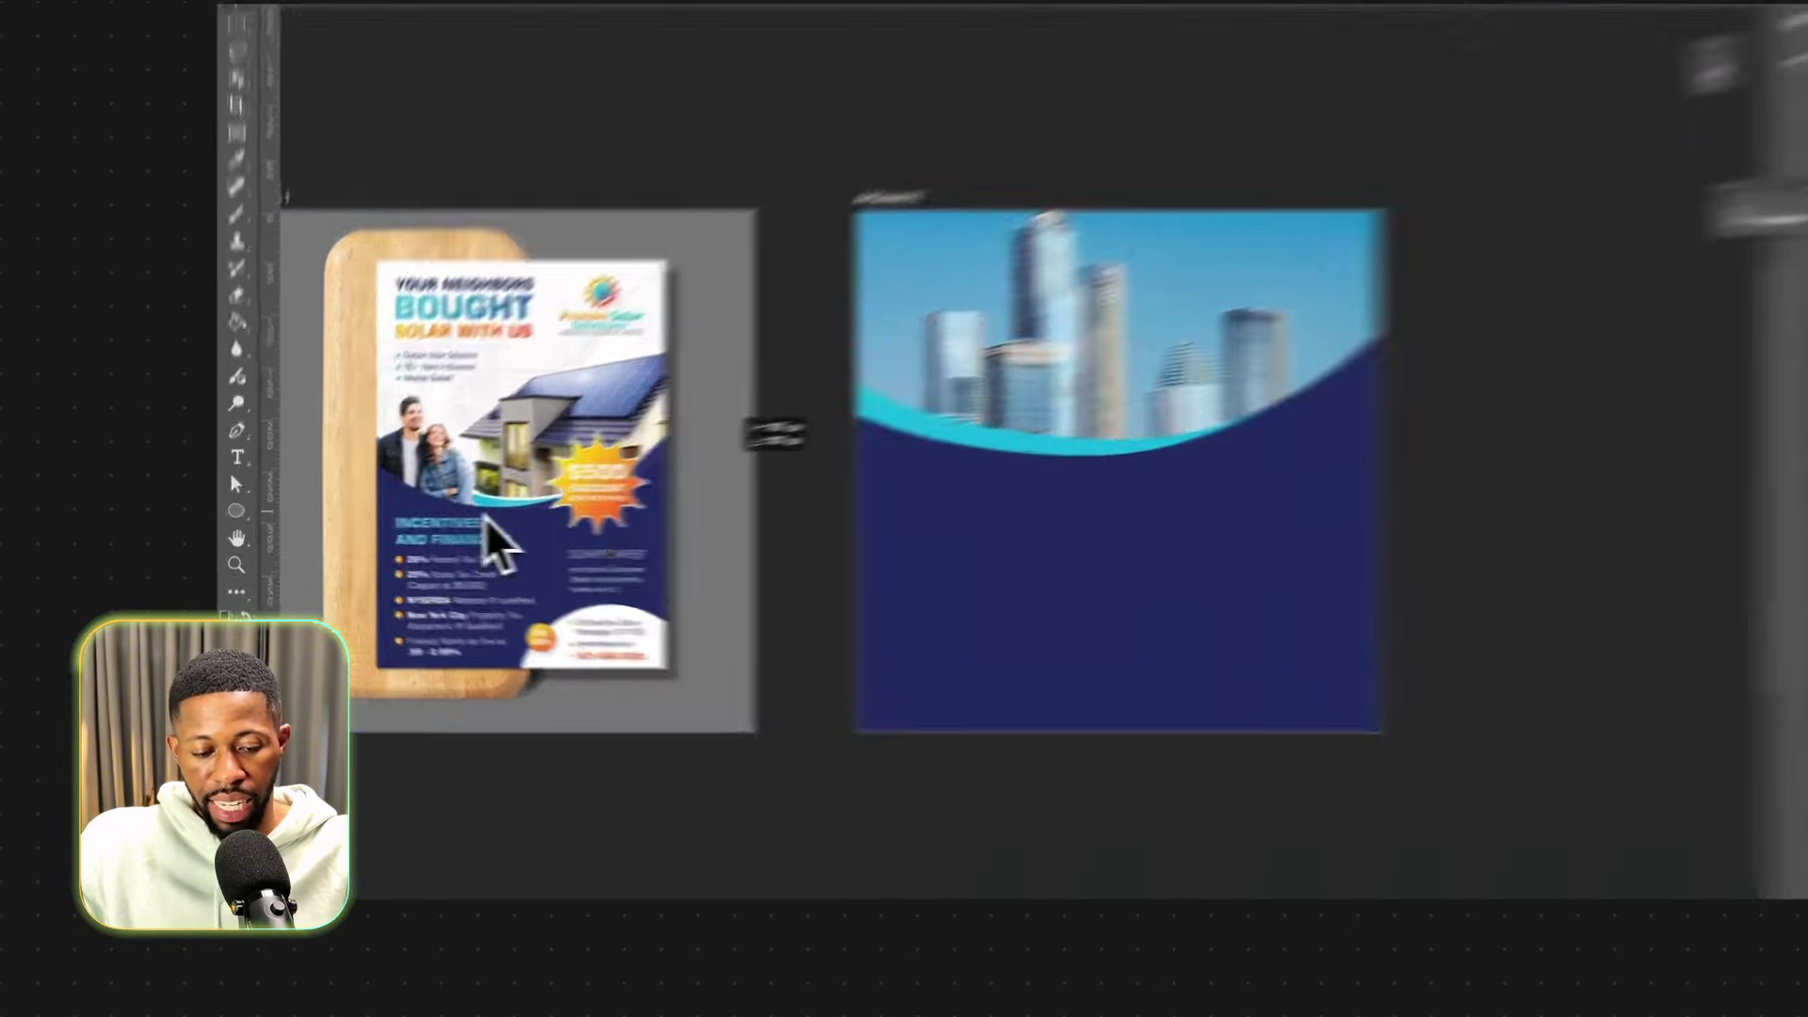
key("super+space")
left_click(432, 516)
left_click(622, 499)
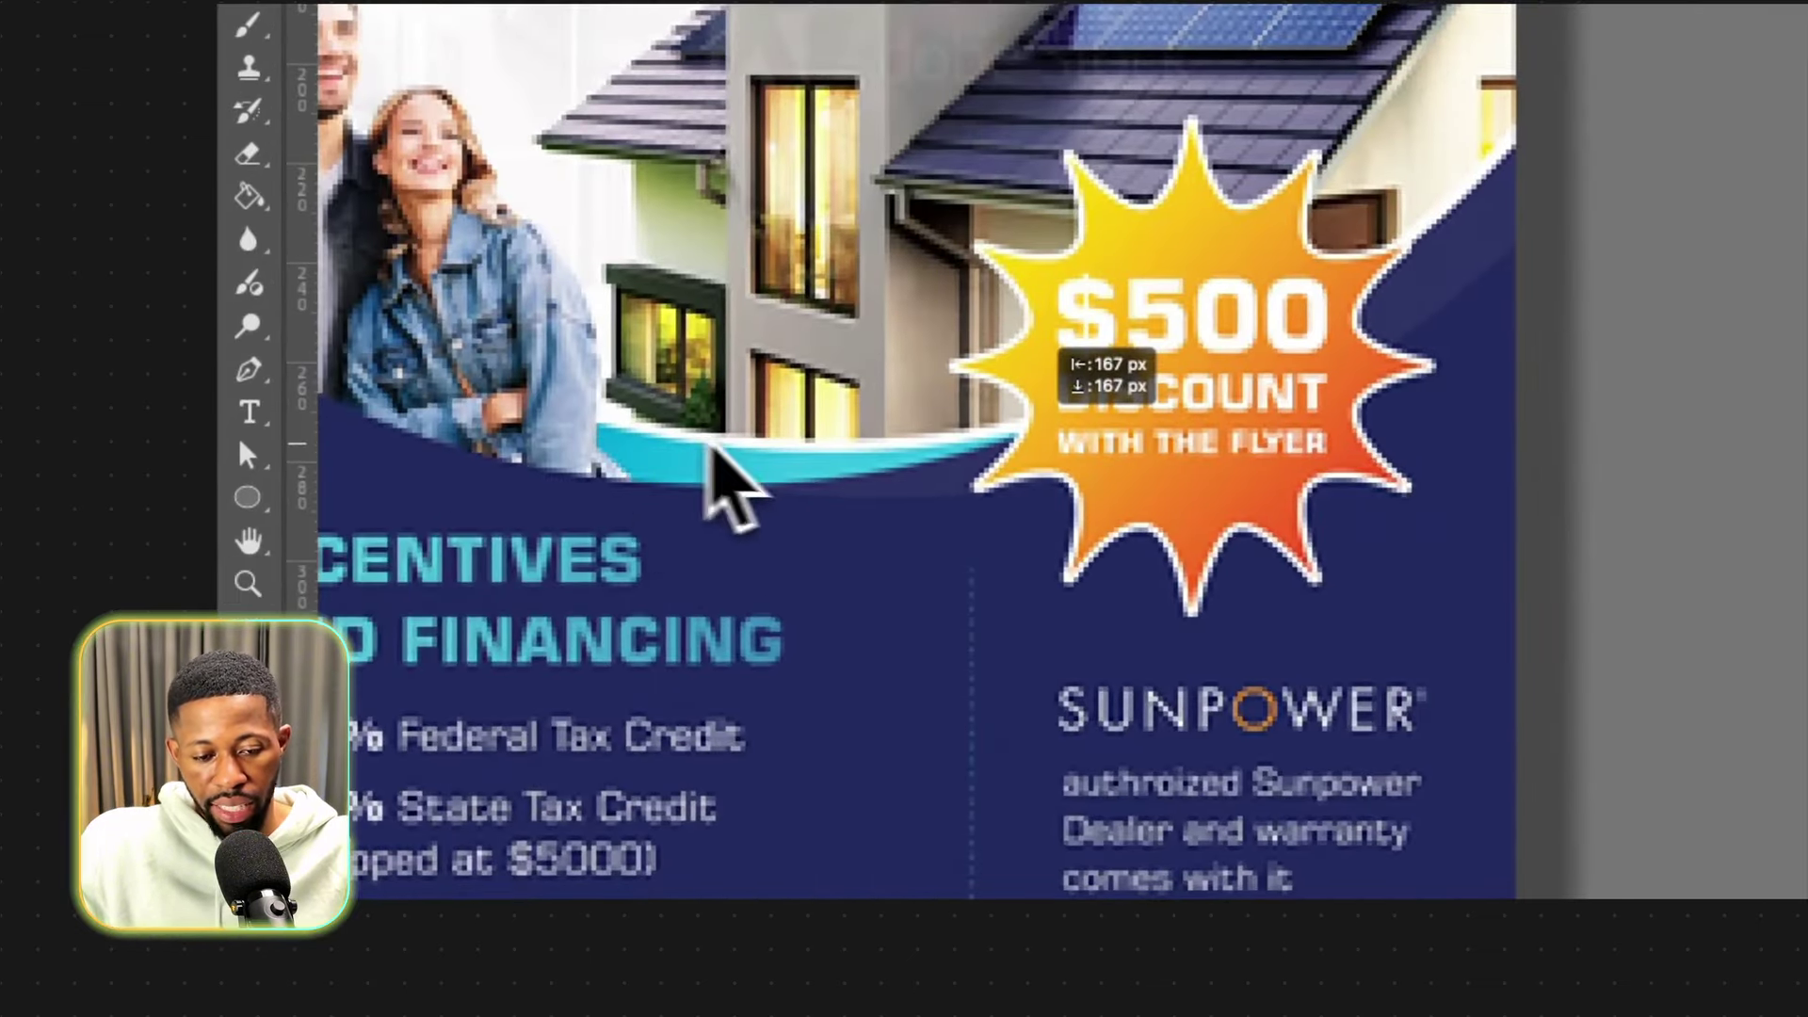
key("super+minus")
key("super+minus")
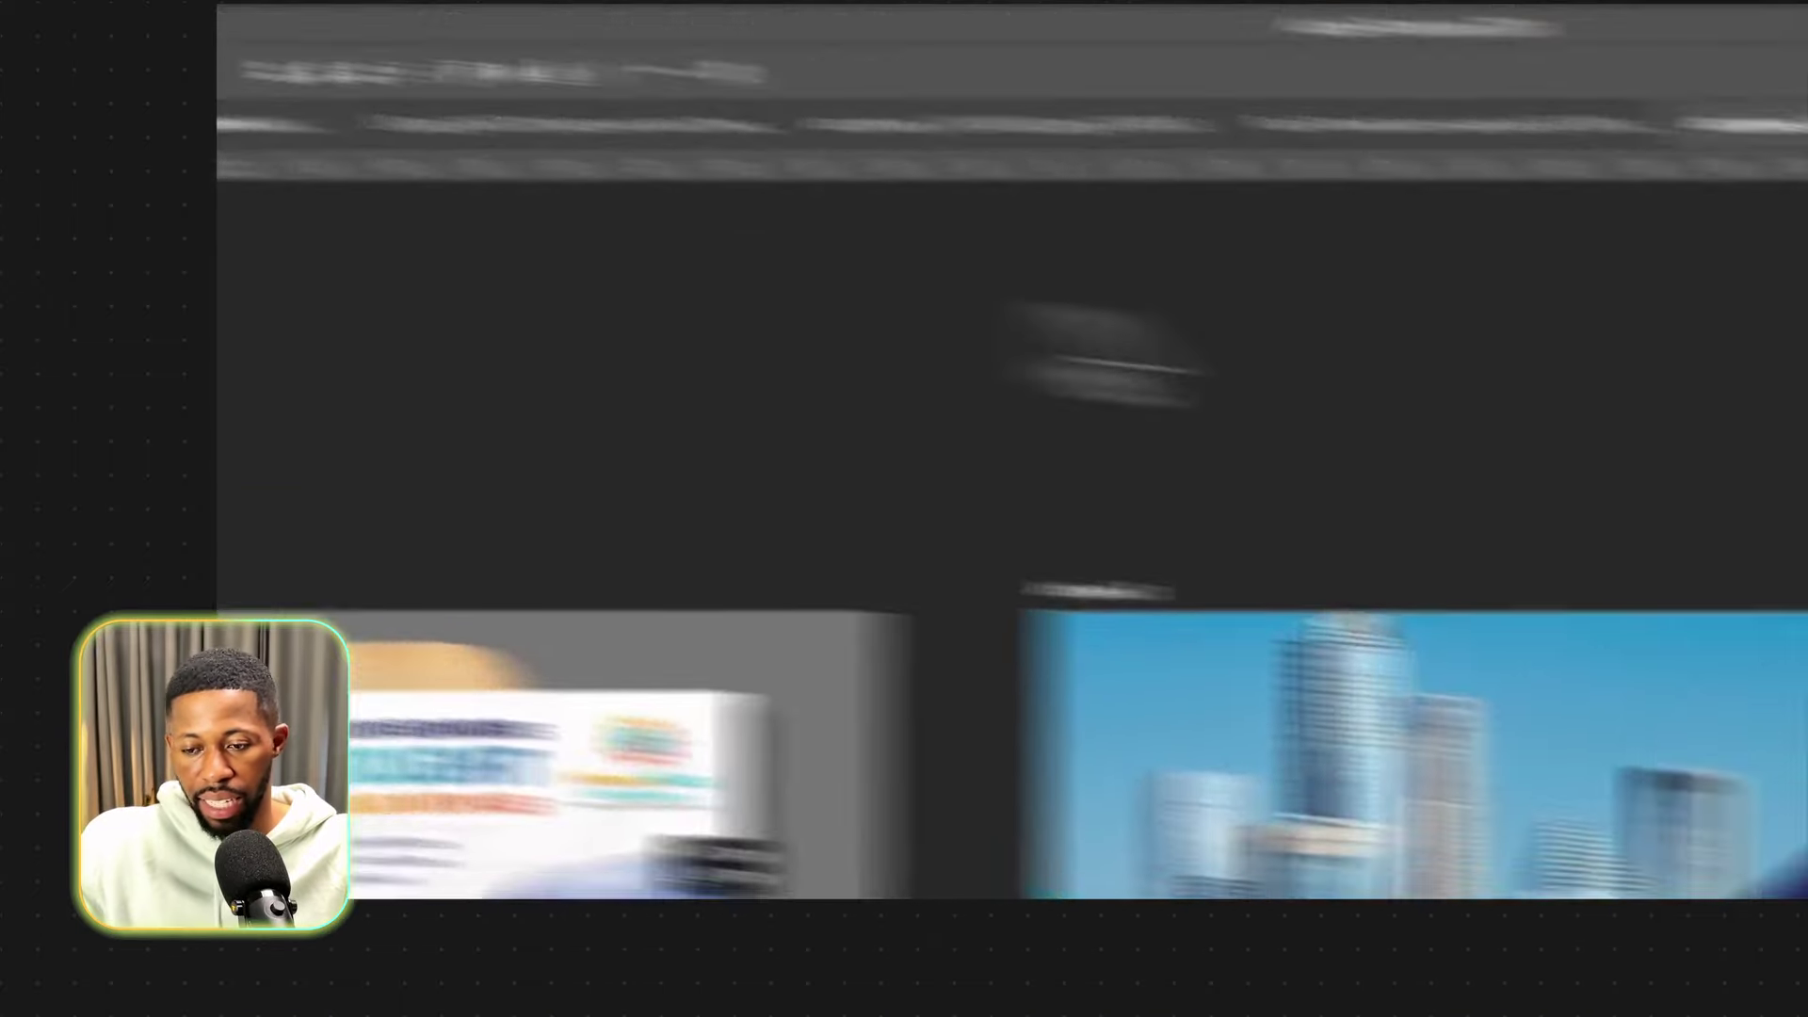
left_click(1642, 269)
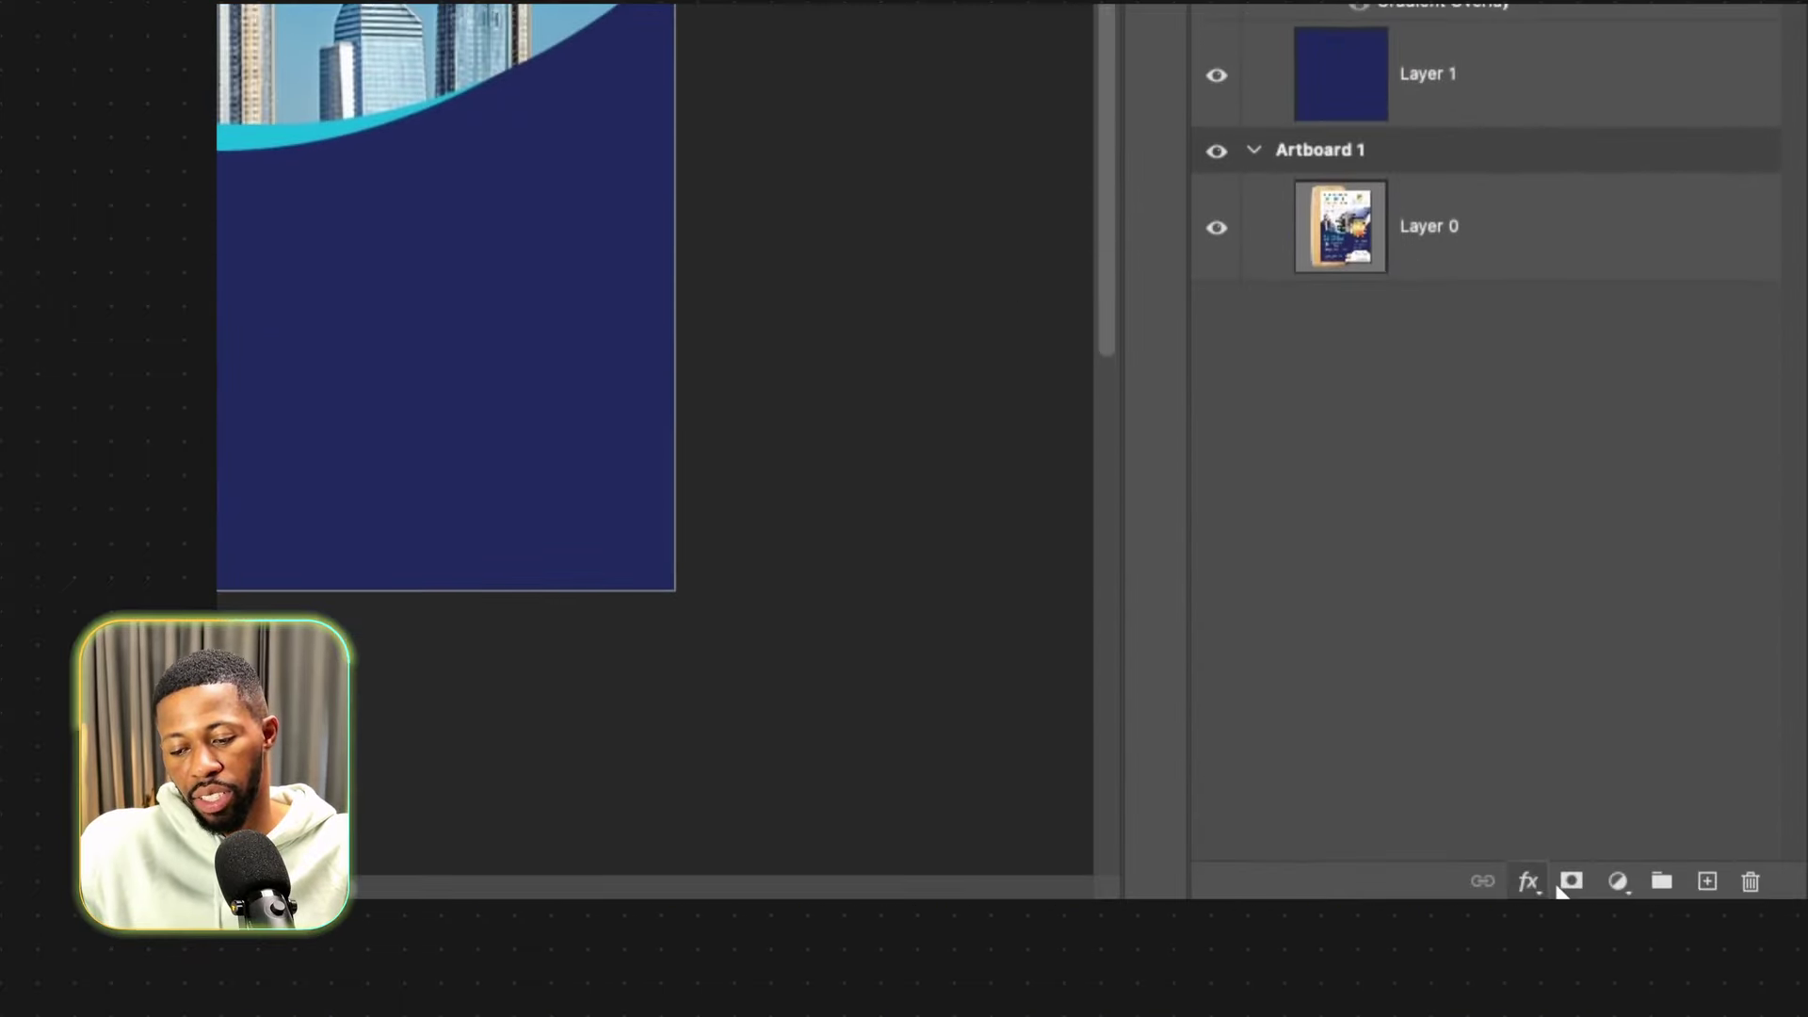
Add a 3 px white inside stroke to the Ellipse 1 copy layer.
left_click(1527, 878)
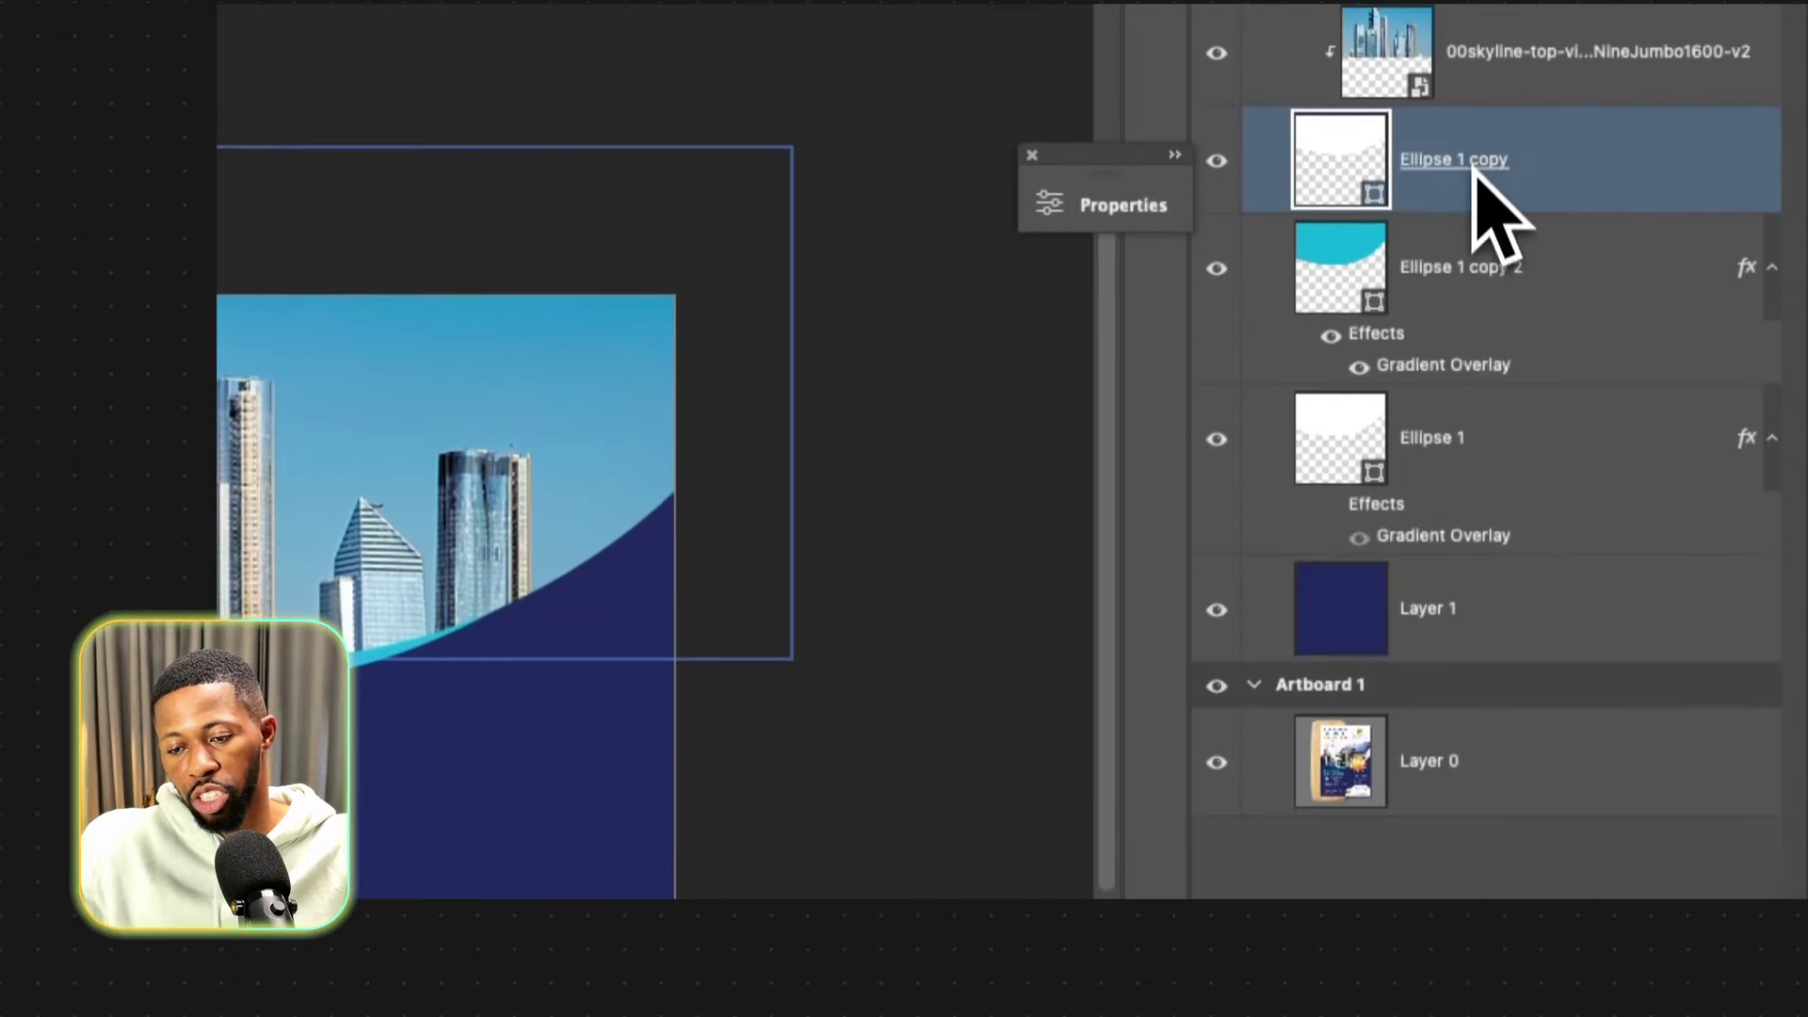
left_click(1535, 881)
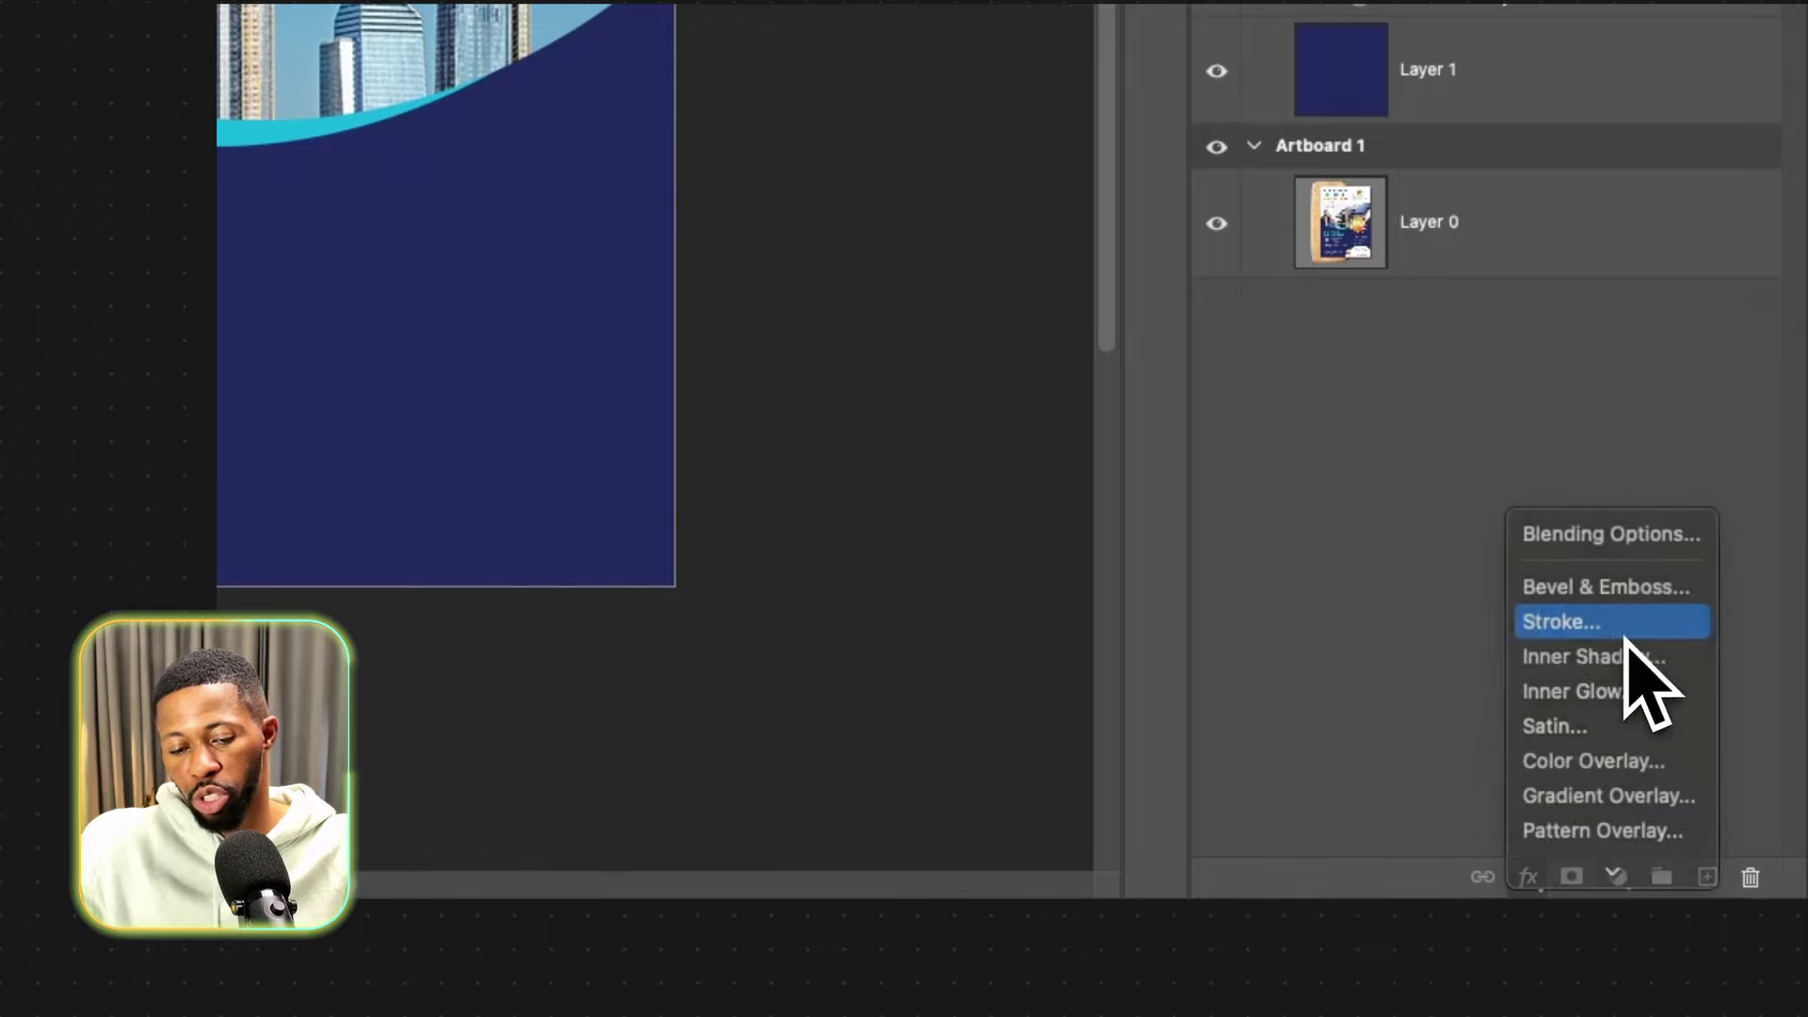
left_click(1601, 624)
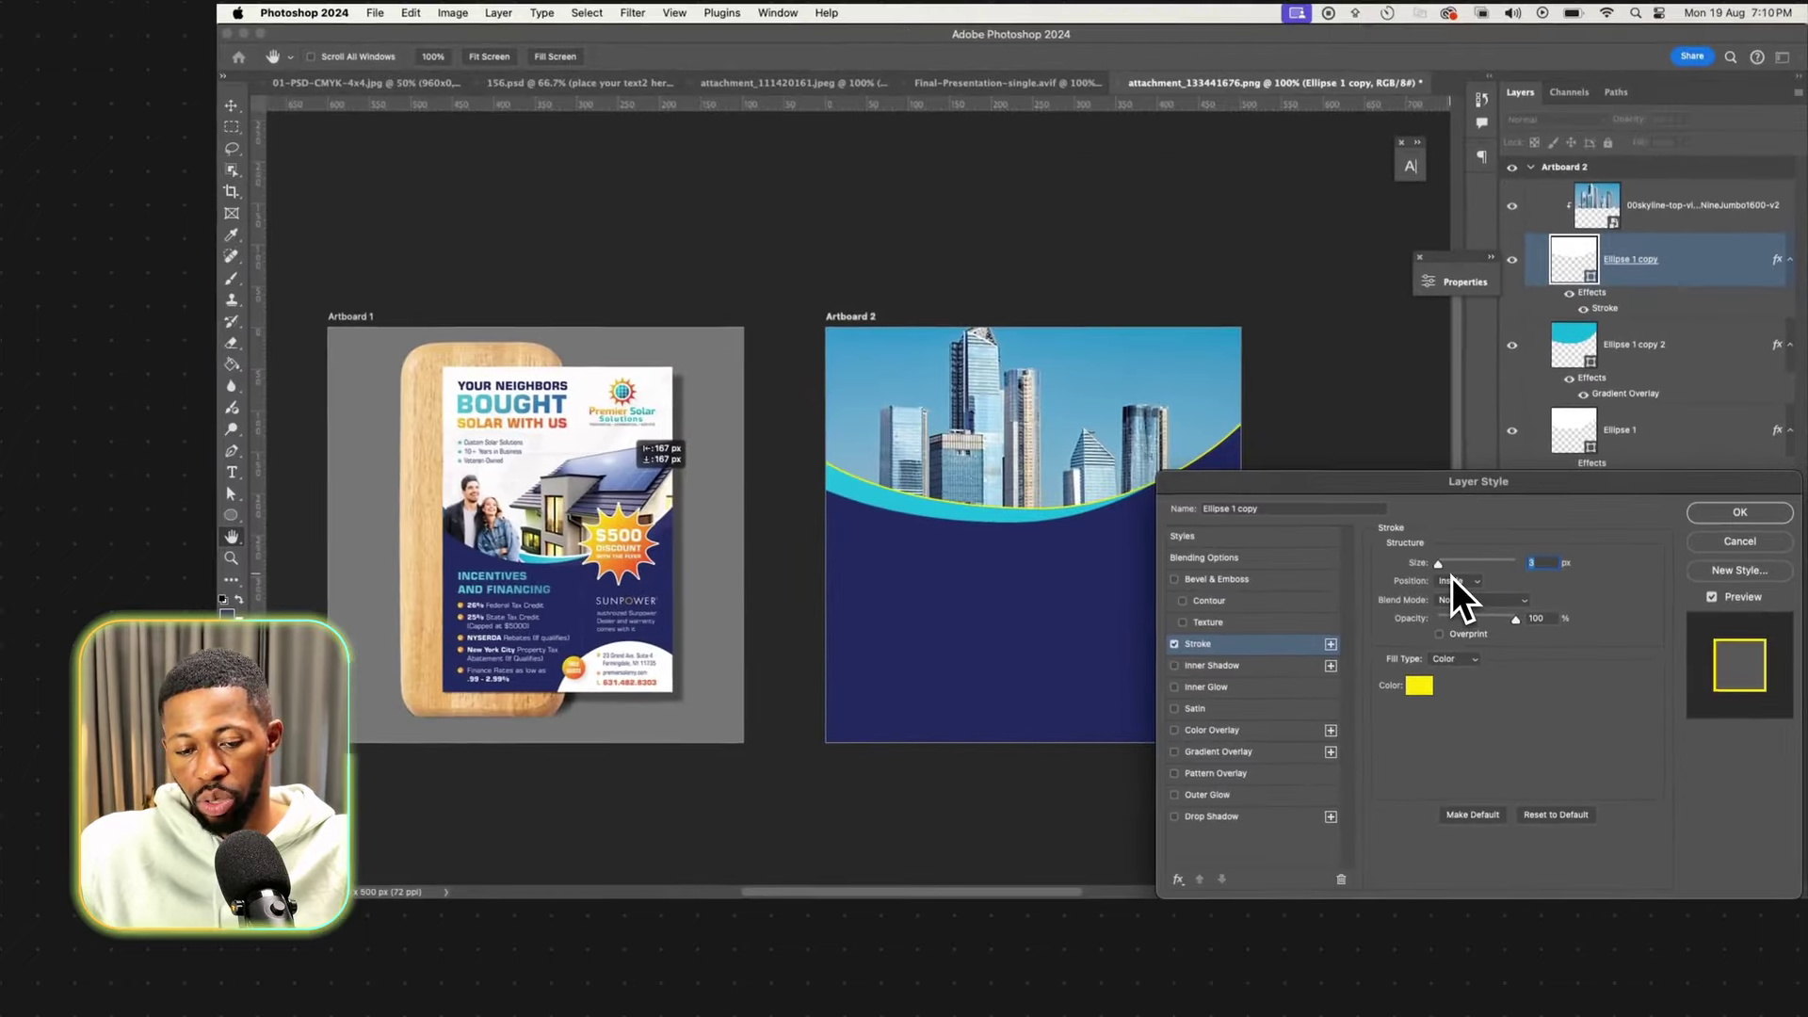
left_click(1397, 668)
left_click_drag(1214, 635, 538, 126)
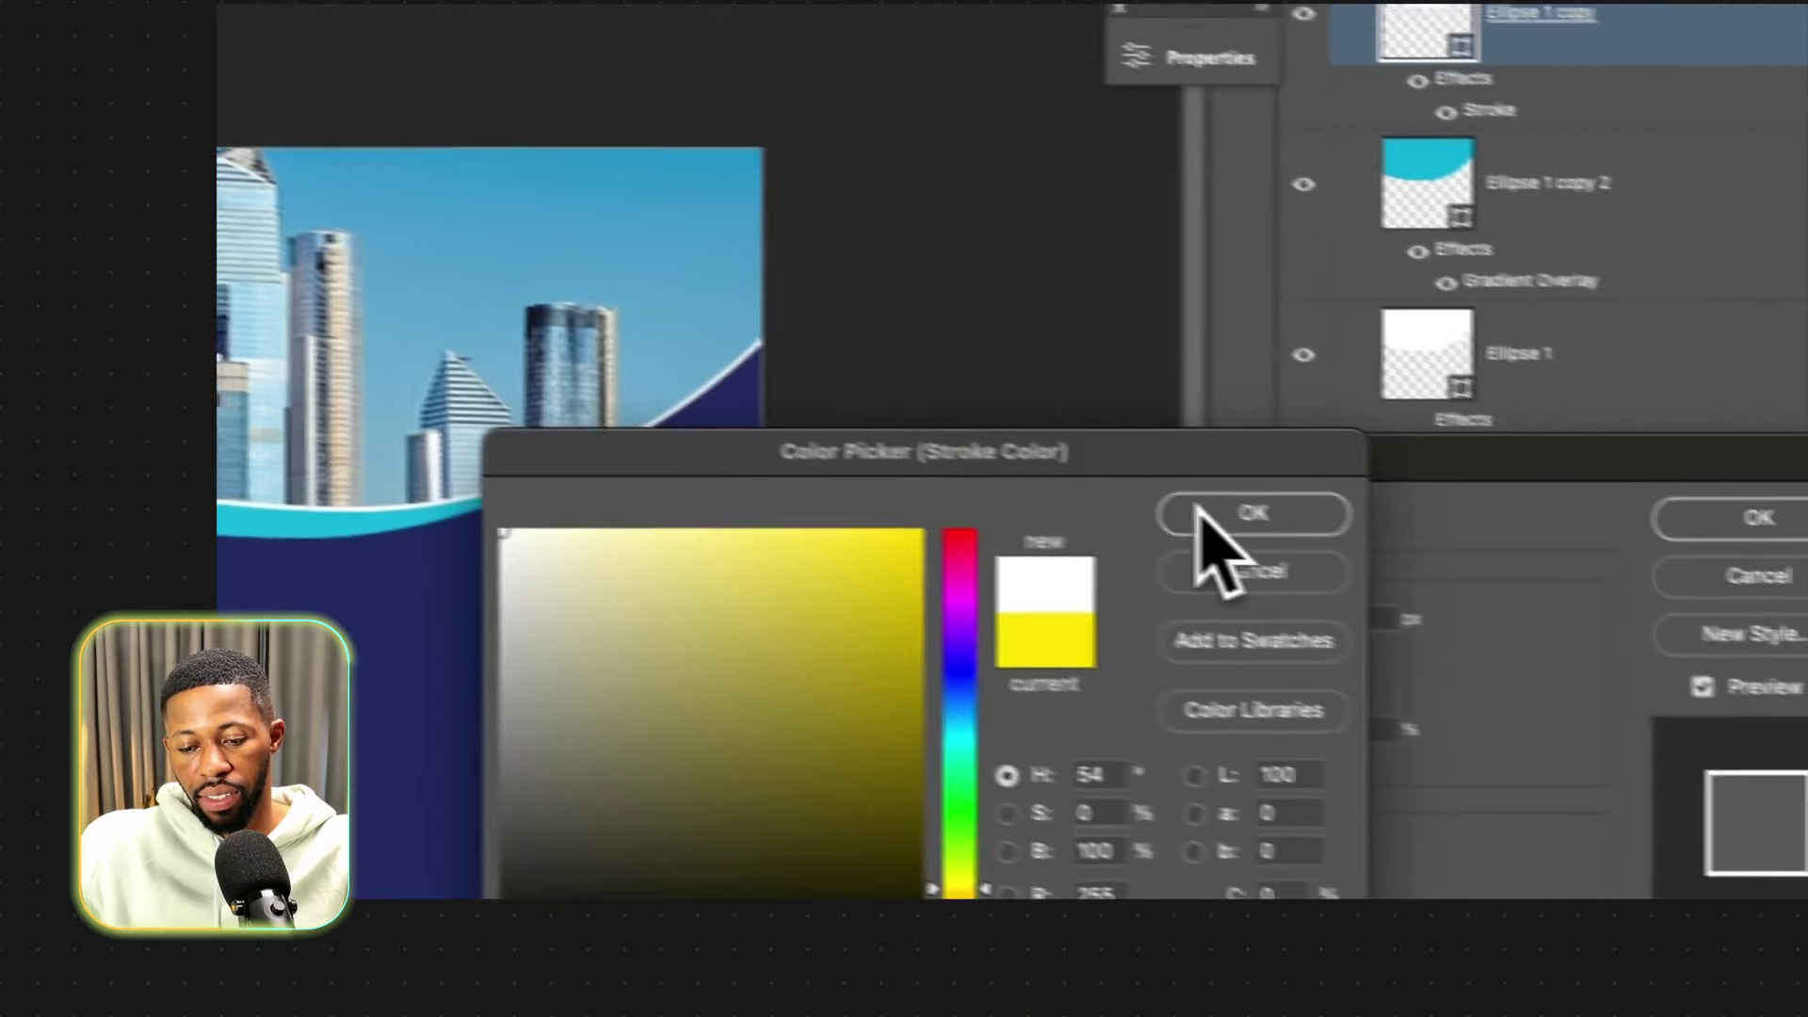
left_click(1200, 516)
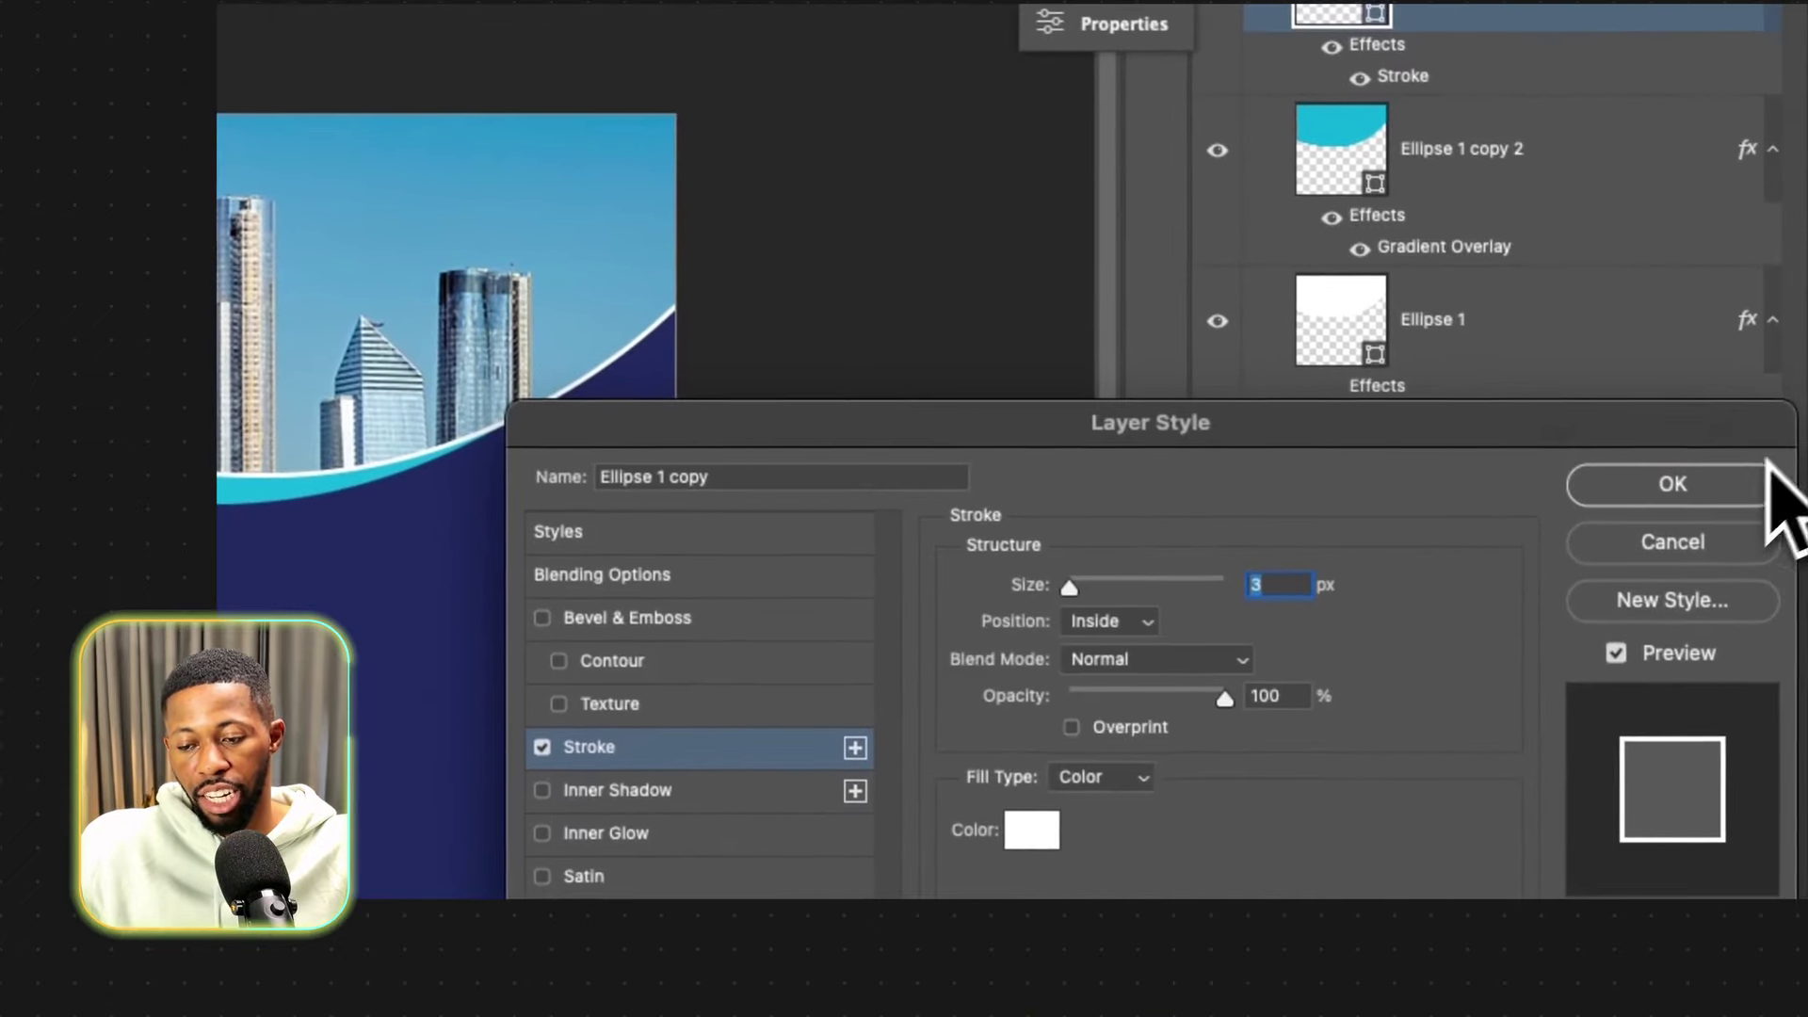
left_click(1757, 517)
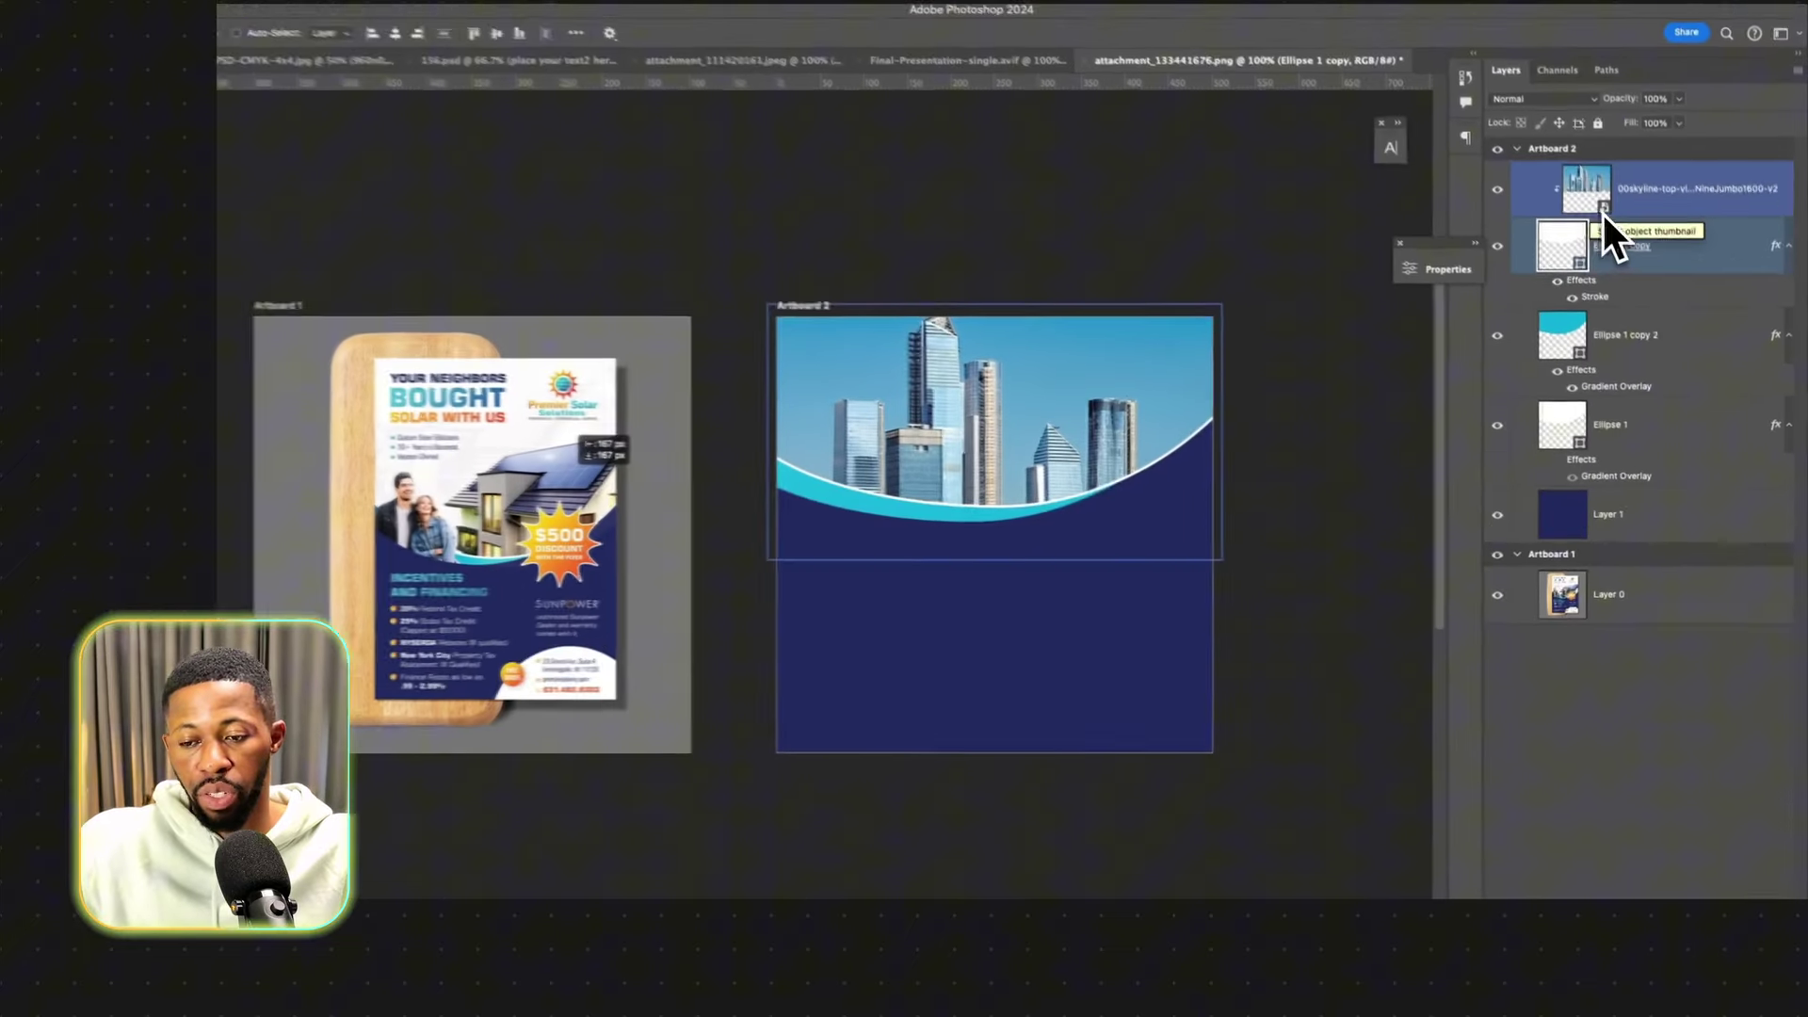
Convert the stroke effect of Ellipse 1 copy into its own layer, and undo the conversion.
left_click(1634, 259)
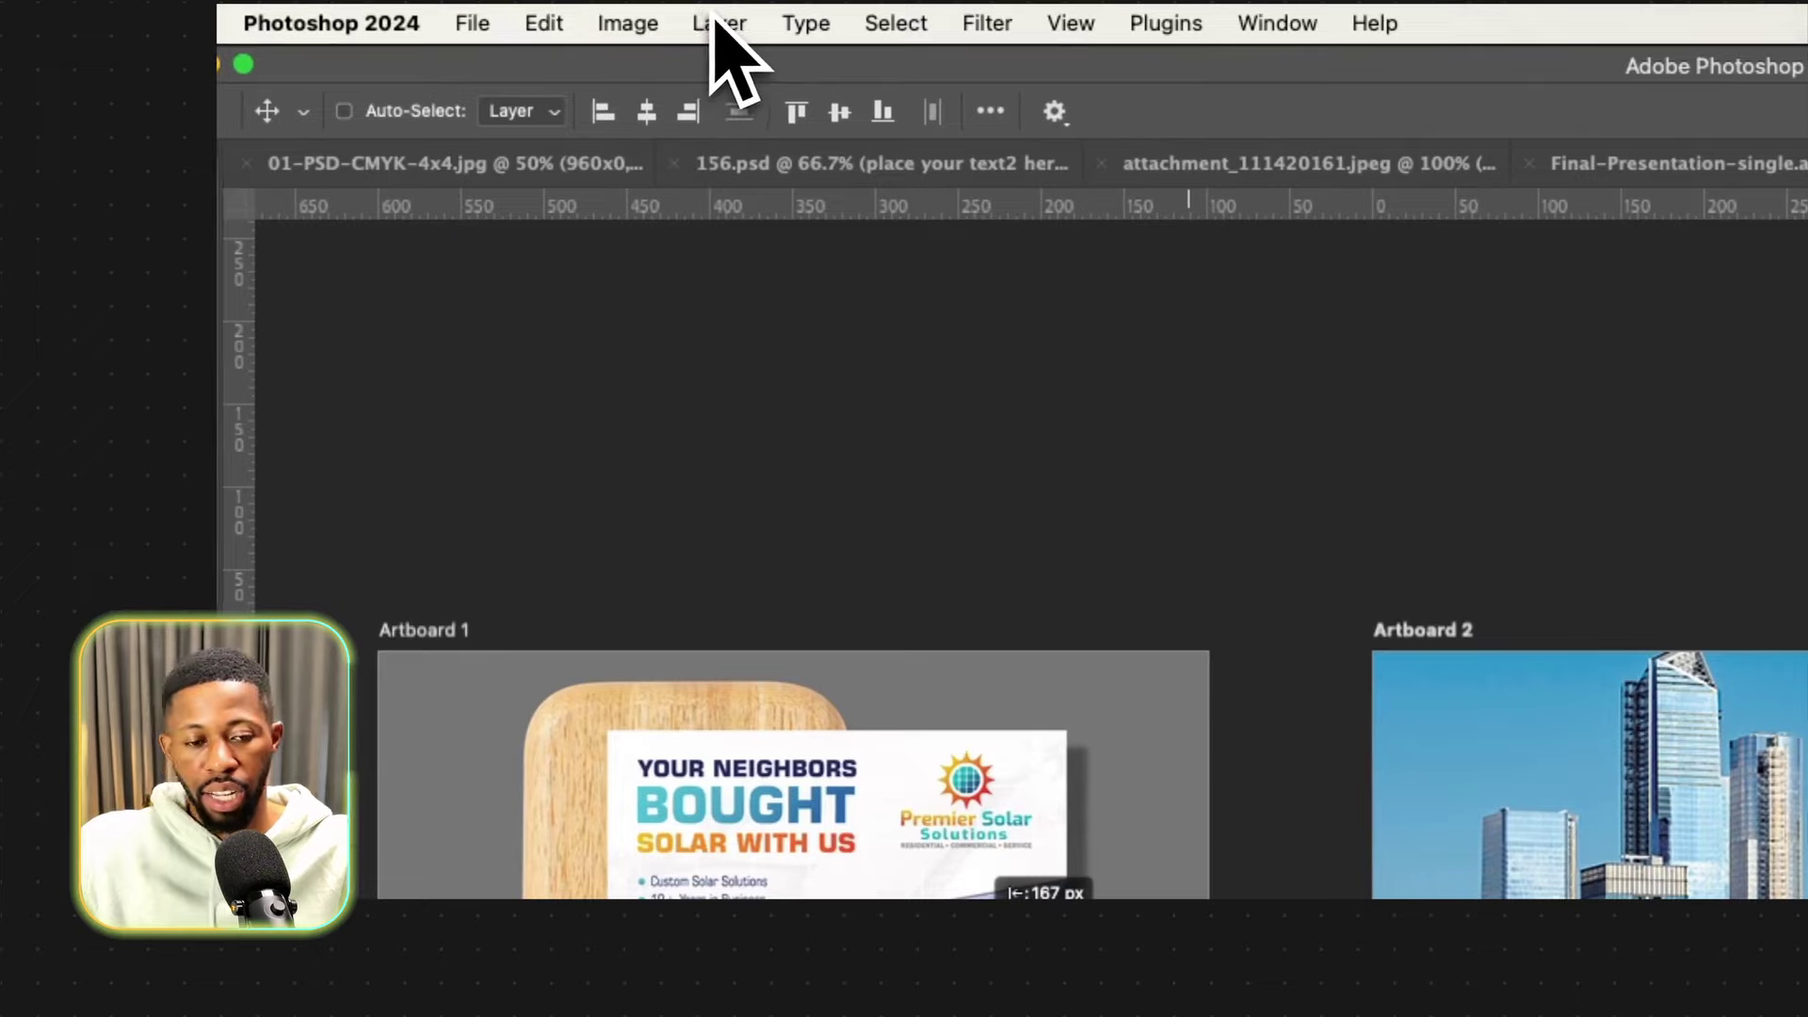
left_click(716, 24)
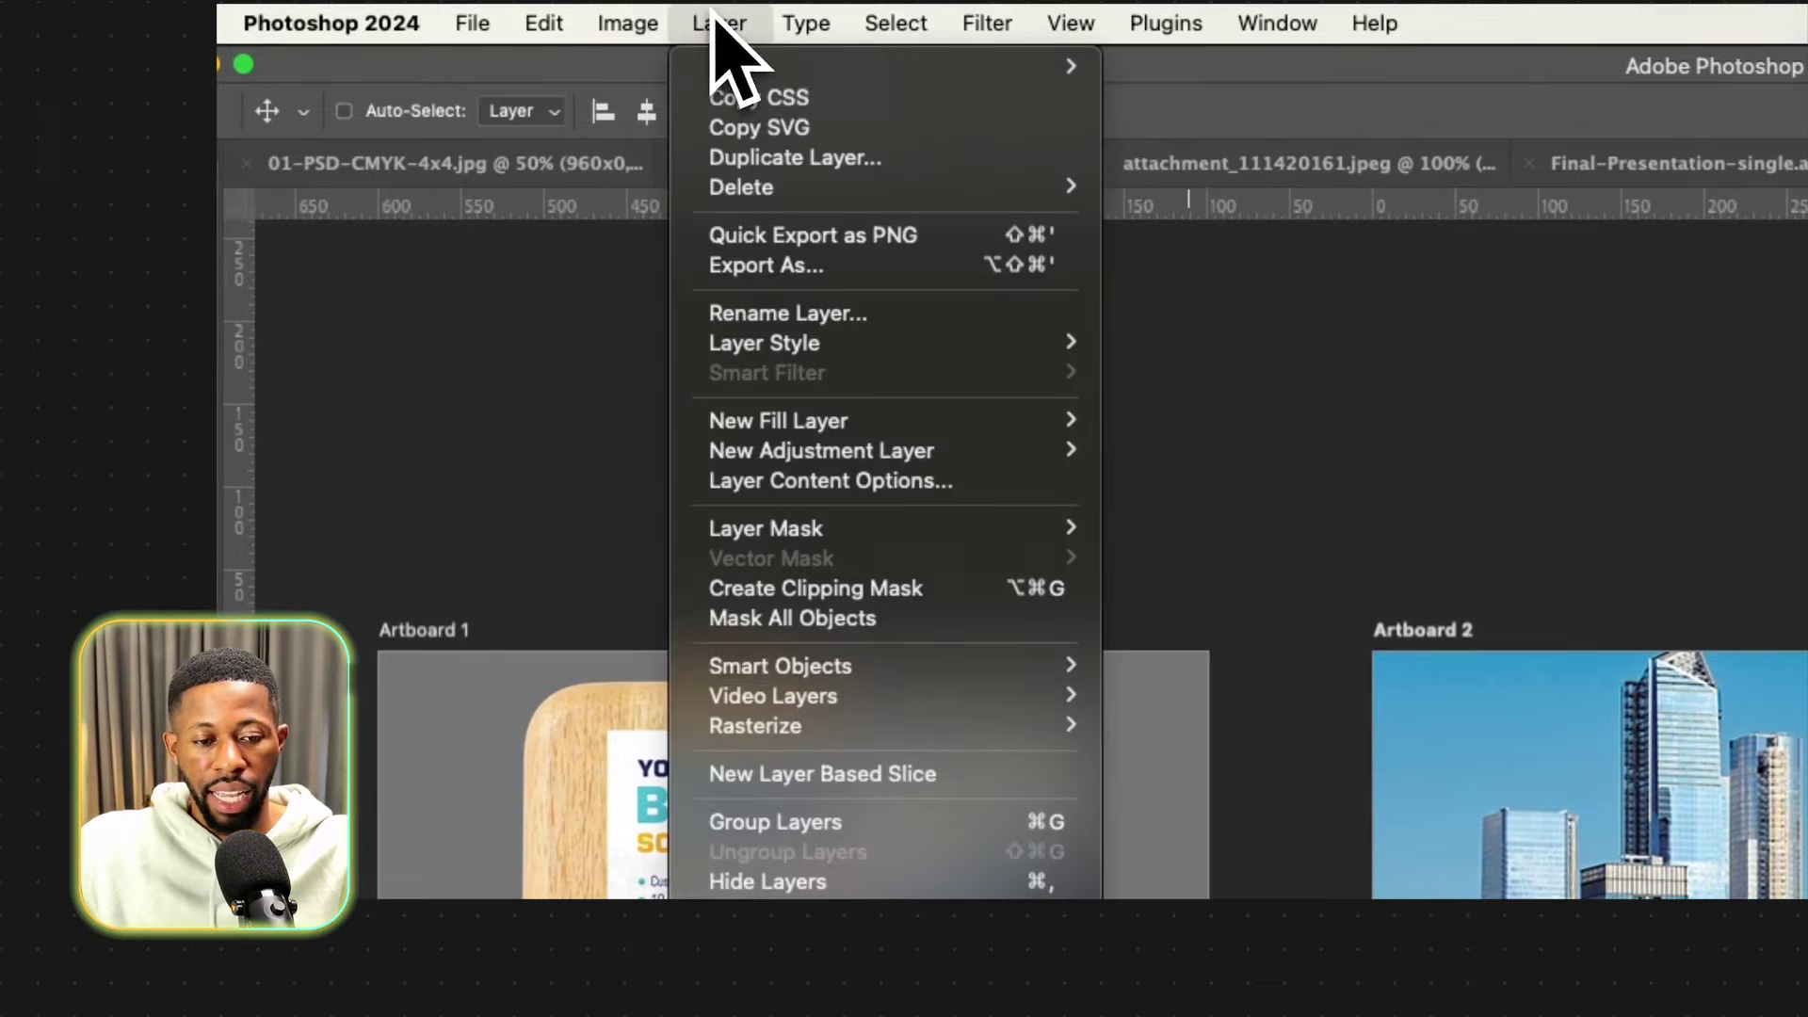
mouse_move(1069, 344)
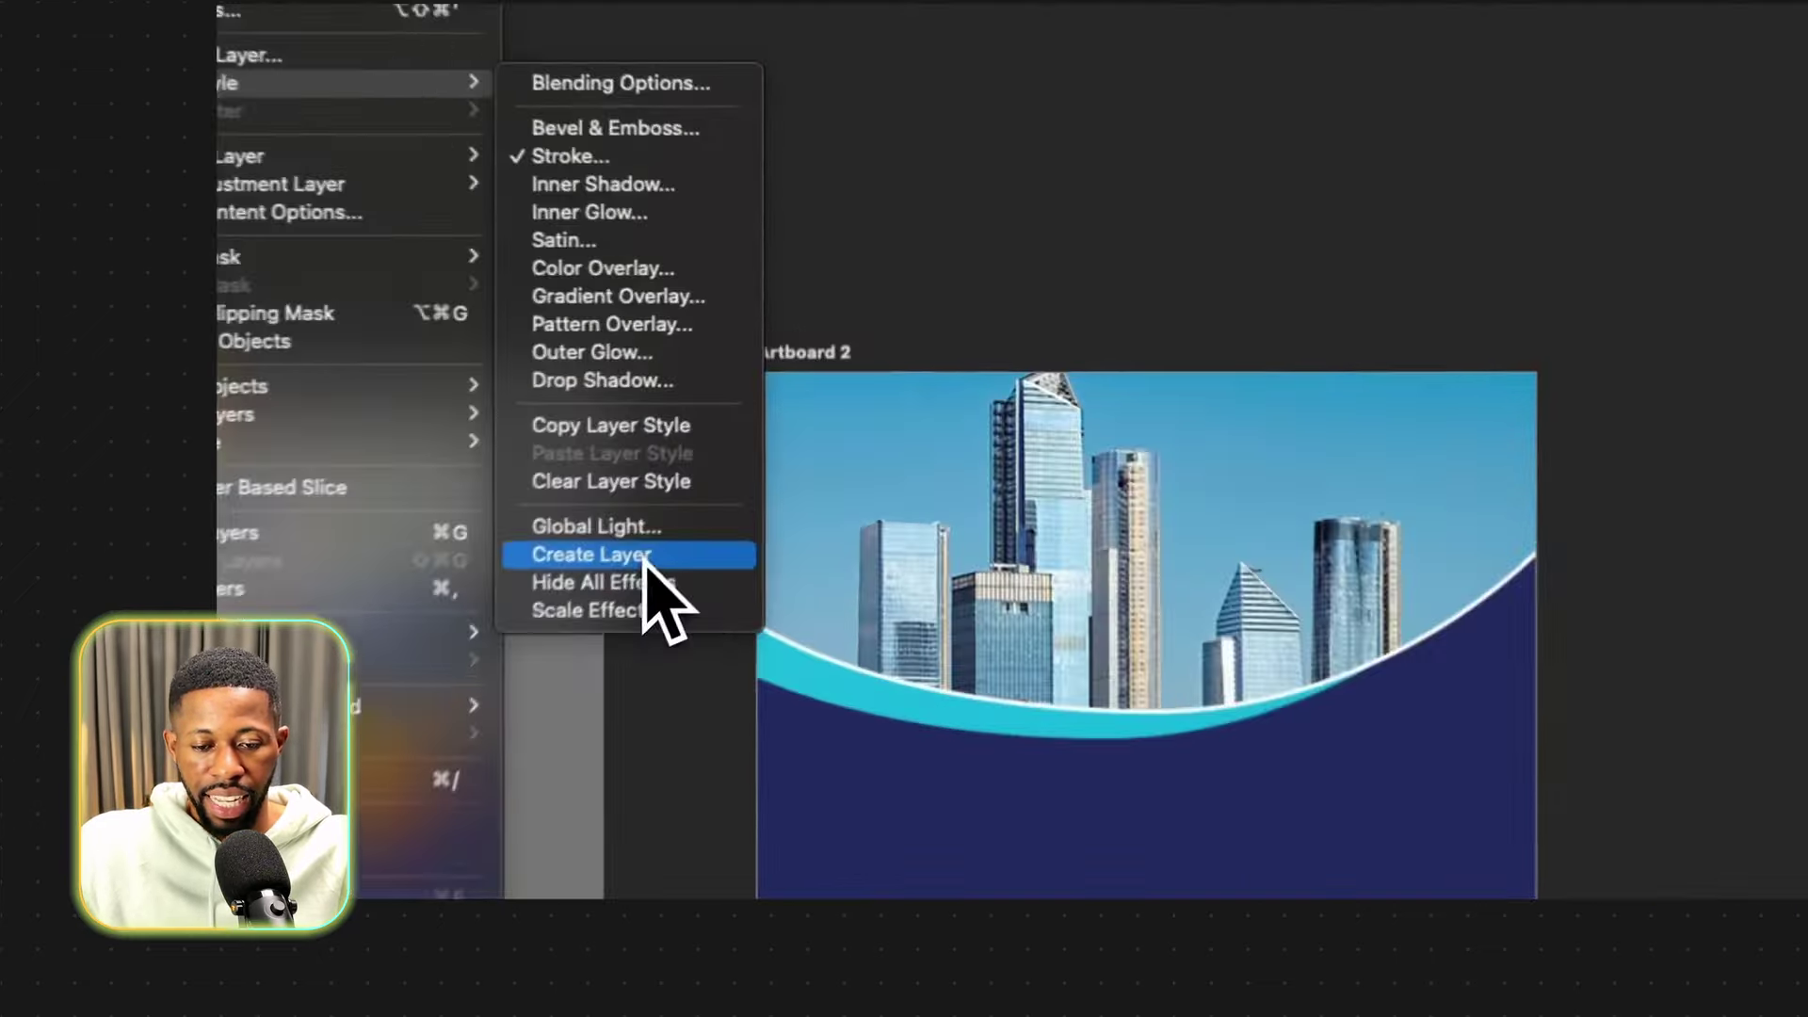
left_click(744, 432)
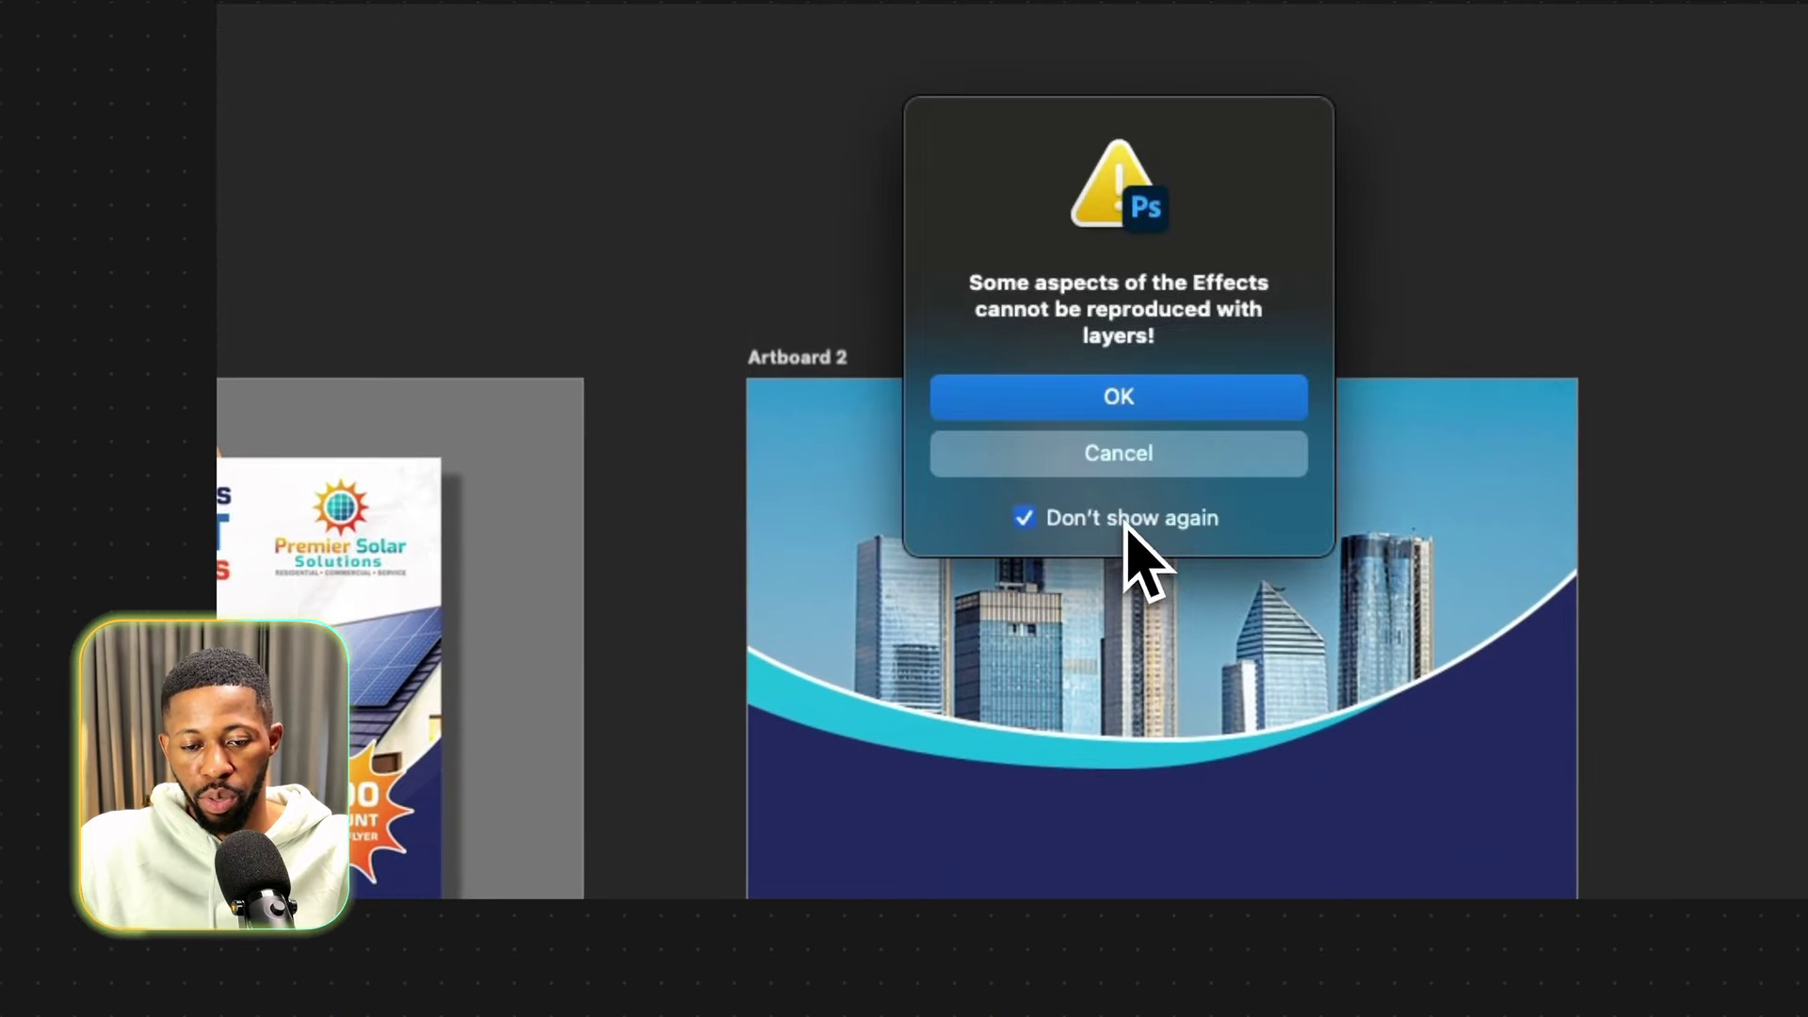
left_click(1125, 403)
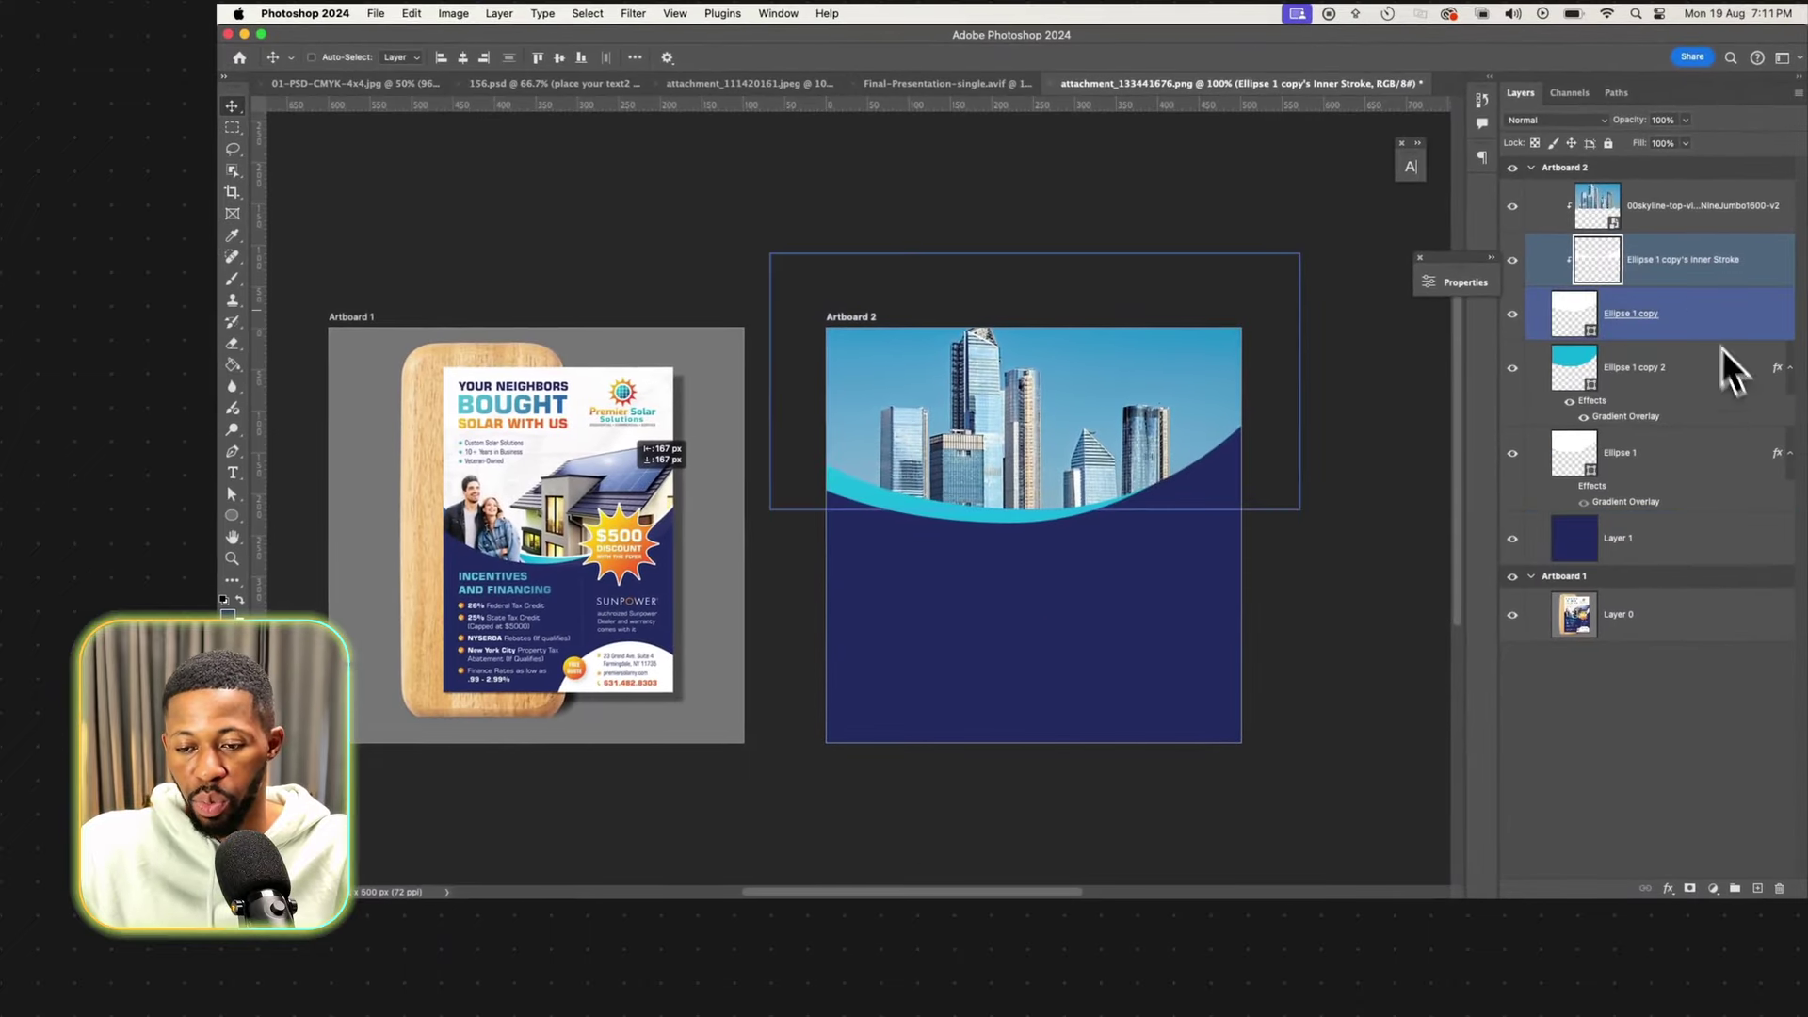
key("ctrl+z")
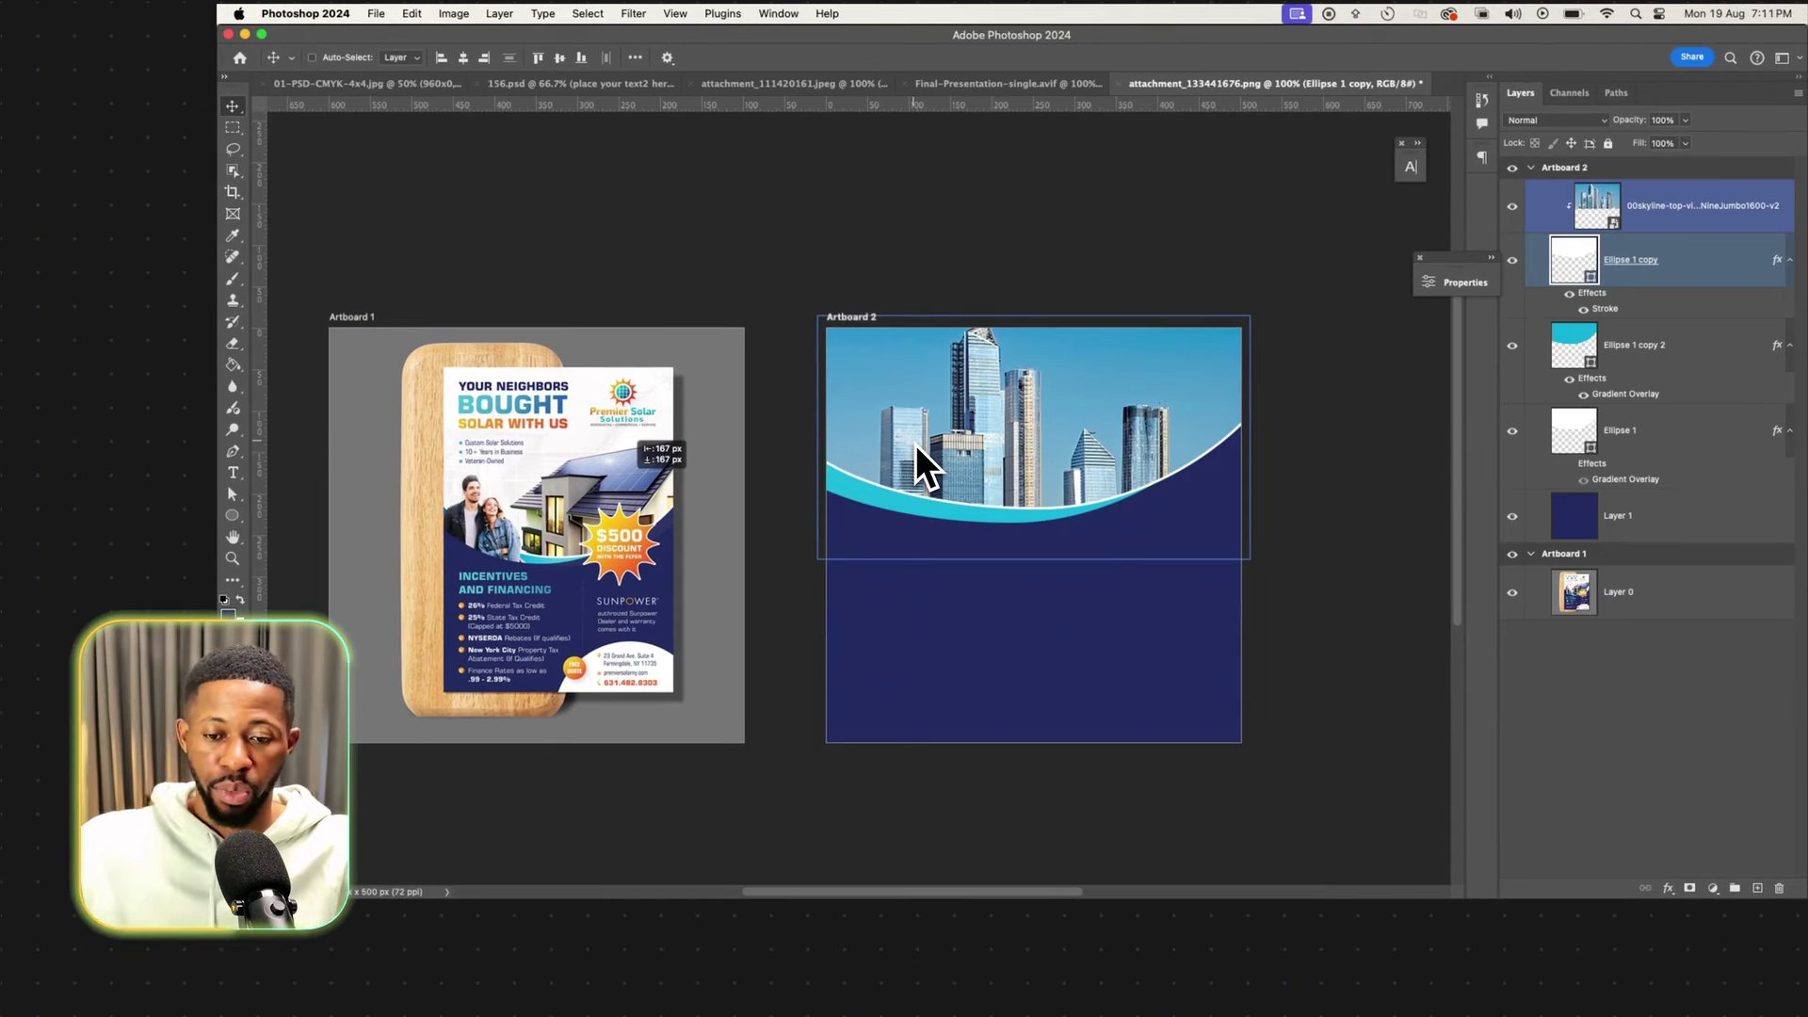
Delete the three ellipse layers: Ellipse 1 copy, Ellipse 1 copy 2 and Ellipse 1.
left_click(1686, 349, "shift")
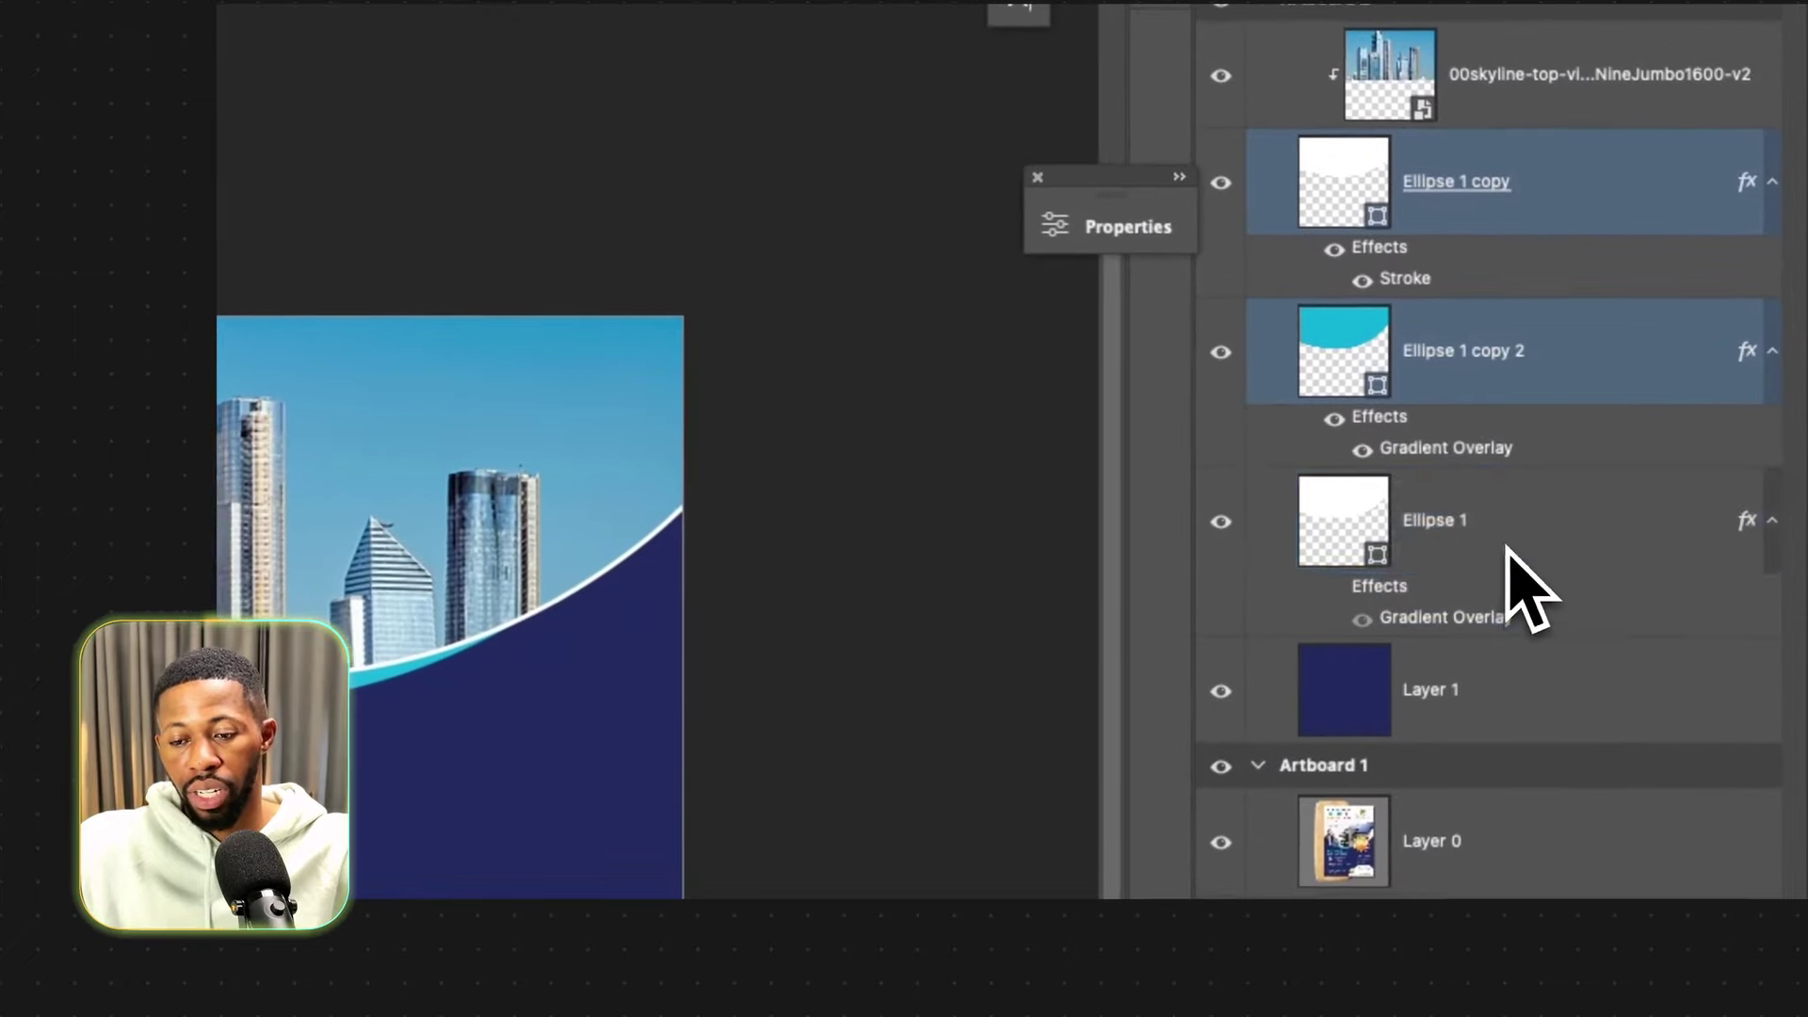
left_click(1507, 549, "shift")
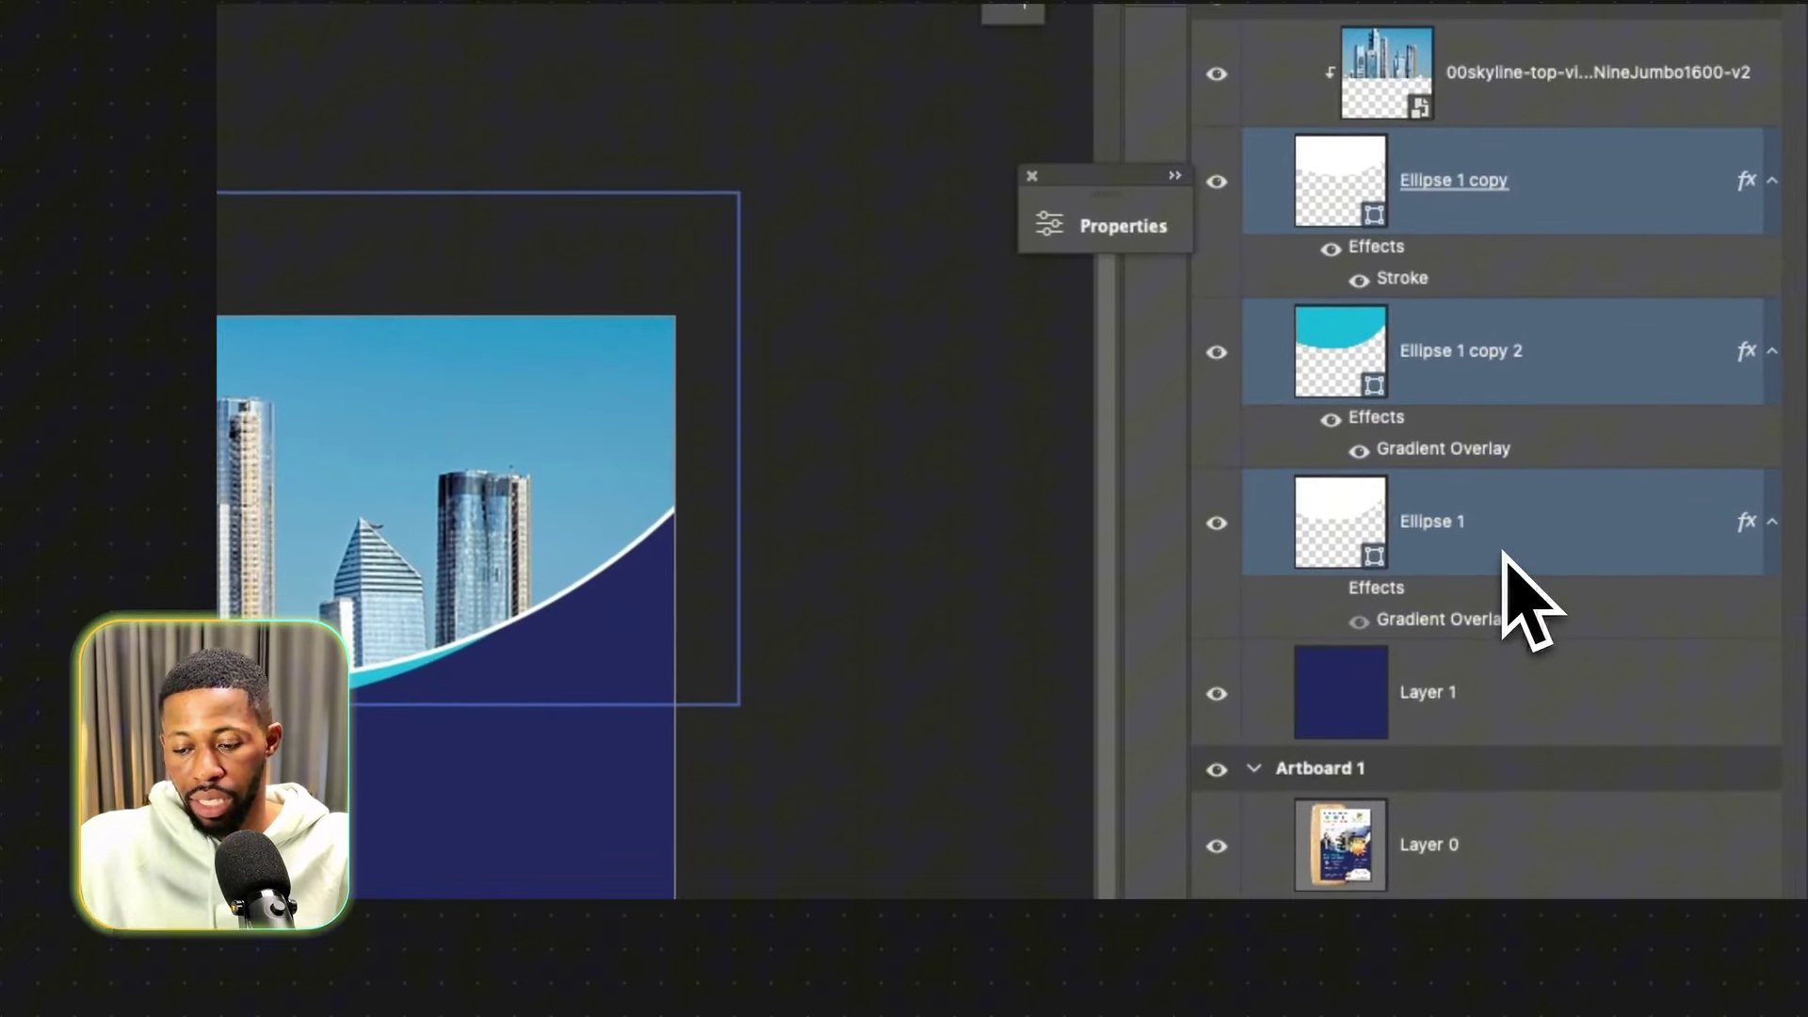
key("Delete")
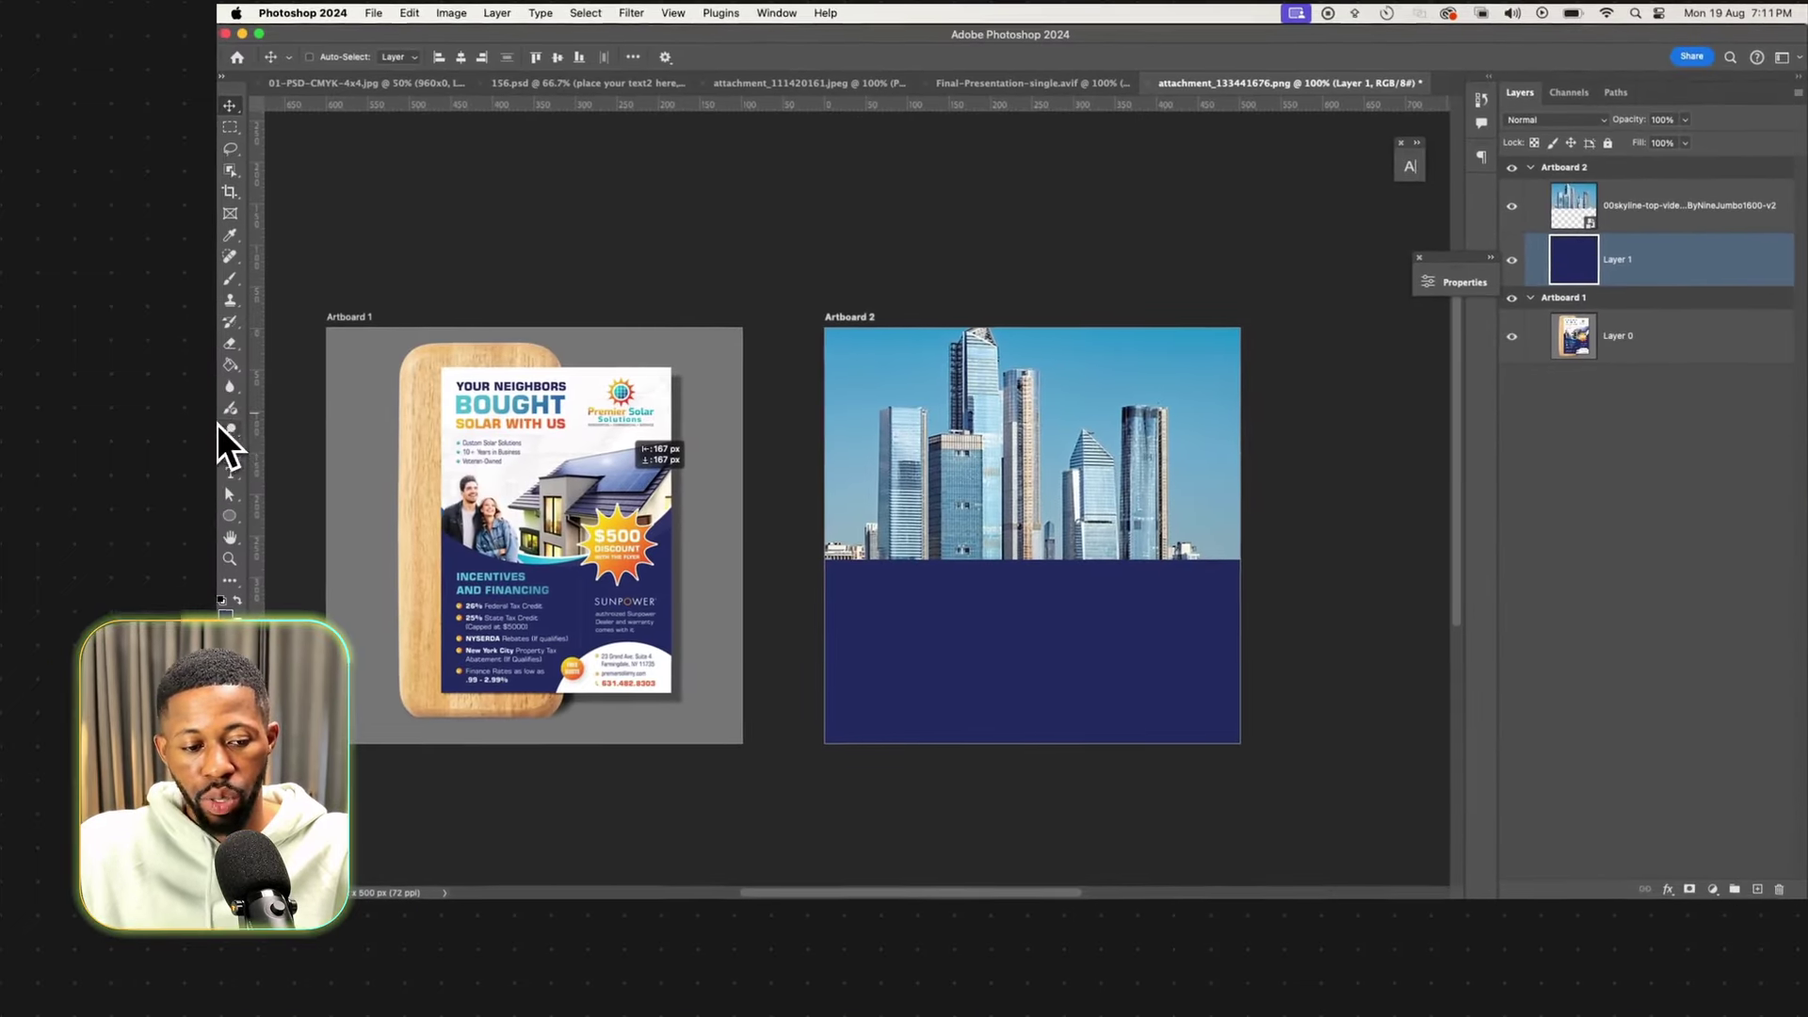
Draw a rectangle shape of about 559 by 291 px over the lower half of Artboard 2, extending past its side edges.
right_click(230, 513)
left_click(337, 420)
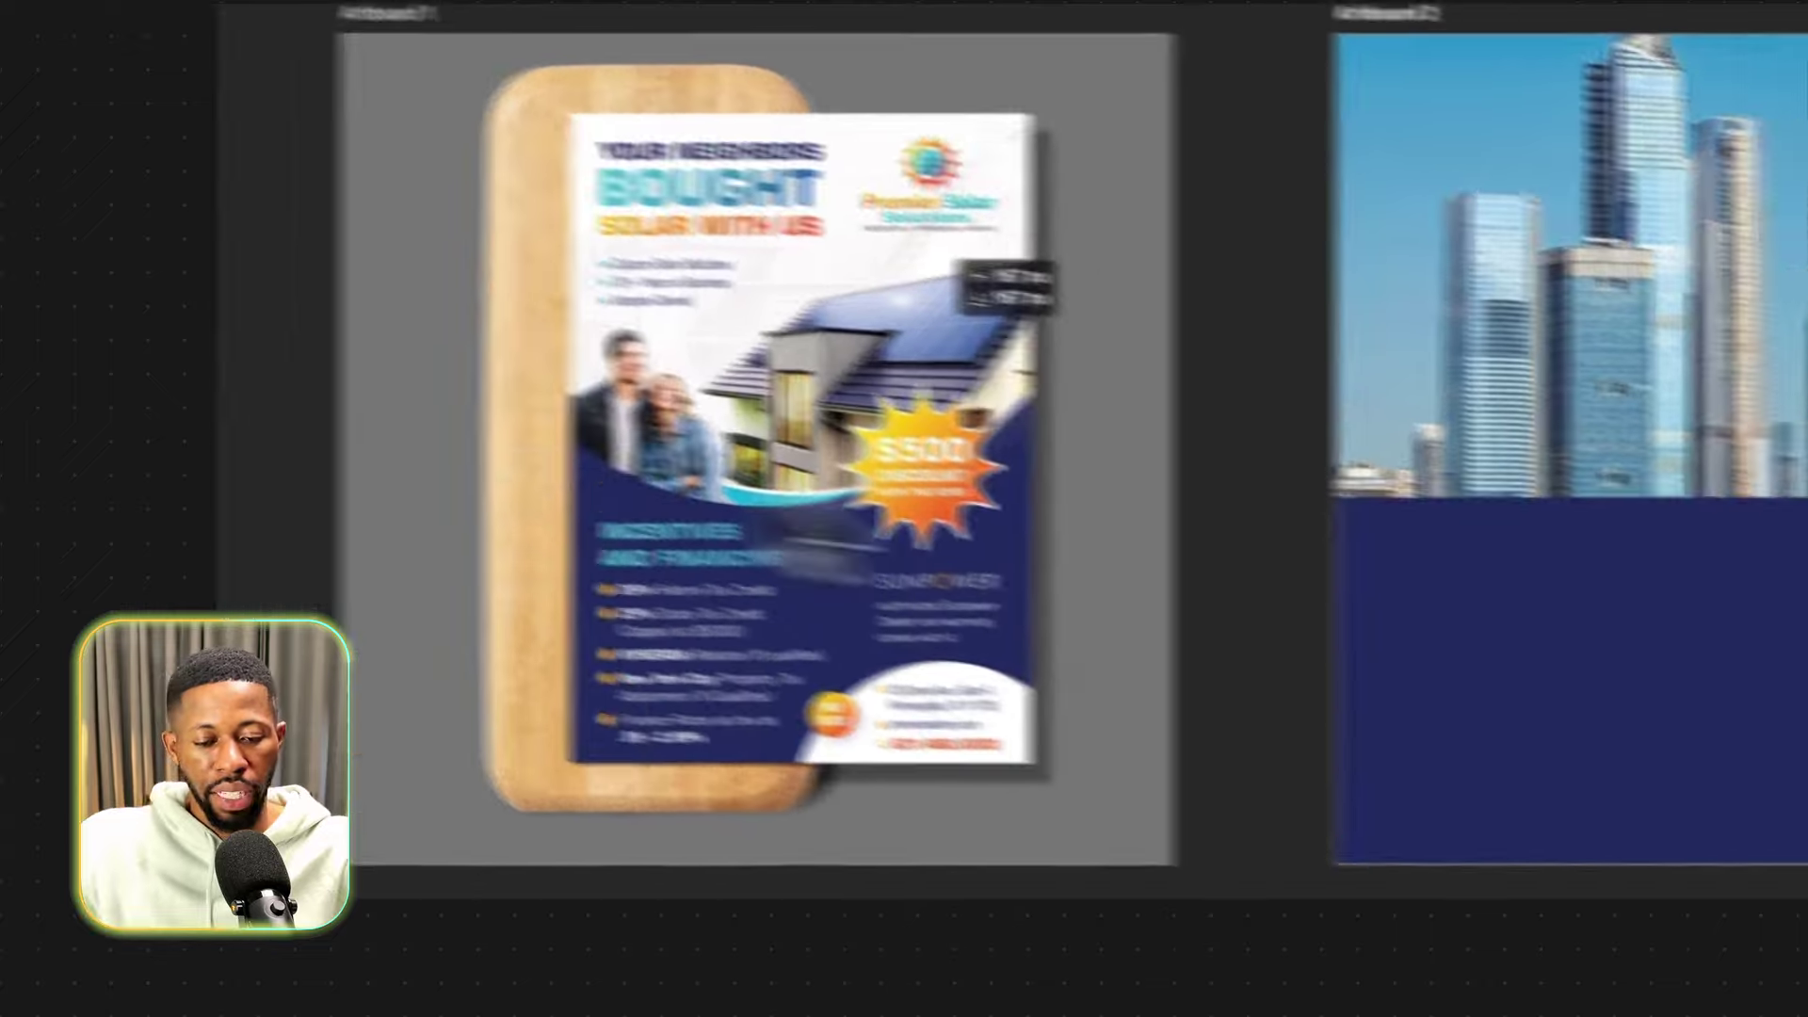
left_click_drag(1401, 443, 1807, 725)
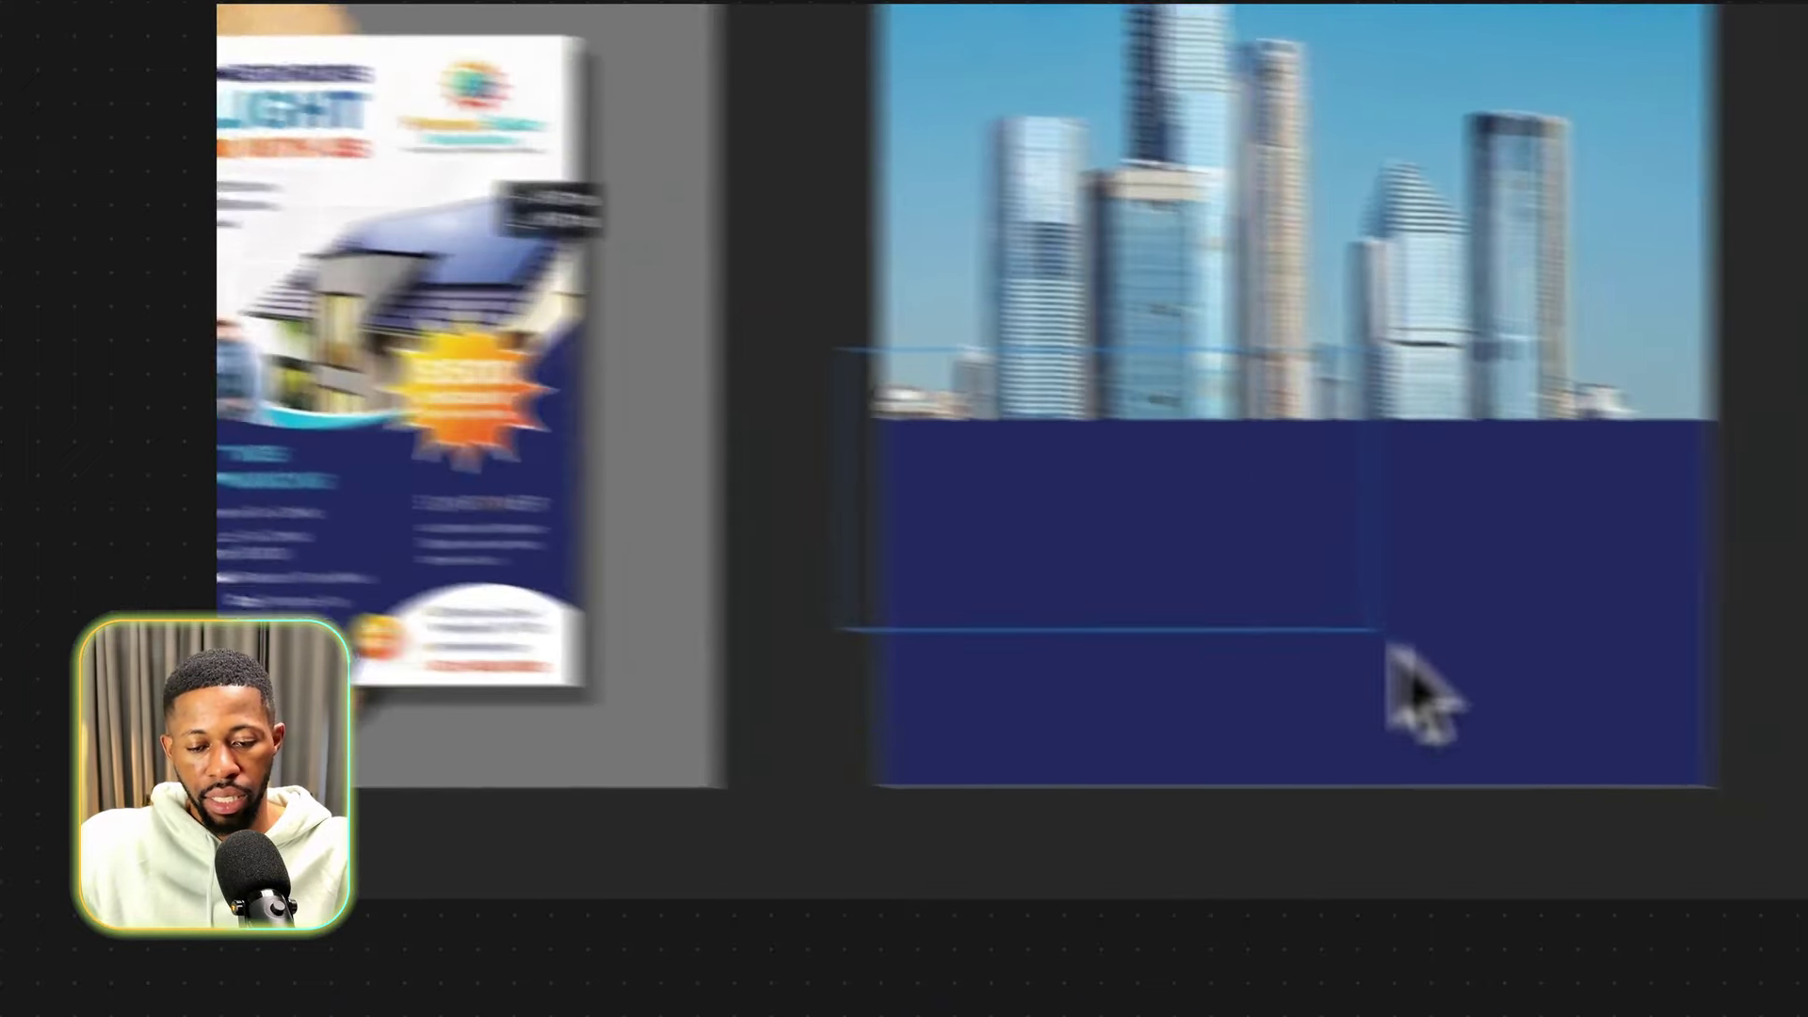
left_click_drag(1390, 646, 1770, 831)
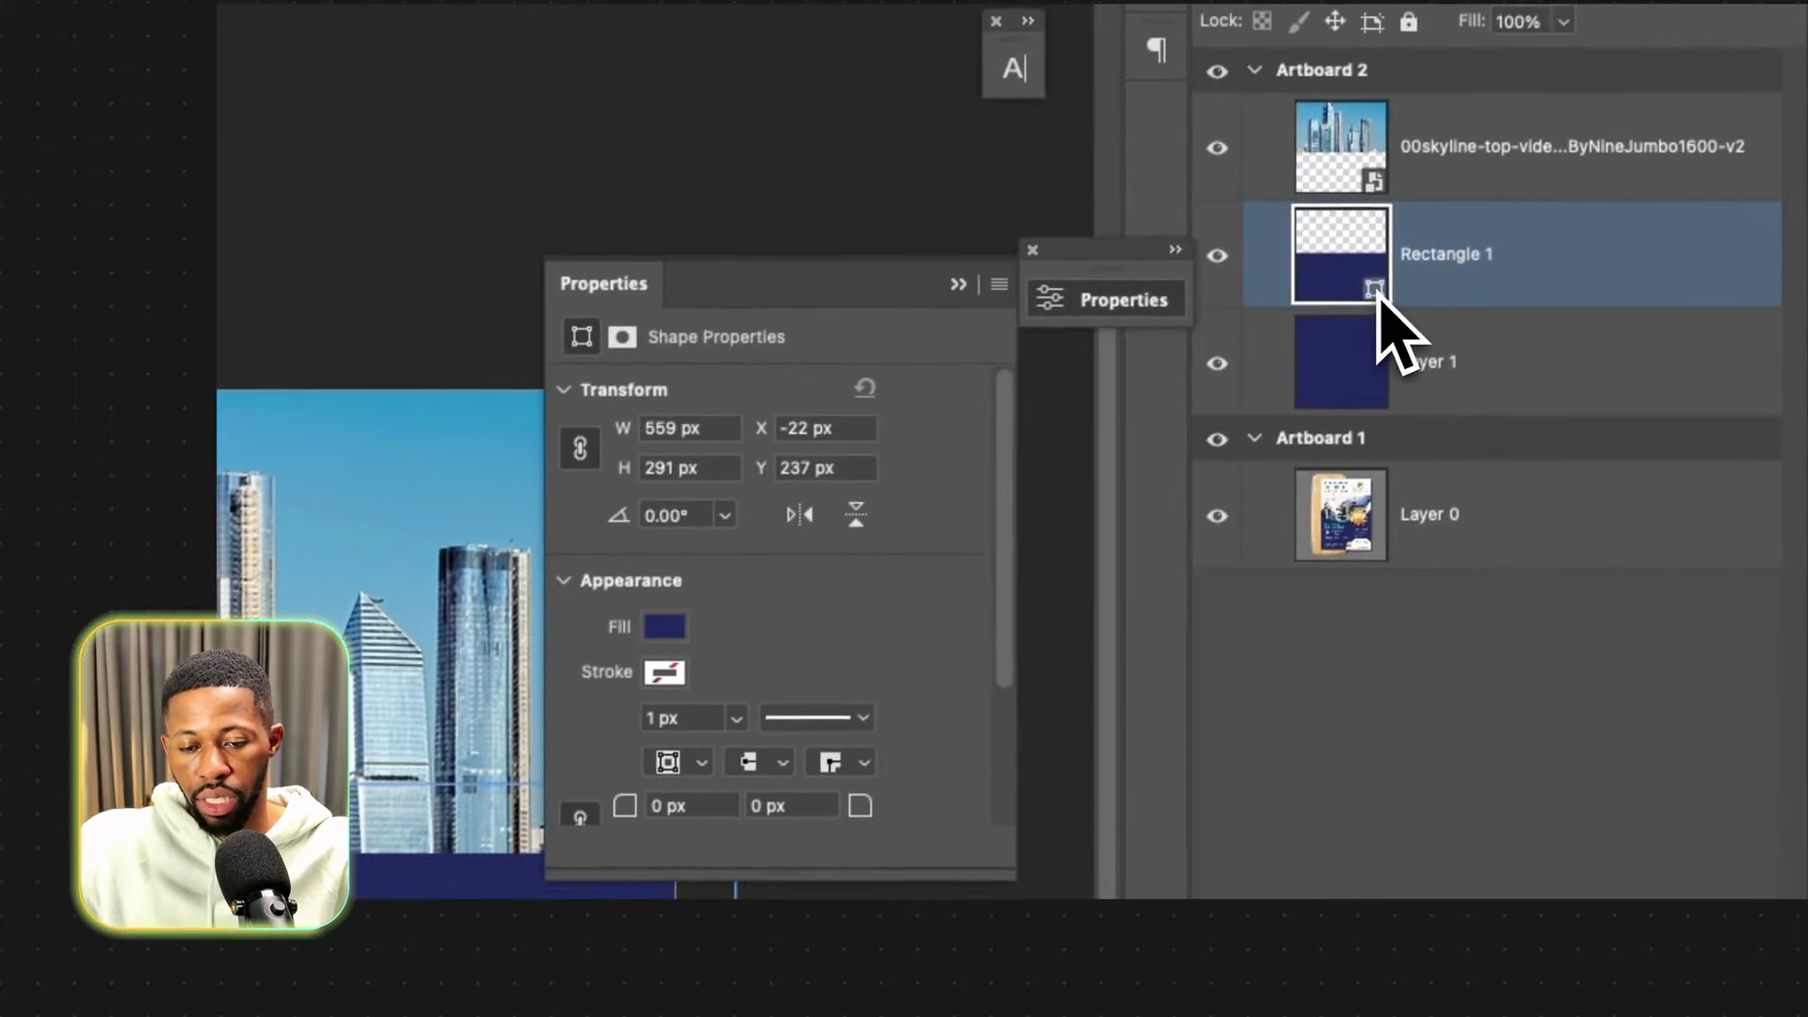
Fill the rectangle with white and move its layer above the skyline photo layer.
double_click(1370, 324)
left_click(912, 517)
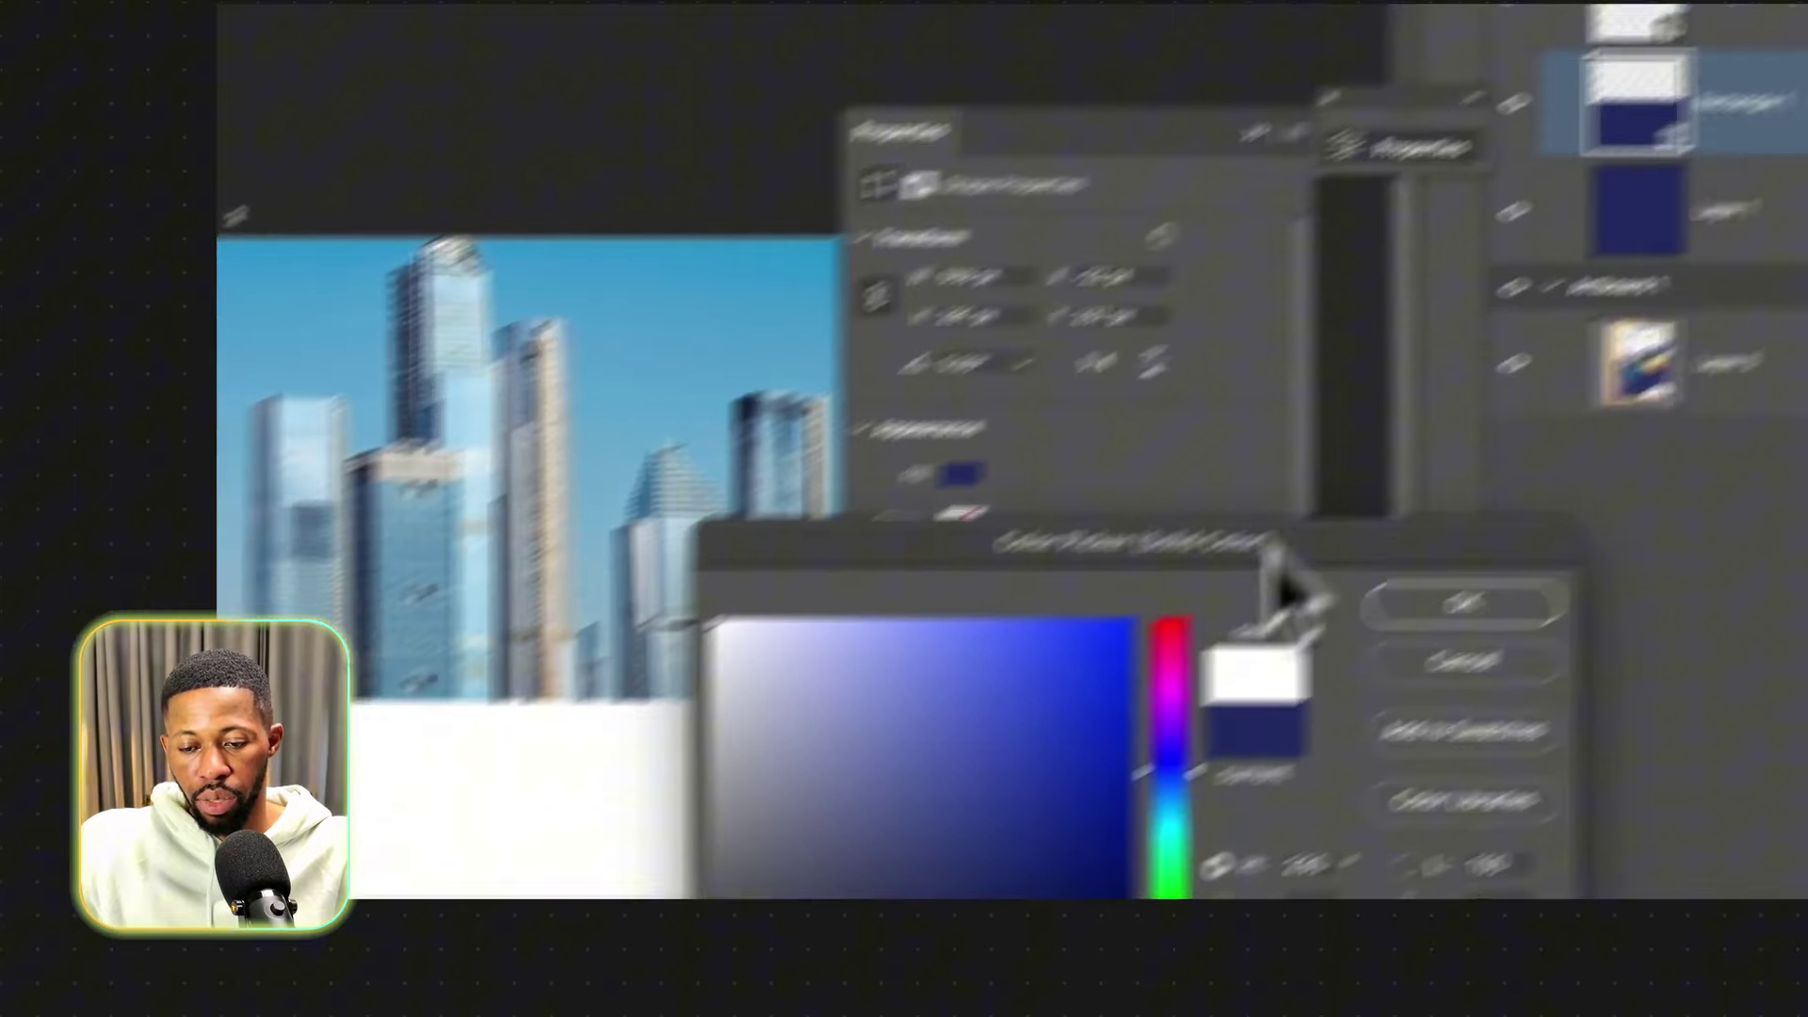
left_click(1465, 603)
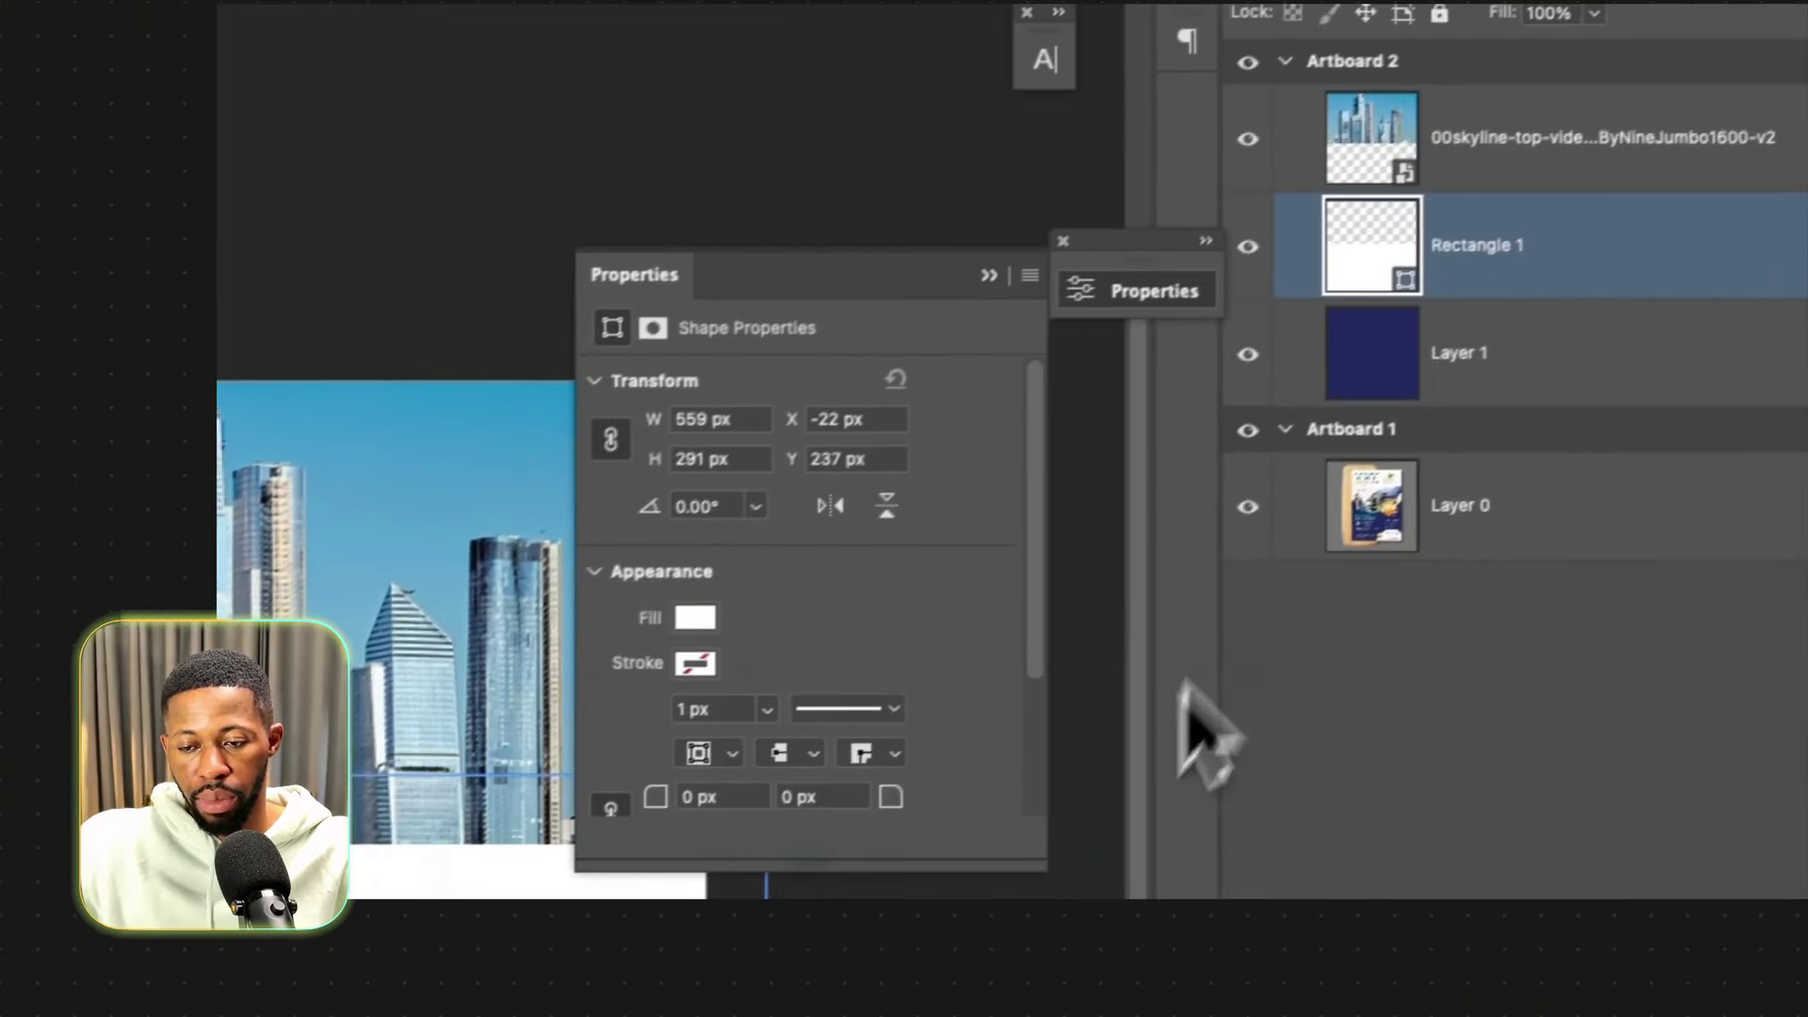
left_click_drag(1724, 103, 1728, 43)
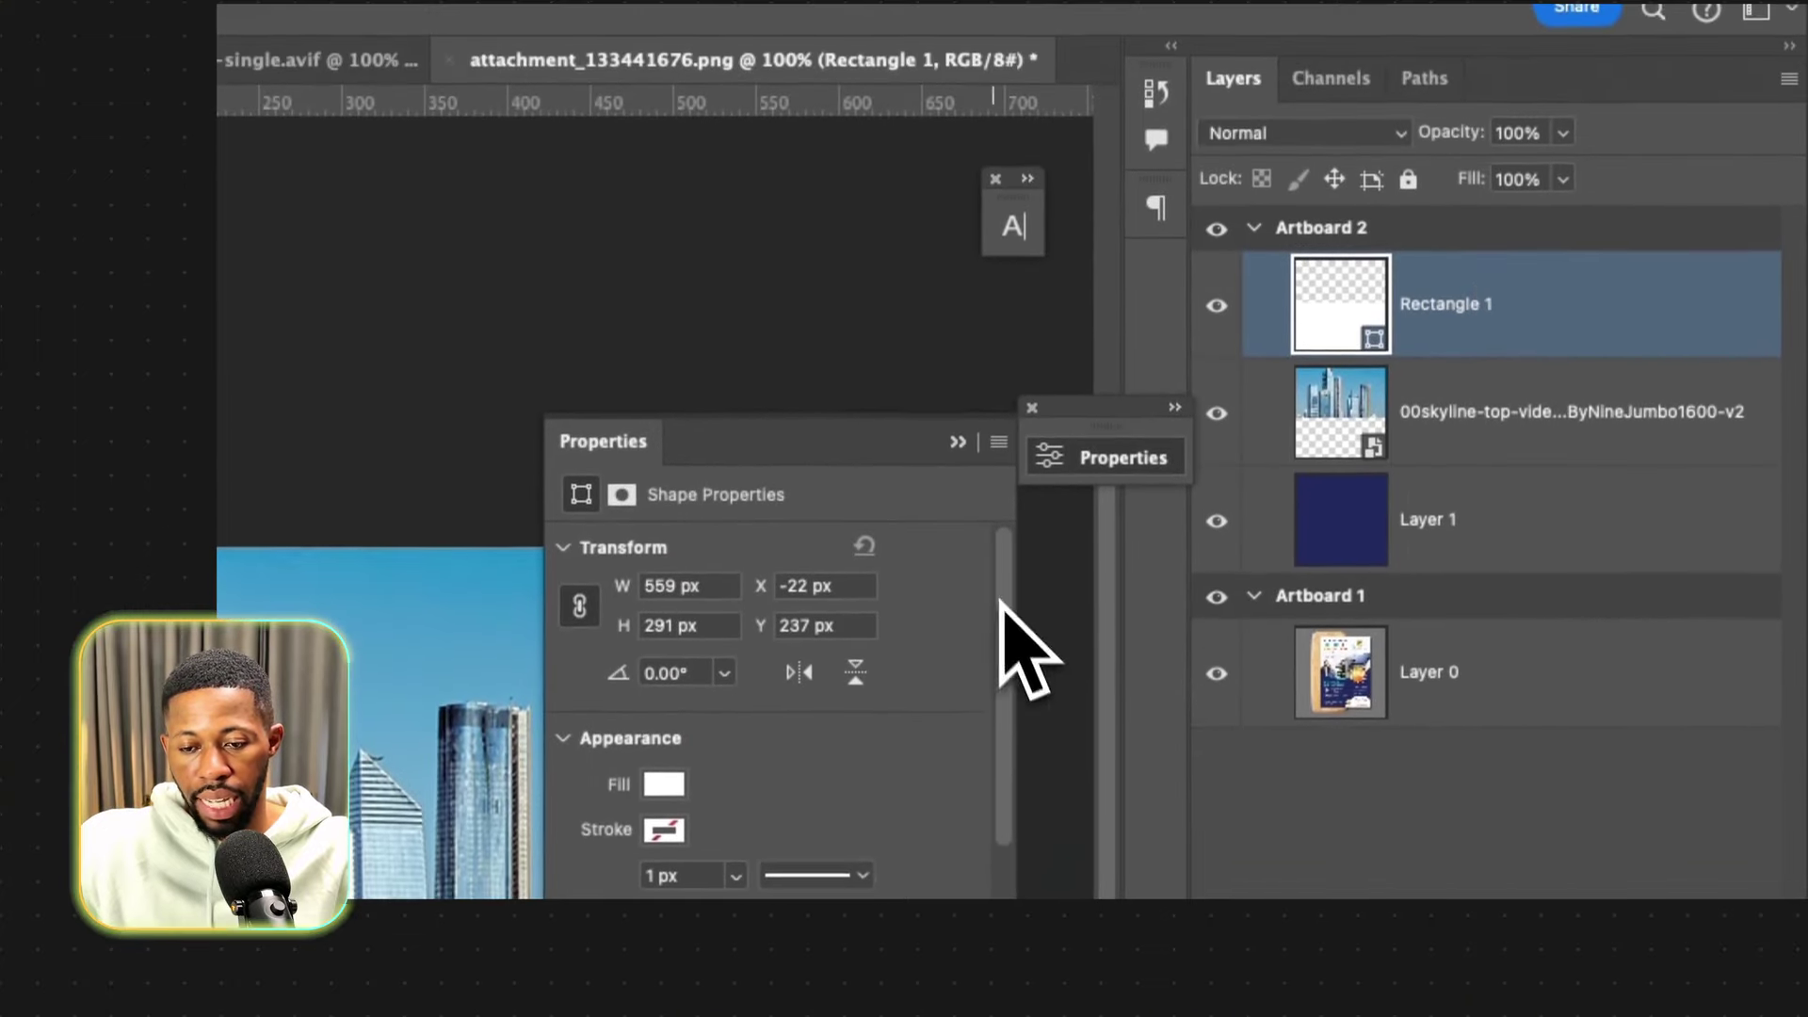
left_click(958, 443)
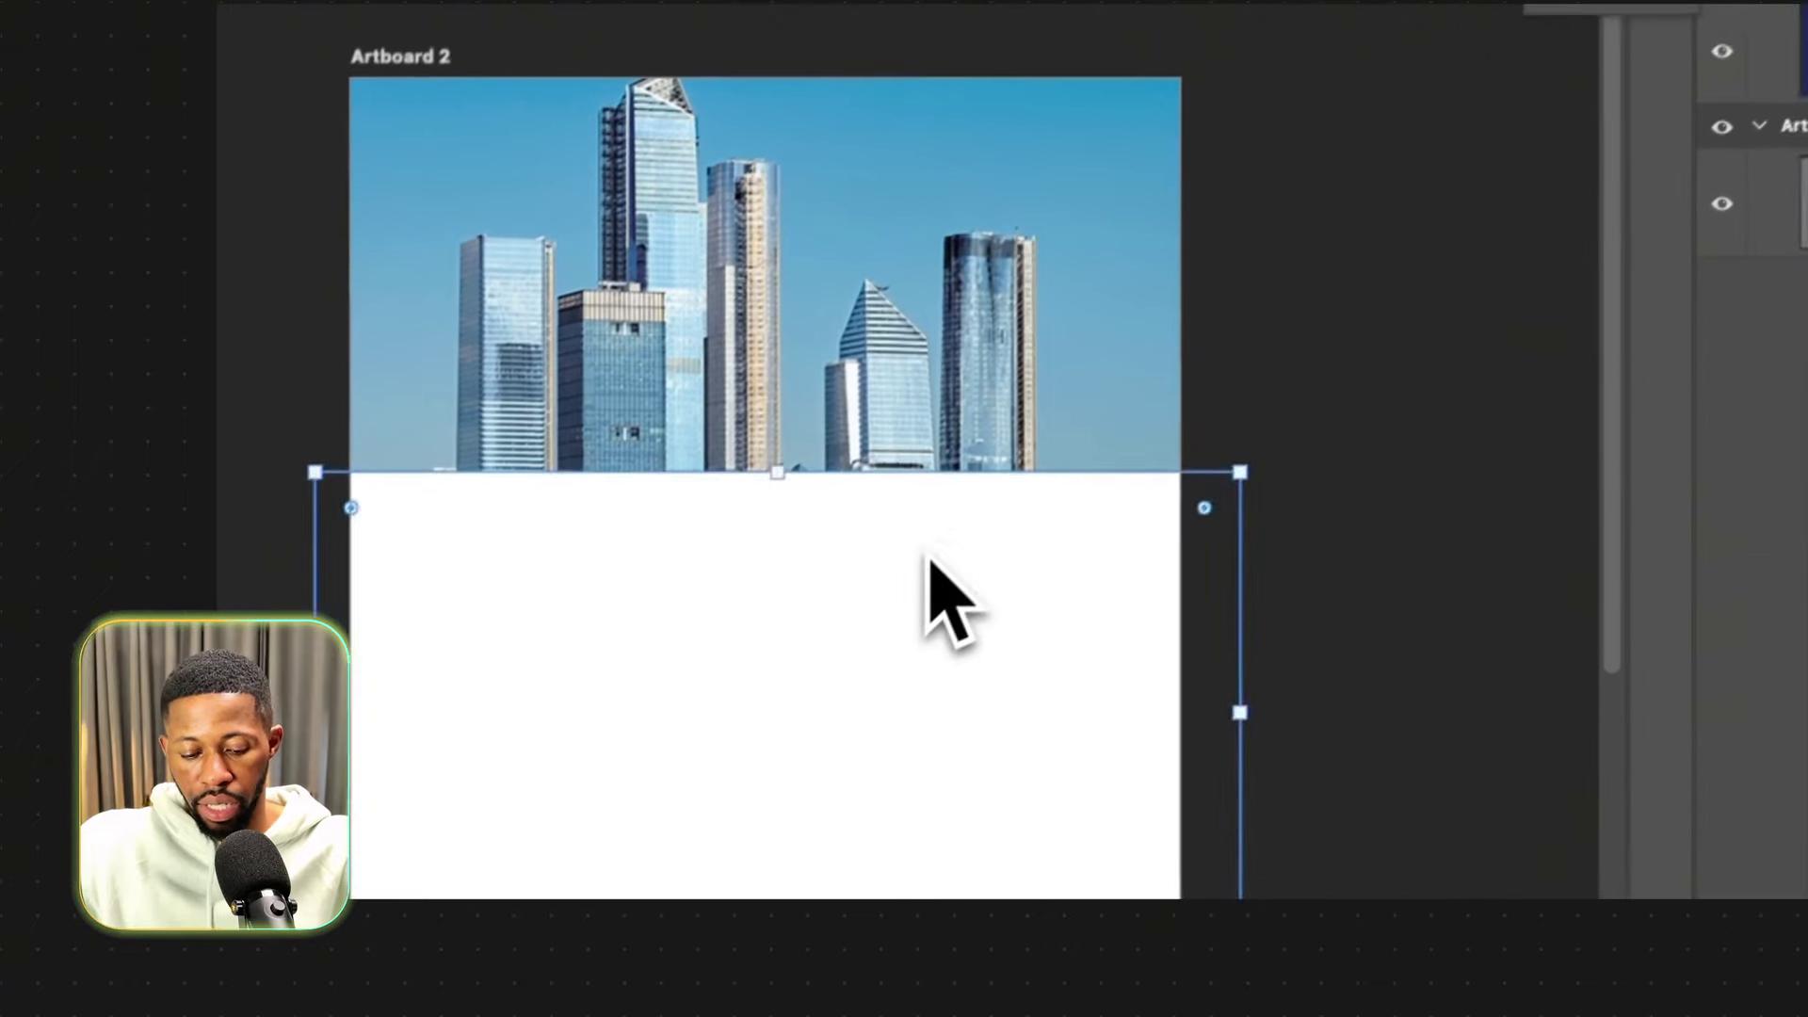
Warp the rectangle's upper edge into a concave curve with a raised right corner, and move the shape up to cover the photo's lower edge.
key("ctrl+t")
right_click(815, 558)
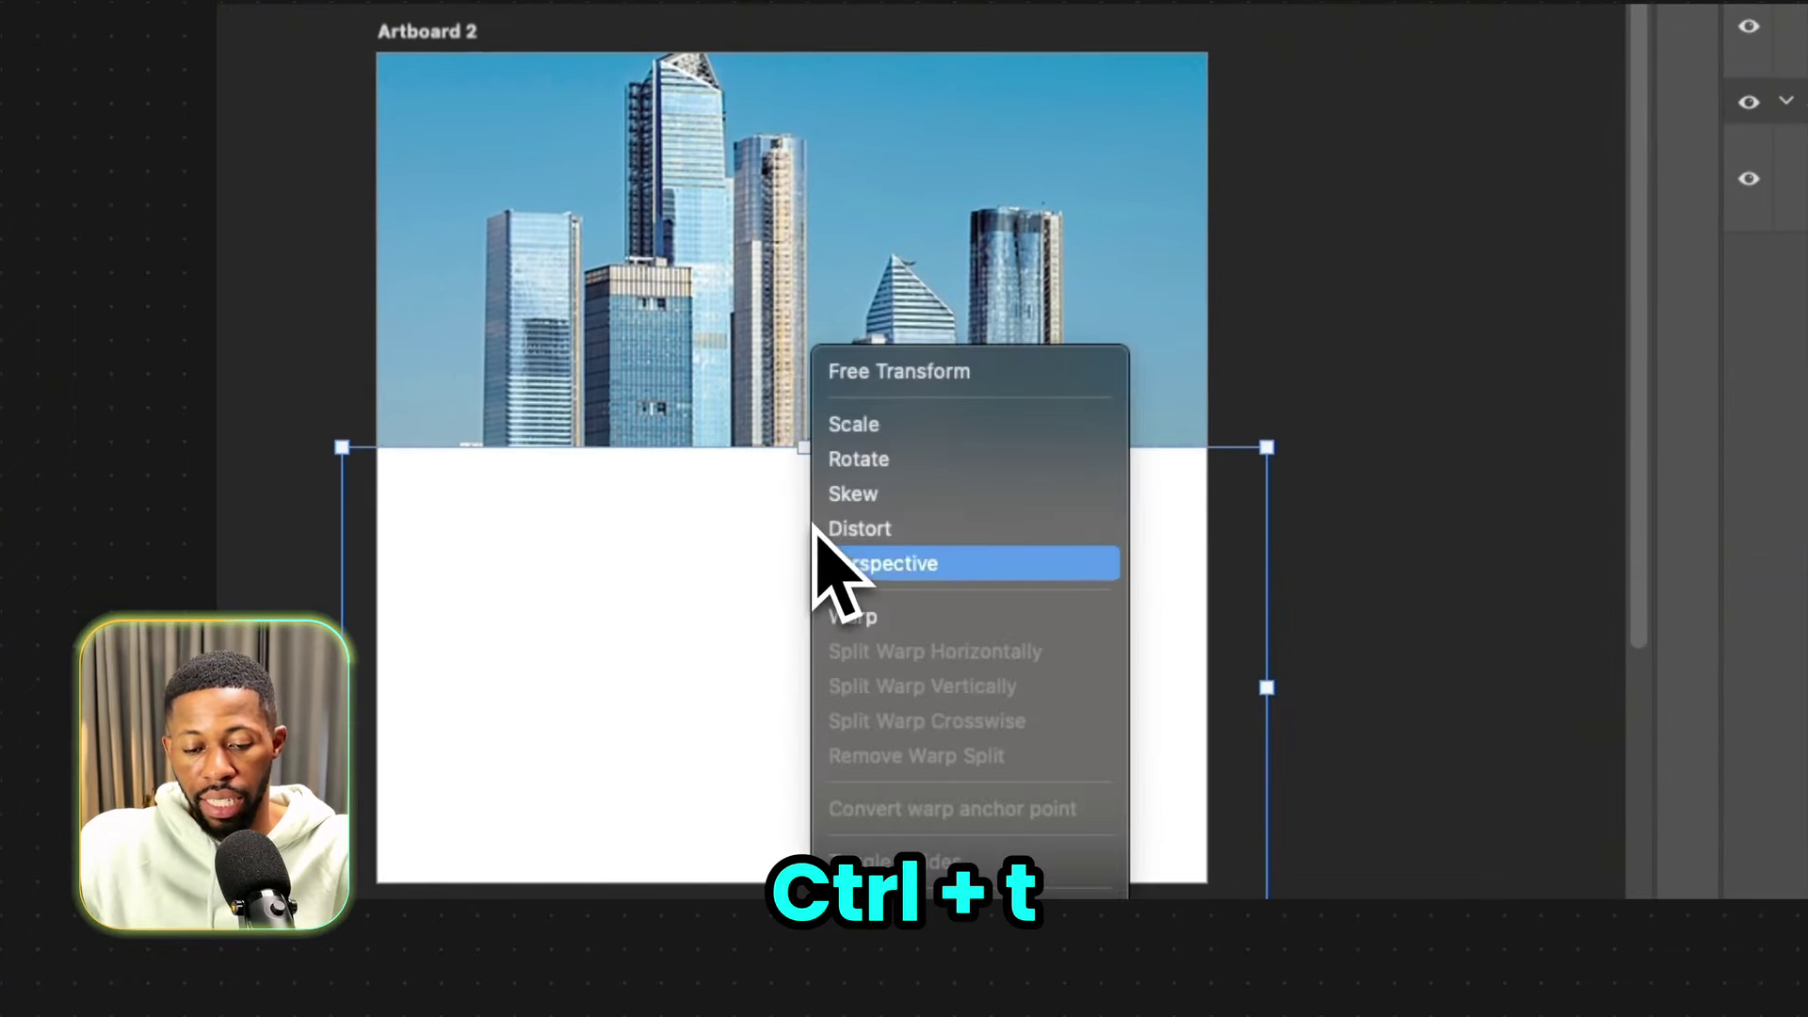
left_click(837, 618)
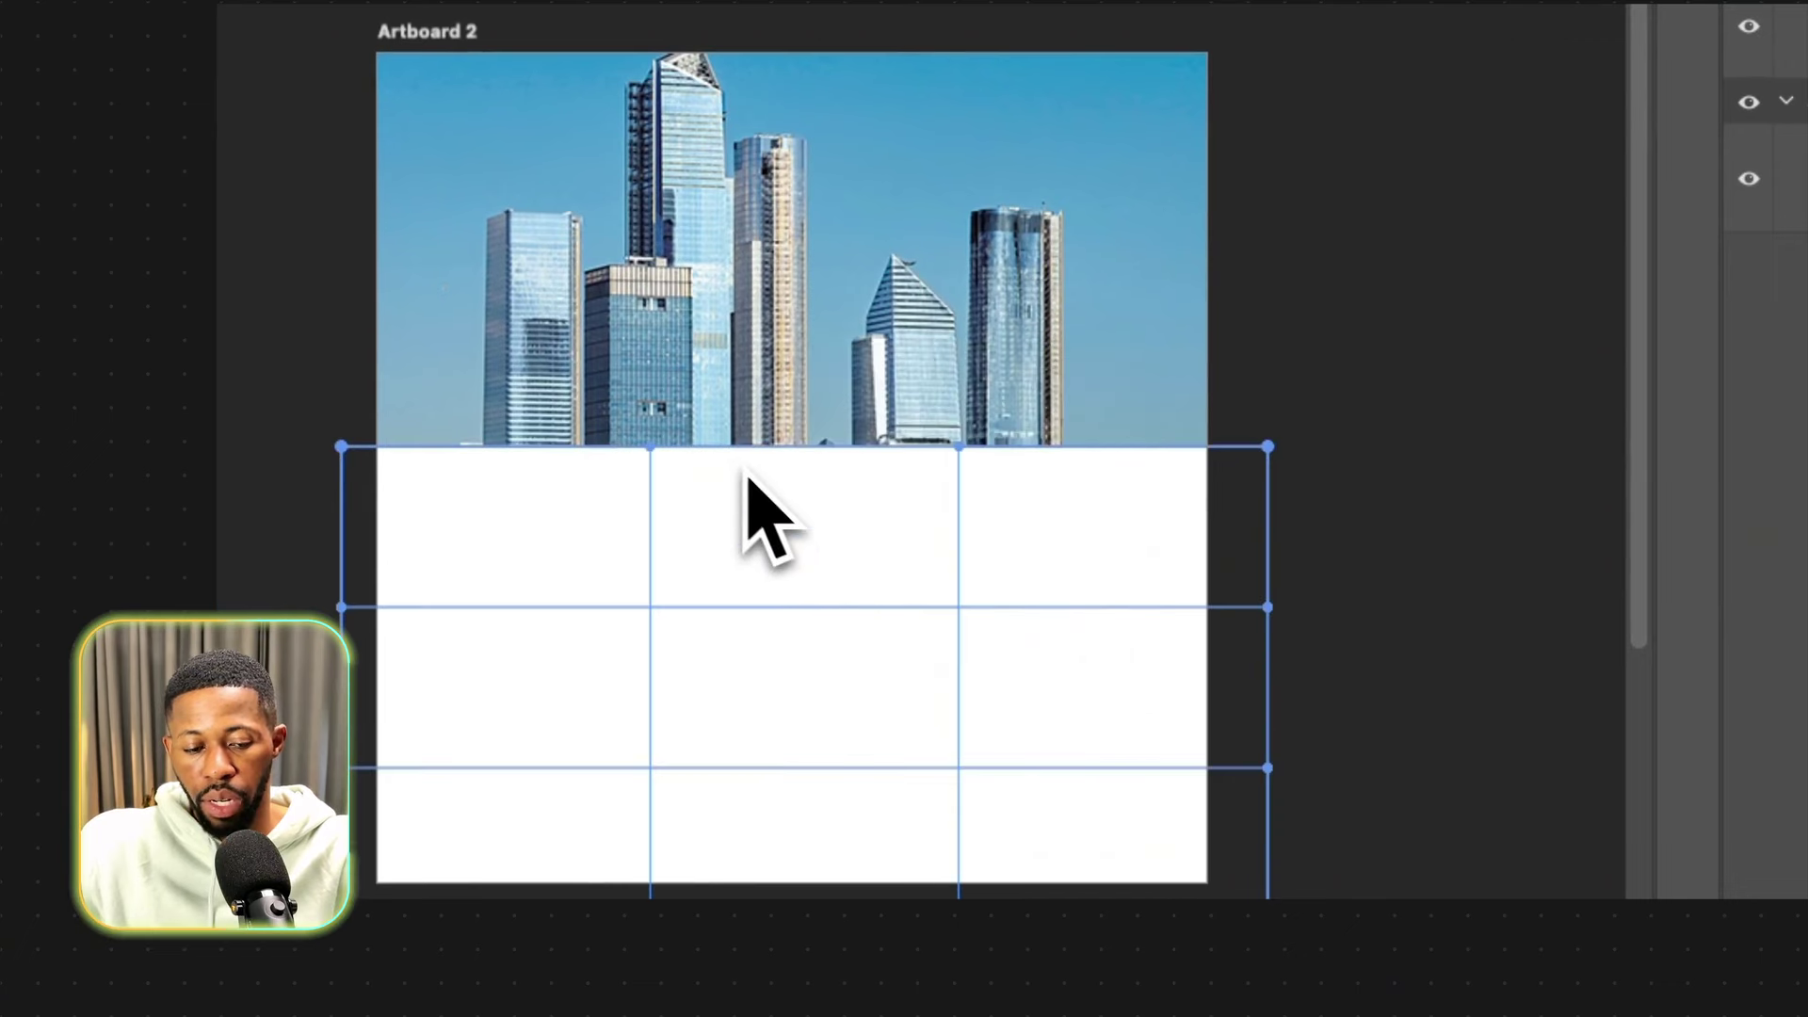
left_click_drag(658, 462, 710, 721)
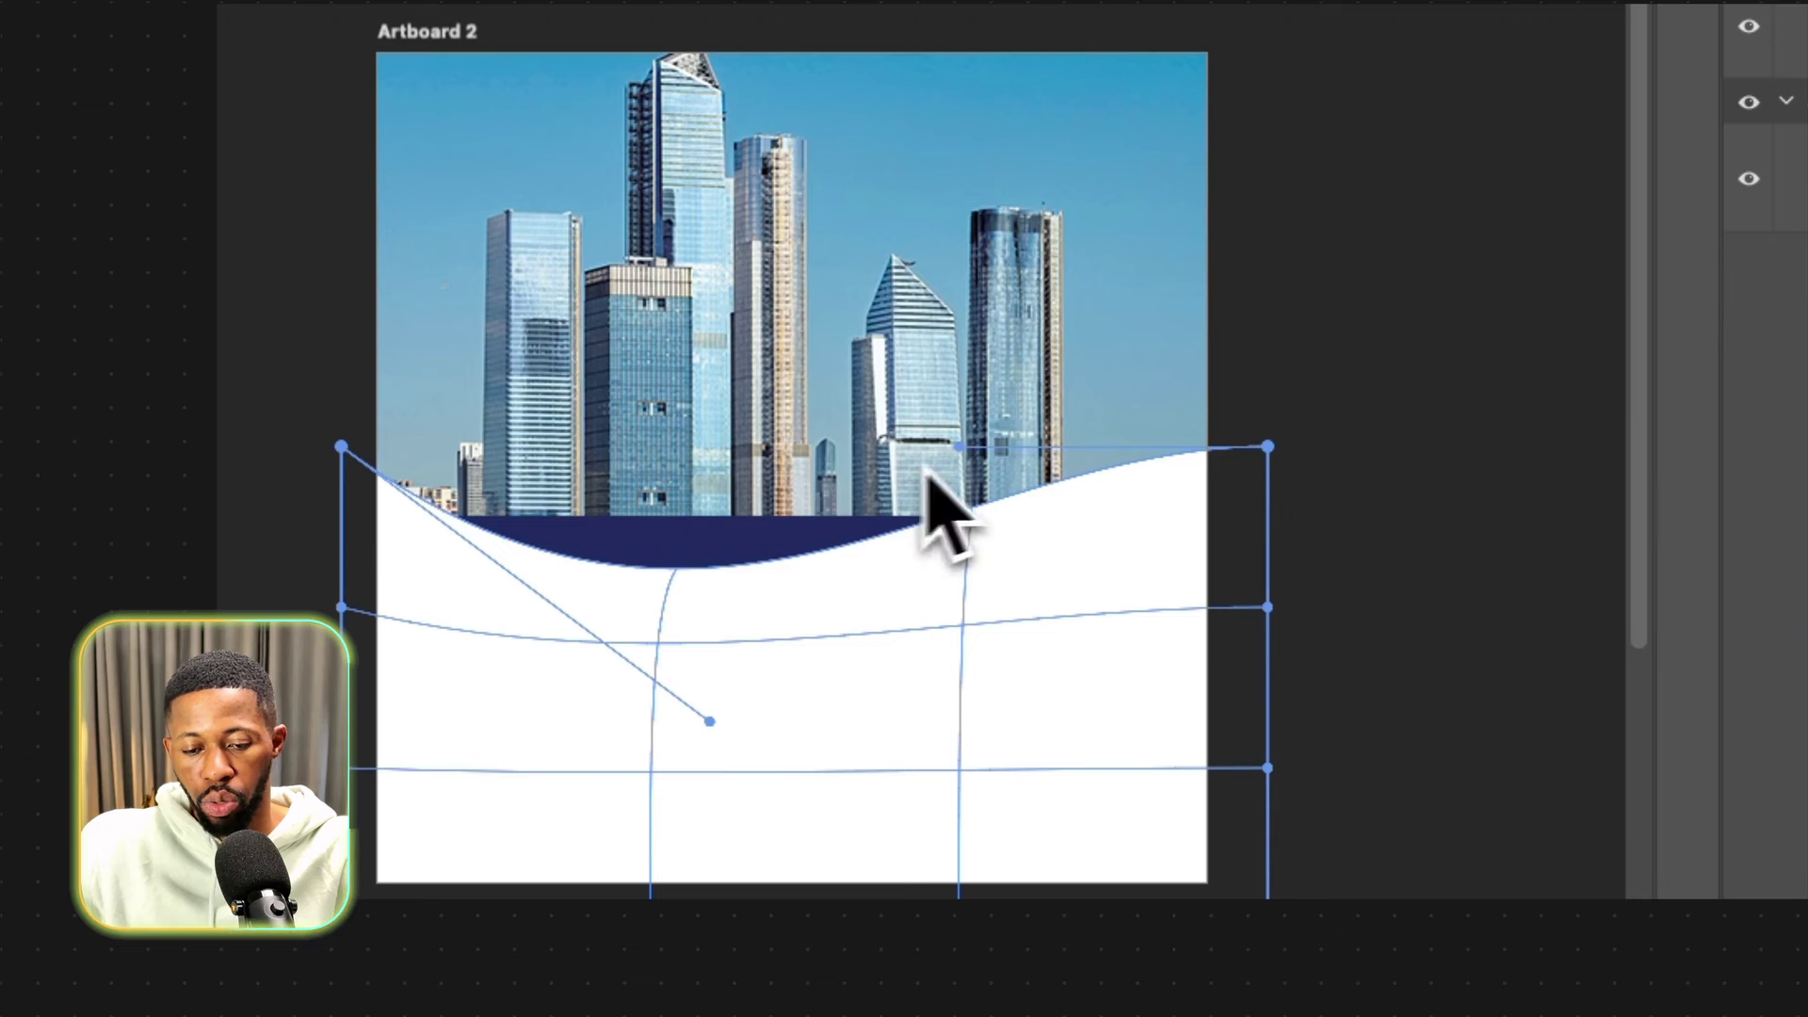
left_click_drag(970, 458, 983, 616)
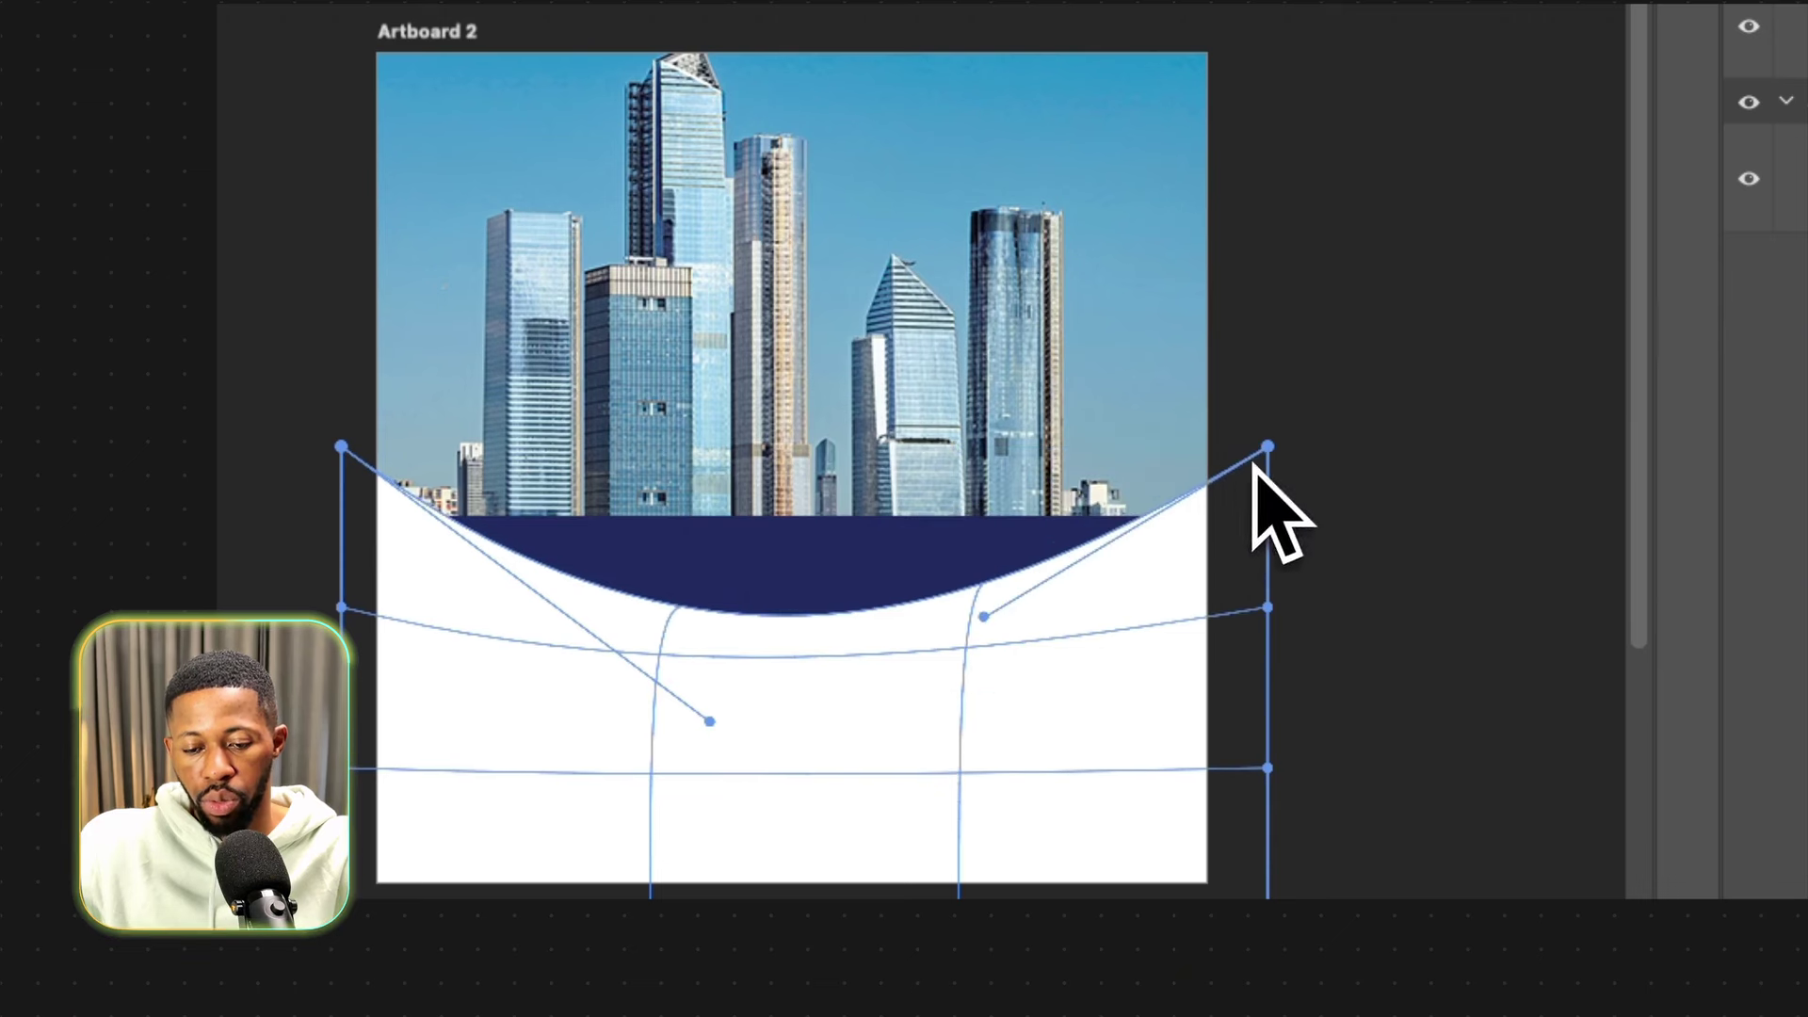
left_click_drag(1254, 464, 1253, 197)
key("Return")
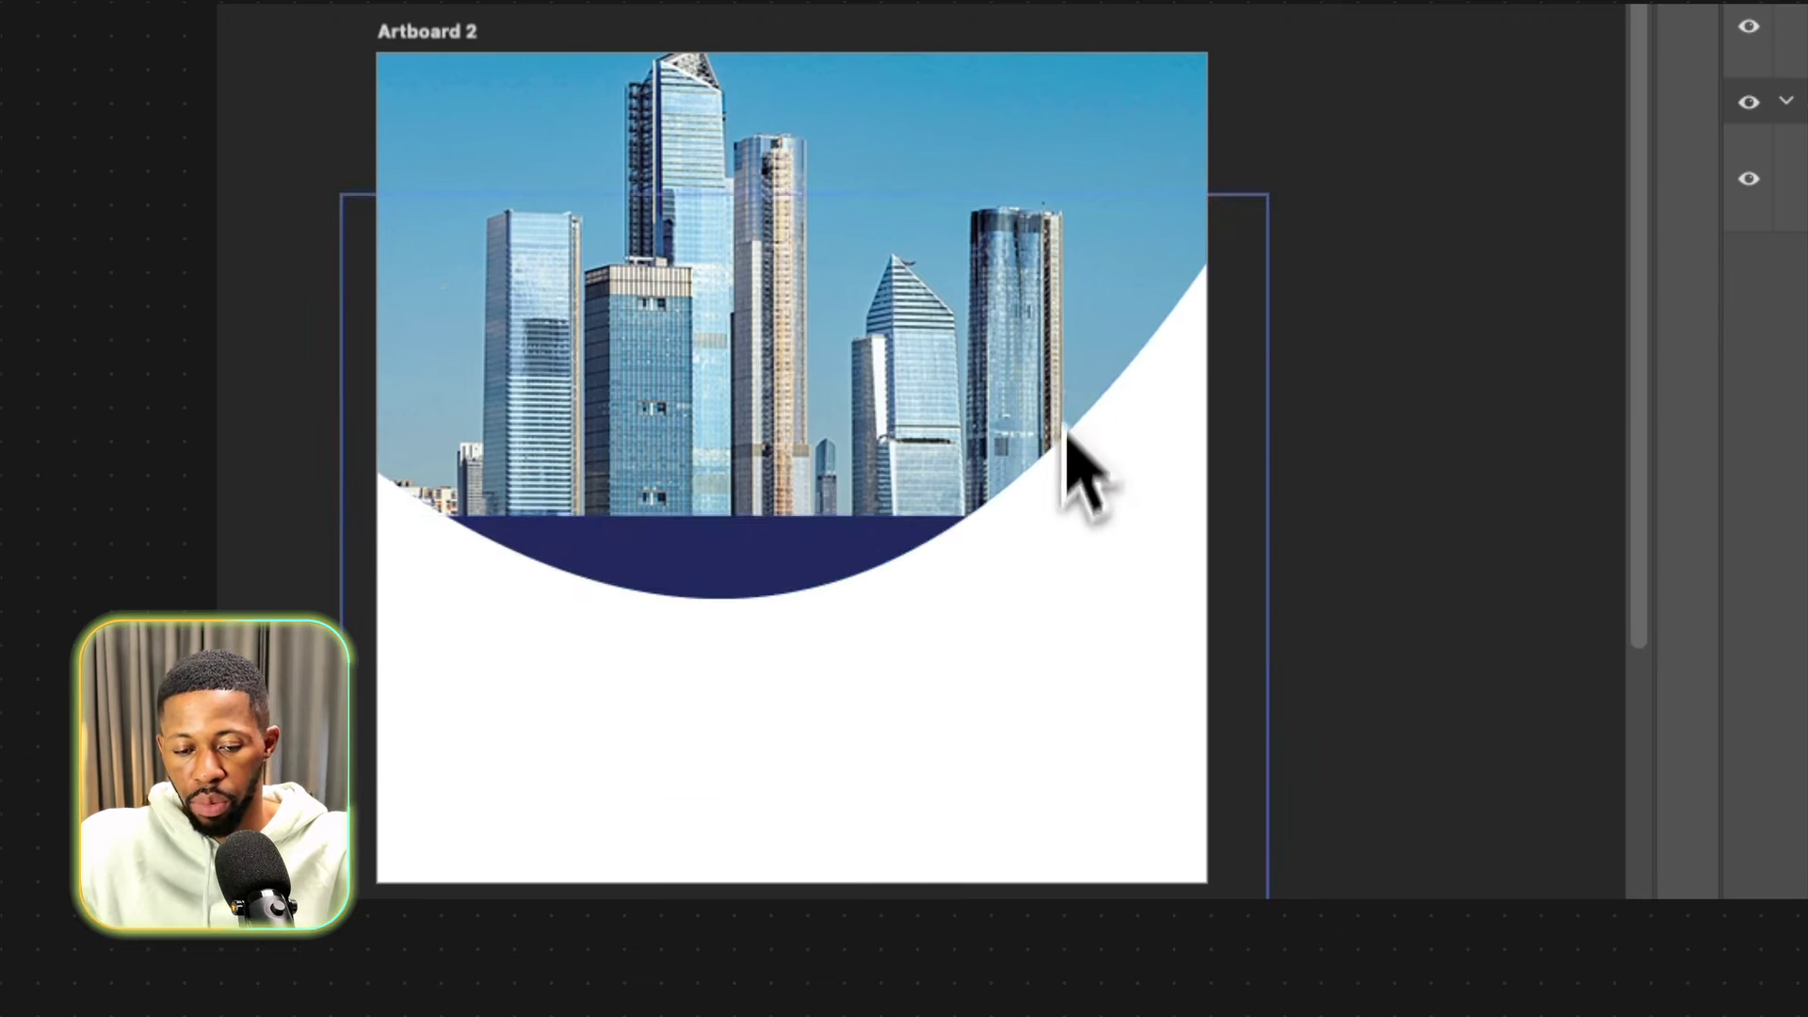
left_click_drag(1061, 529, 1057, 438)
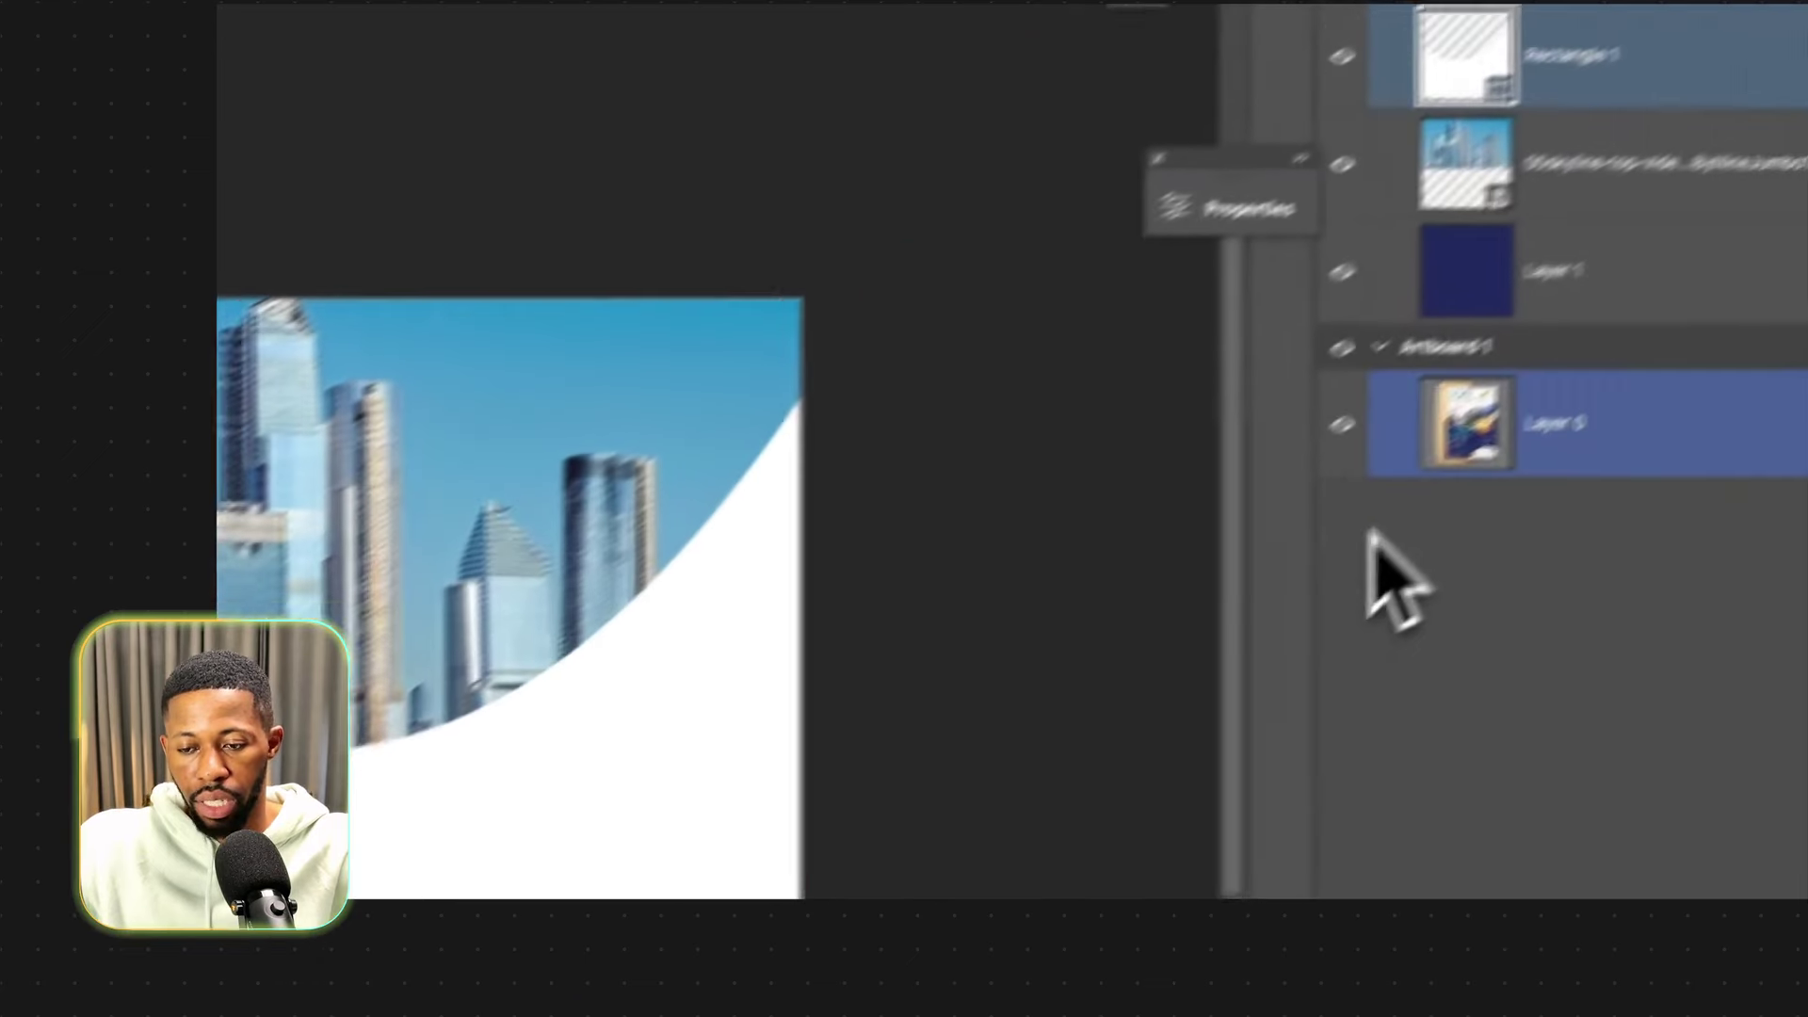
Set the curved shape's fill to dark navy, RGB 33, 43, 94.
left_click(1384, 194)
double_click(1378, 161)
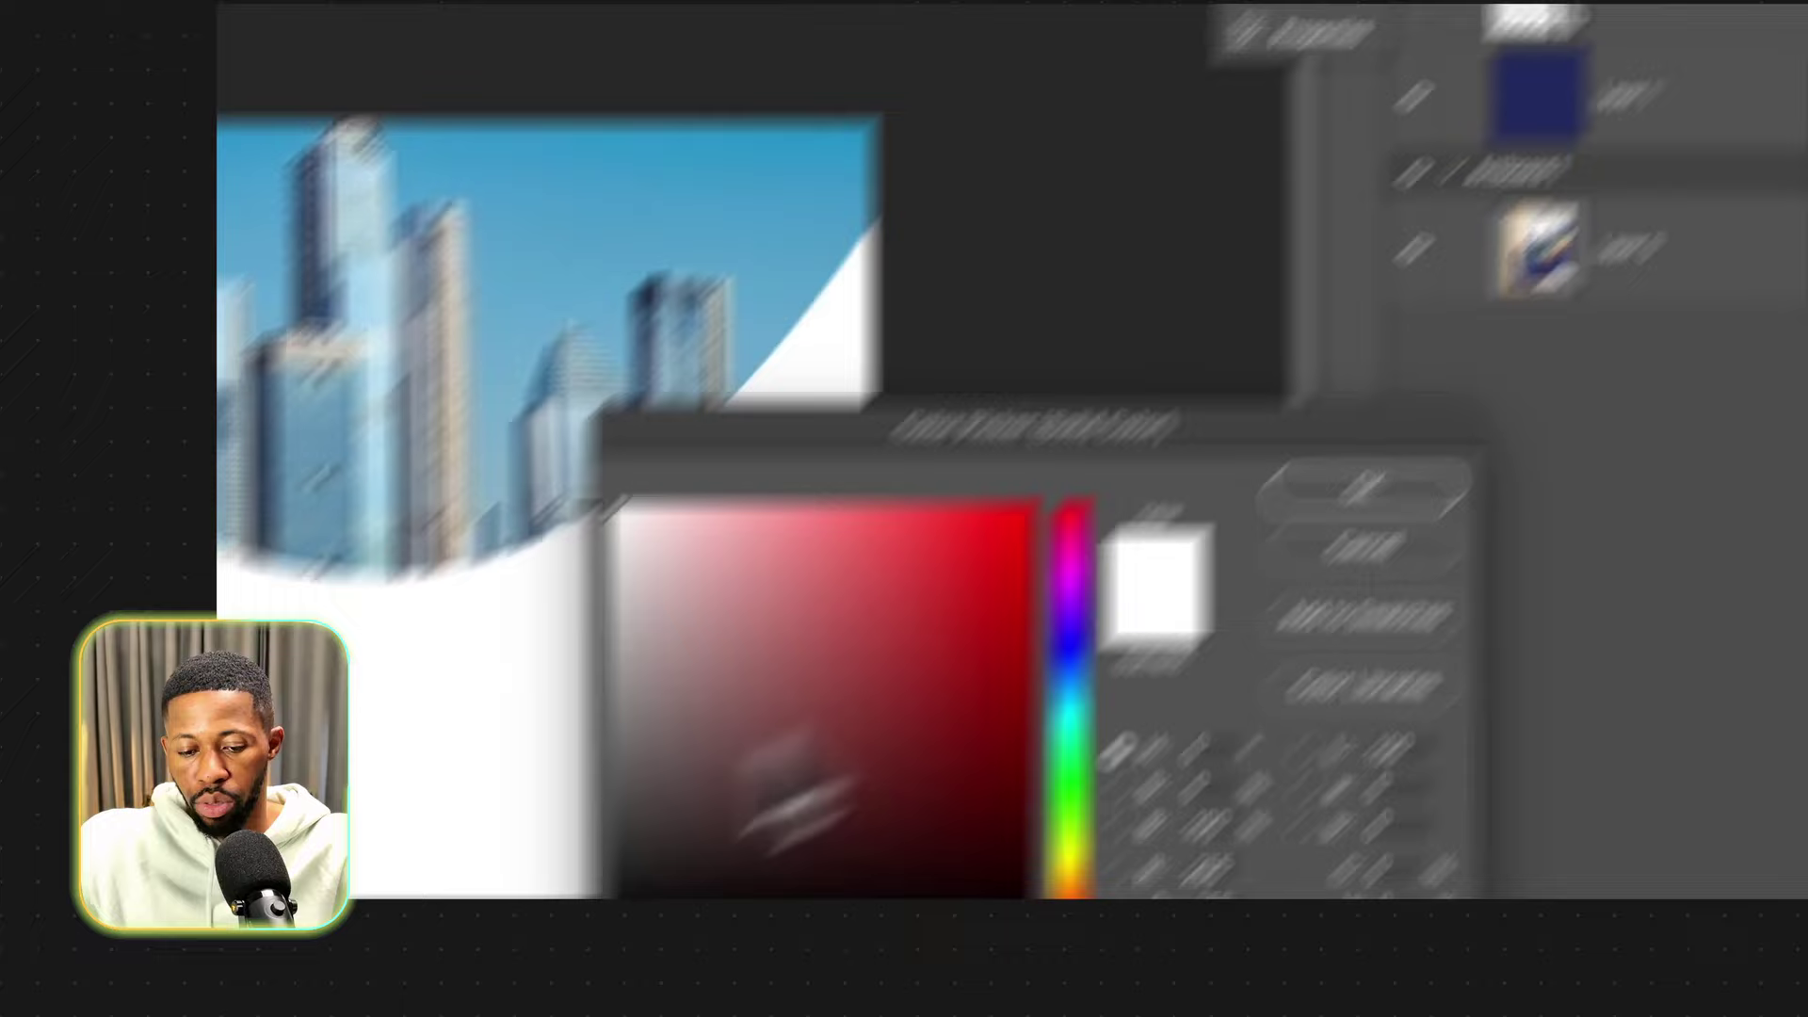
left_click(646, 633)
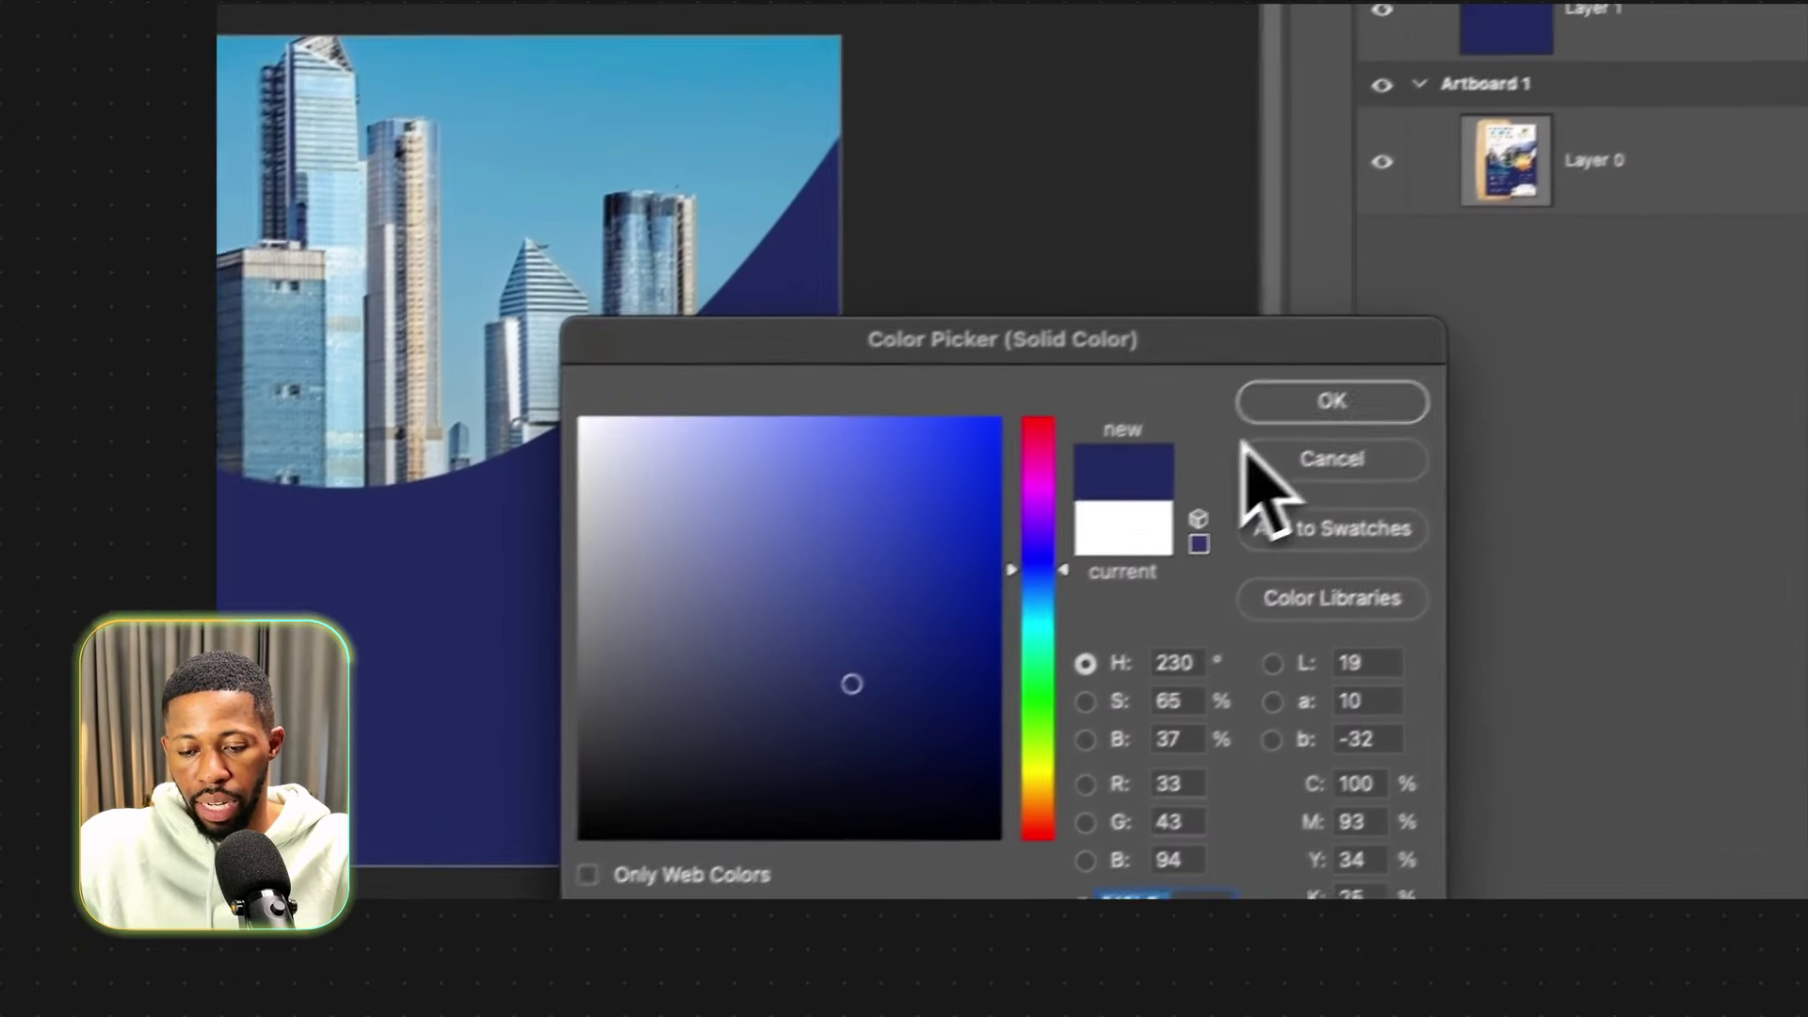
left_click(1318, 402)
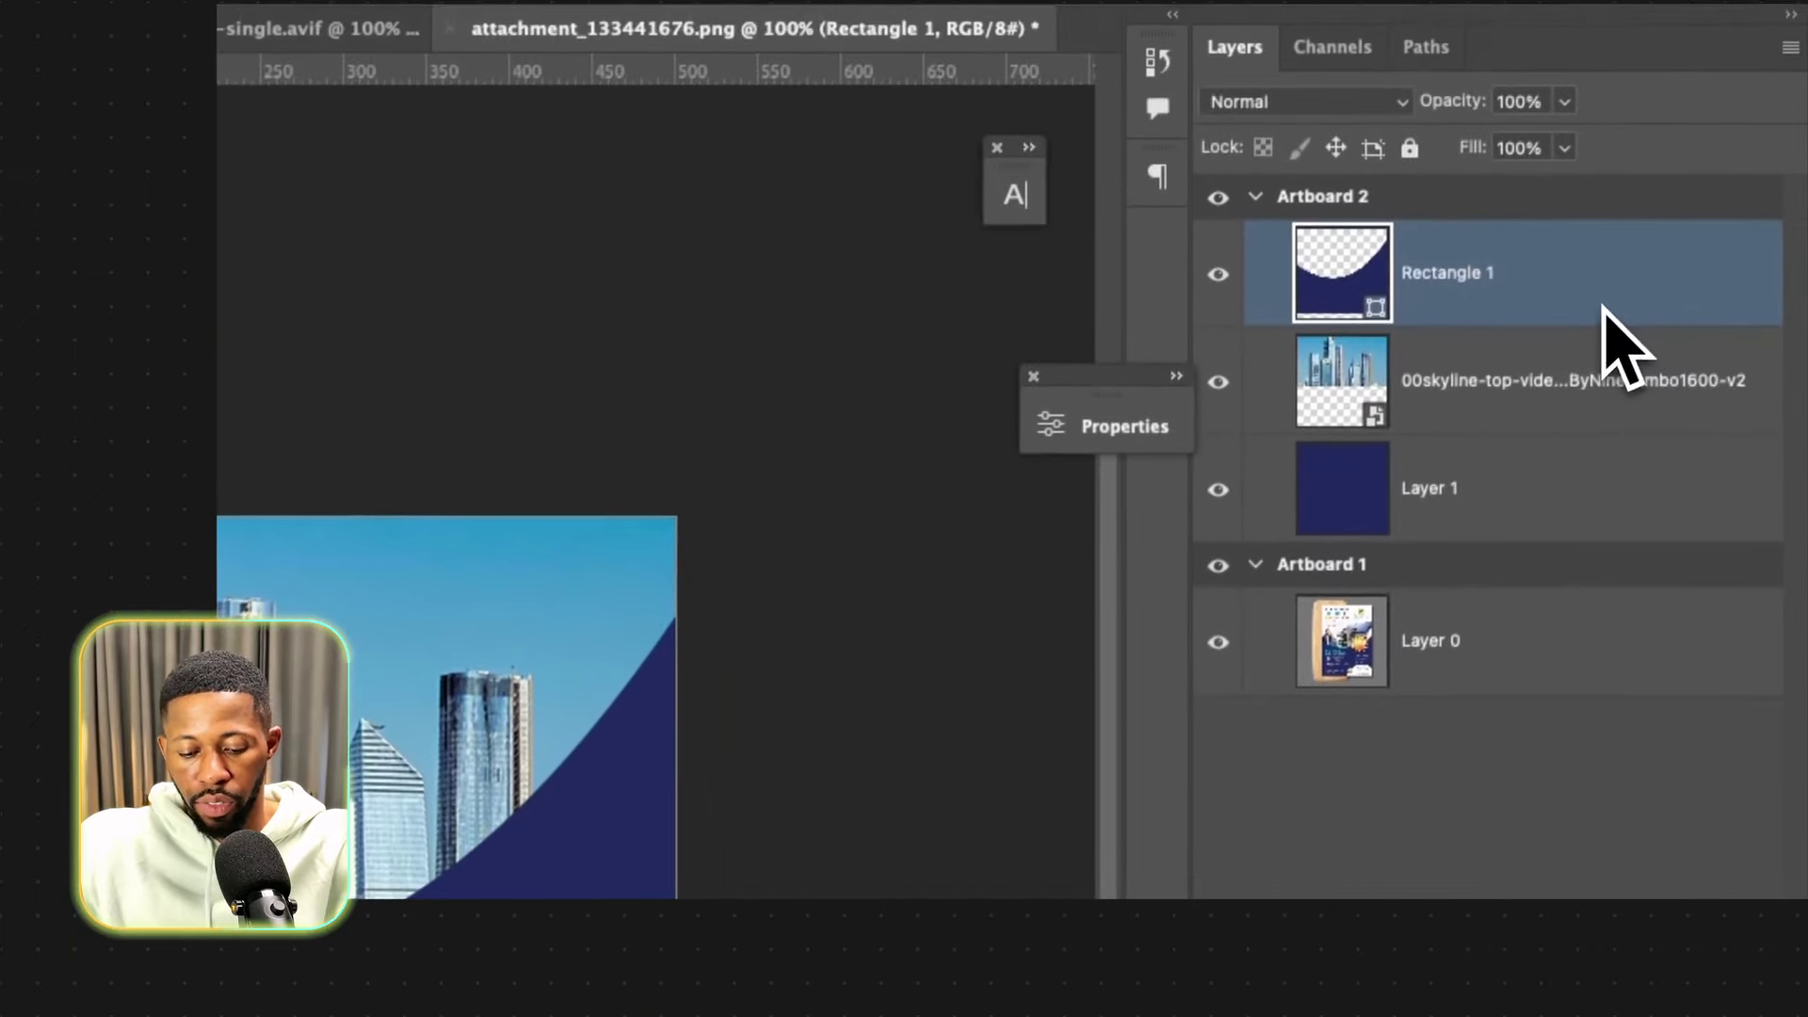
Duplicate the curved navy shape and recolour the lower one, Rectangle 1, to turquoise.
key("ctrl+j")
left_click(1621, 327)
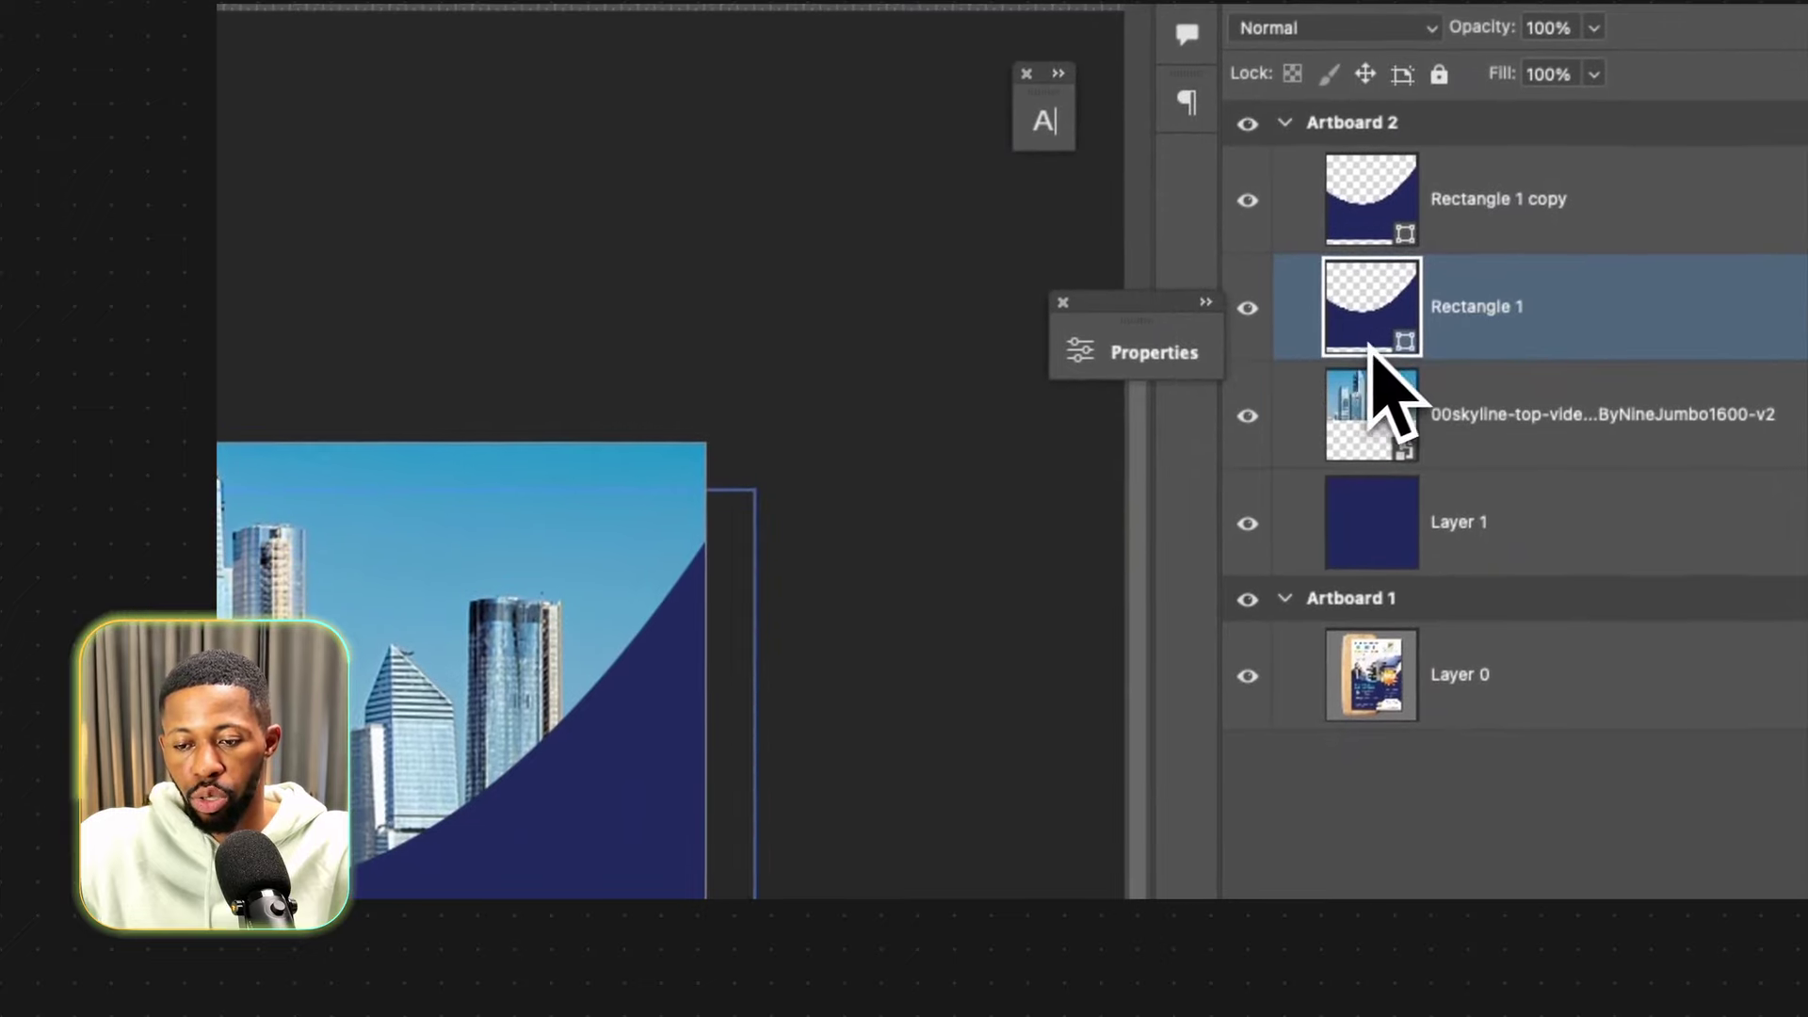
double_click(1398, 356)
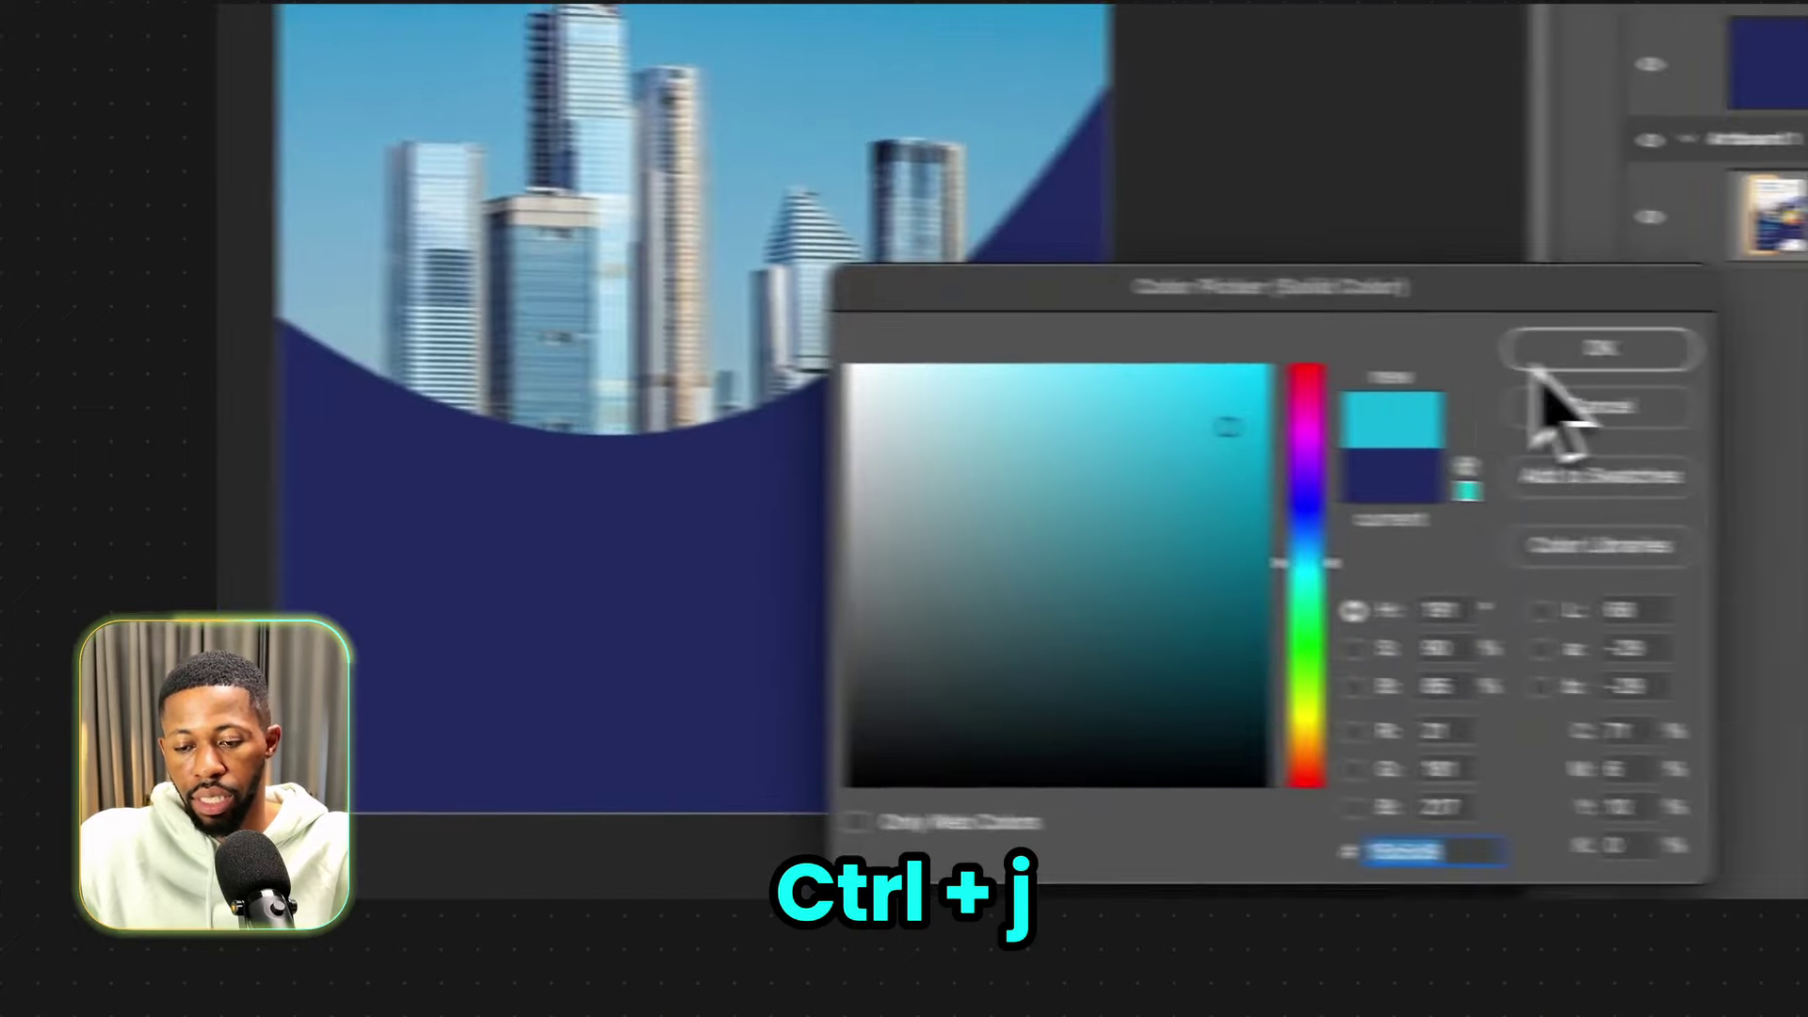
left_click(1594, 351)
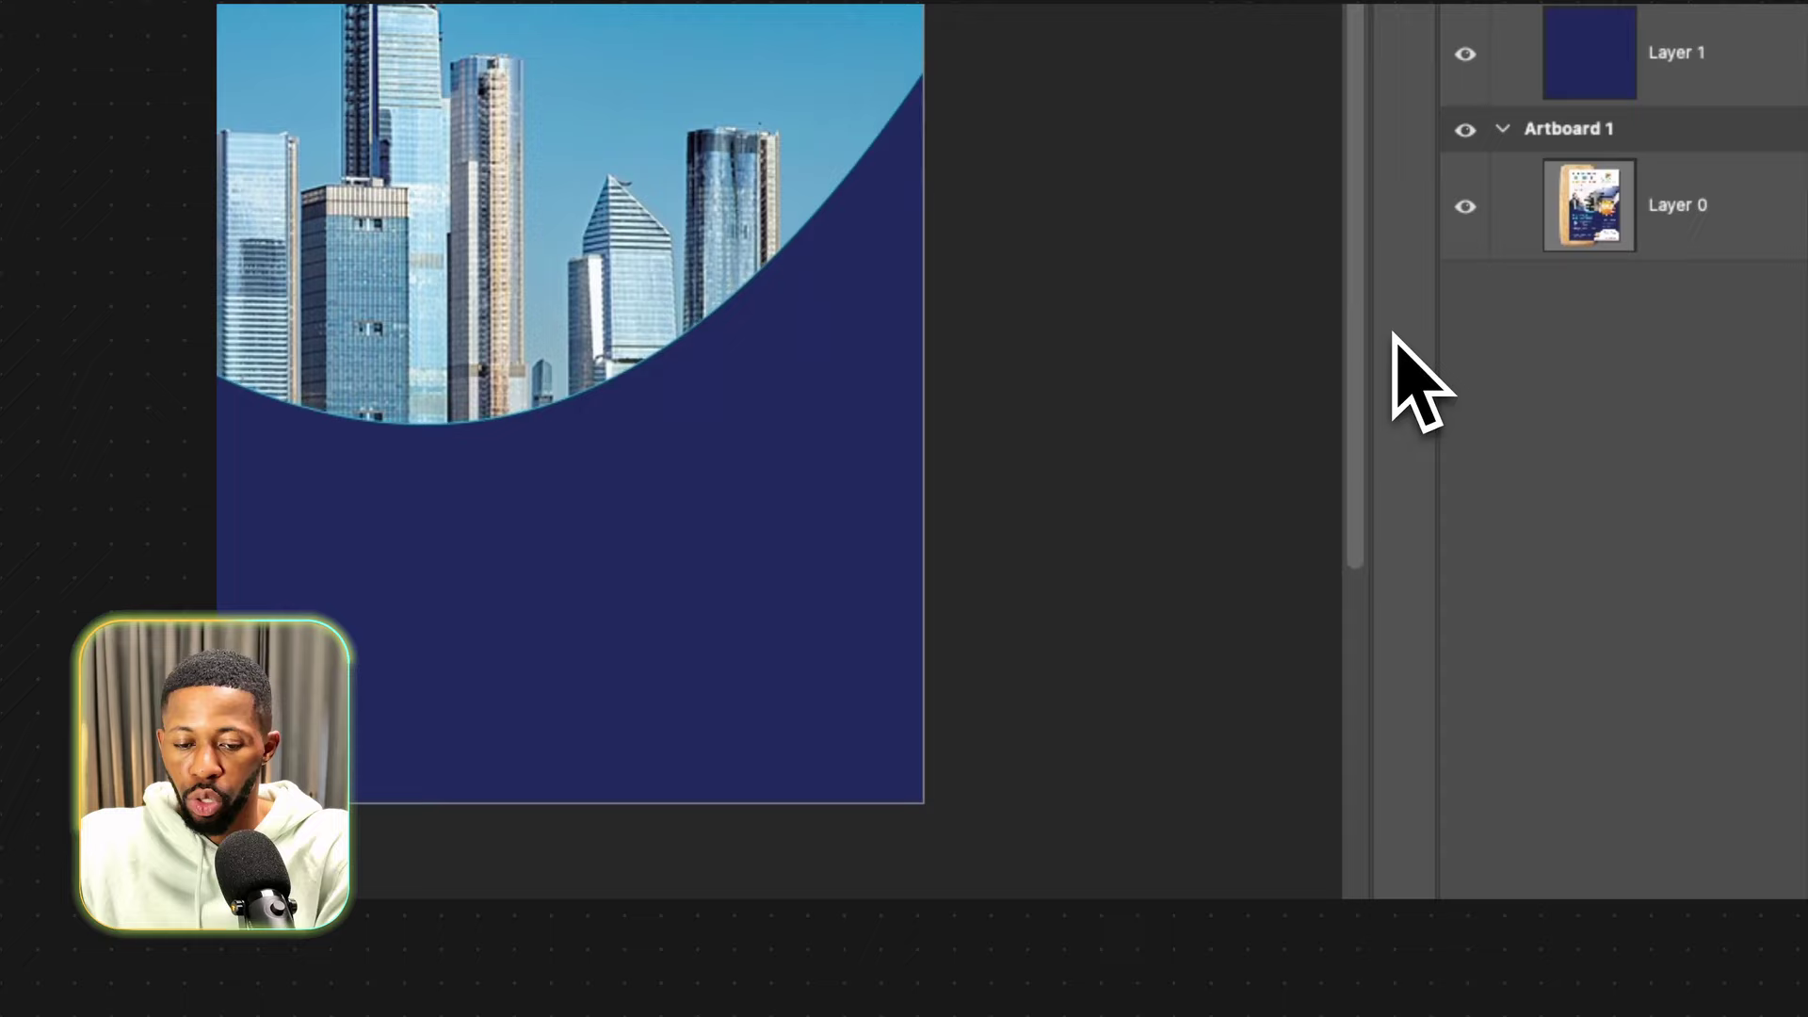
Move the turquoise shape up about 14 px to form a curved band between the photo and the navy shape.
key("Up")
key("Up")
key("Up")
left_click_drag(247, 489, 247, 454)
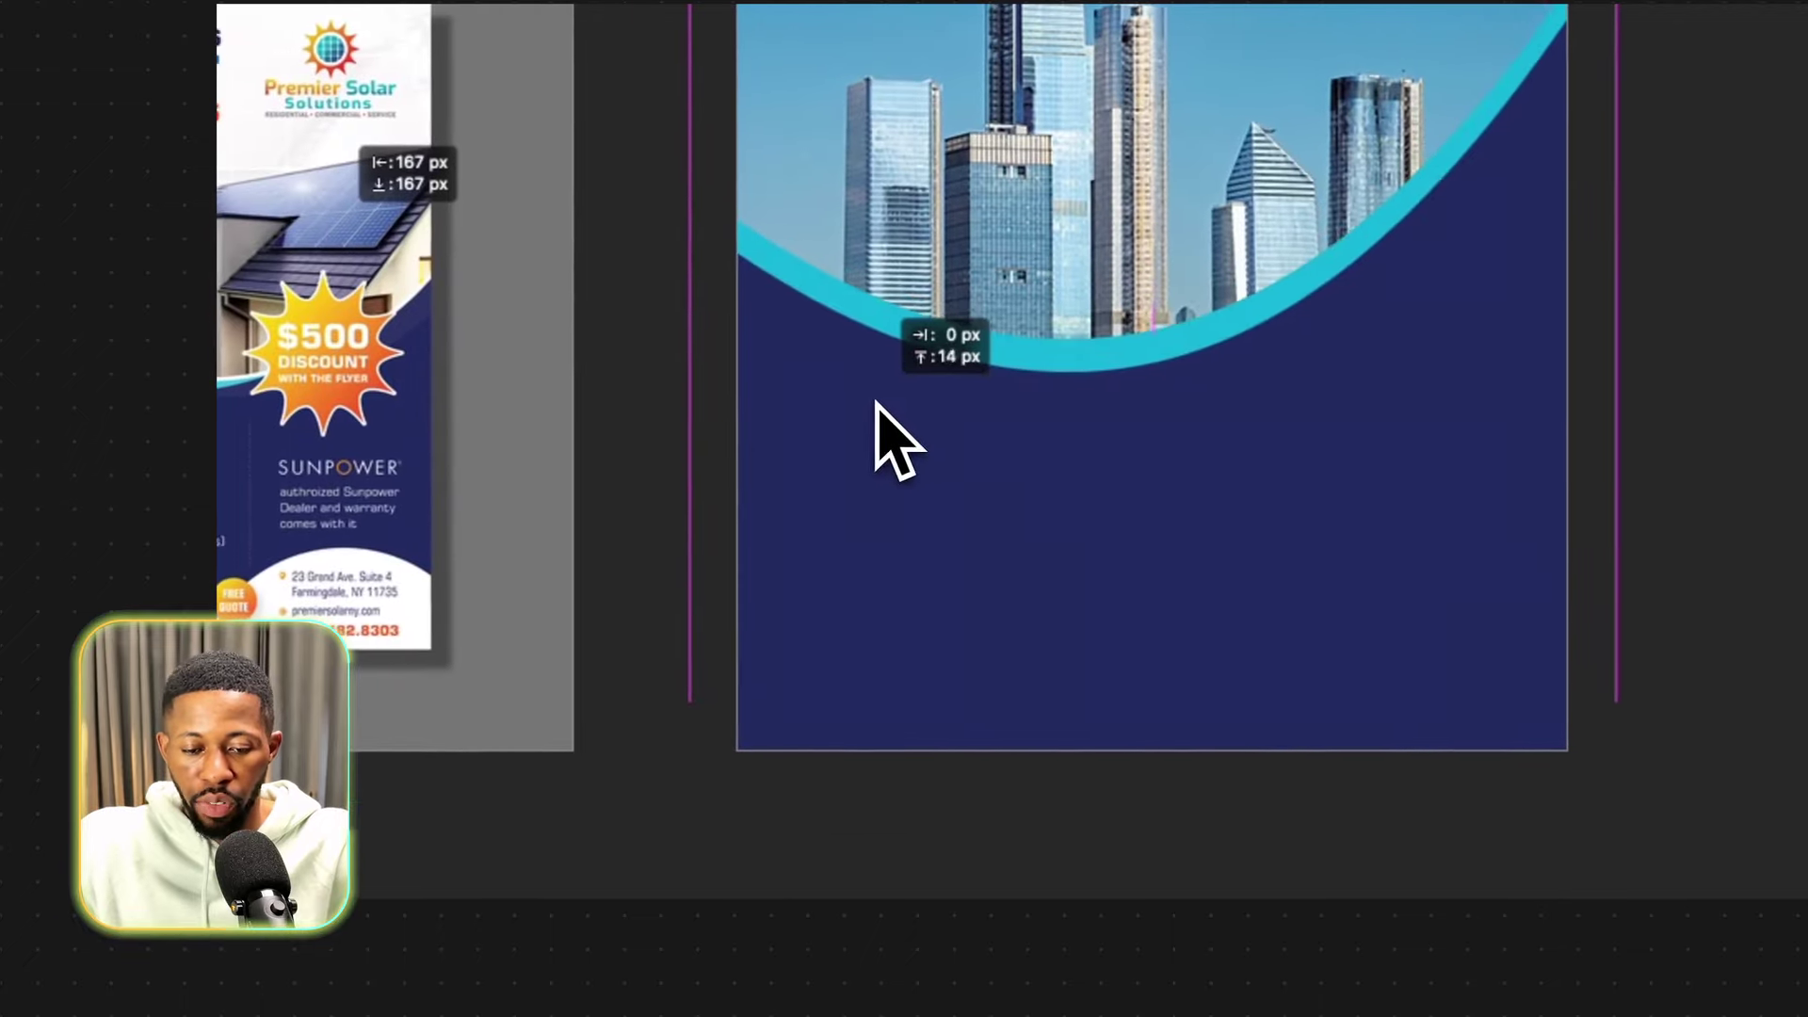
Widen the turquoise band by raising its shape to about 22 px, and shift the shape left so the band tapers towards the right.
key("Down")
key("Down")
key("Down")
key("Down")
key("Down")
key("Down")
key("Down")
key("Down")
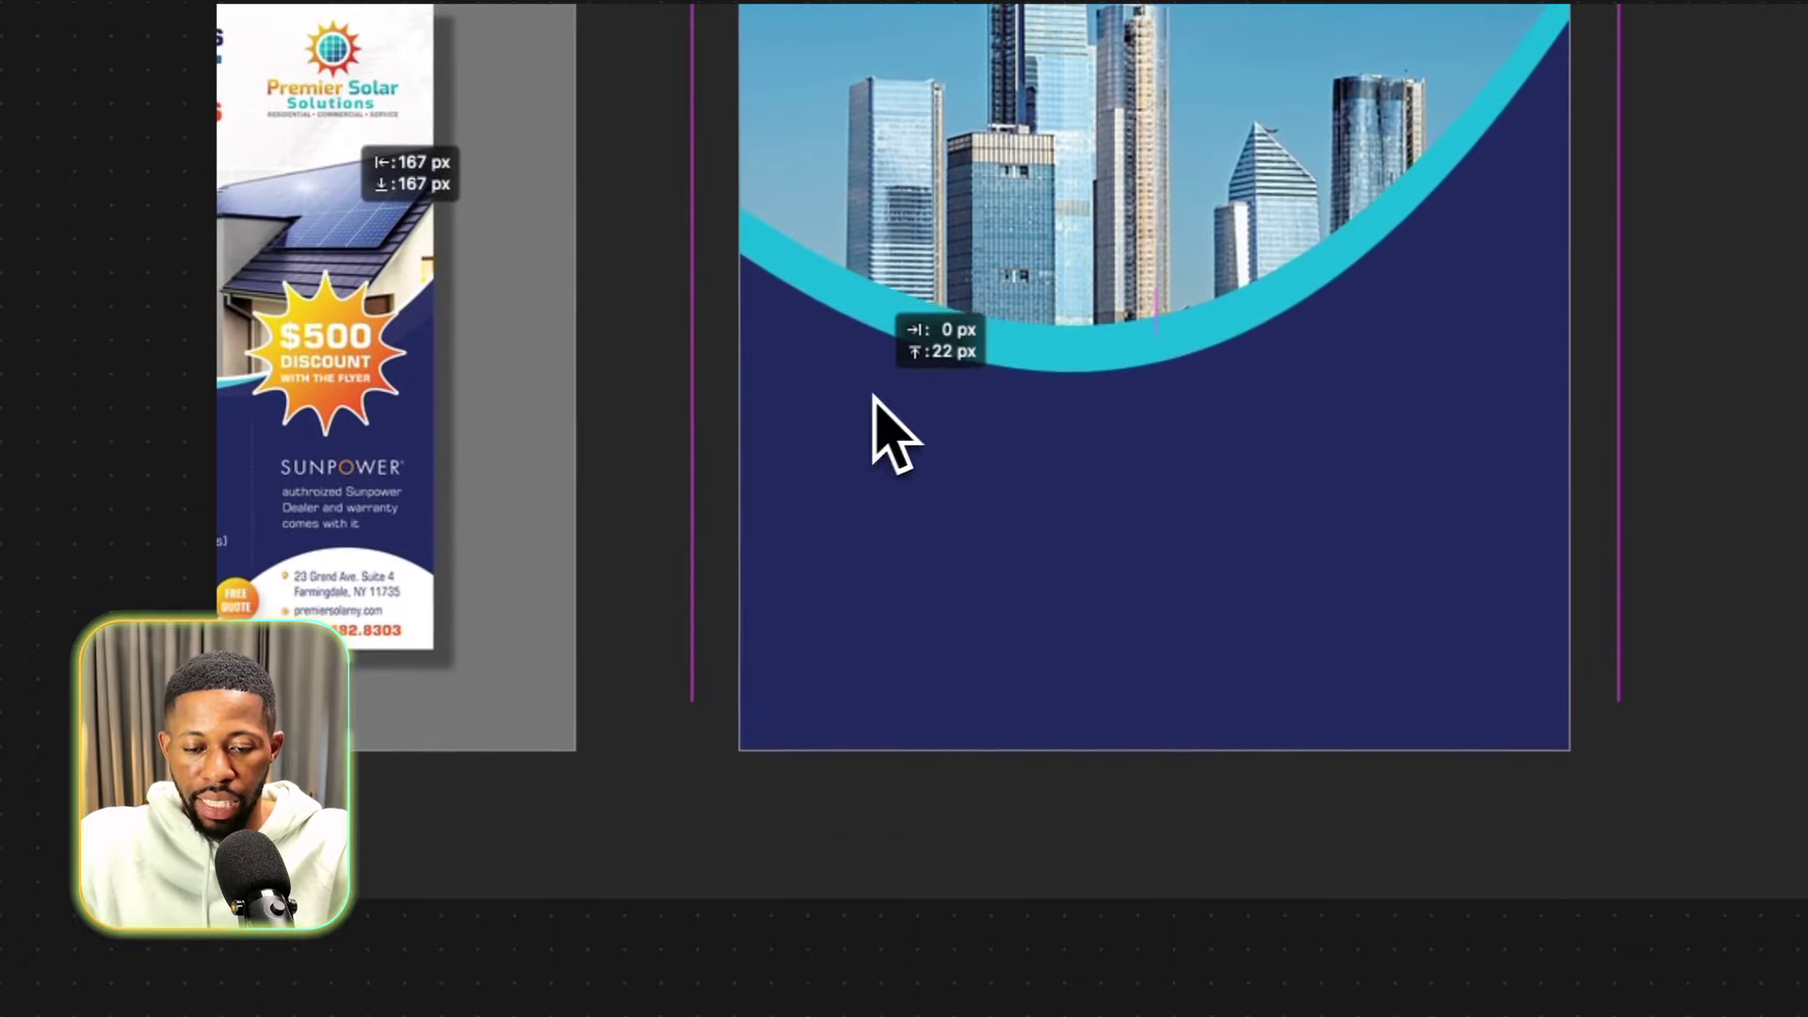
left_click_drag(863, 408, 976, 365)
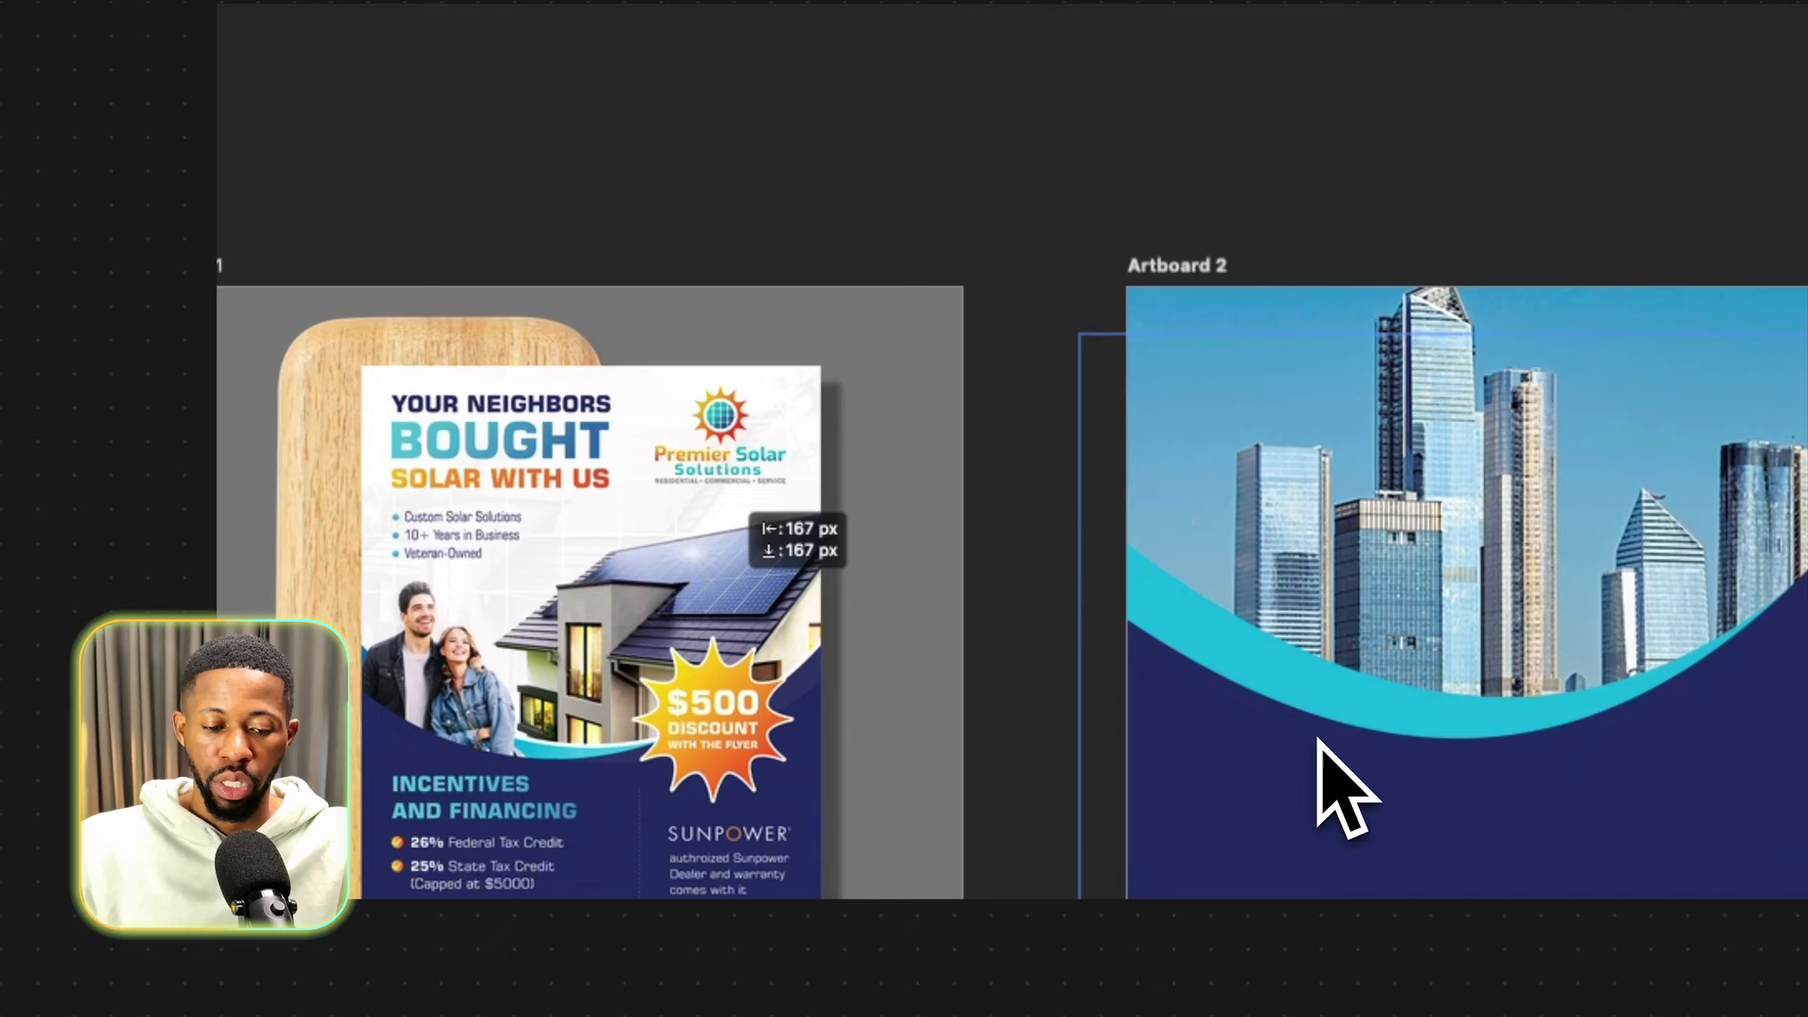
Place two vertical guides on the reference flyer, at the left and right edges of its three-line headline.
scroll(1345, 577, "up", 3)
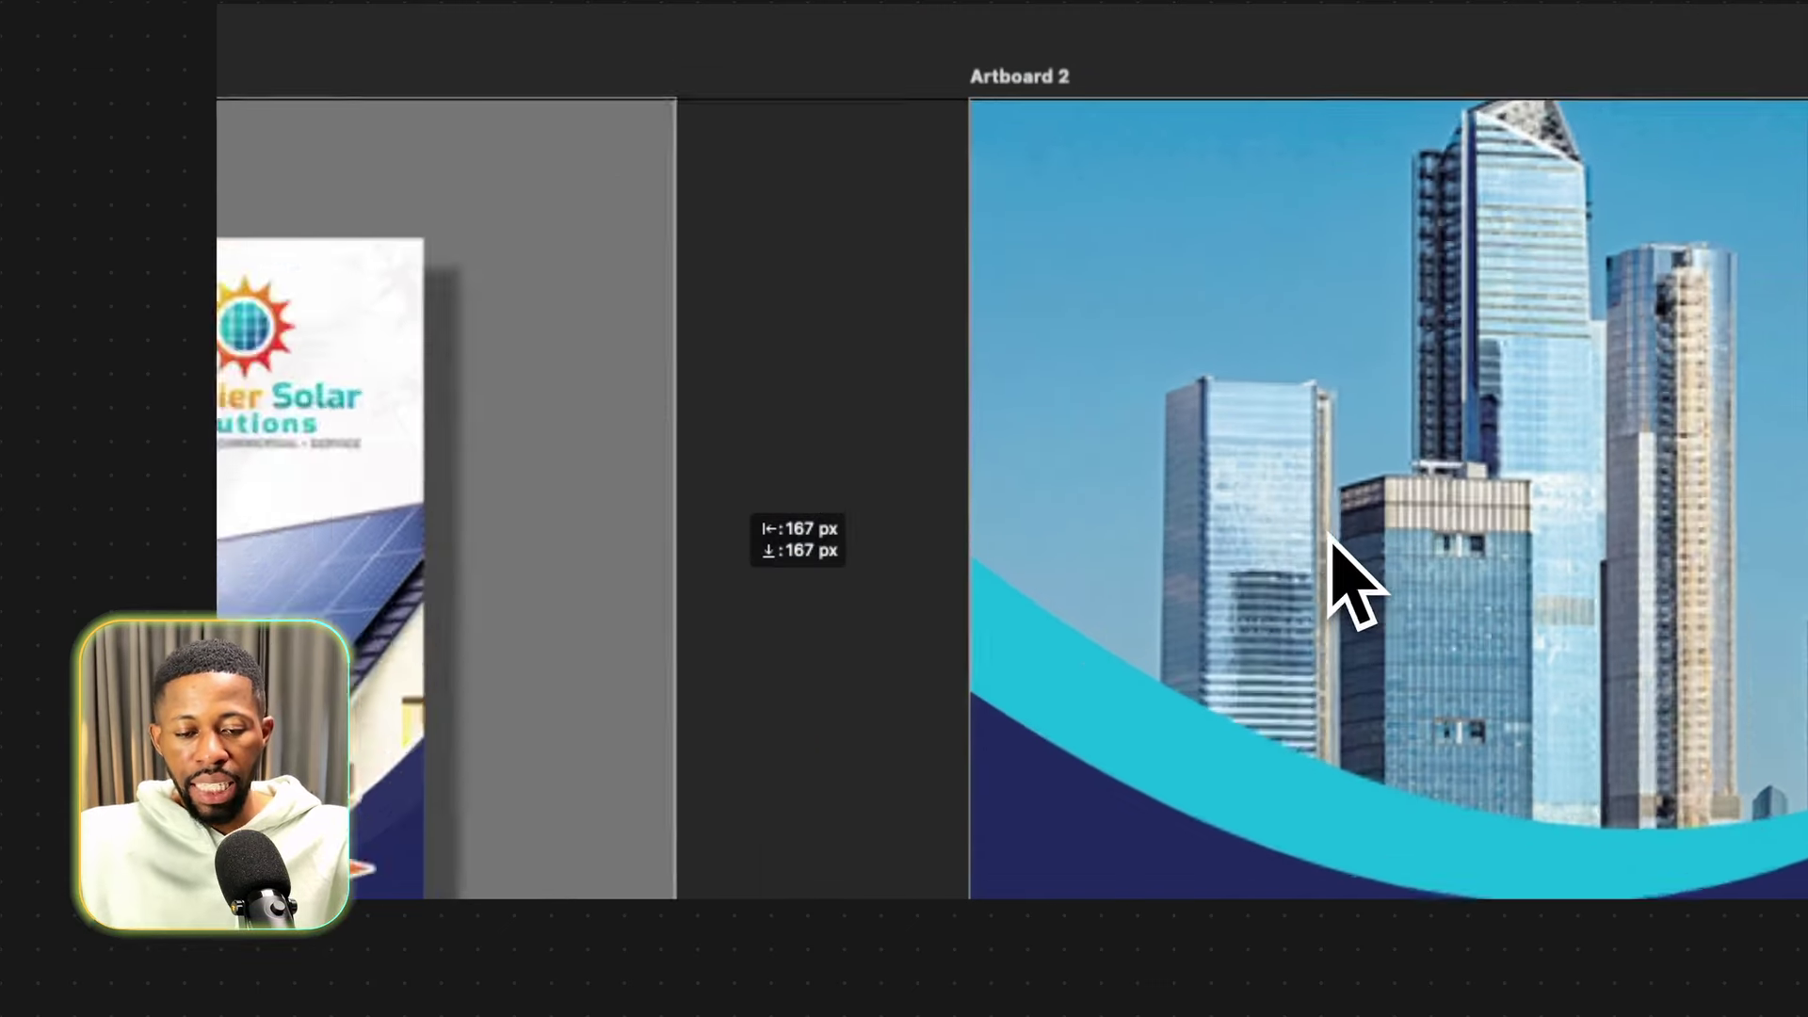
key("super+minus")
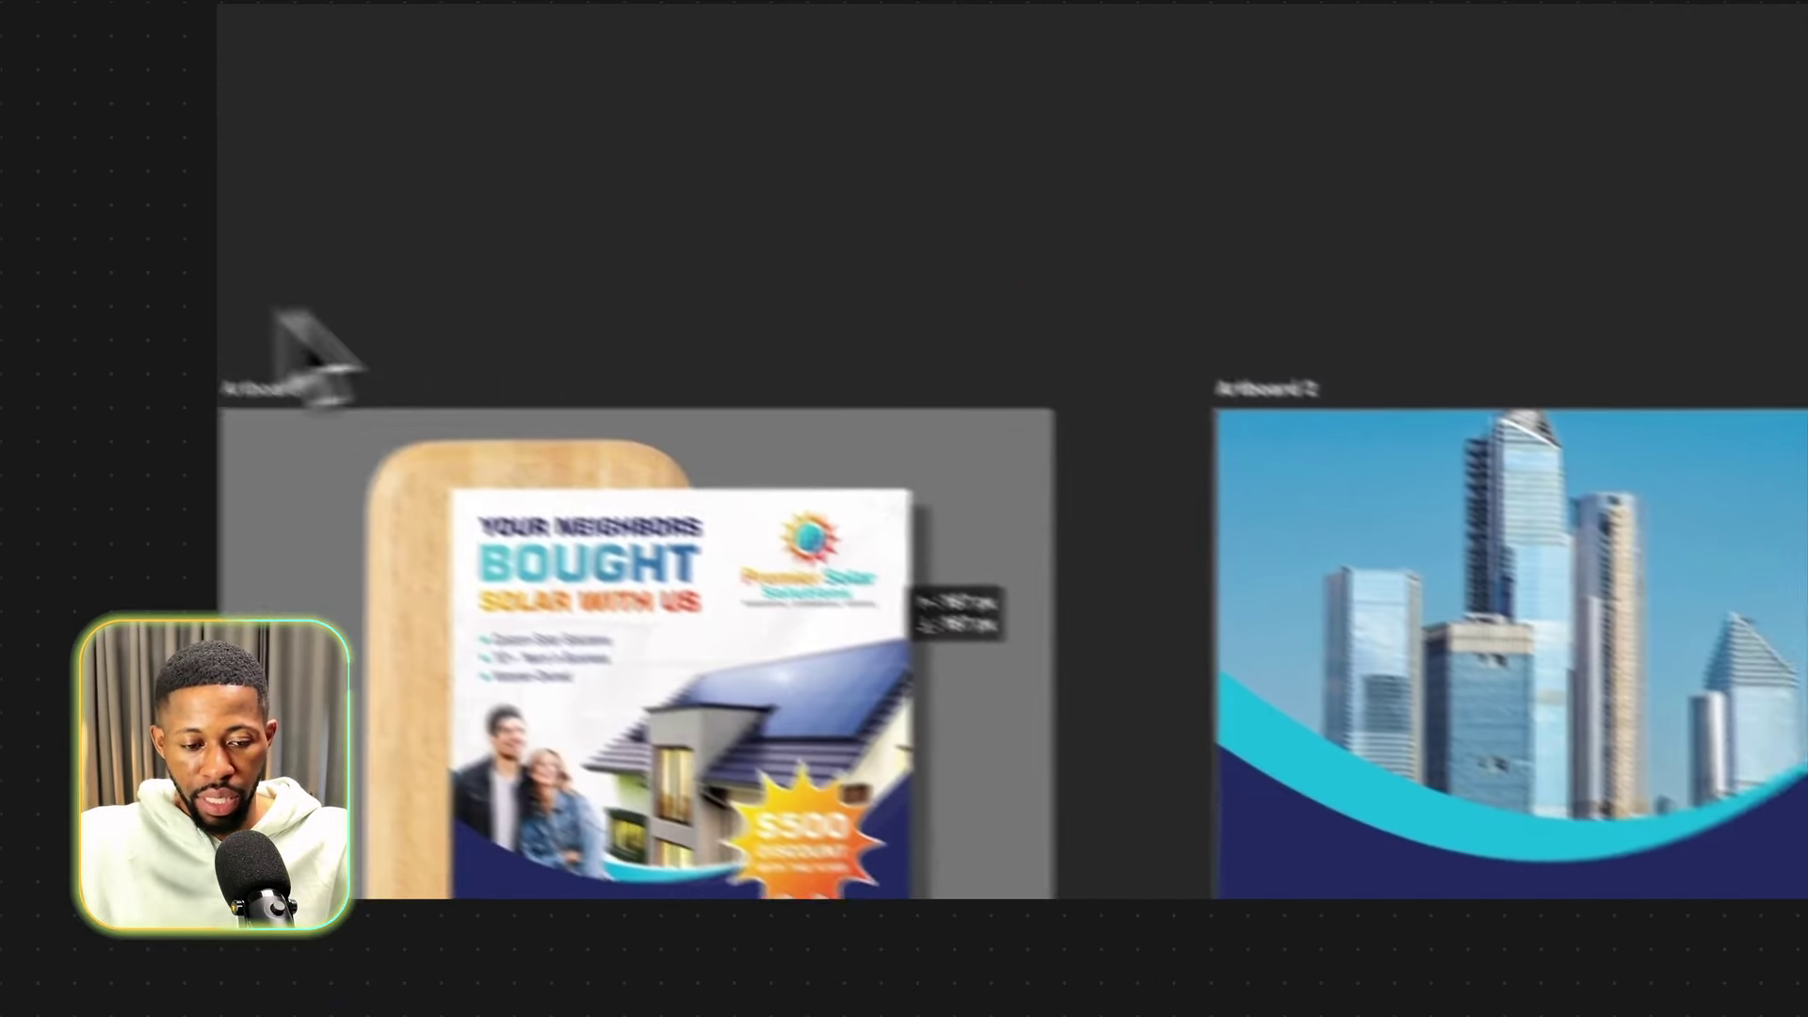
scroll(738, 605, "up", 3)
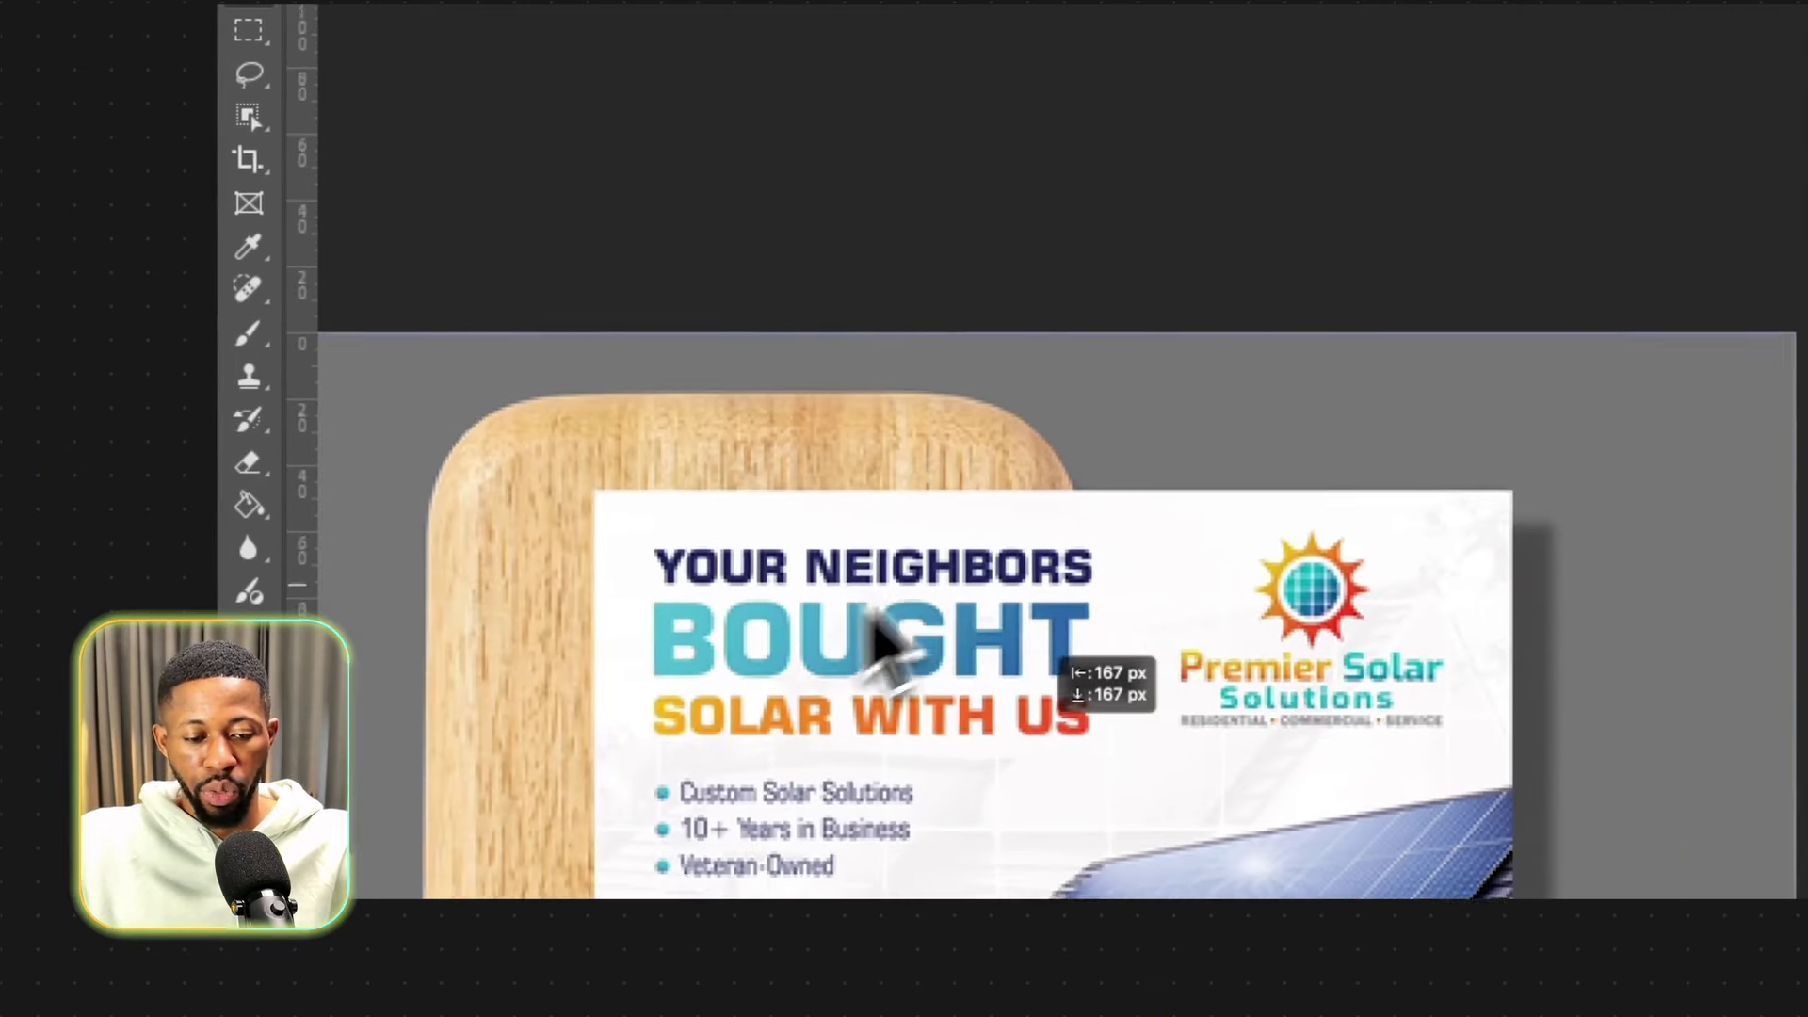
left_click_drag(872, 612, 893, 524)
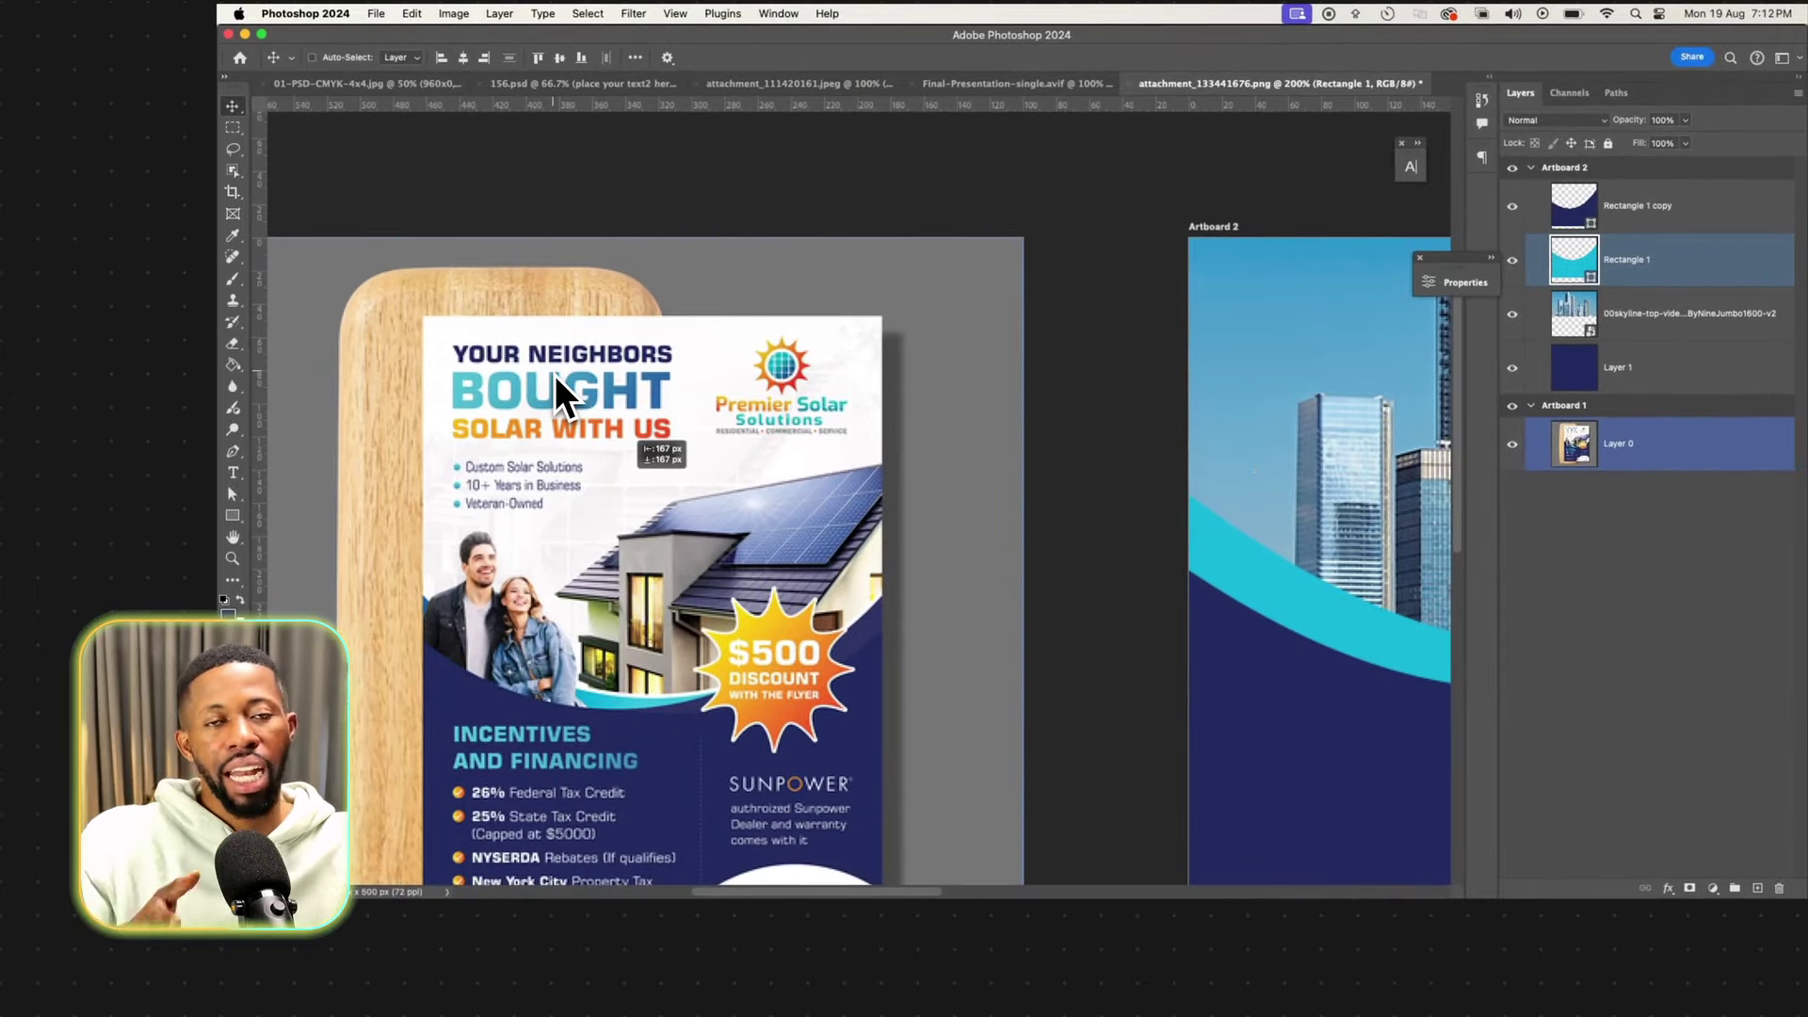
scroll(555, 375, "down", 2)
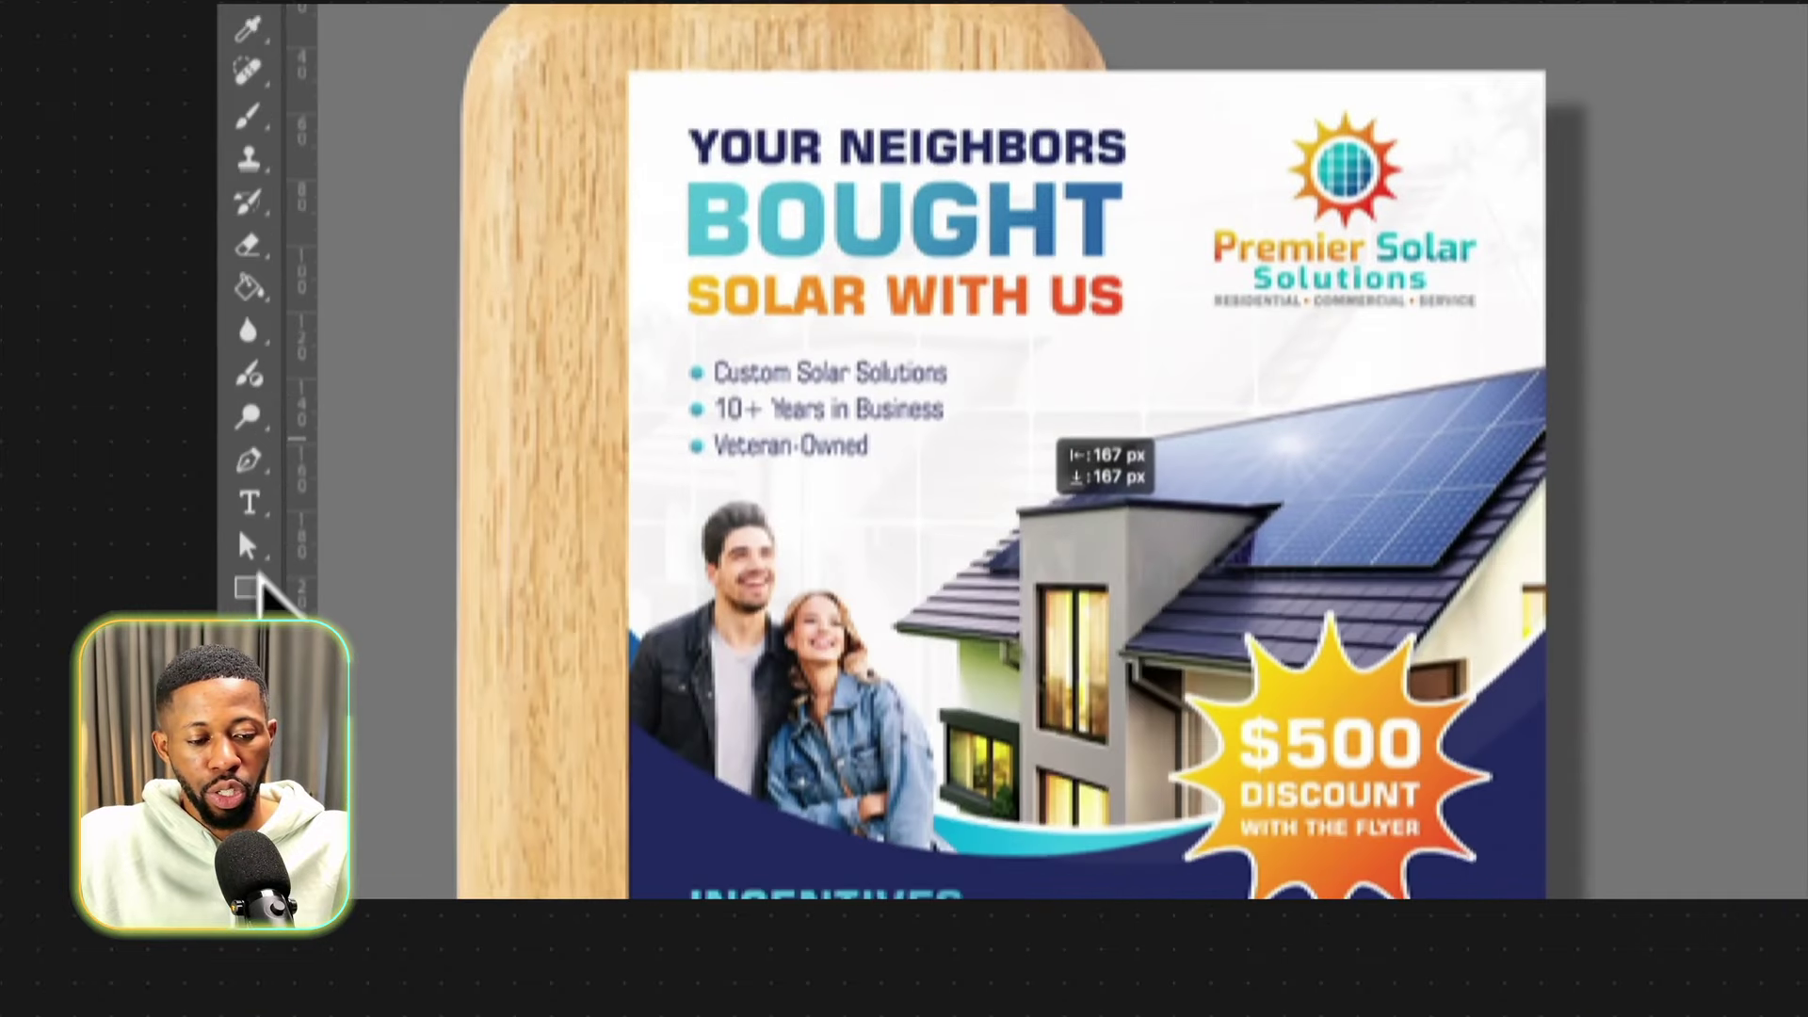
left_click_drag(291, 833, 608, 834)
left_click_drag(671, 540, 696, 571)
left_click_drag(301, 442, 1071, 465)
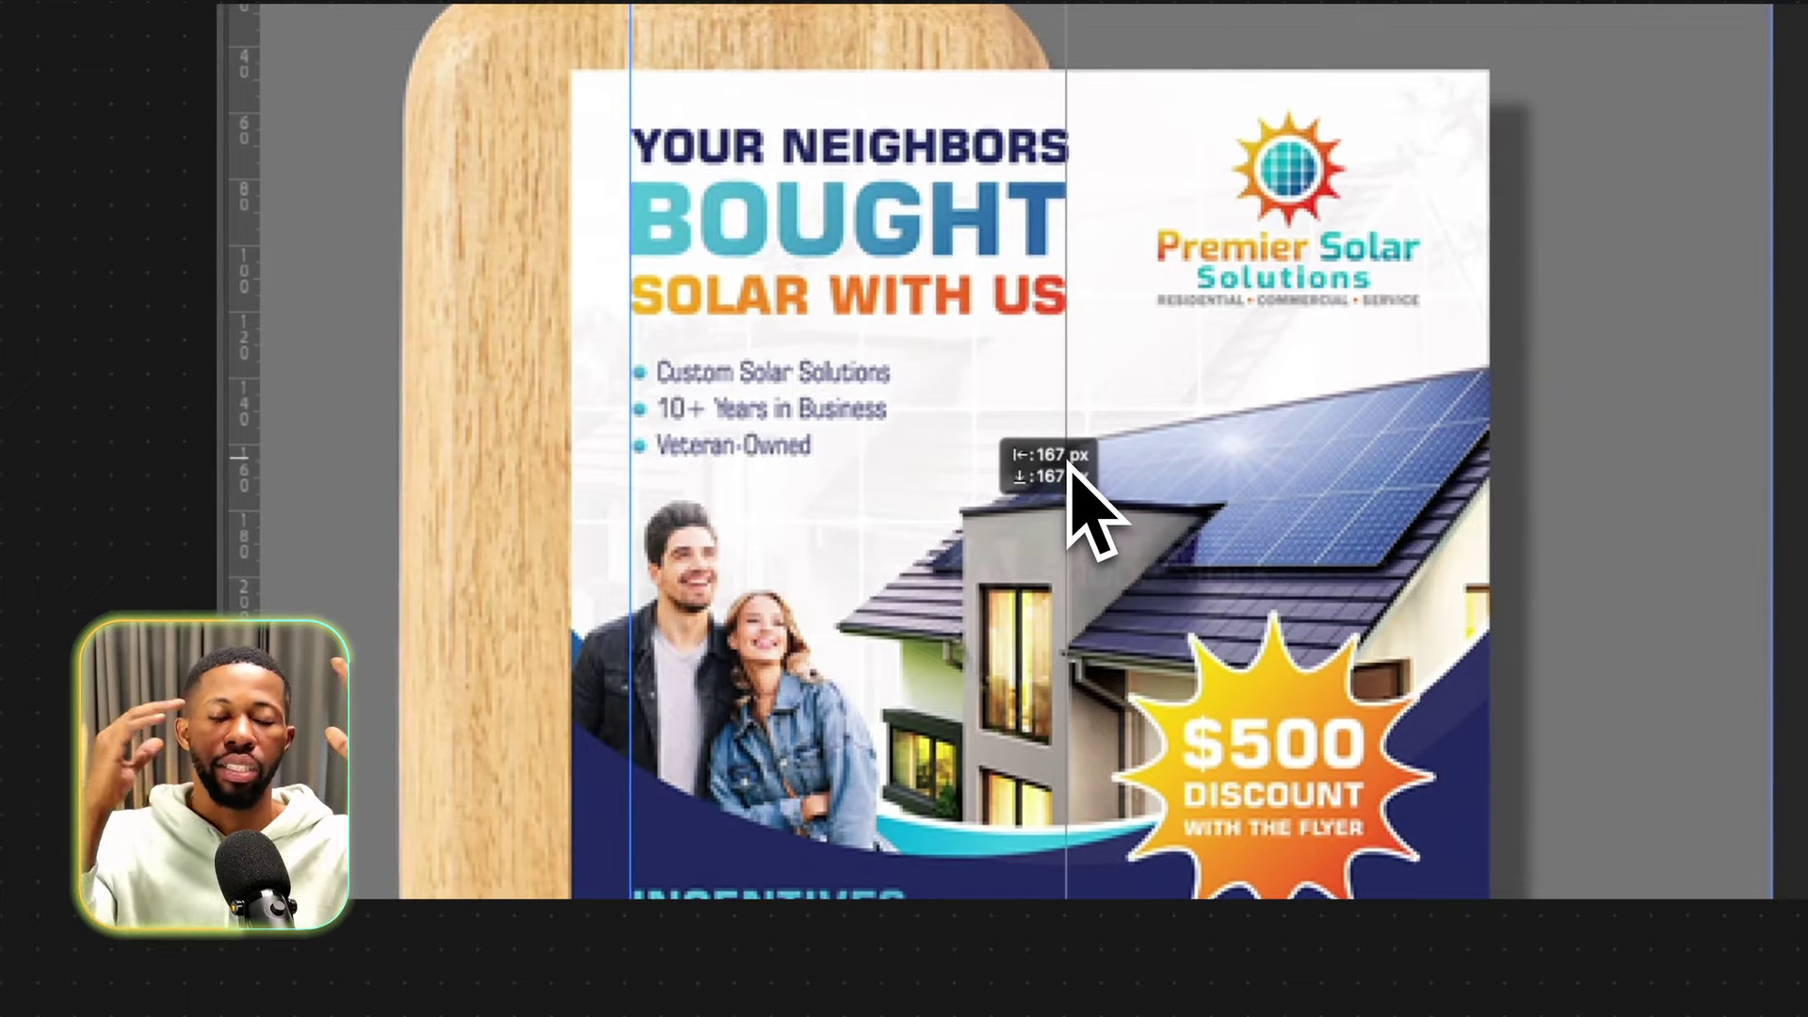
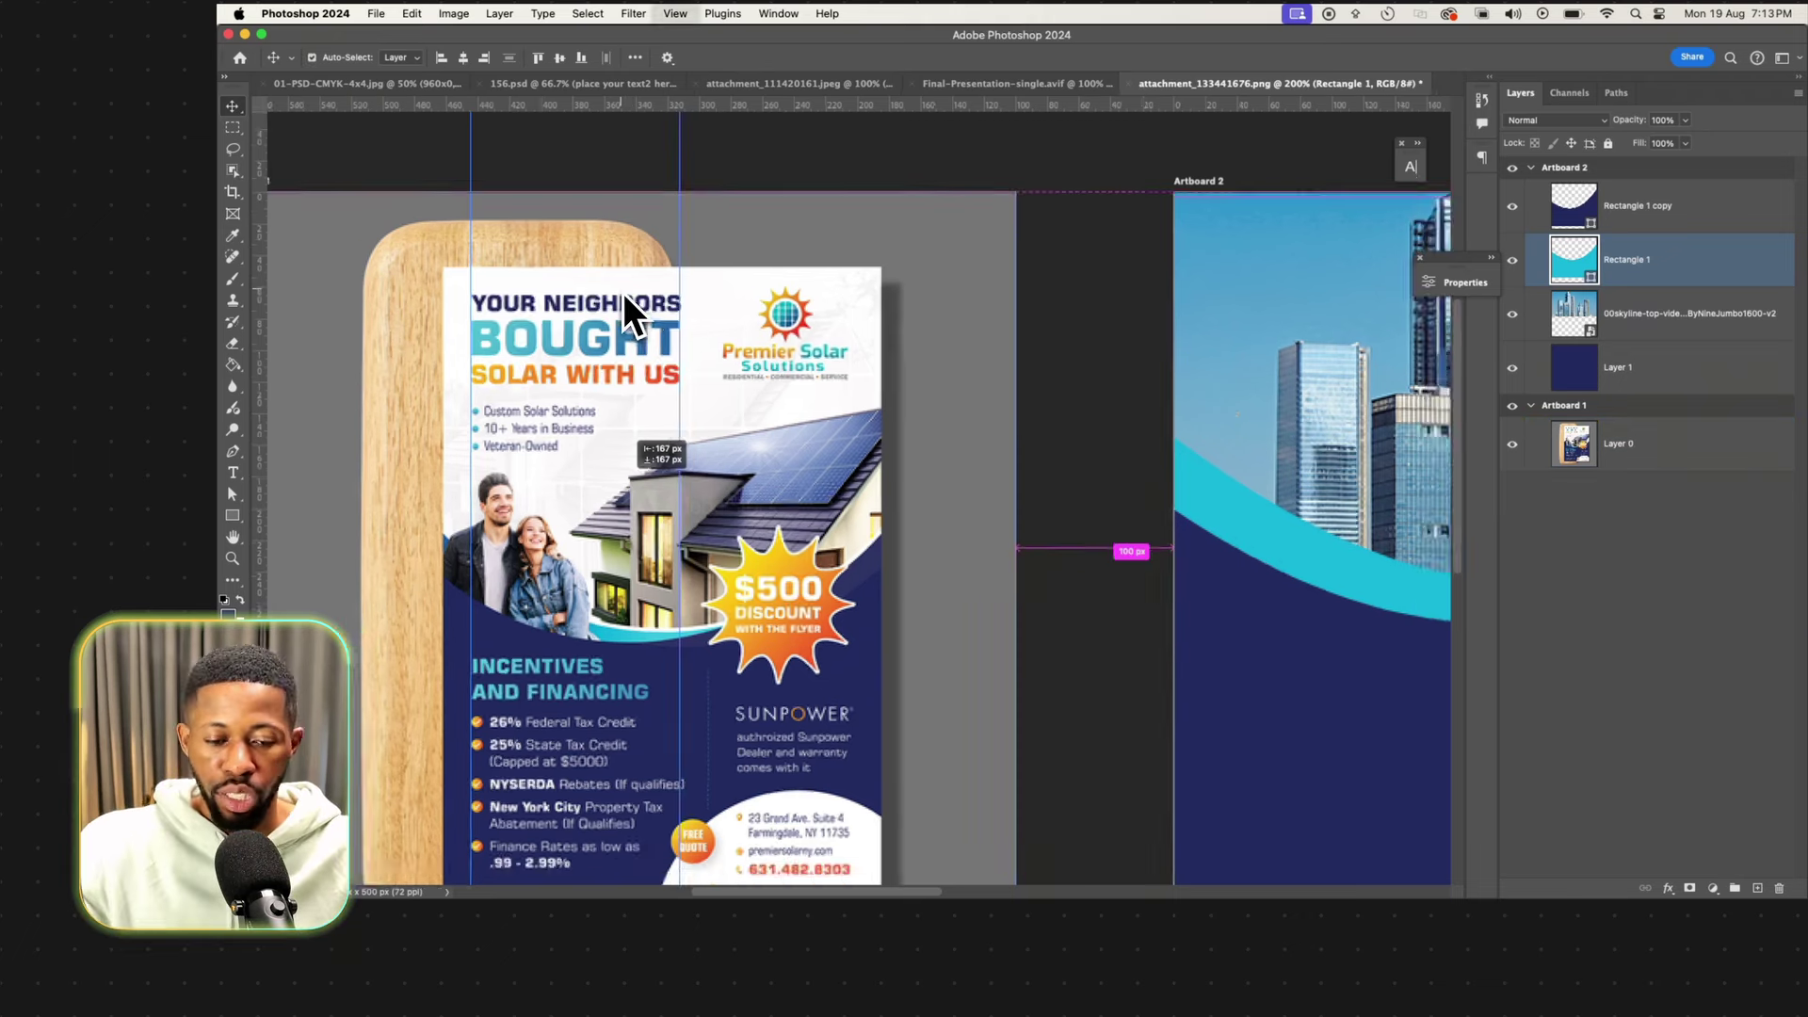
Add the text YOUR NEIGHBORS in navy Bebas Neue Regular, 25 pt, over the sky on Artboard 2.
scroll(623, 292, "right", 2)
scroll(624, 292, "right", 4)
scroll(624, 292, "down", 3)
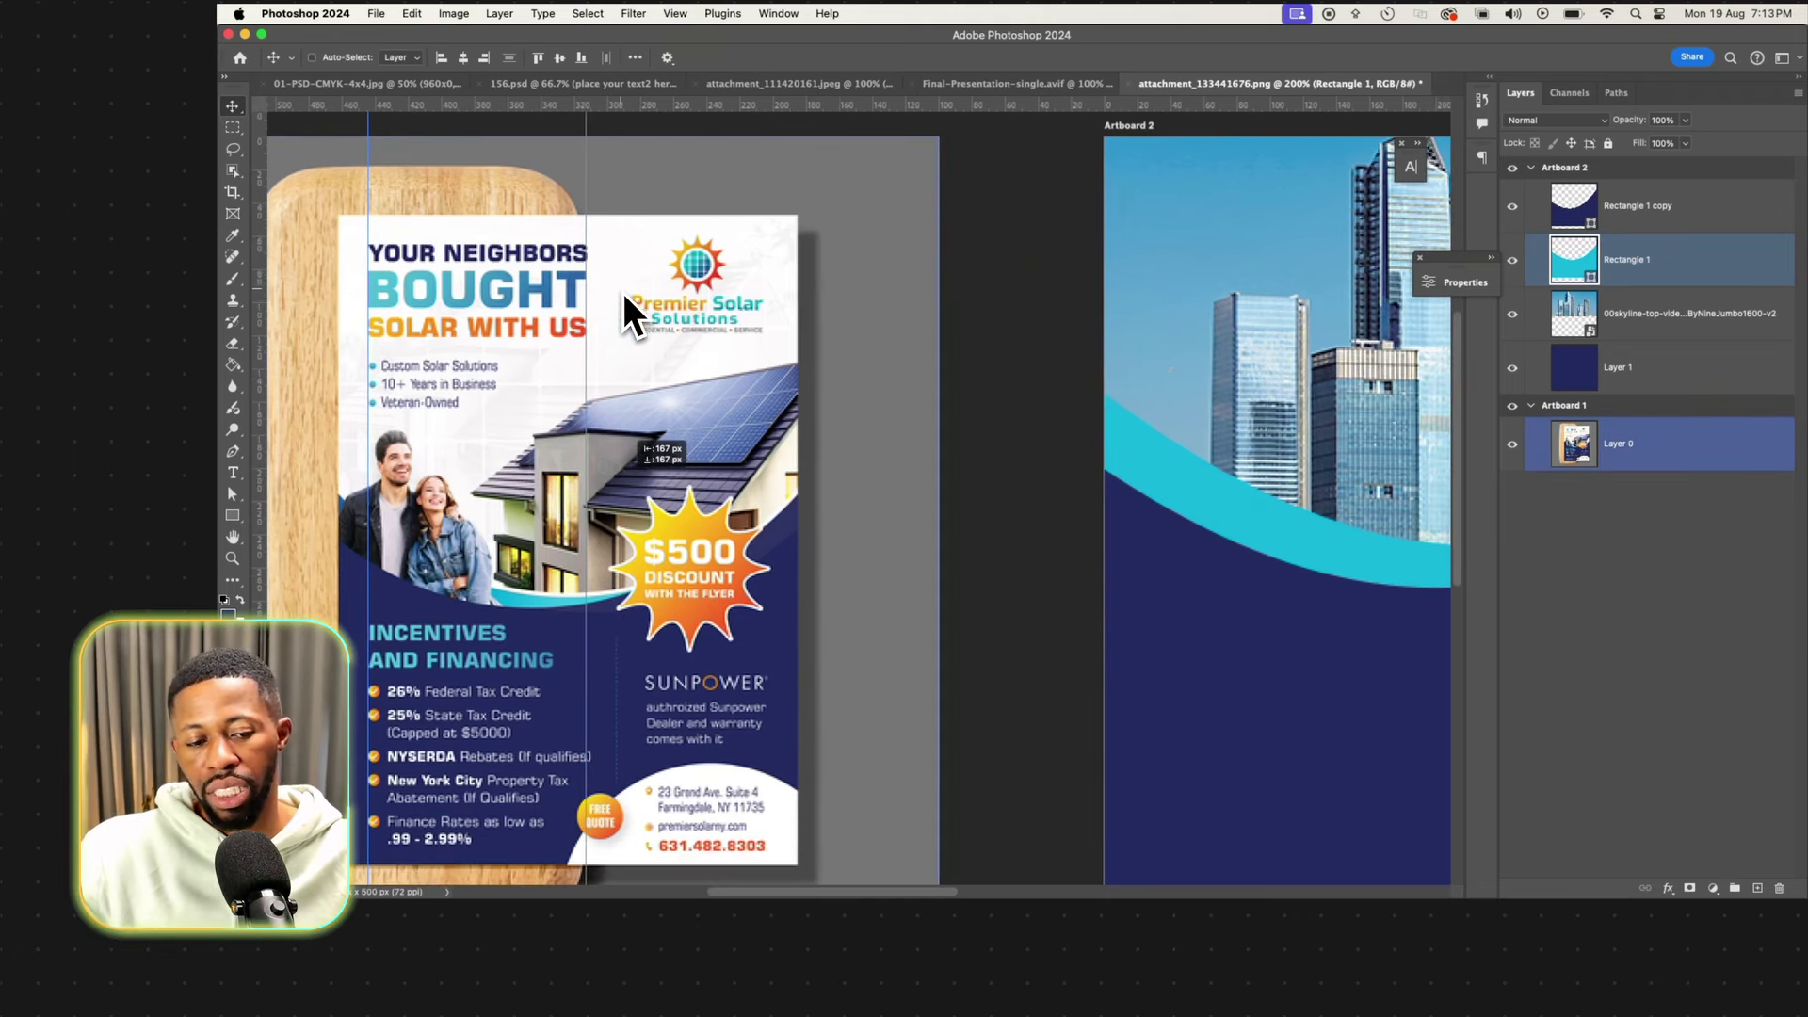
scroll(987, 404, "right", 3)
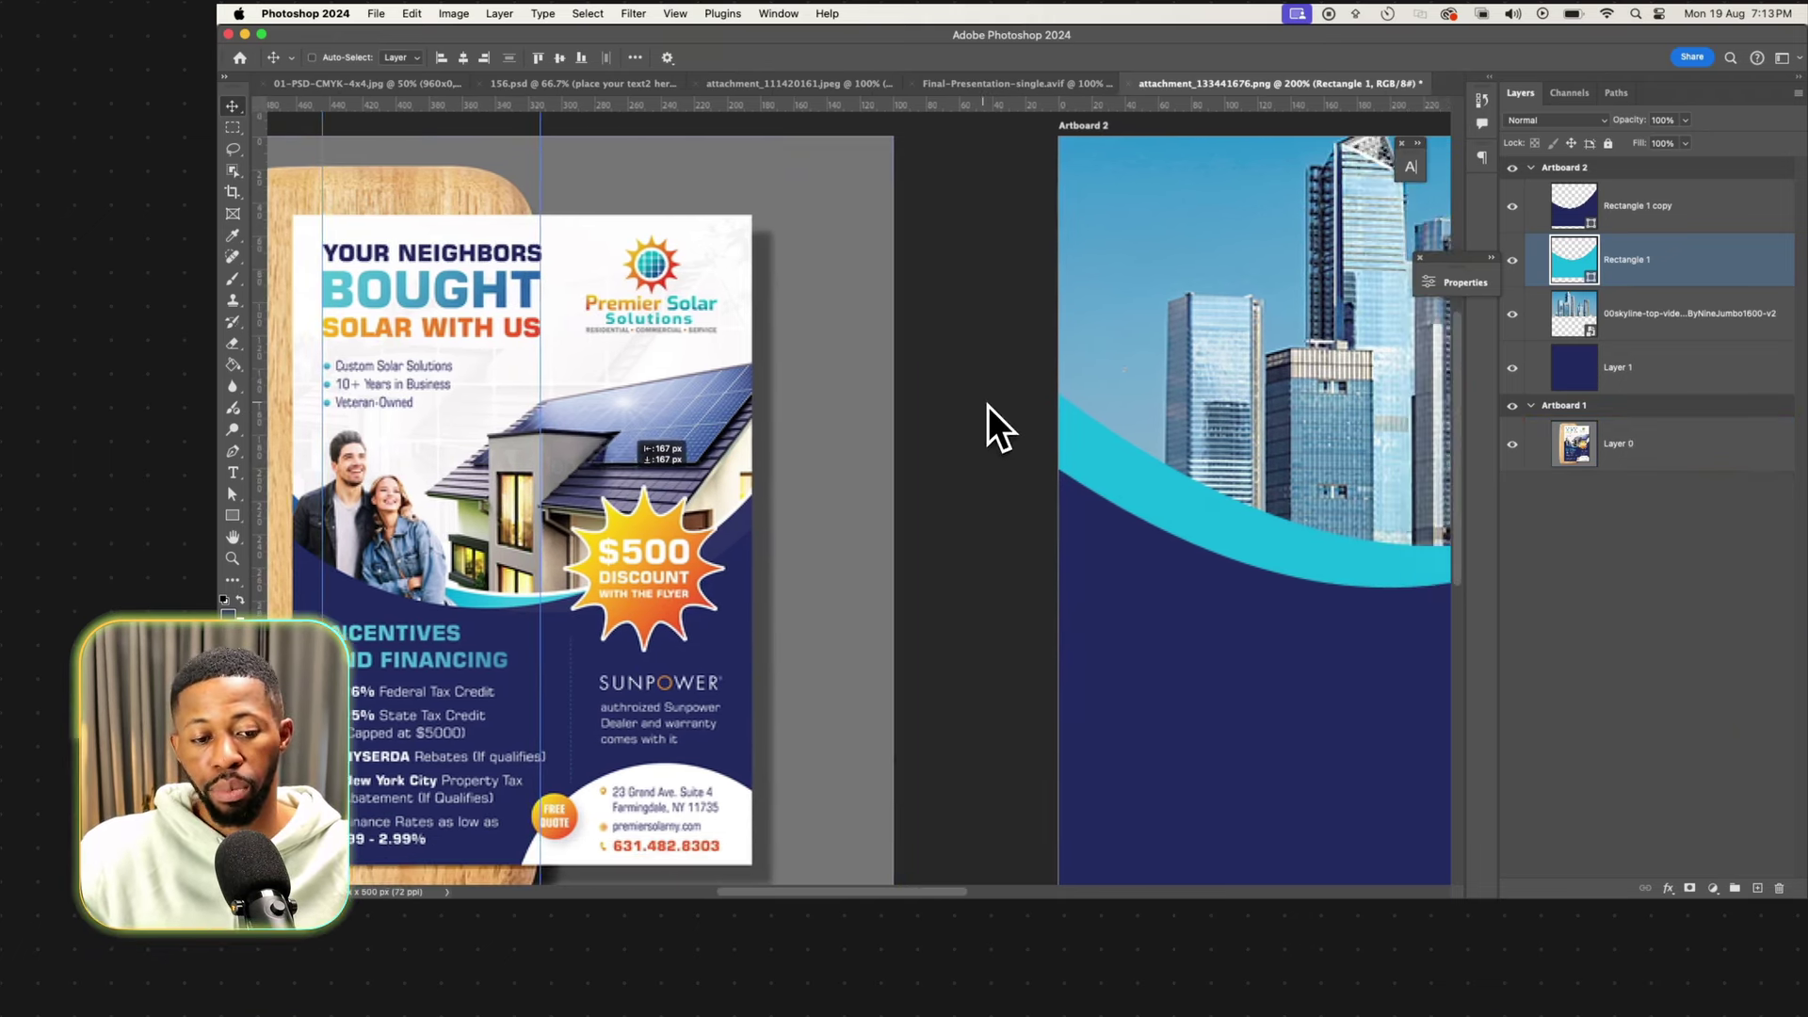
key("t")
left_click(1138, 244)
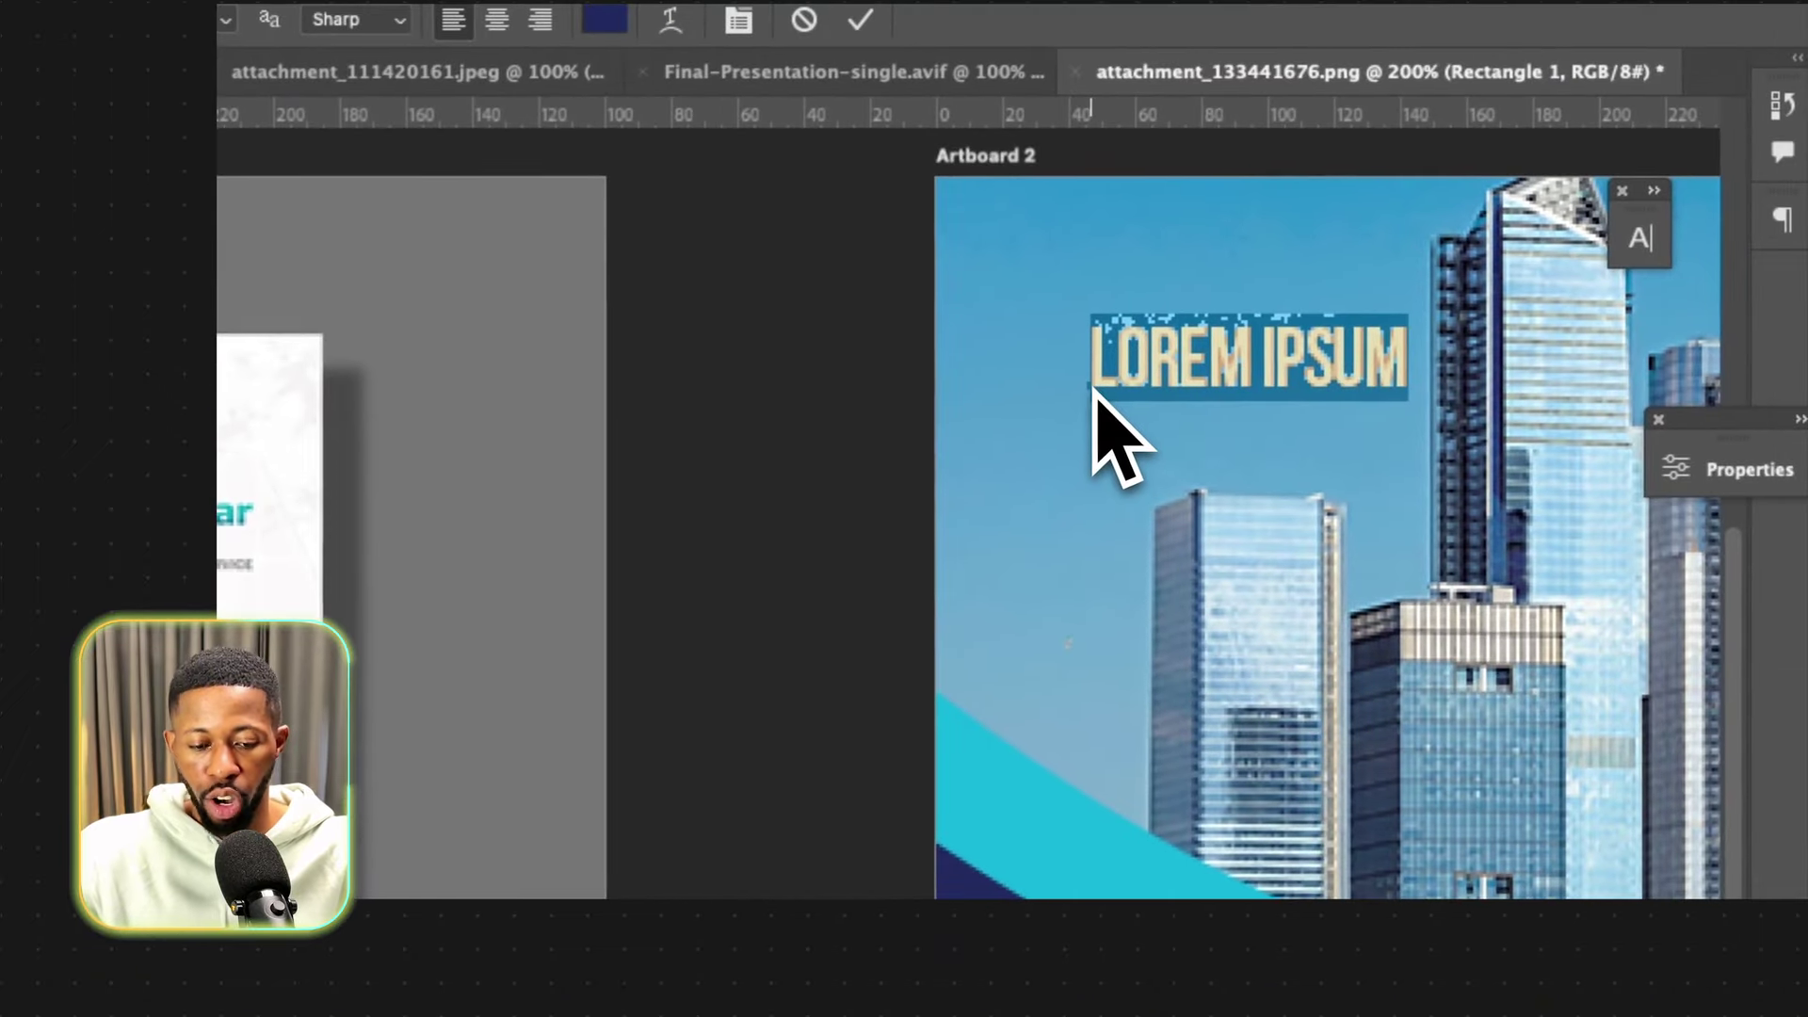
type("YOUR NEI")
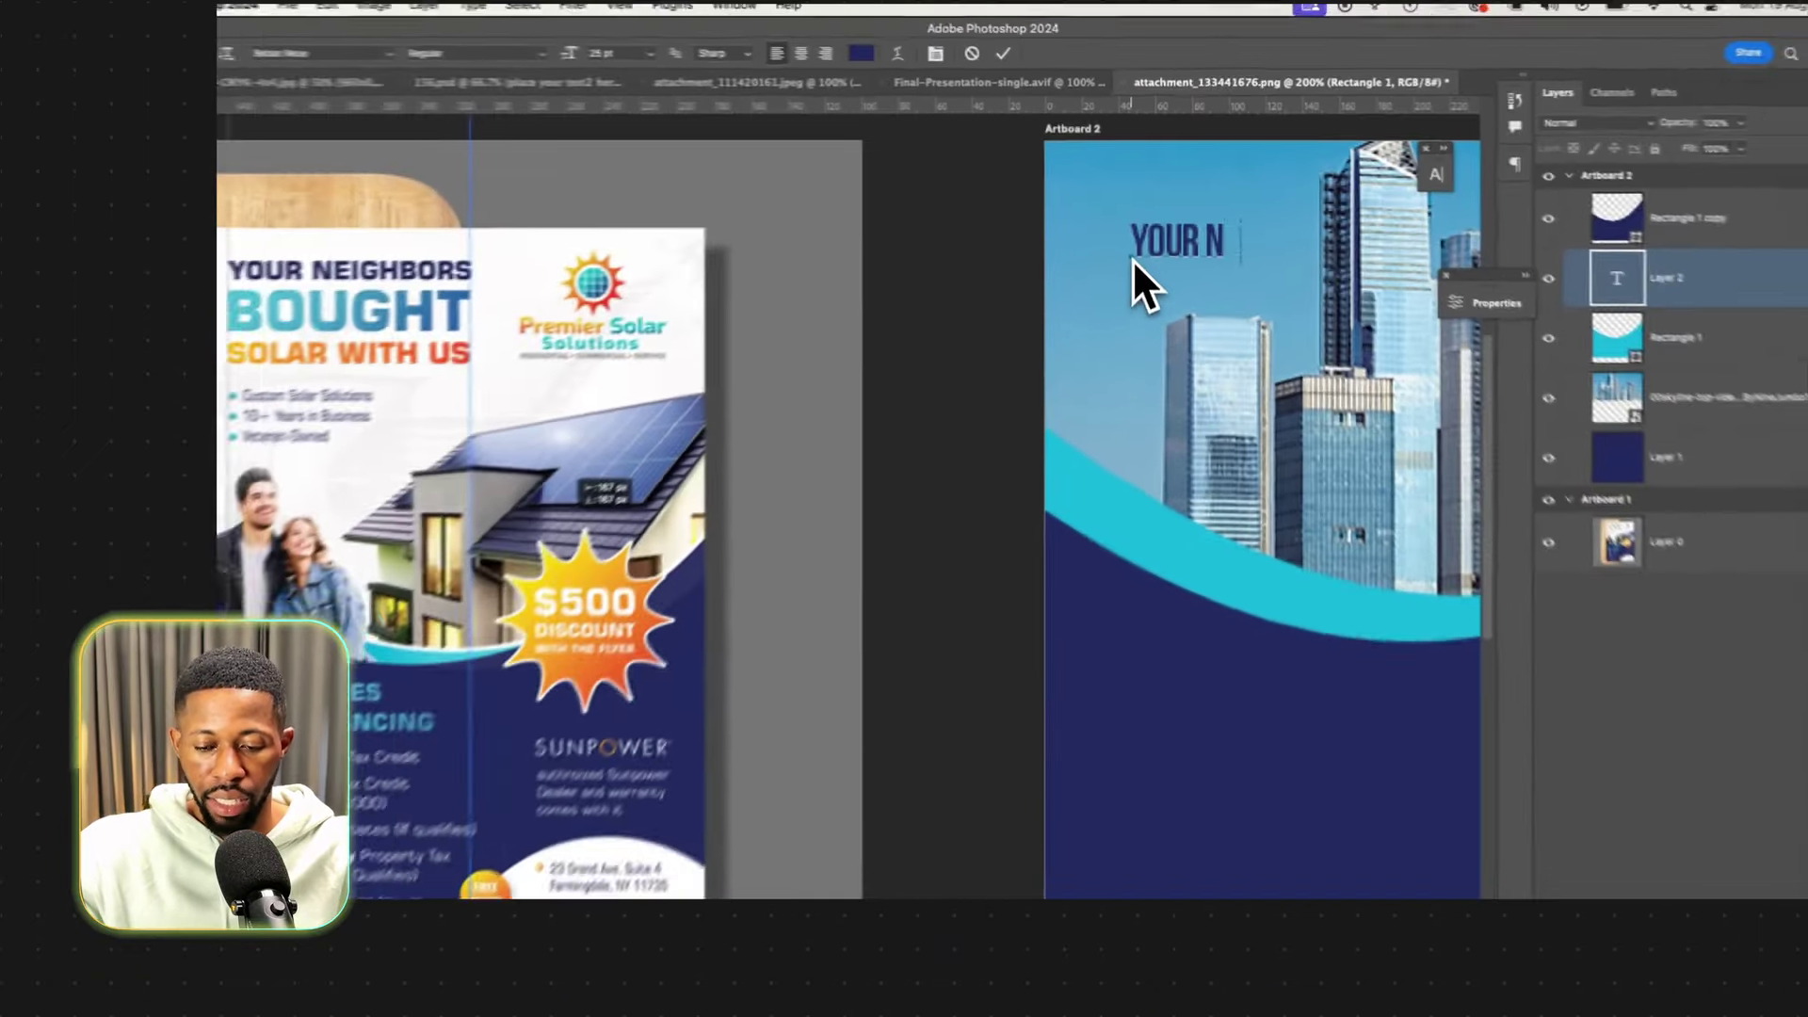
type("GT")
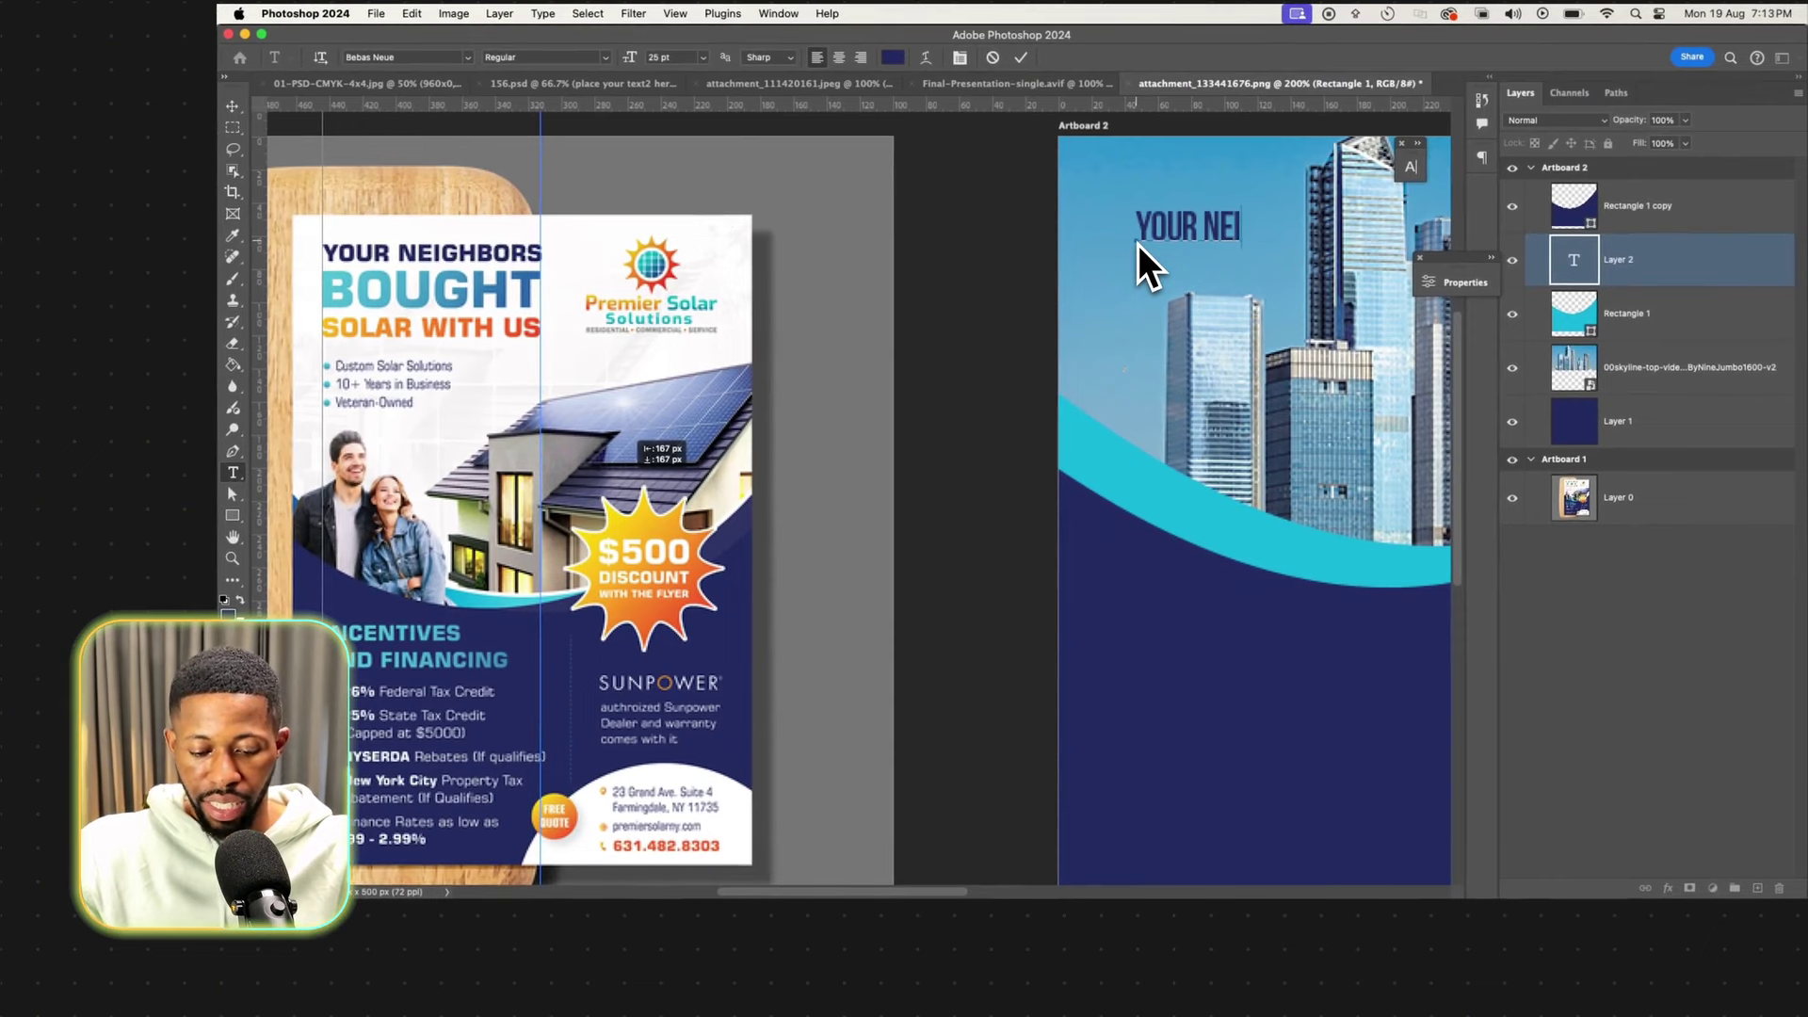
type("H")
key("BackSpace")
key("BackSpace")
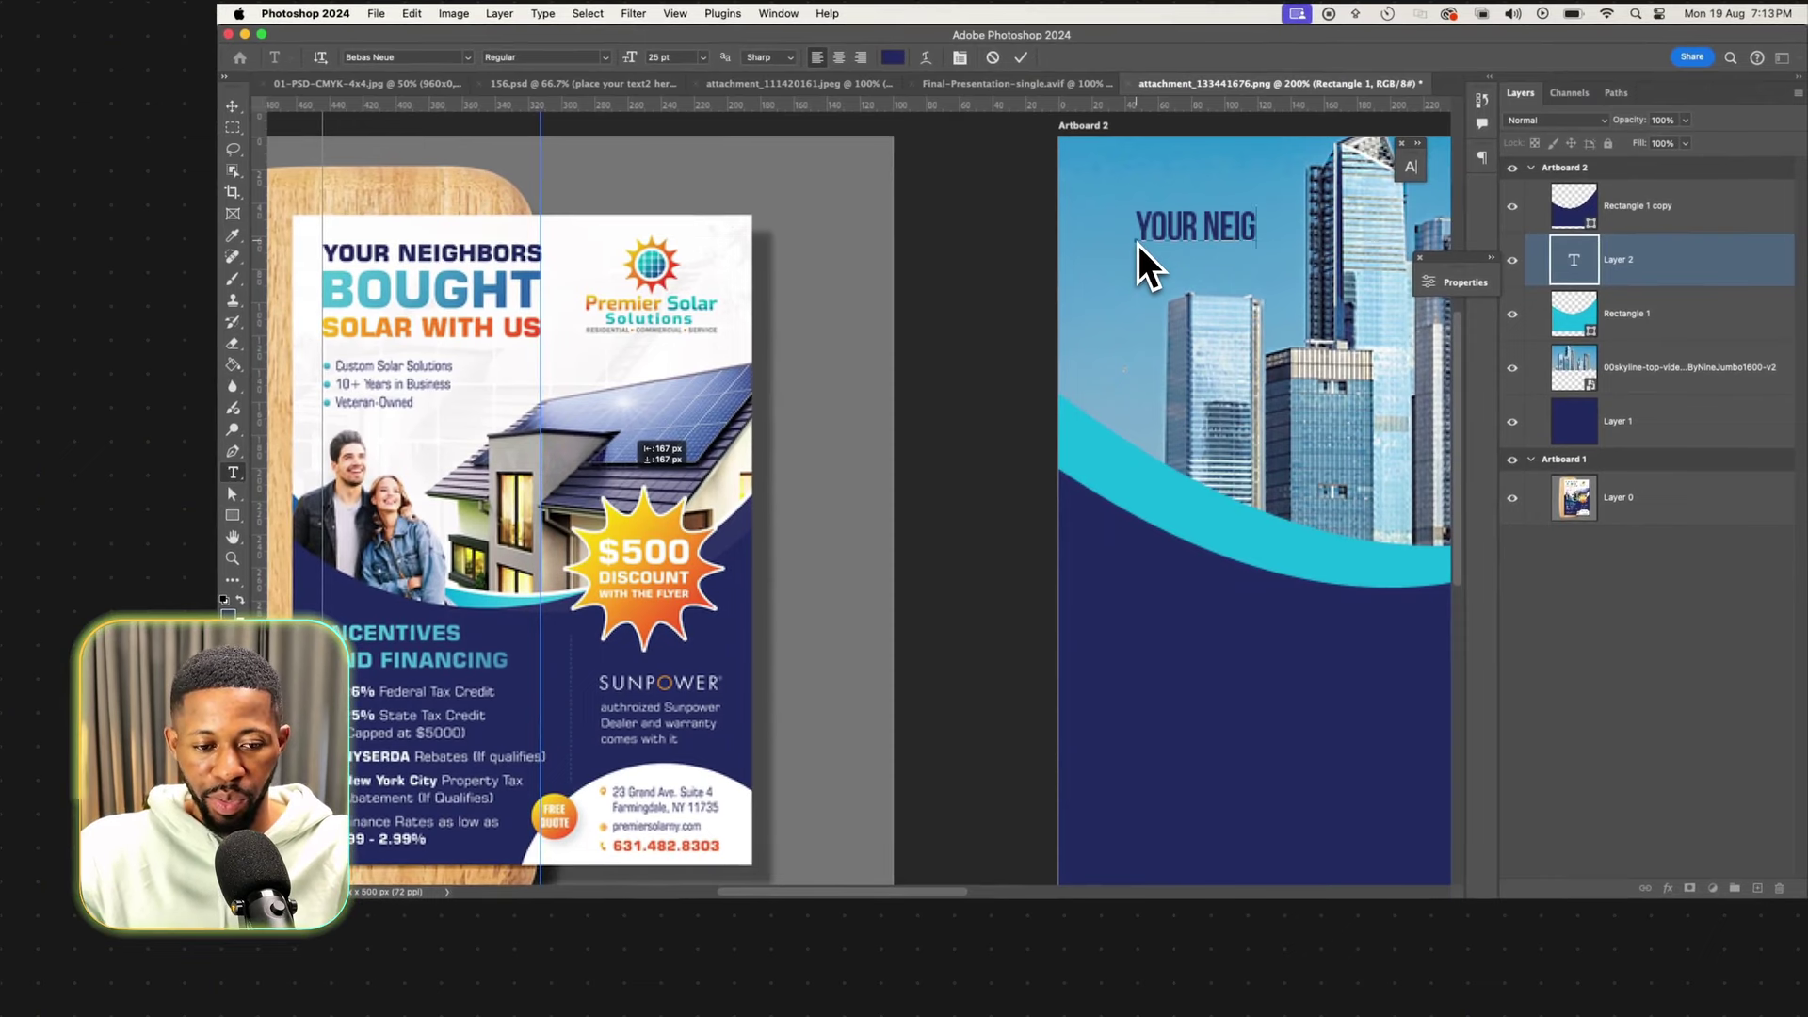
type("HBORS")
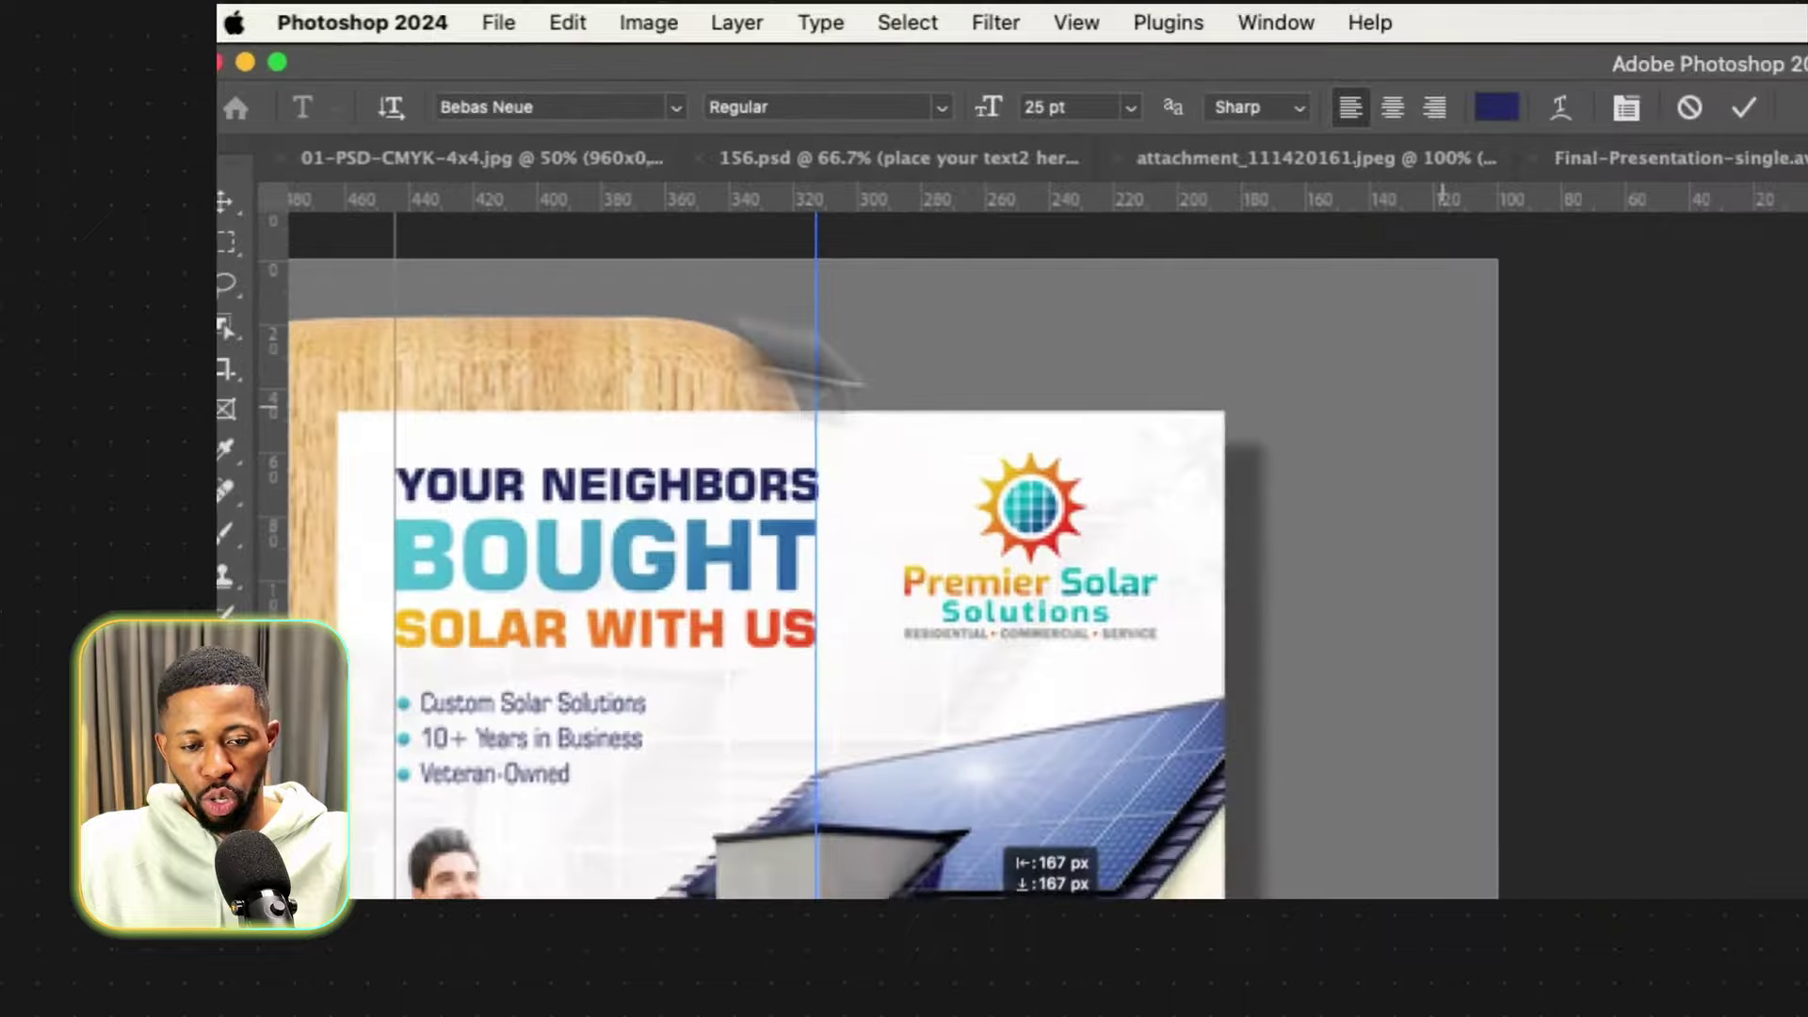
left_click(226, 202)
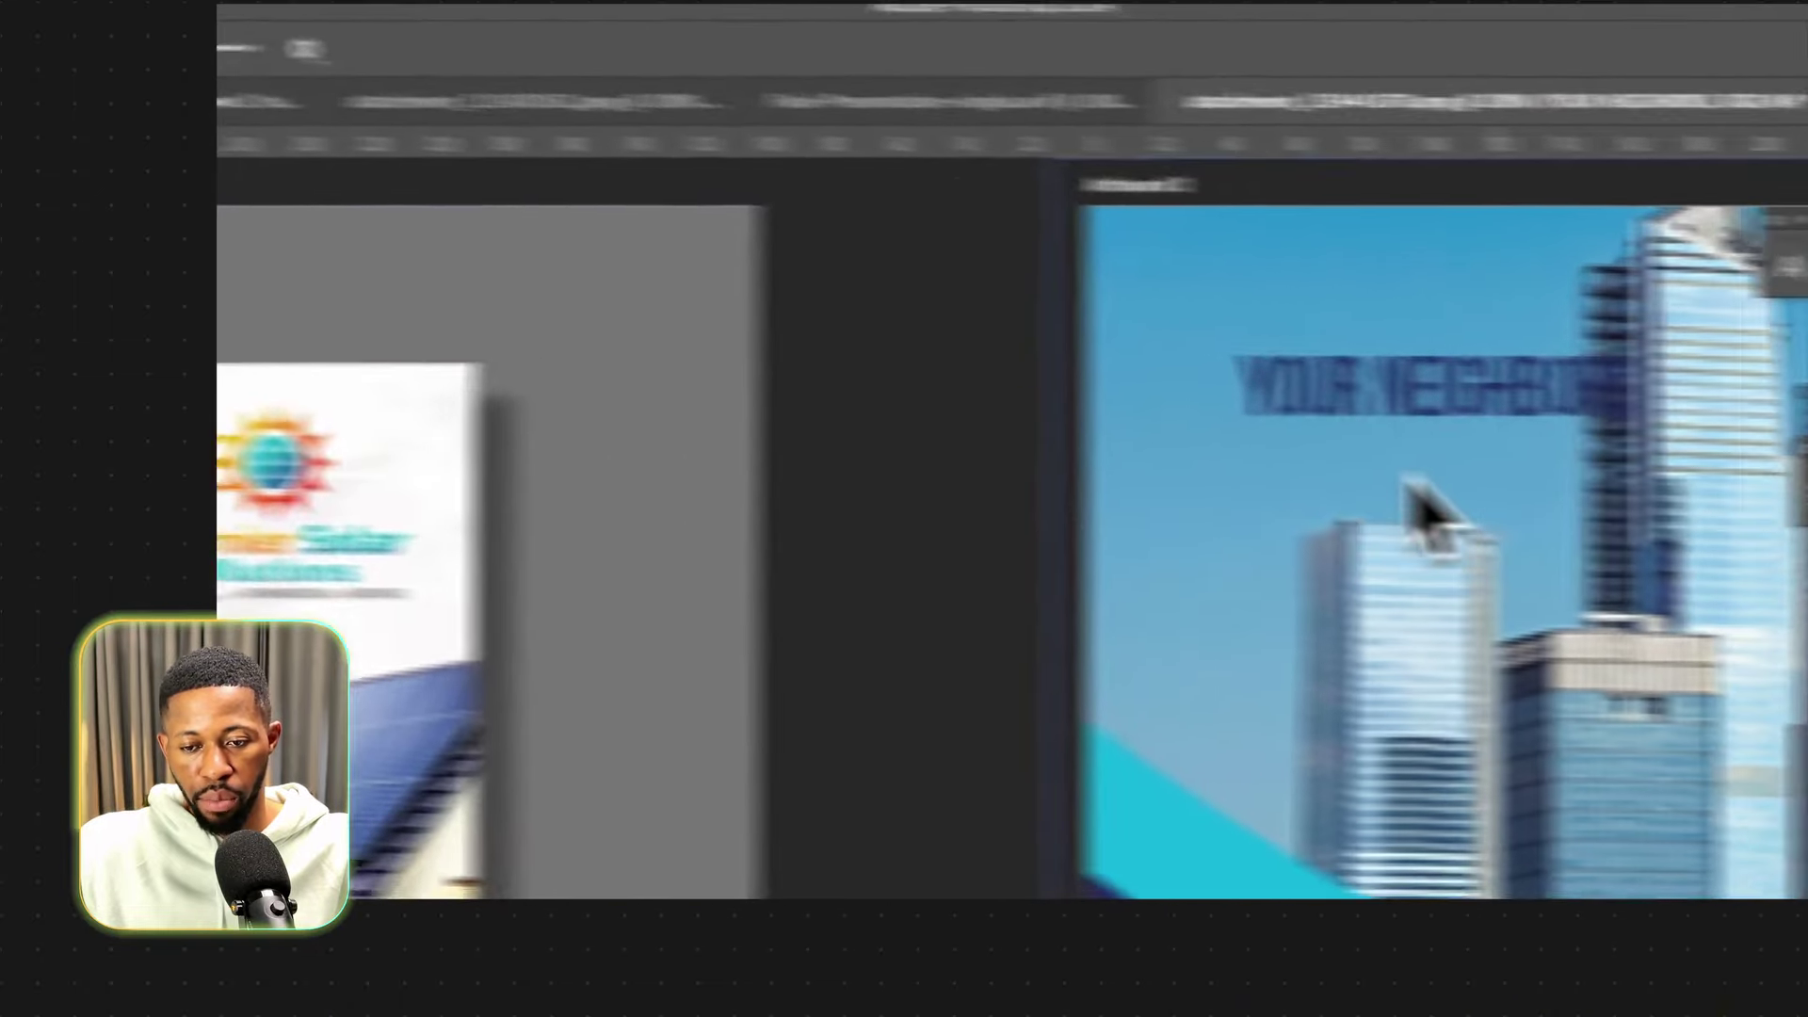
Move YOUR NEIGHBORS closer to the artboard's left edge and duplicate it directly below with the text BOUGHT.
left_click_drag(1204, 440, 1114, 395)
left_click_drag(1115, 370, 1117, 453, "alt")
double_click(1088, 450)
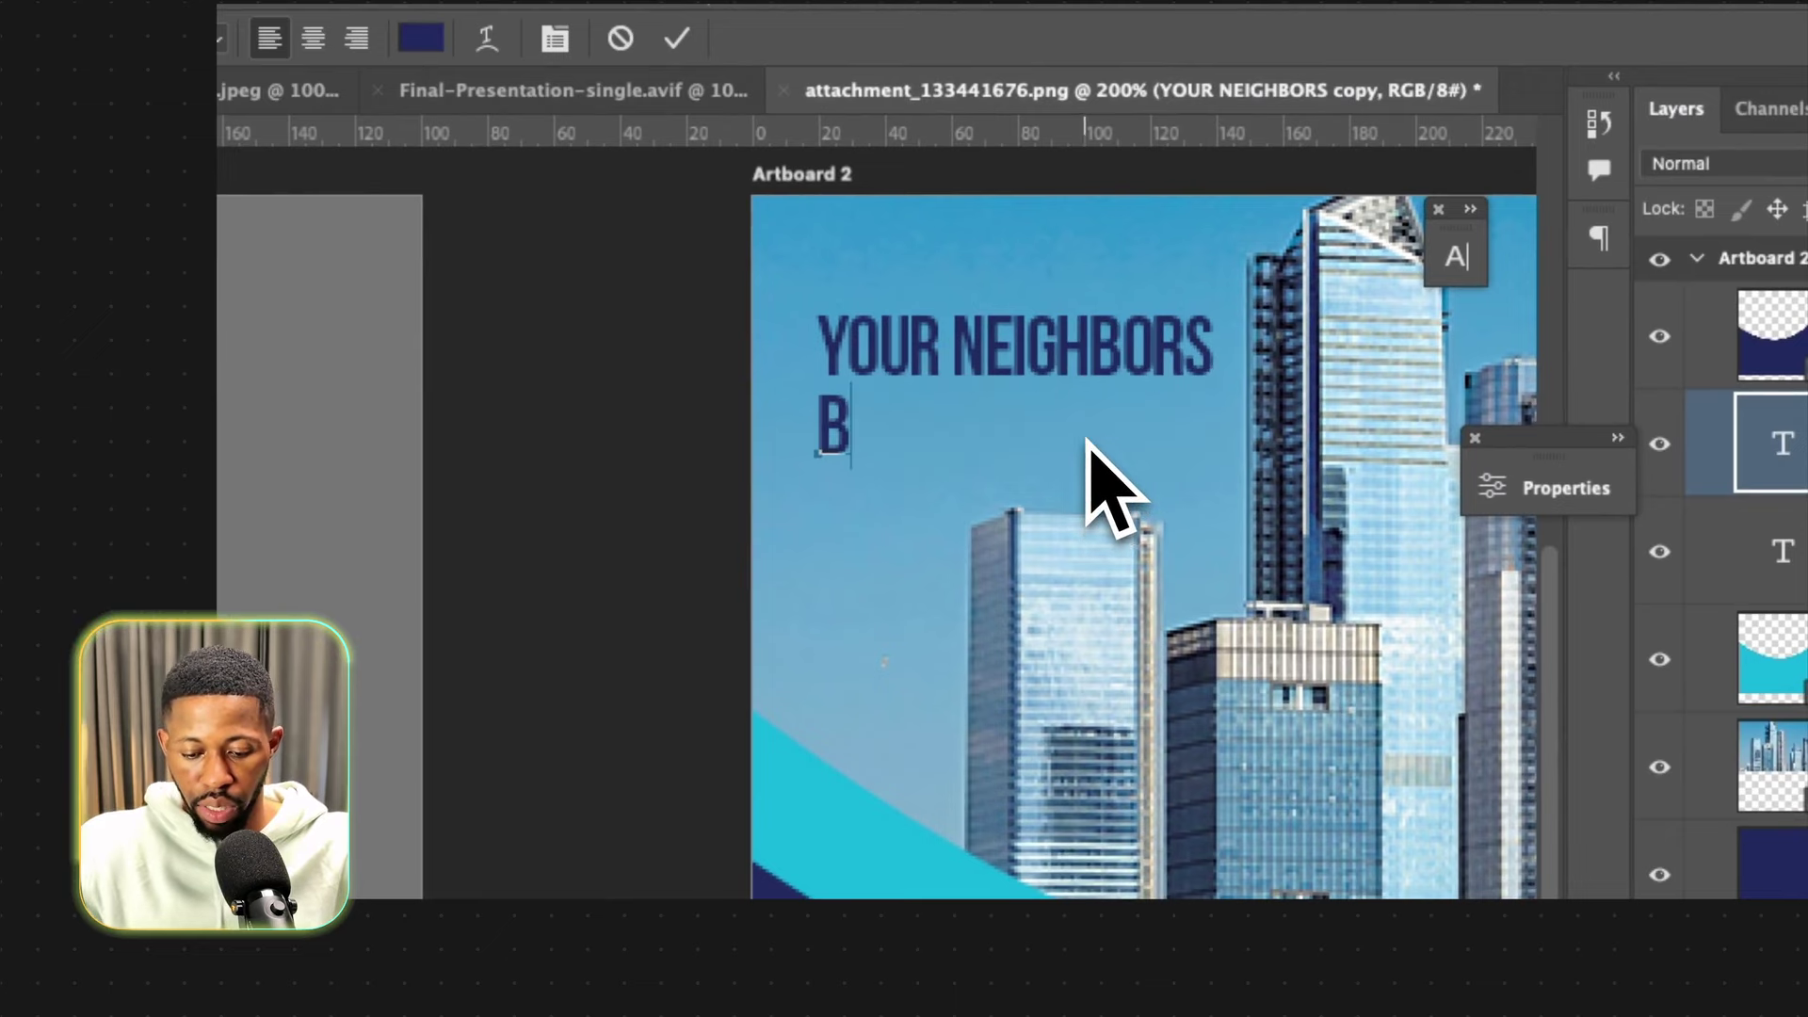
type("BOU")
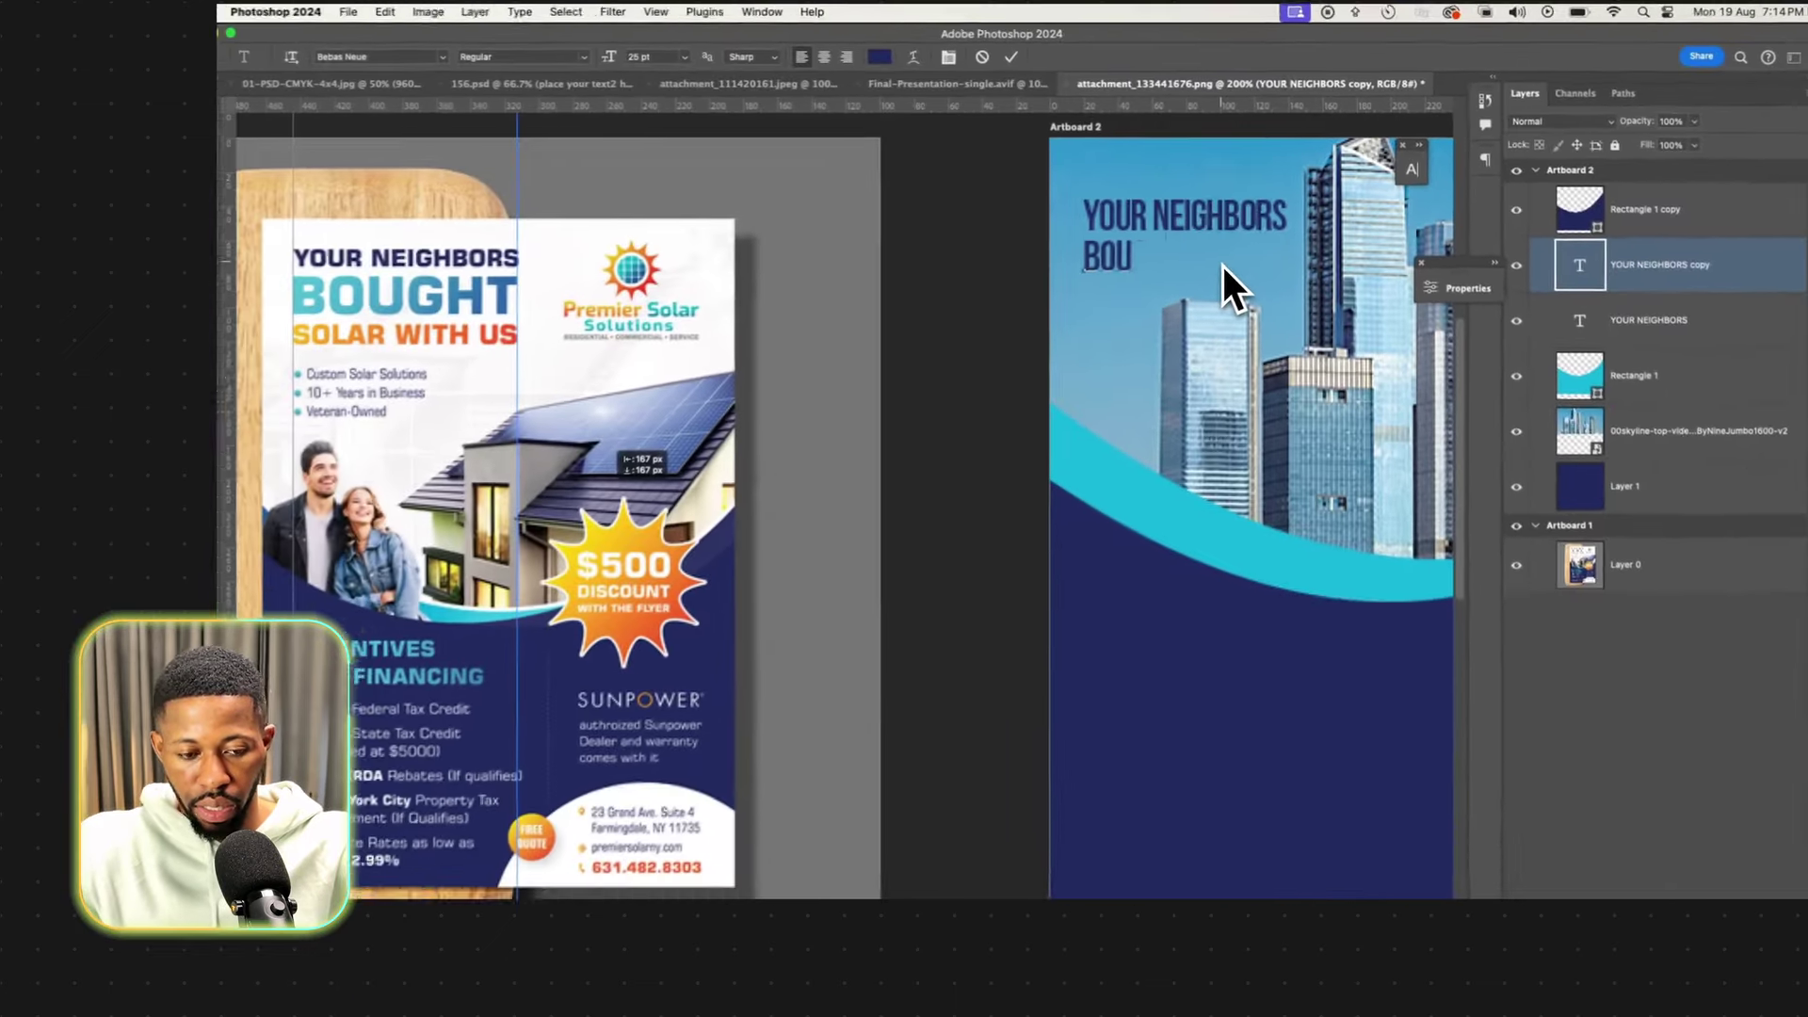
type("GHT")
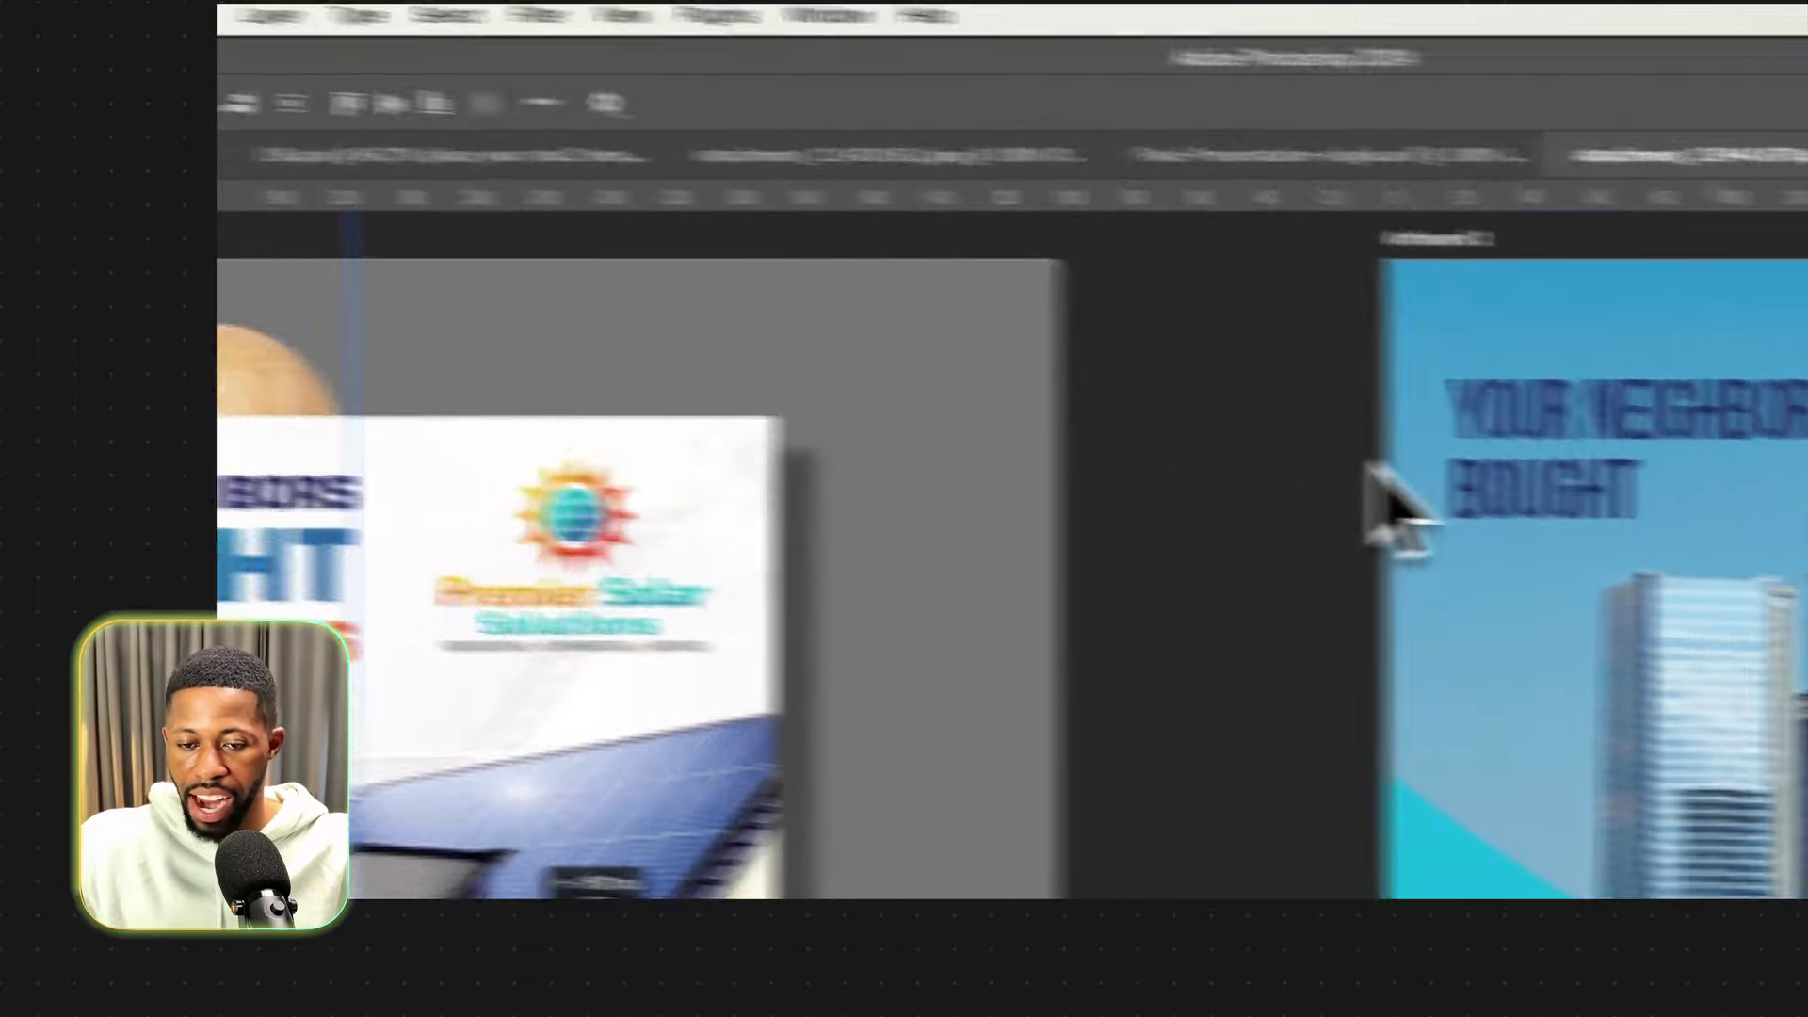
Add SOLAR WITH US as the third headline line below BOUGHT.
key("Return")
type("SOLAR WITH US")
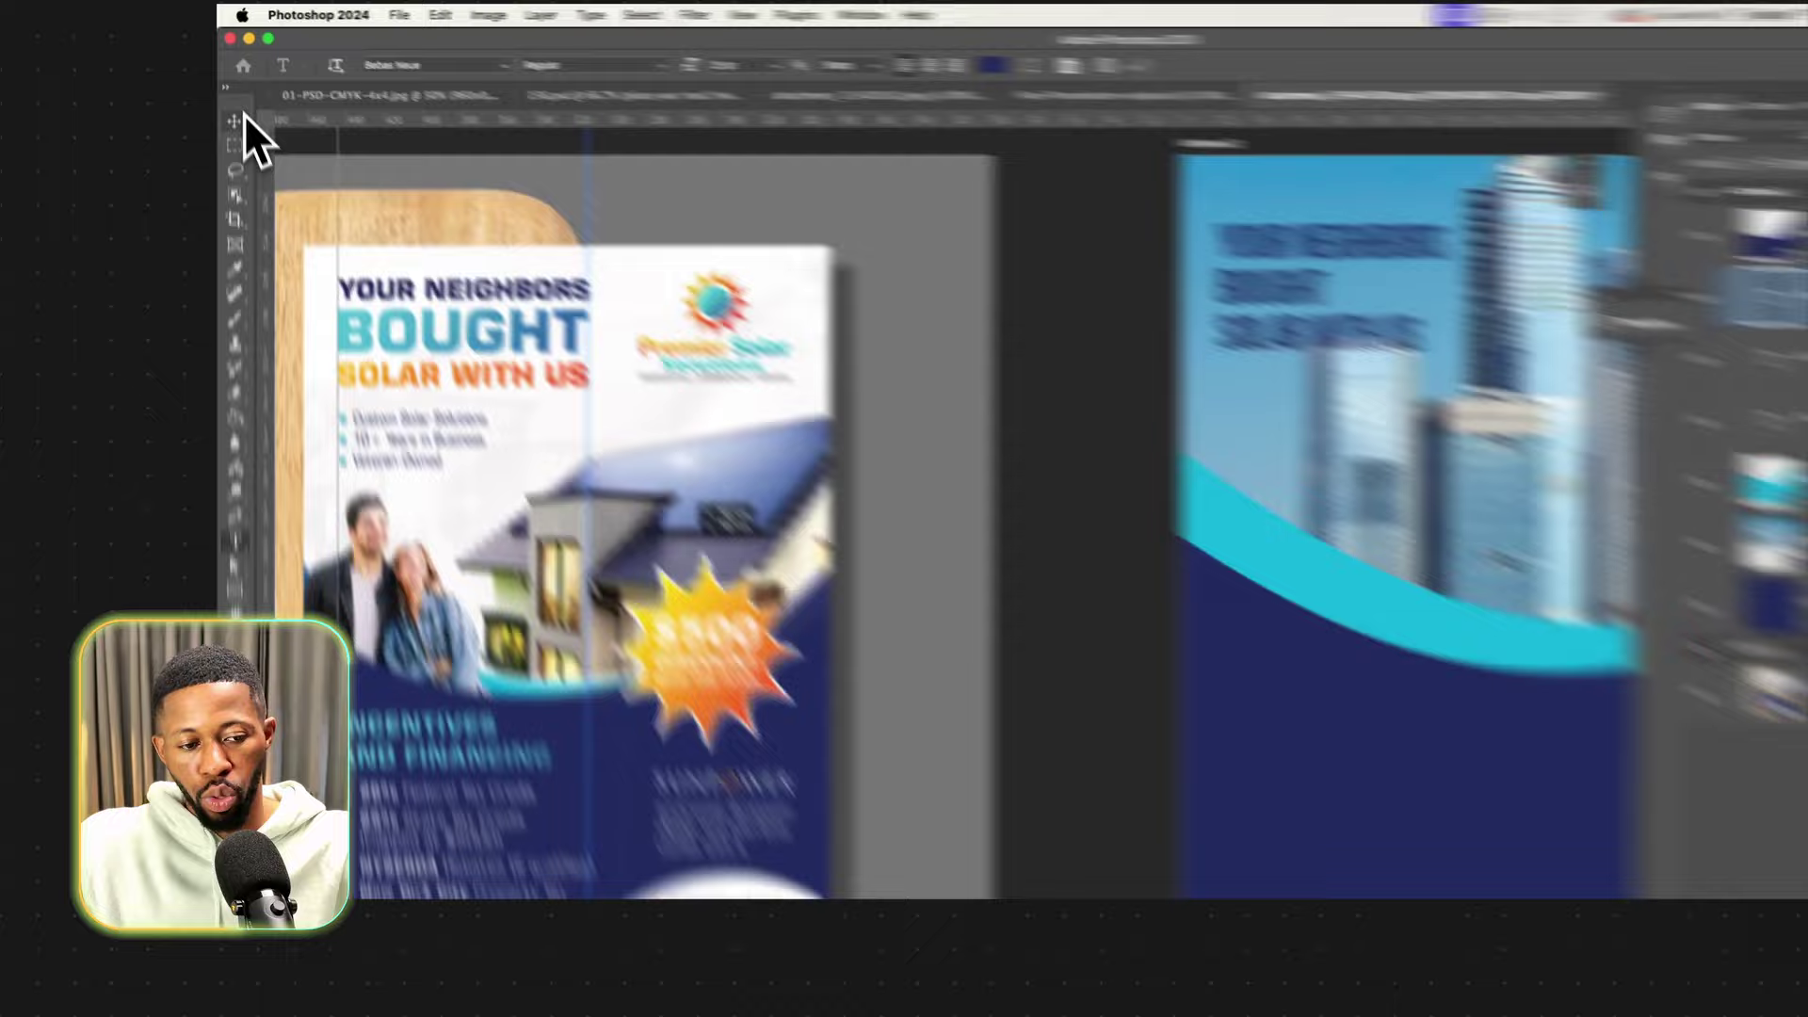
left_click(233, 106)
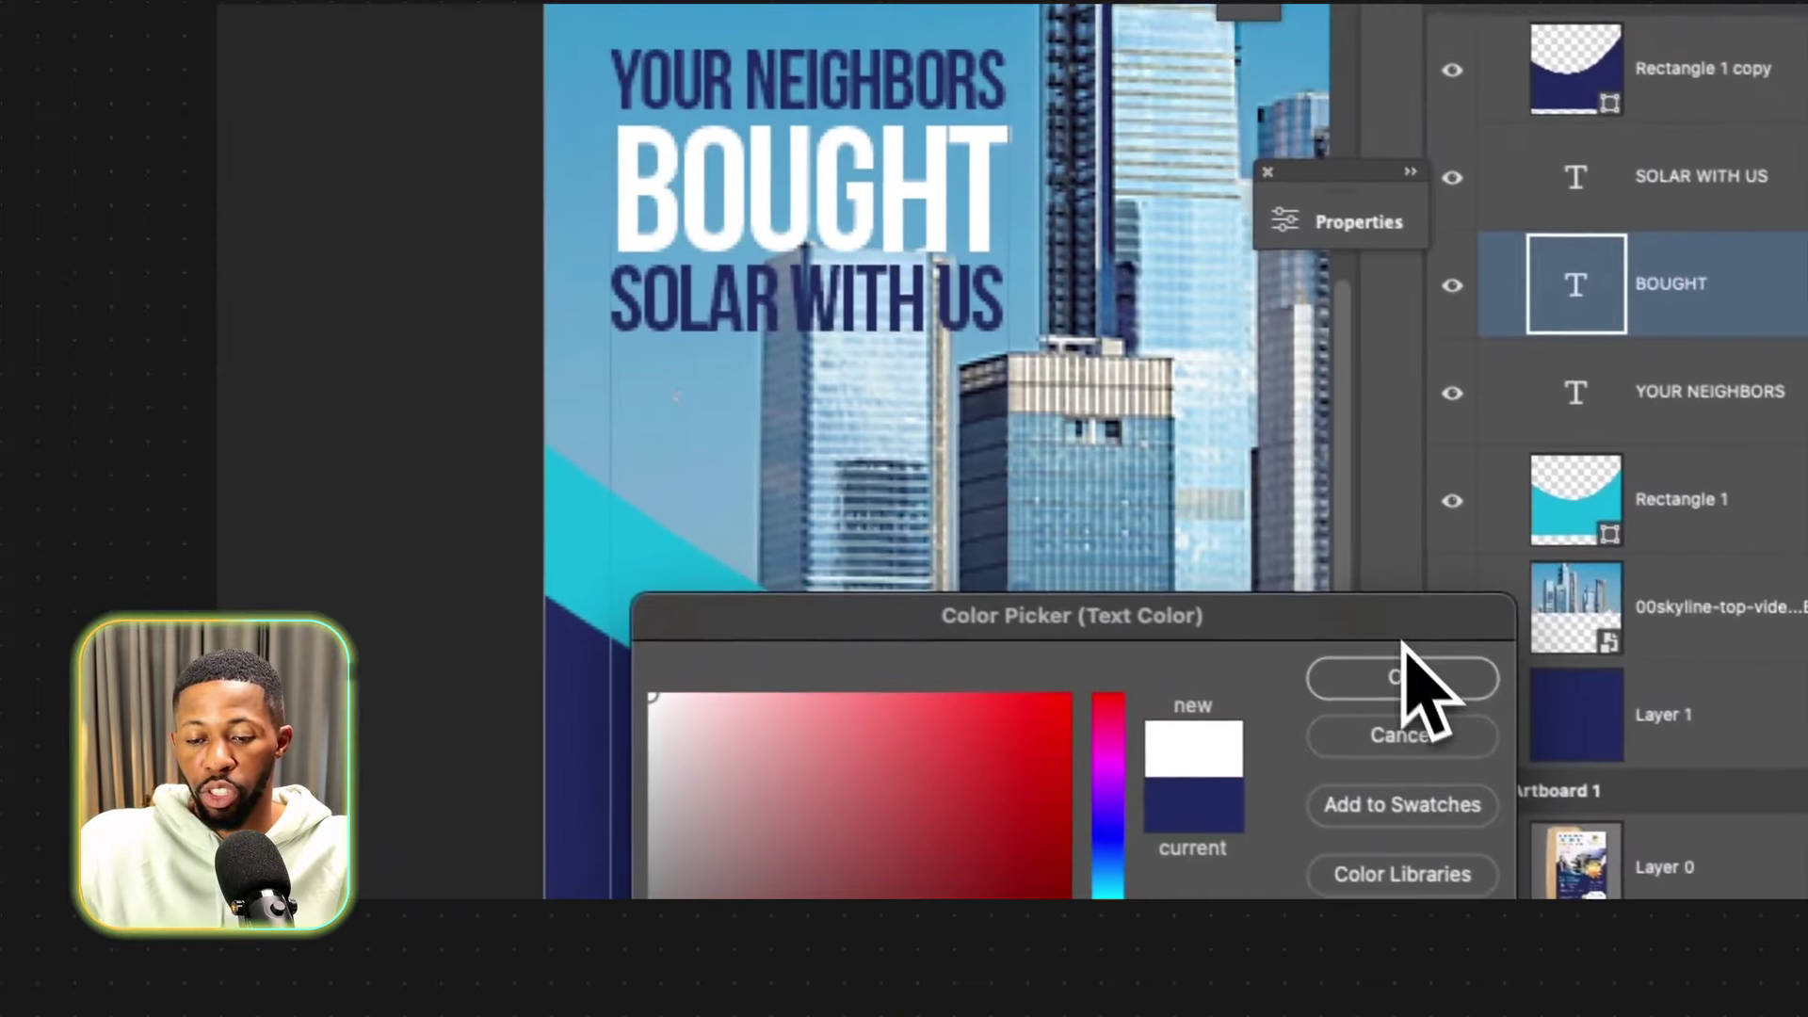
Set the text colour of the BOUGHT line to white.
left_click(1401, 687)
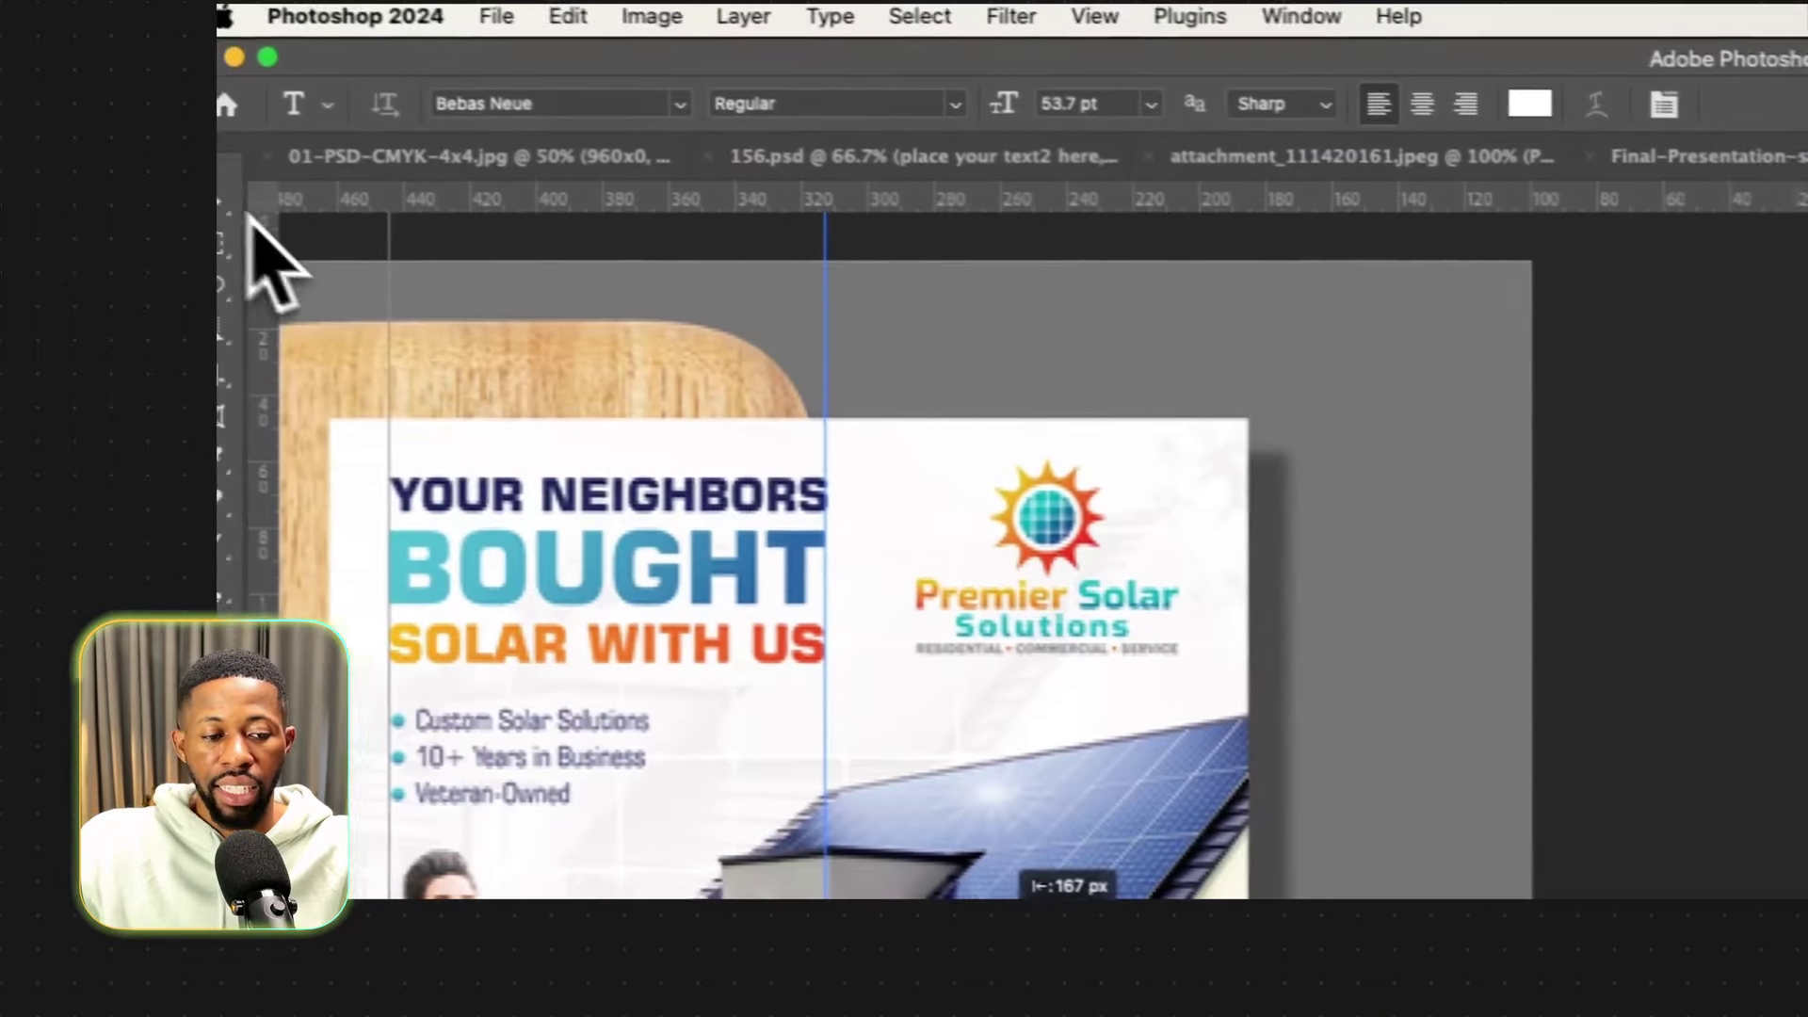
left_click(222, 204)
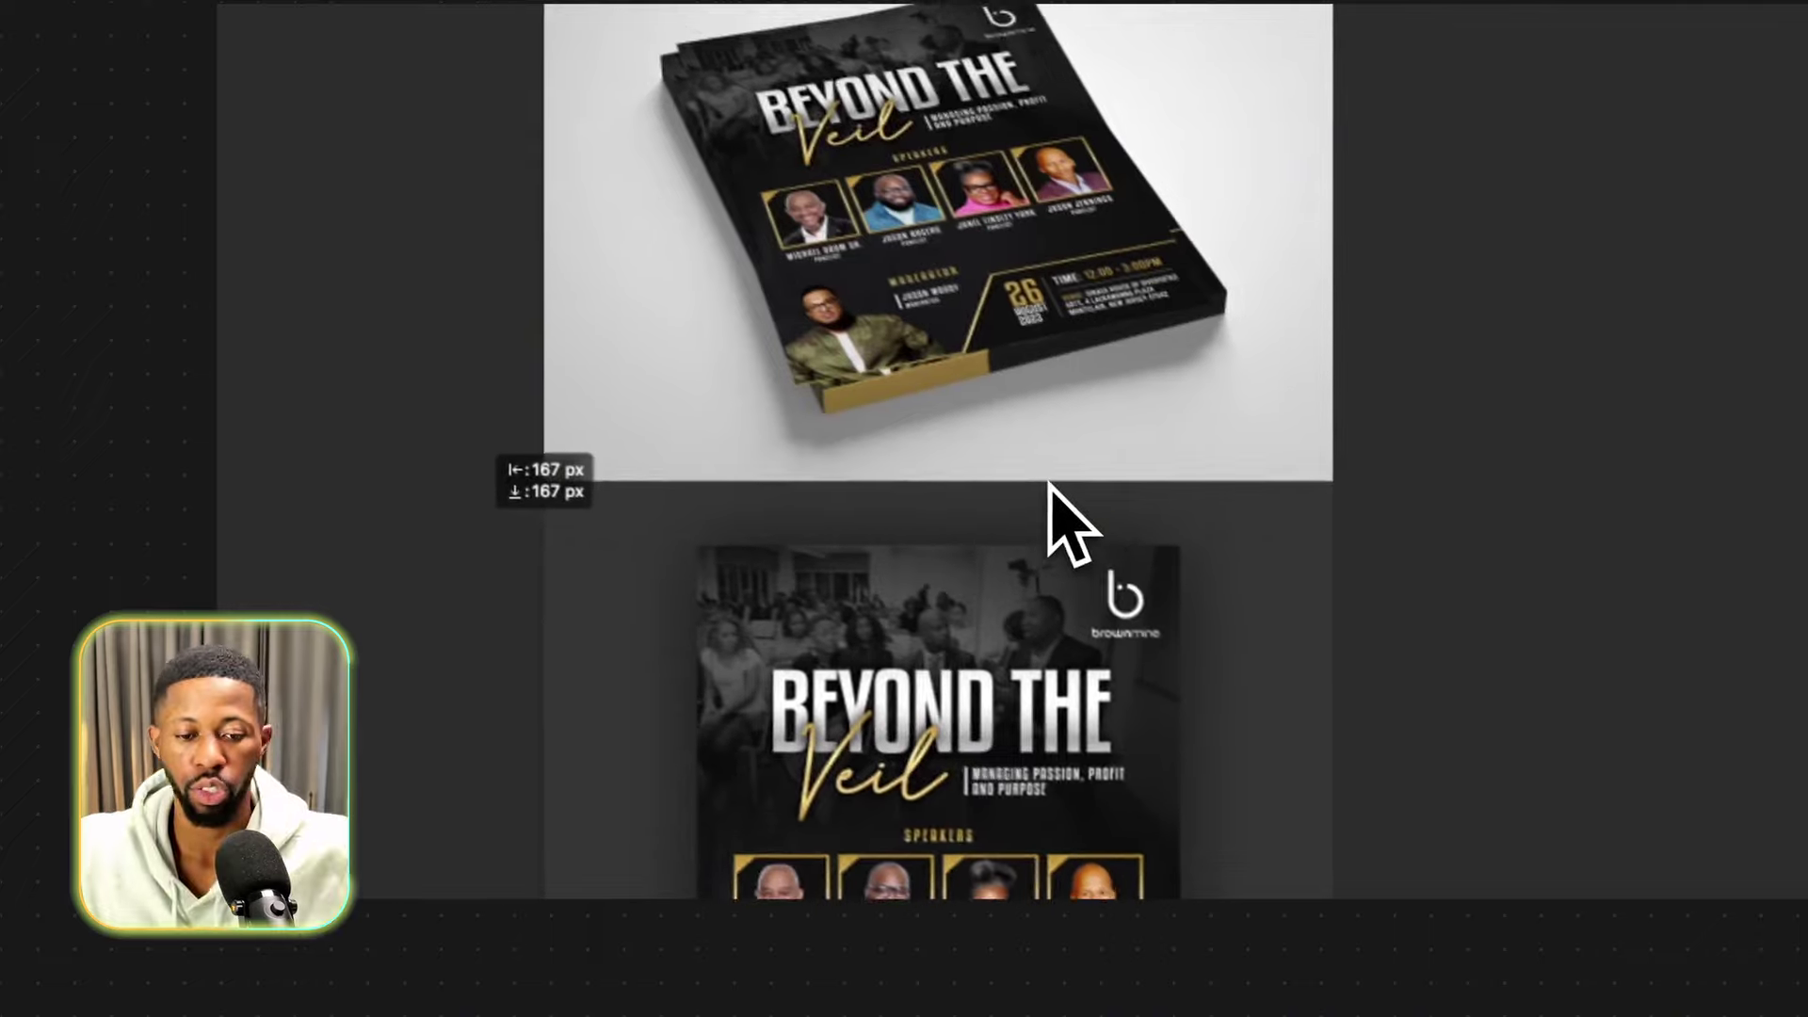
Examine the Beyond the Veil flyer's overall layout and outline its row of speaker portraits with a rectangular selection.
scroll(1053, 485, "down", 5)
scroll(1071, 563, "up", 4)
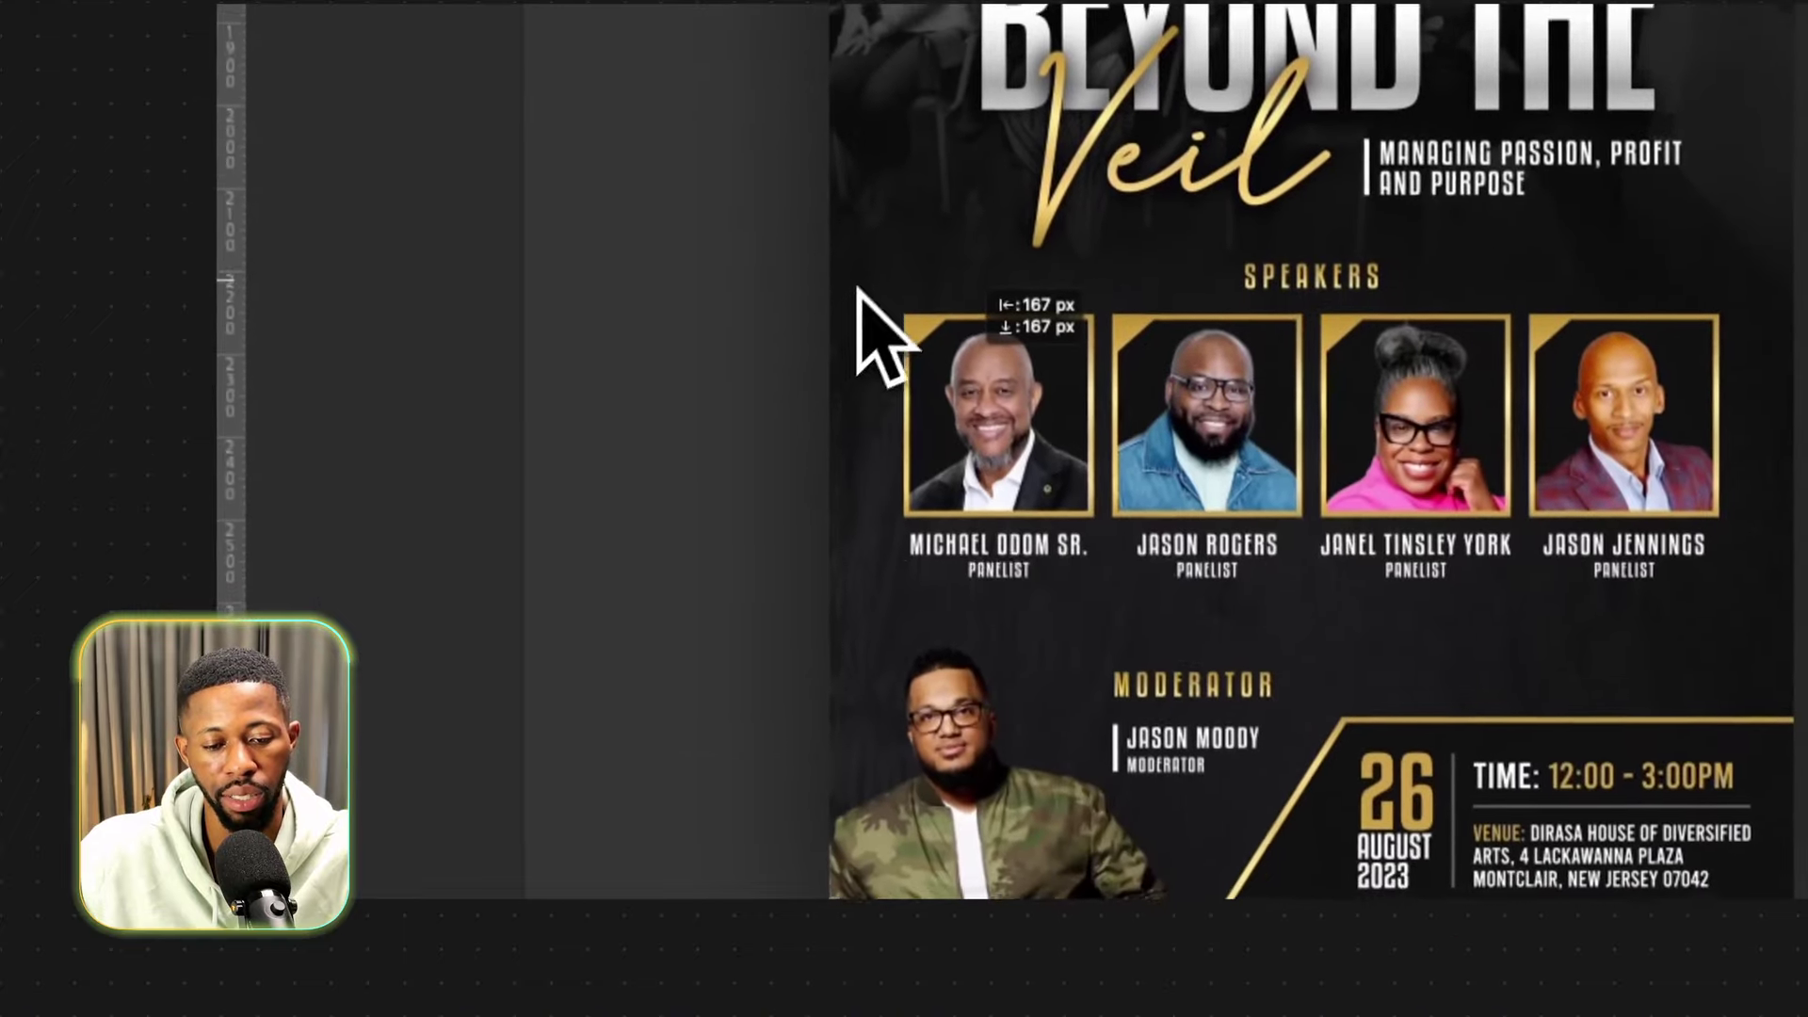
left_click_drag(935, 781, 1458, 603)
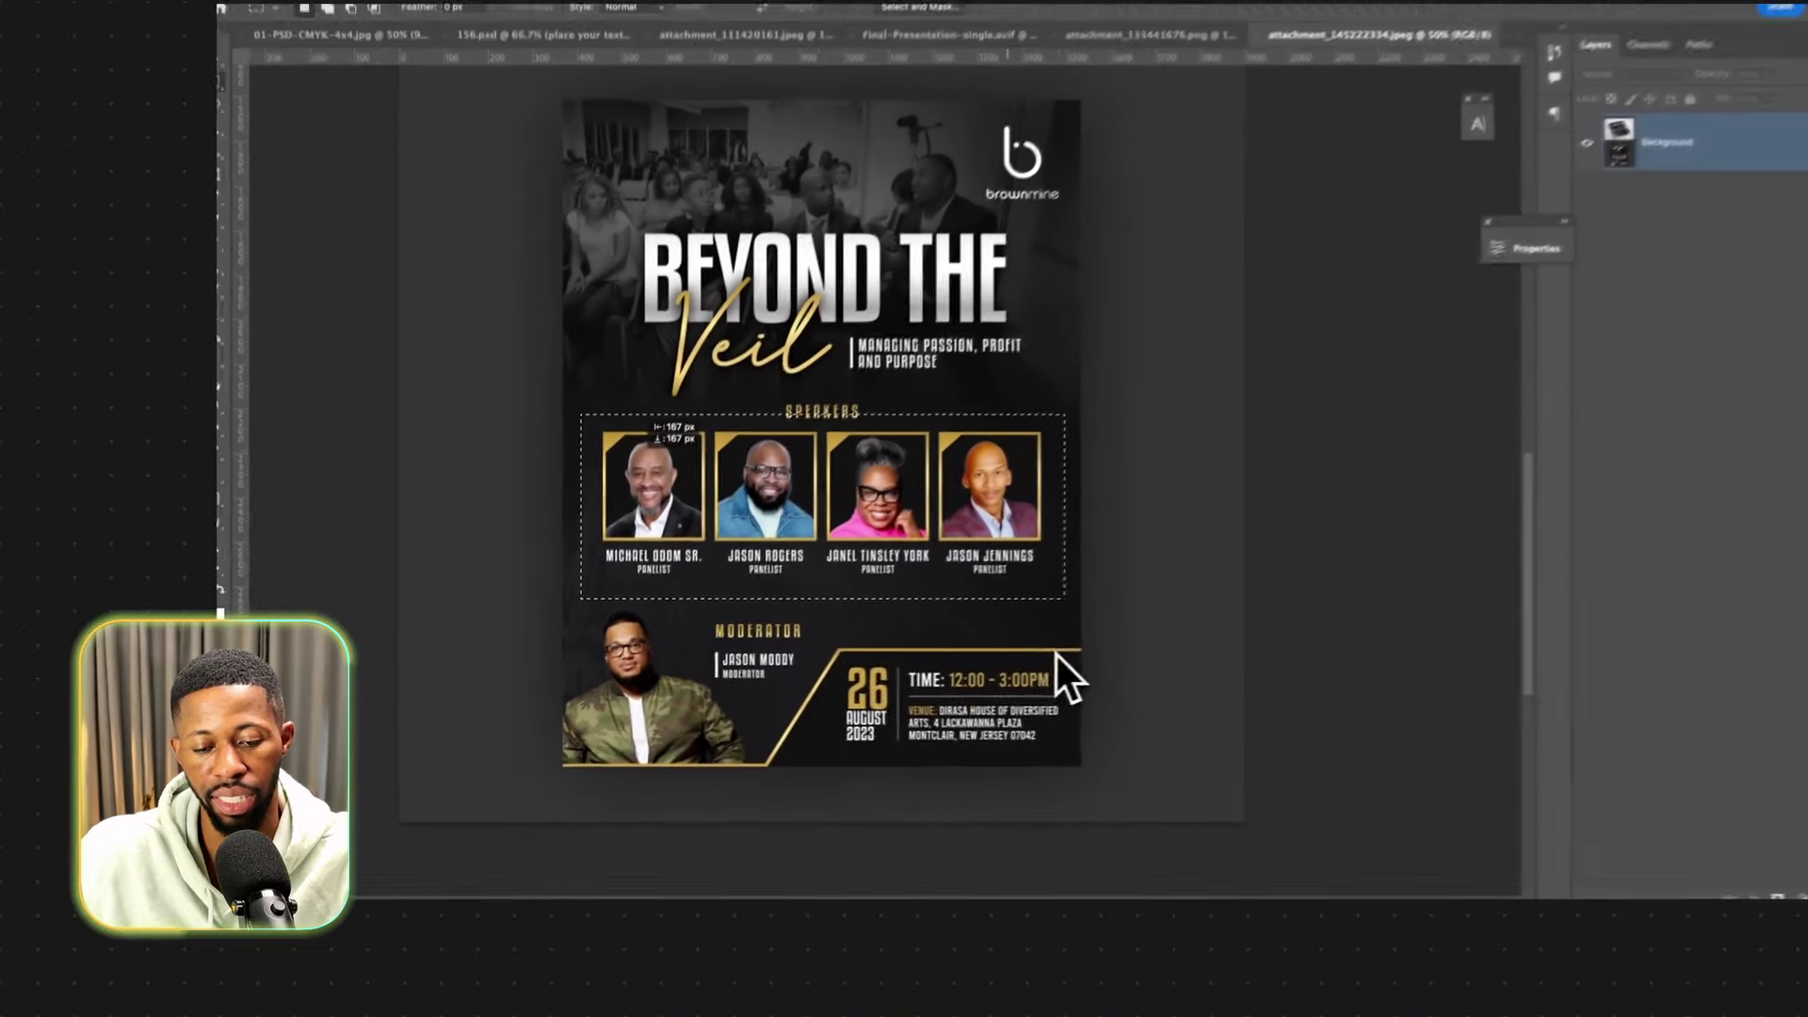
key("super+minus")
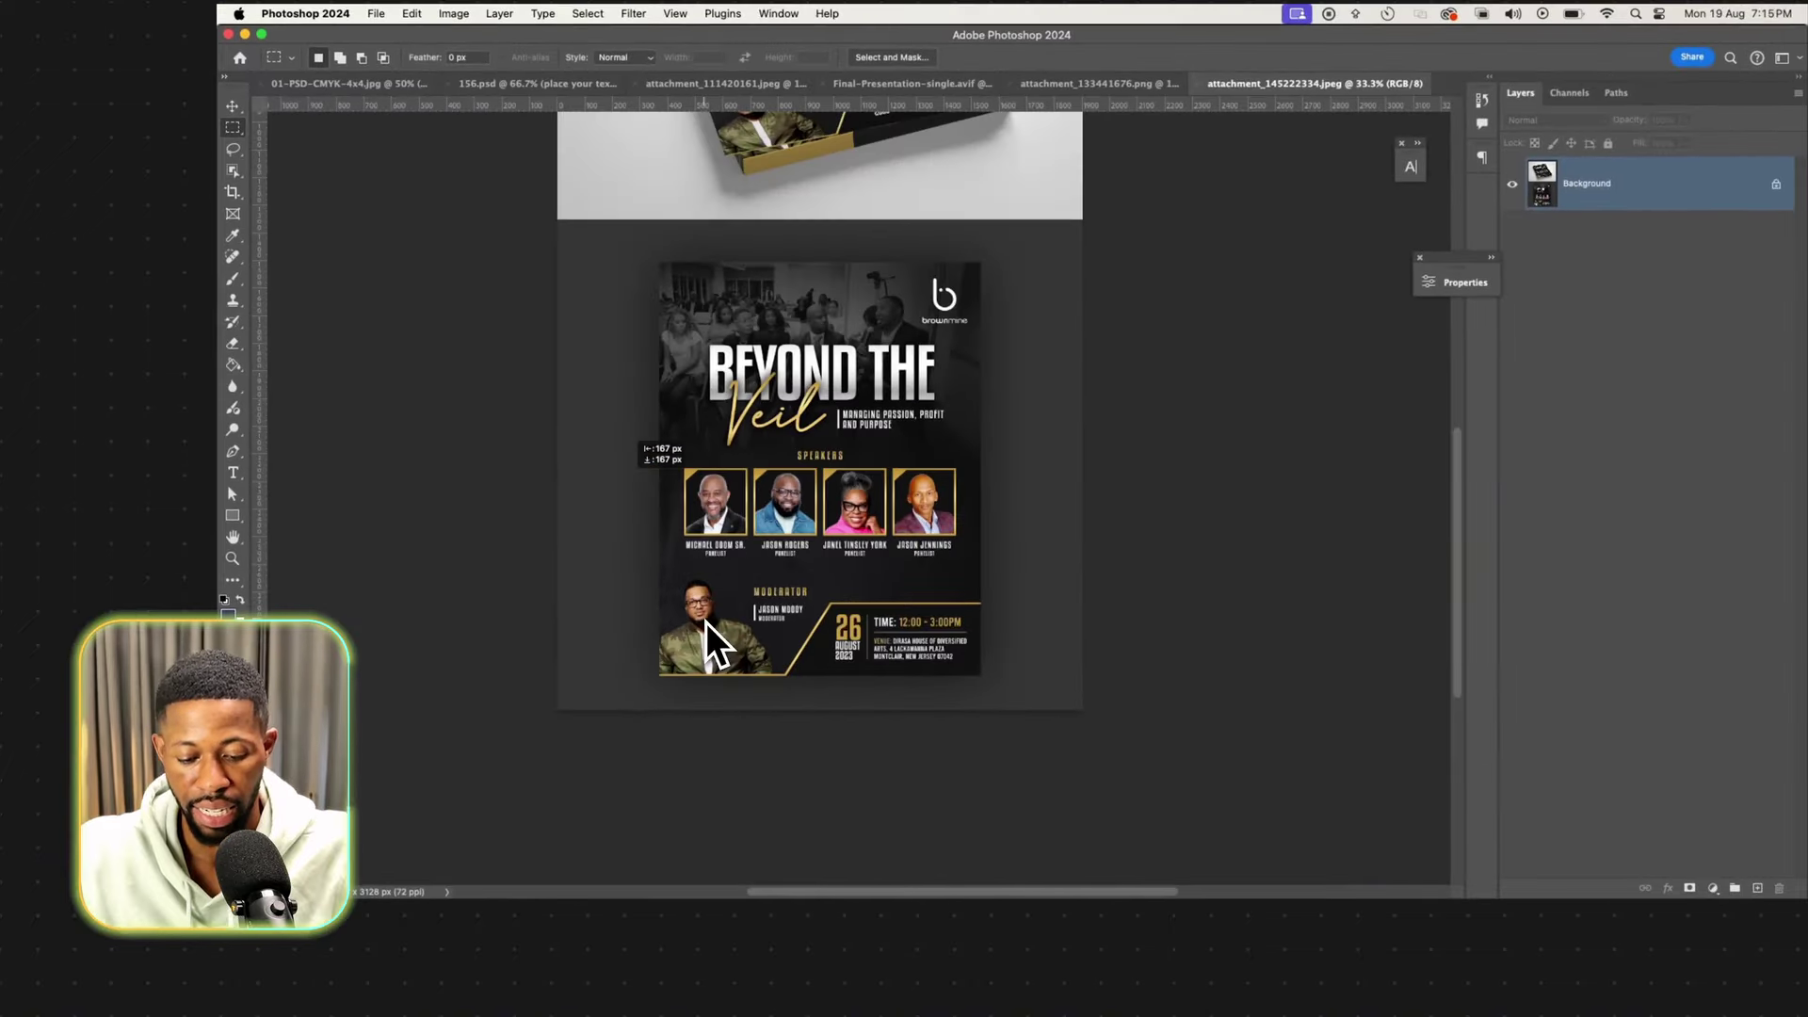
Draw an artboard about 1900 × 1770 px around the flat Beyond the Veil flyer and add a blank Artboard 2 beside it.
left_click(233, 105)
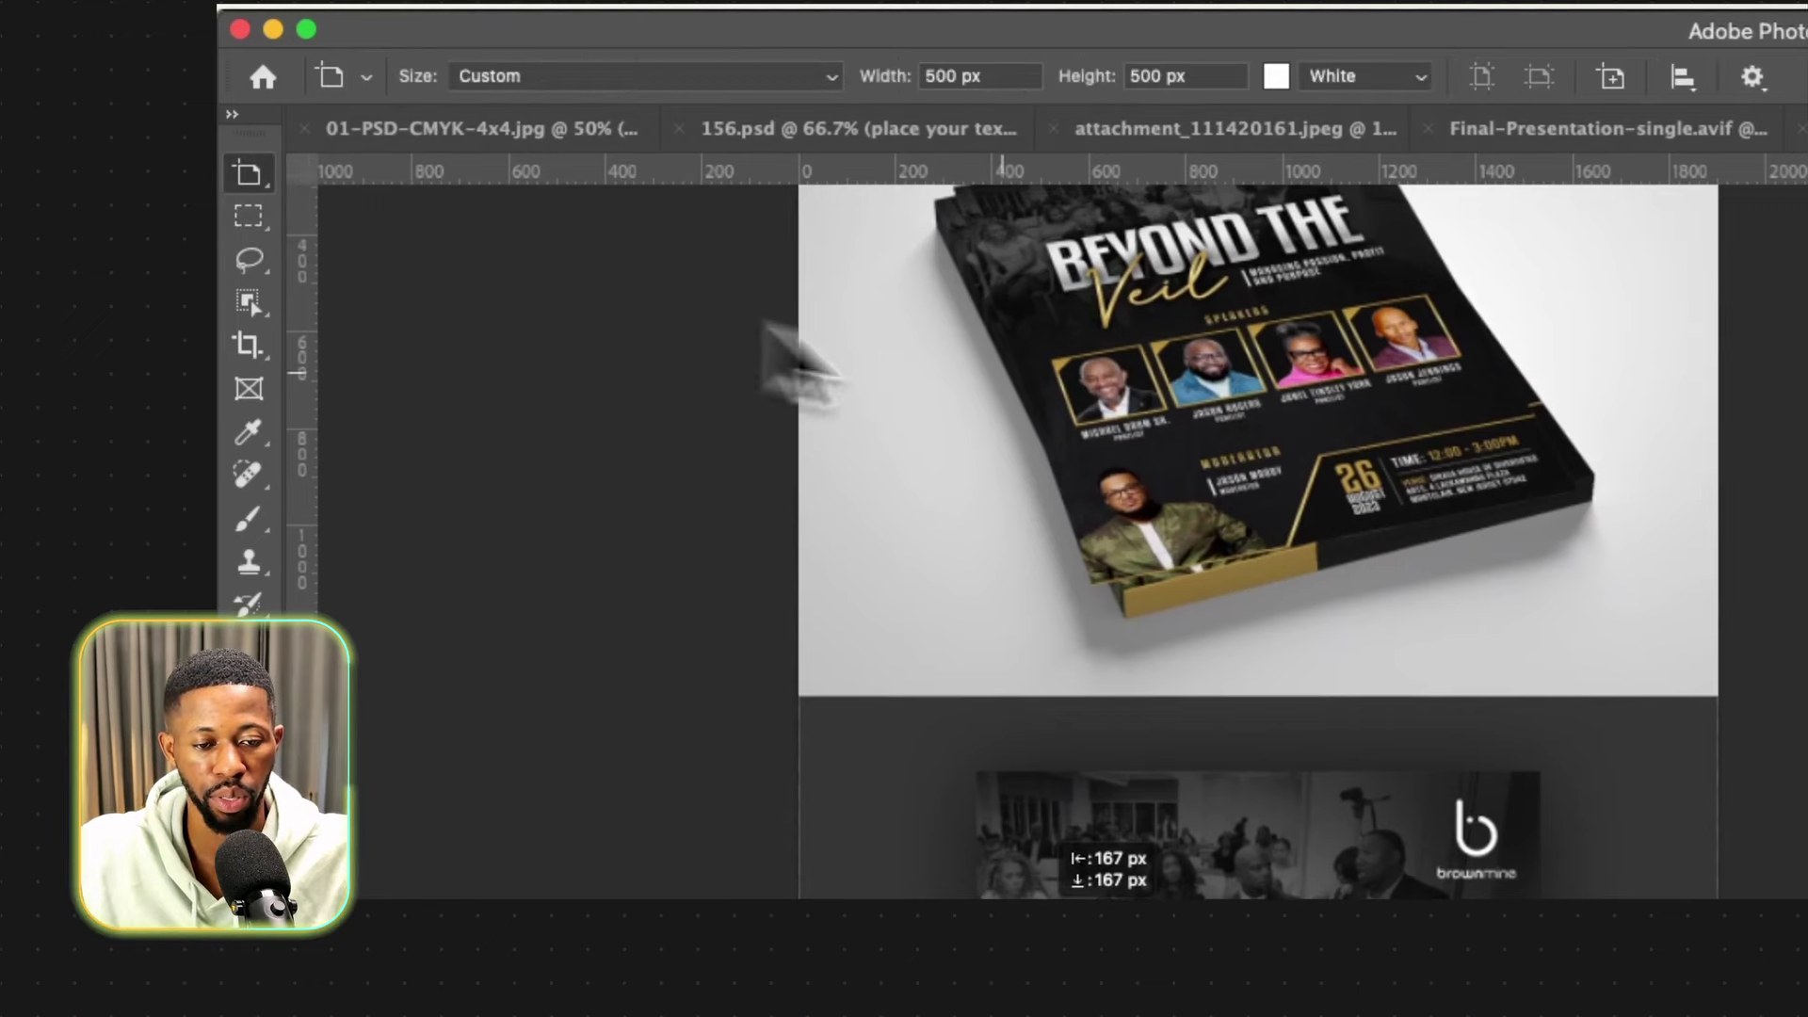
scroll(782, 349, "up", 3)
left_click_drag(758, 282, 1123, 838)
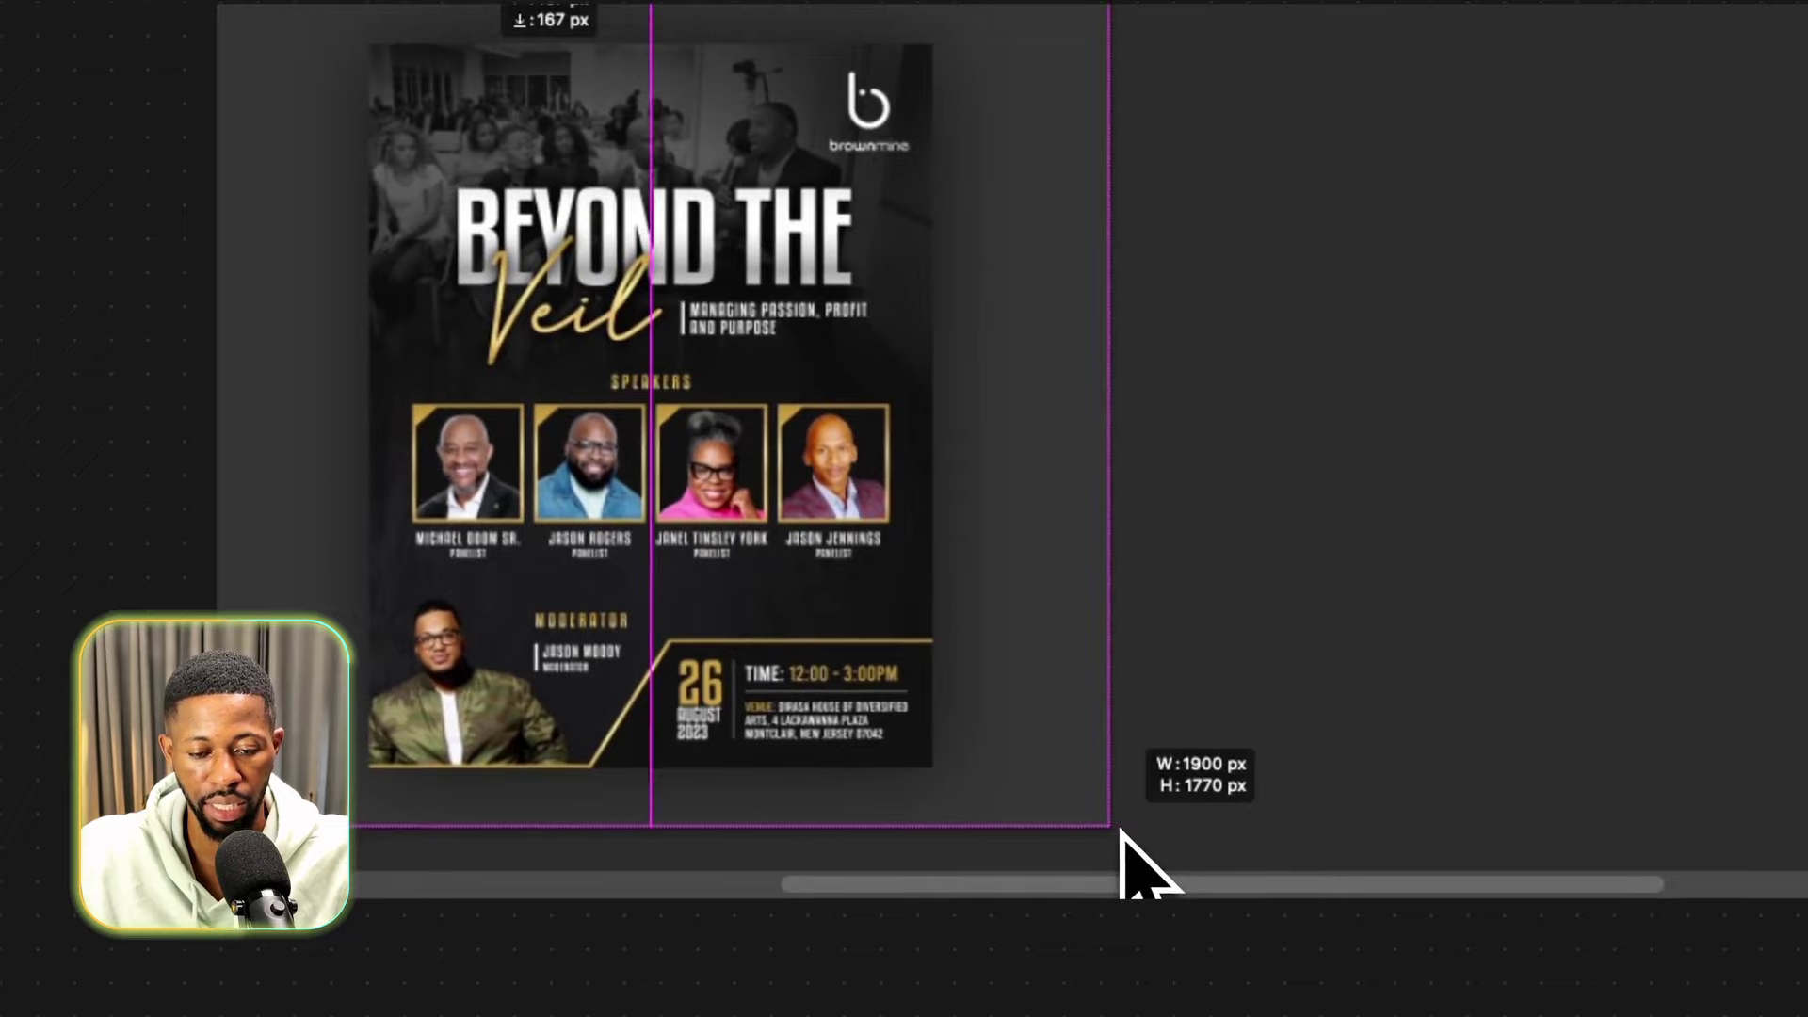
left_click(1188, 405)
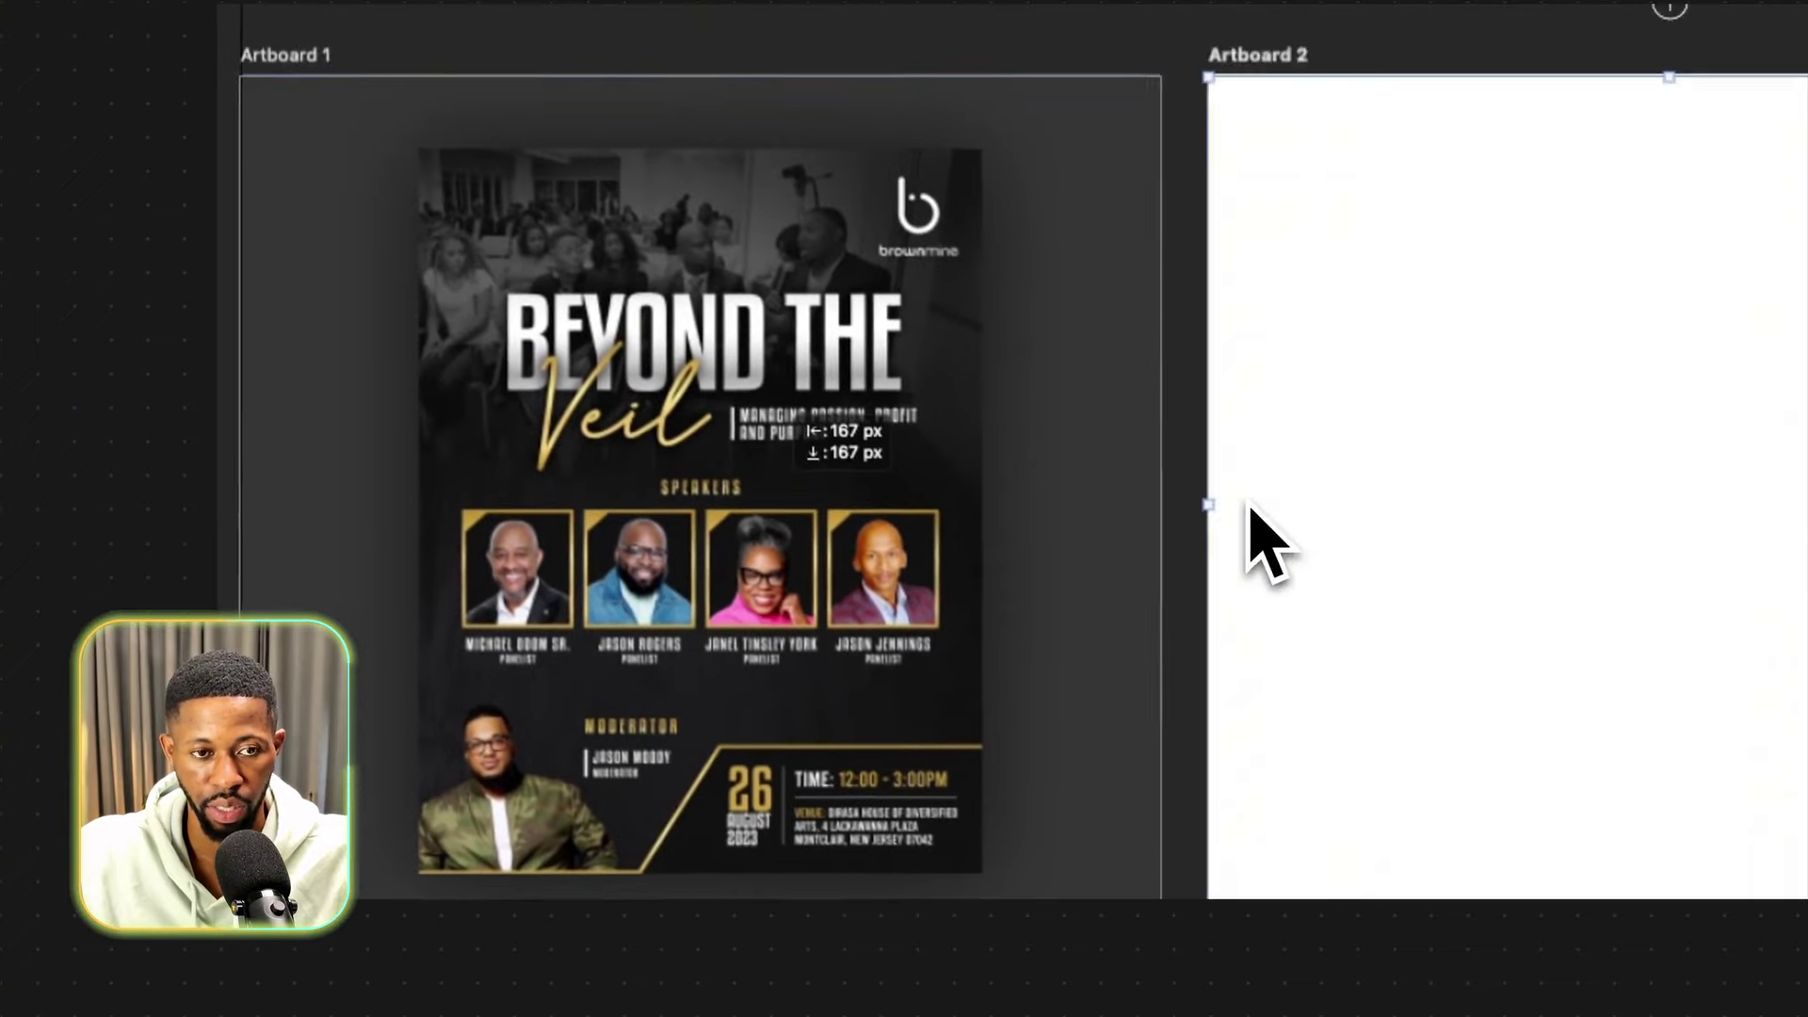
scroll(1202, 407, "right", 8)
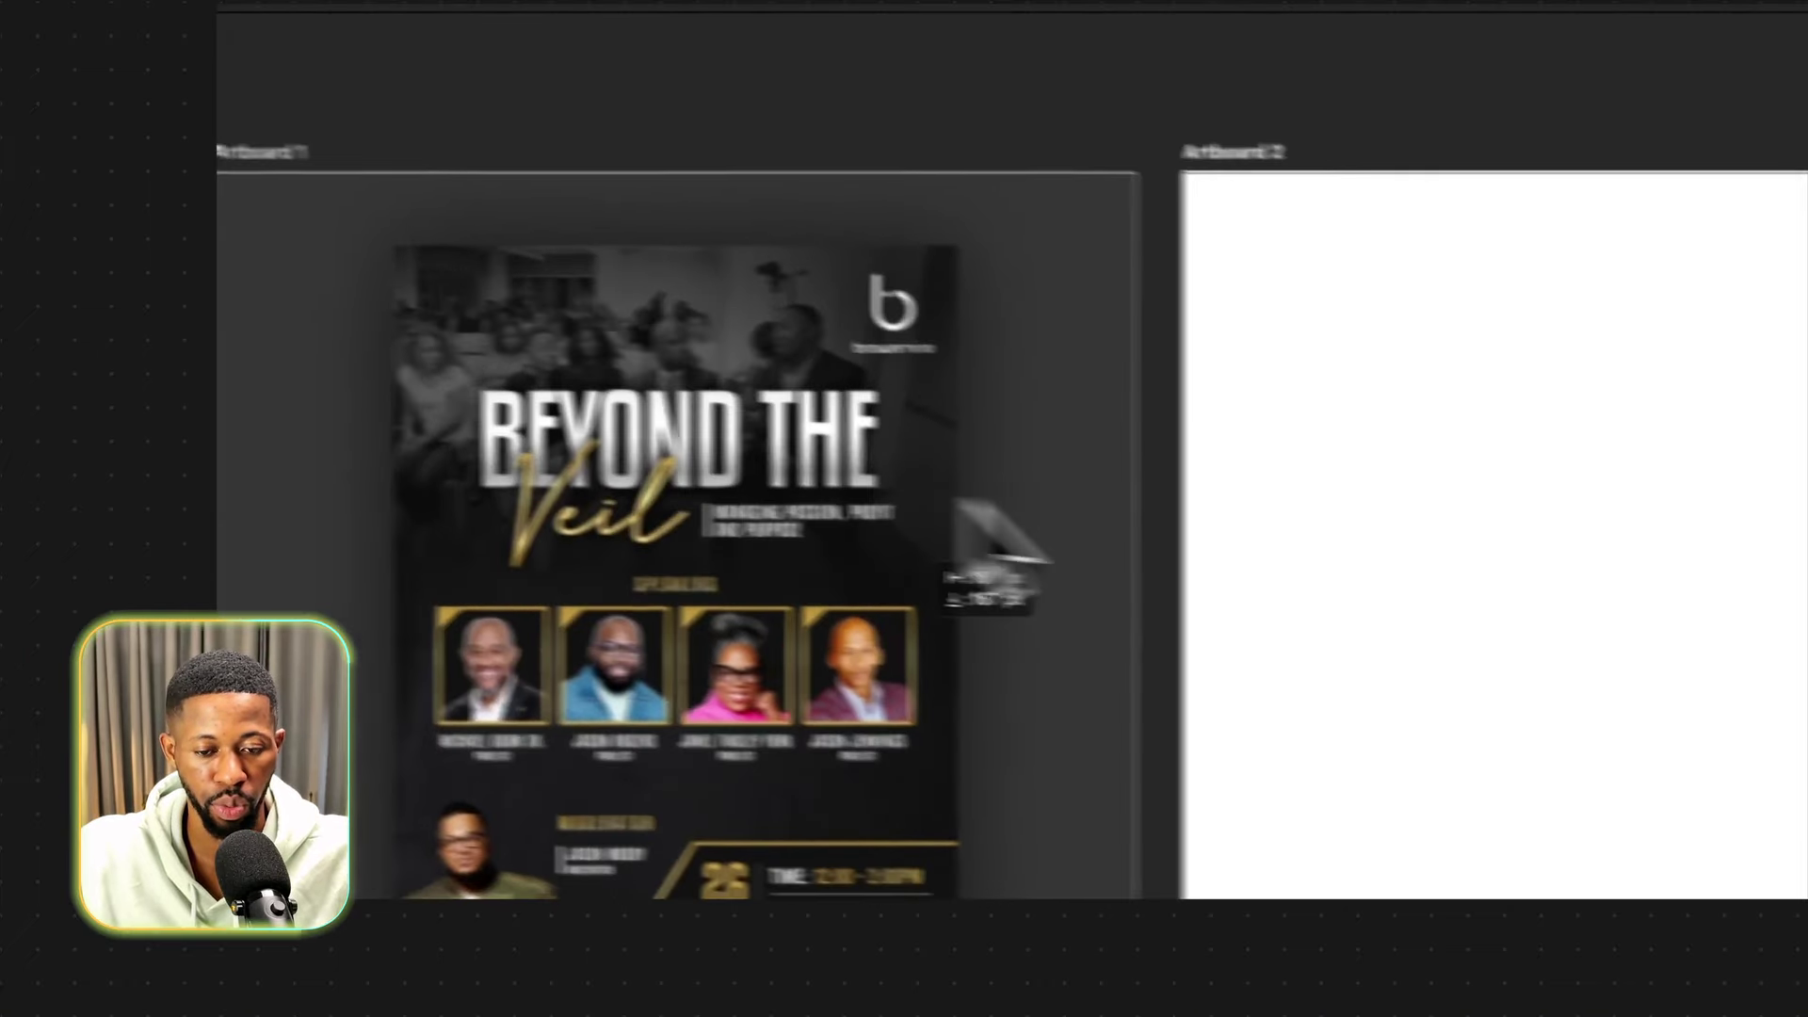
Fill Artboard 2 with the flyer's dark grey and draw a 450 × 497 px rectangle in its left part.
left_click(1501, 539)
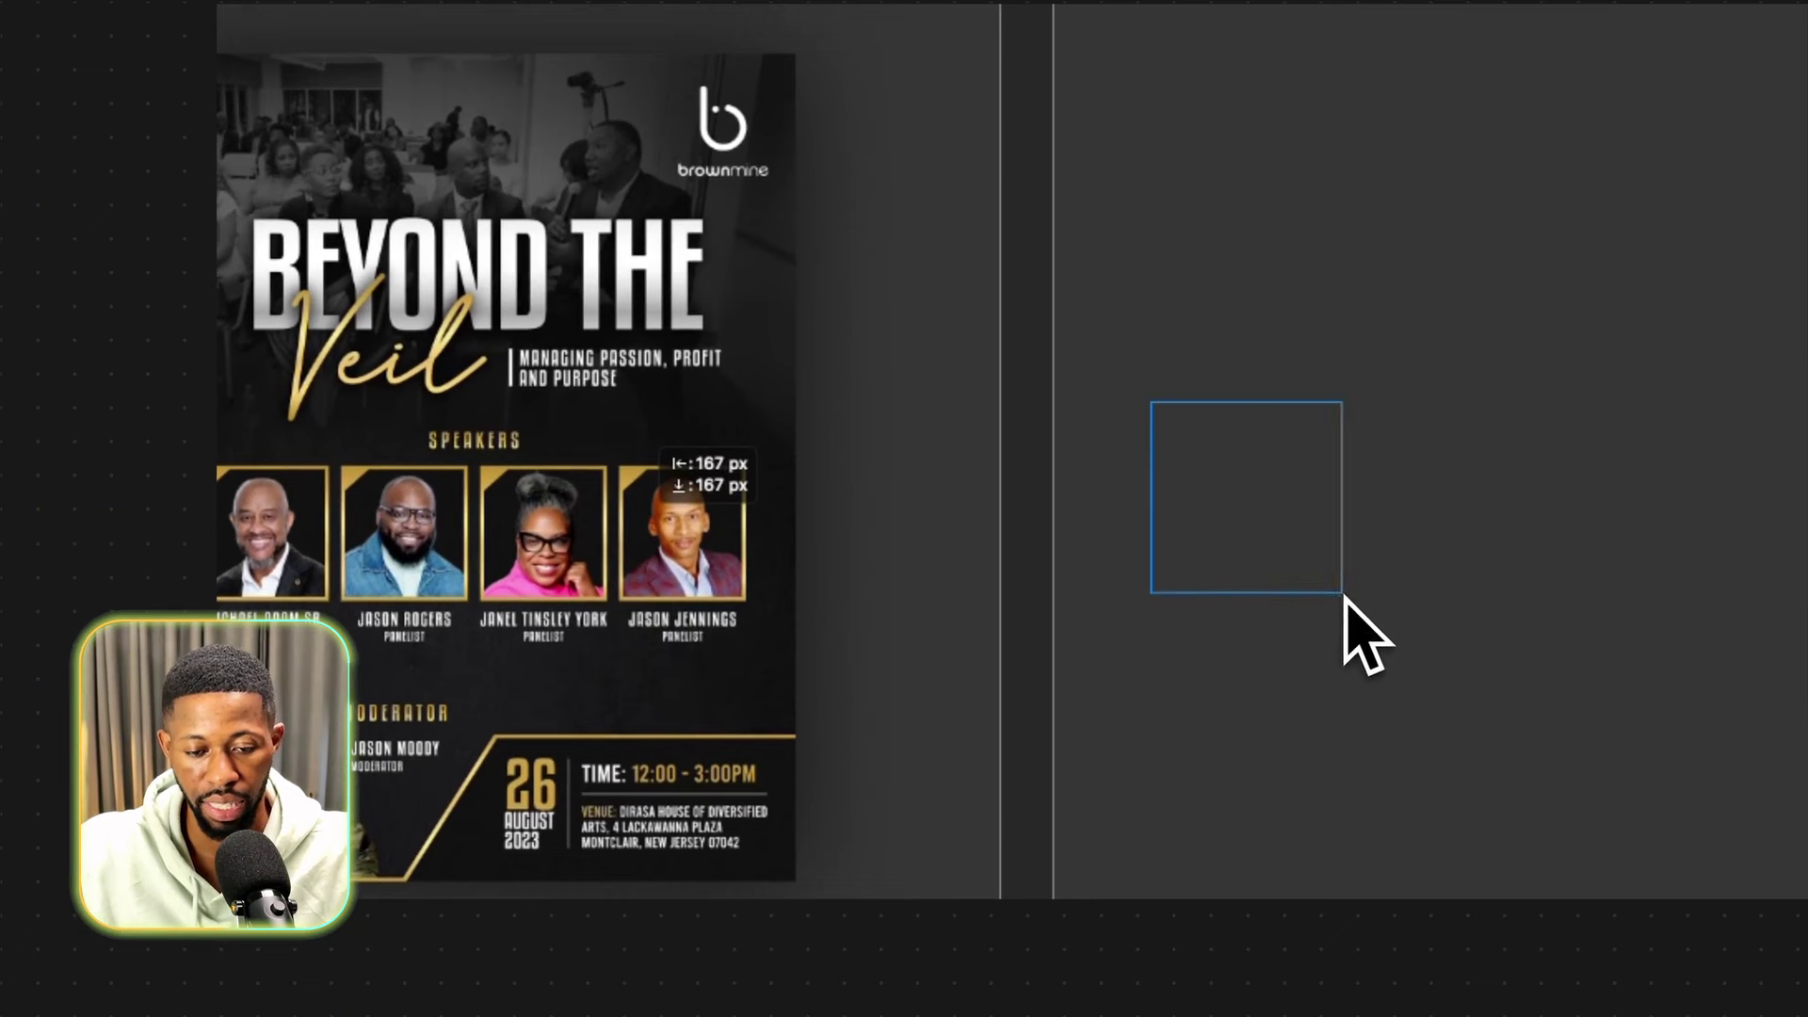
left_click_drag(1344, 595, 1361, 609)
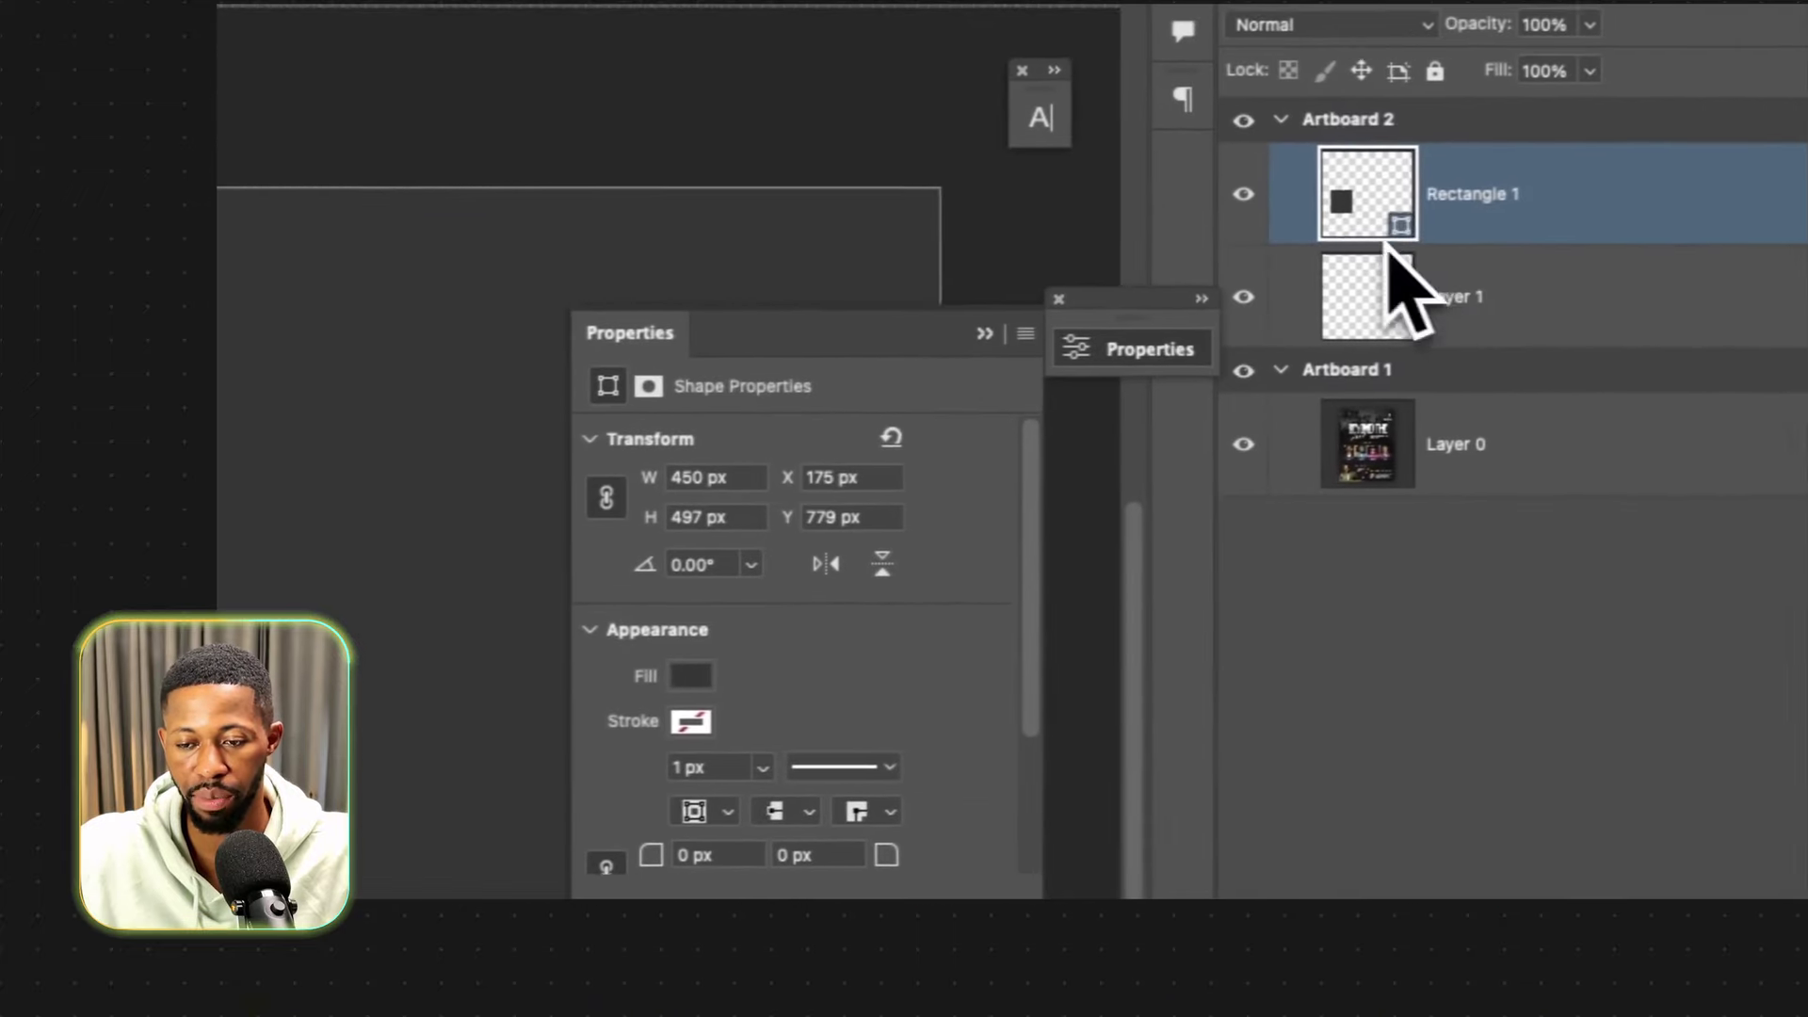
Set the fill colour of the rectangle on Artboard 2 to pure white (RGB 255, 255, 255).
double_click(1423, 224)
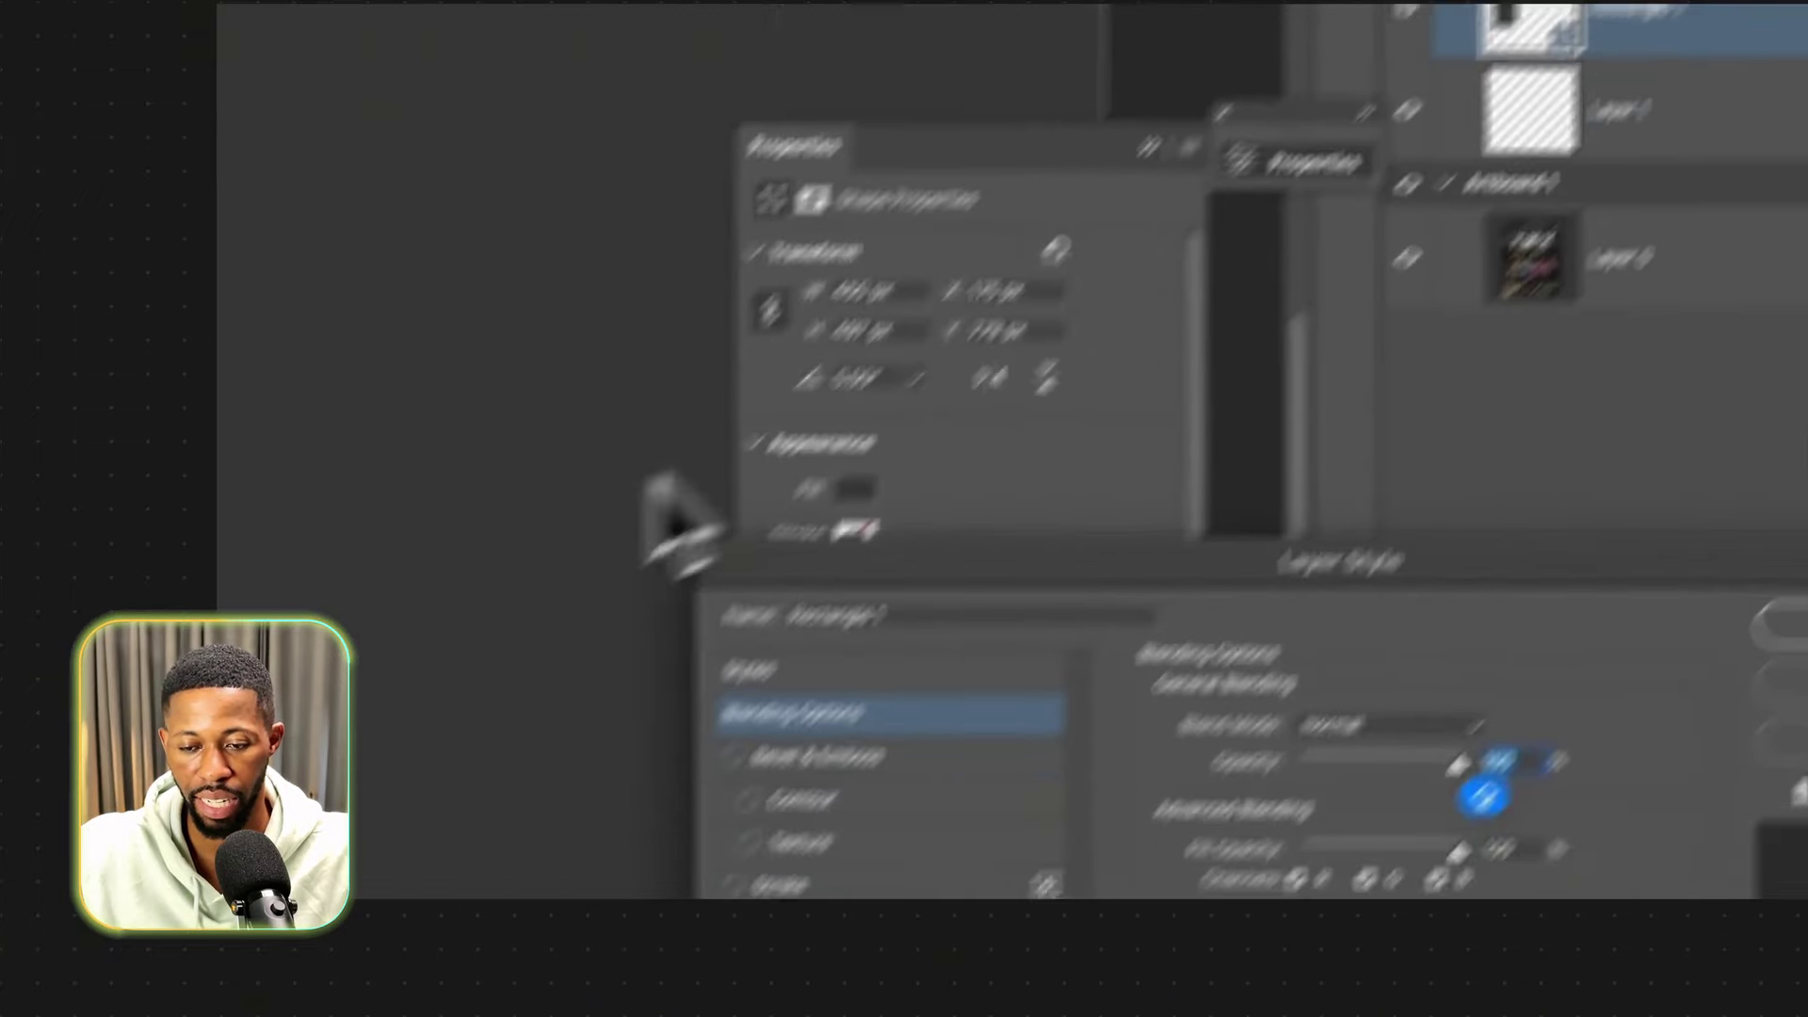
left_click(1727, 759)
left_click(1424, 325)
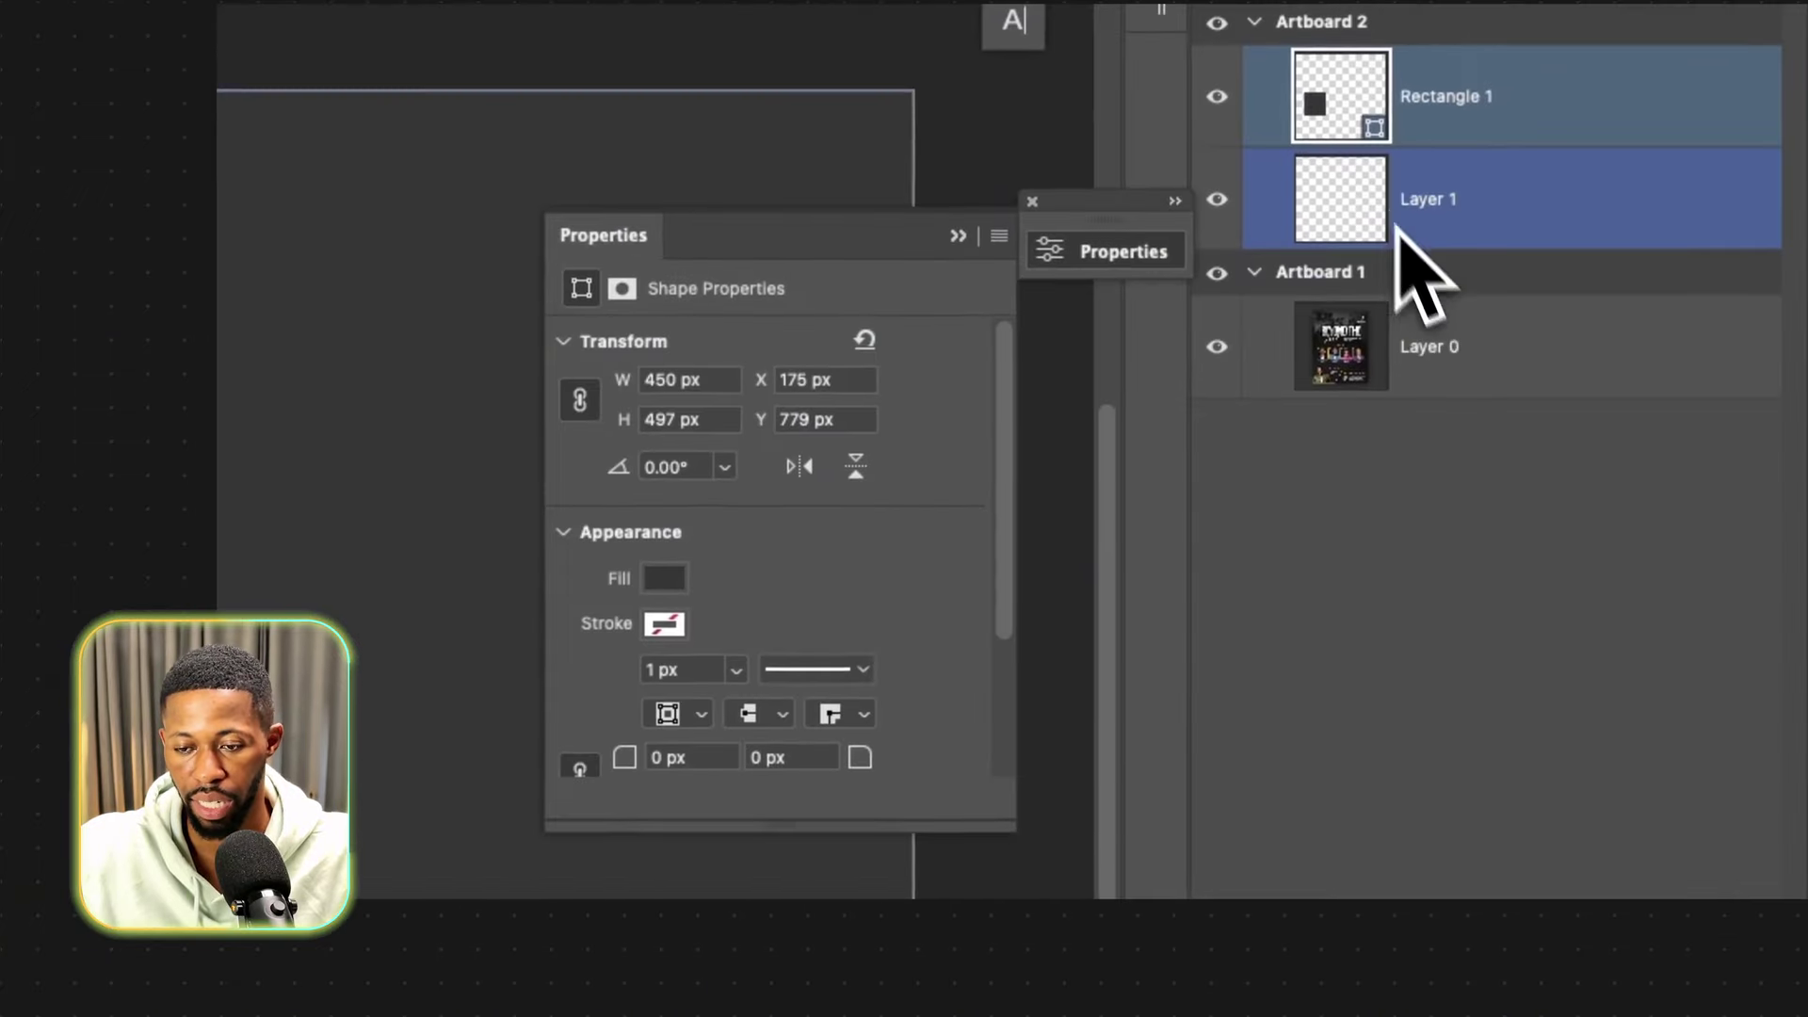
left_click(1373, 125)
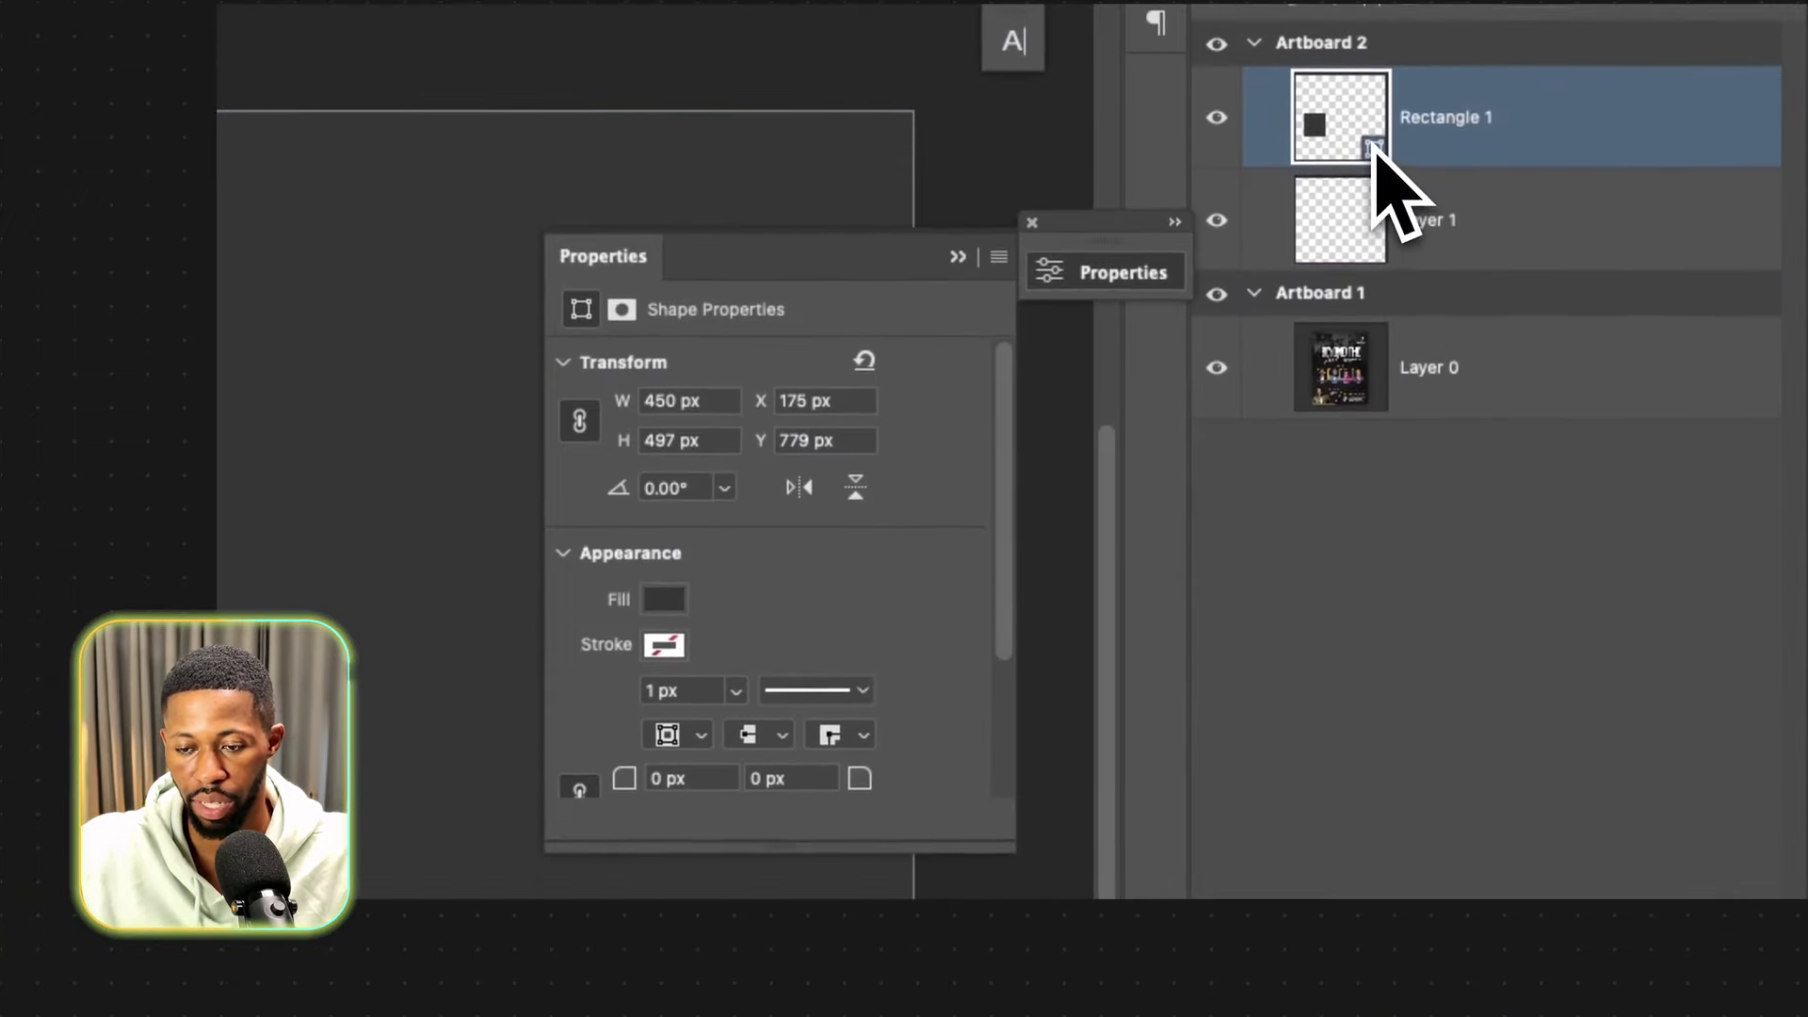
double_click(1374, 152)
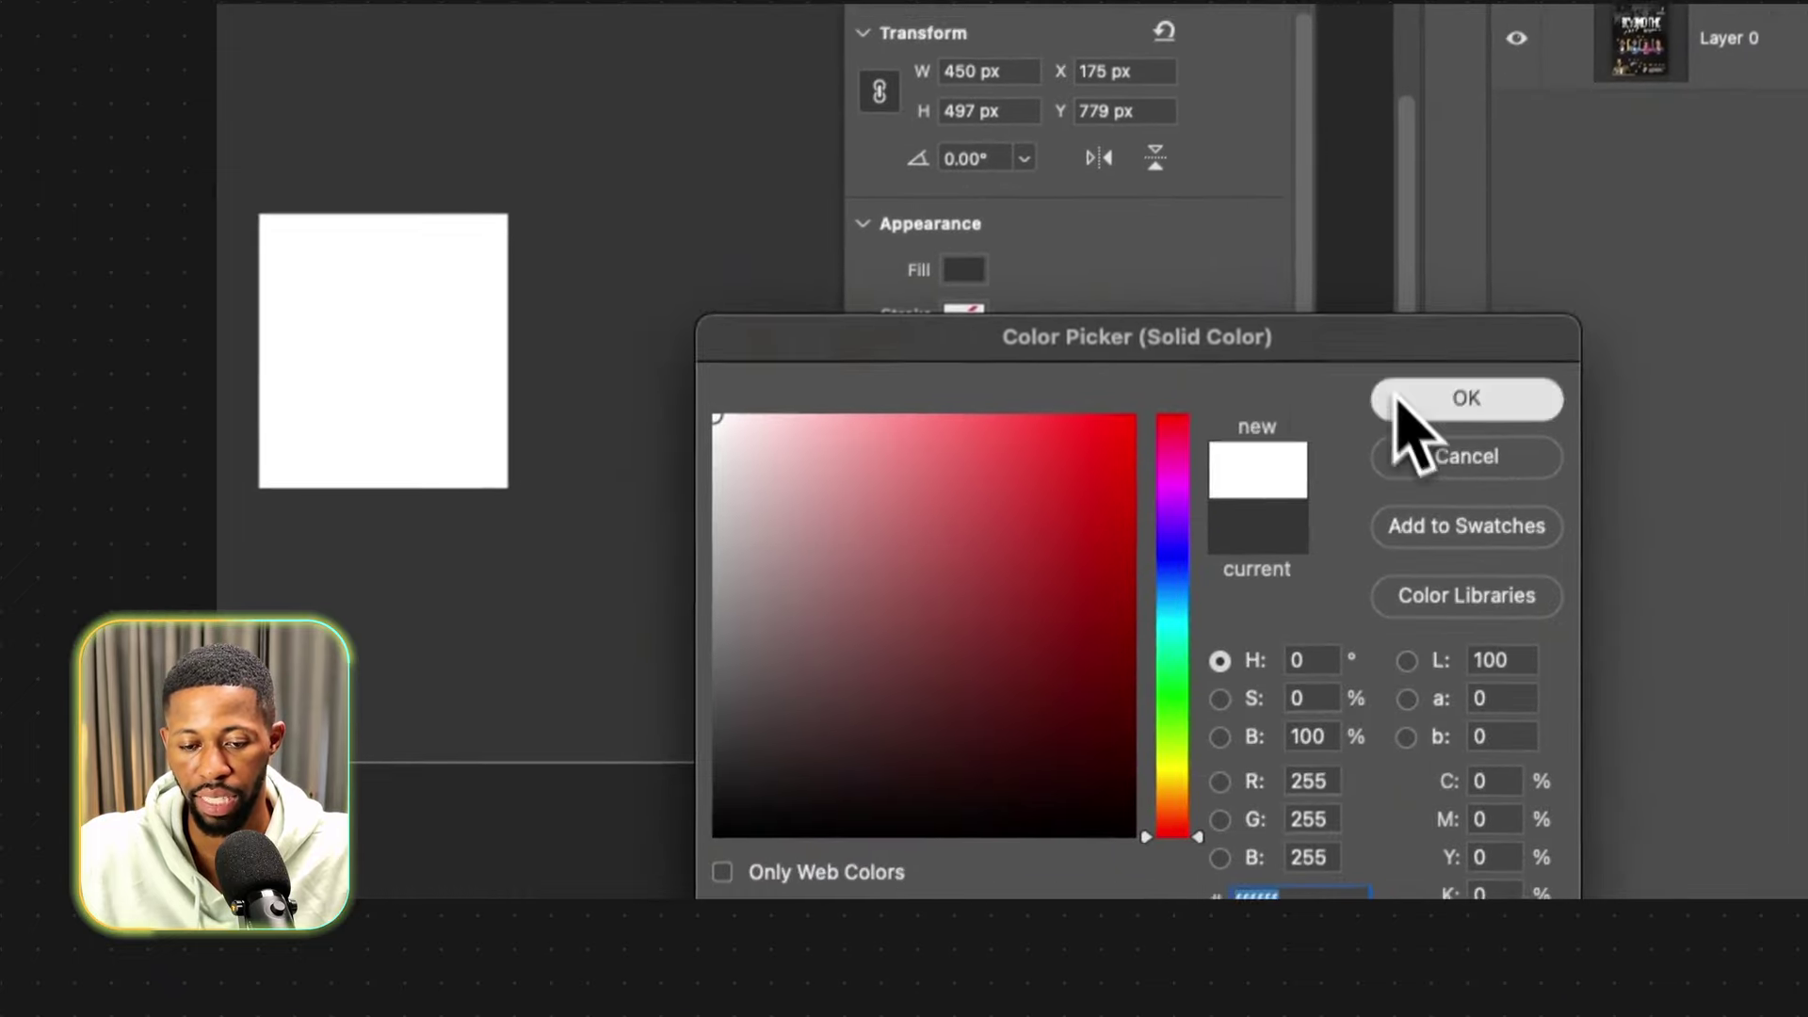
left_click(1396, 403)
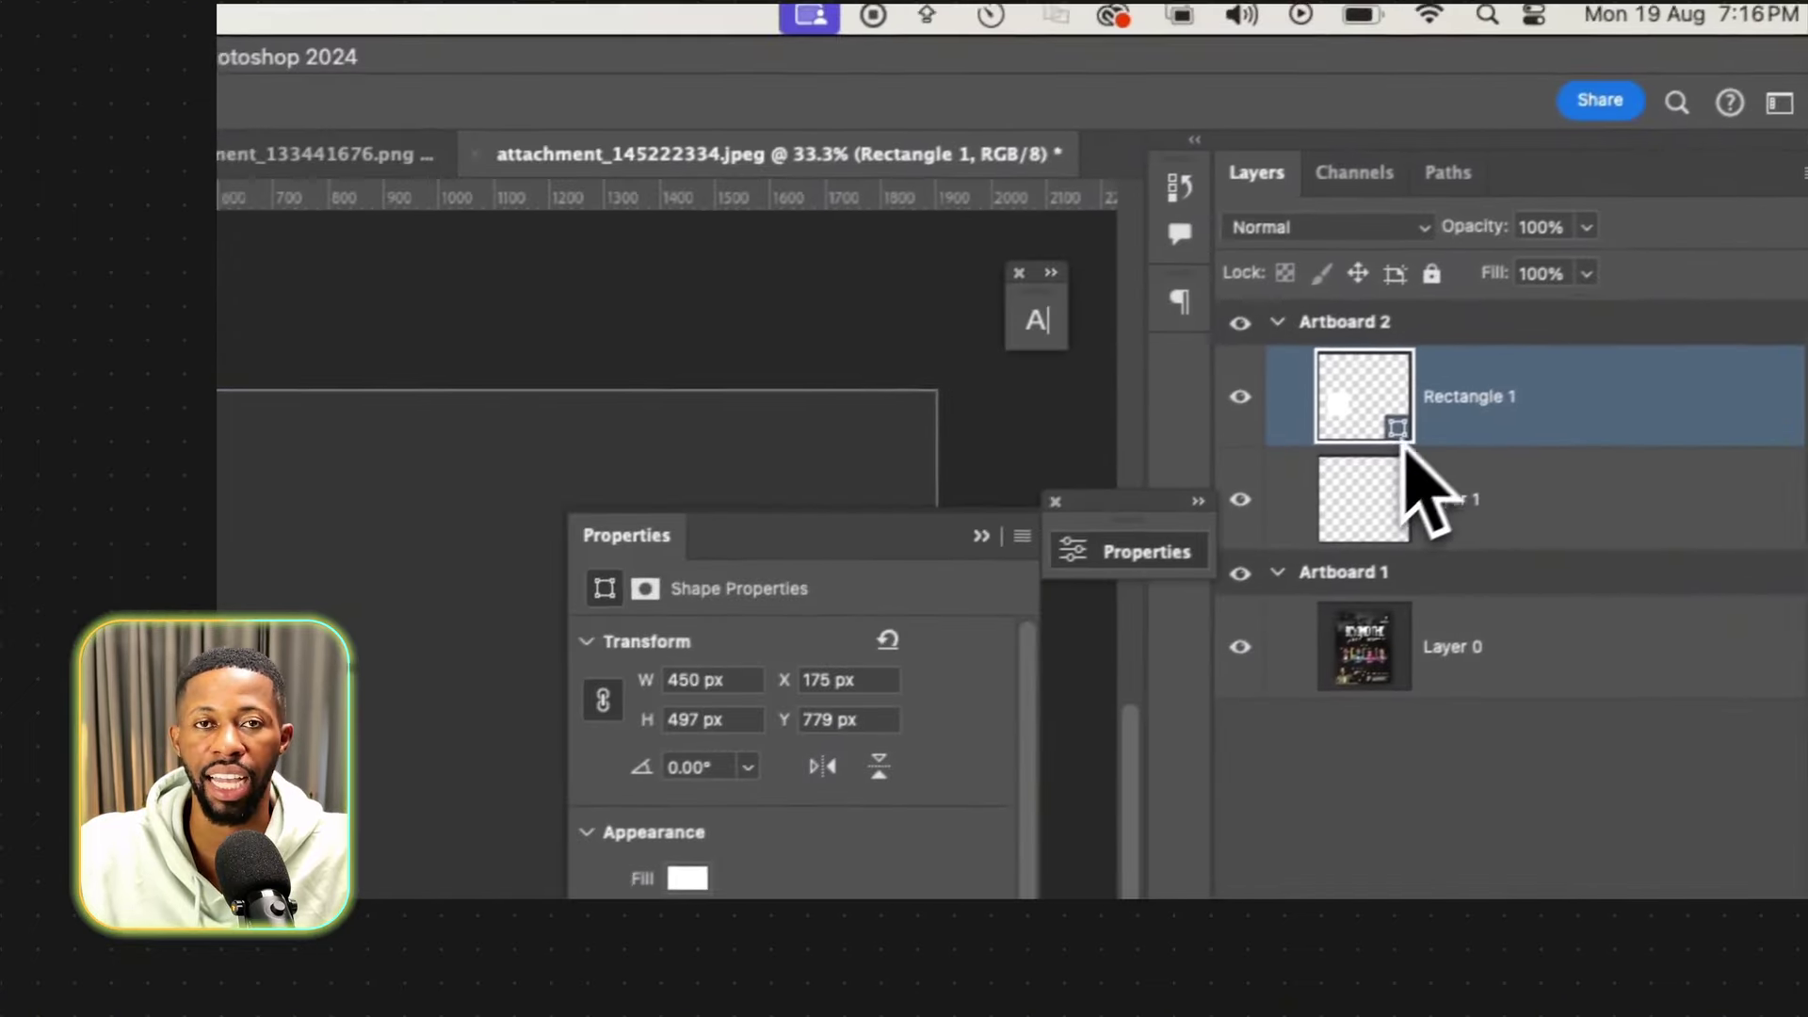
left_click(1386, 477)
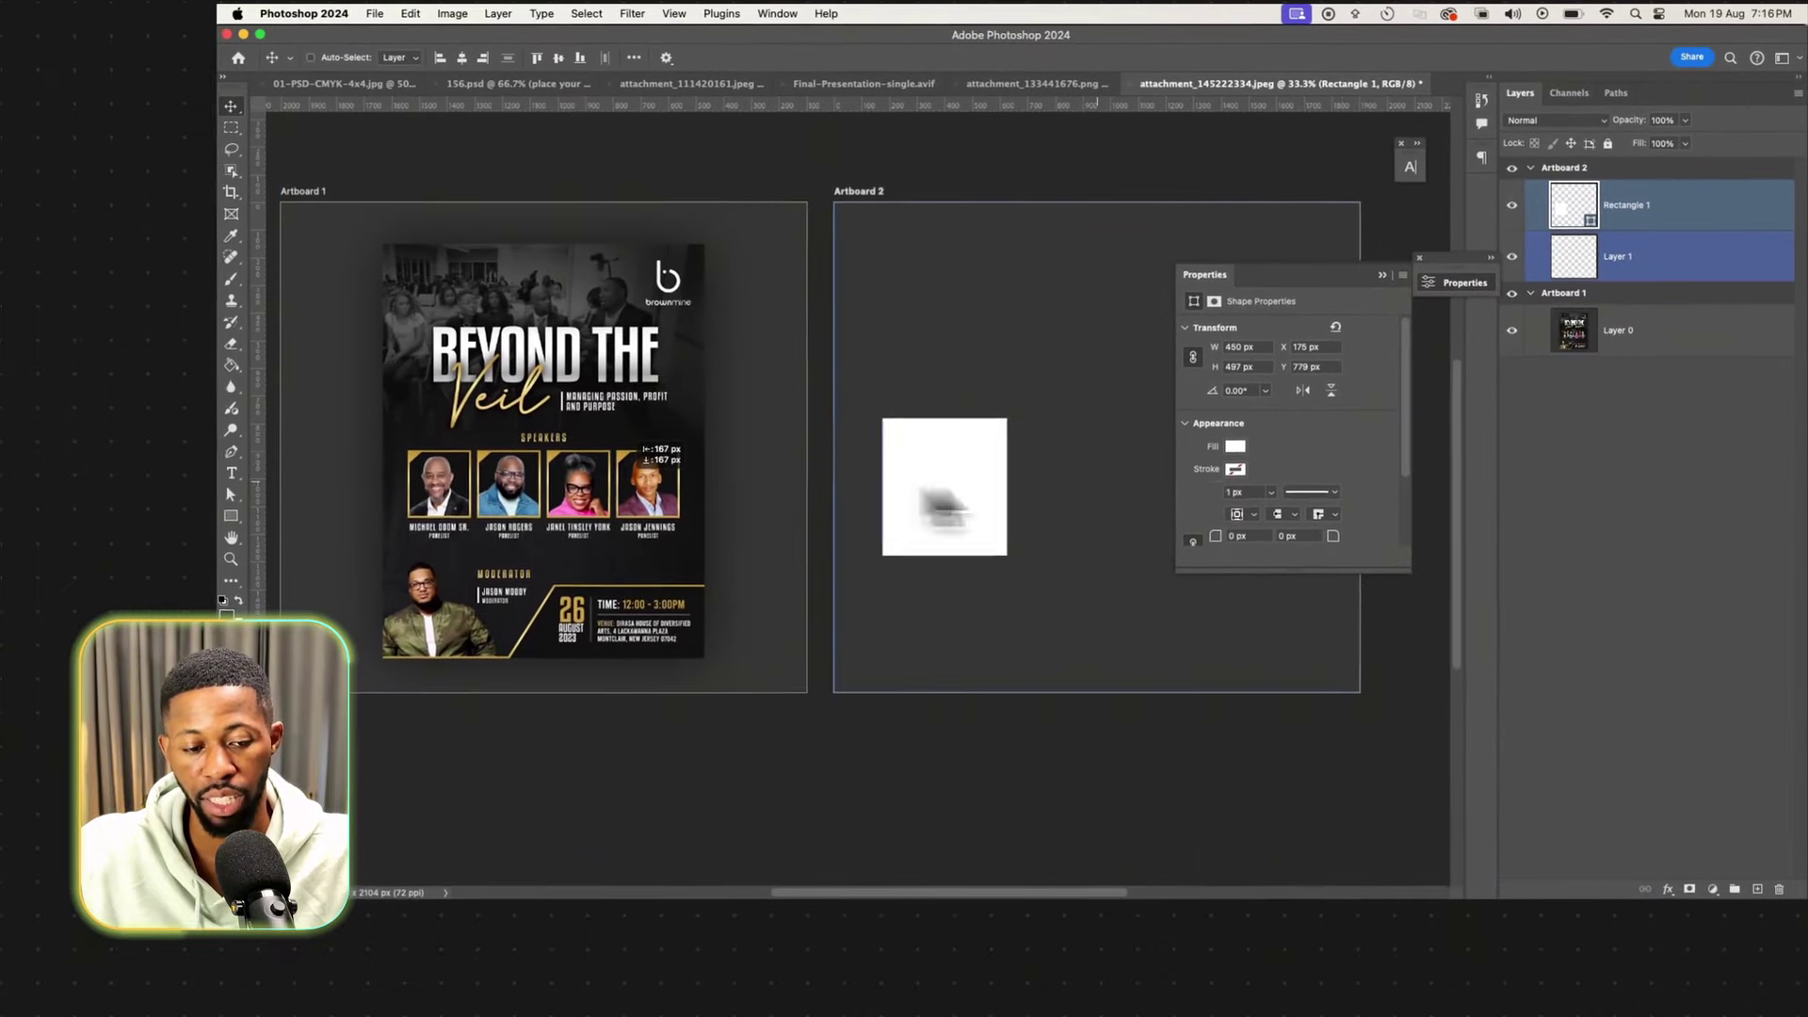
Give the white rectangle a gradient Stroke effect running from gold #c09539 to pale yellow (H 47, S 42, B 99).
left_click(1668, 888)
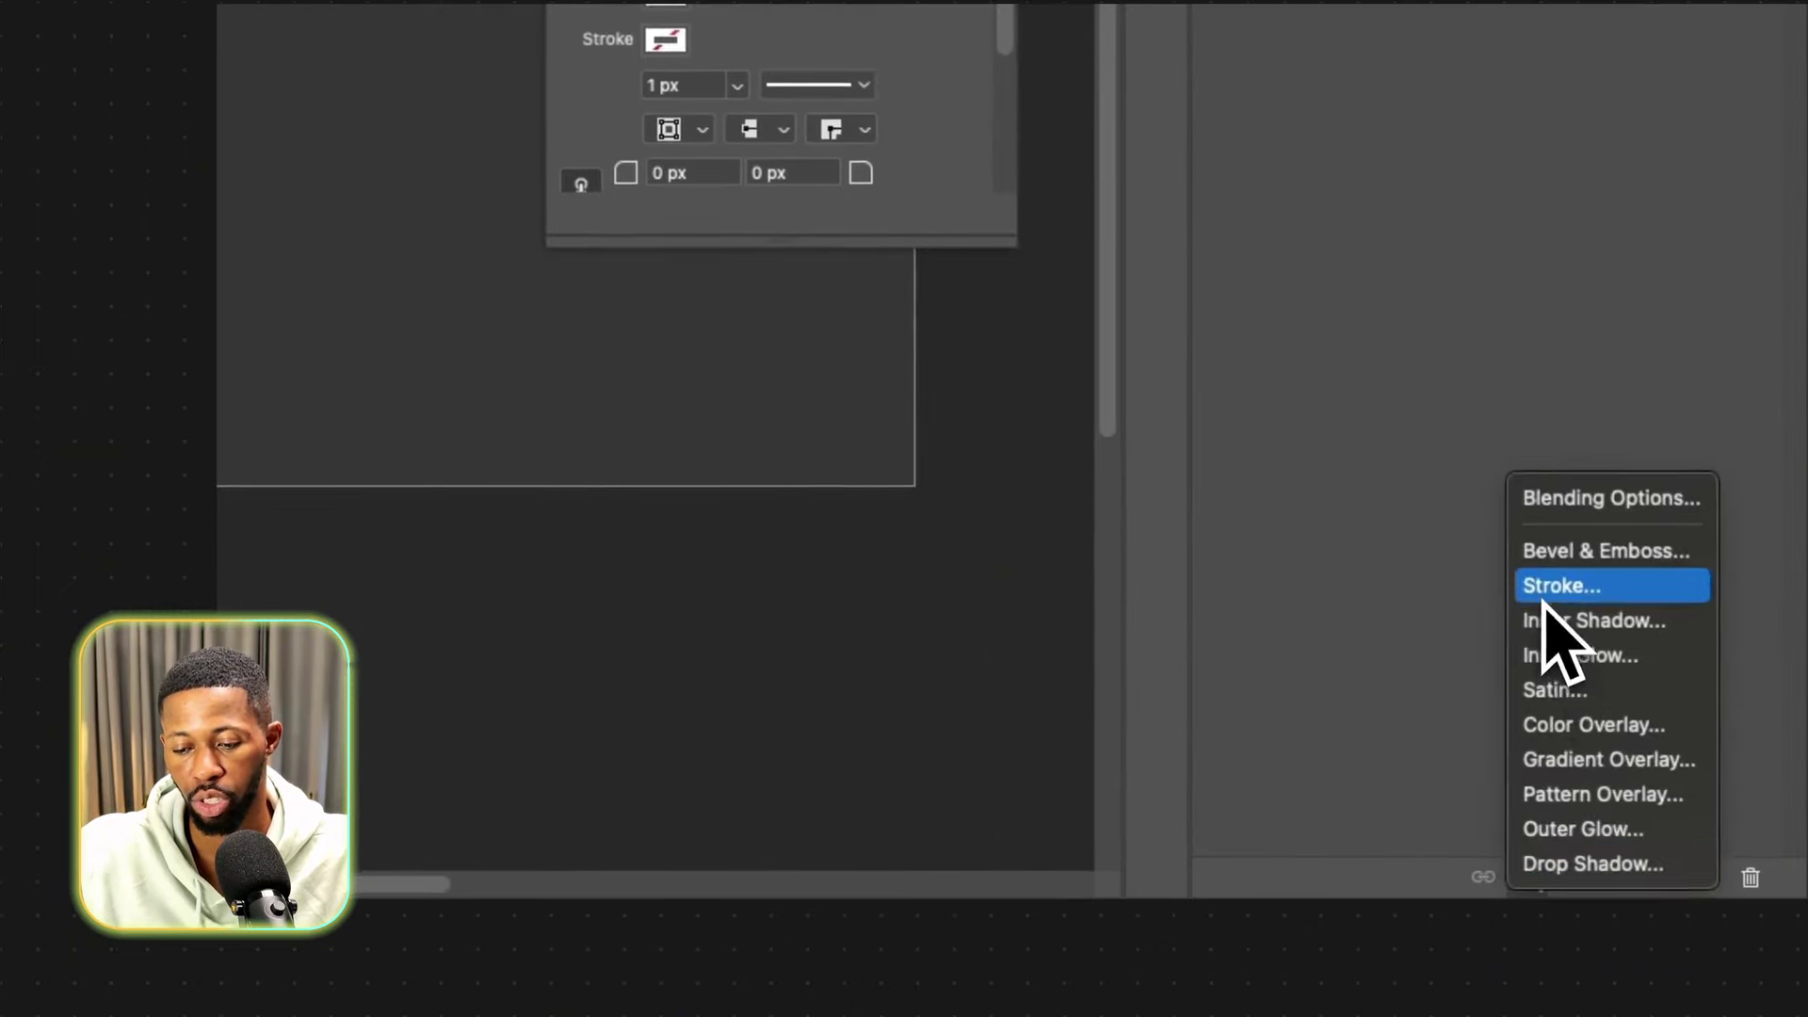
left_click(1671, 744)
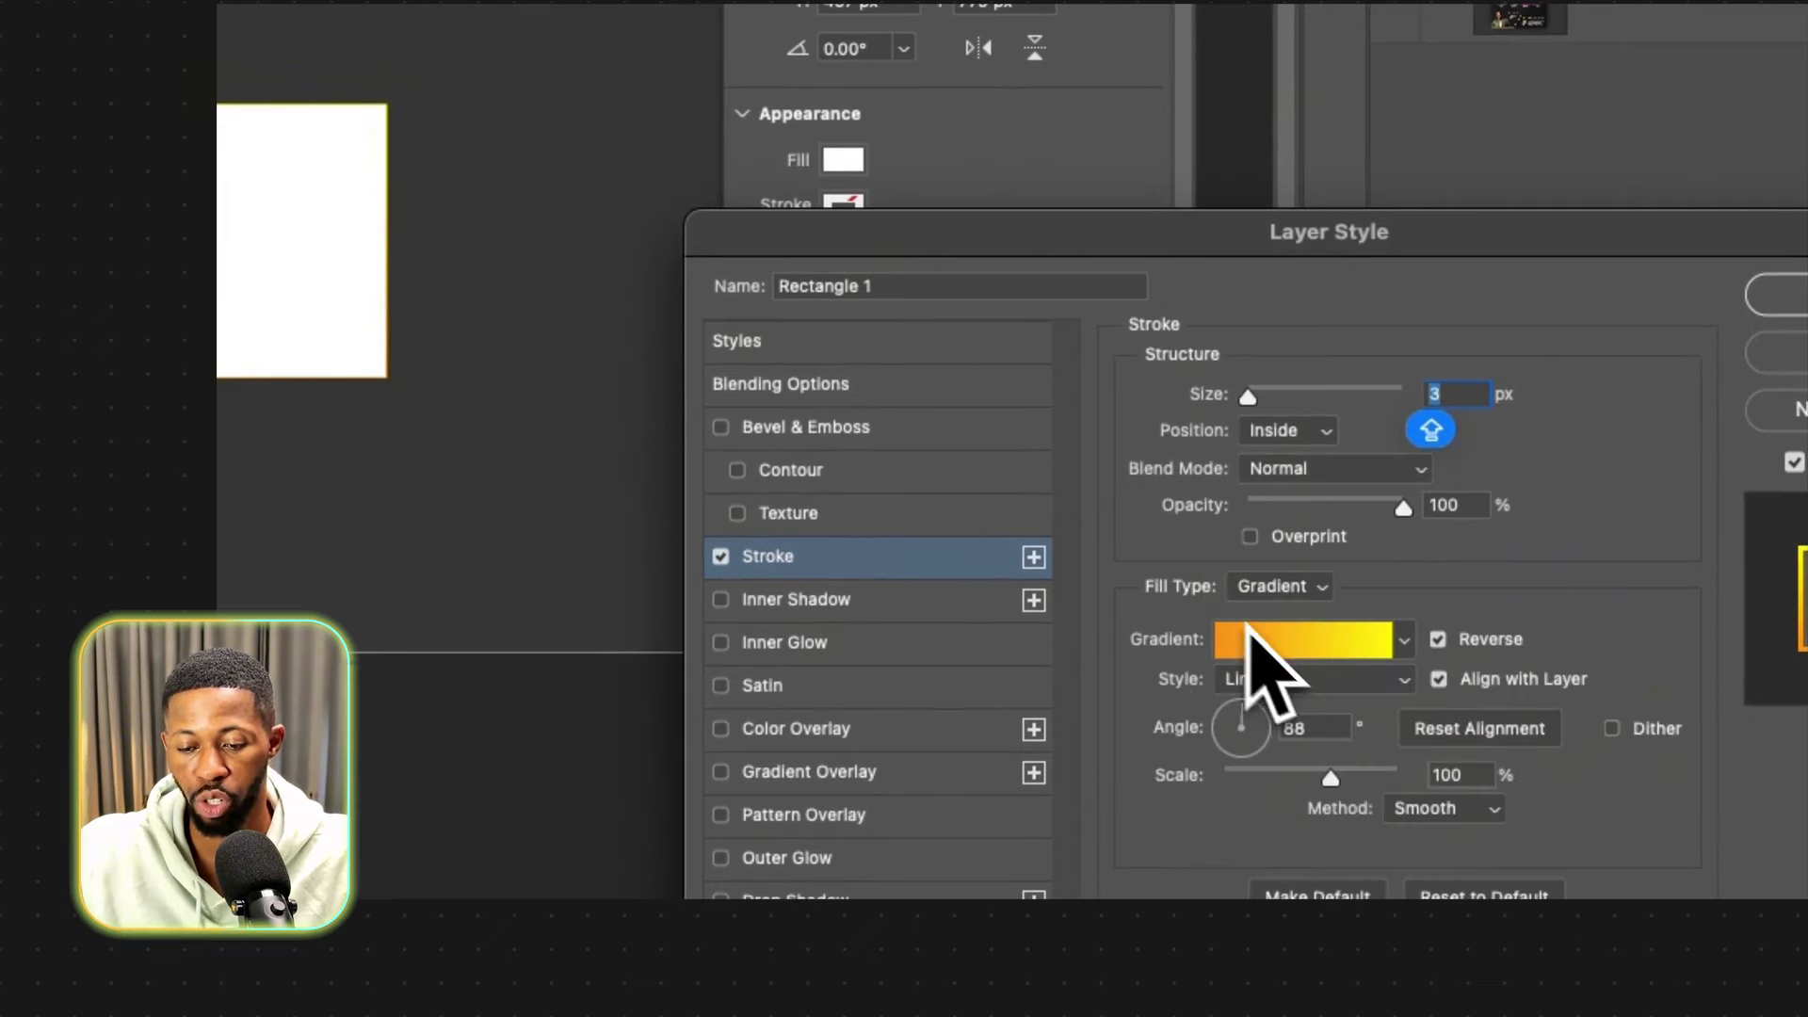
left_click(1279, 645)
left_click(1743, 77)
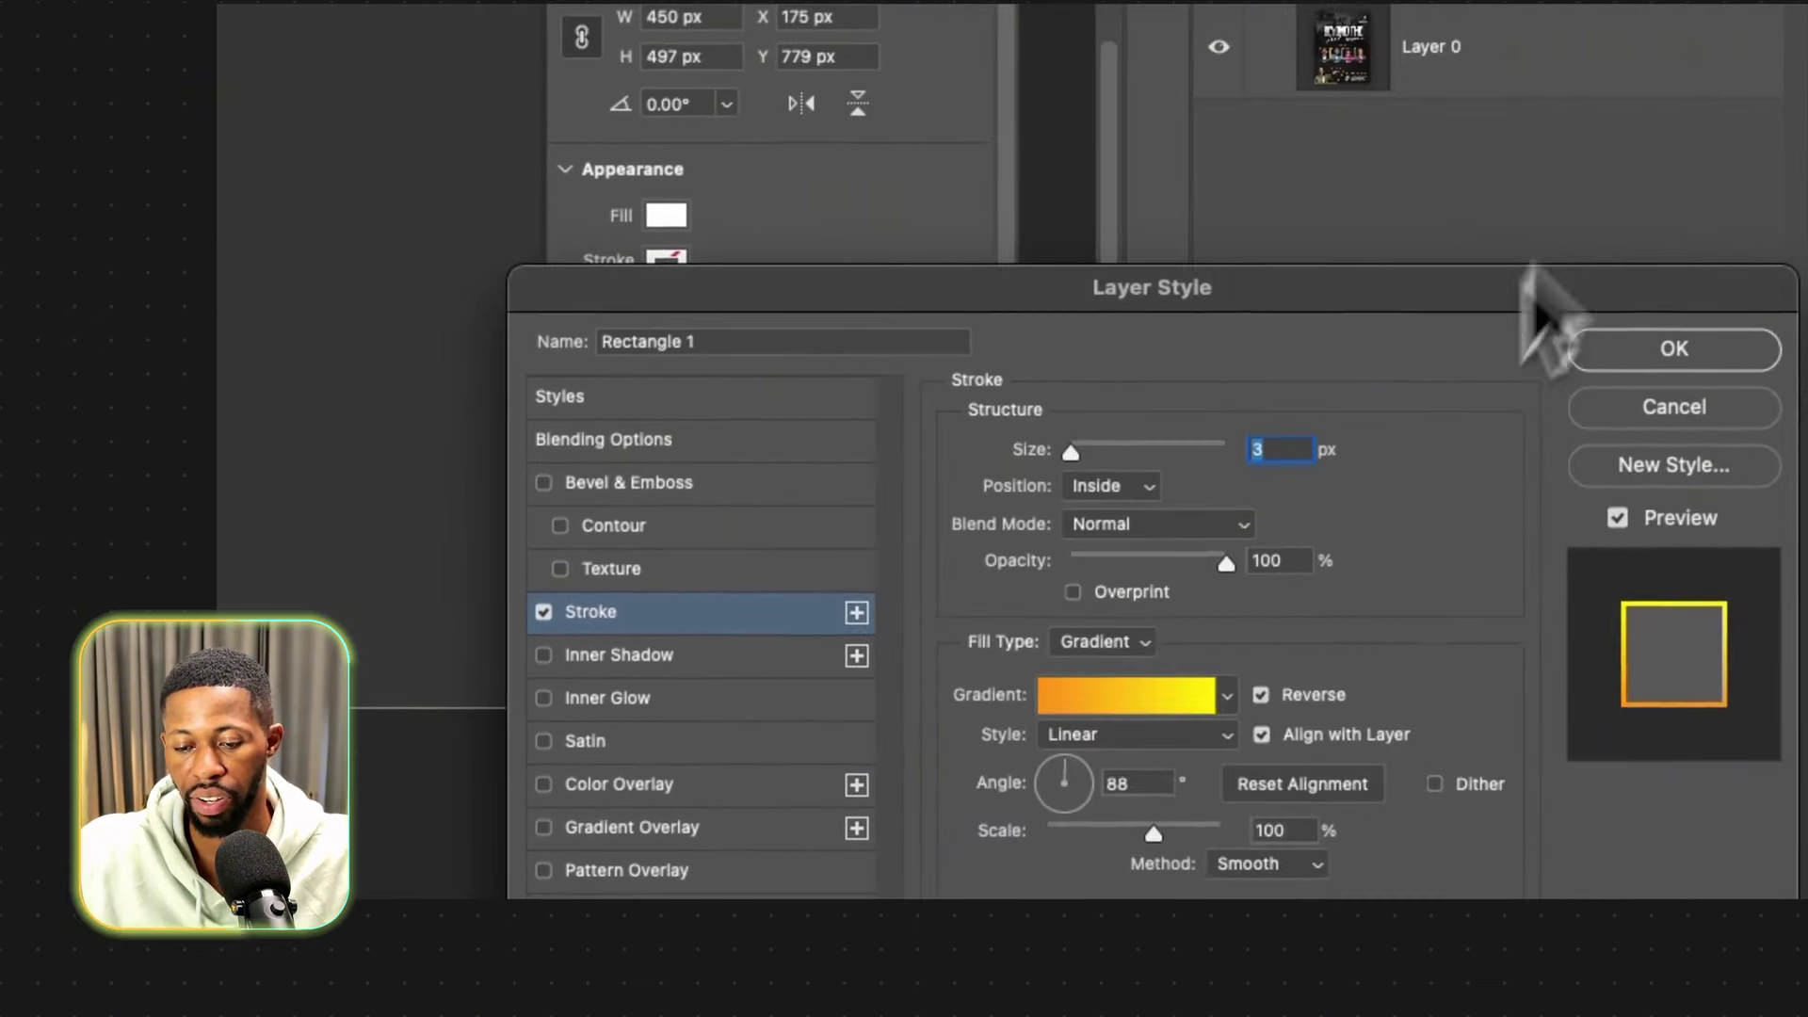
left_click(1173, 697)
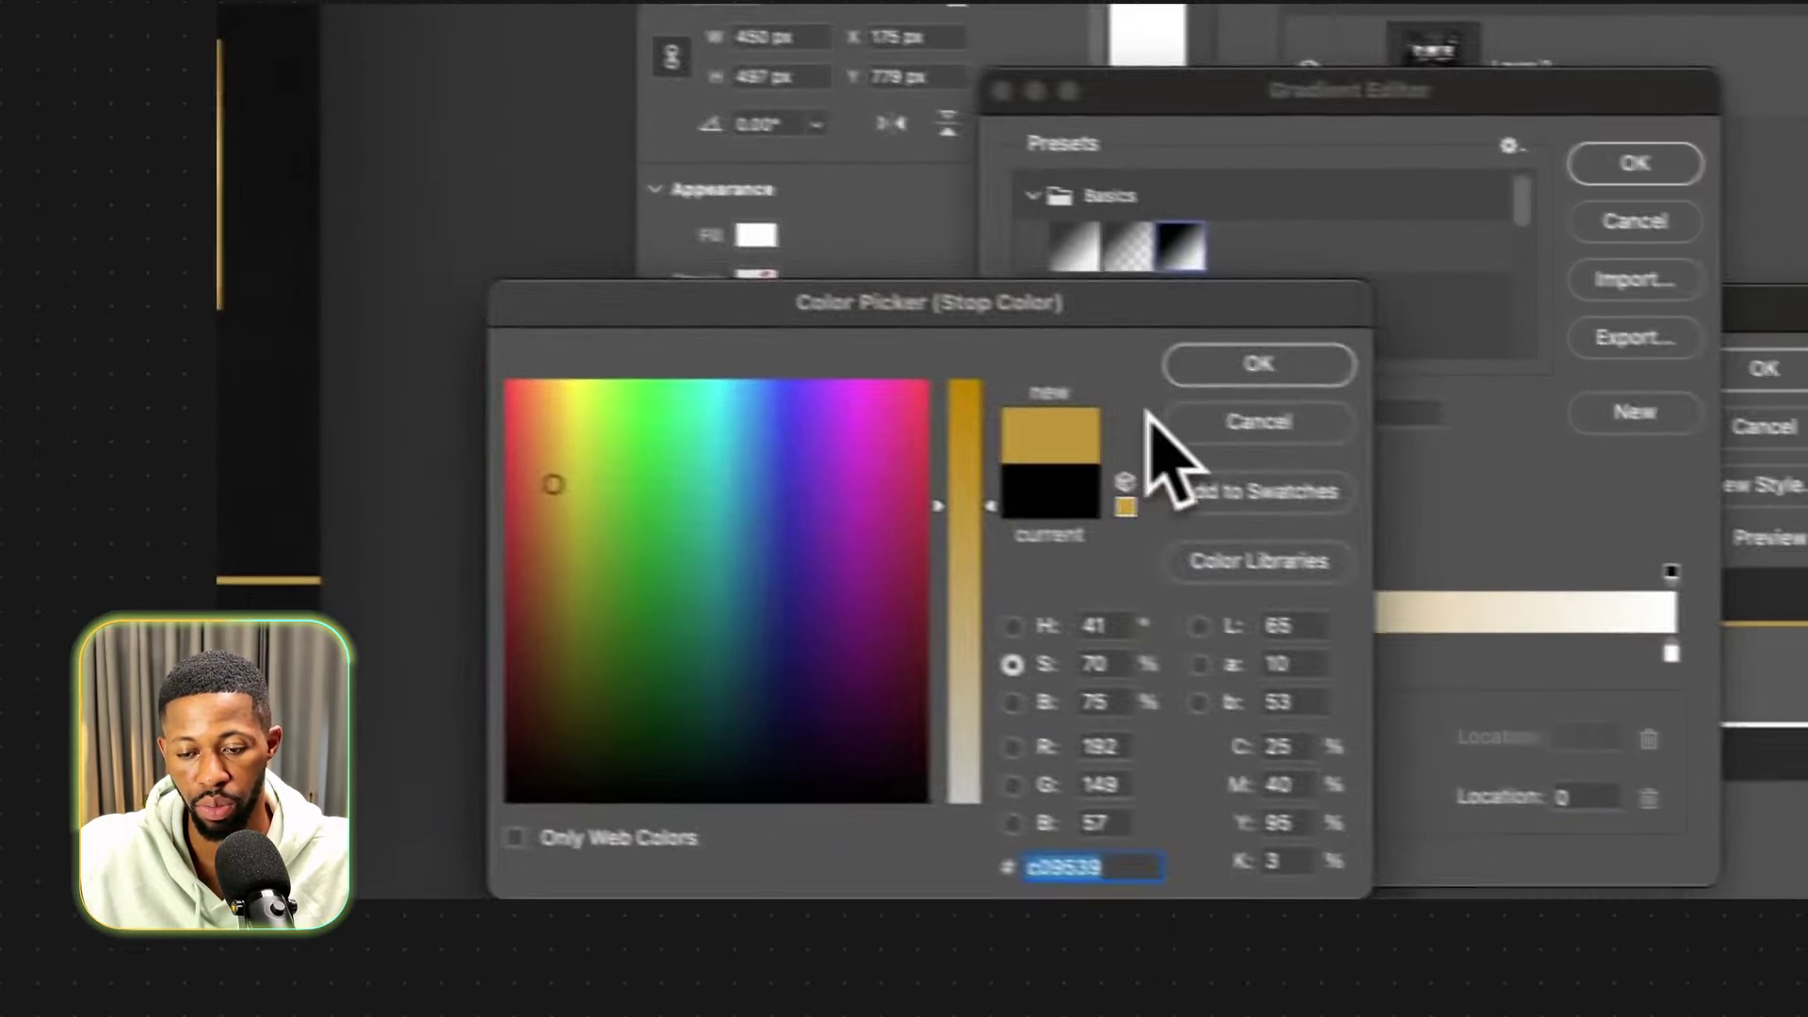
left_click(1171, 363)
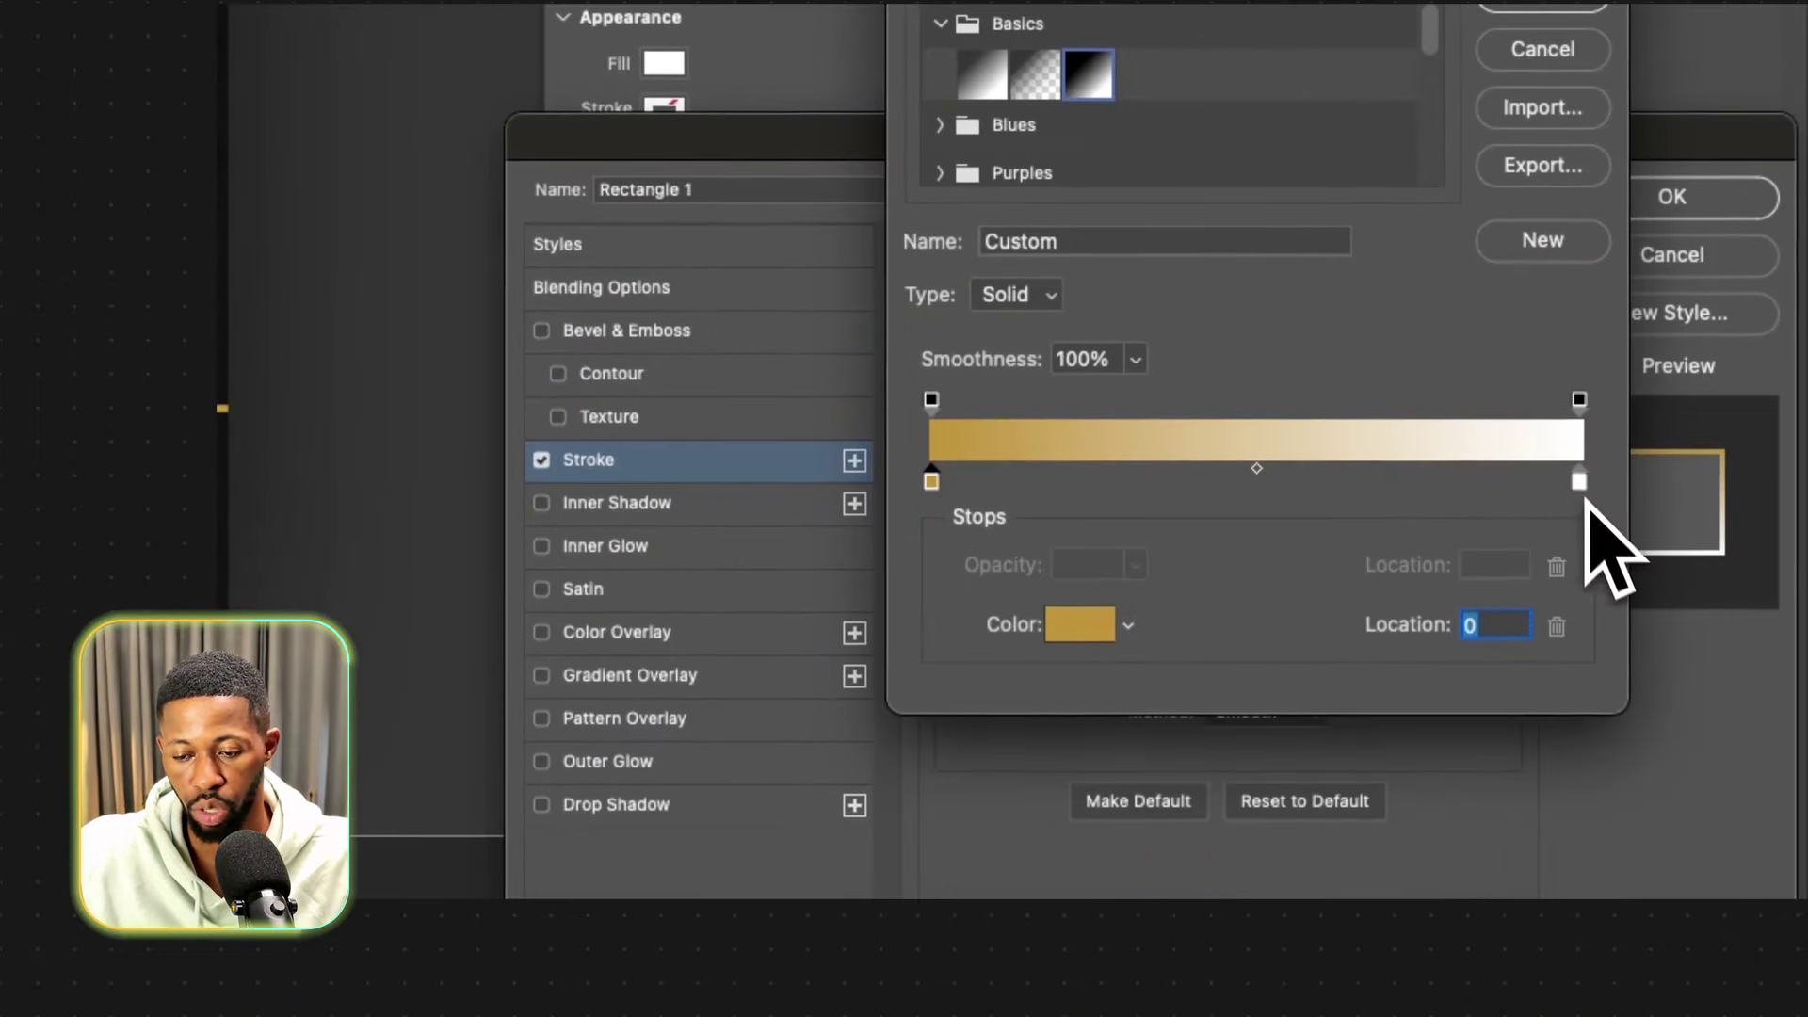
double_click(1579, 484)
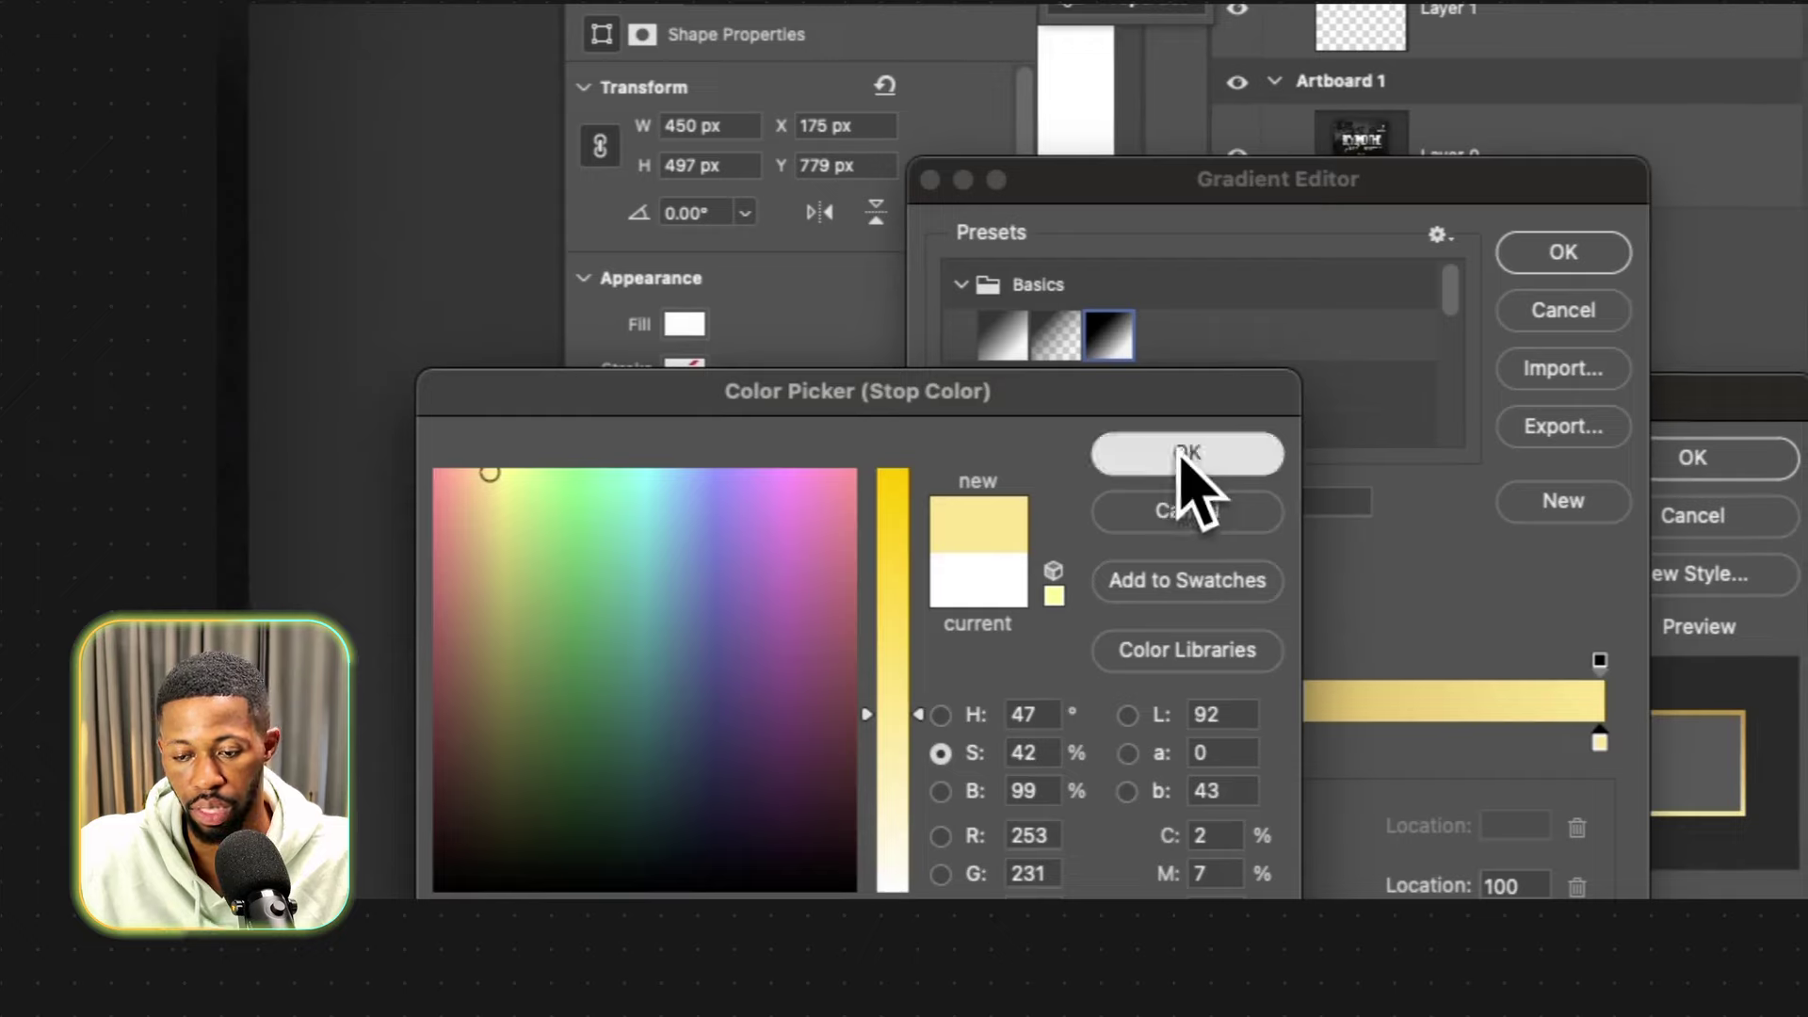
left_click(1191, 476)
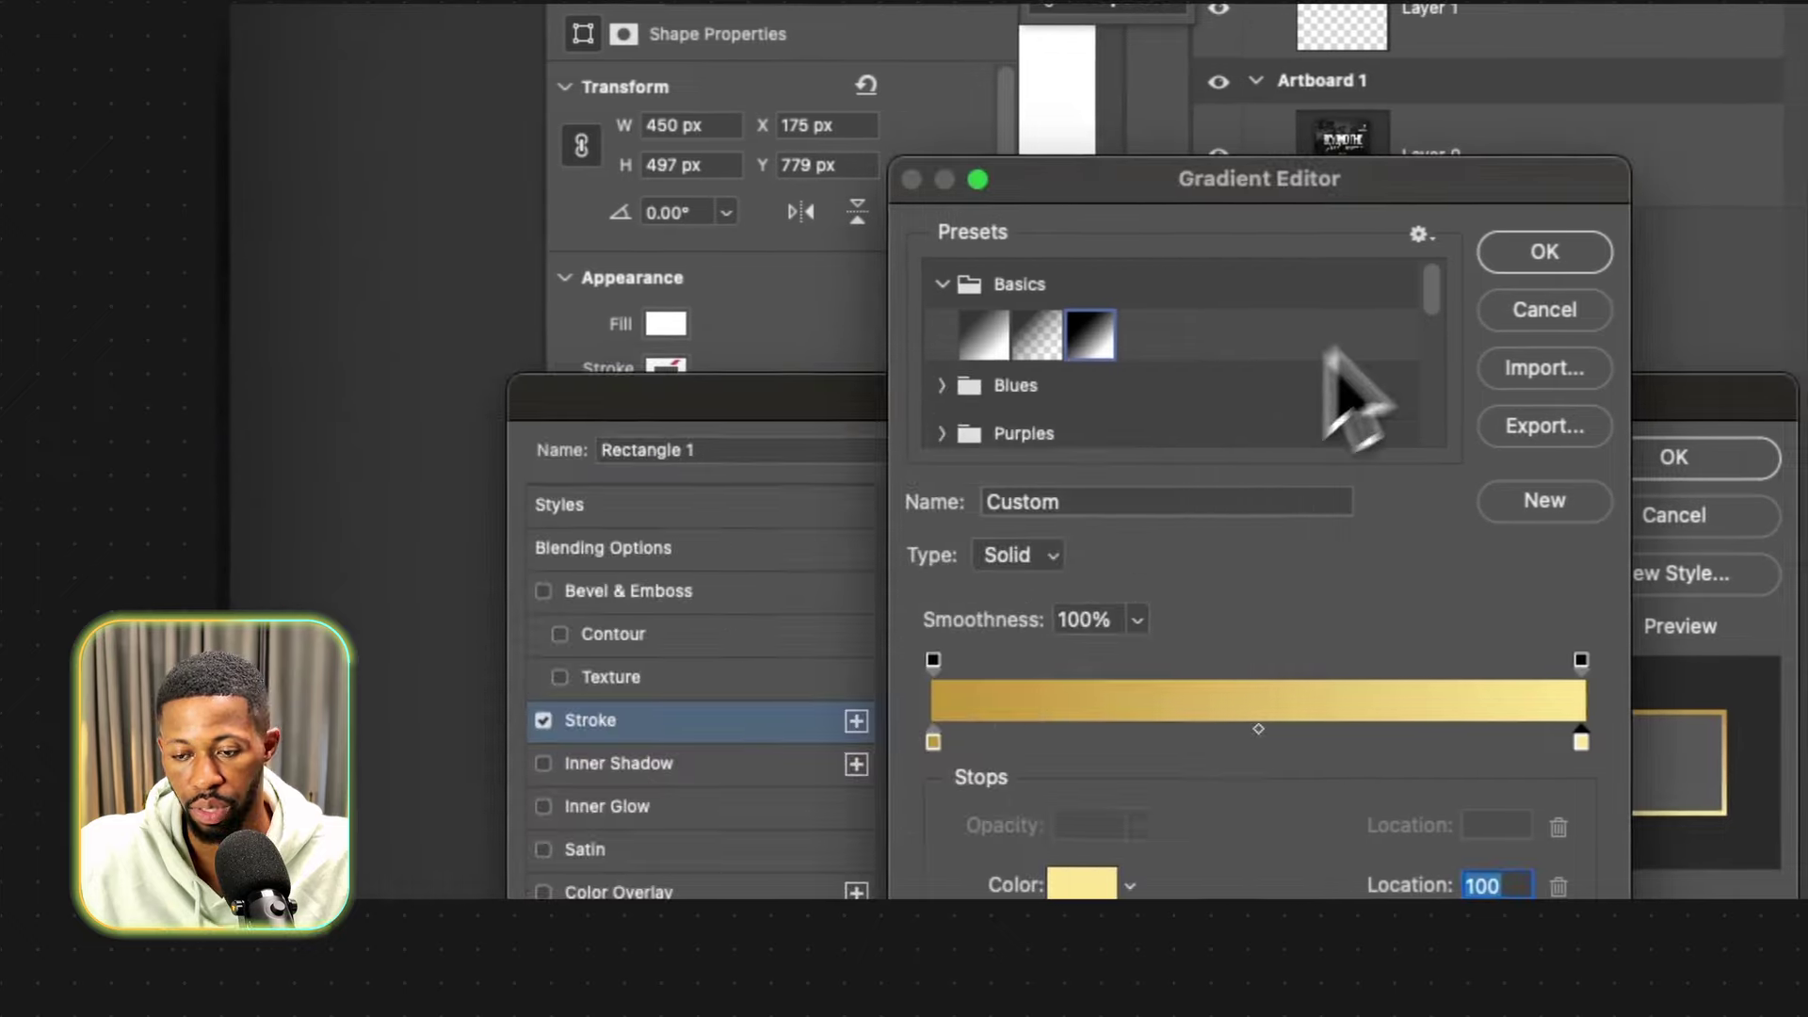
left_click(1542, 250)
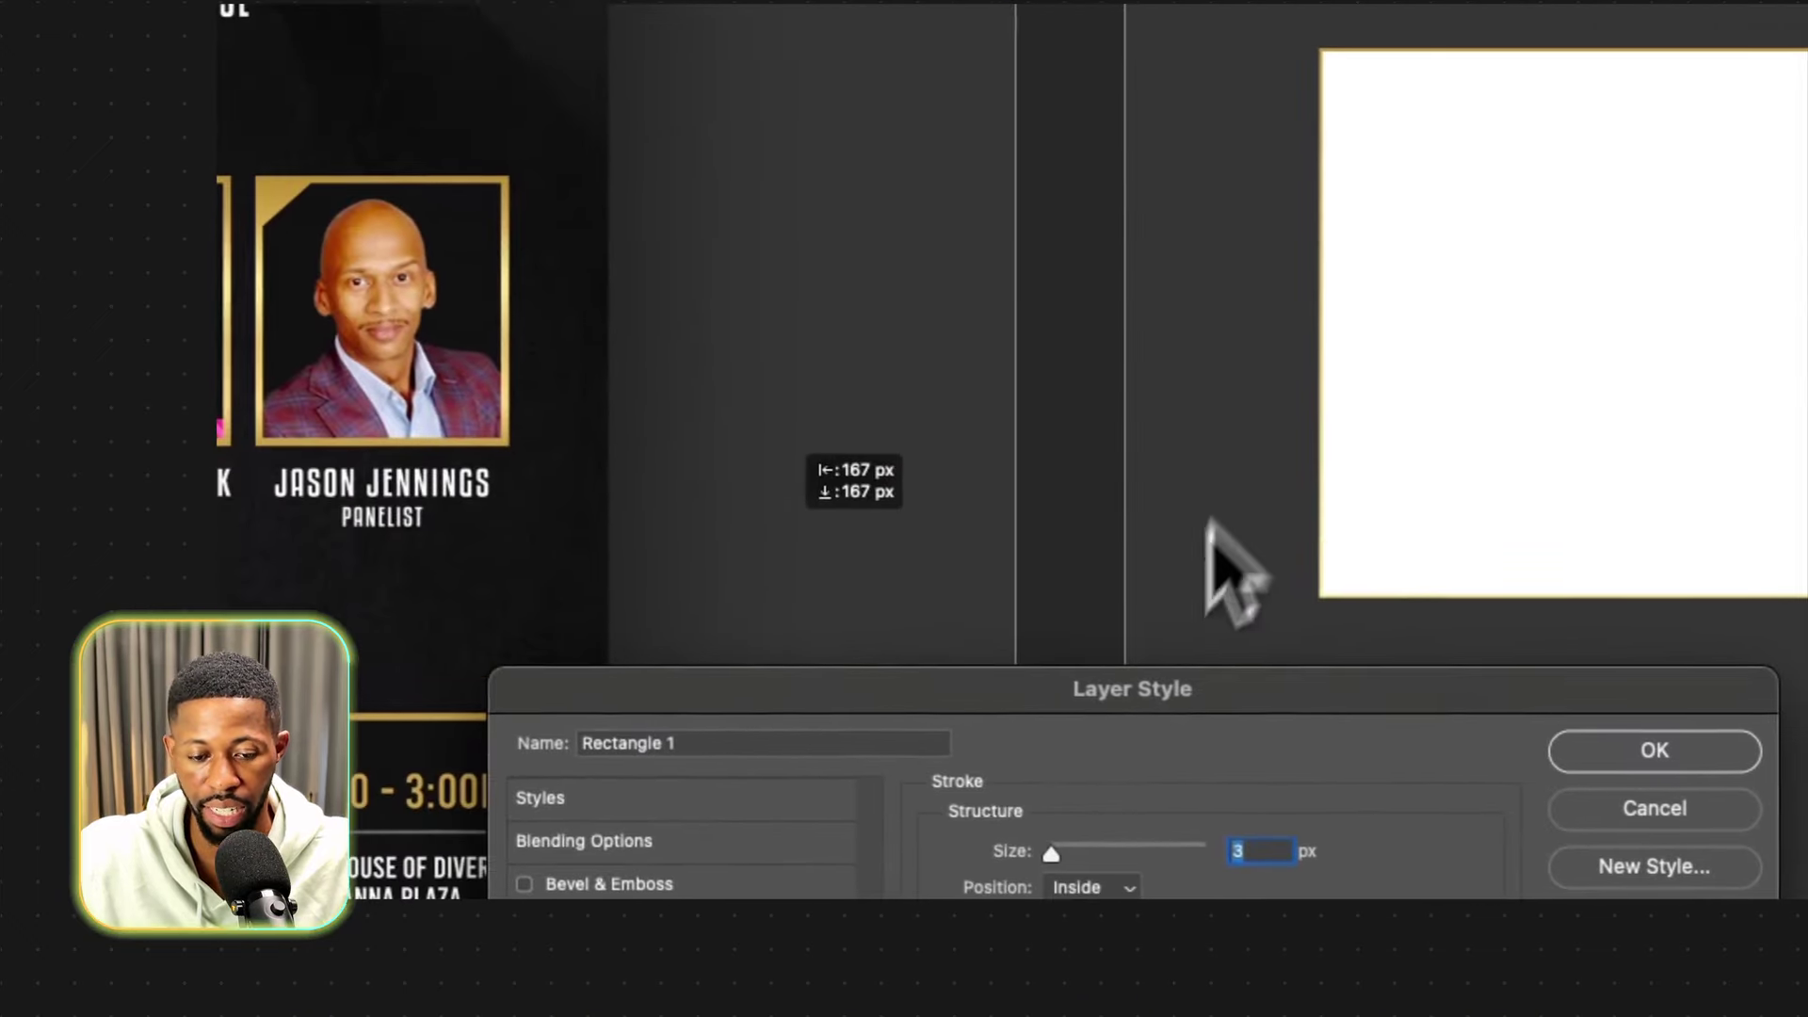
Increase the rectangle's gold gradient stroke to 13 px to match the frames in the flyer's speaker row.
key("Up")
key("Up")
key("Up")
key("Up")
key("Up")
key("Up")
key("Up")
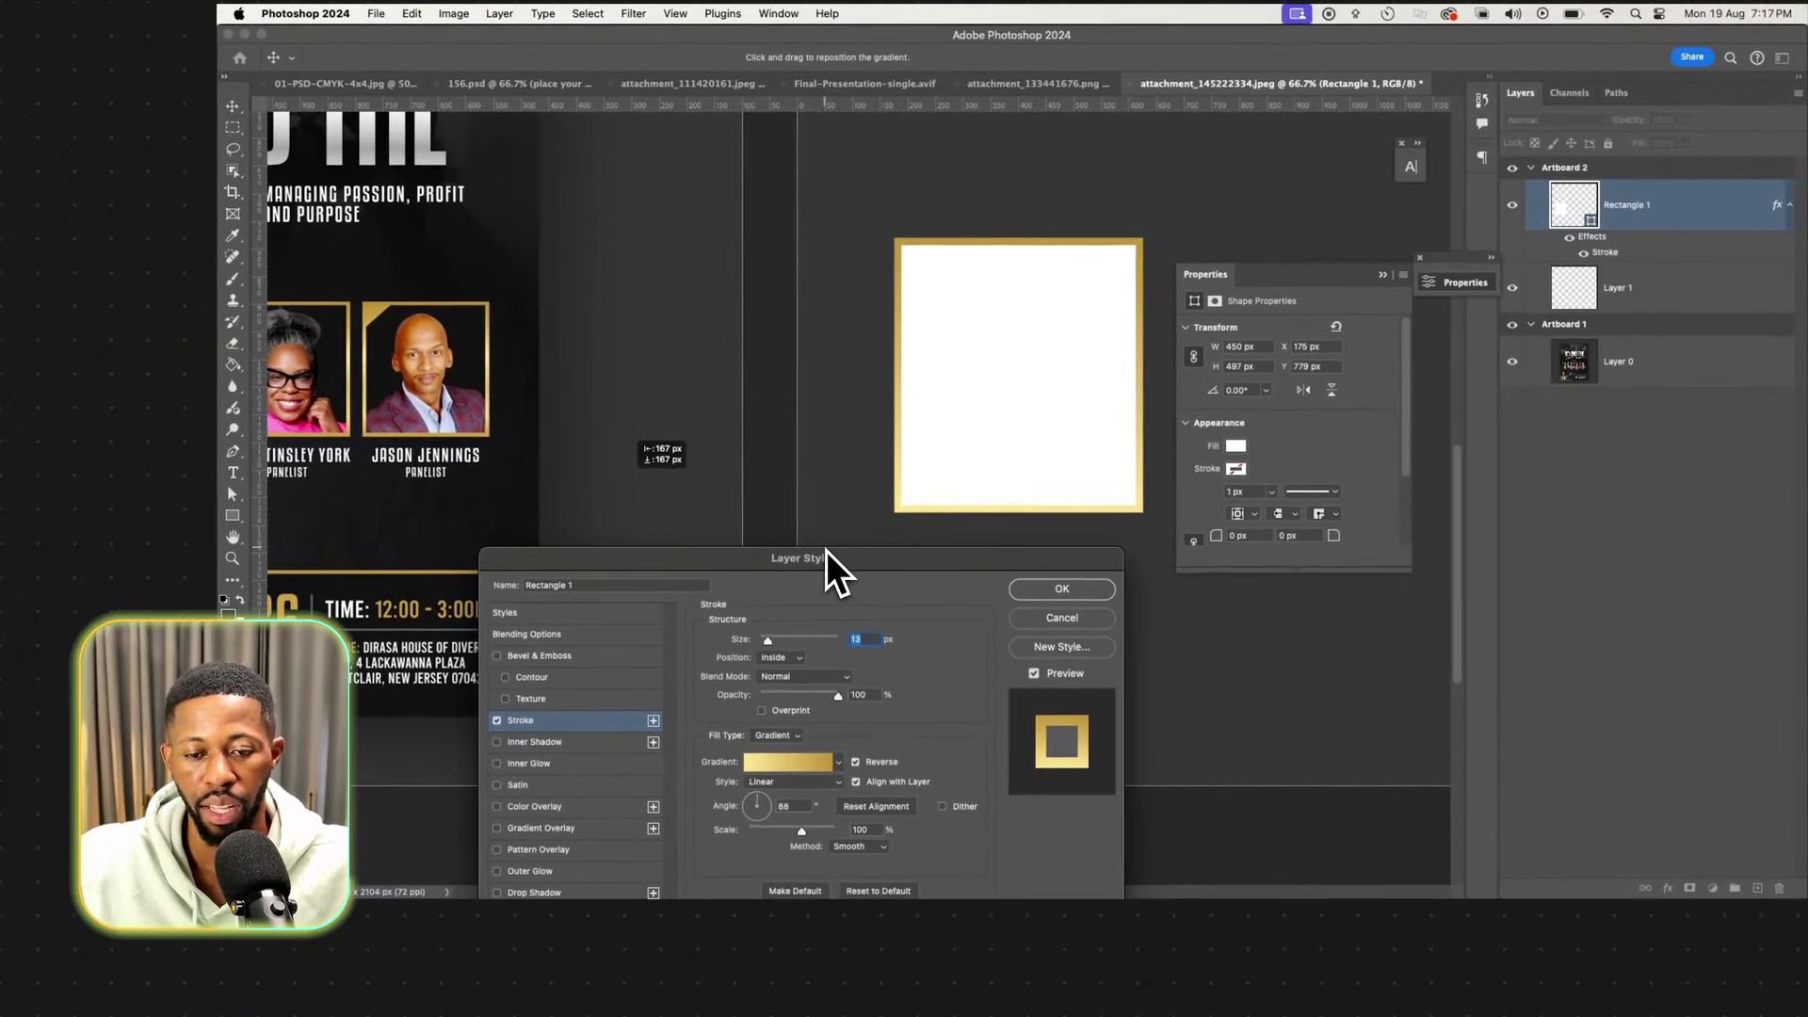
left_click(1027, 594)
scroll(1004, 602, "left", 3)
scroll(1015, 603, "up", 2)
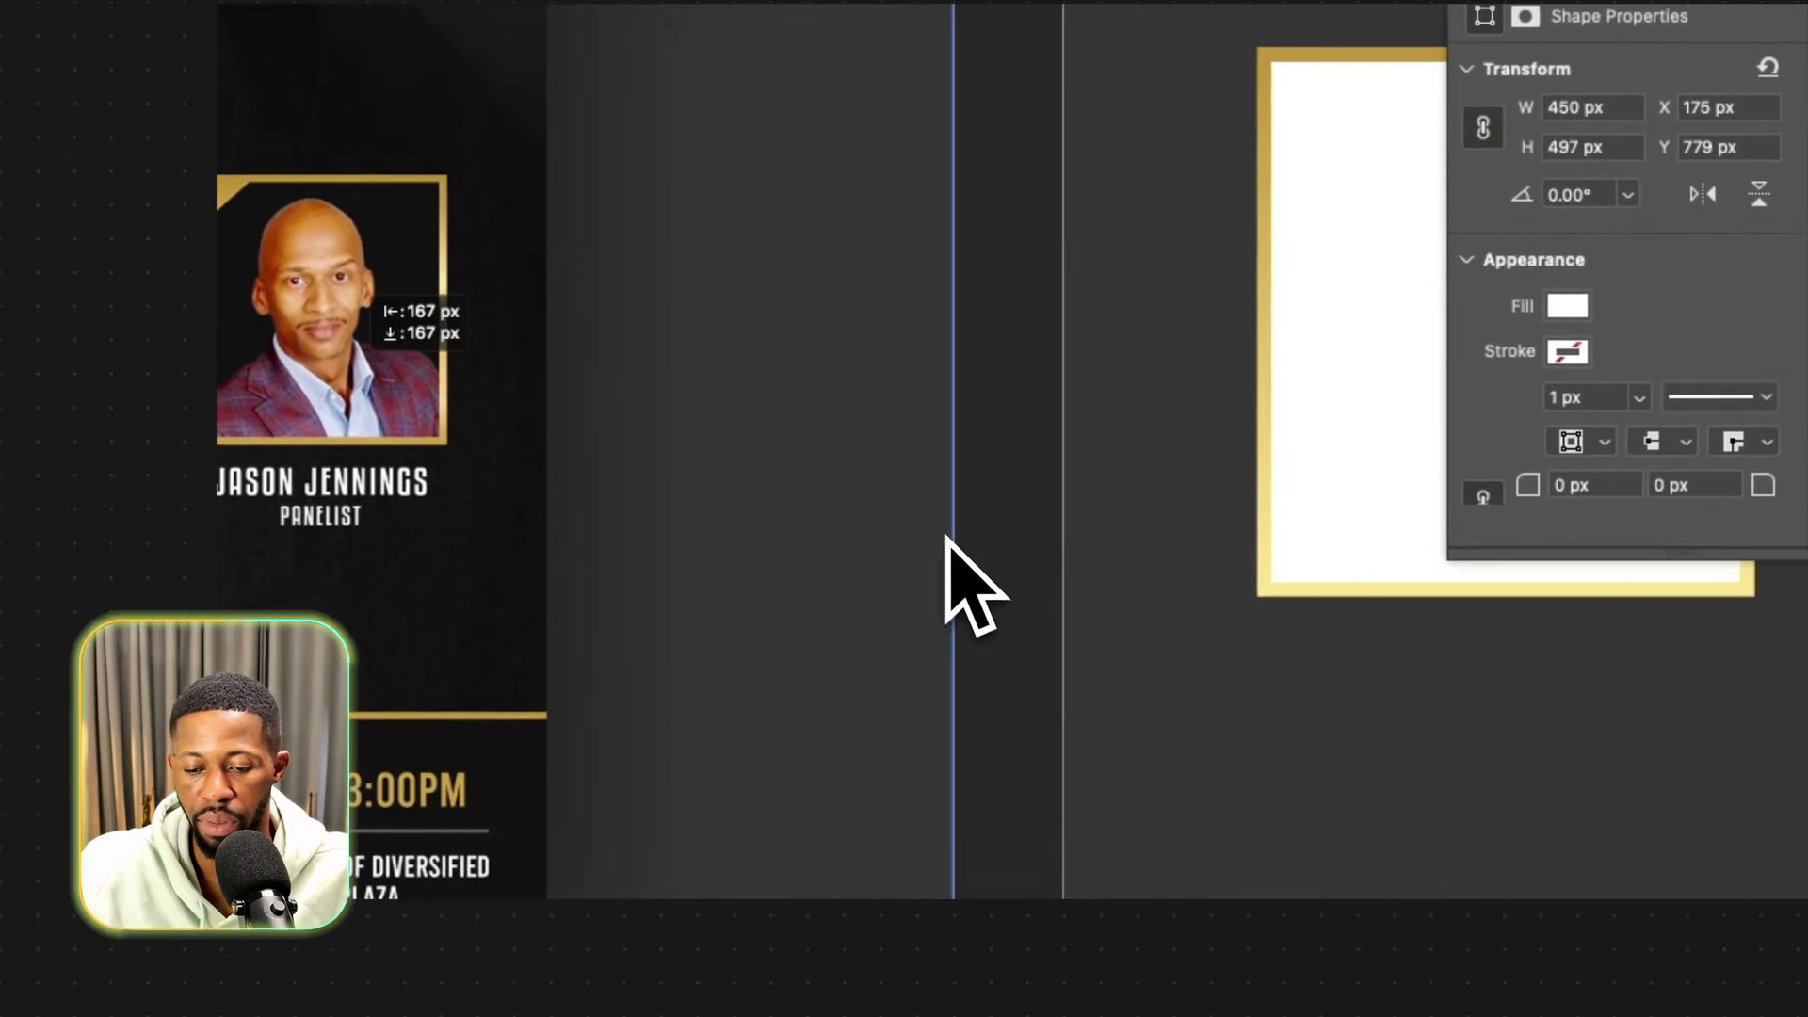
key("super+minus")
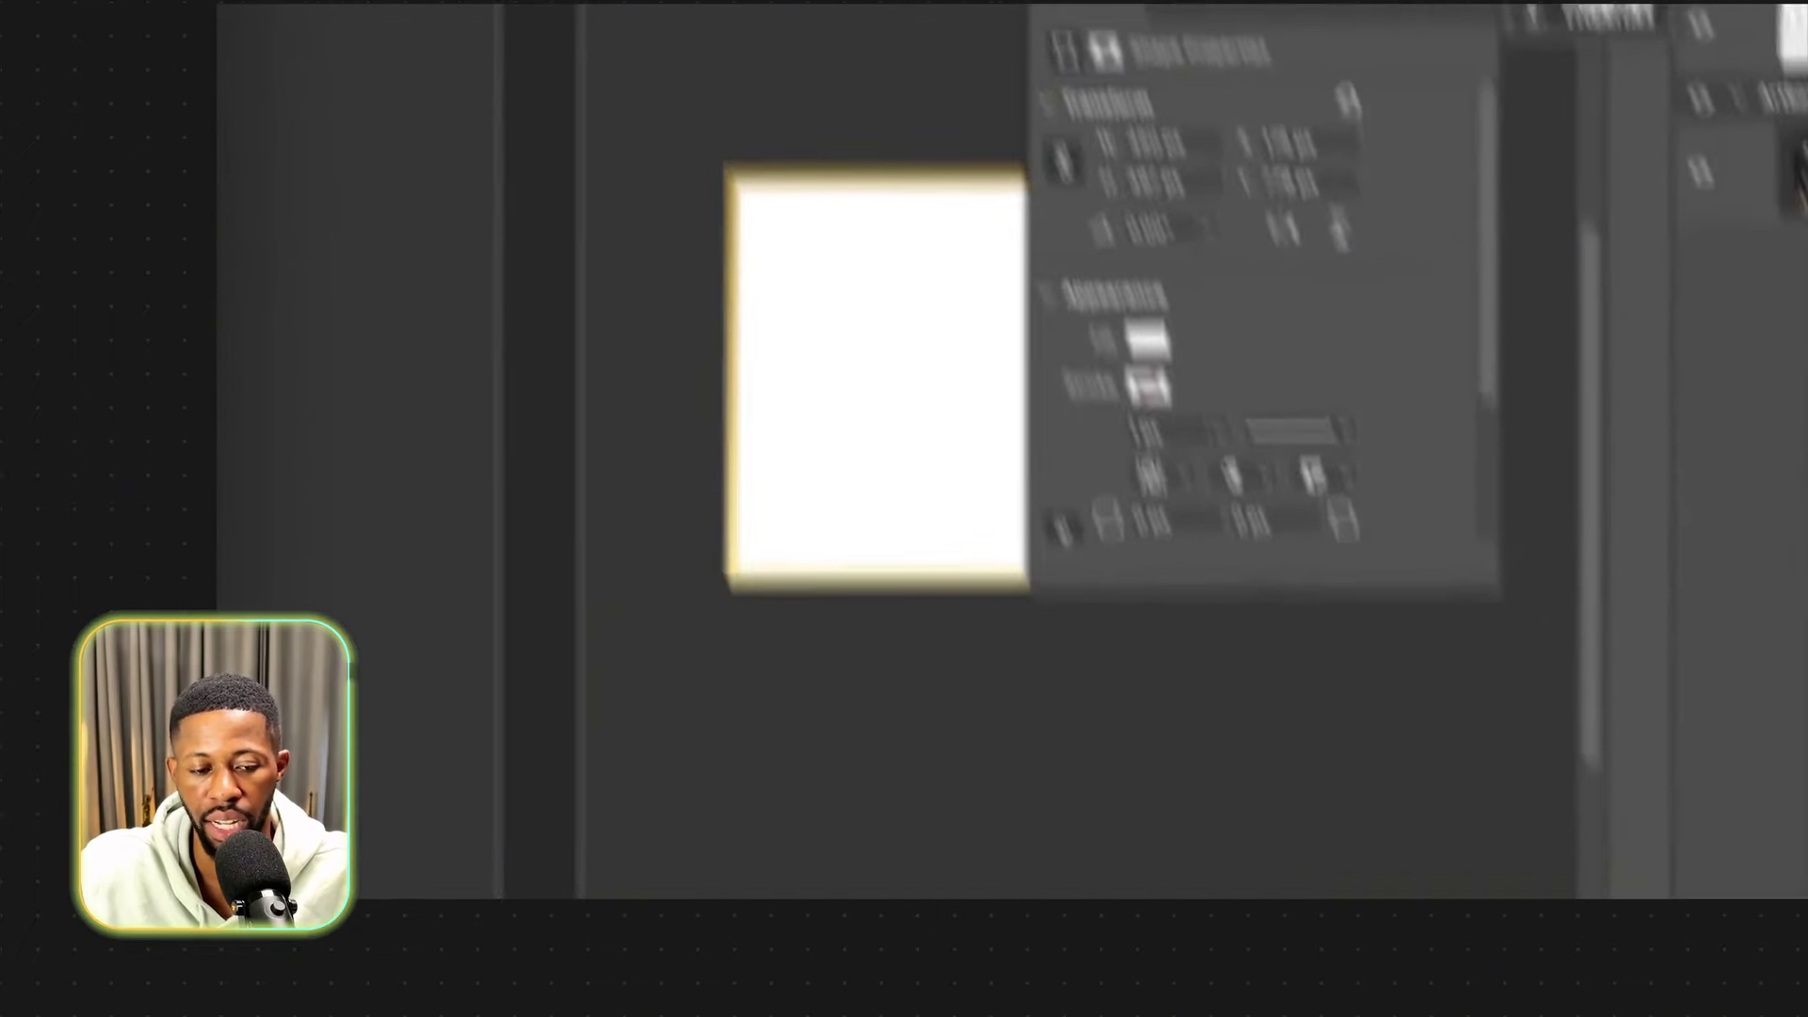
Switch to Chrome, search Freepik for "PICTURE PORTRAIT" and browse the results for a speaker photo.
mouse_move(848, 881)
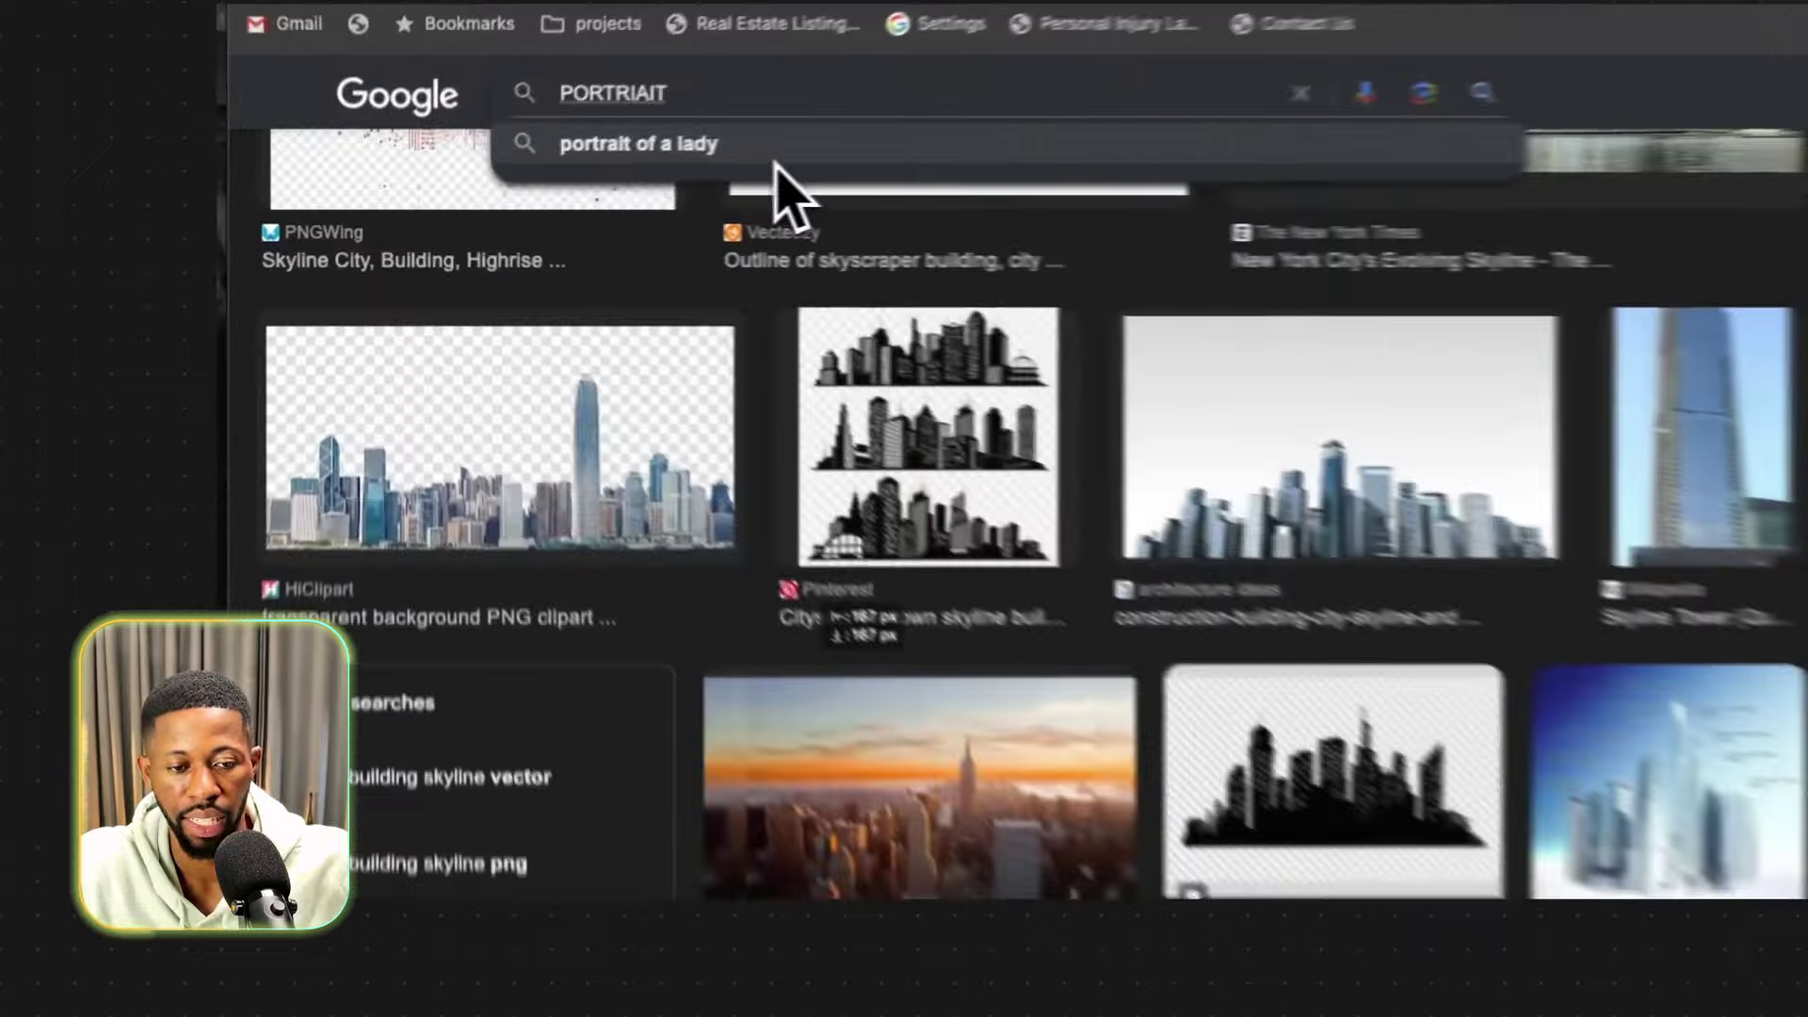
left_click(646, 201)
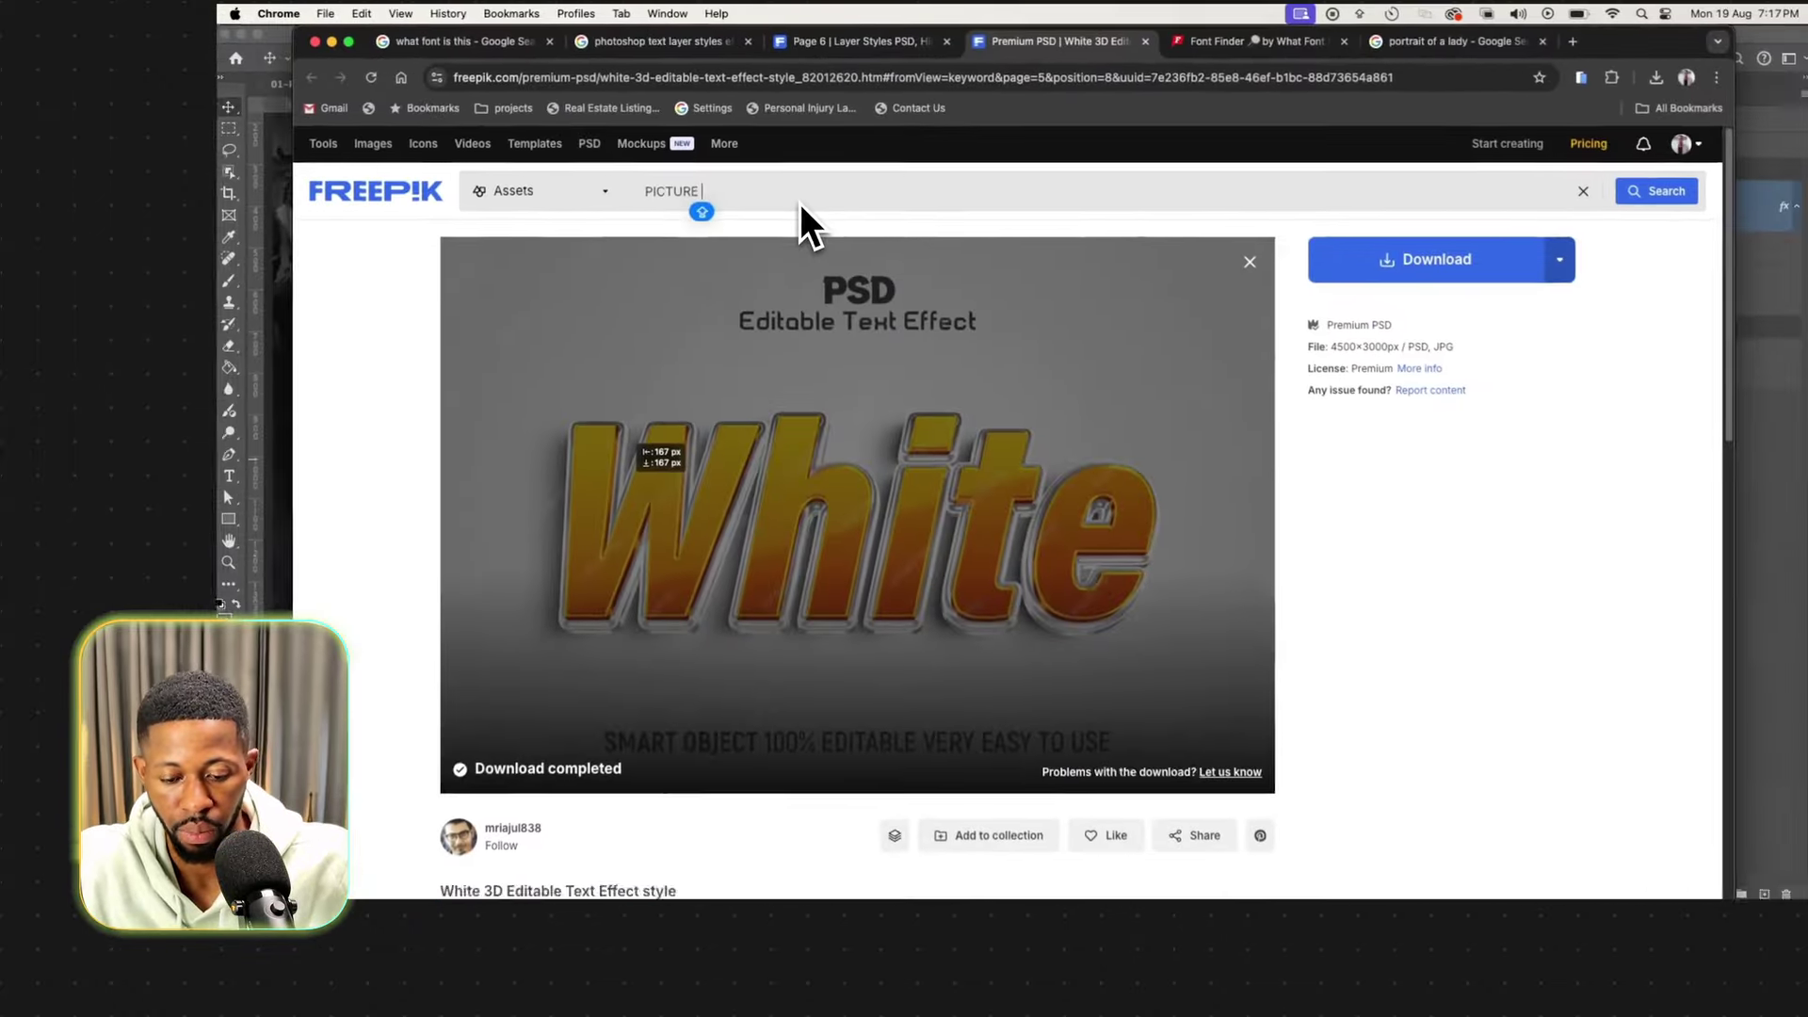
type("PORT")
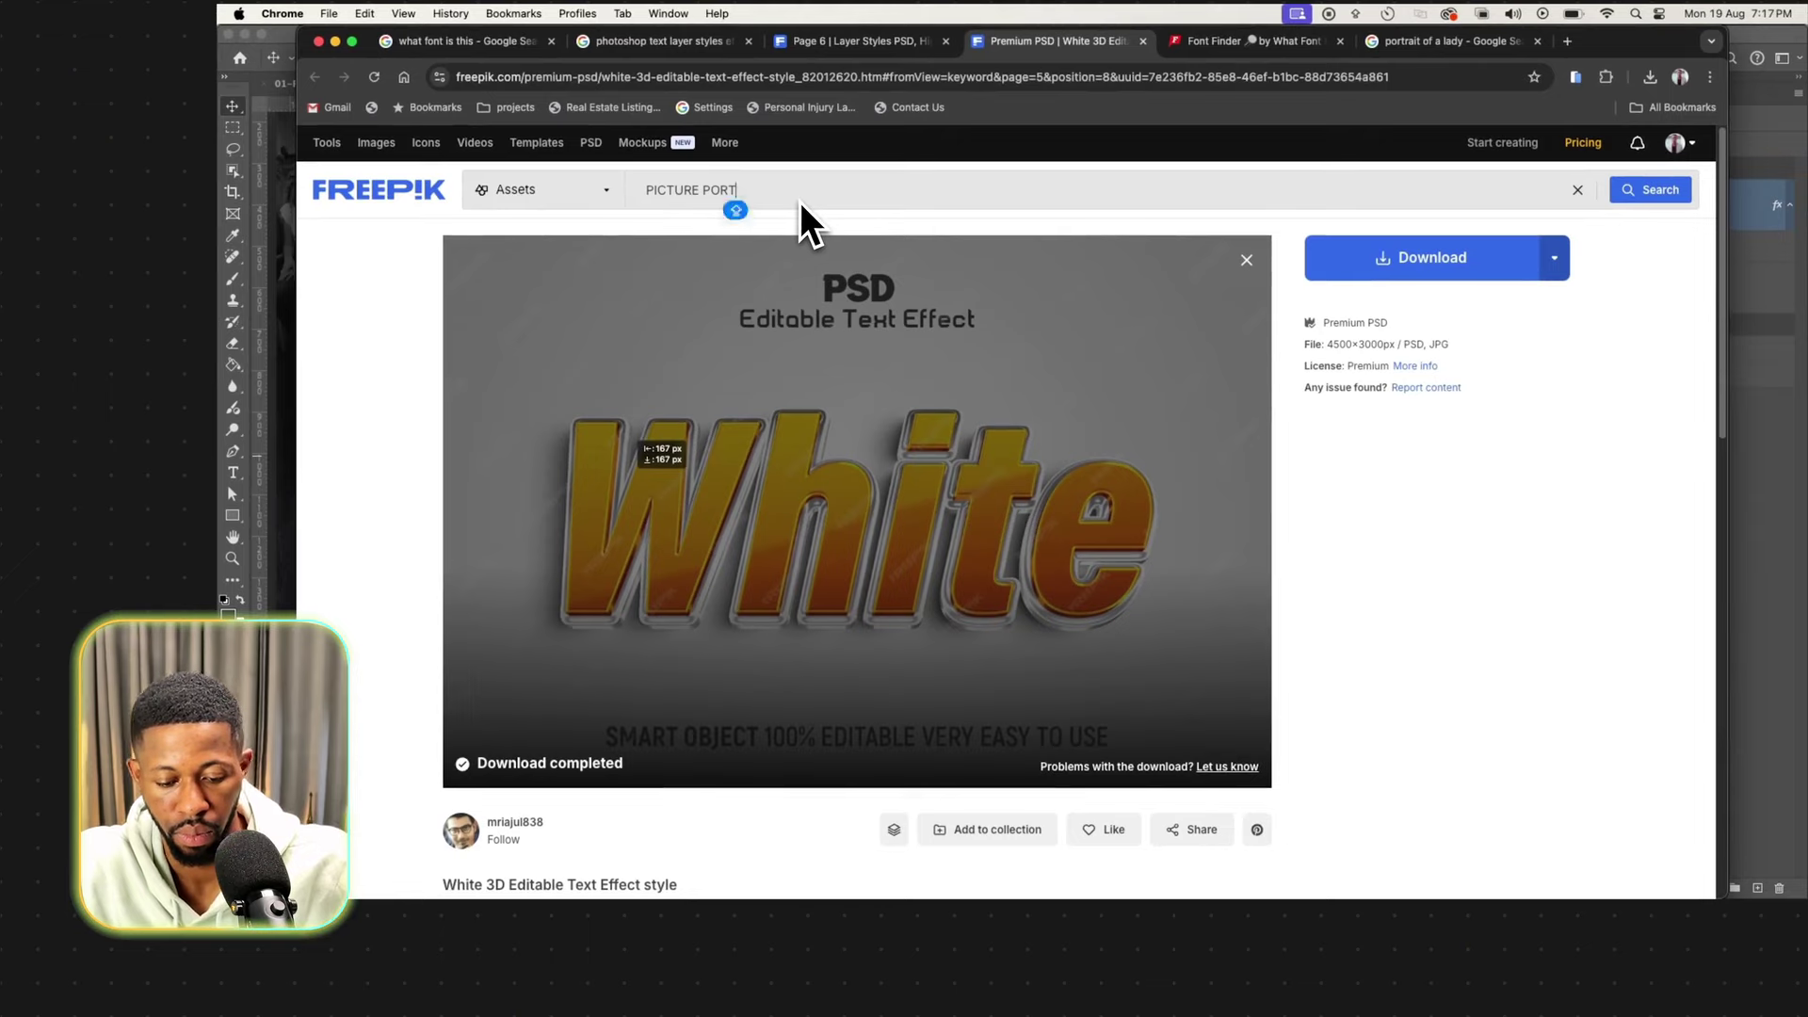
type("RAIT")
key("Return")
scroll(1283, 678, "down", 5)
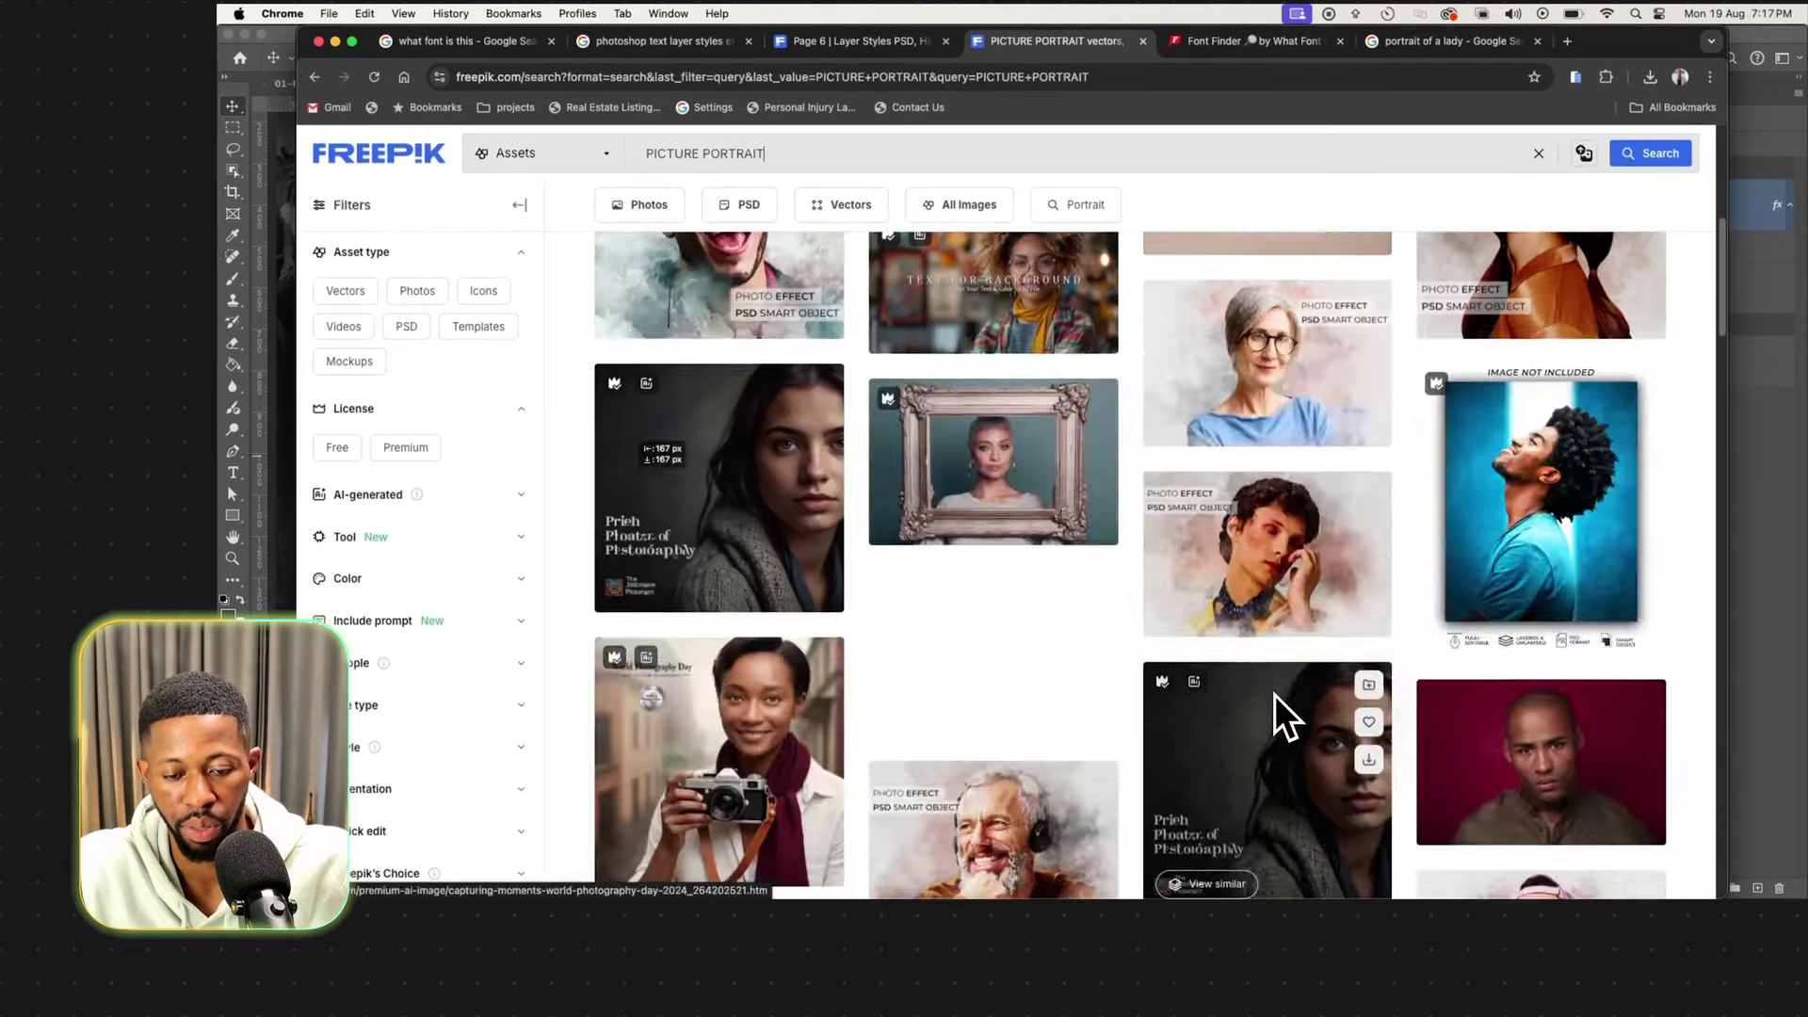
scroll(1285, 716, "down", 5)
Shorten the Freepik search to "PICTURE" and limit the results to photos.
double_click(761, 158)
key("BackSpace")
key("Return")
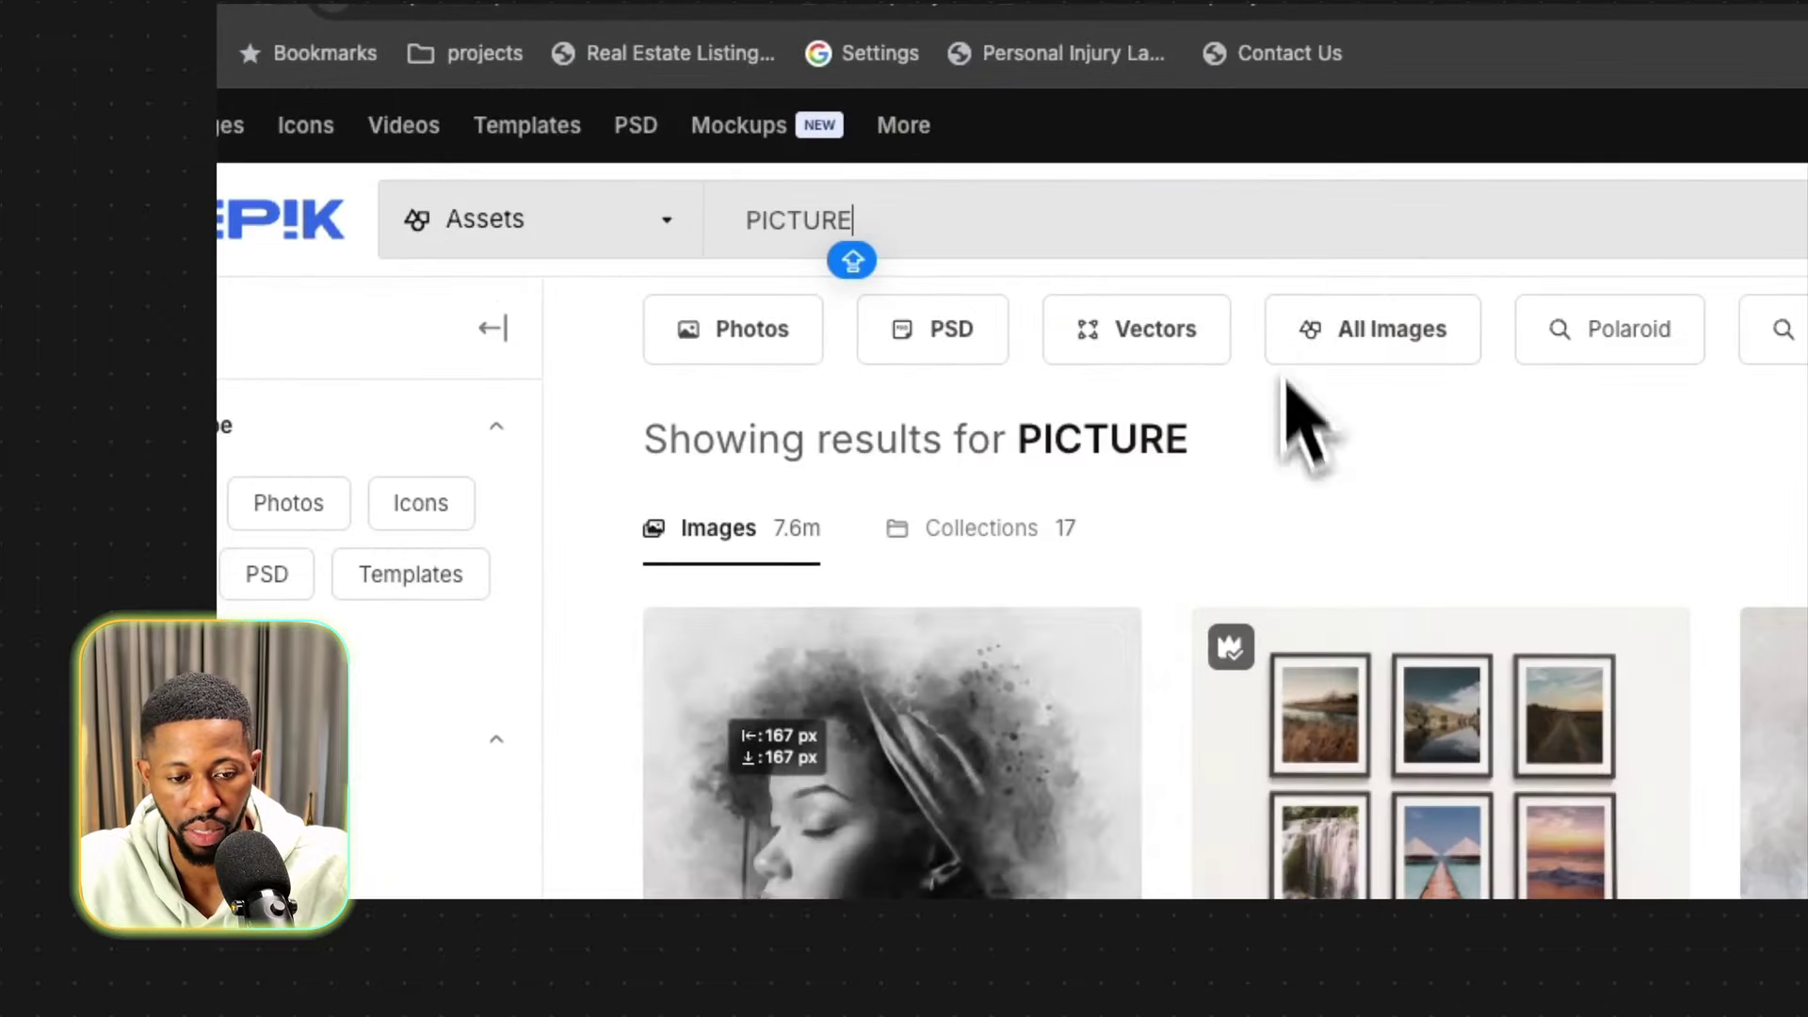
left_click(418, 335)
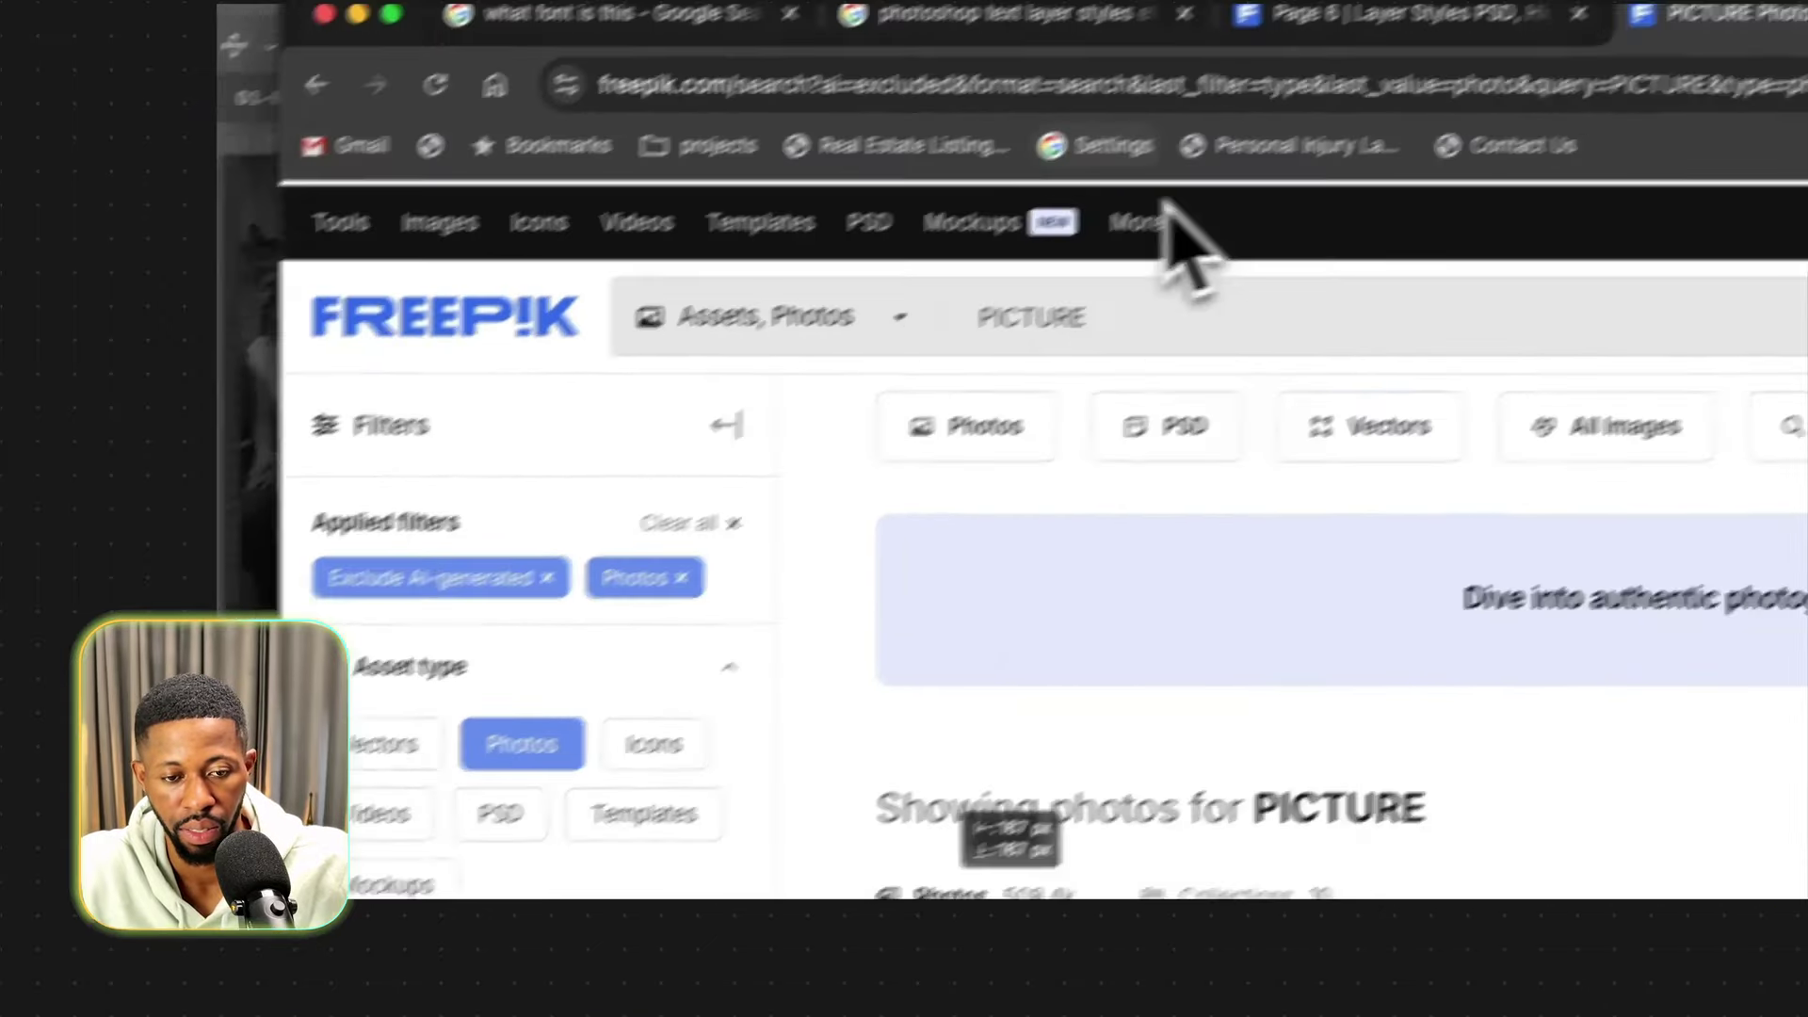
Replace the Freepik photo search term with "HEADSHOT".
double_click(1230, 268)
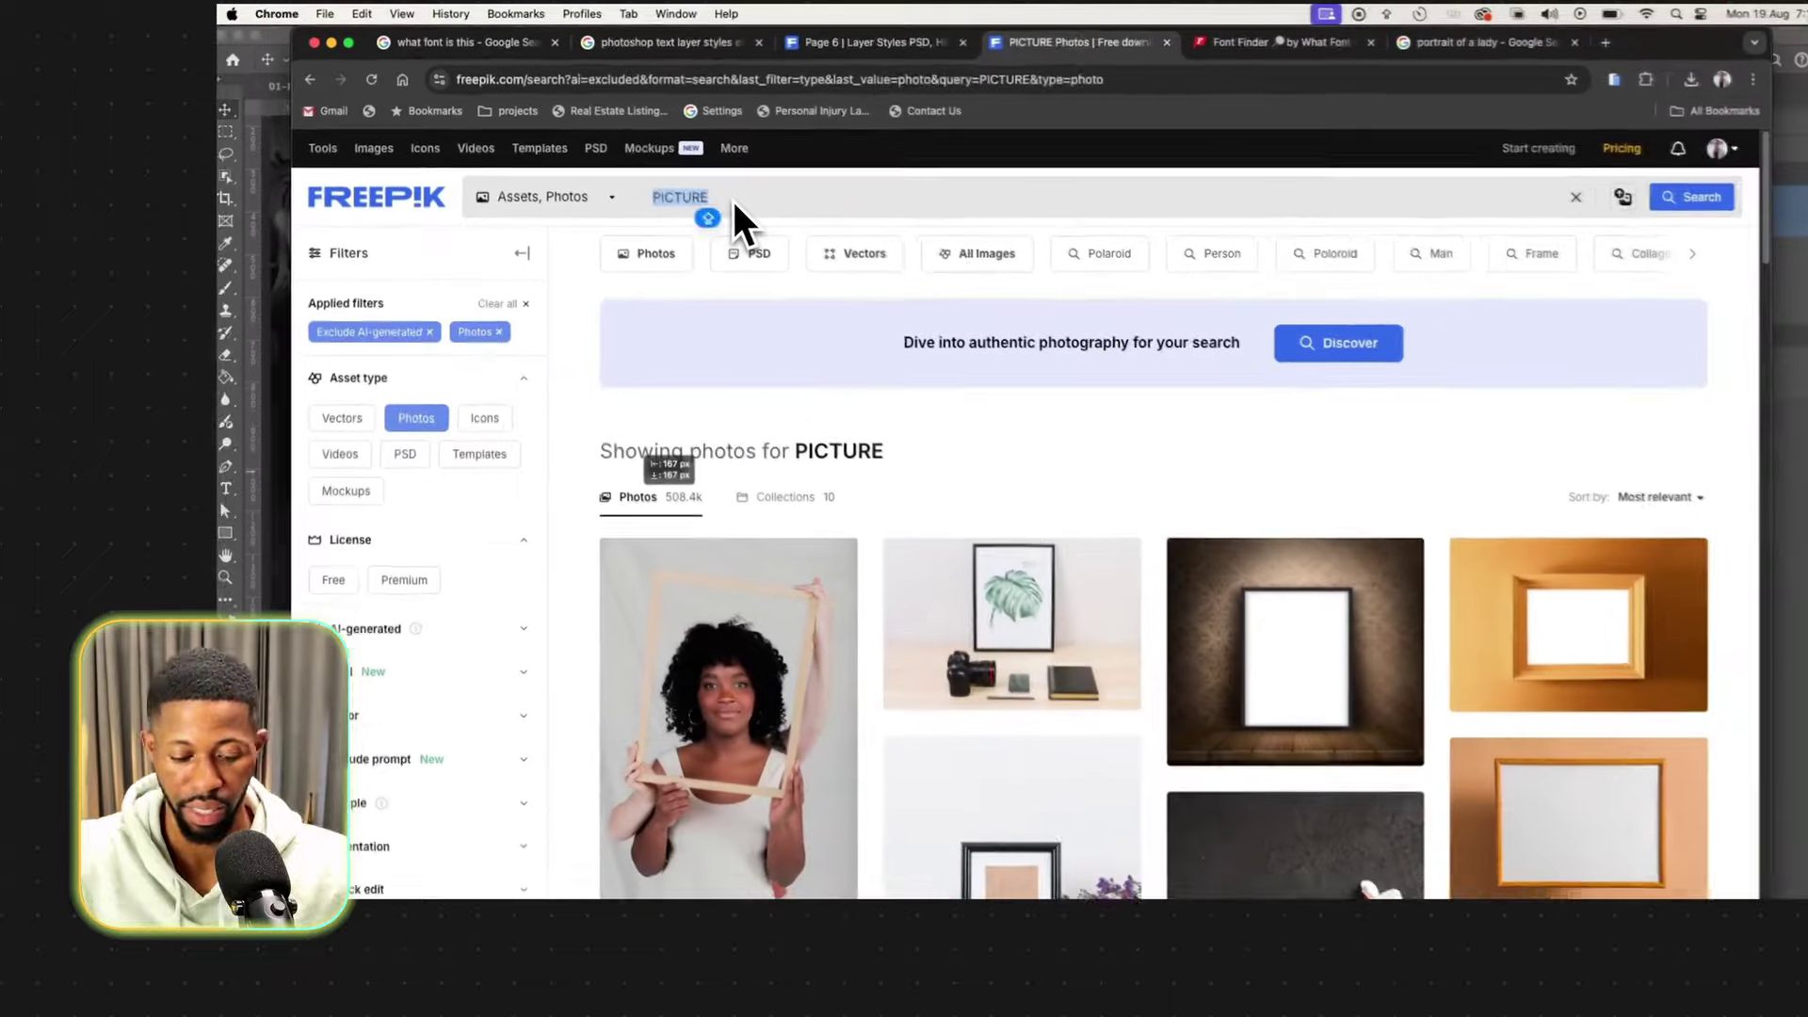
type("HEADSHOT")
key("Return")
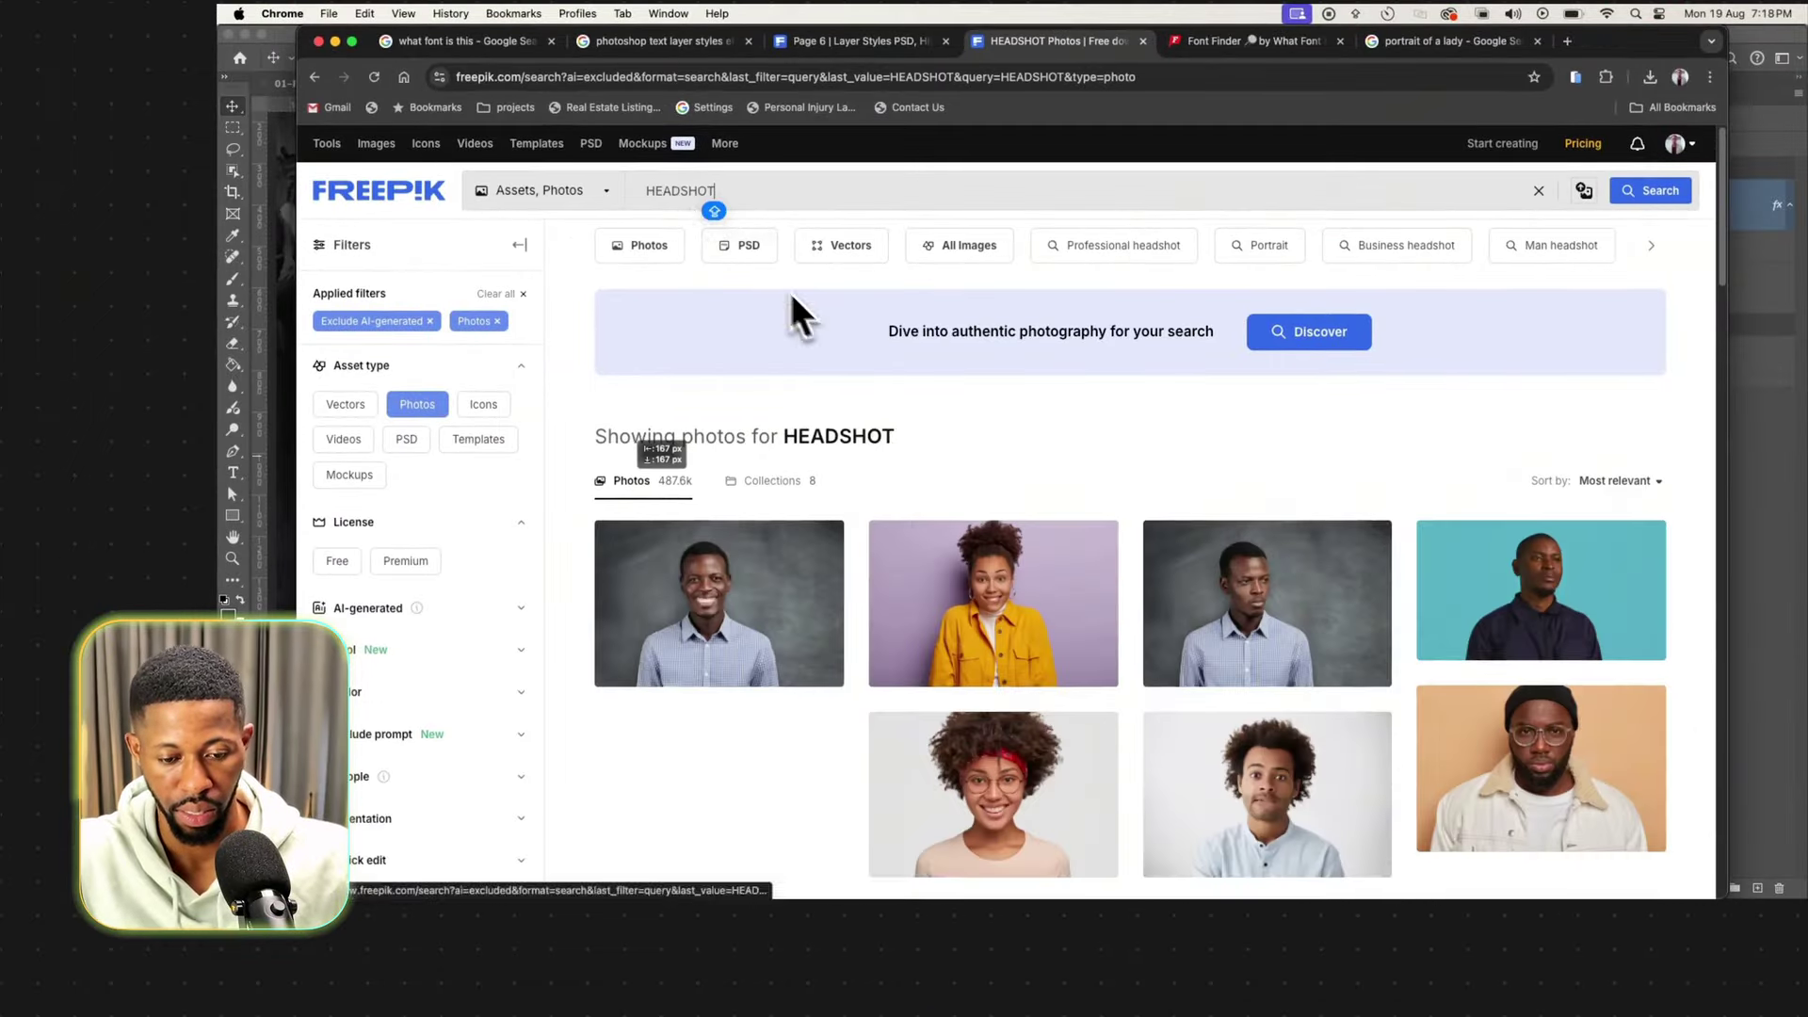
Download the headshot of the smiling woman in a light blazer on a pink background and show the file in its folder.
scroll(903, 445, "down", 5)
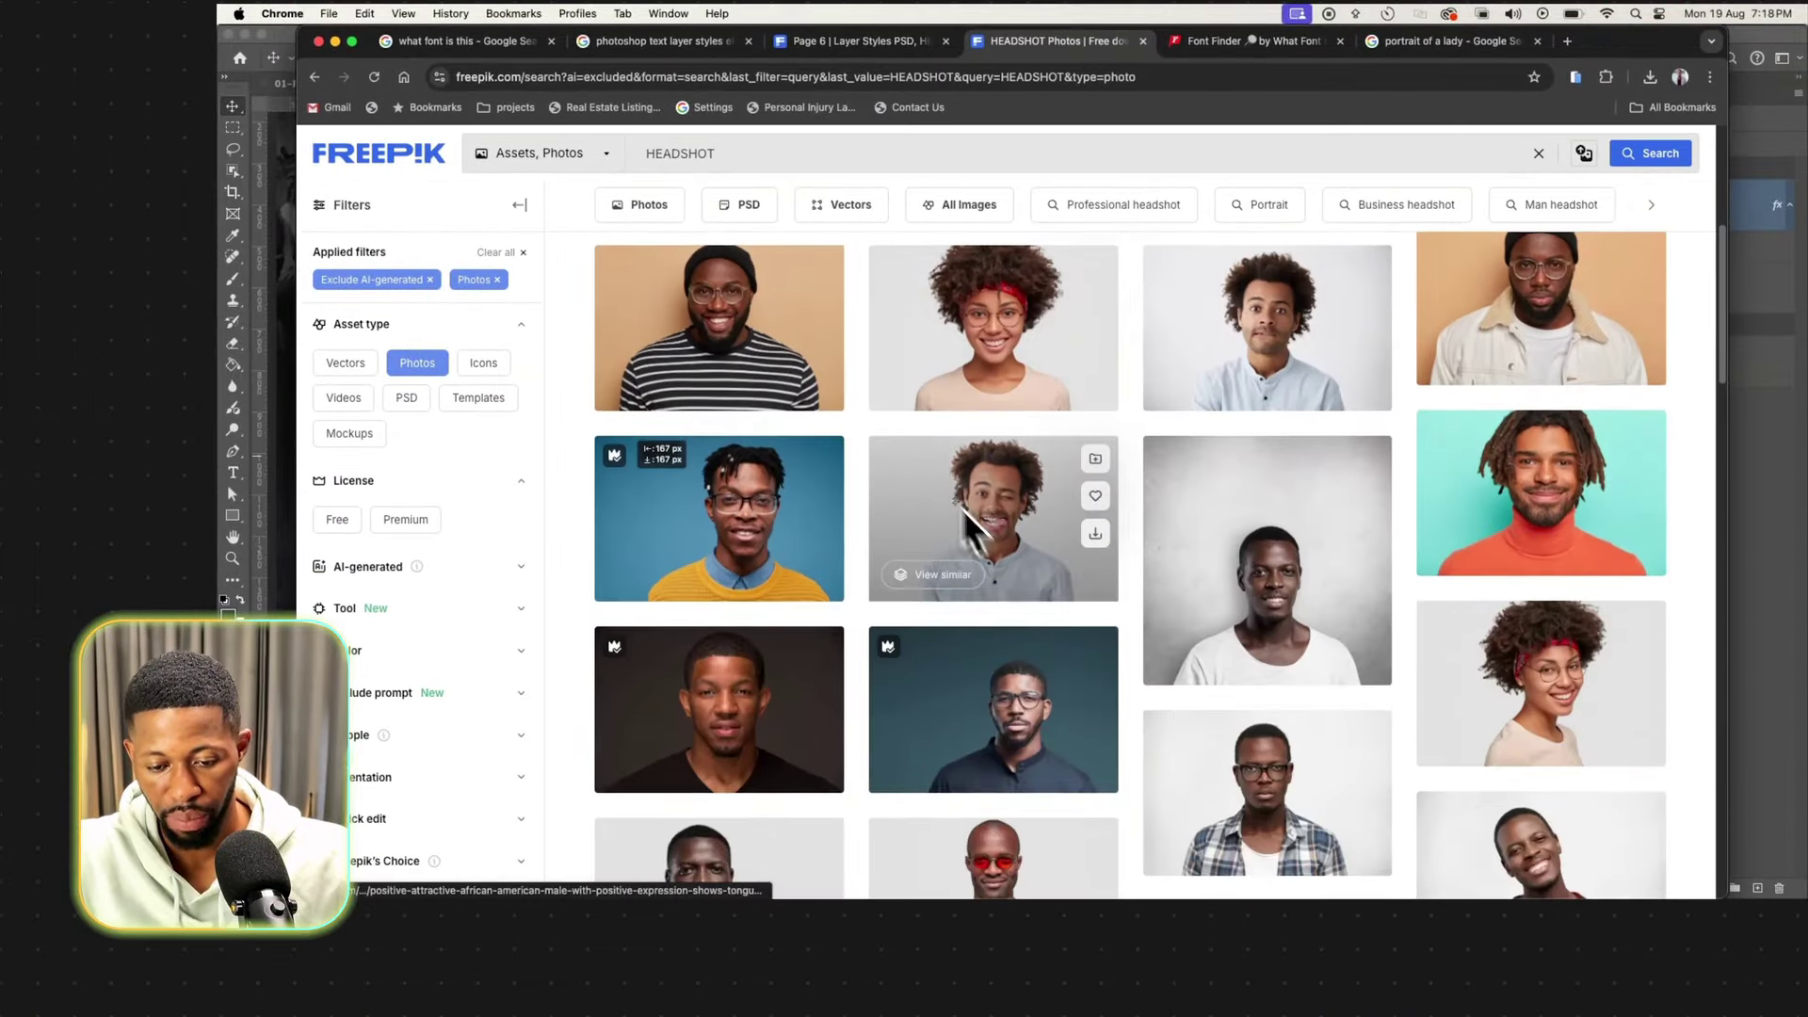
scroll(1186, 641, "down", 4)
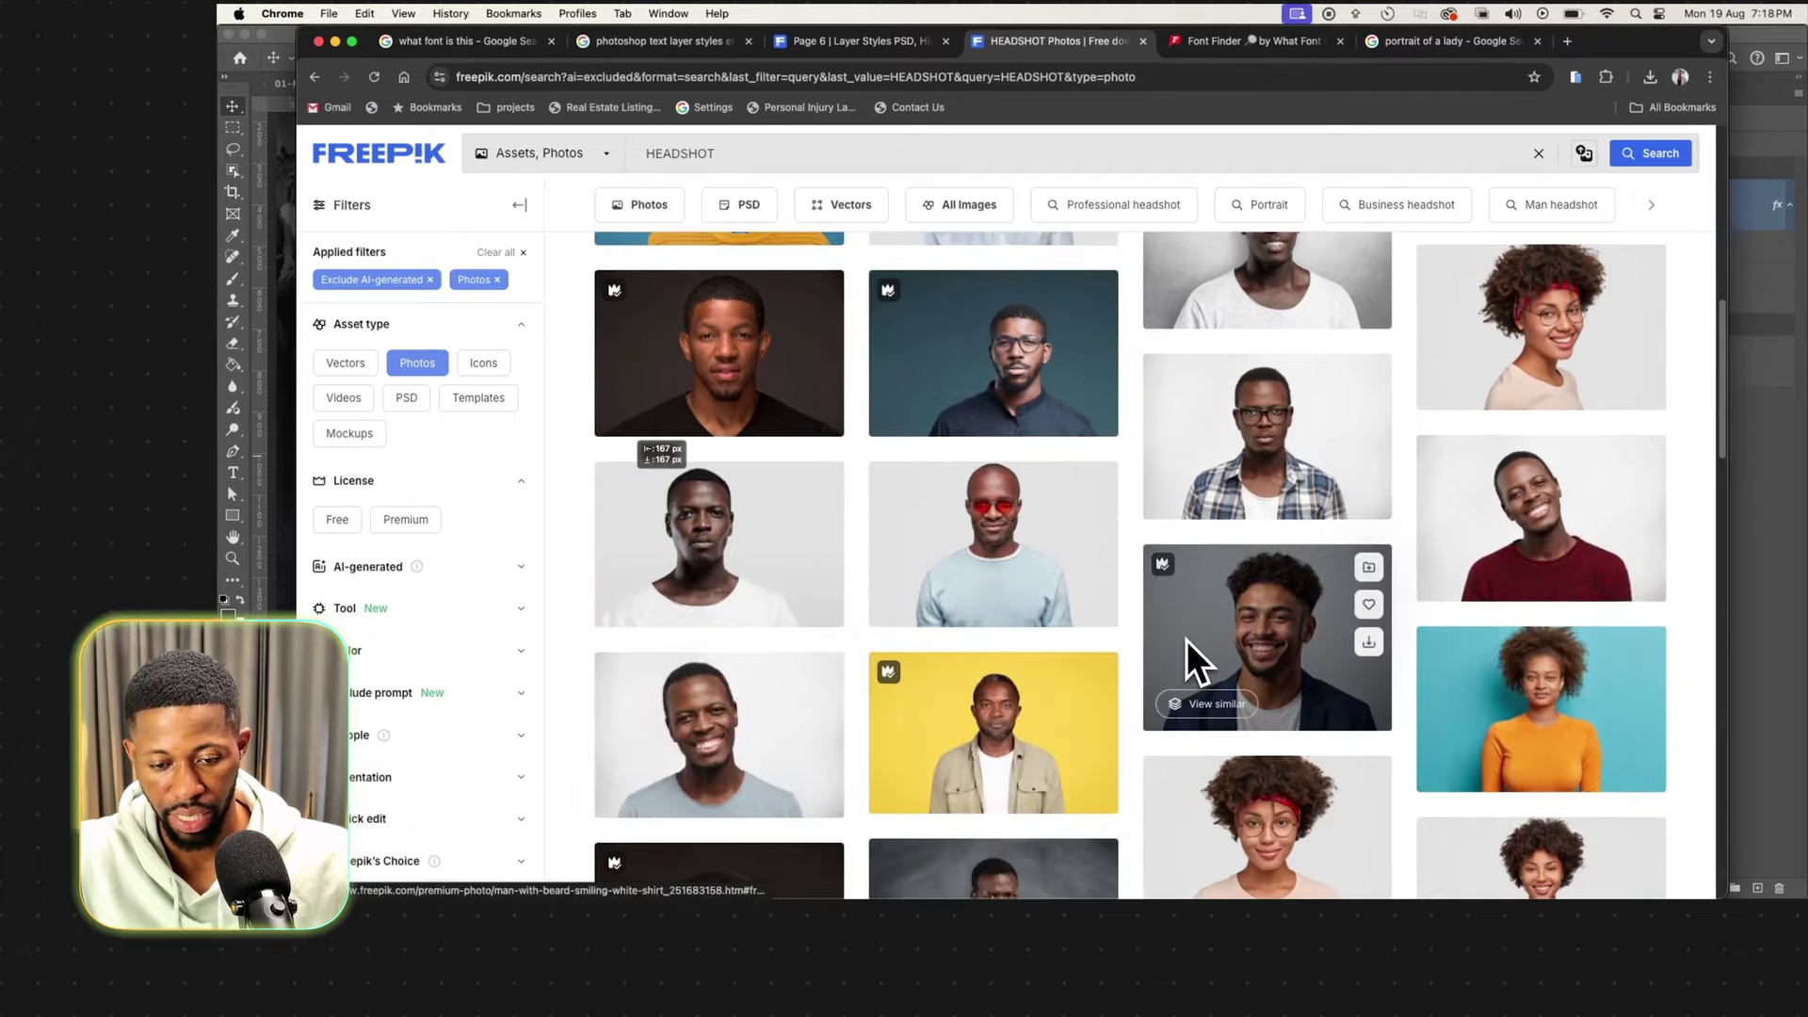
scroll(1138, 664, "down", 10)
scroll(1138, 664, "down", 5)
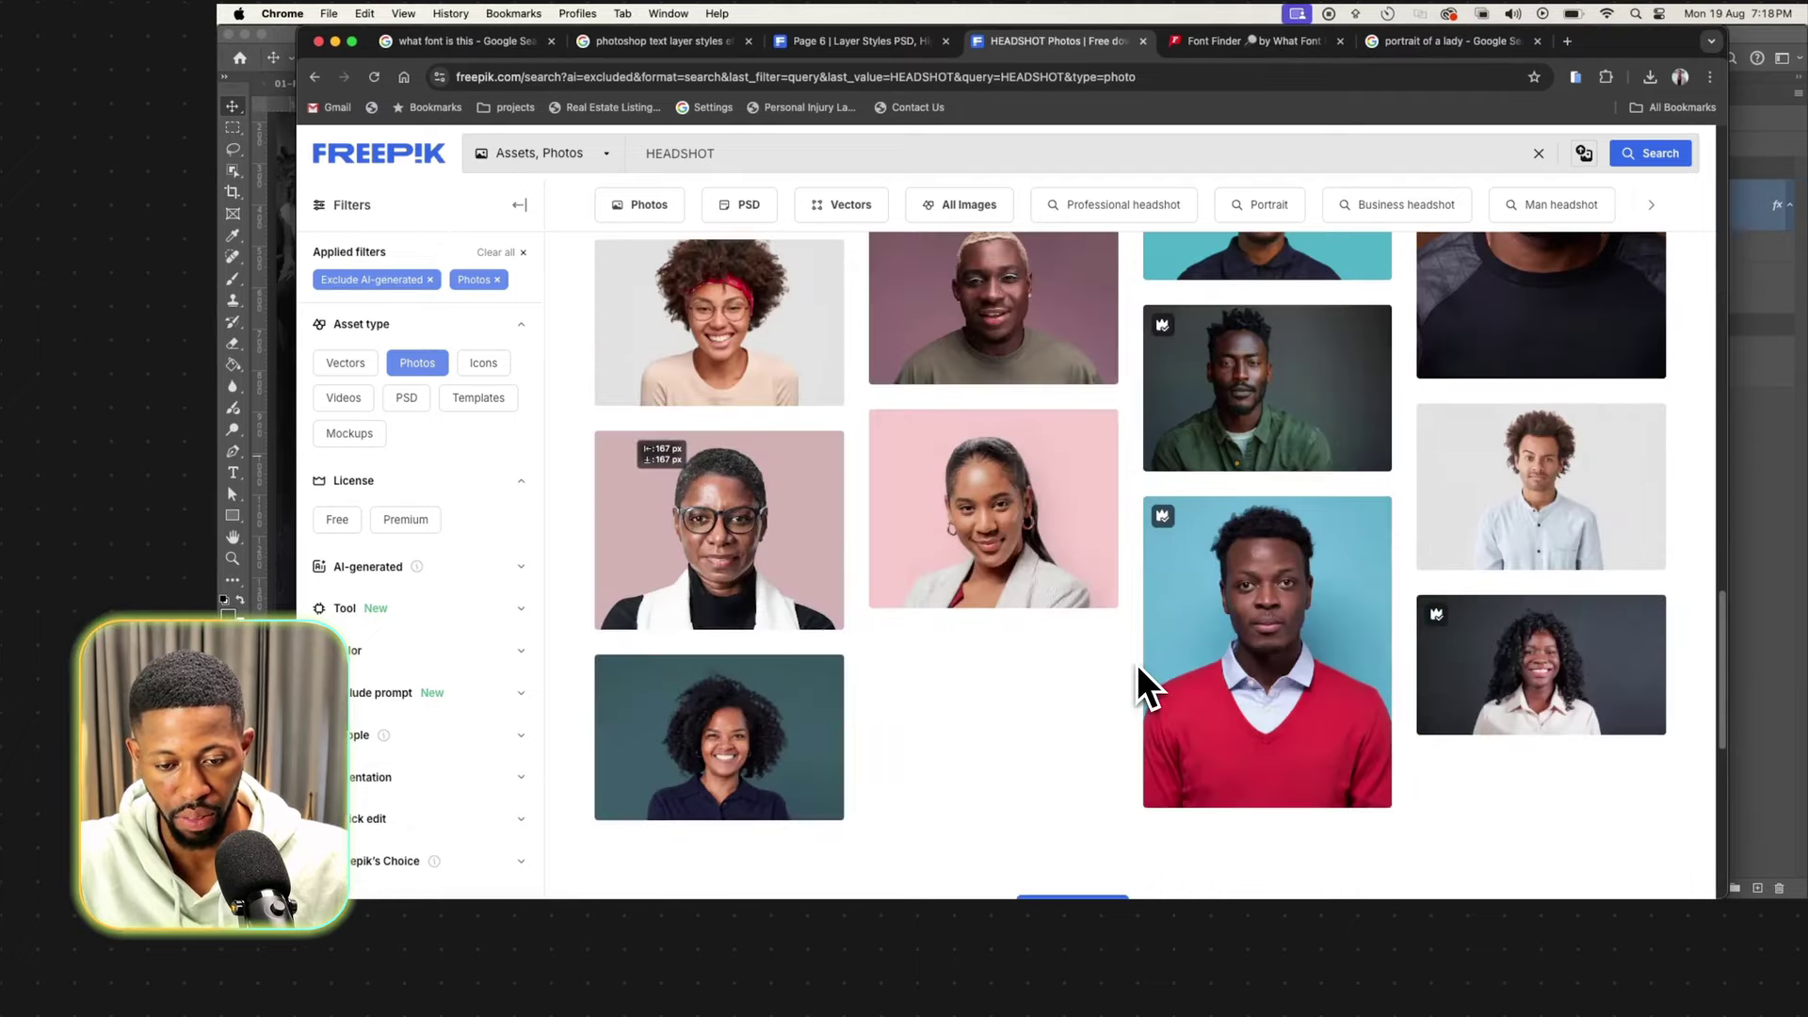
mouse_move(1074, 546)
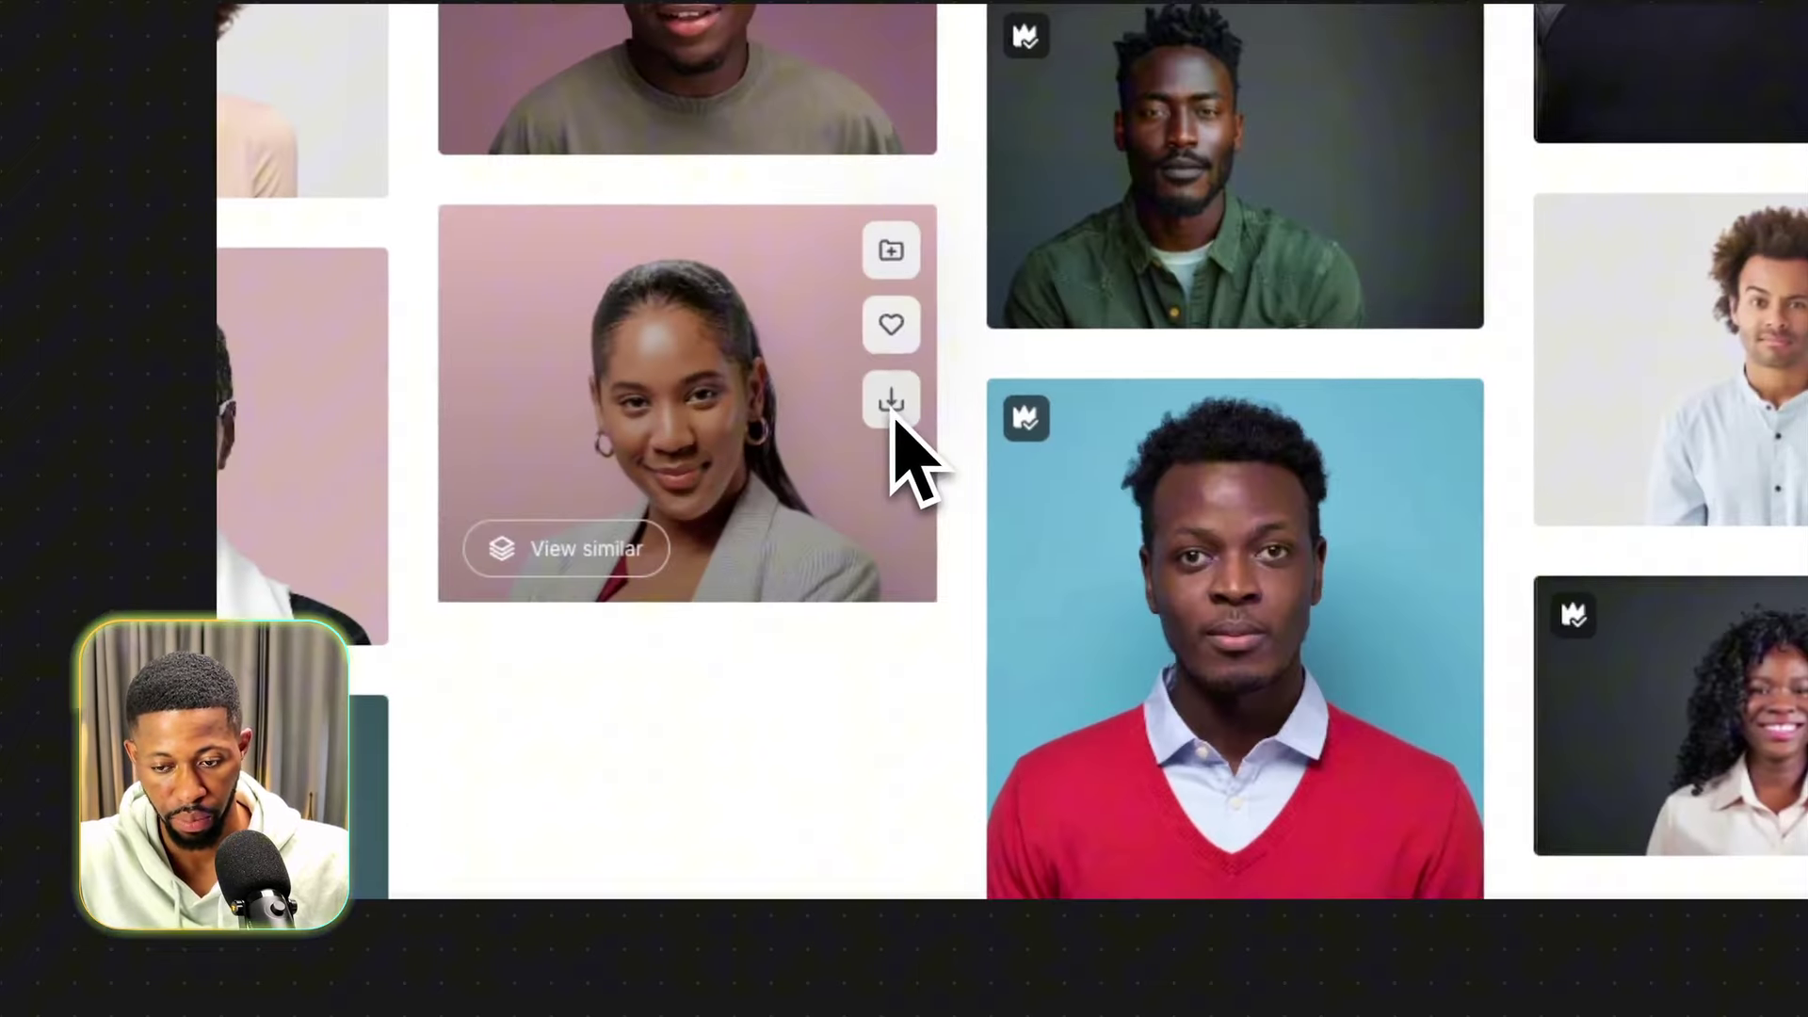
left_click(891, 412)
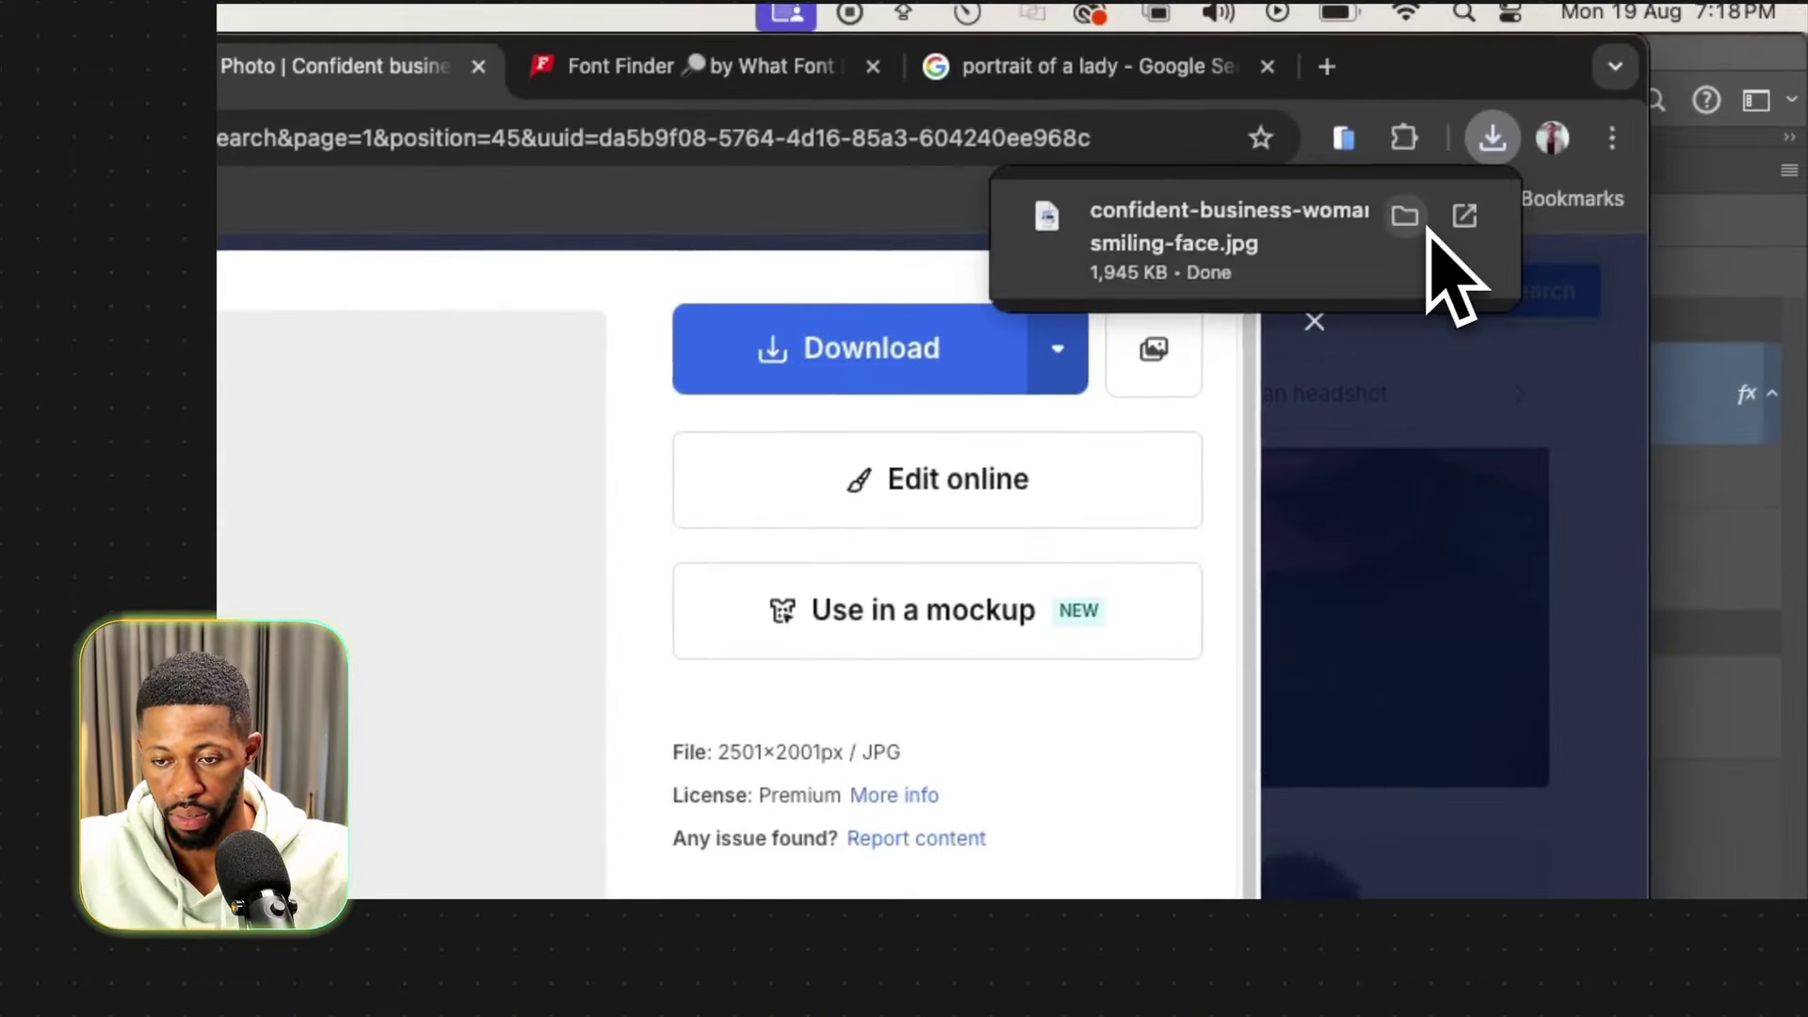
left_click(1405, 214)
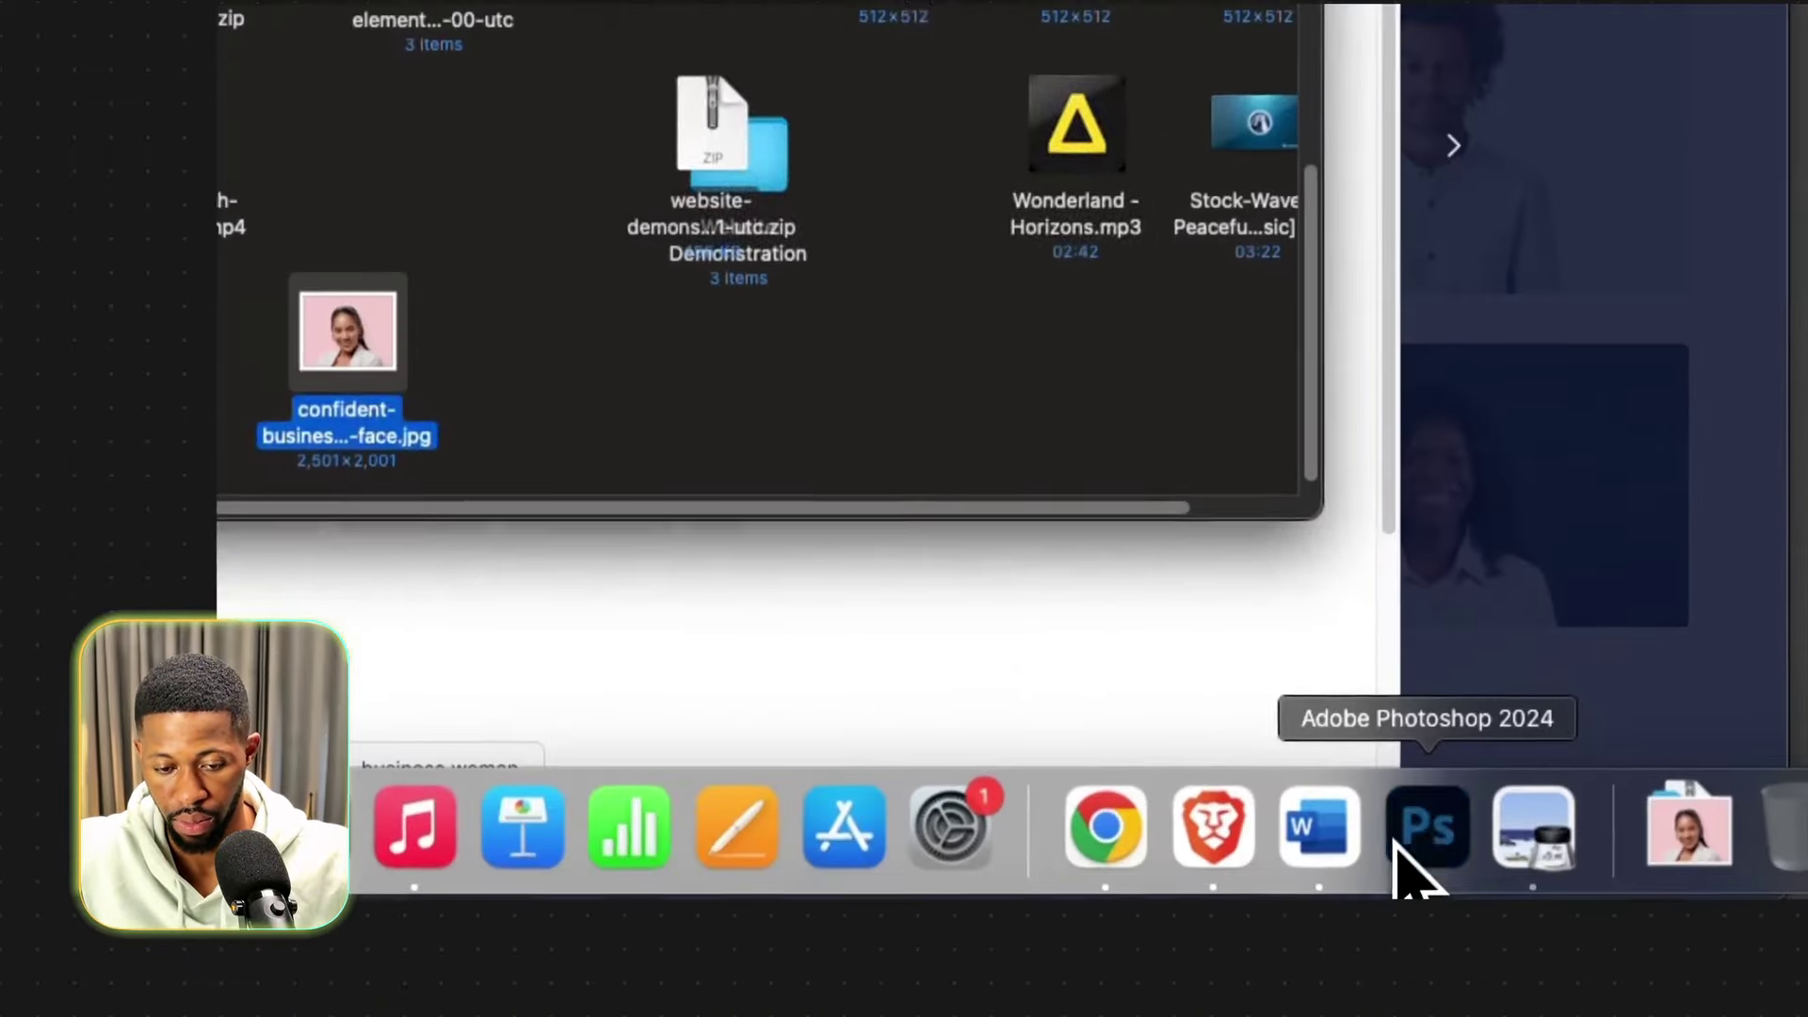
Place the downloaded confident-business-woman portrait into the flyer document in Photoshop and position it over the gold-framed white rectangle.
left_click(1403, 845)
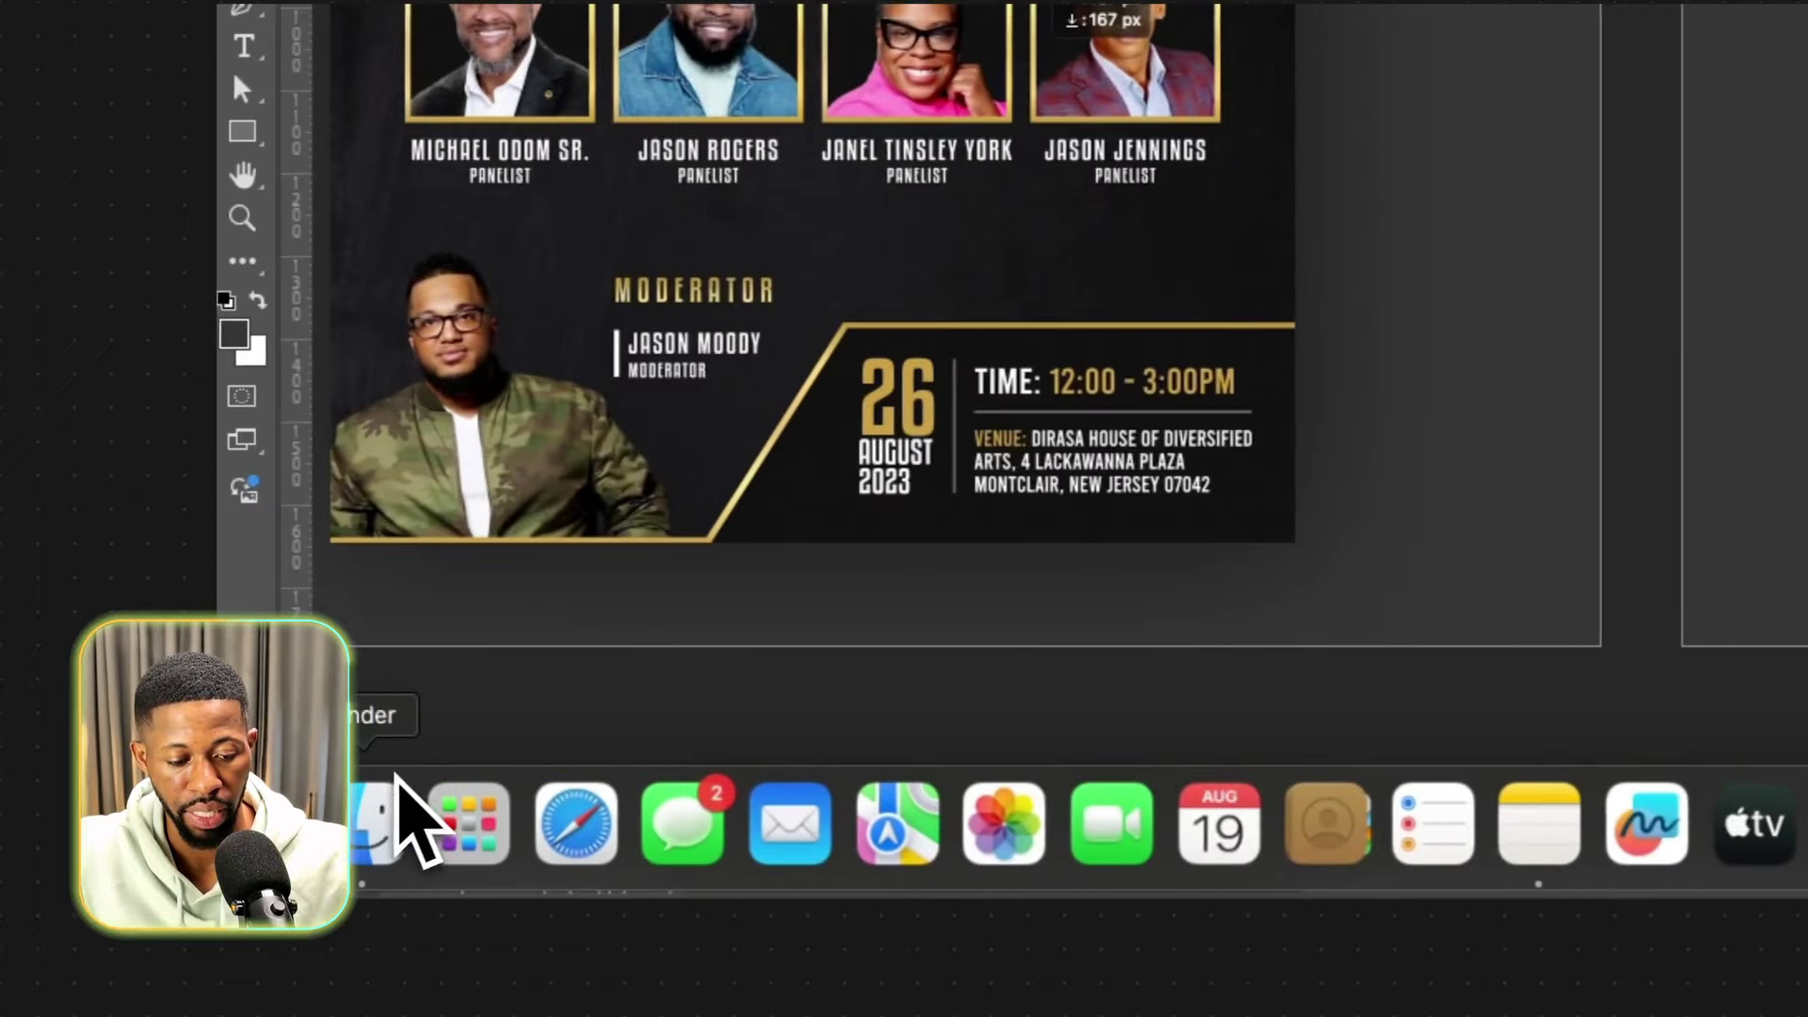
left_click(382, 805)
left_click_drag(1761, 339, 1212, 563)
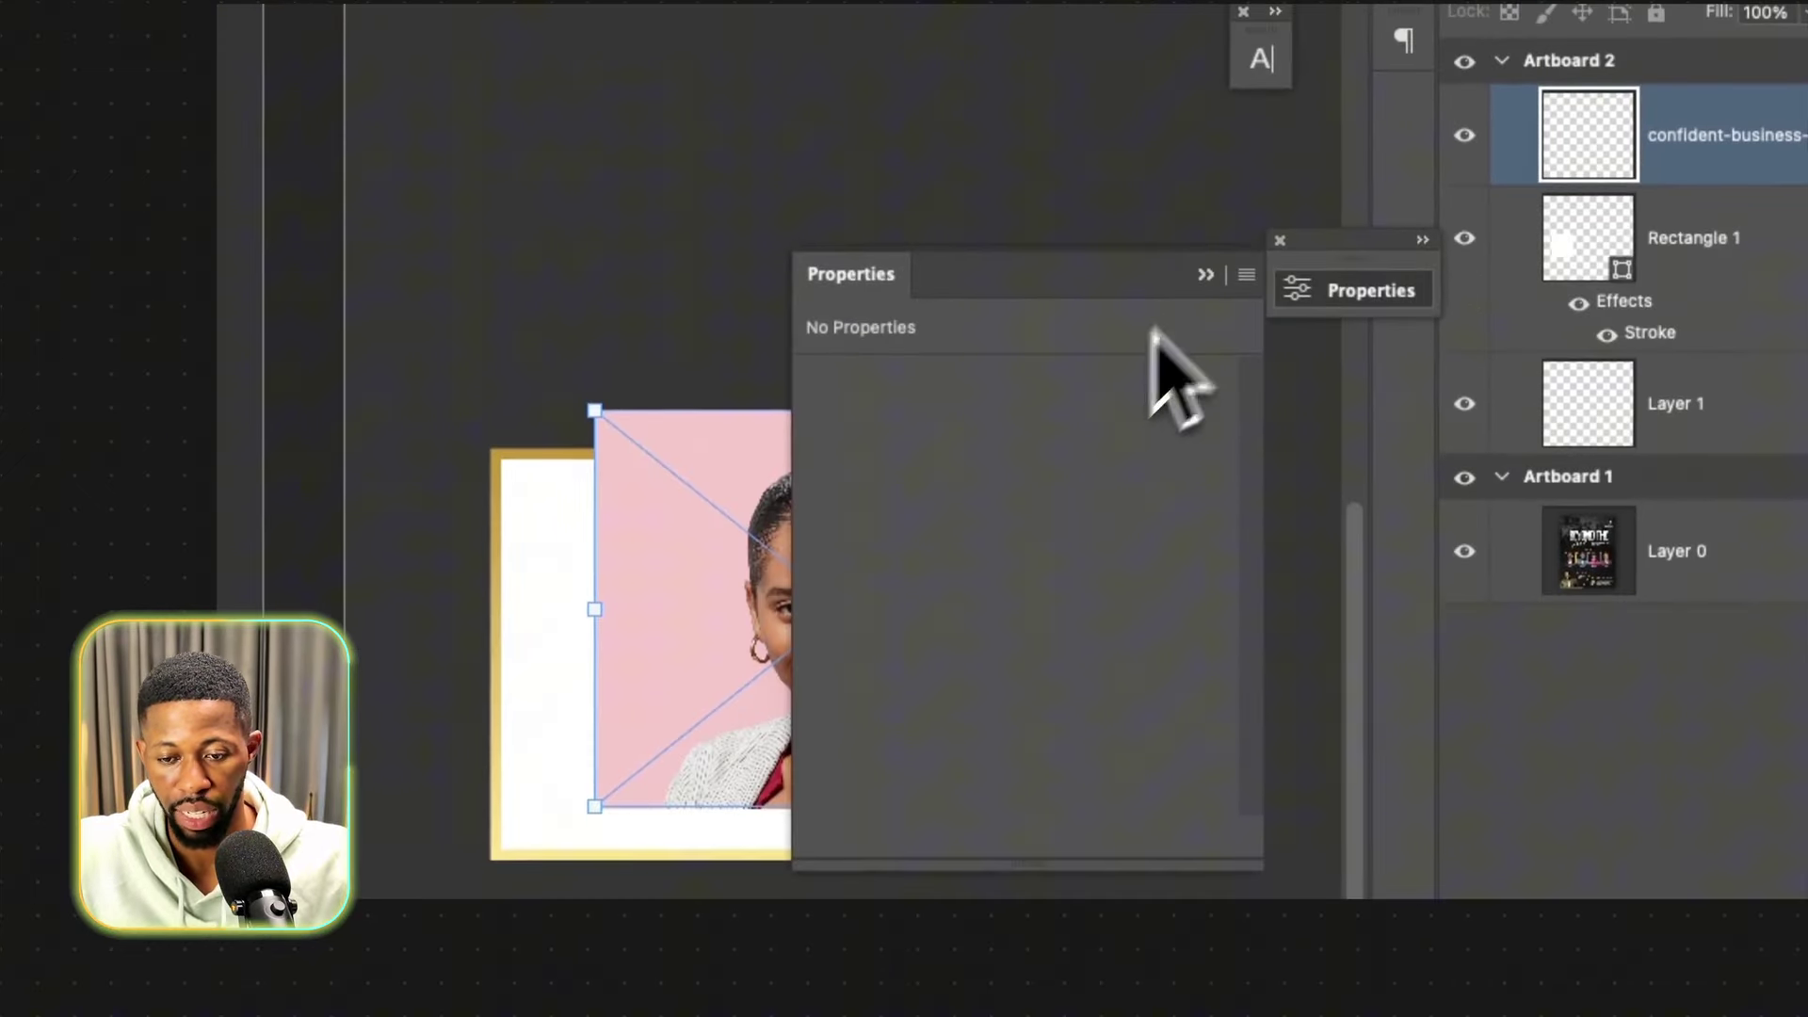
left_click(1205, 274)
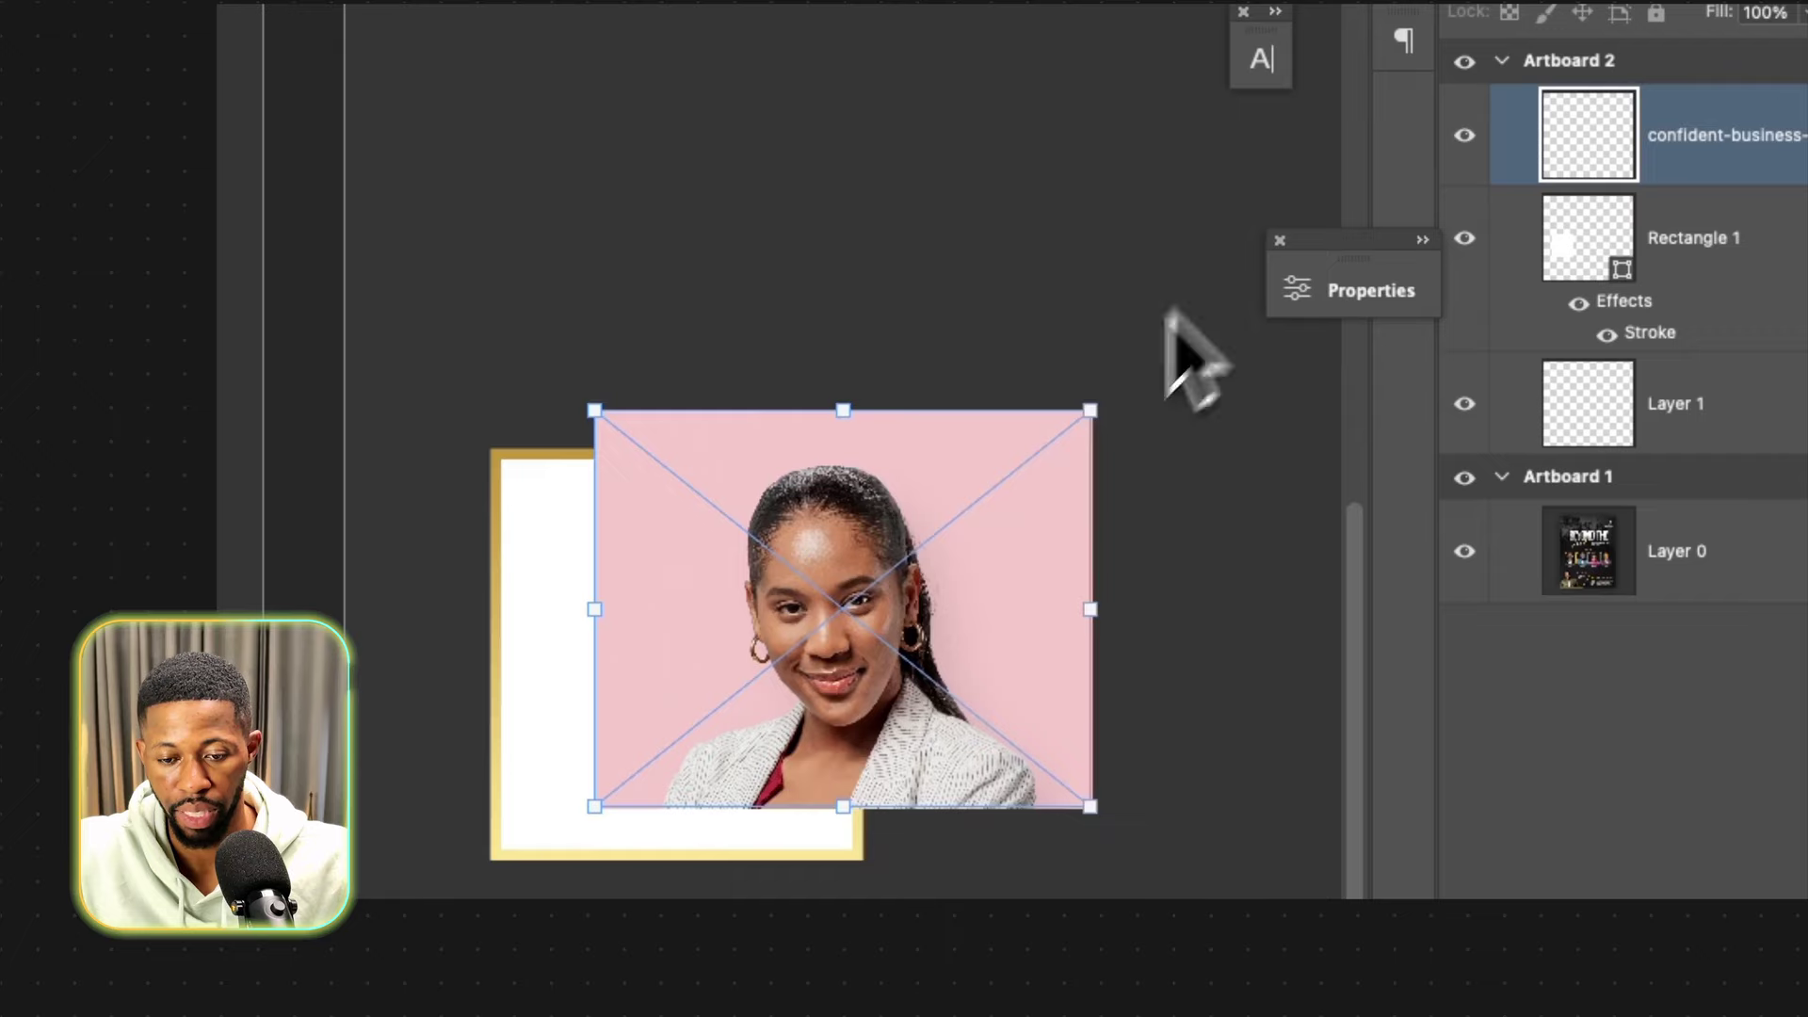
left_click_drag(922, 554, 801, 612)
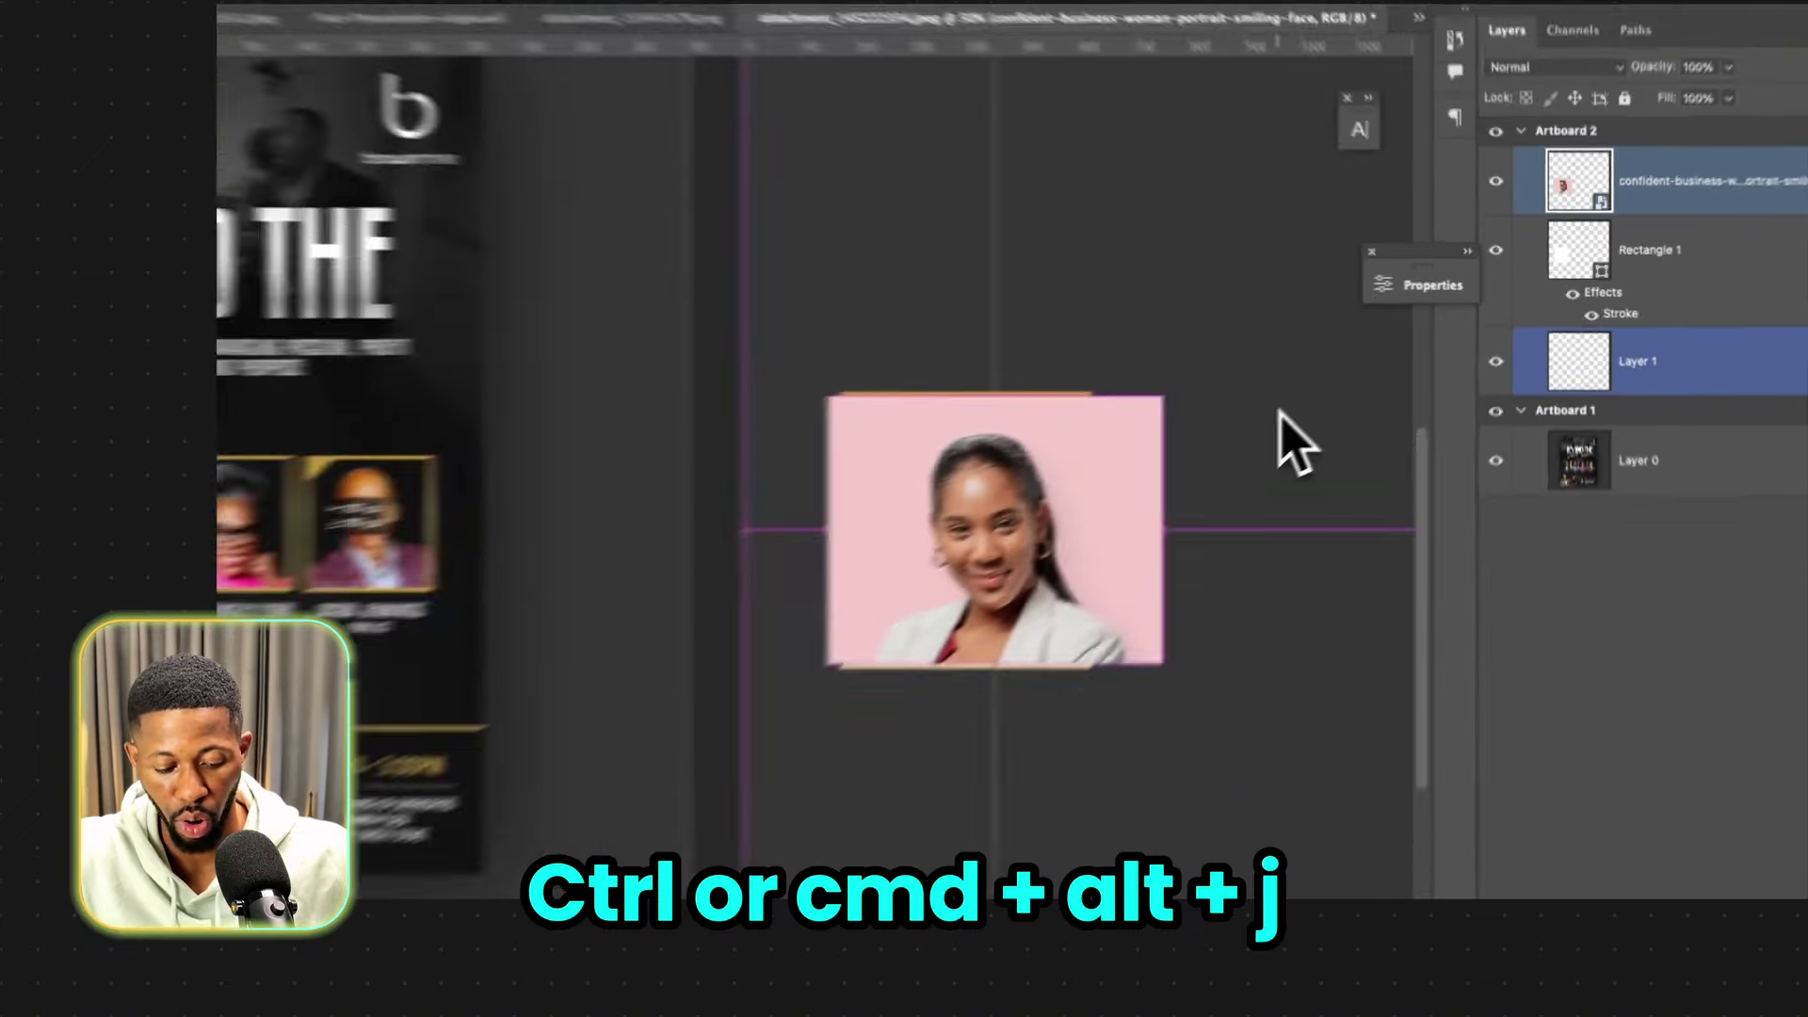
Clip the pink-background headshot to the gold-framed rectangle and reposition it so the woman's face sits centred in the frame.
key("ctrl+alt+g")
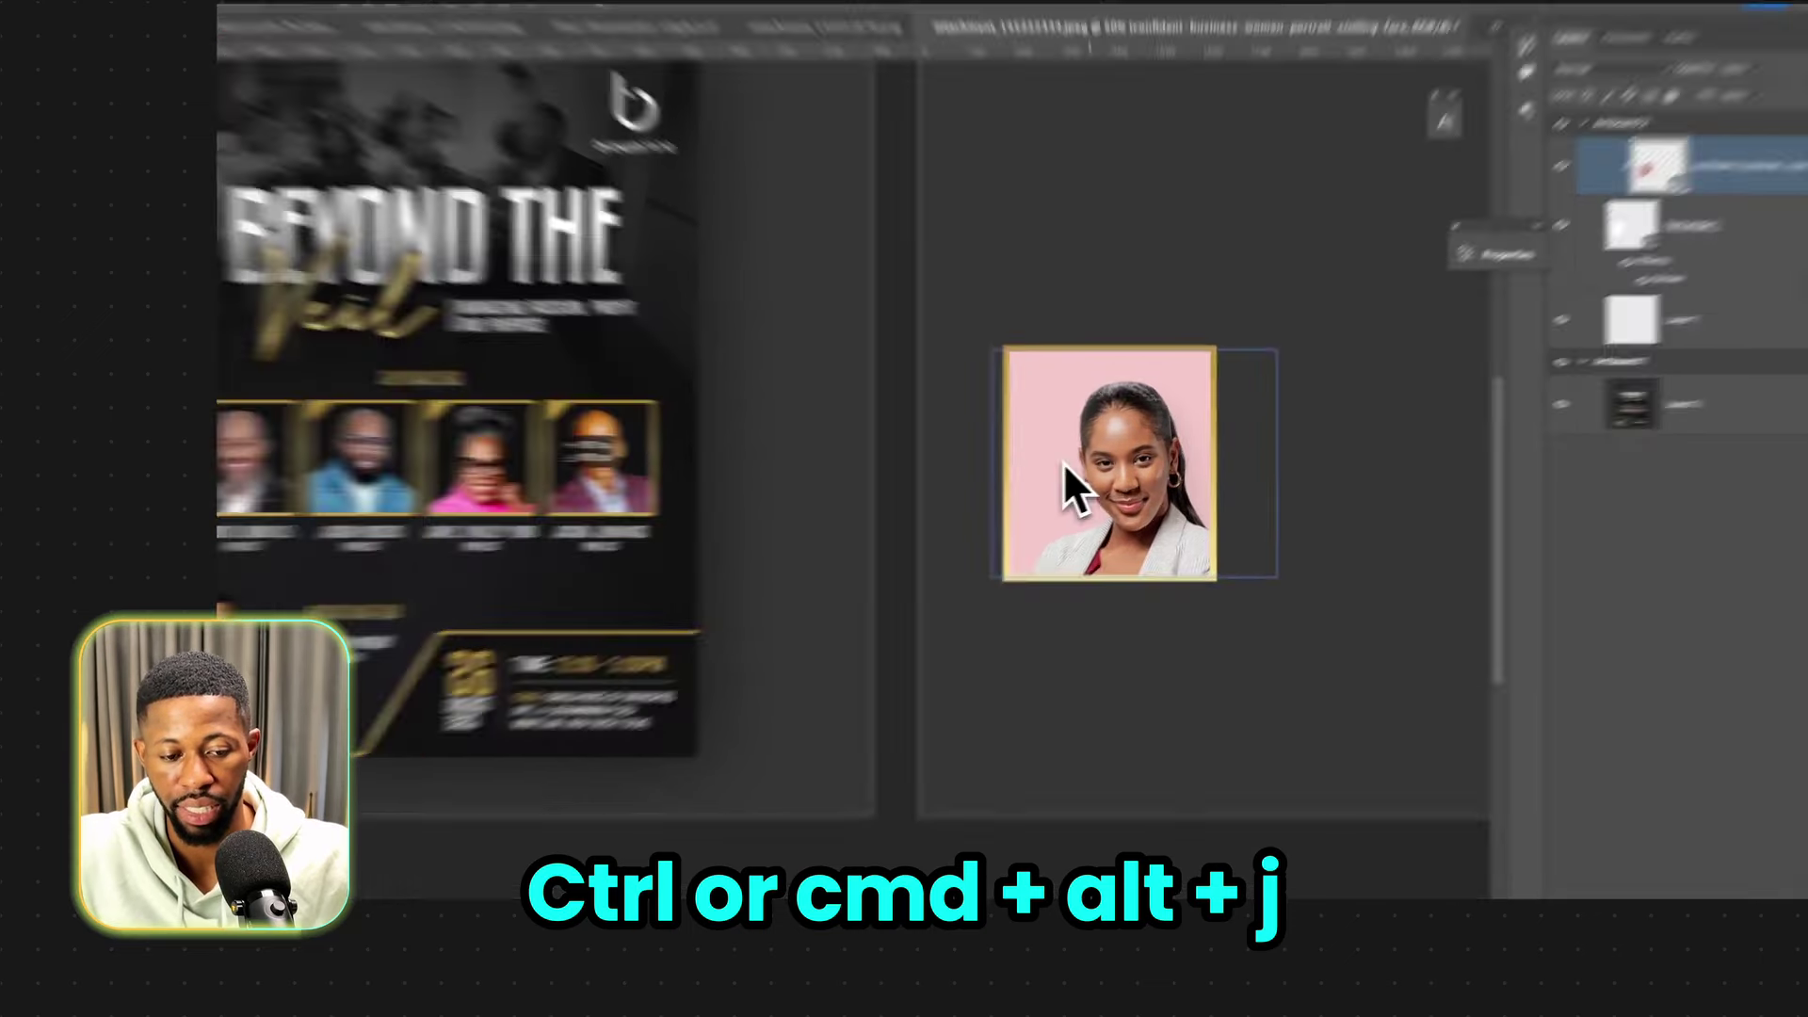
left_click_drag(1105, 465, 1089, 467)
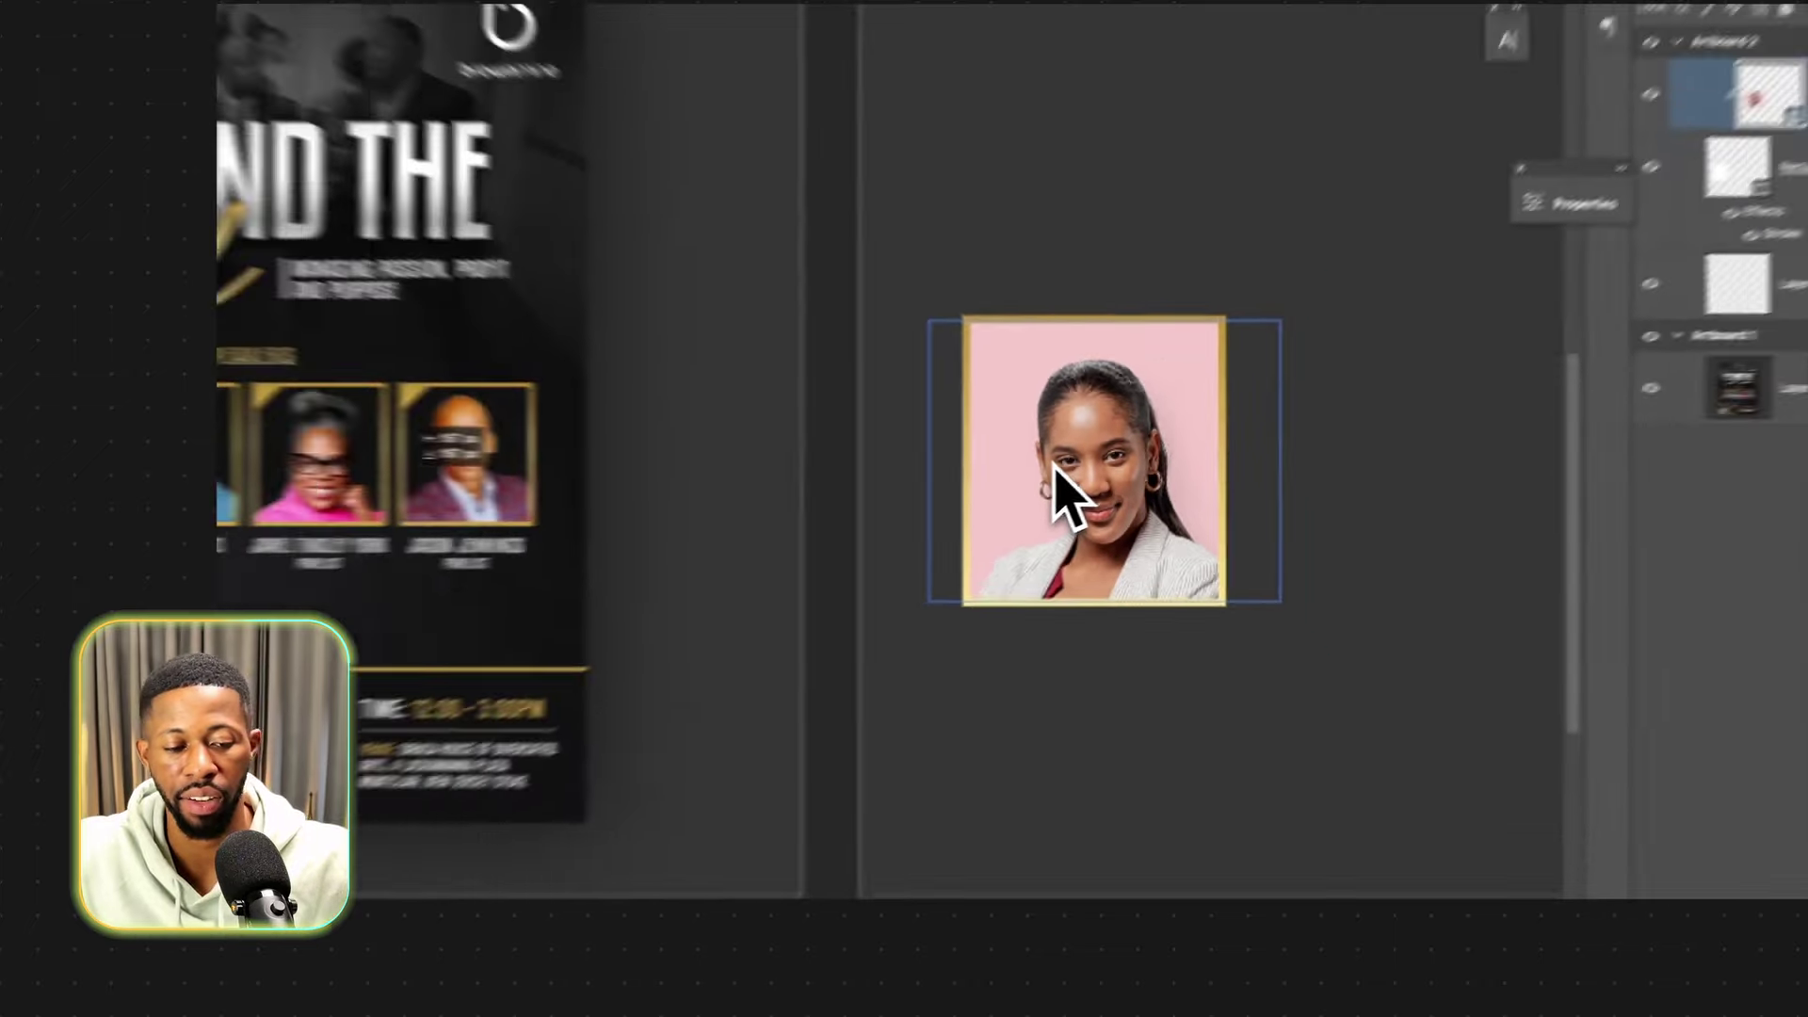
left_click(363, 461, "super")
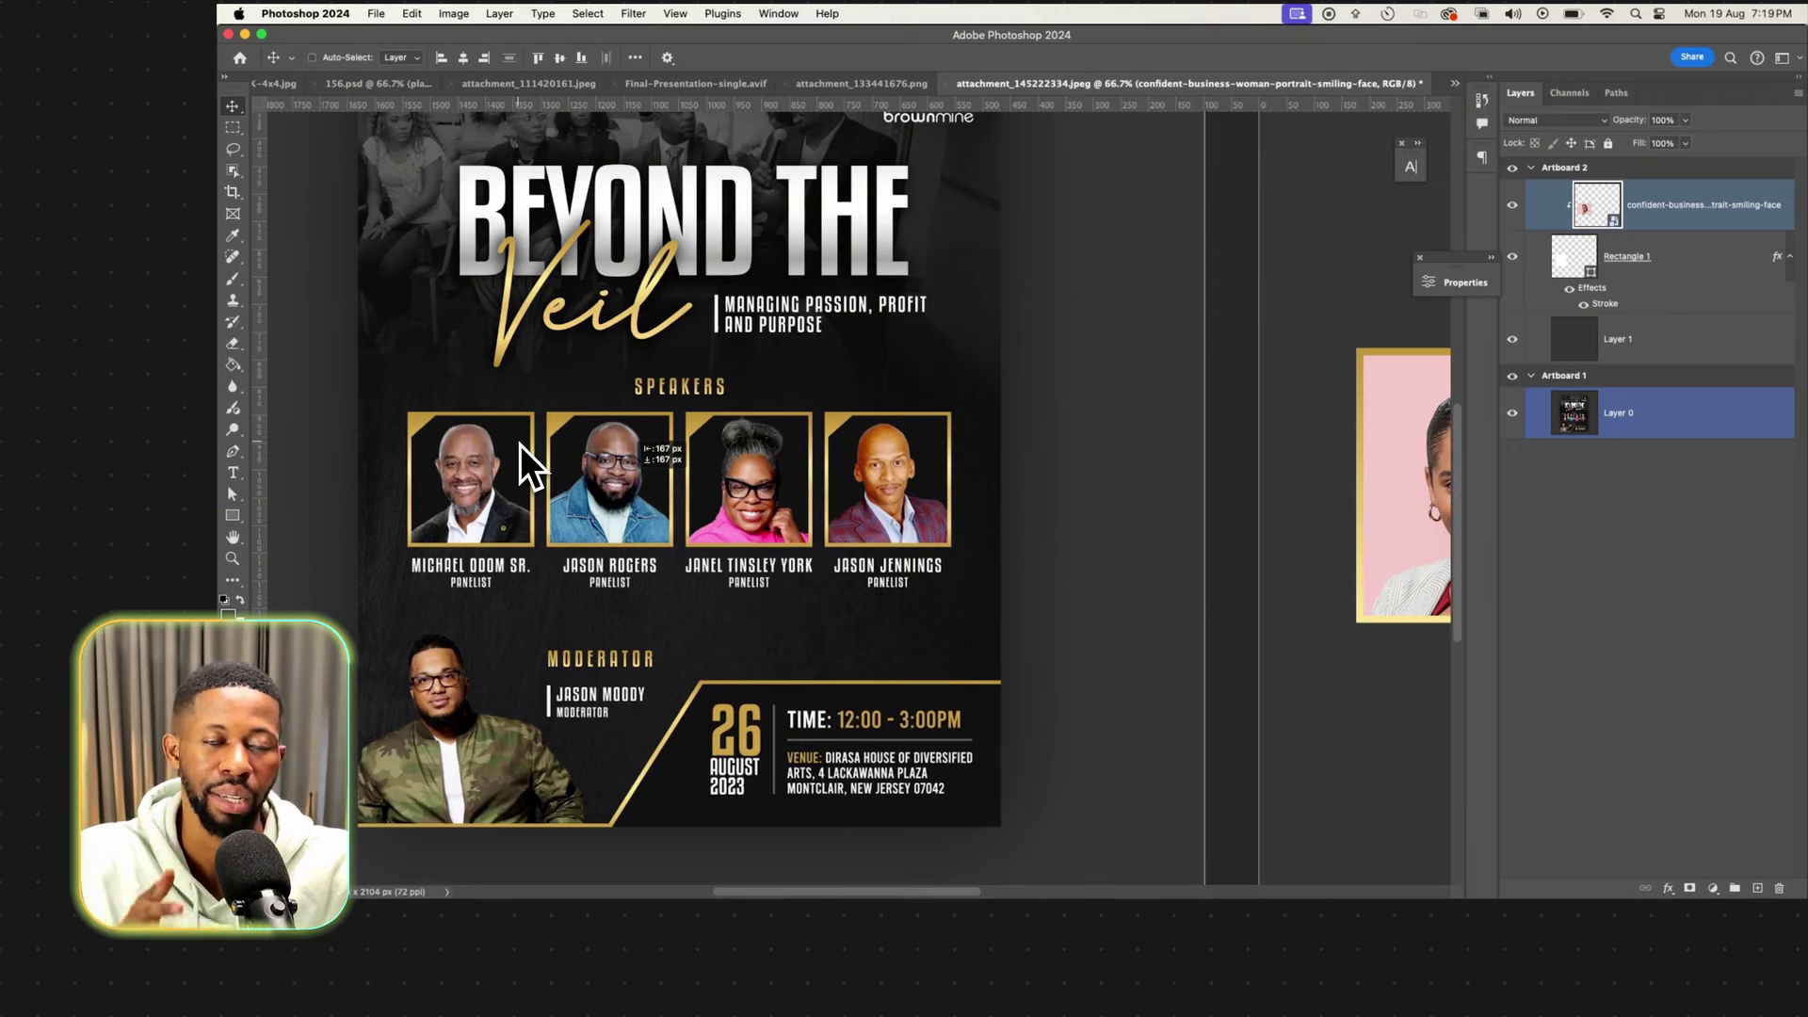
key("super+minus")
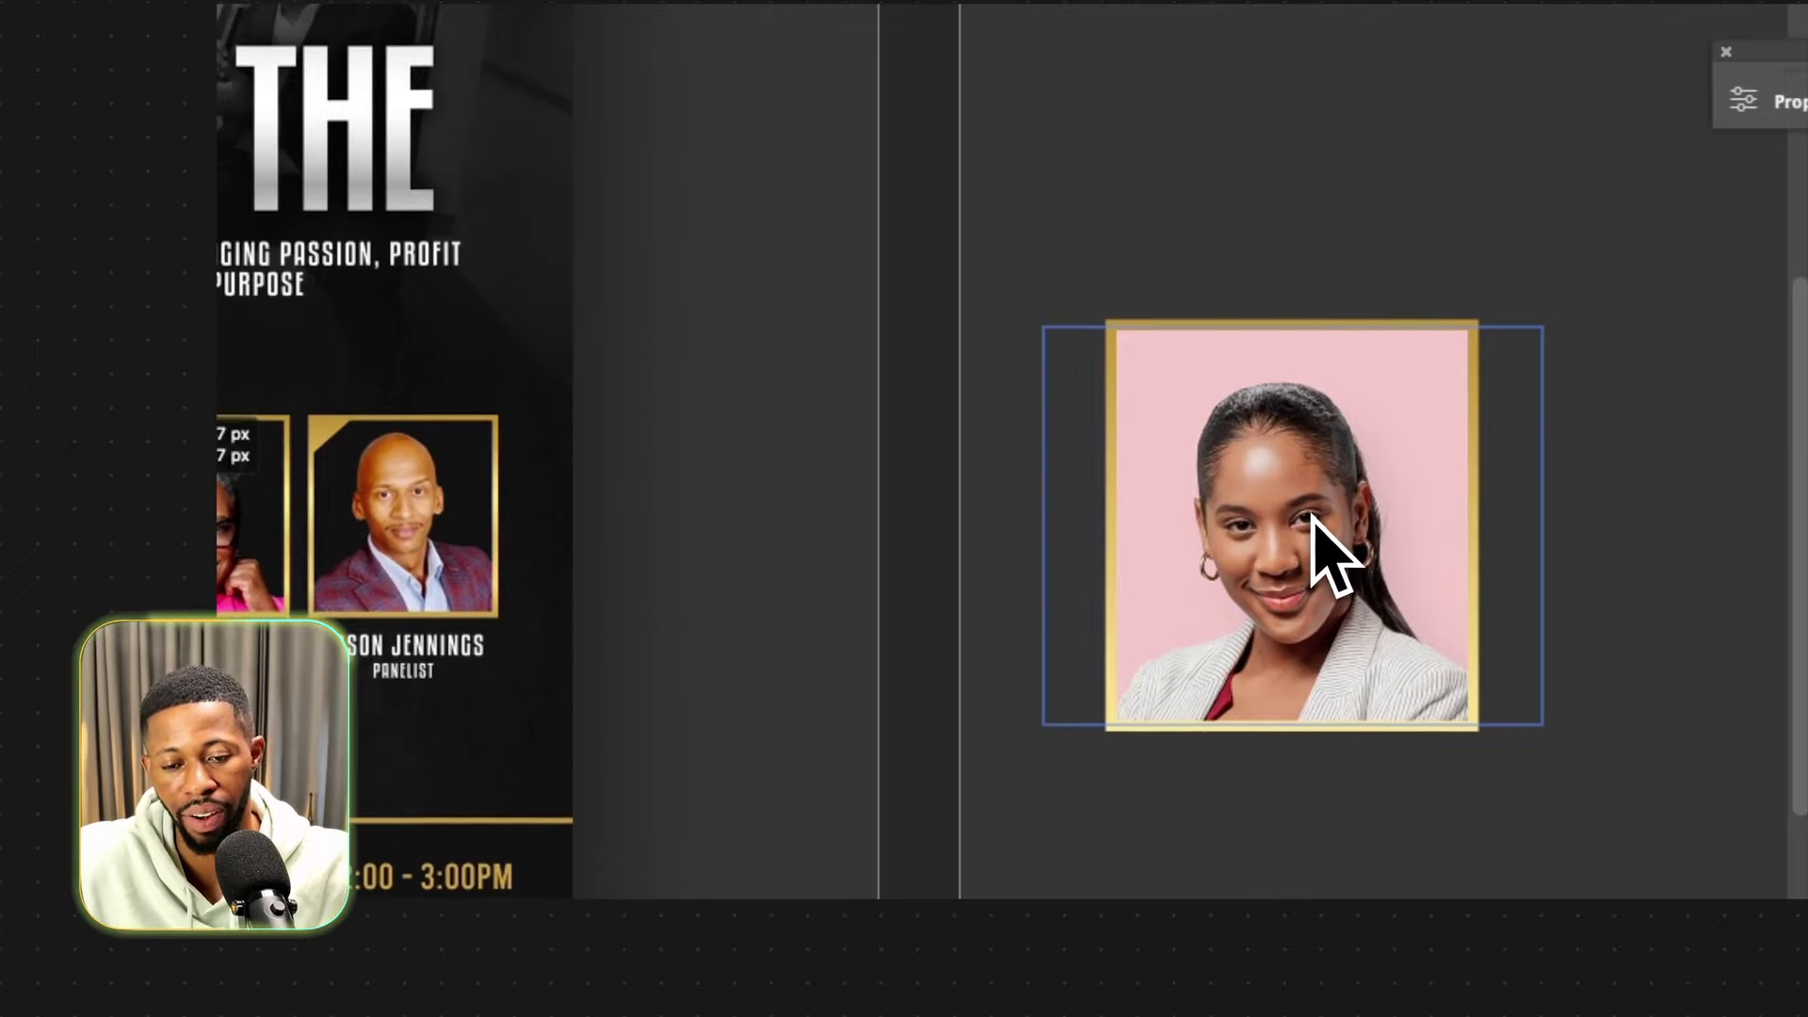
left_click_drag(1312, 515, 1303, 501)
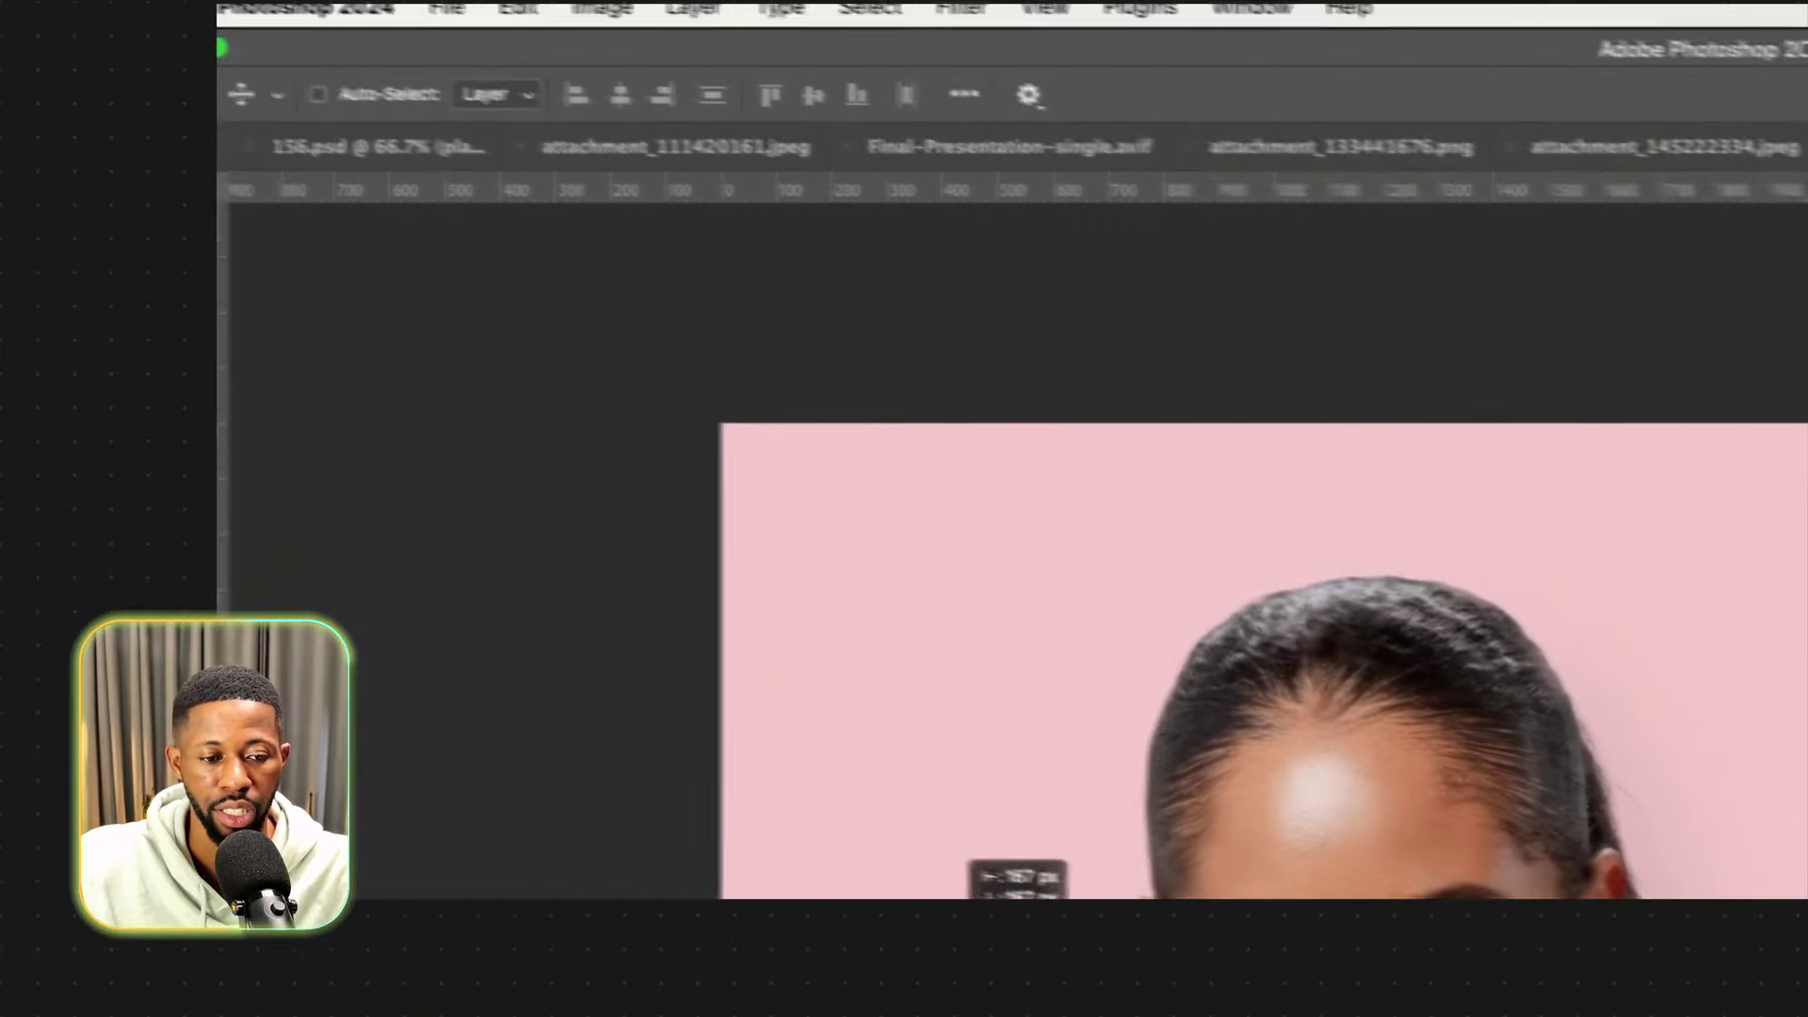
In the headshot's own document, select the woman, mask out the pink background and convert the cutout layer to a smart object.
left_click(249, 336)
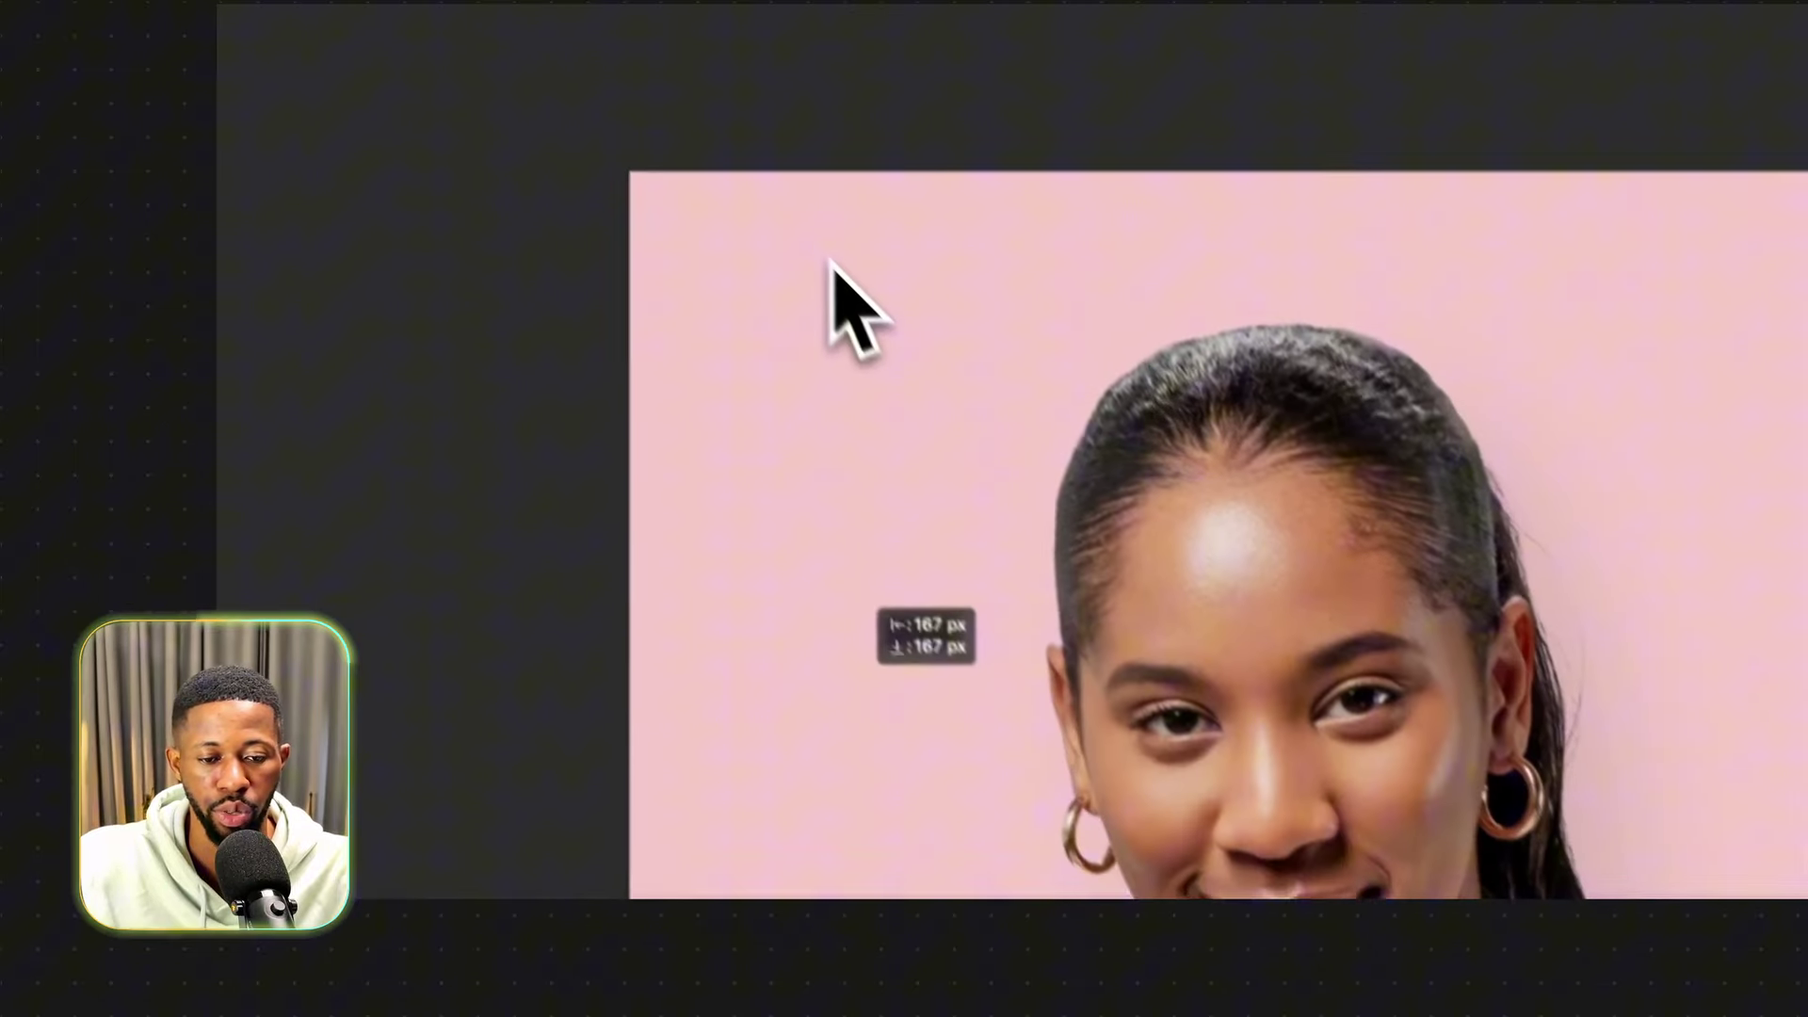
left_click_drag(950, 513, 1291, 820)
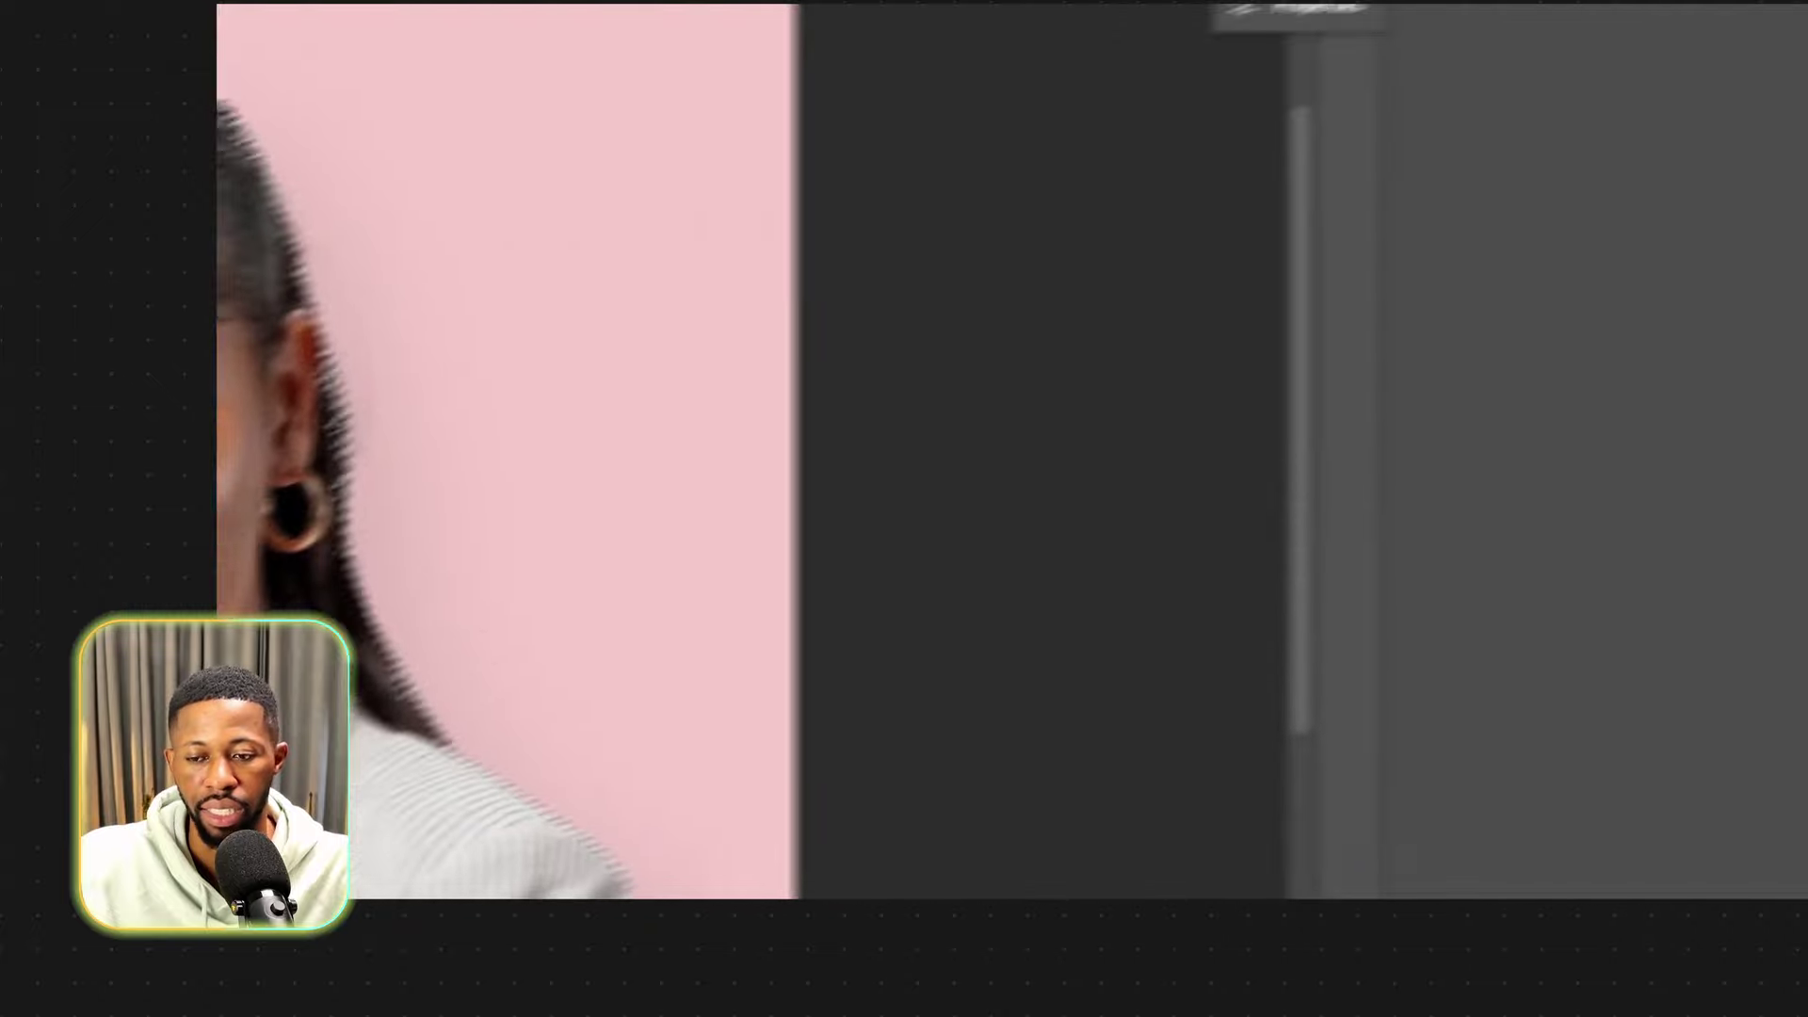
left_click(1571, 879)
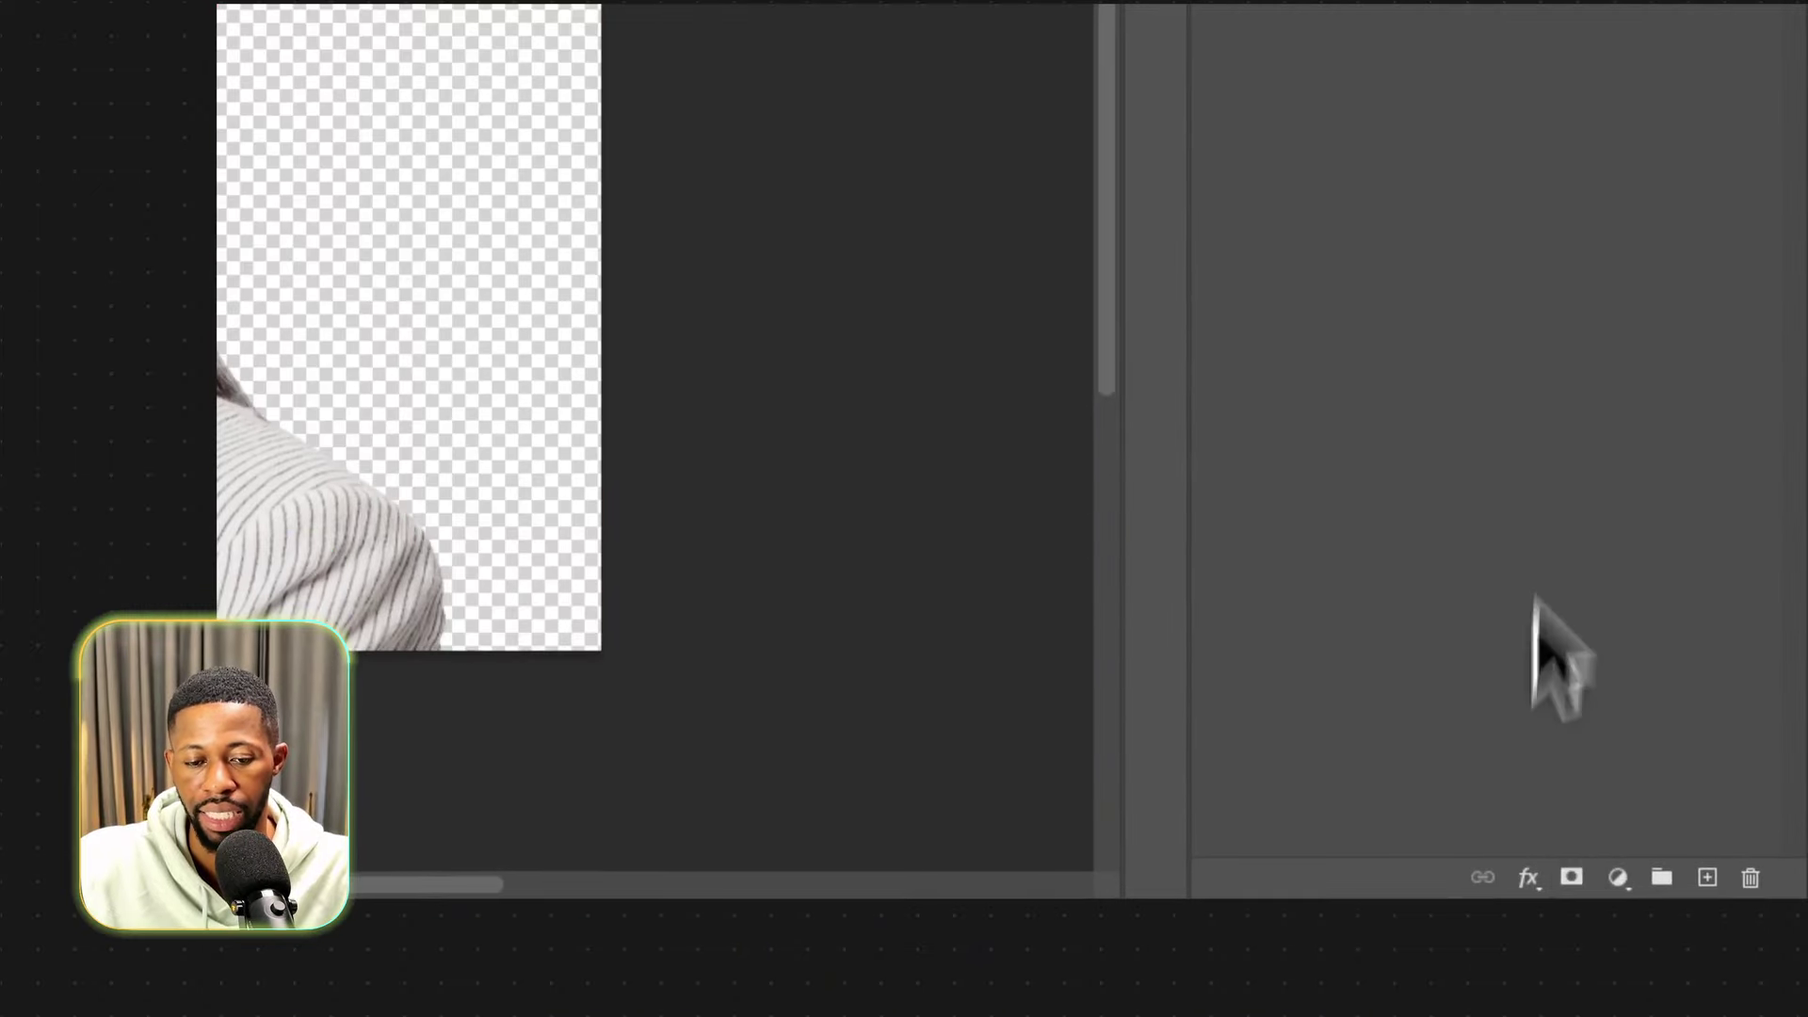
right_click(1729, 149)
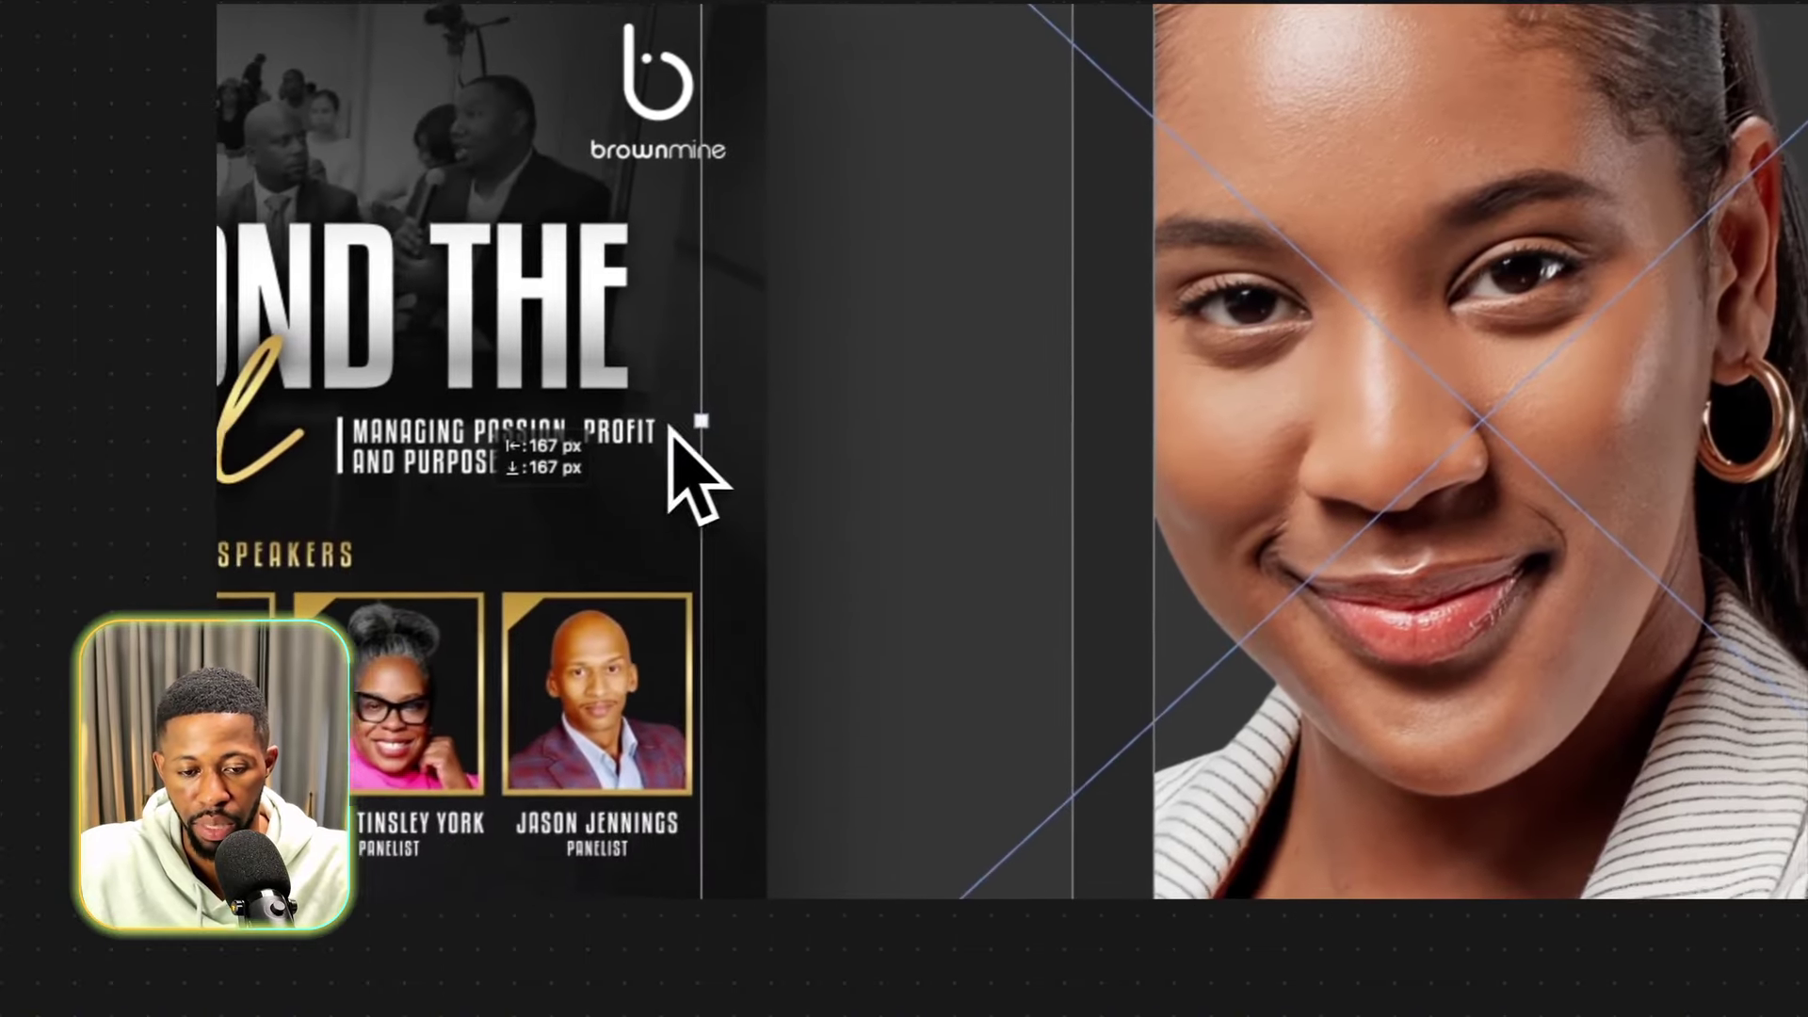
Bring the cutout woman into the flyer's Artboard 2 and scale her down over the gold-framed rectangle.
left_click_drag(599, 450, 1615, 471)
left_click_drag(1006, 356, 808, 306)
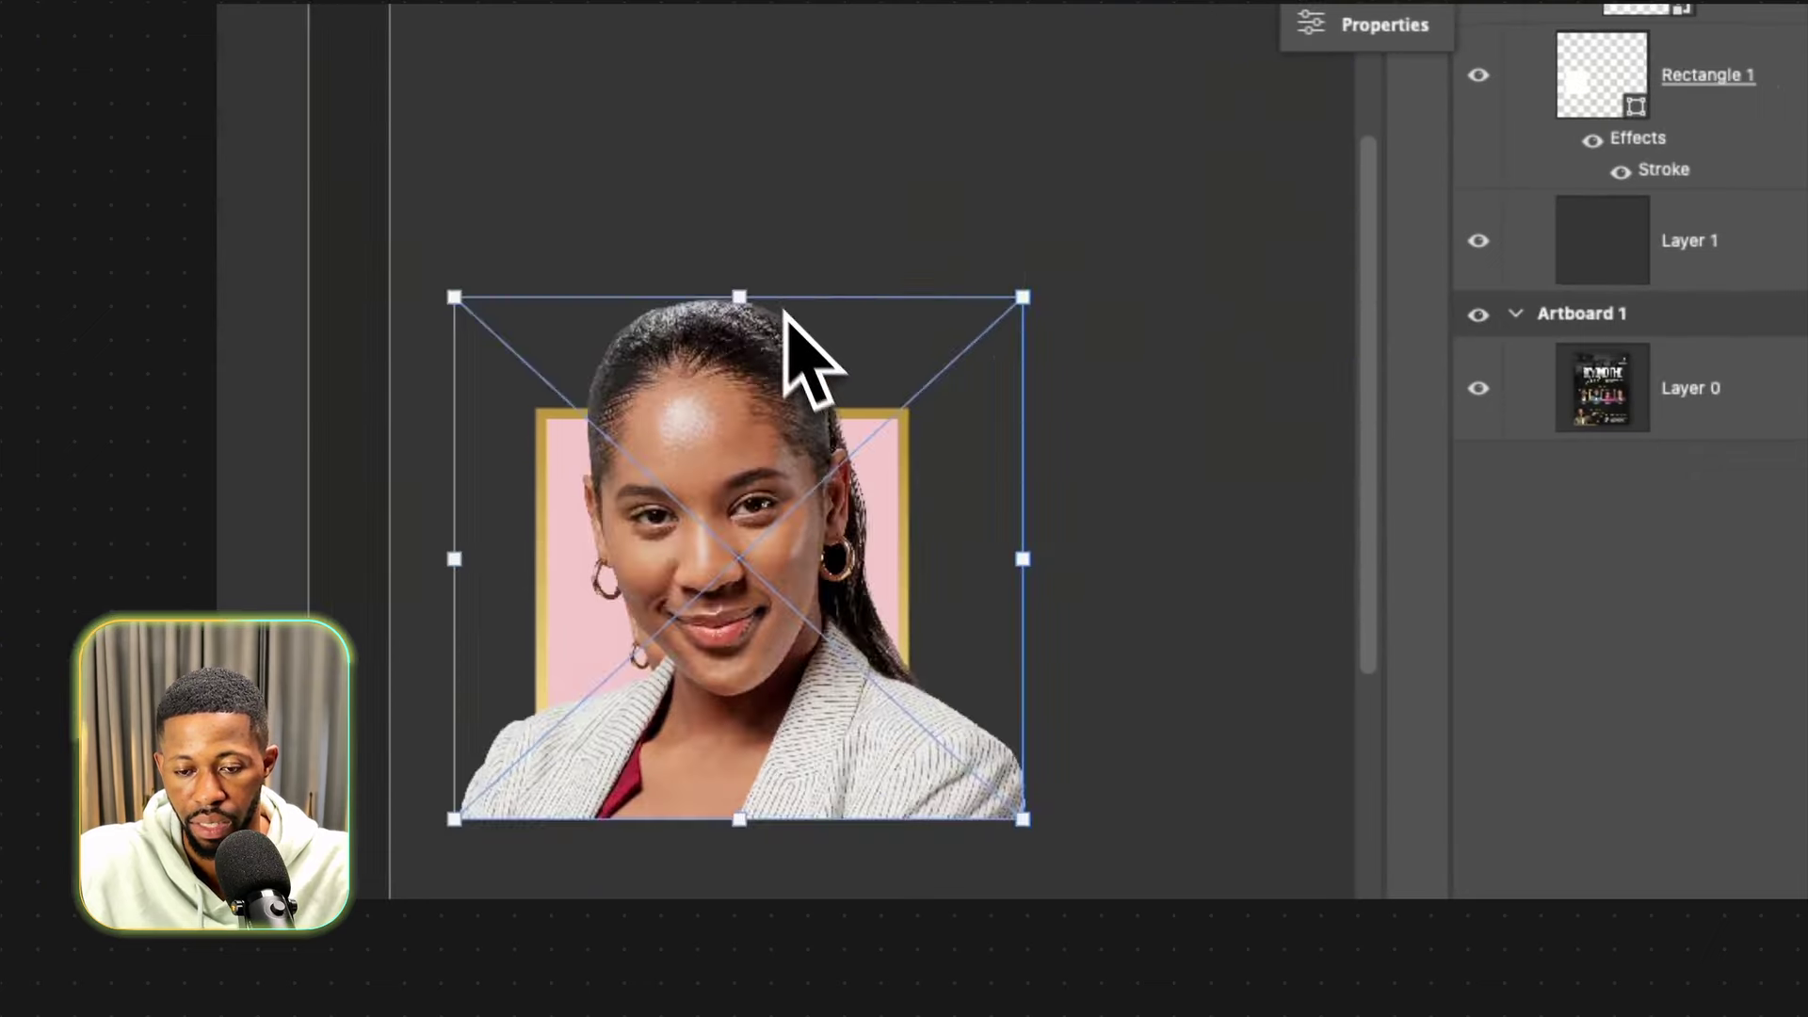
key("Return")
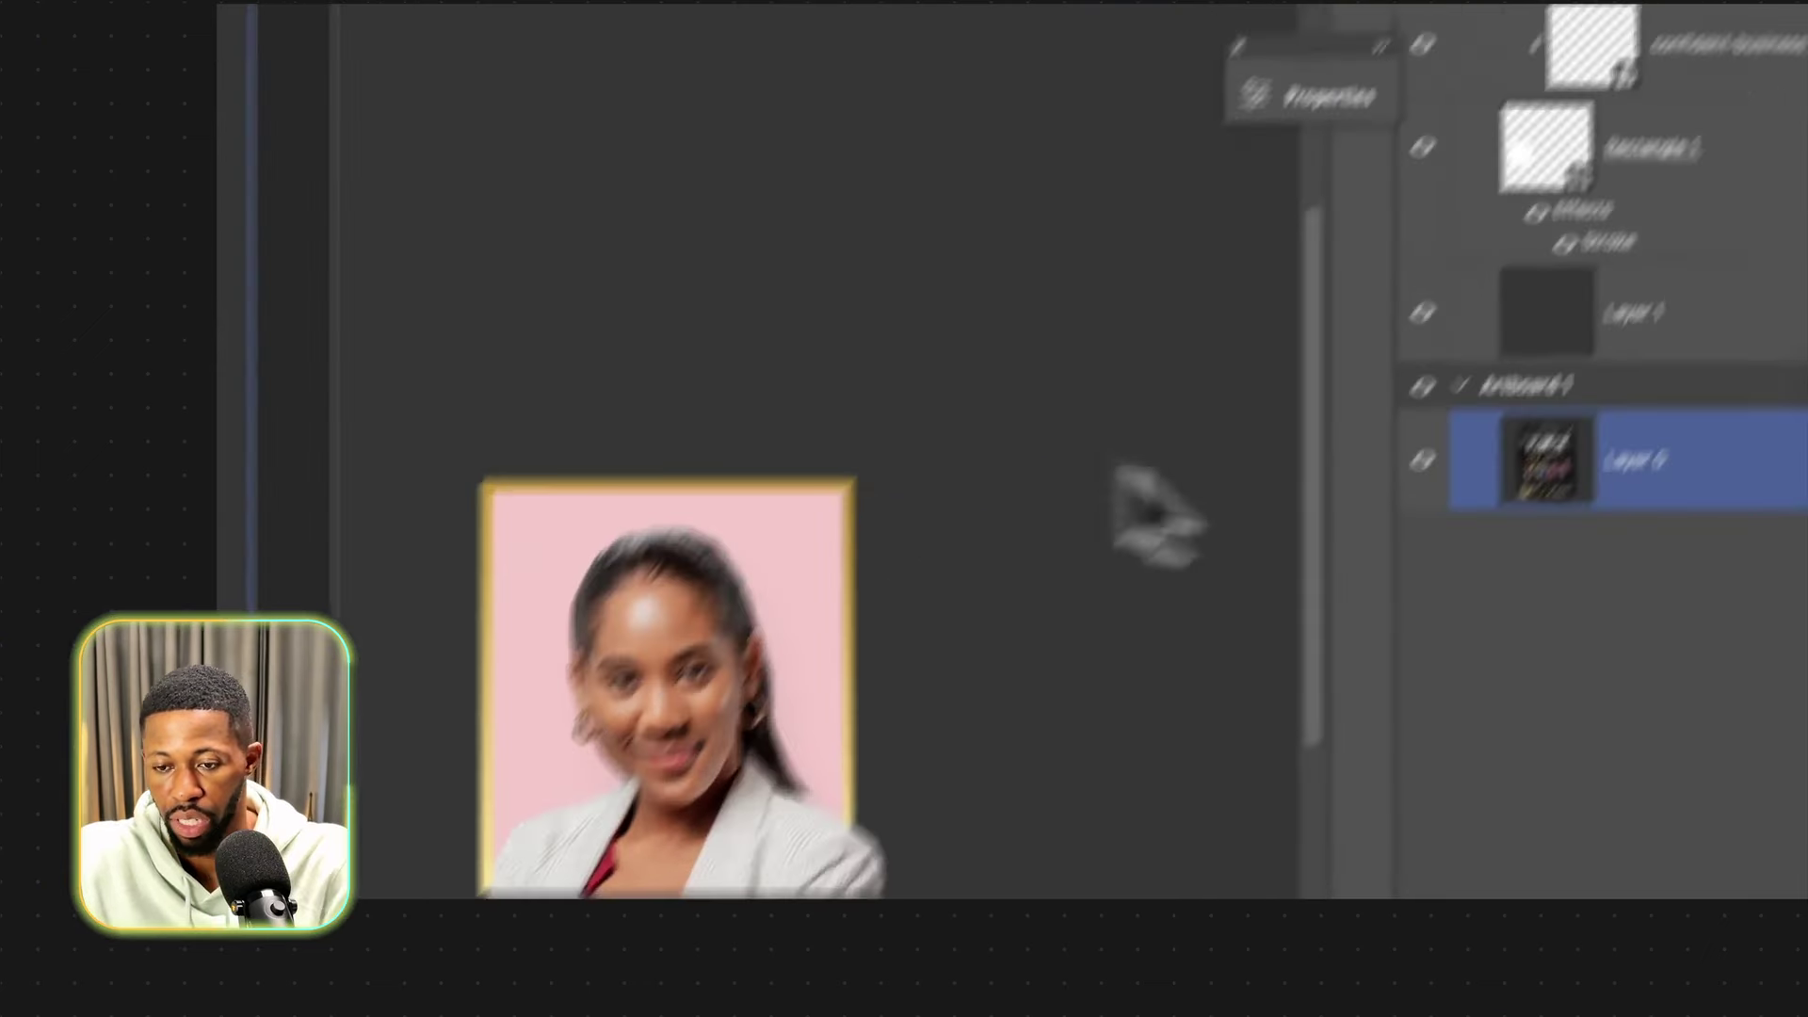
Delete the pink-background headshot layer, clip the cutout to the framed rectangle and reposition her inside it.
left_click(1483, 296)
key("BackSpace")
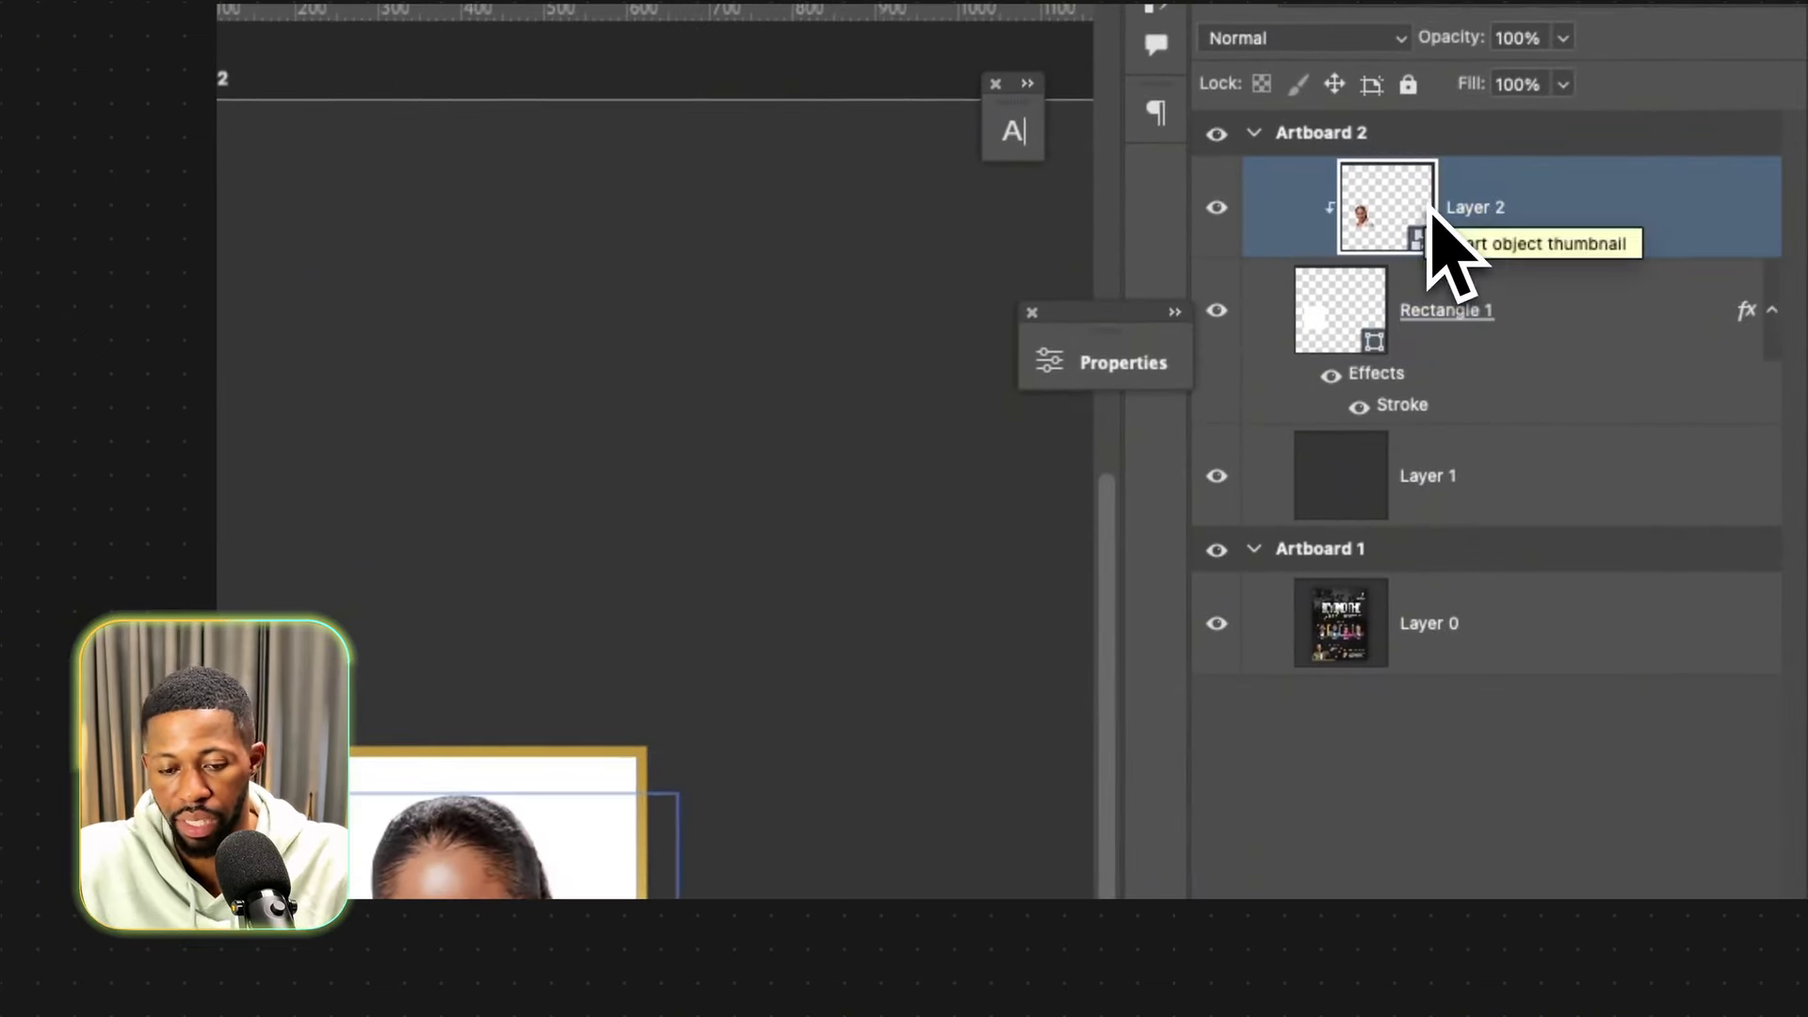
left_click_drag(674, 754, 650, 765)
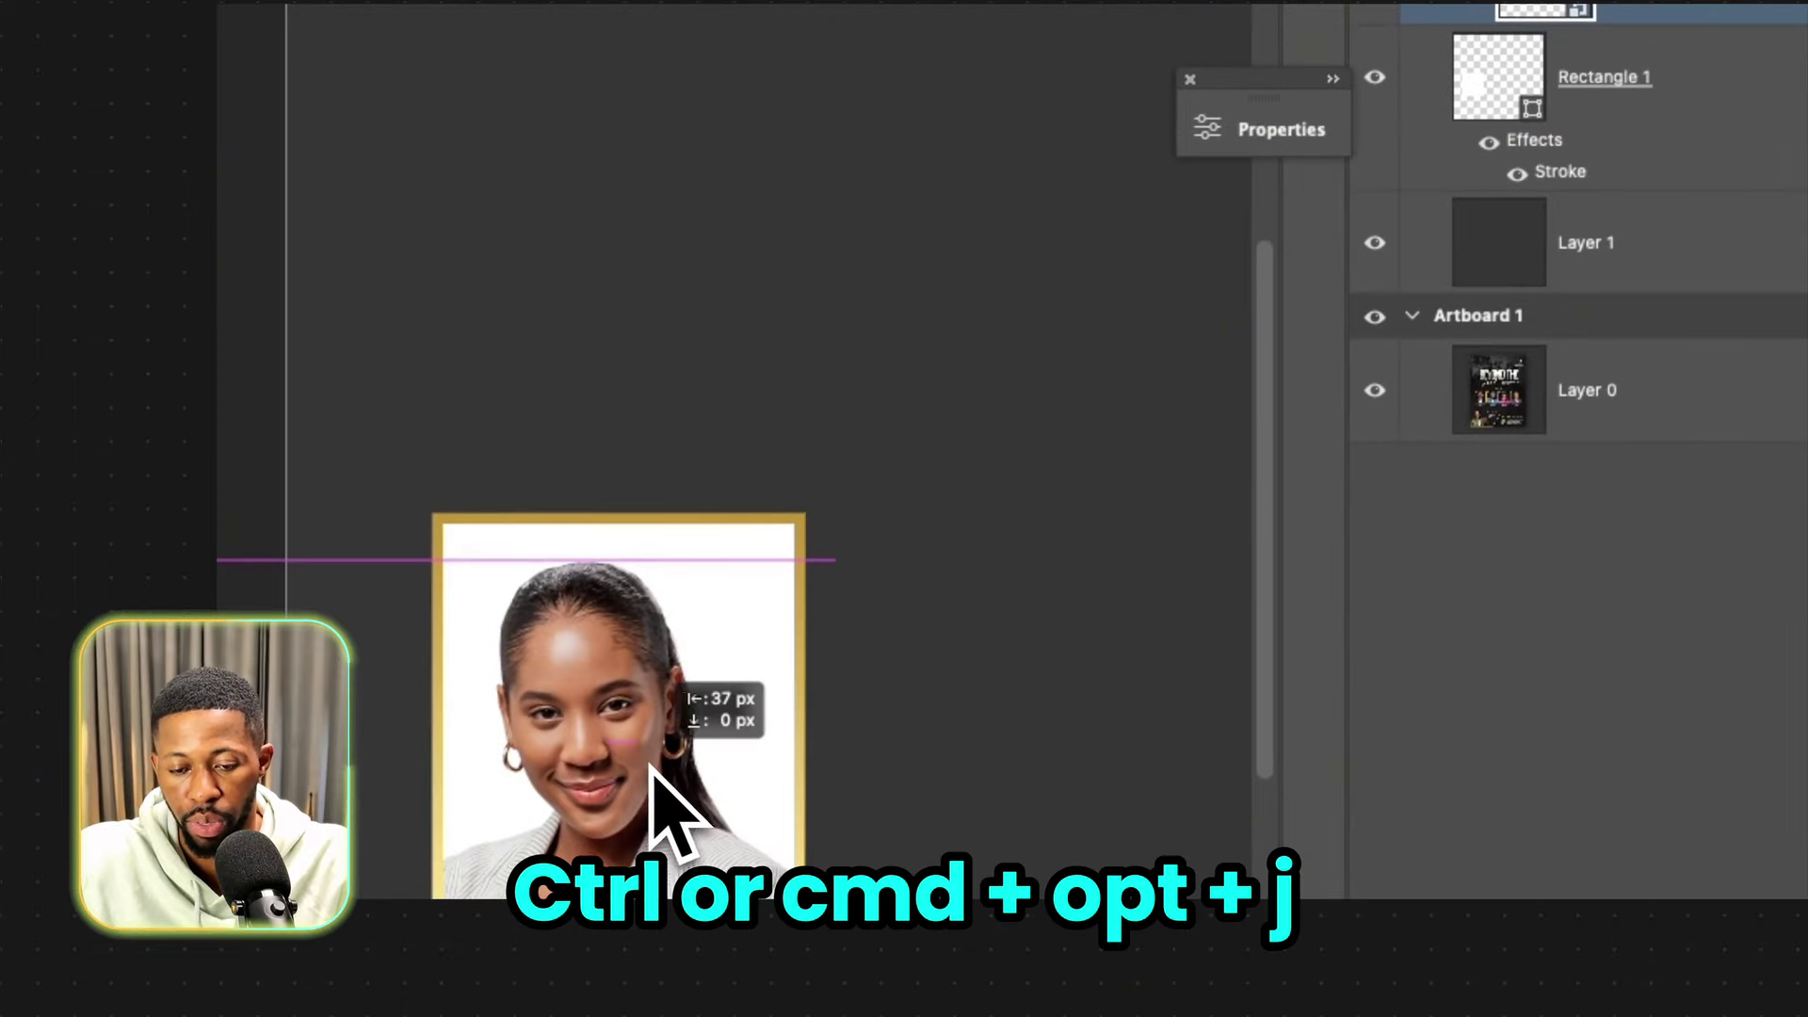
Recolour Rectangle 1's white fill to the dark grey sampled from the artboard background.
left_click(1497, 104)
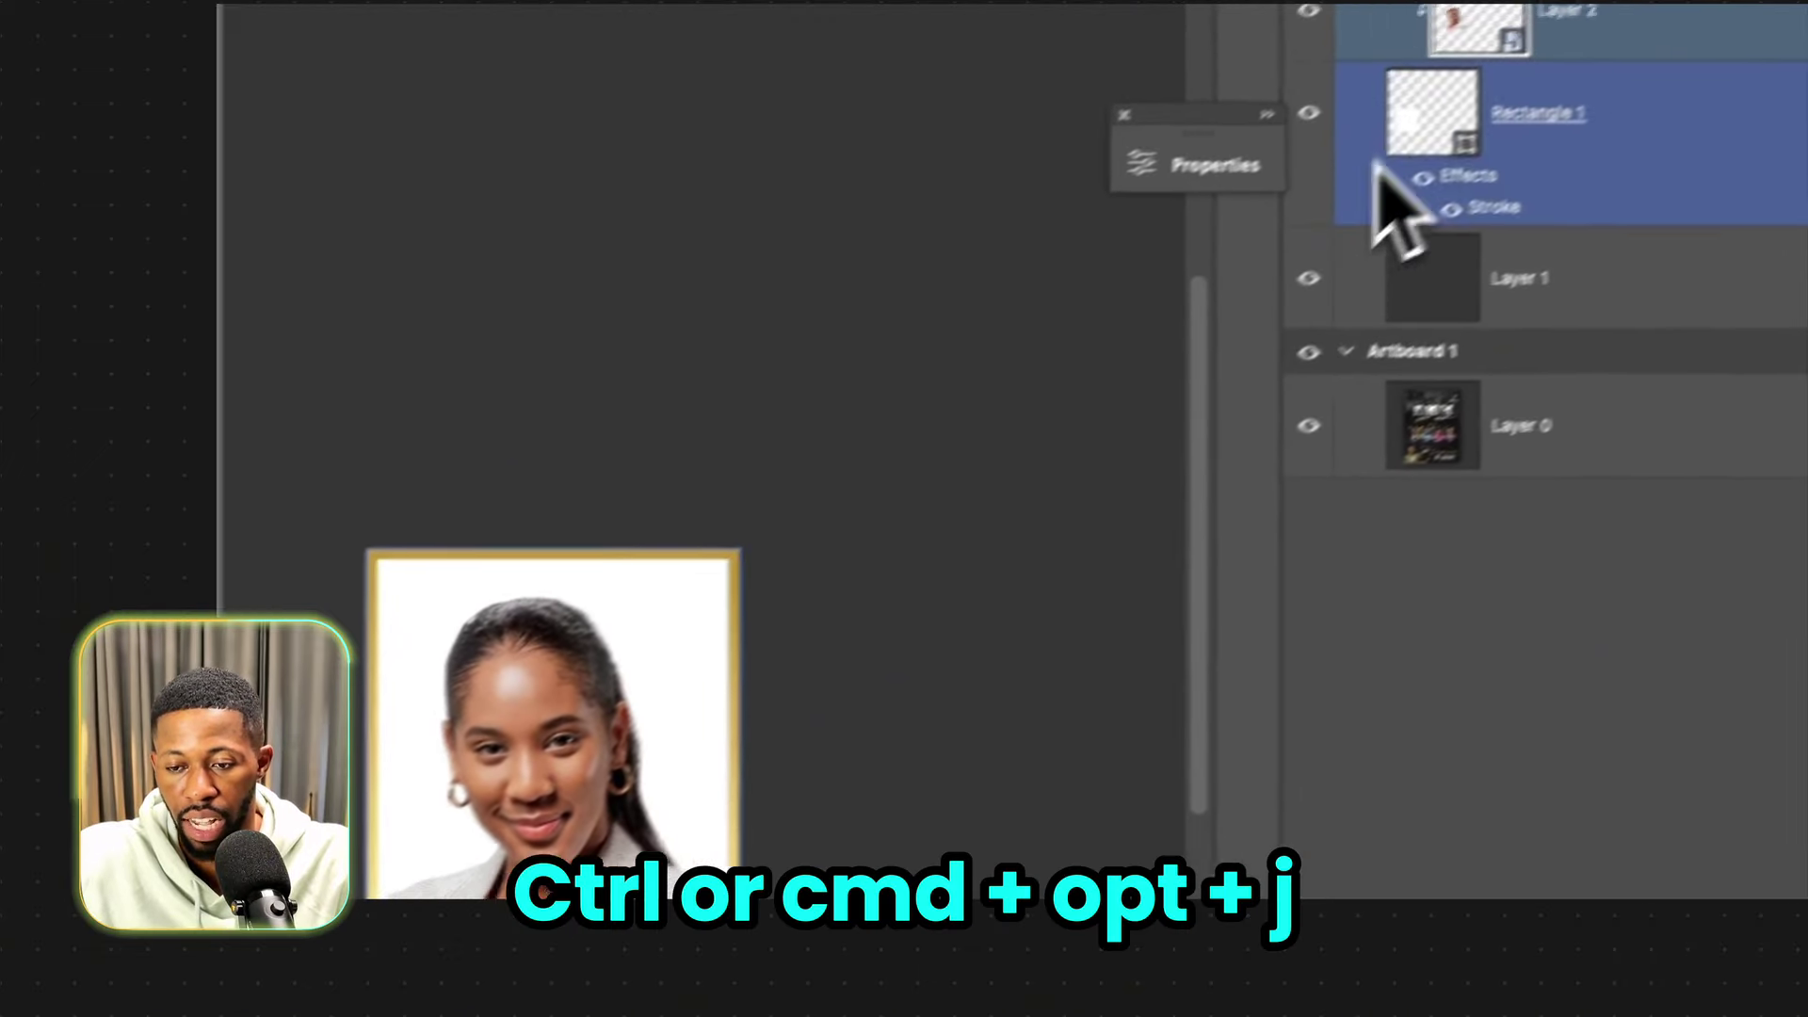
double_click(1521, 99)
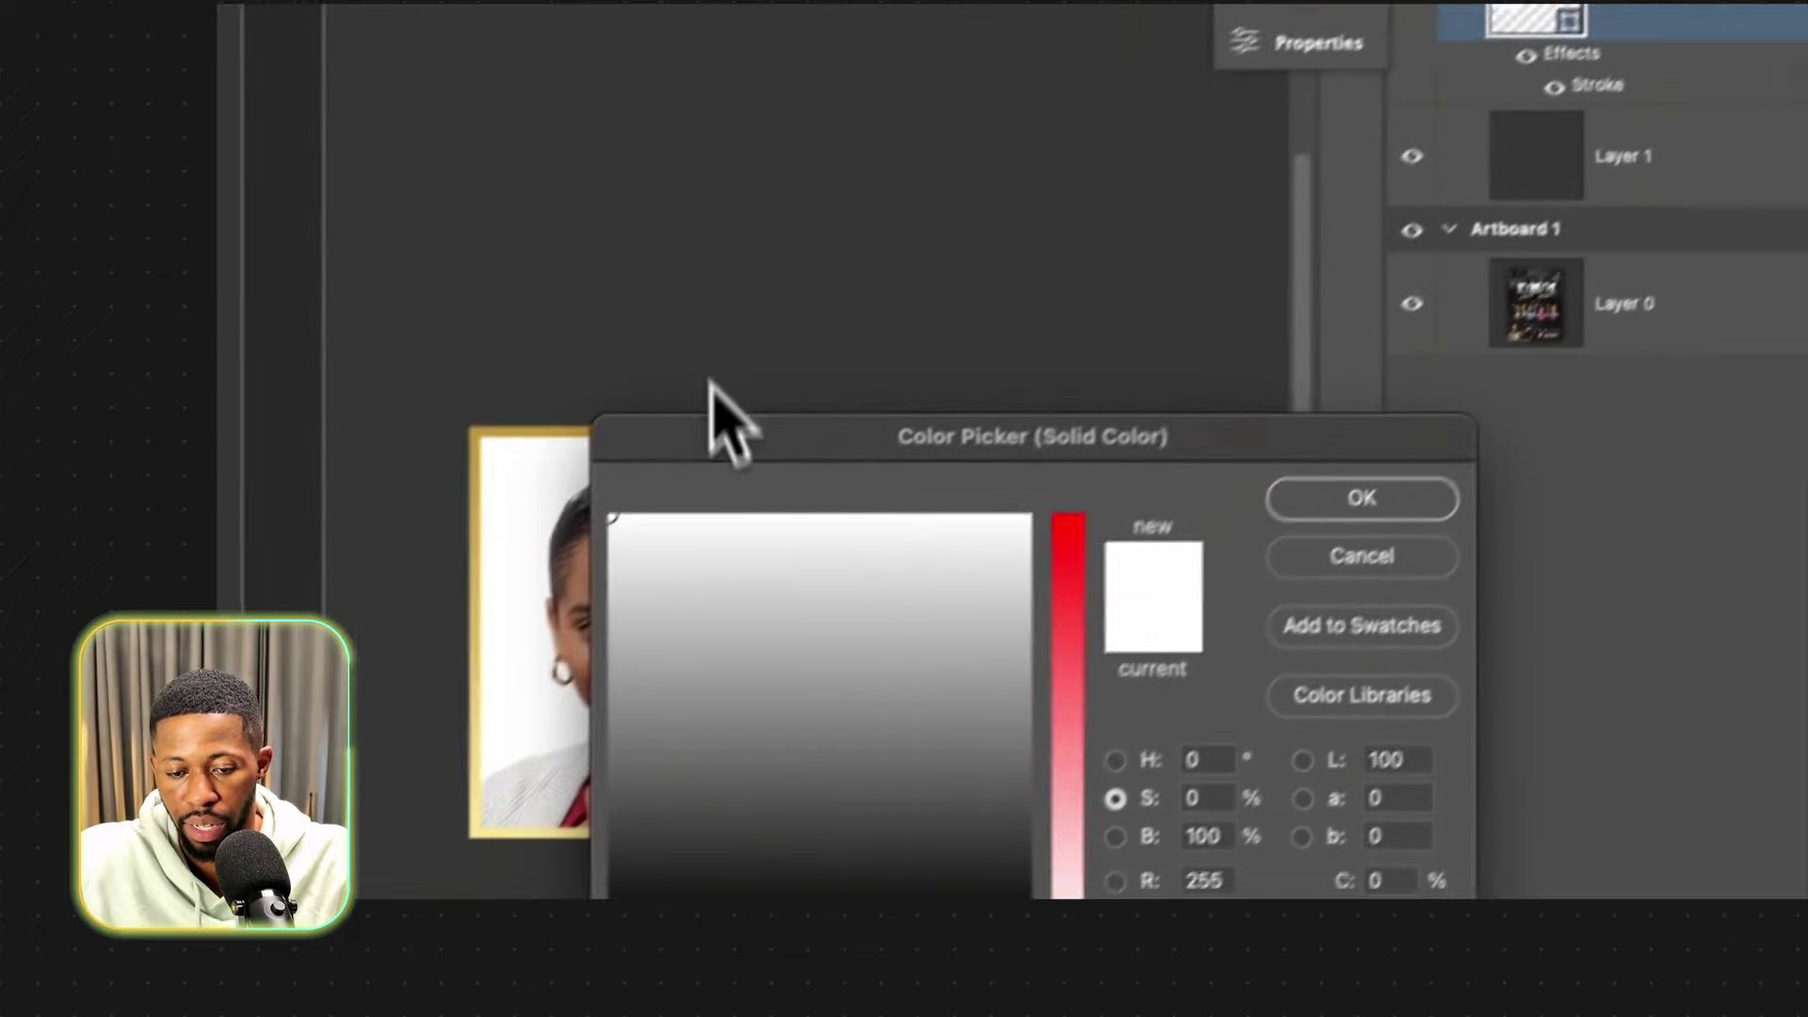
left_click(518, 589)
left_click(1159, 669)
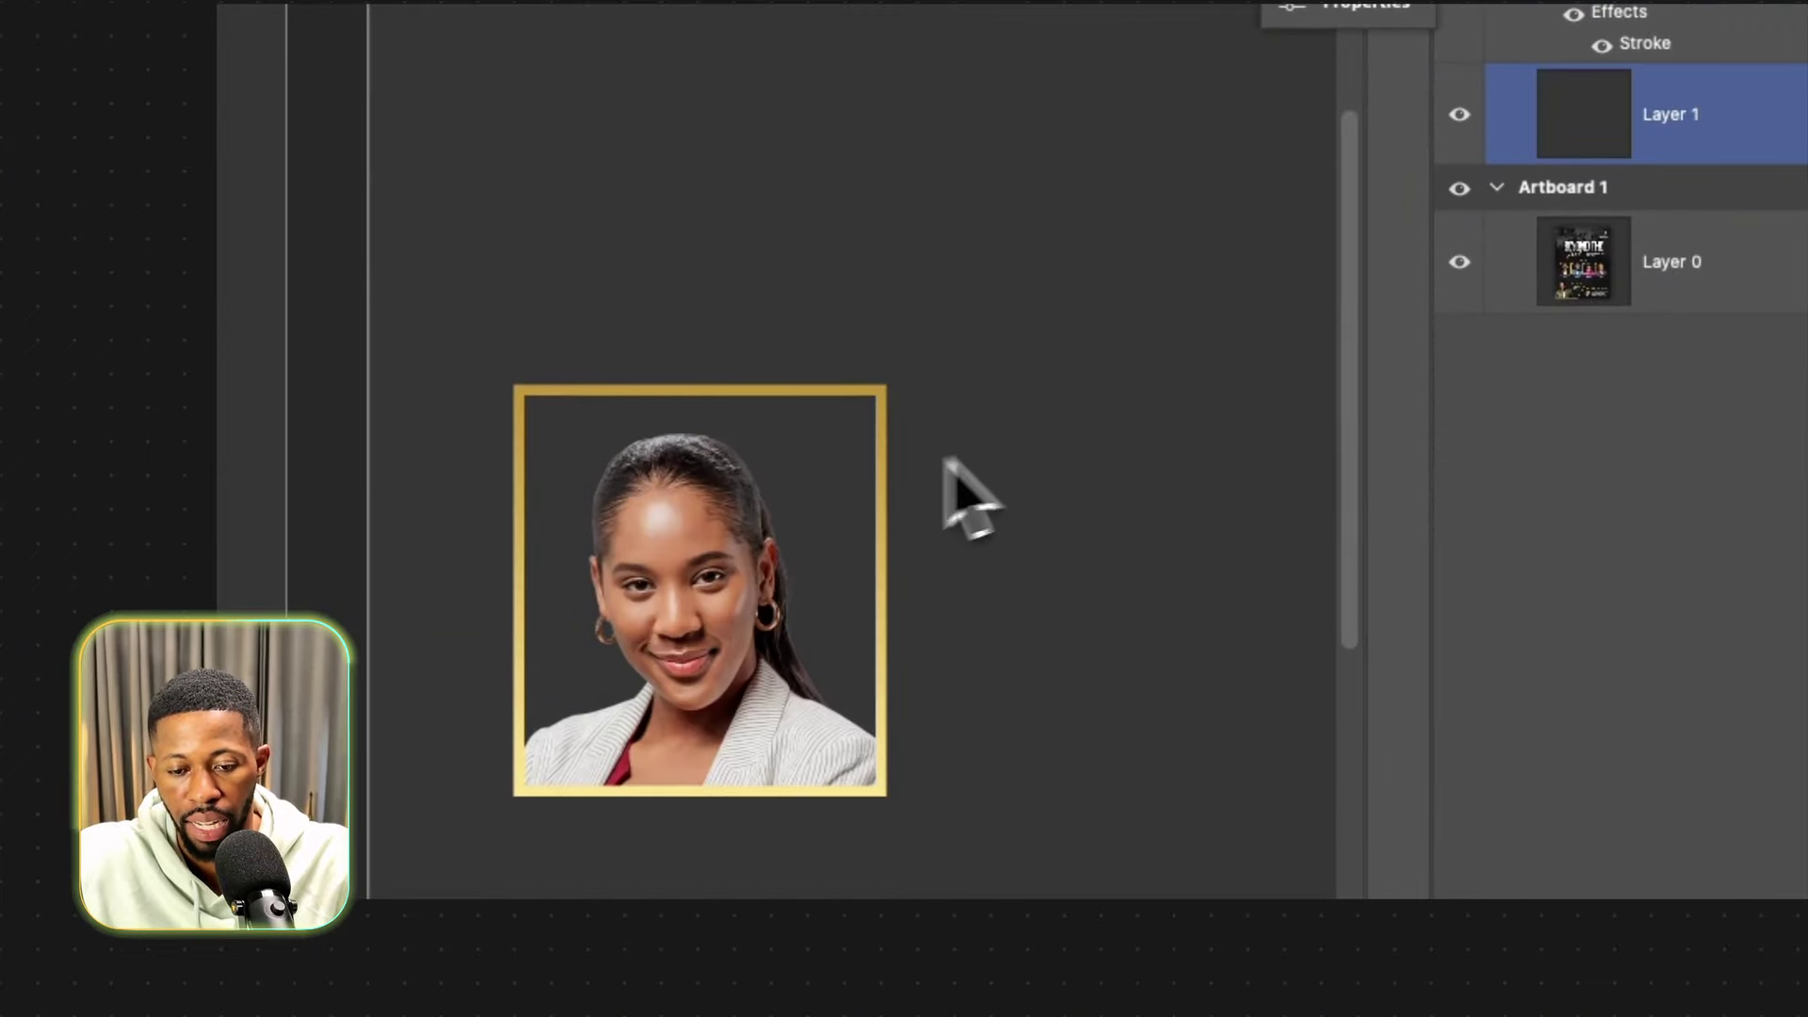
left_click_drag(946, 461, 865, 459)
left_click_drag(704, 522, 654, 540)
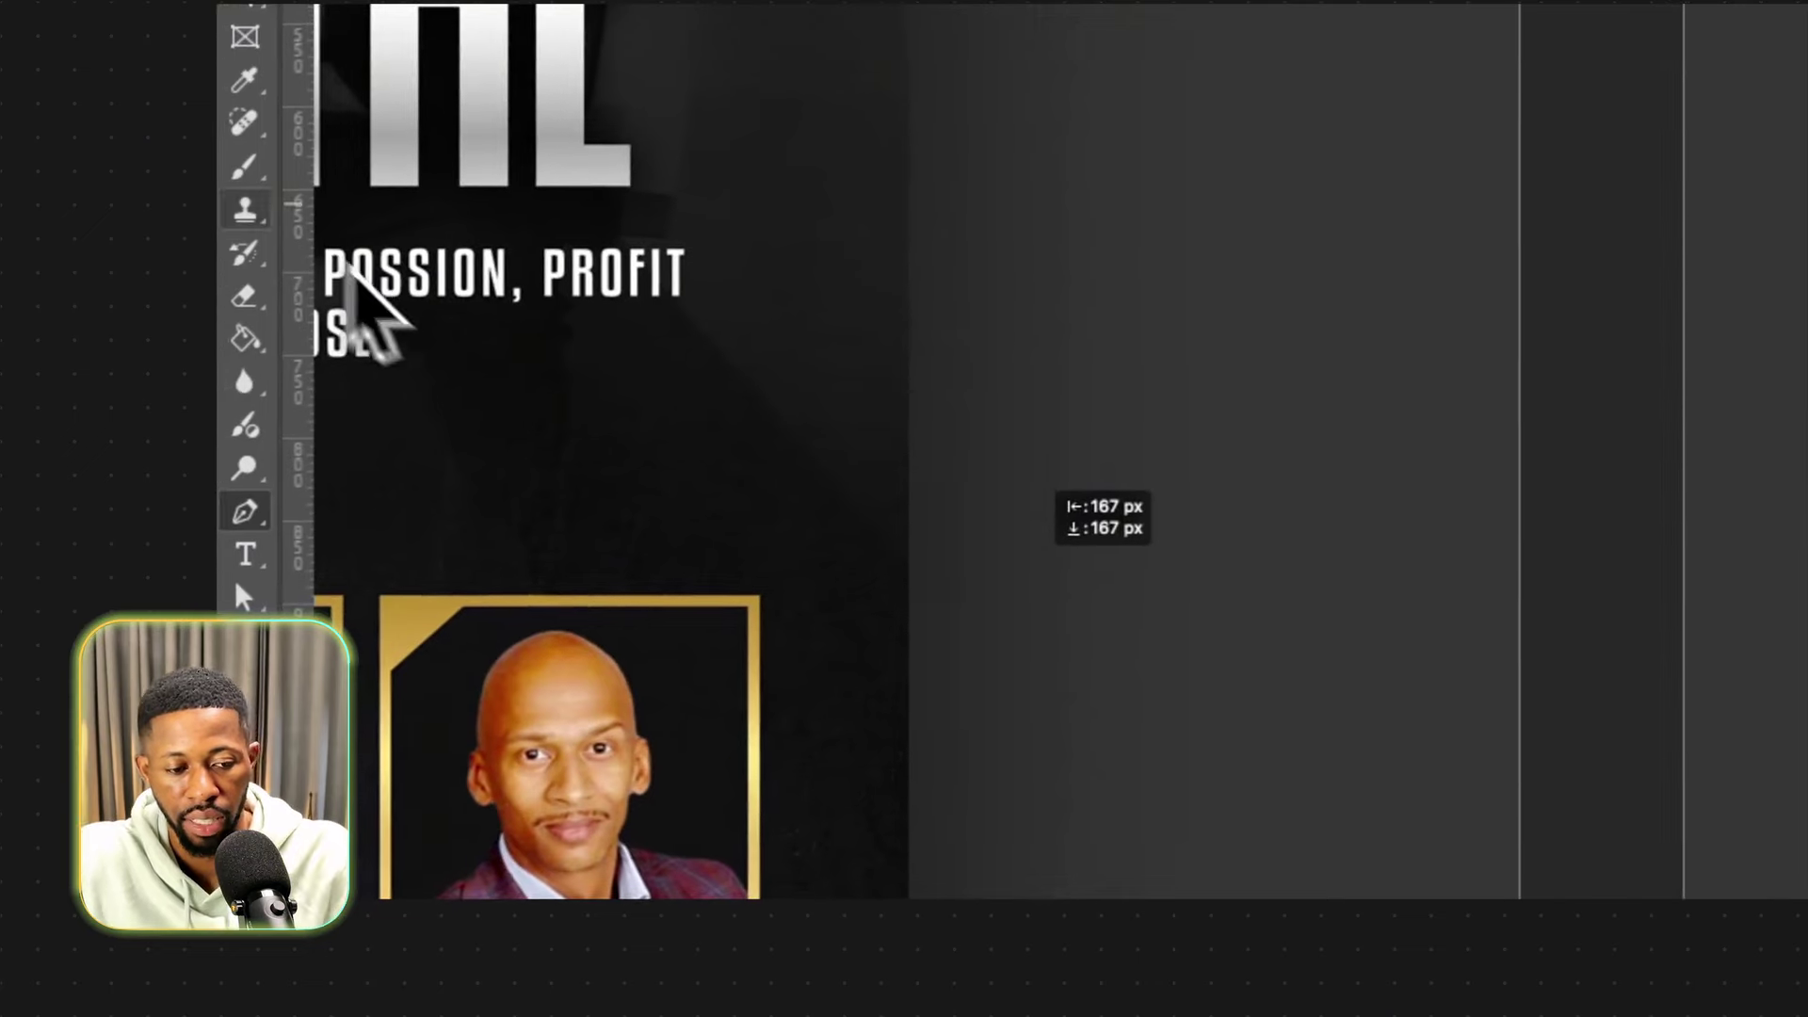
right_click(252, 521)
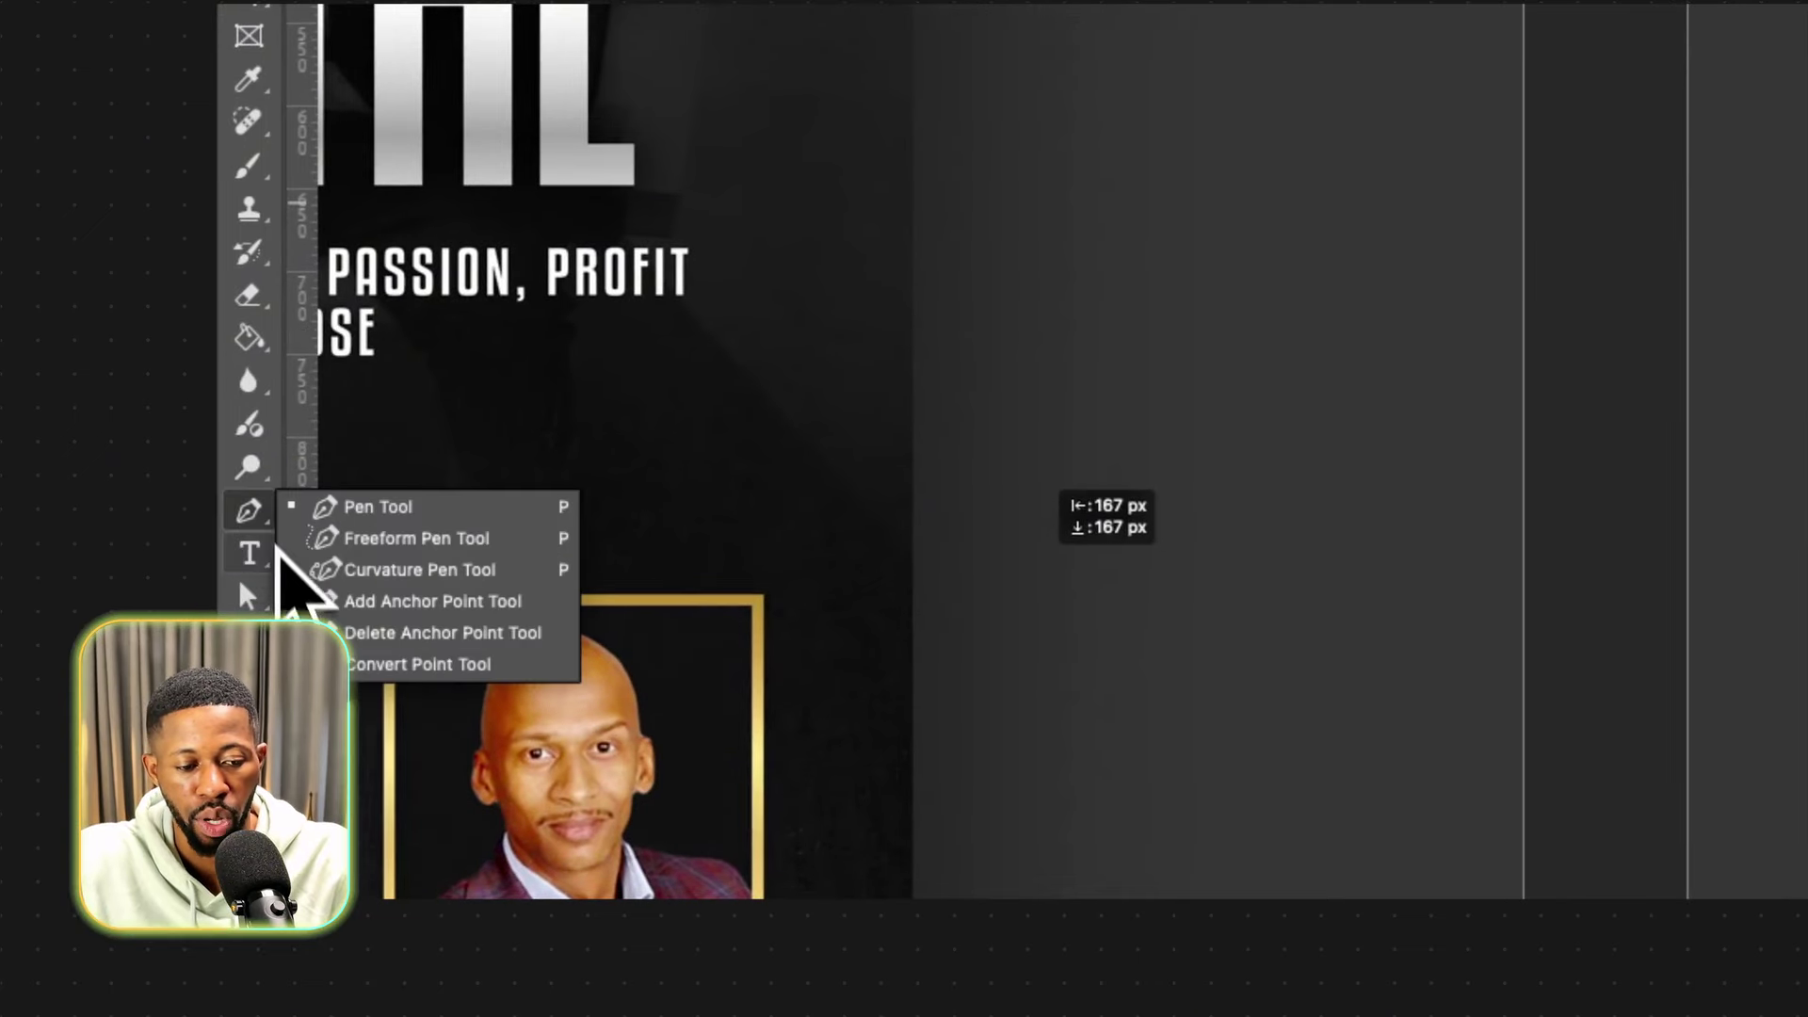
right_click(249, 640)
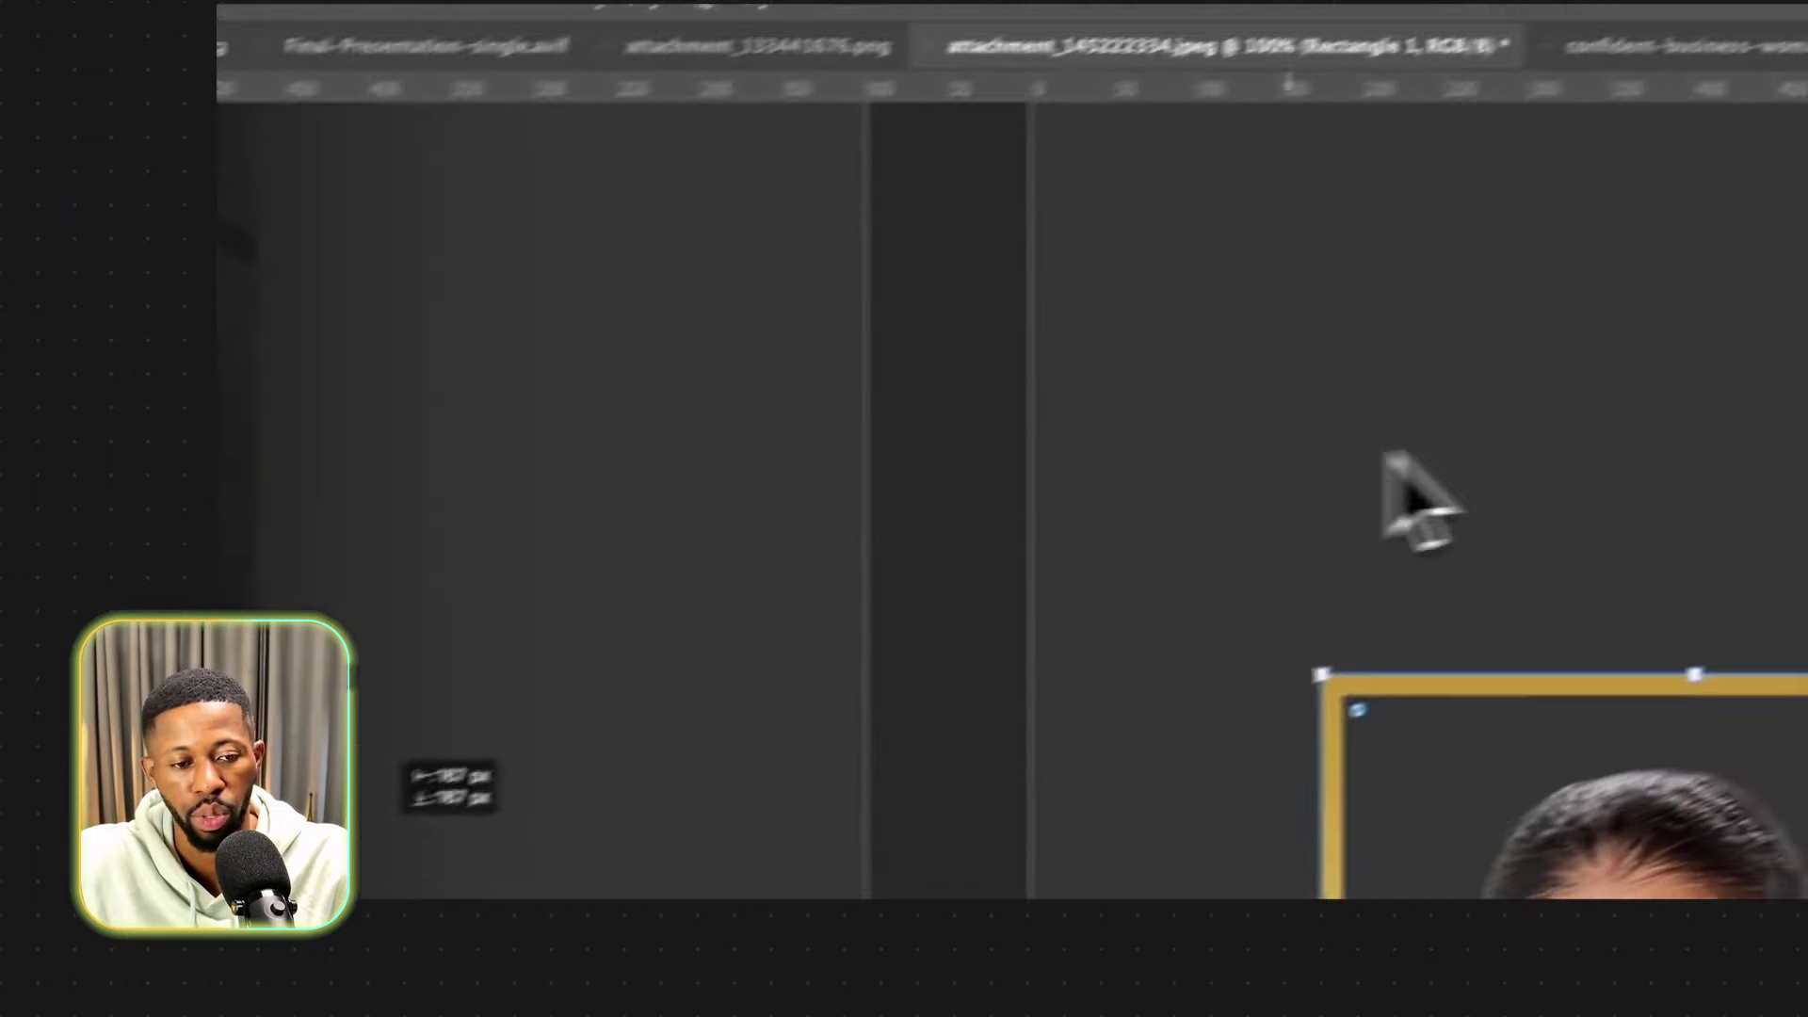
left_click(585, 112)
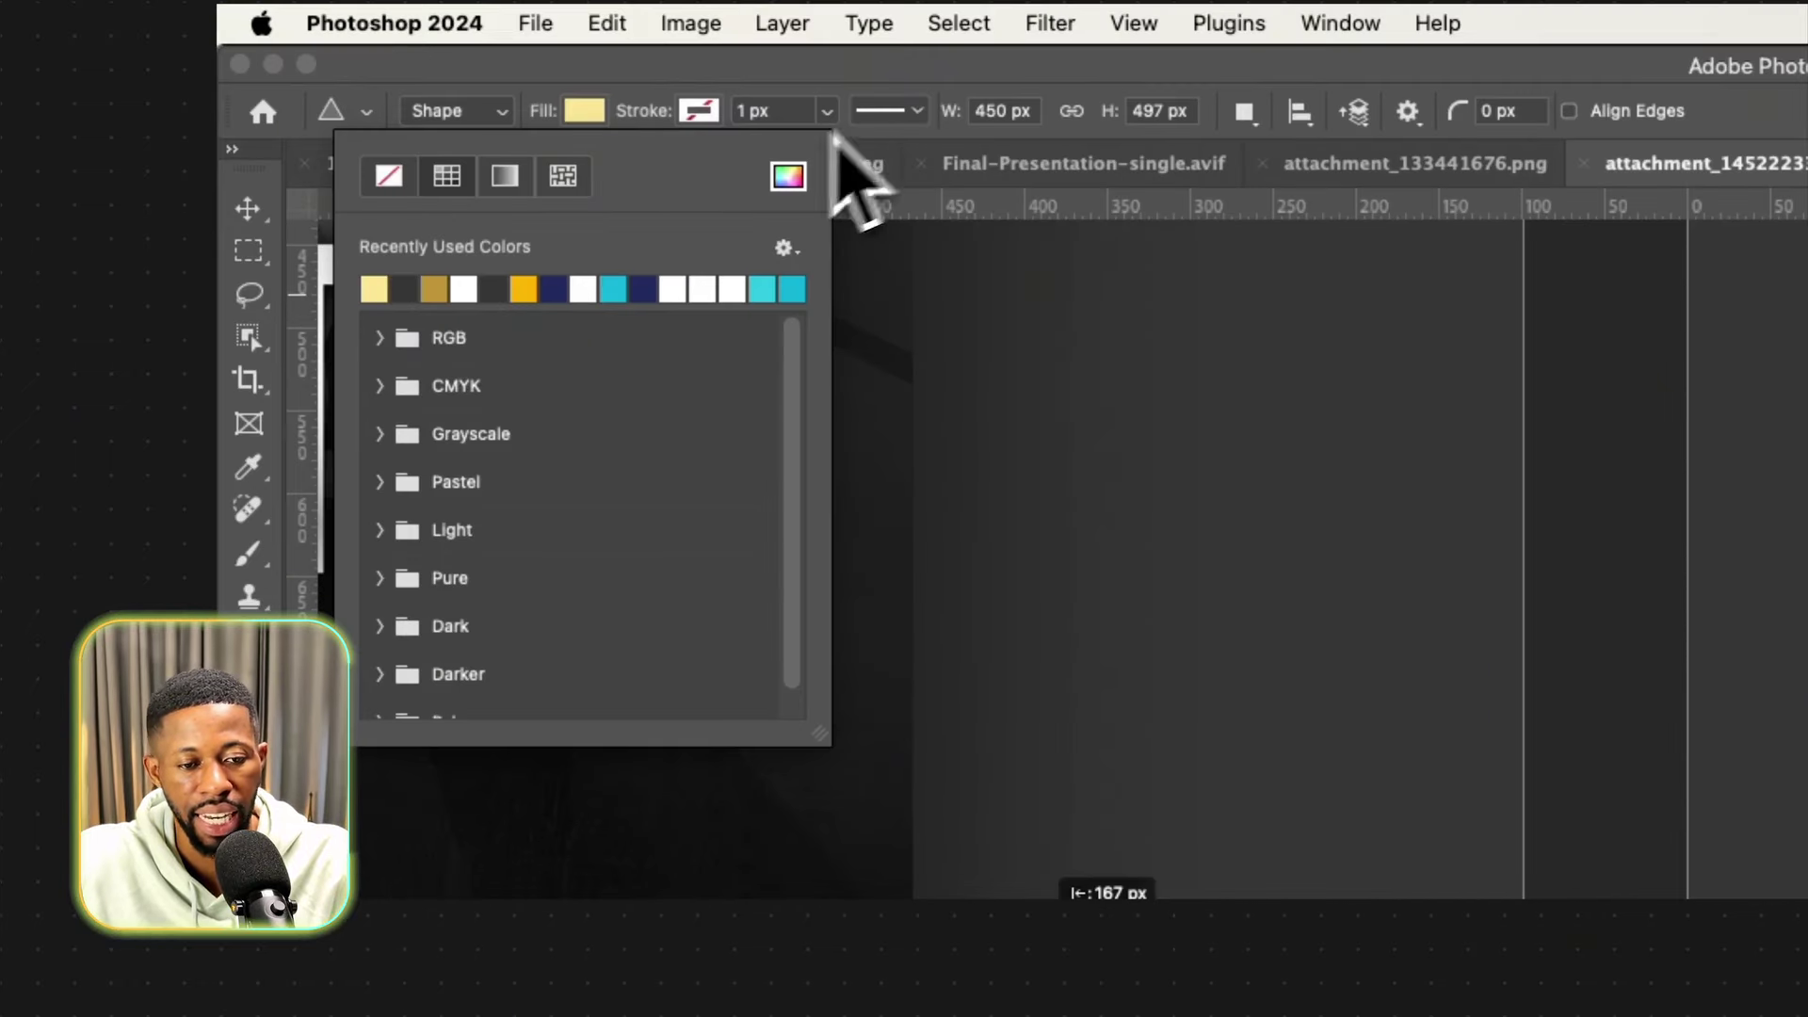
left_click(1154, 83)
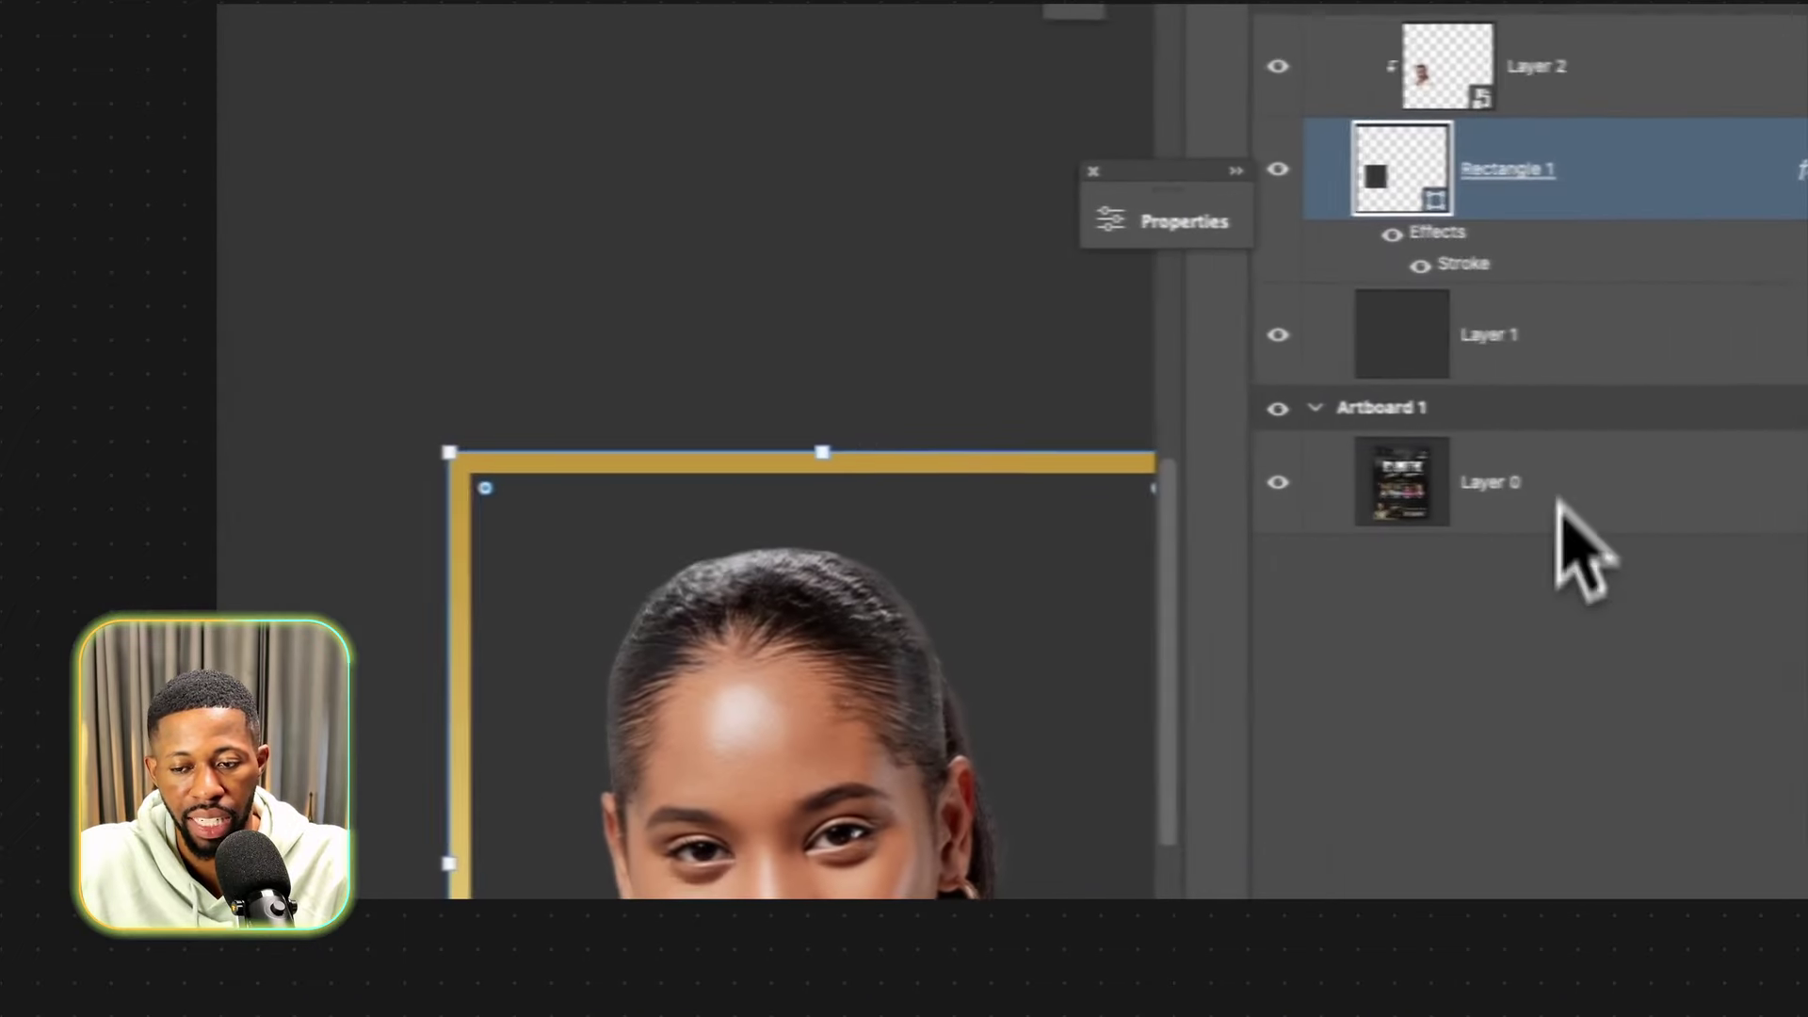
With Layer 1 selected, draw a pale yellow triangle with the Pen tool in Shape mode across the frame's upper-left corner.
left_click(1578, 372)
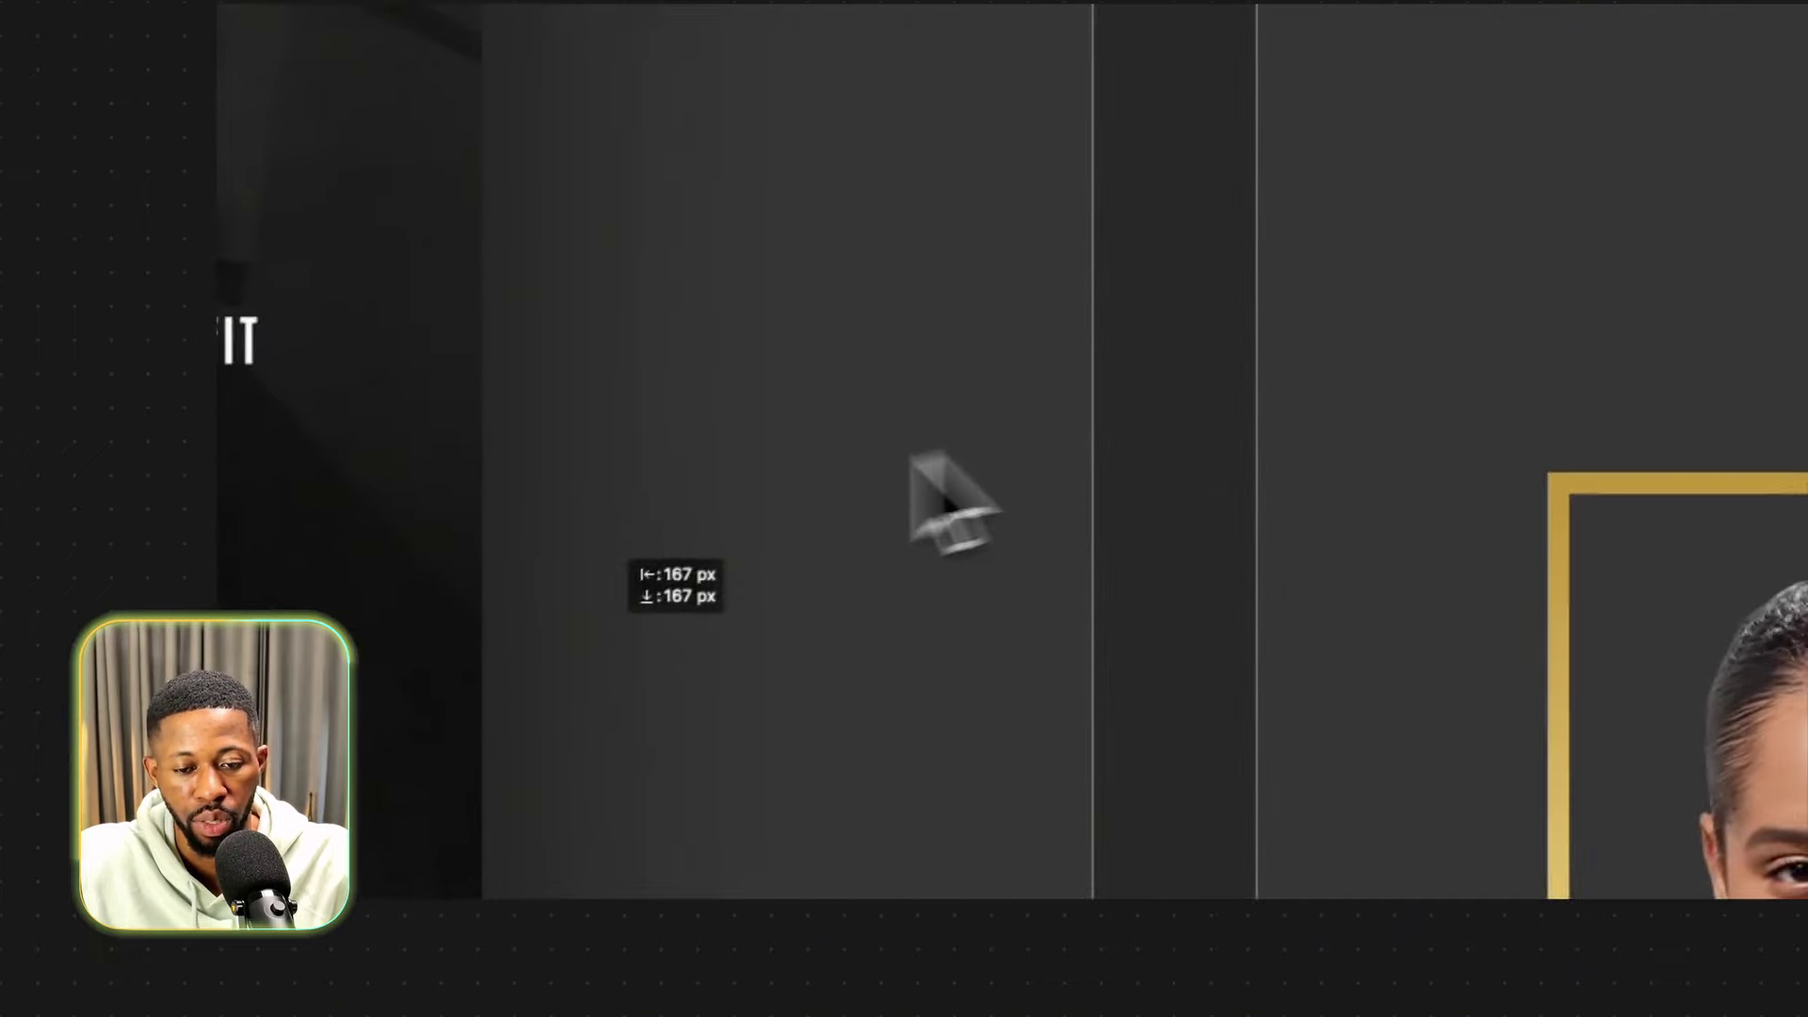
left_click_drag(948, 505, 1017, 500)
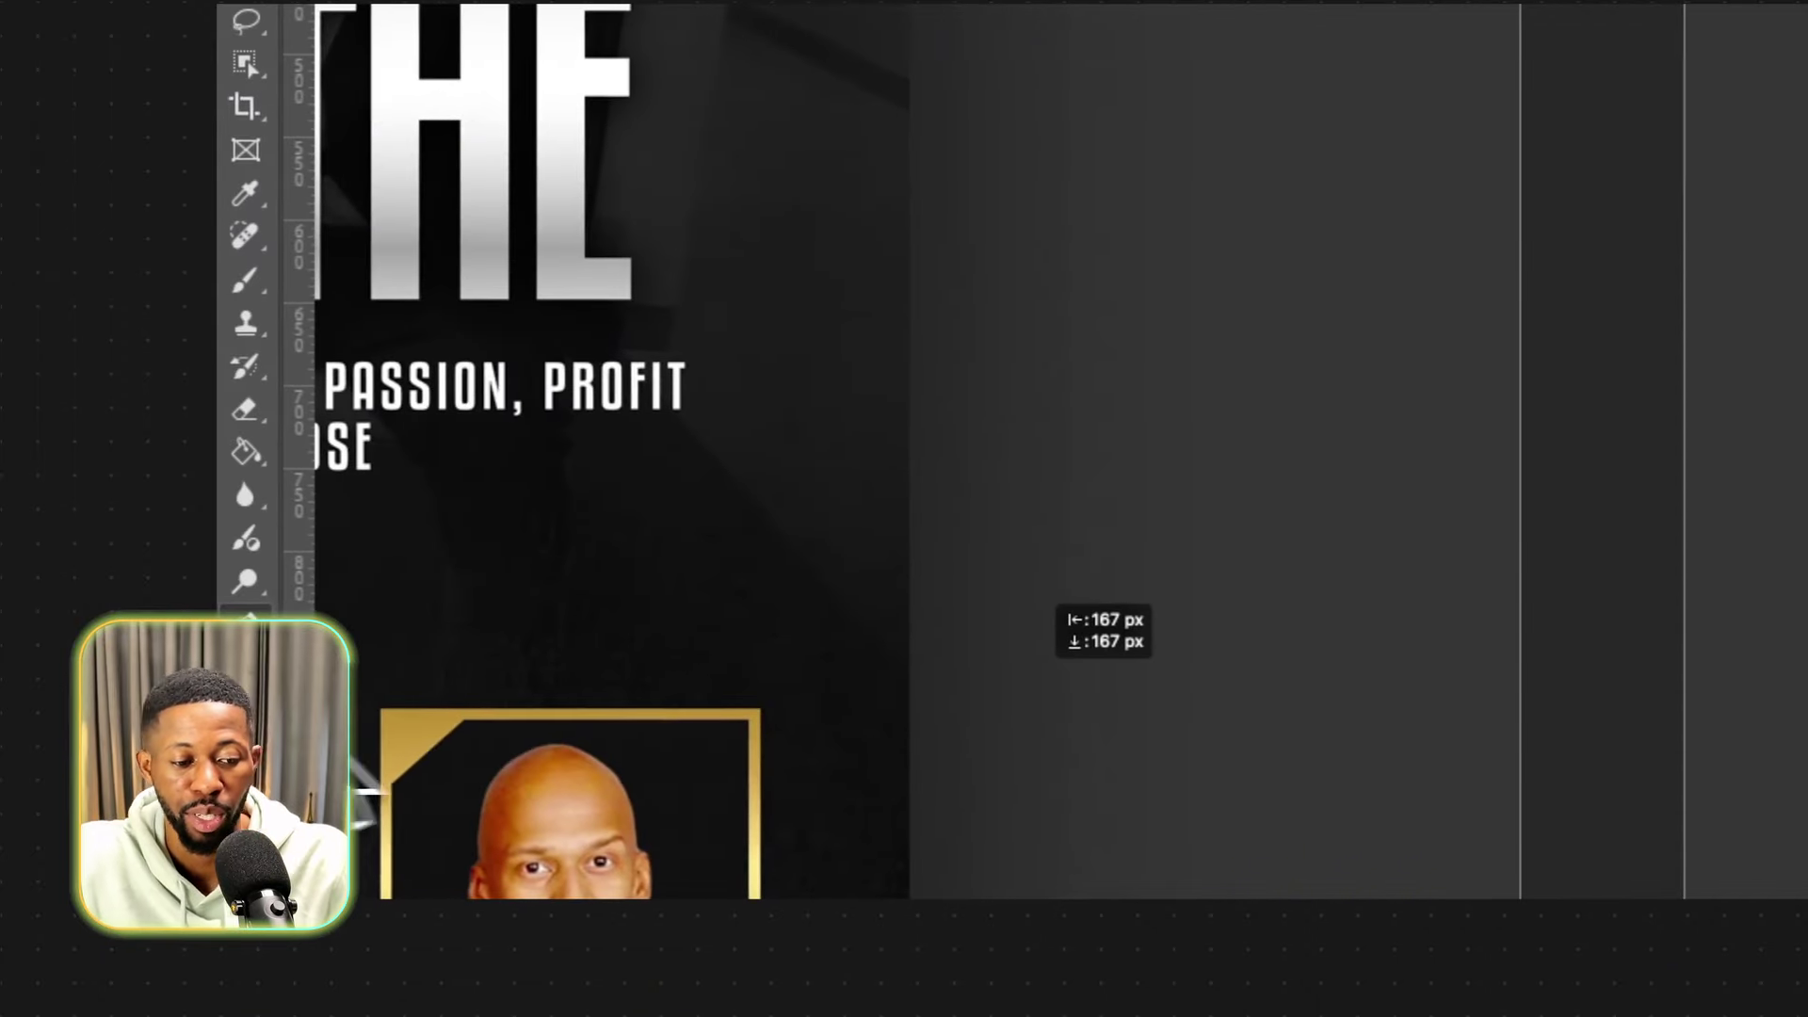
right_click(248, 622)
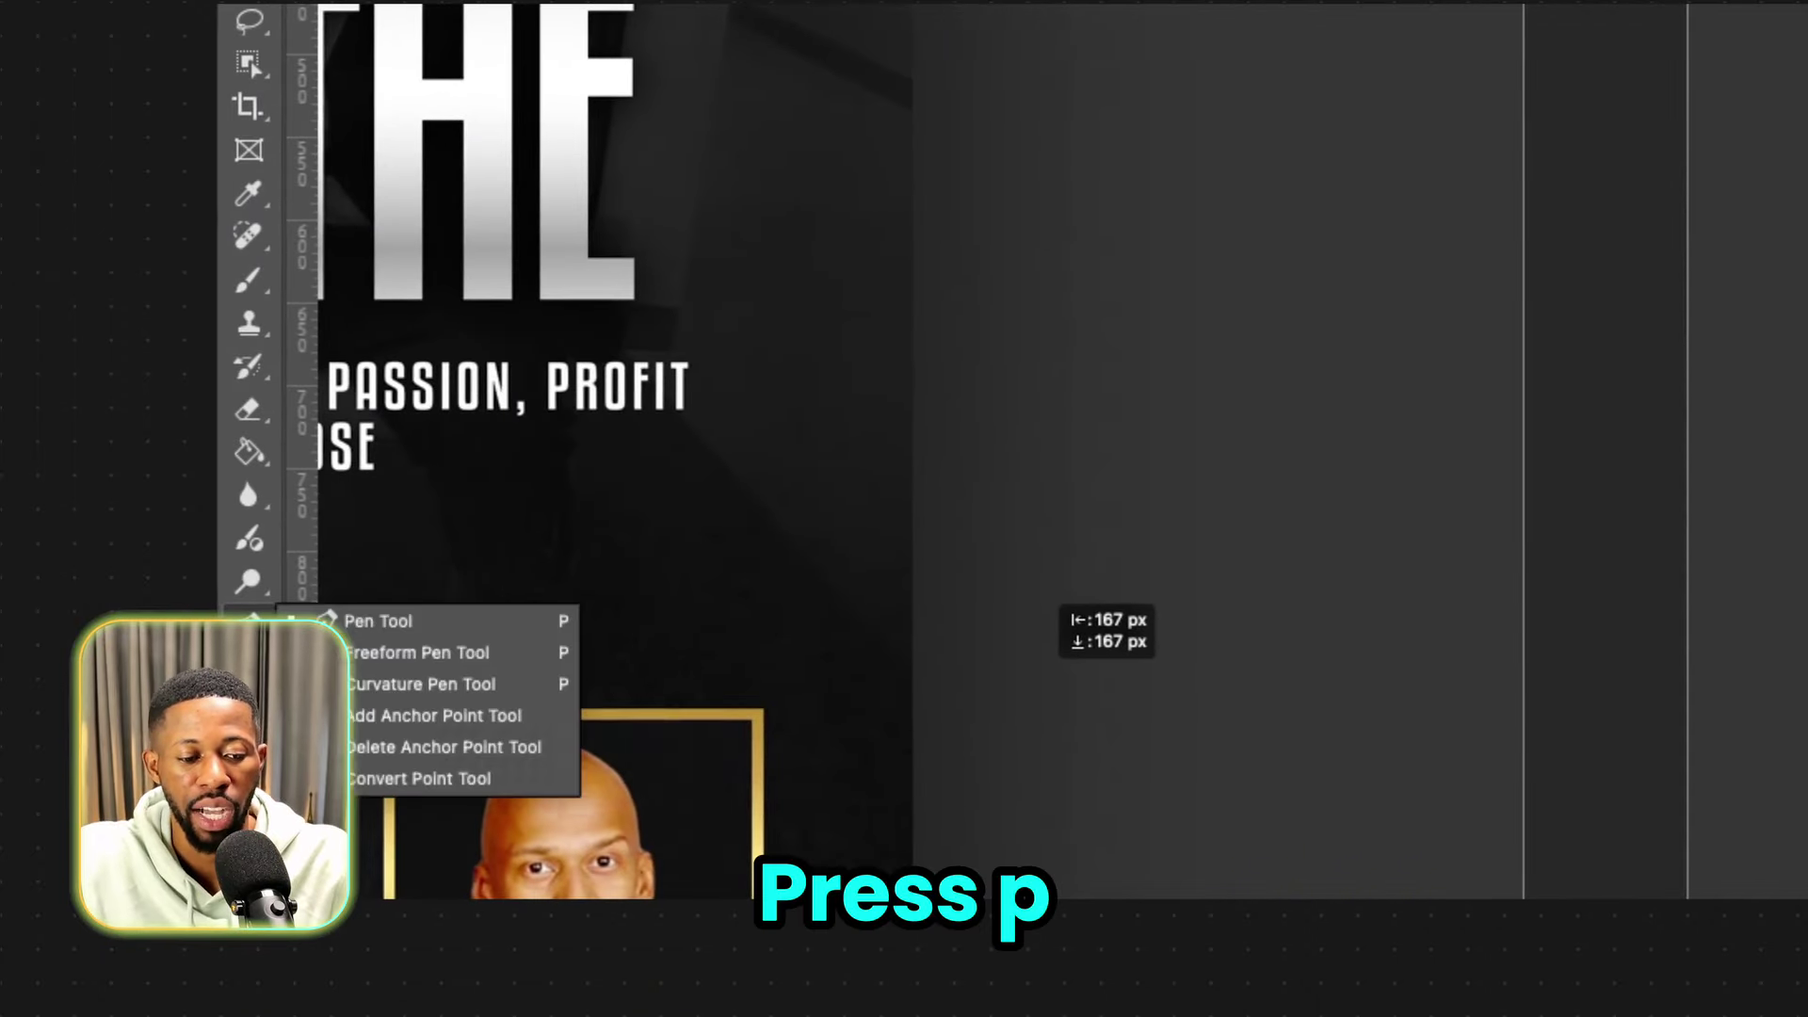
key("p")
left_click(475, 111)
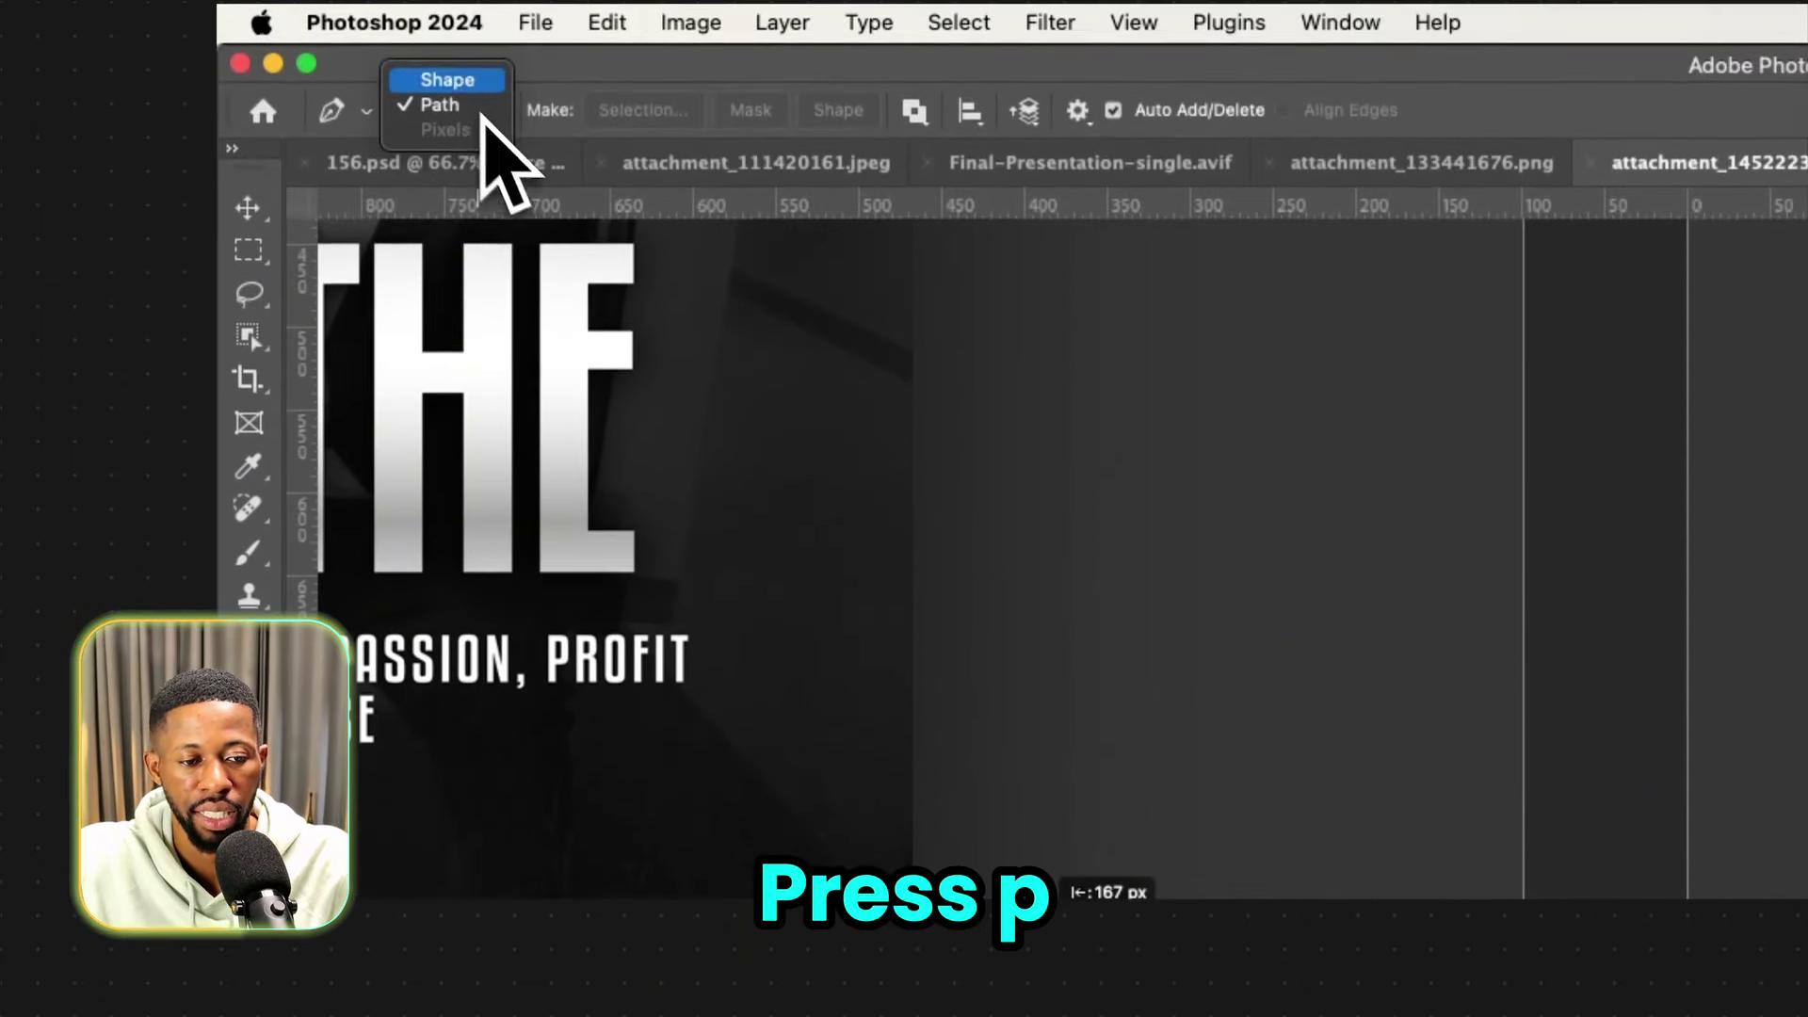
left_click(585, 111)
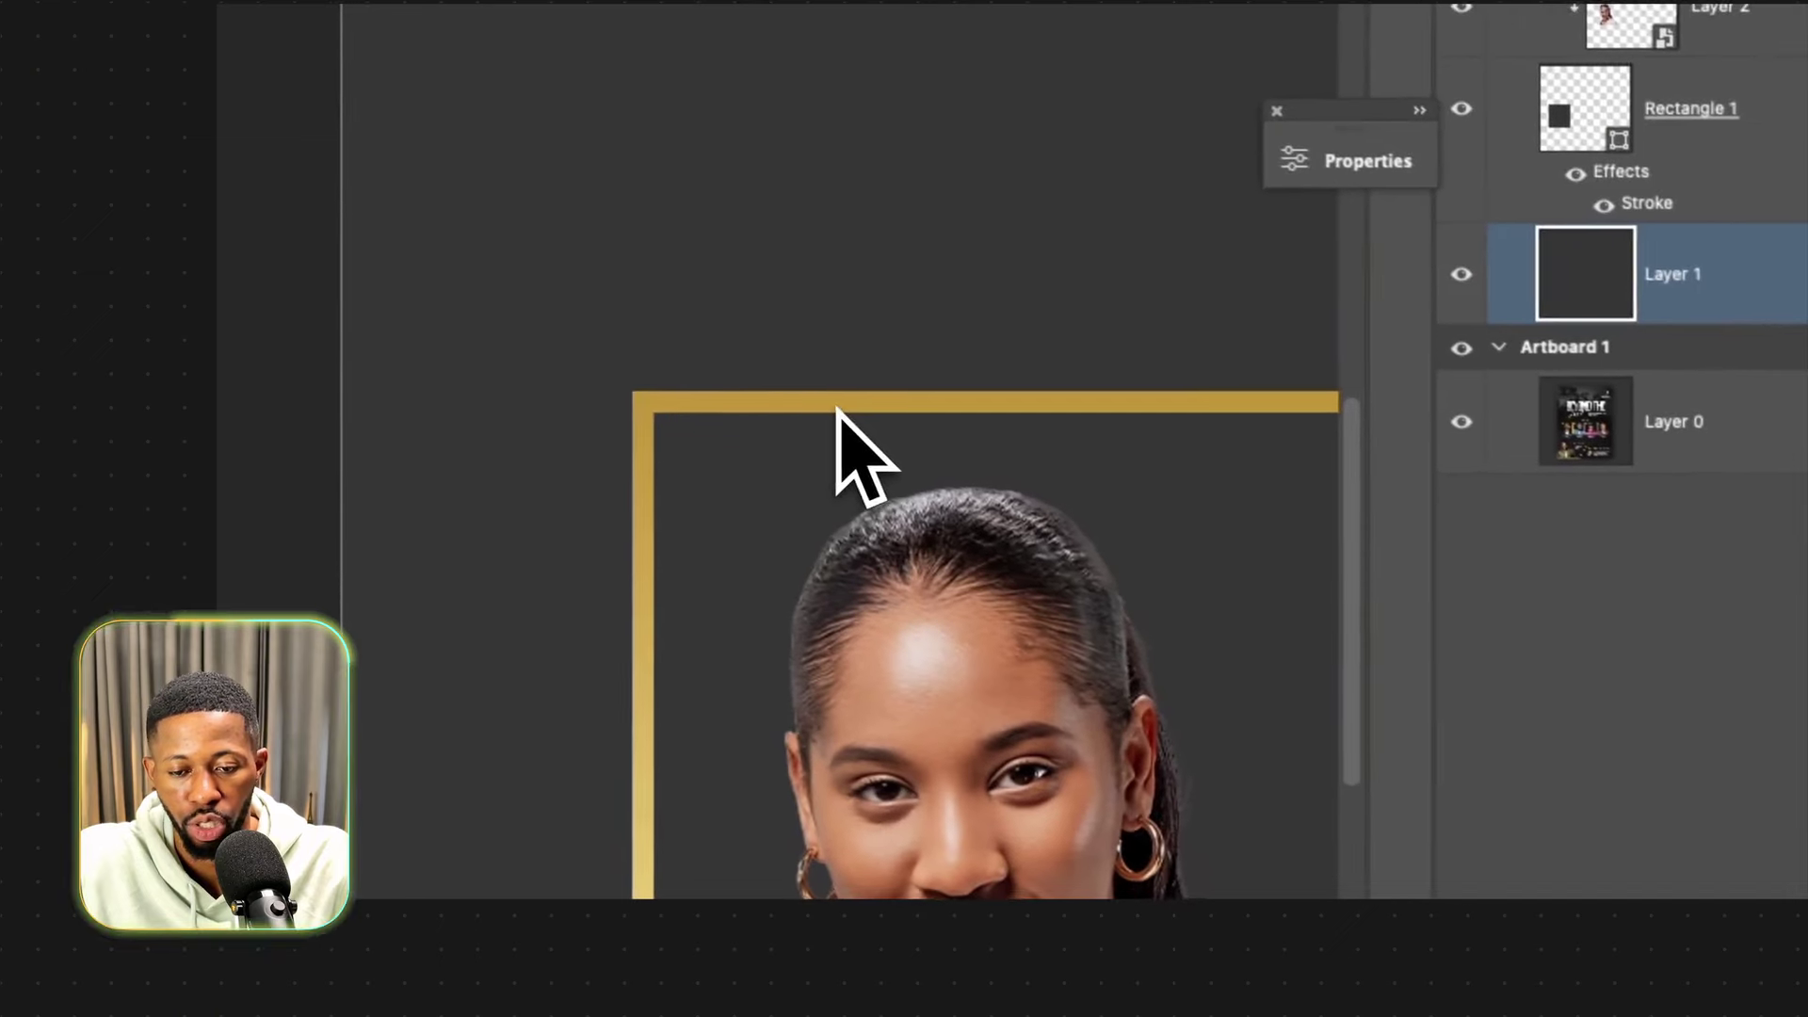
left_click(831, 406)
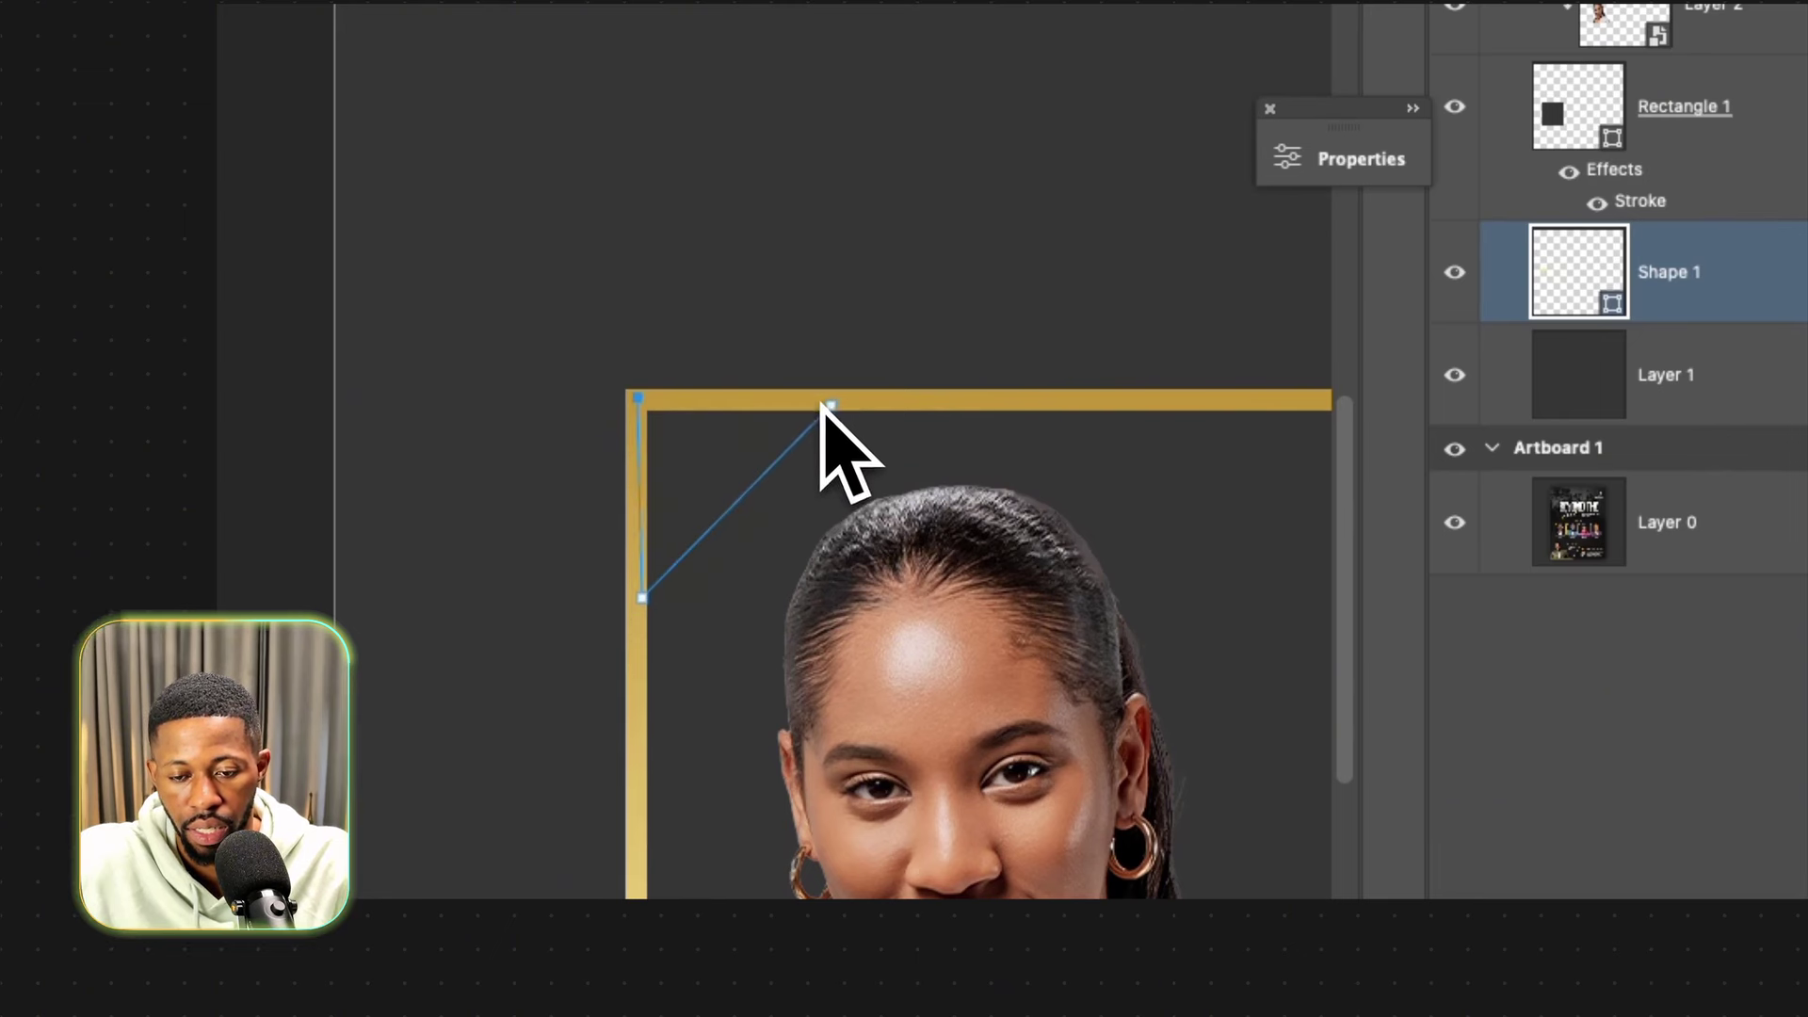
Bring the corner triangle above the portrait layer and adjust its anchor point so the upper edge runs straight along the frame.
left_click_drag(1568, 283, 1708, 29)
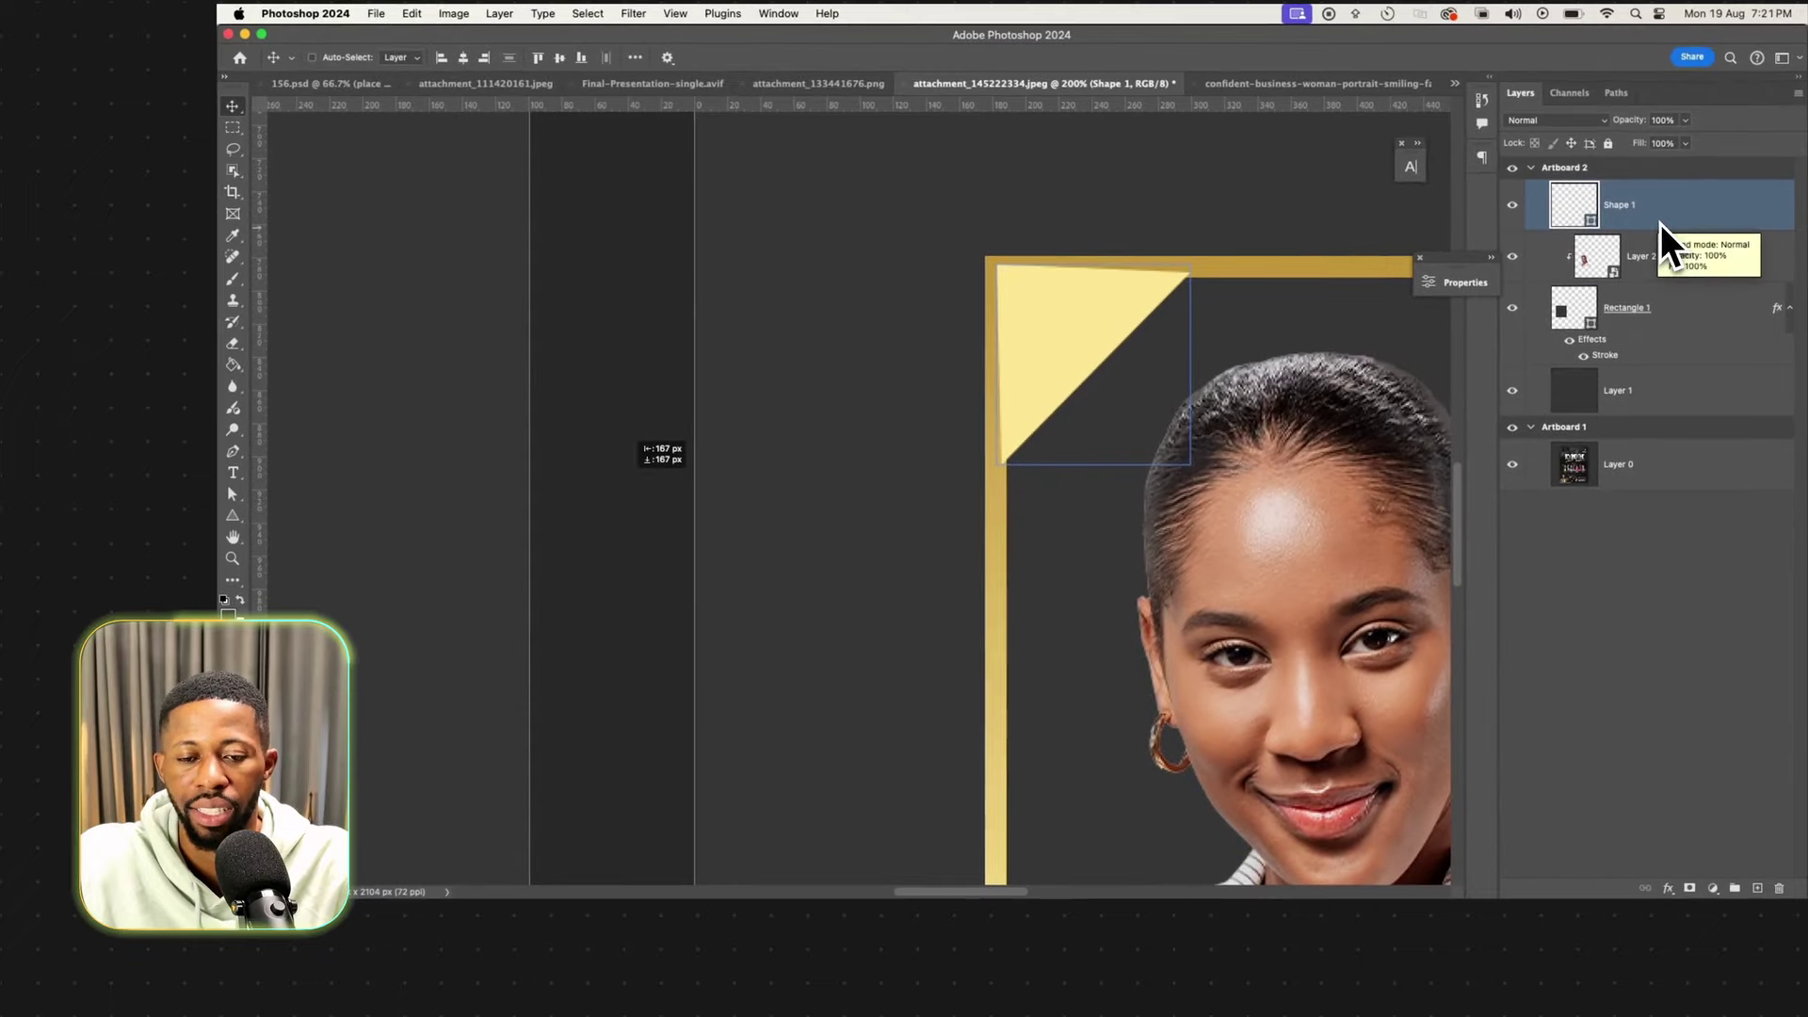
key("a")
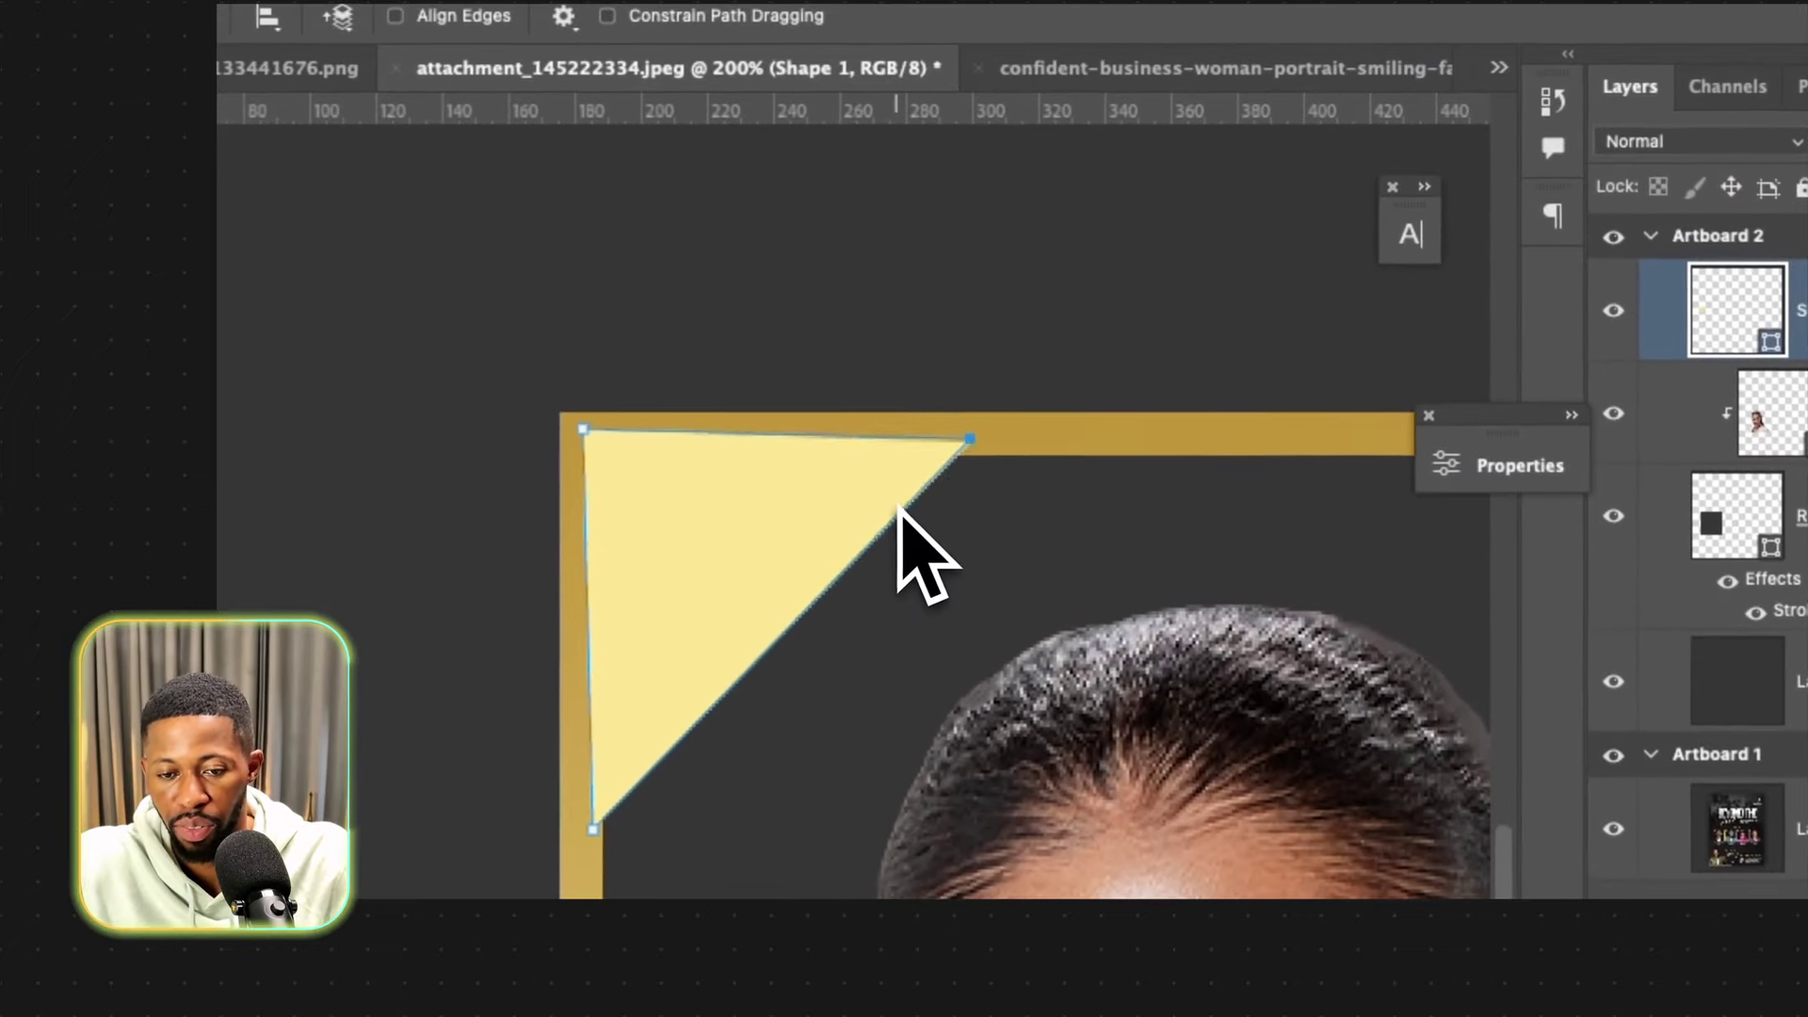
key("v")
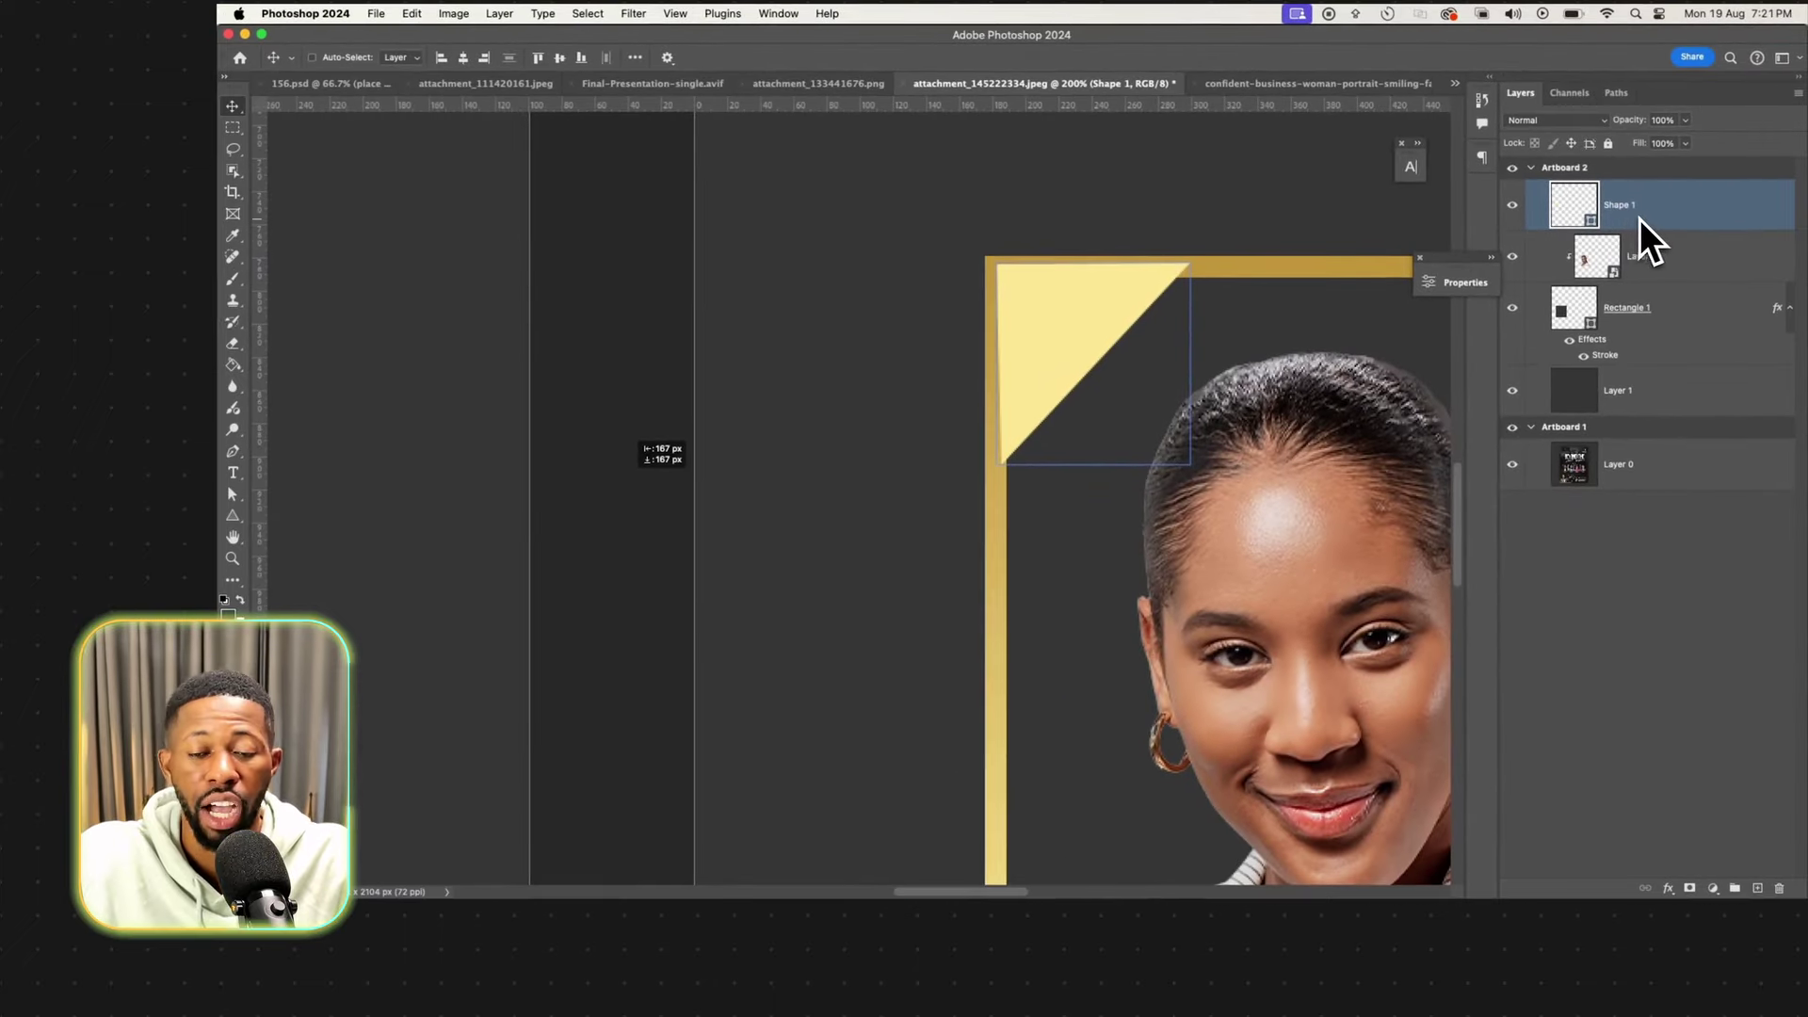
Add a Gradient Overlay to the Shape 1 triangle and set the gradient's left stop to gold sampled from the frame's left edge.
left_click(1669, 889)
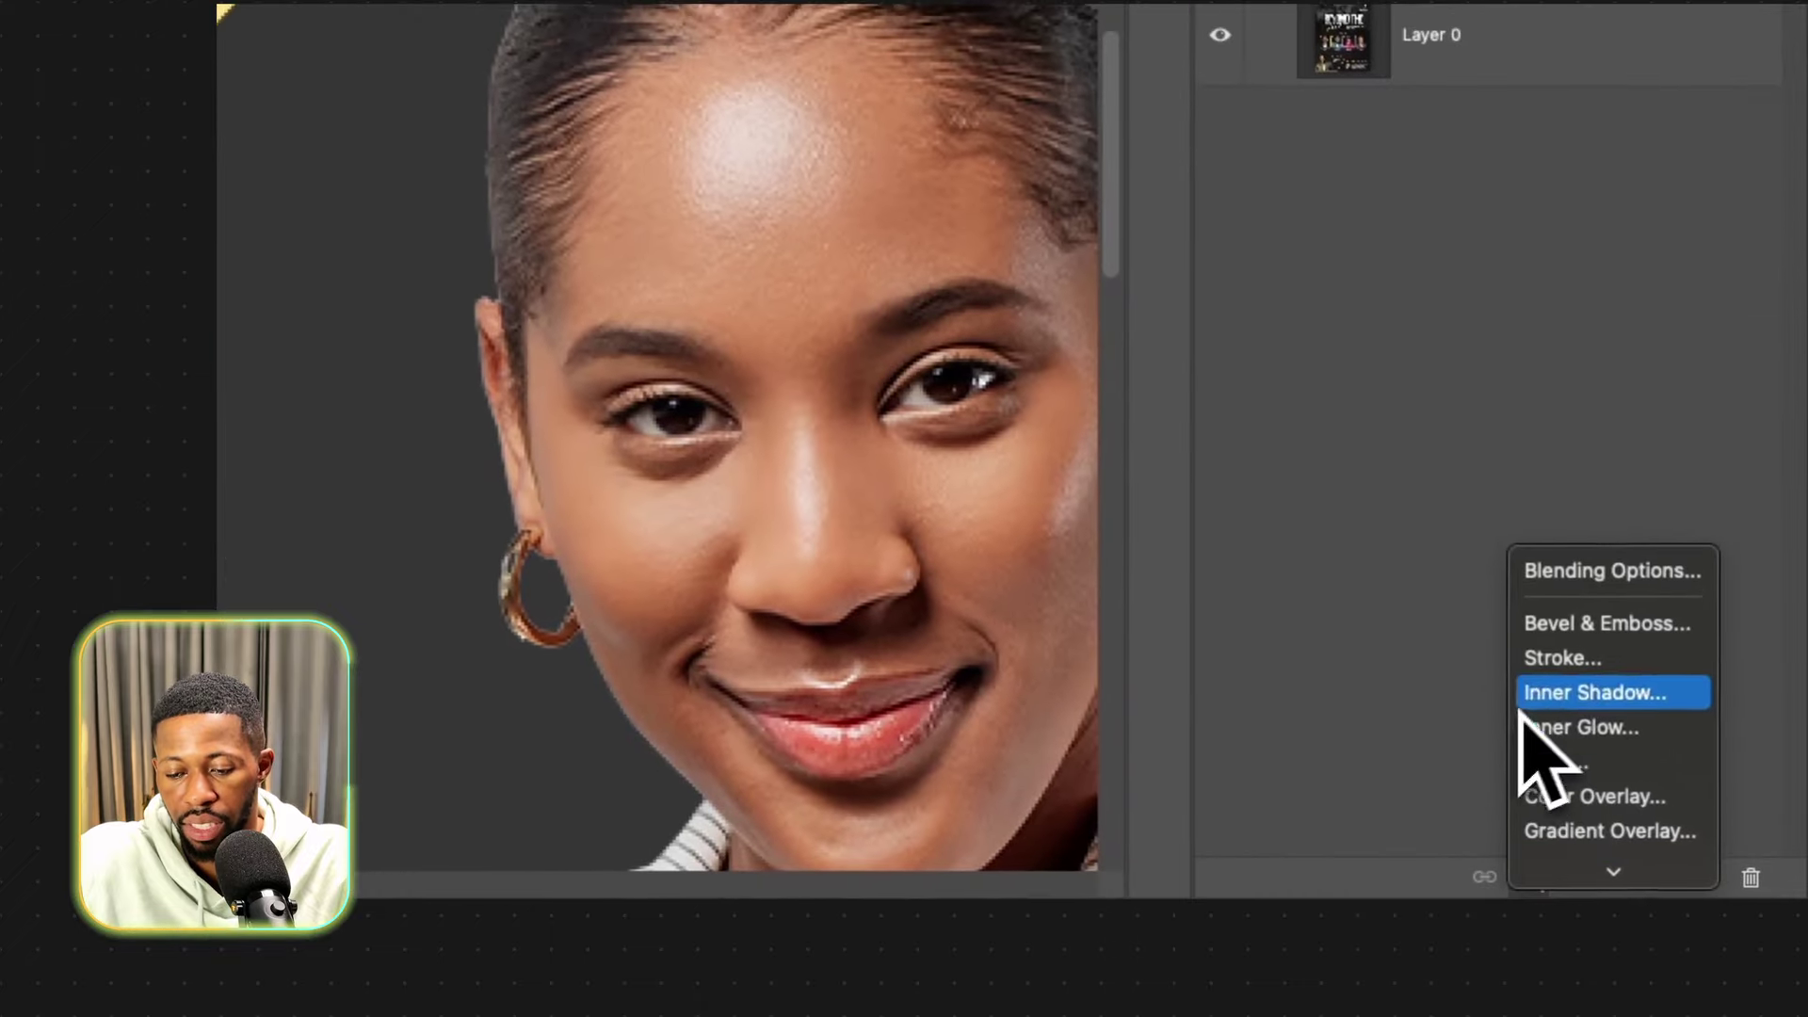
left_click(1595, 834)
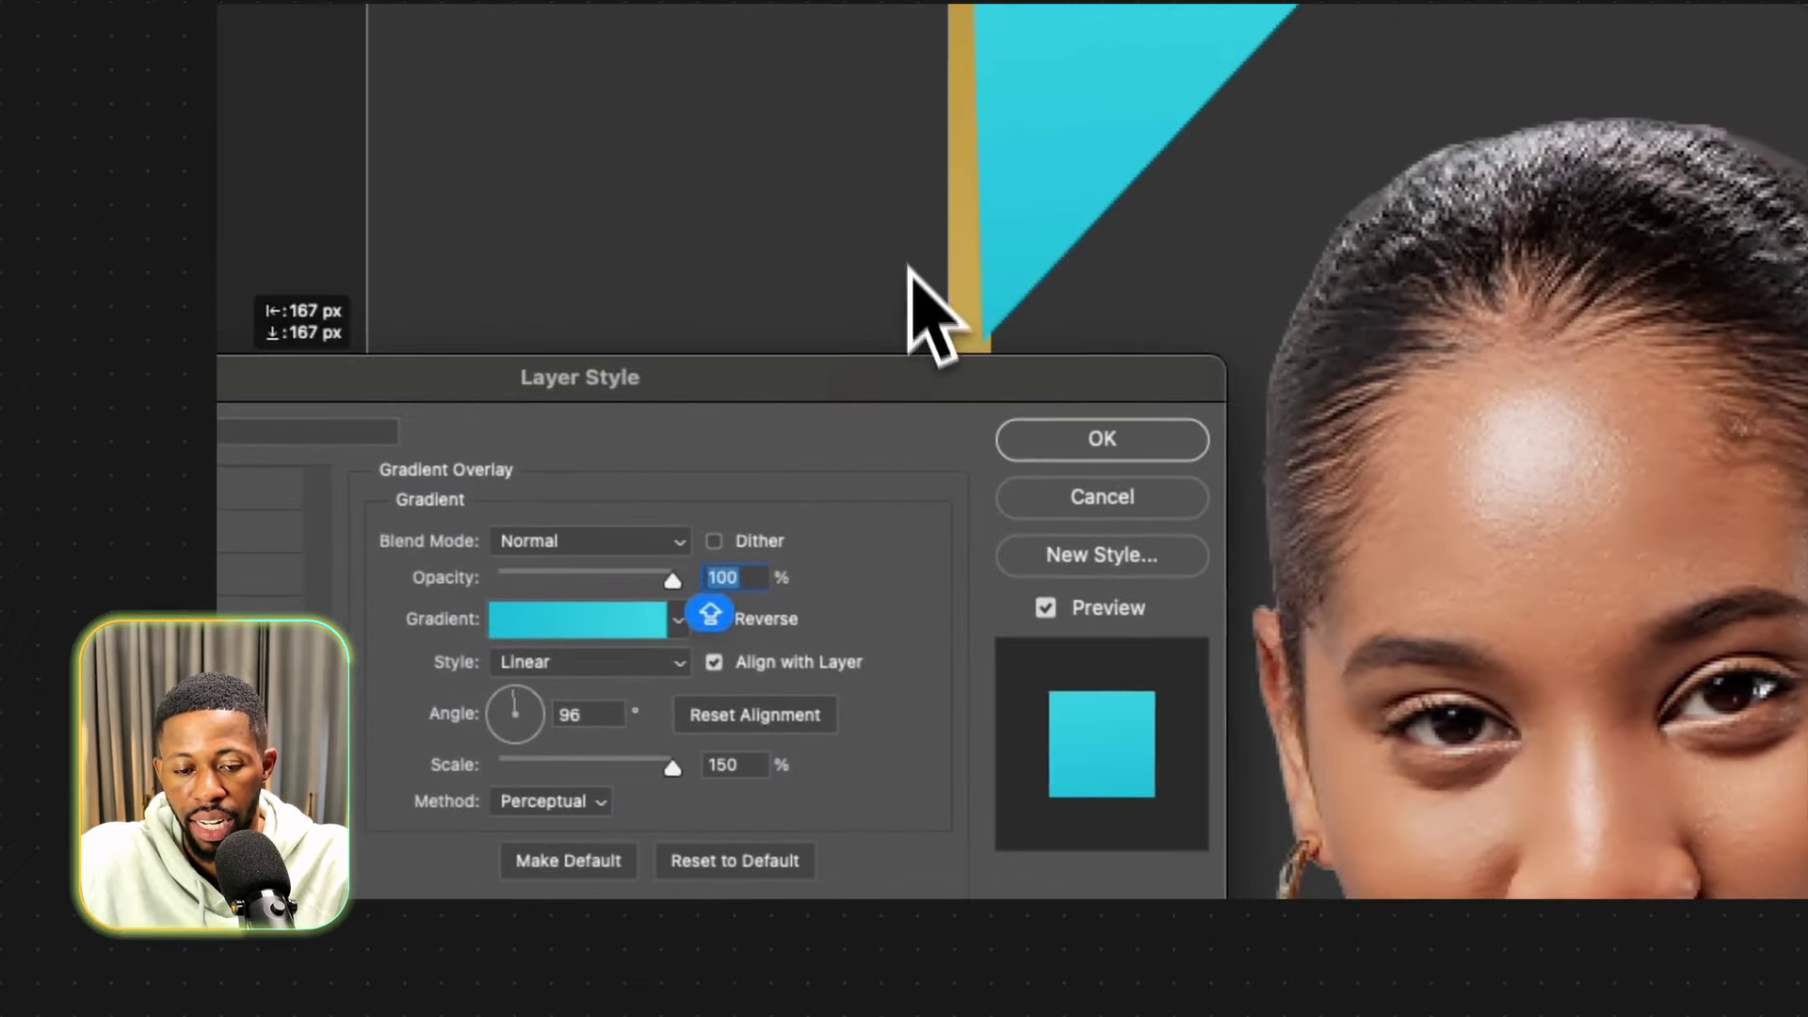
left_click(650, 614)
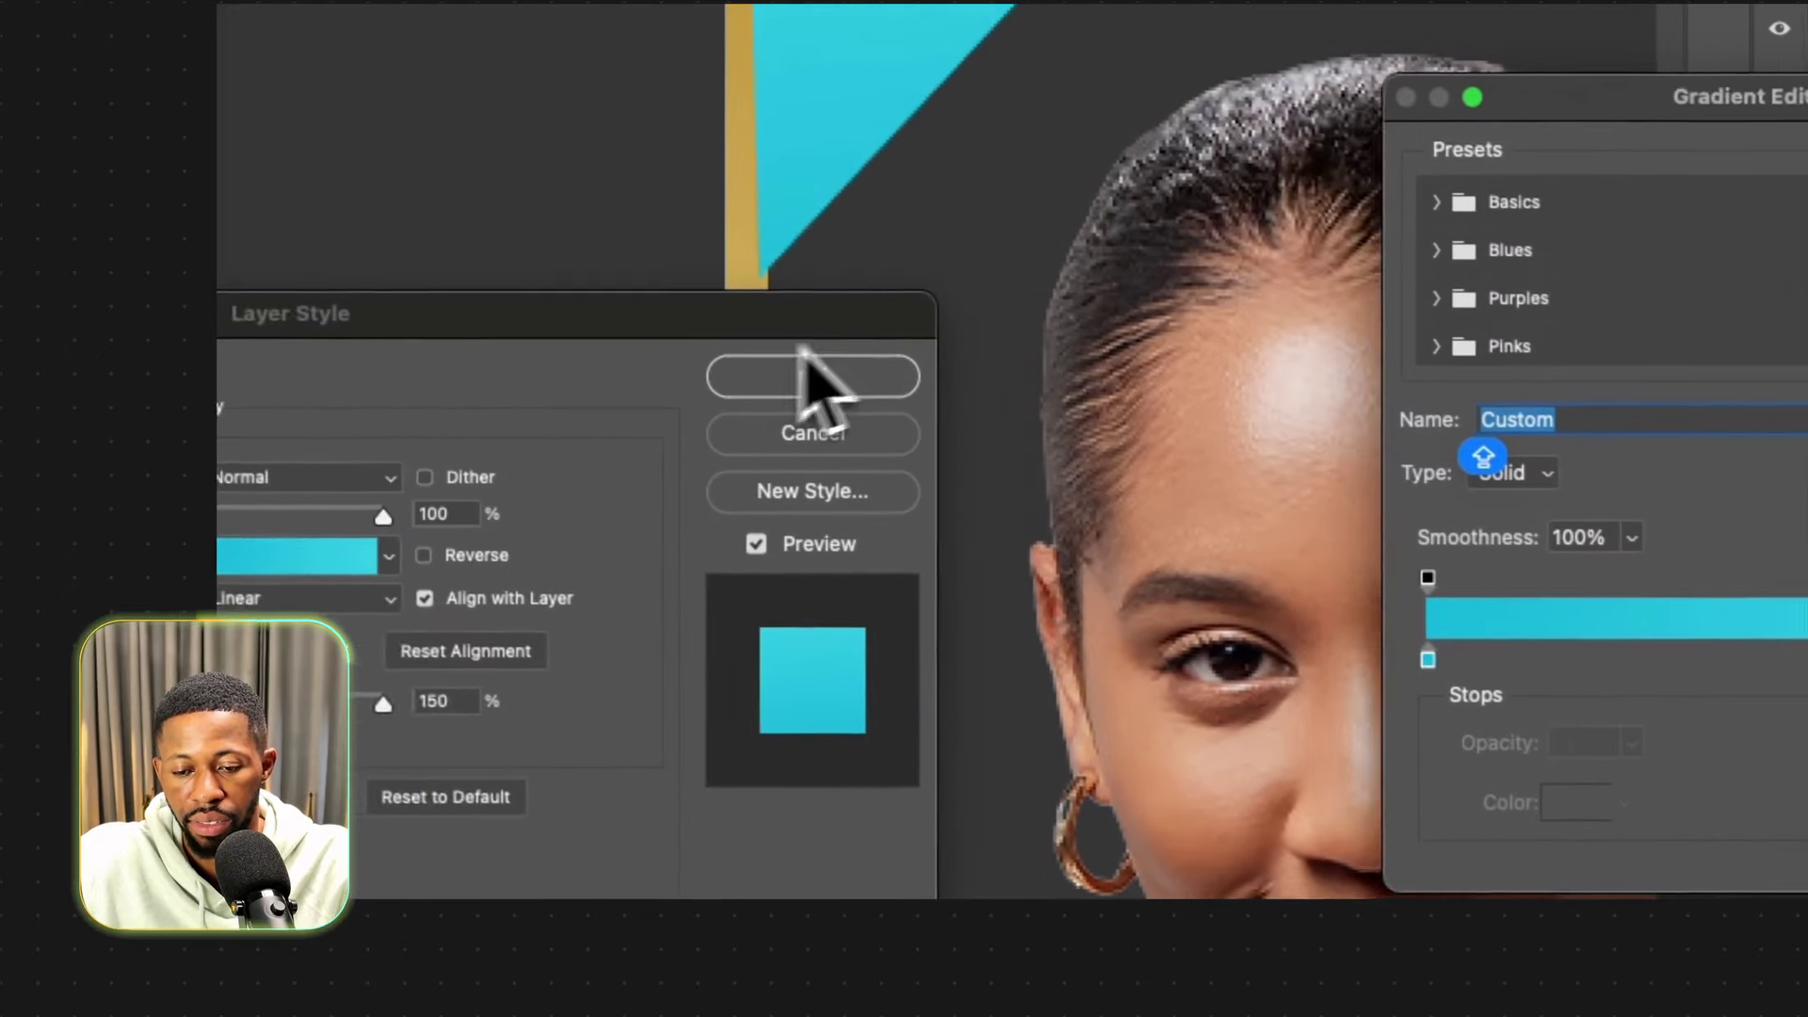
left_click_drag(803, 349, 770, 360)
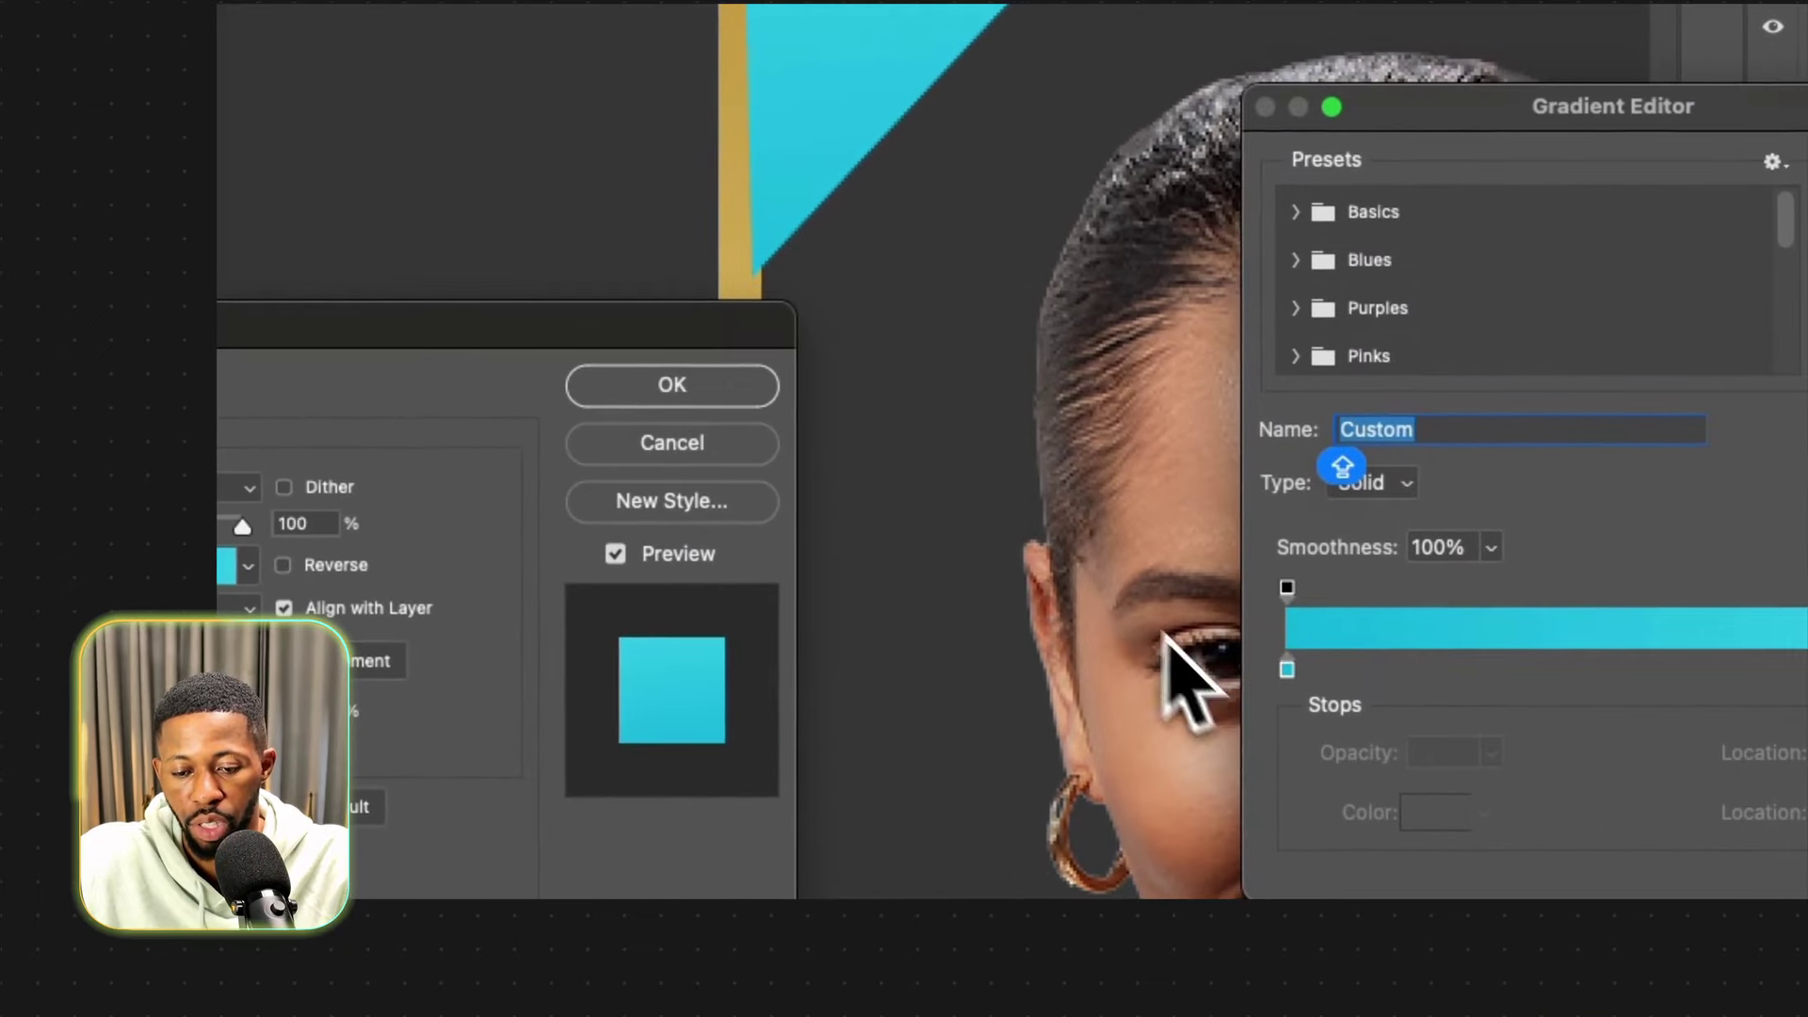
double_click(1287, 670)
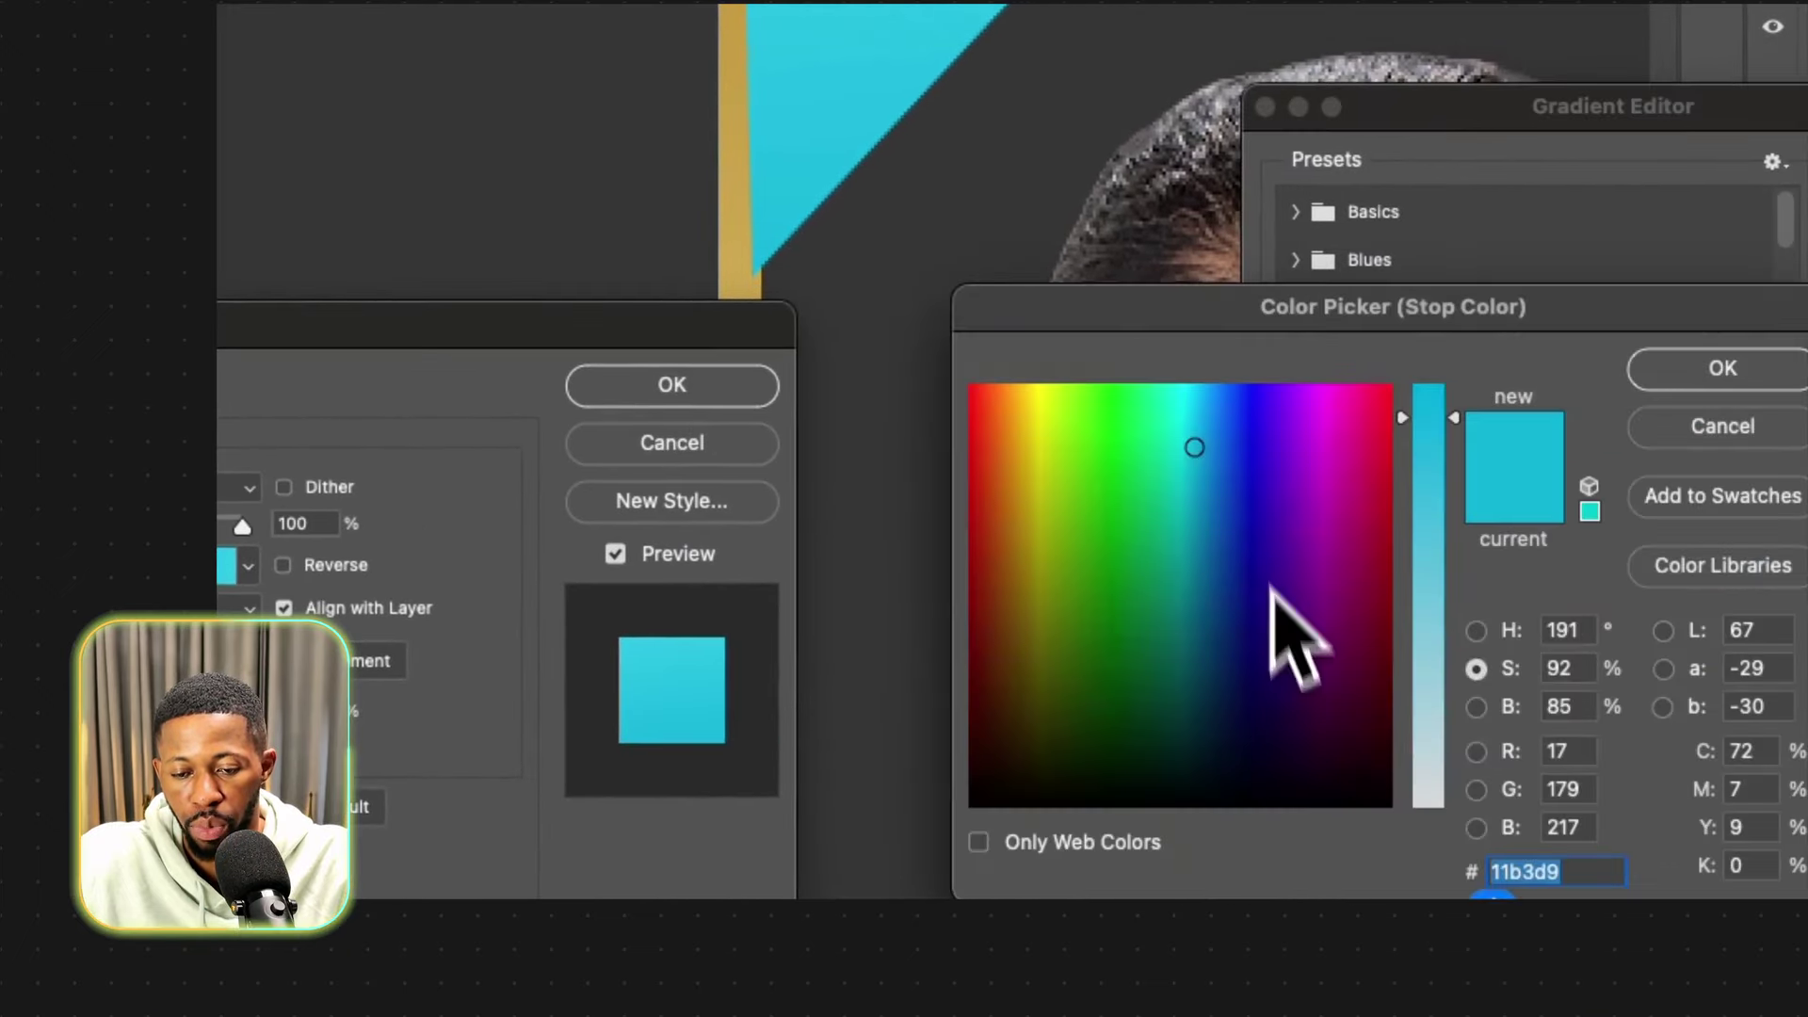
left_click_drag(1040, 323, 1142, 354)
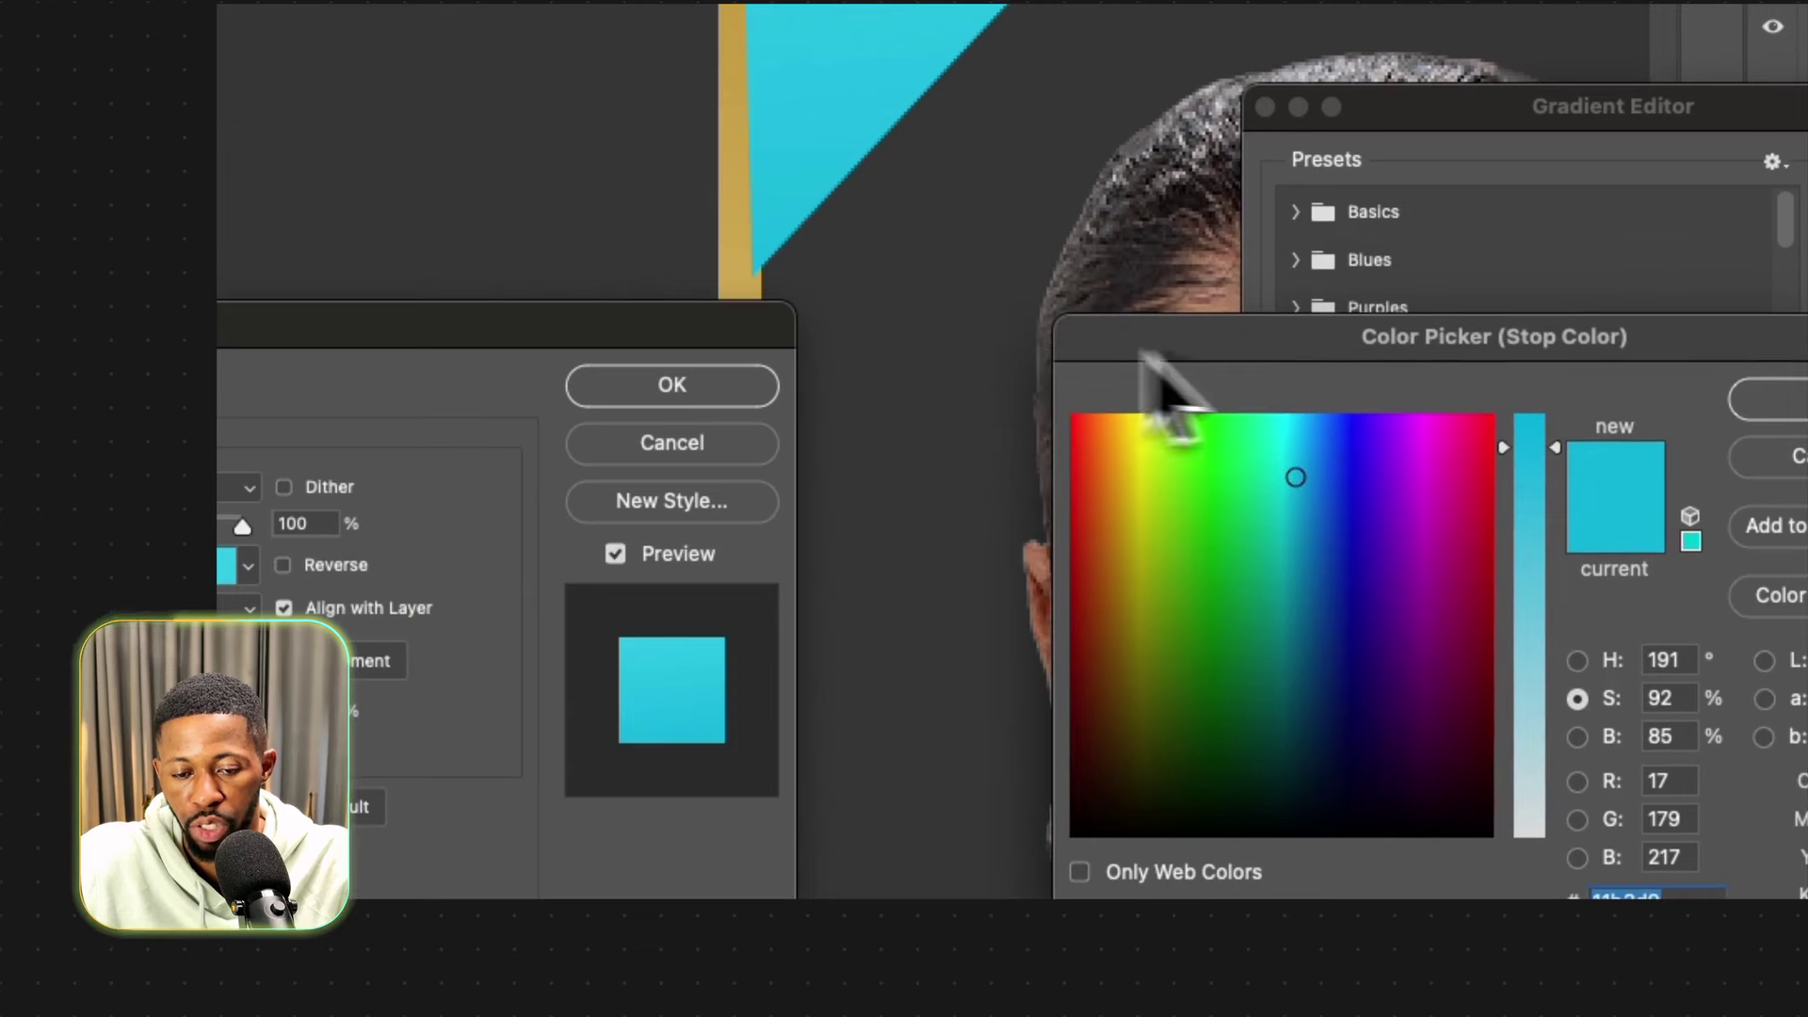
left_click(740, 251)
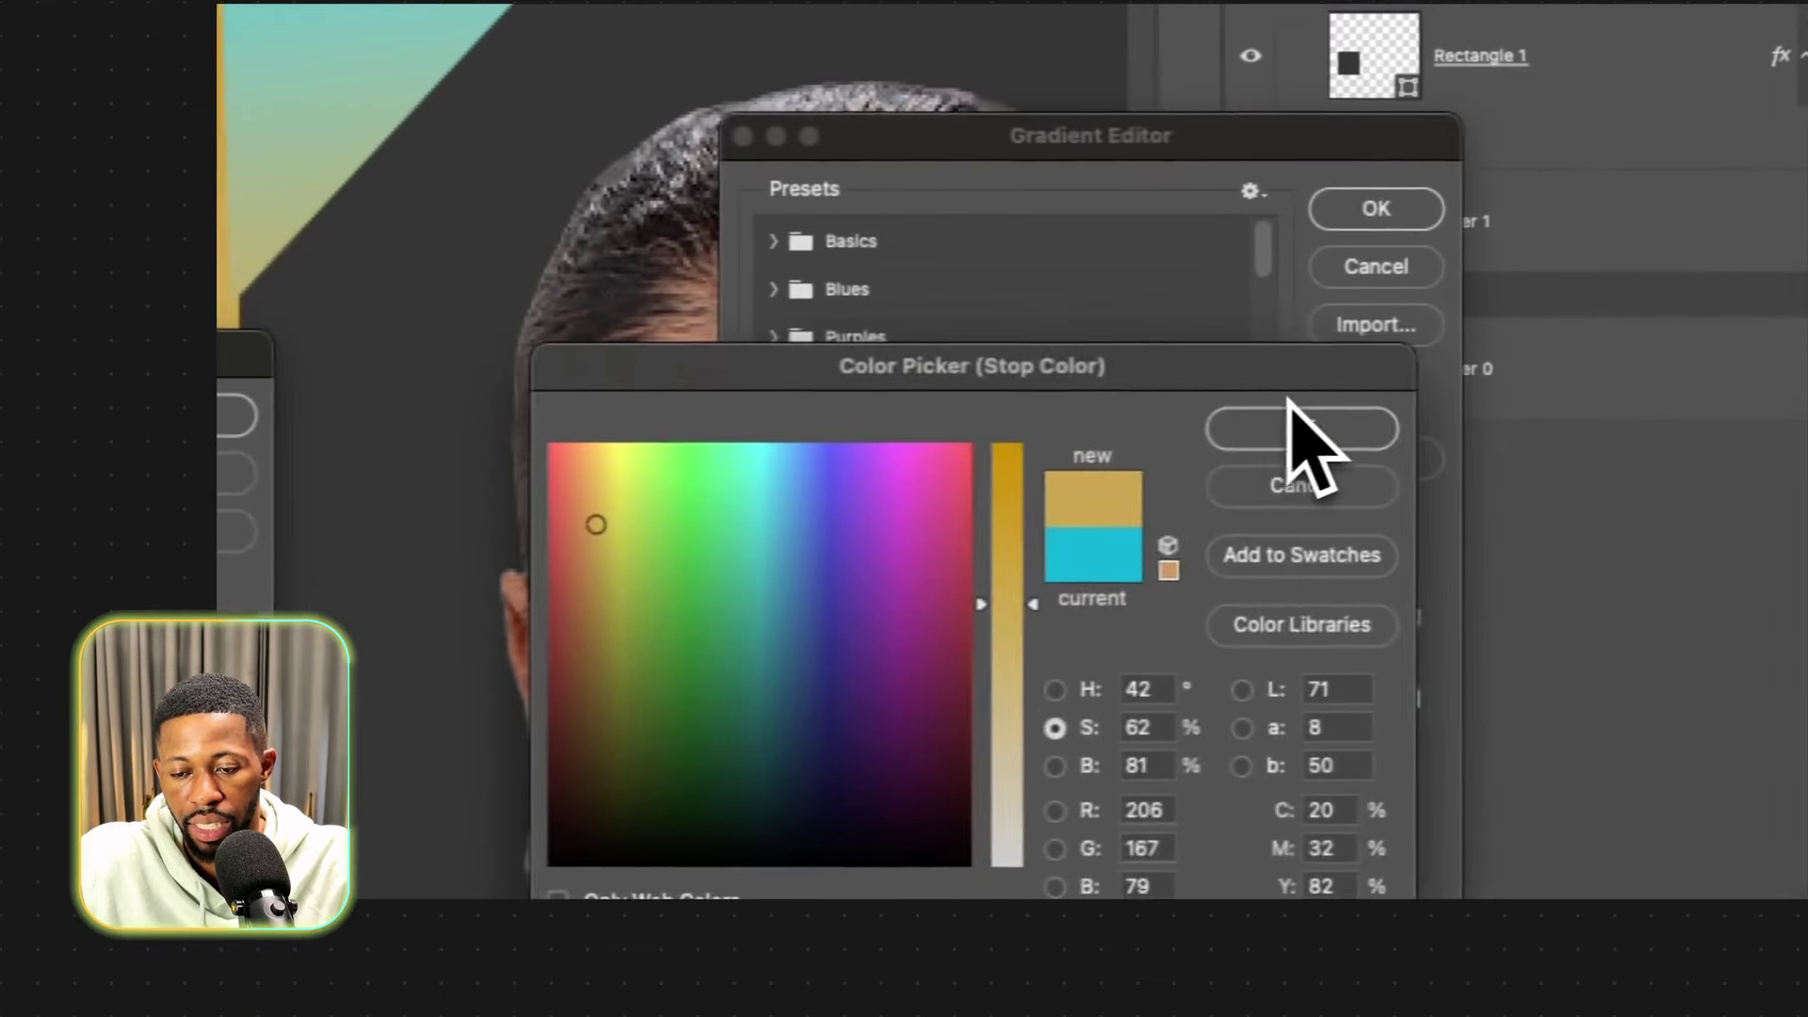
left_click(1785, 399)
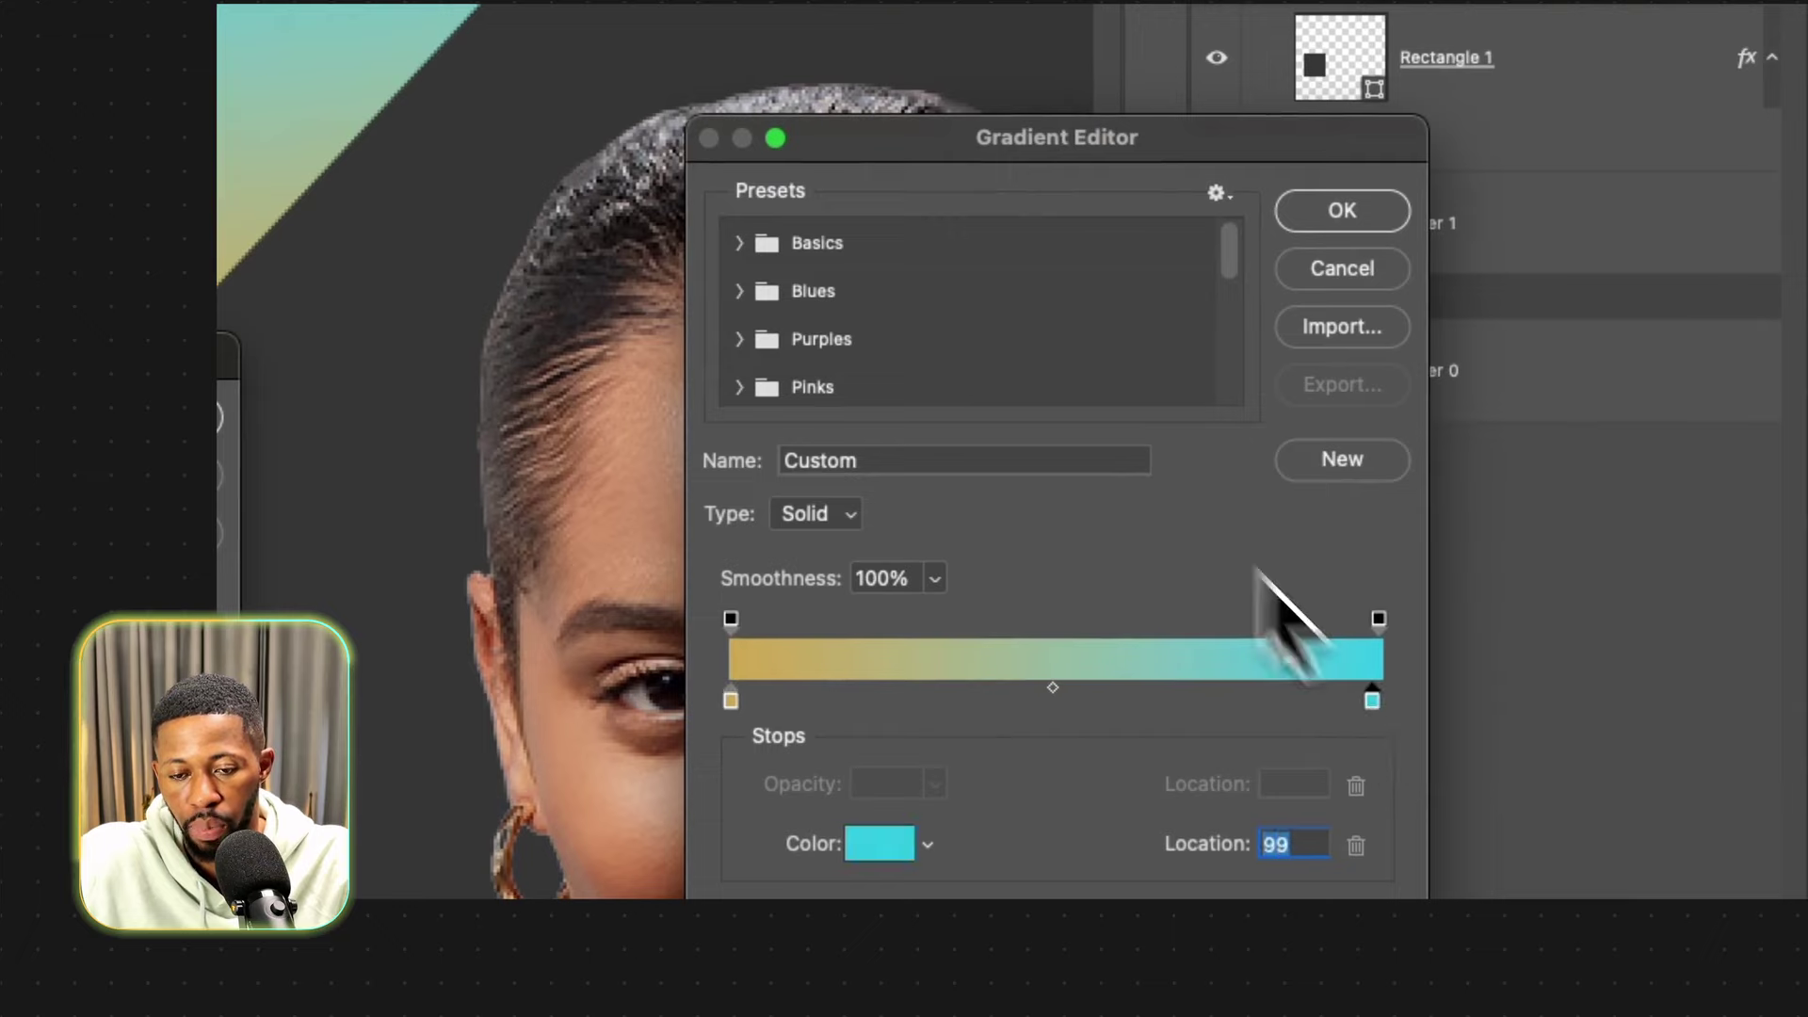
Set the gradient's right stop to the darker gold sampled from higher on the frame and apply the overlay.
double_click(1372, 700)
left_click(667, 161)
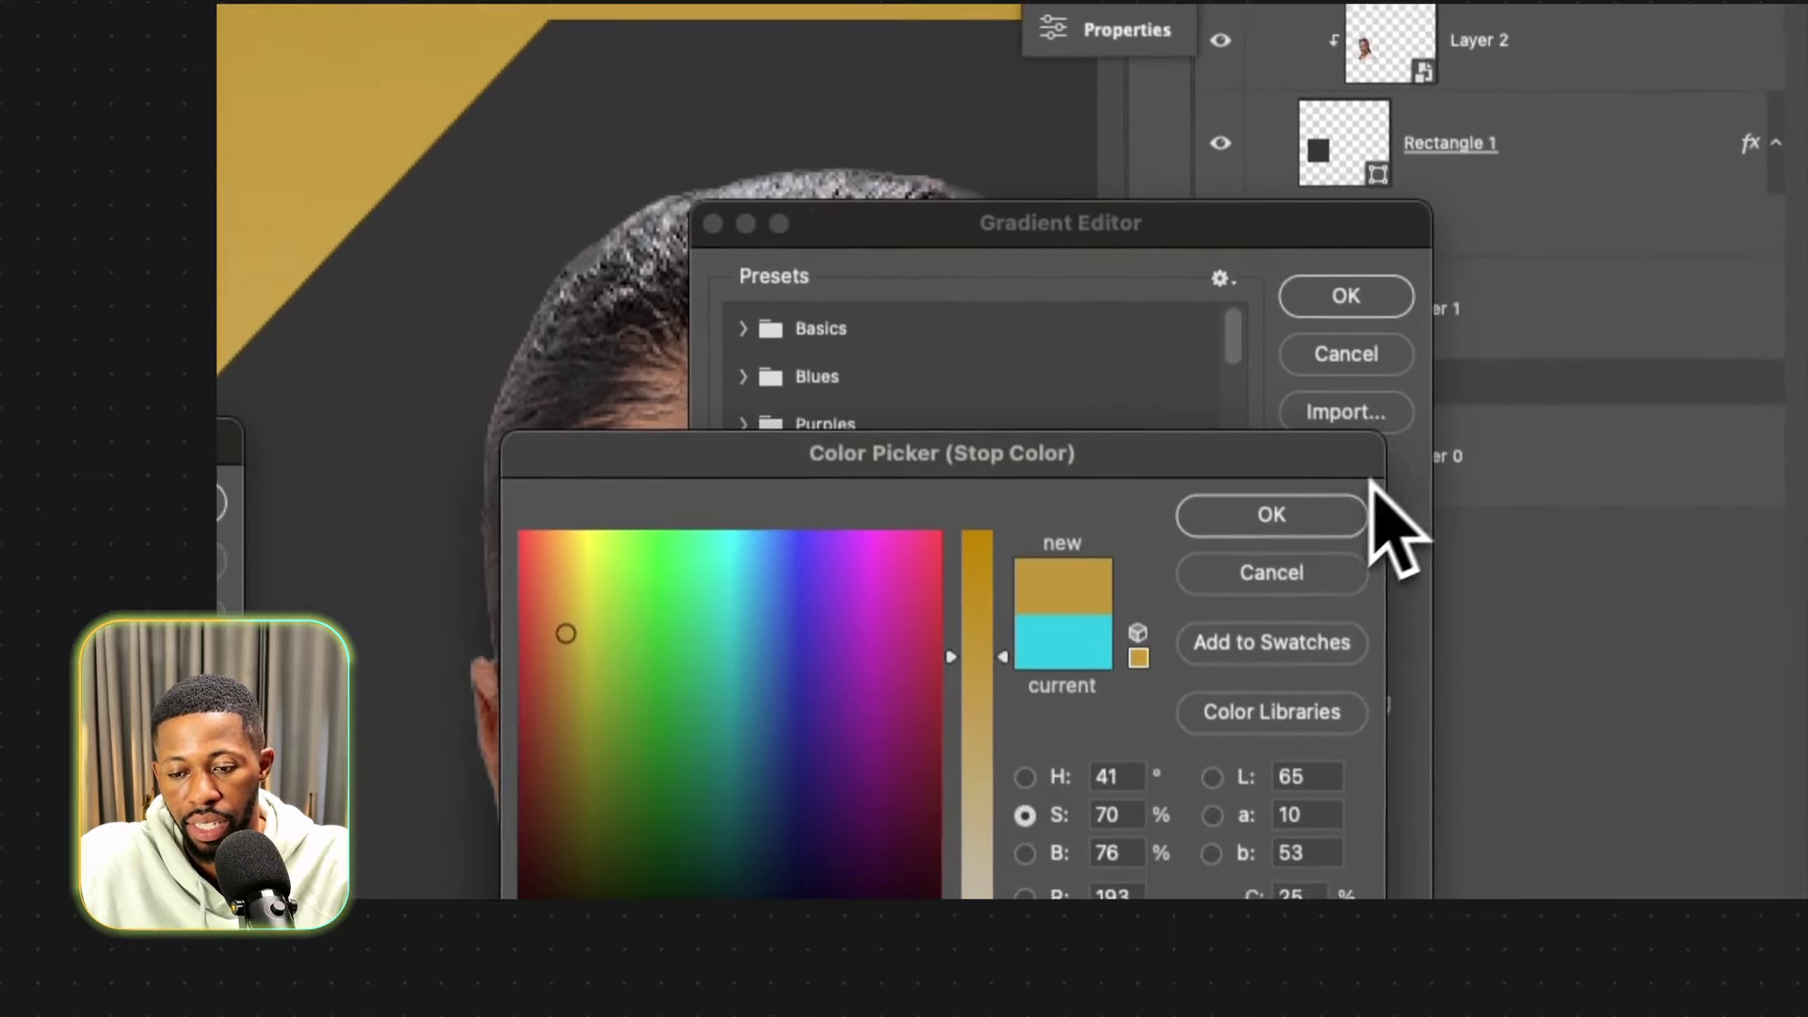
left_click(1384, 682)
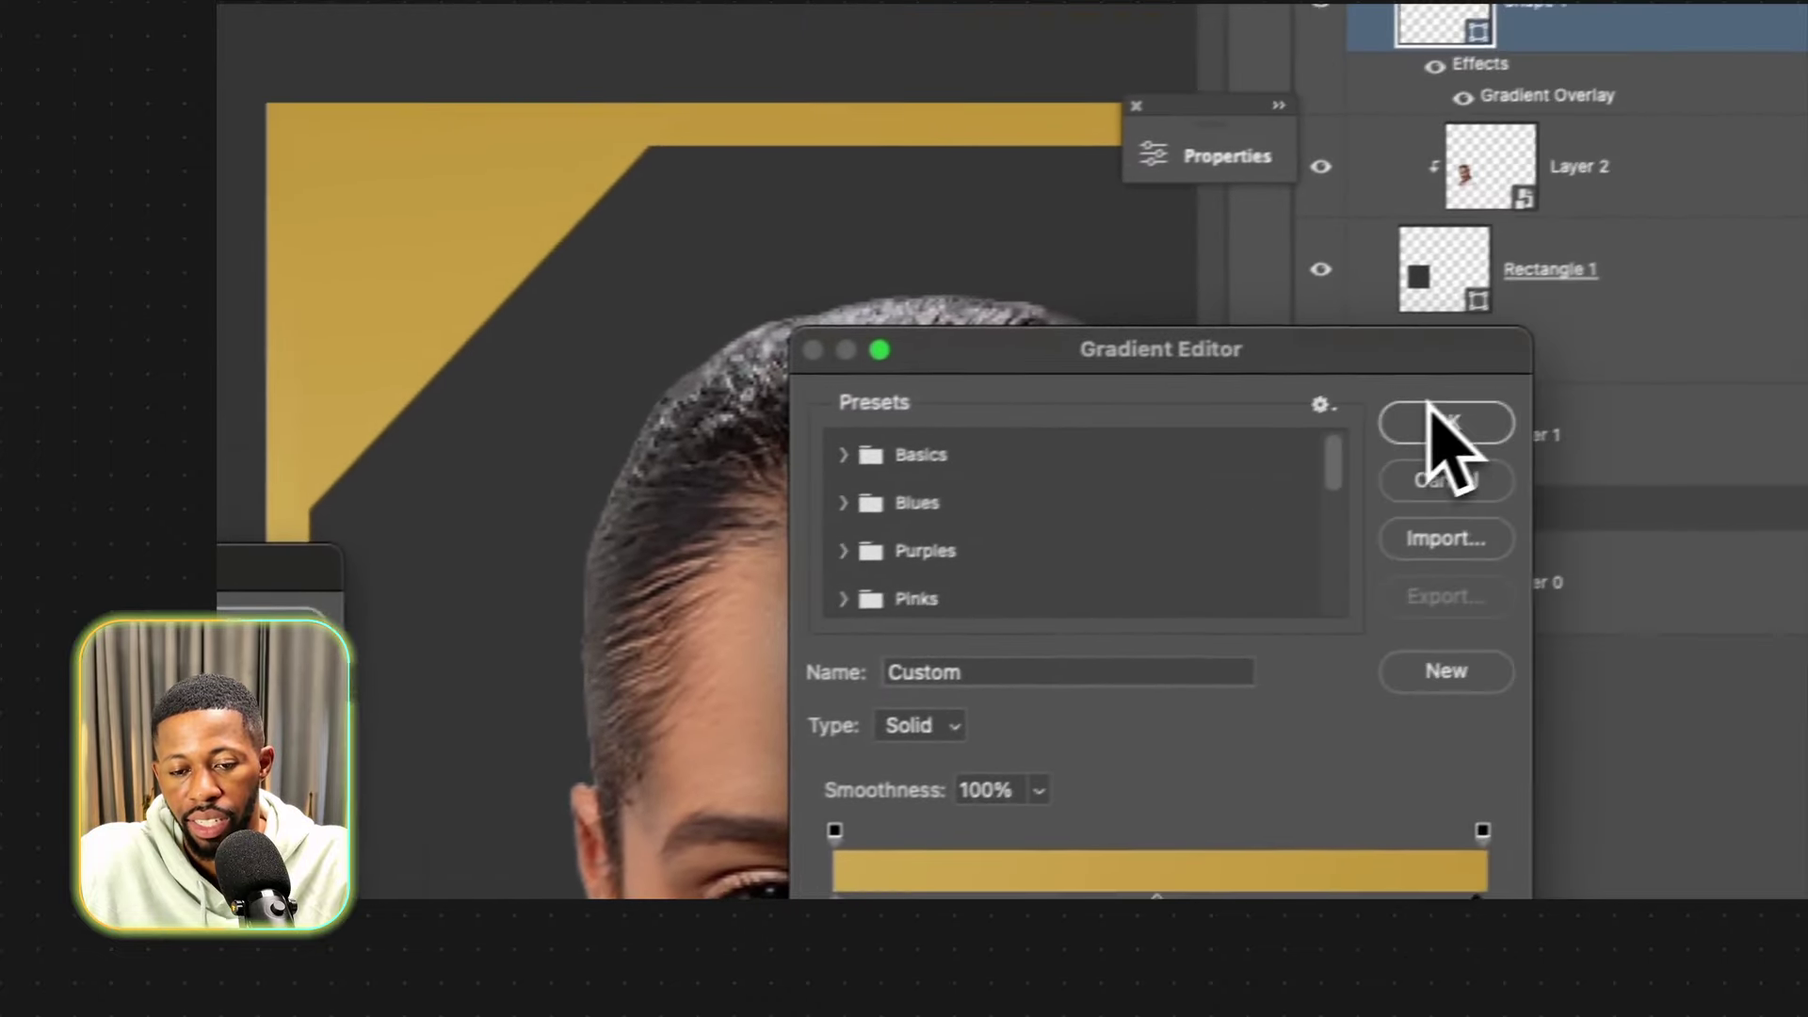
left_click(1744, 330)
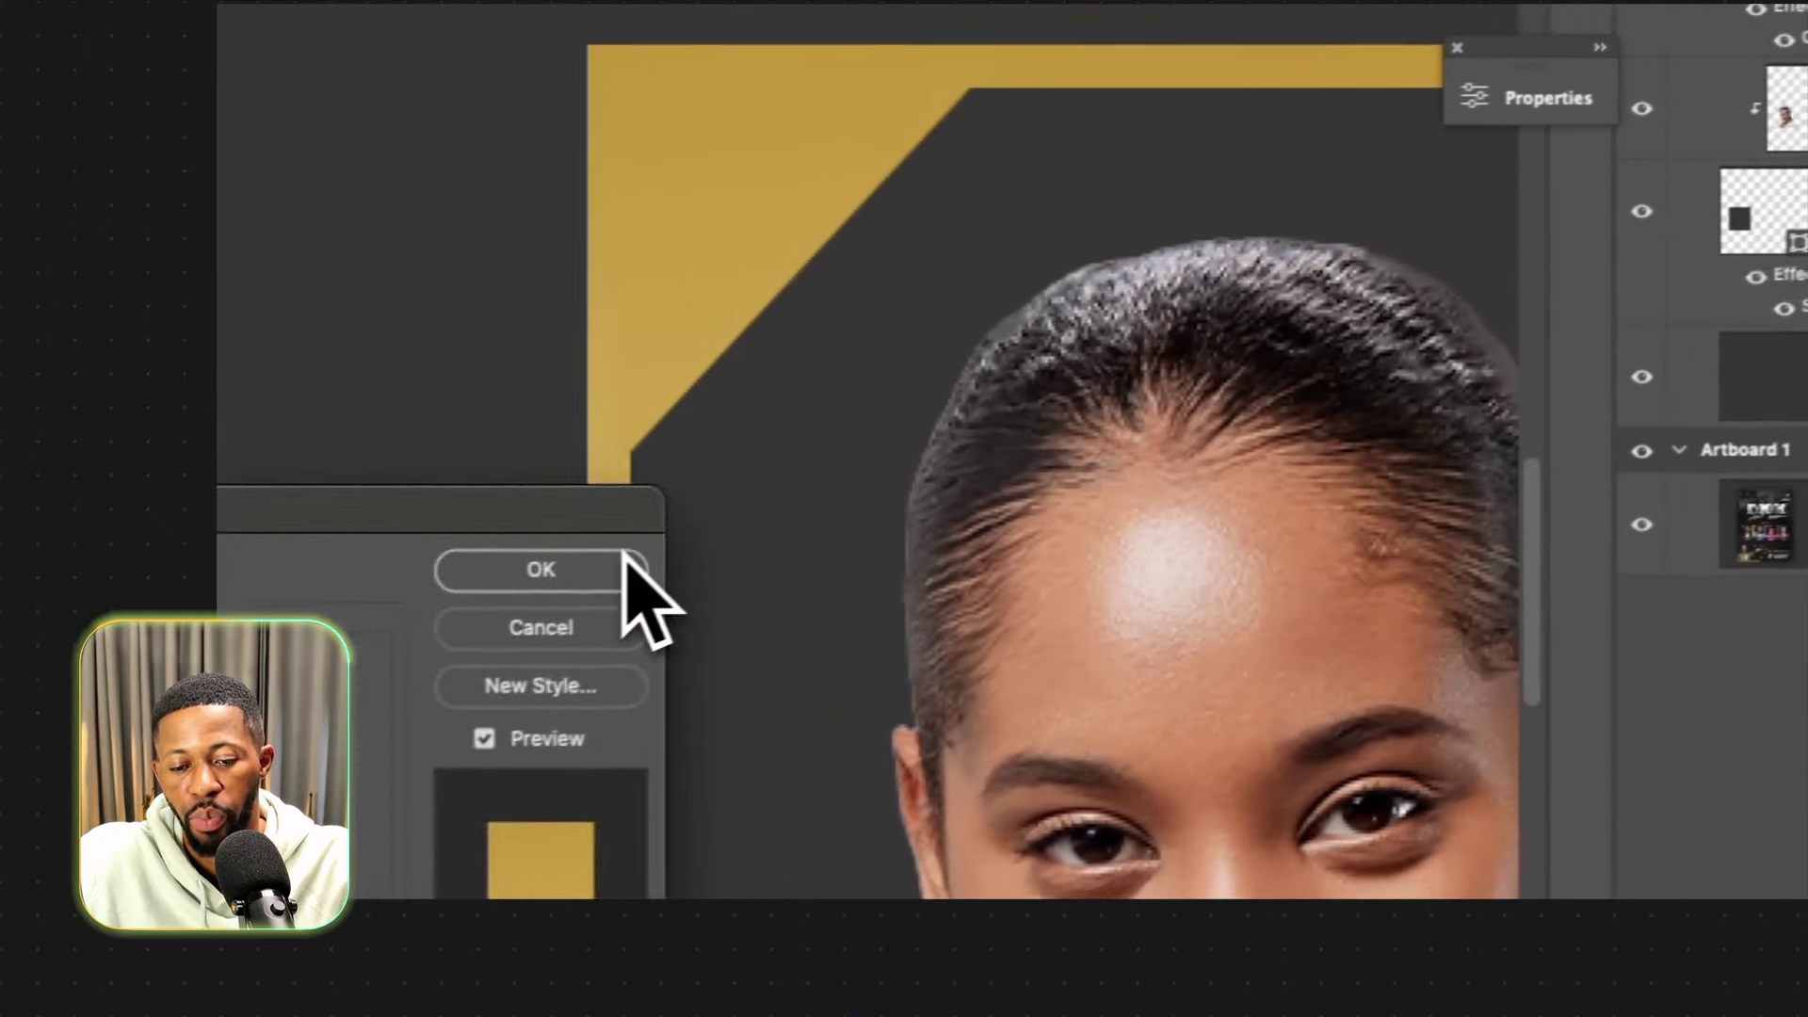
left_click(617, 565)
Group Shape 1, Layer 2 and Rectangle 1 on Artboard 2 into one portrait group.
key("super+minus")
key("super+minus")
key("super+minus")
key("super+minus")
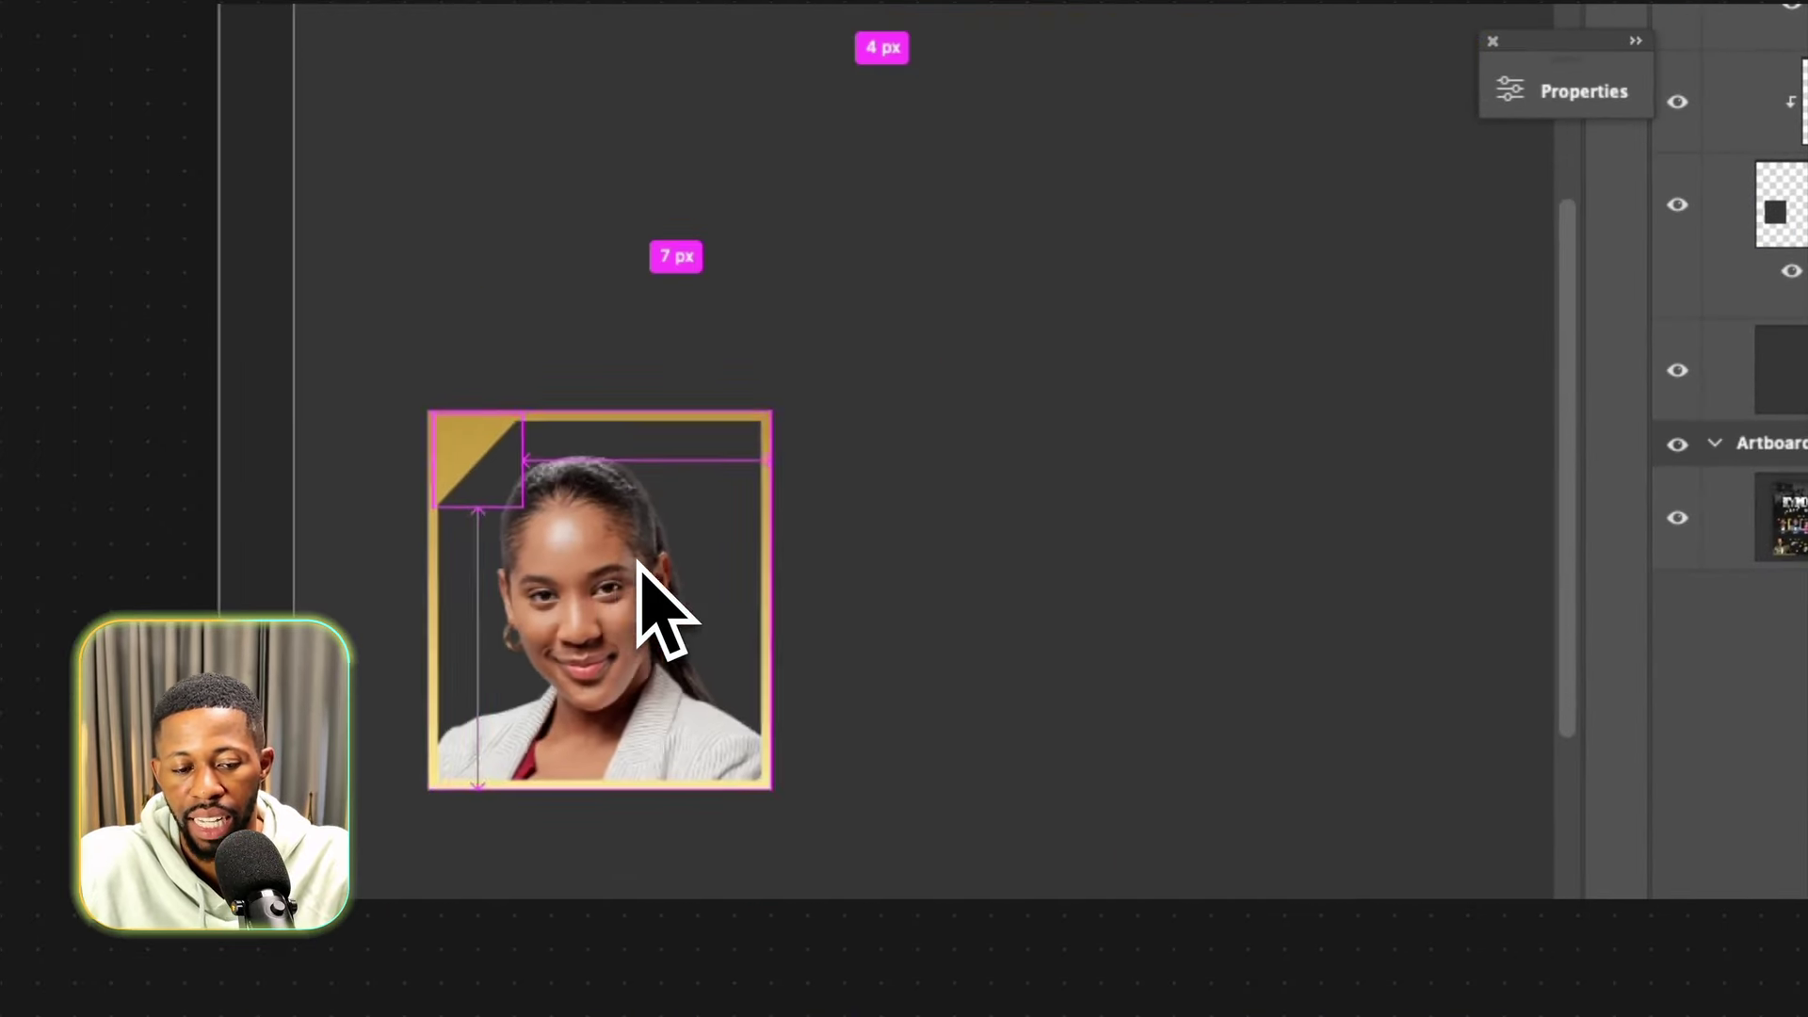
key("super+plus")
left_click(601, 569)
left_click_drag(638, 562, 779, 537)
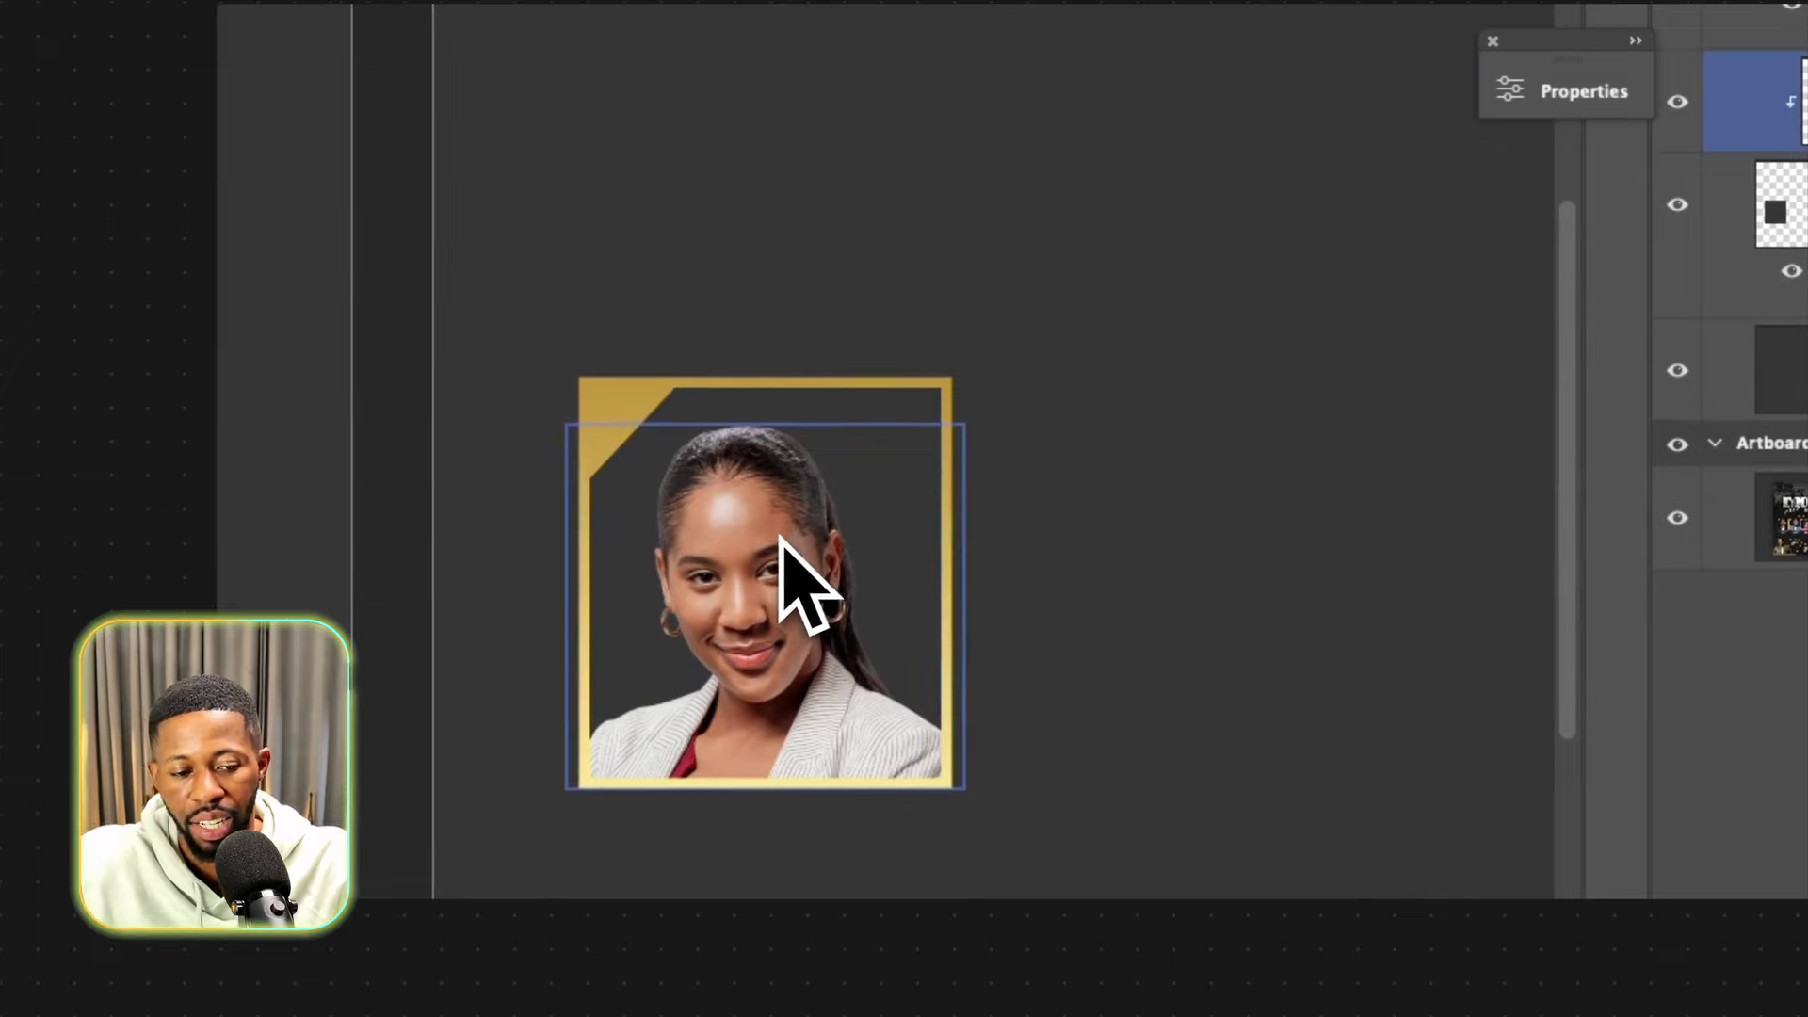
left_click(1780, 204)
left_click(1761, 101)
left_click(1779, 204)
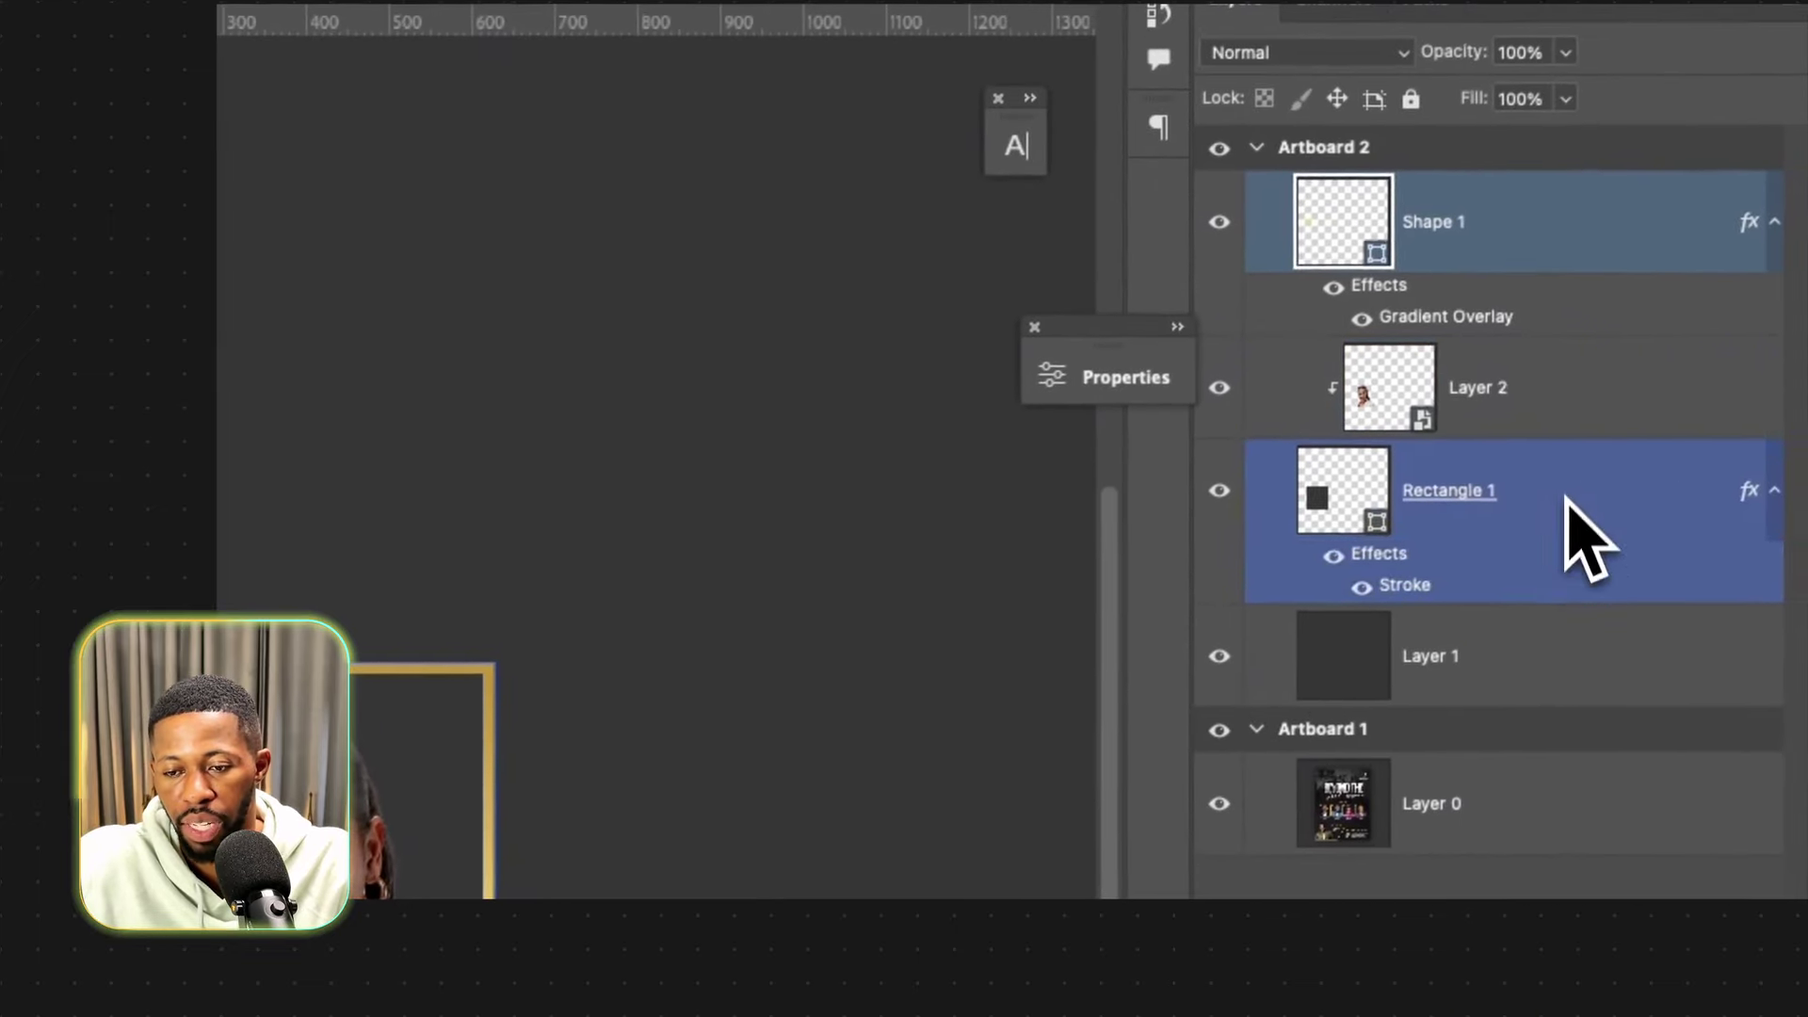
left_click(1554, 483, "shift")
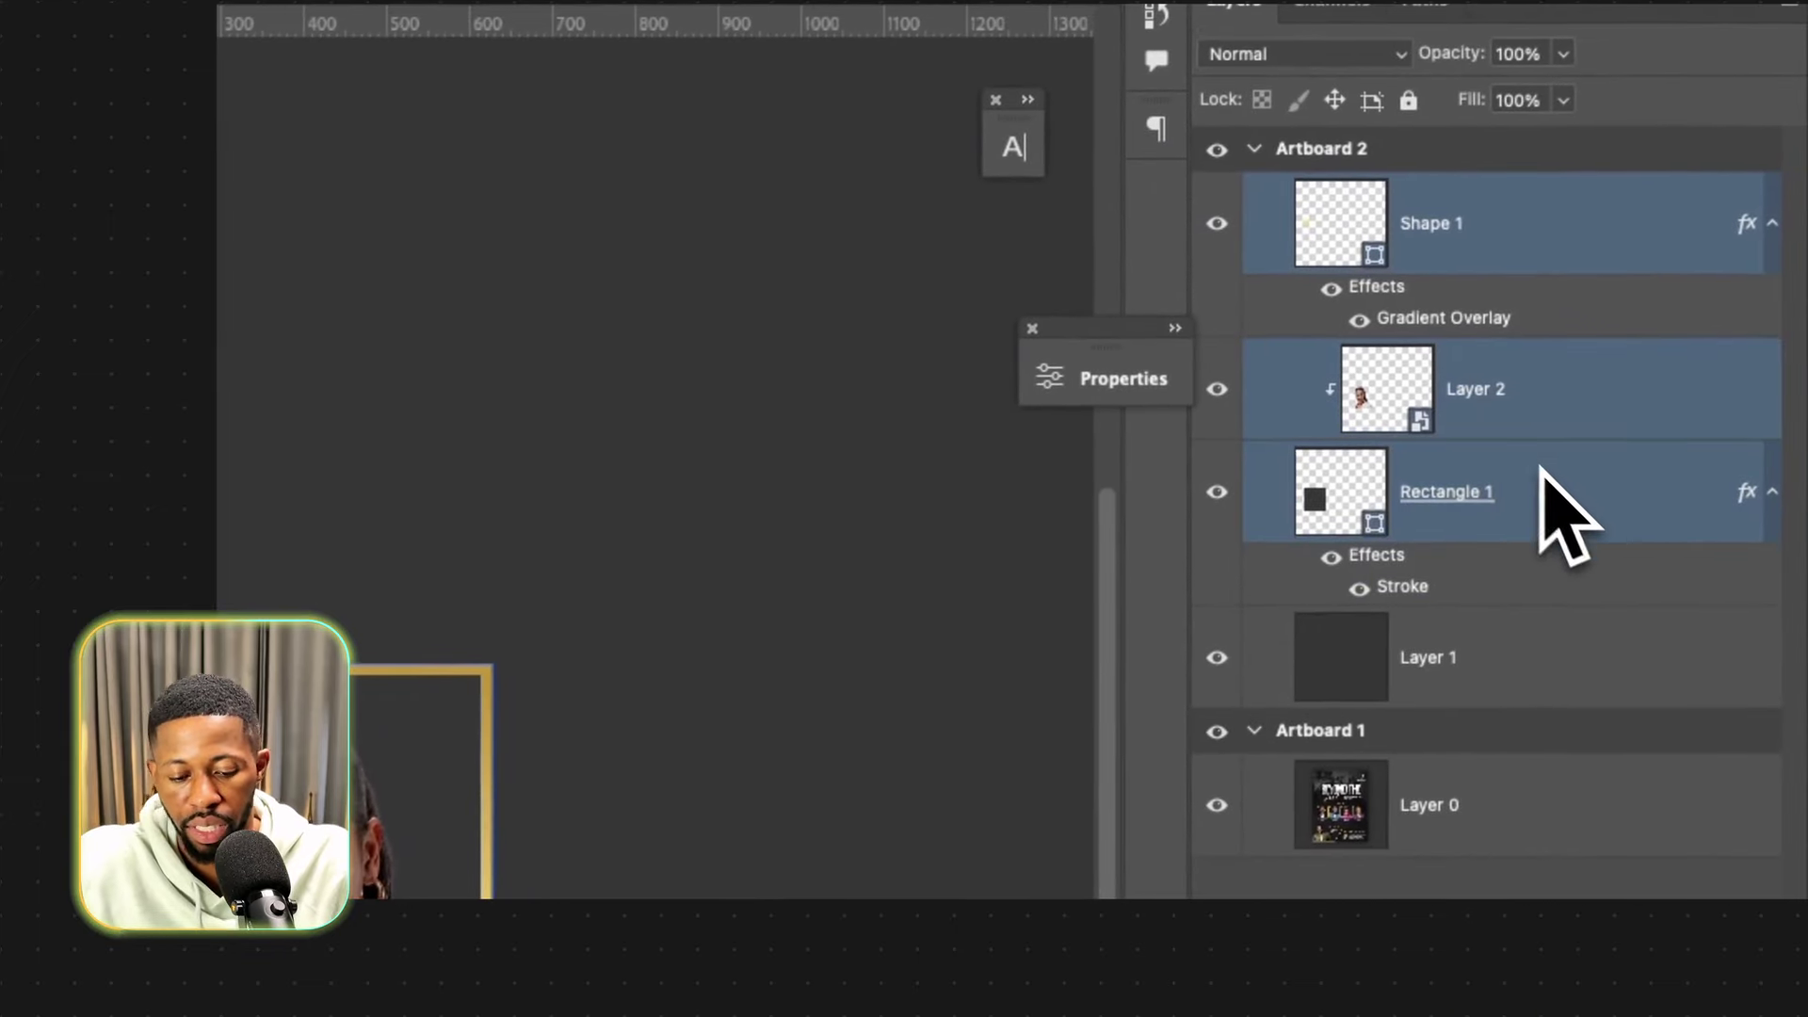
key("ctrl+g")
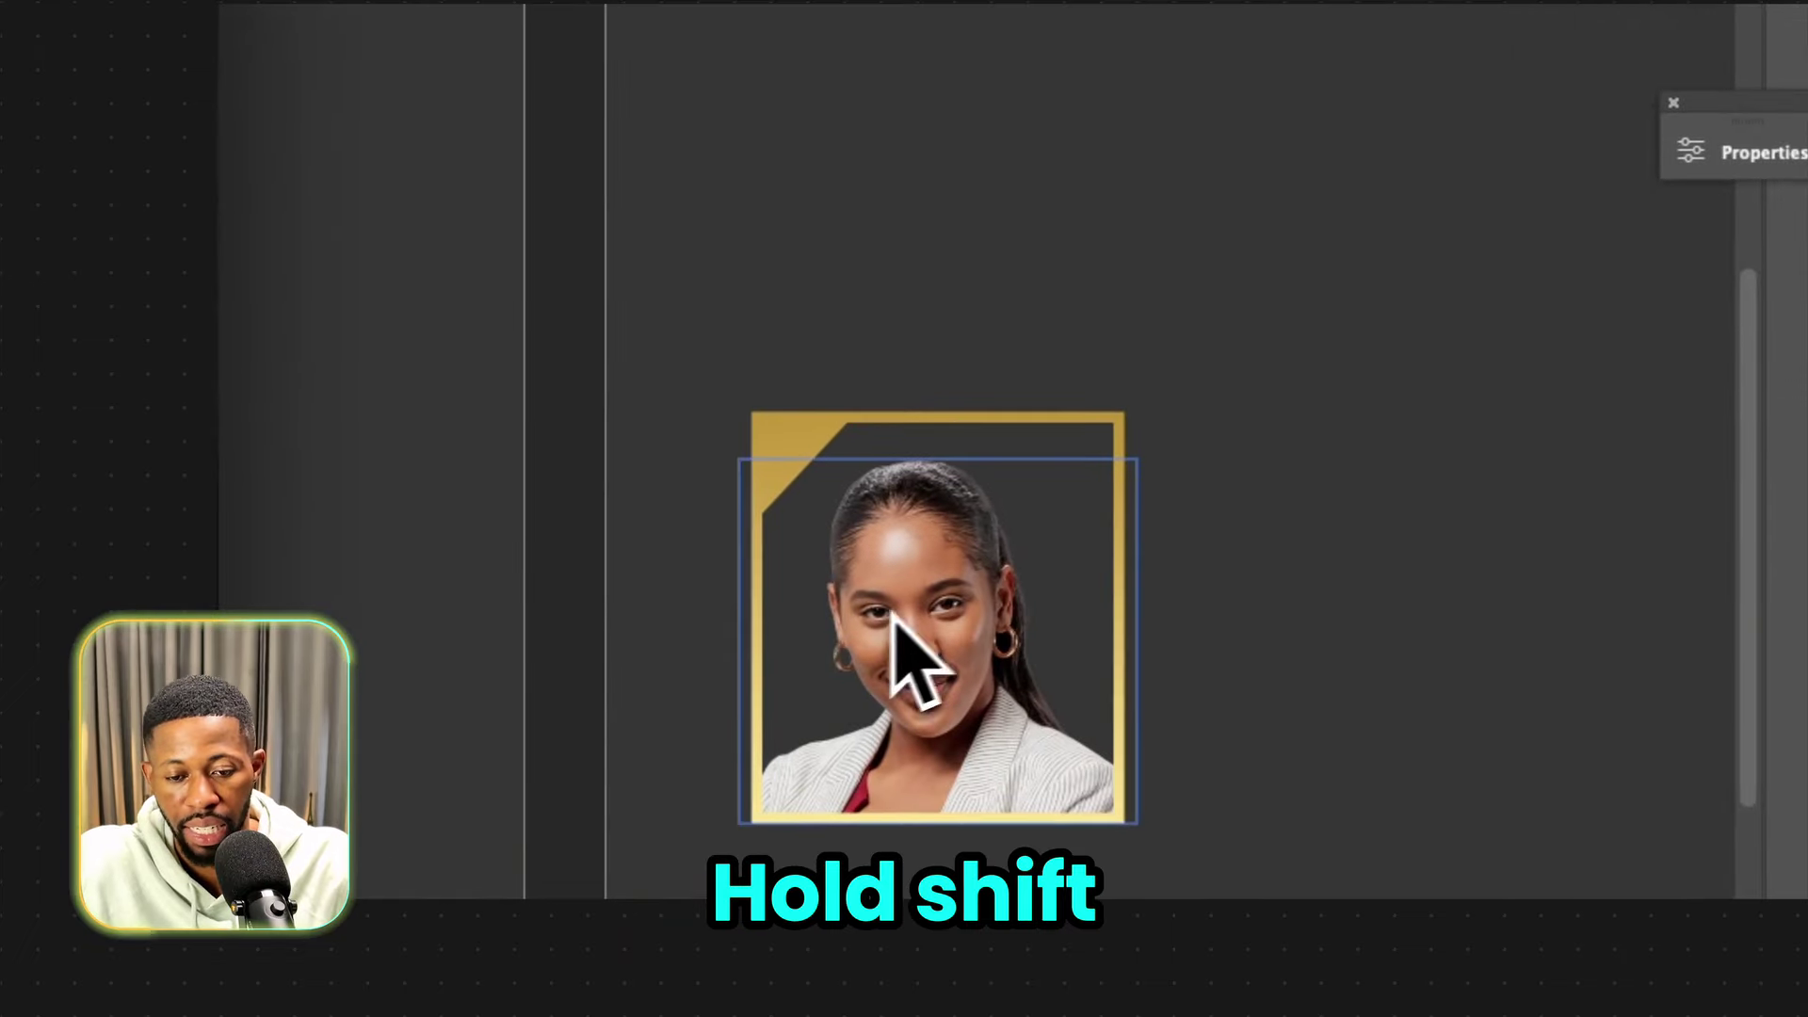
Duplicate the framed portrait group twice in a straight horizontal line to make a row of three portraits on Artboard 2.
left_click_drag(892, 613, 720, 619)
left_click_drag(1074, 676, 1167, 664)
left_click_drag(1167, 649, 647, 680)
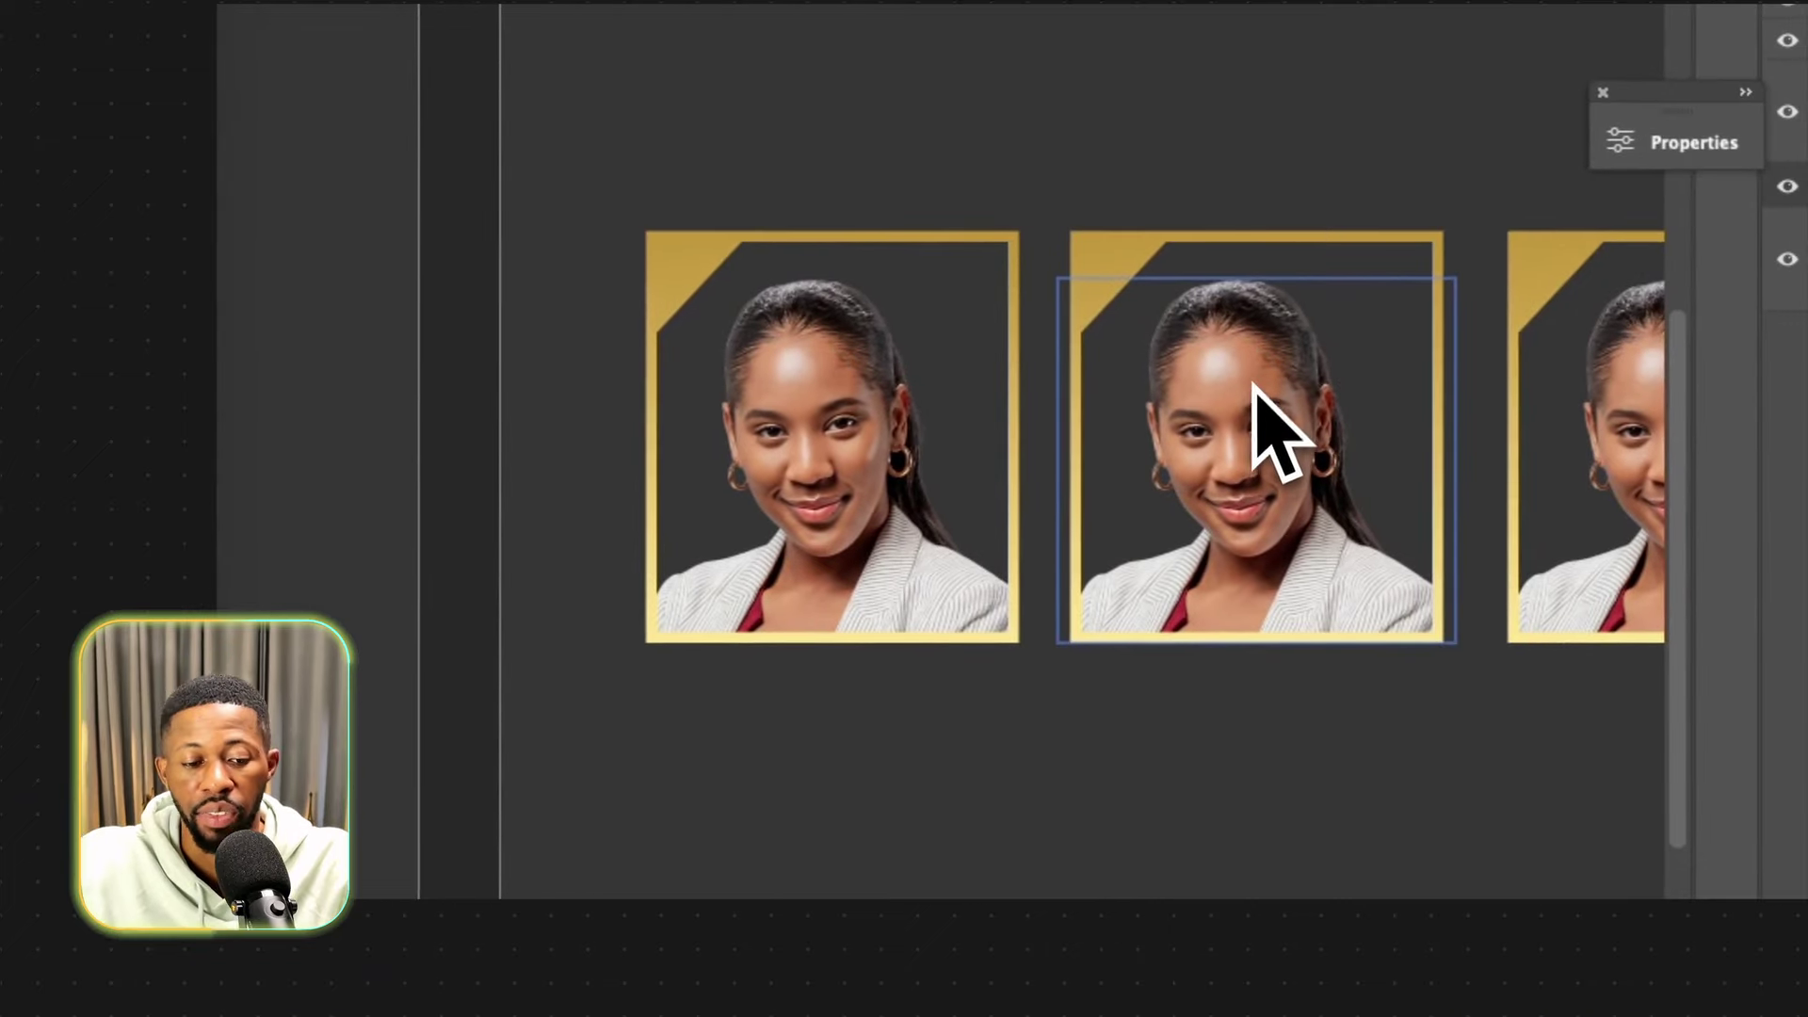
left_click_drag(1253, 387, 1248, 339)
left_click_drag(981, 491, 1253, 353)
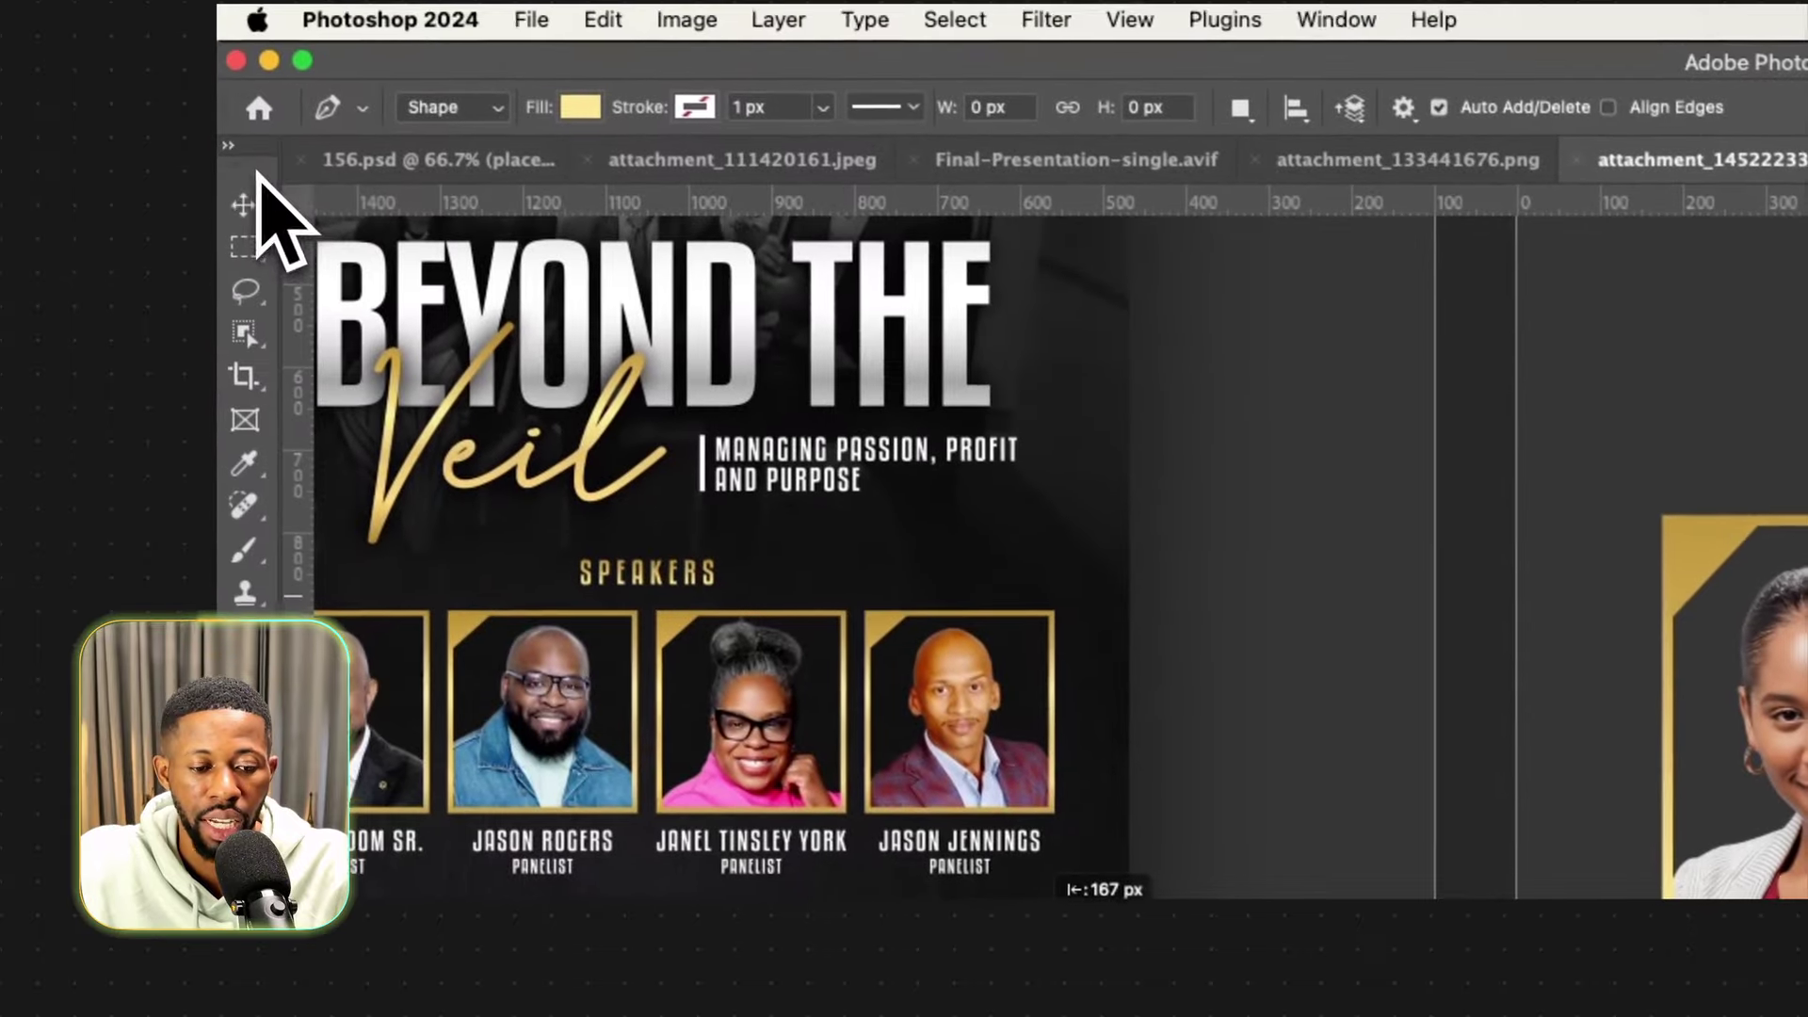
With the Pen tool in Shape mode and a dark grey fill, draw a slanted-step banner across Artboard 2's bottom, closed below the artboard.
left_click(251, 199)
left_click(1608, 539)
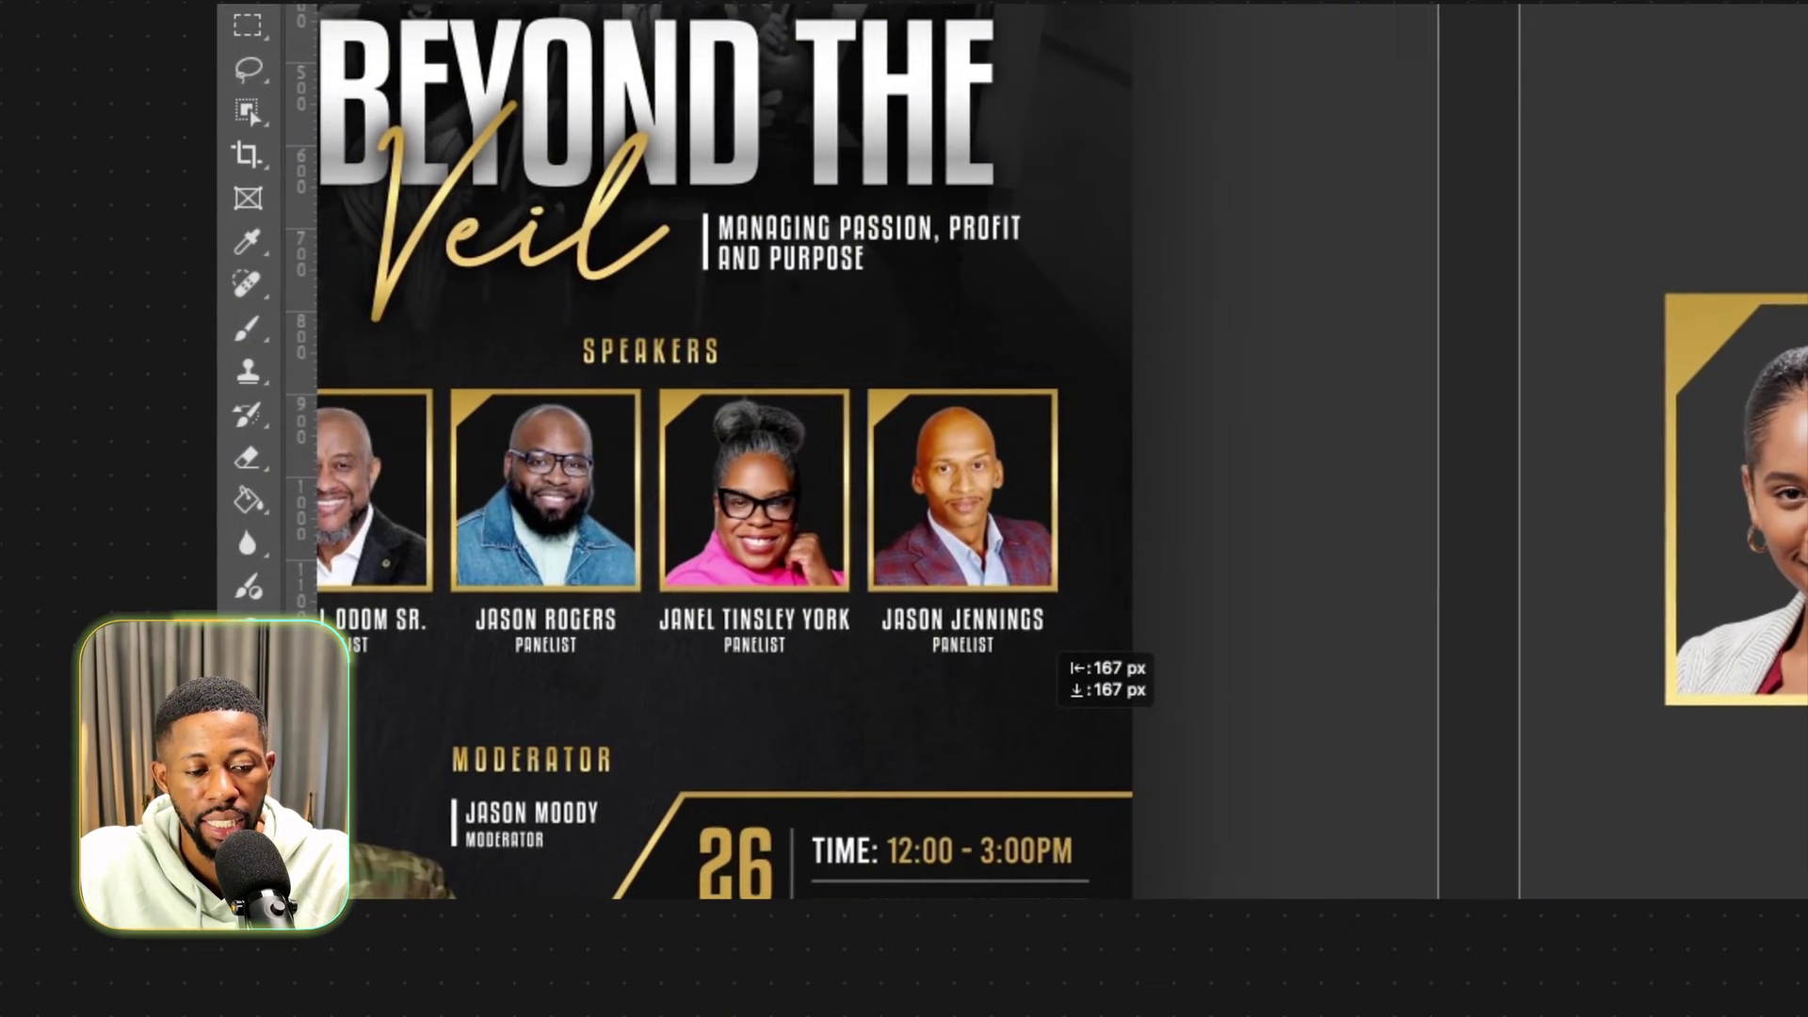
key("p")
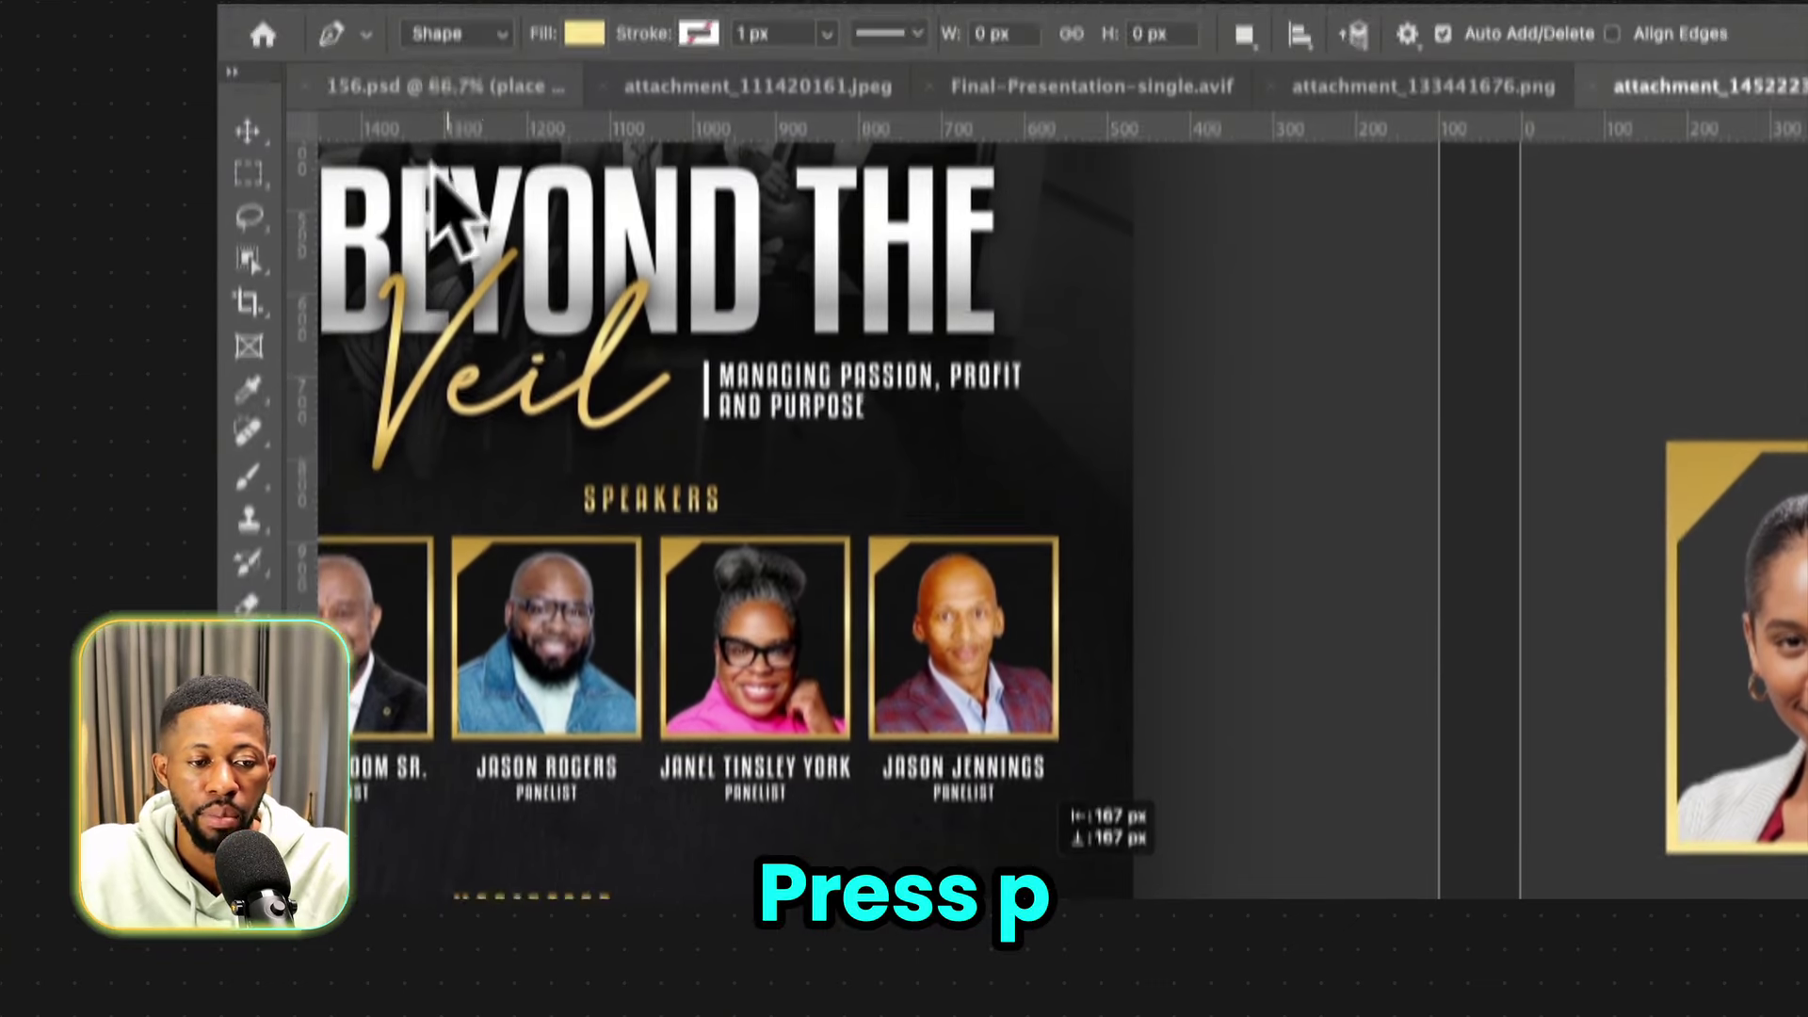
left_click(474, 113)
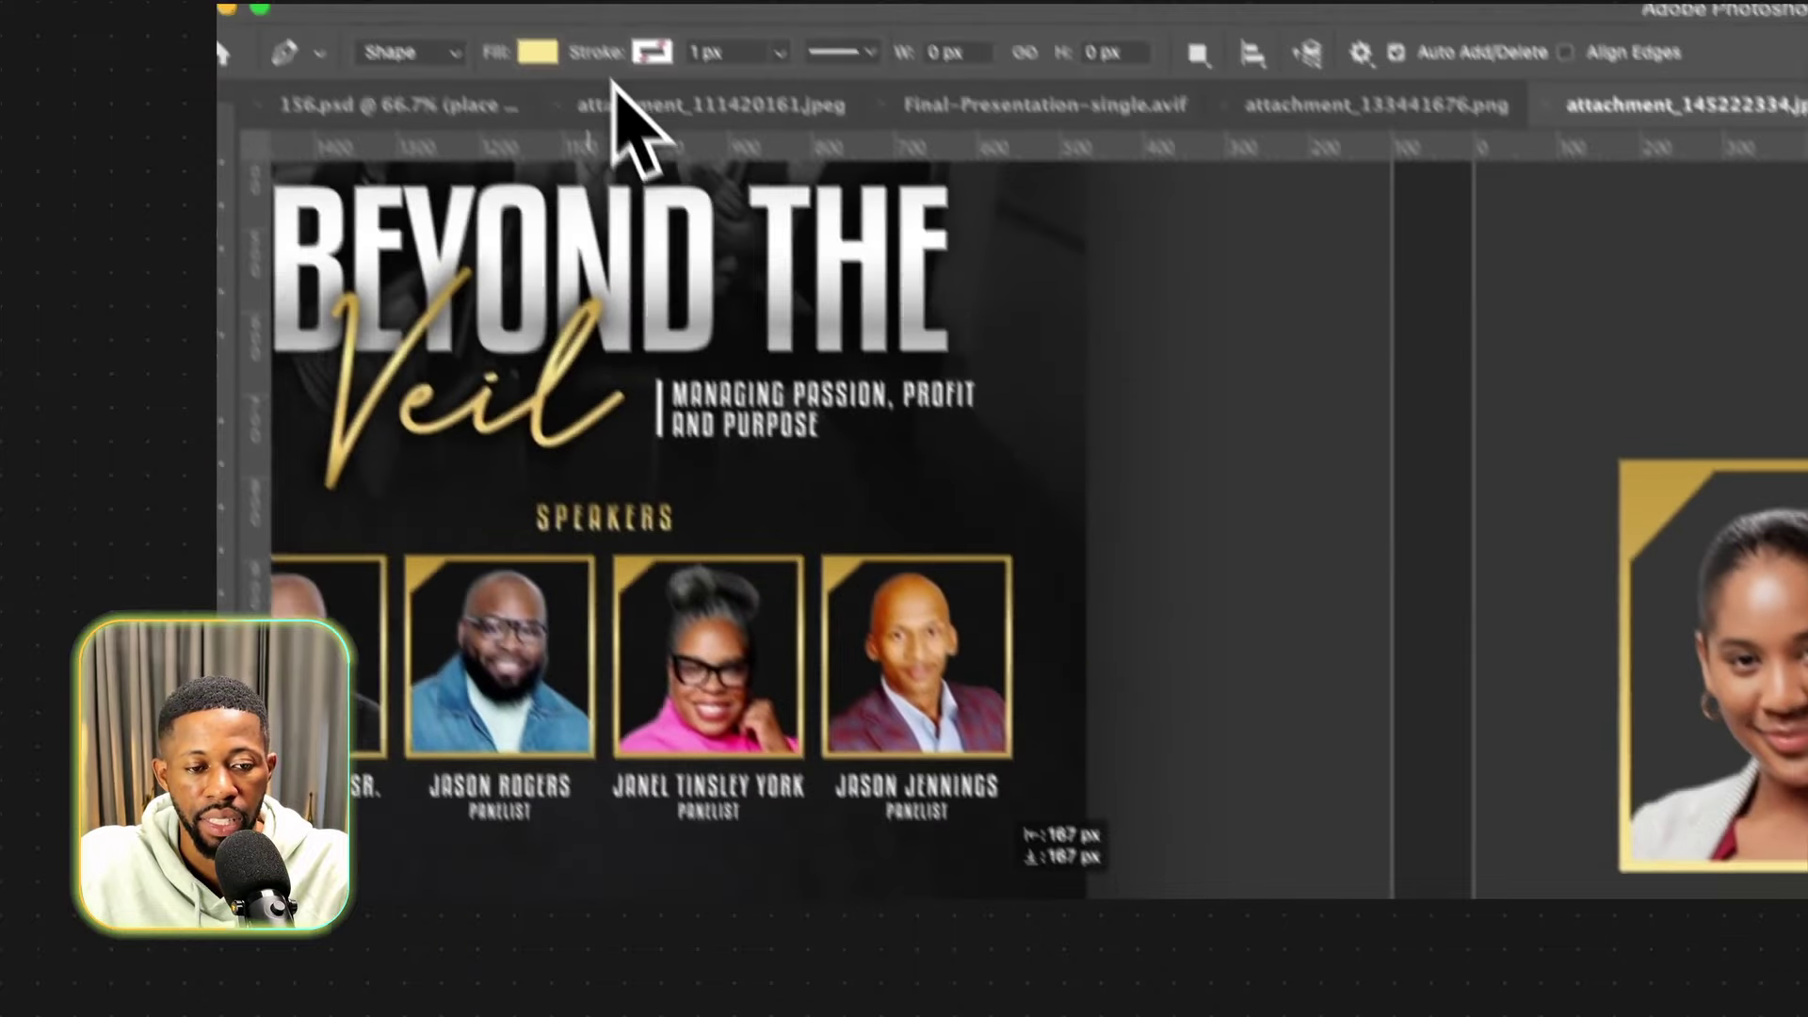
left_click(591, 111)
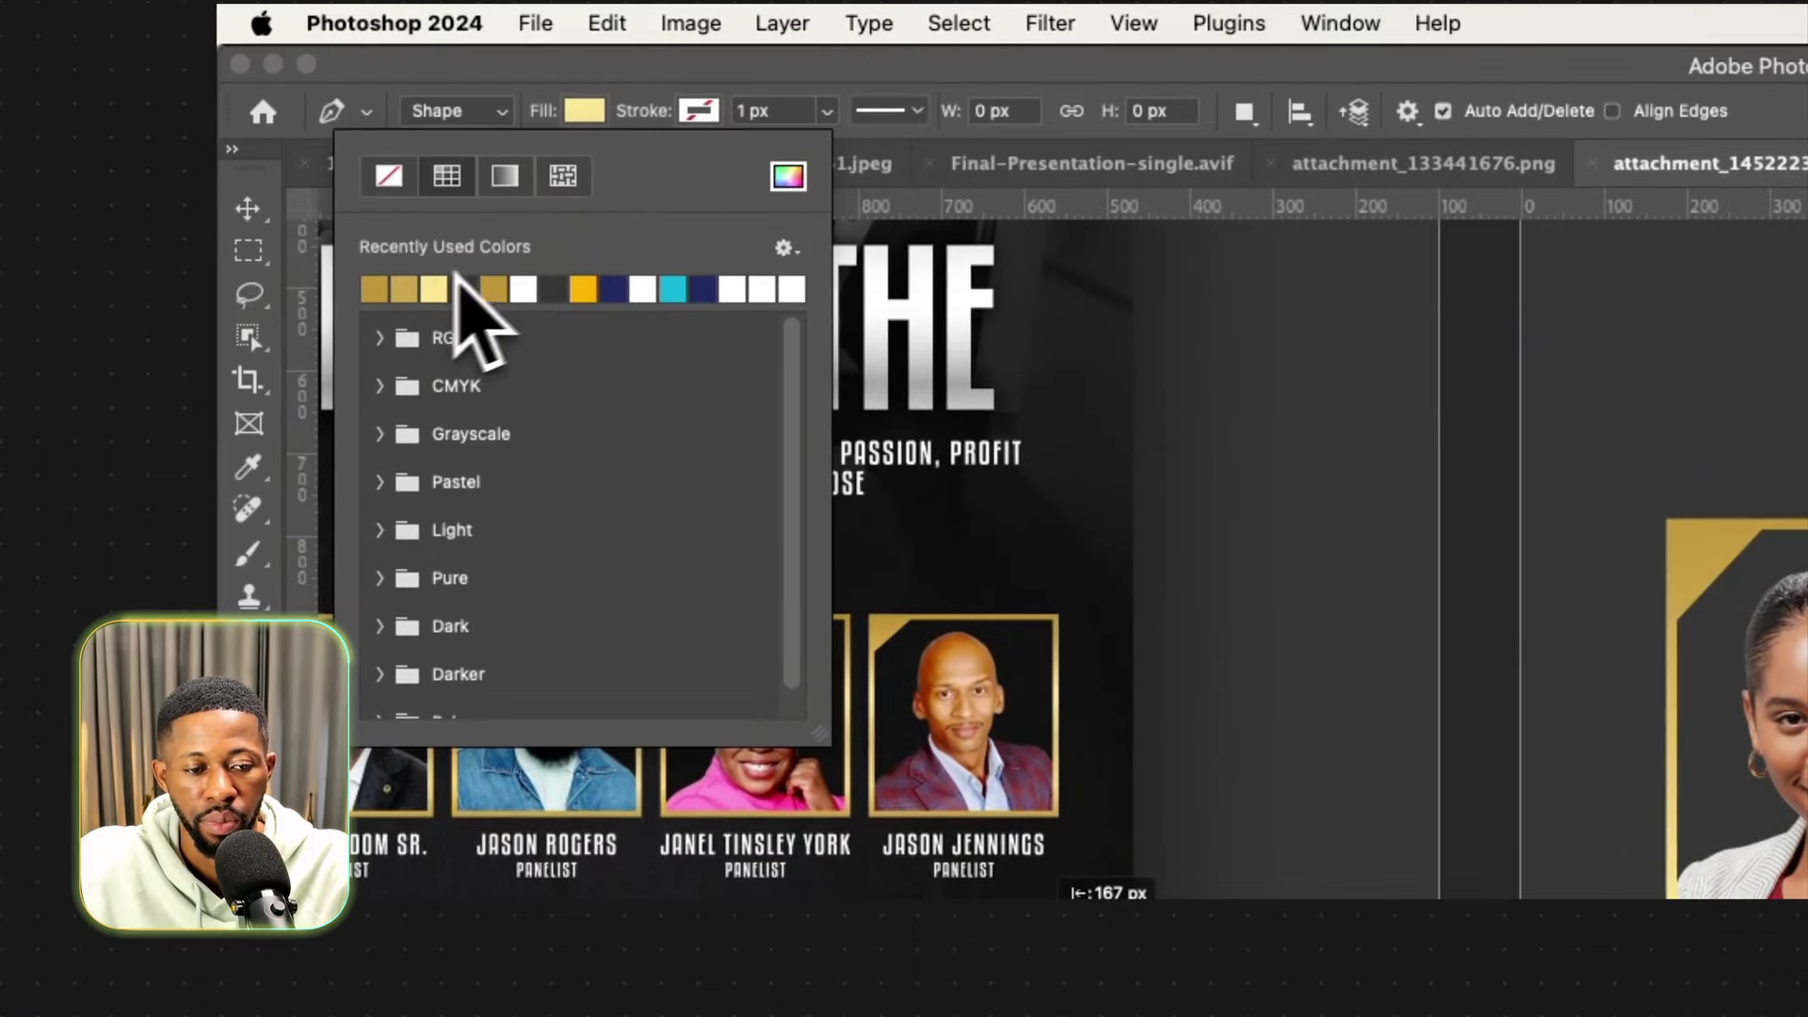
left_click(836, 718)
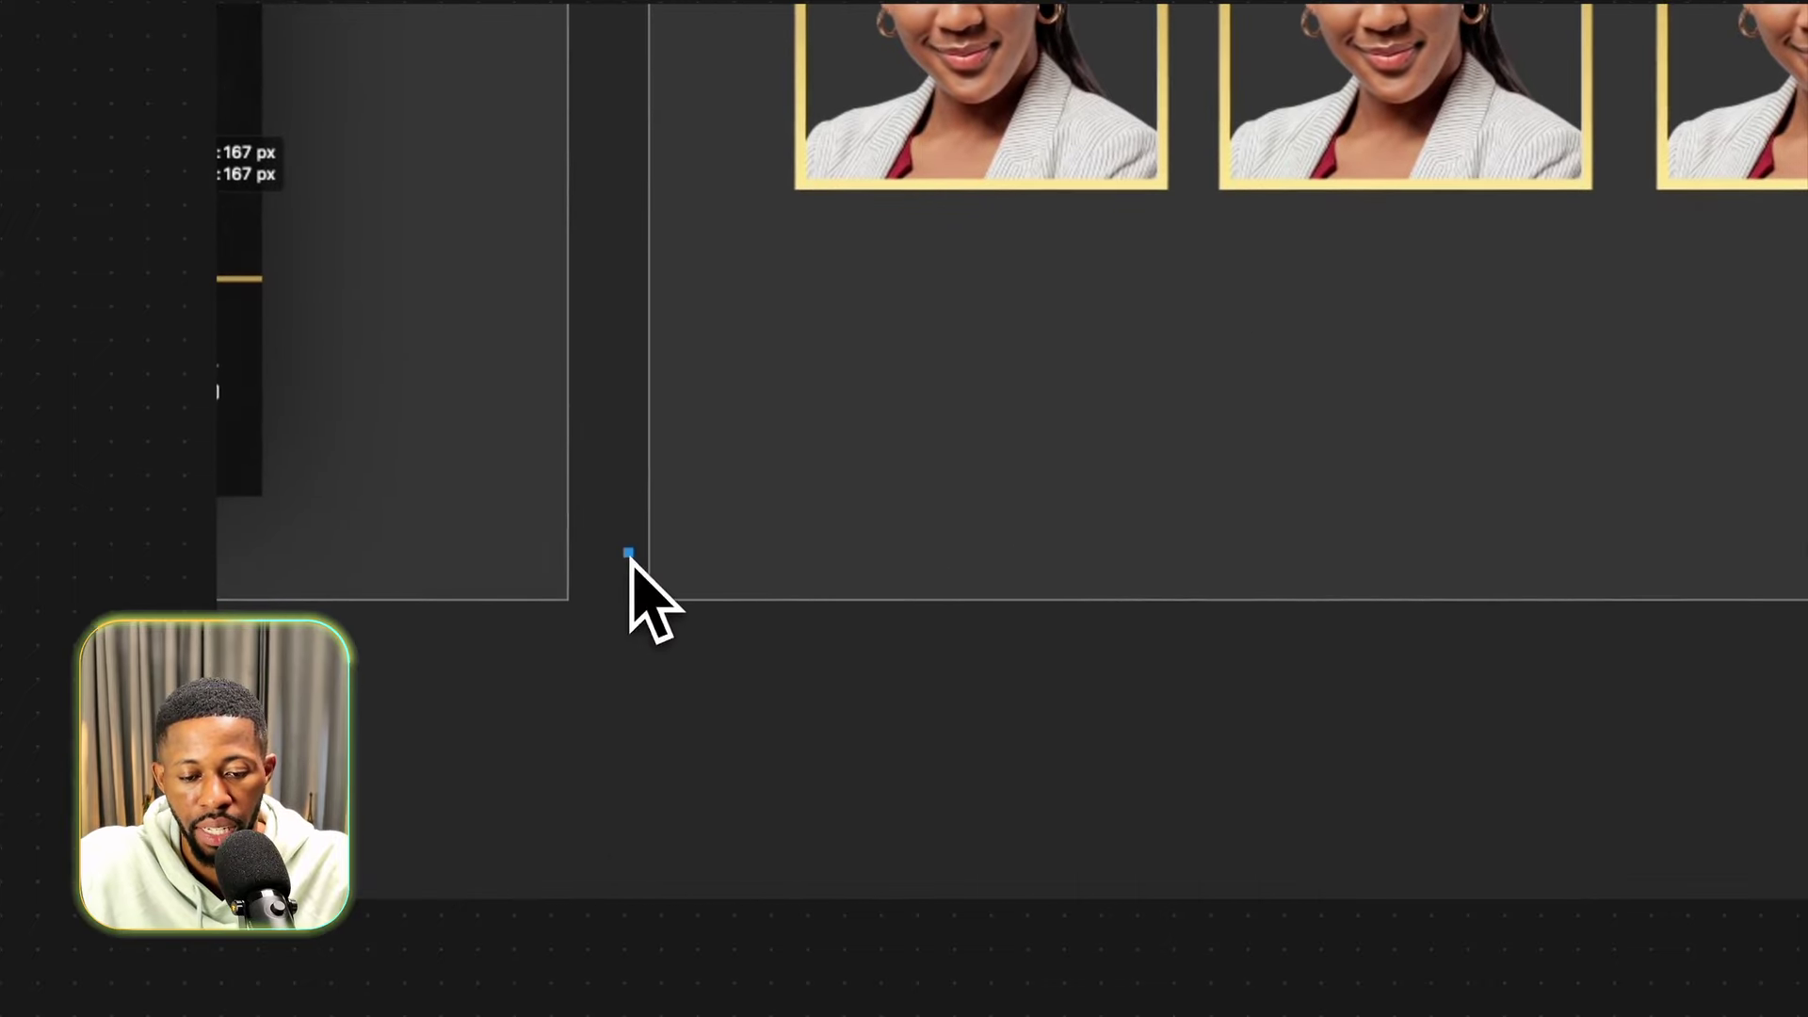
left_click(1303, 509, "shift")
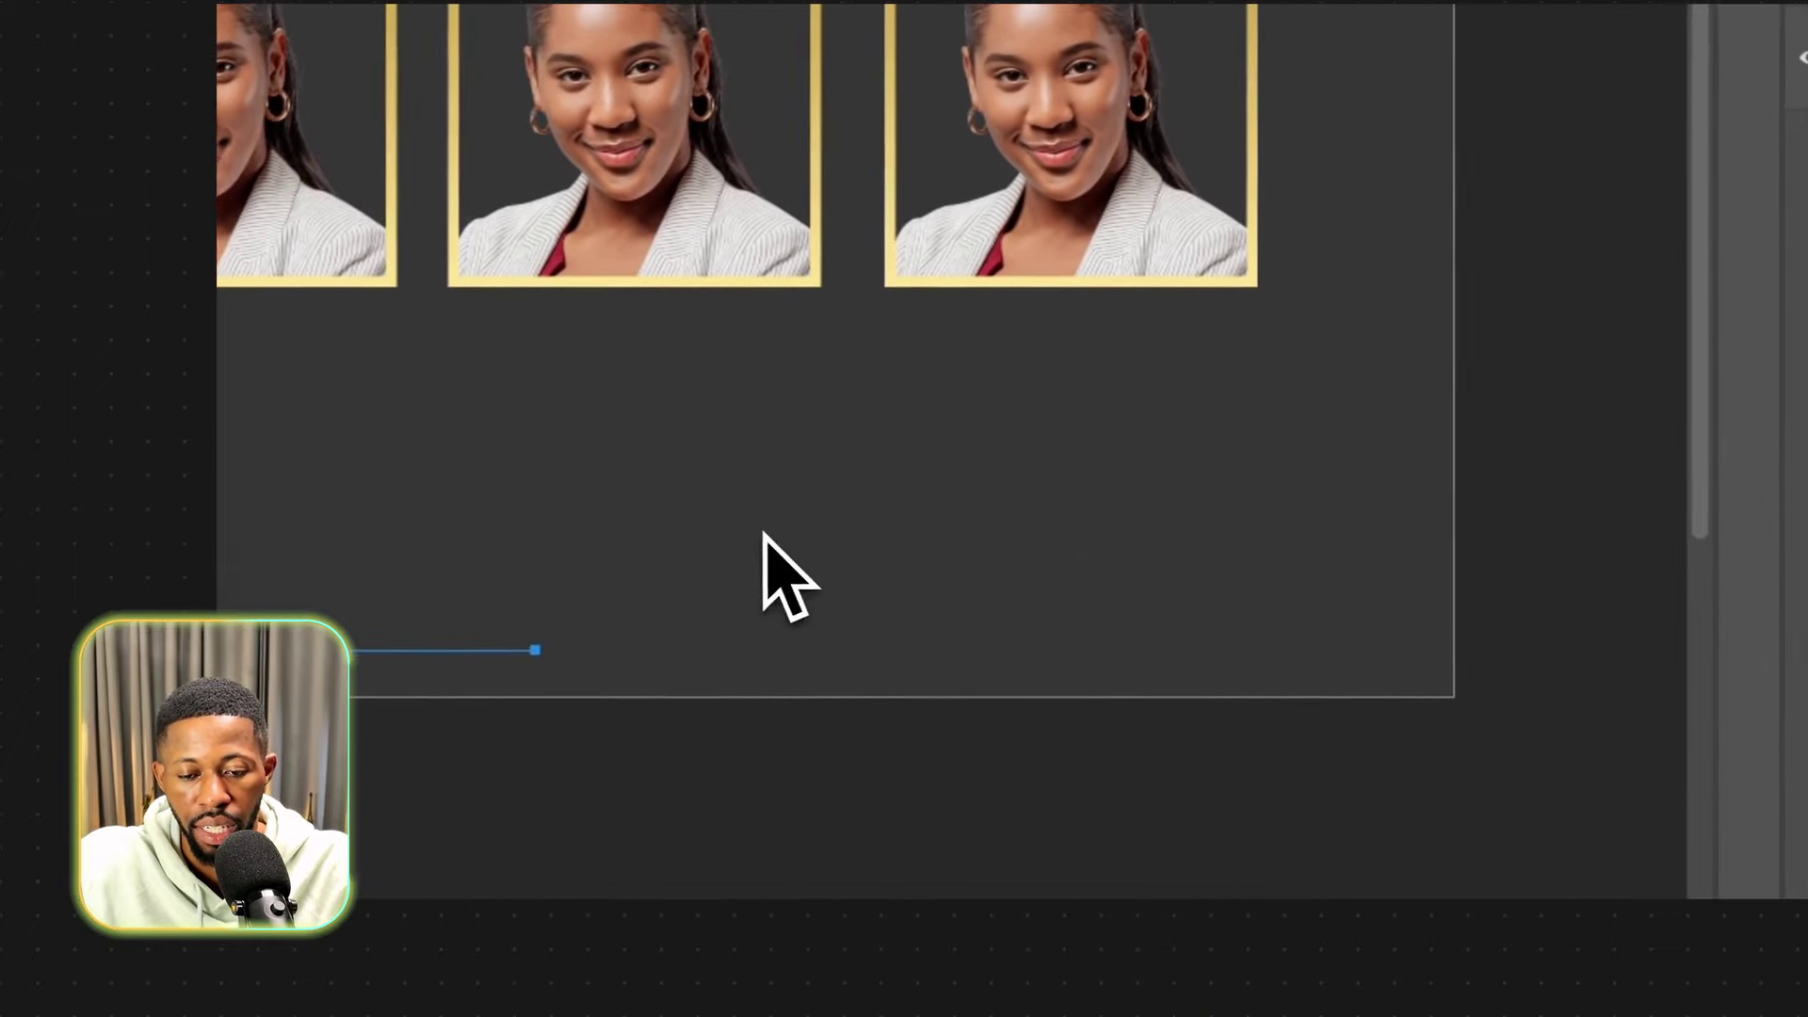
key("ctrl+z")
left_click(657, 432)
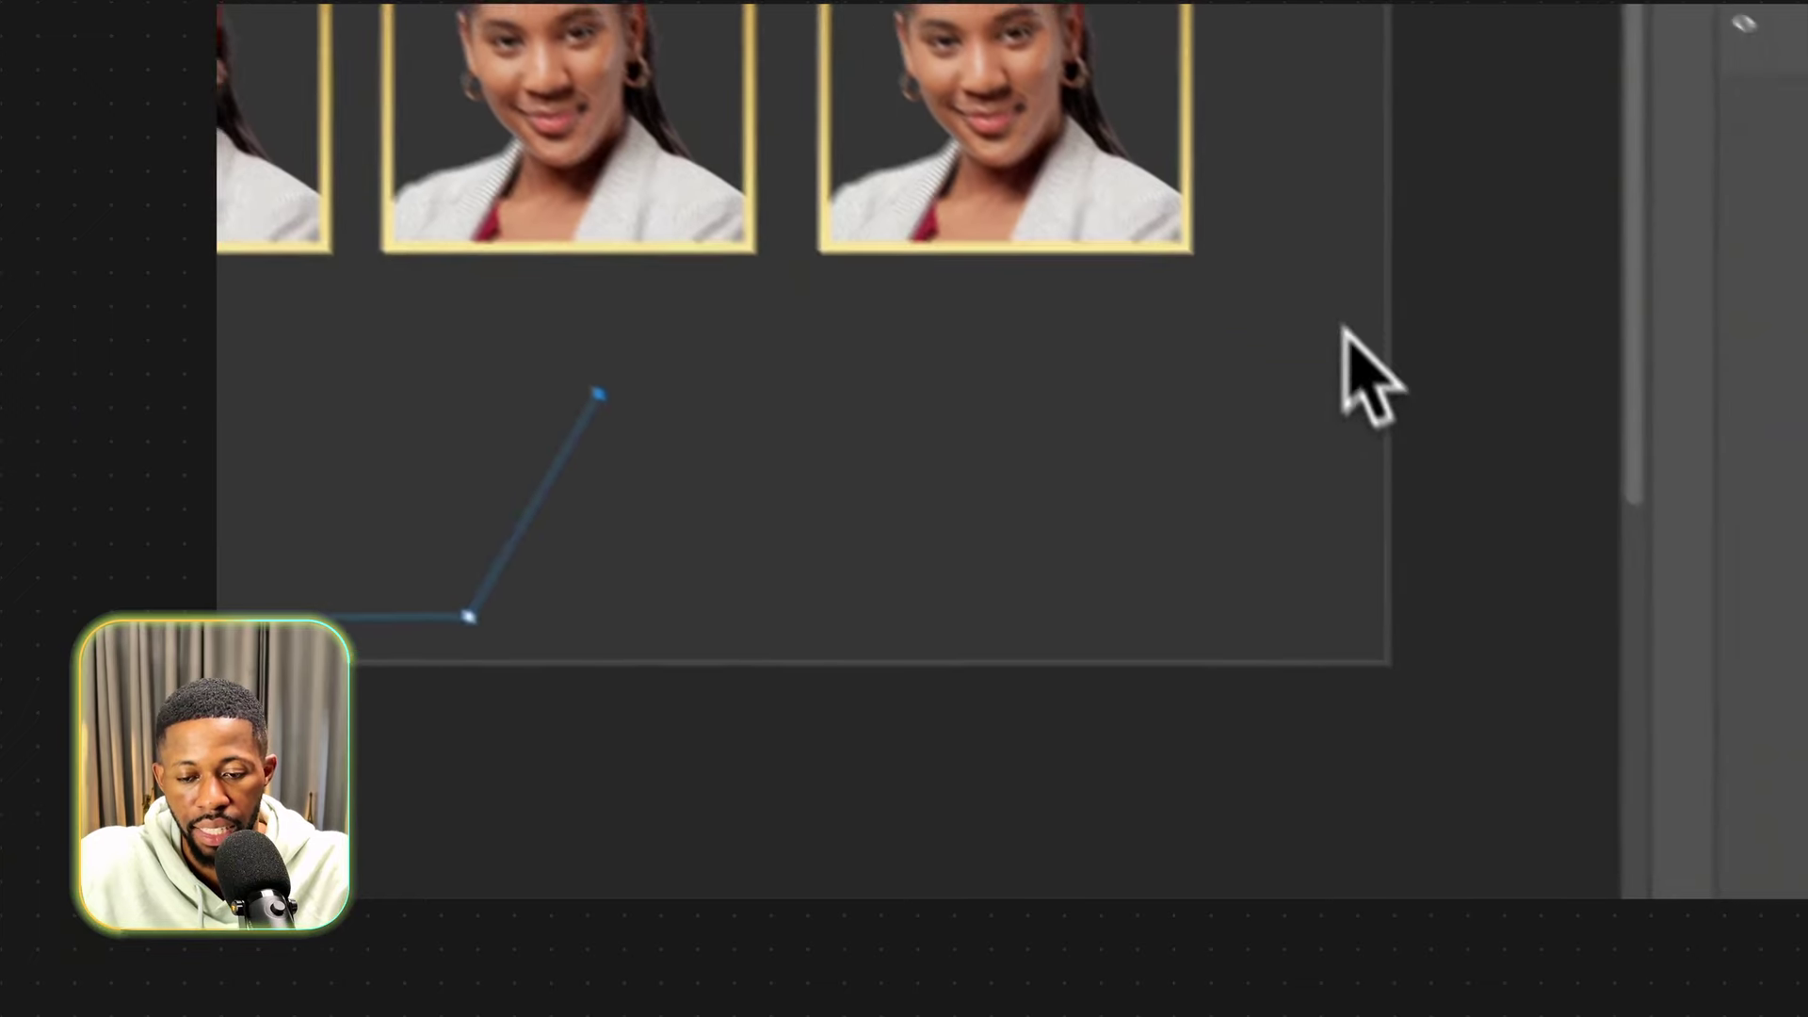
left_click(1397, 394, "shift")
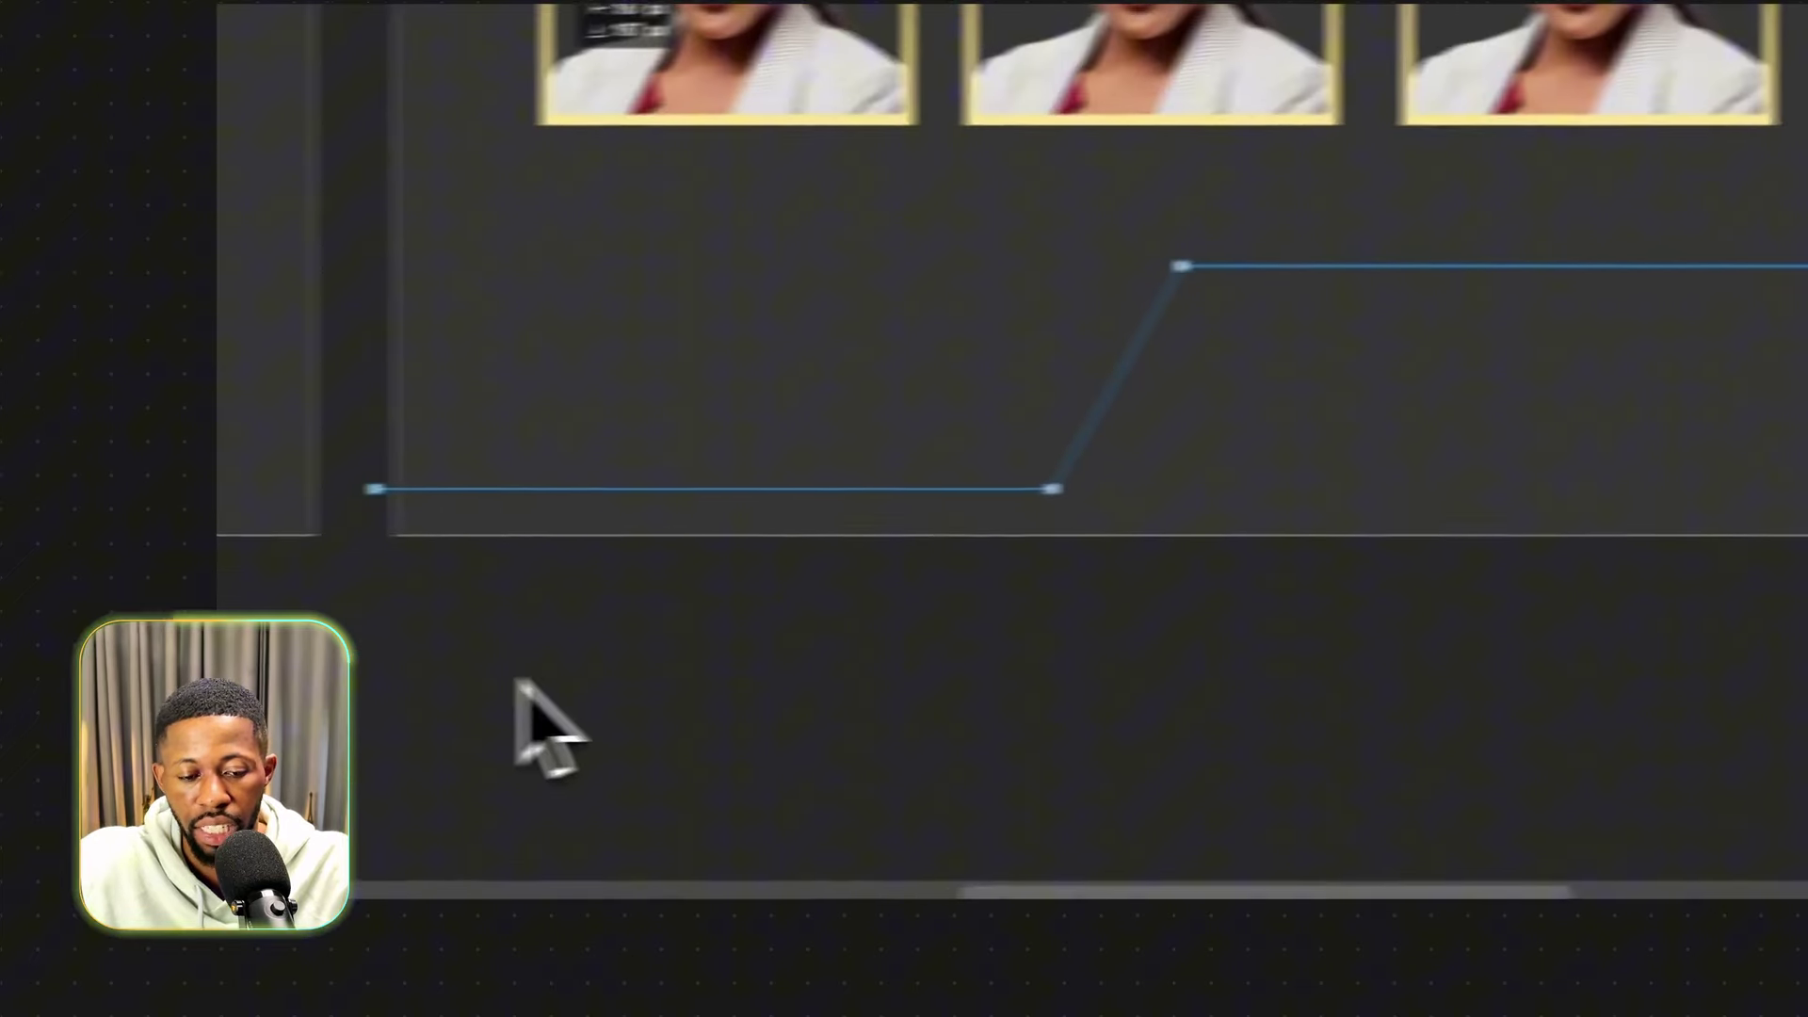
left_click(606, 574, "shift")
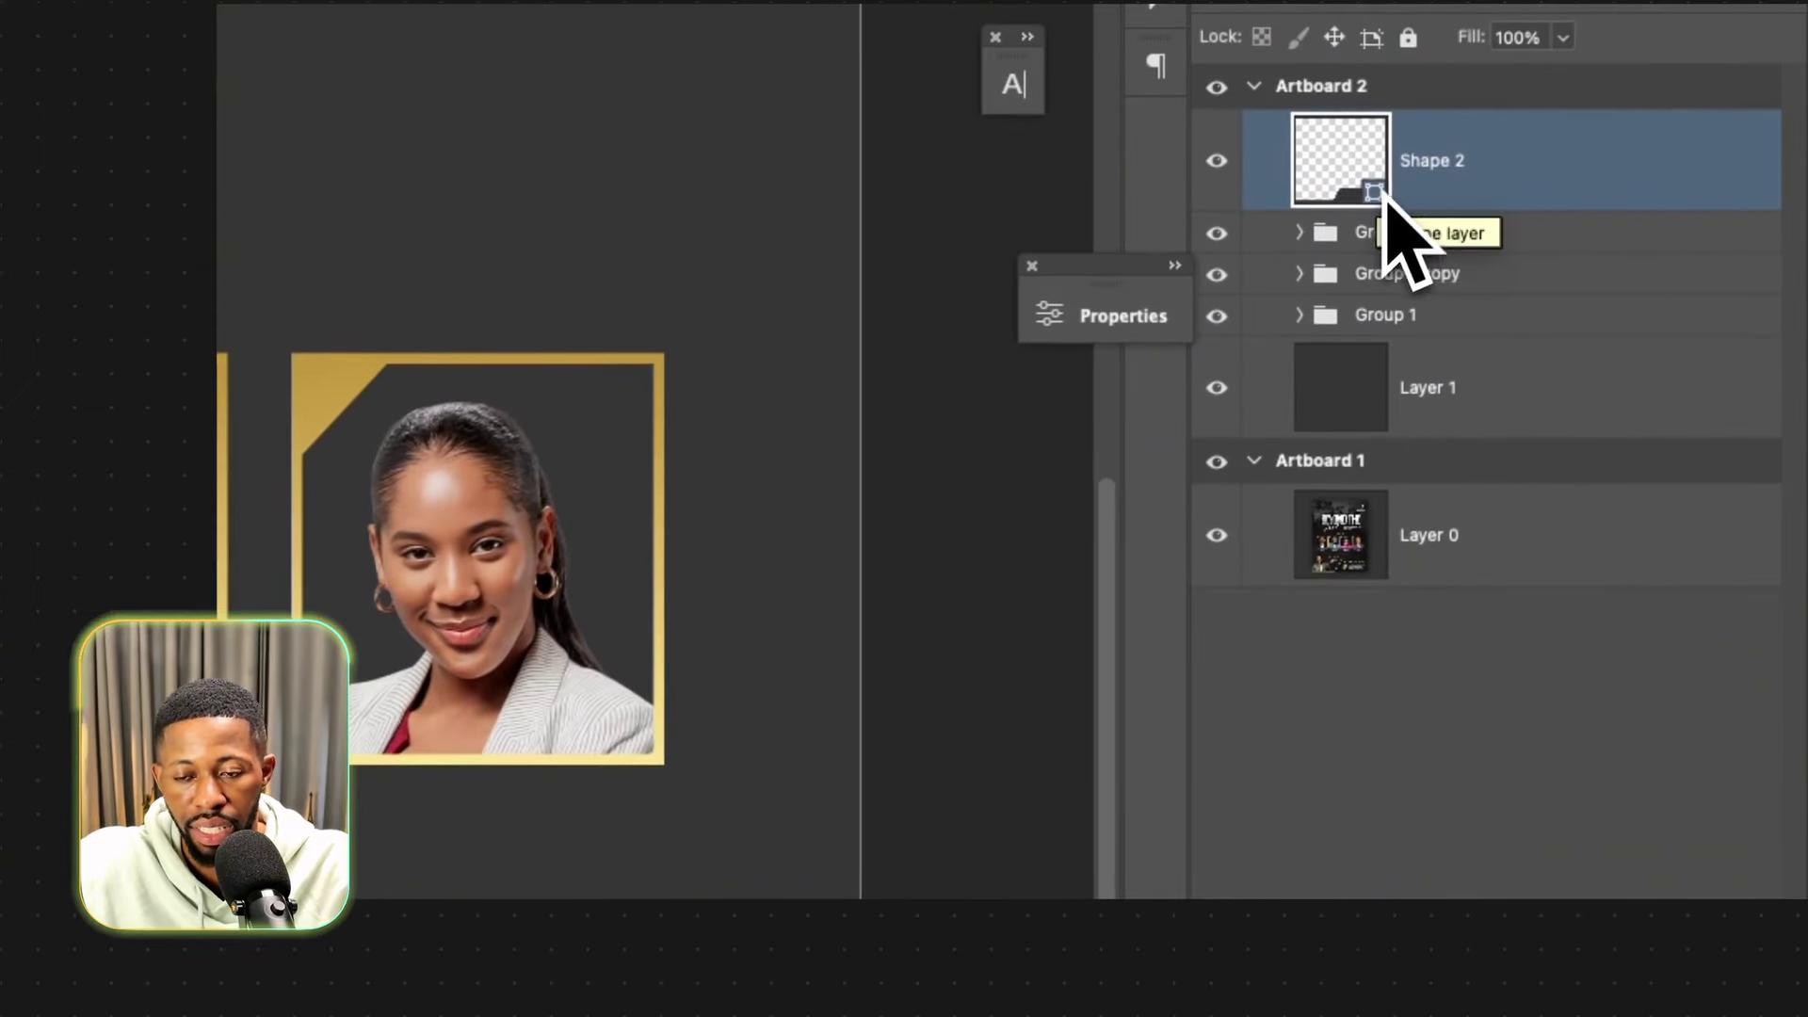
left_click(1468, 386, "super")
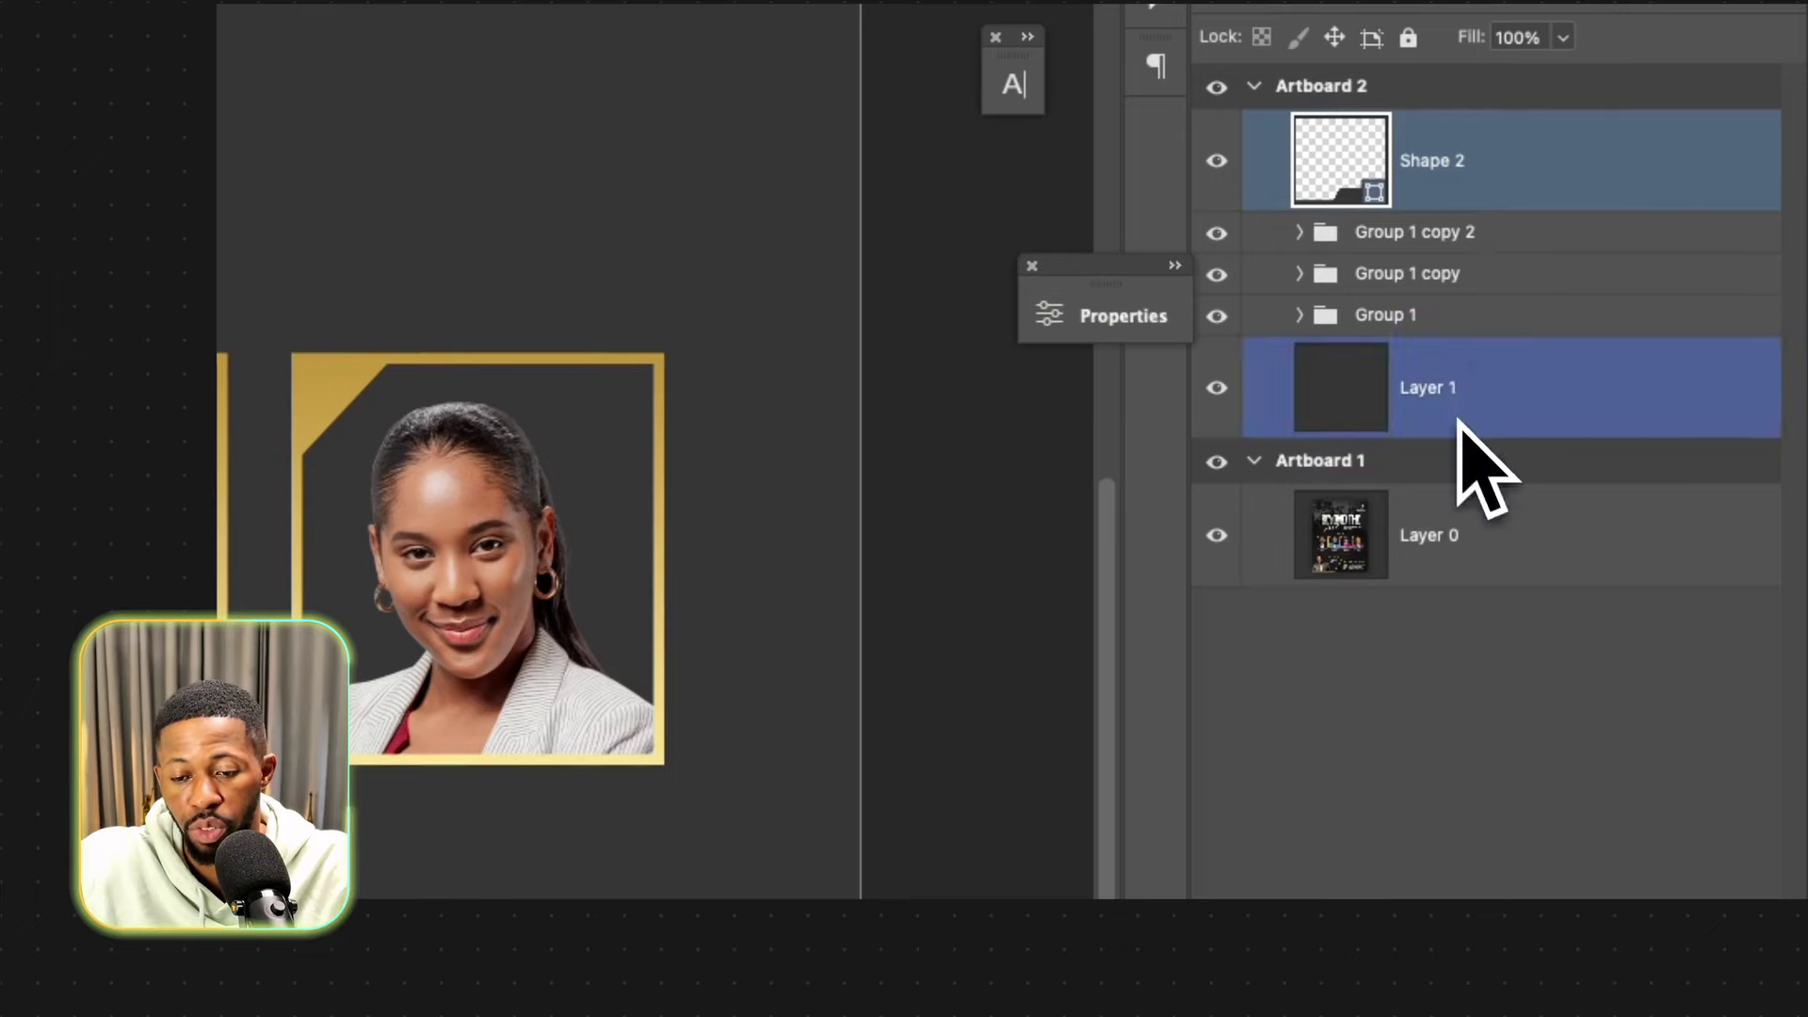
left_click(1529, 879)
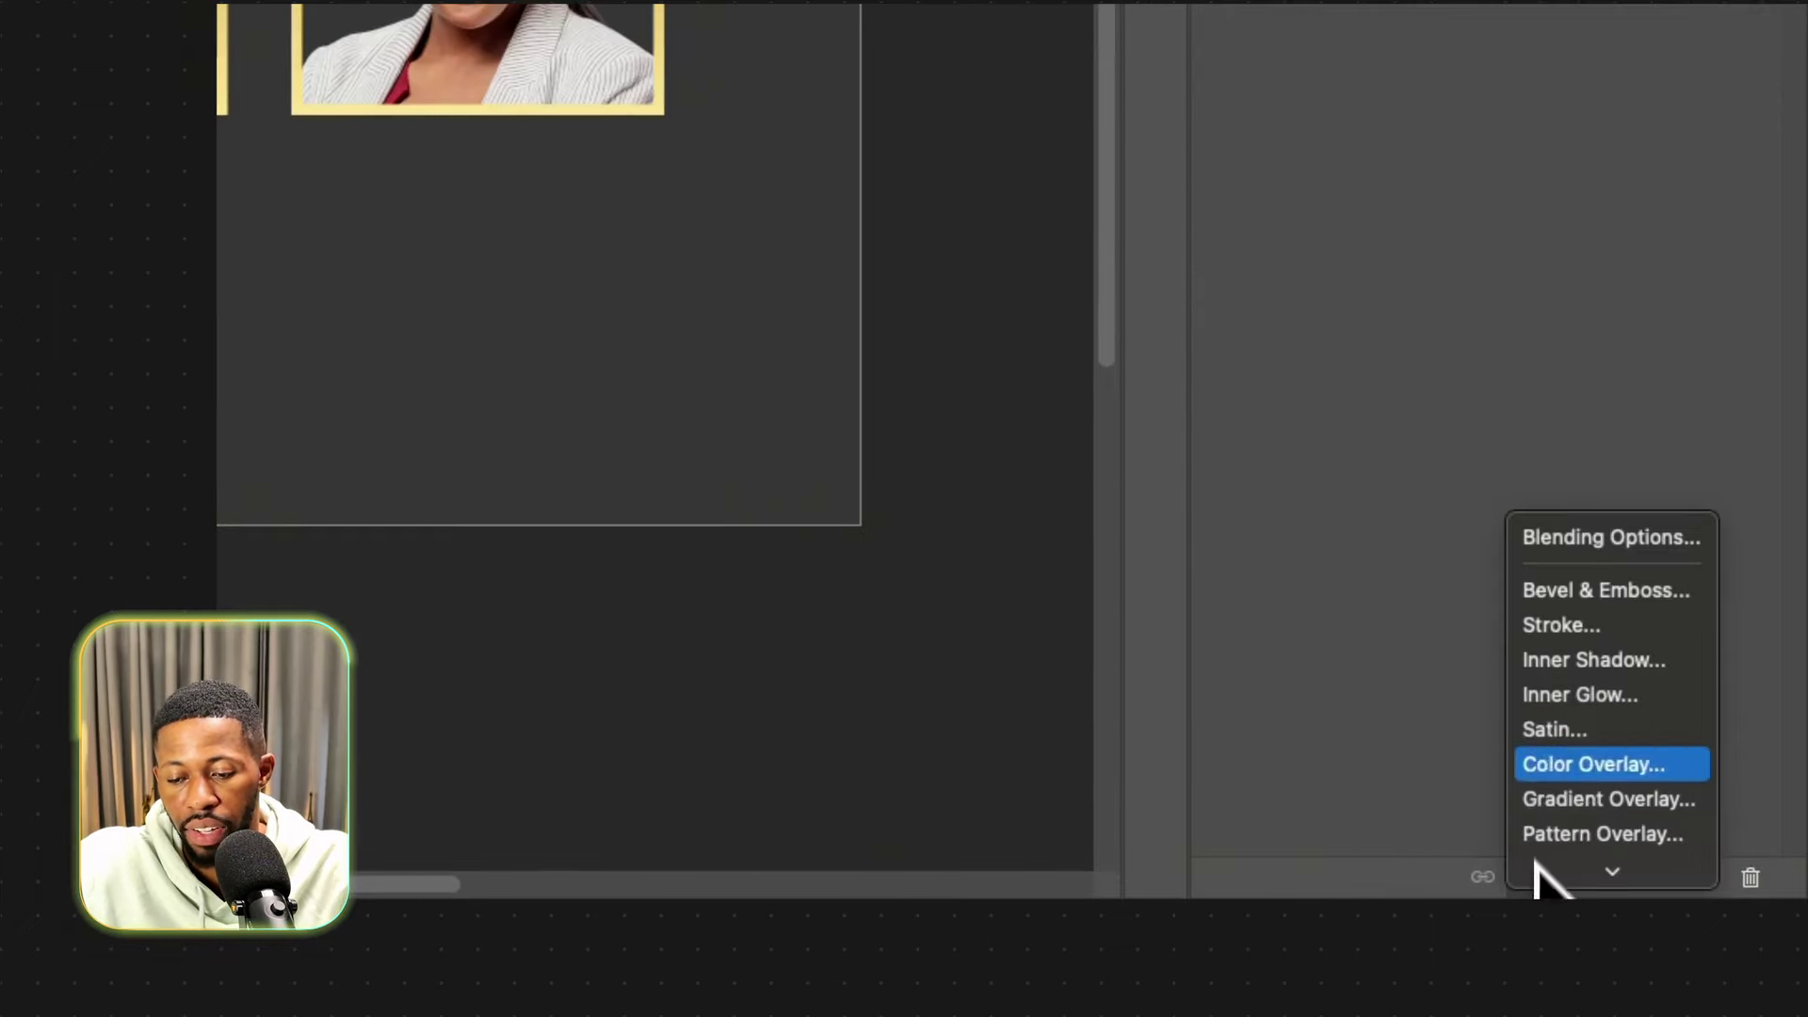
left_click(1554, 628)
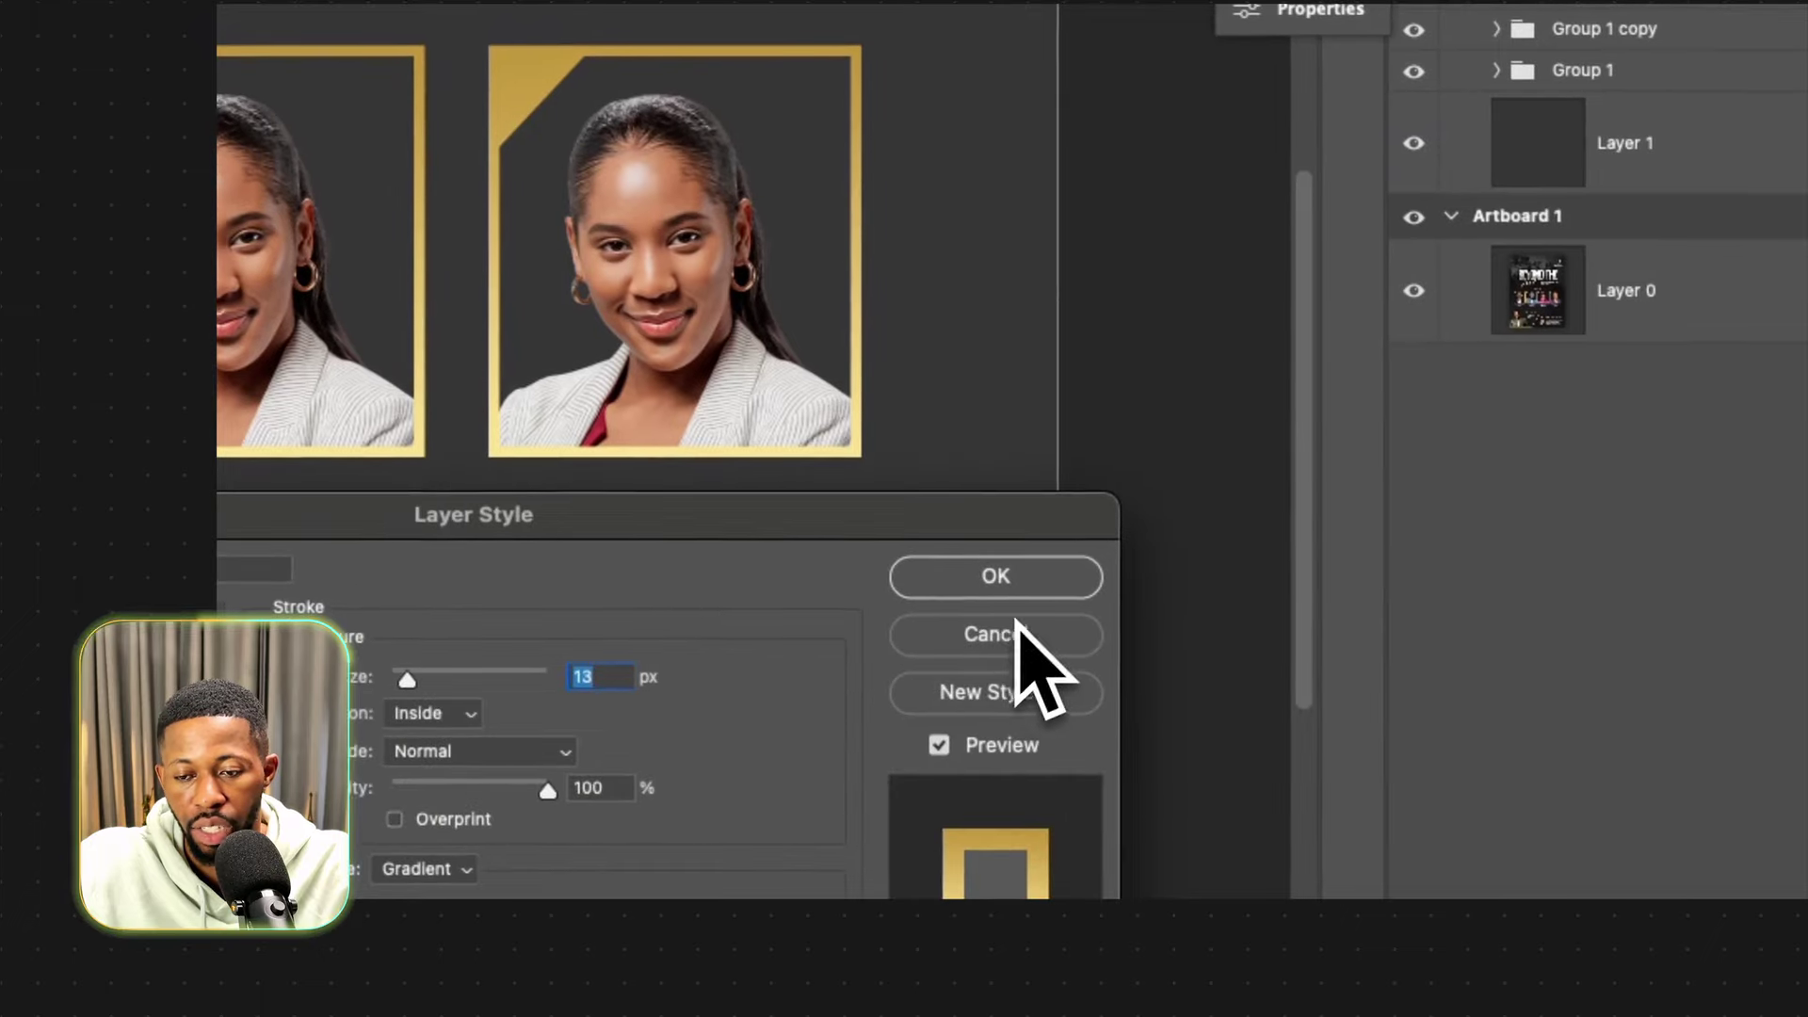
left_click(1015, 626)
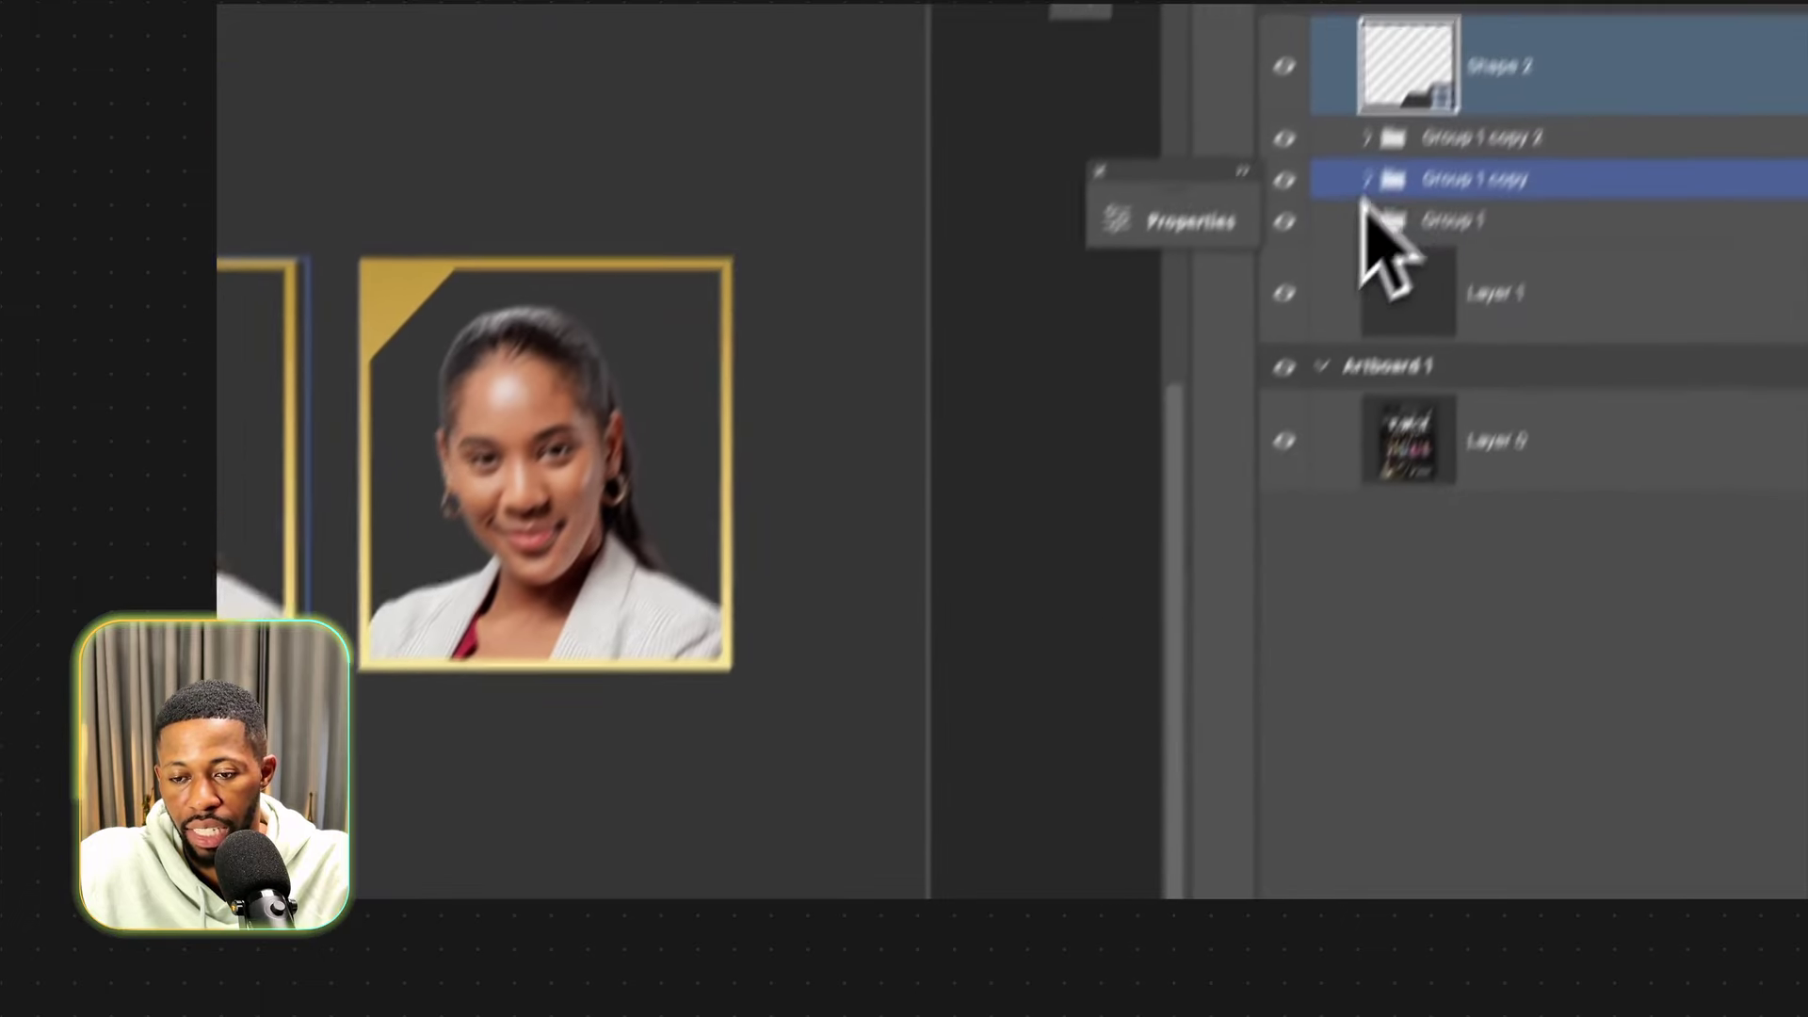
Copy the gold gradient stroke effect from Rectangle 1 in Group 1 copy 2 onto the Shape 2 banner.
left_click(1256, 221)
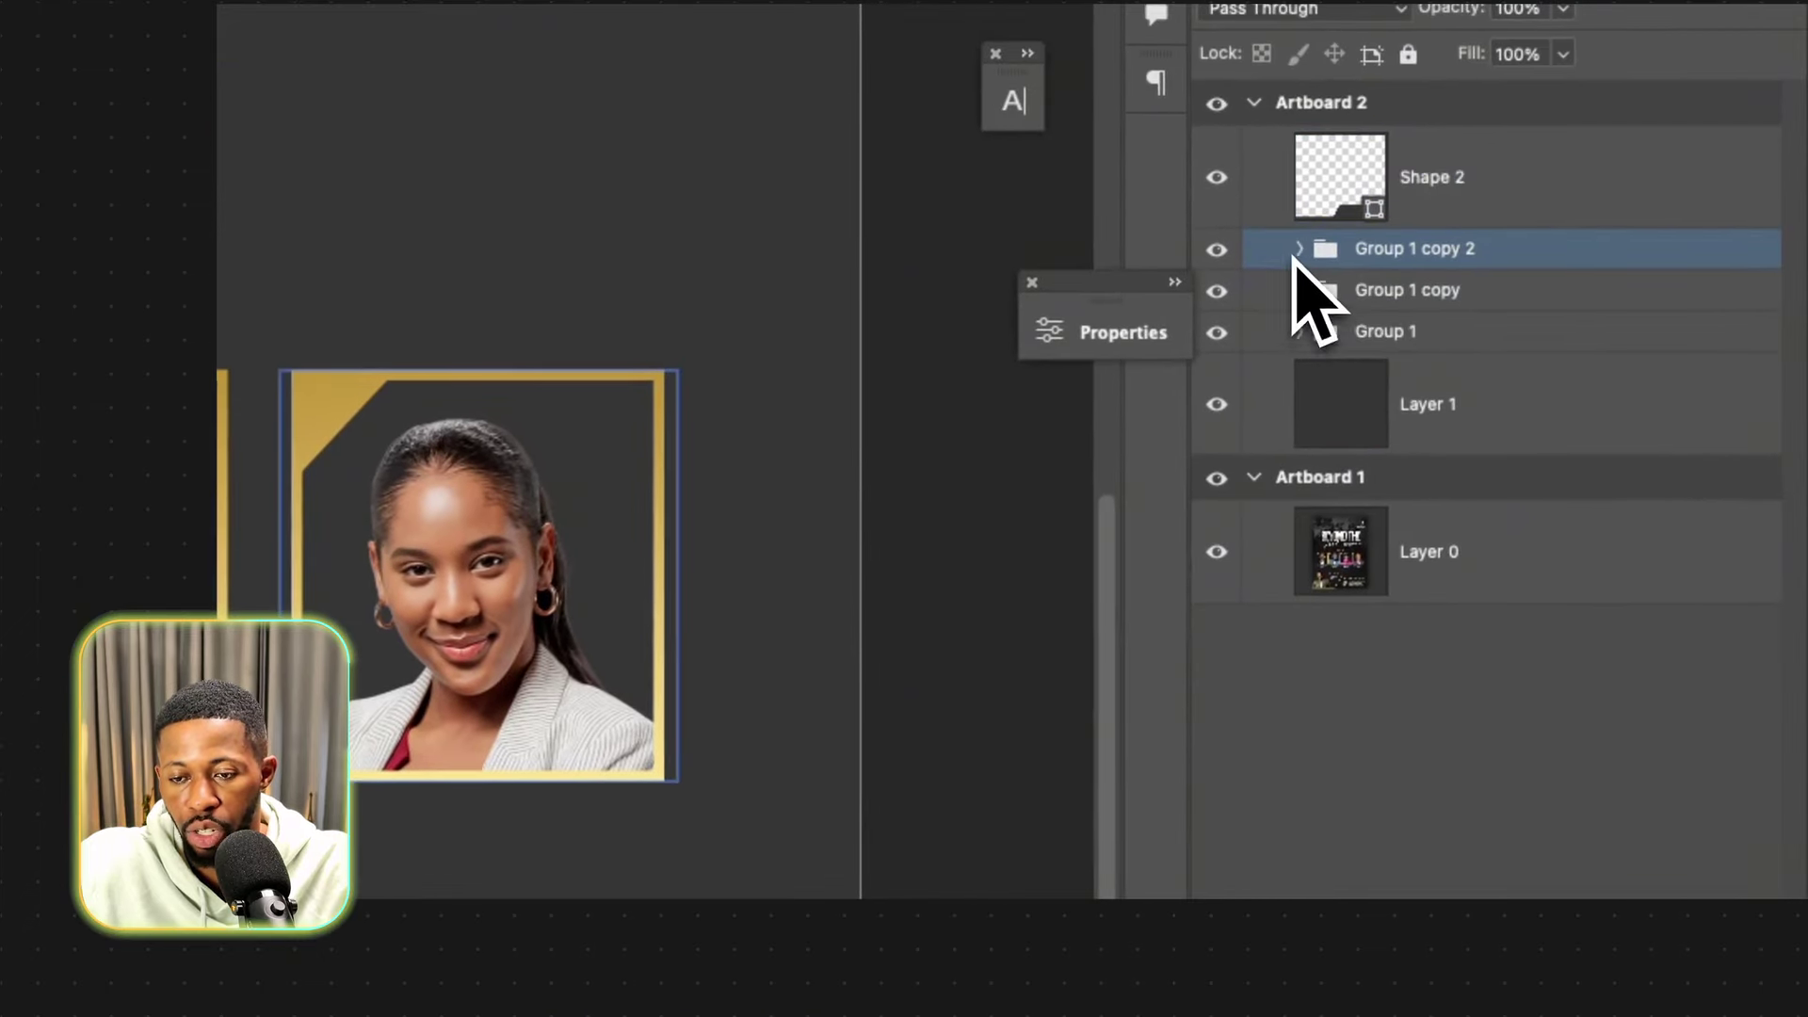
left_click(1299, 249)
left_click(1521, 329)
left_click(1591, 480)
left_click(1613, 621)
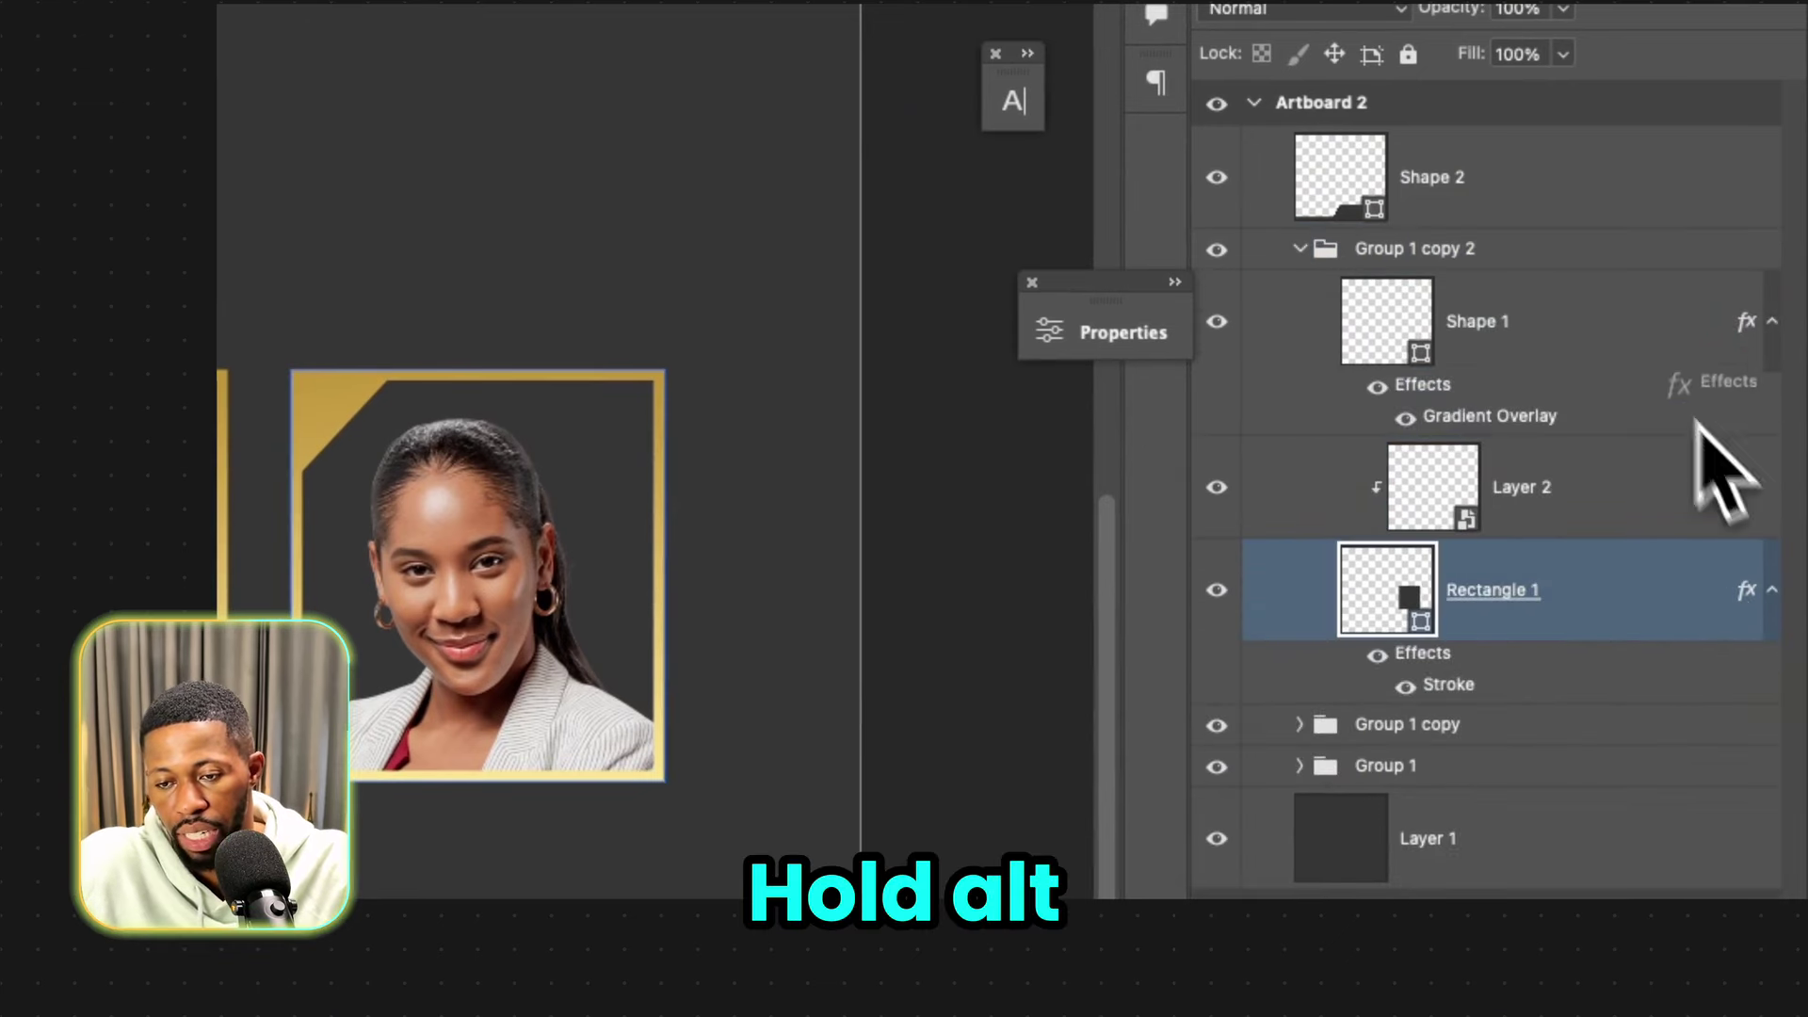
left_click_drag(1527, 151, 1534, 199)
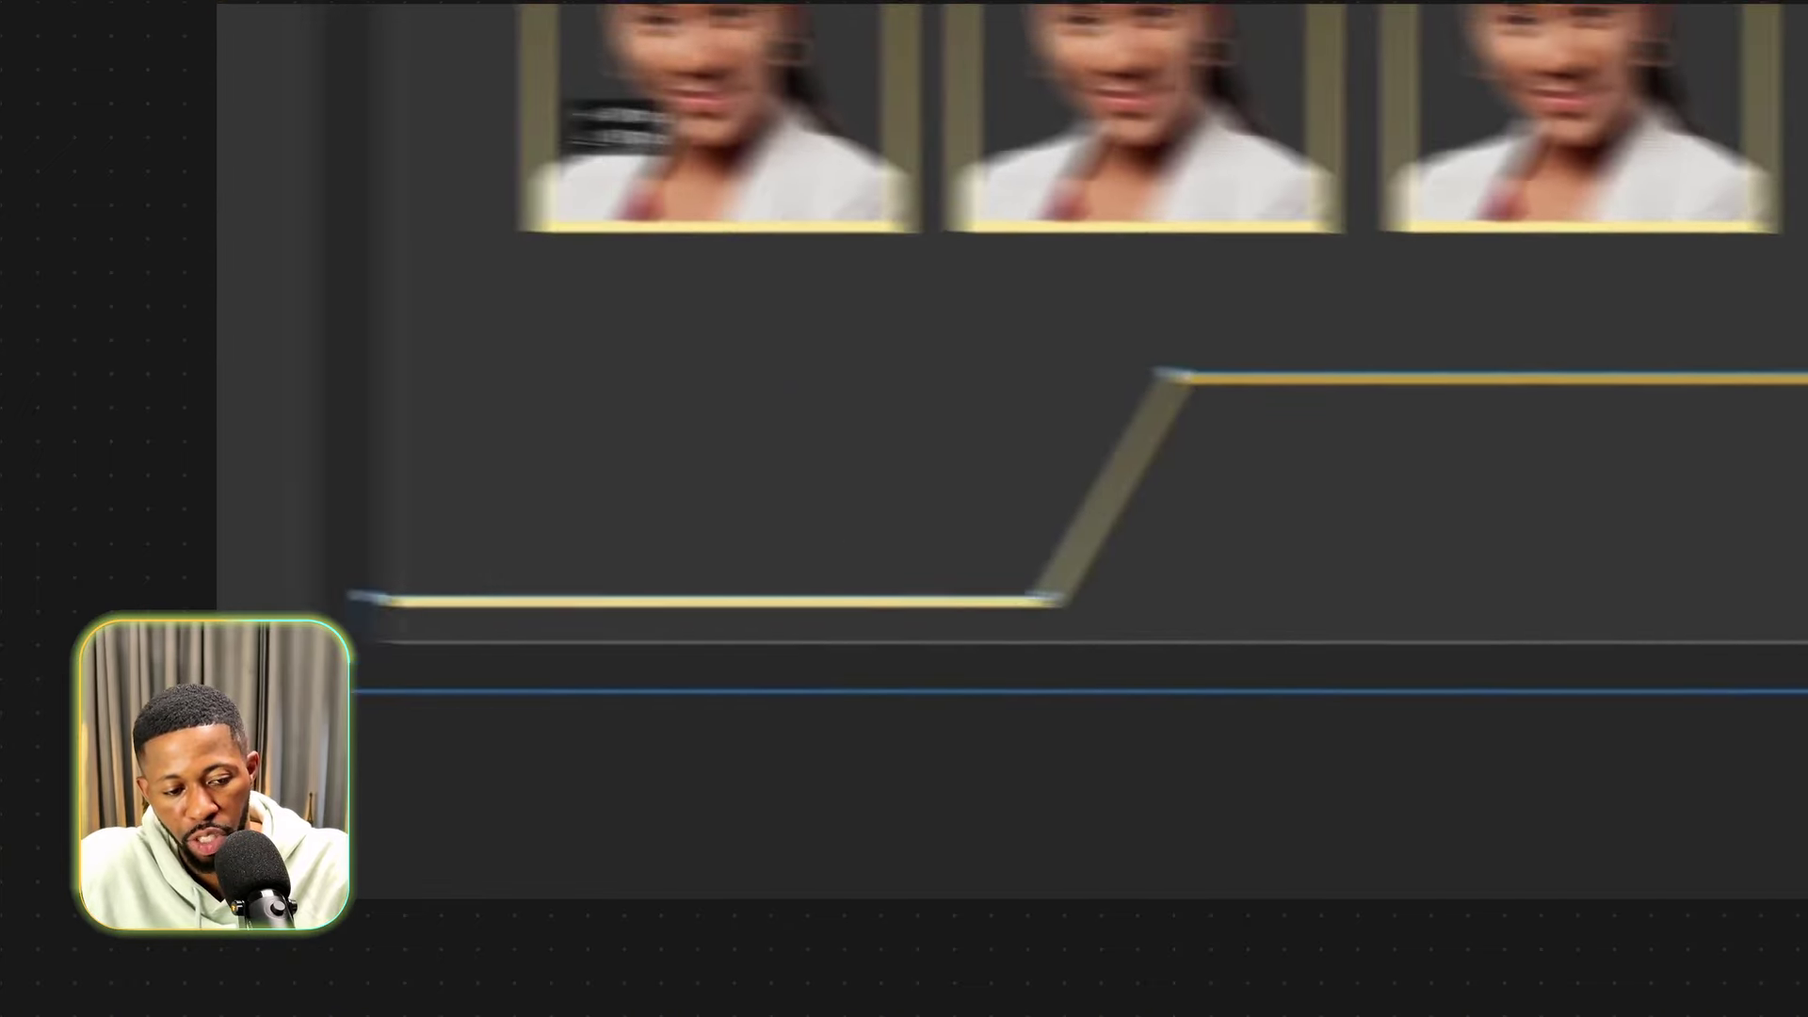
With the Direct Selection tool, move the Shape 2 banner's right-hand anchor points about 22 px outward, horizontally past Artboard 2's edge.
right_click(251, 255)
left_click(403, 281)
left_click_drag(1356, 219, 1177, 629)
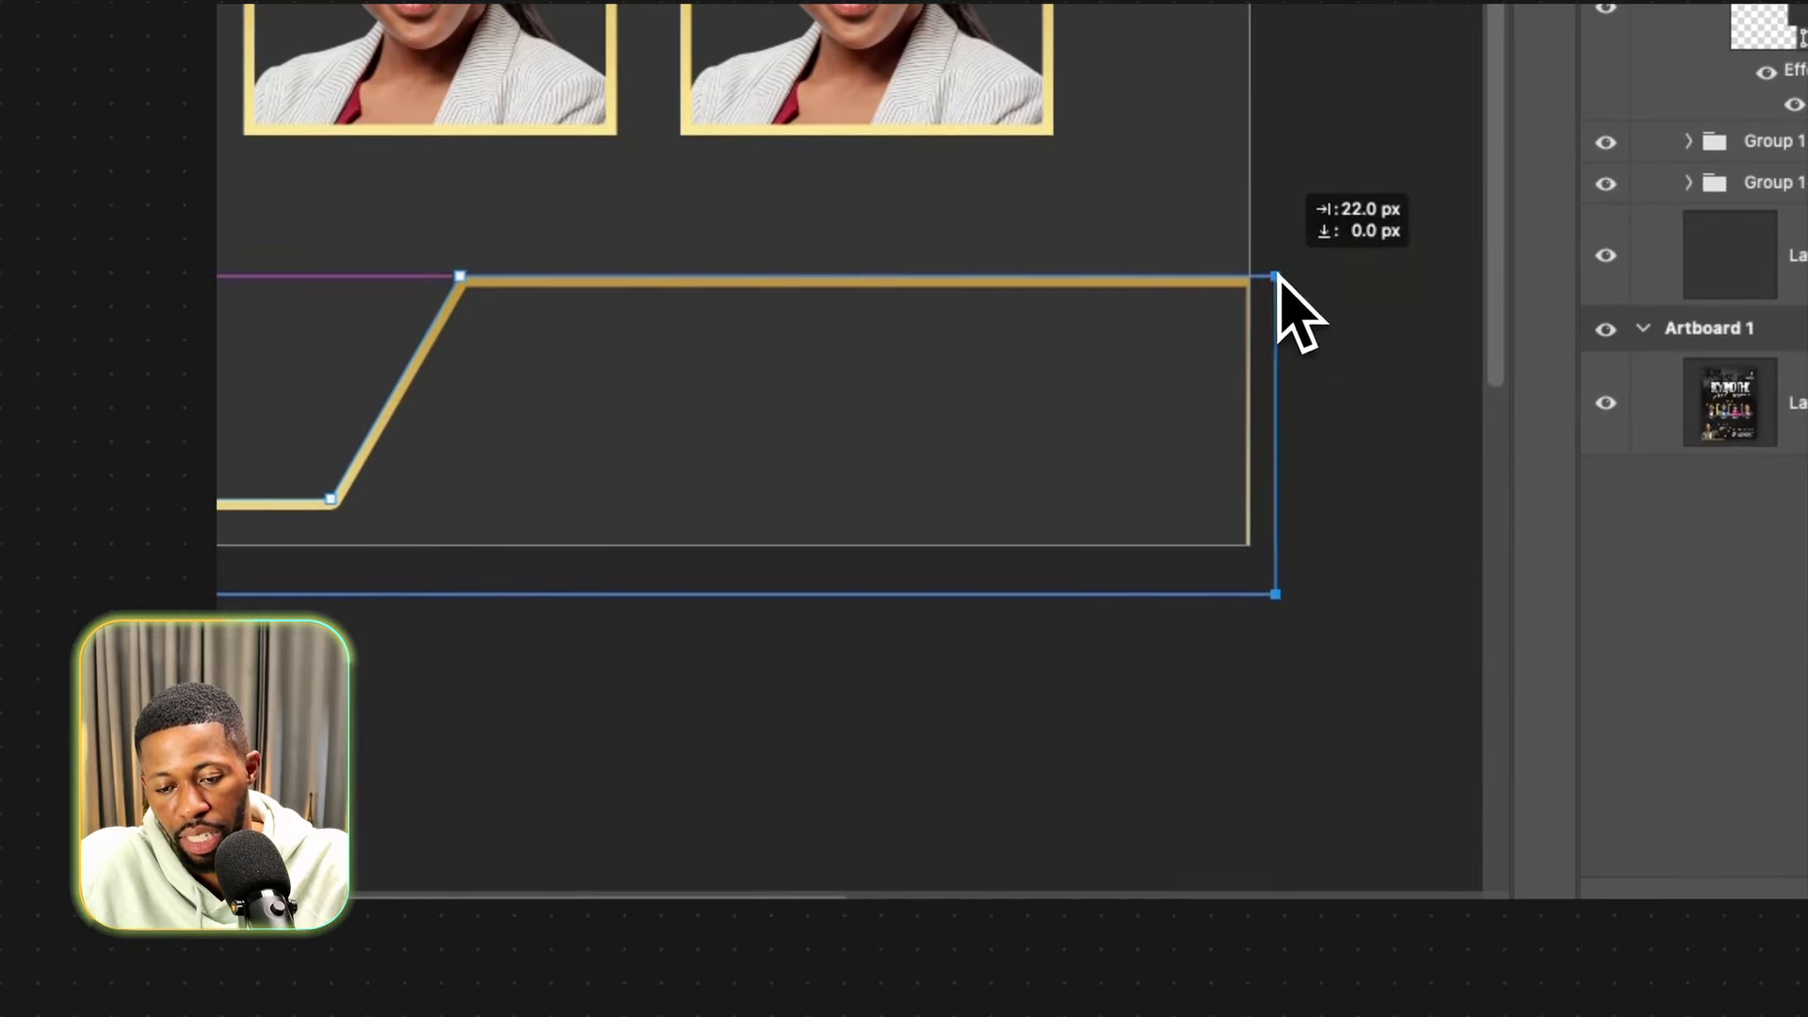
left_click(1348, 247)
left_click_drag(780, 375, 796, 297)
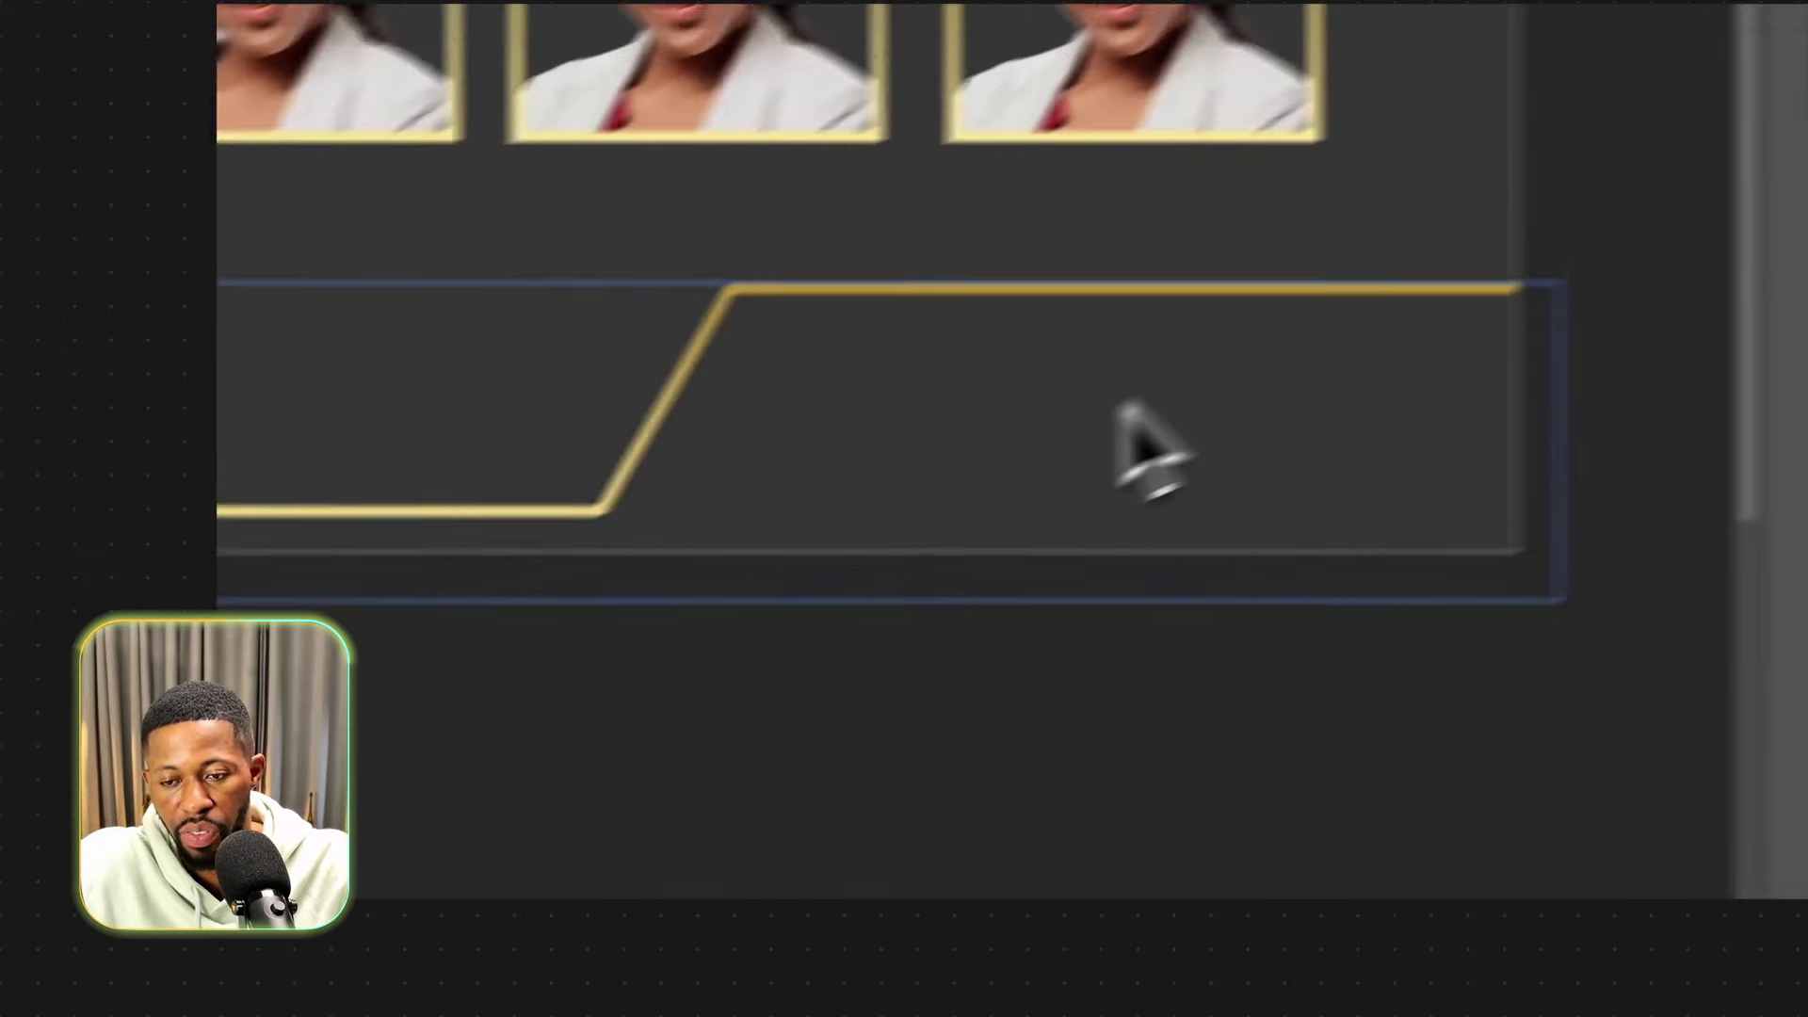
left_click_drag(1429, 281, 1686, 189)
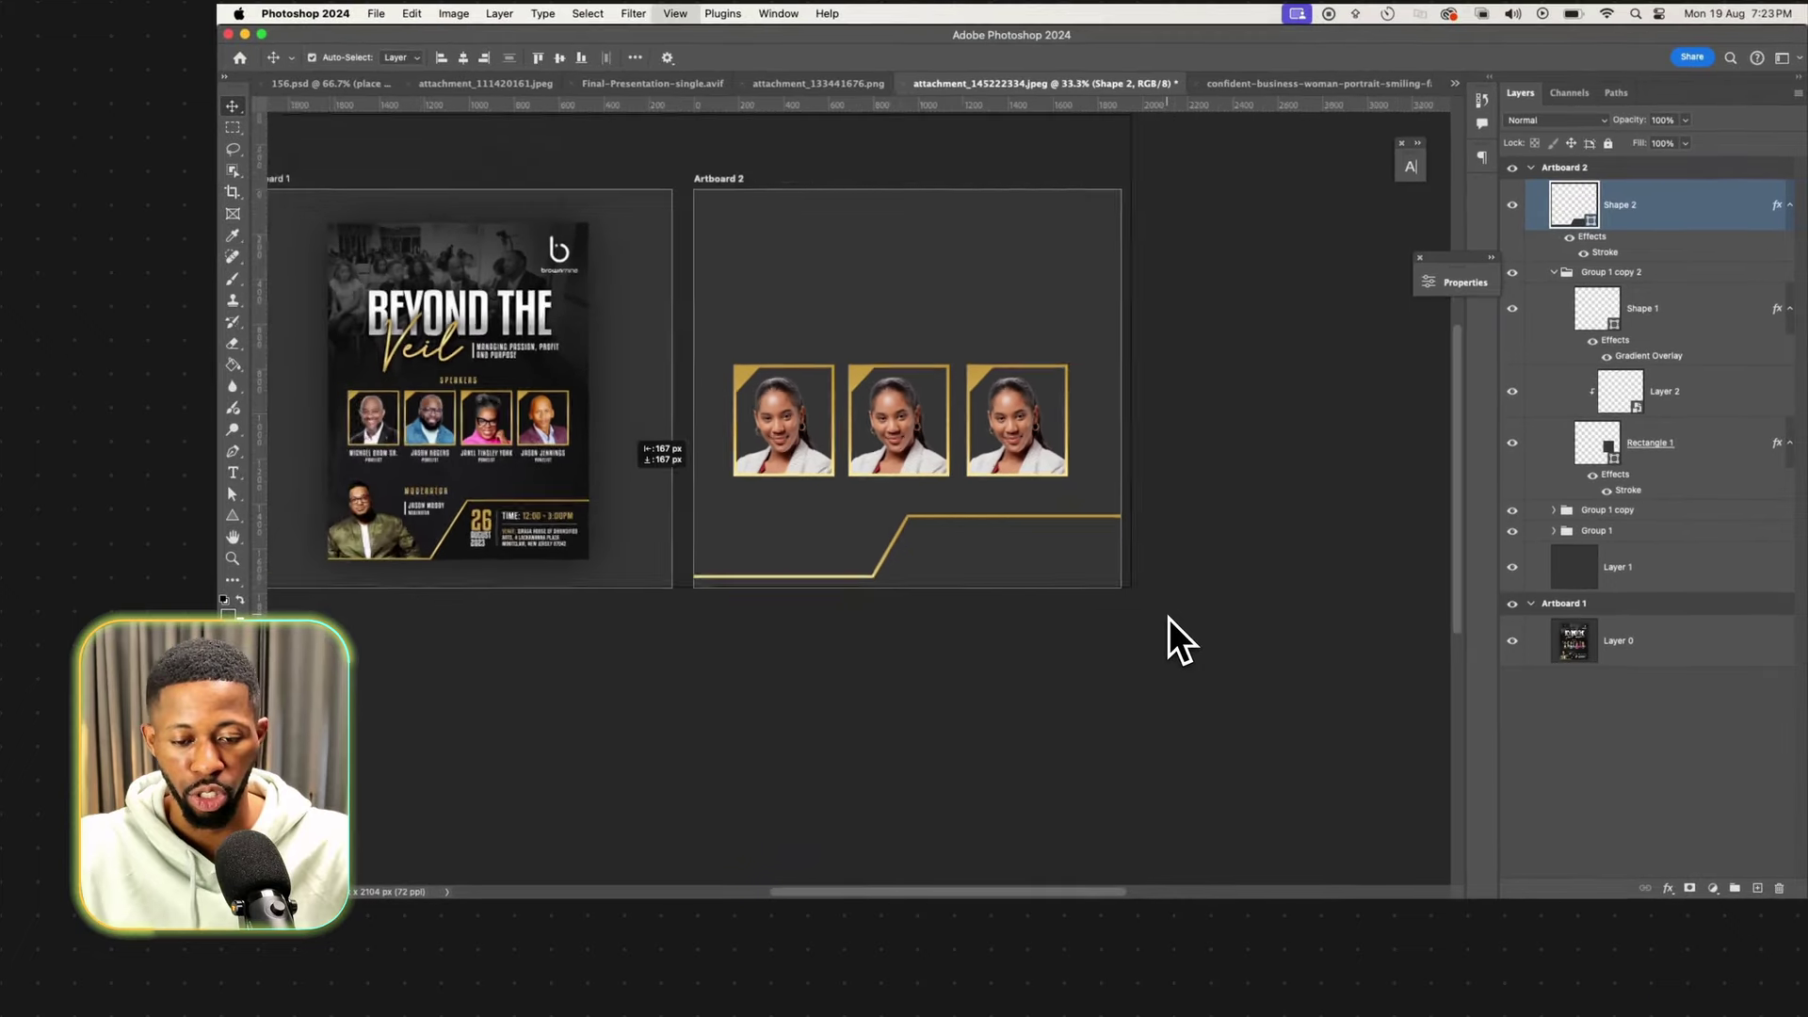
scroll(1167, 618, "up", 3)
scroll(1168, 618, "left", 3)
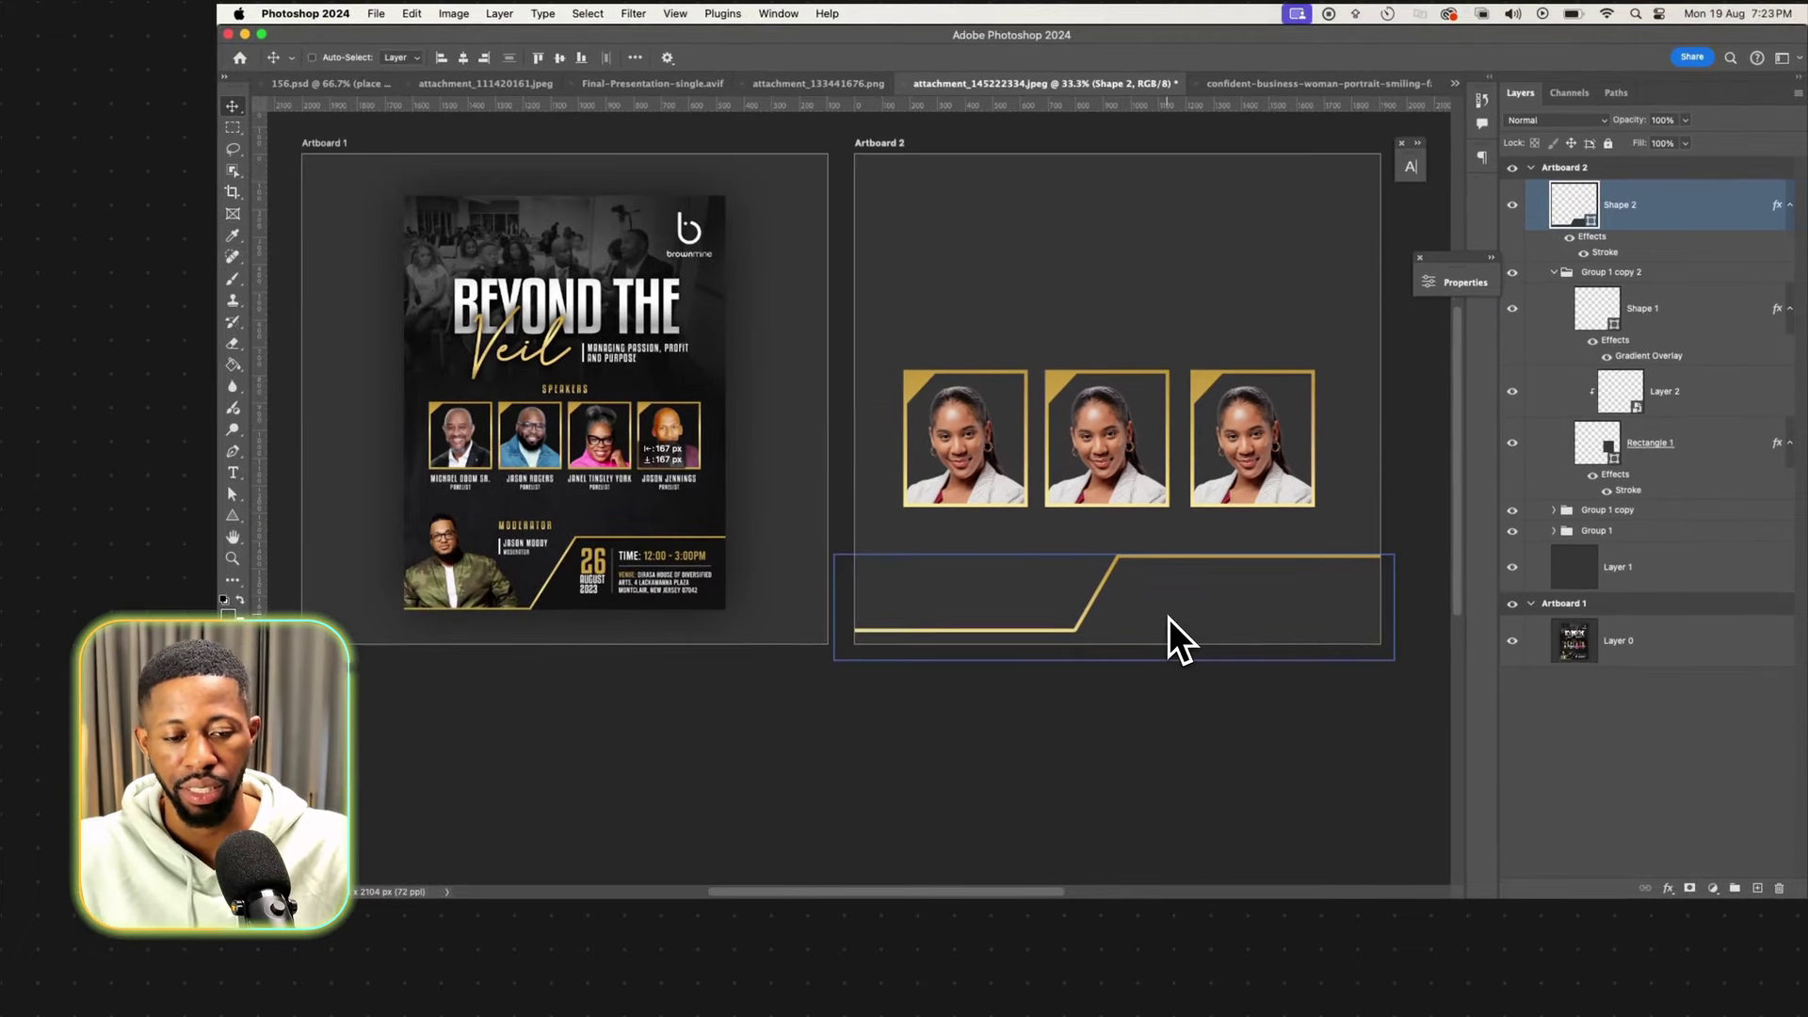
scroll(1167, 618, "right", 3)
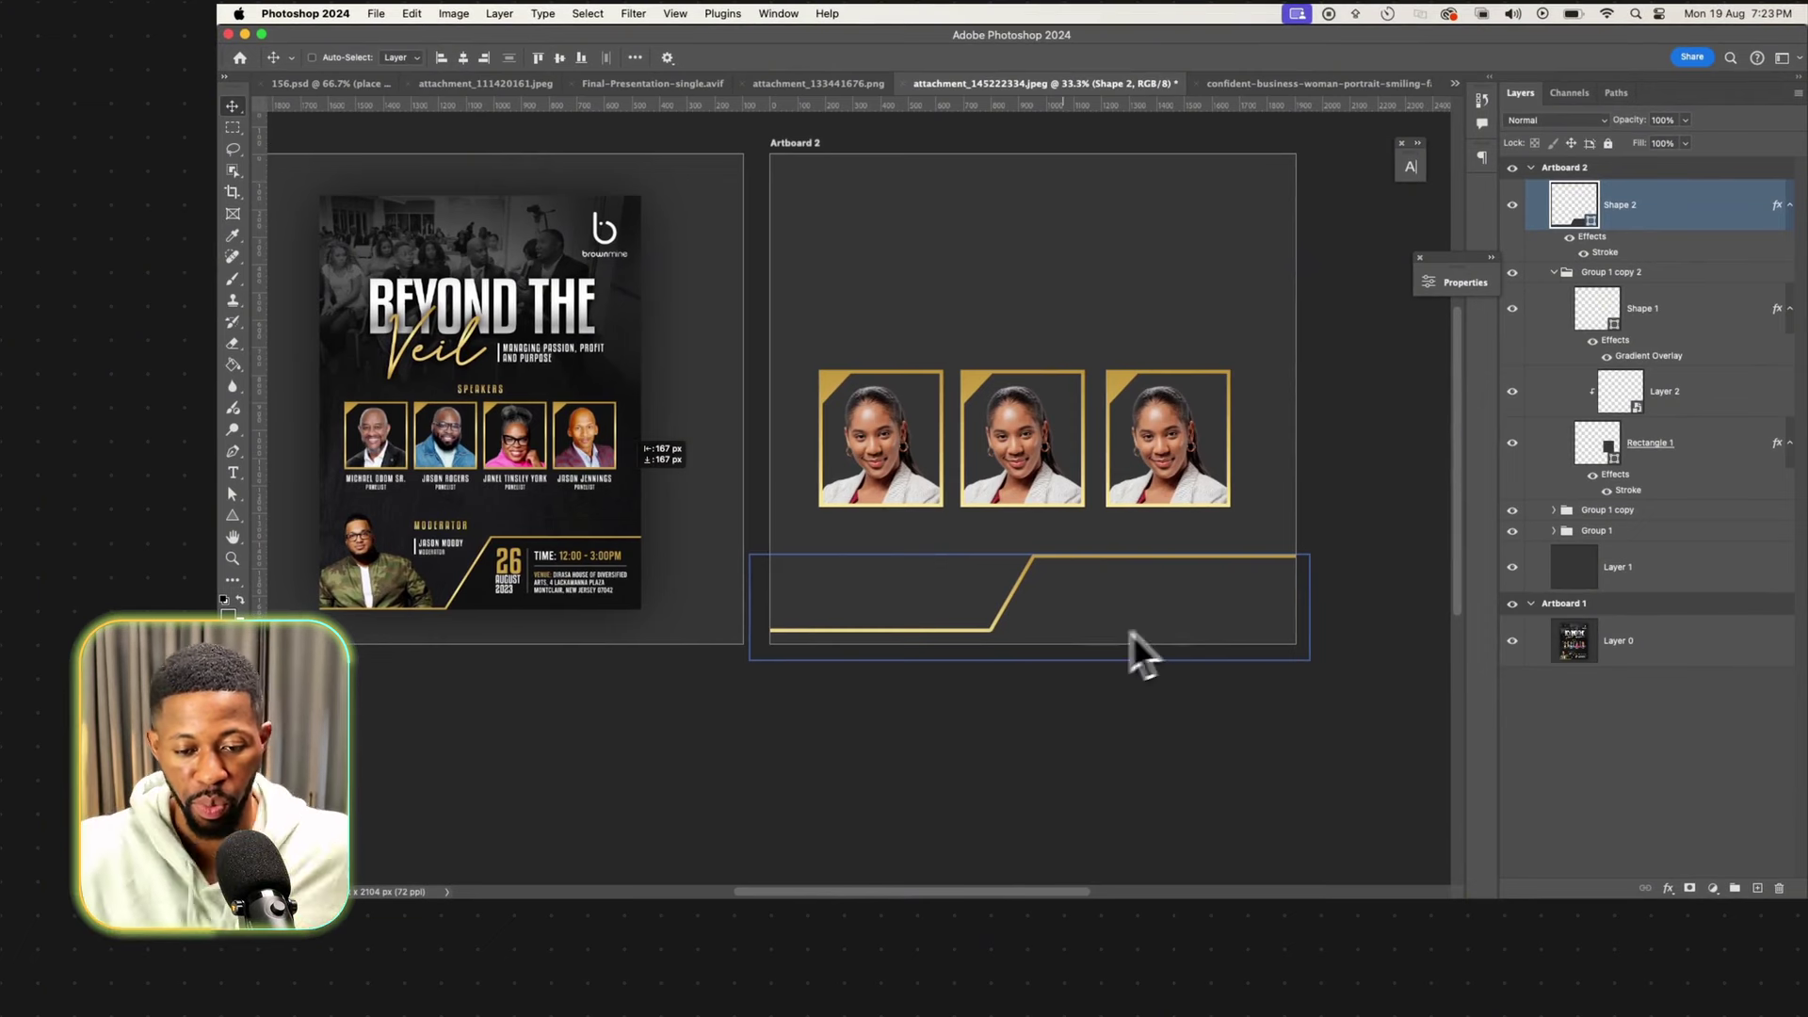
Switch to Finder and open the Back to School flyer reference, Image-Preview (1).avif, in Photoshop.
mouse_move(666, 861)
left_click(298, 860)
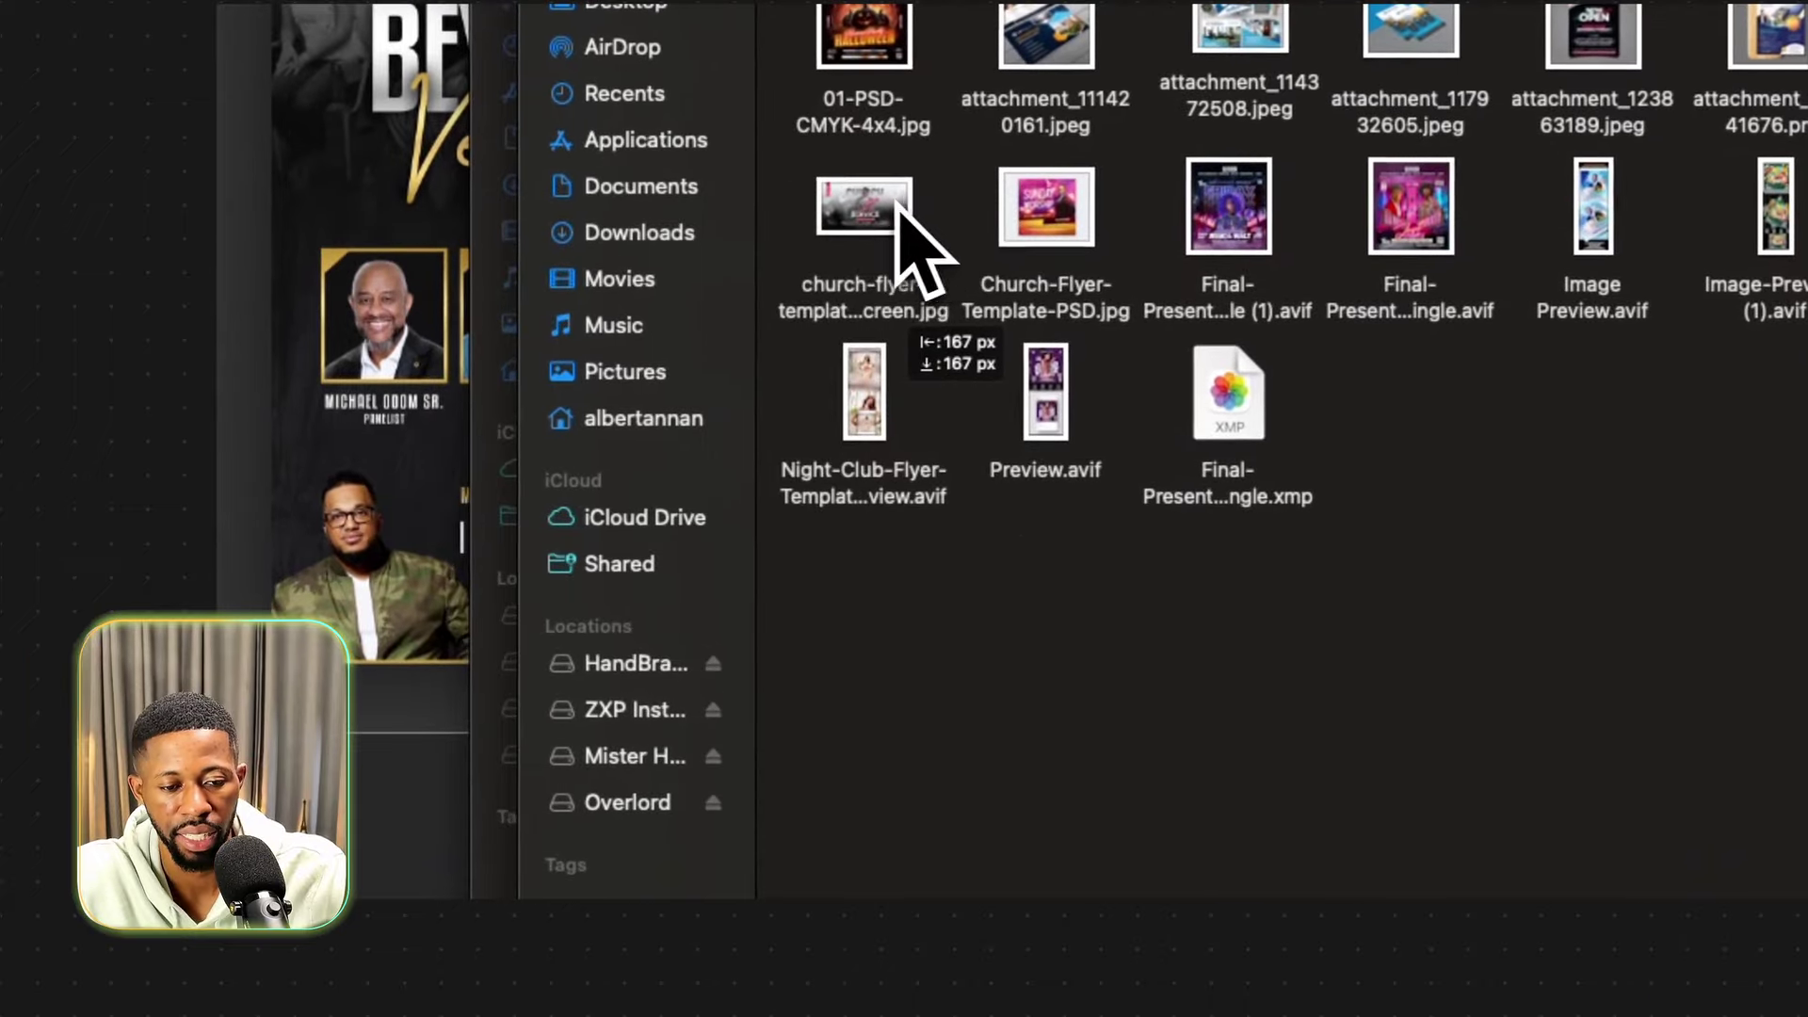
left_click(890, 212)
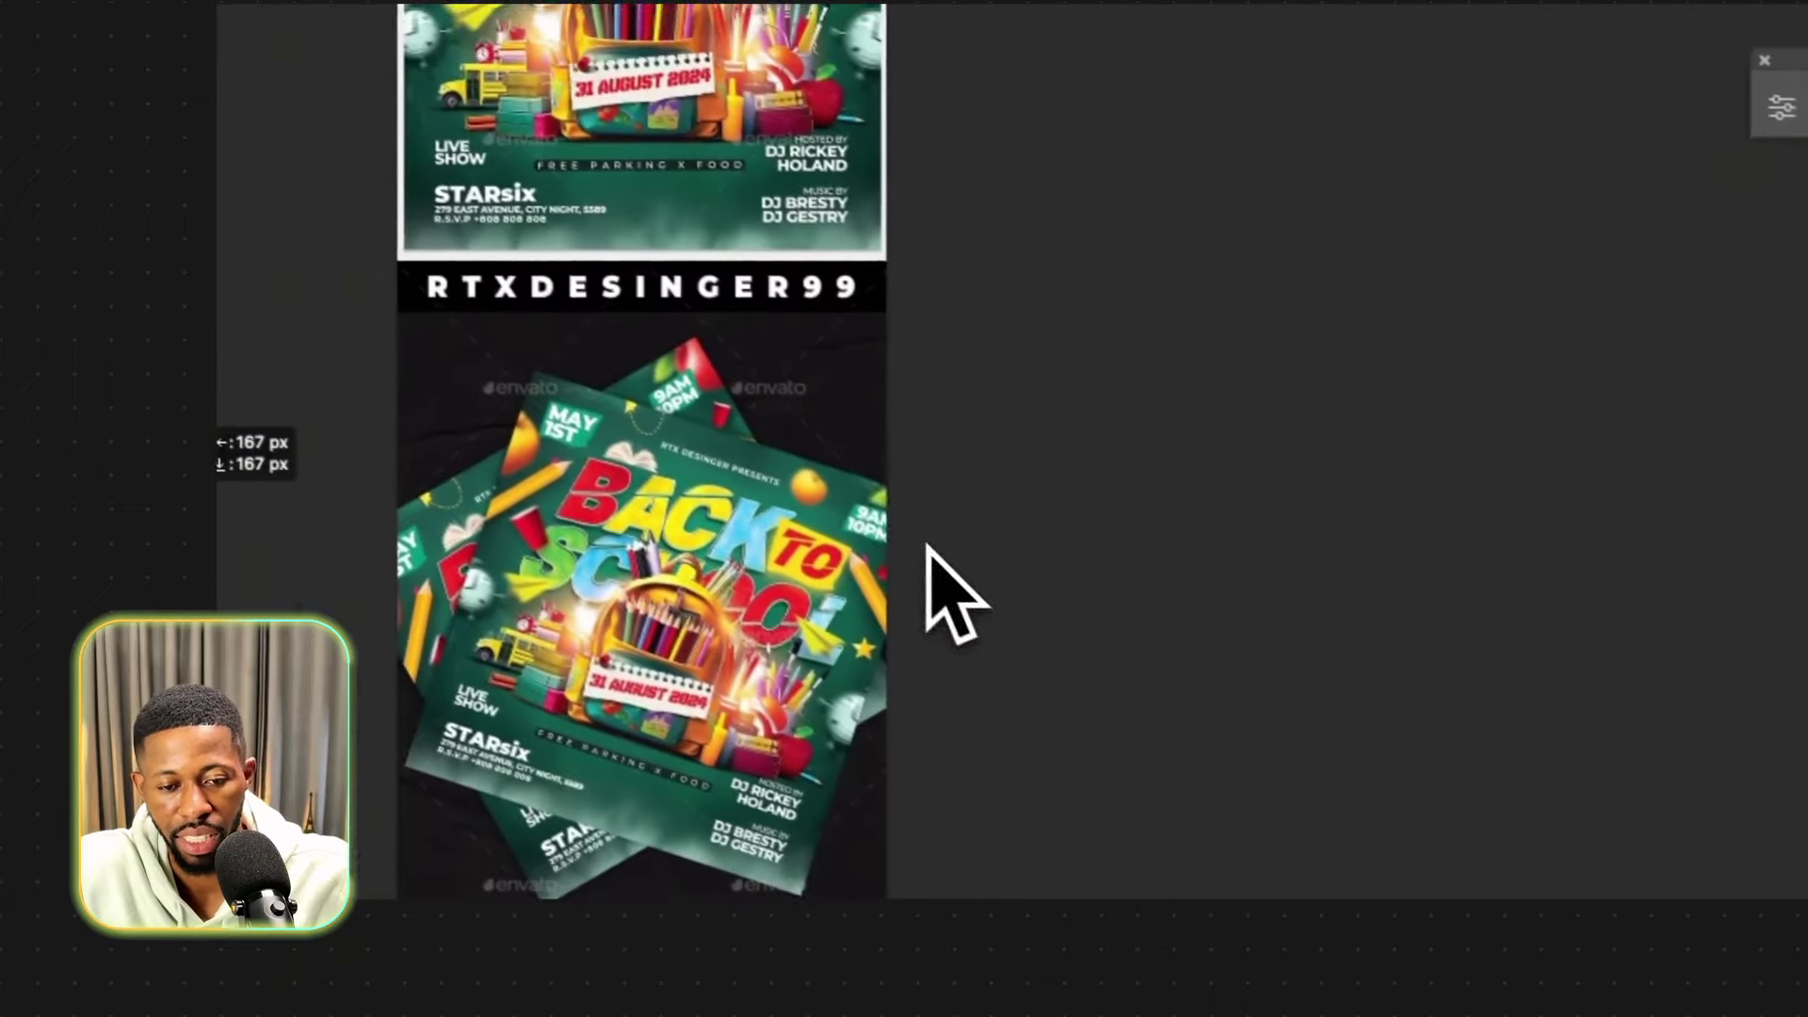
scroll(789, 282, "up", 8)
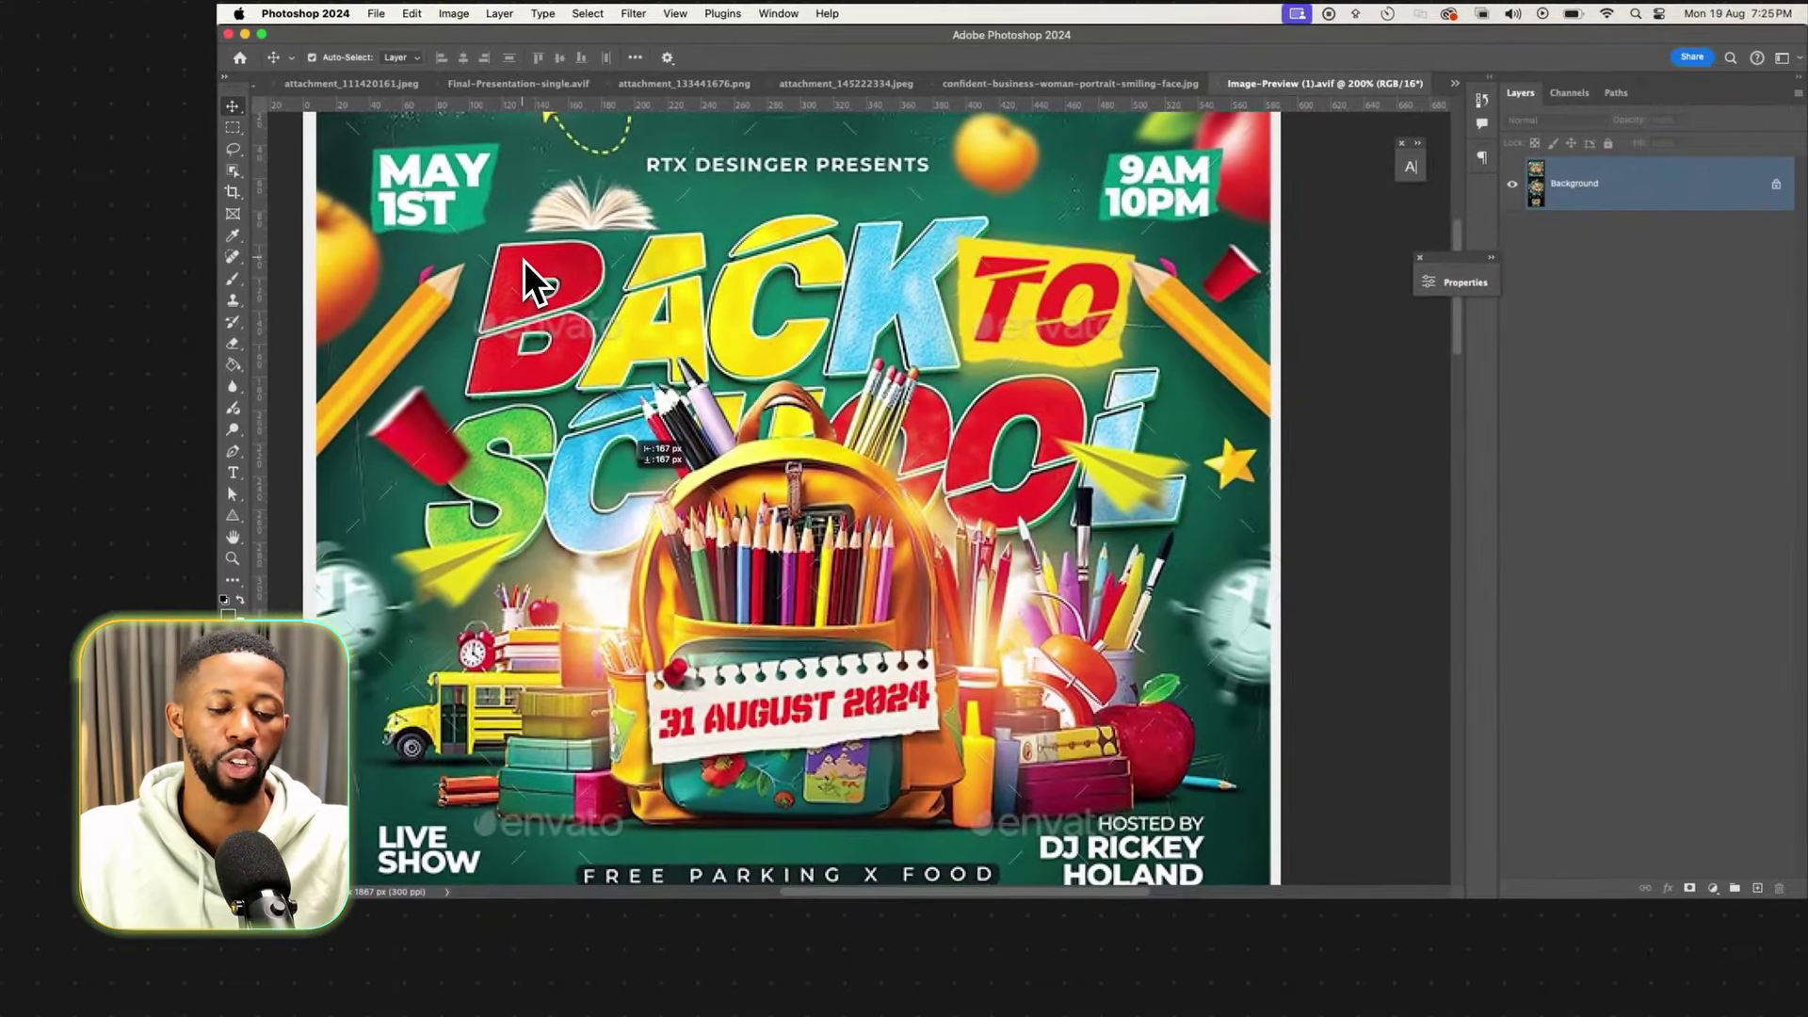
key("super+minus")
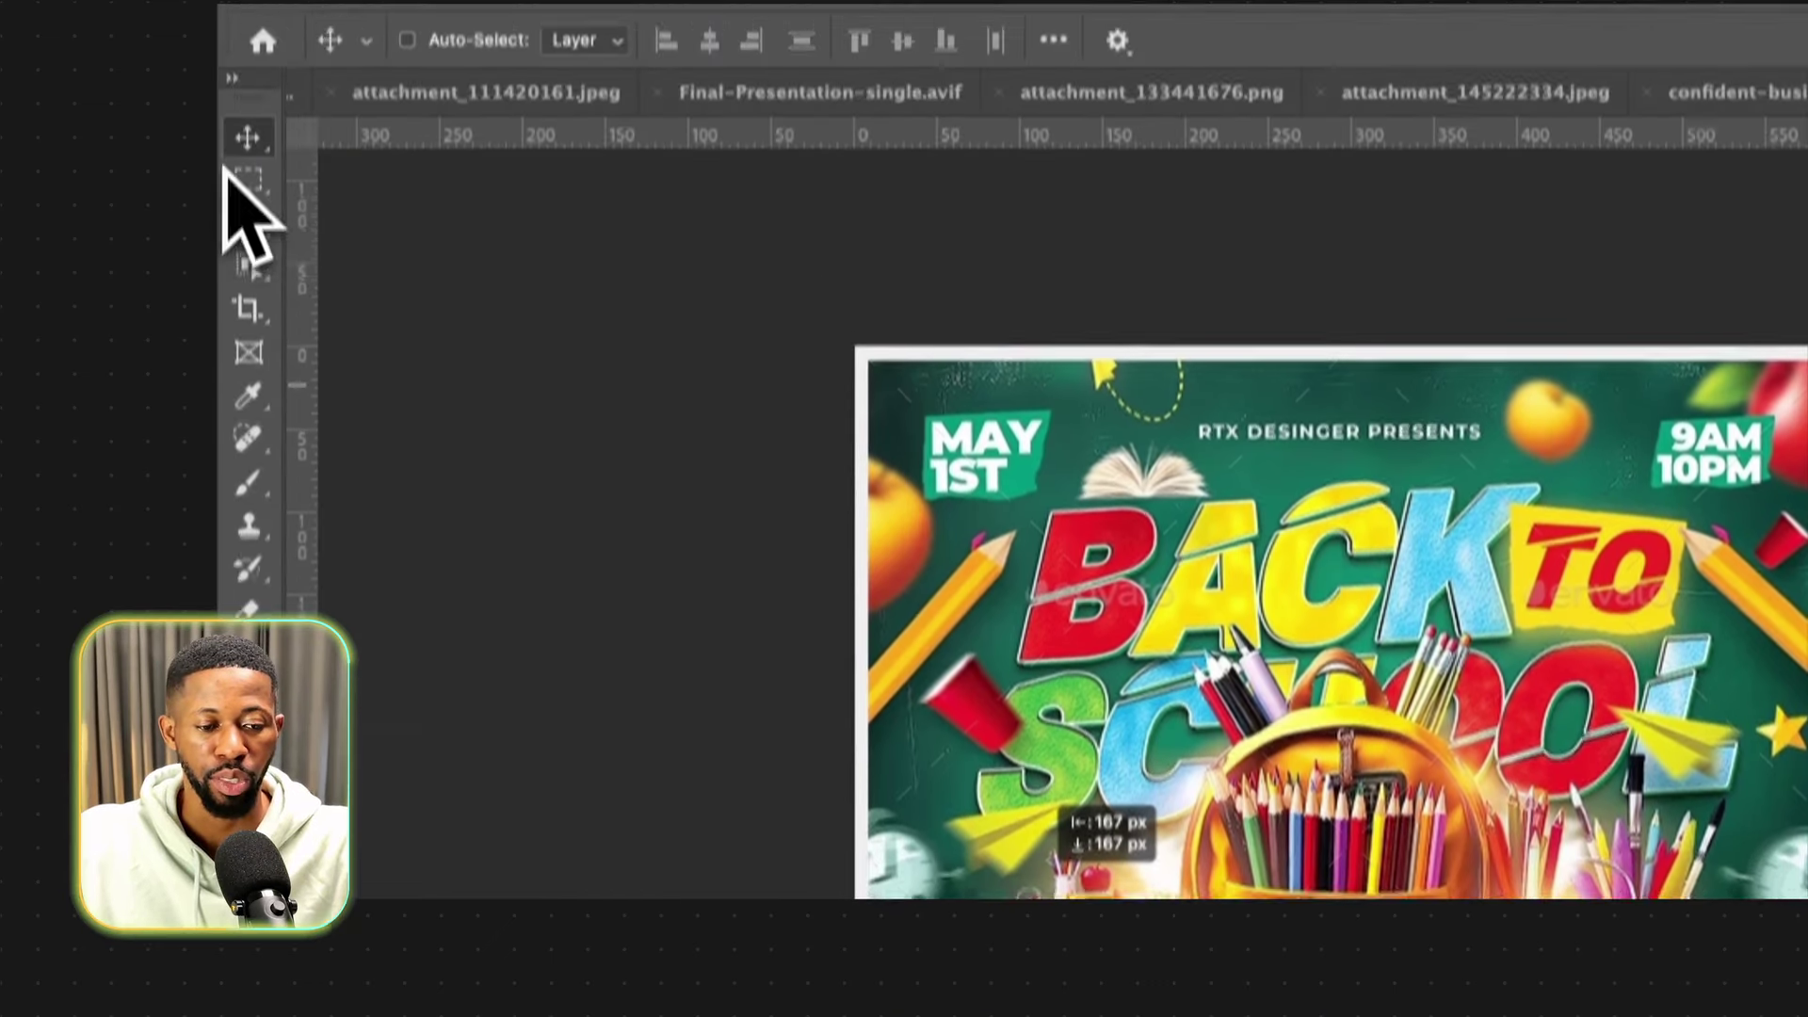
Add a blank artboard beside the Back to School reference and fill it with the flyer's green.
right_click(247, 186)
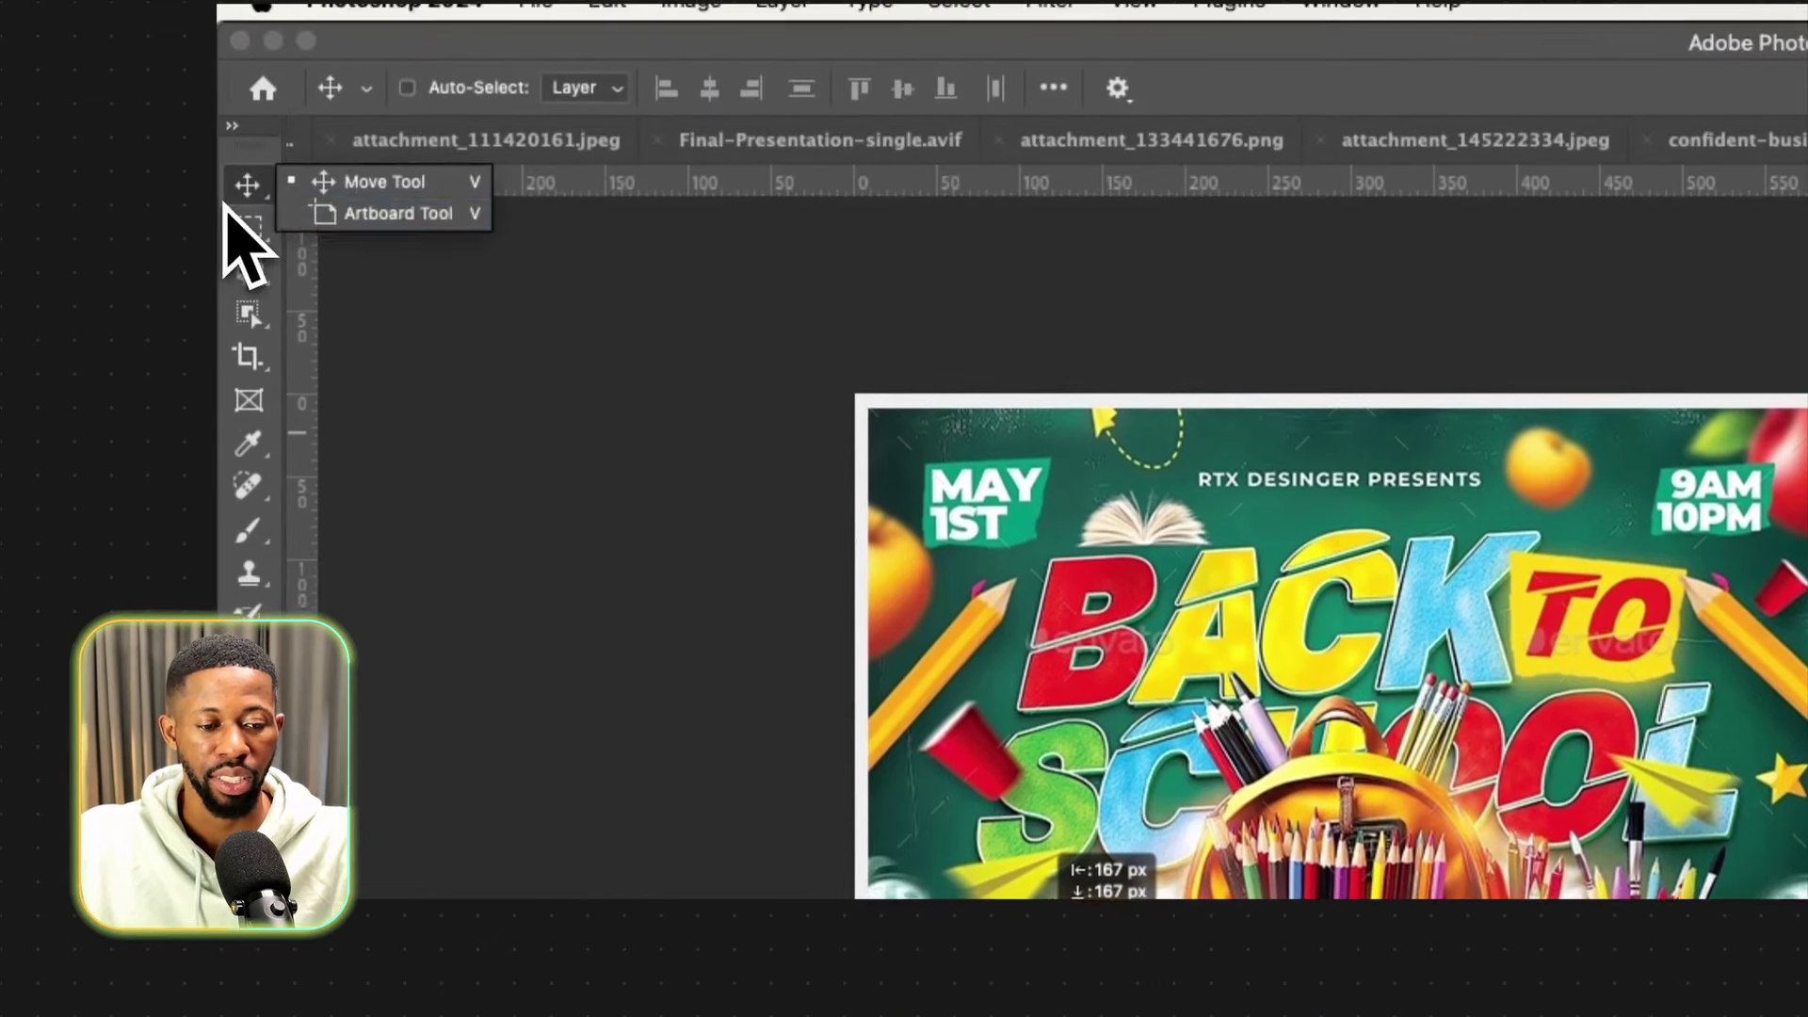
left_click(396, 218)
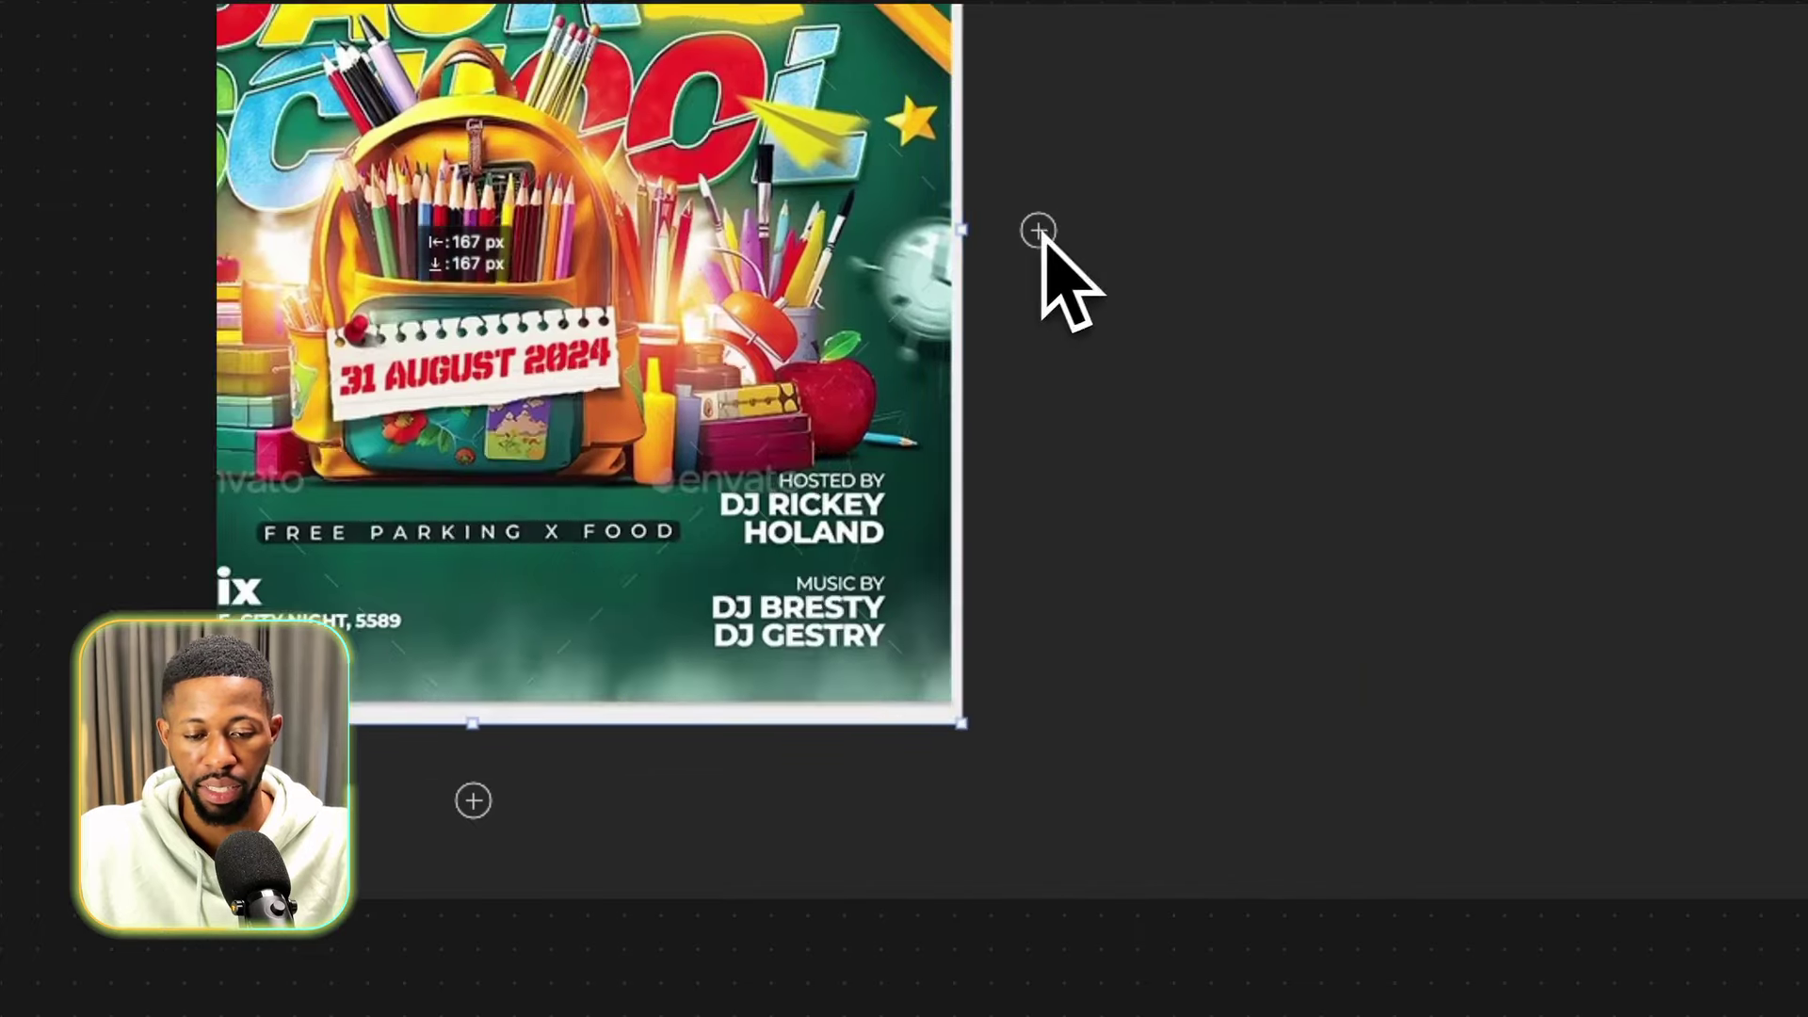
left_click(1039, 231)
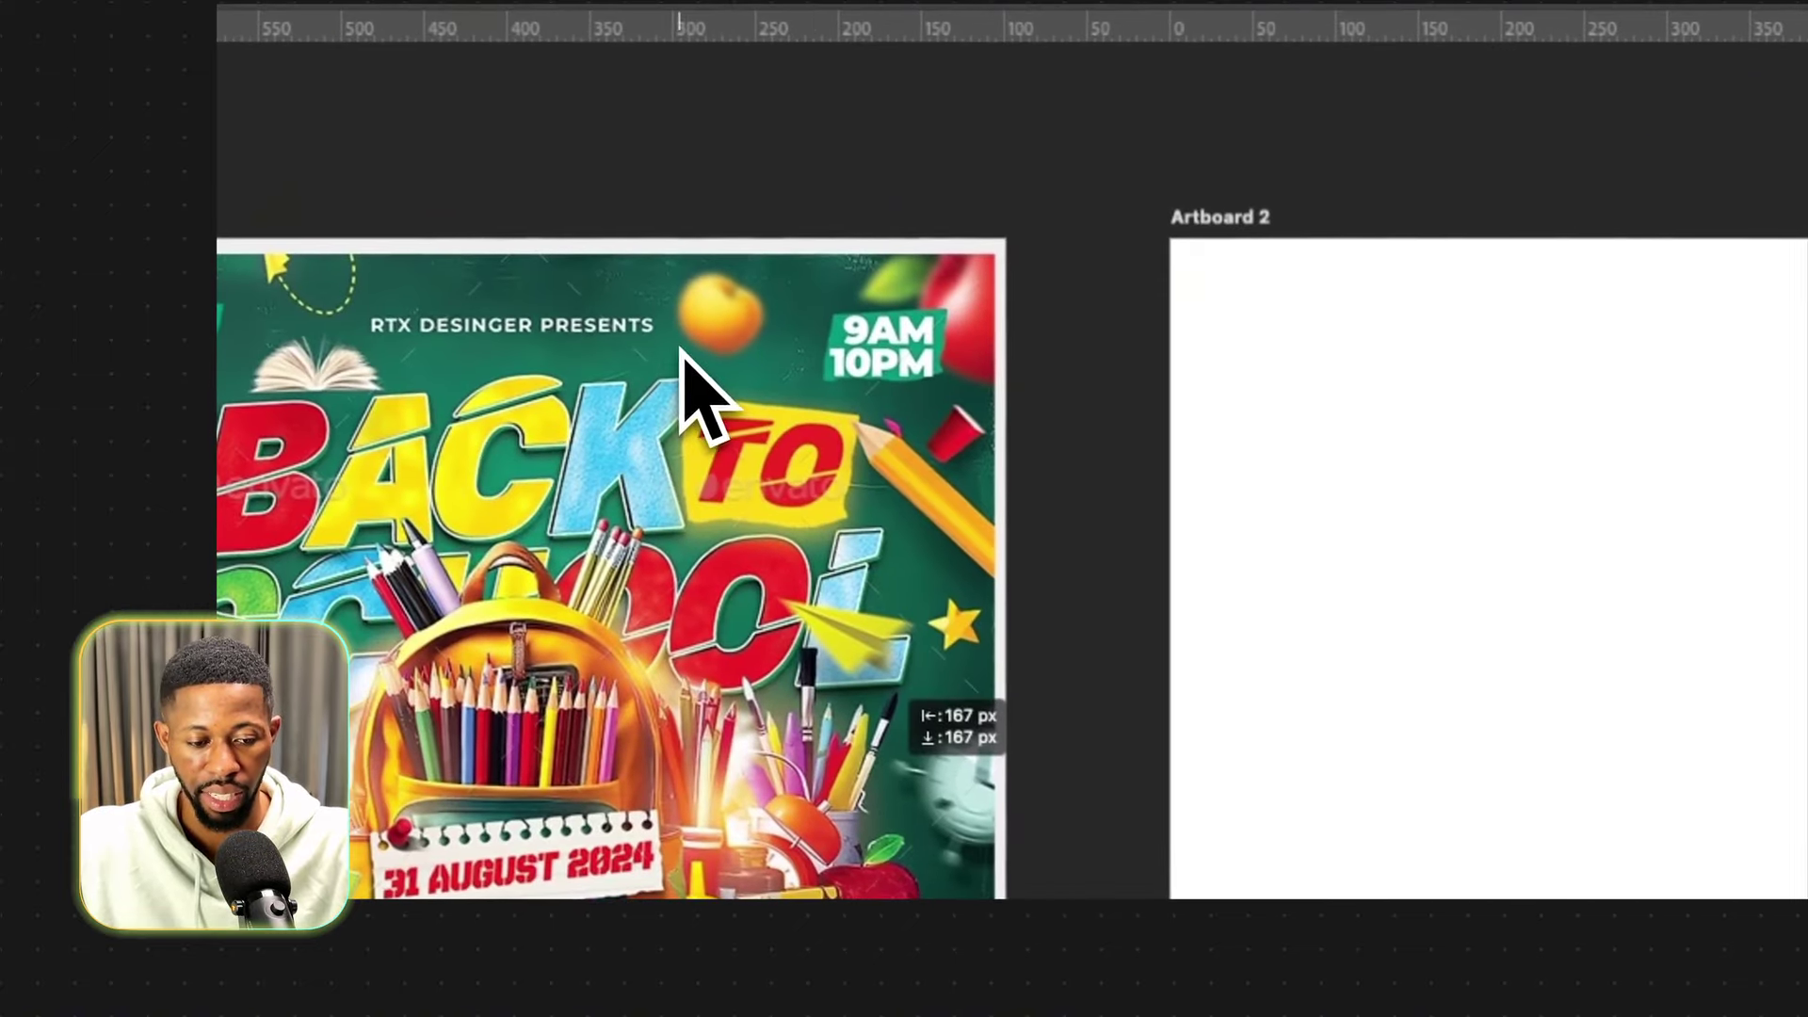
left_click(1622, 662)
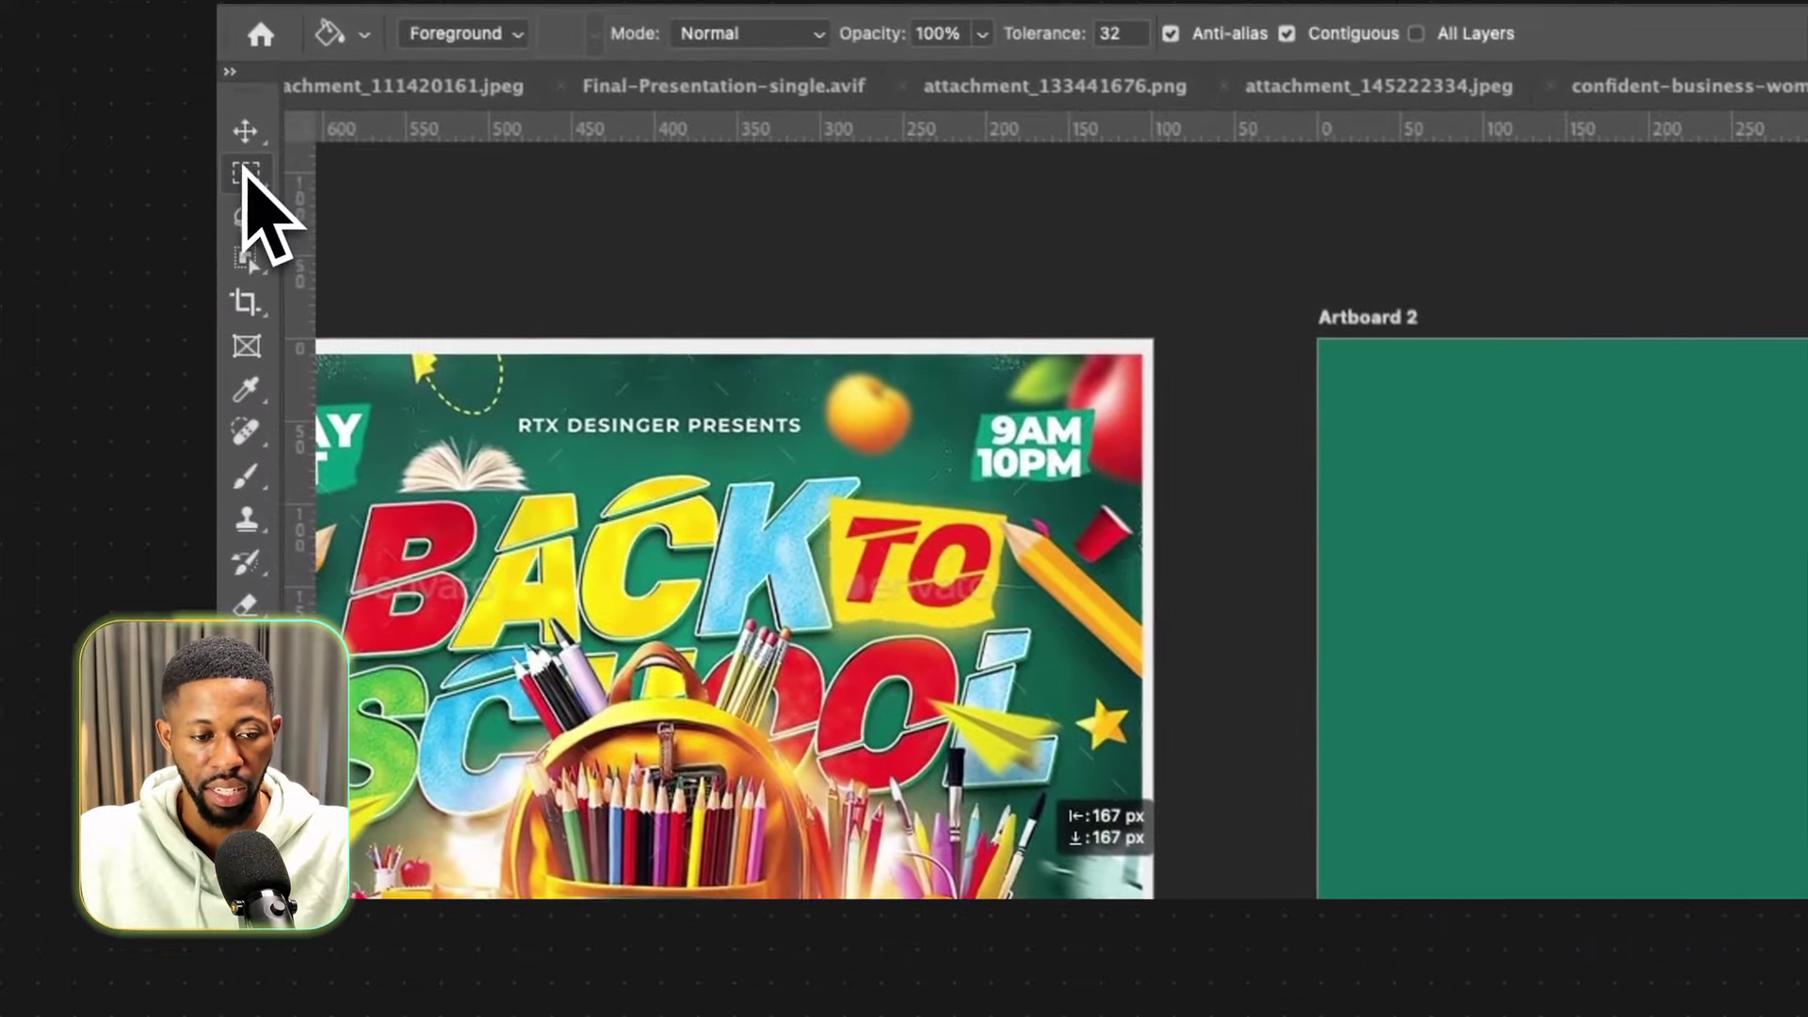
Add the text BACK near the top of Artboard 2 and colour it pinkish red.
left_click(244, 169)
scroll(876, 452, "left", 2)
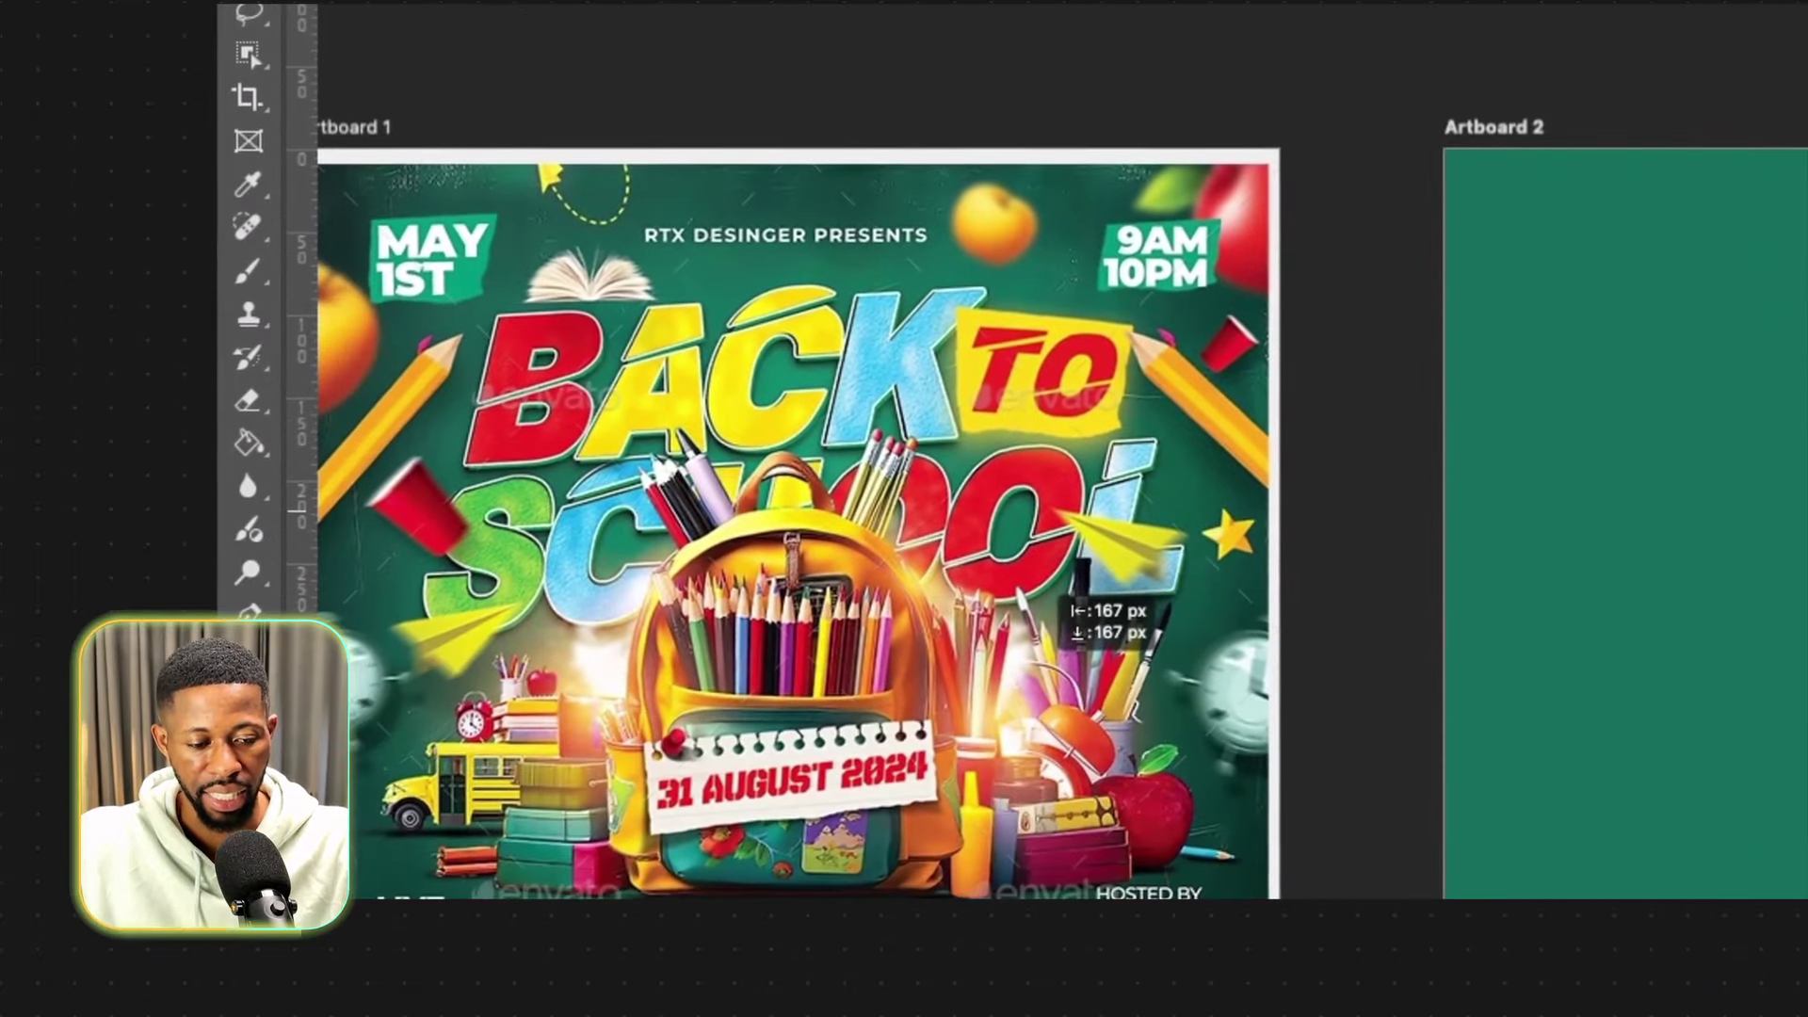
left_click(1604, 351)
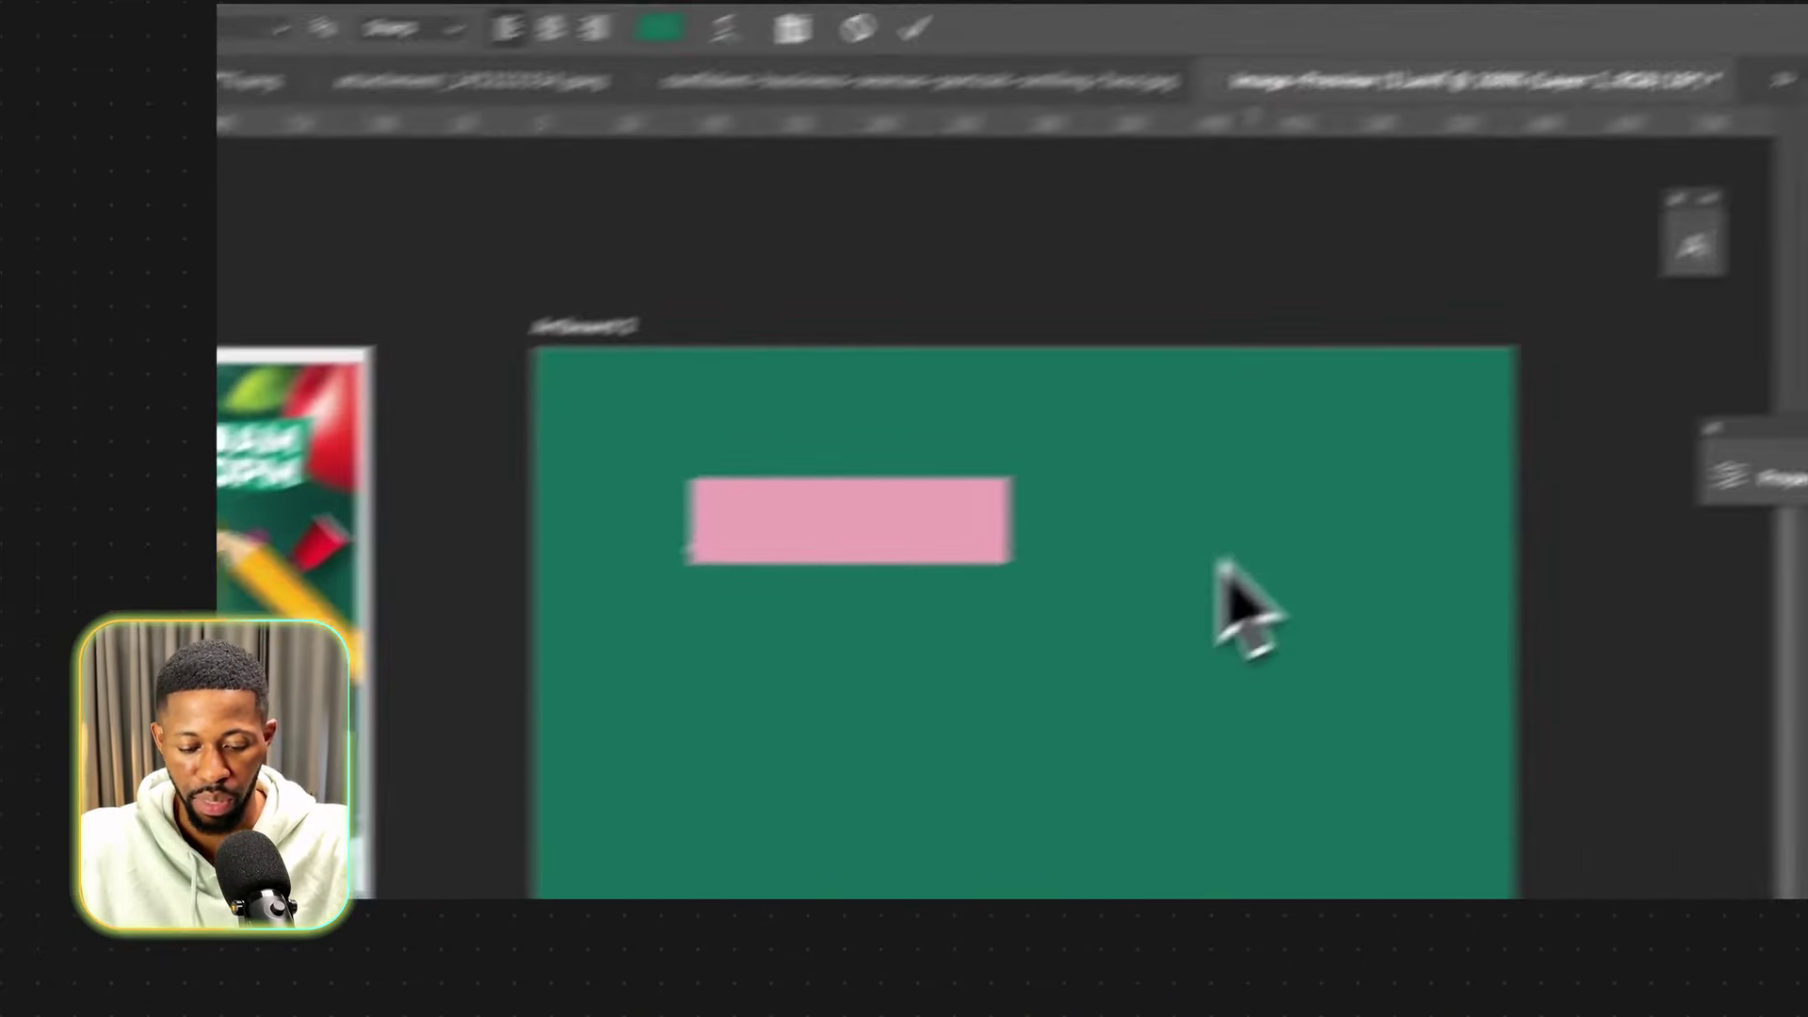
type("BACK")
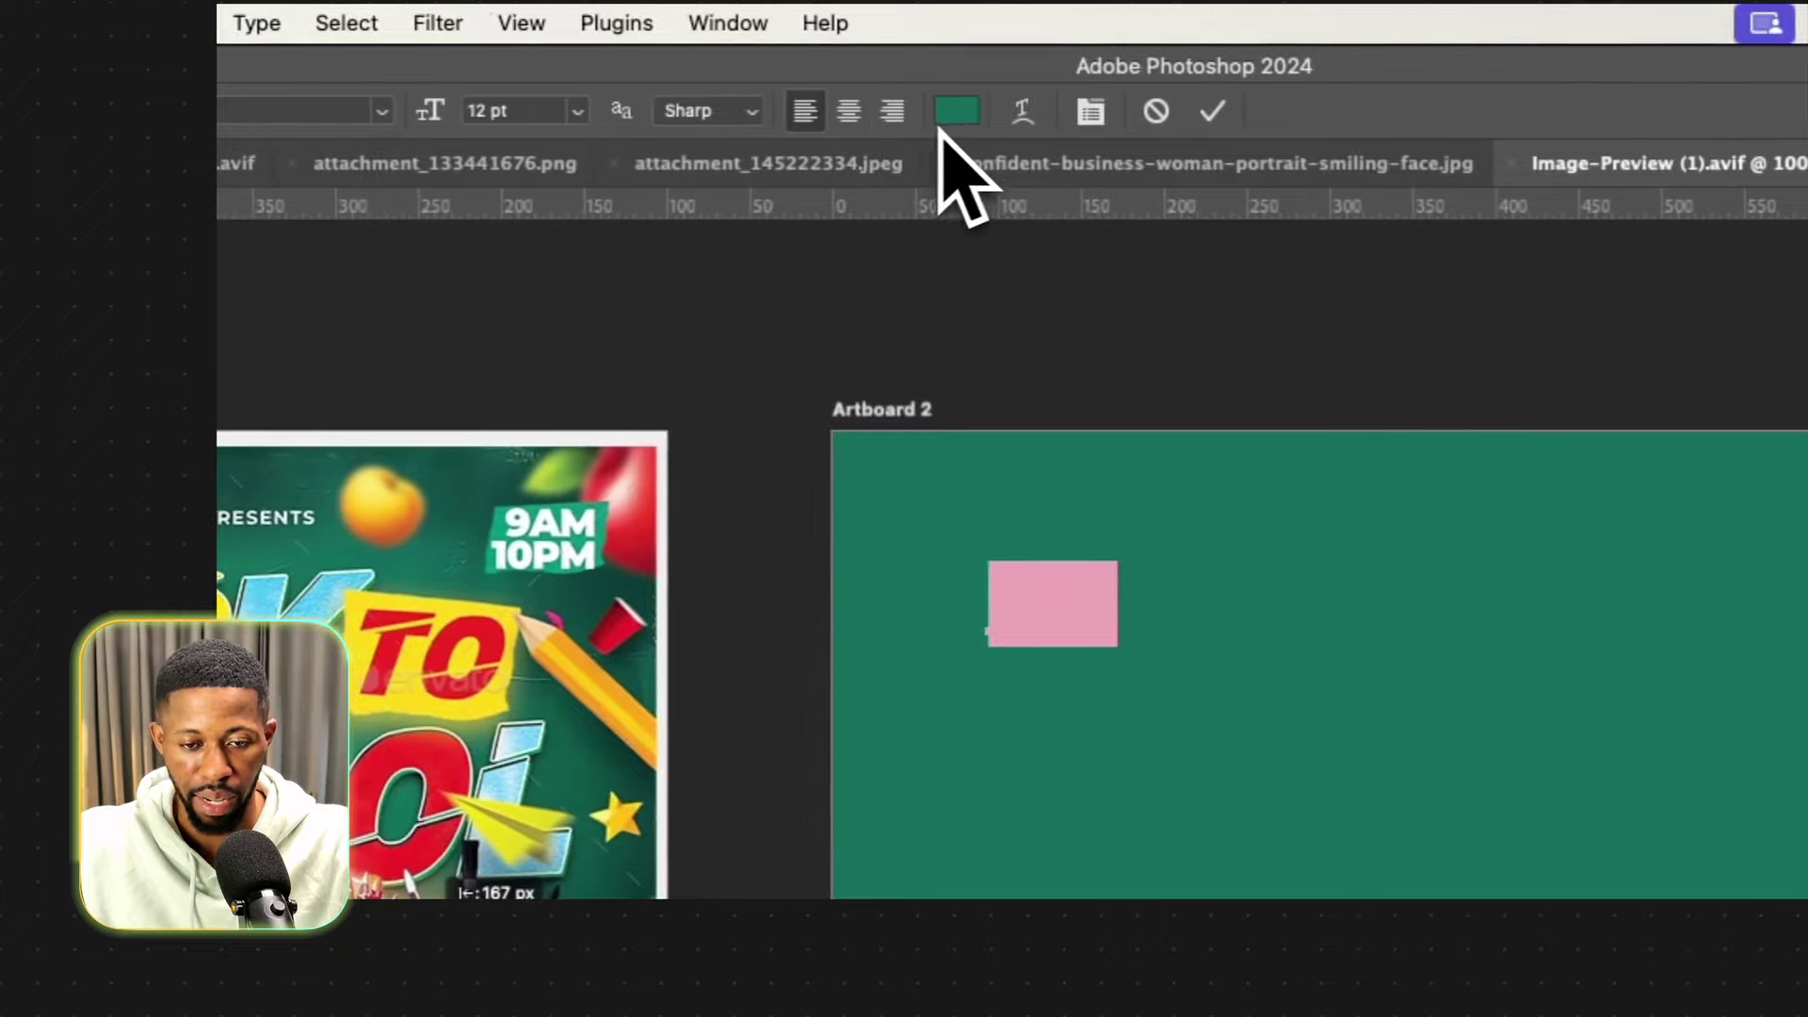
left_click(451, 107)
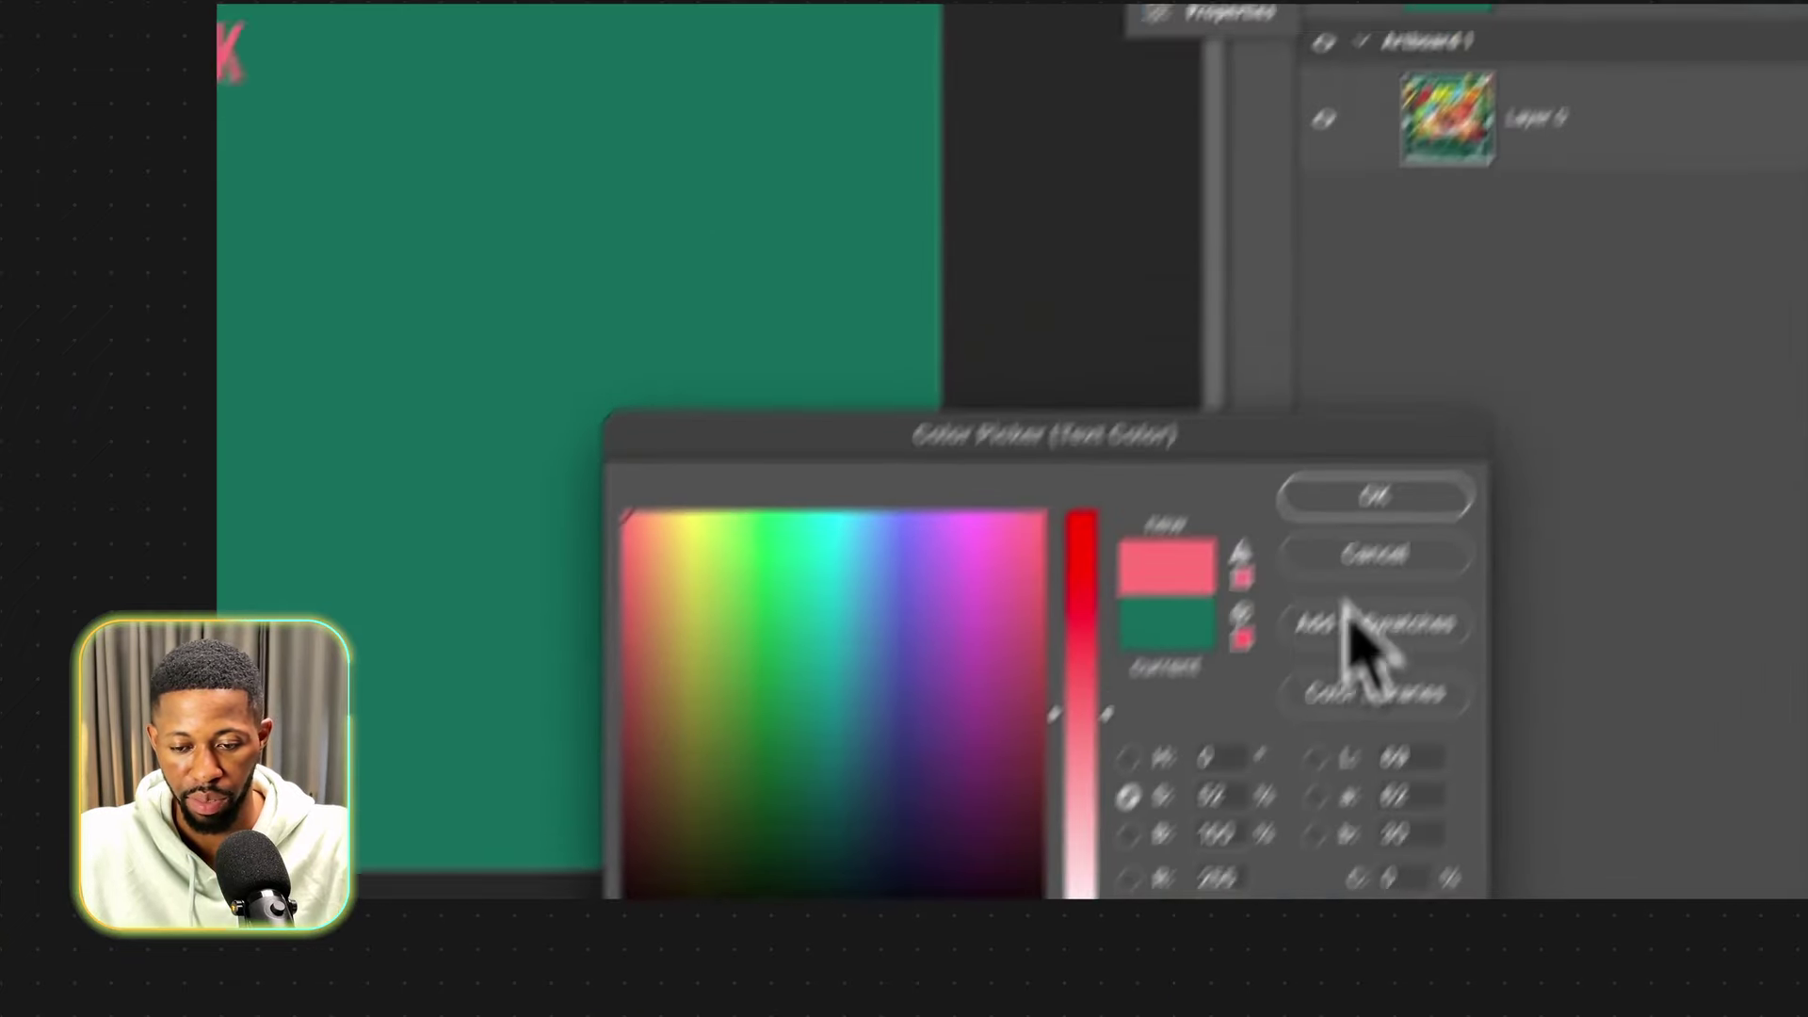
left_click(1272, 617)
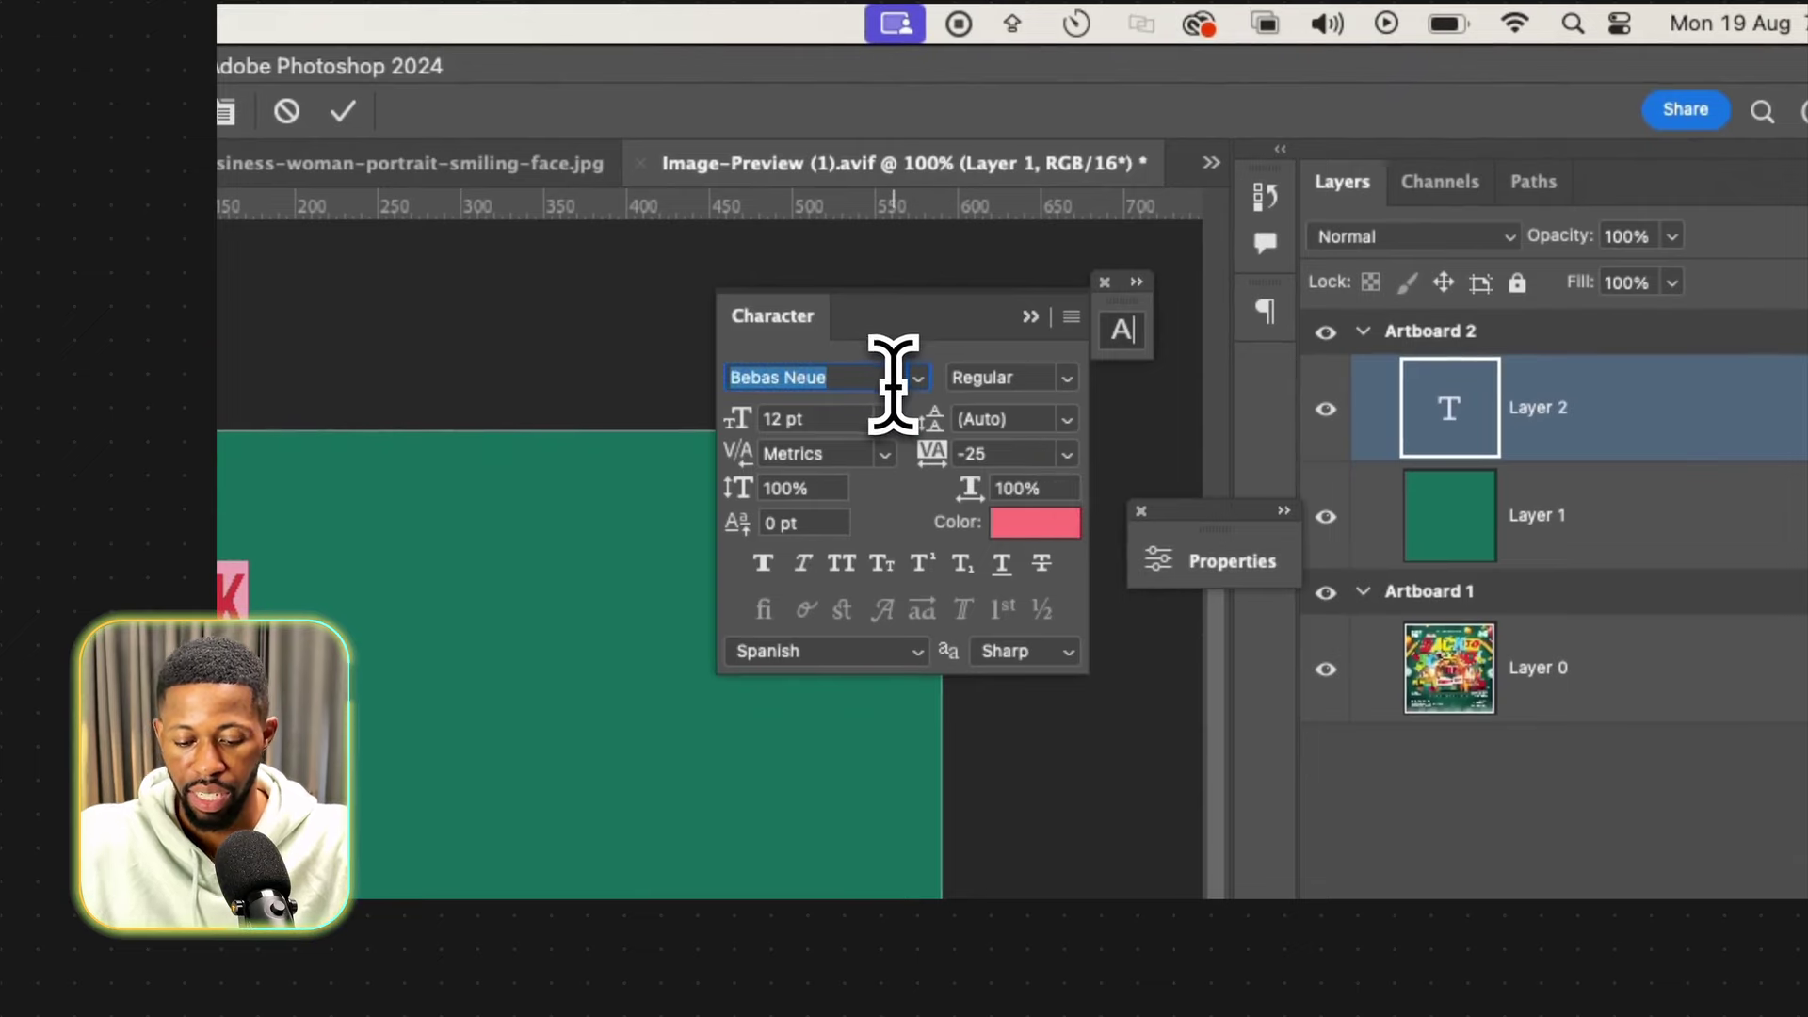
Set the BACK text in Montserrat ExtraBold and enlarge it to 34.32 pt with Free Transform.
type("MONT")
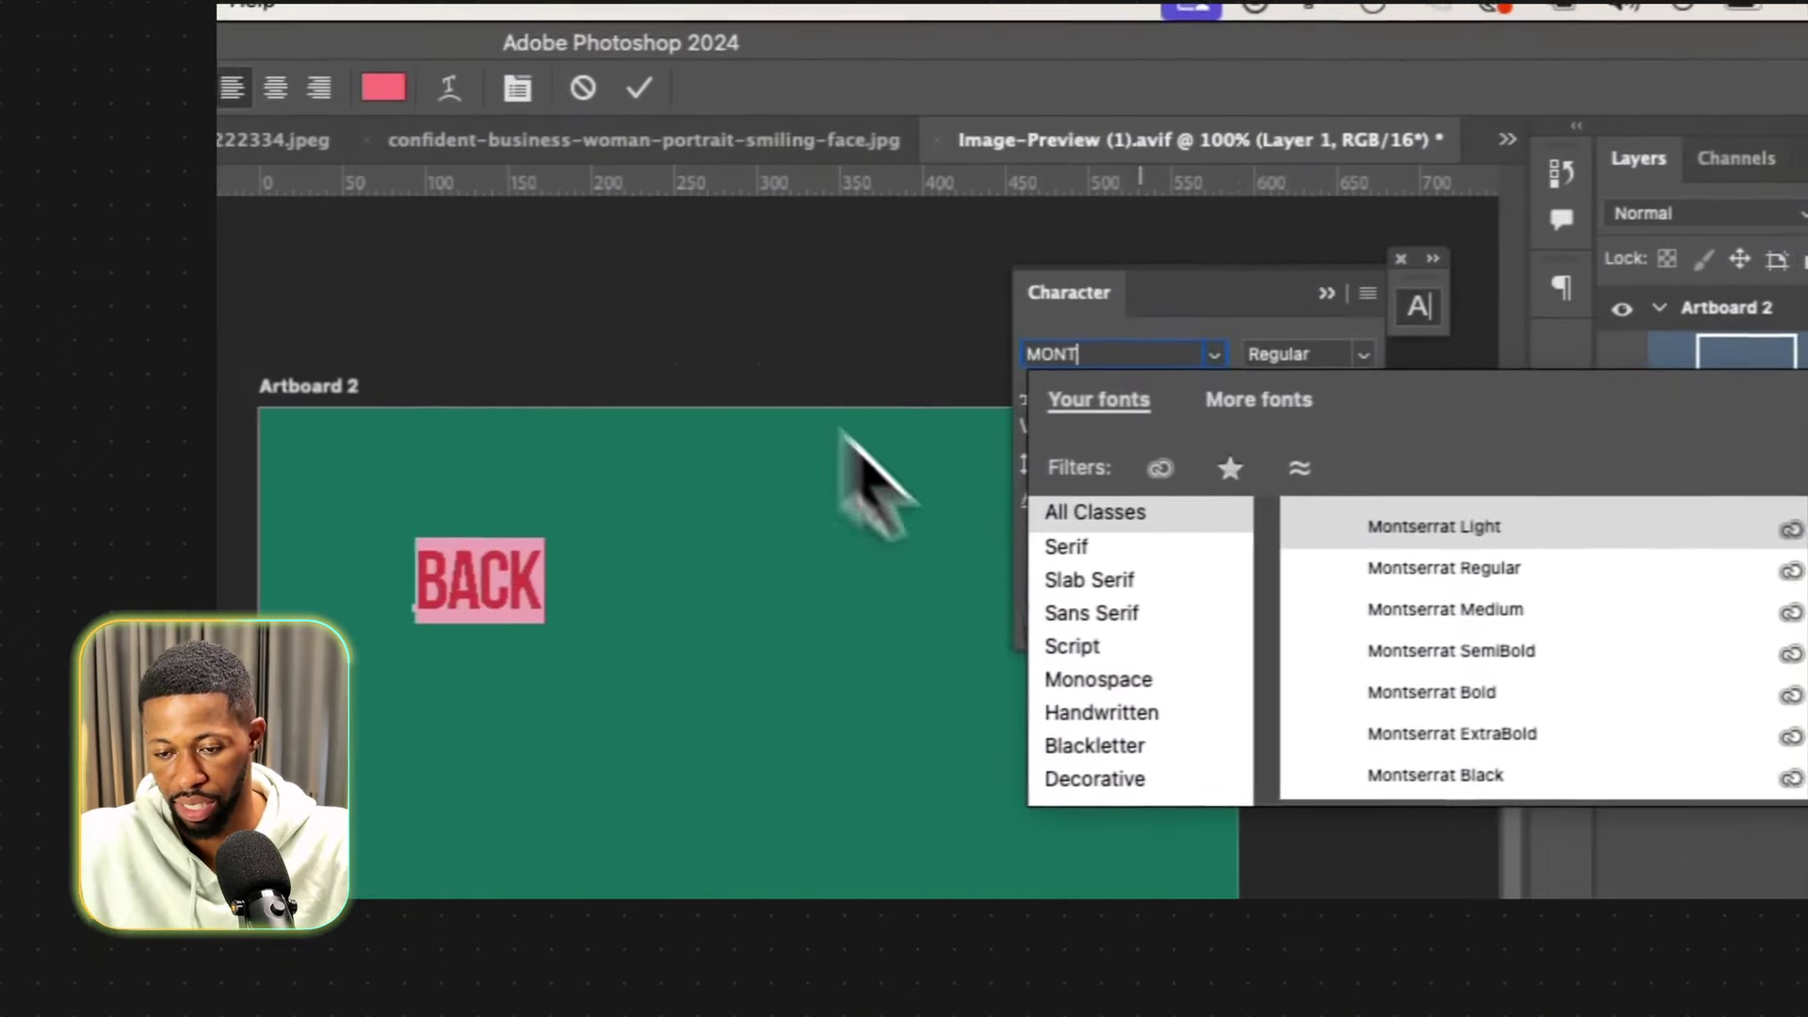
left_click(1451, 734)
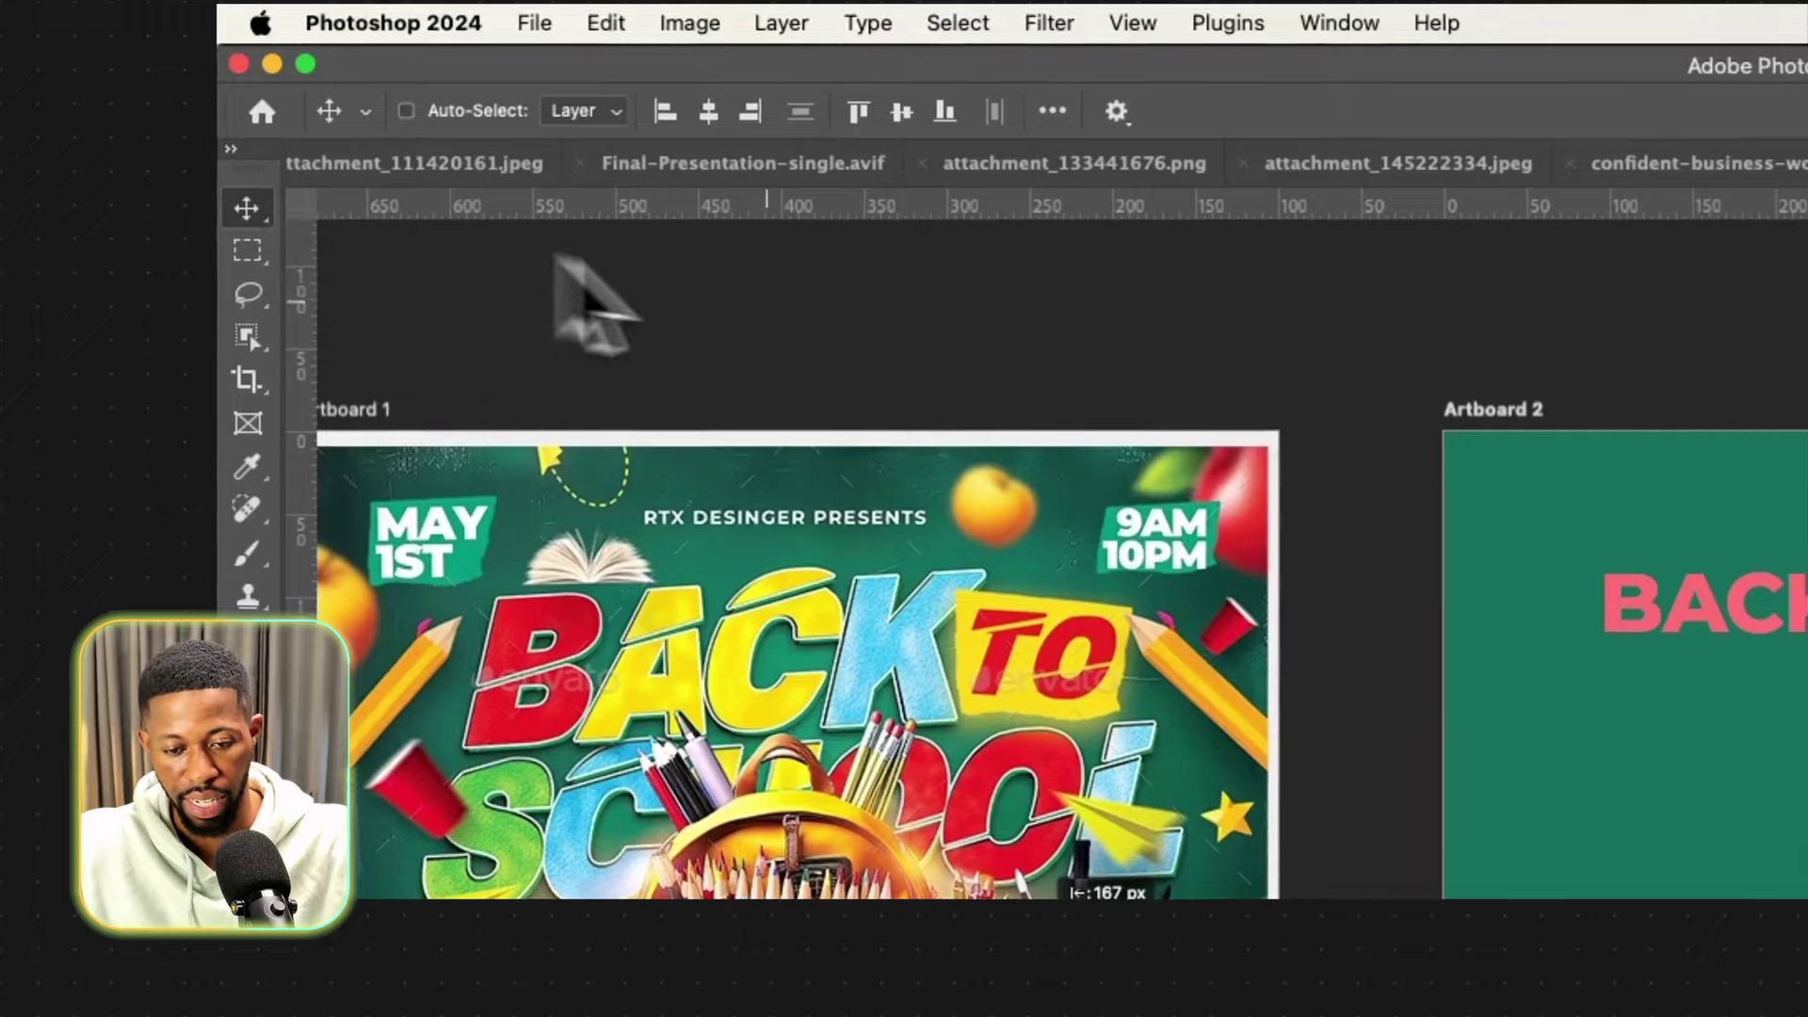
key("ctrl+t")
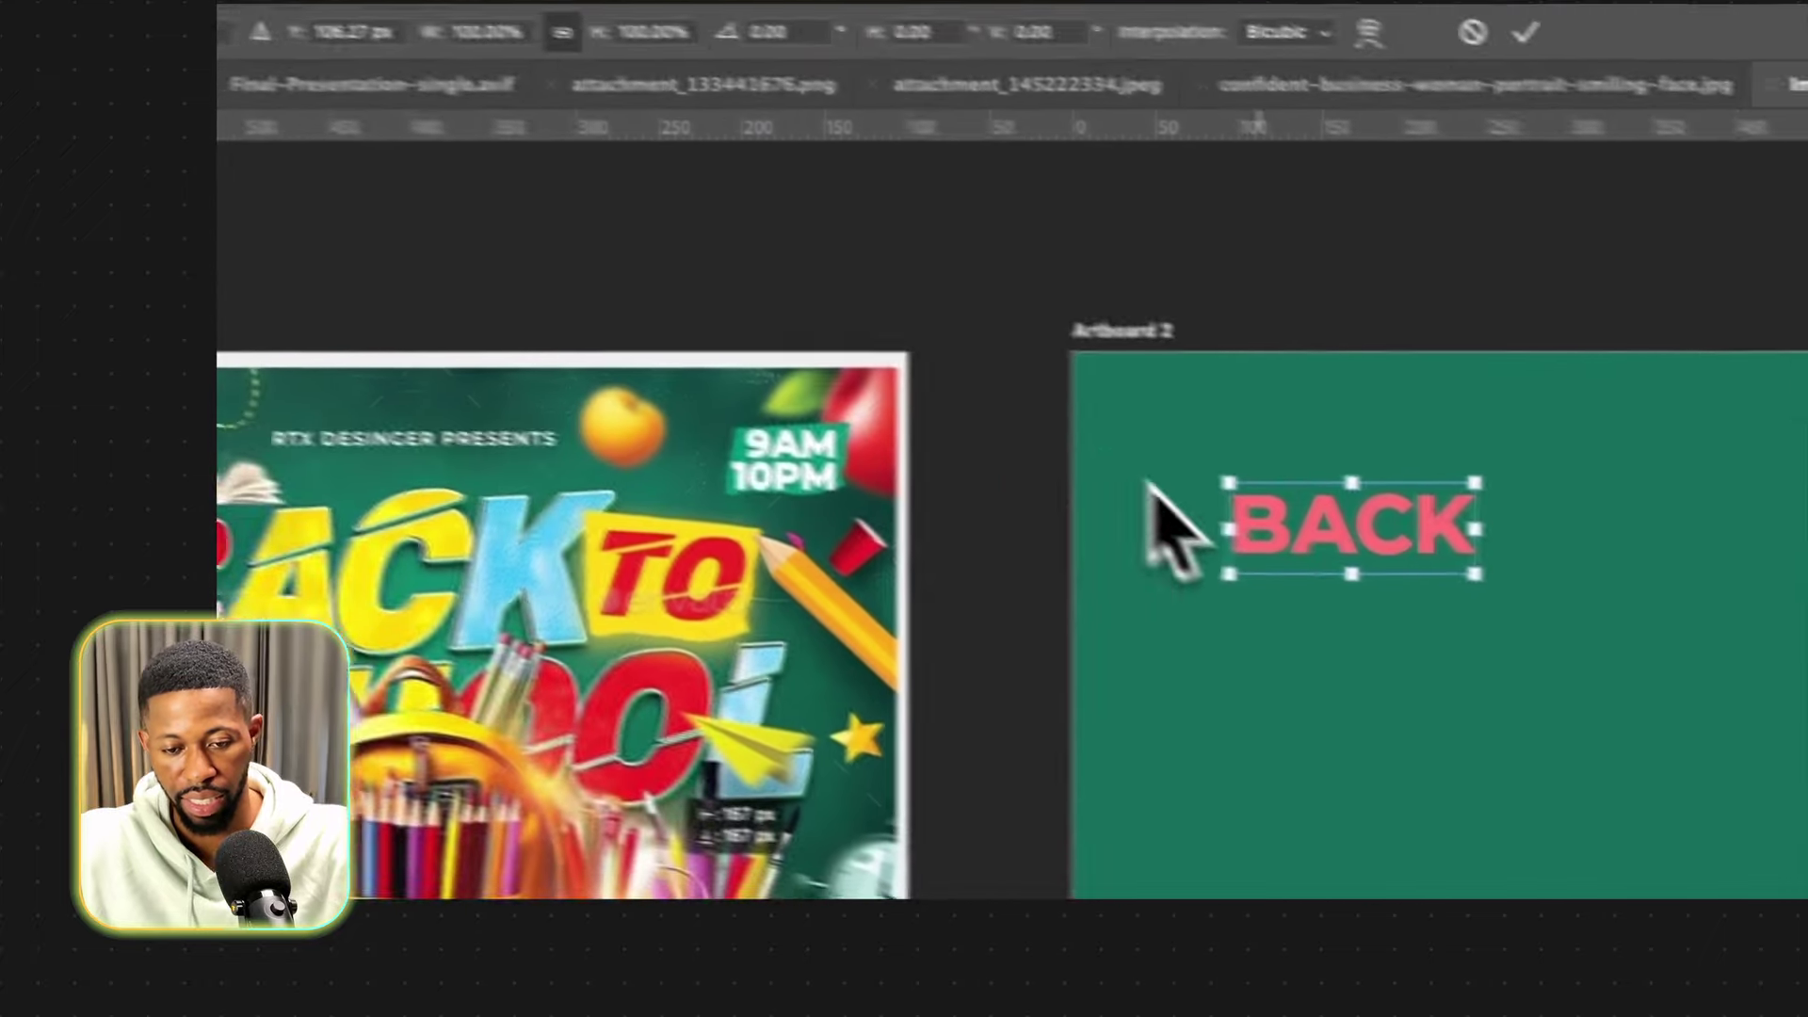
left_click_drag(1389, 560, 1807, 850)
key("Return")
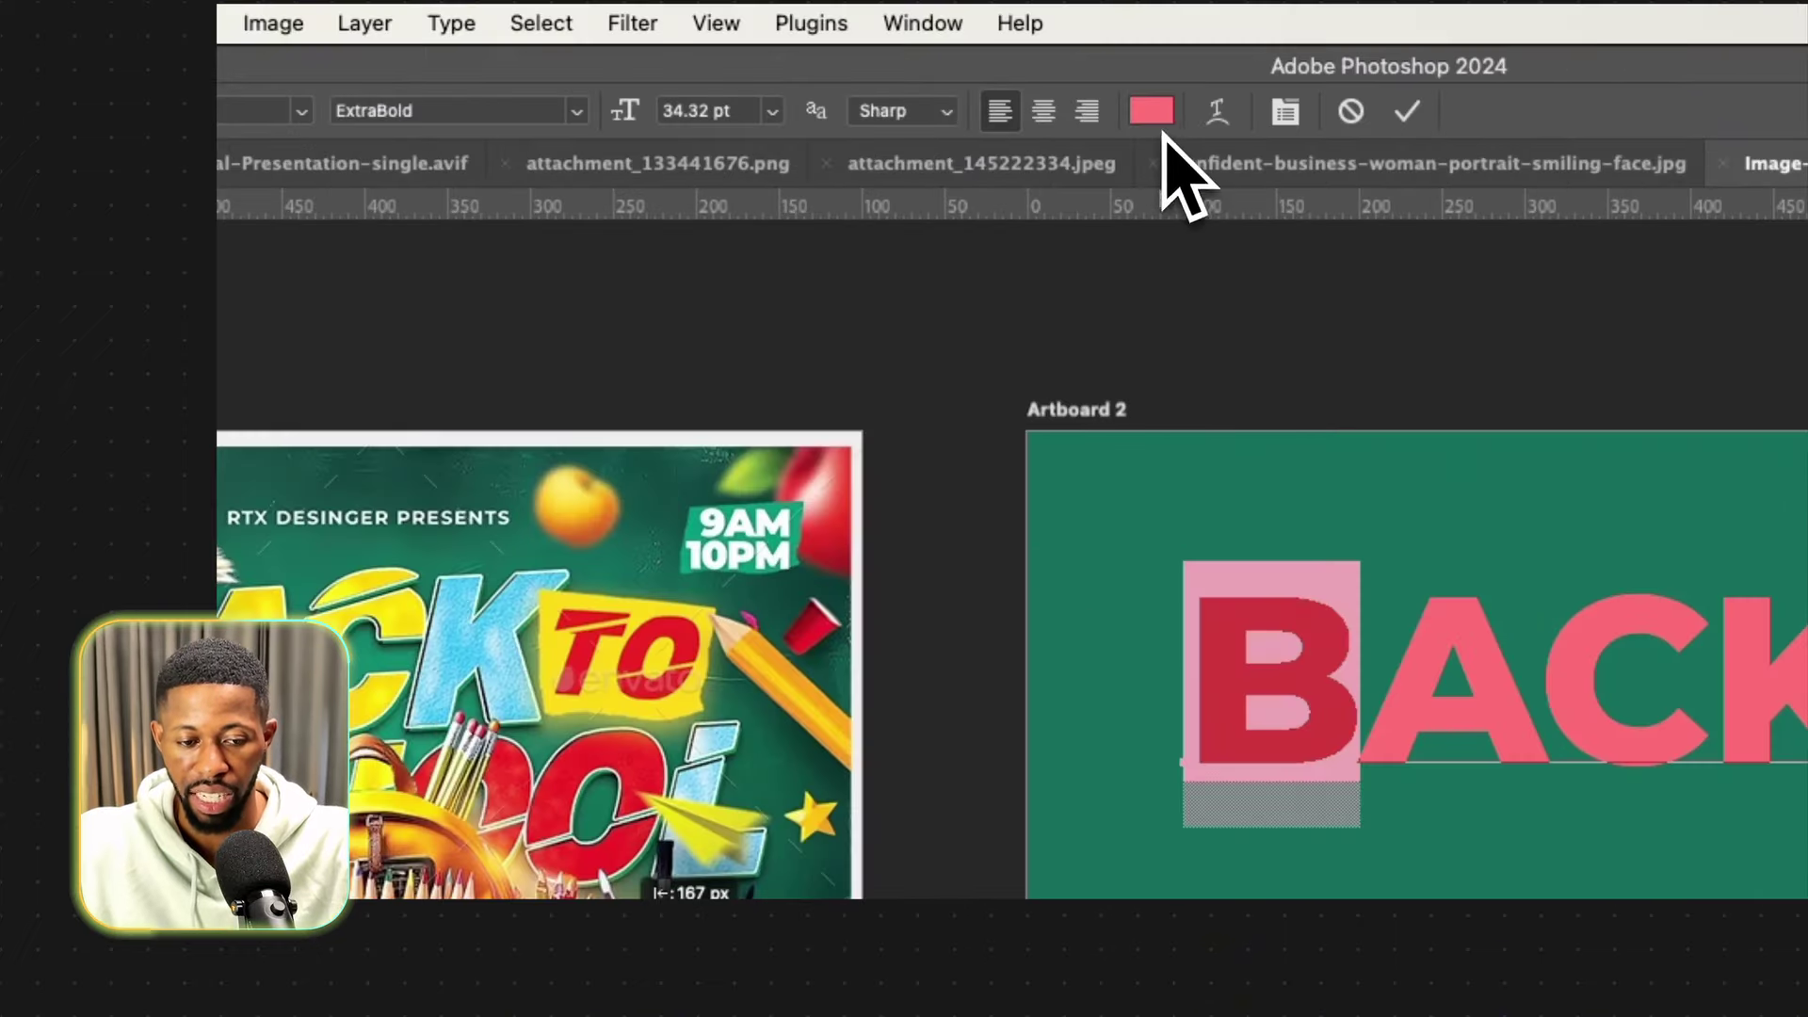
Recolour BACK letter by letter with colours sampled from the reference: B red, A and C yellow, K light blue.
left_click(1154, 115)
left_click(540, 527)
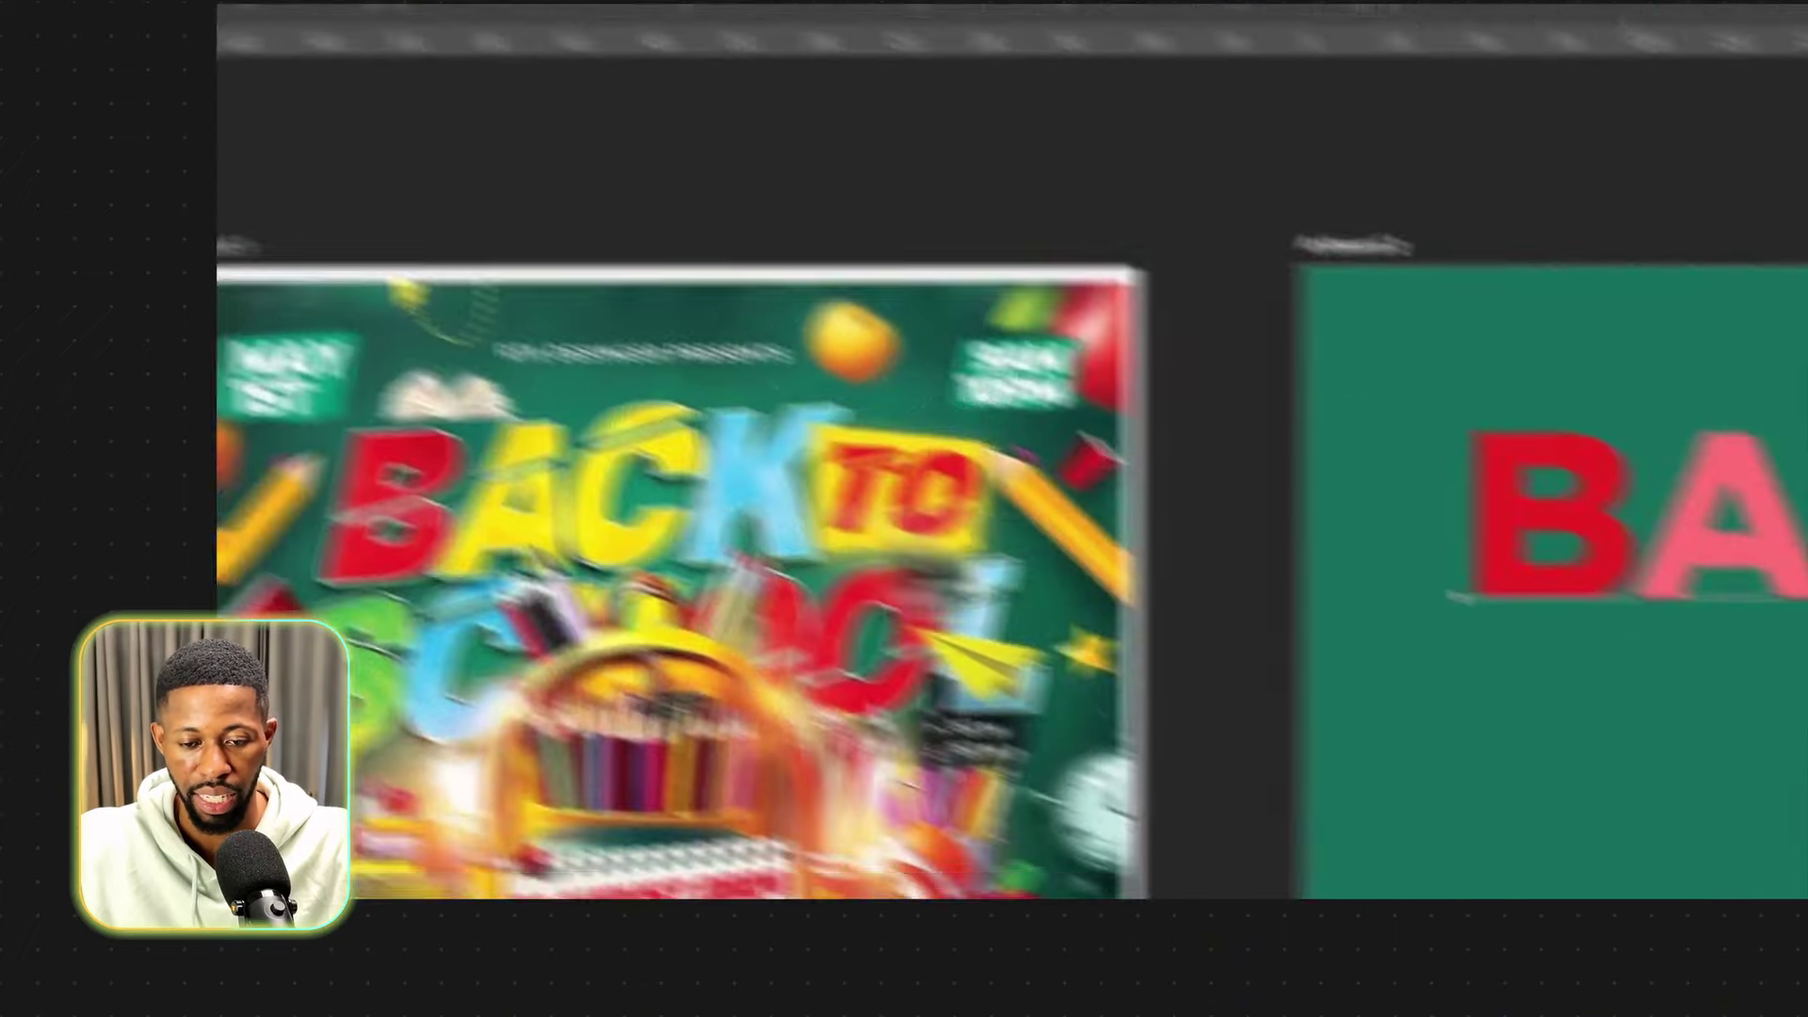
left_click(1421, 613)
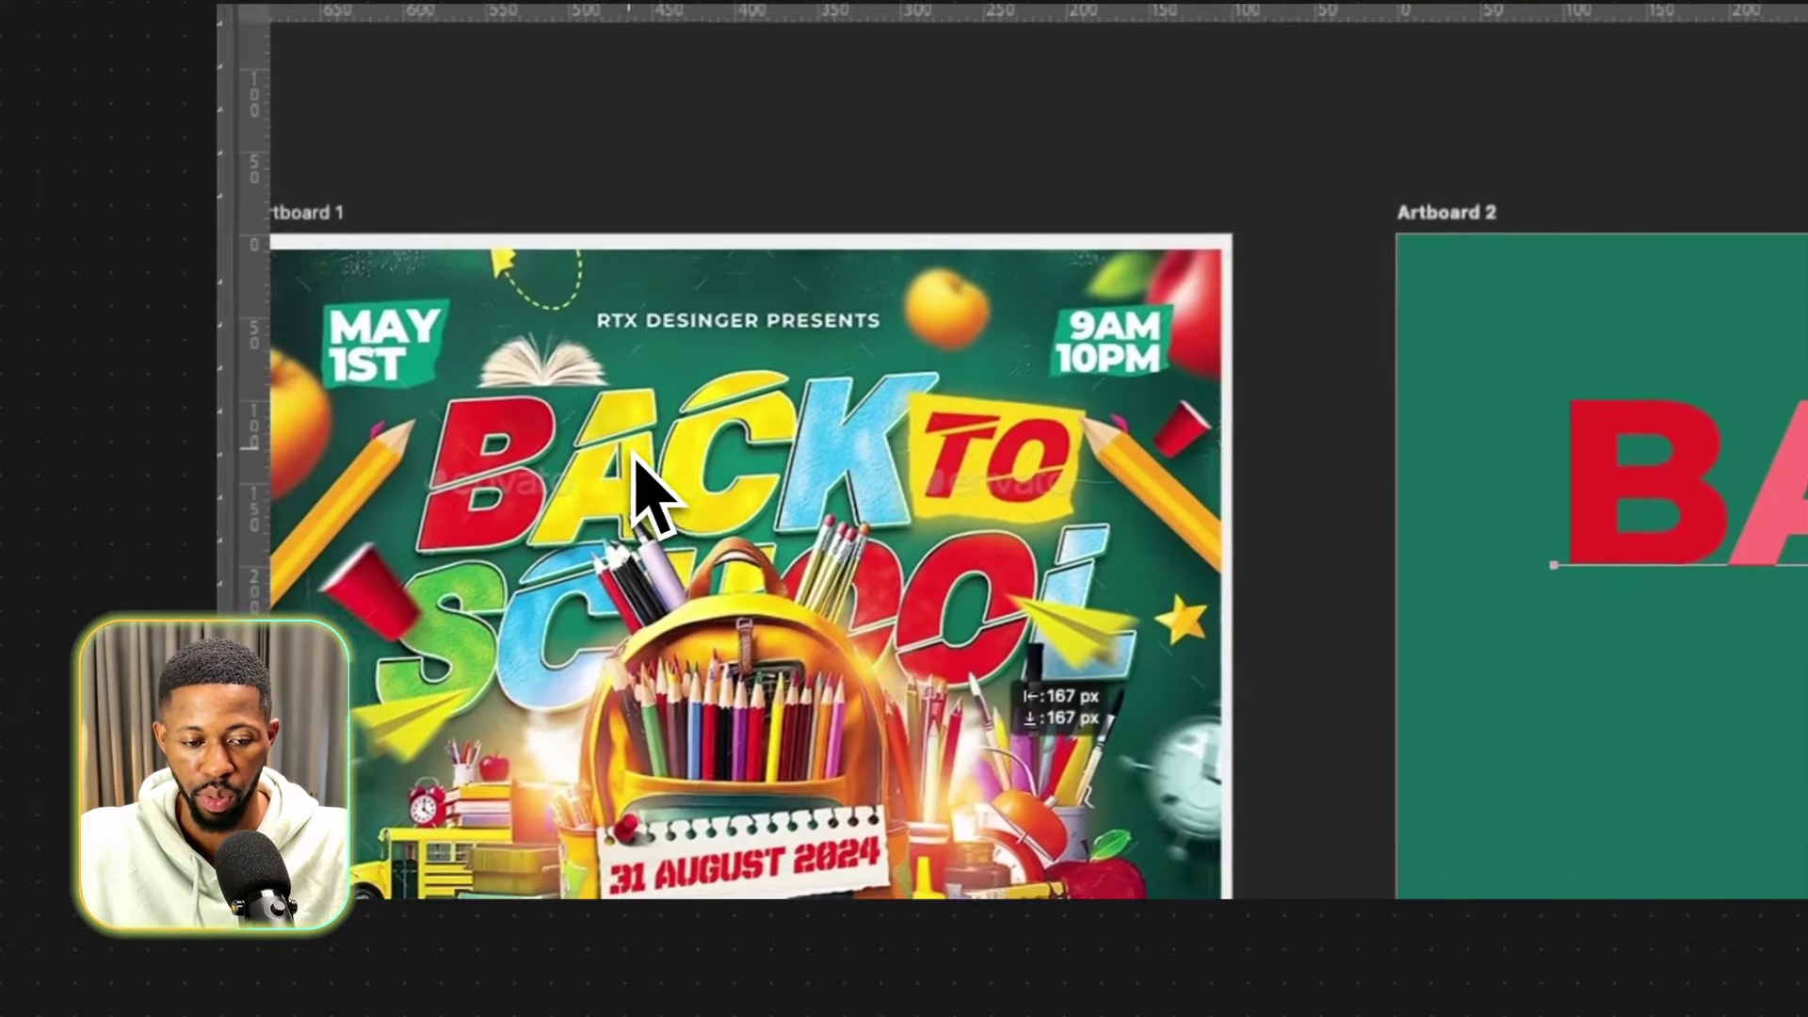
left_click(636, 461)
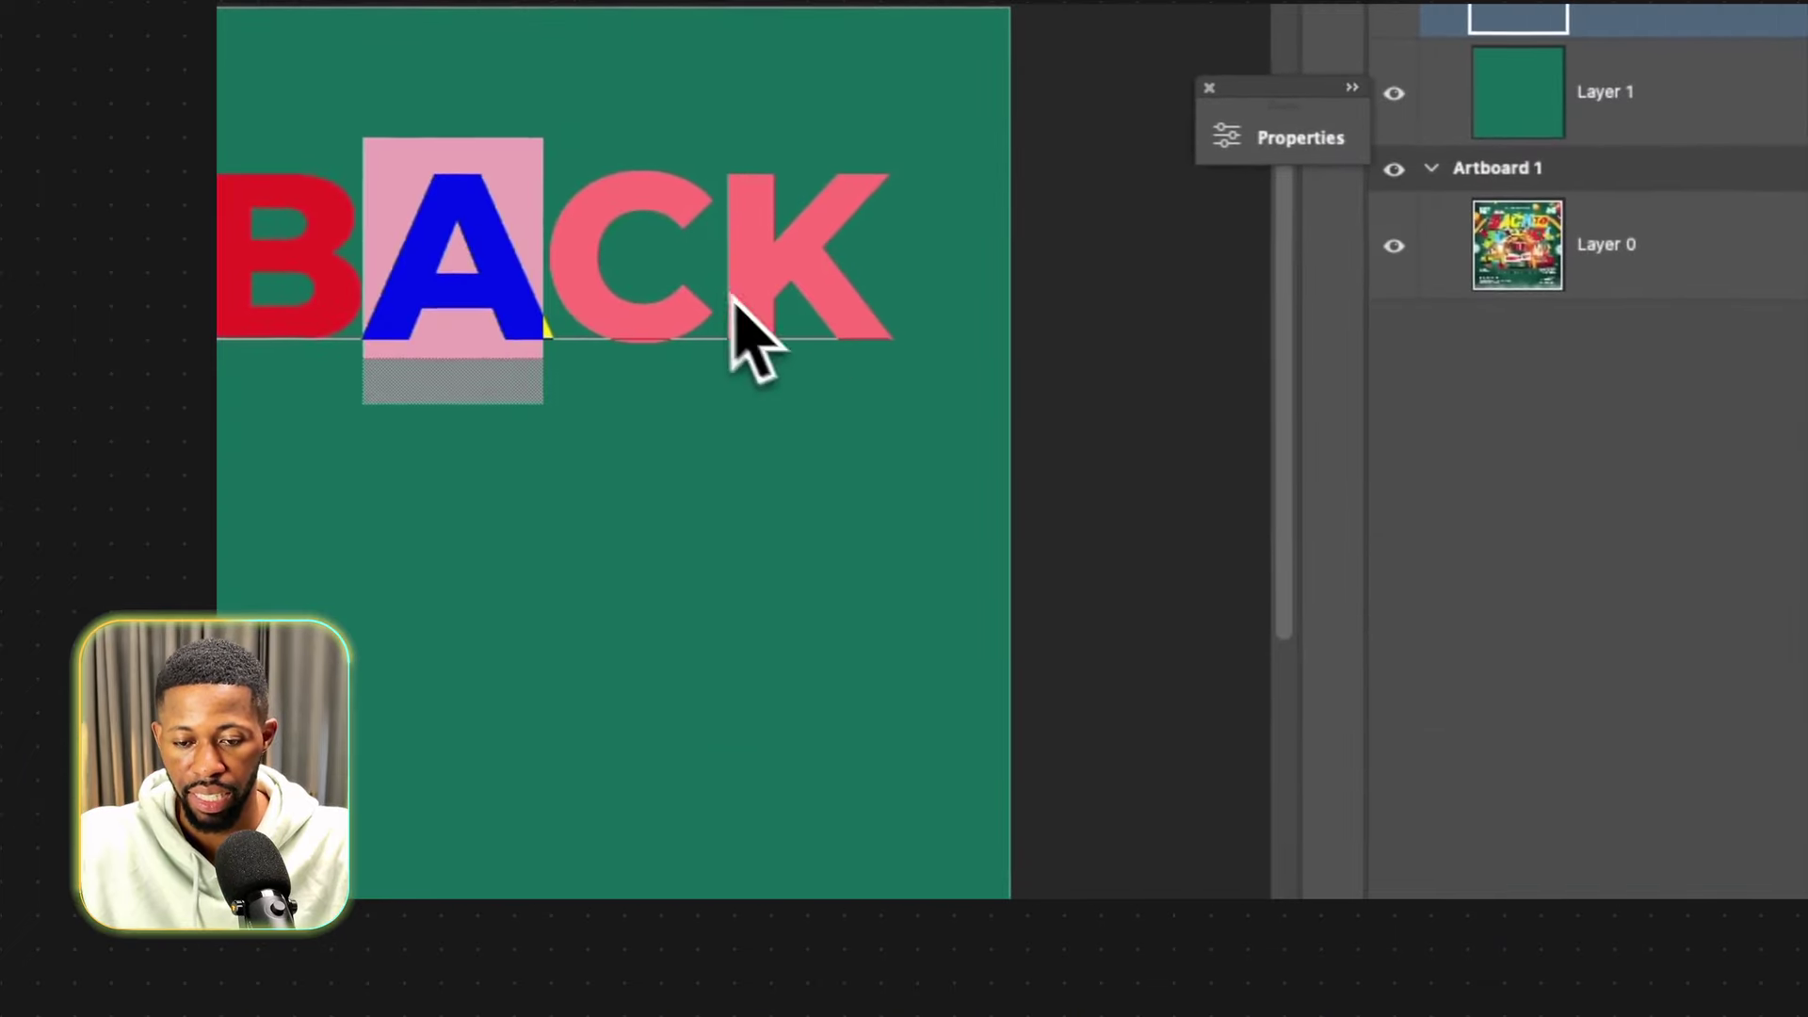
left_click_drag(730, 299, 574, 283)
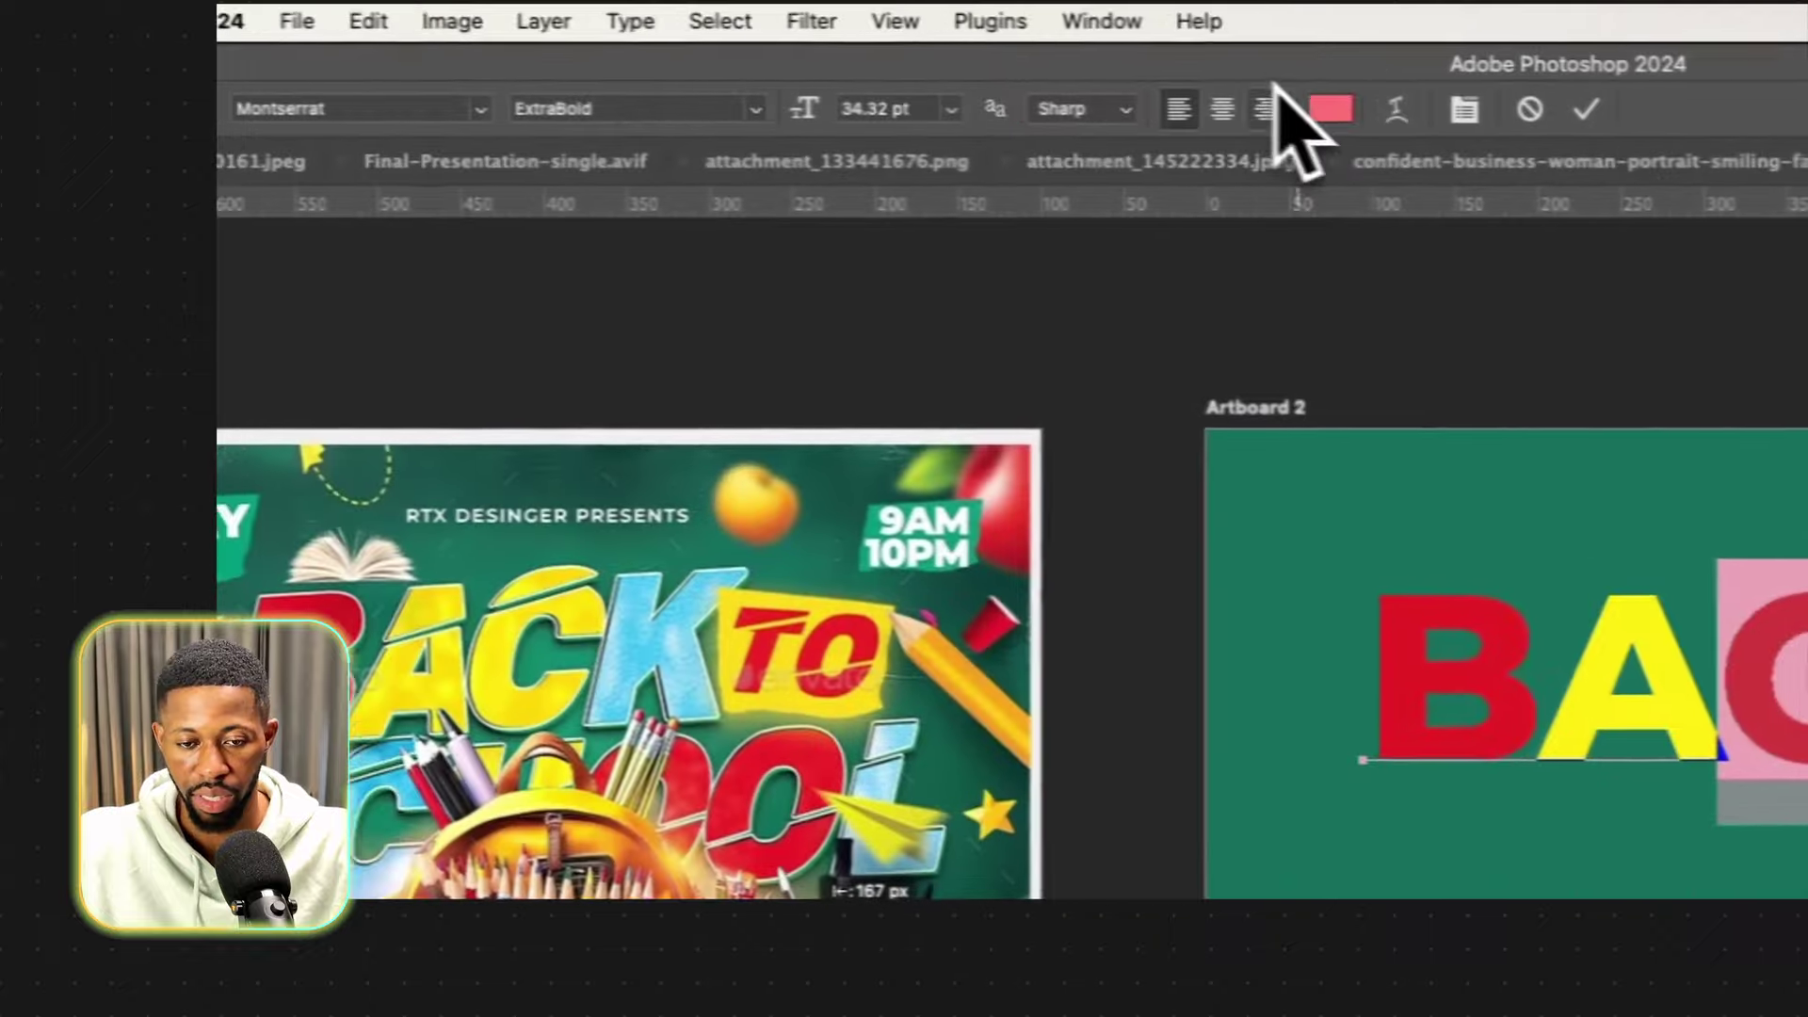
left_click(1379, 111)
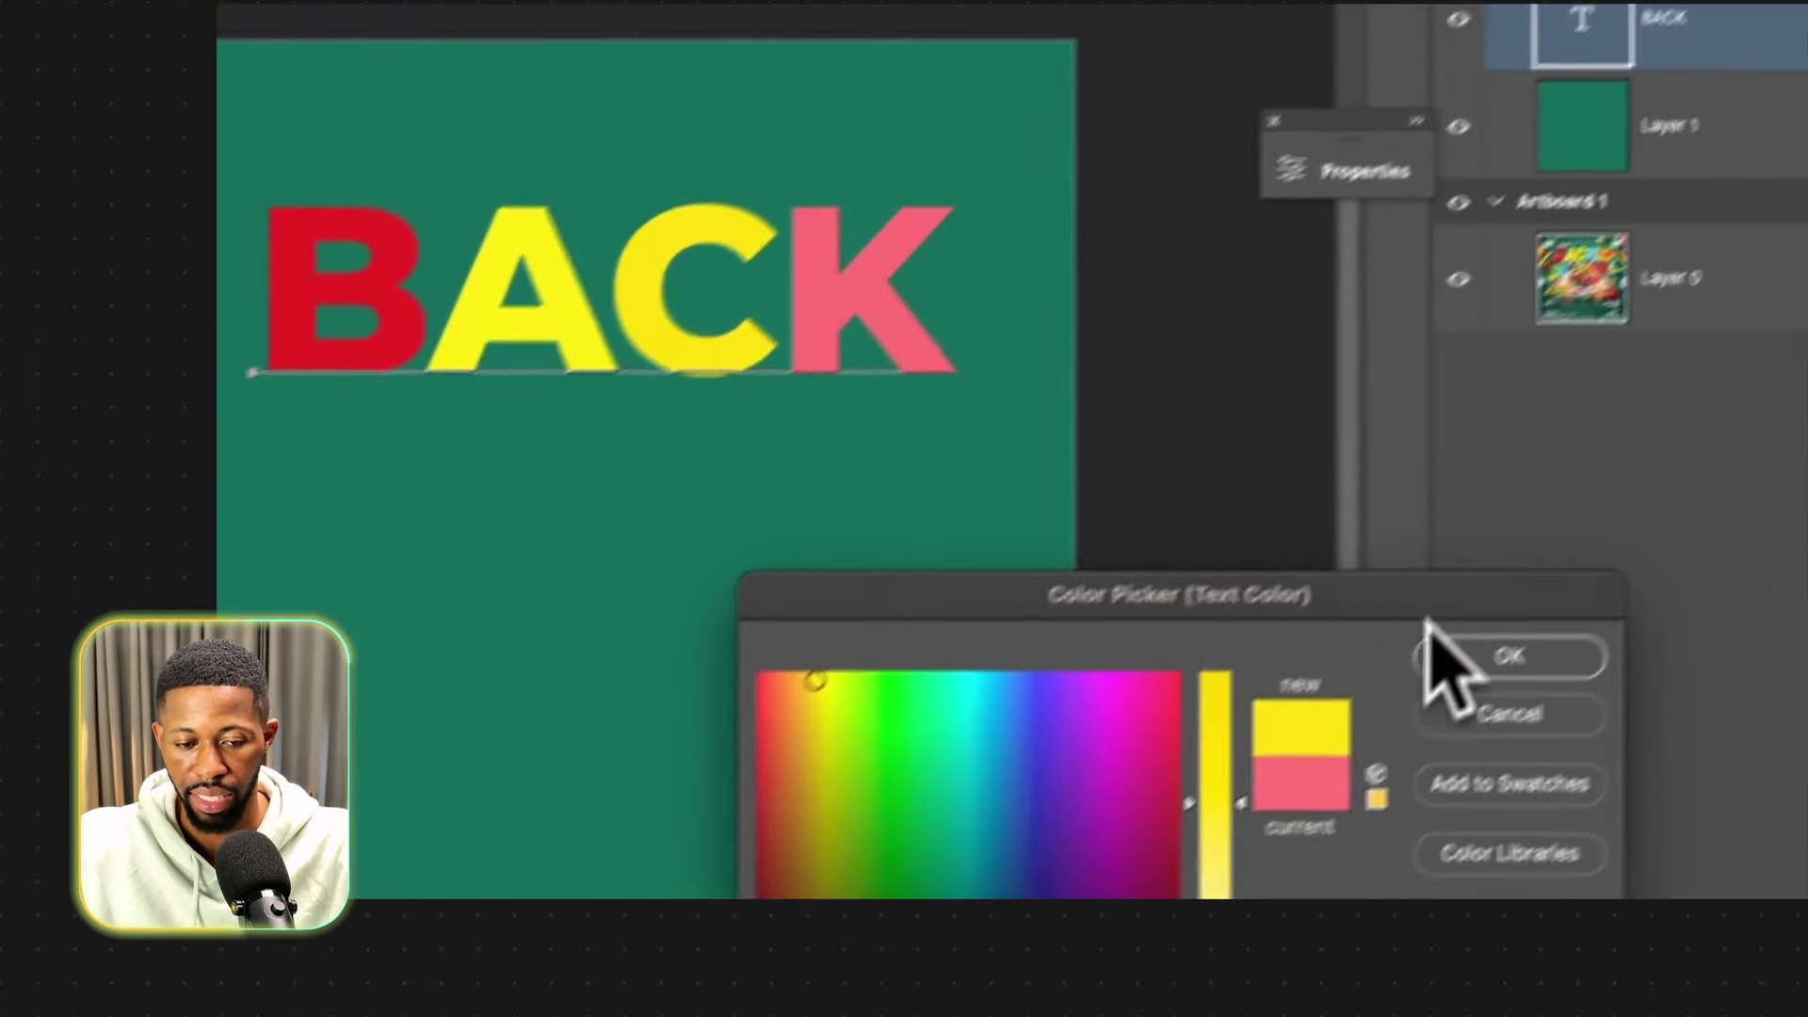
left_click(1459, 648)
left_click_drag(690, 373, 884, 359)
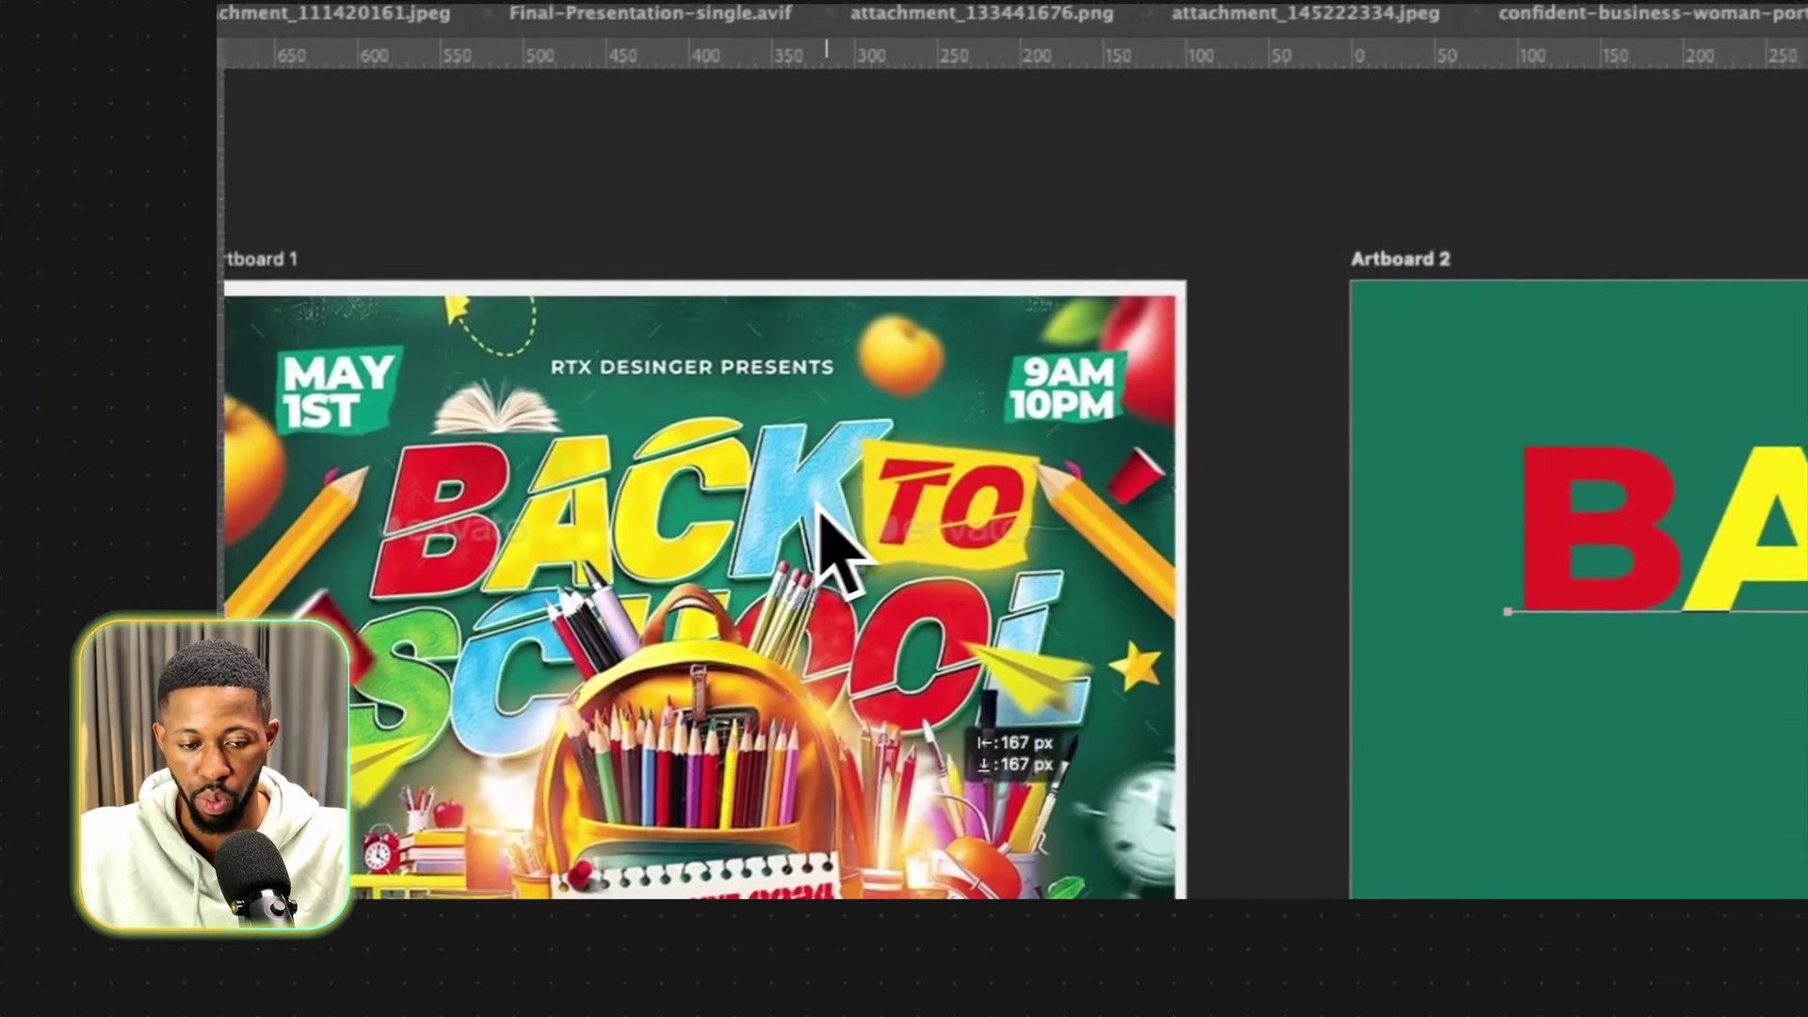
left_click(325, 613)
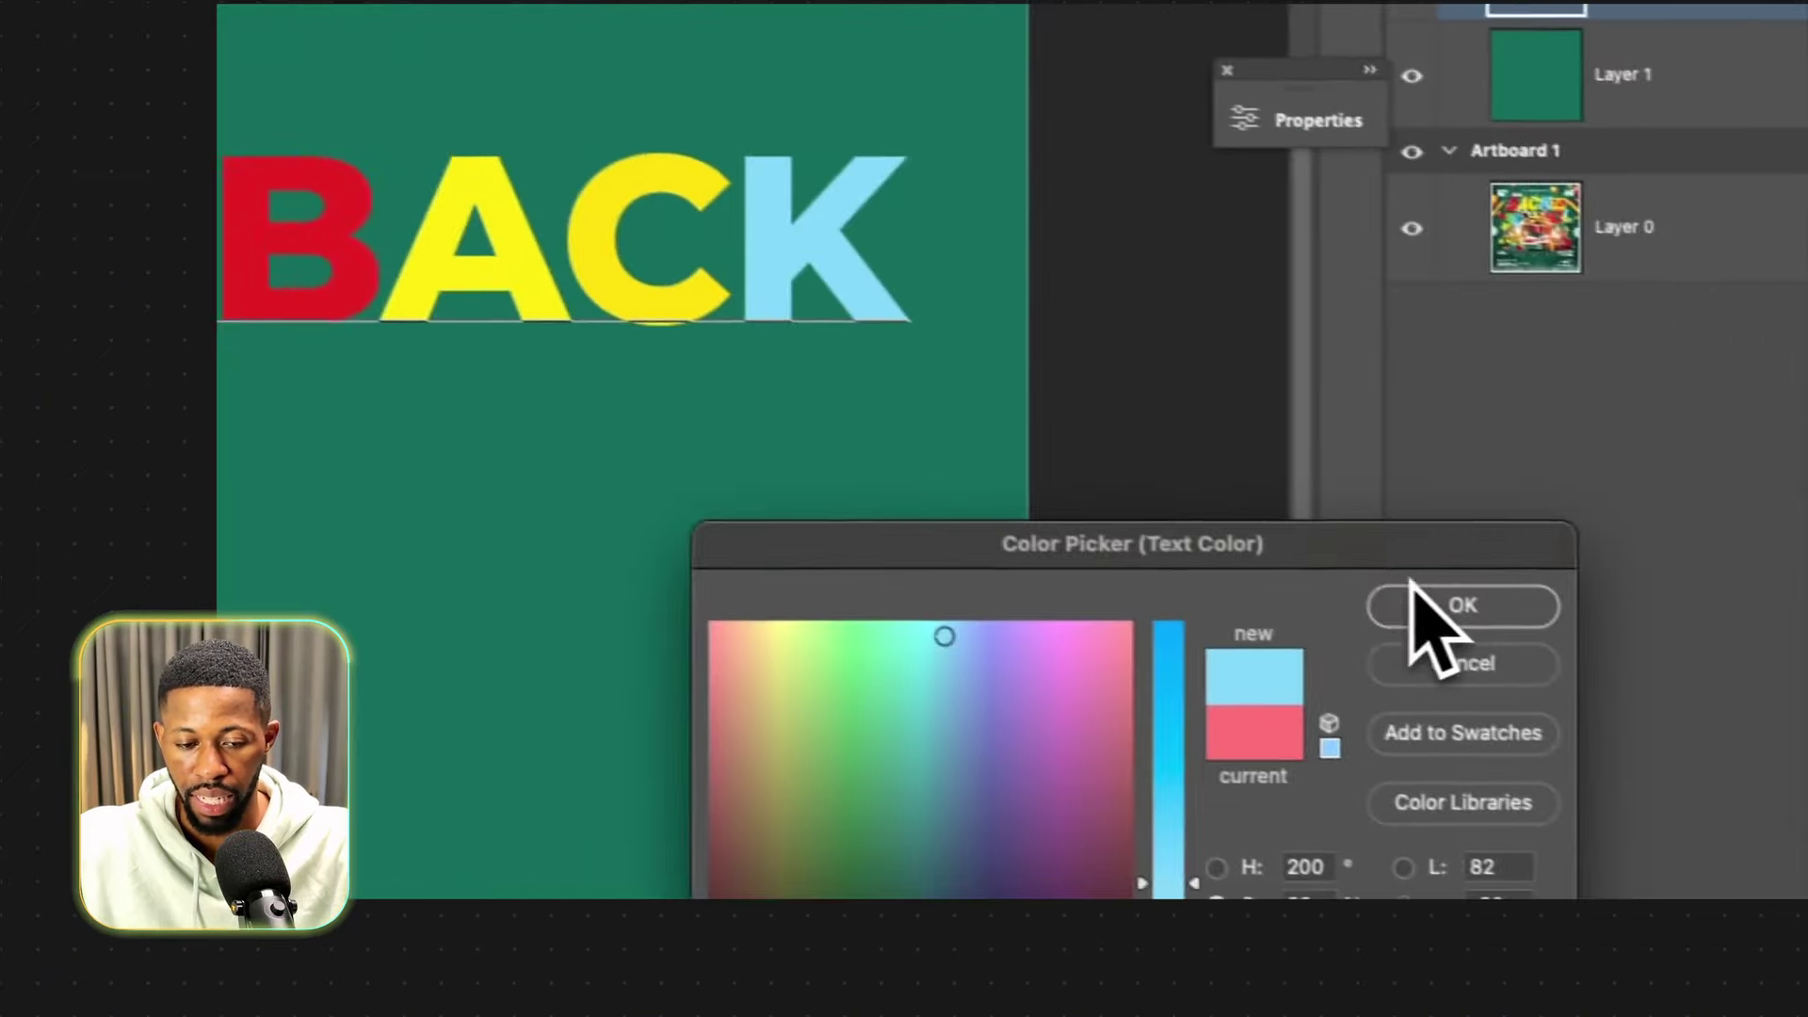
left_click(1763, 690)
Duplicate the BACK text layer on Artboard 2.
scroll(1005, 612, "up", 3)
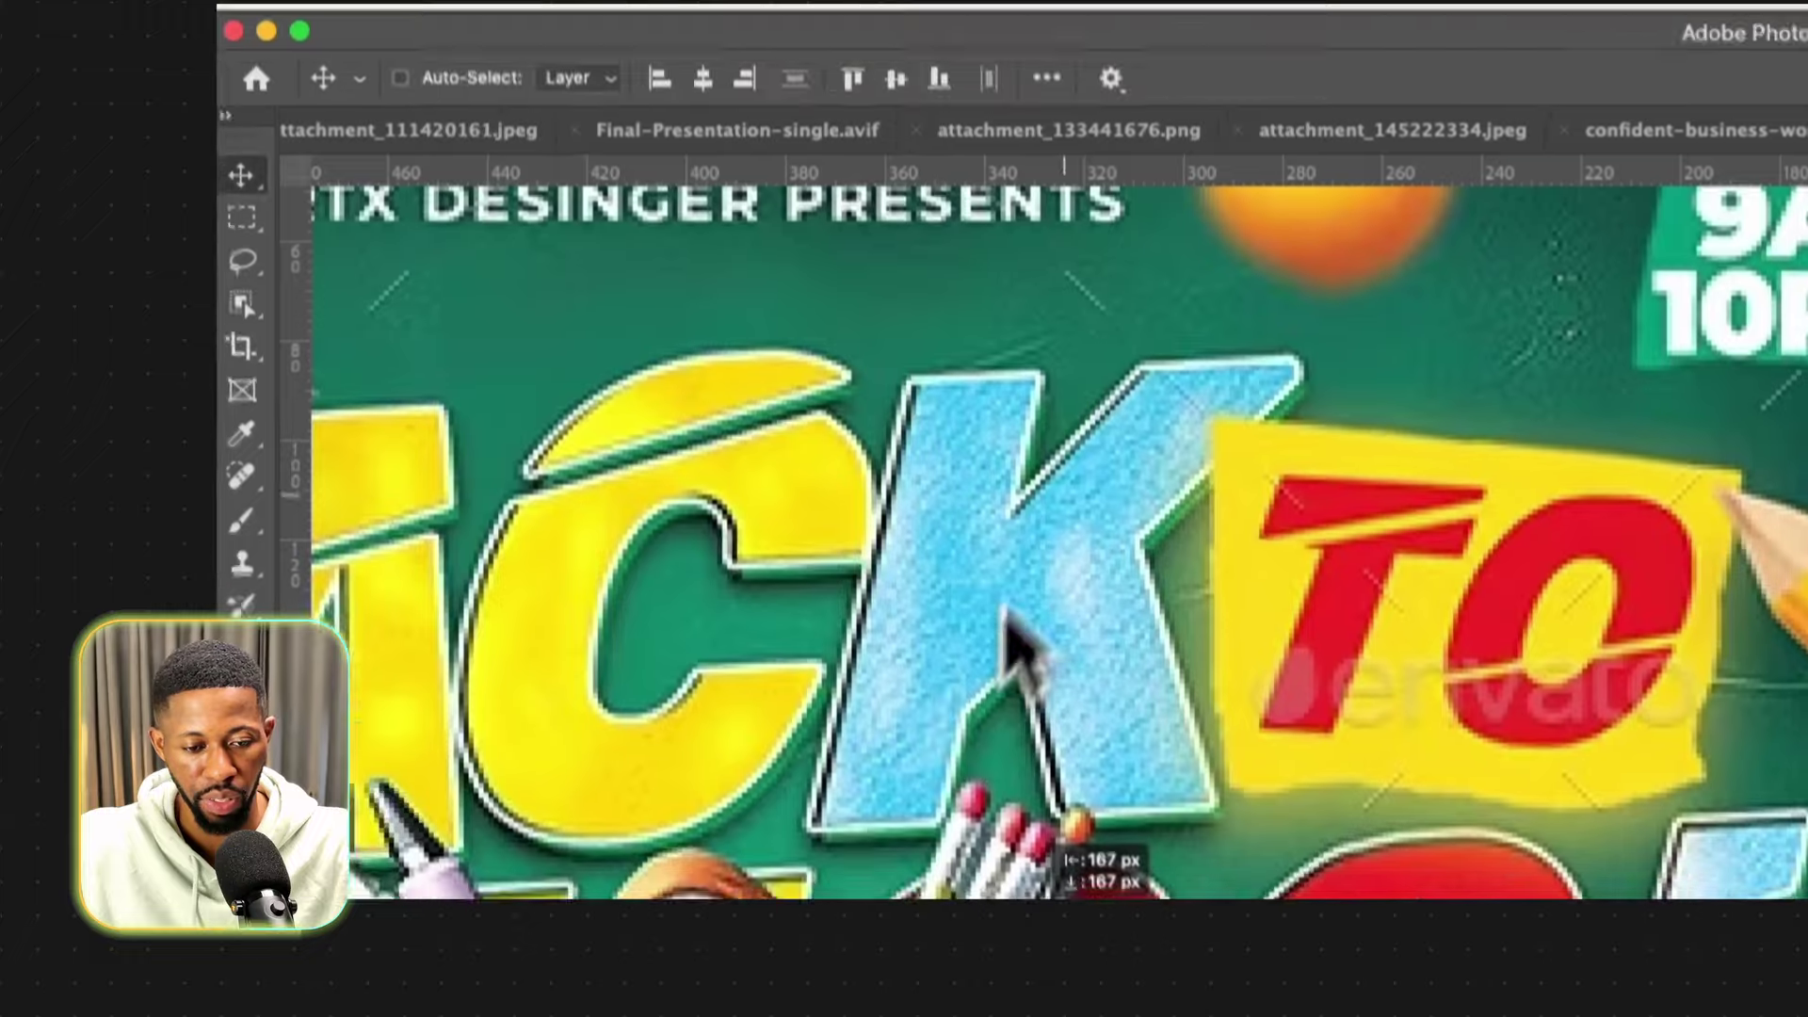
key("super+minus")
key("super+minus")
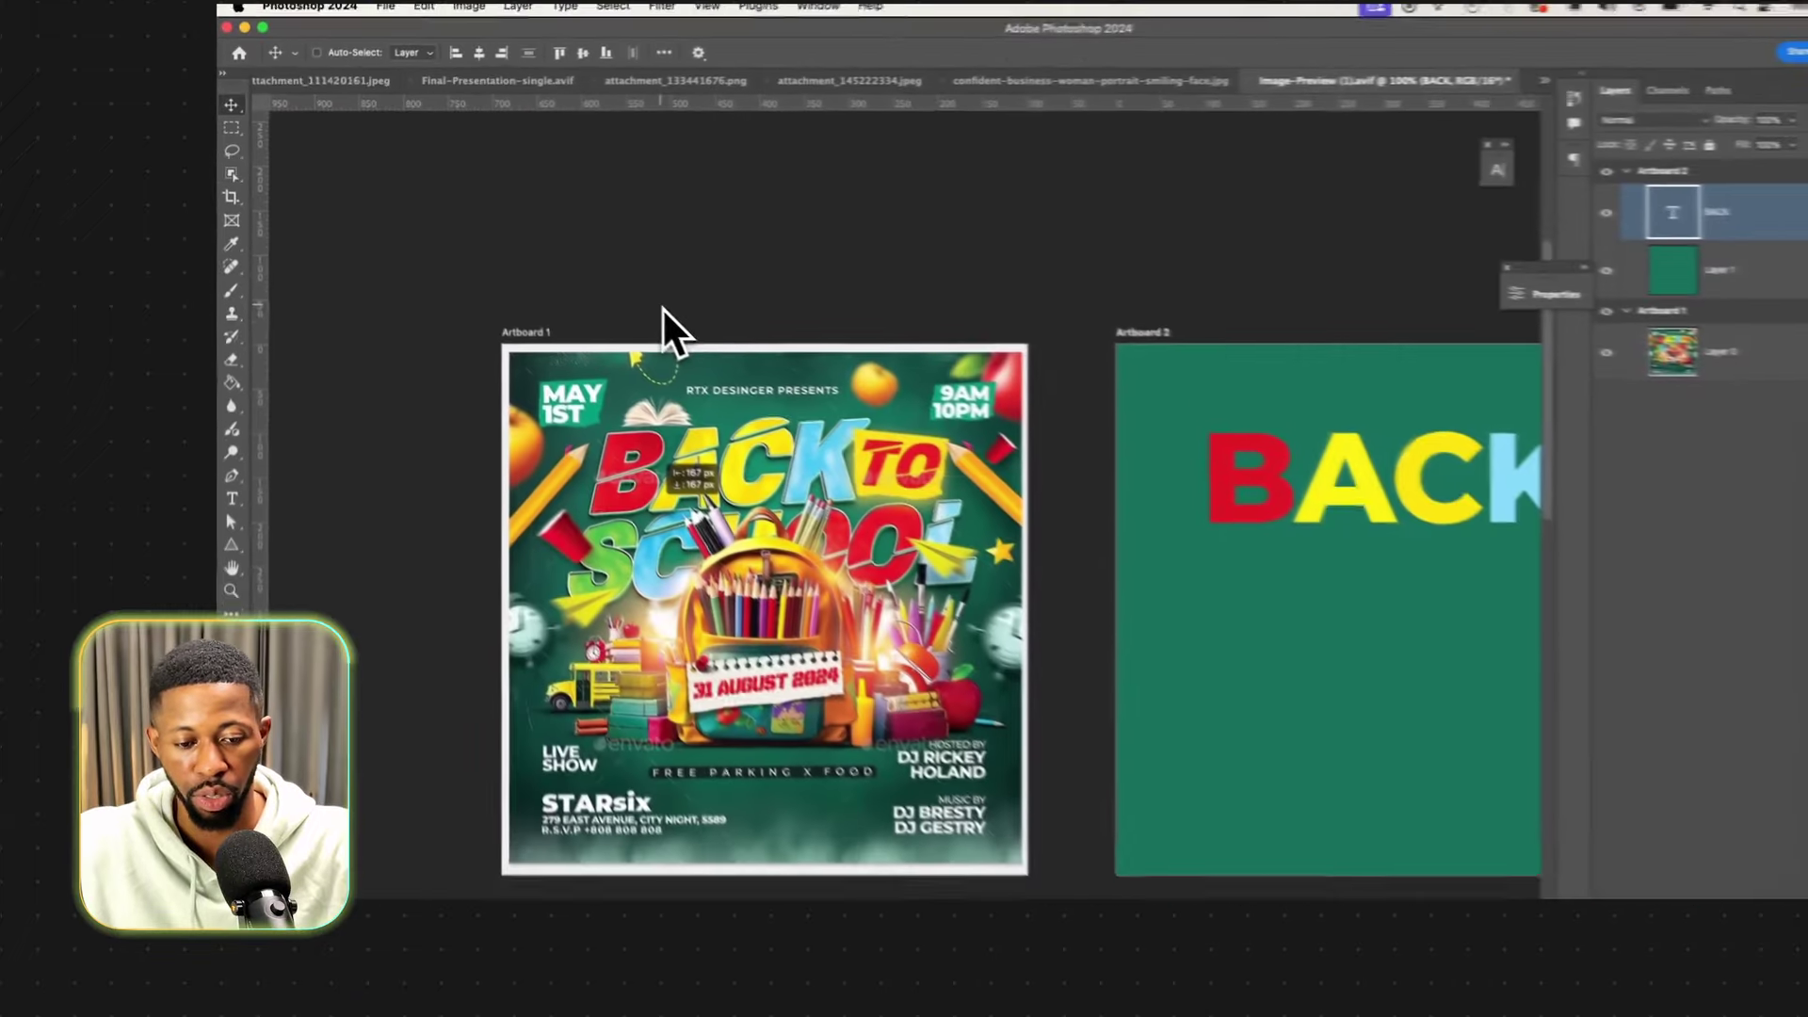
scroll(903, 415, "right", 3)
key("super+plus")
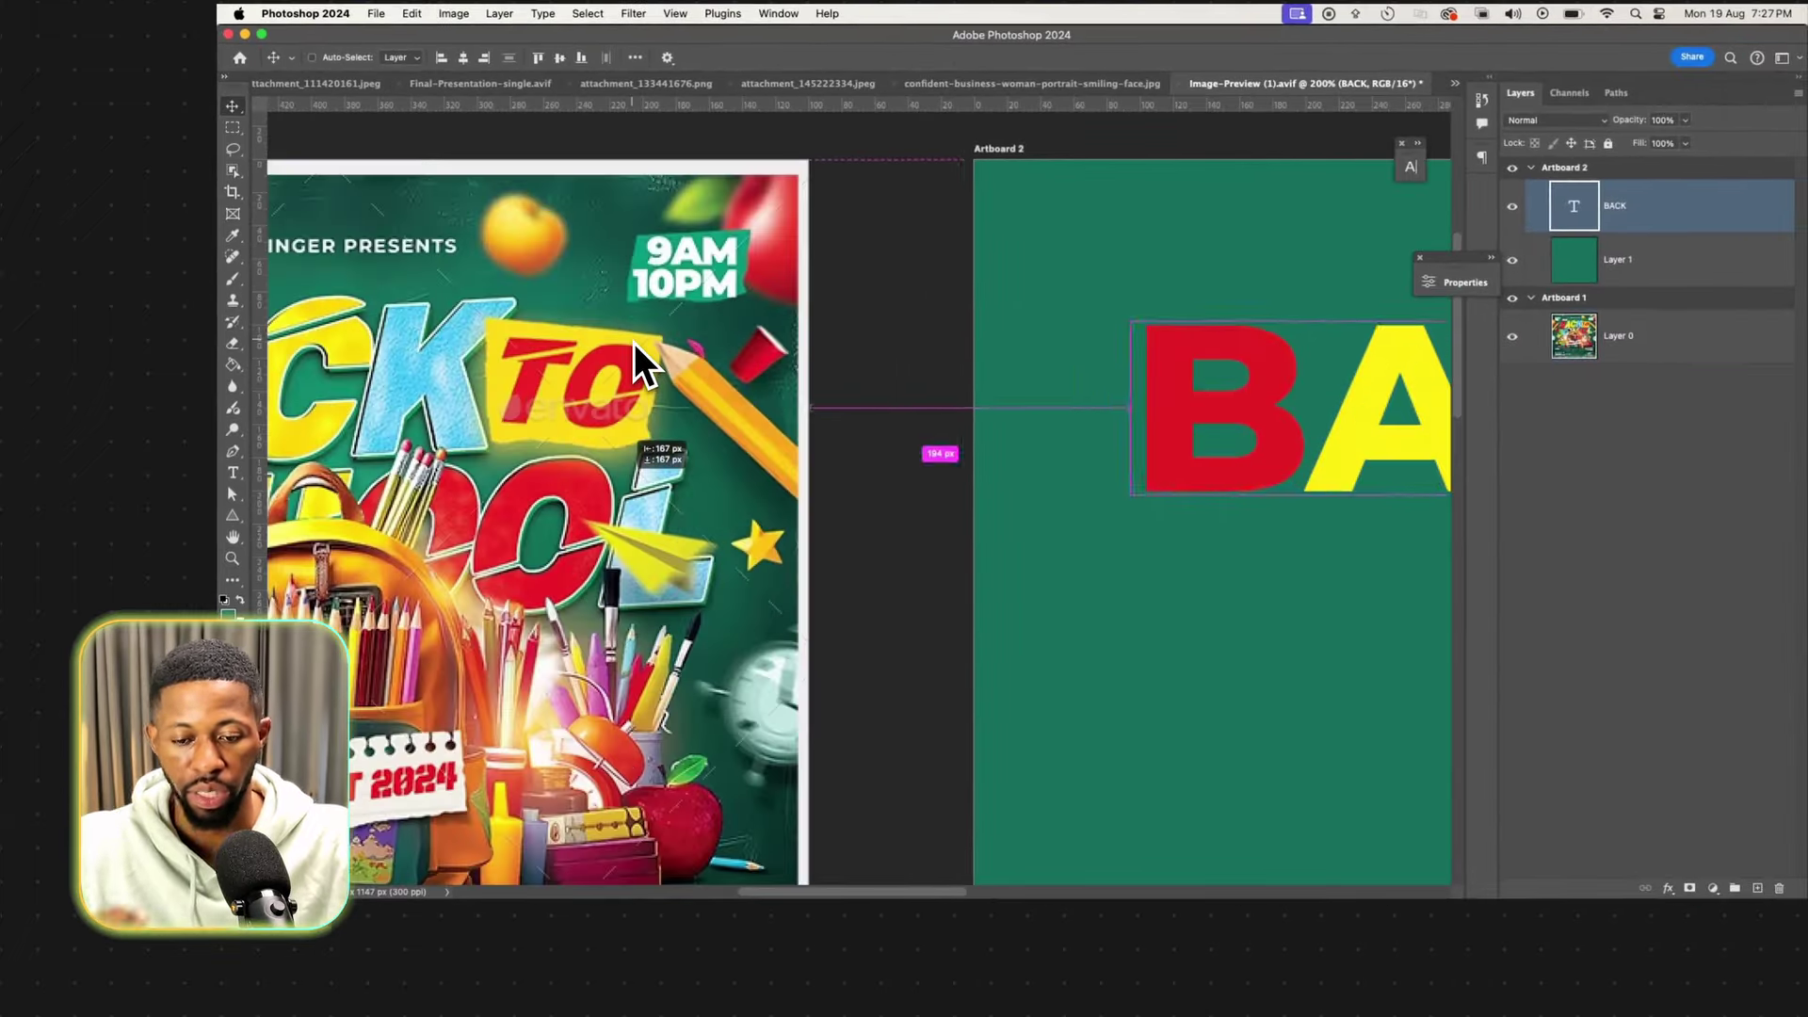
key("super+minus")
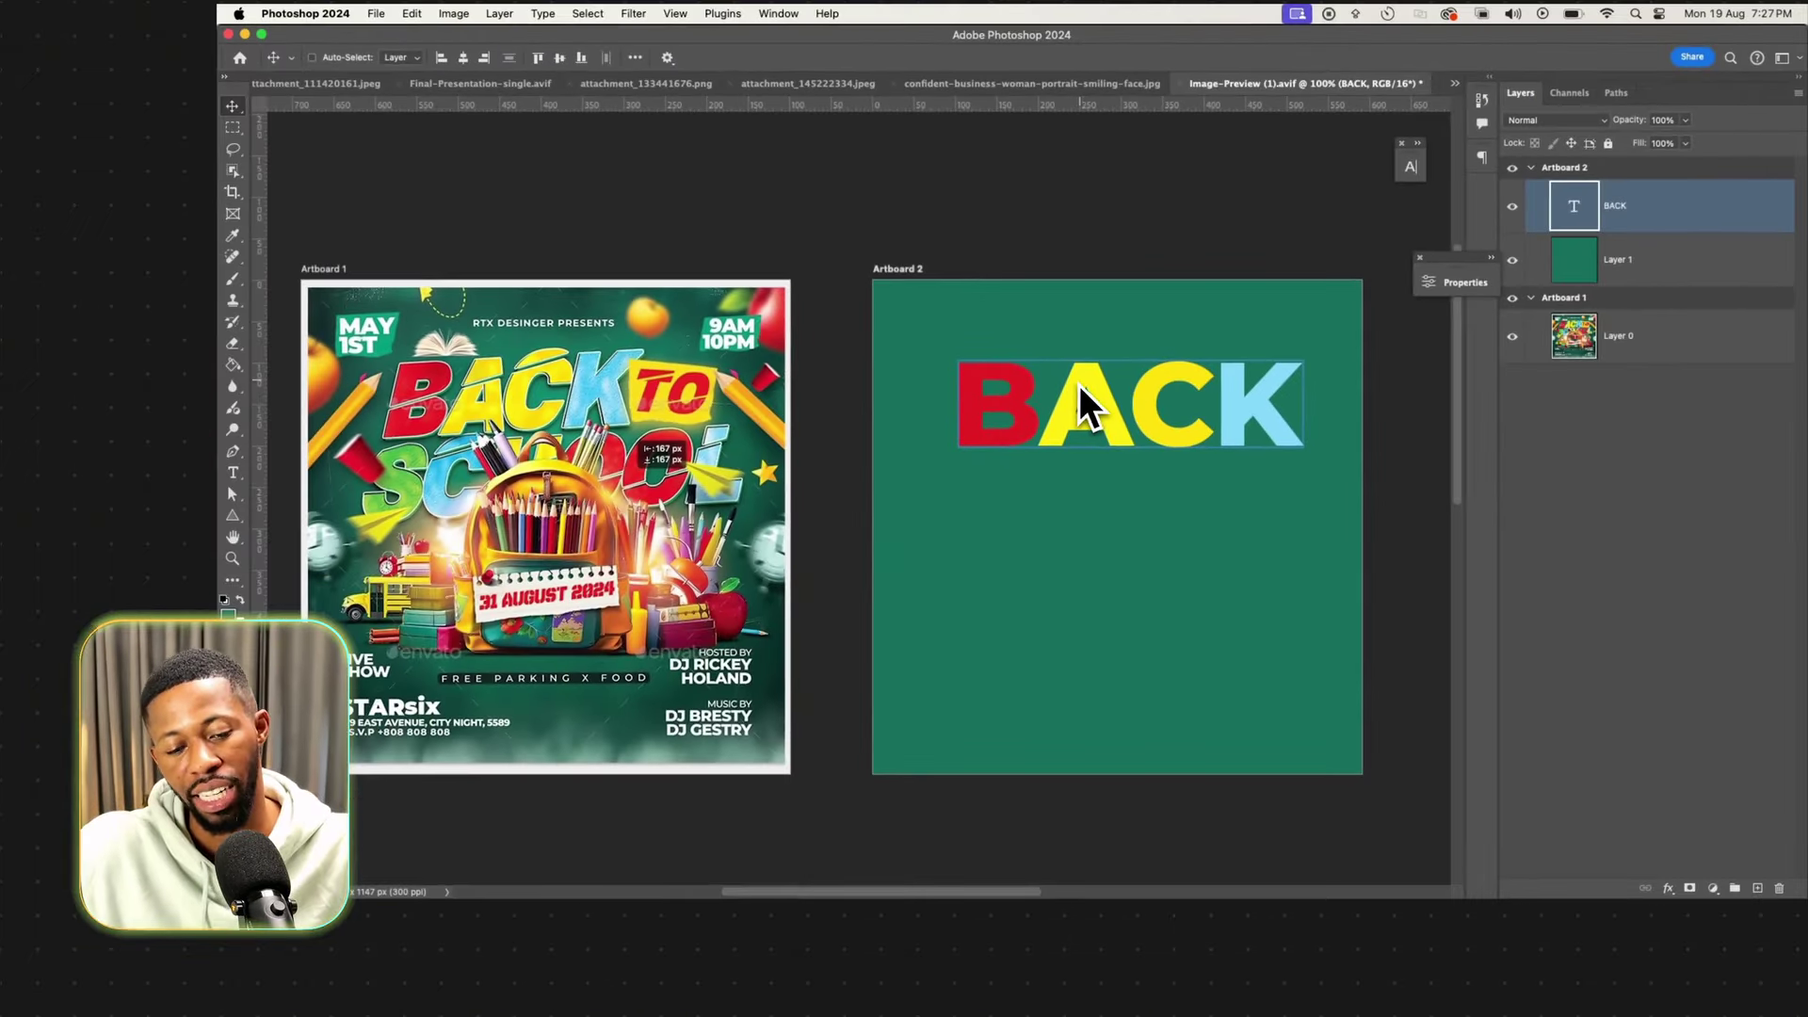
left_click(1270, 331, "shift+super")
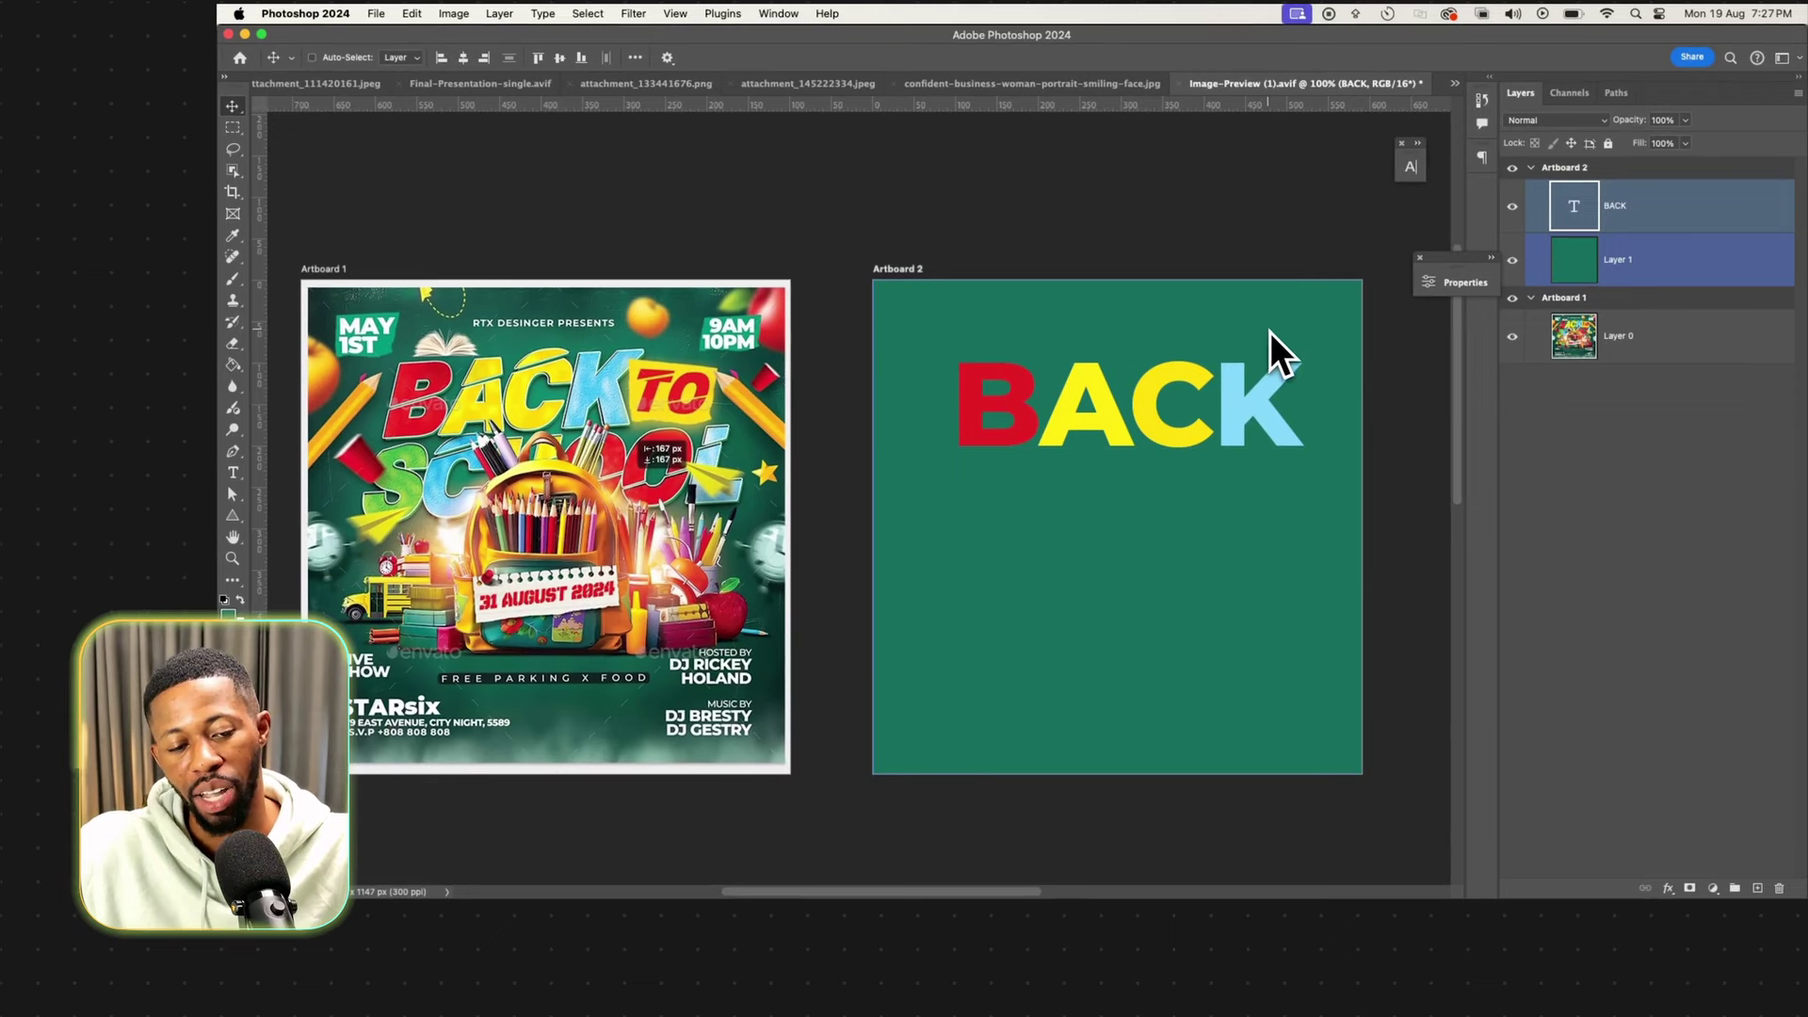
left_click(1336, 319, "shift+super")
key("super+j")
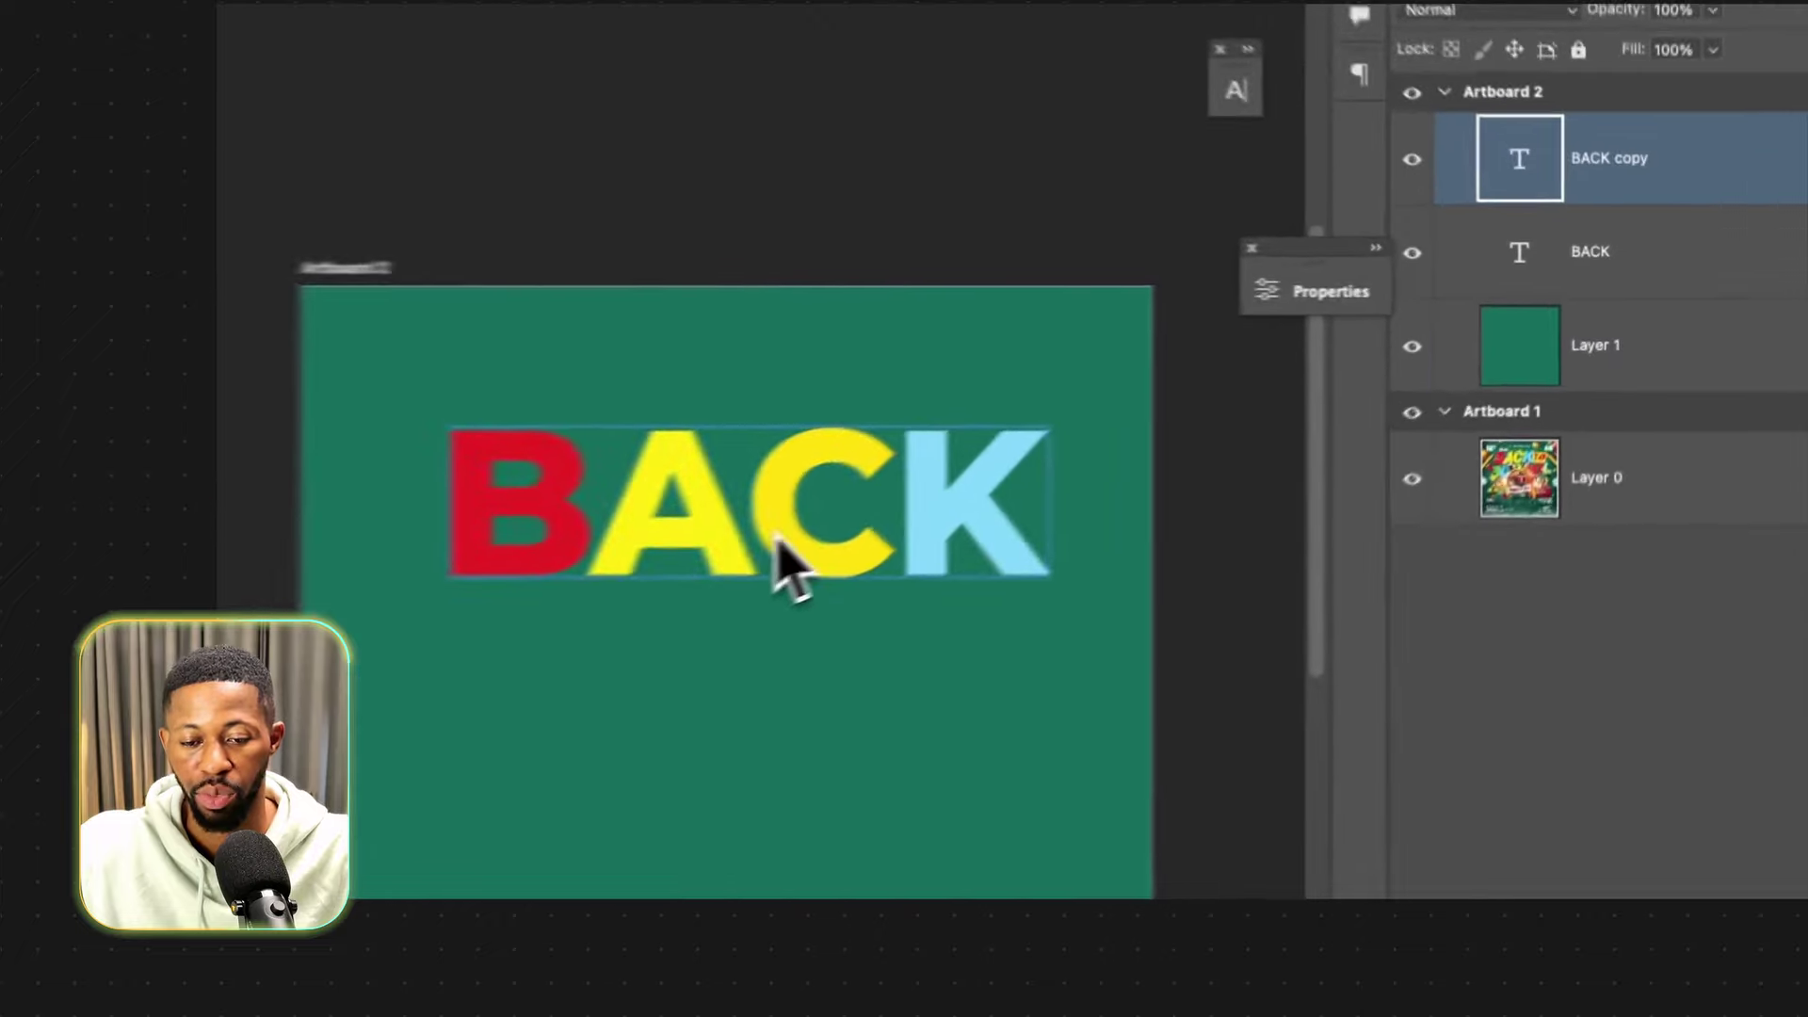
left_click_drag(1144, 424, 1135, 344)
key("super+z")
left_click_drag(636, 471, 621, 375)
key("super+z")
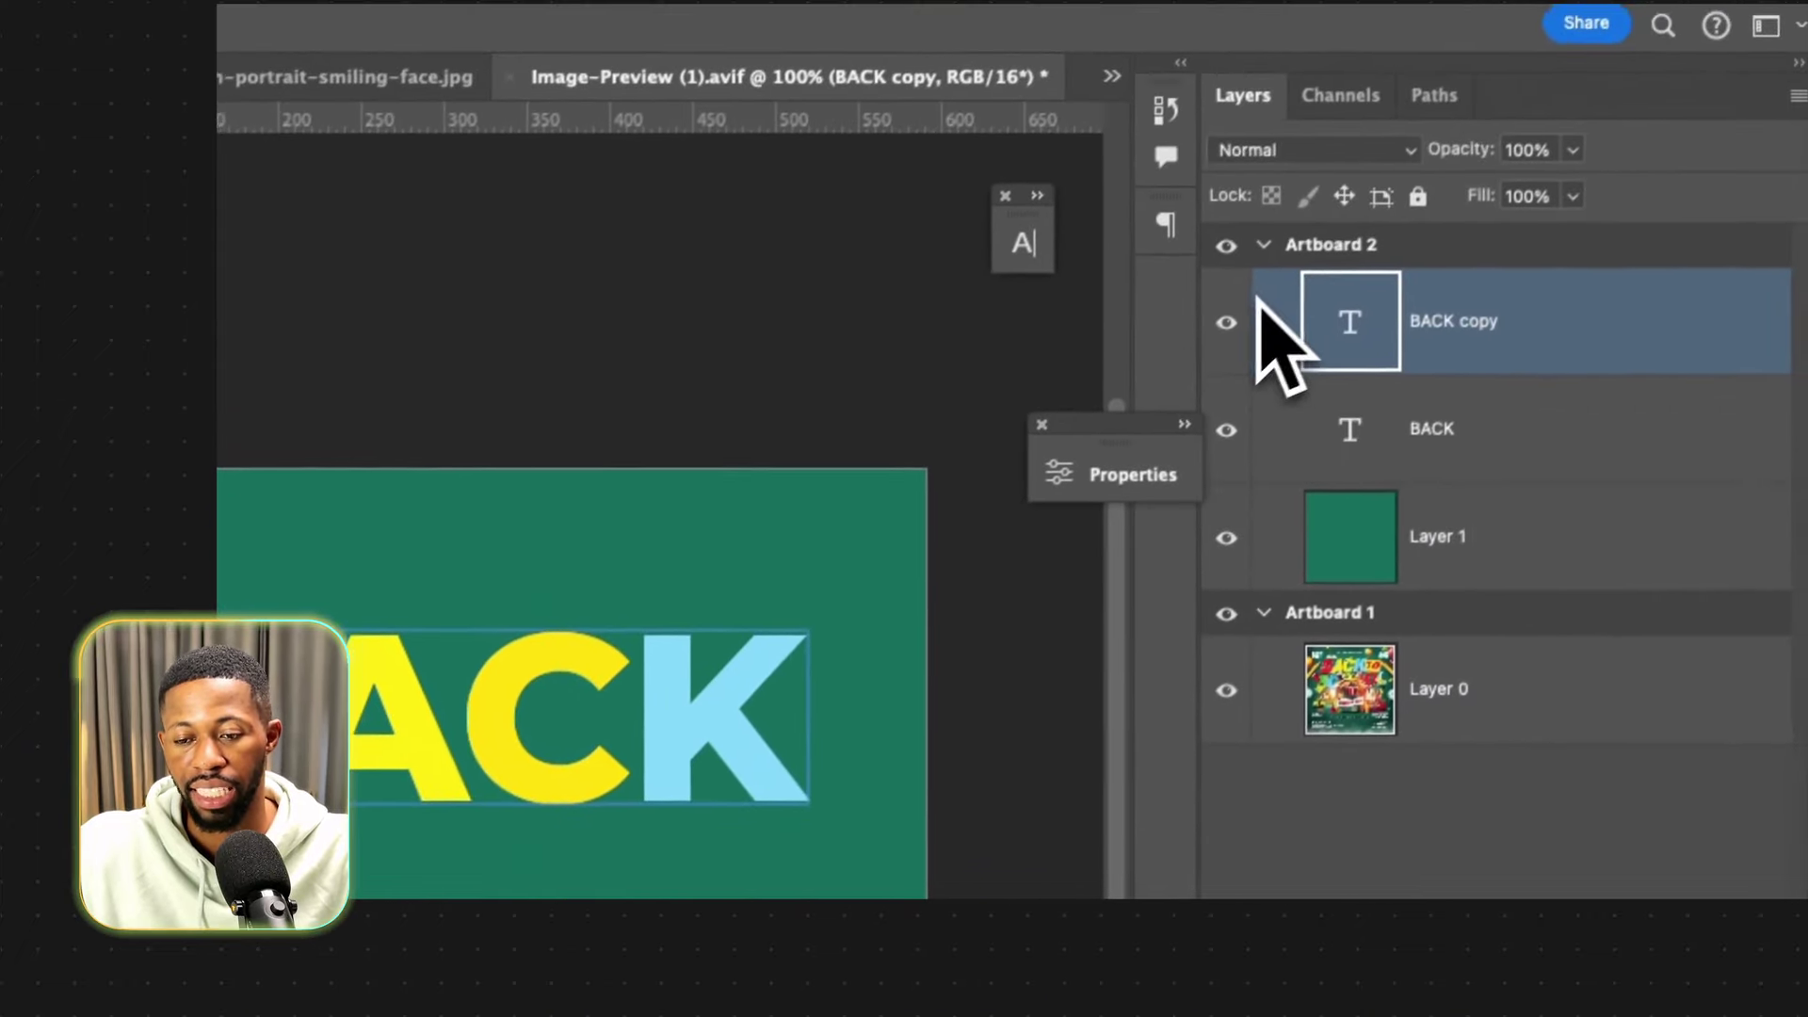
Hide the BACK copy layer and add a layer mask to the original BACK text layer.
left_click(1309, 223)
left_click(1601, 319)
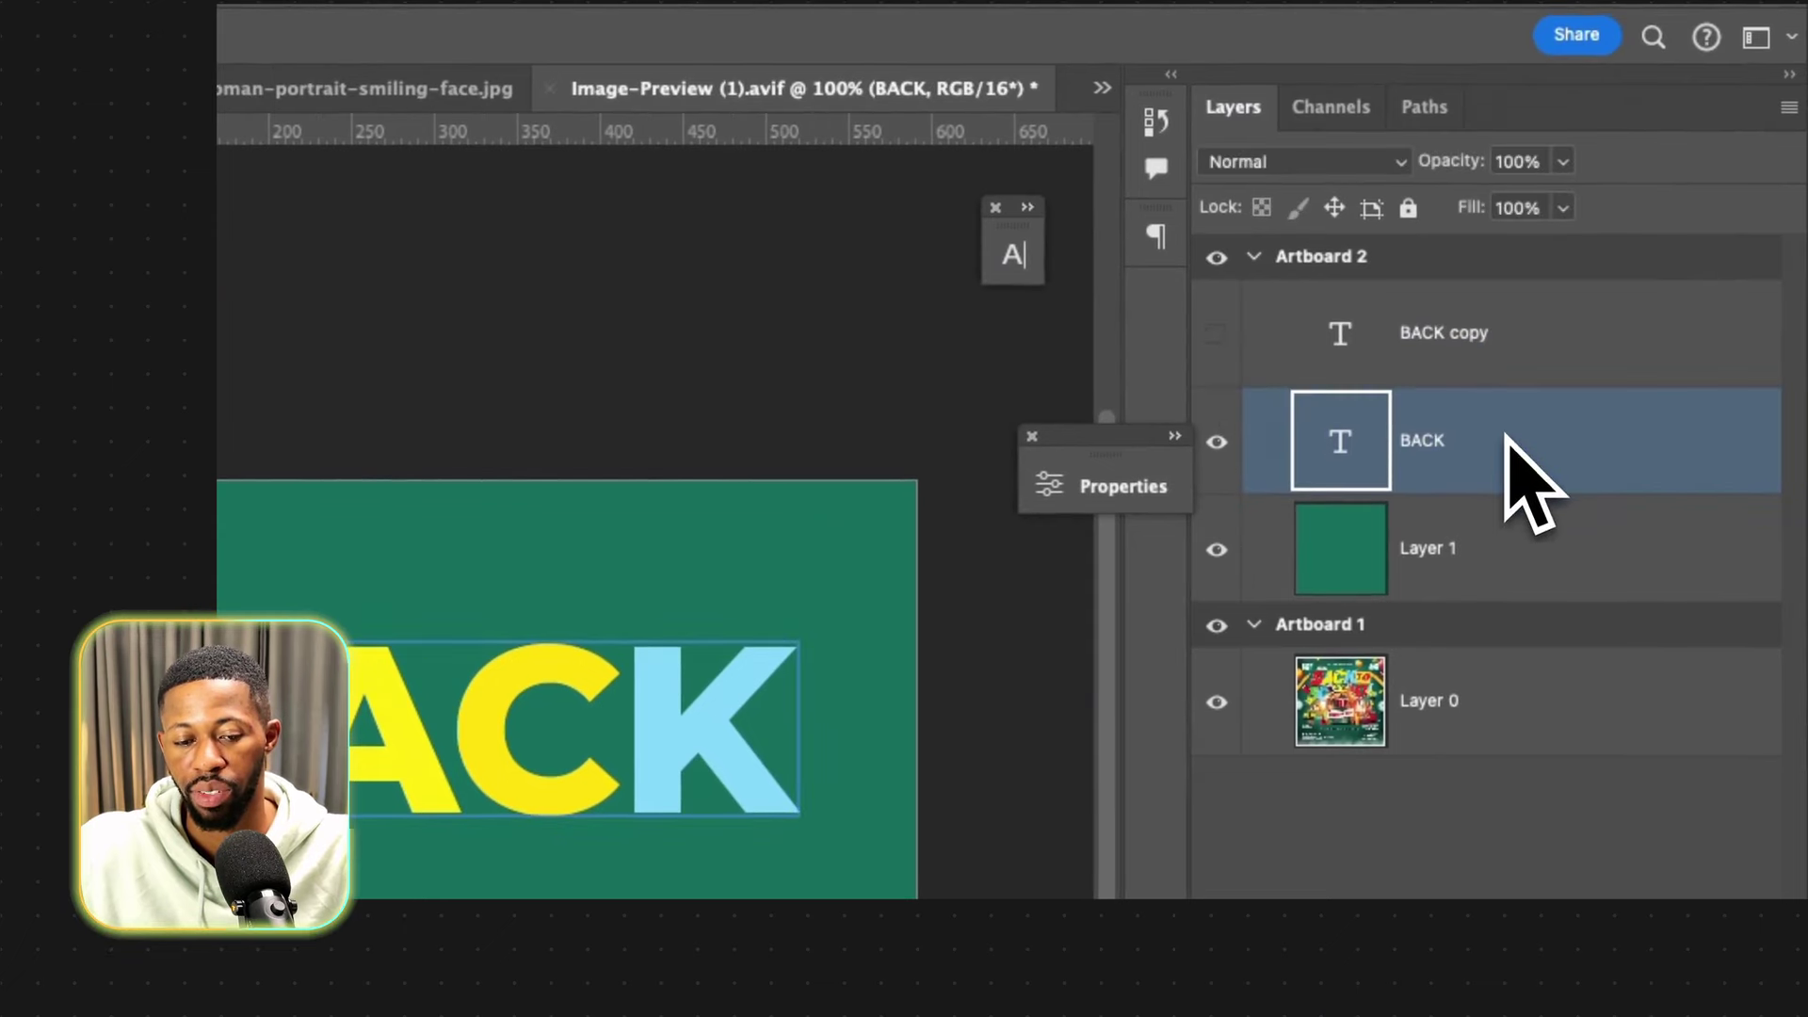
left_click(1422, 548, "shift")
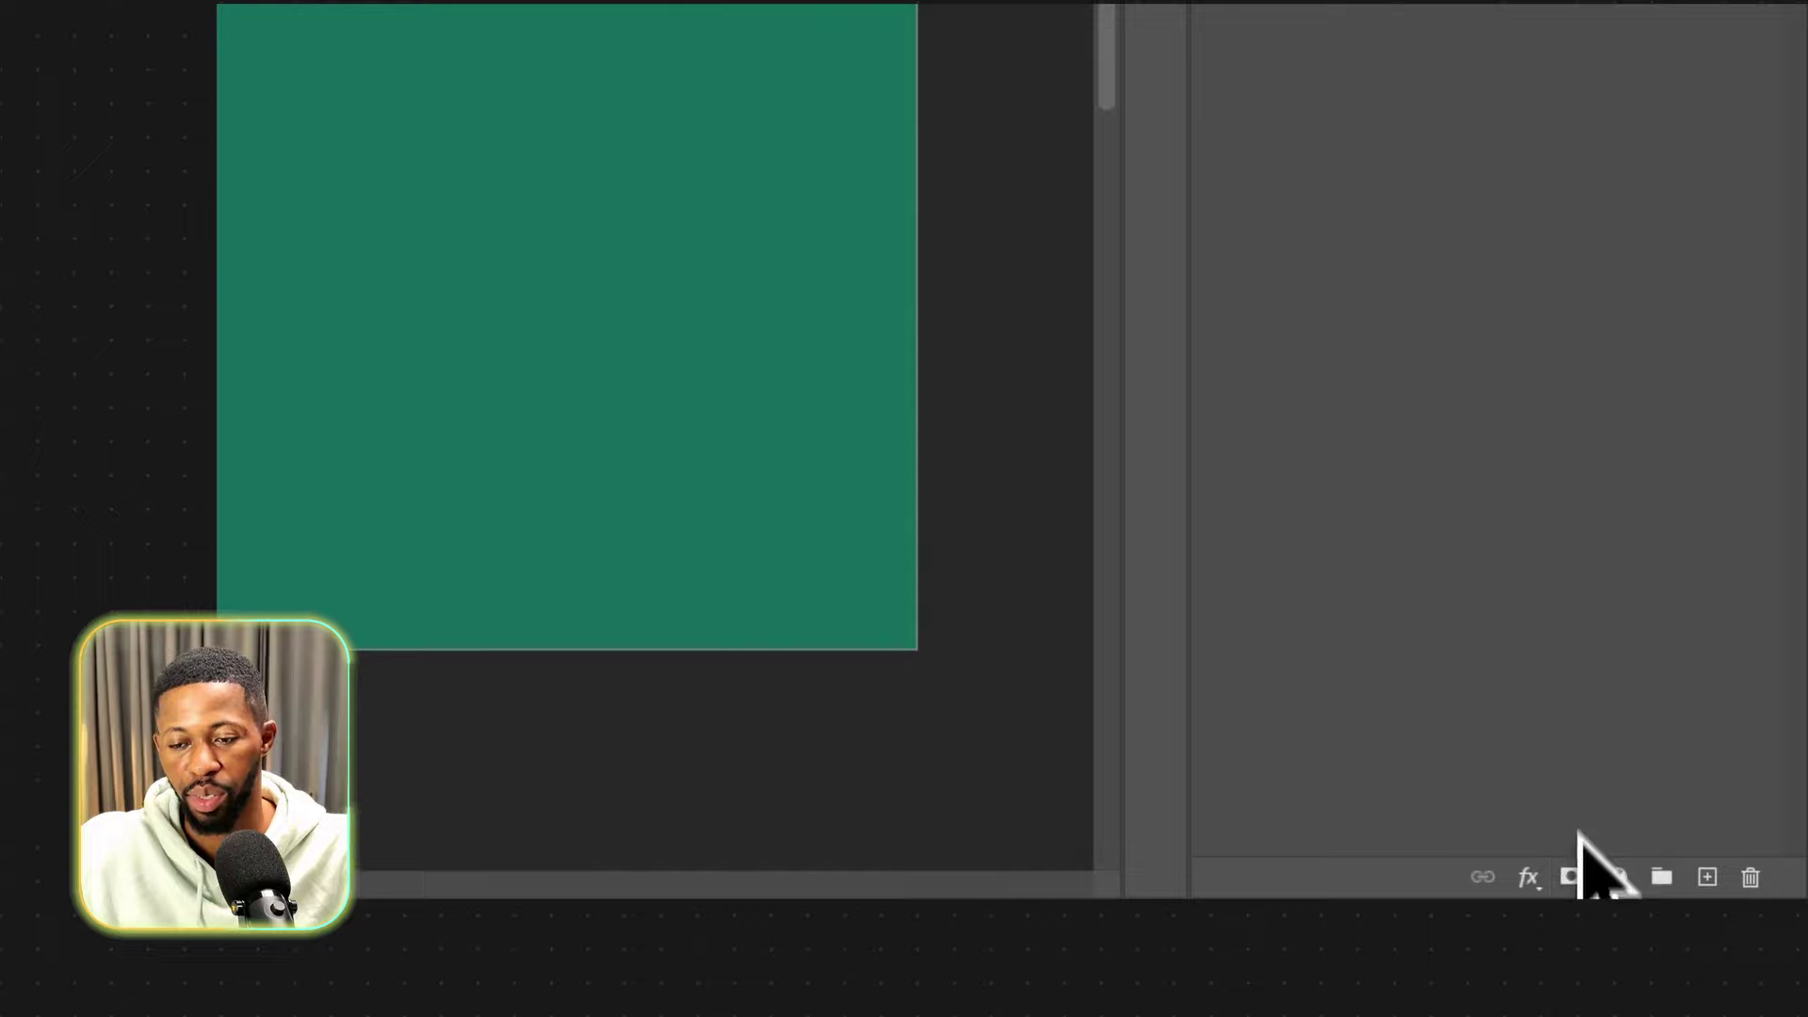
left_click(1571, 874)
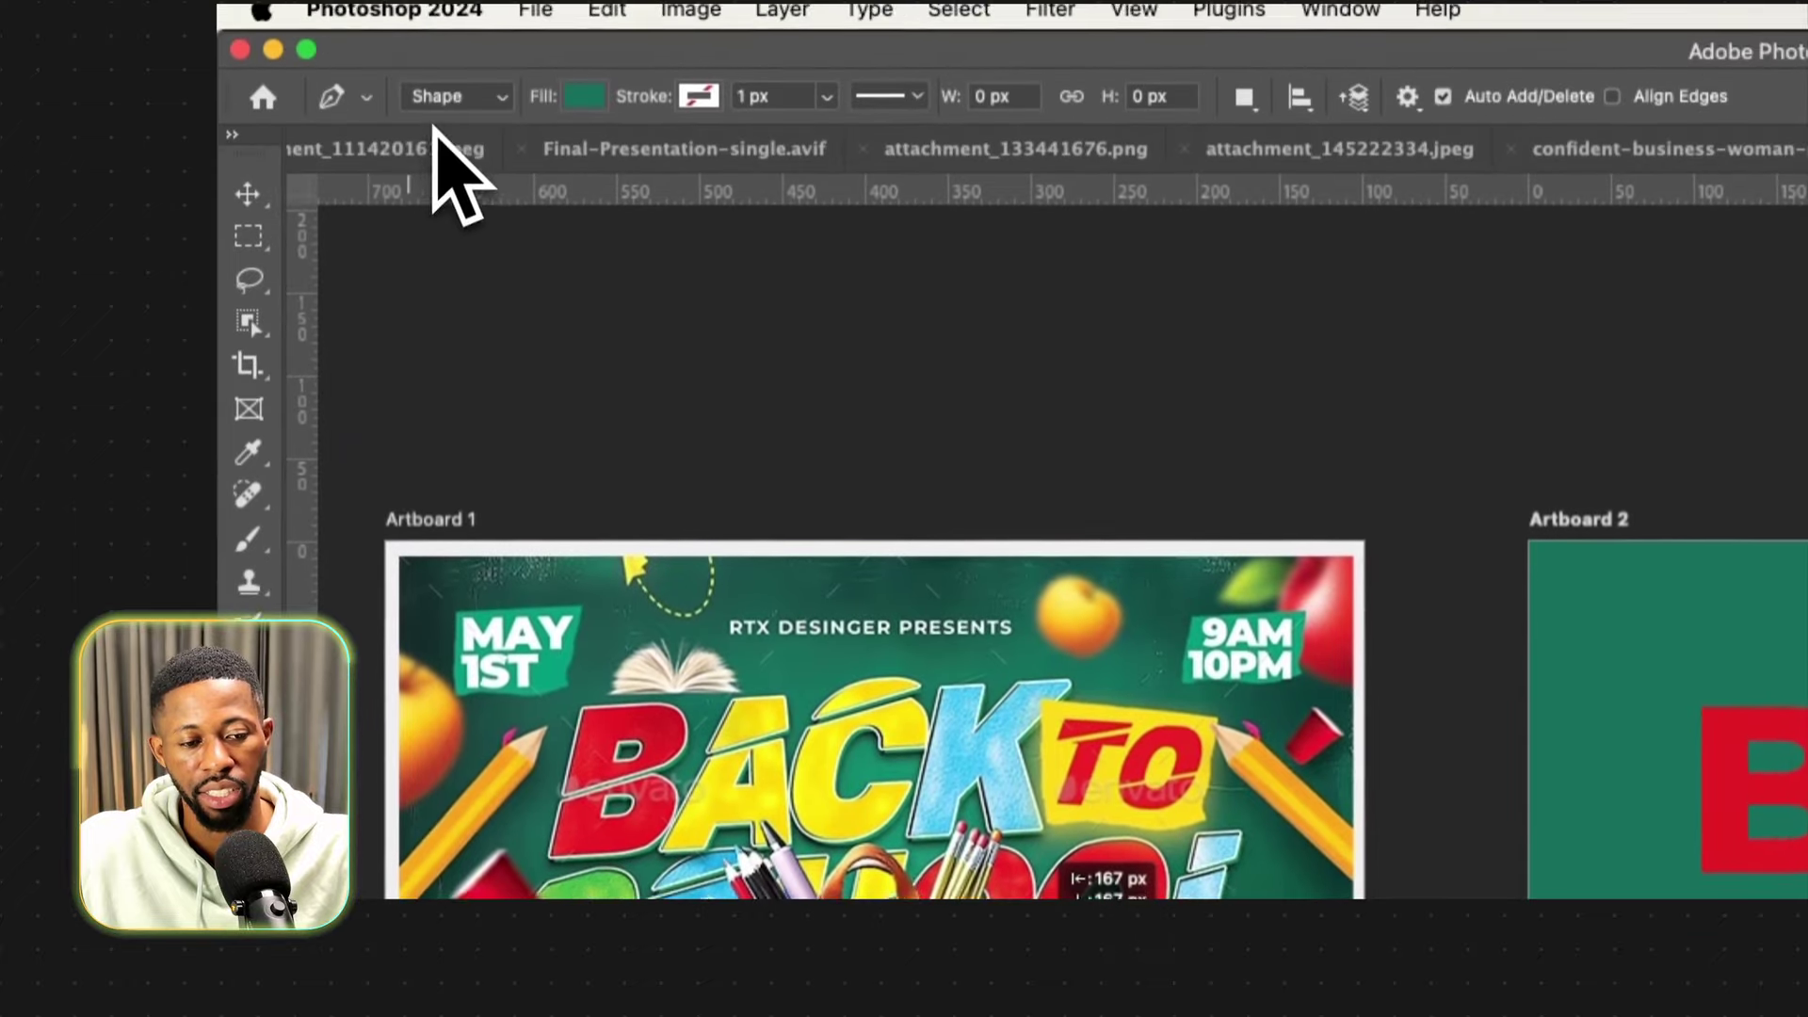
Mask out BACK's upper slice using a slanted closed Pen path converted to a selection with 0-pixel feather.
left_click(453, 96)
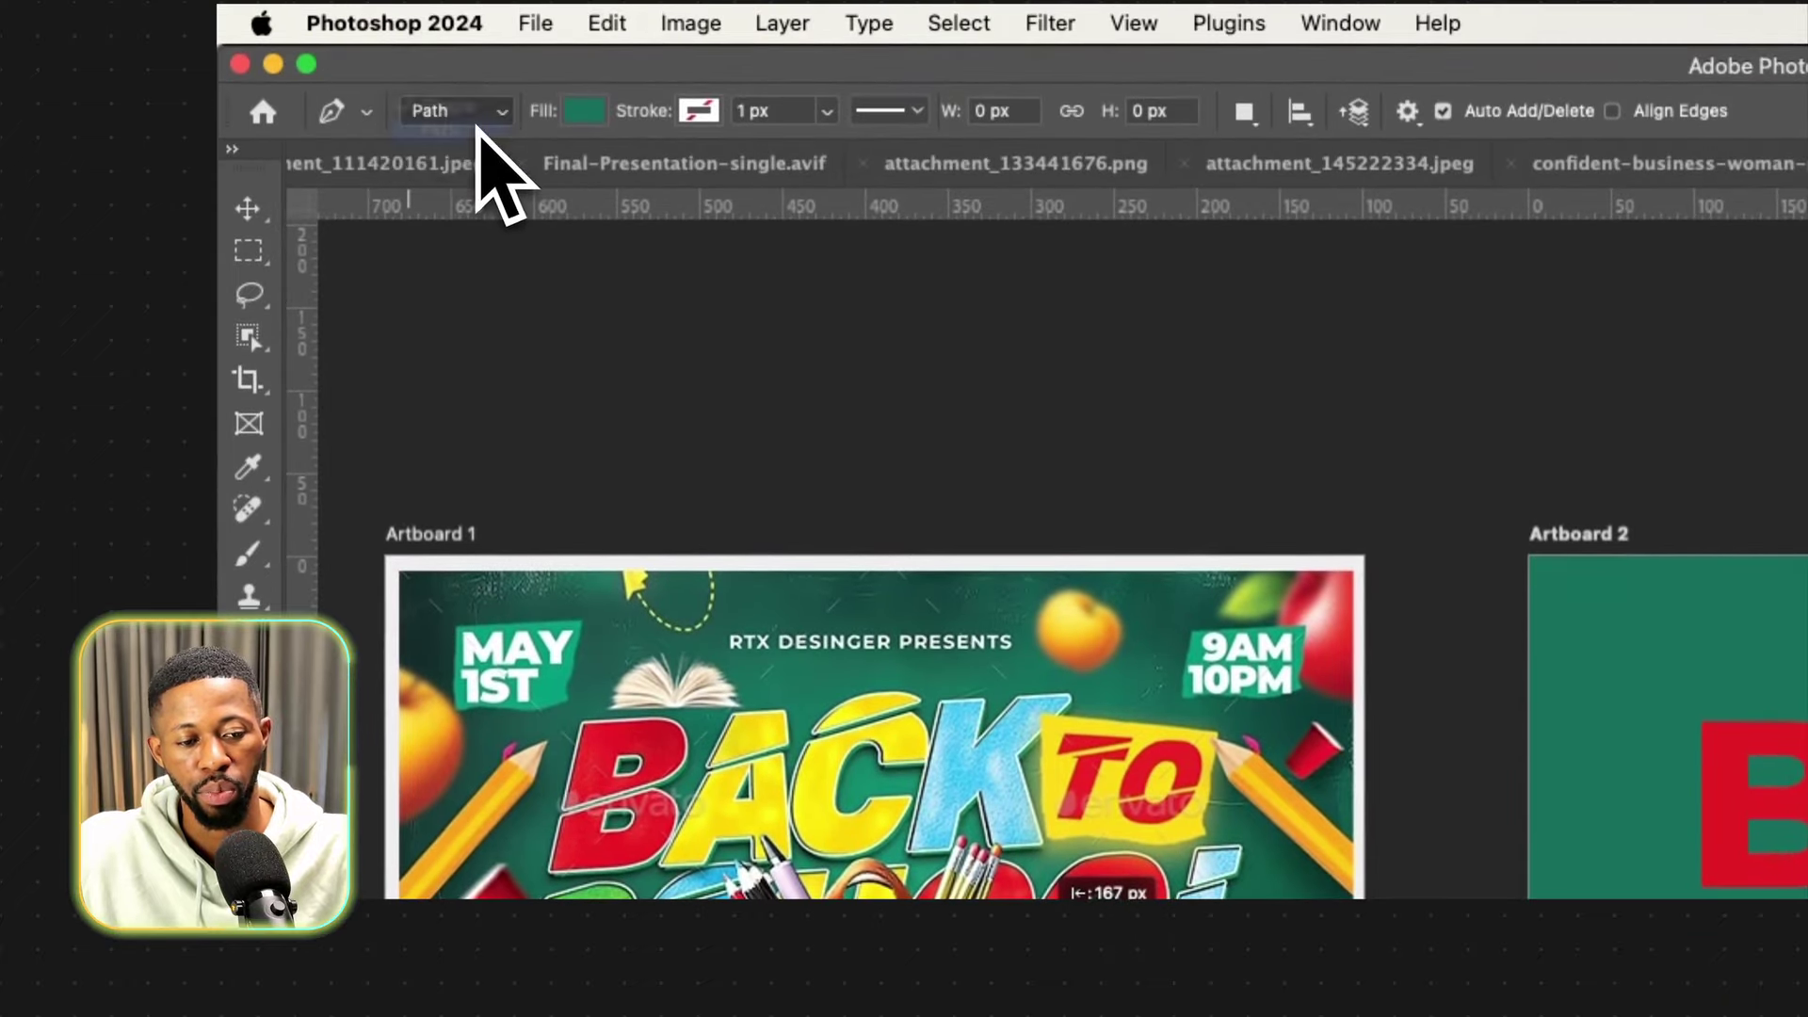
left_click(1404, 581)
left_click(1699, 825)
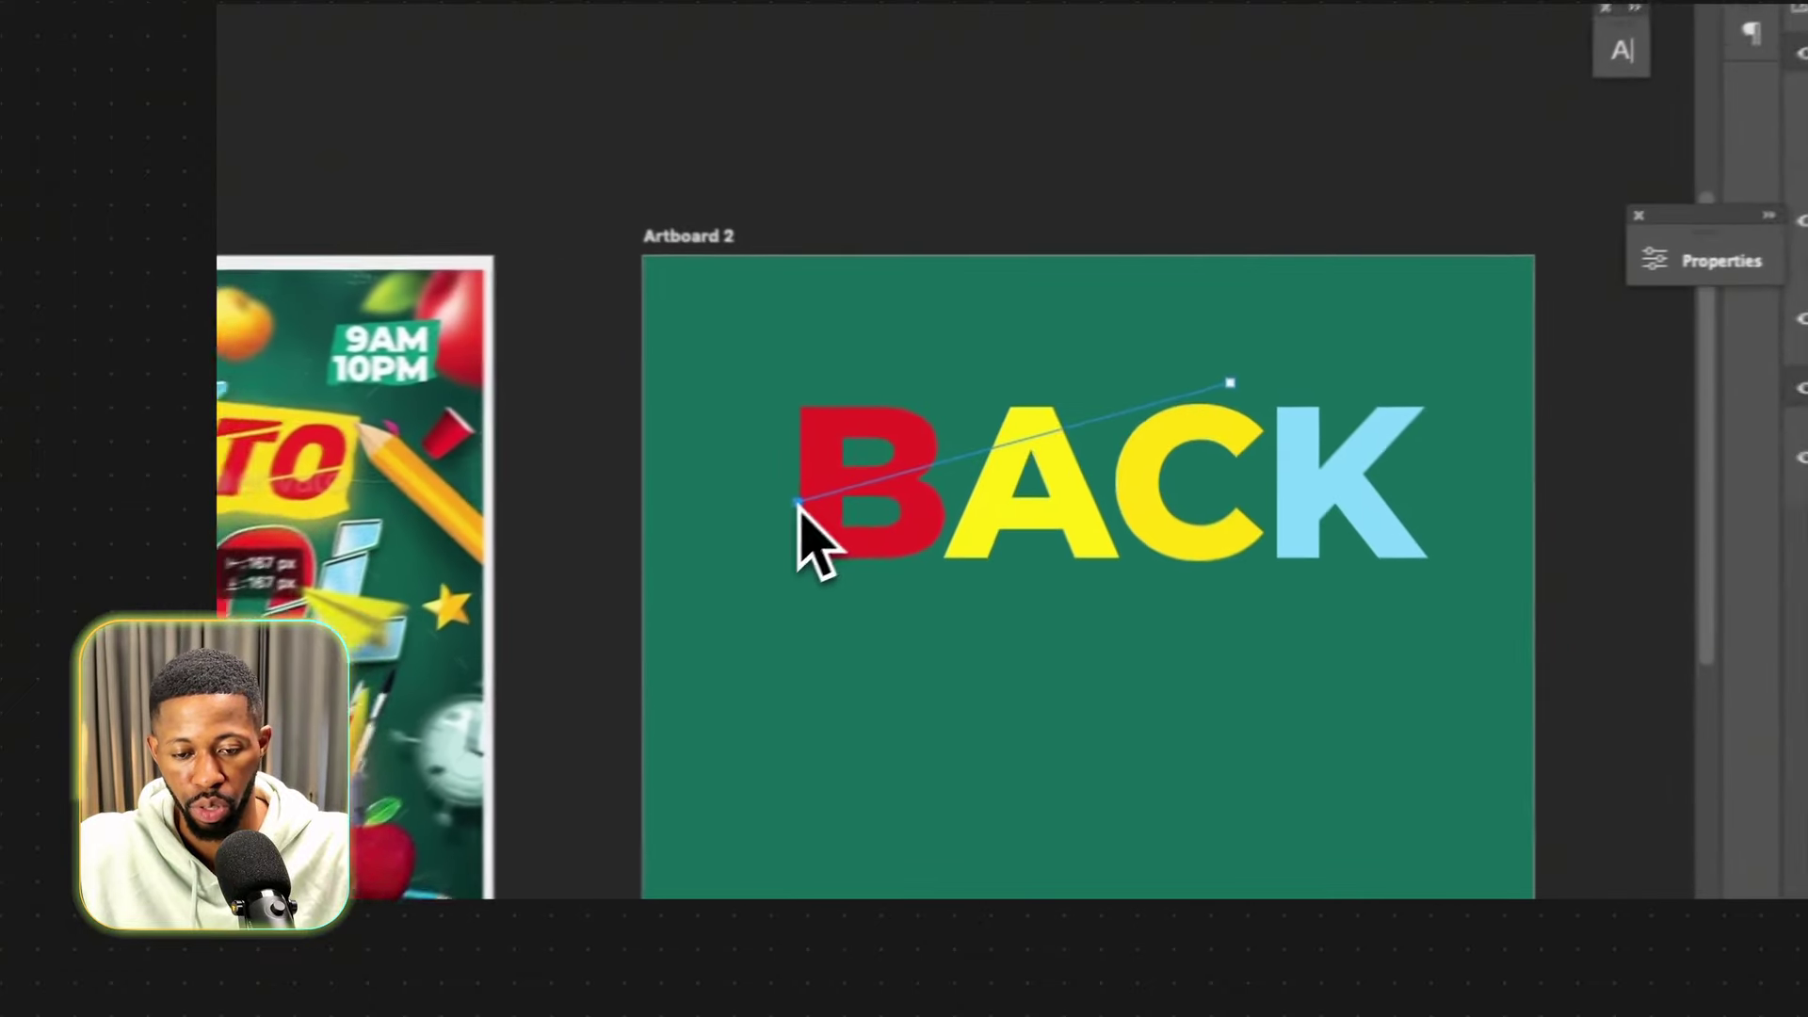
left_click(836, 500)
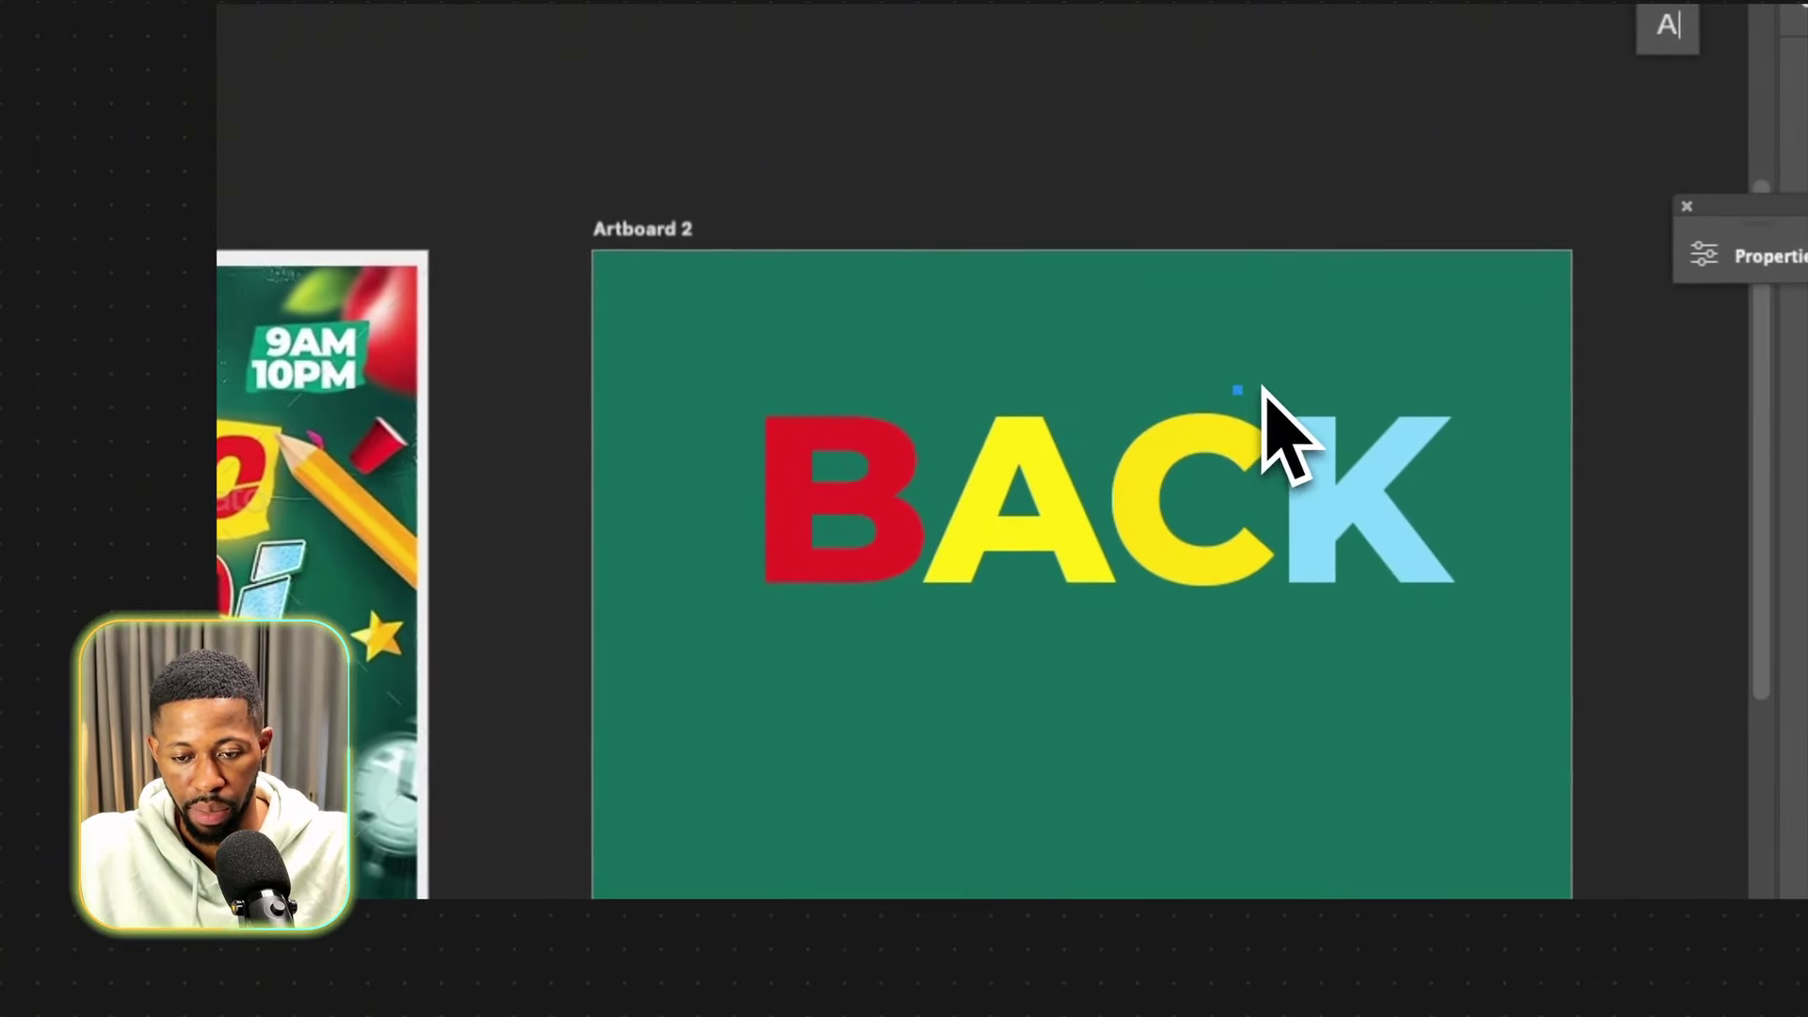
left_click(1307, 397)
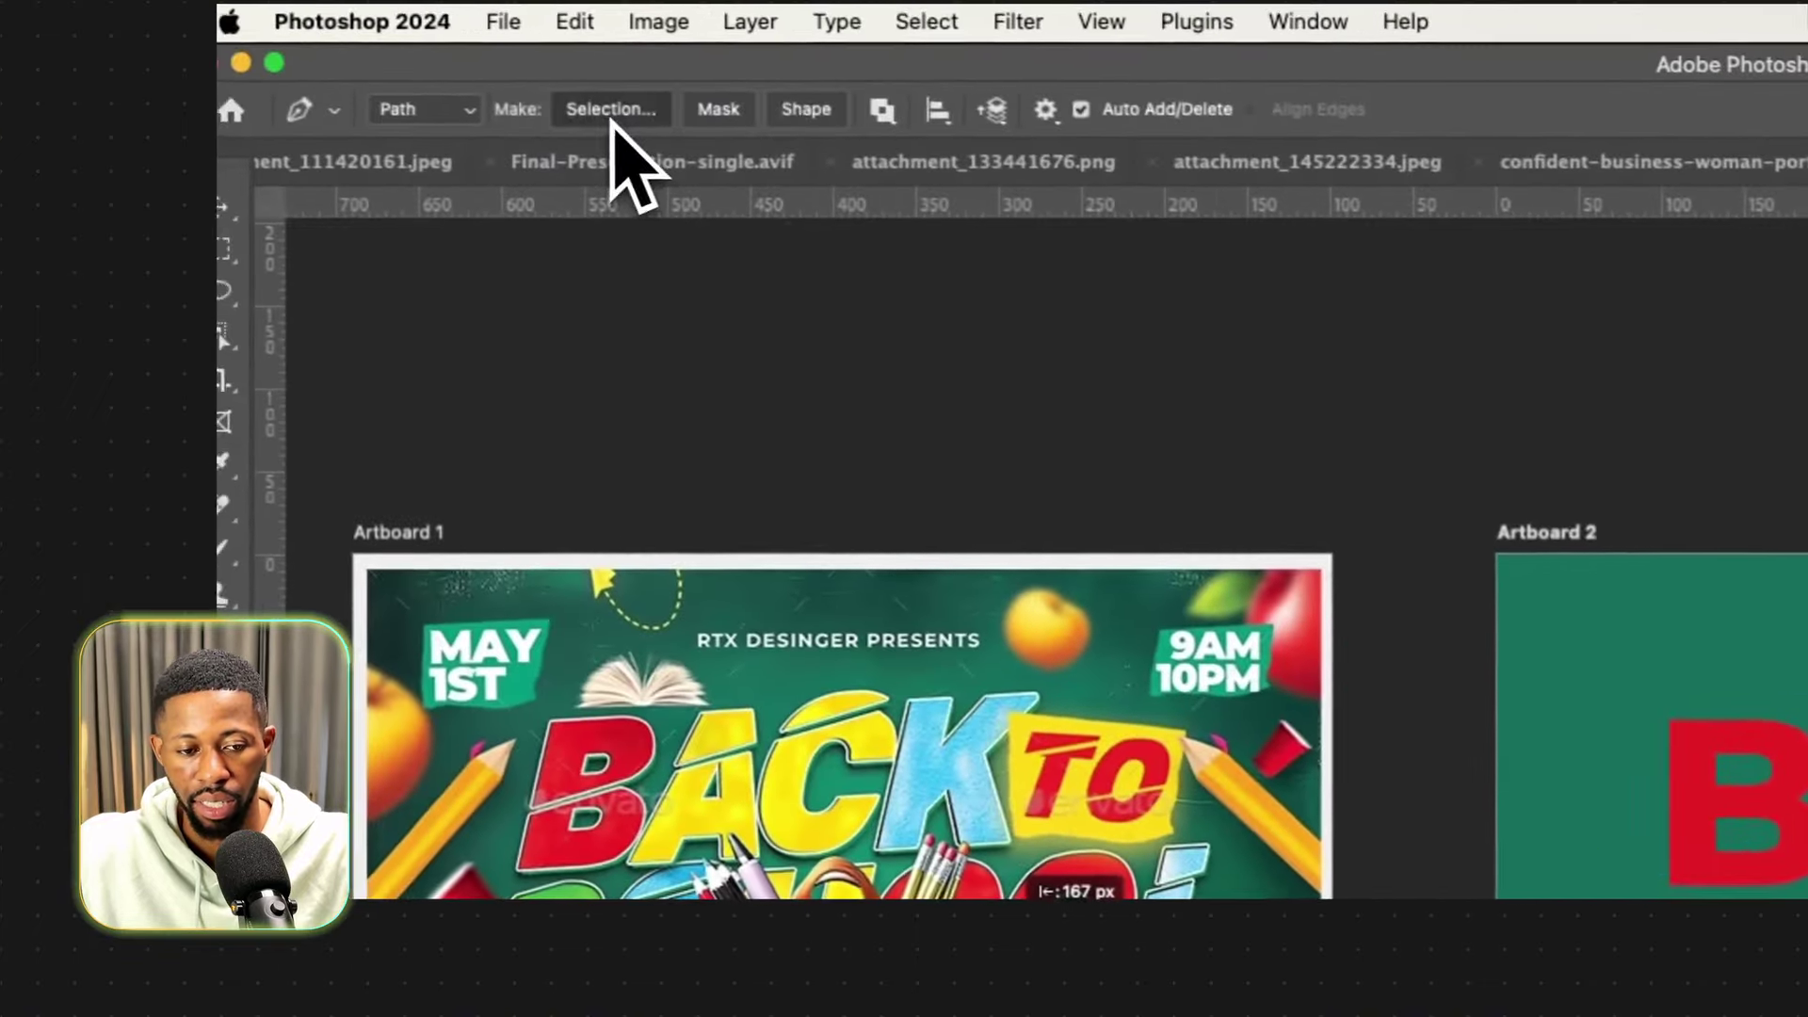
left_click(613, 111)
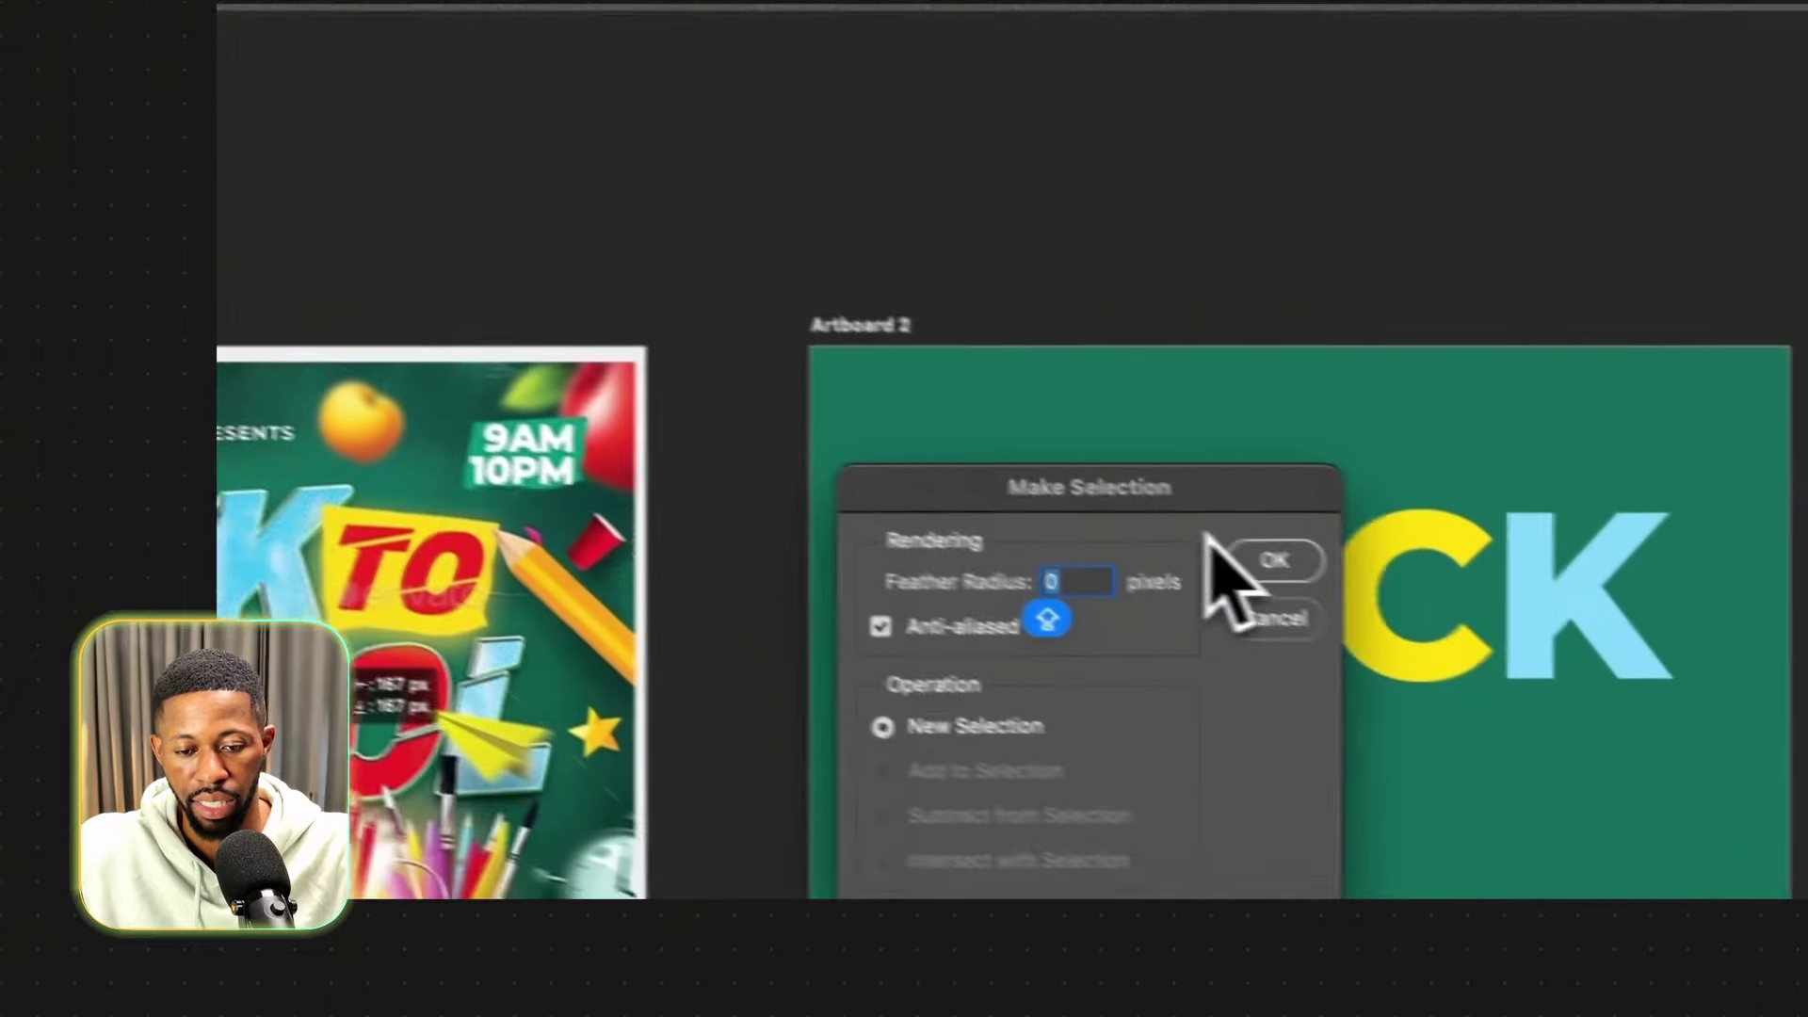
left_click(1237, 534)
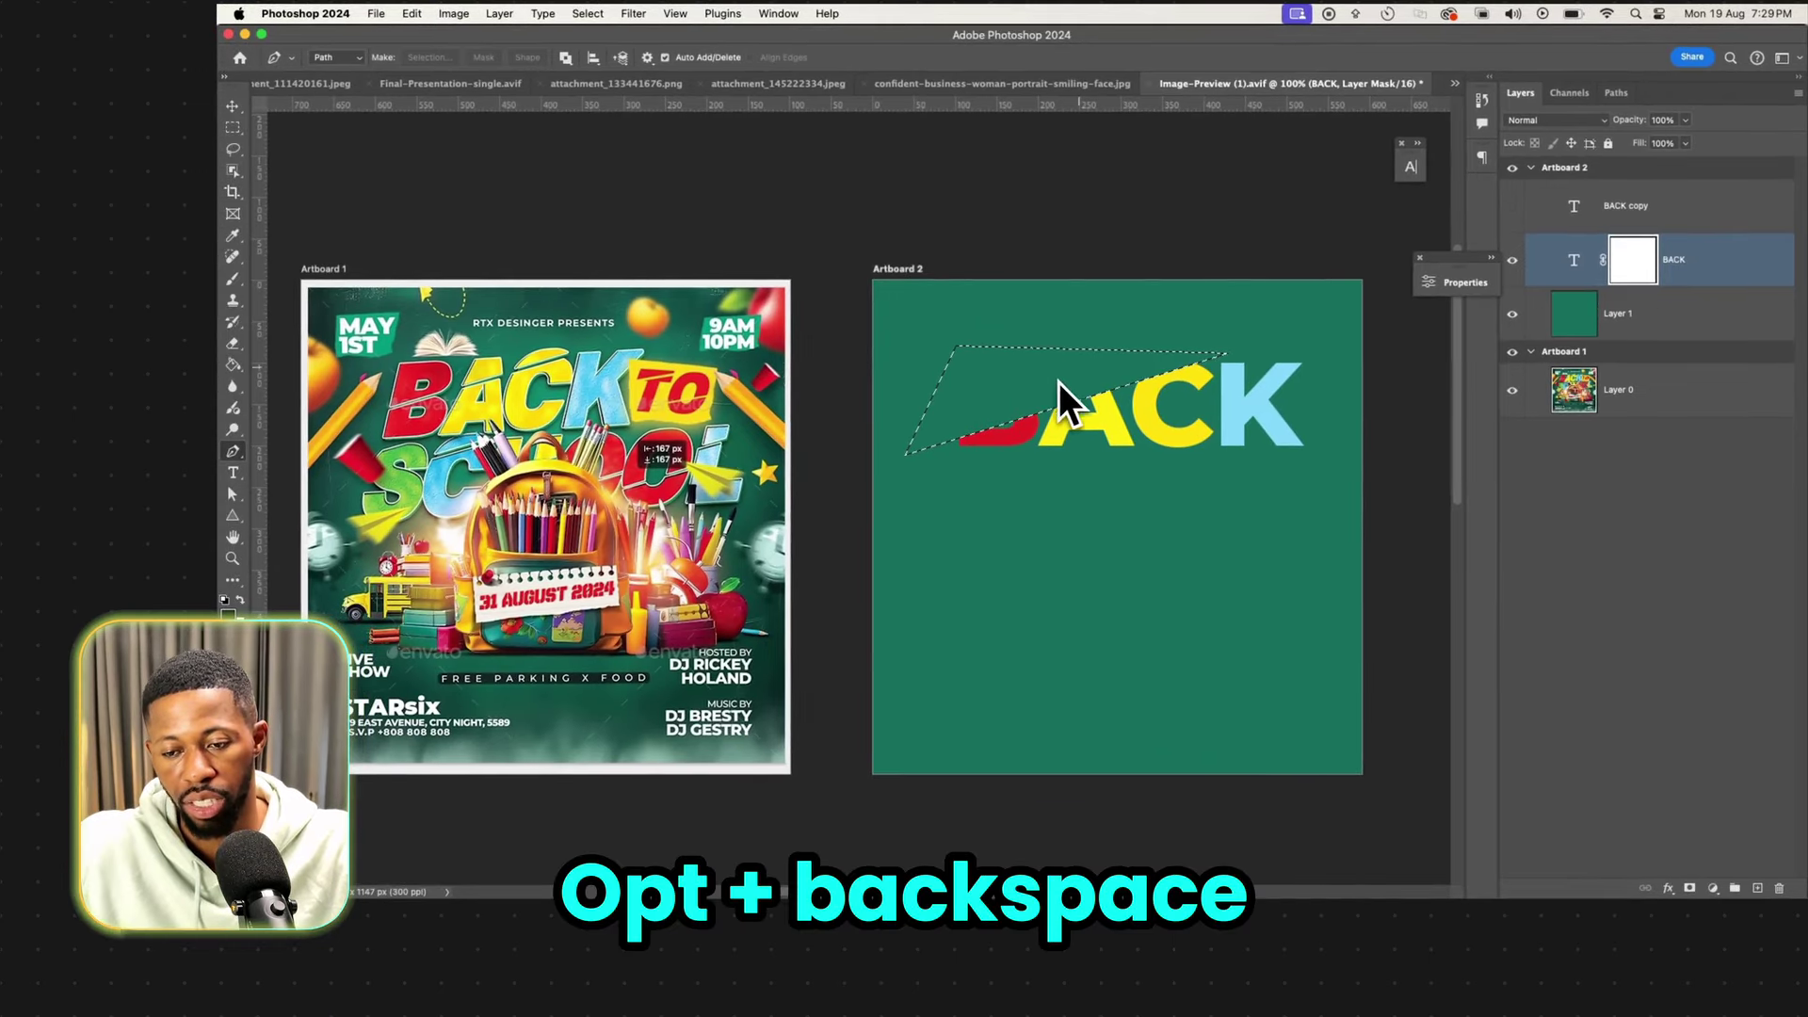
Show the BACK copy layer and mask it so only the selected upper slice remains.
left_click(1512, 206)
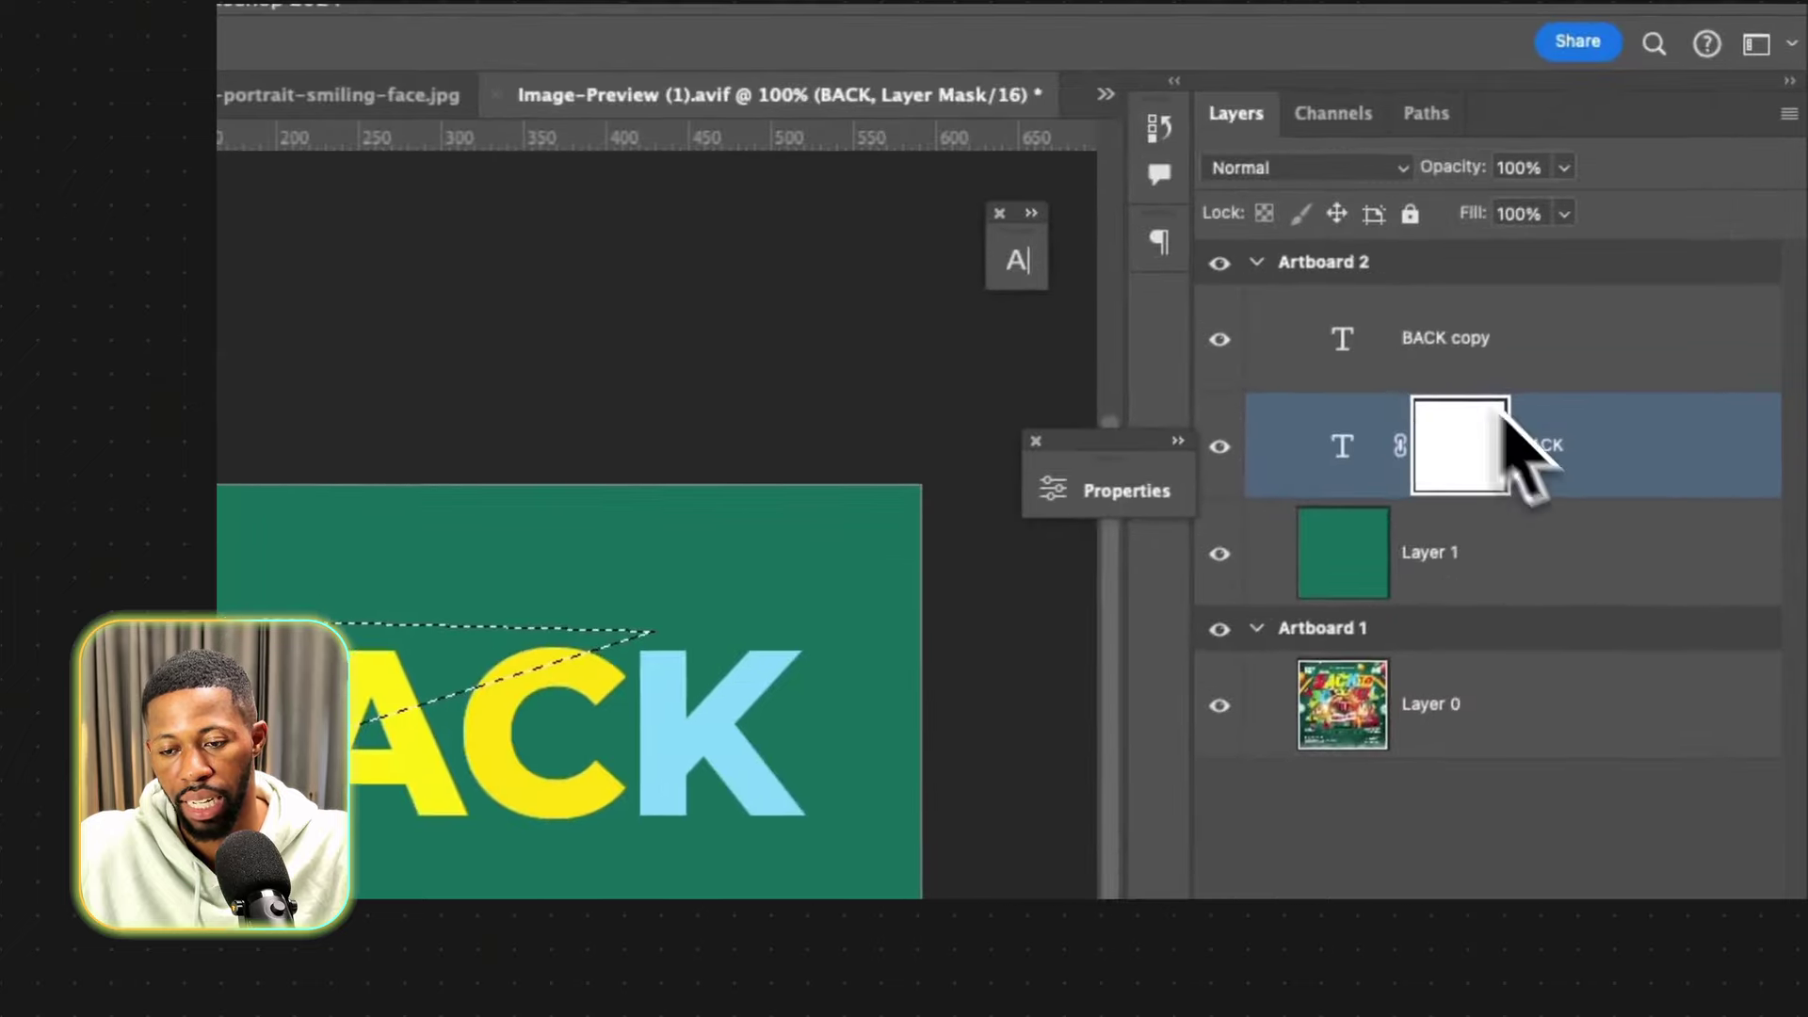
left_click(1659, 219)
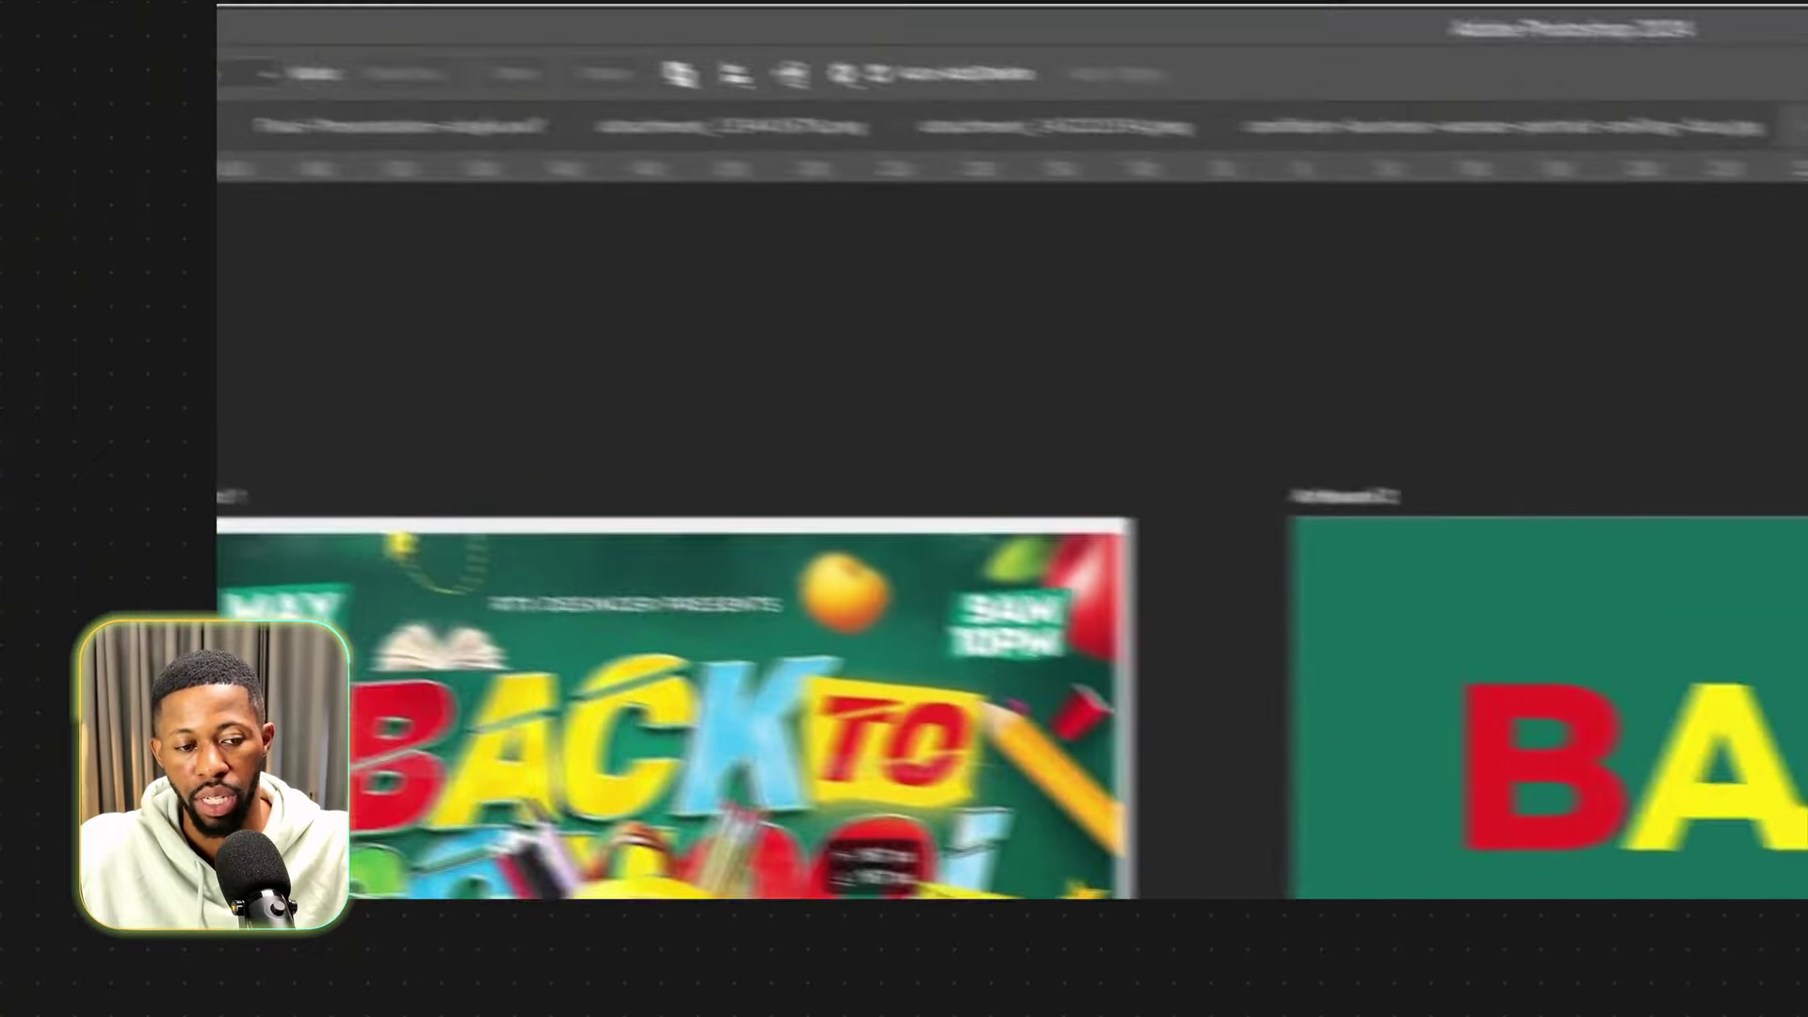
Offset the upper slice of BACK slightly from the lower part, nudging it to leave a thin diagonal gap.
left_click(229, 209)
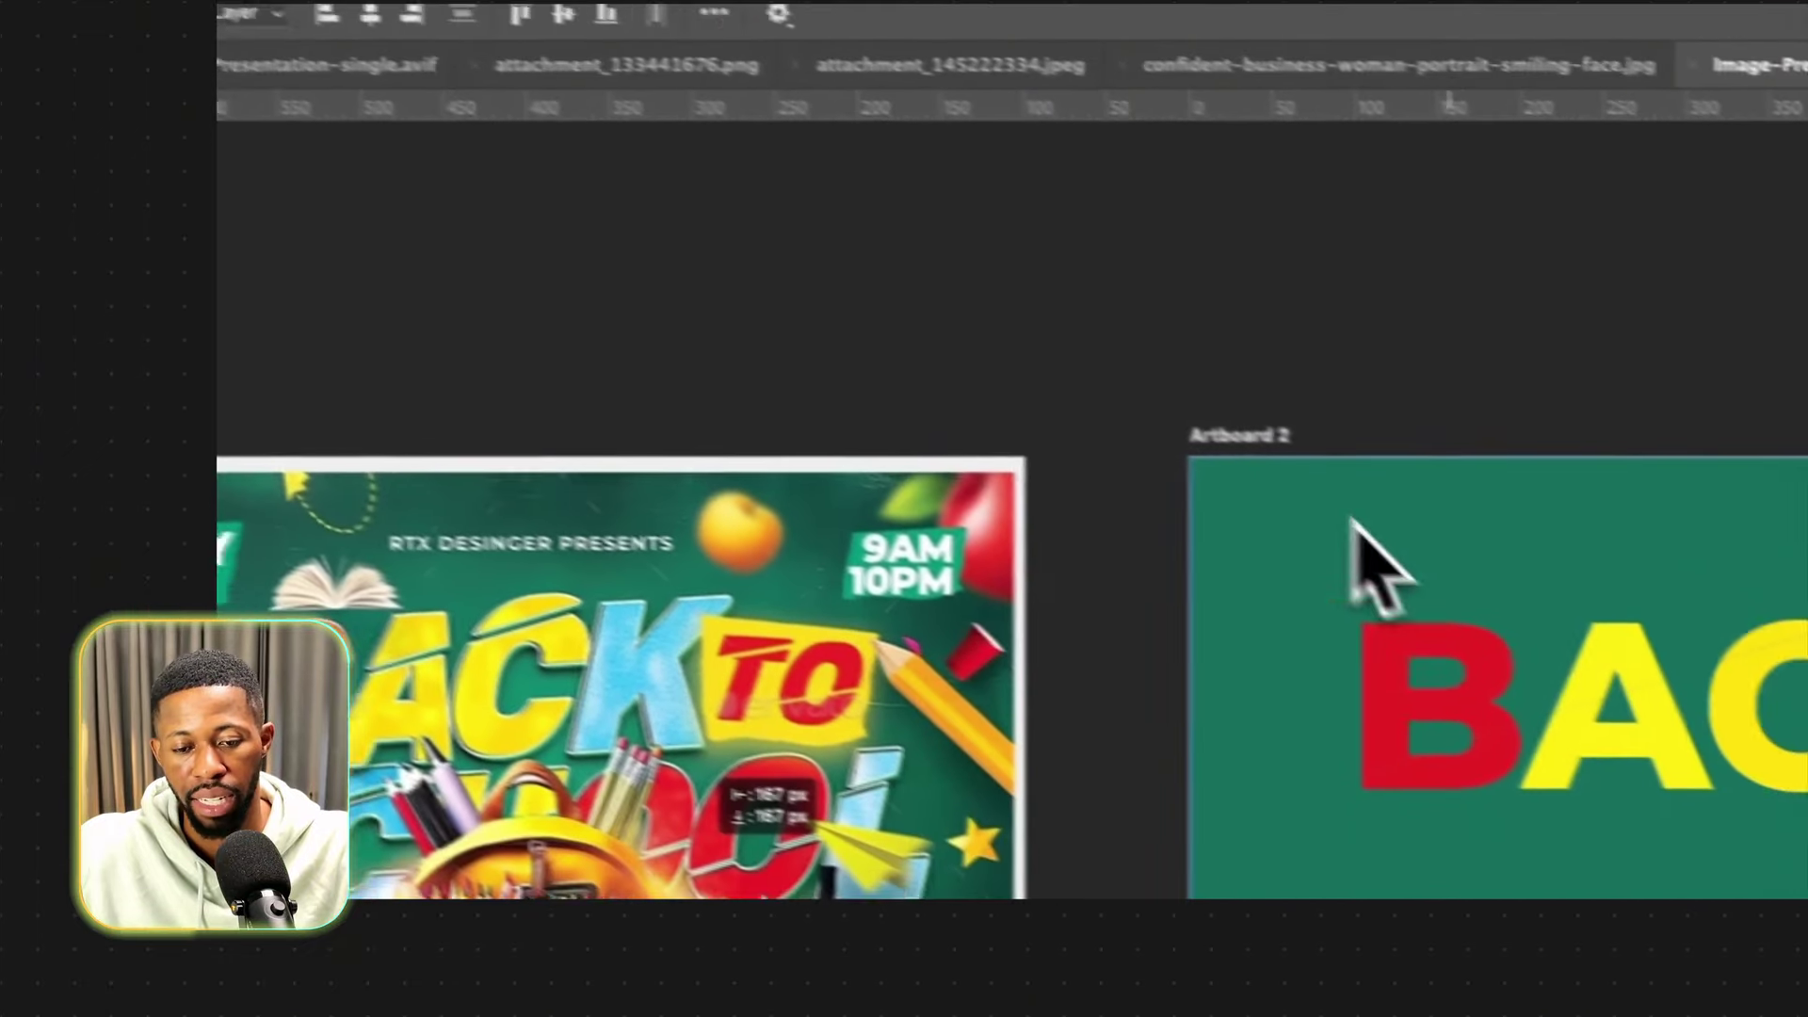
left_click_drag(1576, 697, 1578, 692)
left_click_drag(1398, 608, 1397, 599)
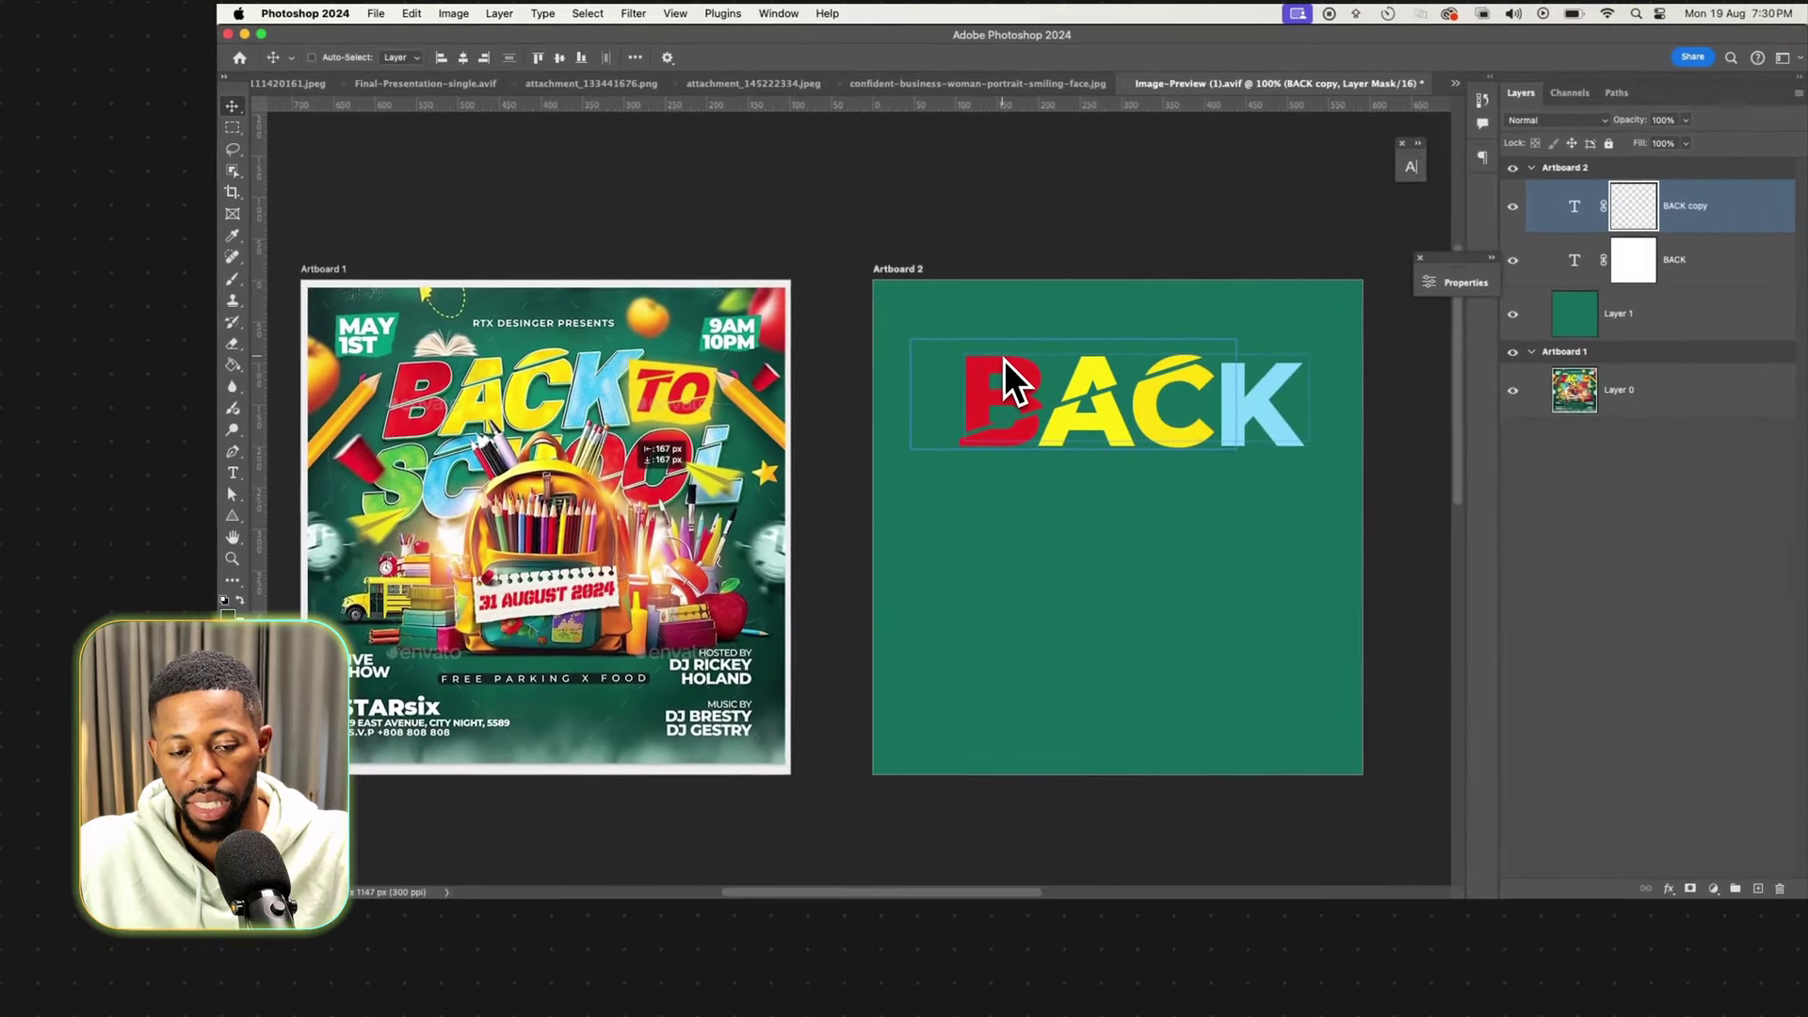
key("Right")
key("Right")
key("Right")
key("Up")
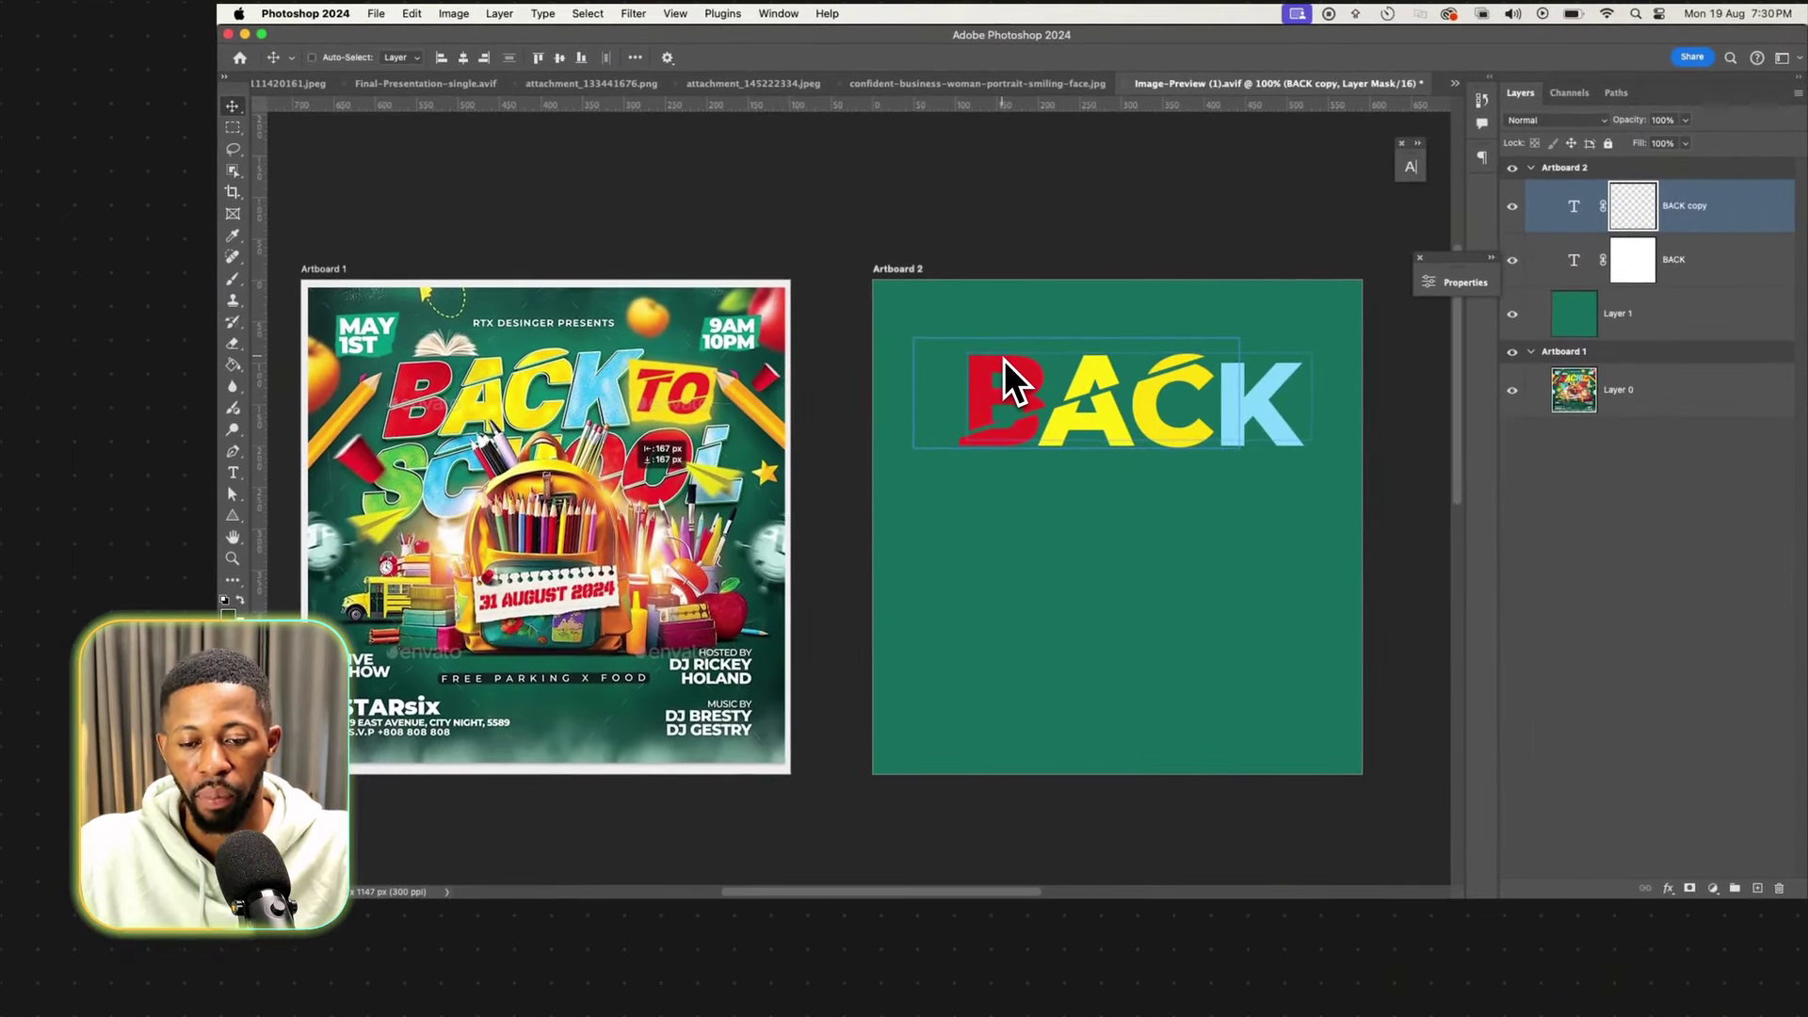
key("Right")
key("Up")
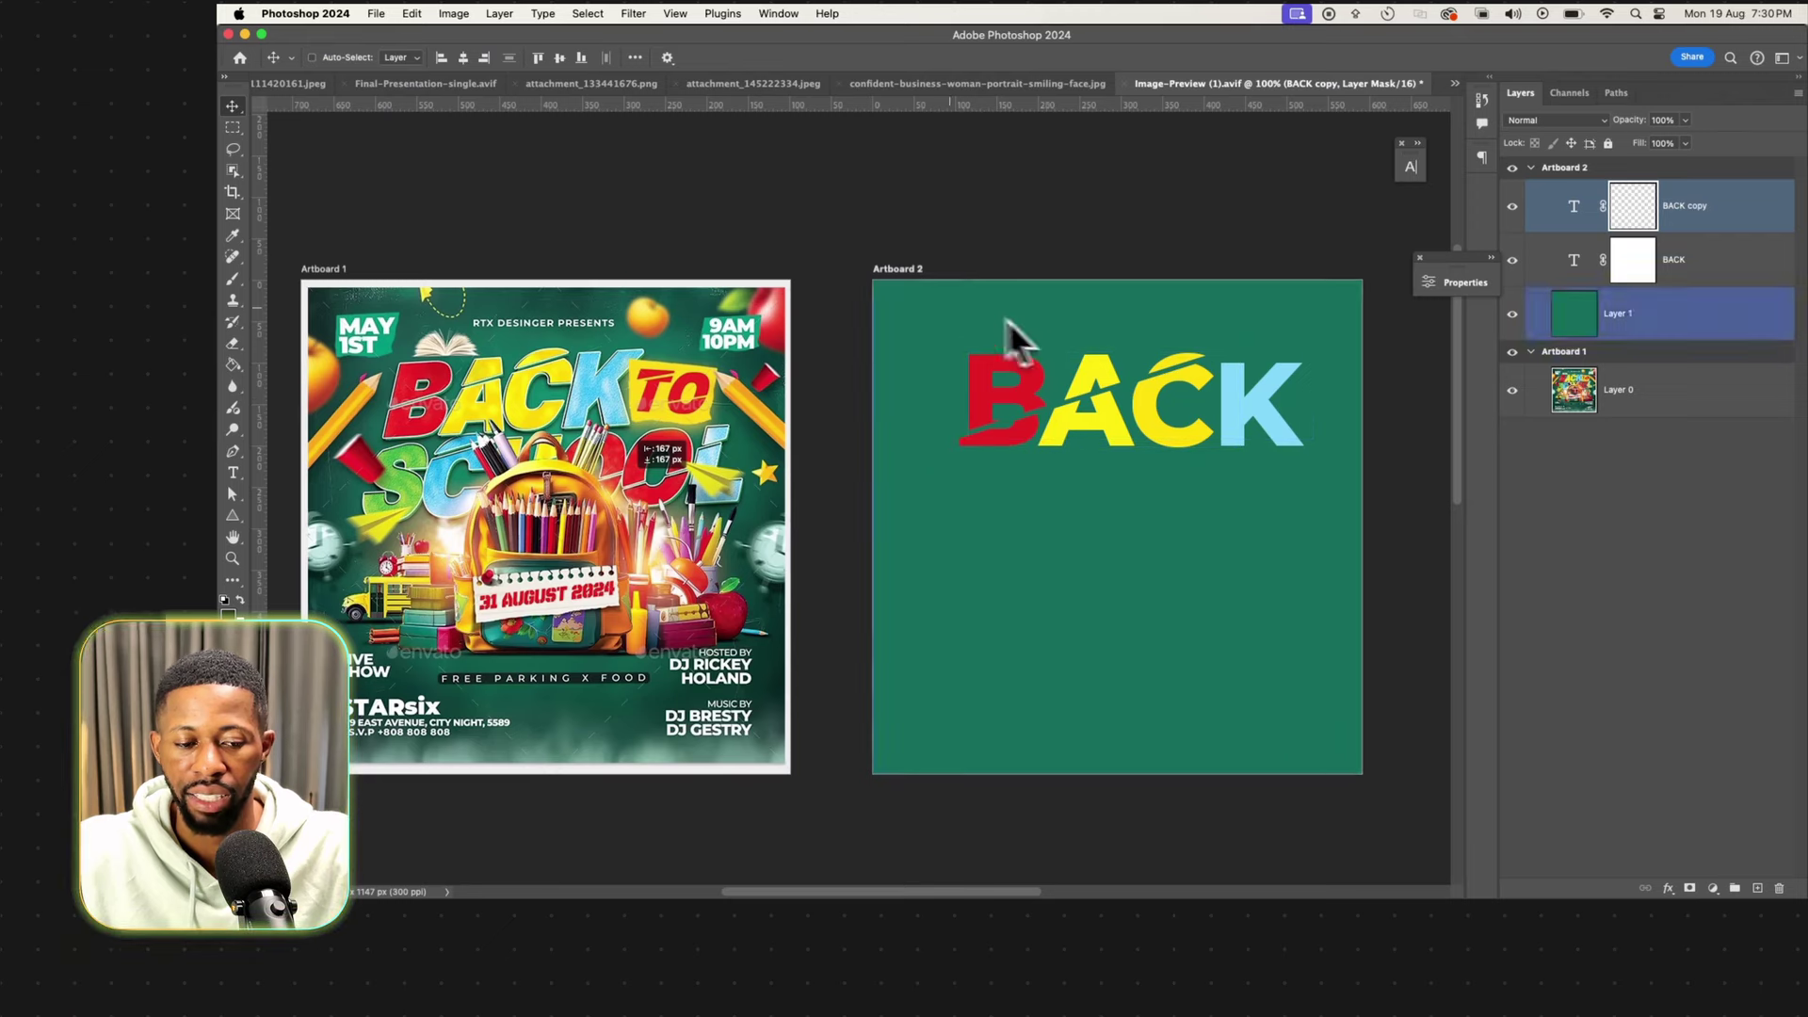
Add a 2 px centred stroke in solid white to the original BACK layer.
left_click(530, 435)
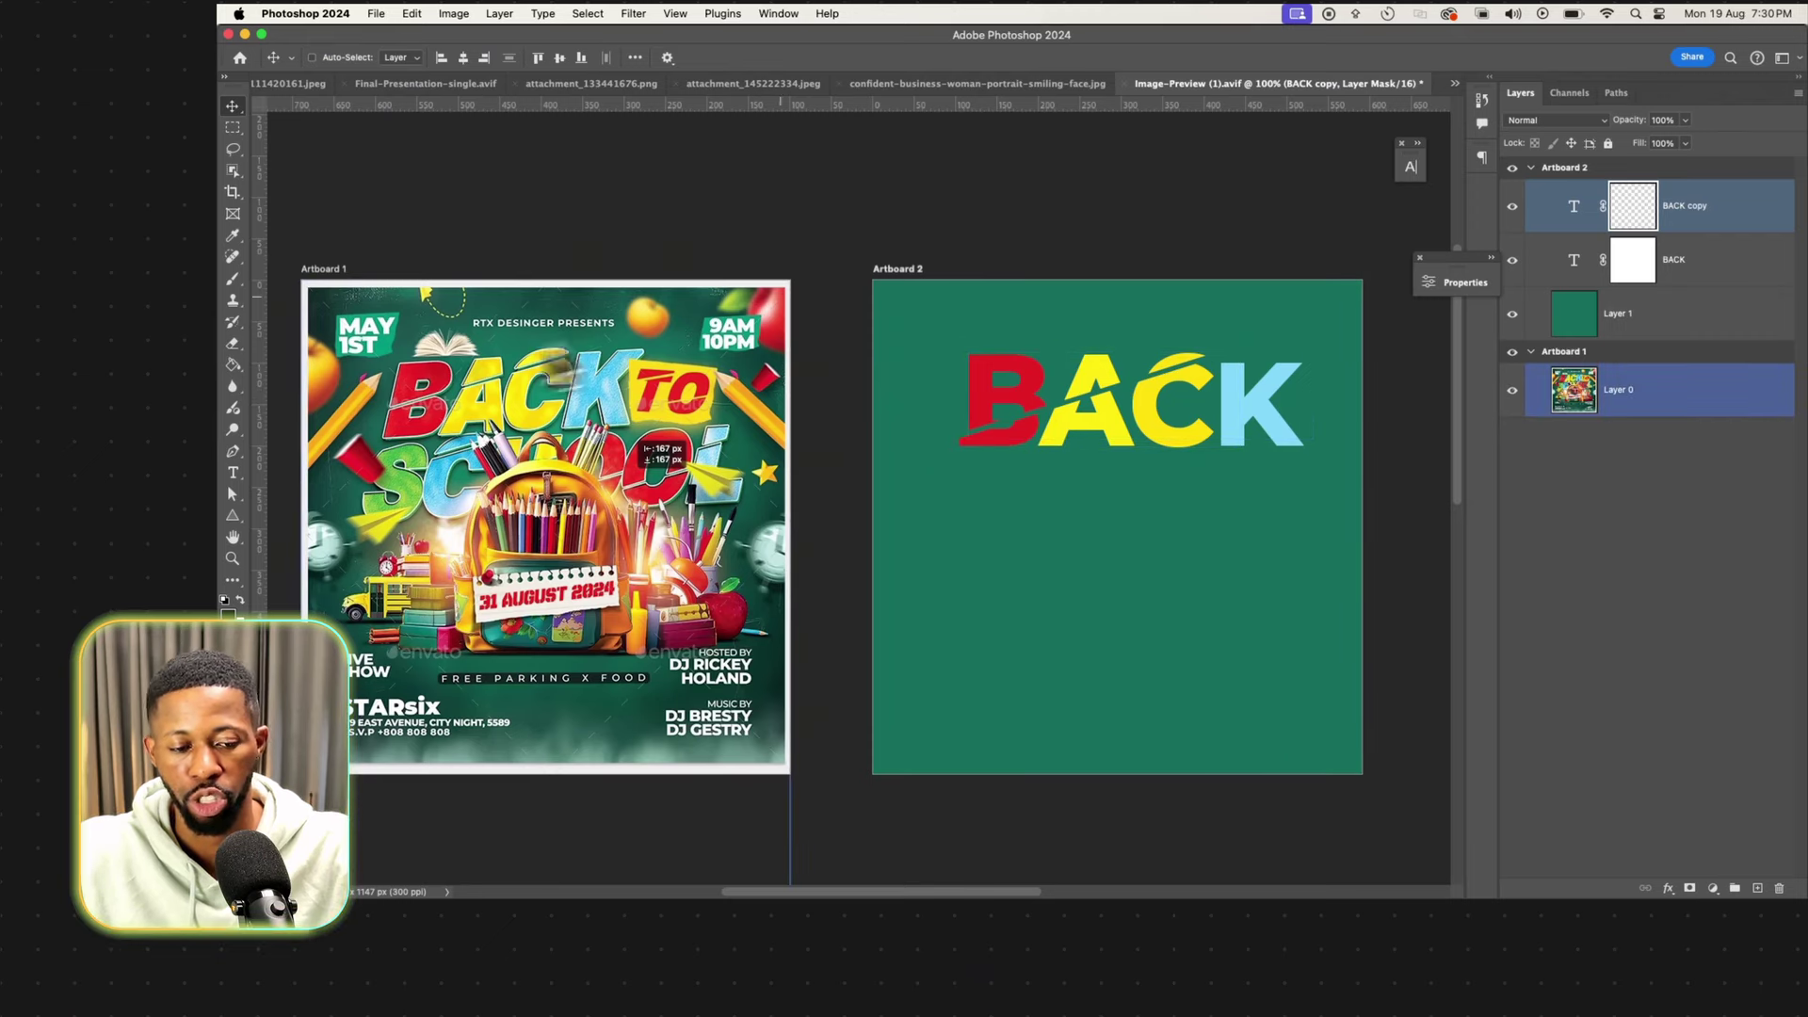
left_click(1686, 315)
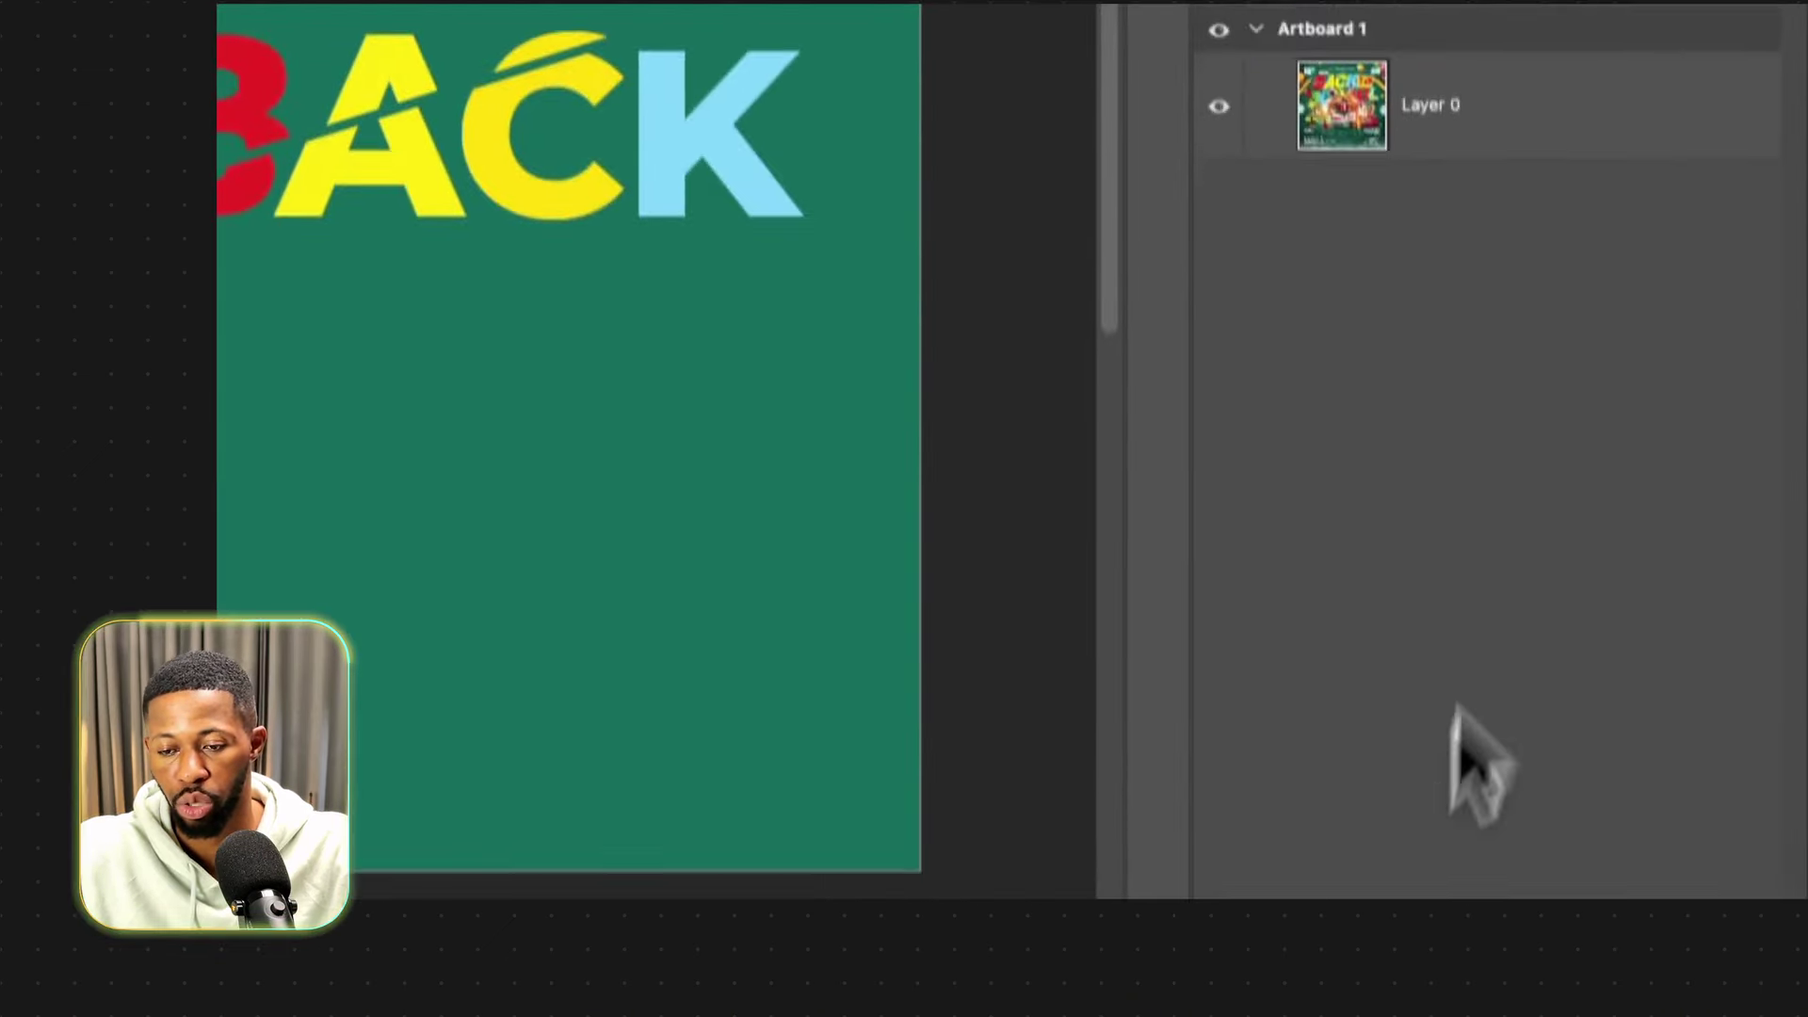
left_click(1525, 876)
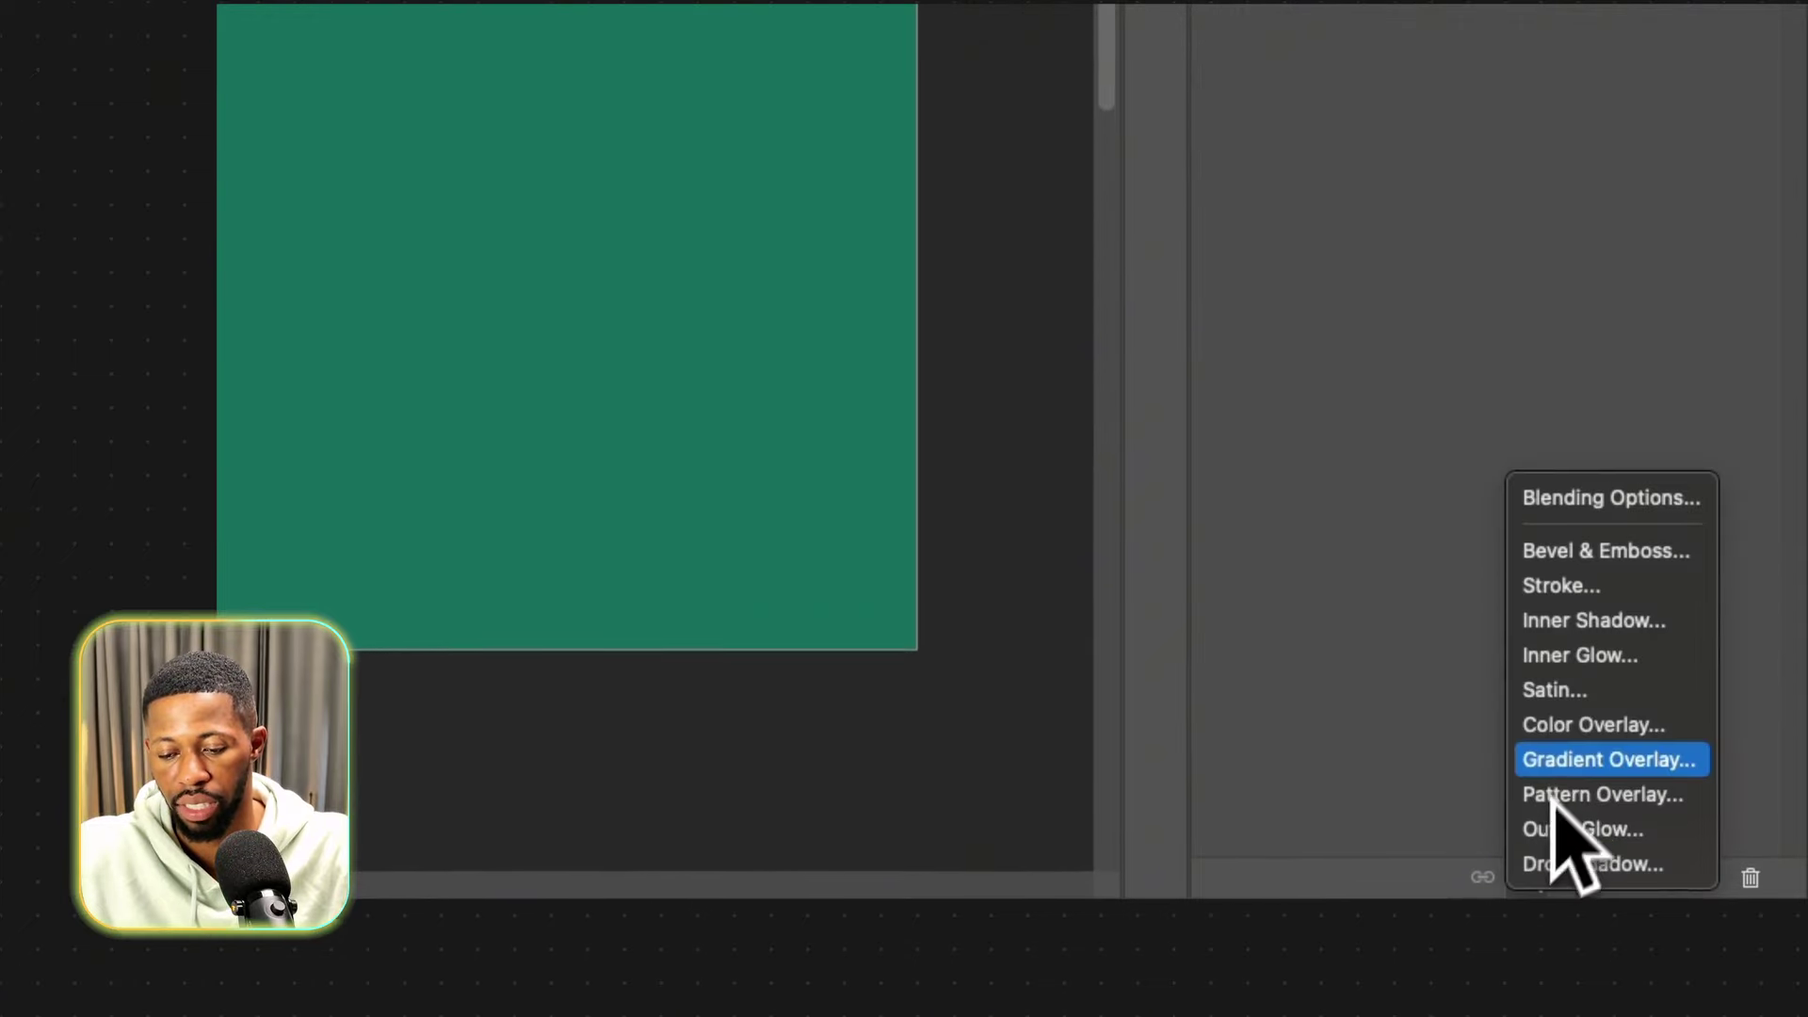
left_click(1590, 585)
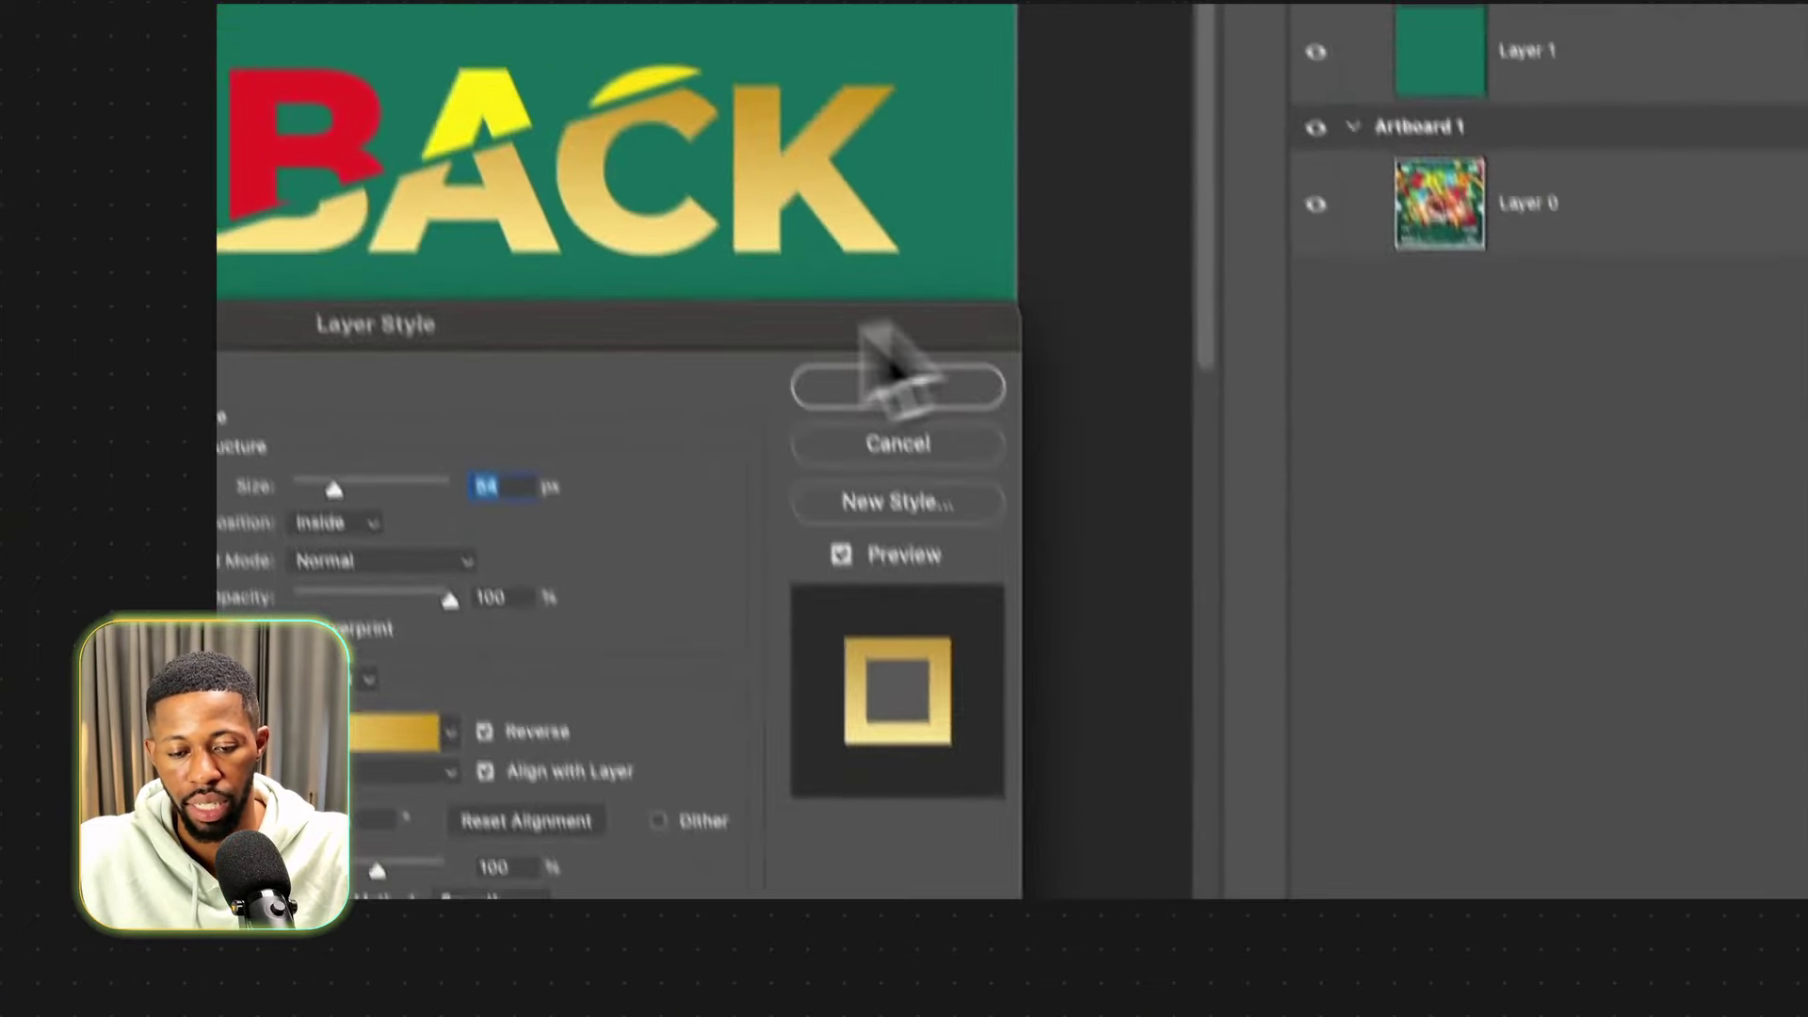
type("7")
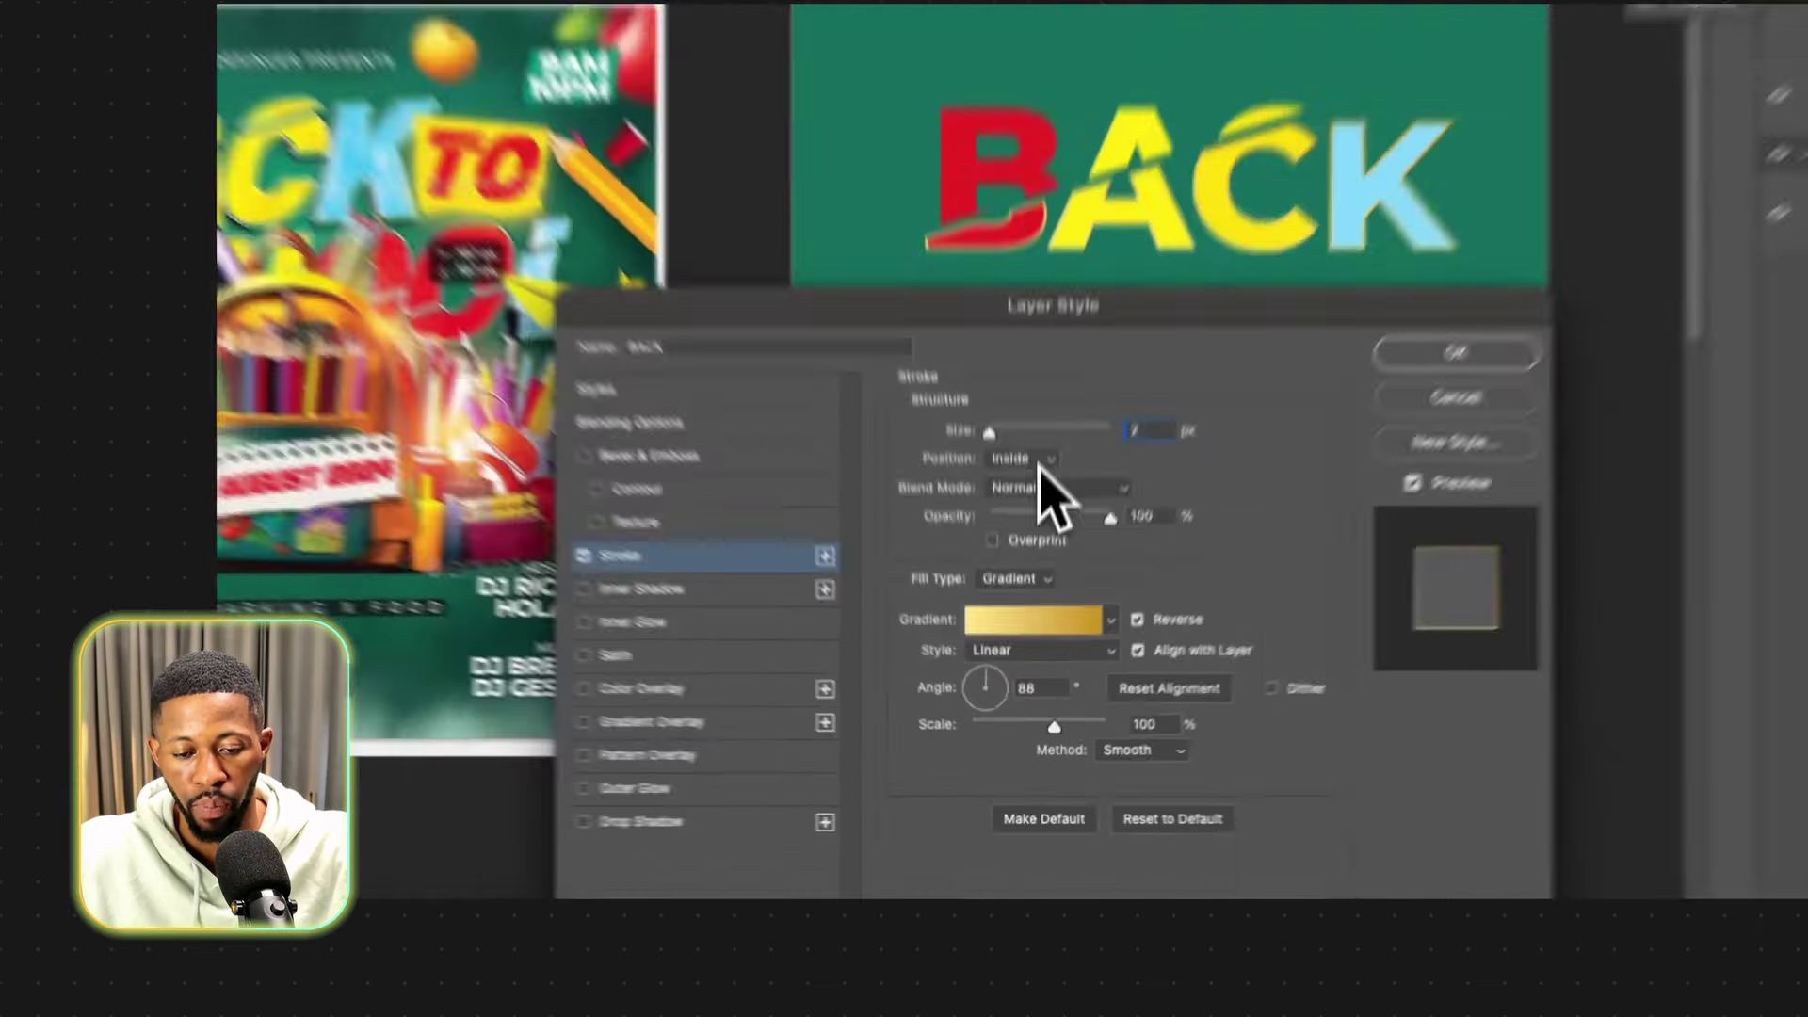
left_click(1036, 460)
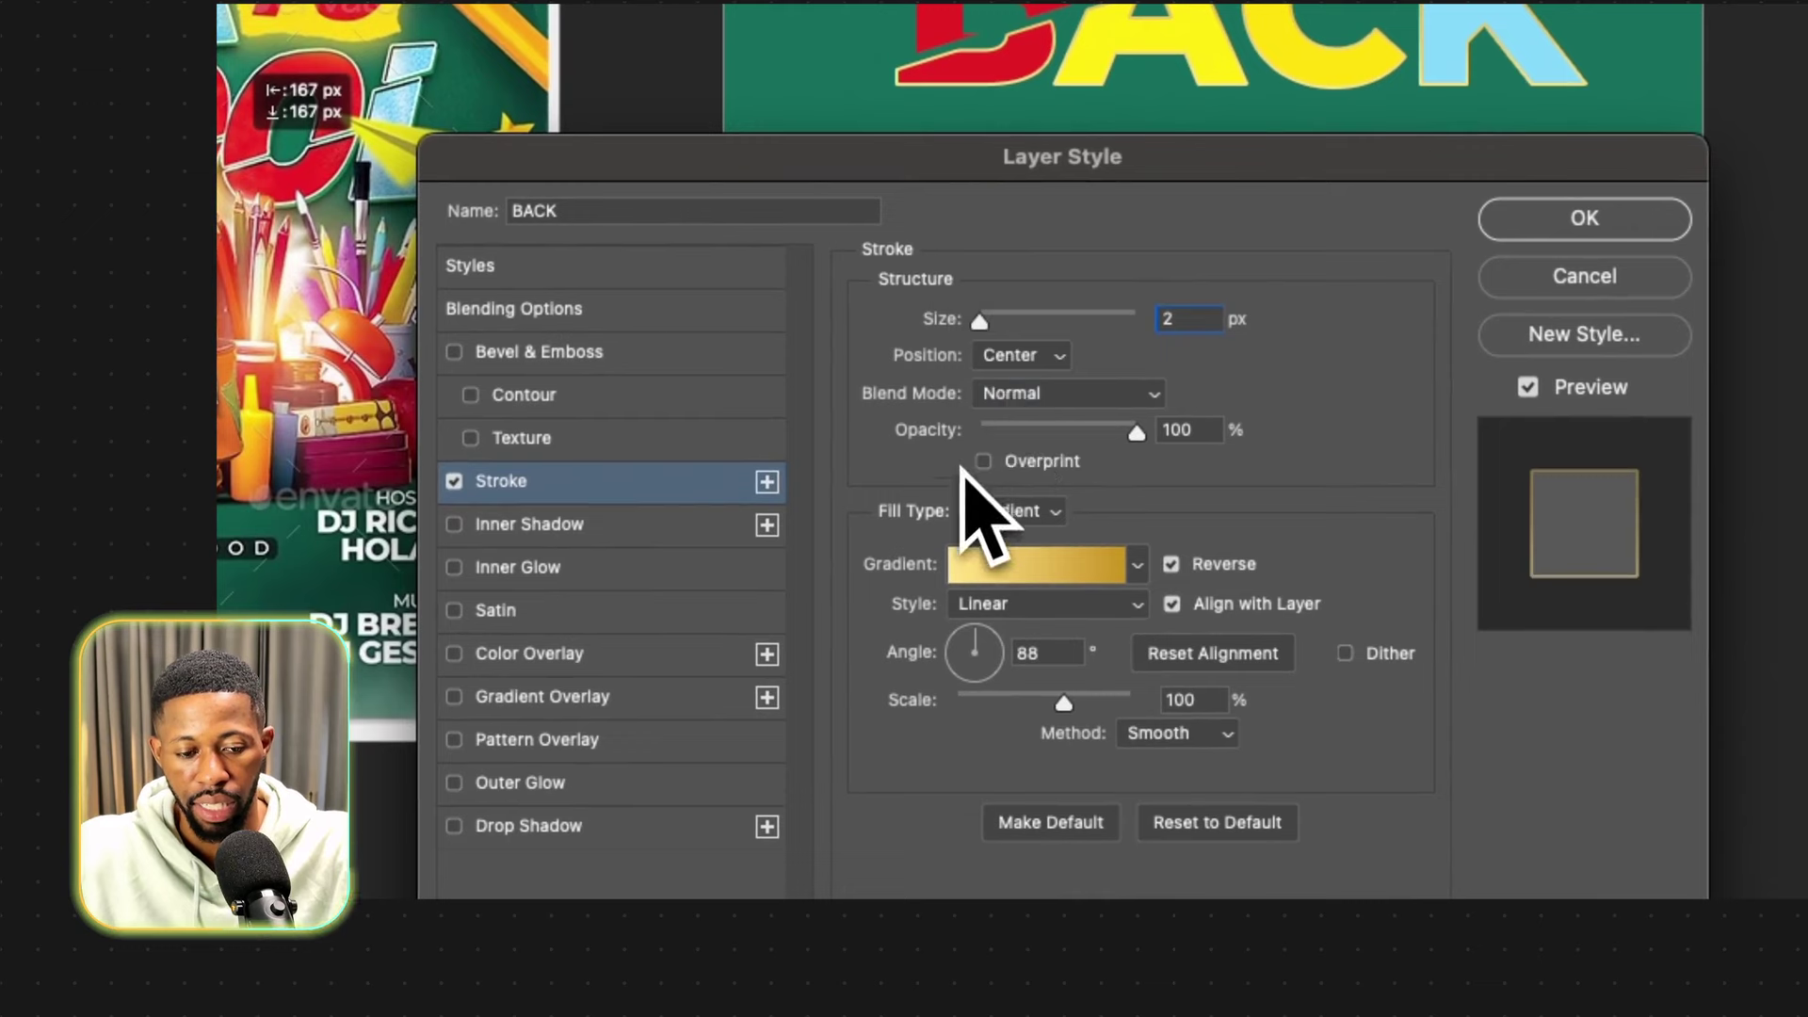
left_click(998, 475)
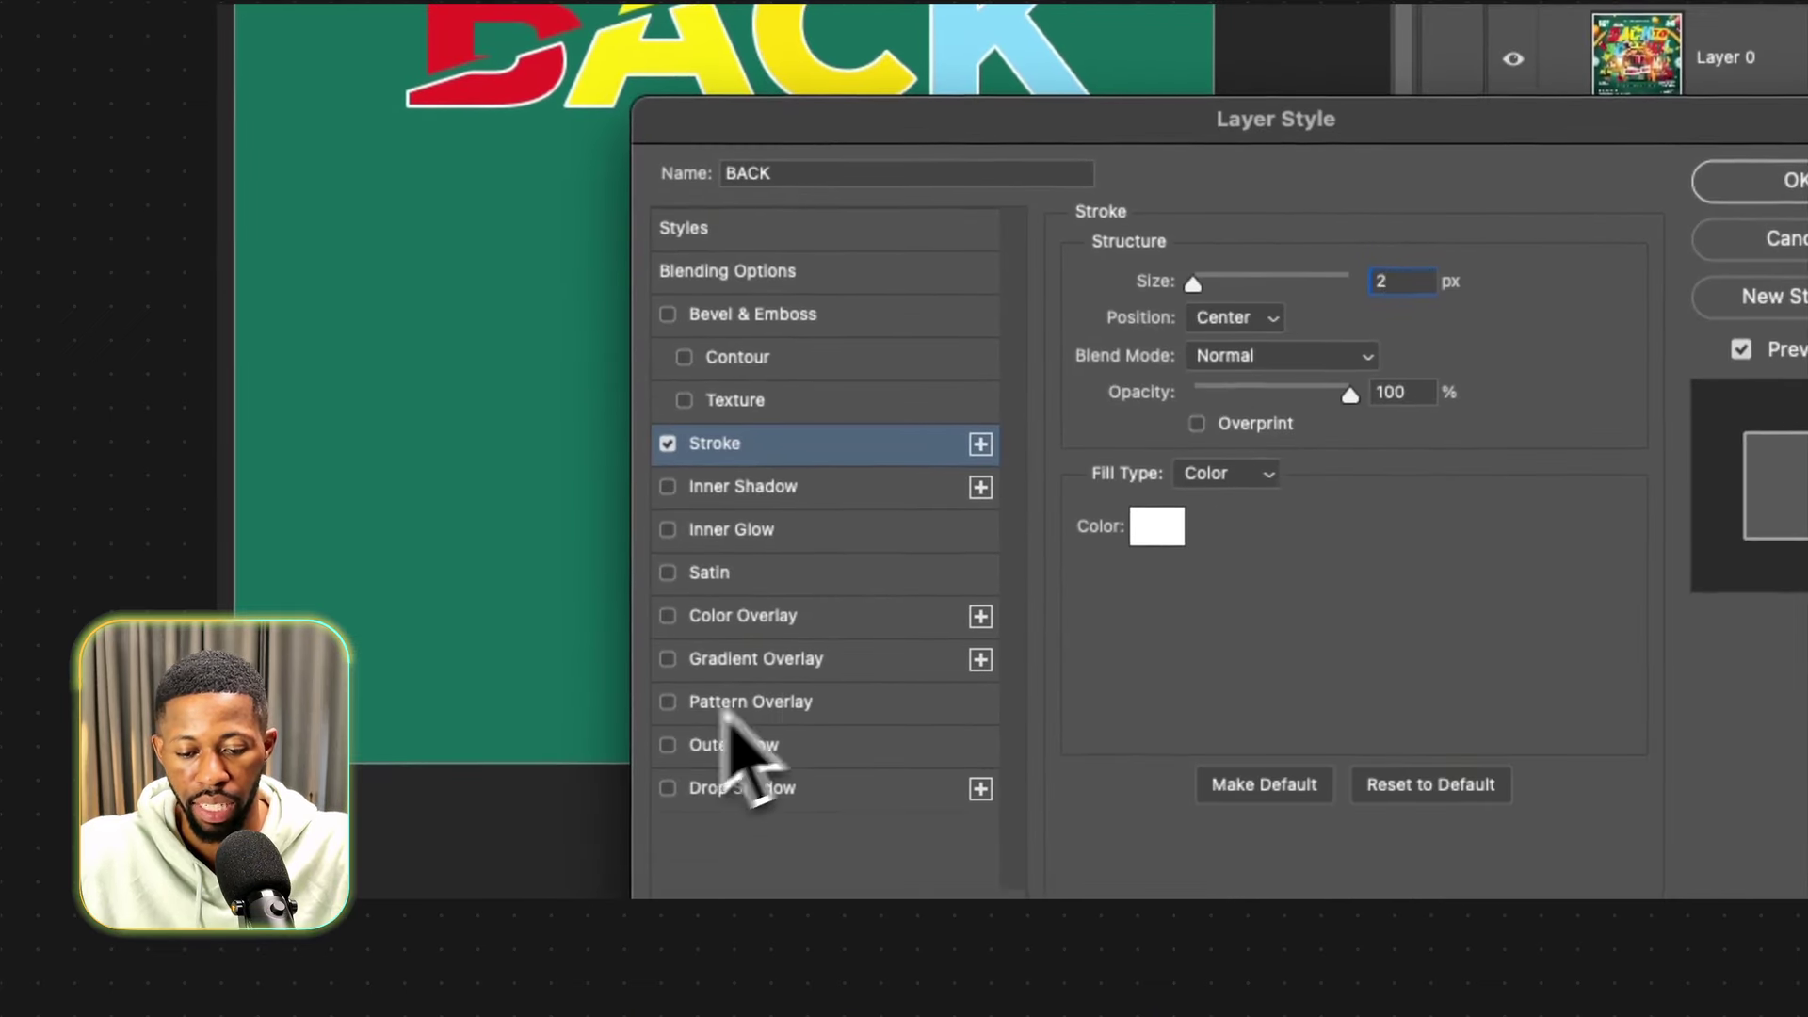
Add a black Multiply drop shadow to BACK with 93% opacity, 108° angle, 3 px distance and 9 px size.
left_click(744, 787)
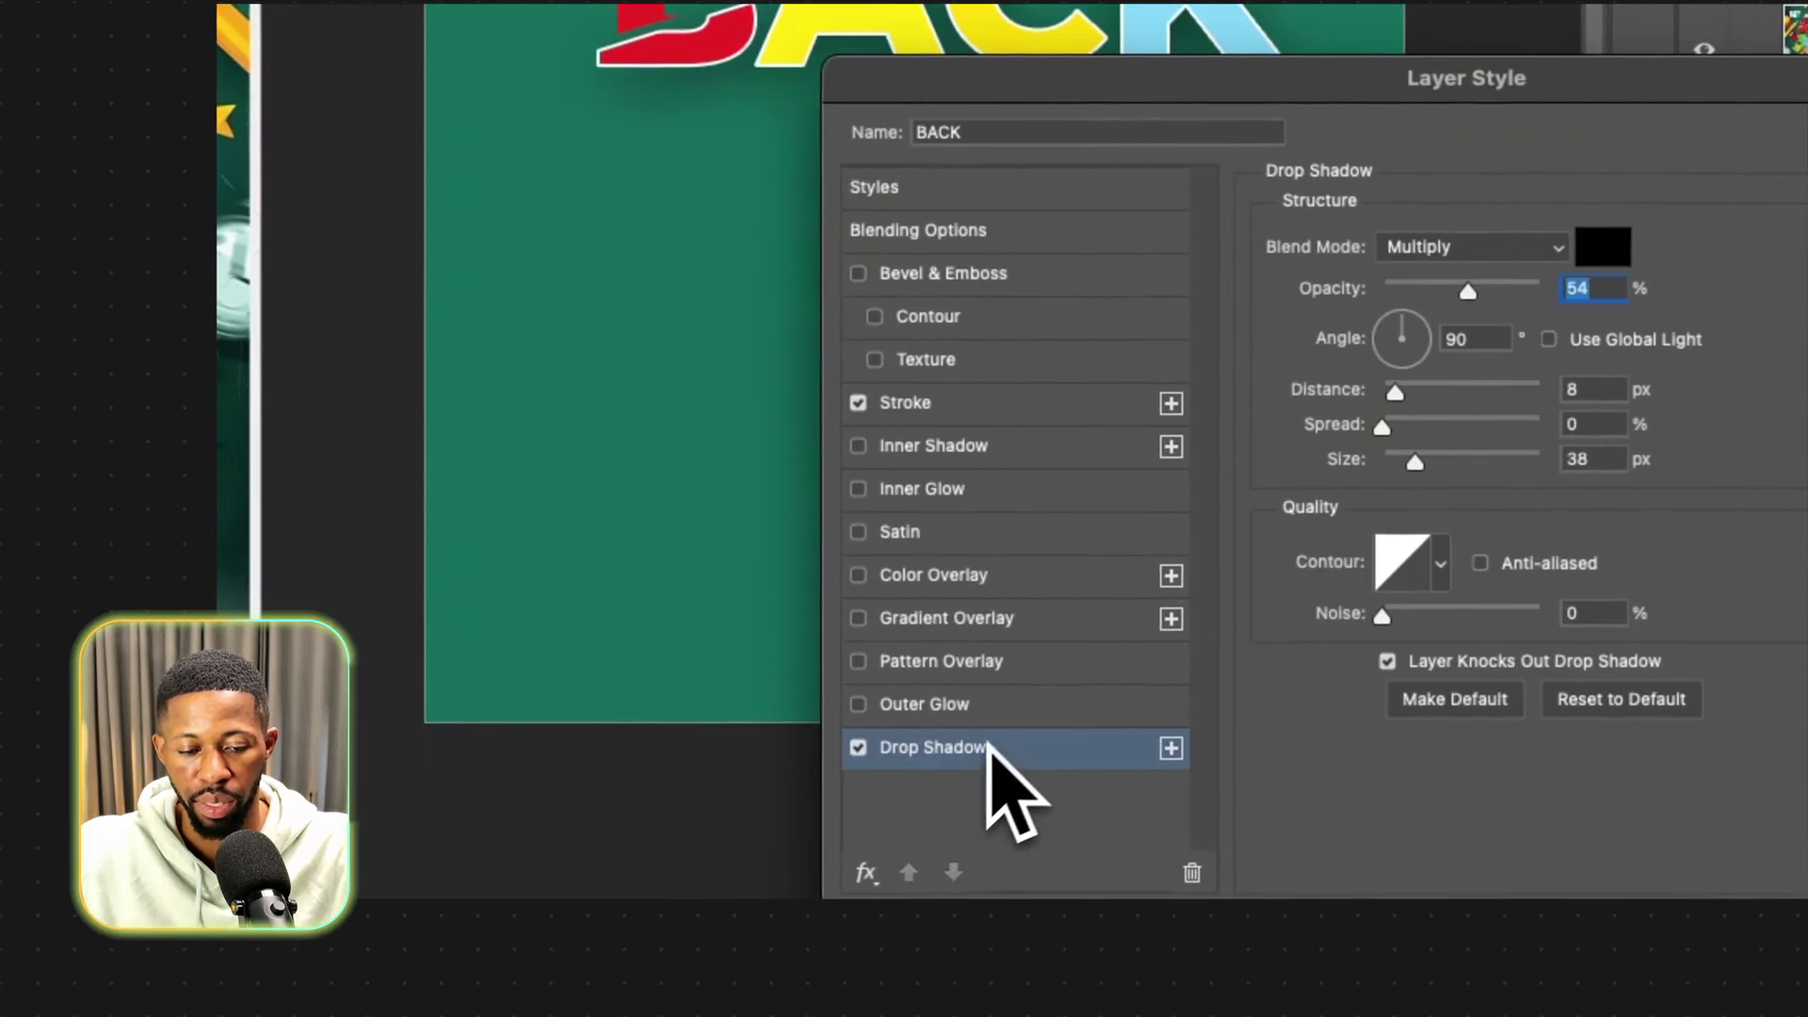
left_click_drag(692, 123, 687, 94)
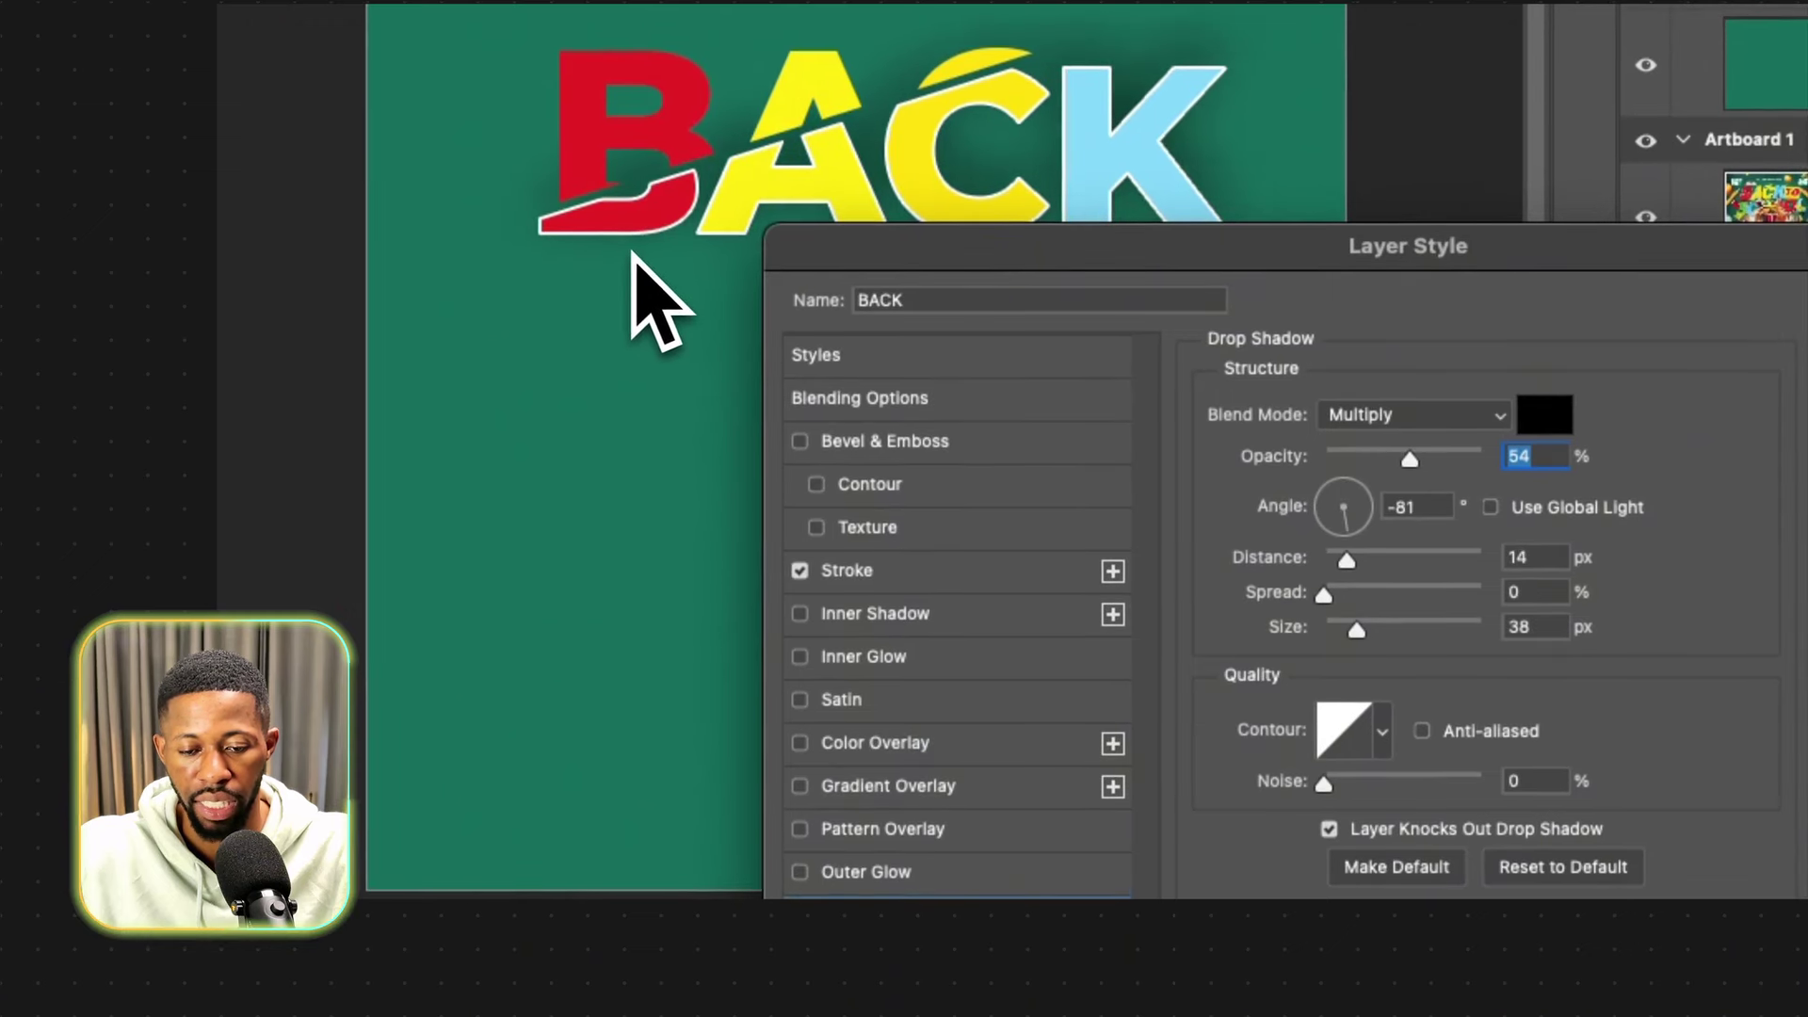
left_click_drag(1356, 629, 1326, 631)
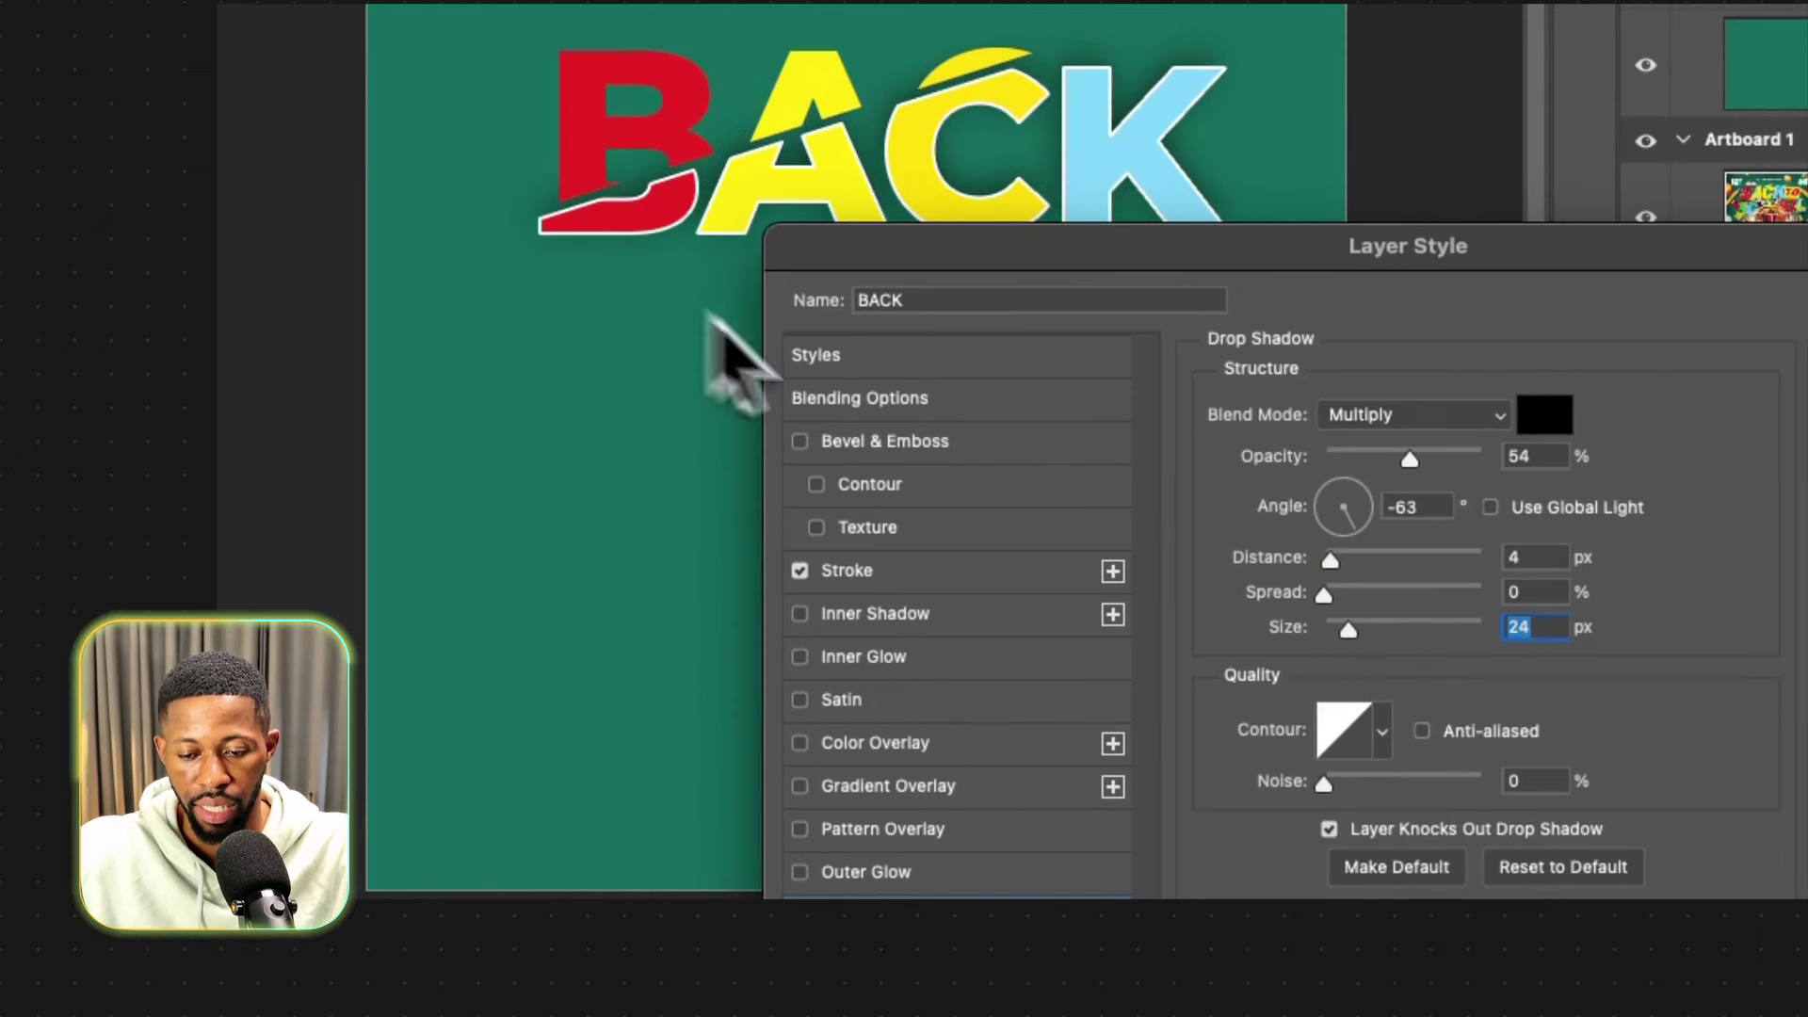
left_click_drag(1349, 629, 1339, 633)
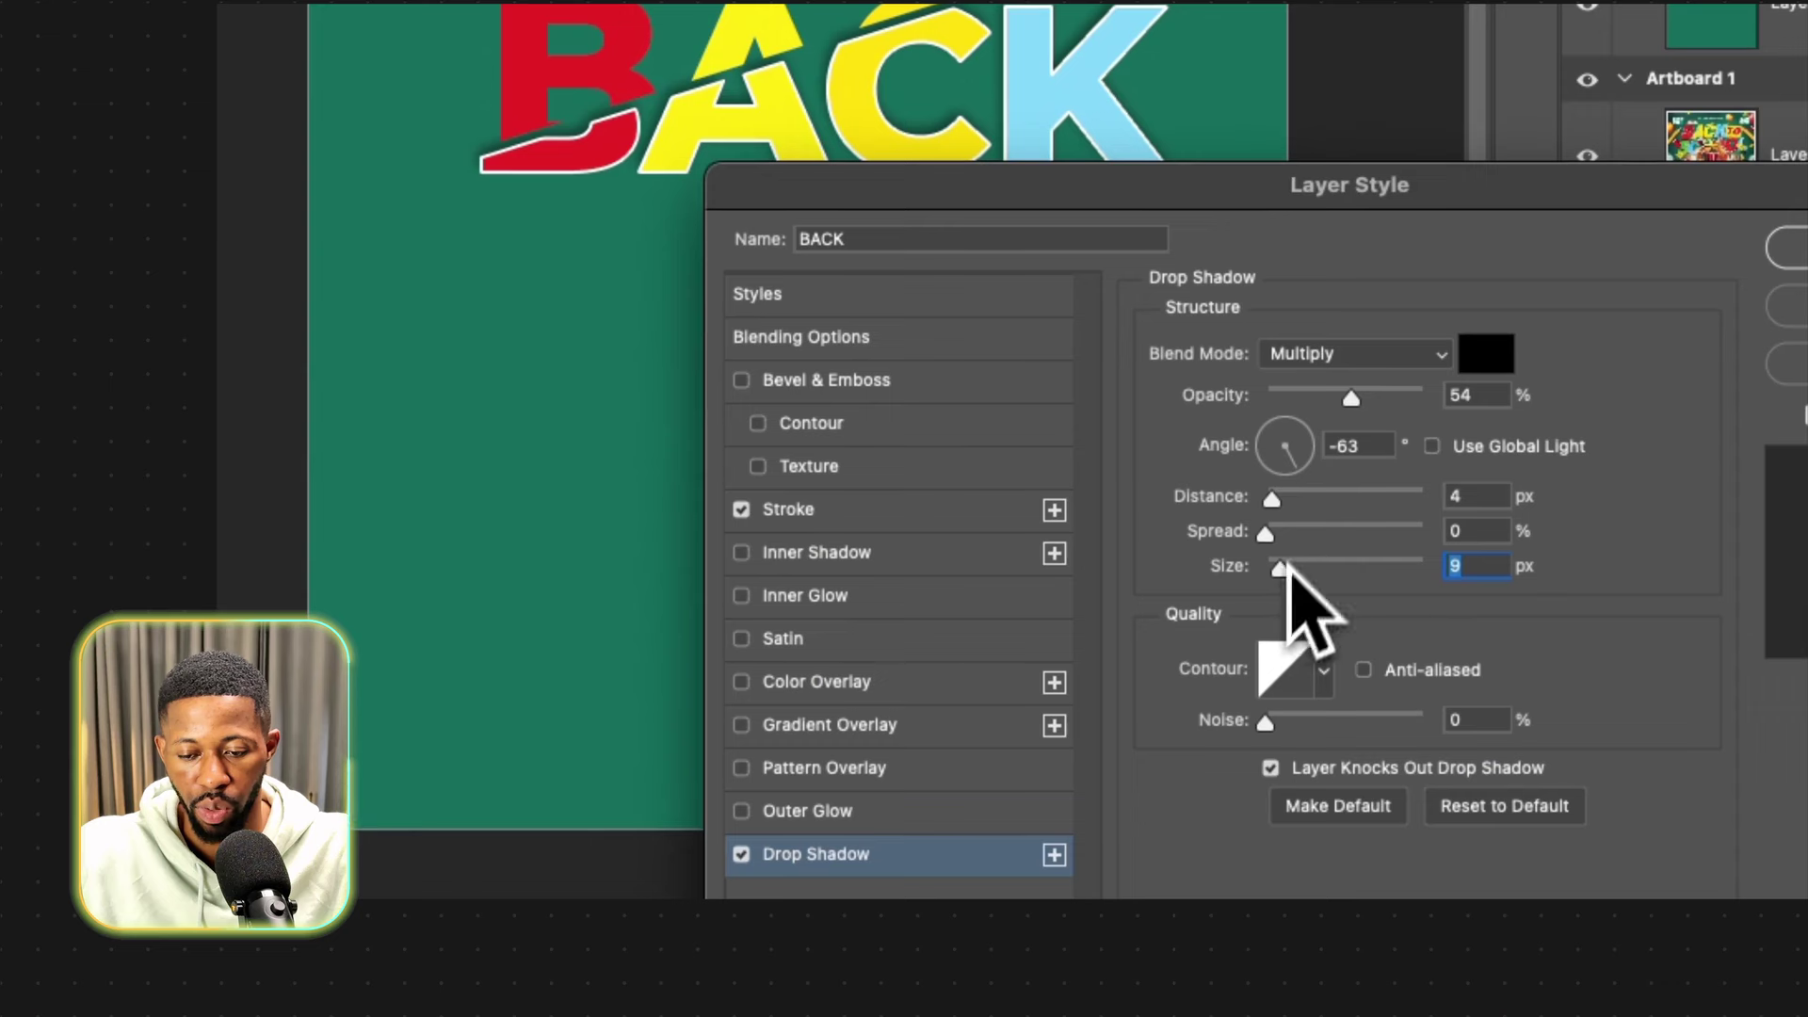
left_click_drag(1288, 497, 1300, 493)
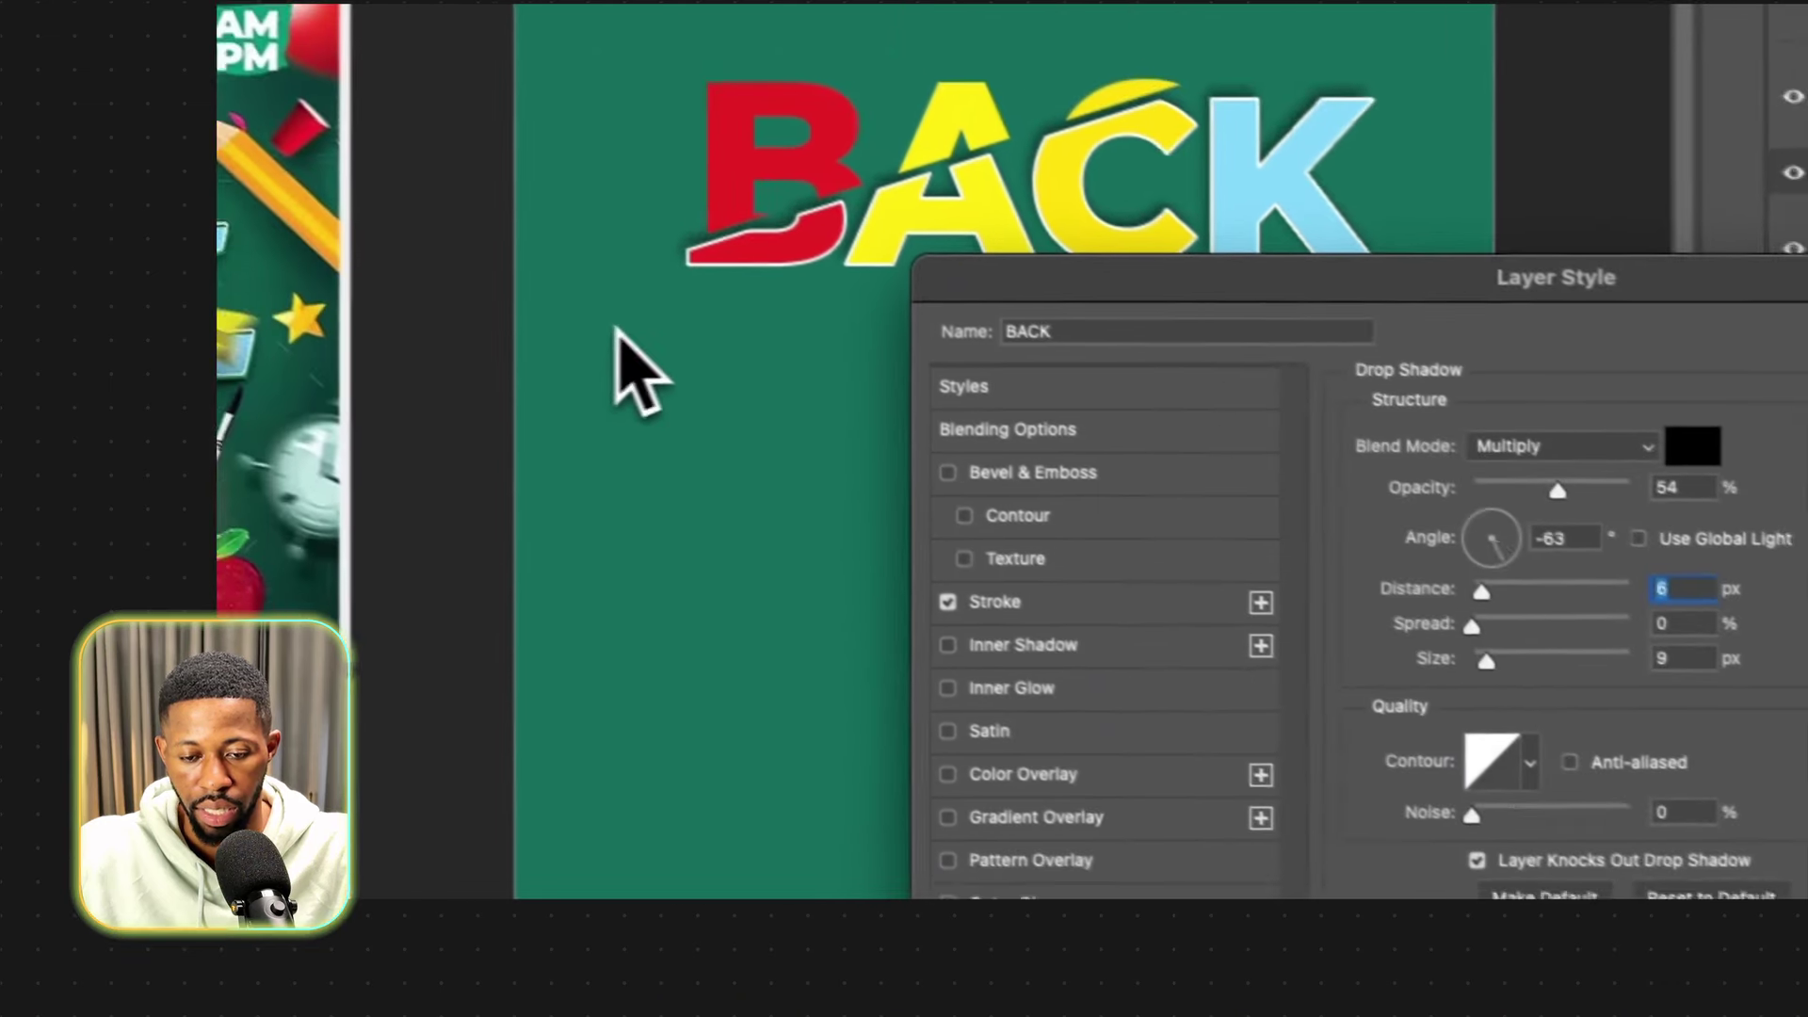
left_click_drag(413, 240, 435, 222)
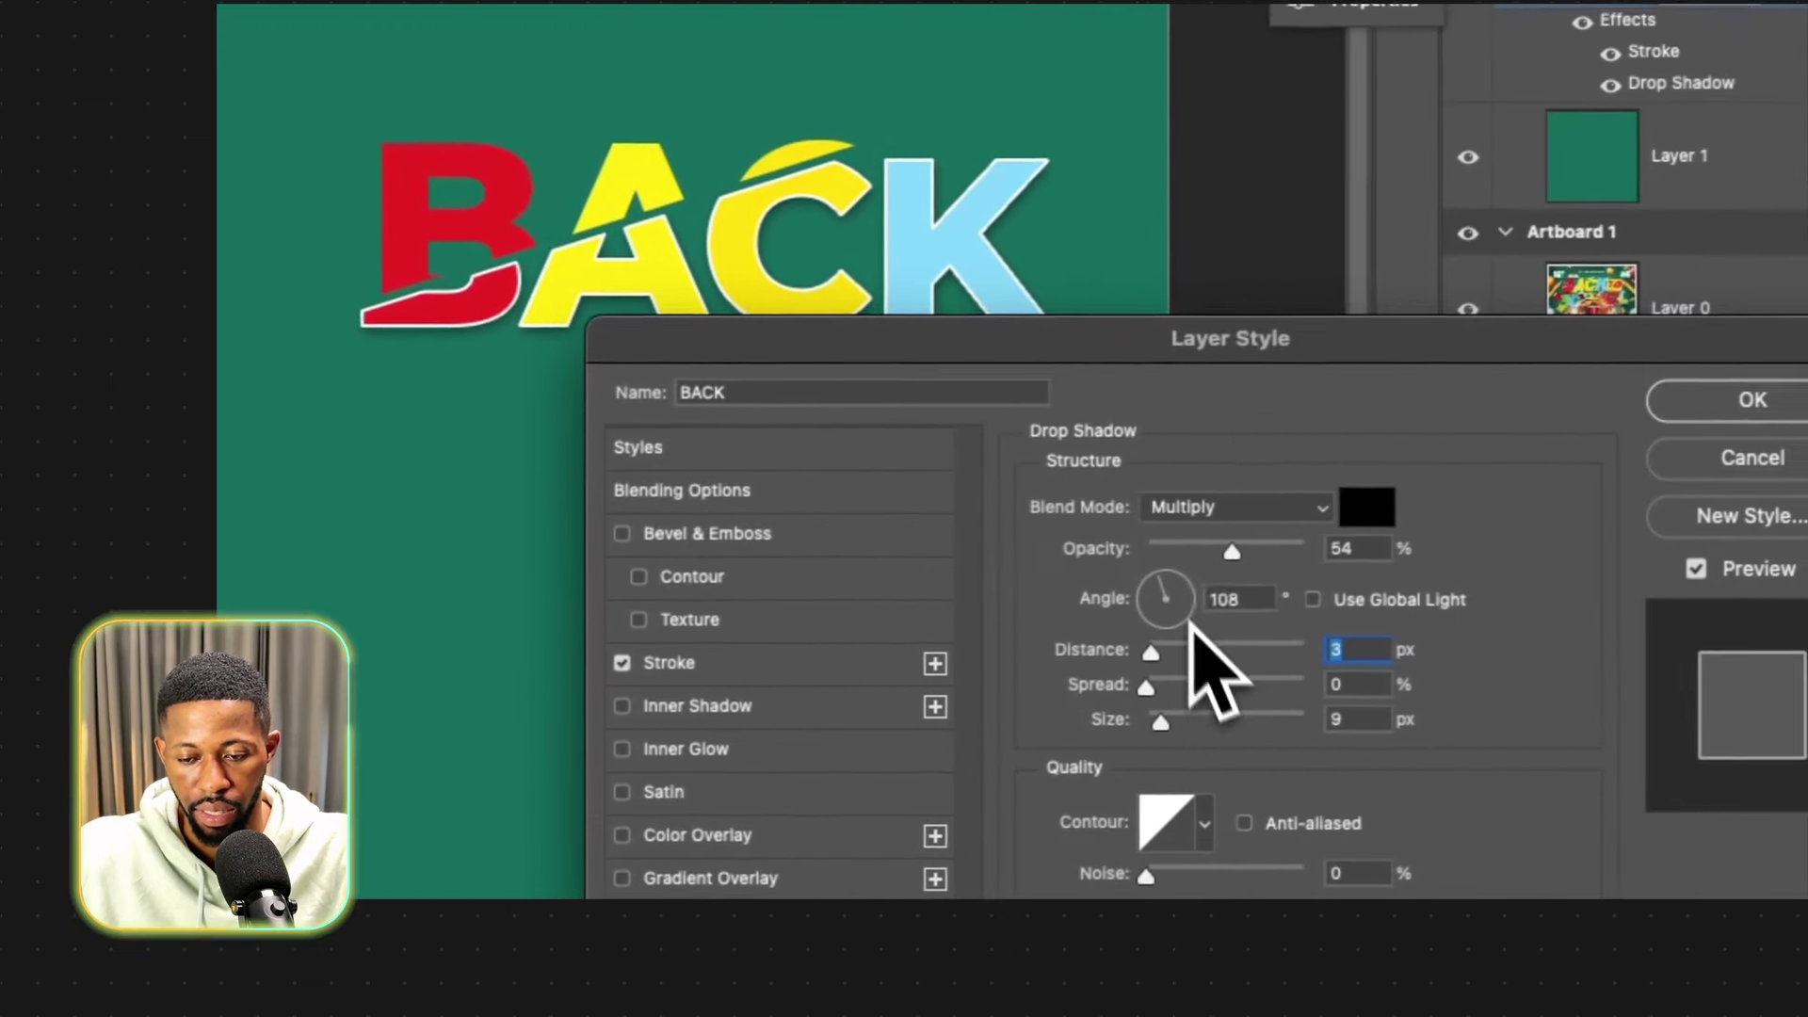
left_click_drag(1597, 508, 1660, 509)
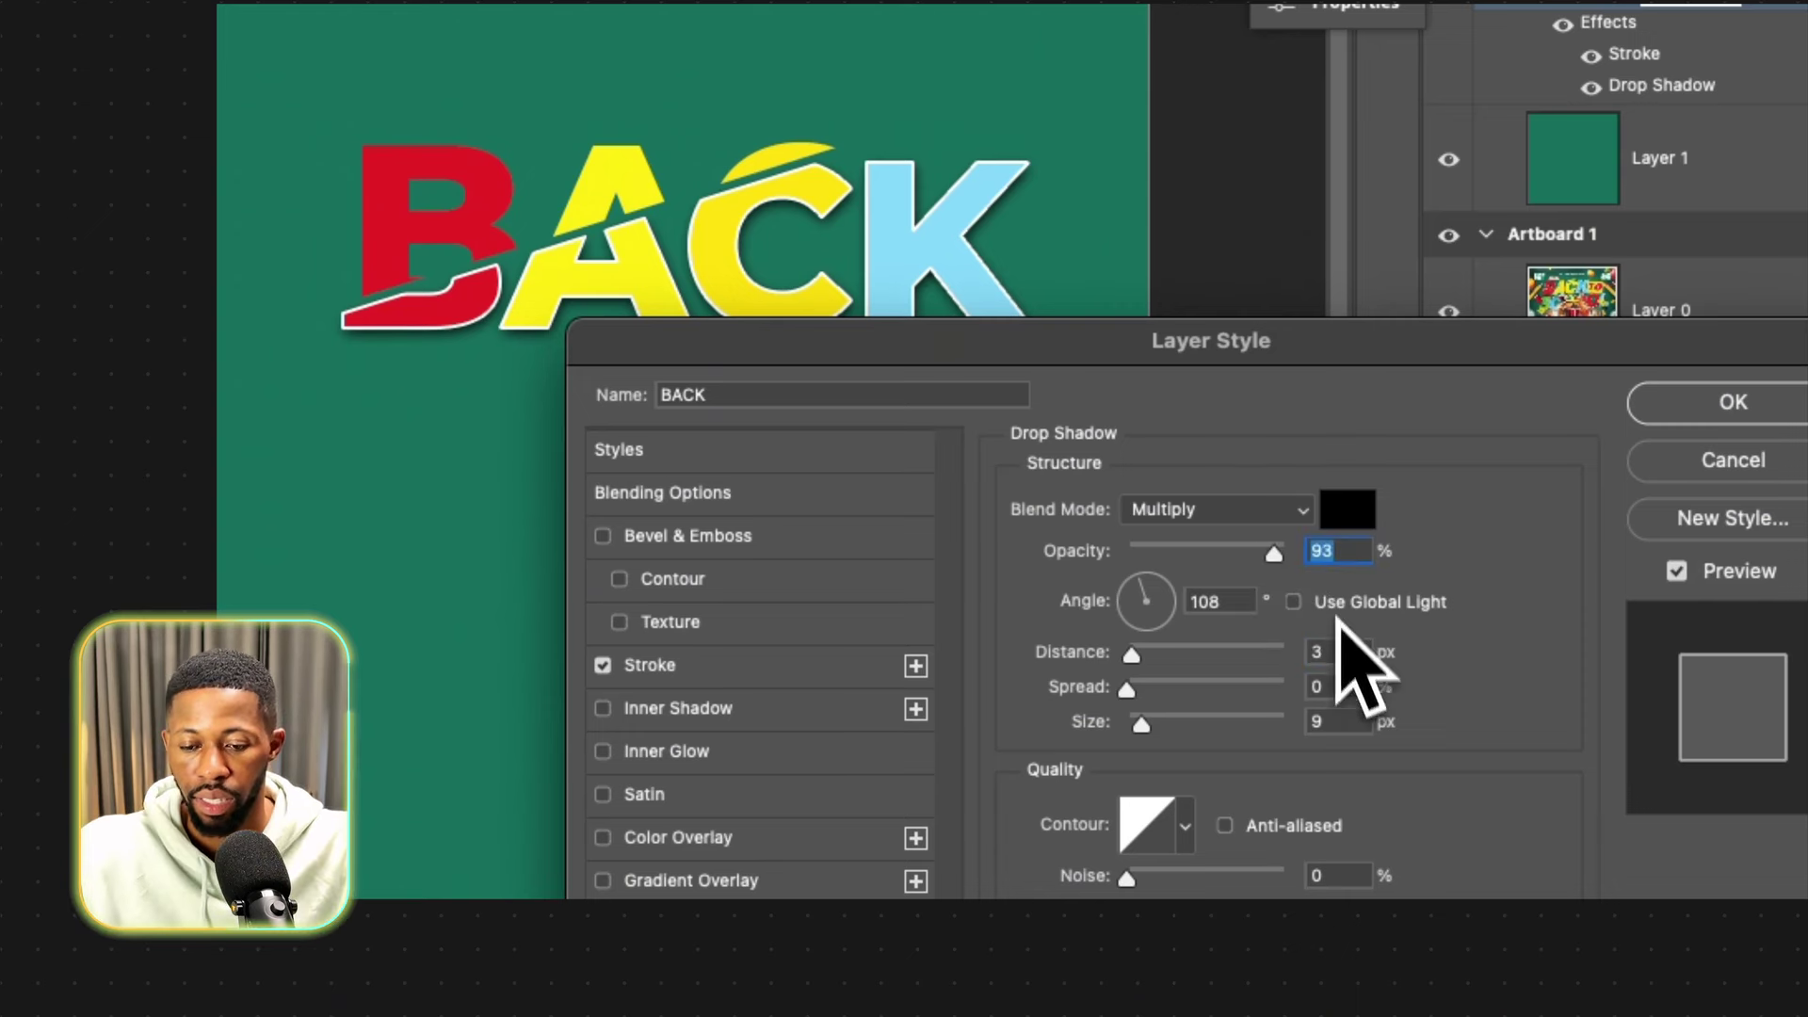
left_click_drag(1245, 355, 1393, 508)
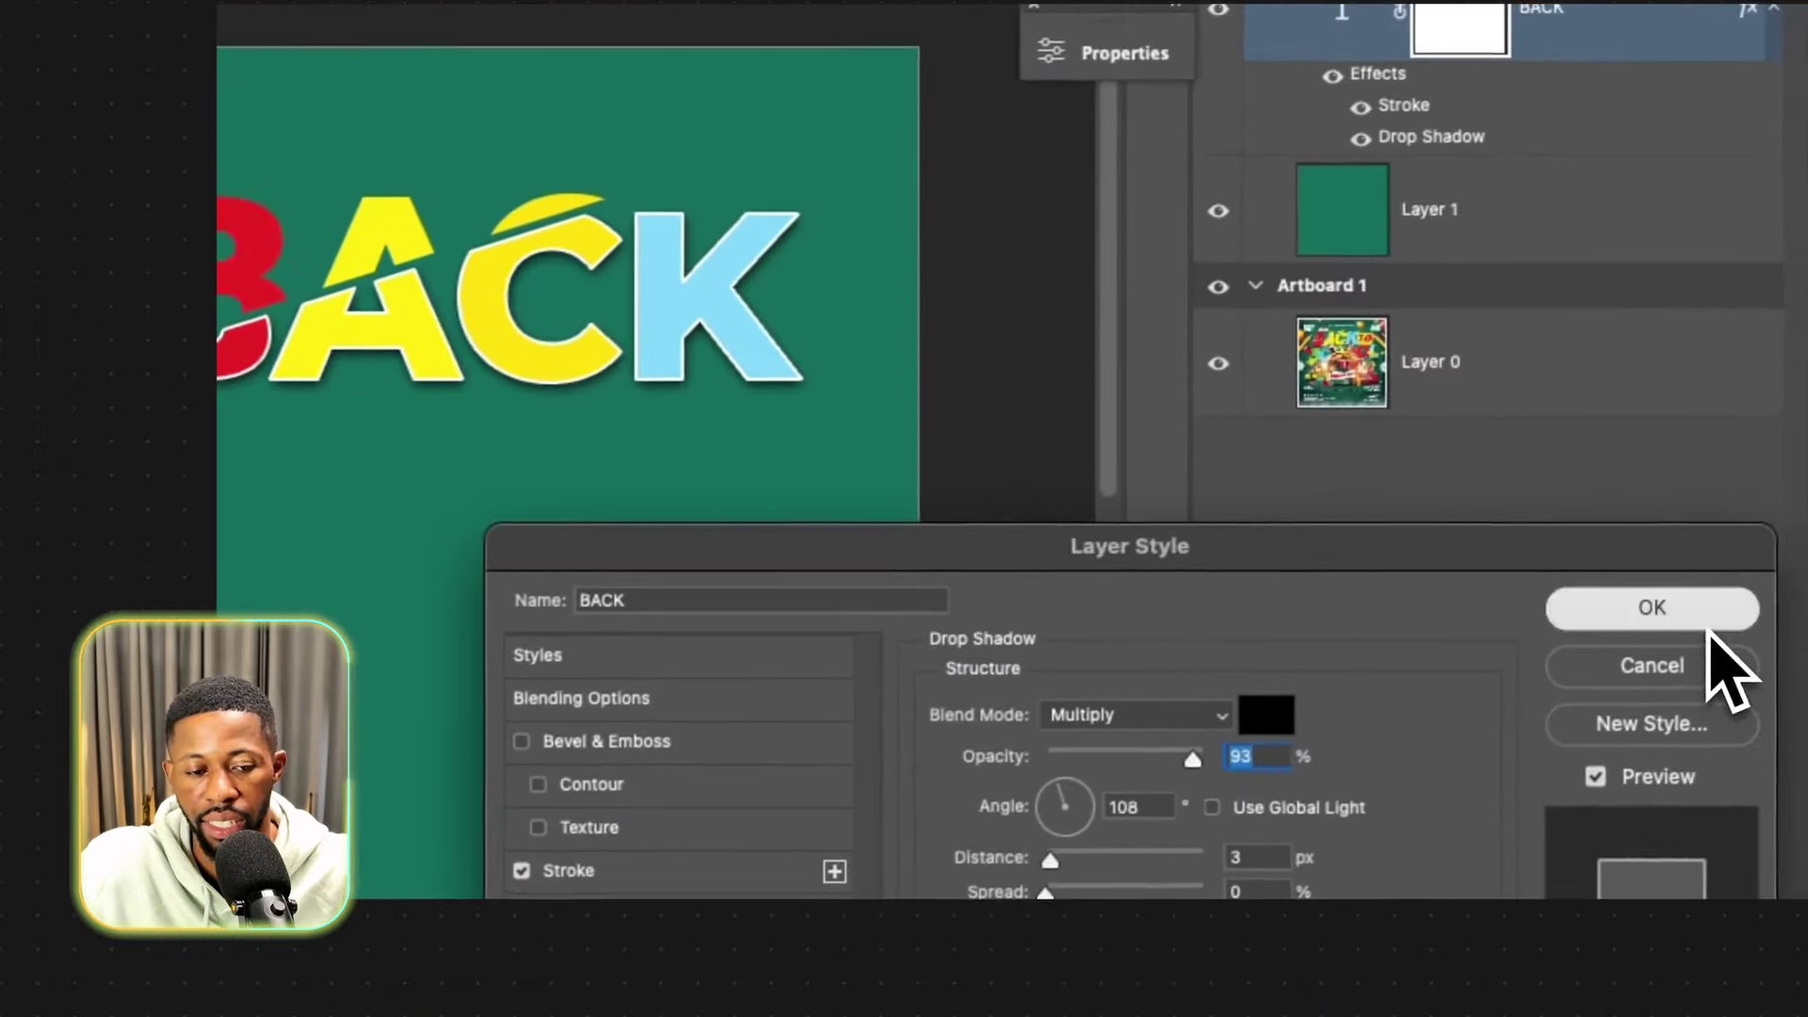
left_click(1709, 625)
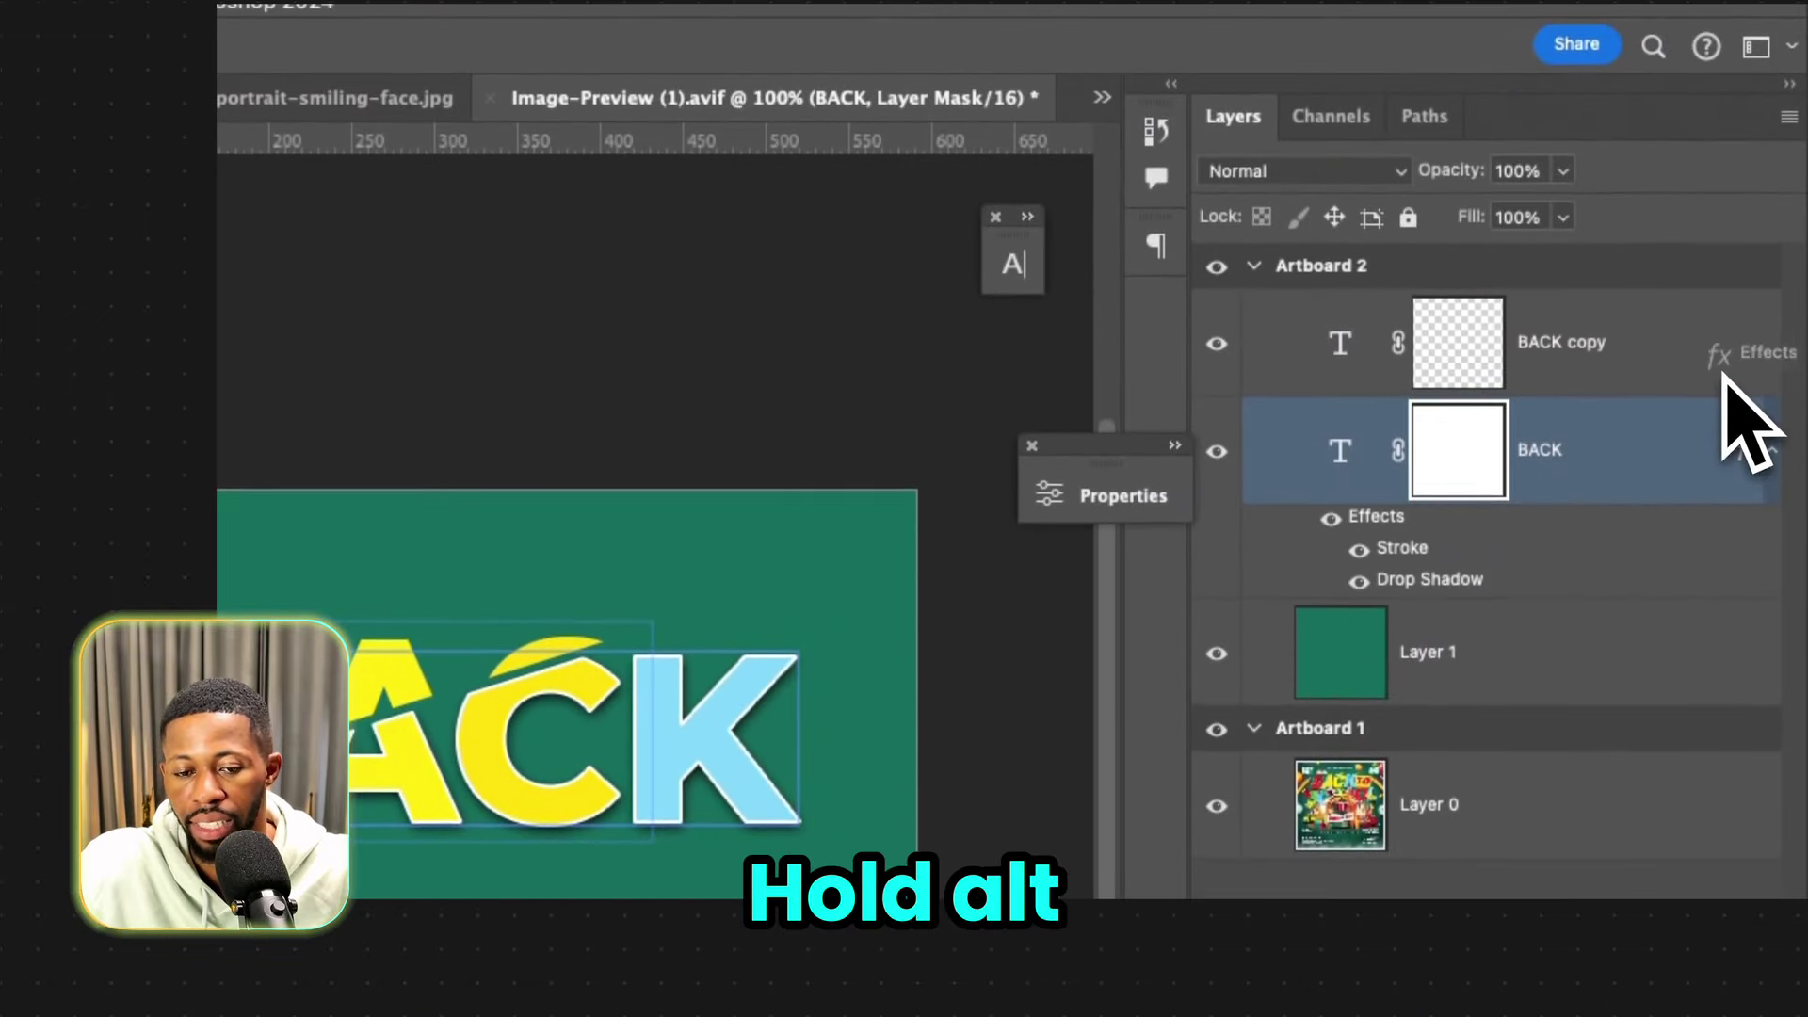
Copy the stroke and drop shadow effects from BACK onto the BACK copy layer.
left_click_drag(1723, 373, 1715, 355)
left_click(1704, 343, "shift")
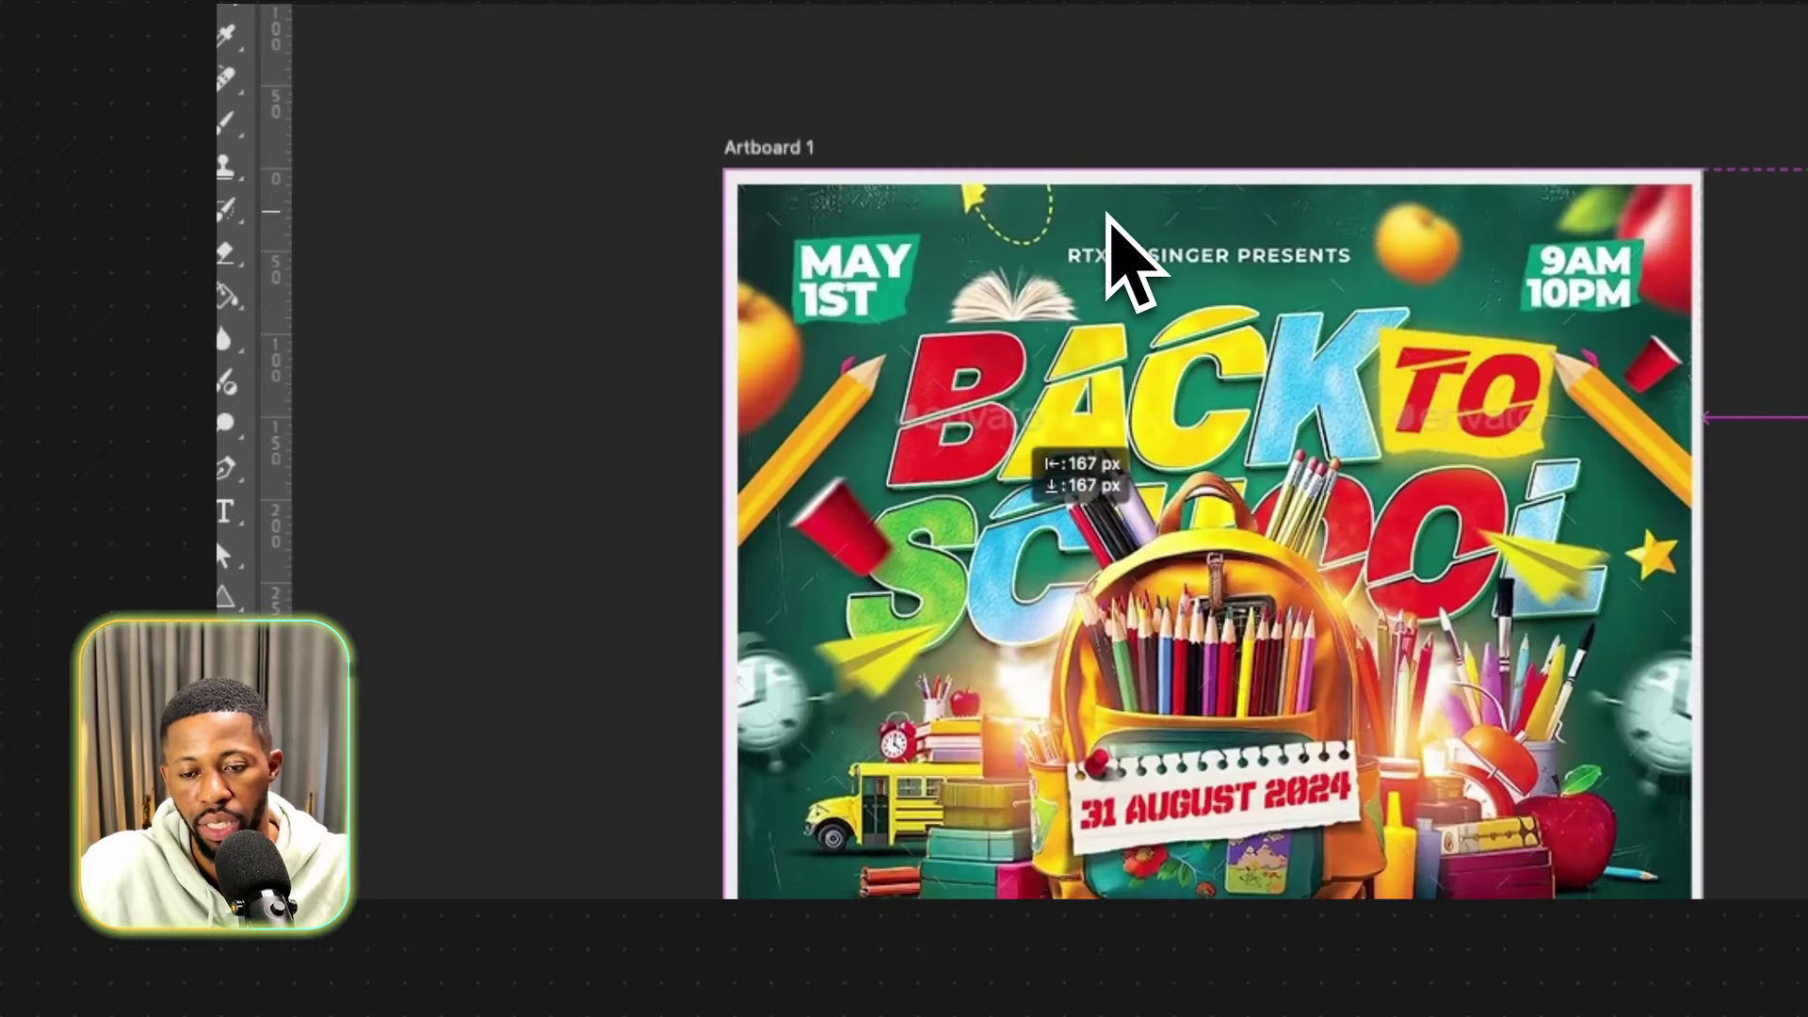
Switch to Chrome and search Freepik's photos for WALL TEXTURE.
left_click_drag(1105, 213, 728, 267)
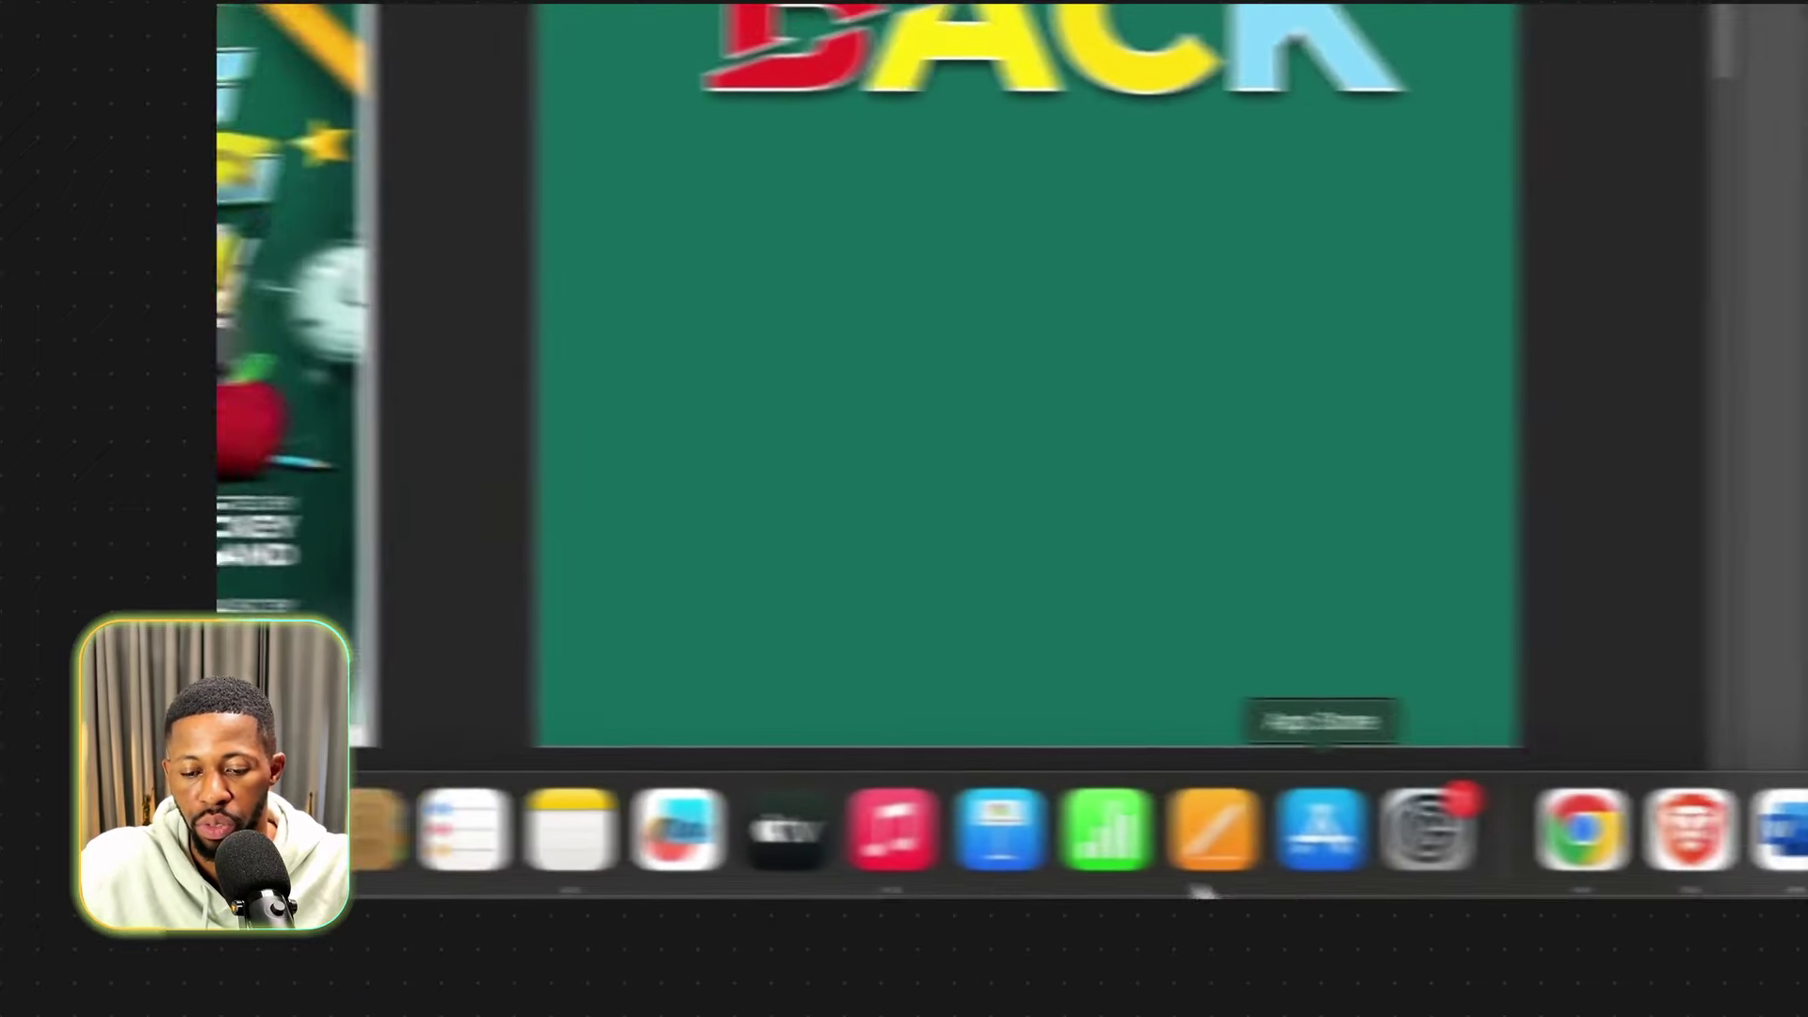
left_click(1582, 829)
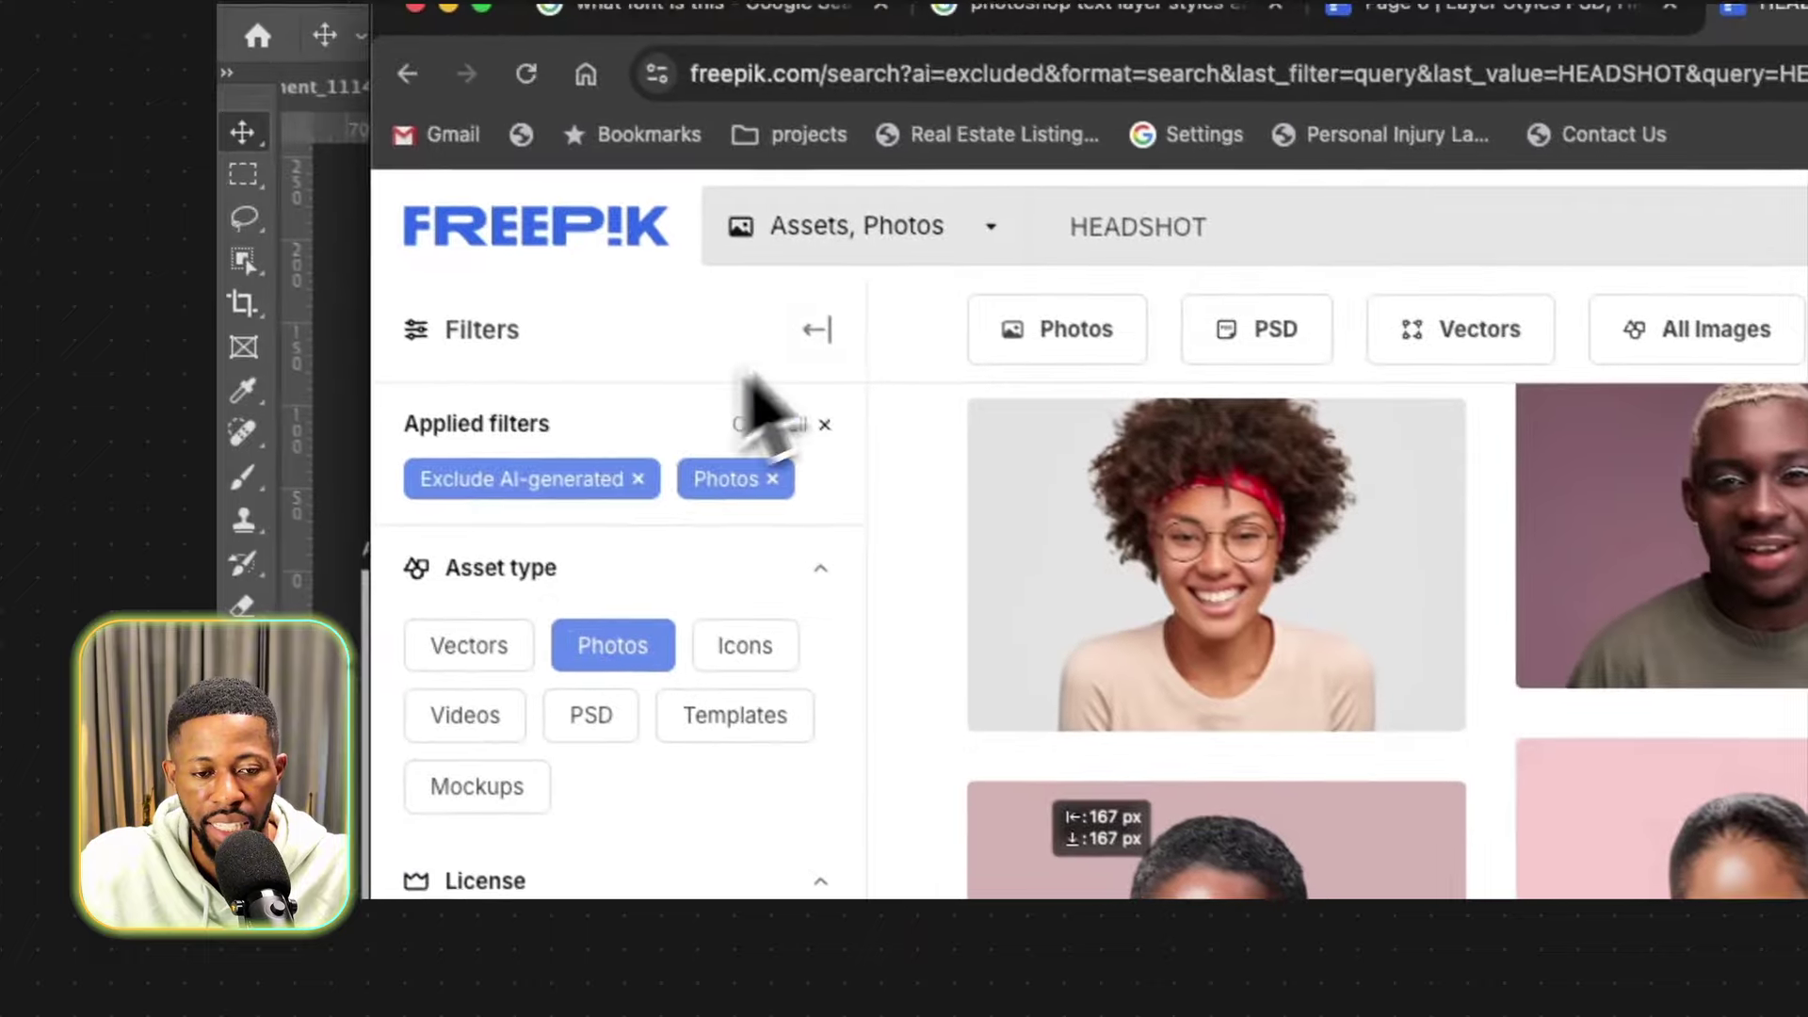
left_click(1187, 237)
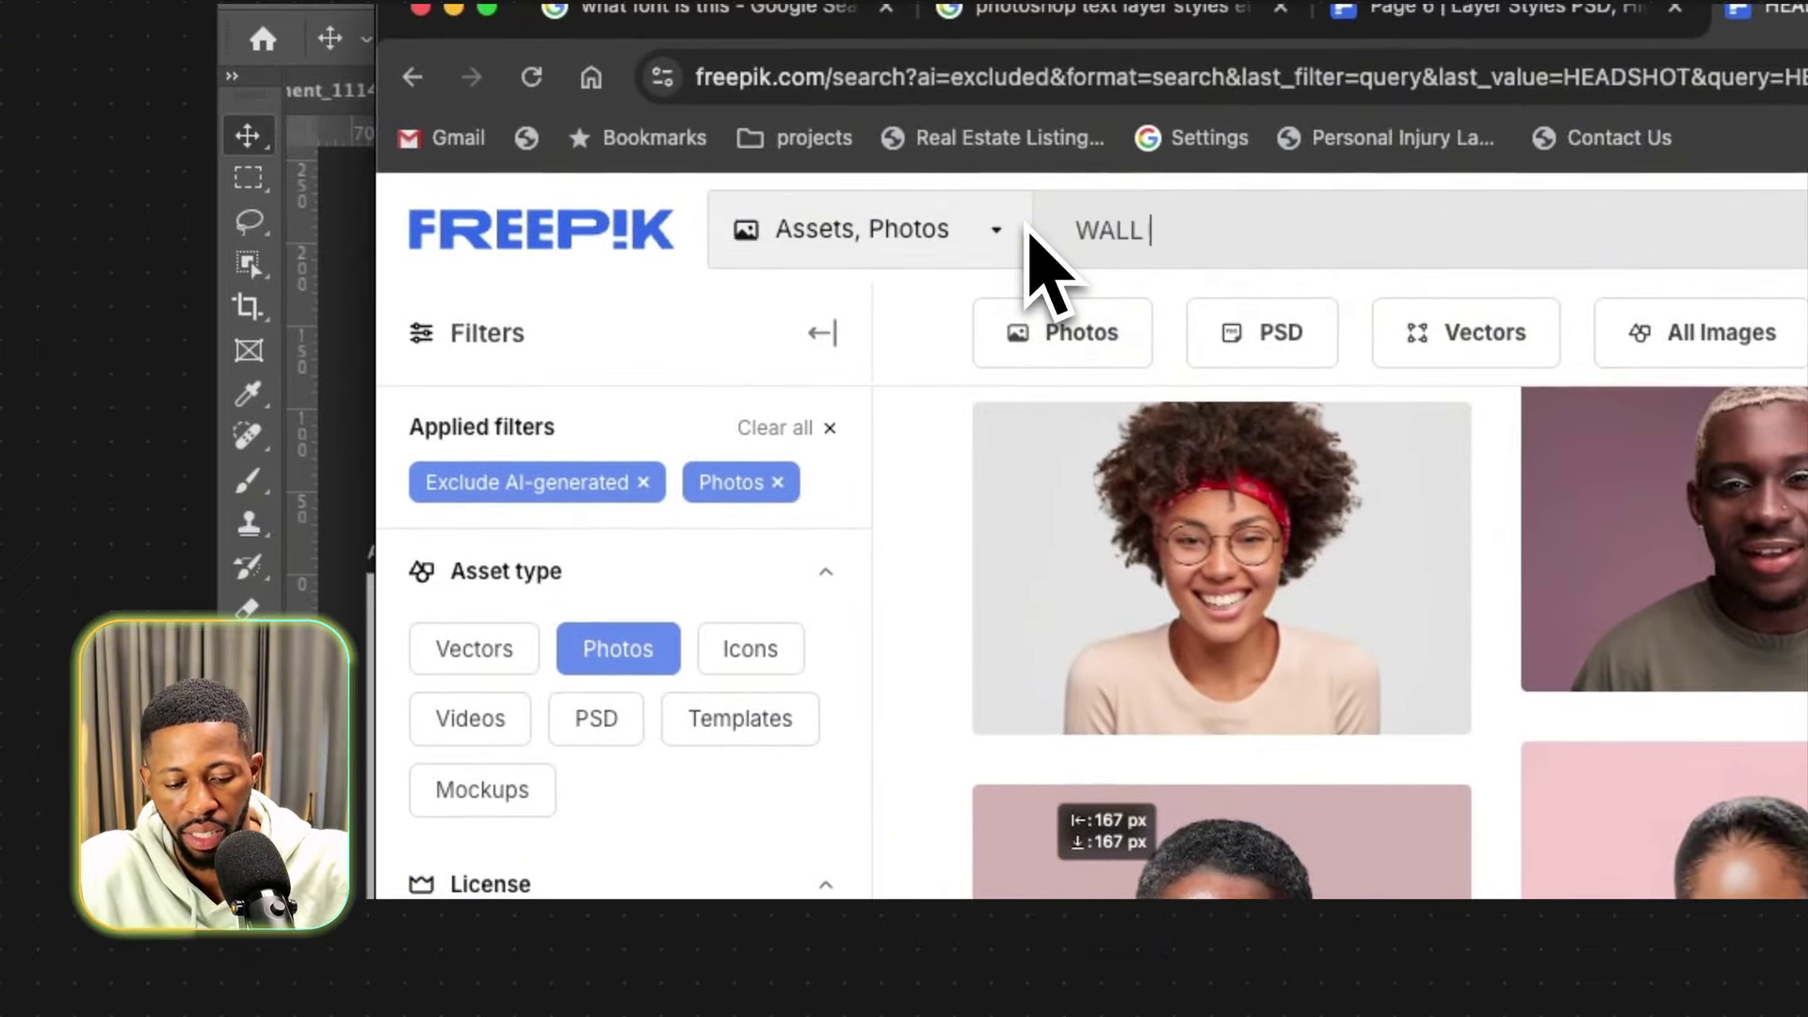
type("WALL TE")
type("XT")
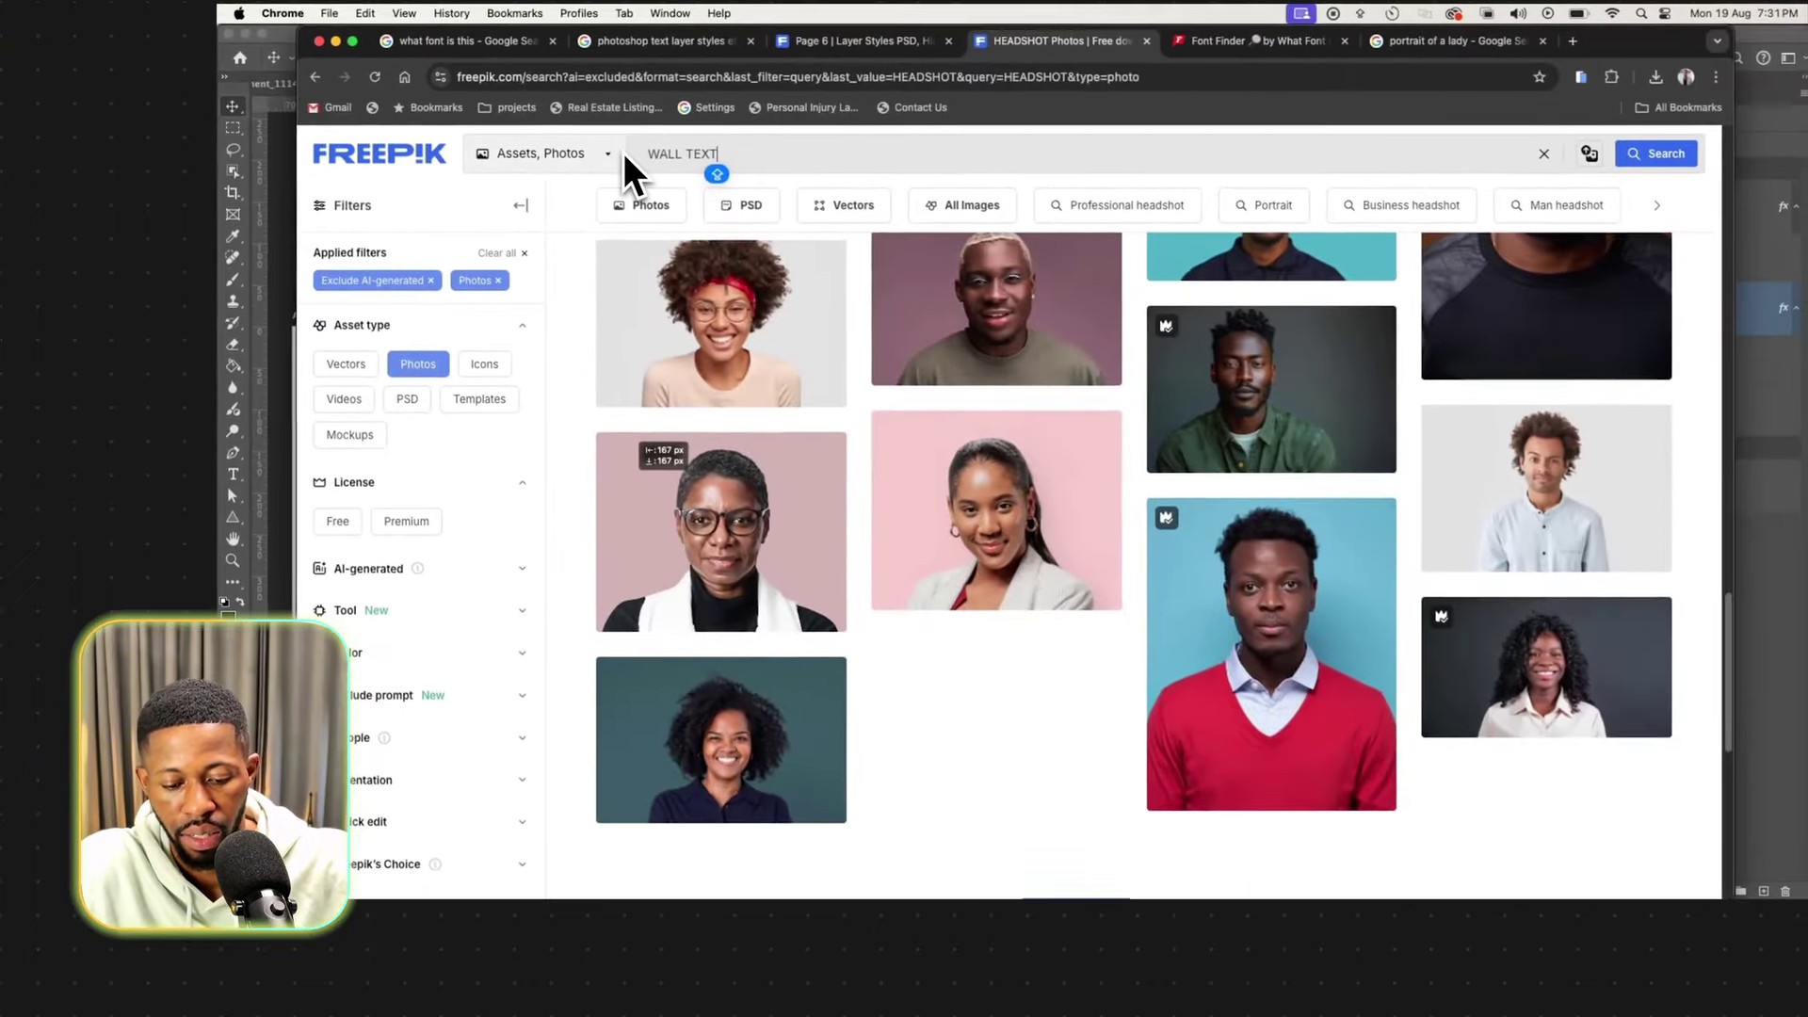
type("URE")
key("Return")
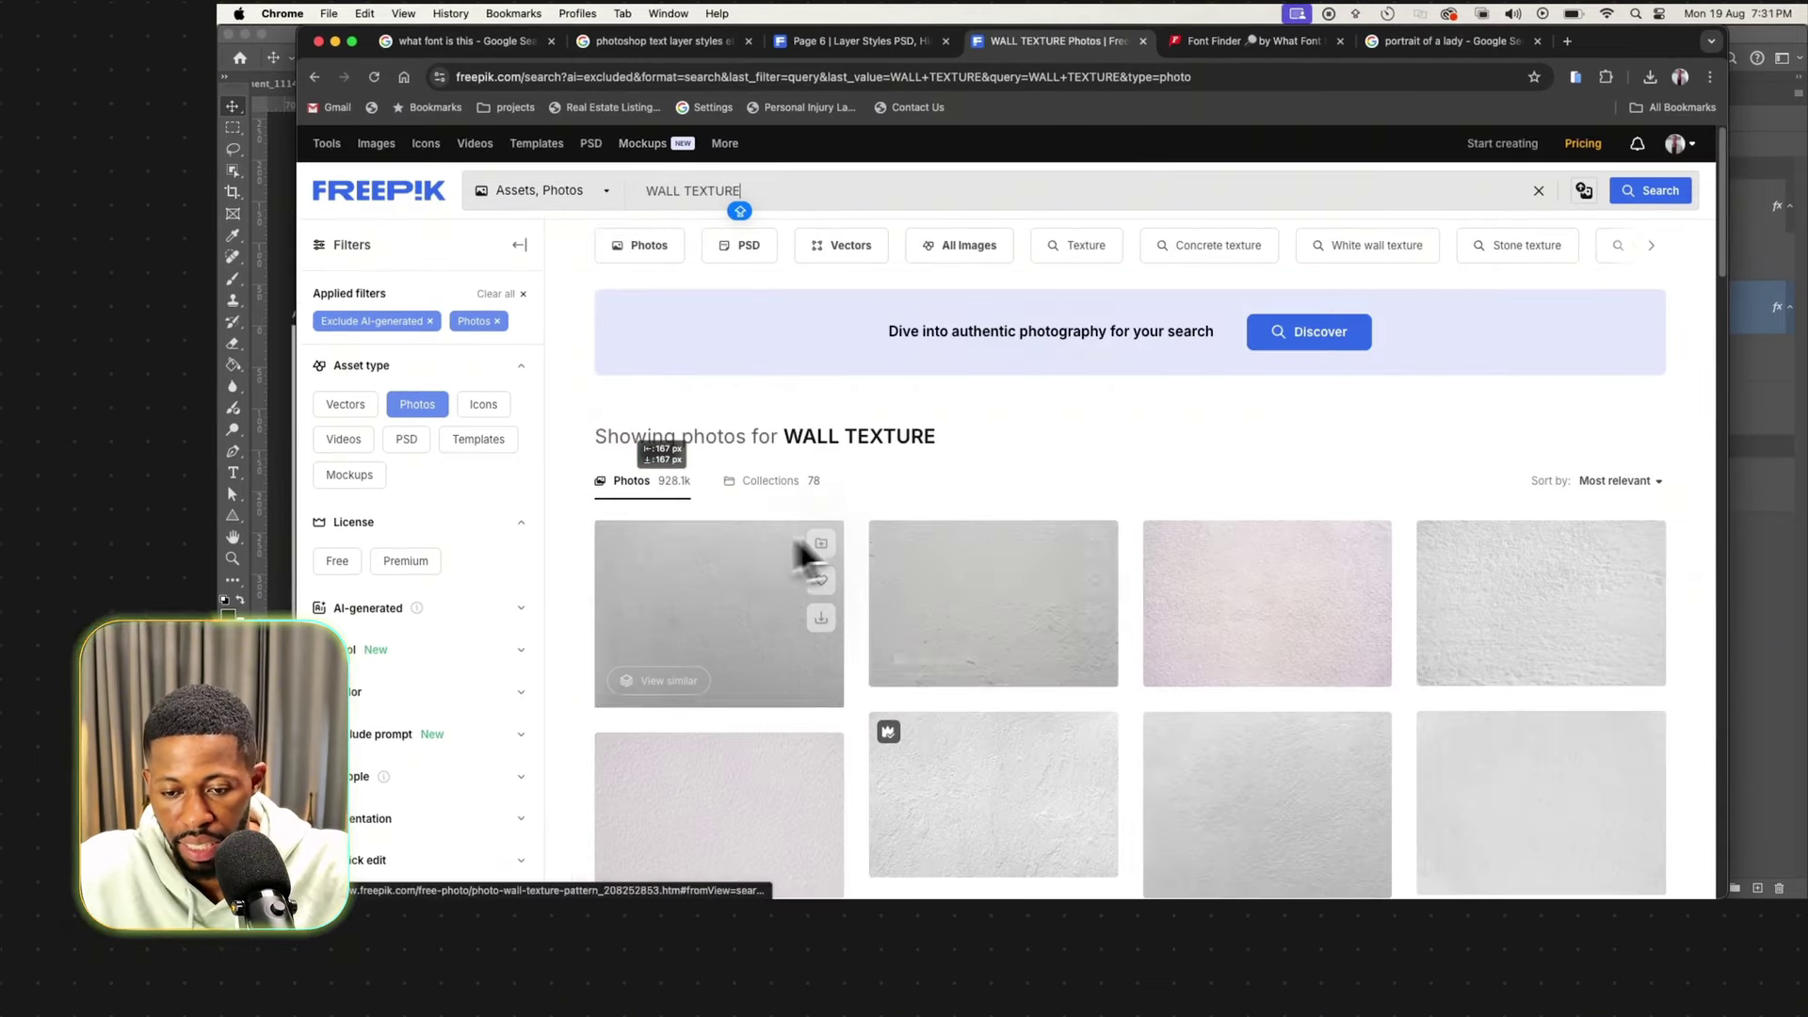
Open a plain rough-plaster wall photo from the Freepik texture results and download it.
scroll(1155, 602, "down", 1)
scroll(1154, 601, "down", 1)
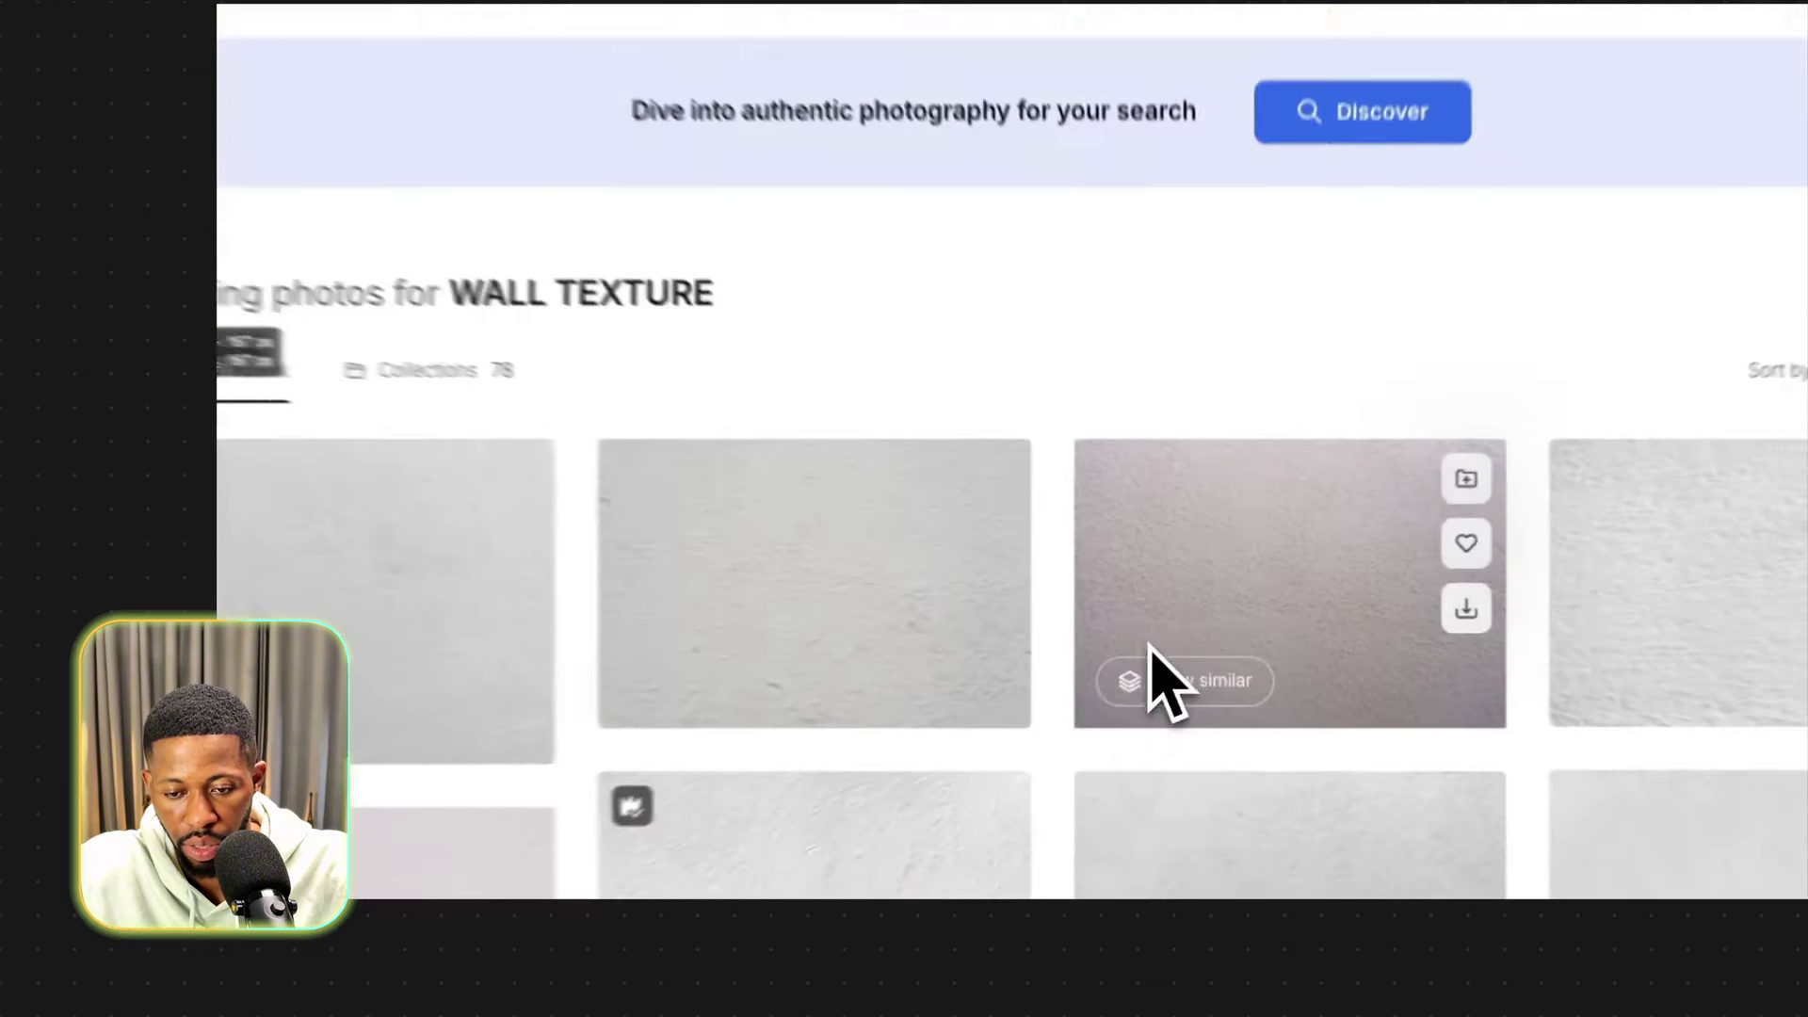
left_click(1185, 629)
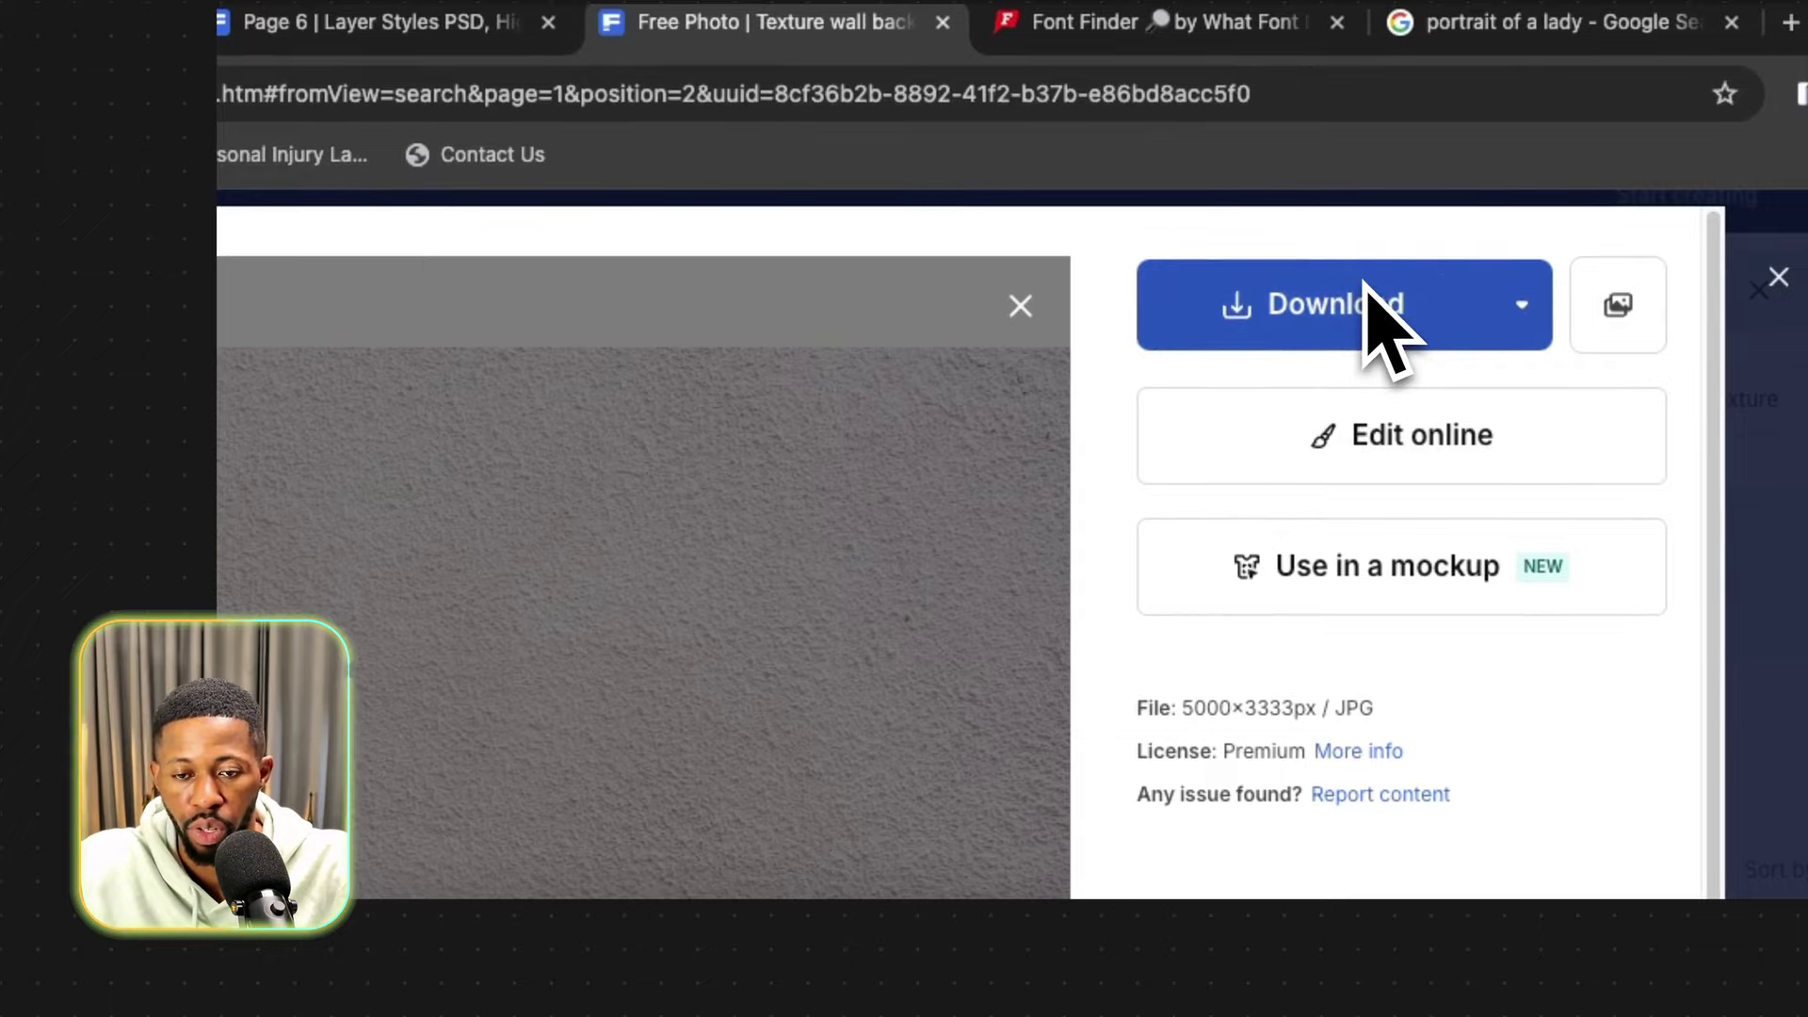
left_click(1366, 282)
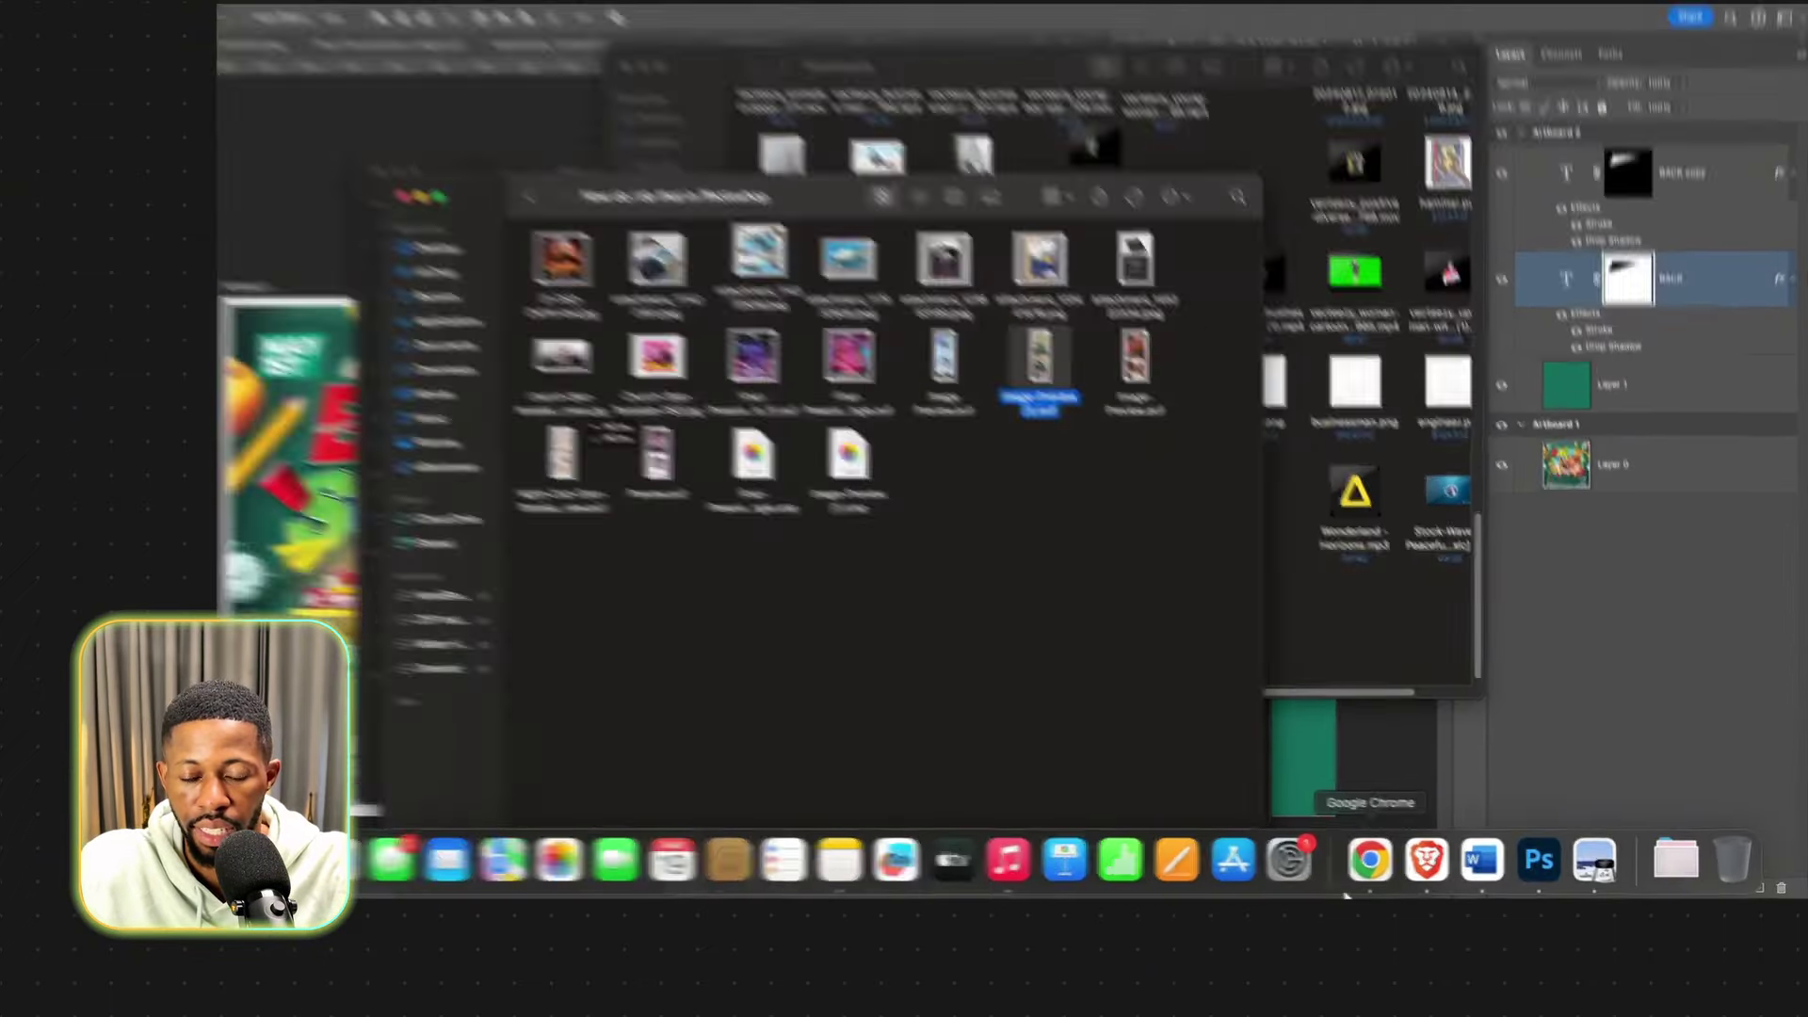
Place the downloaded texture-wall-background image from Finder above the BACK layer on Artboard 2 and clip it to BACK.
left_click(1386, 861)
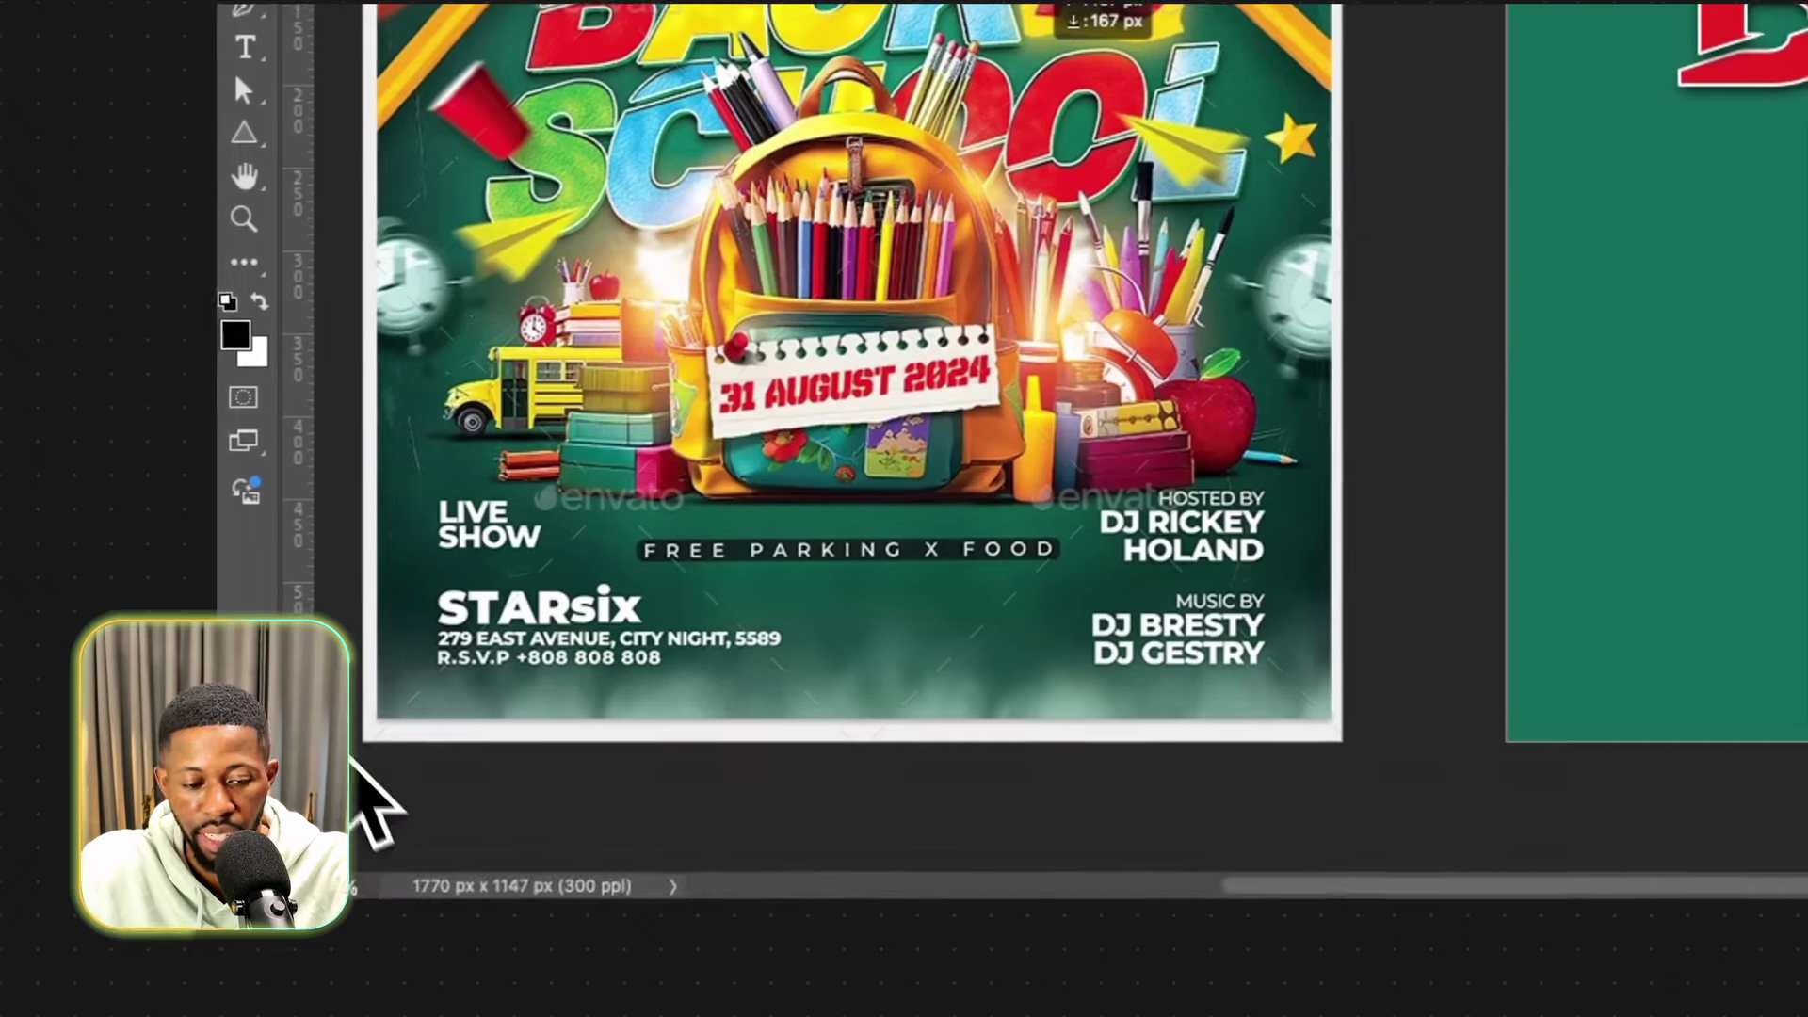
mouse_move(393, 890)
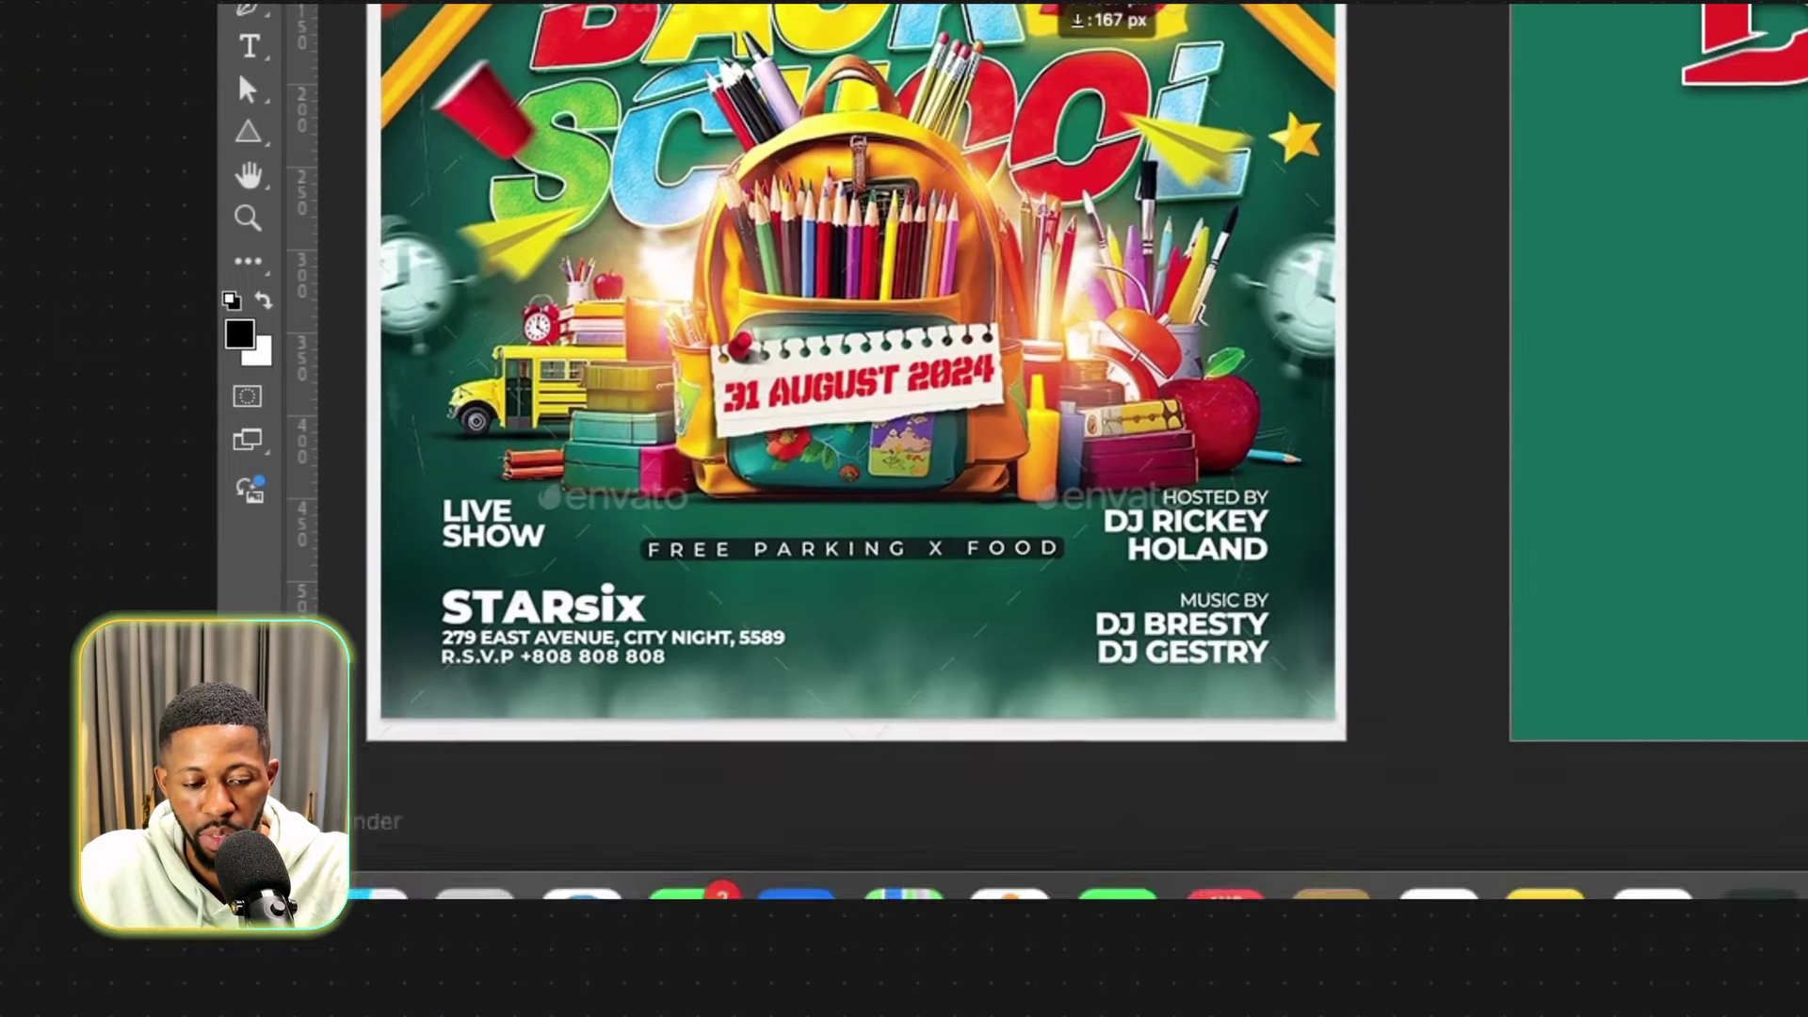
left_click(397, 833)
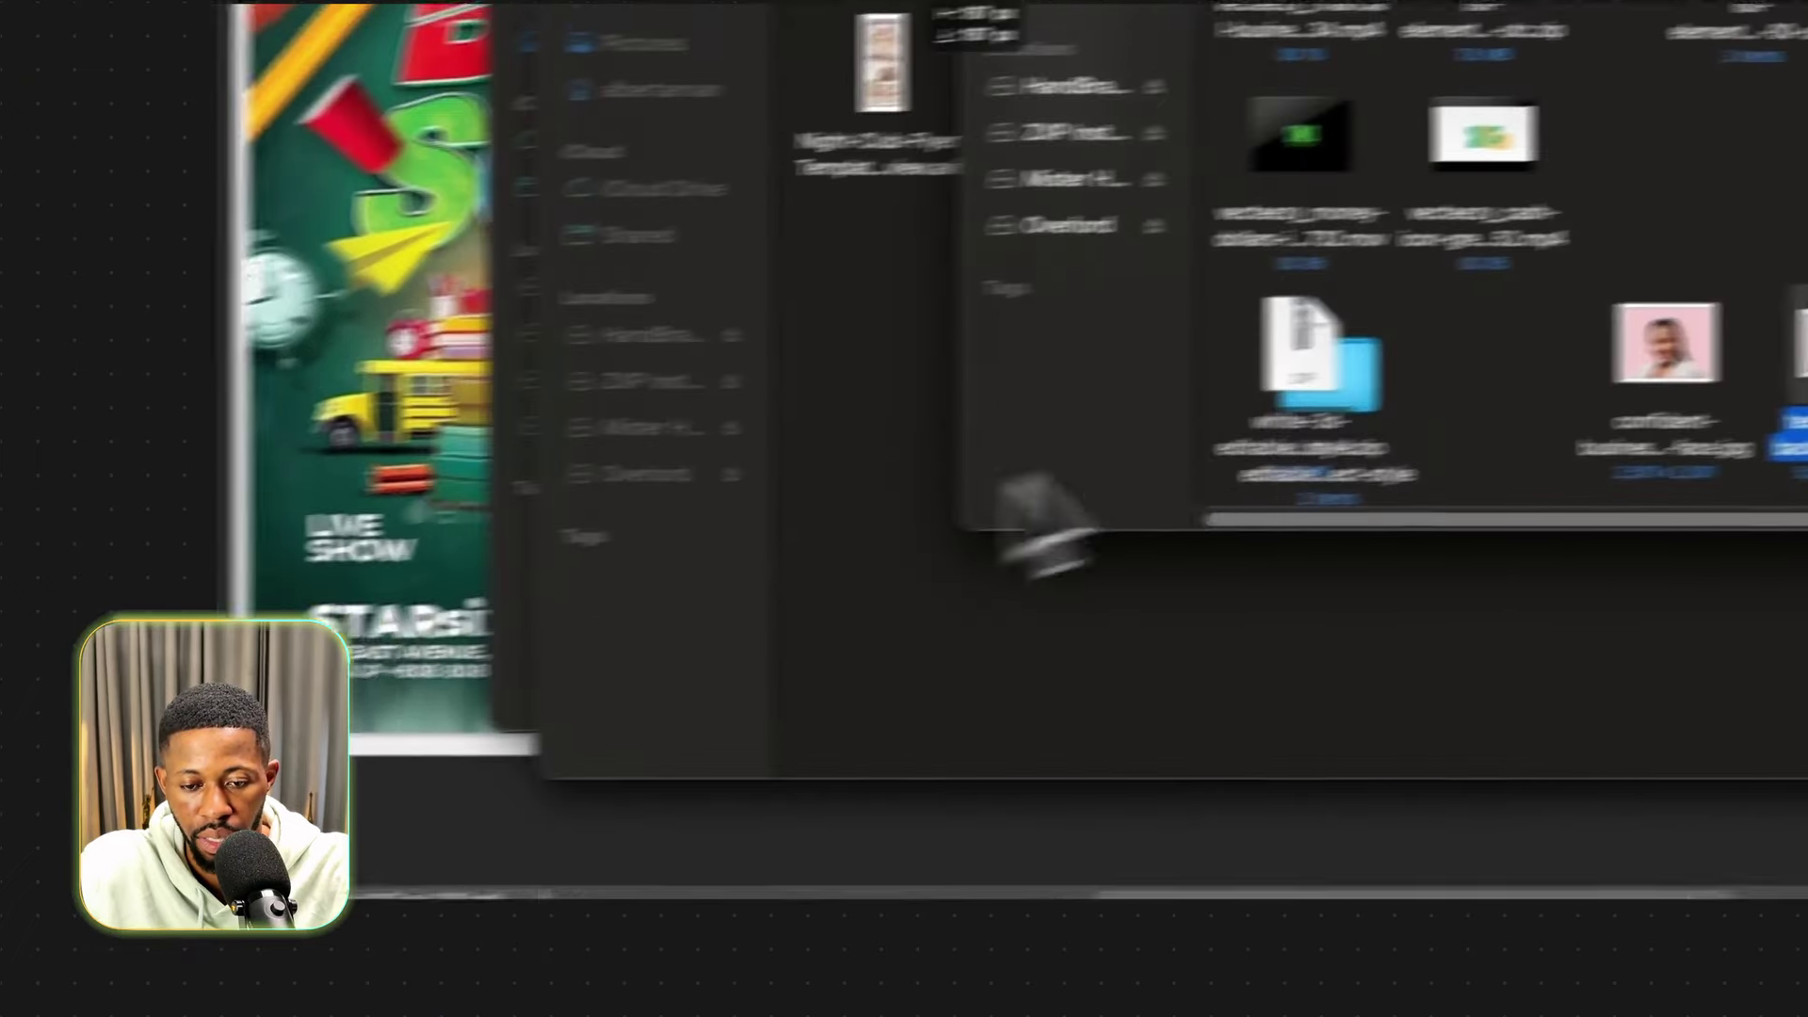
left_click_drag(1053, 411, 1346, 671)
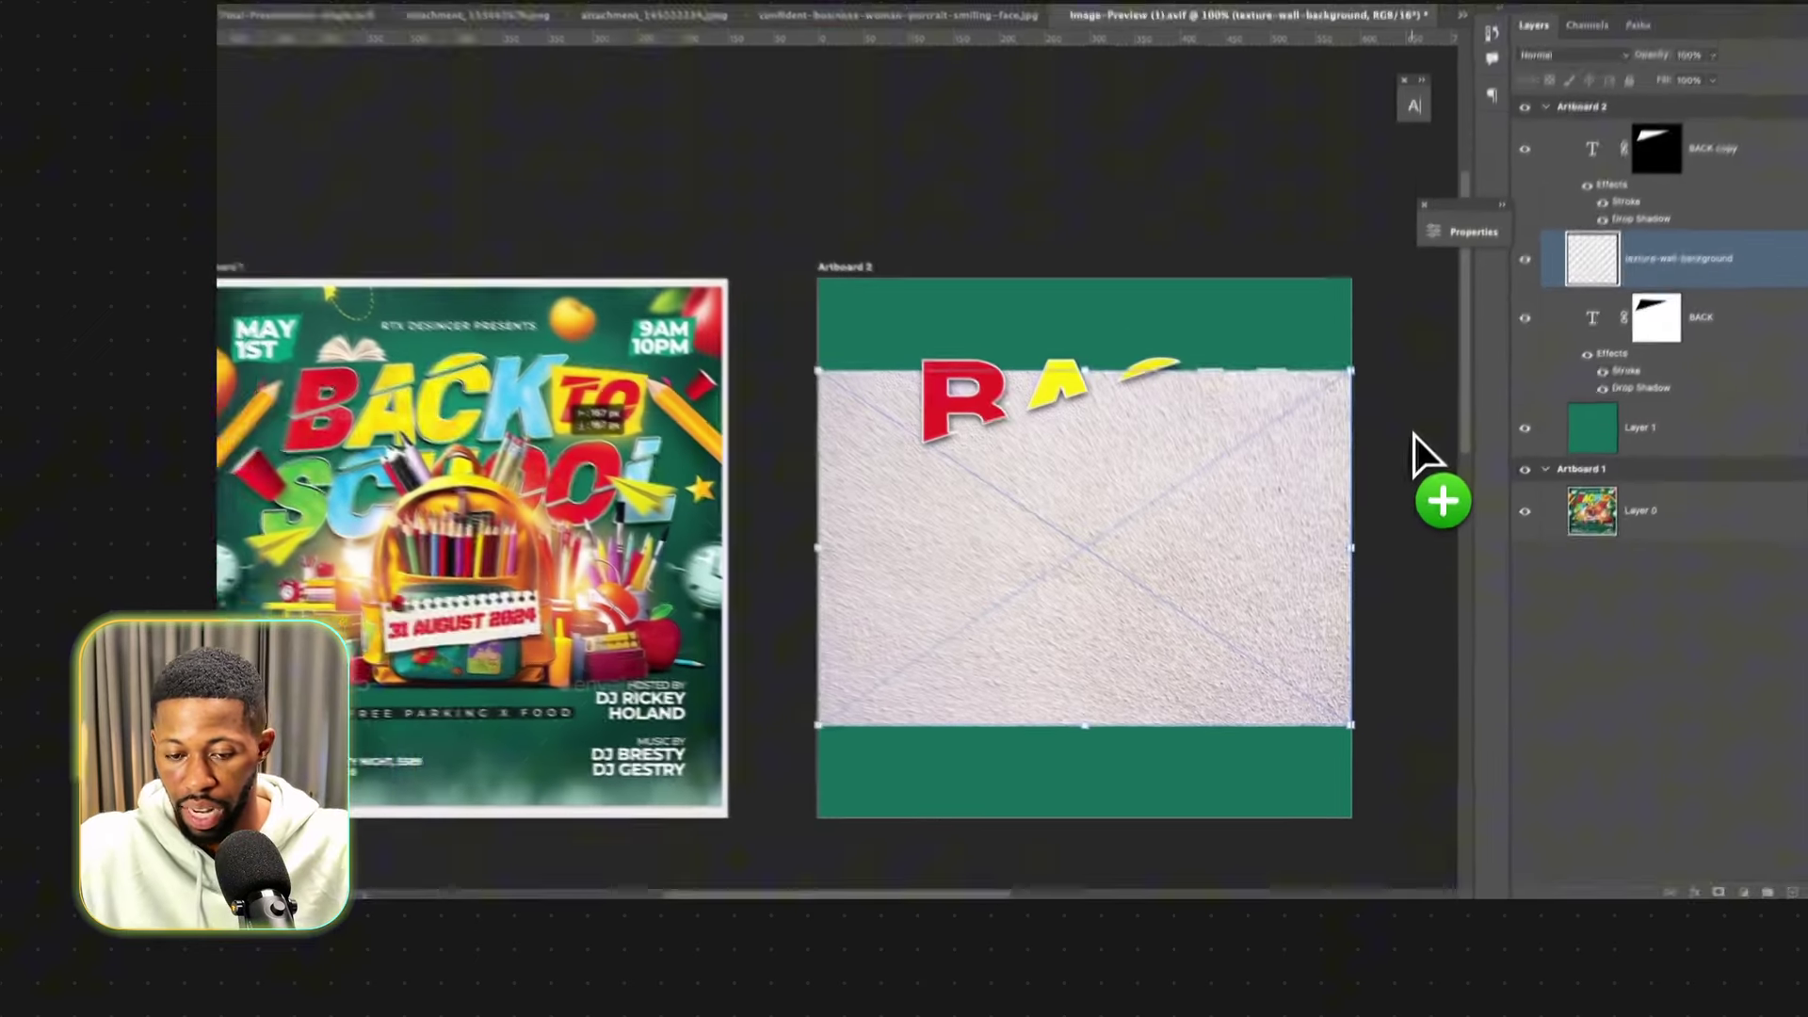
key("Return")
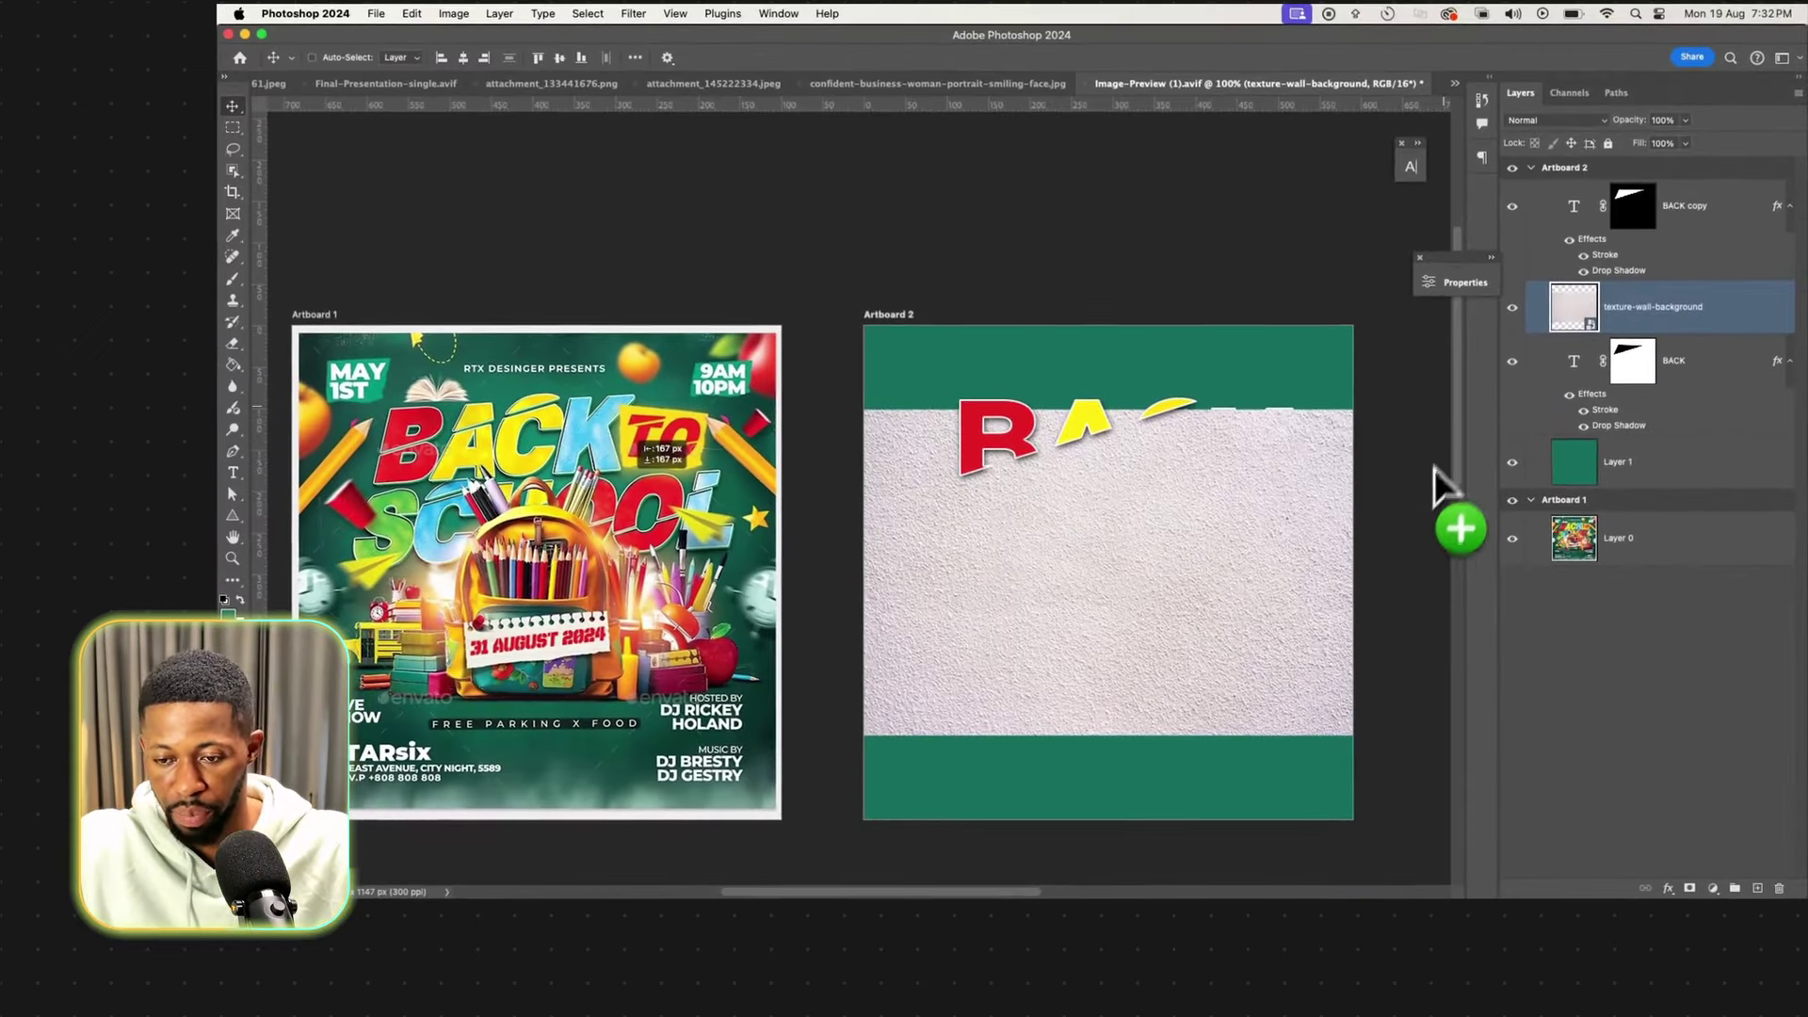
left_click(1641, 363)
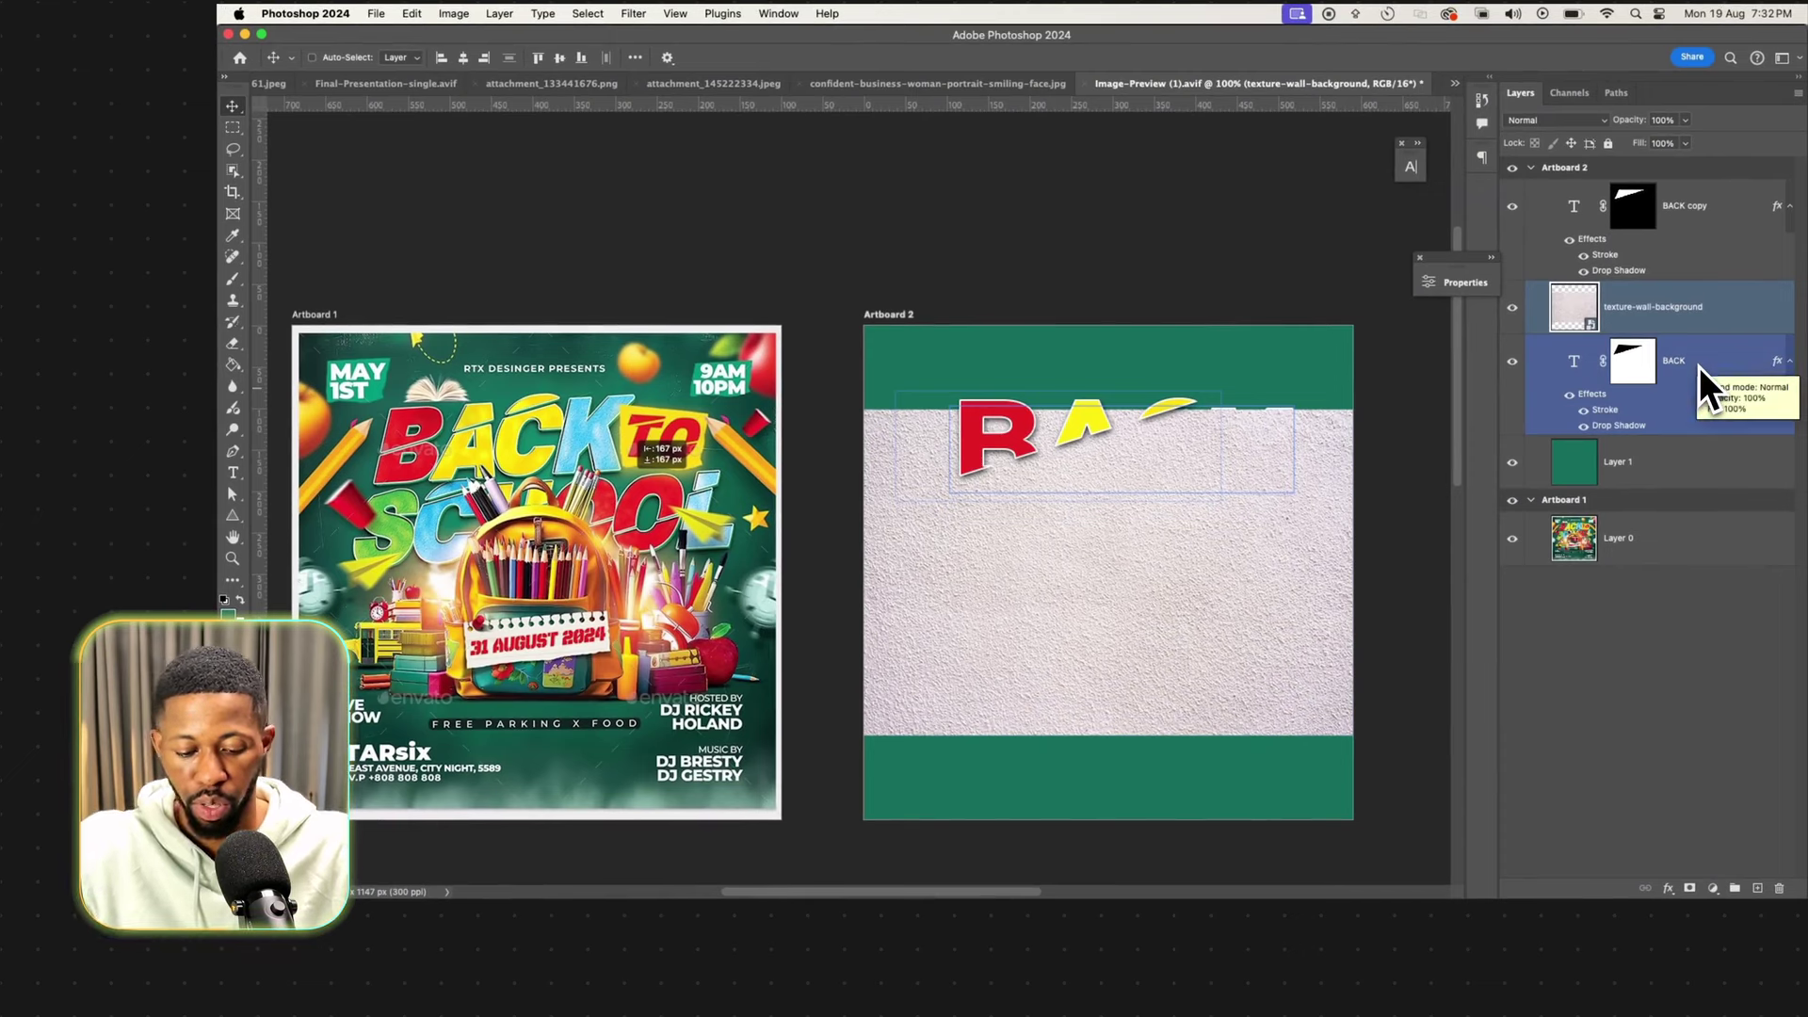
key("super+alt+g")
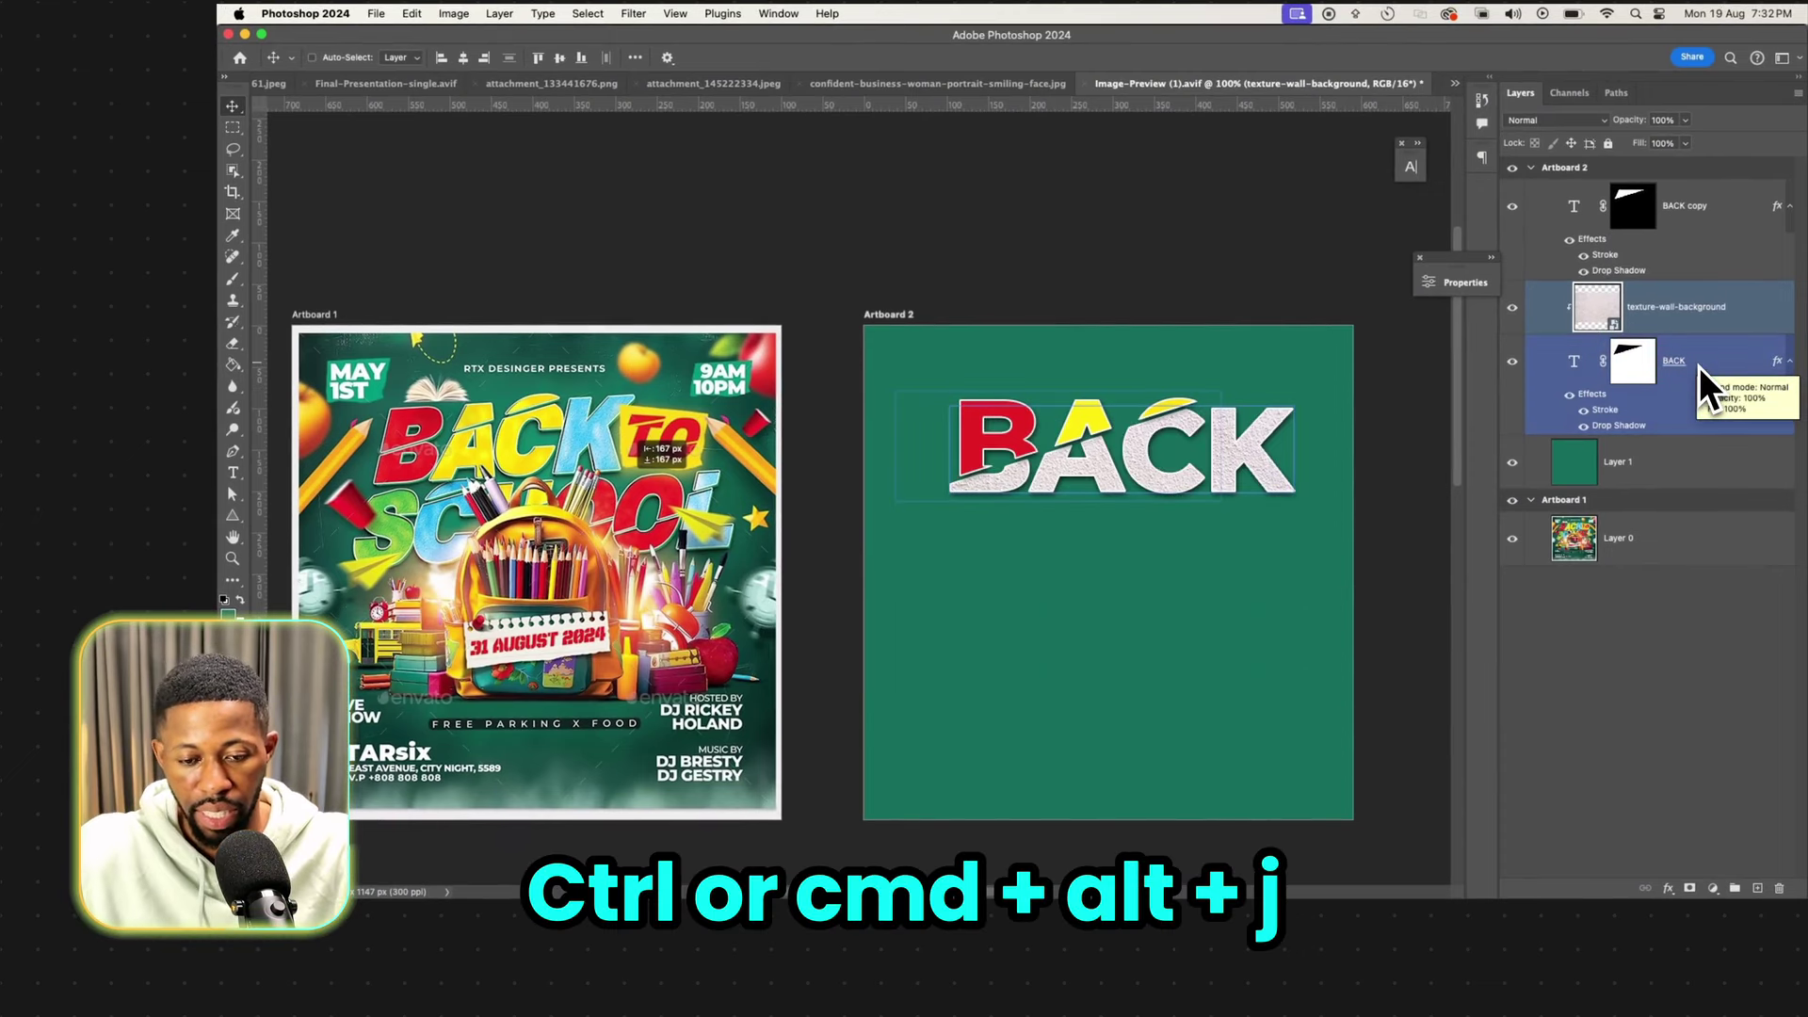
Desaturate the image inside the texture-wall-background smart object and save it back into the flyer.
left_click(1590, 320)
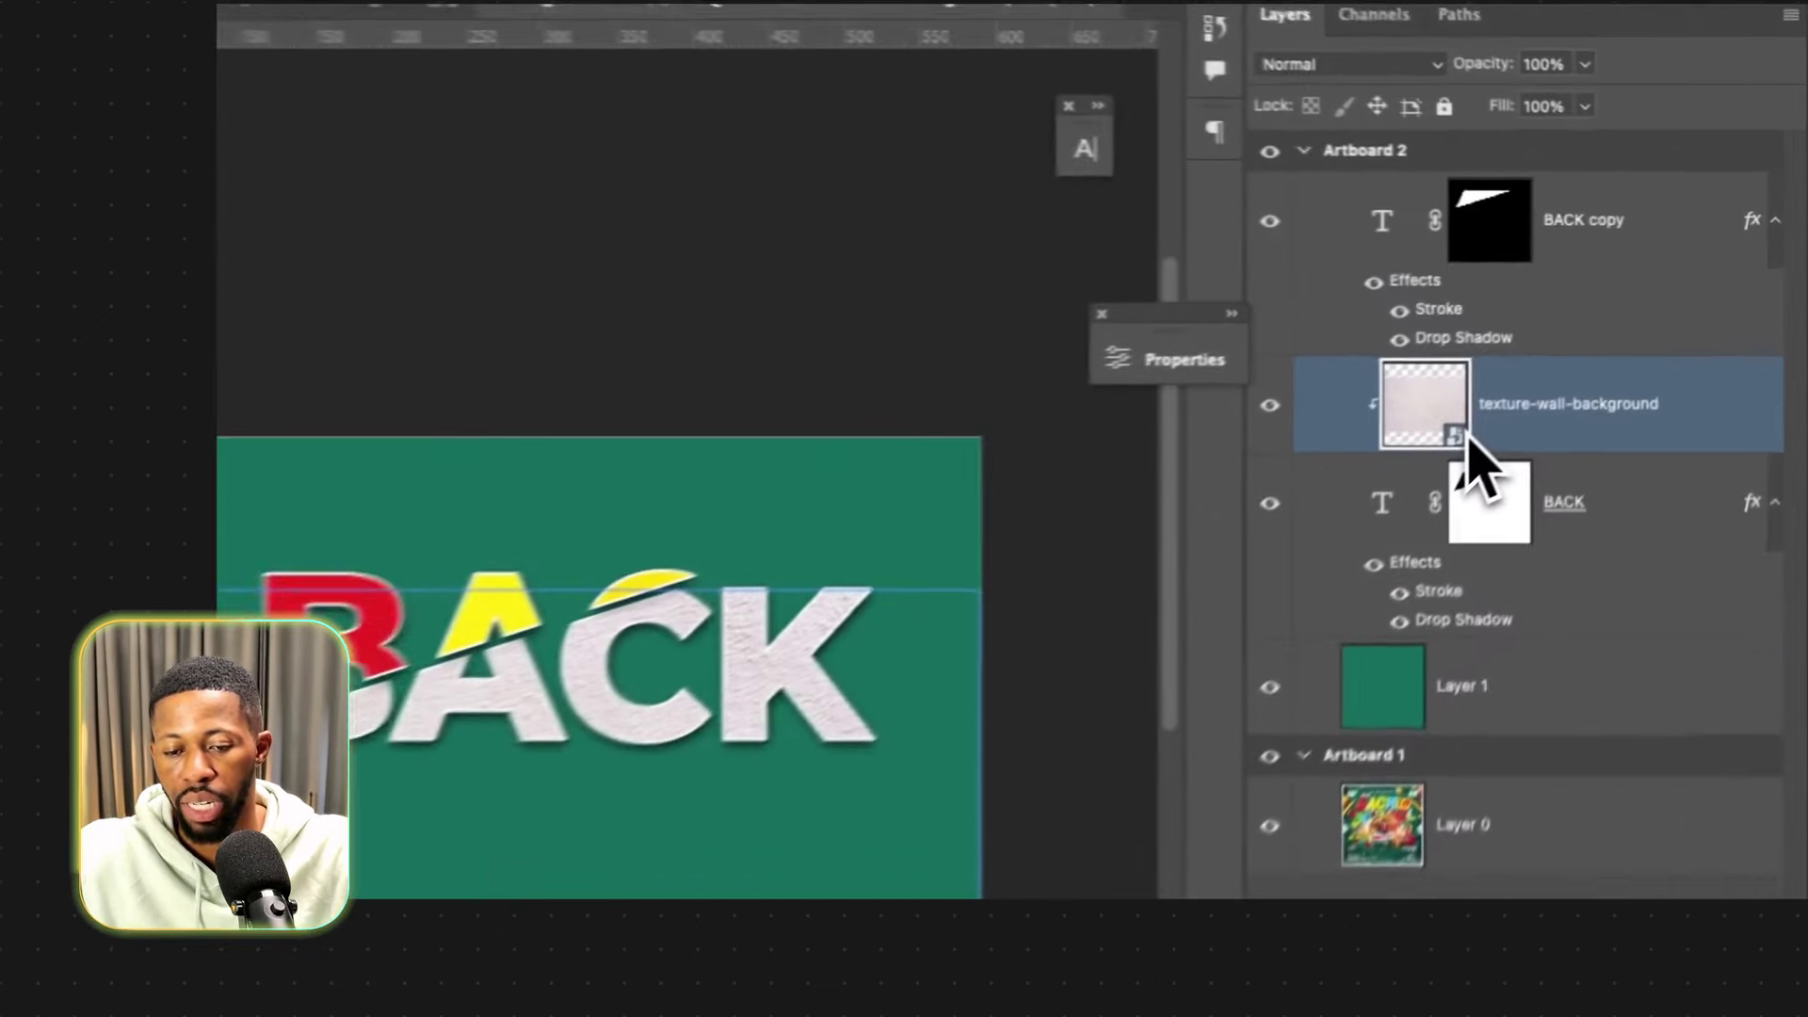
double_click(1467, 436)
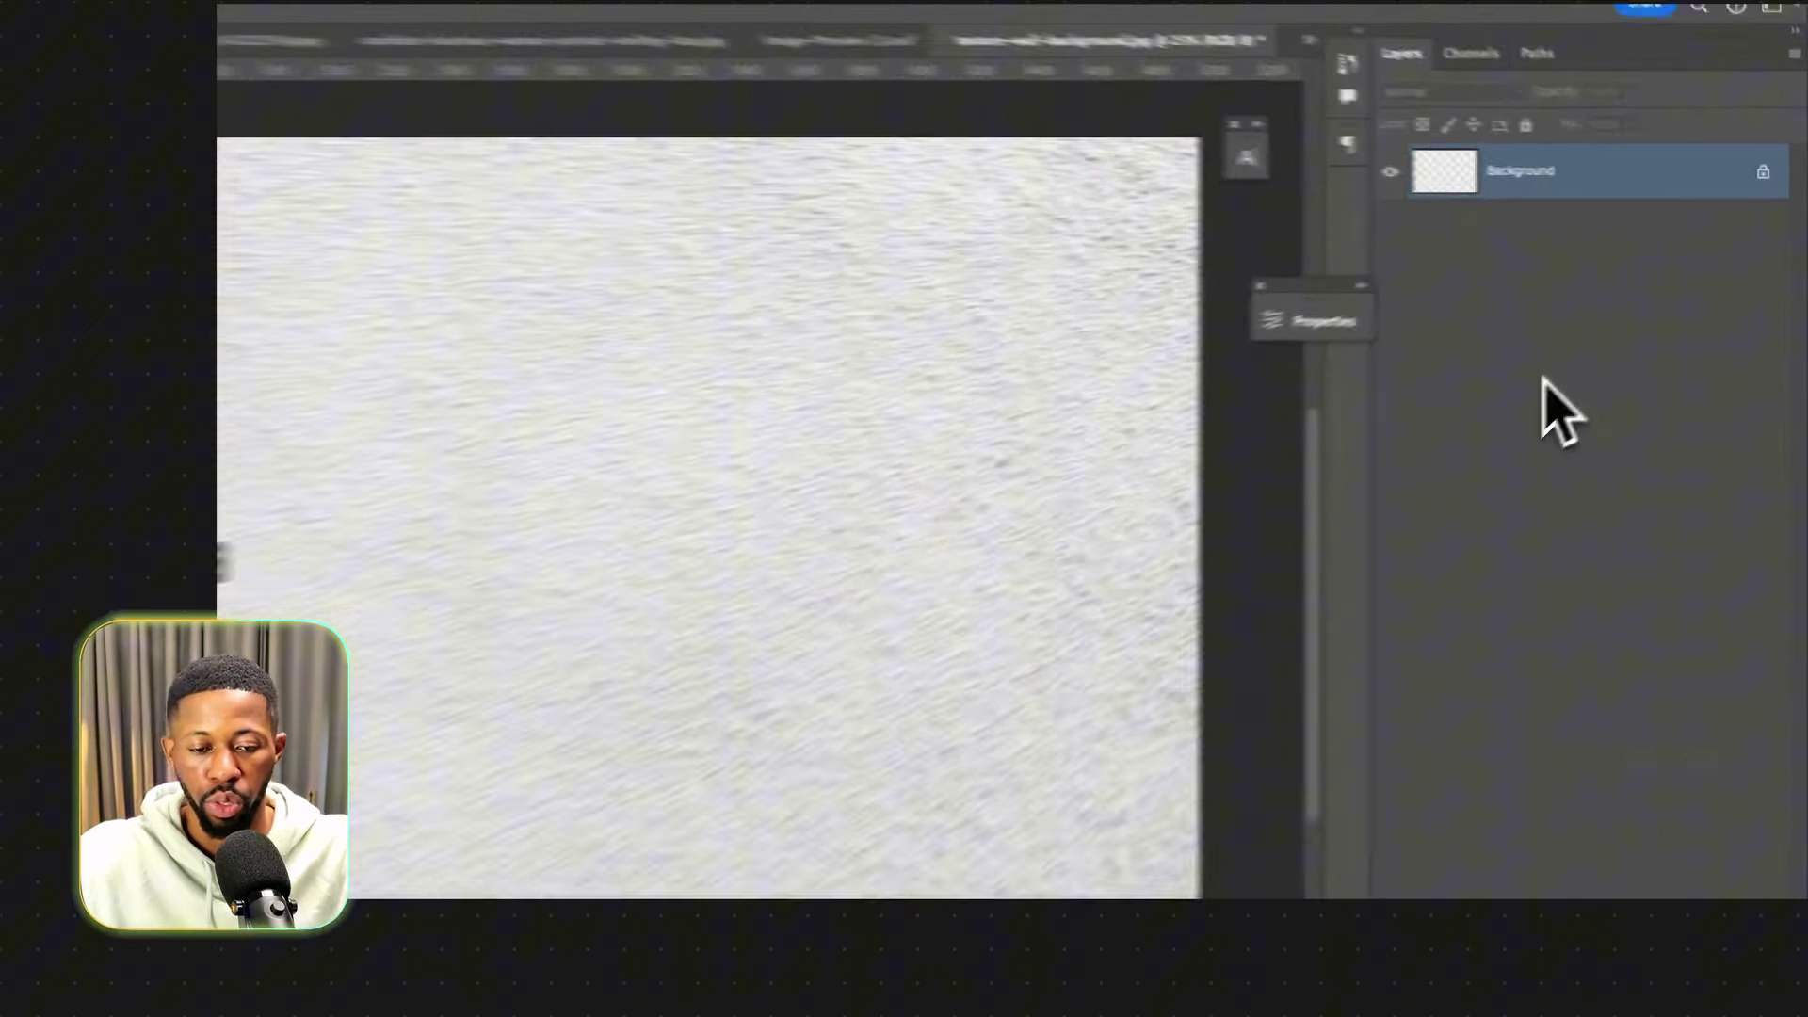
key("ctrl+s")
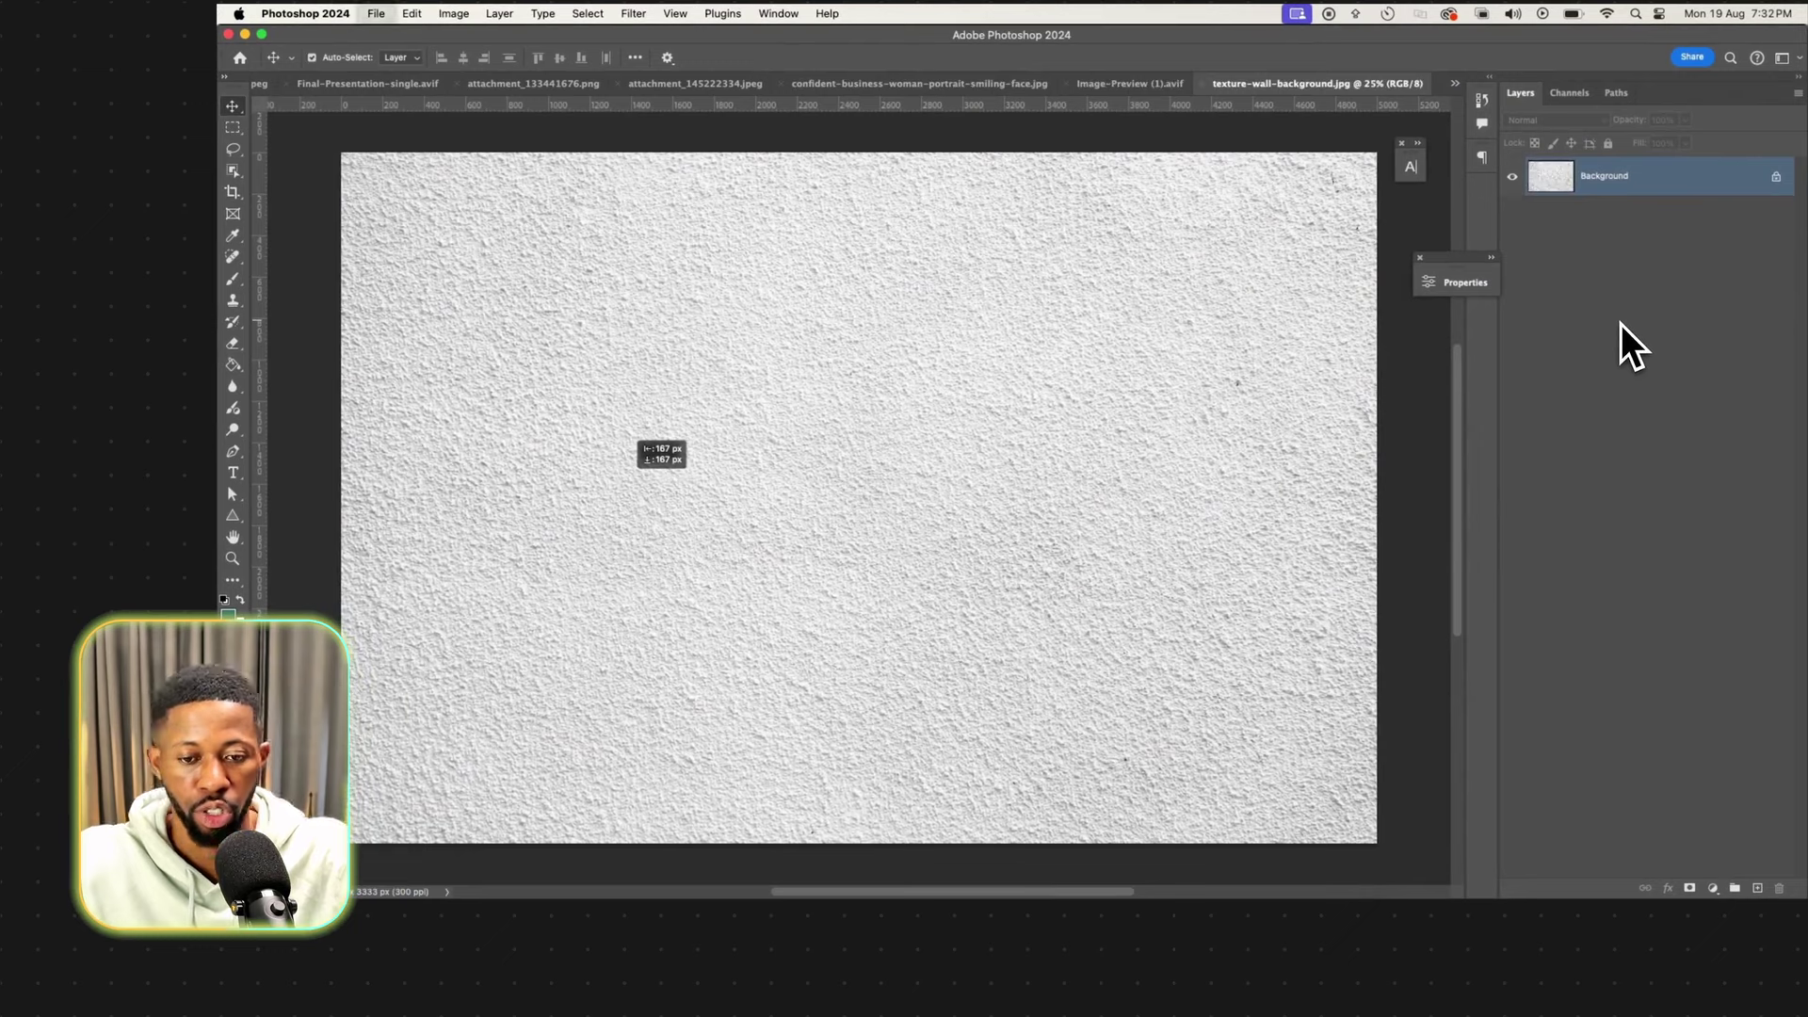
key("ctrl+w")
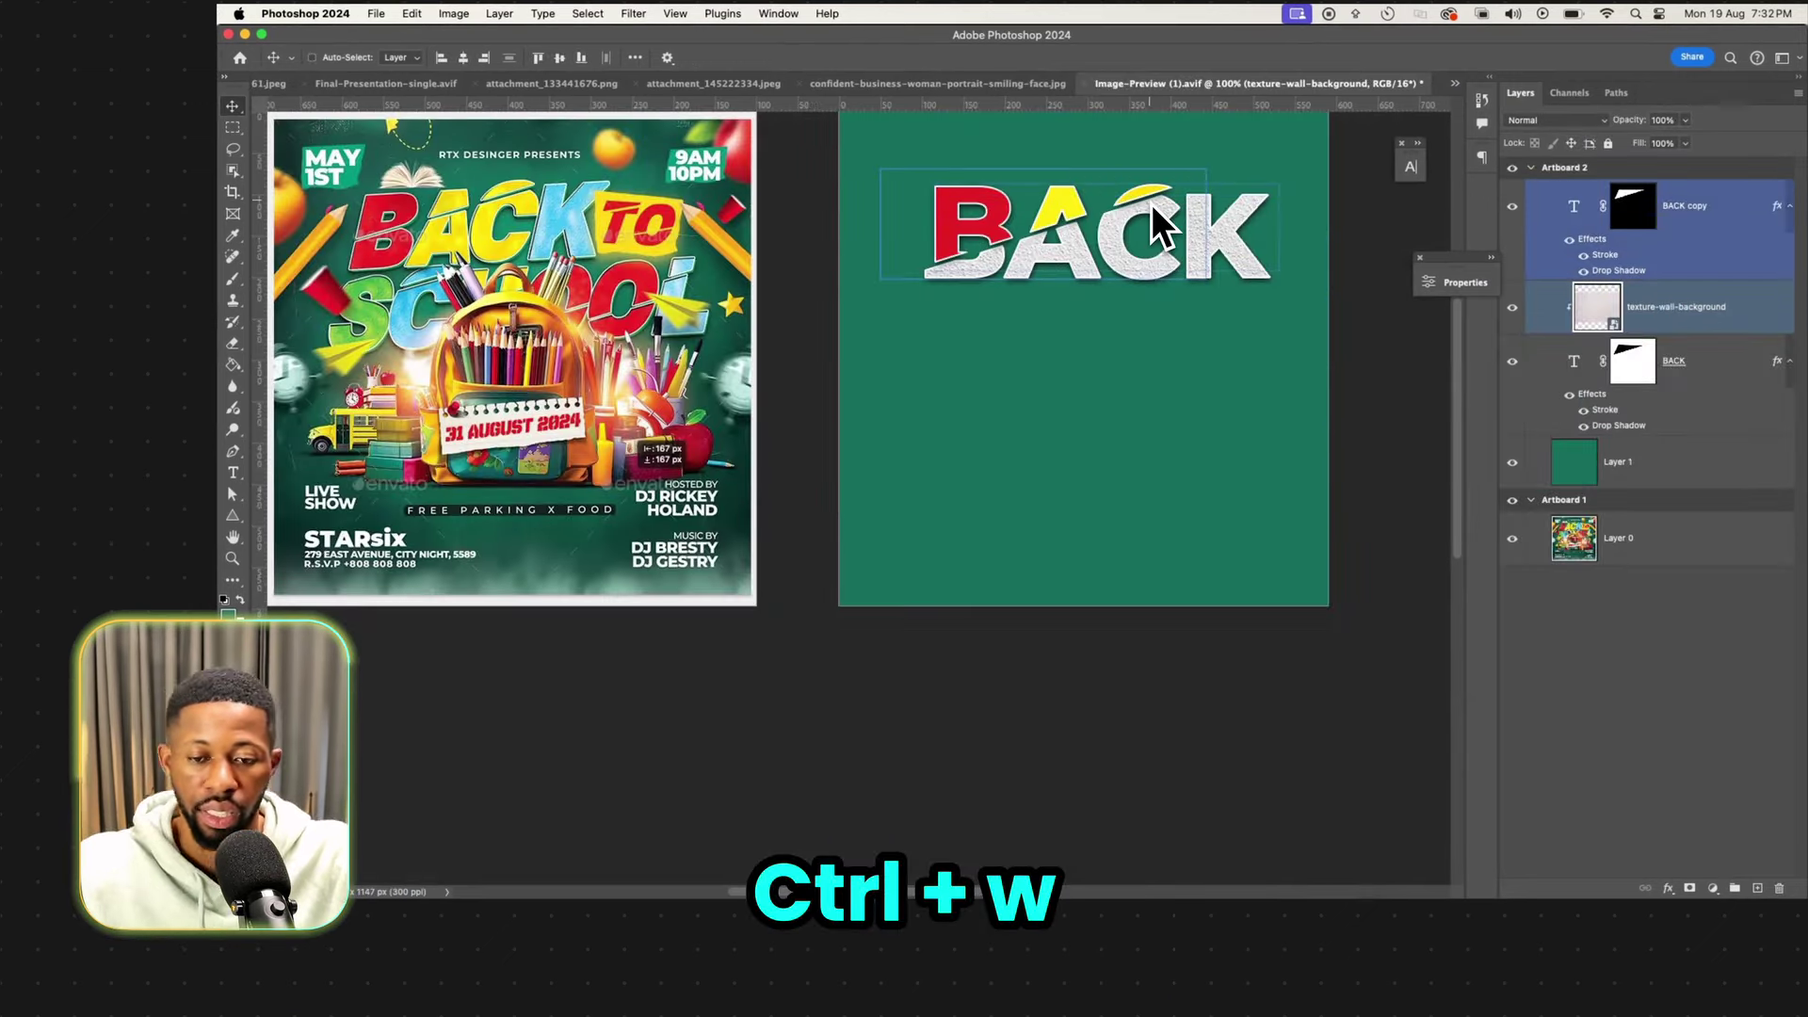
Blend the clipped wall texture over BACK with Linear Burn at 50% opacity.
left_click(1300, 150)
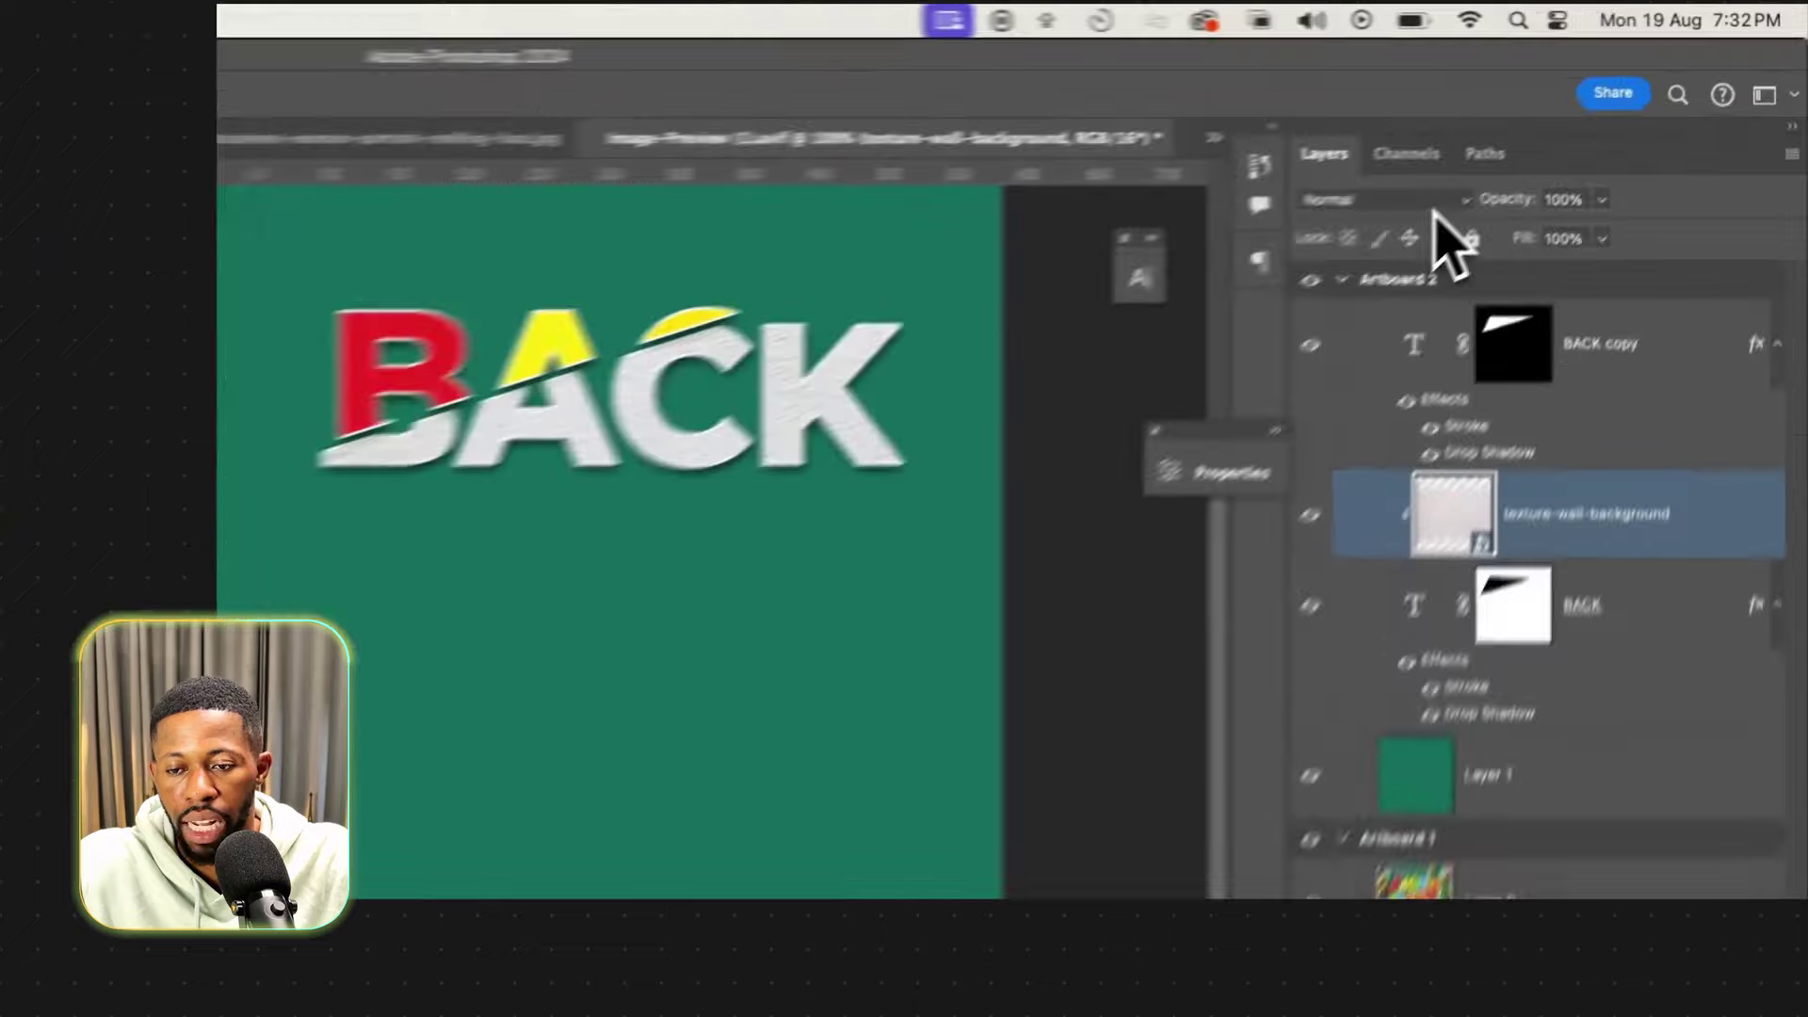
left_click(1582, 121)
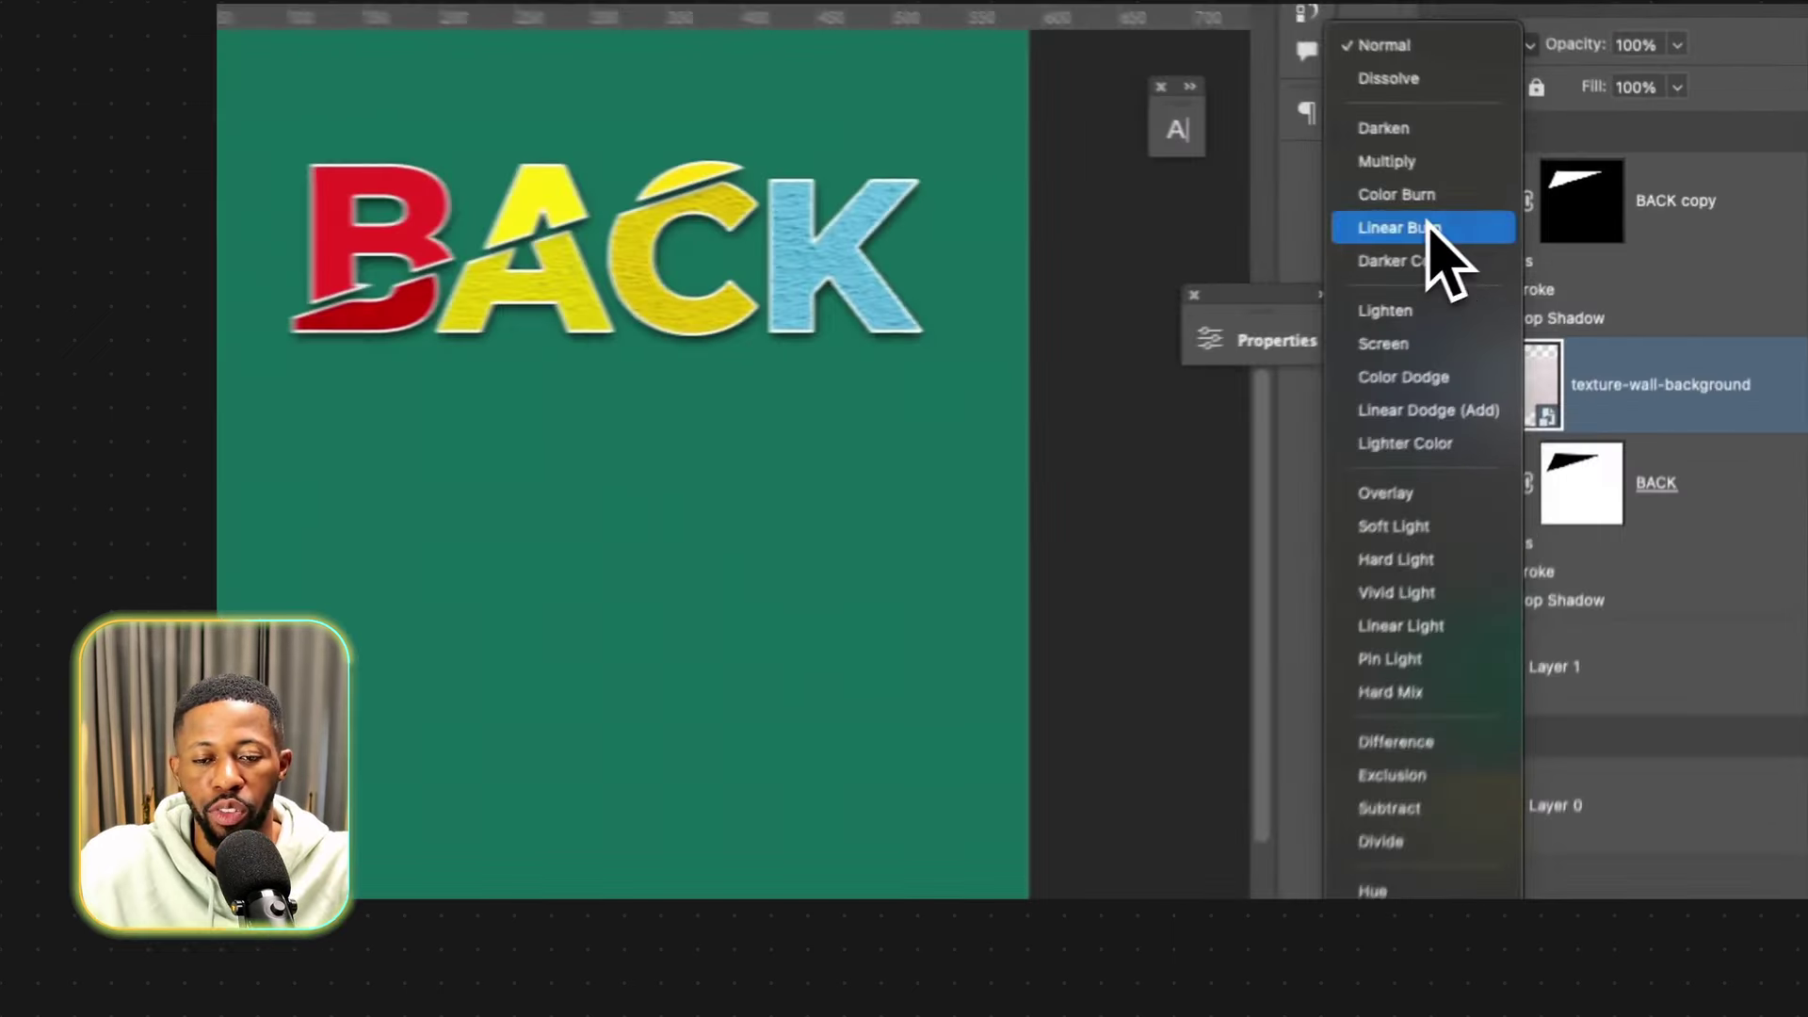
left_click(1429, 229)
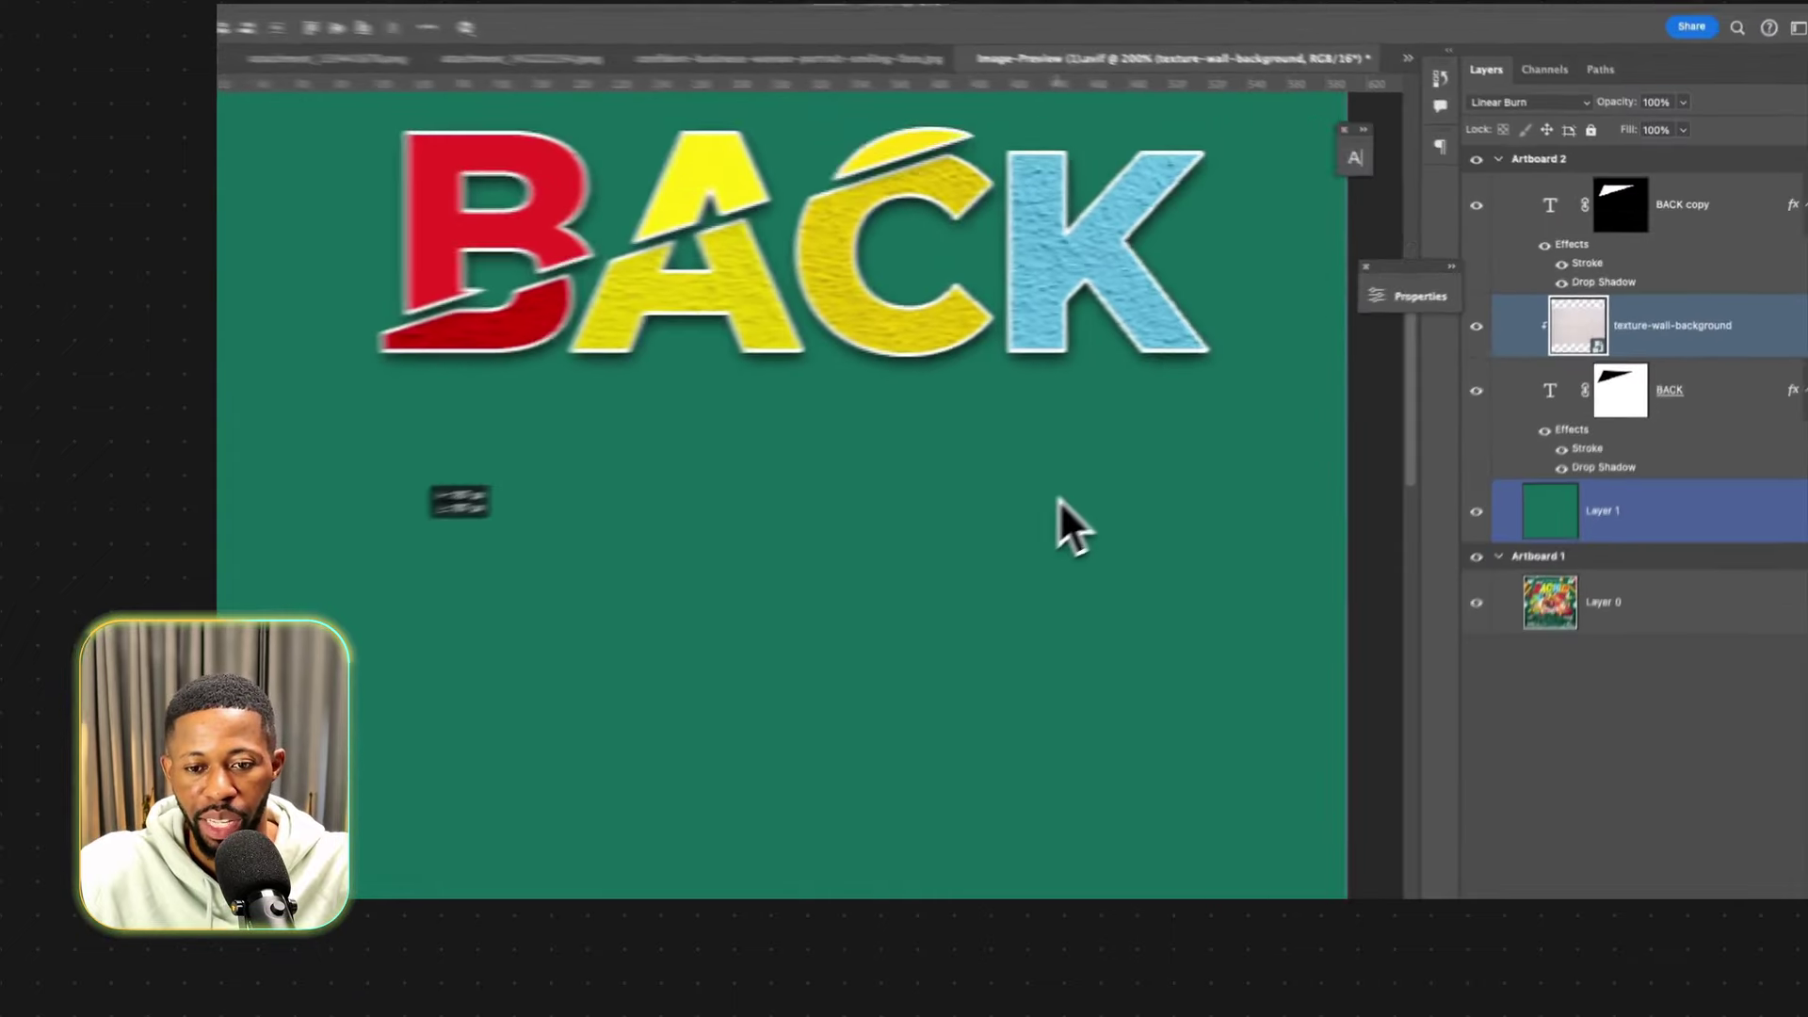
left_click(1059, 499)
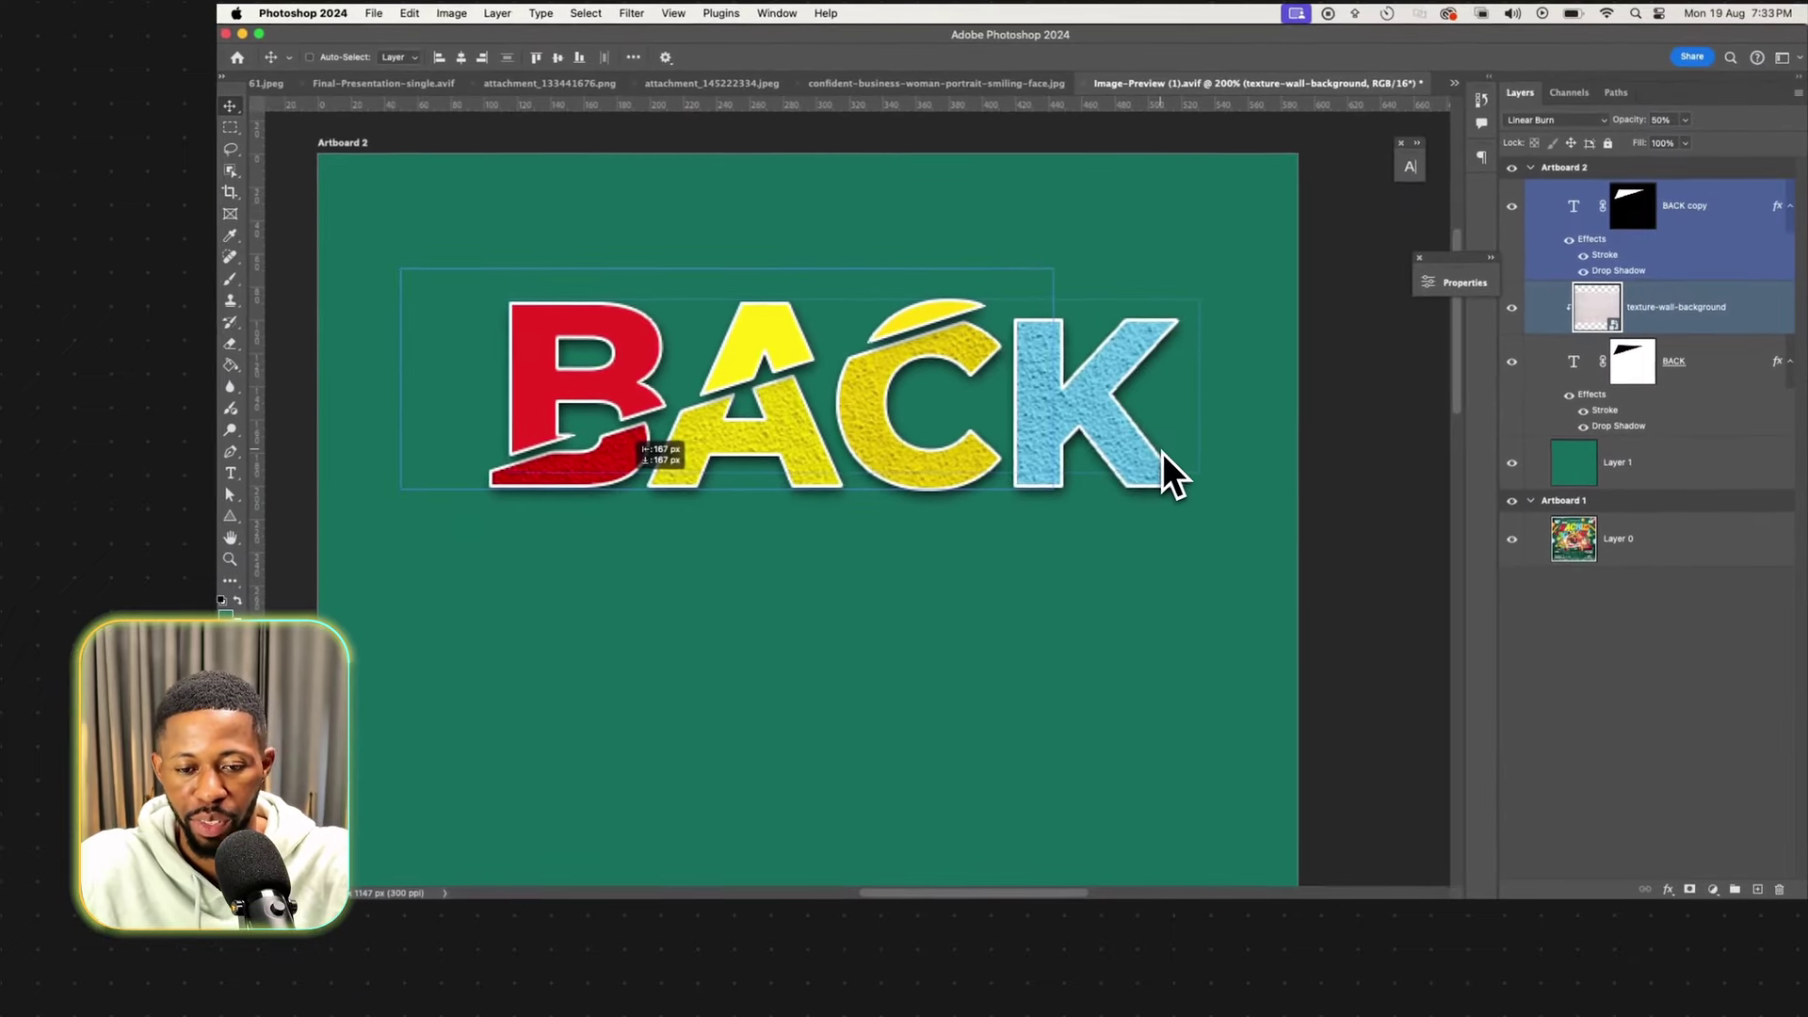
key("5")
key("super+minus")
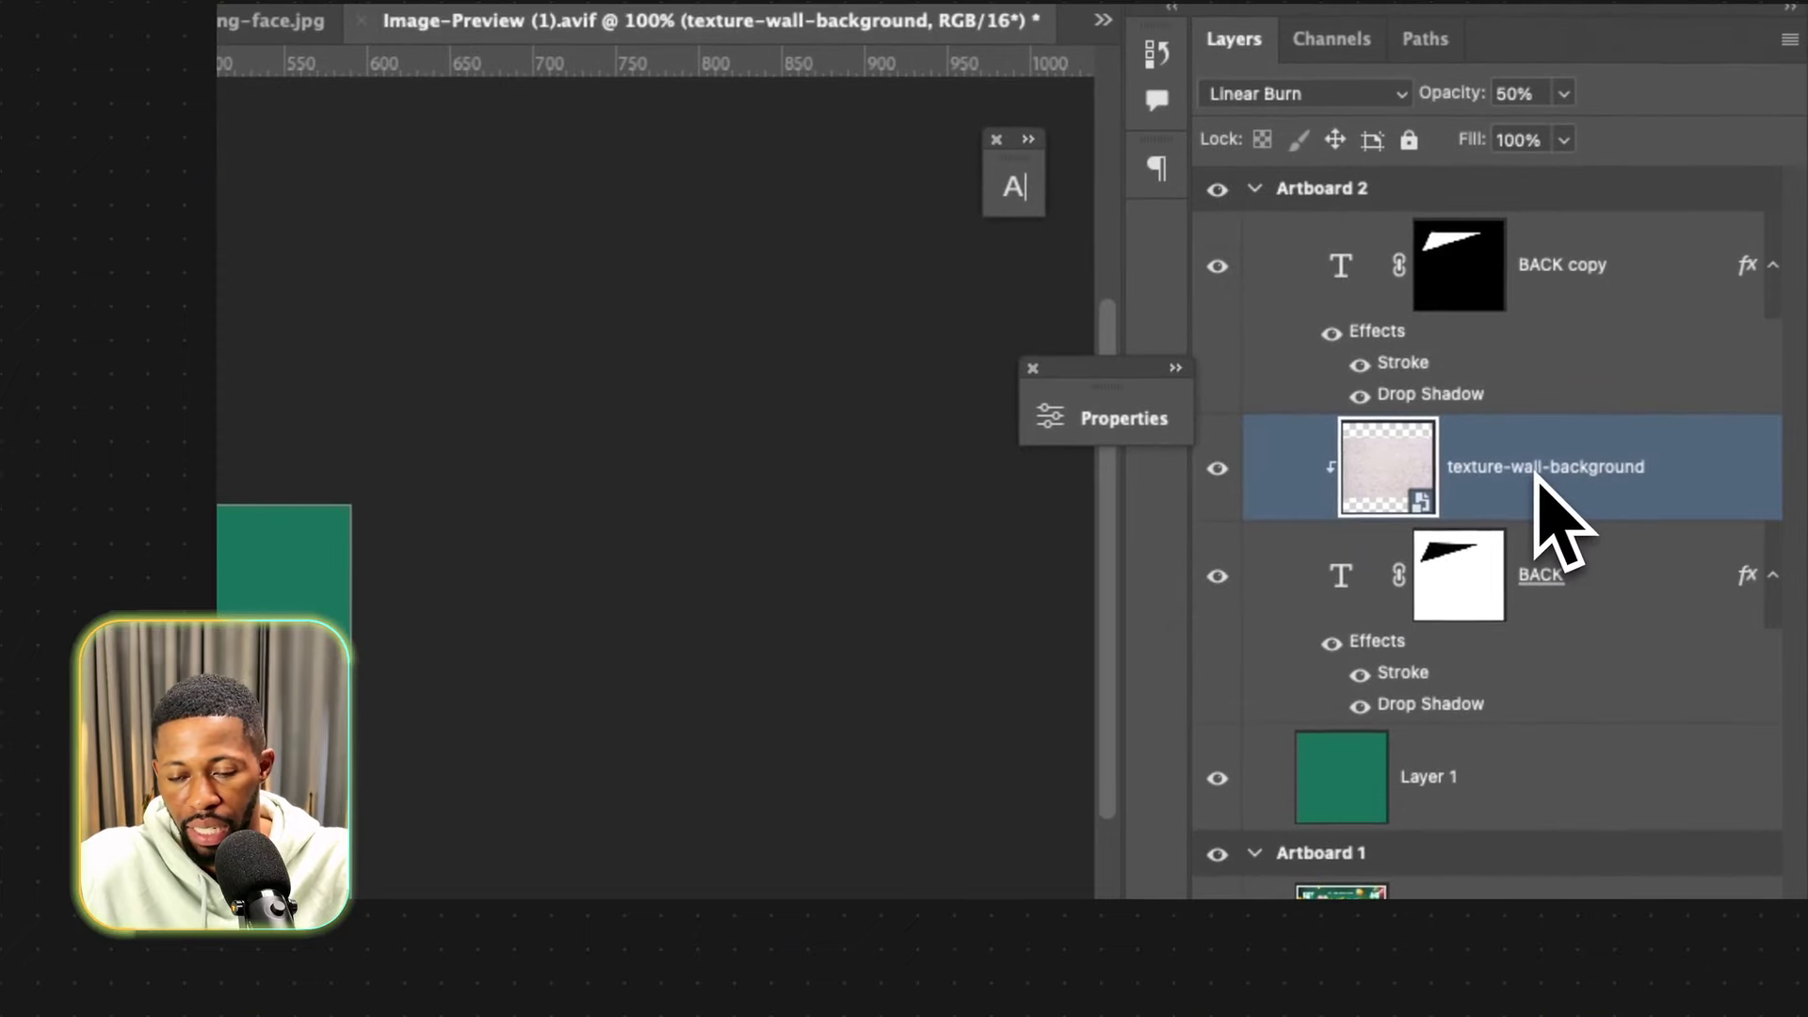
Duplicate the wall texture as a layer clipped to BACK copy, and group the title's text and texture layers.
left_click_drag(1738, 502, 1686, 205)
left_click_drag(1473, 168, 1525, 250)
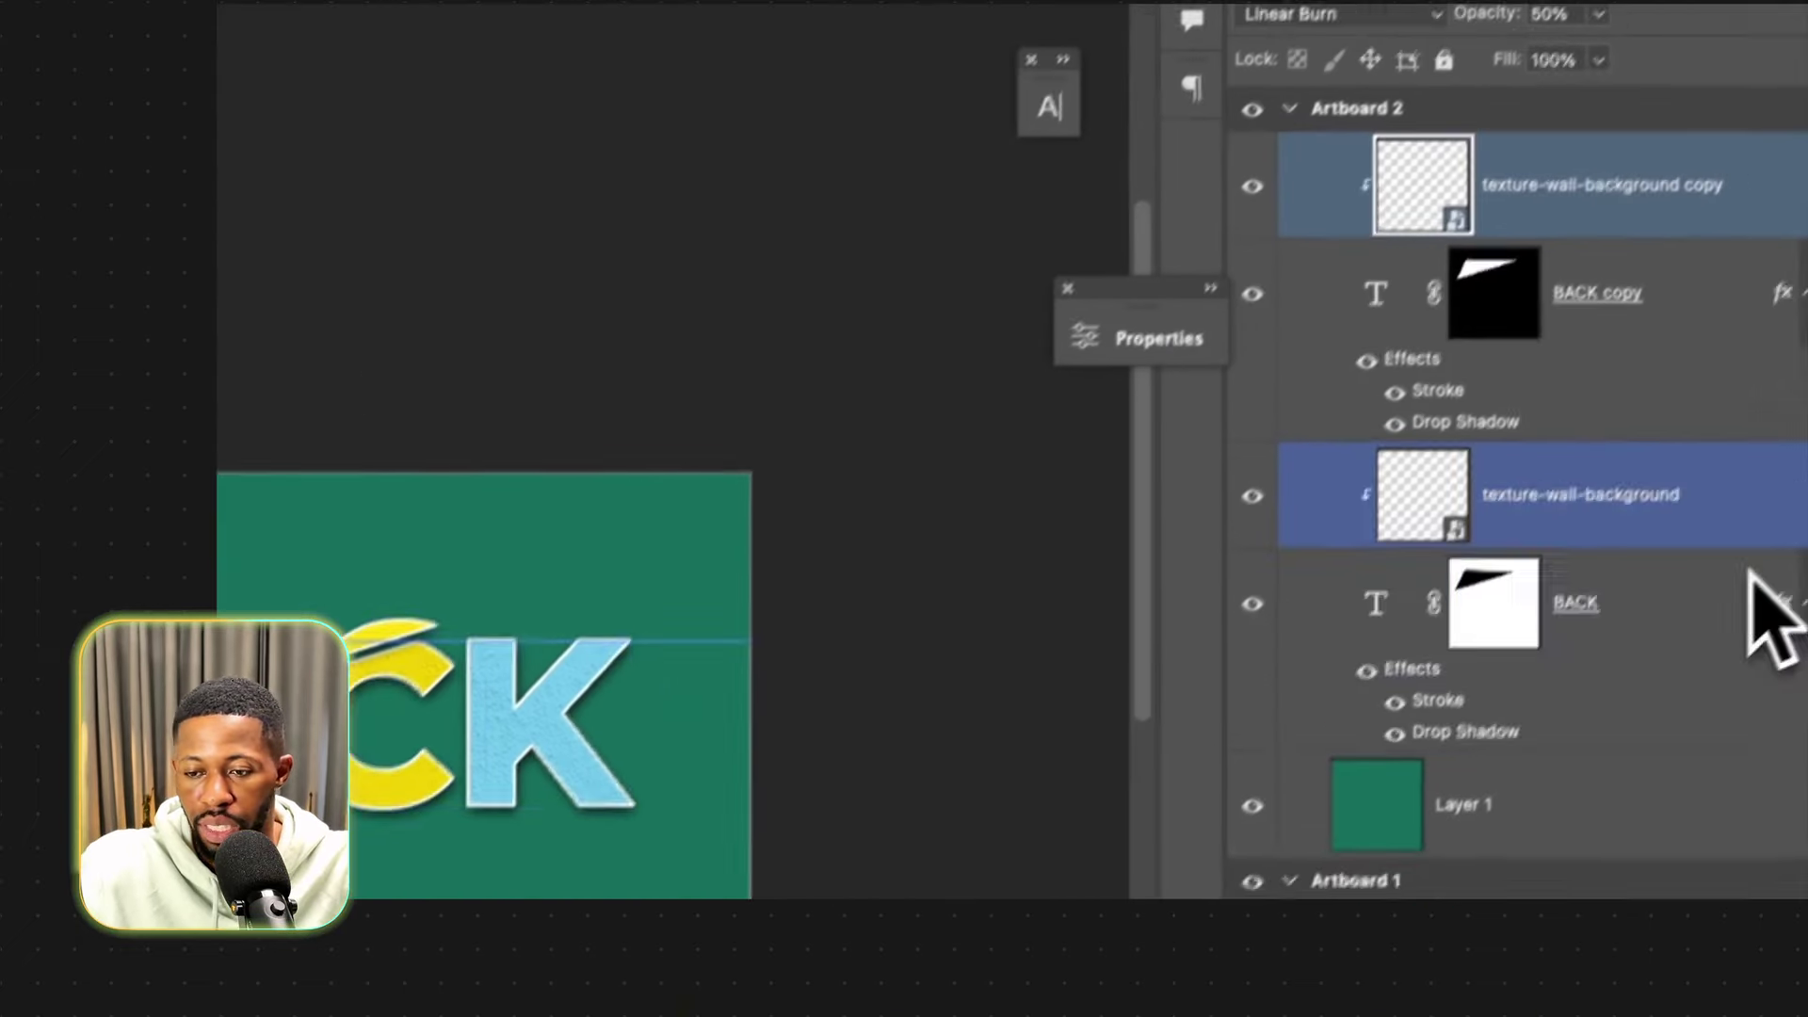
left_click(1614, 707, "shift")
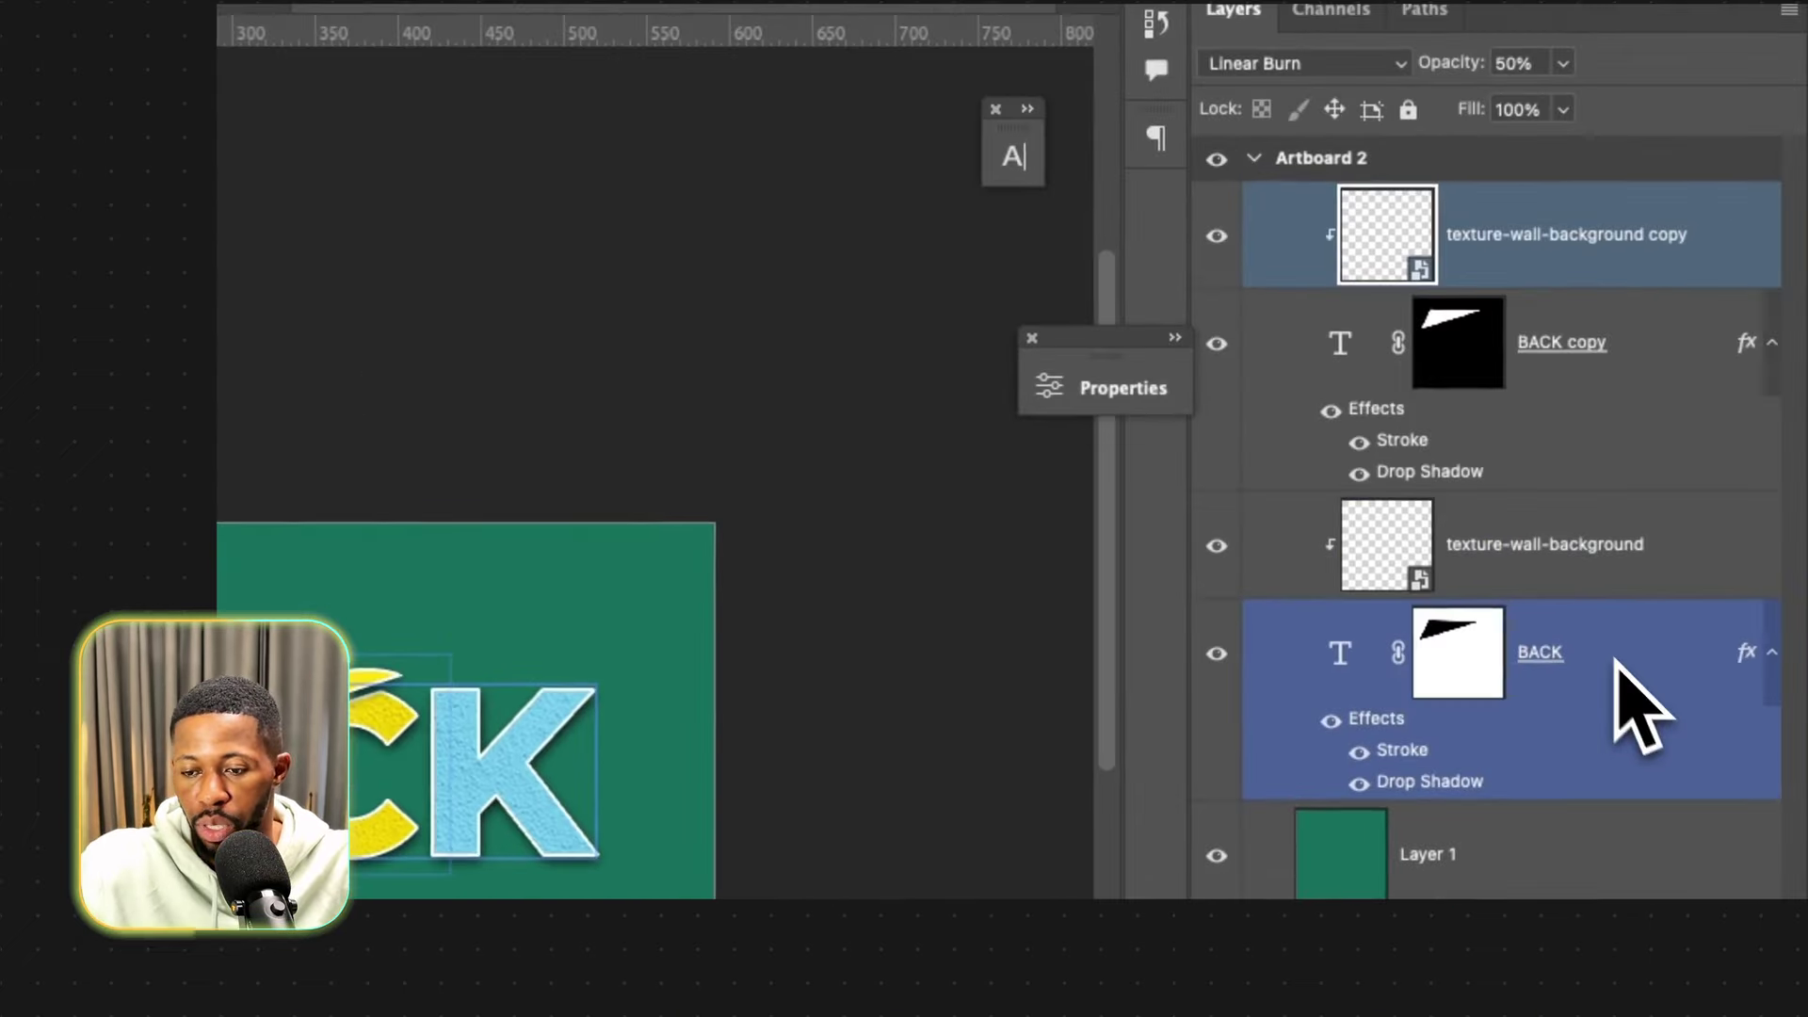
key("ctrl+g")
left_click(1290, 287, "shift")
left_click(1410, 220)
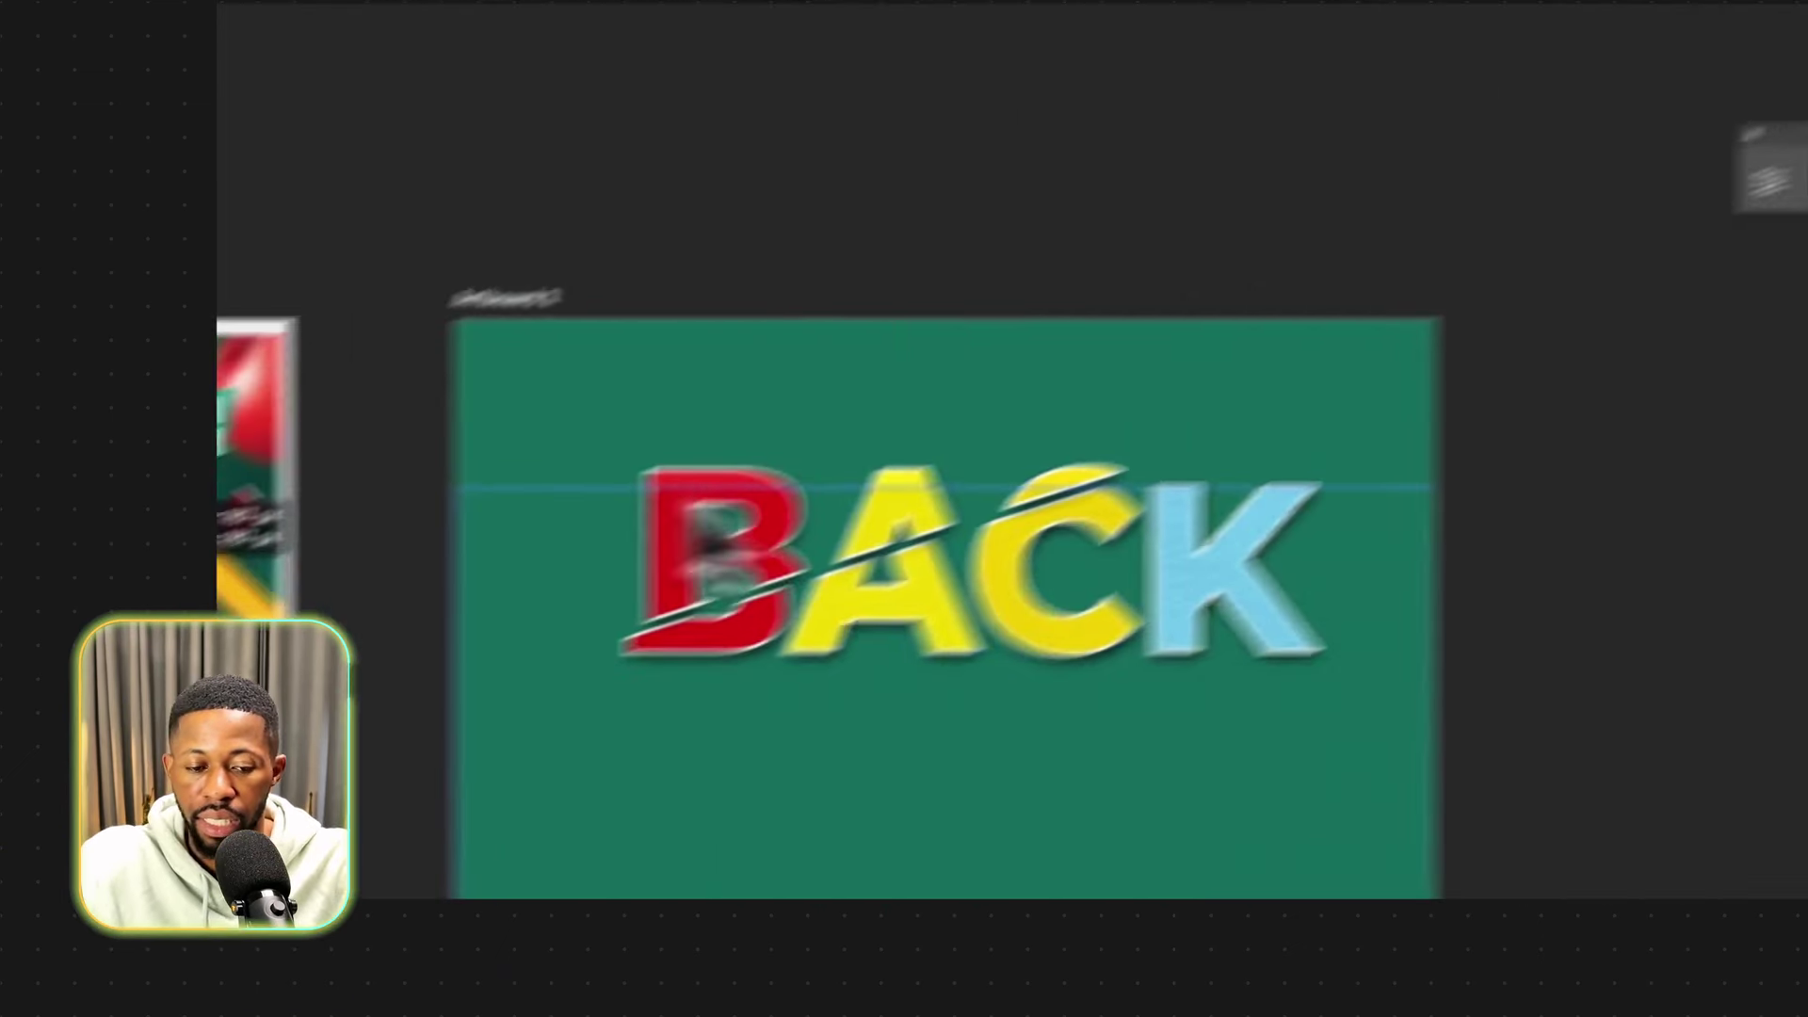
Try duplicating the whole BACK title directly below the original, and undo the duplicate.
left_click_drag(1232, 425, 1133, 649)
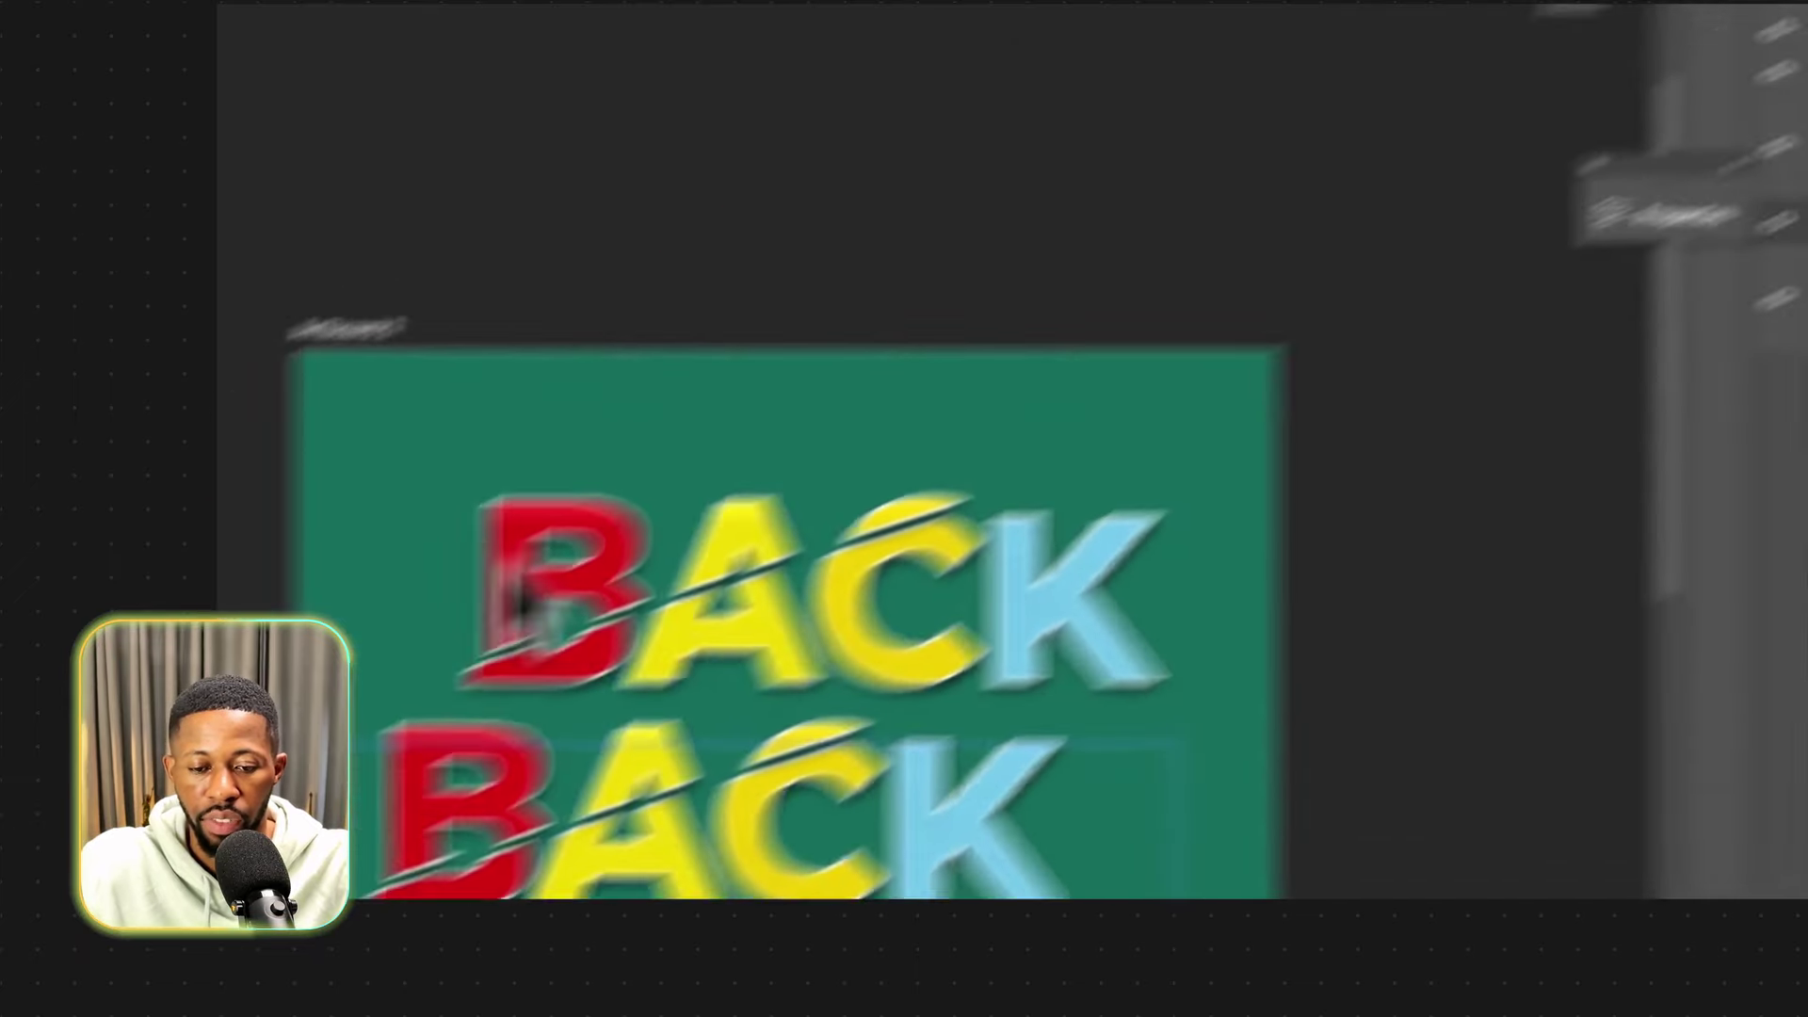
key("ctrl+z")
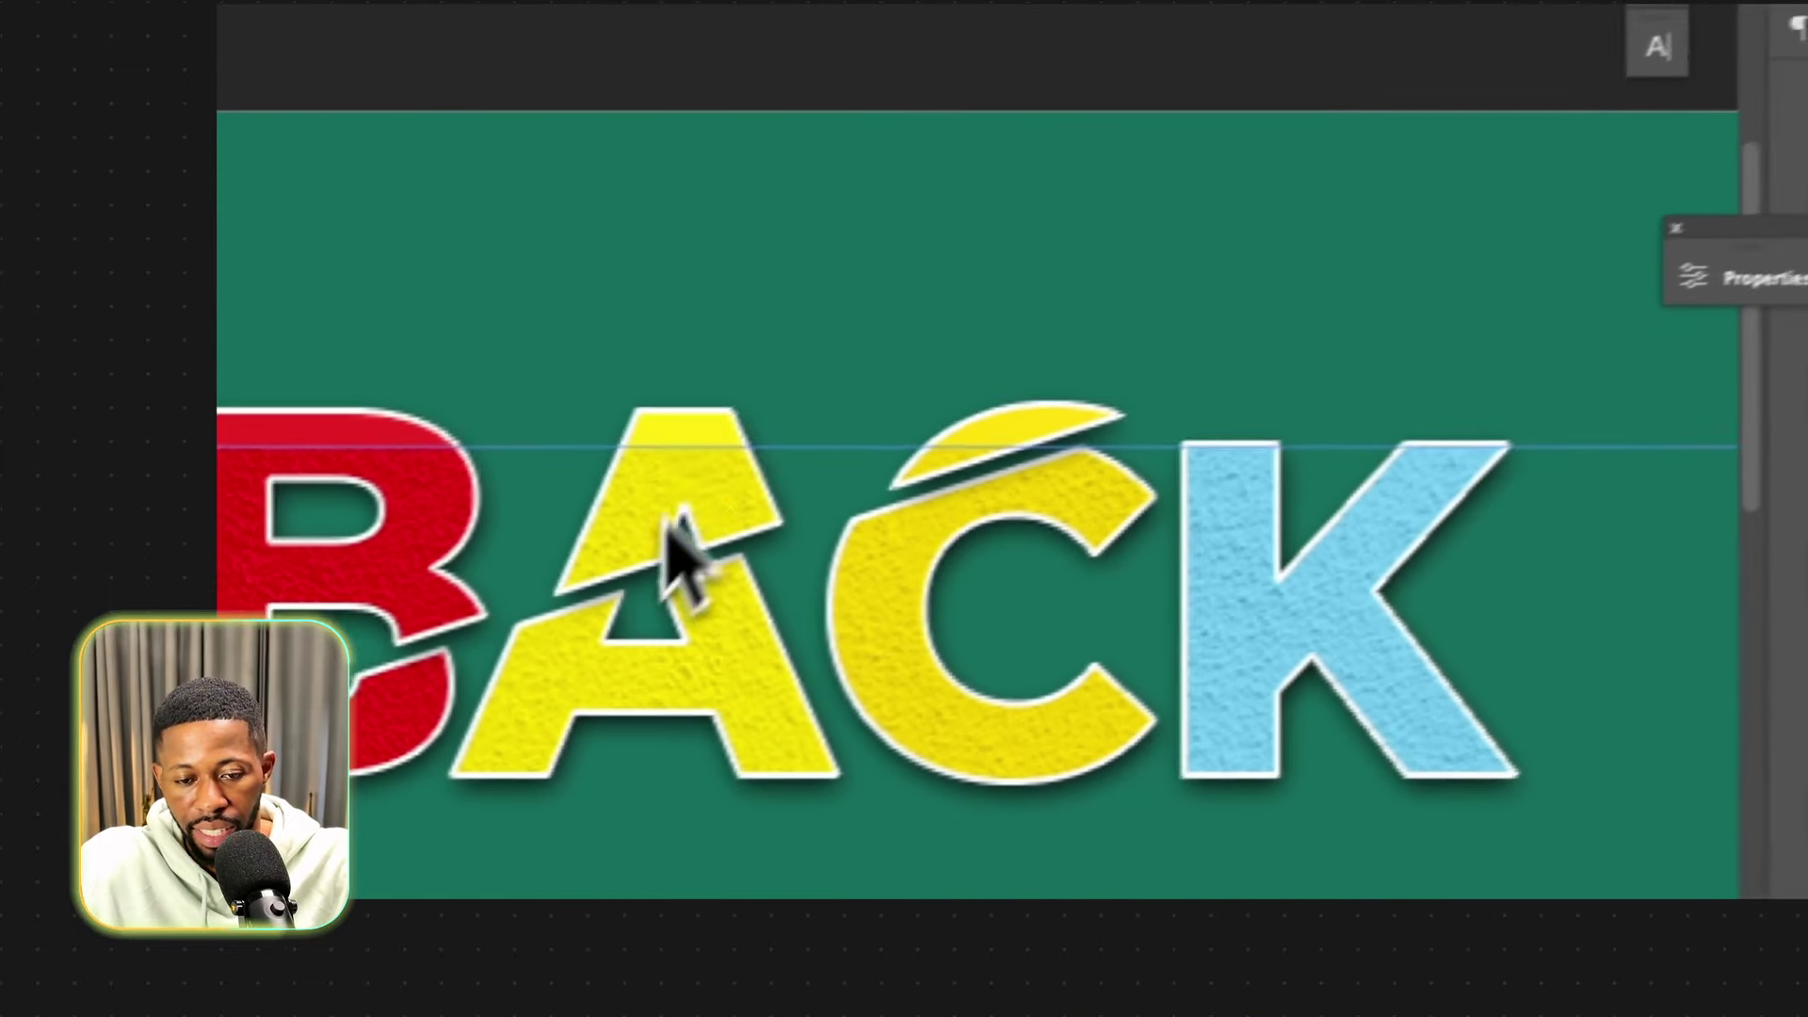
Move the wall texture up to cover the tops of the BACK letters, about 87 px below the artboard's upper edge.
left_click_drag(740, 450, 742, 398)
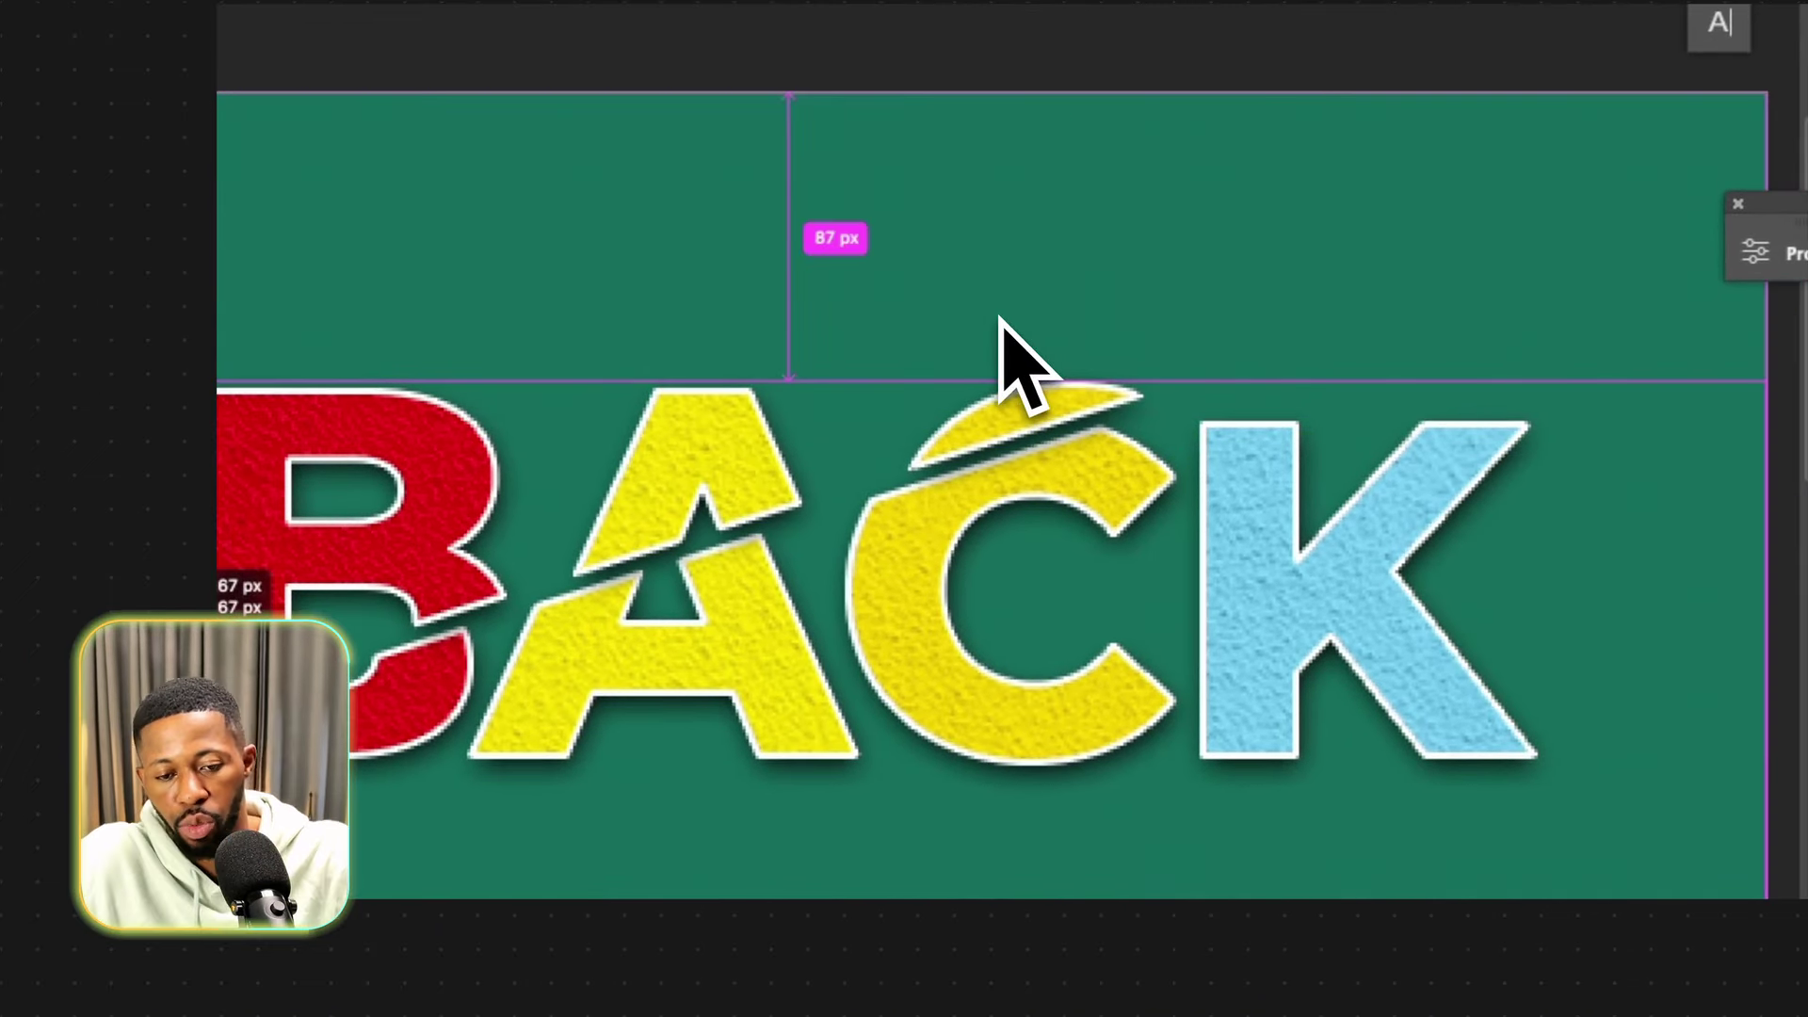
key("ctrl+minus")
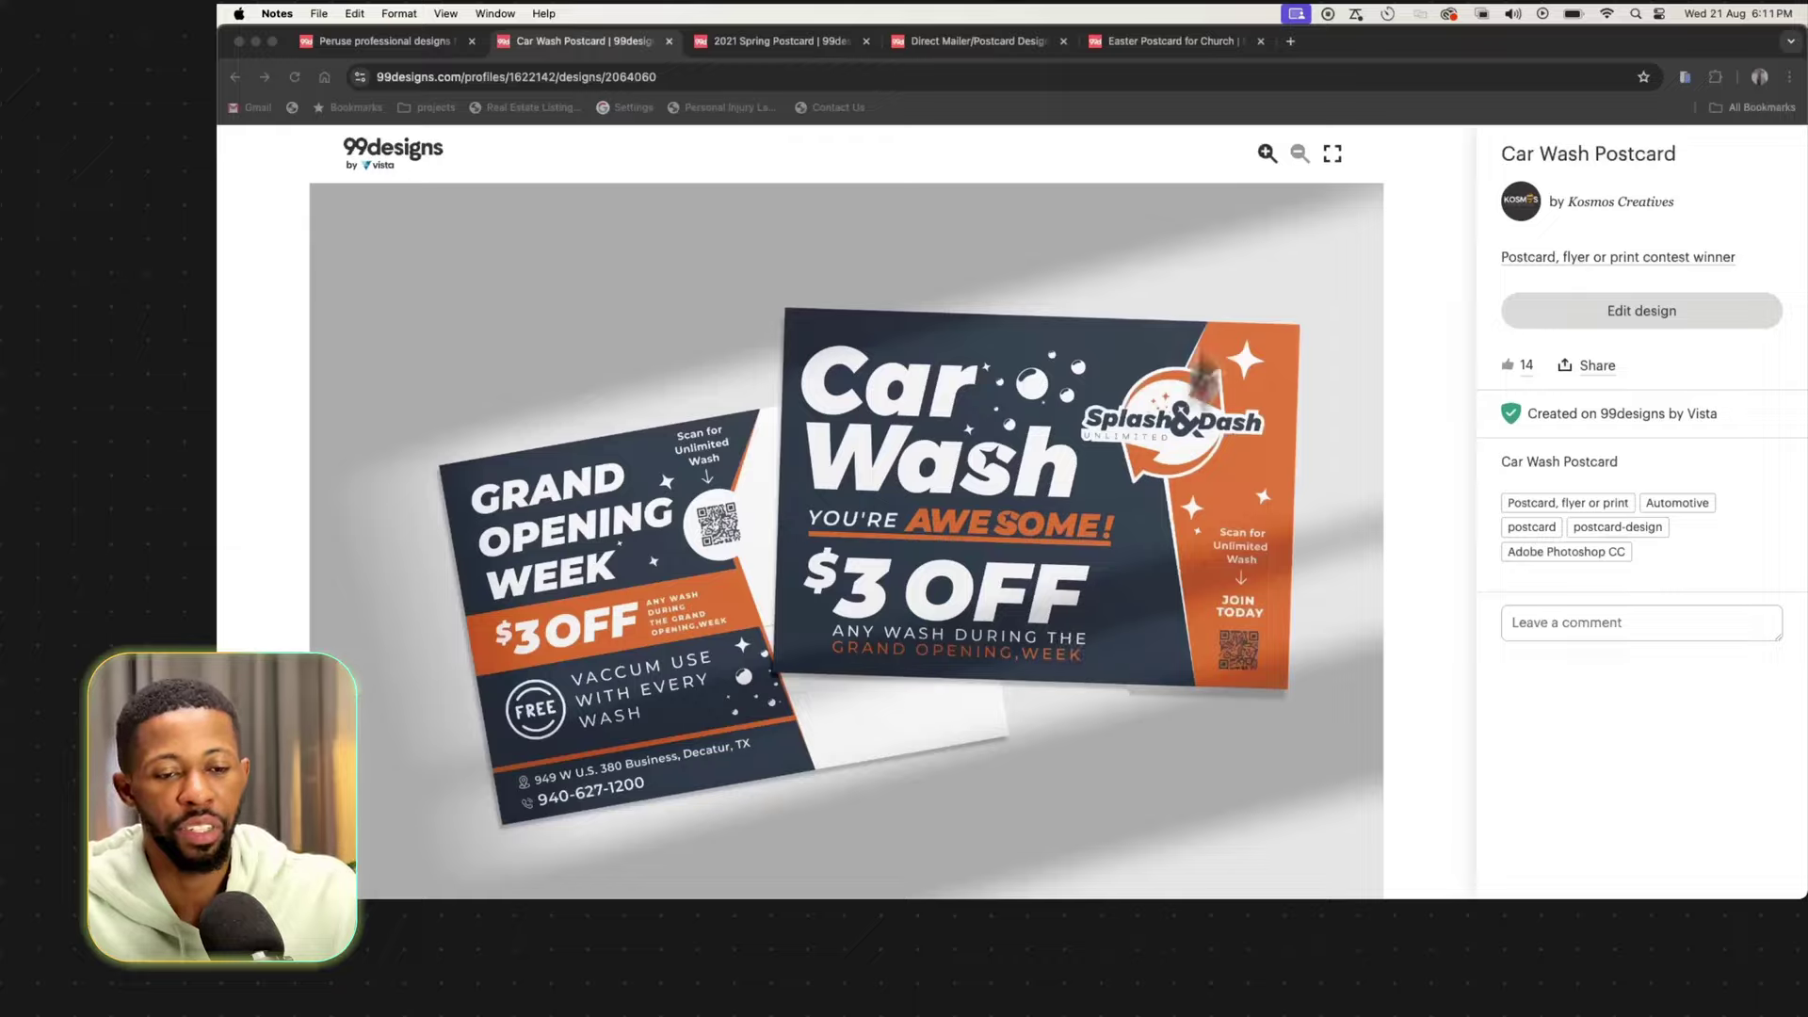
Search Google for "what is a story" and highlight the Medium excerpt that defines a story.
left_click(1290, 41)
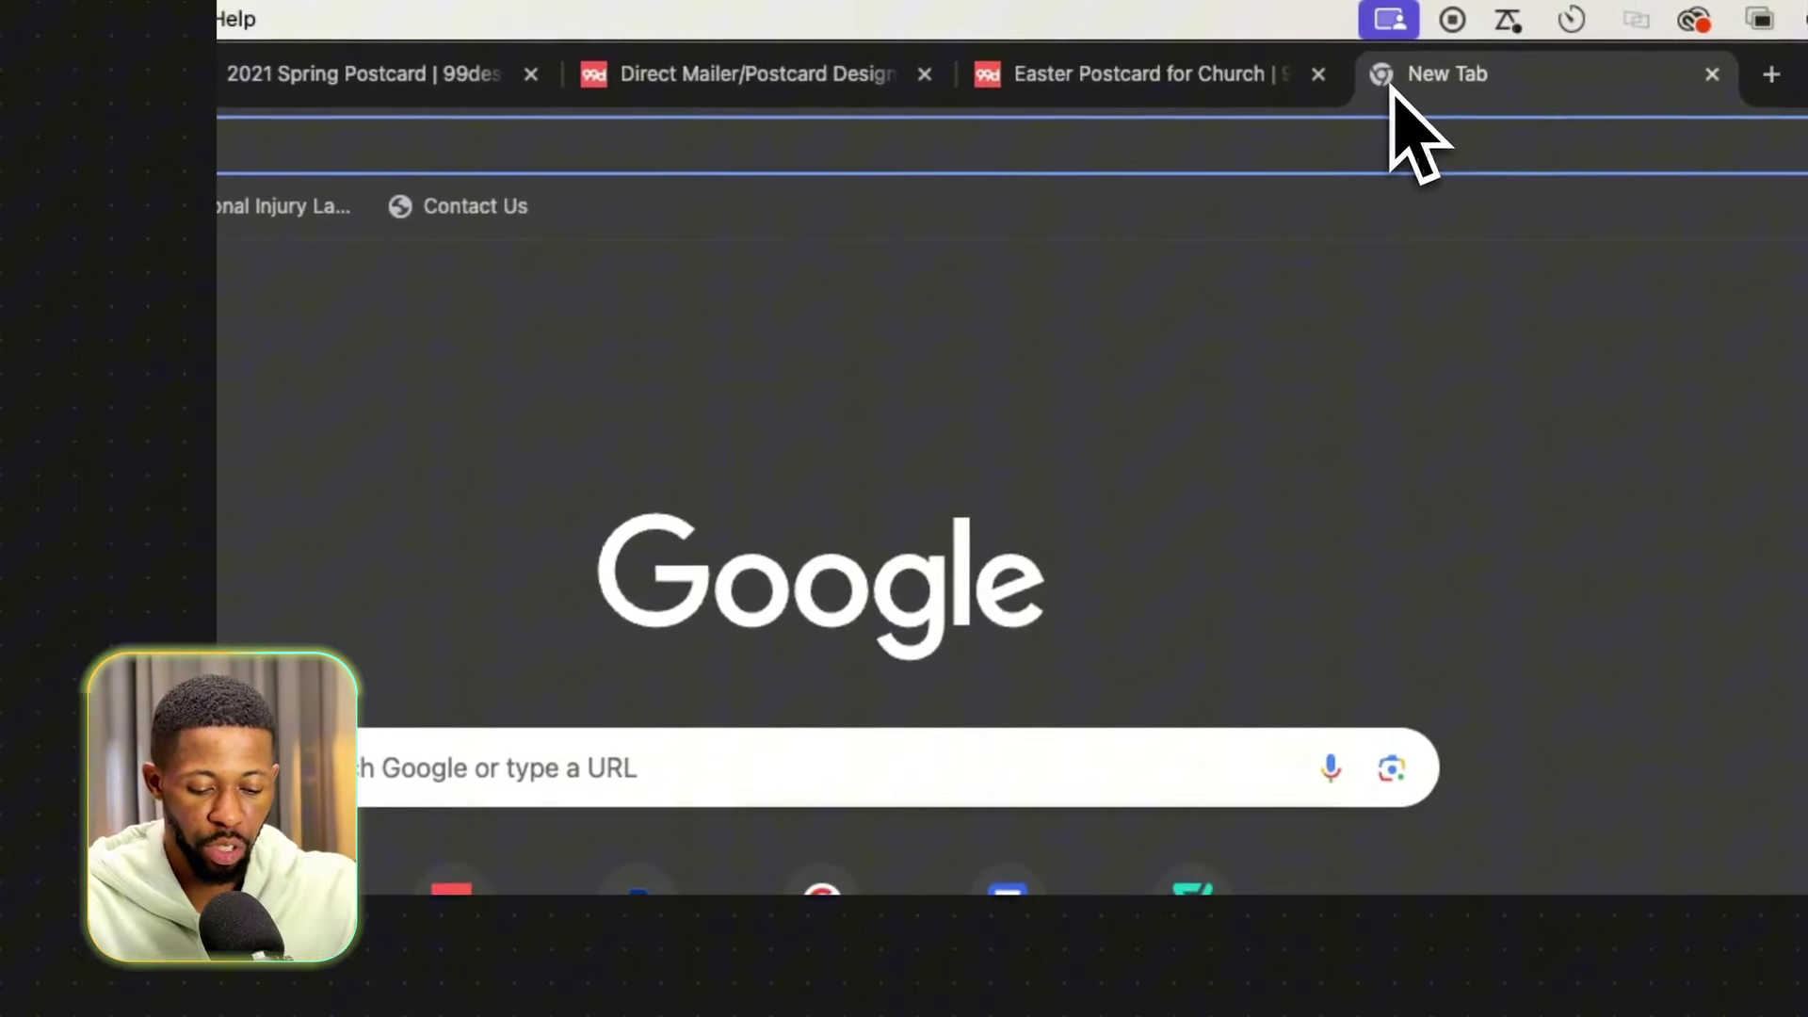
type("wh")
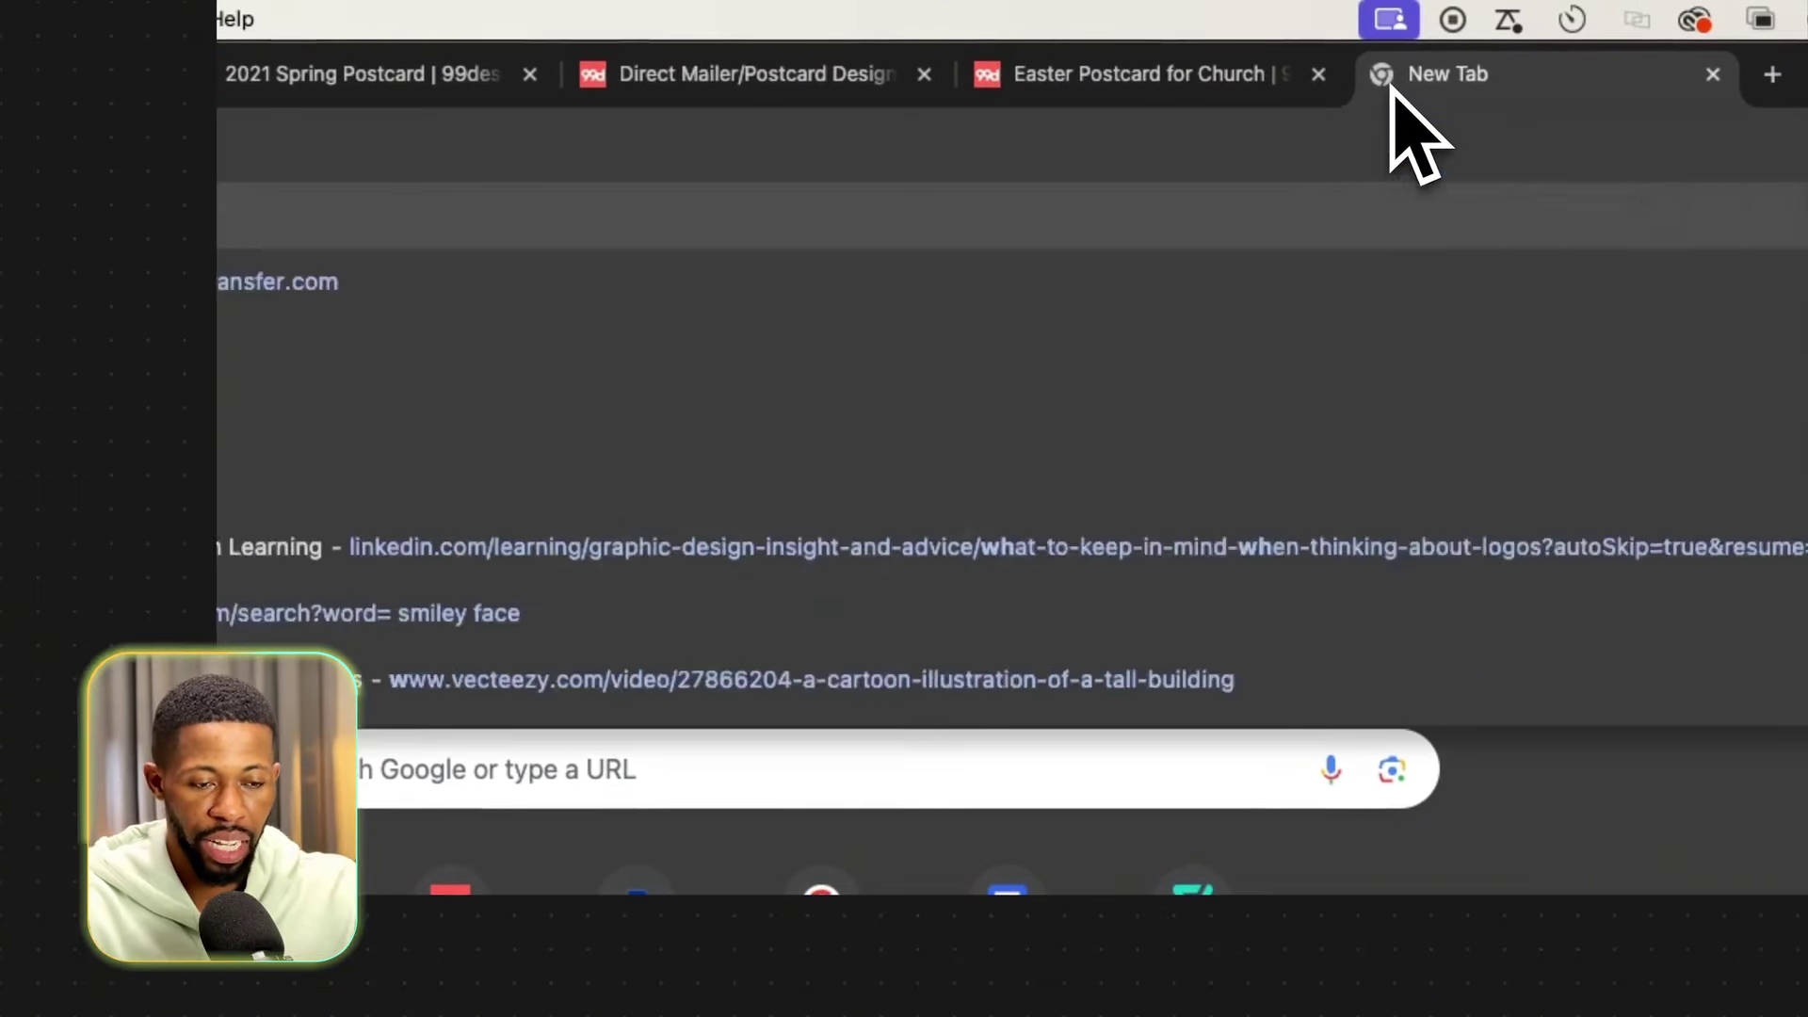
type("at")
left_click(844, 330)
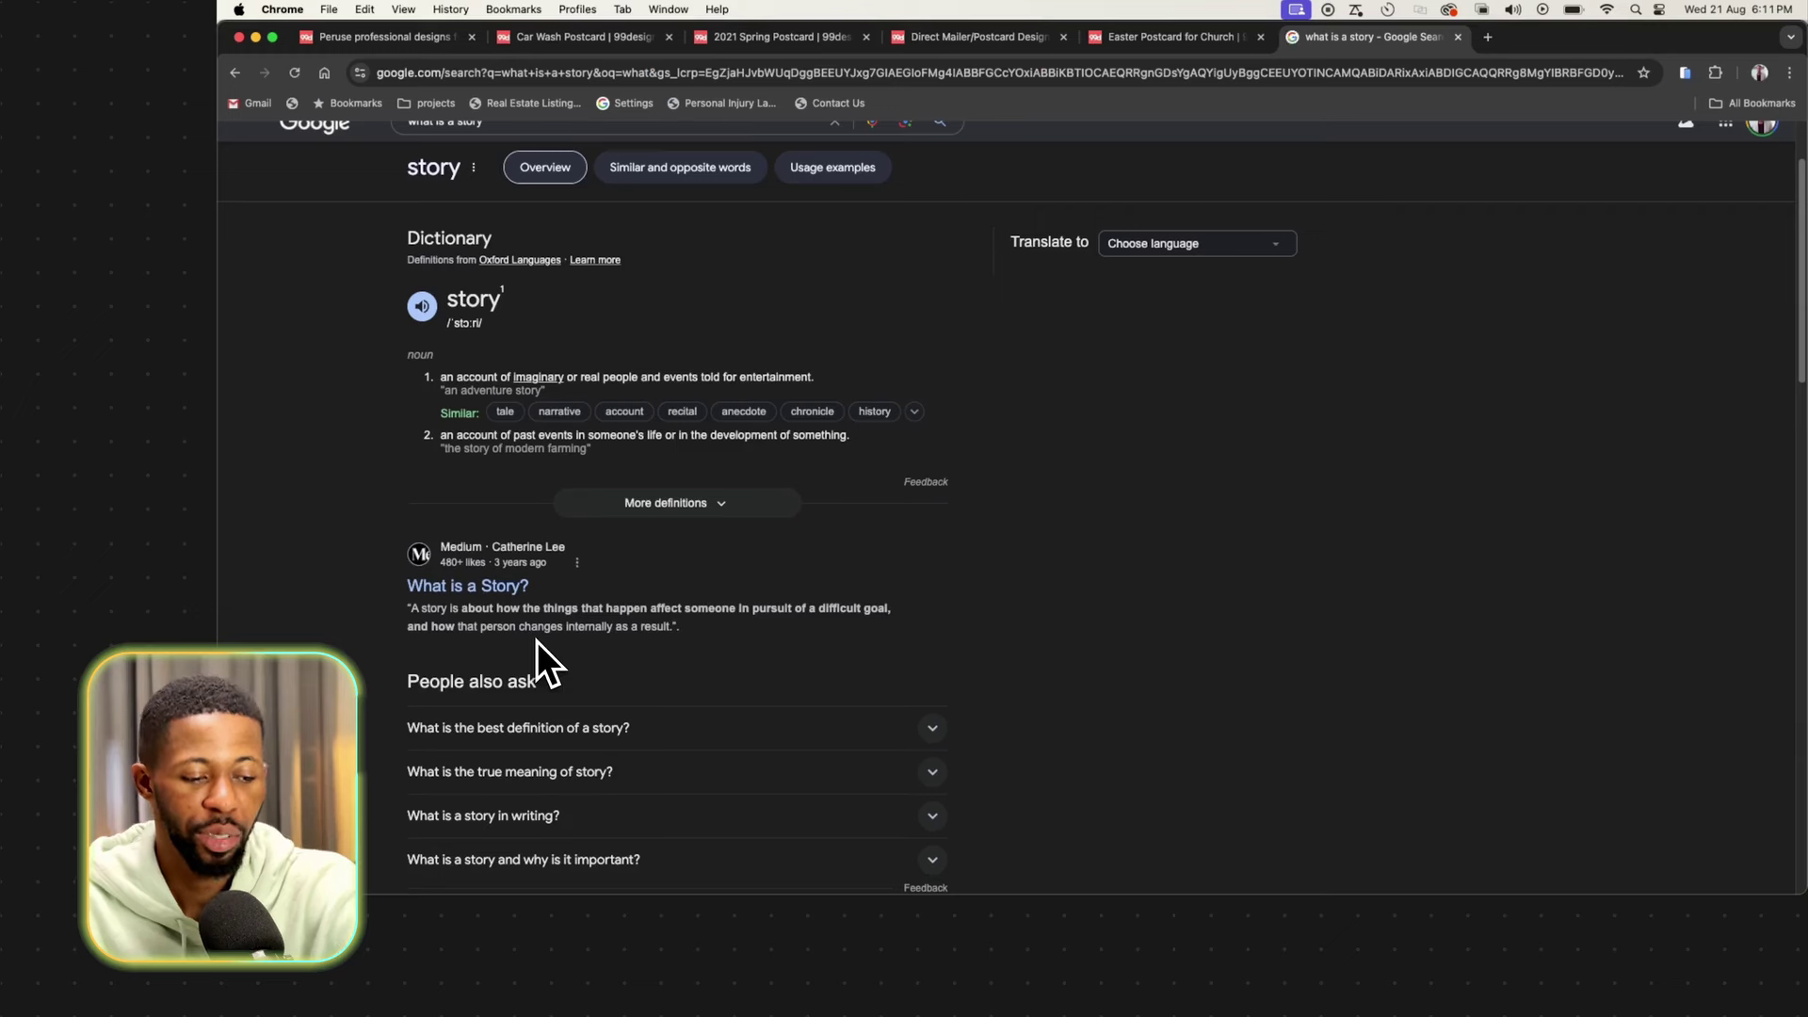
scroll(537, 641, "down", 1)
left_click_drag(412, 552, 575, 570)
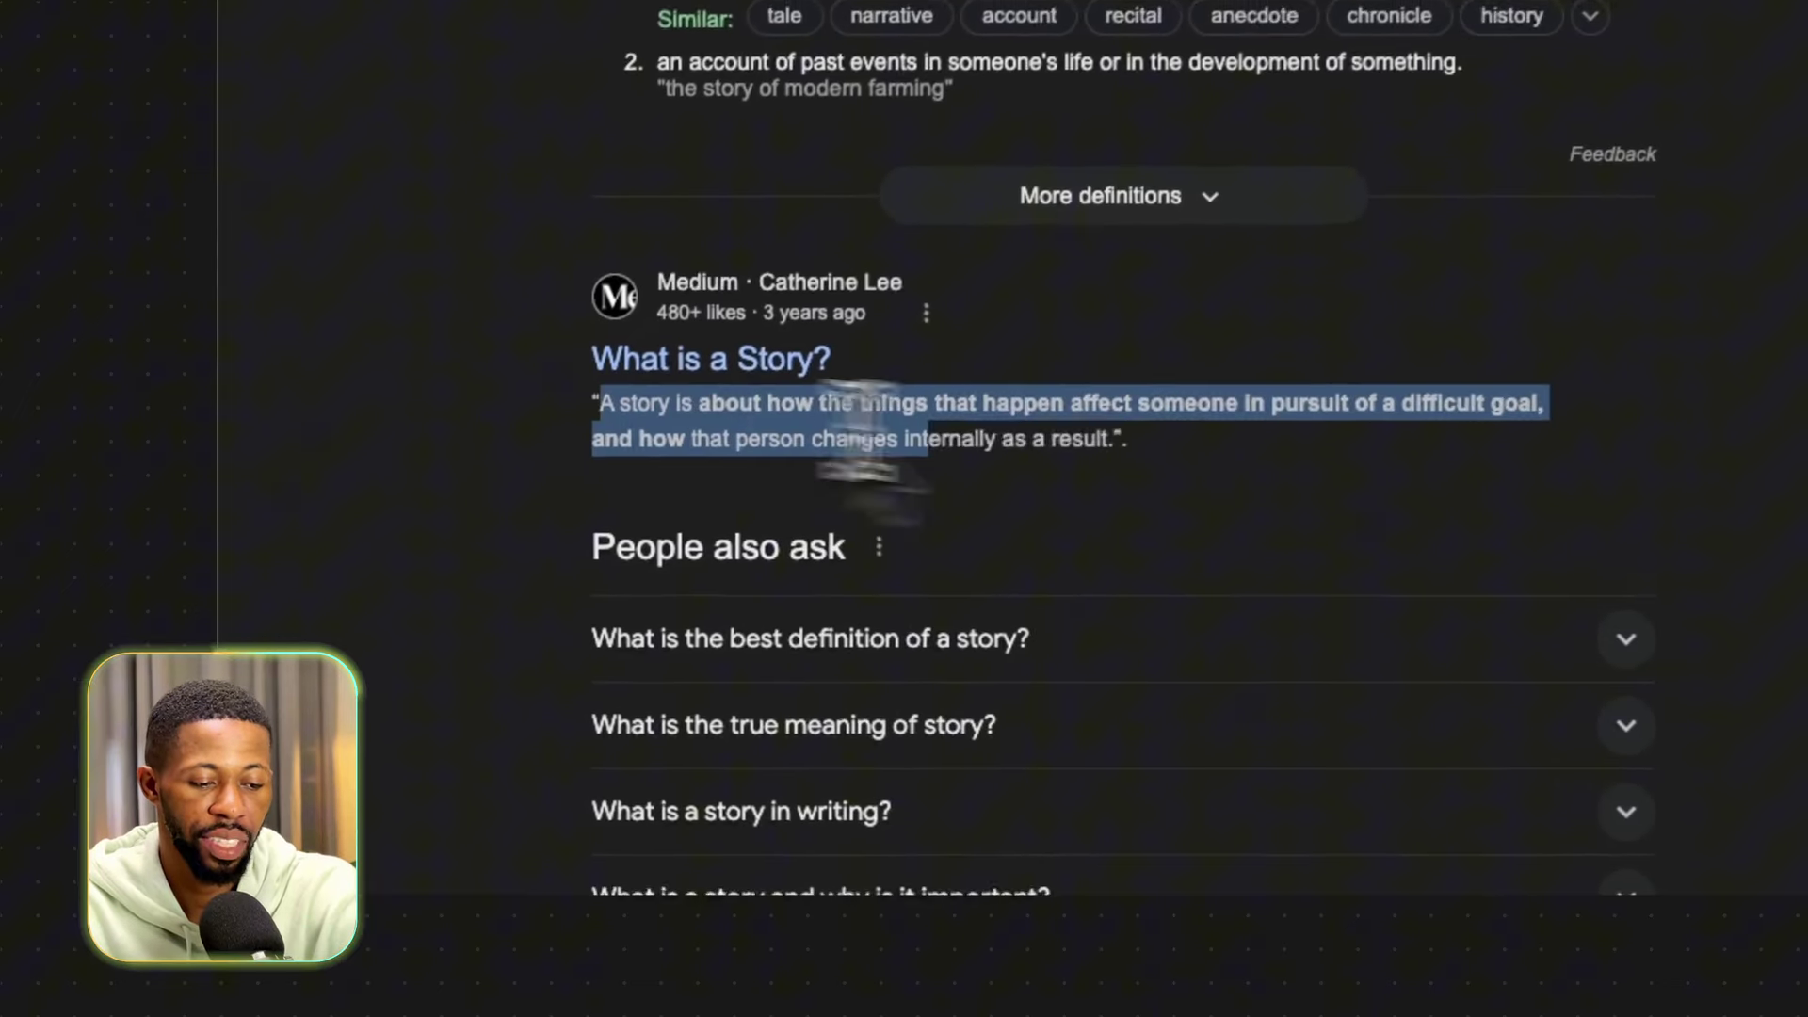
Extend the text highlight through the end of the quoted Medium story definition.
left_click_drag(927, 440, 1142, 484)
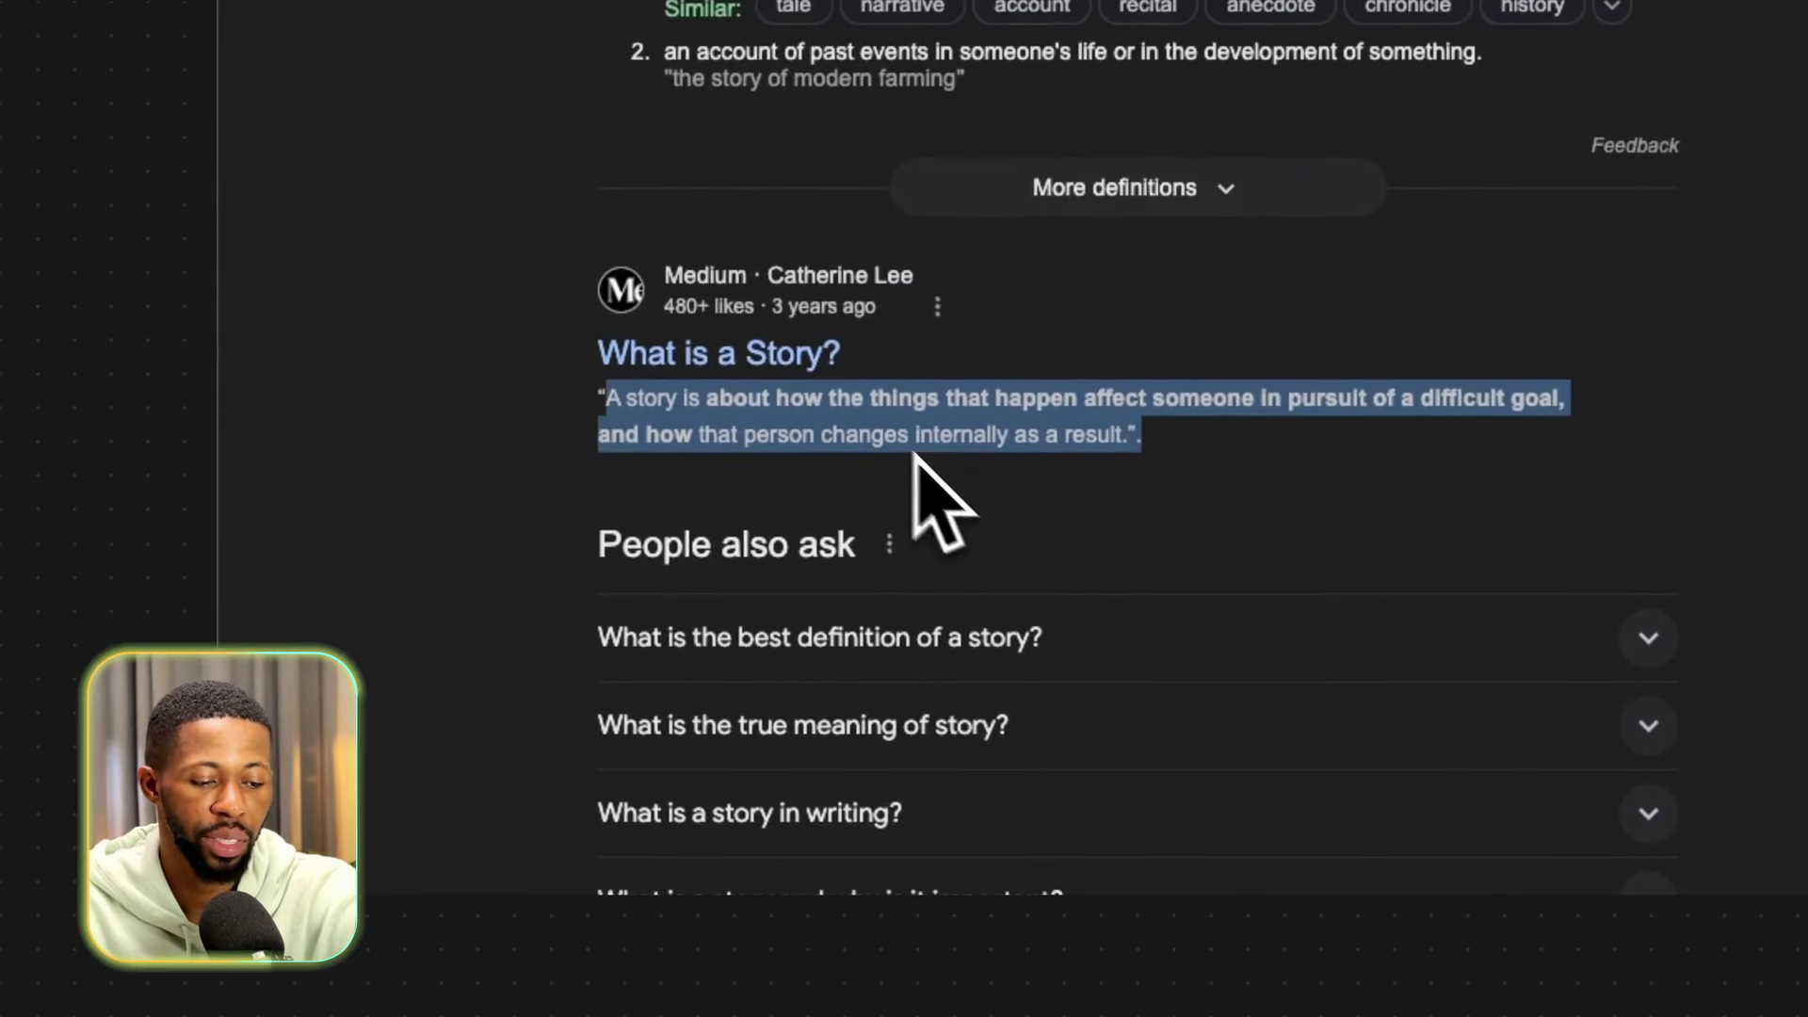
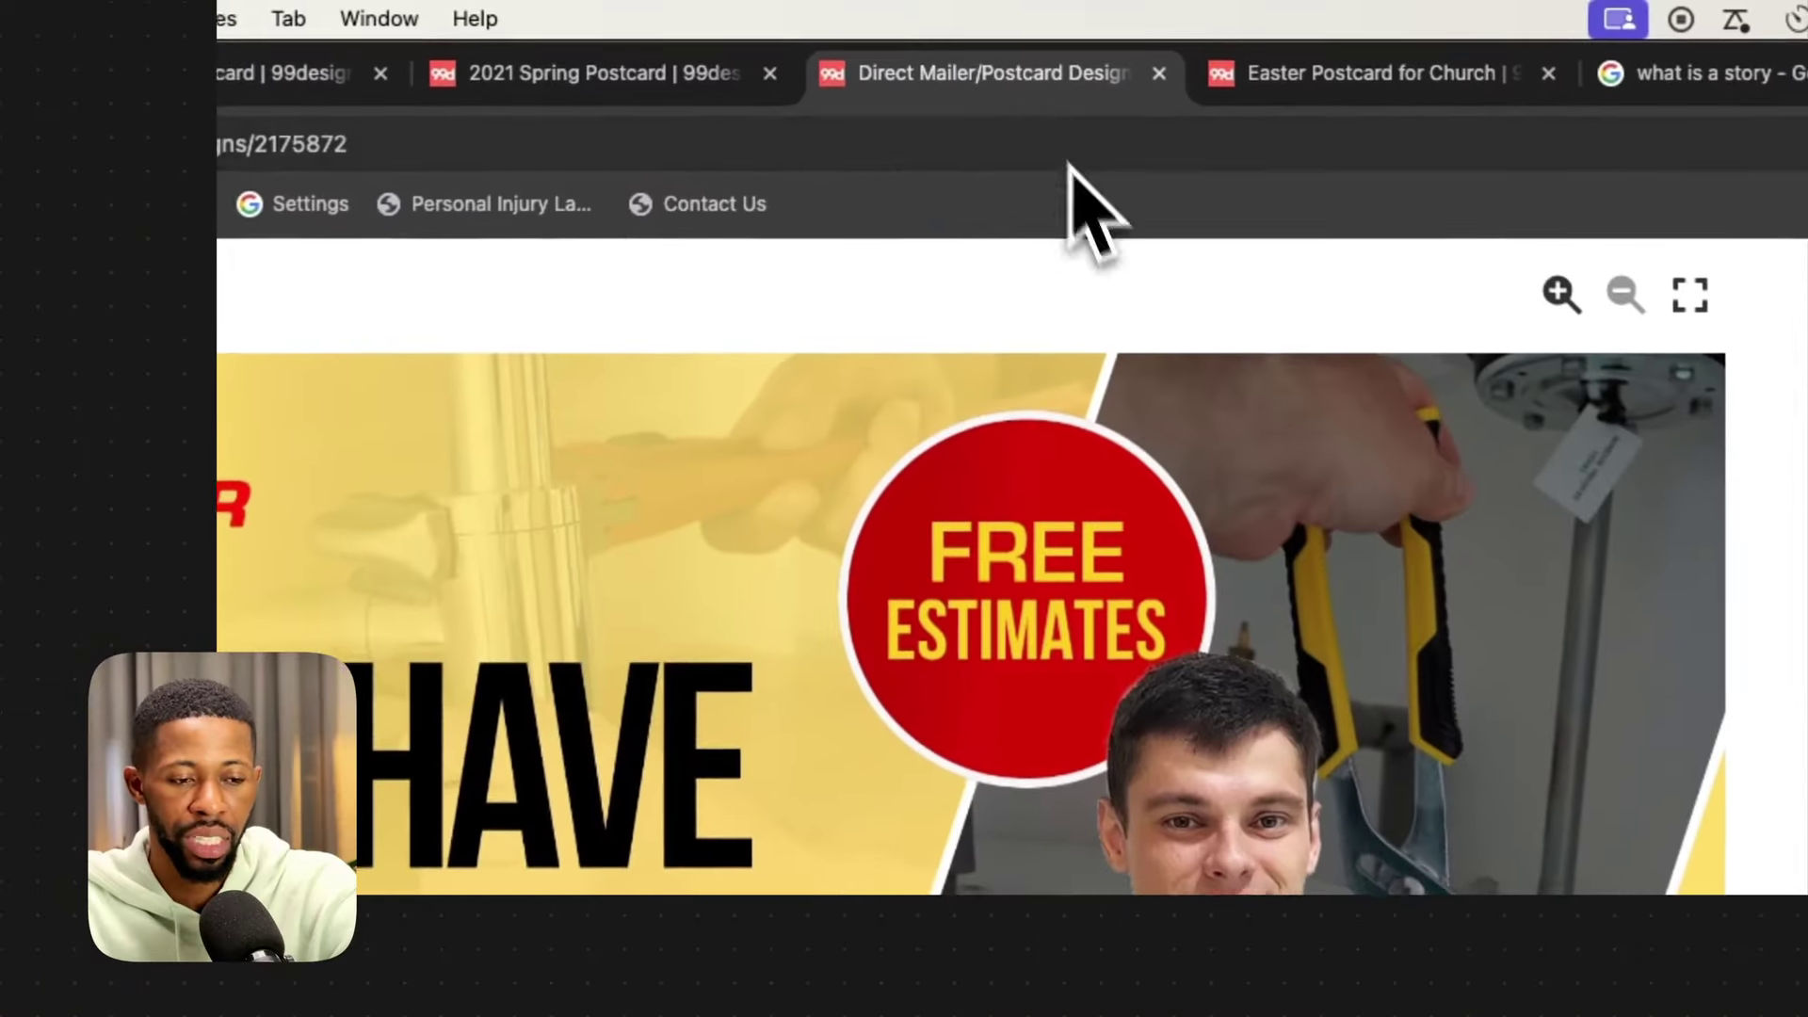
Examine the 2021 Spring Postcard design both enlarged and as a whole, and bring up the plumbing business postcard.
left_click(618, 66)
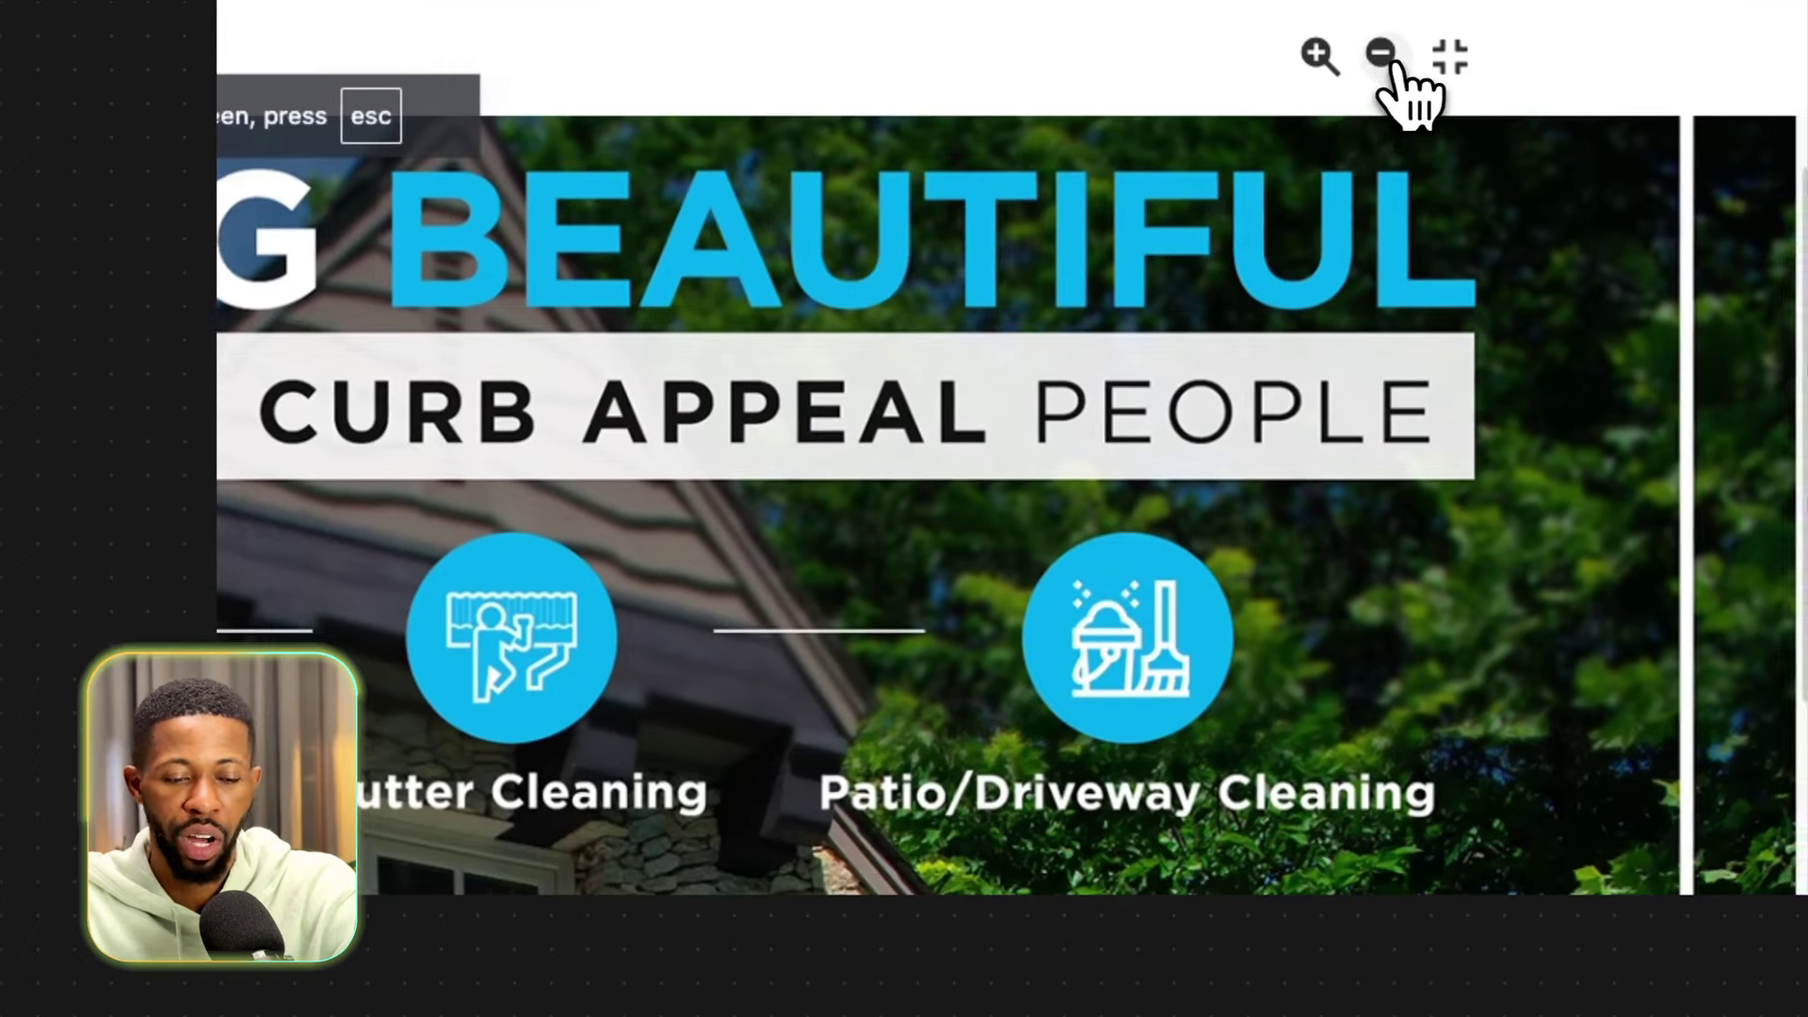
left_click(1402, 56)
left_click(1337, 57)
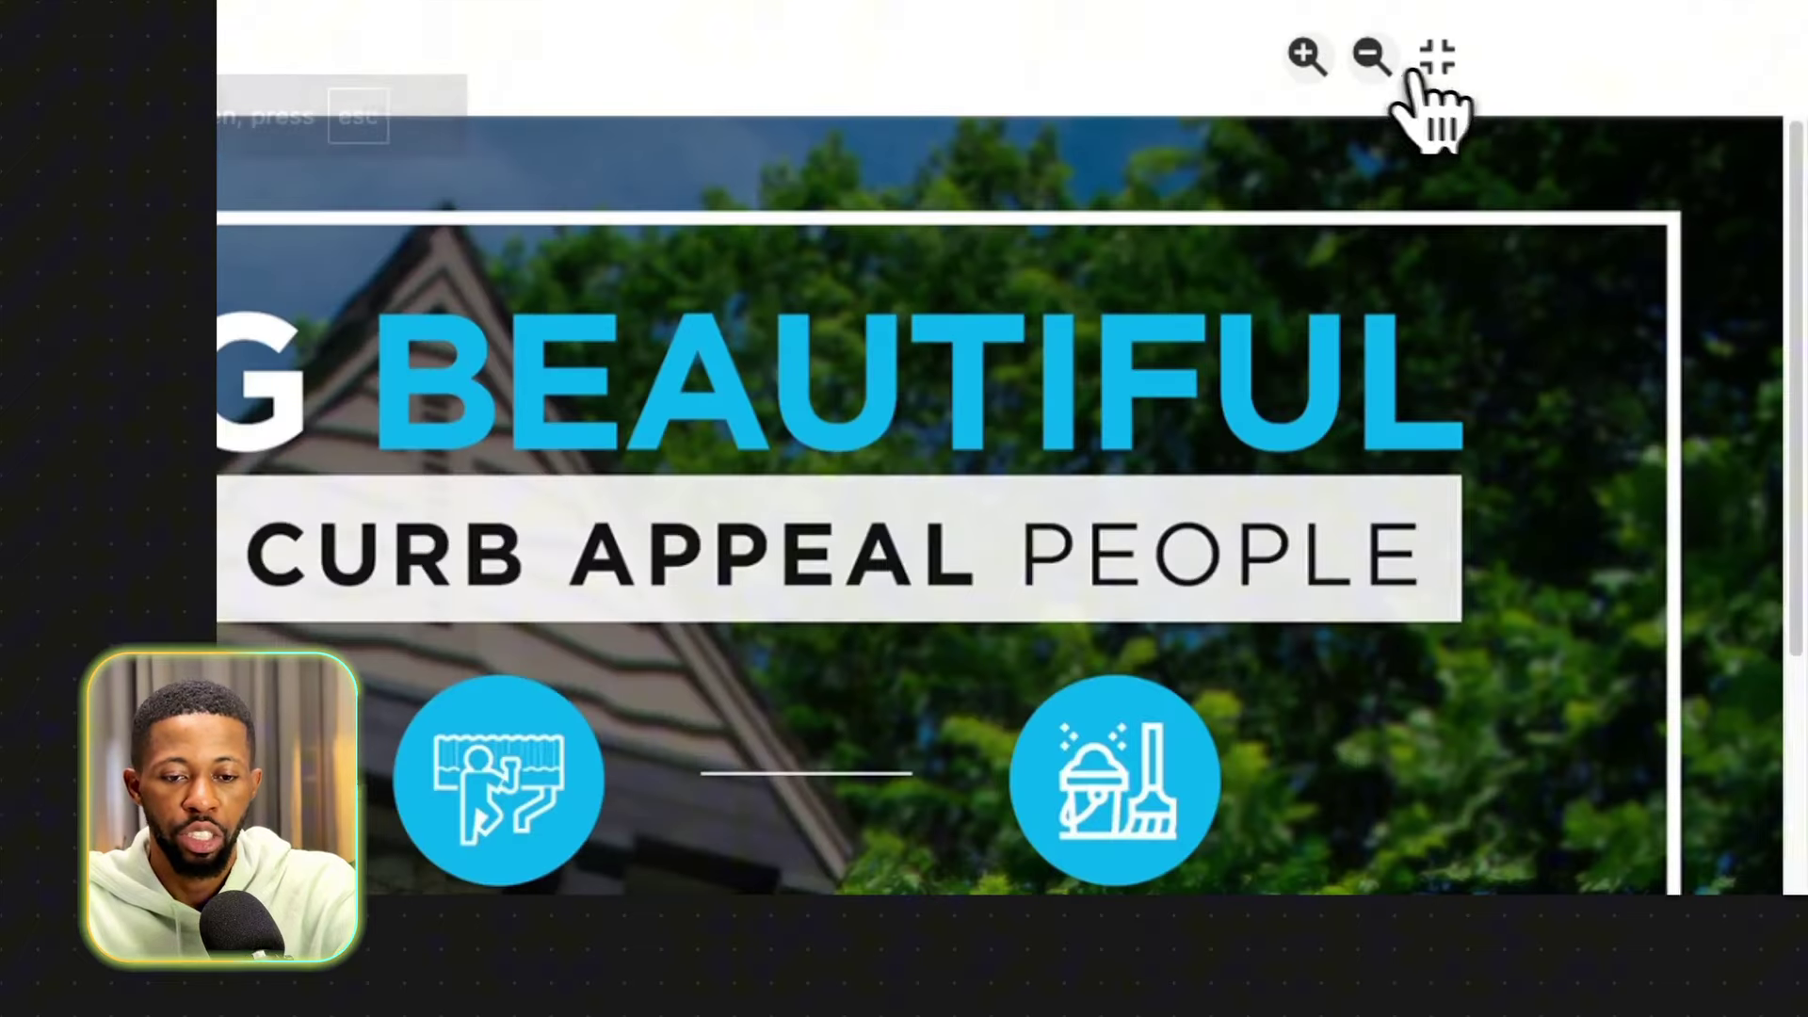
left_click(1372, 59)
key("Escape")
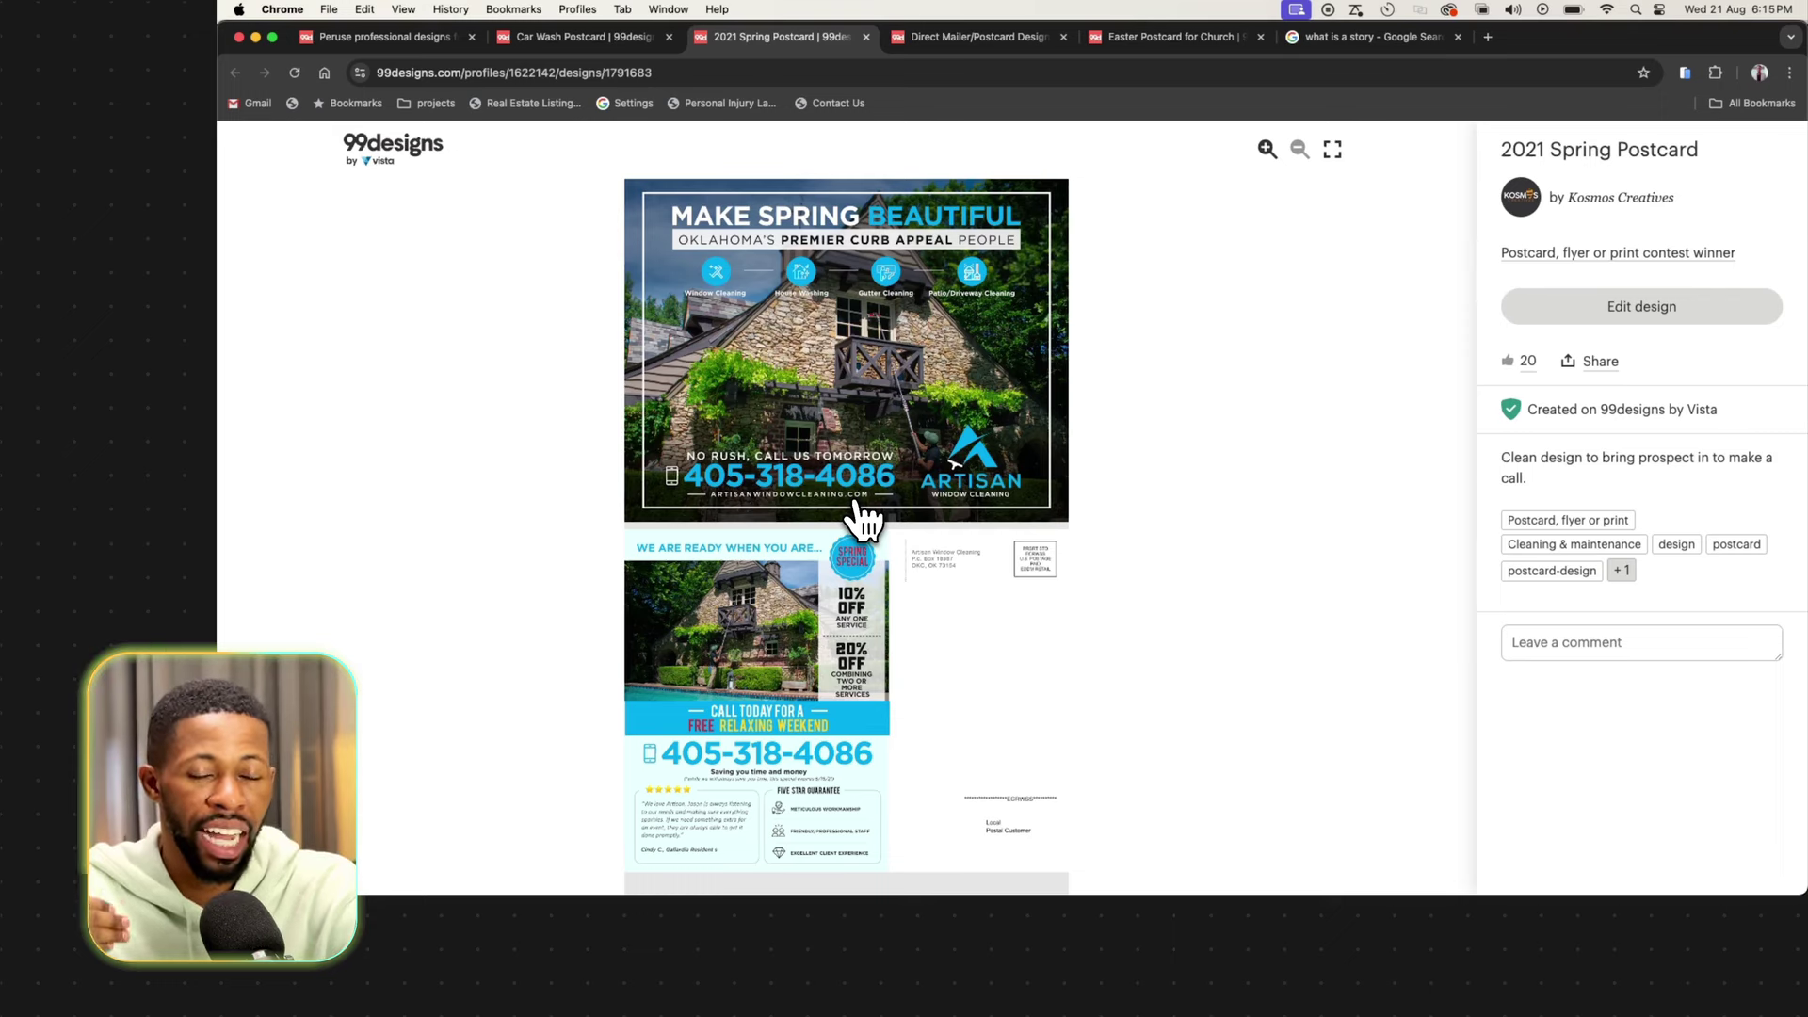
left_click(1268, 149)
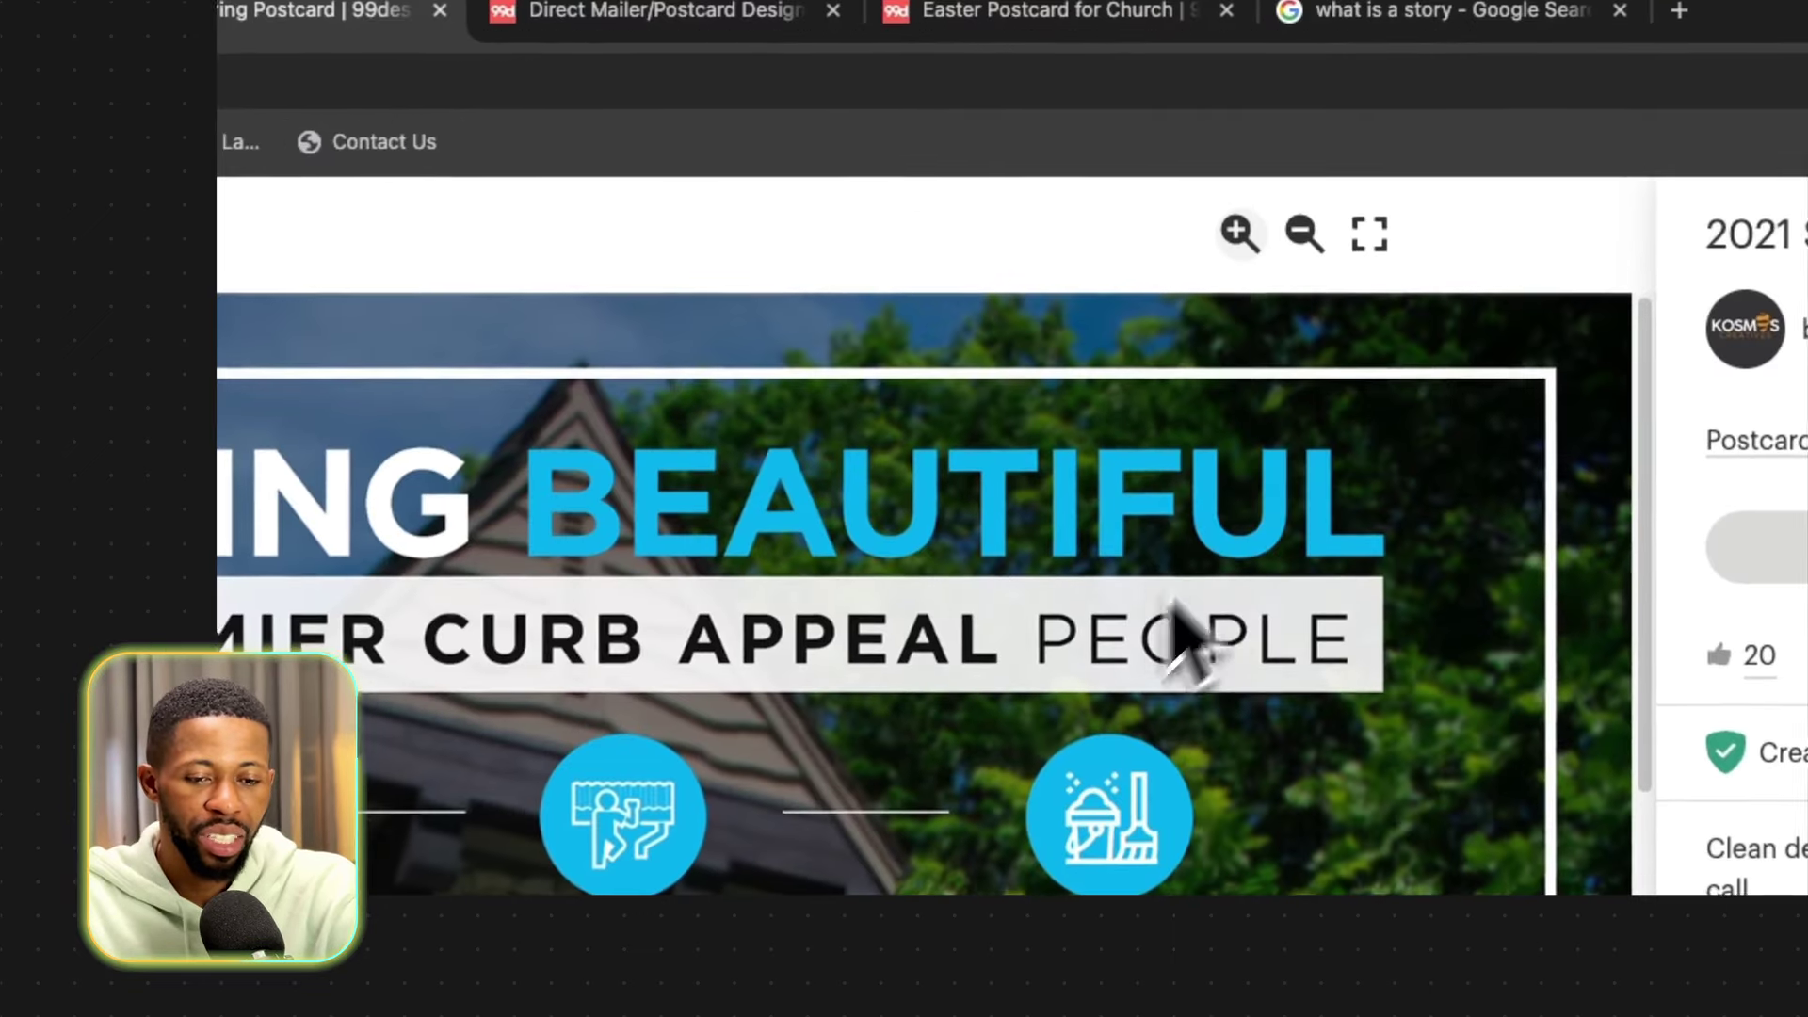
left_click(1301, 151)
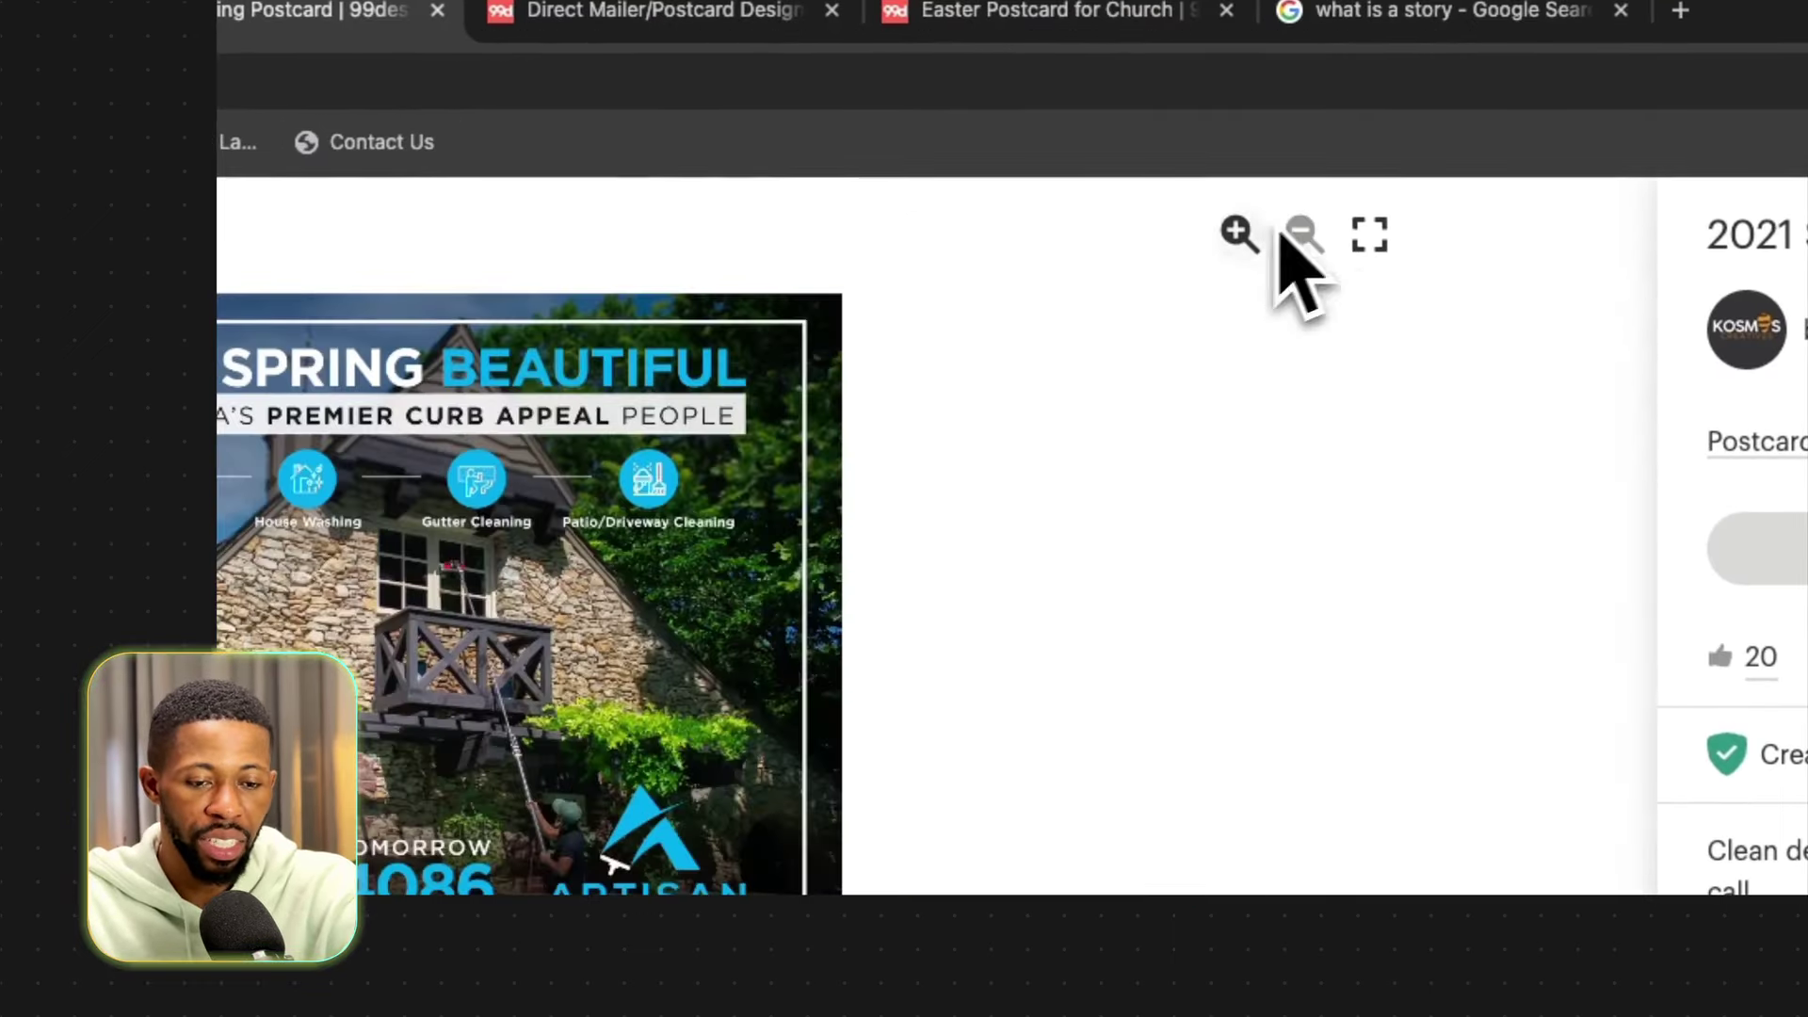
left_click(1241, 235)
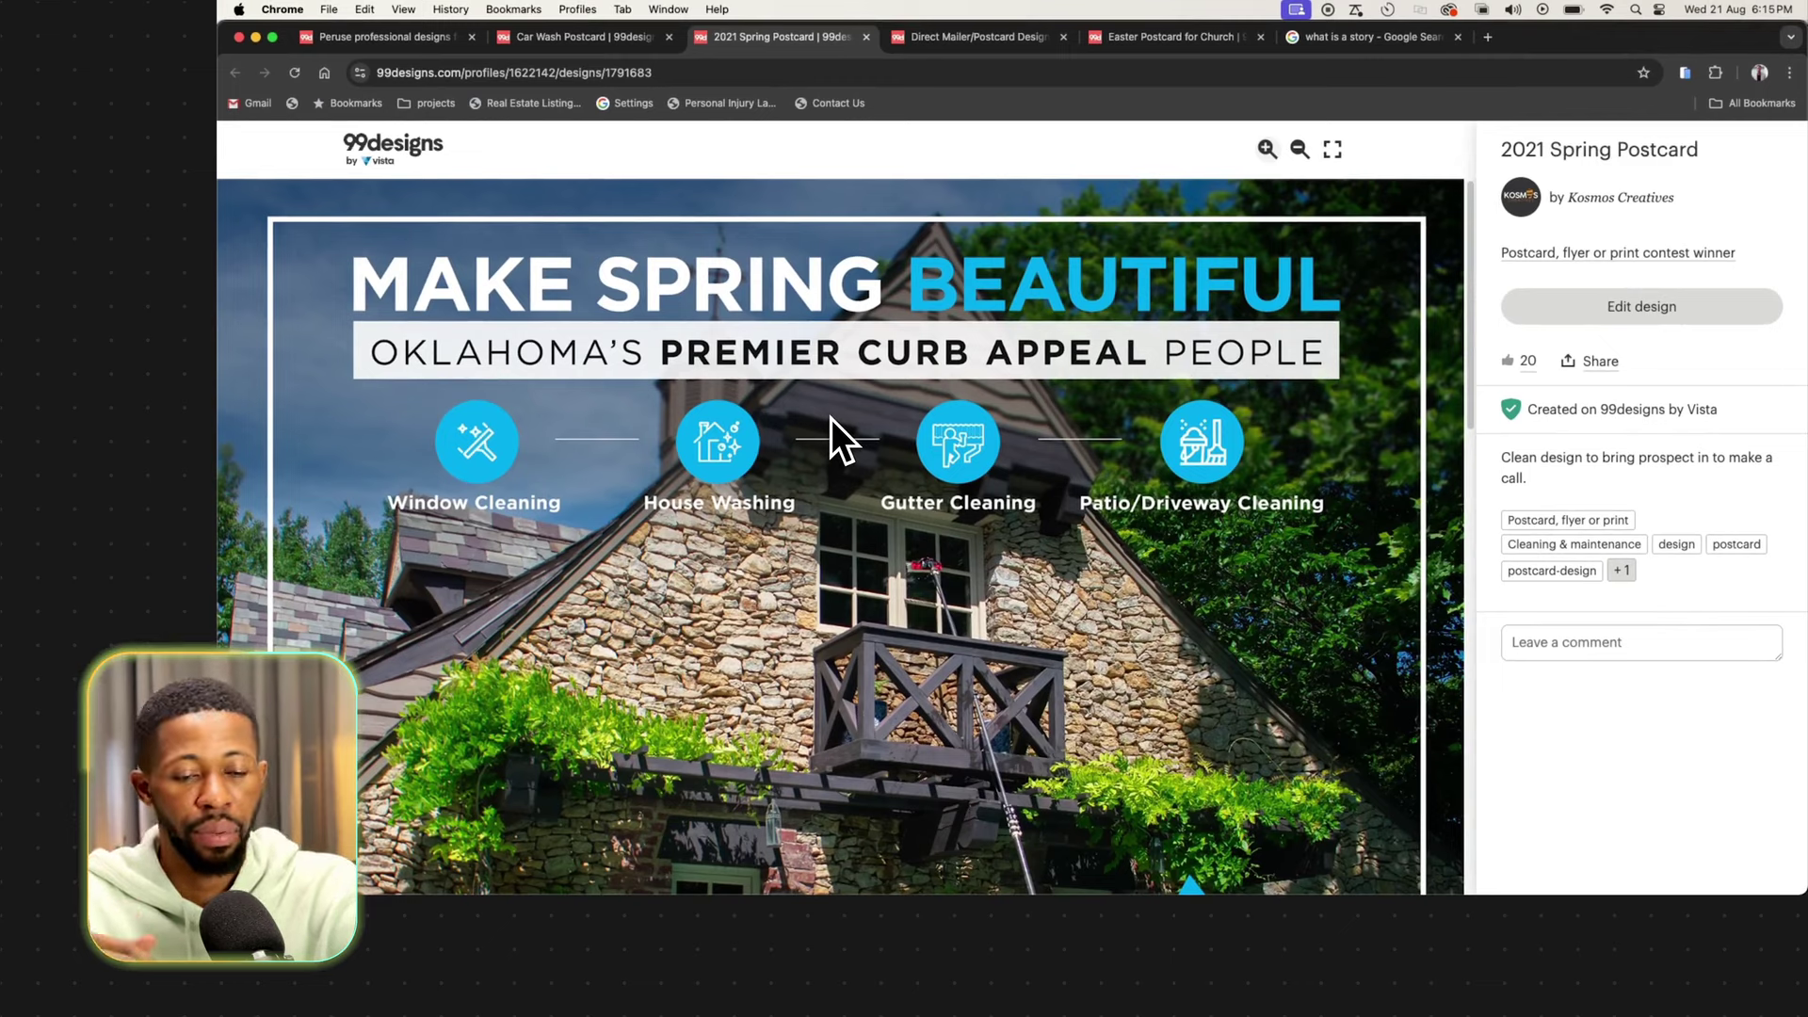
left_click(1300, 148)
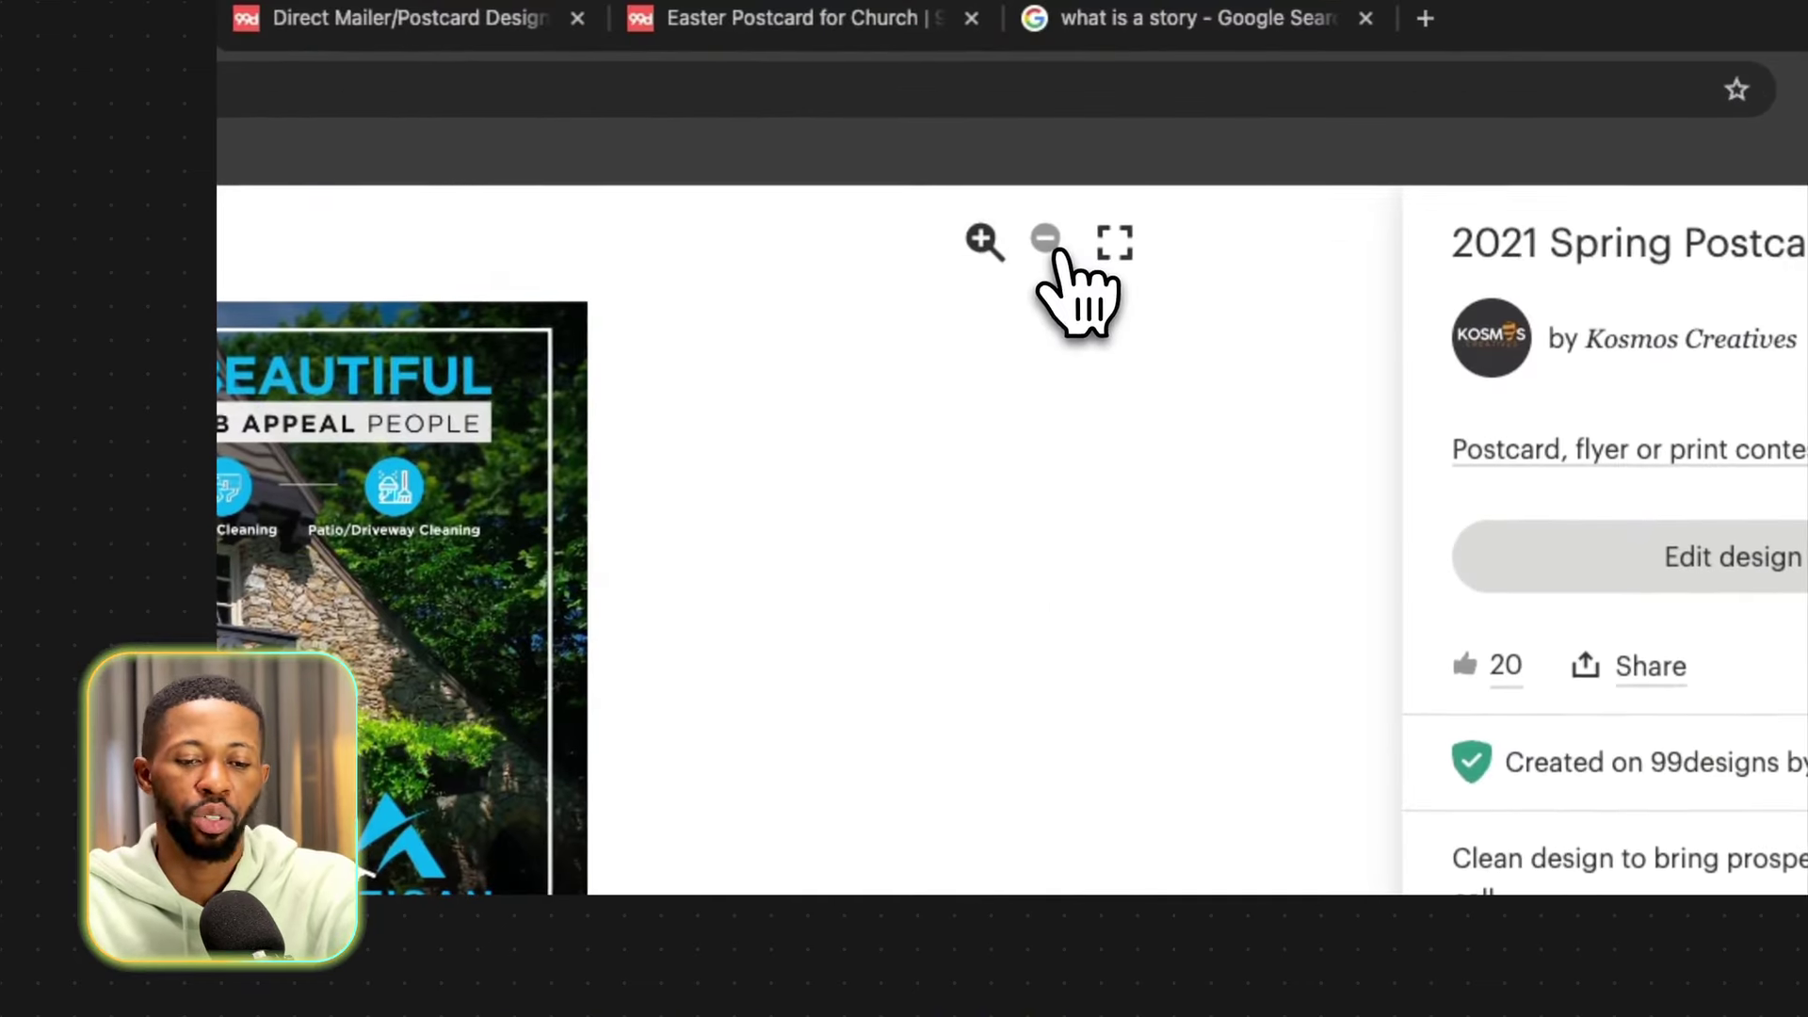
left_click(980, 237)
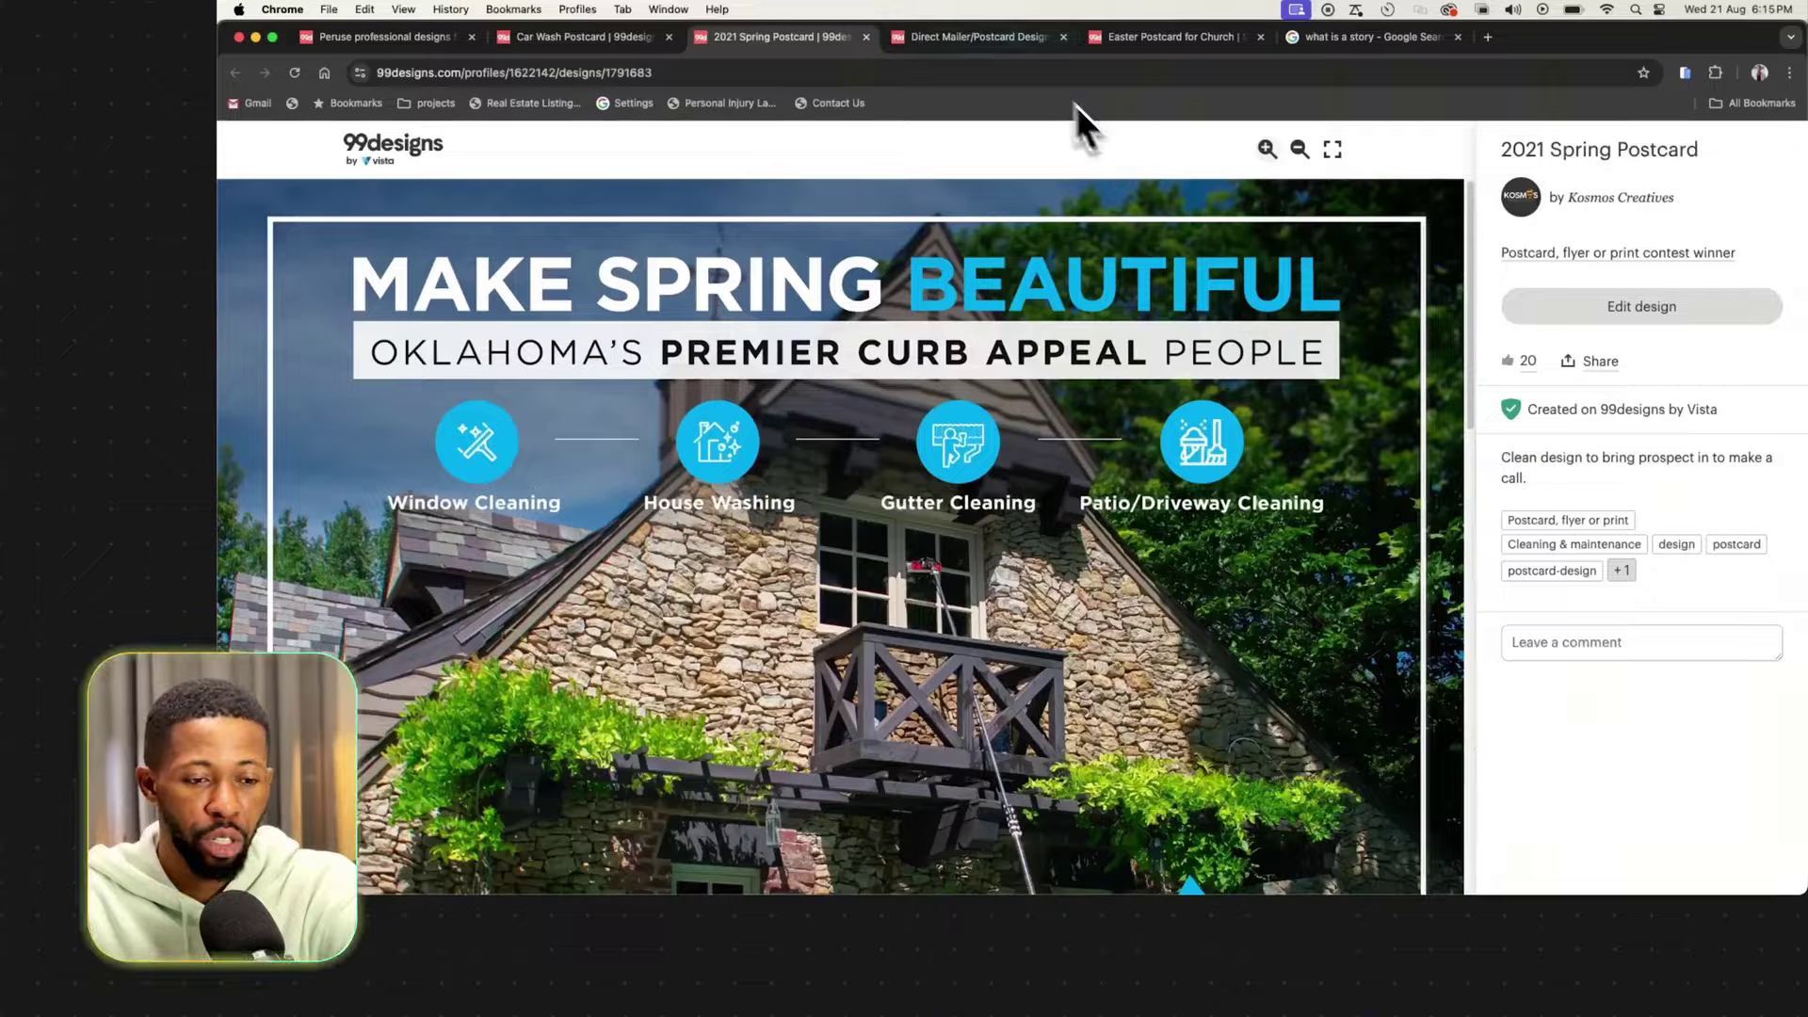
left_click(1029, 47)
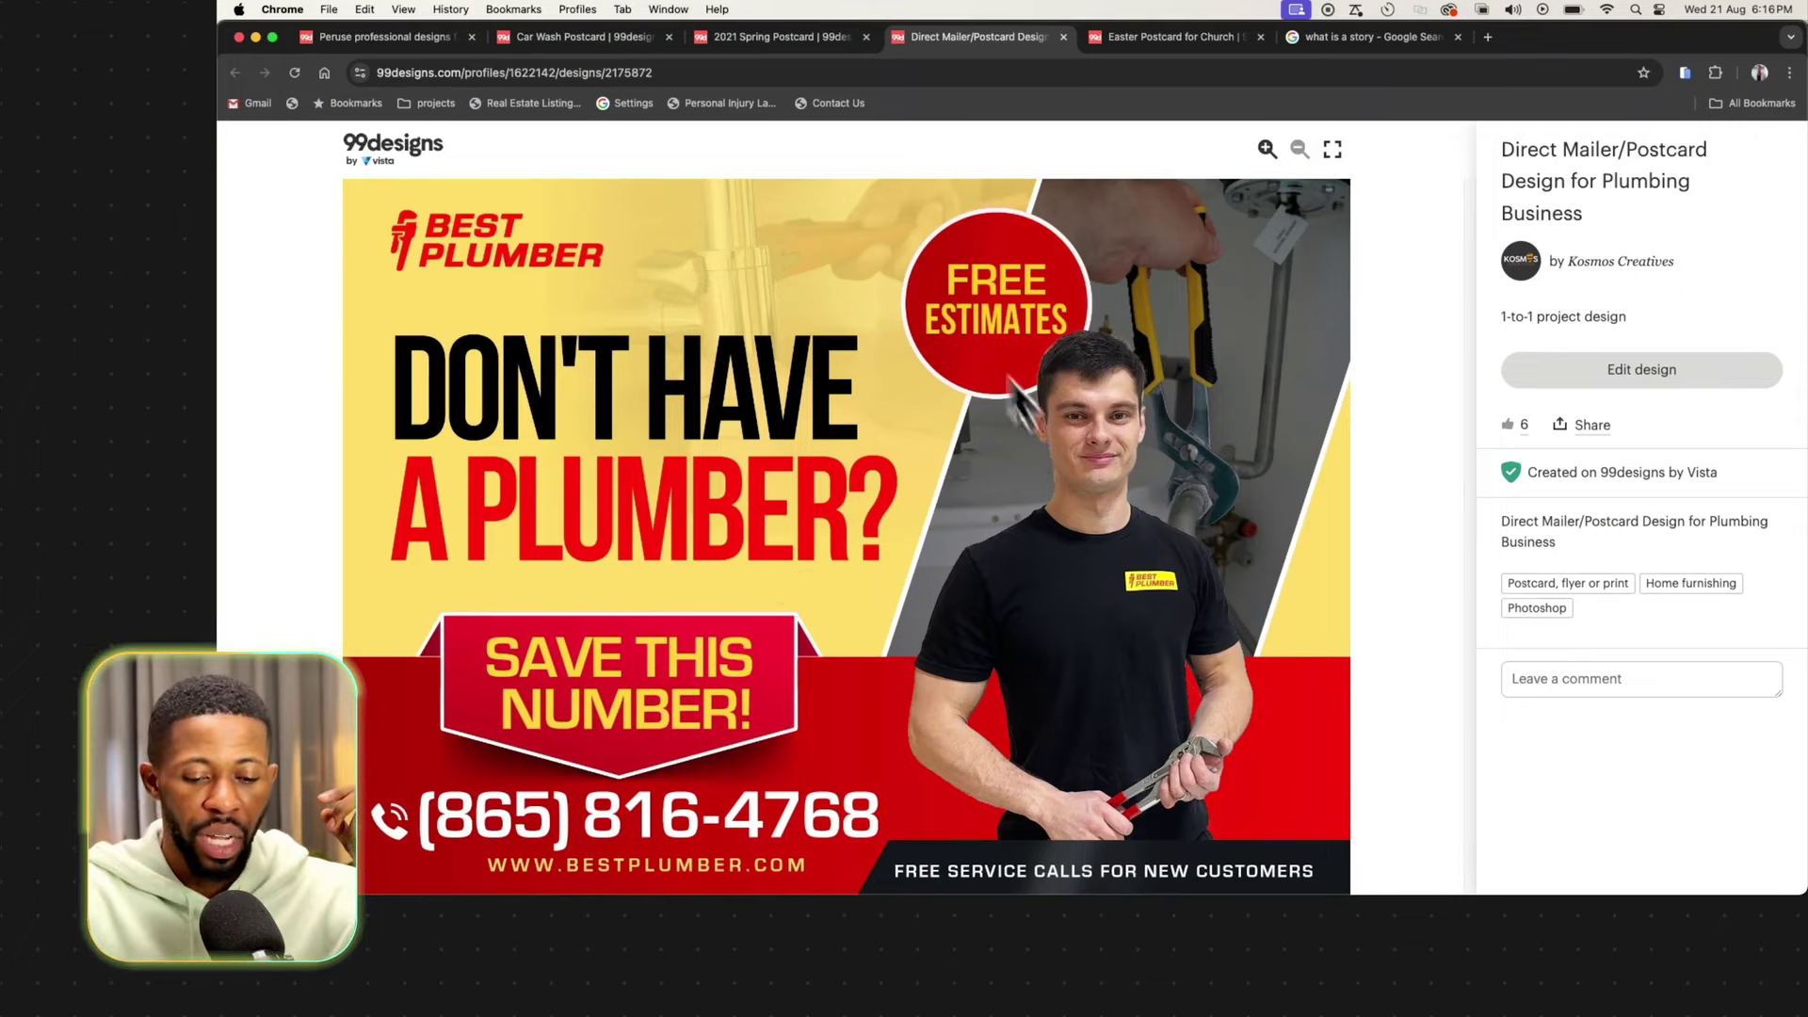
Switch to Photoshop, create a new 1920 x 1080 px document from the Web Large preset, and collapse the Properties panel.
left_click(1566, 856)
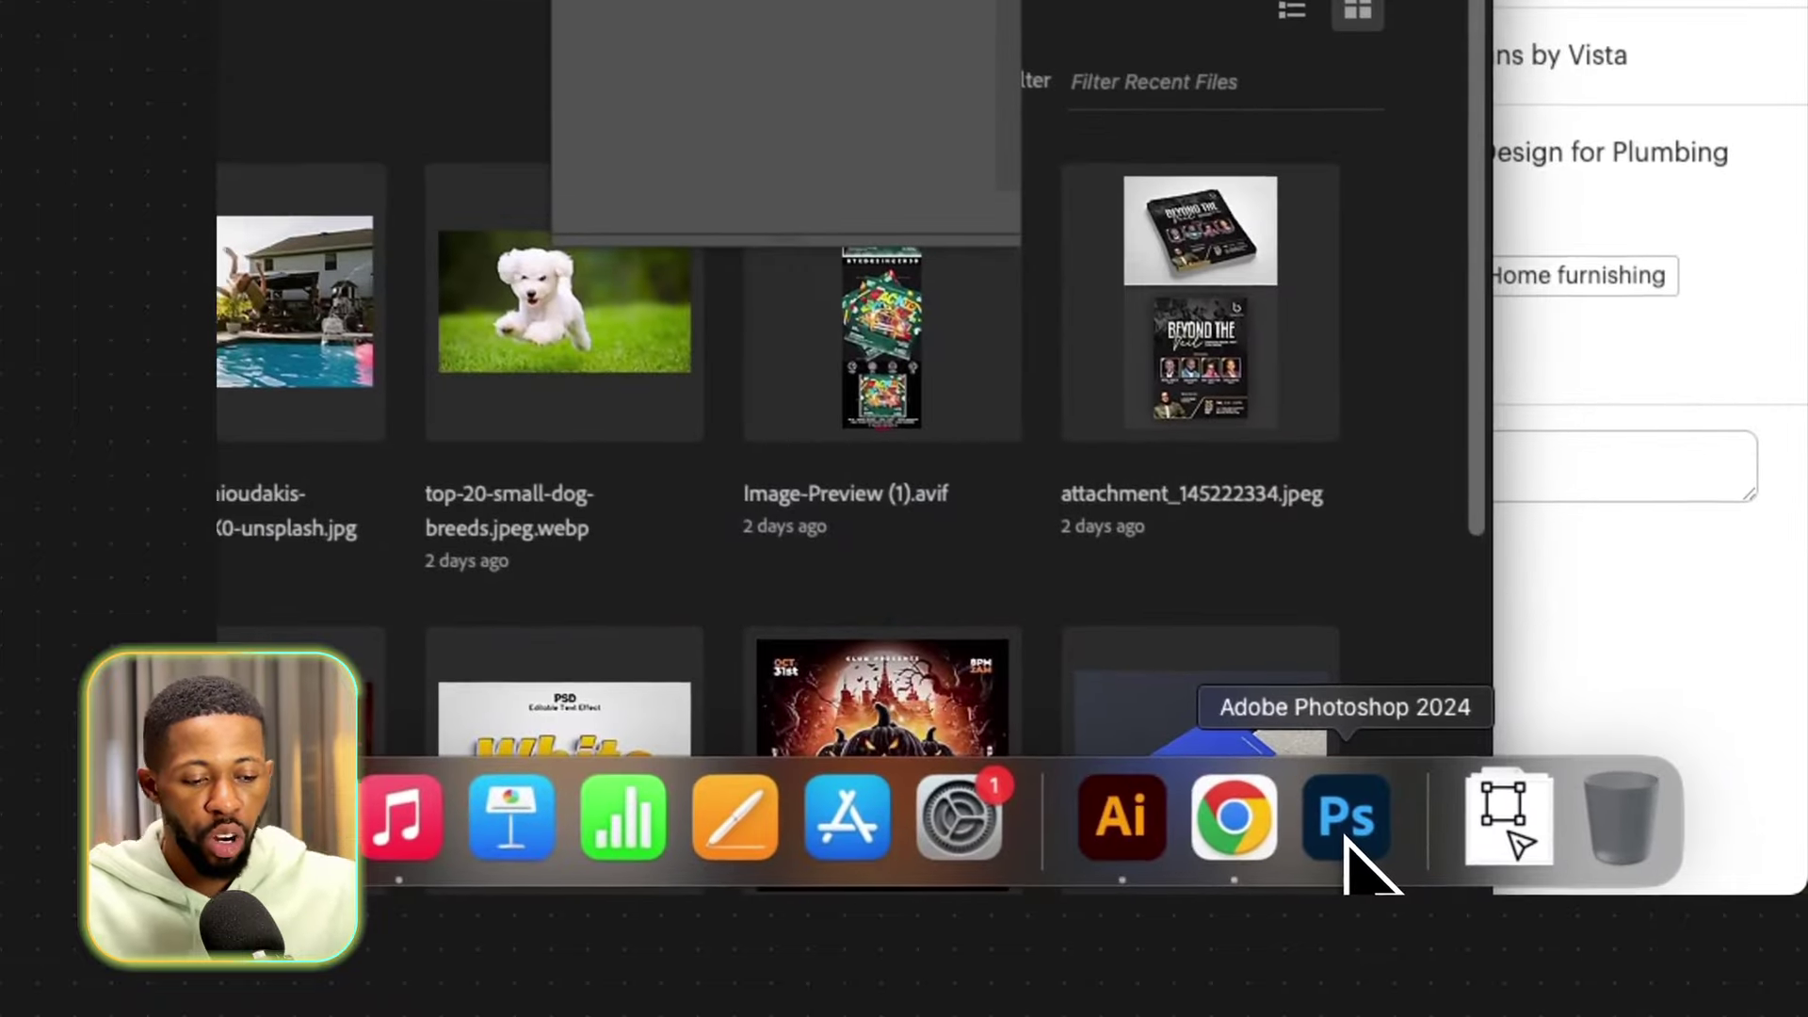
left_click(315, 323)
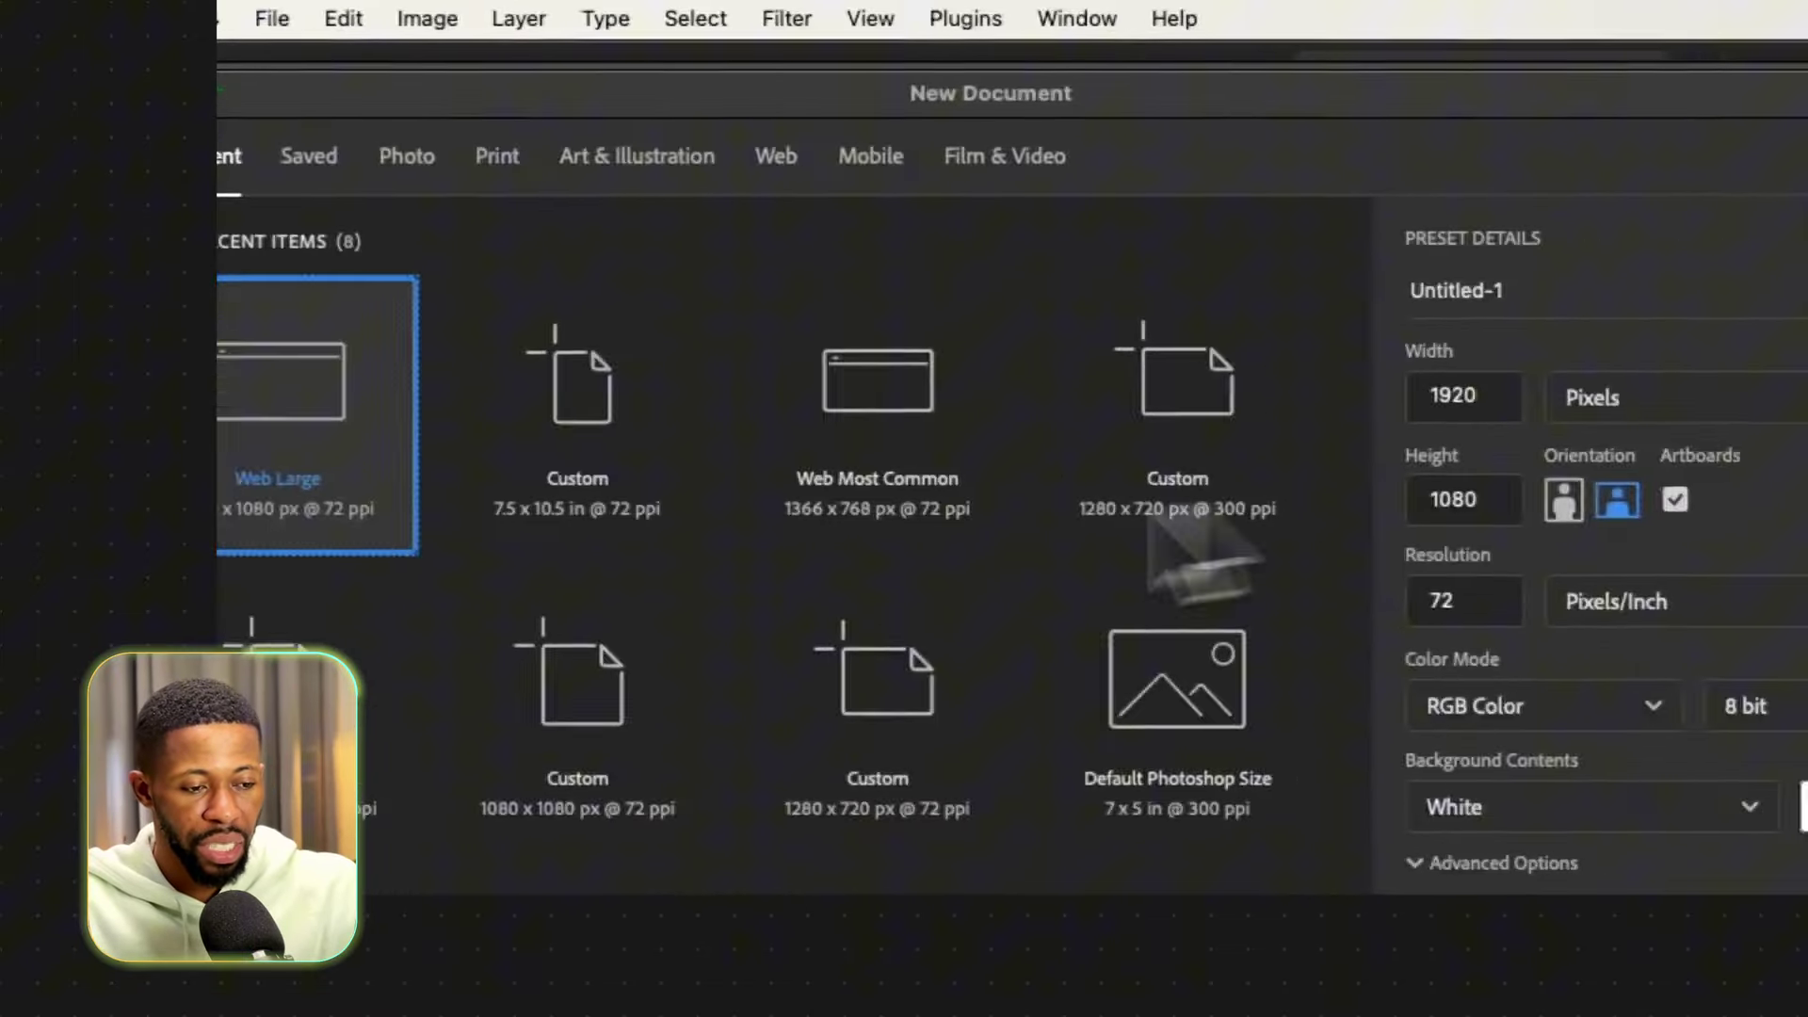
double_click(245, 420)
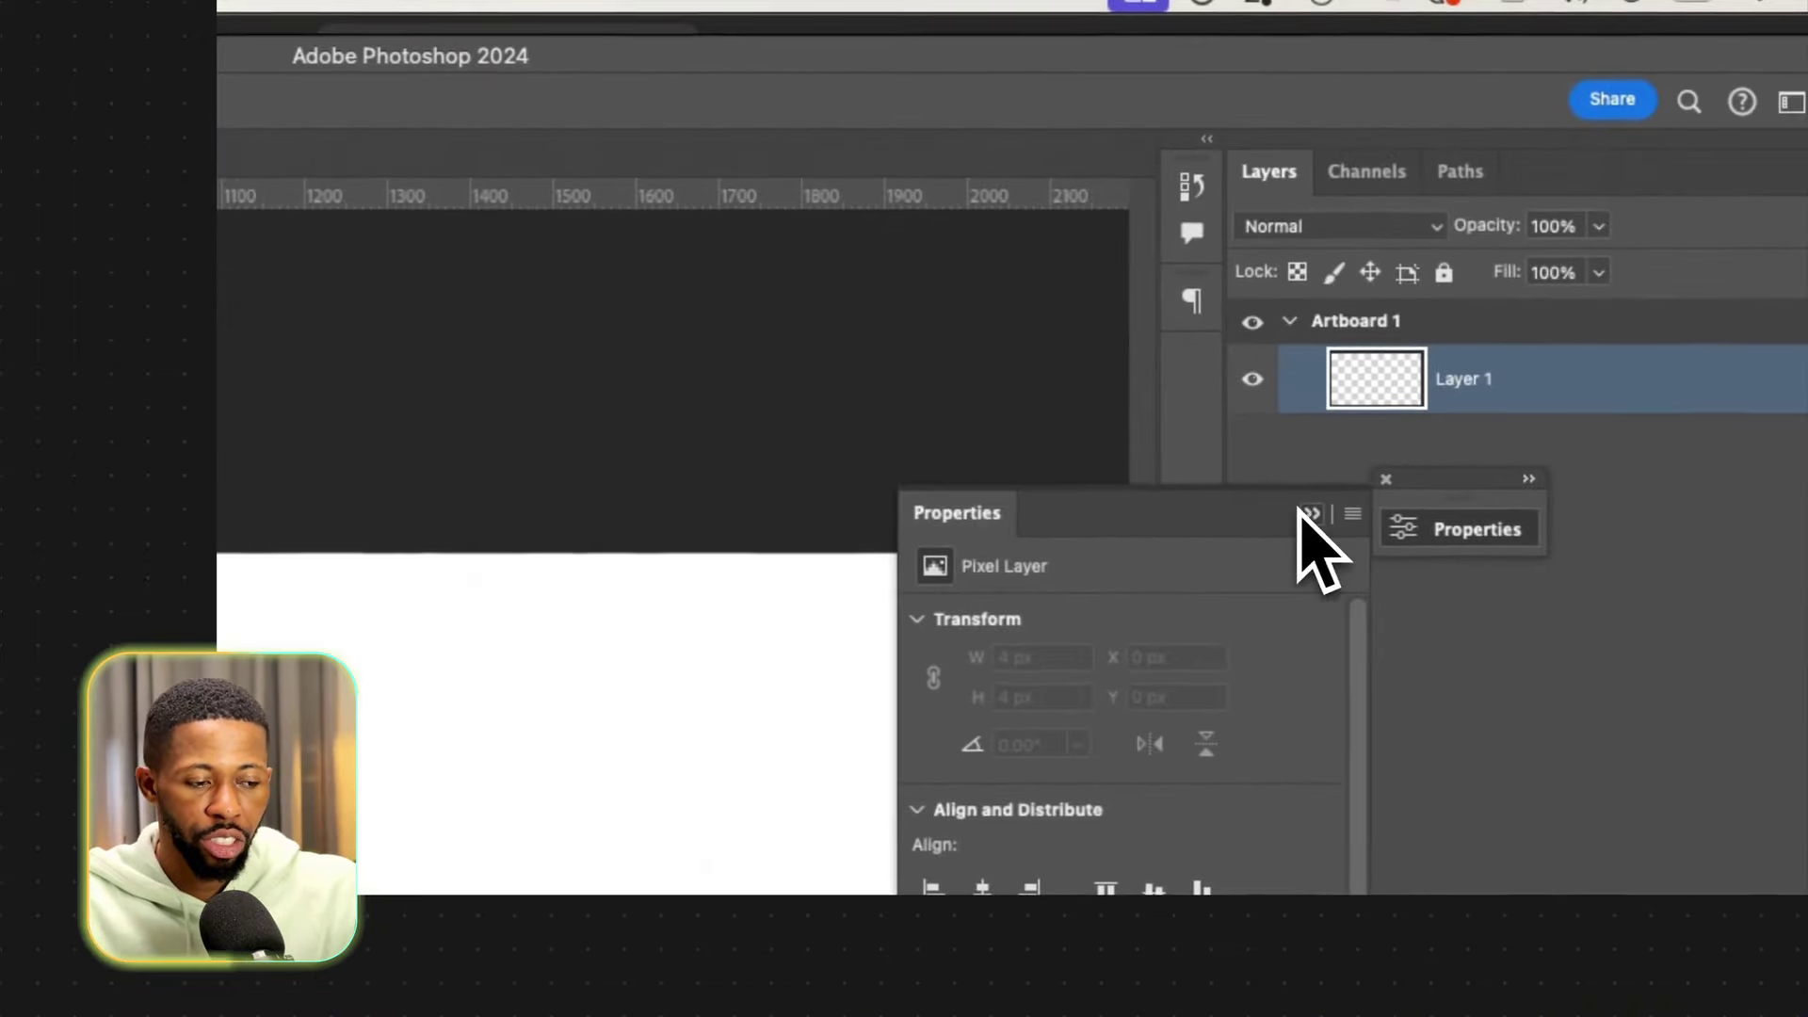
left_click(1307, 512)
Draw a green circle about 624 px wide in the artboard's left half and duplicate it twice, toward the centre and the lower-right corner.
right_click(241, 634)
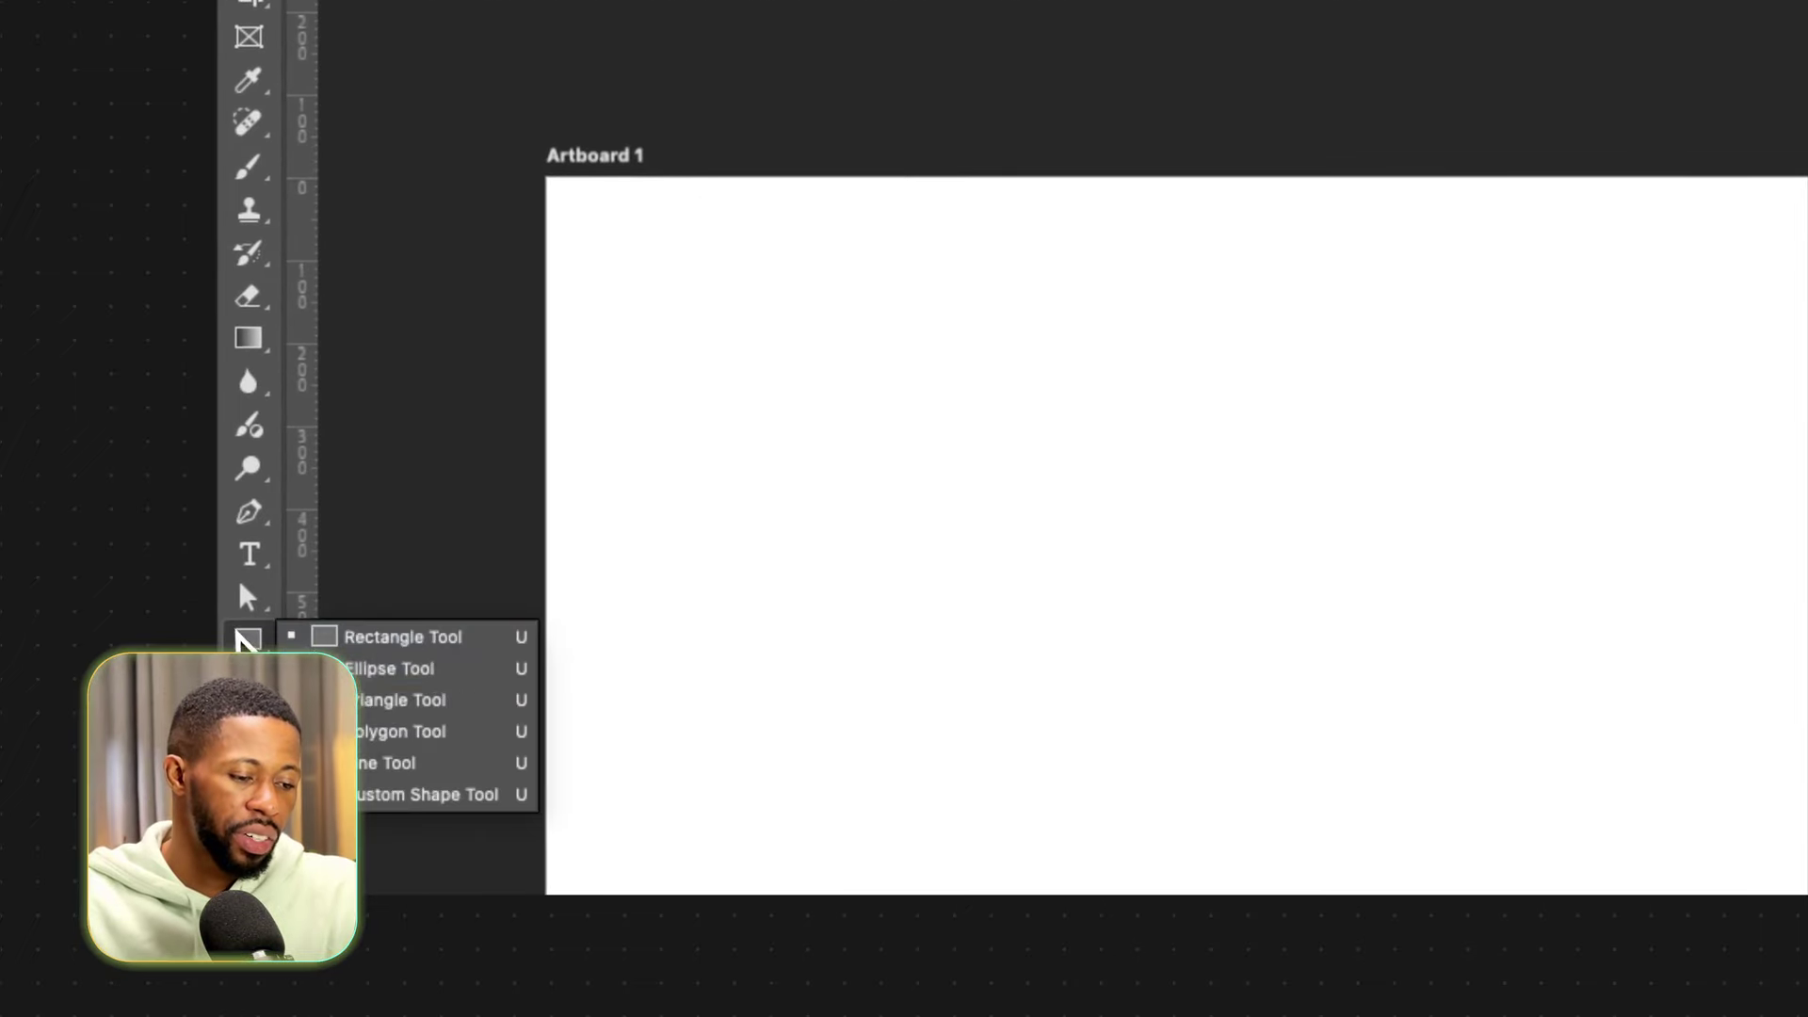
left_click(376, 668)
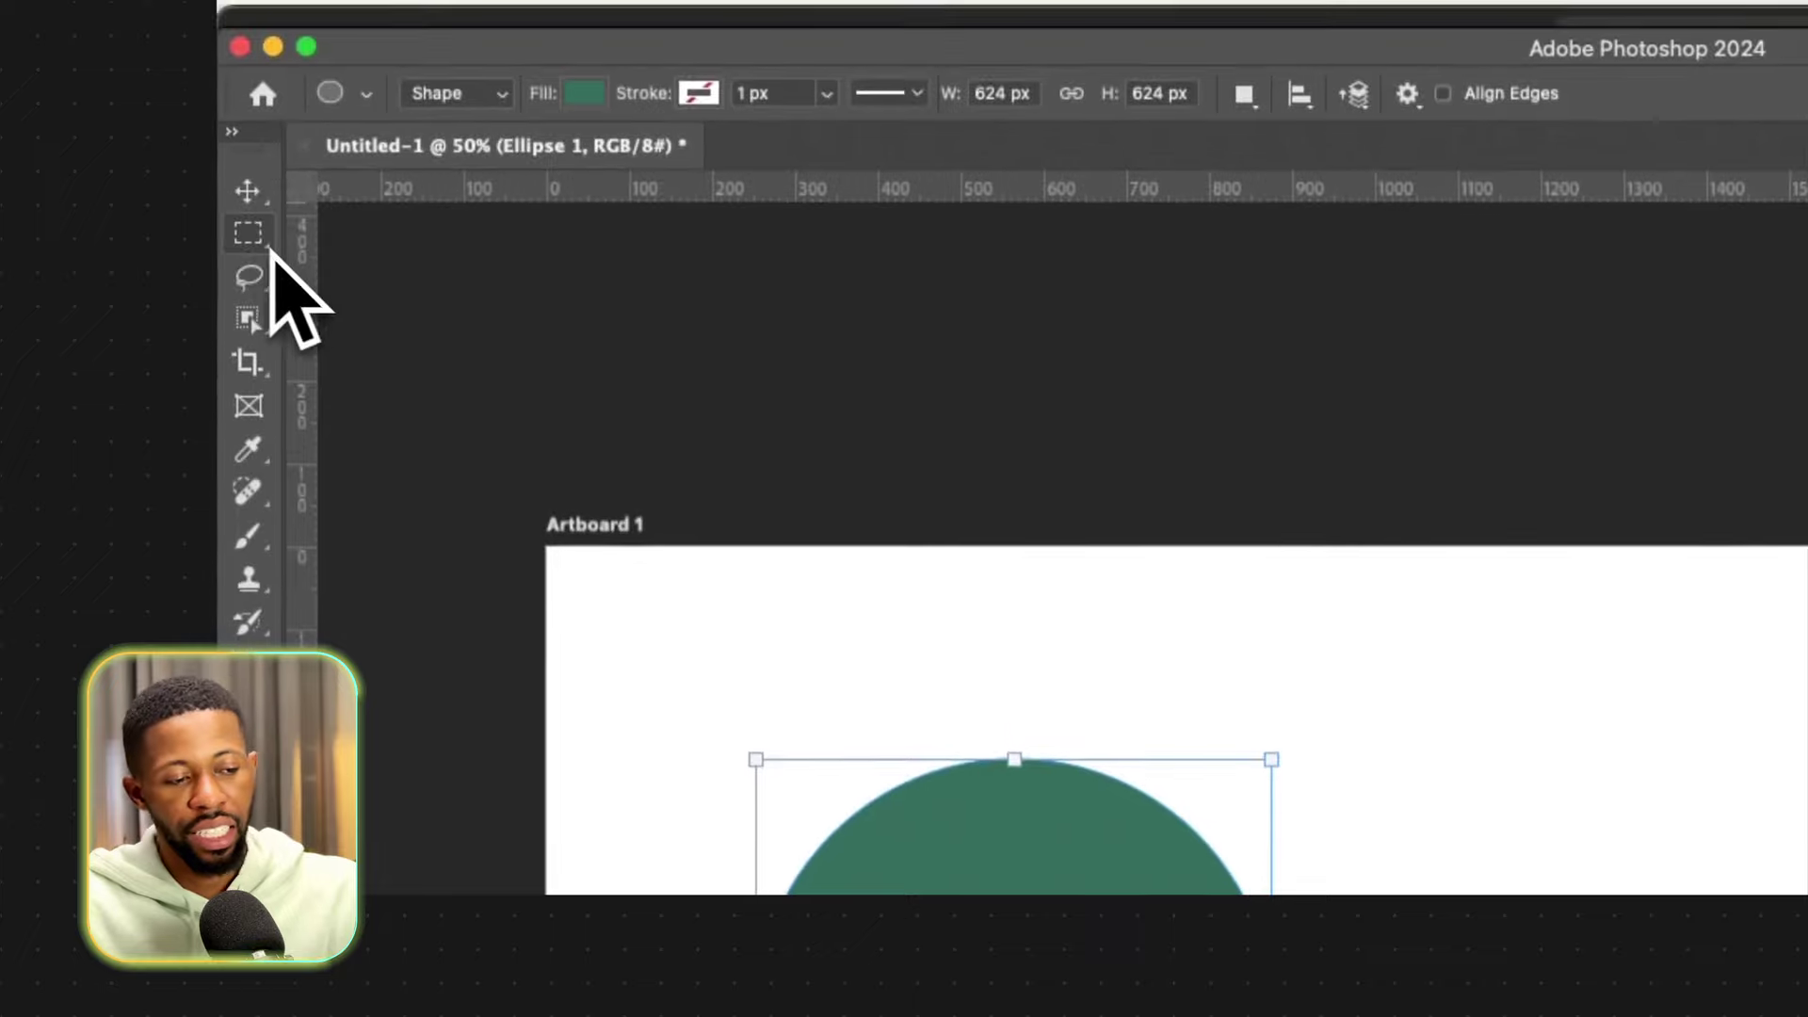
left_click(246, 193)
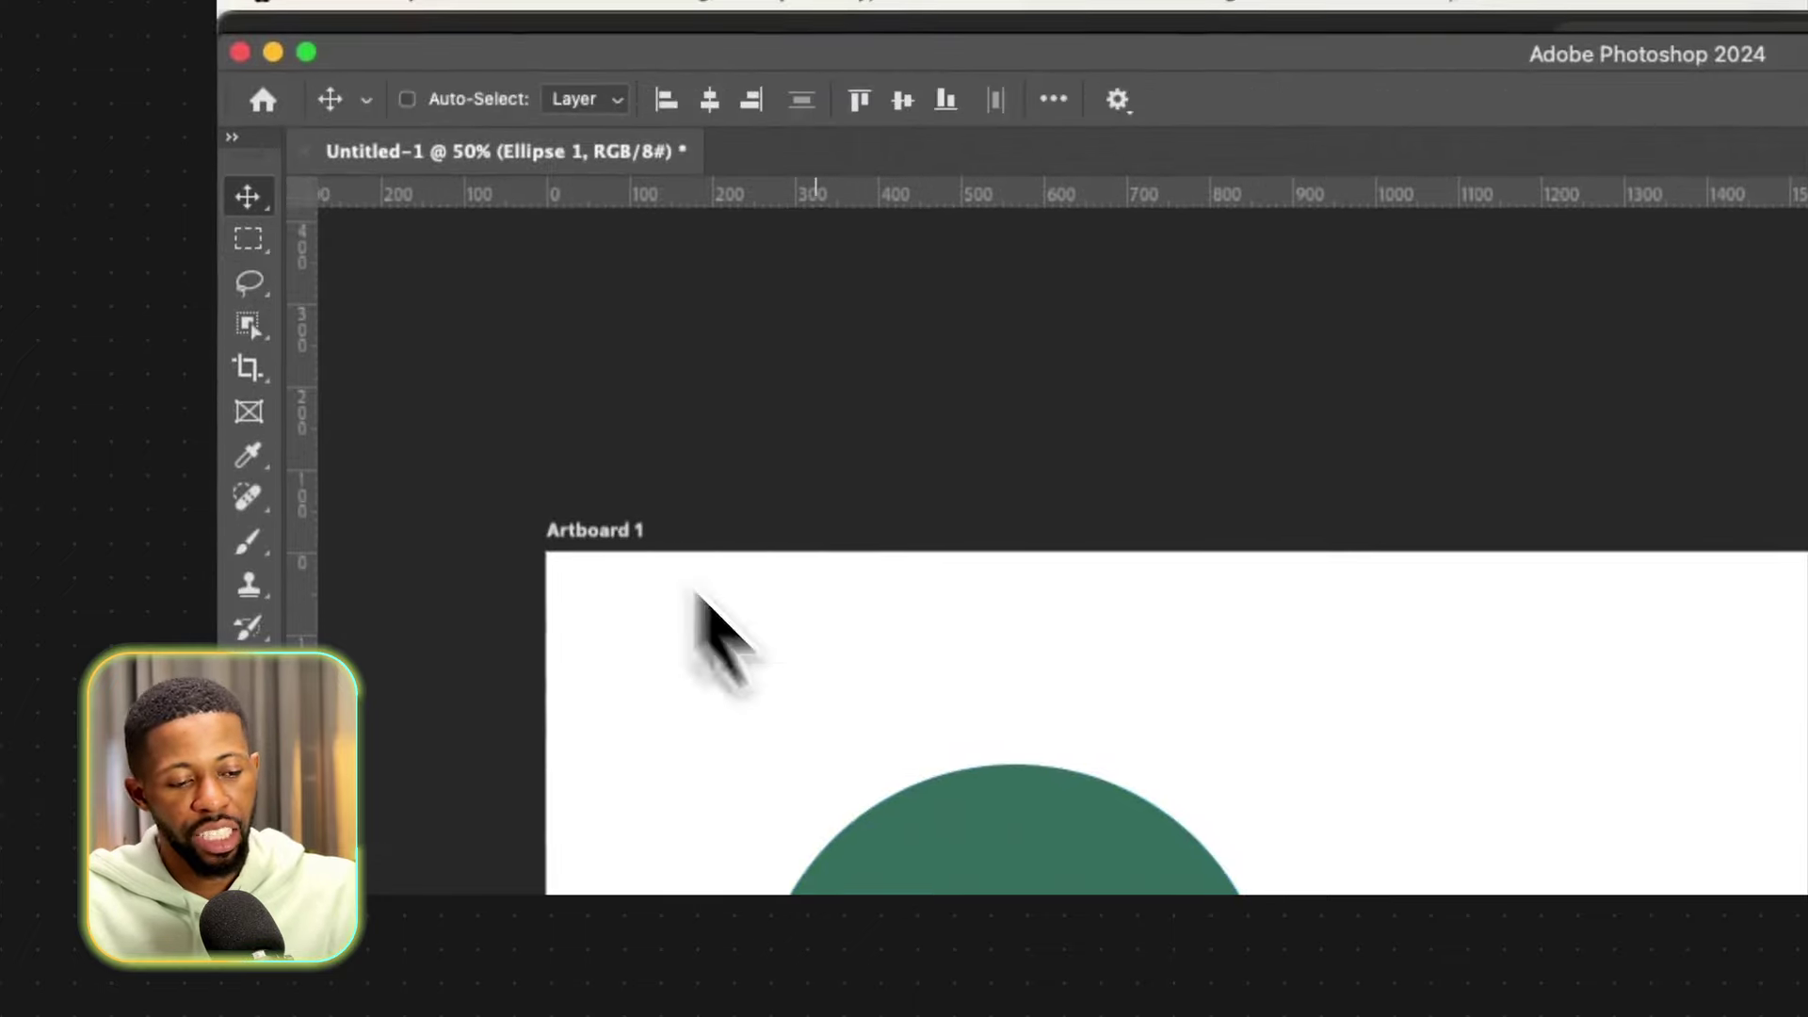
left_click_drag(927, 945, 892, 817)
left_click_drag(1065, 901, 1616, 953)
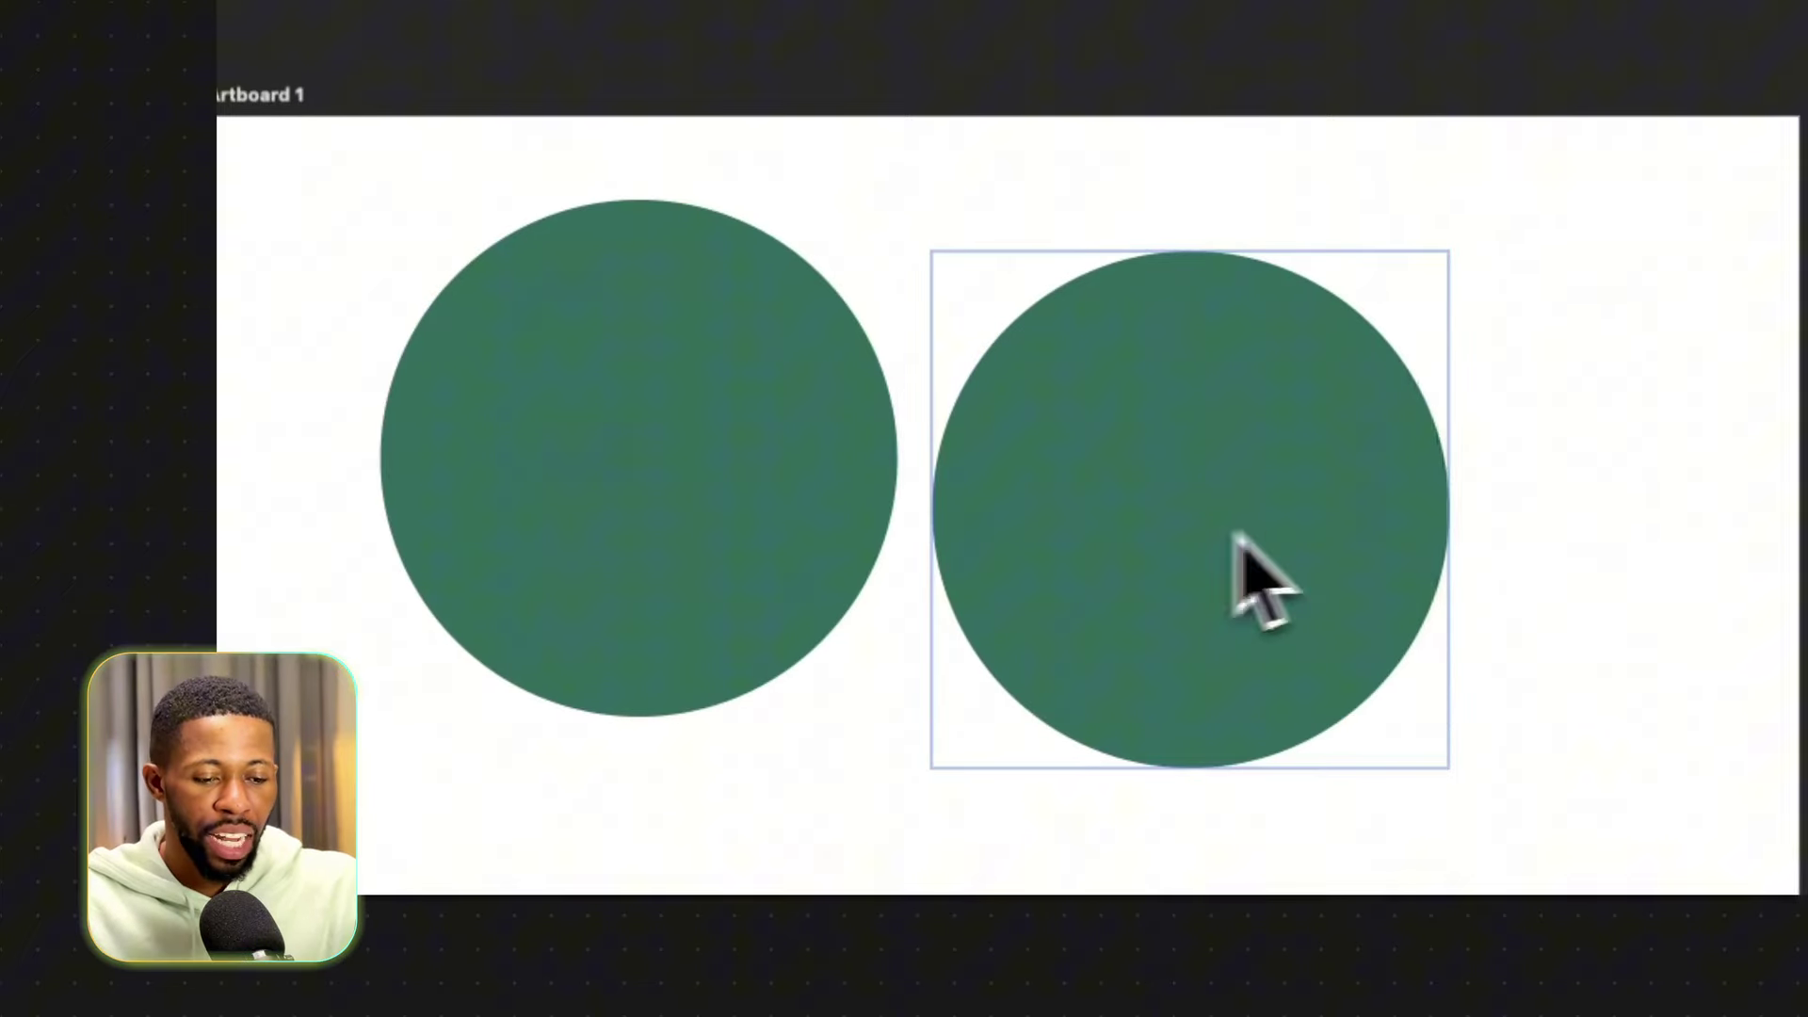
left_click_drag(1040, 508, 1062, 795)
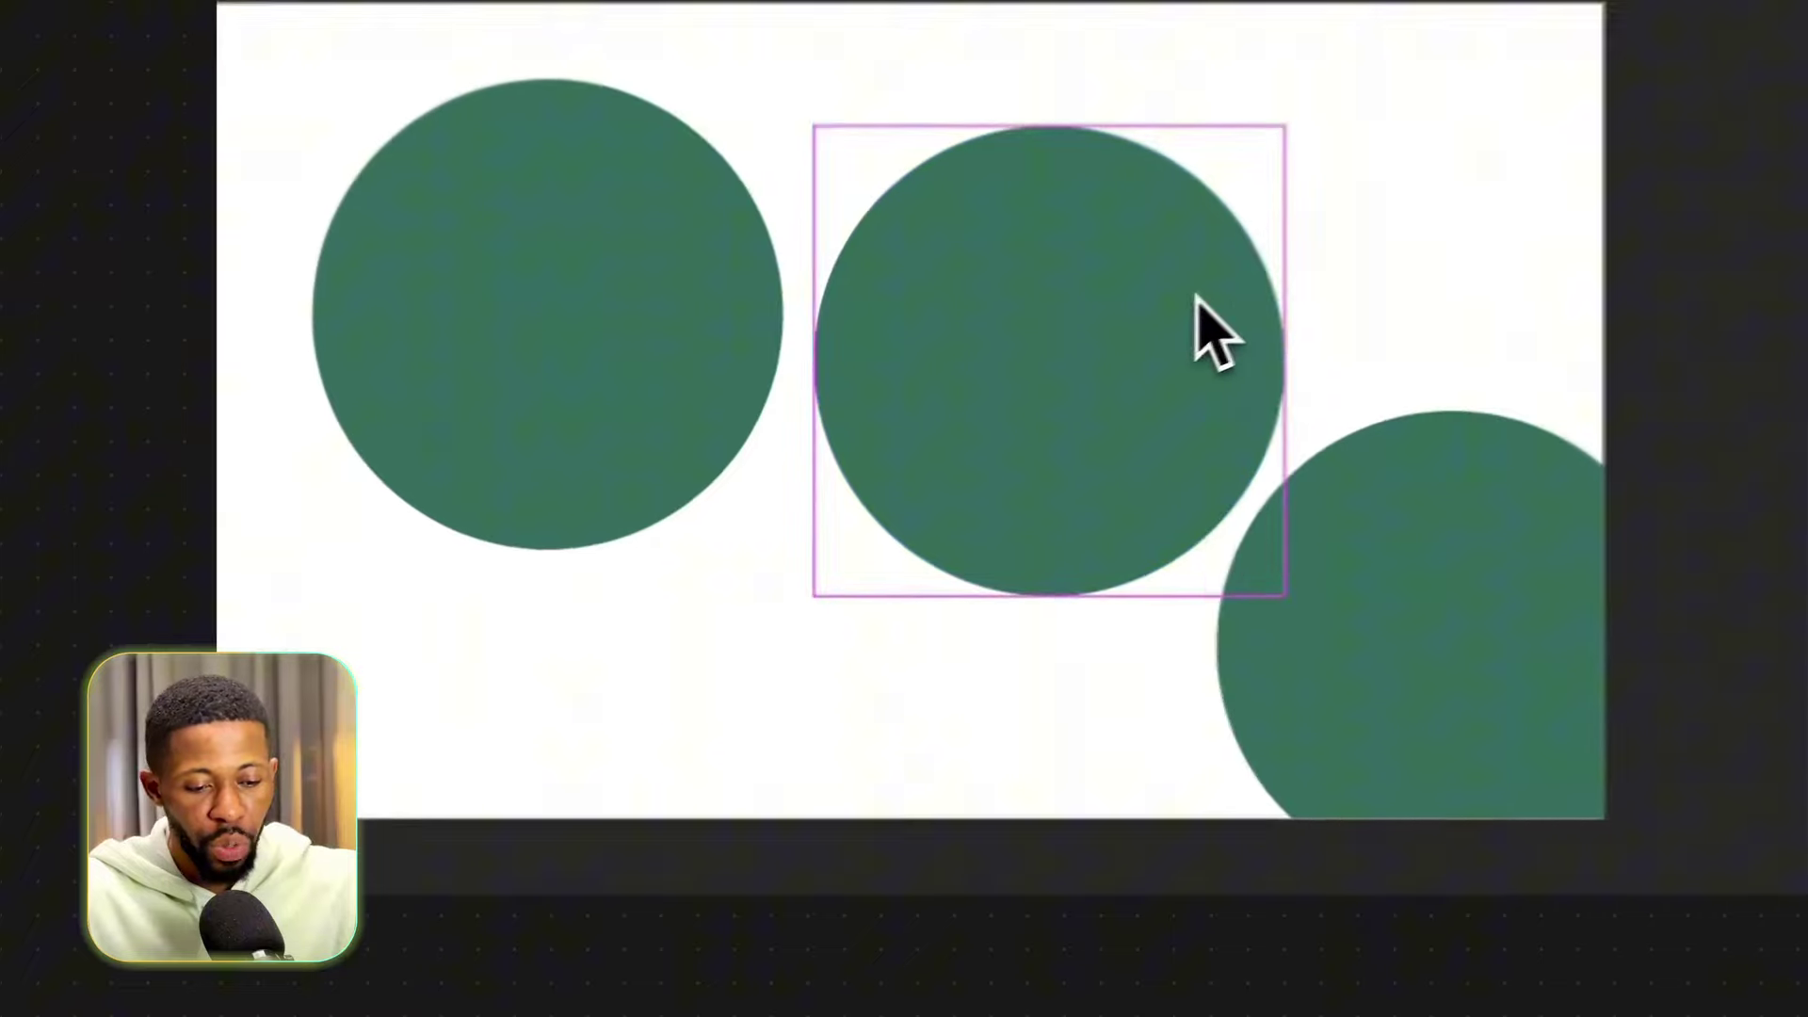
Scale the second circle down to a medium size and the third to a small one, arranging them beside the large circle.
left_click(1195, 330)
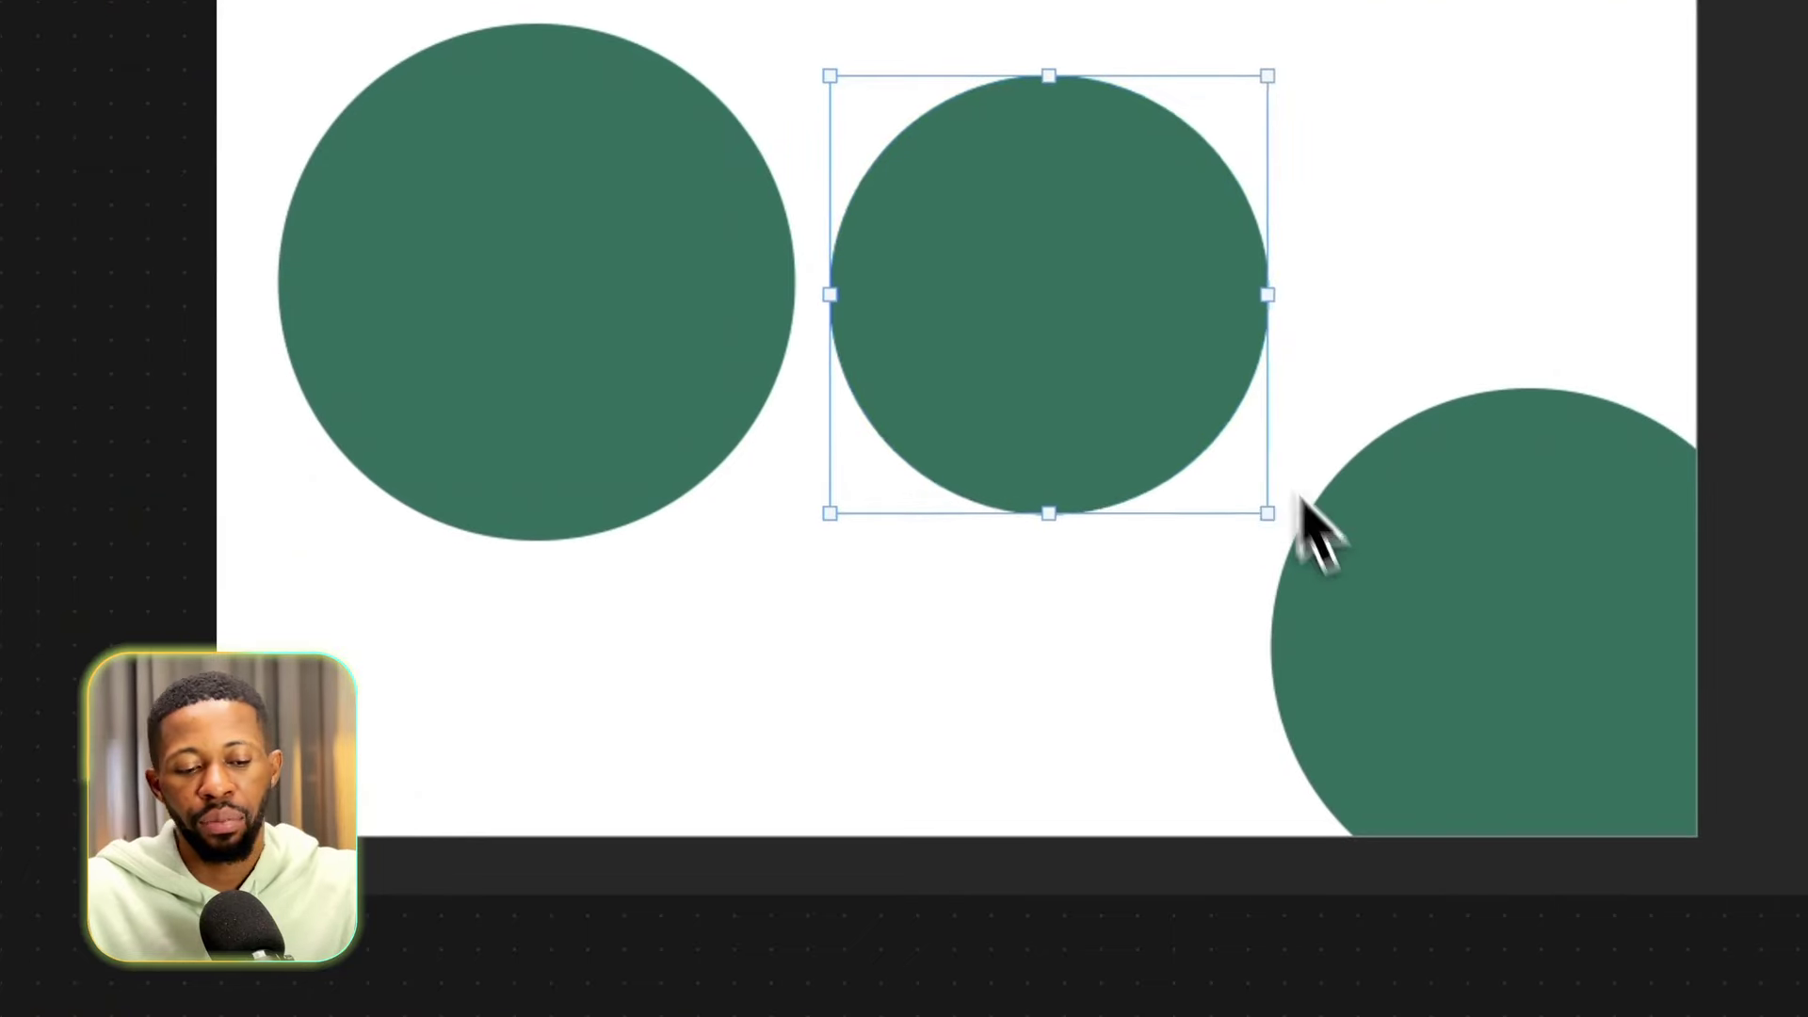
left_click(686, 283)
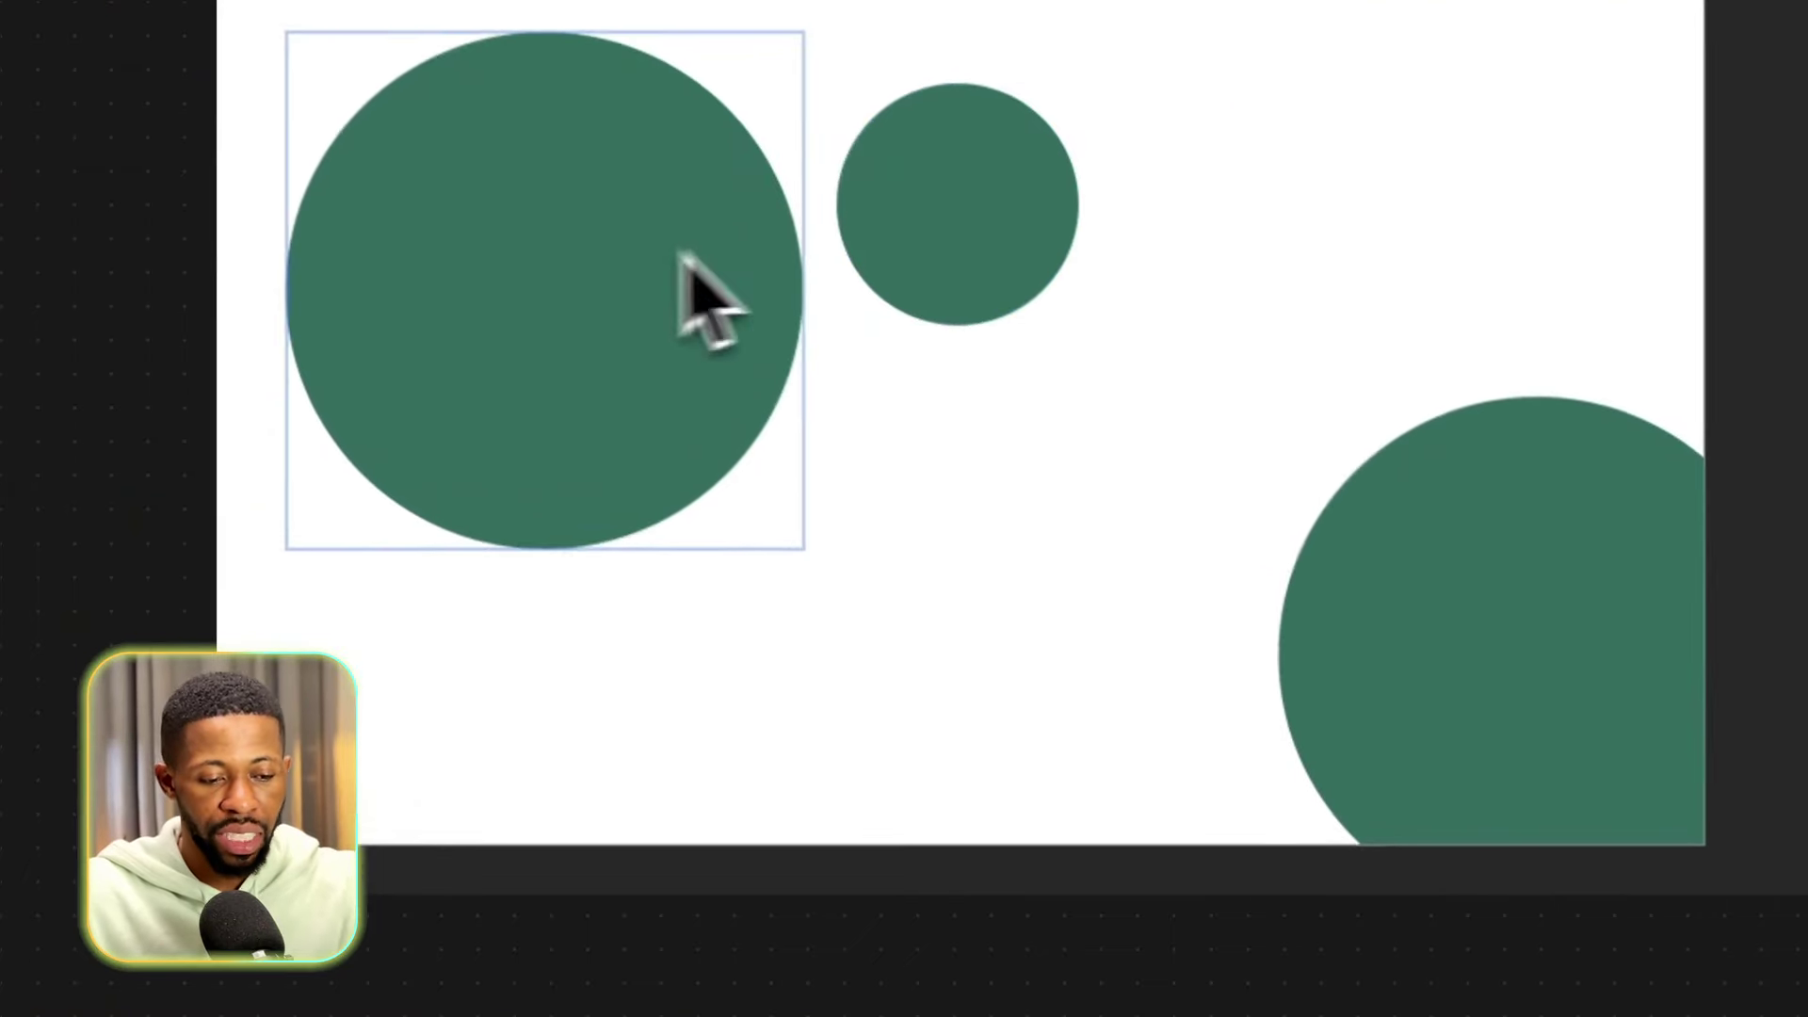
left_click(929, 240)
left_click_drag(909, 269, 996, 365)
left_click(1265, 625)
left_click_drag(1265, 732, 997, 403)
left_click_drag(858, 325, 795, 232)
left_click(1018, 429)
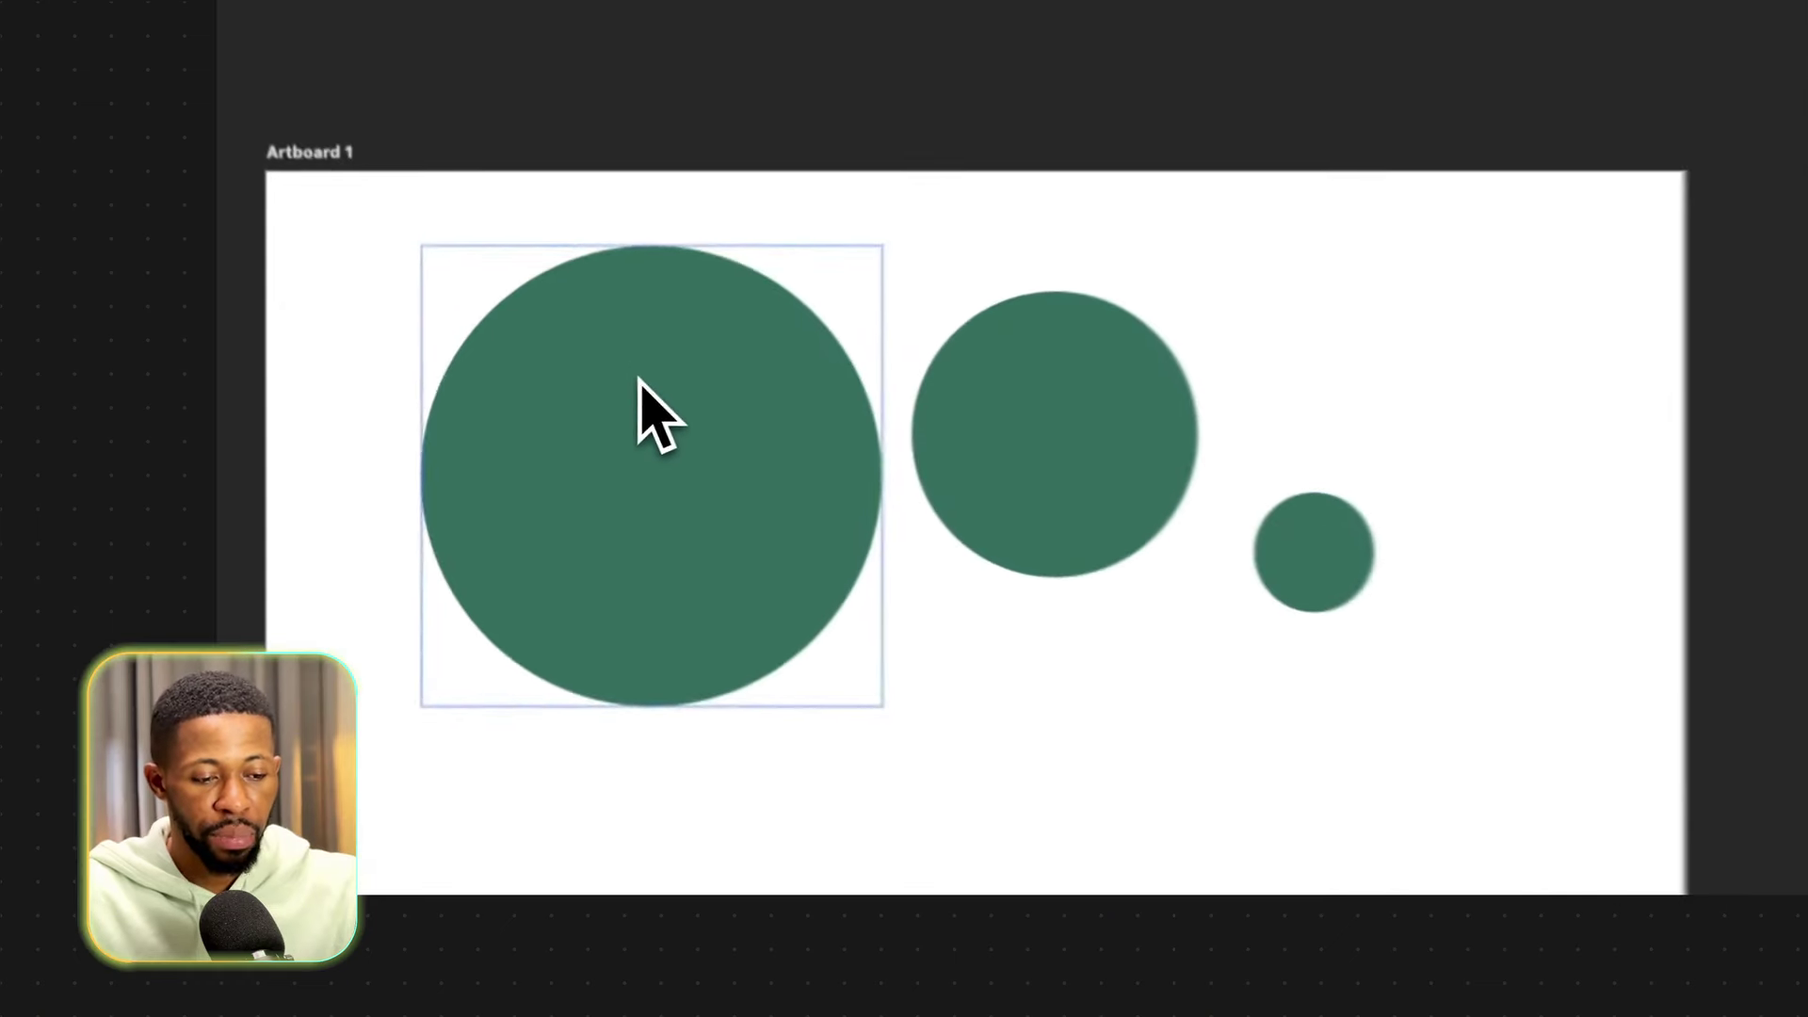
left_click_drag(591, 419, 591, 405)
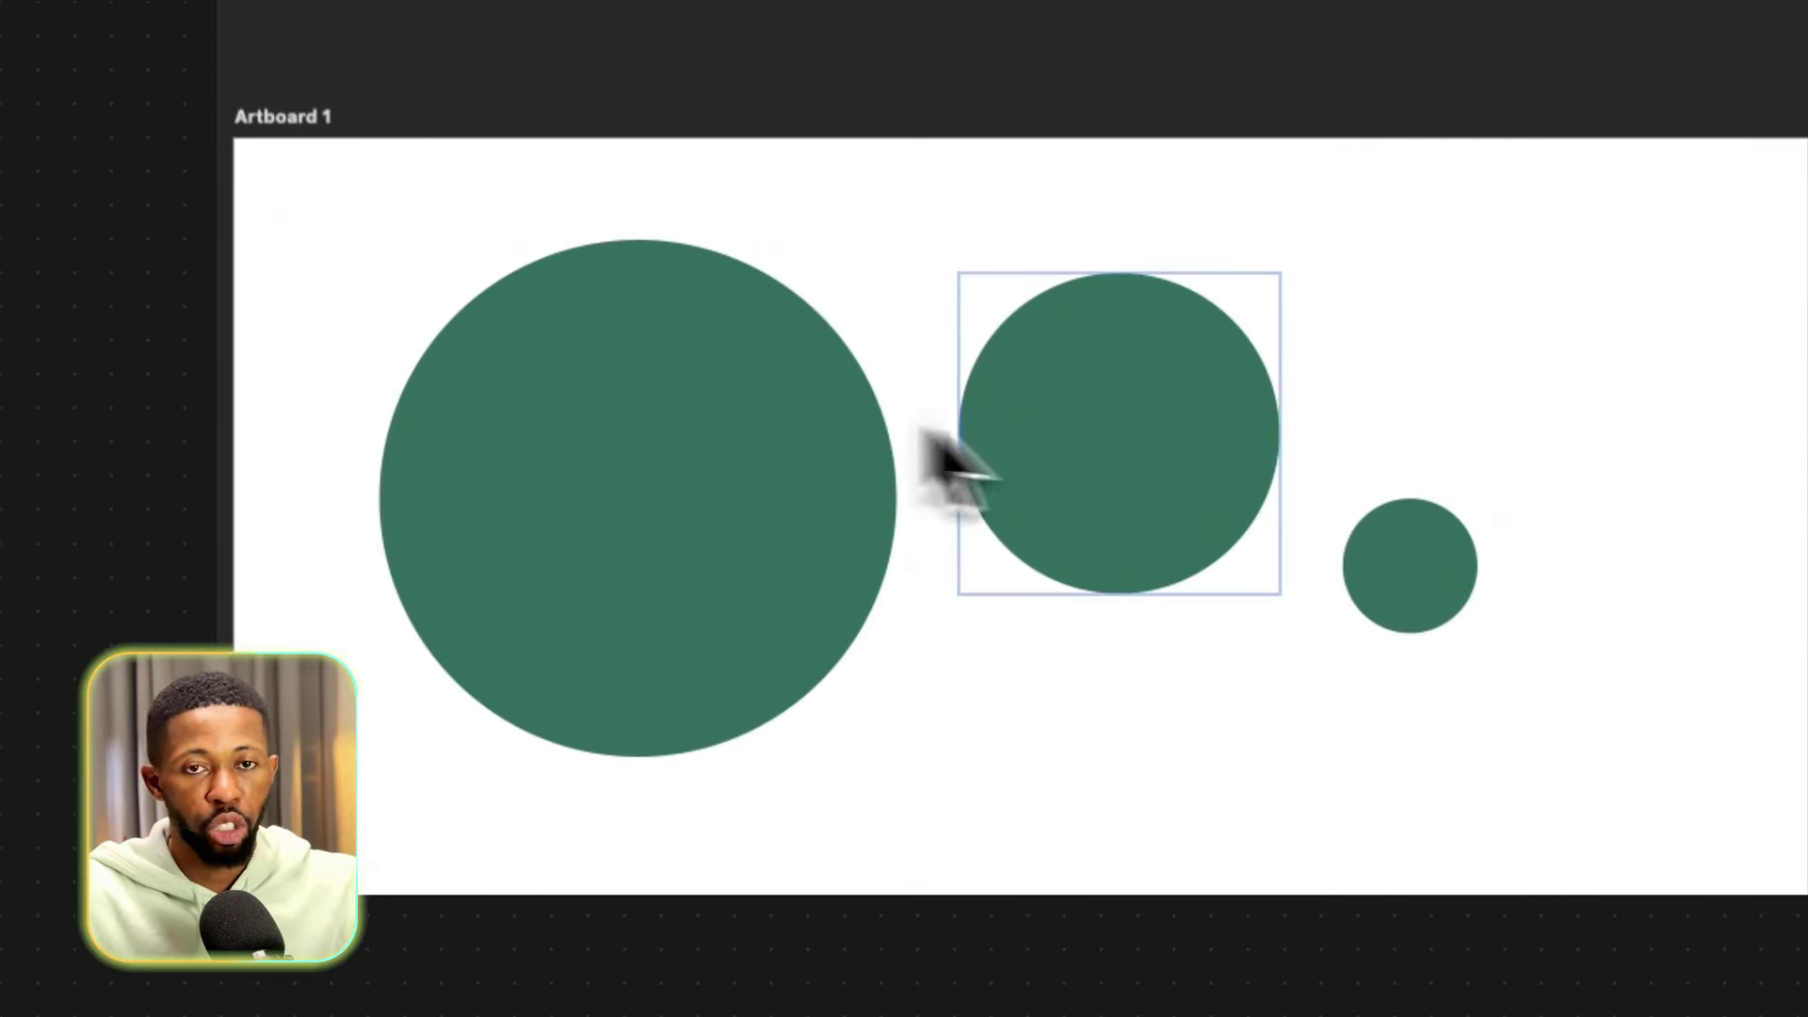
left_click_drag(1130, 414, 1196, 357)
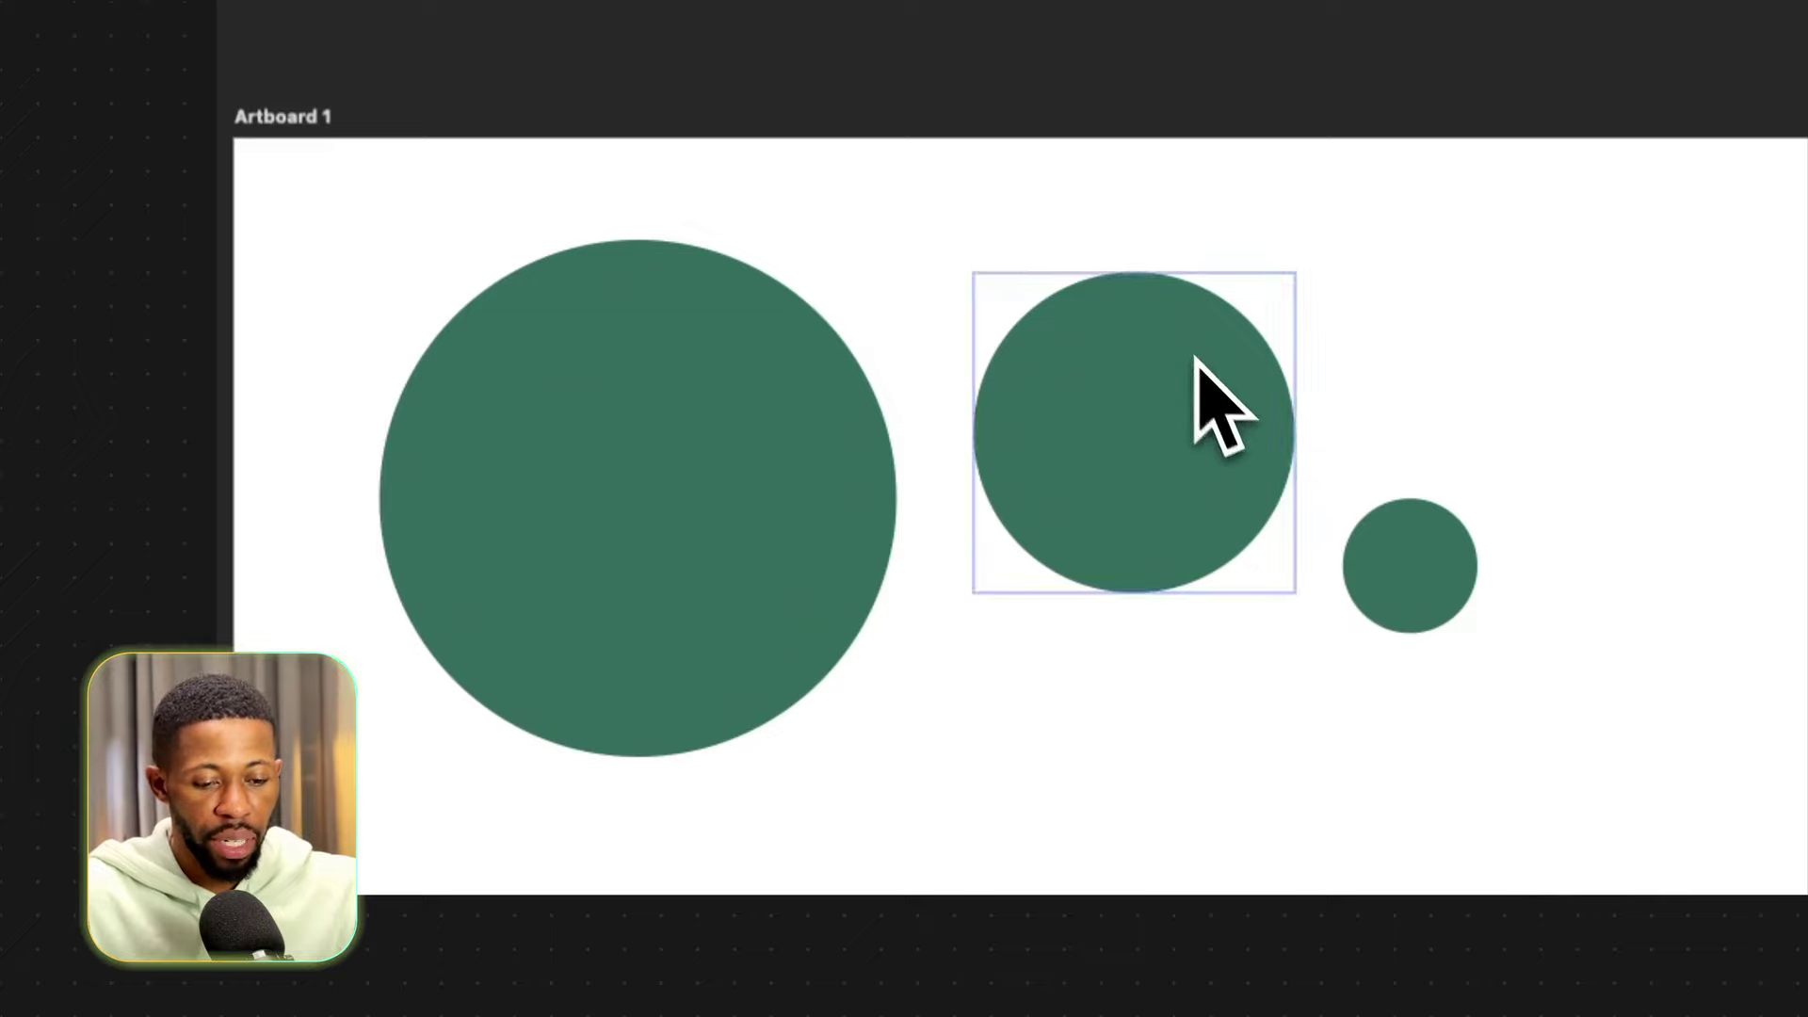
left_click_drag(1377, 532, 1406, 561)
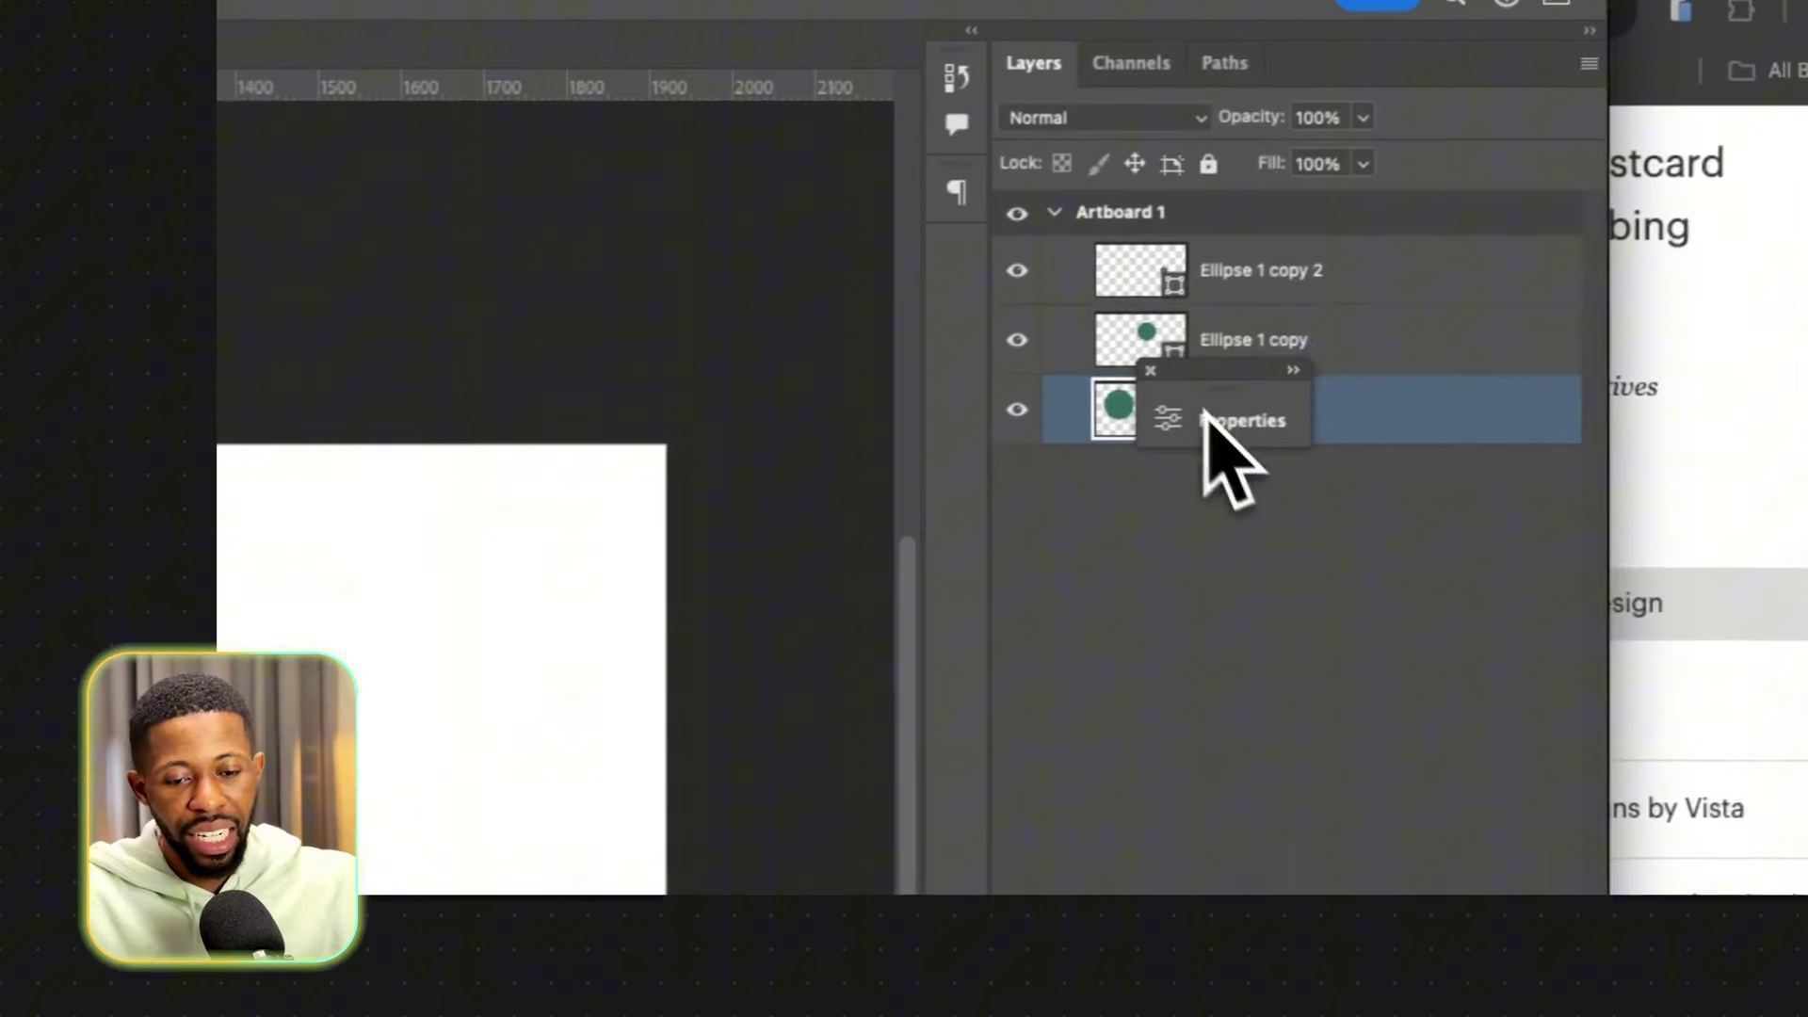
Undo the resizing and repositioning of the second and third circles.
left_click(1471, 238, "shift")
key("super+z")
key("super+z")
key("super+z")
key("super+z")
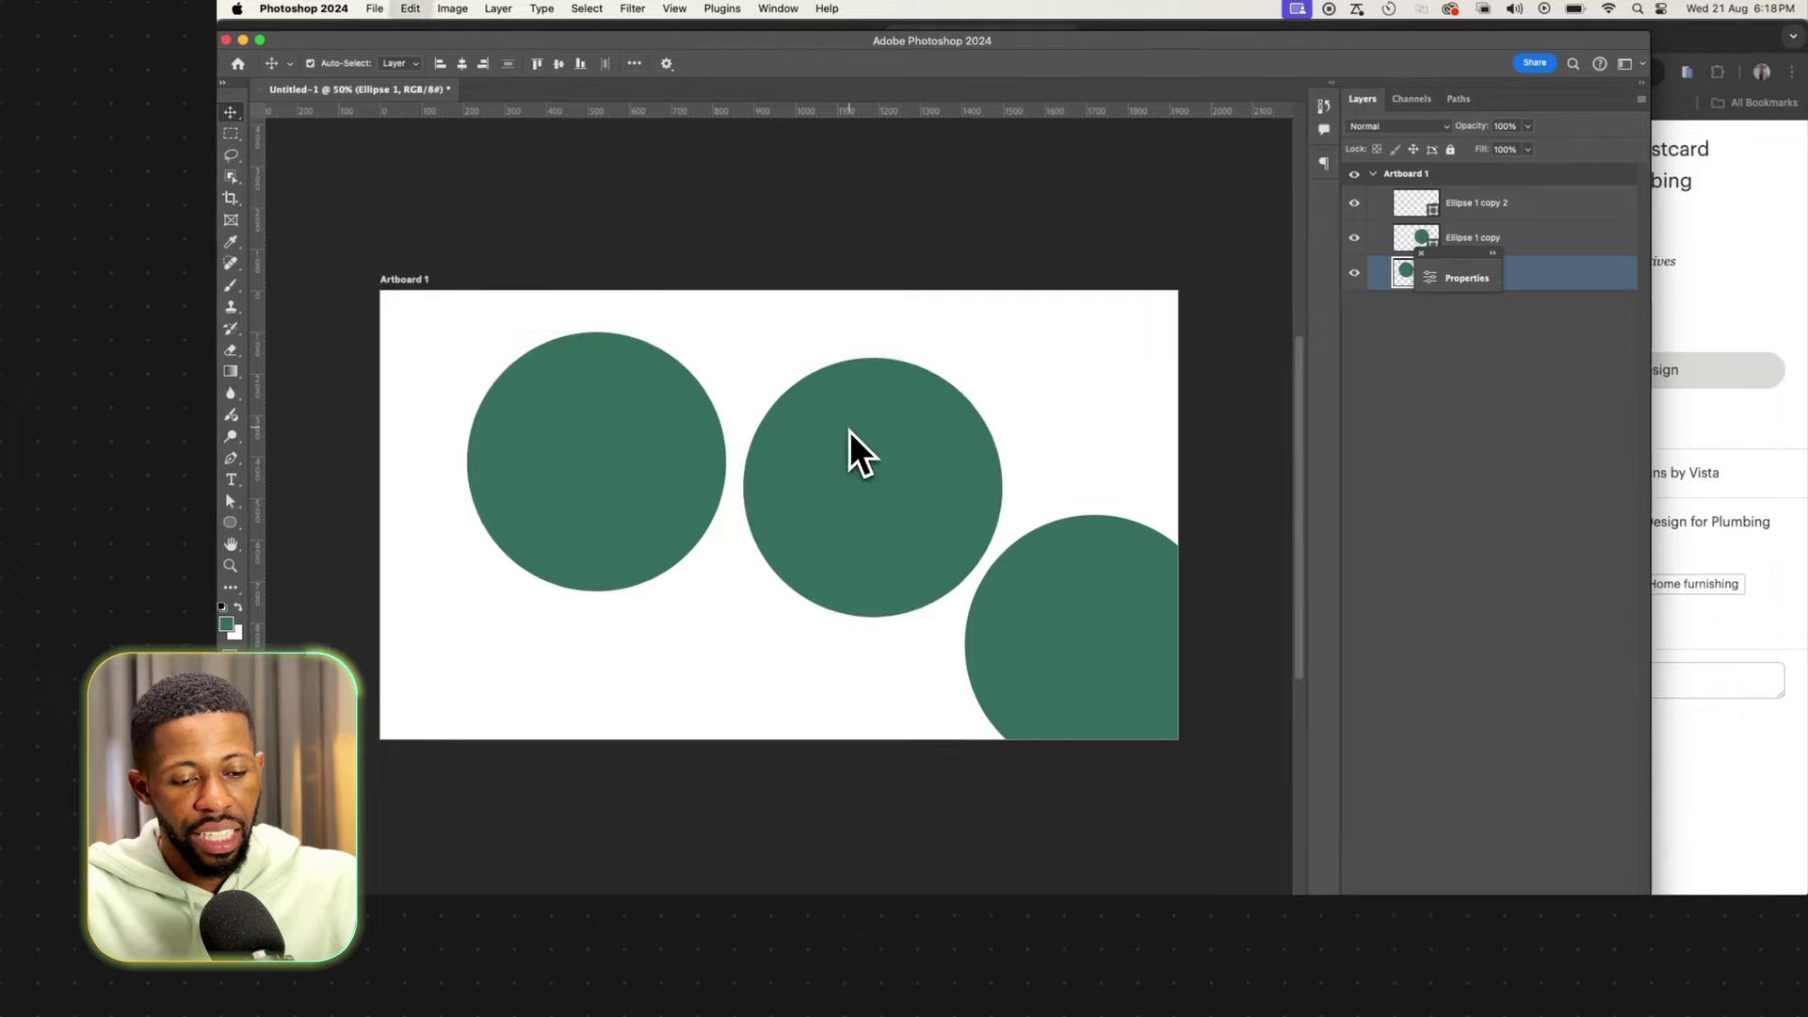
Duplicate the green circle five more times at the same size, spreading the copies around the artboard's edges.
left_click_drag(861, 431, 1081, 589)
left_click_drag(886, 479, 469, 704)
left_click_drag(495, 685, 687, 705)
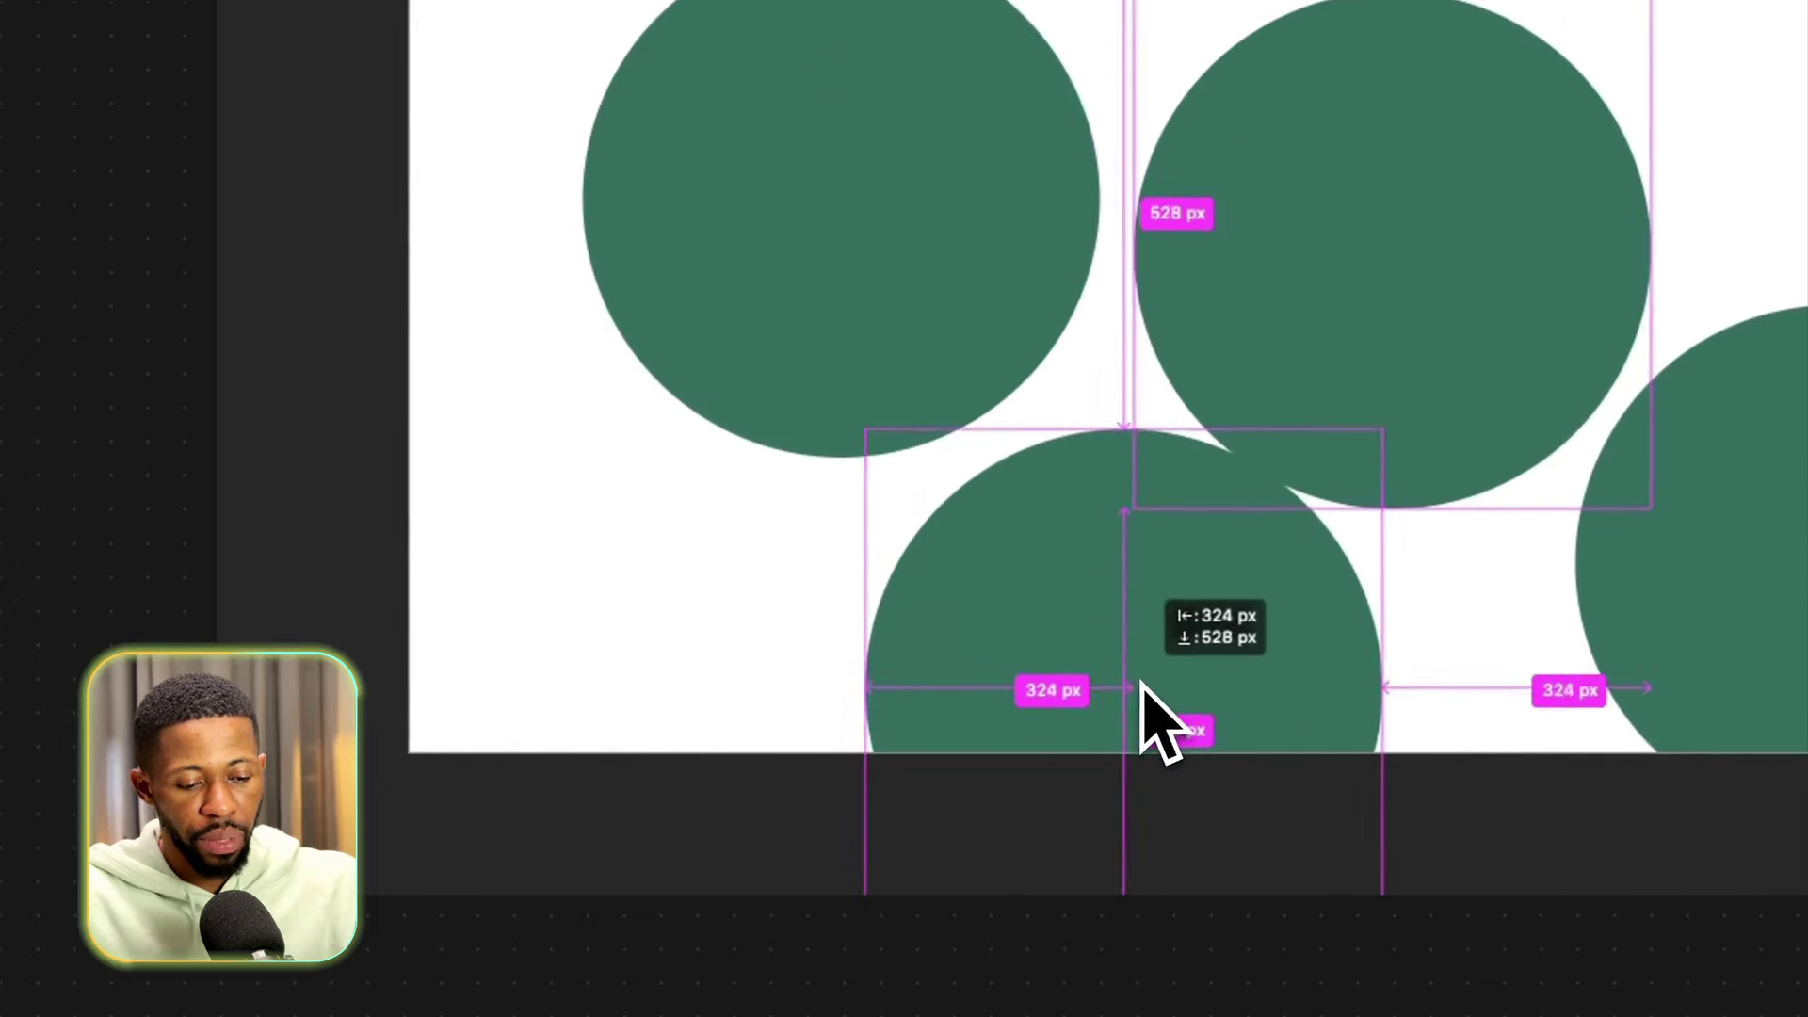
left_click_drag(774, 478, 1235, 274)
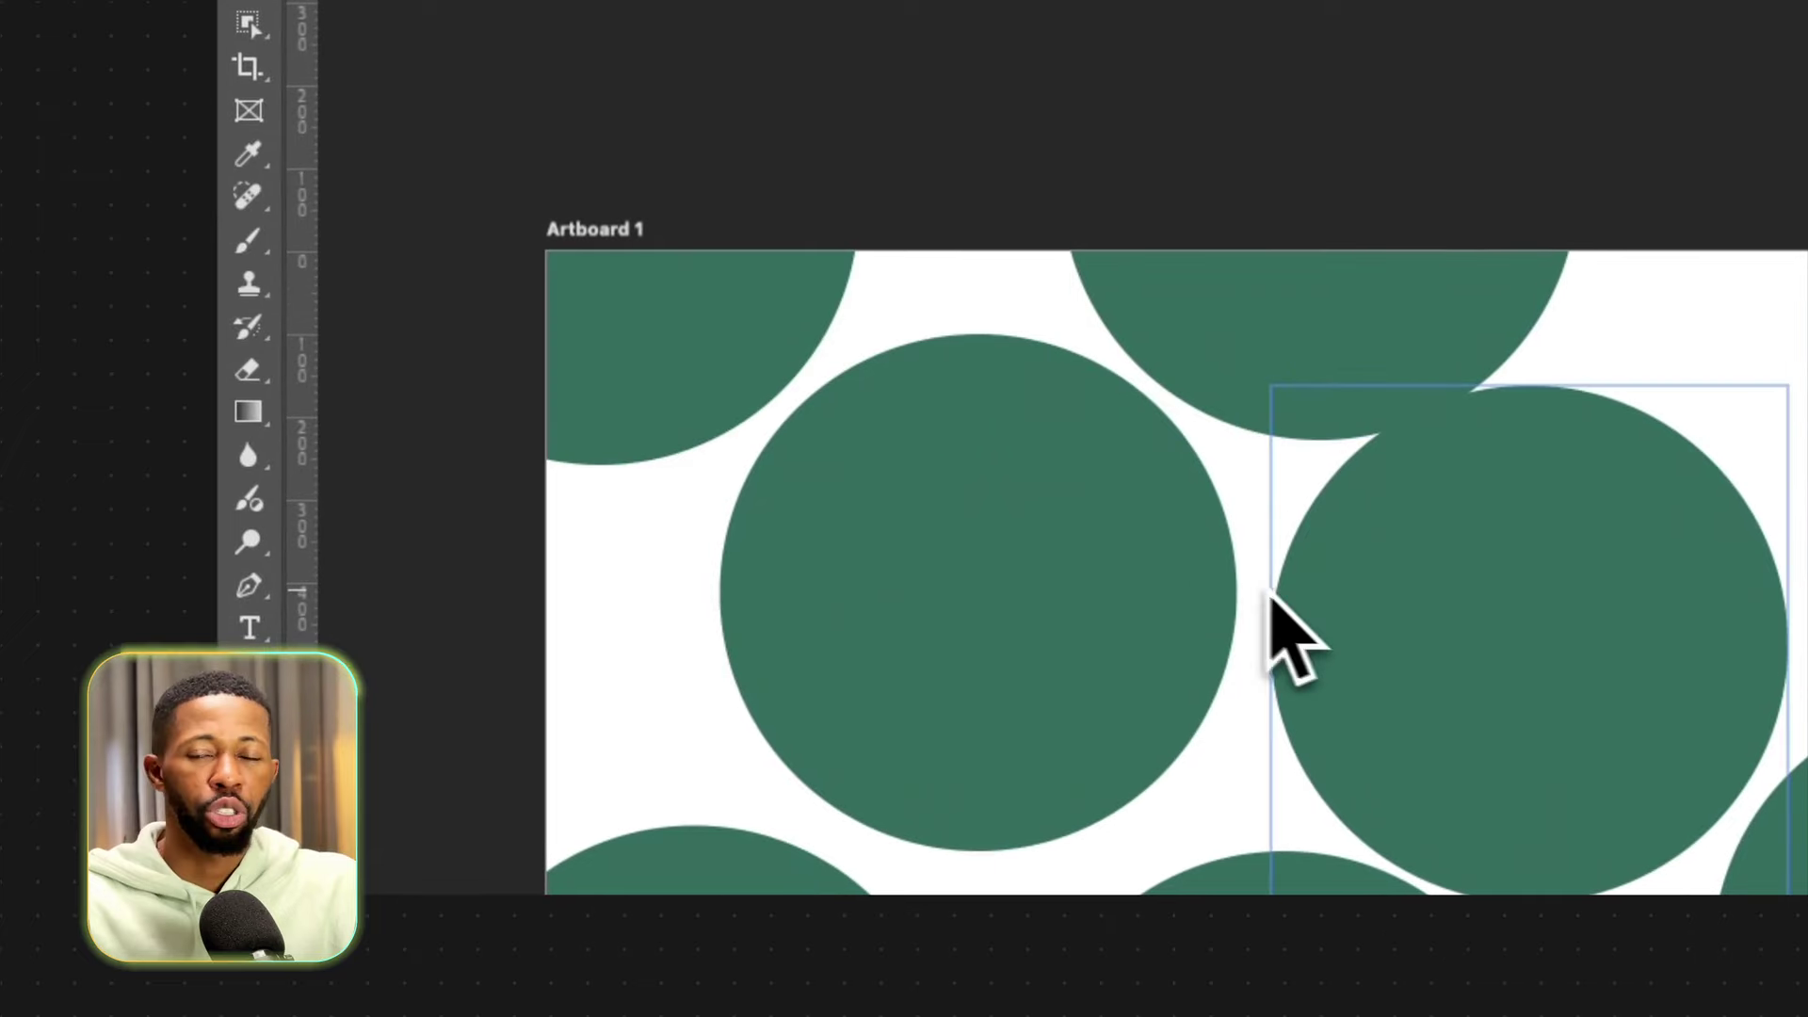
Change the fill of the first circle (Ellipse 1) to pure red, ff0000.
left_click(1083, 702)
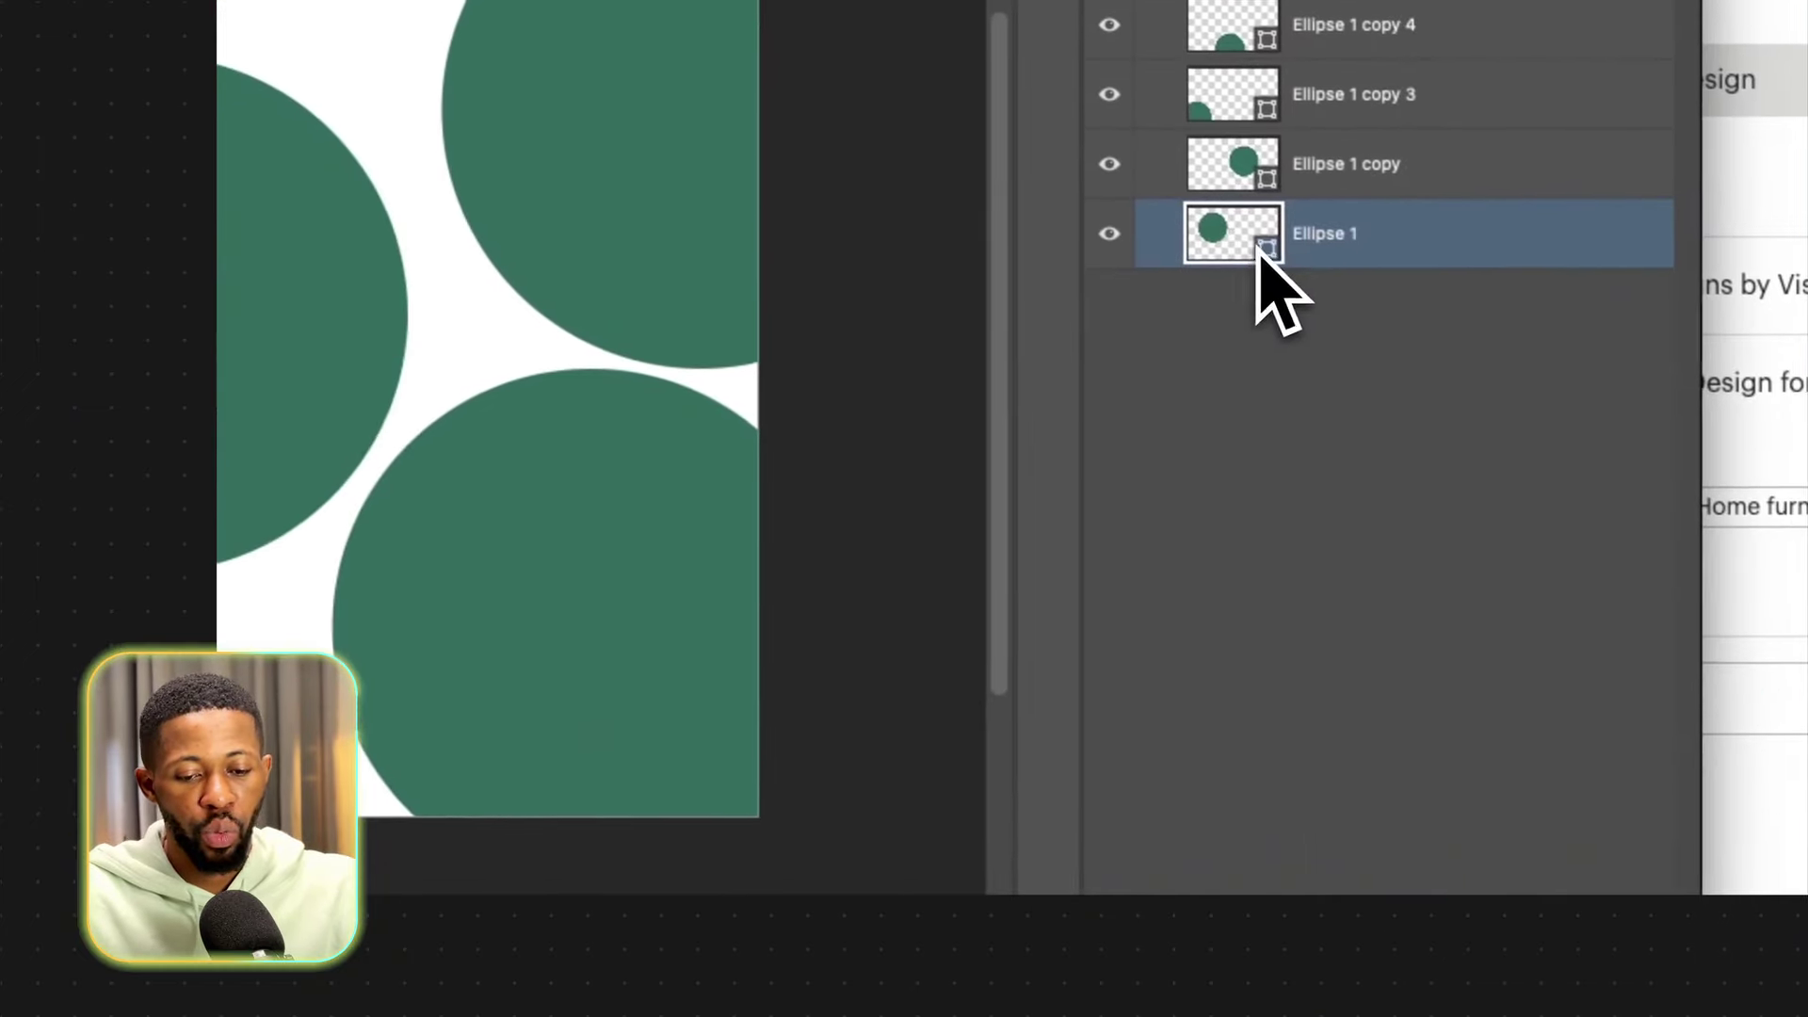
double_click(1260, 252)
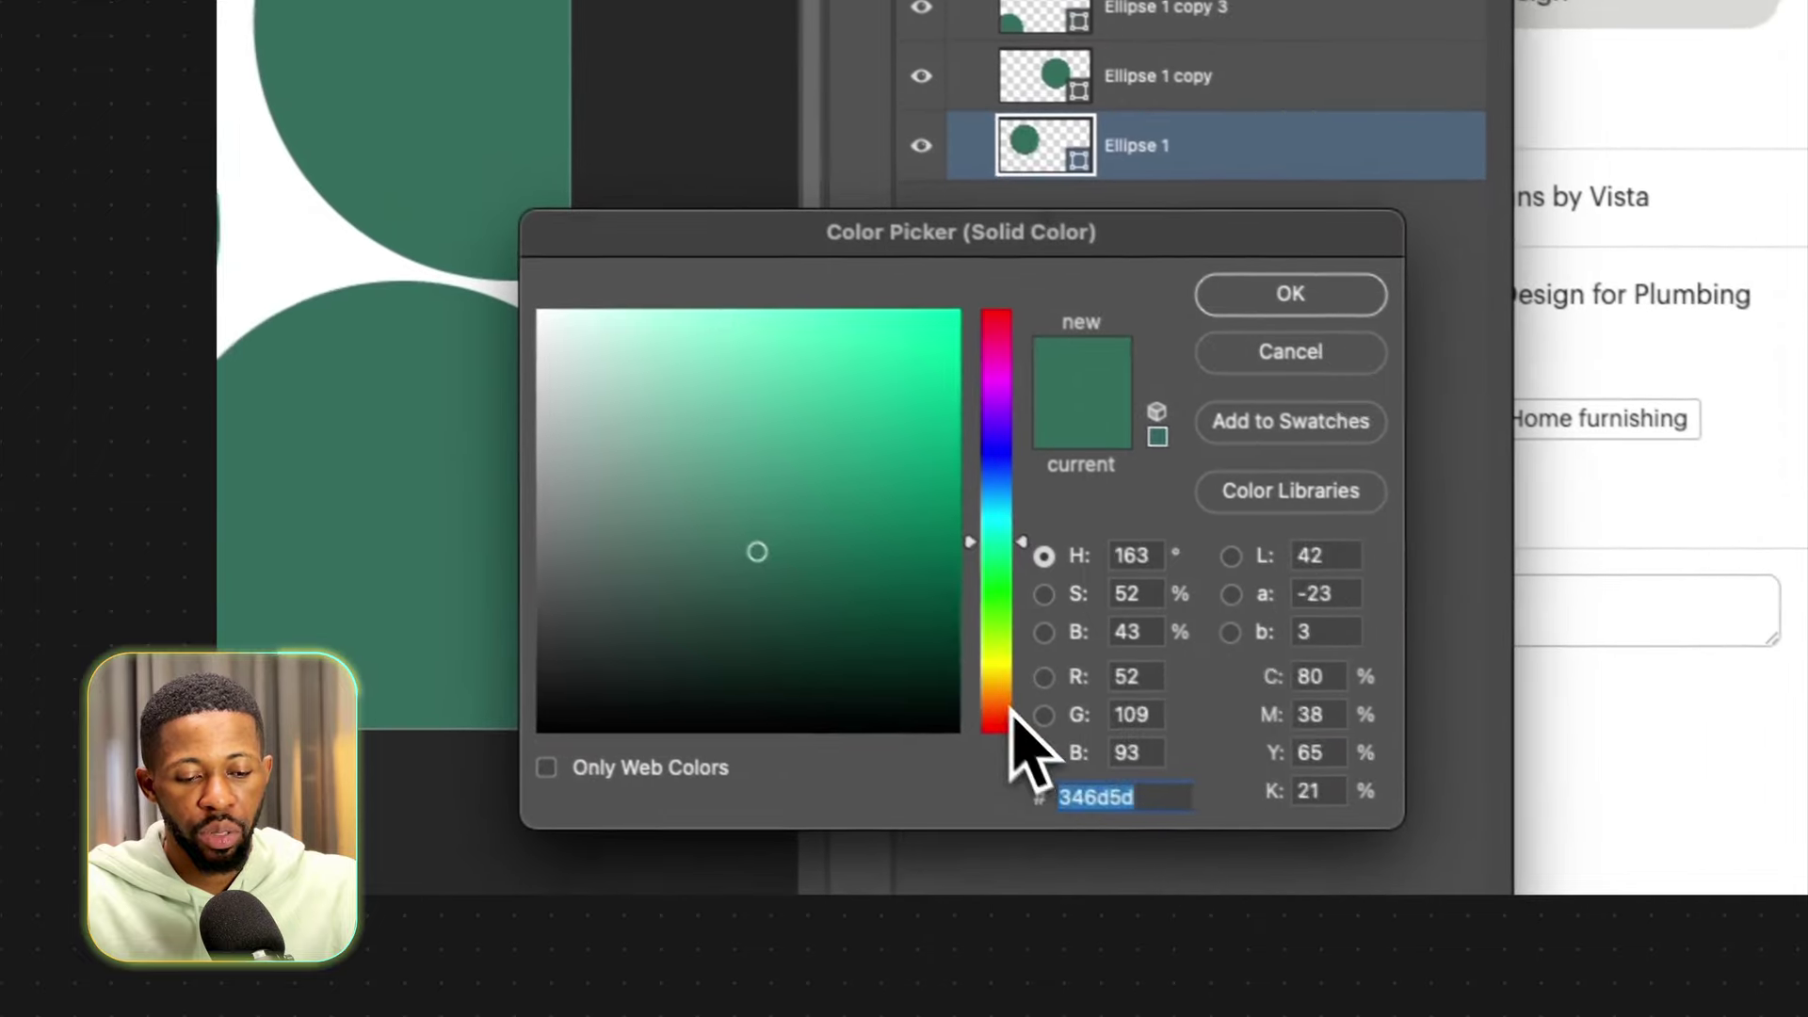
left_click(1002, 725)
left_click_drag(923, 633, 1087, 206)
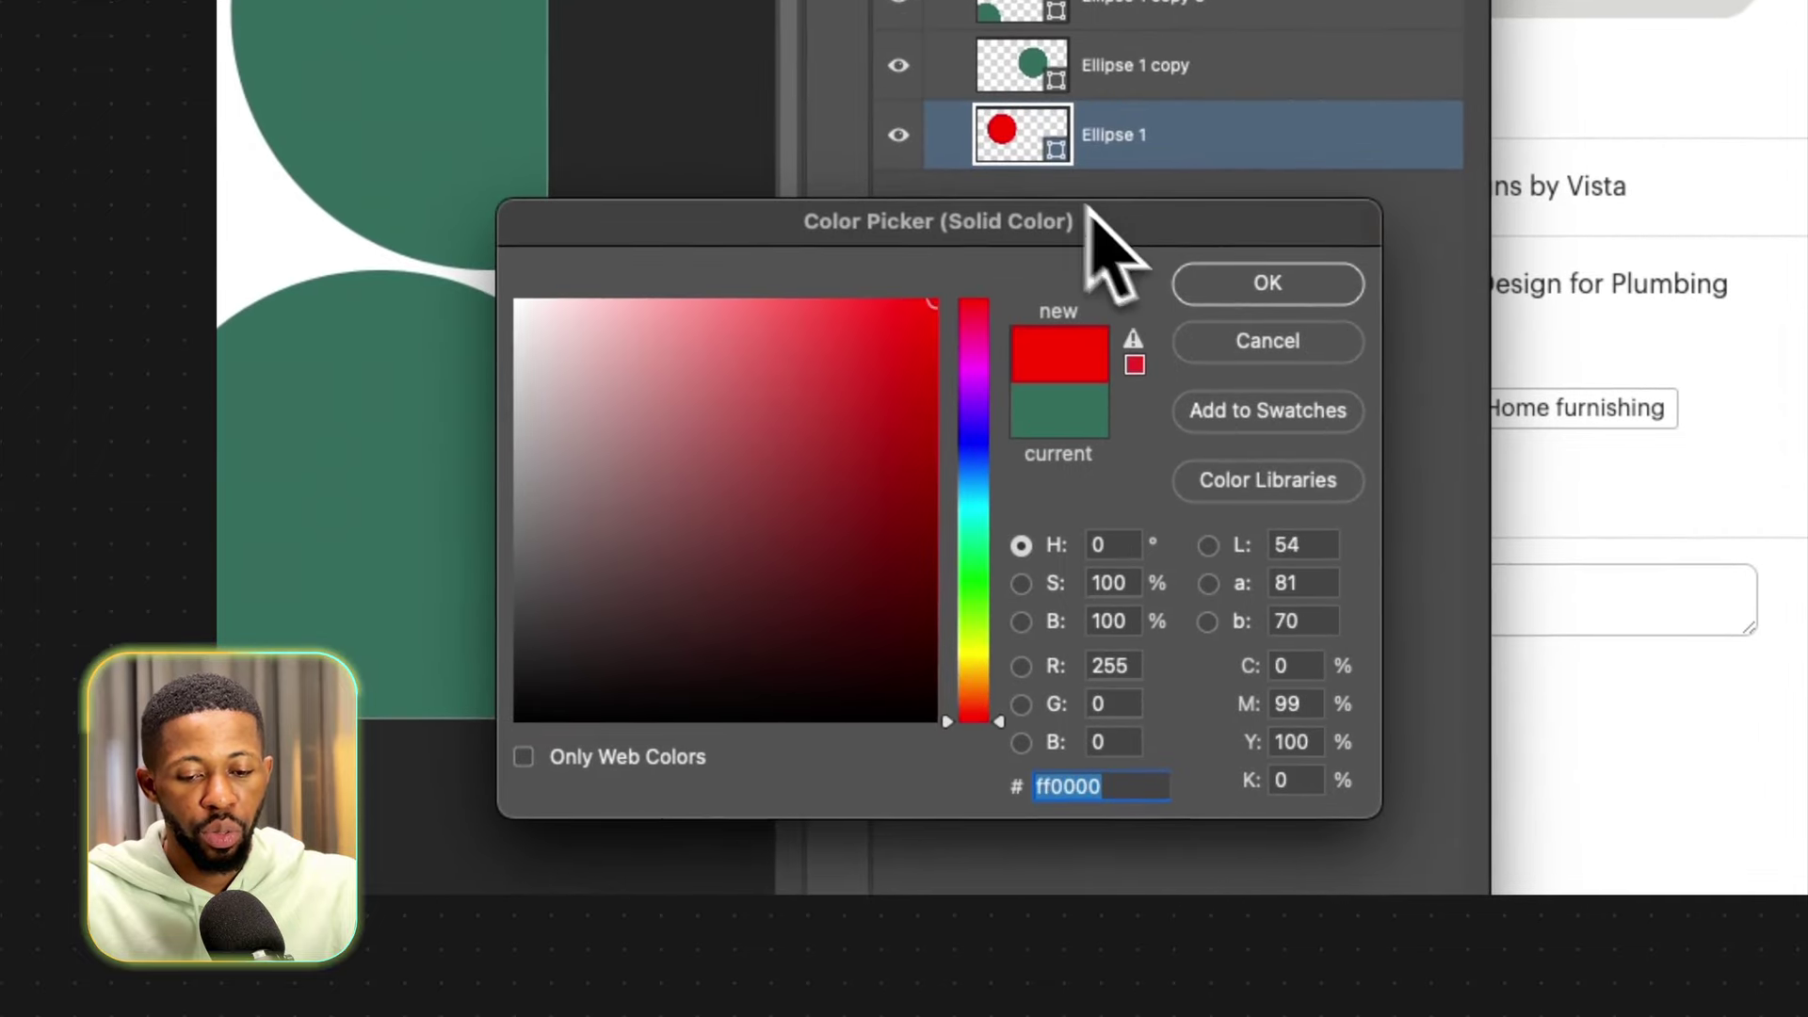
left_click(1224, 284)
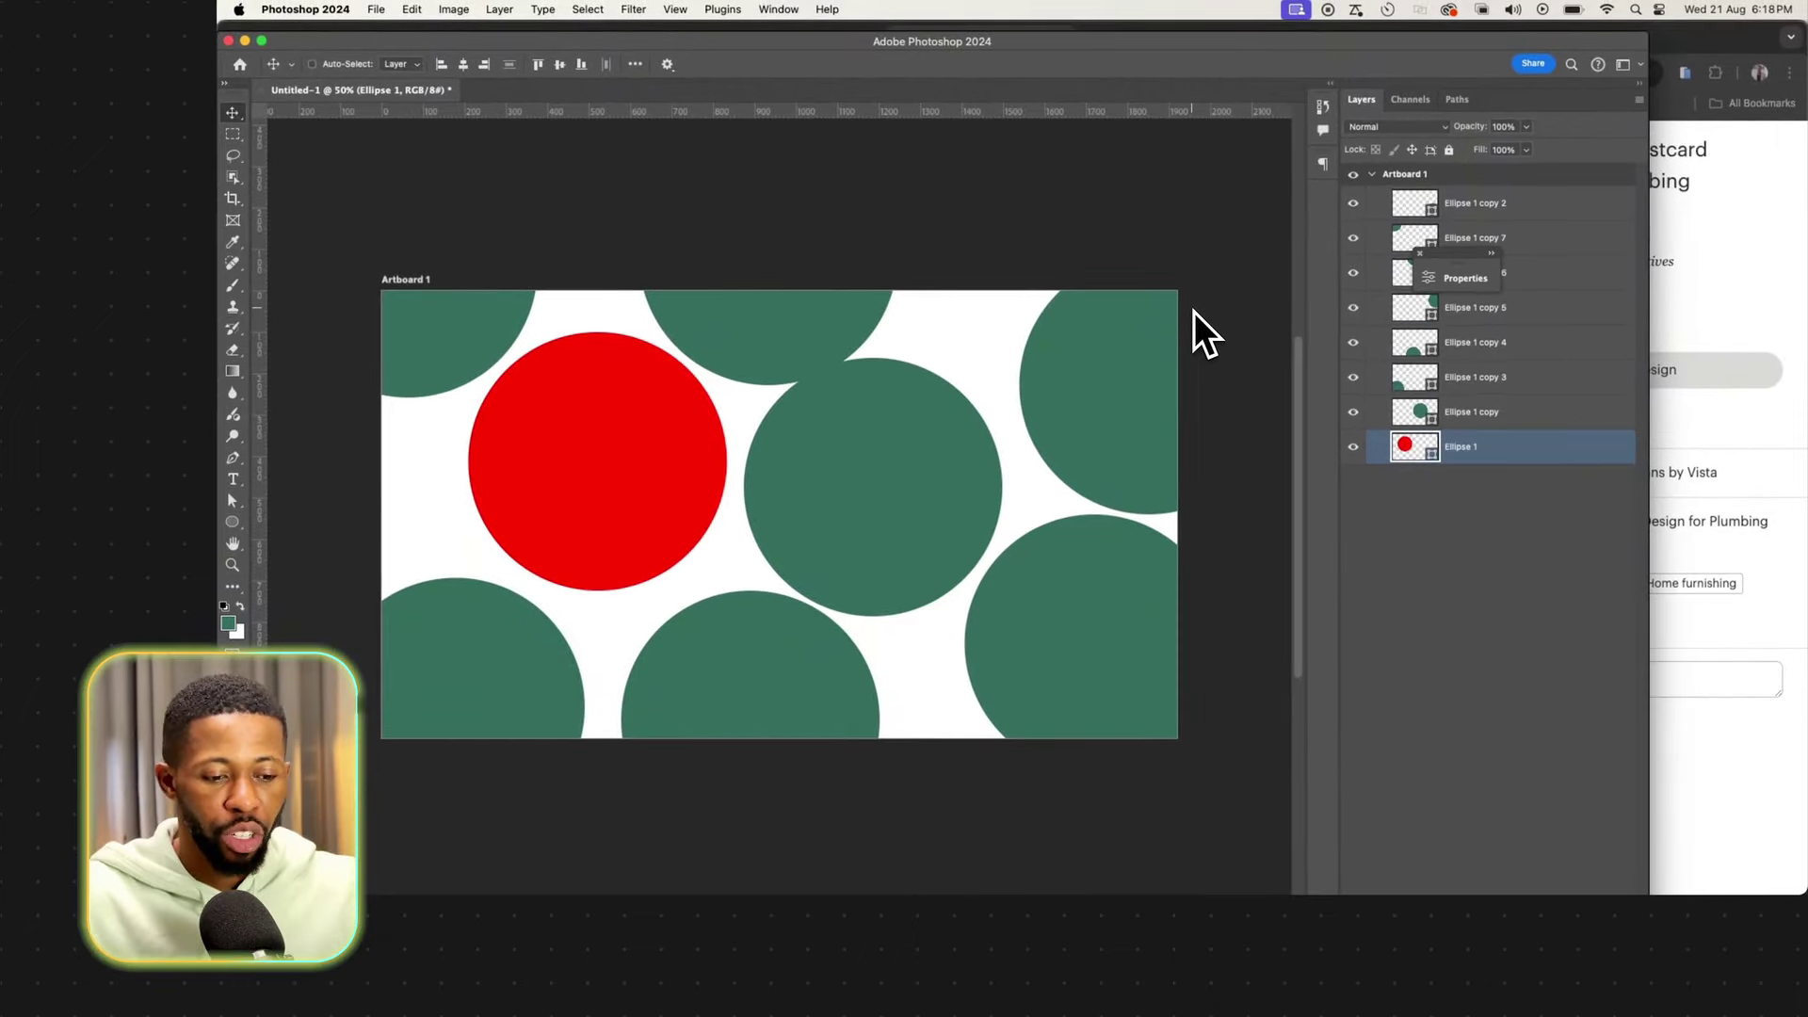
Refill the red circle with the green foreground colour and shrink it to a small dot isolated in empty white space.
left_click_drag(682, 451, 670, 452)
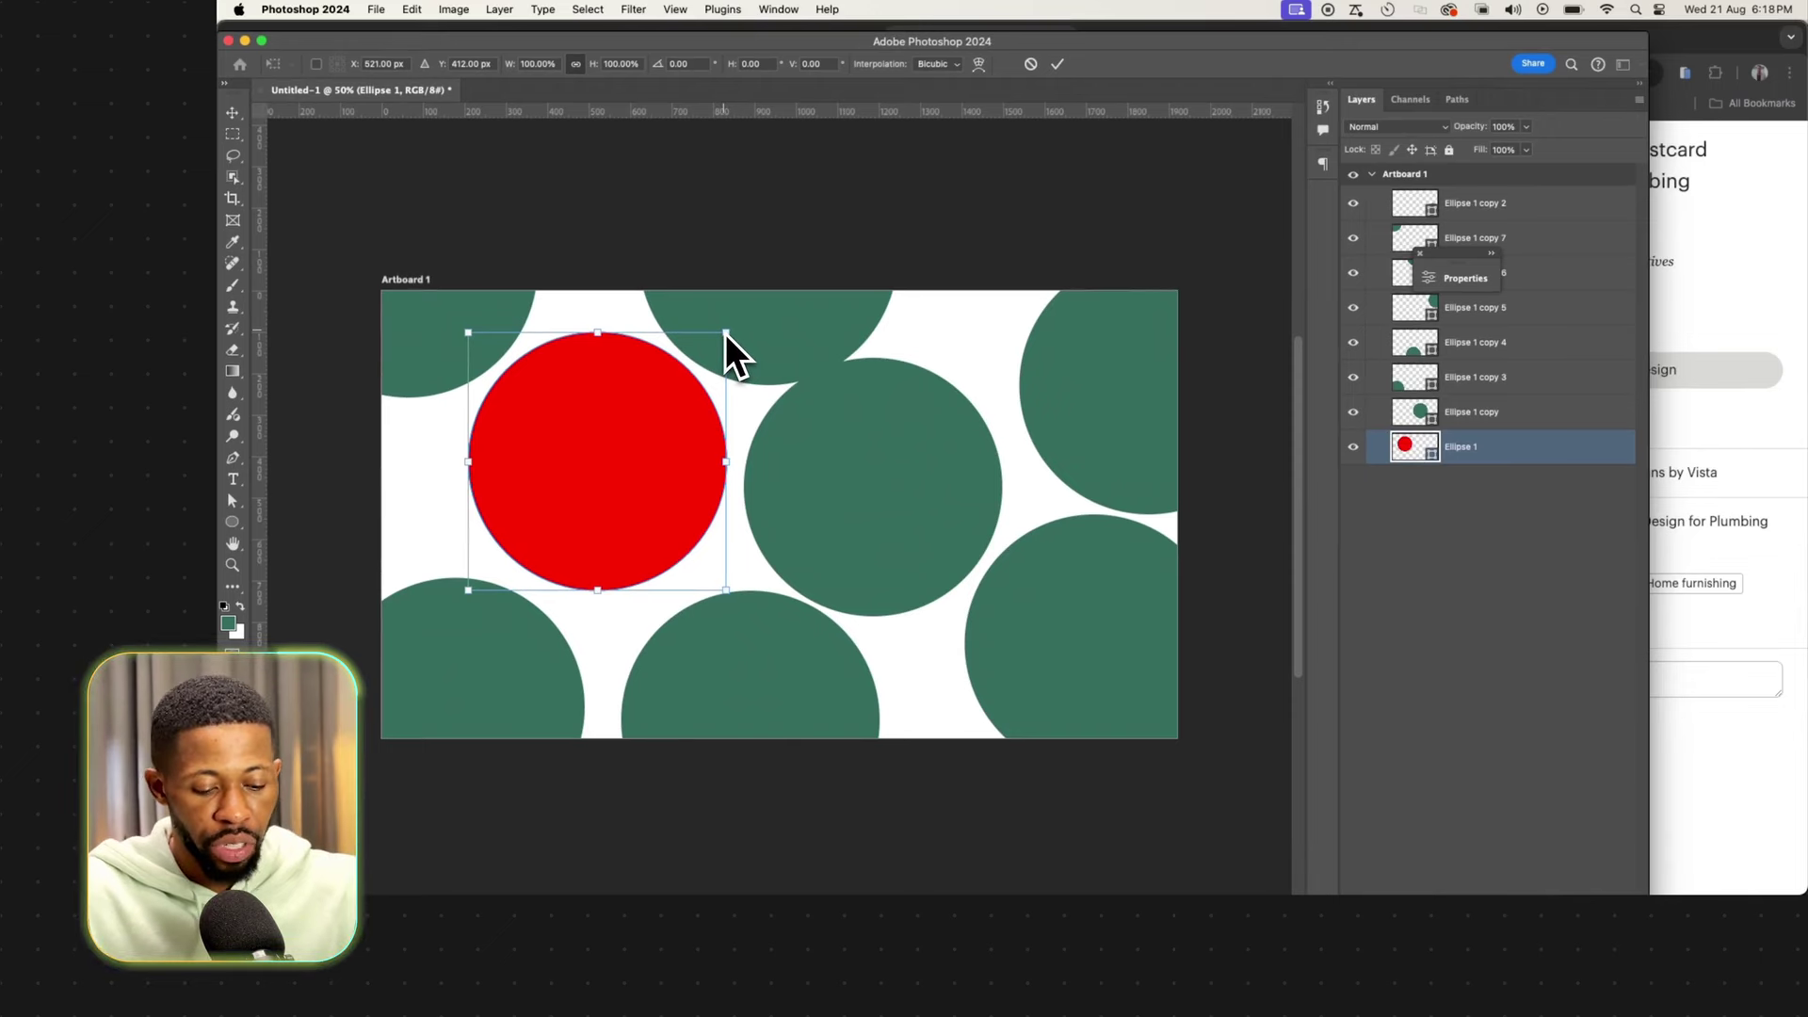
key("alt+BackSpace")
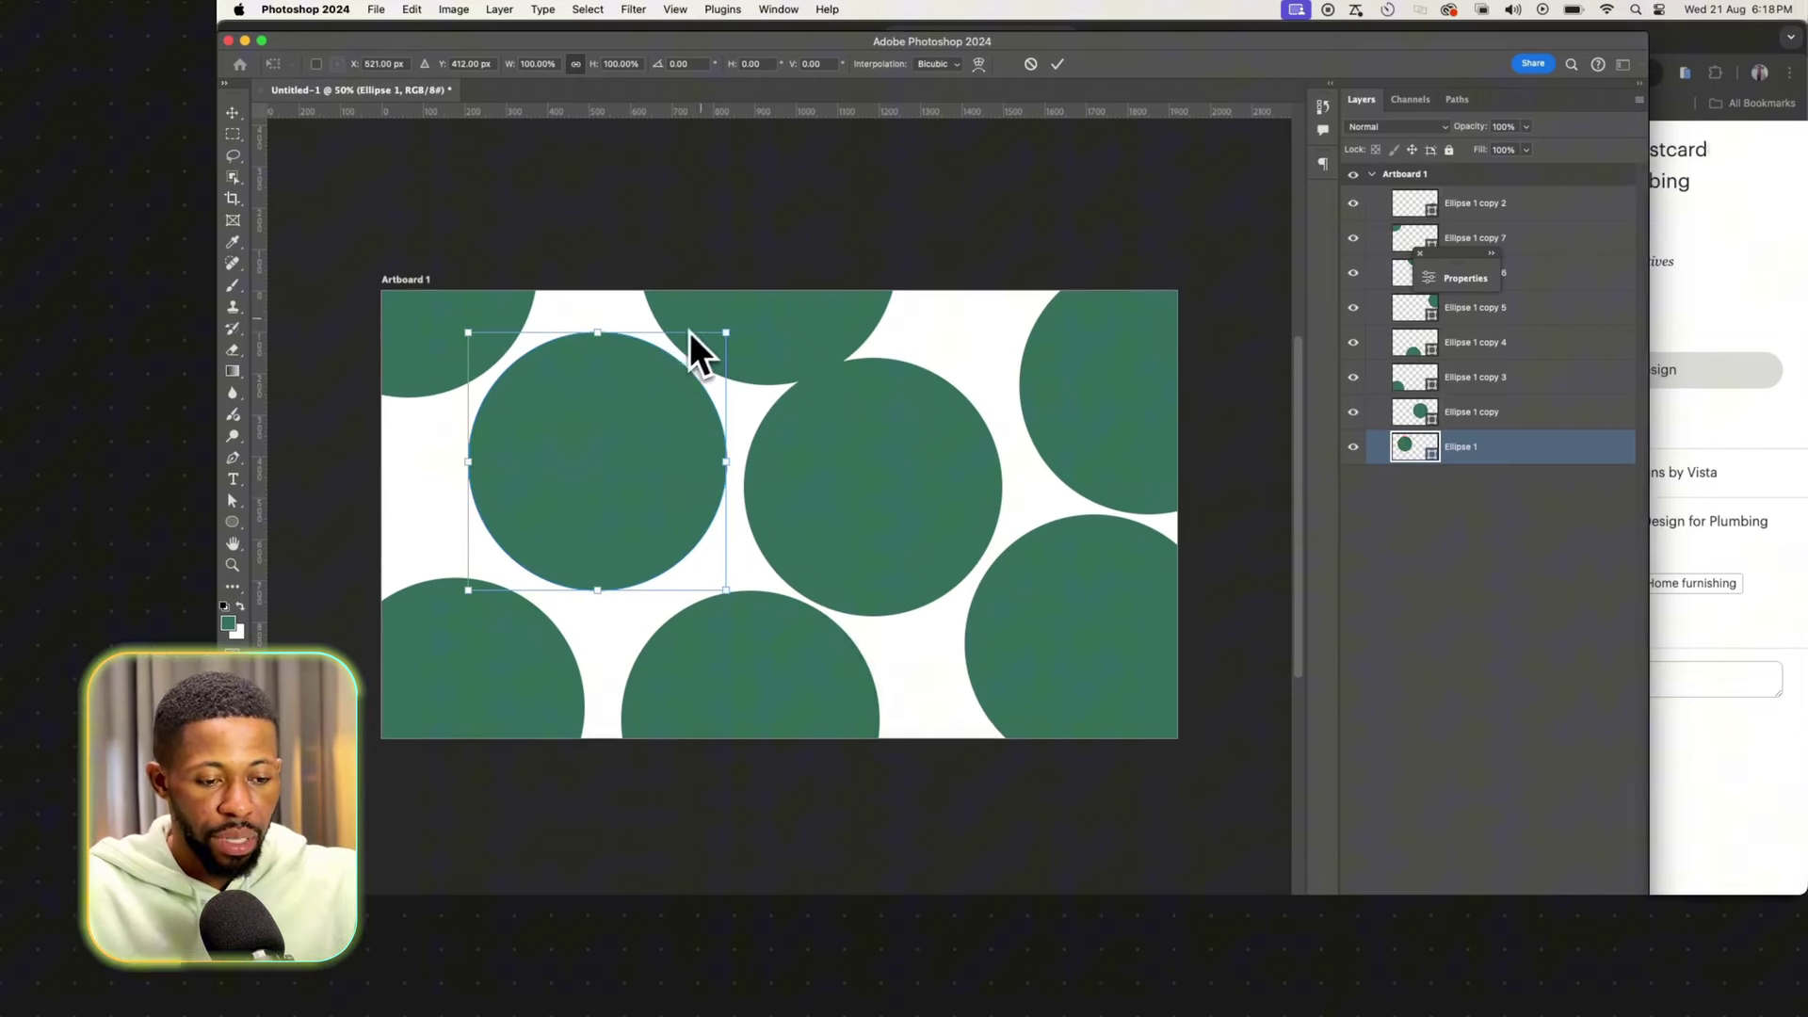
left_click_drag(719, 326, 408, 516)
key("Return")
left_click_drag(480, 579, 563, 476)
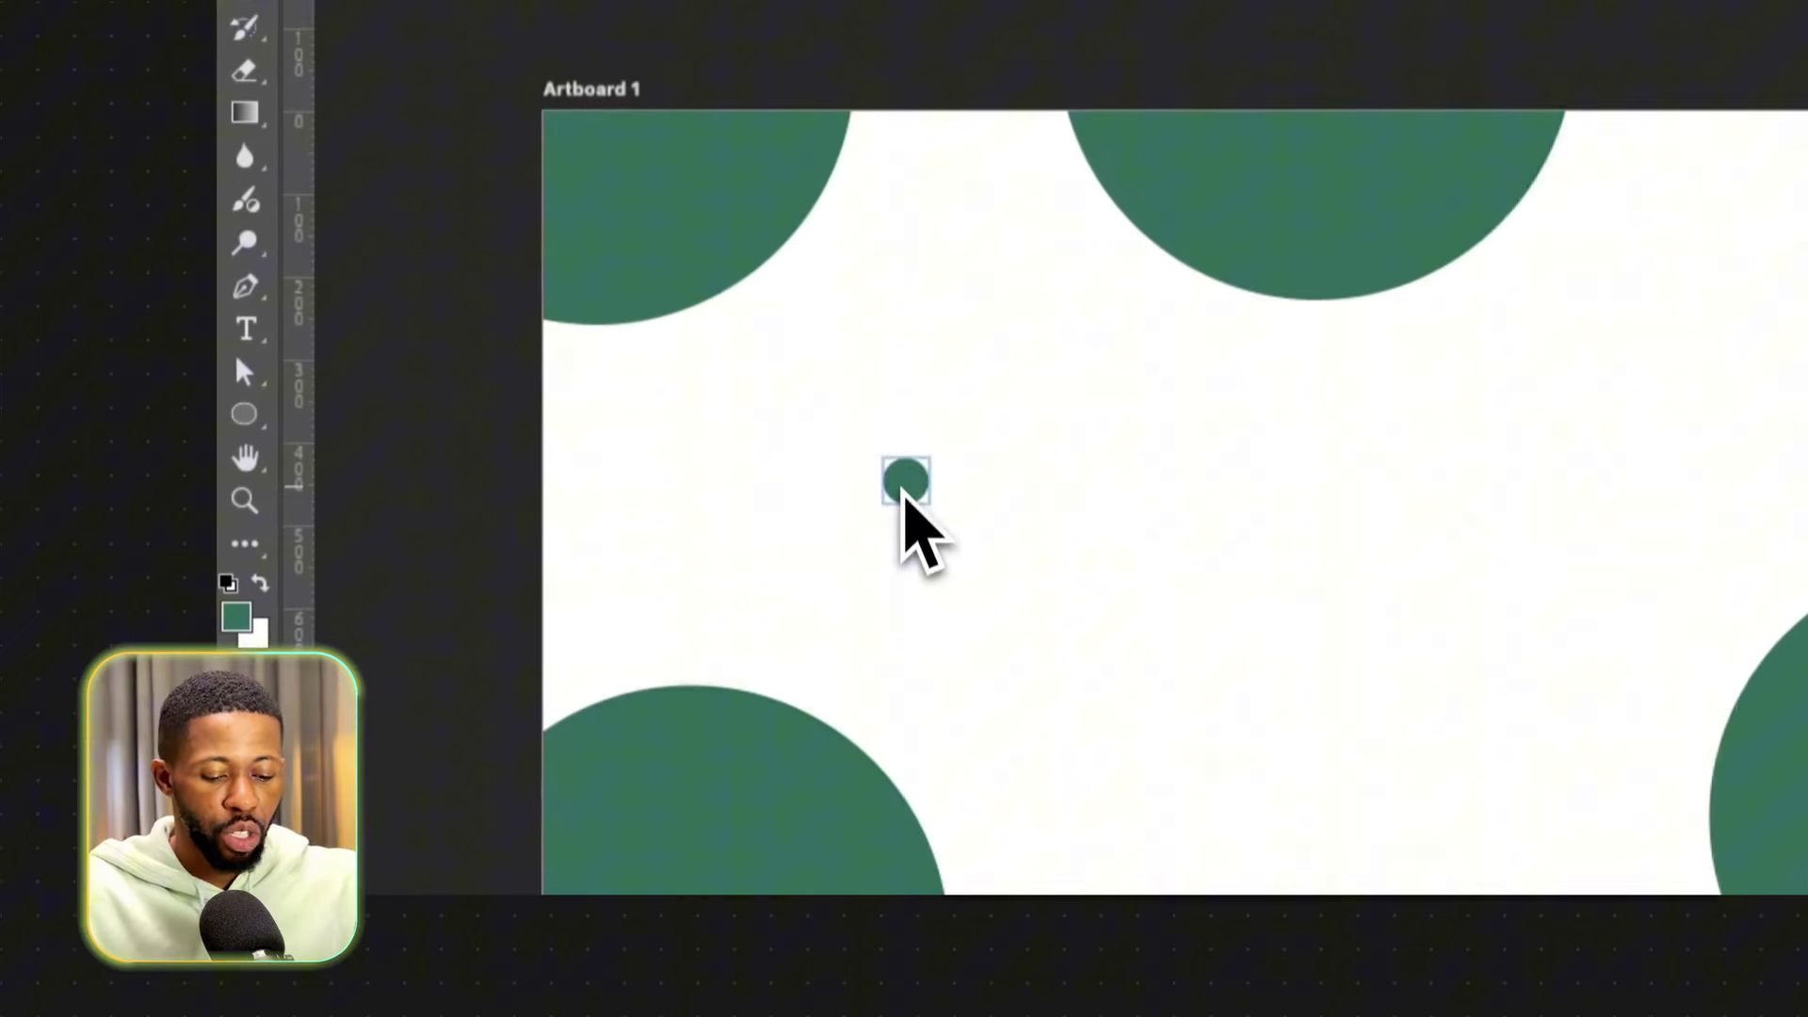
Scale and reposition the small green dot within the empty white space between the large circles.
key("ctrl+t")
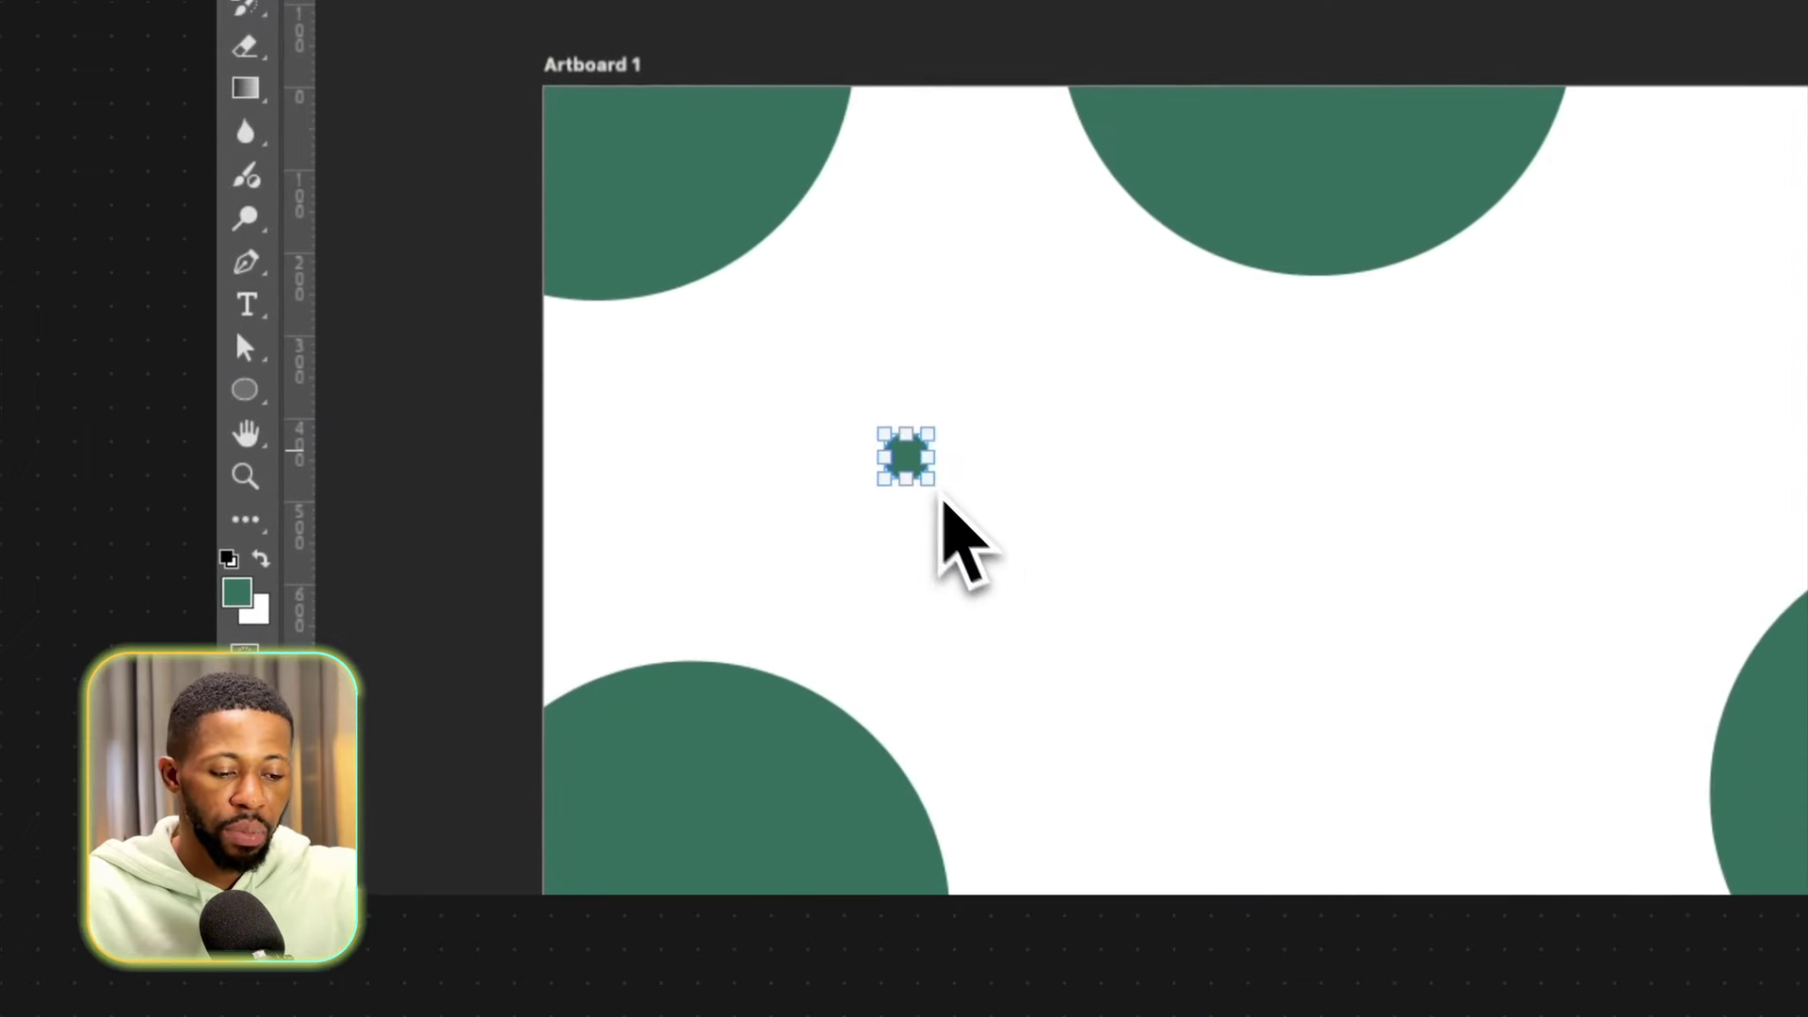
left_click_drag(929, 504, 1062, 496)
left_click_drag(1149, 536, 1228, 548)
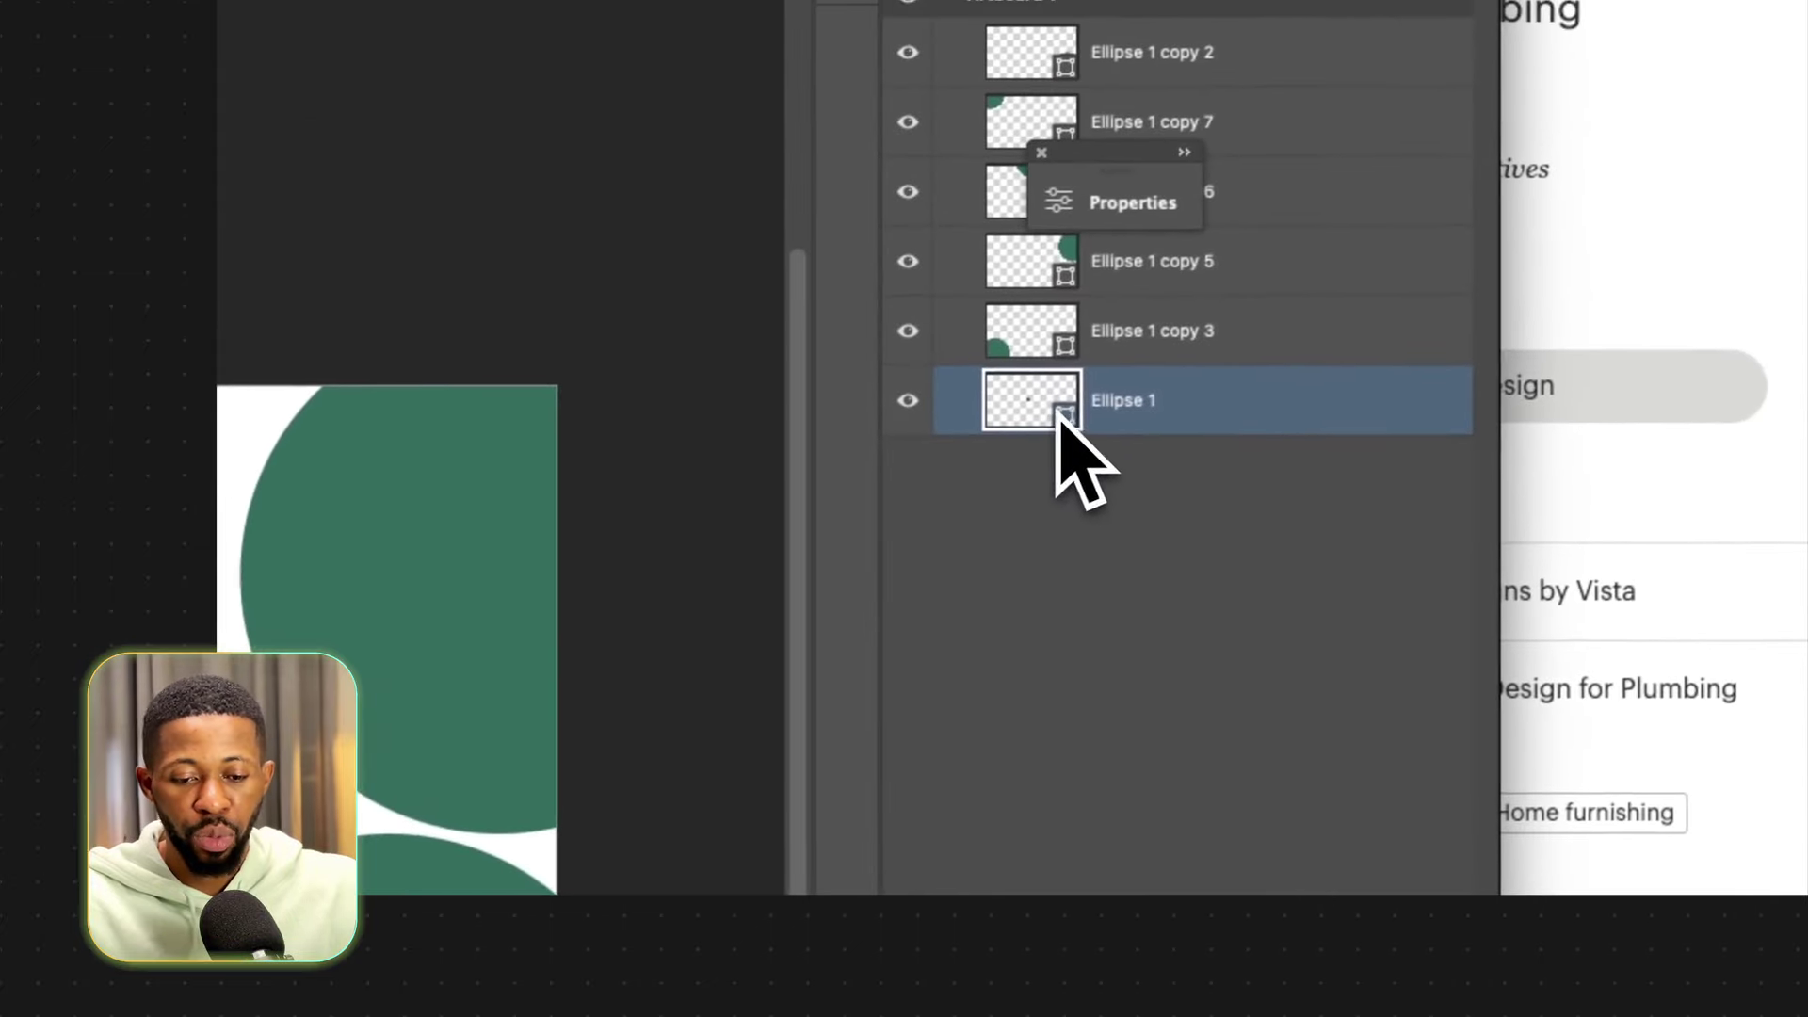
Change the fill of the small dot (Ellipse 1) to black, 000000.
double_click(1055, 407)
left_click_drag(962, 603, 828, 941)
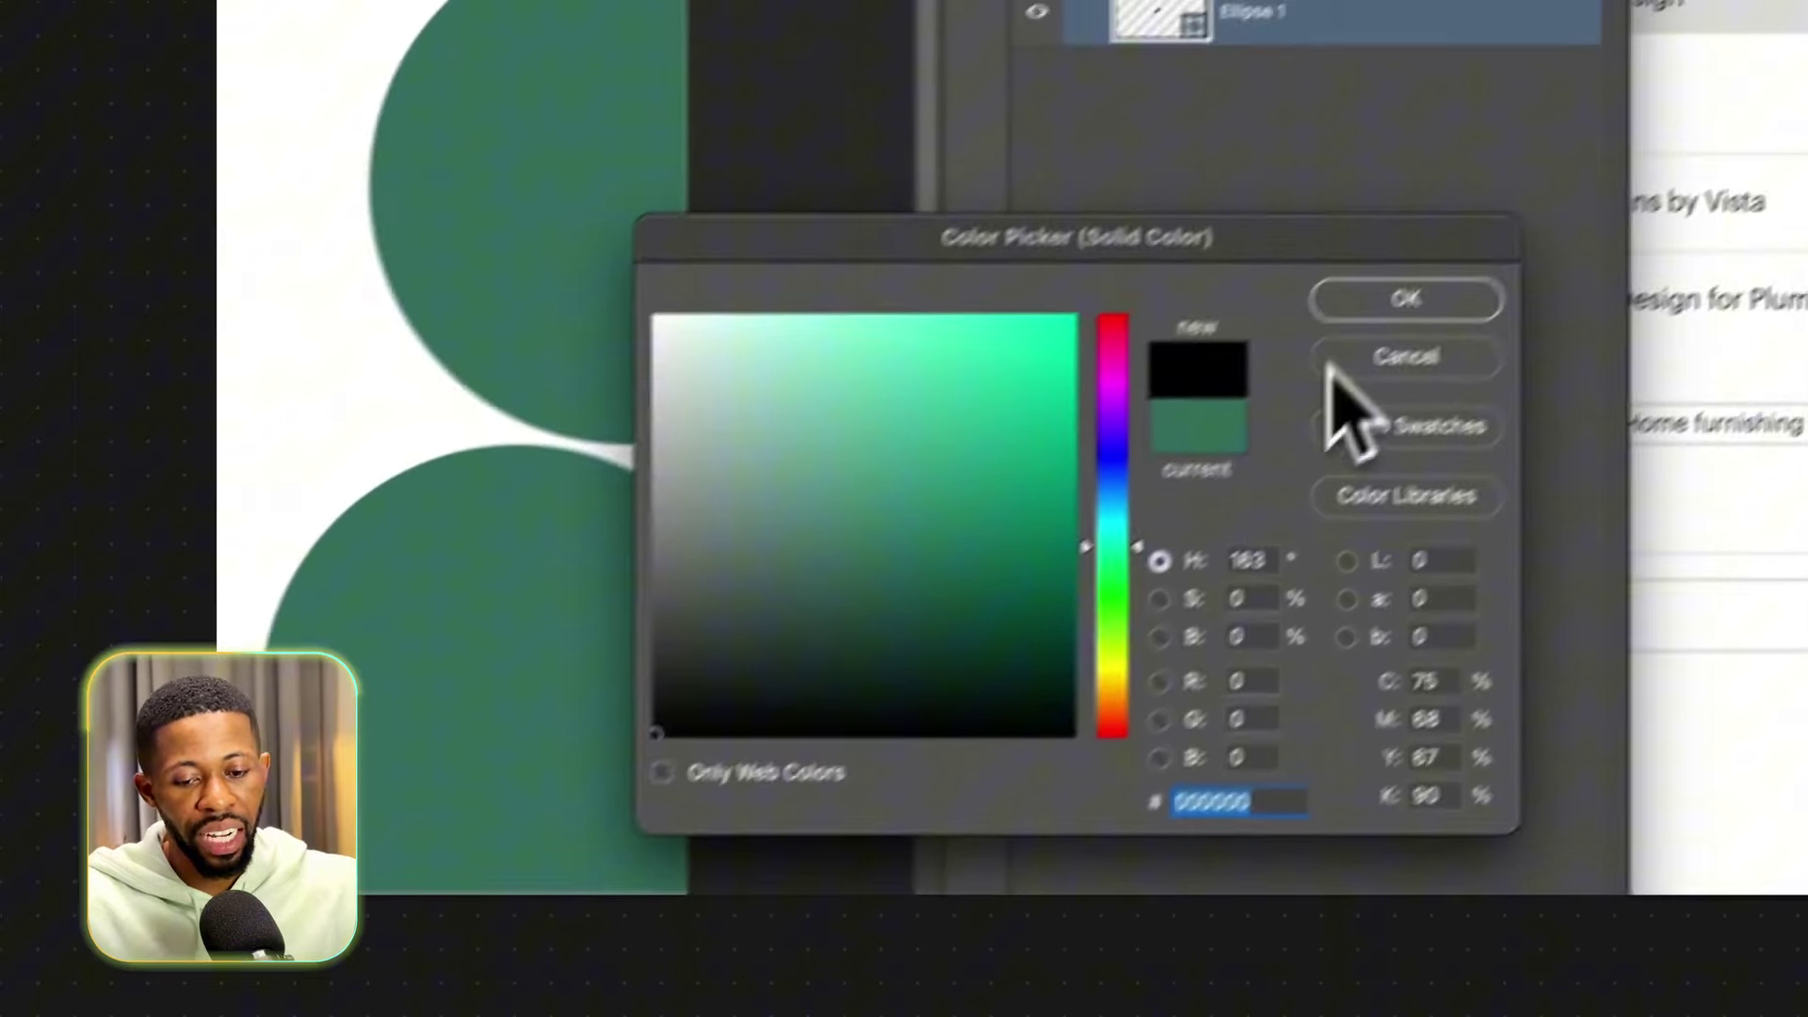
left_click(1501, 390)
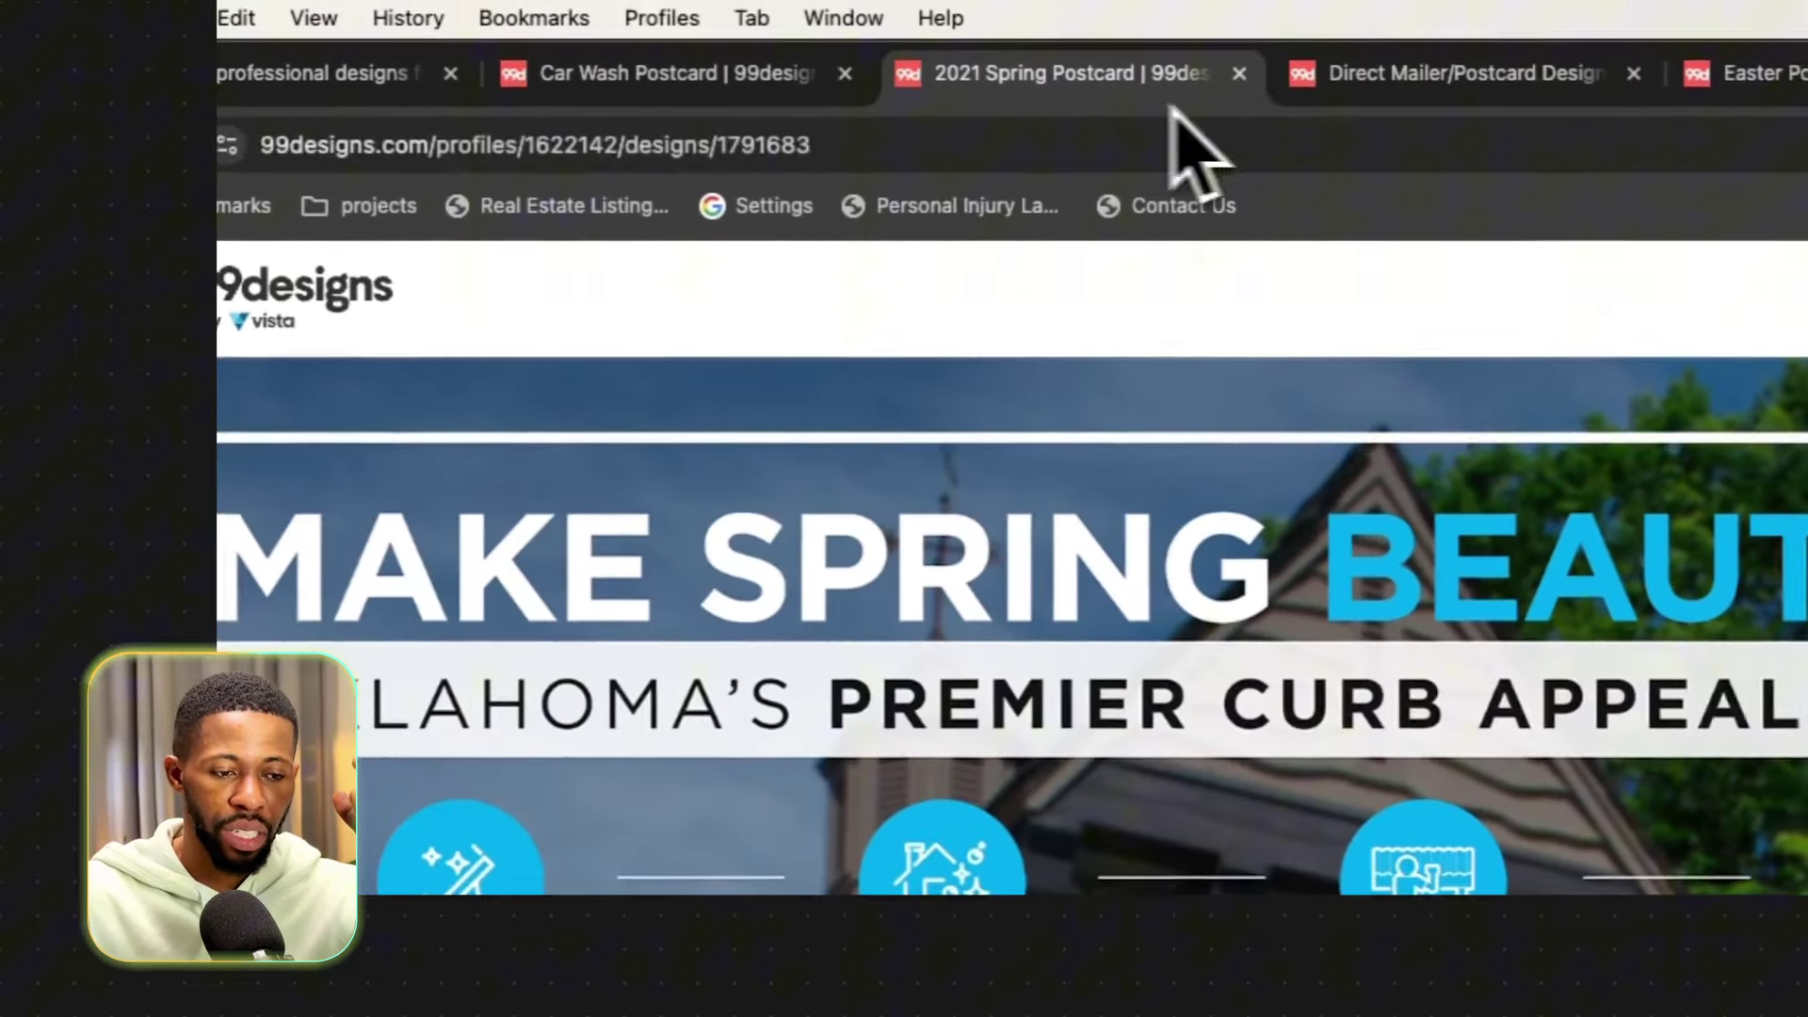
Switch to Chrome, open the Easter Postcard for Church from the 99designs profile in a new tab, and examine its enlarged artwork.
left_click(489, 64)
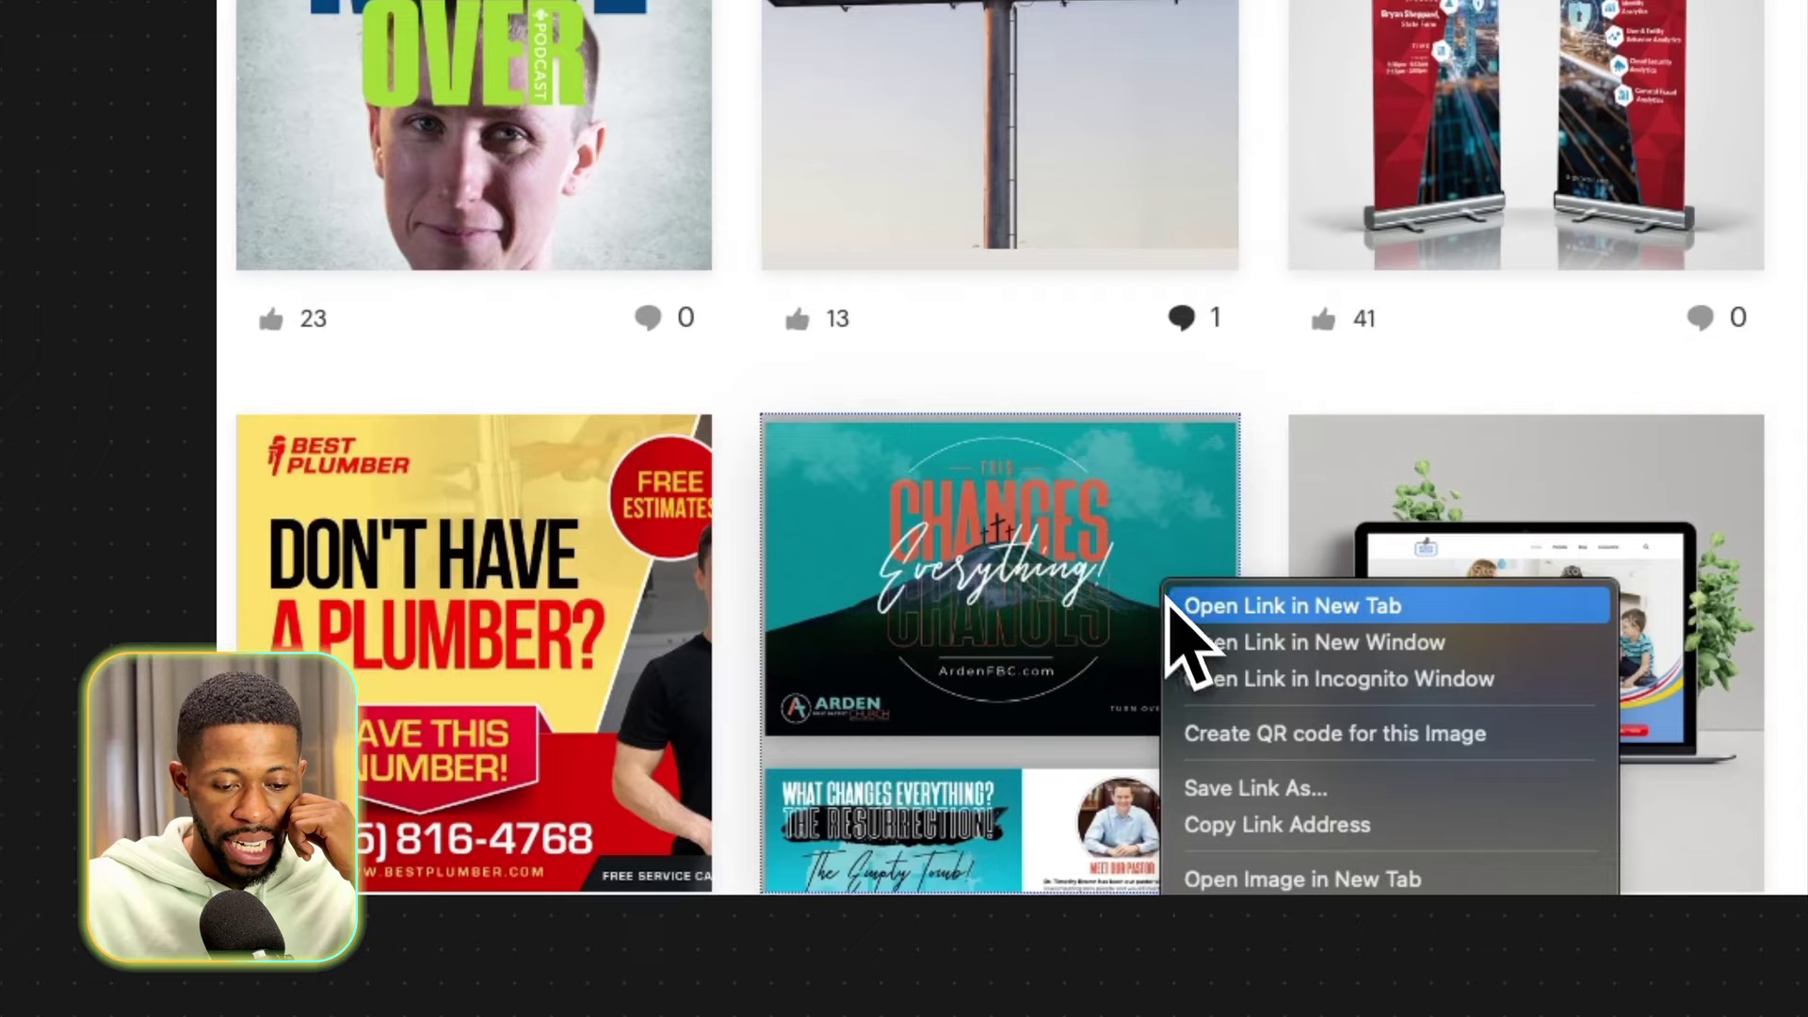
left_click(1259, 607)
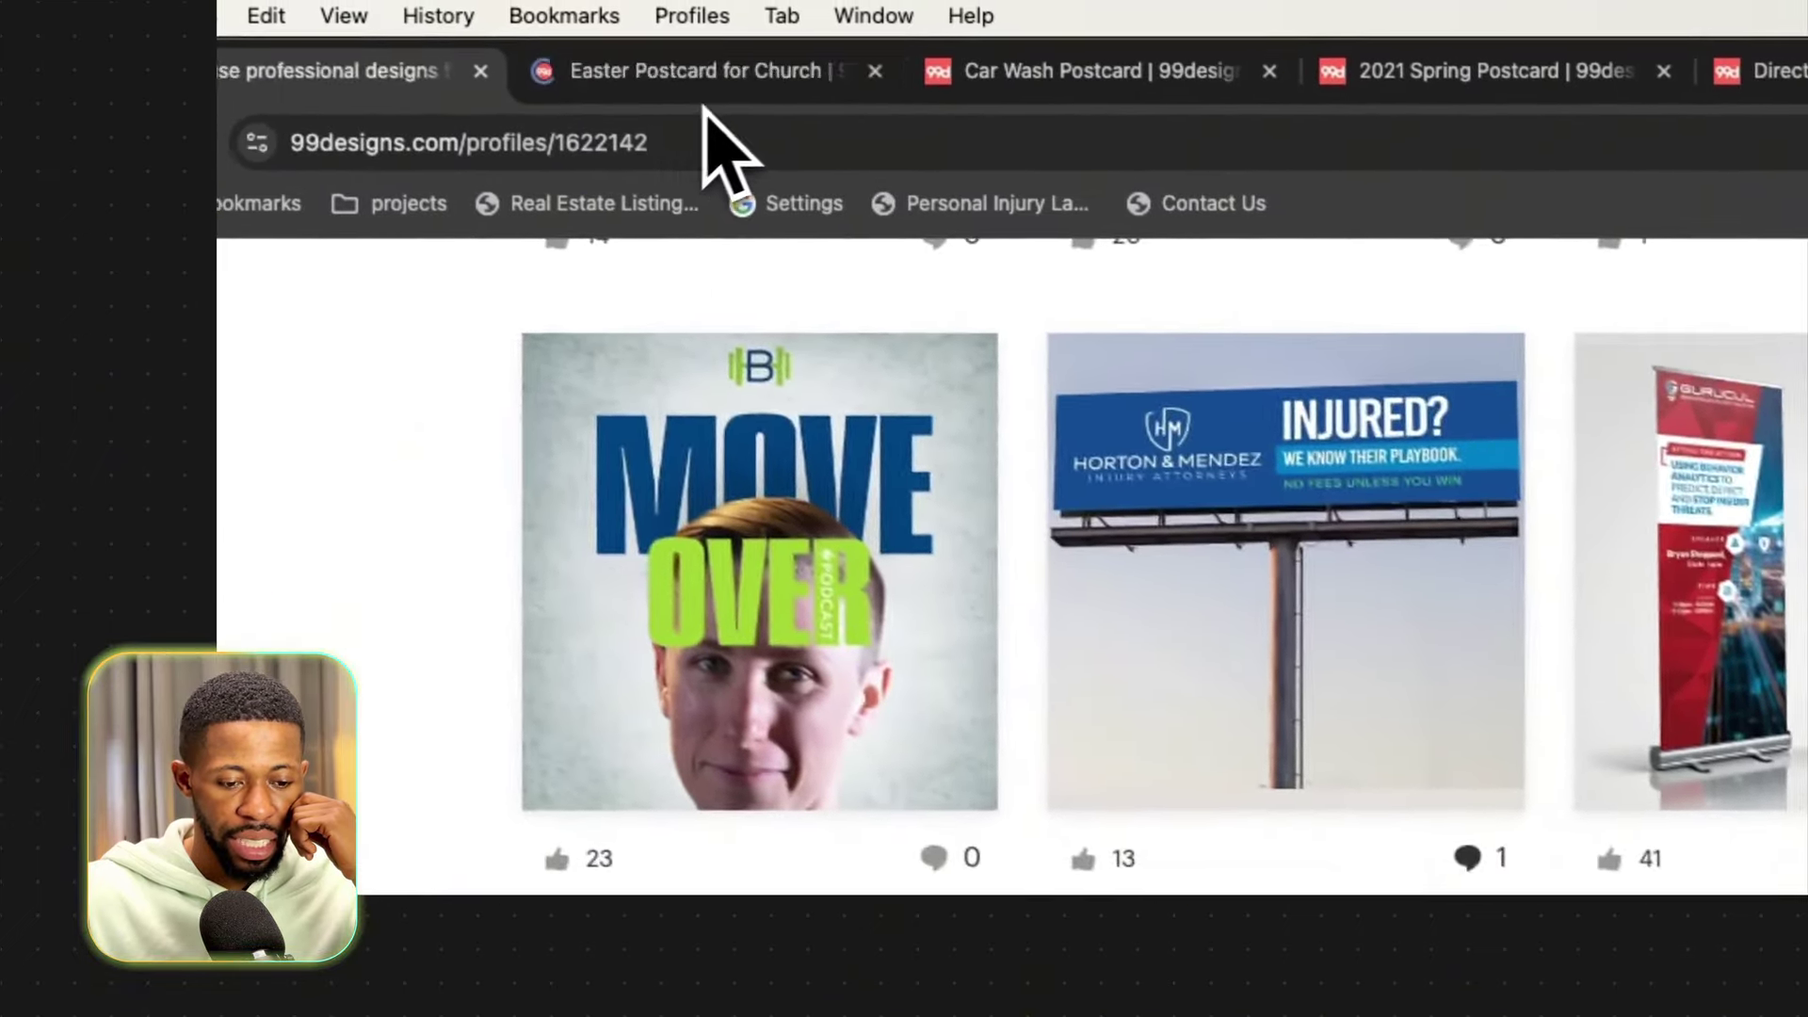
left_click(707, 77)
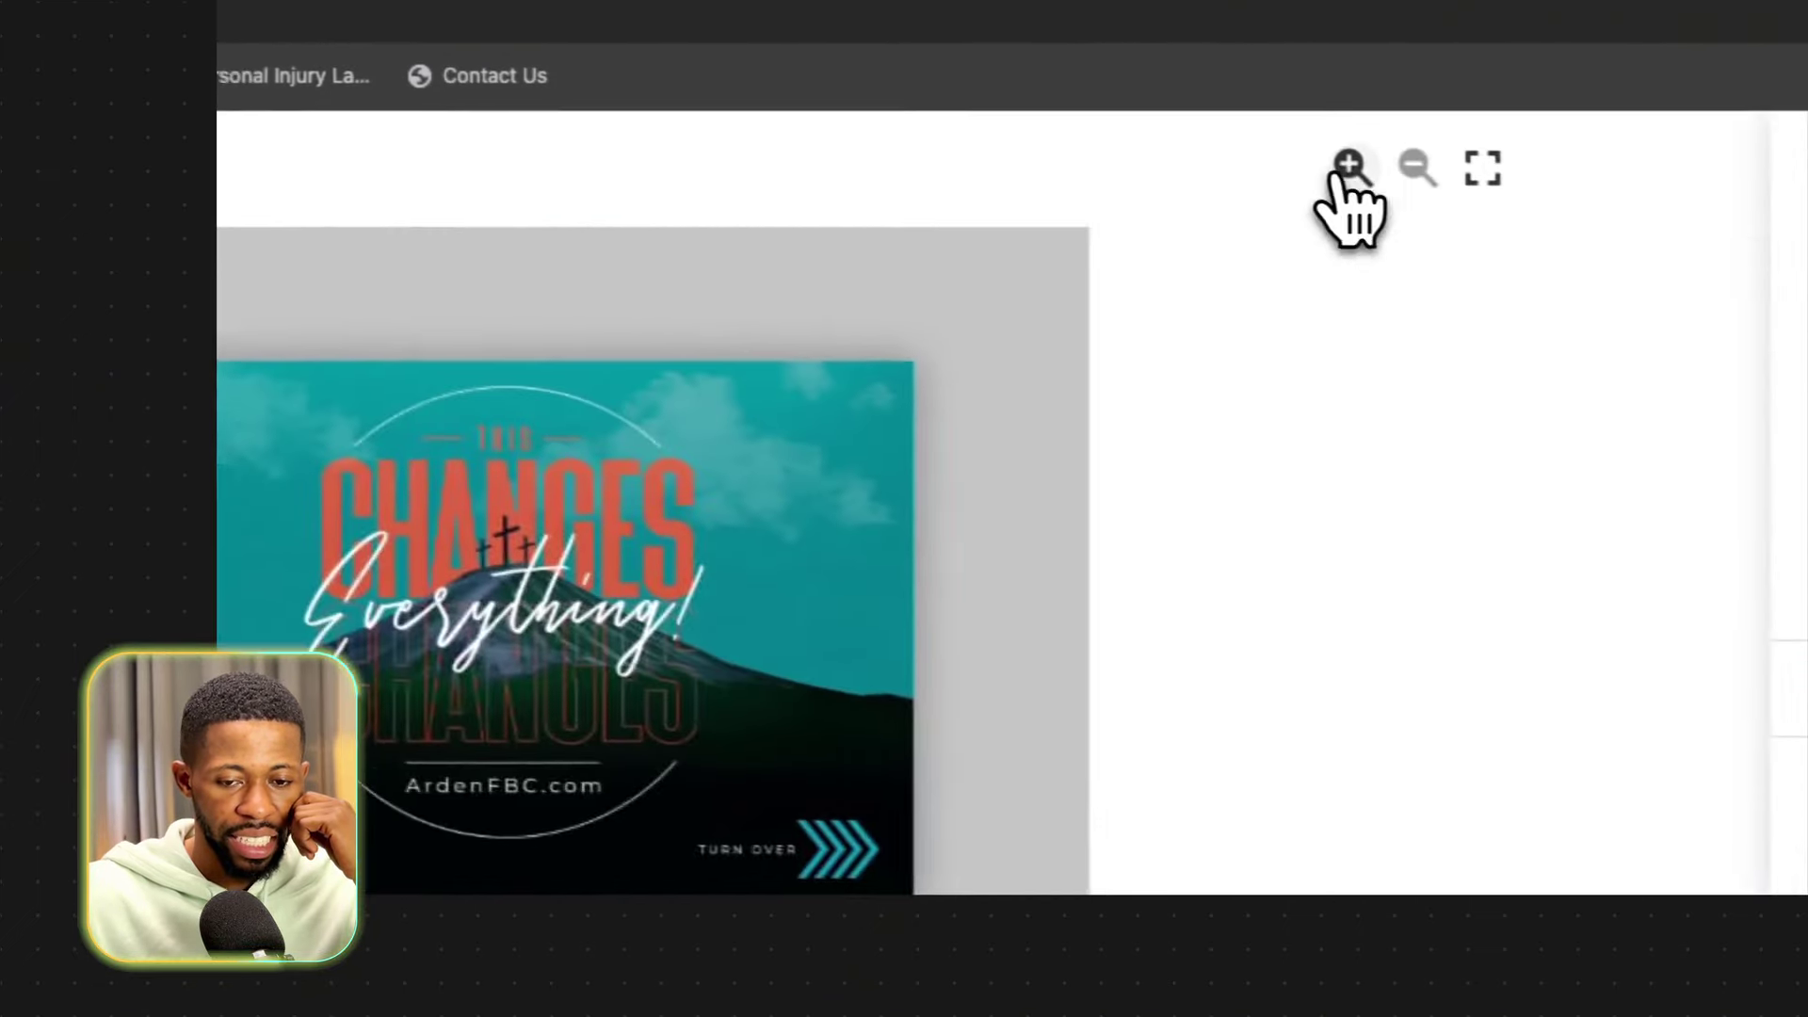
left_click(1632, 216)
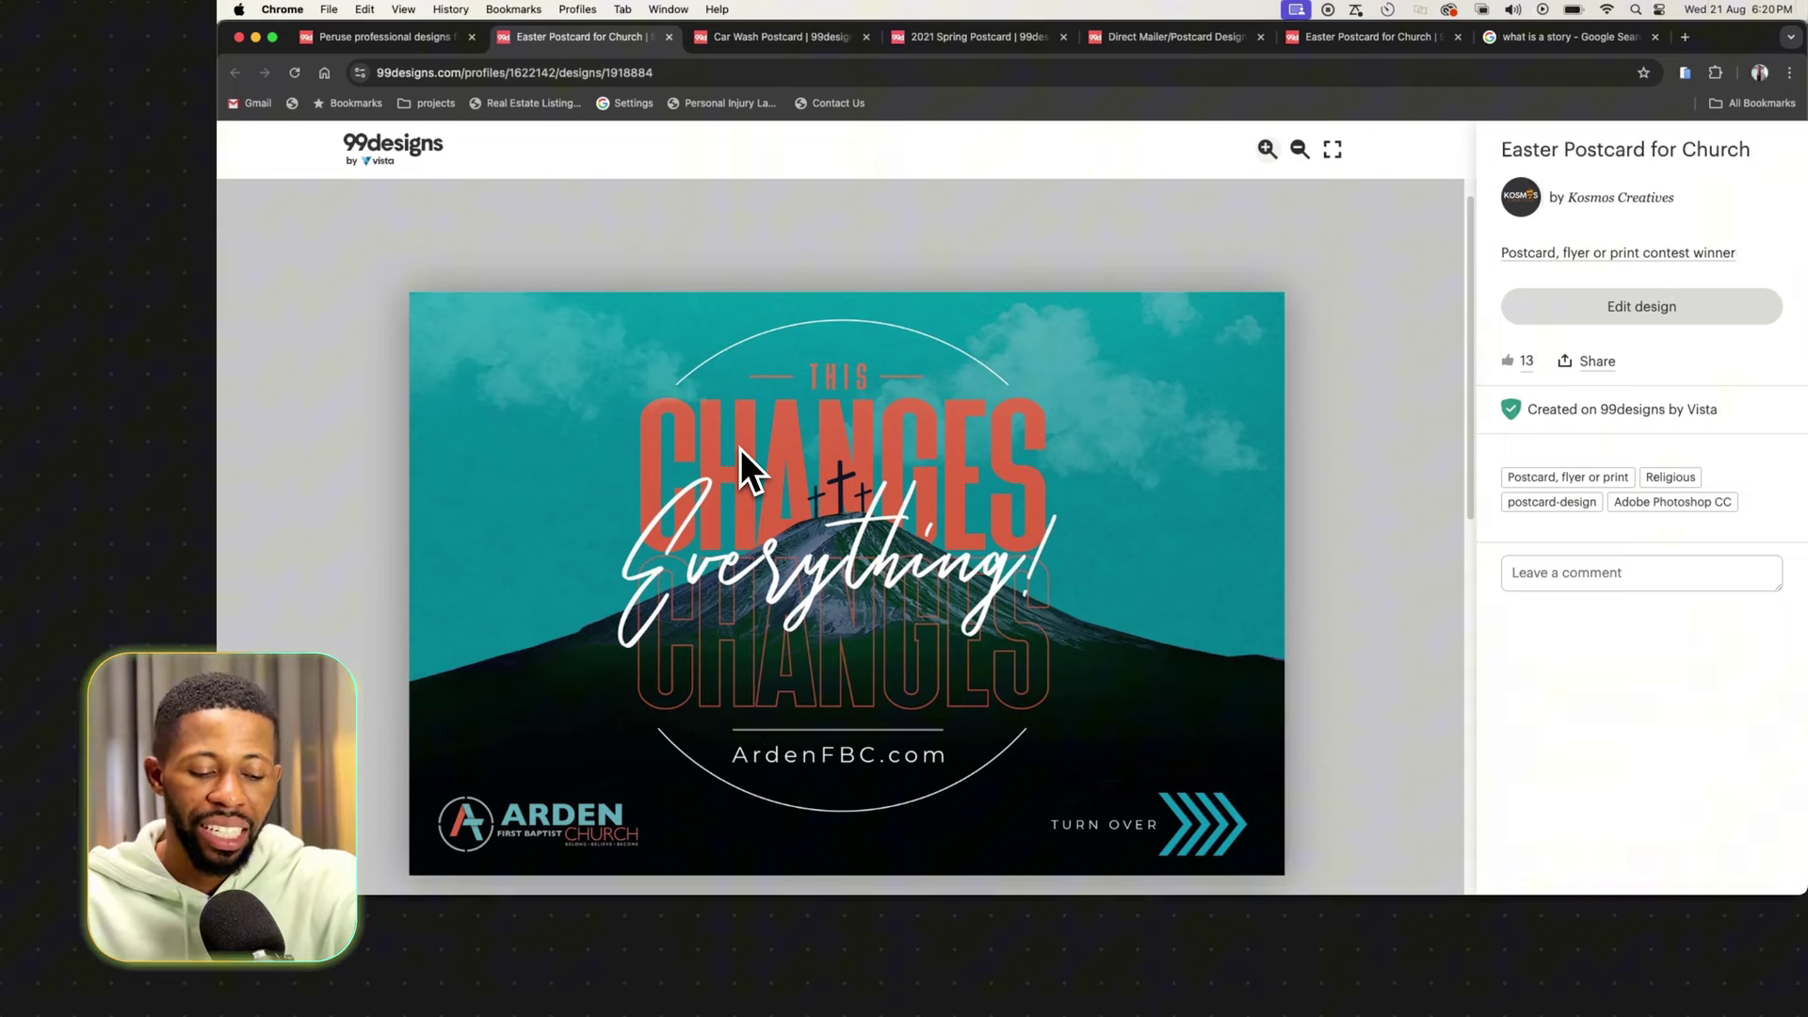
scroll(674, 556, "down", 3)
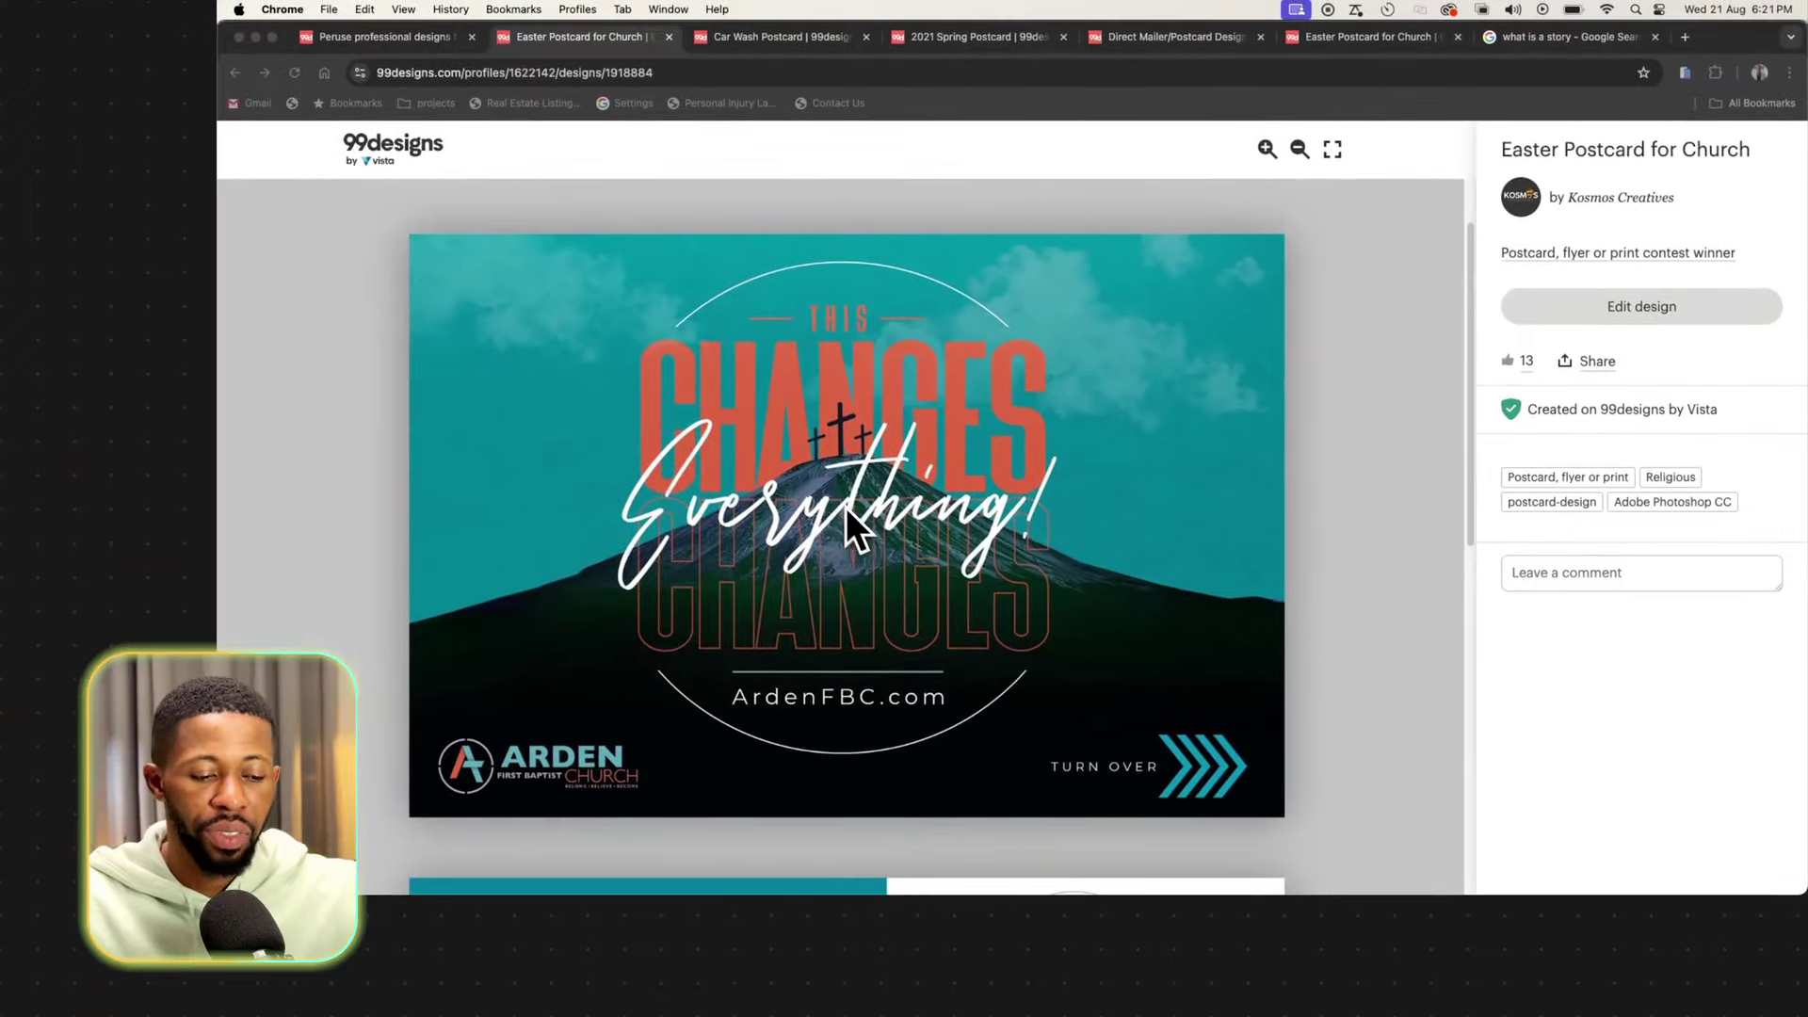
scroll(908, 487, "down", 4)
scroll(907, 487, "up", 5)
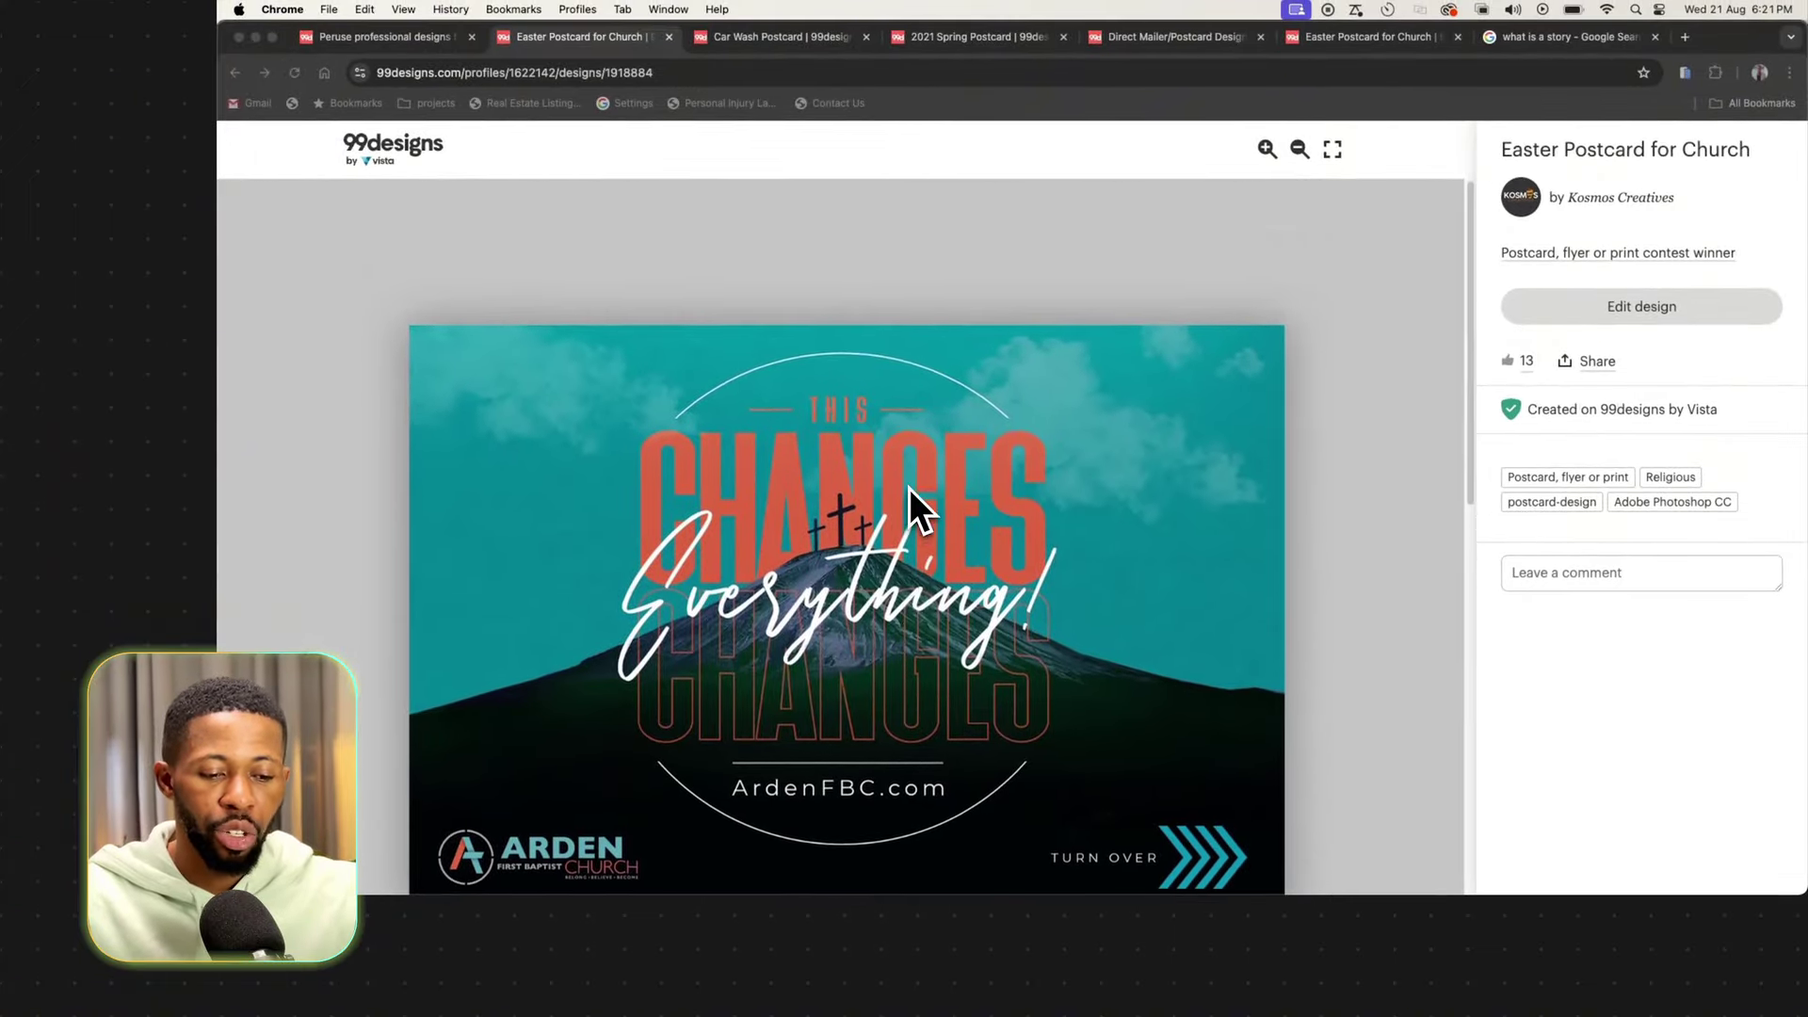
scroll(908, 488, "down", 3)
Return to the 99designs profile listing and open the "Move Over" podcast cover design in a new tab.
left_click(384, 37)
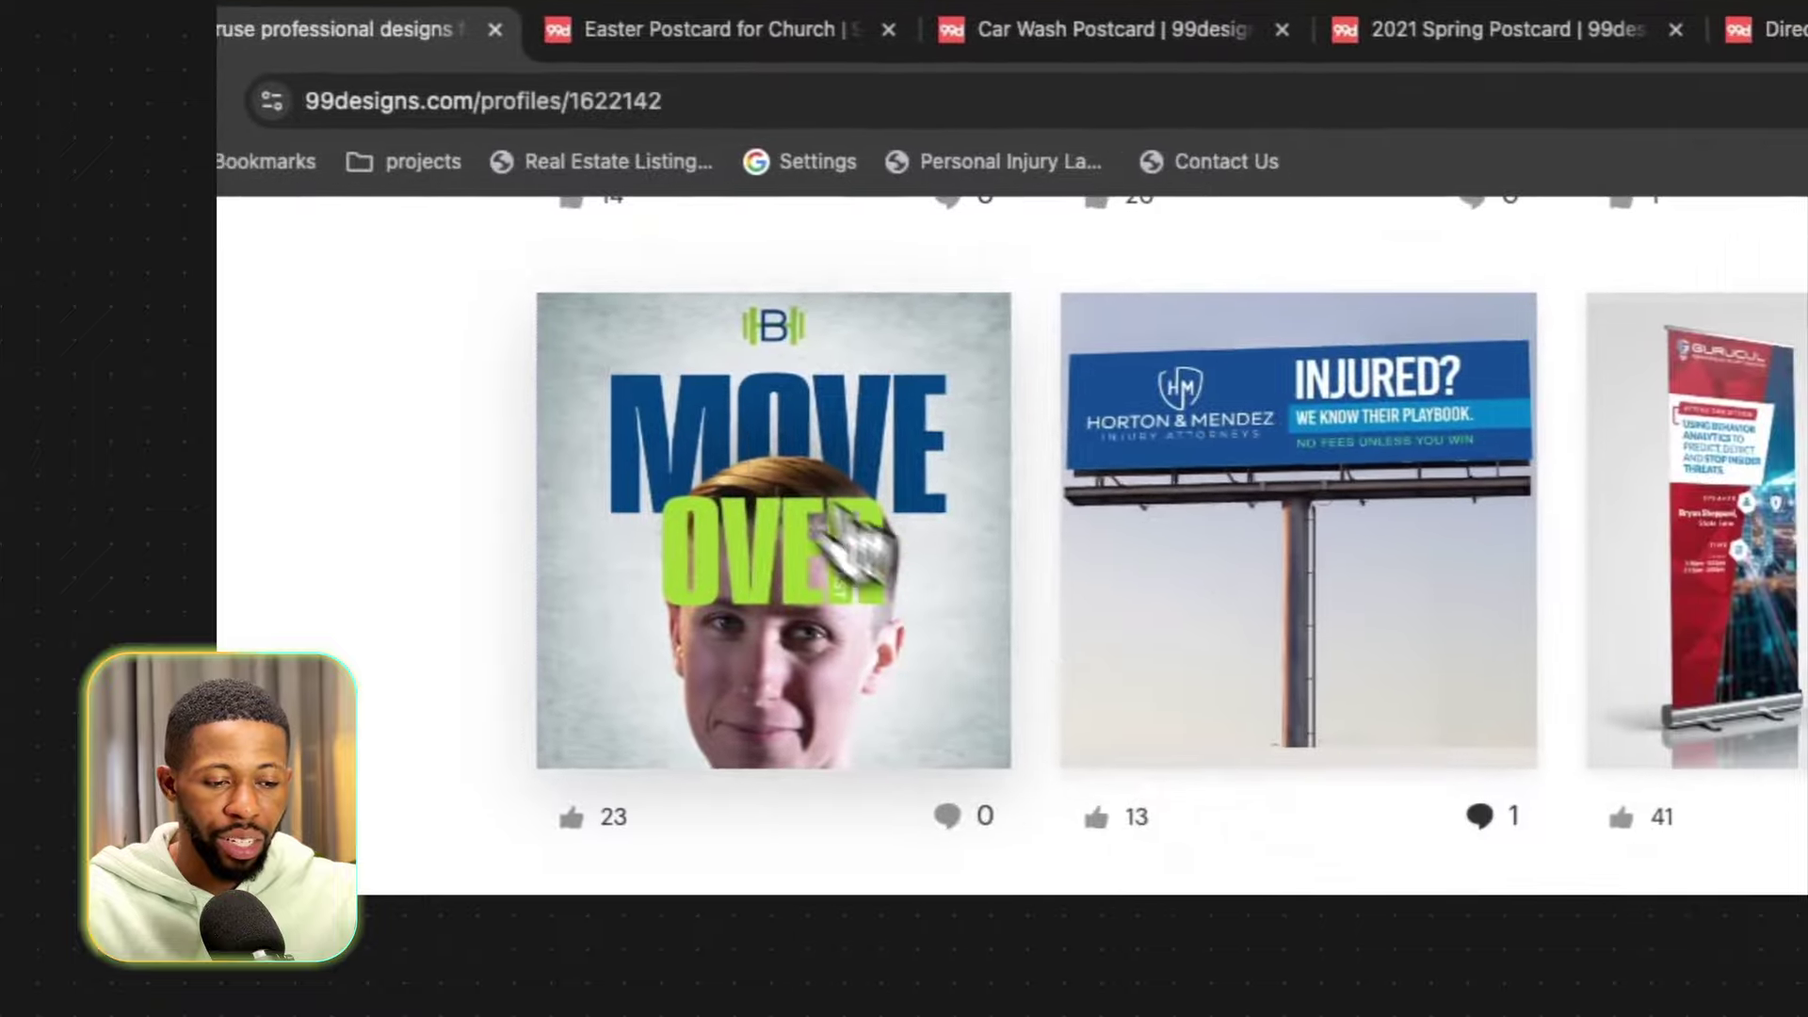
right_click(841, 533)
left_click(867, 456)
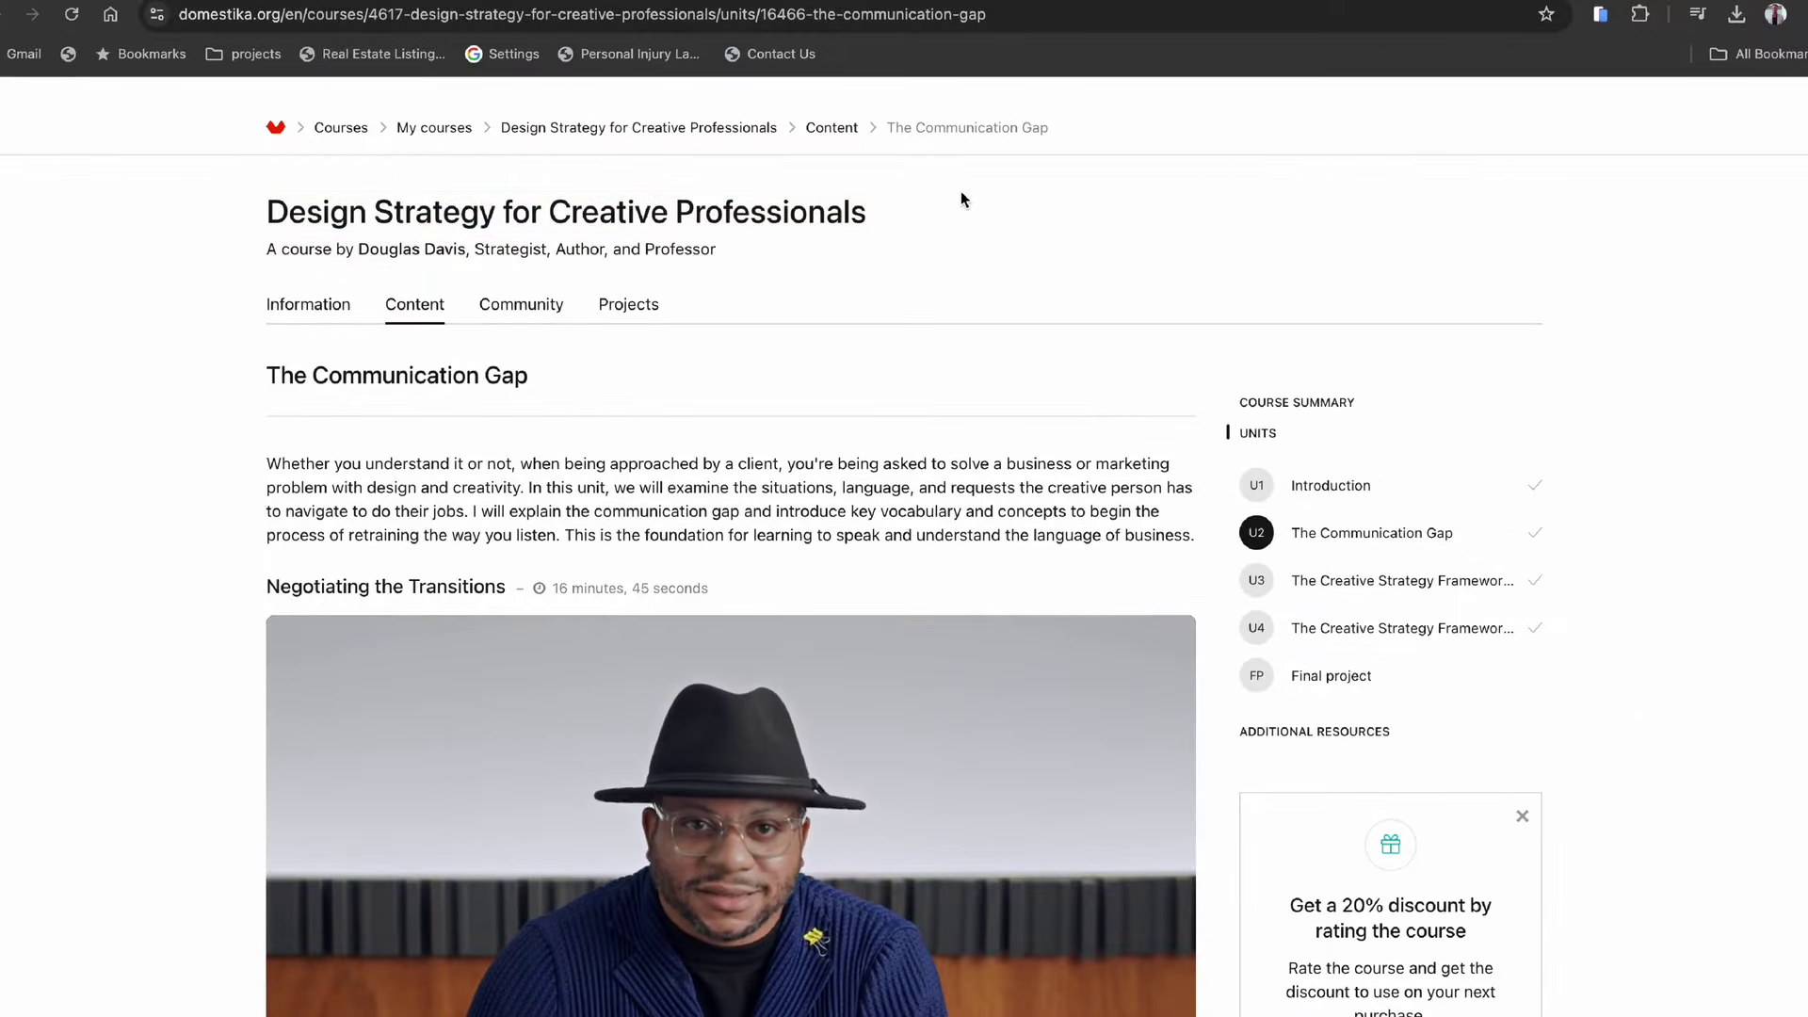
scroll(962, 196, "down", 2)
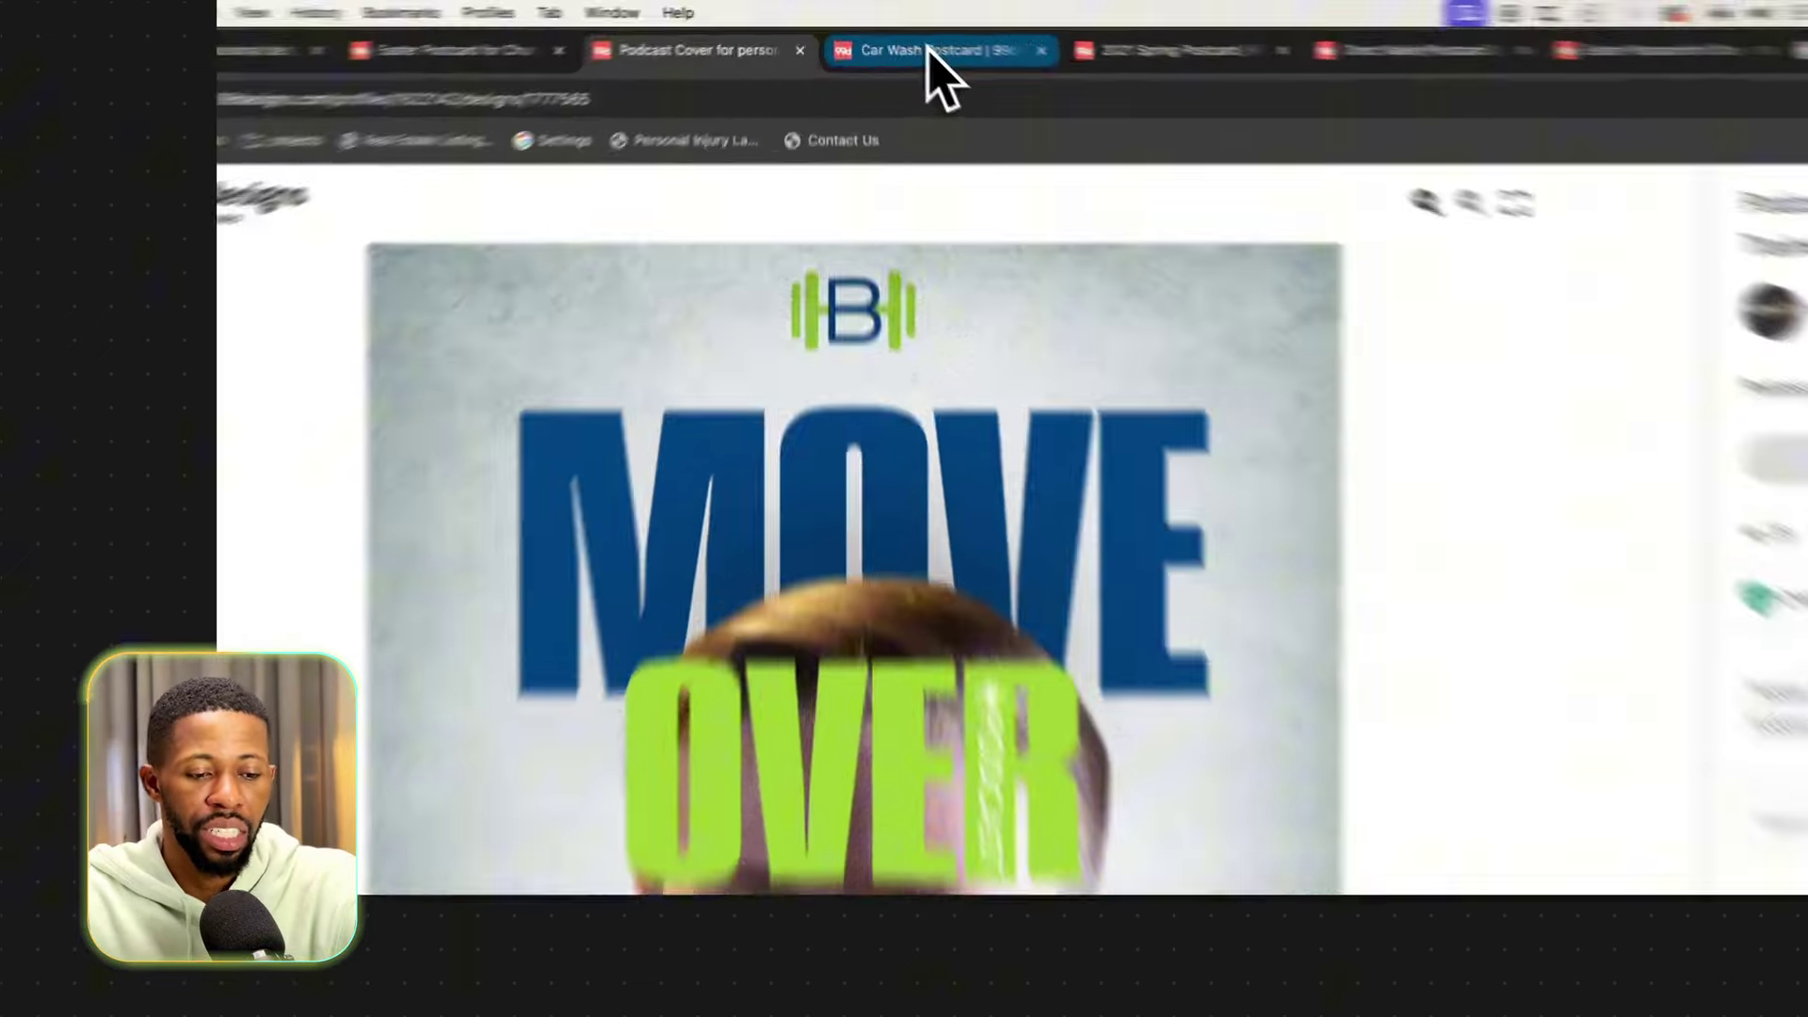
View the 2021 Spring Postcard, inspect its front from headline to contact details, and fit the whole design in view.
left_click(847, 37)
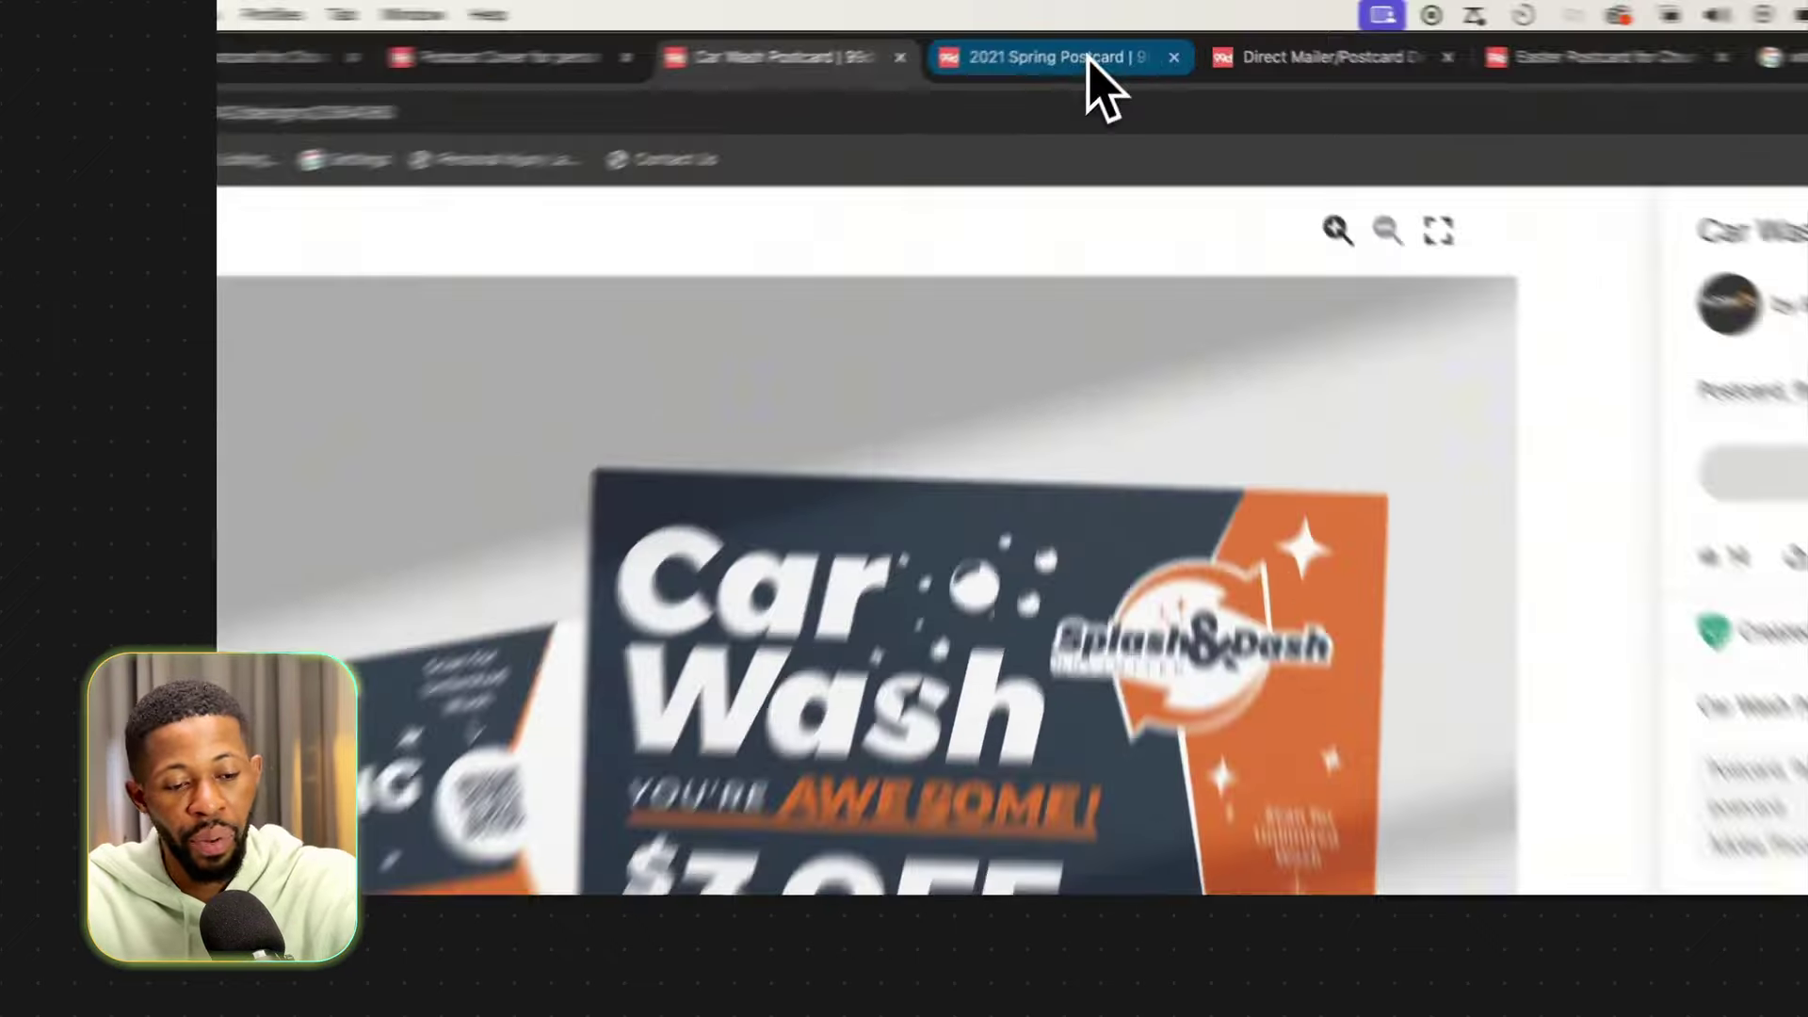
left_click(1092, 37)
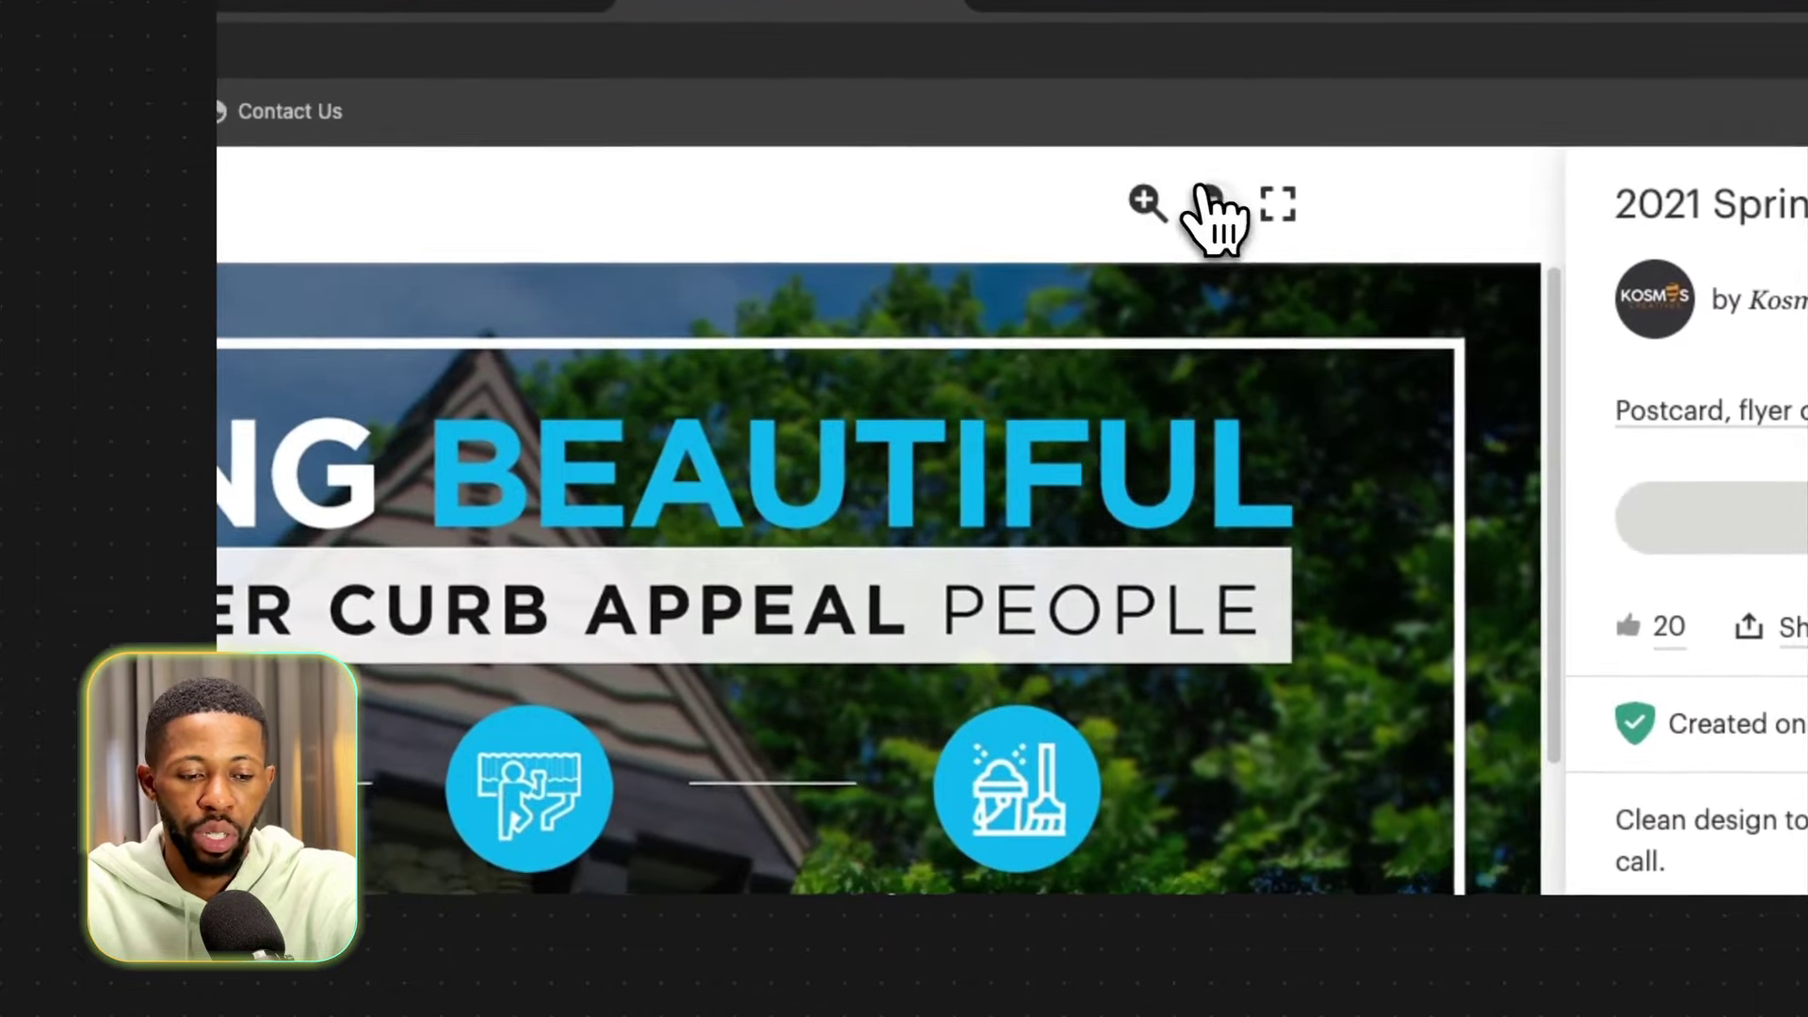
left_click(1208, 200)
left_click(1144, 200)
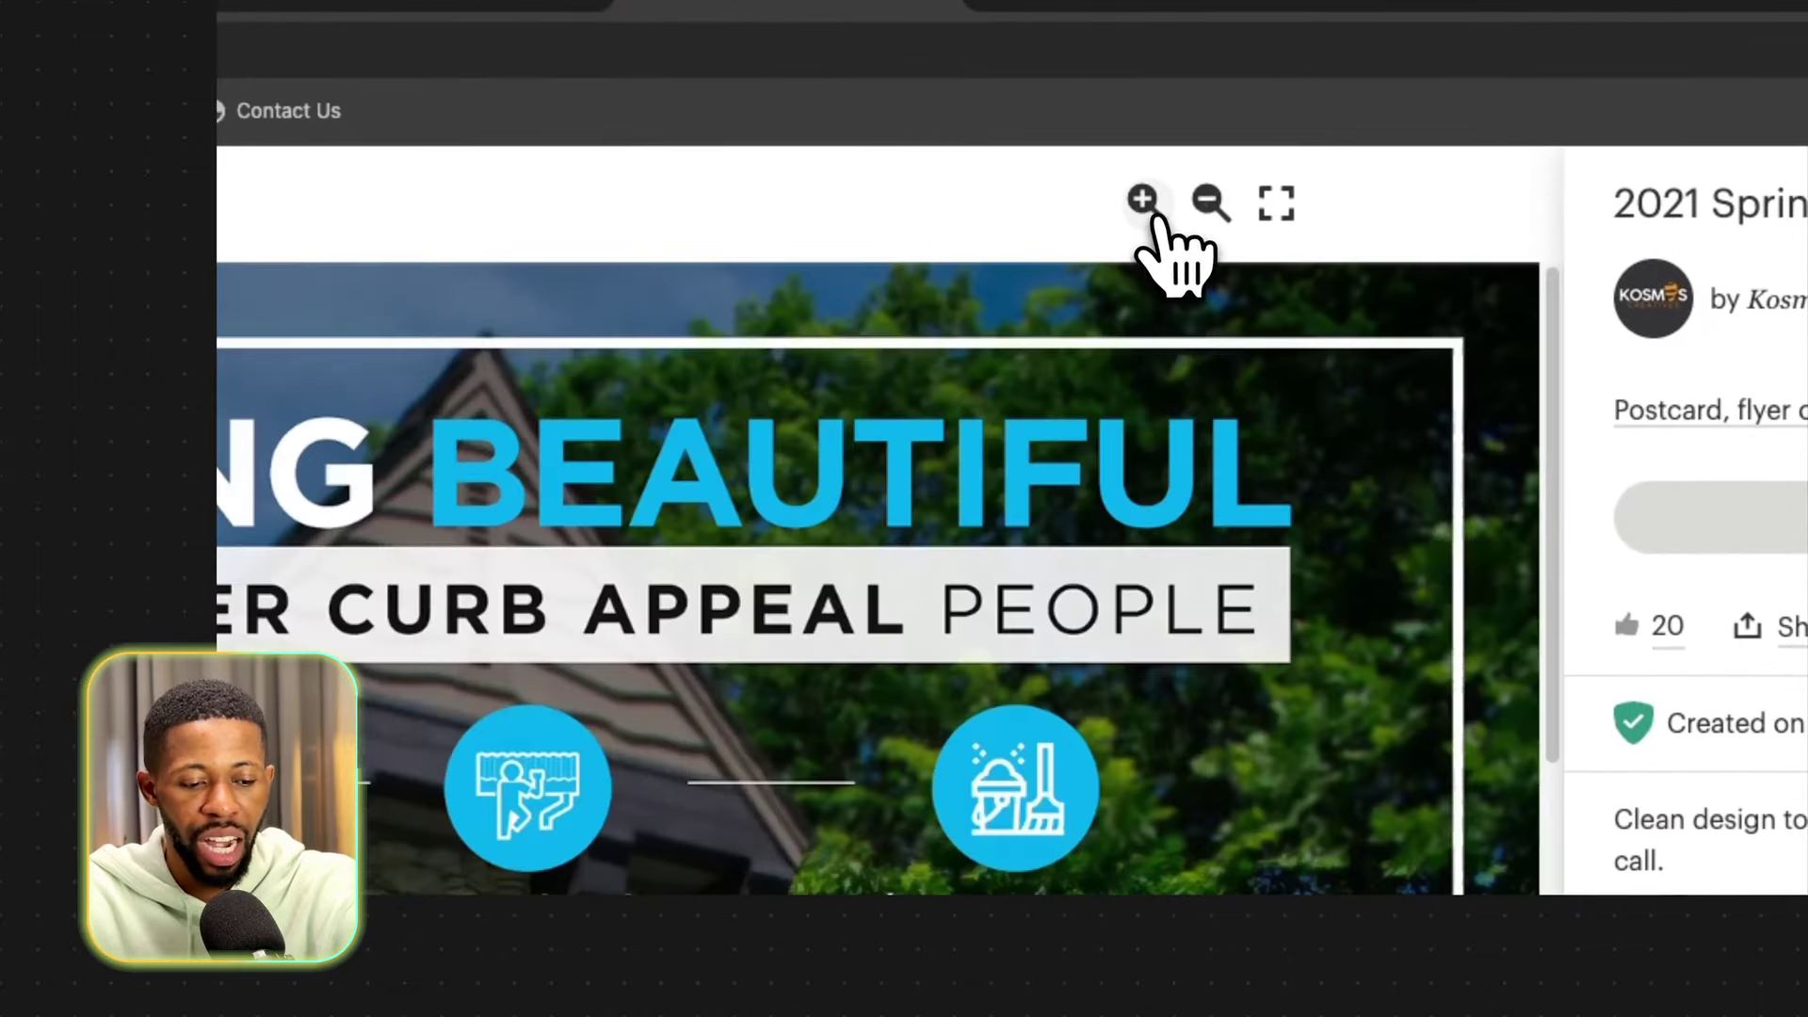
scroll(969, 787, "down", 5)
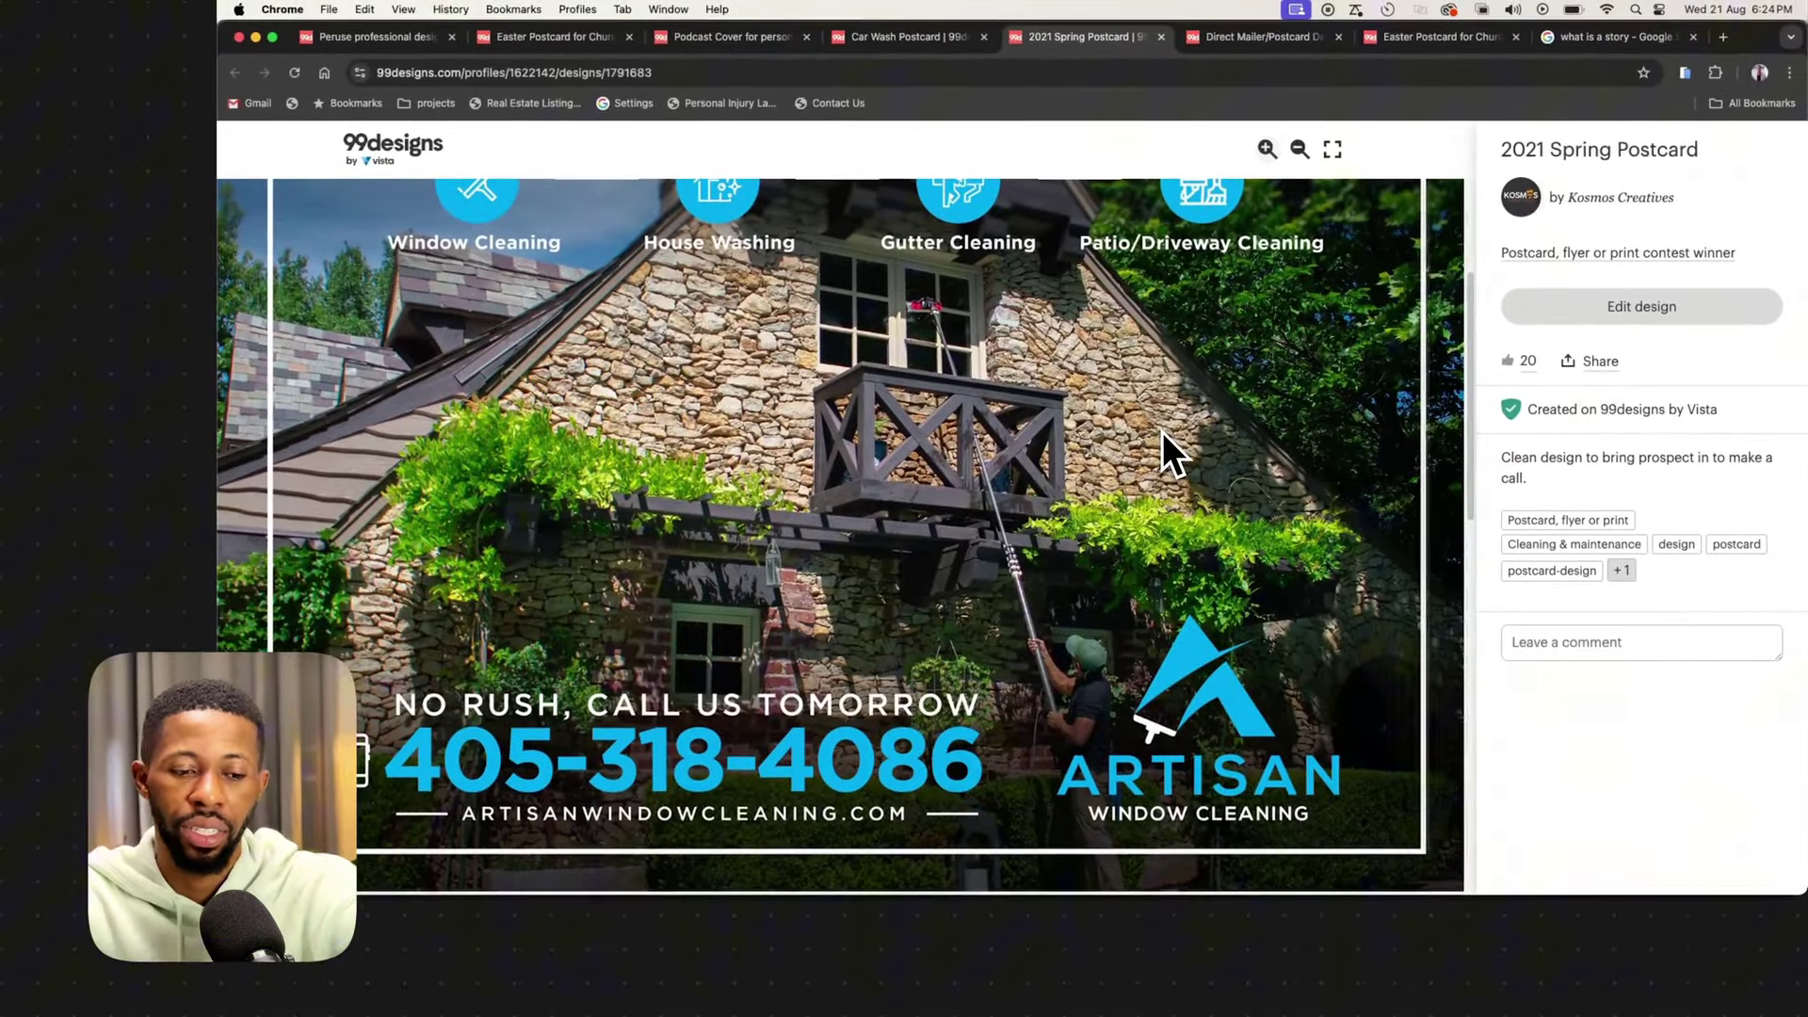
scroll(1162, 432, "up", 3)
left_click(1300, 149)
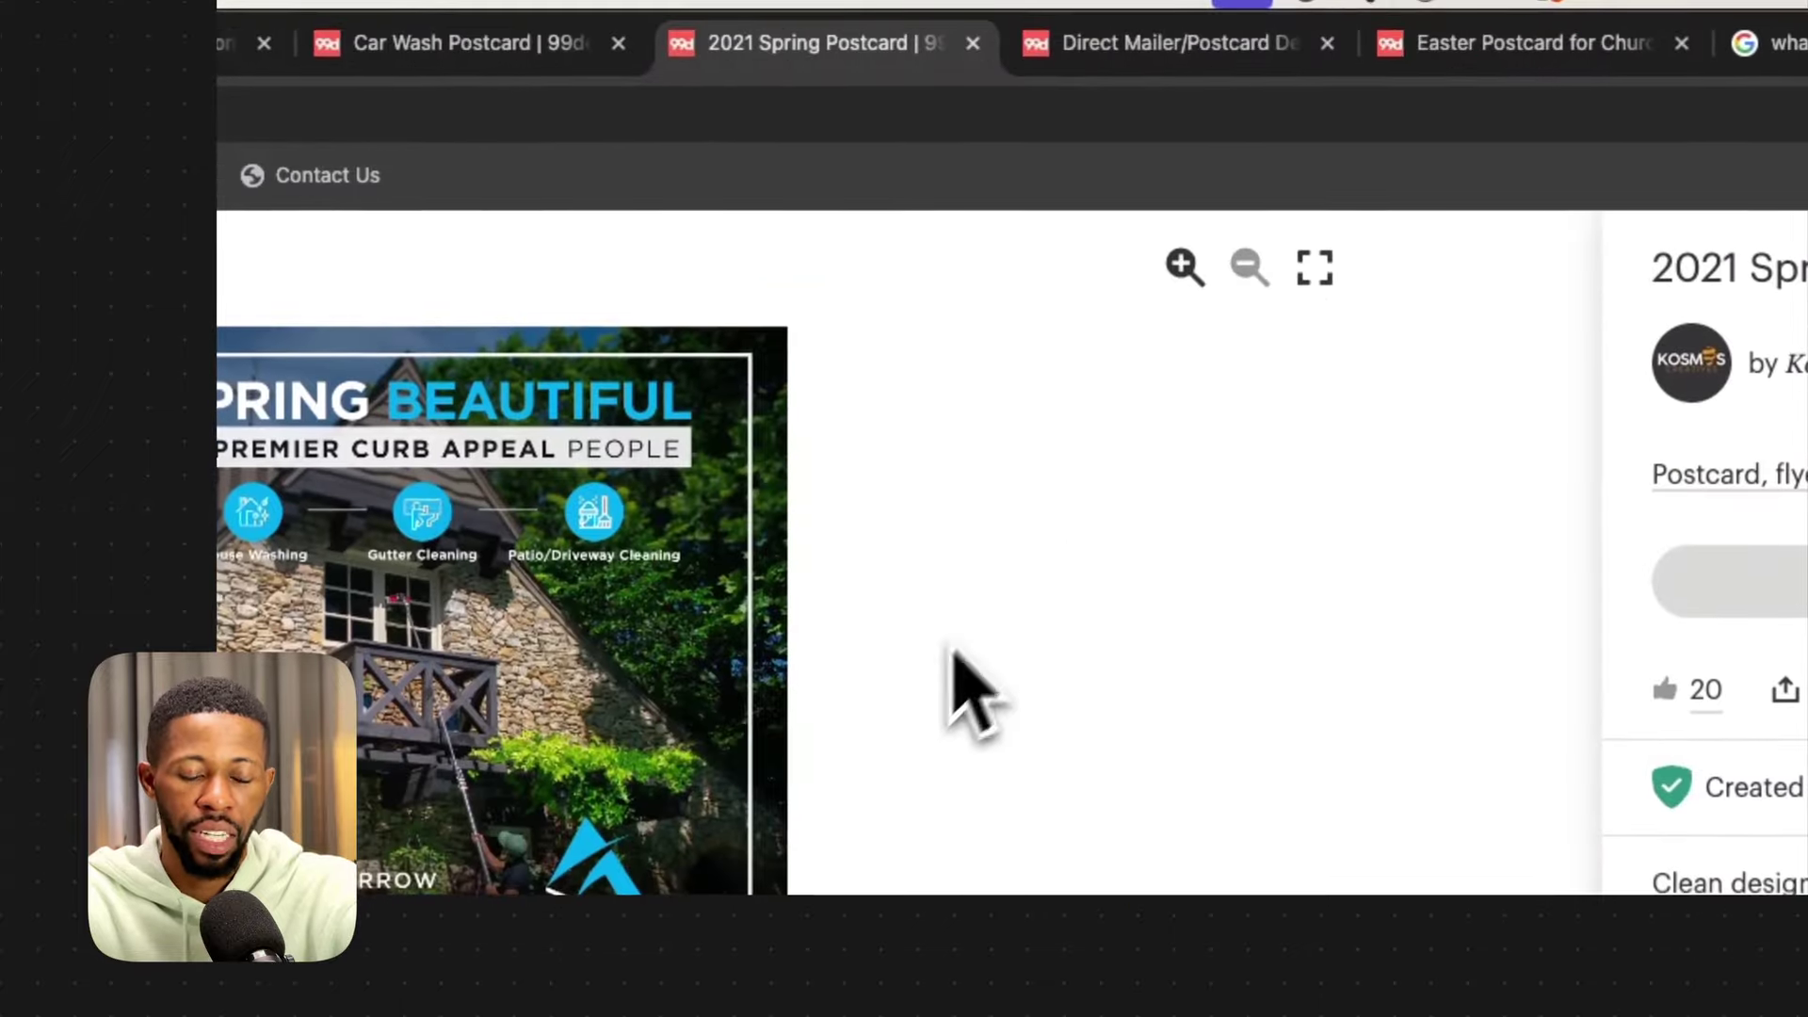
Enlarge the 2021 Spring Postcard and study how its headline, service icons and call to action lead the reader.
left_click(1182, 265)
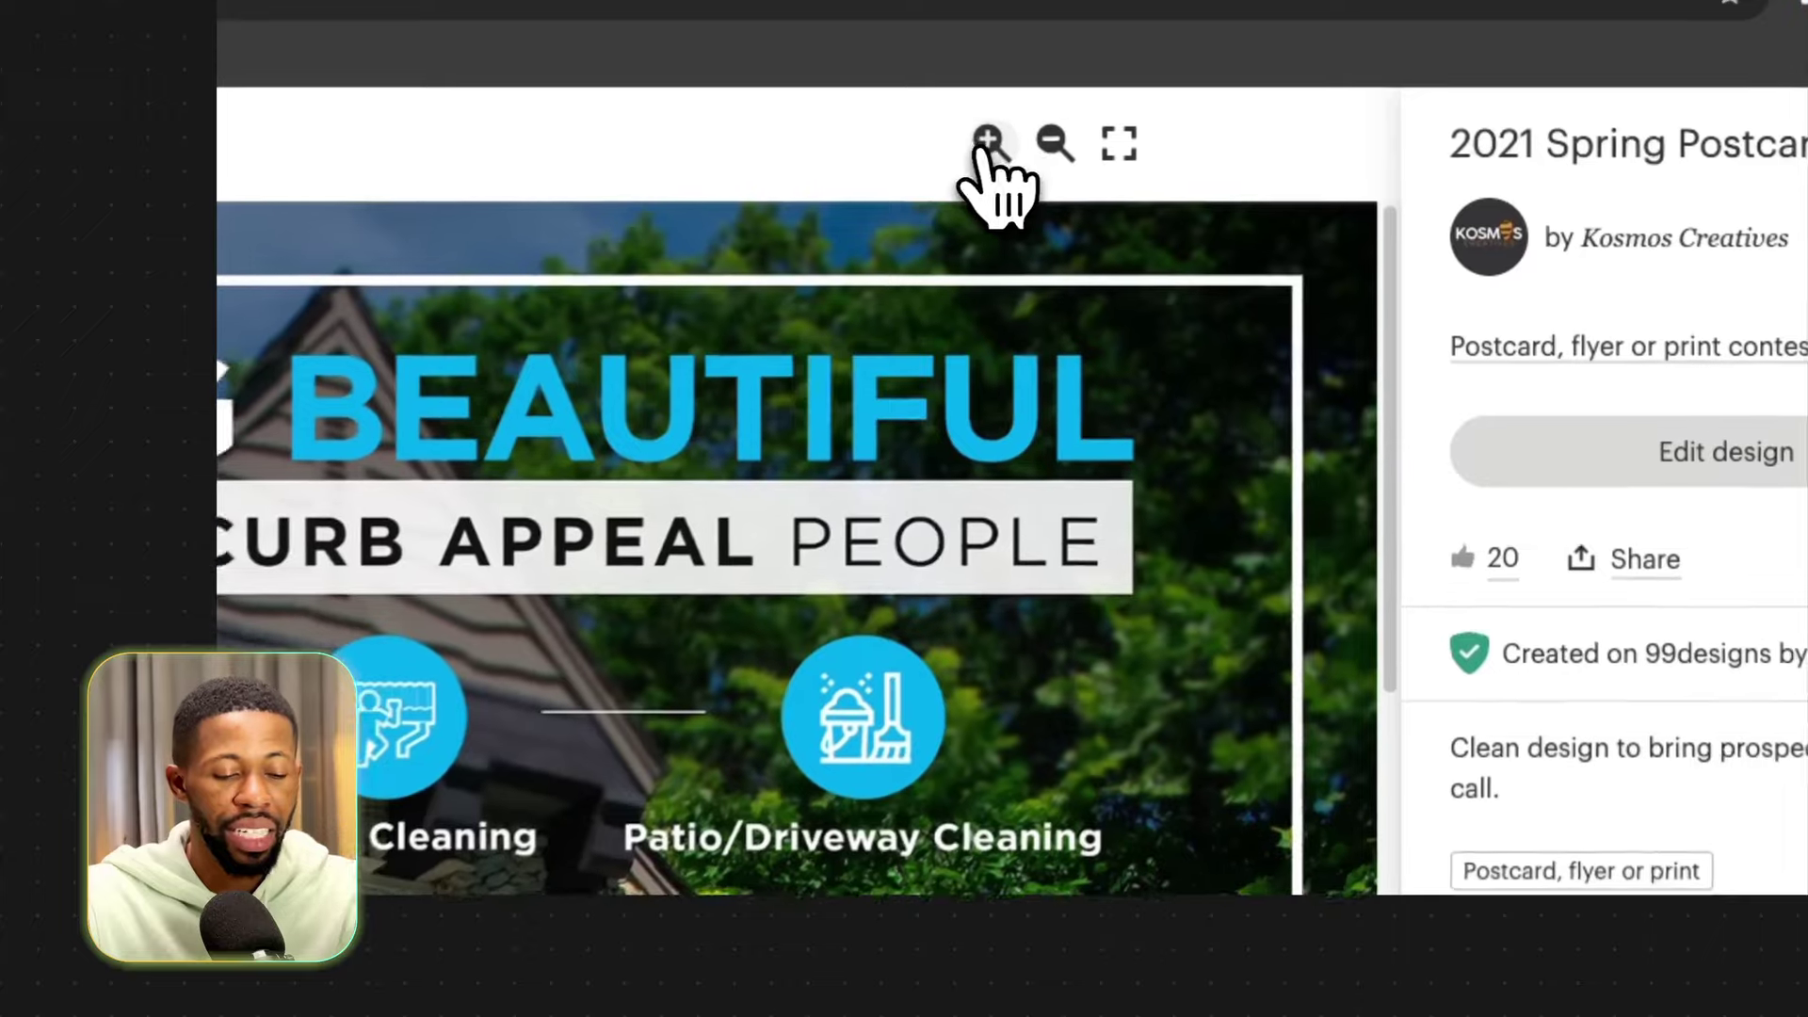
left_click(985, 141)
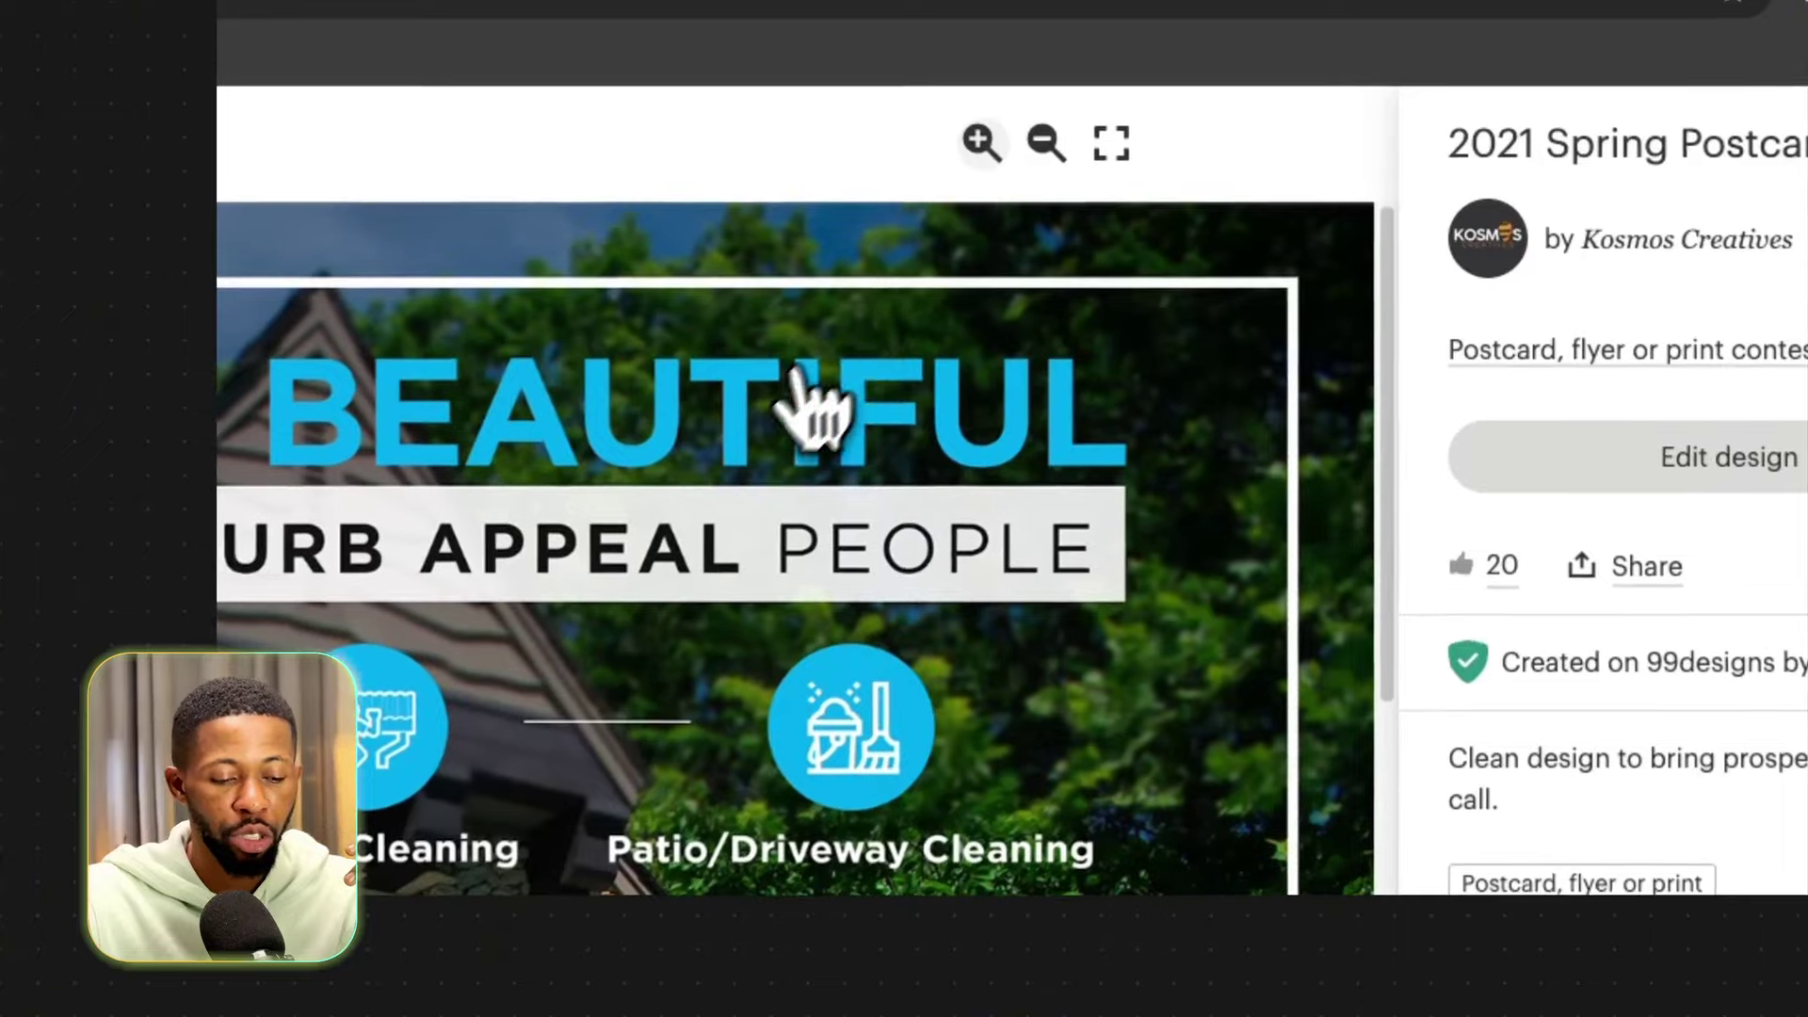
scroll(1054, 696, "down", 4)
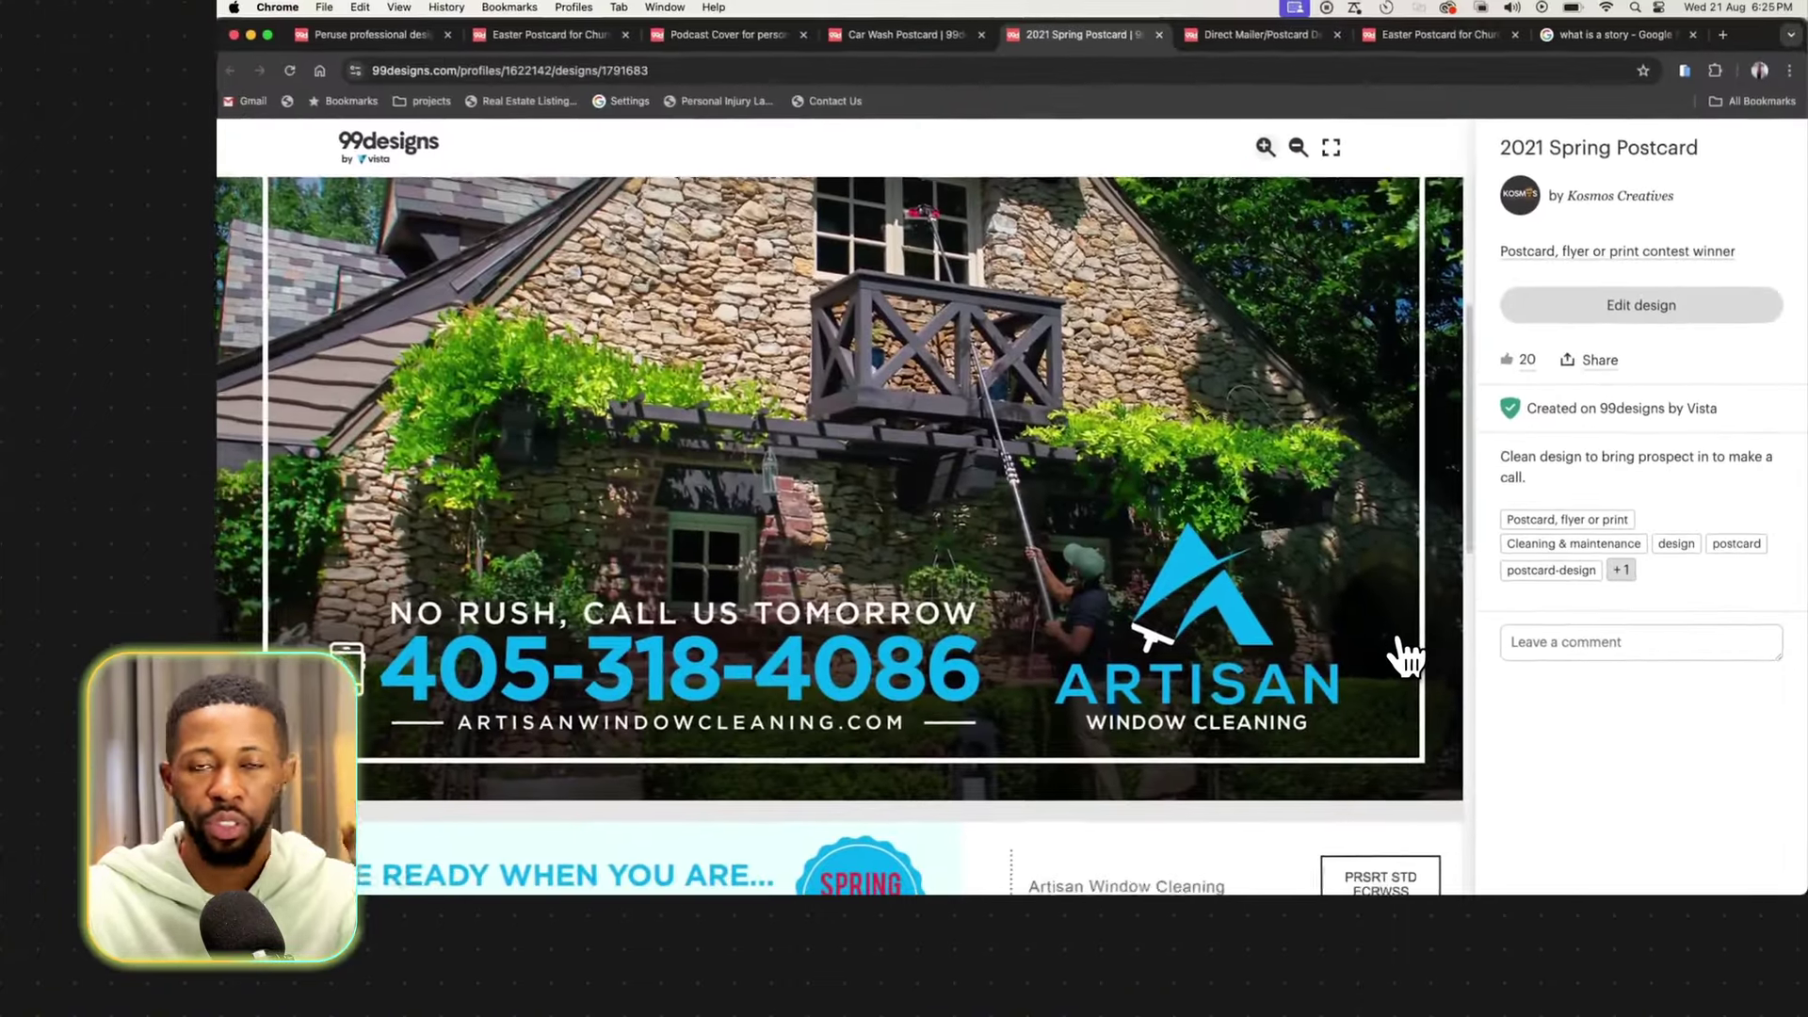
scroll(1406, 657, "up", 3)
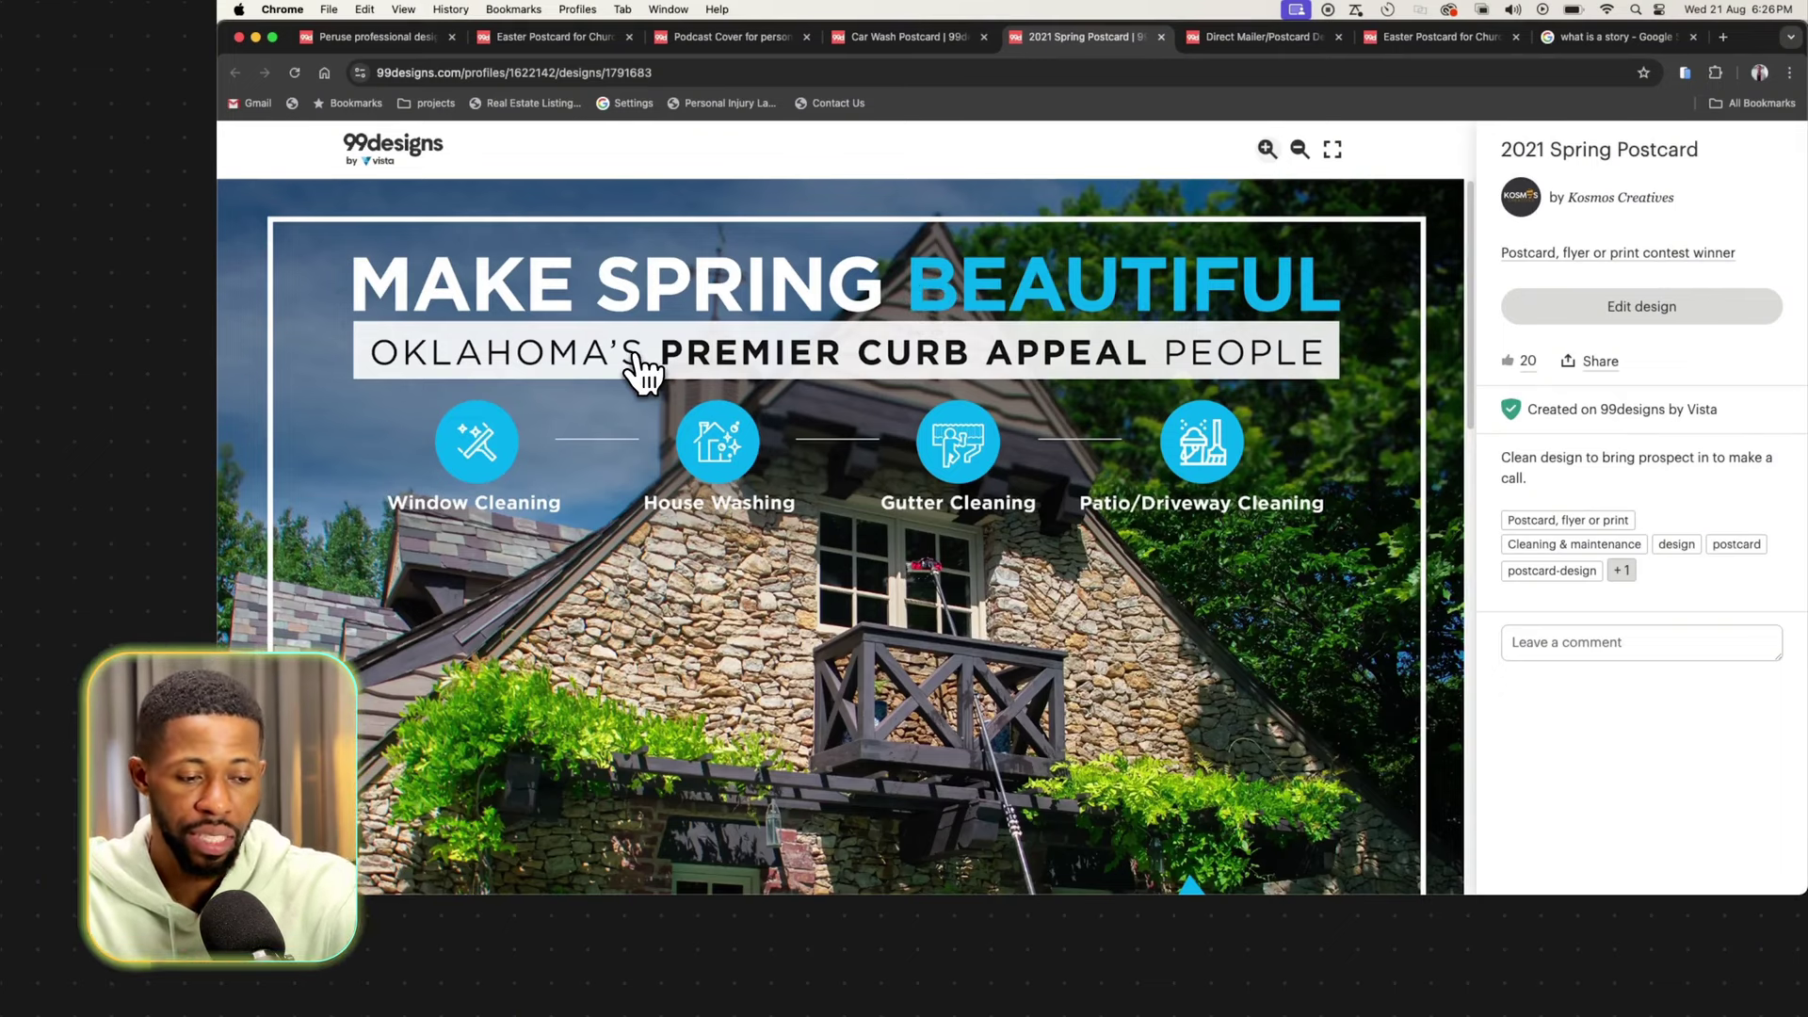
scroll(634, 371, "down", 2)
scroll(528, 391, "up", 2)
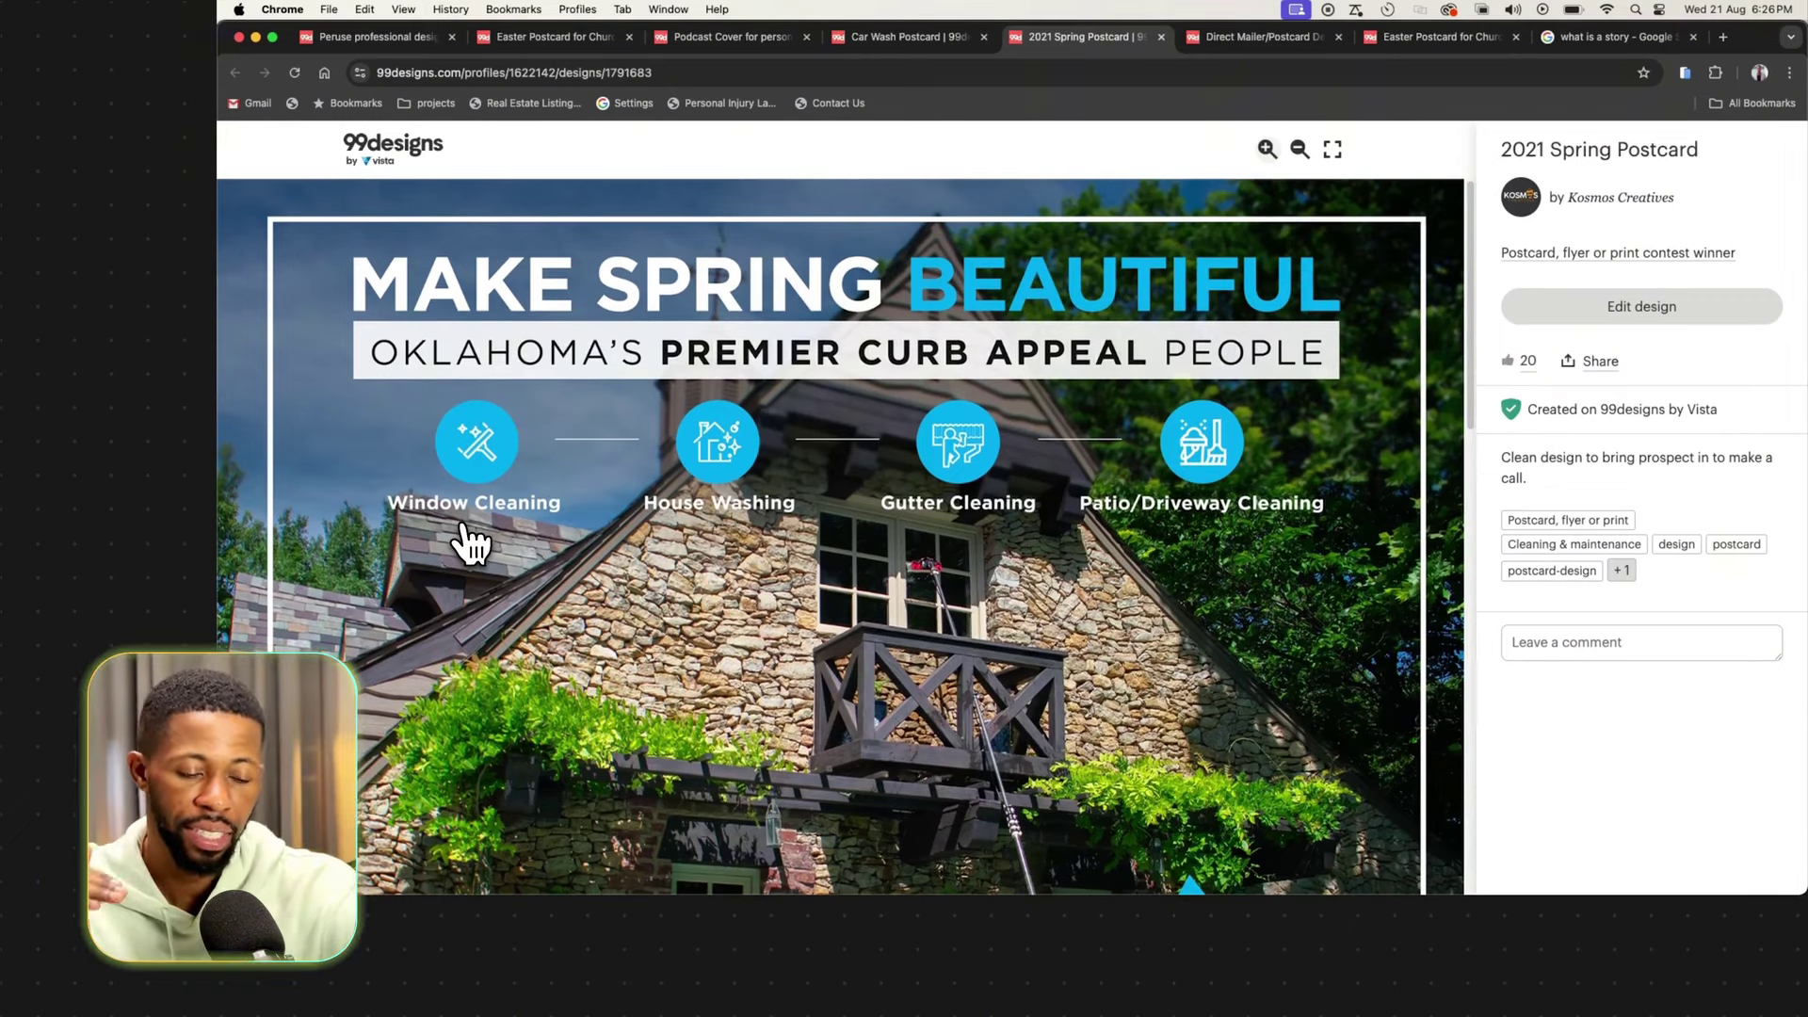
scroll(468, 541, "down", 5)
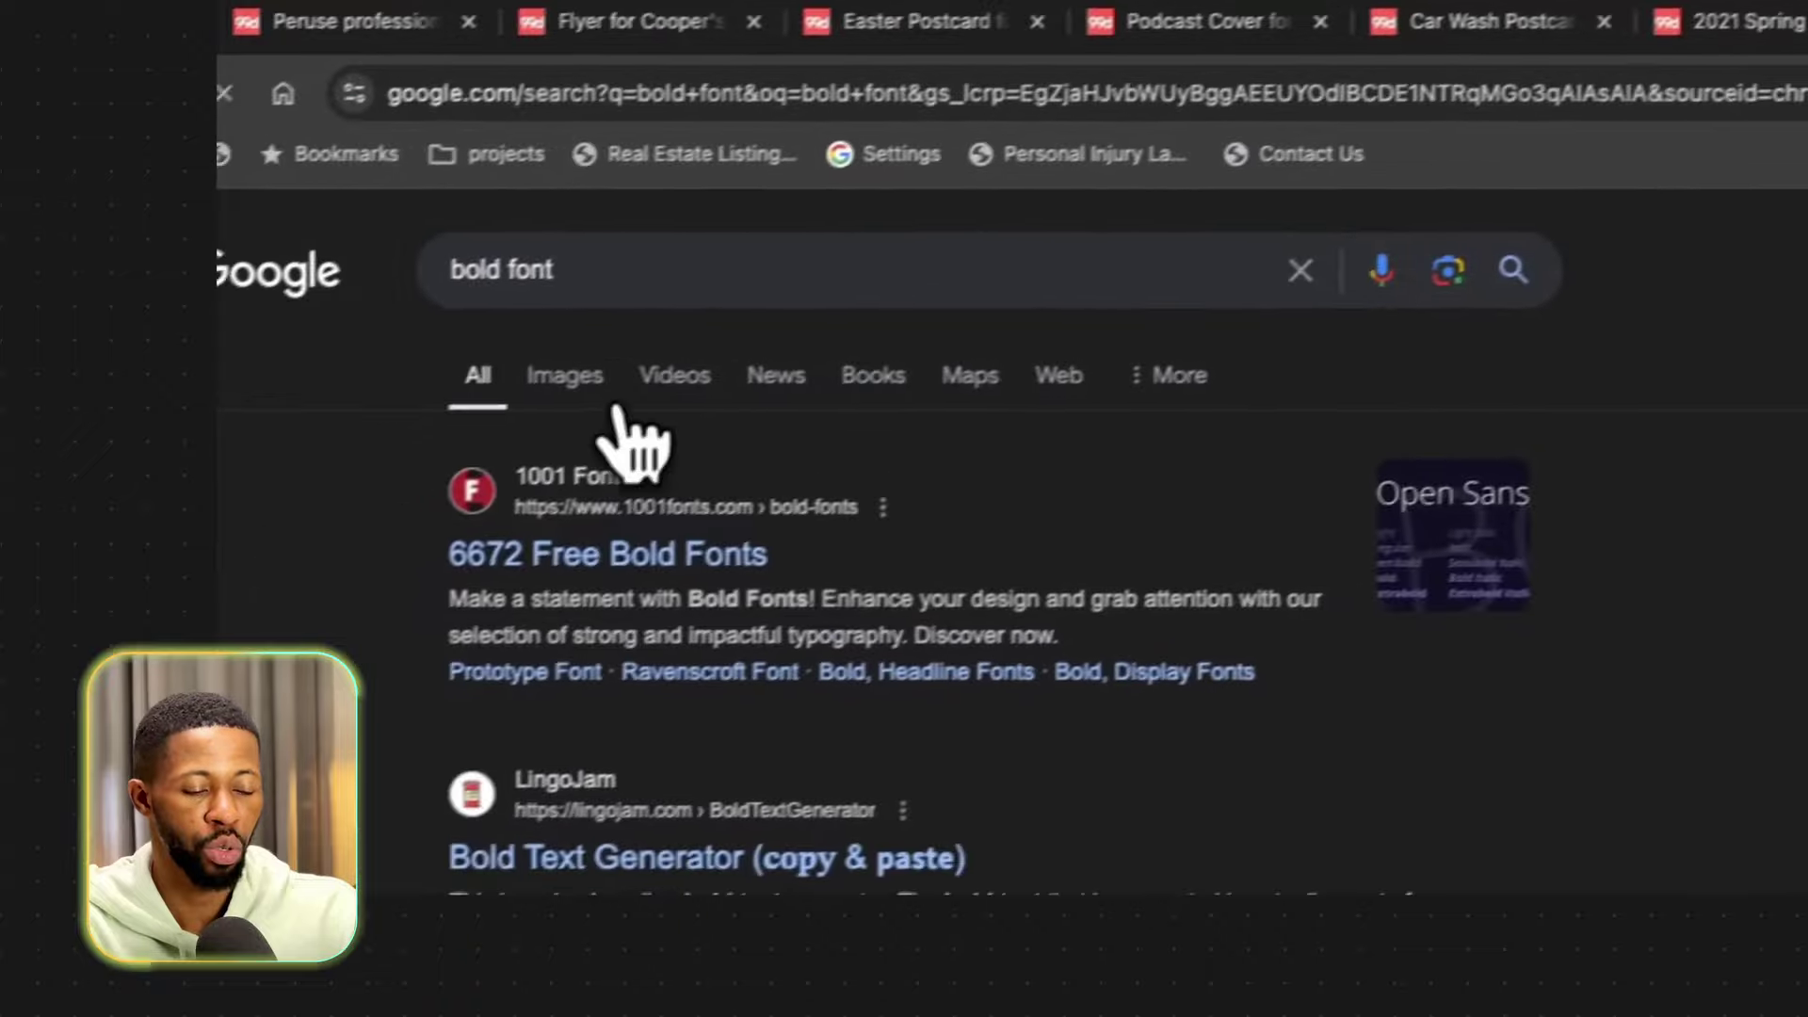
Show the image results for "bold font" and search images for "elegant fonts" in a new tab.
left_click(568, 376)
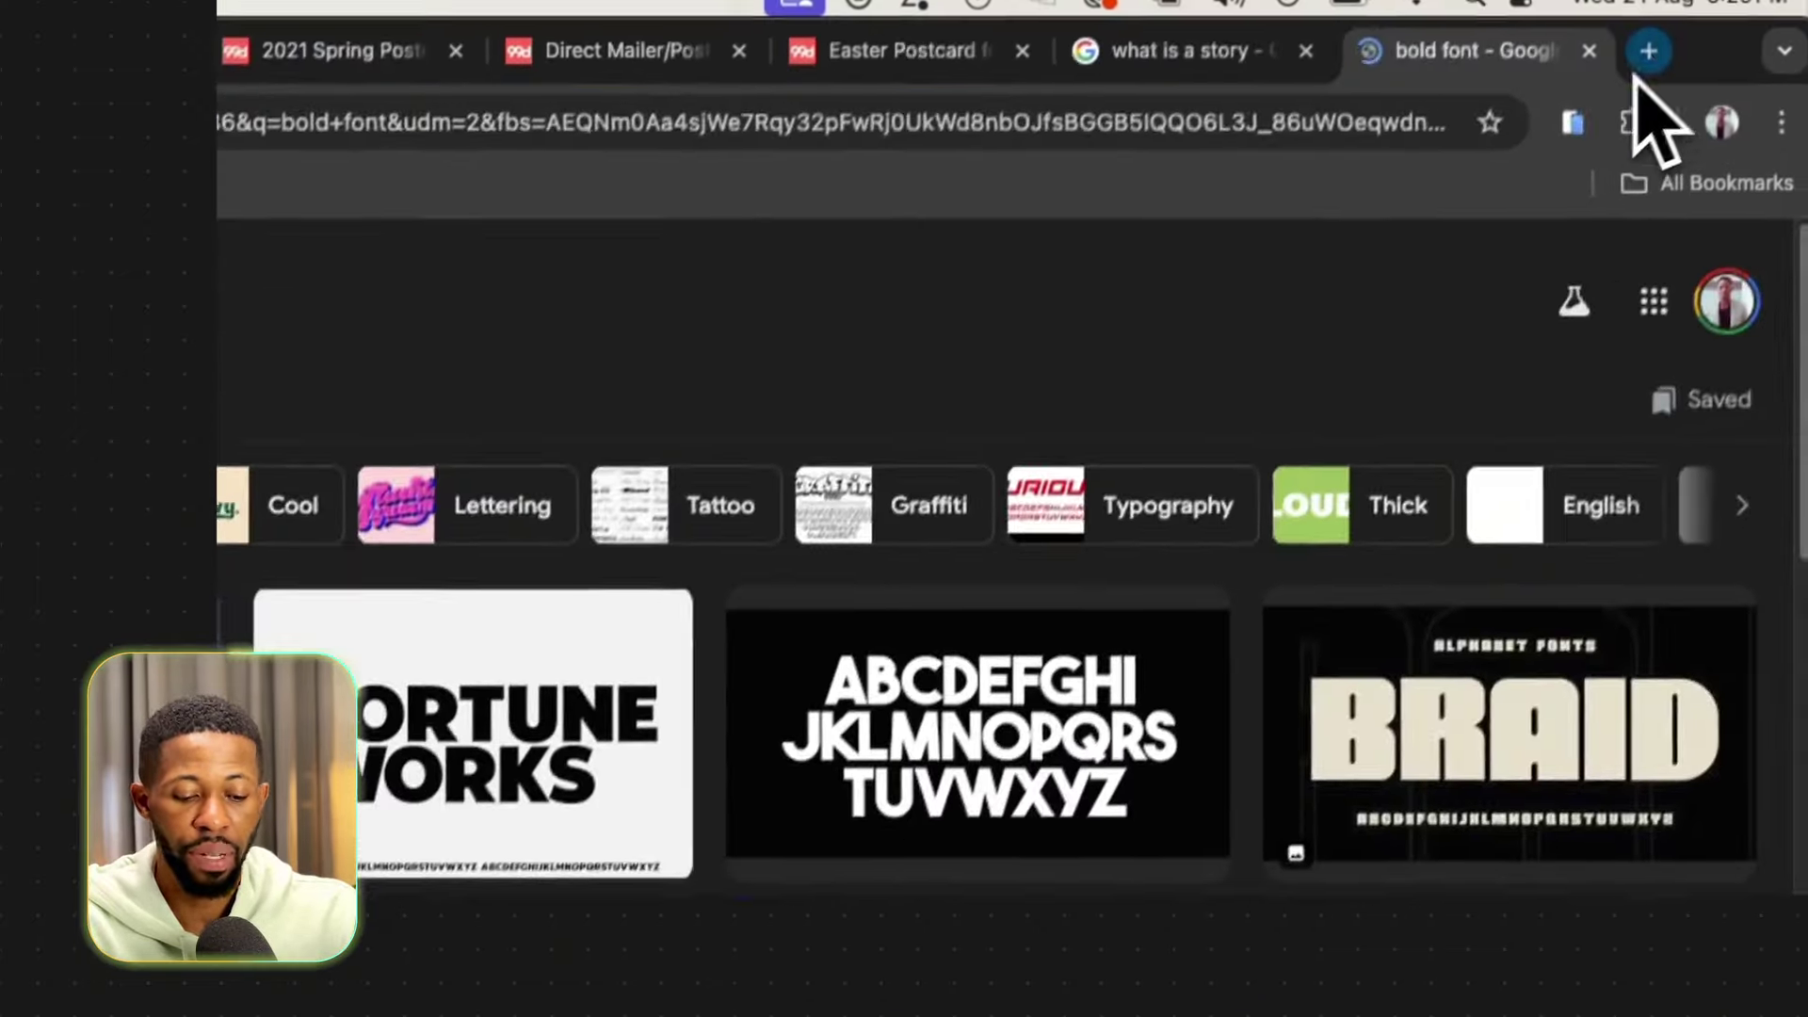
left_click(1647, 52)
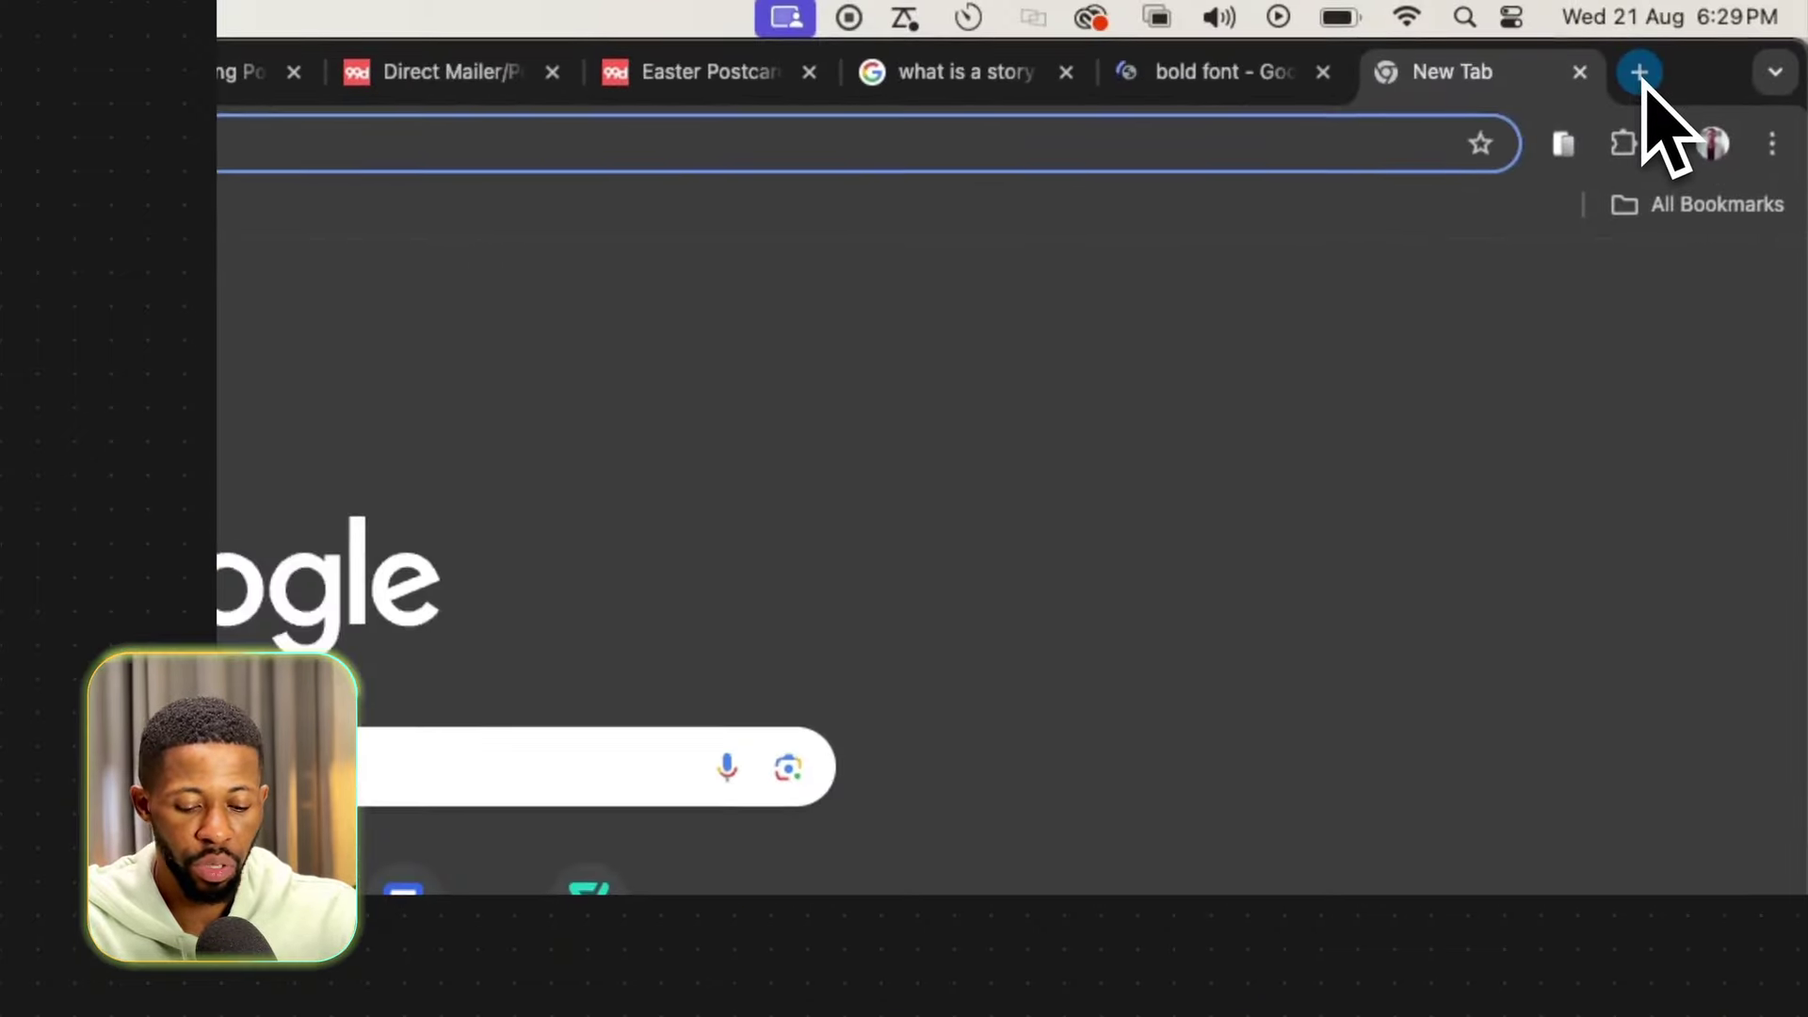
type("elegant")
key("Return")
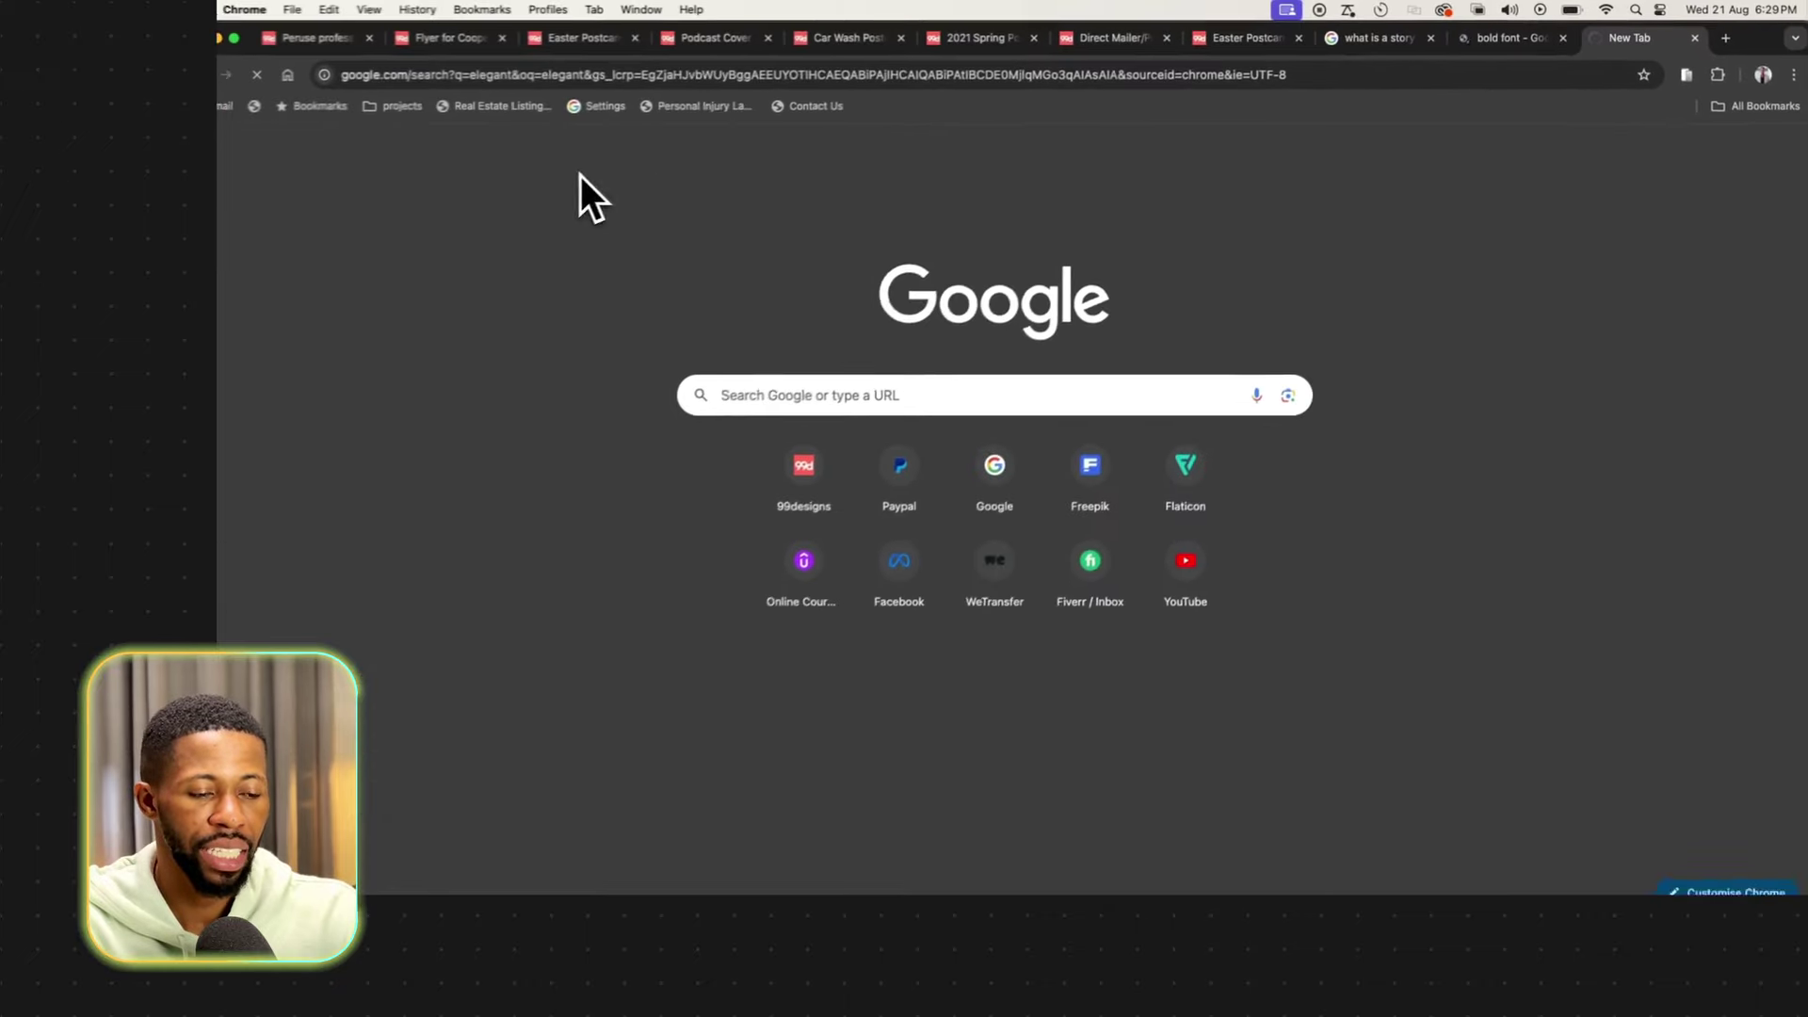
left_click(432, 219)
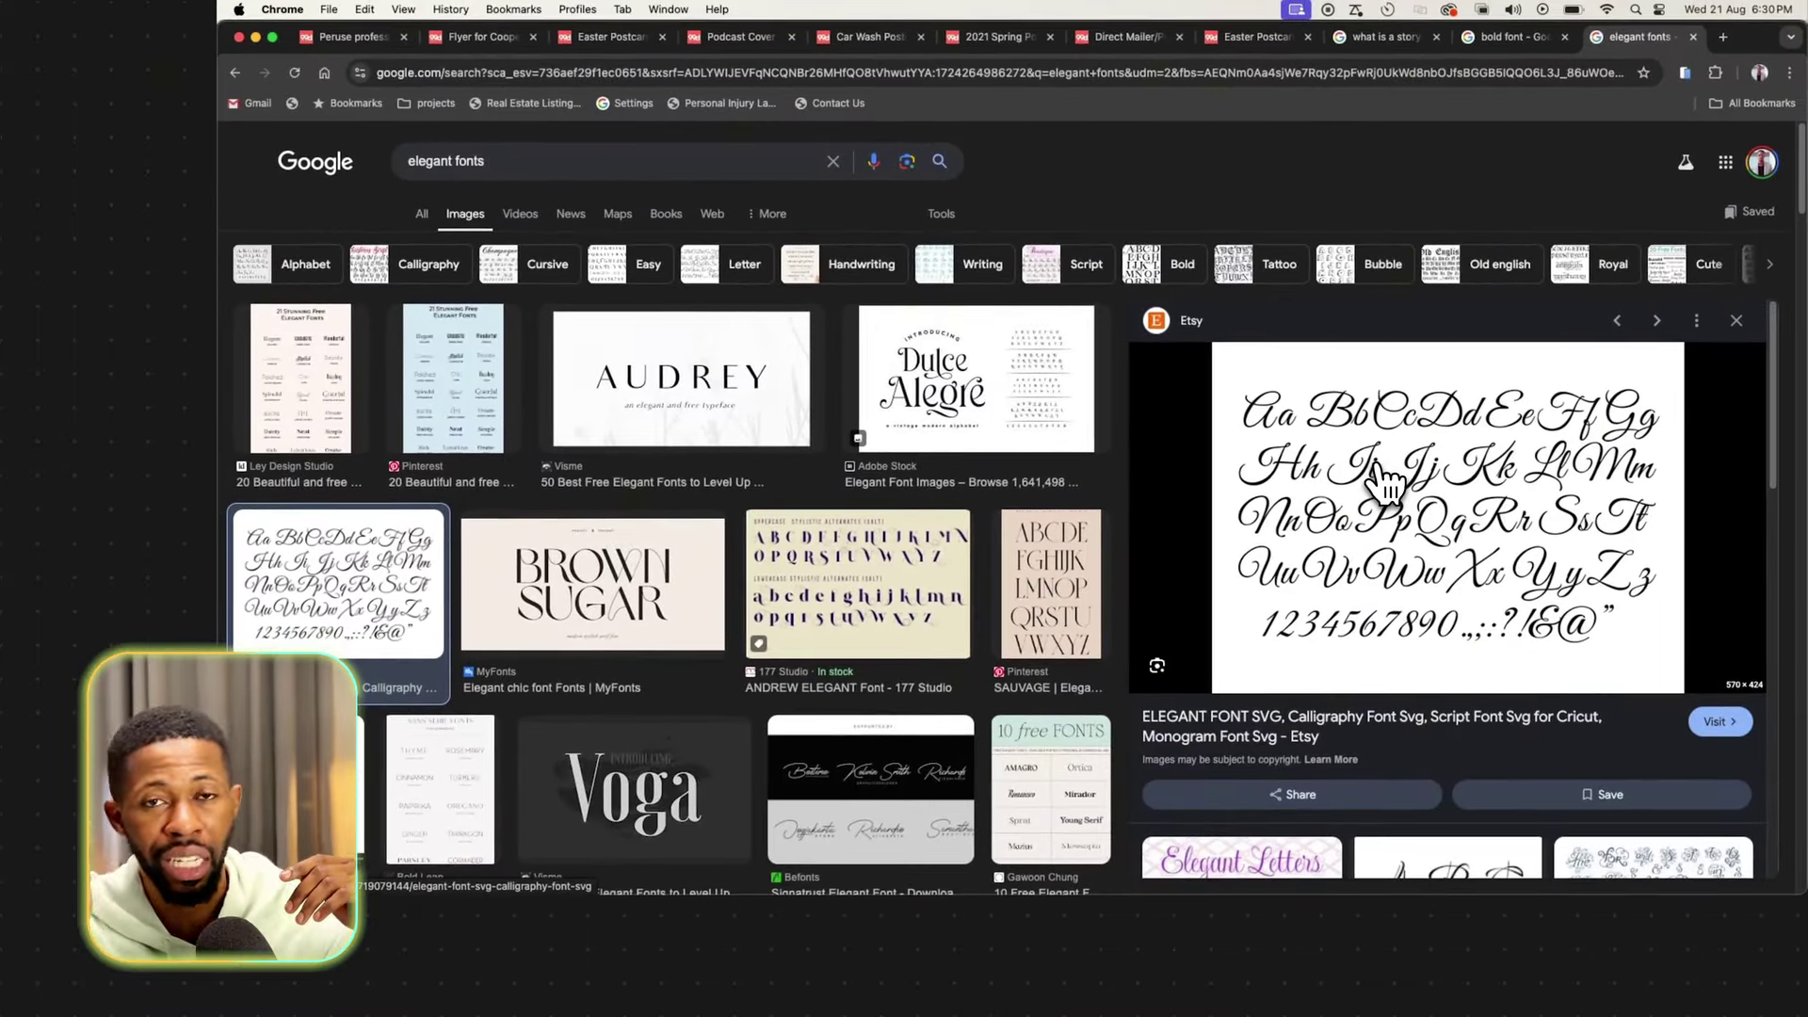
Compare the typography of the Easter Postcard, 2021 Spring Postcard, Car Wash Postcard and podcast cover in their open tabs.
left_click(1234, 40)
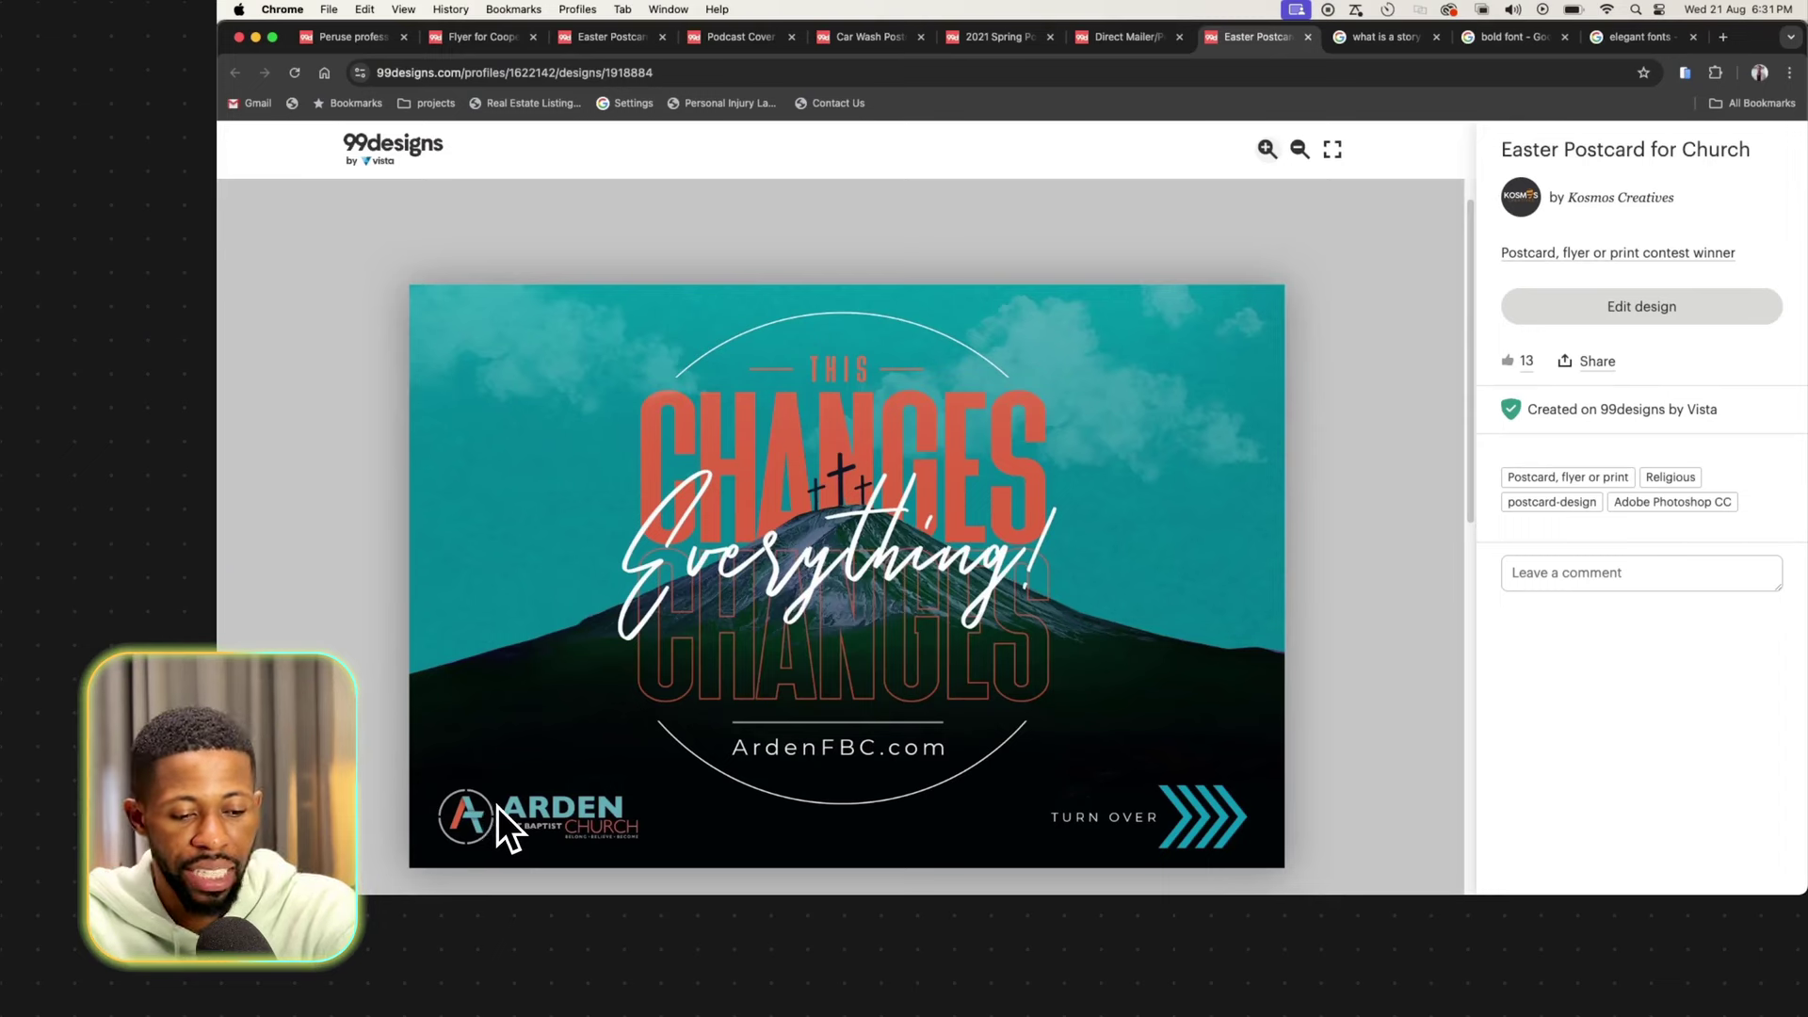
scroll(497, 806, "down", 1)
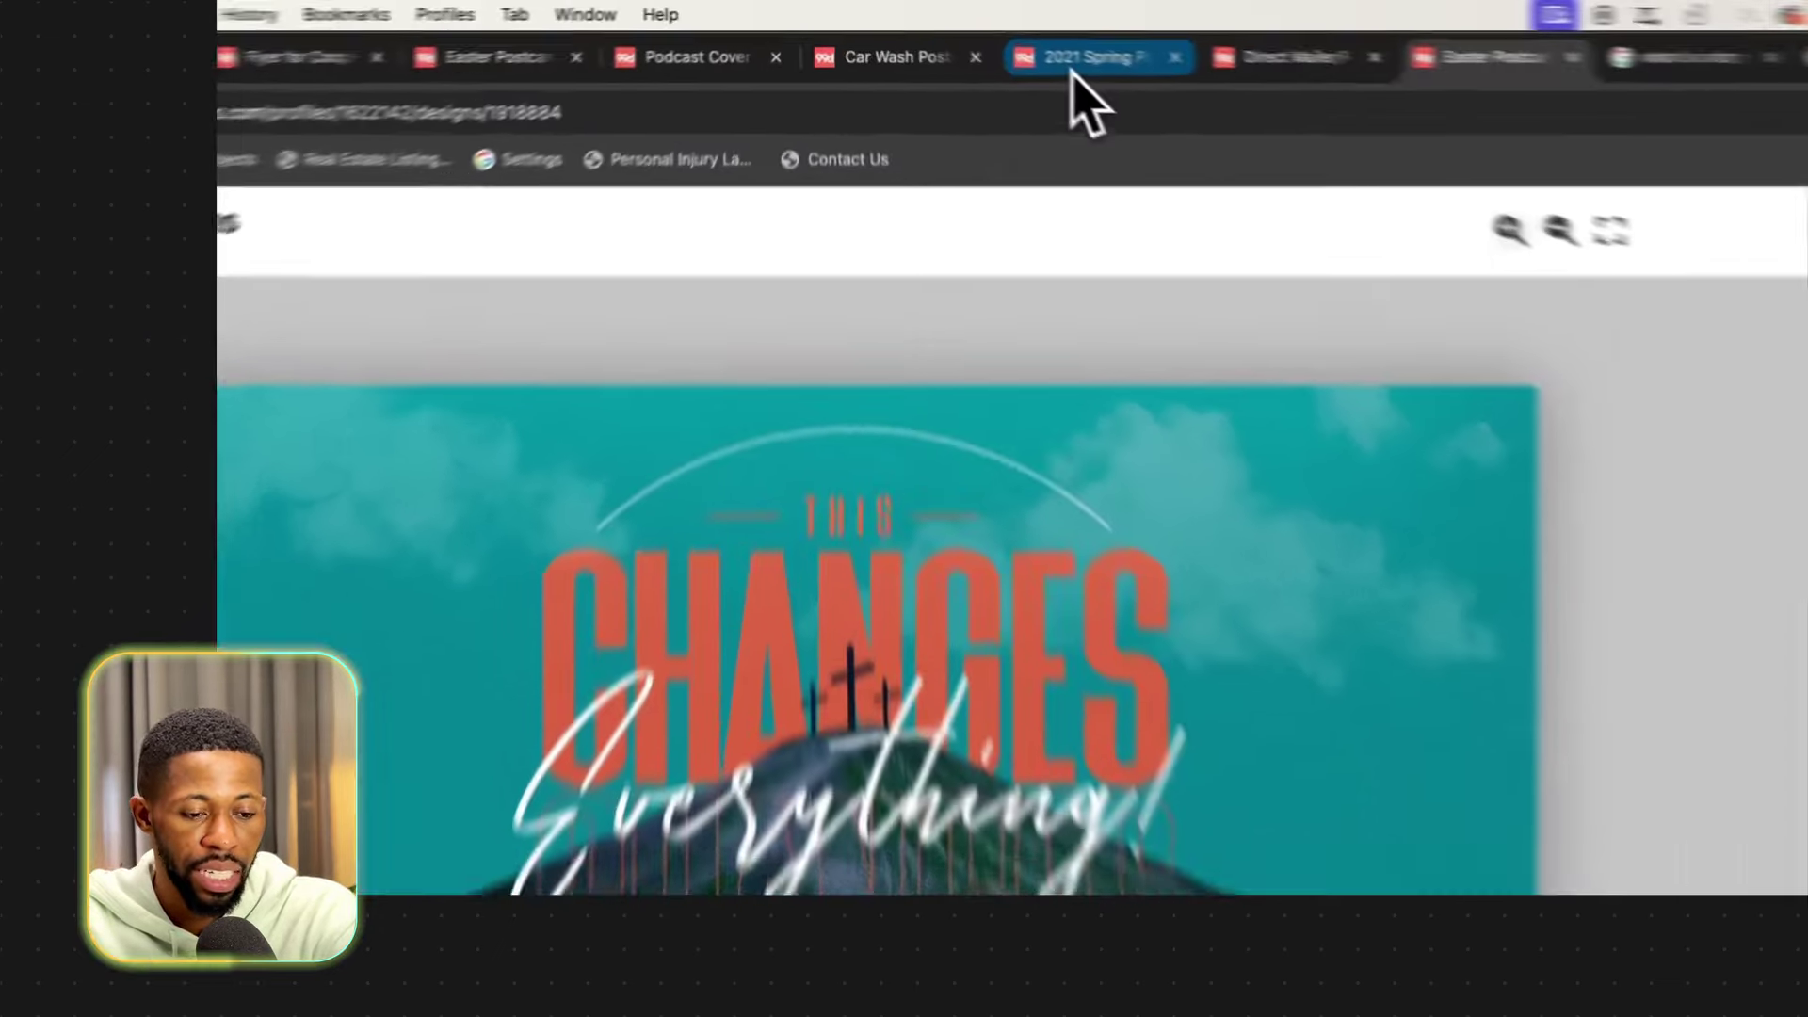
left_click(984, 36)
scroll(874, 362, "down", 5)
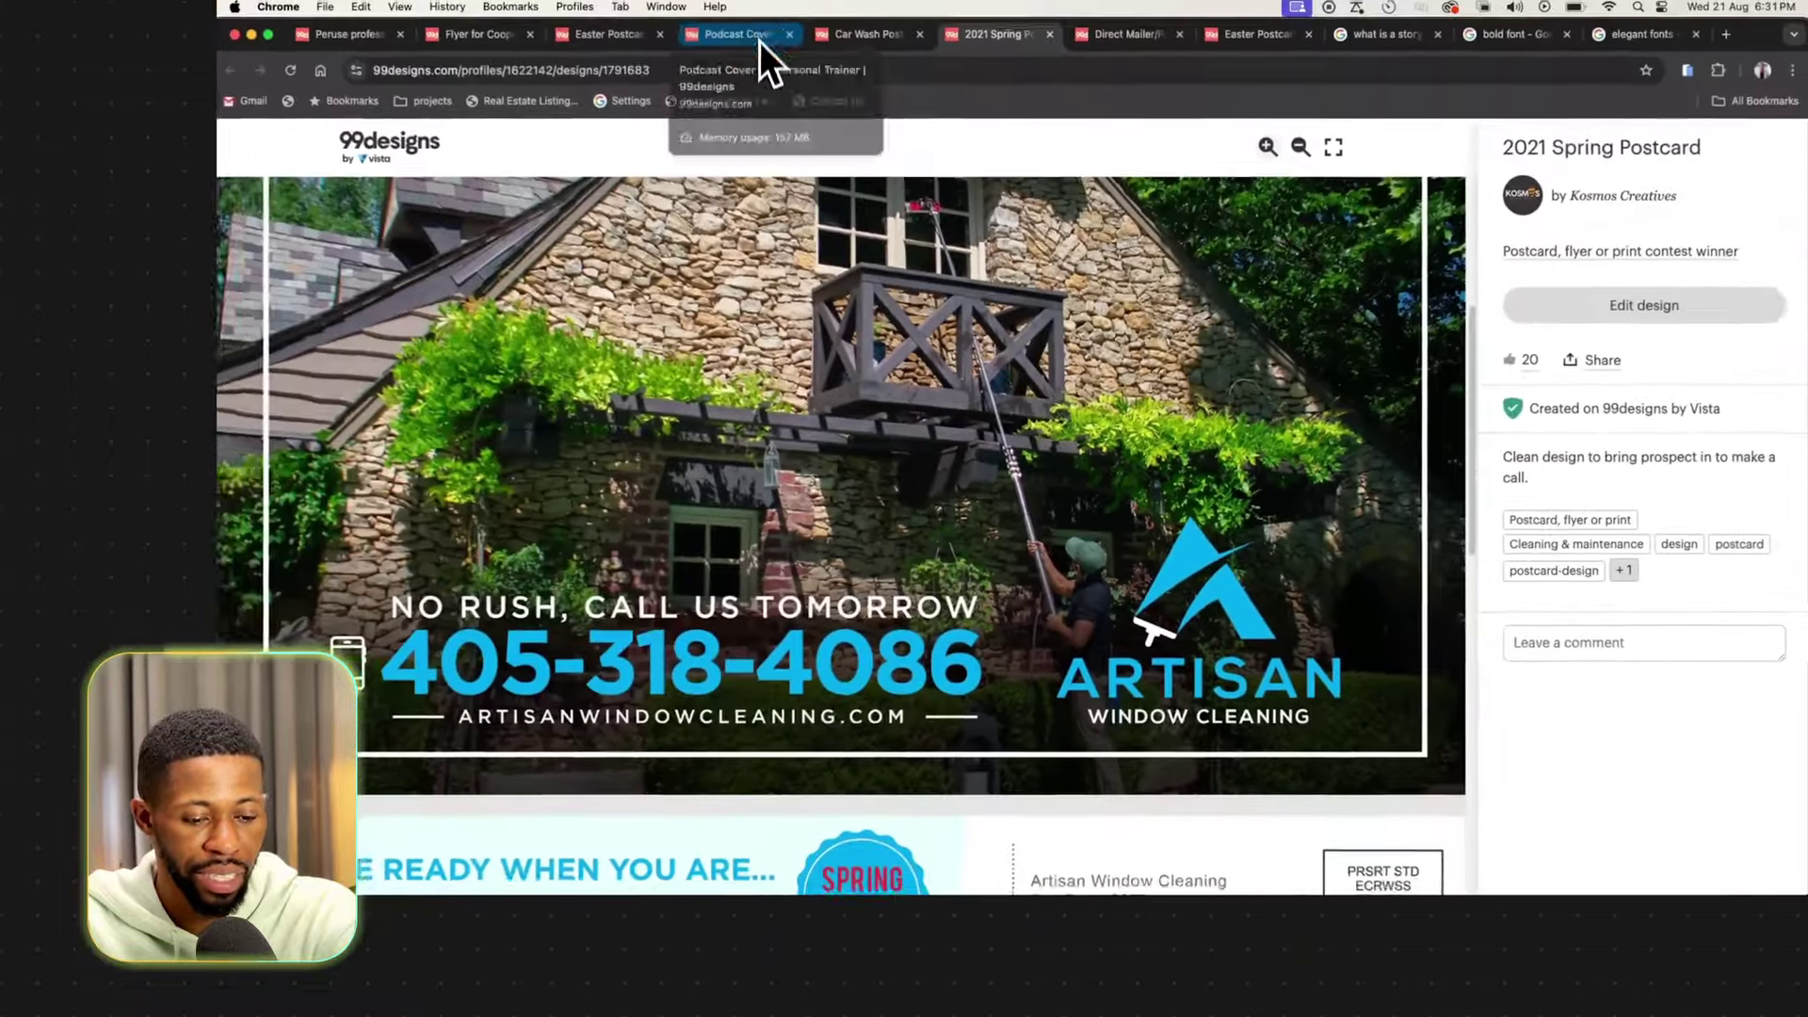
scroll(846, 360, "down", 8)
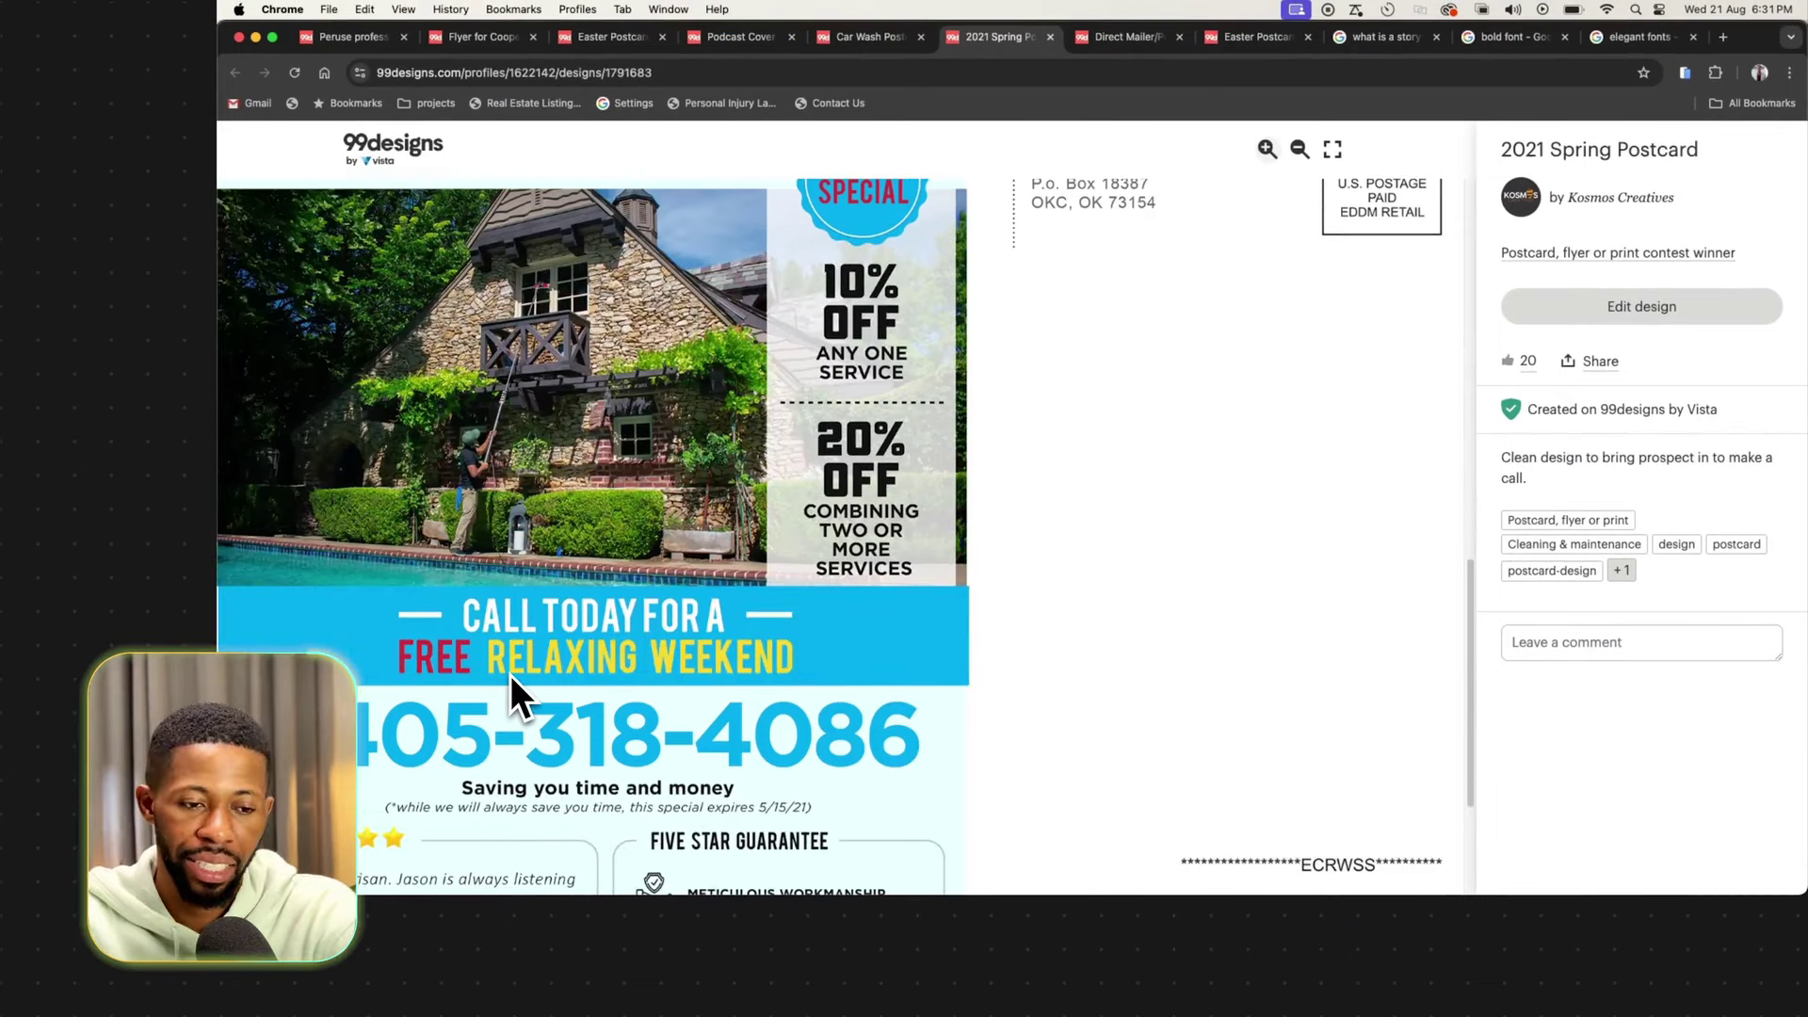
scroll(511, 676, "up", 5)
left_click(854, 40)
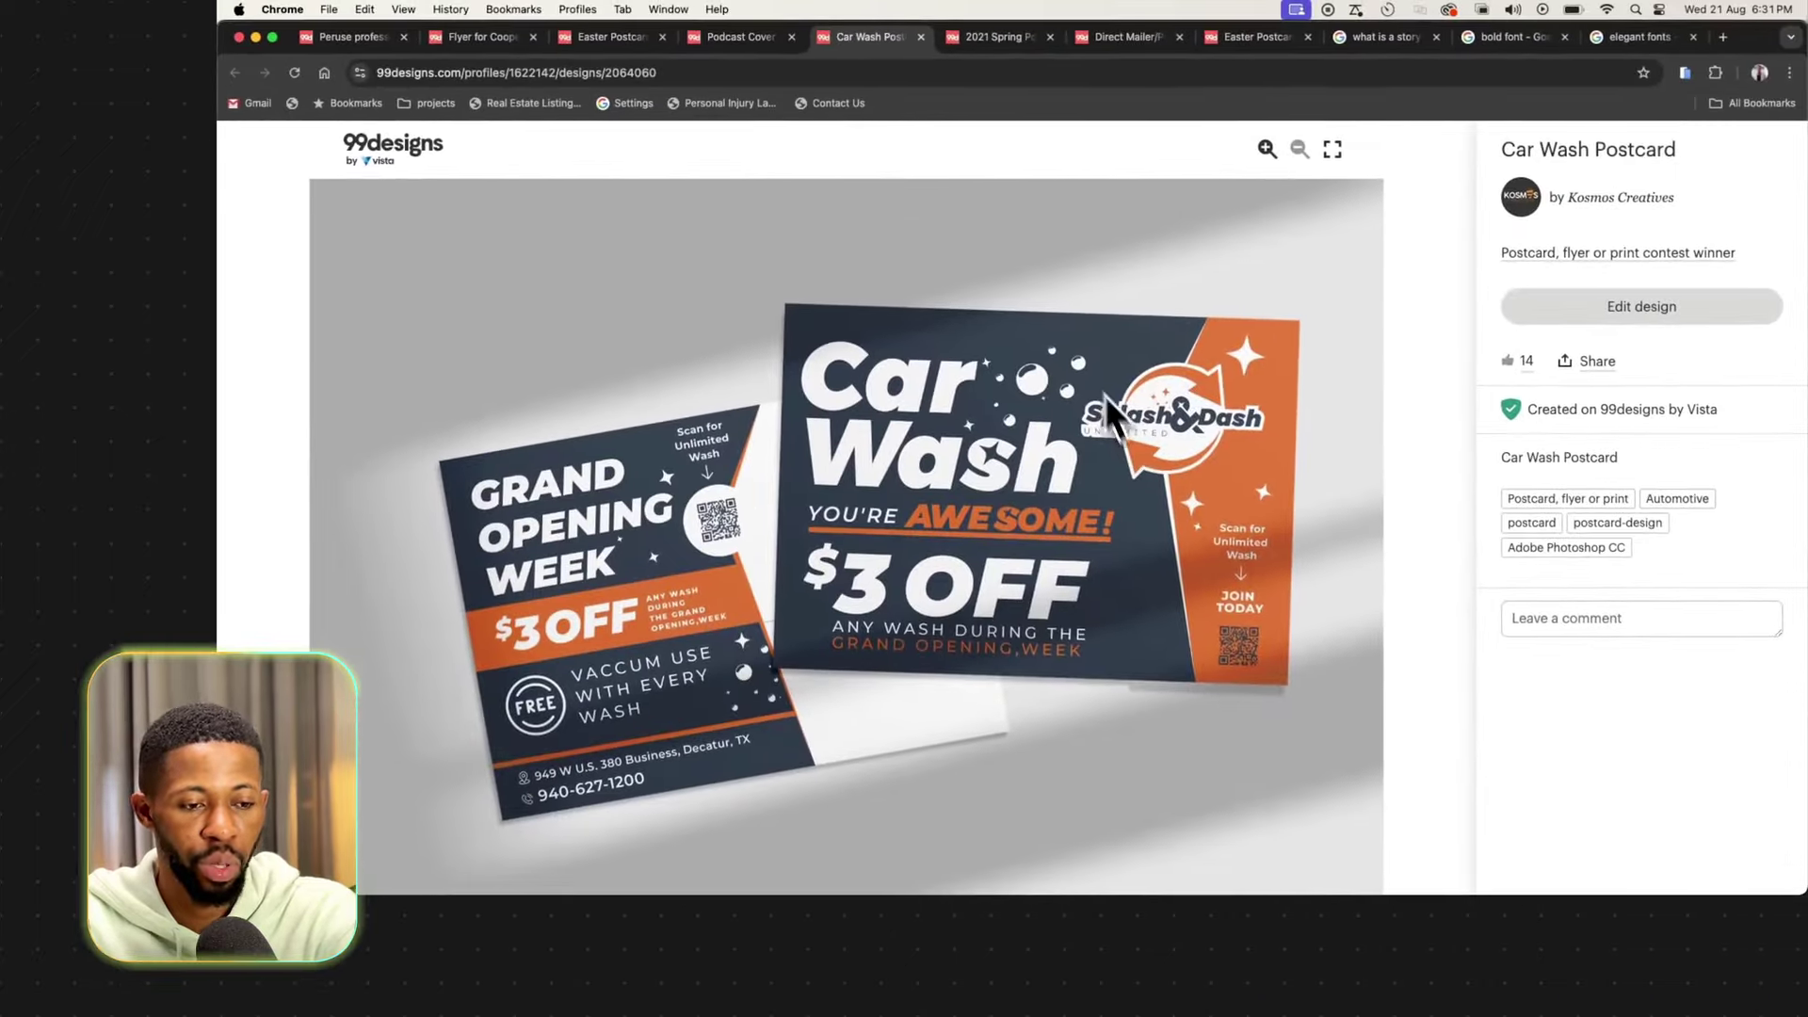
left_click(798, 37)
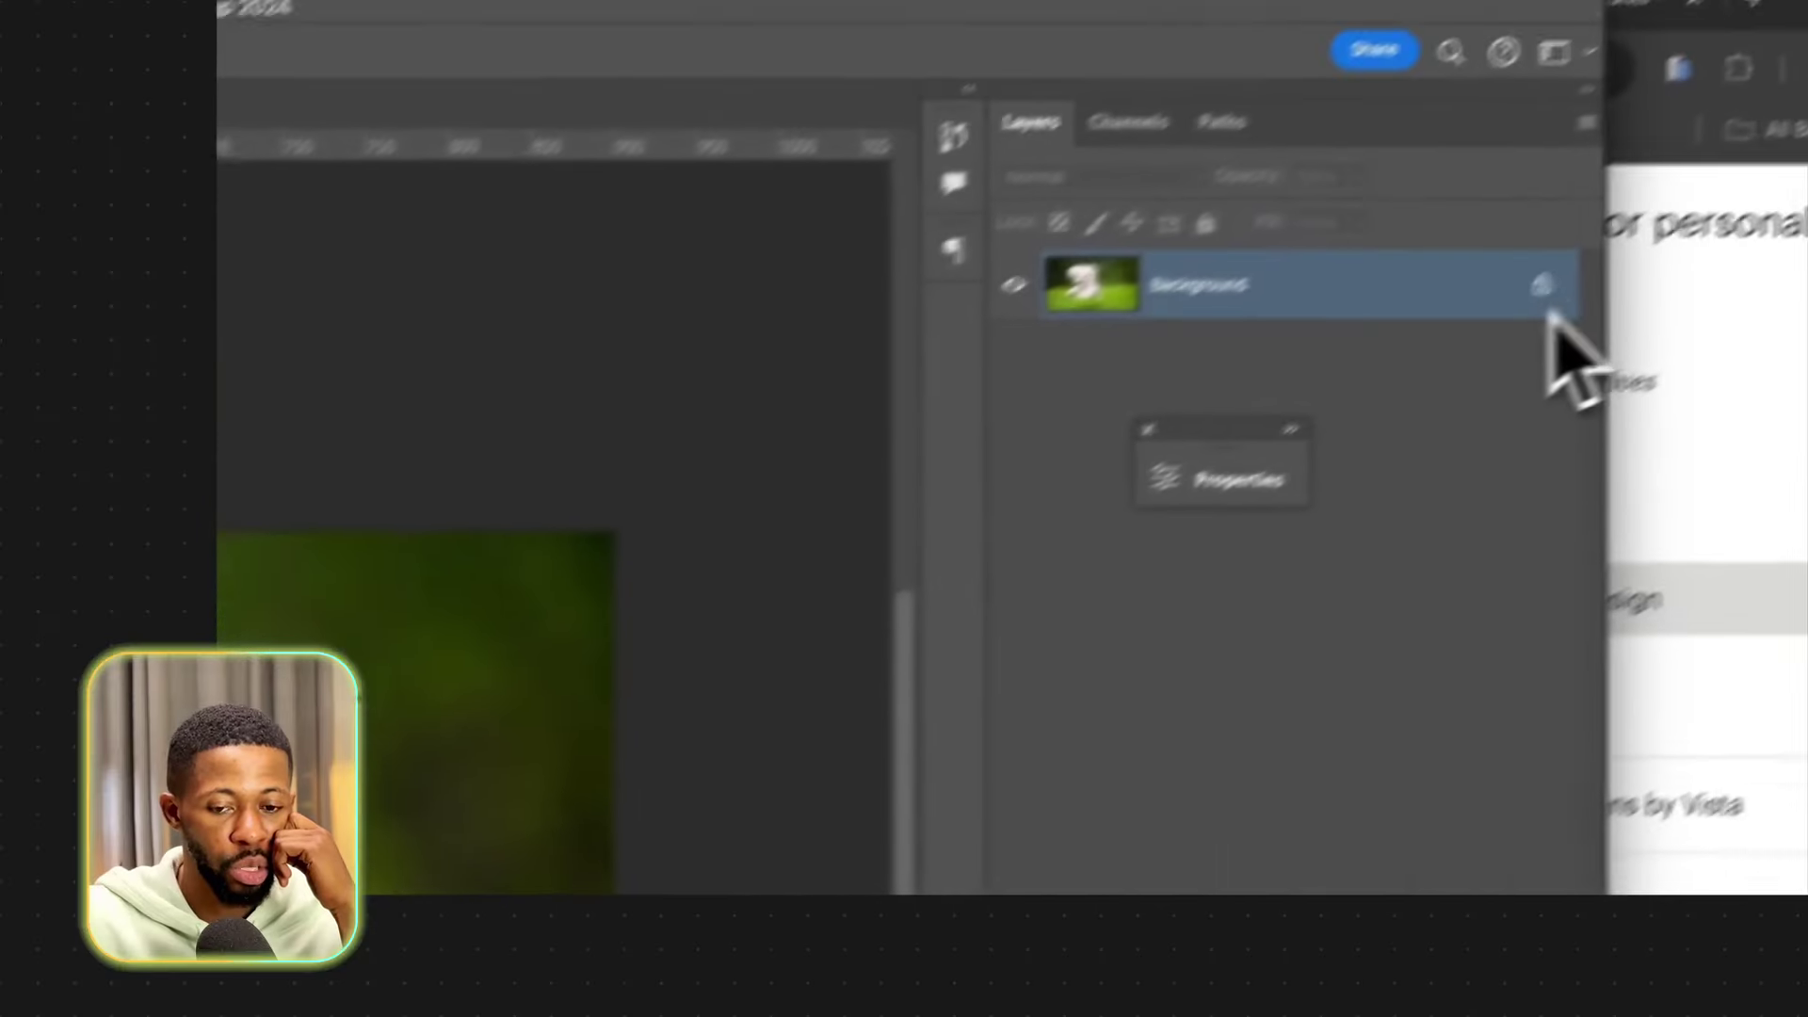
Scale down the dog photo layer and position it inside the canvas with transparent space around it.
key("super+t")
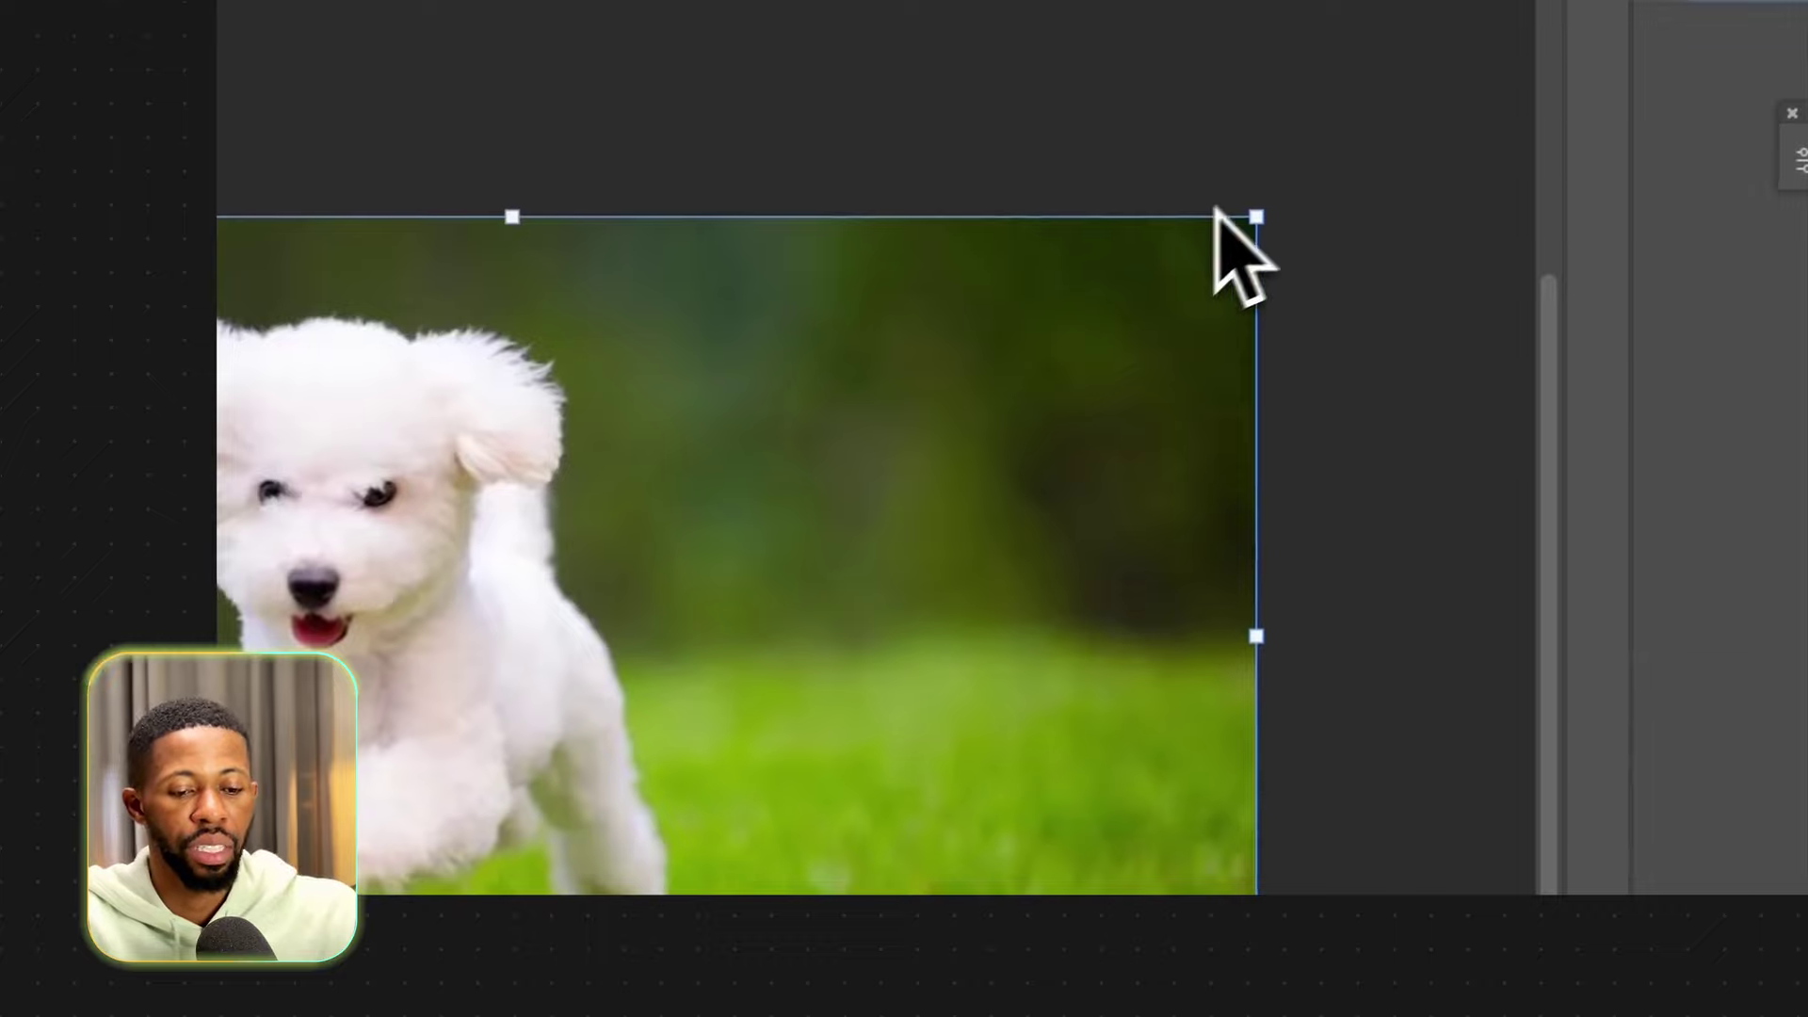
left_click_drag(1255, 216, 804, 471)
left_click_drag(614, 777, 736, 648)
key("Return")
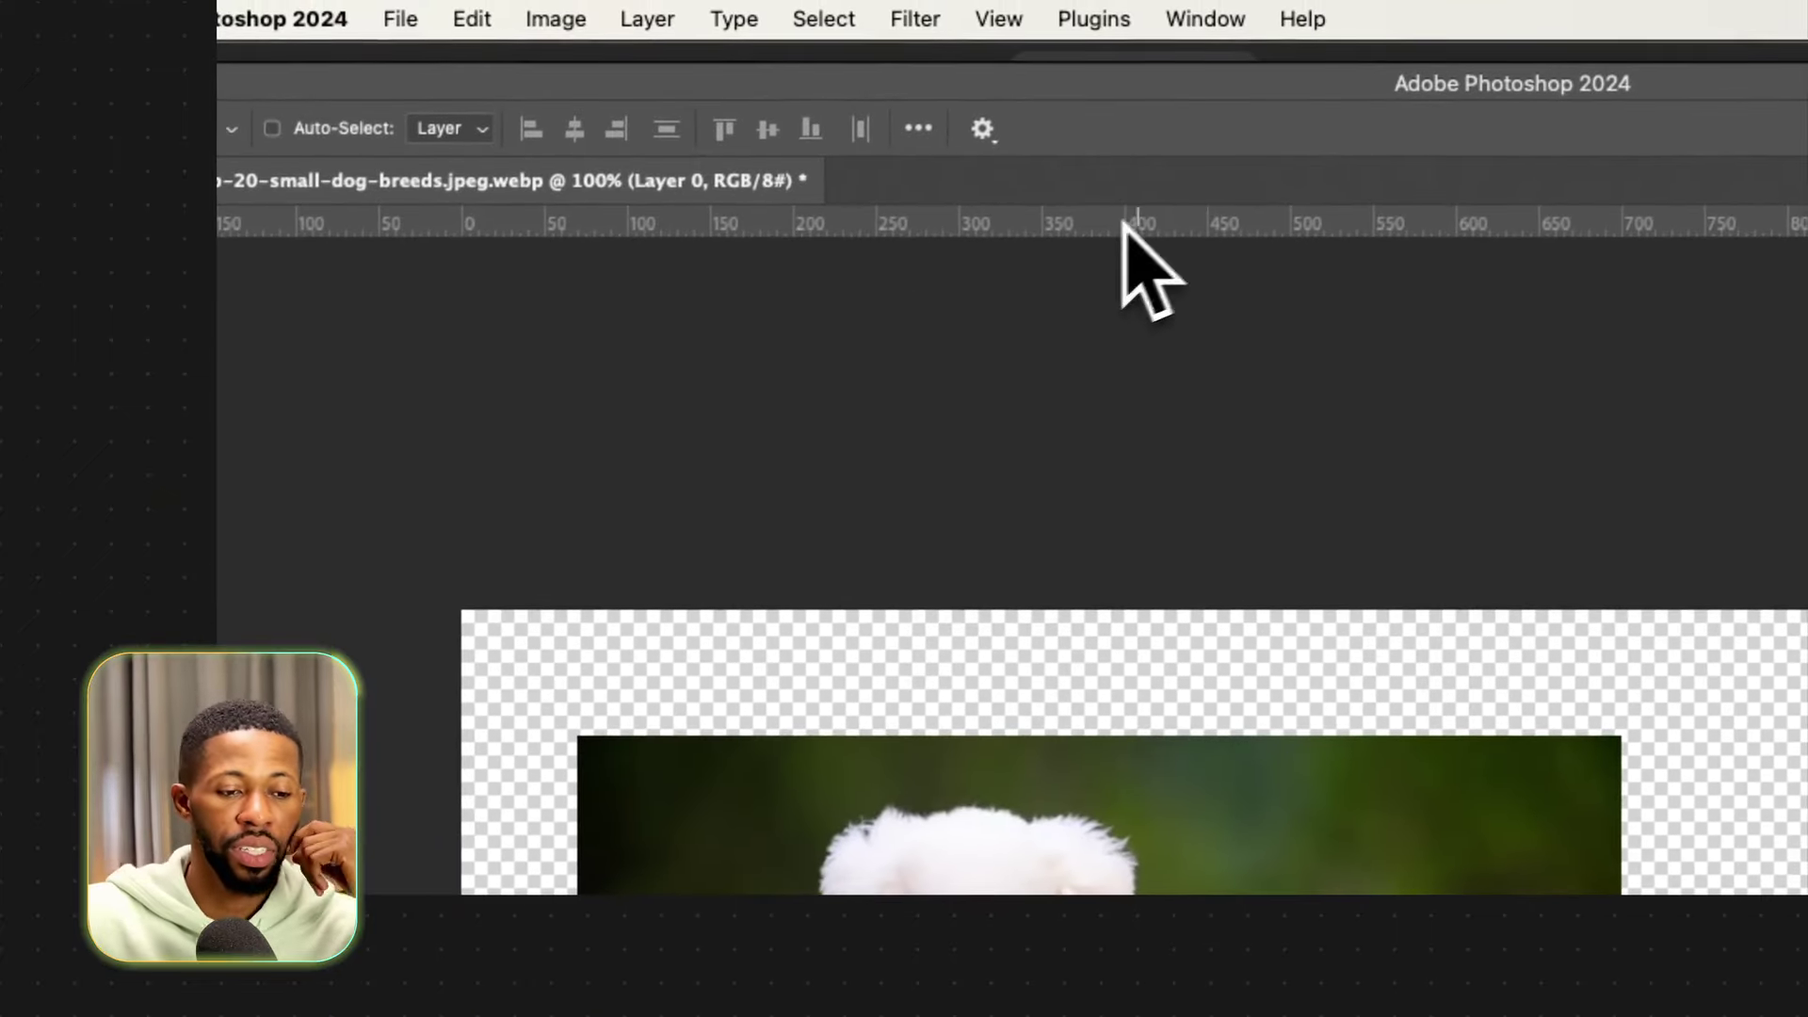
Apply the Mosaic pixelate filter to the dog photo with a cell size of 47.
left_click(918, 14)
mouse_move(787, 264)
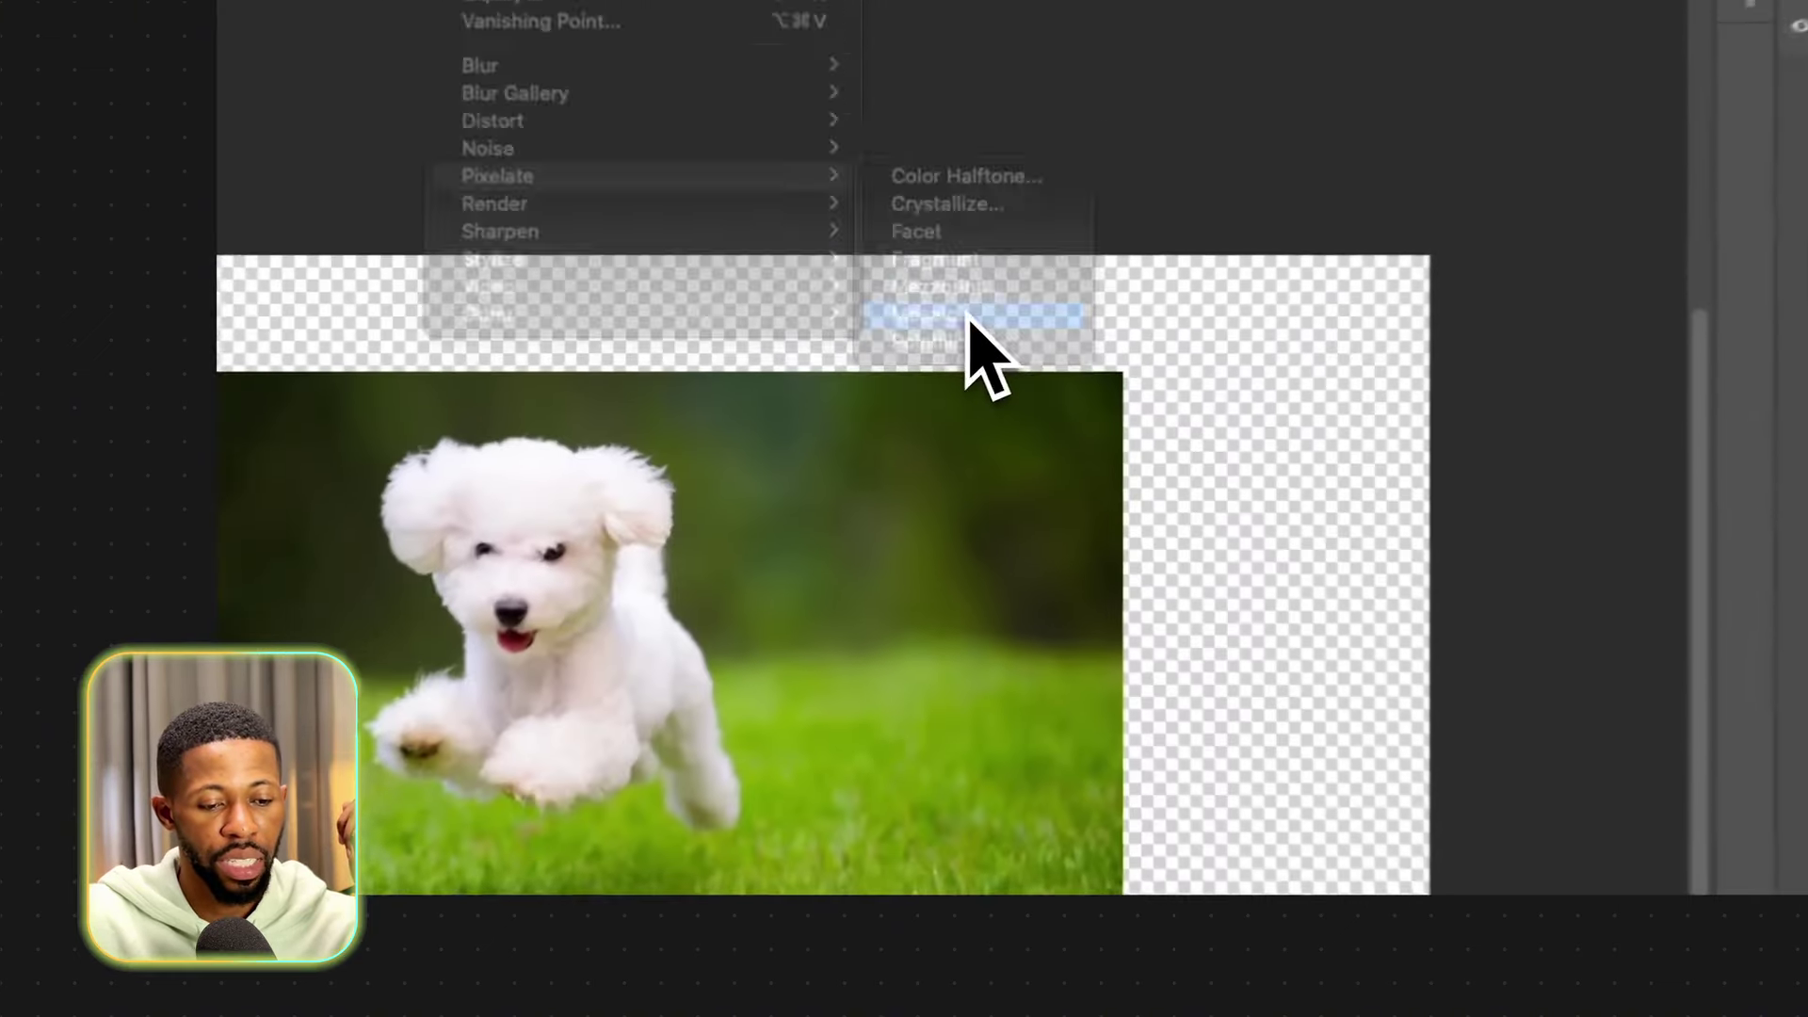
left_click(914, 337)
left_click_drag(1063, 577, 1056, 577)
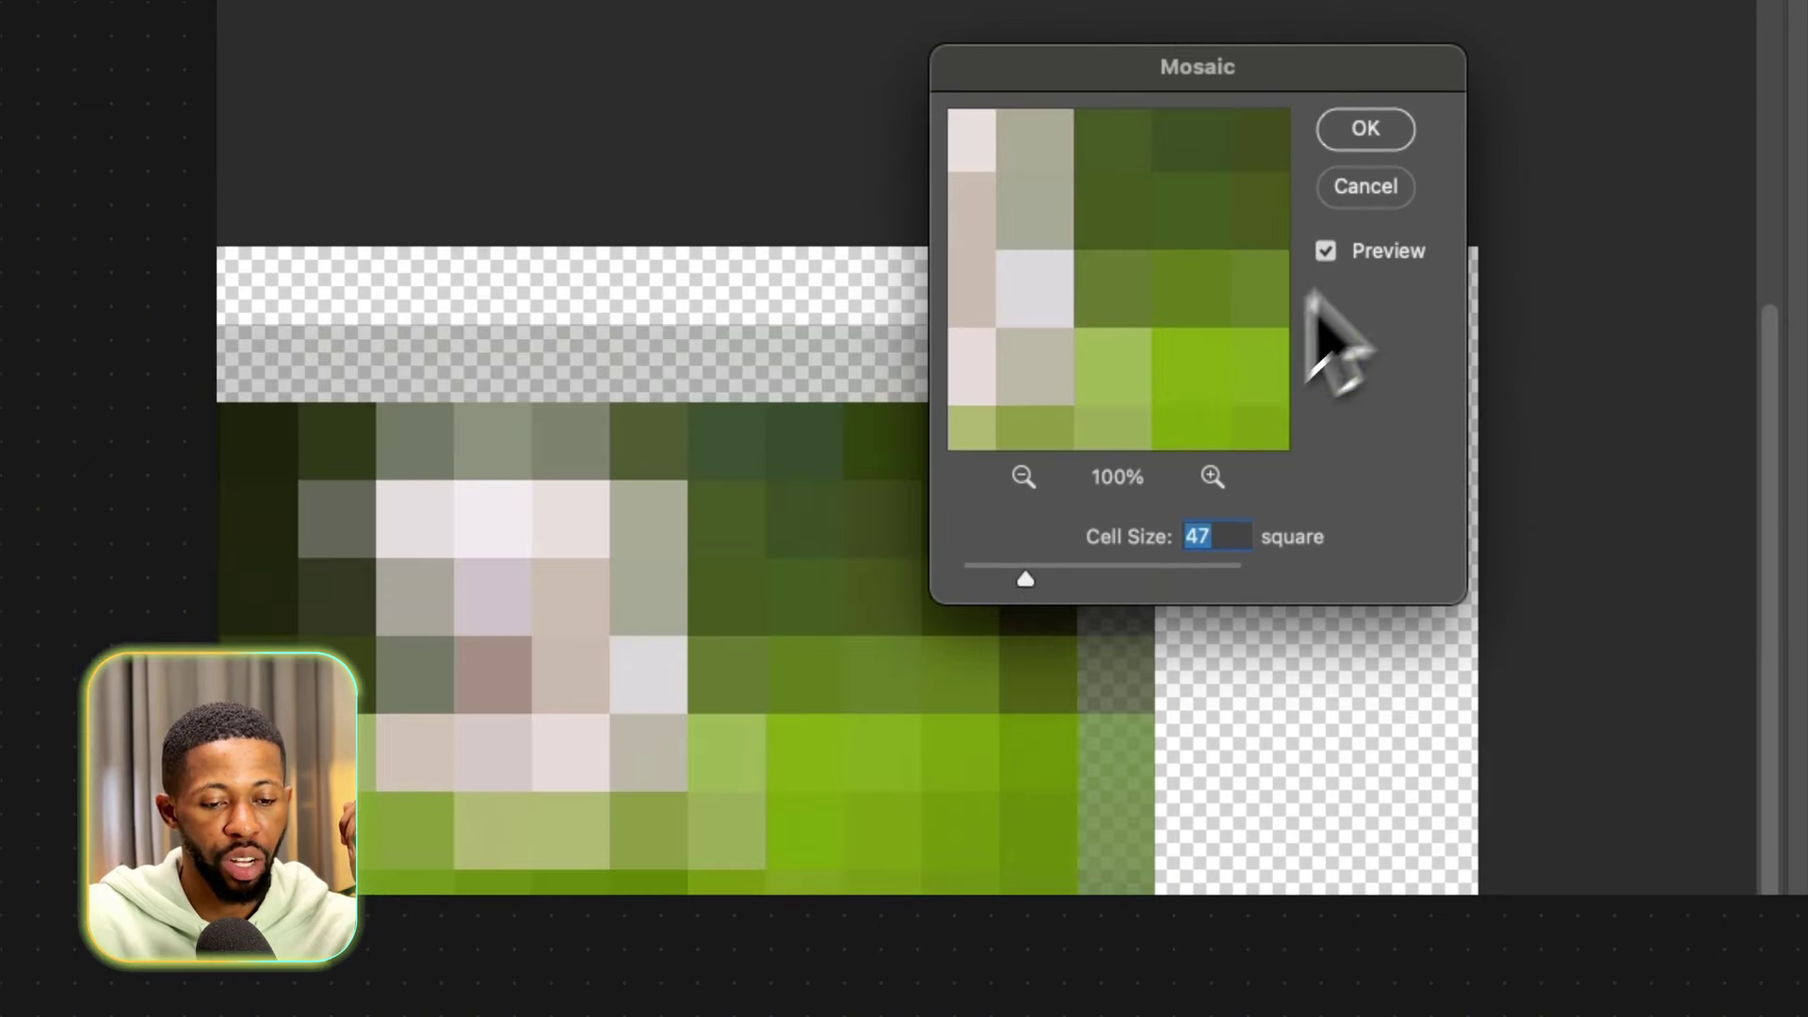
left_click(1385, 137)
left_click_drag(798, 550, 733, 508)
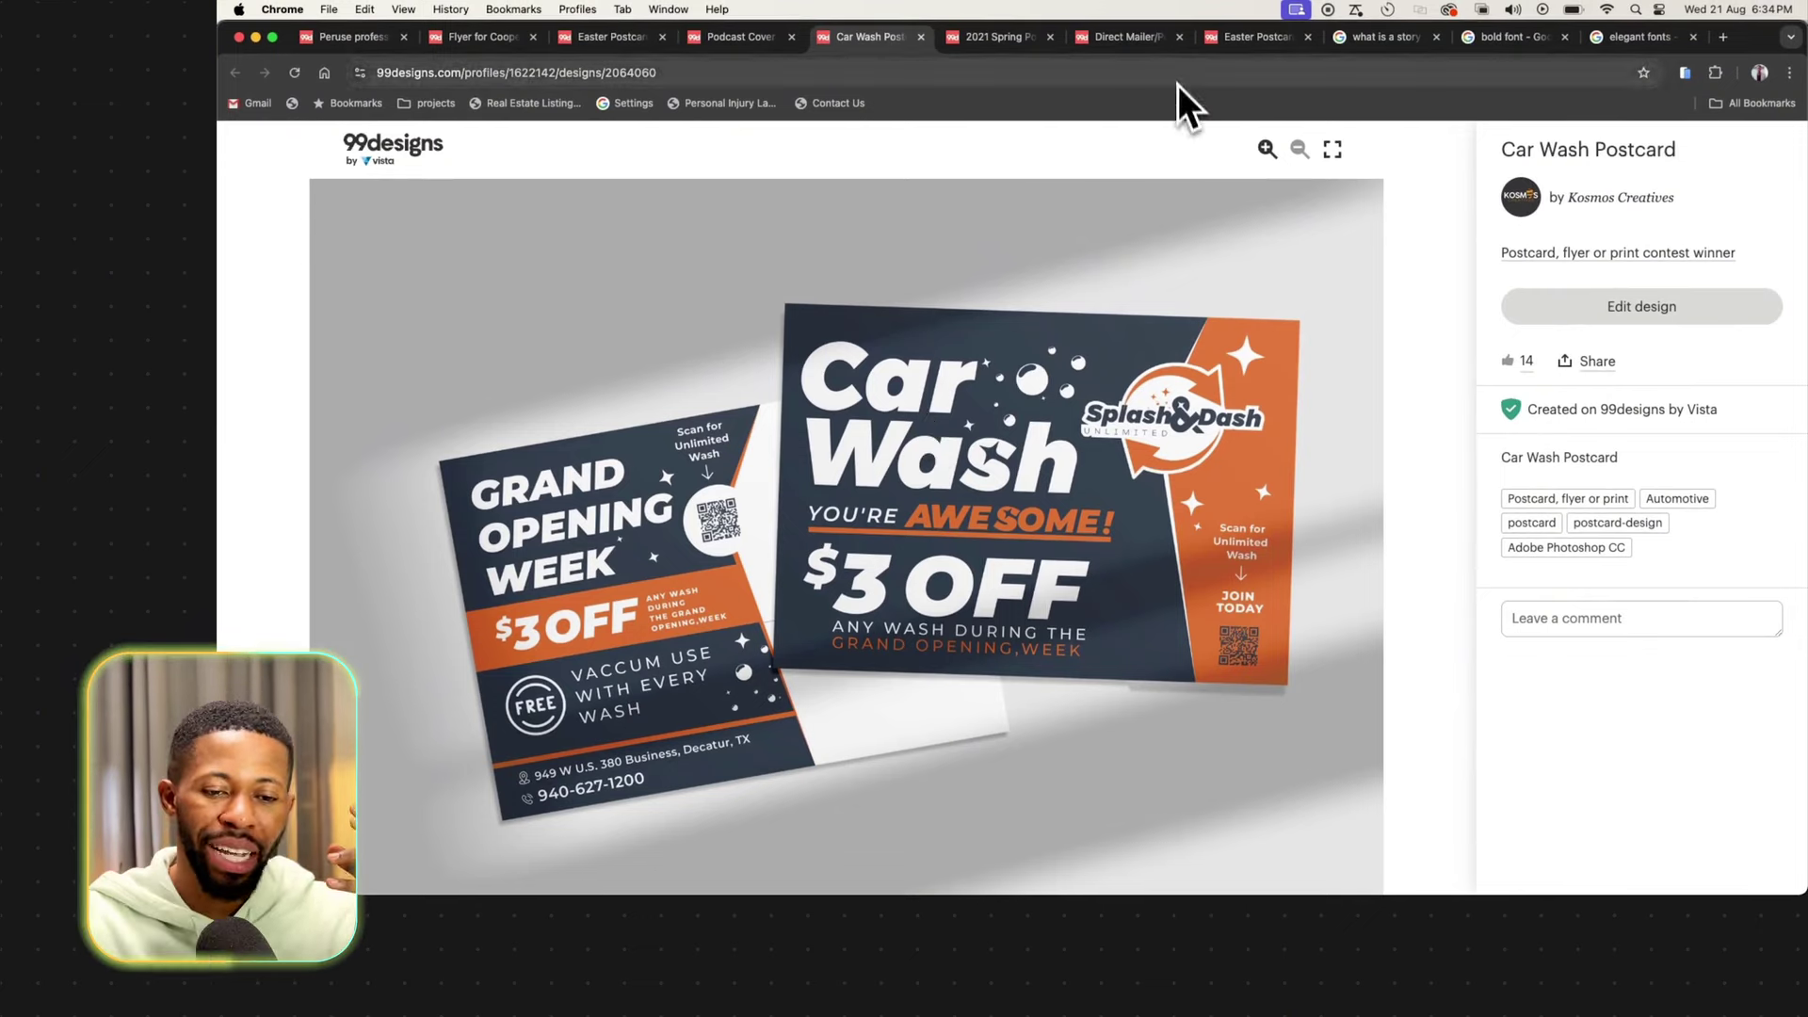
Switch to the postcard tabs in Chrome and examine the 2021 Spring Postcard's images, both enlarged and as a whole.
left_click(1153, 39)
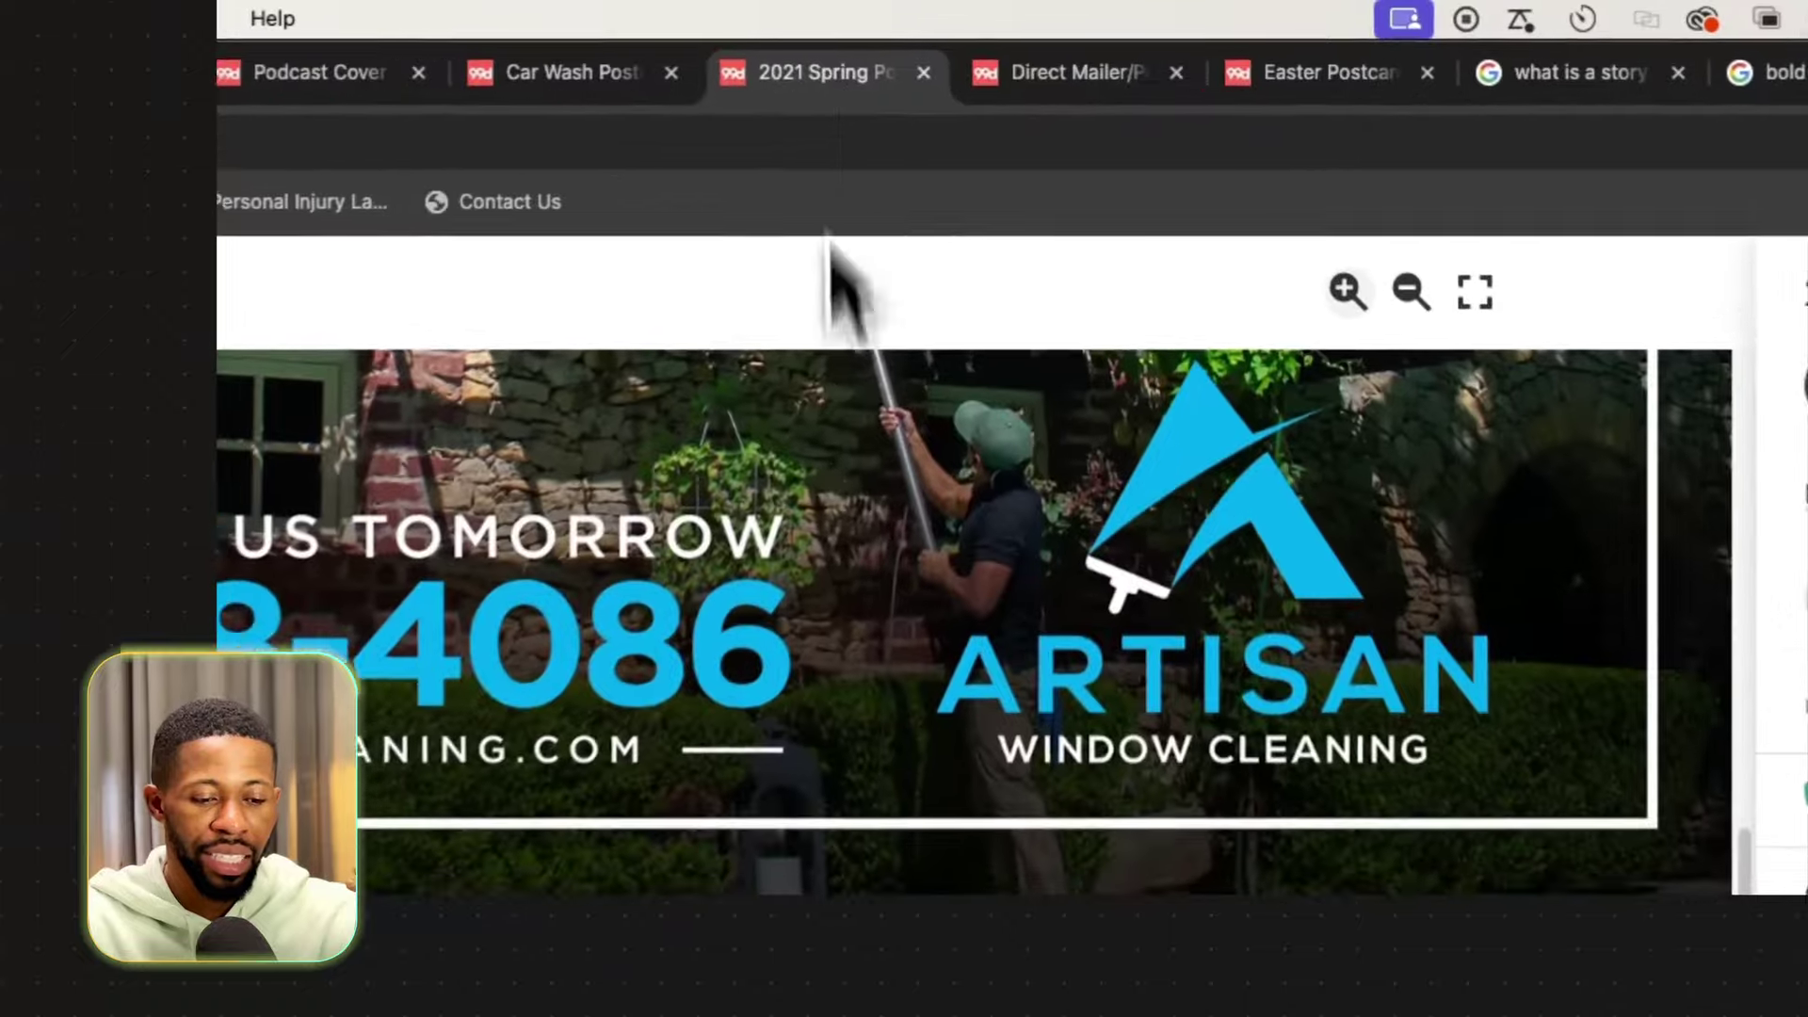
scroll(833, 565, "down", 6)
scroll(827, 556, "up", 2)
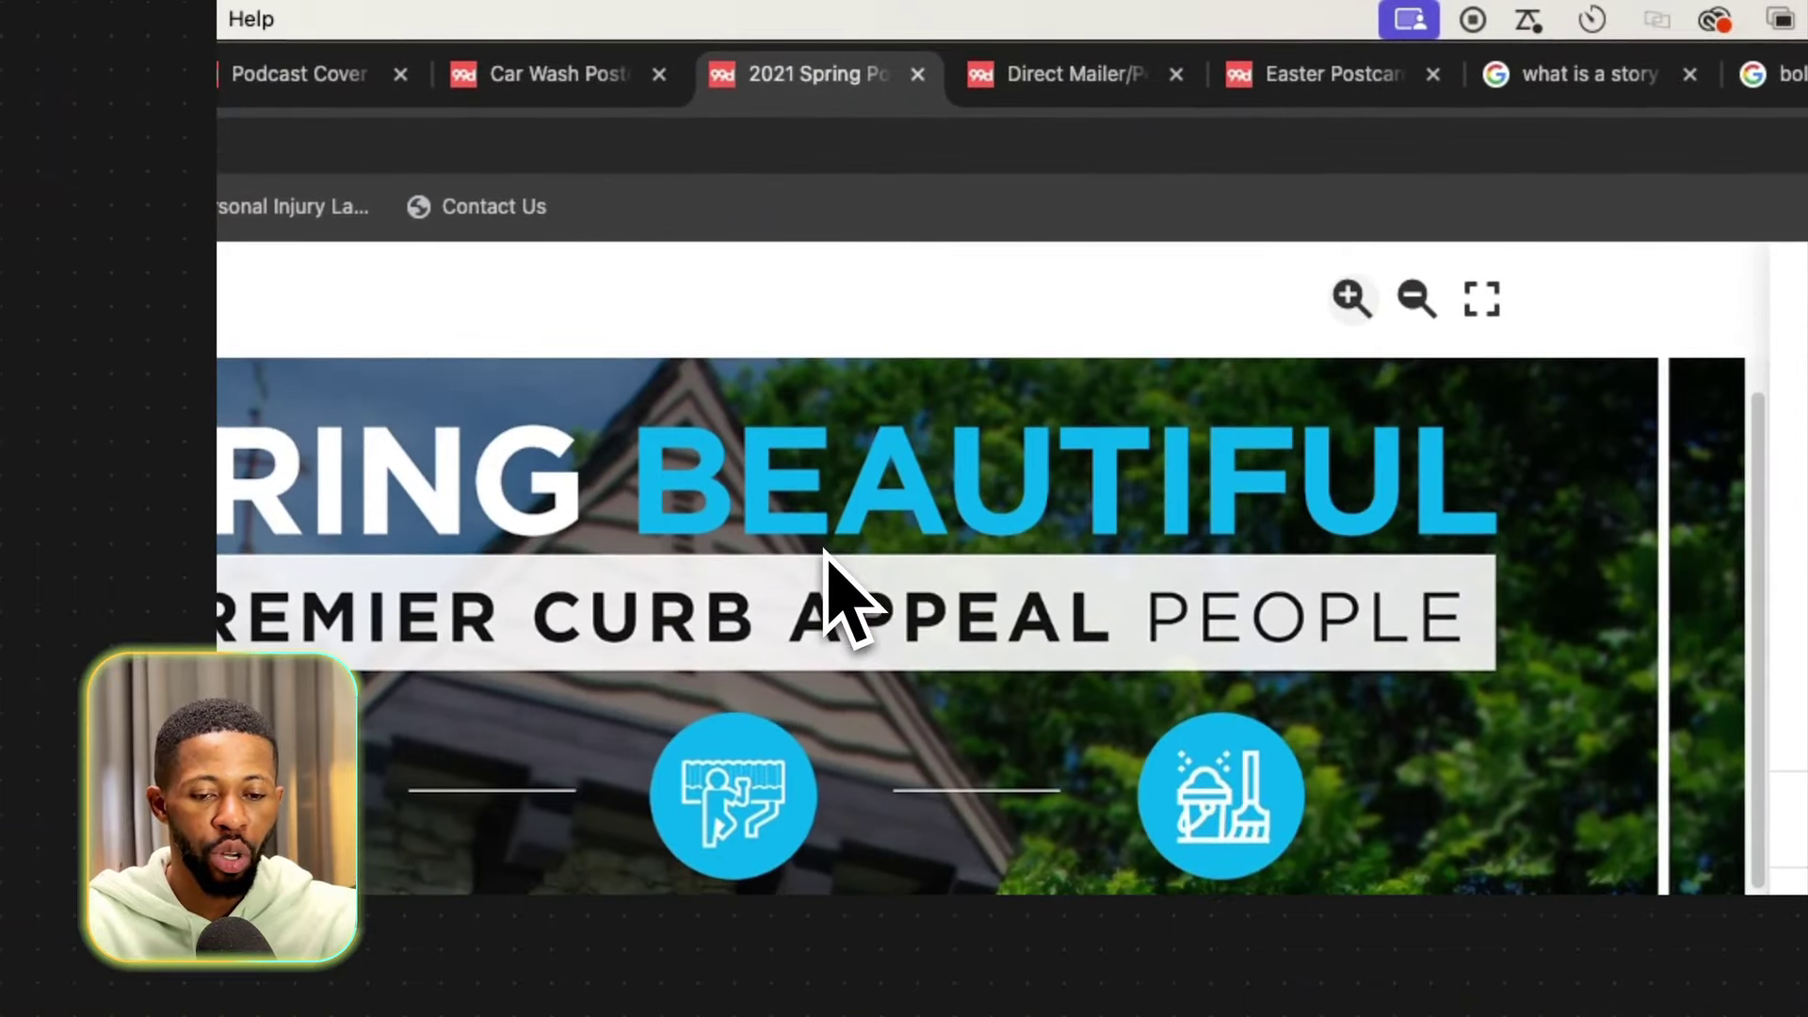
left_click(1416, 299)
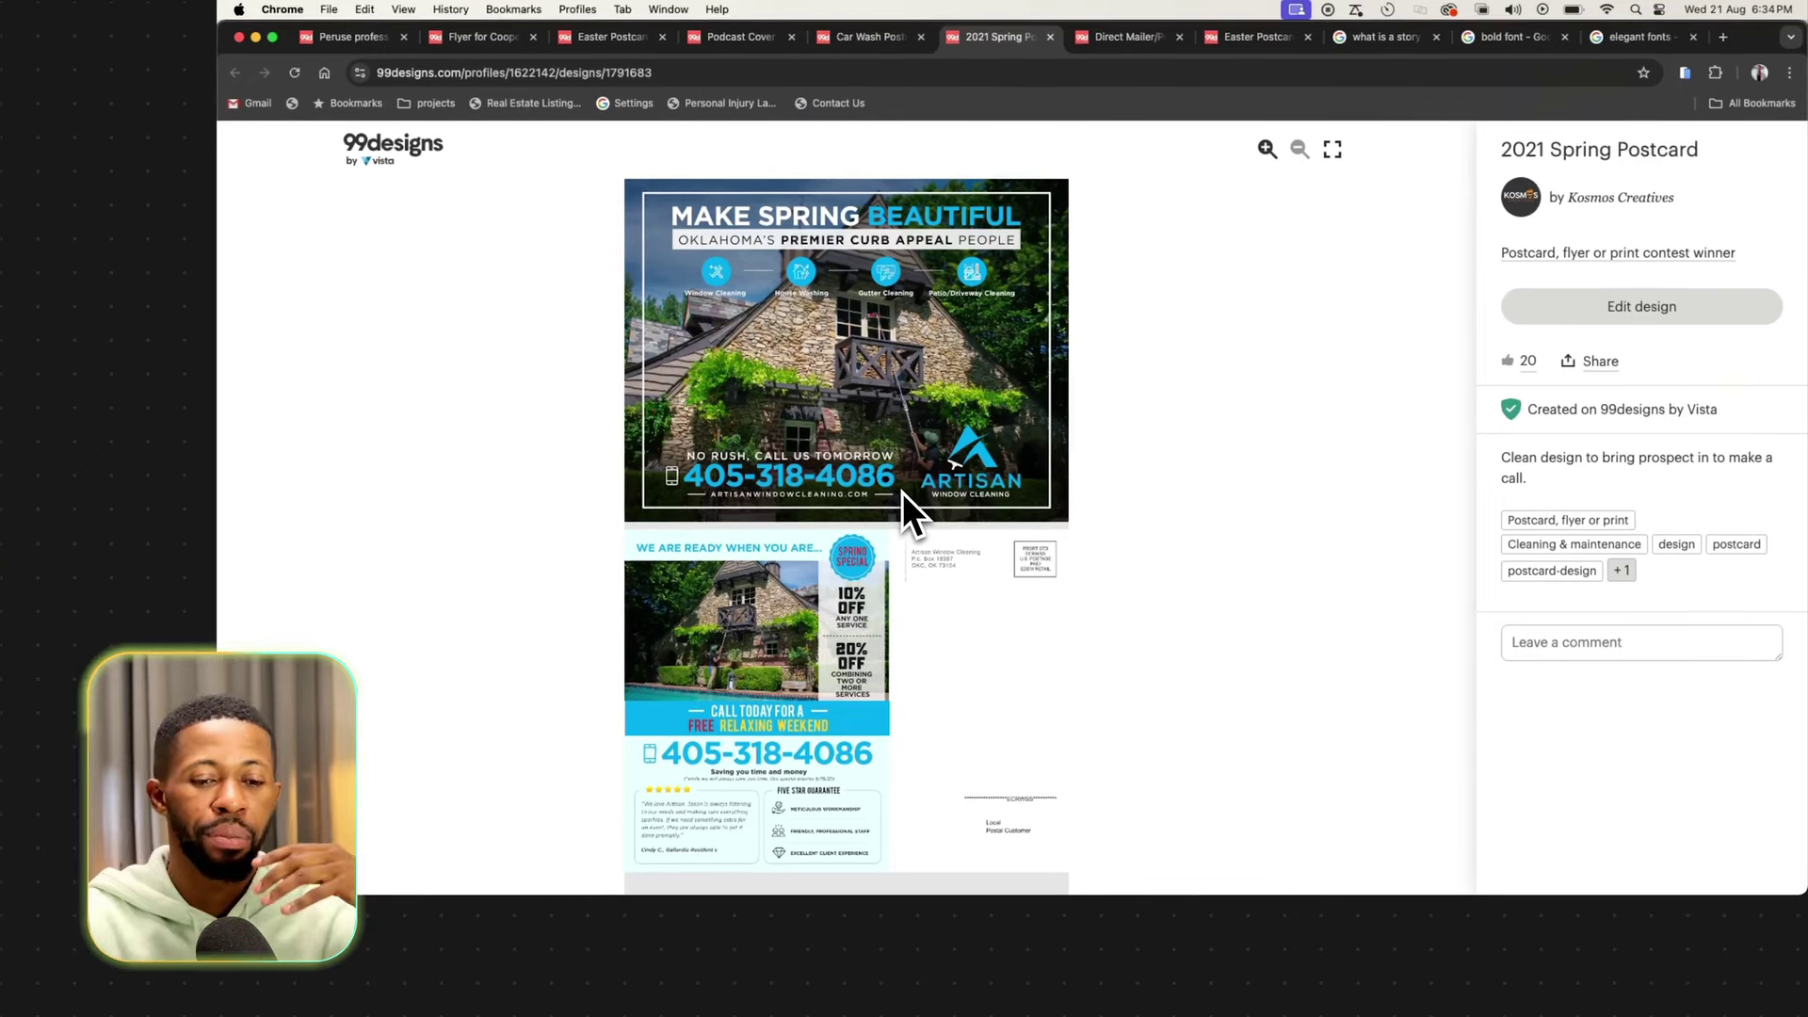
left_click(1267, 151)
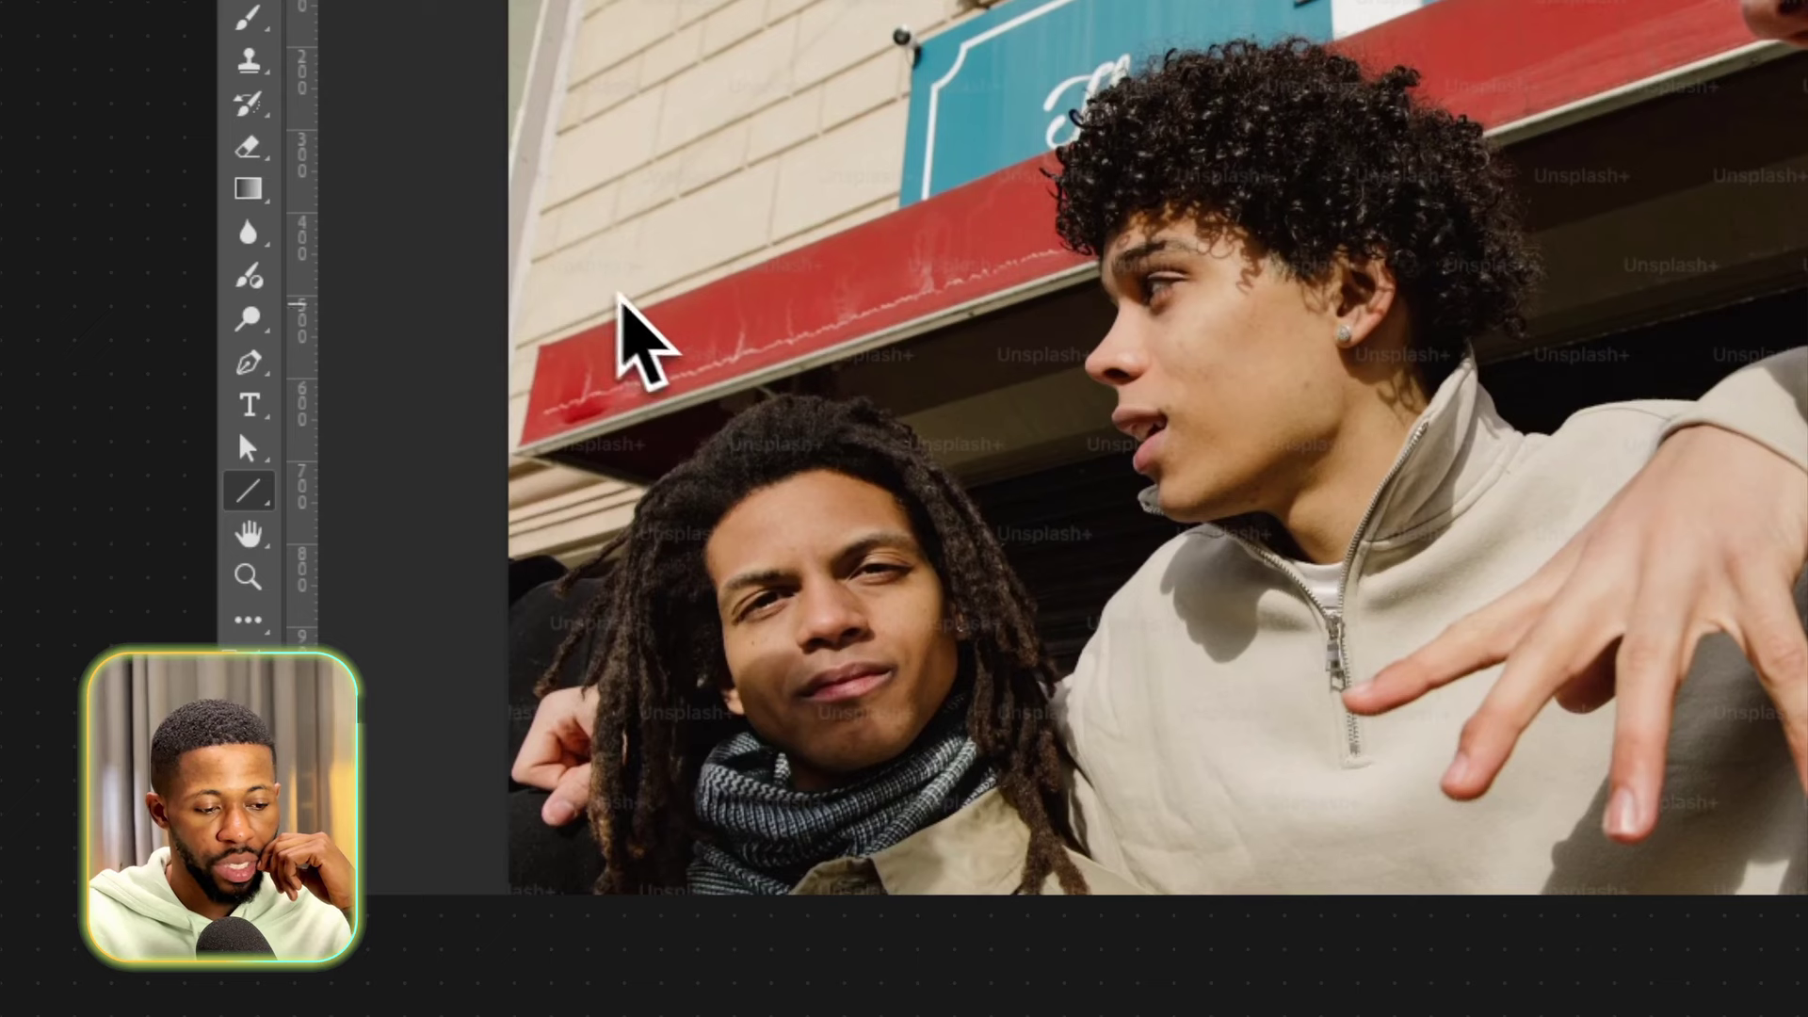
Trace leading lines on the group photo along the awning's upper and lower edges and across the men's faces and hand.
left_click_drag(385, 450, 931, 309)
left_click_drag(1332, 323, 1595, 60)
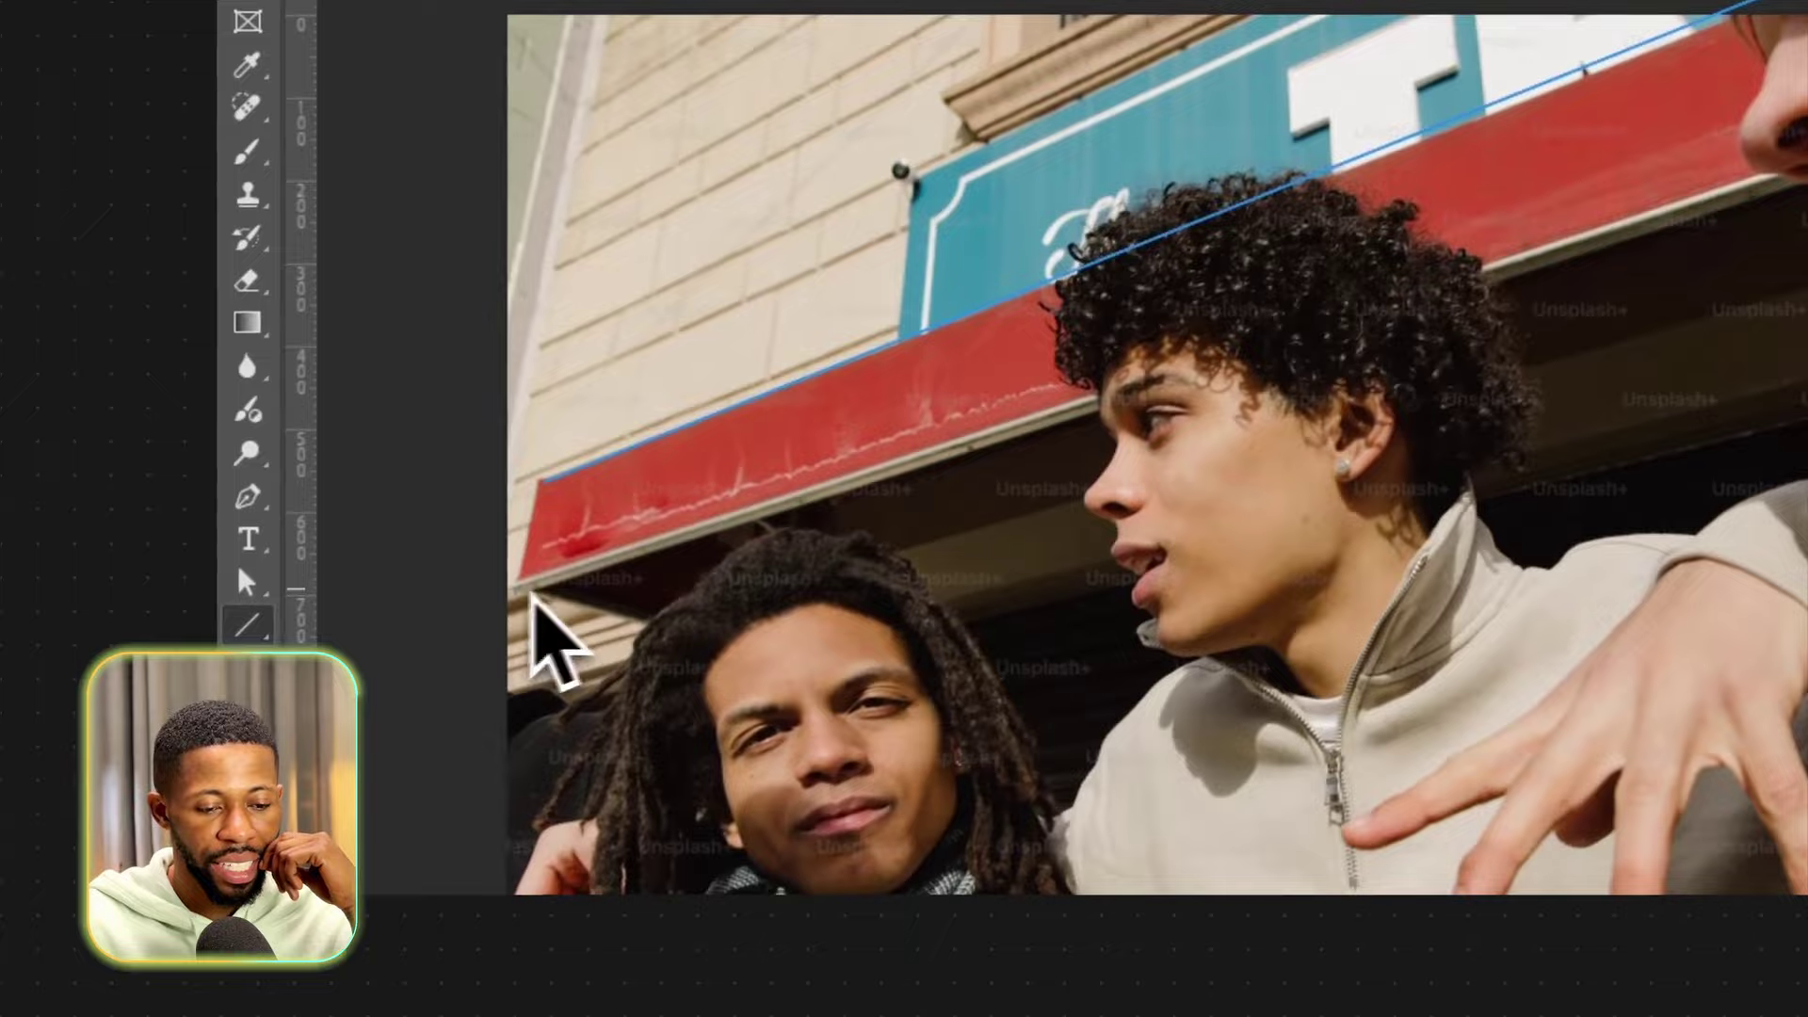
mouse_move(513, 593)
left_mouse_down()
mouse_move(1385, 353)
mouse_move(1409, 258)
left_mouse_up()
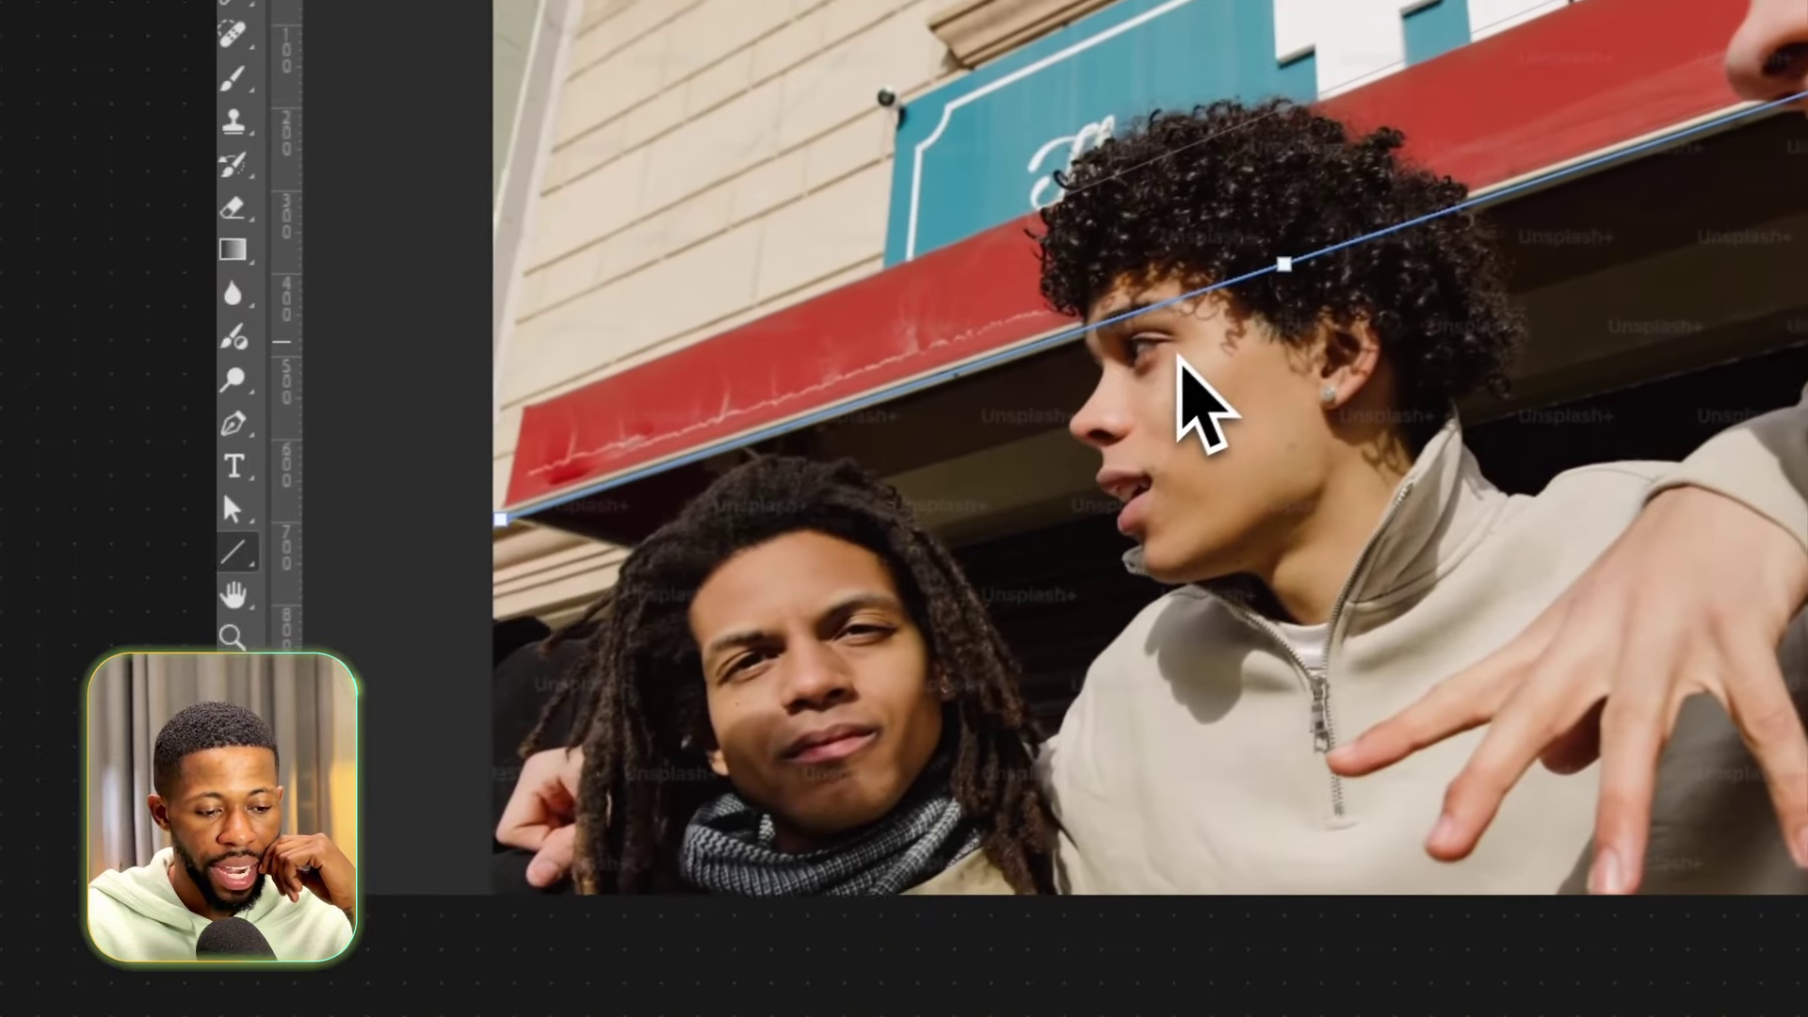
left_click_drag(1034, 411, 523, 618)
left_click_drag(684, 555, 992, 505)
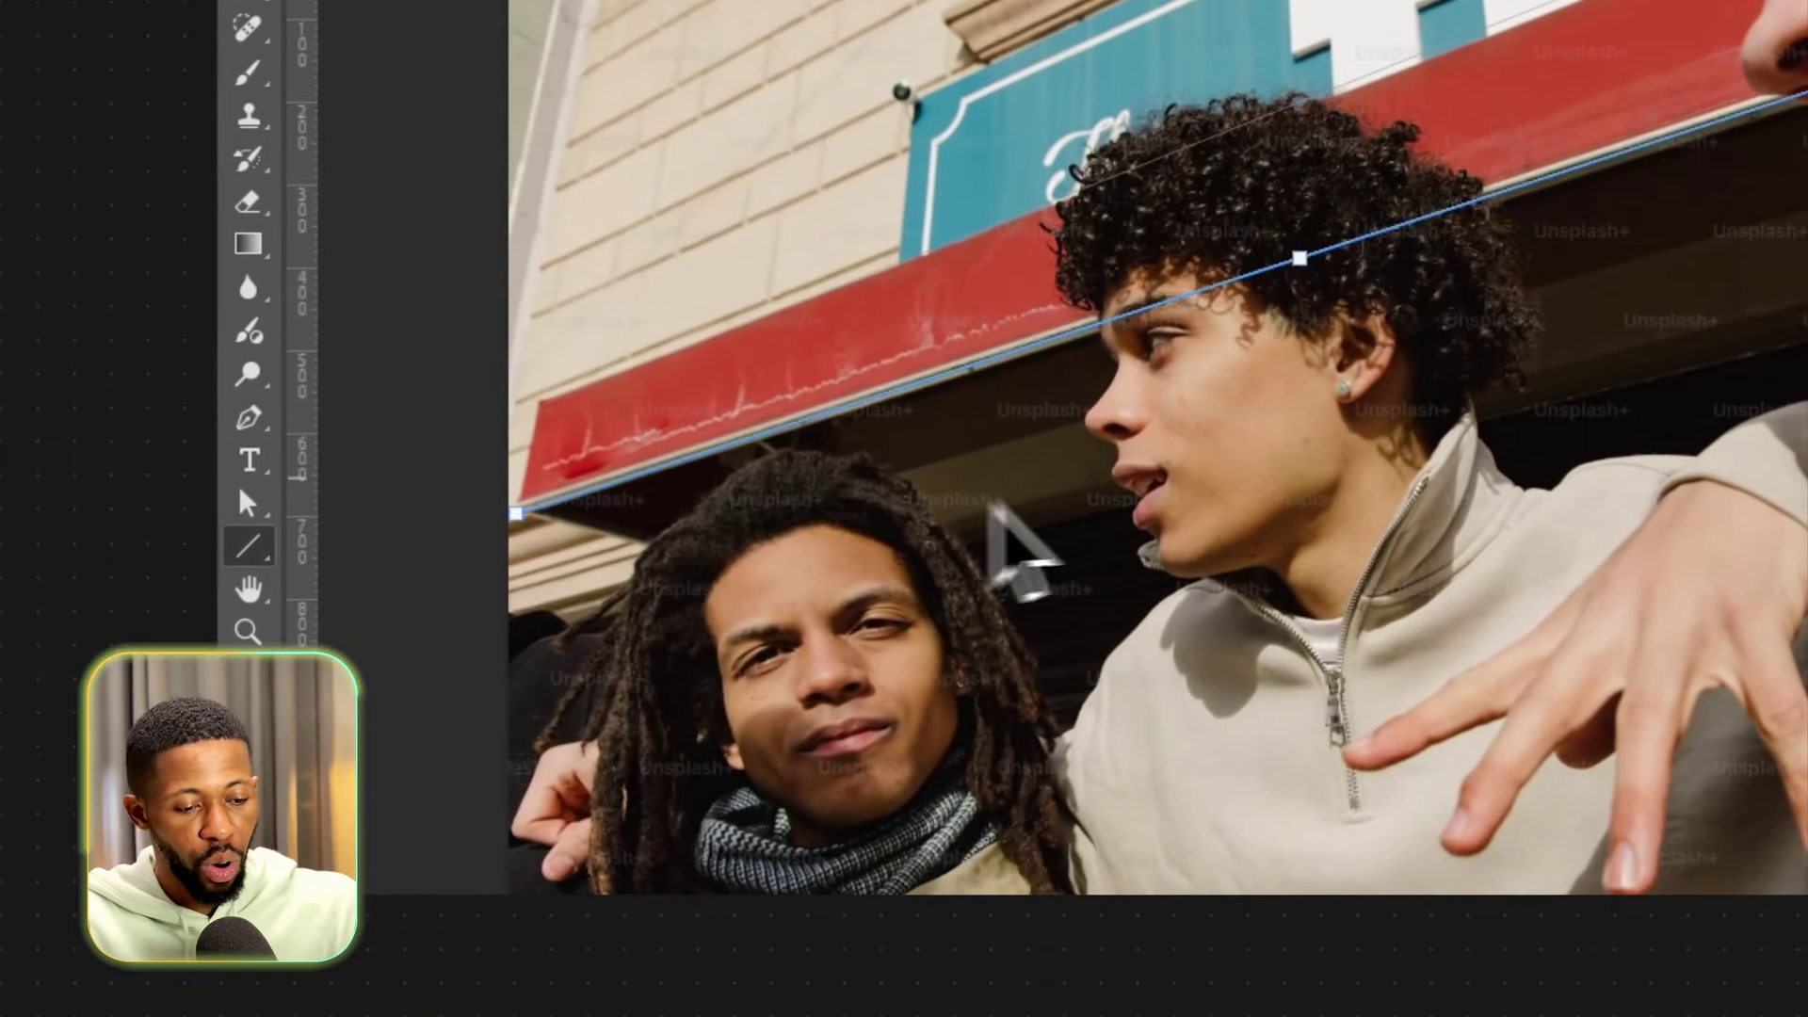
mouse_move(1210, 338)
left_mouse_down()
mouse_move(1001, 415)
mouse_move(359, 565)
mouse_move(331, 619)
left_mouse_up()
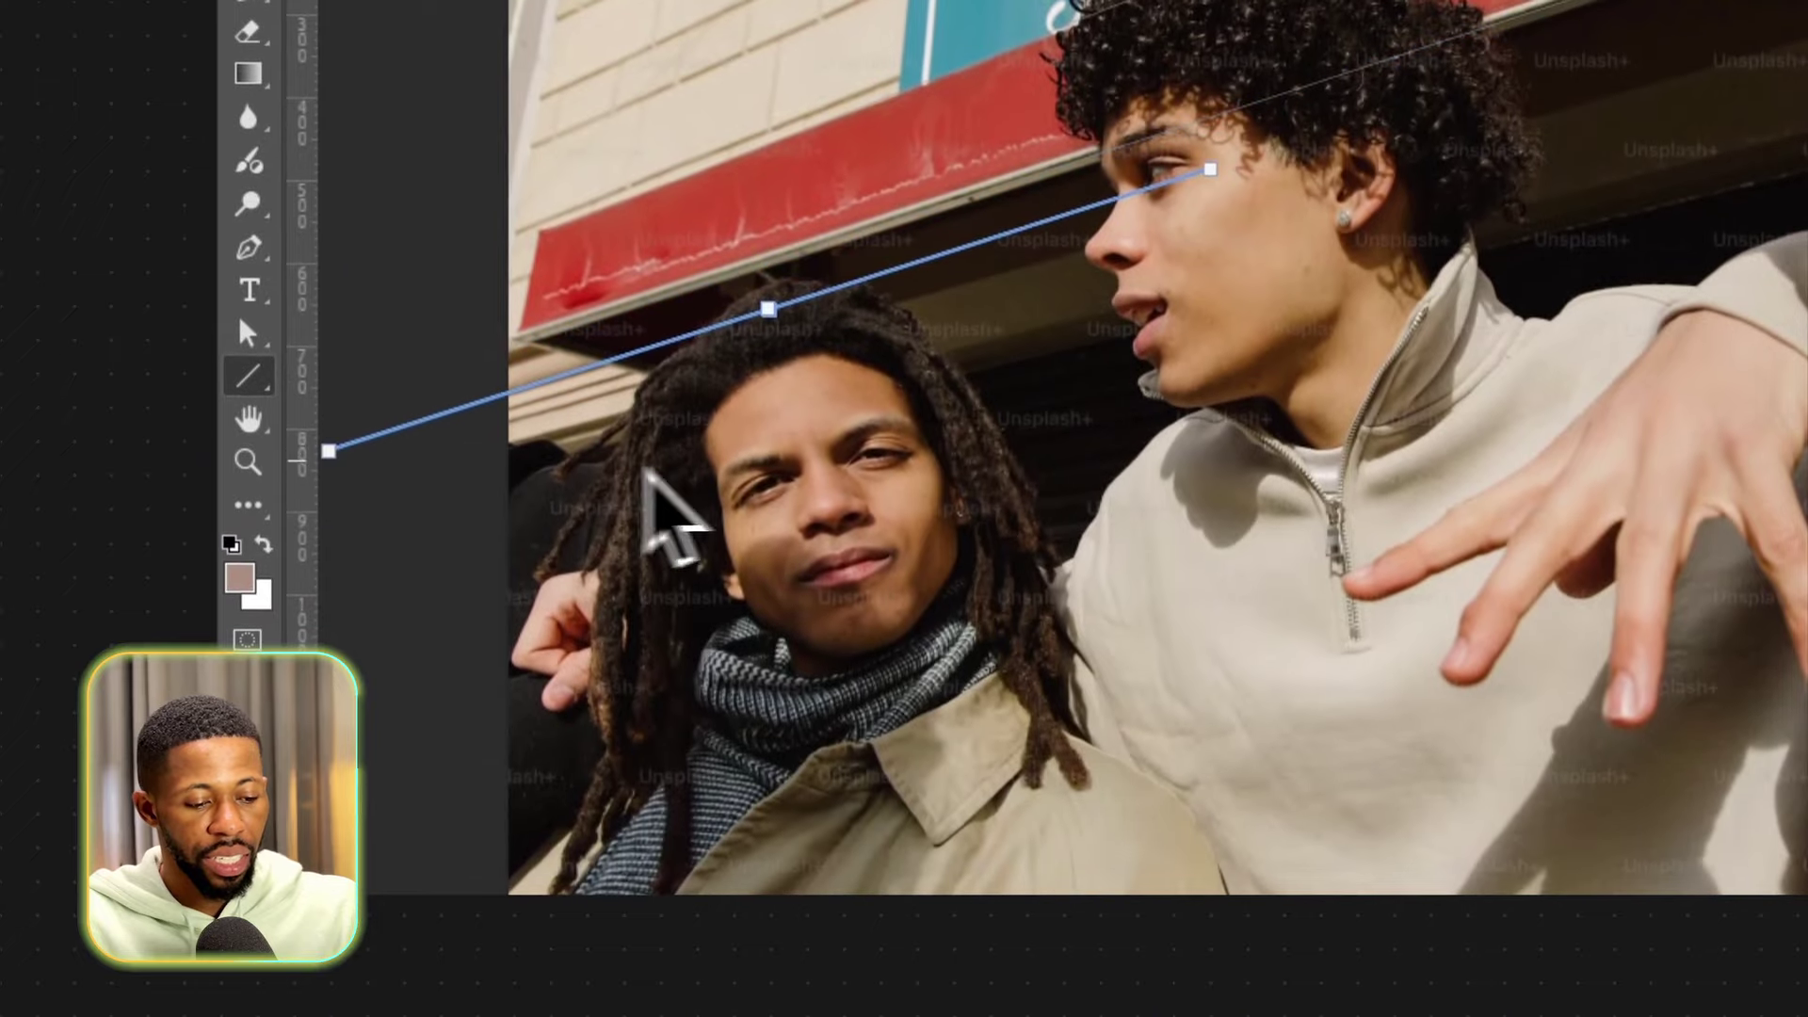
left_click_drag(762, 501, 1804, 344)
left_click_drag(1639, 365, 1804, 331)
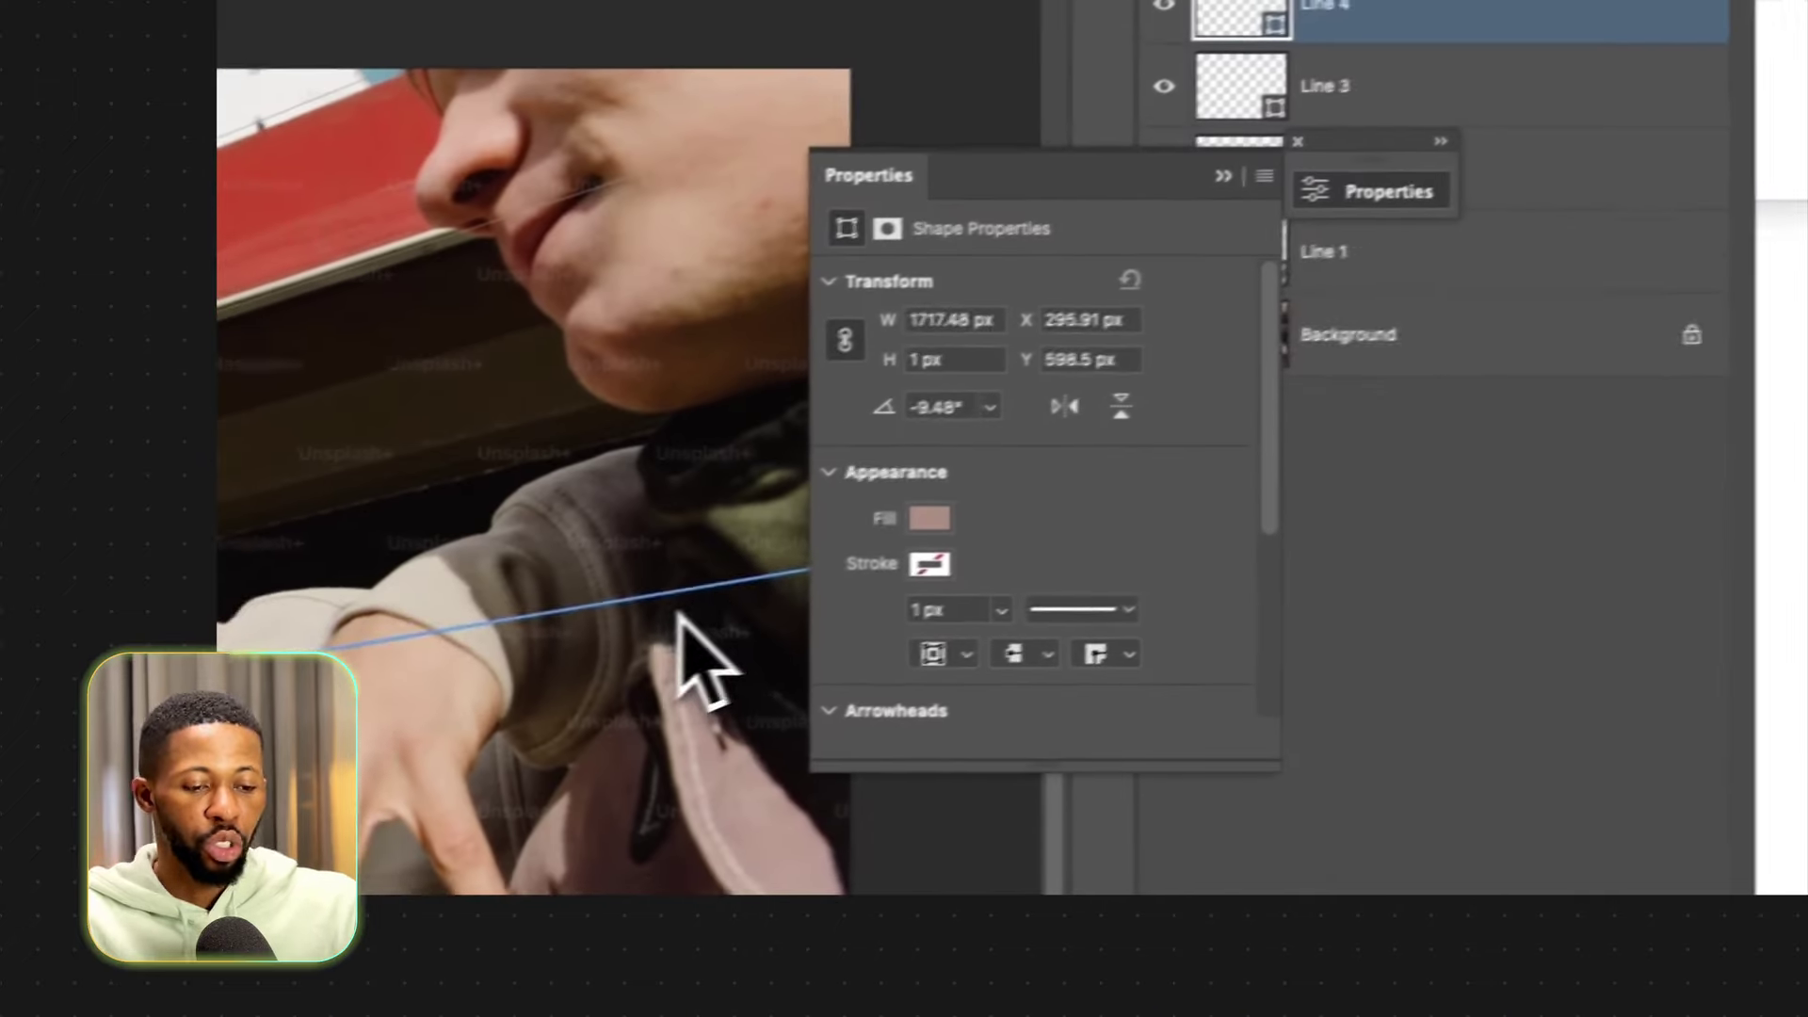
Undo all the traced lines on the group photo.
key("super+z")
key("super+z")
key("super+z")
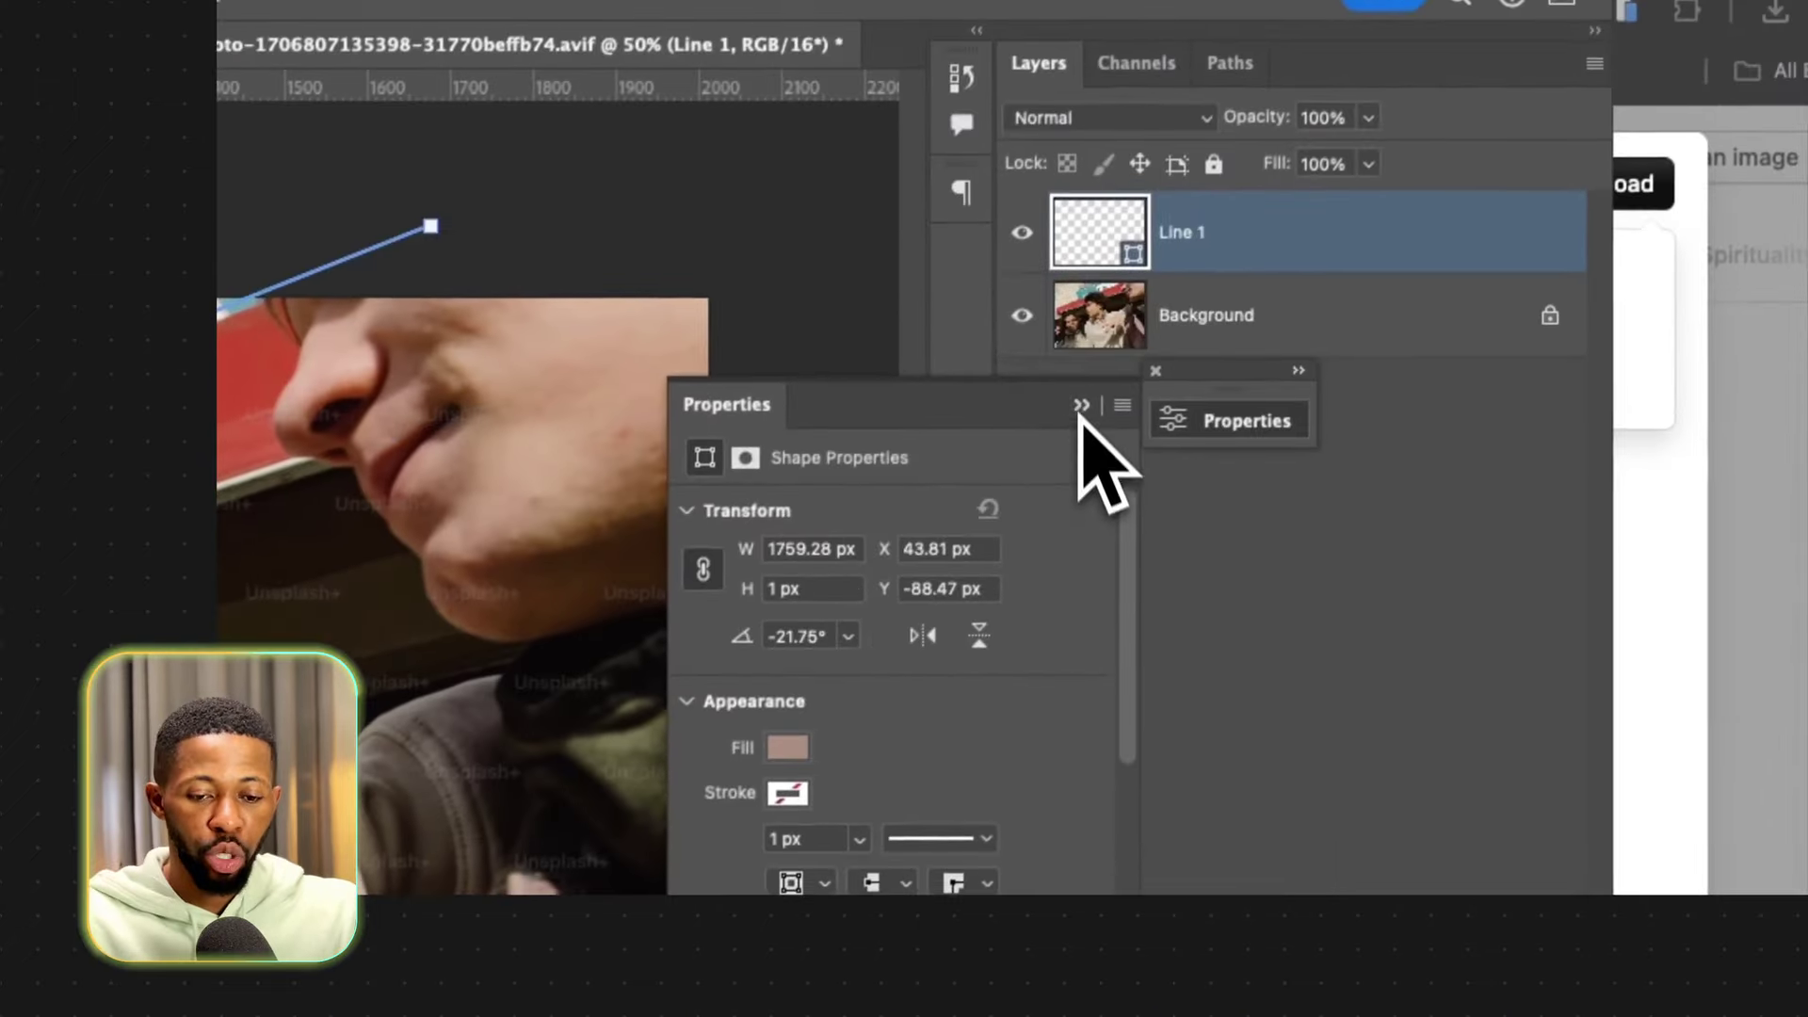
key("ctrl+z")
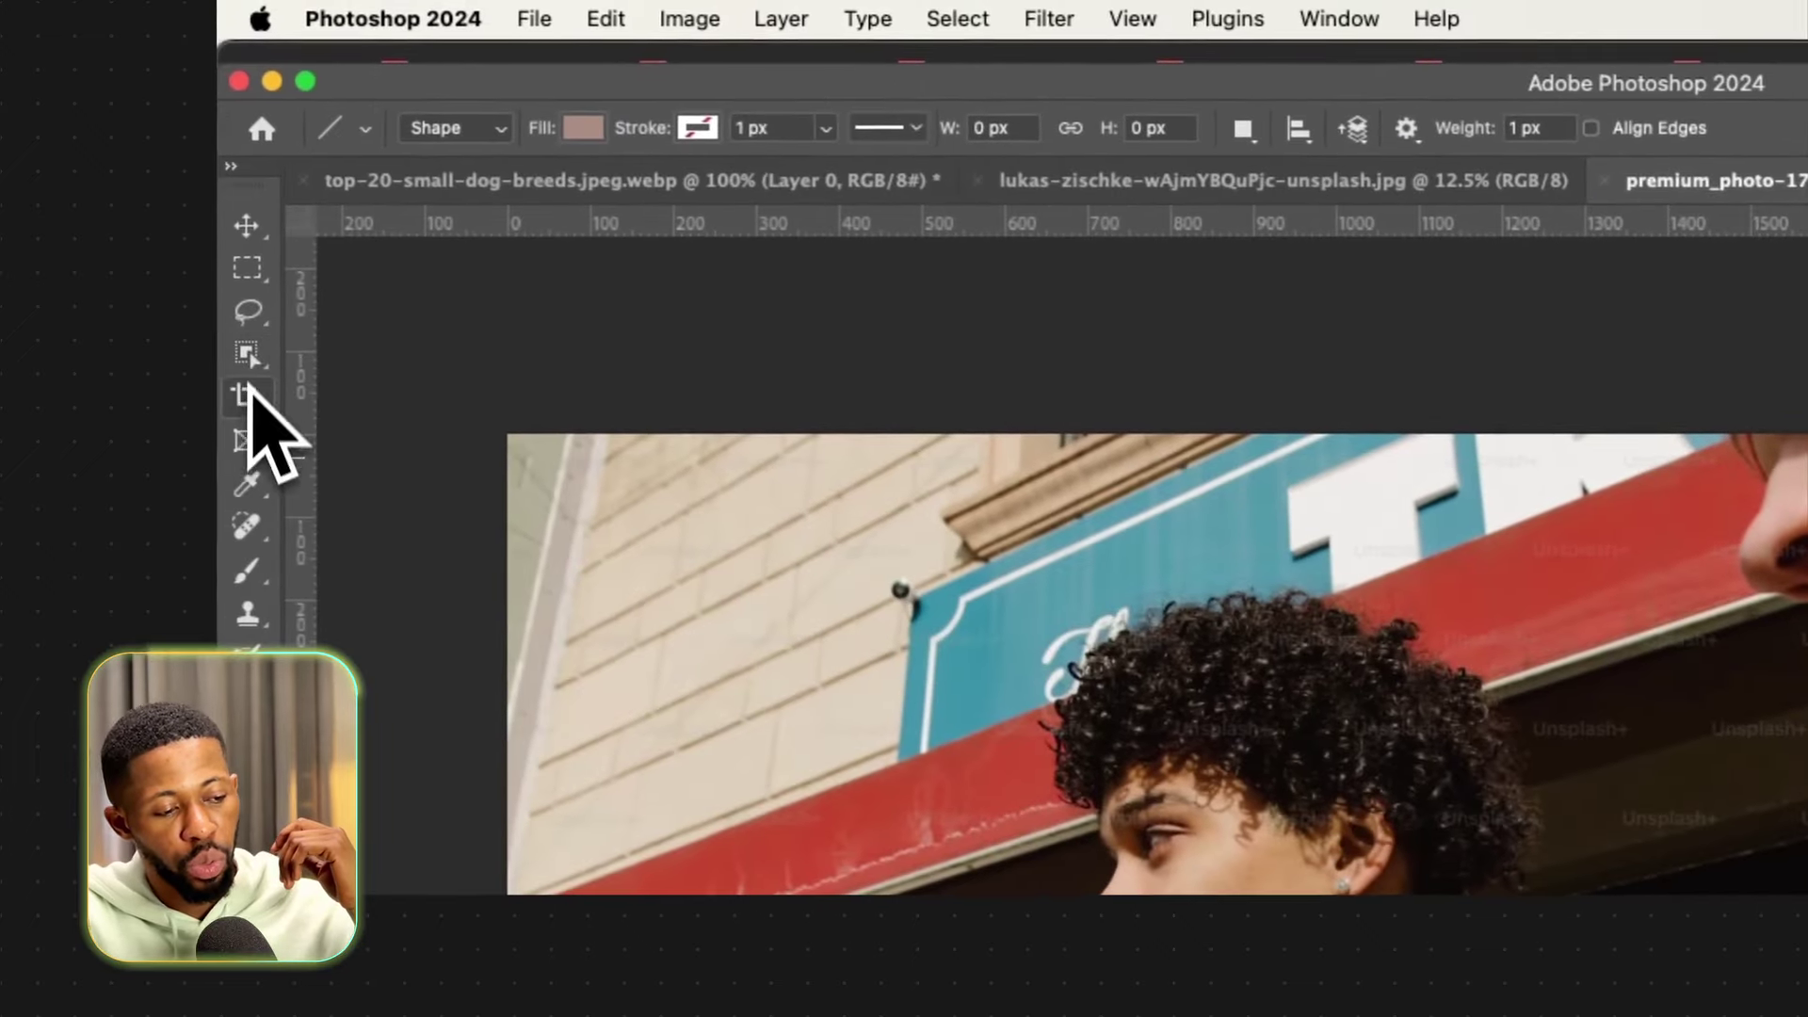
Show the Crop tool's Rule of Thirds overlay on the group photo.
left_click(249, 393)
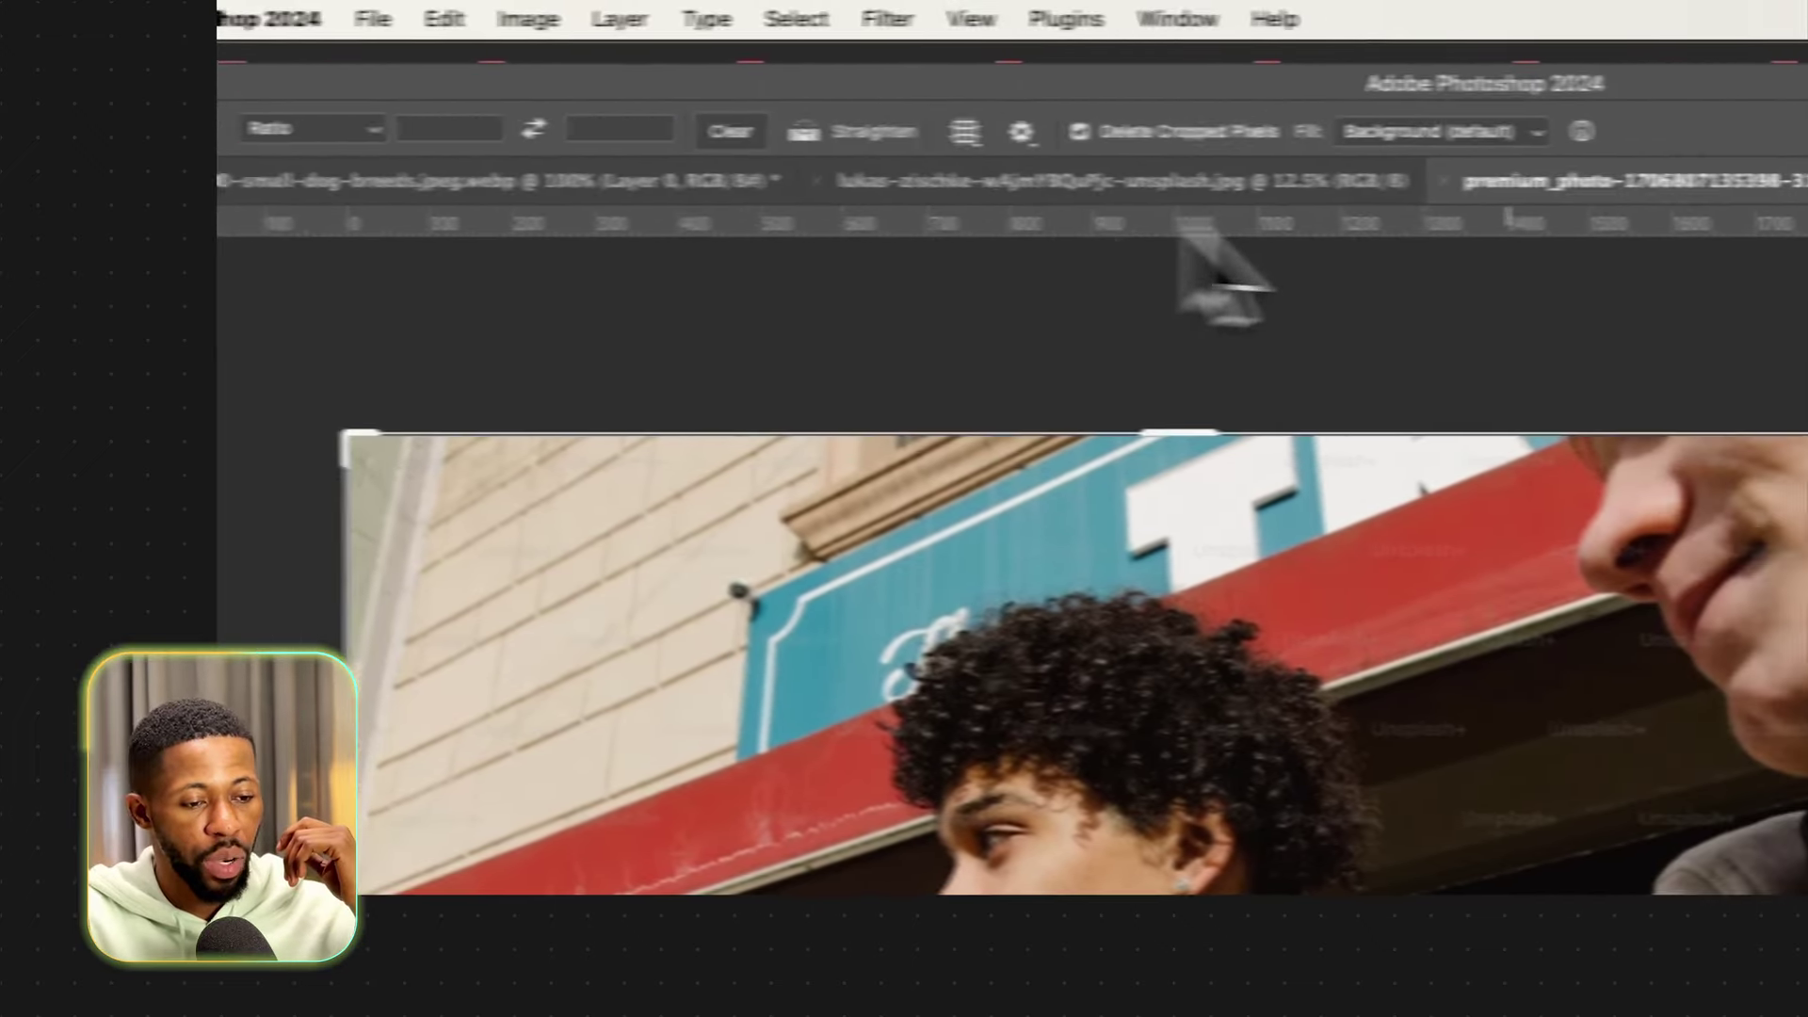
left_click(964, 131)
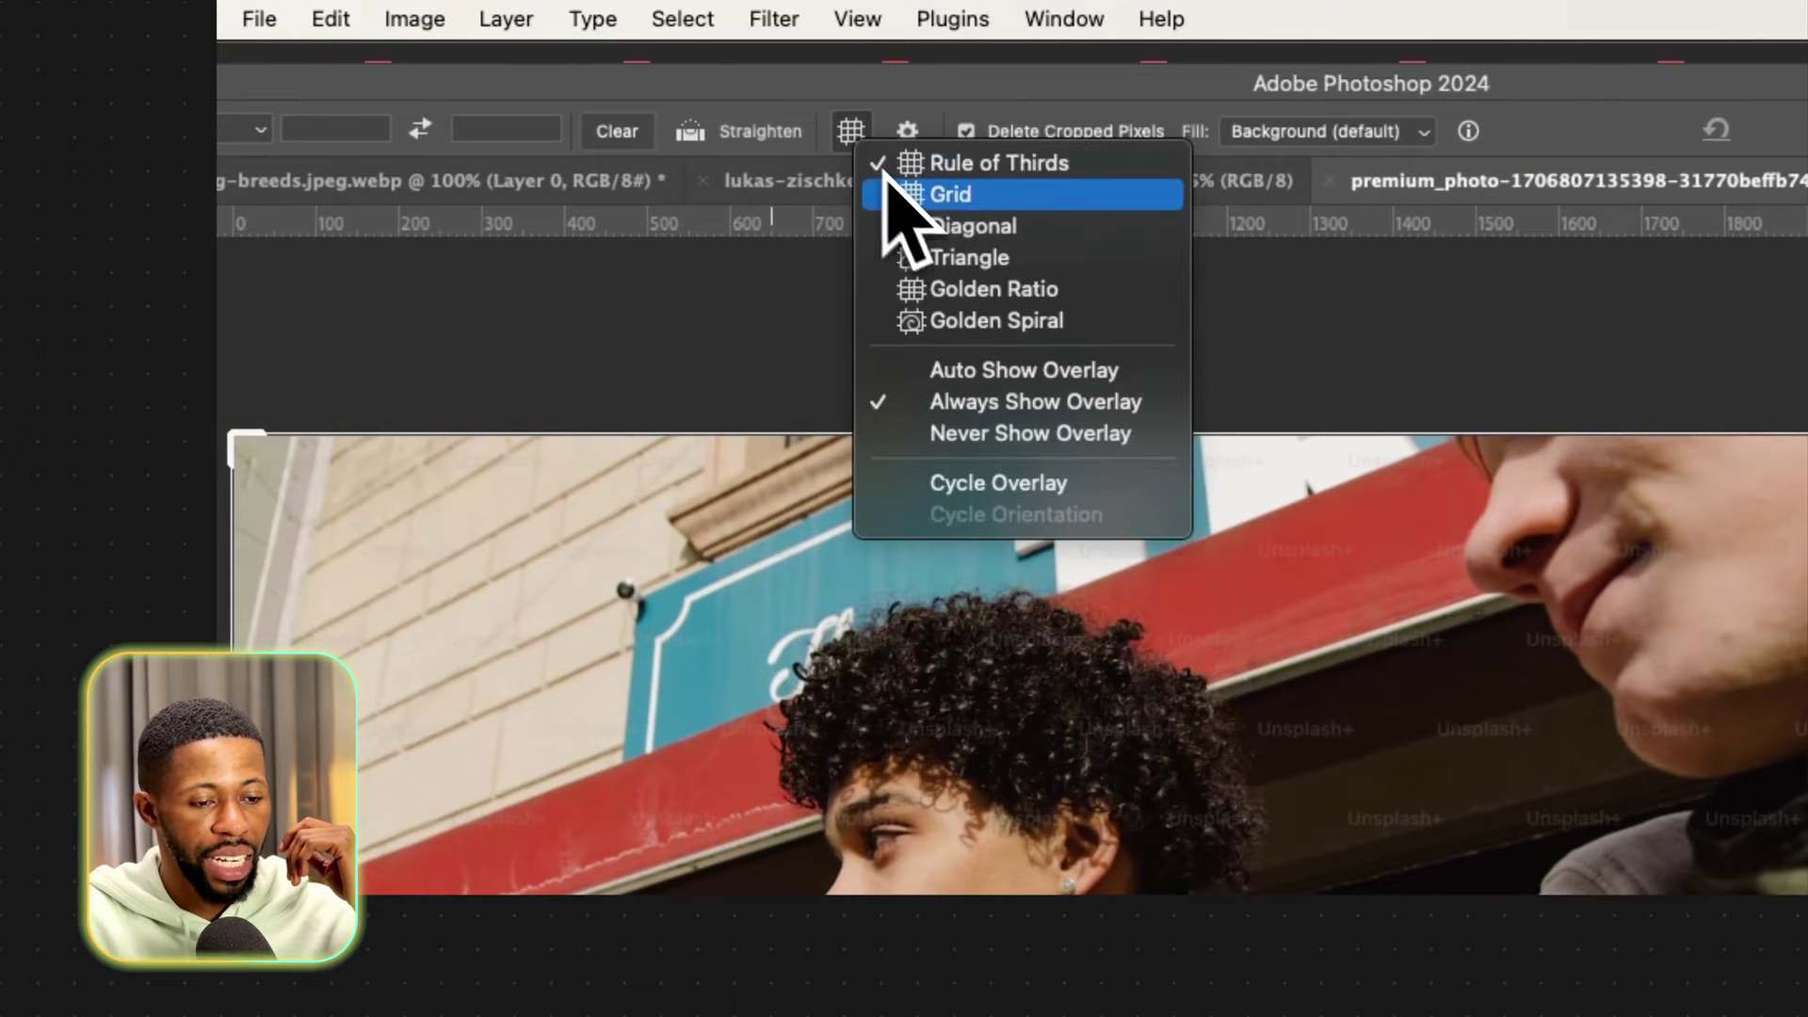
left_click(953, 172)
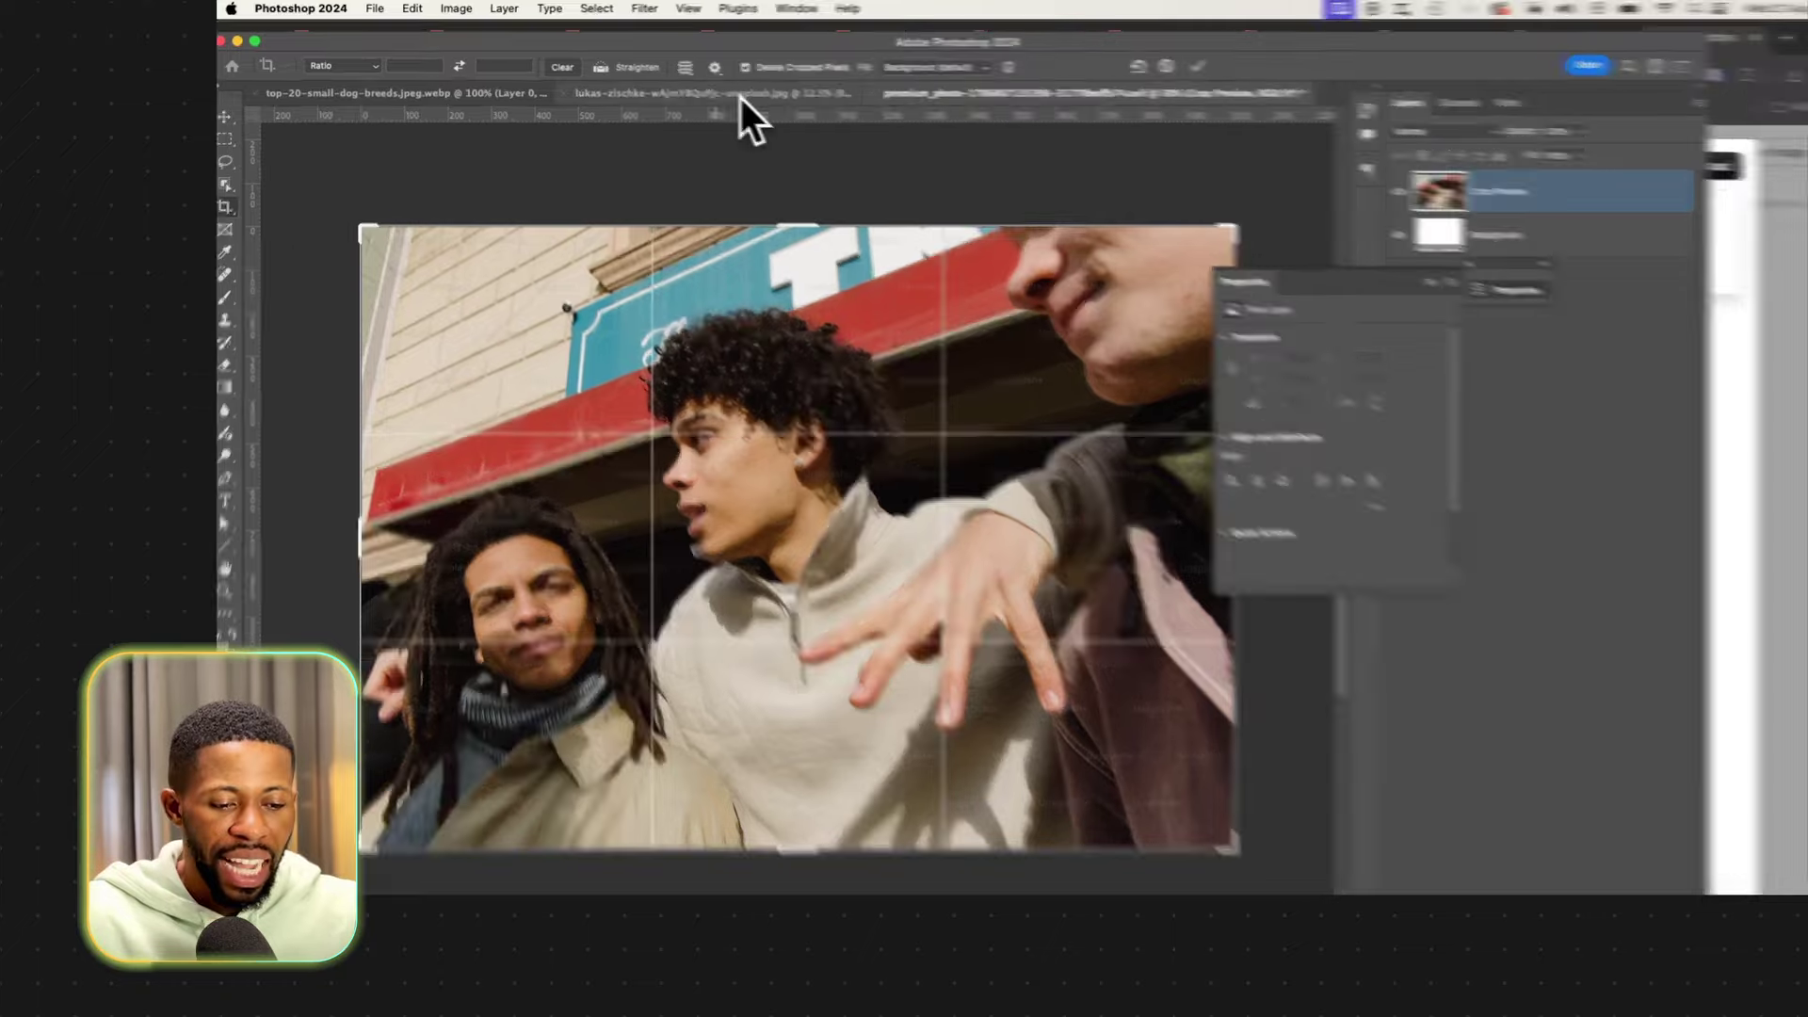
Start a crop preview on the car-in-field photo and show the Golden Ratio overlay.
left_click(674, 89)
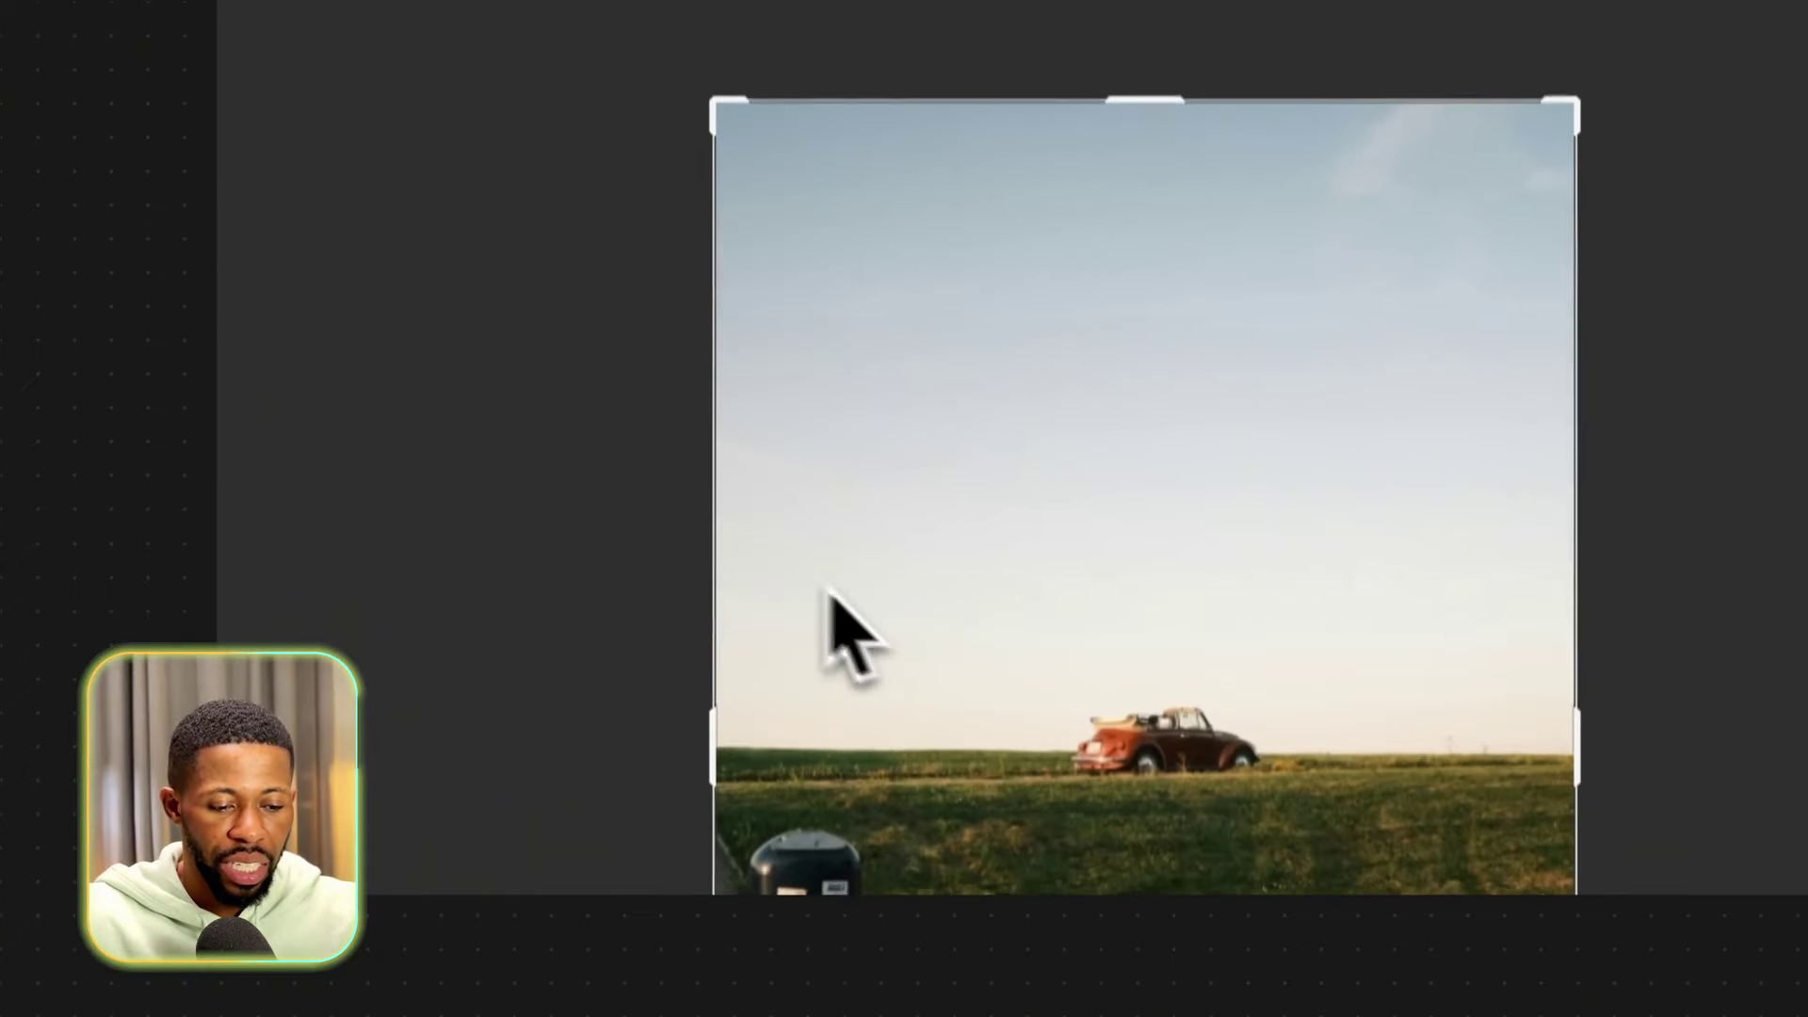
left_click(980, 580)
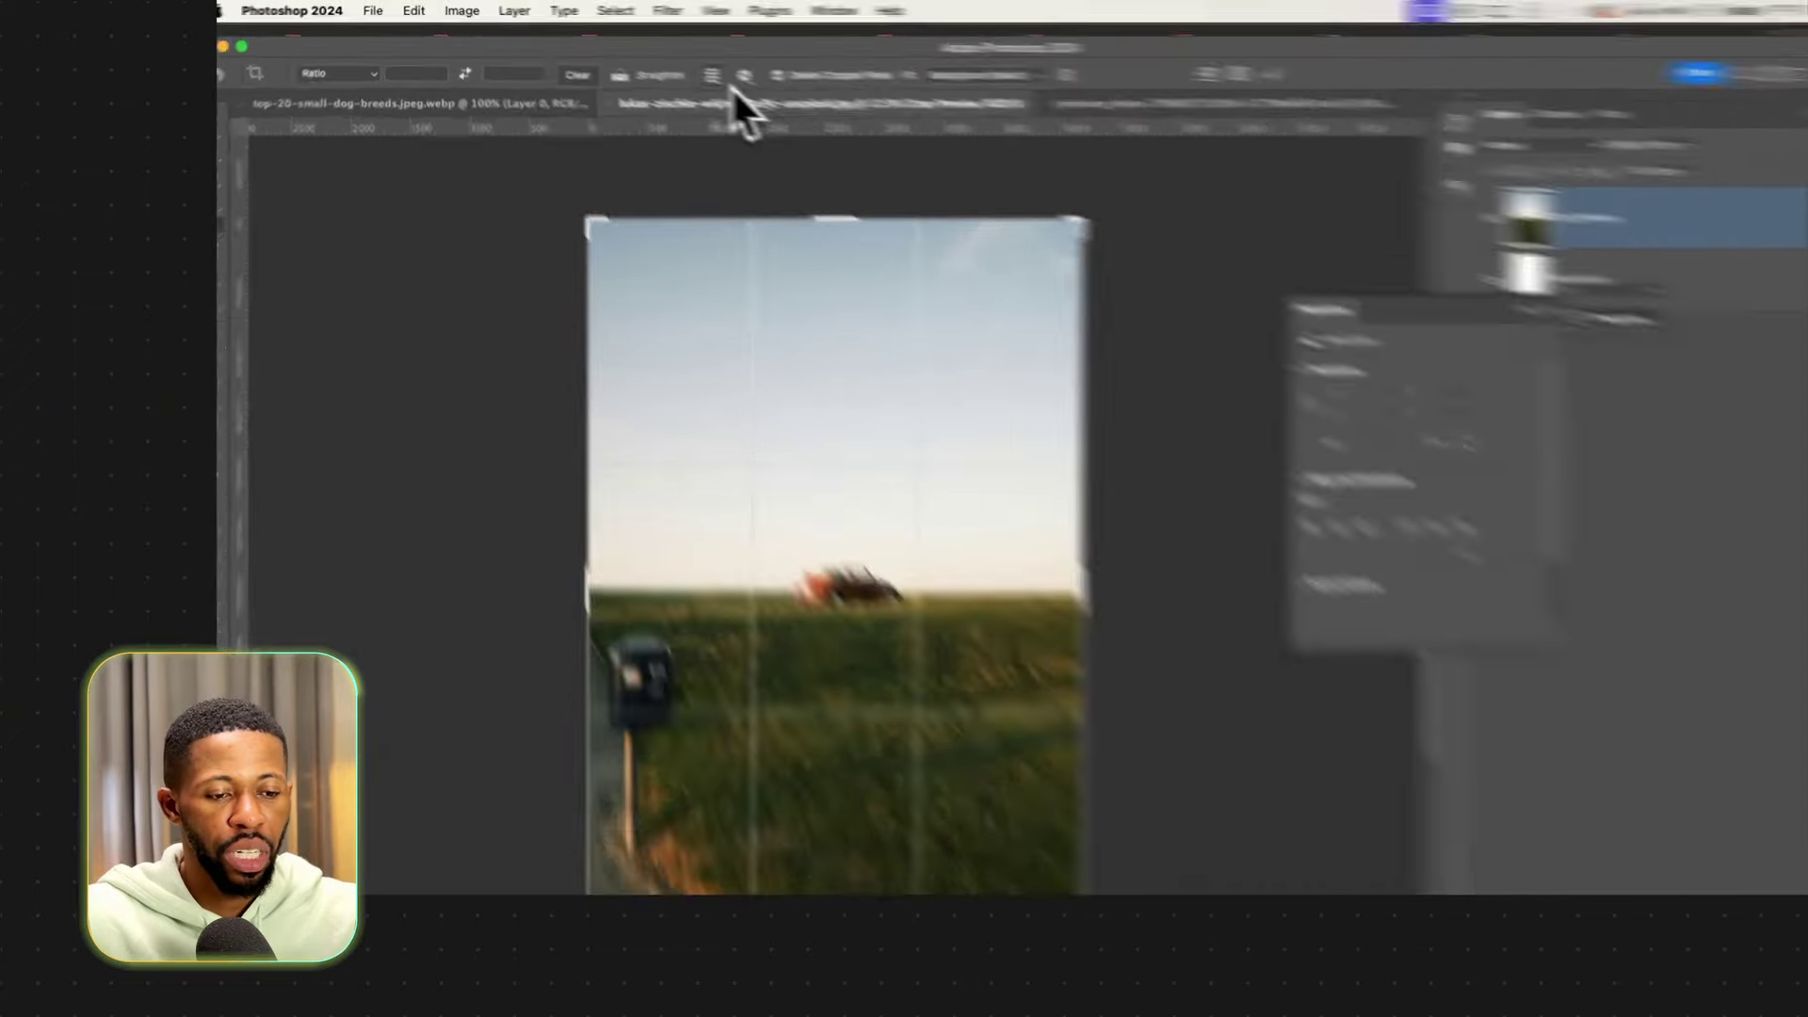
left_click(673, 65)
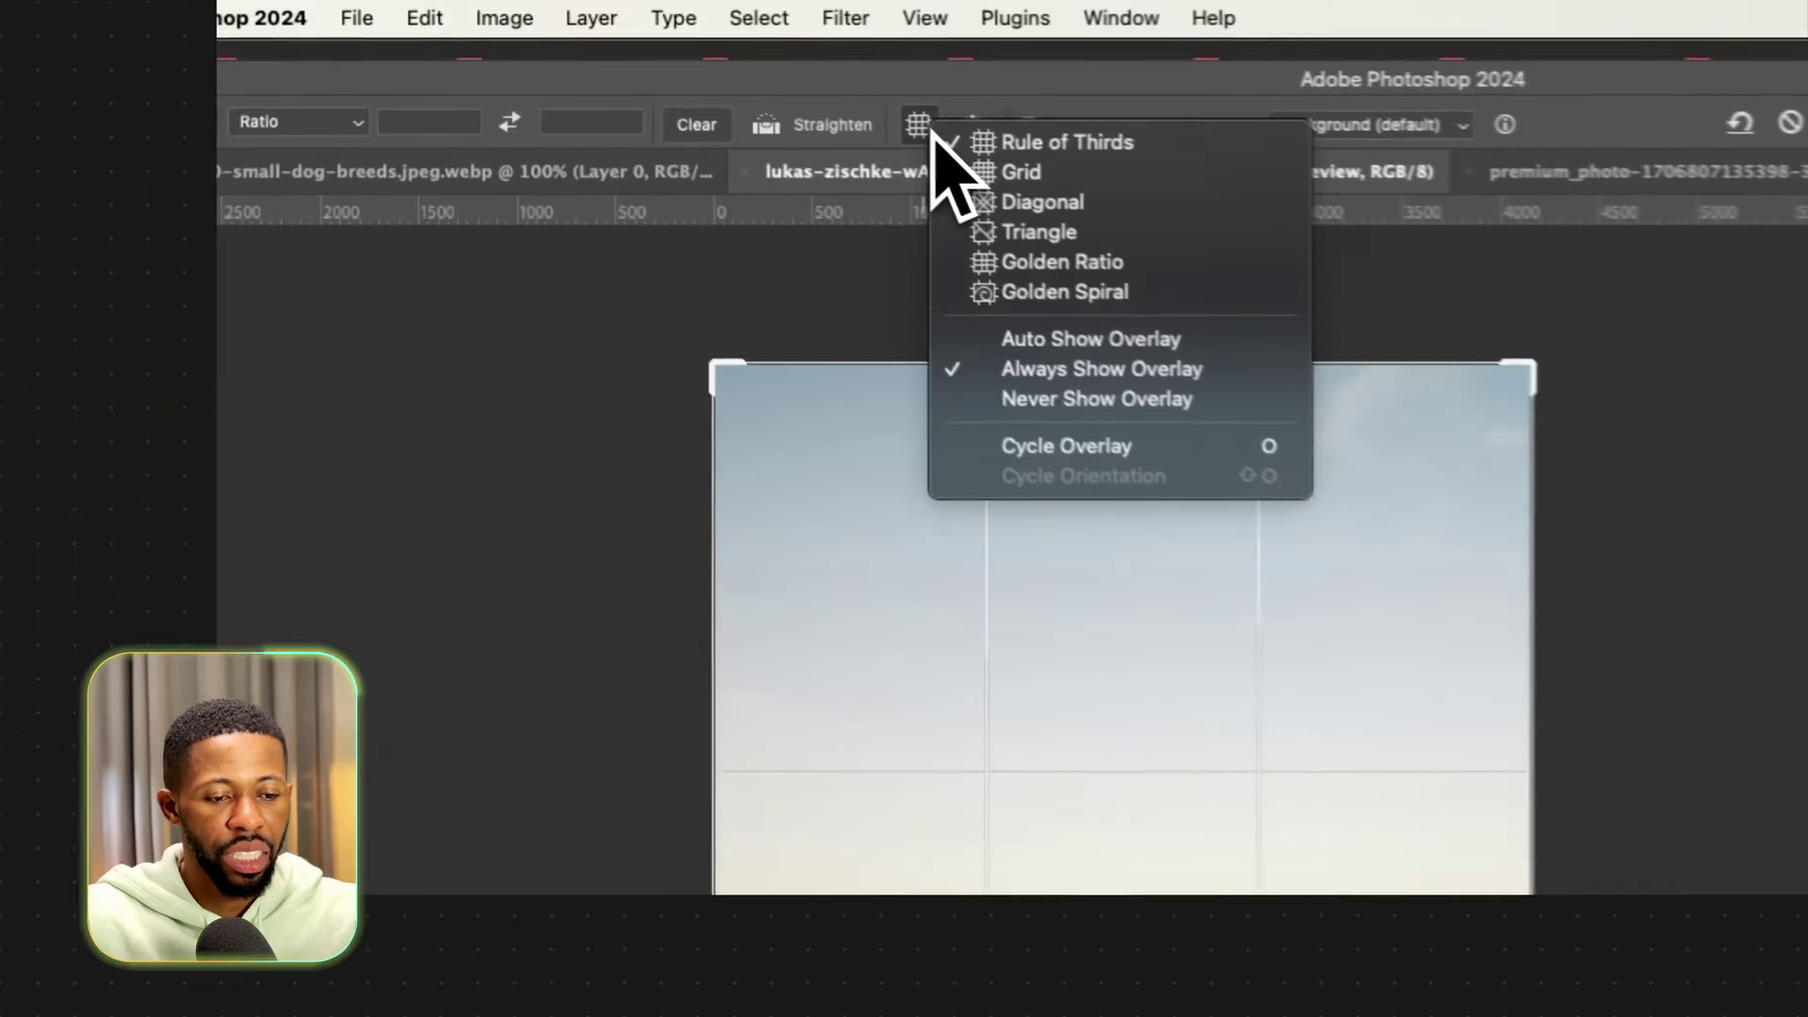
left_click(1070, 278)
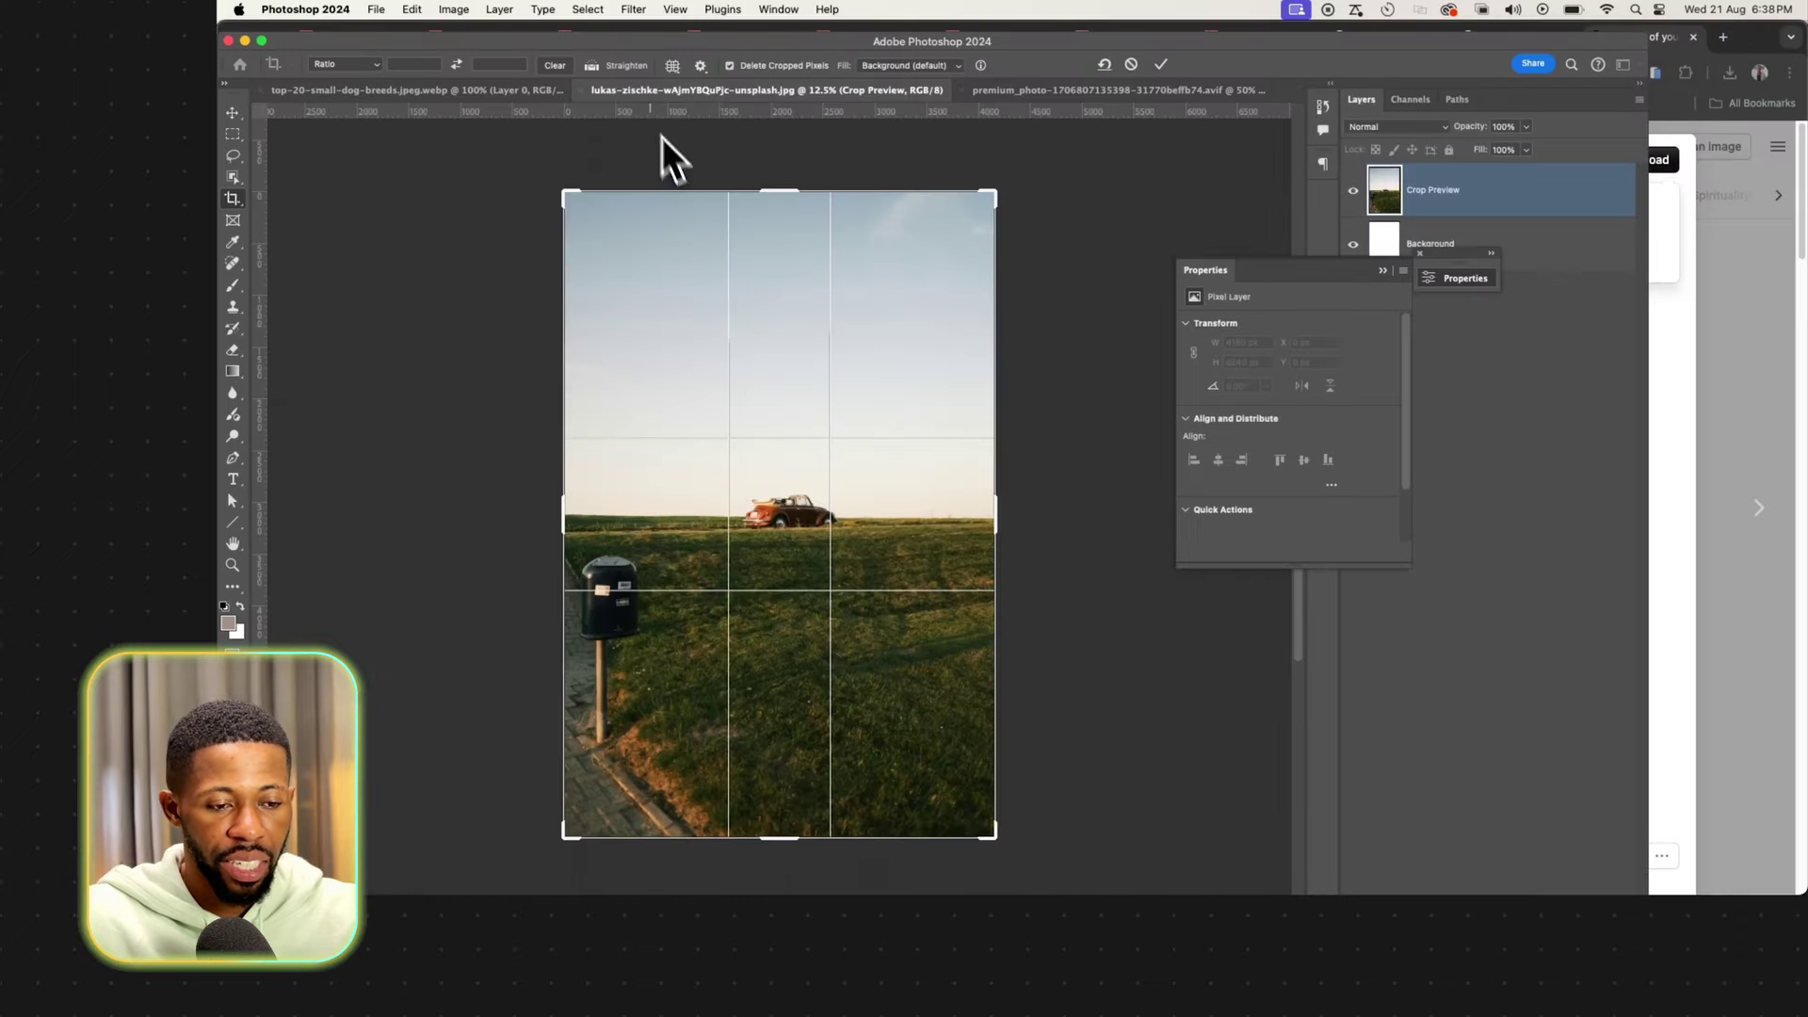
Switch the crop overlay on the car-in-field photo to Golden Spiral.
left_click(680, 68)
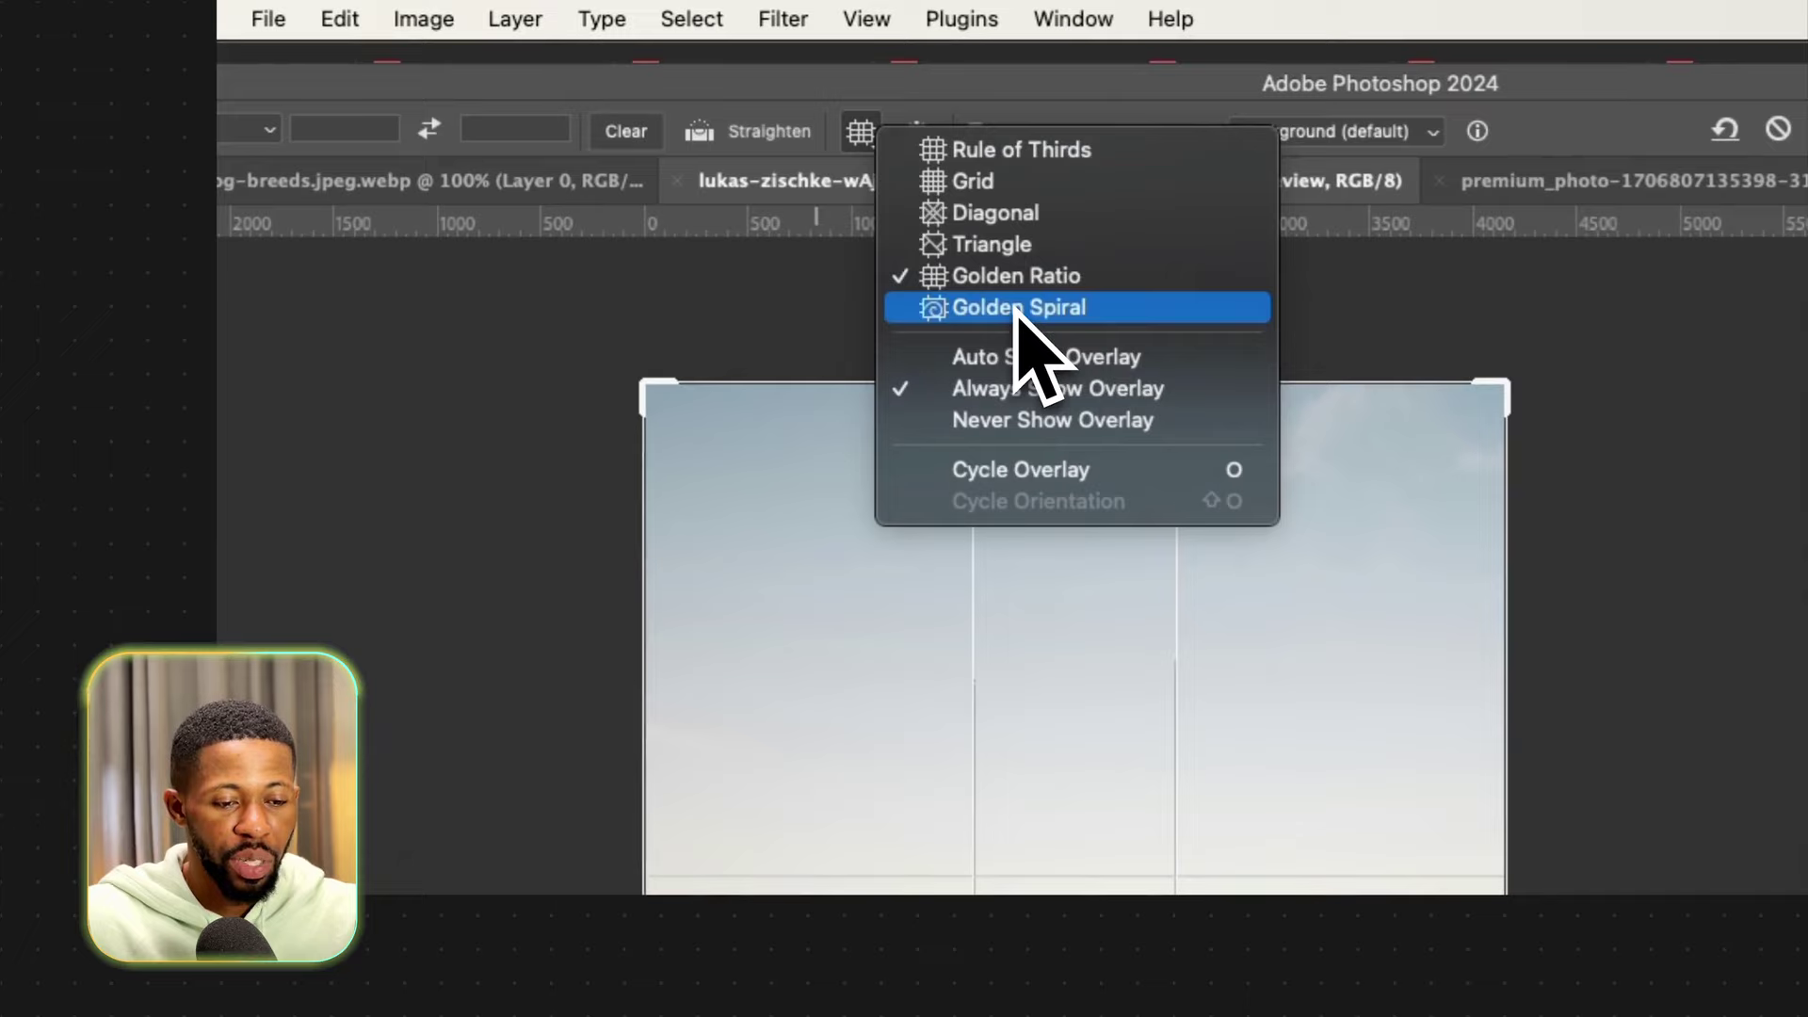
left_click(1017, 309)
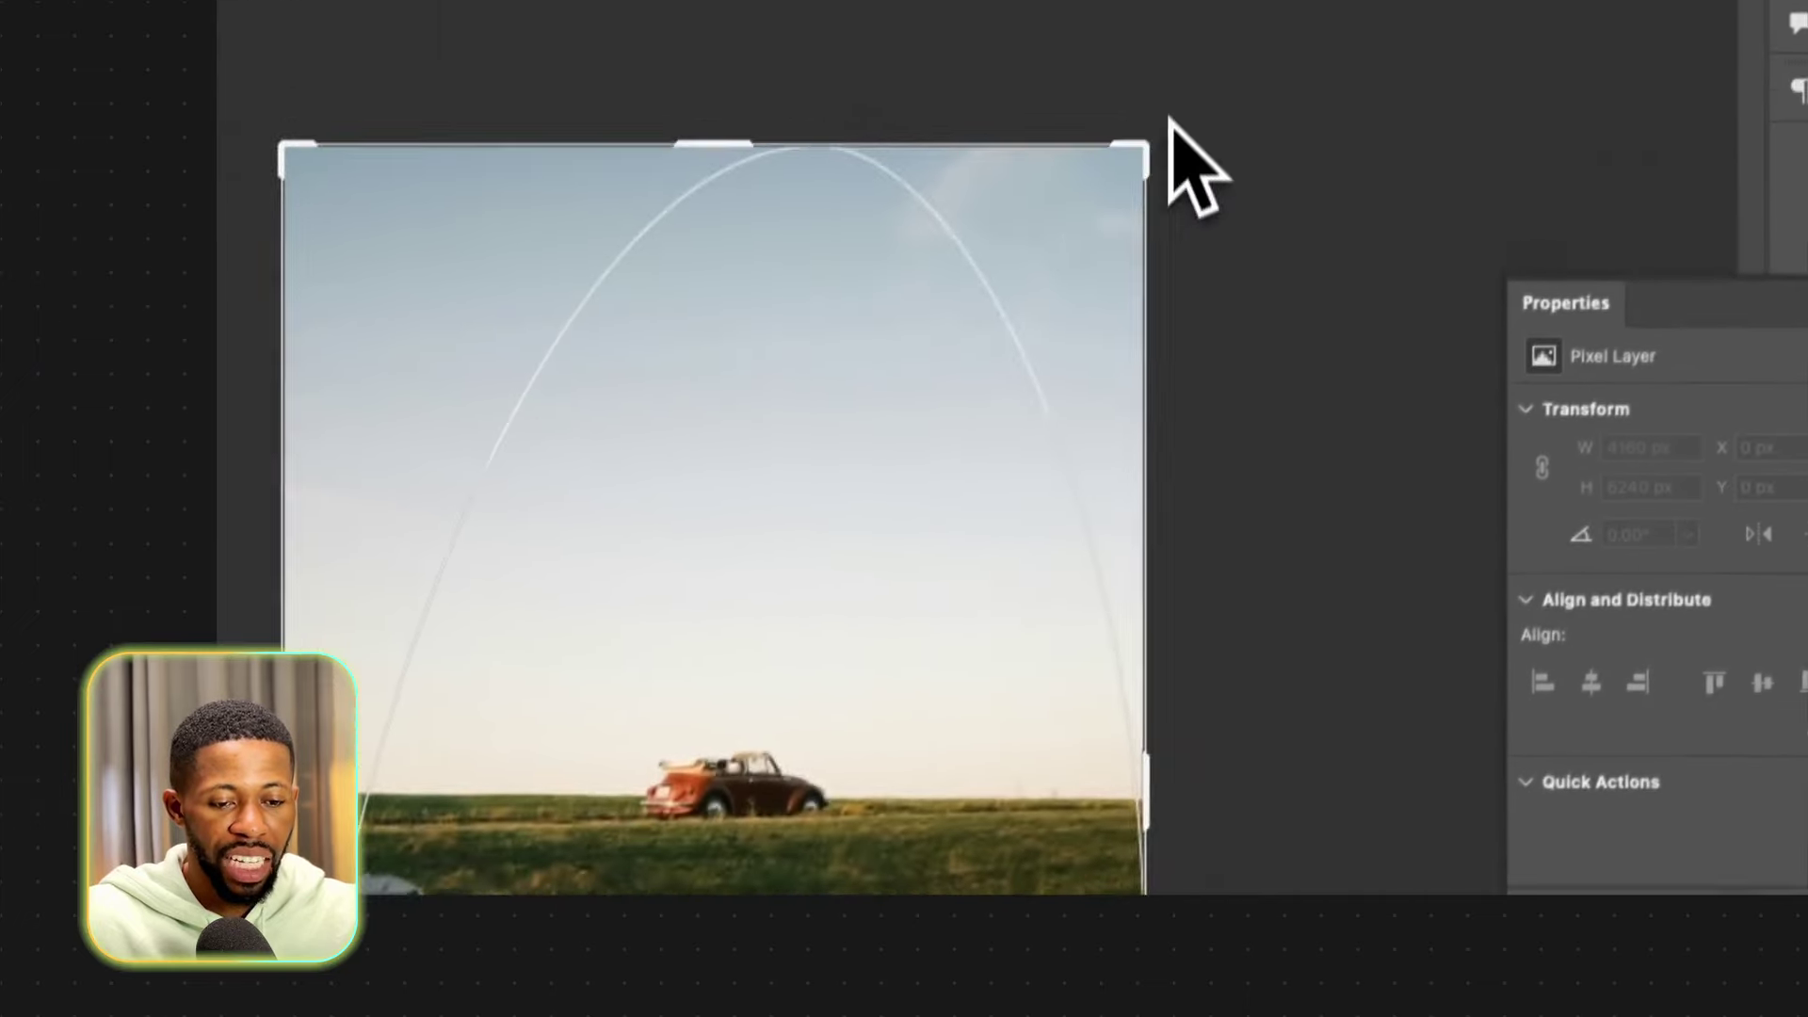
left_click_drag(1189, 160, 1033, 484)
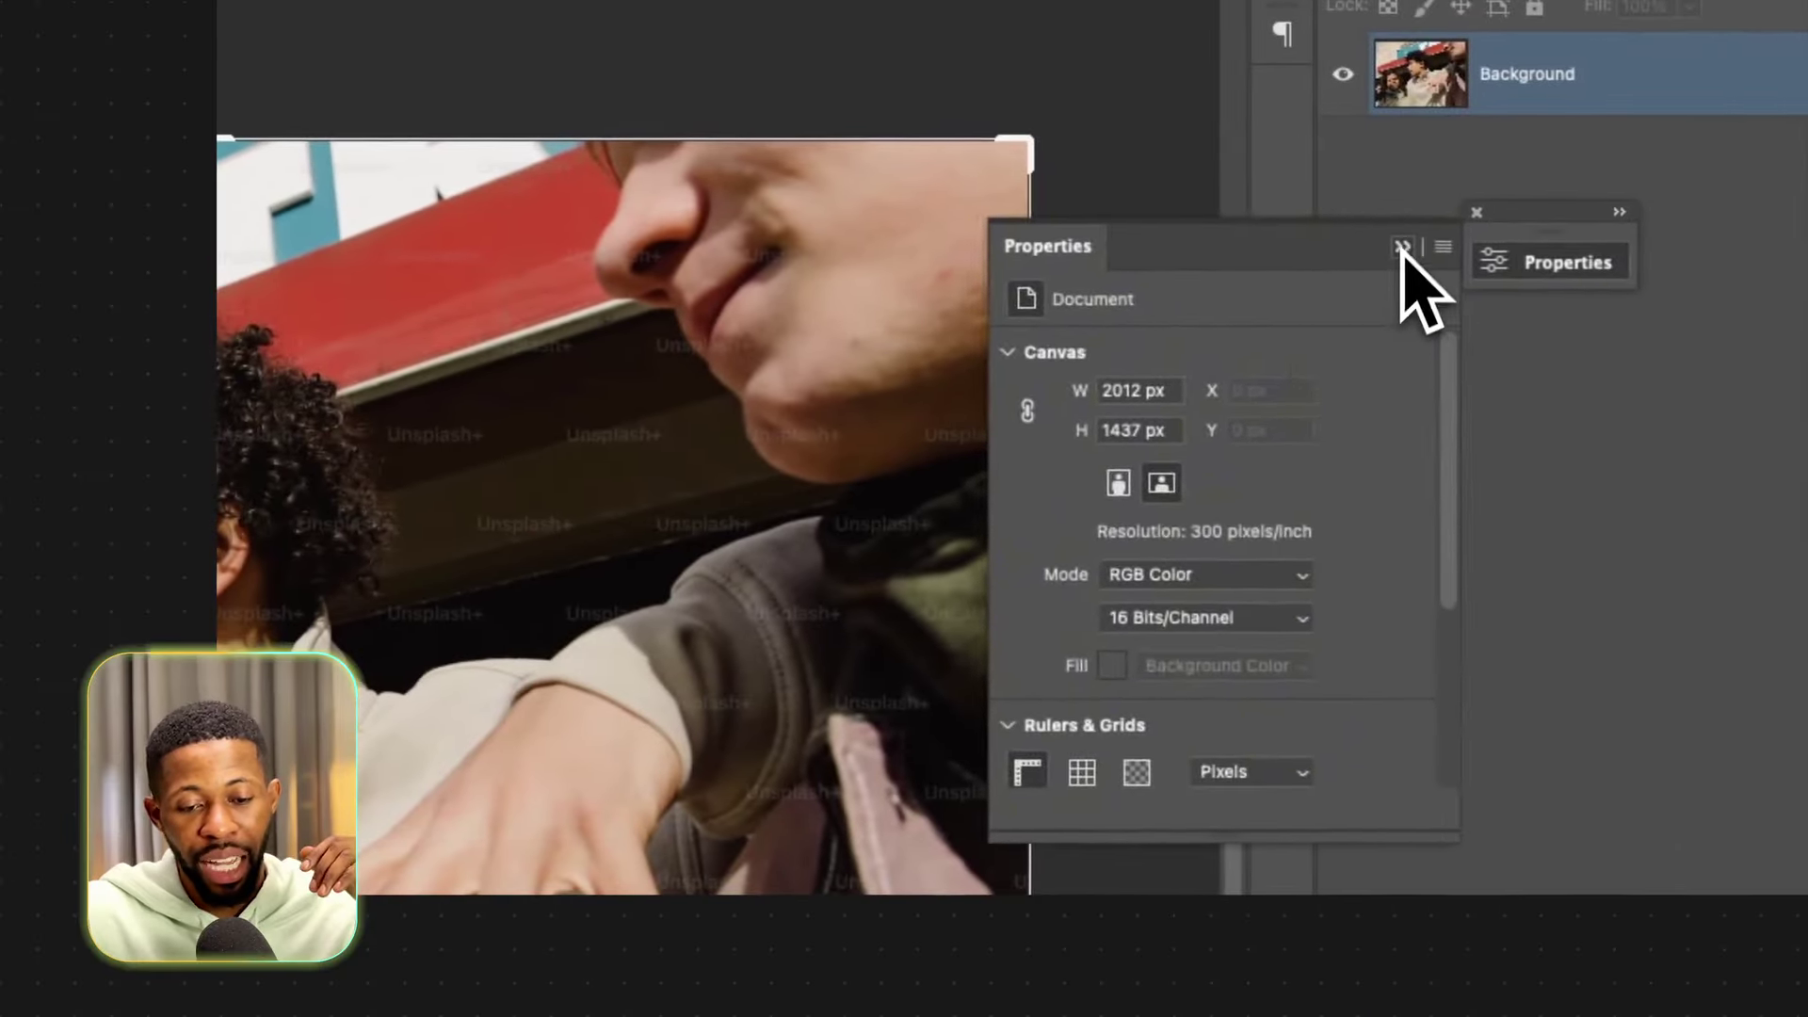
Collapse the document properties, draw a solid upright rectangle on the group photo, and place it over the dreadlocked man's face.
left_click(1403, 251)
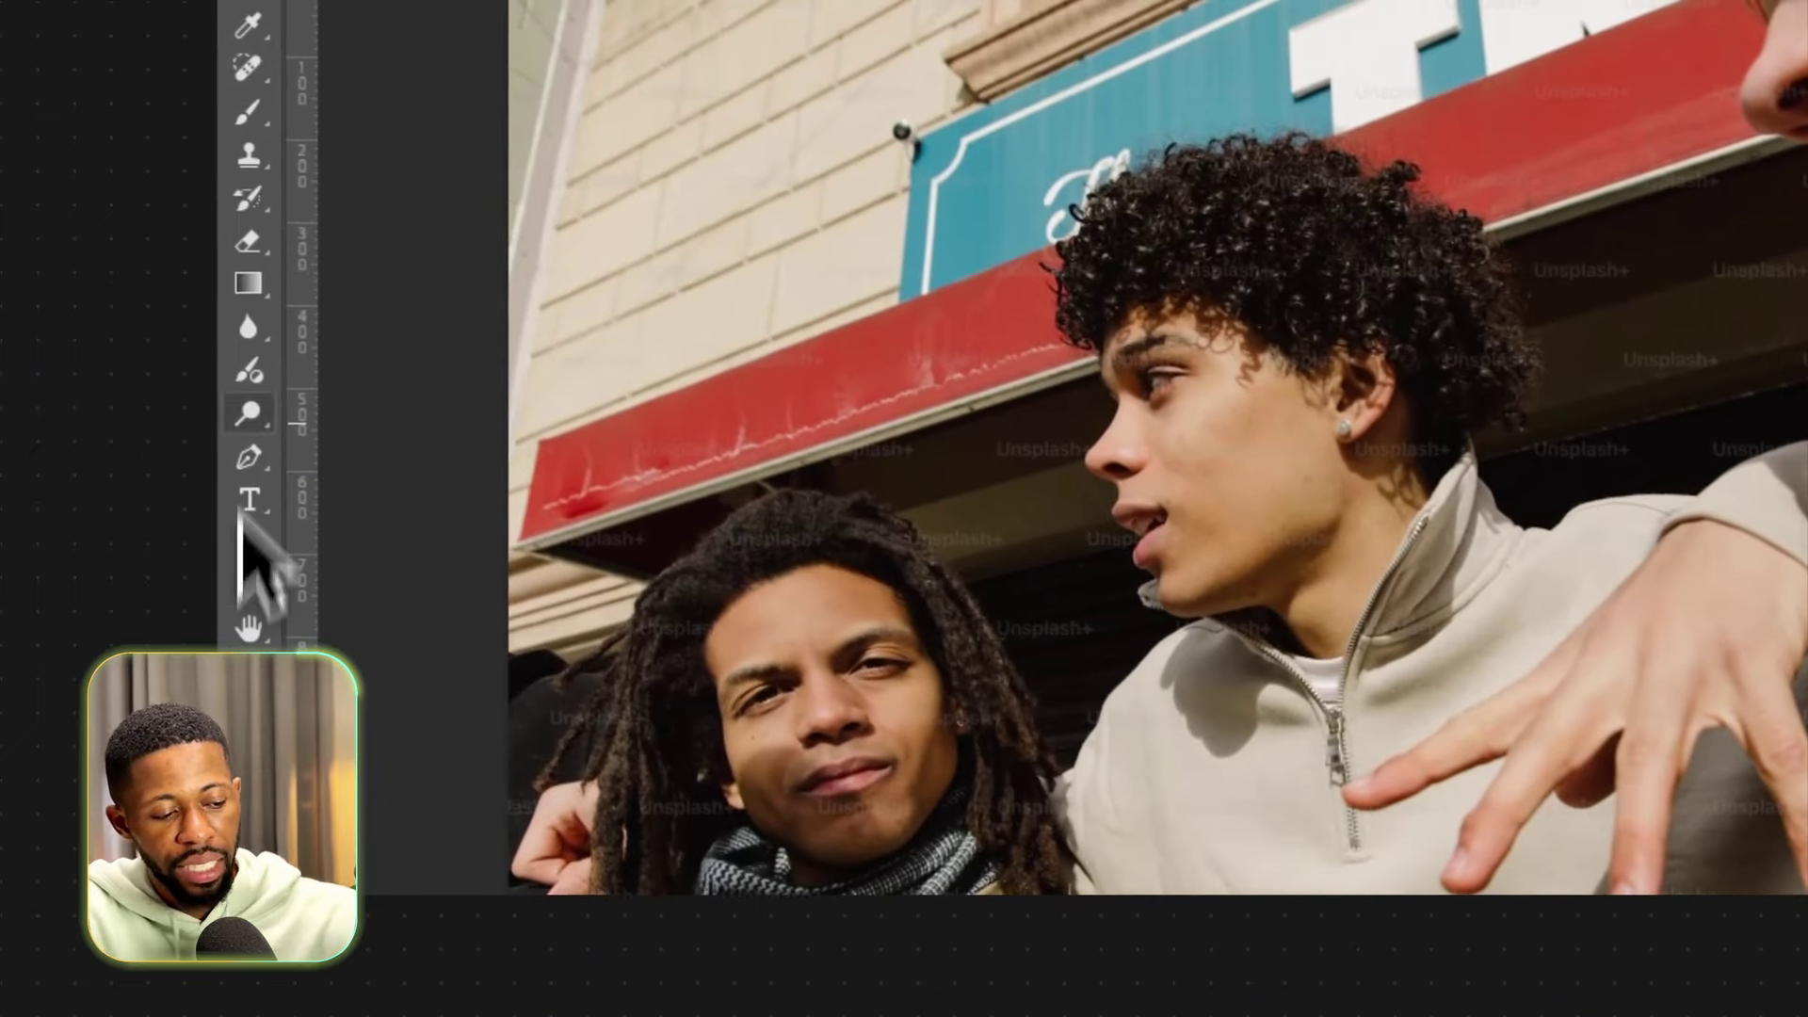
left_click(248, 583)
left_click_drag(690, 205, 1074, 801)
left_click(248, 9)
left_click_drag(833, 461, 759, 436)
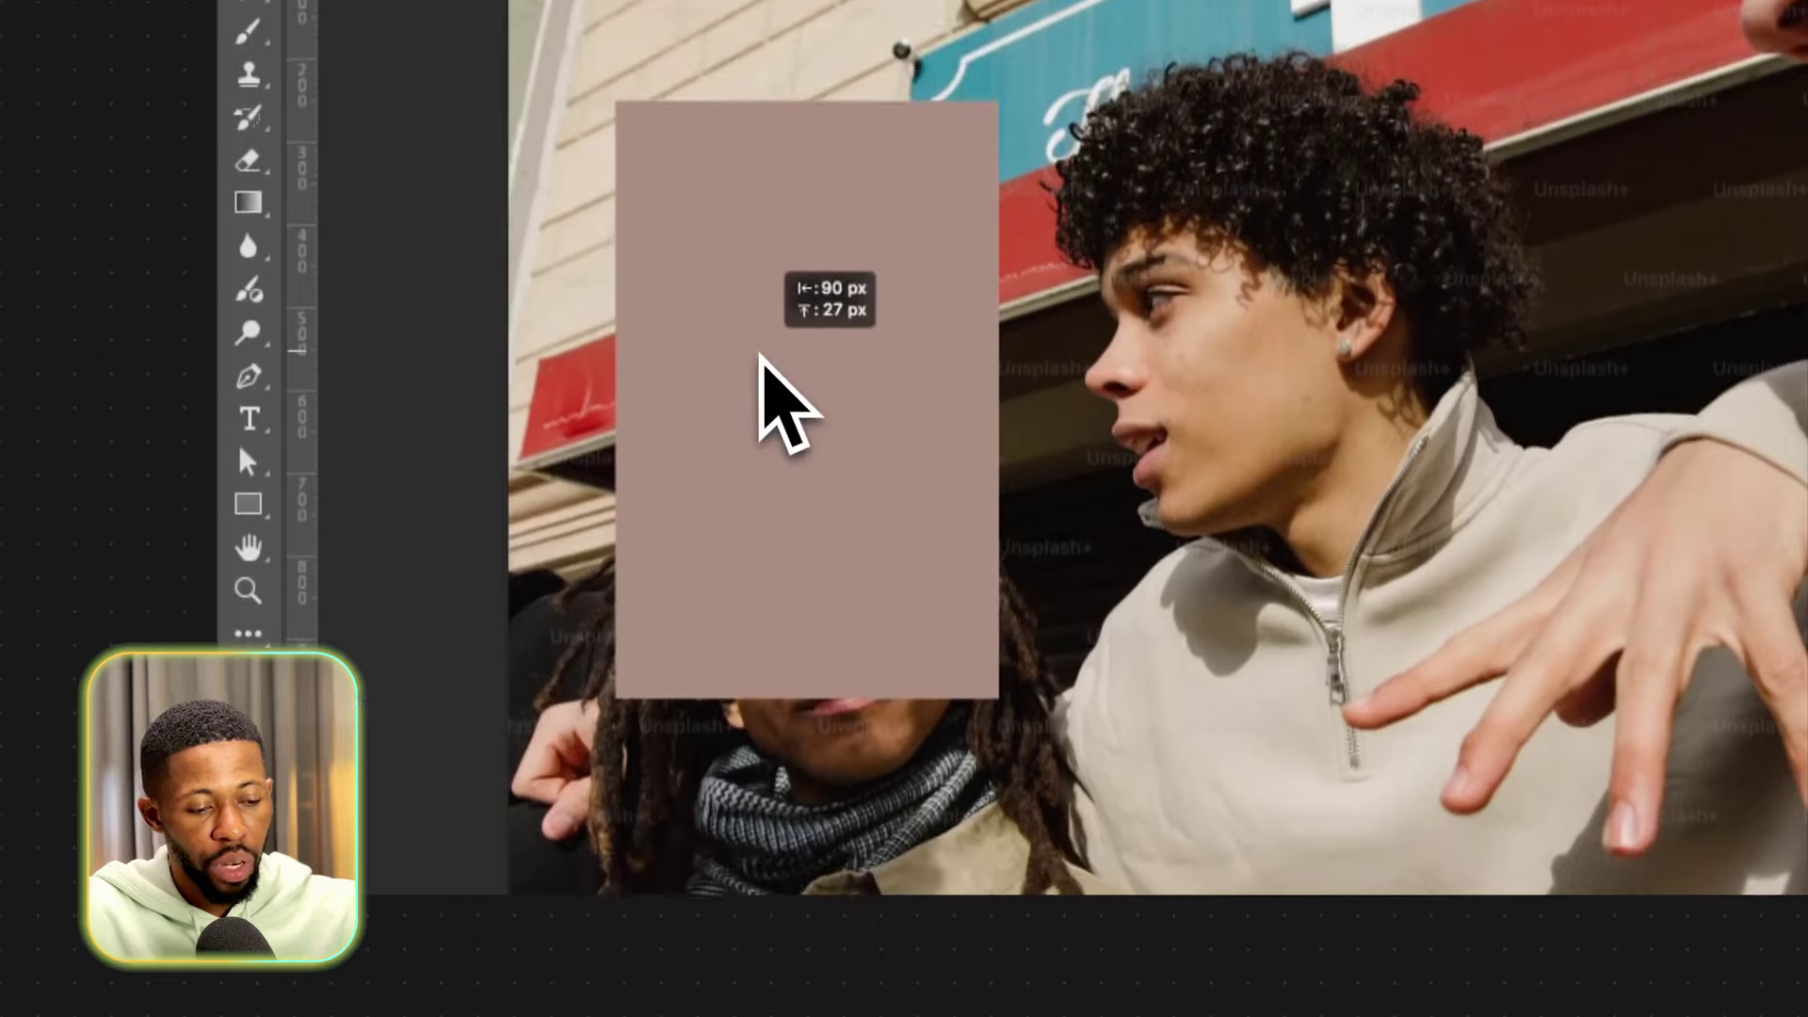
left_click_drag(759, 354, 764, 354)
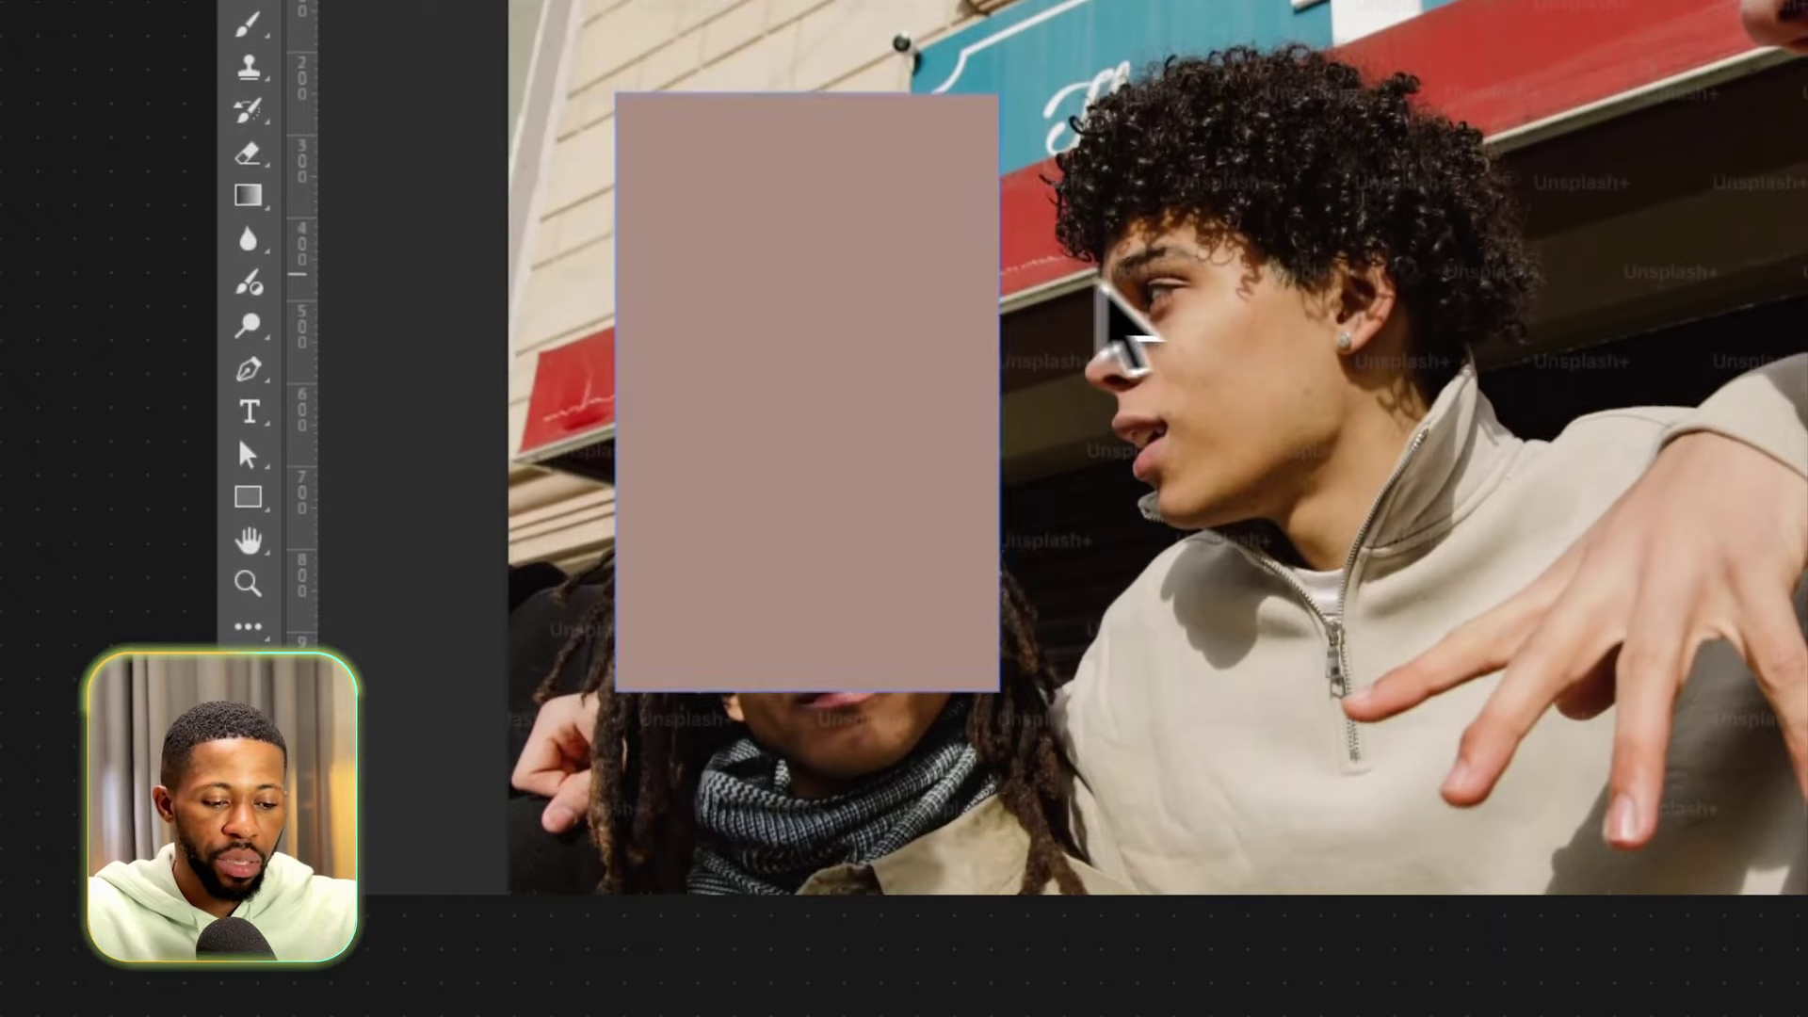